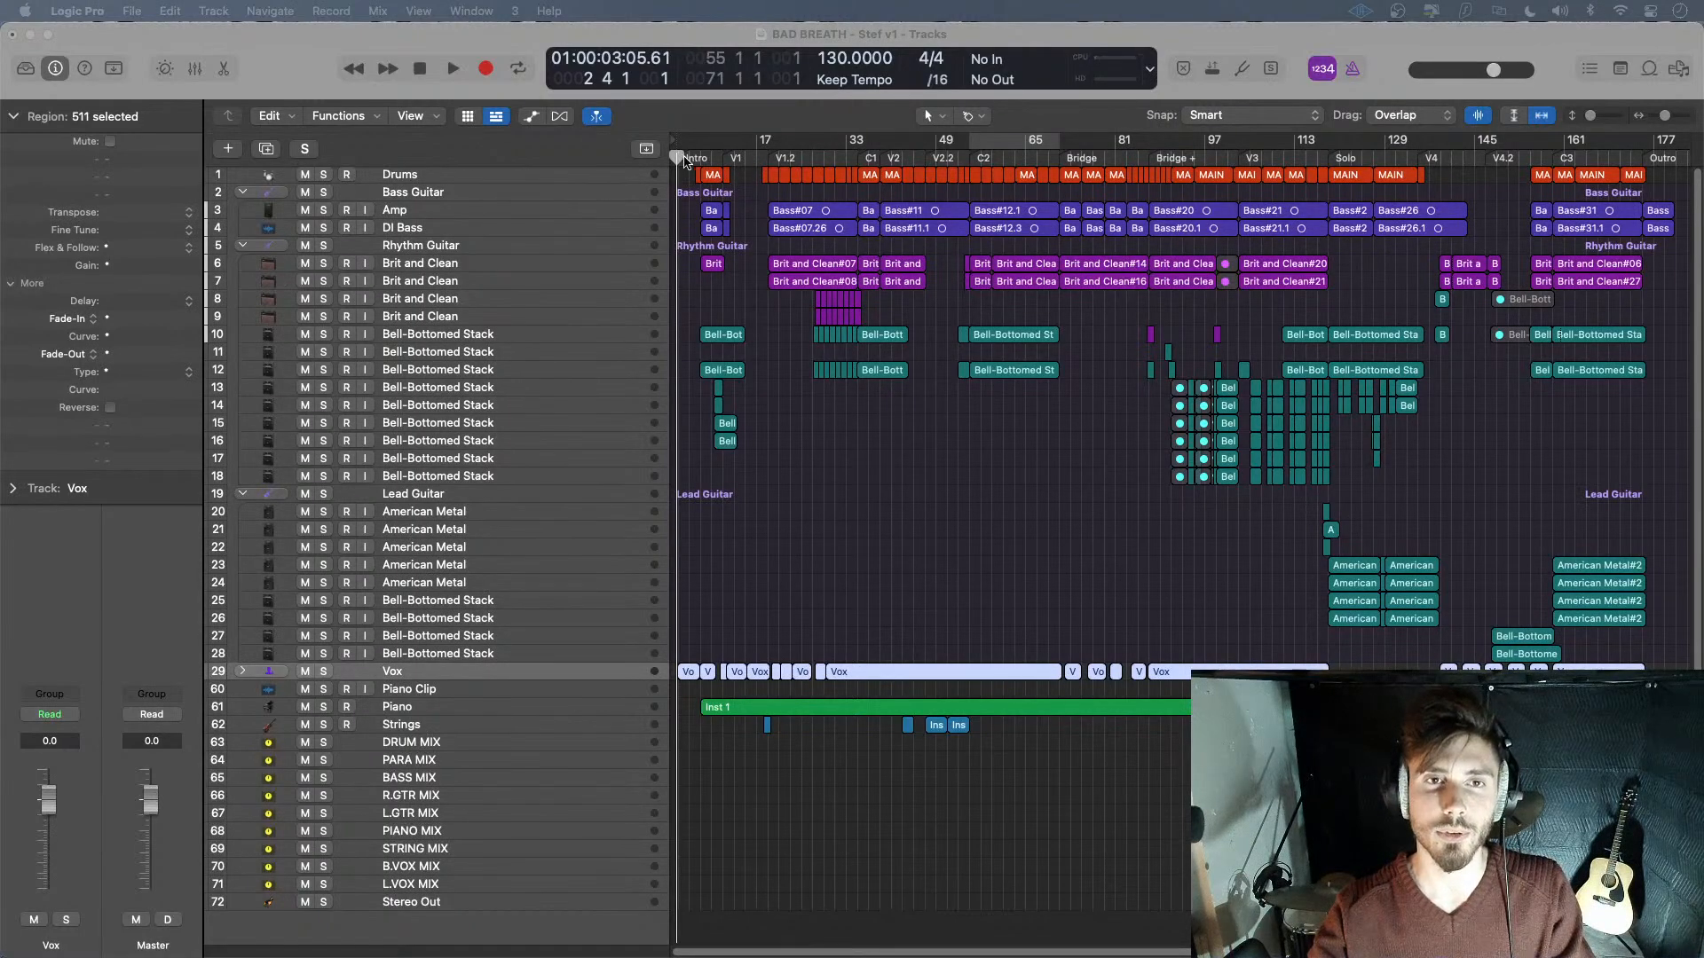
- Play the song from the intro and inspect the Piano V2 instrument on the Piano channel in the mixer
drag(685, 161, 685, 162)
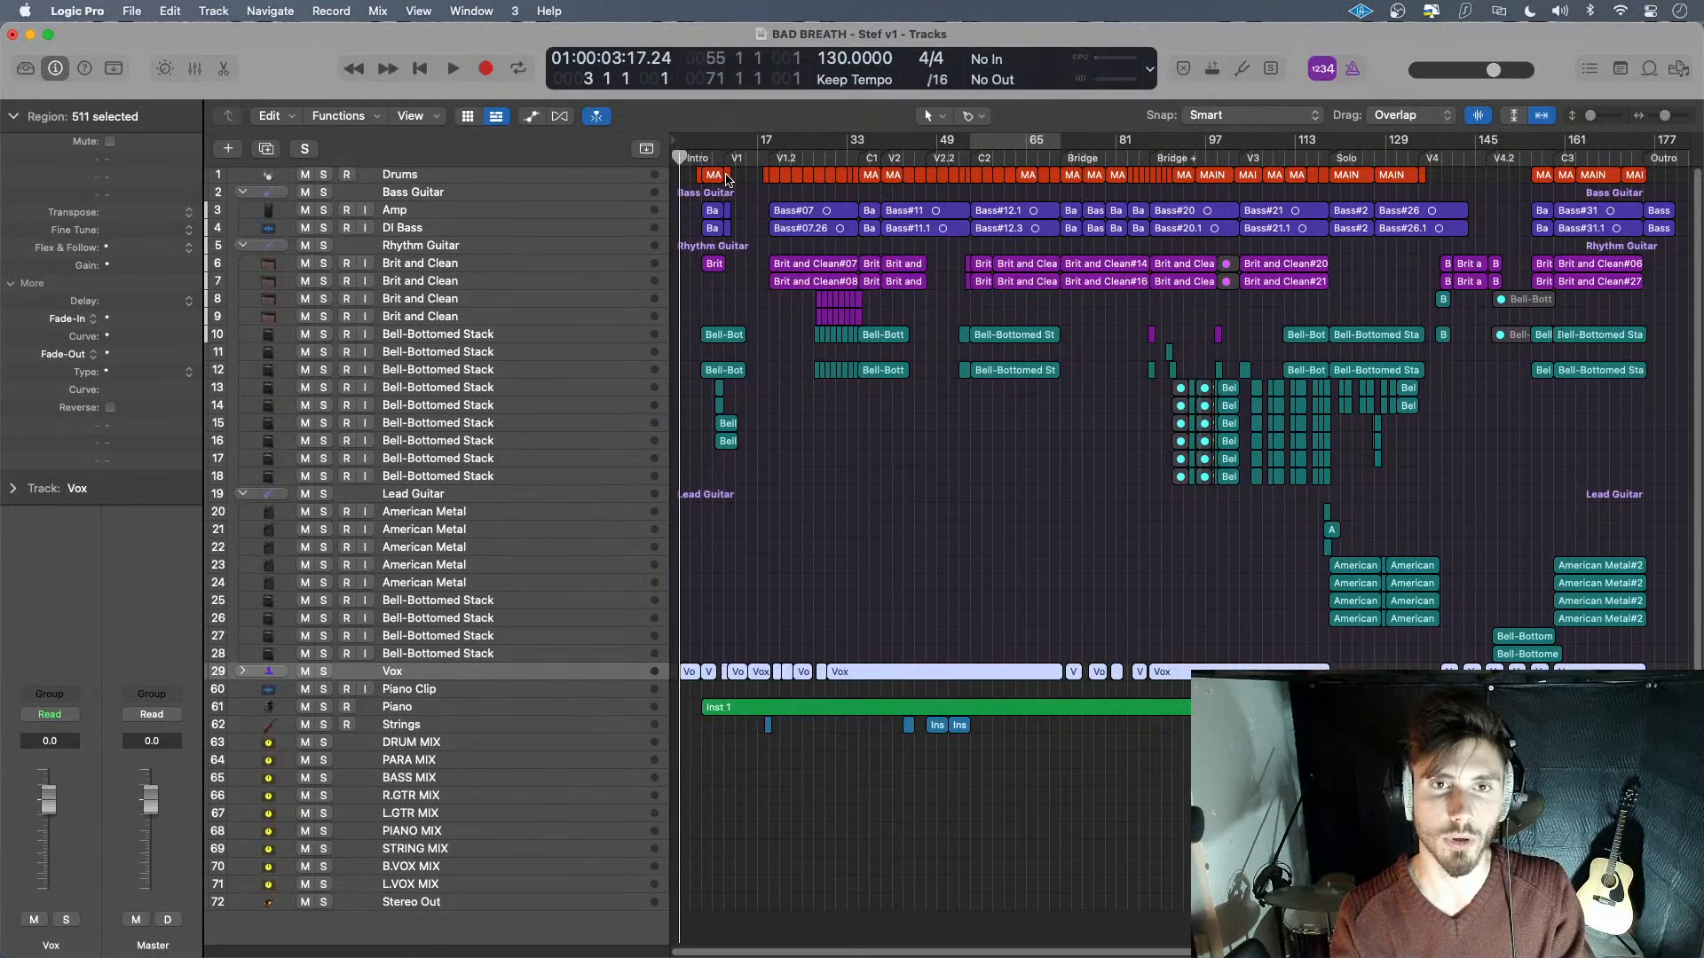
key(space)
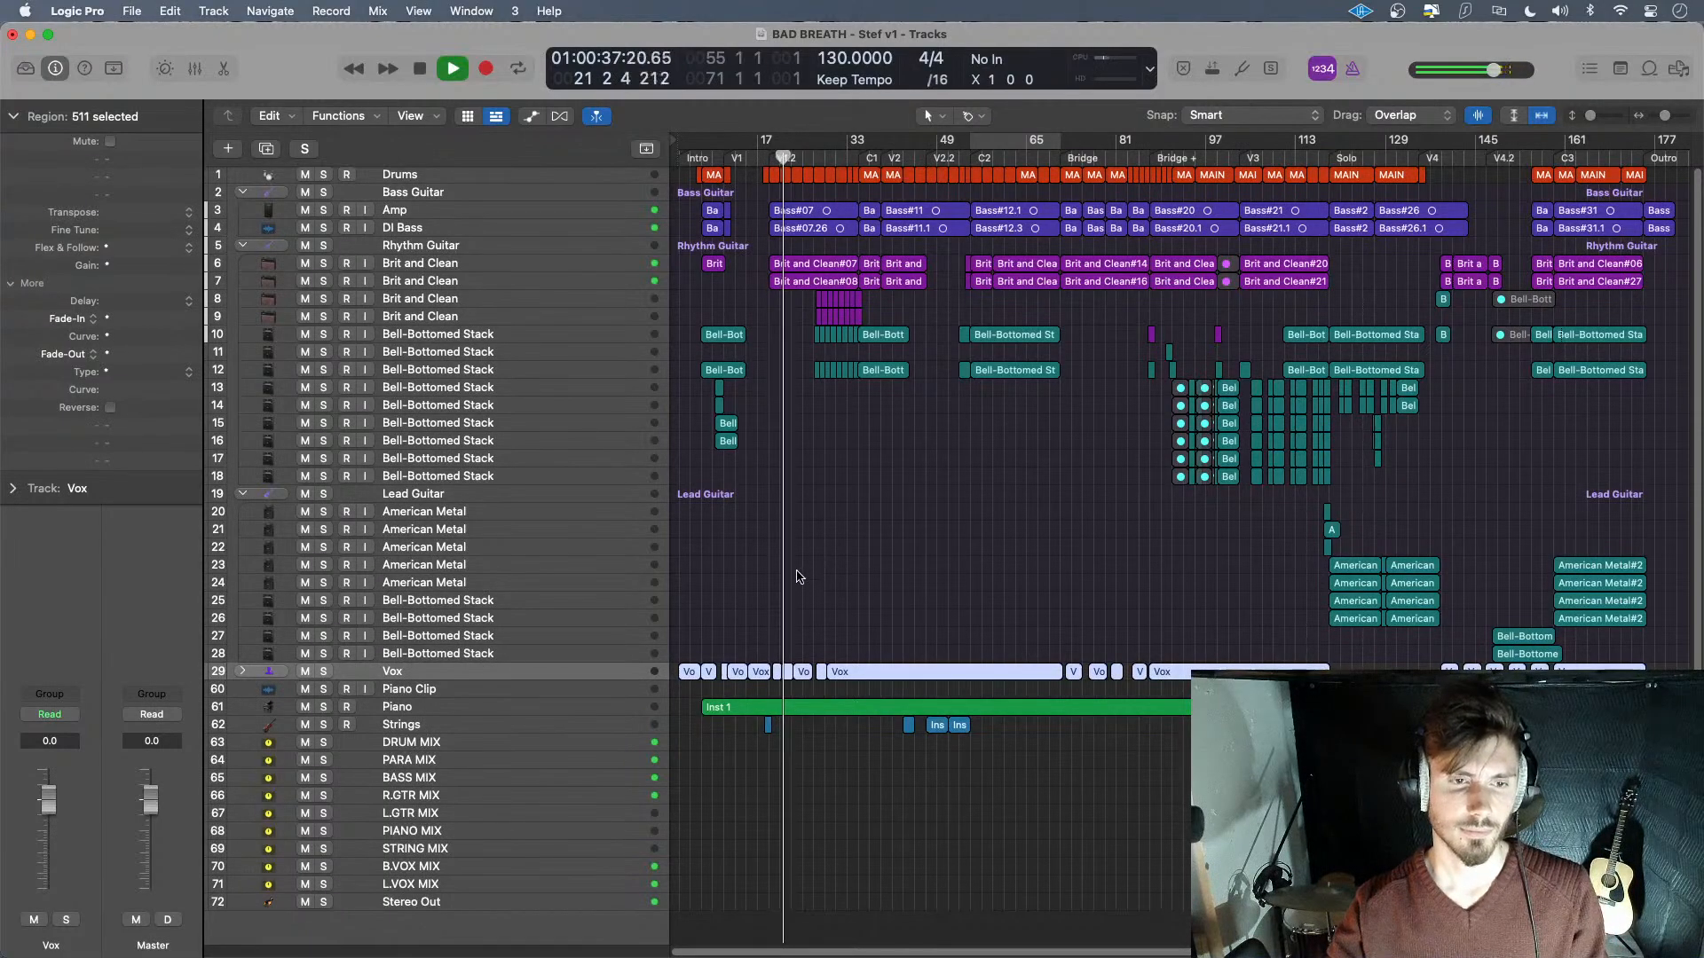
key(x)
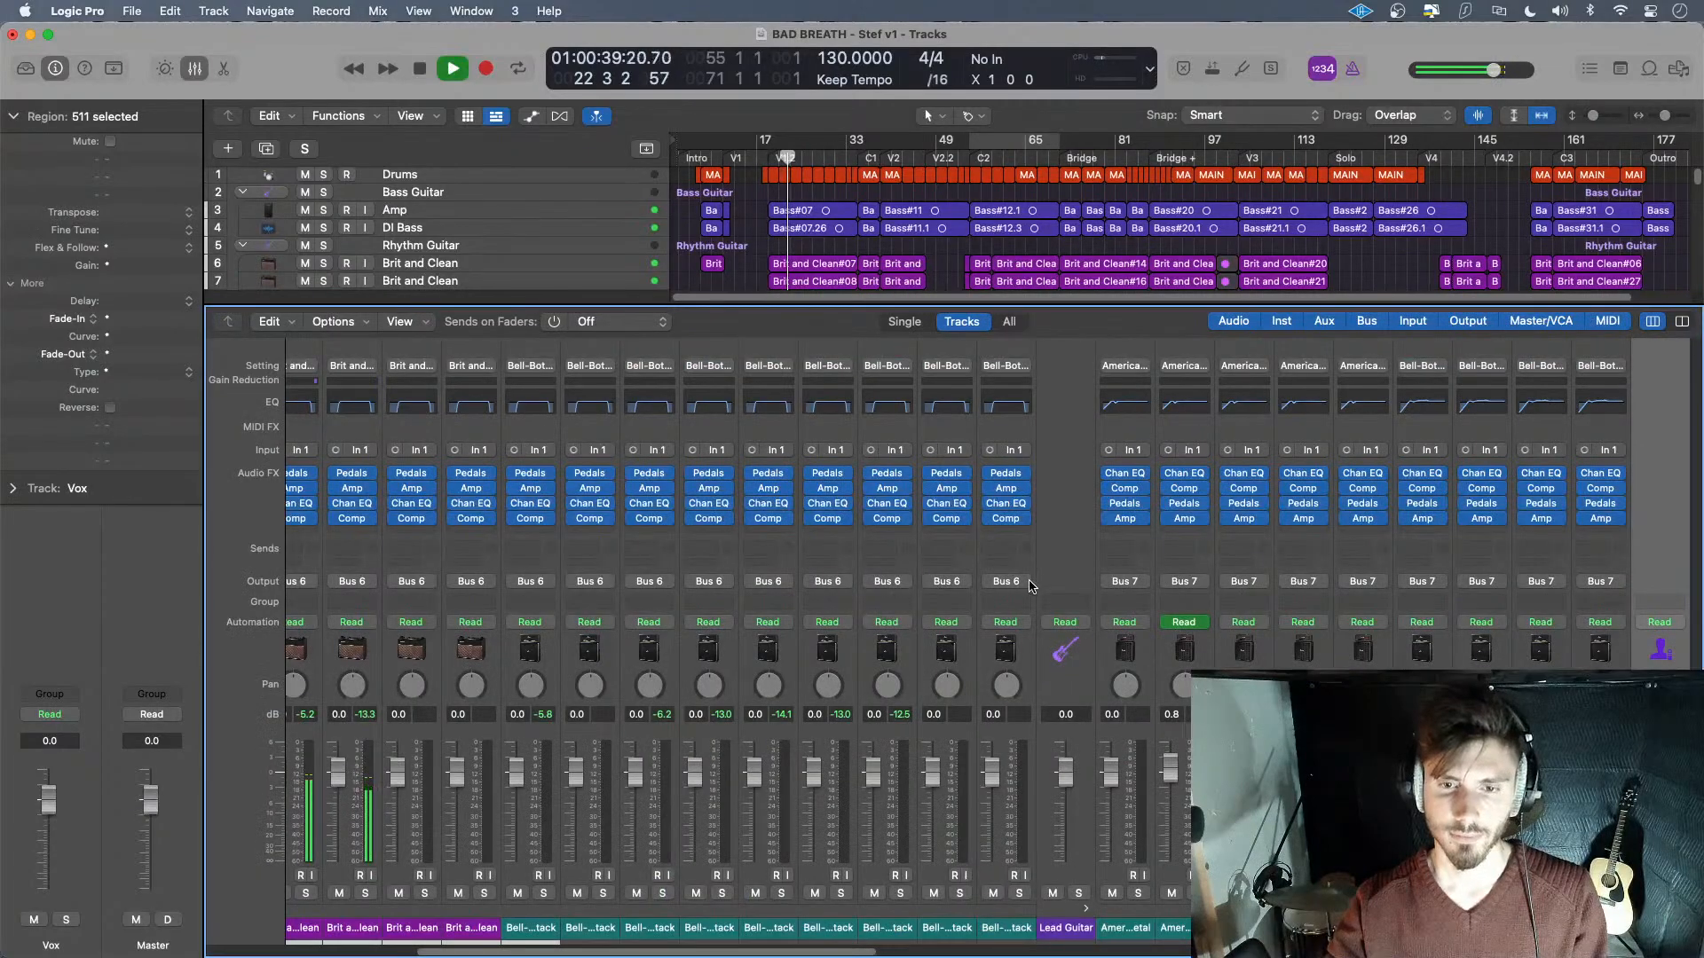
scroll(901, 741, right, 3)
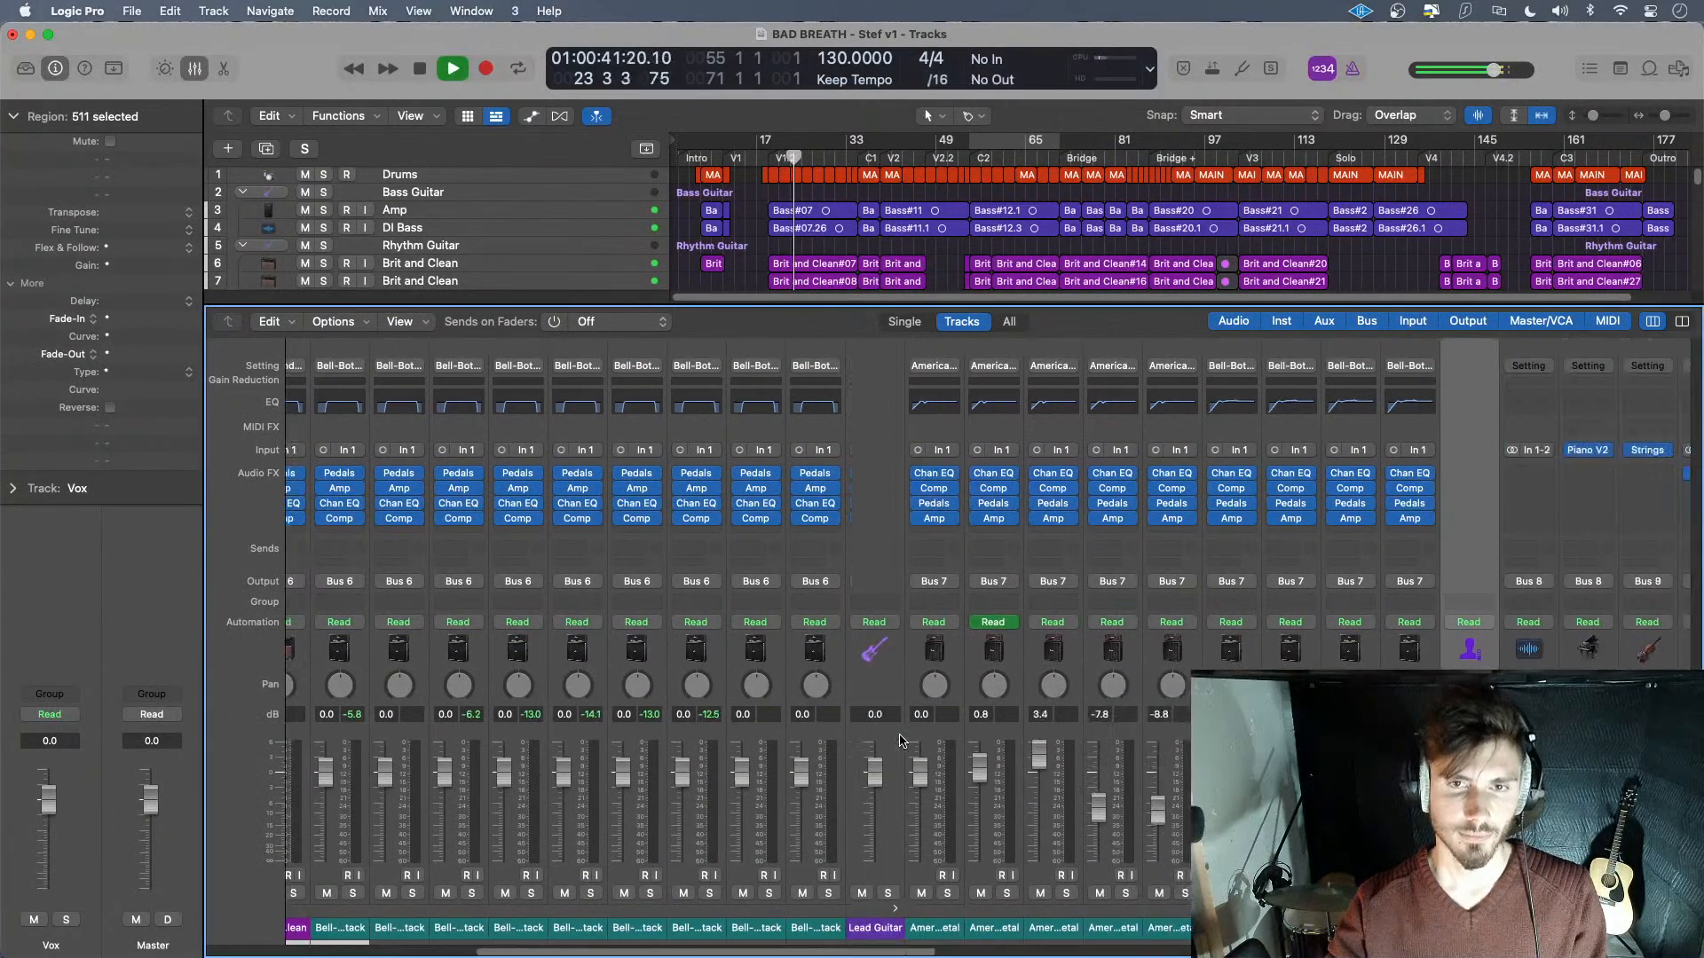
scroll(901, 741, right, 5)
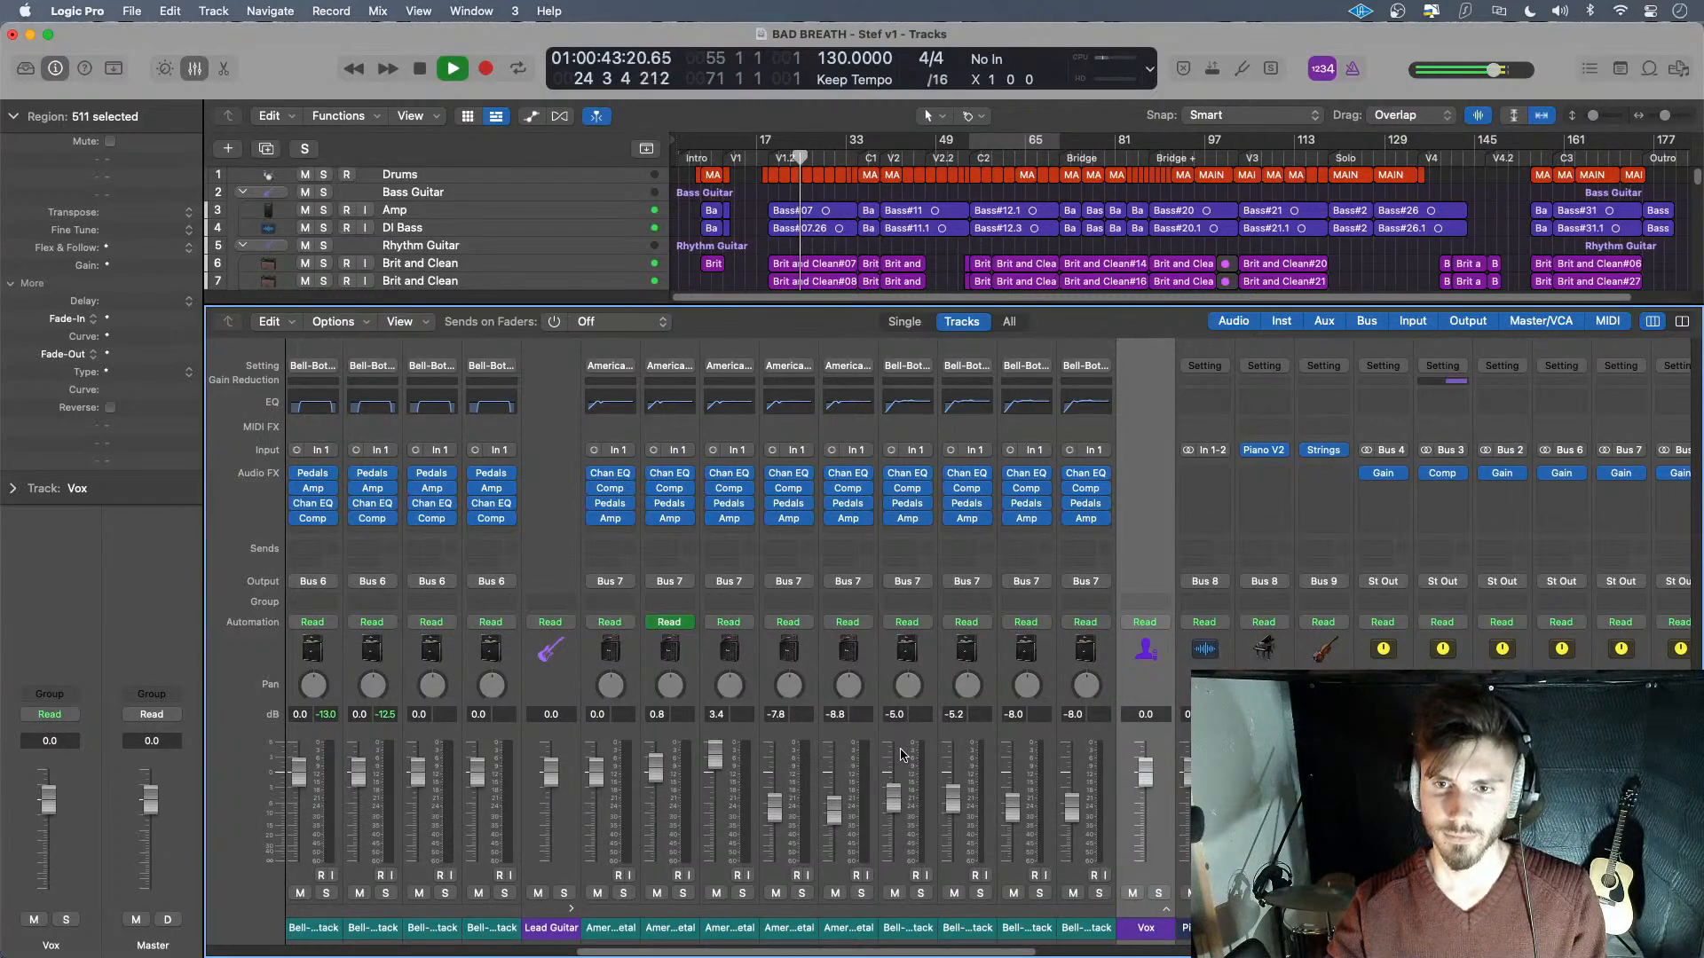
scroll(903, 743, right, 1)
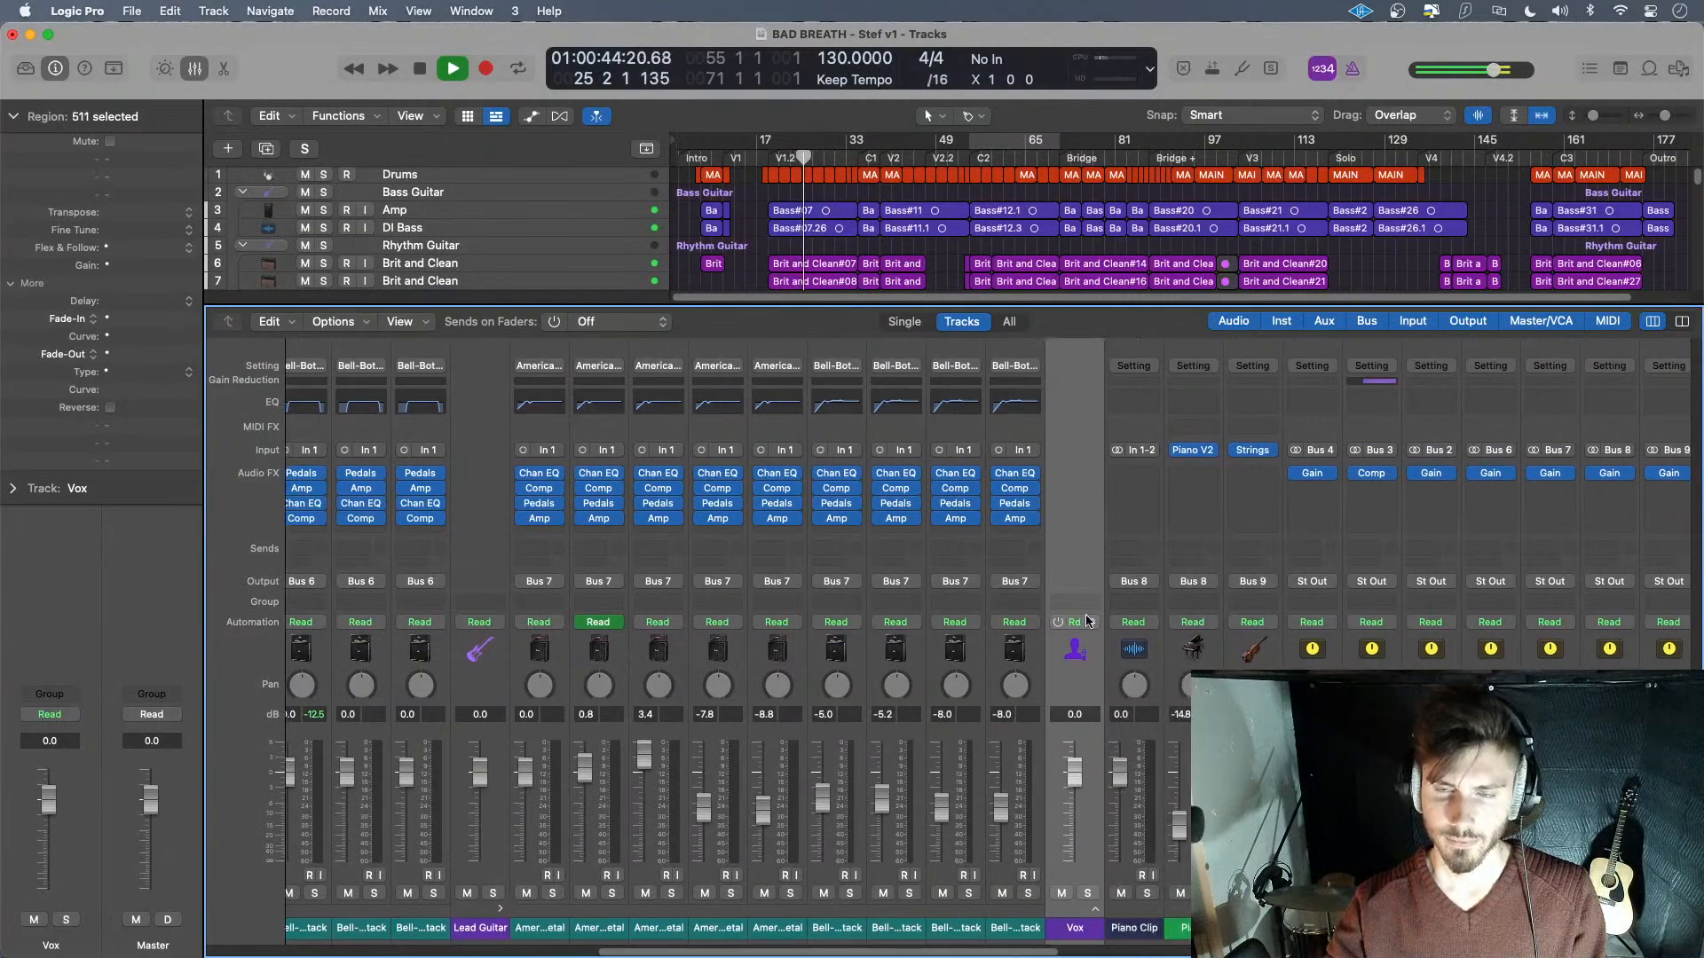
click(1194, 454)
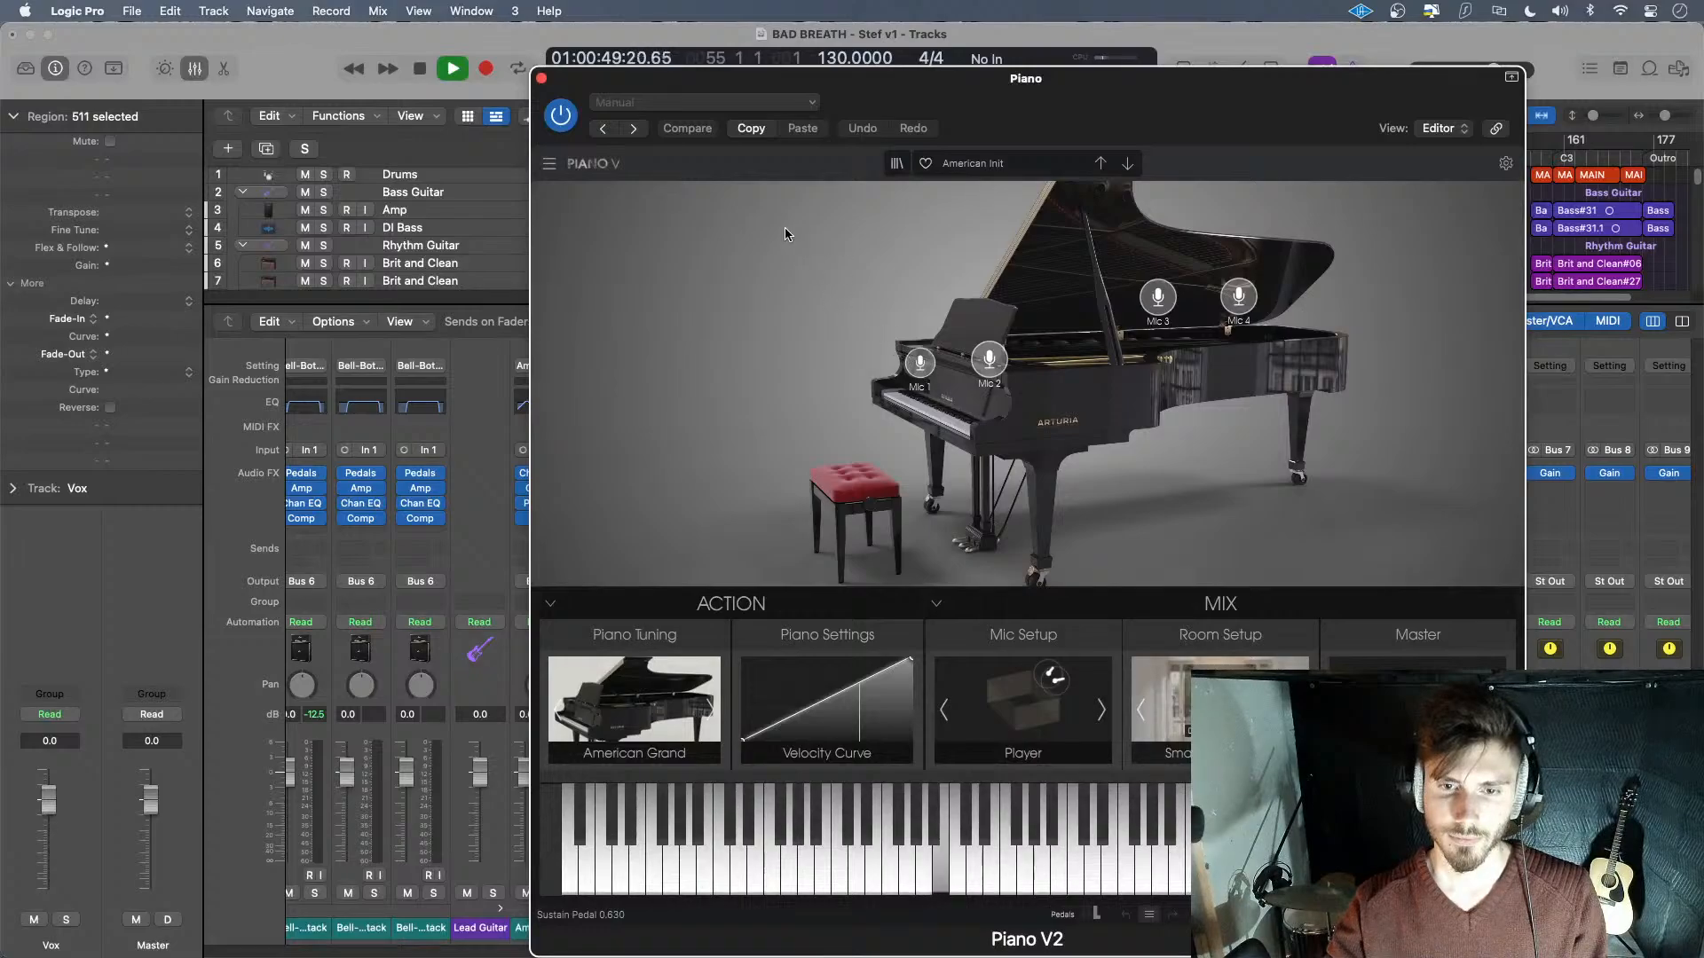
click(542, 79)
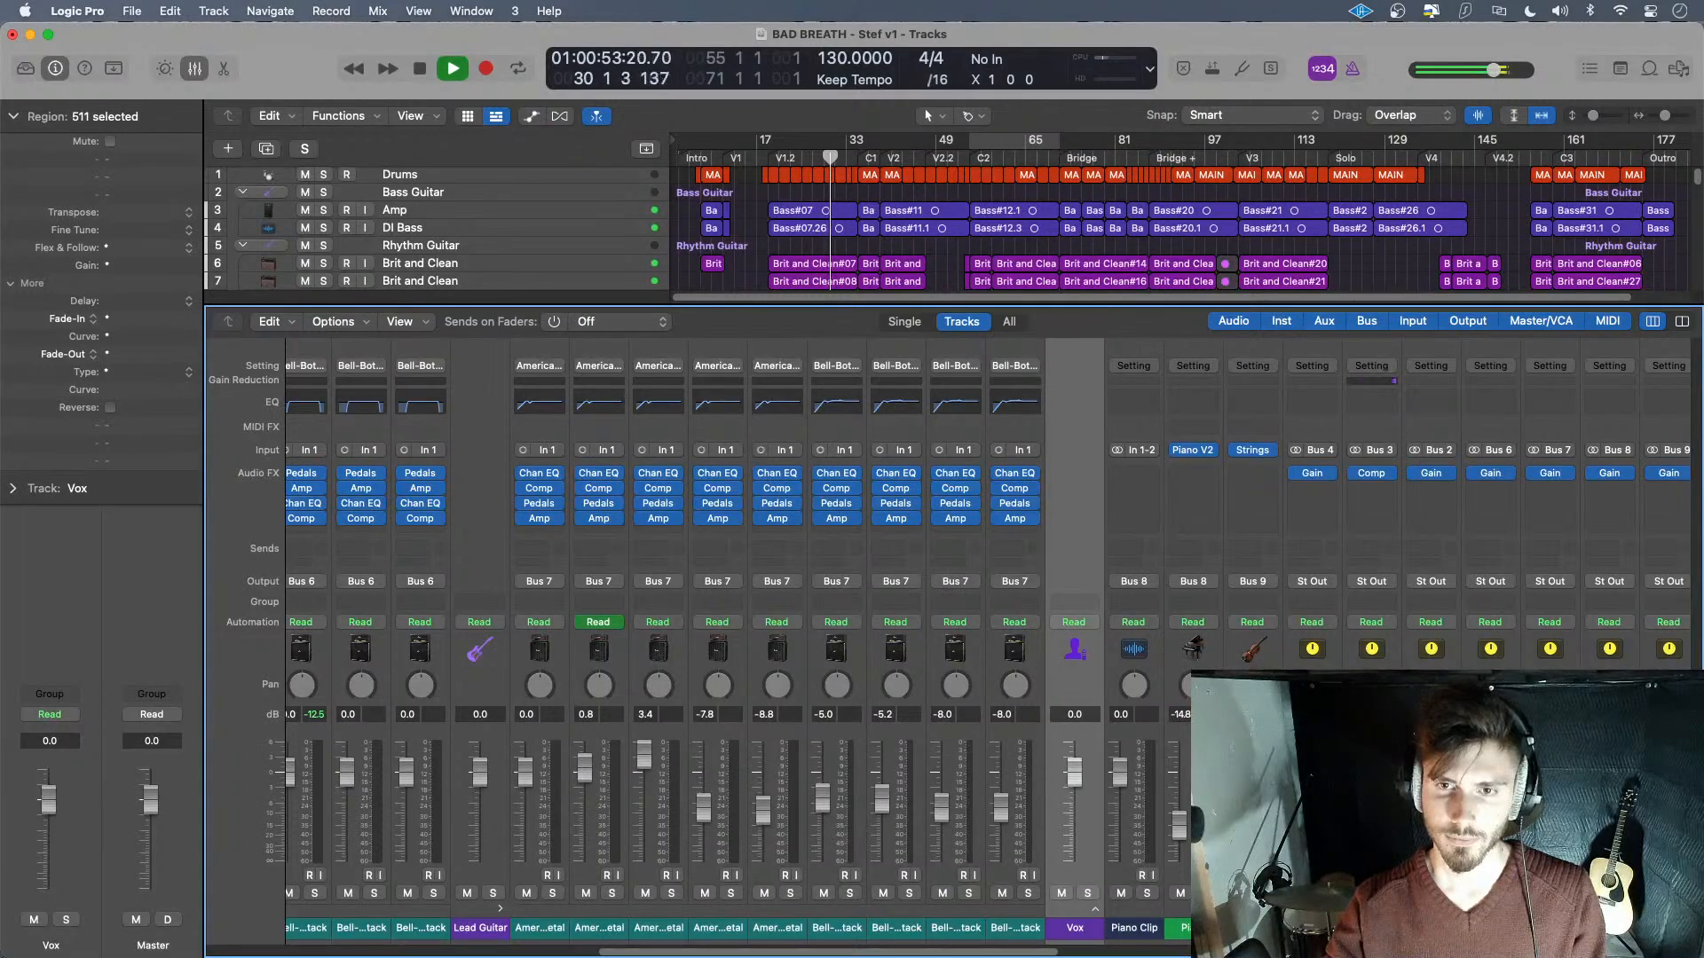
- Raise the Piano channel's level to -7.0 dB and bring it down to -12.2 dB while the song plays
mouse_move(1183, 826)
mouse_down()
mouse_move(1183, 747)
mouse_move(1181, 805)
mouse_up()
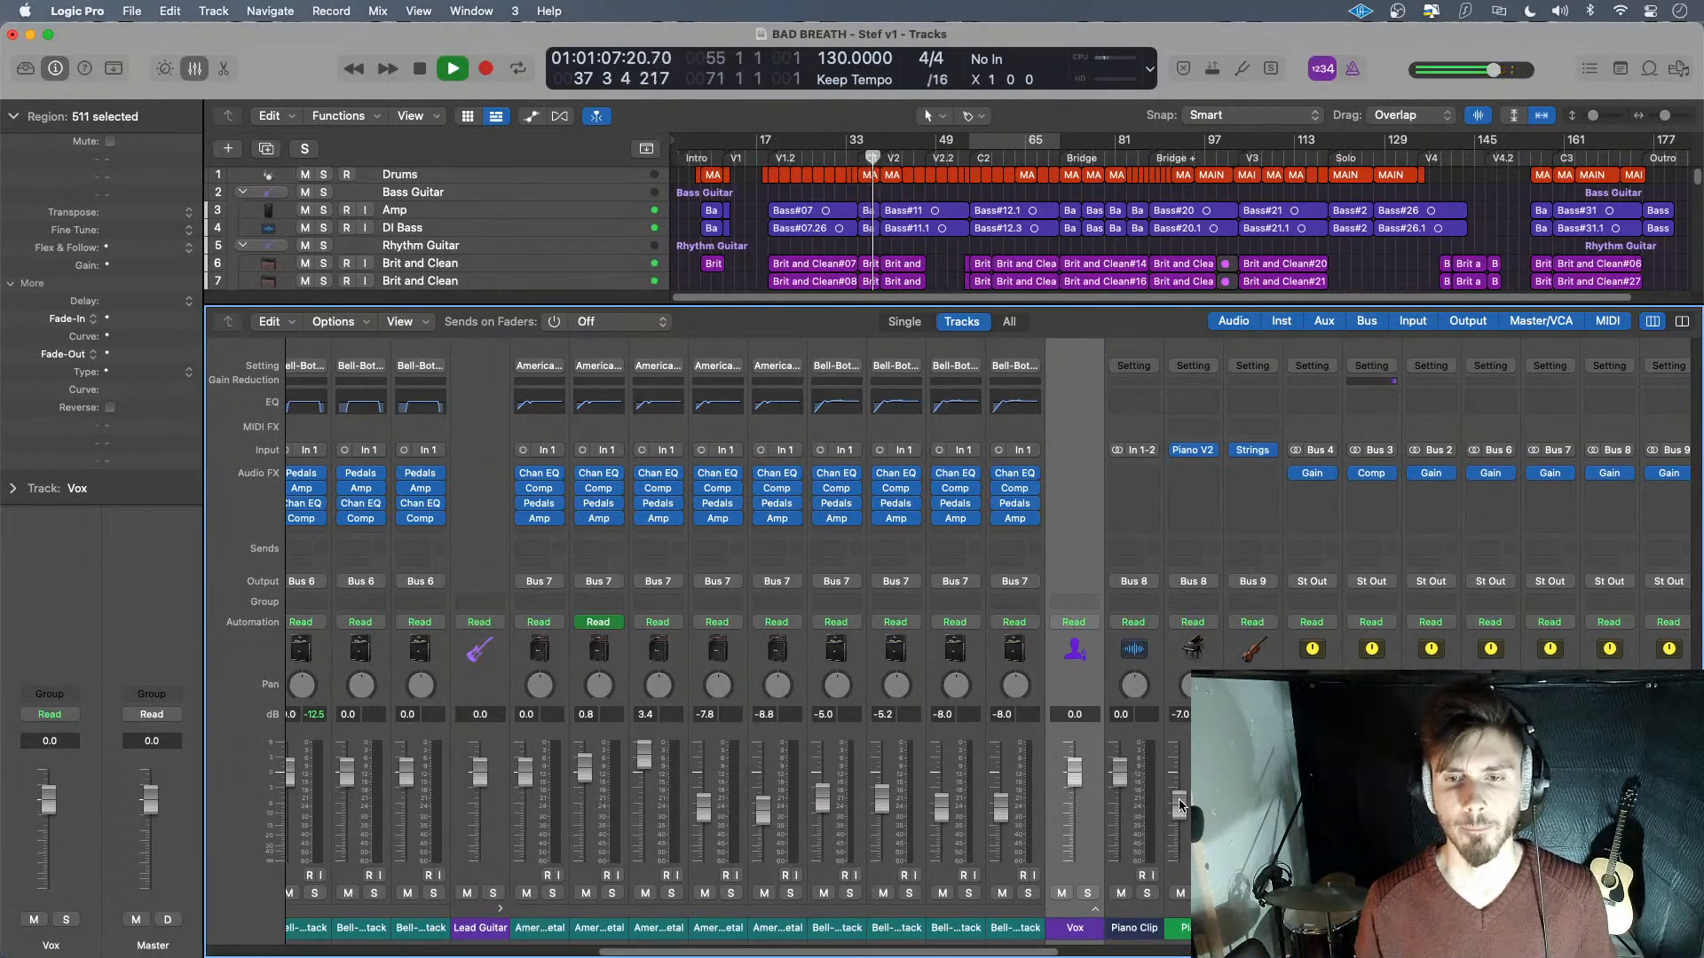
drag(1180, 805, 1178, 819)
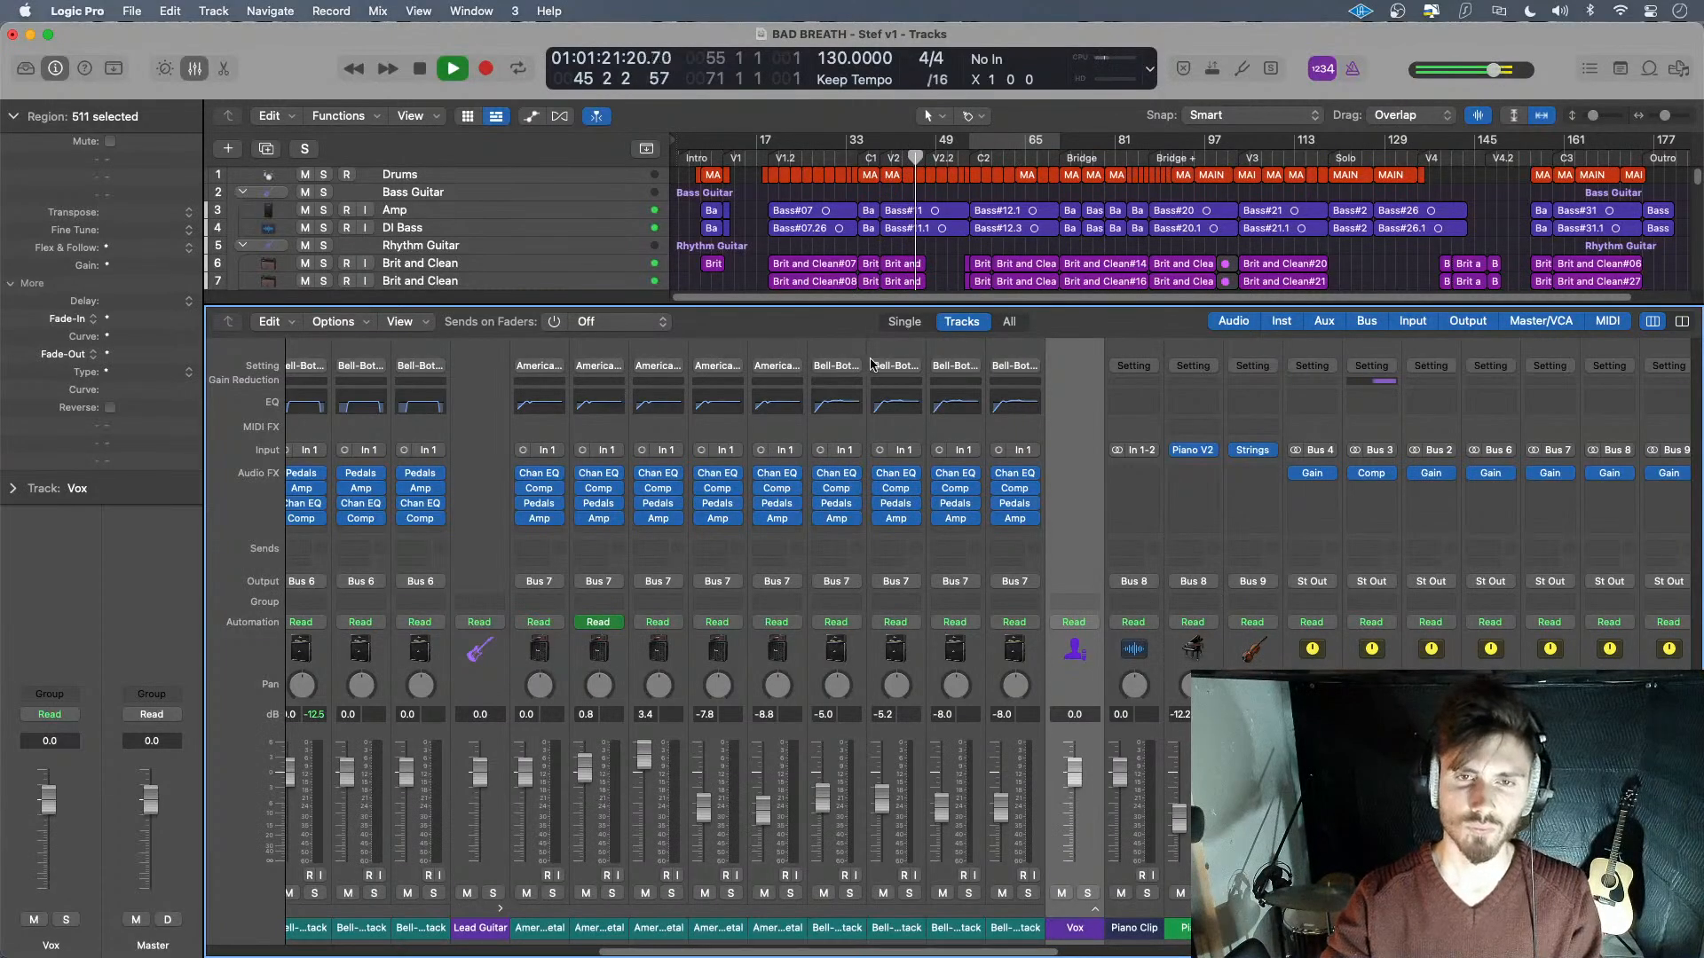
key(x)
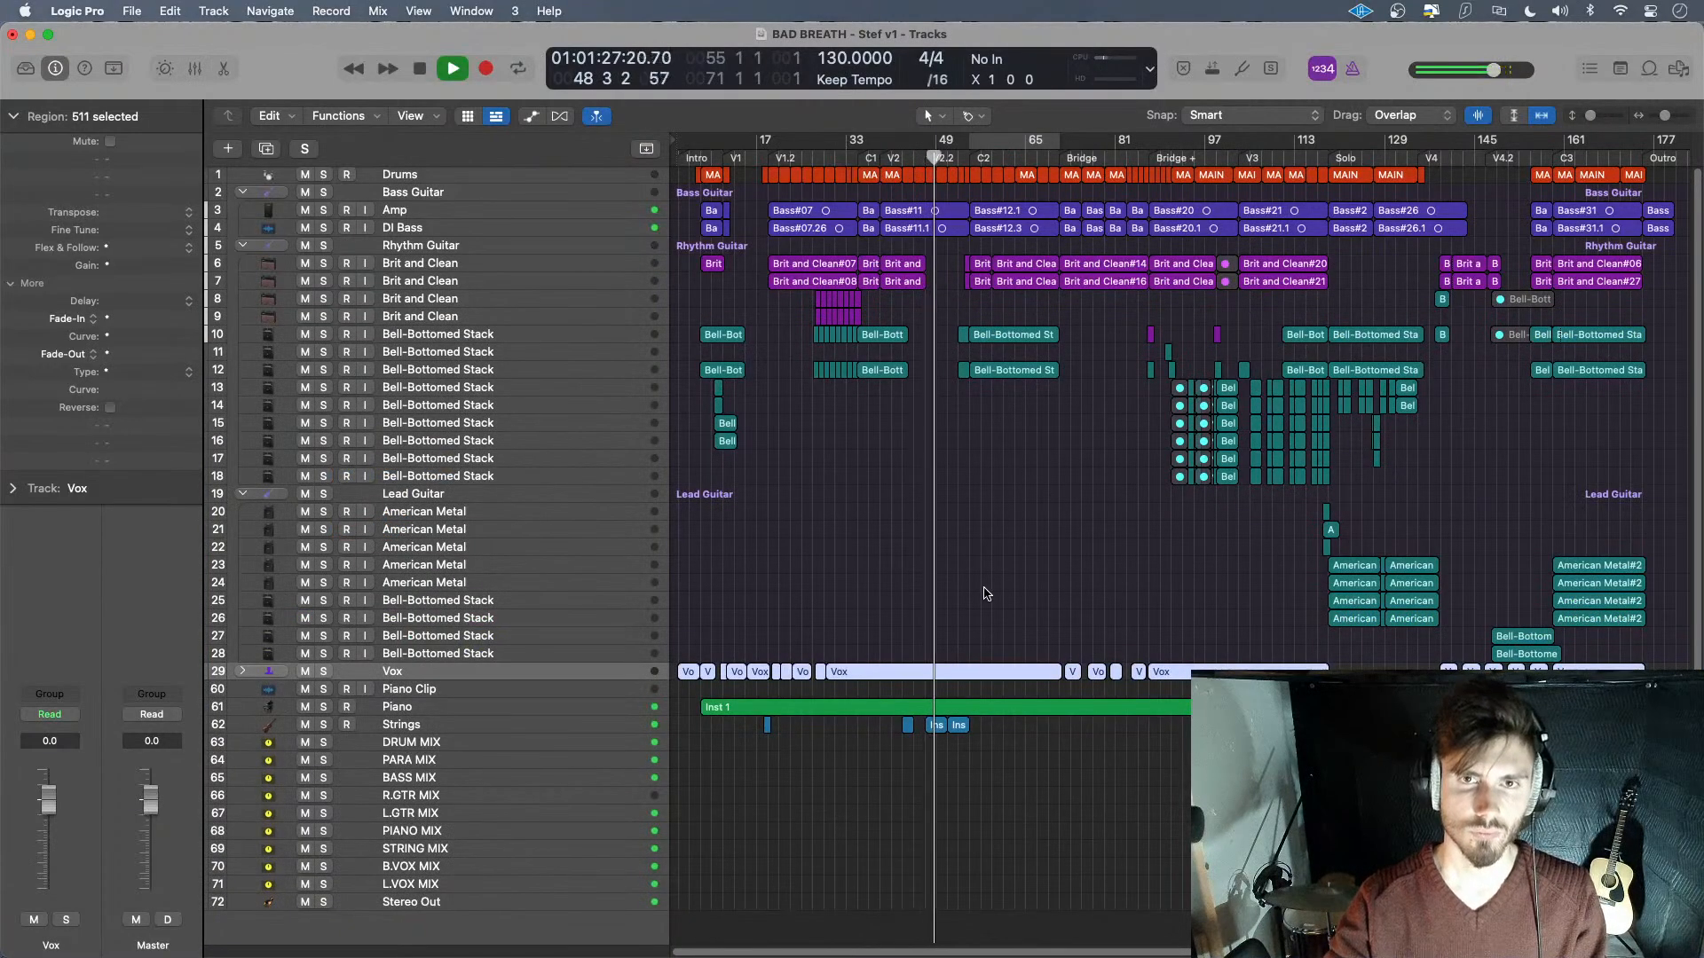
- Review the drum channels in the mixer during playback and inspect the compressor on the OH channel
key(x)
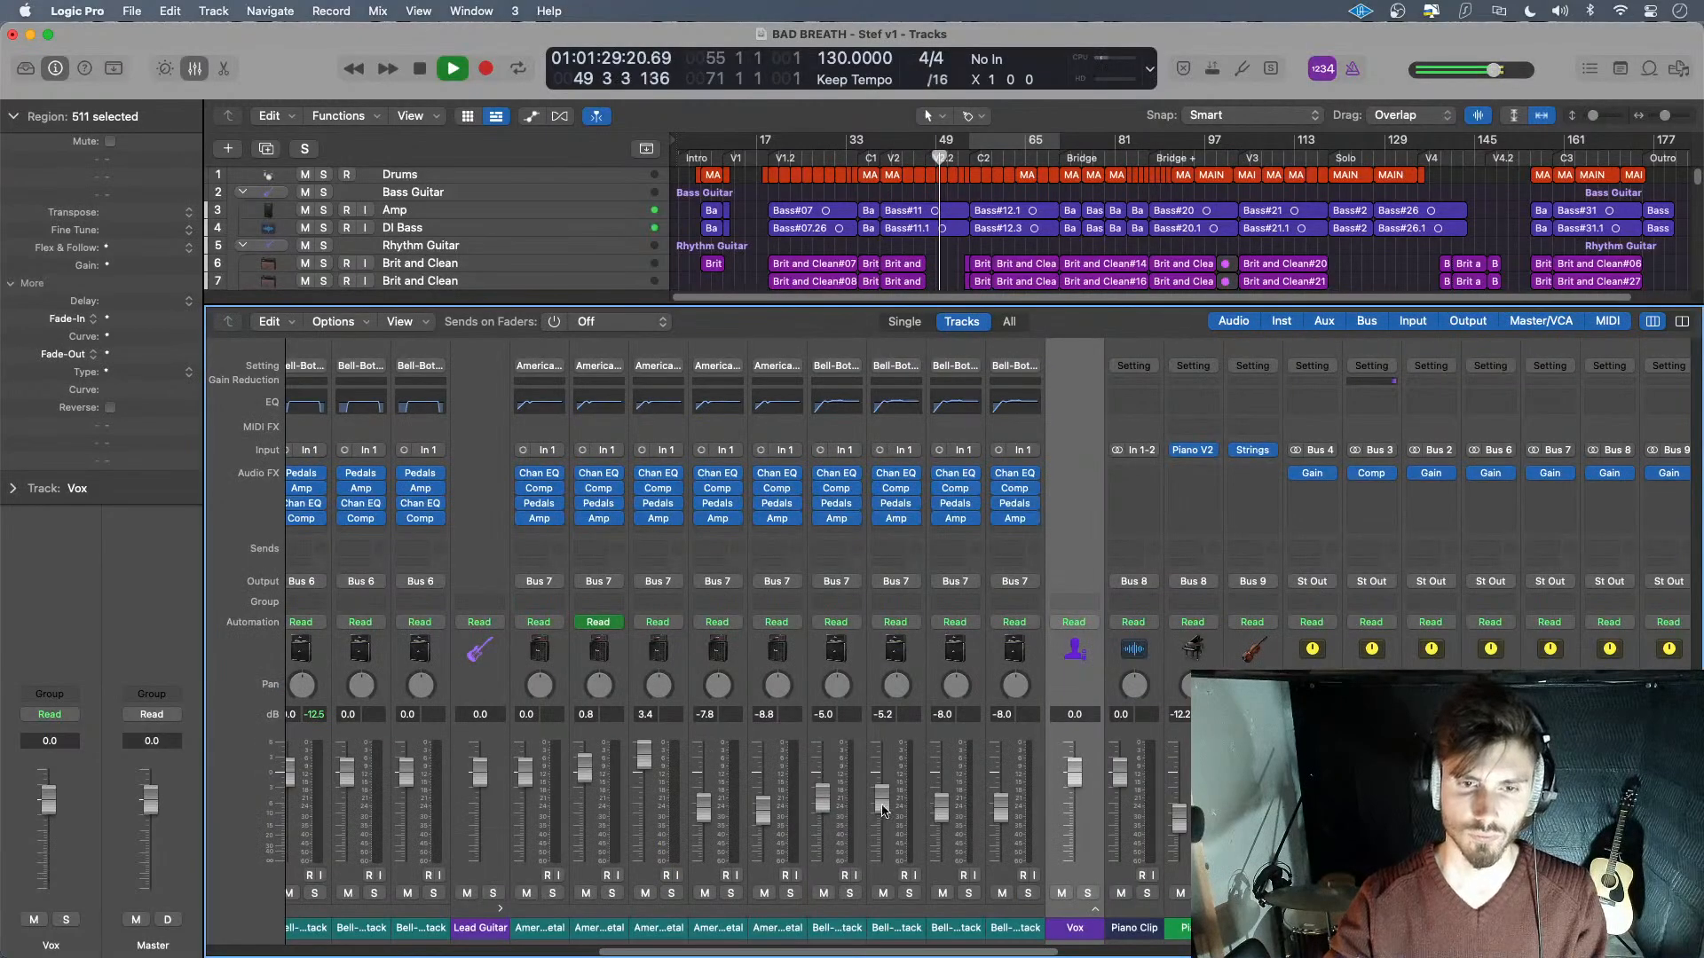
scroll(834, 841, left, 10)
scroll(666, 847, left, 5)
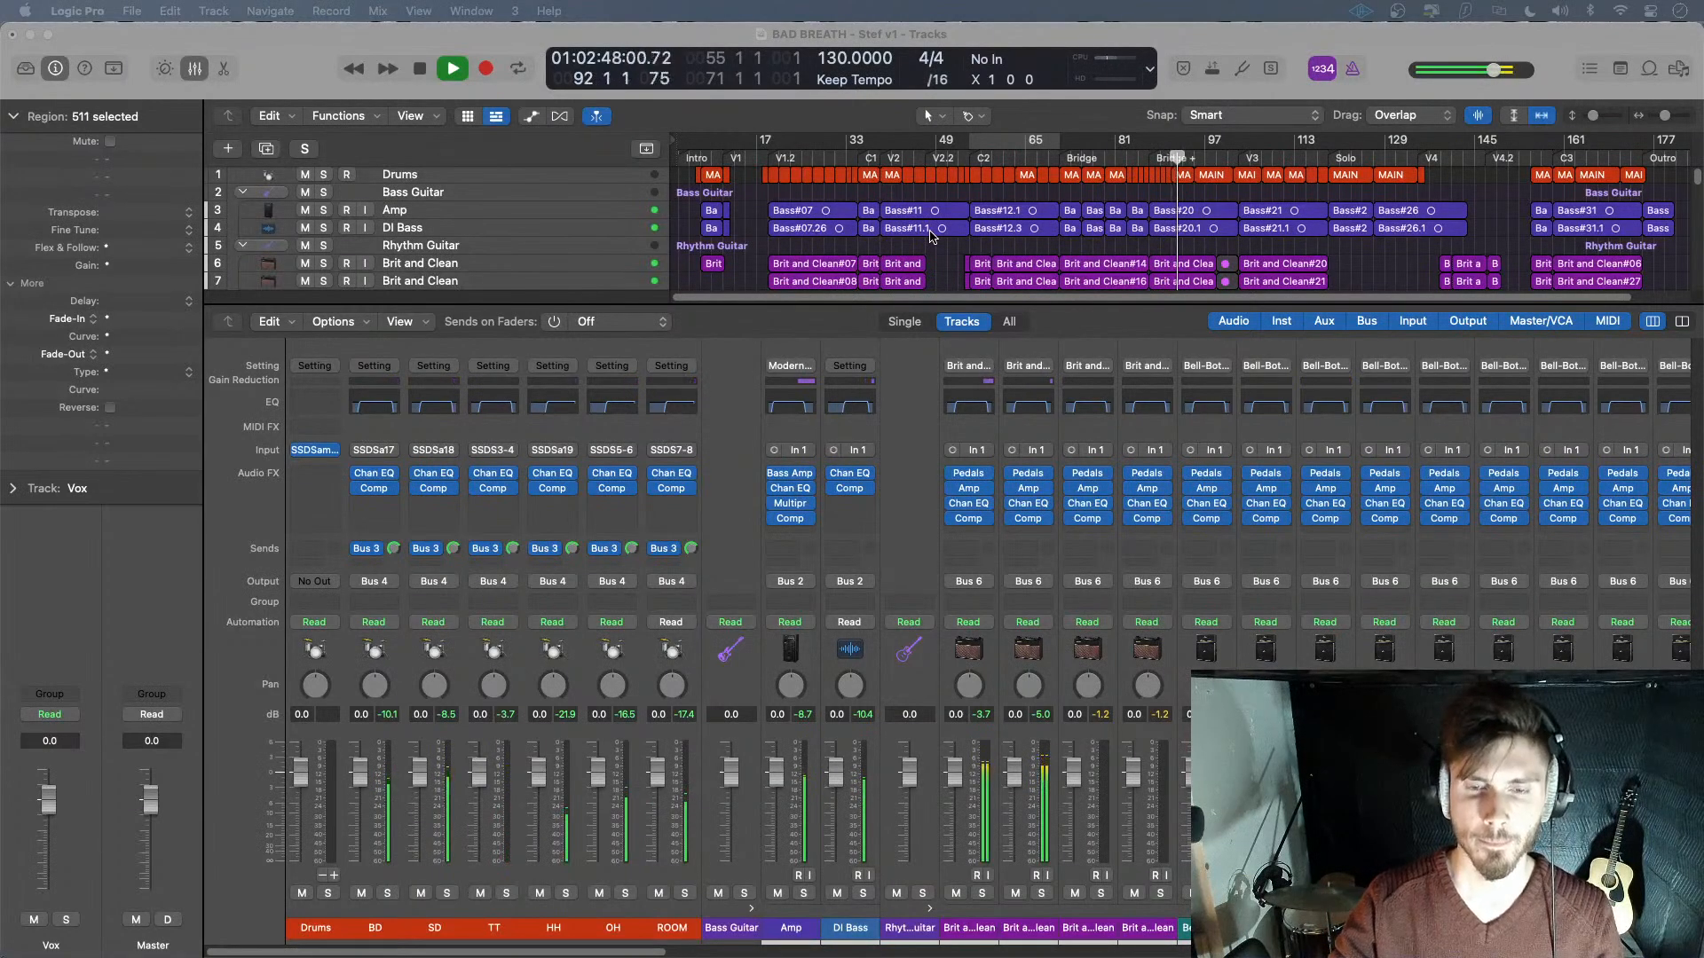
click(521, 51)
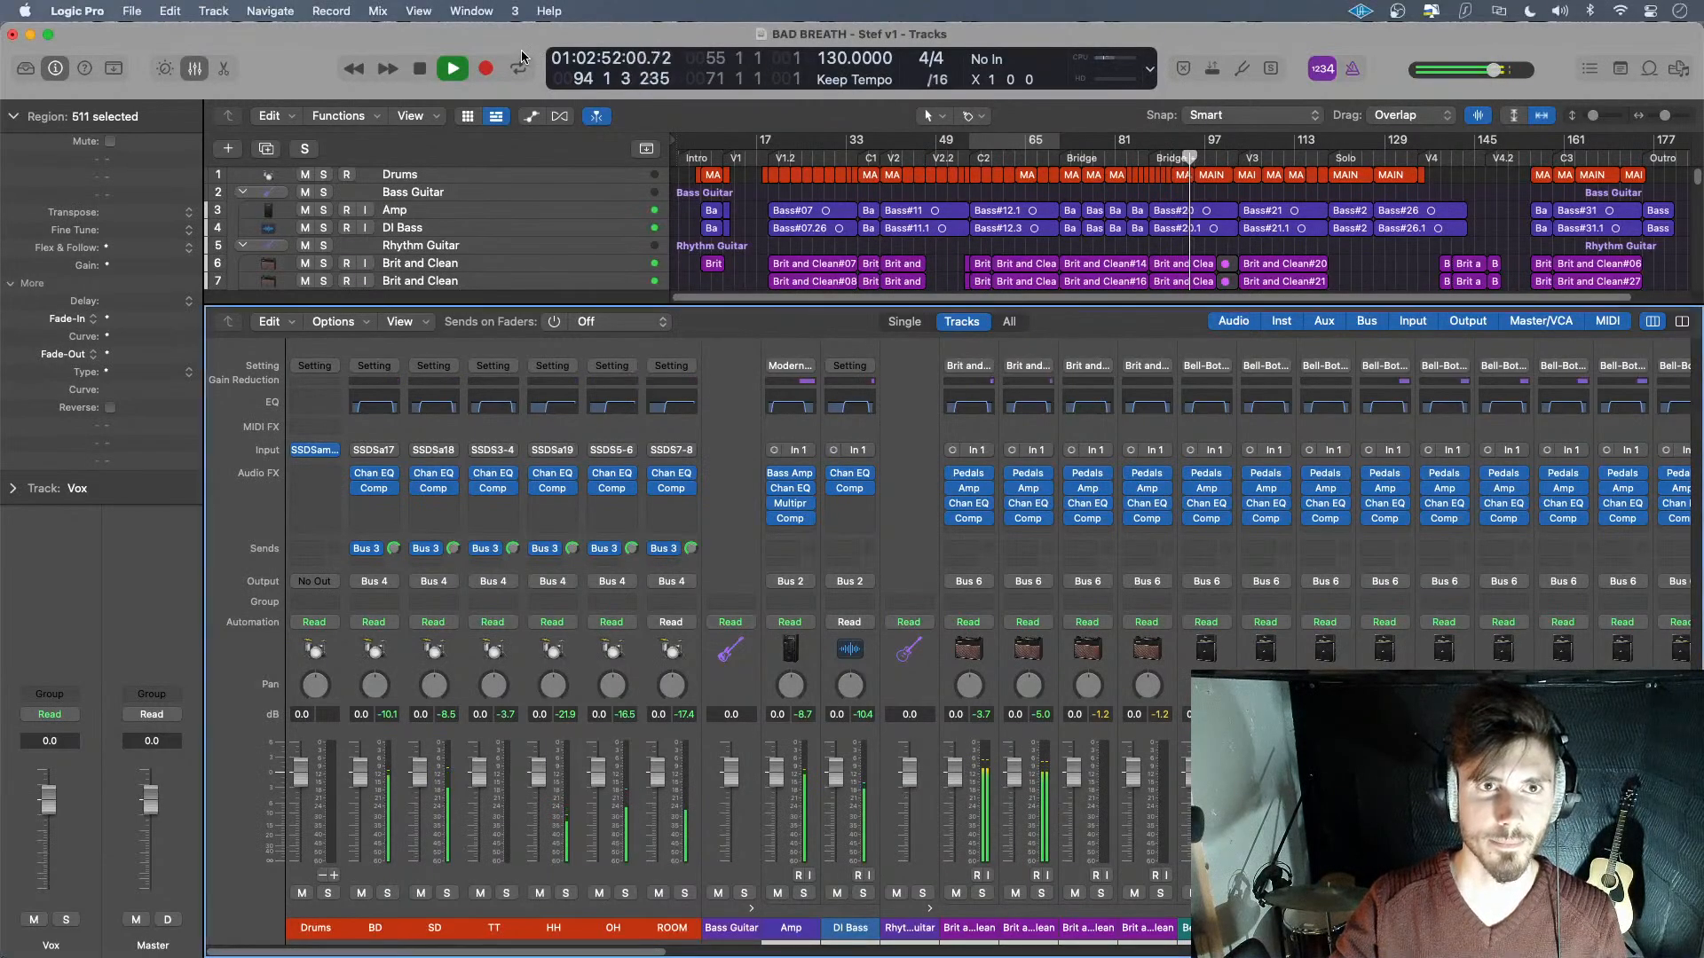
key(x)
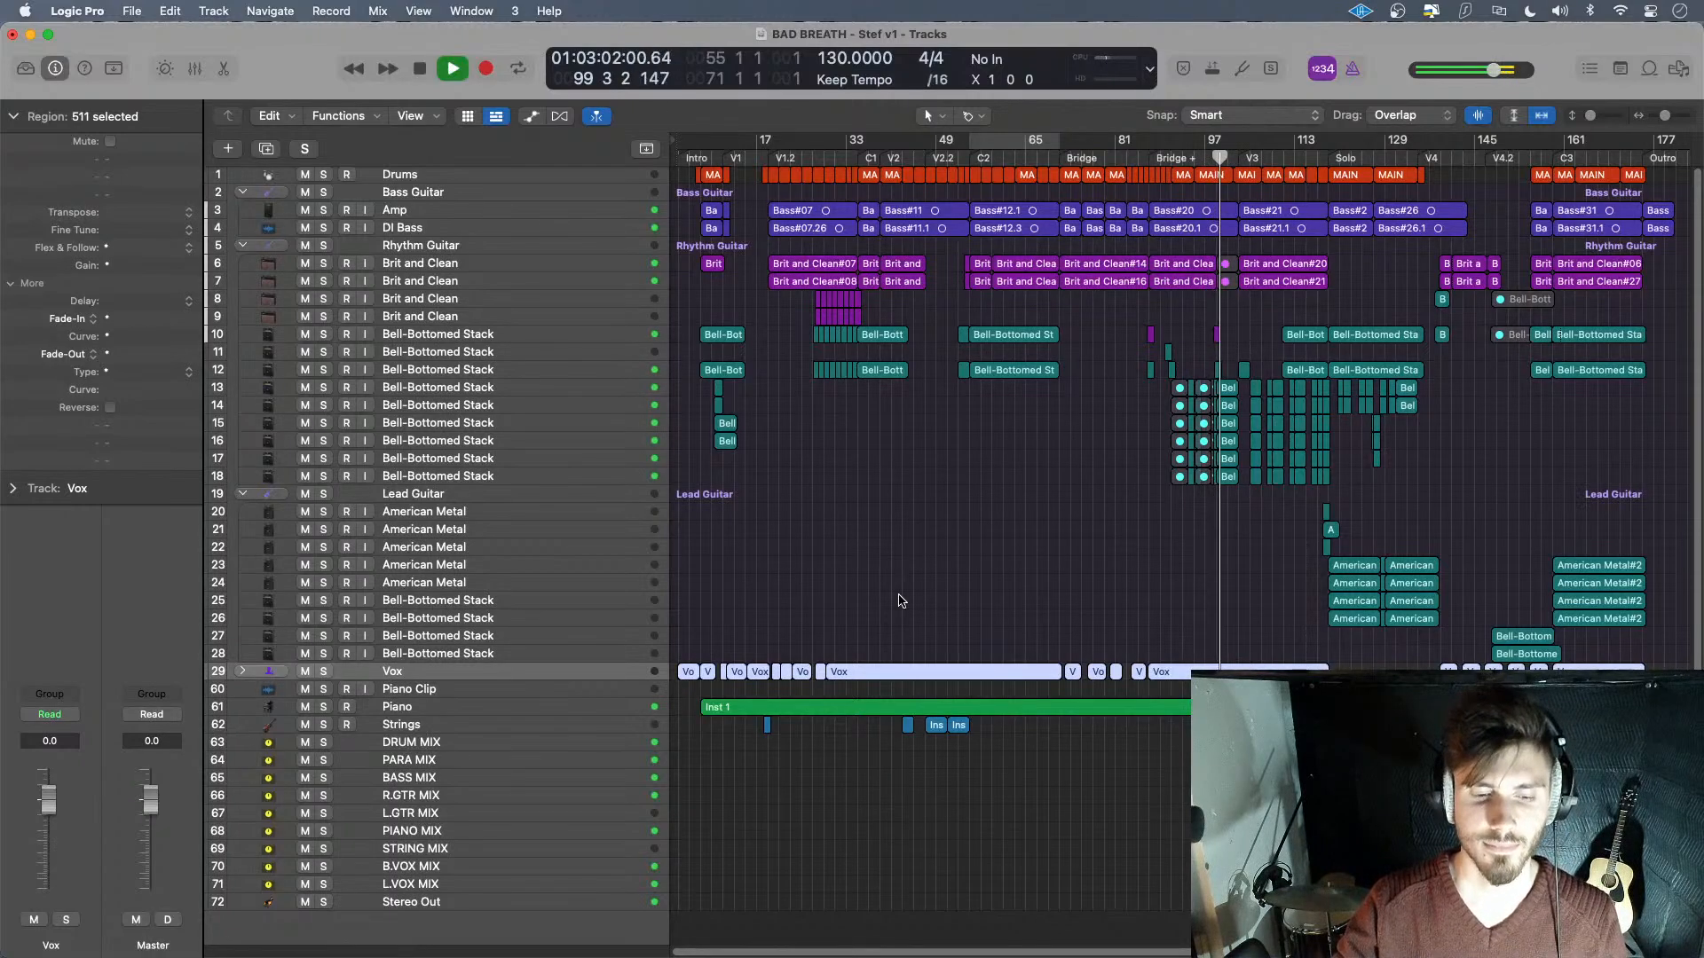
key(x)
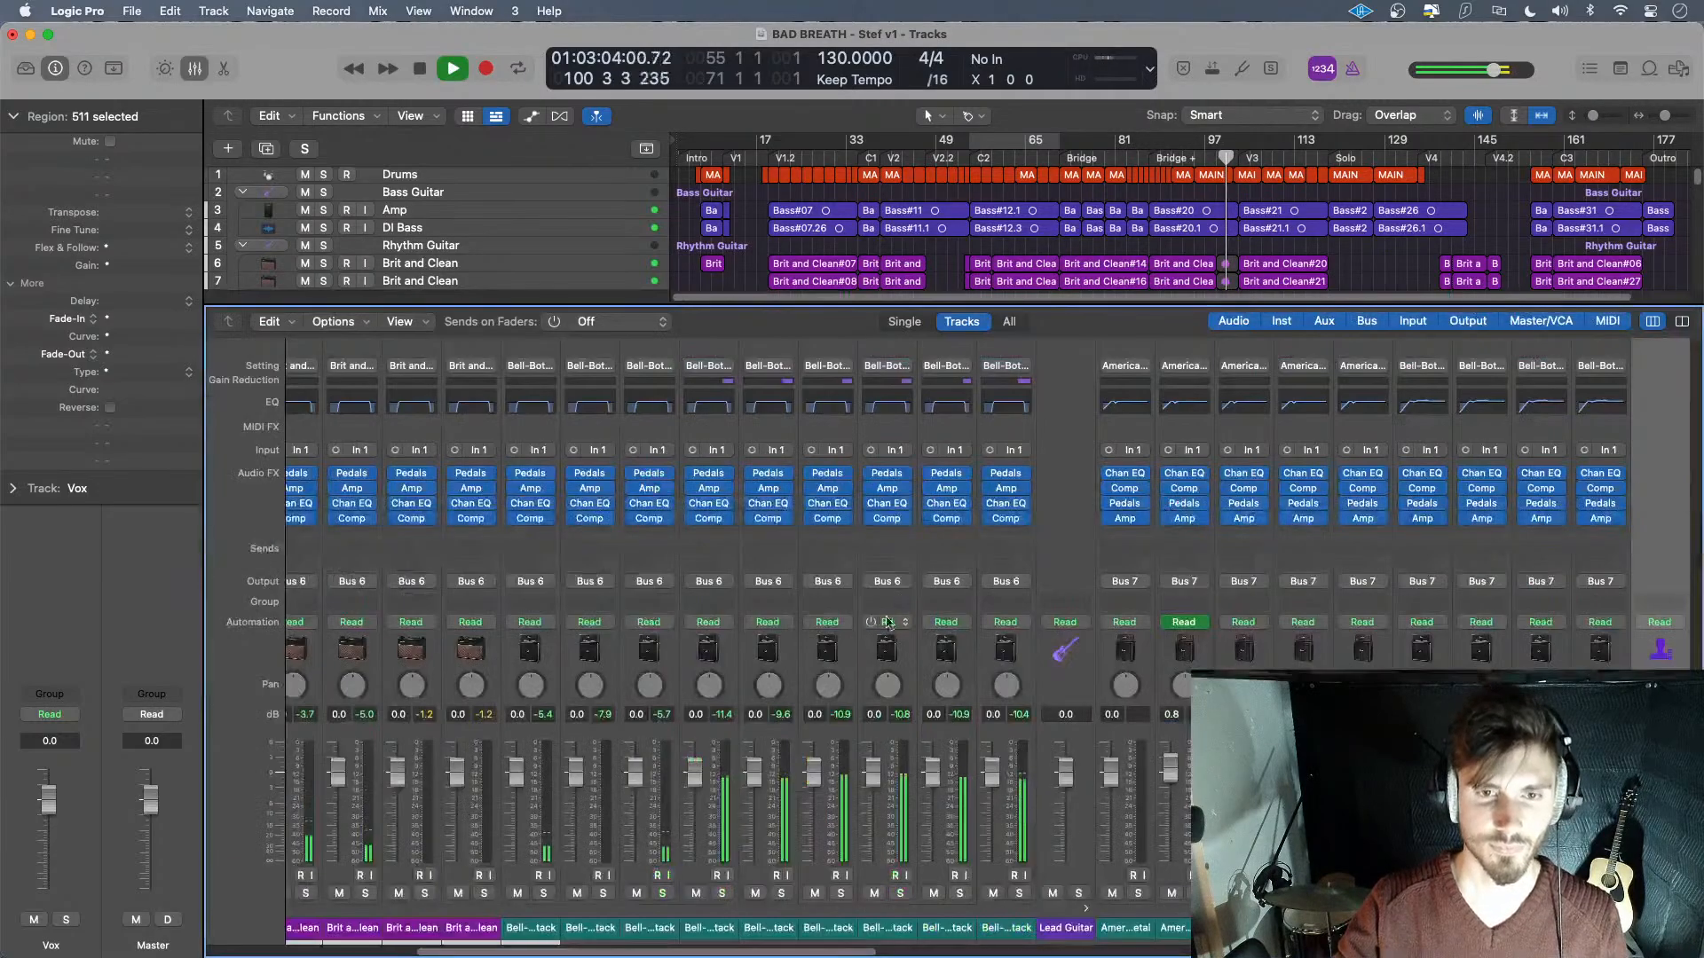
scroll(750, 790, left, 10)
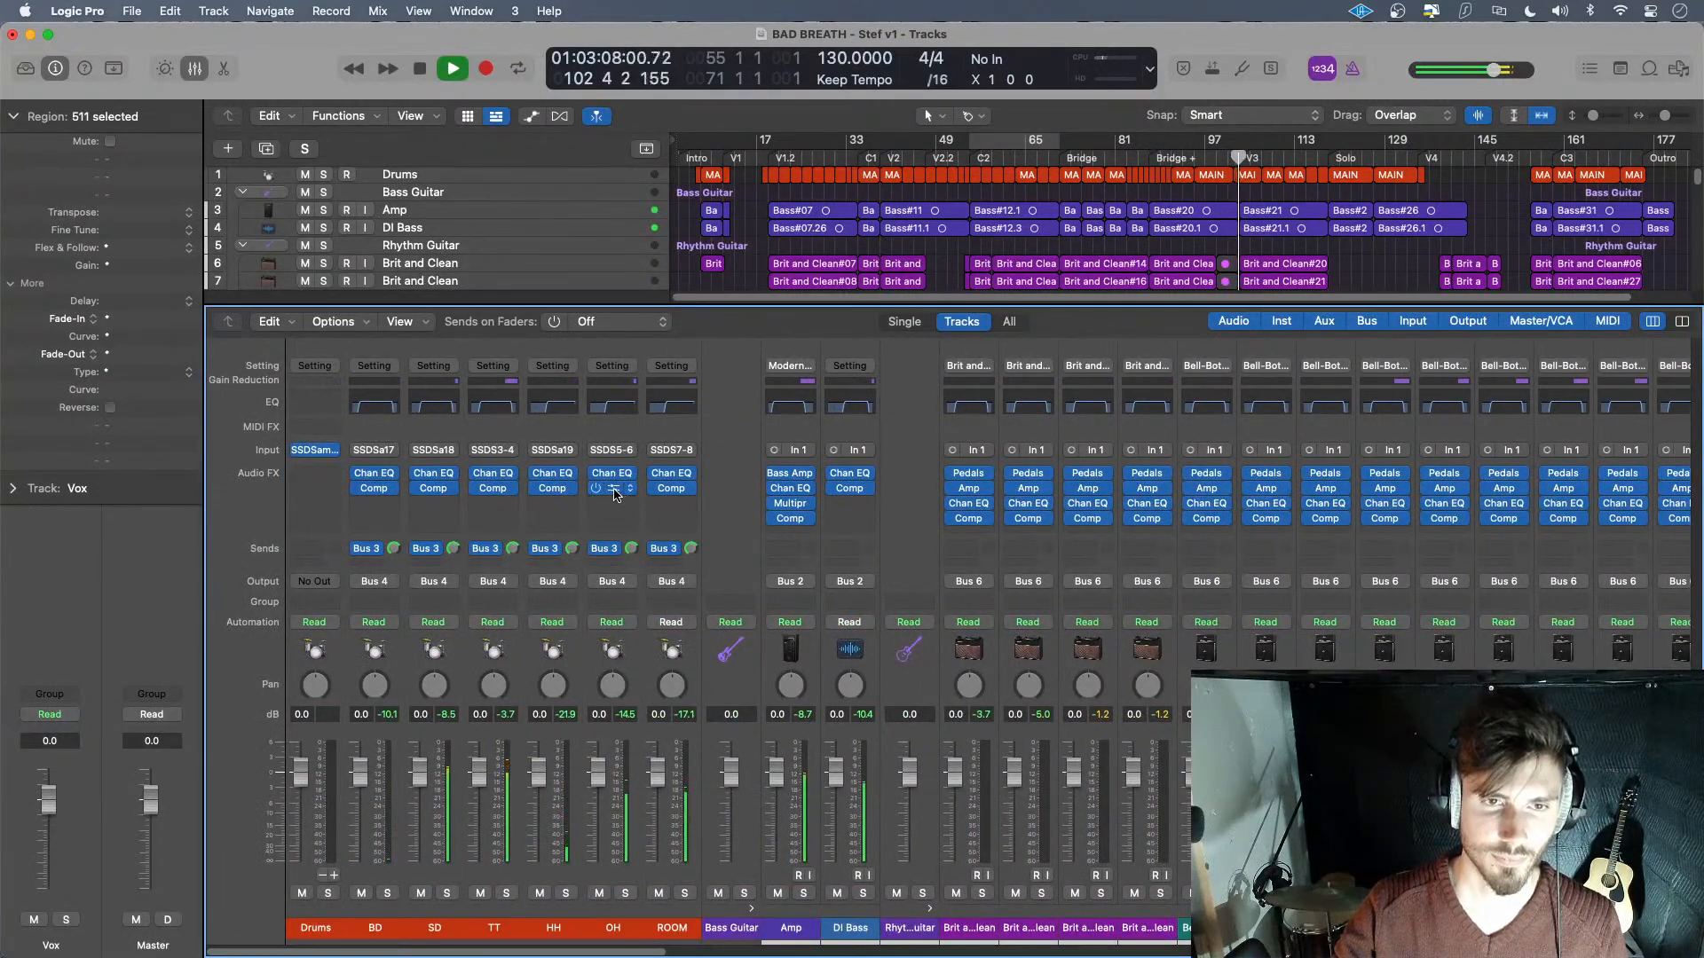
click(612, 488)
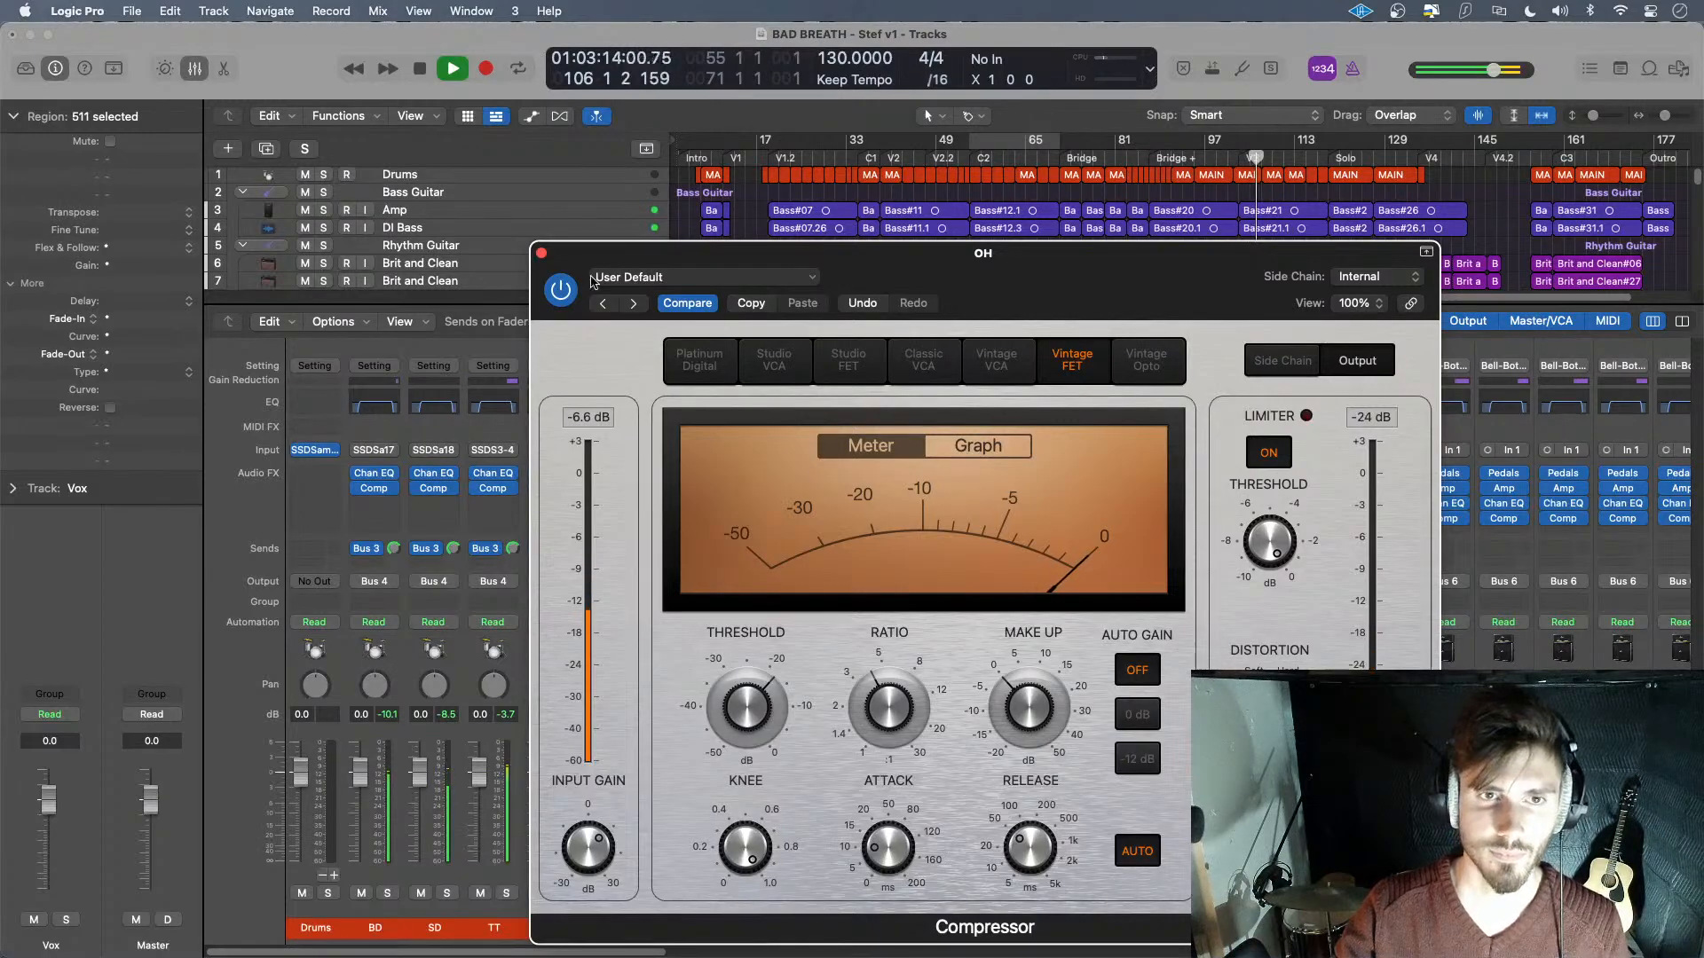
click(541, 253)
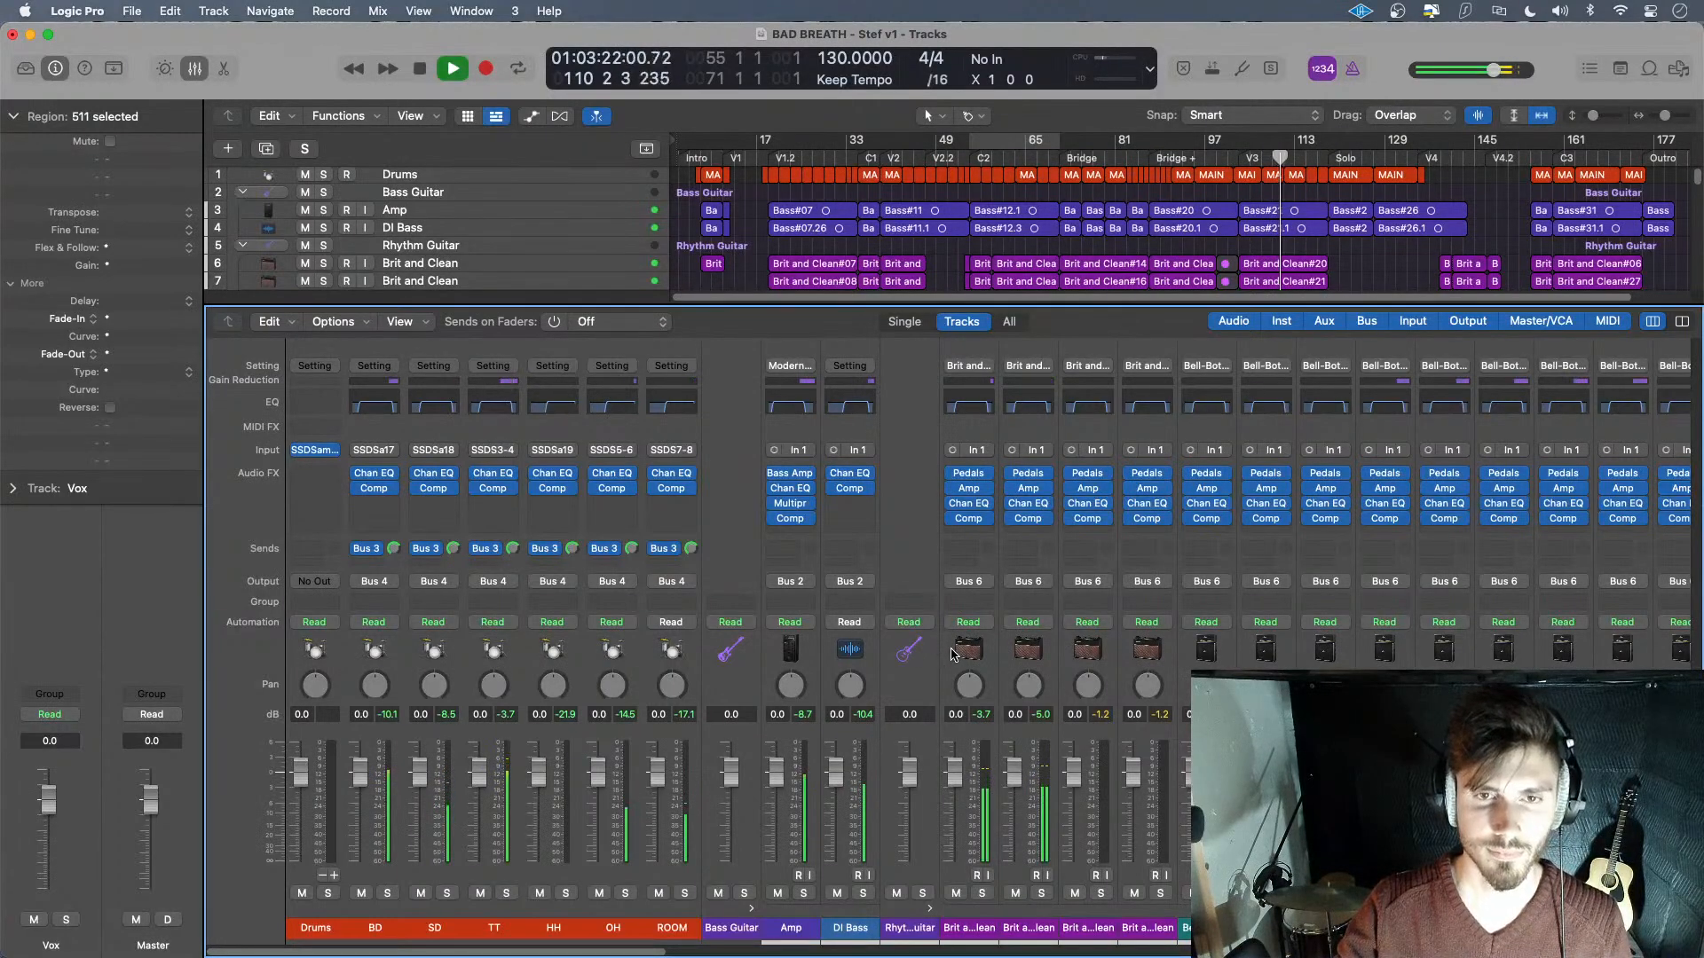
- Hide the mixer, stop playback after the outro and return the playhead to the start of the song
key(x)
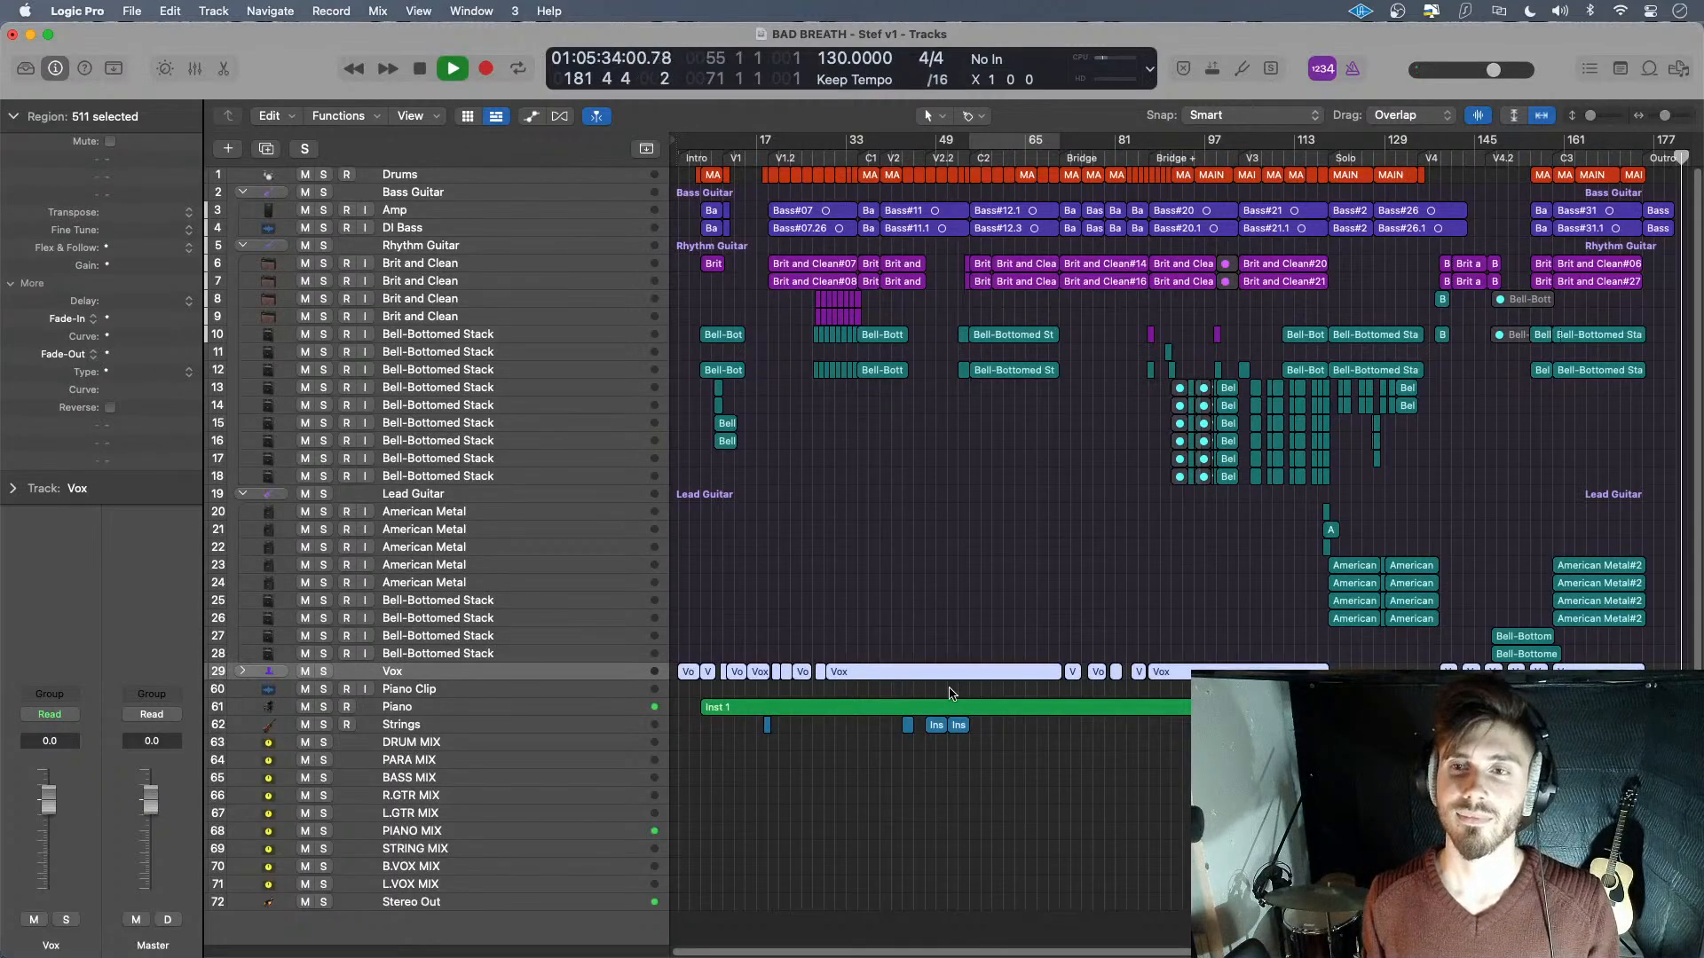
key(space)
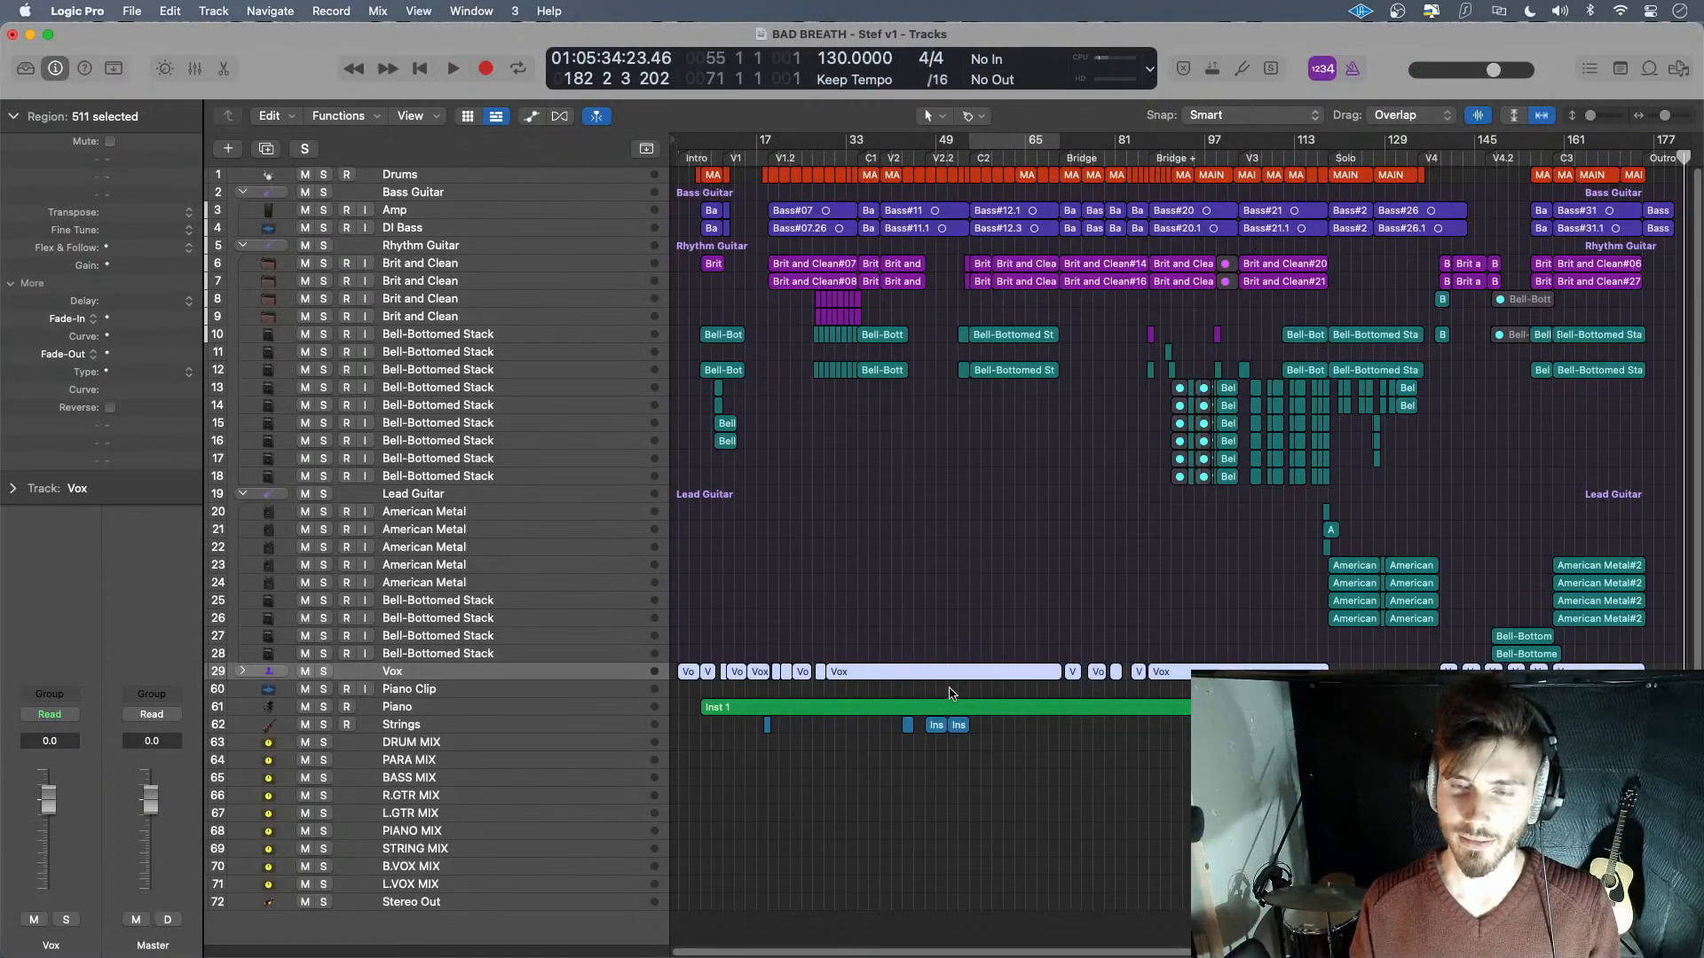
key(Return)
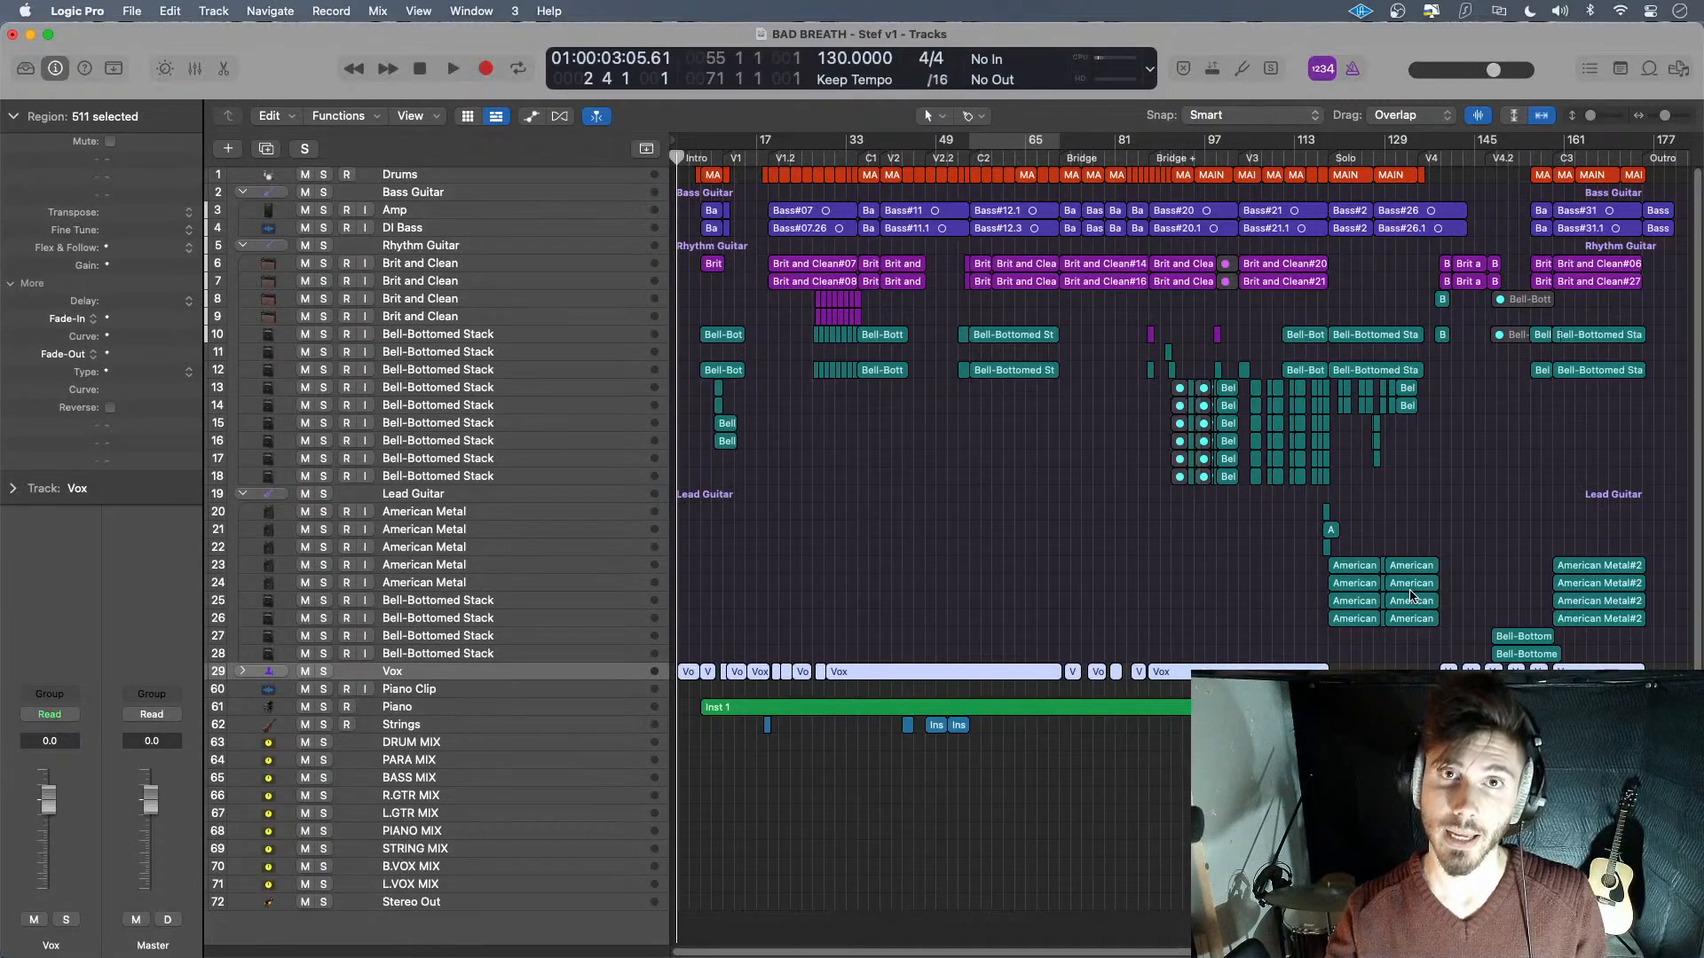
- Look through the mixer's guitar, vocal, piano, strings and mix bus channels, checking their routing and plug-ins
key(x)
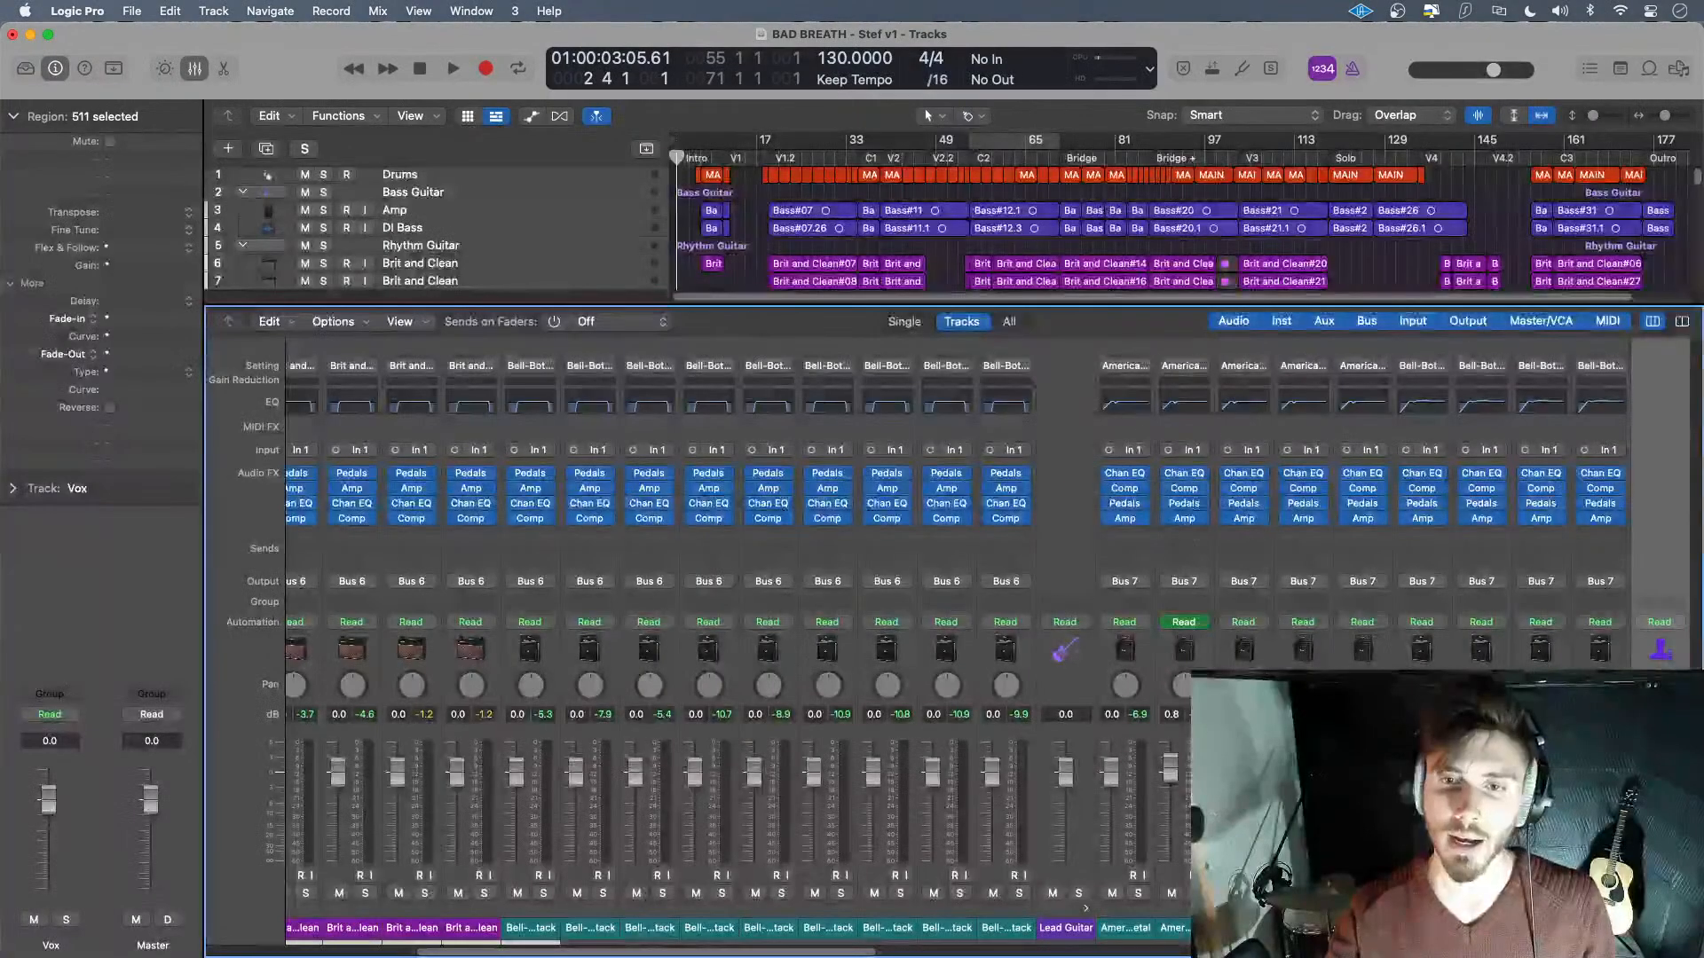
scroll(1260, 650, right, 3)
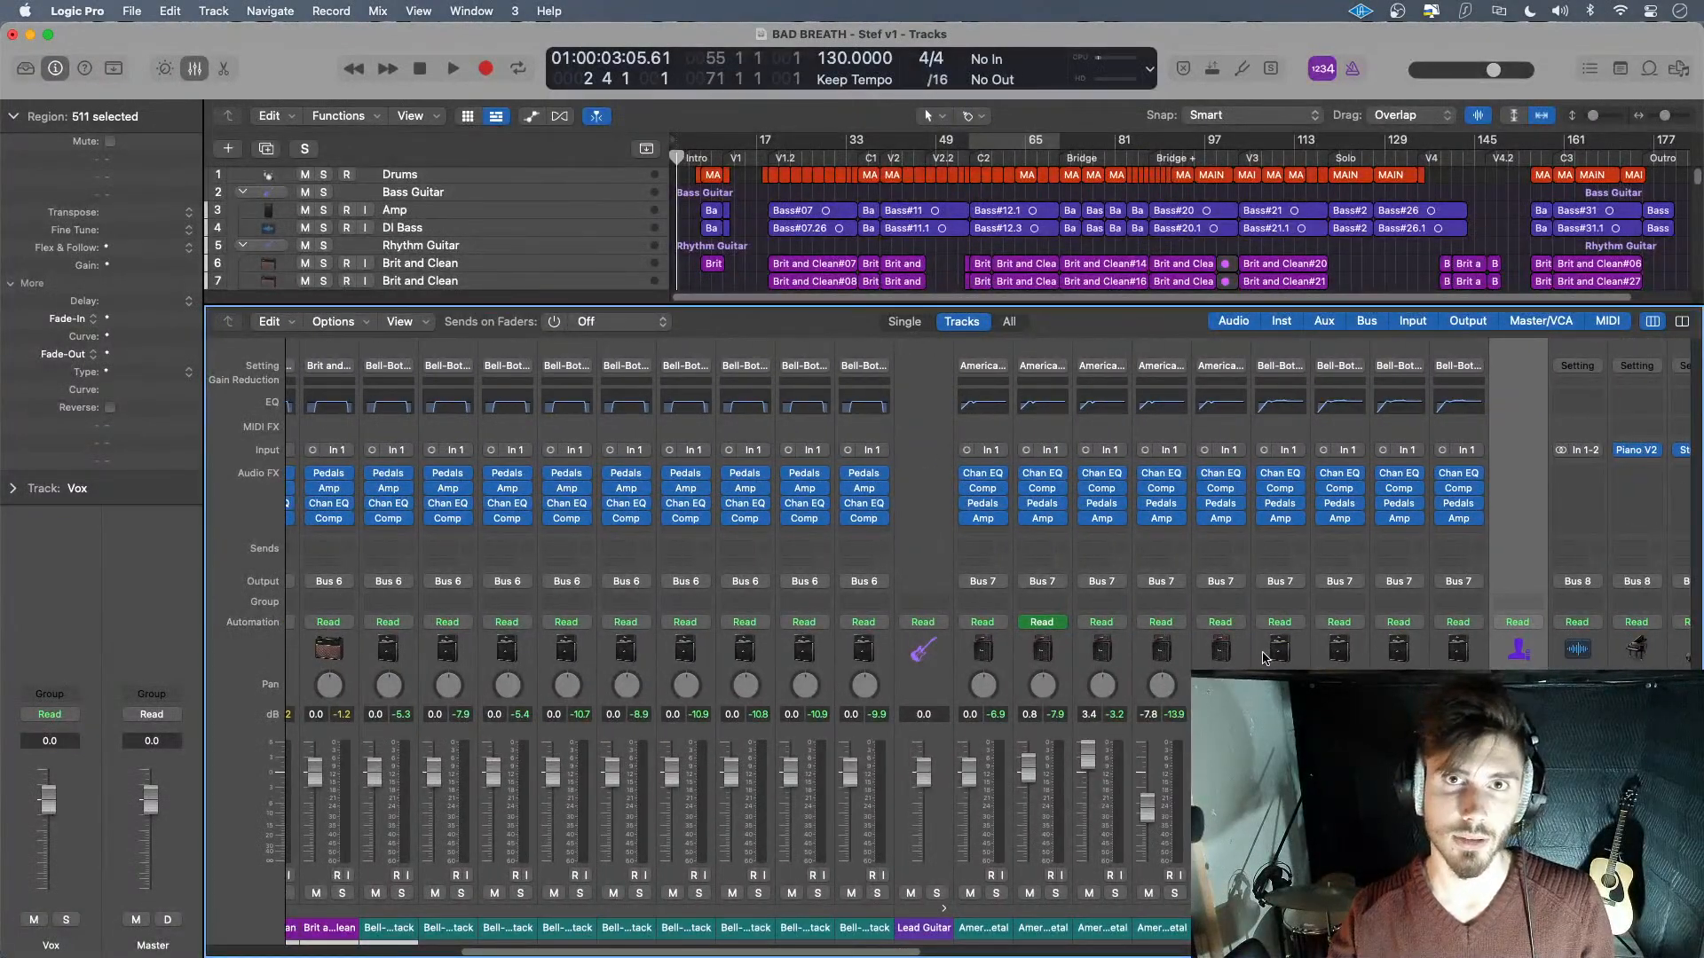
scroll(1240, 650, right, 10)
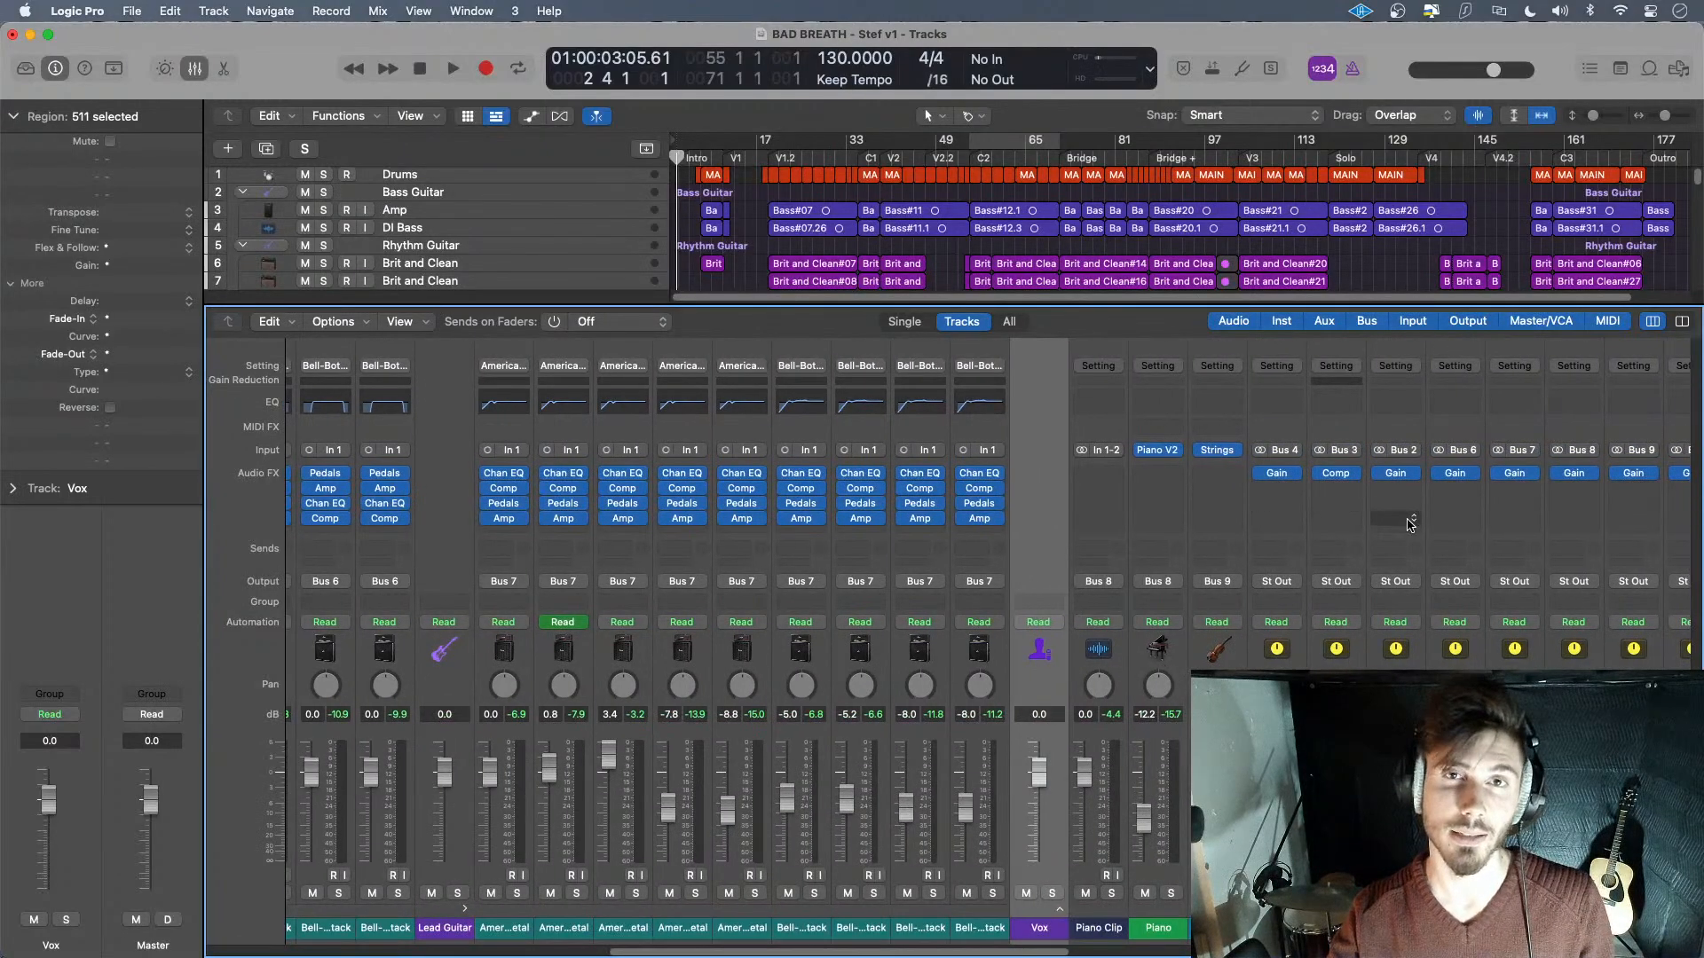
scroll(1364, 547, right, 12)
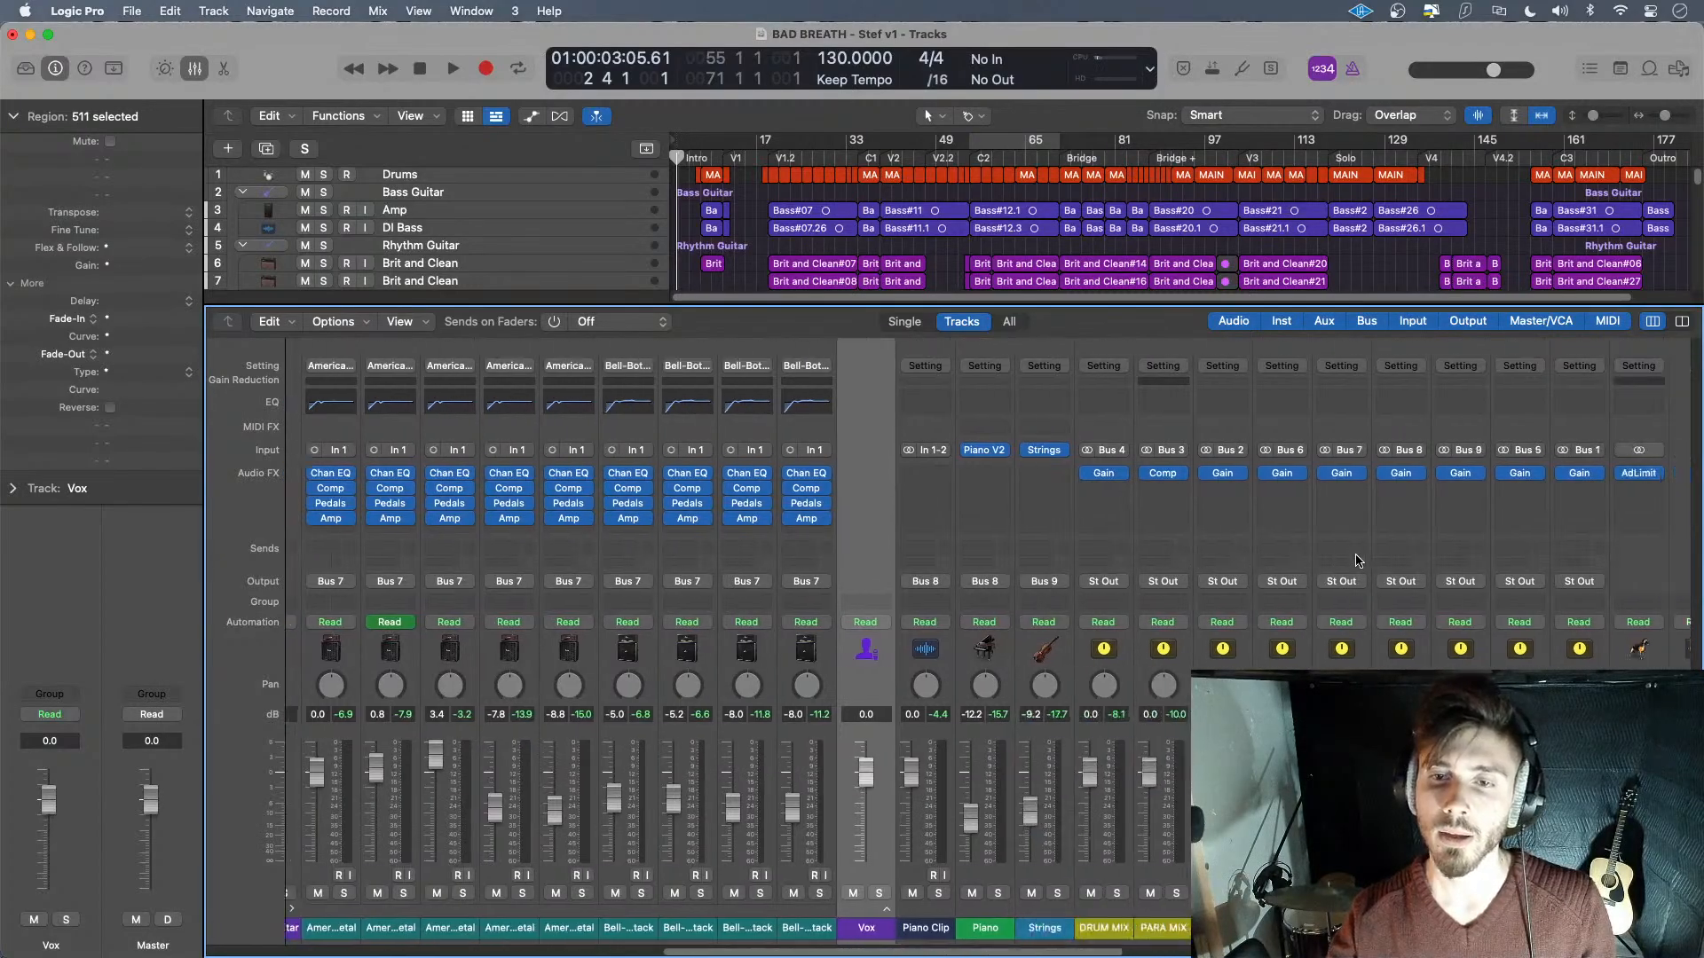
scroll(1092, 559, left, 15)
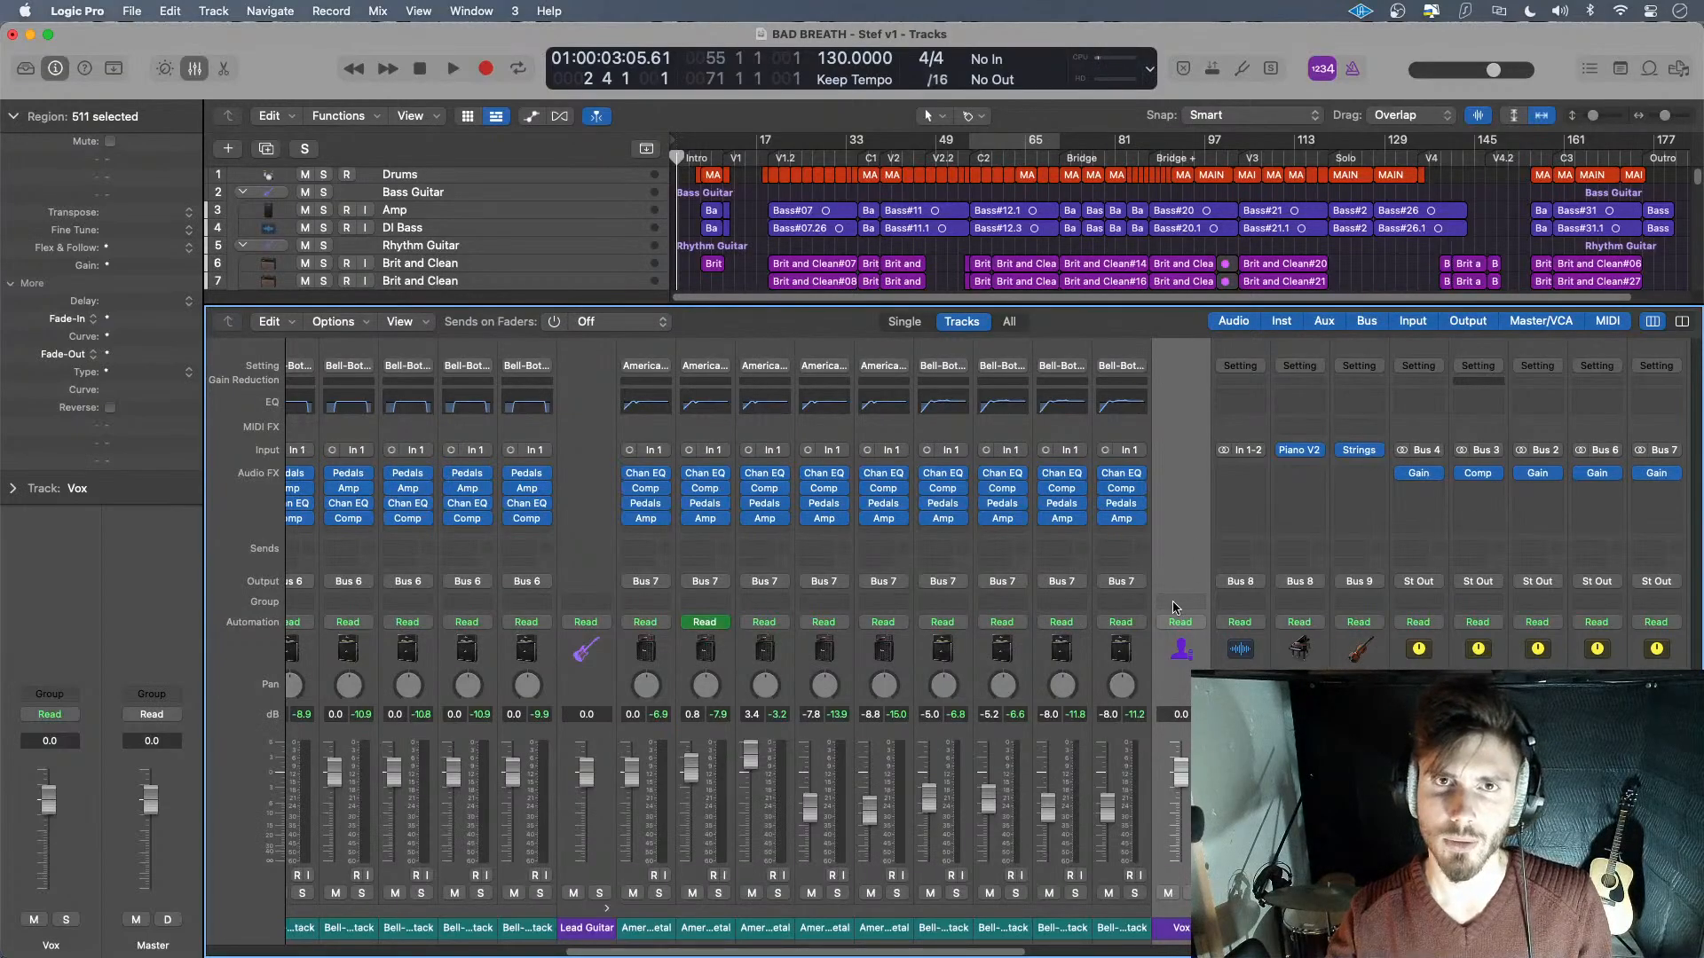
scroll(1277, 532, left, 5)
key(x)
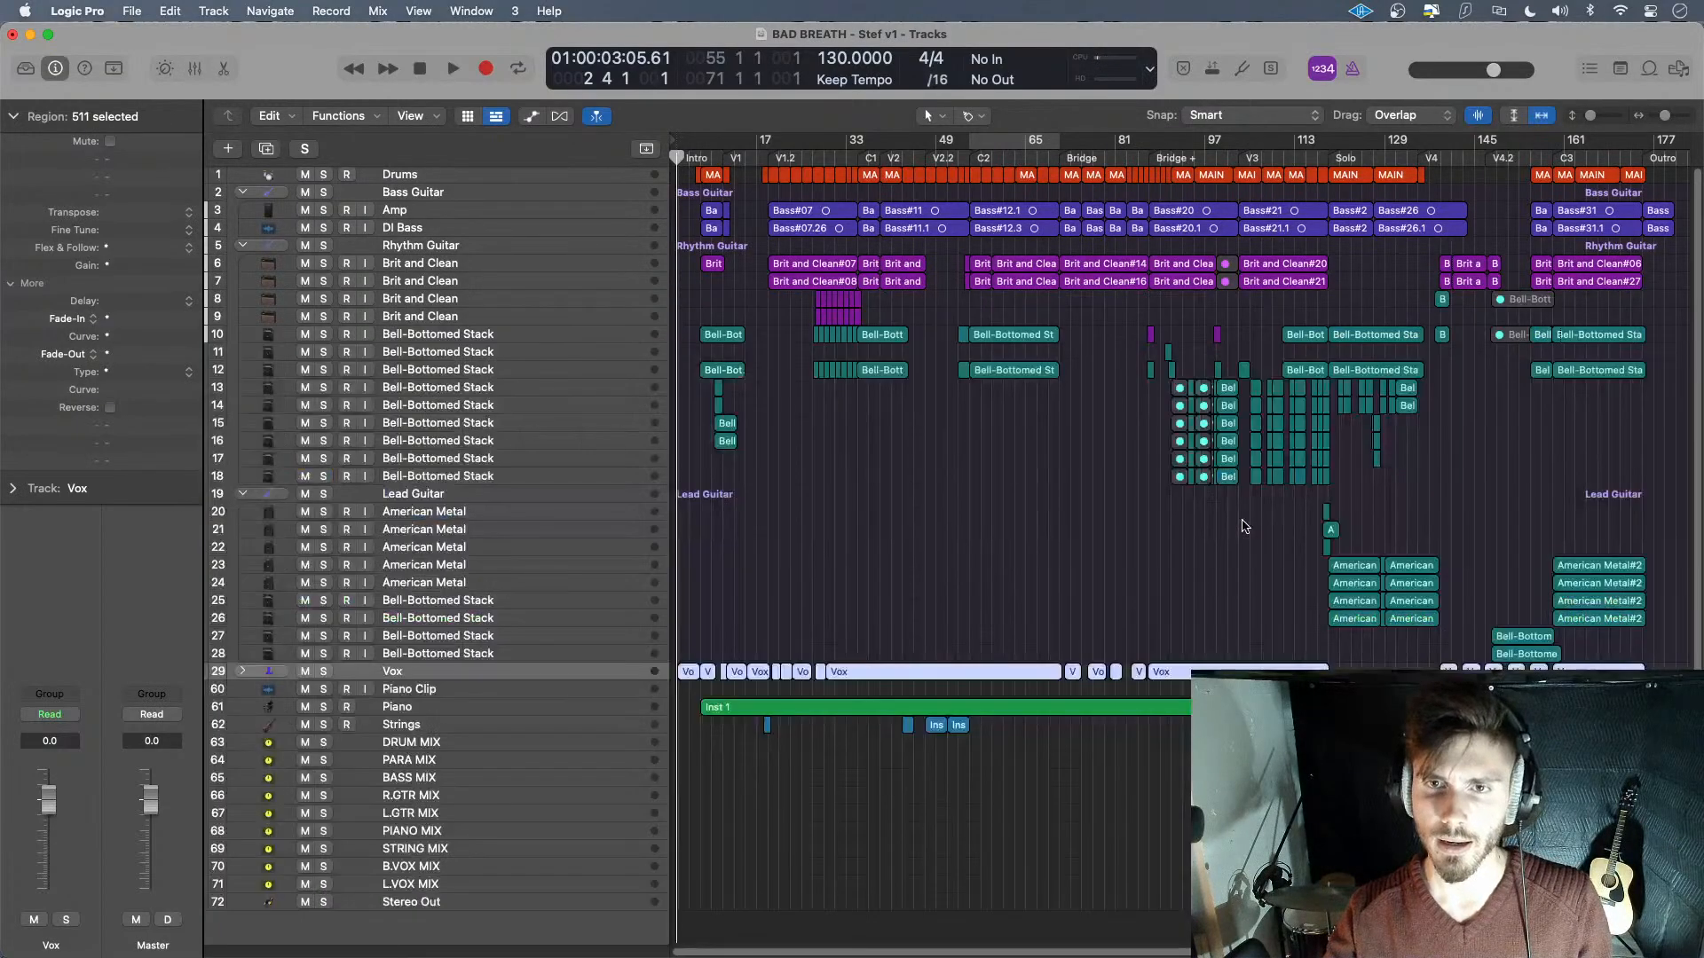
- Listen to the Piano track soloed from bar 11, compare it with the full mix unsoloed, and stop playback
click(723, 160)
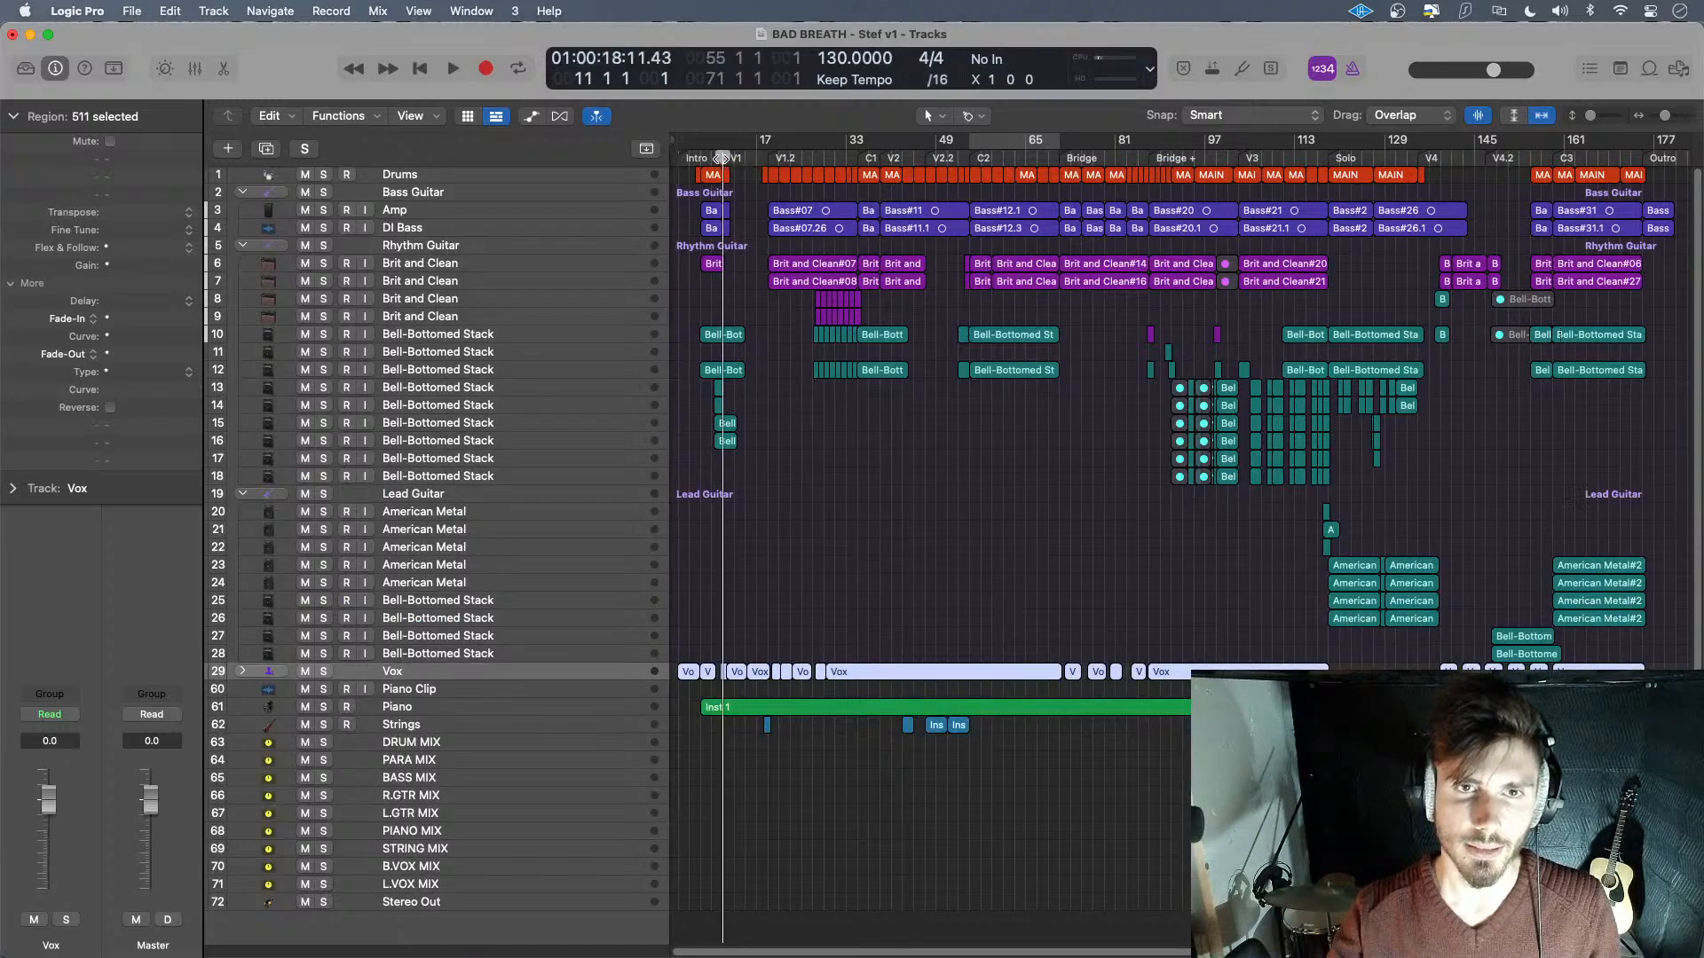
click(501, 707)
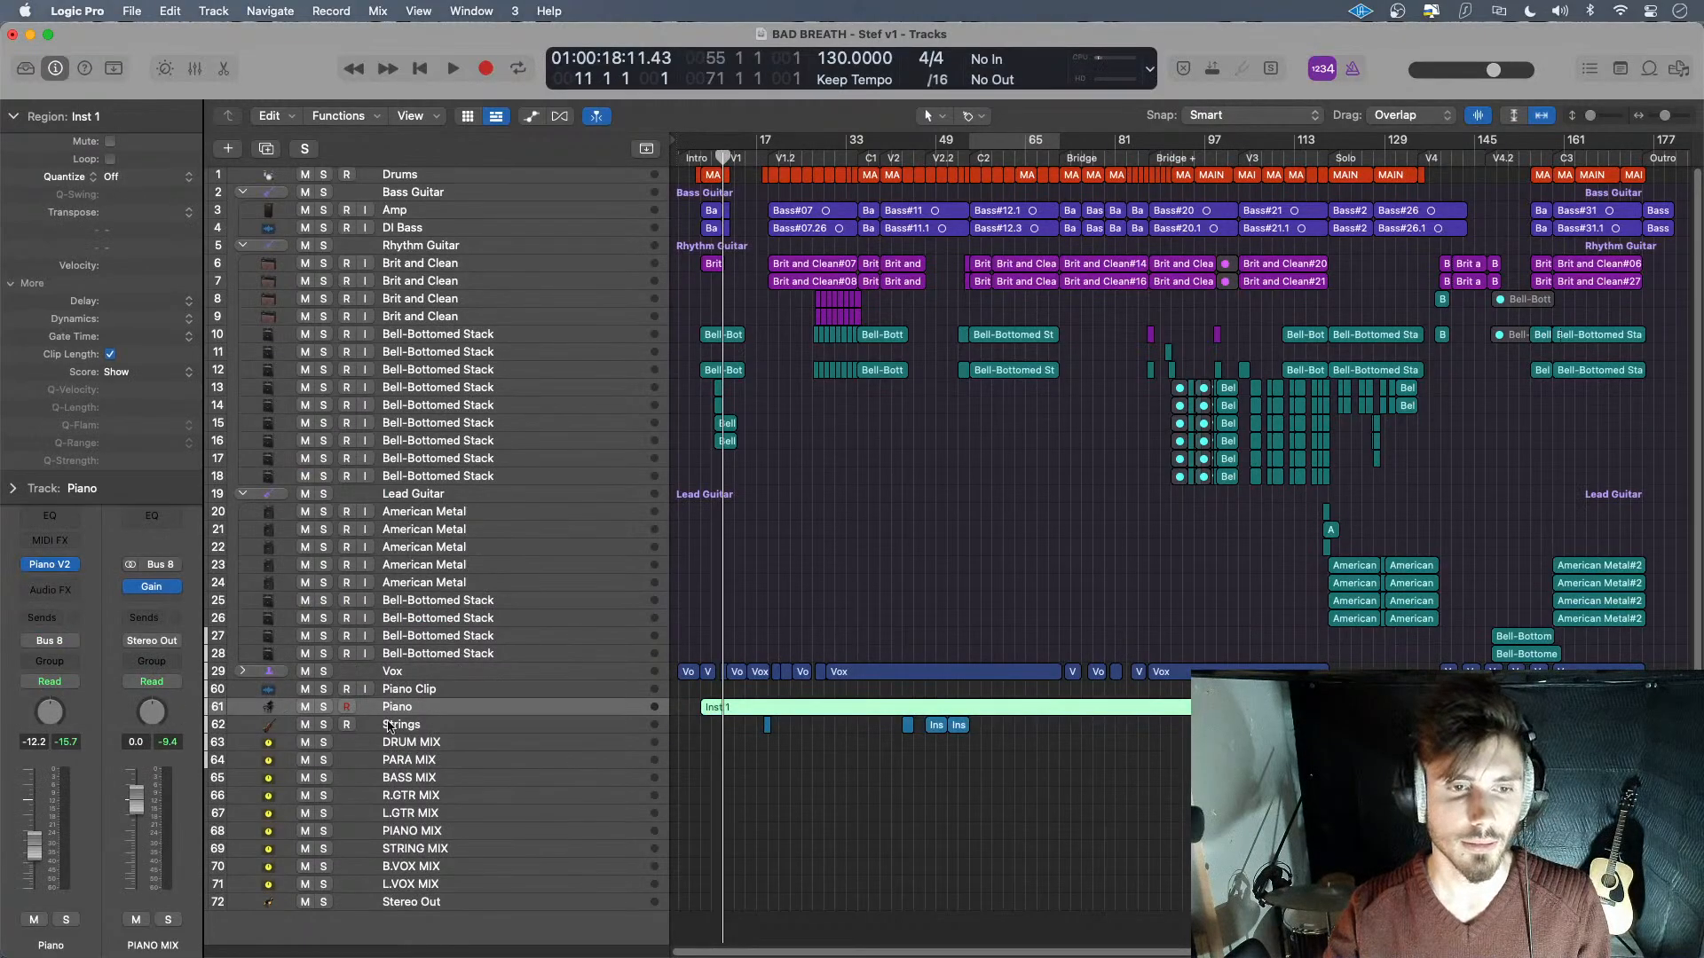
click(324, 707)
key(space)
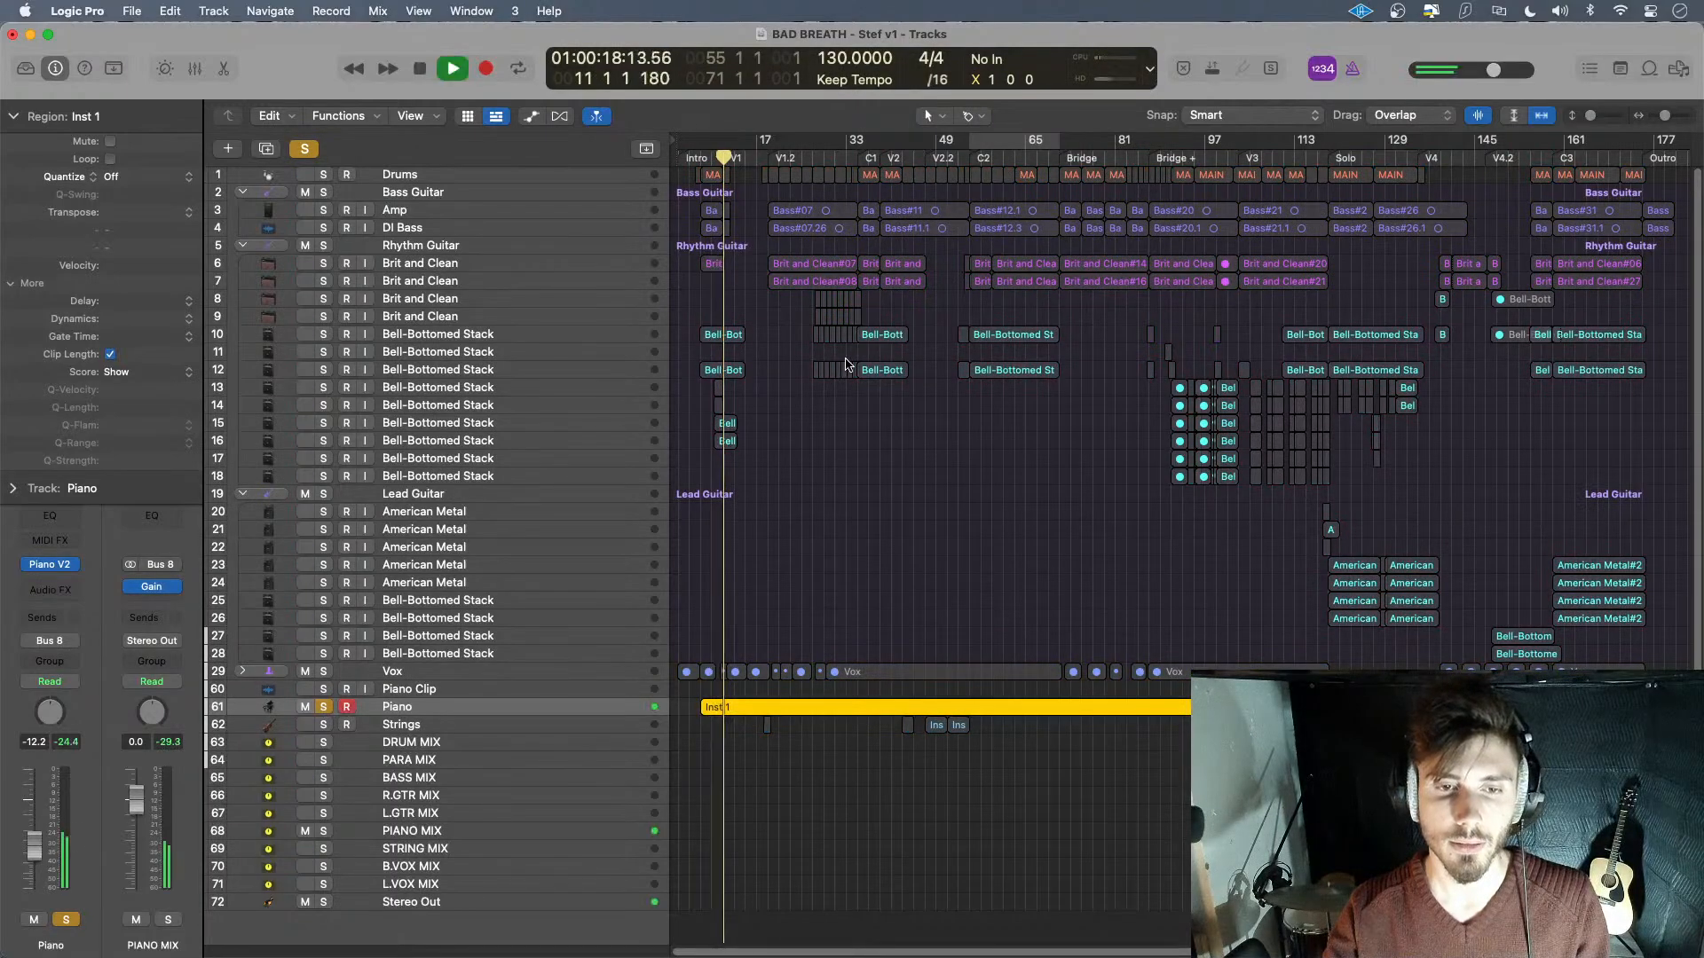
click(323, 707)
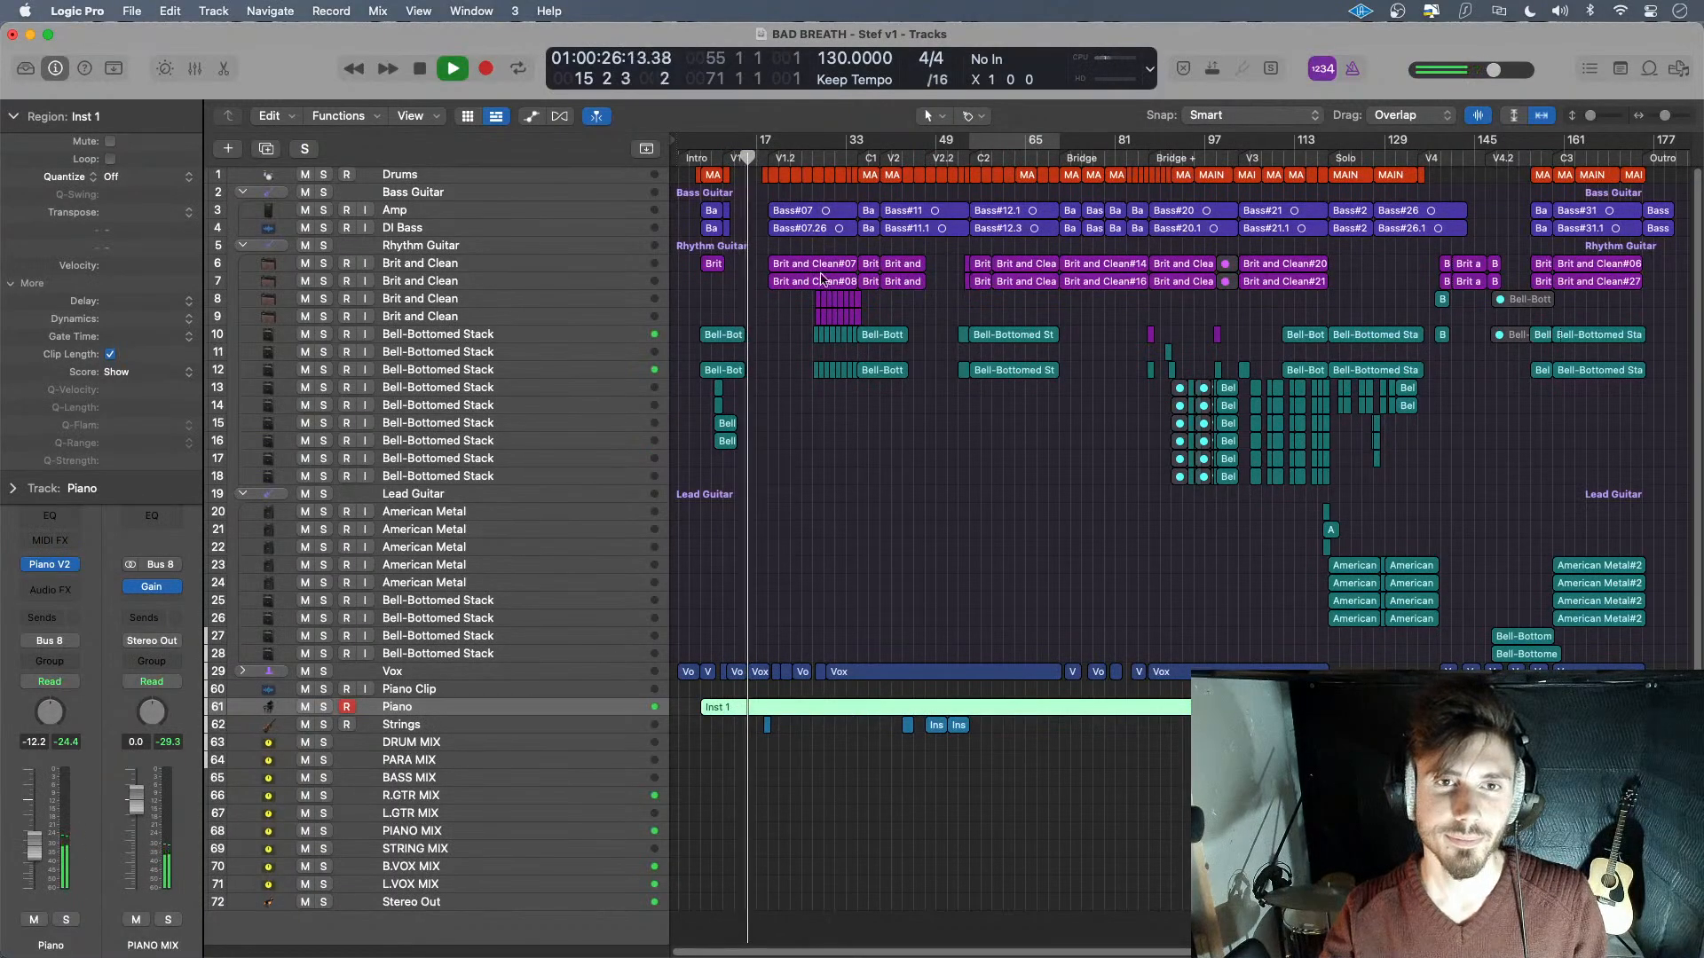
key(space)
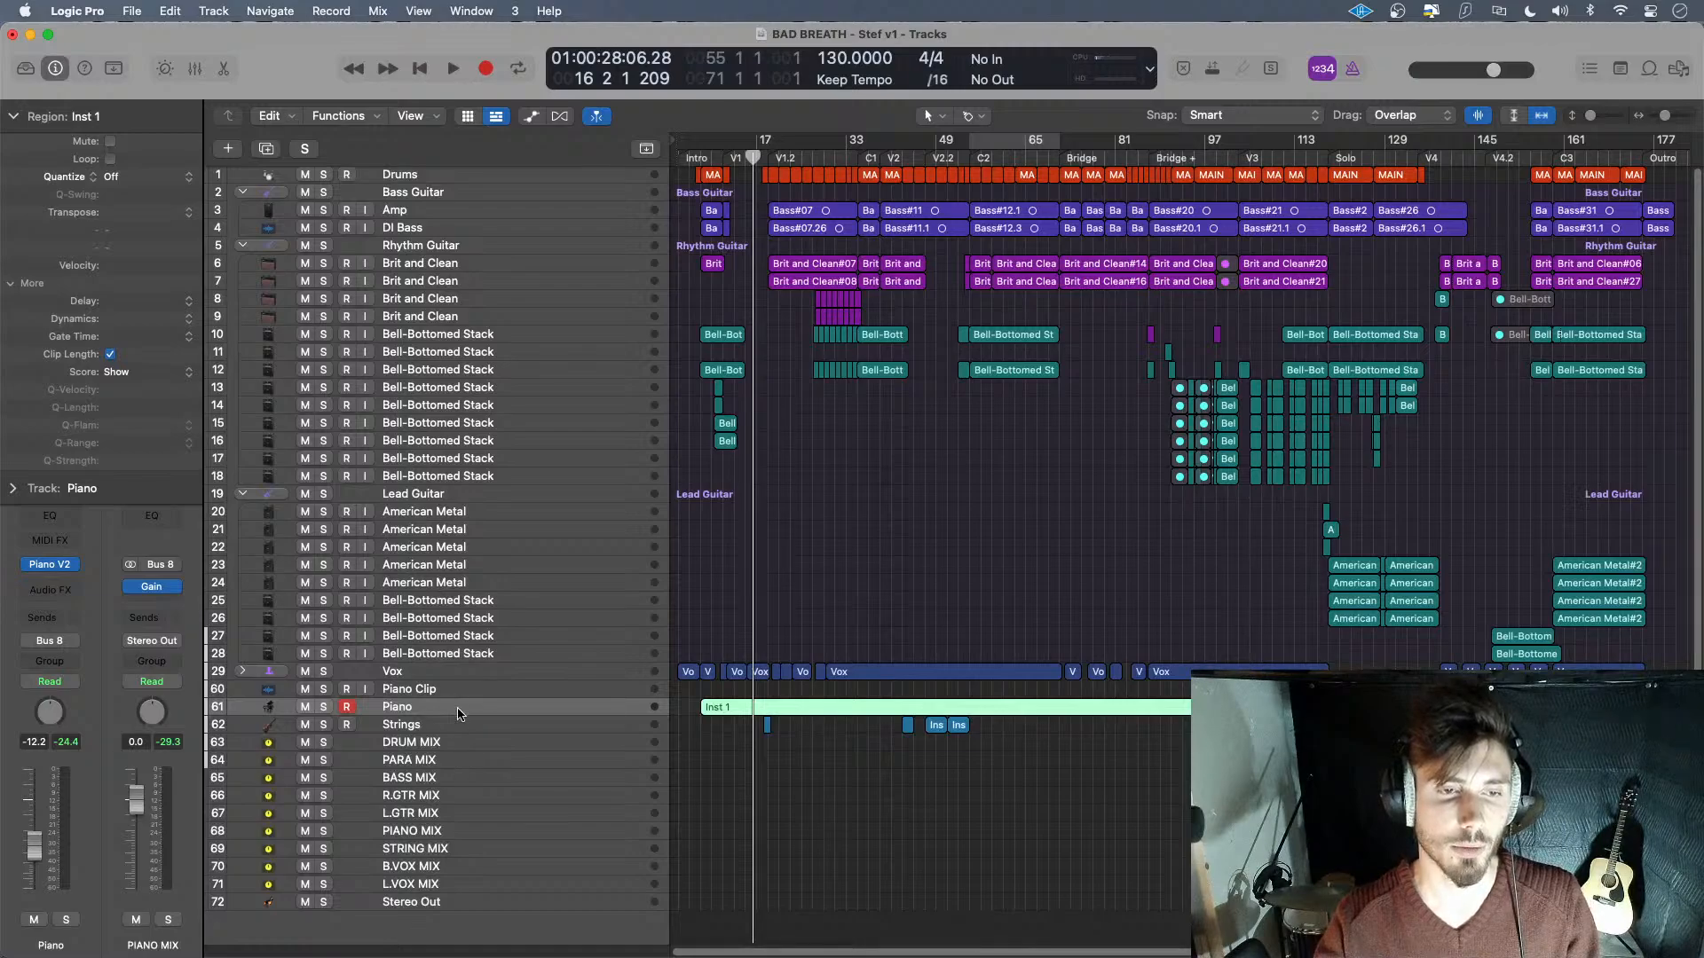
- Reset the Piano channel's volume fader to 0.0 dB in the mixer
key(x)
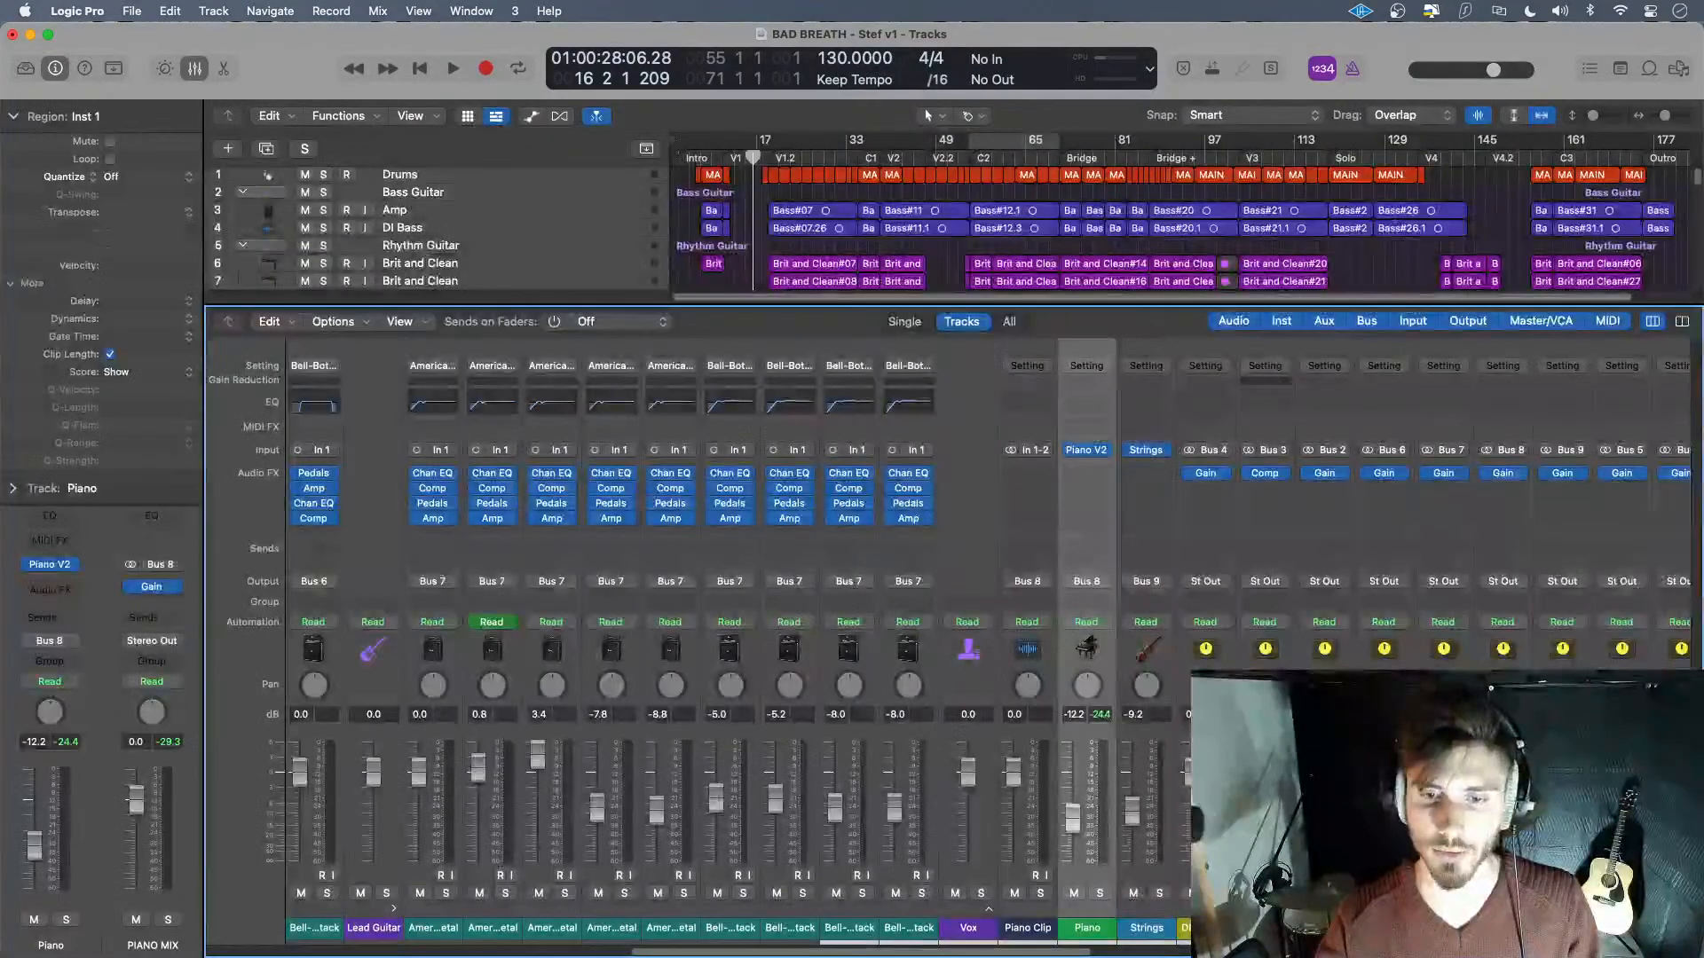
alt+click(1071, 823)
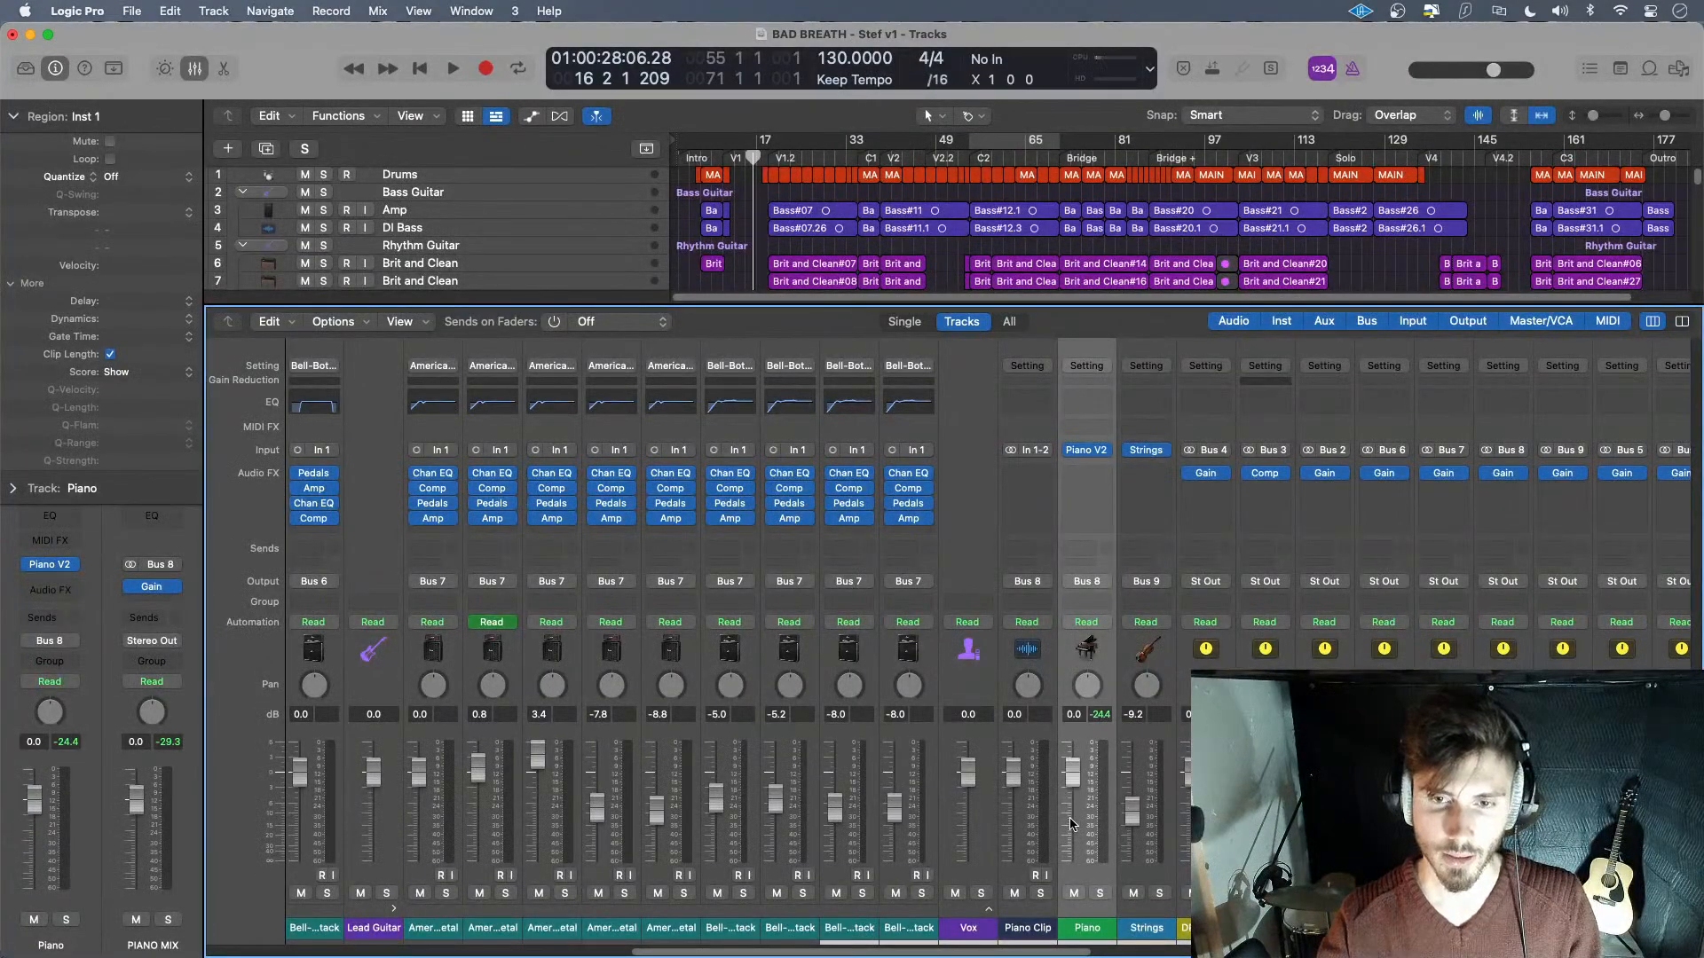
- Hide the mixer, listen to the Piano in the full mix through verse 1, and stop playback around bar 17
key(x)
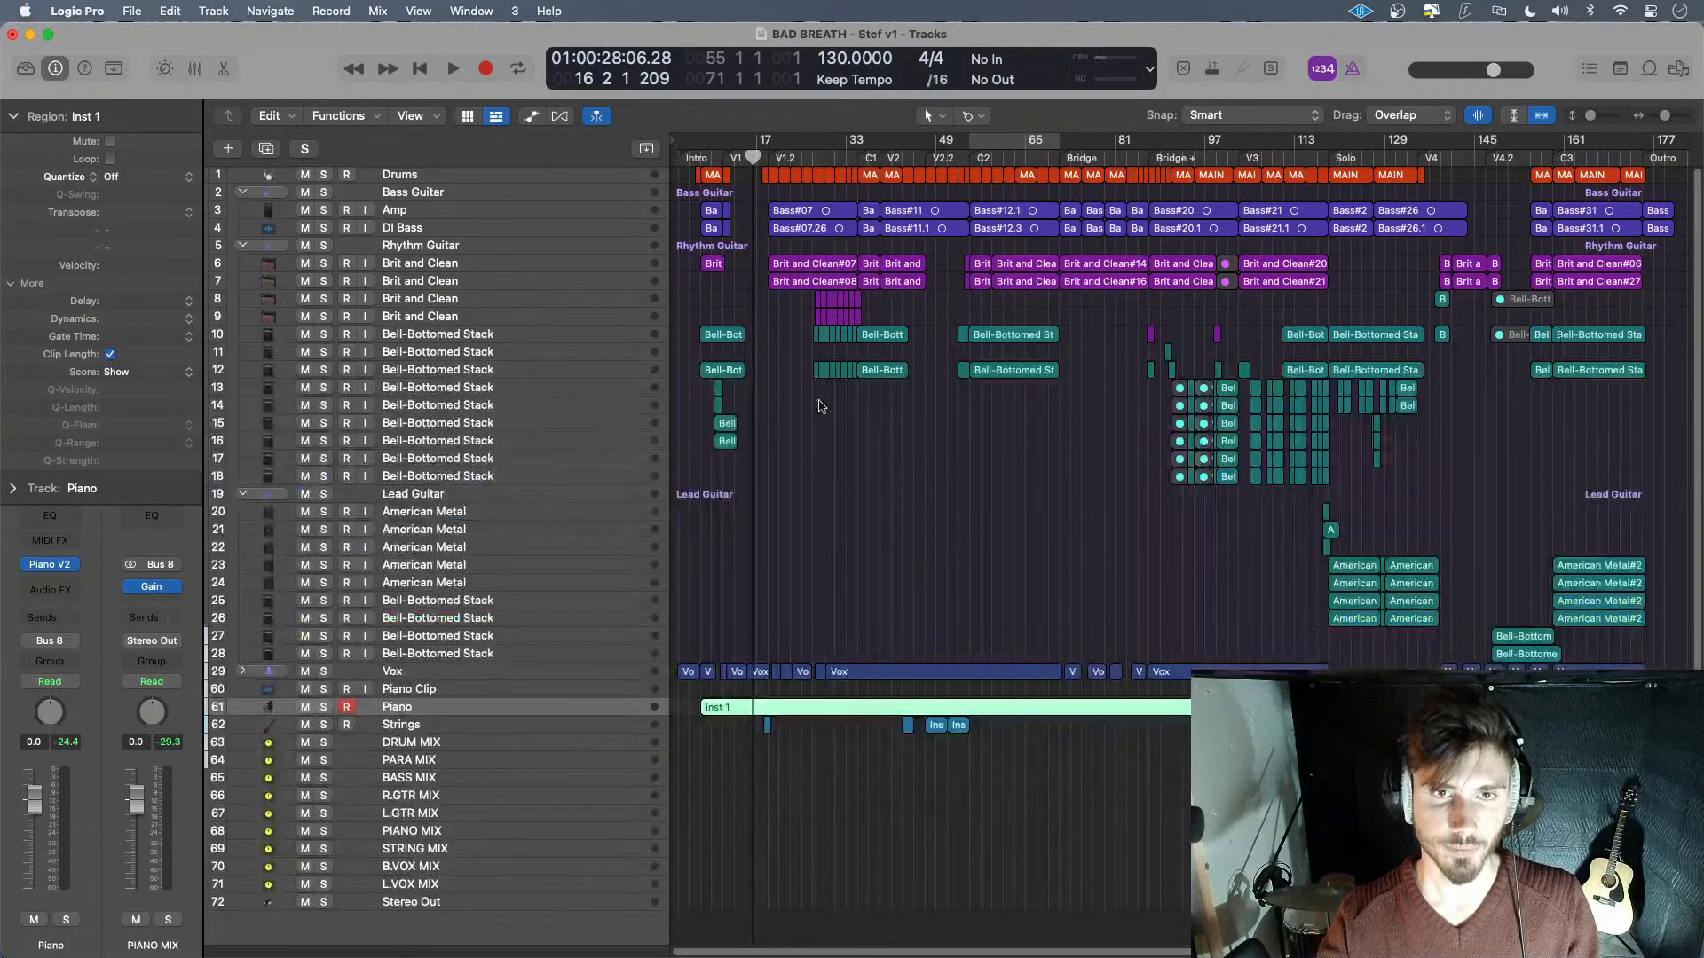
click(726, 153)
key(space)
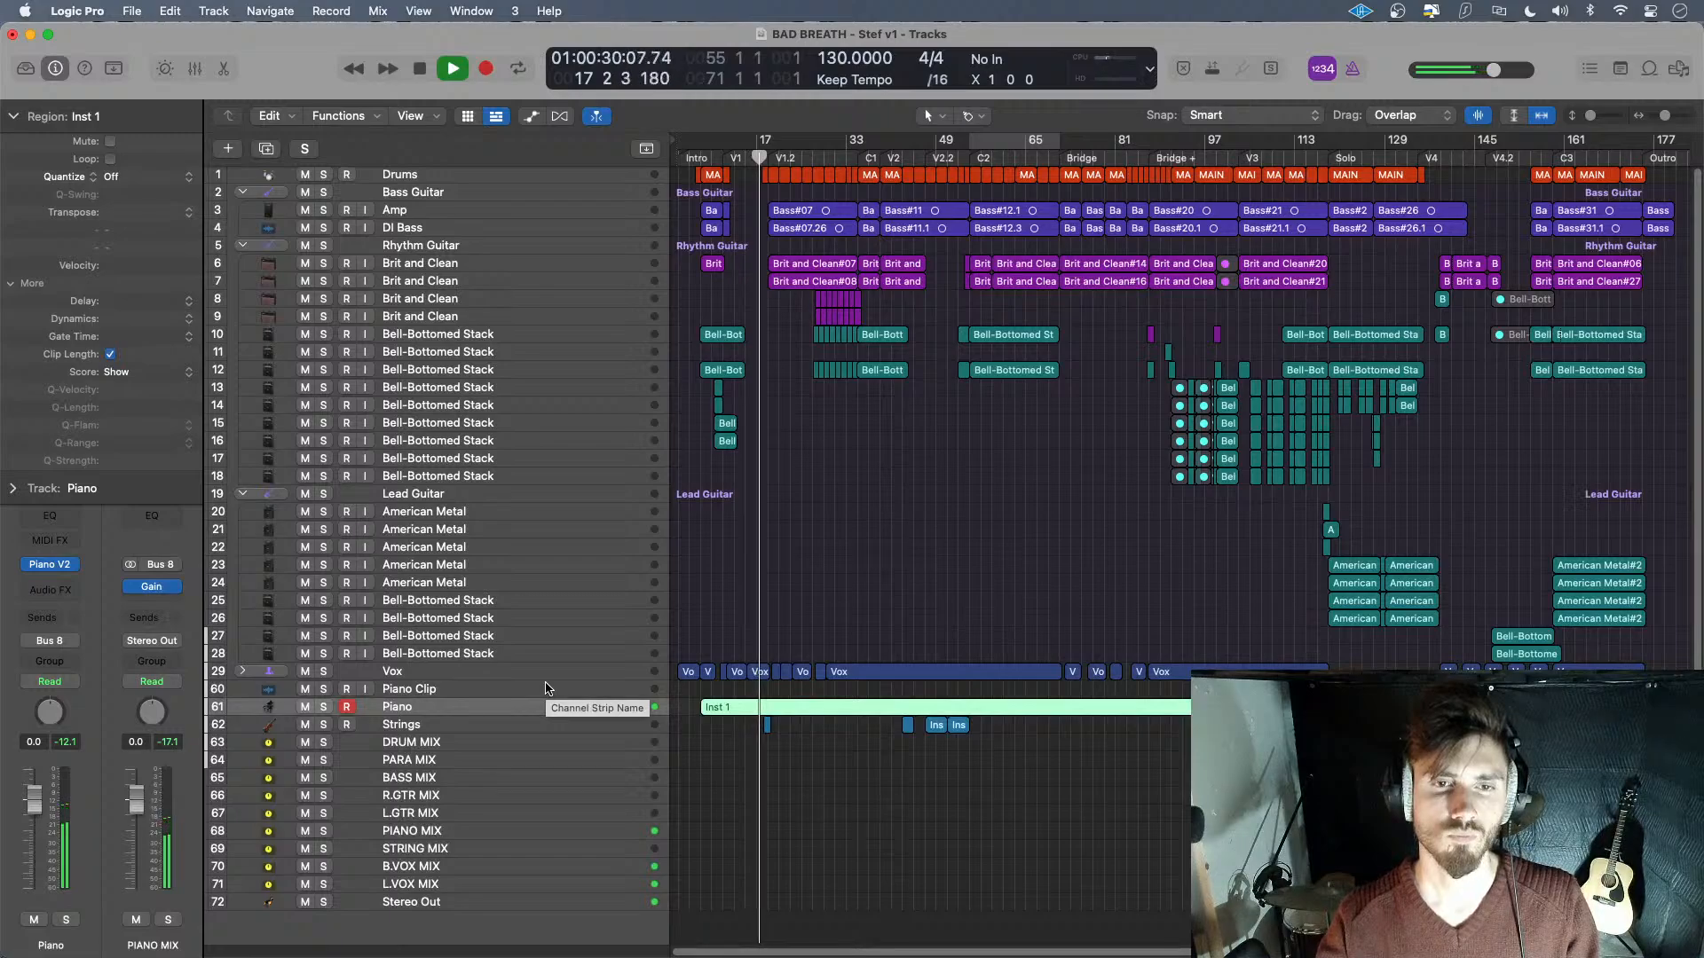
key(space)
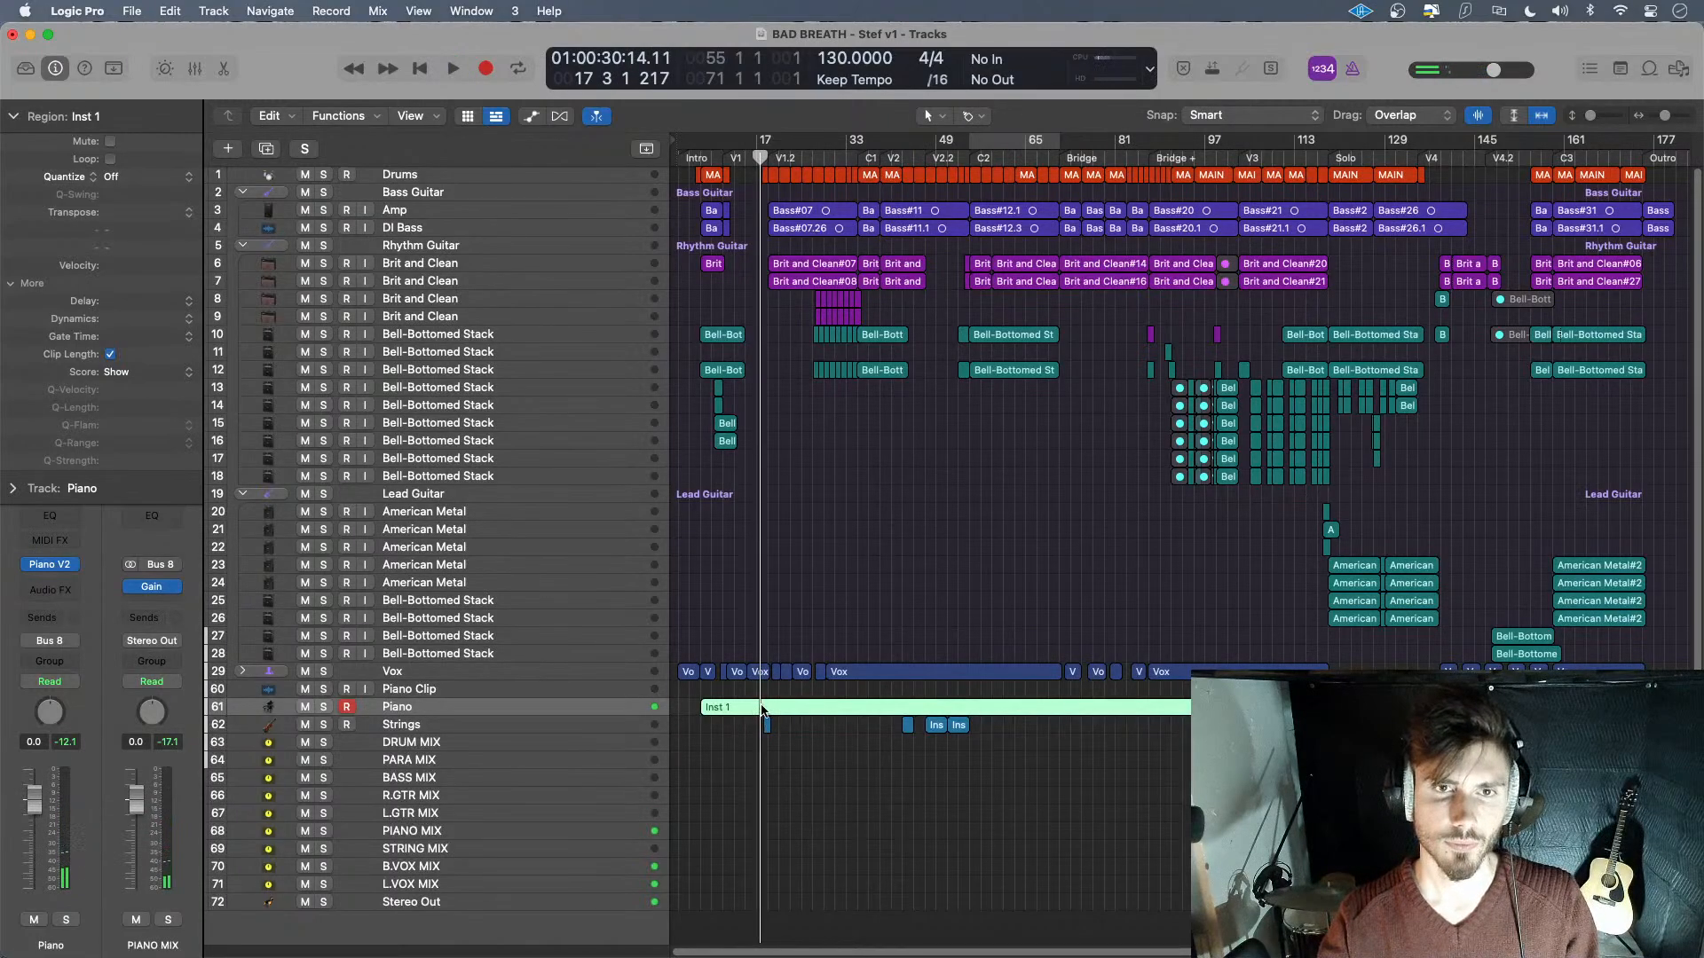
- Insert a Channel EQ on the Piano channel and set its low cut frequency to 80 Hz
key(x)
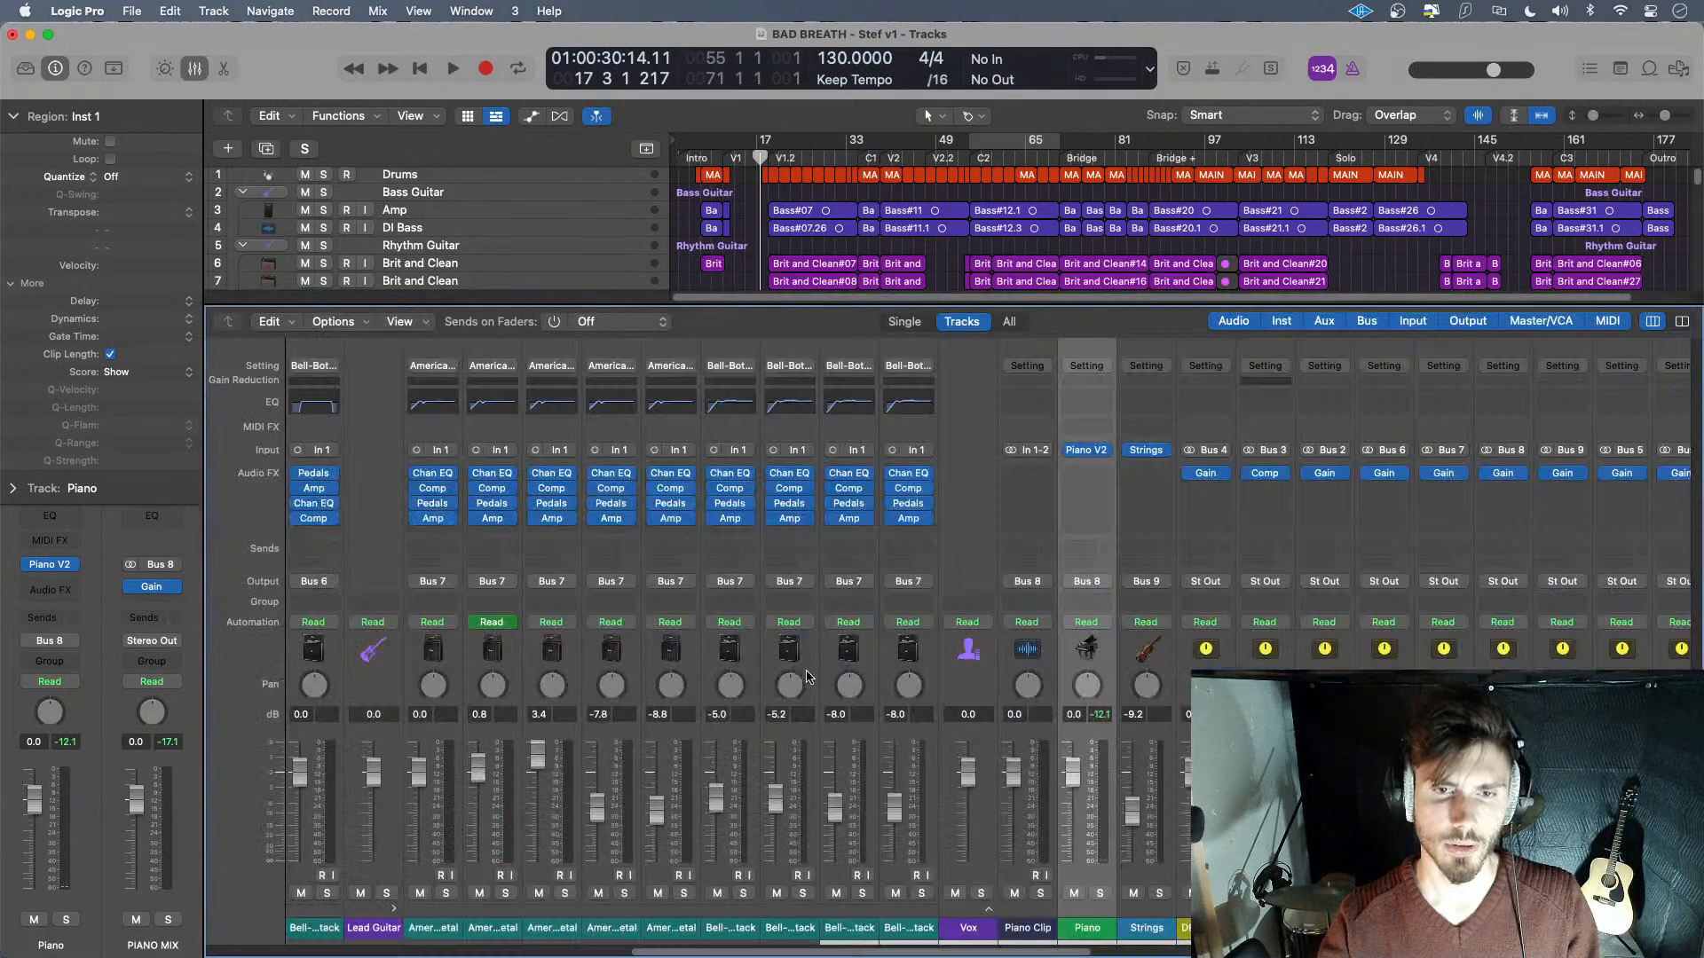
click(1085, 404)
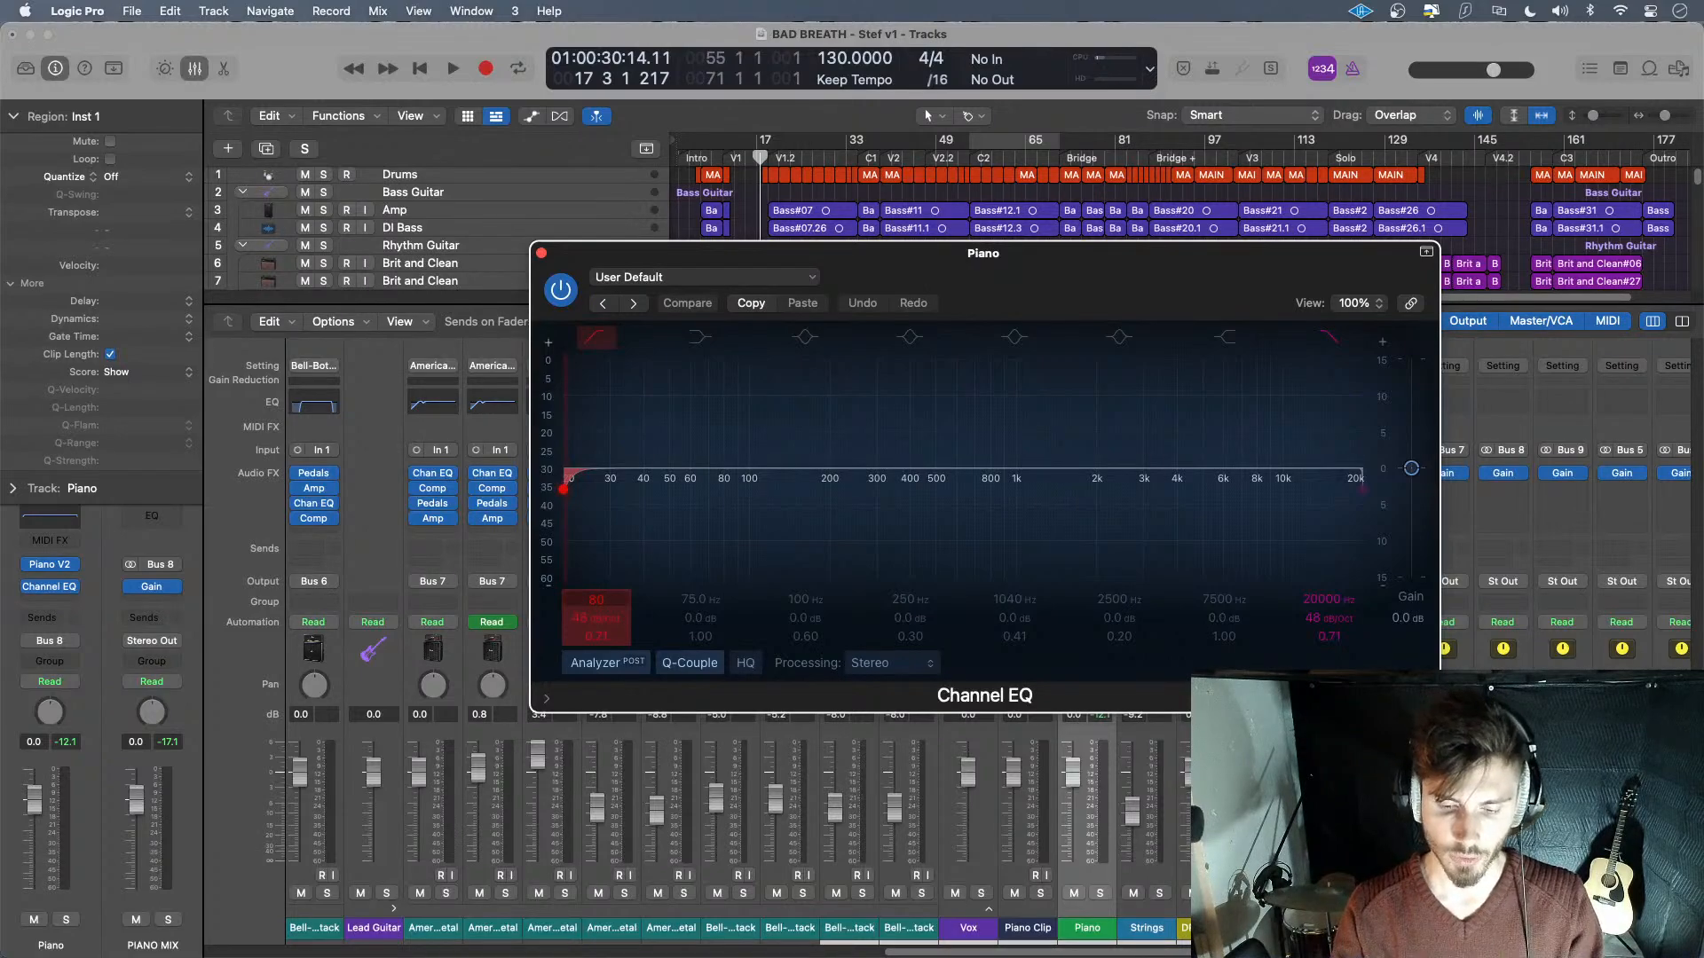
key(Return)
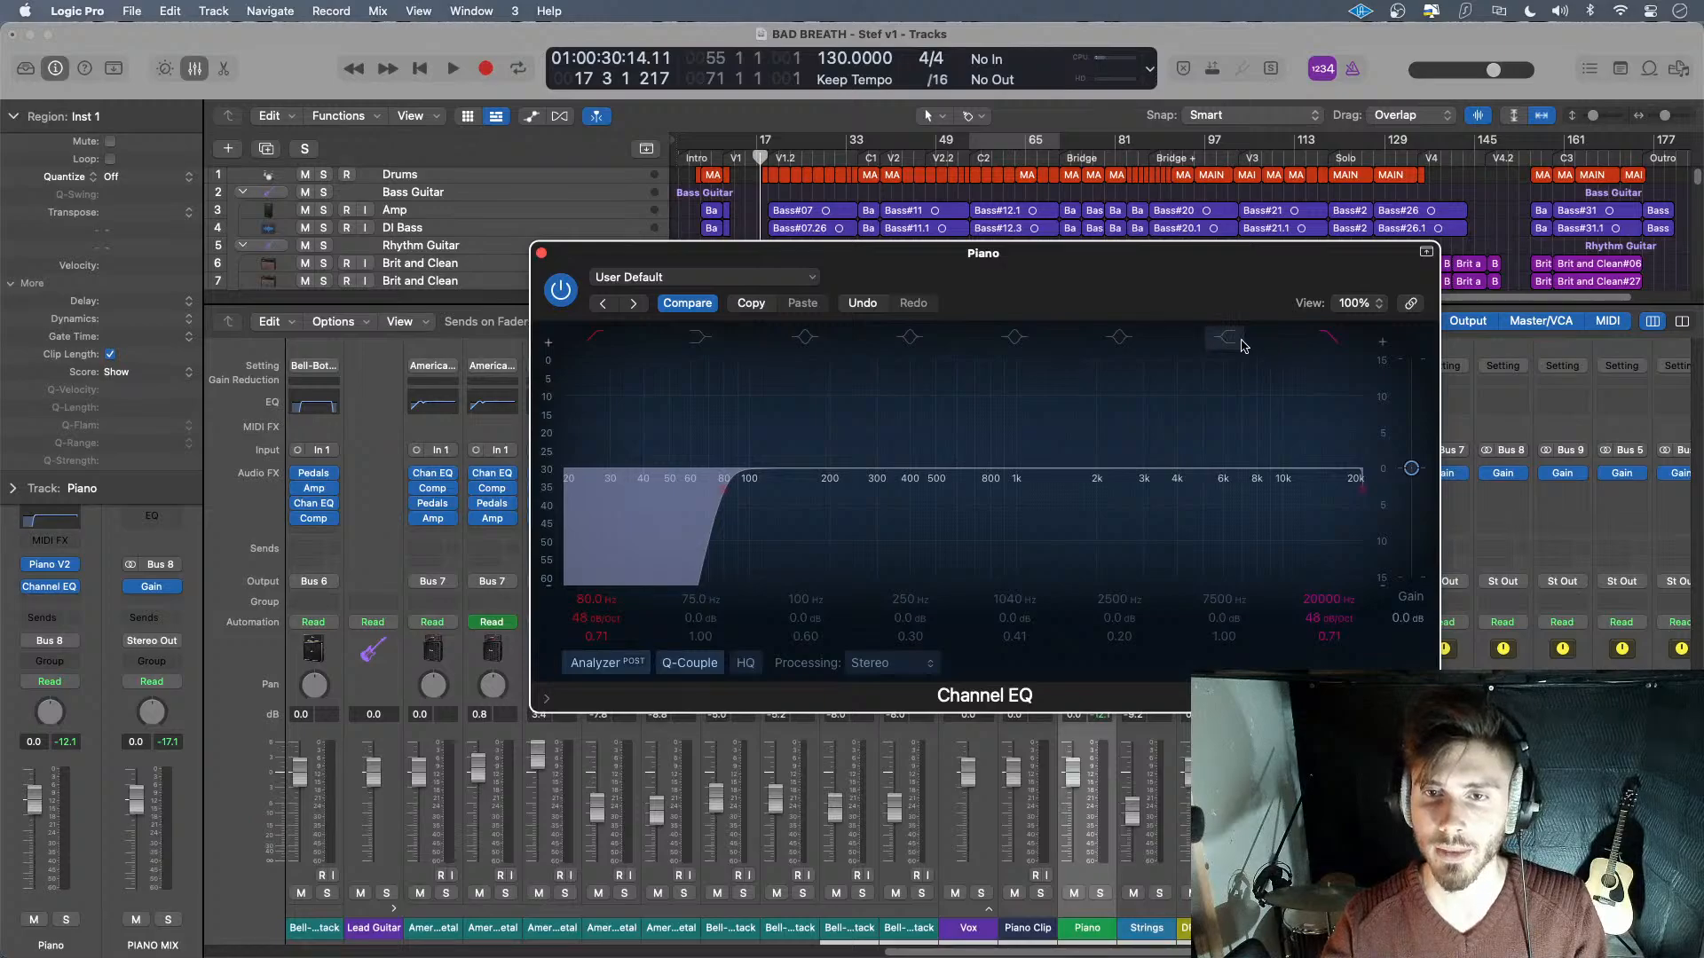
- Add a +12.0 dB high shelf at 5000 Hz to the Piano's EQ, lower its output gain to -6.0 dB, and close it
drag(1248, 468, 1201, 468)
drag(1225, 616, 1225, 510)
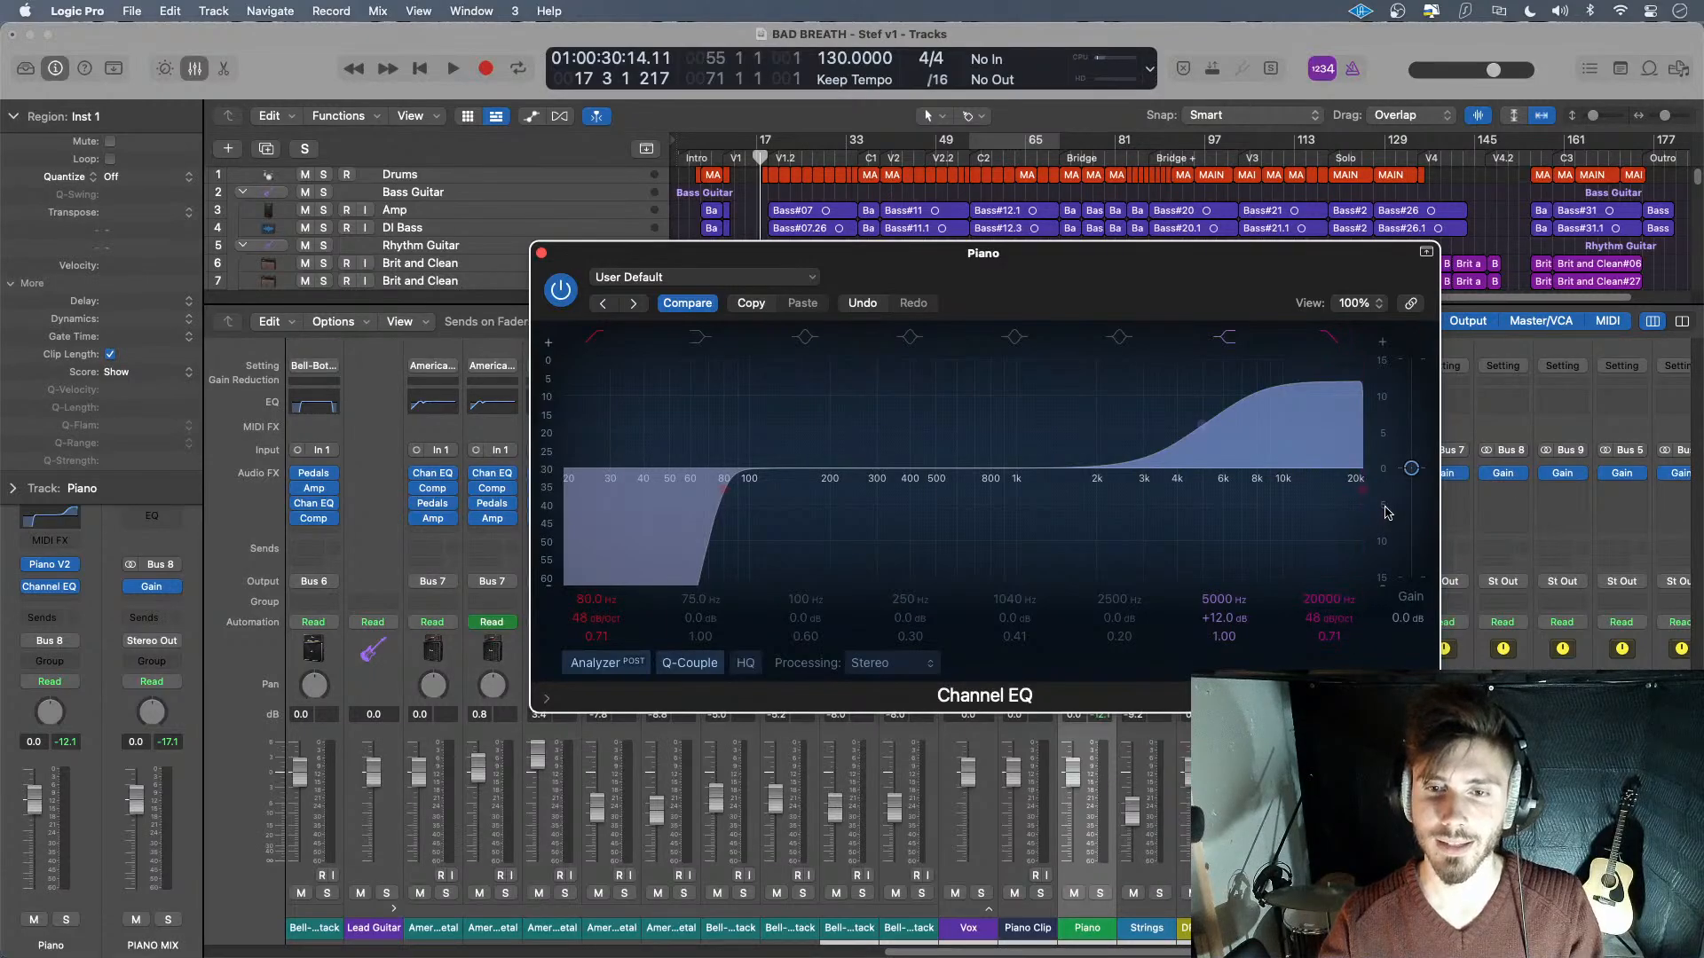
drag(1412, 474, 1414, 504)
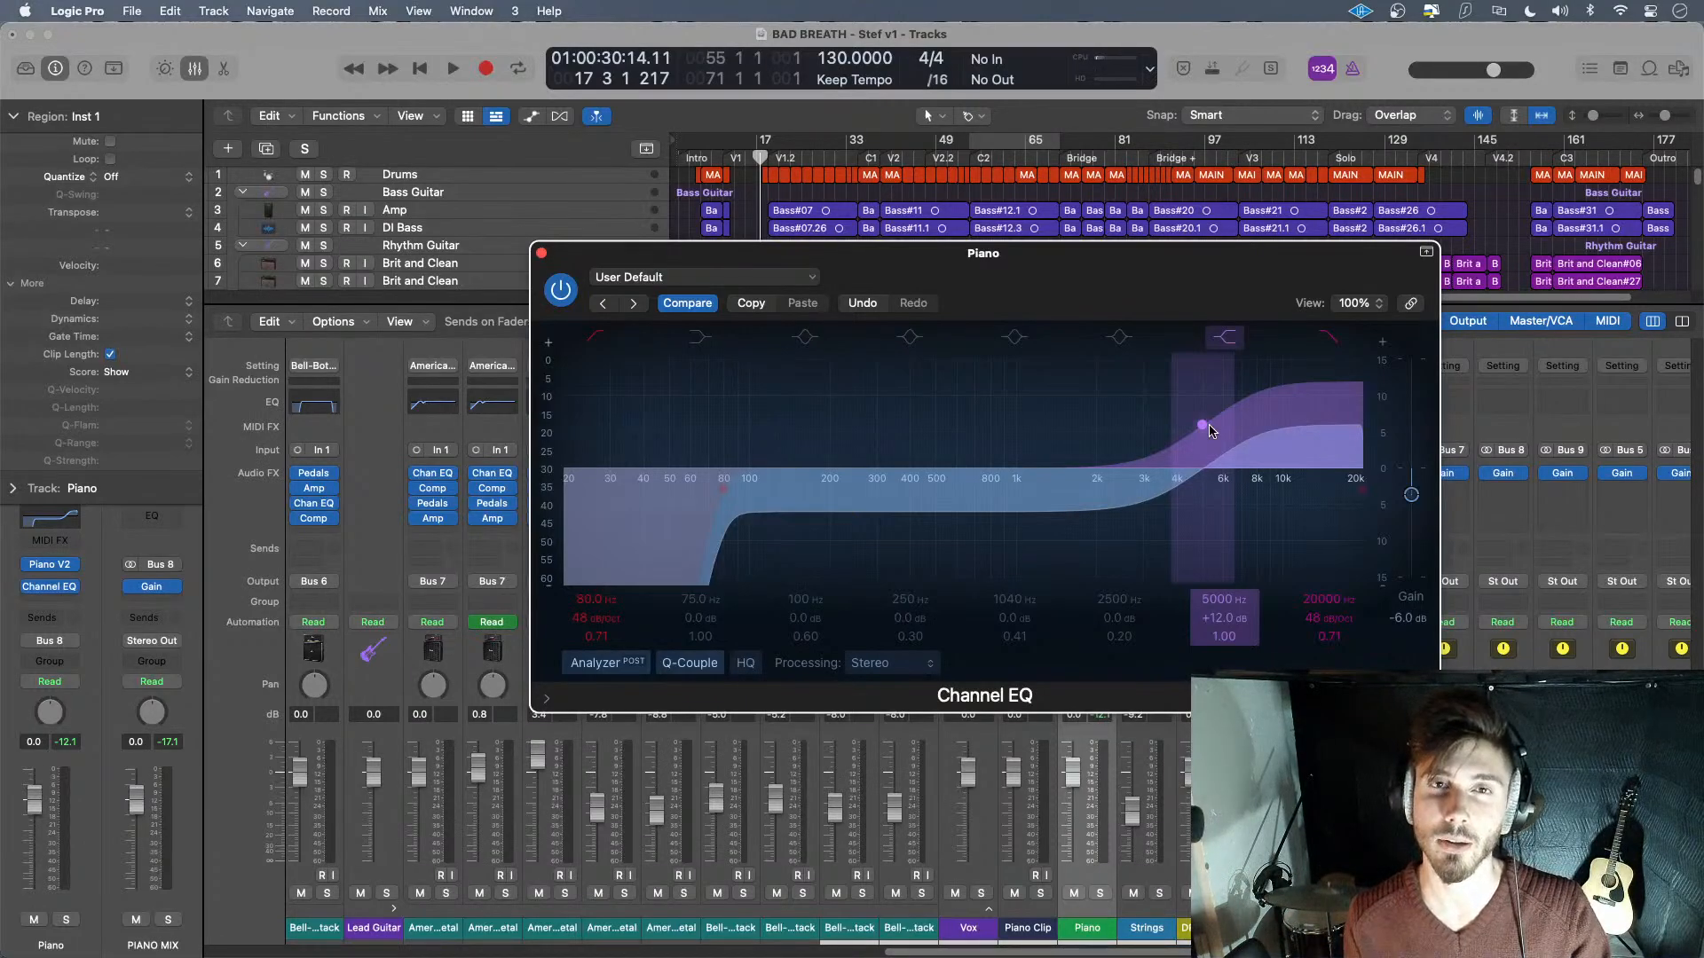
click(541, 254)
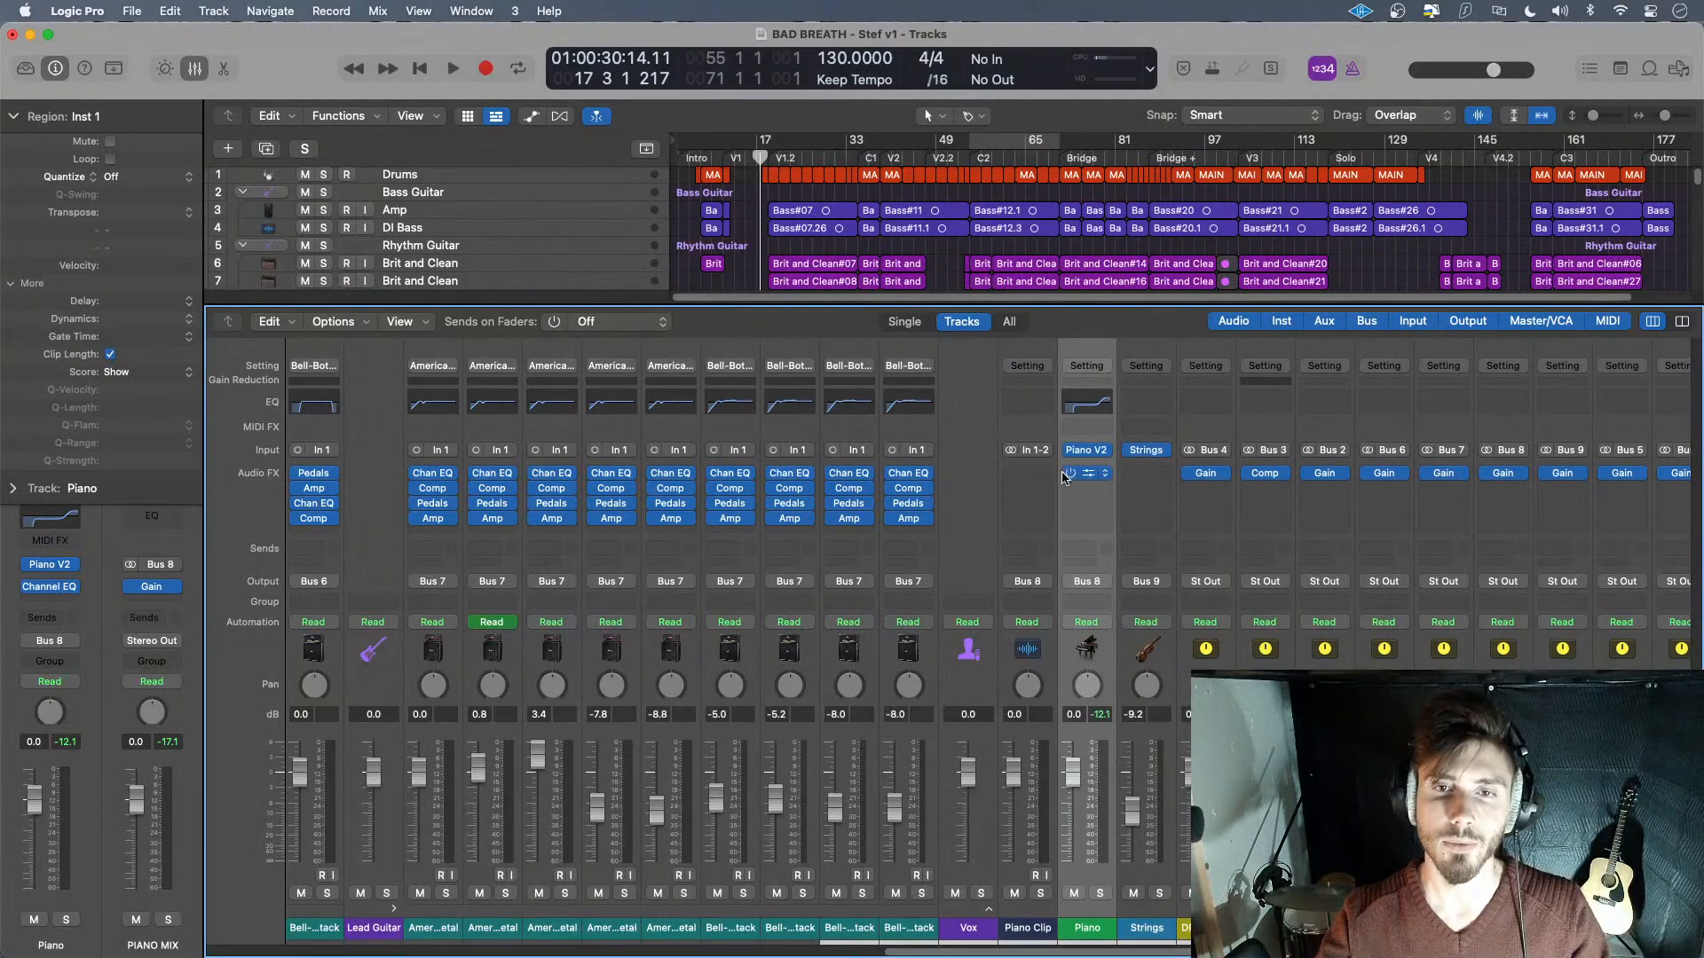
- Open the Piano region in an enlarged Piano Roll and play its notes in the first chorus around bar 37
key(x)
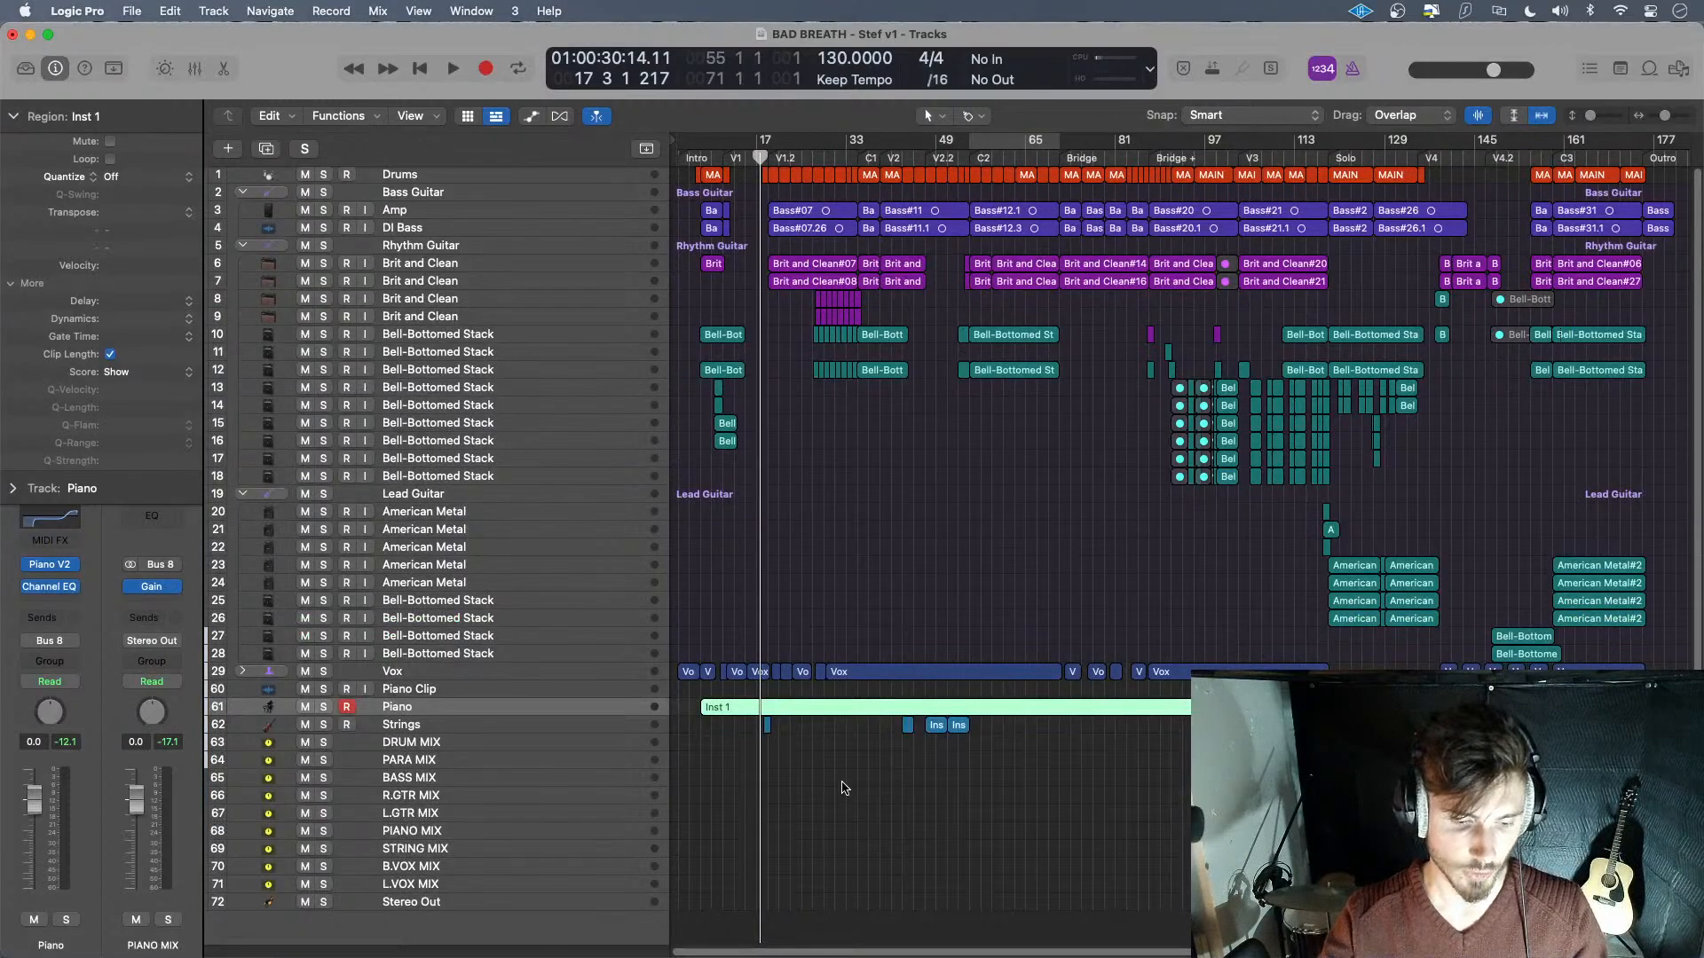
key(p)
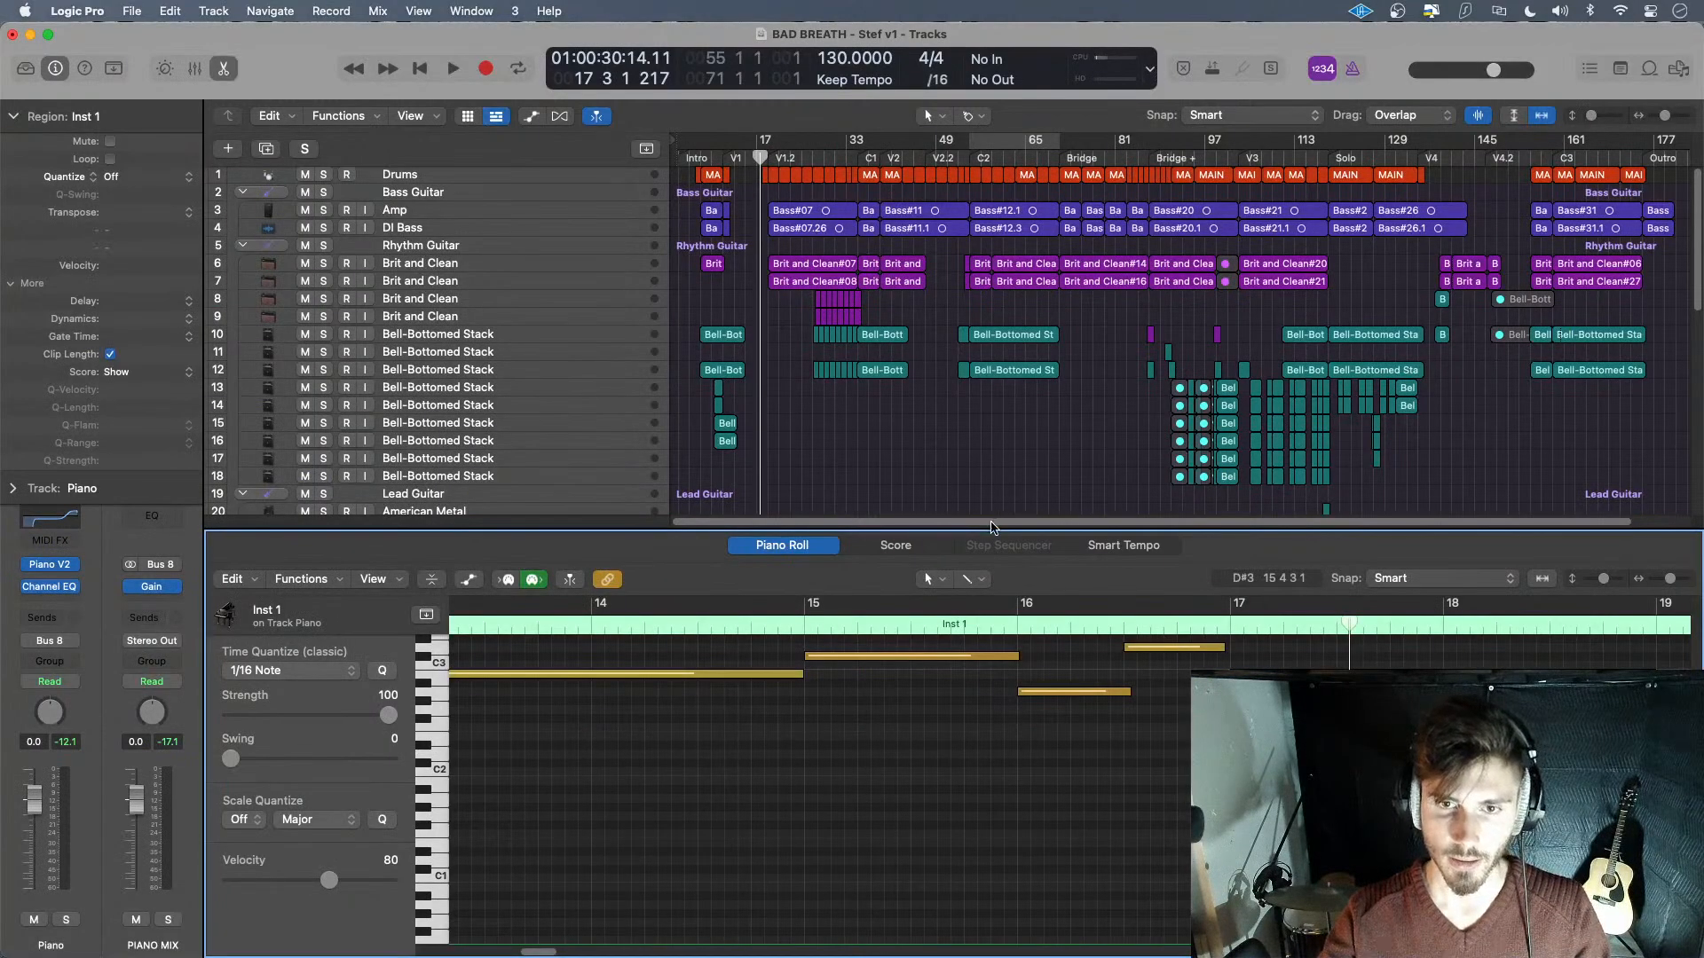
drag(993, 530, 988, 127)
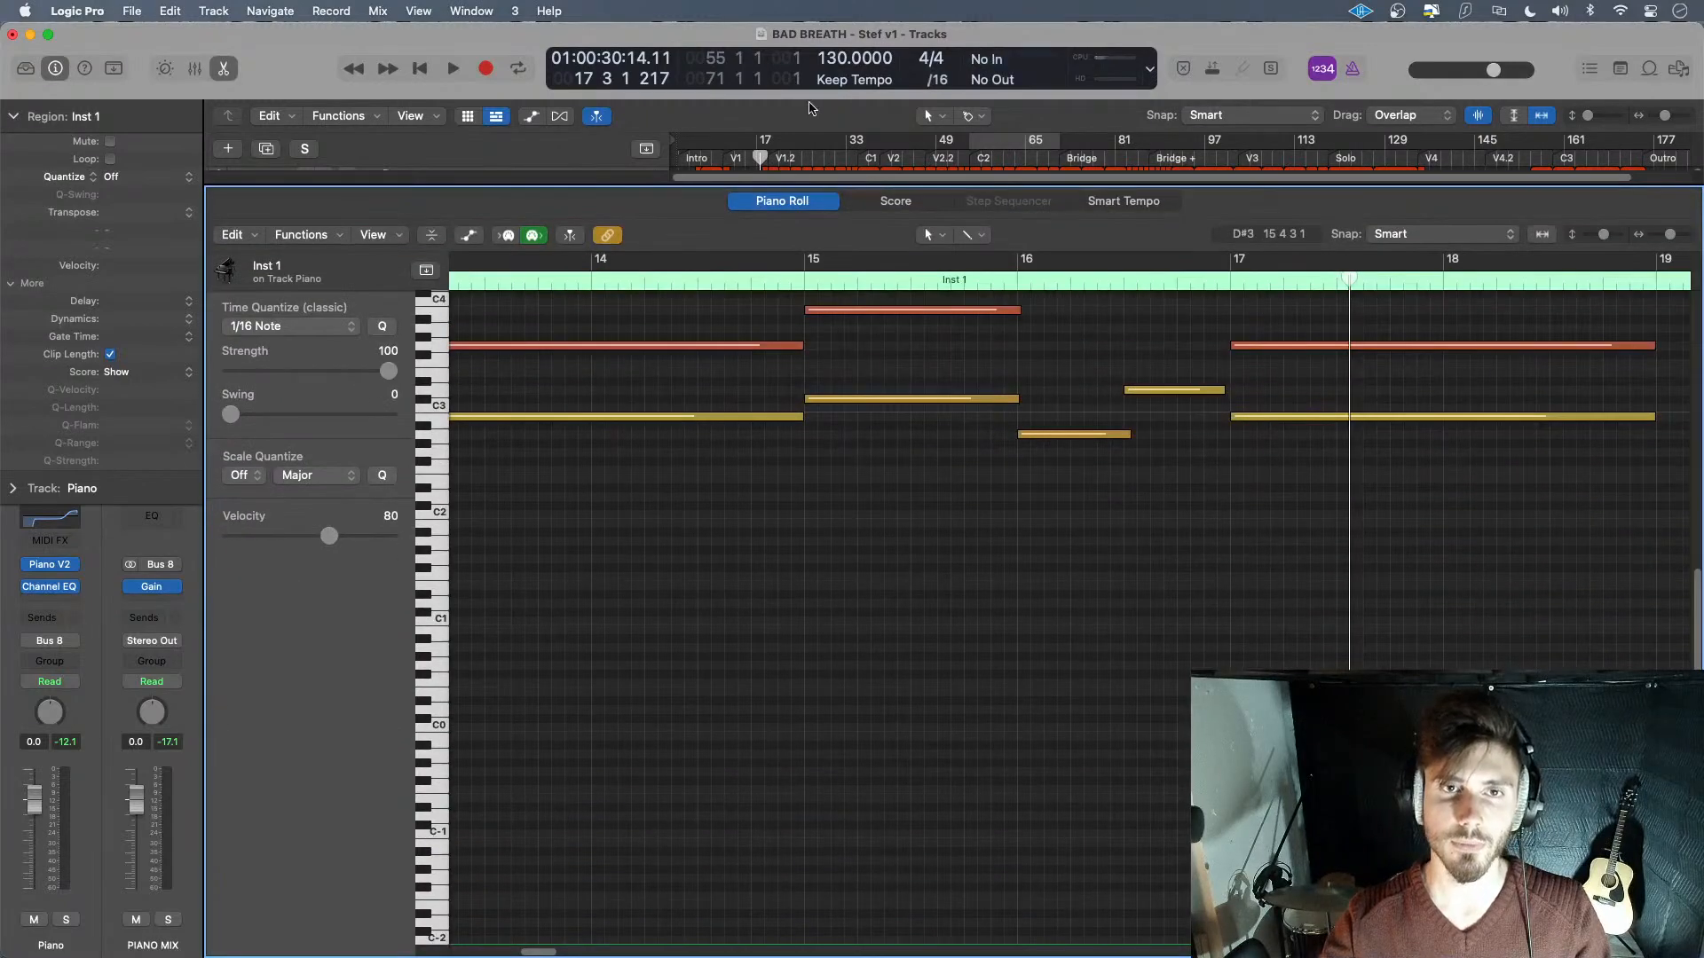
drag(745, 151, 868, 151)
key(space)
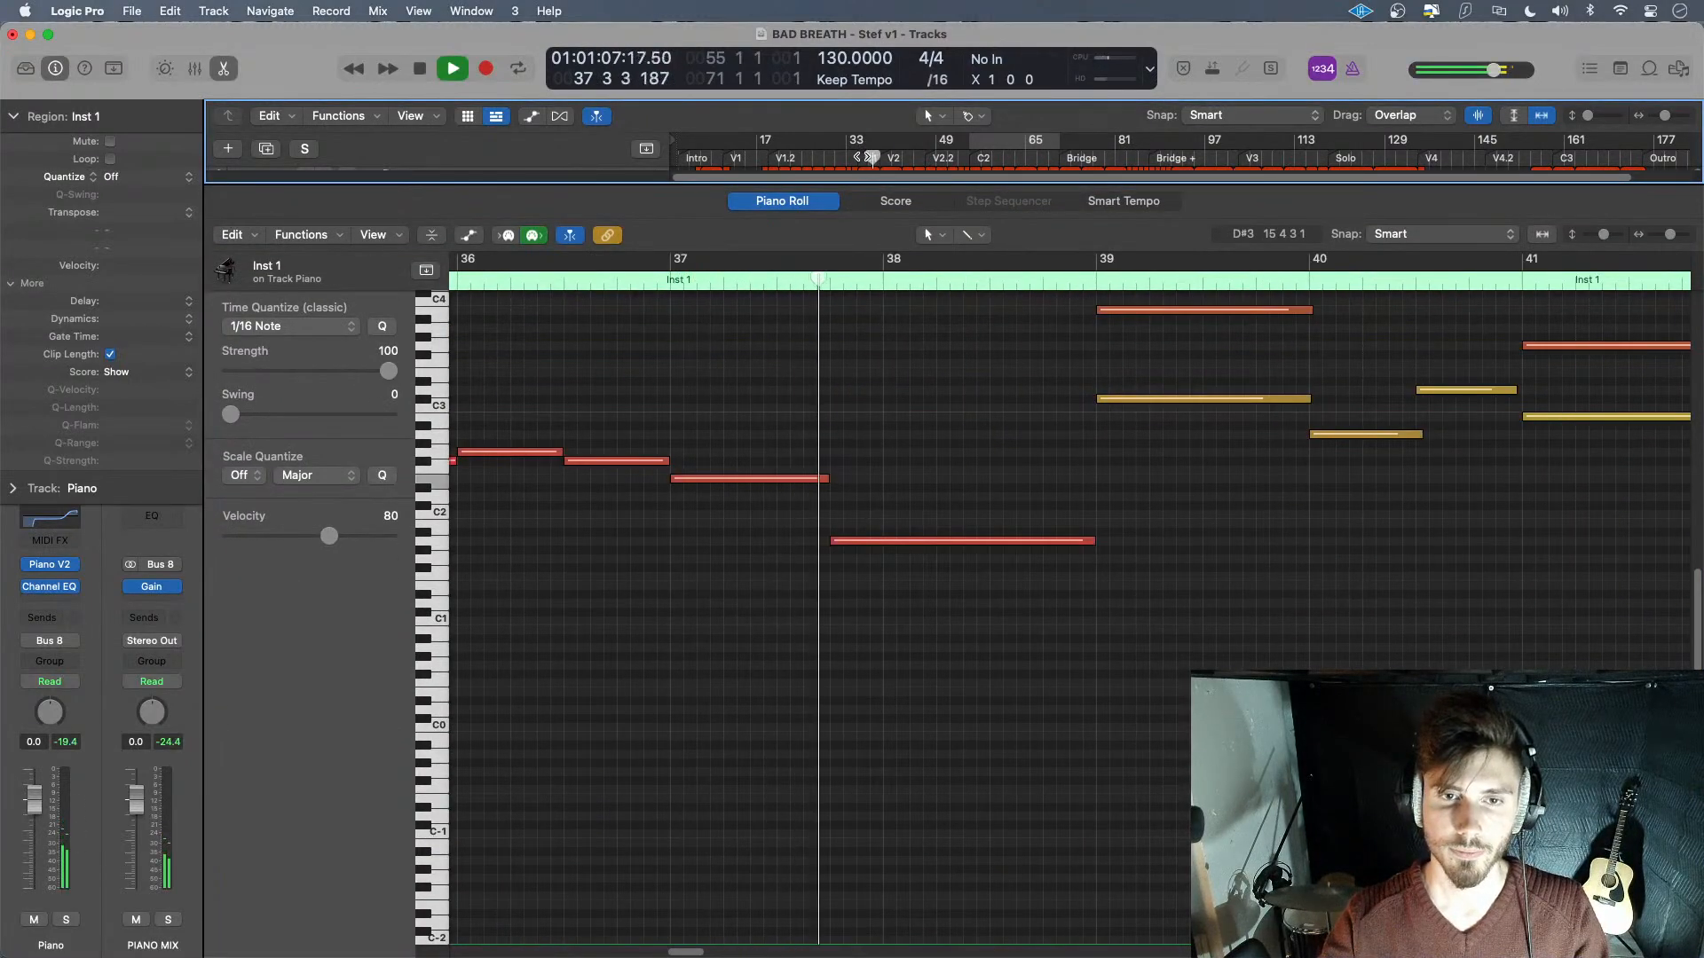
key(space)
- Cycle bars 19 to 35 in the arrangement, listen with the Piano track soloed, and stop playback
key(x)
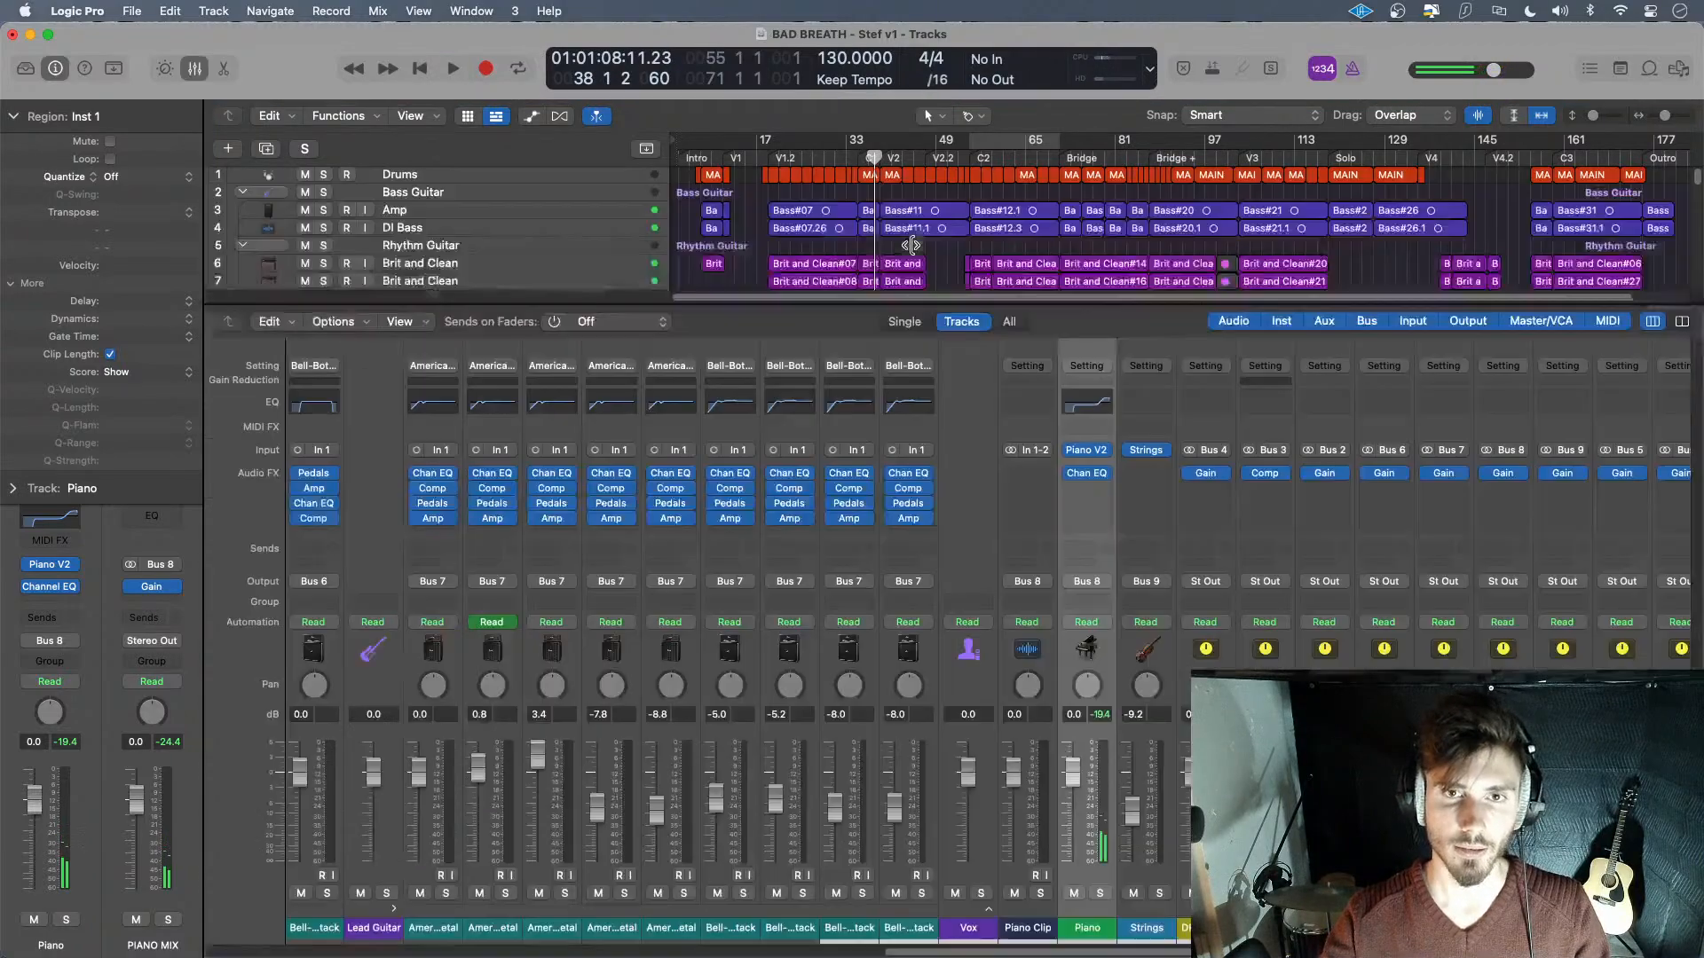
key(x)
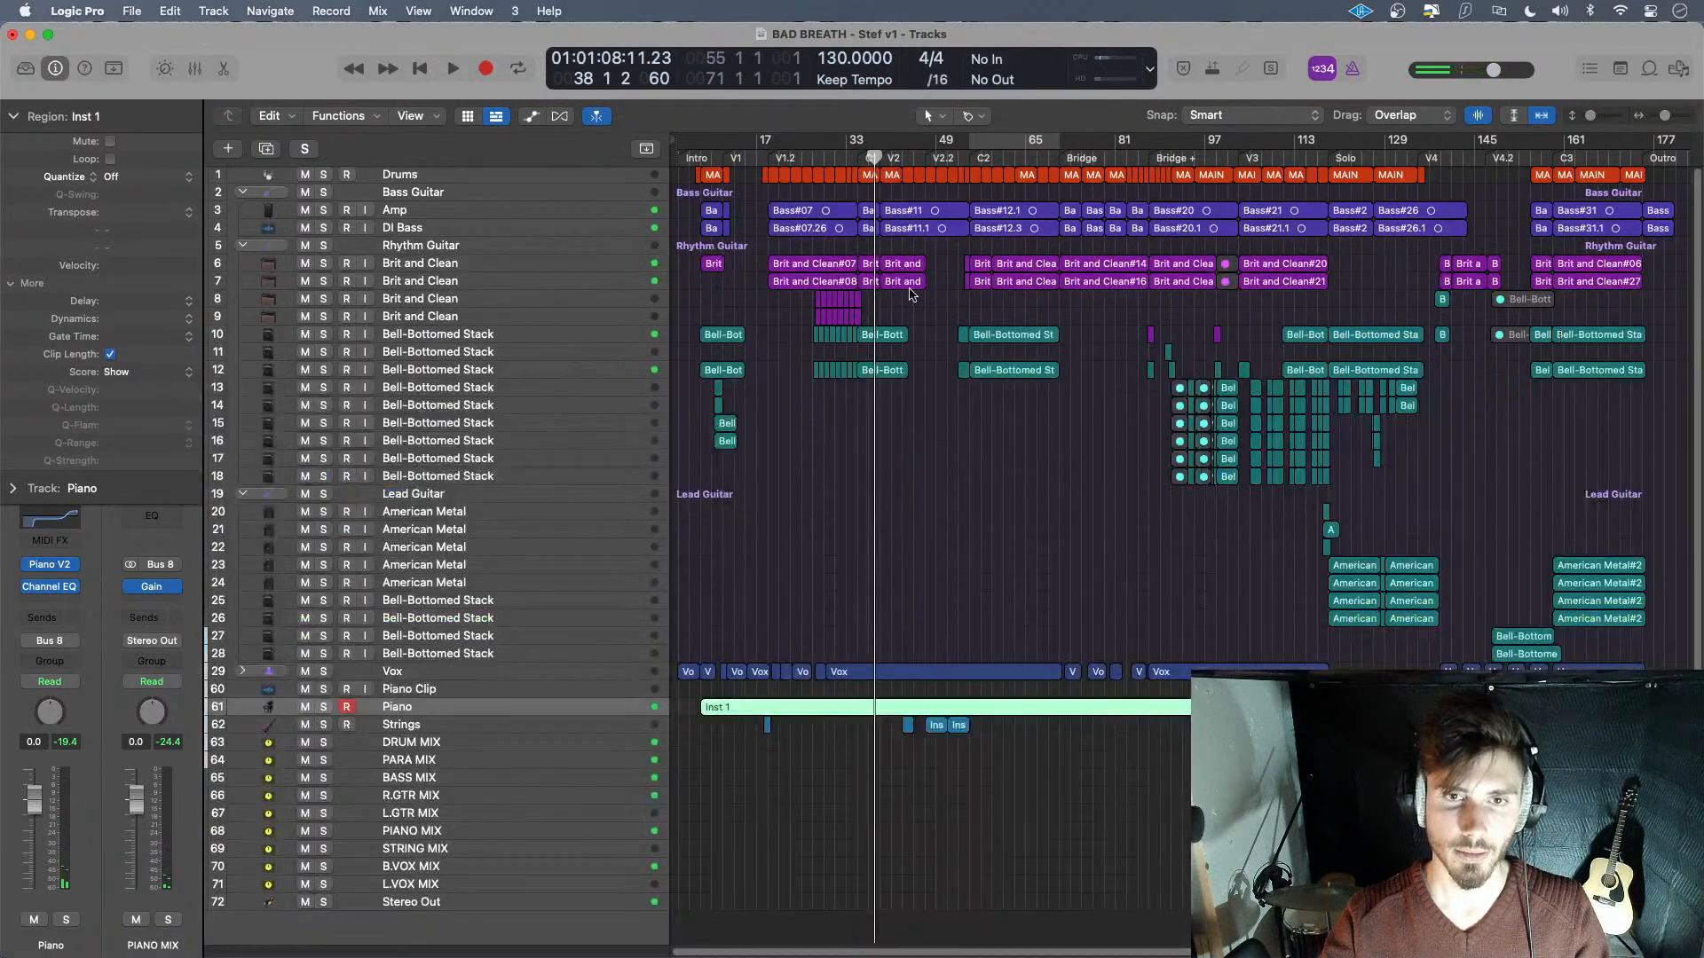
mouse_move(876, 158)
mouse_down()
mouse_move(722, 157)
mouse_move(781, 149)
mouse_move(897, 176)
mouse_up()
click(902, 158)
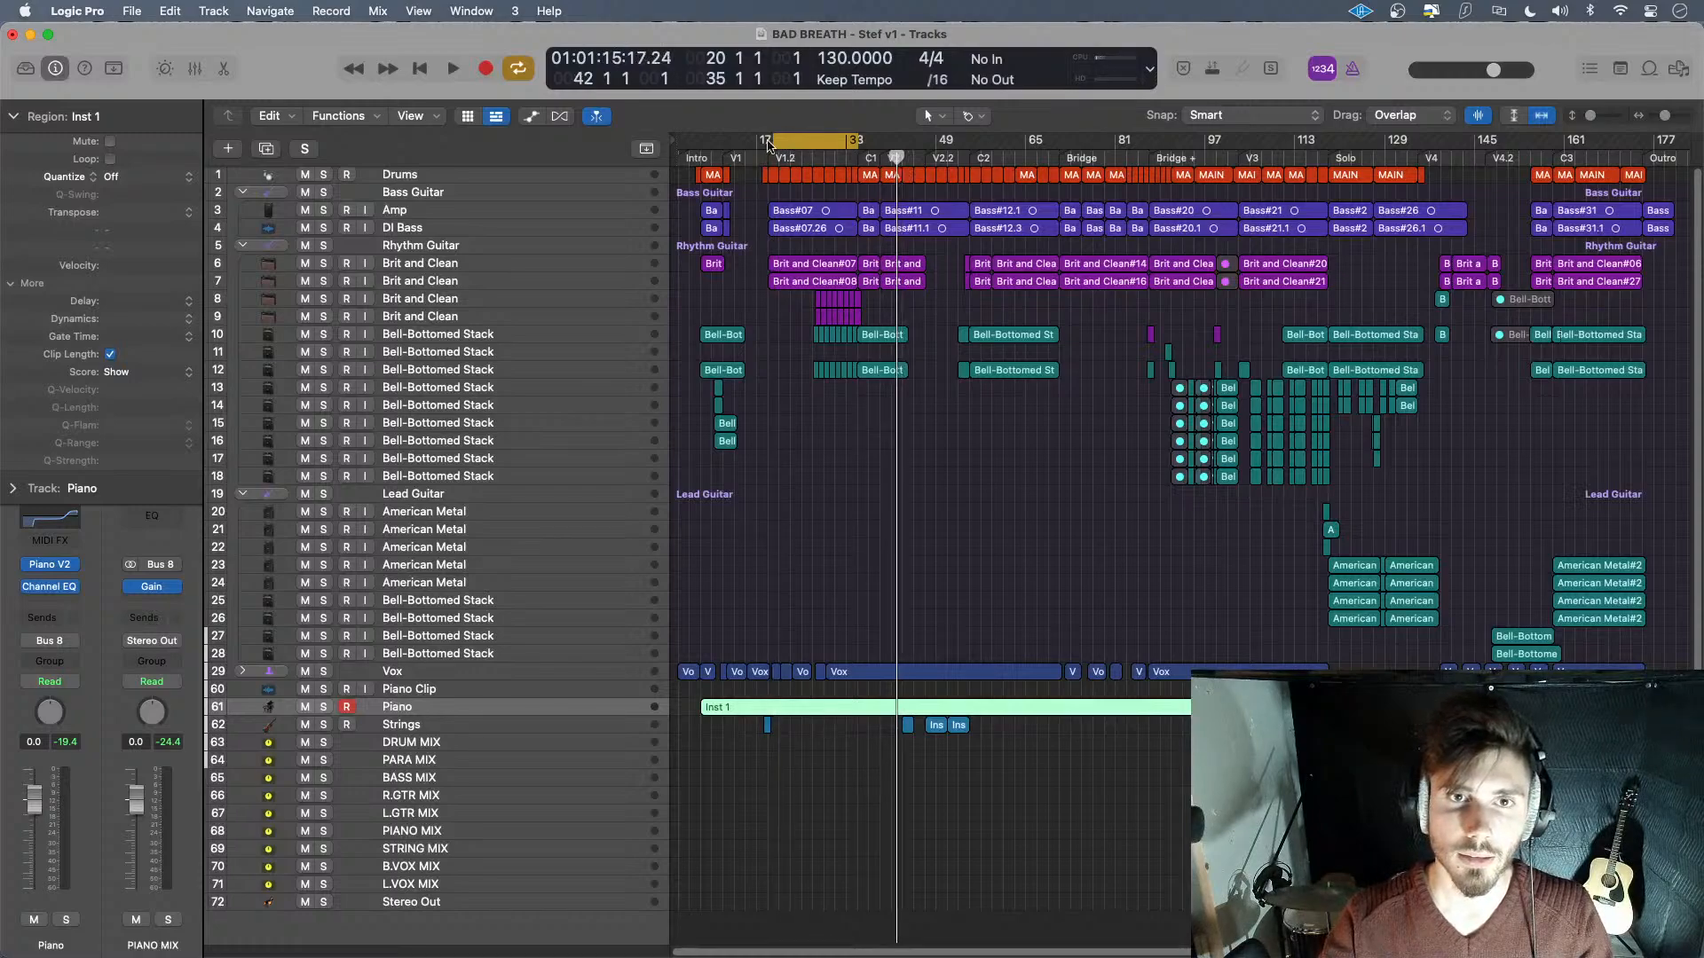
drag(773, 142, 770, 175)
key(space)
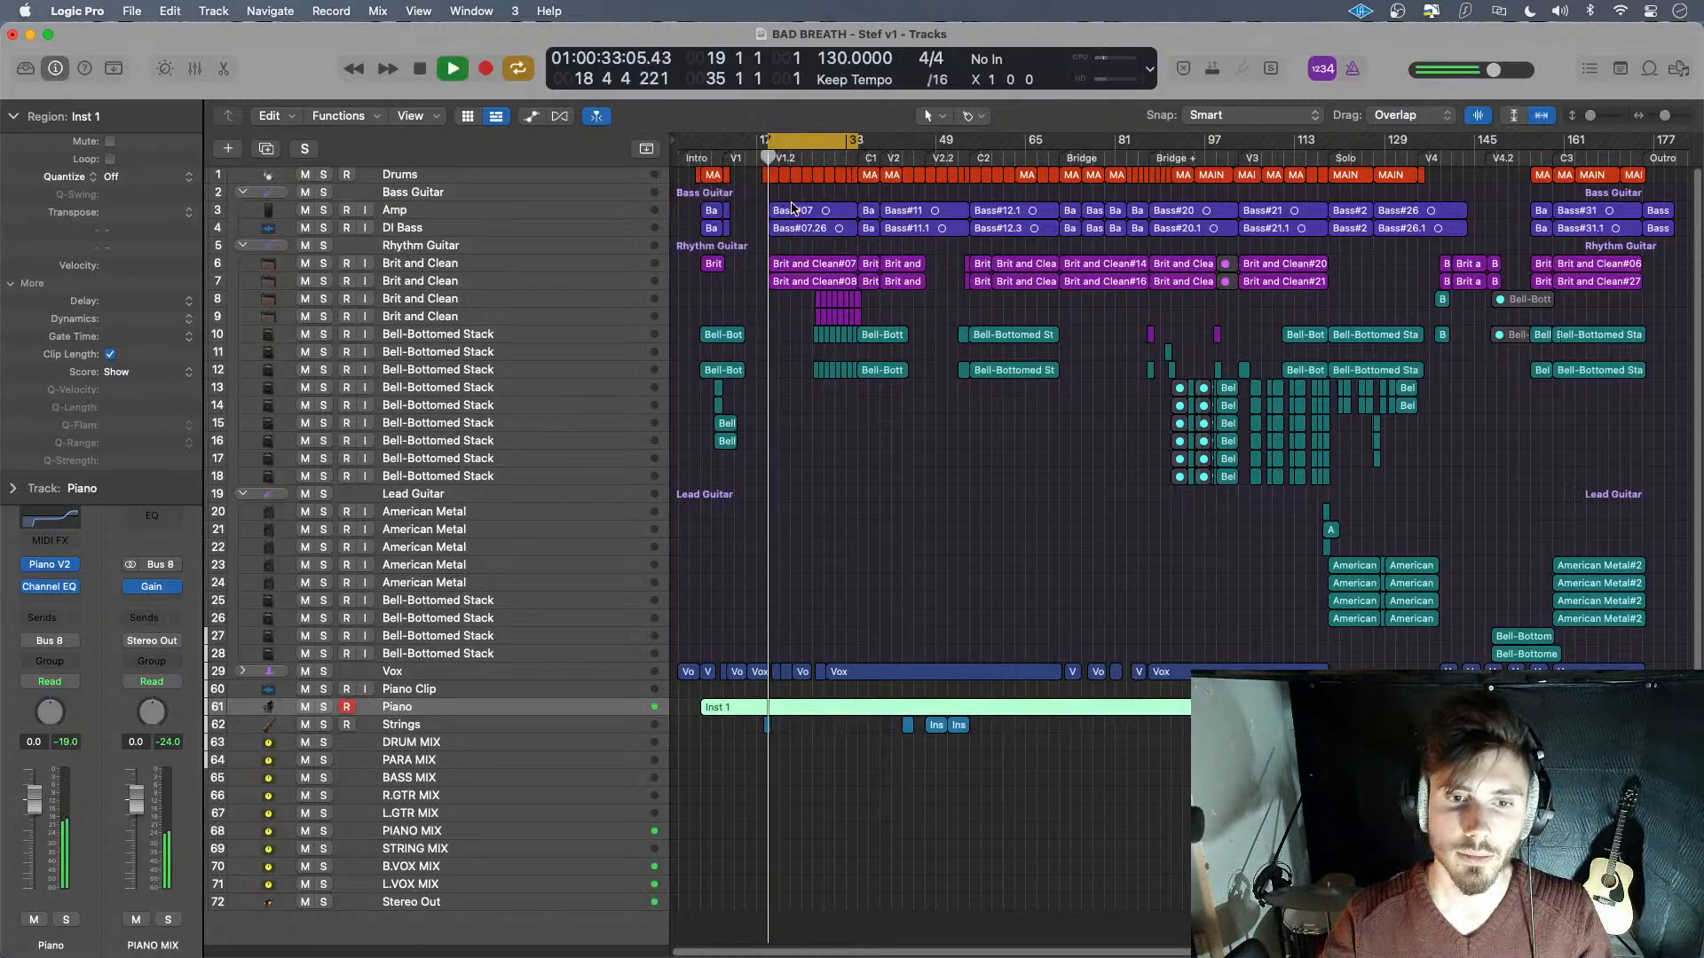
click(323, 707)
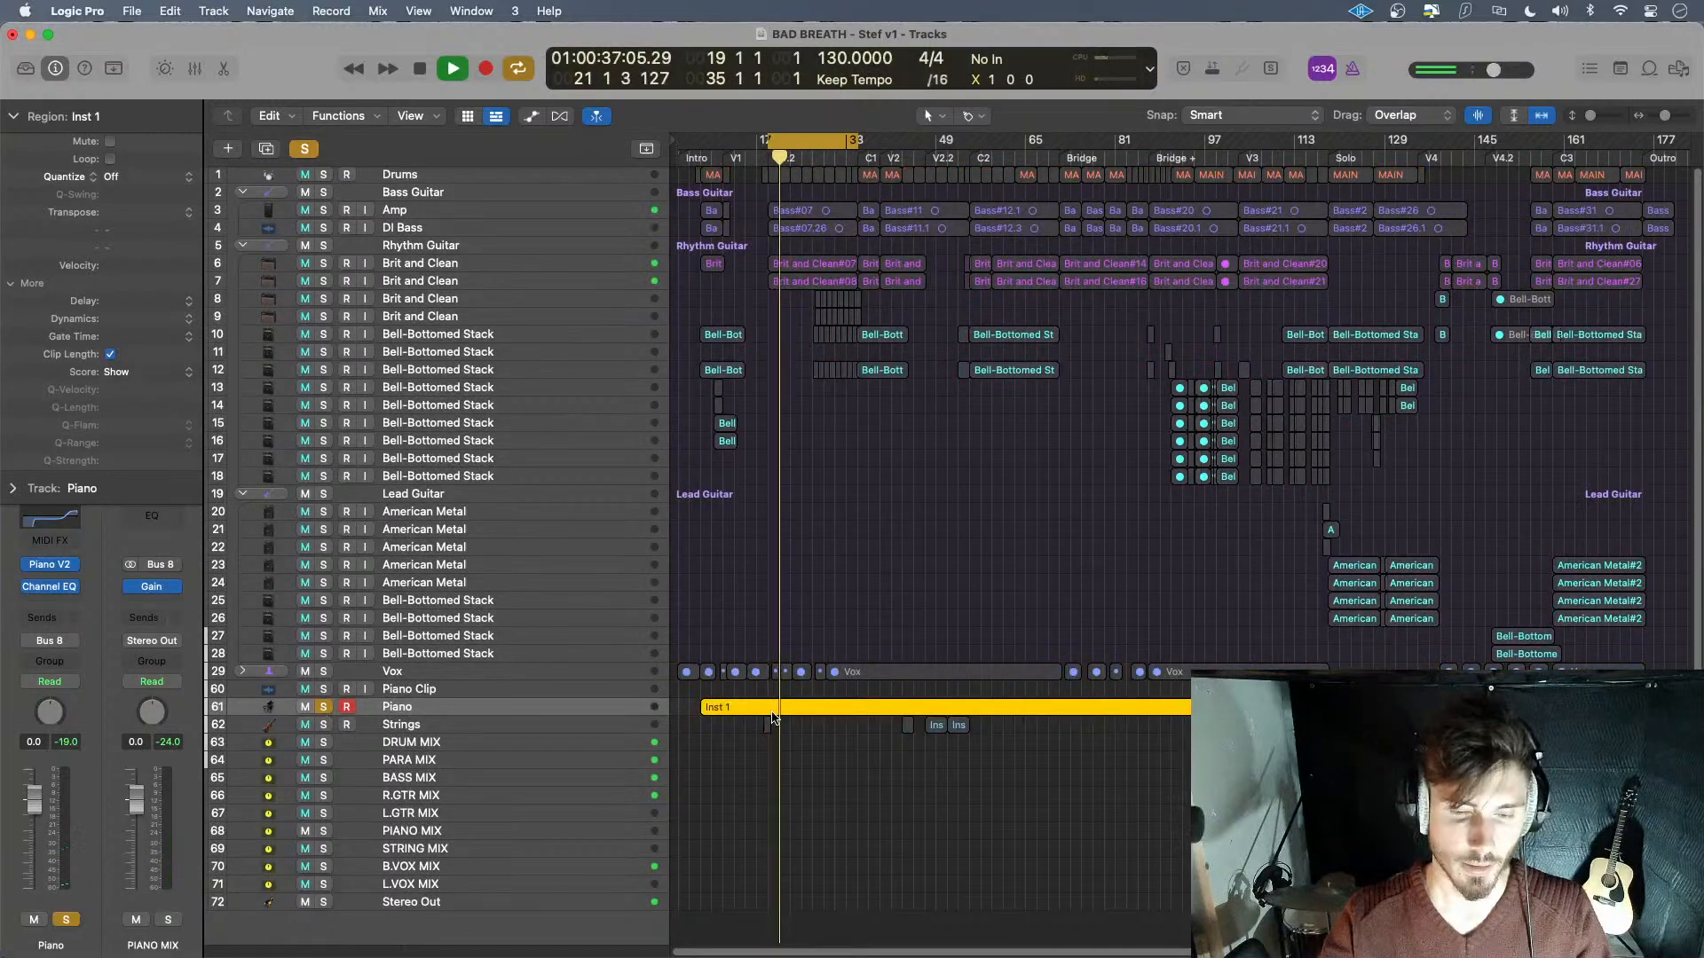
double_click(770, 711)
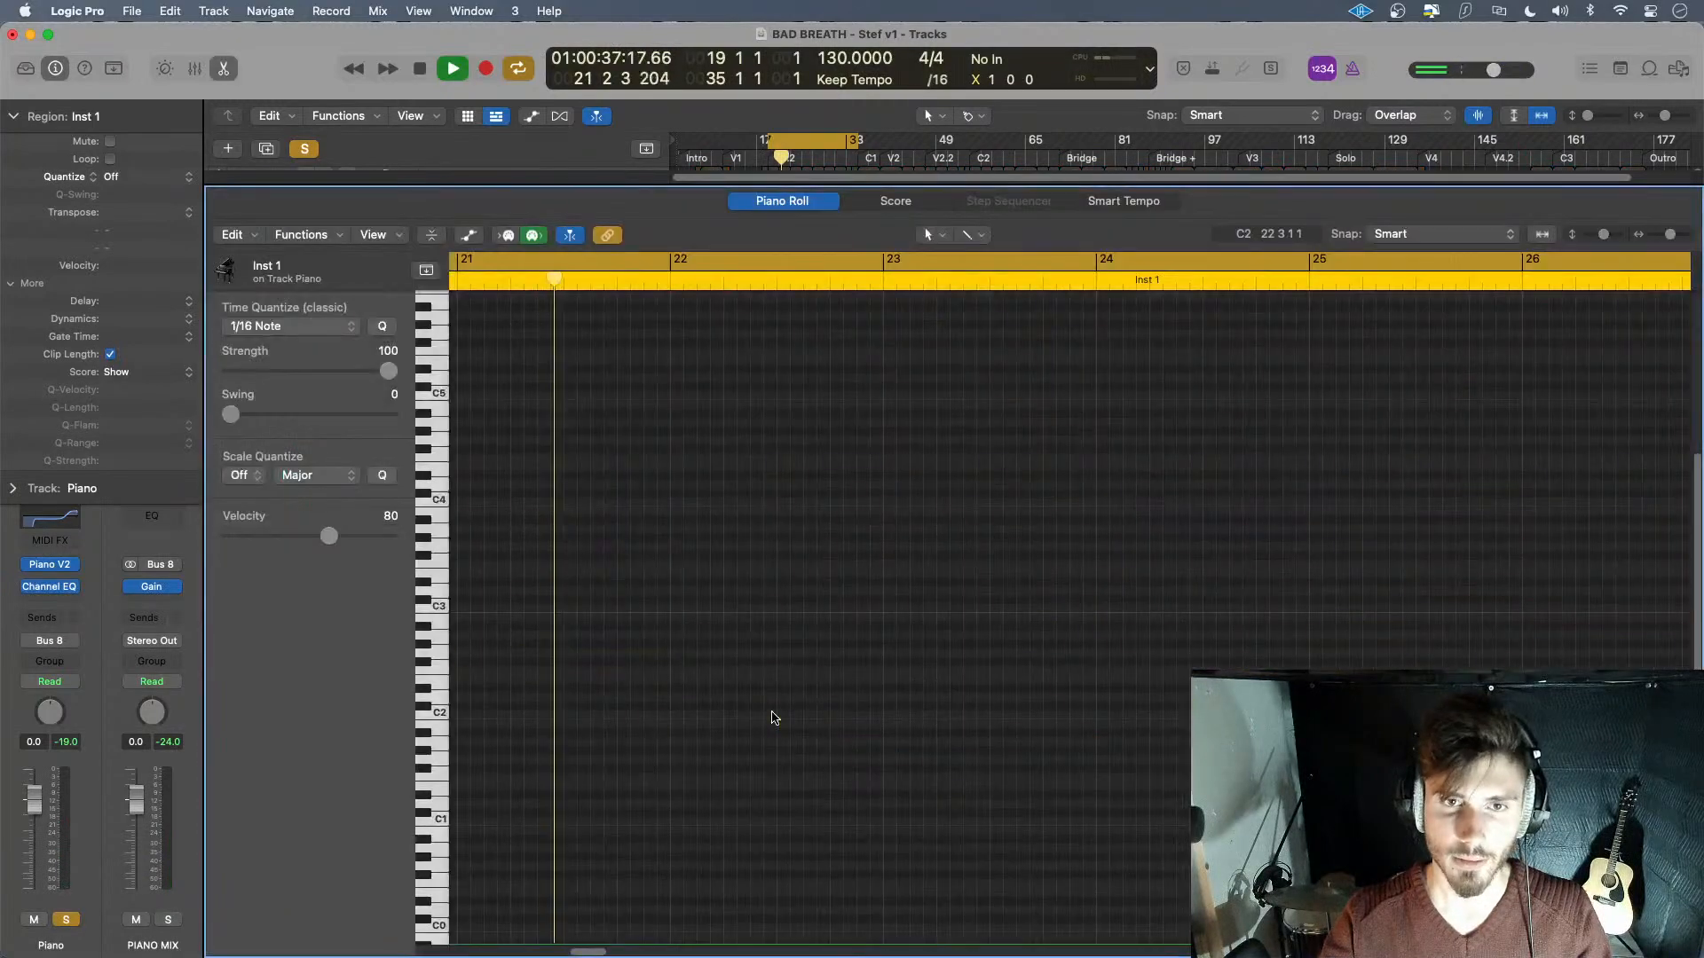
key(e)
key(space)
- Set the cycle range to bars 35 to 39, unsolo the Piano while the section plays, and stop playback
drag(810, 142, 903, 158)
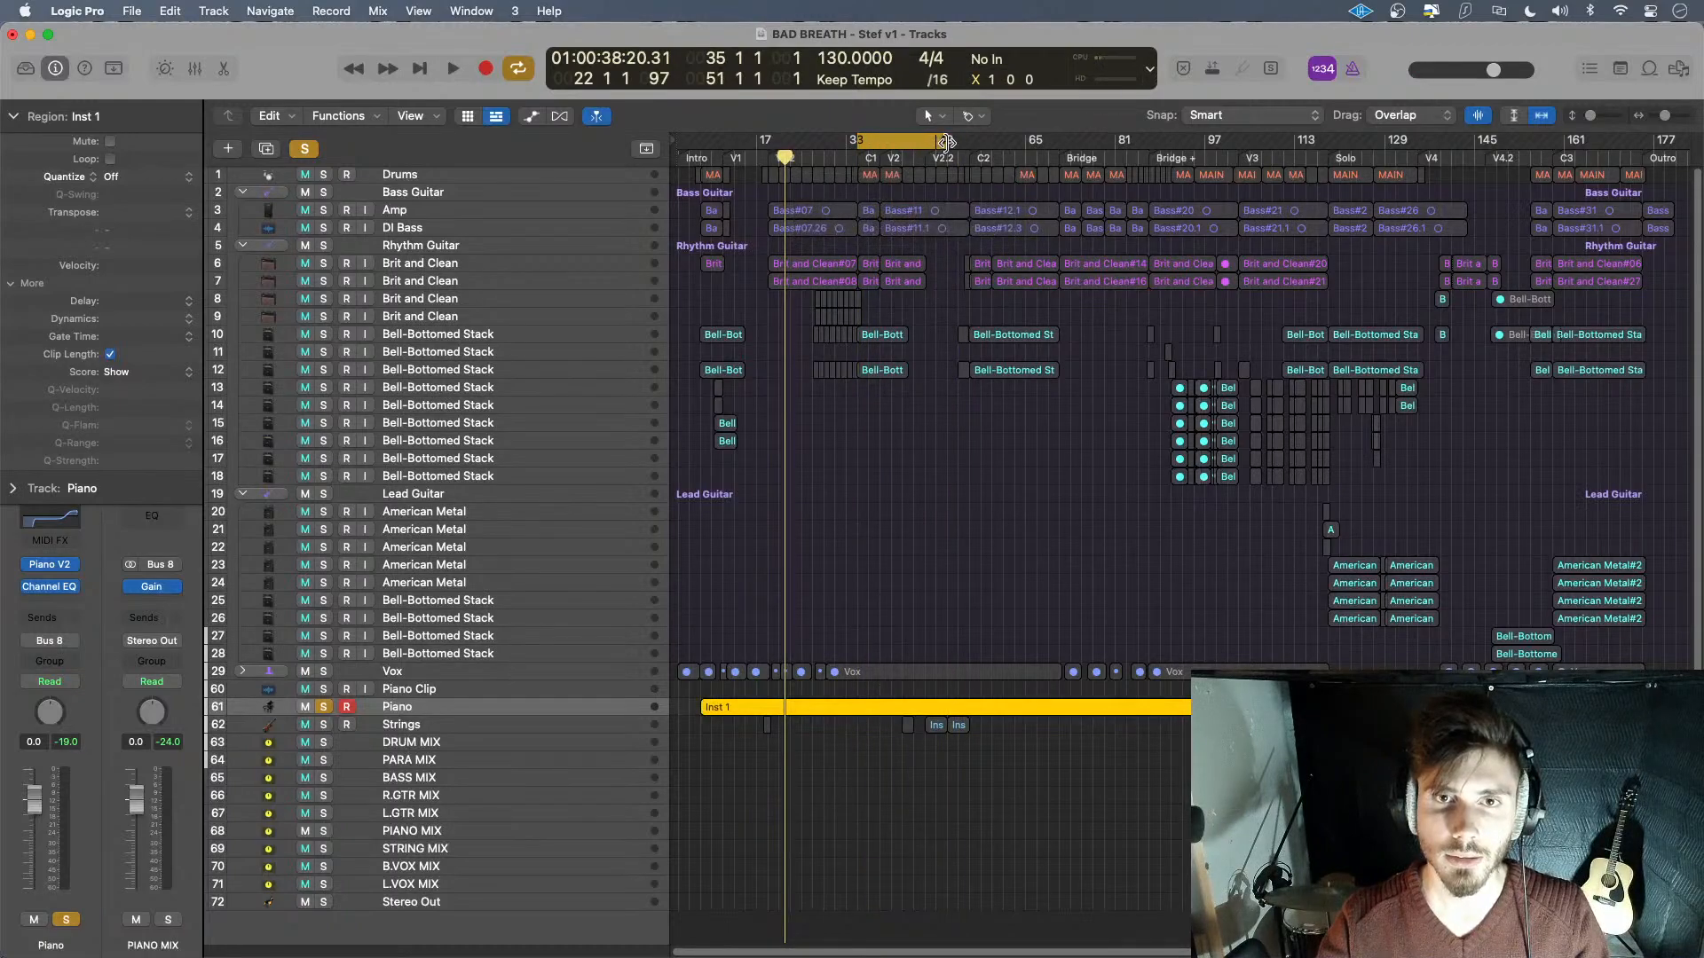
drag(946, 142, 881, 225)
key(space)
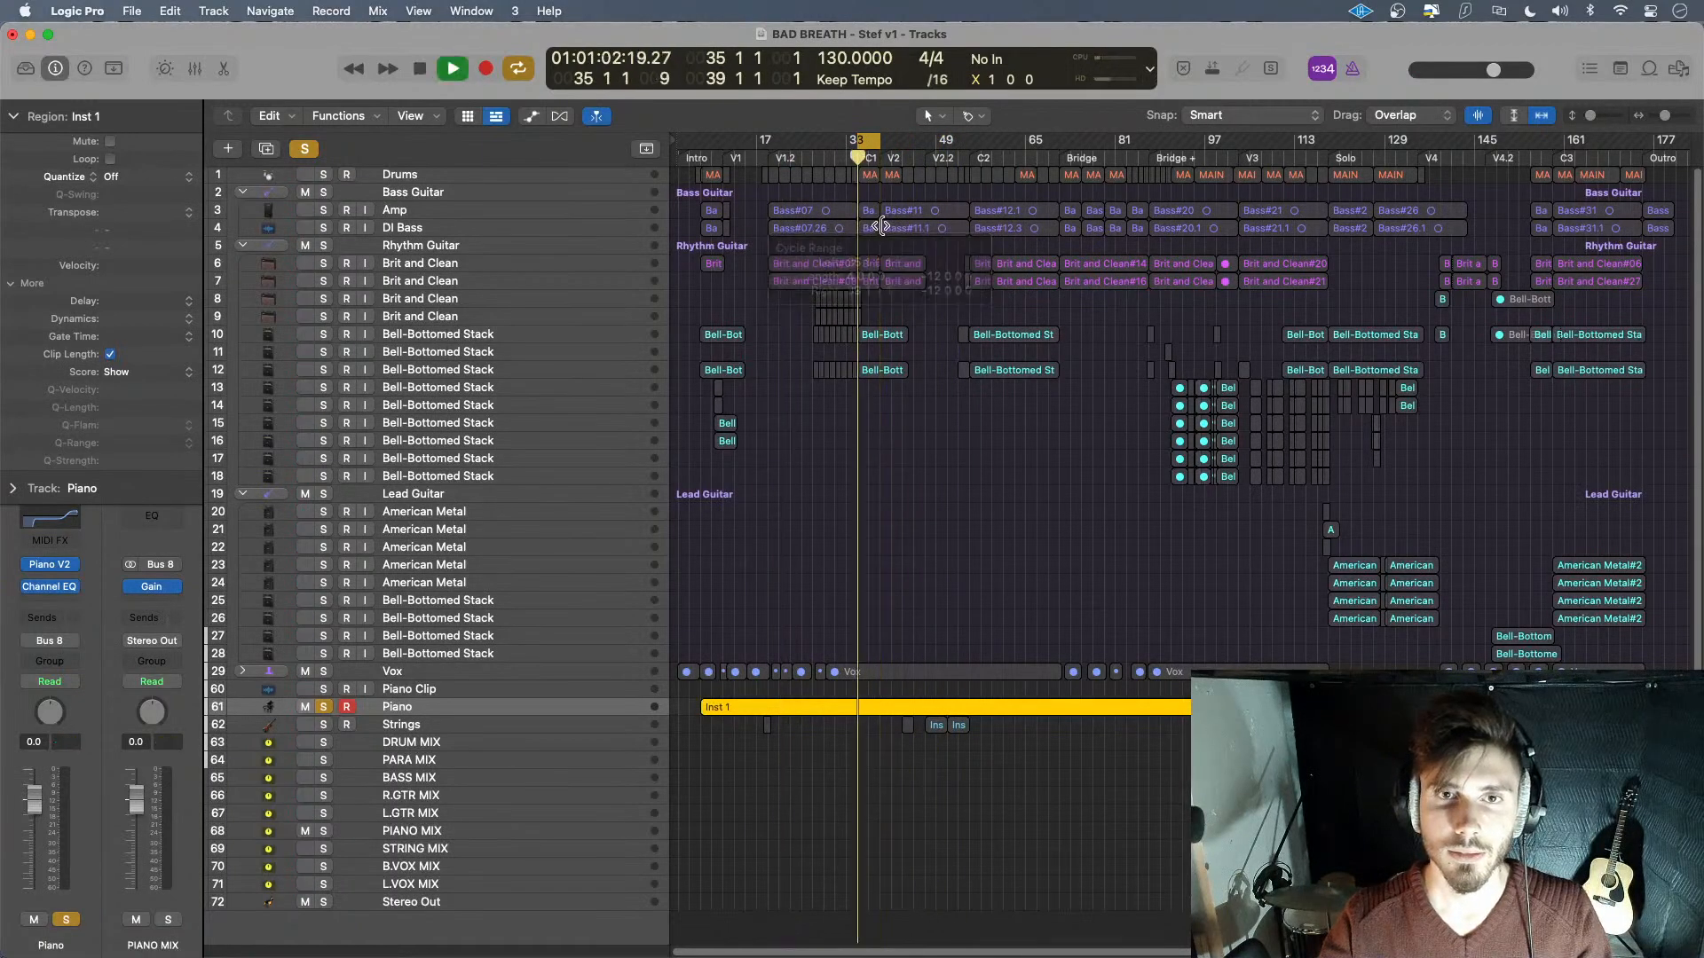
click(323, 706)
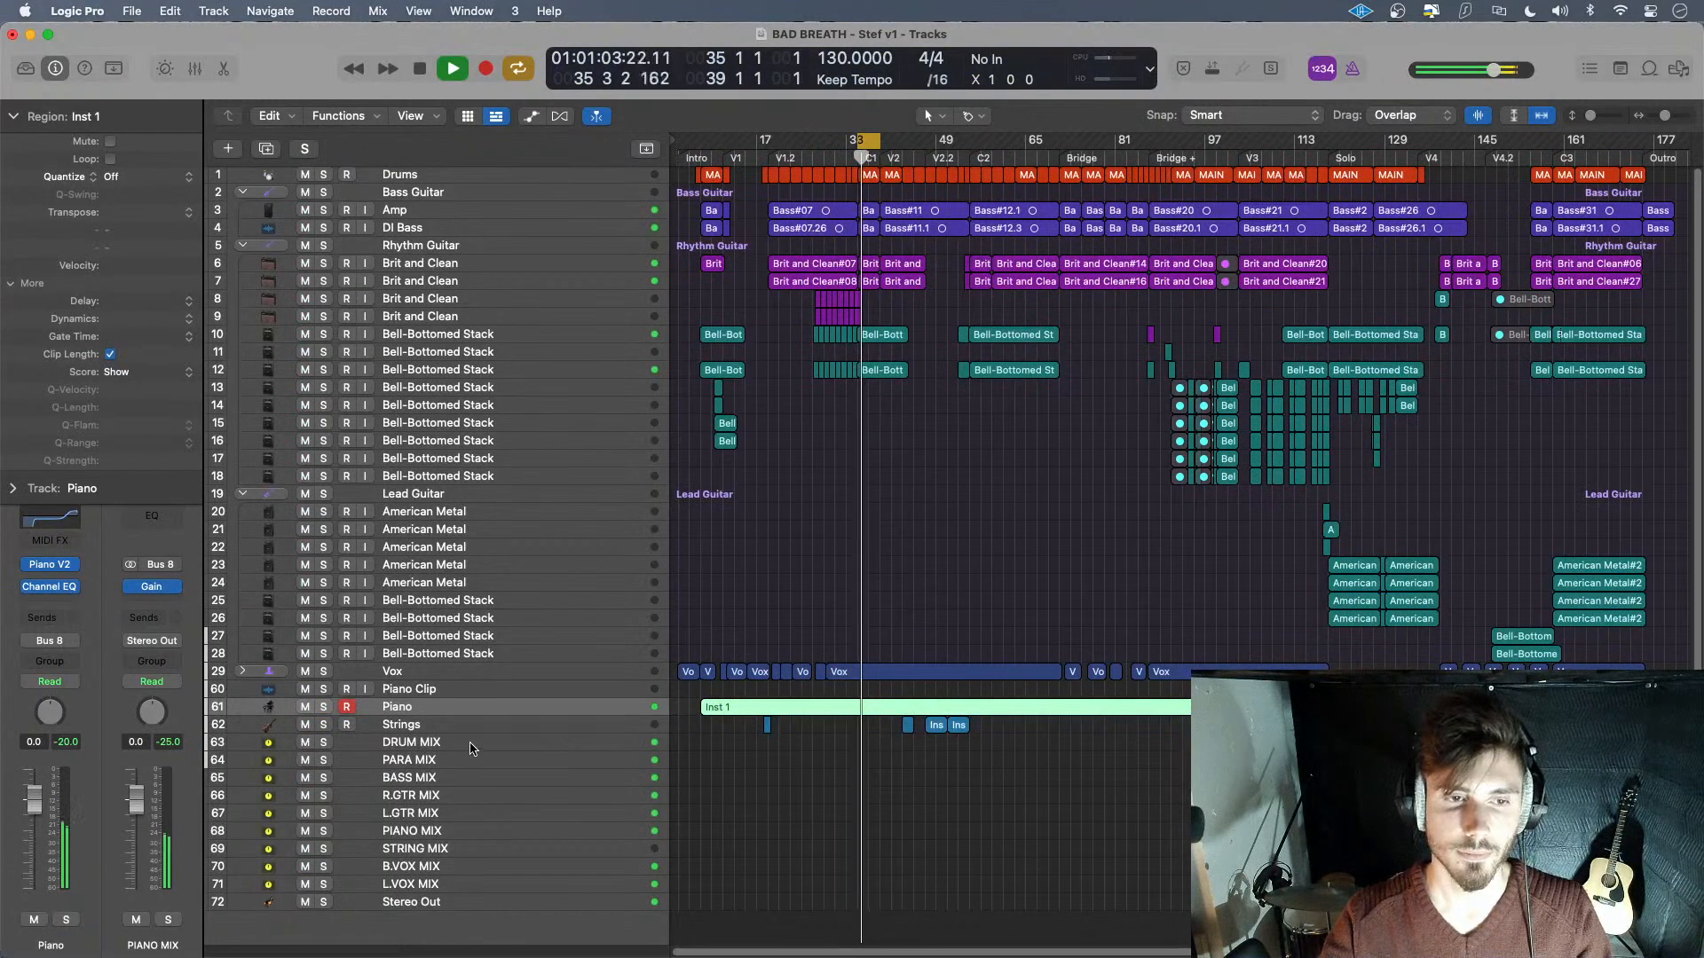
key(space)
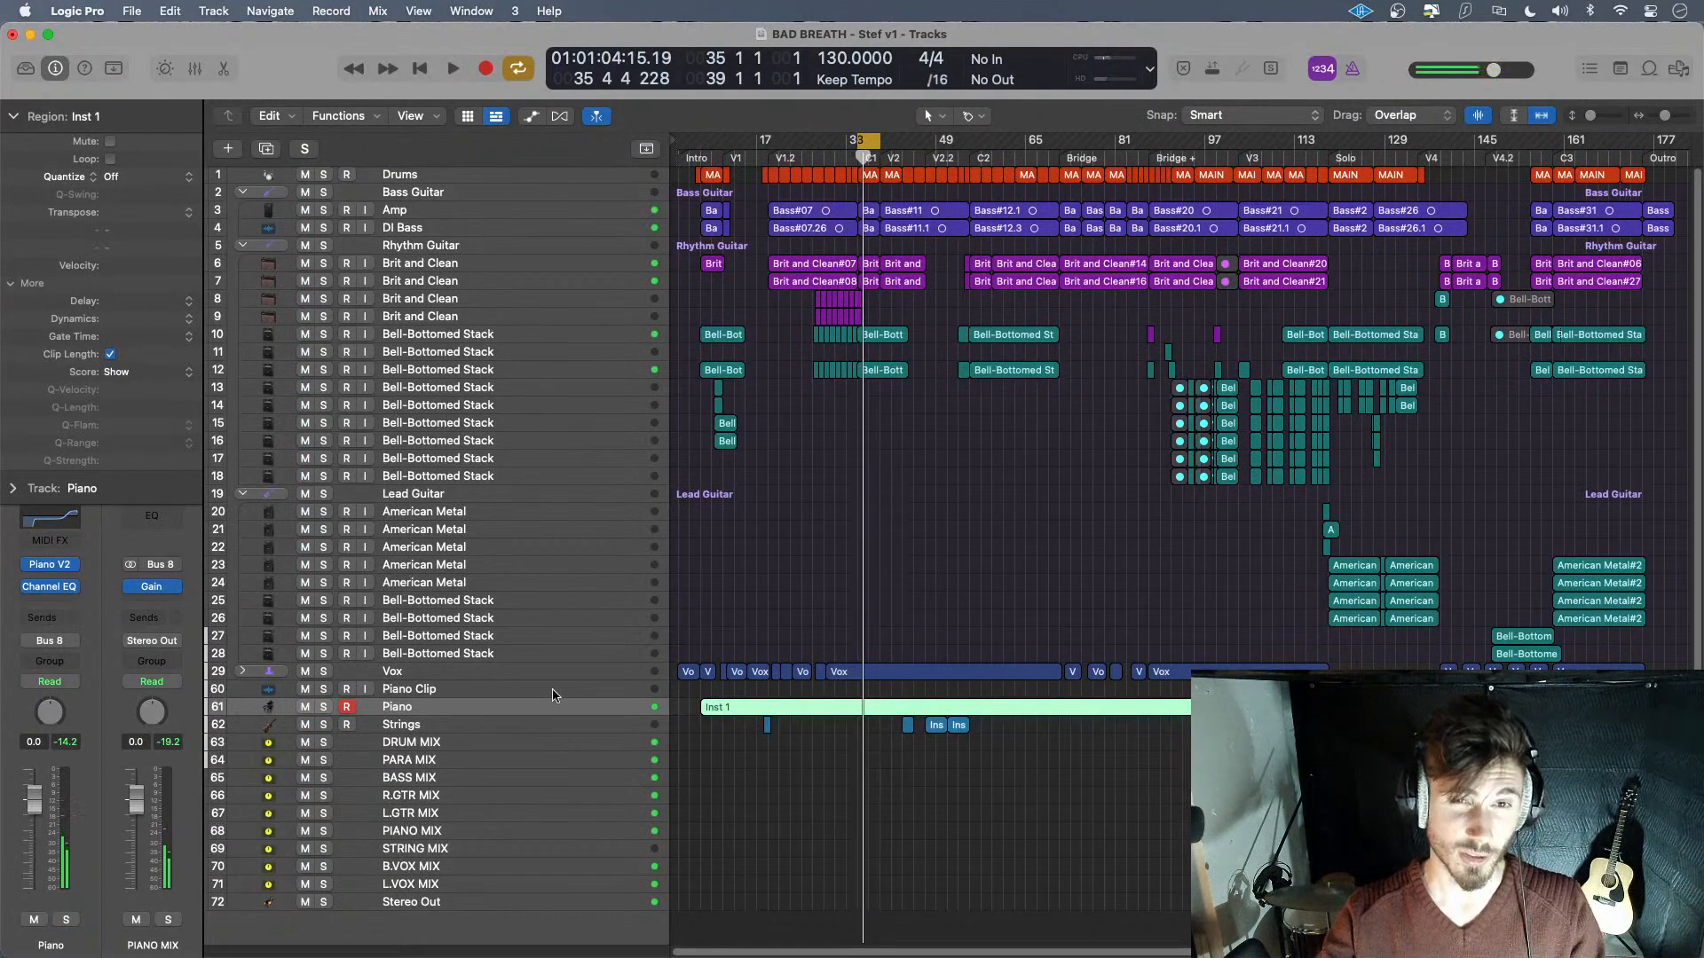
- Insert a stereo Compressor after the Channel EQ on the Piano channel and move its window clear of the mixer's plug-in slots
key(x)
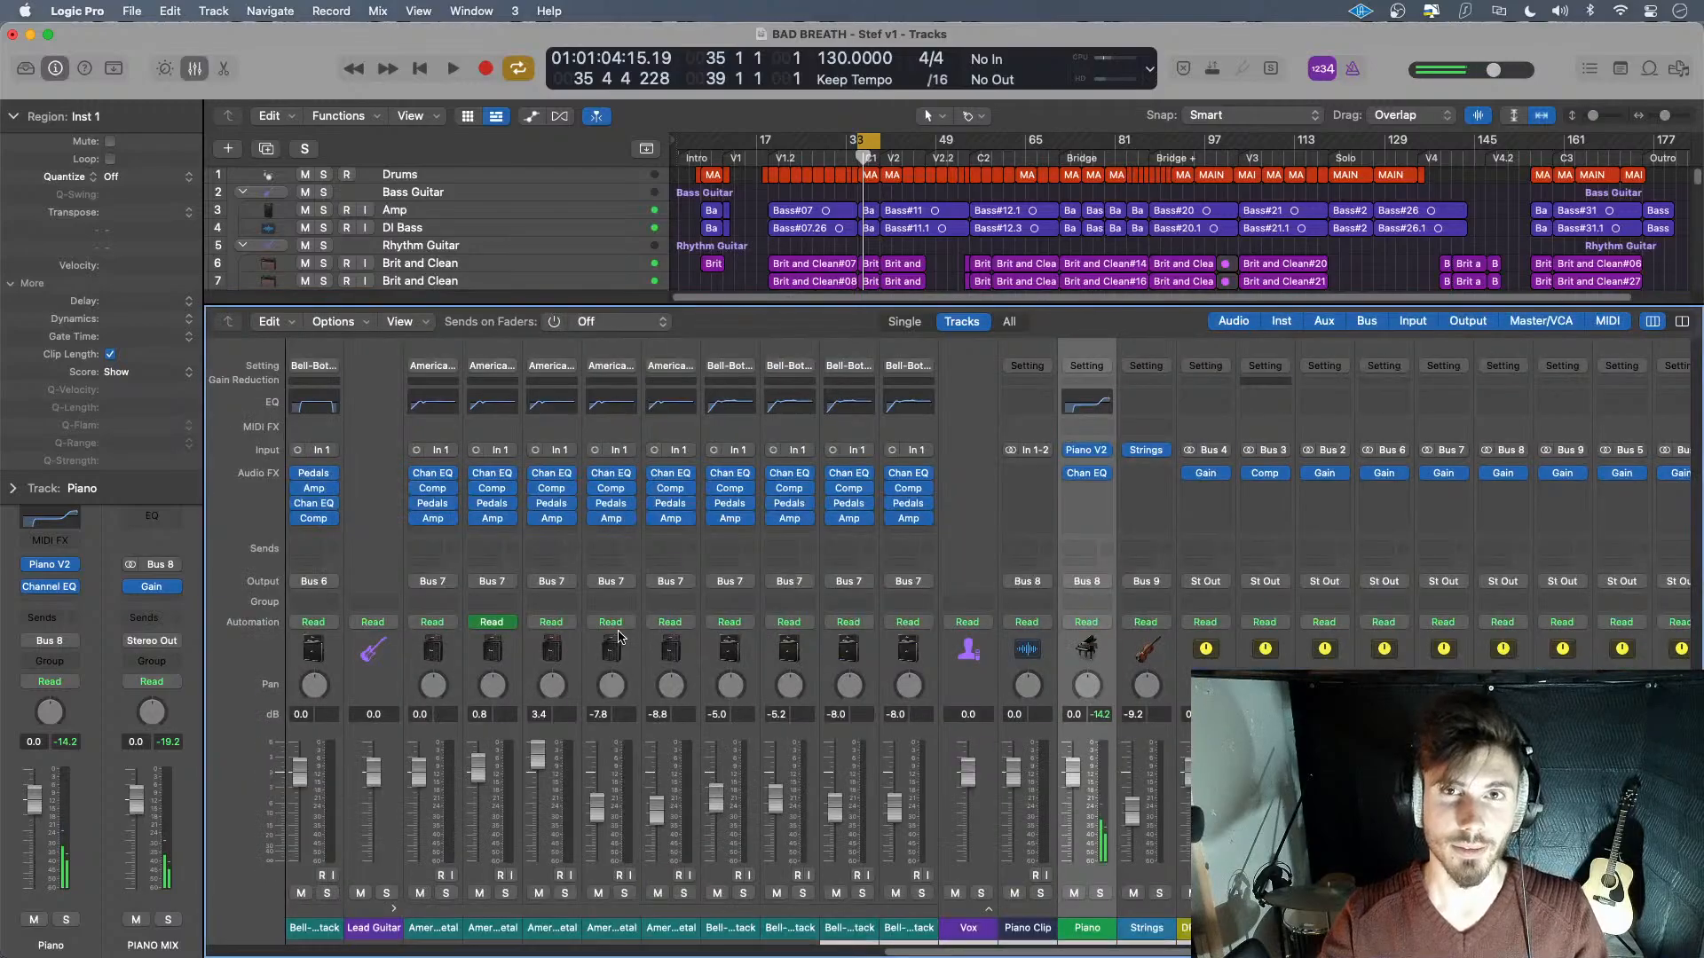
click(1074, 487)
mouse_move(1167, 561)
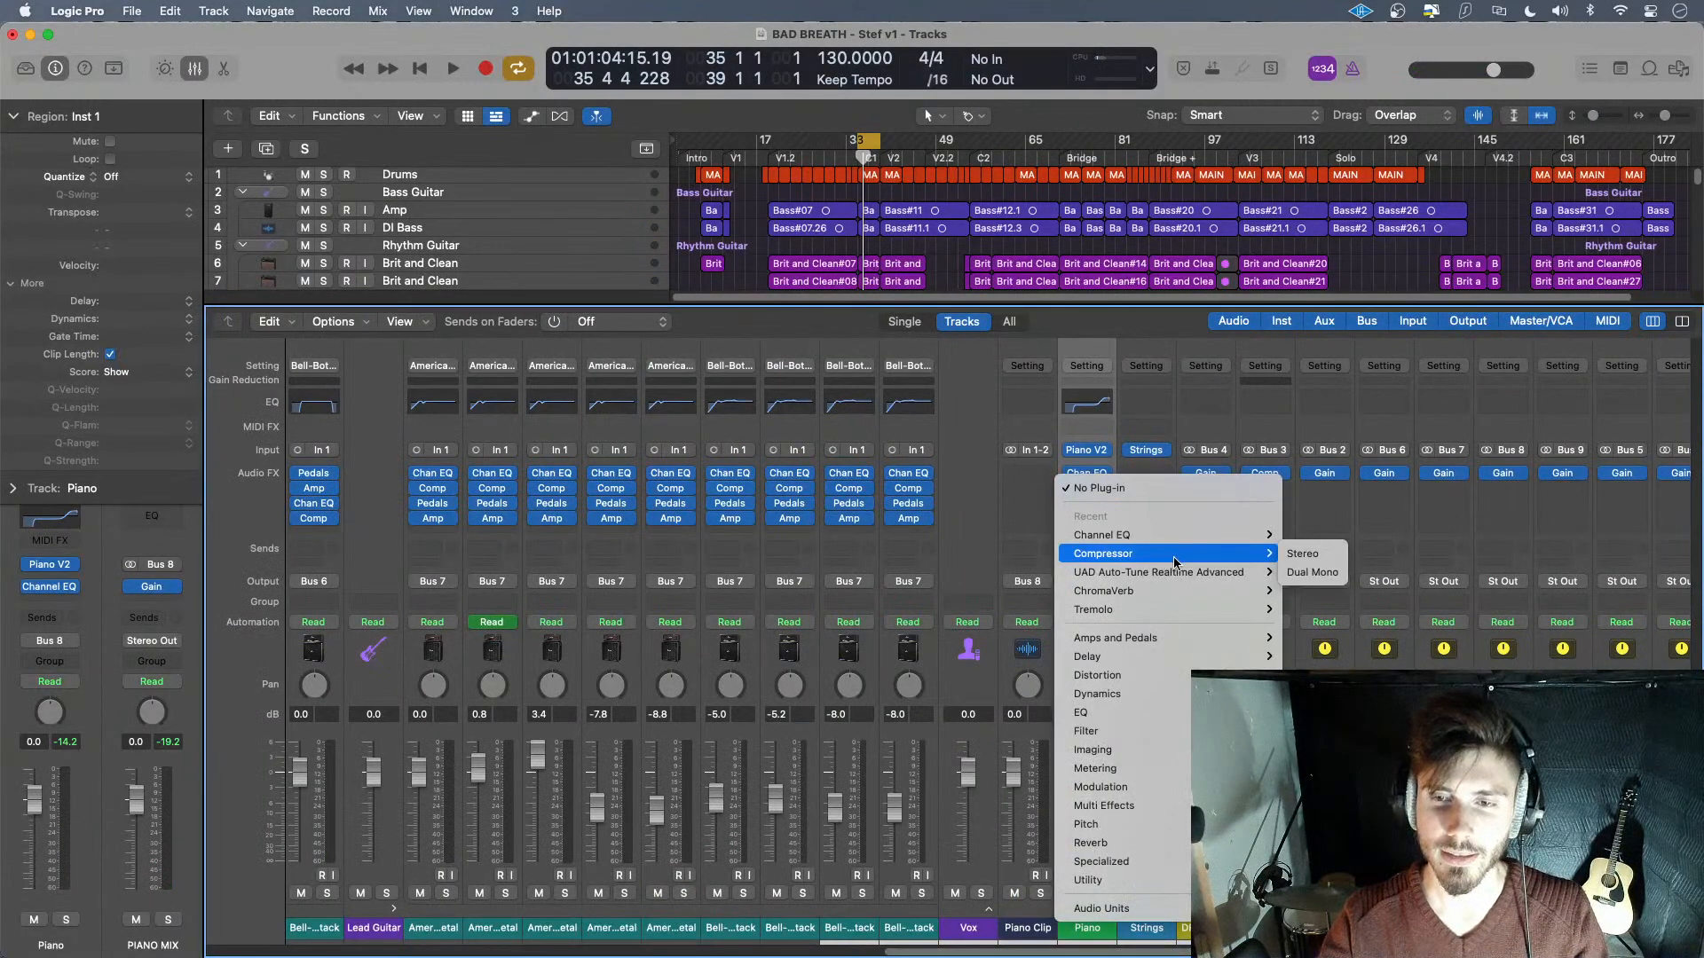
click(1302, 556)
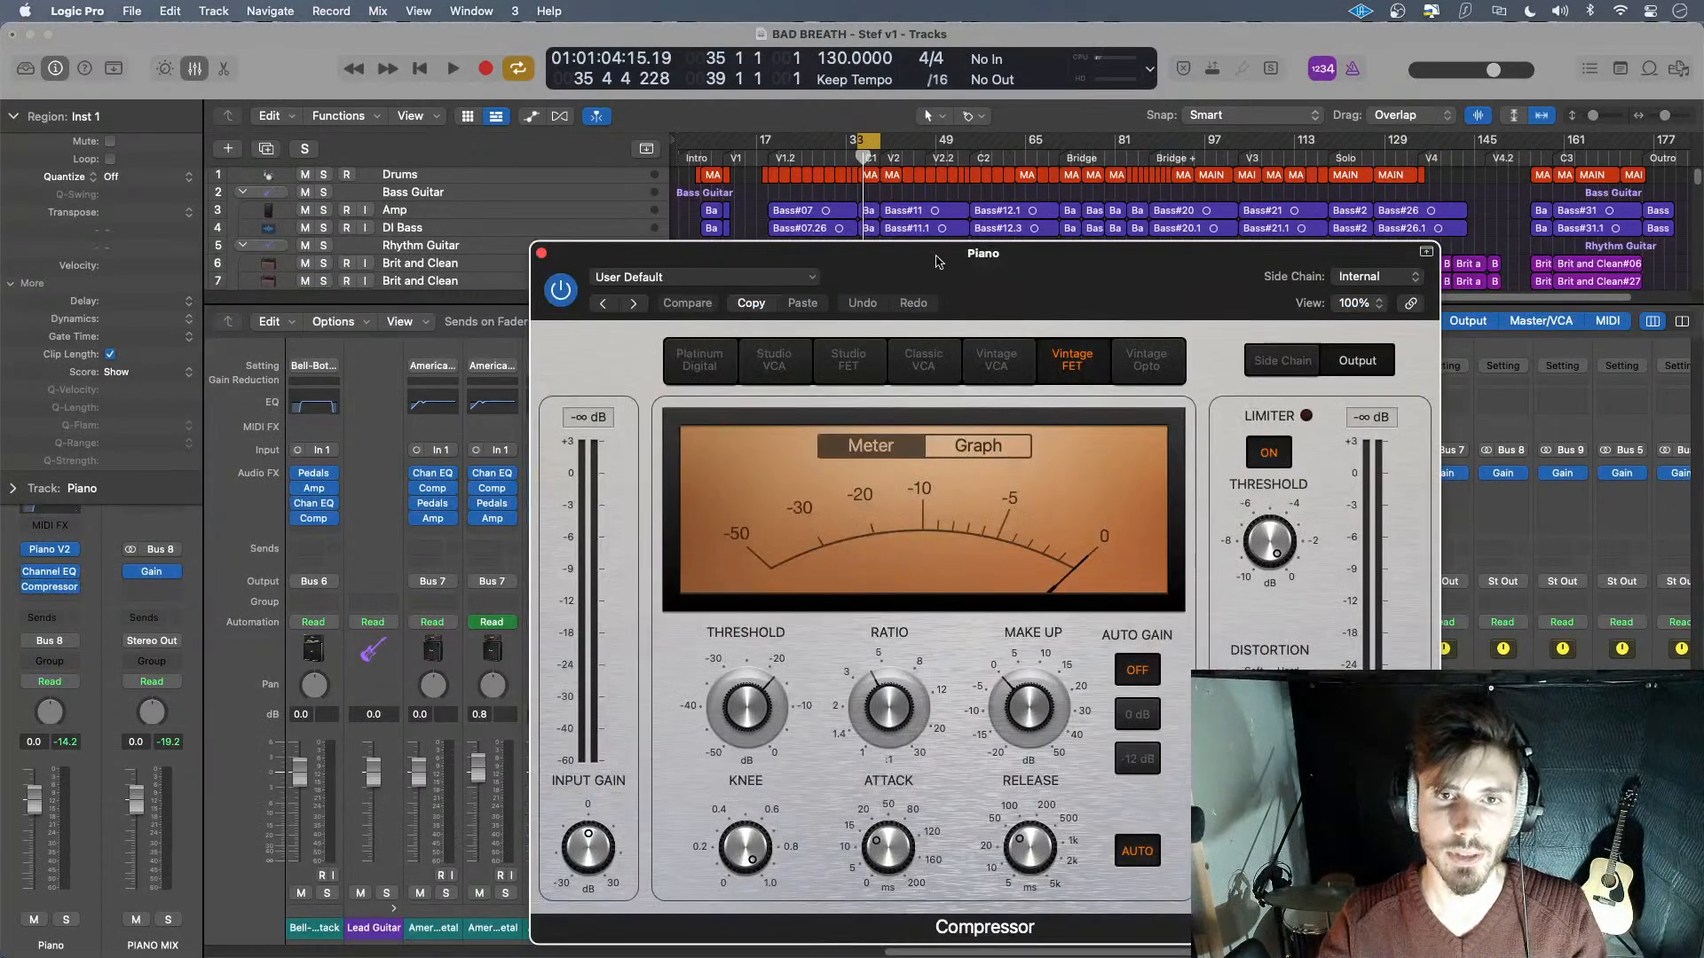
drag(932, 268, 977, 680)
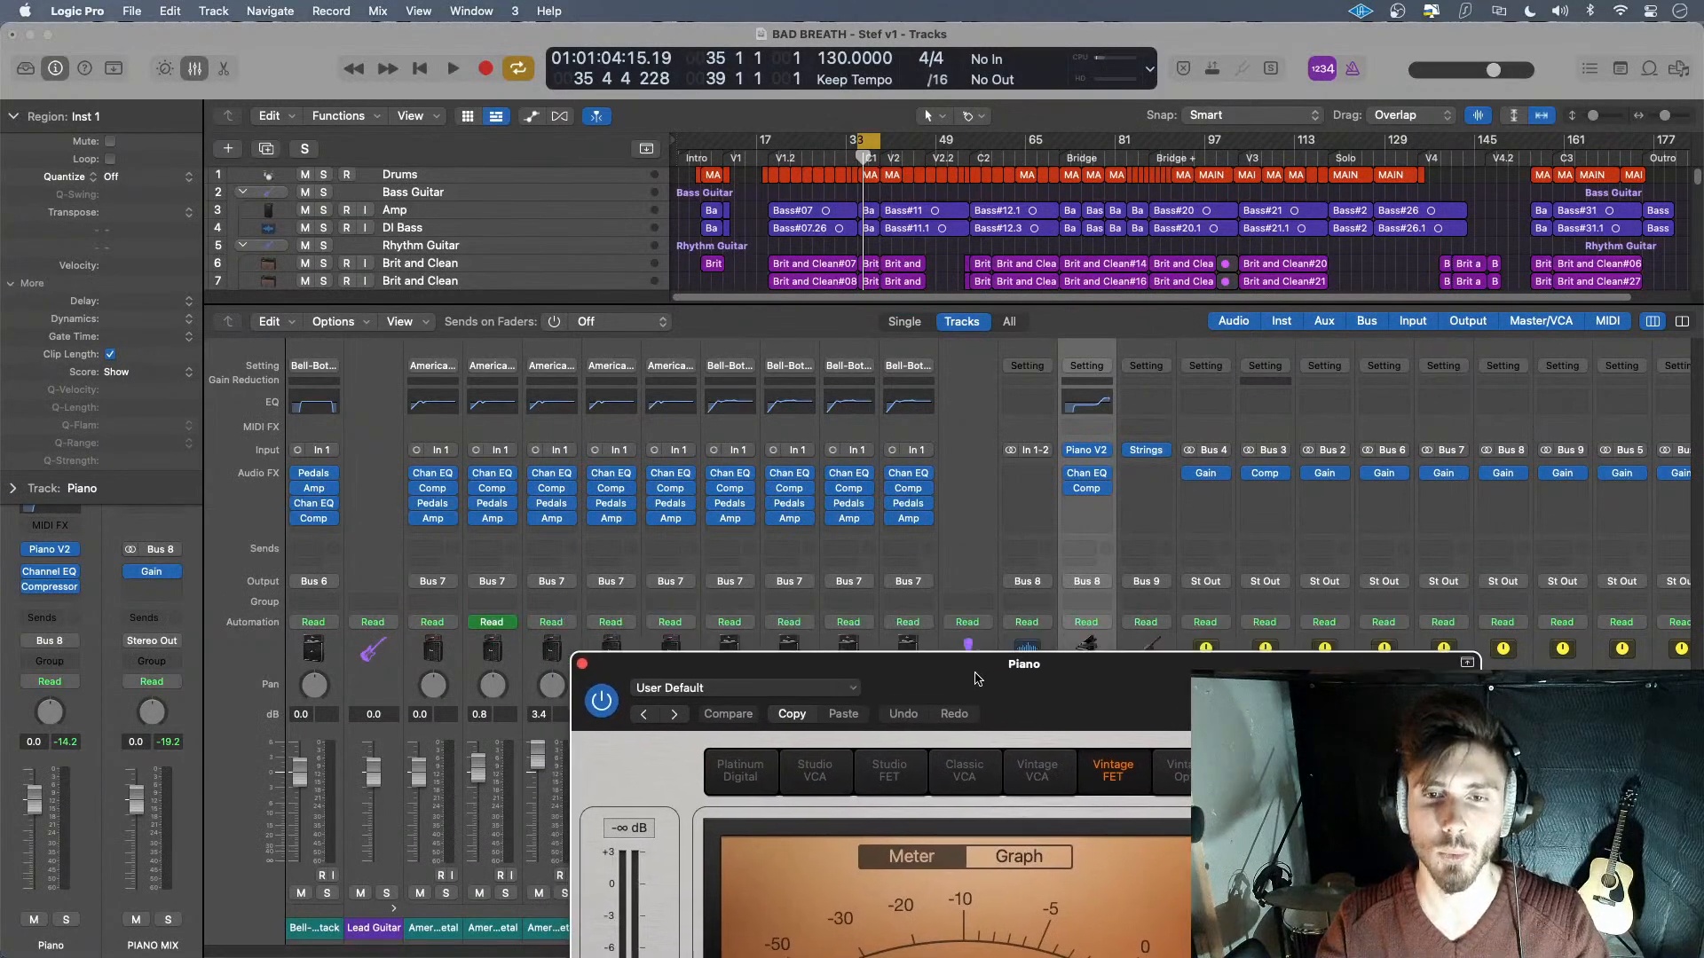
- Look at the Piano V2 instrument, play the cycled section while watching the Compressor's meters, and check its input gain and attack
click(1088, 451)
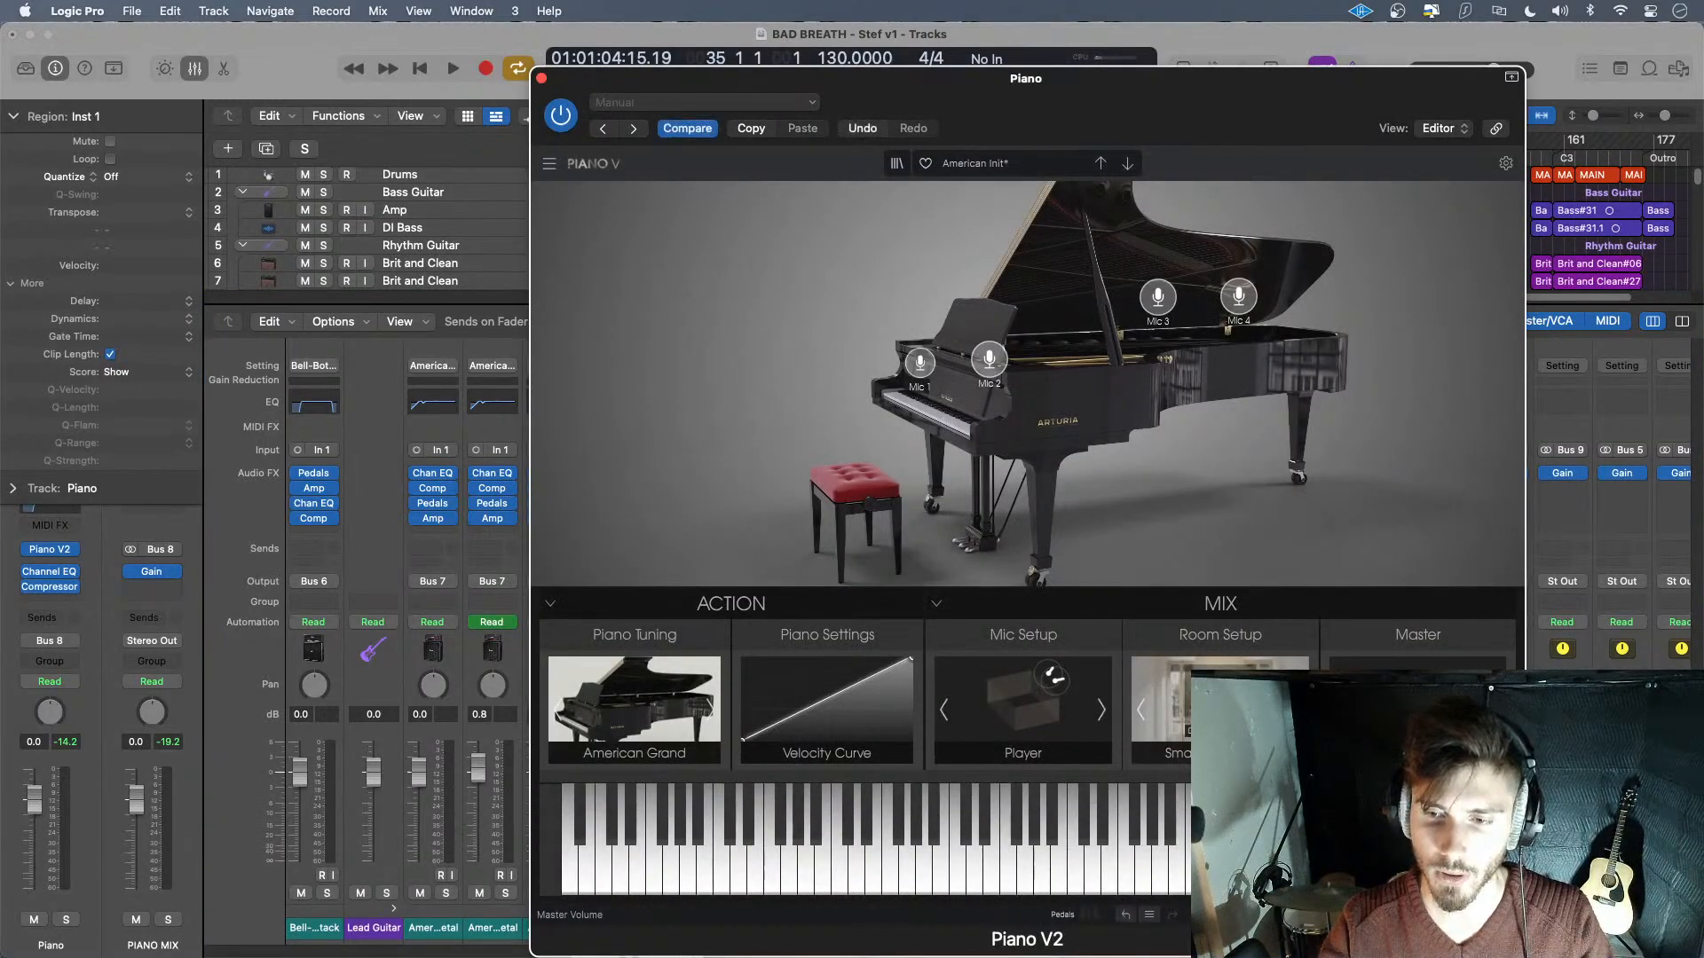
click(542, 79)
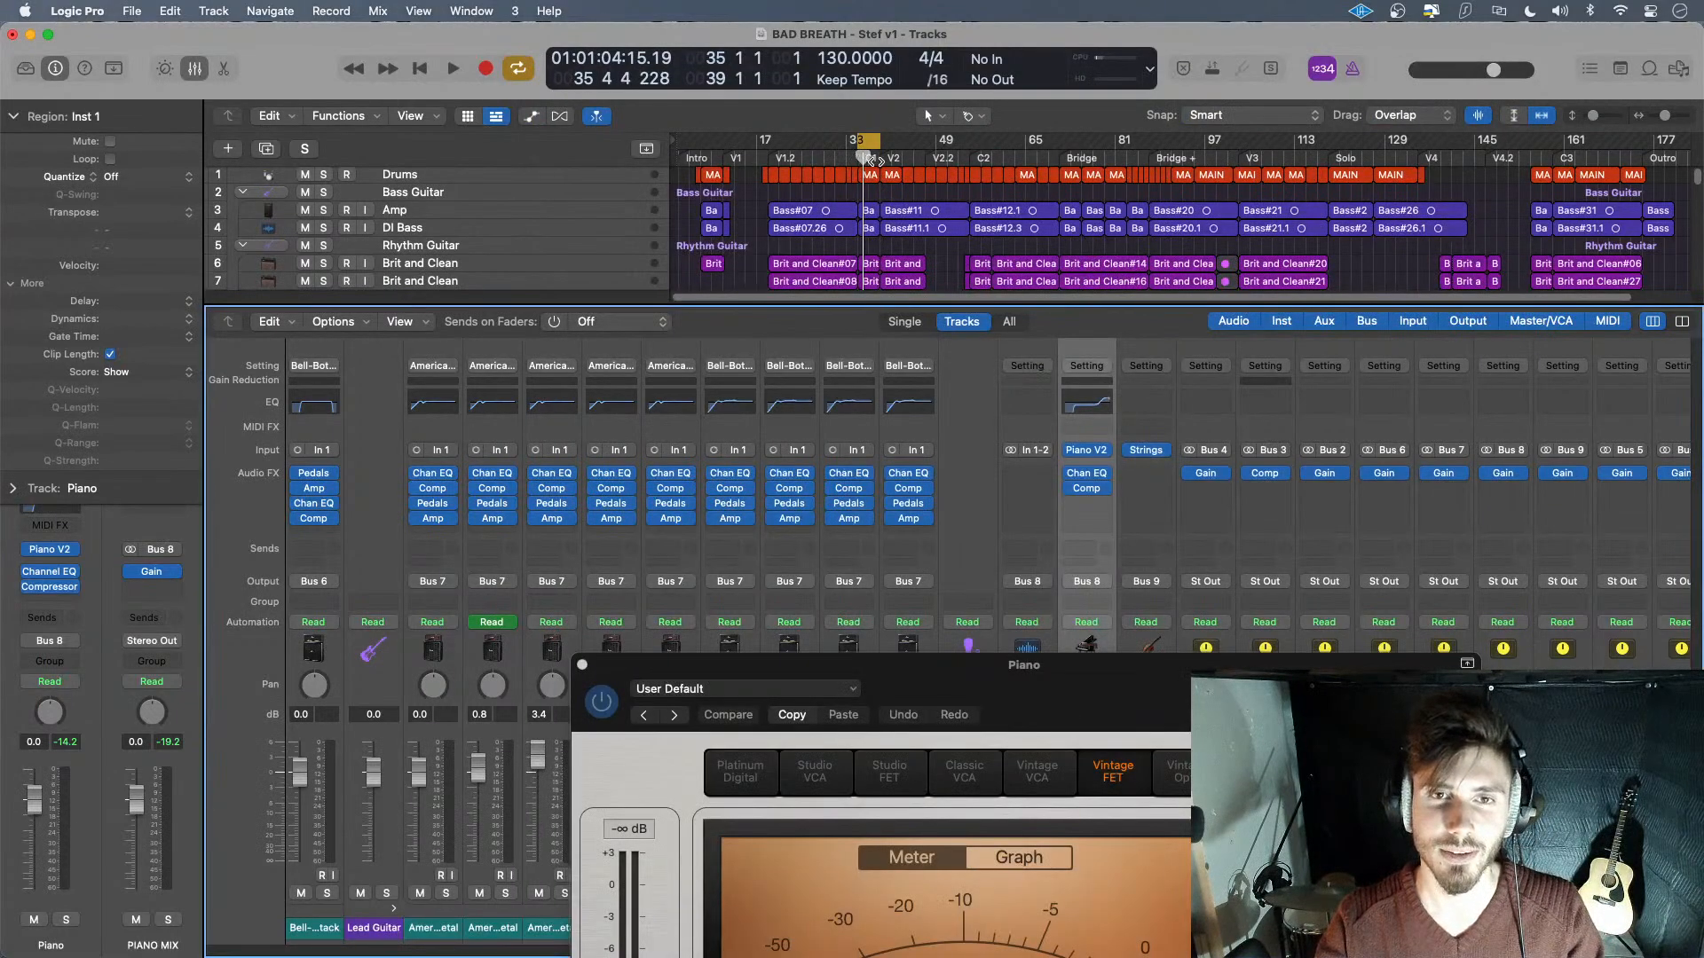
key(space)
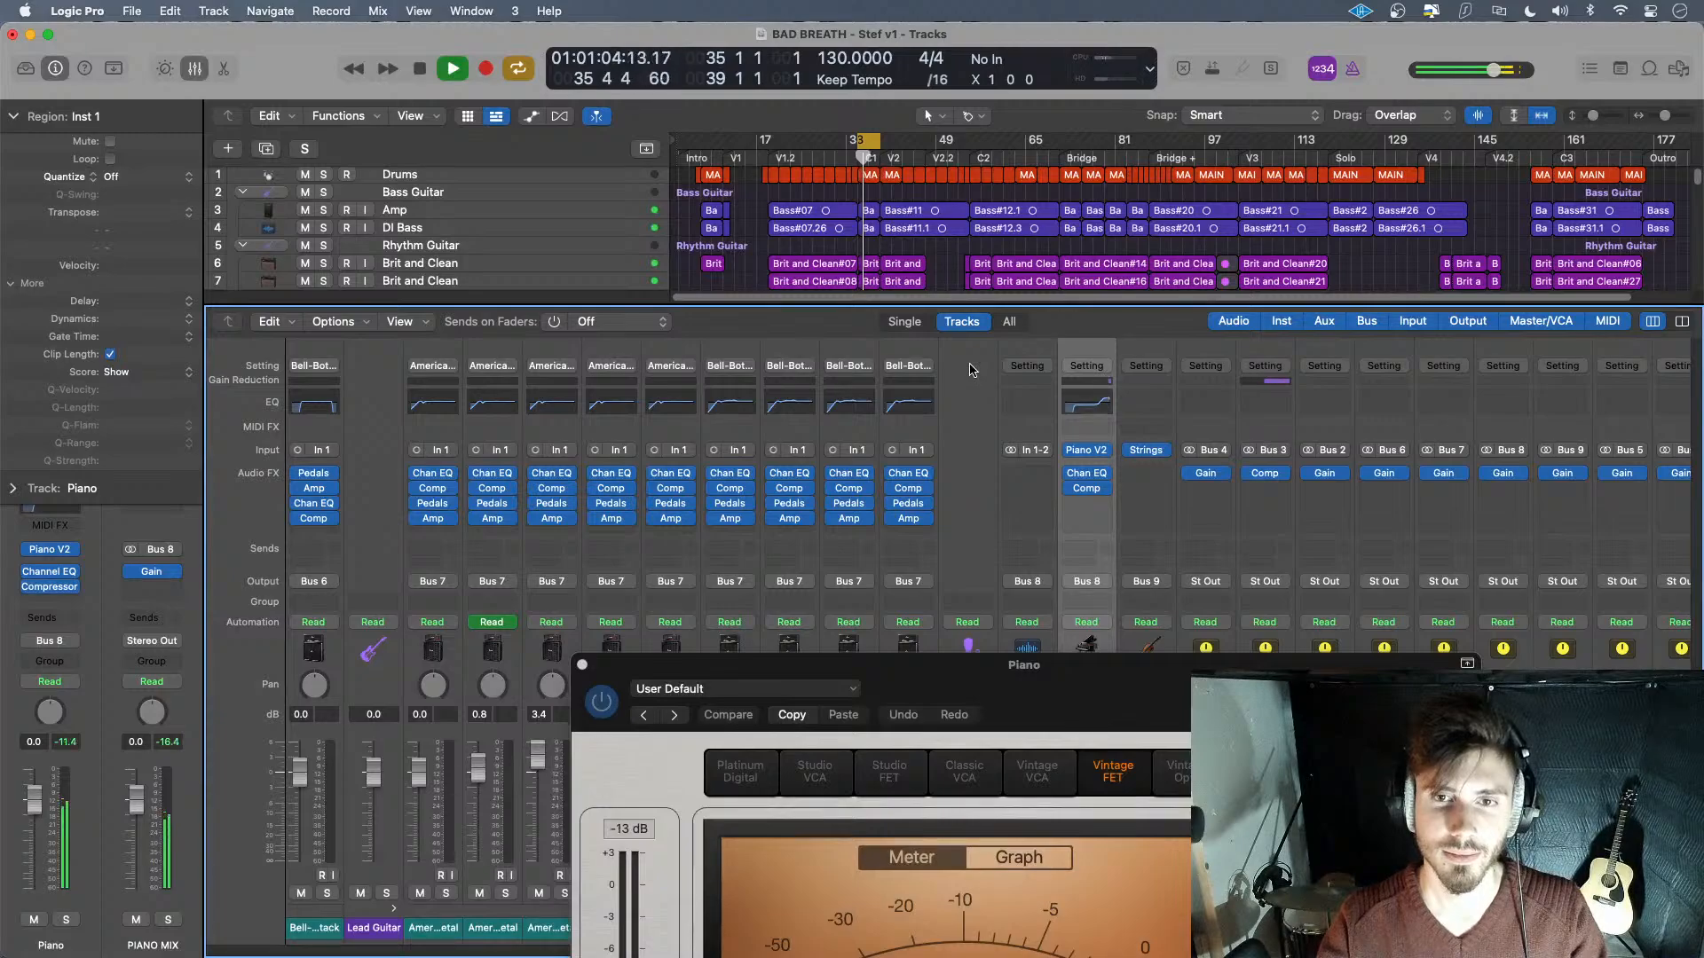
drag(1149, 692, 1160, 273)
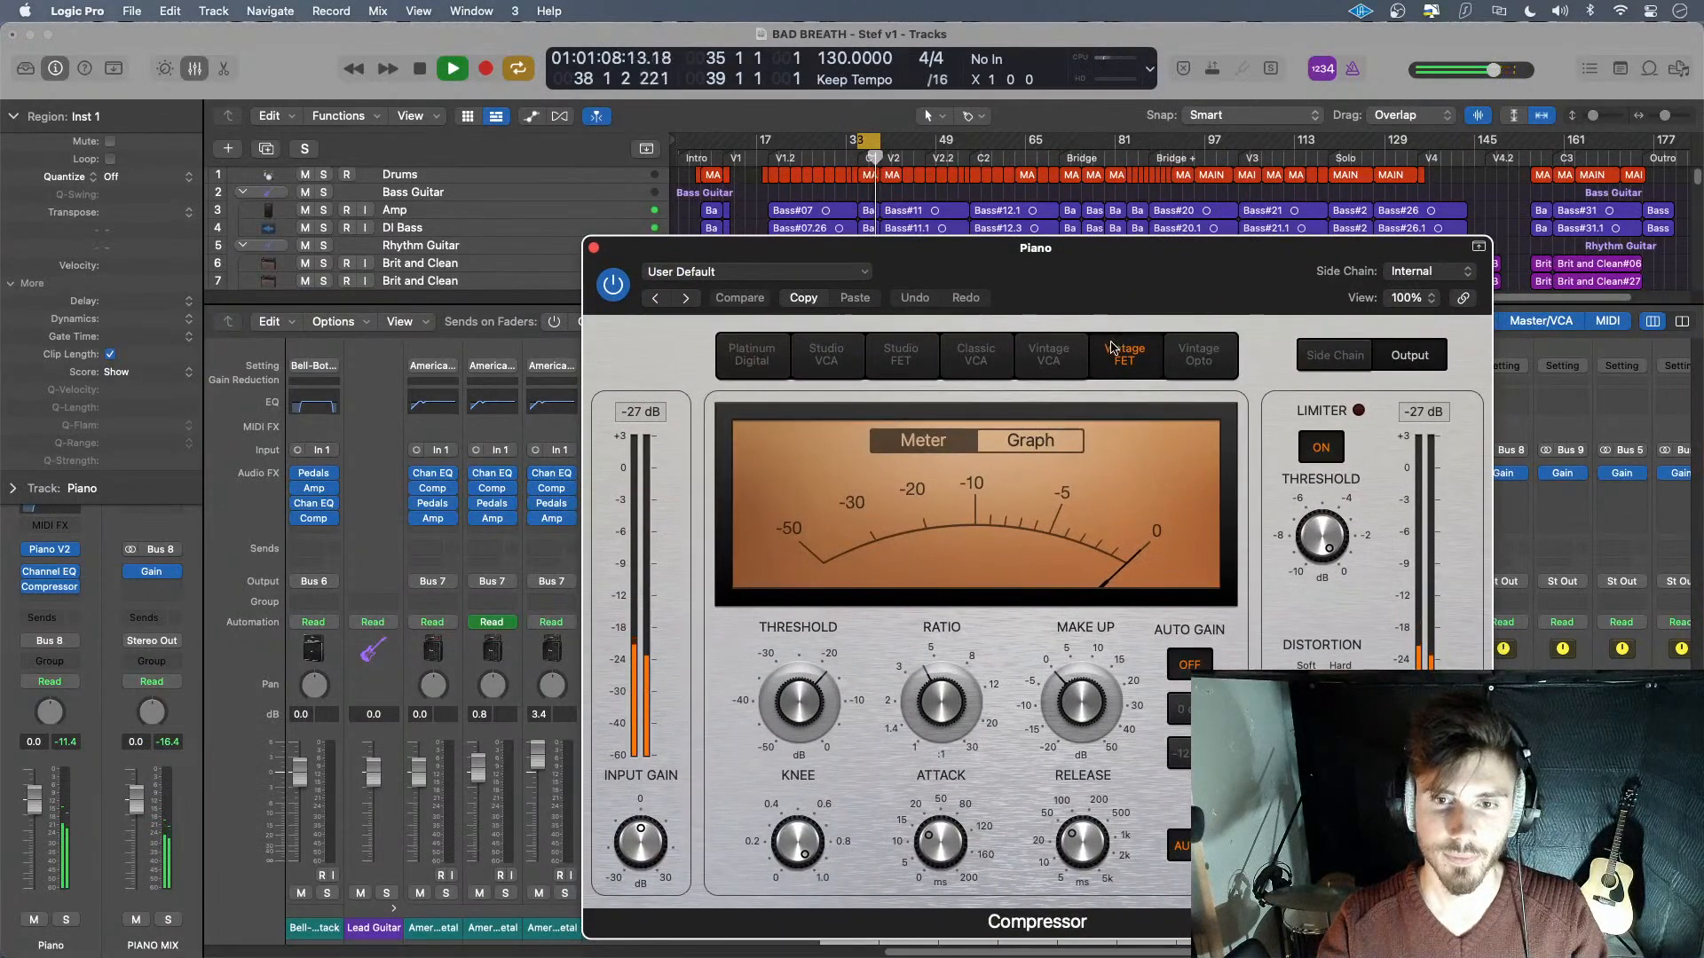
key(space)
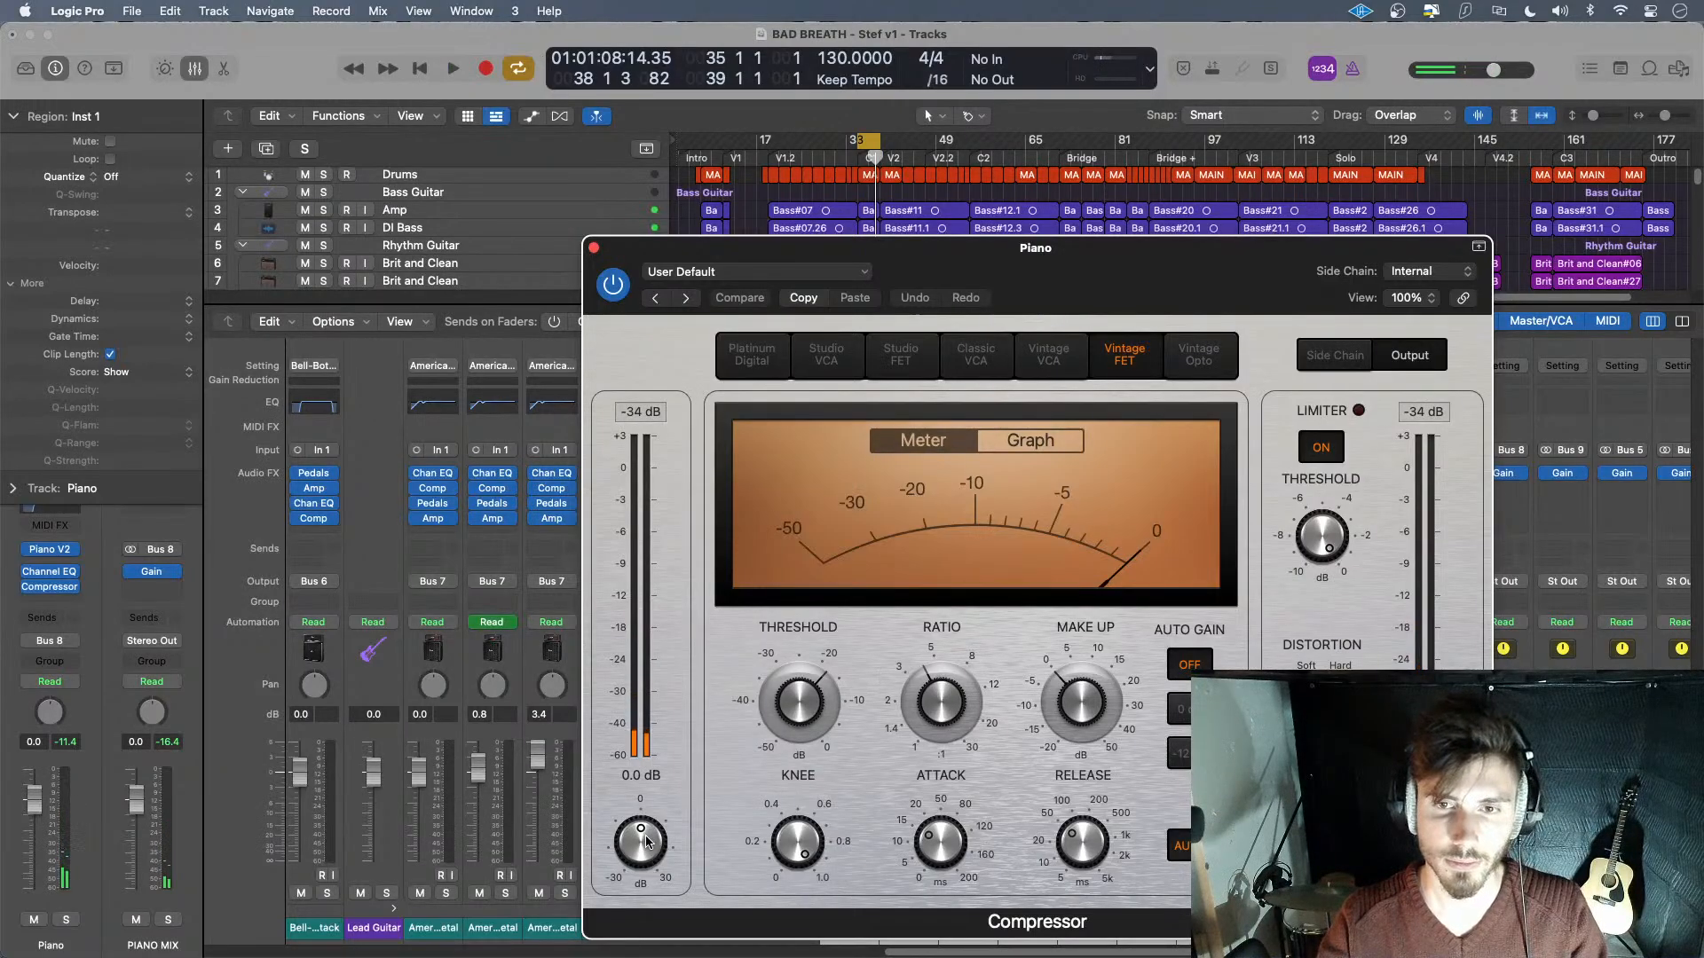
mouse_move(939, 862)
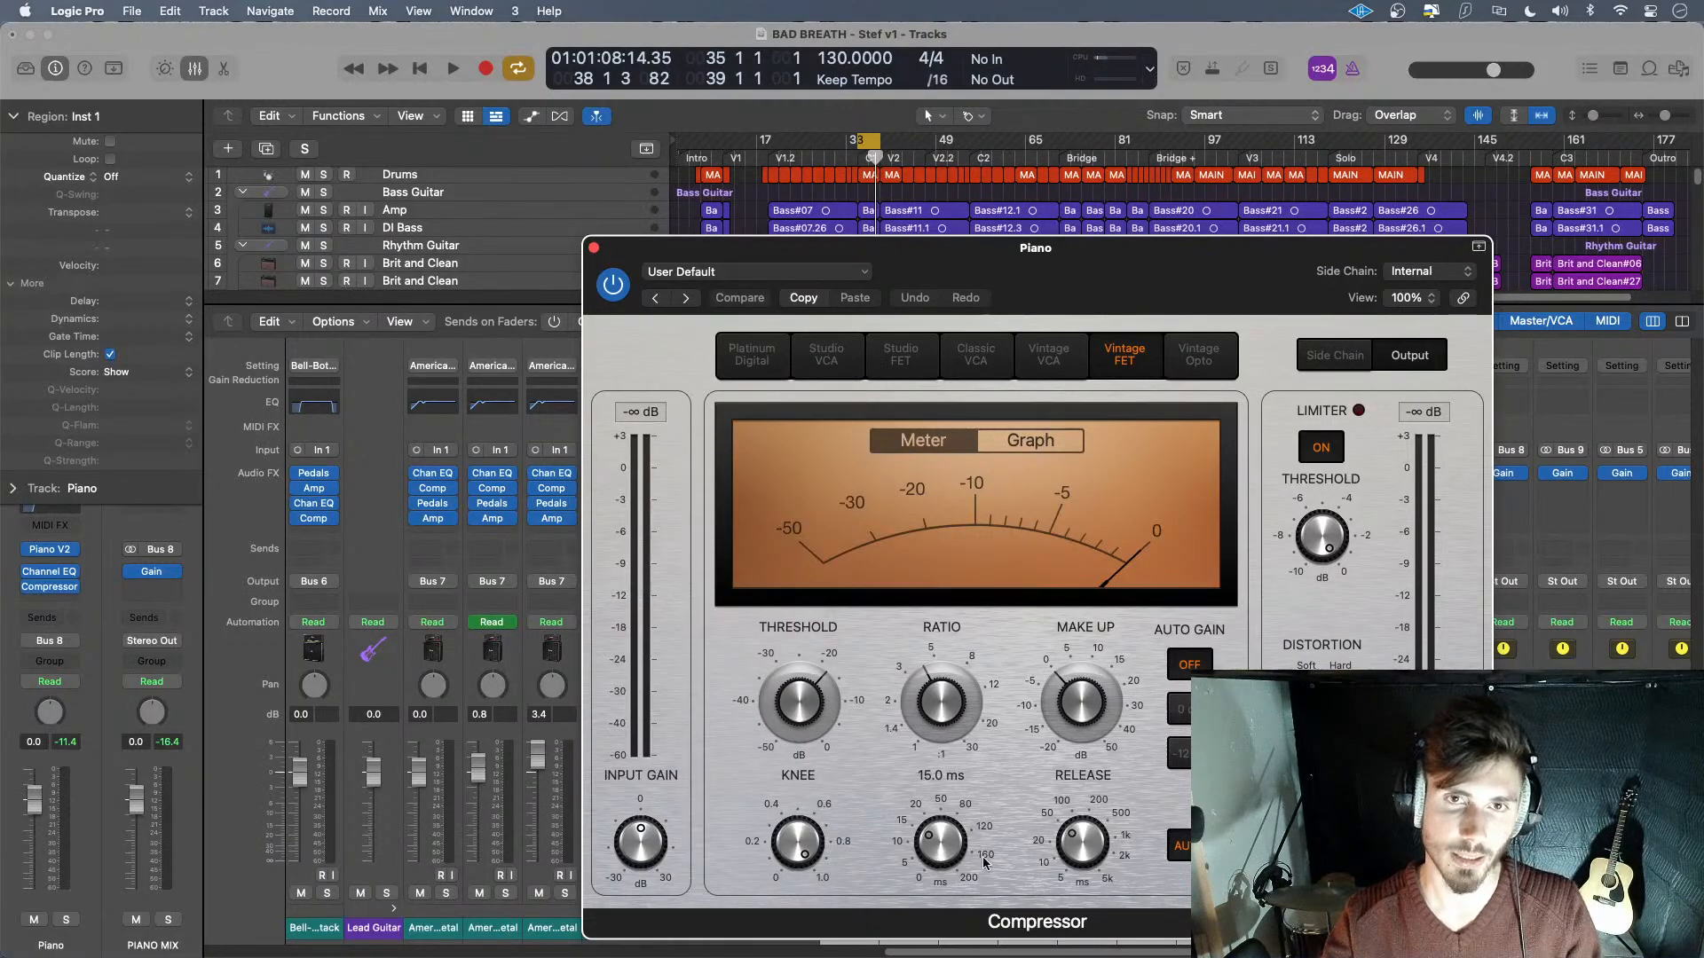
- Close the Compressor window and play the cycled bars 35 to 39 with the Piano region's notes in the Piano Roll
key(p)
key(super+w)
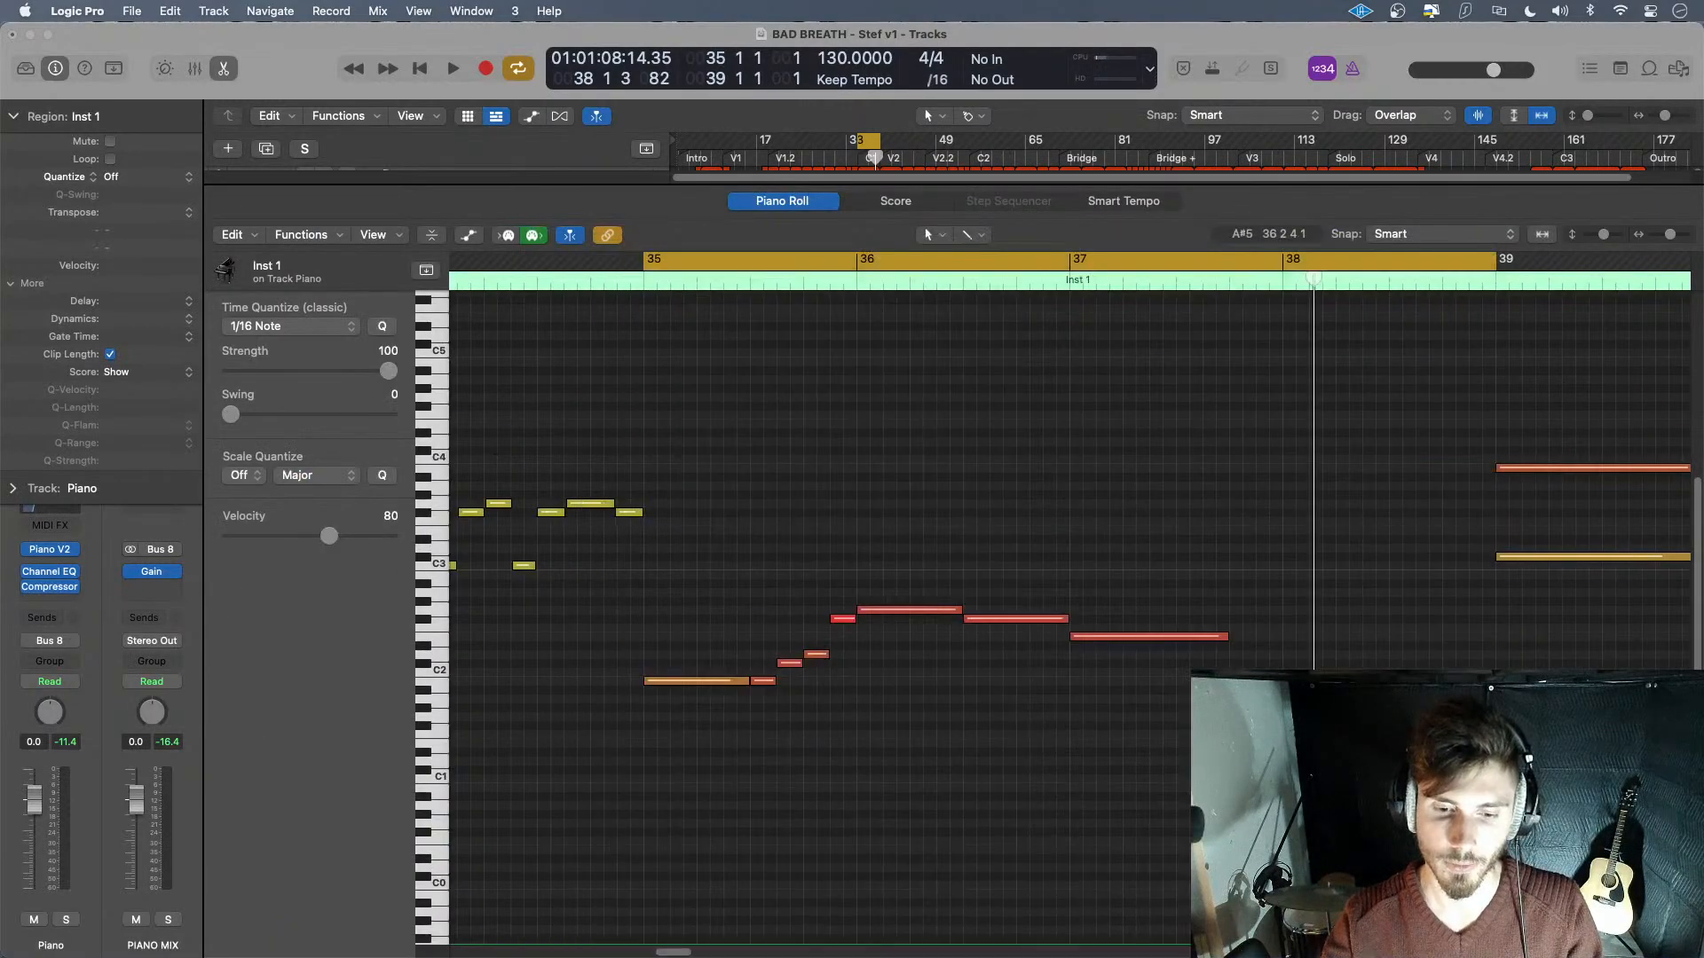
key(space)
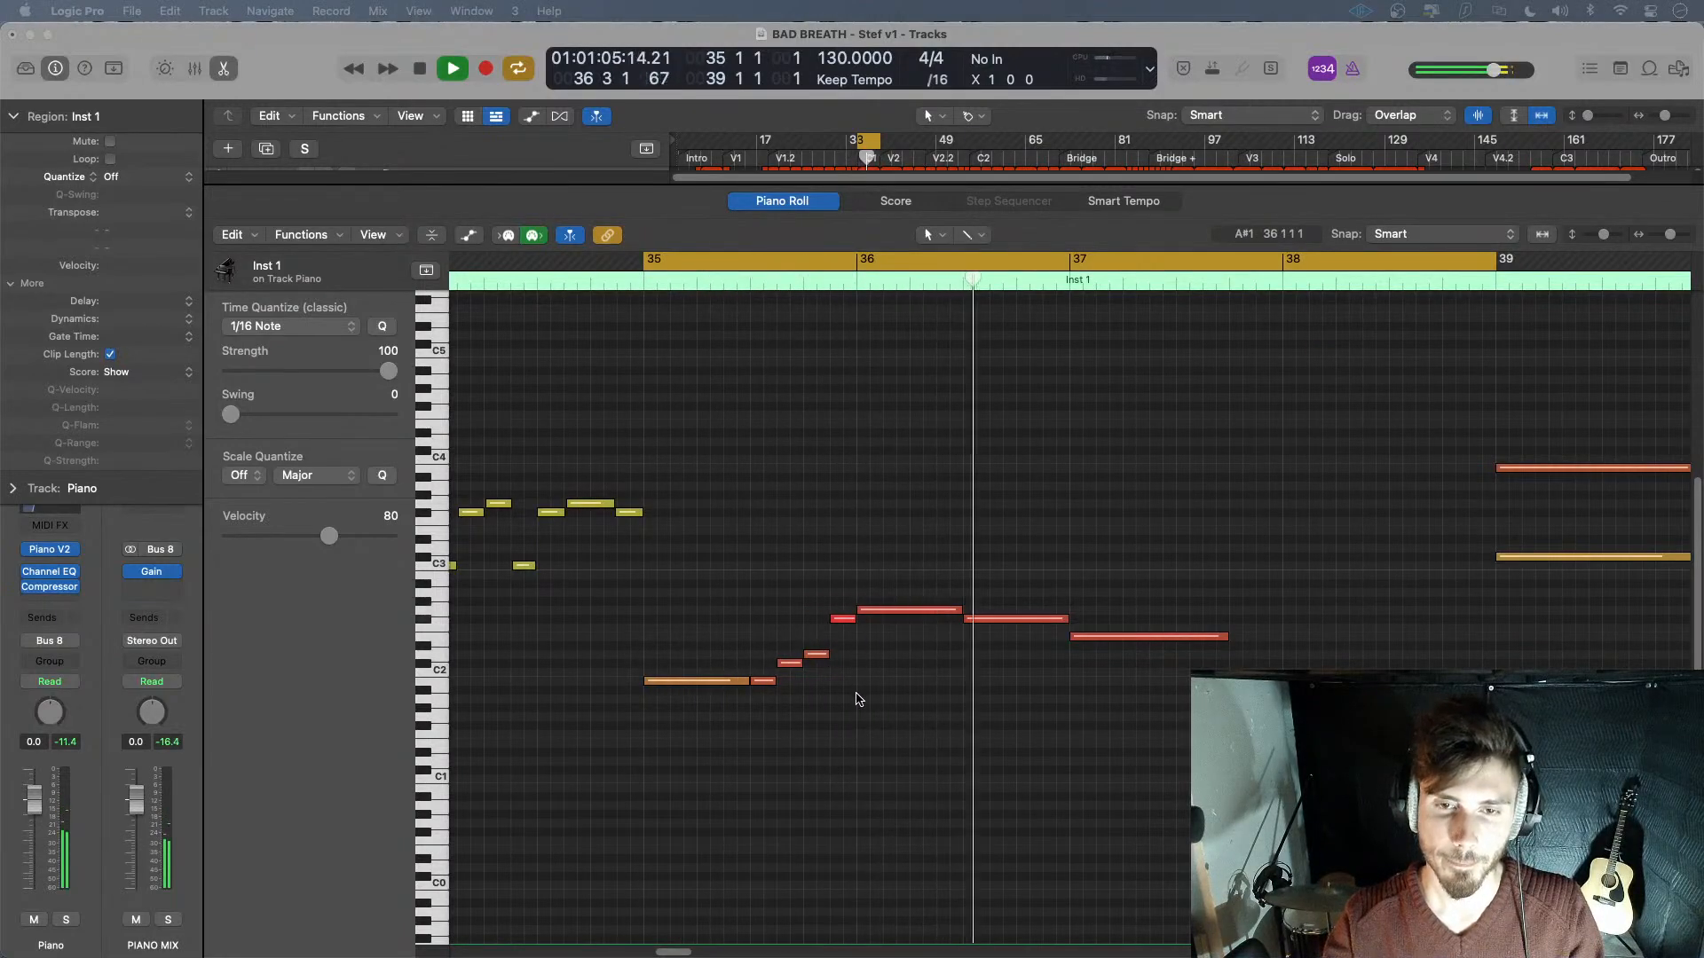
- Bring back the Piano's Compressor, raise its input gain to +10 dB while the cycled section plays, and close its window
key(space)
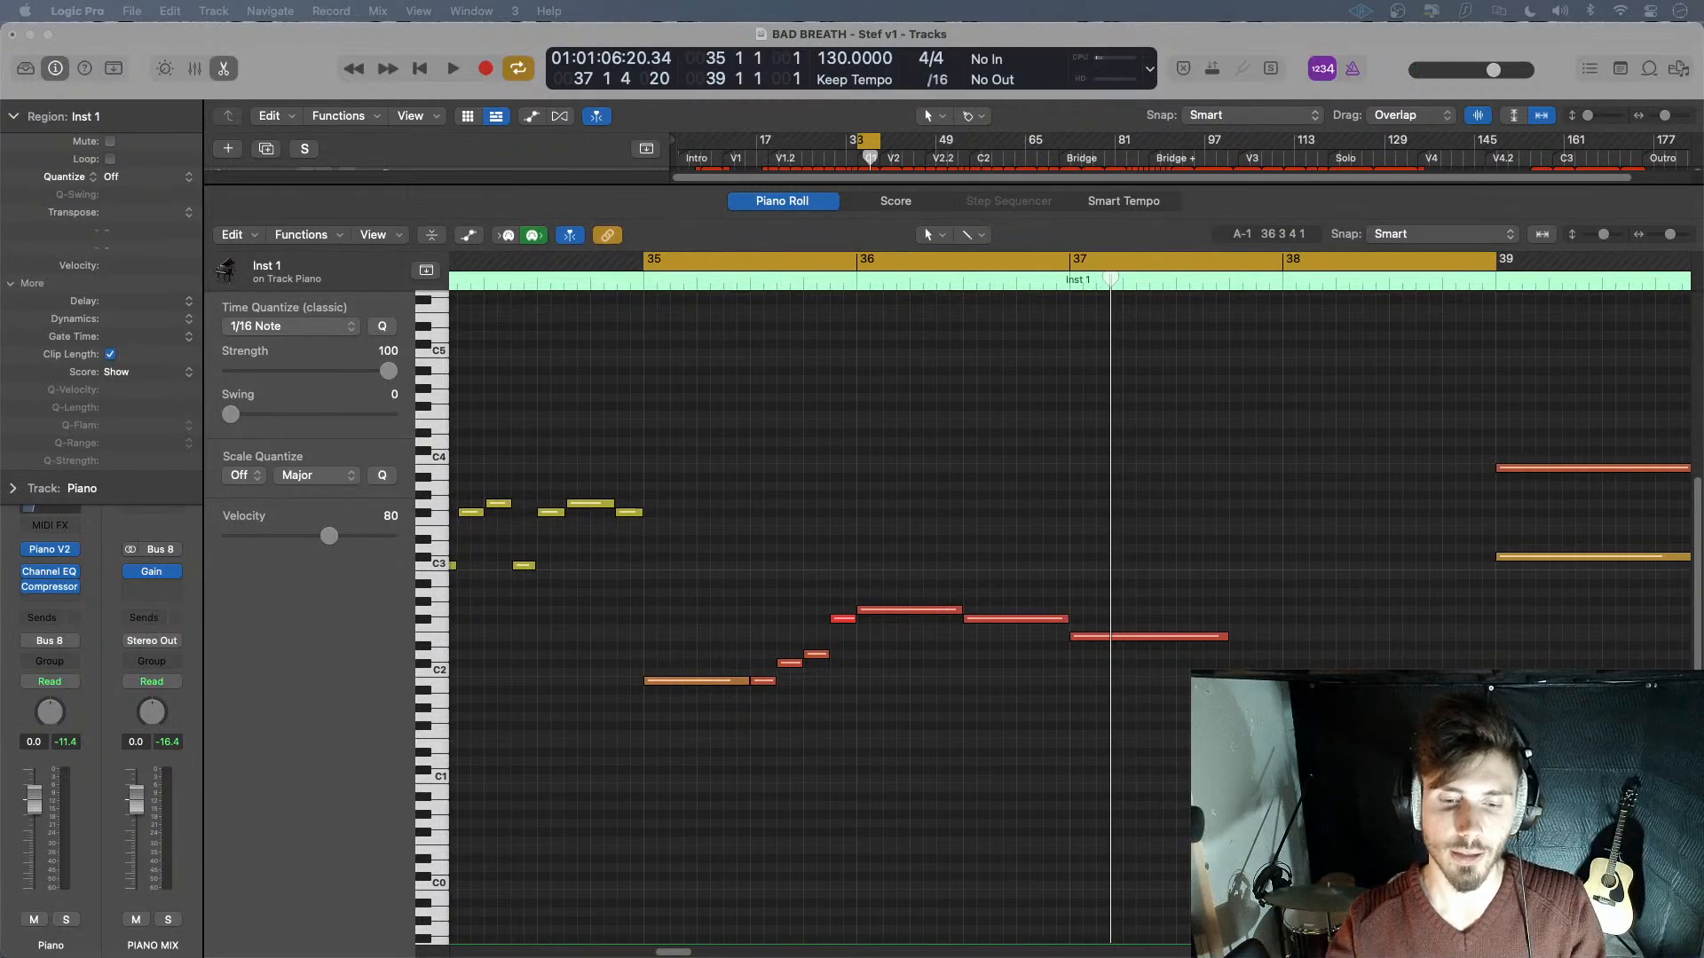
drag(1008, 957, 1030, 201)
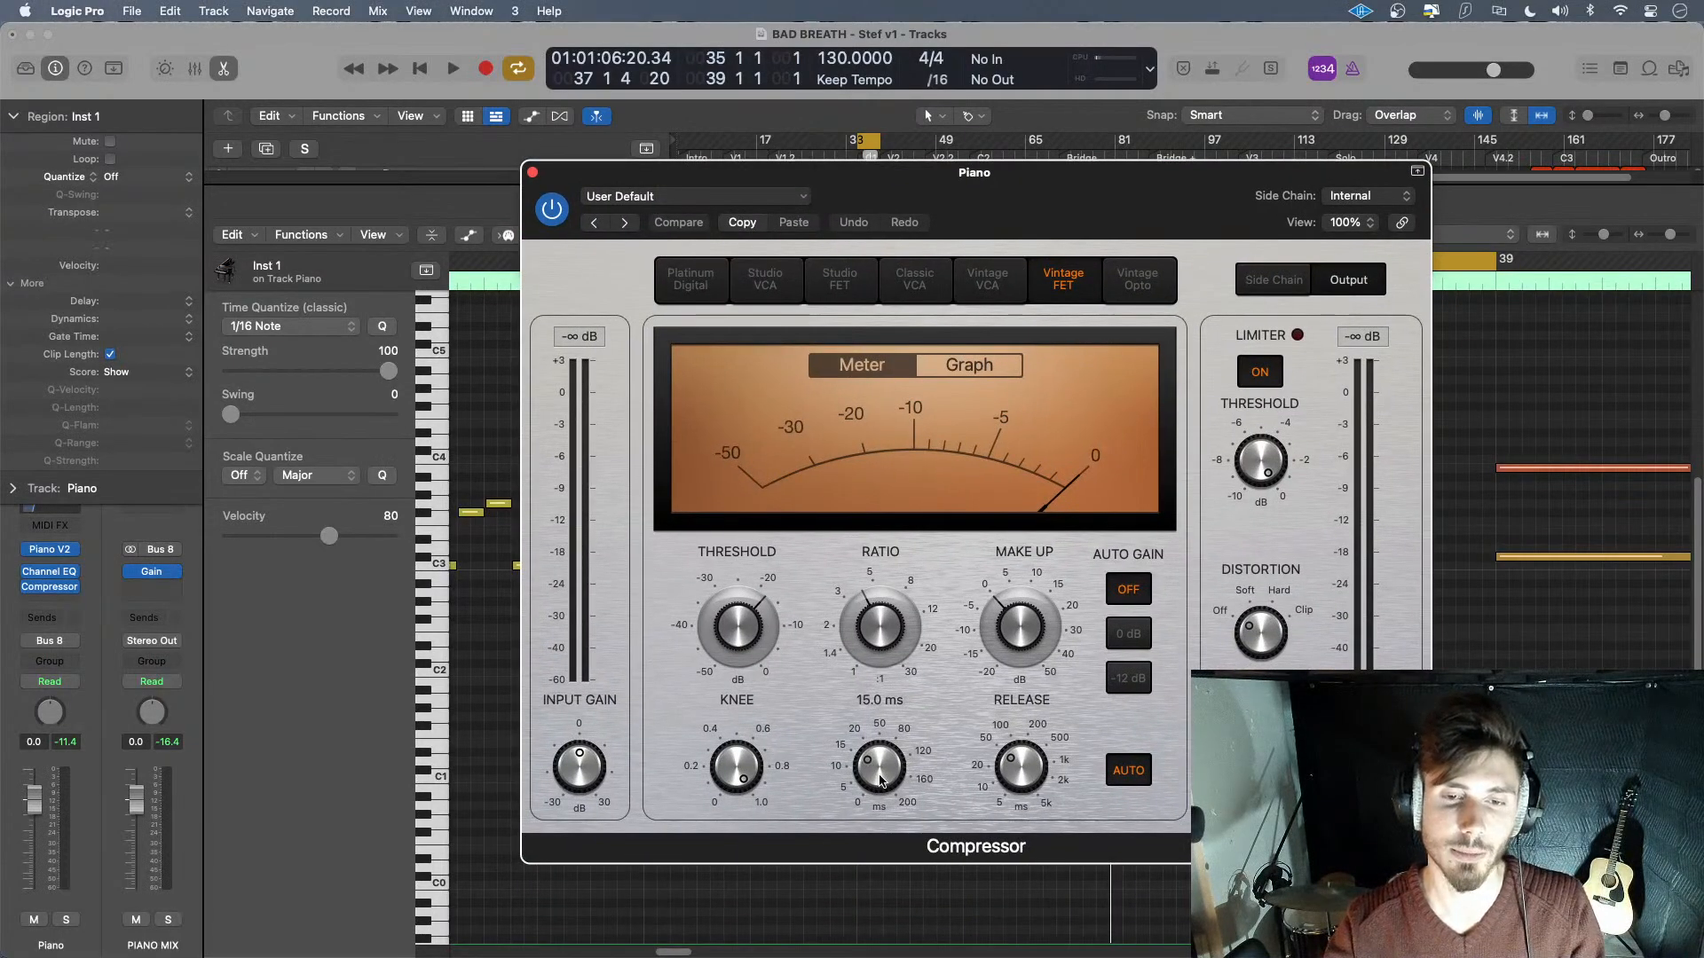
scroll(881, 781, down, 1)
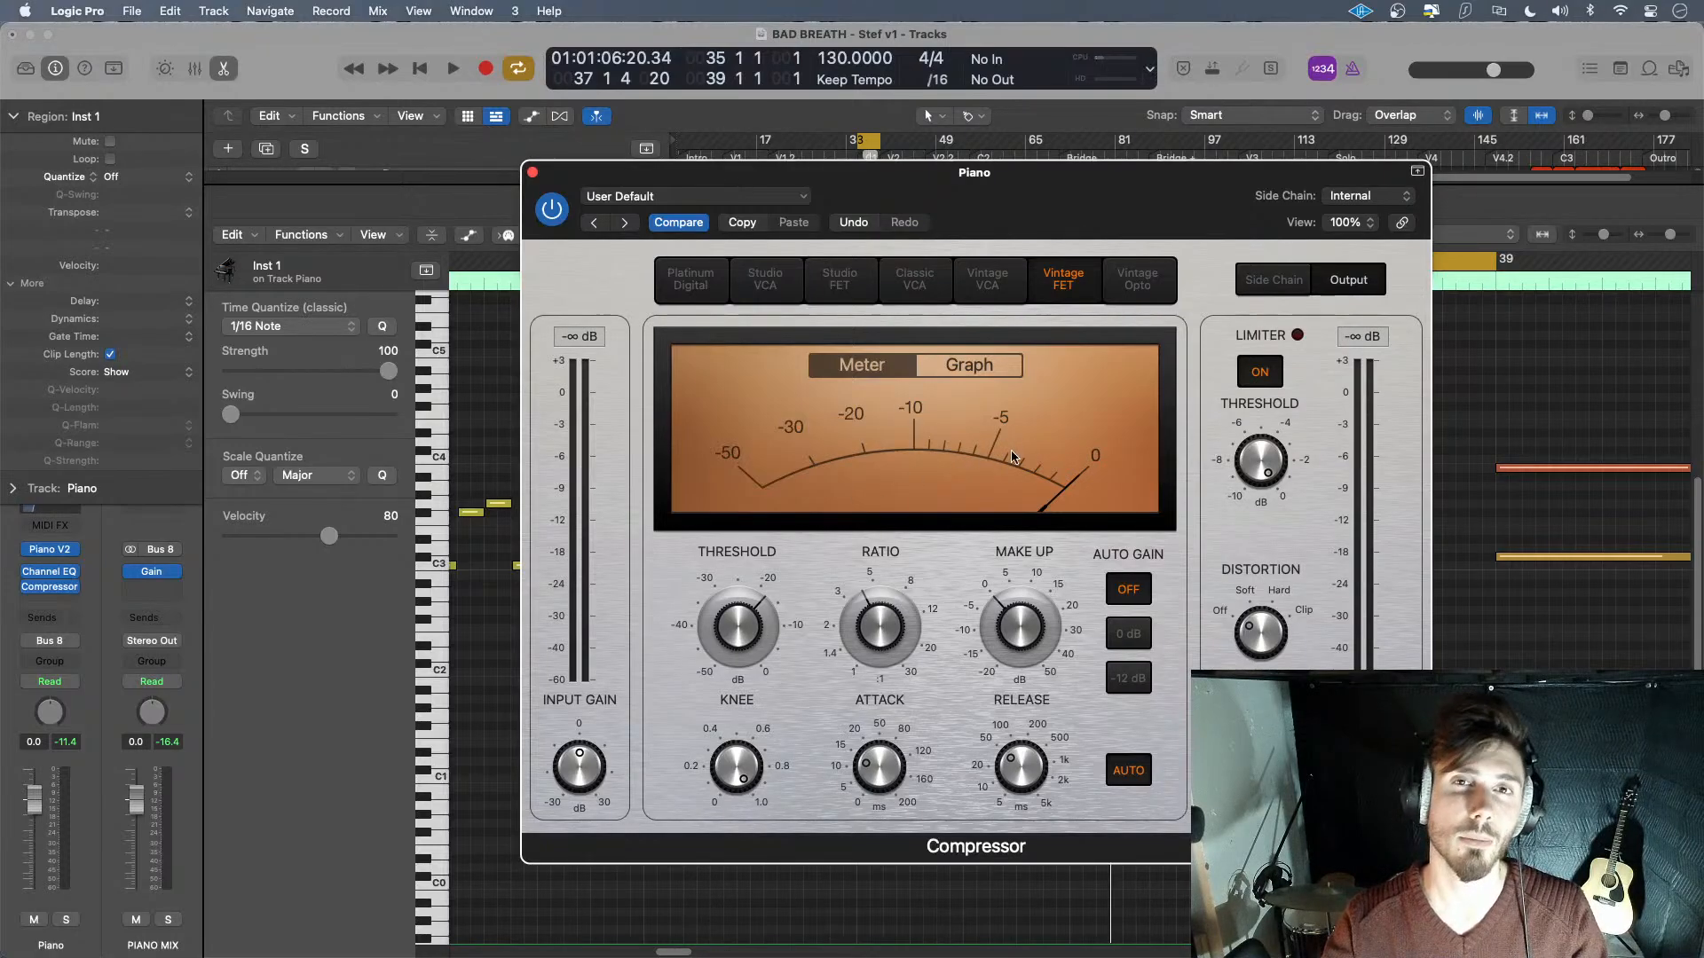
mouse_move(709, 775)
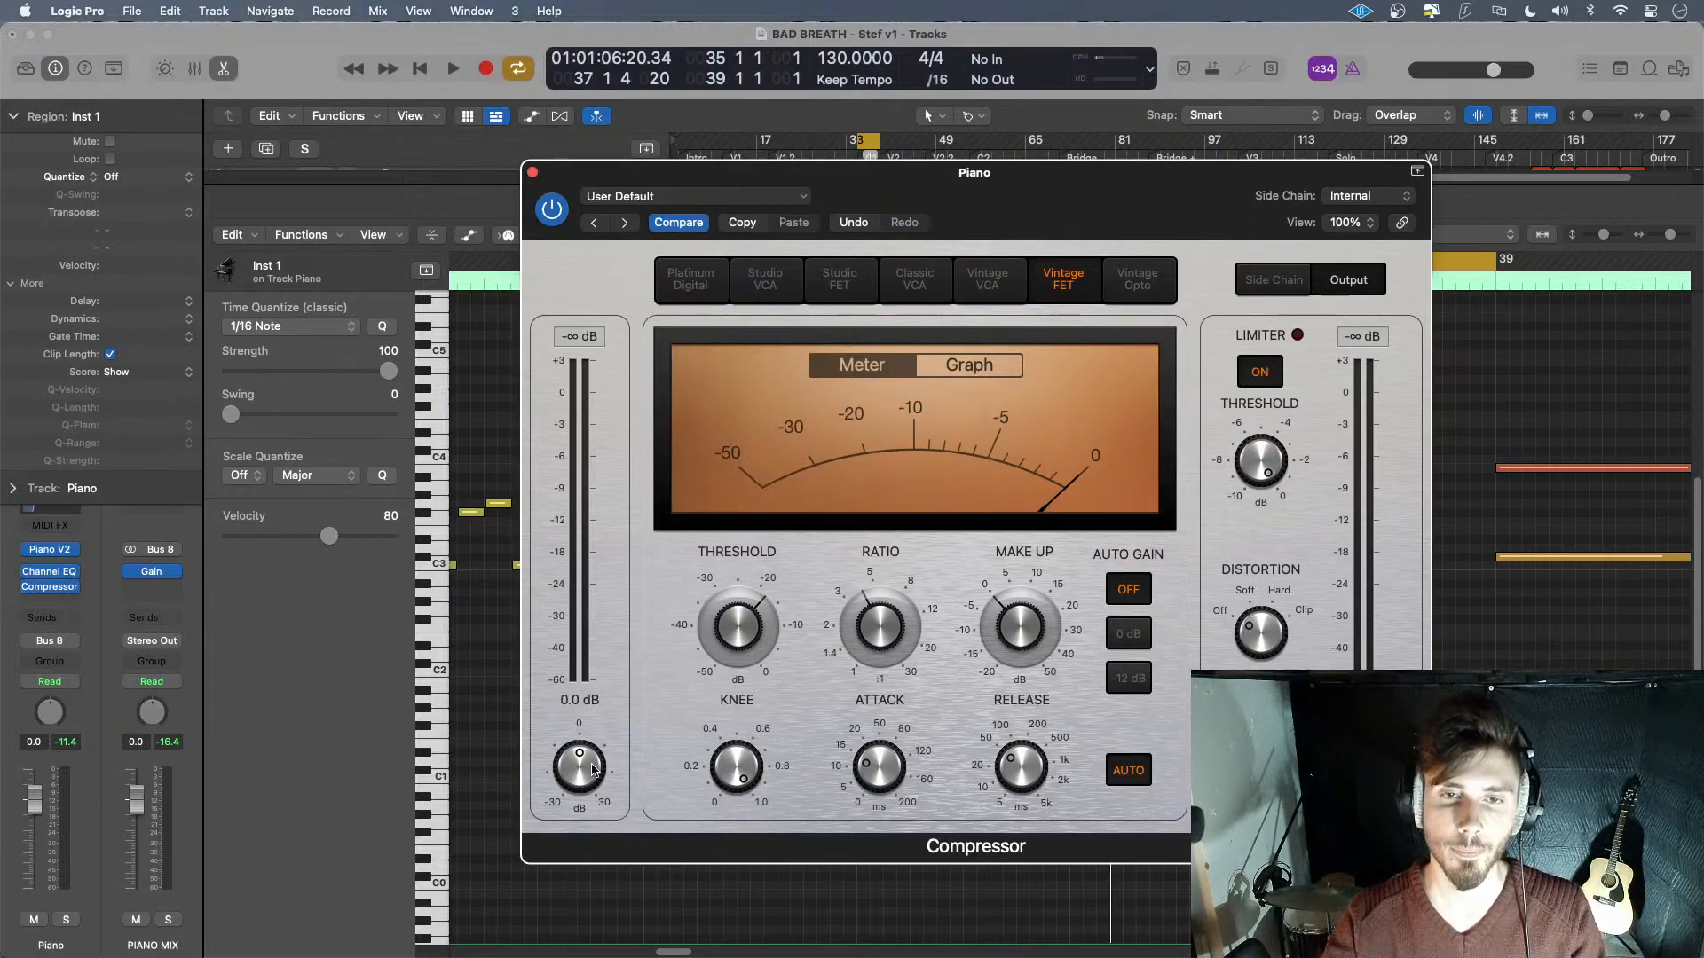
key(space)
drag(593, 768, 594, 742)
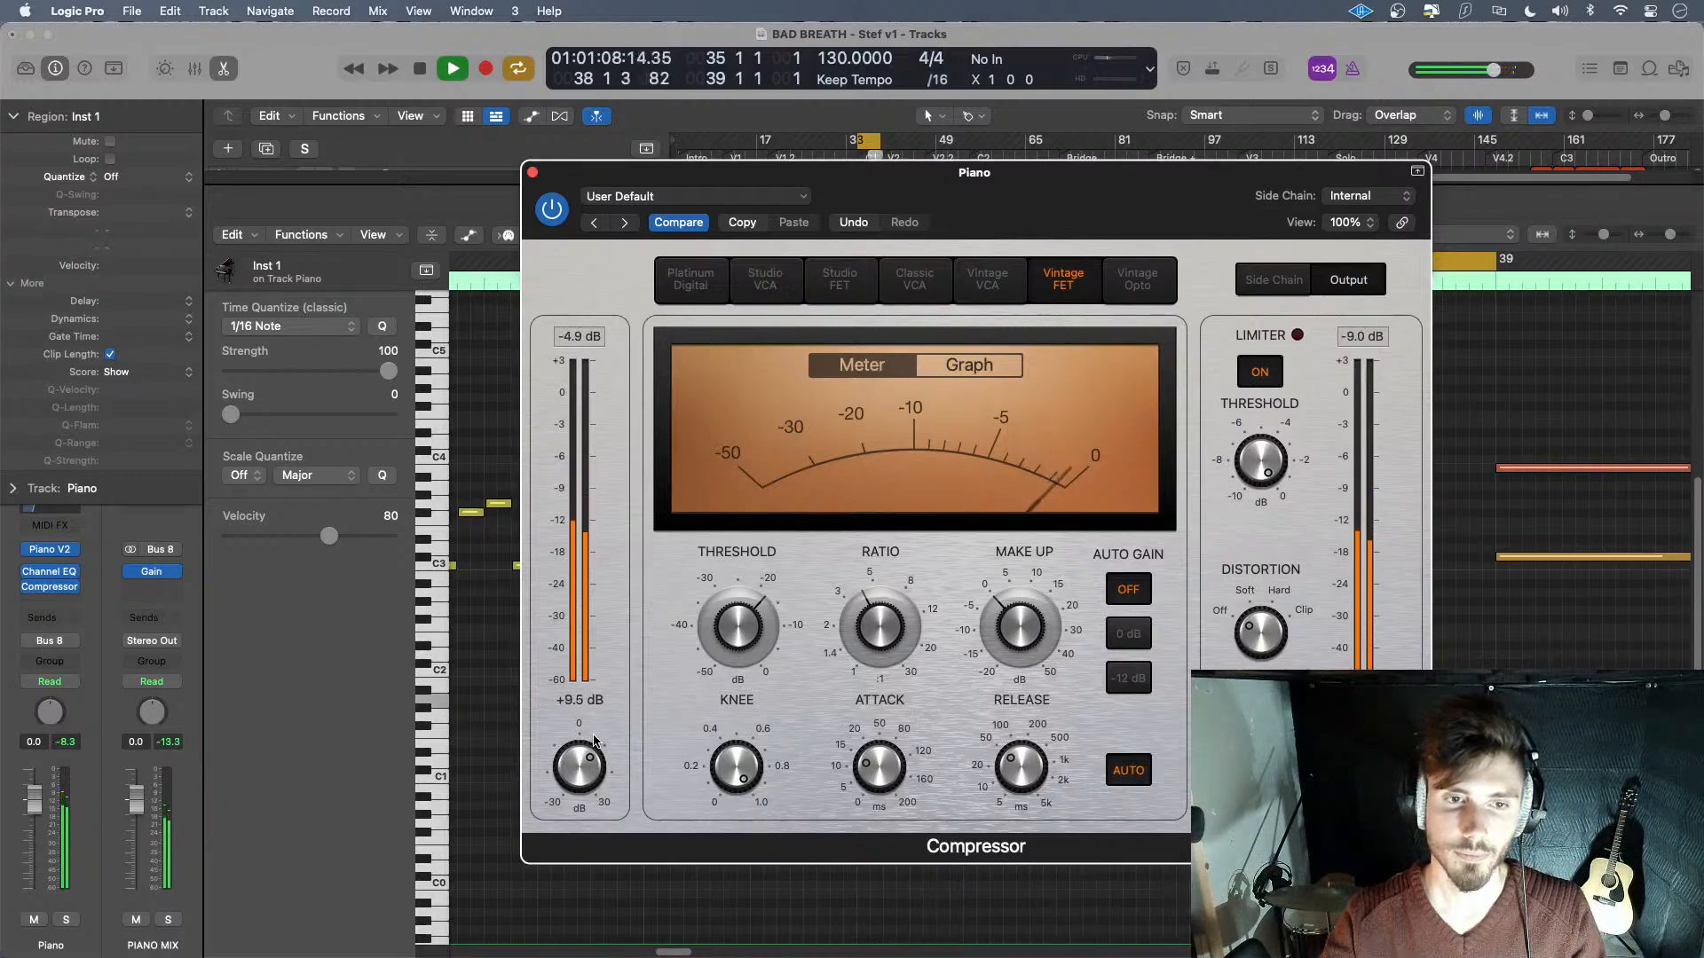
drag(594, 741, 591, 732)
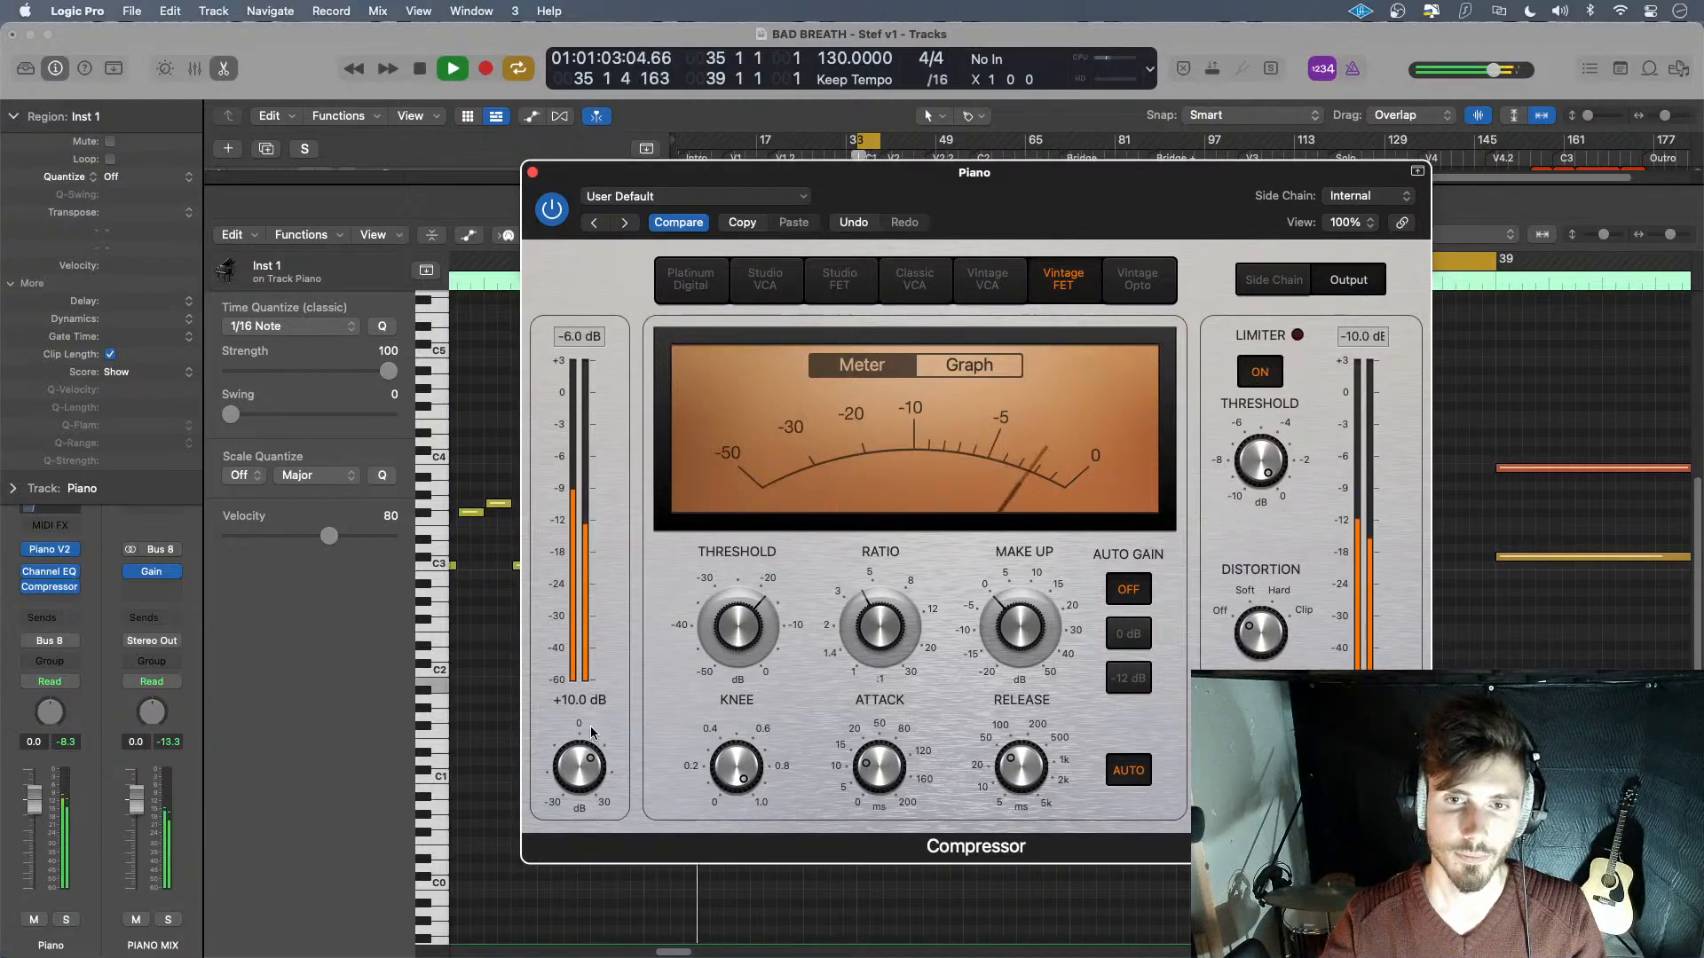
click(532, 174)
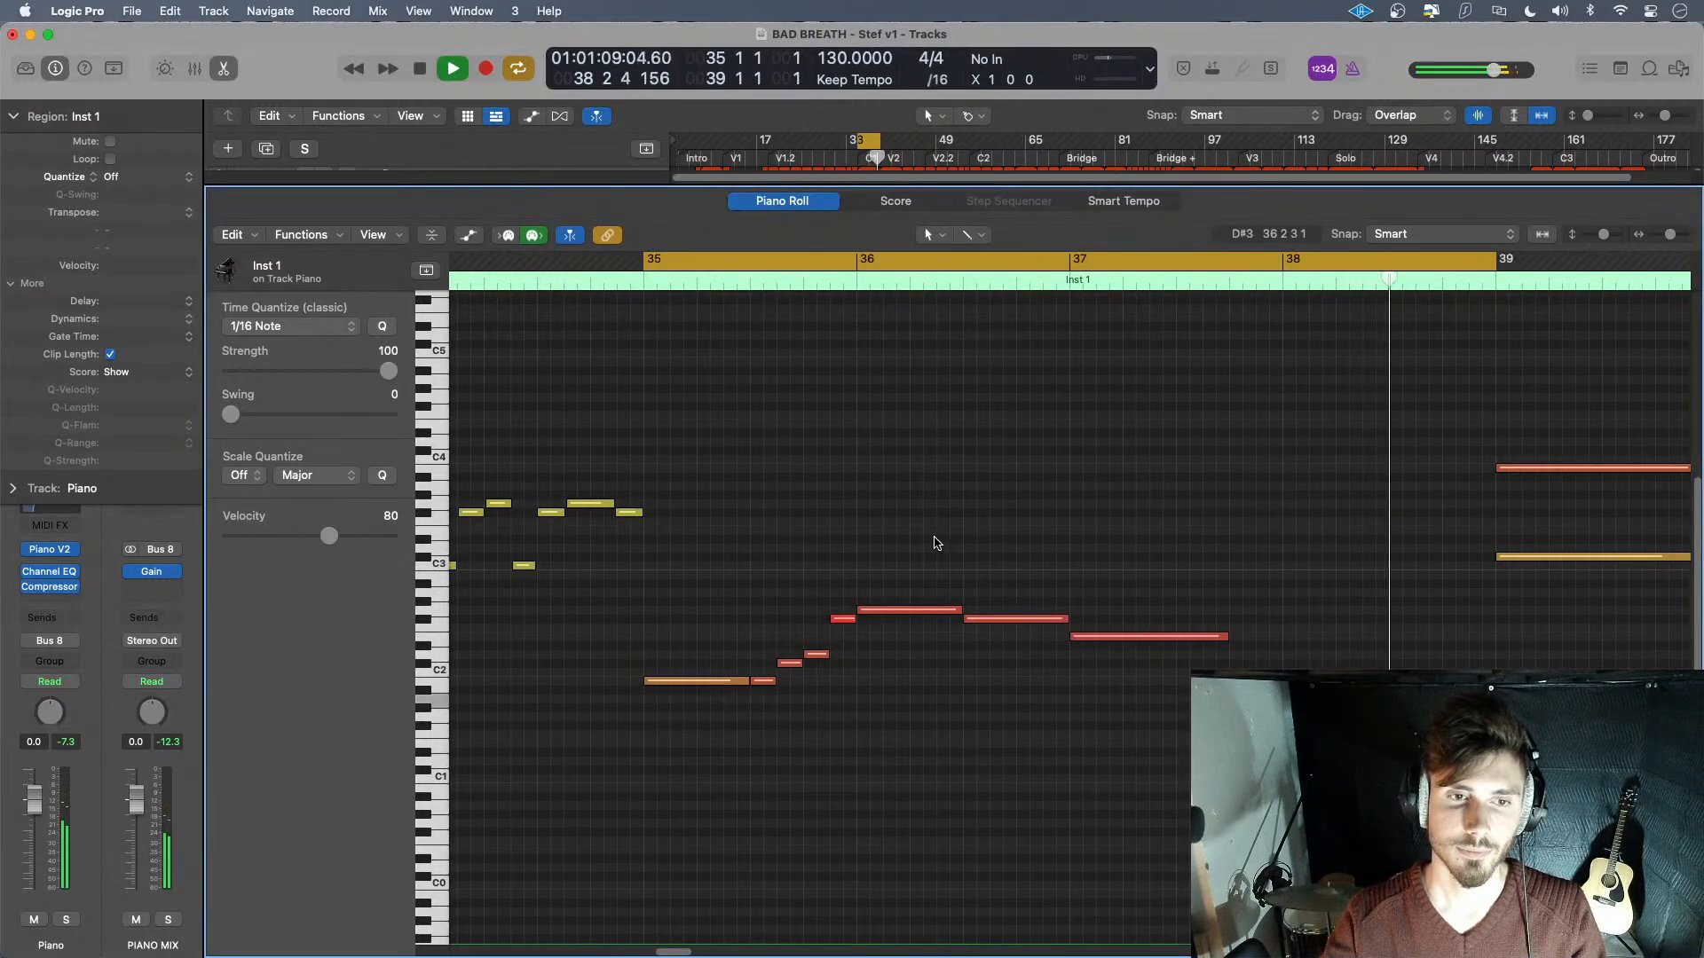
- Hide the Piano Roll to show the full track list, play the cycled bars, and solo the Piano track
key(space)
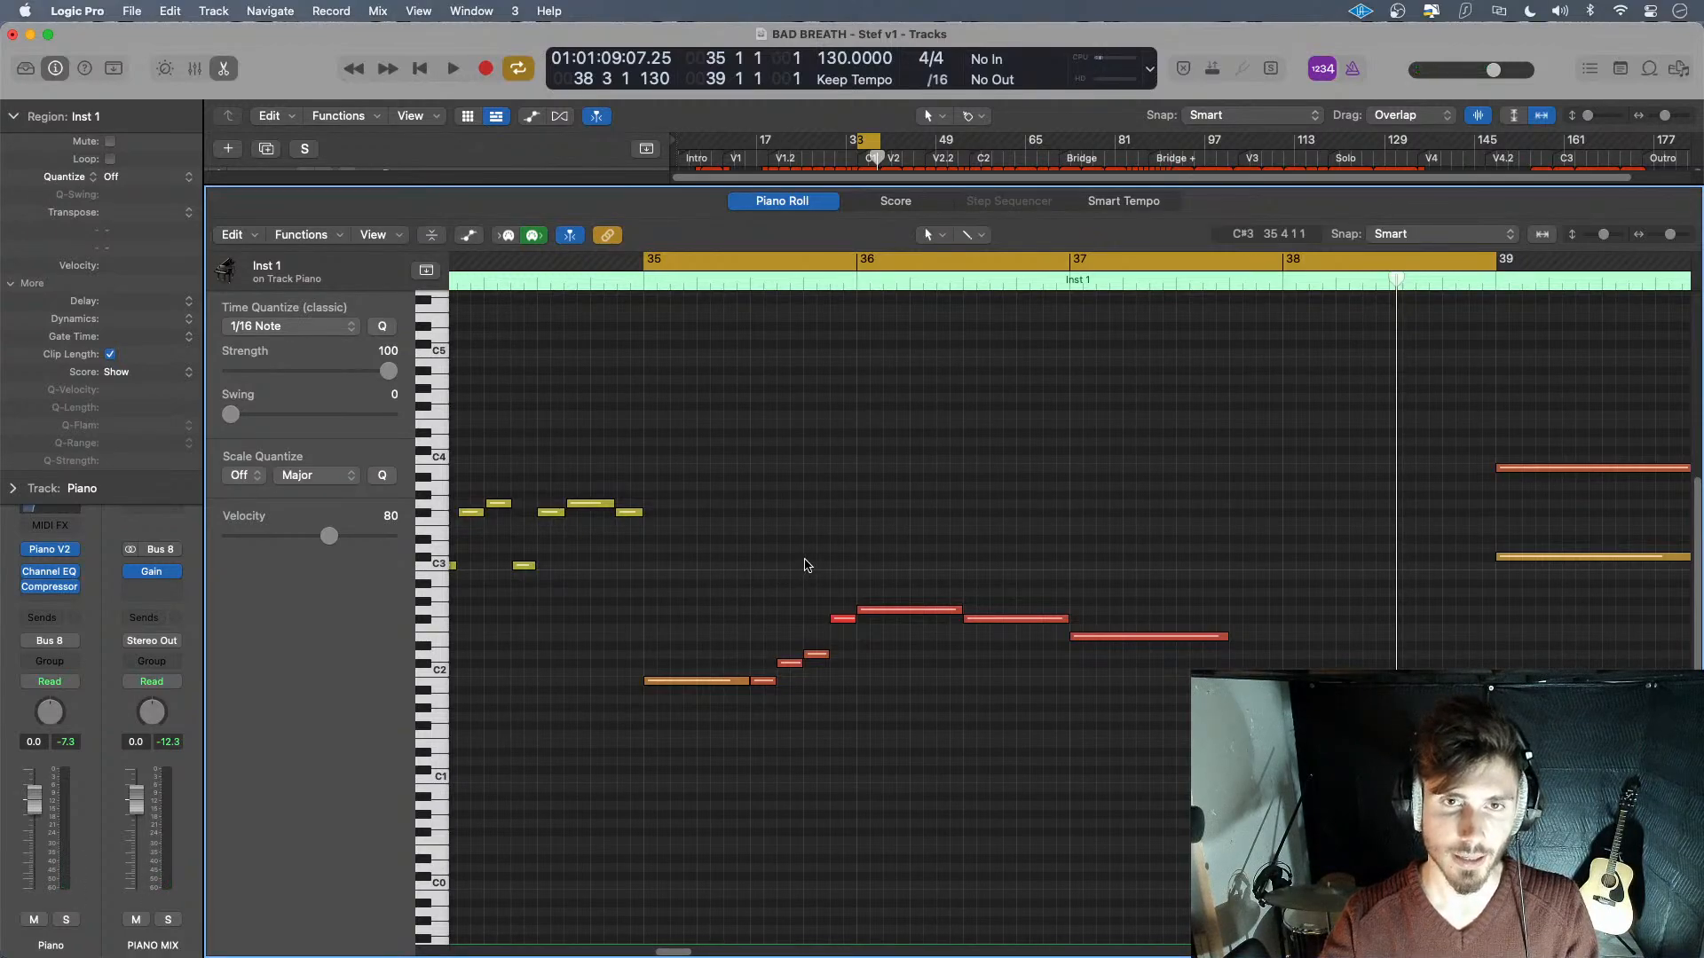
key(x)
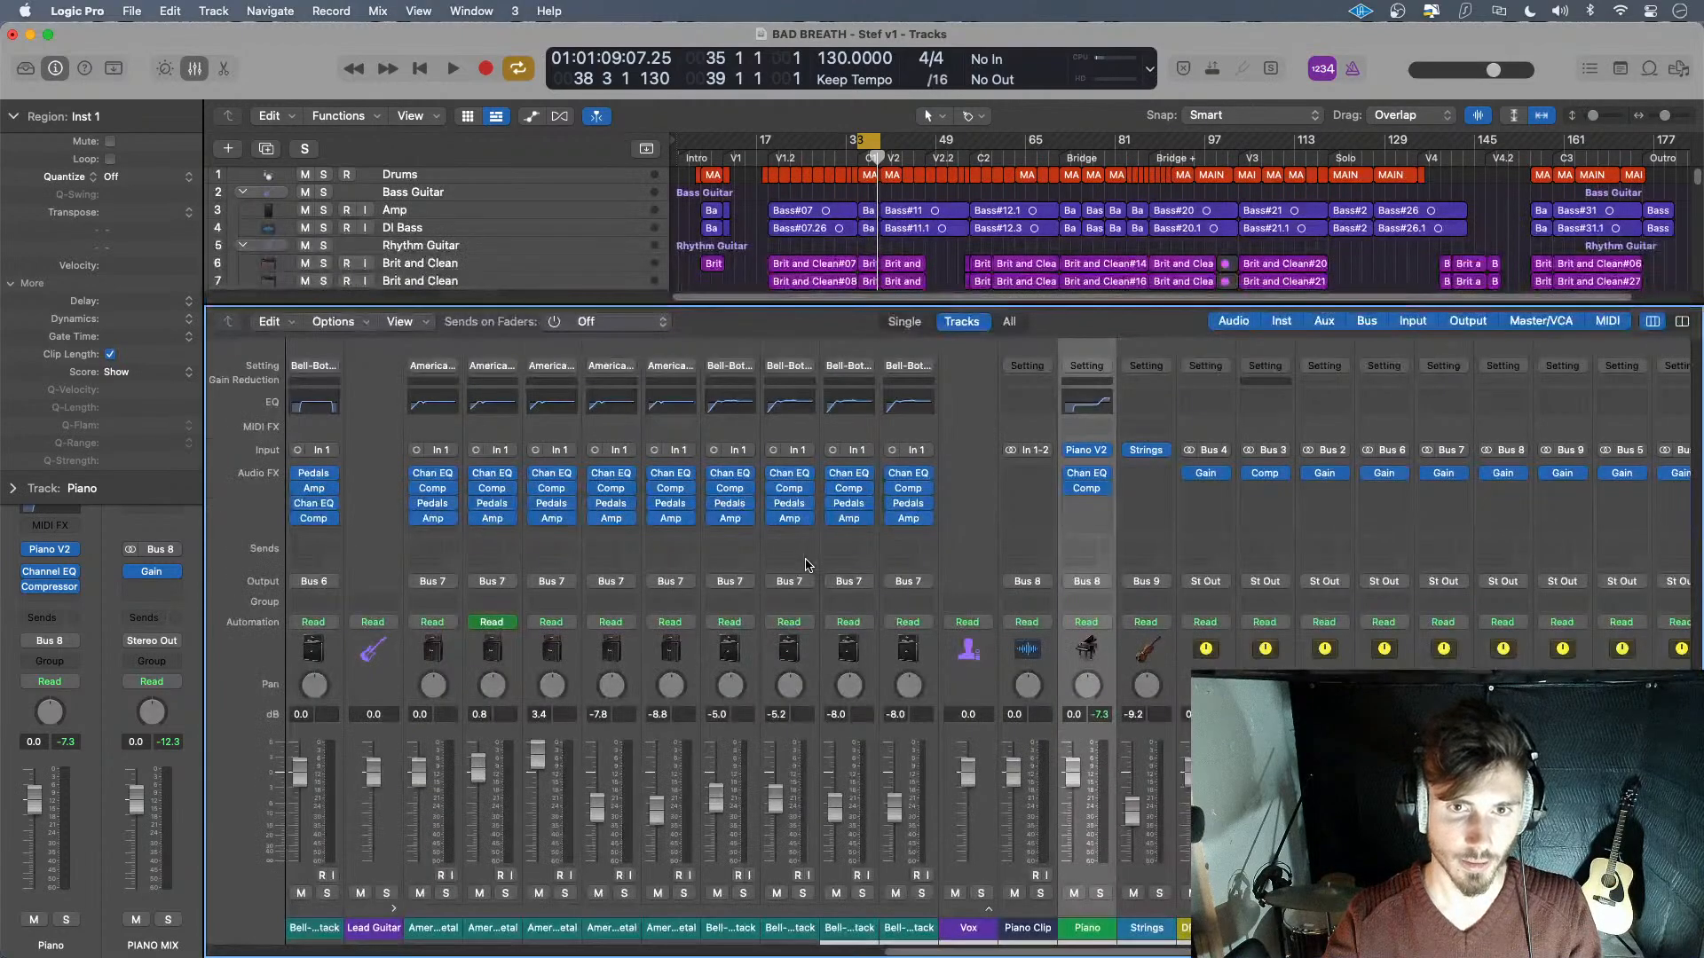
key(x)
key(space)
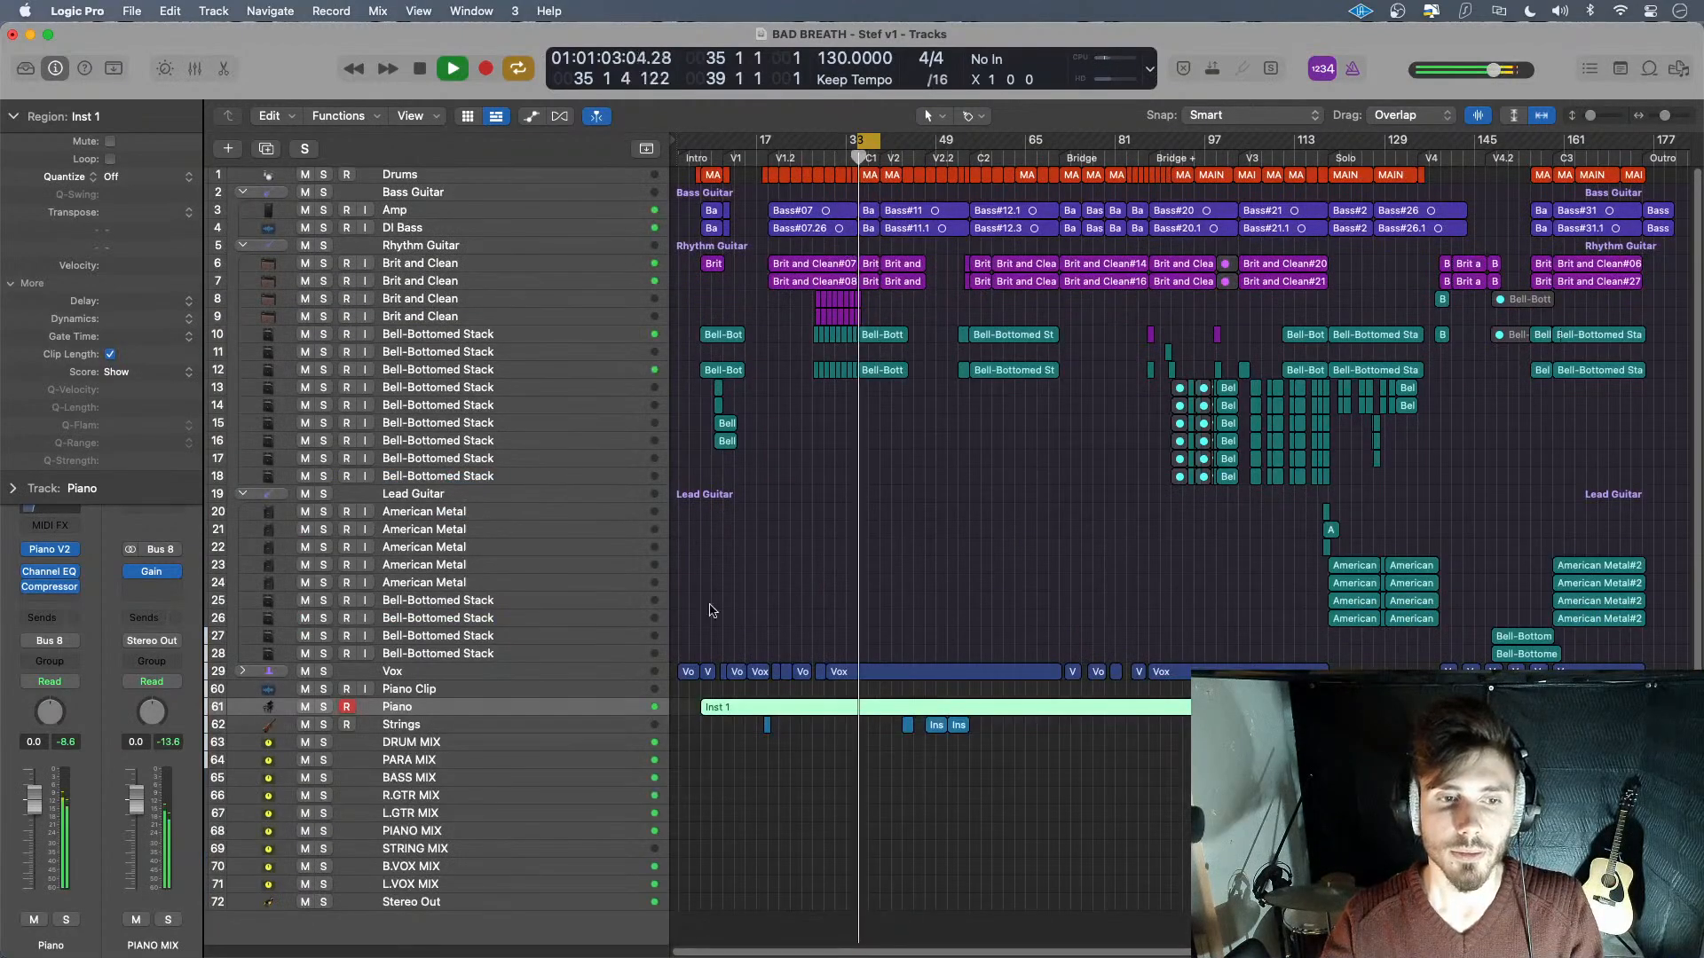
click(325, 708)
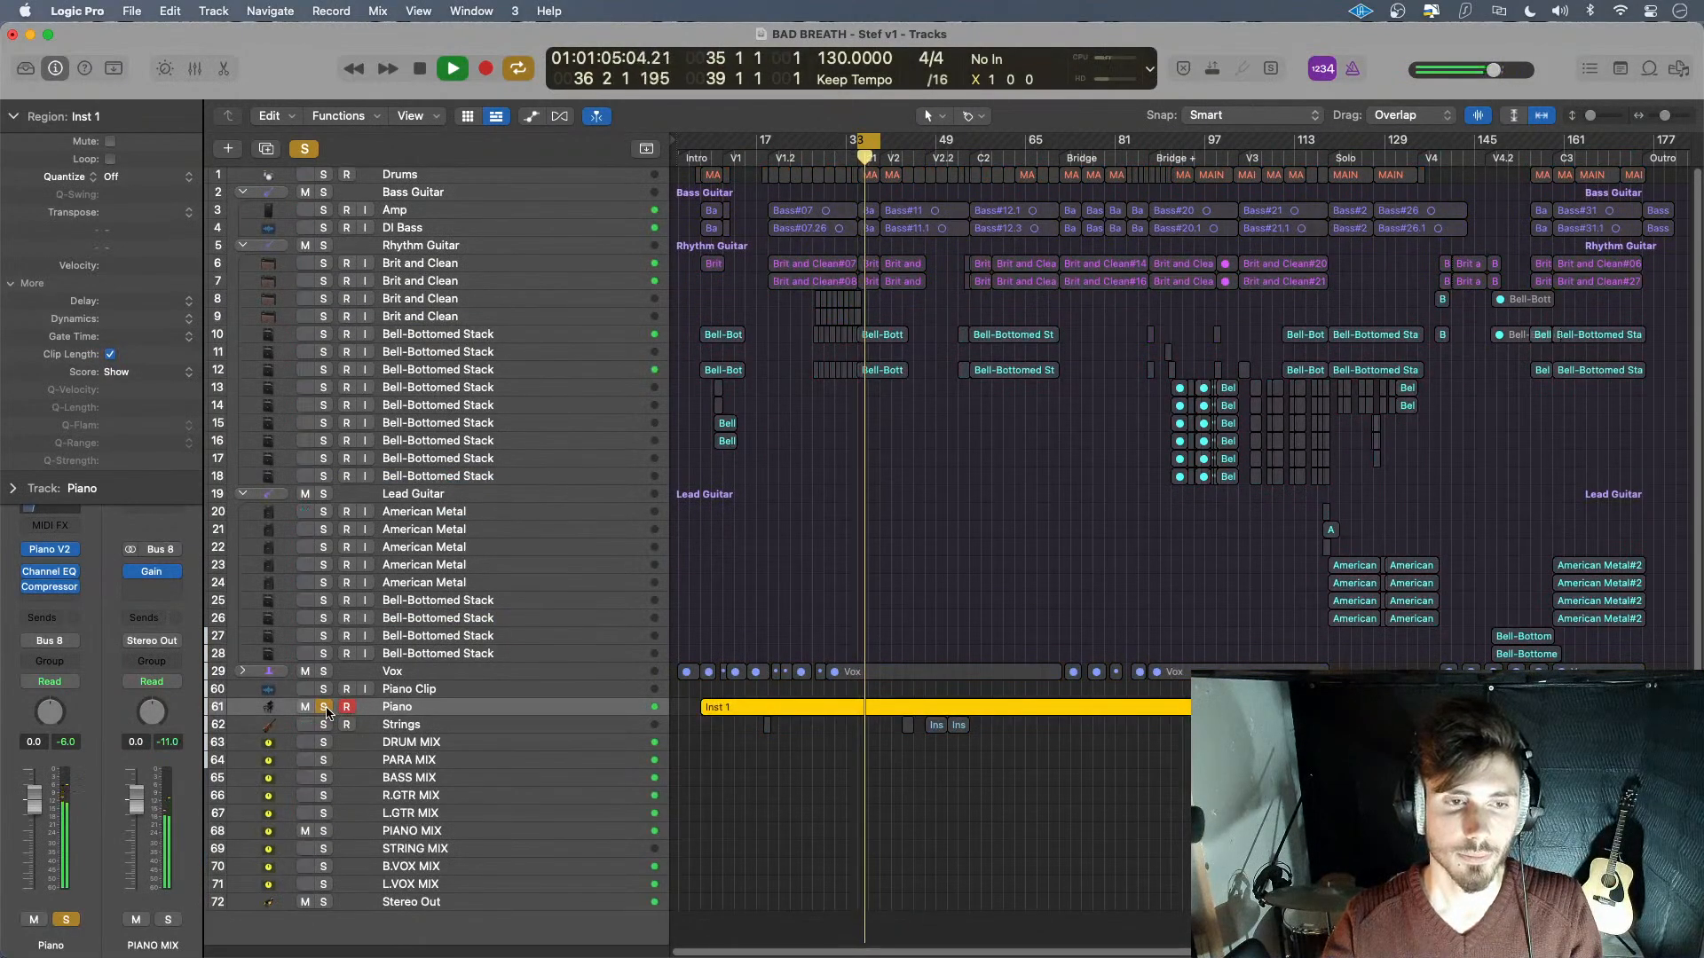
- Compare the soloed Piano with its Channel EQ bypassed and enabled by replaying the cycled section, leaving the EQ enabled
key(space)
mouse_move(31, 552)
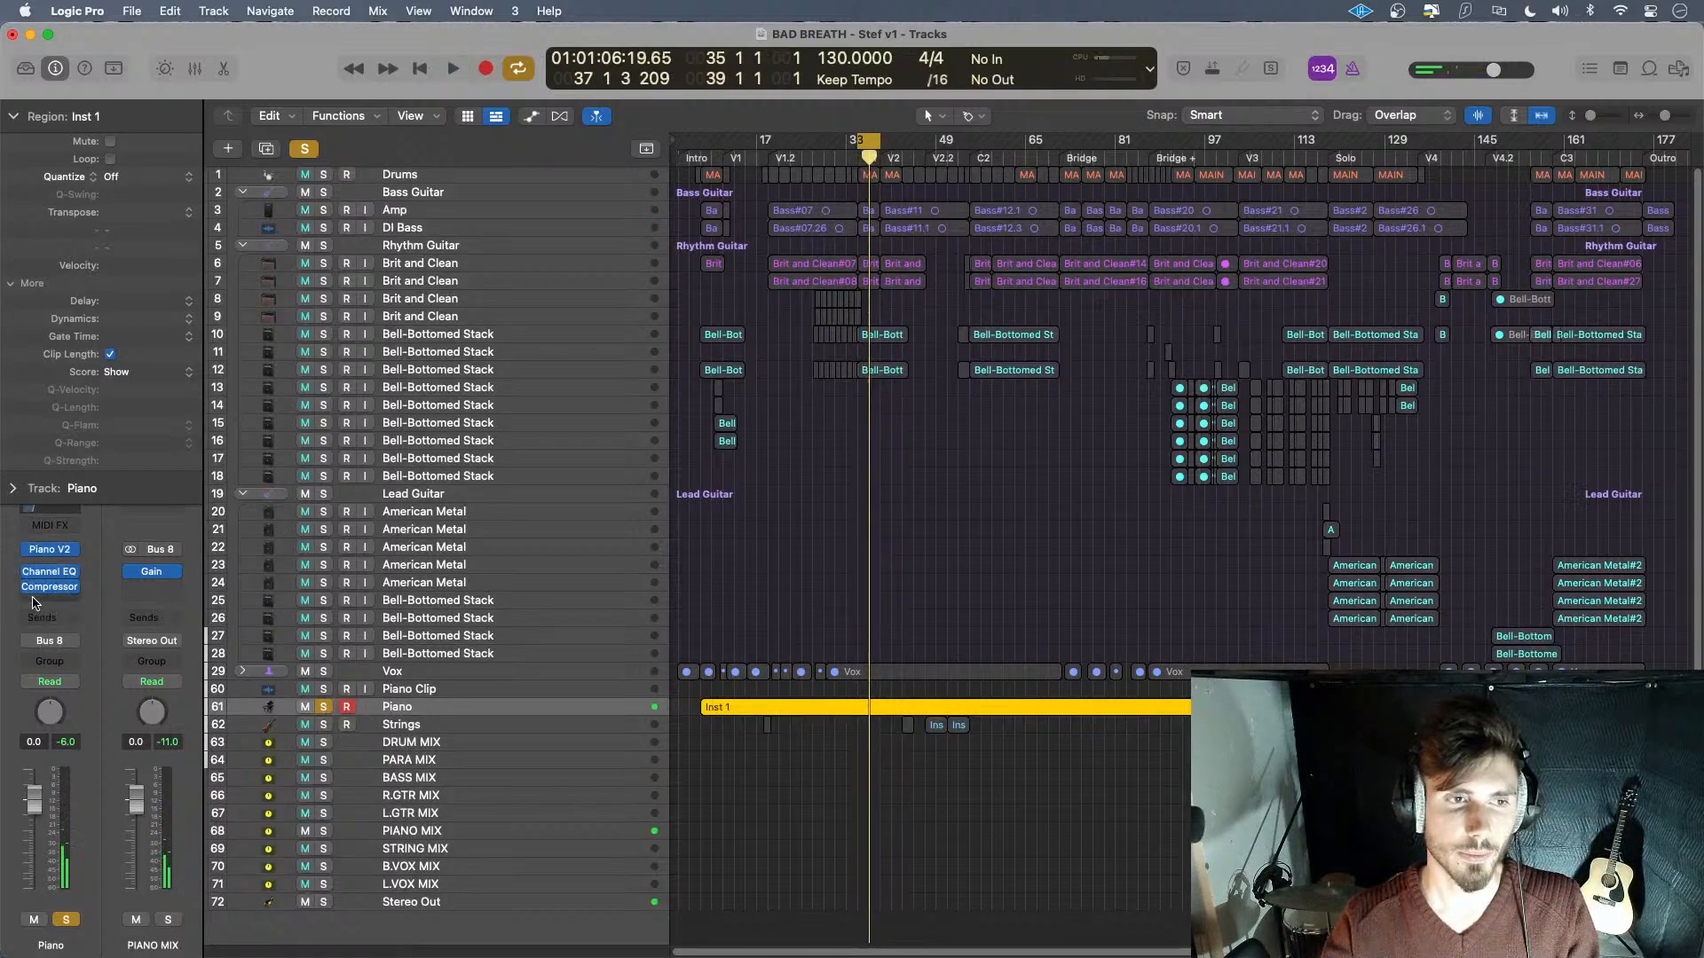
key(space)
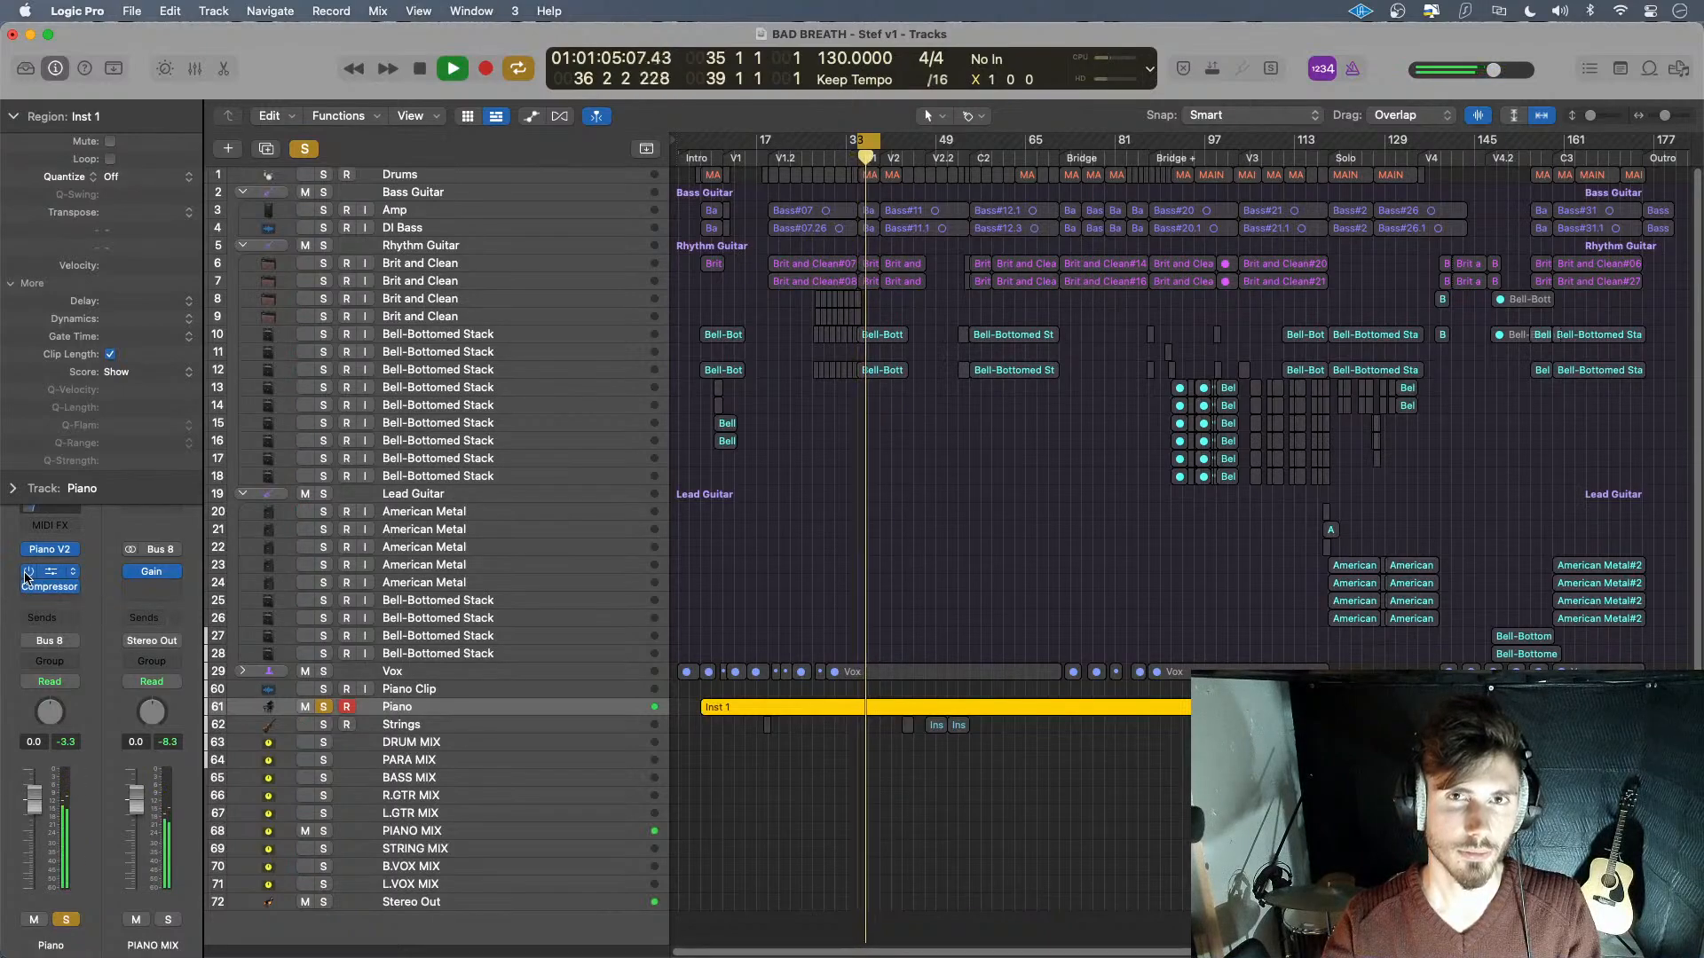
key(space)
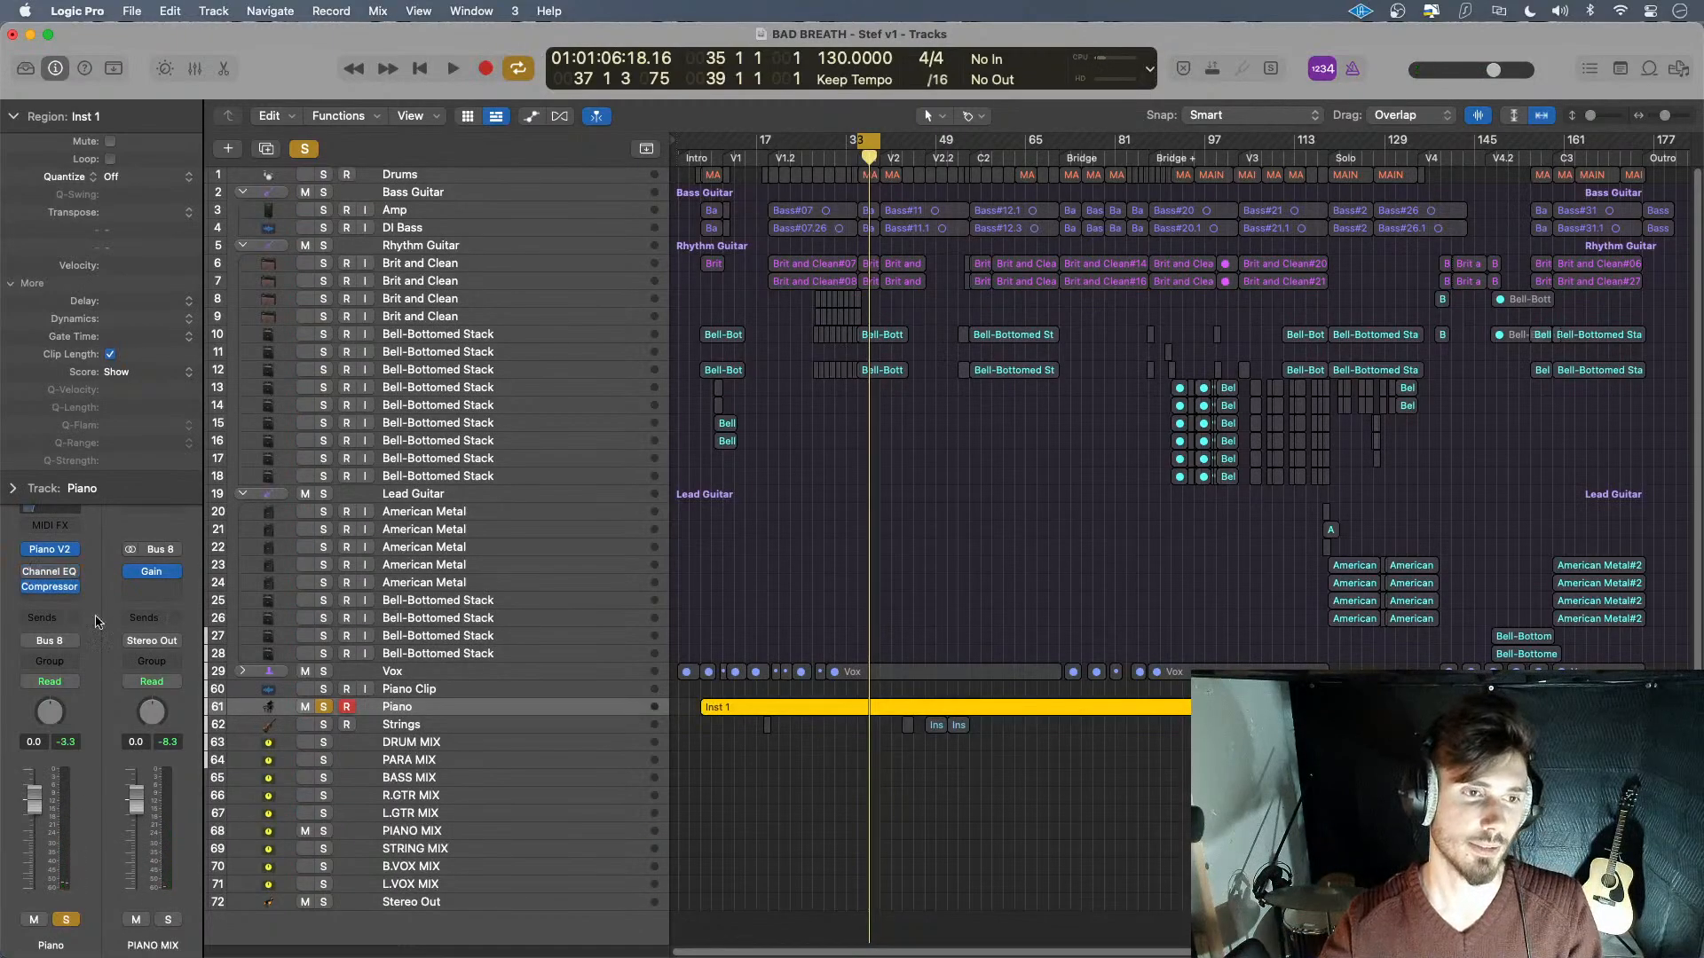
key(space)
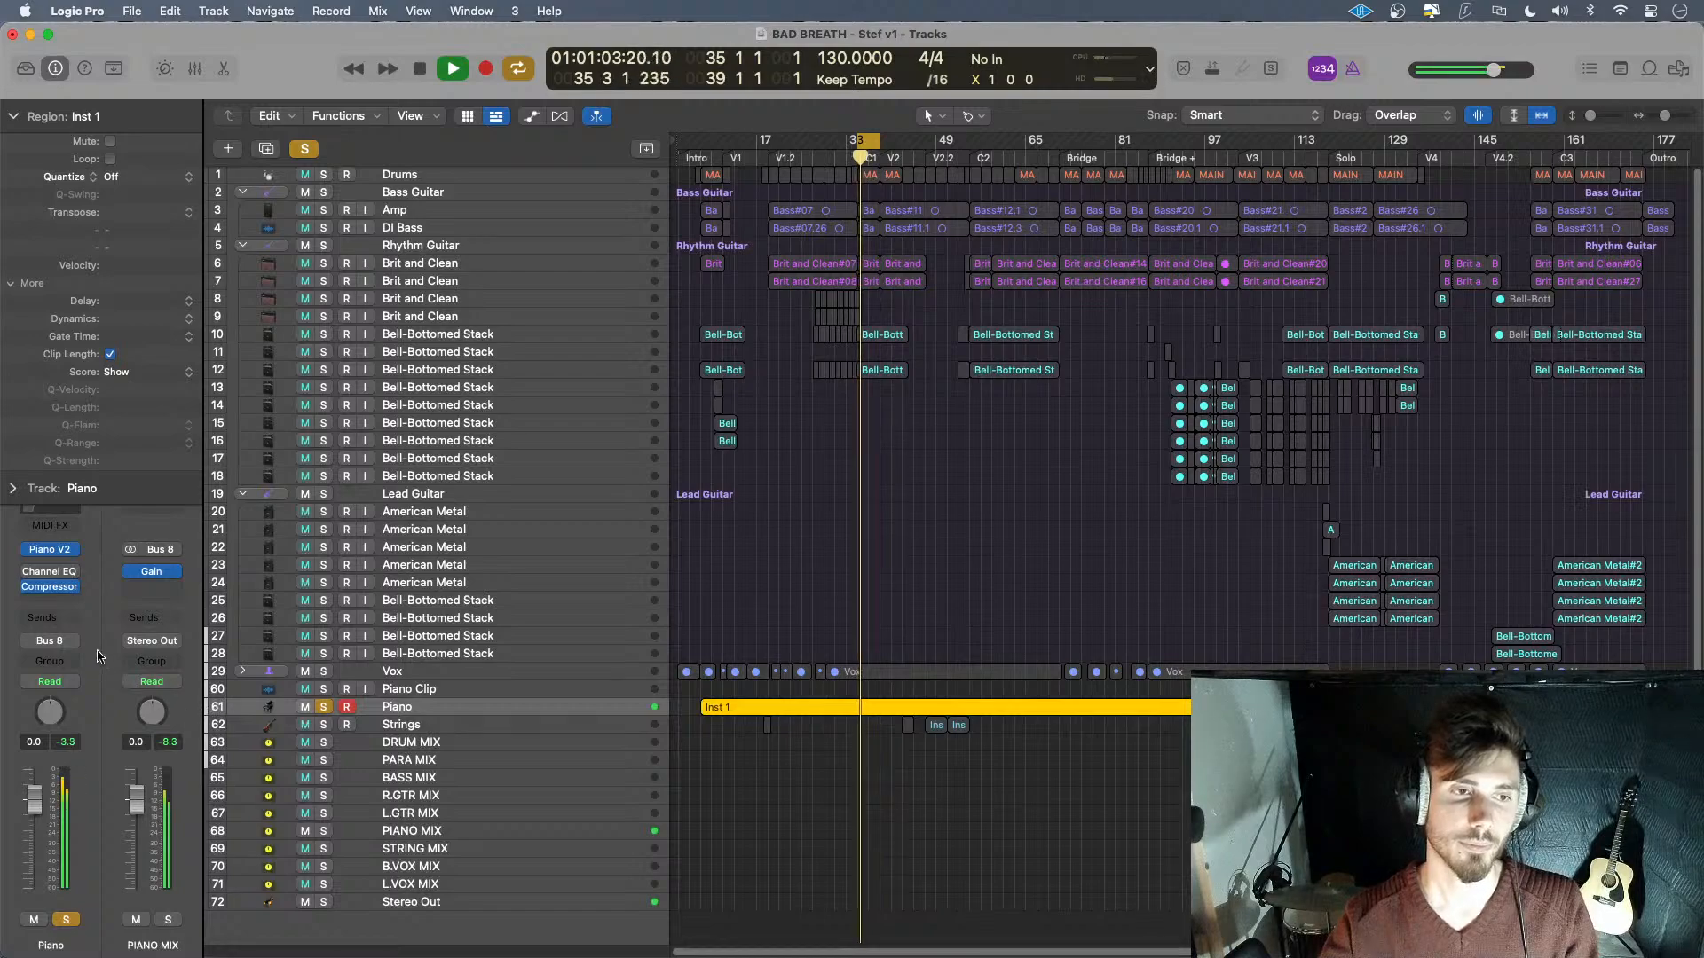
key(space)
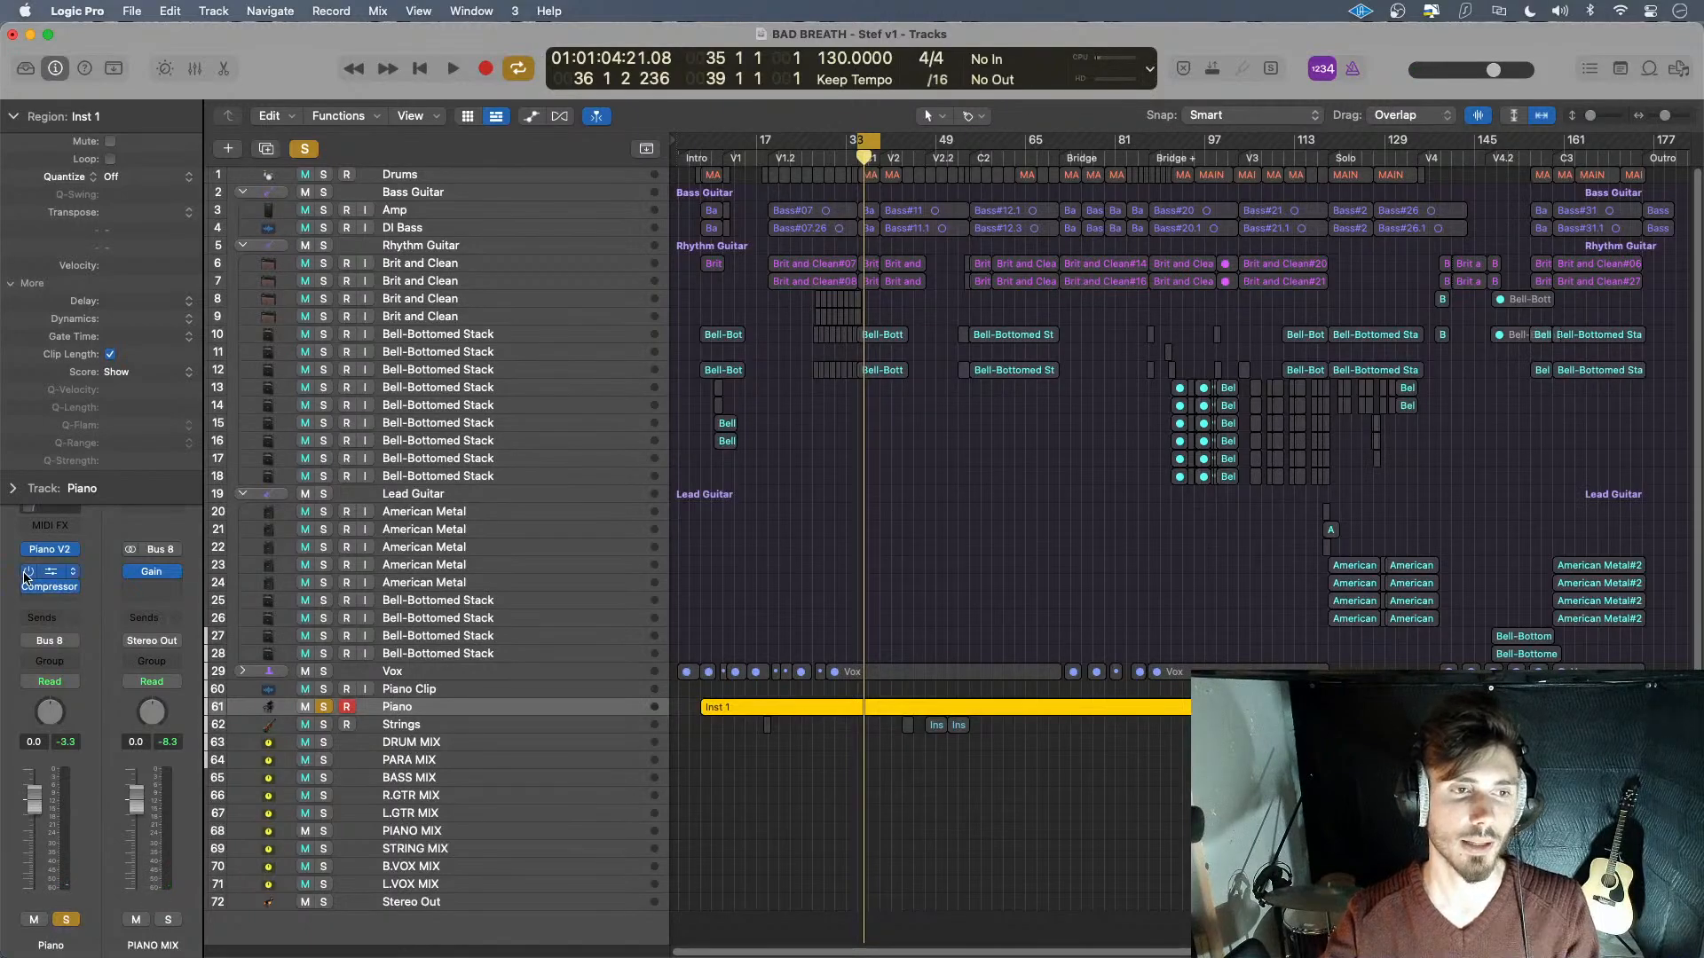
key(space)
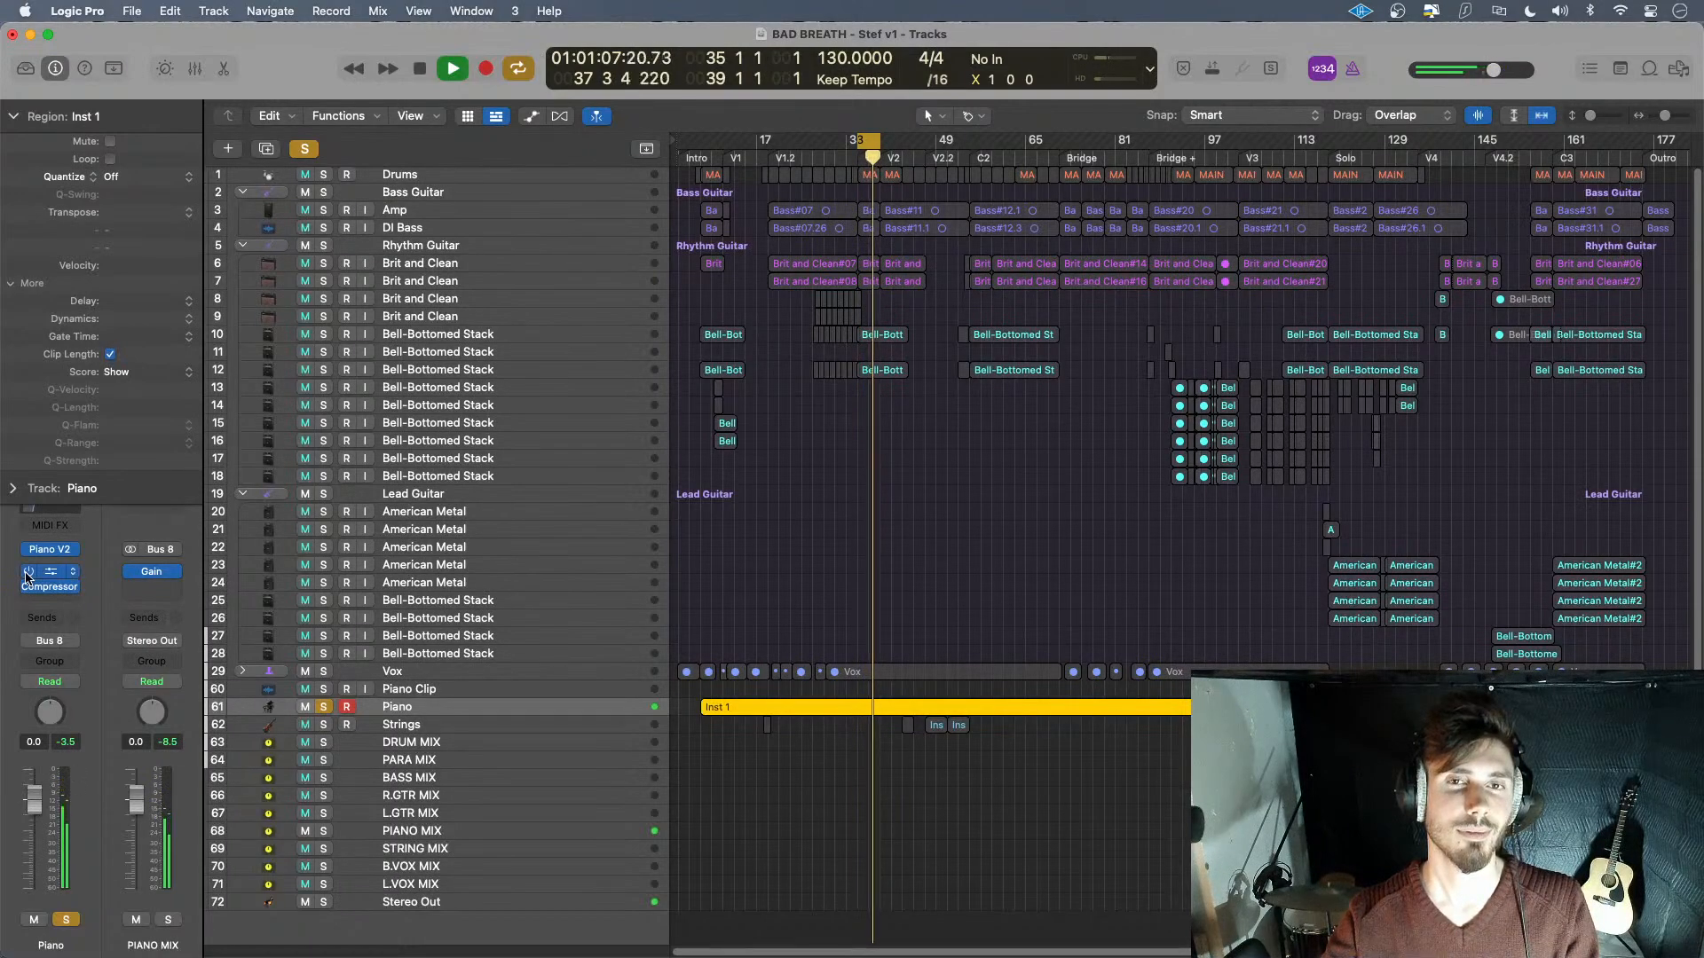
key(space)
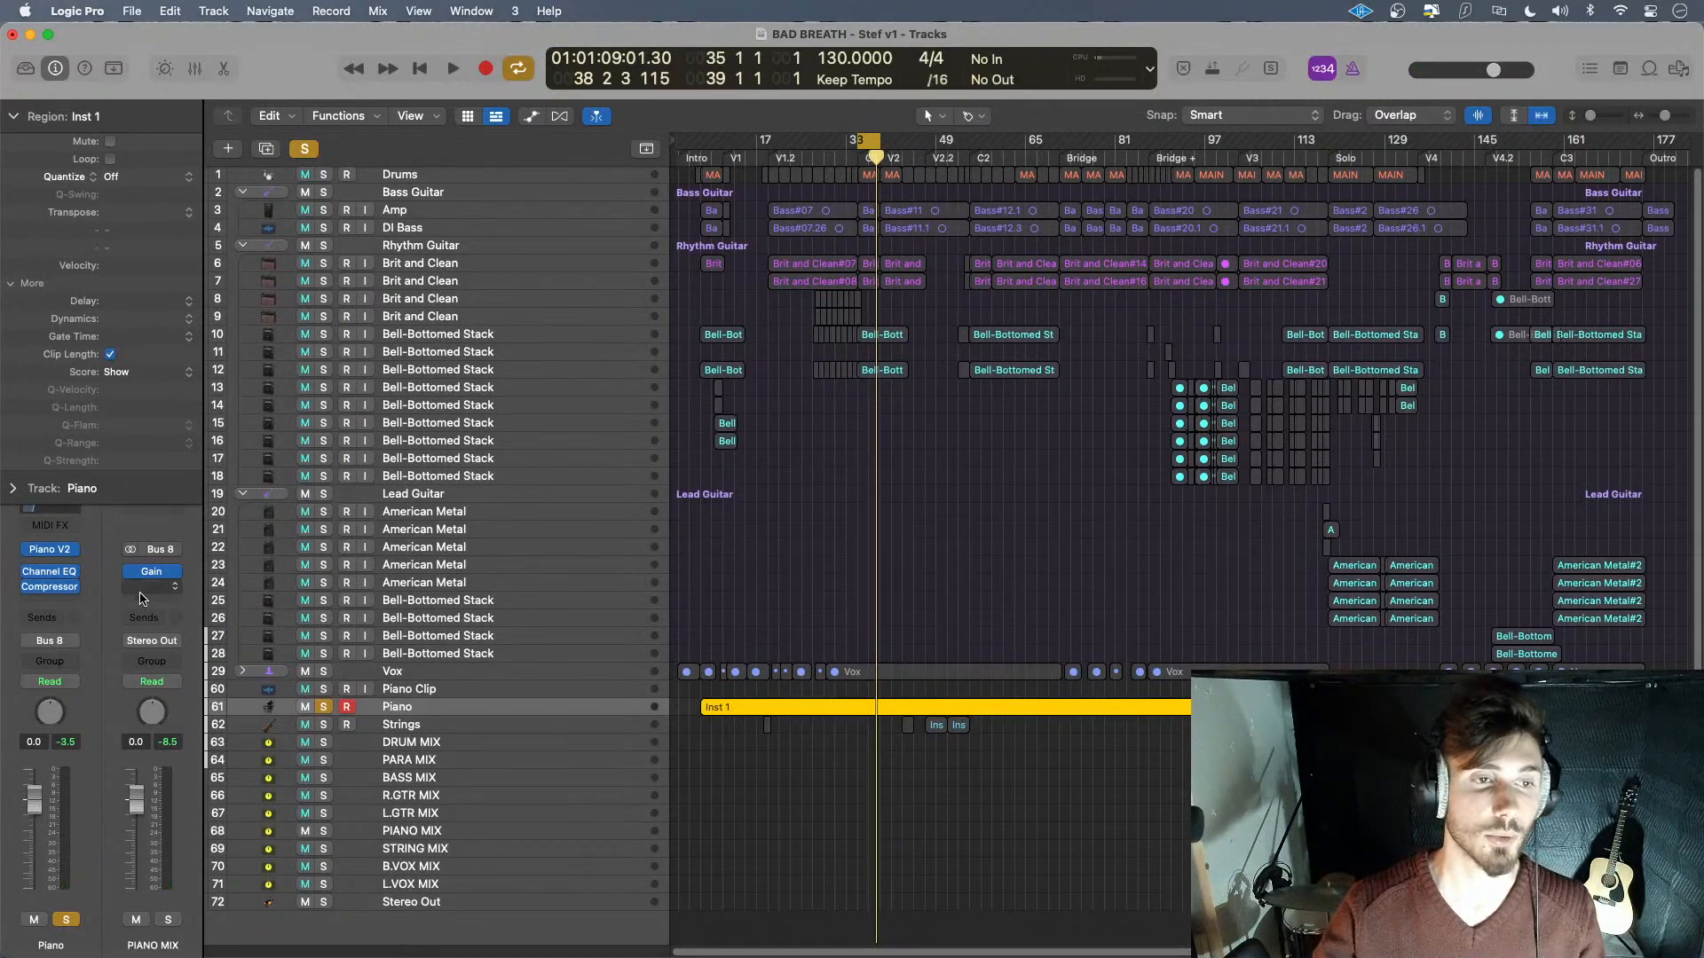
- Set the distortion of the Piano's Compressor to Soft and close the plug-in window
click(52, 593)
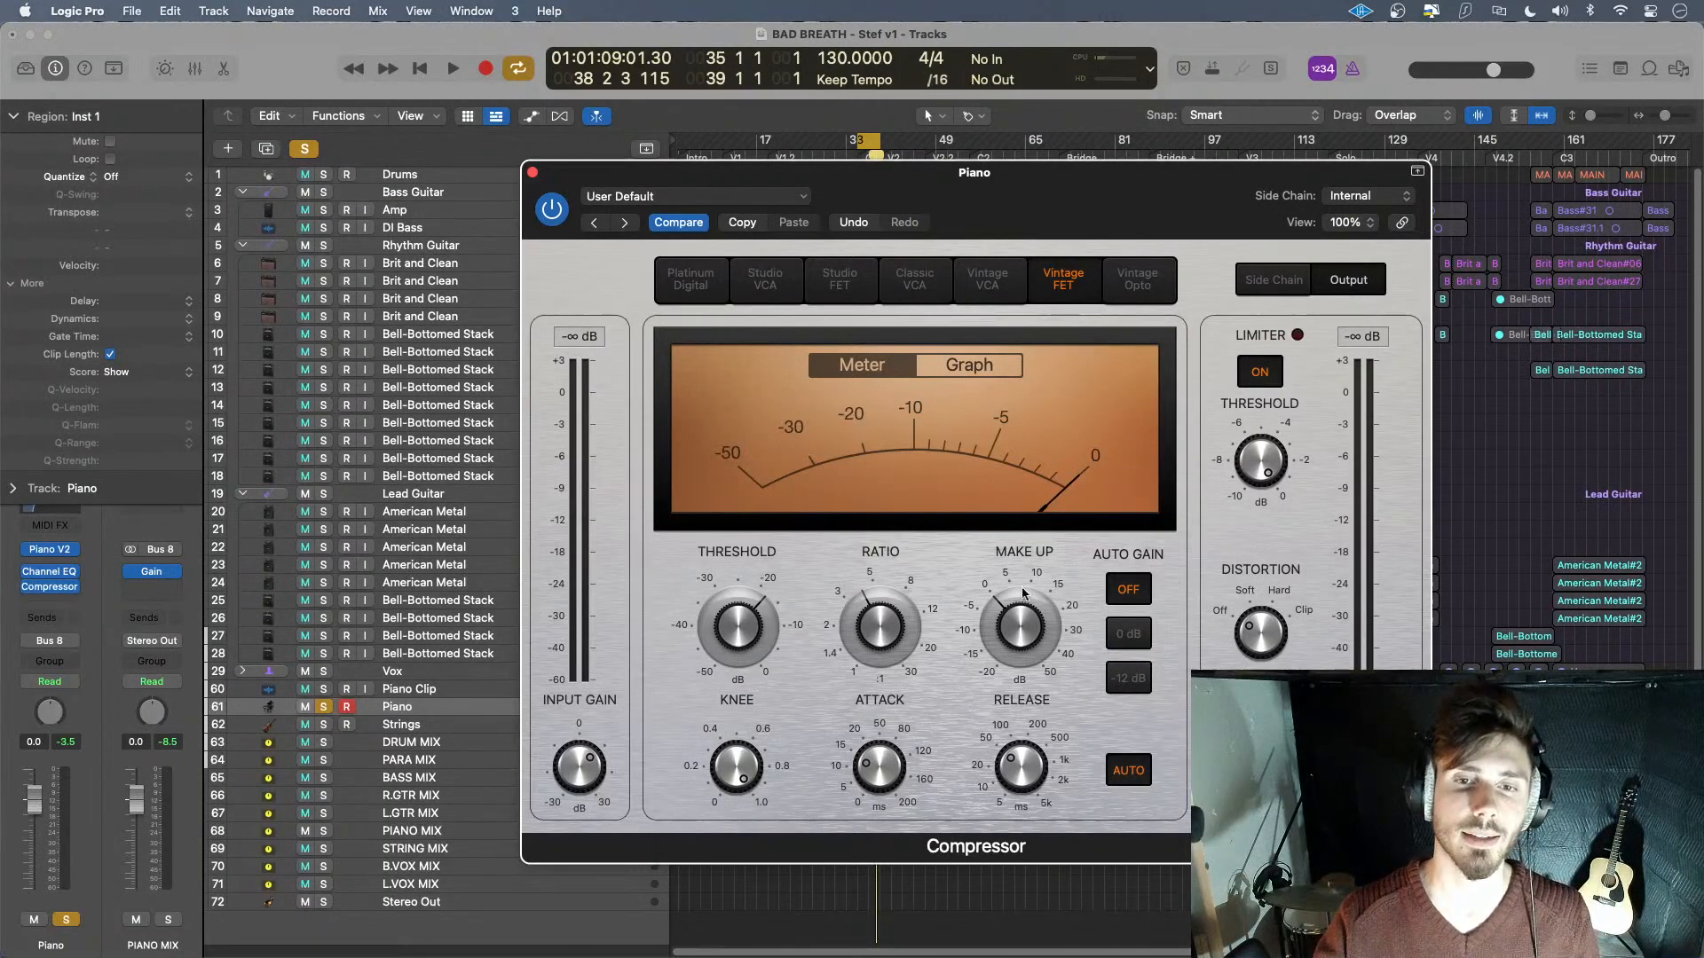
mouse_move(1043, 618)
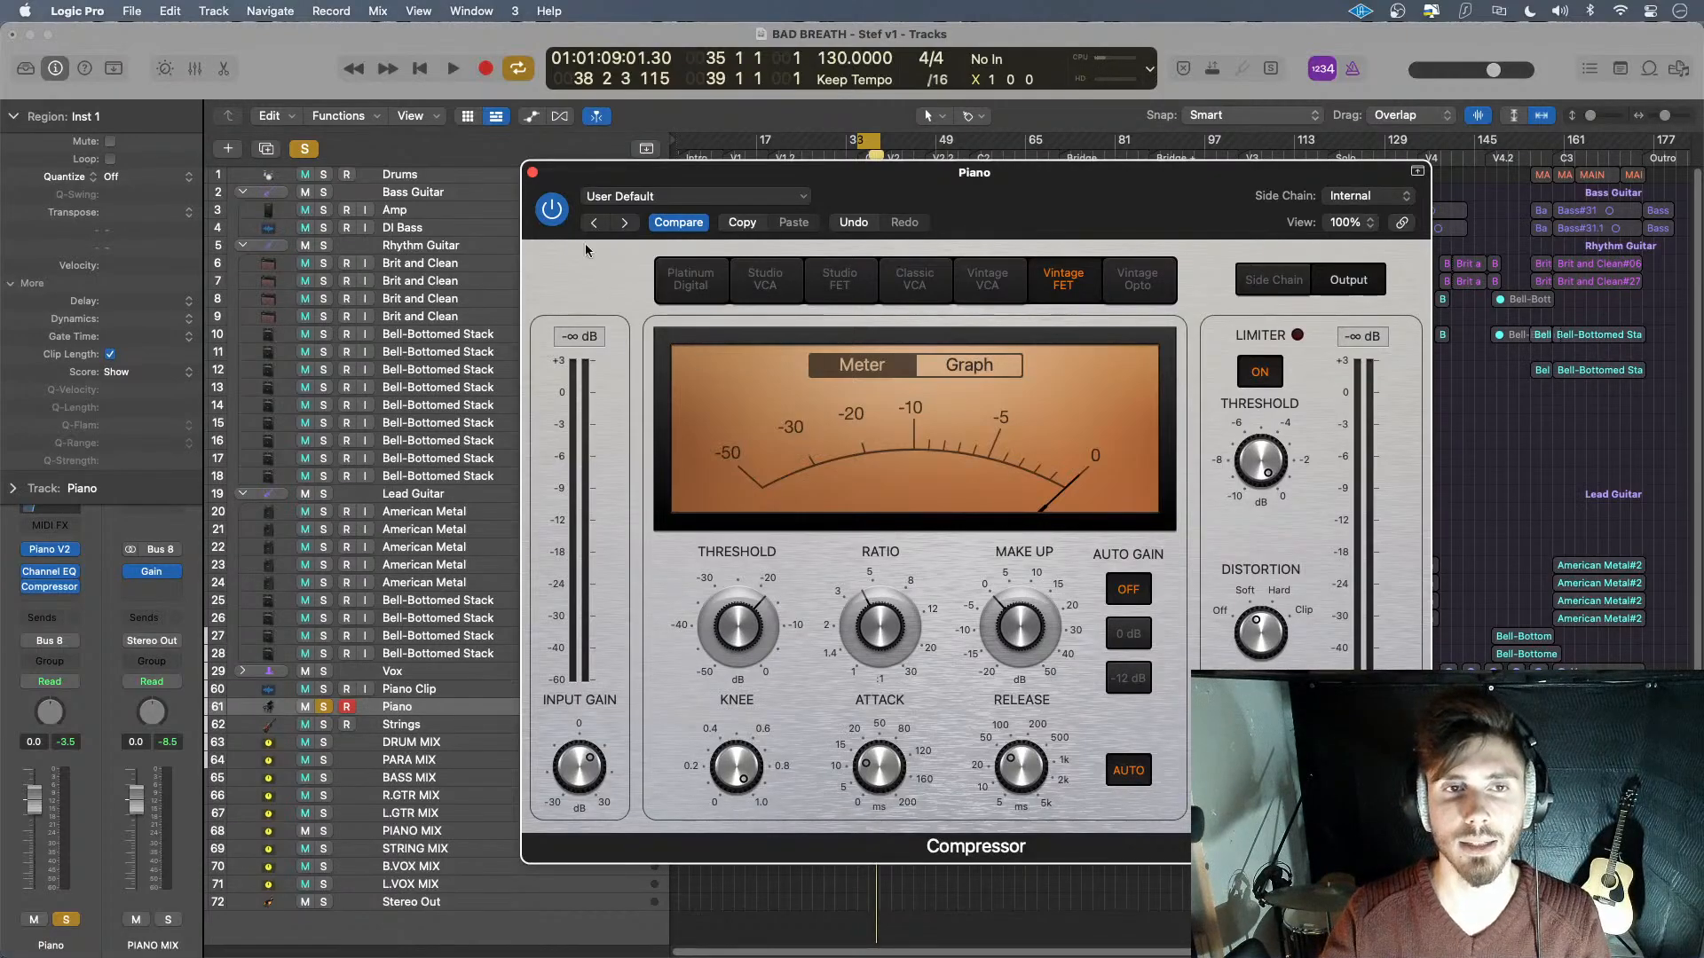
click(532, 173)
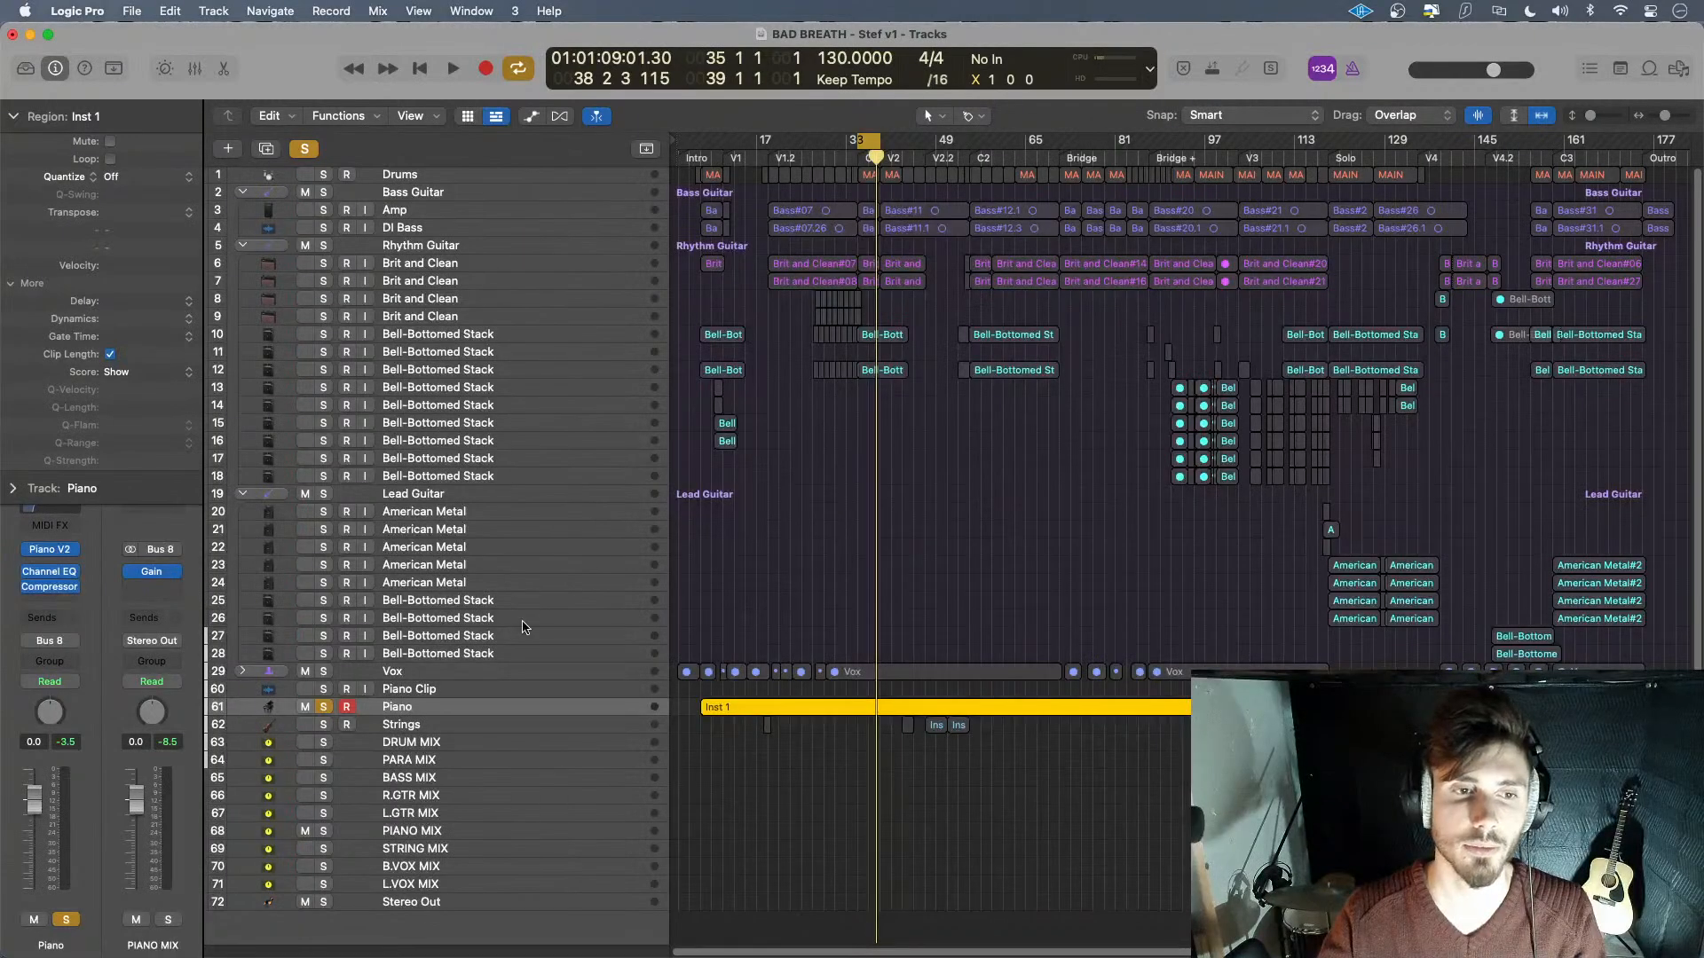
- Play the soloed Piano, look over its Channel EQ, and compare the Compressor's distortion between Off and Soft, ending on Soft
key(space)
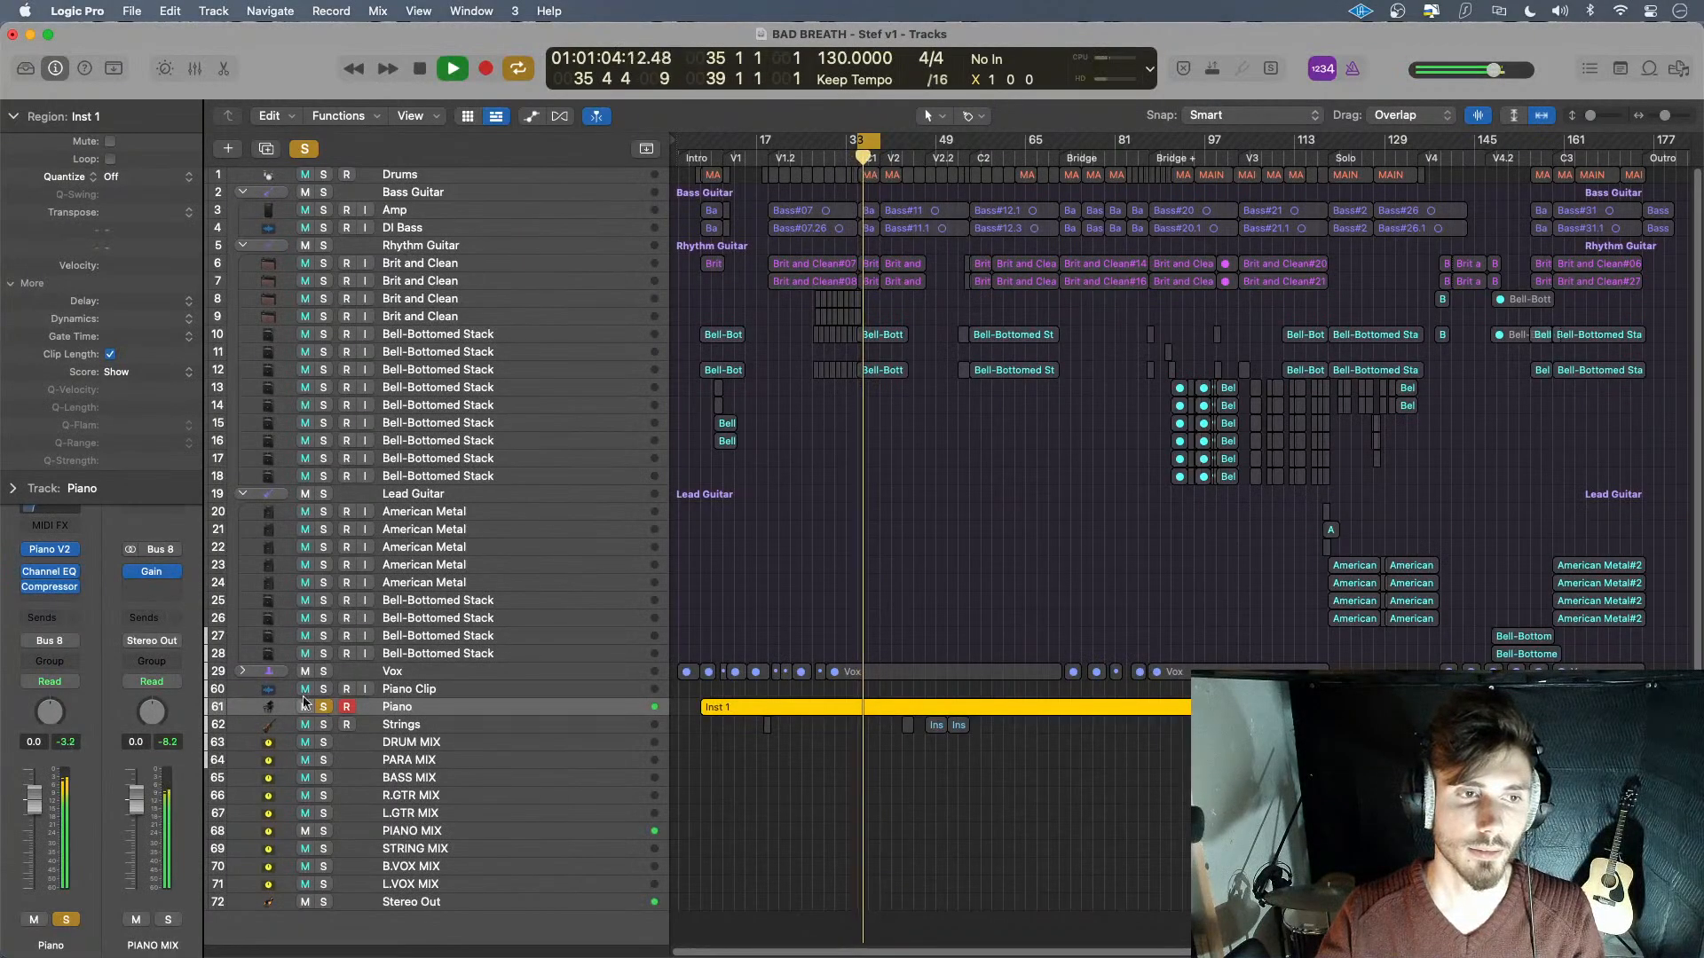
click(54, 573)
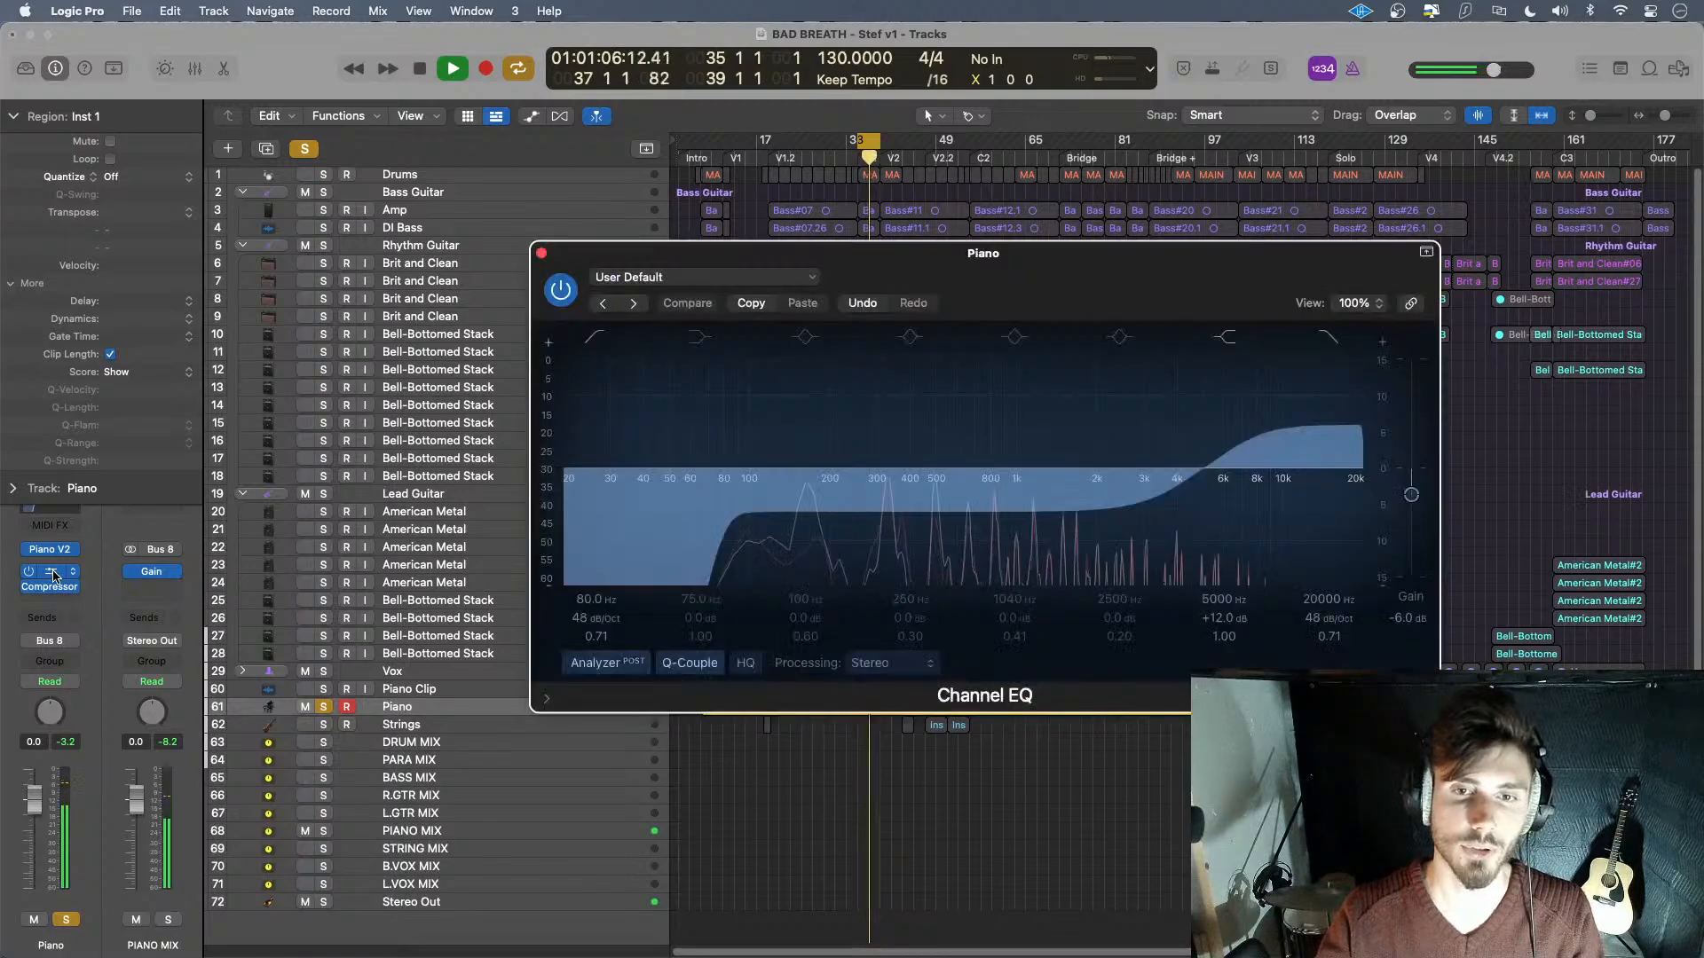
click(53, 574)
click(50, 587)
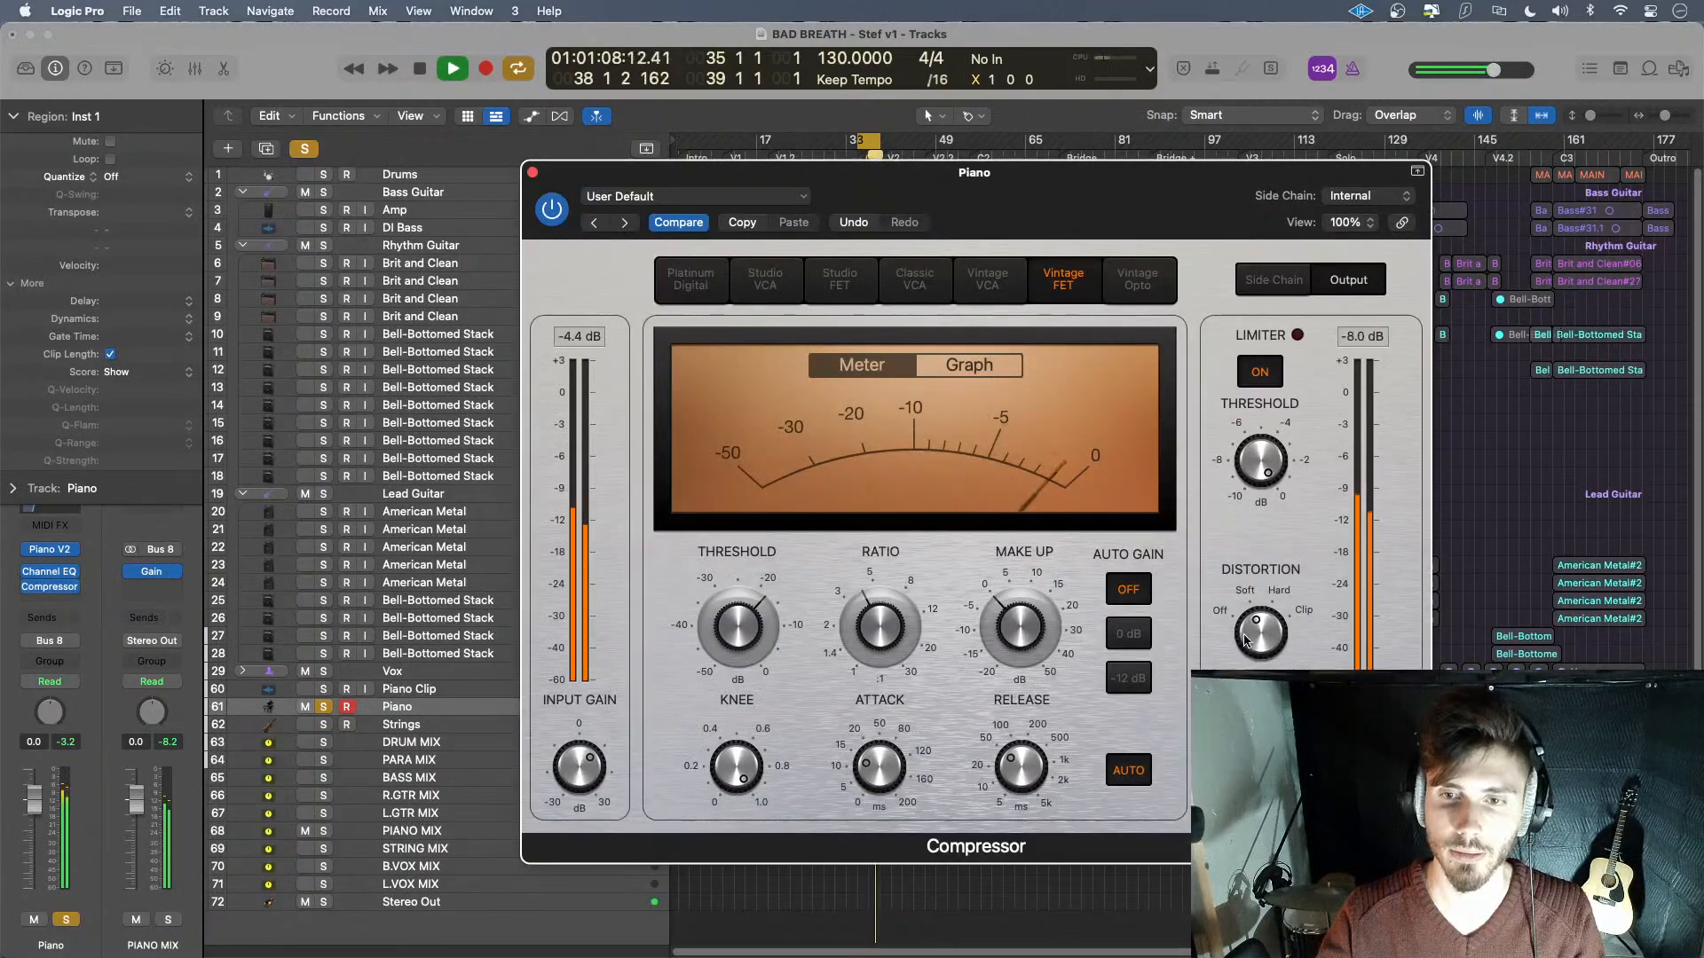
drag(1245, 640, 1245, 655)
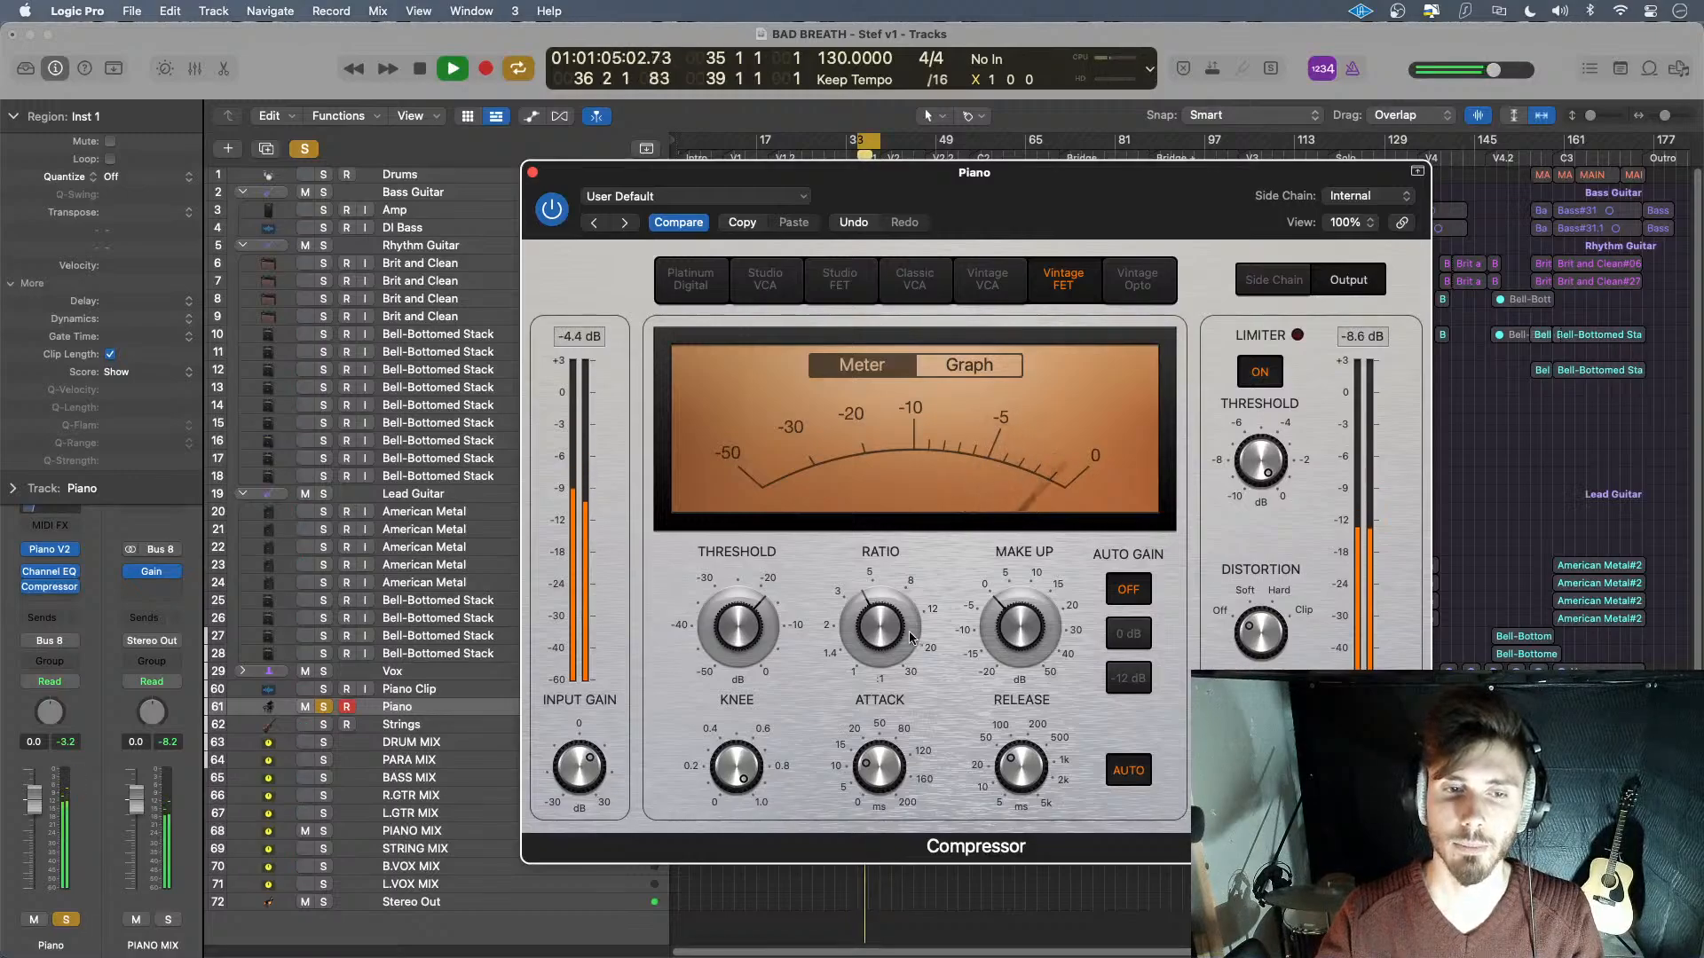
mouse_move(577, 771)
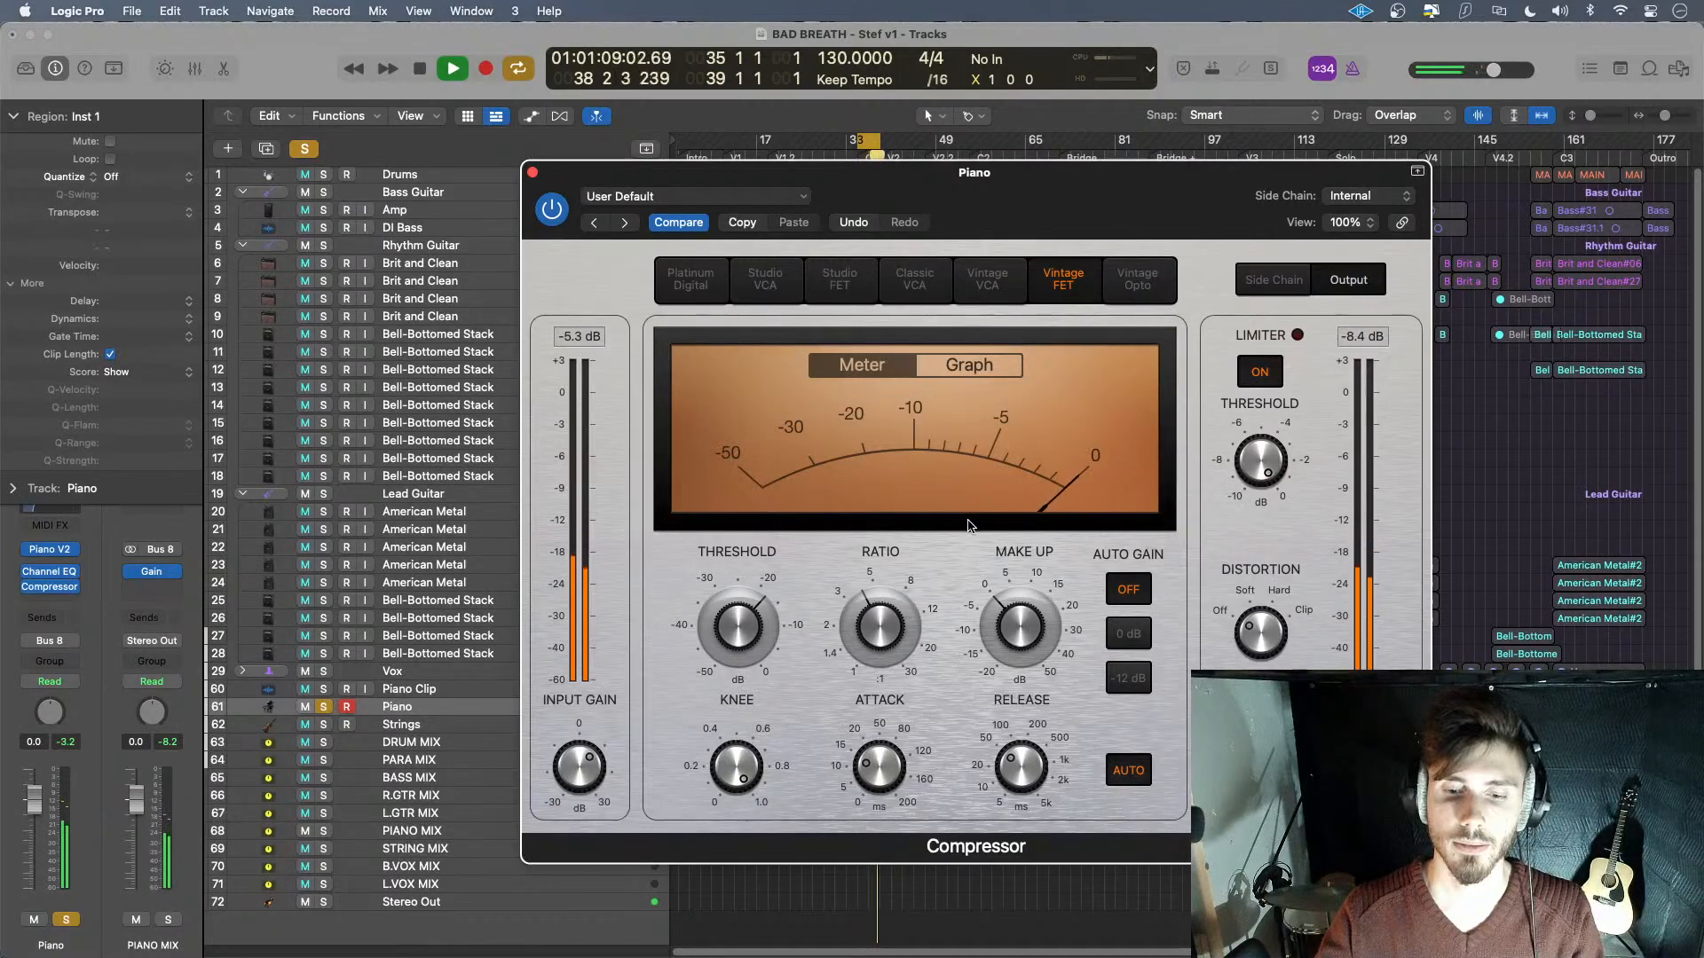
mouse_move(971, 559)
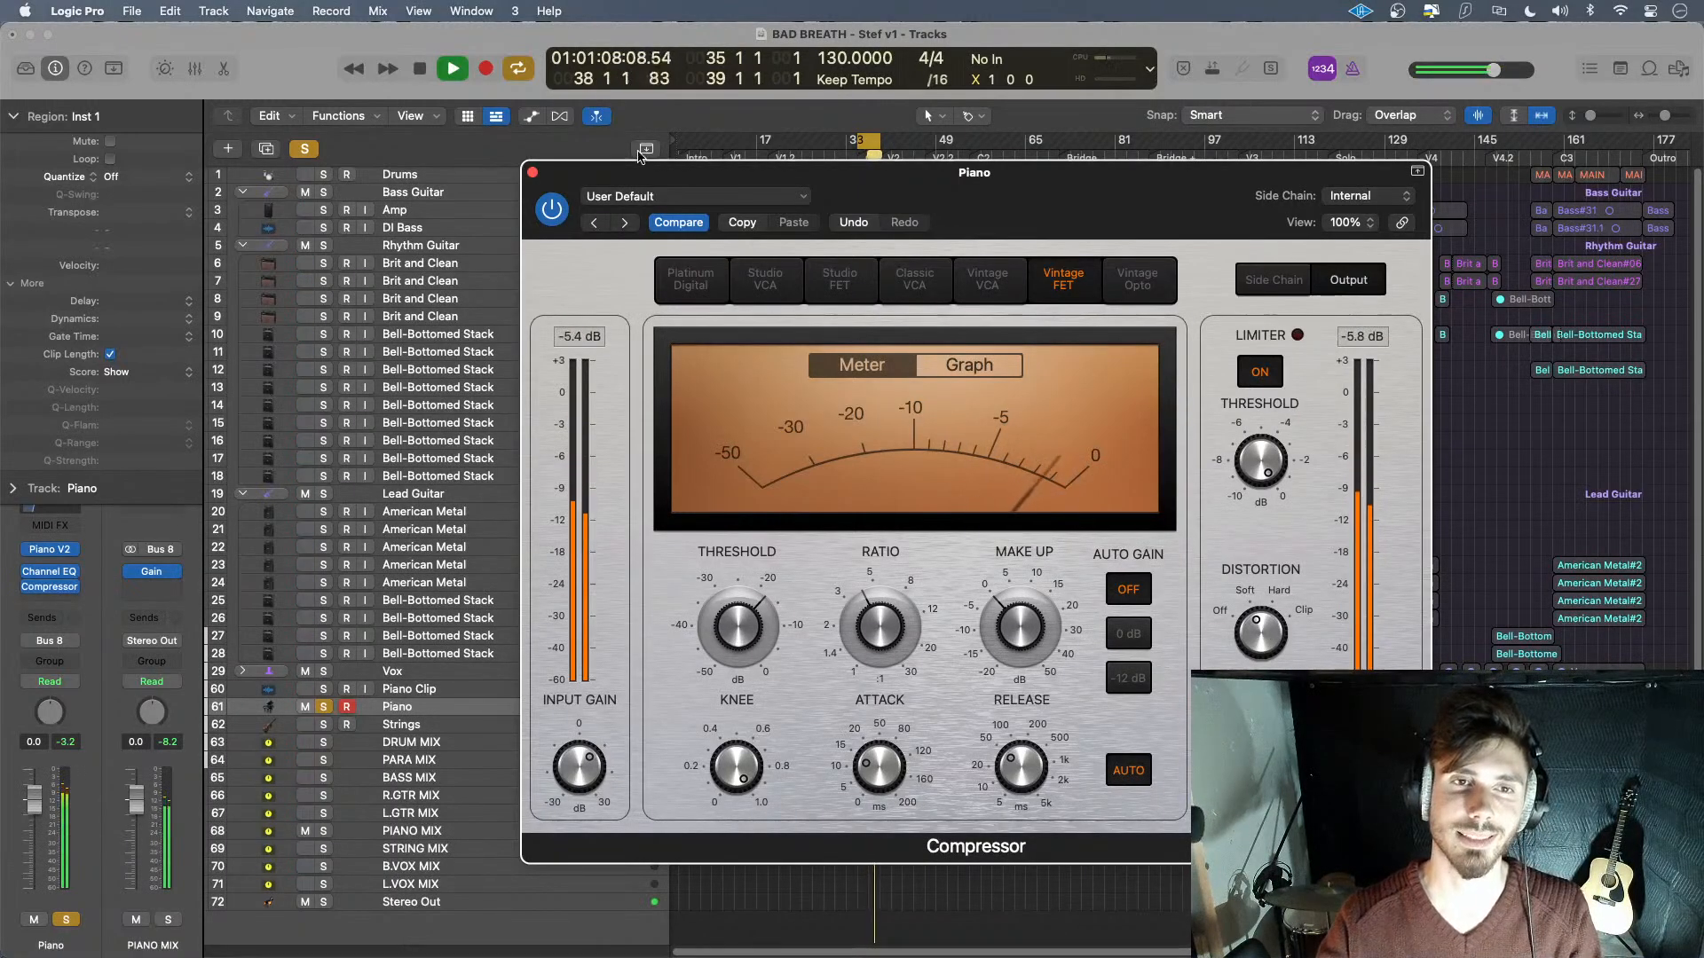
- Close the Compressor, unsolo the Piano, and compare the full mix with the Piano muted and unmuted over the cycled bars
click(532, 173)
key(space)
click(323, 707)
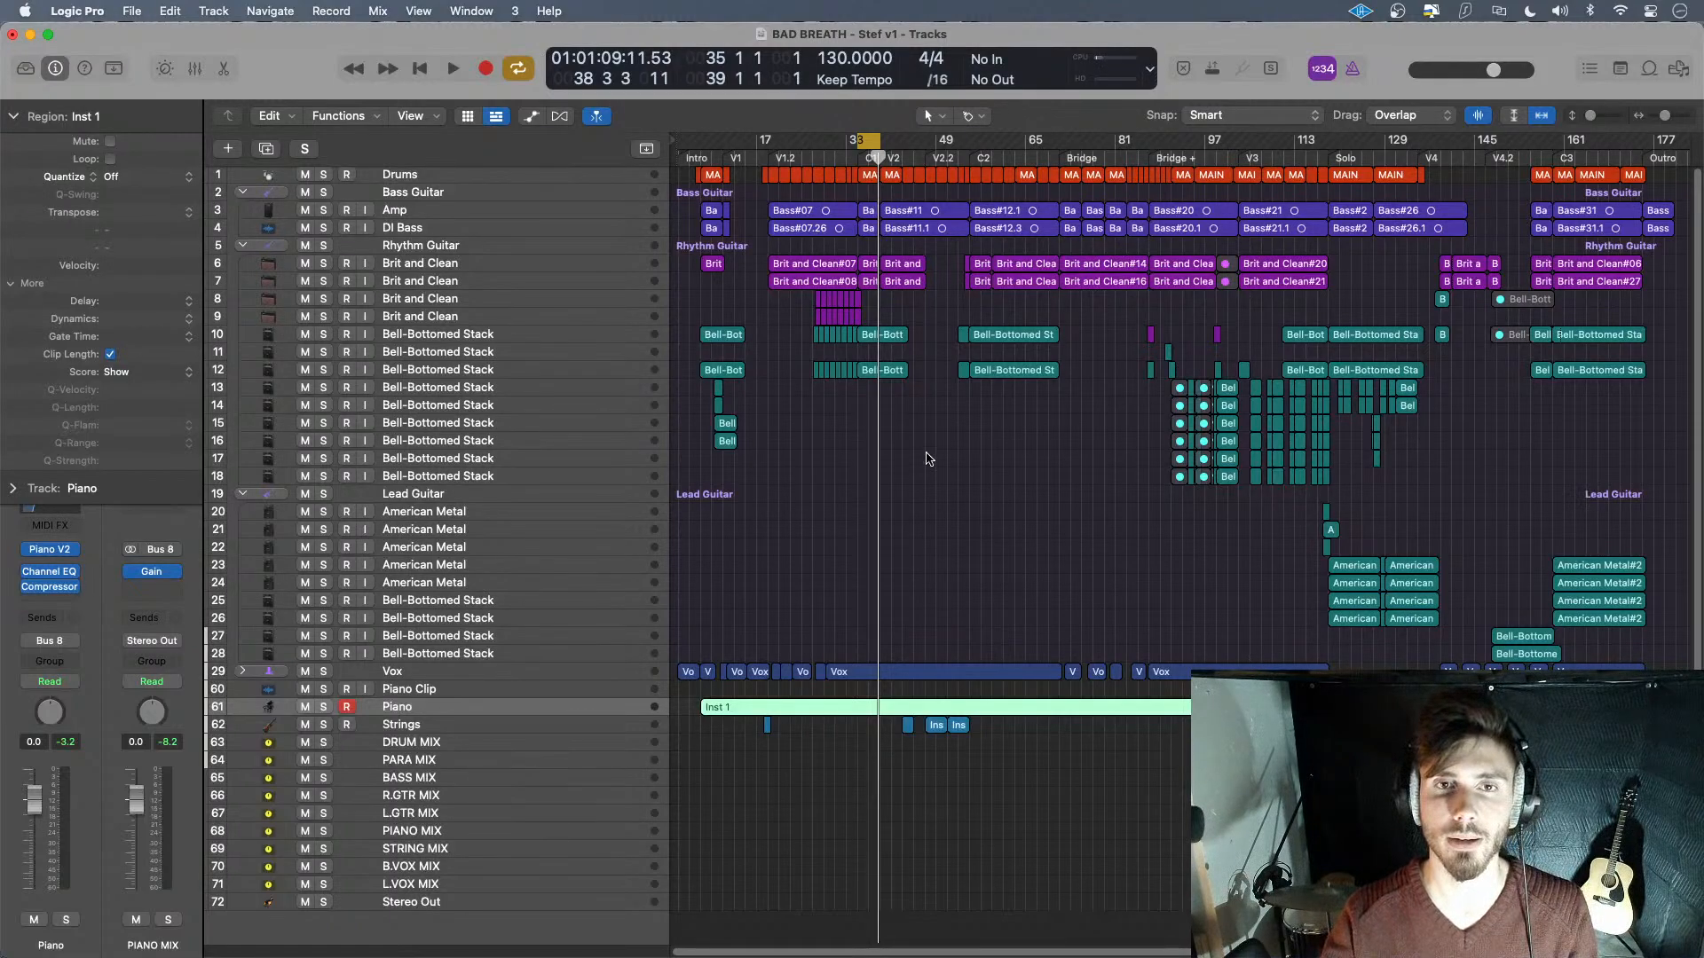
key(space)
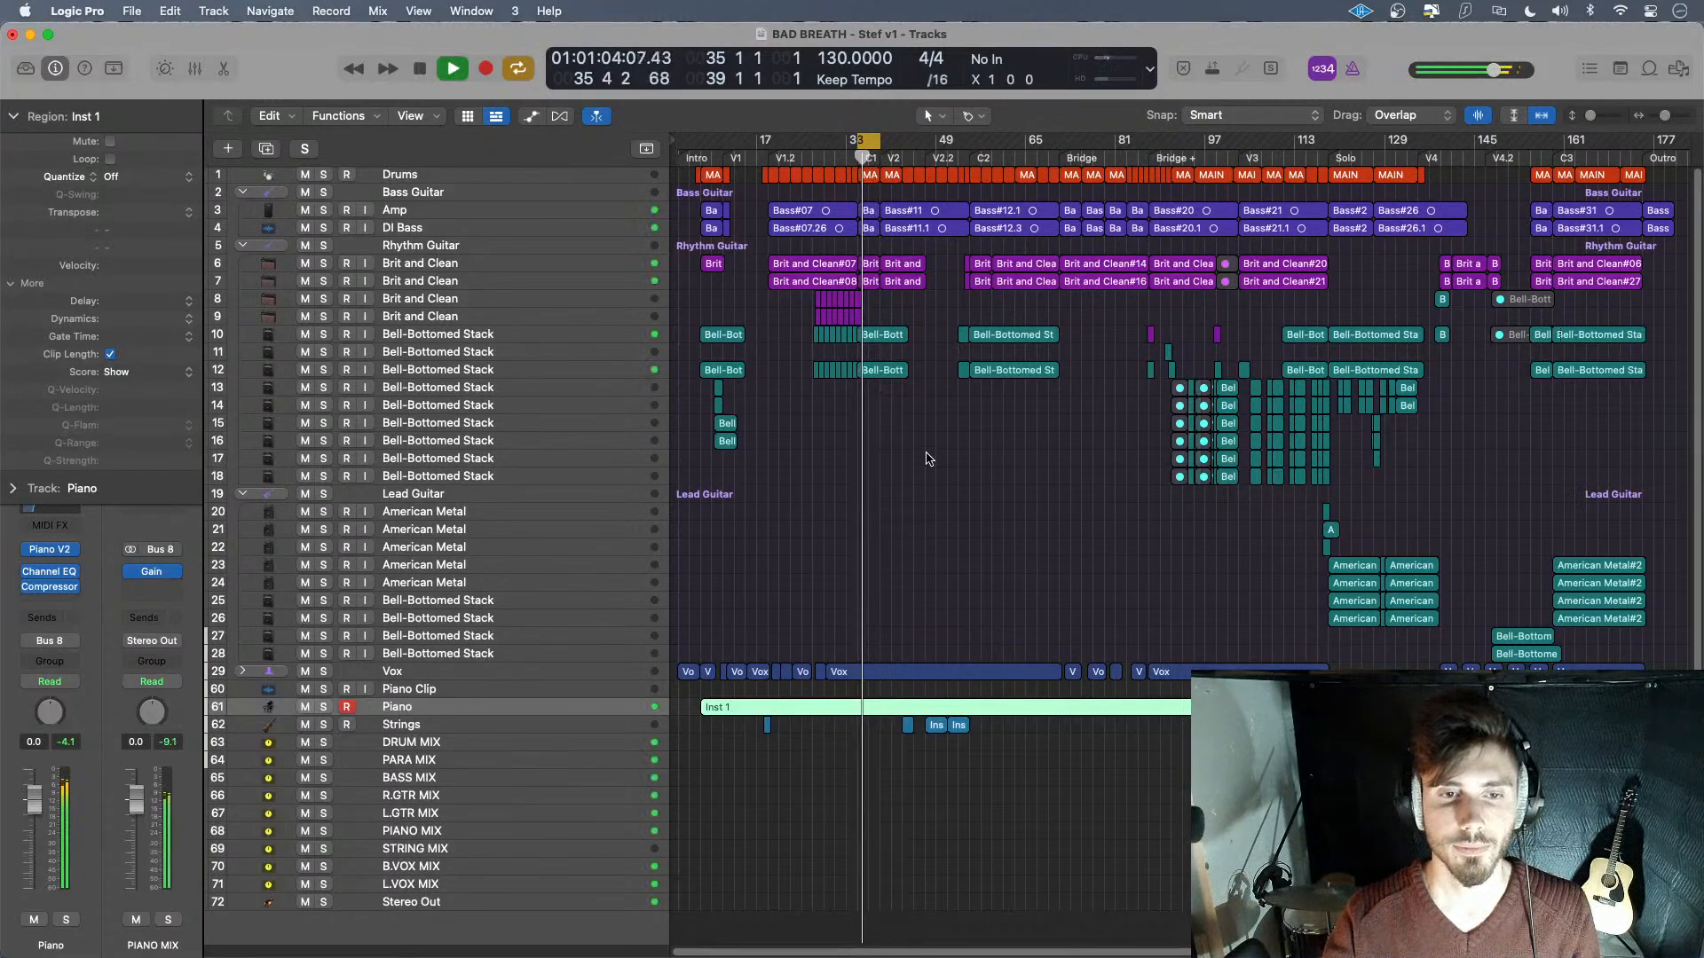
click(303, 707)
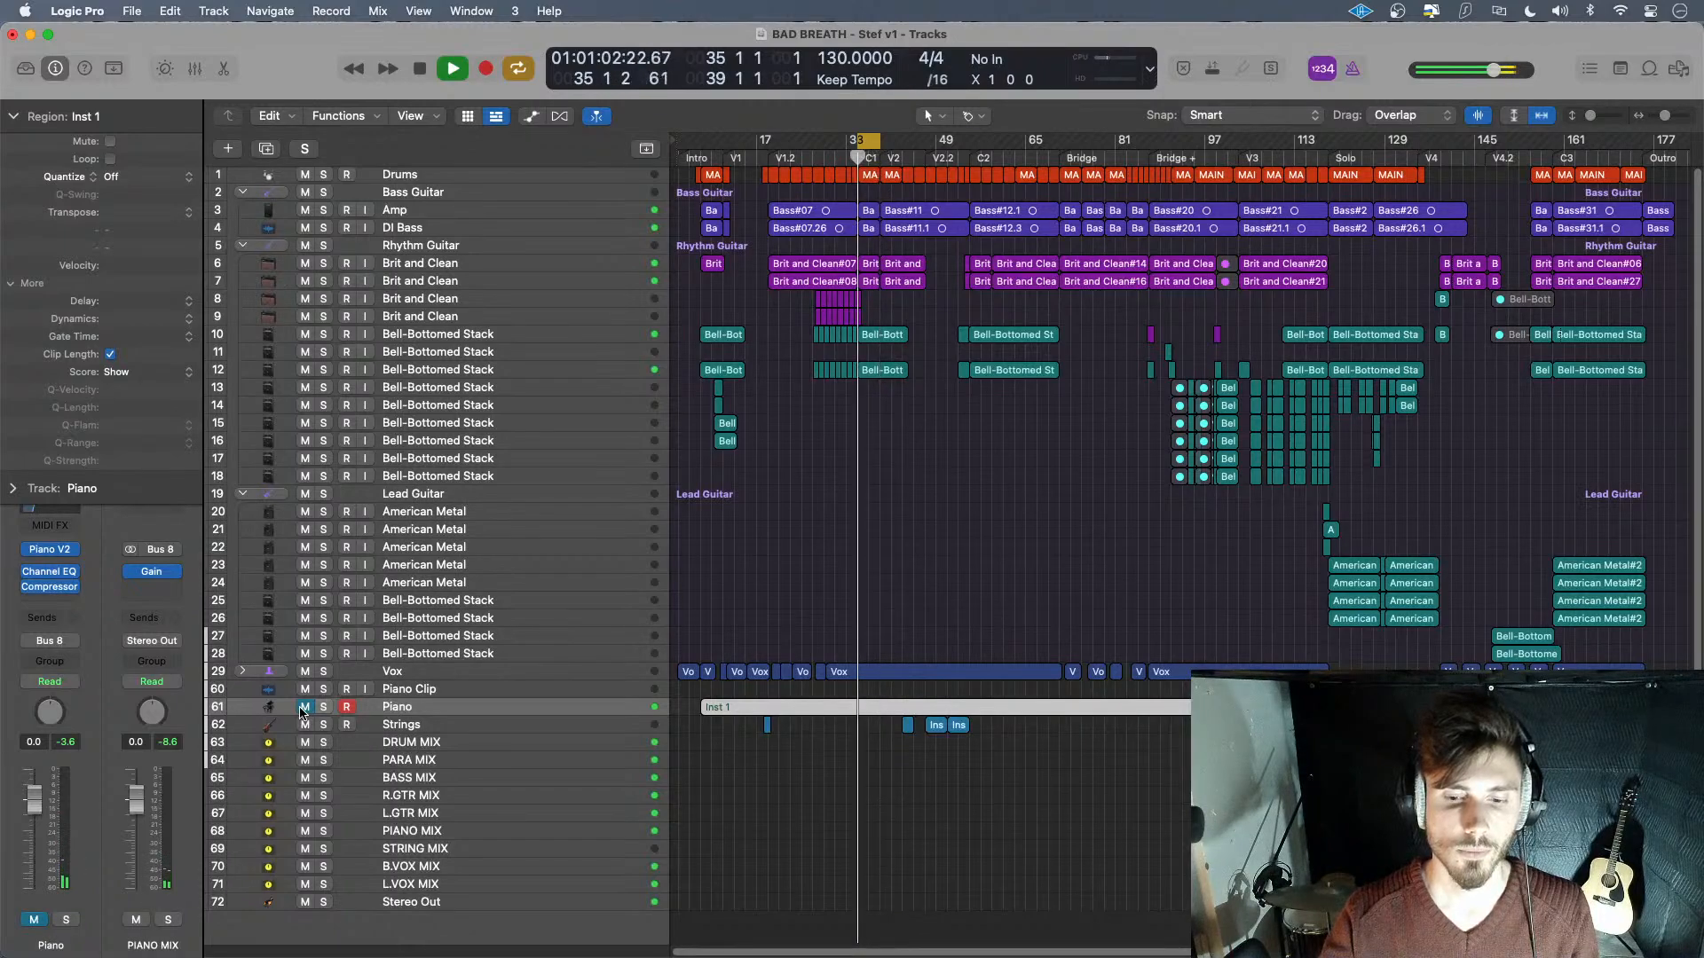
click(304, 707)
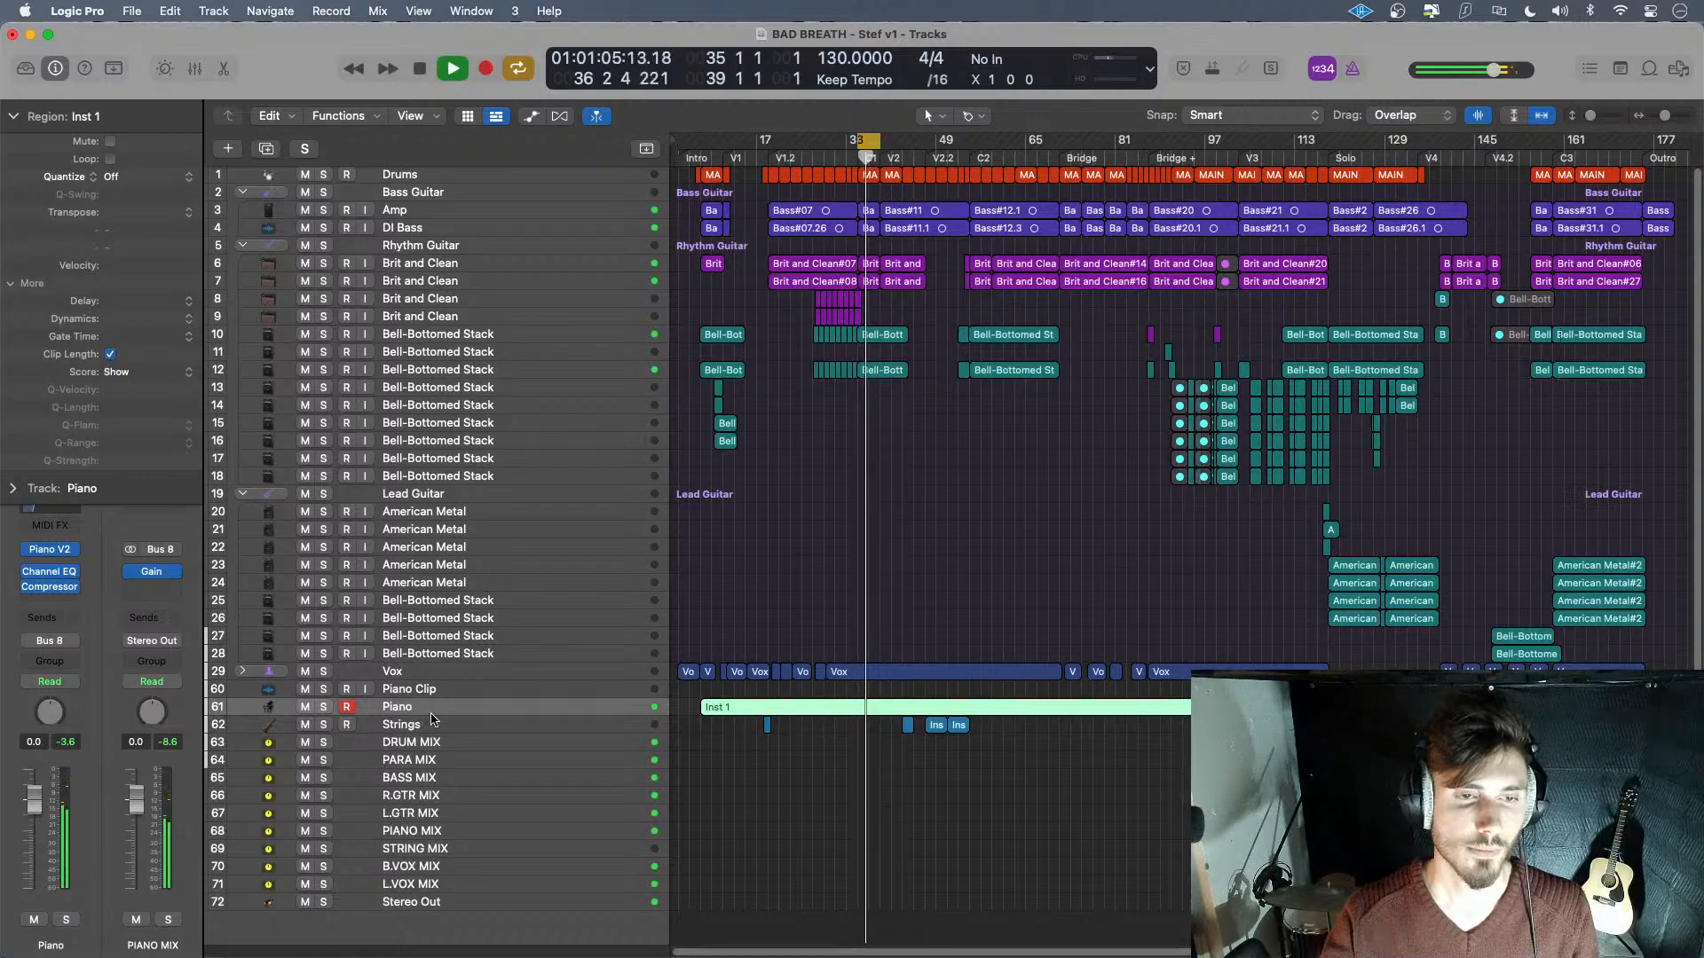
key(space)
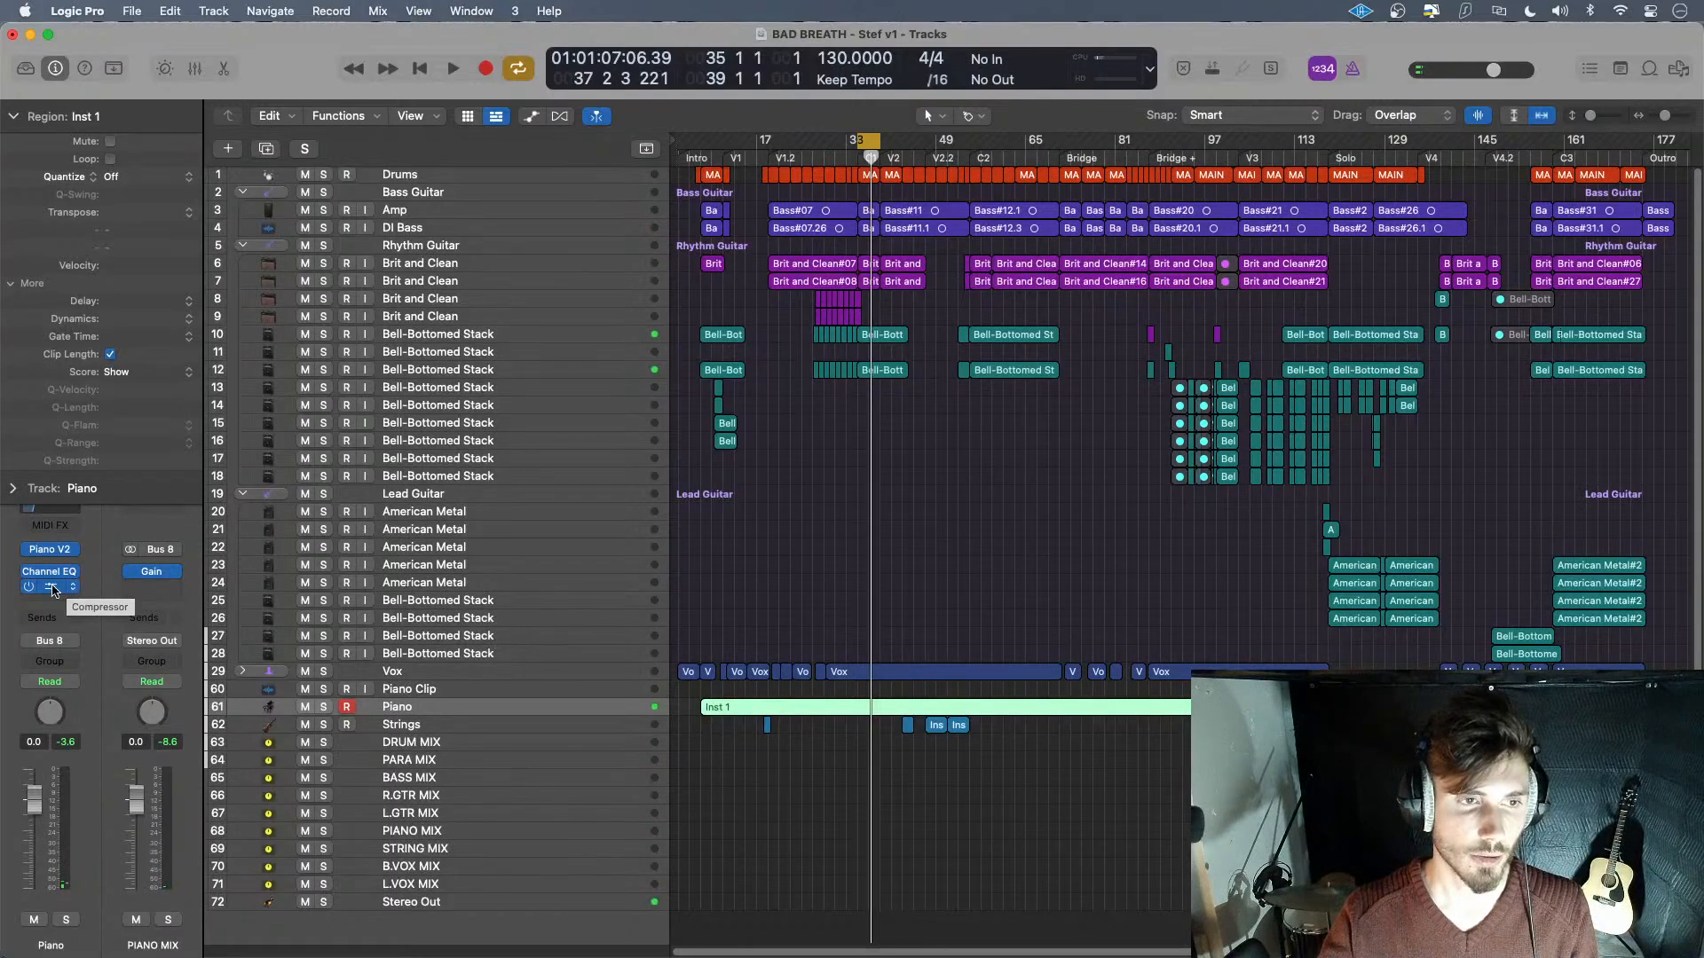
- Open the Piano's Compressor, play the full mix while comparing the Piano muted and unmuted, and stop playback
click(53, 588)
key(space)
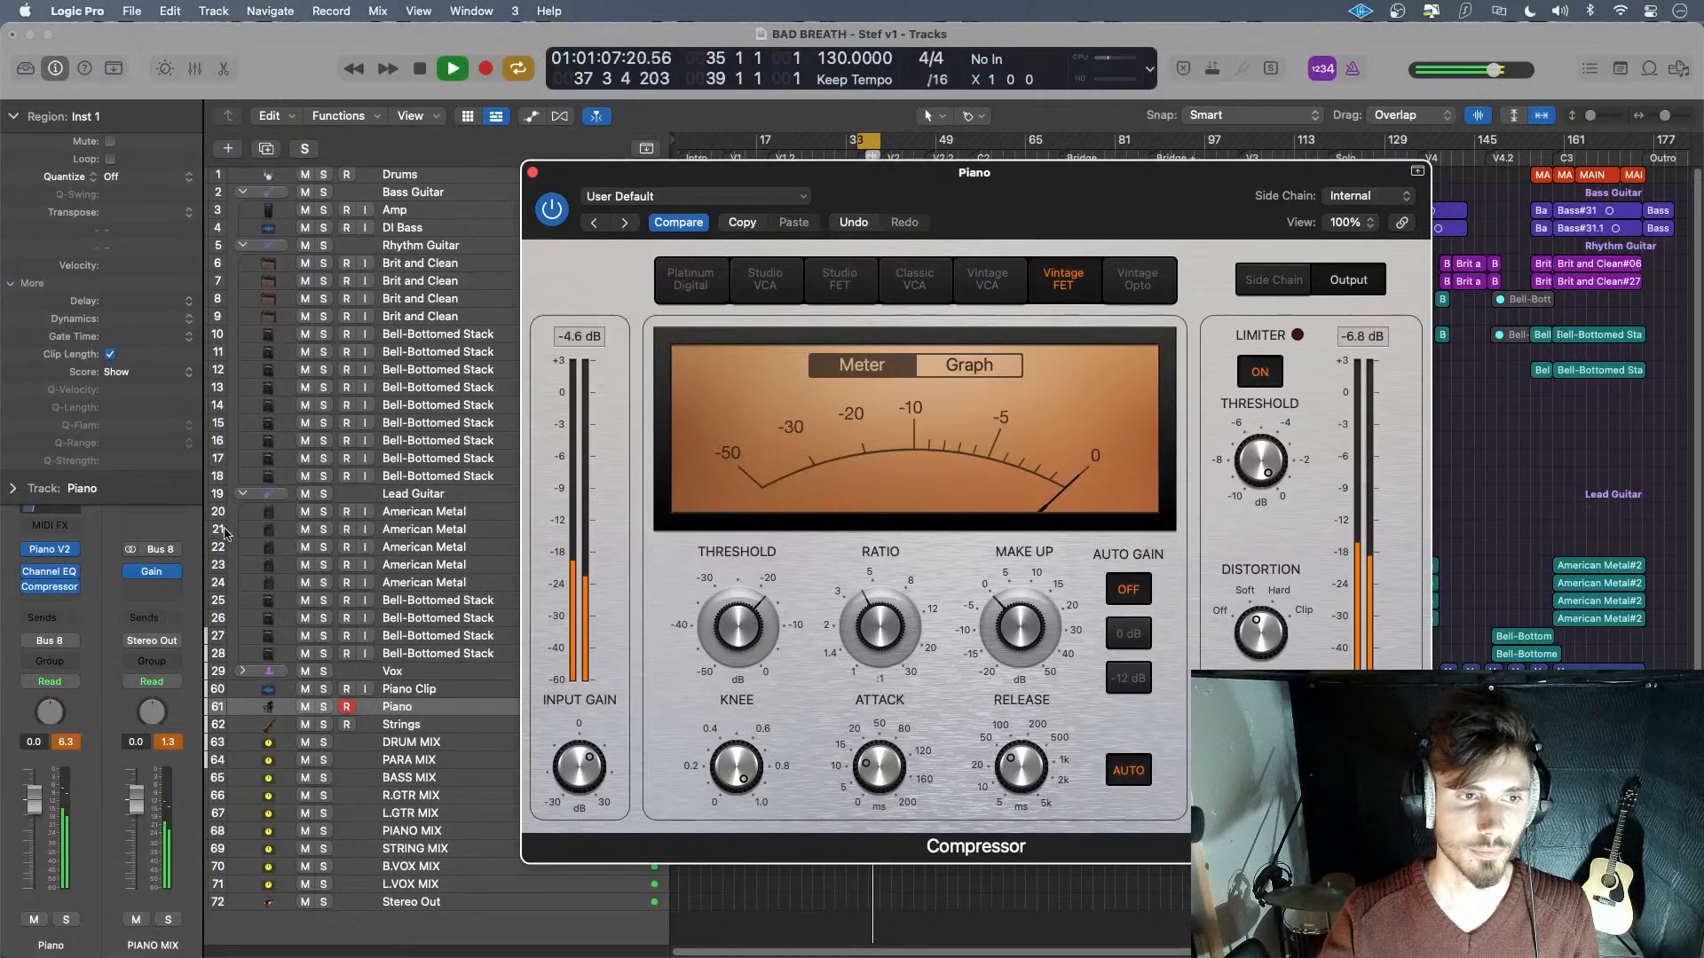
click(305, 707)
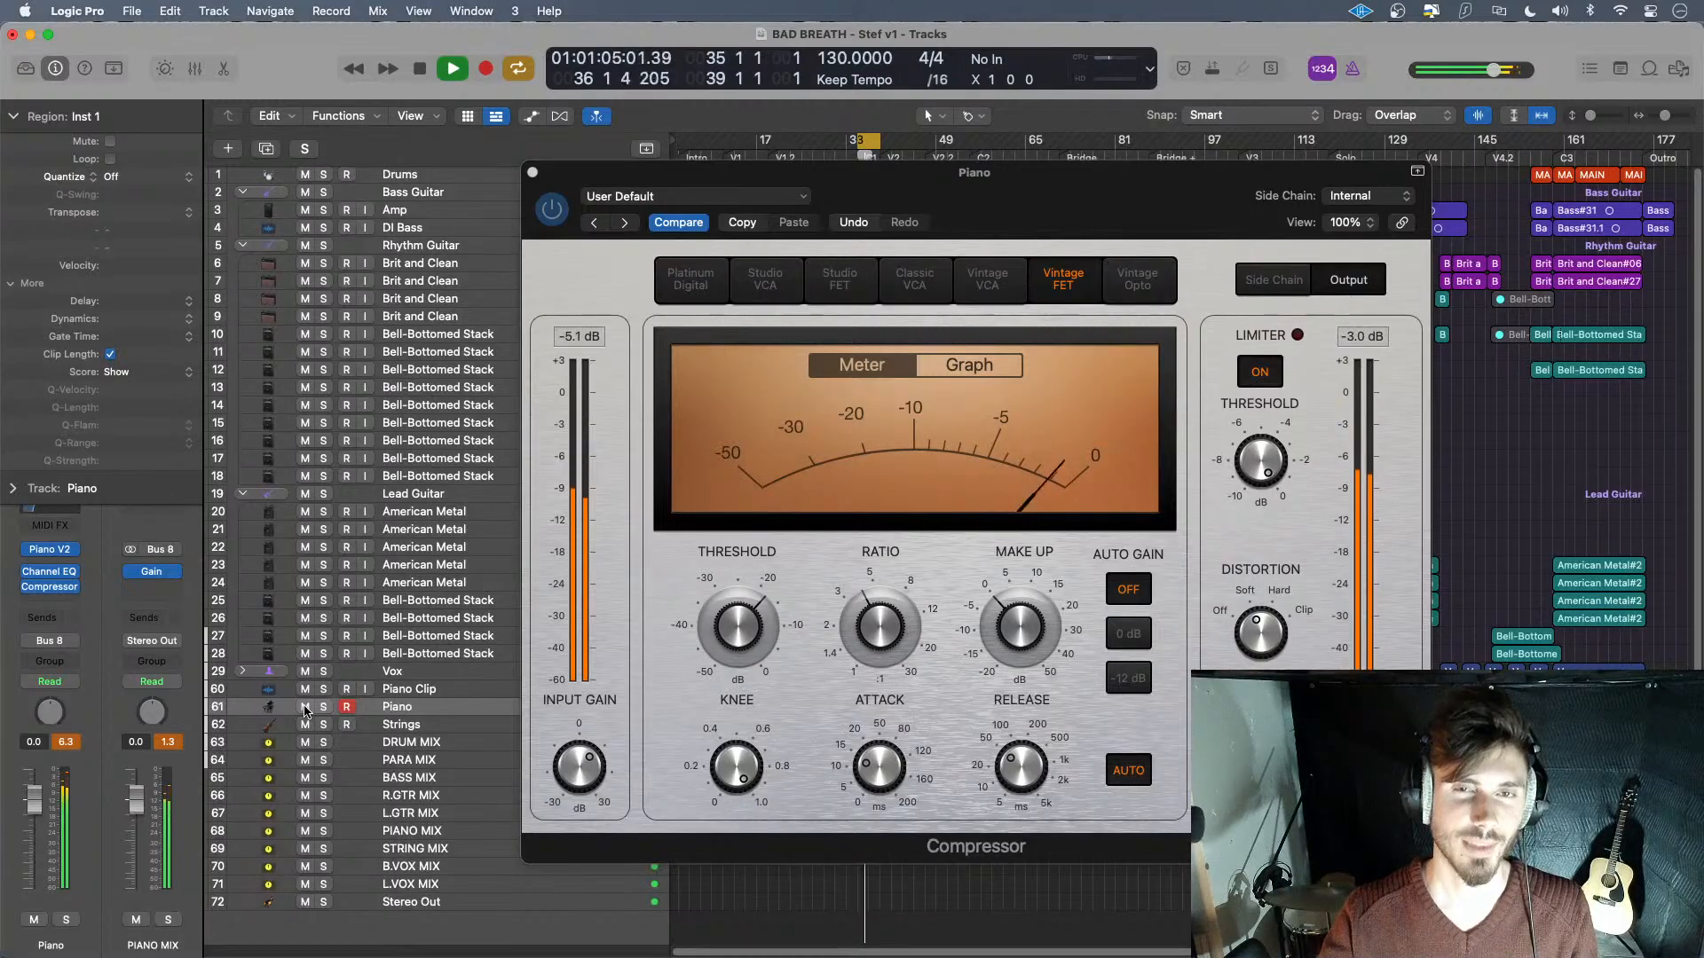
key(space)
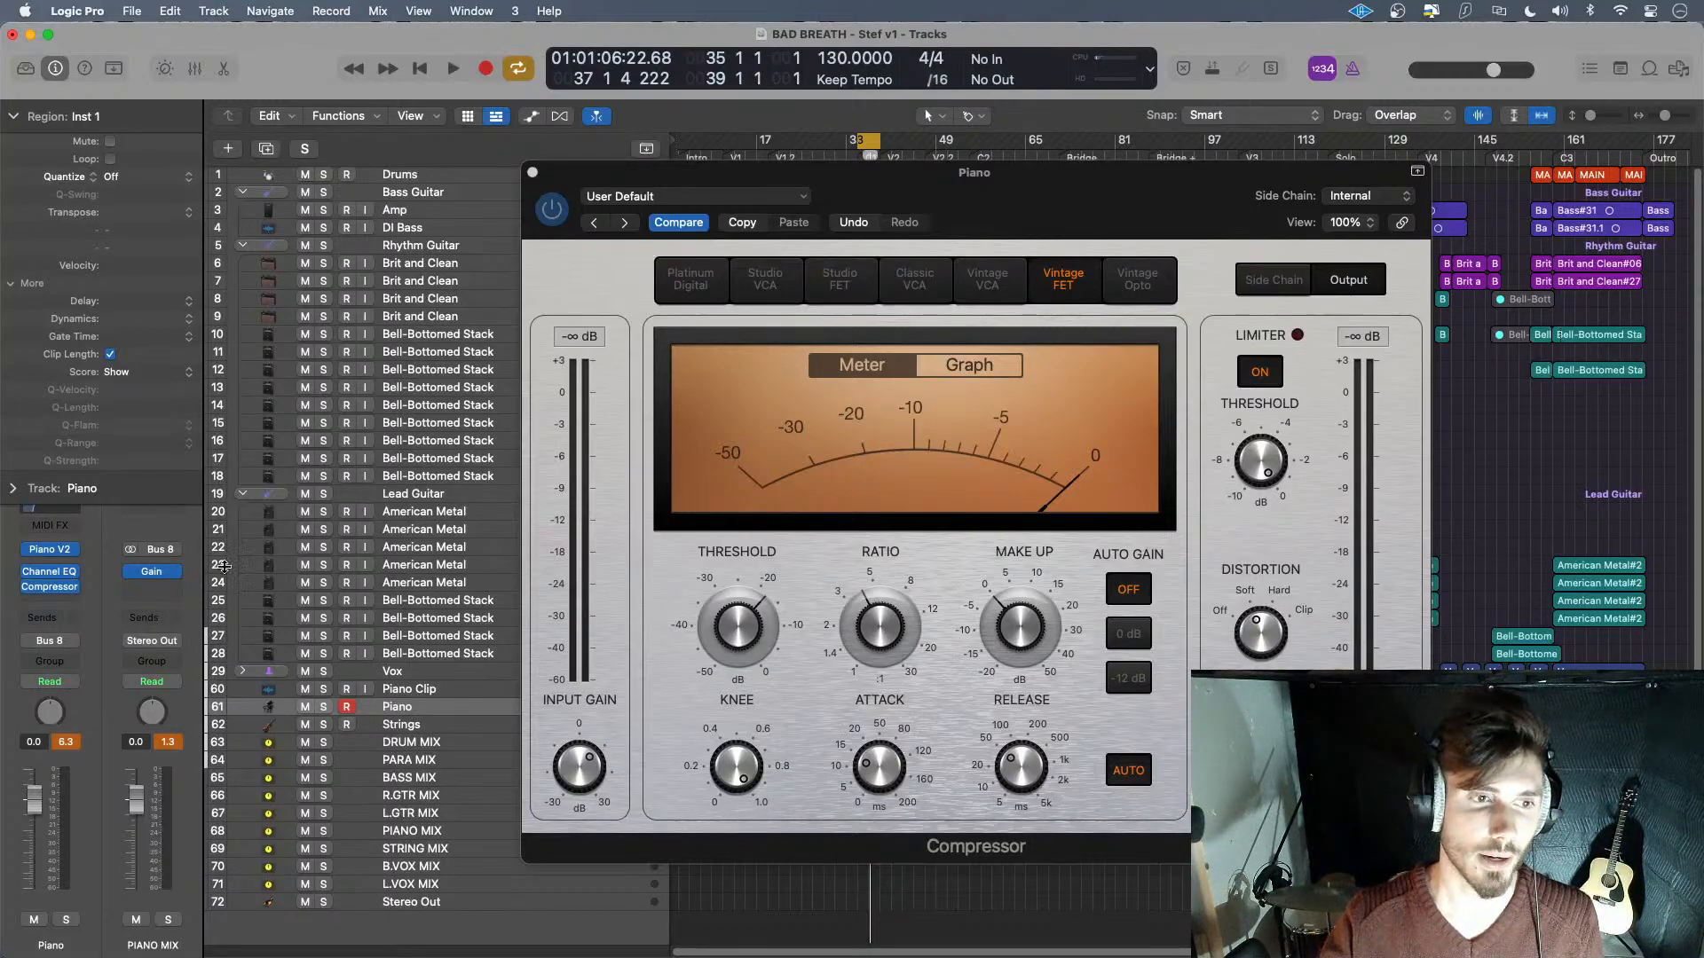
- Play the cycled full mix with the Piano muted and unmuted while watching its Compressor, and close the Compressor
click(304, 708)
key(space)
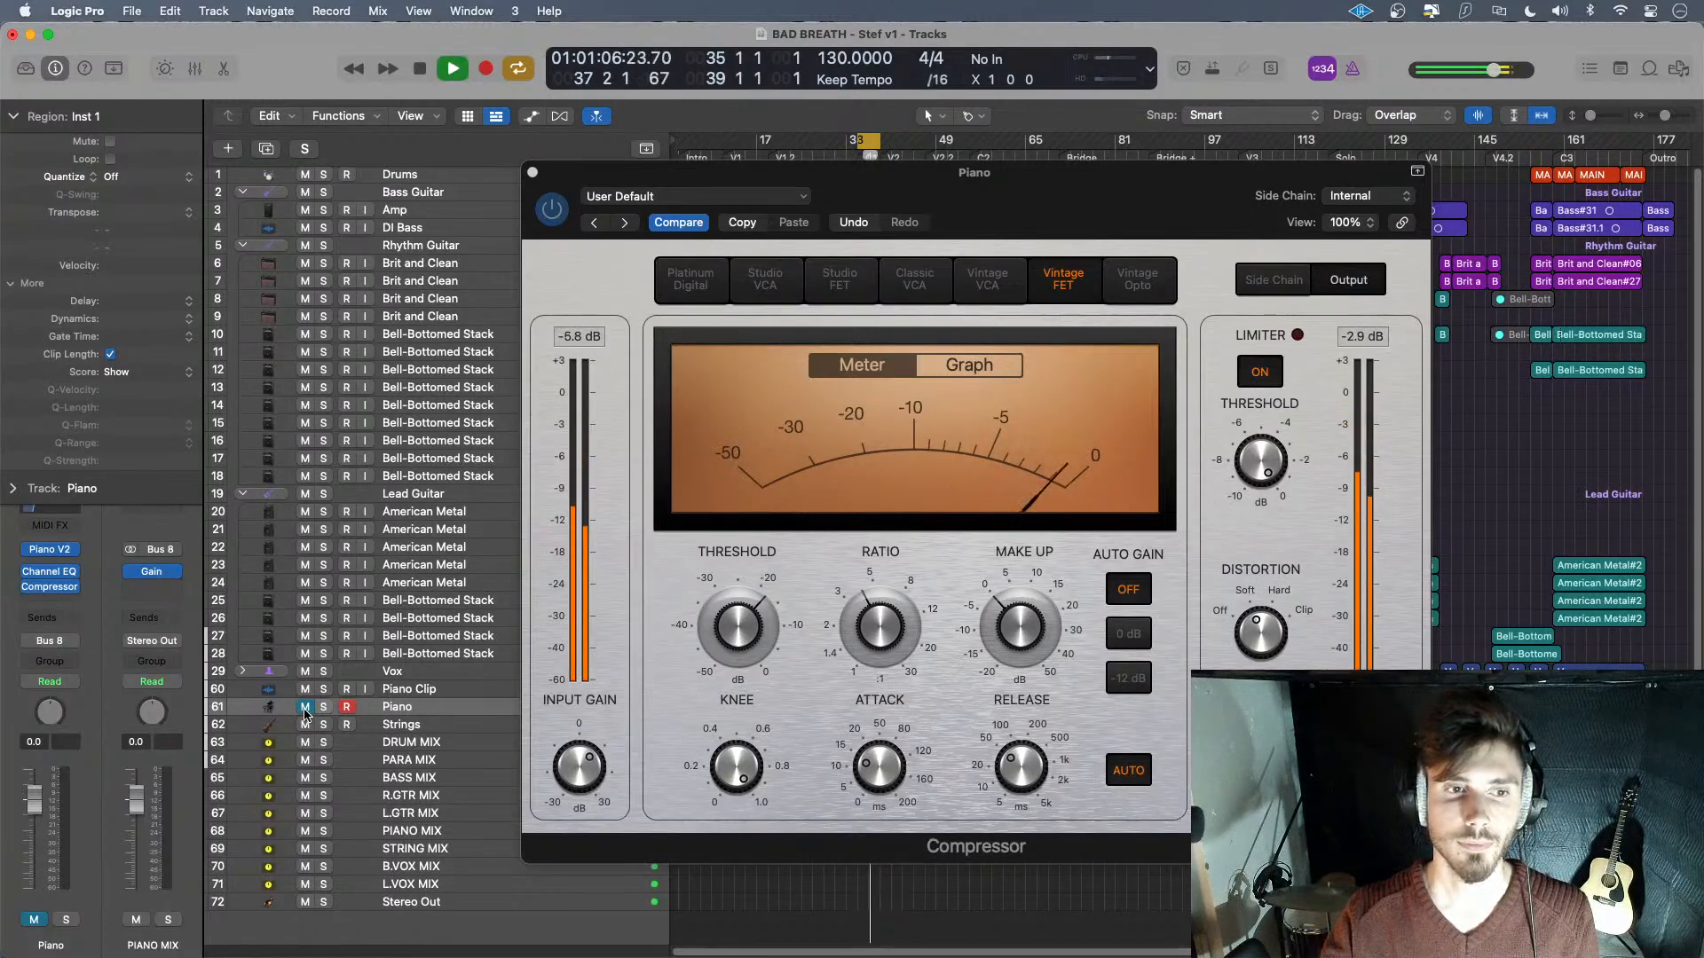
click(304, 707)
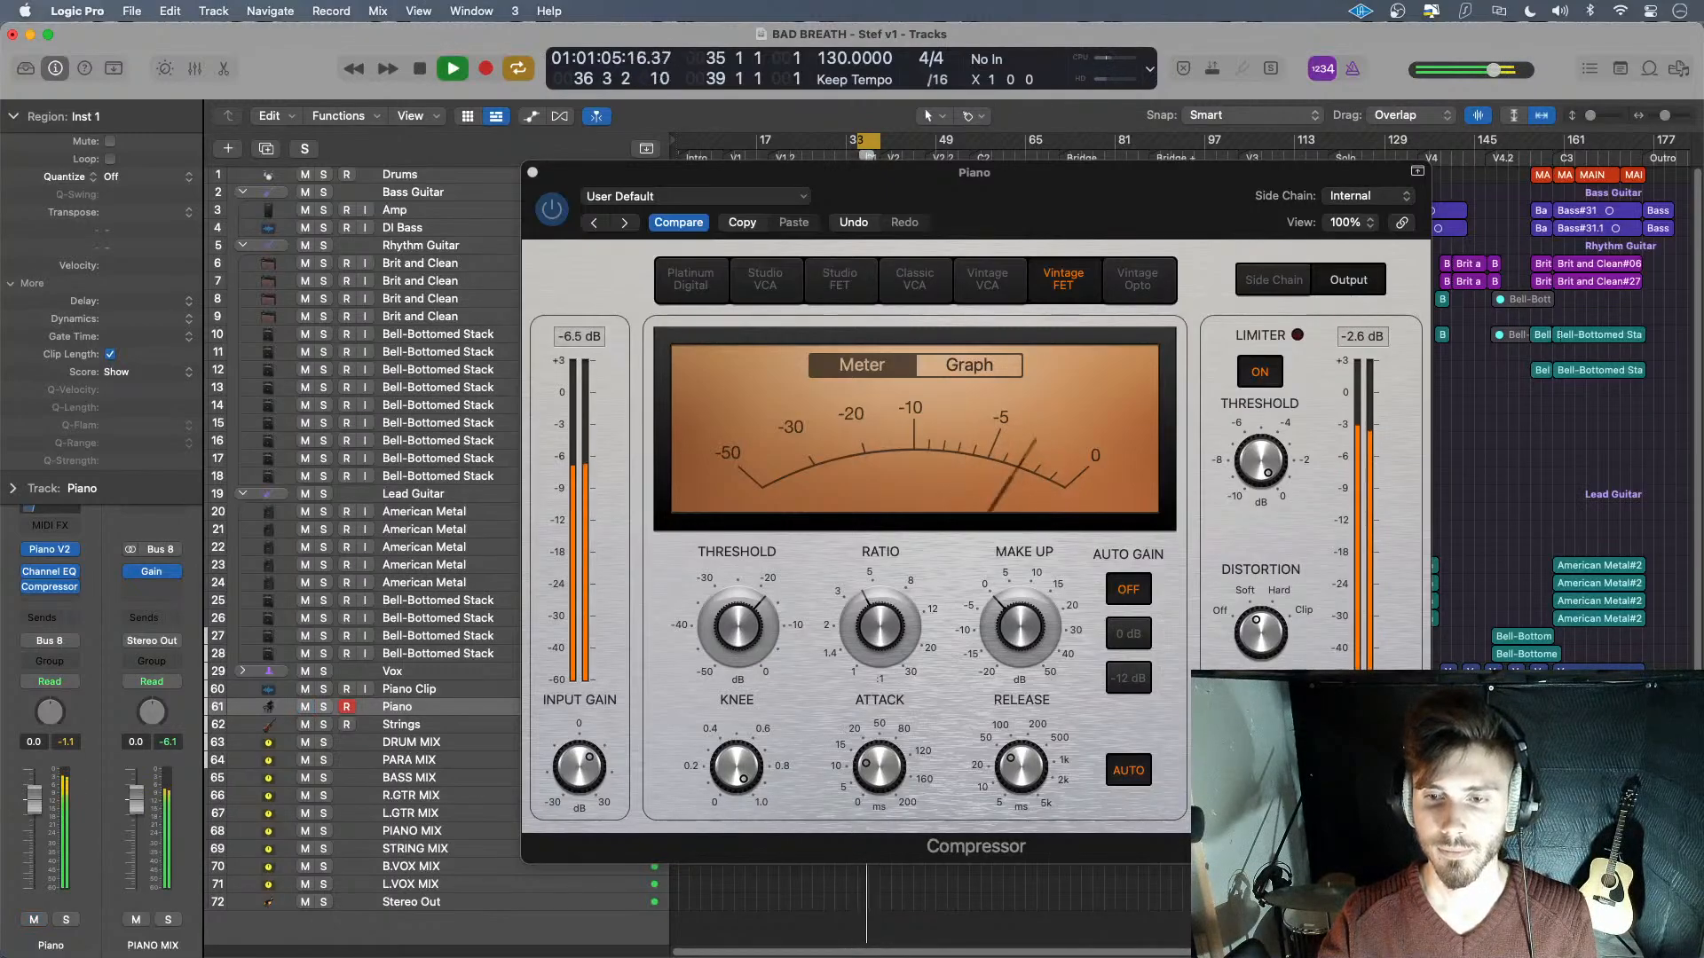
click(1152, 736)
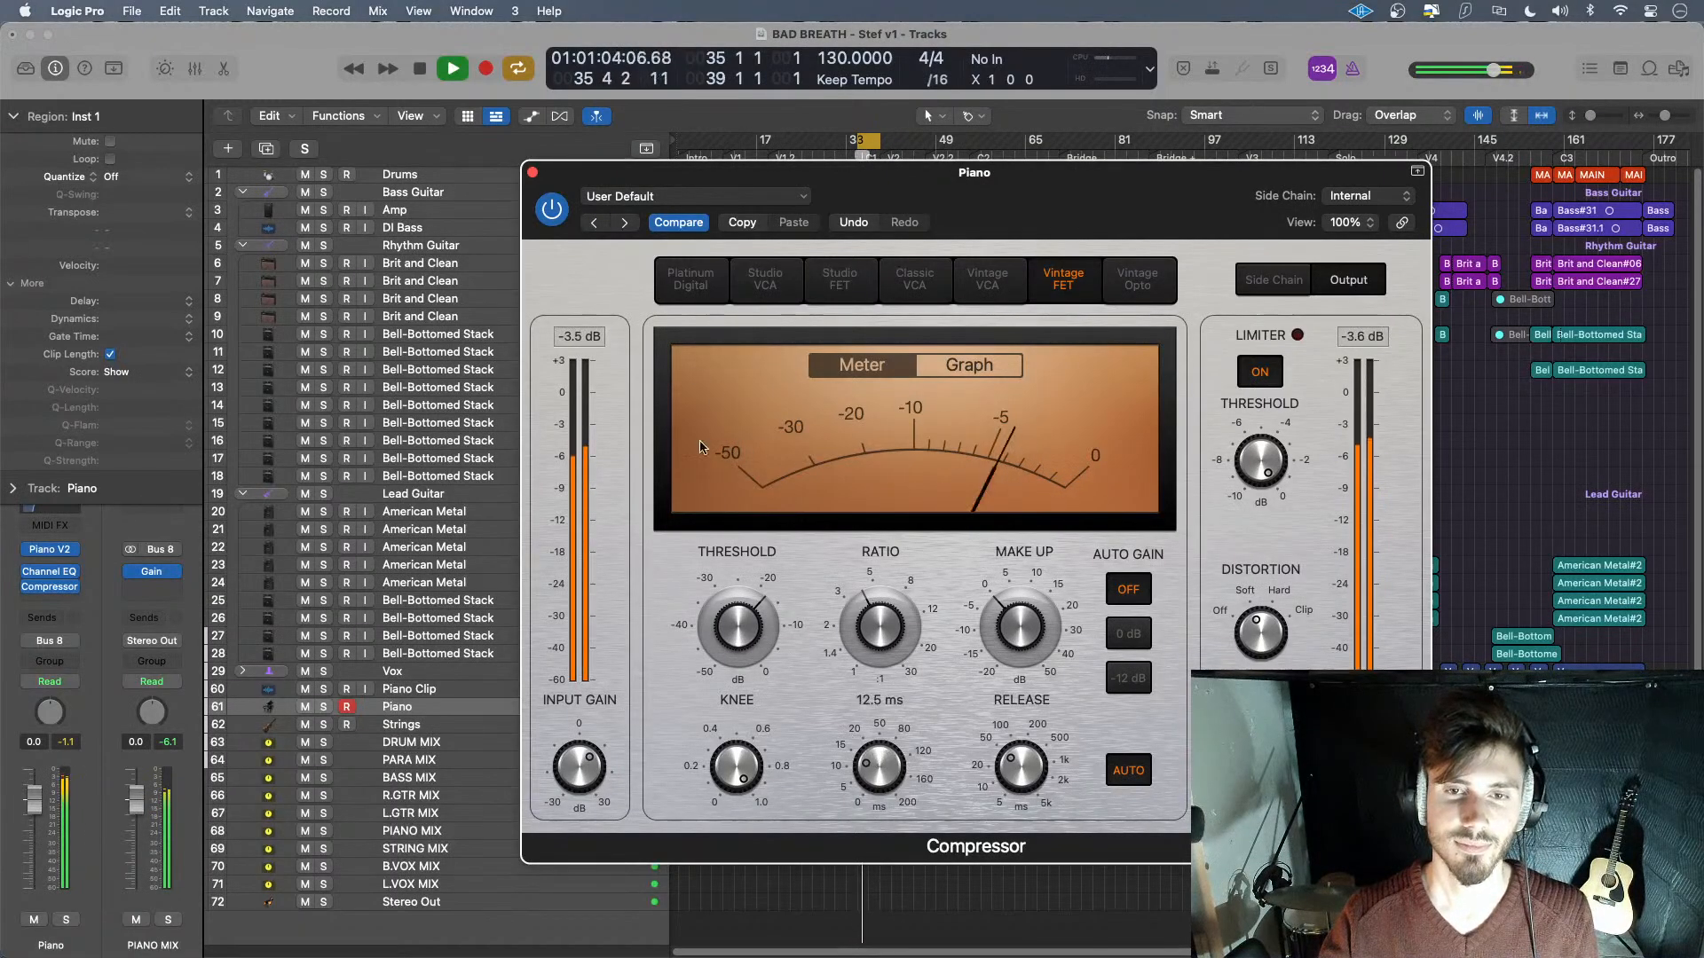
mouse_move(589, 761)
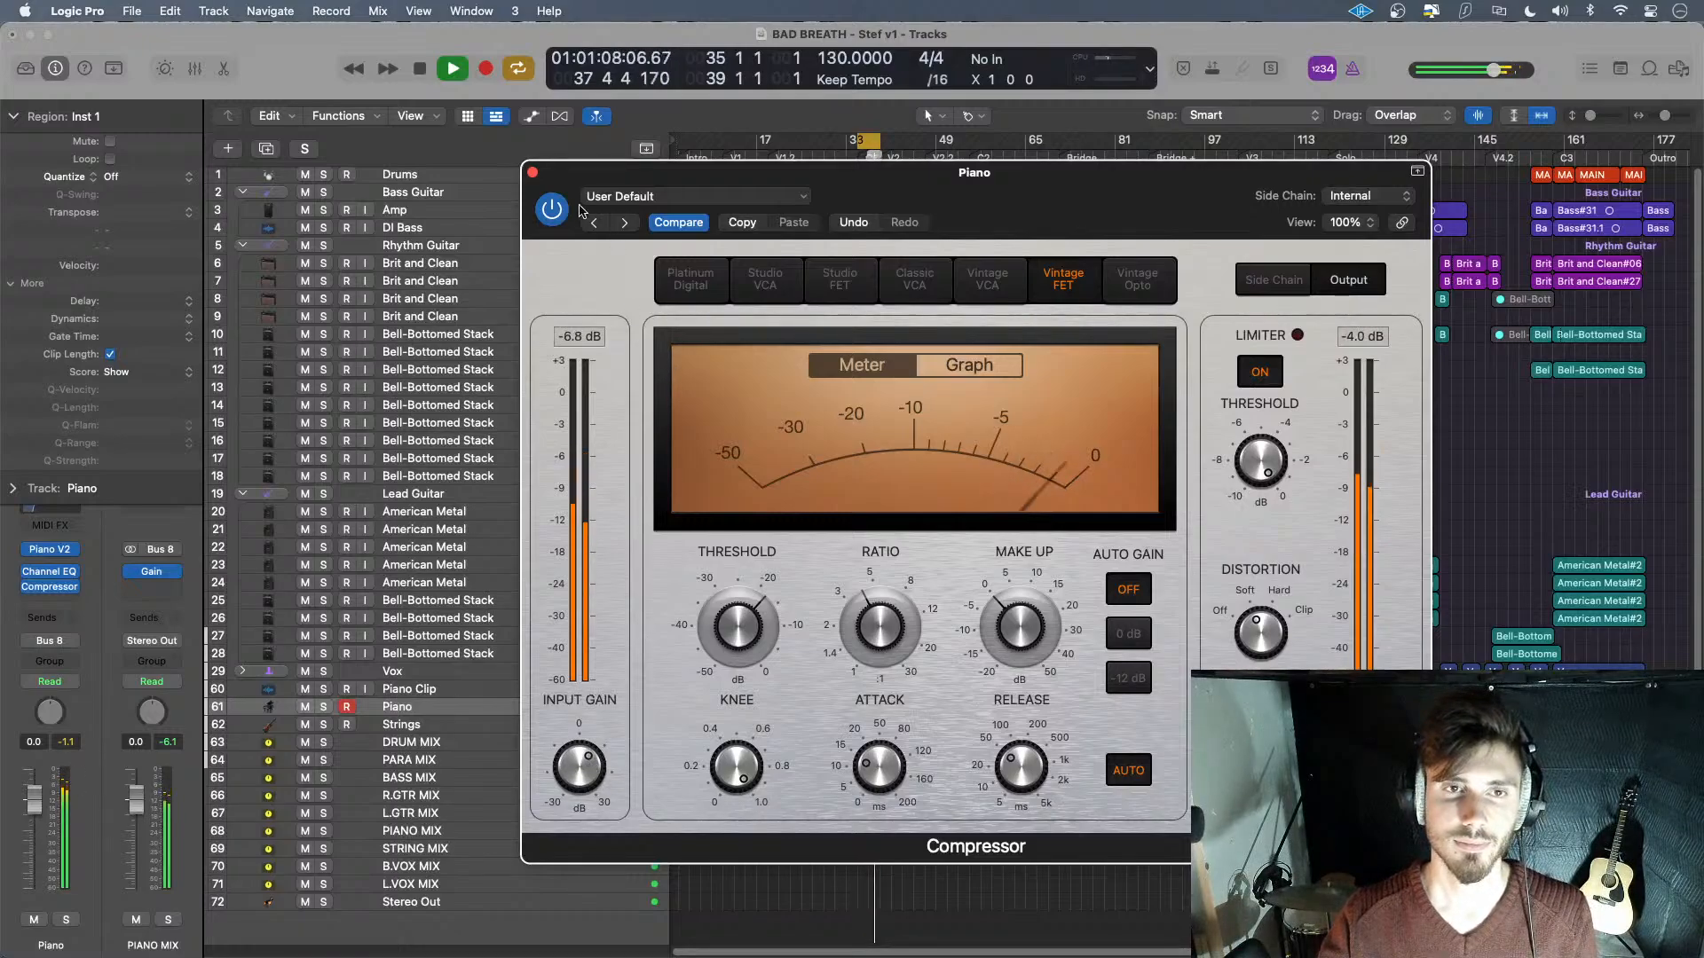
click(532, 173)
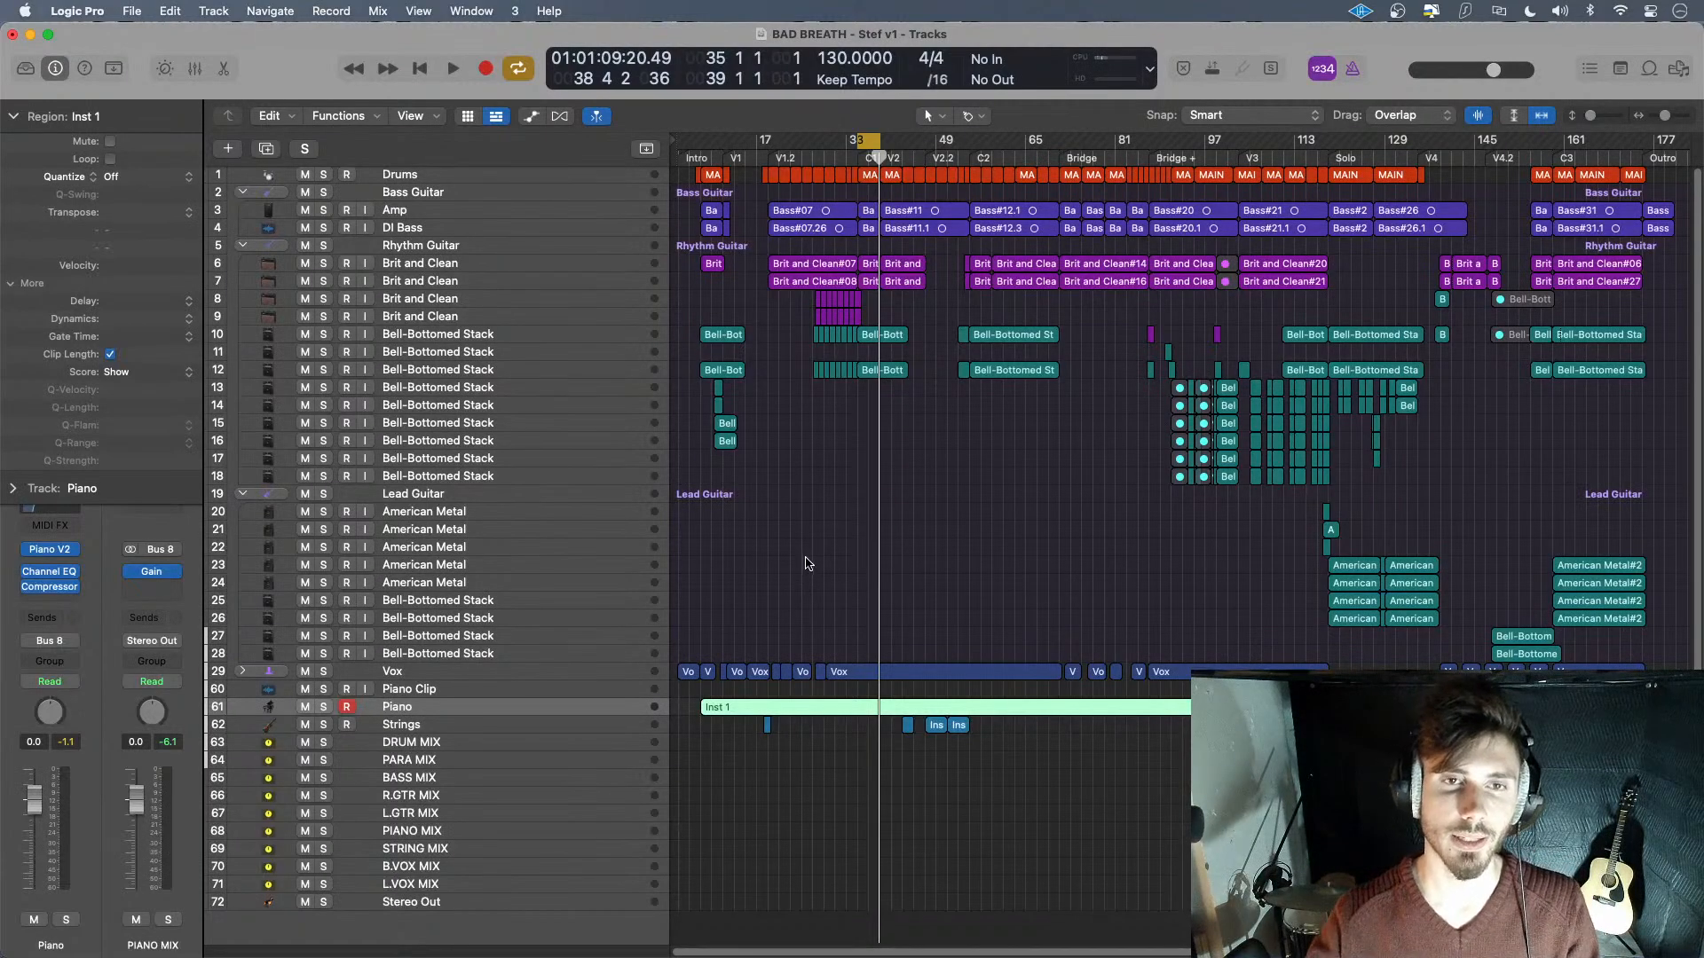
- Turn off cycling, play the mix from bar 11 through verse 1, stop, and look over the channel levels in the mixer
drag(875, 156, 726, 158)
key(c)
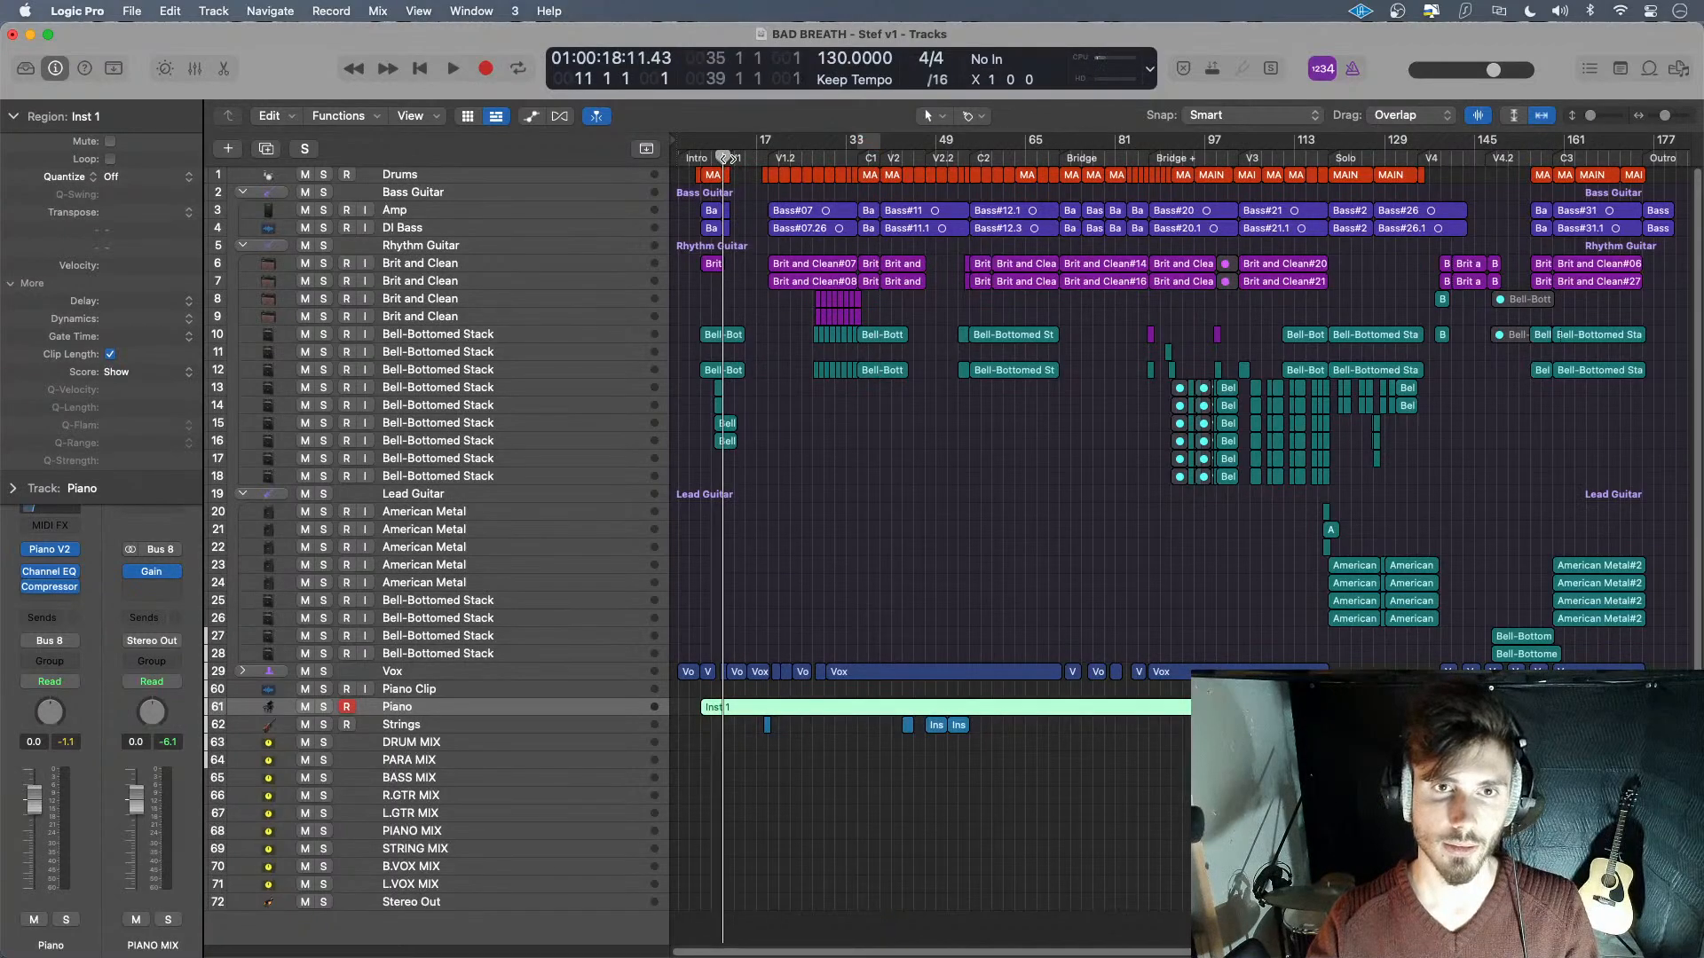
key(space)
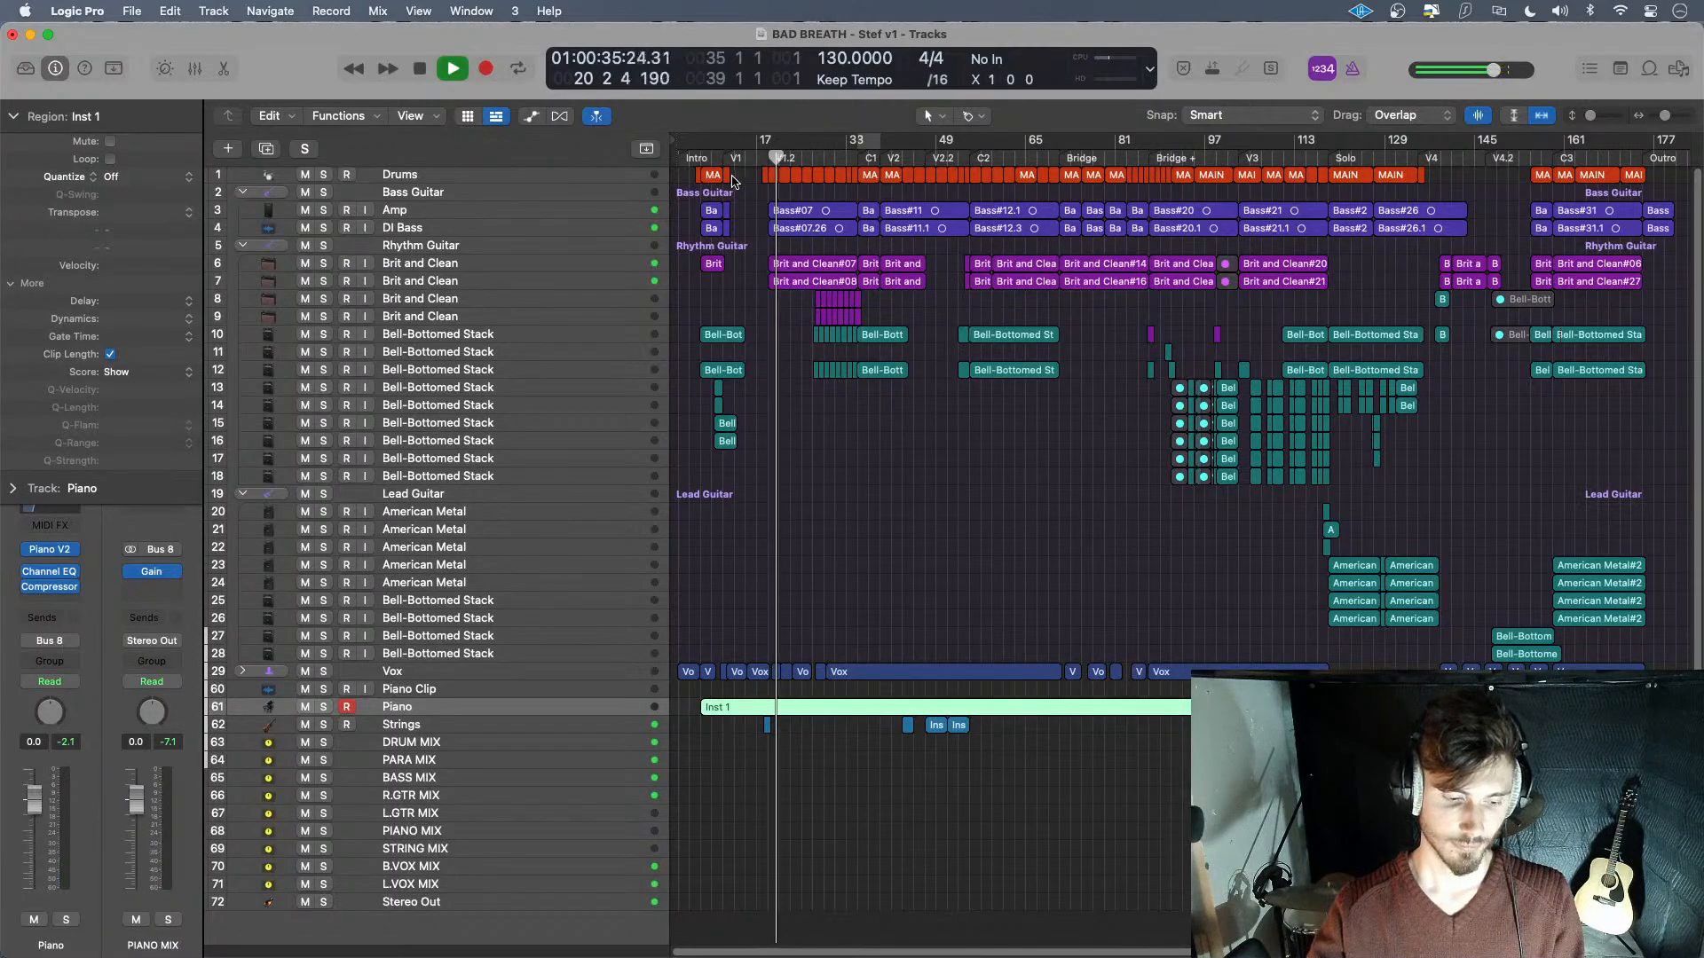
scroll(928, 602, up, 5)
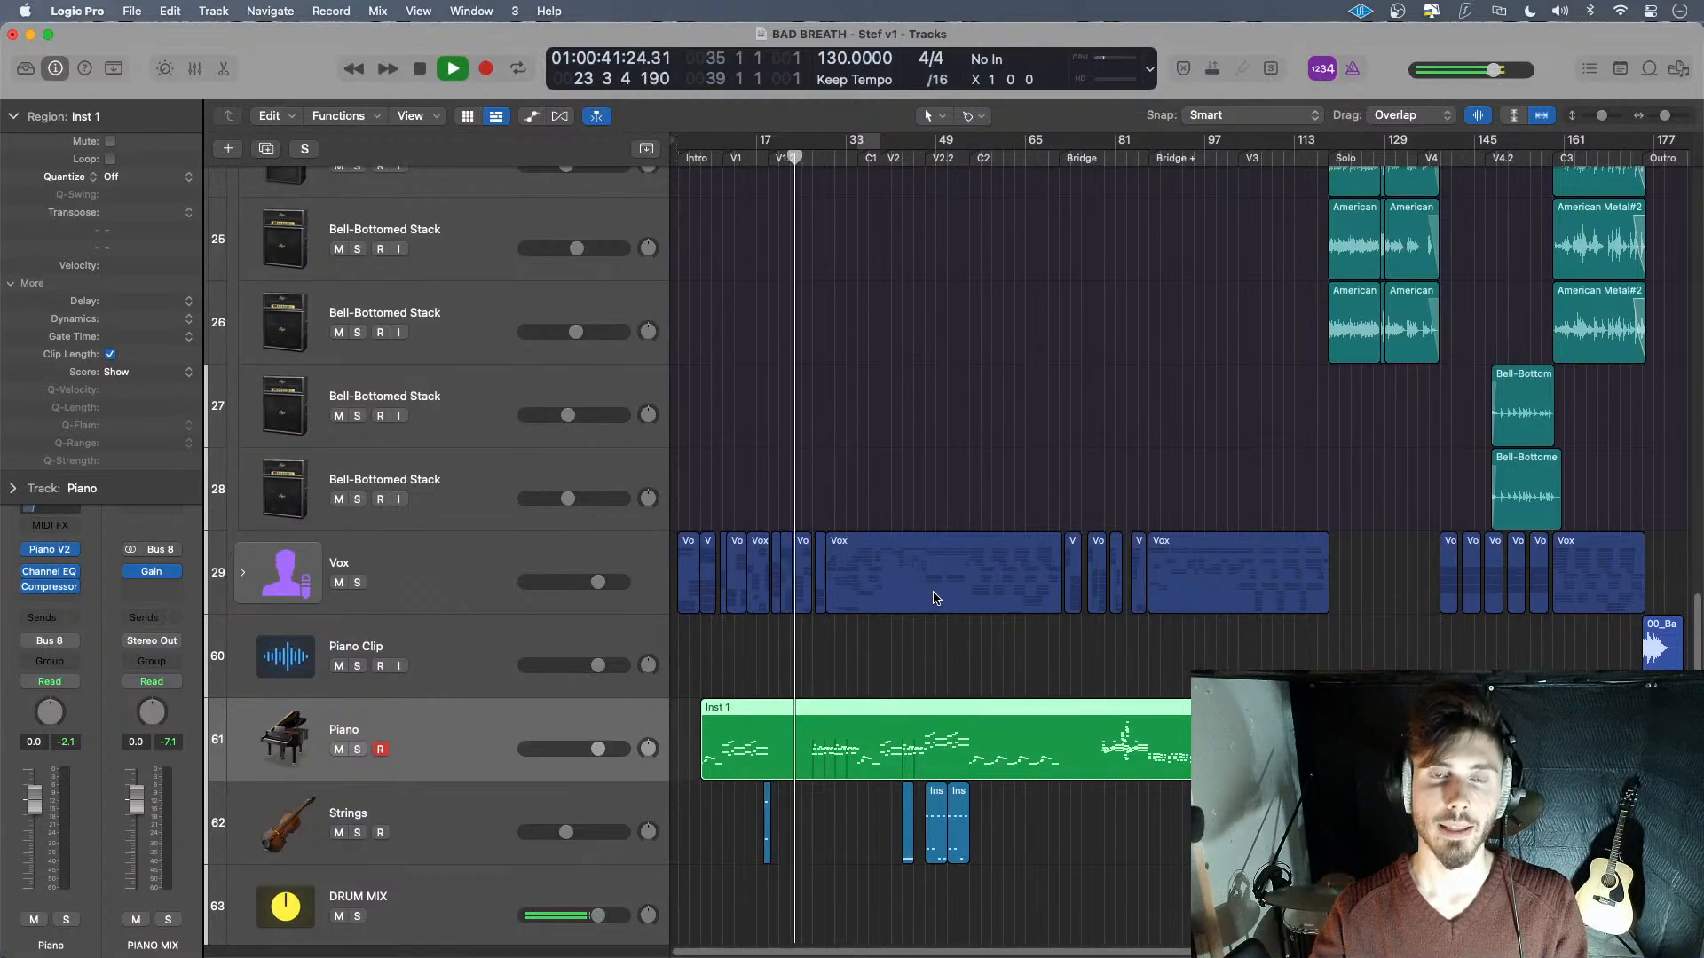
key(space)
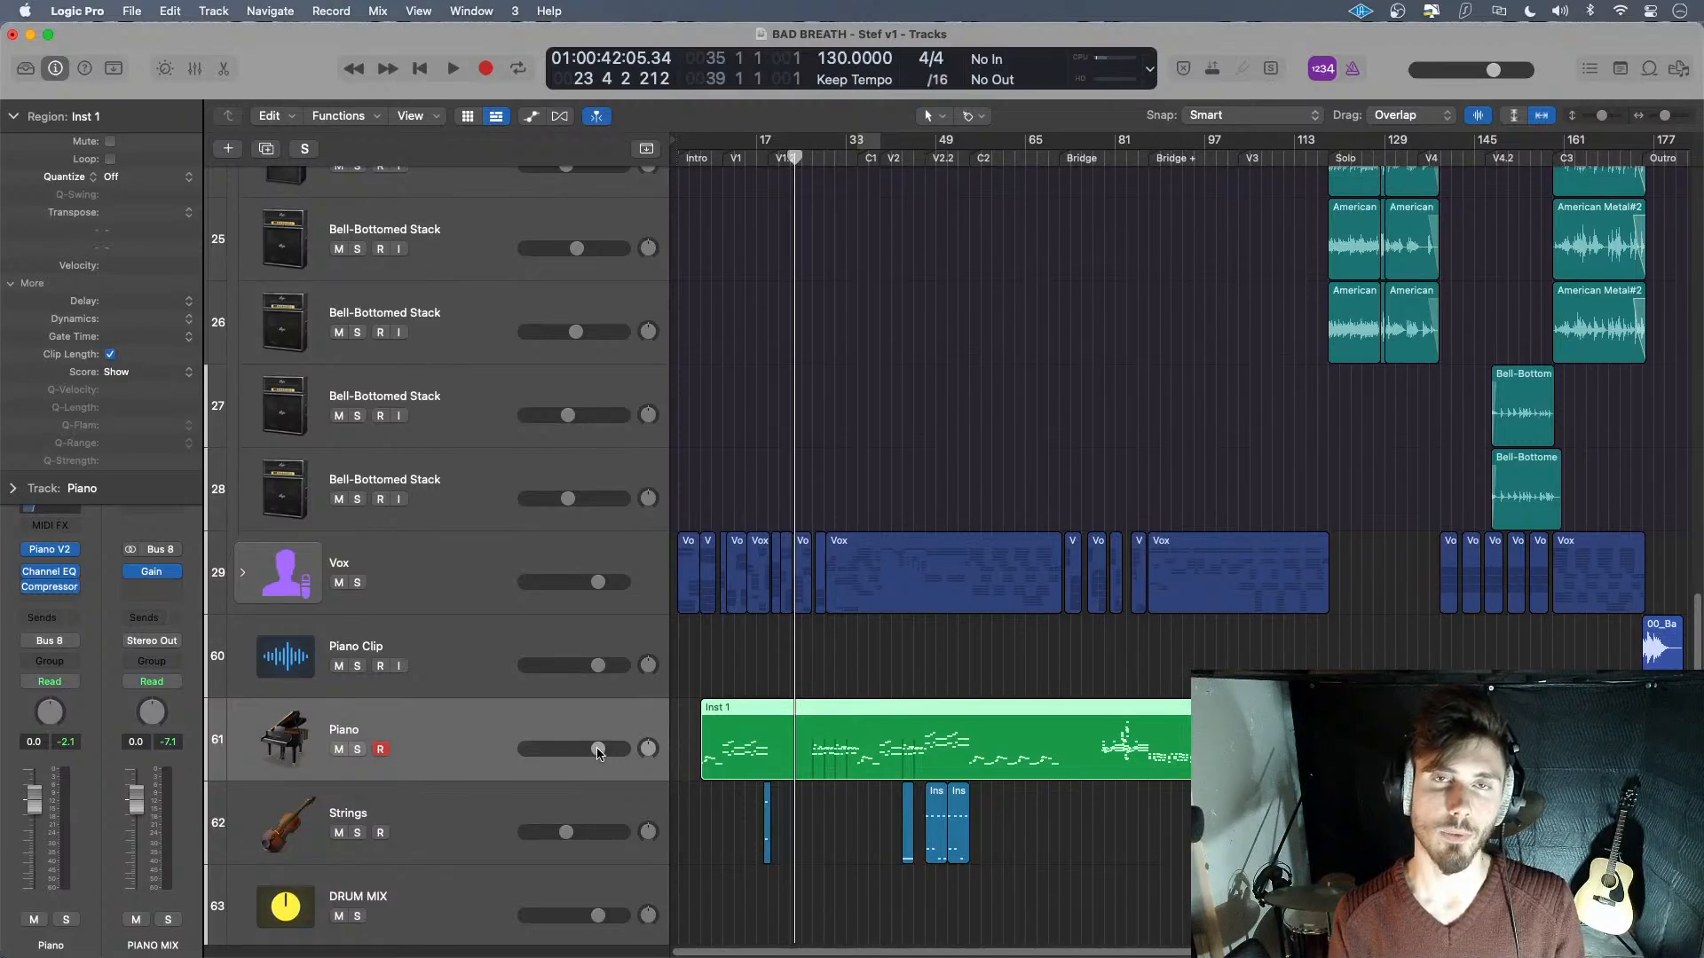
key(x)
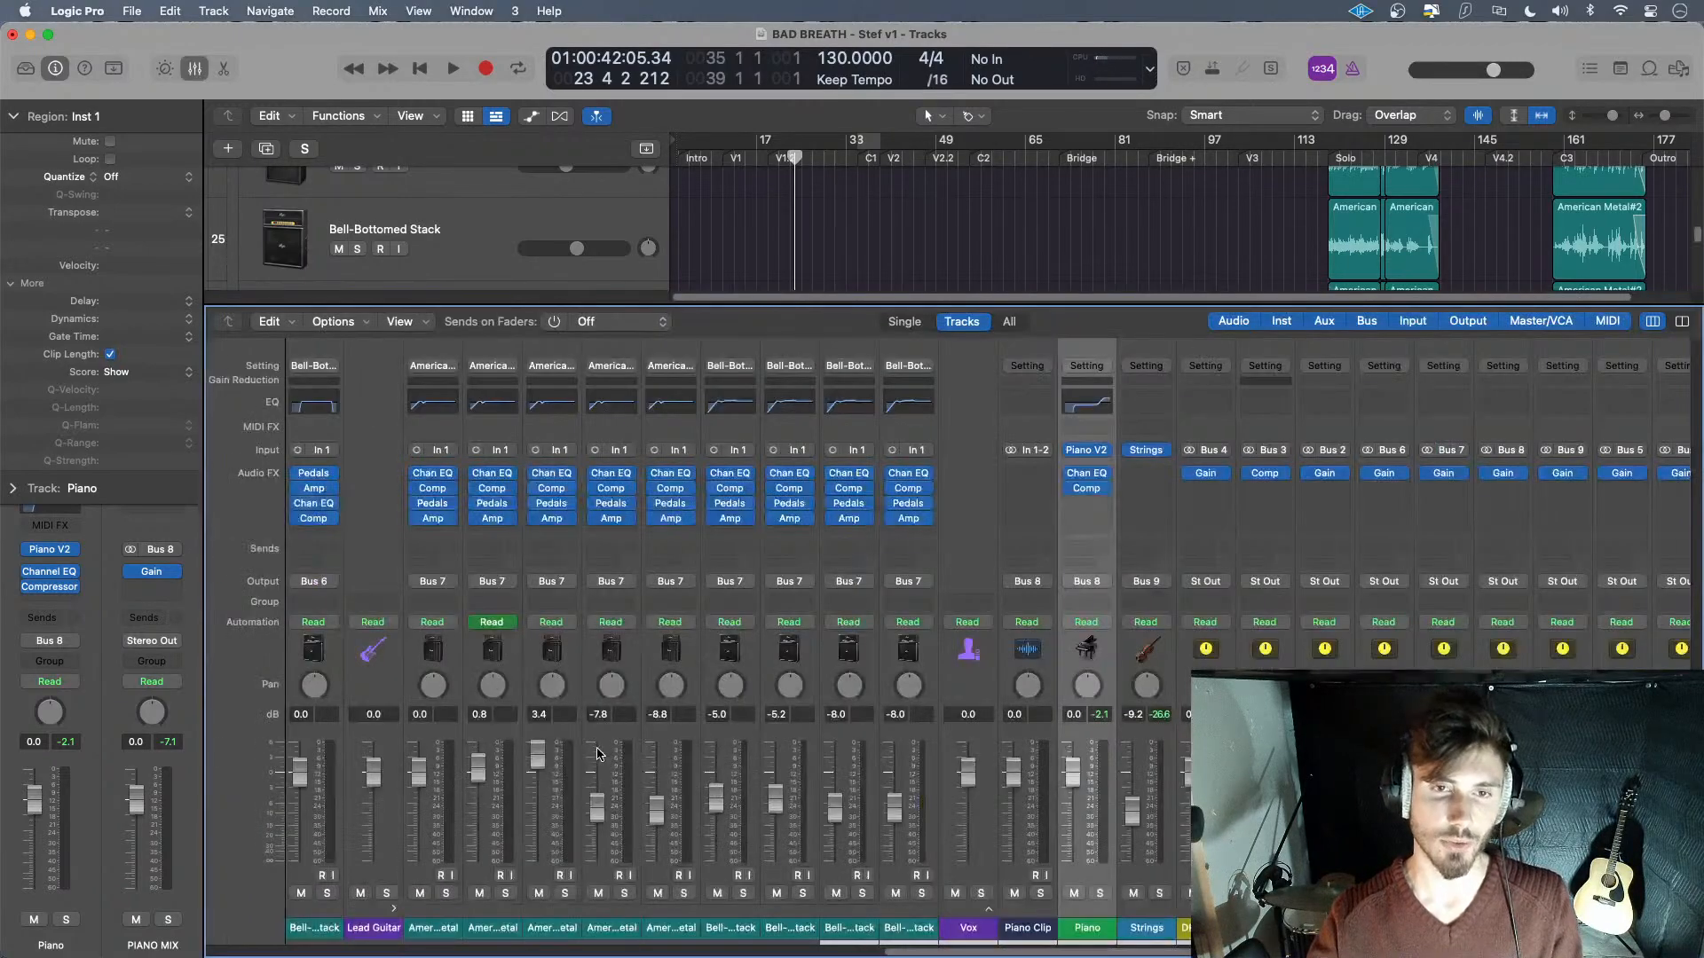
key(x)
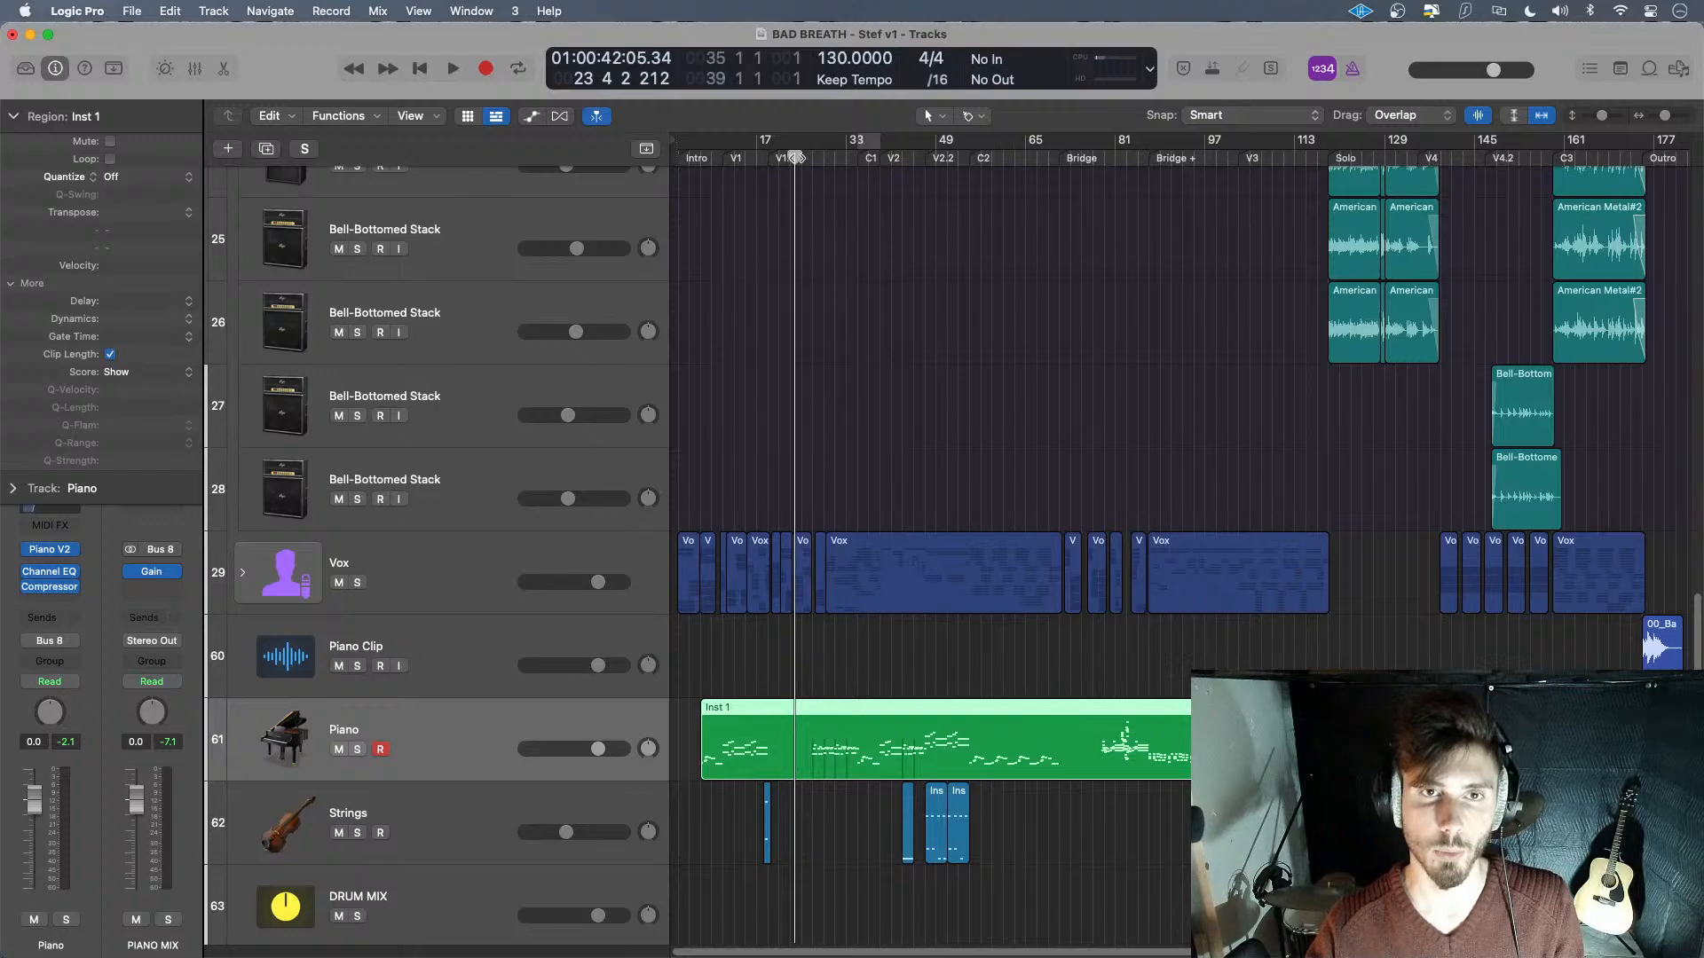
- Show track automation and draw a Piano volume curve from -9.9 dB to -10.3 dB before bar 27, jumping to -3.7 dB there
click(861, 142)
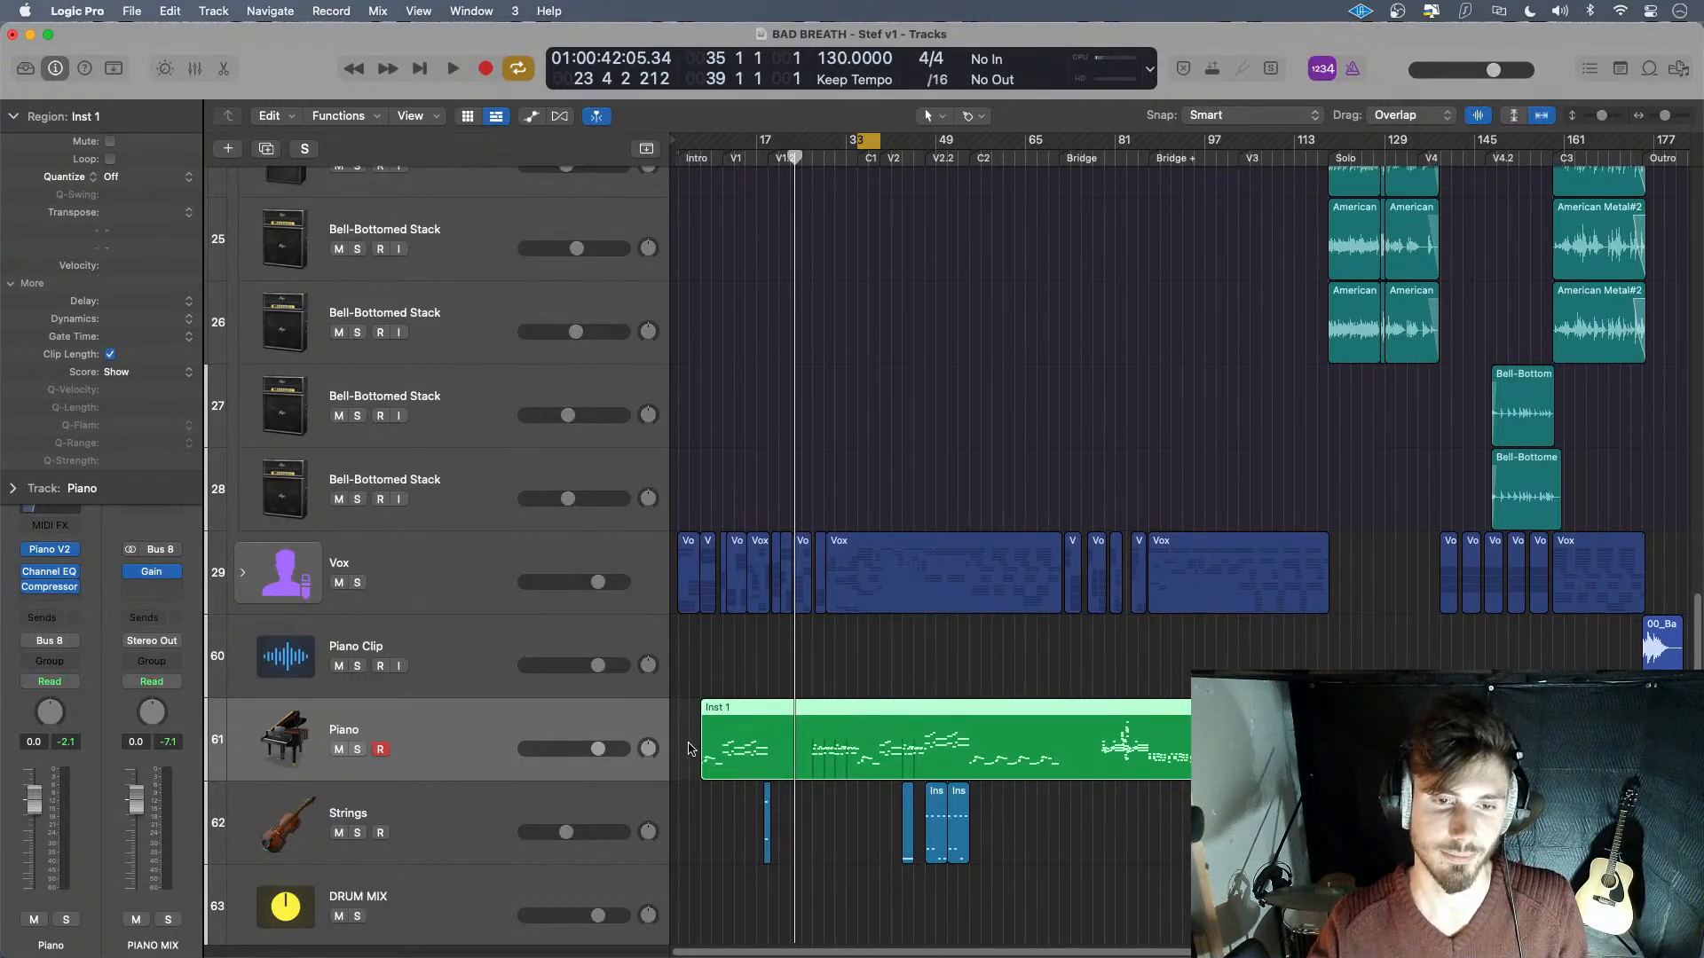
key(a)
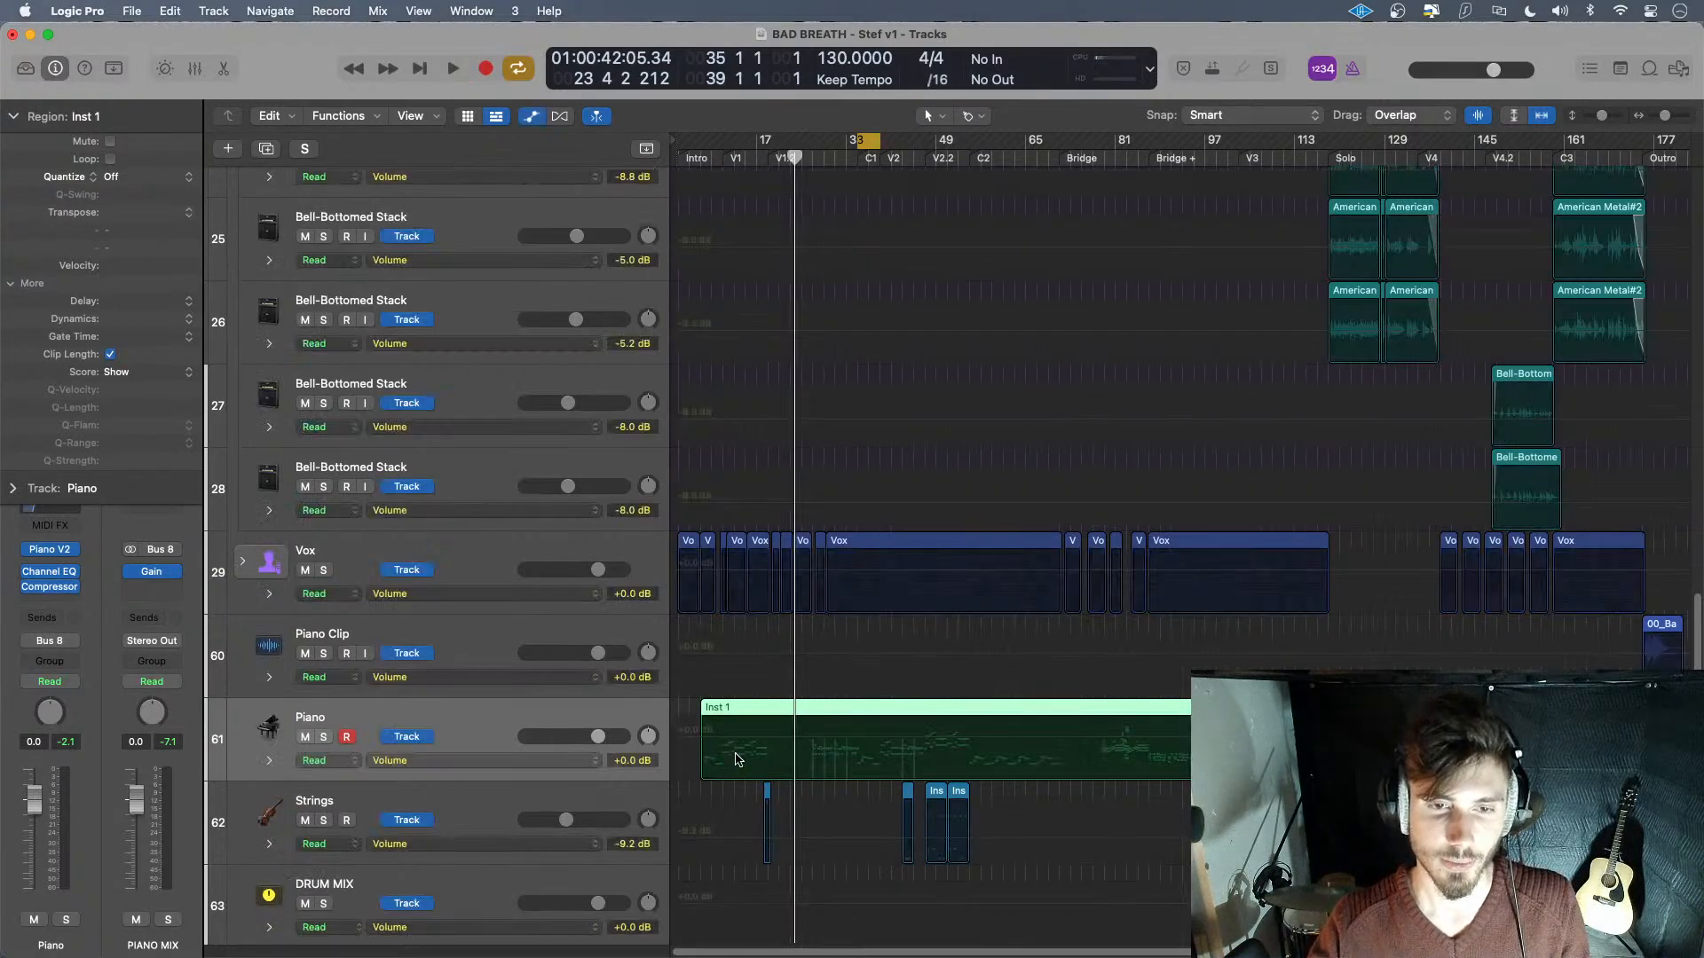
click(679, 742)
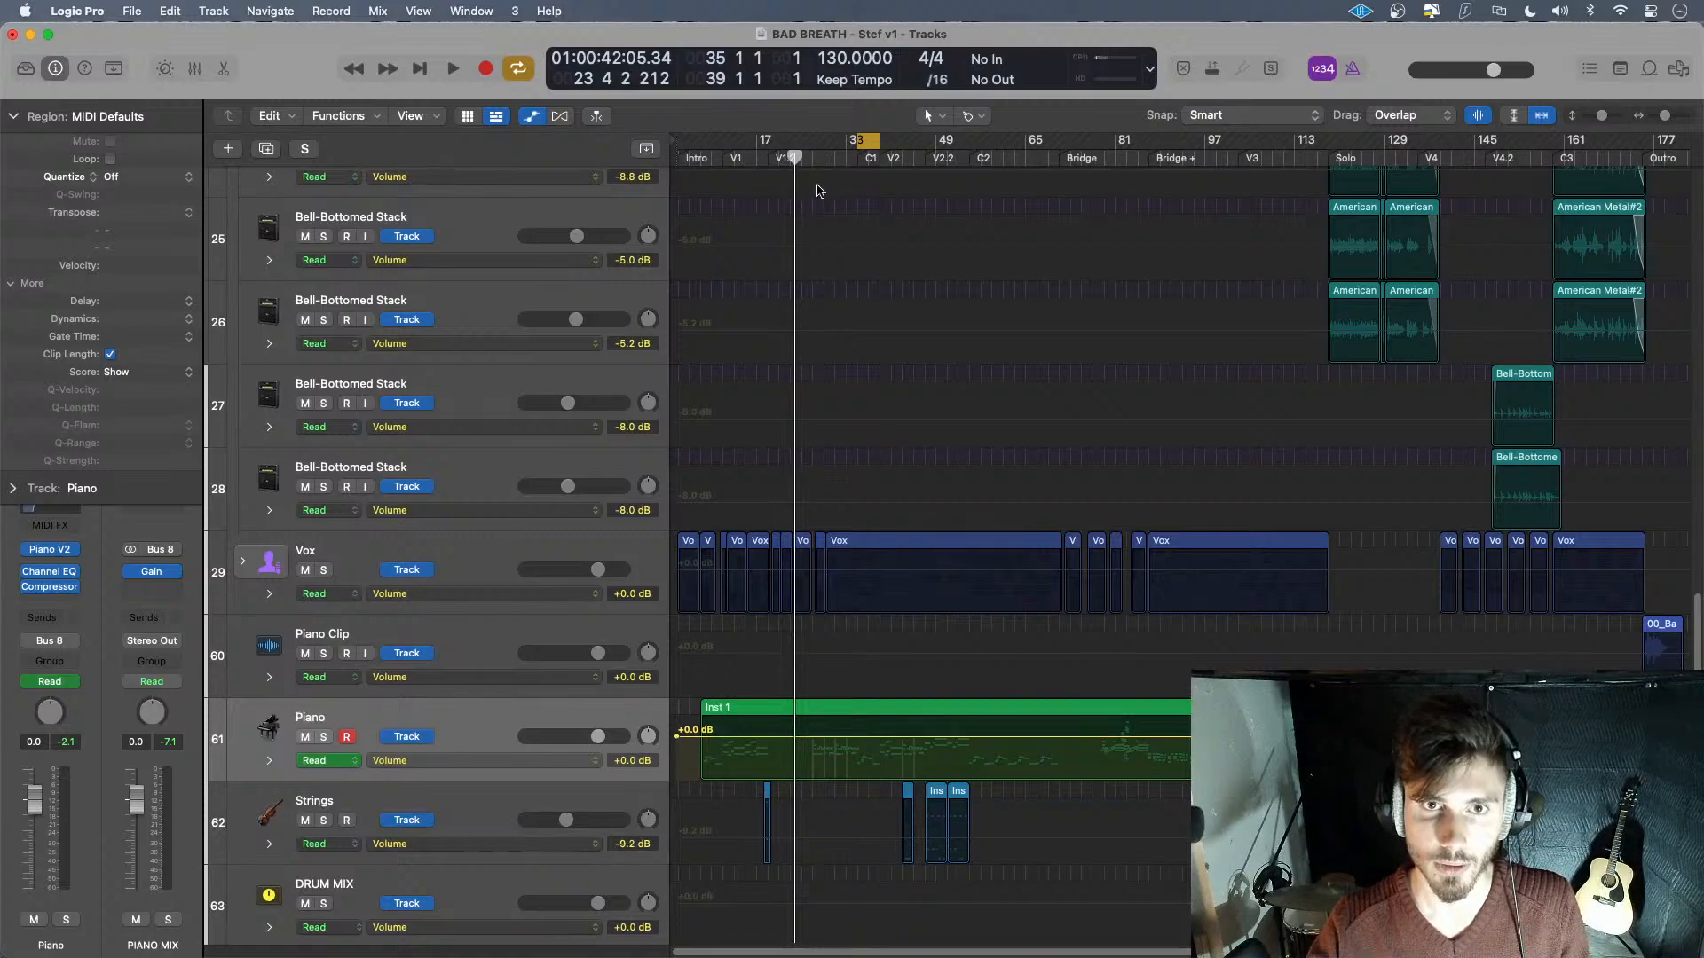
mouse_move(795, 161)
mouse_down()
mouse_move(871, 161)
mouse_move(812, 166)
mouse_up()
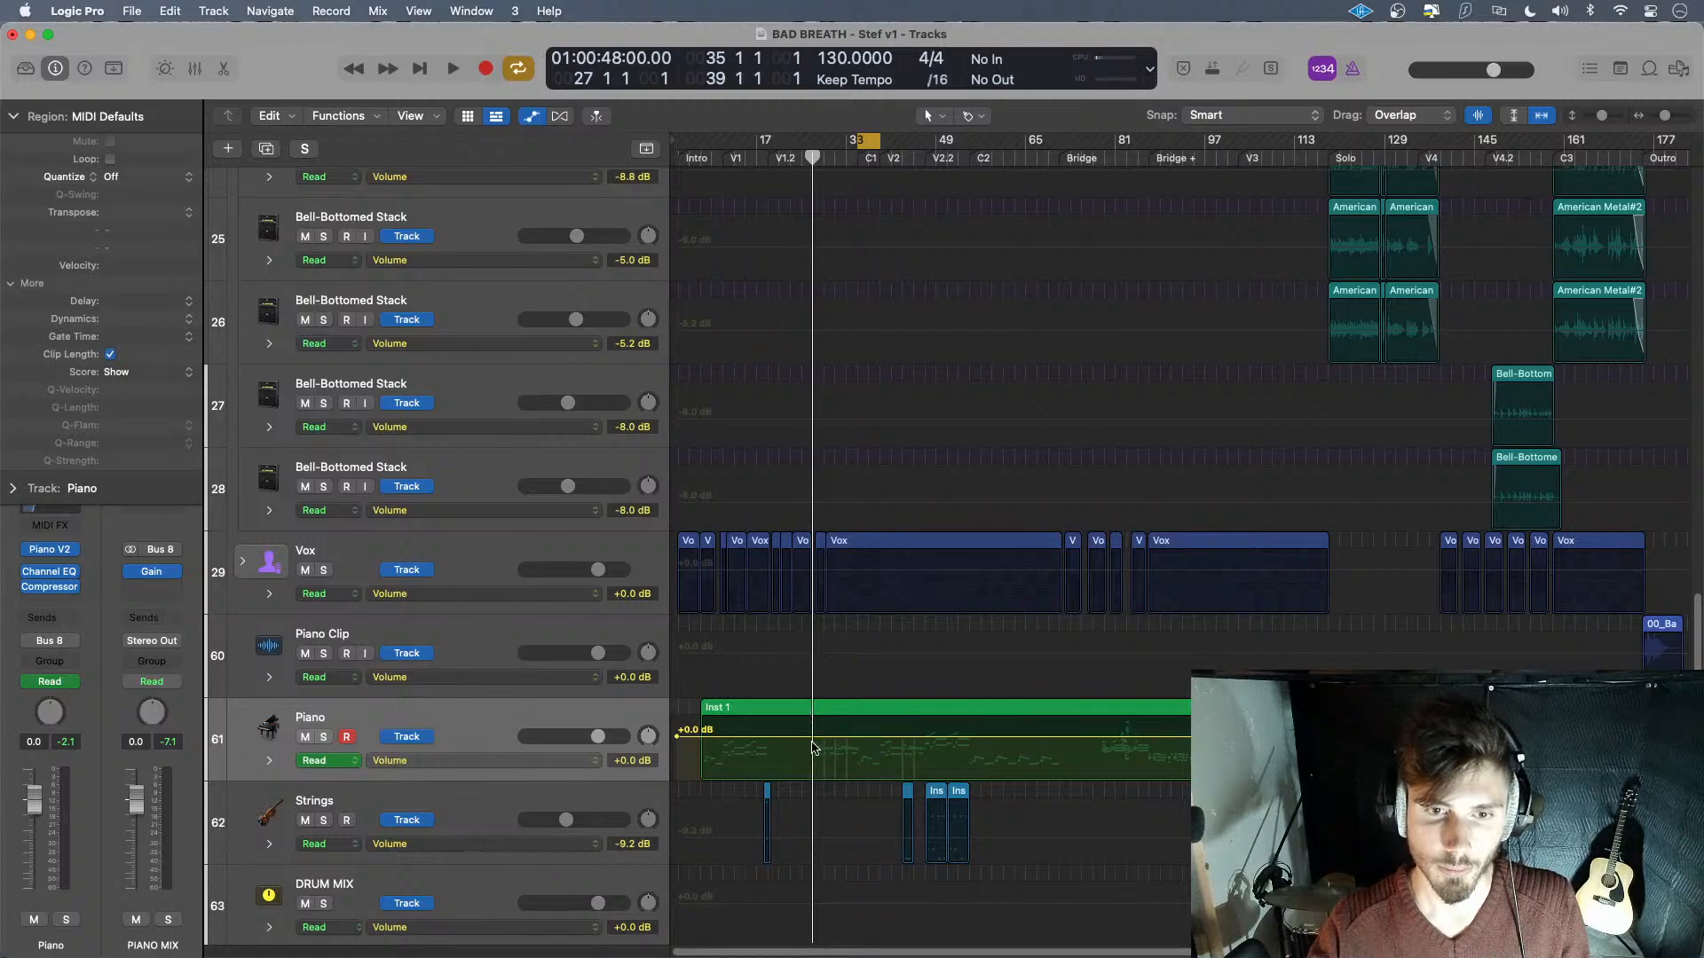
drag(815, 749, 813, 745)
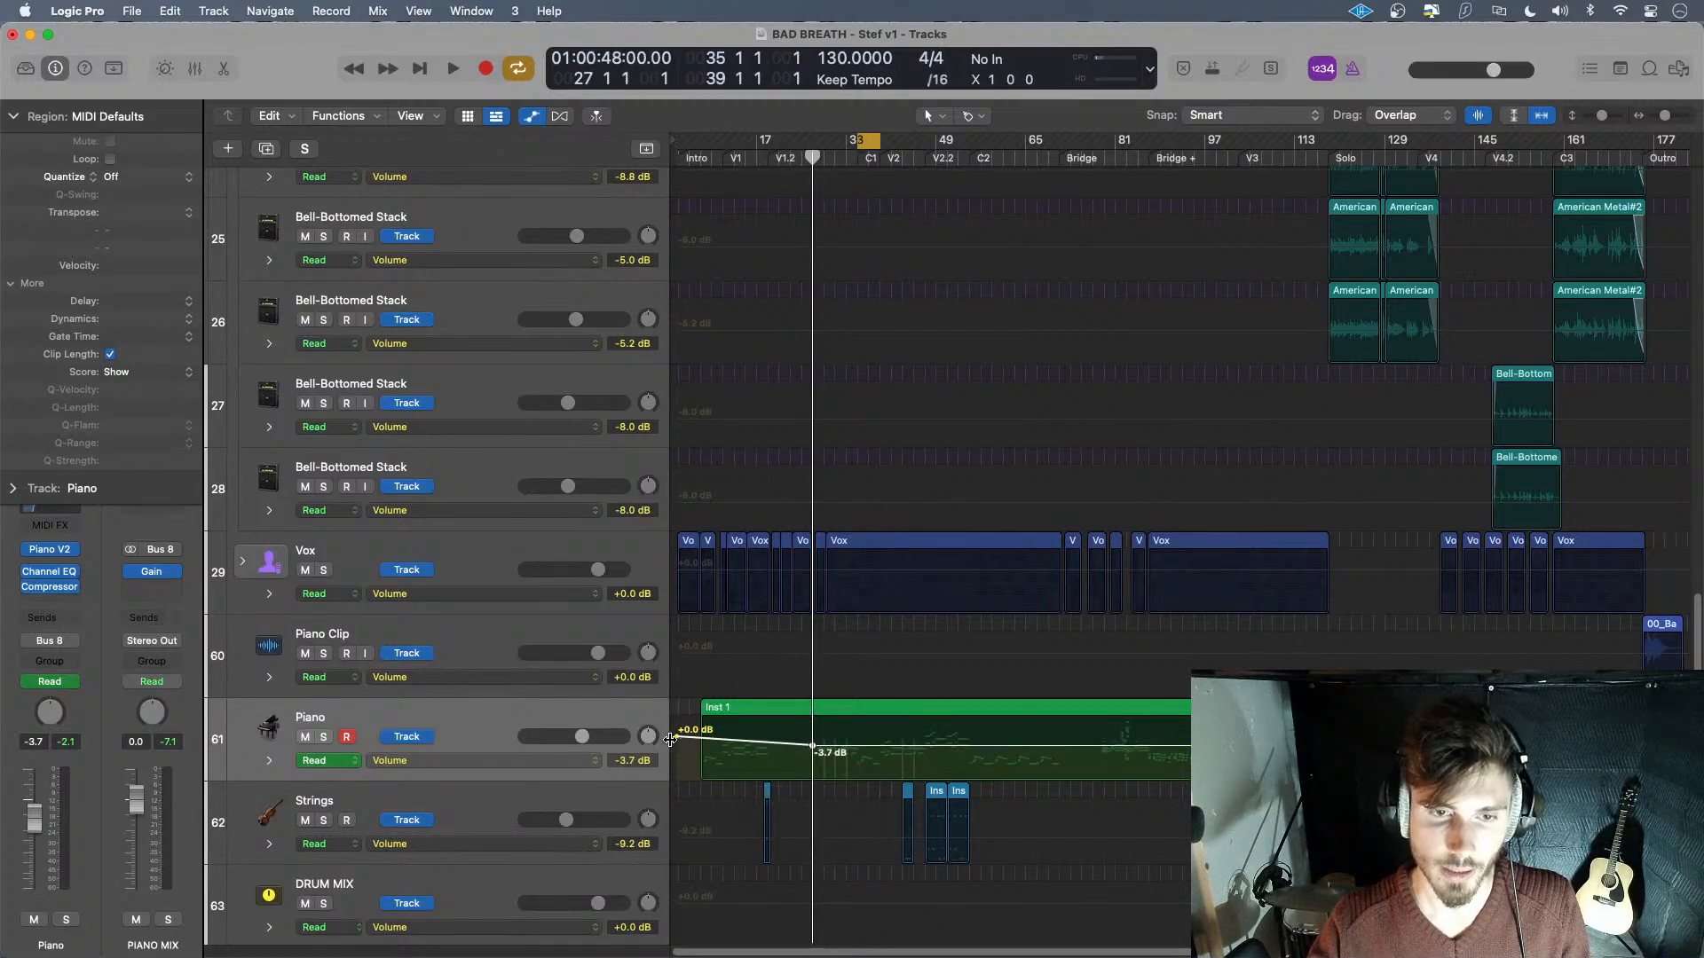
drag(676, 741, 676, 756)
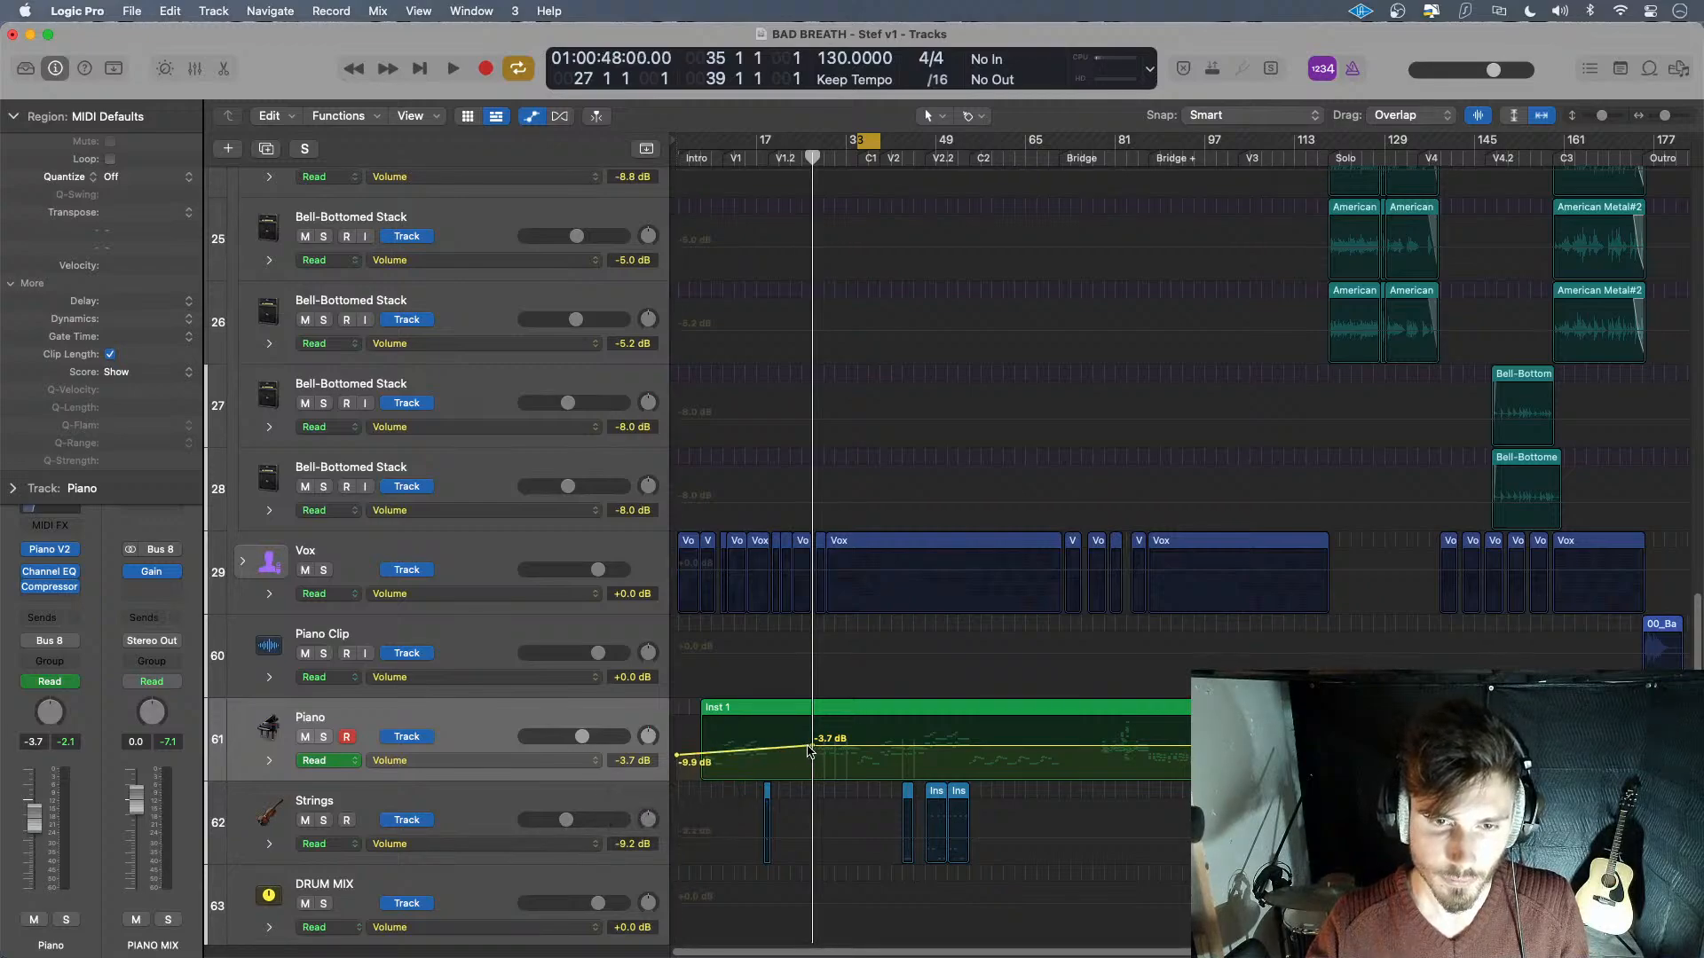
drag(809, 751, 812, 756)
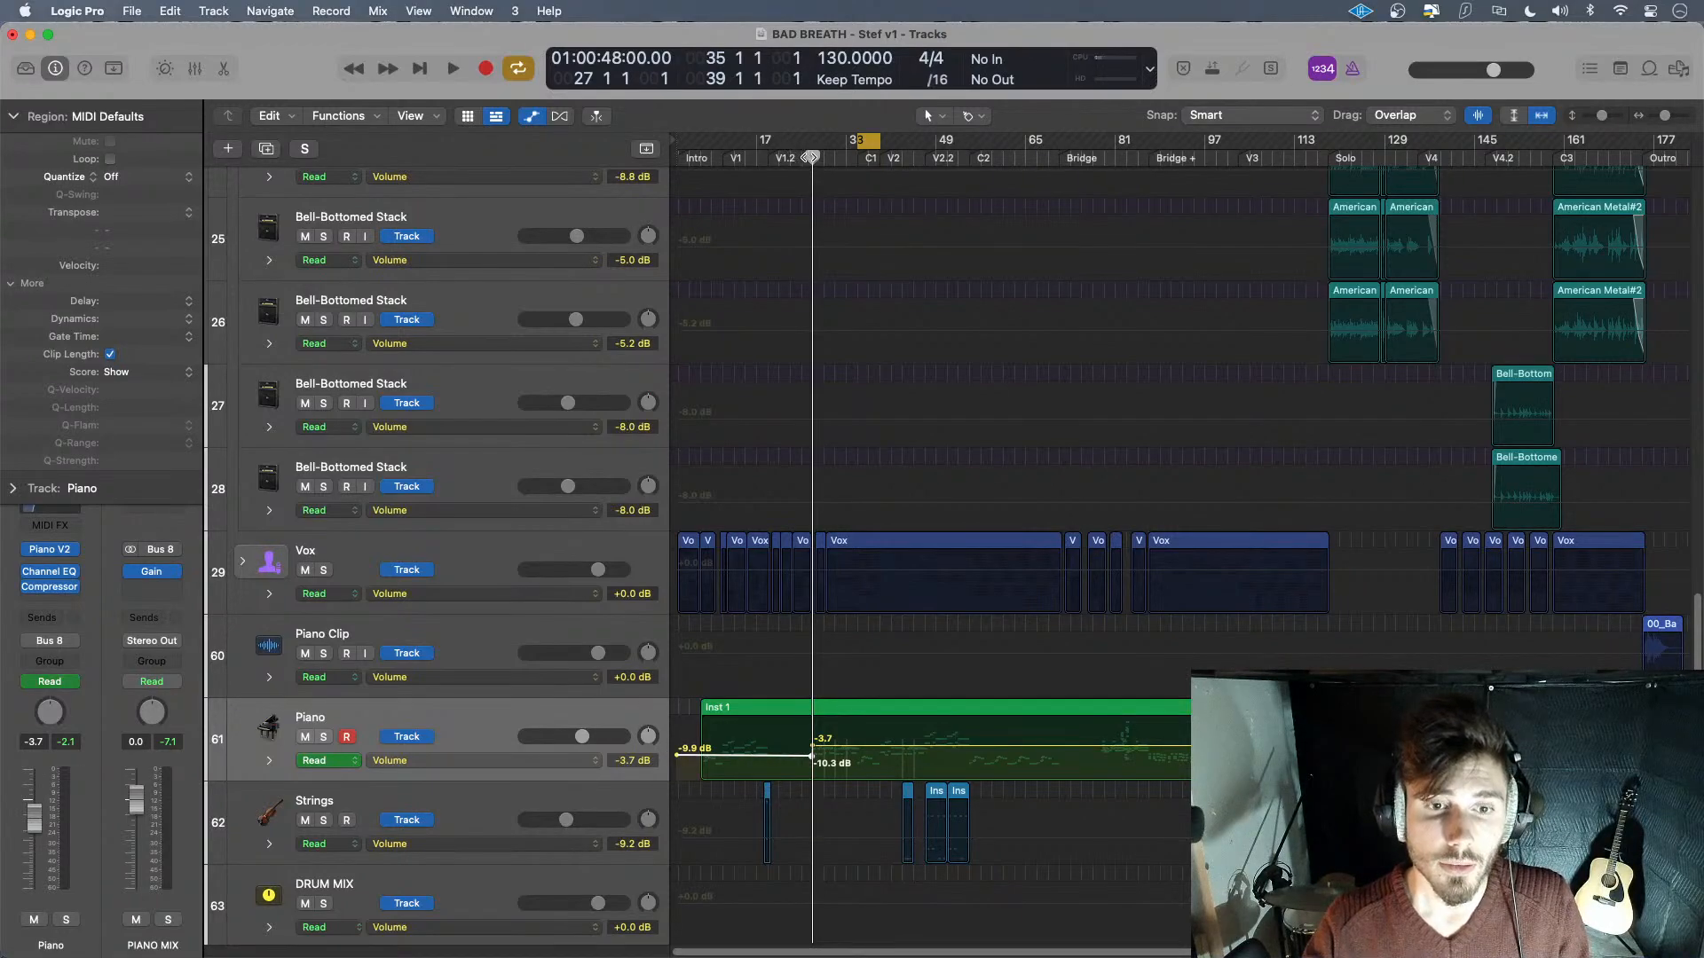
- Play the mix from the intro to check the Piano's lowered volume, and stop playback
drag(811, 158, 706, 162)
key(space)
click(705, 162)
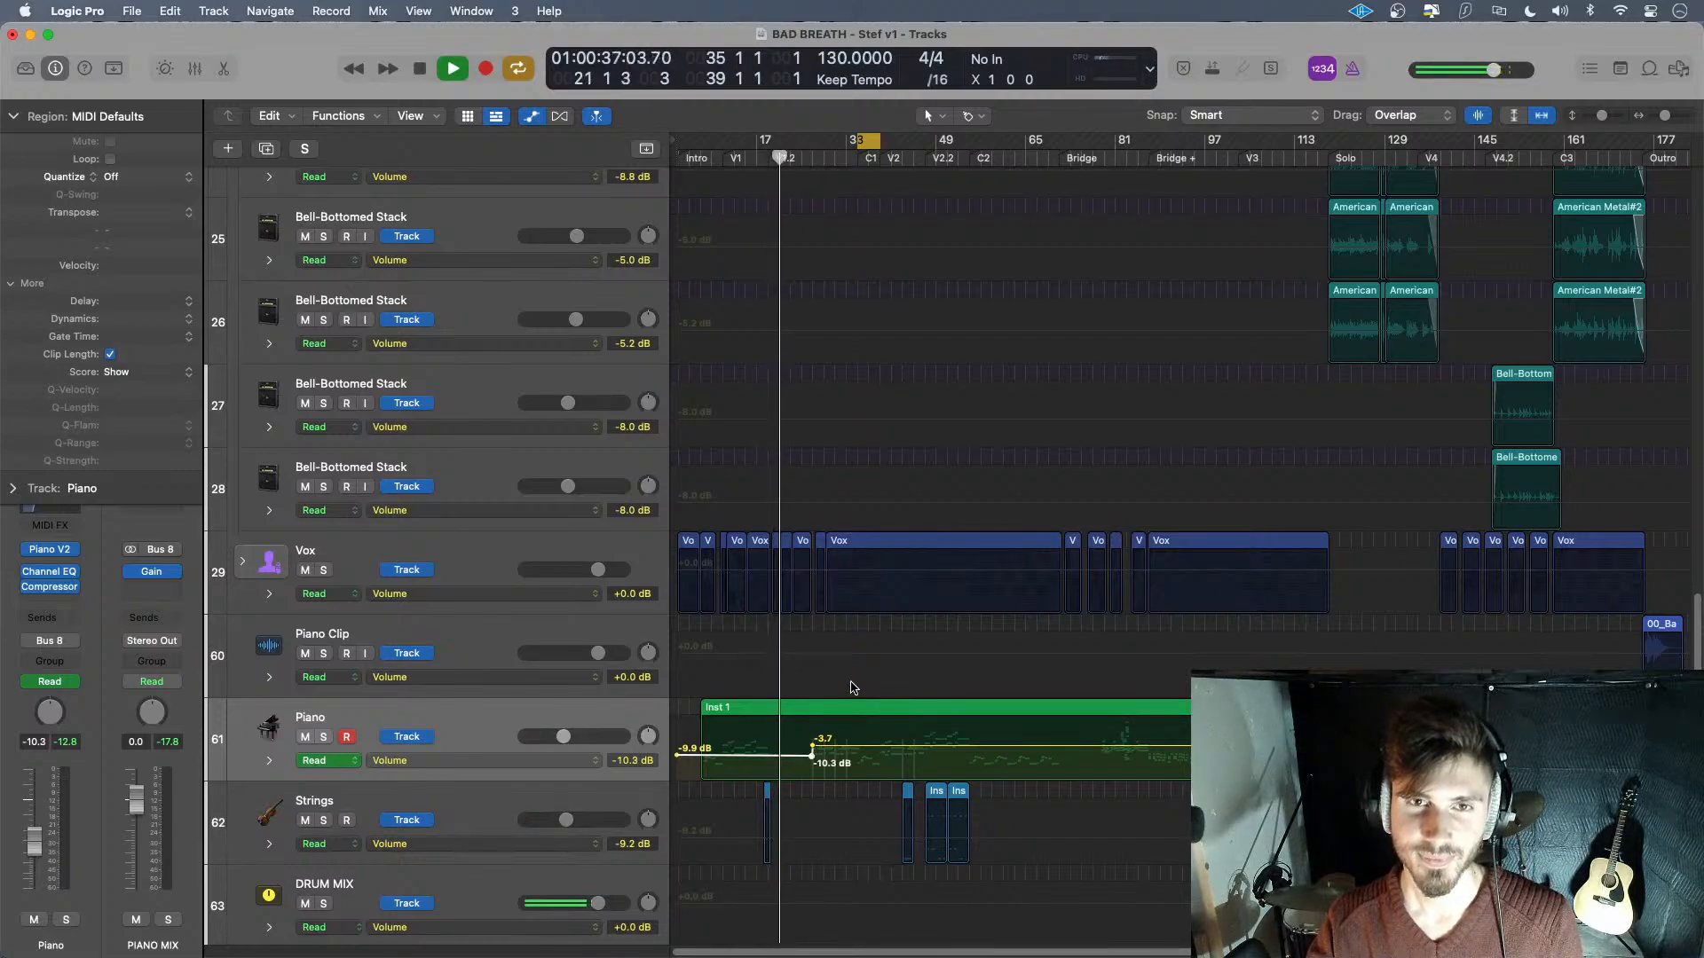
key(space)
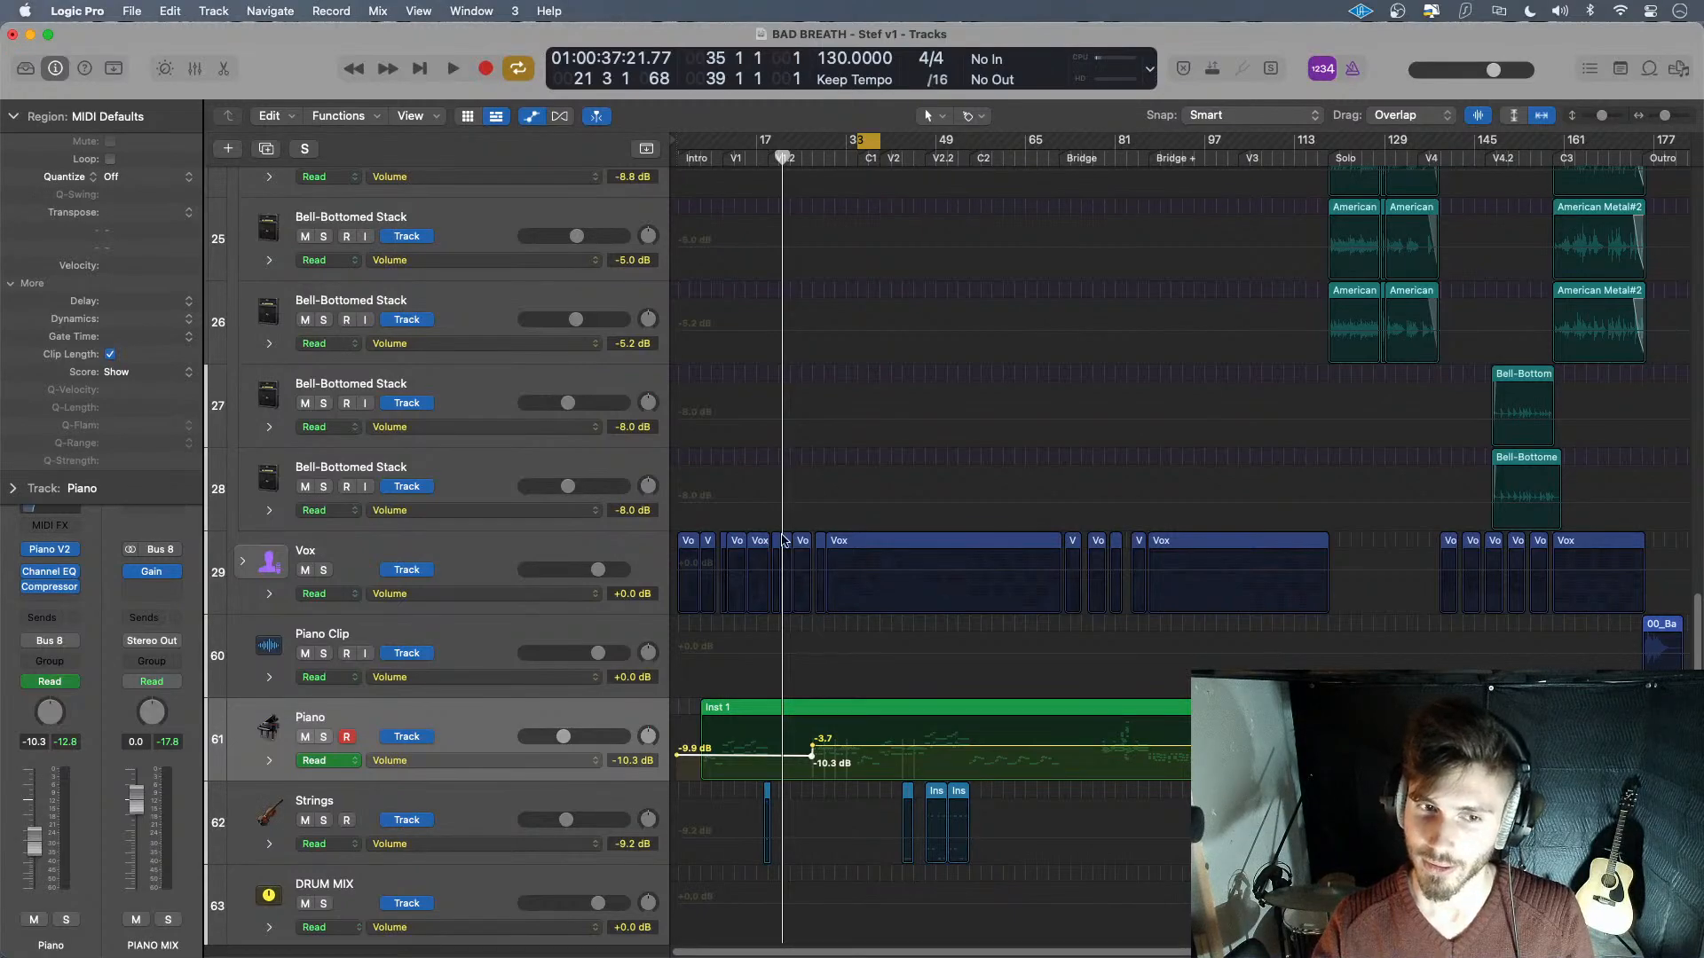
- Turn off cycling, move the playhead back to bar 7, and briefly play the mix from there
click(811, 755)
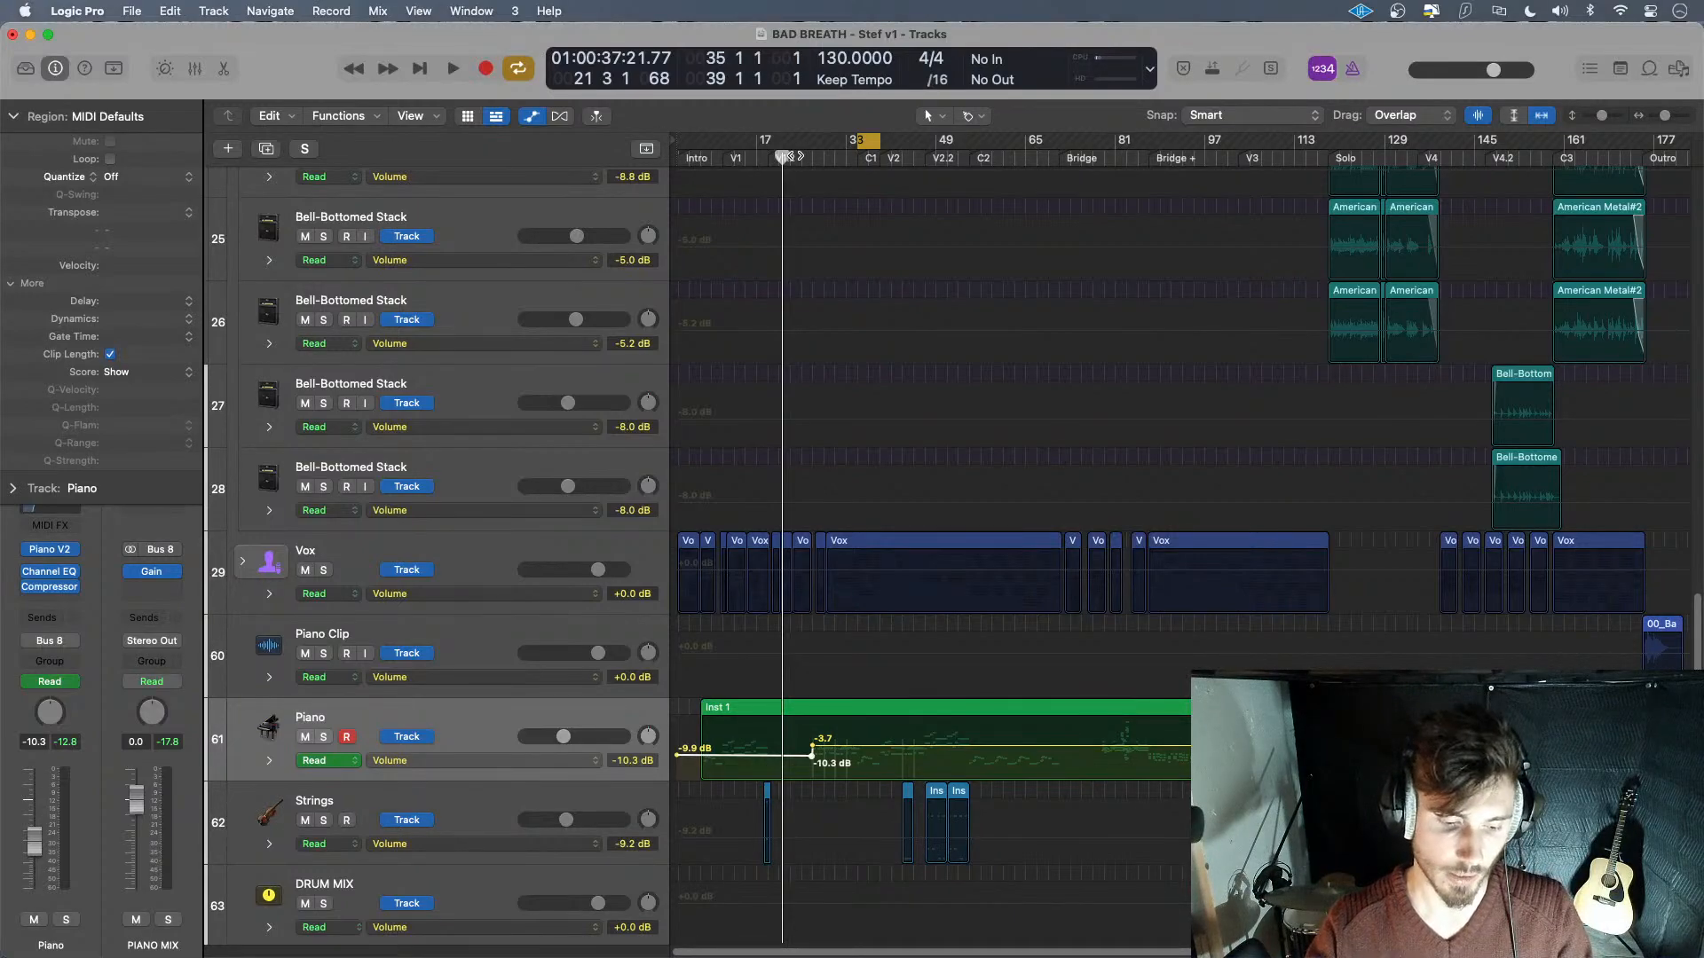
key(c)
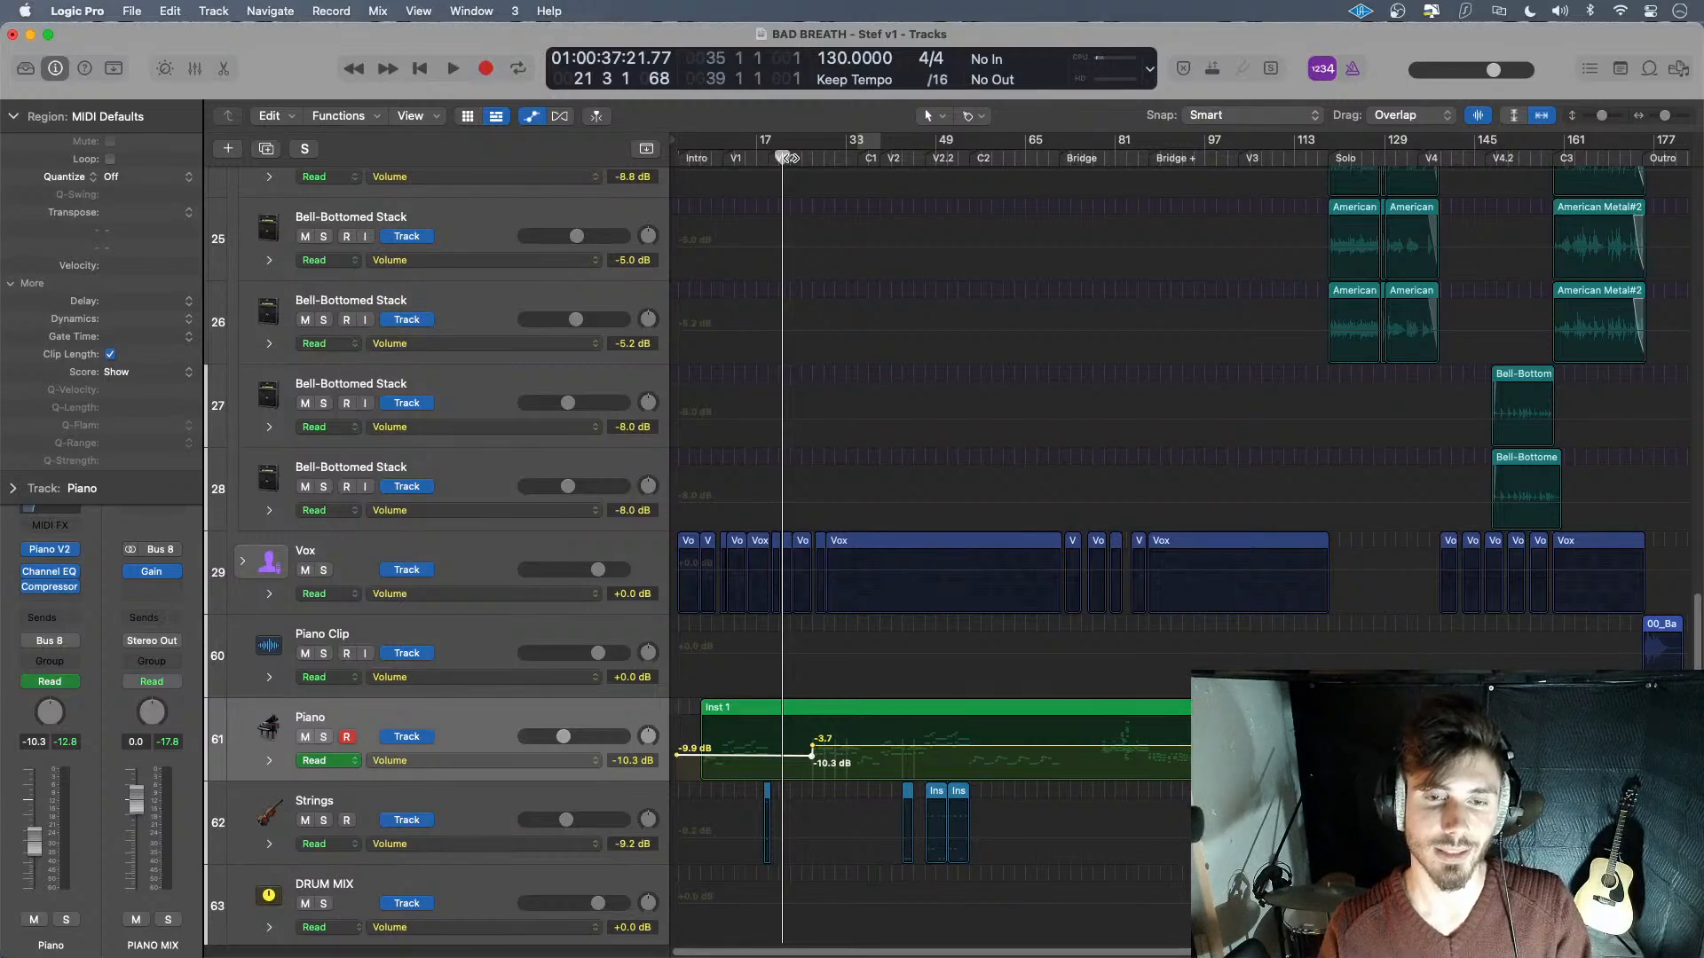
drag(782, 157, 731, 173)
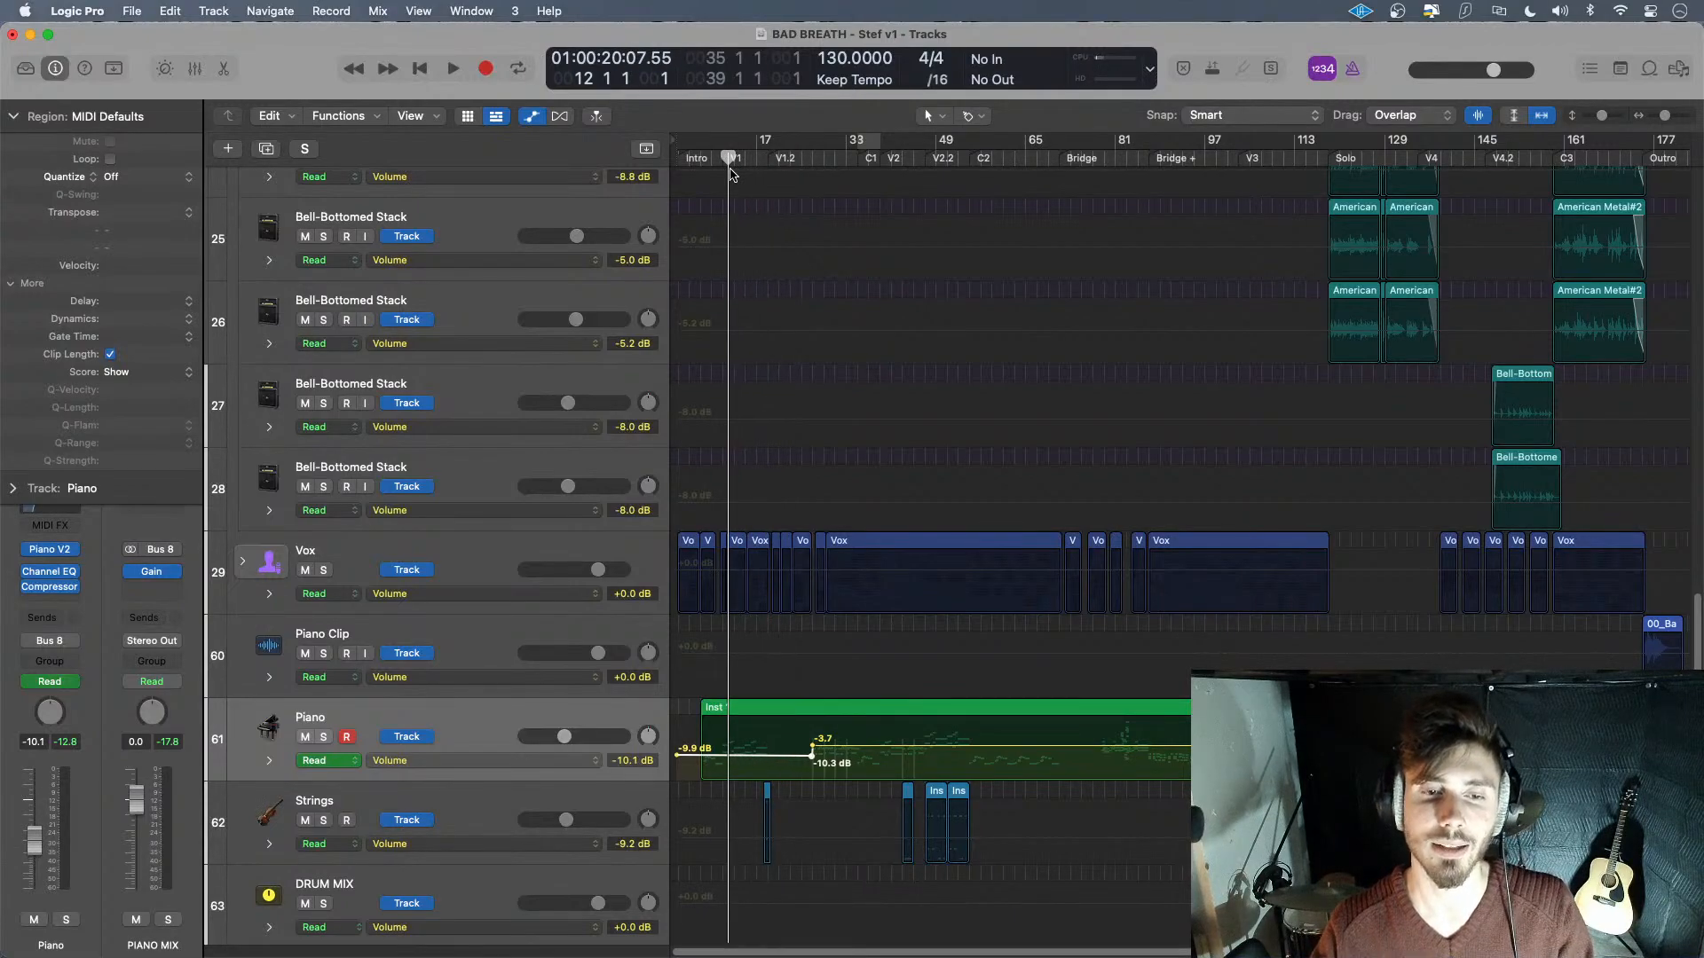
drag(729, 157, 703, 173)
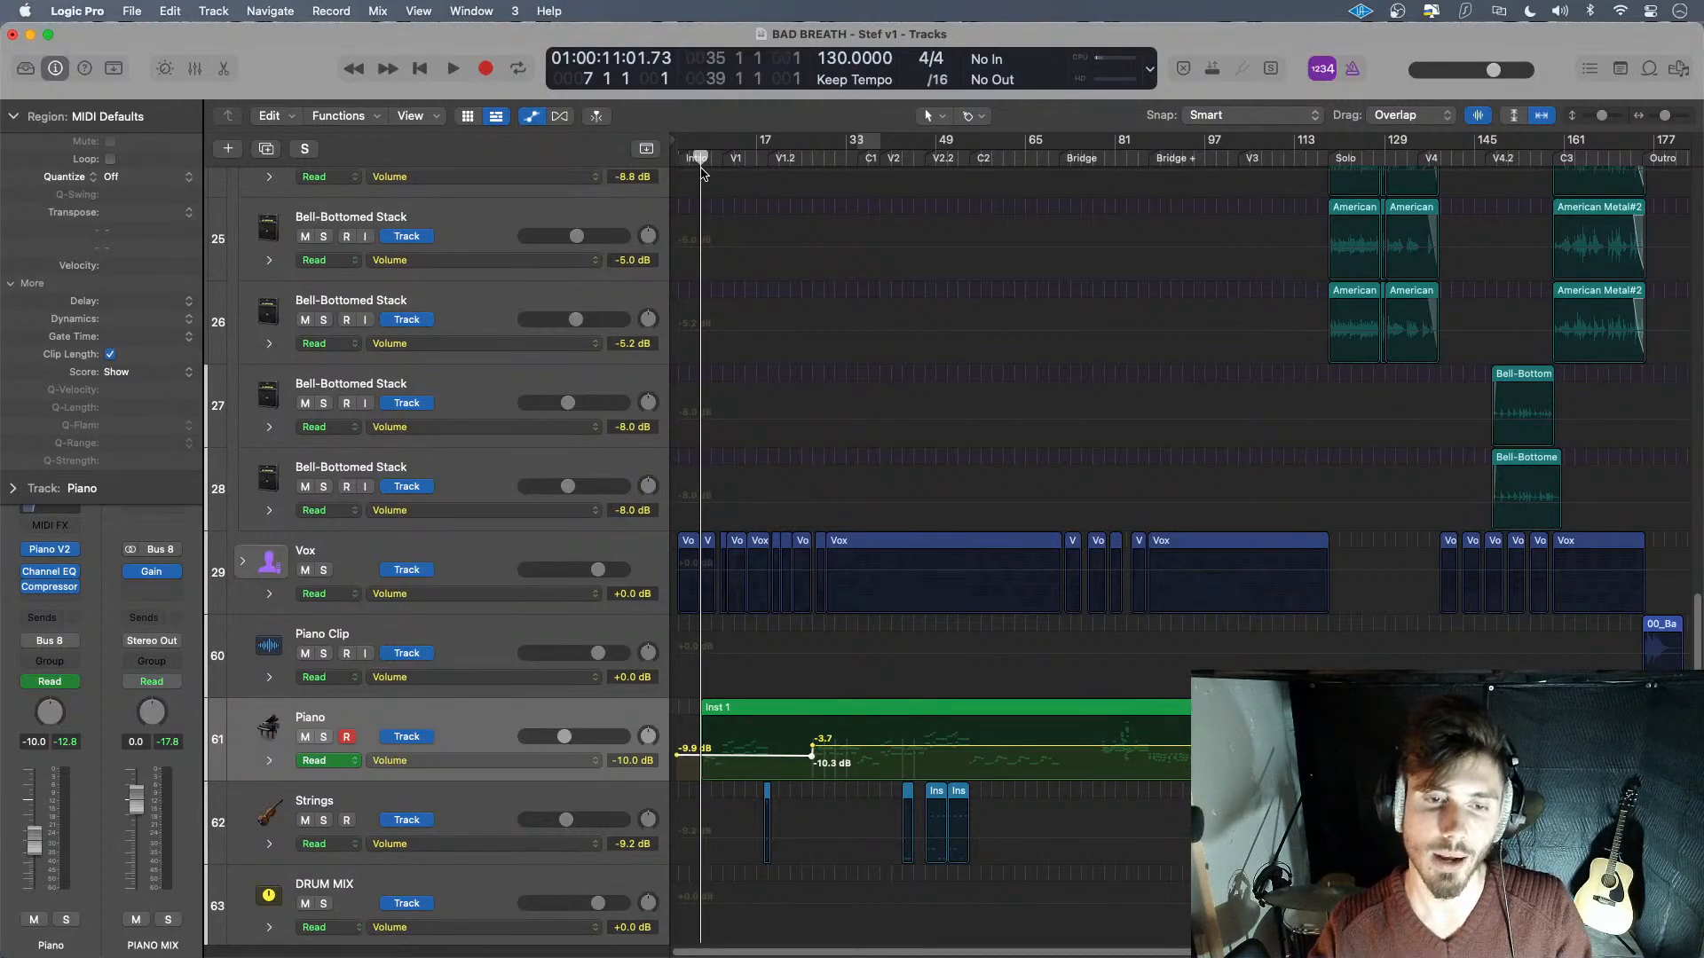
key(space)
key(space)
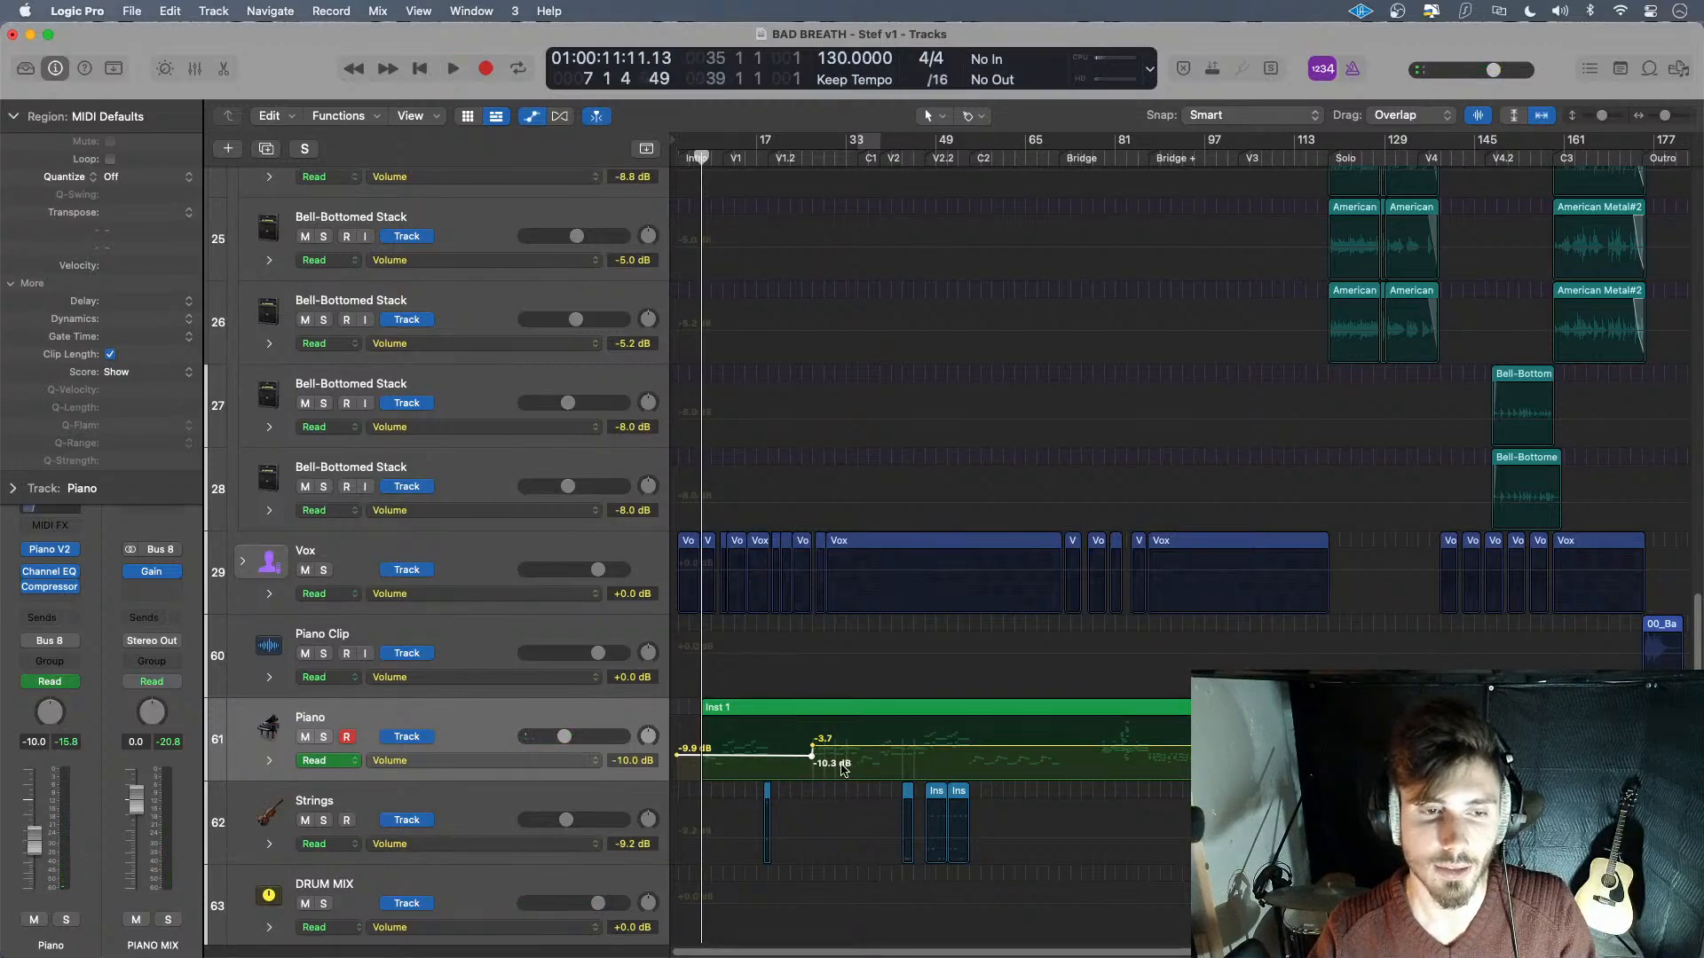
- Enlarge the track heights and set the Piano's first volume automation point to -10.0 dB
click(676, 755)
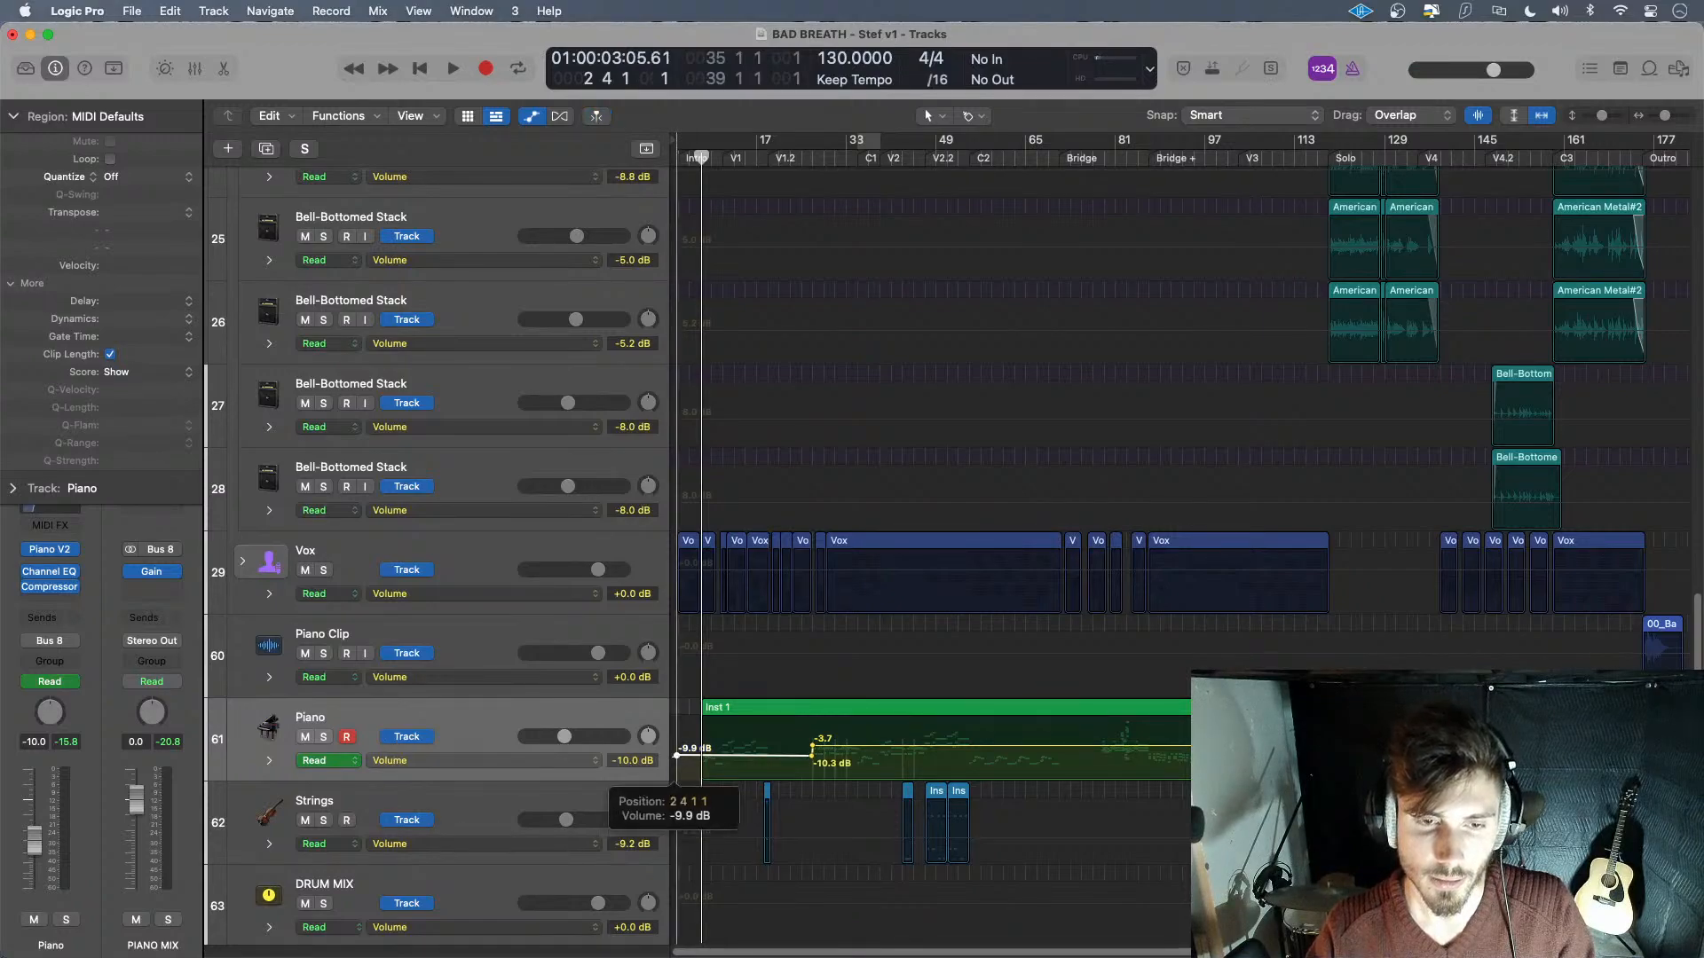
click(677, 756)
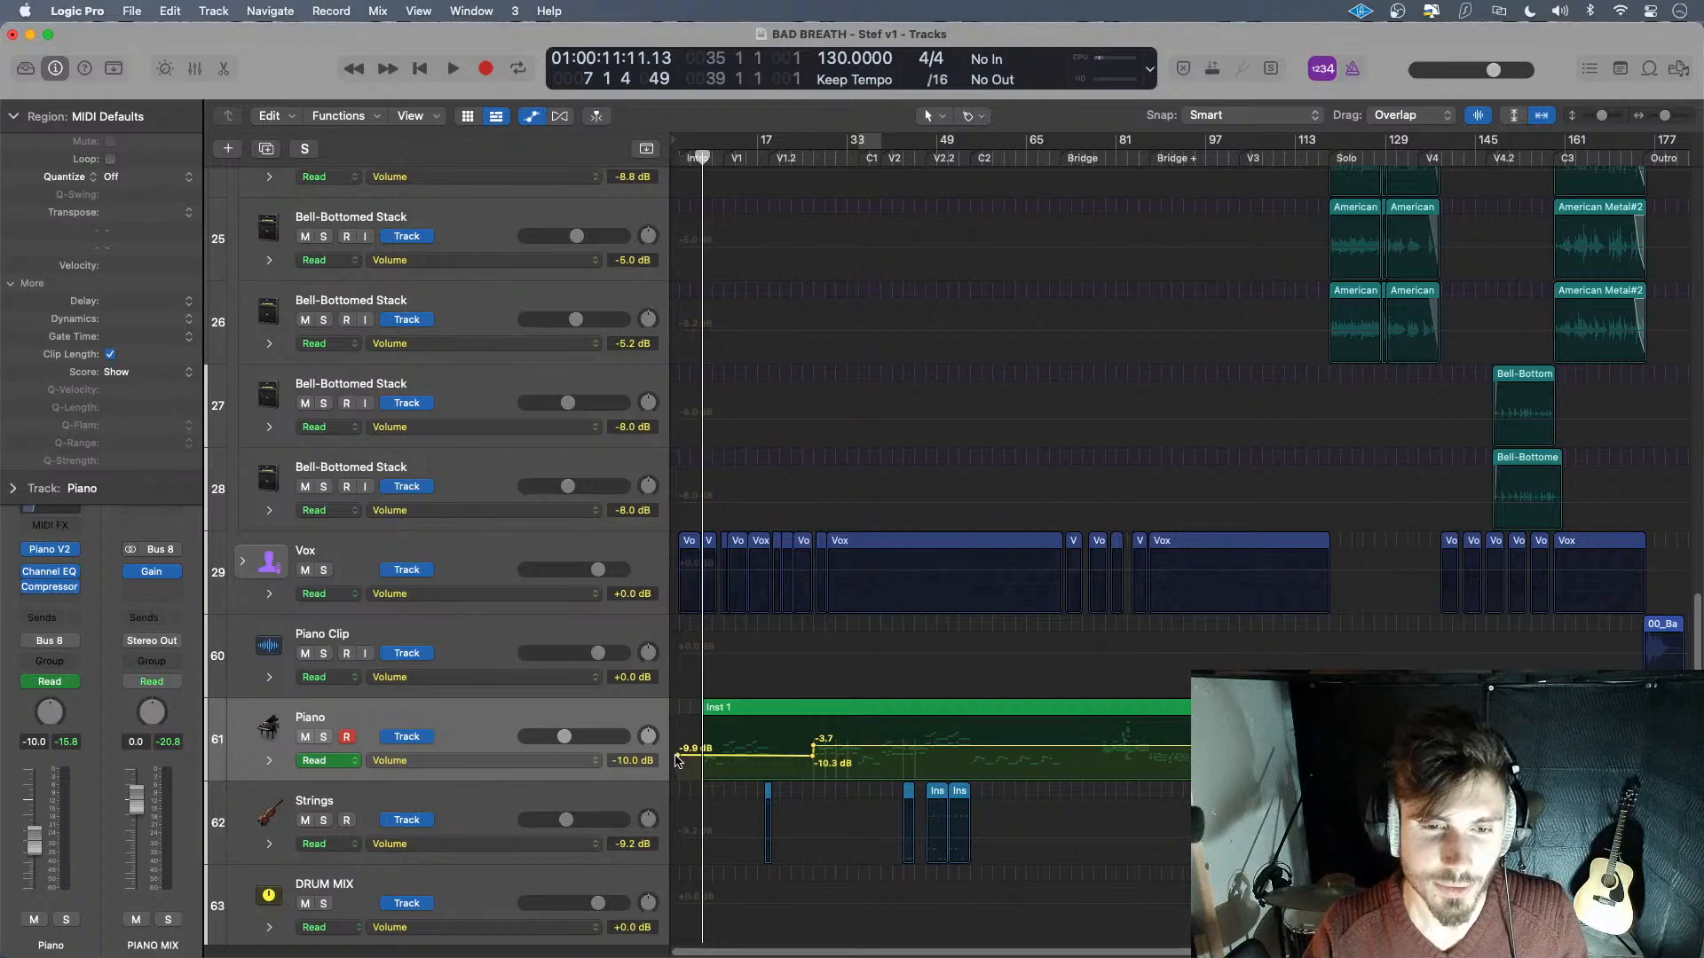
key(super+Down)
key(super+Down)
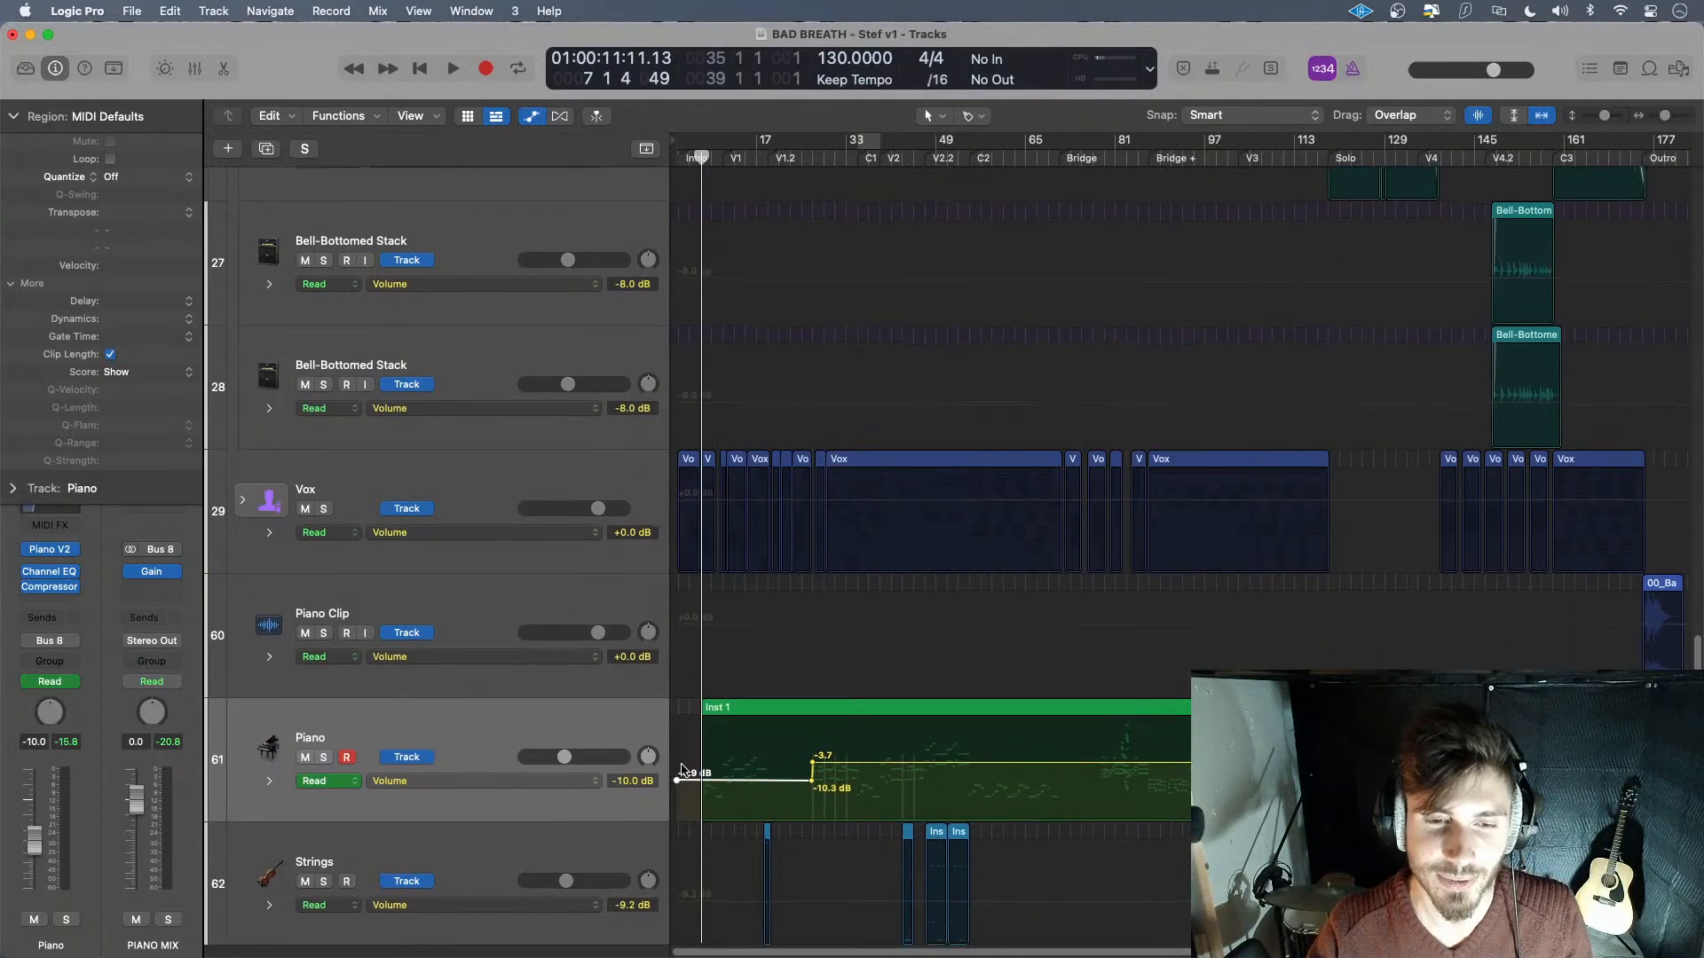
click(677, 802)
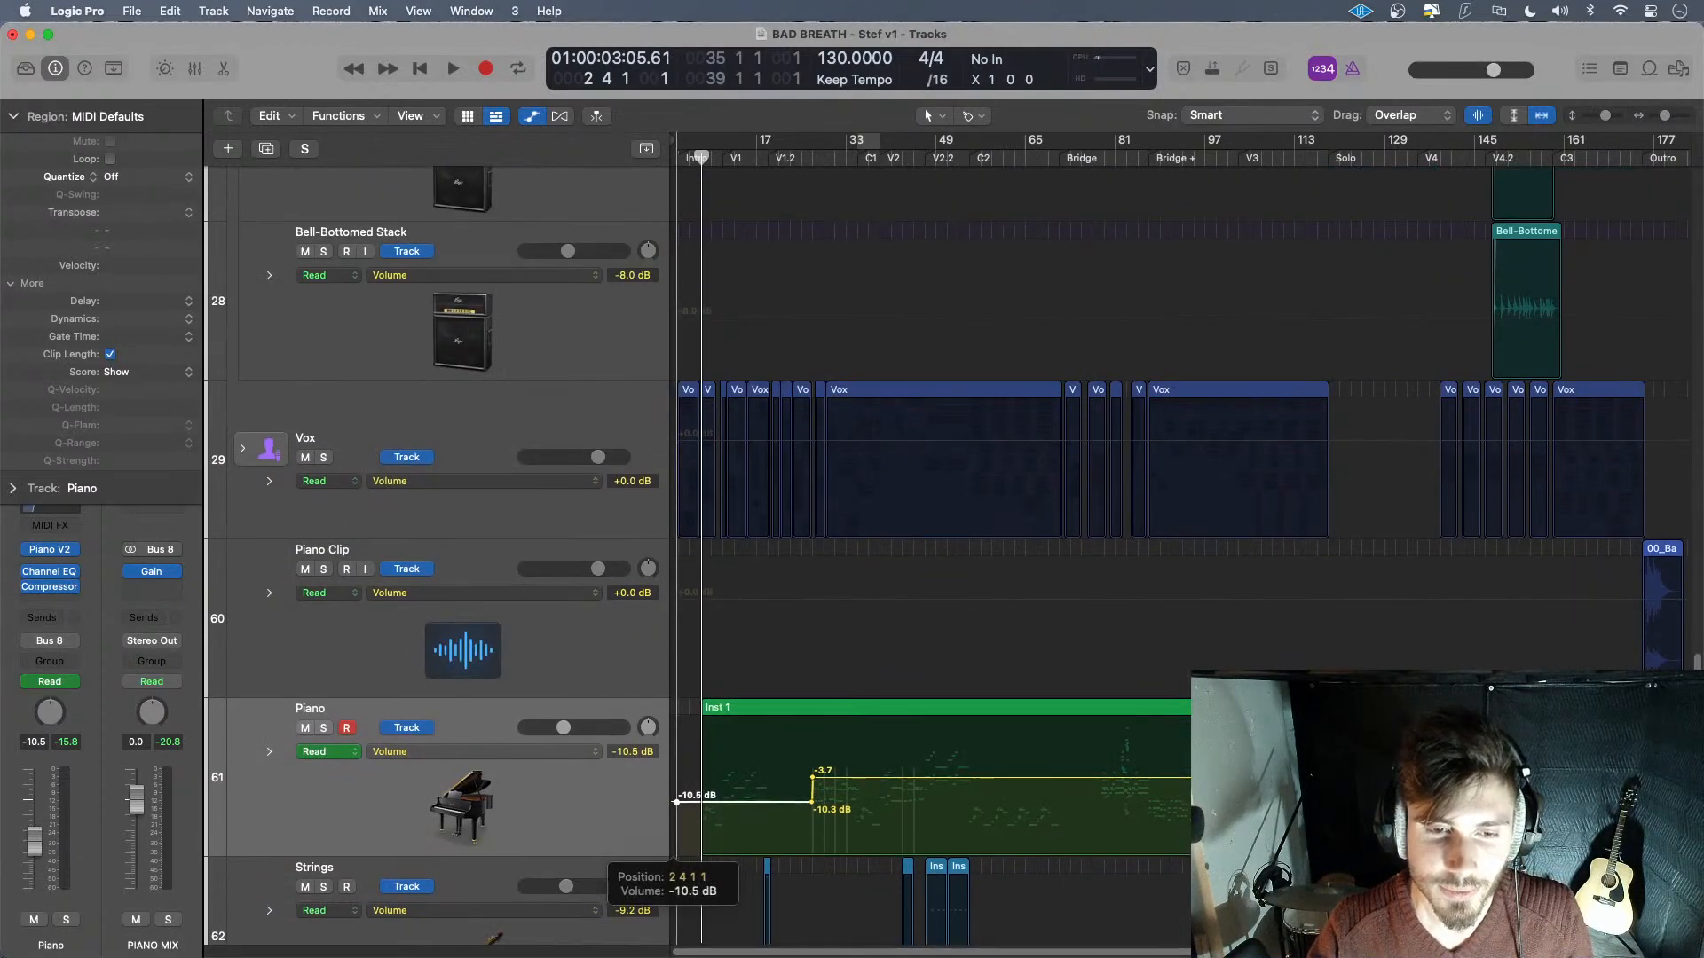
drag(677, 801, 677, 803)
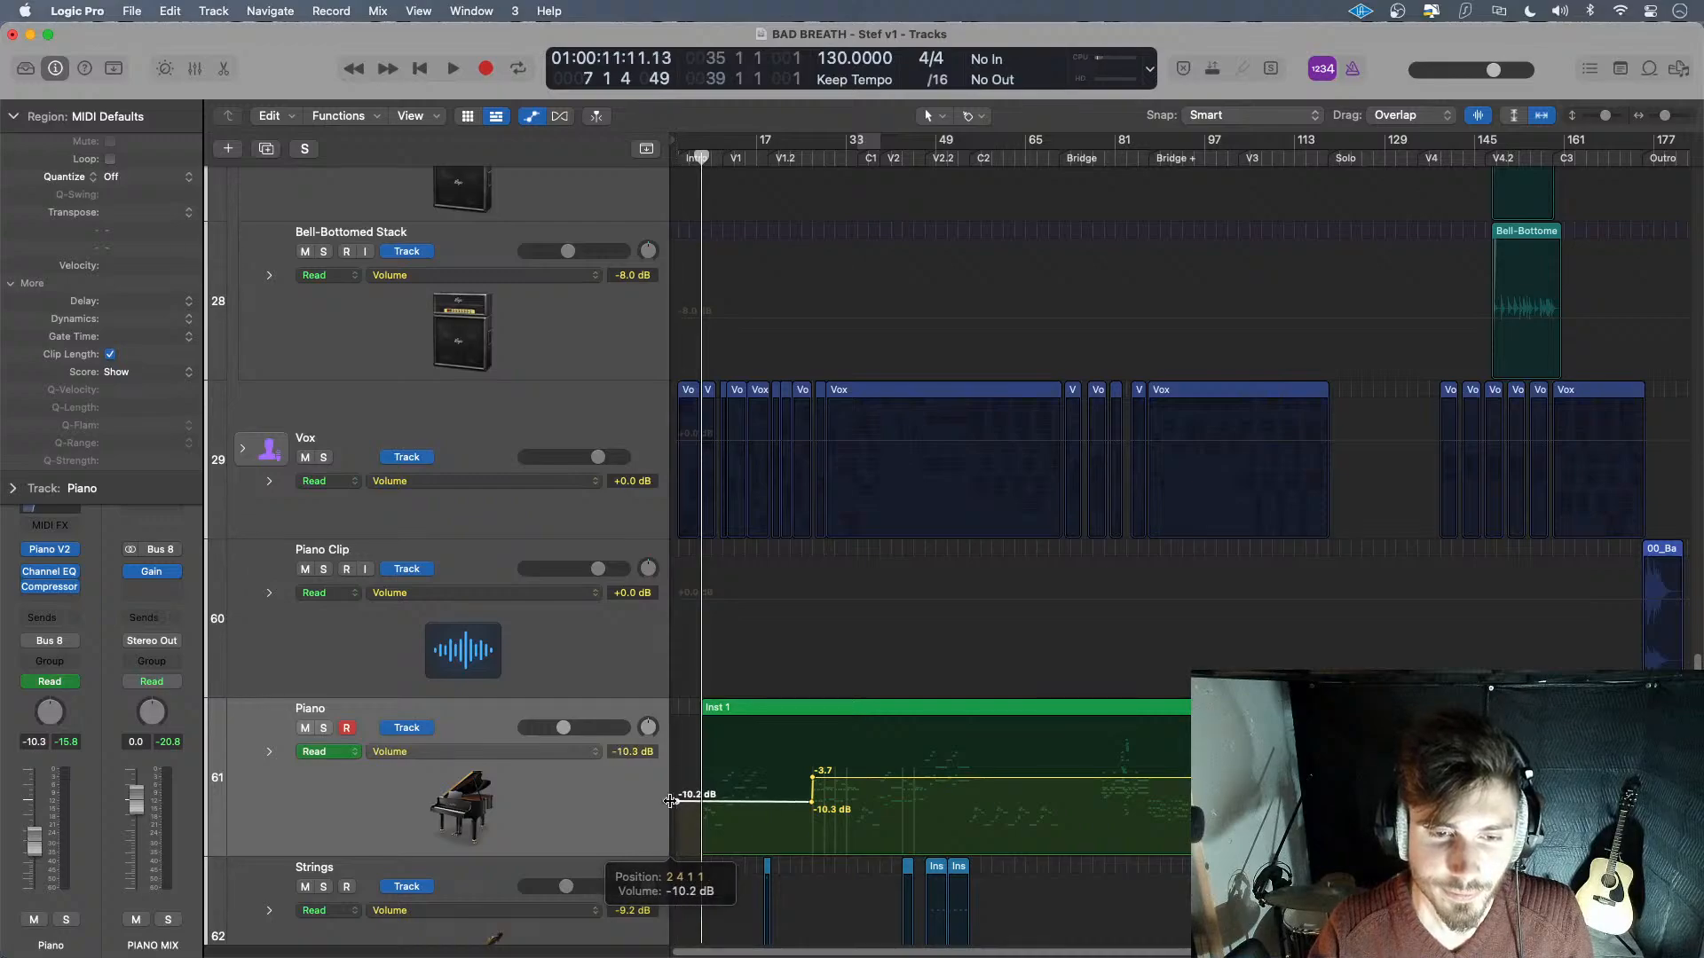
key(super+Down)
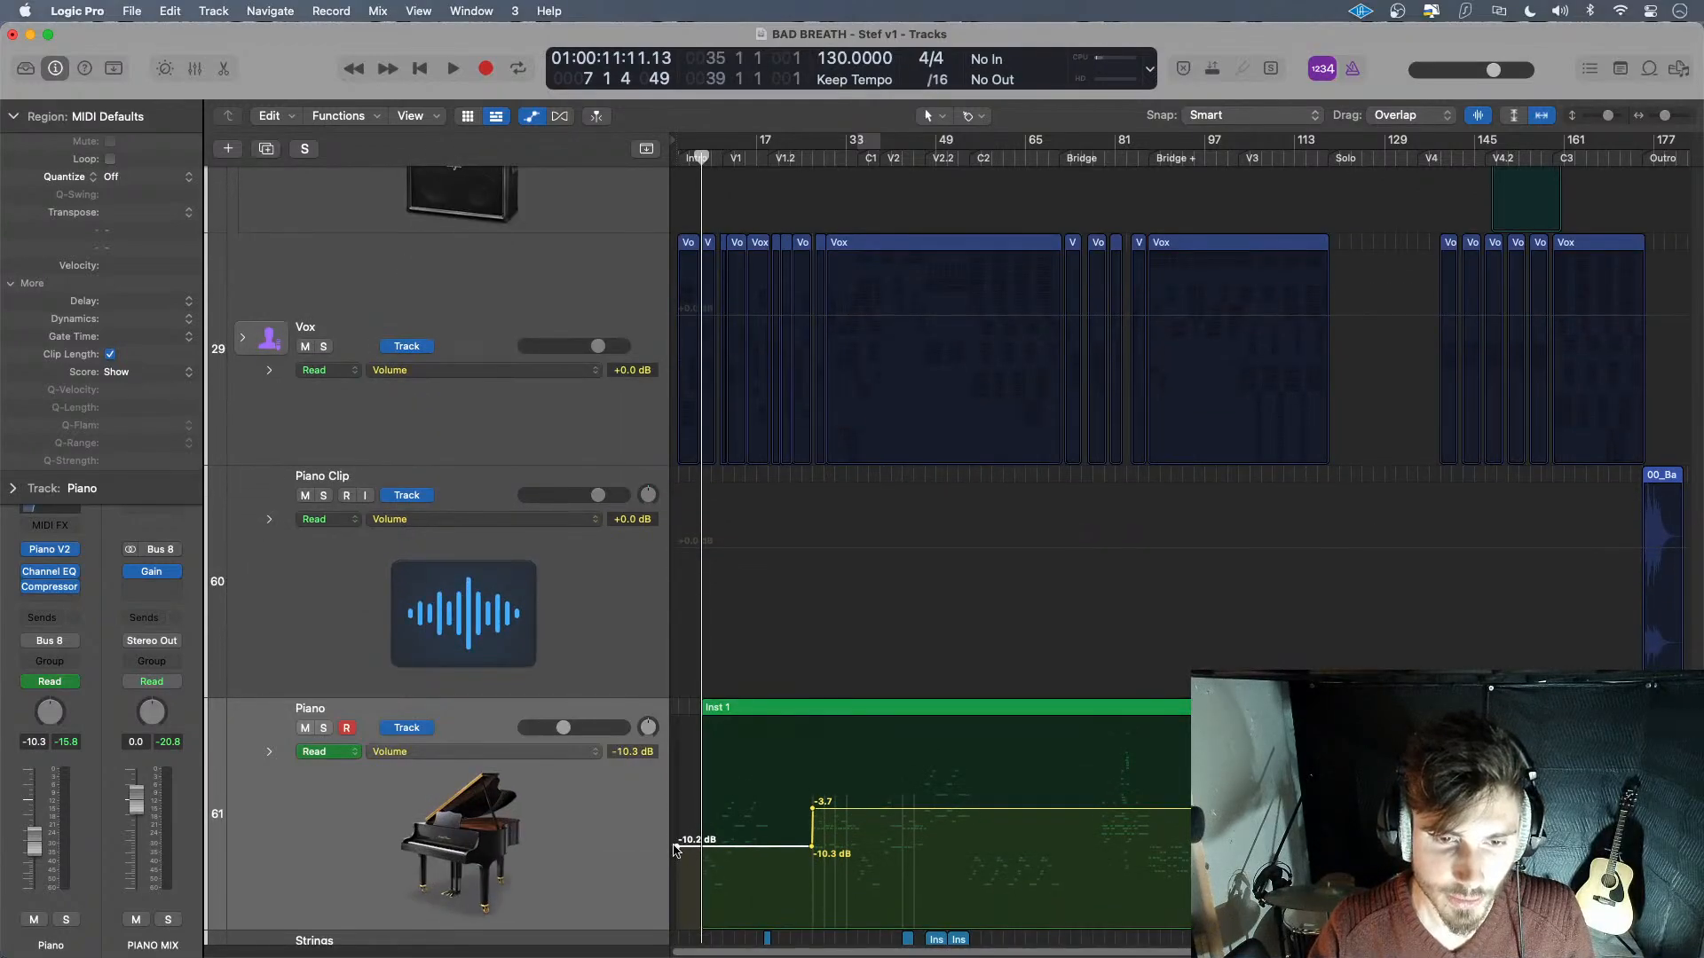
click(674, 849)
key(super+Down)
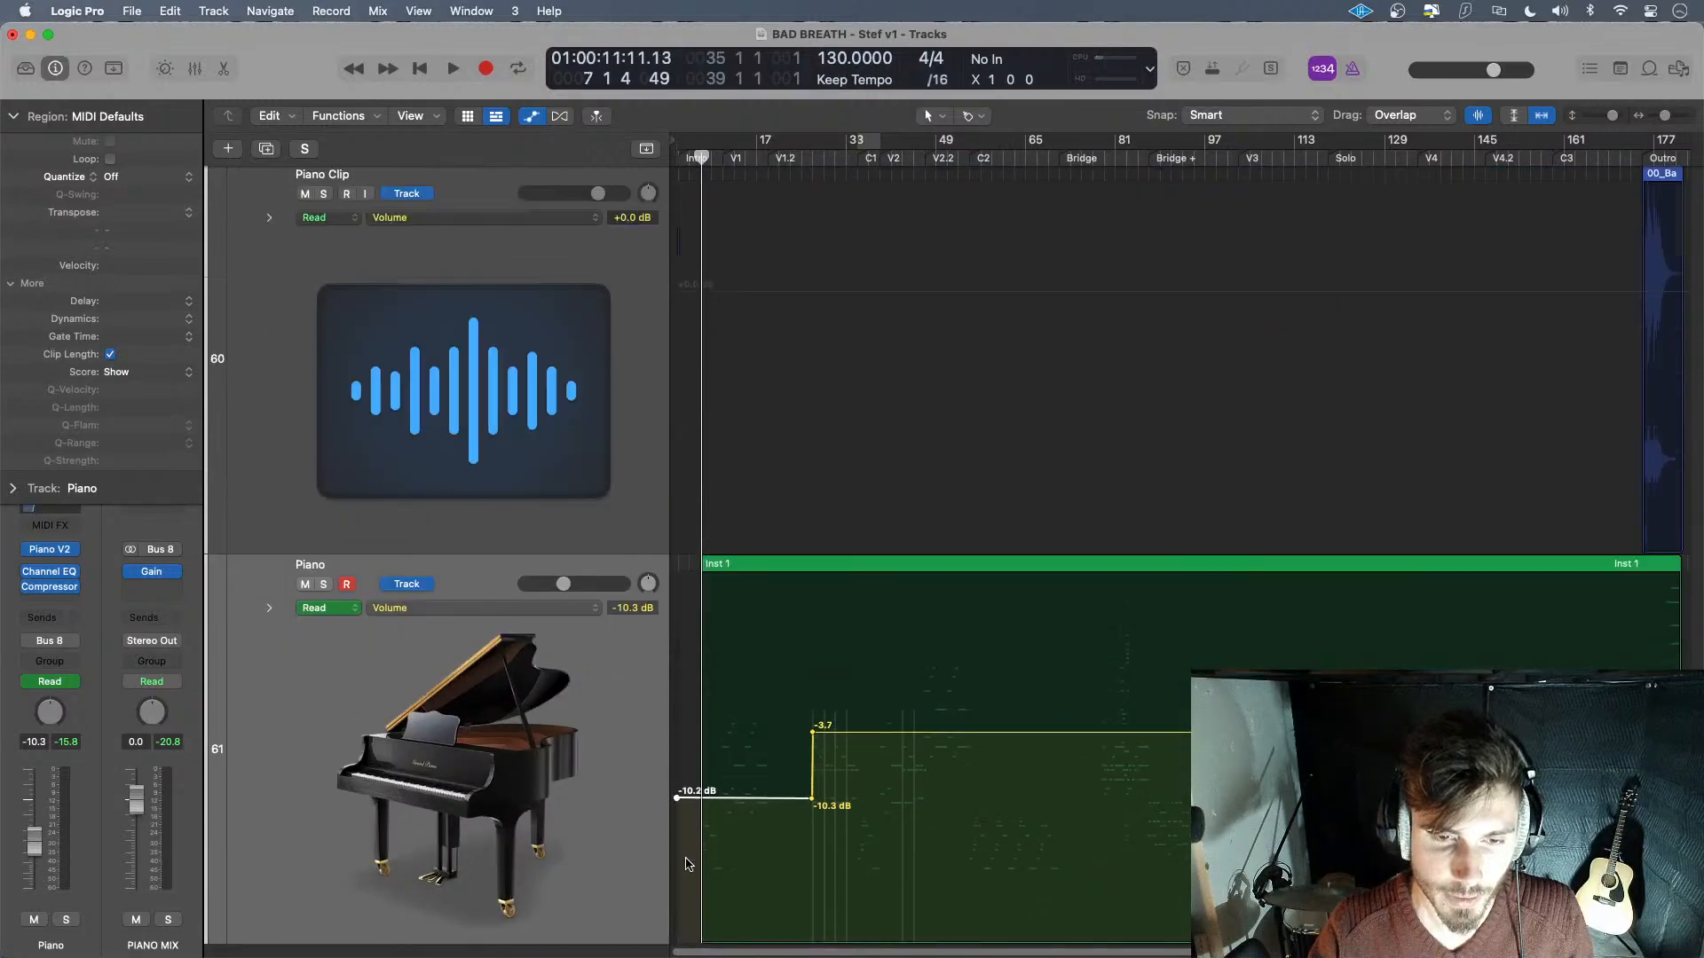
drag(678, 798, 678, 796)
- Shift the Piano's two volume points at bar 27 slightly earlier, set them to -9.9 dB and +0.0 dB, and play from about bar 17
drag(812, 799, 807, 796)
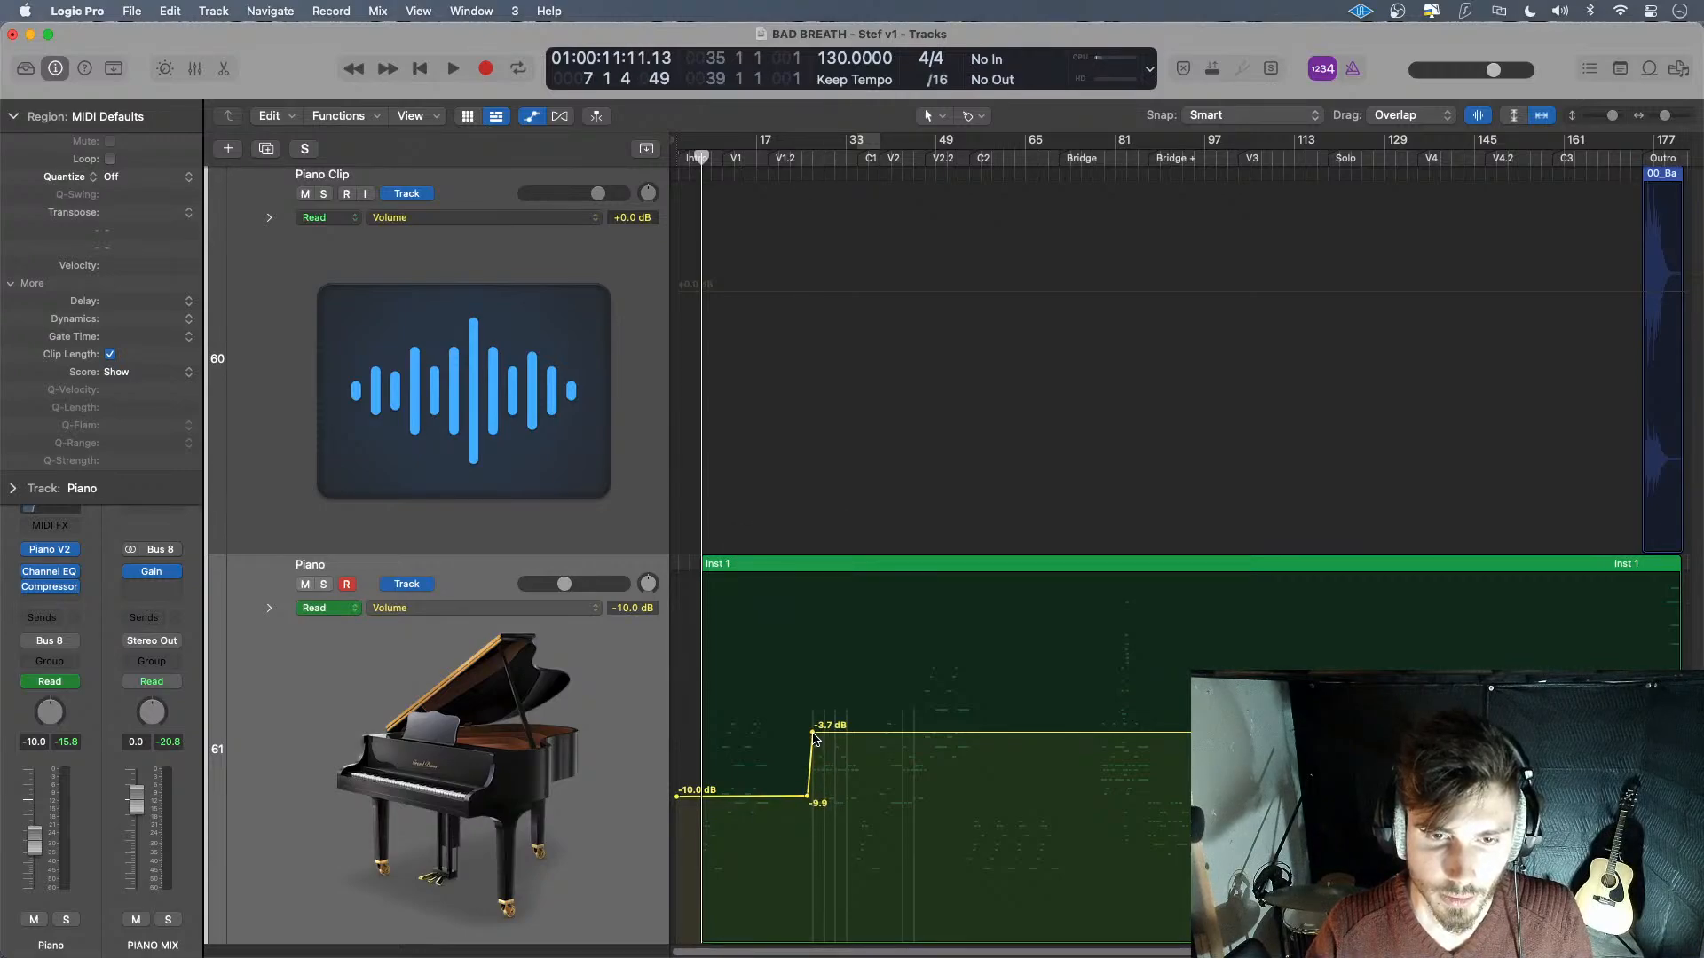
drag(812, 732, 807, 683)
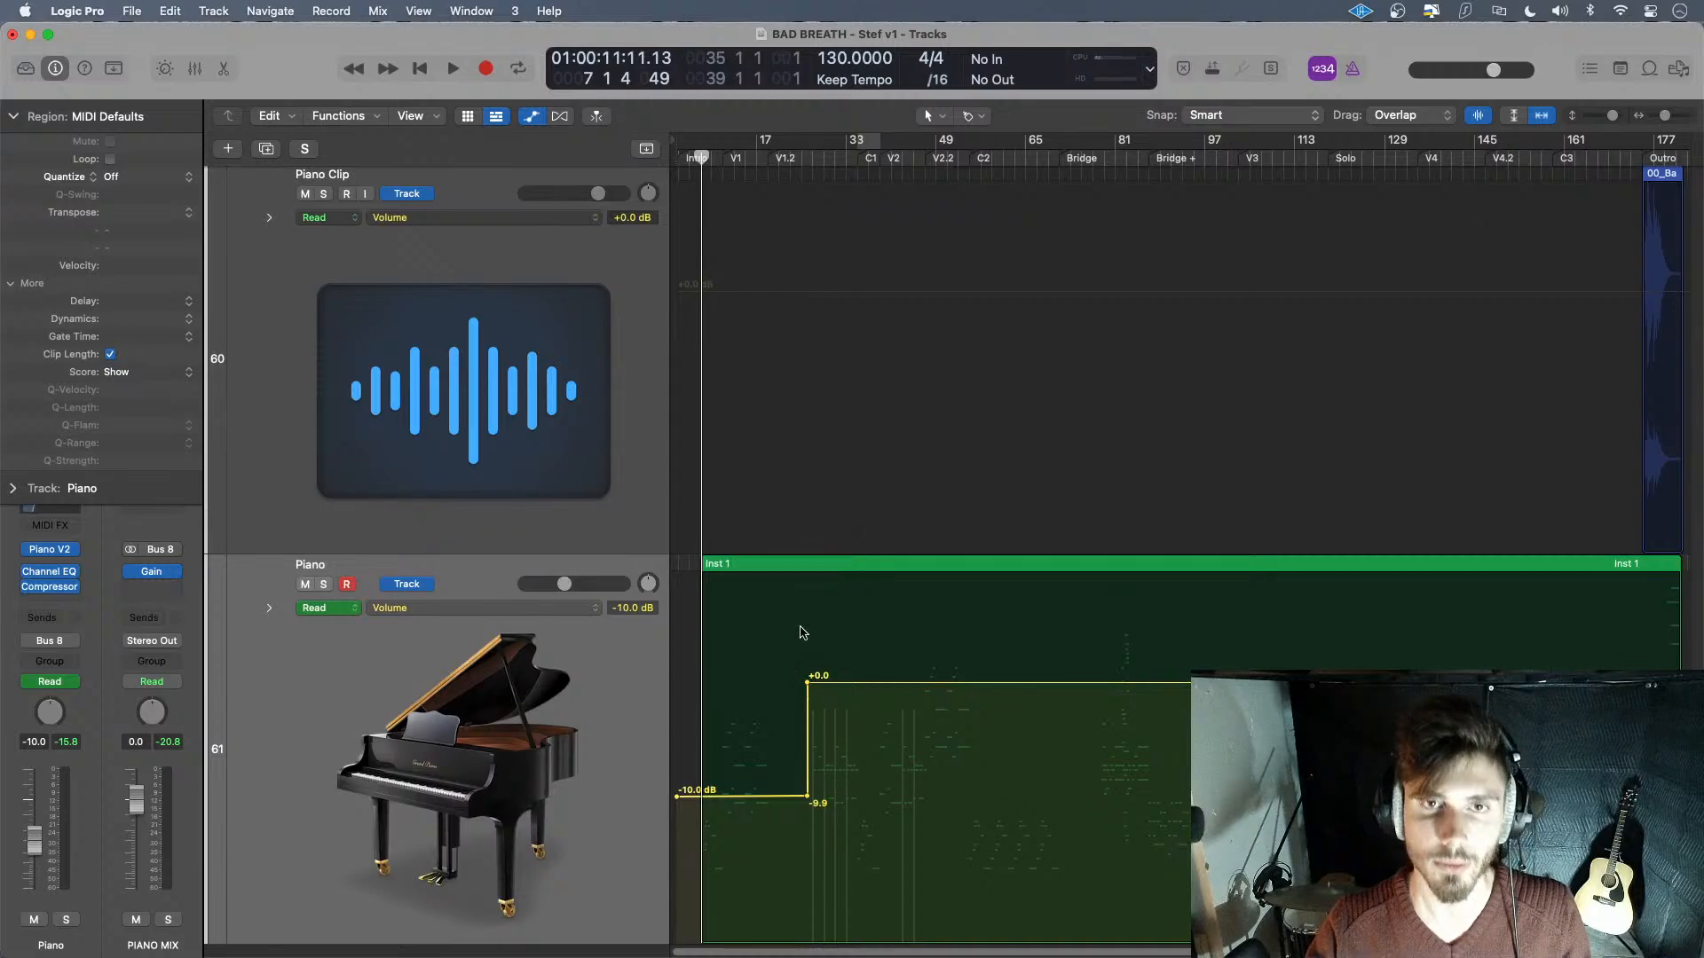
click(762, 156)
key(space)
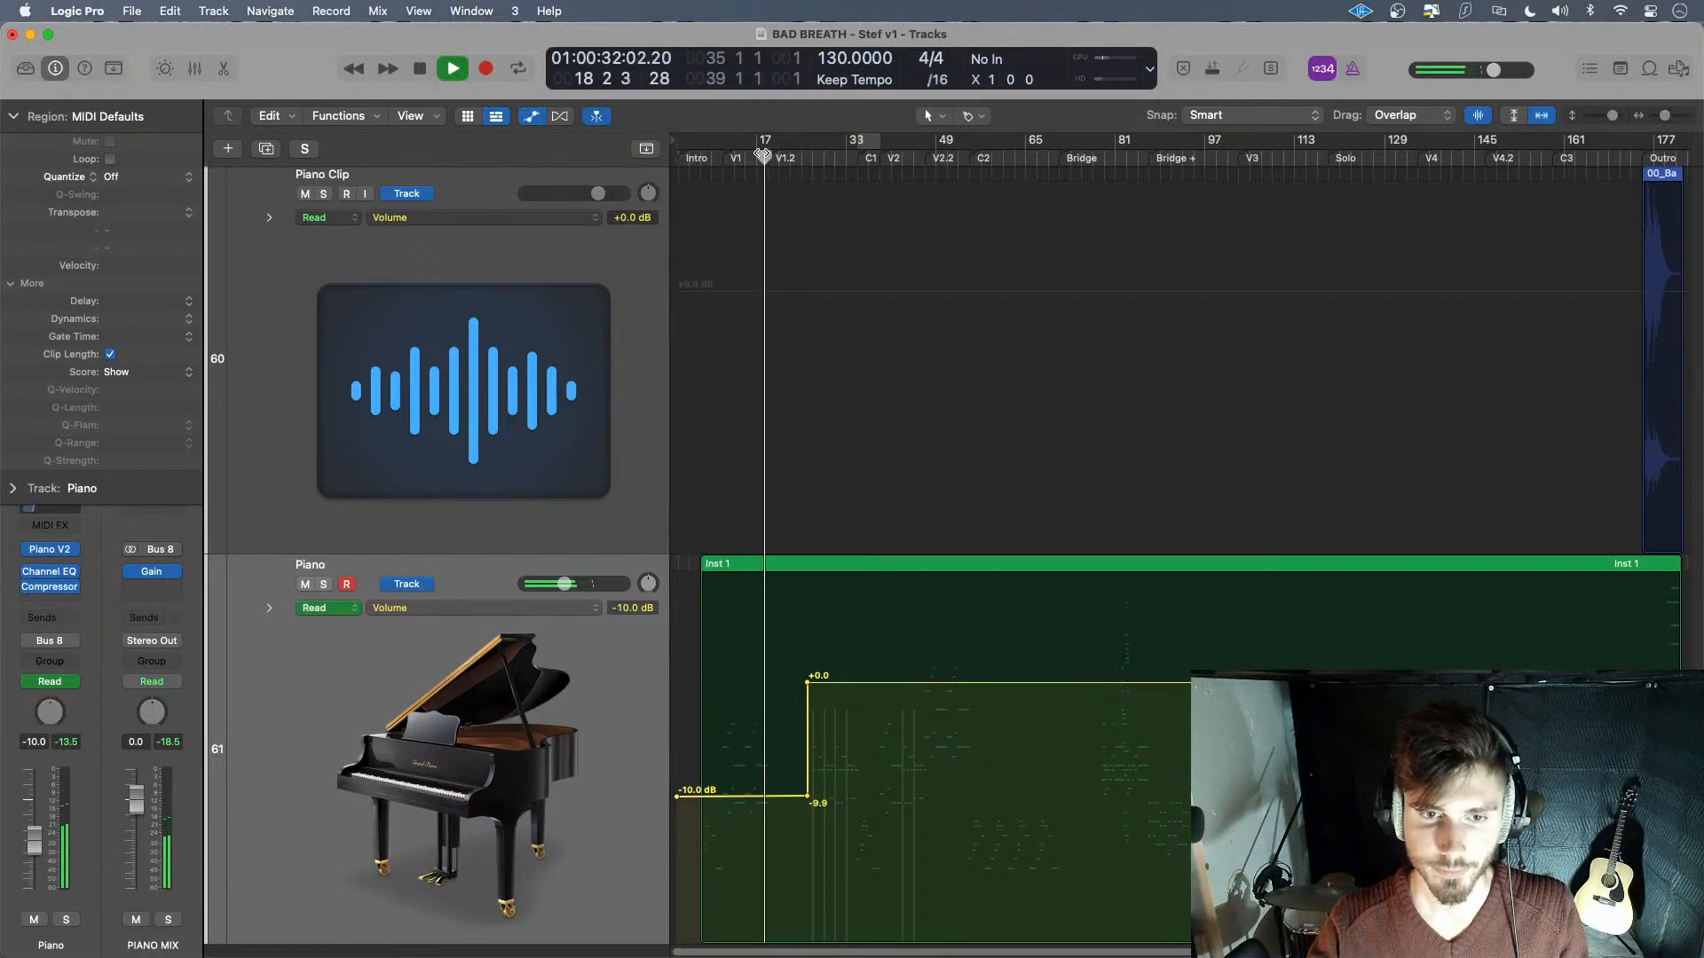
- Play the mix from about bar 24, stop, and lower the Piano's upper volume point near bar 26 to -5.0 dB
click(798, 159)
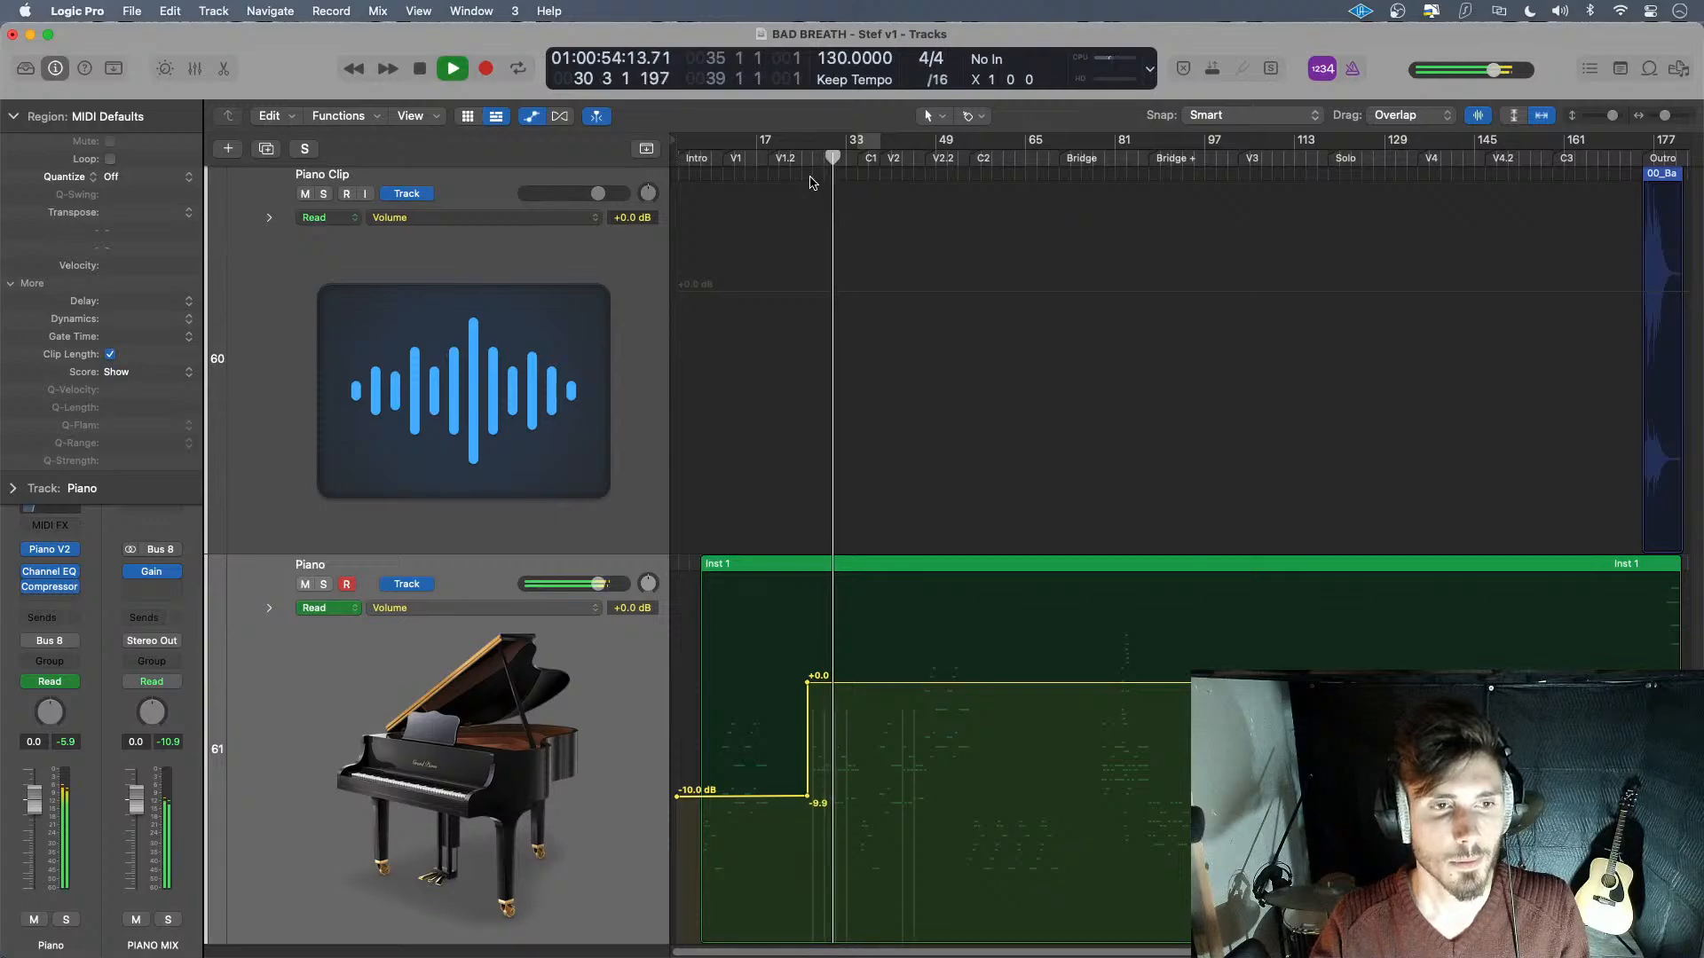
mouse_move(30, 578)
key(space)
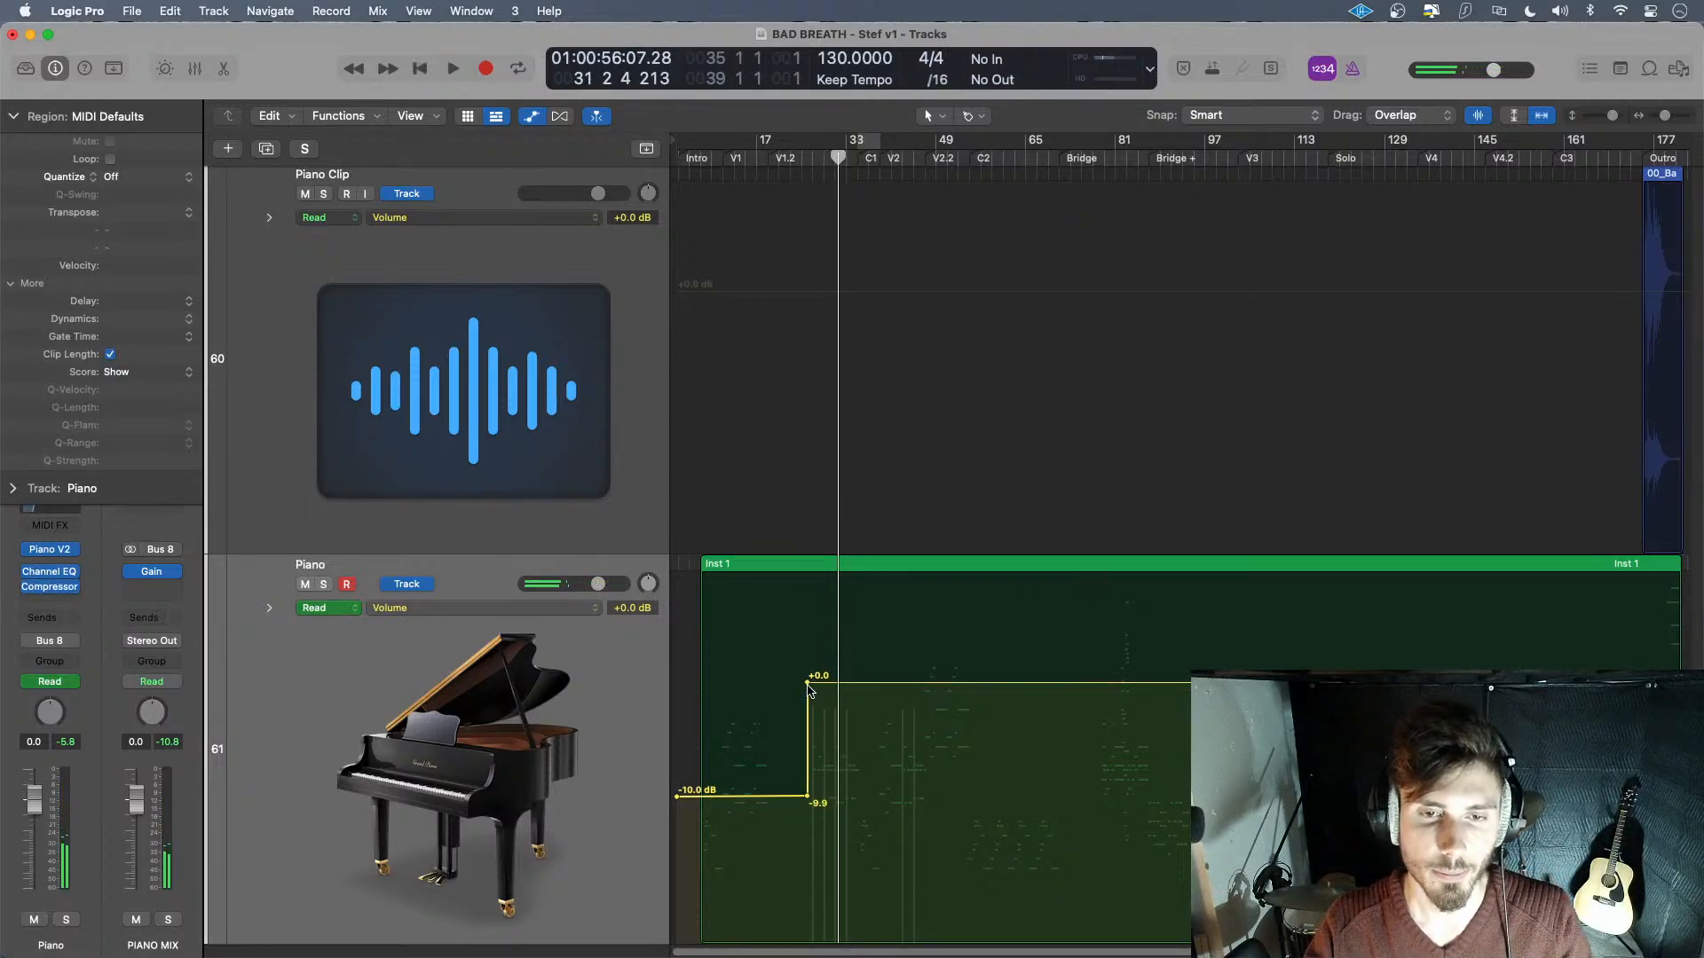
drag(807, 685, 808, 747)
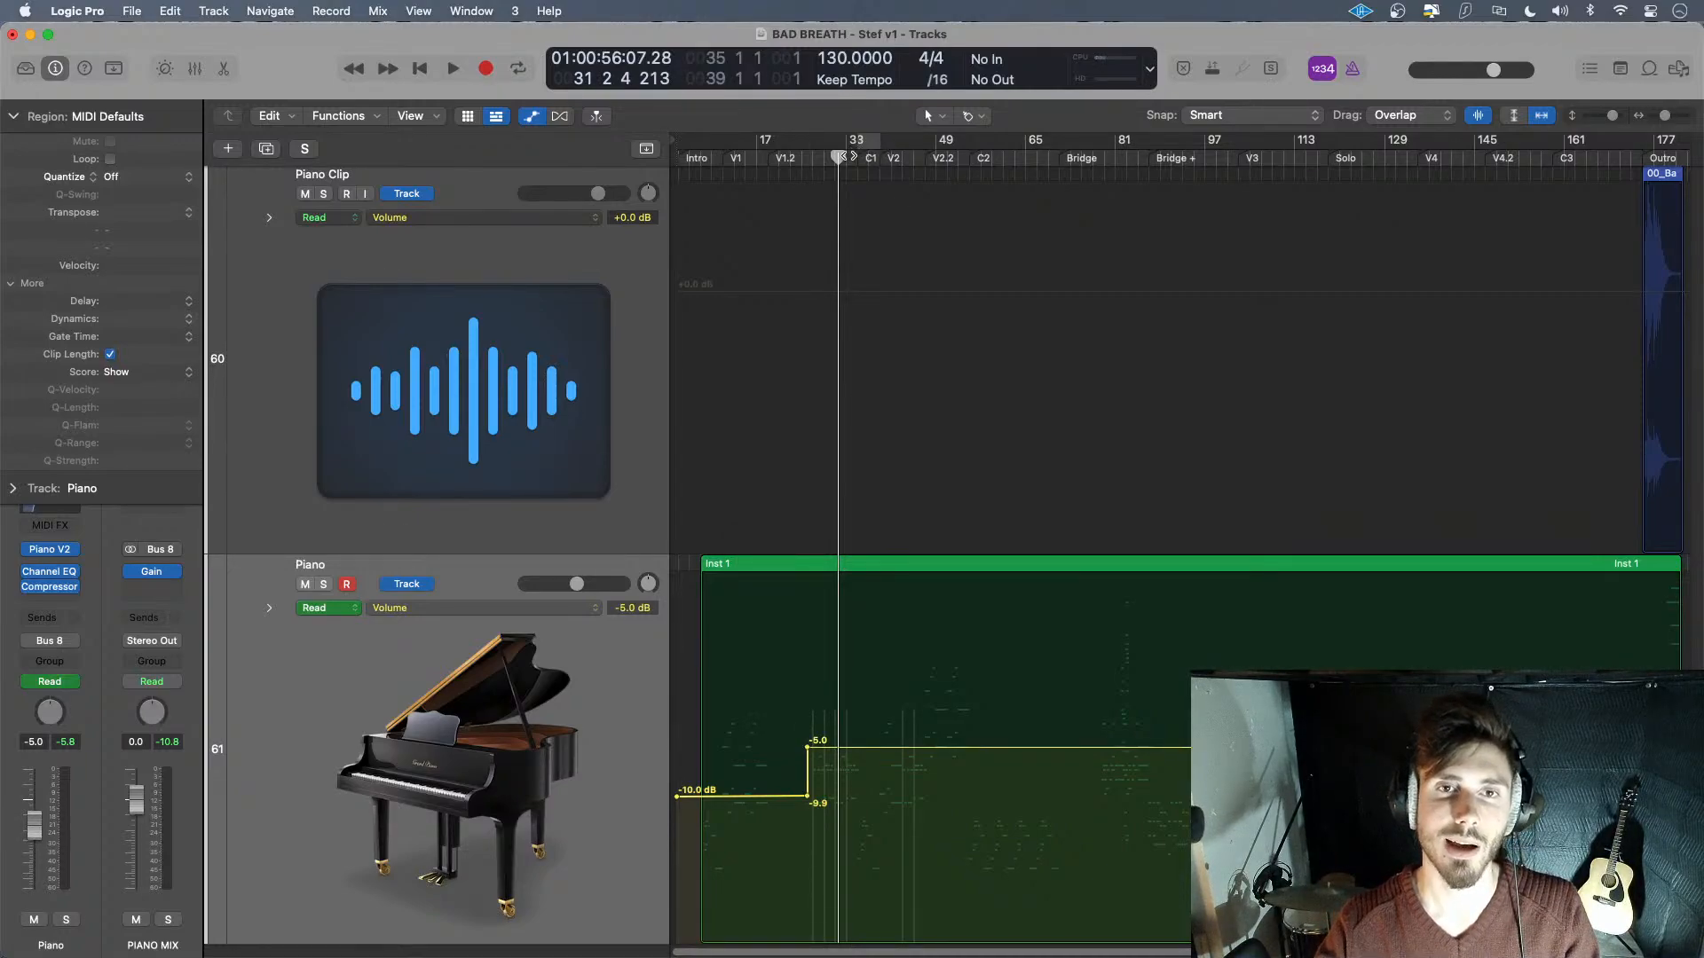
- Play the mix from bar 24 into C1 to check the Piano's level, and stop playback
drag(845, 156, 795, 164)
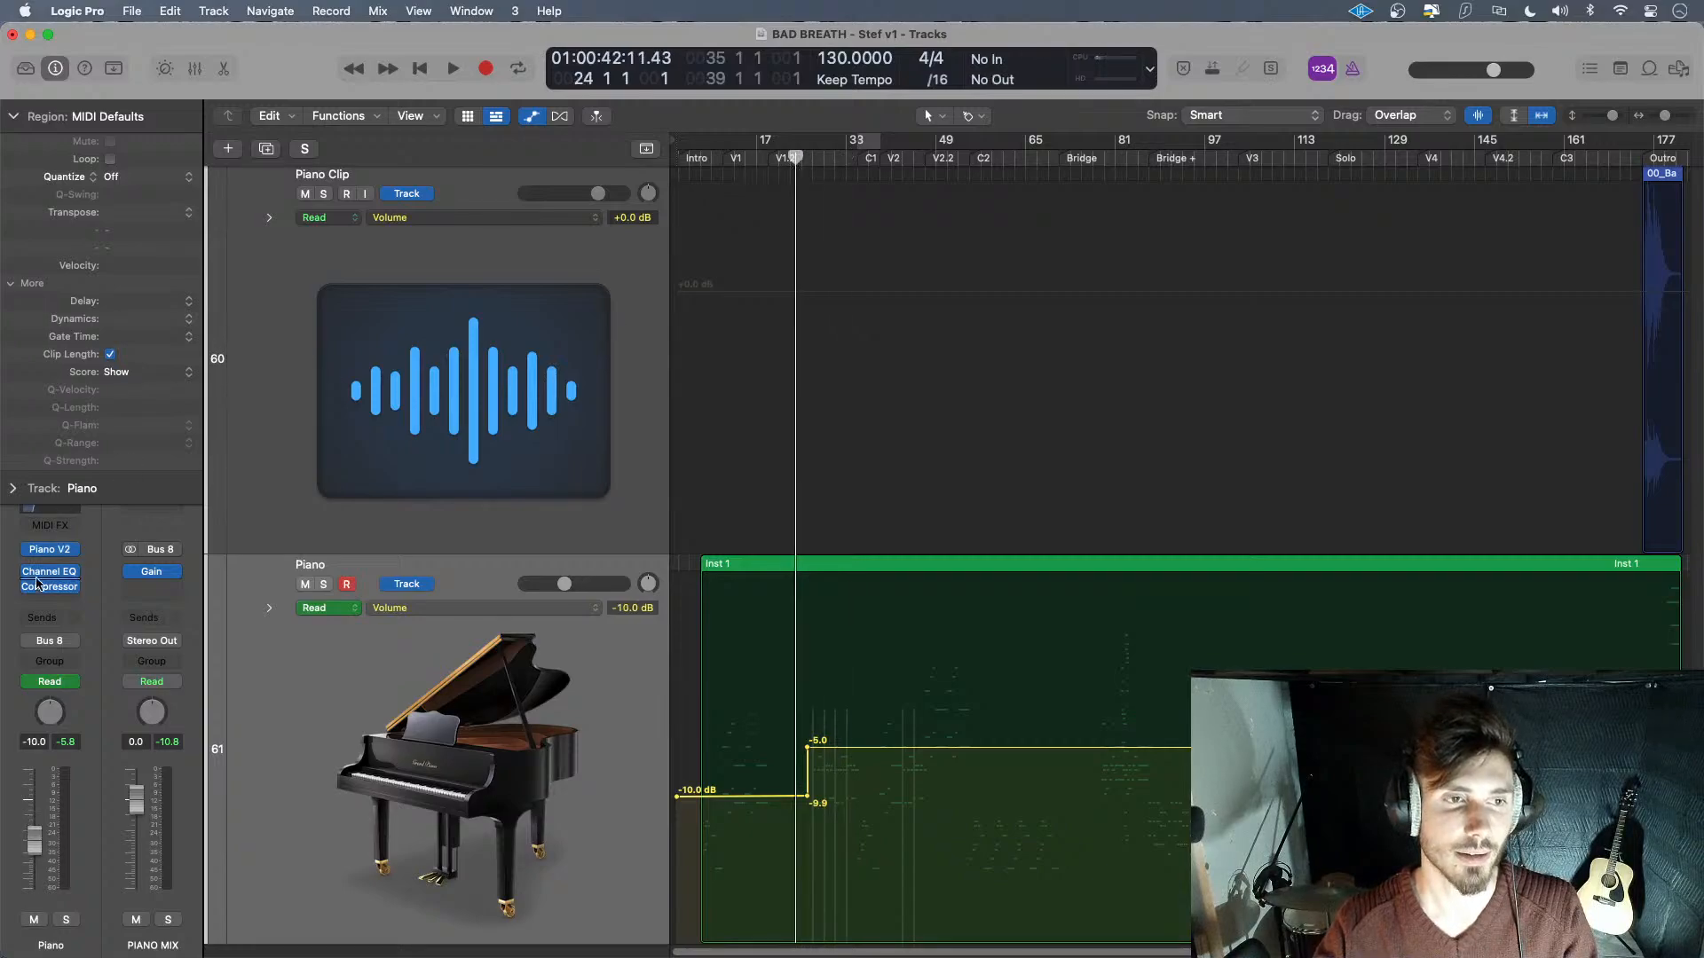
key(space)
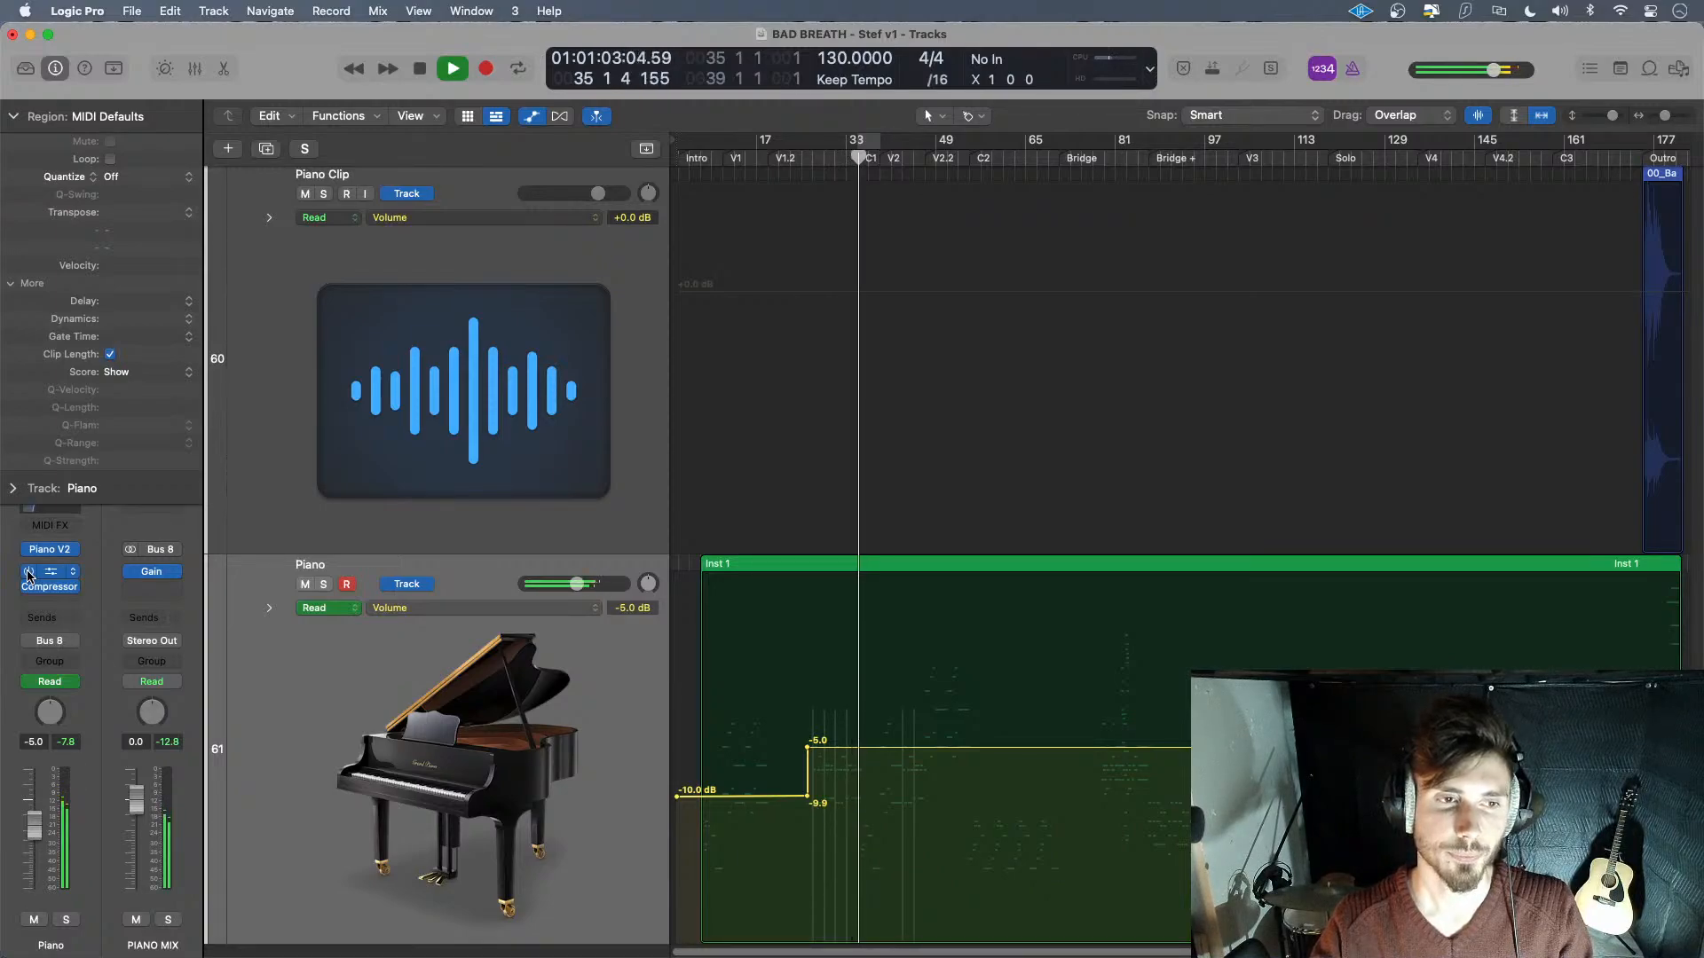
key(space)
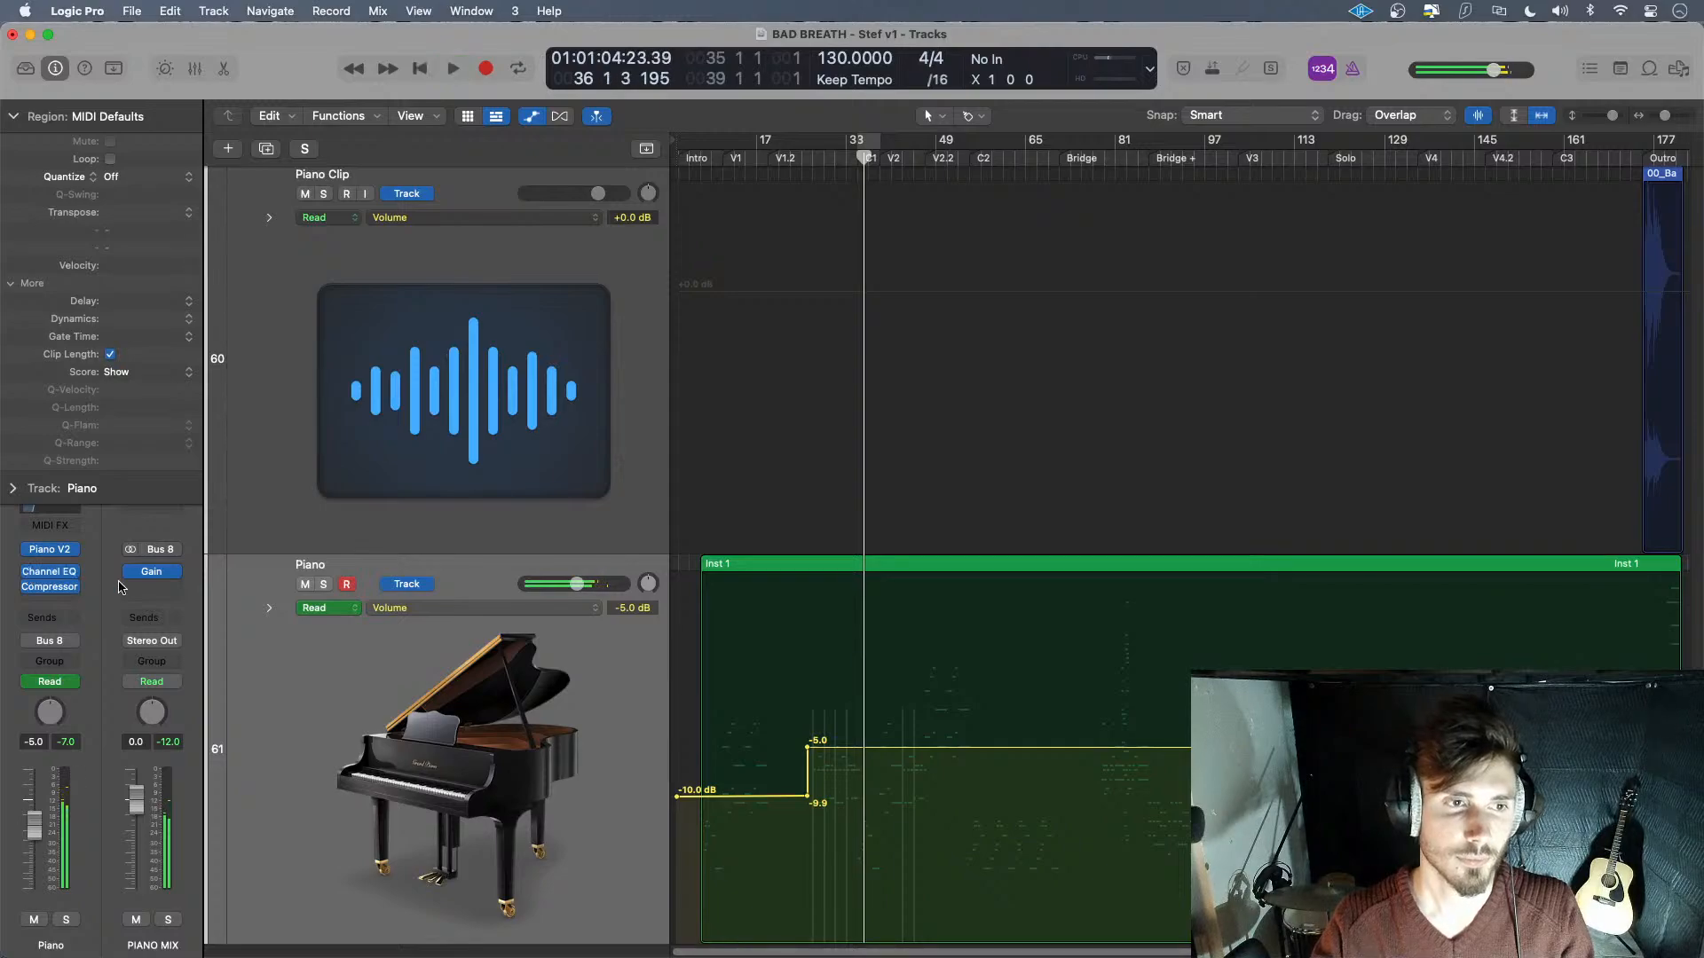
- Set the high shelf frequency in the Piano's Channel EQ to 2500 Hz and close the plug-in
click(50, 577)
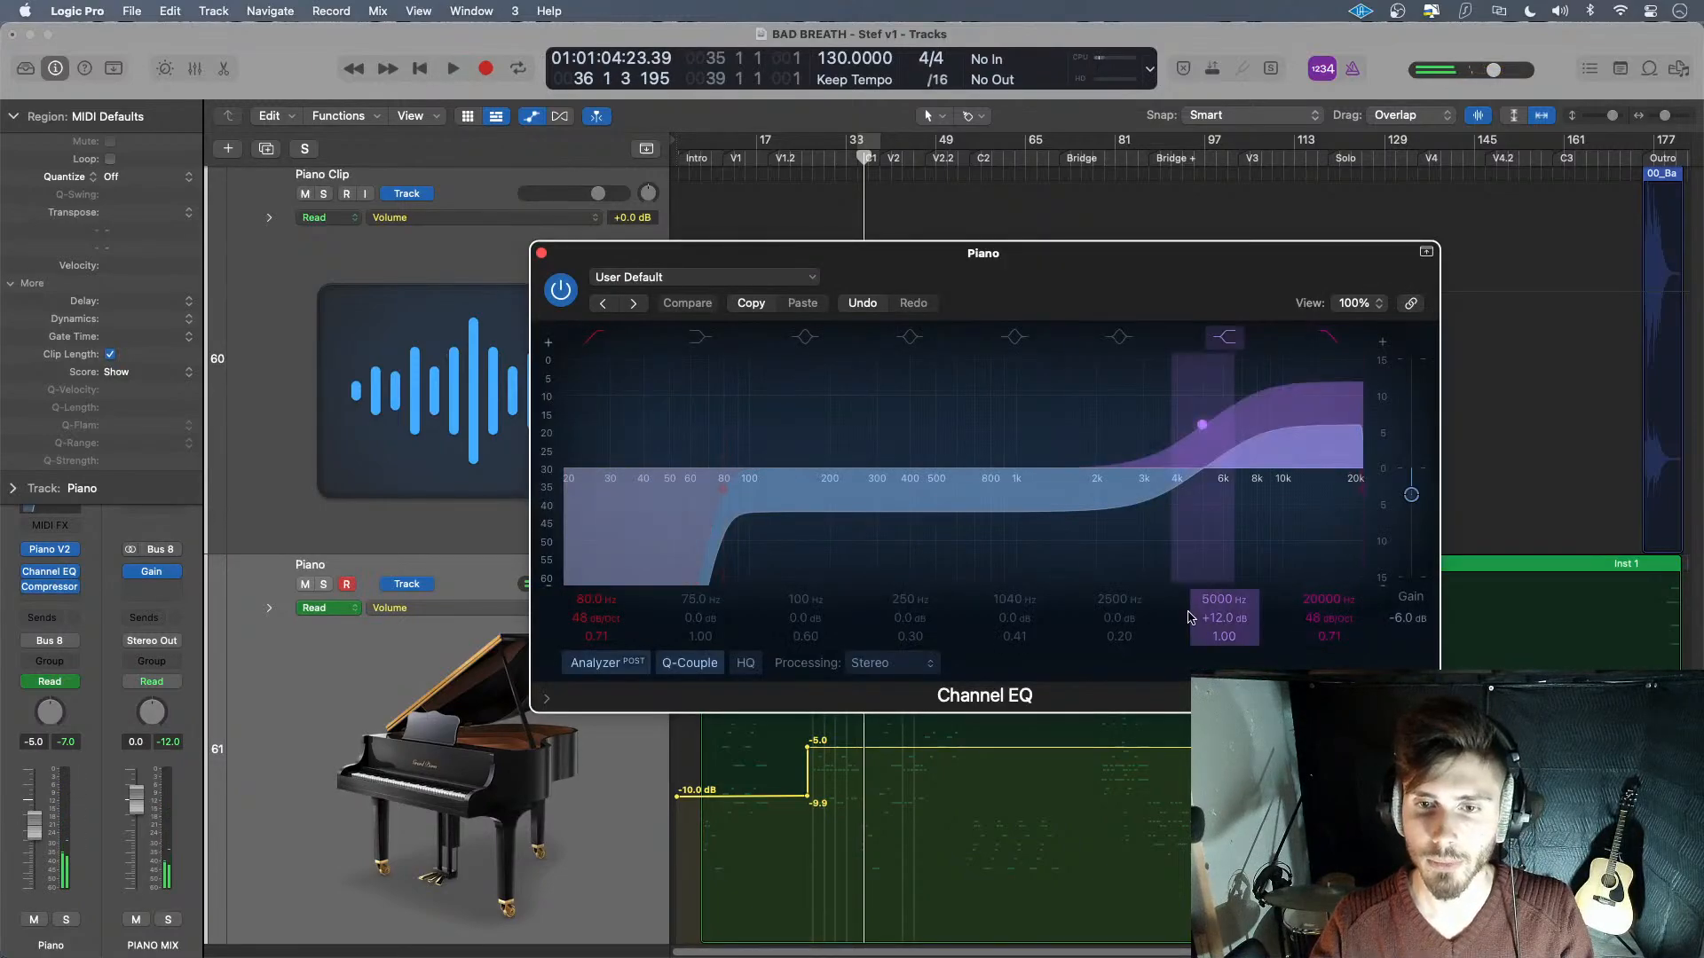
drag(1201, 425, 1122, 425)
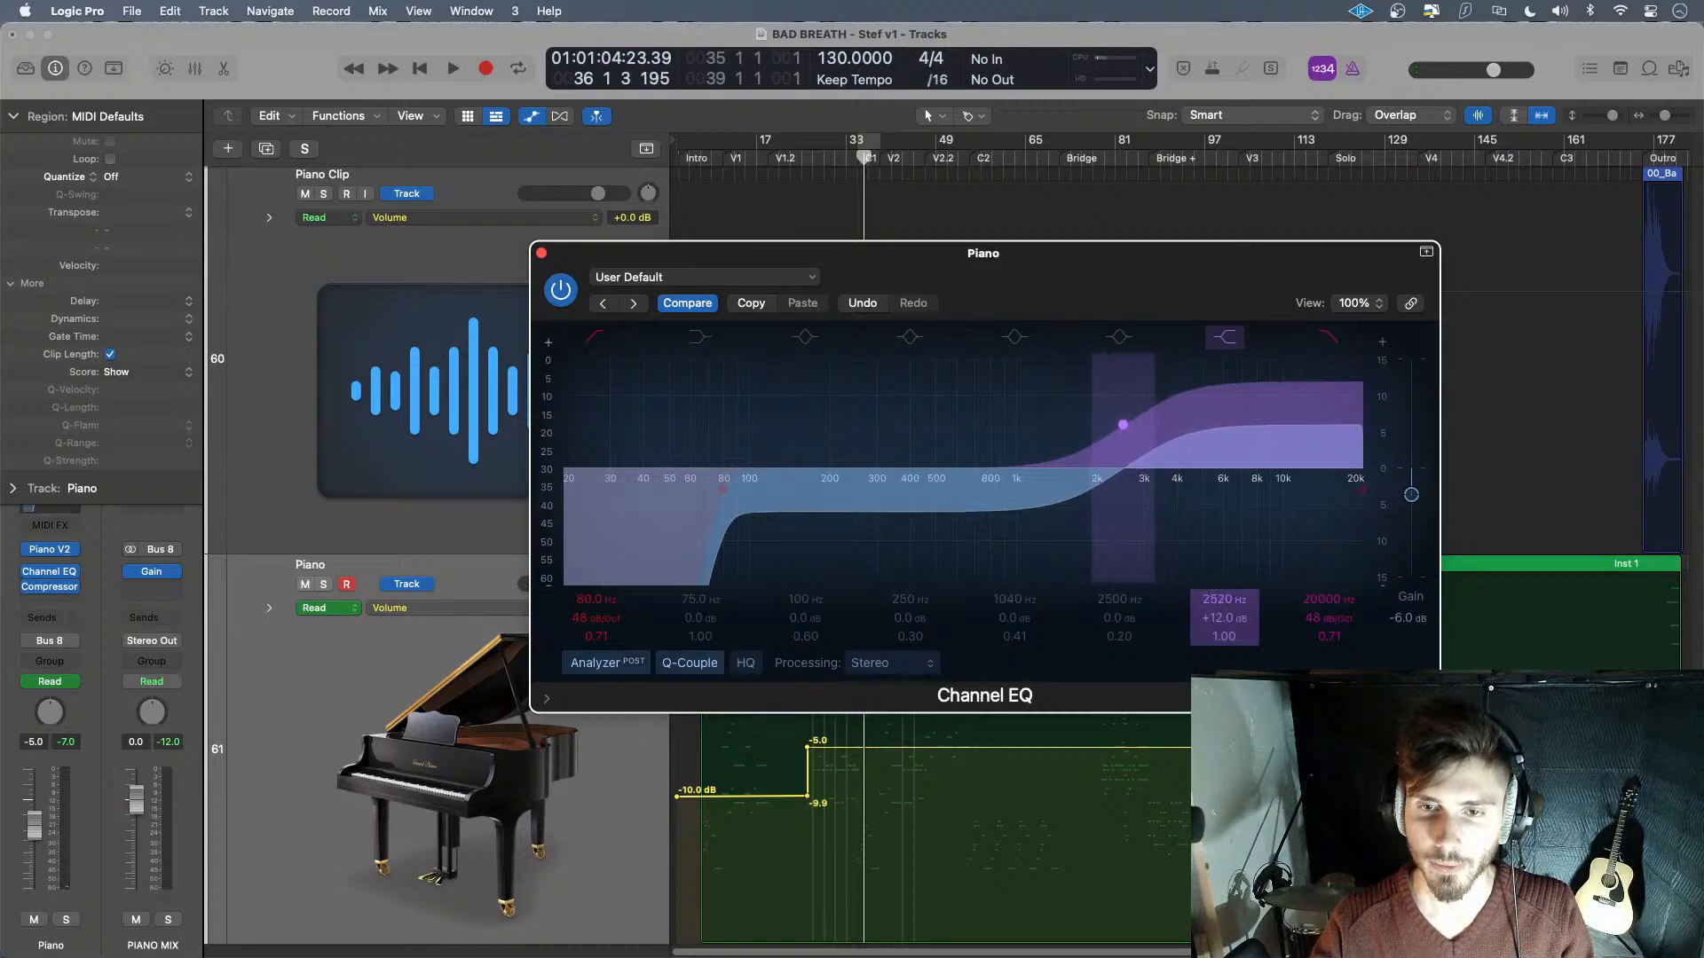
double_click(1222, 600)
text(2)
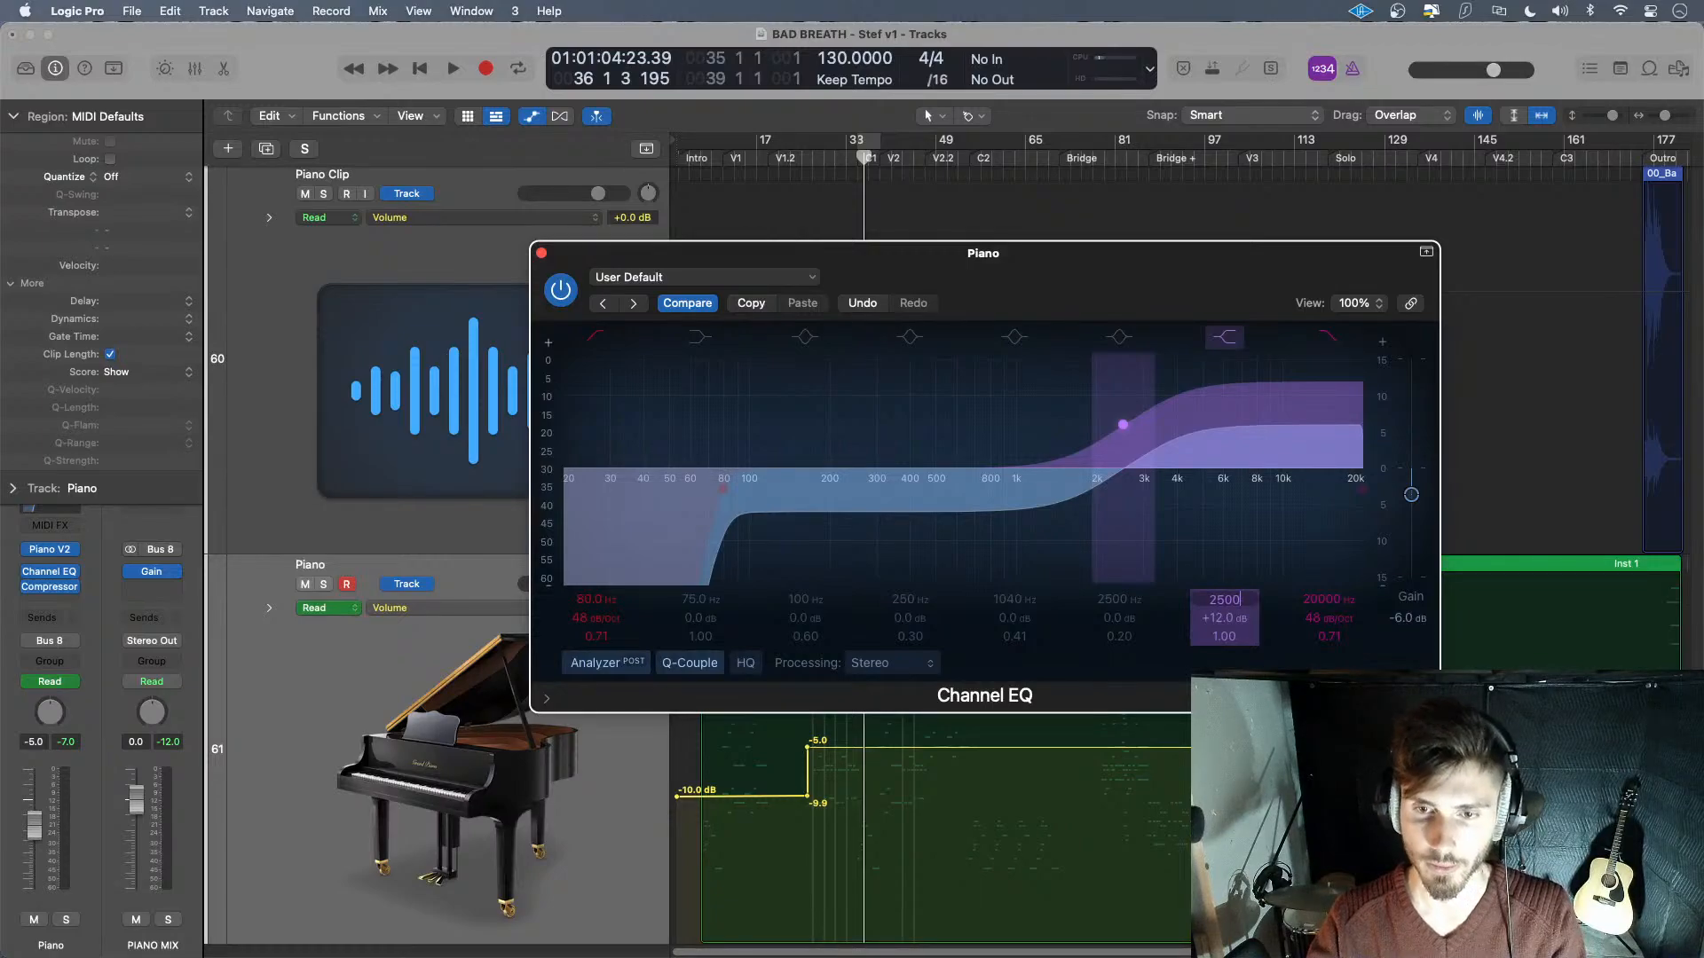
key(Return)
click(542, 255)
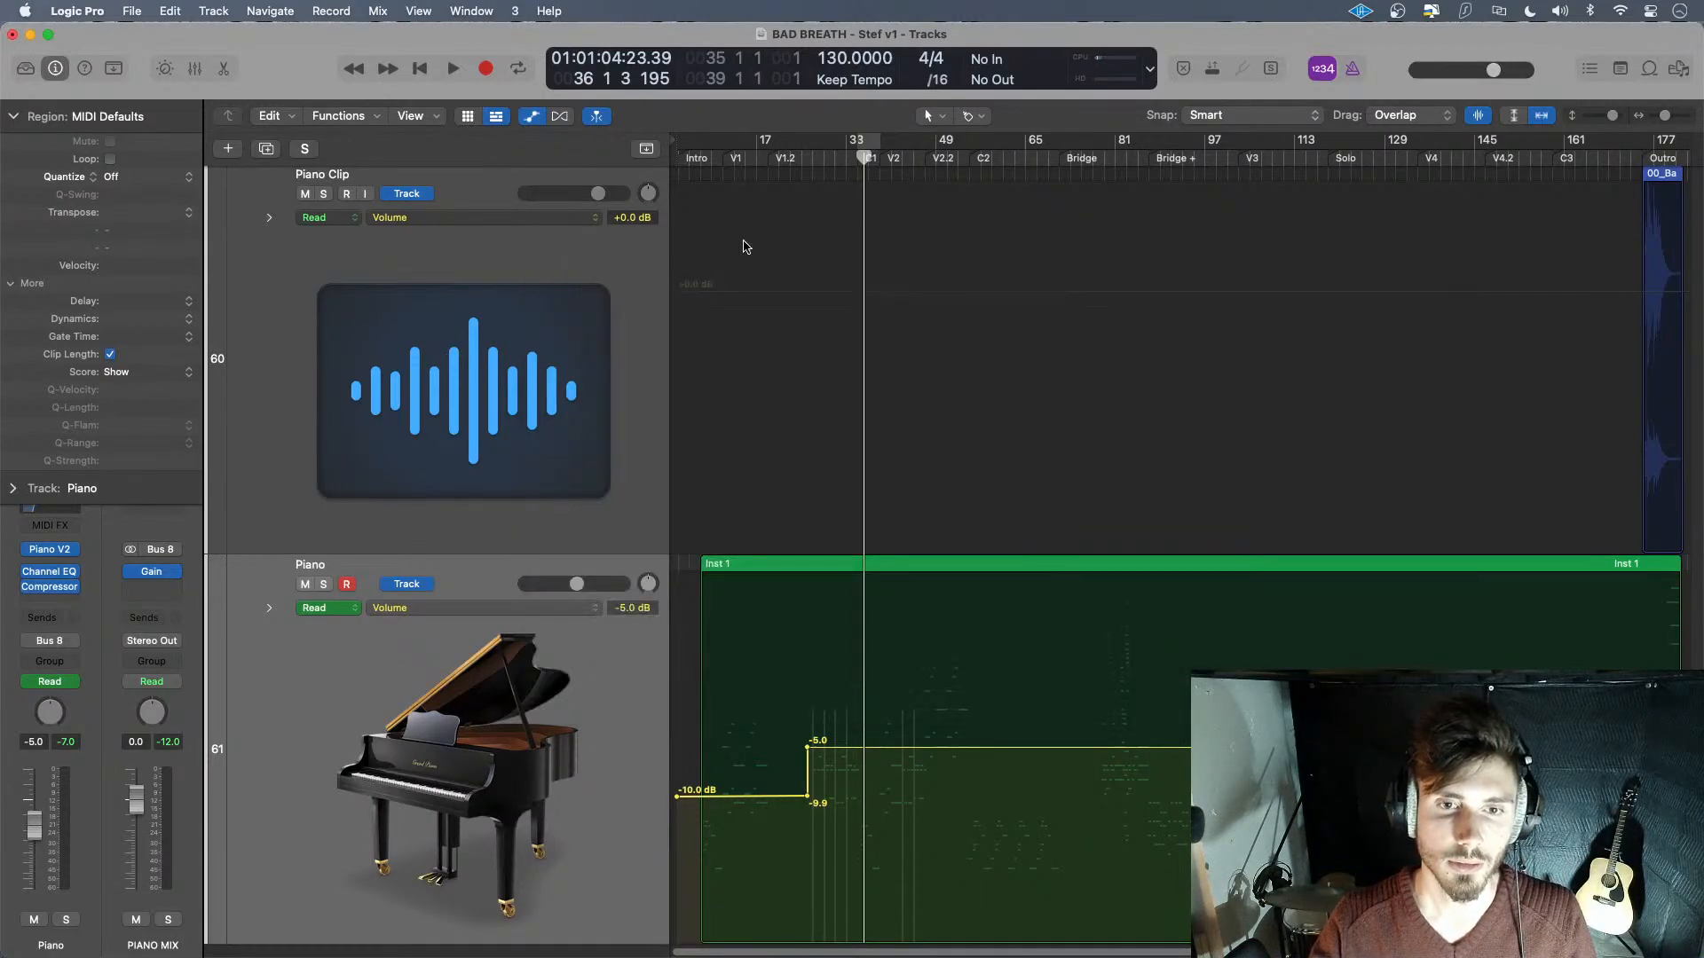
- Replay the mix from about bar 26, lower the Piano's upper volume point there to -5.9 dB, and stop
drag(876, 158, 806, 158)
key(space)
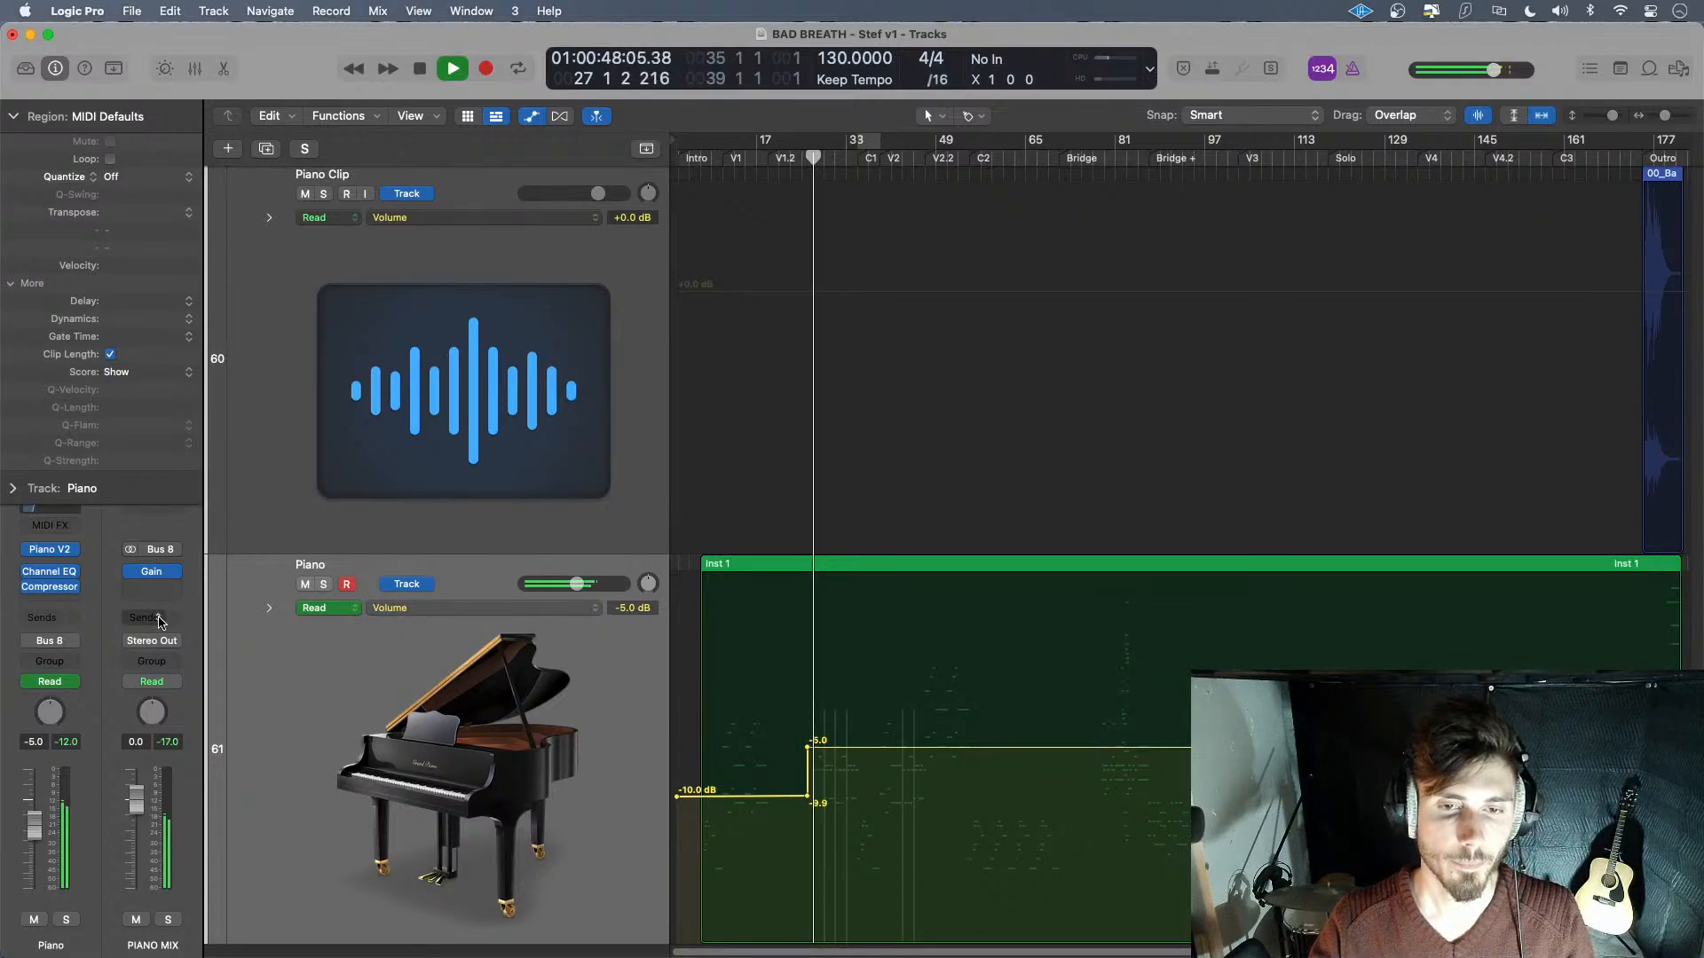
mouse_move(27, 573)
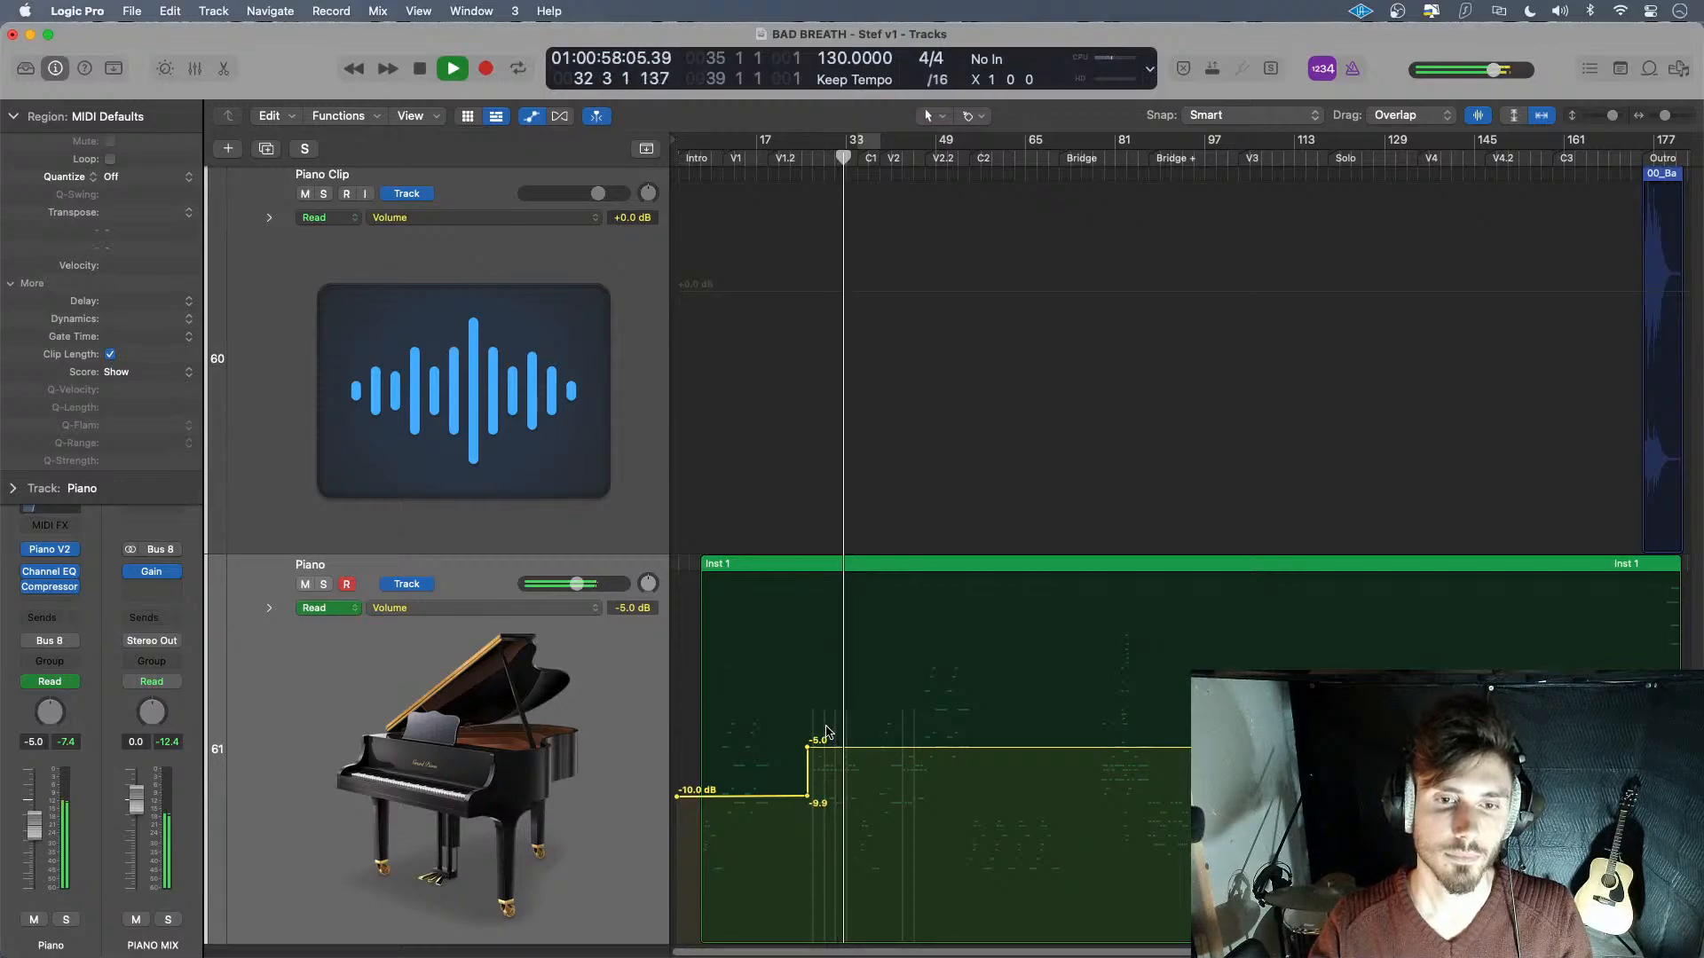
drag(807, 748, 807, 757)
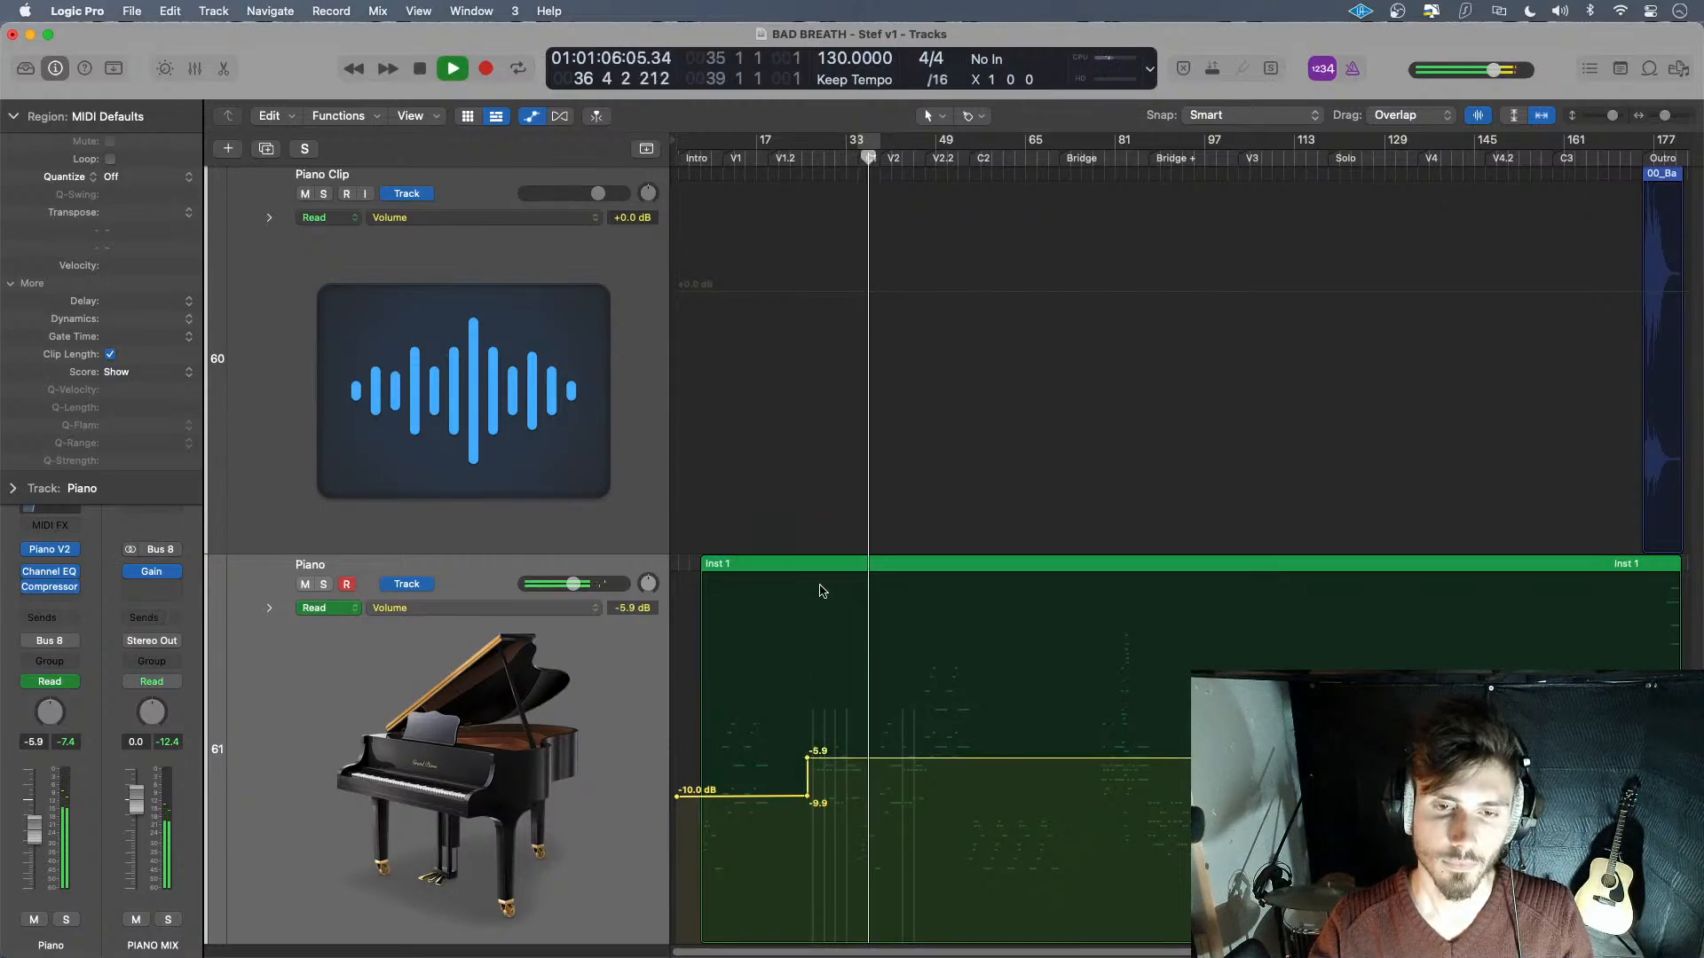
key(space)
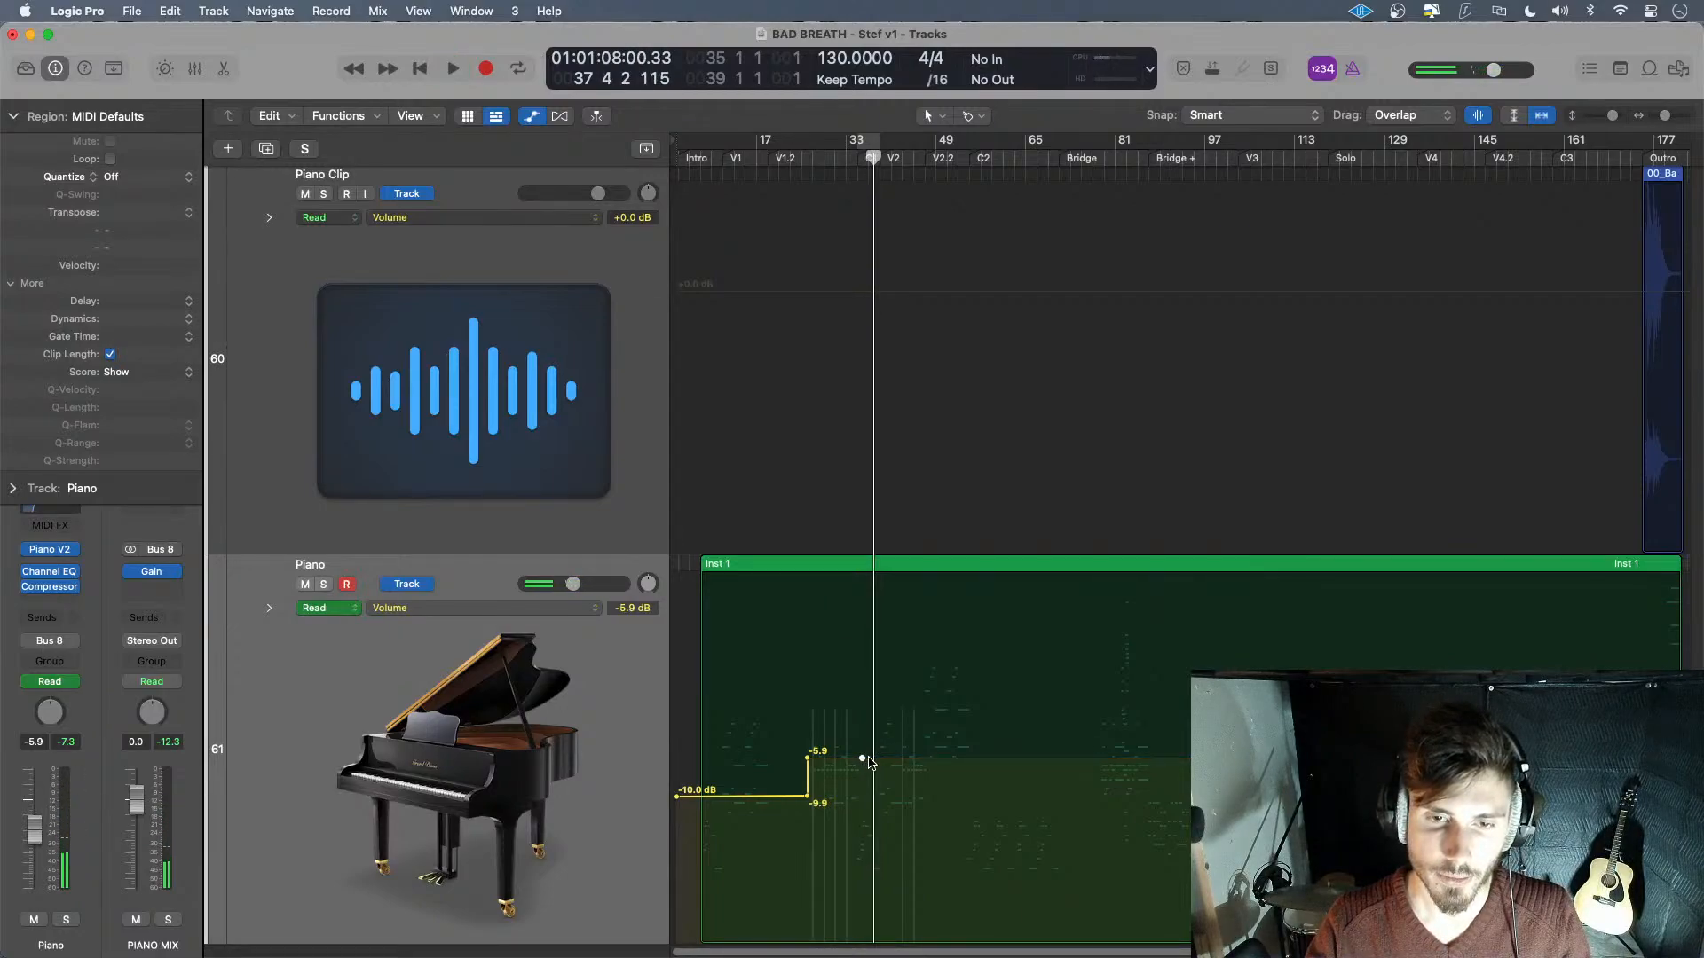
- Add Piano volume points that jump from -5.9 dB to +0.0 dB at the start of C1, bar 35
drag(868, 761, 877, 681)
click(862, 759)
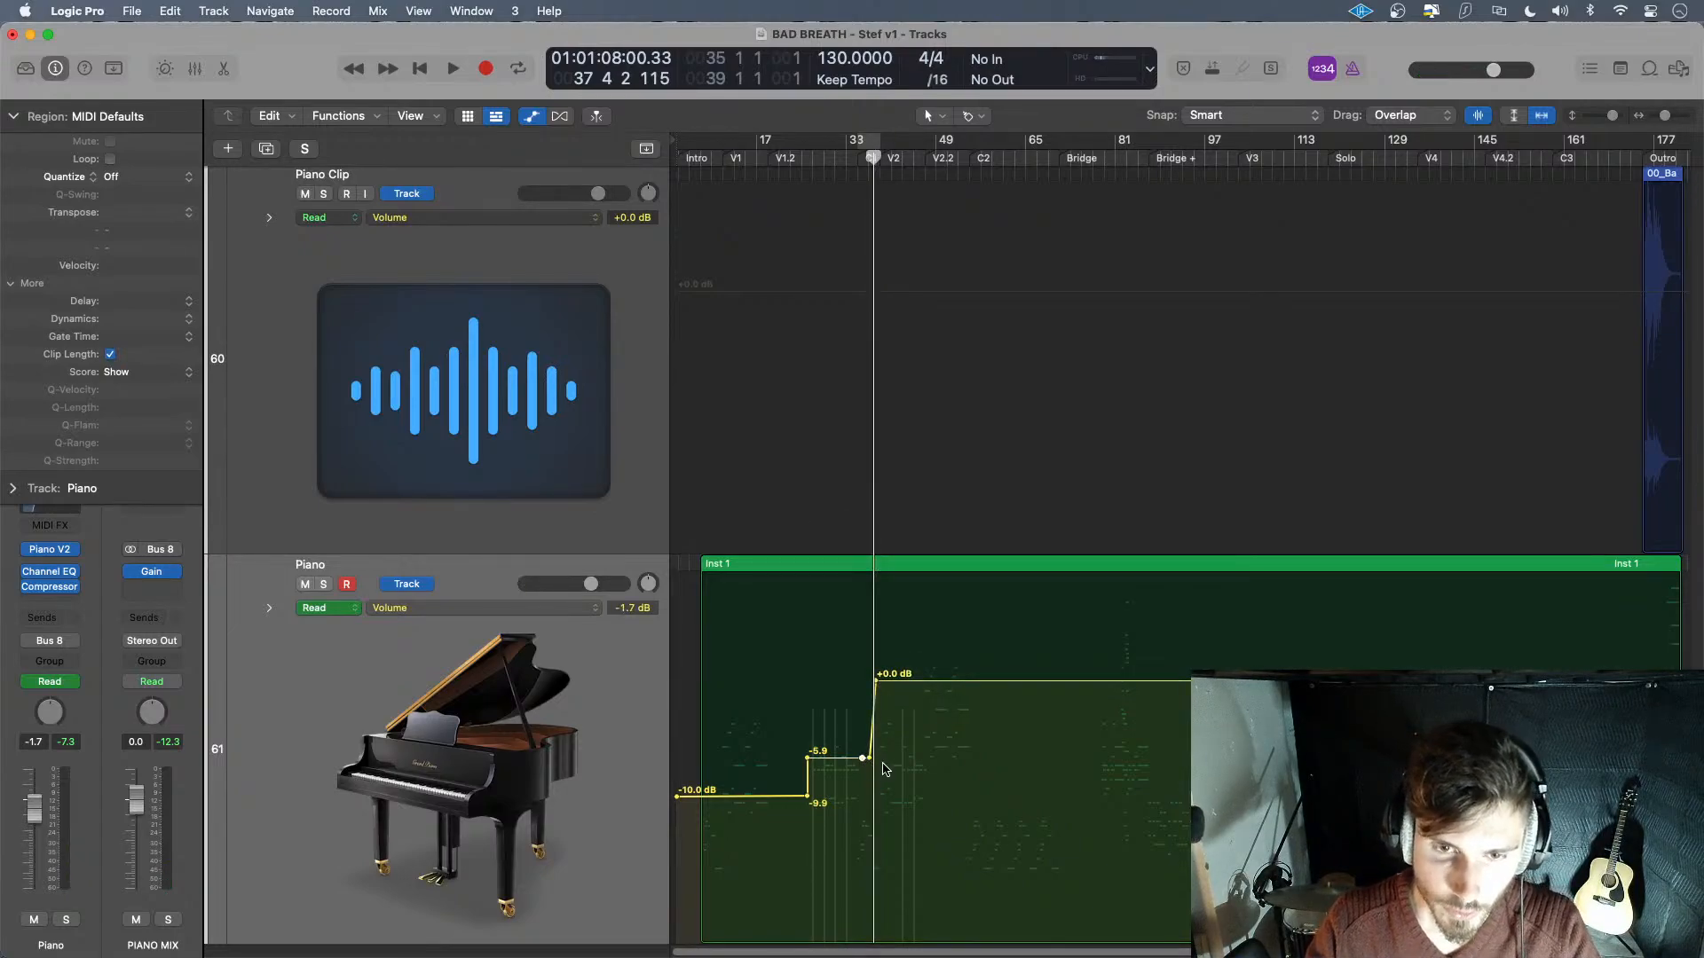
drag(871, 761, 867, 759)
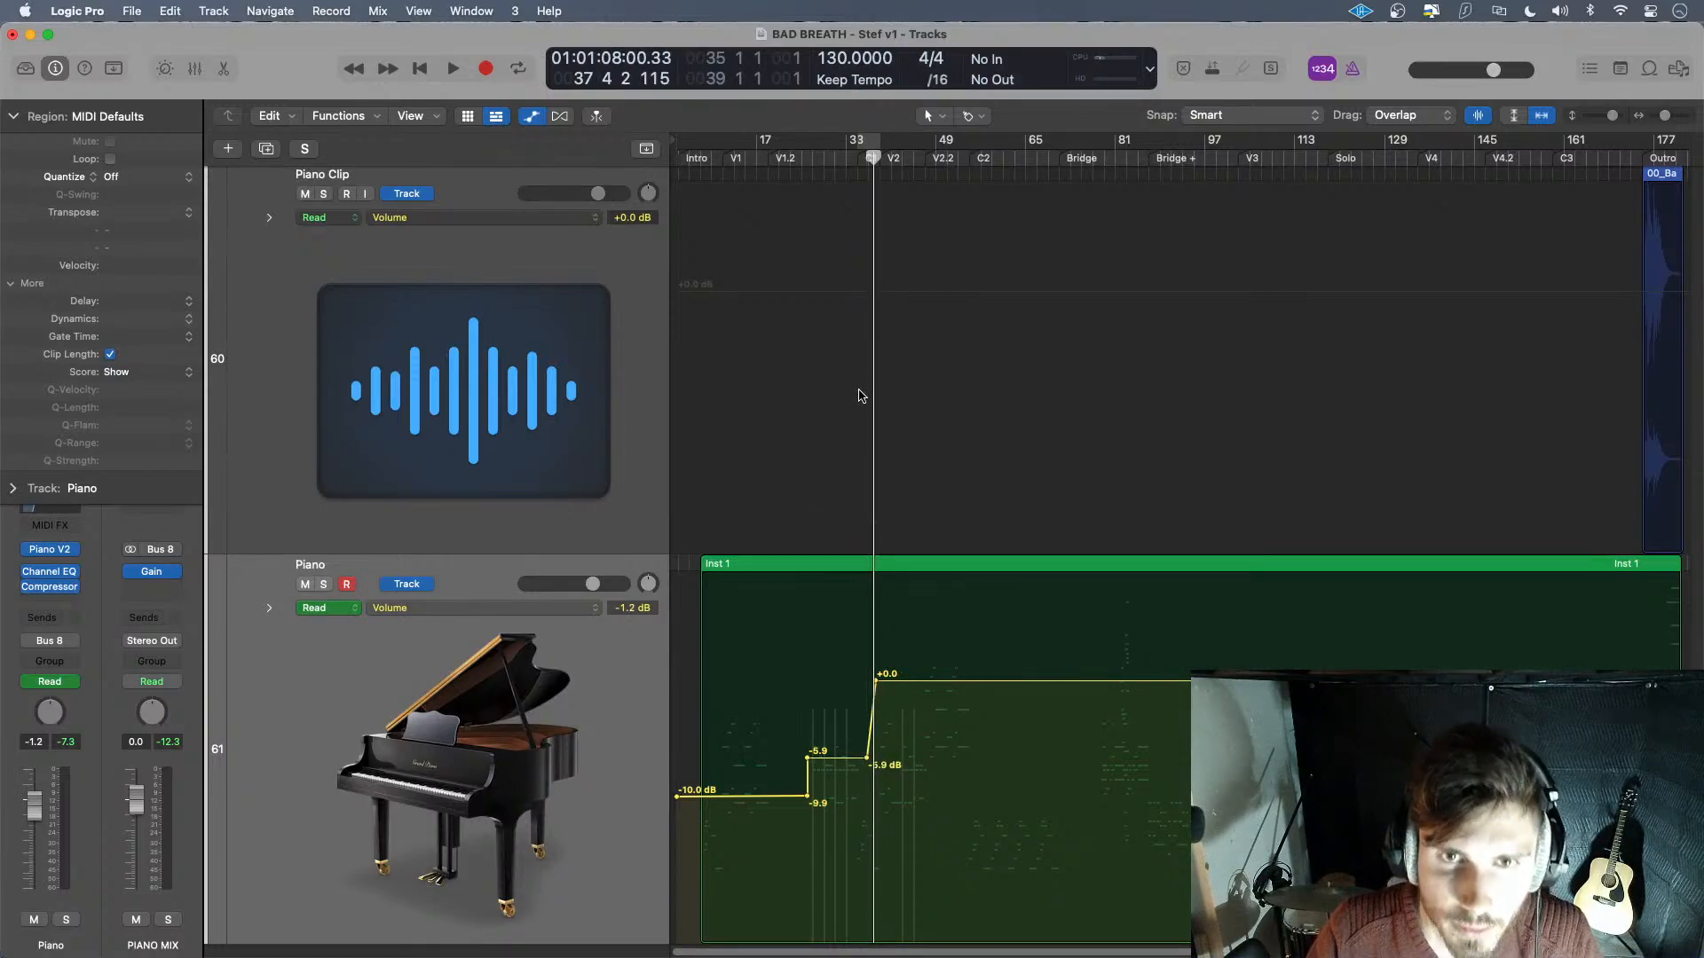
drag(873, 154, 858, 232)
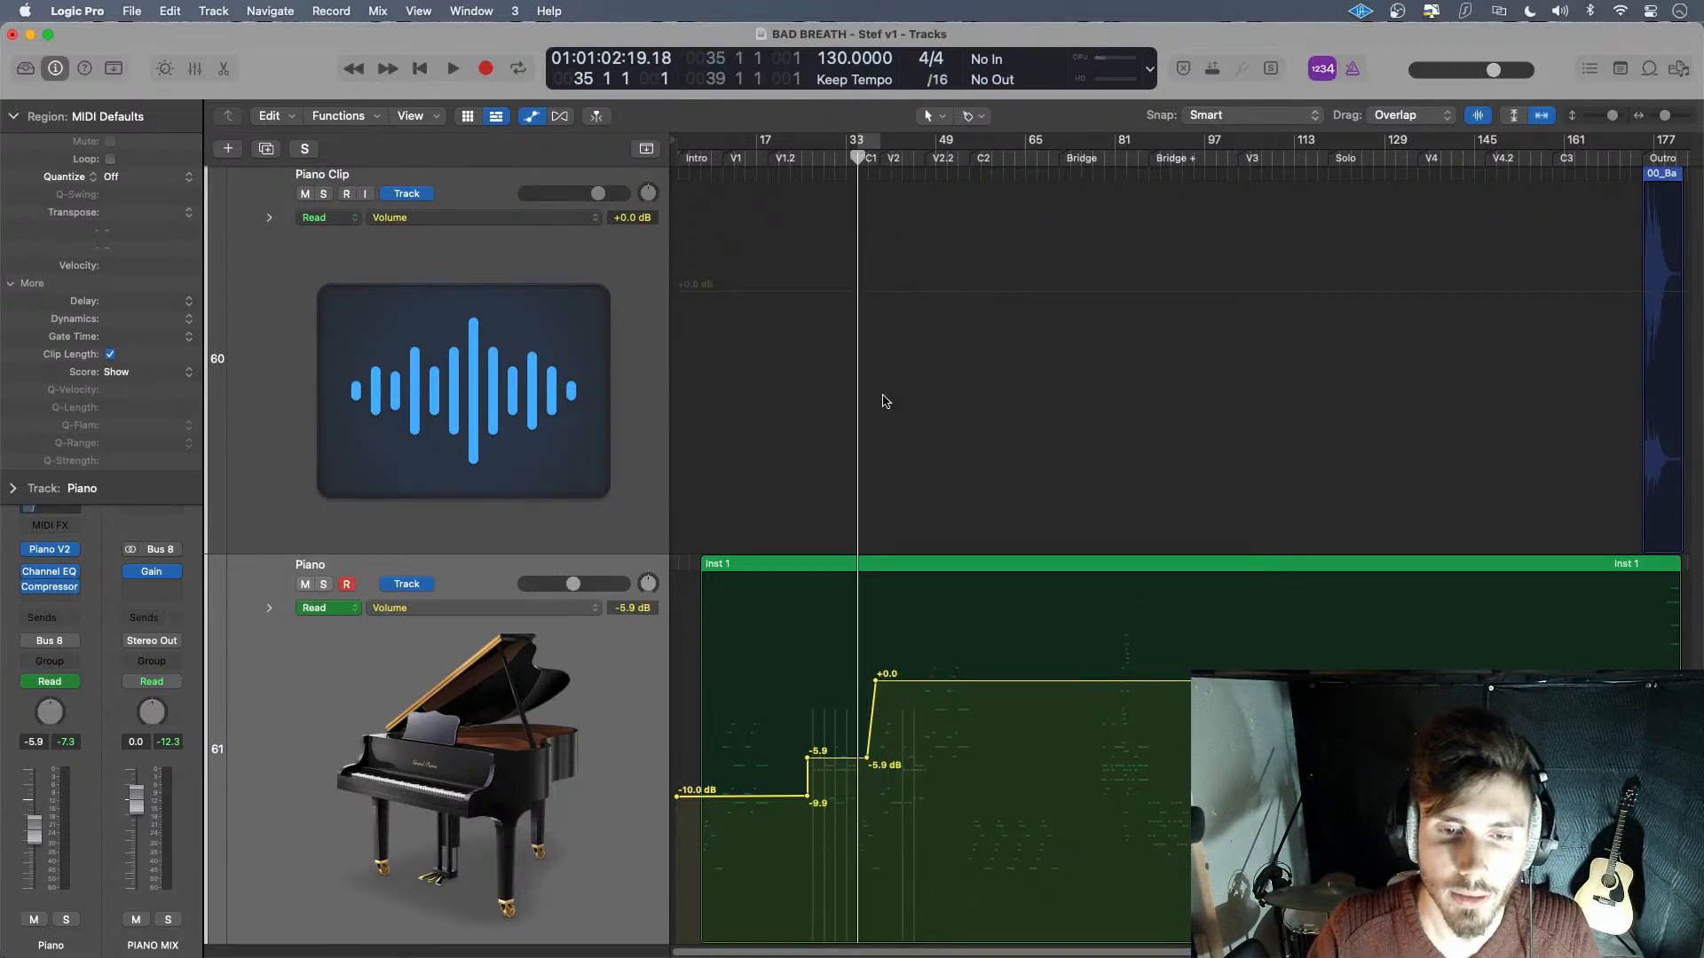
drag(868, 763, 858, 760)
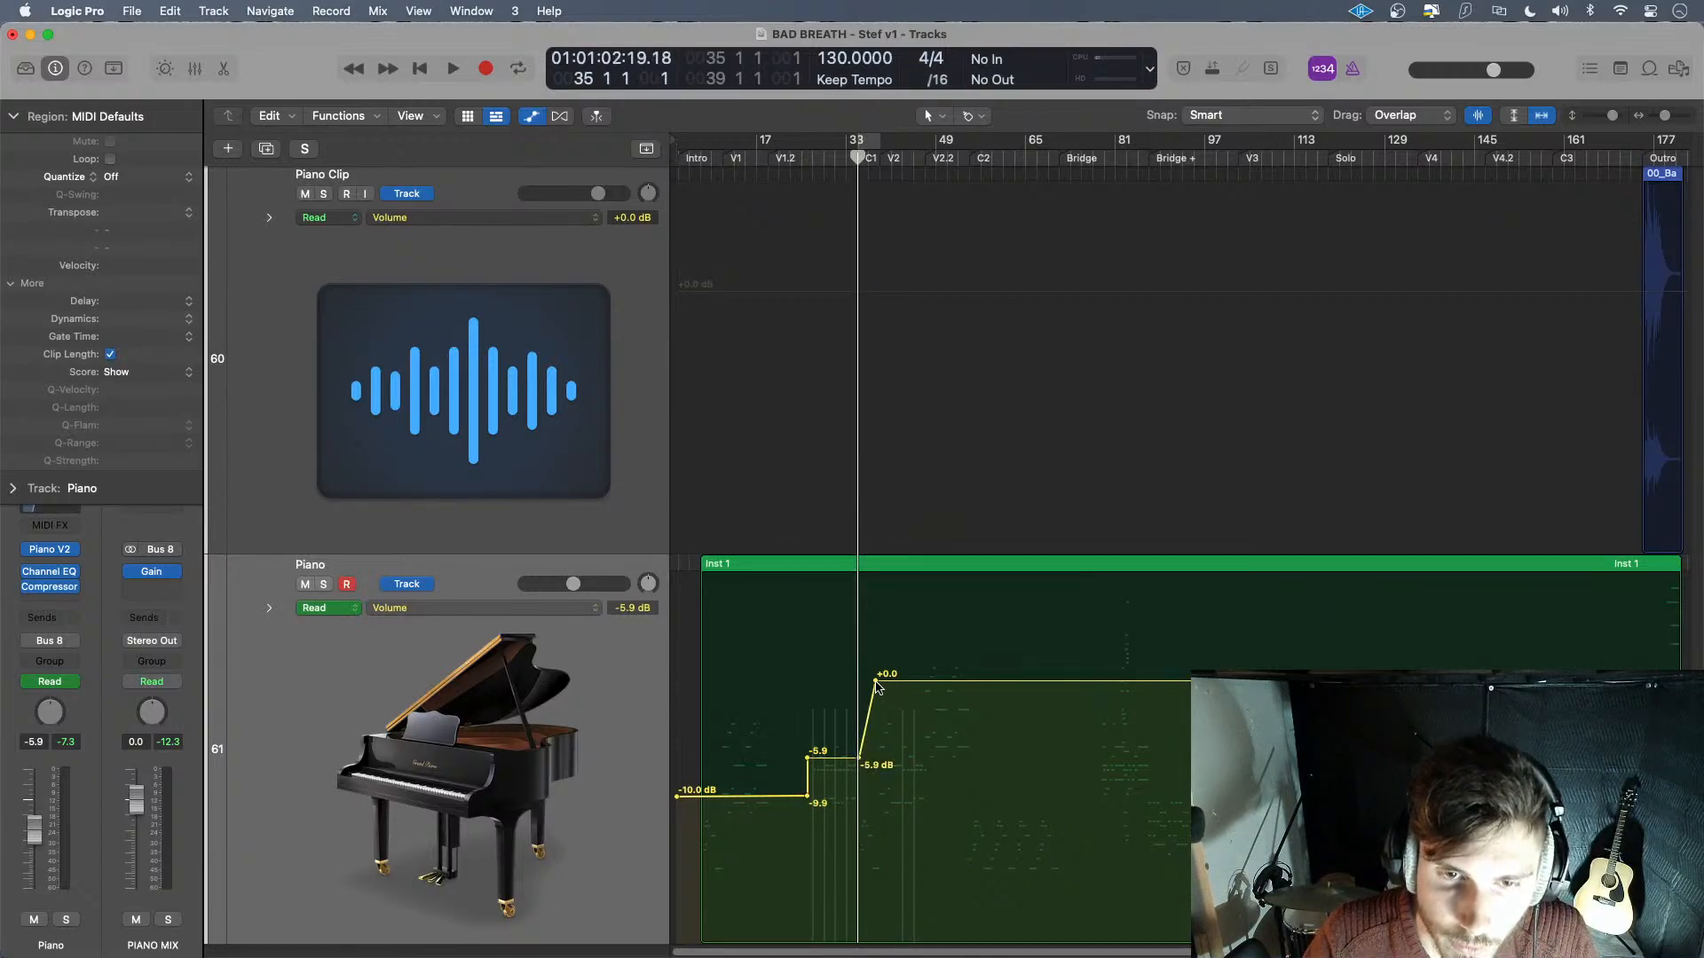
drag(873, 683, 859, 682)
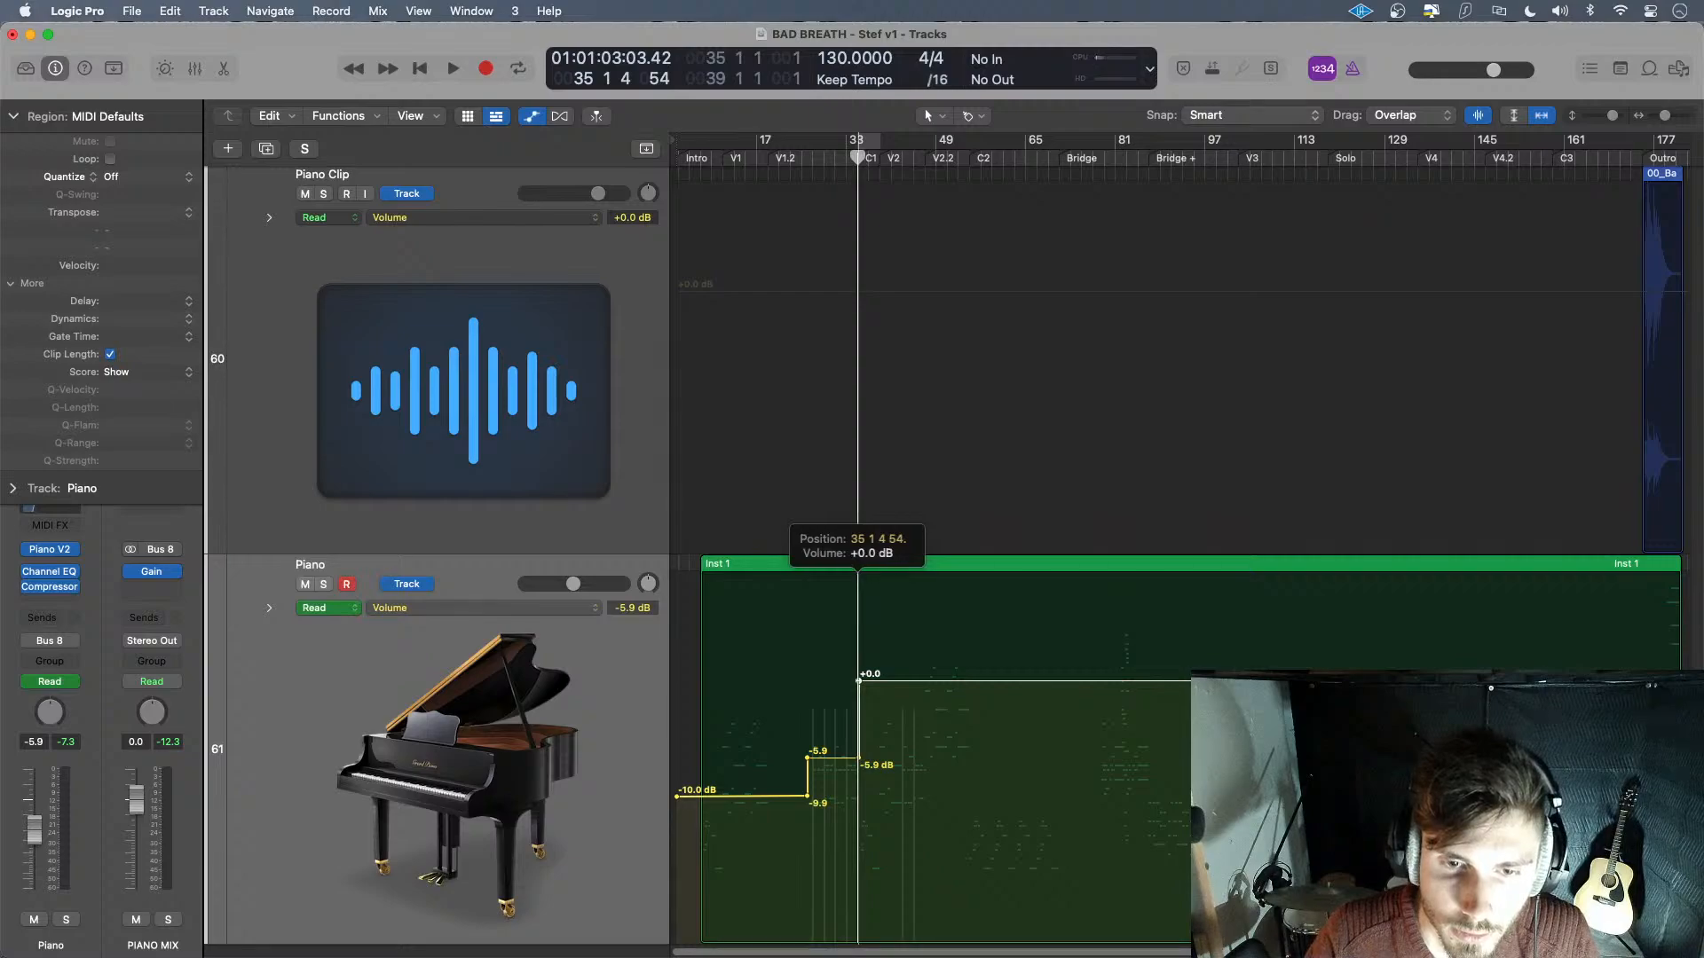
- Play the mix from bar 33 into V2 to check the louder Piano in C1, and stop playback
drag(854, 163, 844, 162)
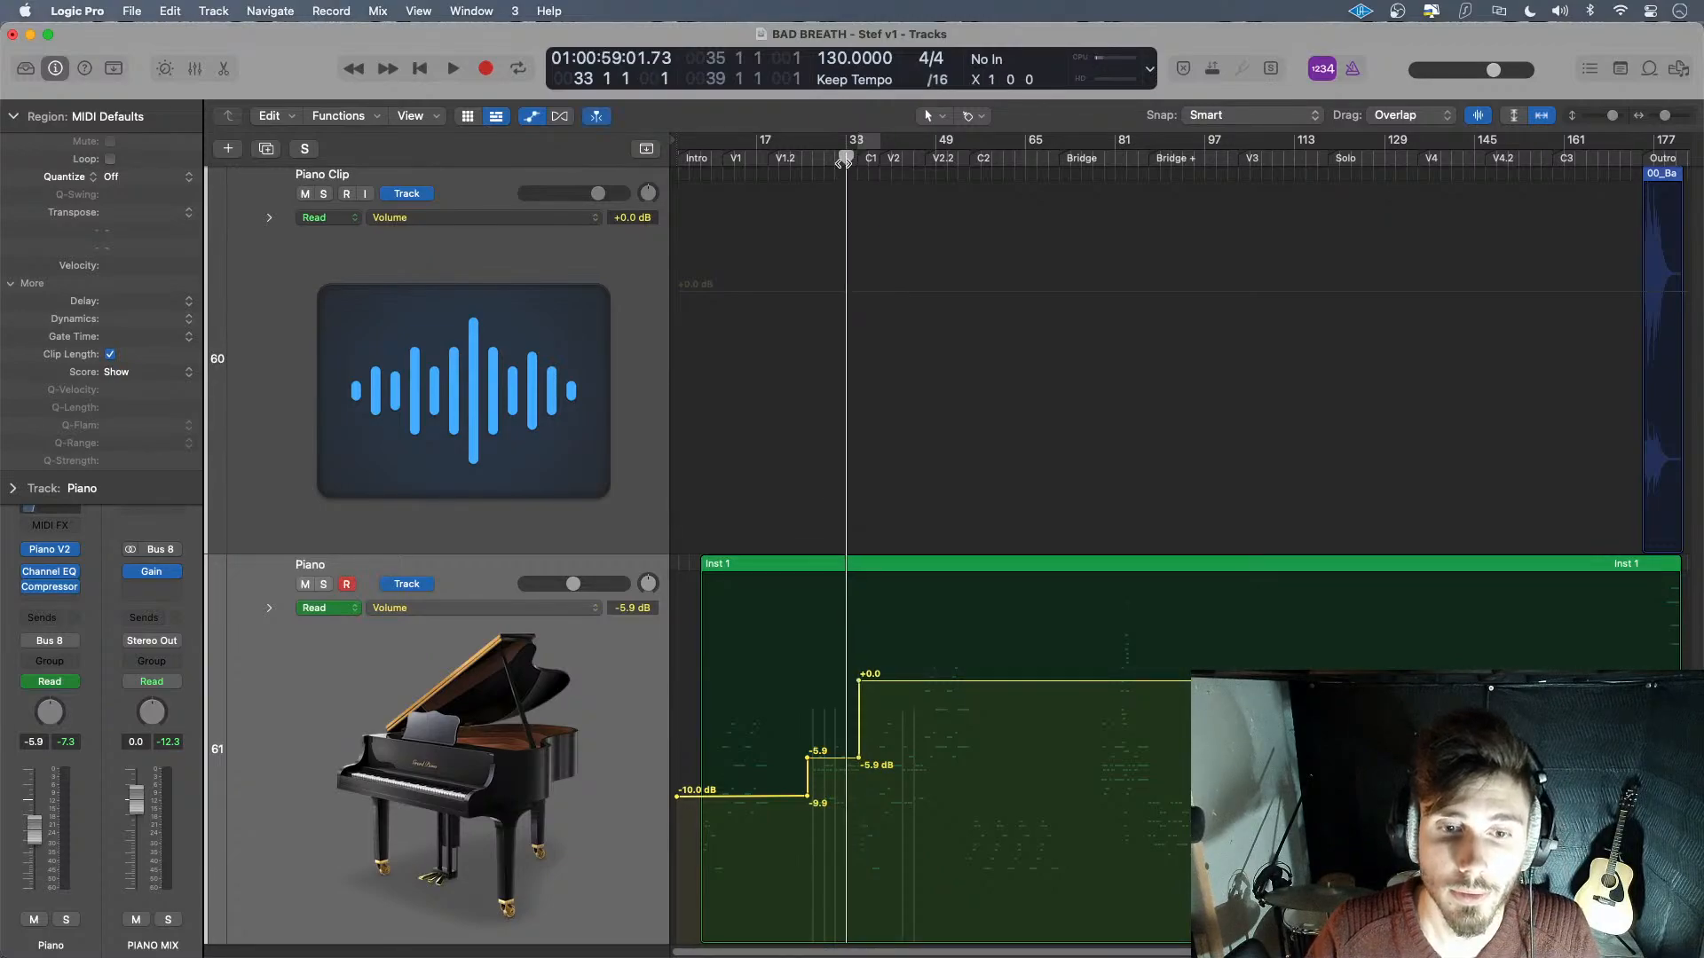
key(space)
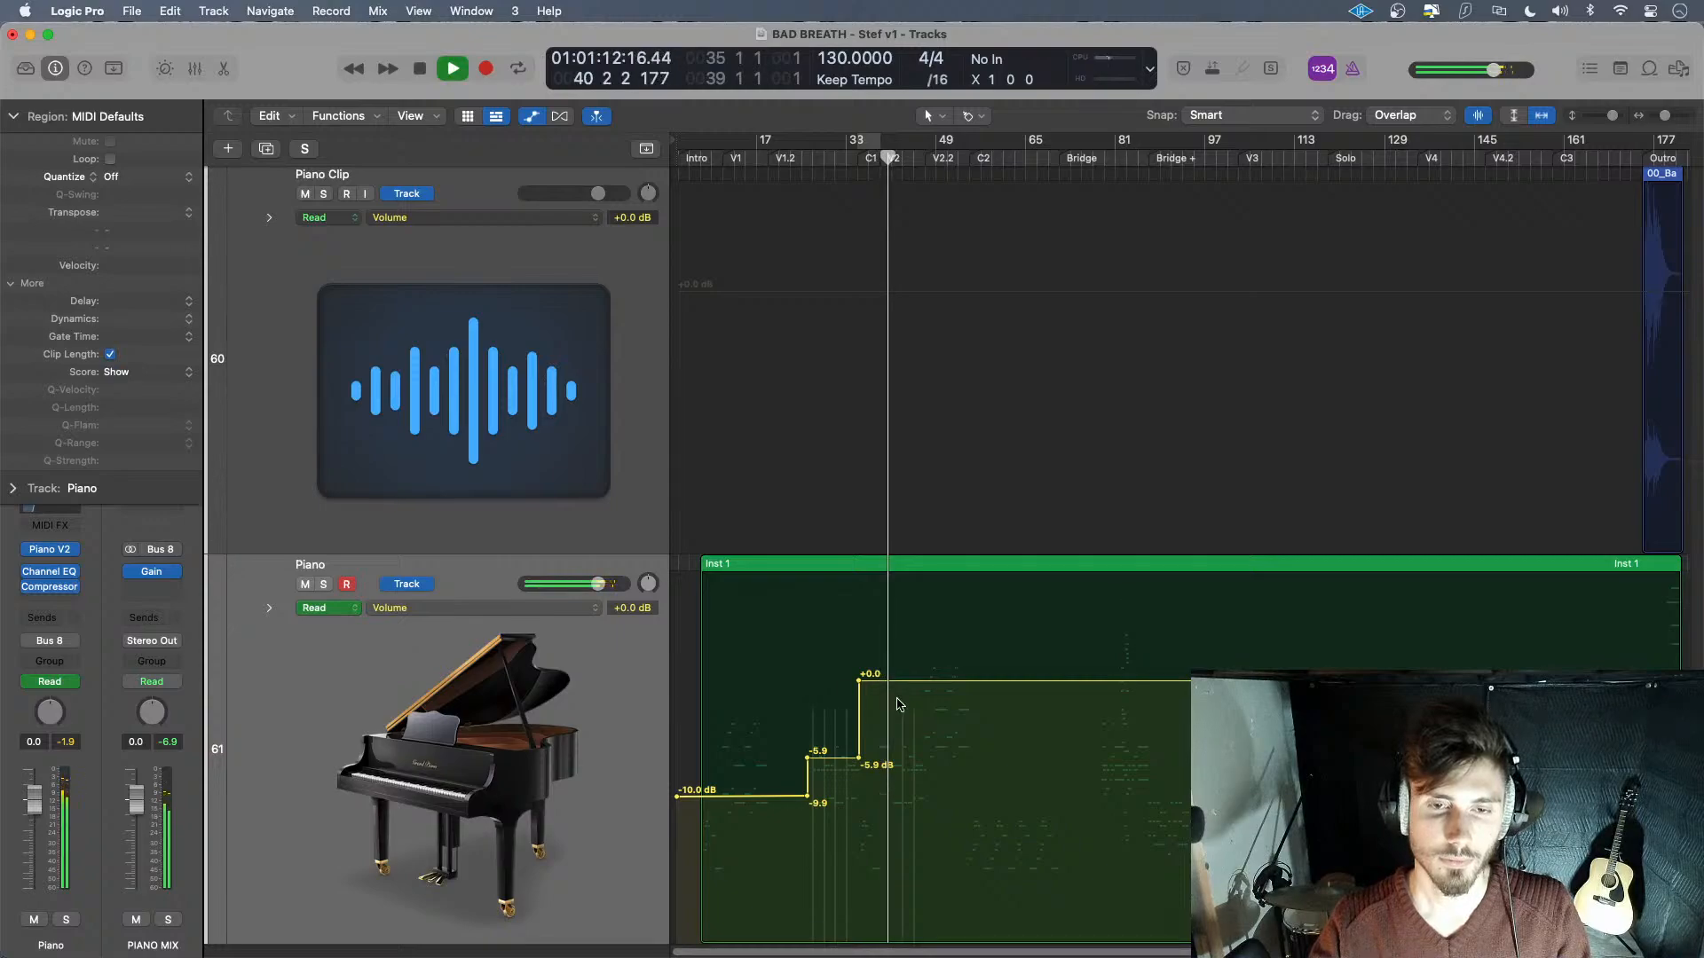
key(space)
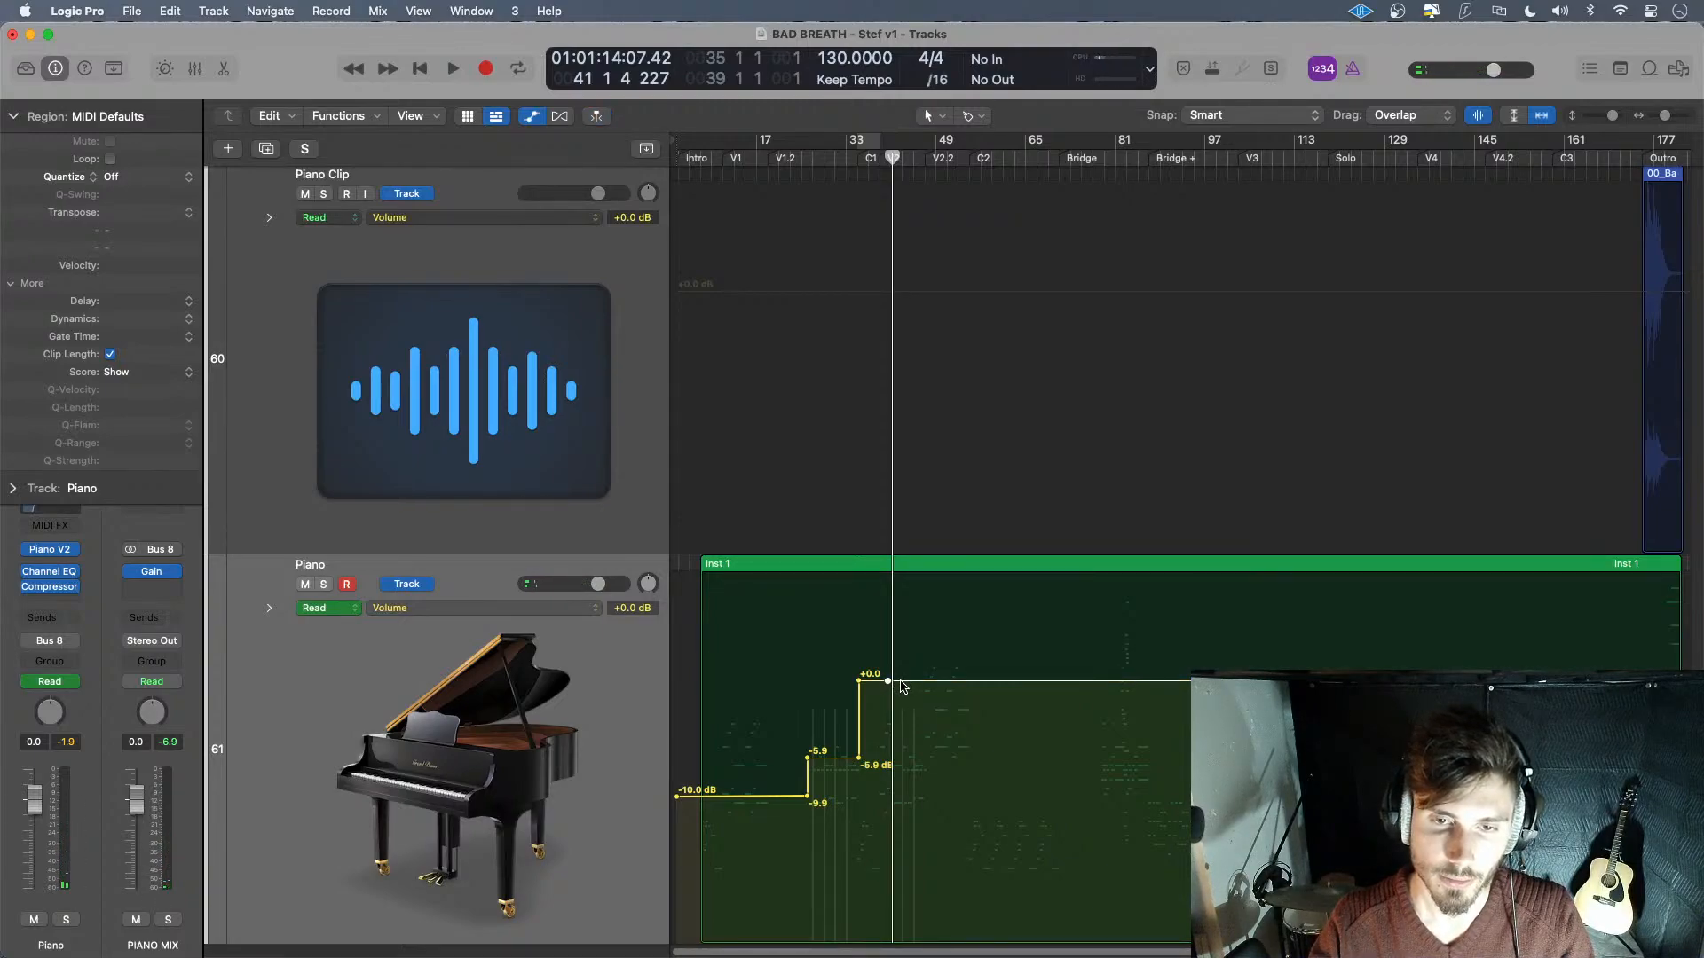
- Add Piano volume points that drop from +0.0 dB to -12.9 dB at the start of V2, bar 39
drag(901, 682, 901, 820)
key(space)
click(879, 158)
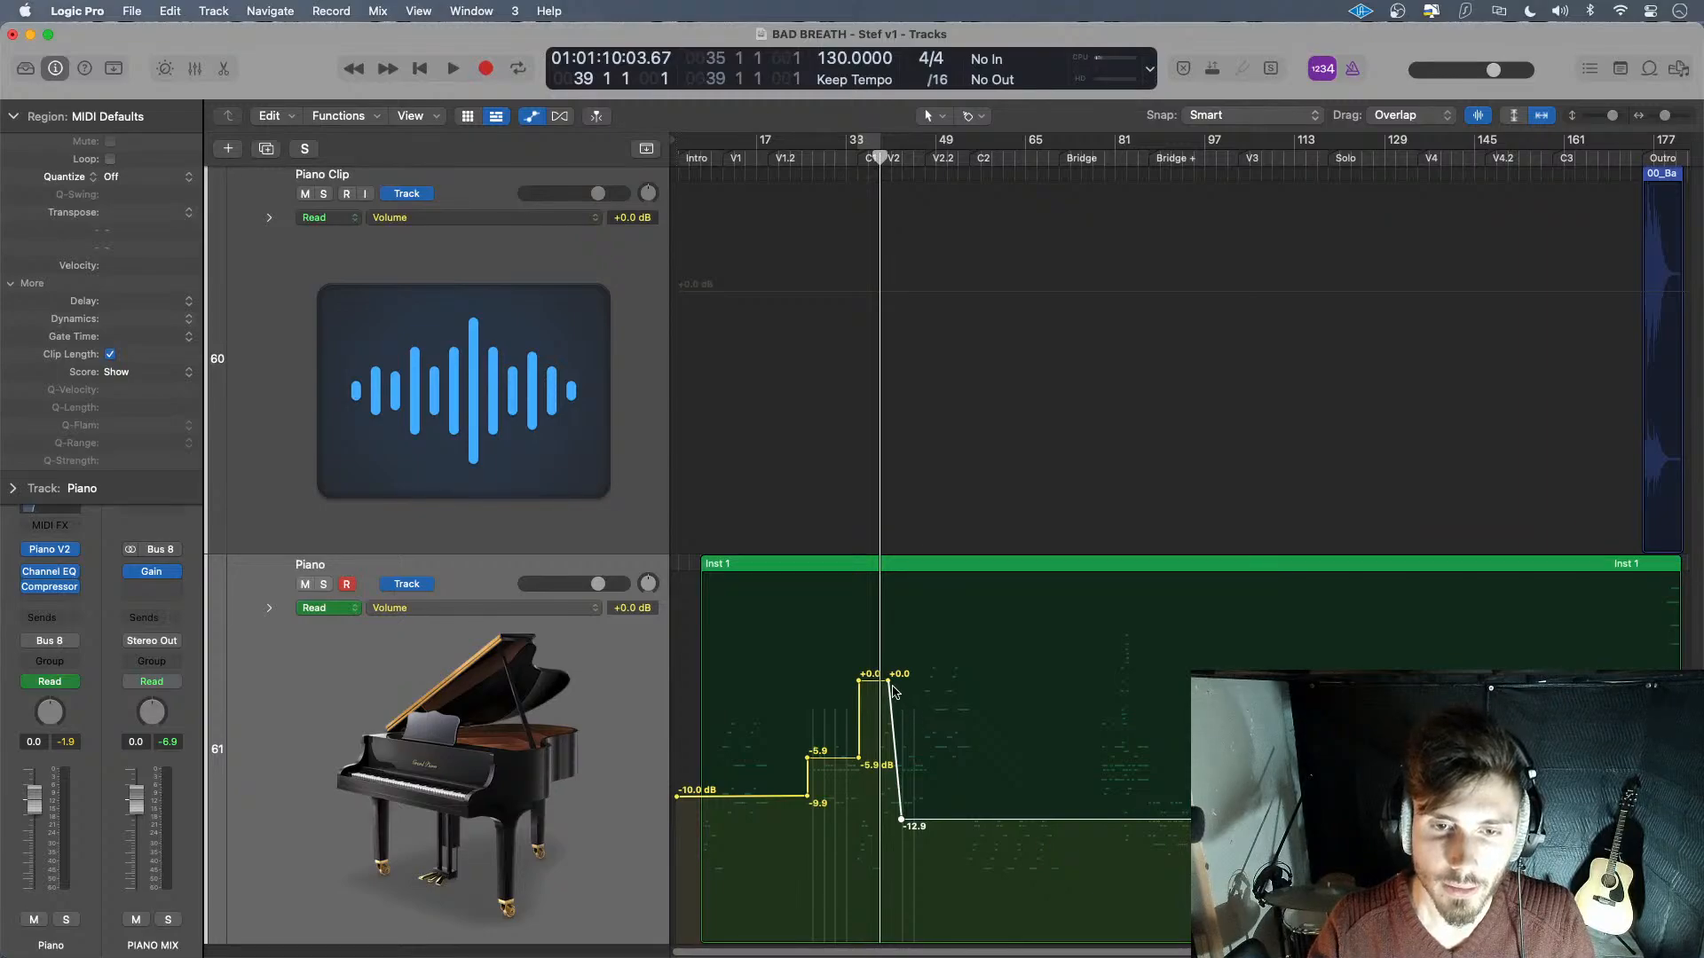
drag(889, 685, 883, 686)
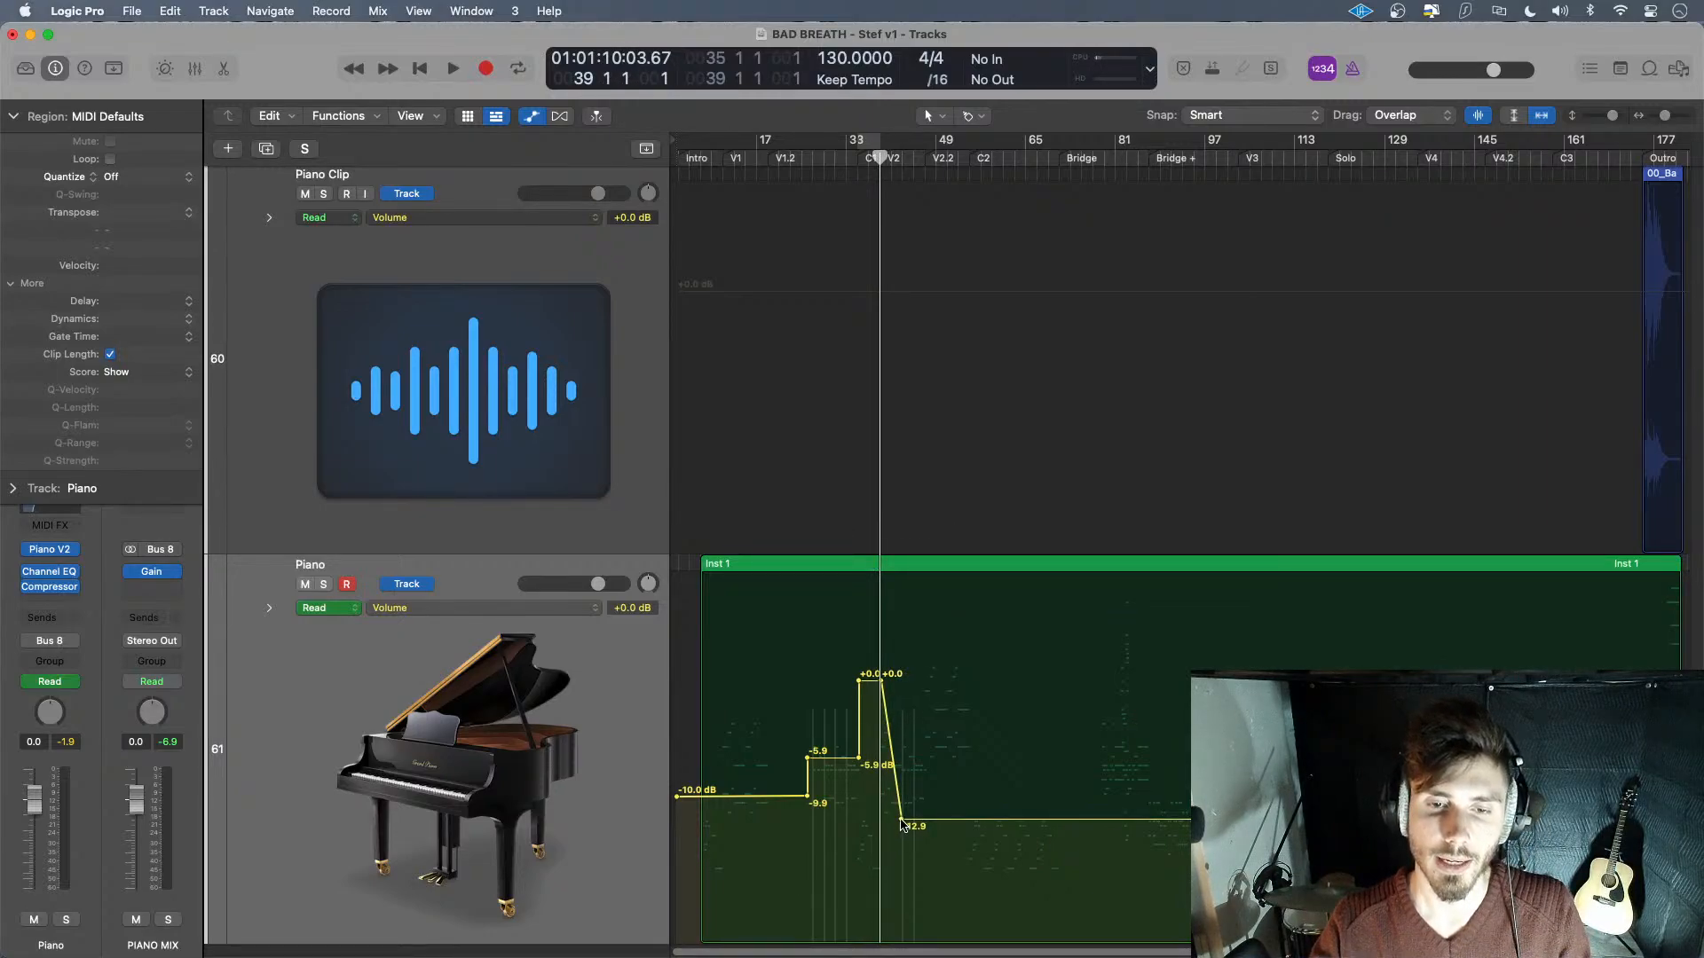
drag(903, 825, 879, 820)
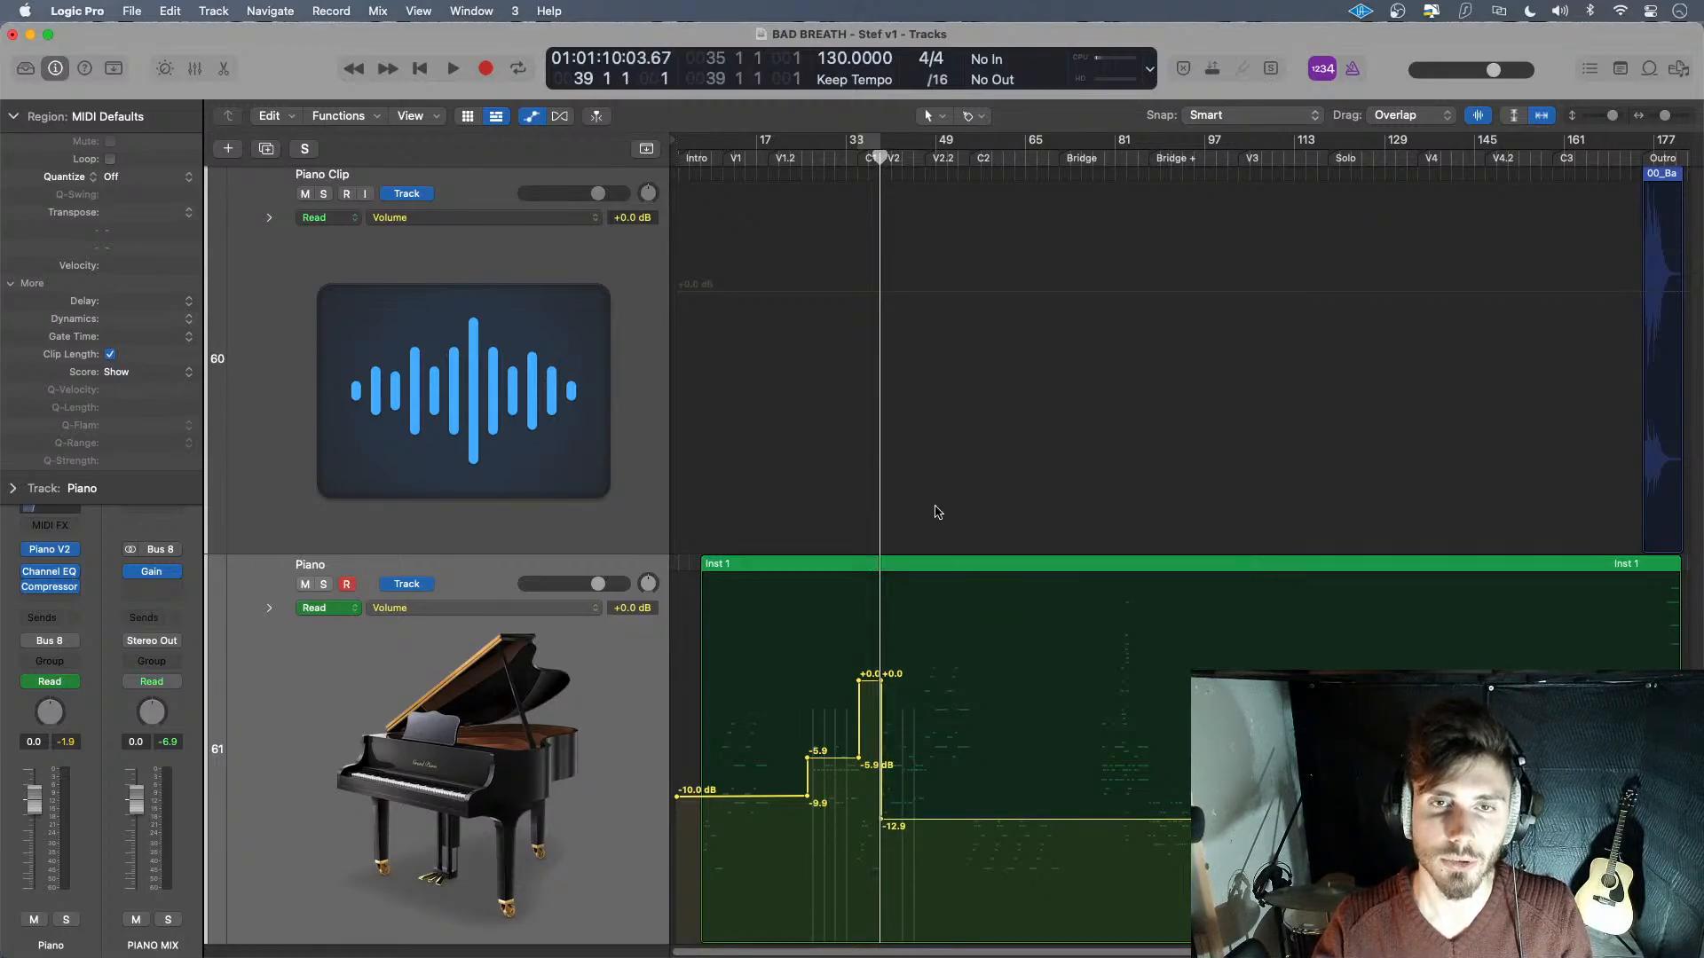
- Play the mix from bar 35 to check the Piano's volume drop at V2, and stop playback
mouse_move(879, 156)
mouse_down()
mouse_move(844, 158)
mouse_move(855, 166)
mouse_up()
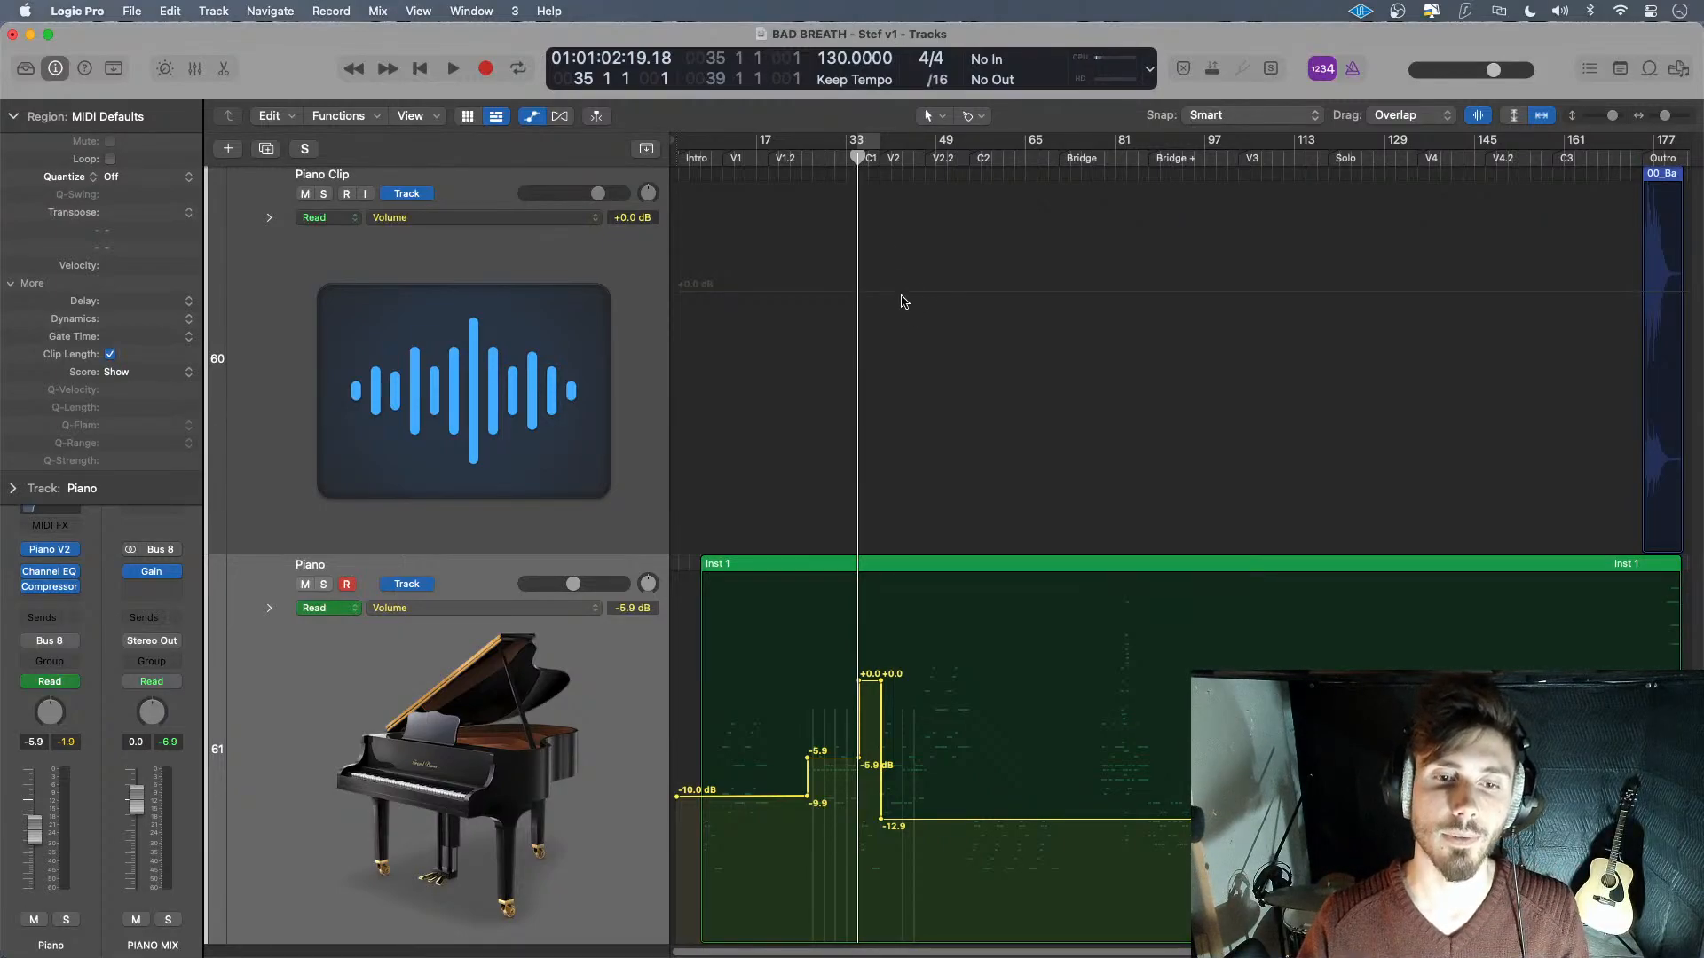
key(space)
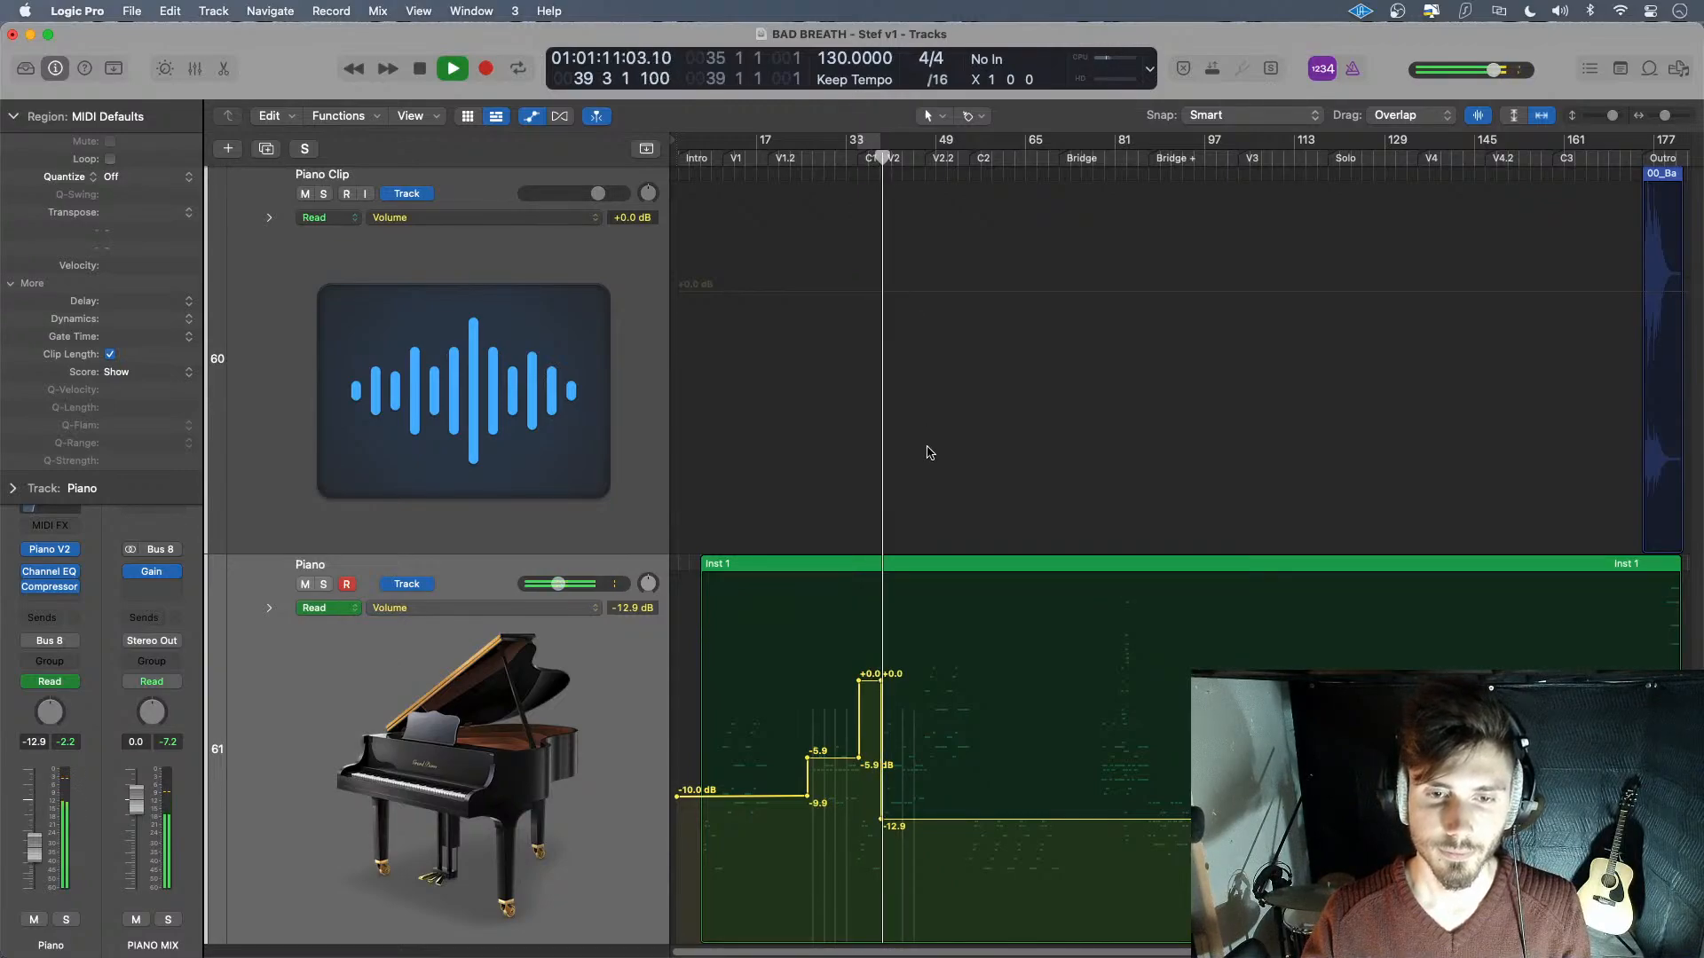
key(space)
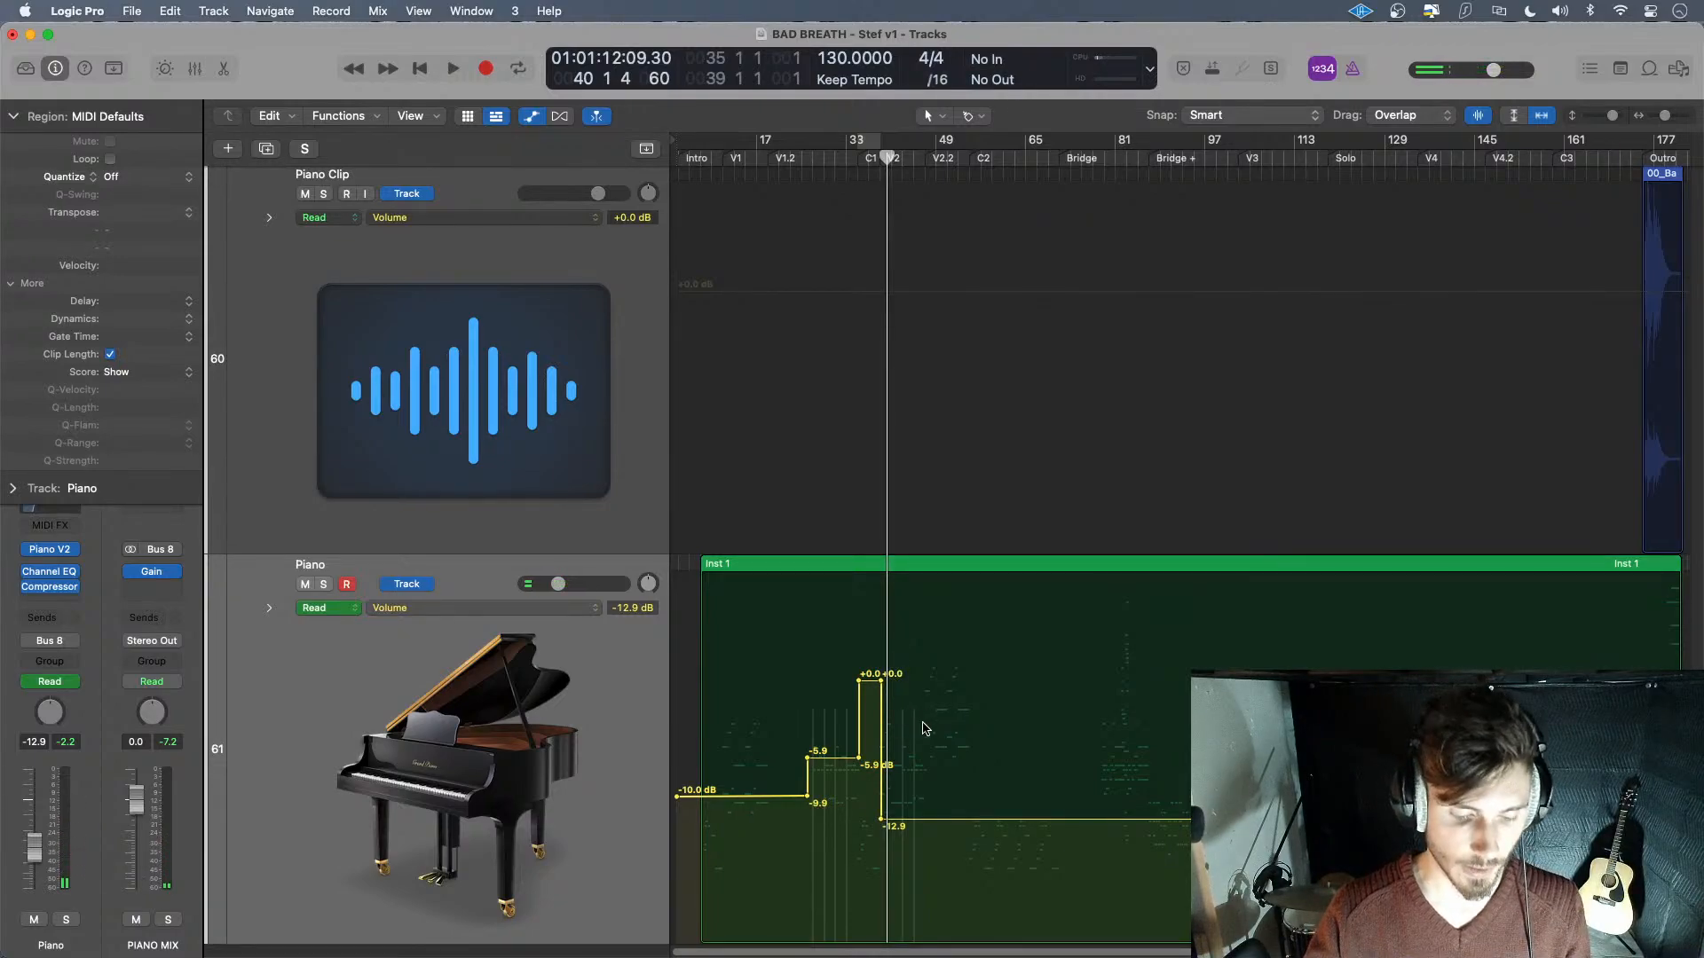
- Shift the Piano's +0.0 dB and -12.9 dB volume points at V2 slightly ahead of bar 39
key(super+Right)
key(super+Right)
key(super+Right)
key(super+Right)
key(super+Right)
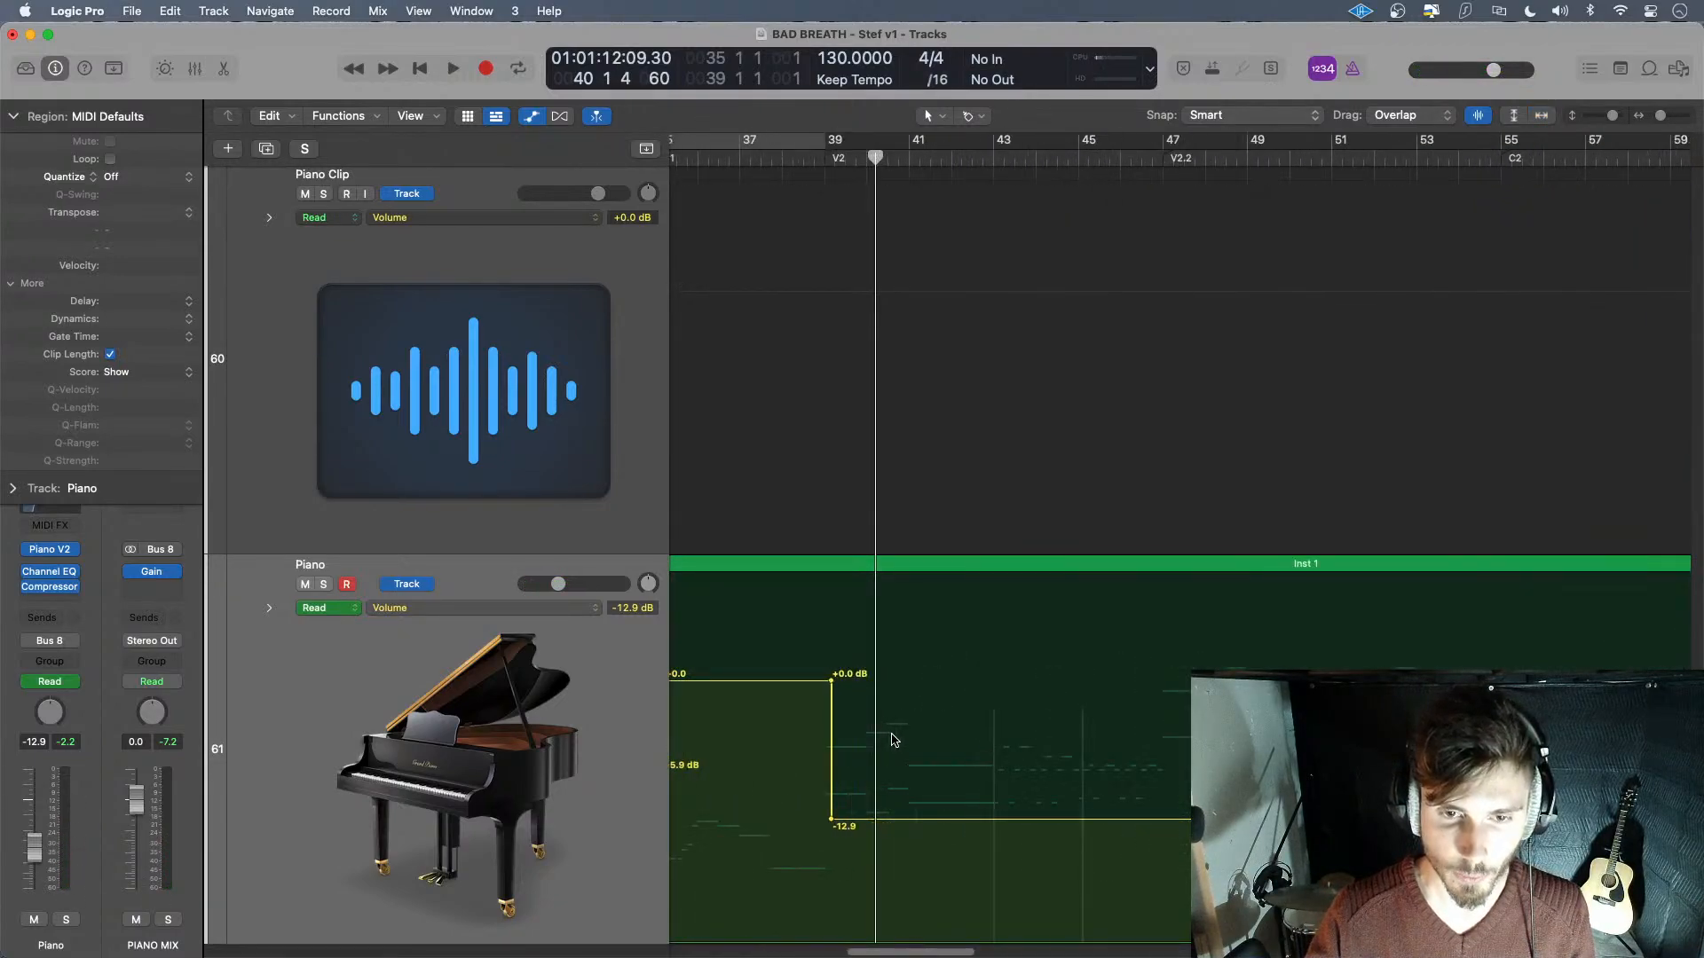
click(832, 821)
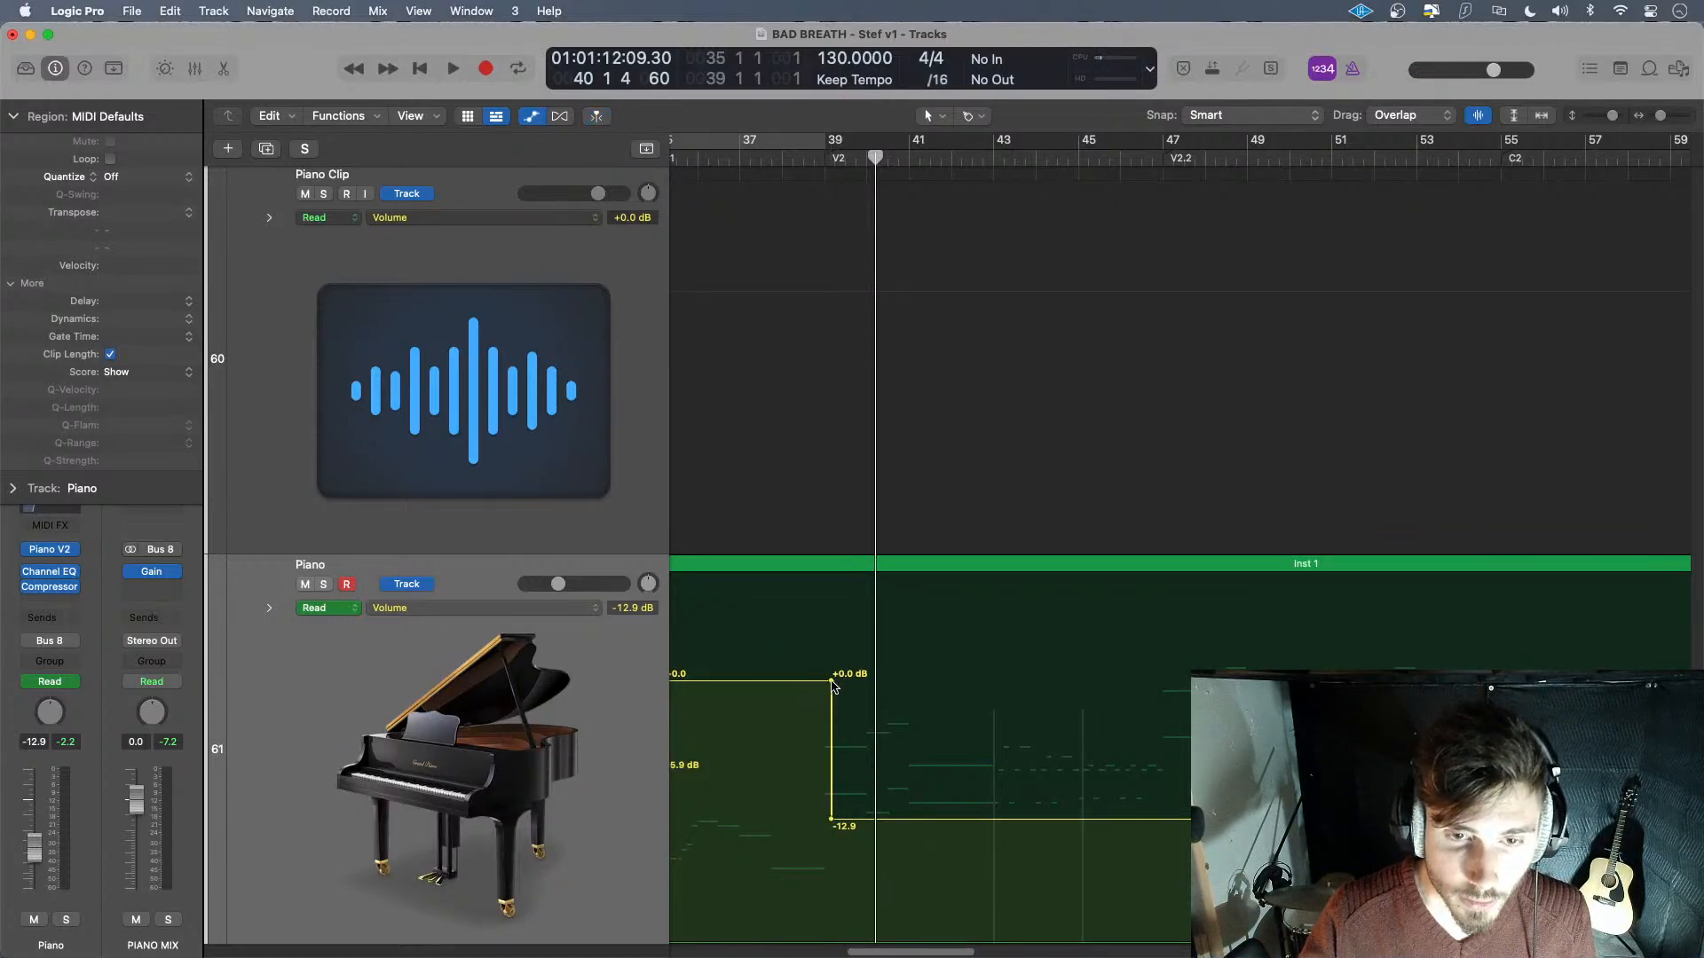
drag(833, 681, 821, 682)
drag(832, 822, 823, 822)
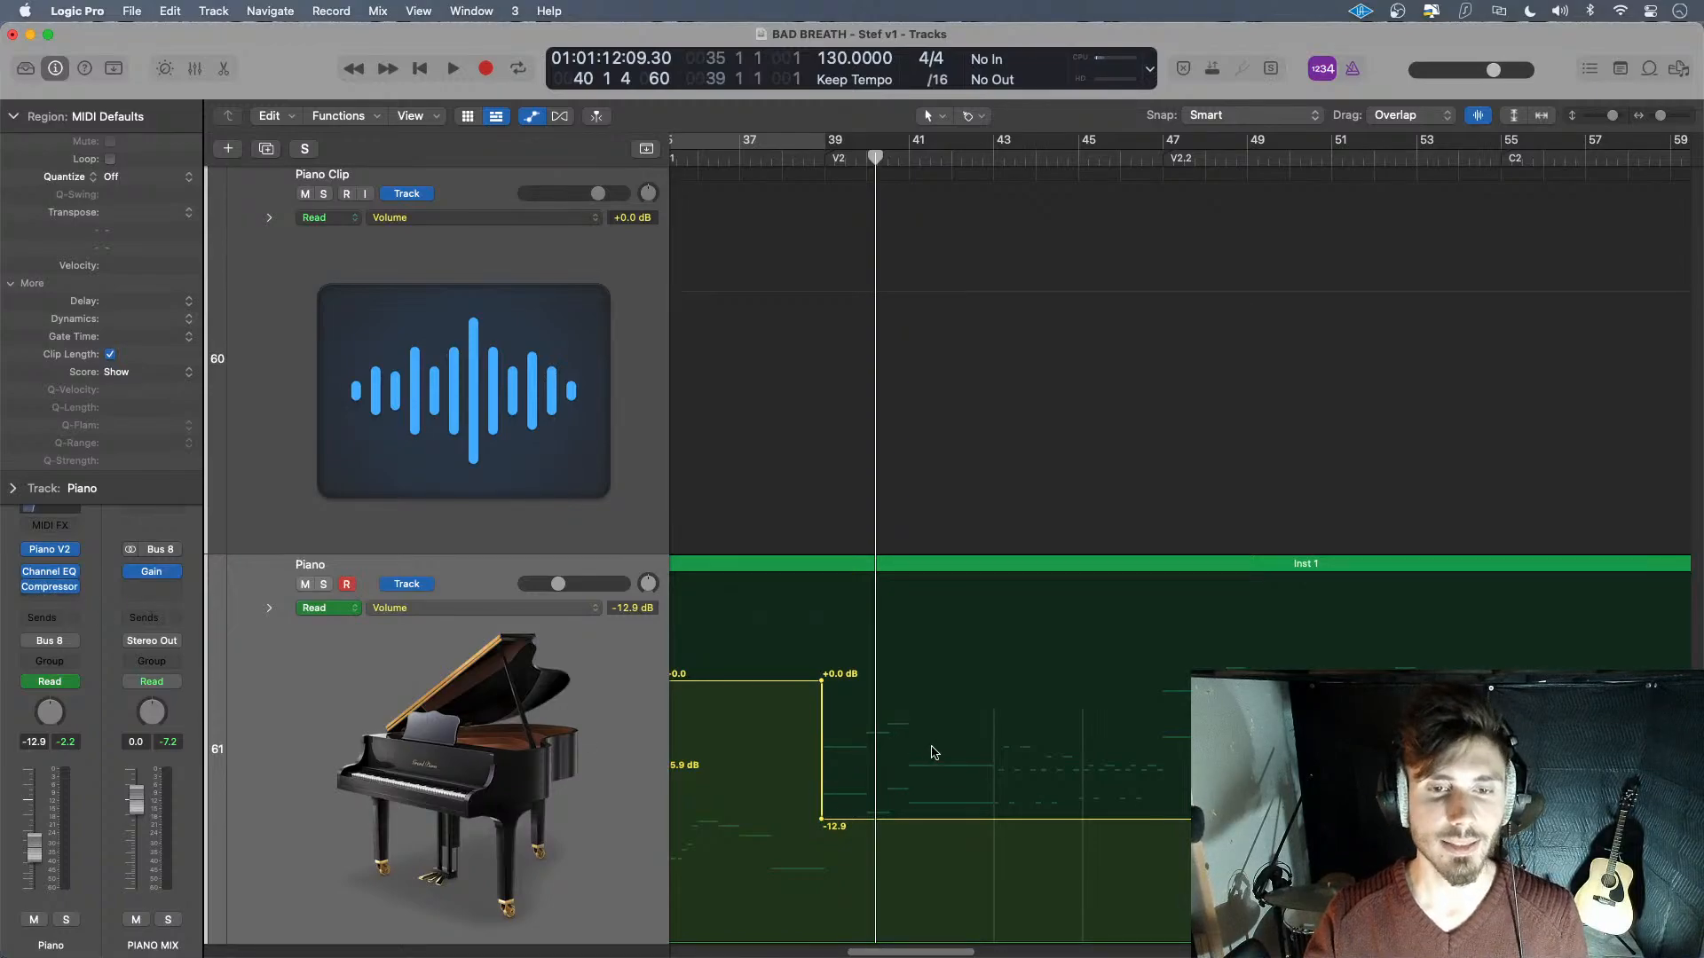
- Review the Piano's earlier volume automation, then inspect its Compressor settings and close the plug-in
scroll(932, 734, left, 10)
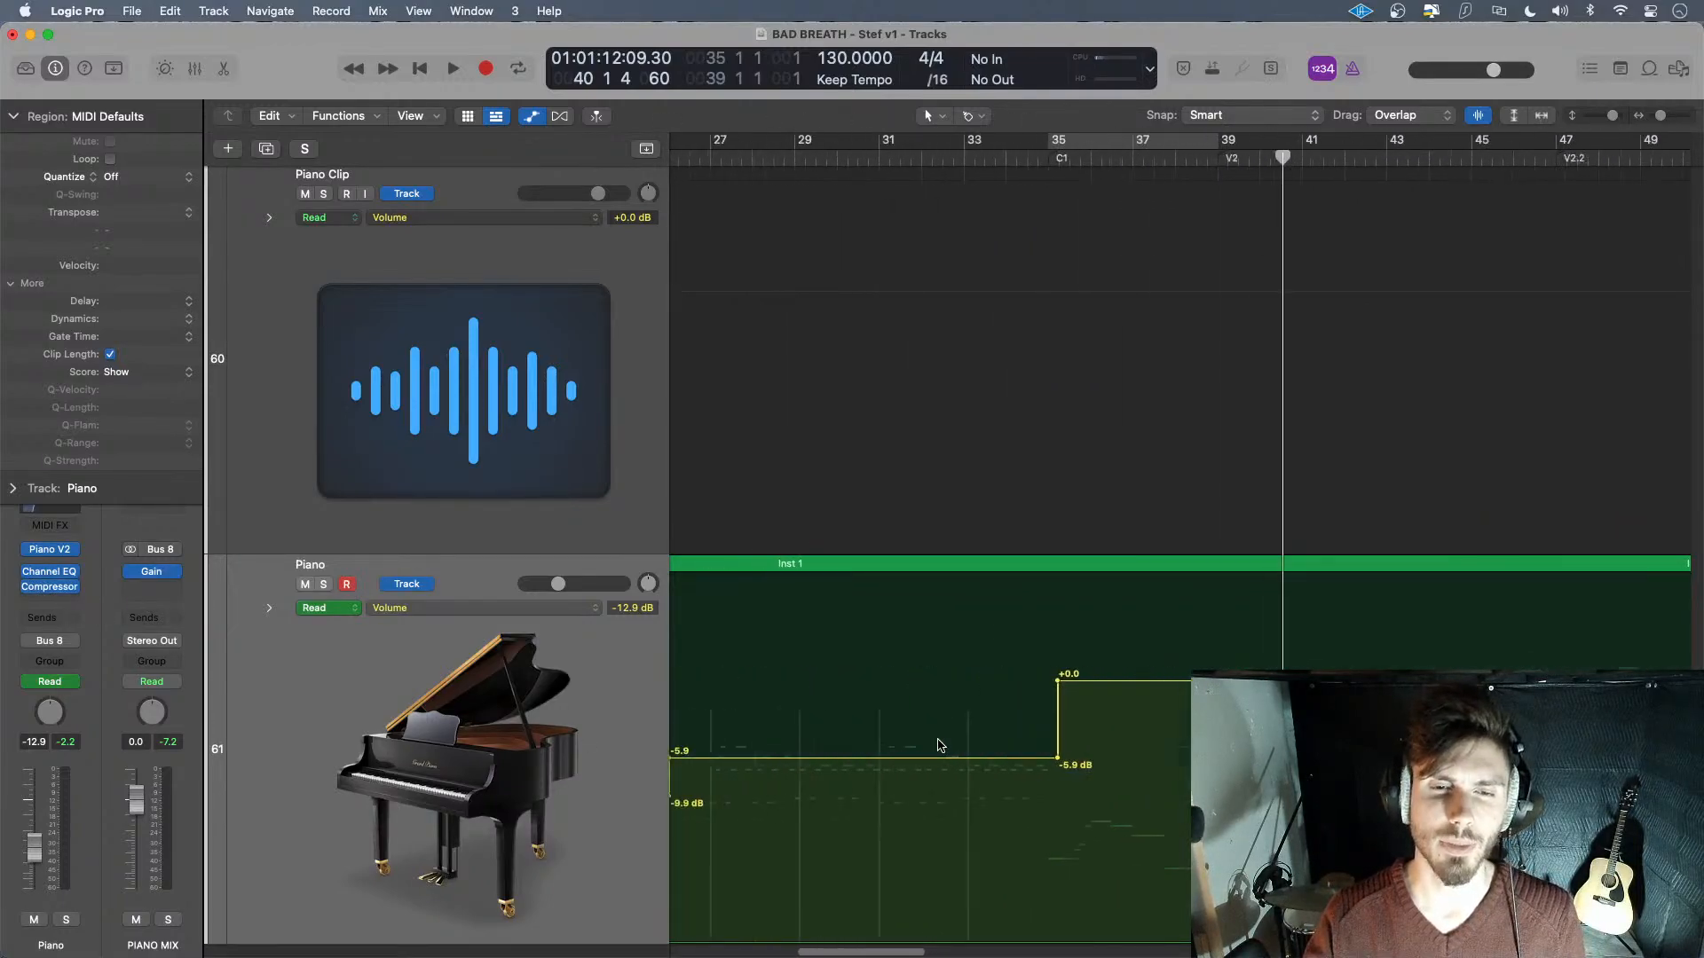
scroll(997, 763, left, 4)
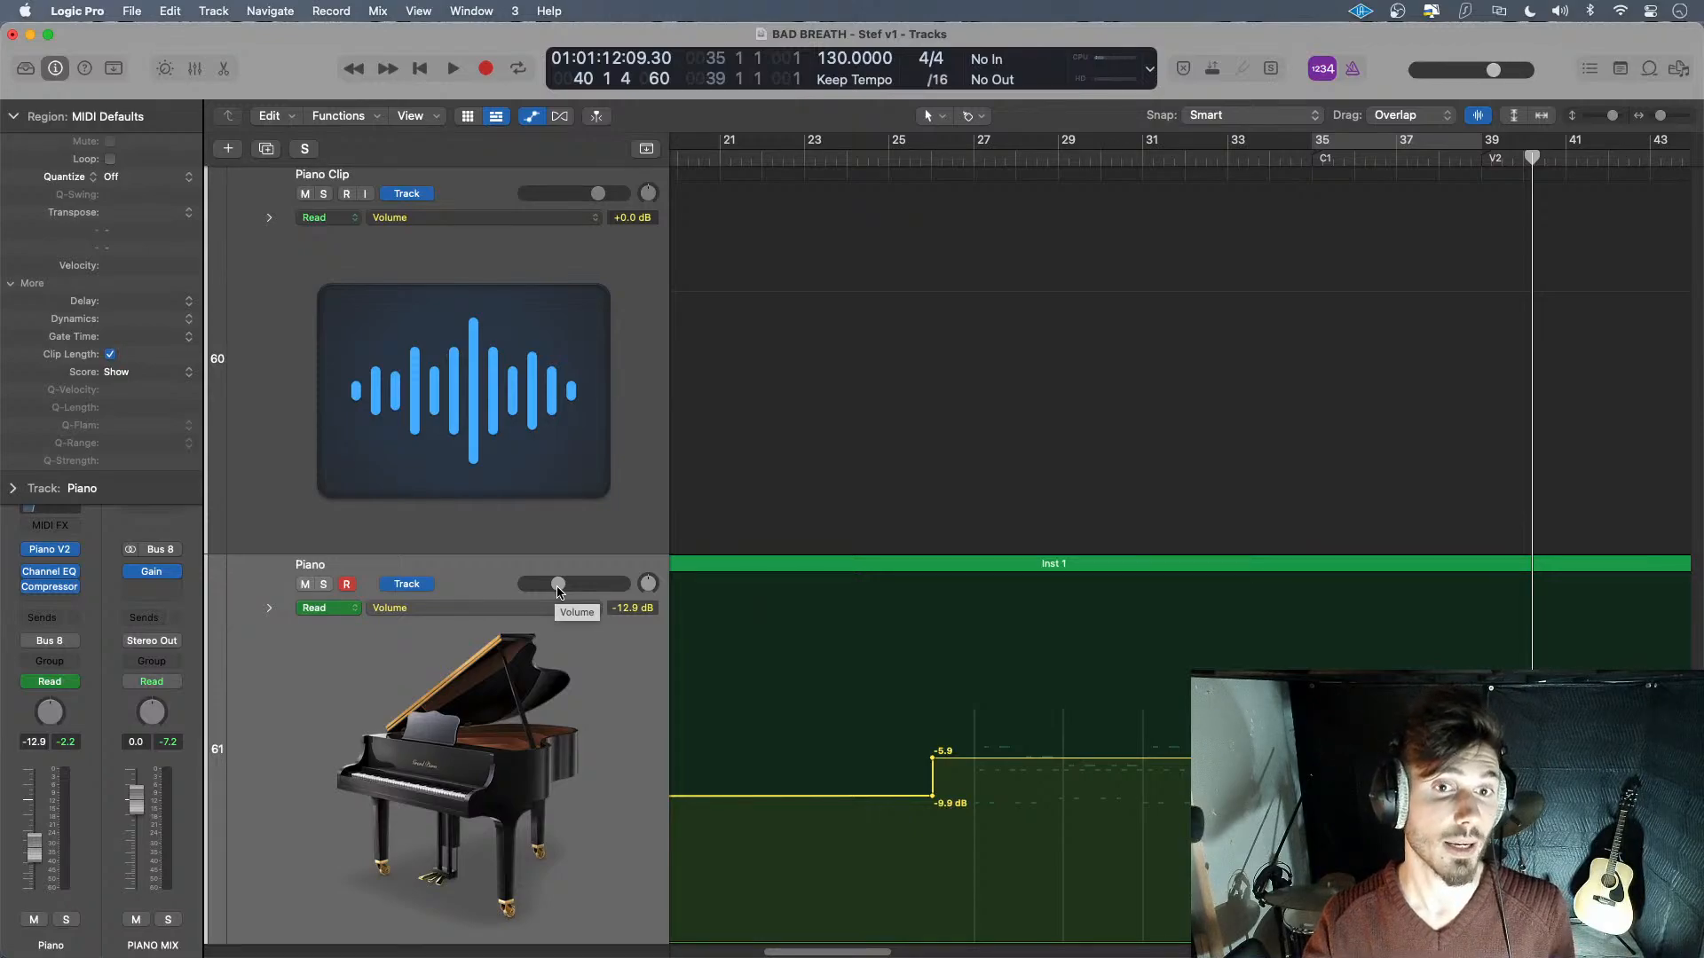
click(55, 592)
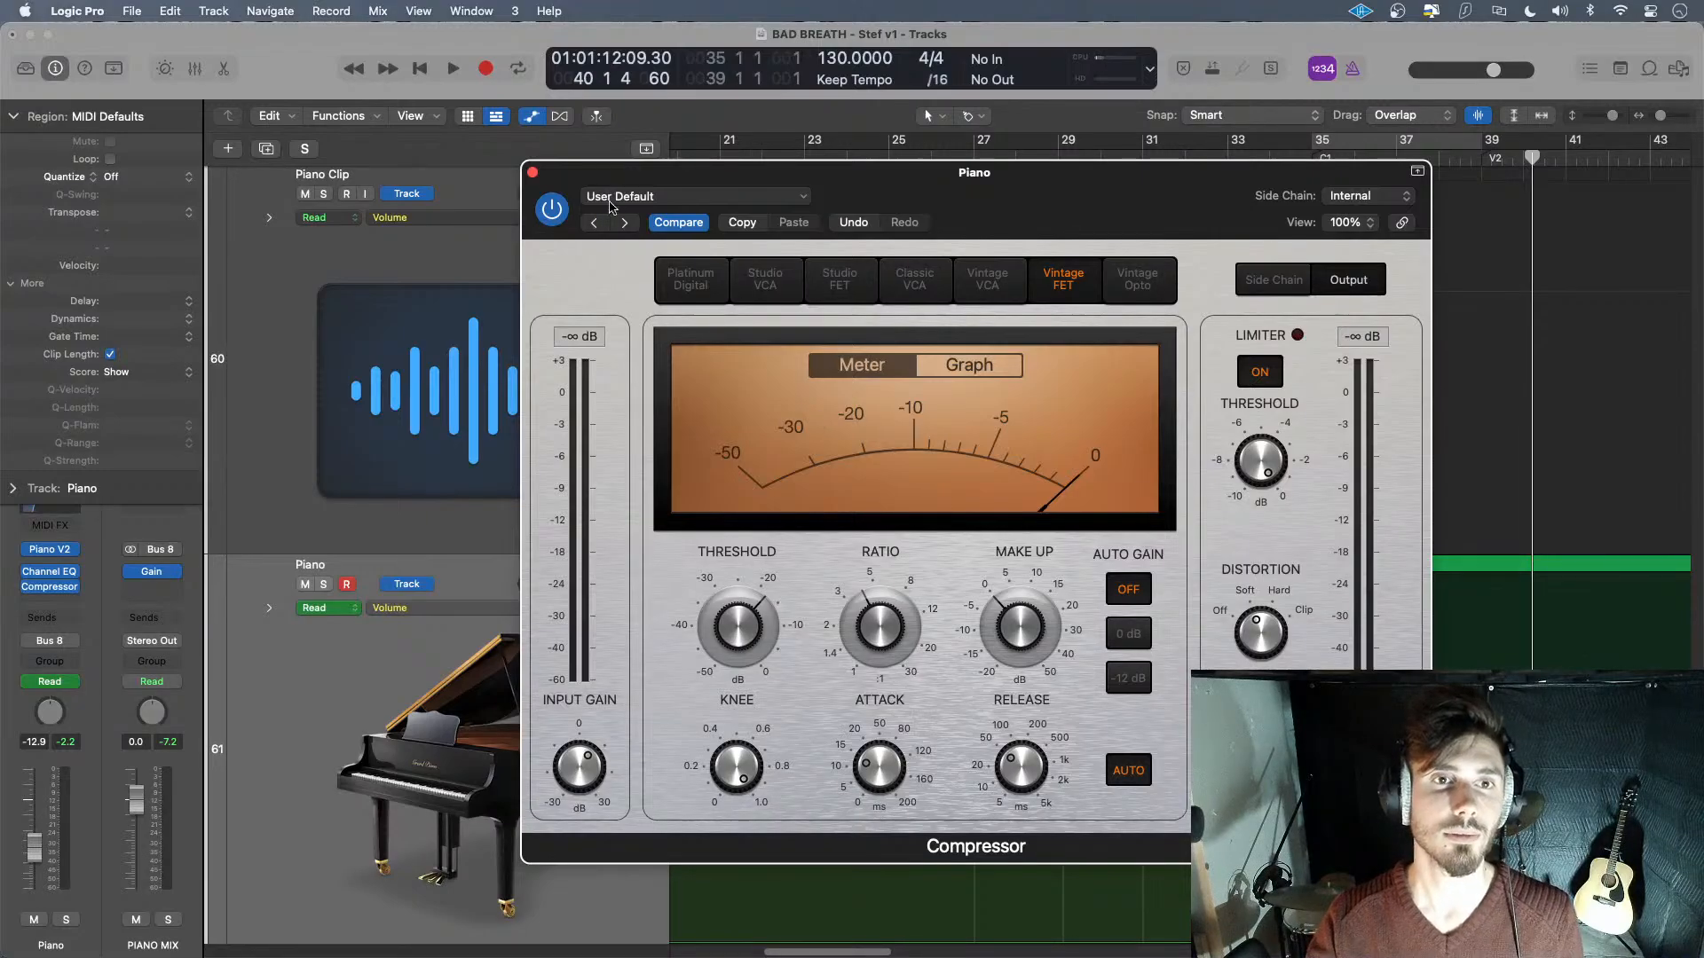
click(532, 173)
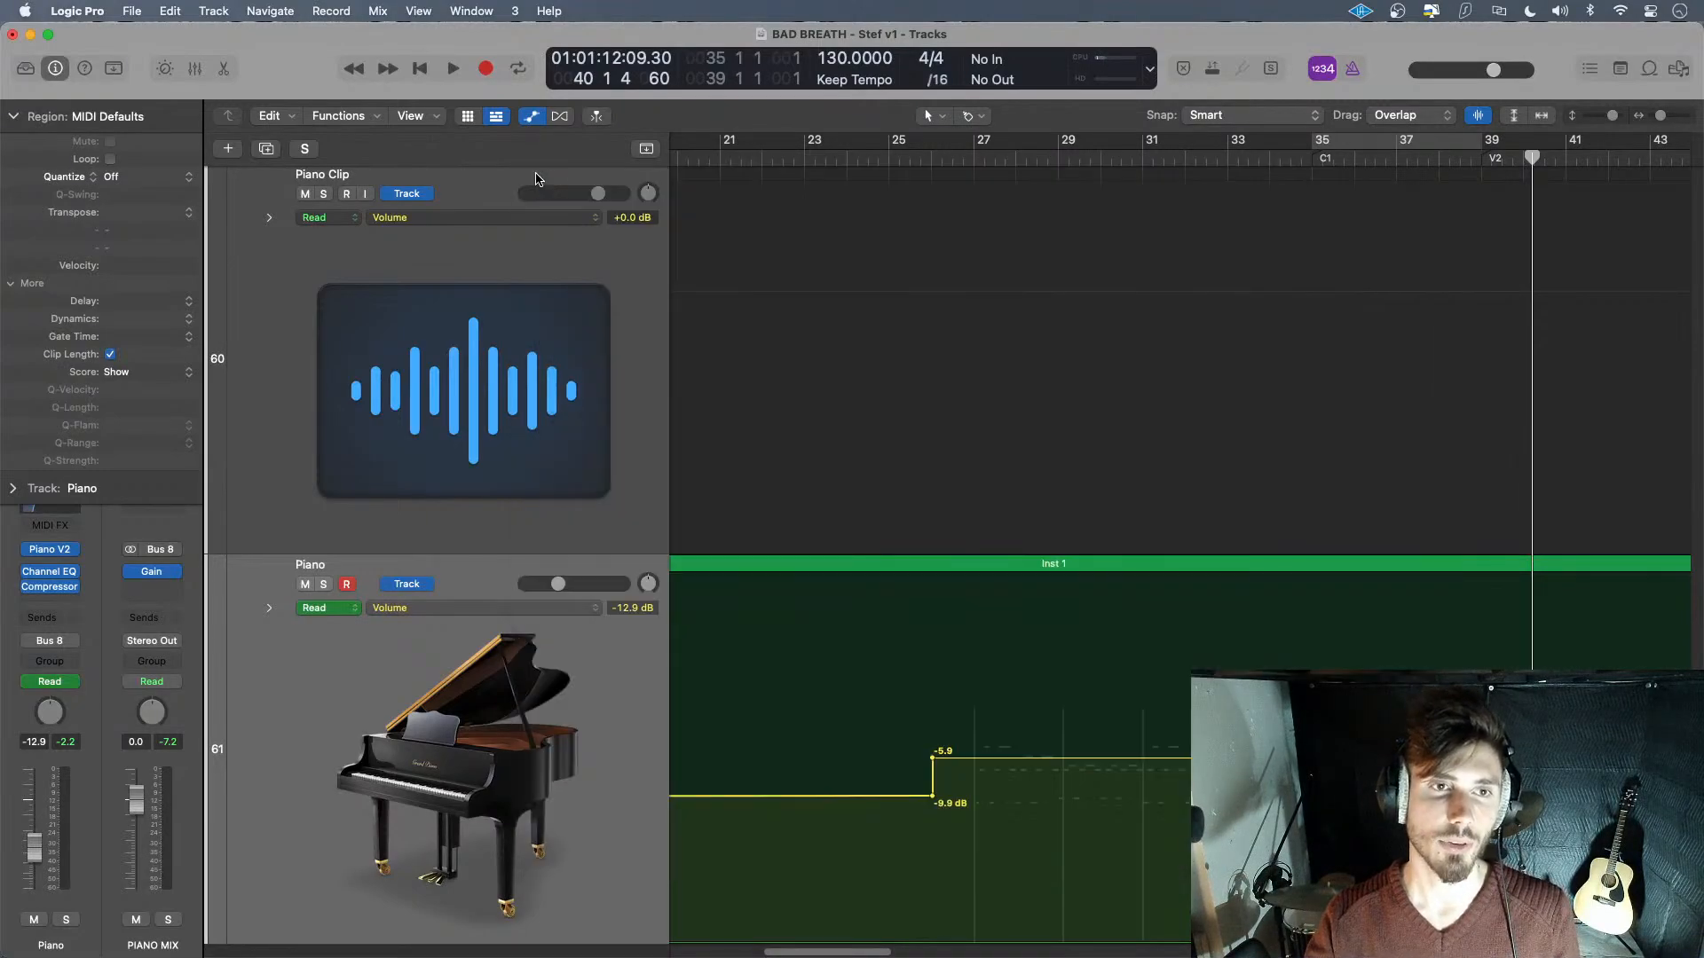
- Review the Piano's Channel EQ curve, close the plug-in, and play the mix from about bar 37 into V2
click(44, 576)
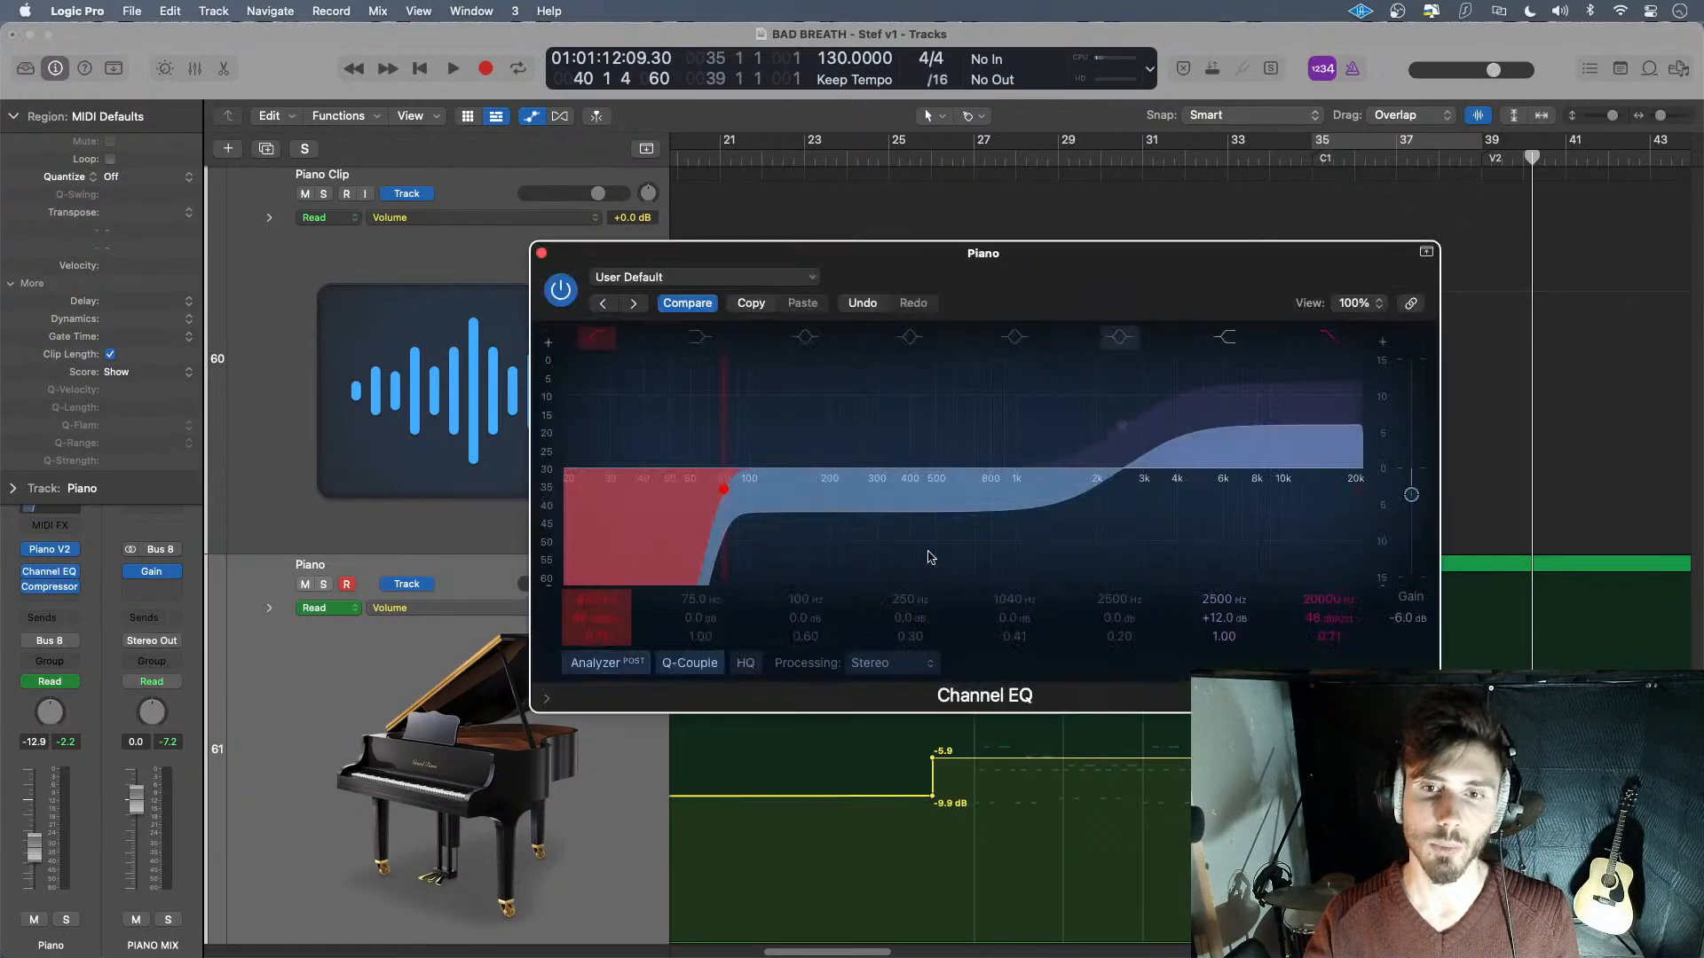
click(541, 254)
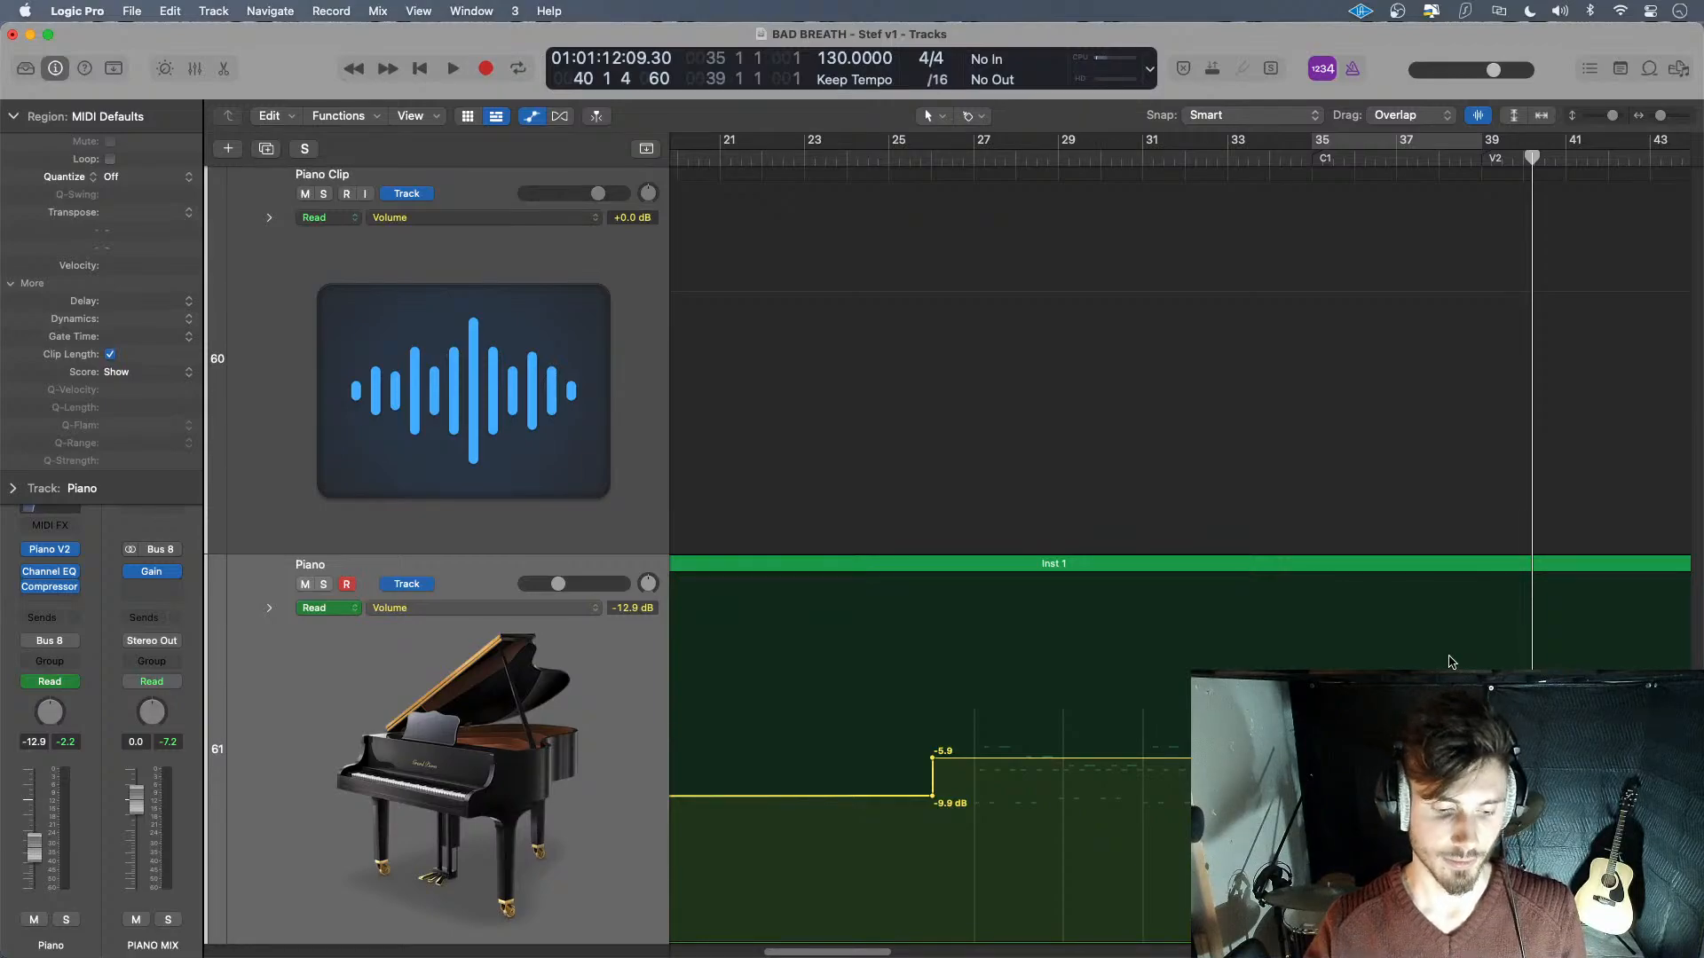
scroll(1451, 662, right, 5)
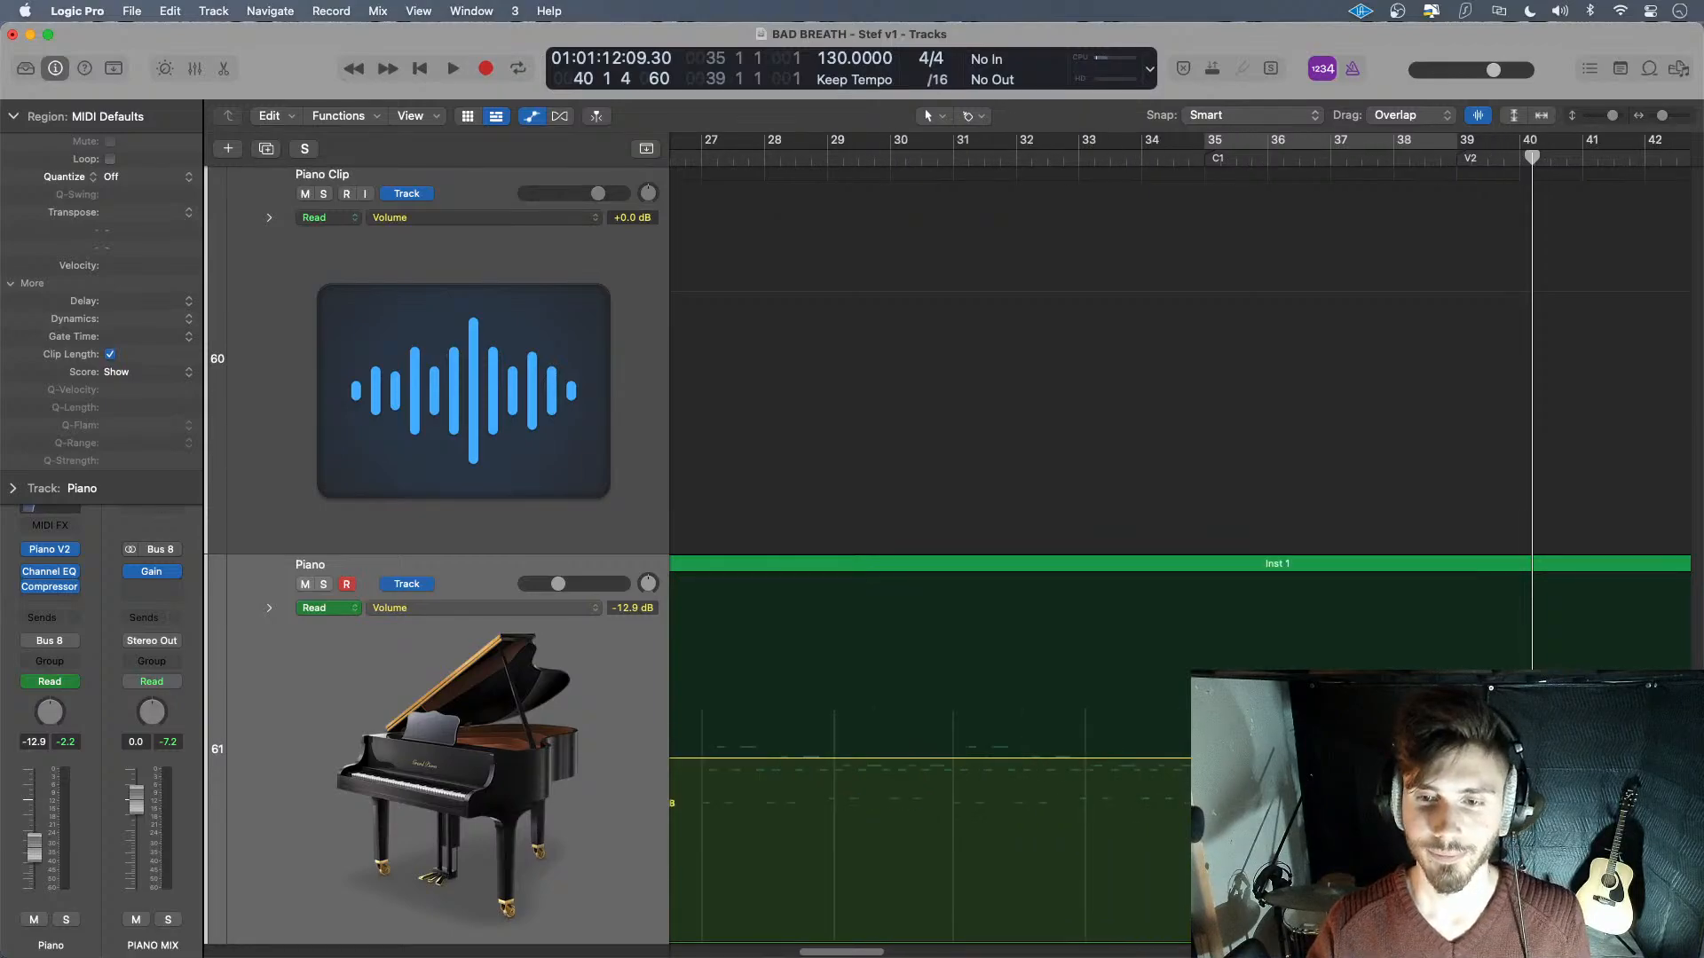
click(1366, 160)
key(space)
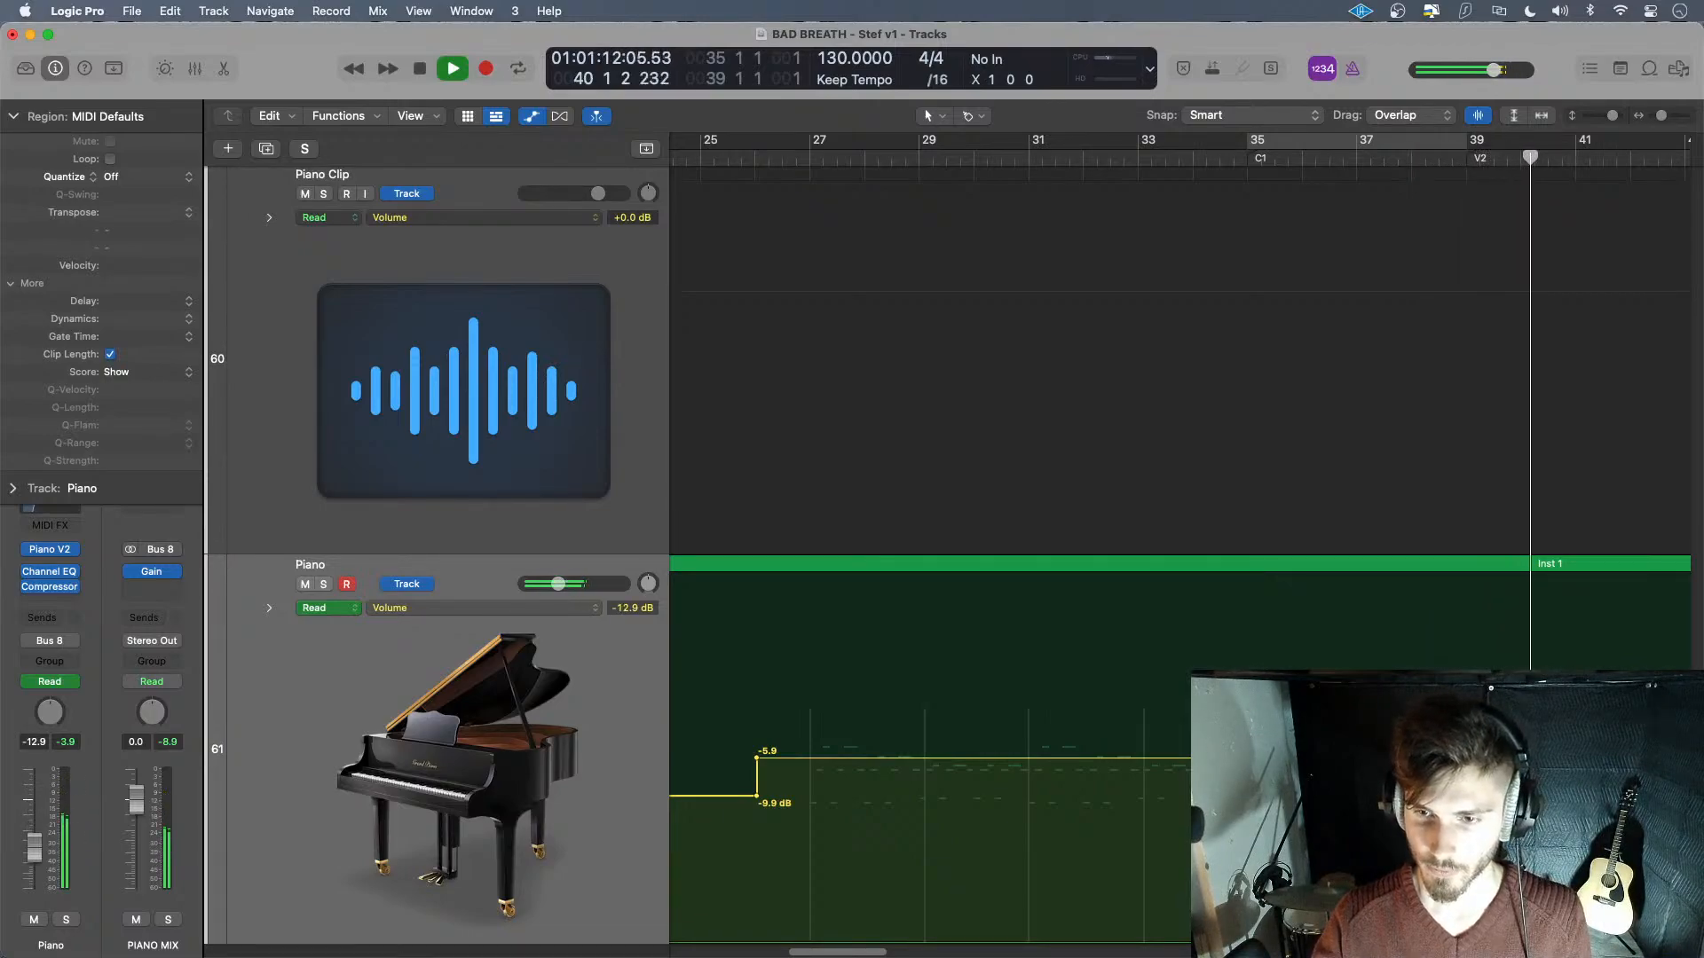
- Raise the Piano's lower volume point at the start of V2 to -5.9 dB and stop playback
drag(1463, 821, 1463, 786)
key(space)
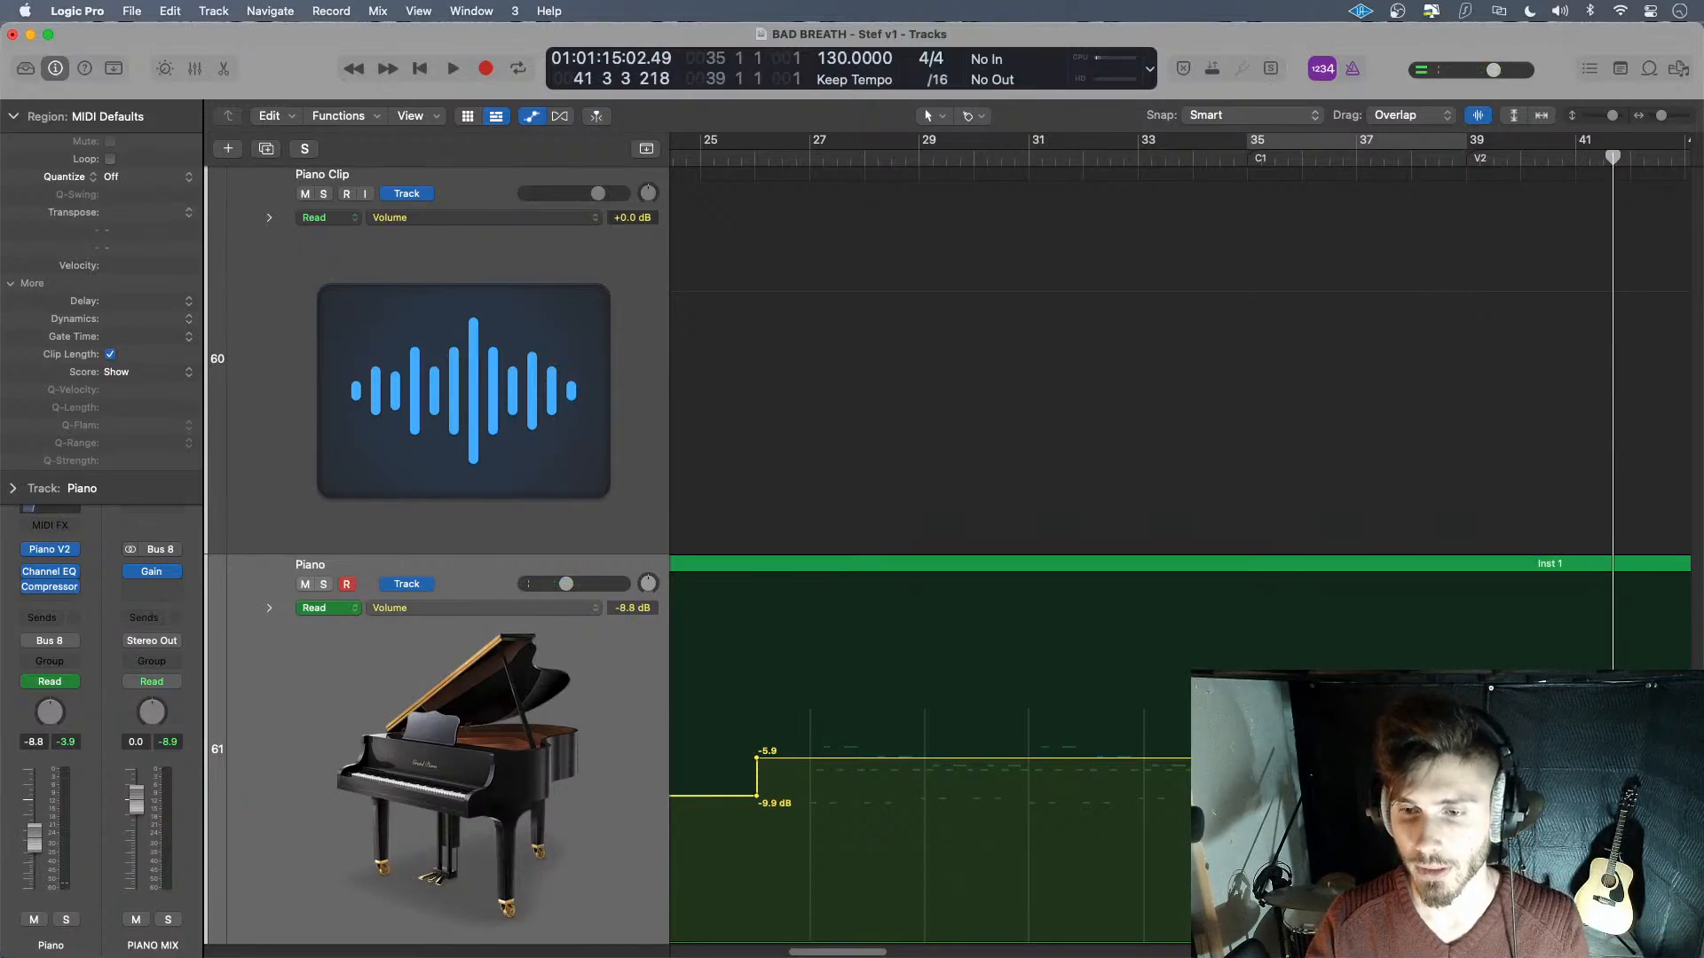
drag(1463, 786, 1463, 771)
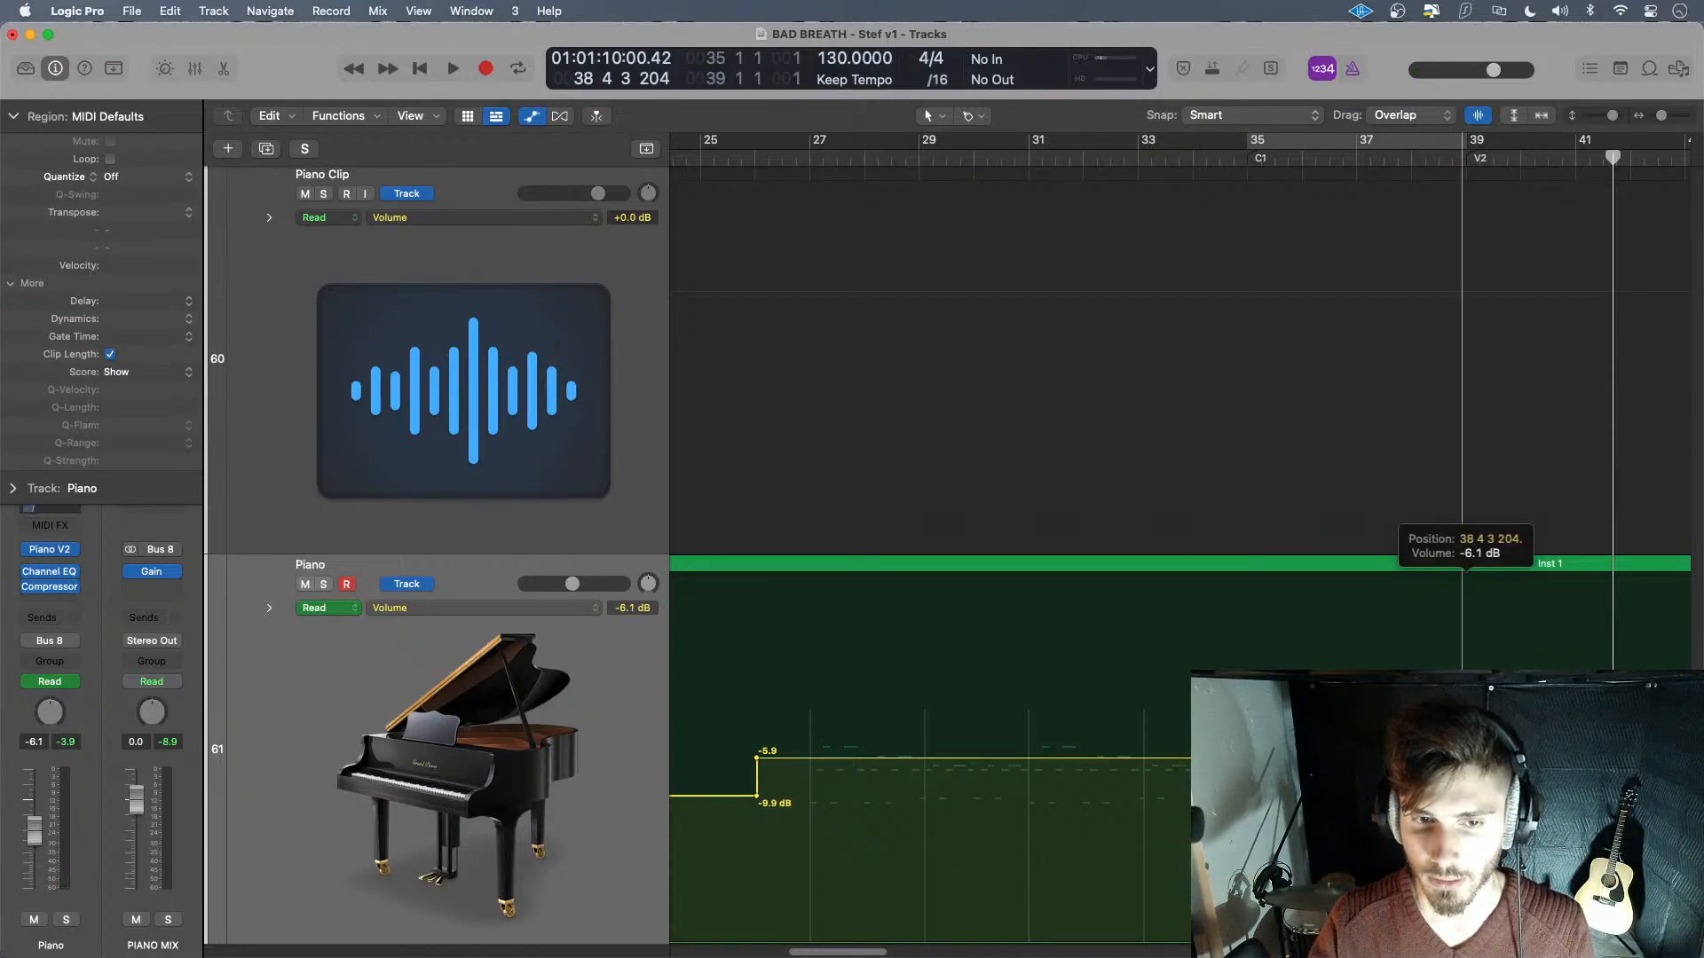
- Fine-tune the lower of the Piano's two volume points at bar 26 to about -10 dB
scroll(1463, 759, left, 11)
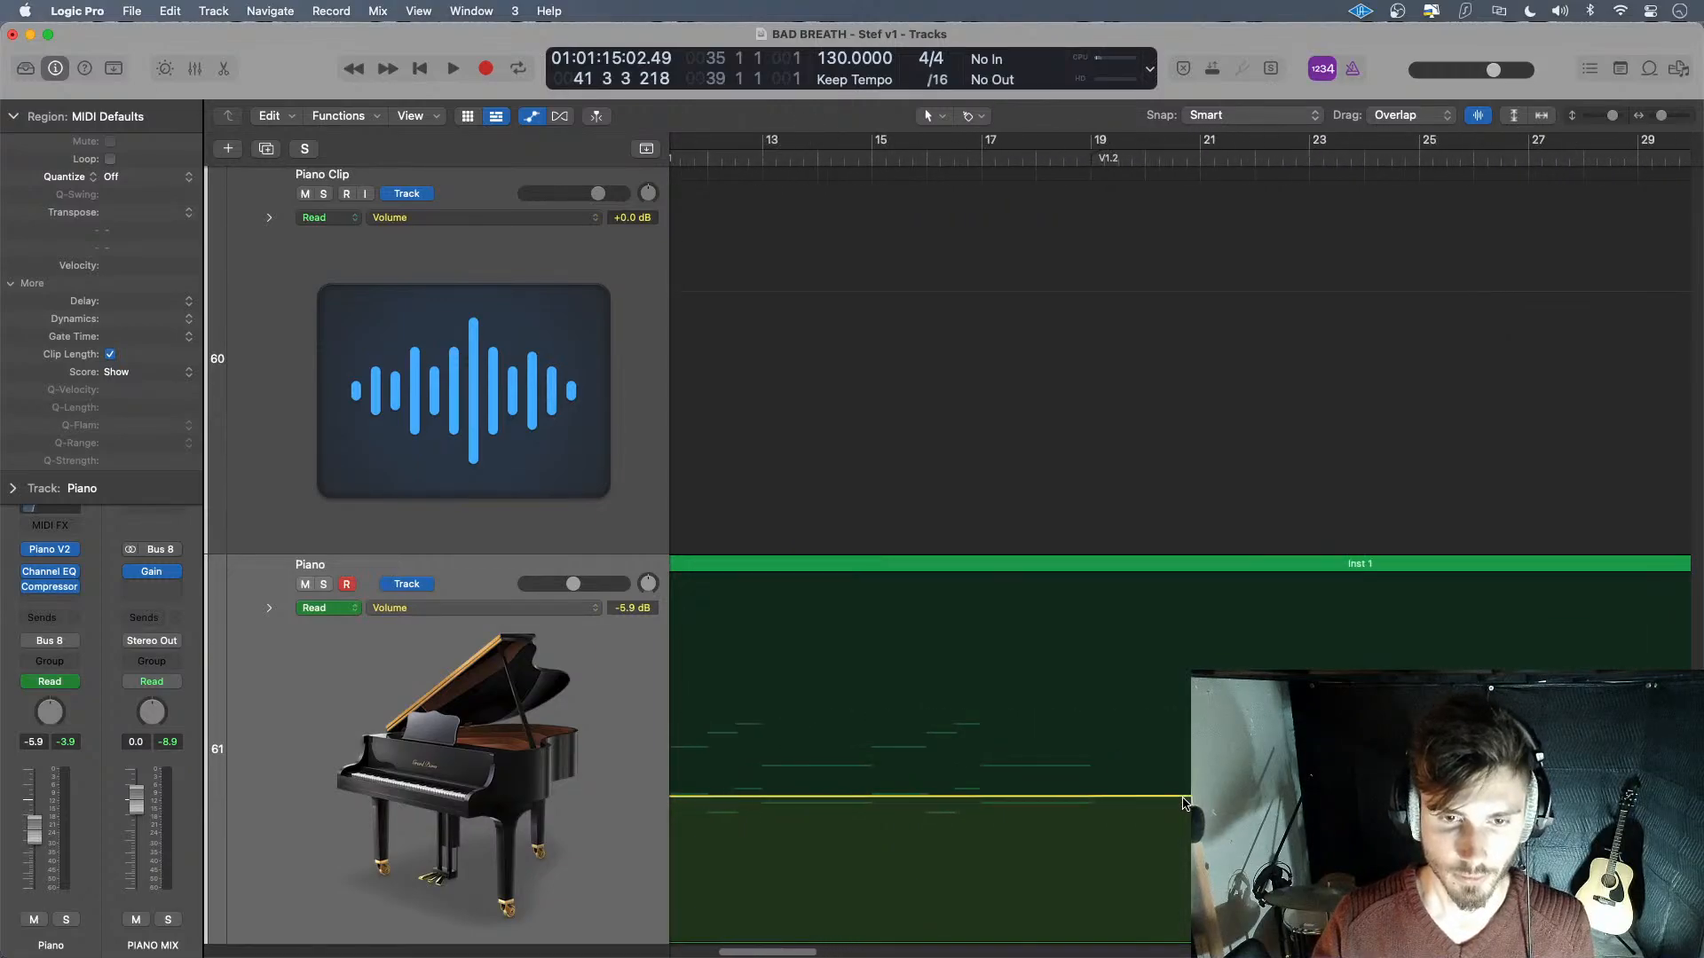
scroll(1189, 803, left, 2)
scroll(1050, 799, right, 10)
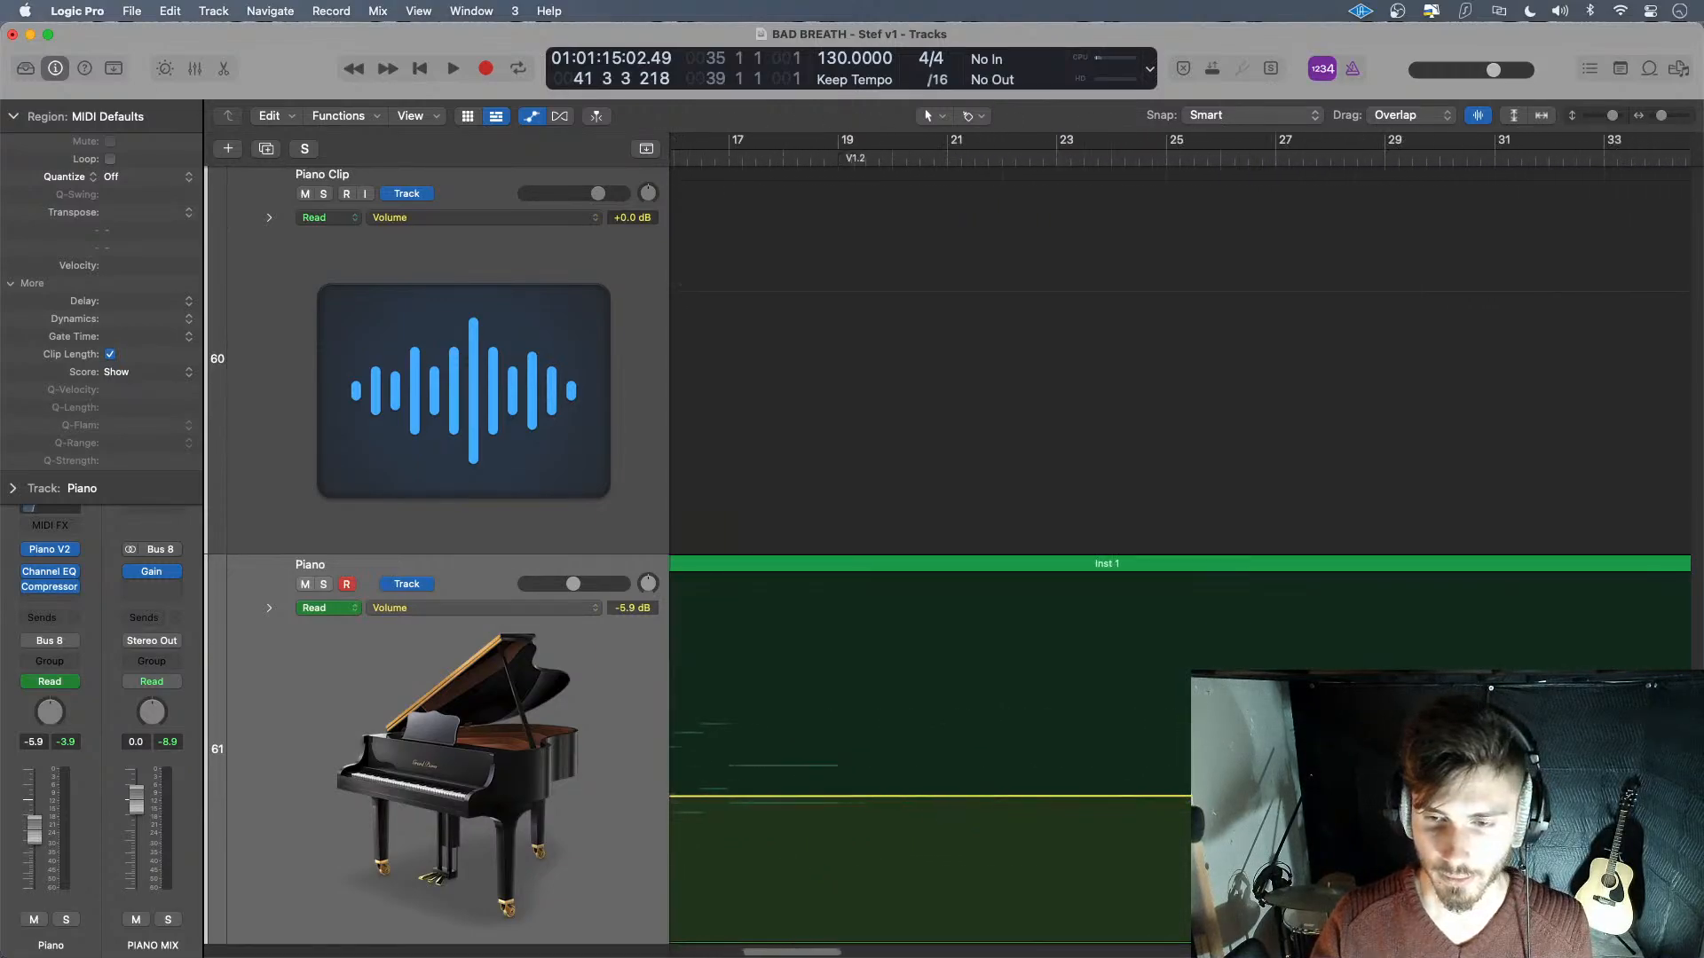
drag(1092, 801, 1091, 799)
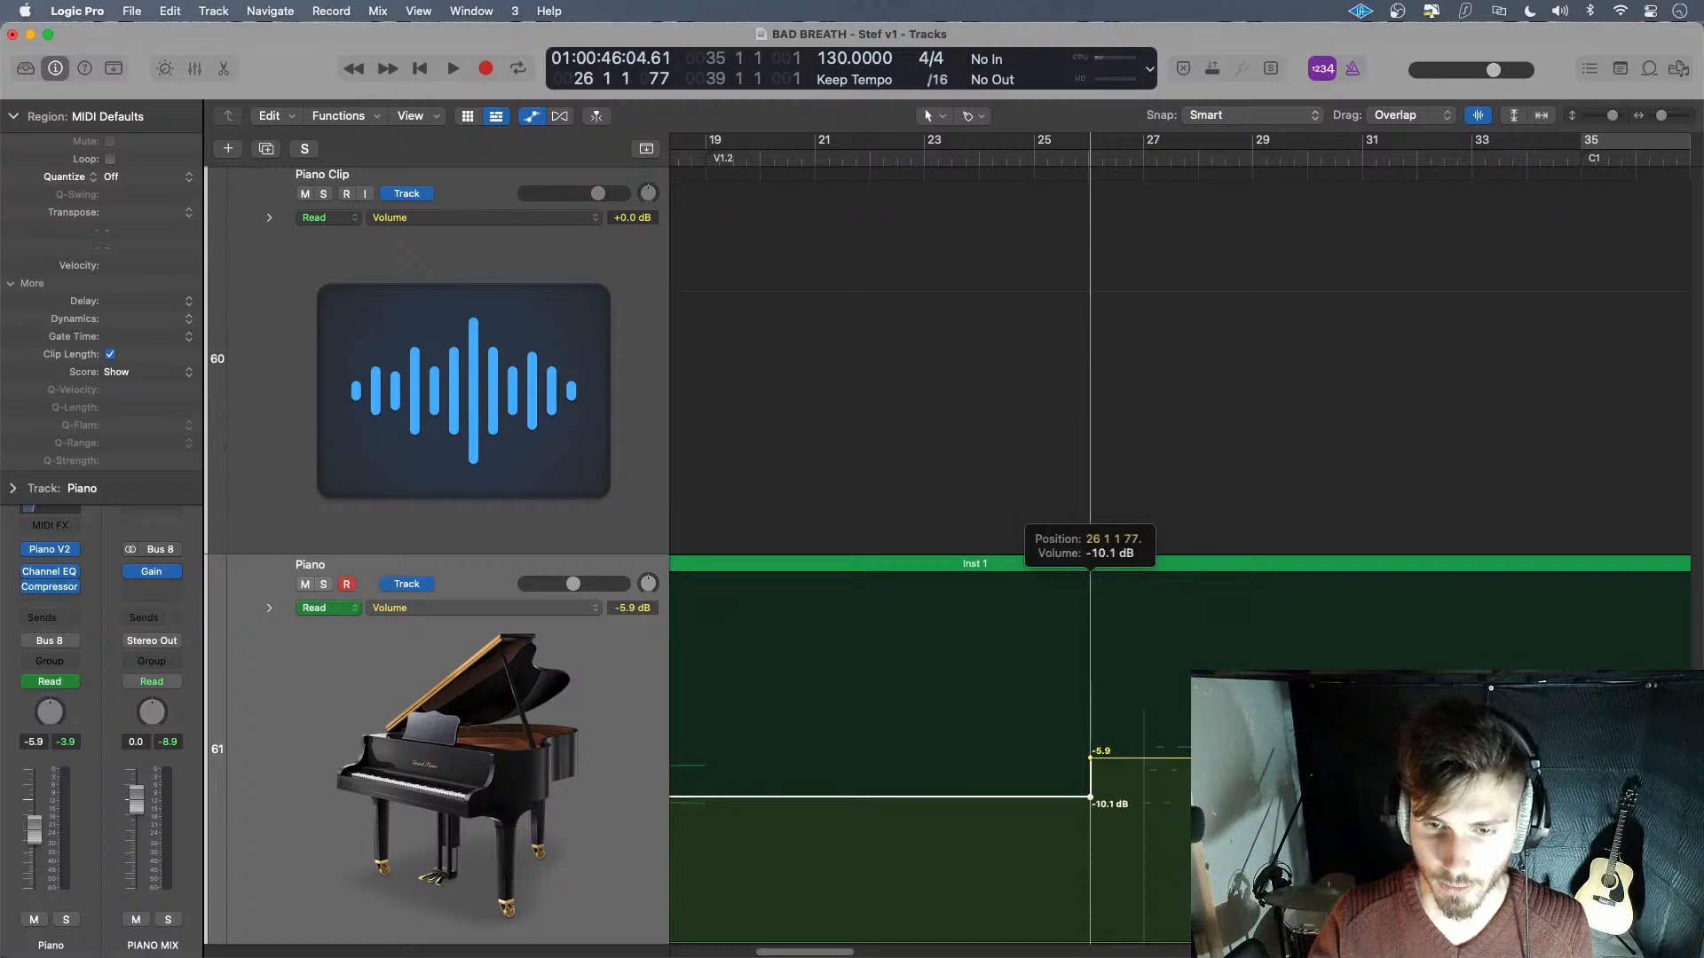
drag(1091, 797, 1091, 797)
scroll(1091, 772, down, 3)
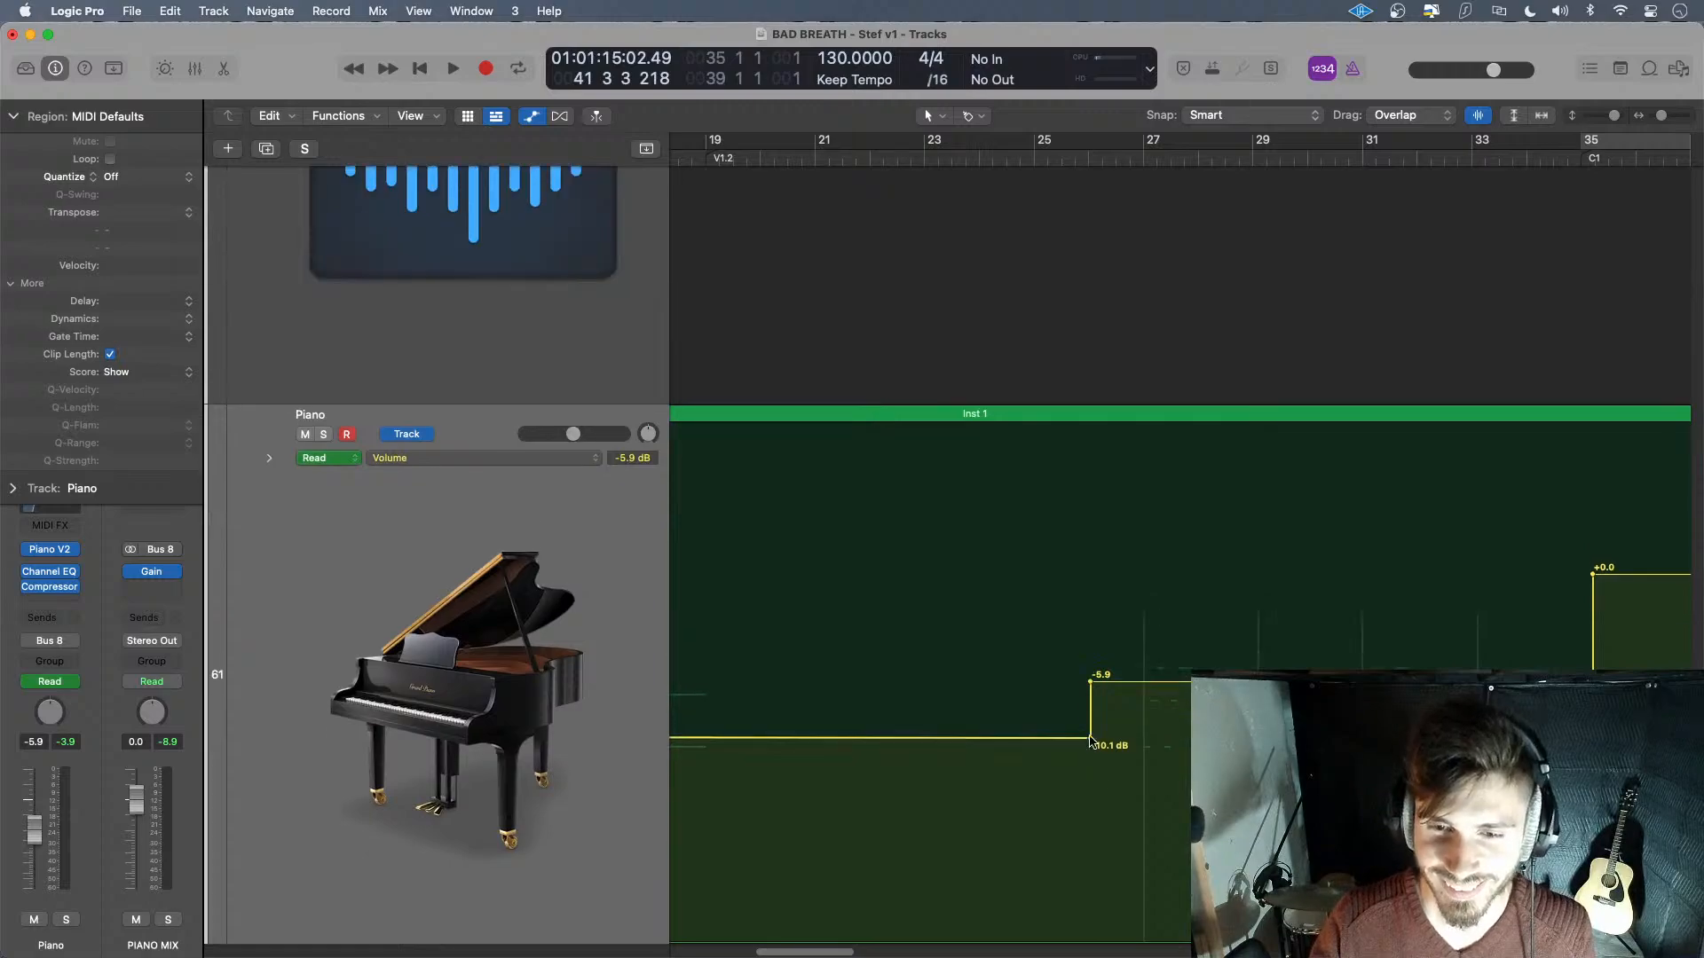
drag(1091, 738, 1090, 738)
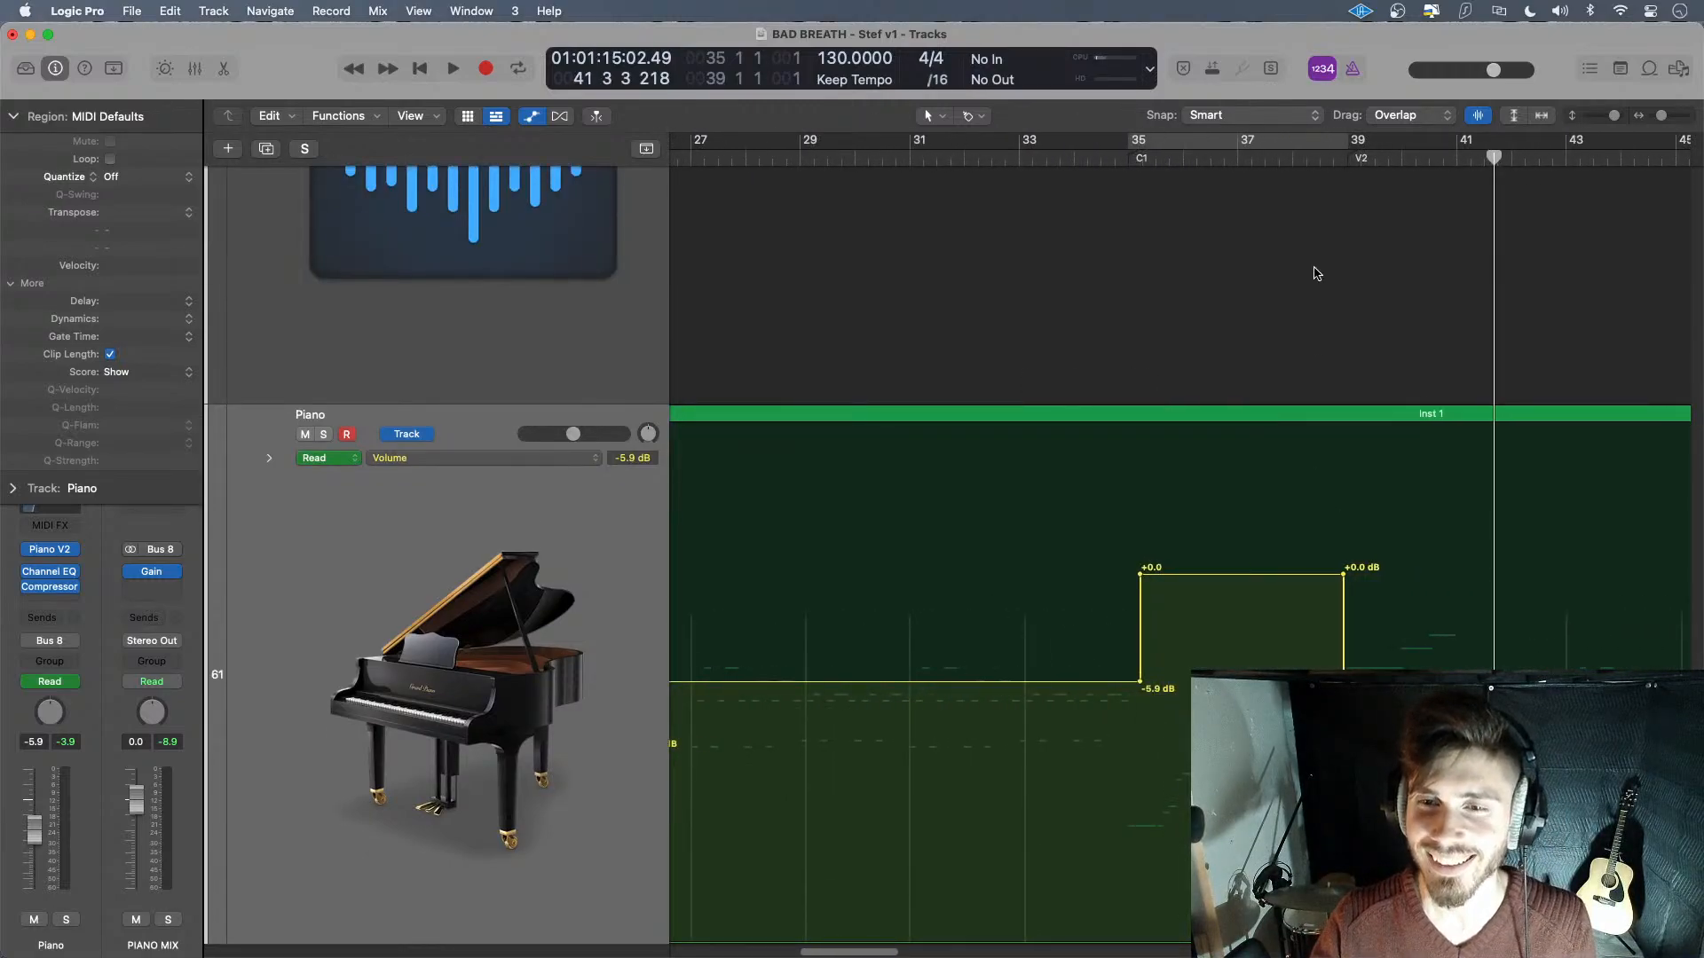
- Play the mix from bar 37 through V2, then replay it from about bar 41 to judge the Piano's level
click(1253, 160)
key(space)
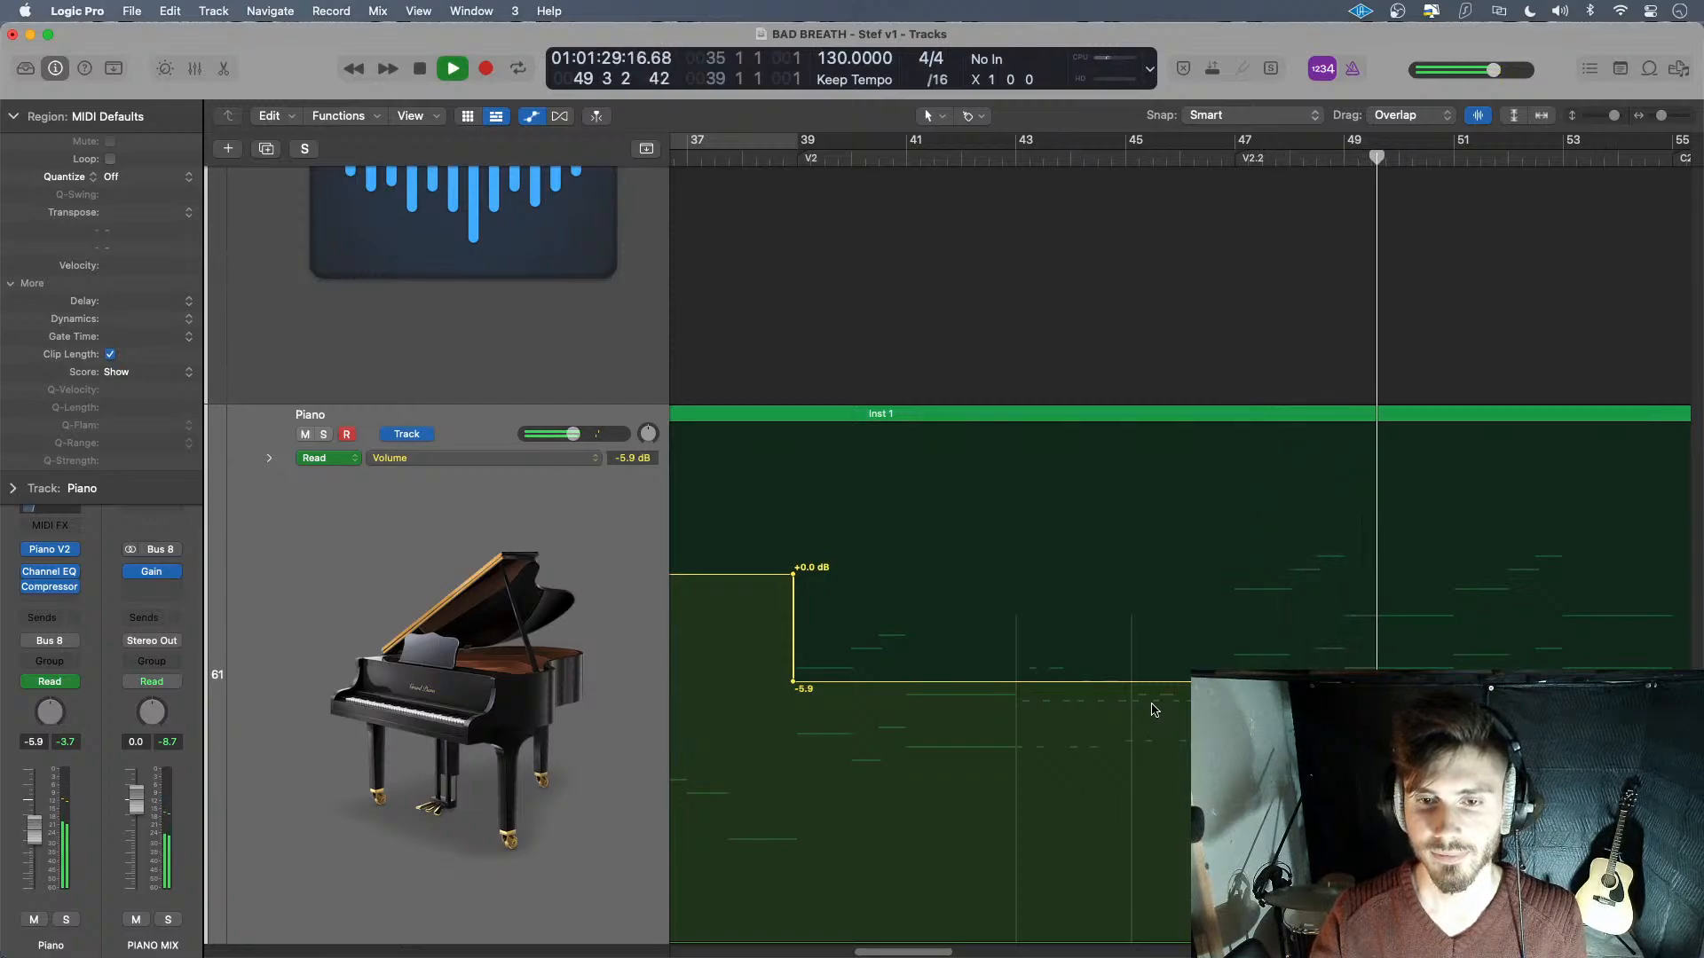
key(space)
click(907, 157)
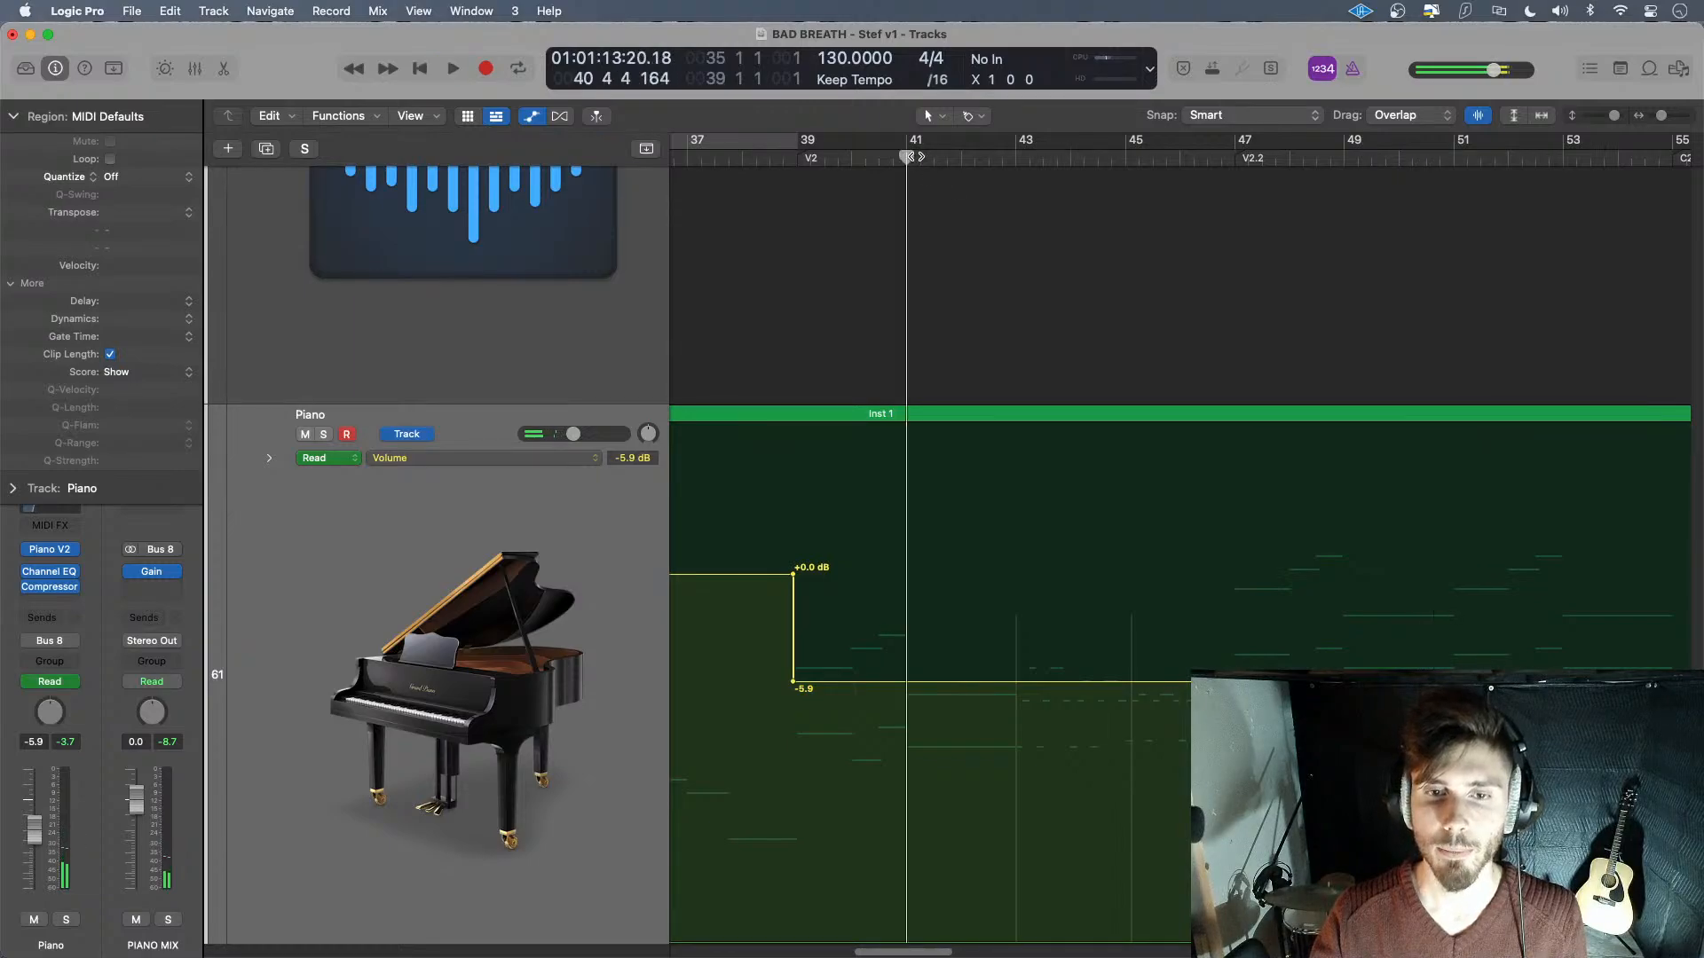
key(space)
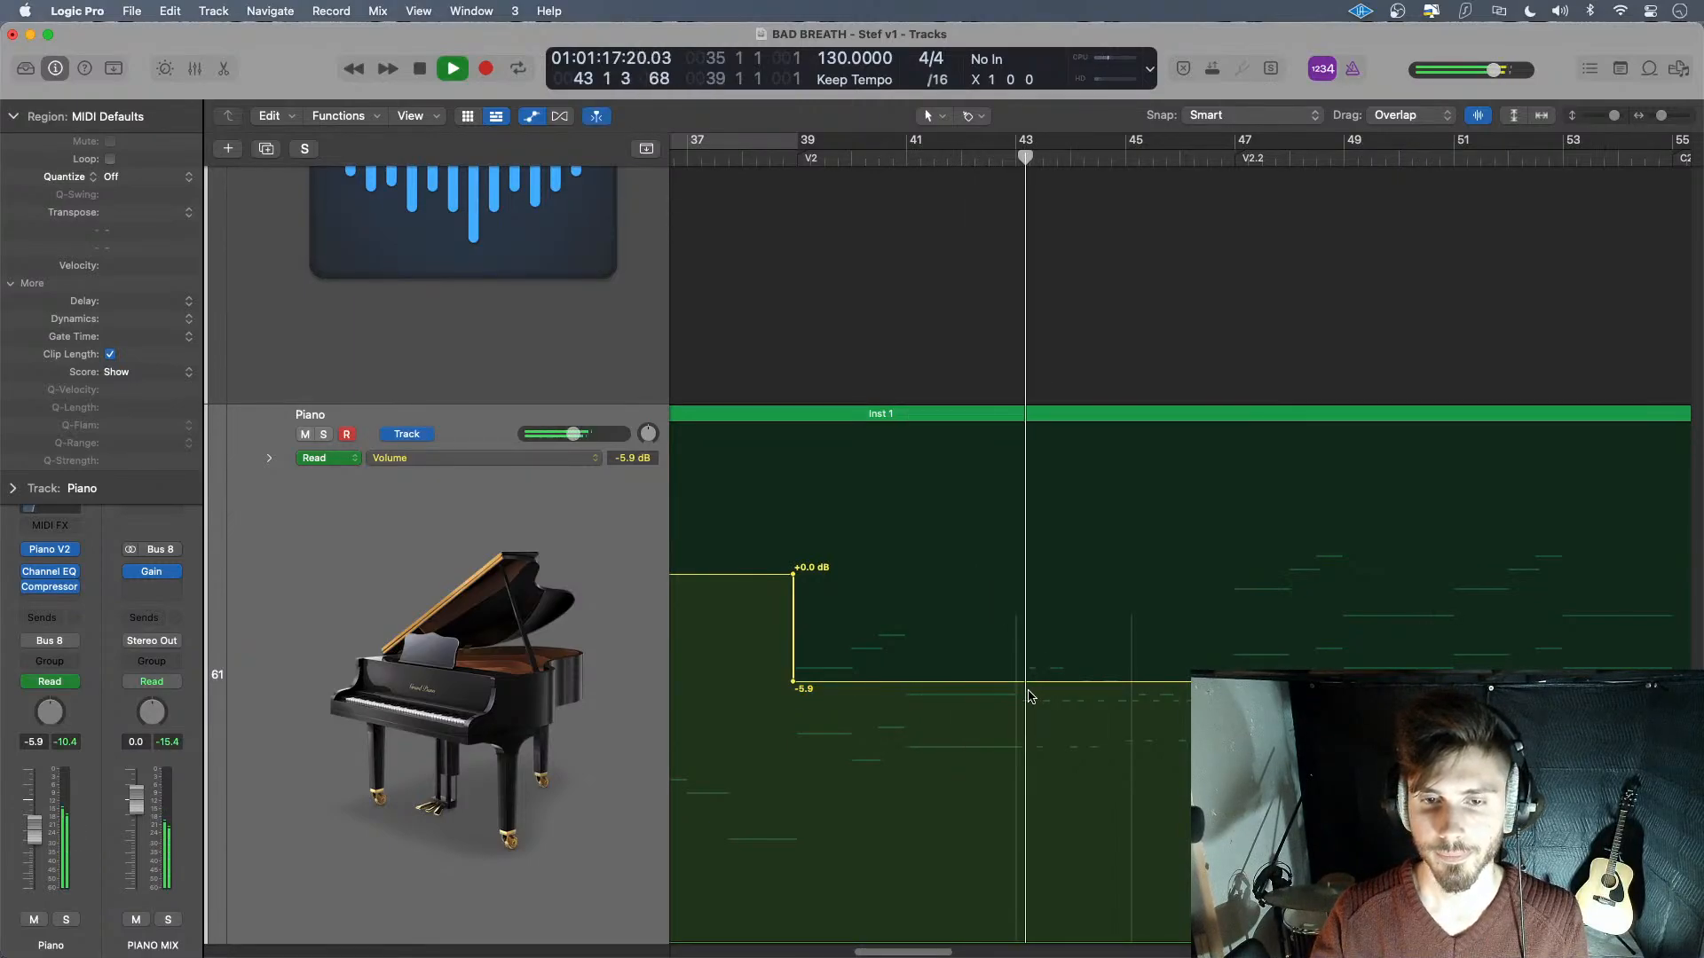
- Stop playback and add Piano volume points that drop from -5.9 dB to -8.0 dB at bar 43
key(space)
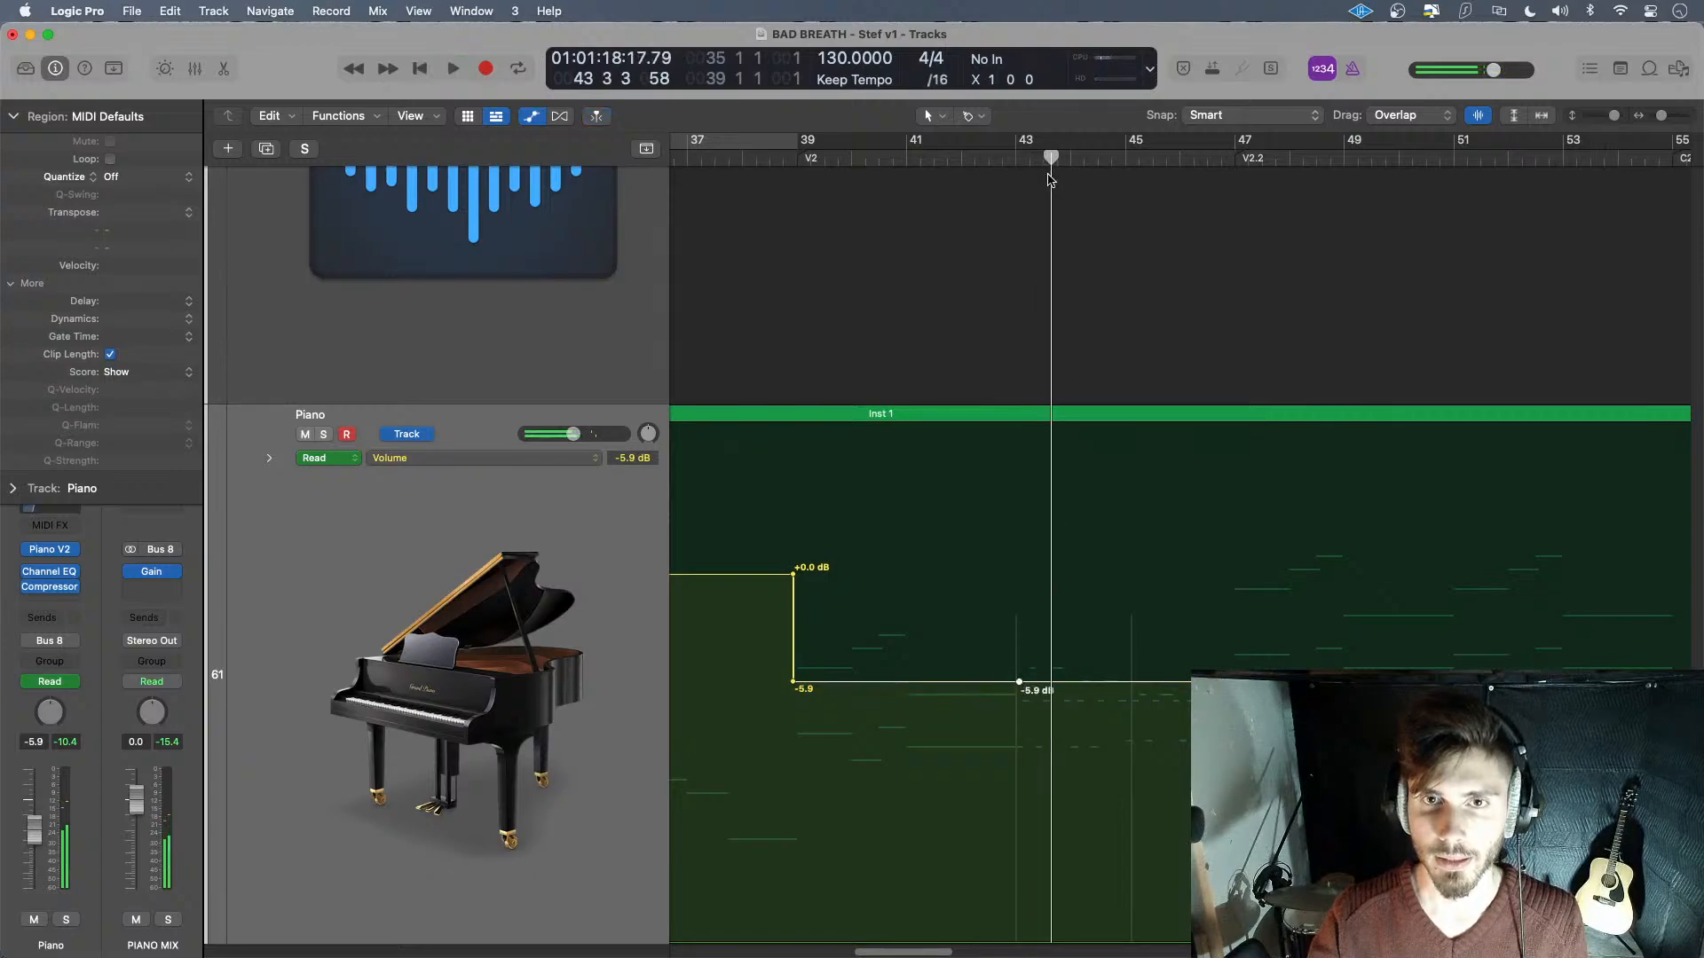
drag(1050, 158, 1016, 160)
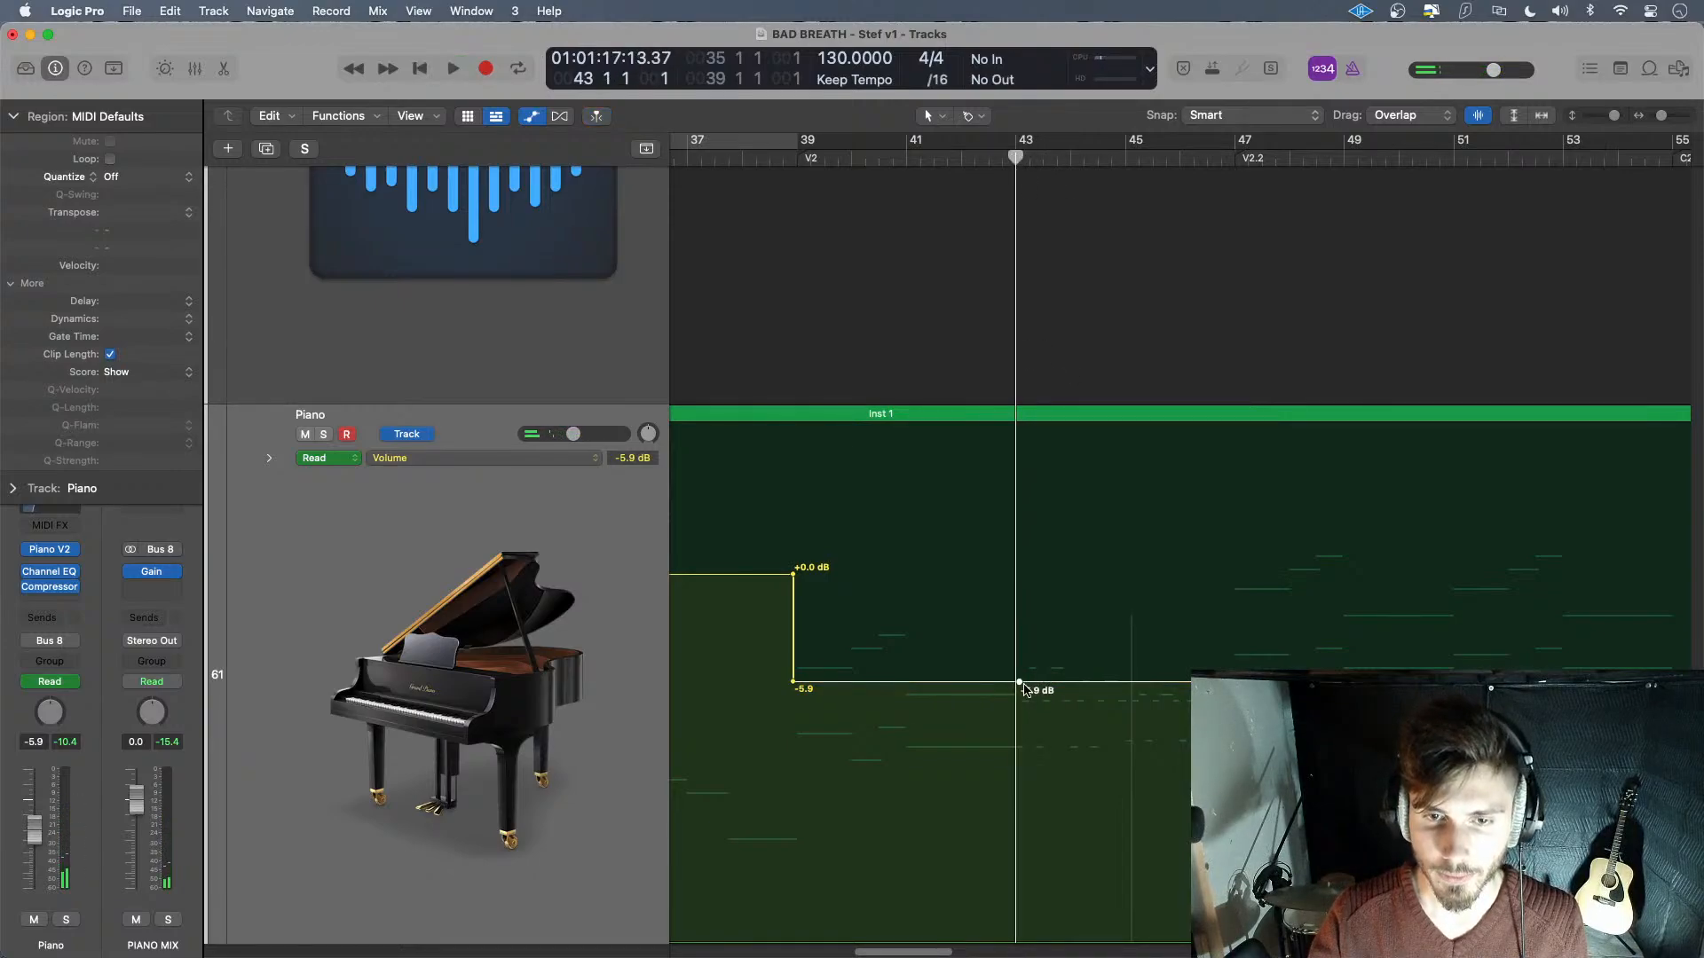
click(1020, 683)
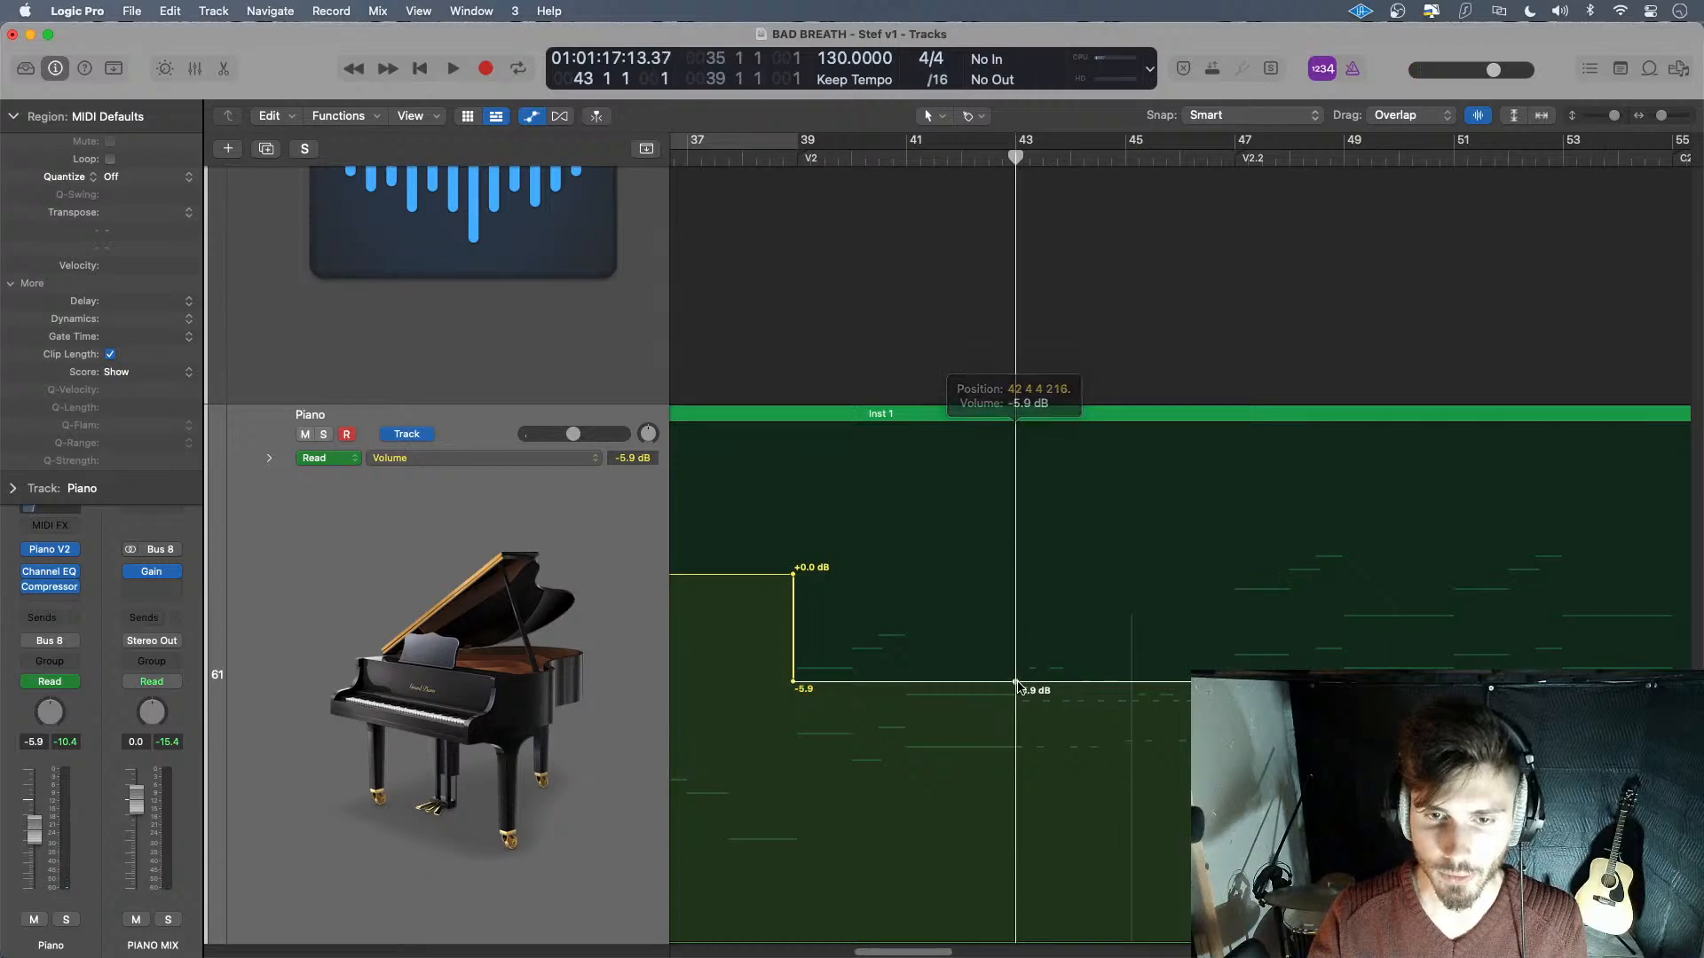
drag(1023, 684, 1015, 719)
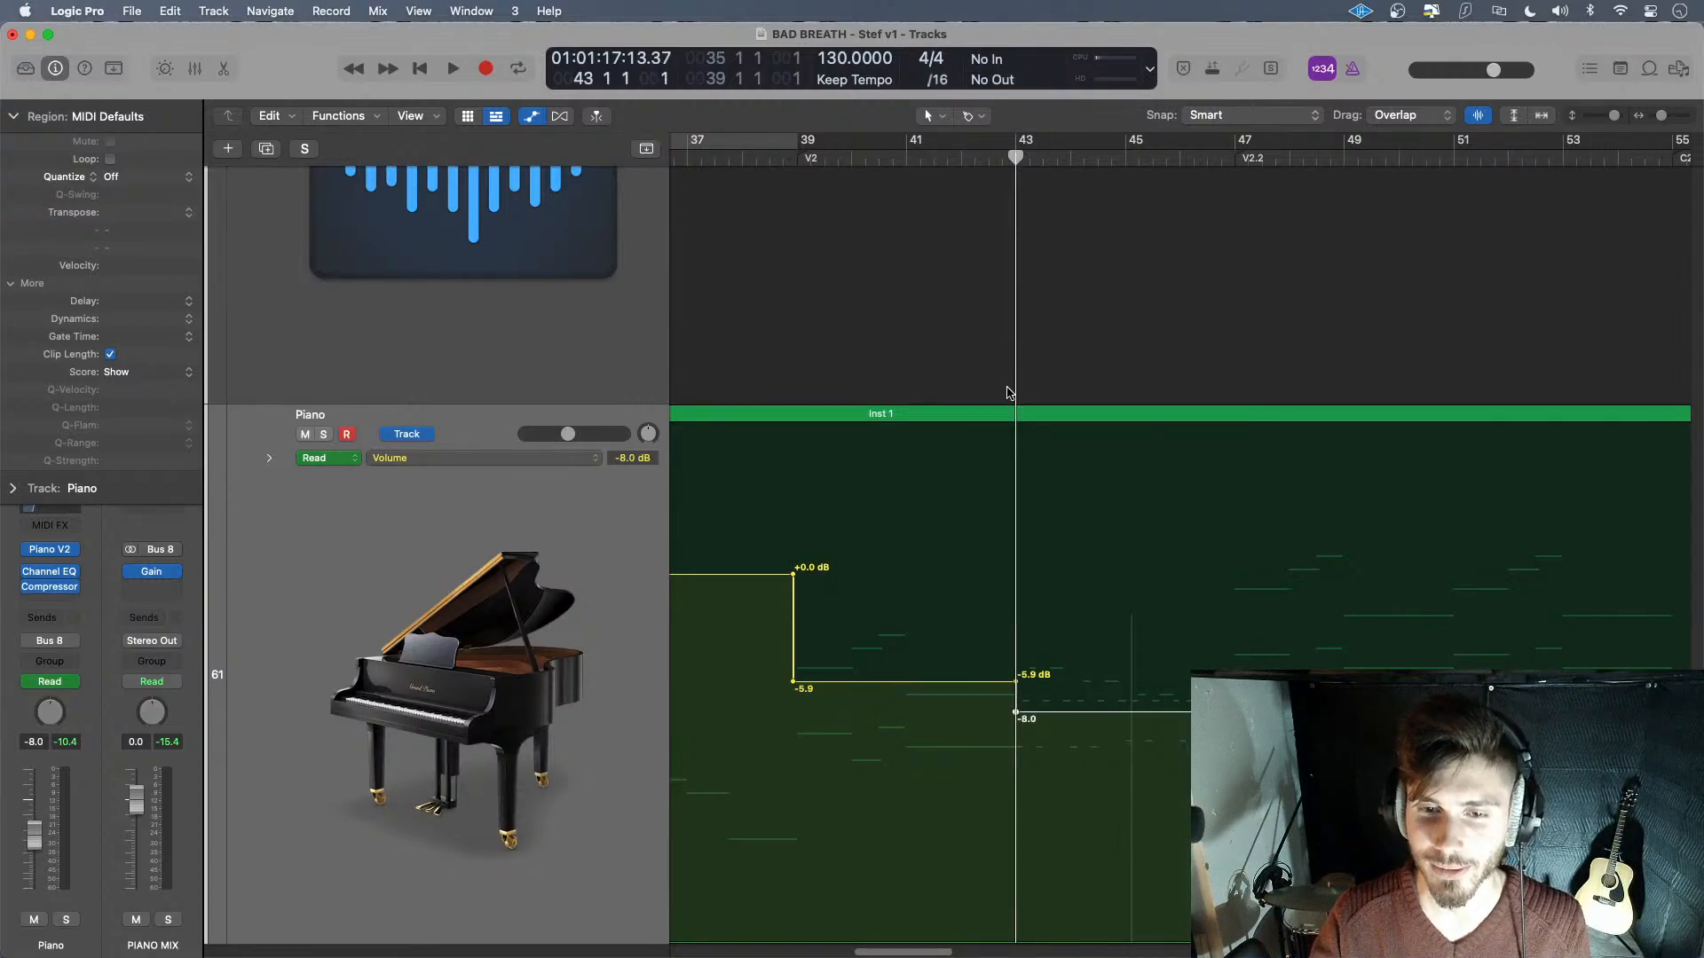
- While playing from bar 43, set the Piano Channel EQ's +12.0 dB high shelf to 4020 Hz and close the plug-in
key(space)
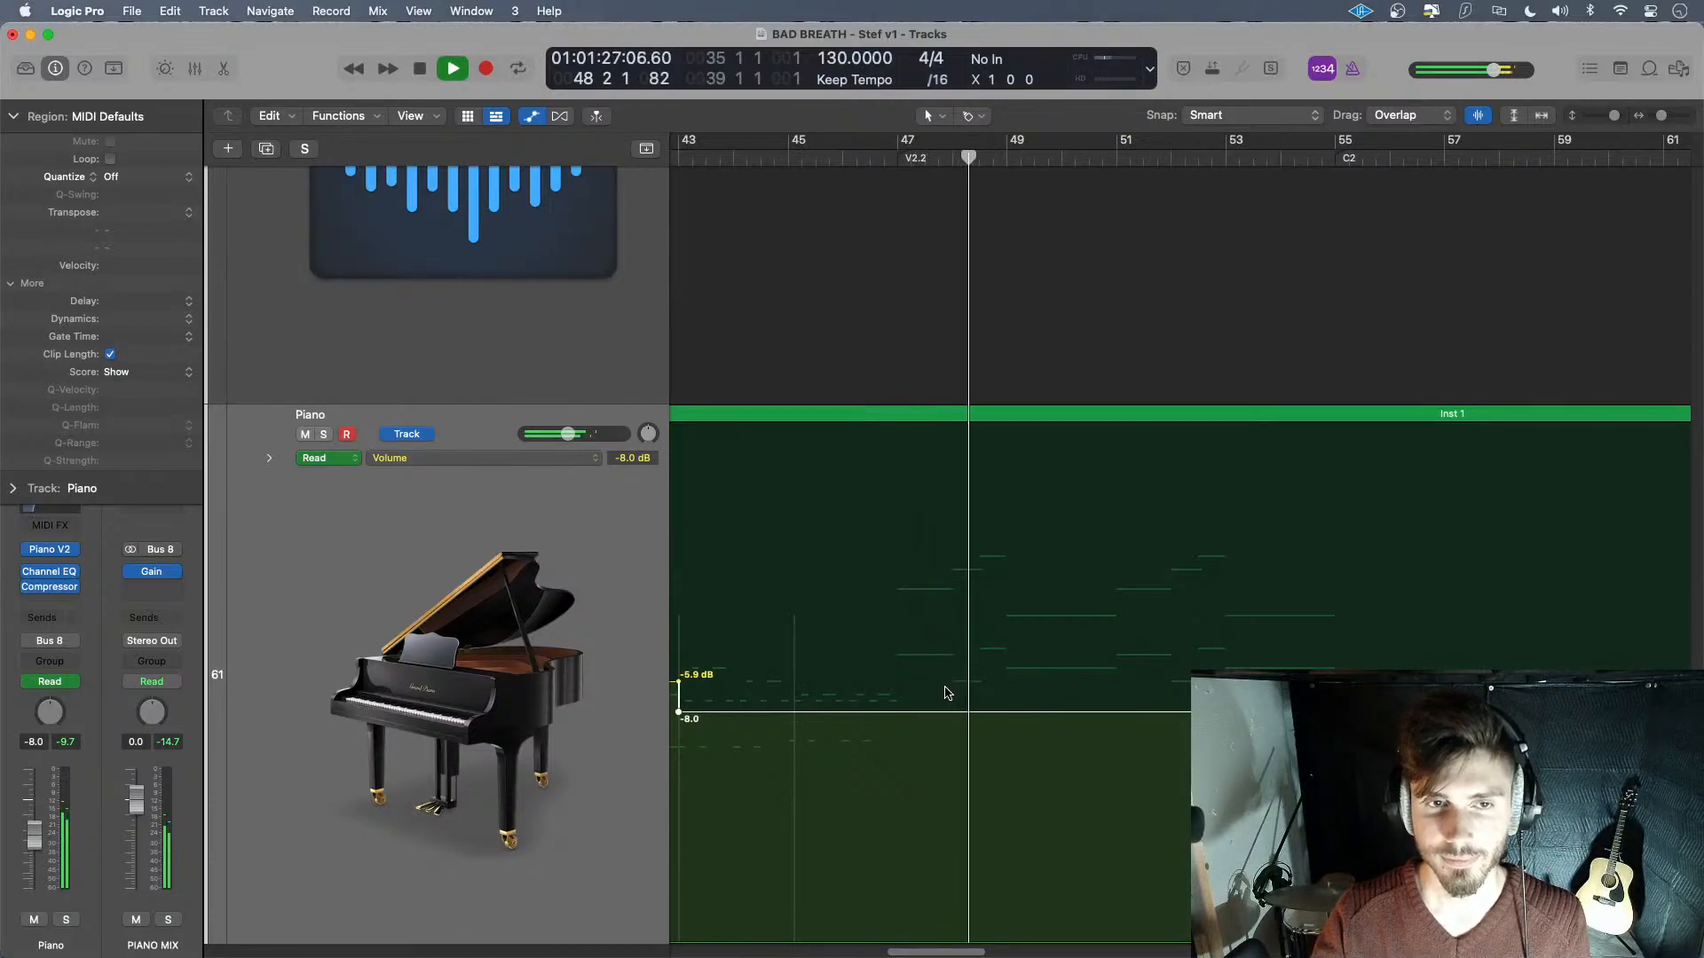
click(49, 571)
drag(1121, 425, 1177, 425)
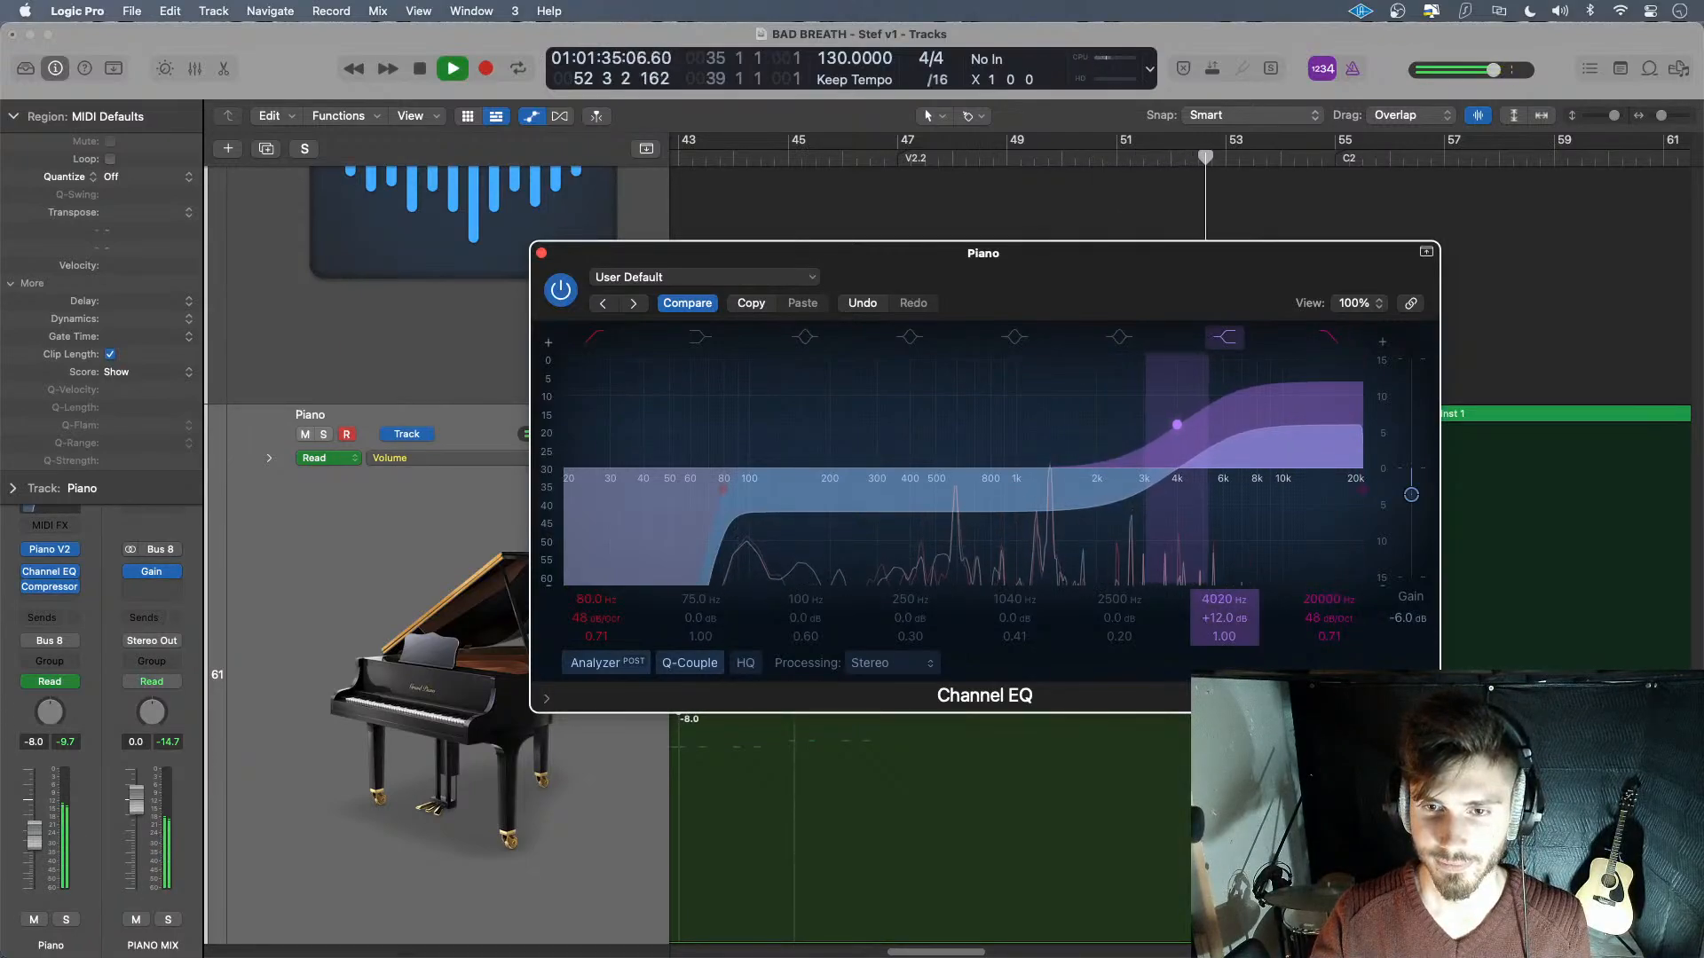
click(540, 253)
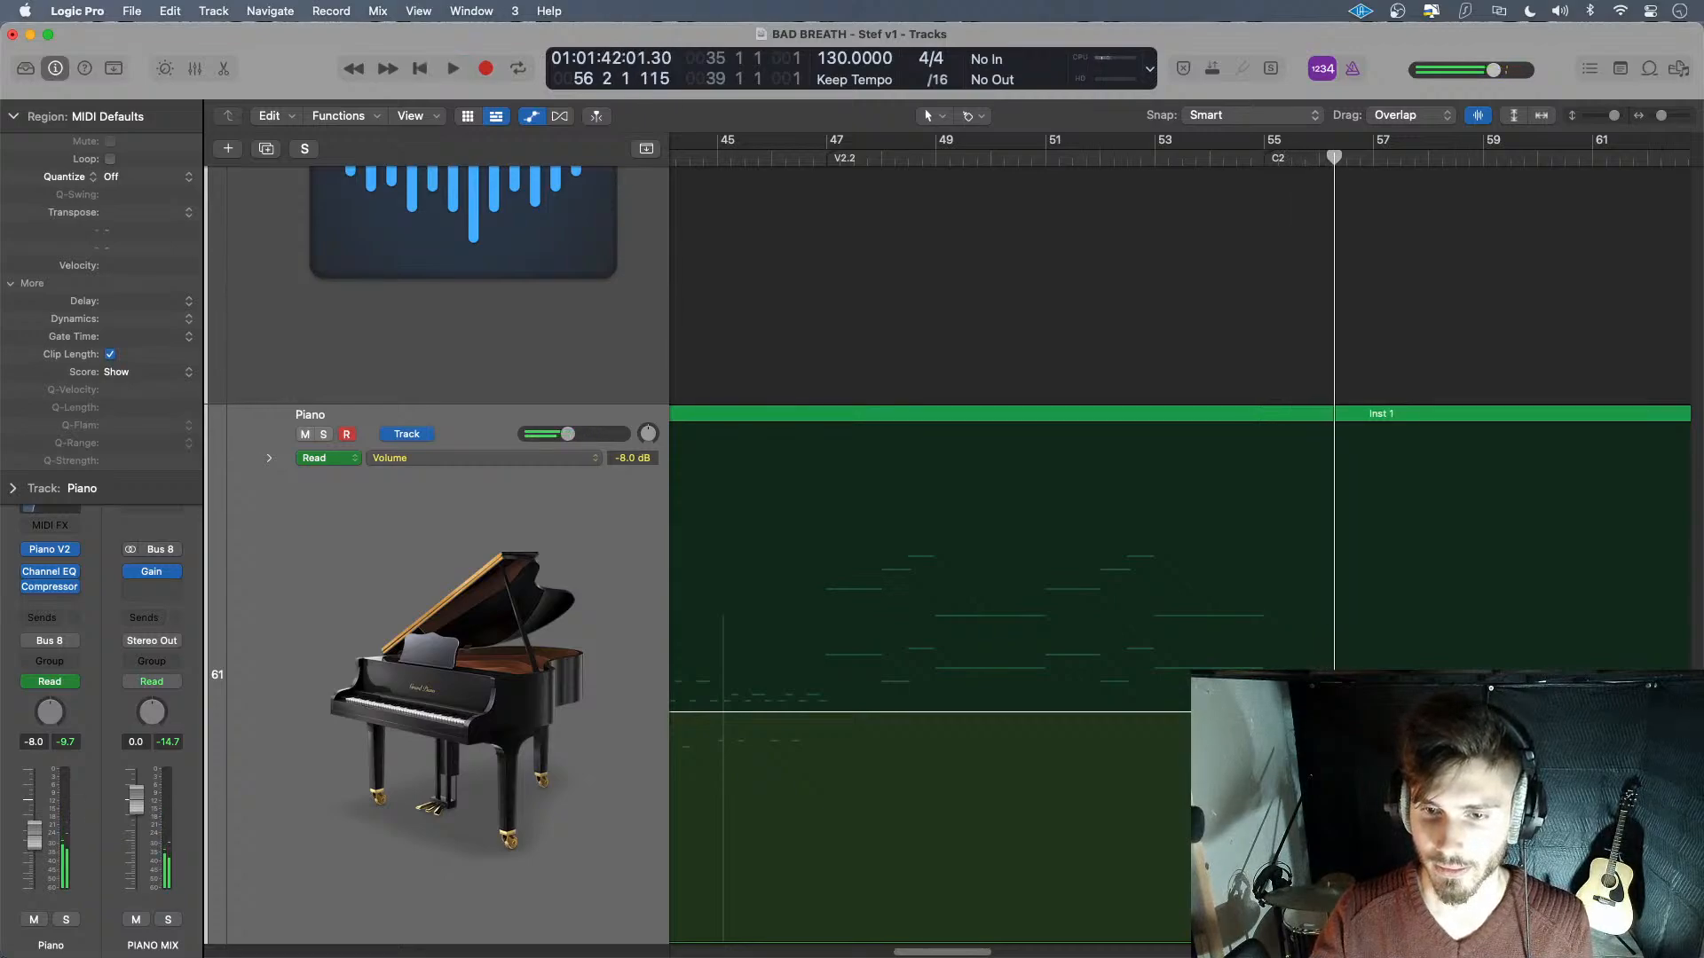
- Raise the Piano's volume automation to +0.0 dB at C2, bar 55, and play the transition from just before it
drag(1328, 157, 1260, 158)
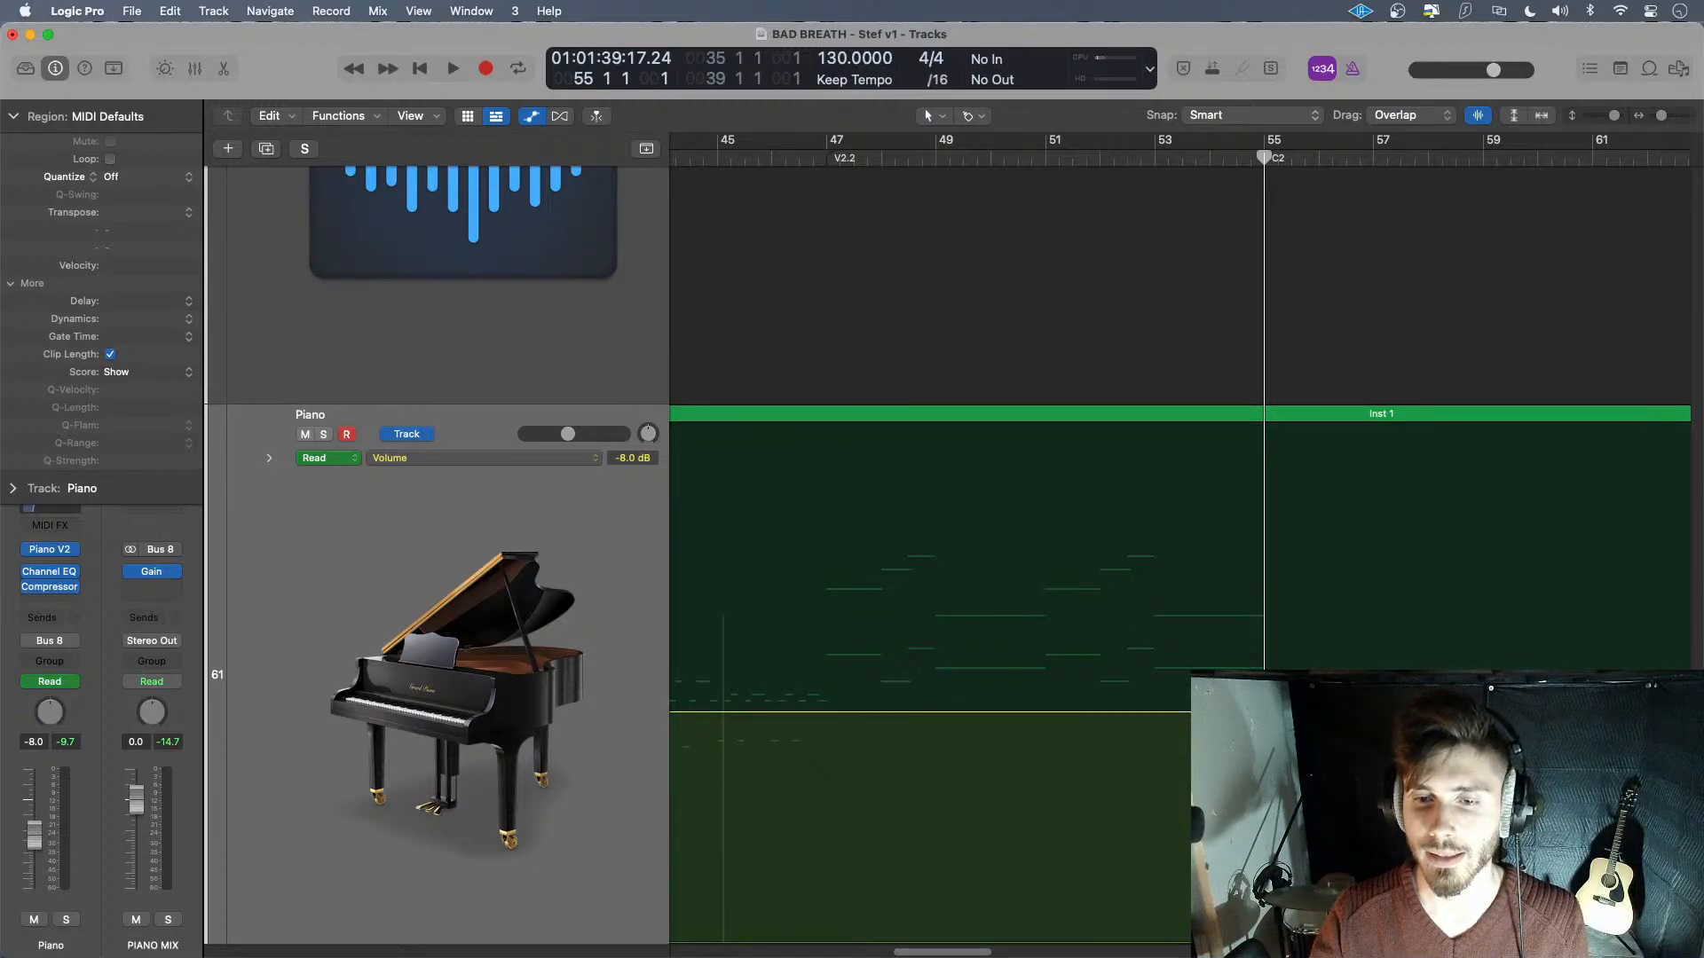
drag(1271, 711, 1262, 578)
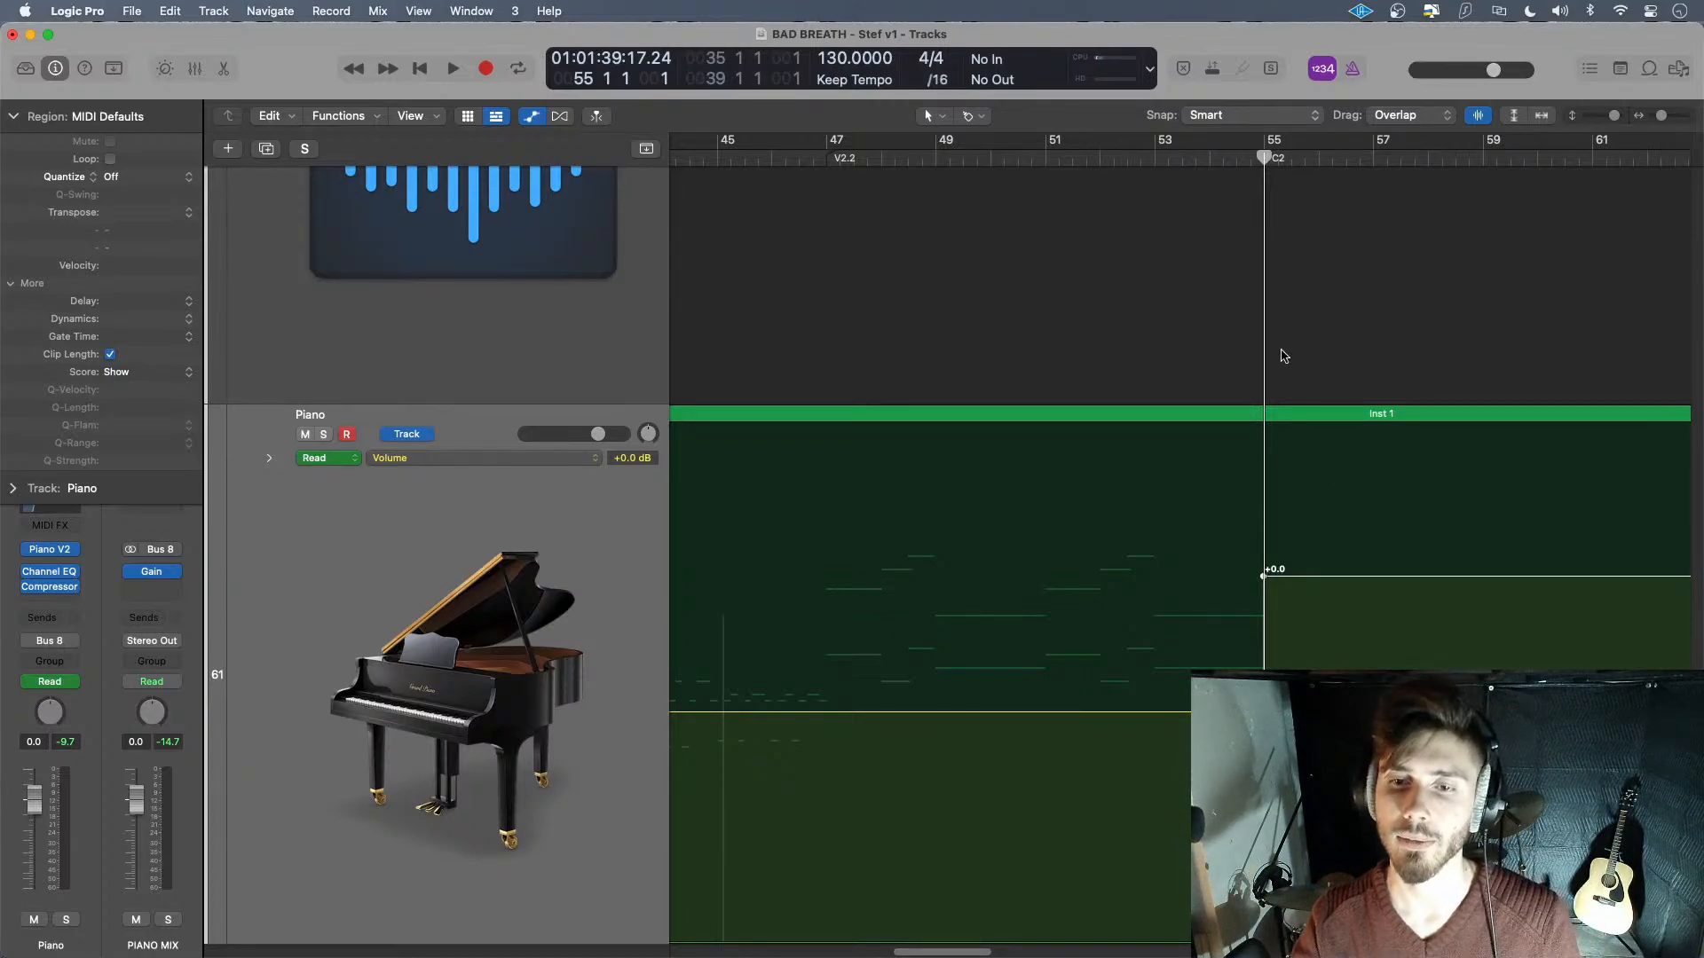
click(1248, 154)
key(space)
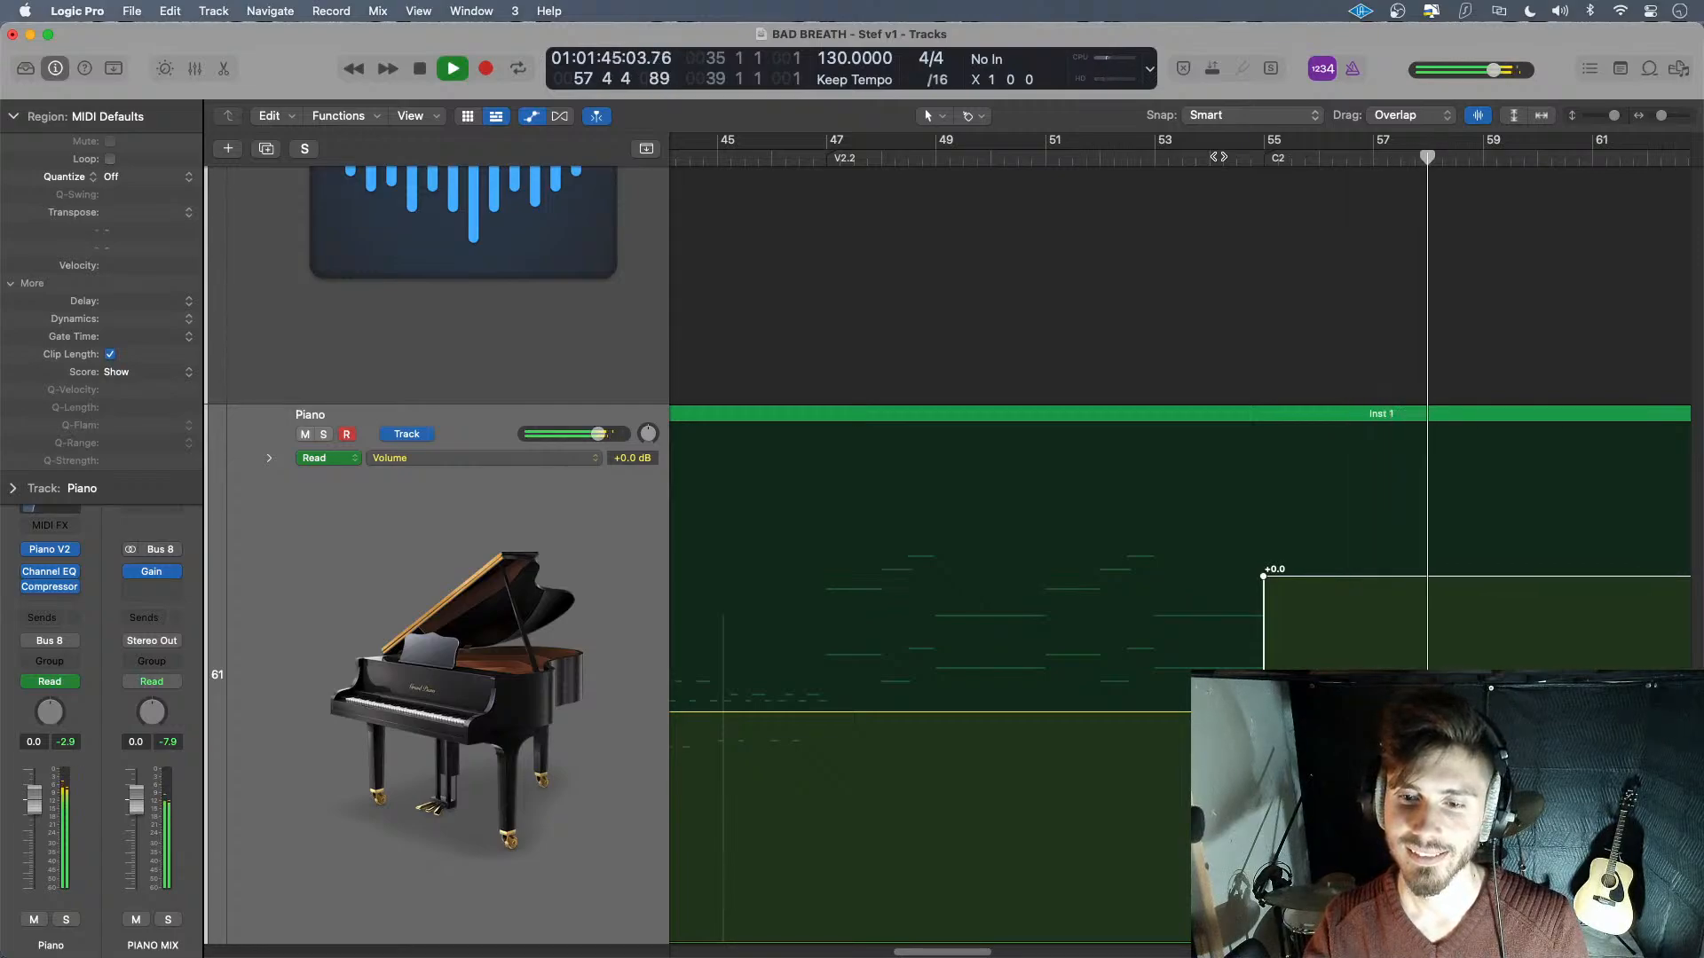
click(1212, 156)
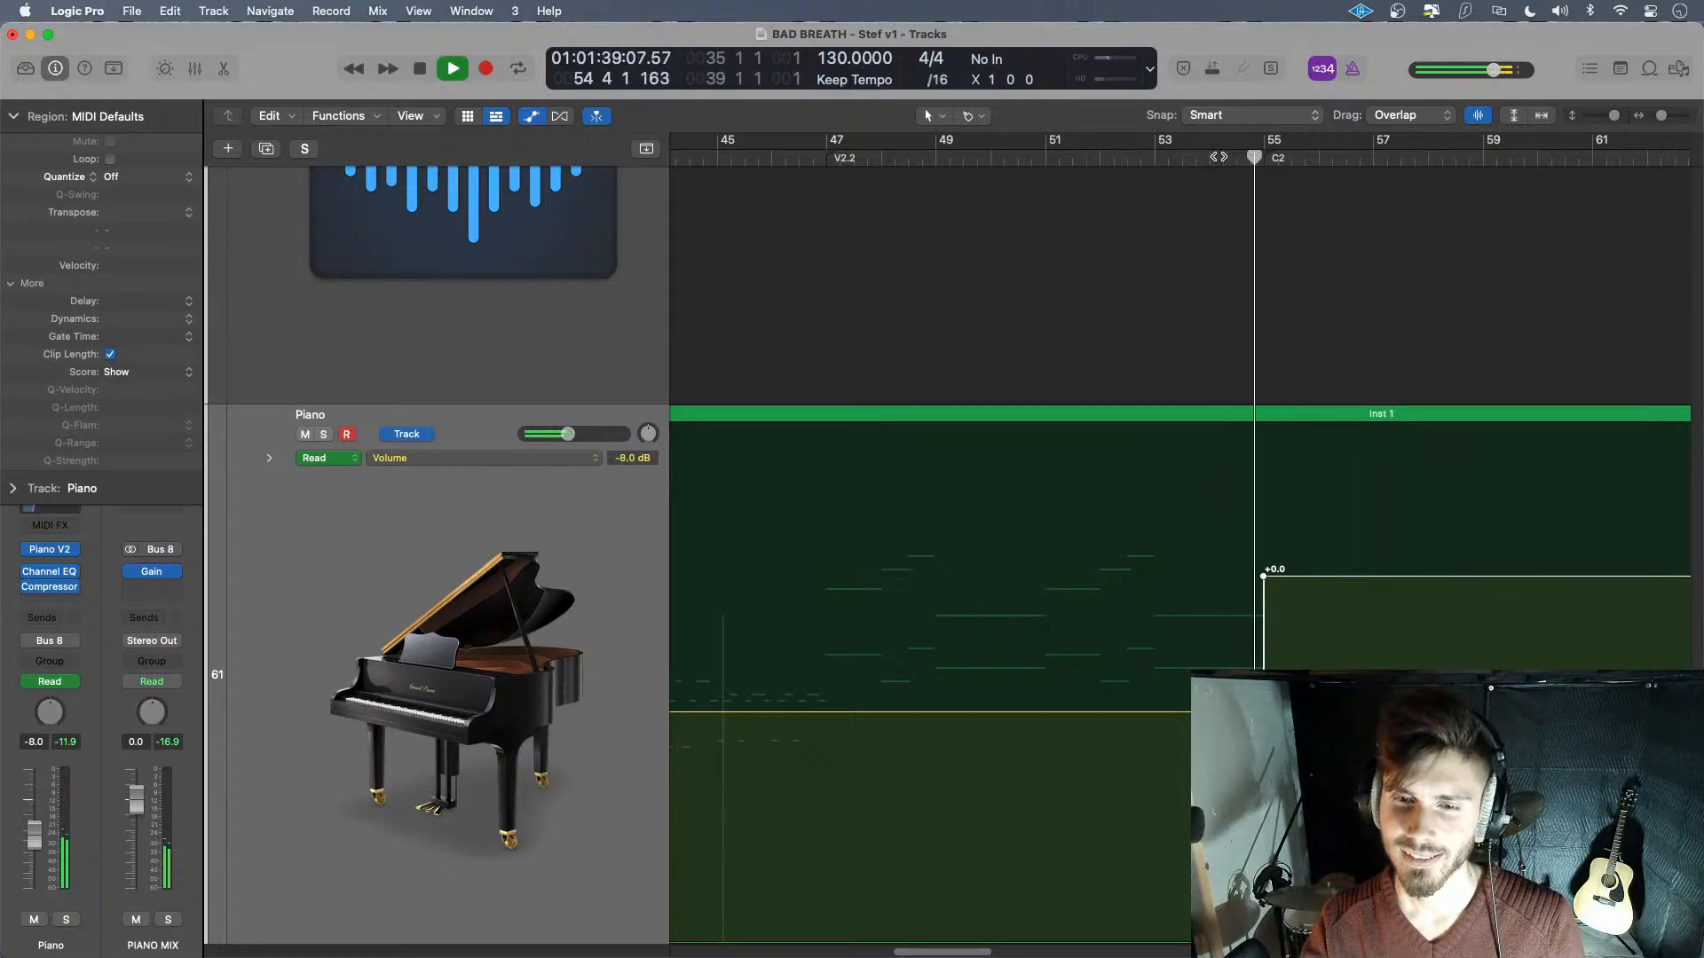
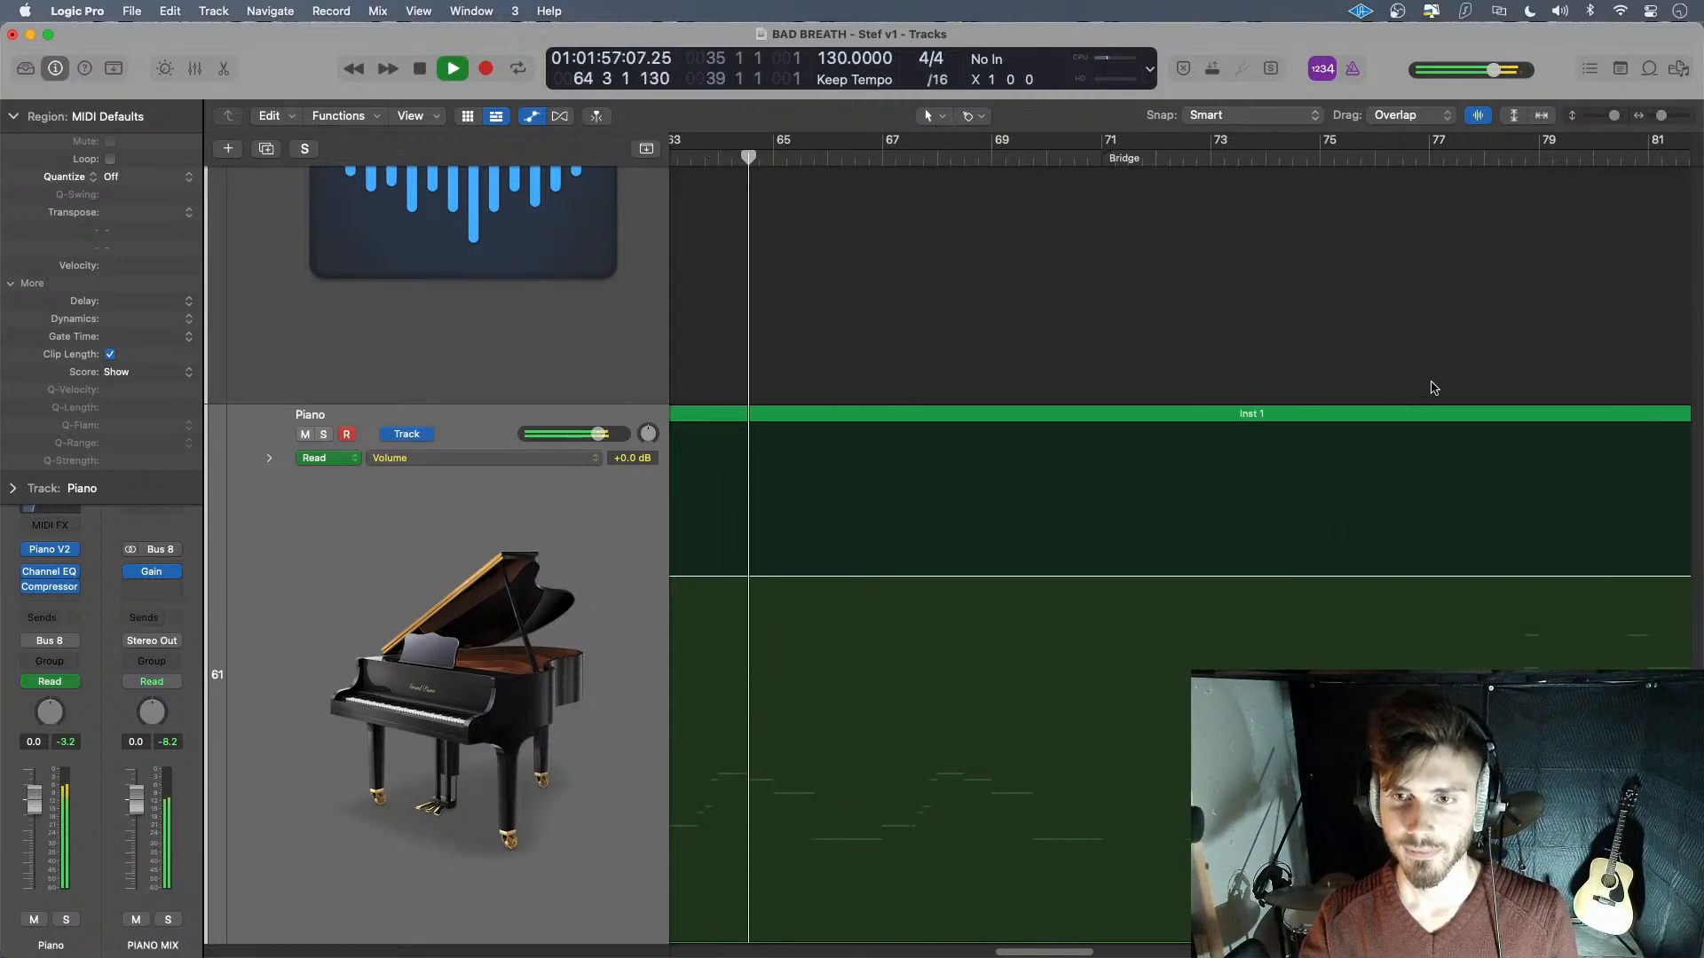
- Add Piano volume points that drop abruptly from +0.0 dB to -8.0 dB midway through bar 78
click(1477, 168)
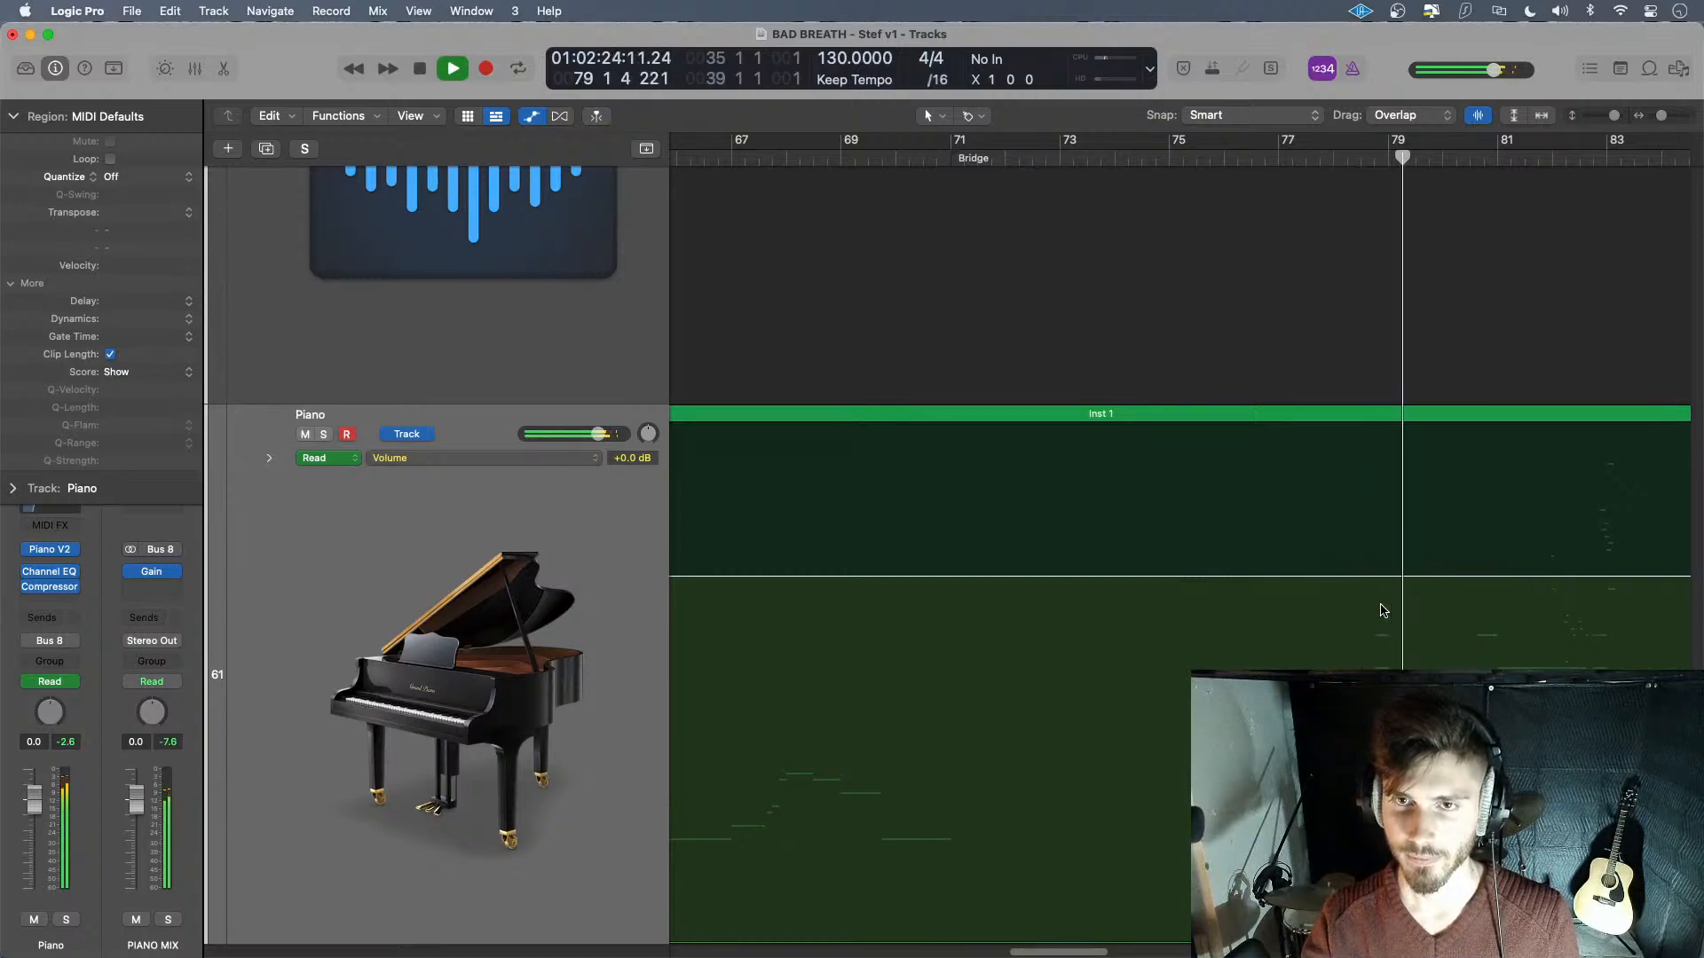
key(space)
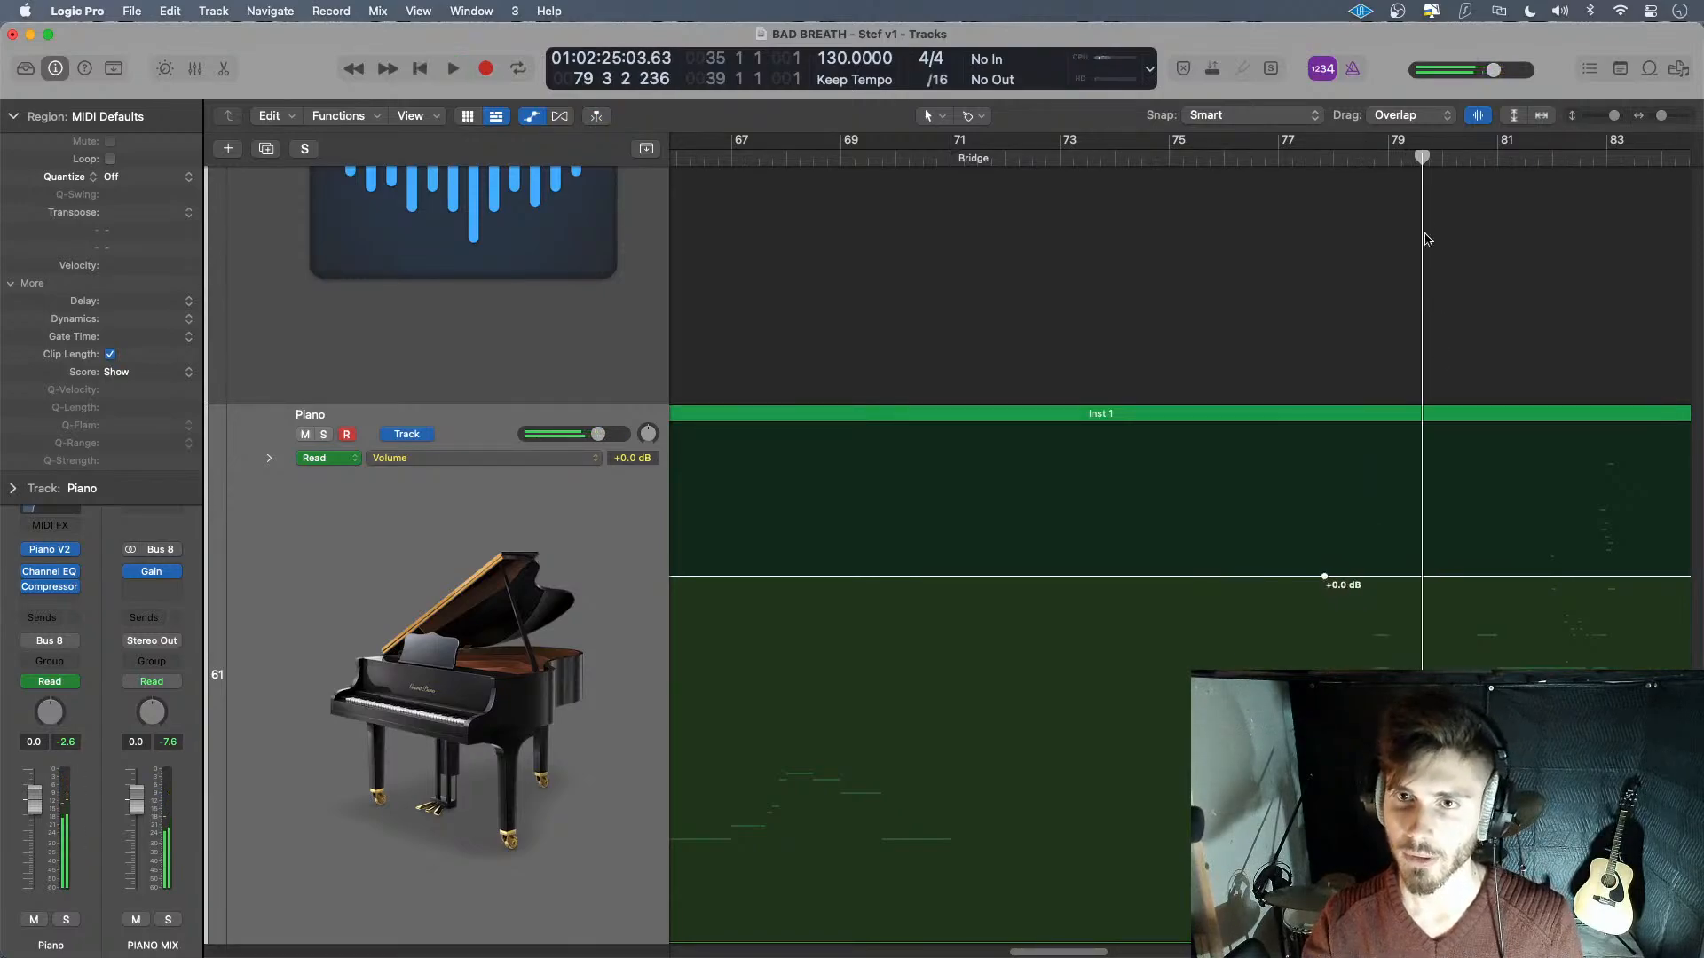
drag(1417, 163, 1361, 169)
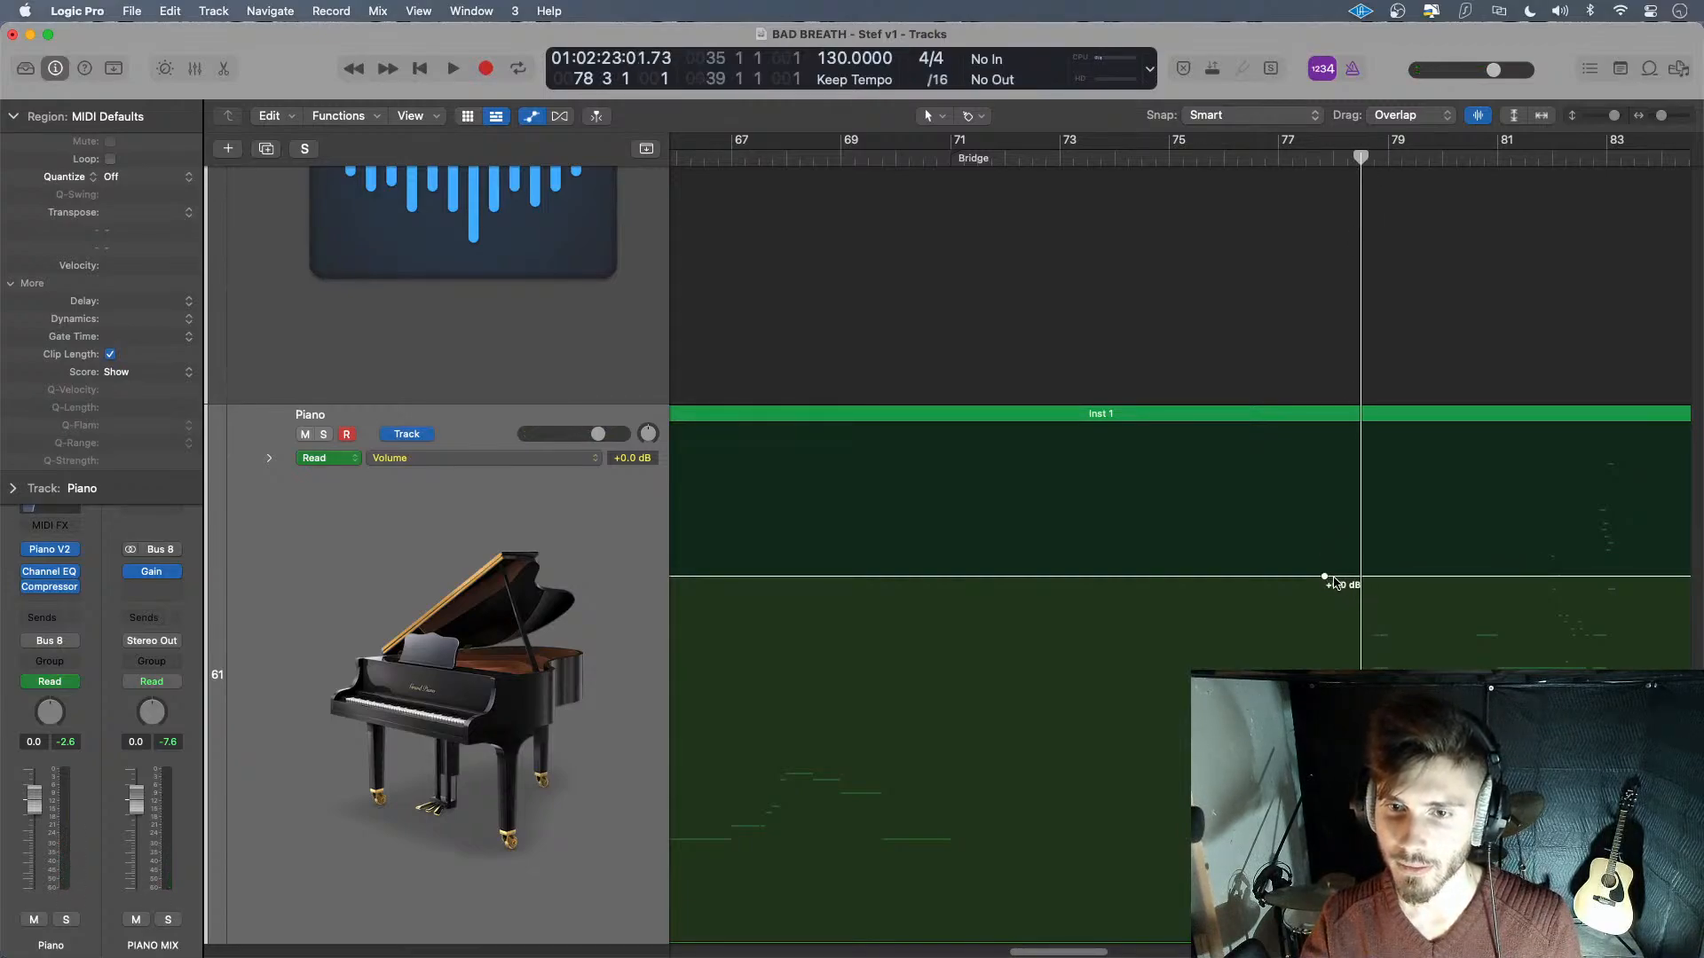
drag(1337, 720, 1361, 724)
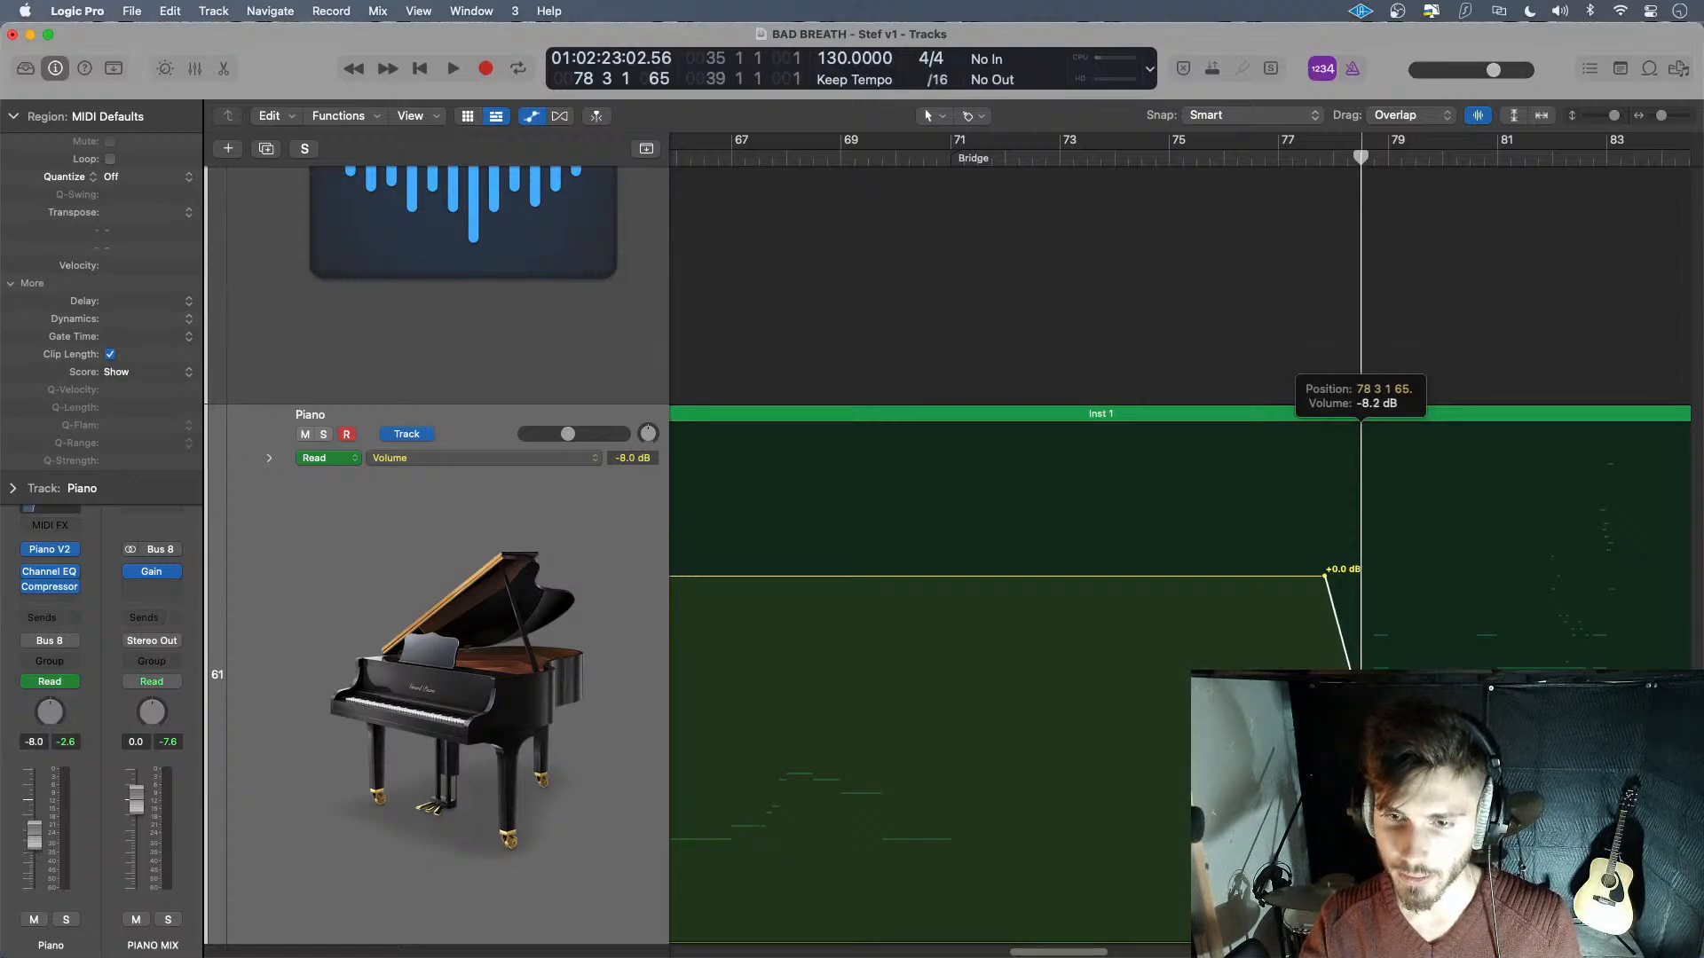
drag(1361, 716, 1361, 716)
drag(1325, 577, 1362, 576)
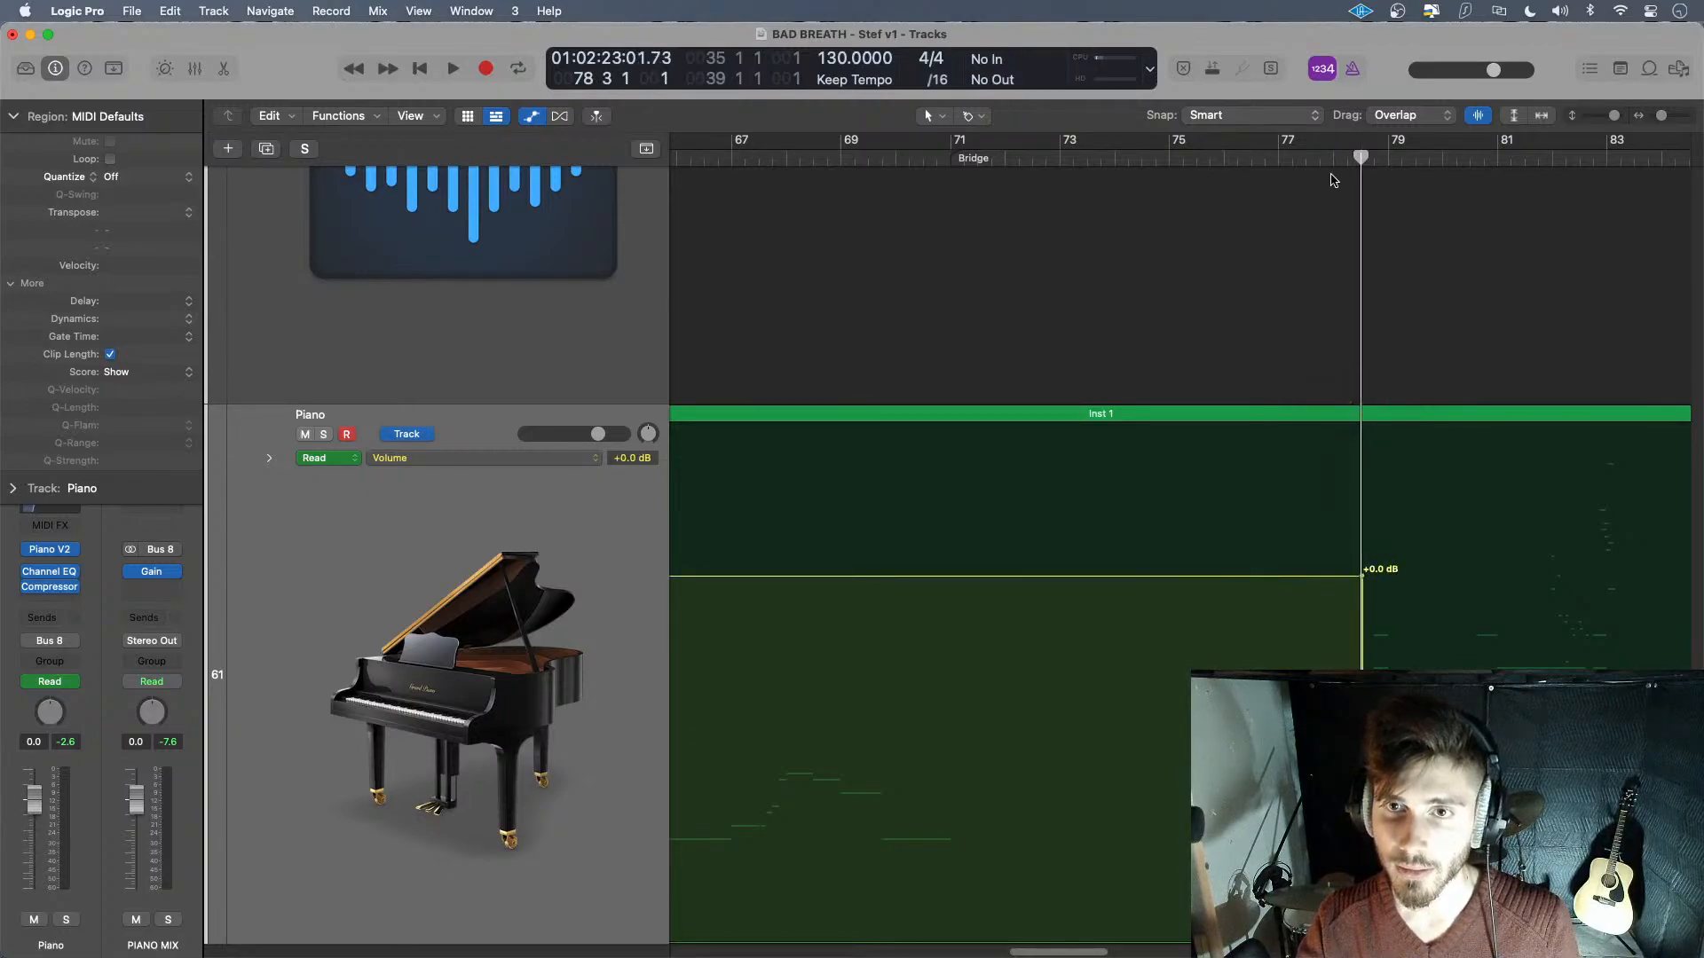
- Play the mix from about bar 78 to check the Piano's volume drop, replaying the passage once
click(1330, 181)
key(space)
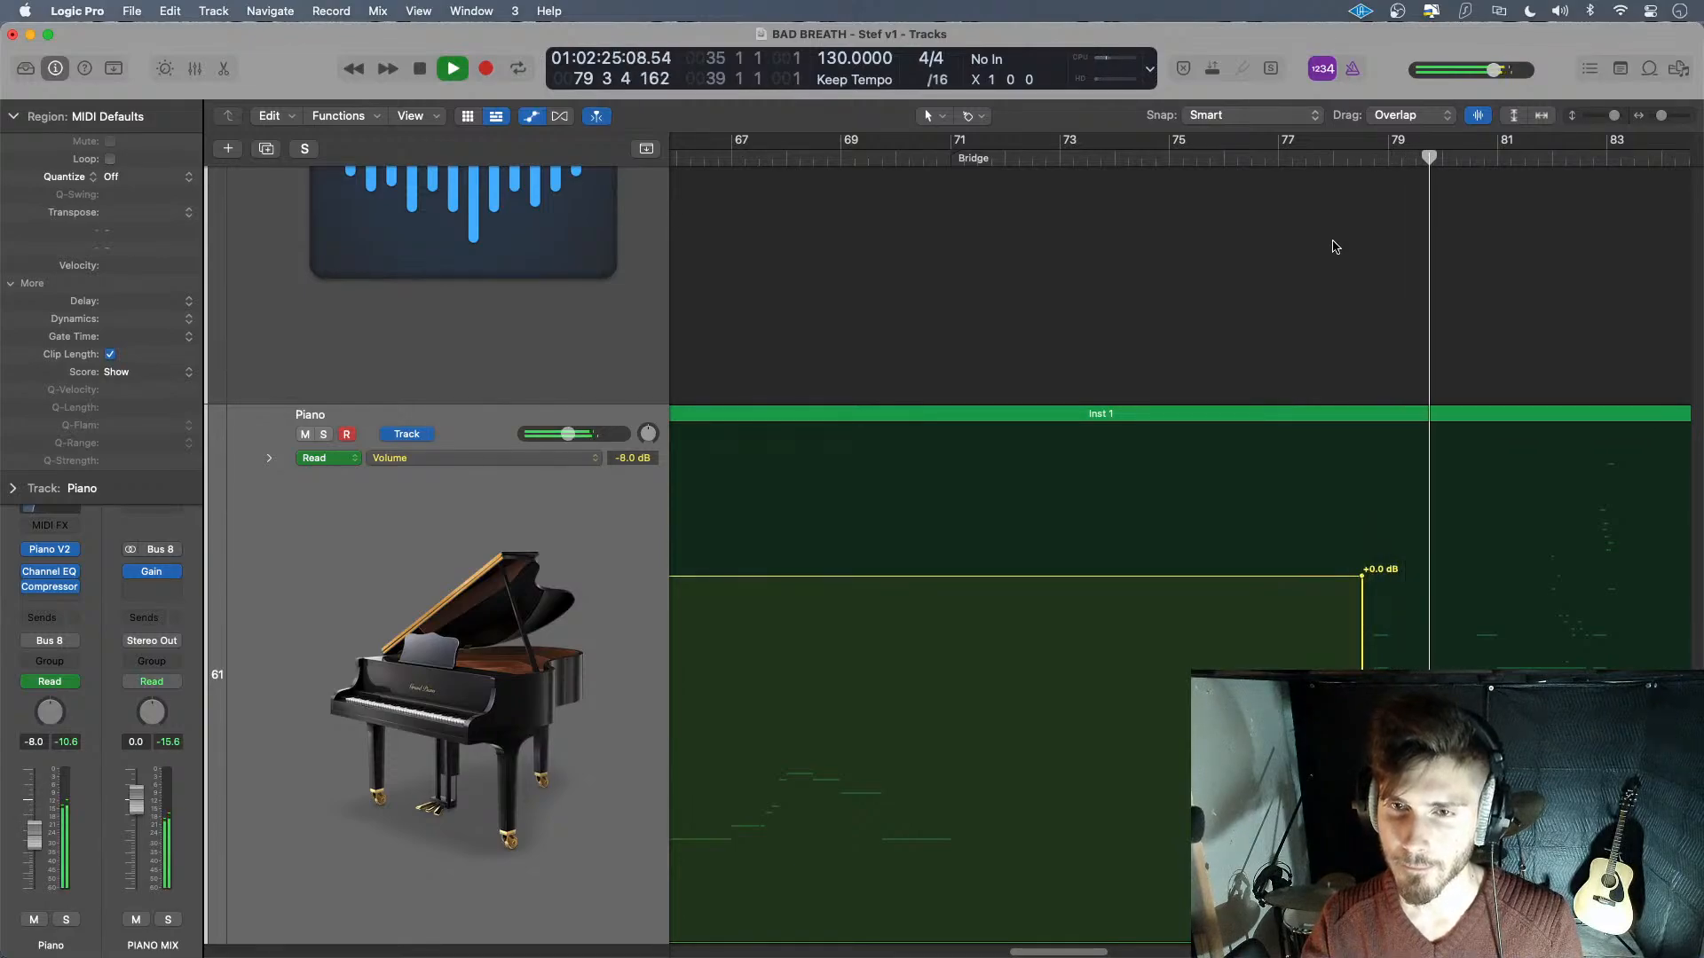
click(1305, 189)
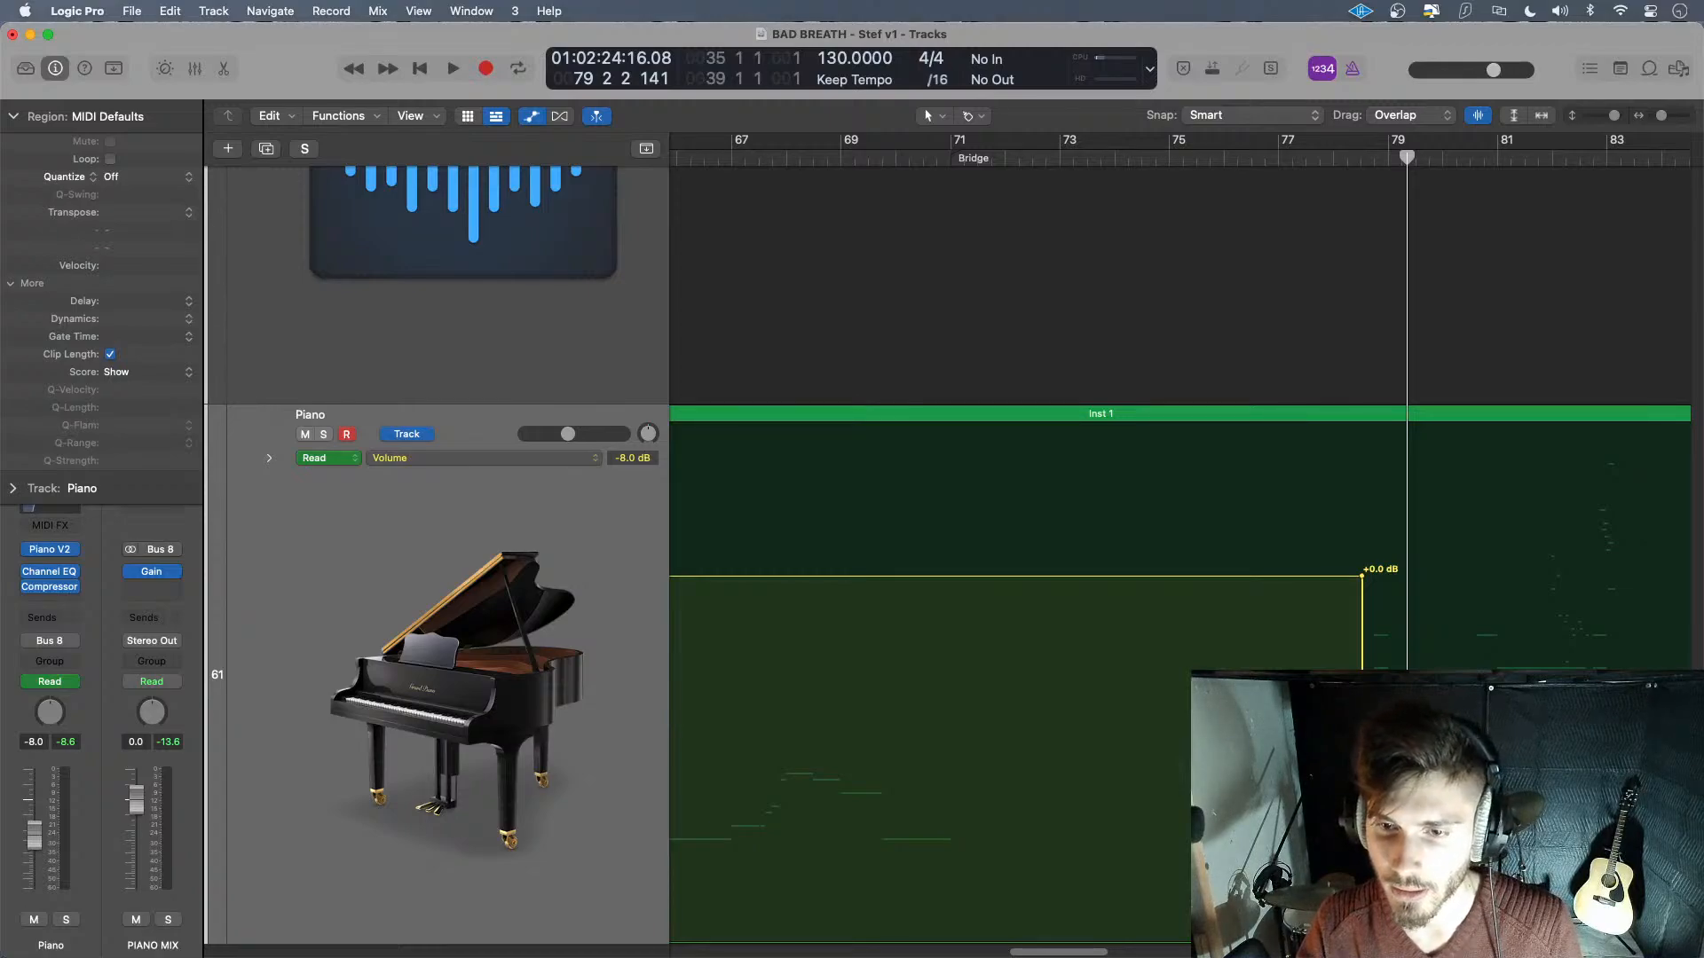
- Shift the Piano's -8.0 dB point to about bar 79 so the volume ramps down, and play from bar 78
drag(1362, 696, 1386, 697)
drag(1389, 158, 1333, 158)
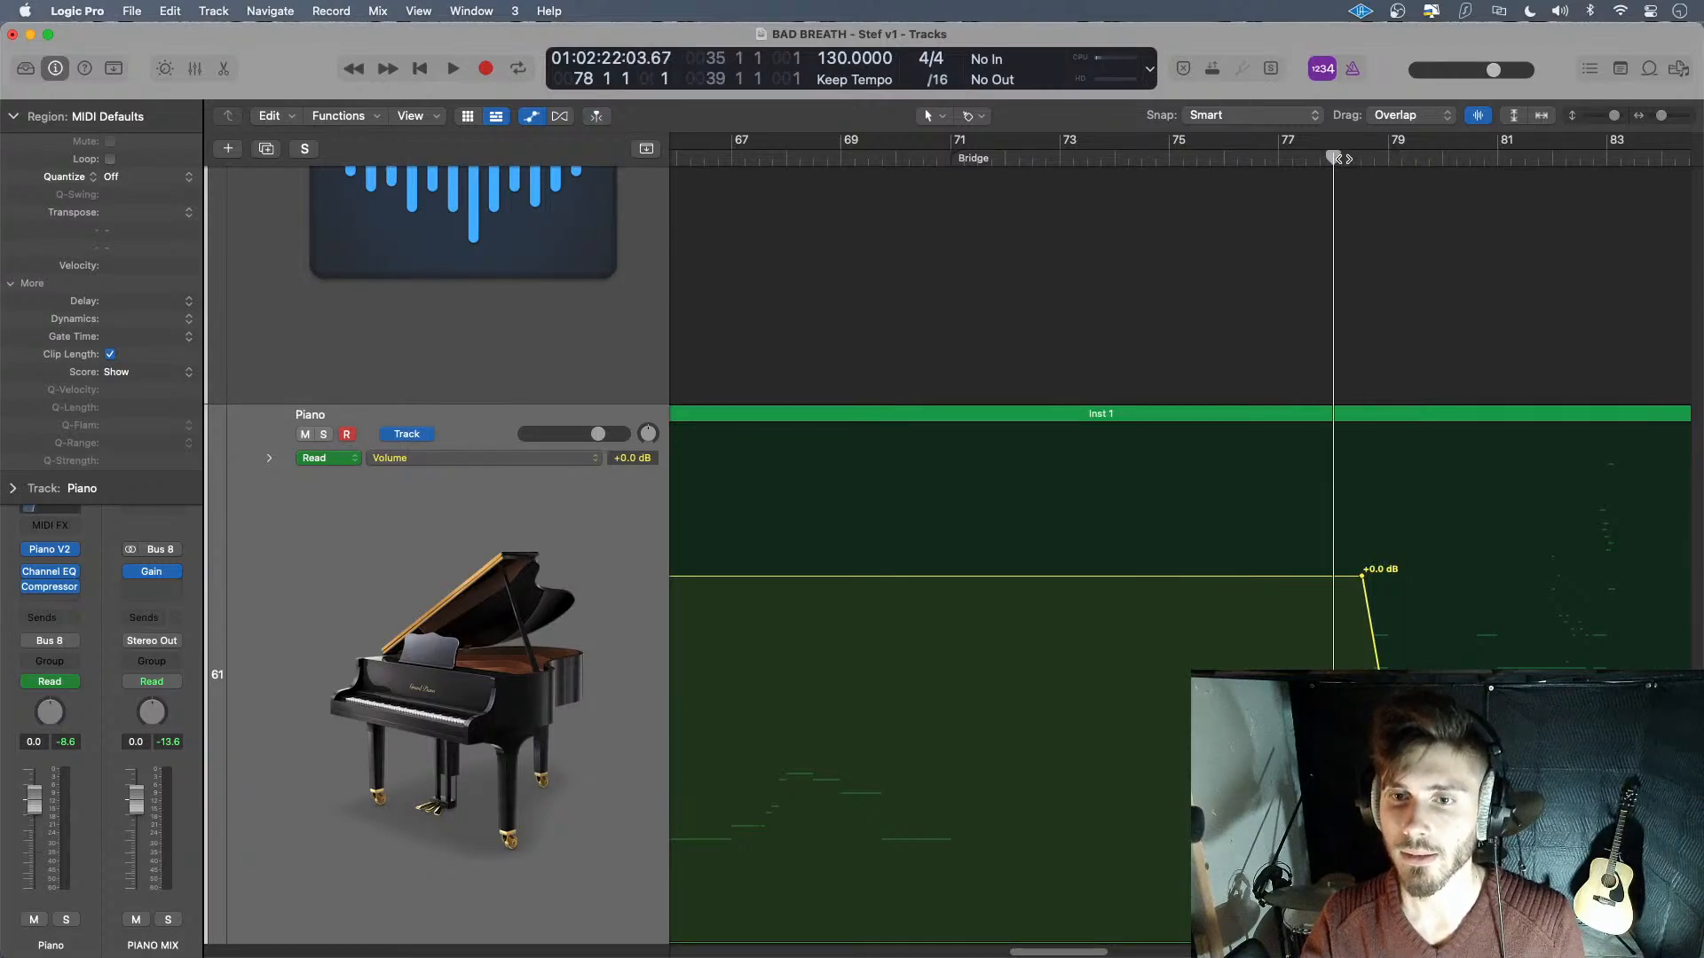
key(space)
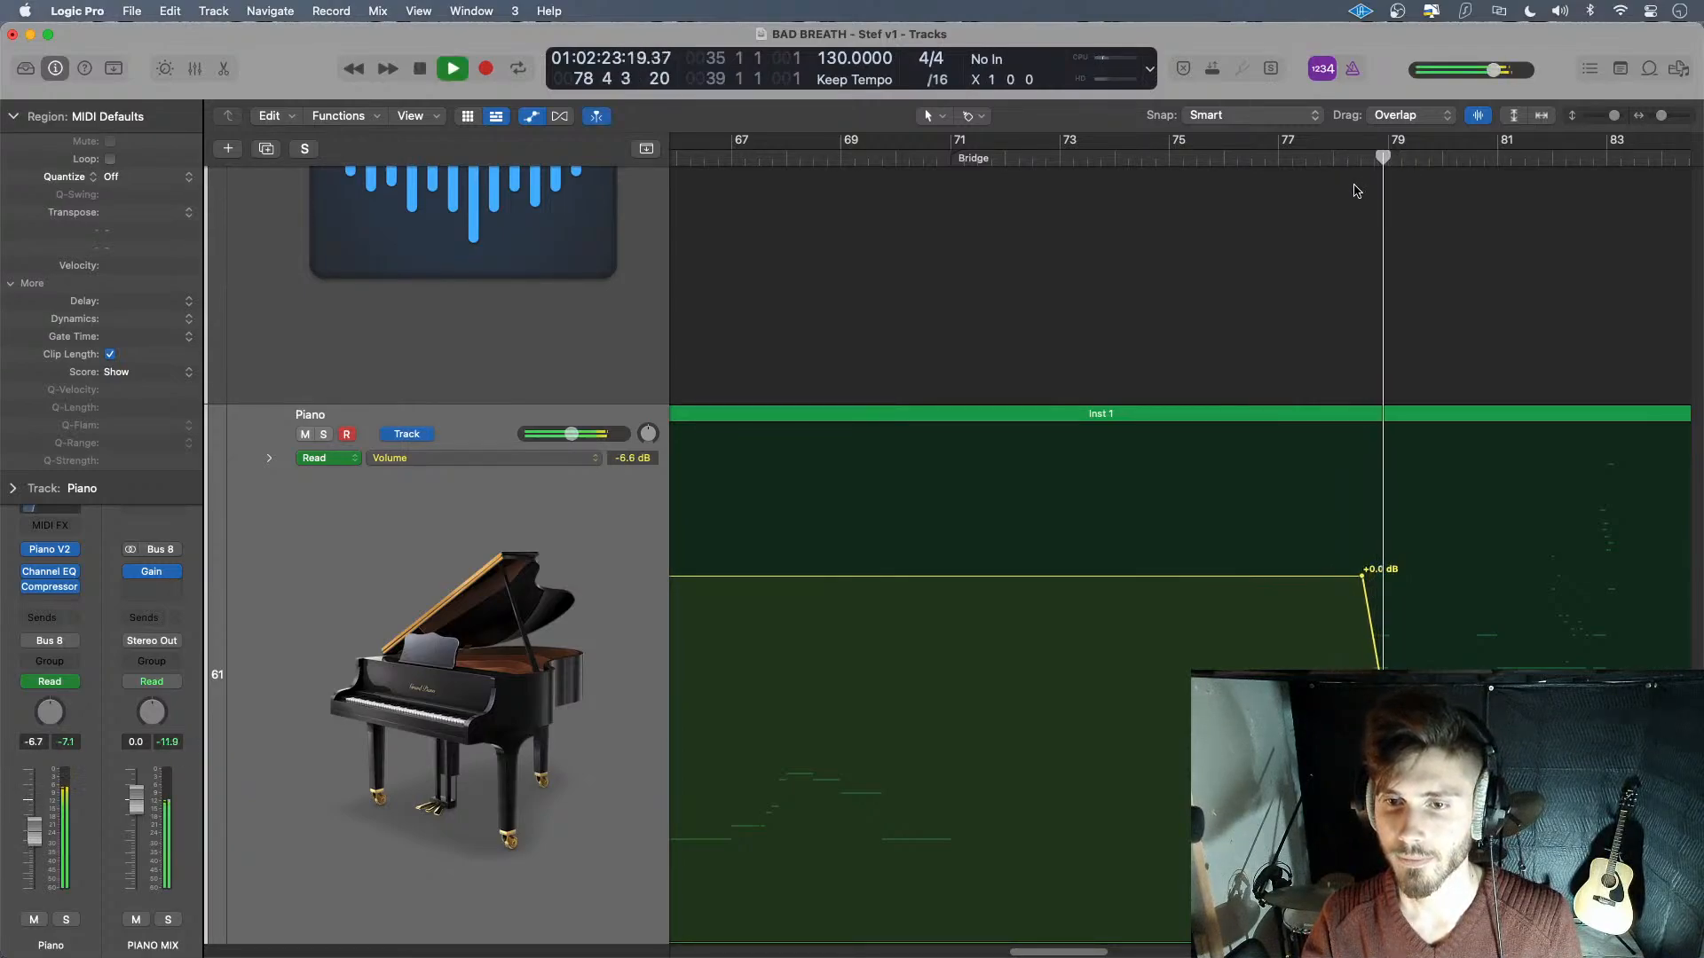
- Add a +0.0 dB Piano volume point near the start of bar 78, lower the mid-bar point to -2.4 dB, and play the ramp
key(space)
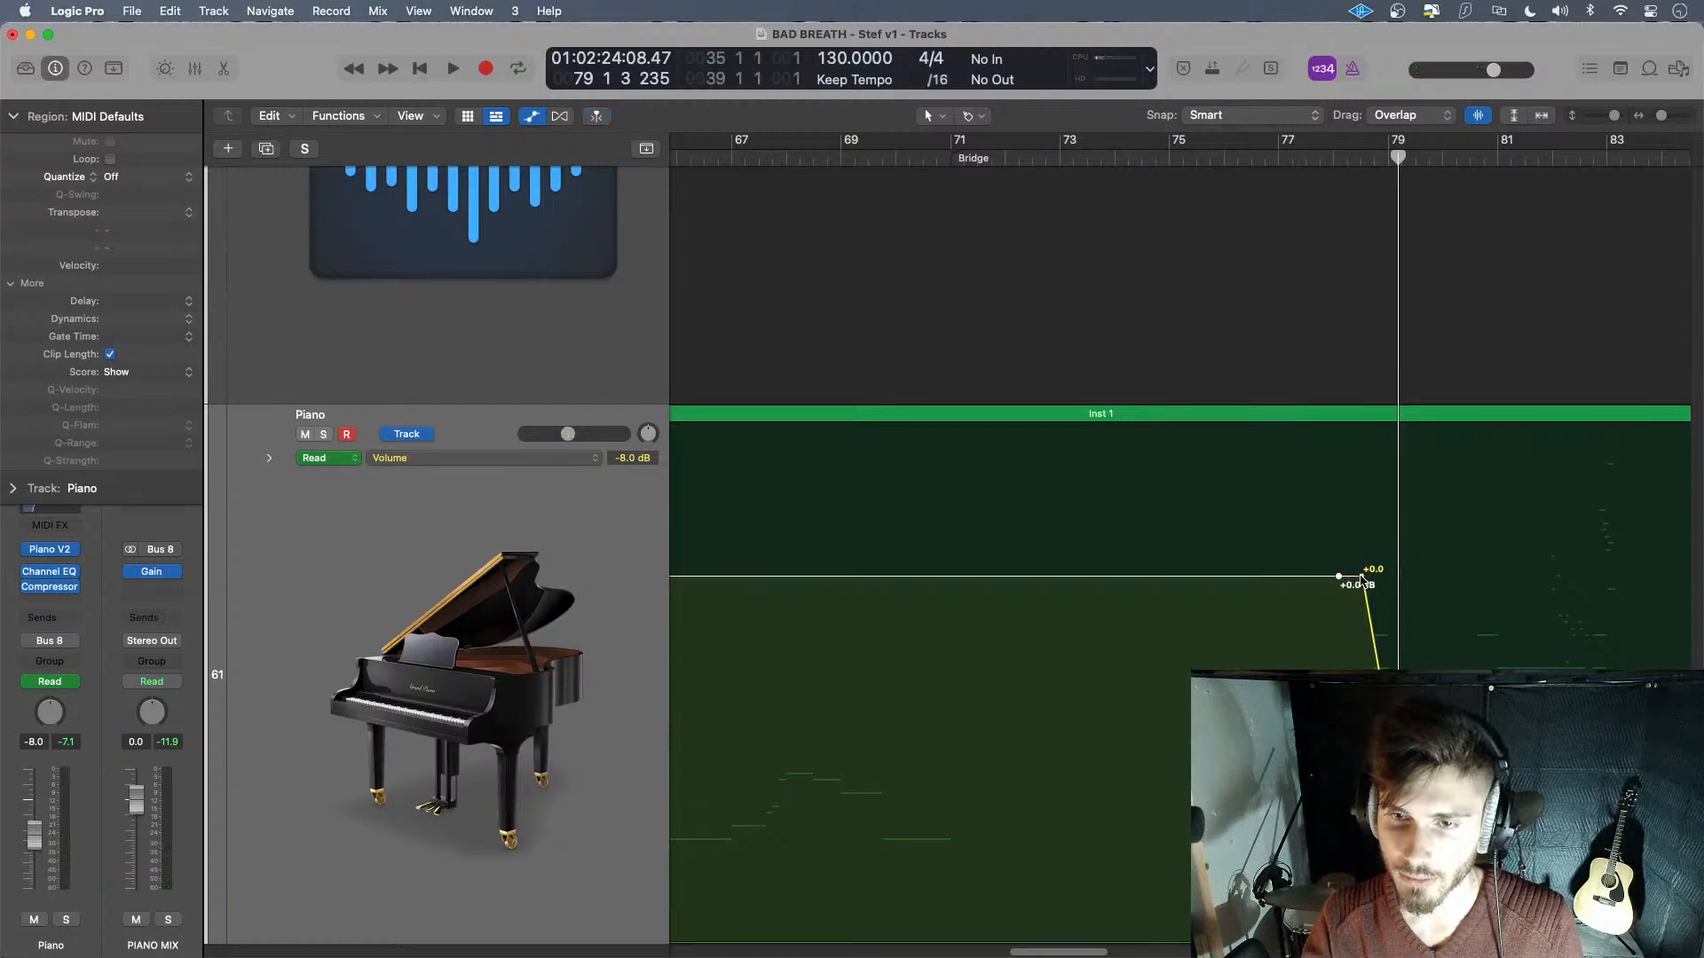
drag(1362, 578, 1362, 624)
click(1298, 197)
key(space)
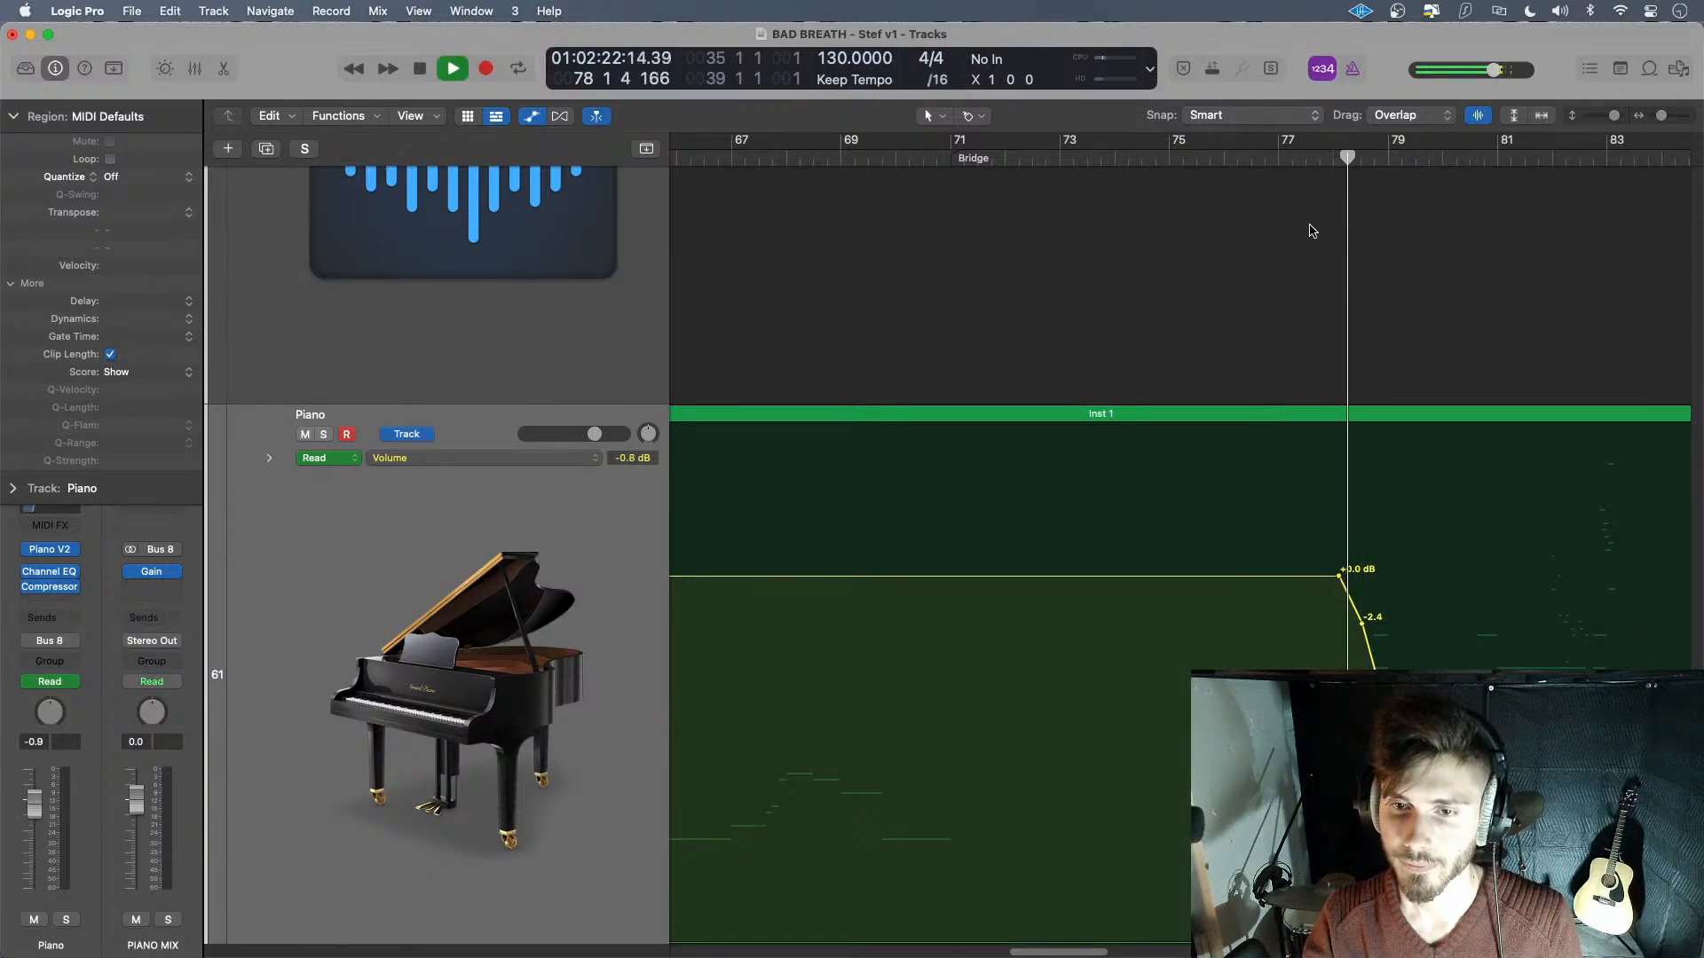
key(space)
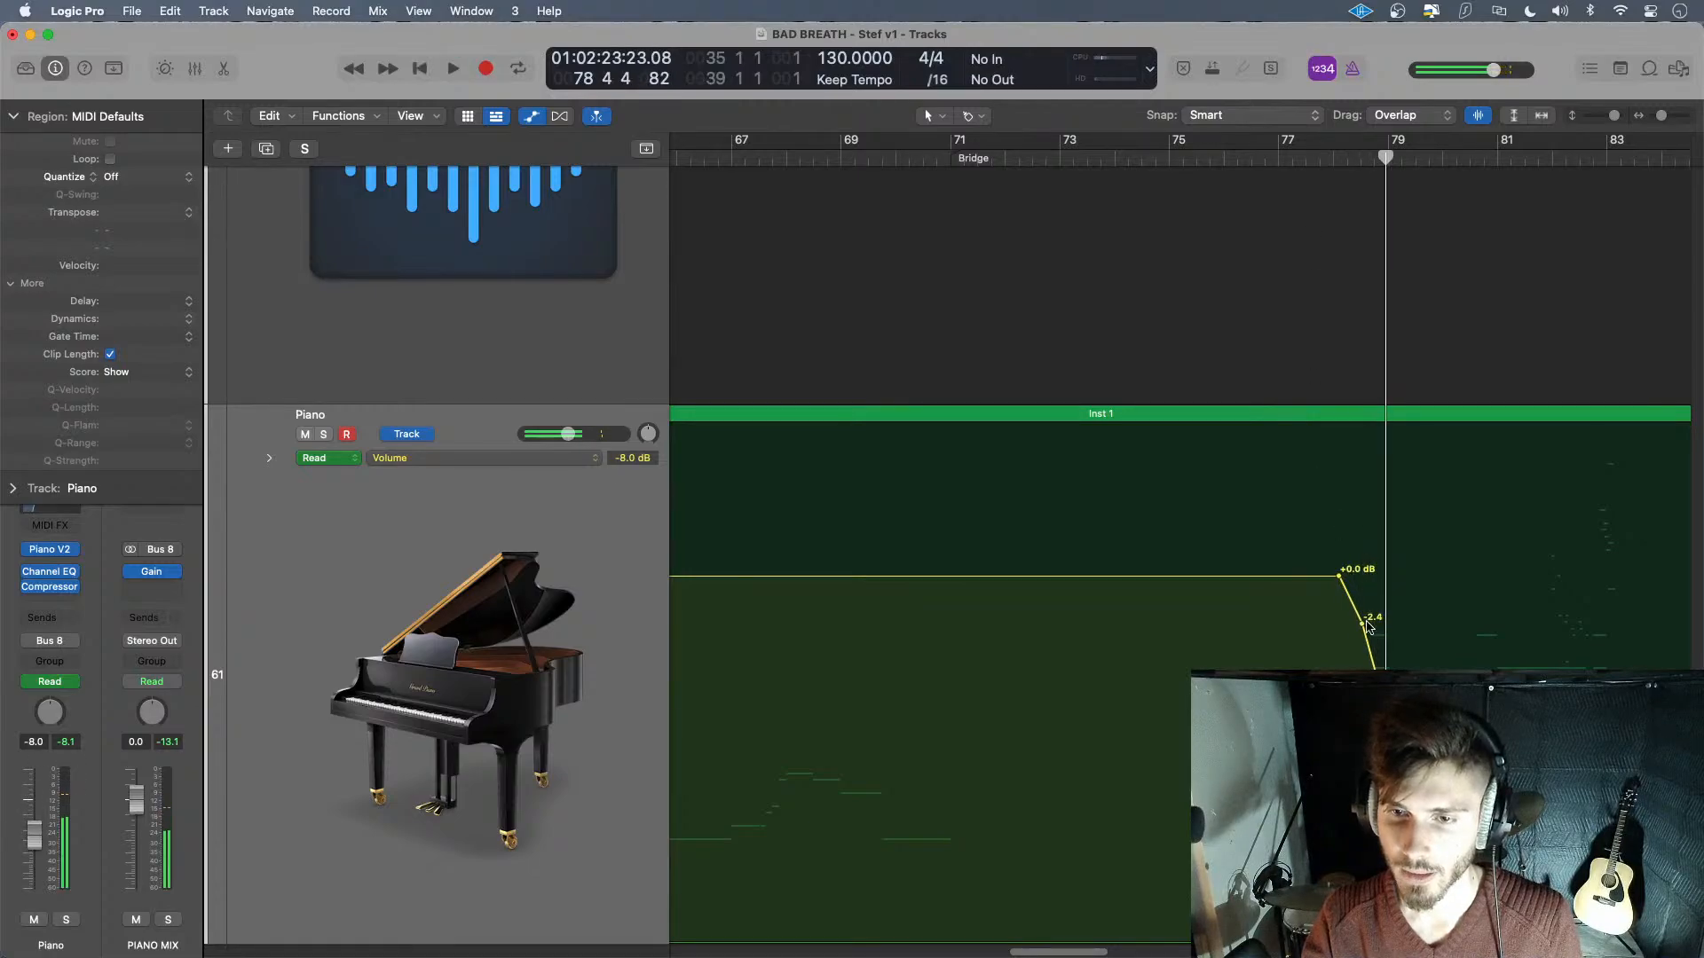
- Lower the Piano's middle volume point in bar 78 to -3.5 dB and play the transition from late bar 77
drag(1364, 630, 1362, 636)
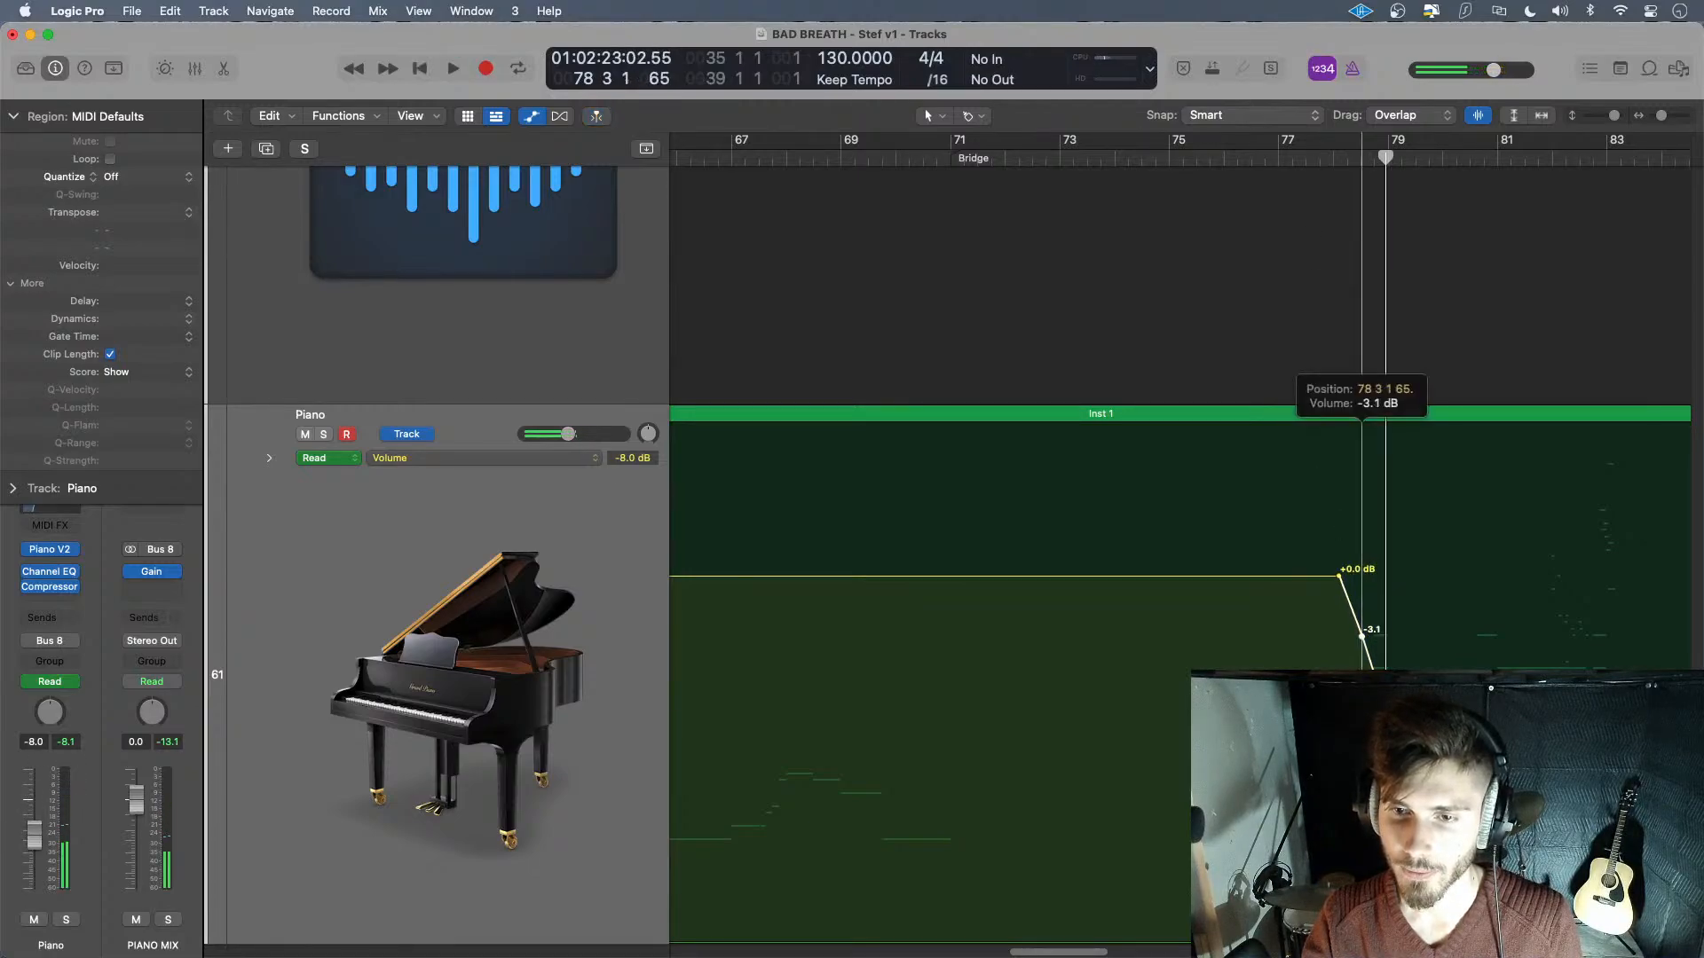
click(1321, 158)
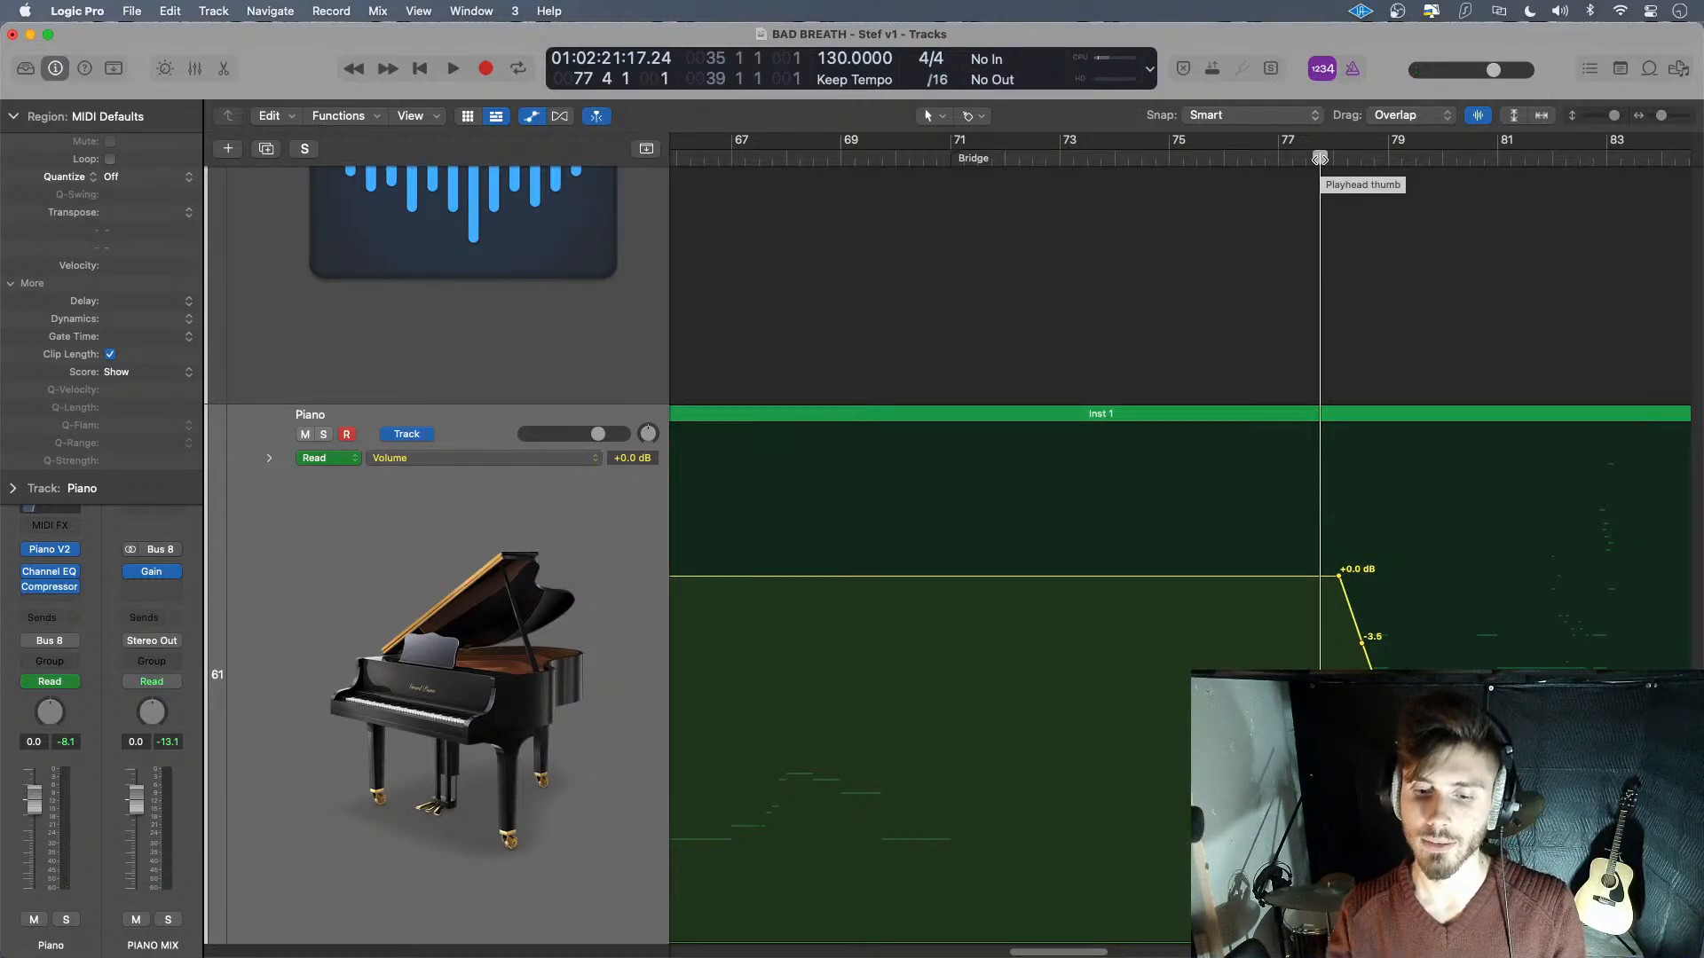
key(space)
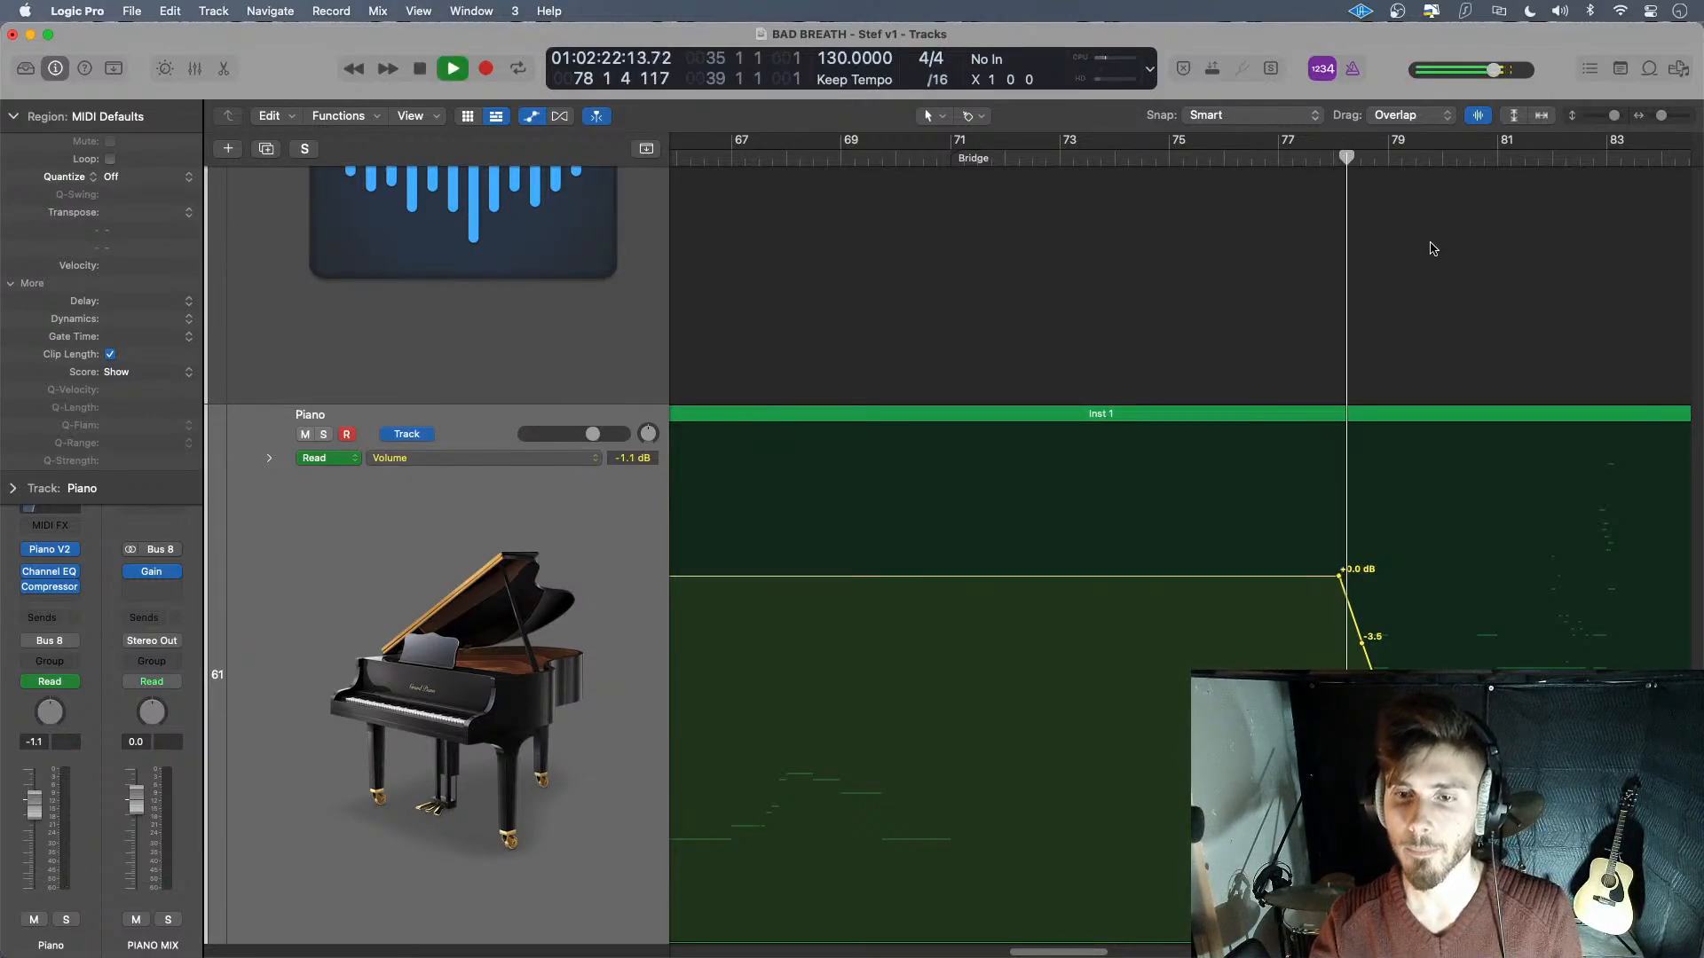
key(space)
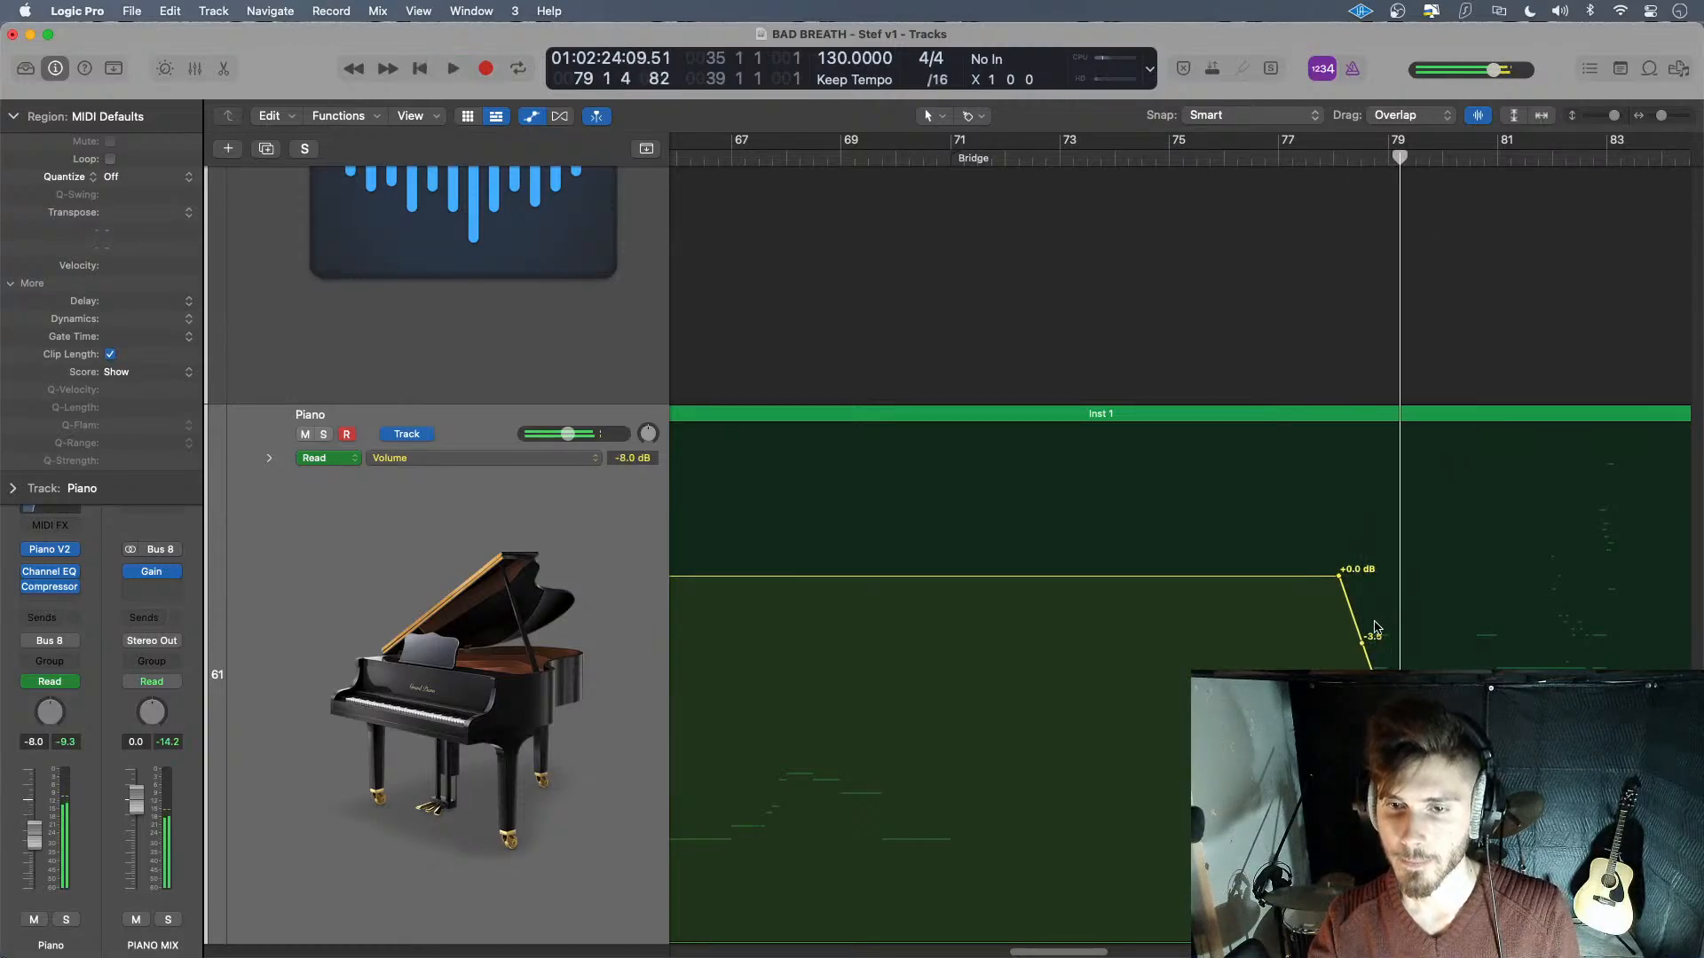
- Lower the Piano's middle volume point in bar 78 to -4.5 dB and play the transition twice
drag(1362, 650, 1362, 660)
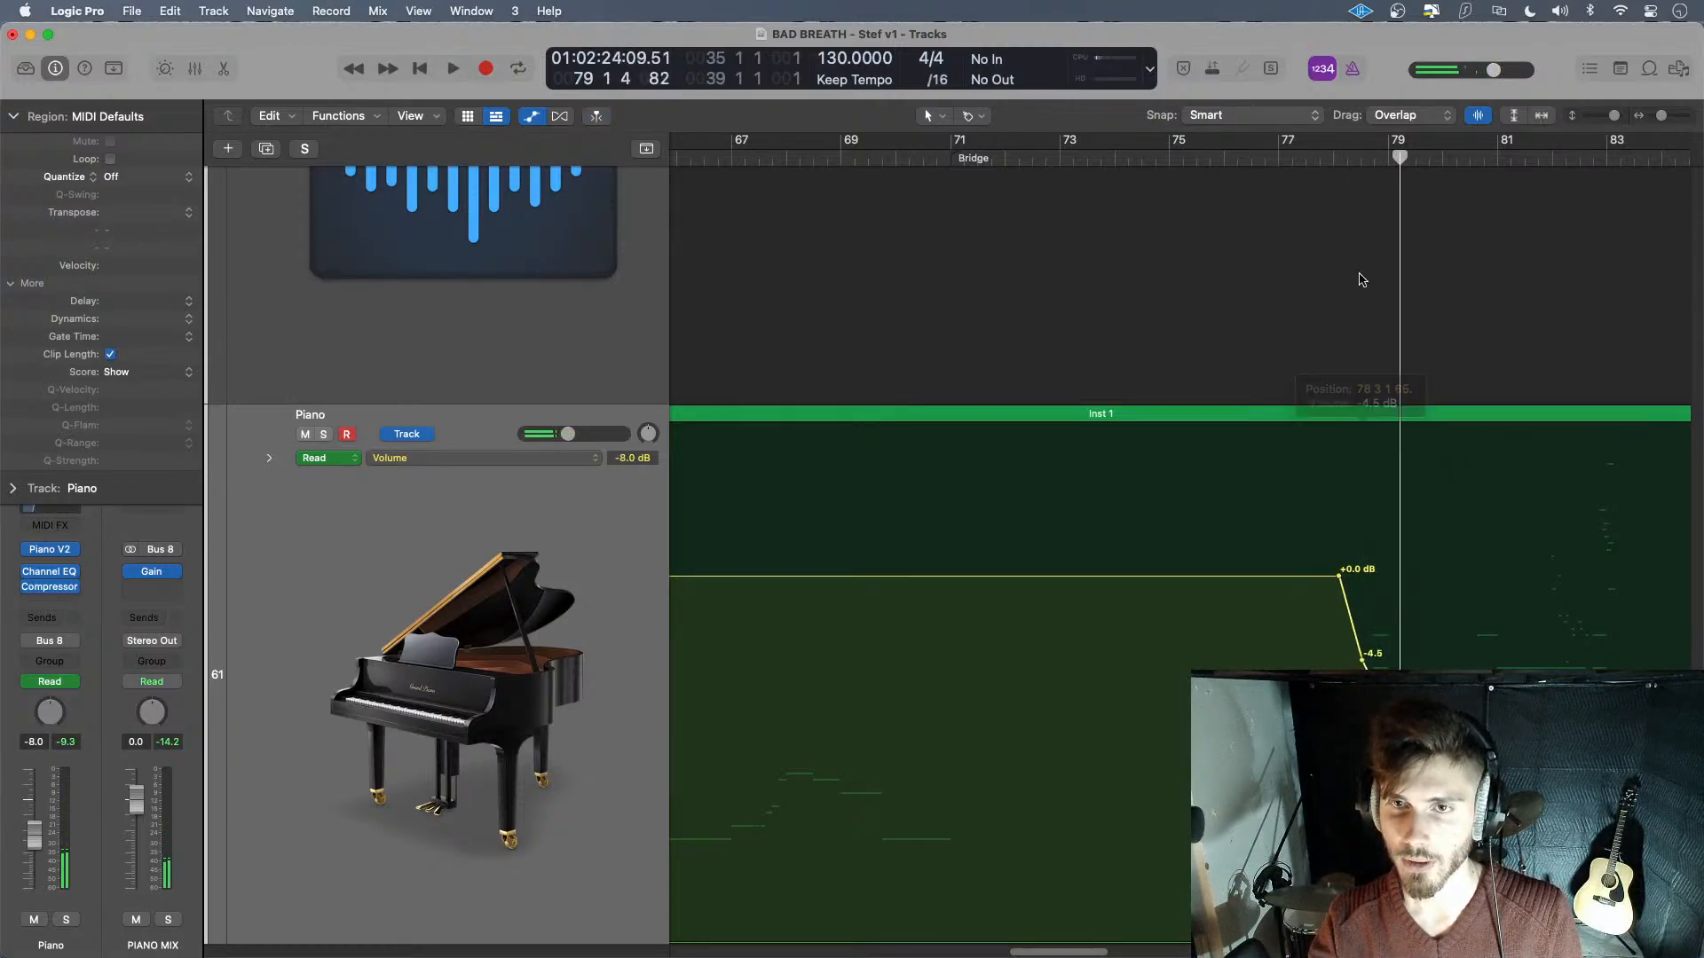
click(1332, 155)
key(space)
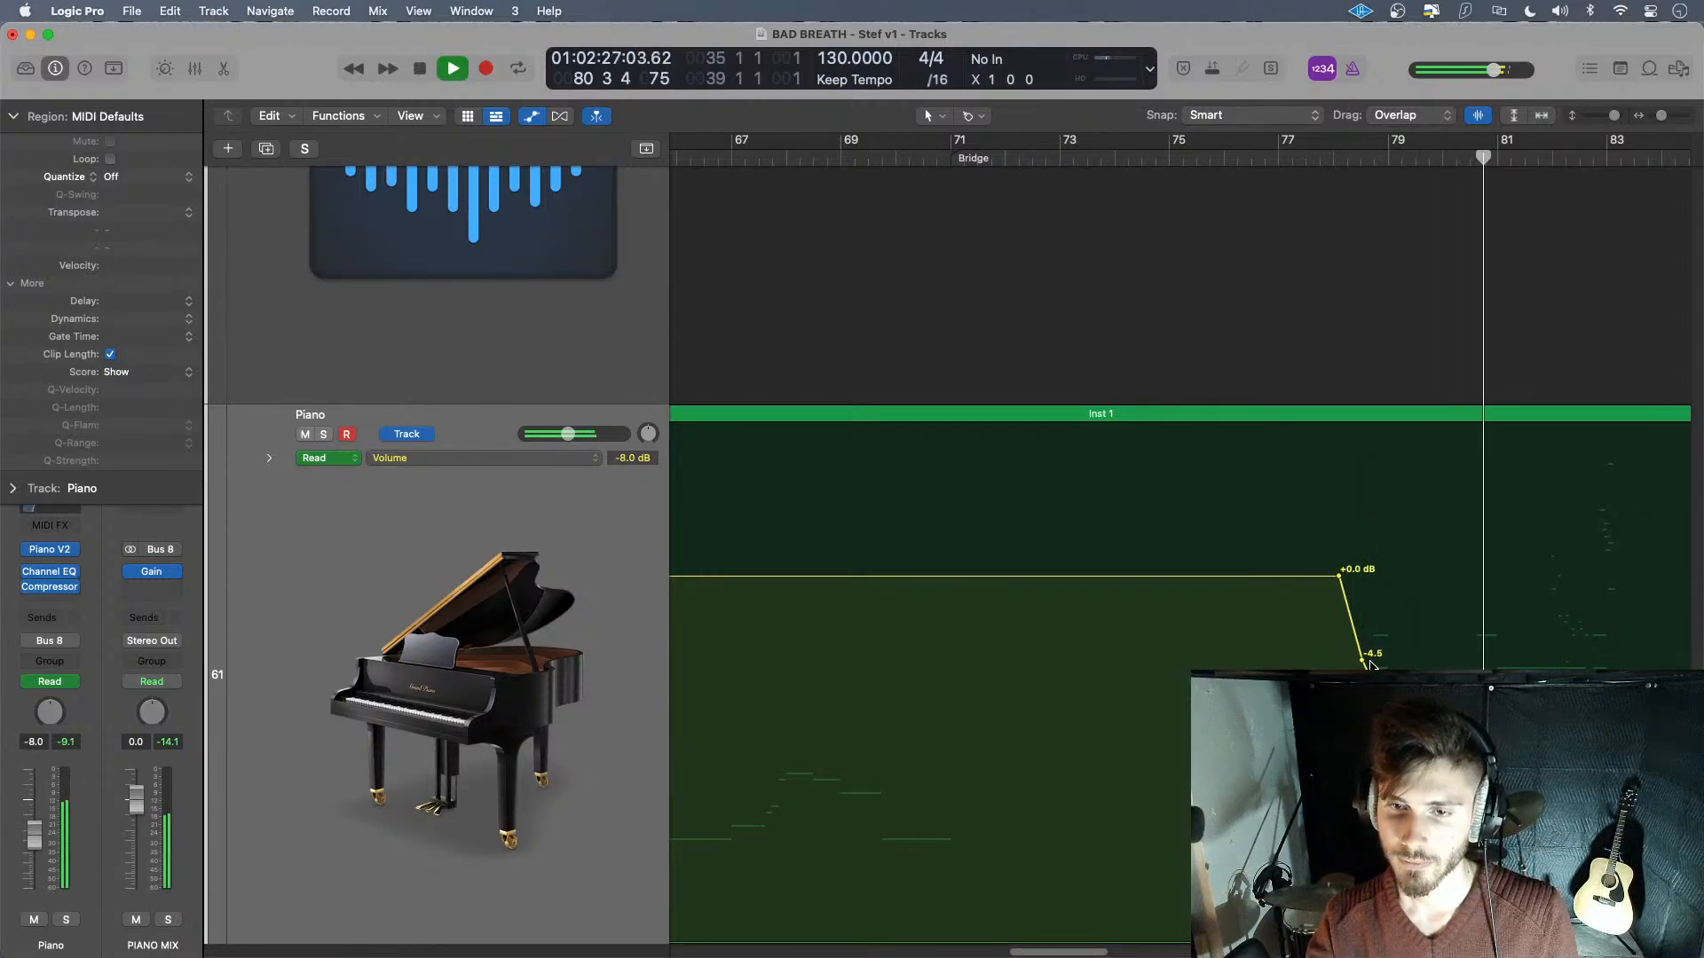
click(1312, 157)
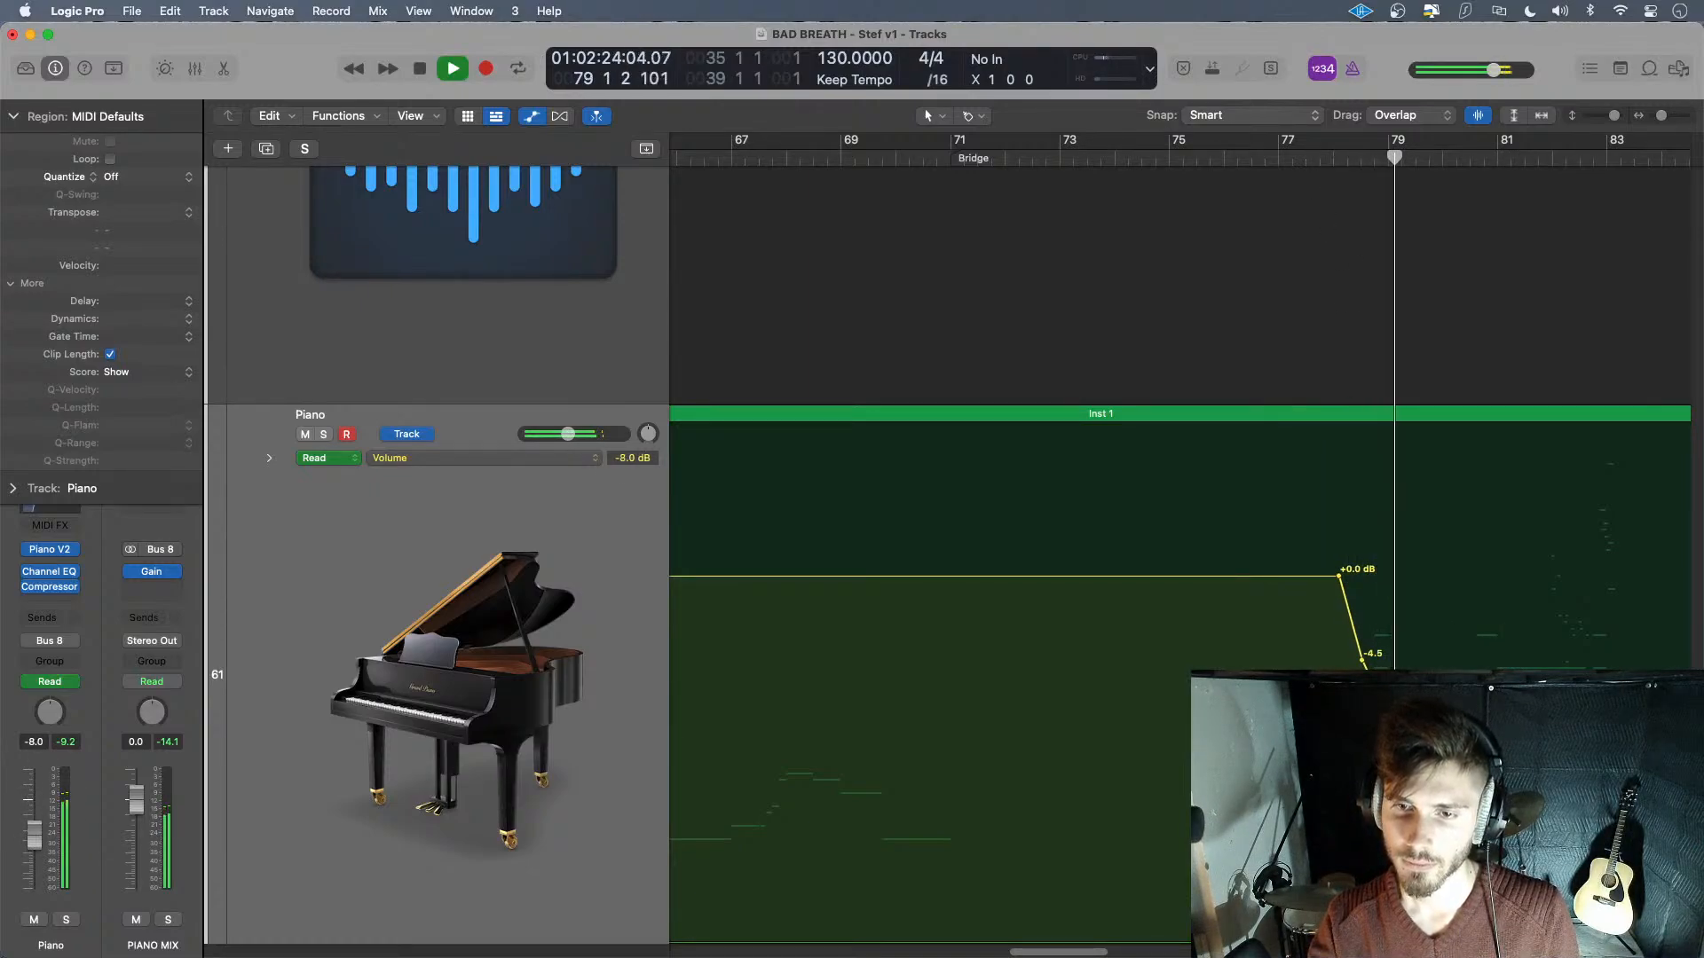
key(space)
- Set the Piano's middle volume point in bar 78 to -5.0 dB and play the transition into bar 80
drag(1362, 661, 1362, 669)
key(space)
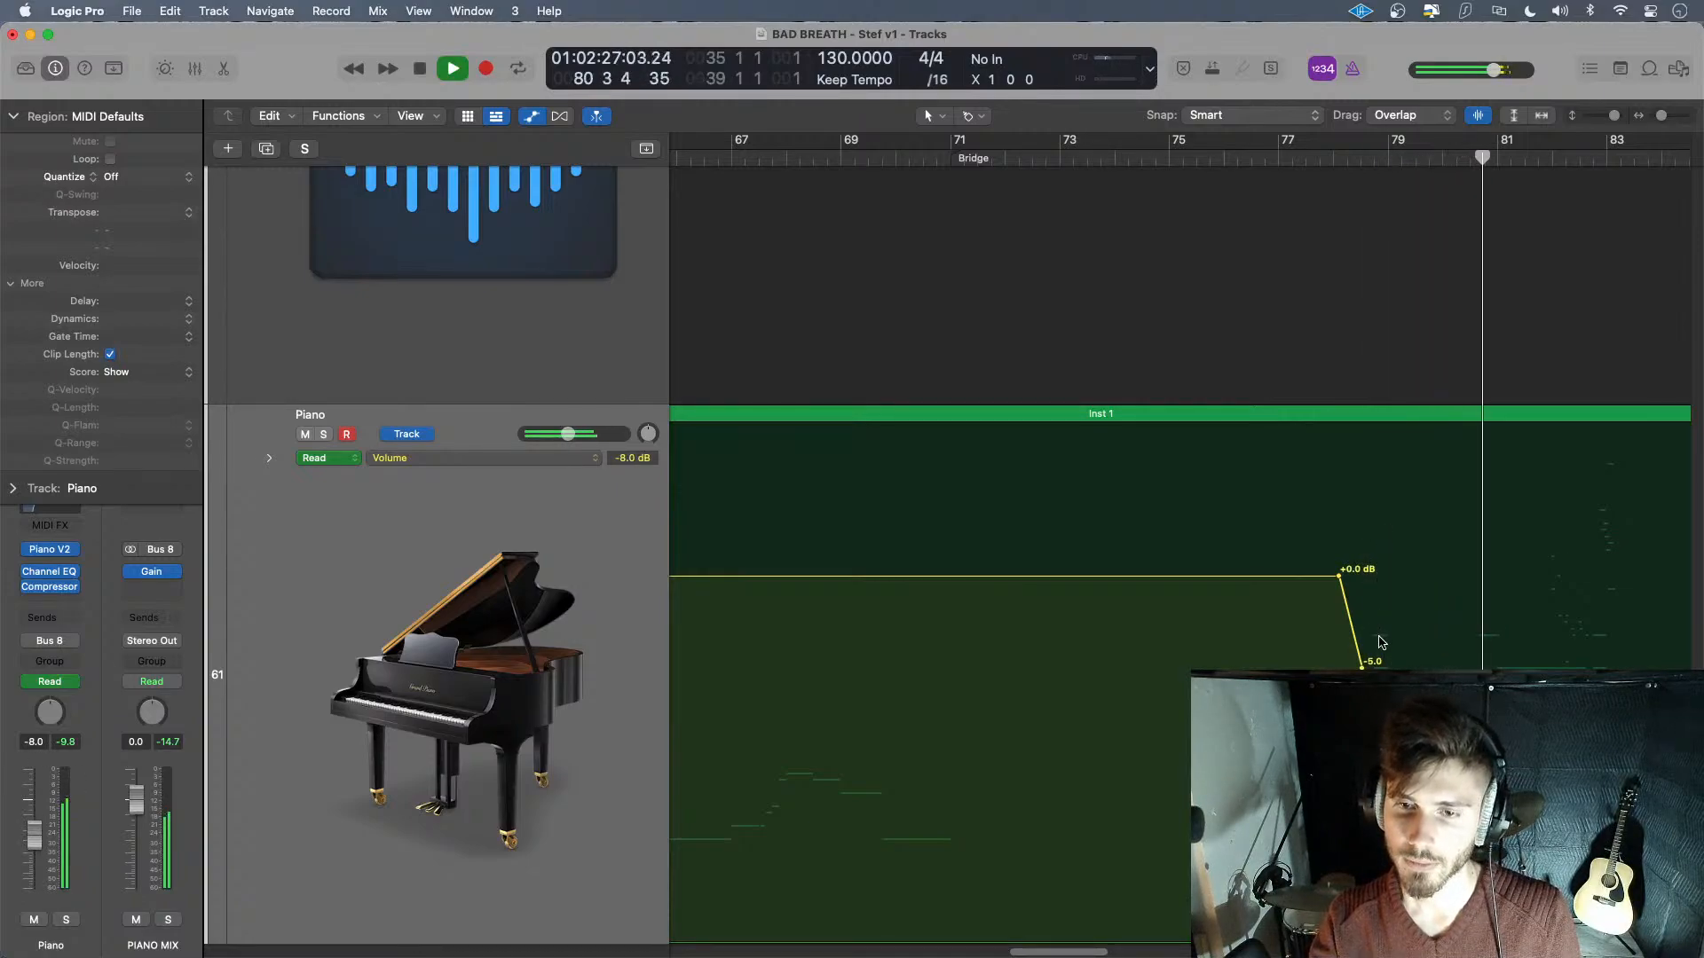
key(space)
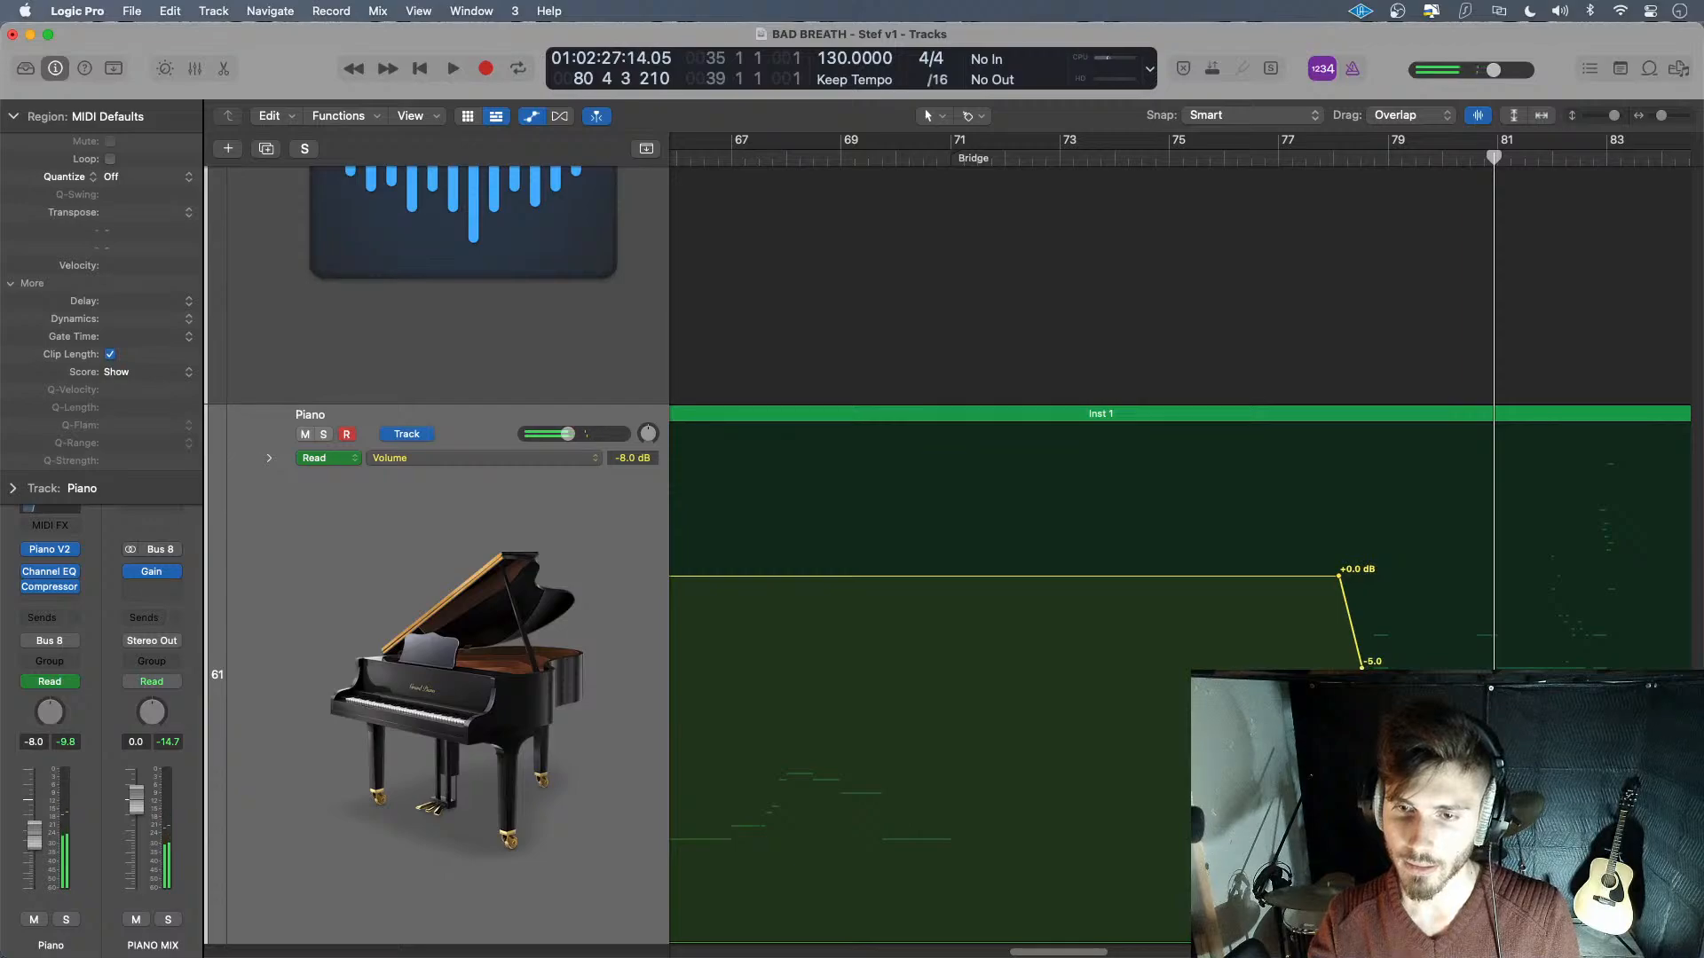
- Raise the Piano's middle volume point in bar 78 to +0.0 dB, play the transition for comparison, and undo the change
drag(1361, 665, 1362, 640)
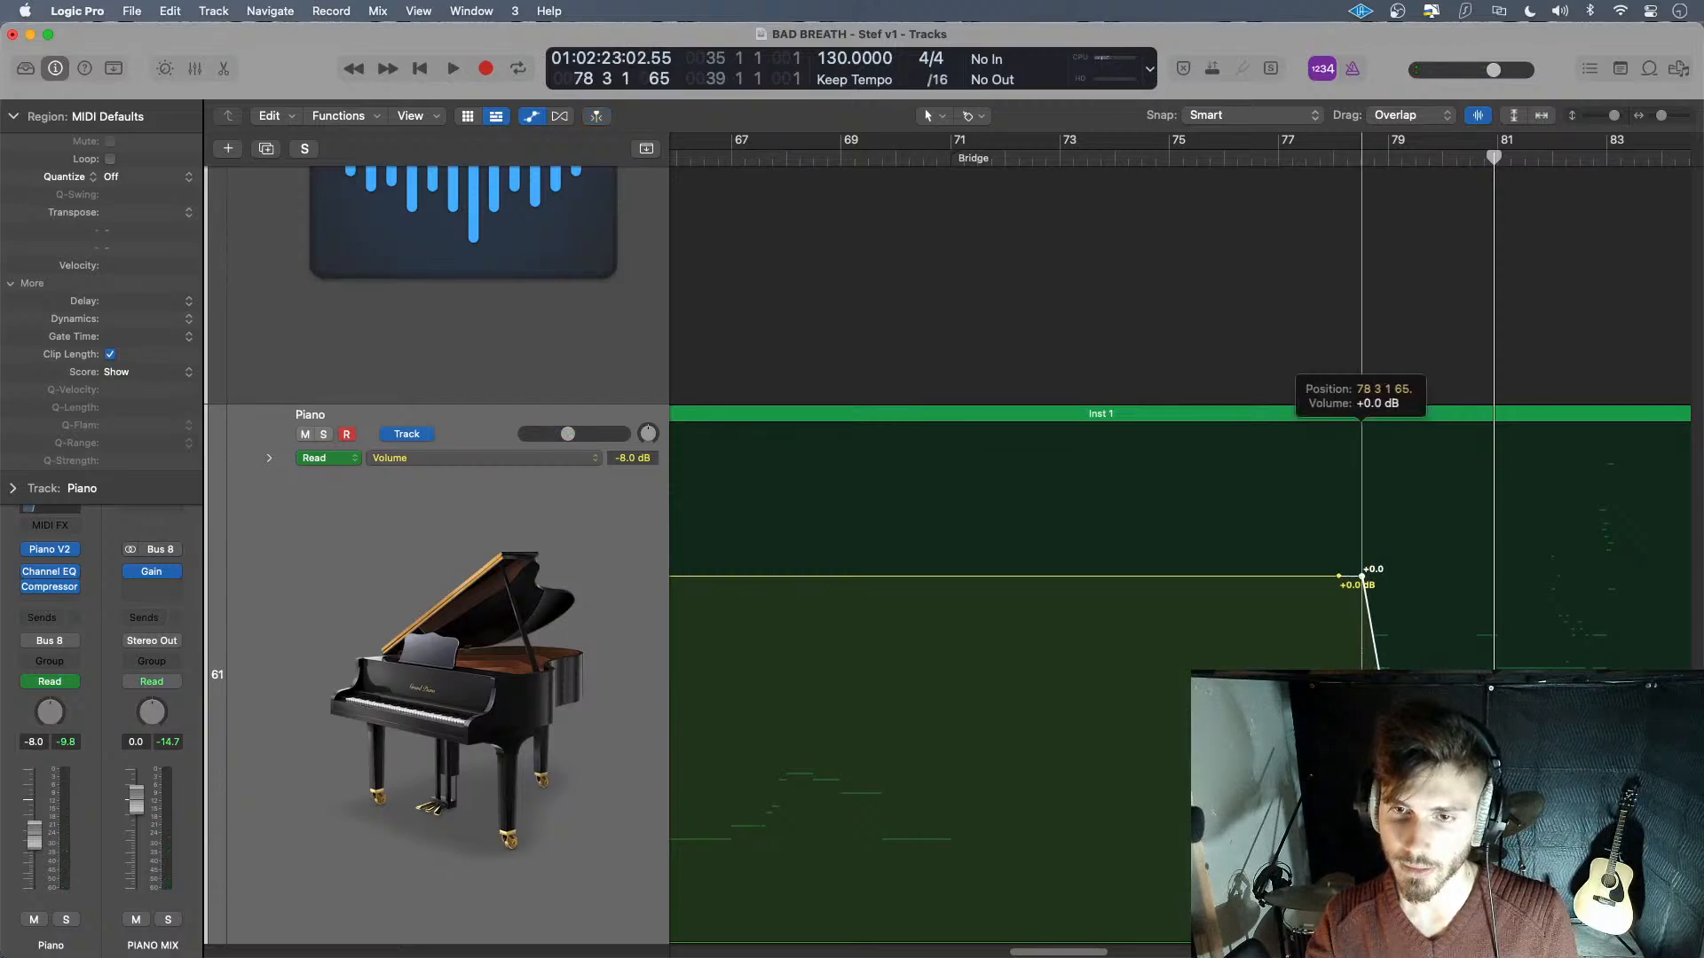
drag(1361, 576, 1361, 576)
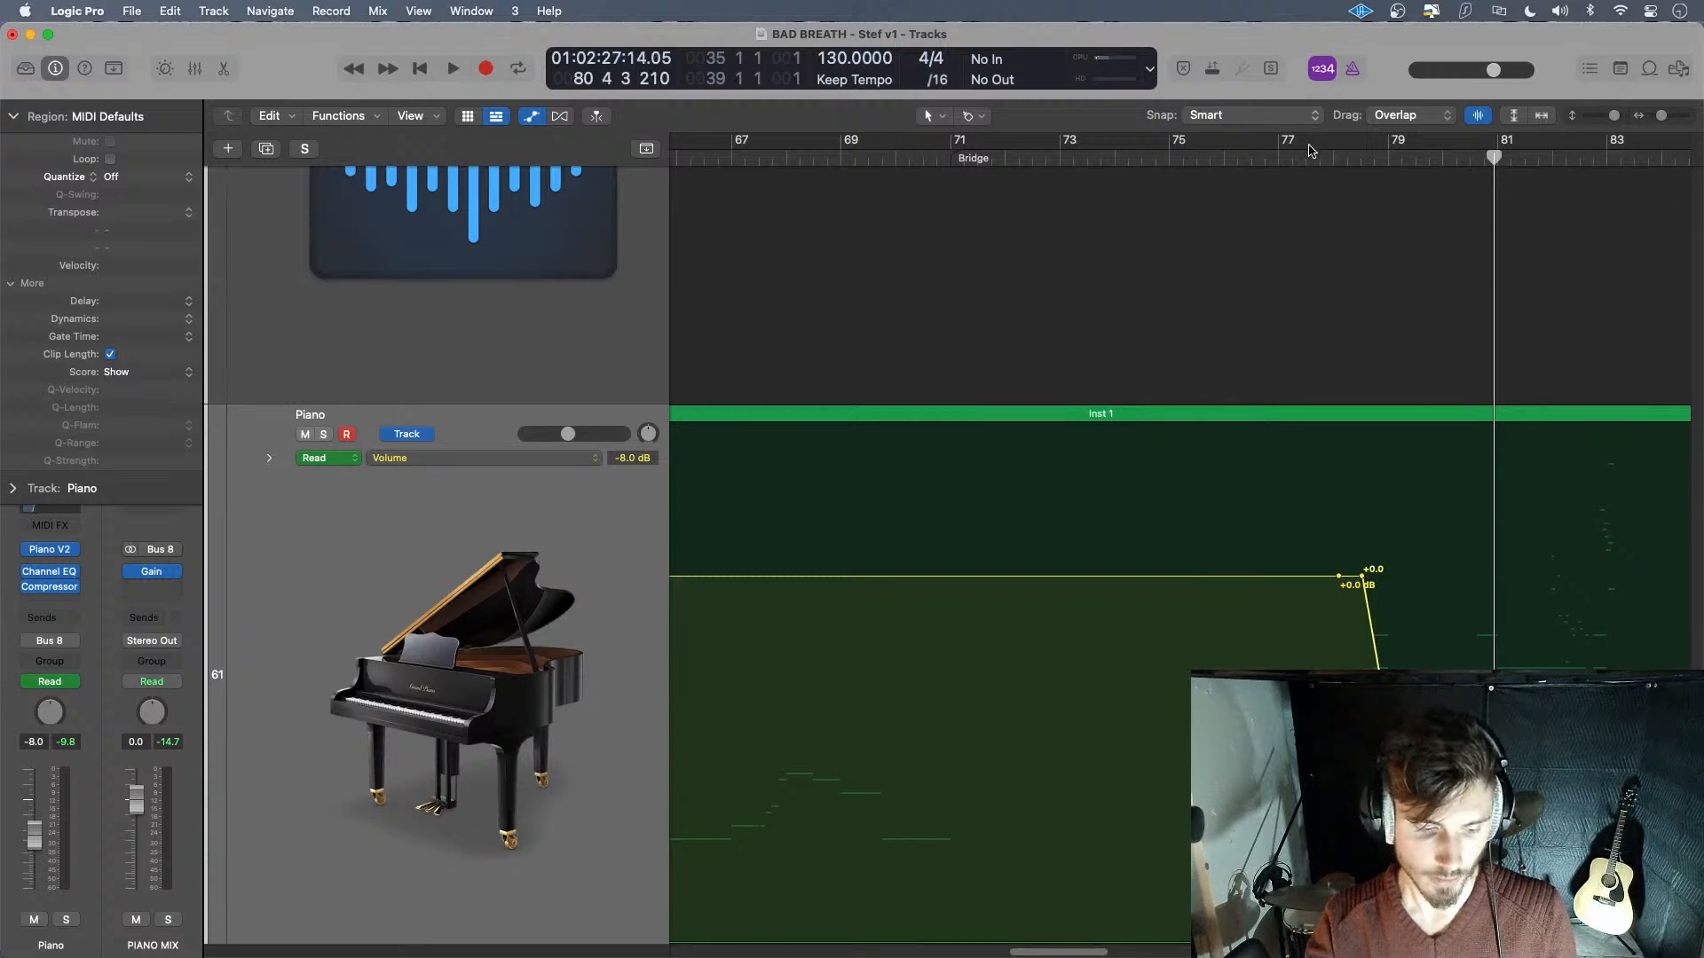
key(super+z)
key(super+shift+z)
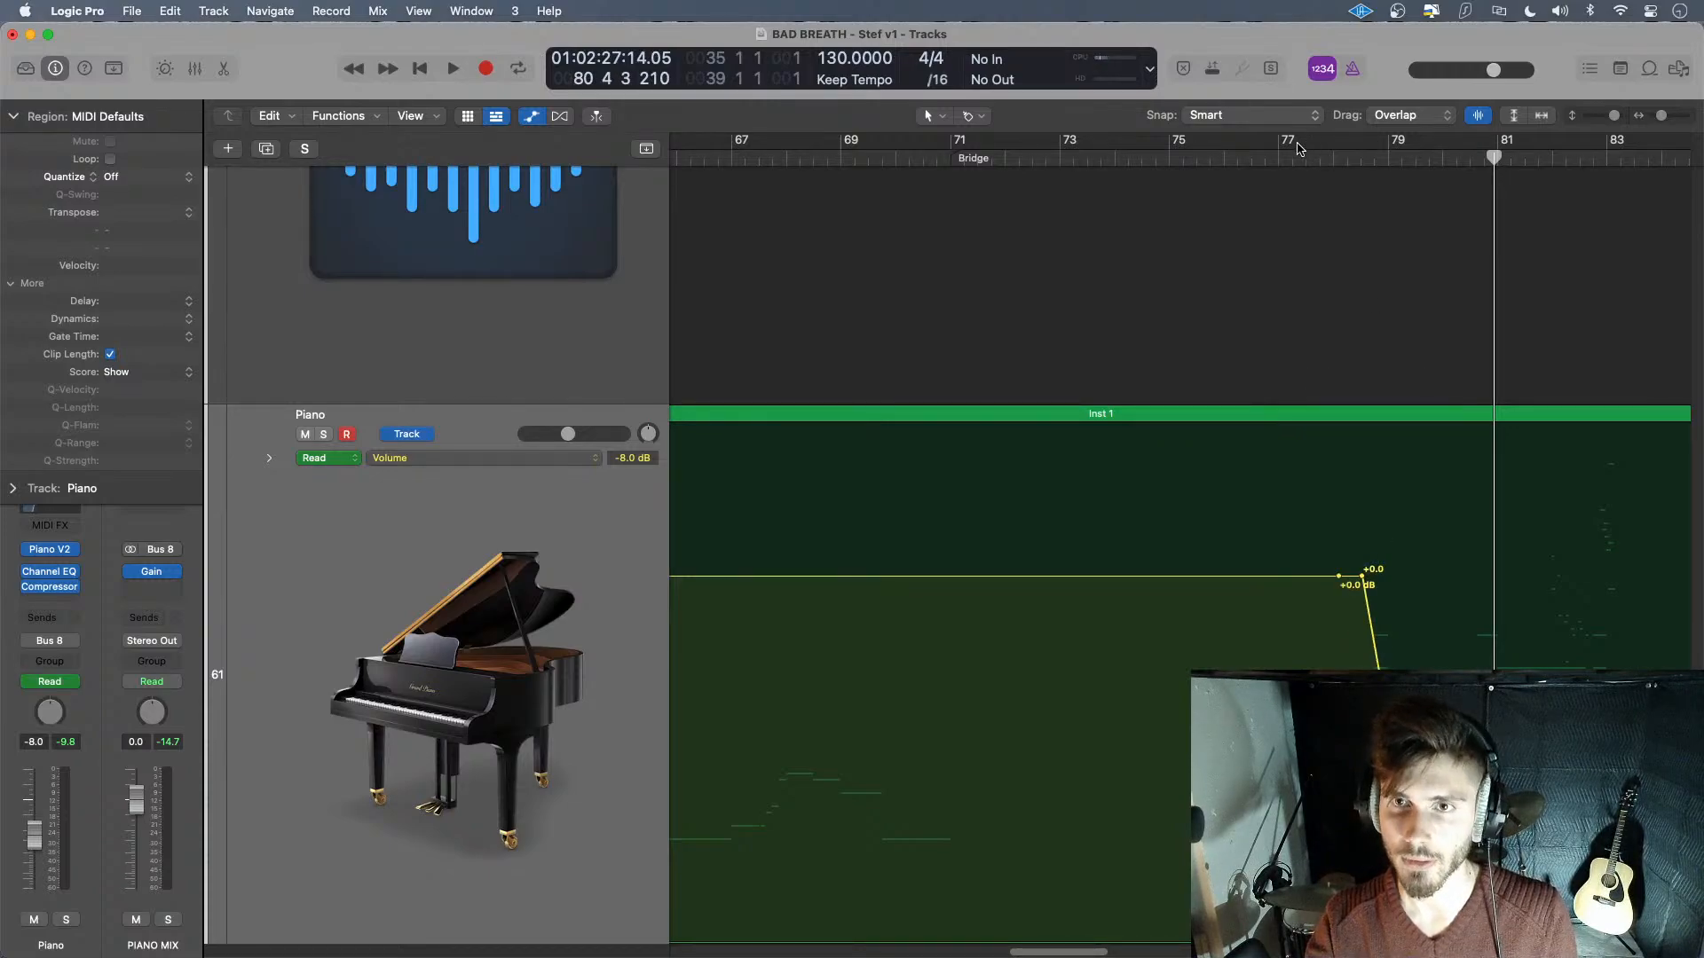
click(1316, 160)
key(space)
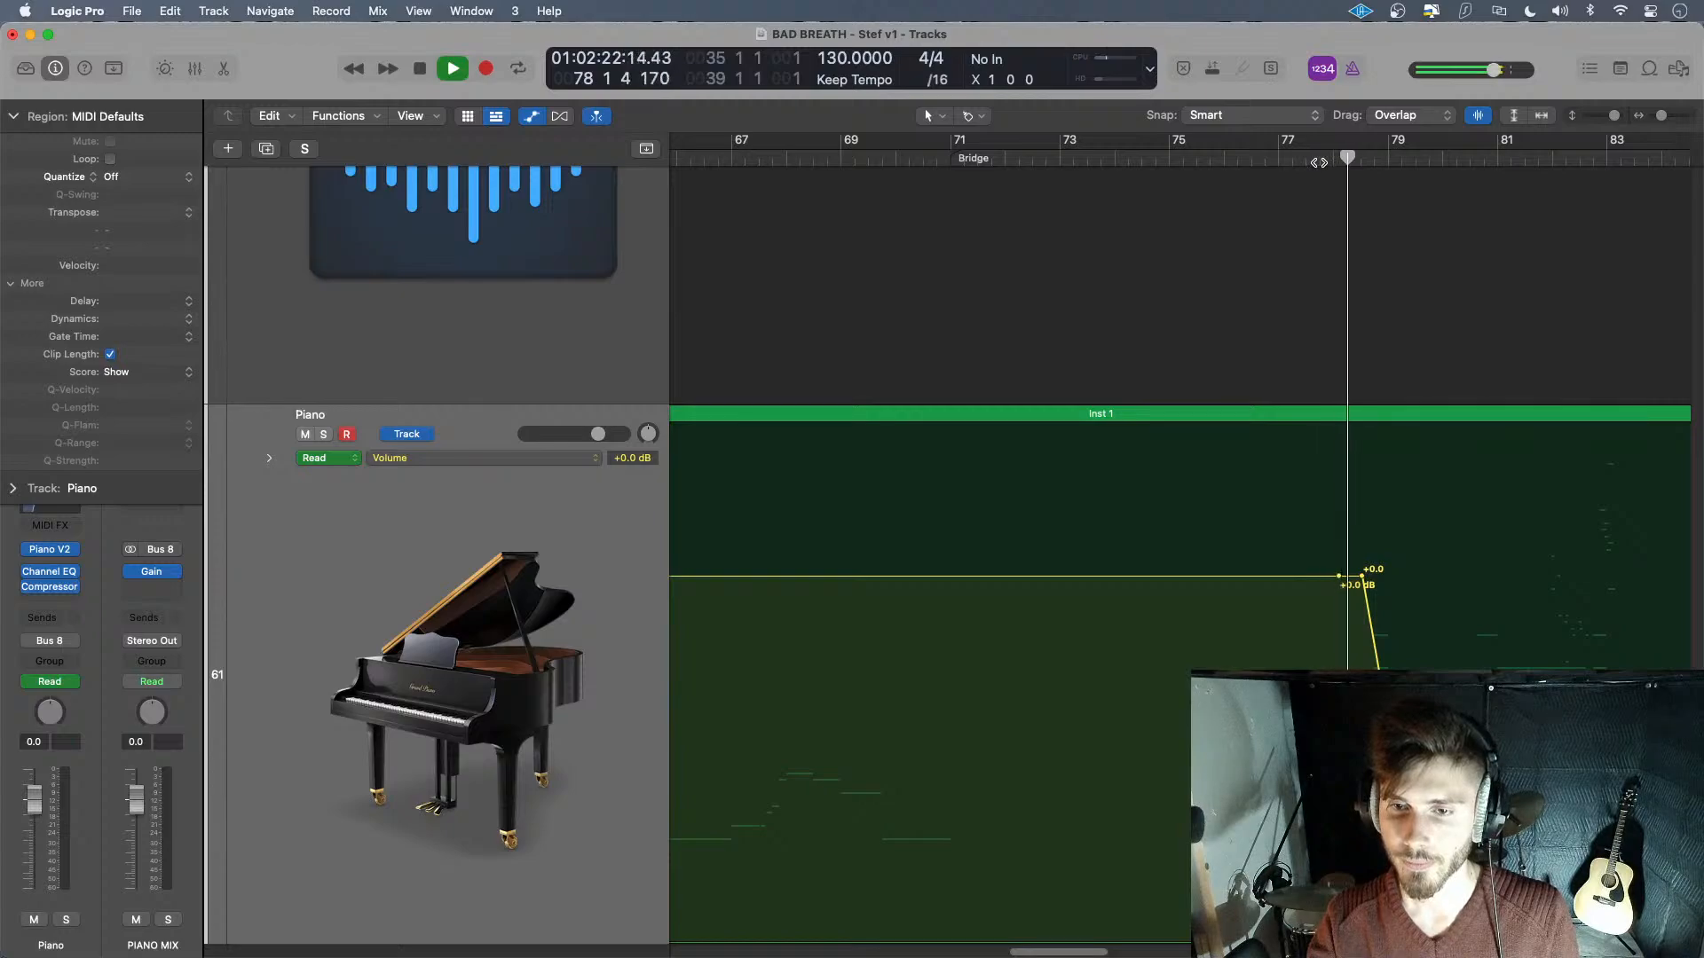
key(space)
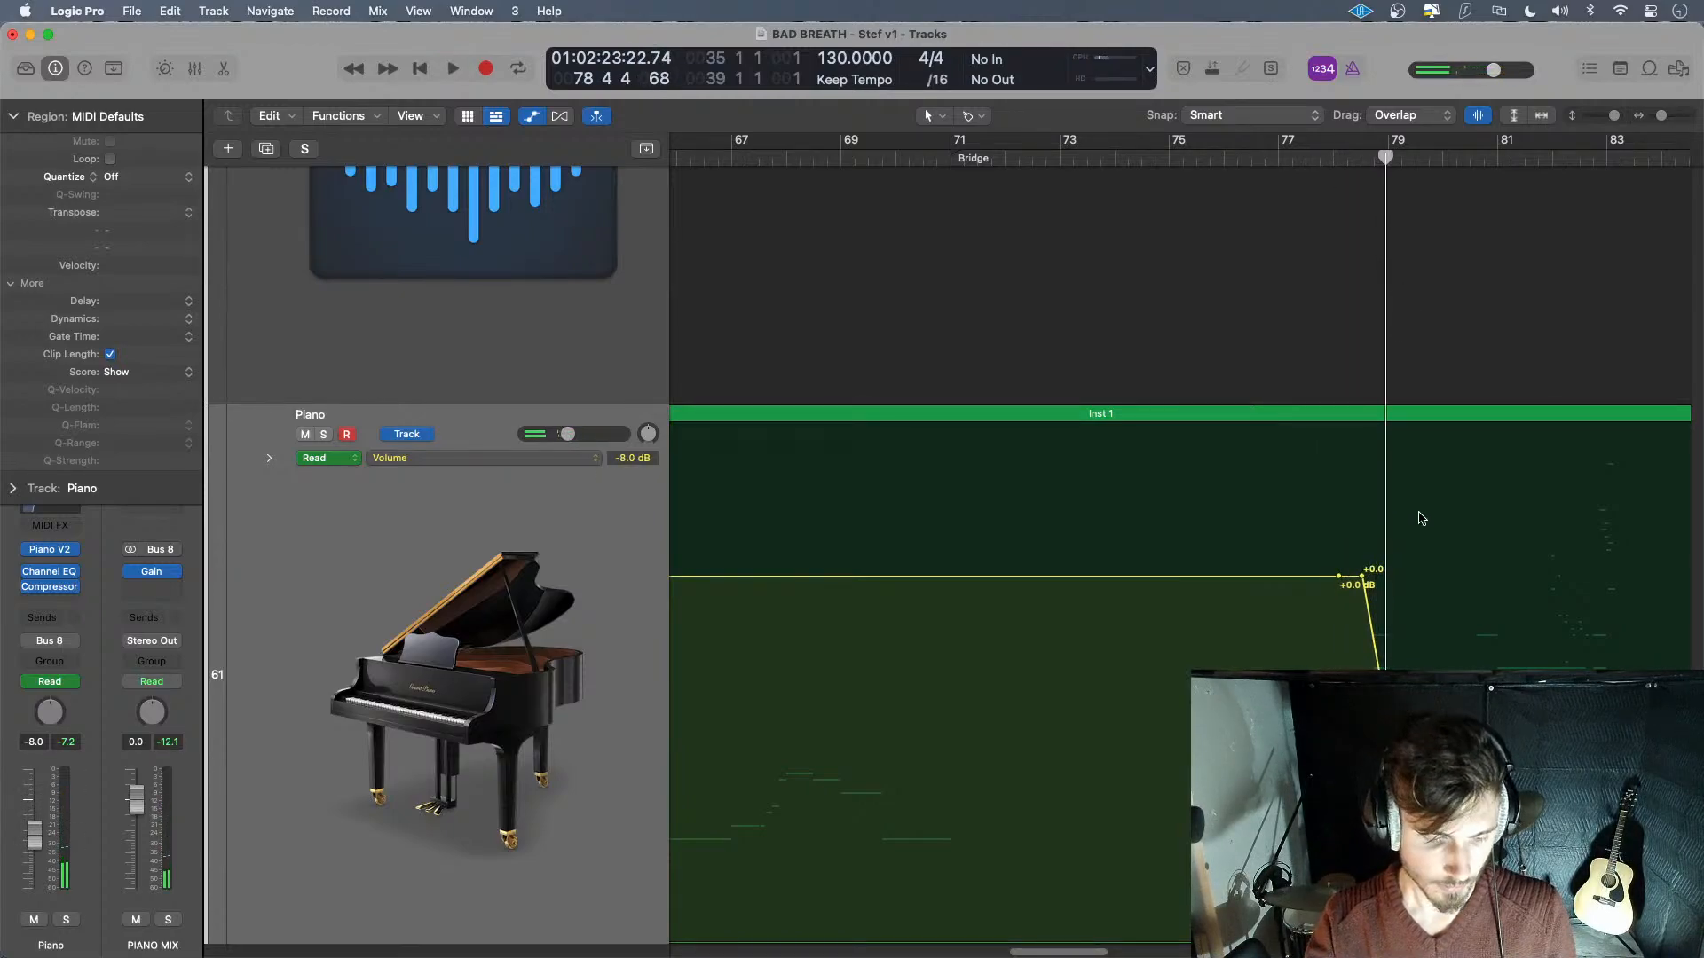
key(super+z)
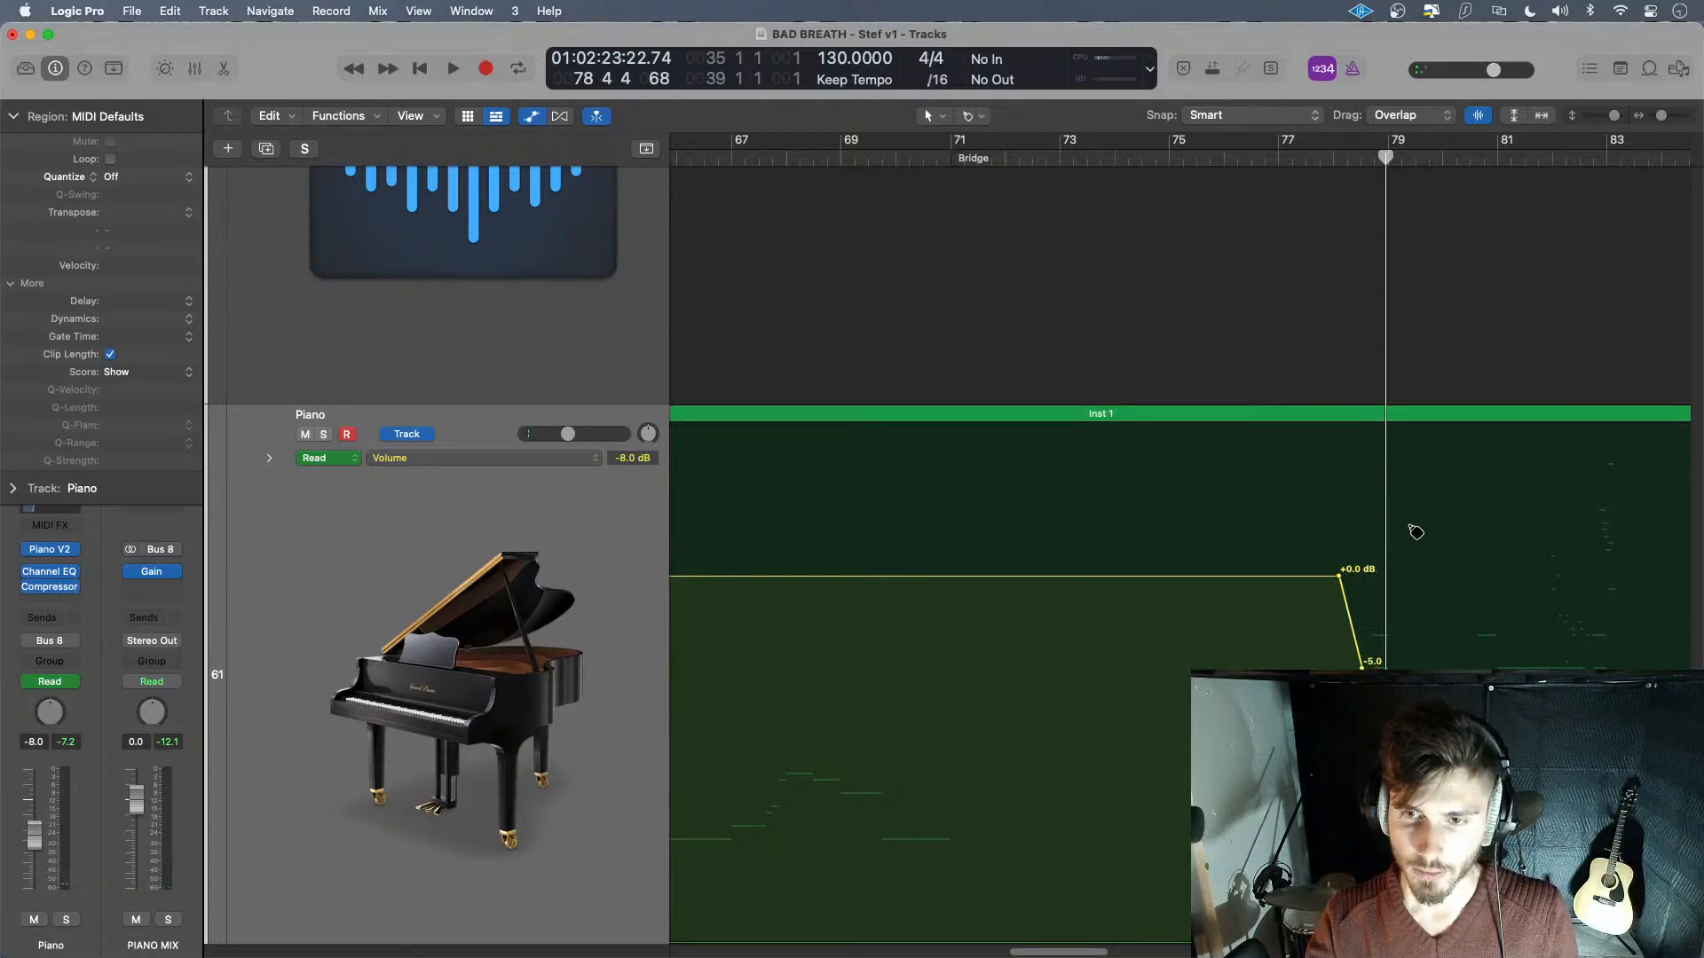
- Try lowering the Piano's -5.0 dB volume point in bar 78 further, and play the transition from about bar 78
drag(1362, 666, 1358, 688)
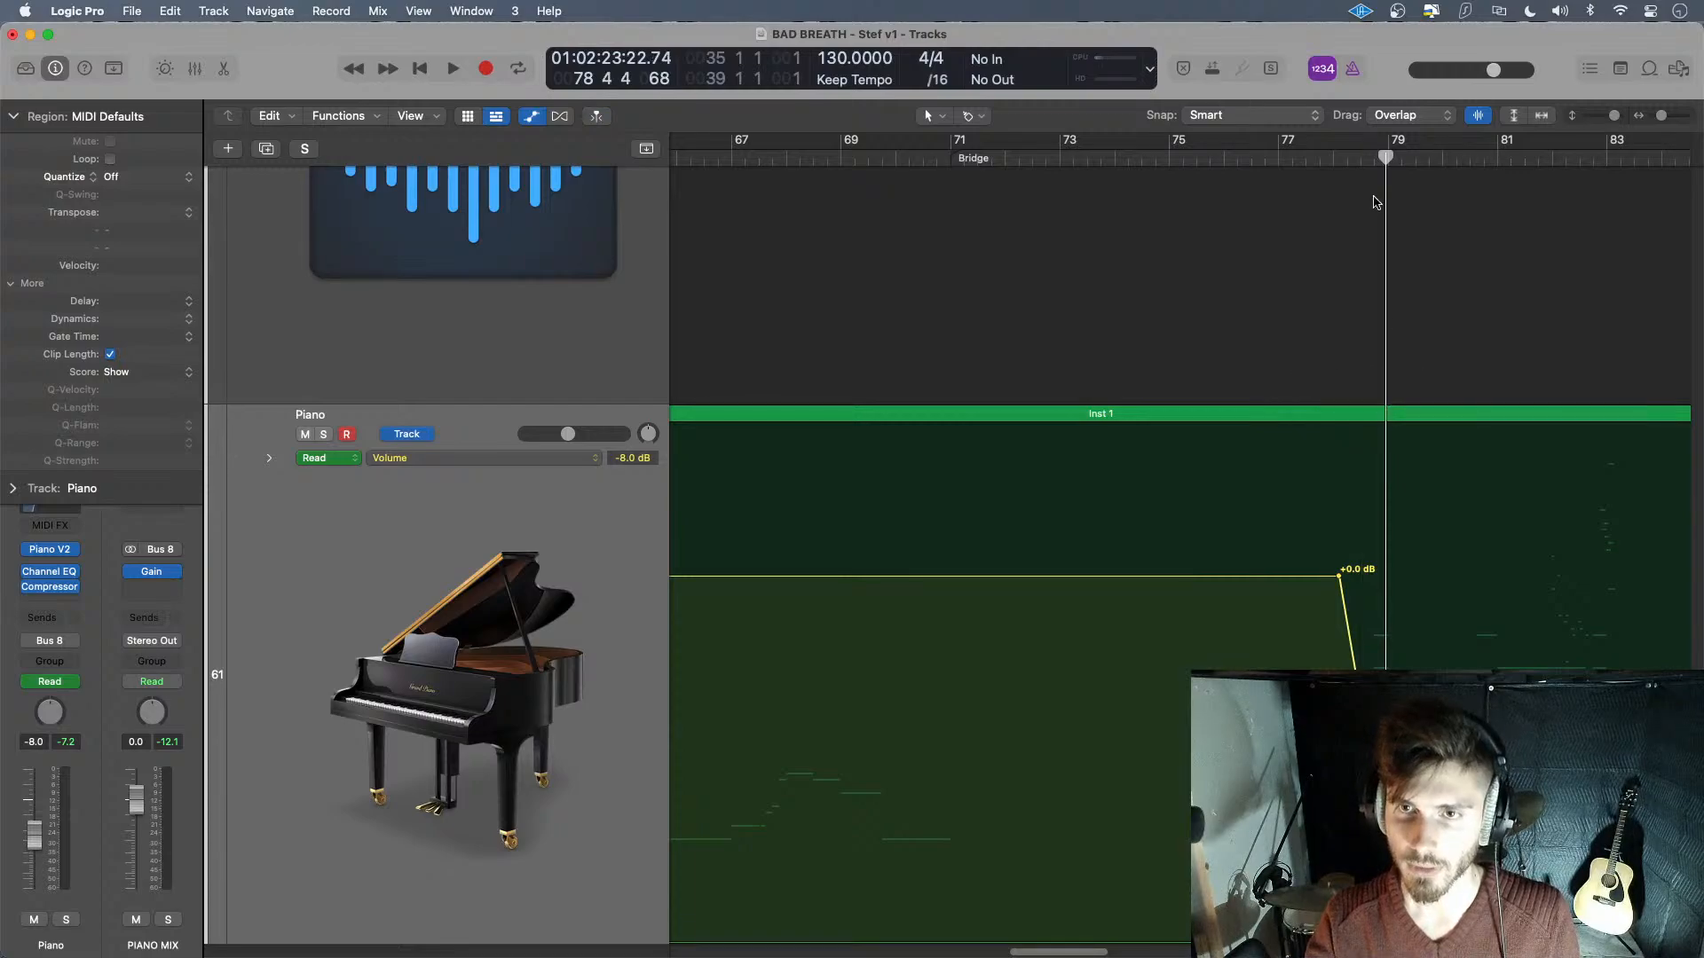
click(1331, 160)
key(space)
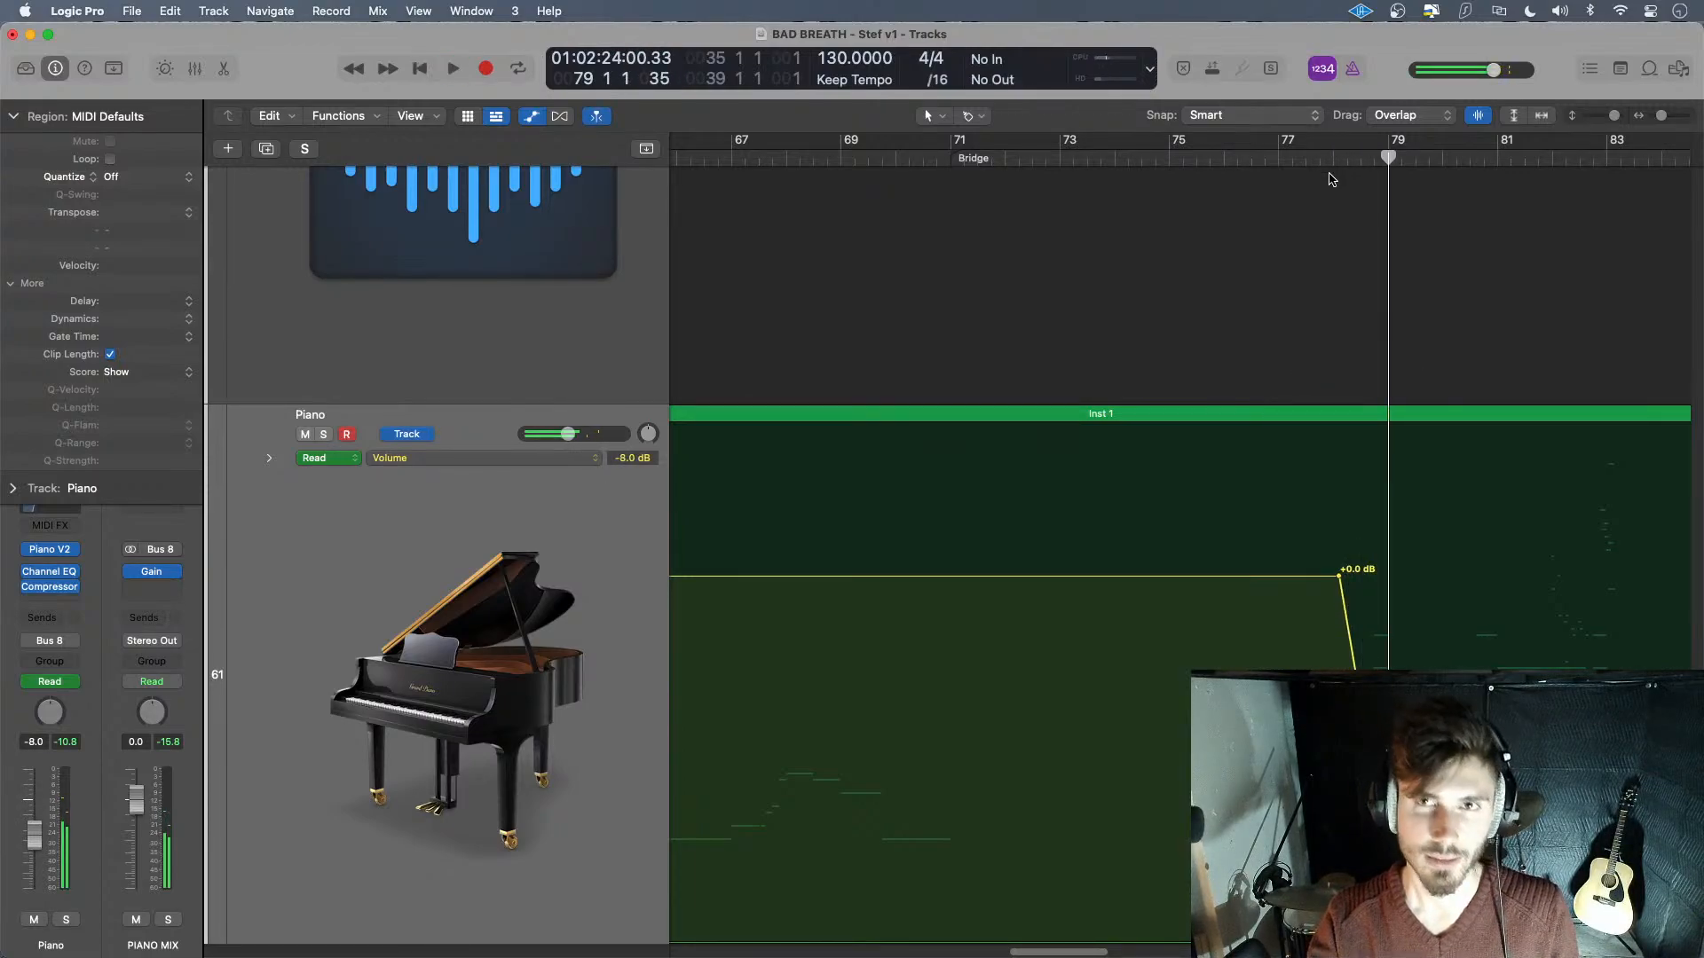
- Play the mix from bar 78 through bar 84, and replay from about bars 81 and 79 to judge the Piano
click(1331, 162)
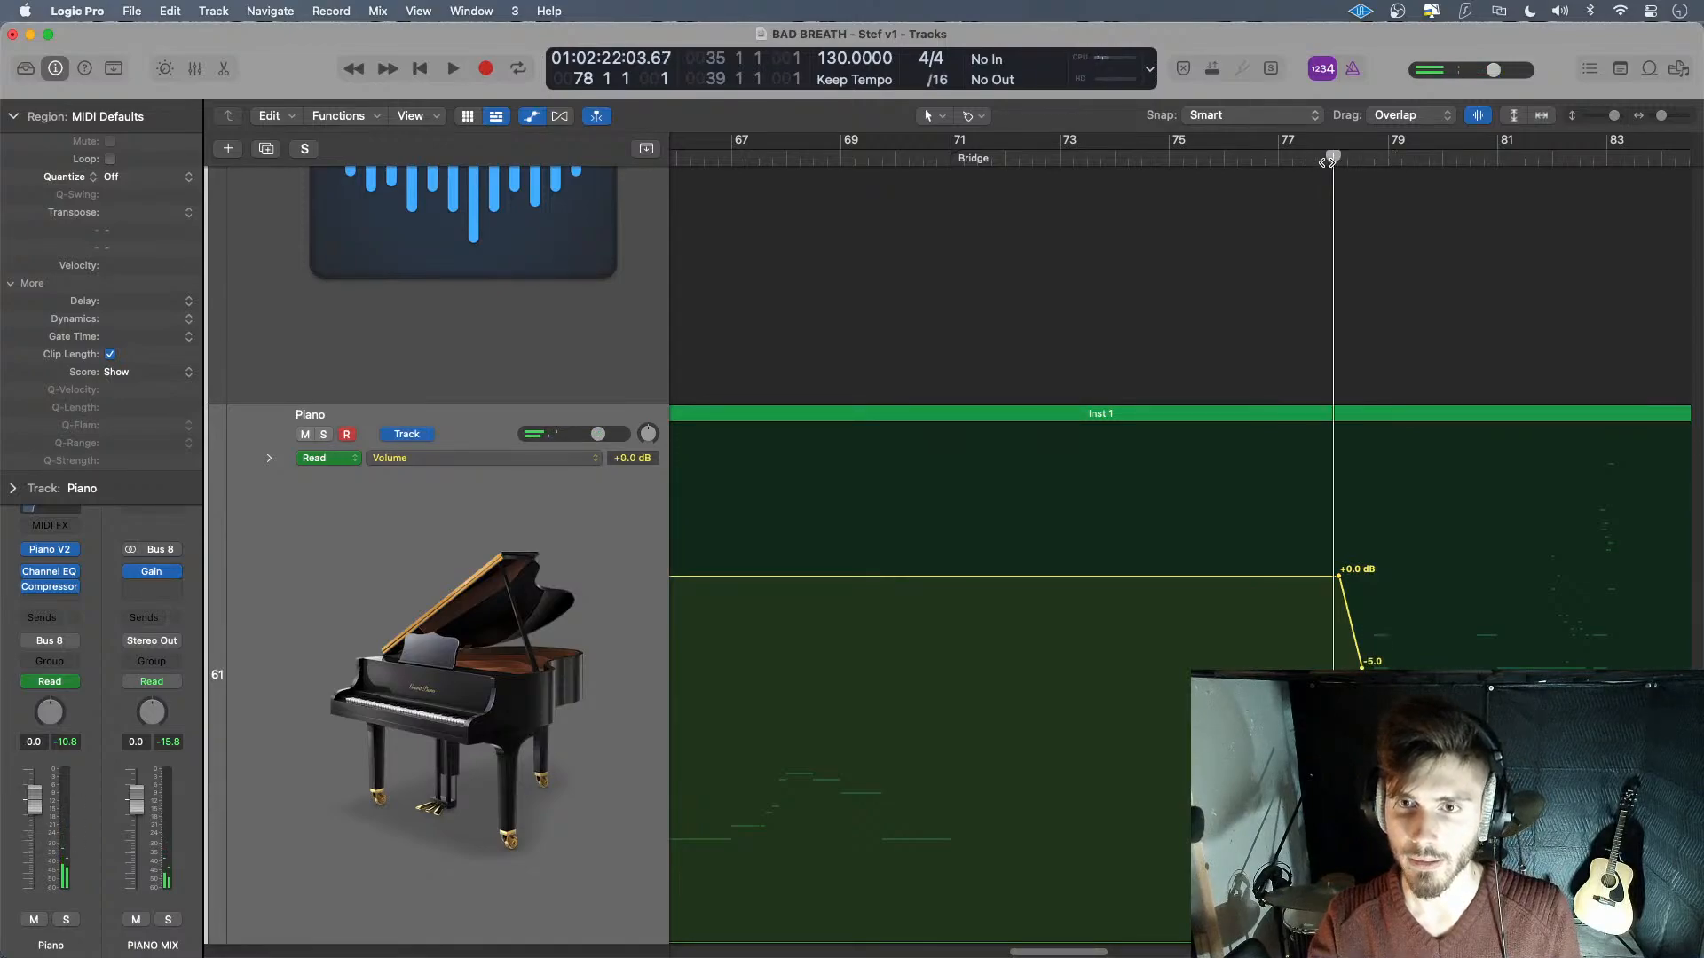
key(space)
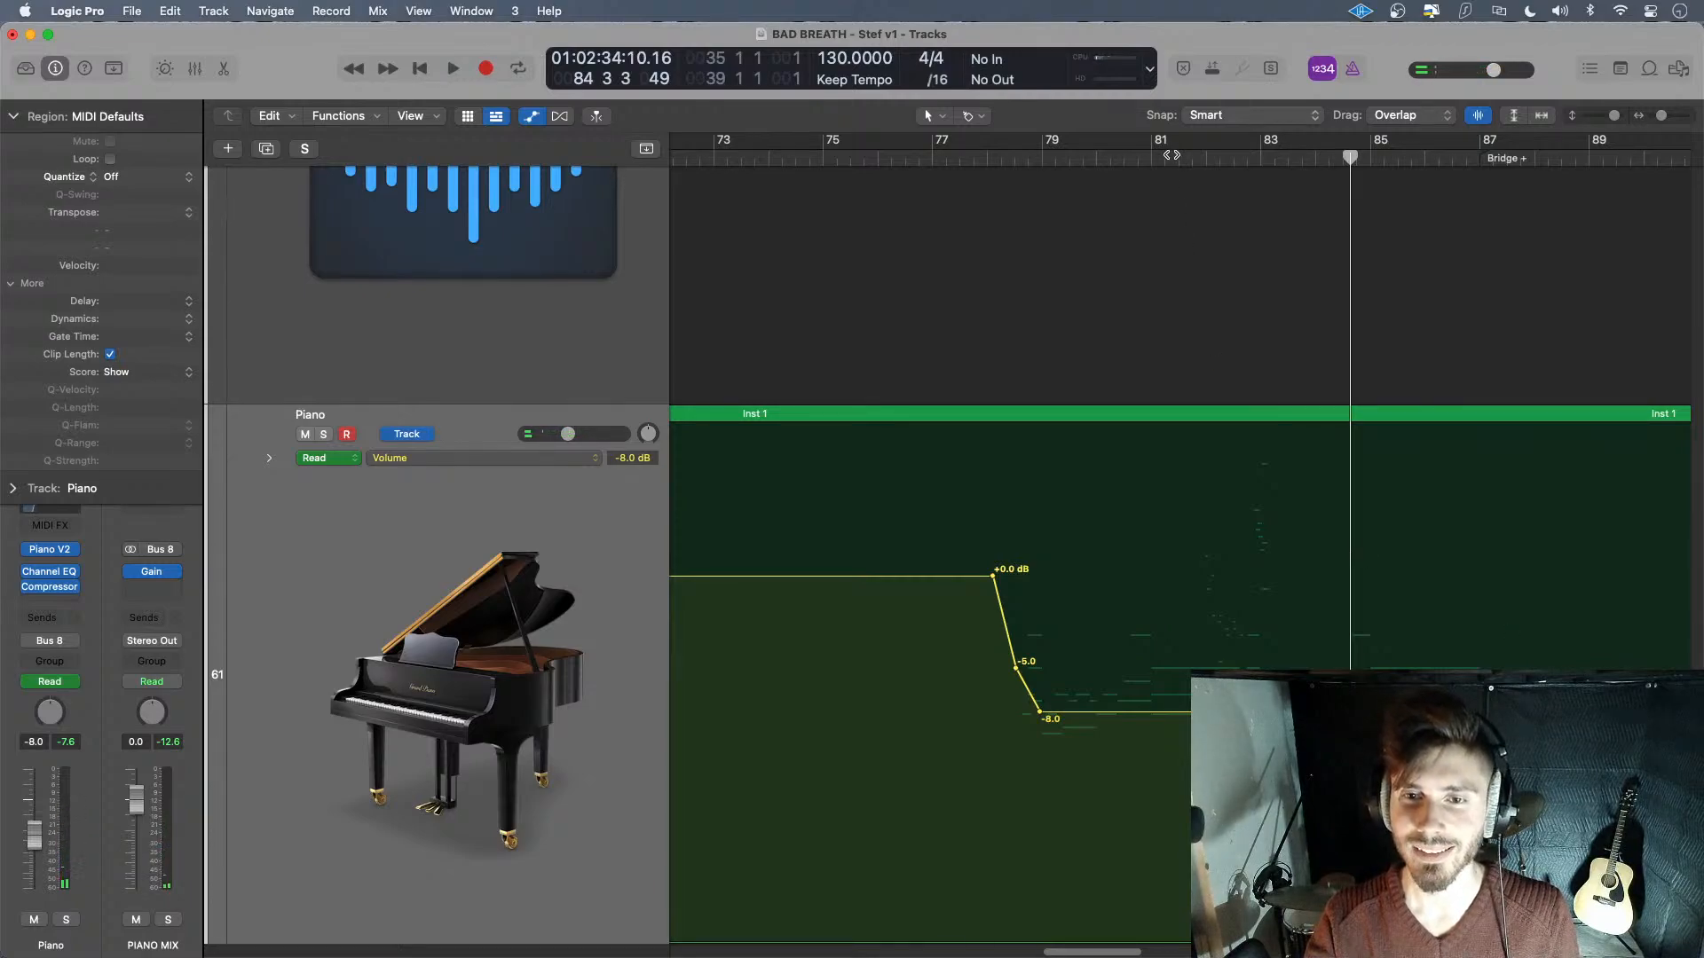
key(space)
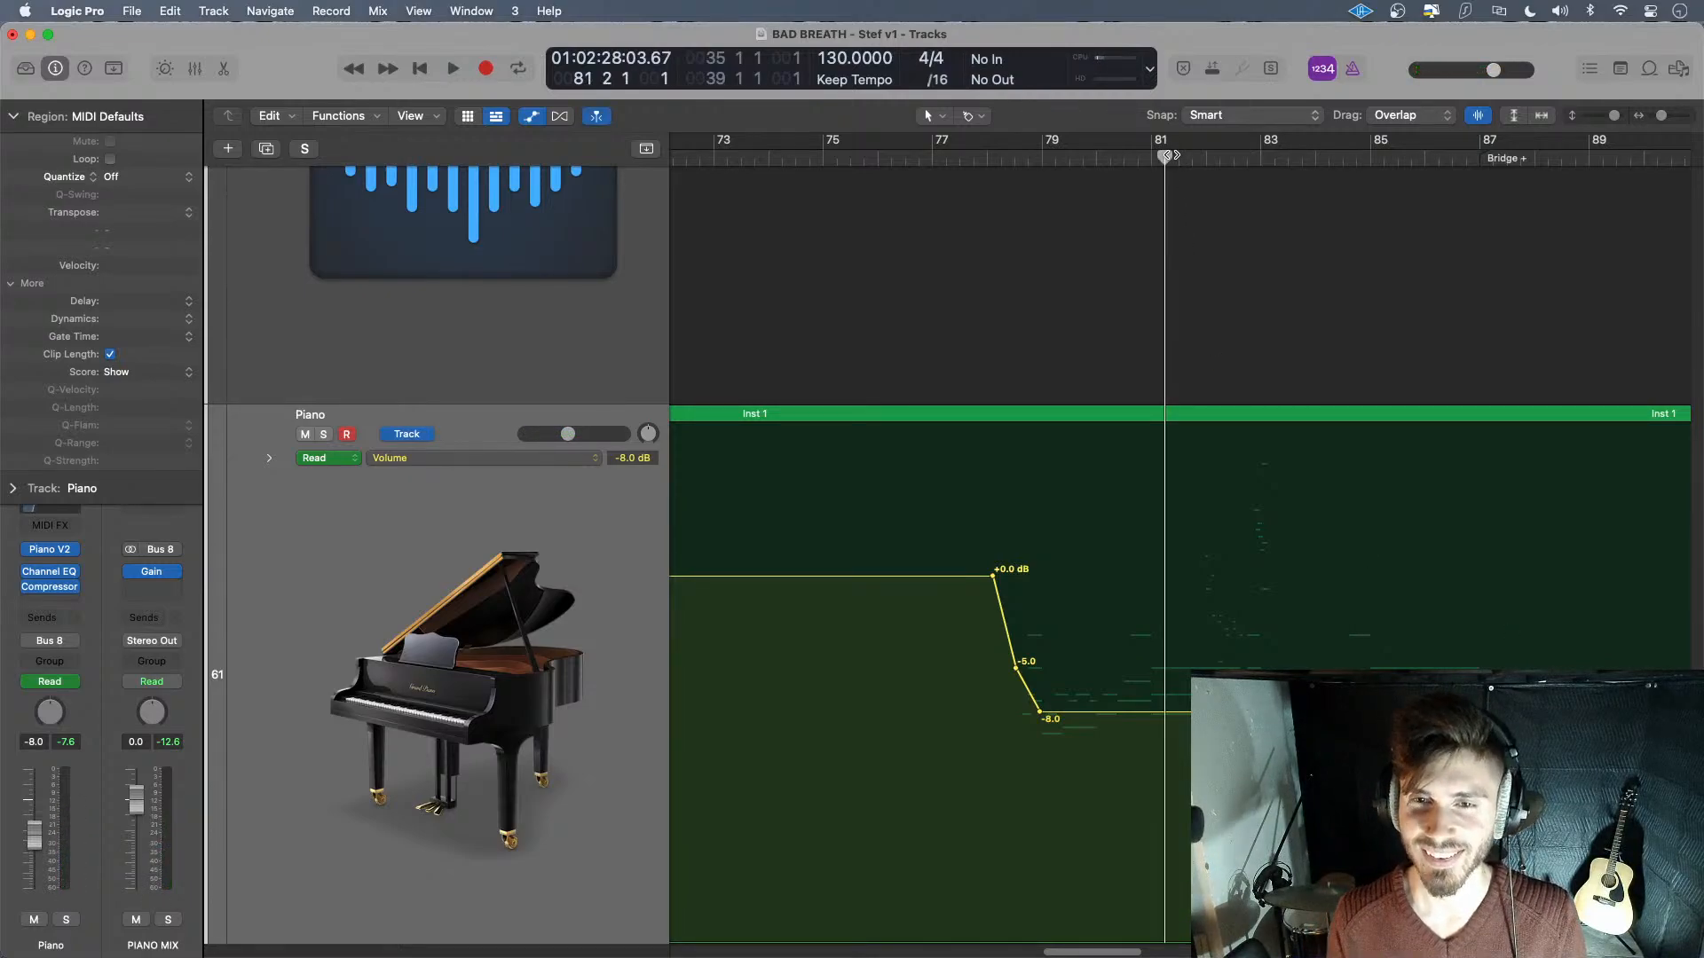
key(space)
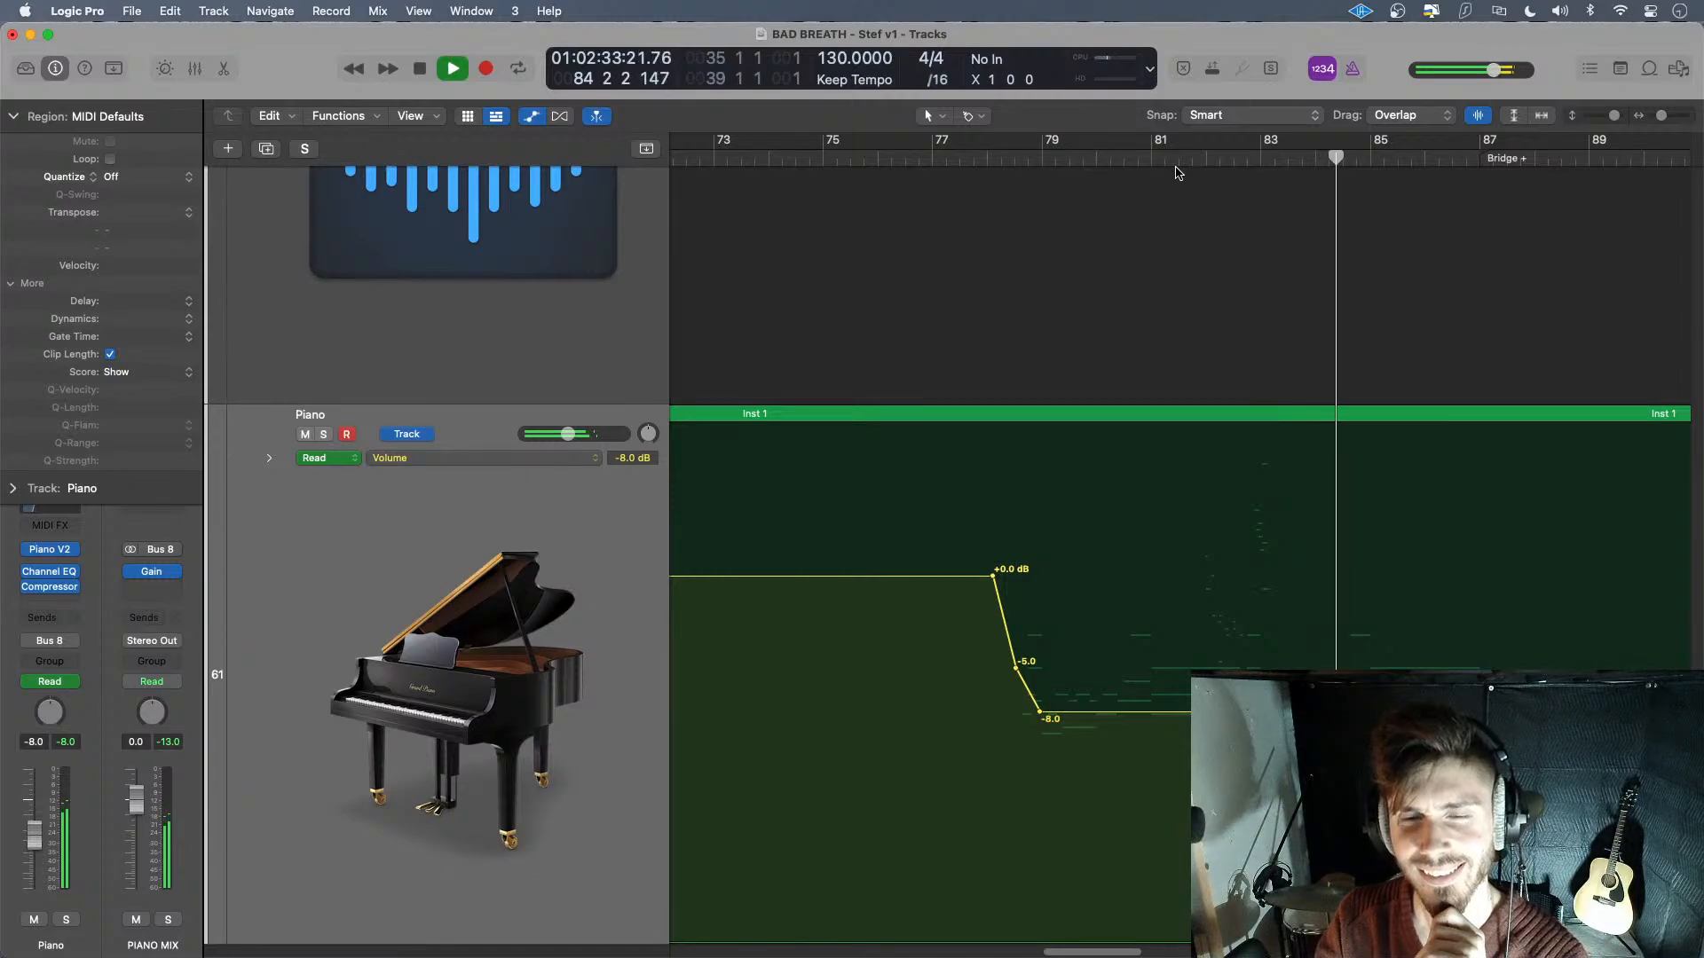
click(1073, 160)
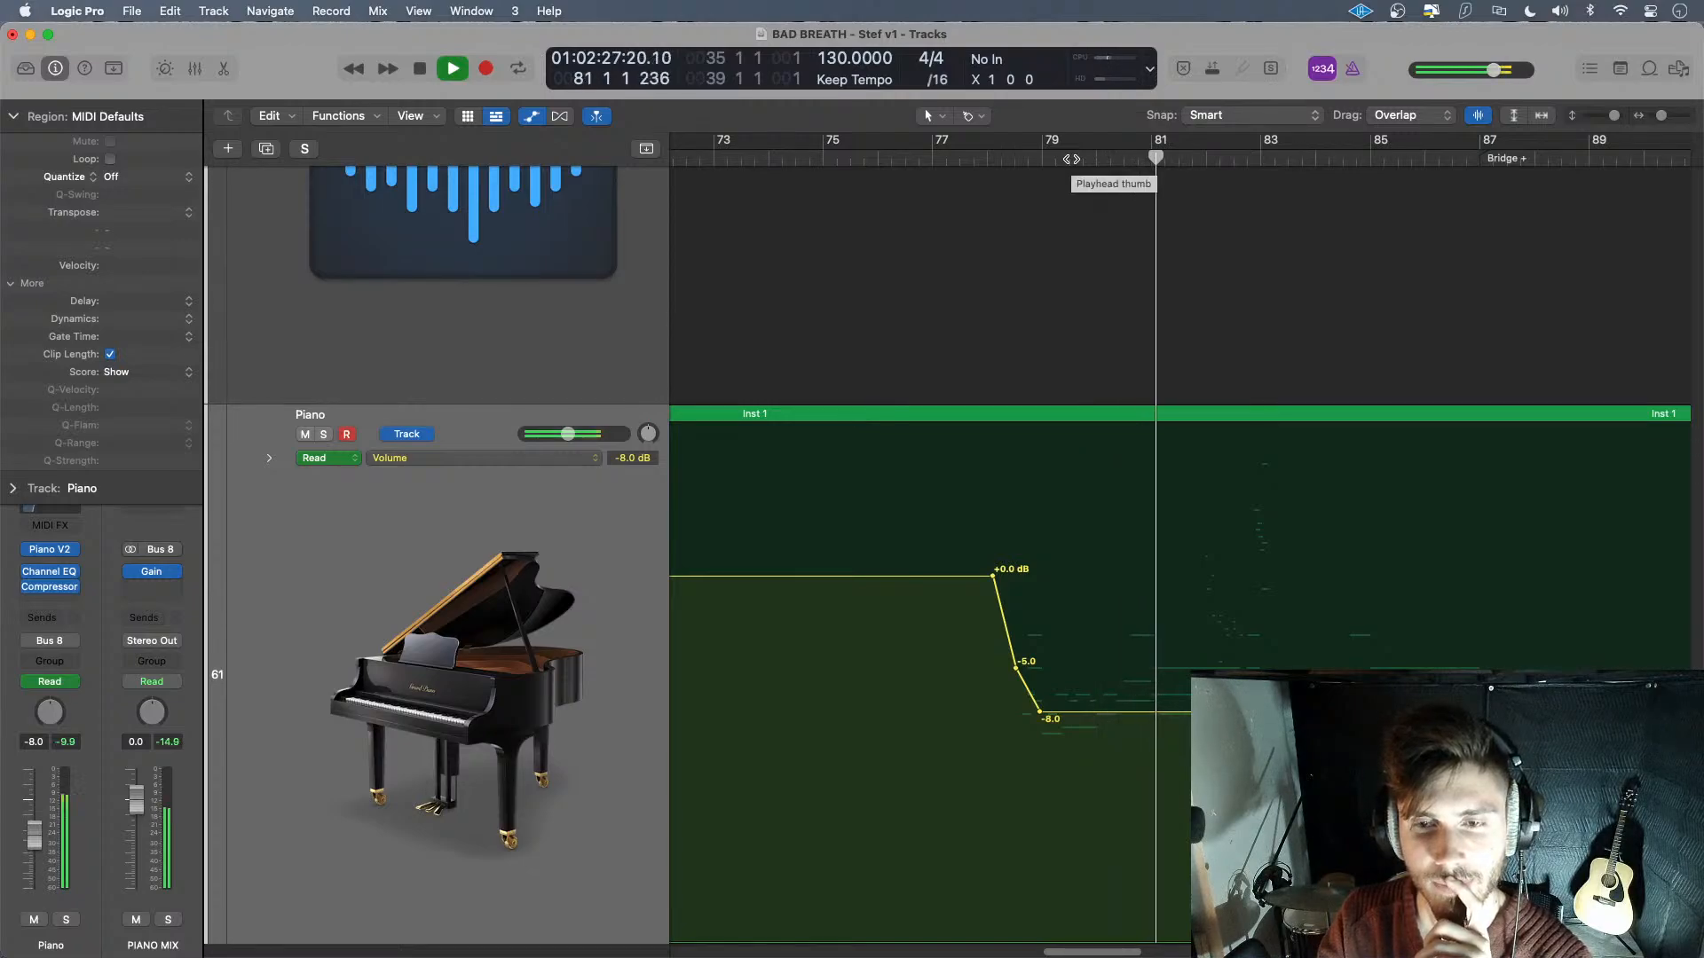
key(space)
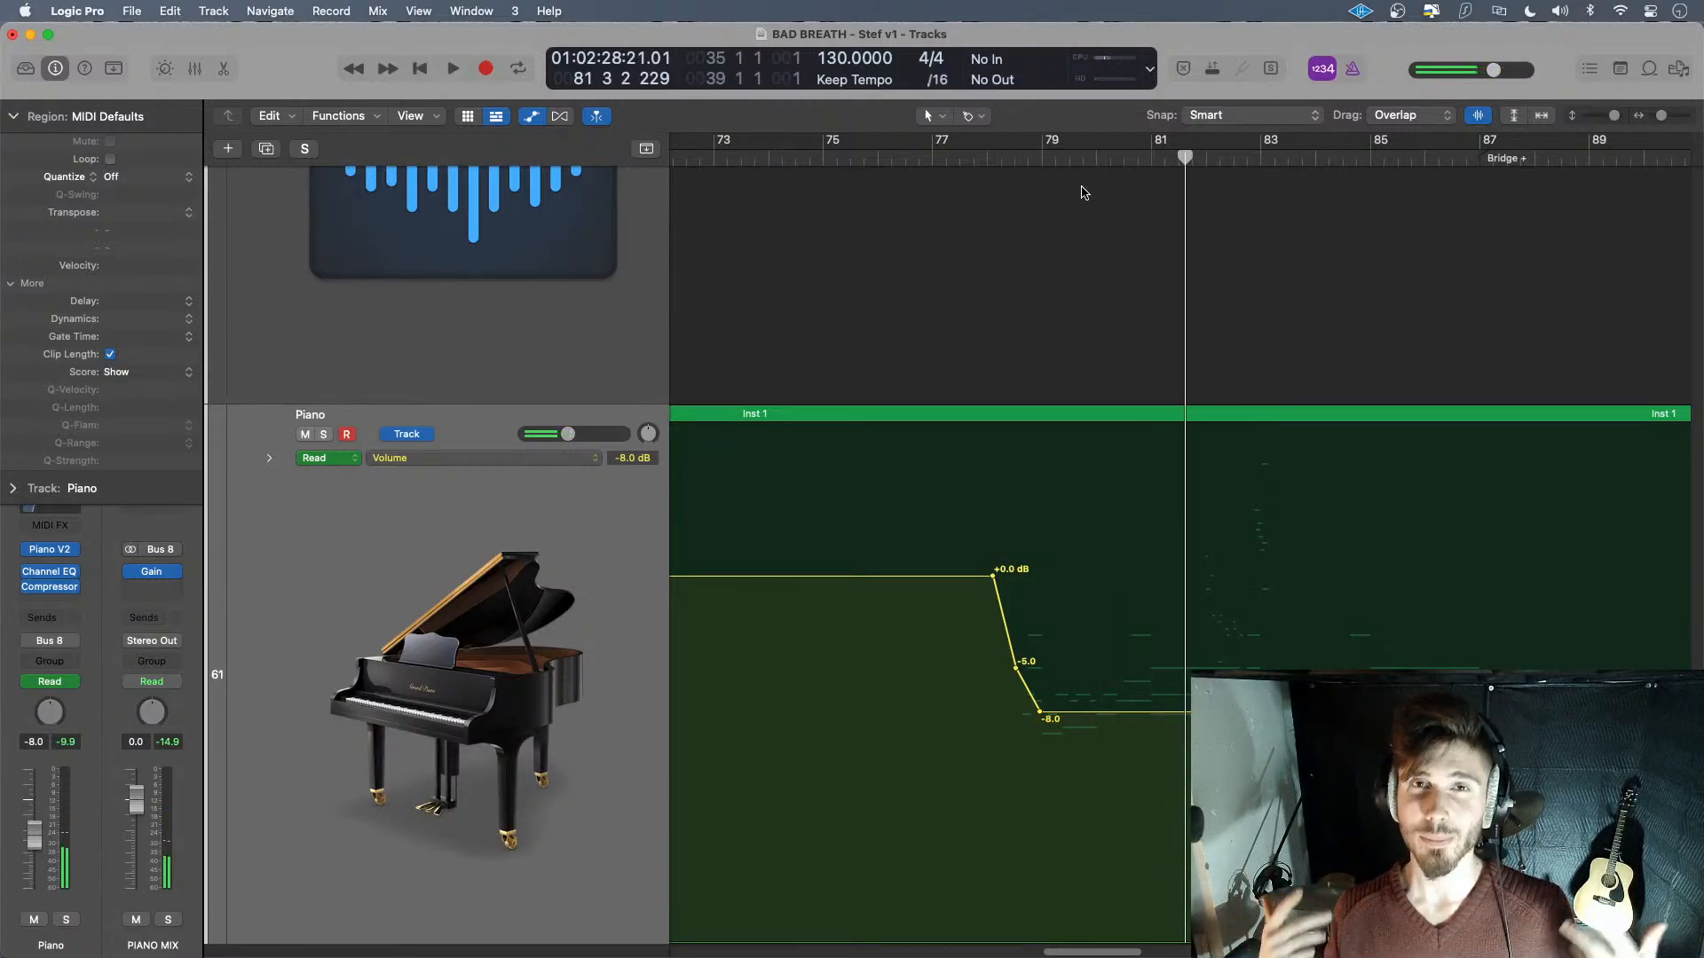
- Insert a stereo ChromaVerb reverb on the Piano channel after the Compressor
click(55, 600)
mouse_move(186, 699)
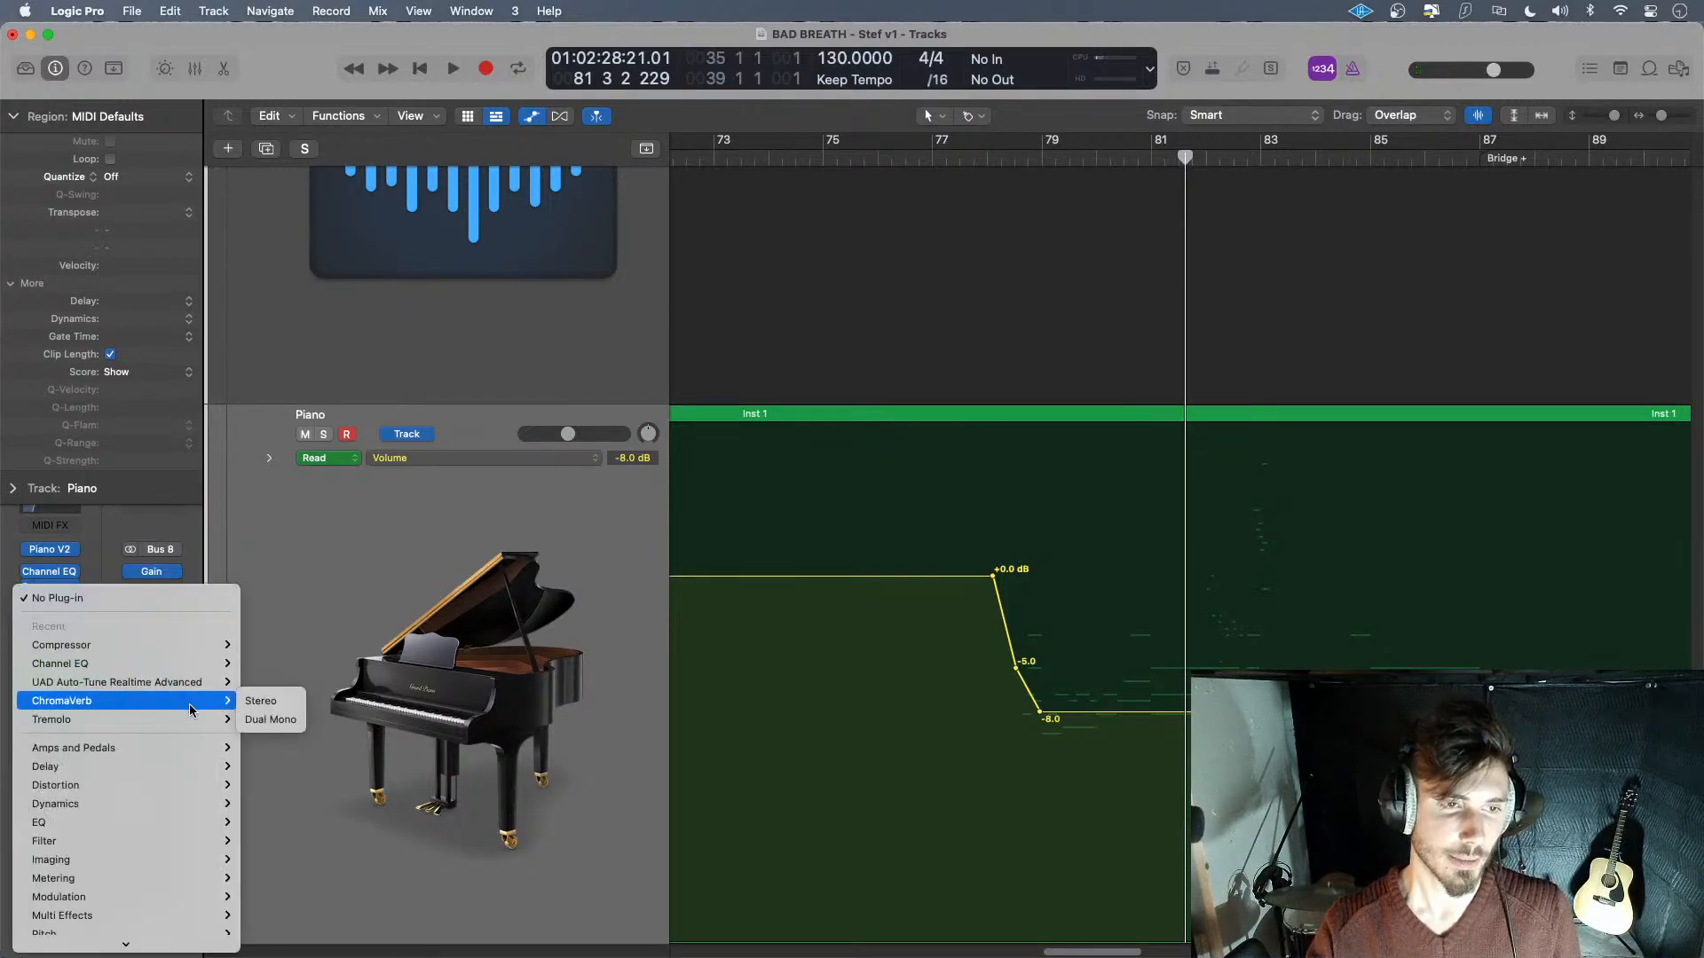
mouse_move(206, 822)
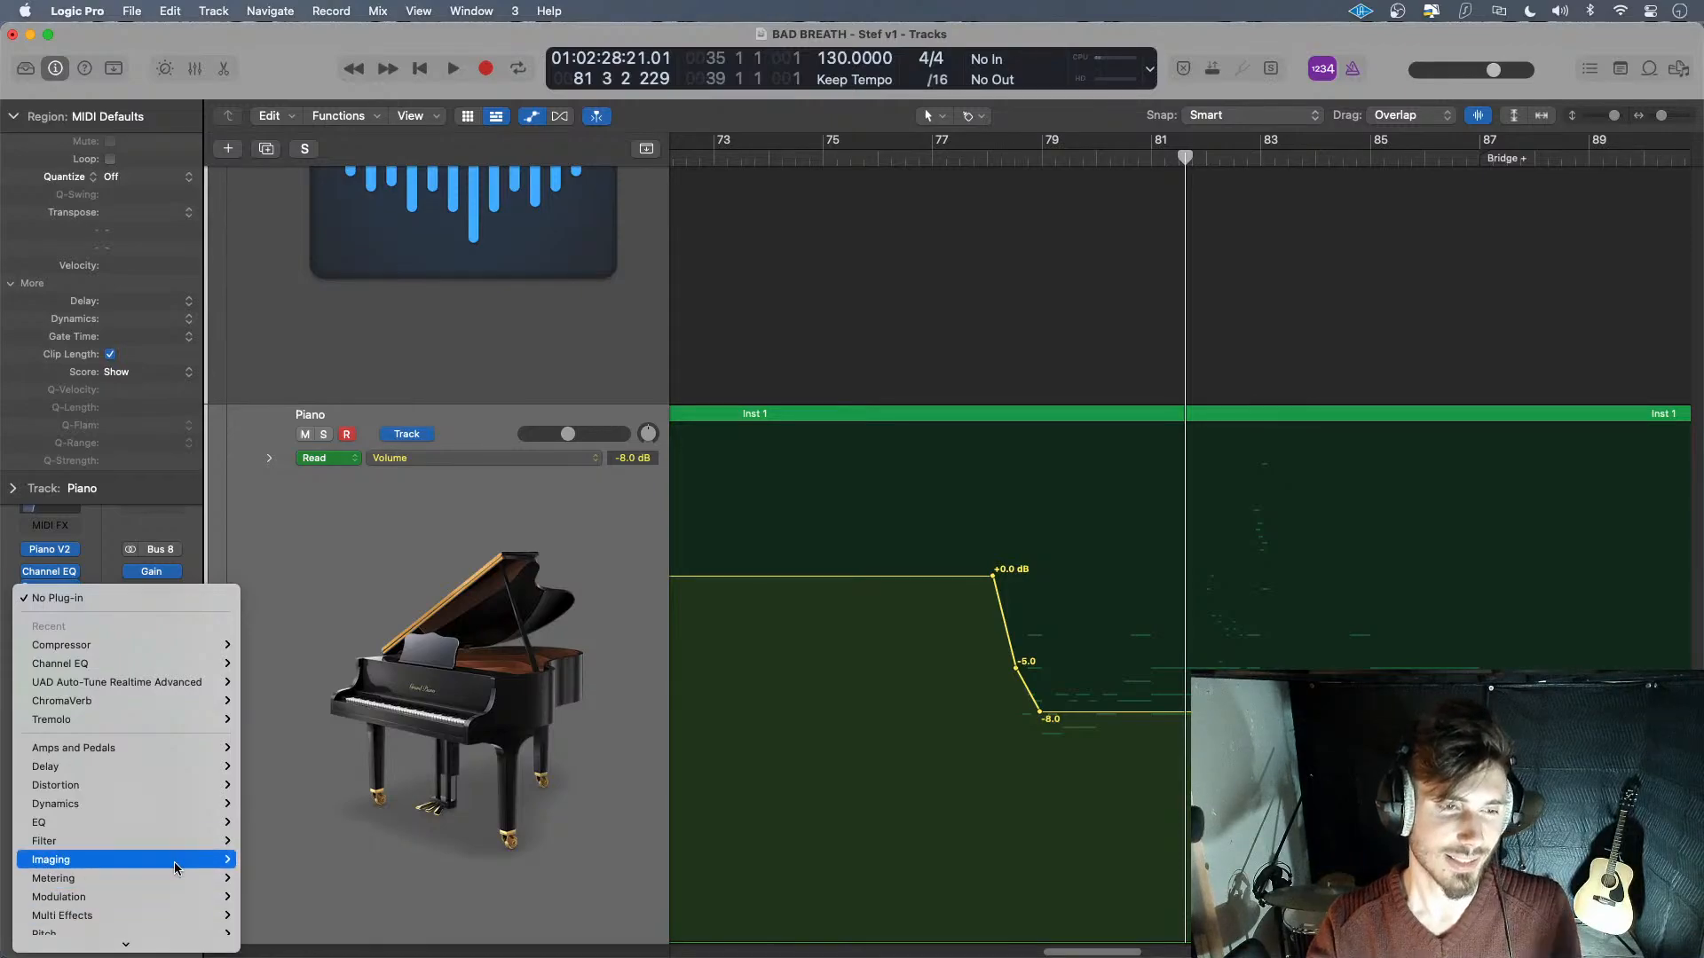
scroll(134, 780, down, 3)
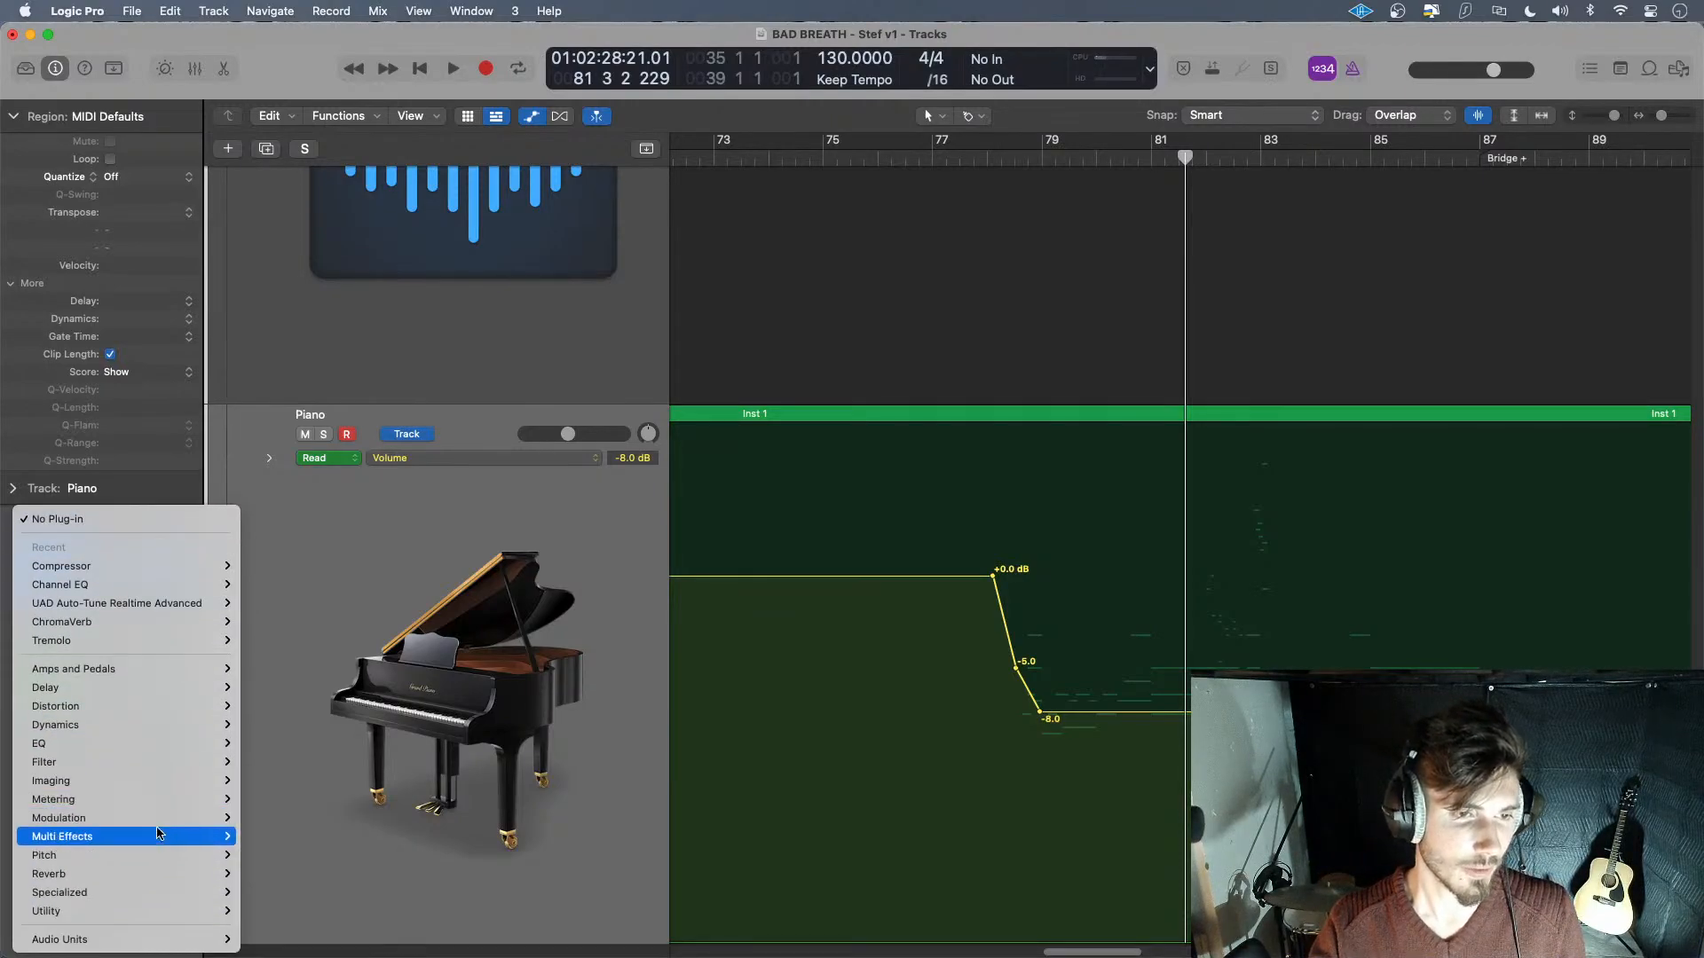
mouse_move(134, 874)
mouse_move(284, 874)
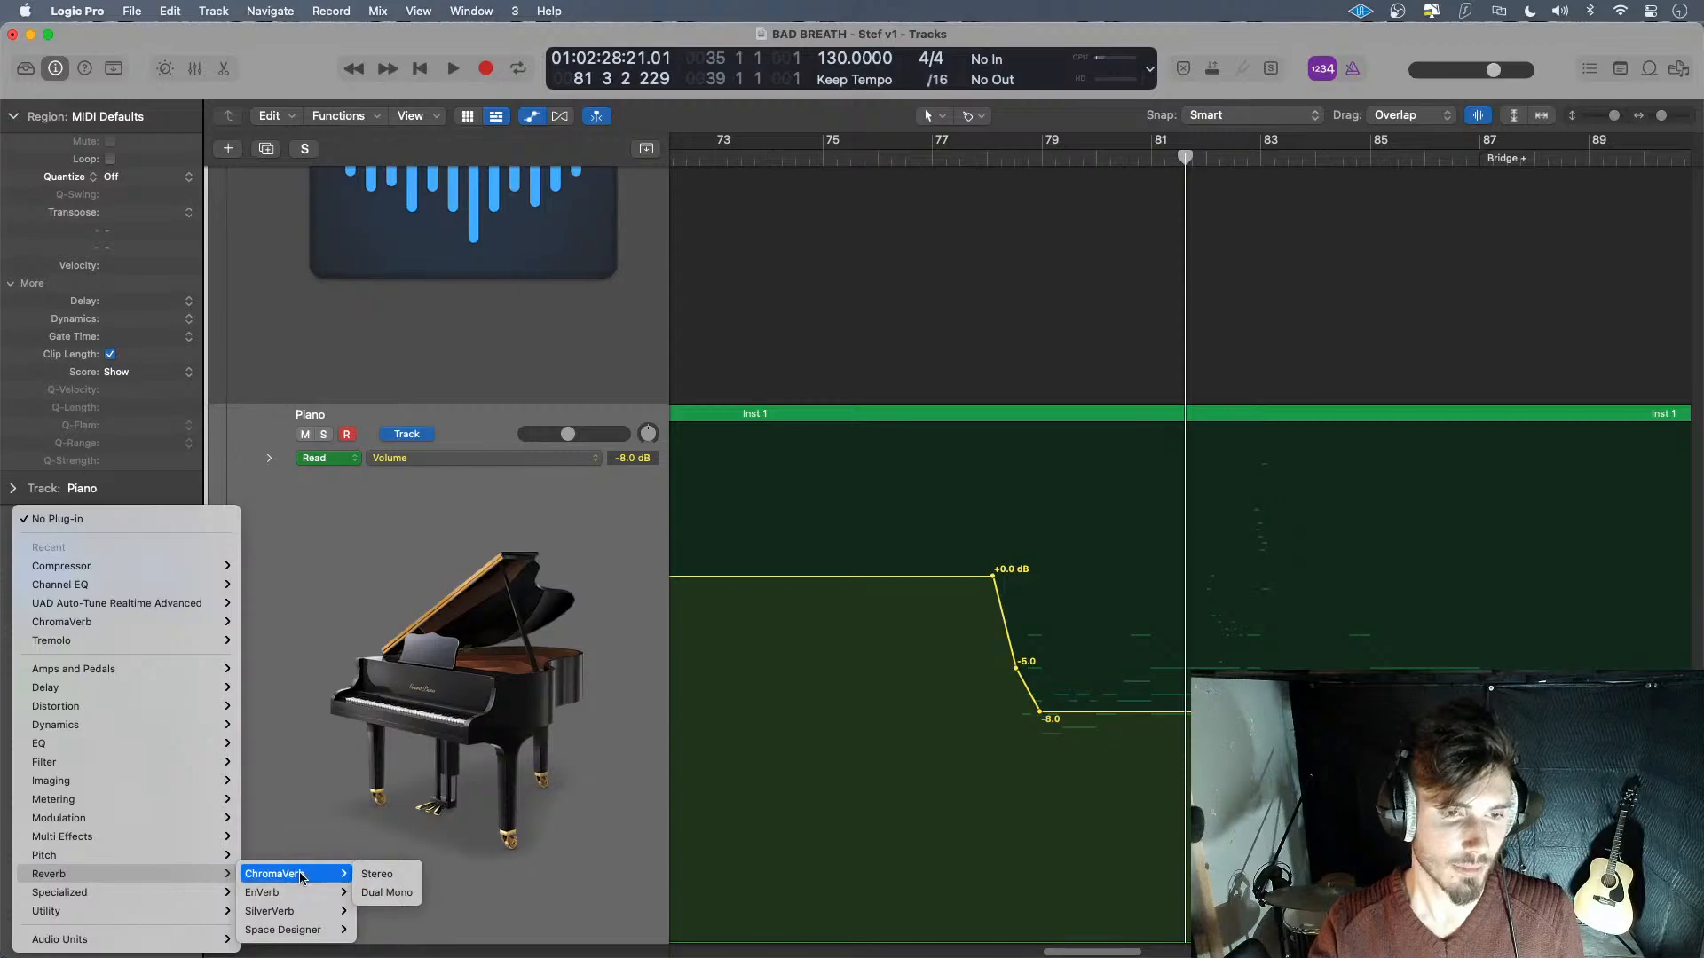
click(397, 878)
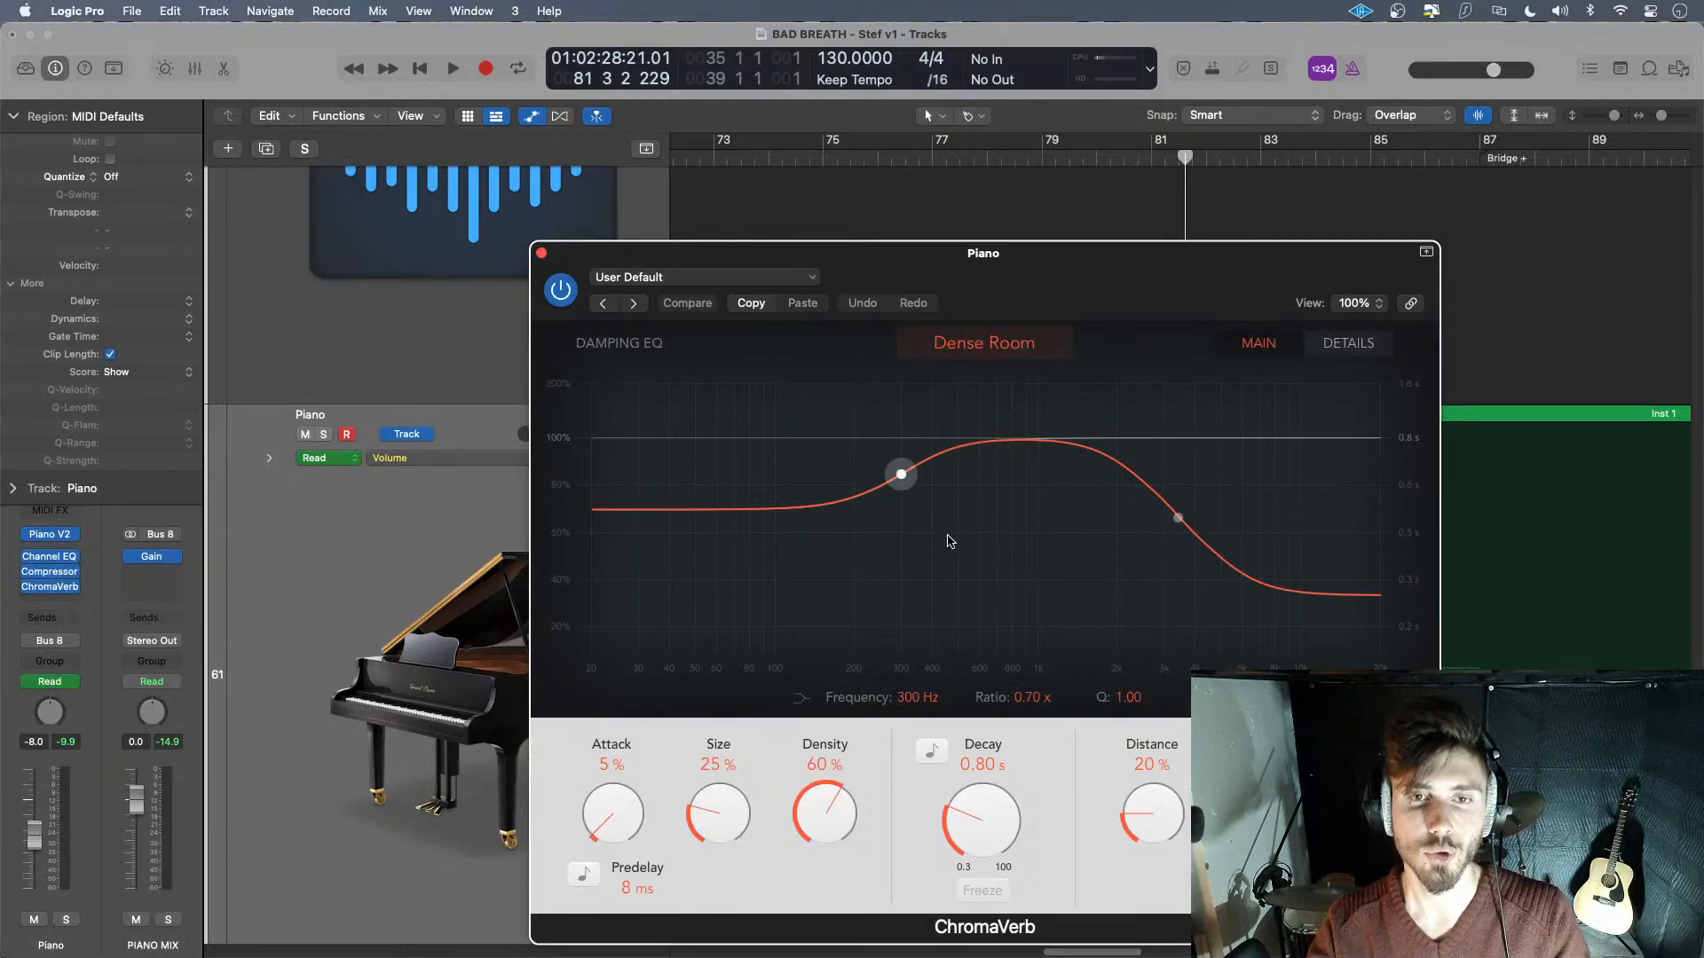
- Load ChromaVerb's Clean Big Room preset on the Piano and play the mix from bar 81 to hear it
click(732, 282)
mouse_move(855, 751)
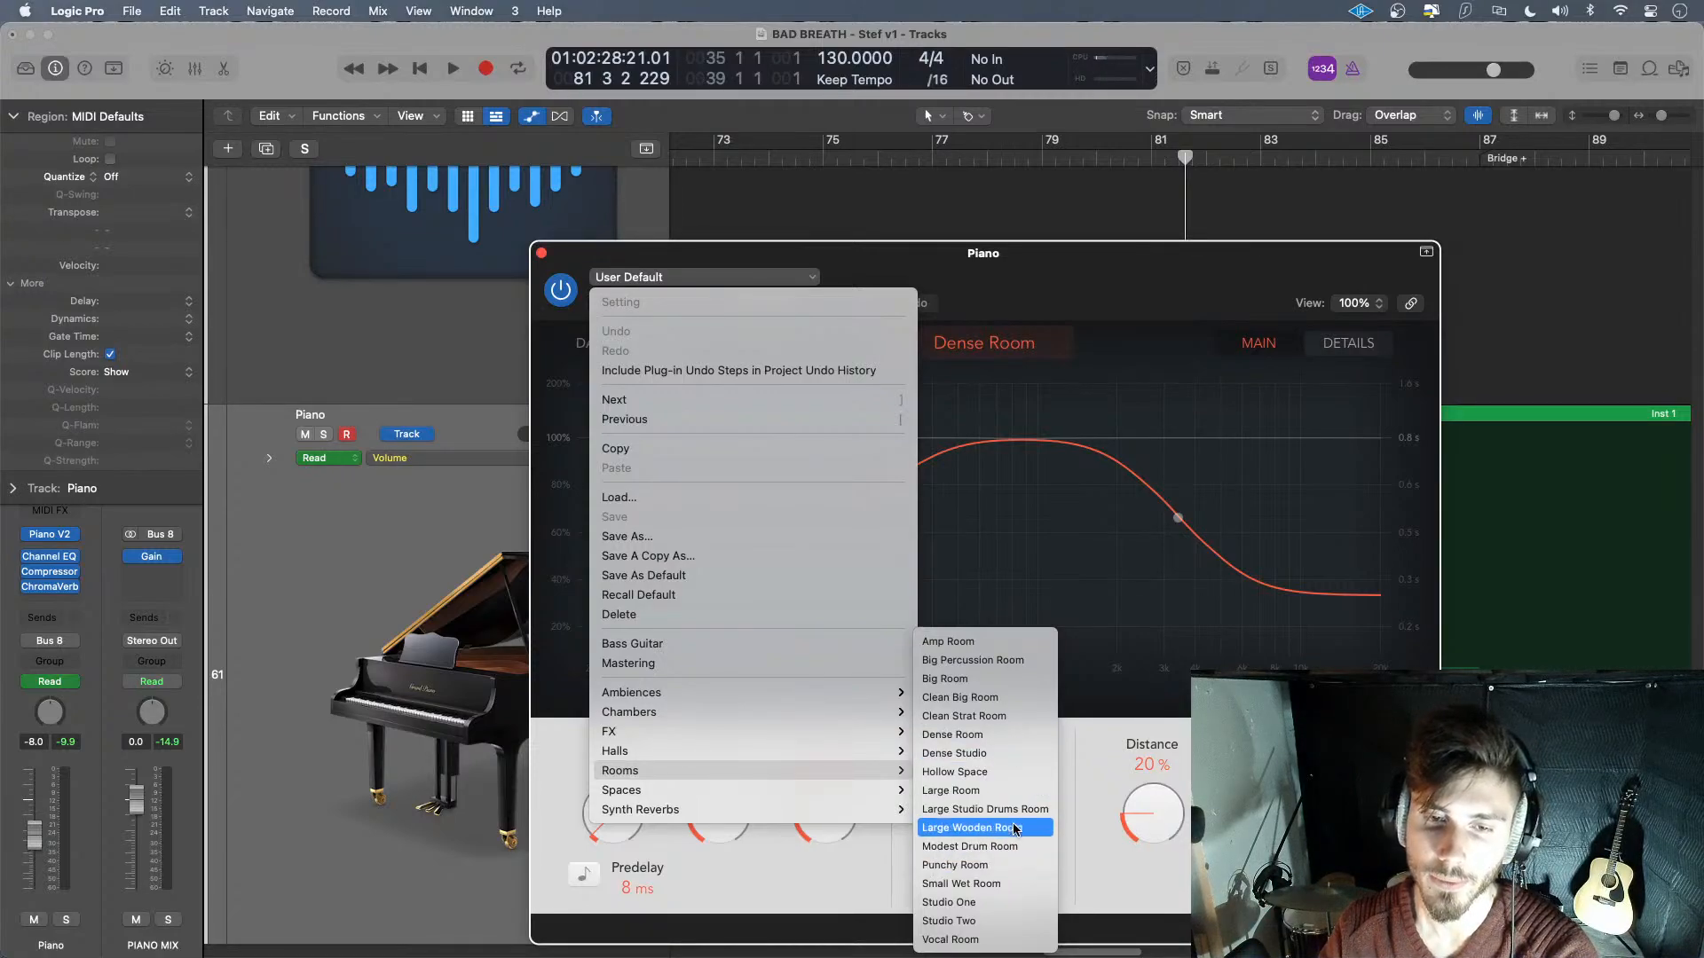
click(1010, 698)
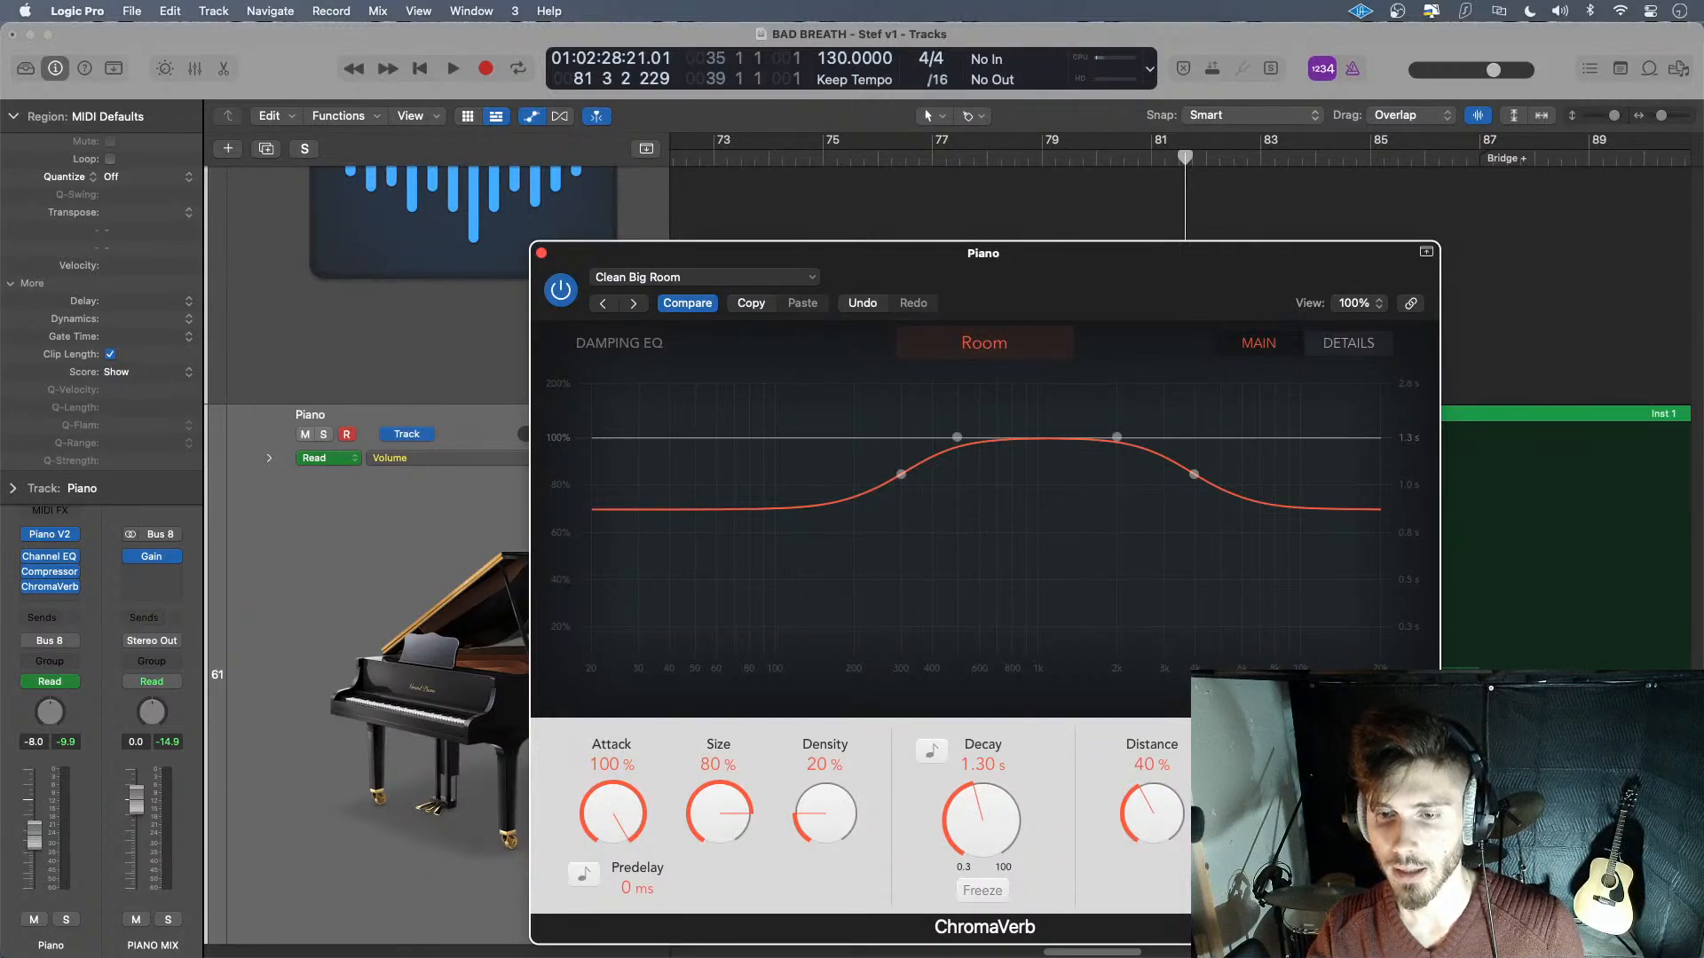
drag(1080, 264, 698, 361)
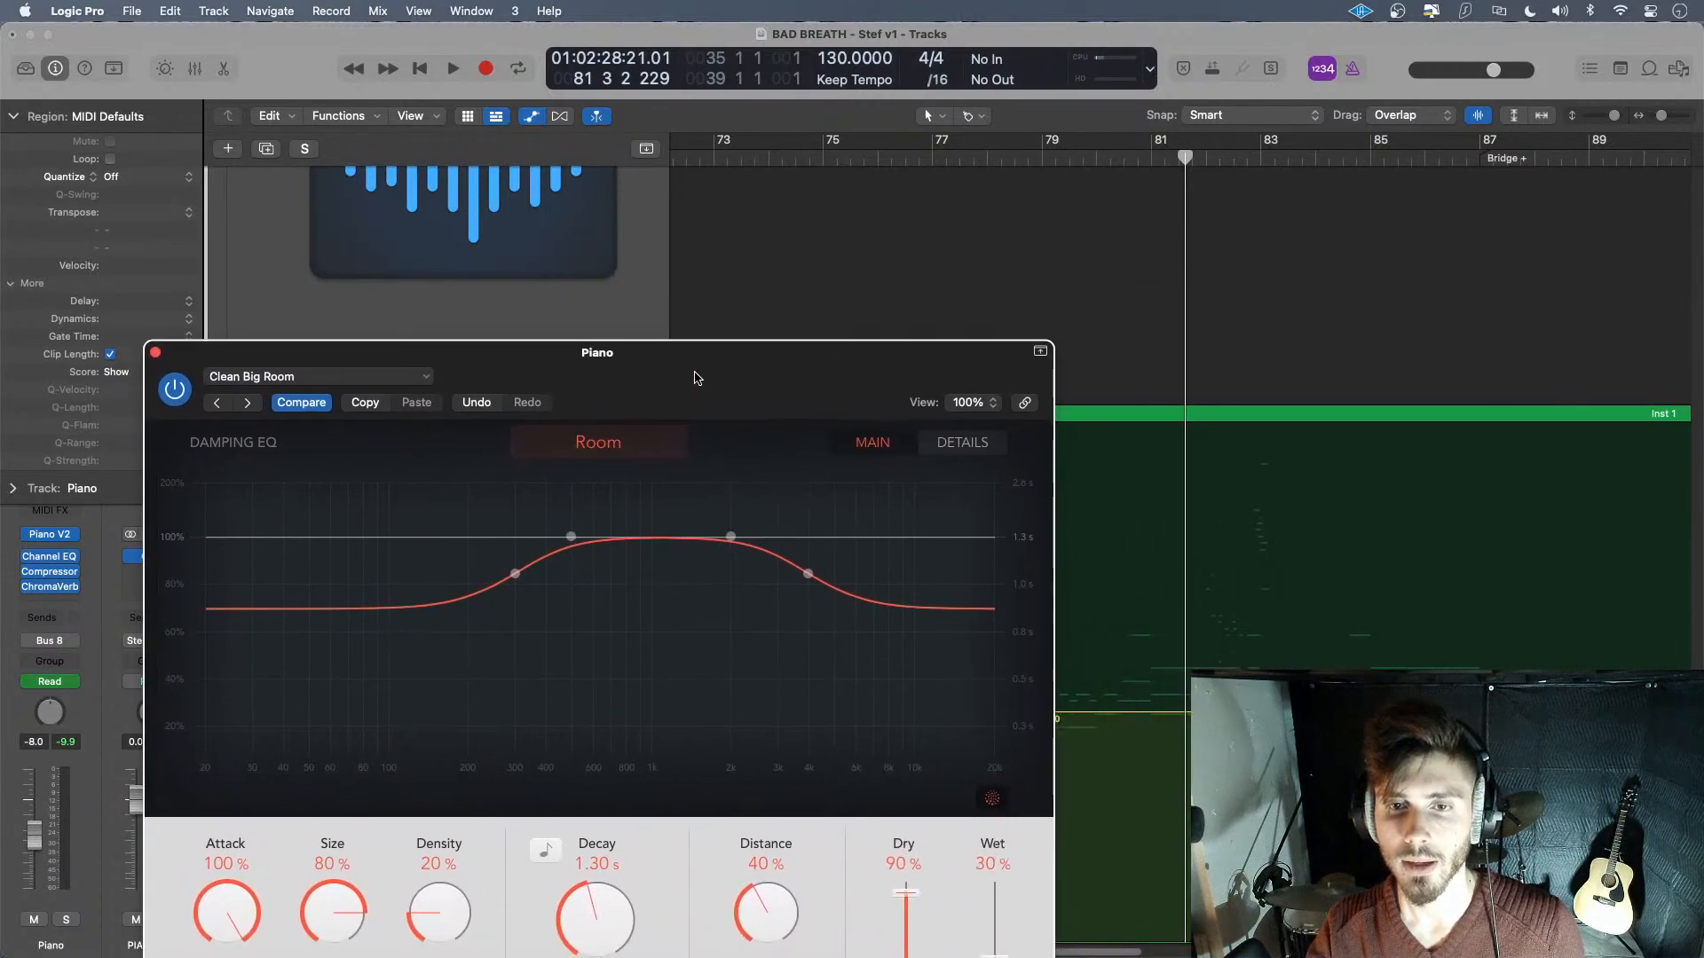
key(space)
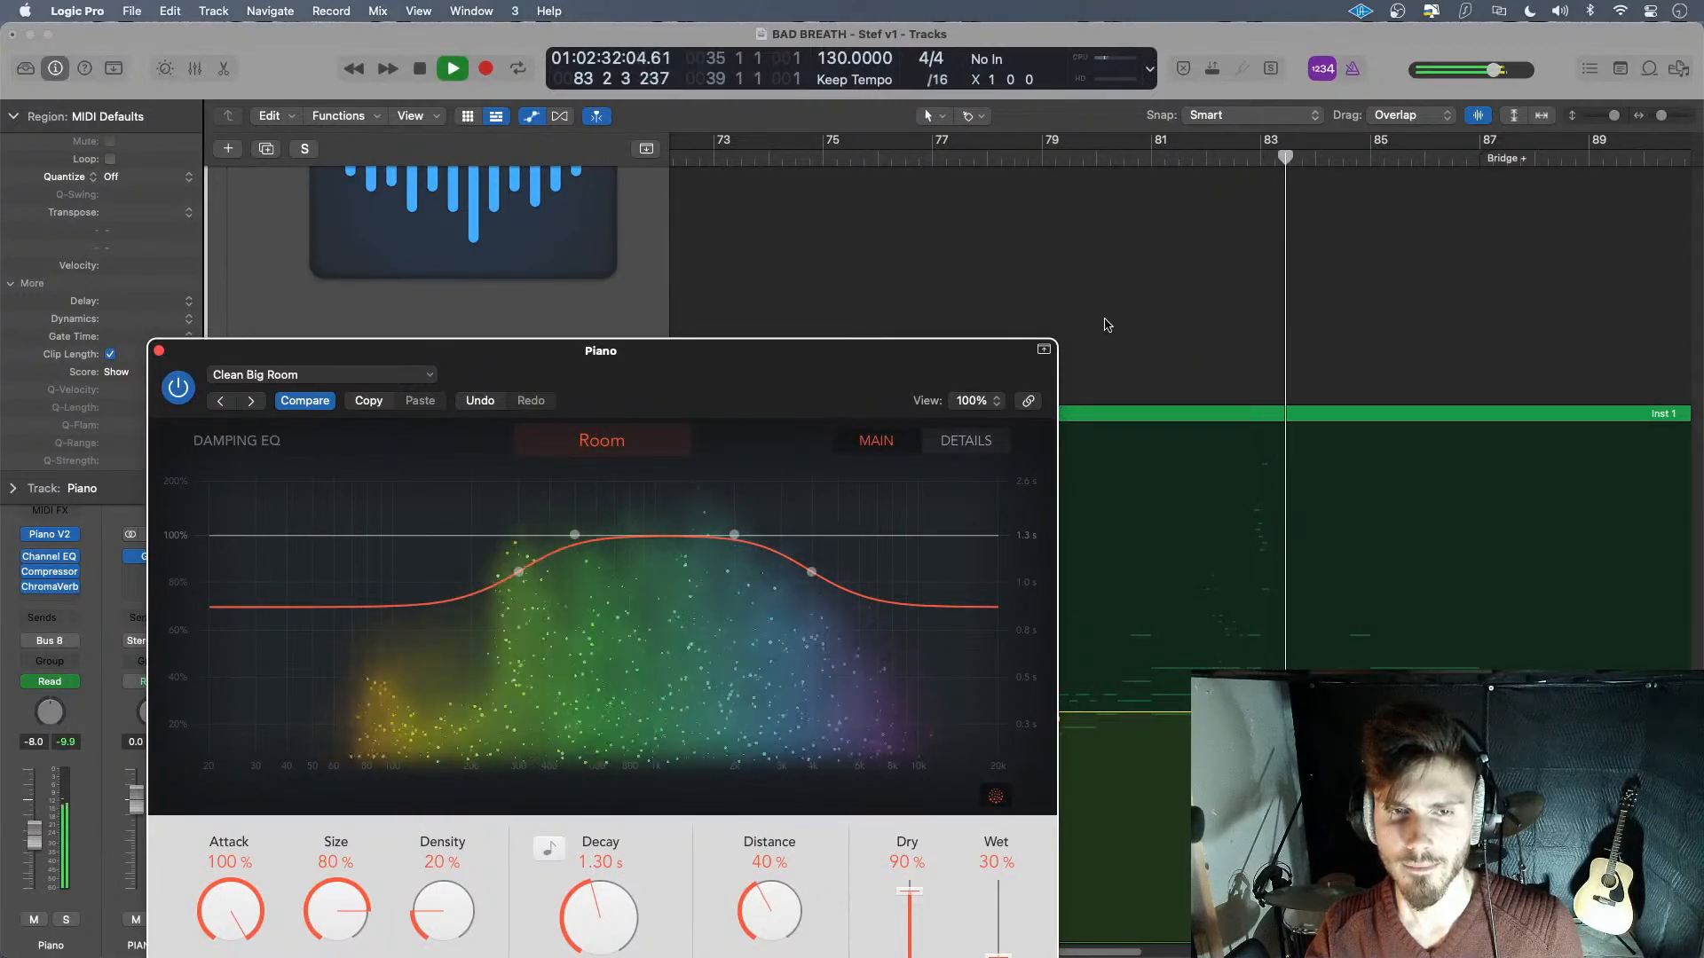
- Replay the mix from about bar 80 and again from about bar 81 to judge the Piano with the Clean Big Room reverb
key(space)
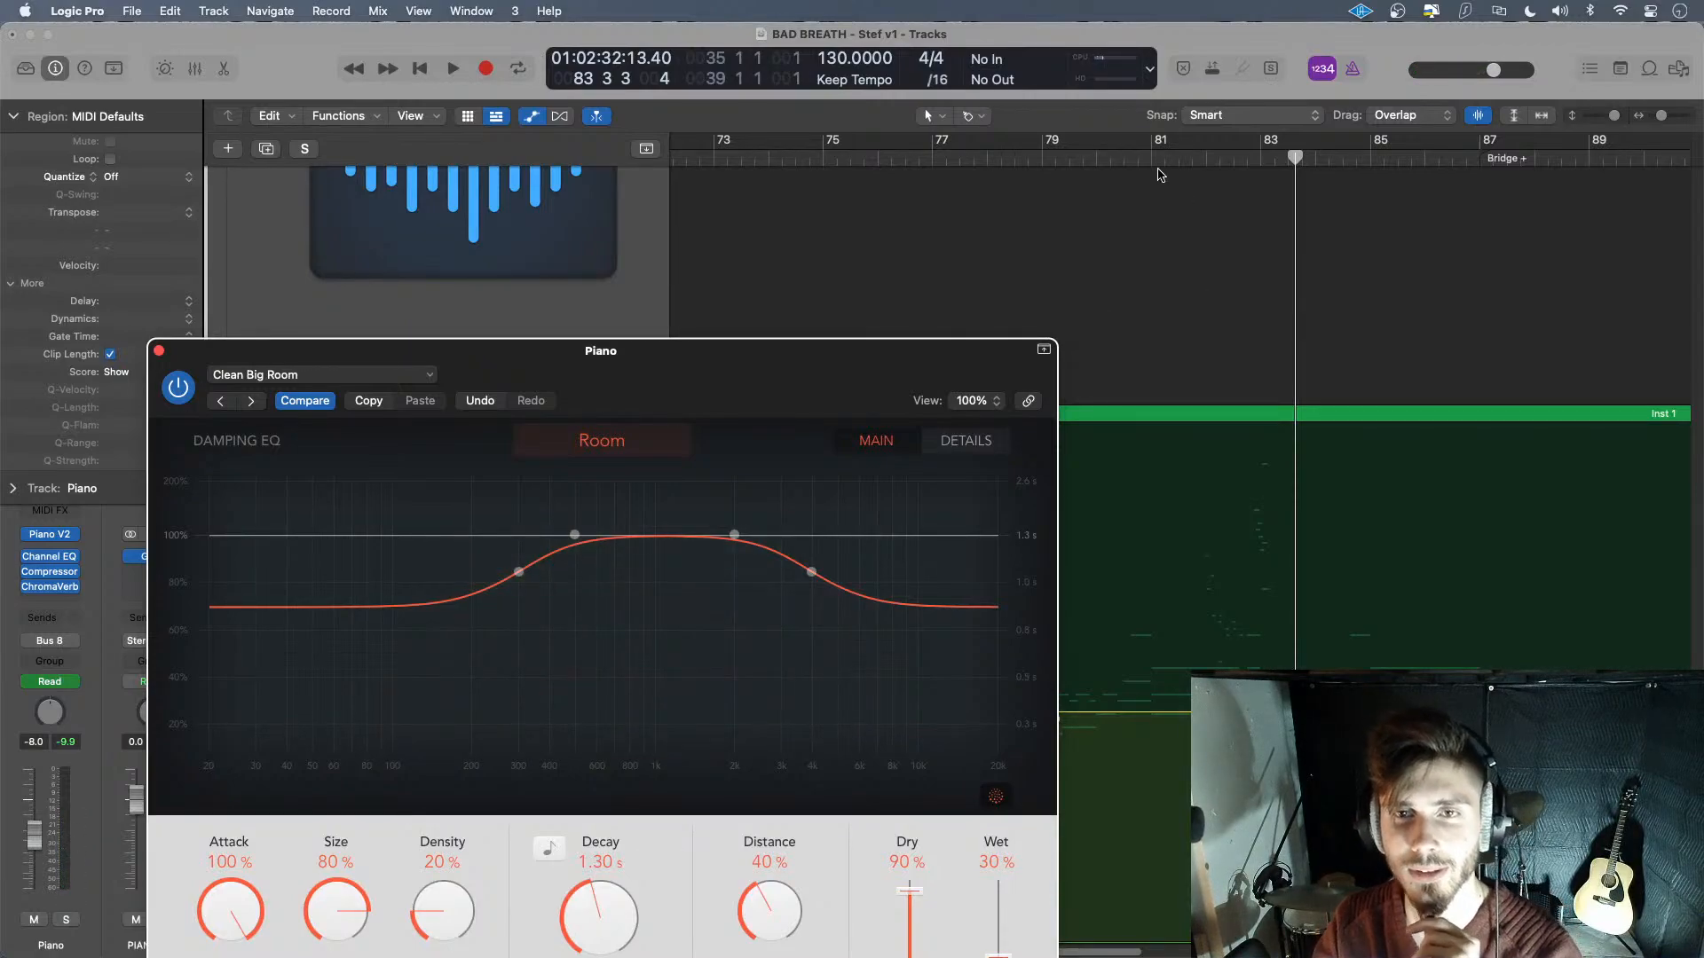
double_click(1079, 164)
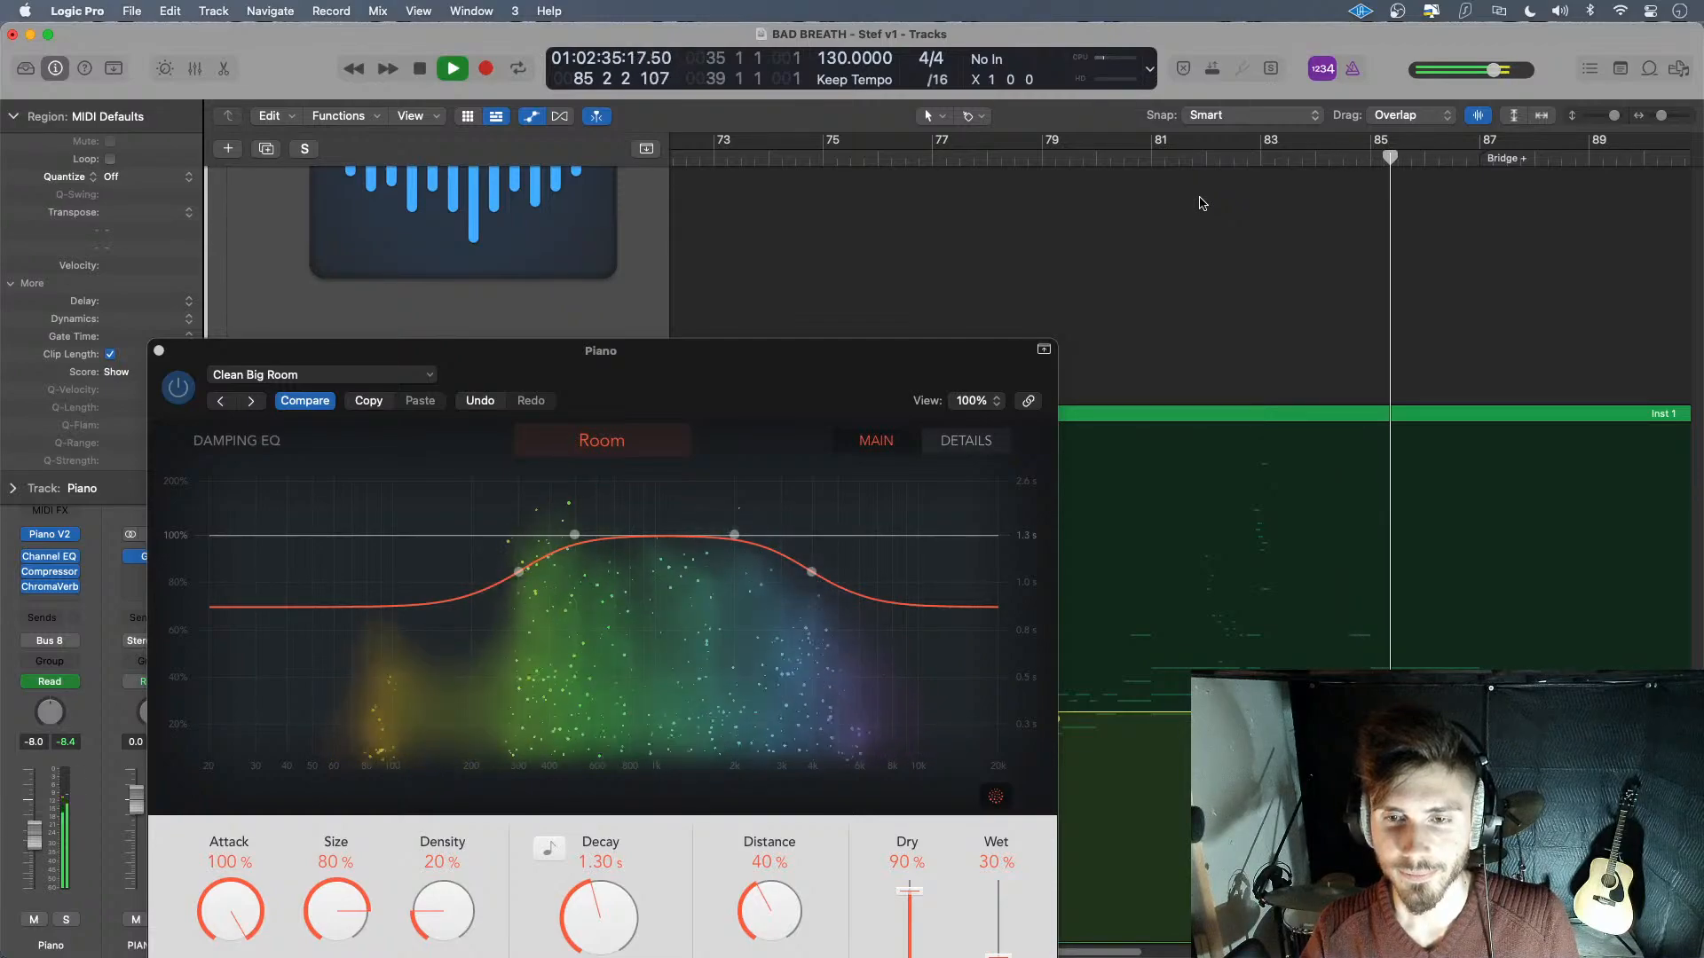
key(space)
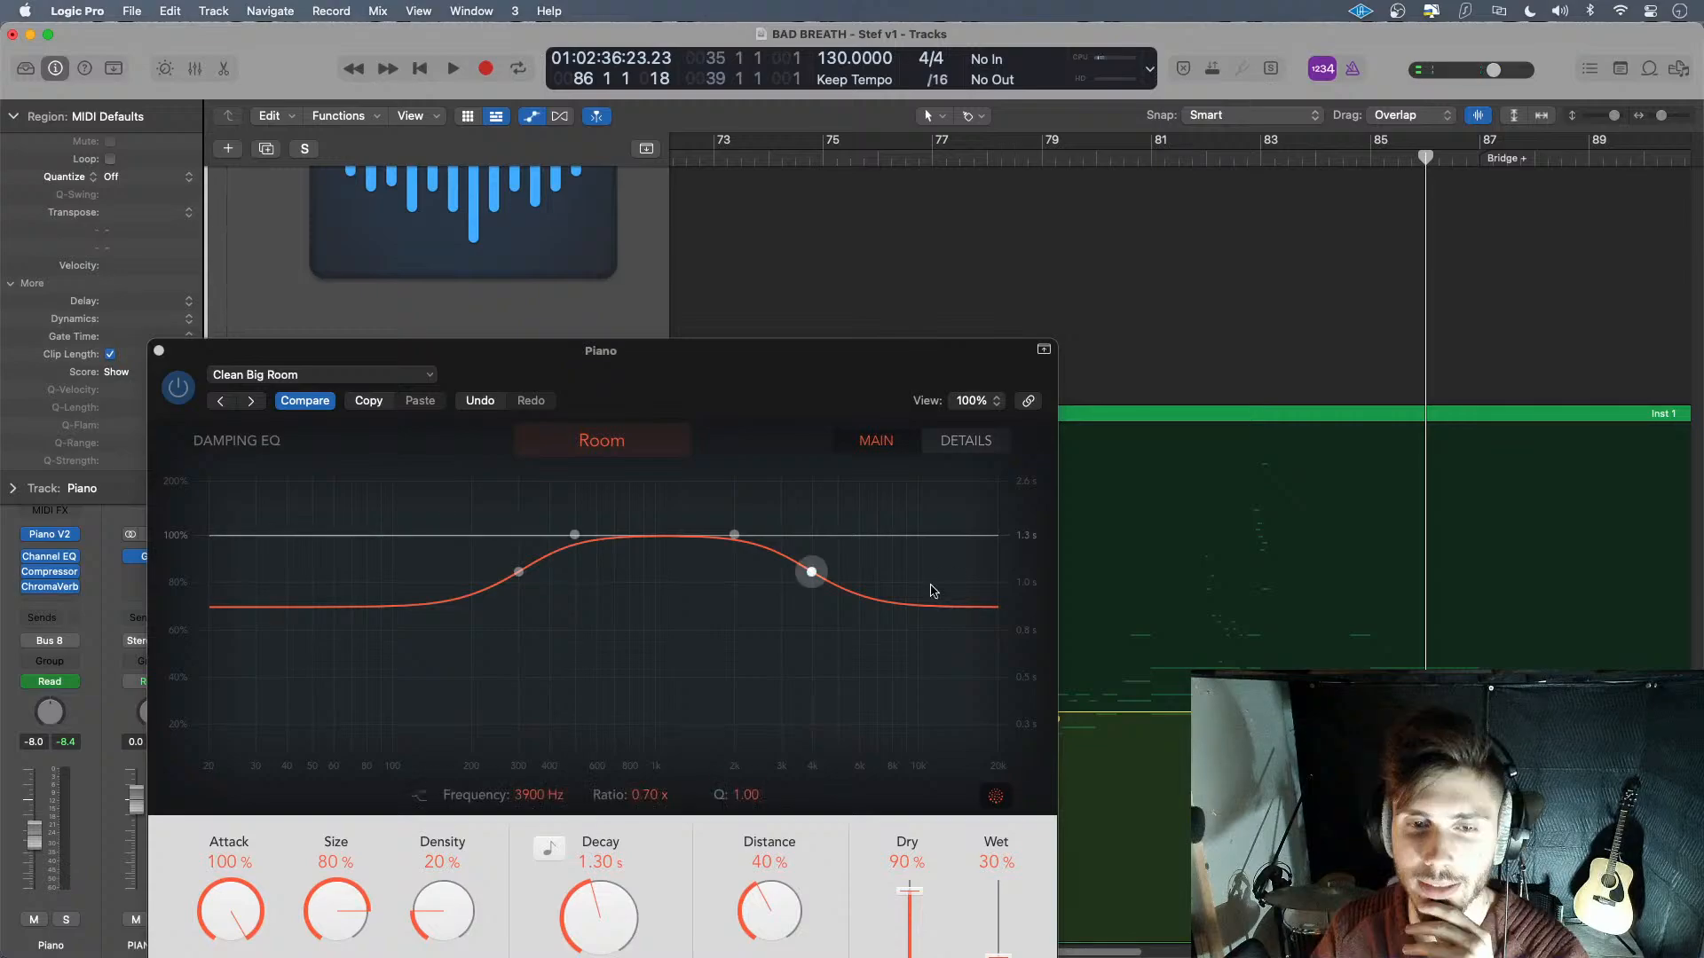
drag(905, 352, 954, 277)
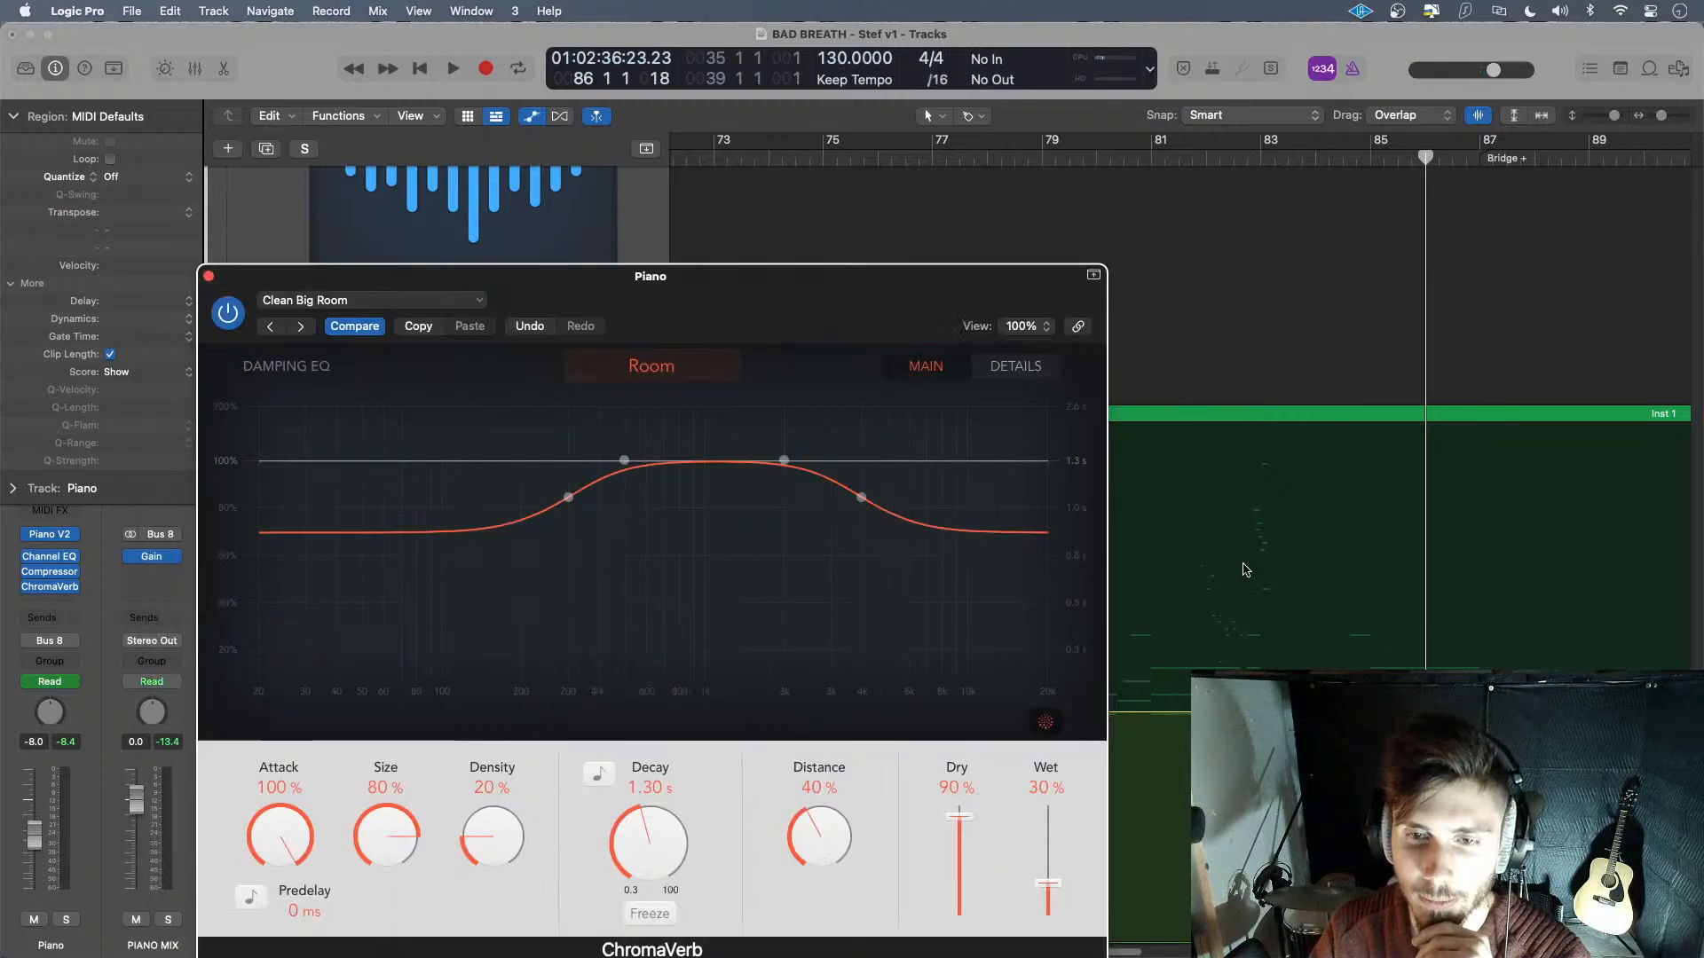
double_click(1137, 161)
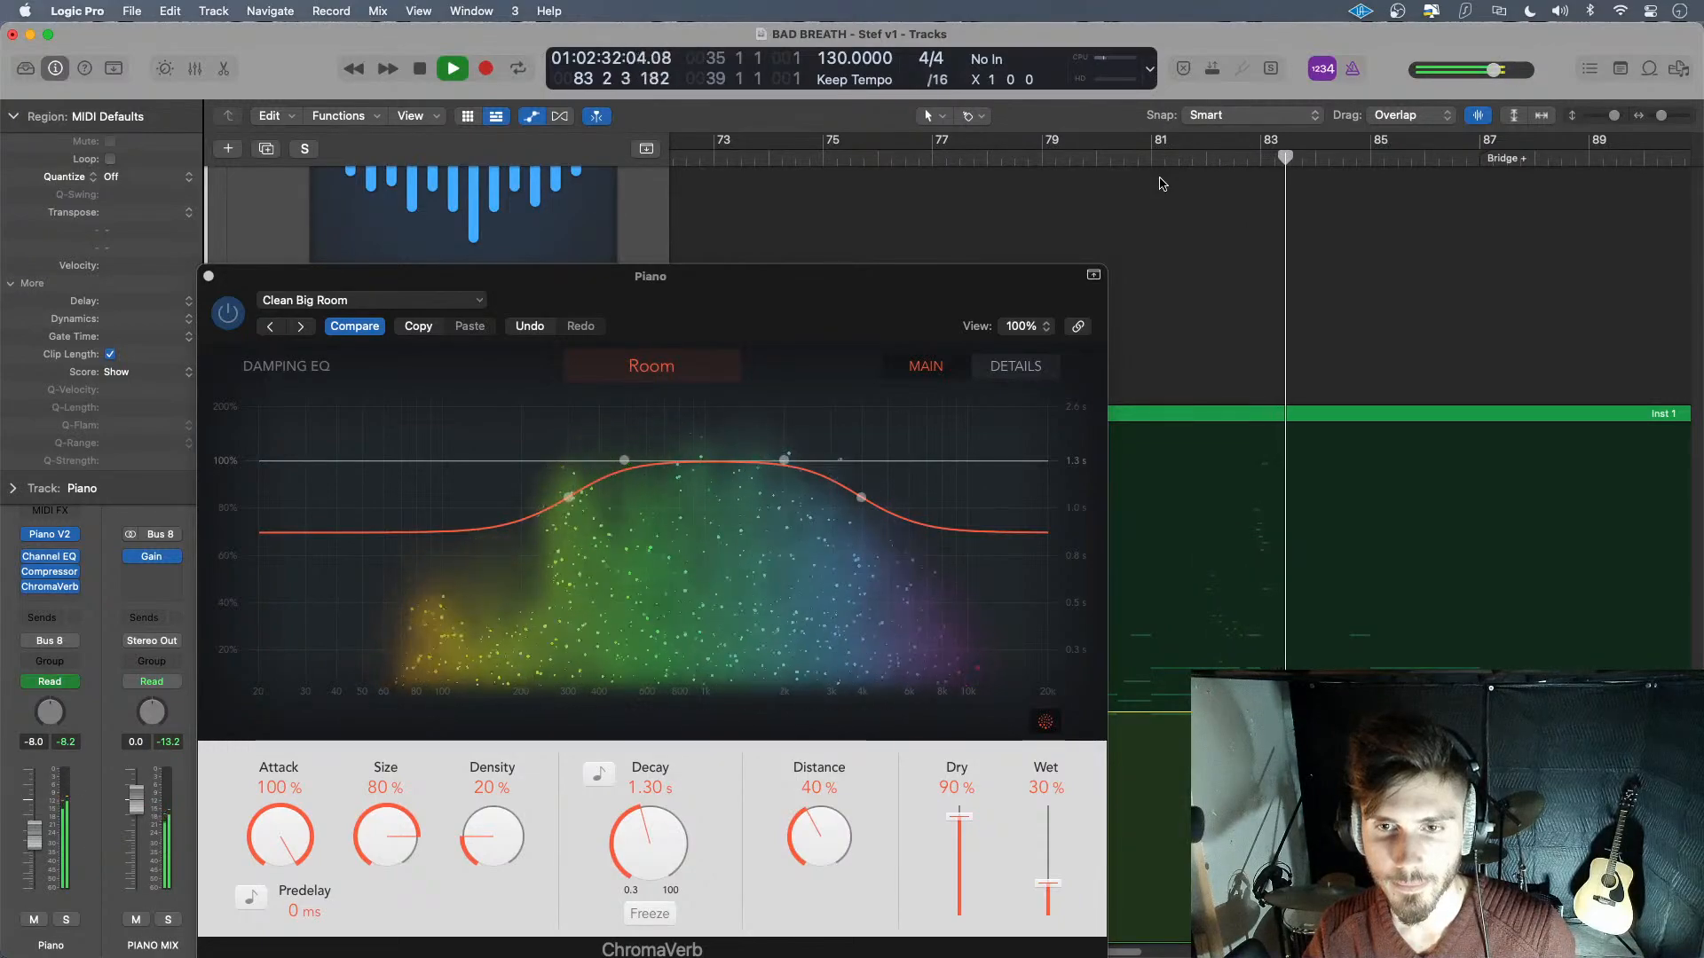
key(space)
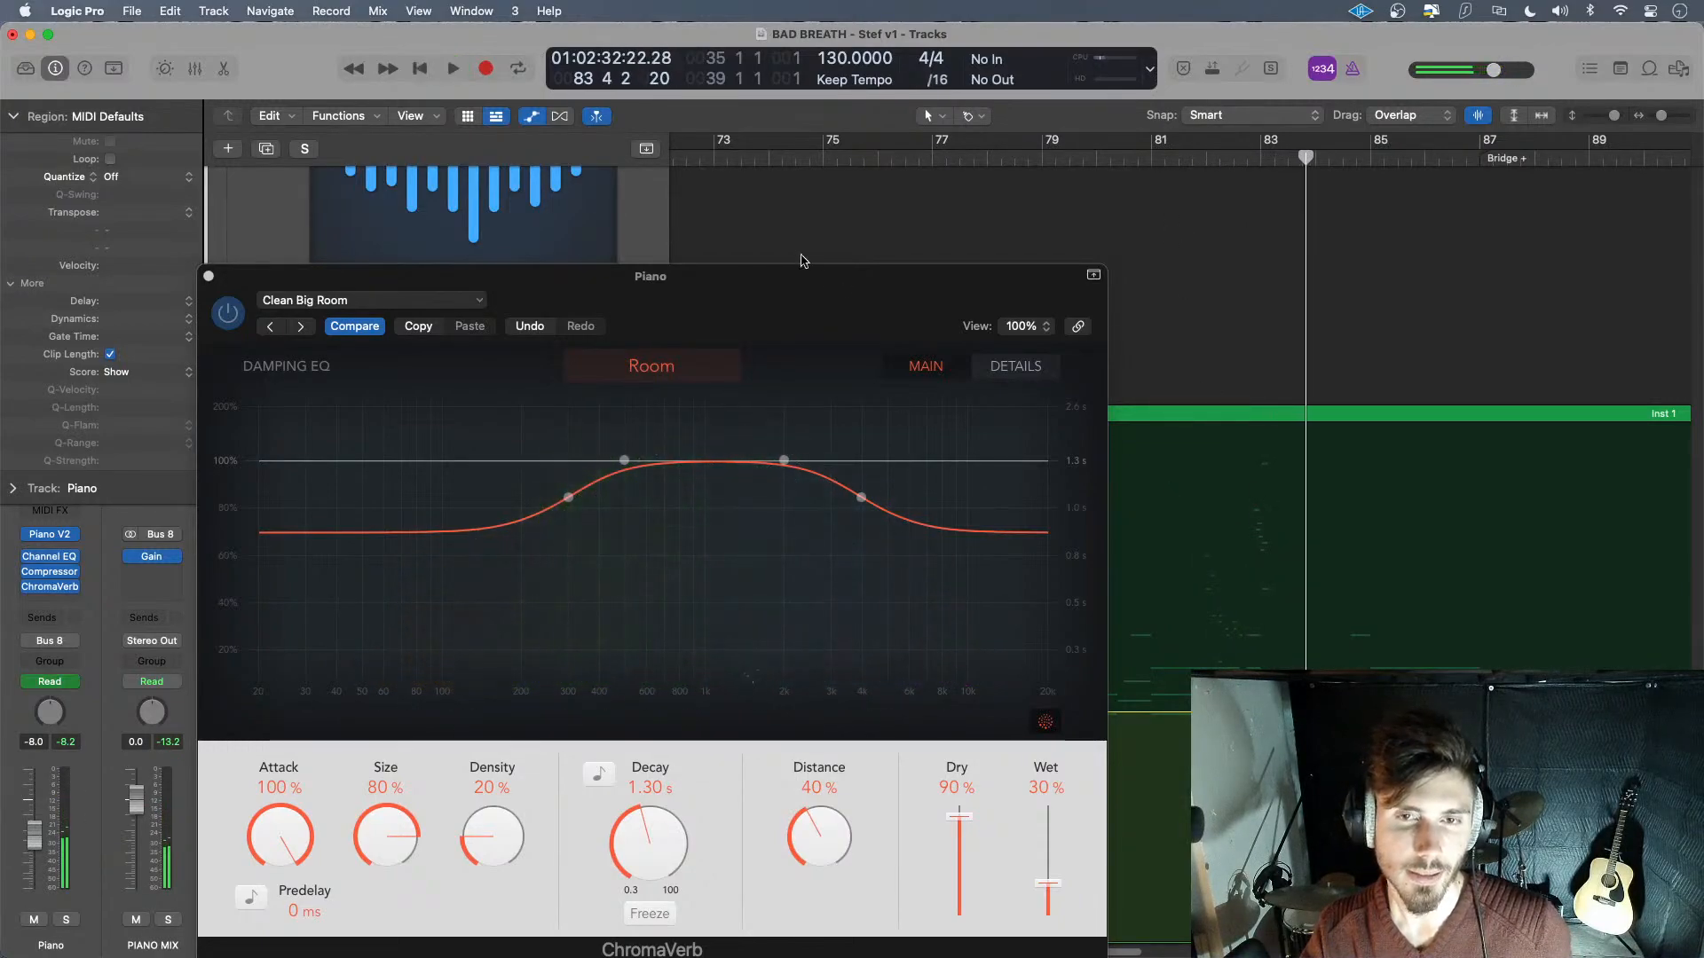
drag(693, 316, 764, 242)
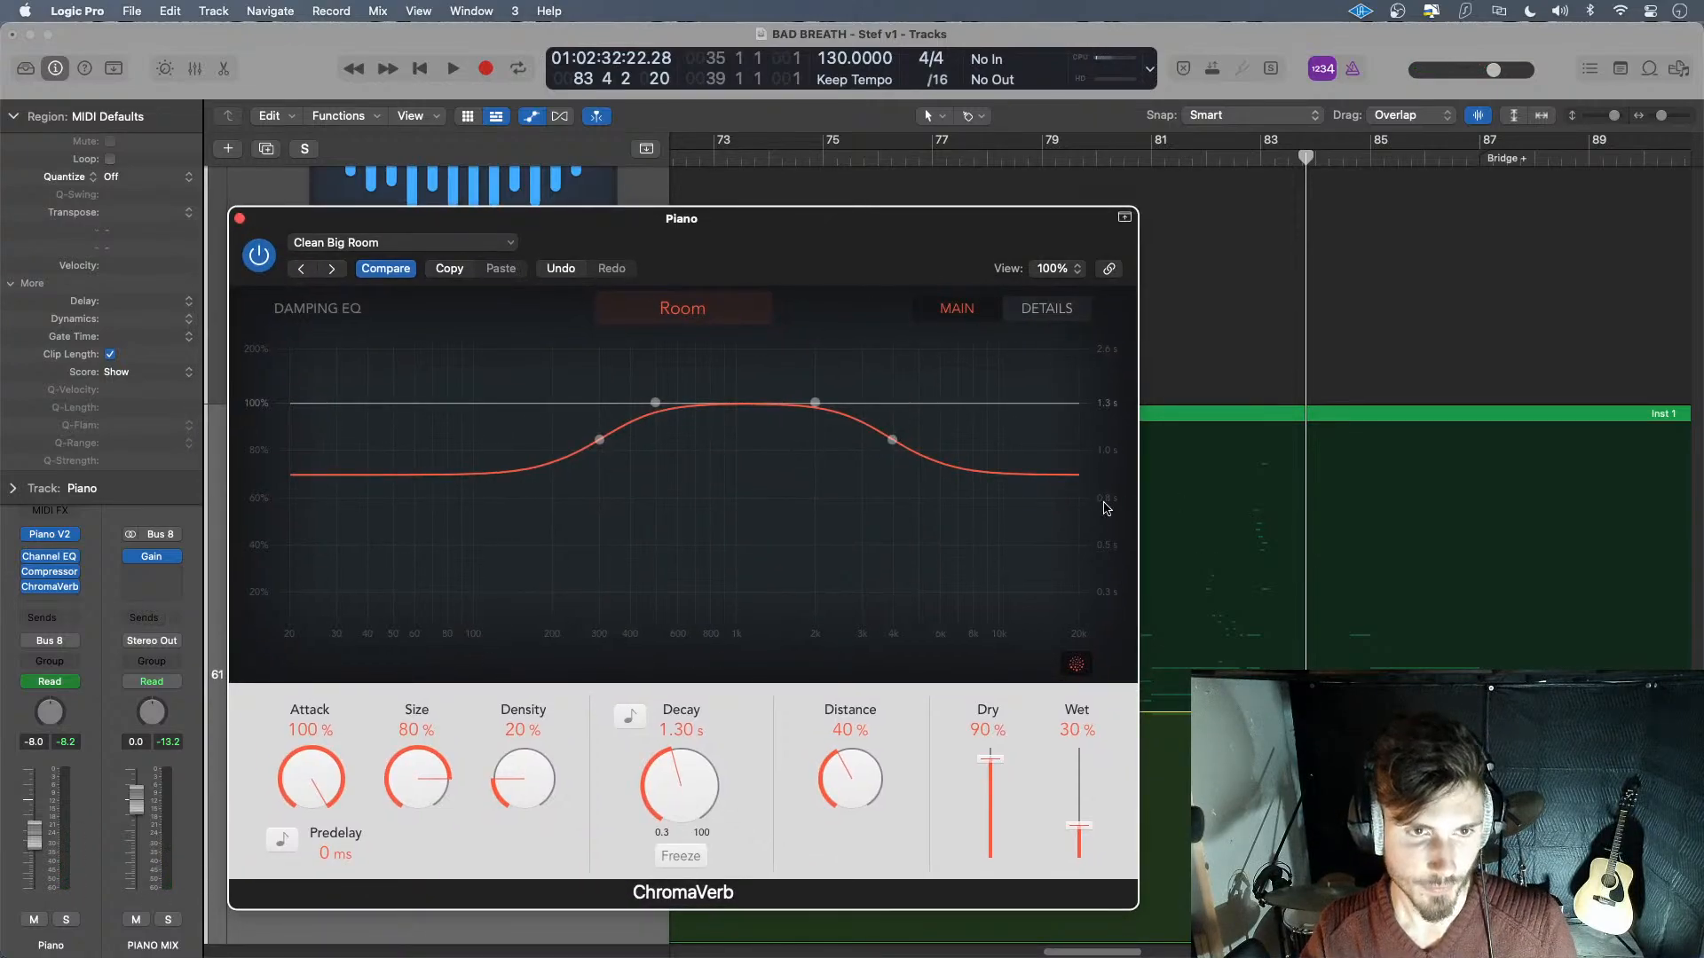
- Raise ChromaVerb's Wet level on the Piano to 50% and play the mix from about bar 81
click(1261, 543)
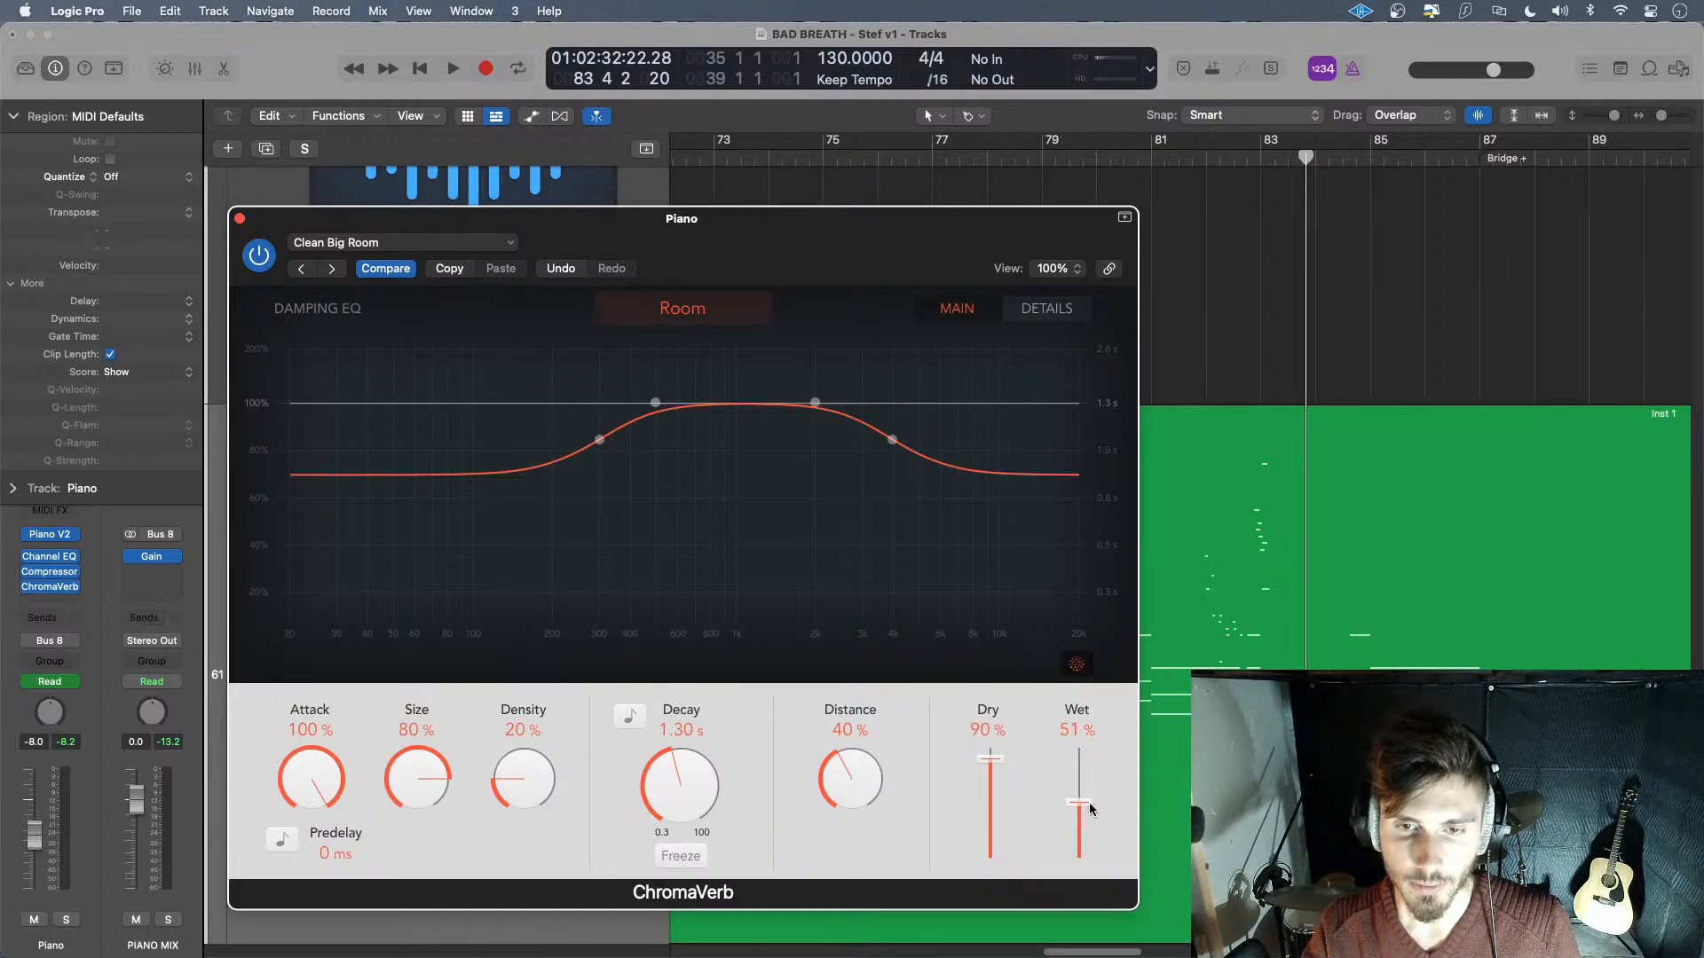
click(1145, 158)
key(space)
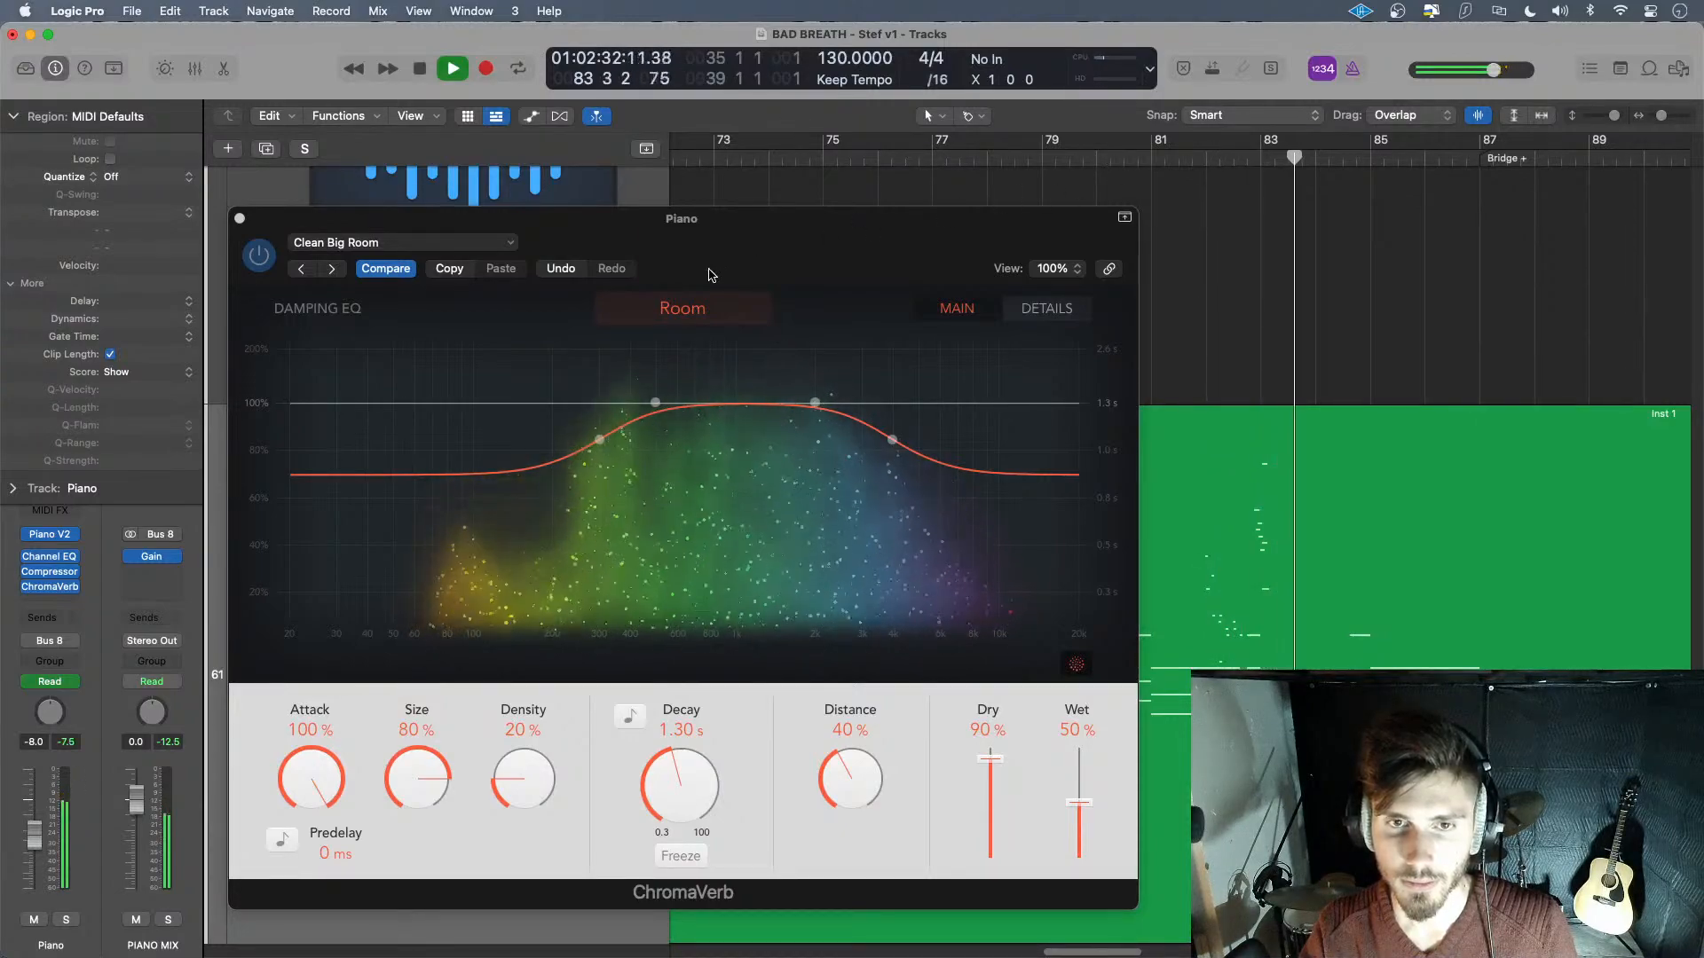
key(space)
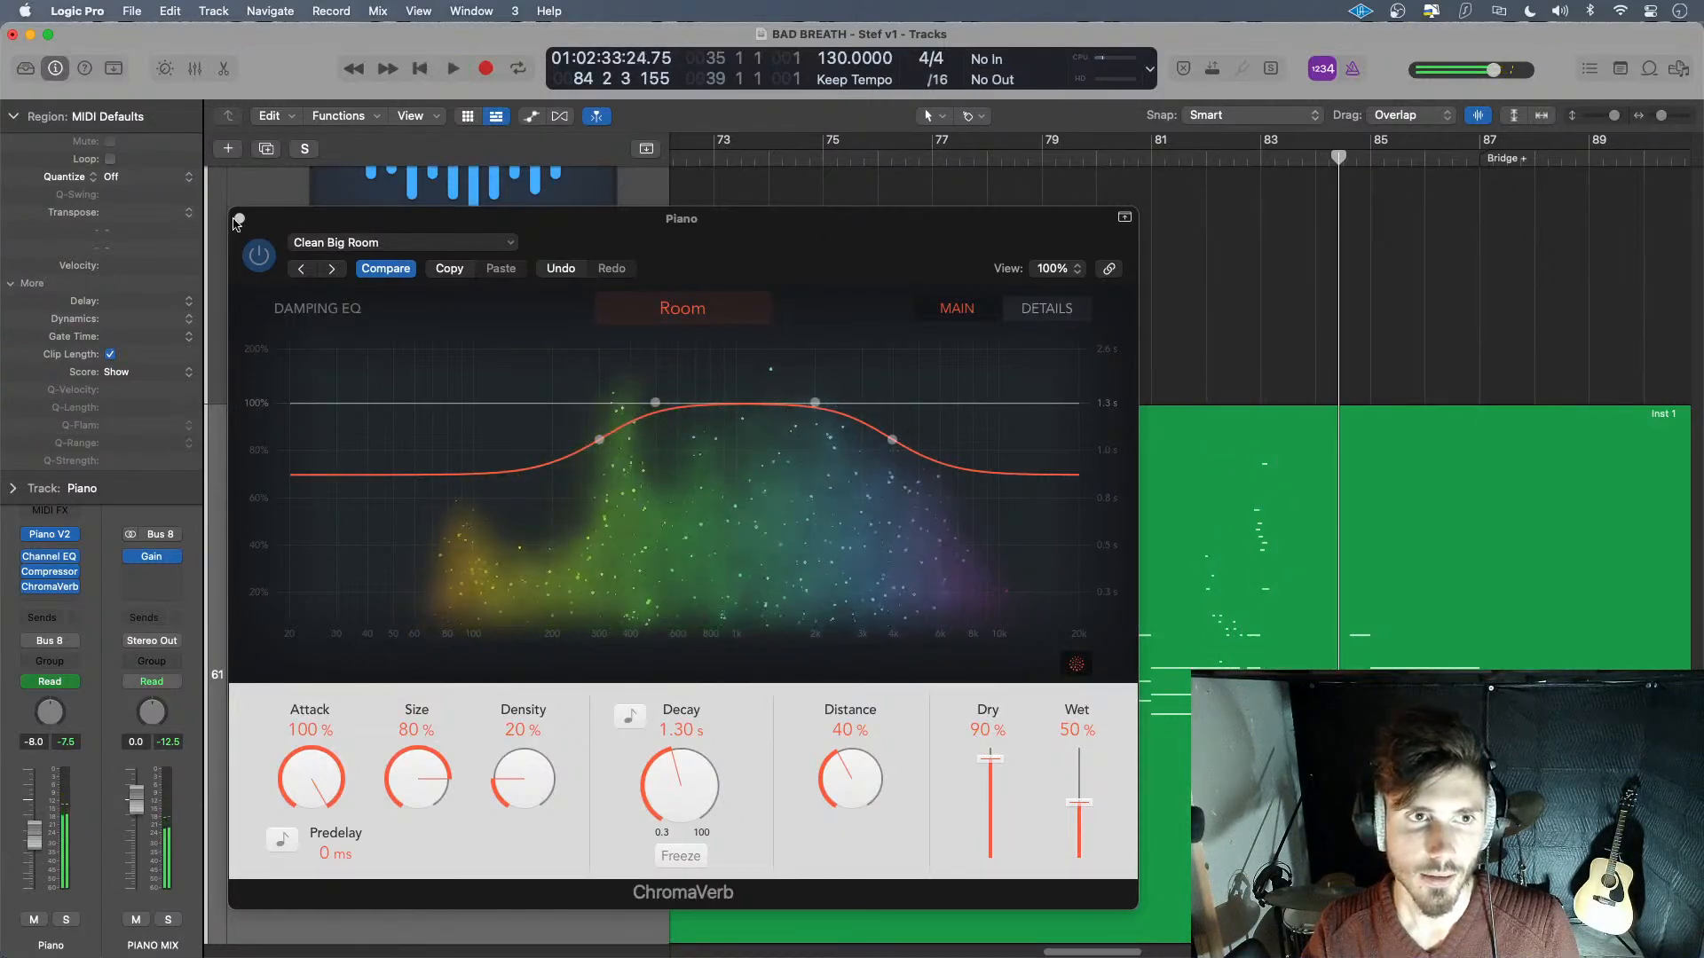
key(super+w)
- Open the Piano's Inst 1 region for note editing and play its notes from mid bar 81 into bar 83
double_click(1133, 529)
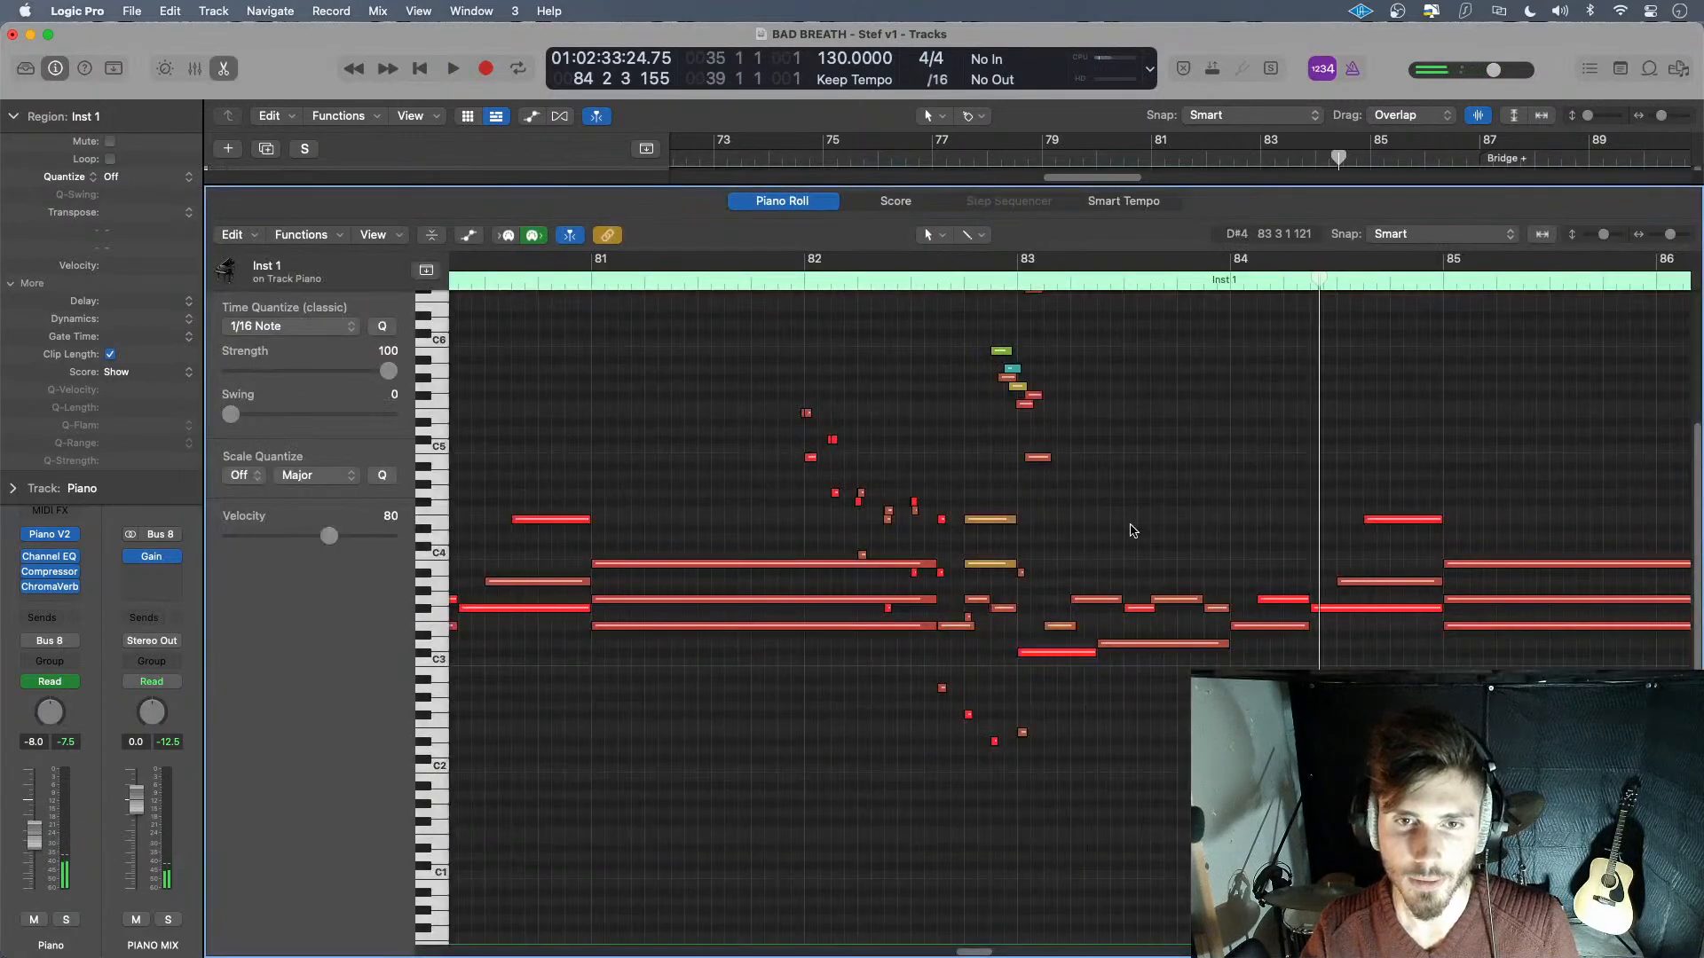
scroll(785, 404, up, 5)
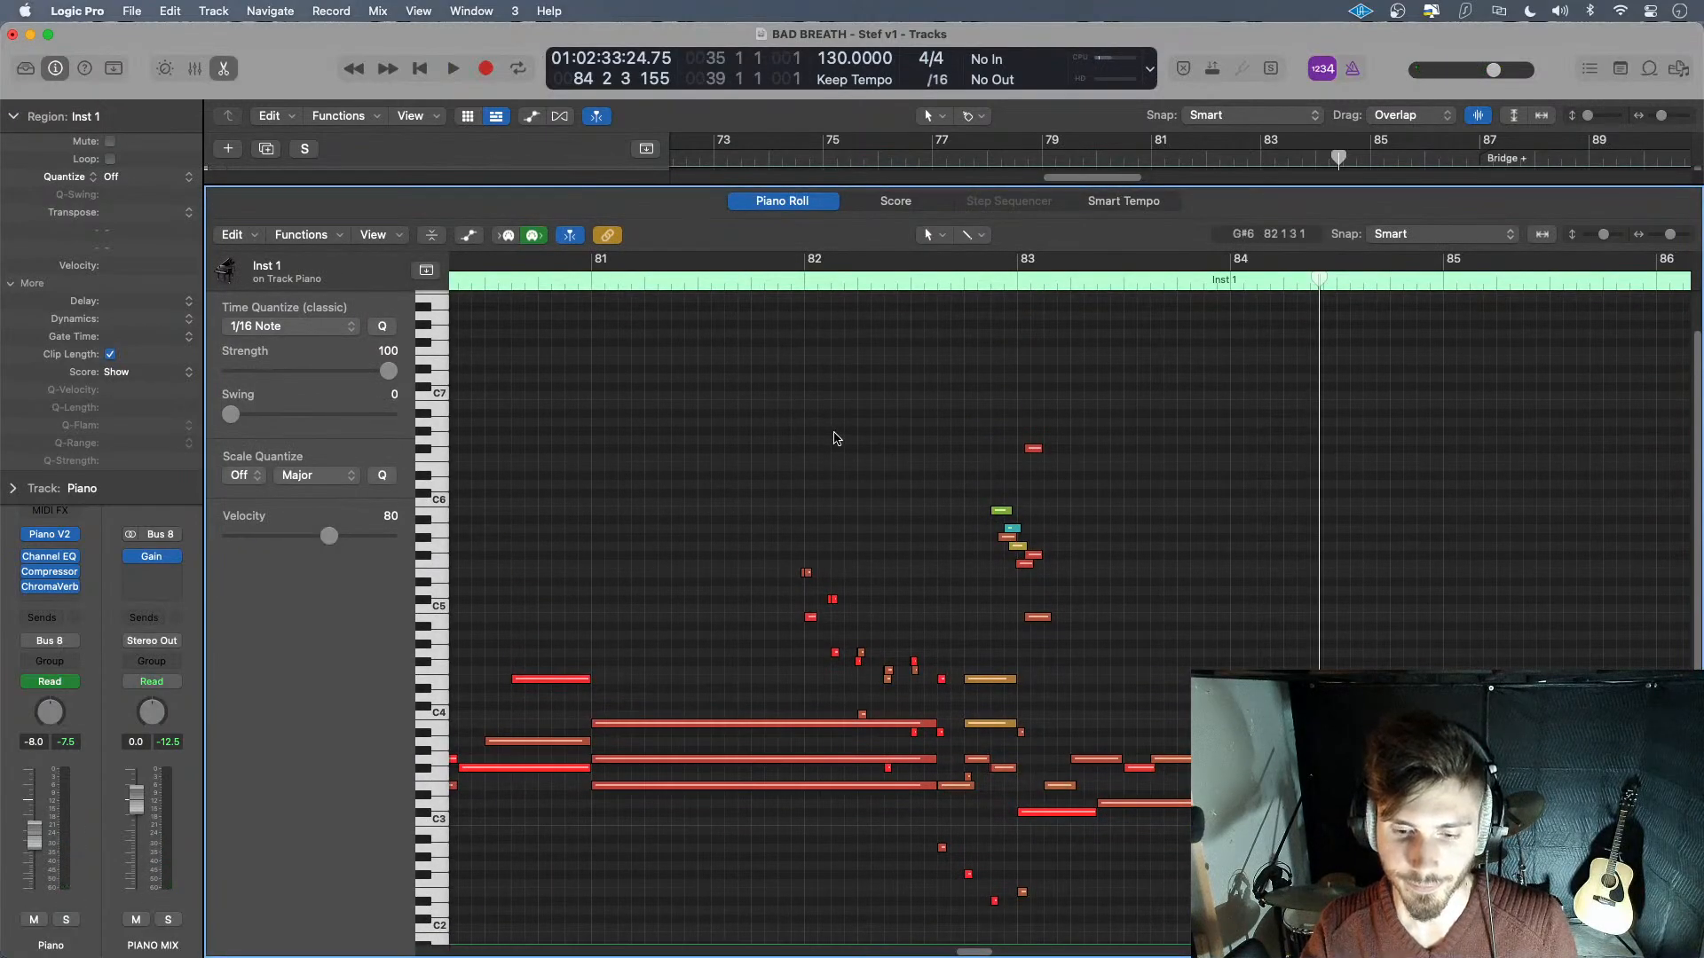
scroll(834, 439, down, 4)
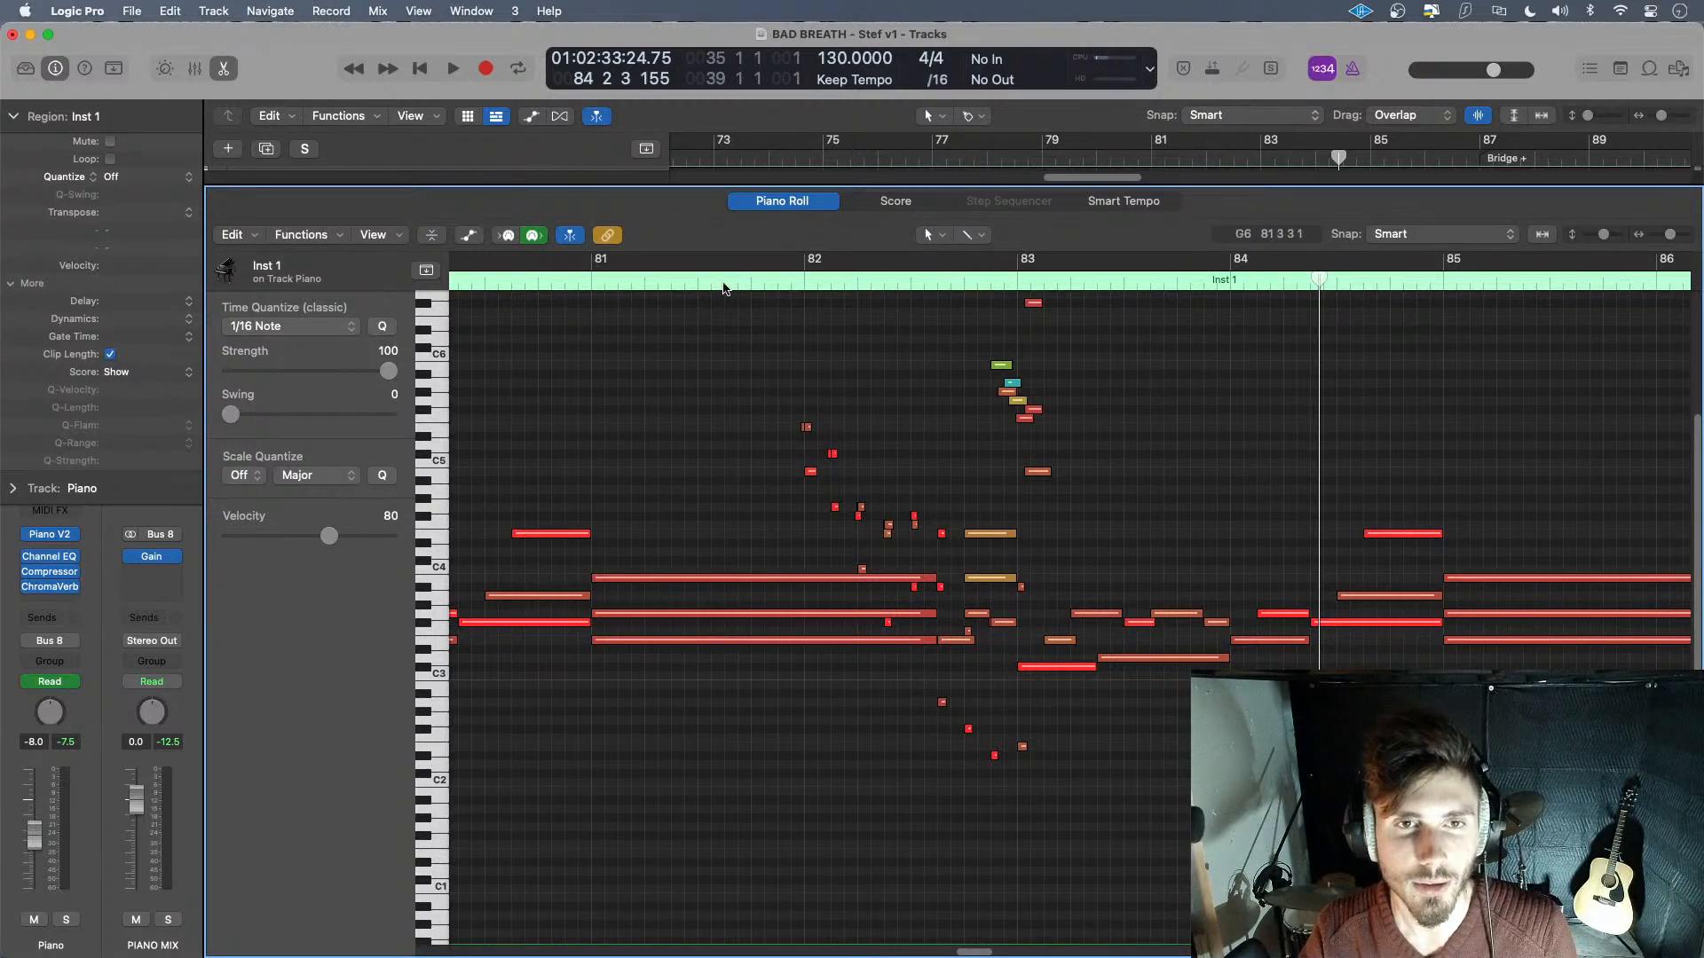
click(724, 284)
key(space)
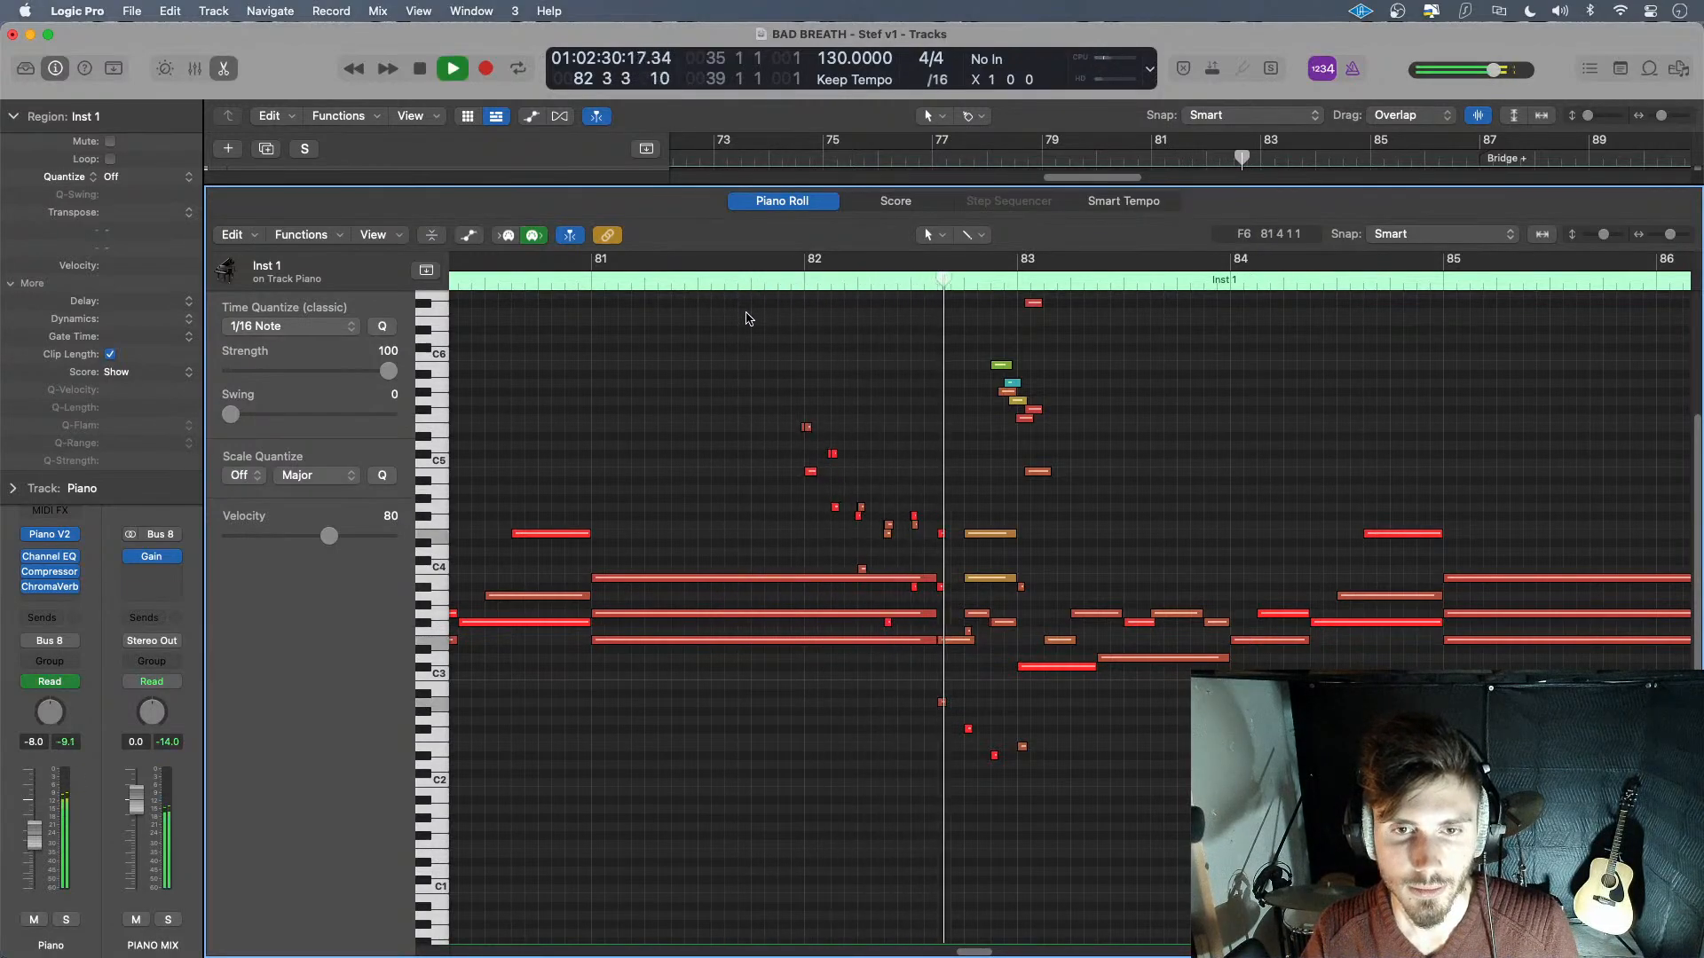
key(space)
- Delete the cluster of six short notes between C5 and C6 around bar 83, and replay from late in bar 81
scroll(919, 360, up, 1)
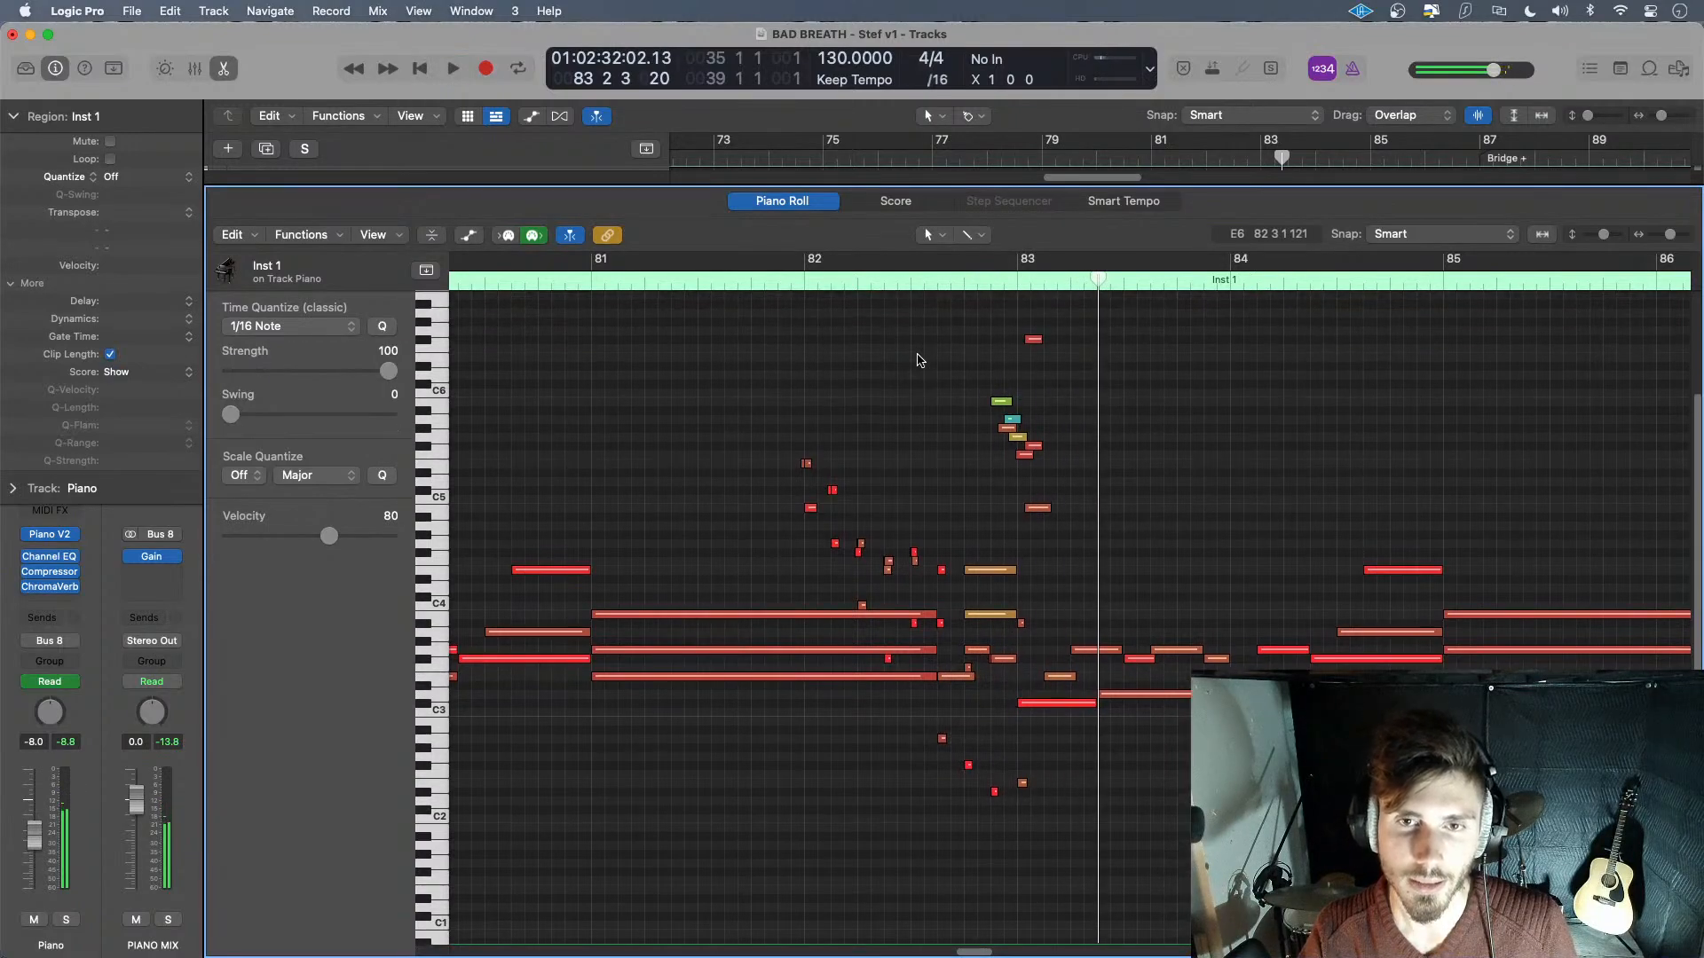
drag(965, 396, 1081, 492)
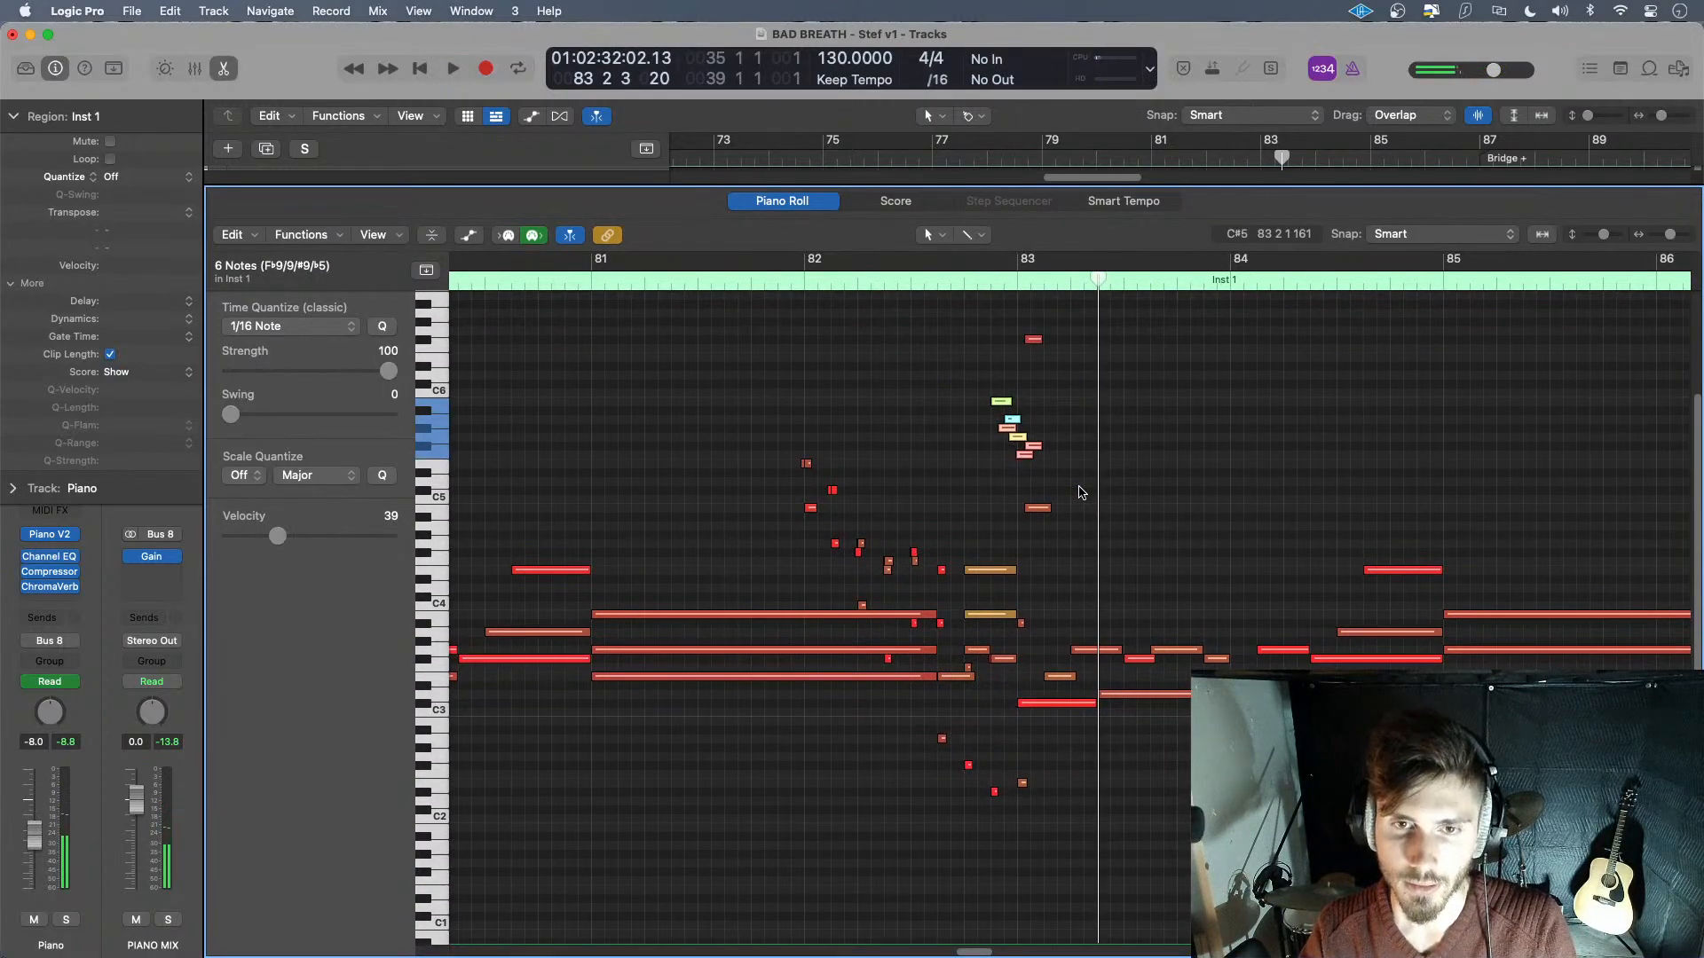
key(Delete)
click(770, 283)
key(space)
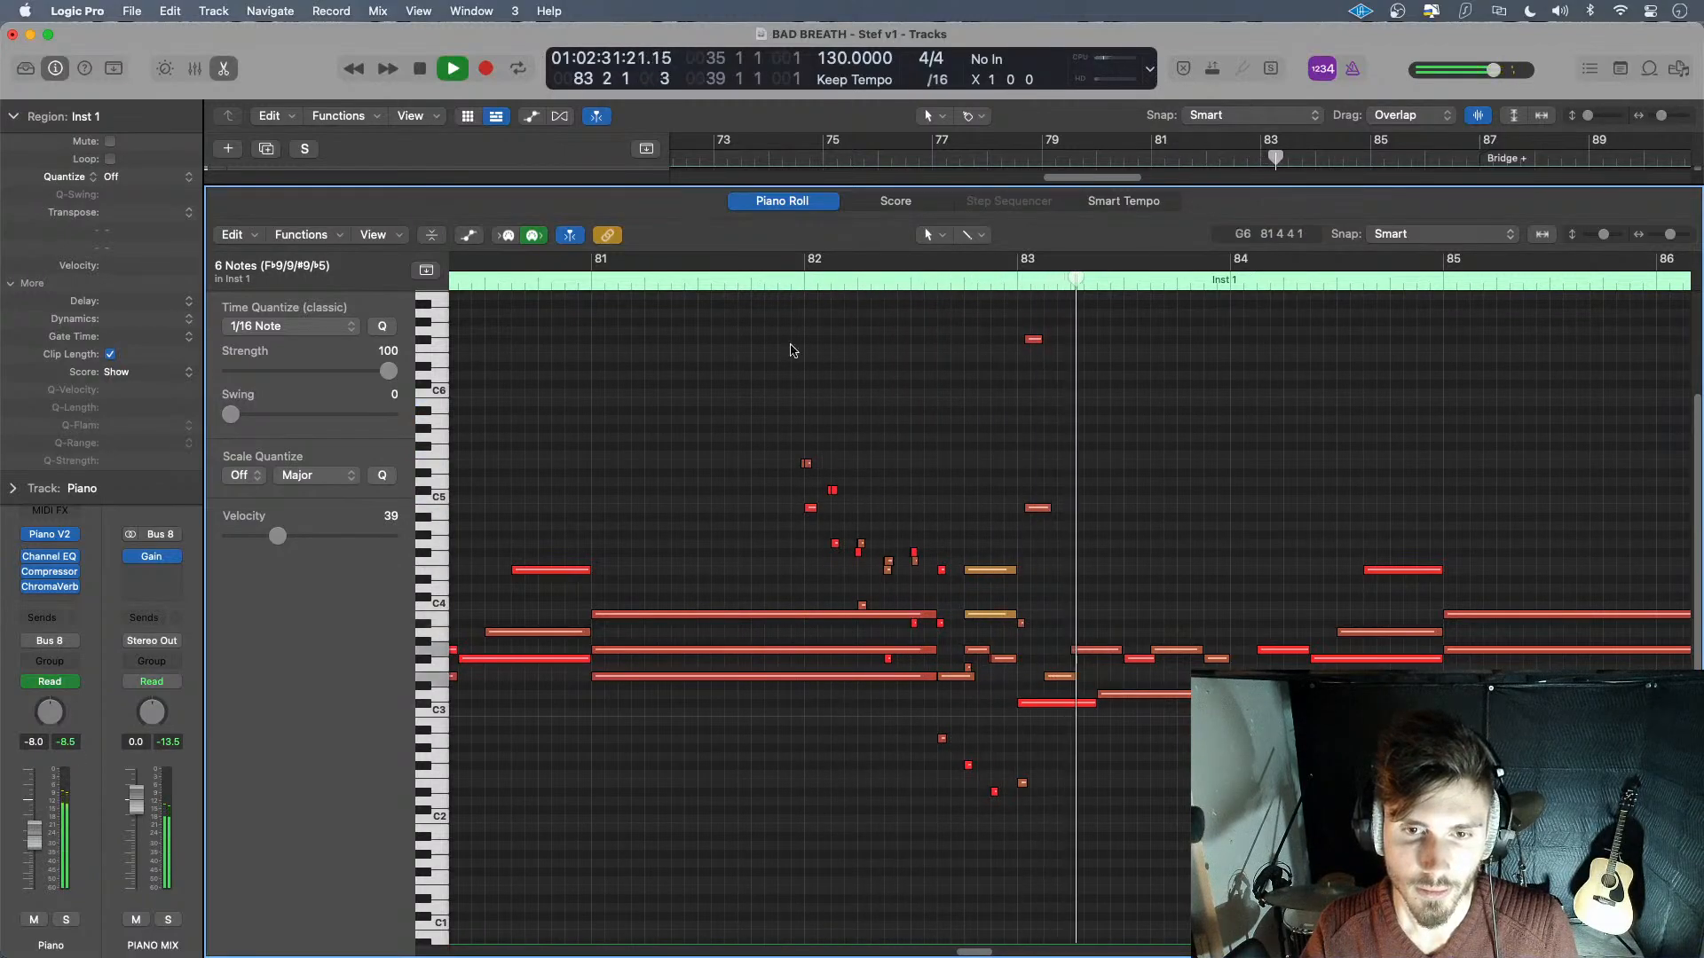
key(space)
- Delete the scattered short notes across bar 82 and the stray short low notes below C3 leading into bar 83
drag(778, 441, 911, 624)
key(Delete)
key(Delete)
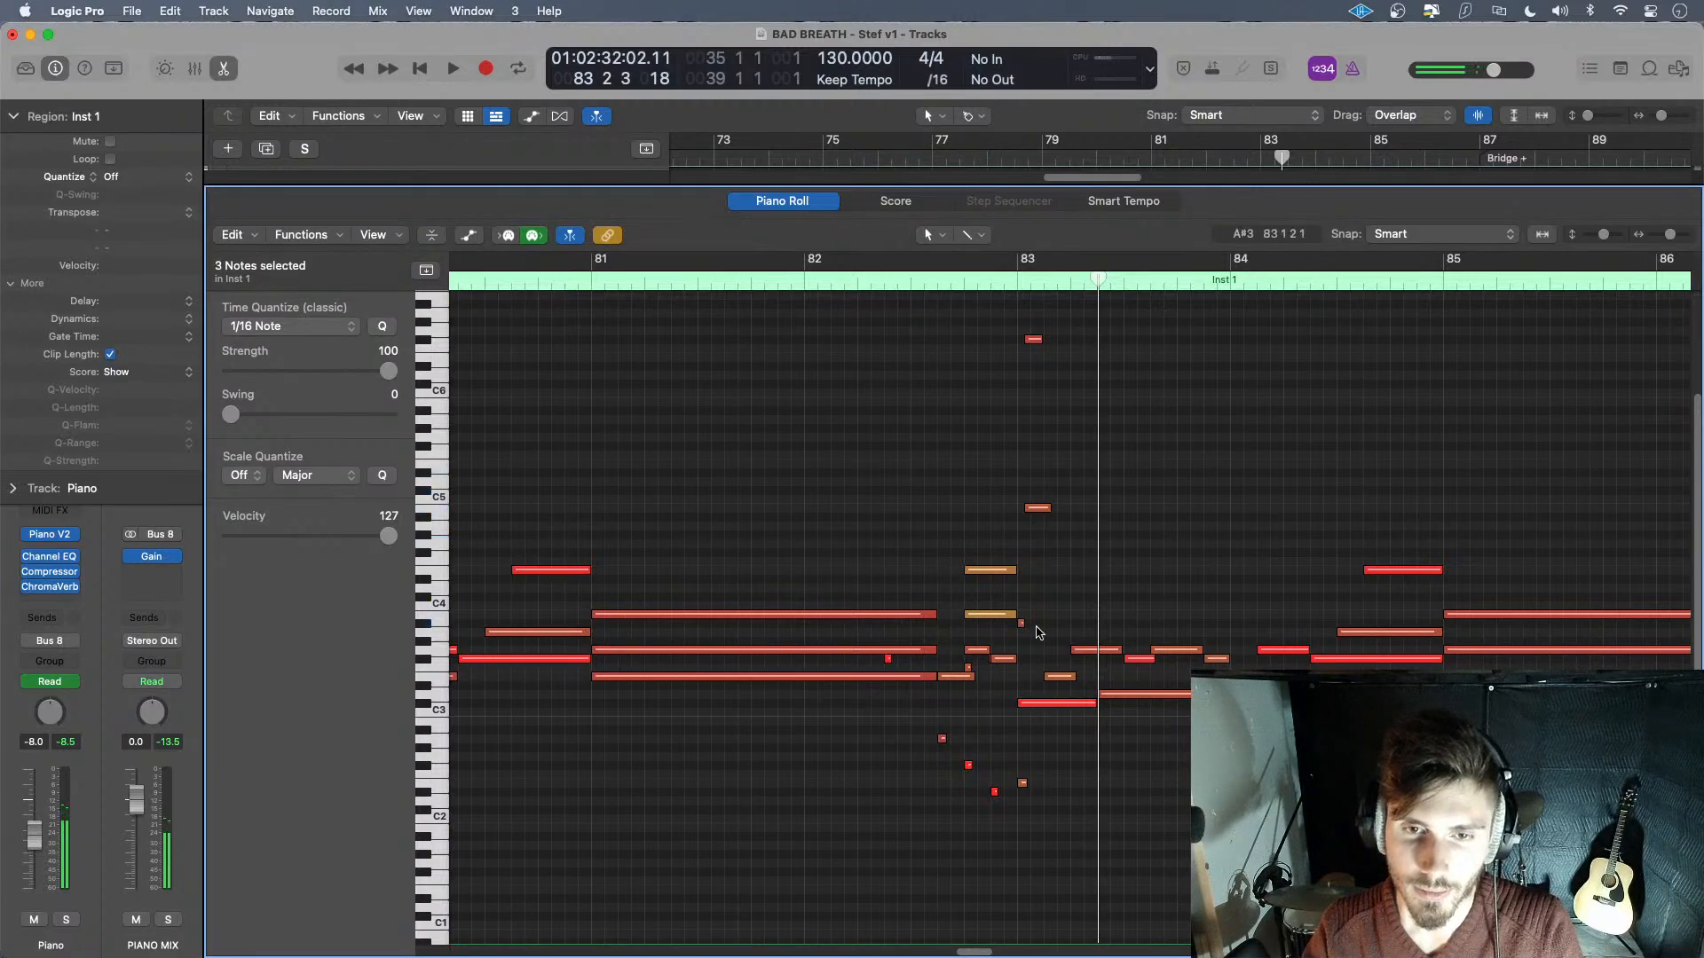
click(1022, 624)
drag(984, 677, 866, 660)
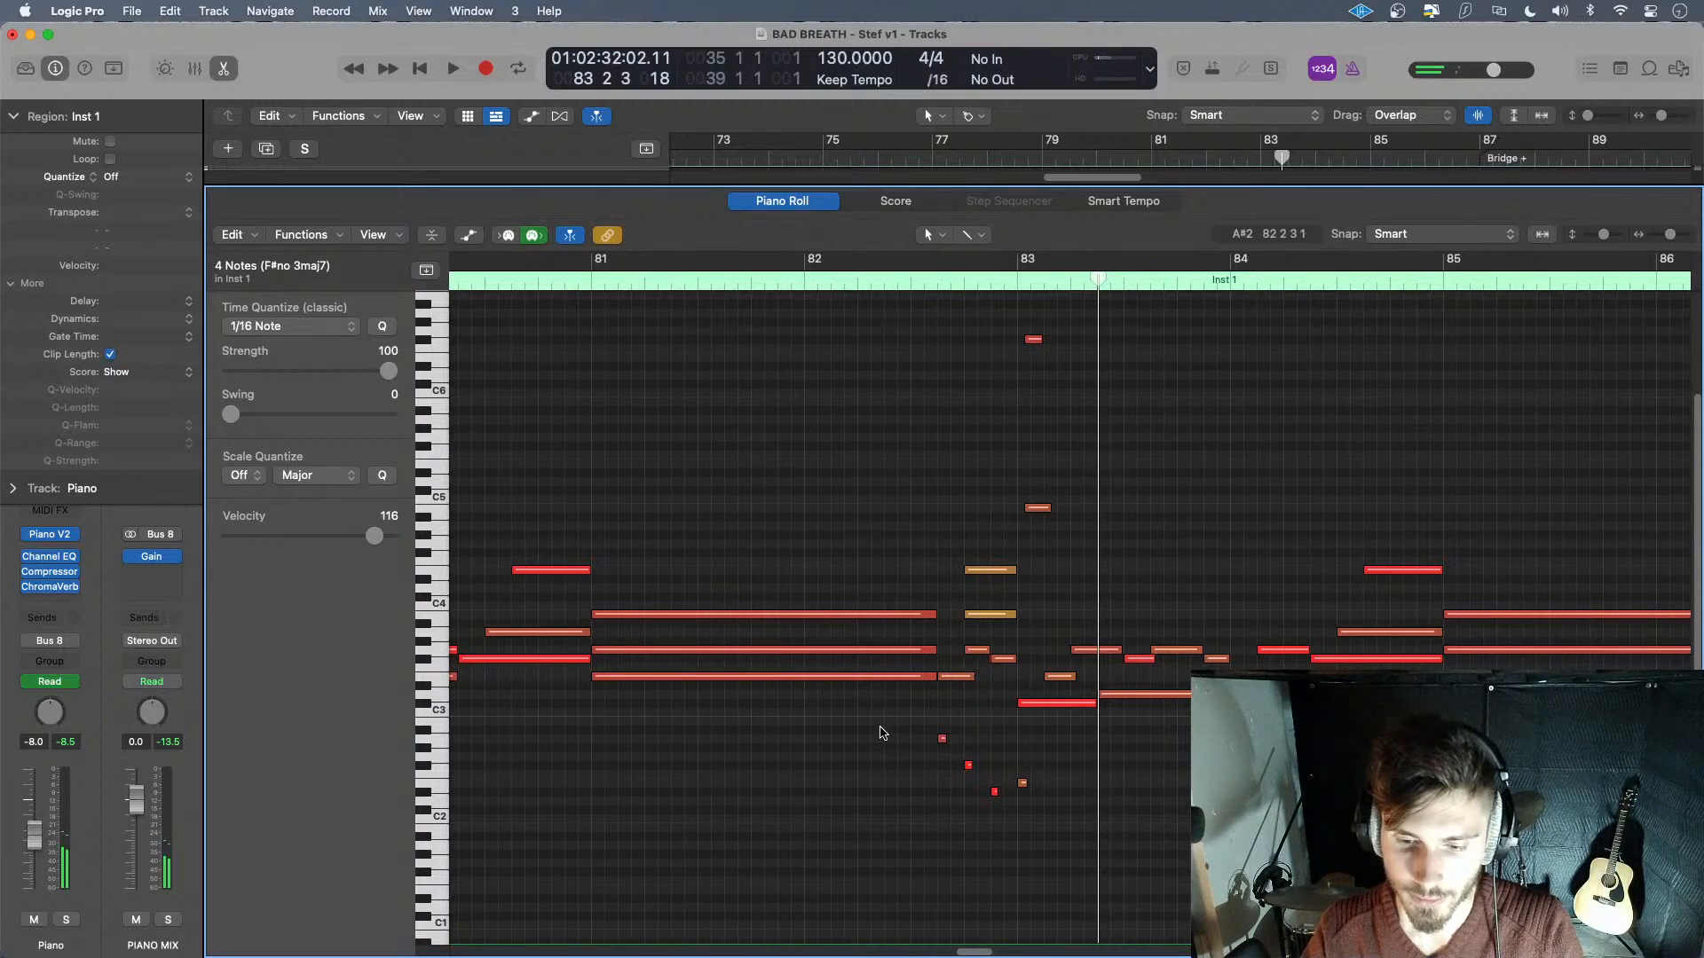
drag(883, 733, 1116, 834)
key(Delete)
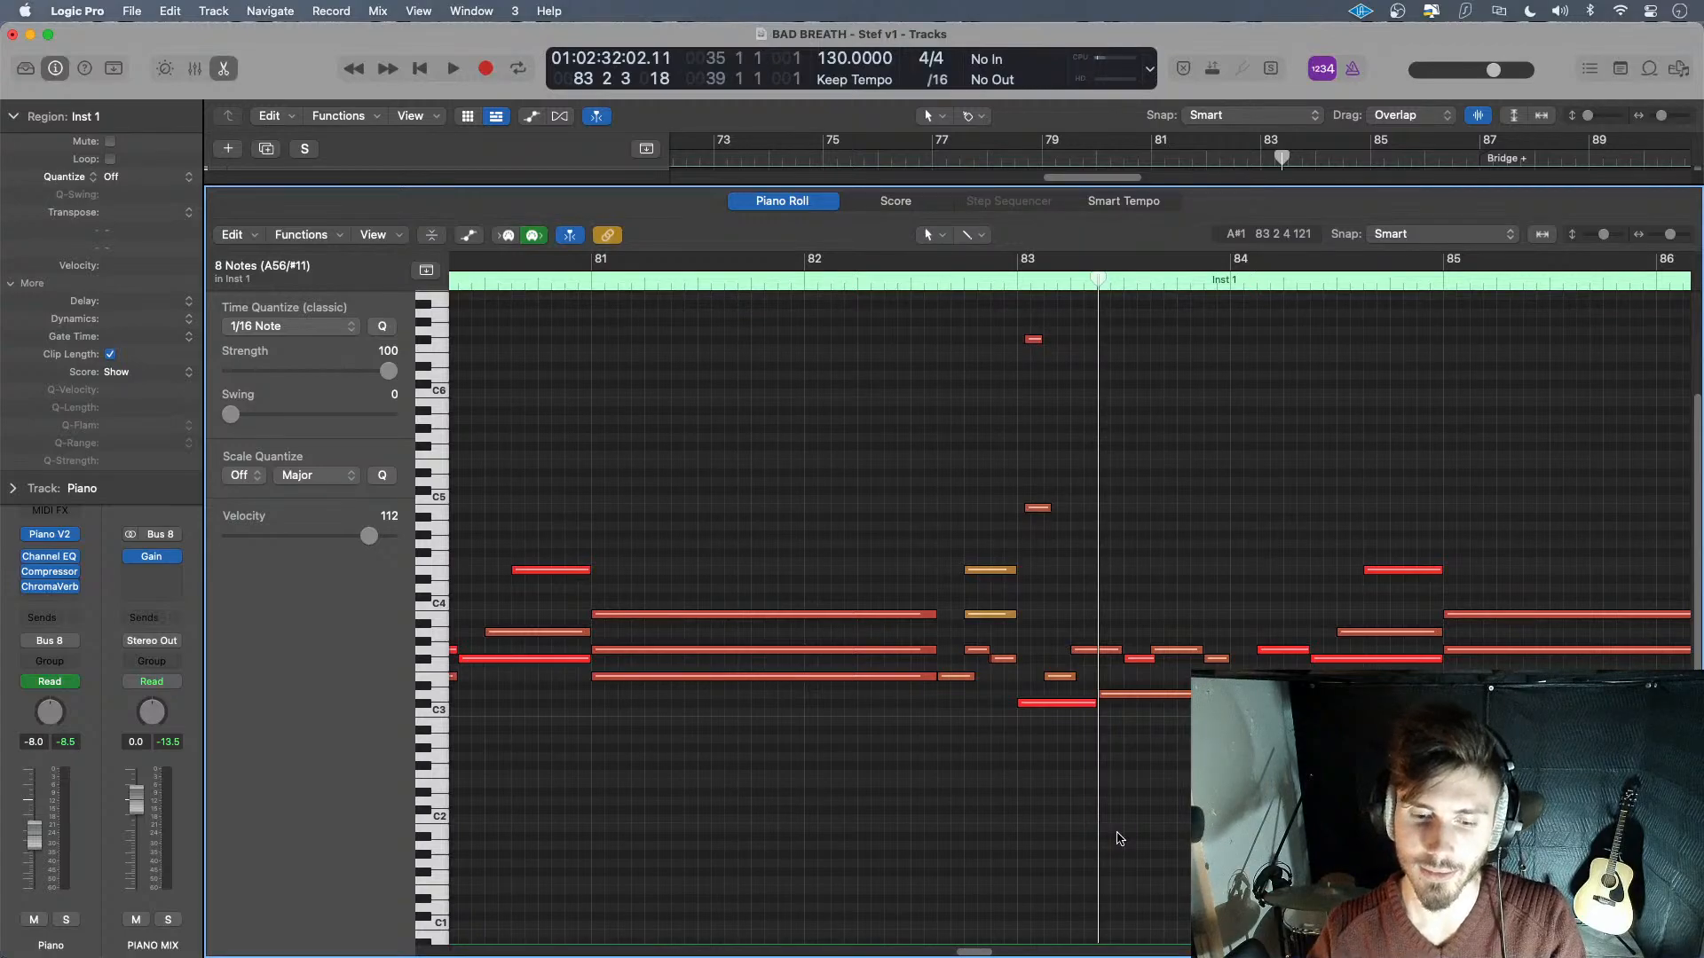
- Play the Piano notes from about bar 82, and replay from late in bar 82 to check the high notes in bar 83
scroll(998, 388, up, 3)
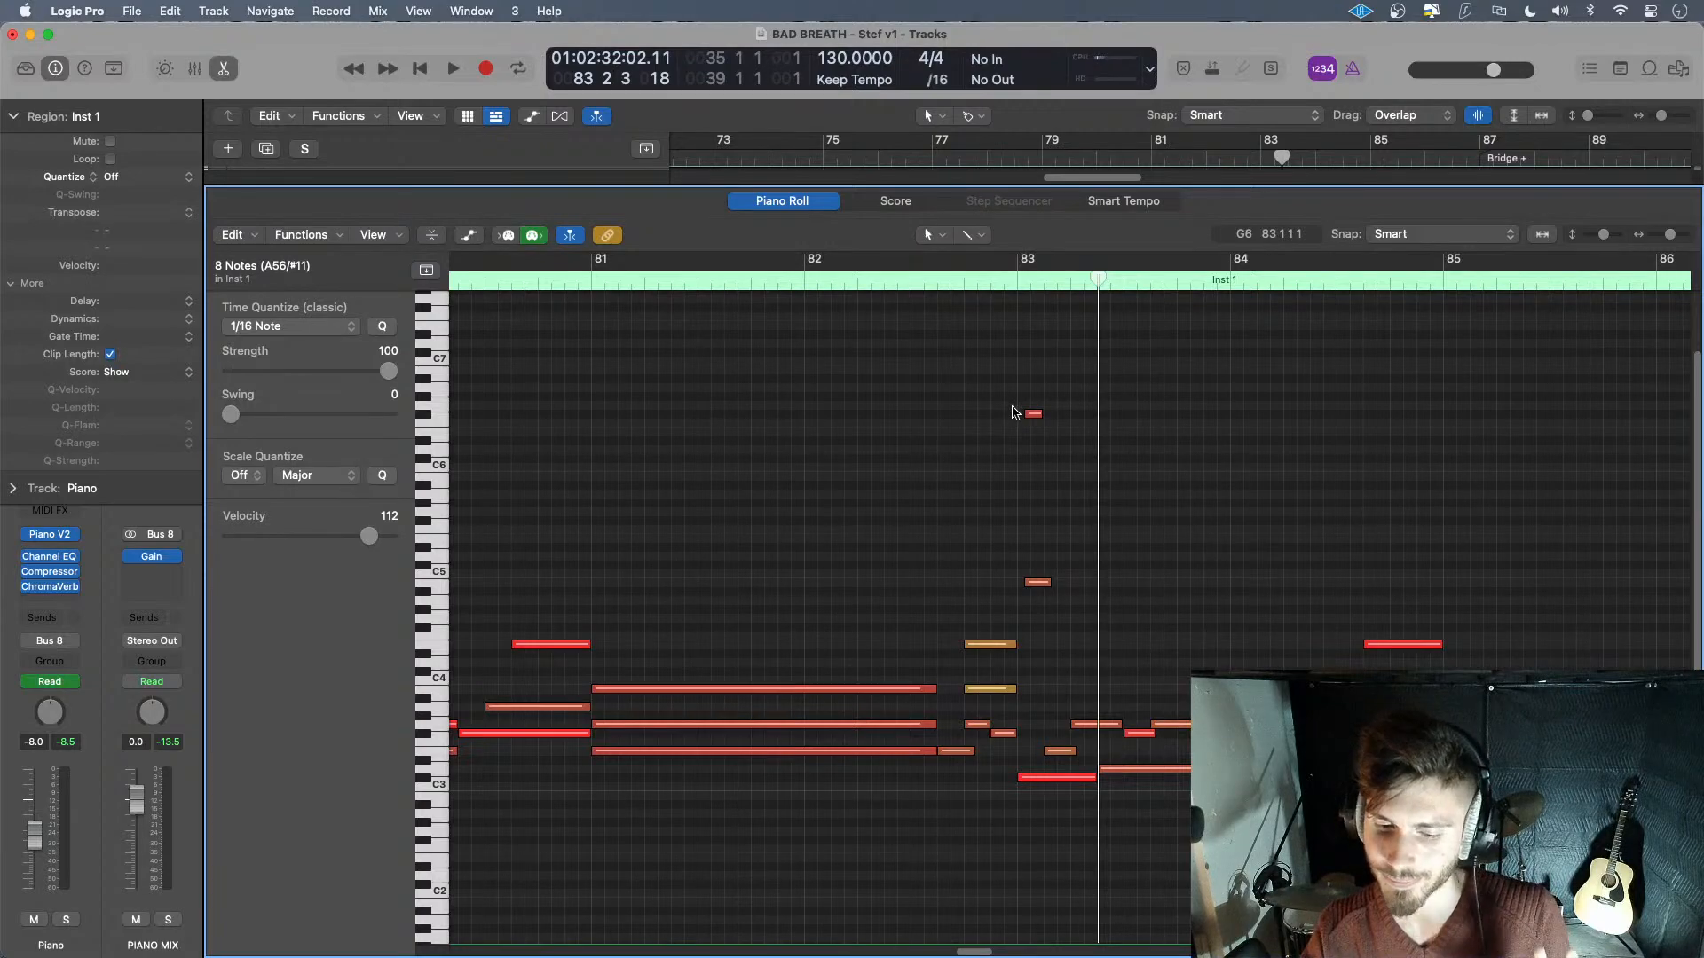
click(796, 282)
key(space)
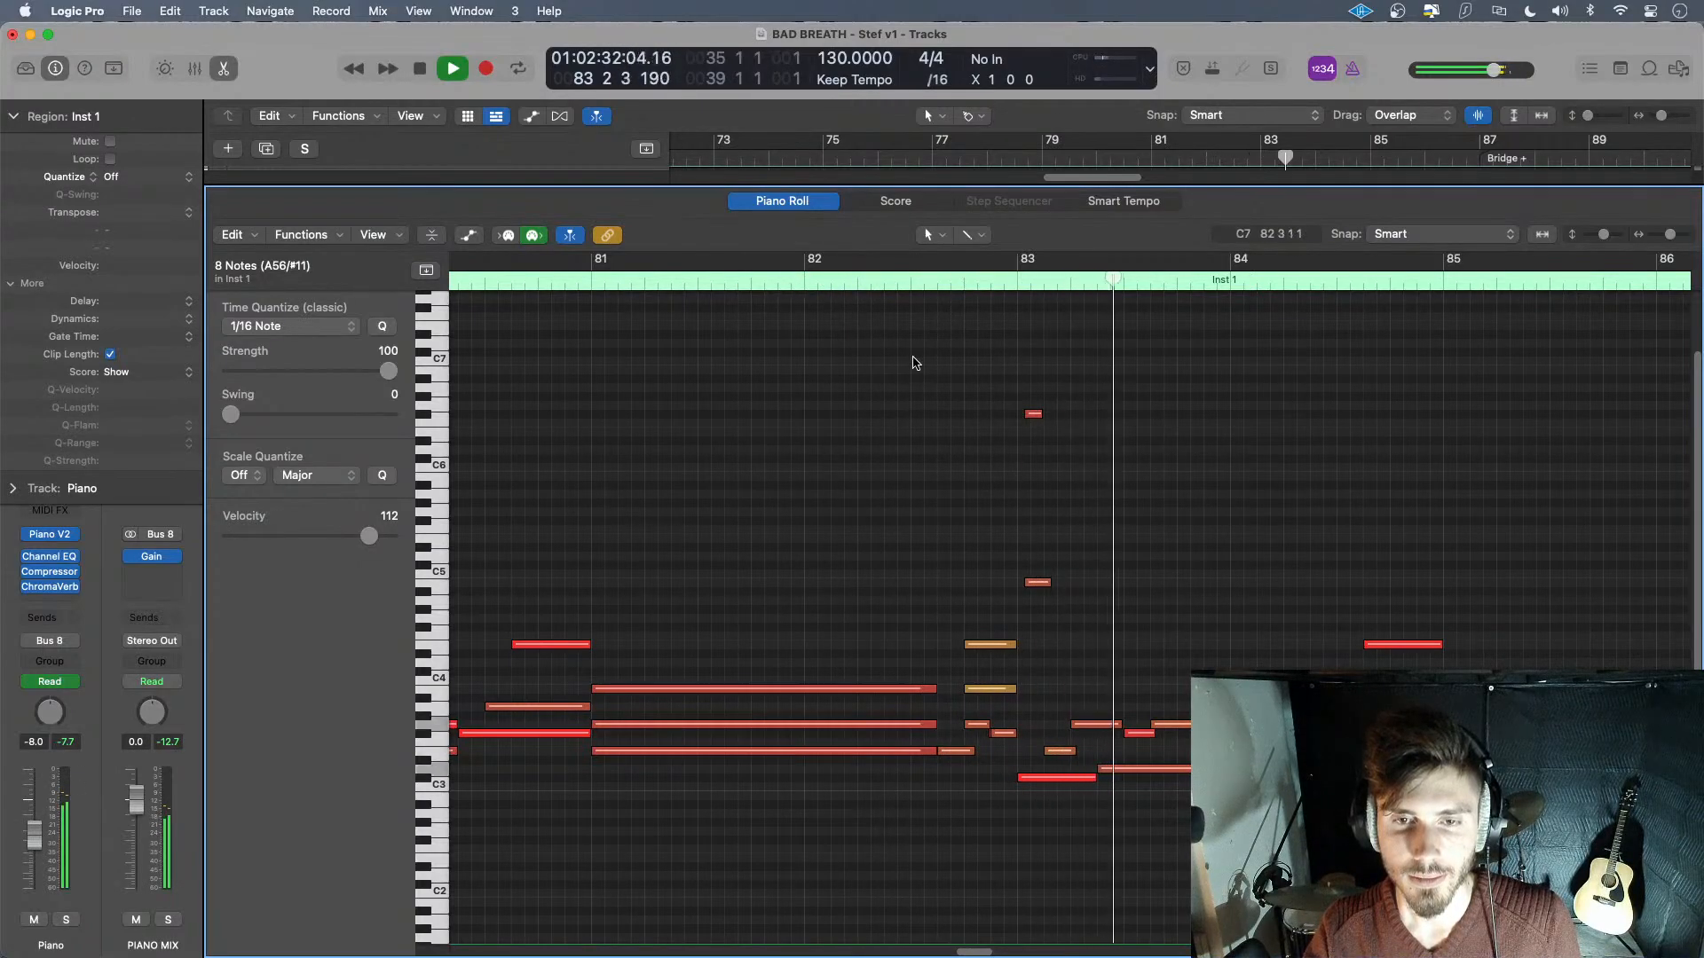
key(space)
click(943, 280)
key(space)
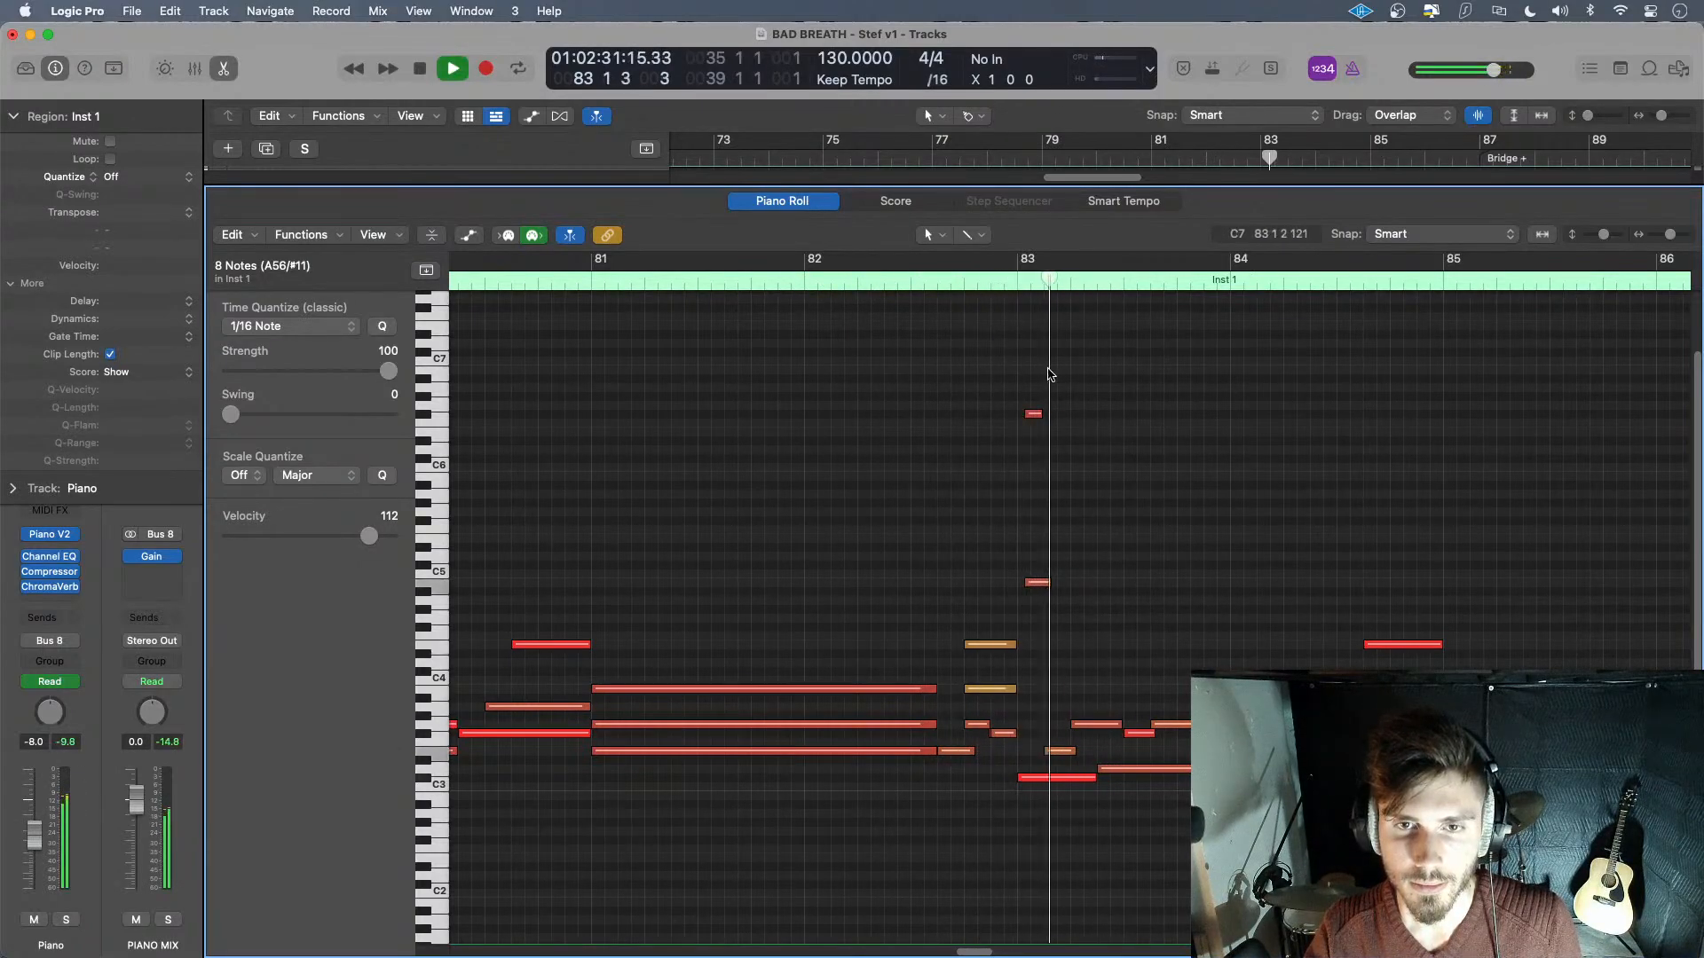
key(space)
- Delete the two remaining high notes in bar 83, above C6 and just below C5, replaying from early bar 82 after each
click(1035, 431)
click(847, 277)
key(space)
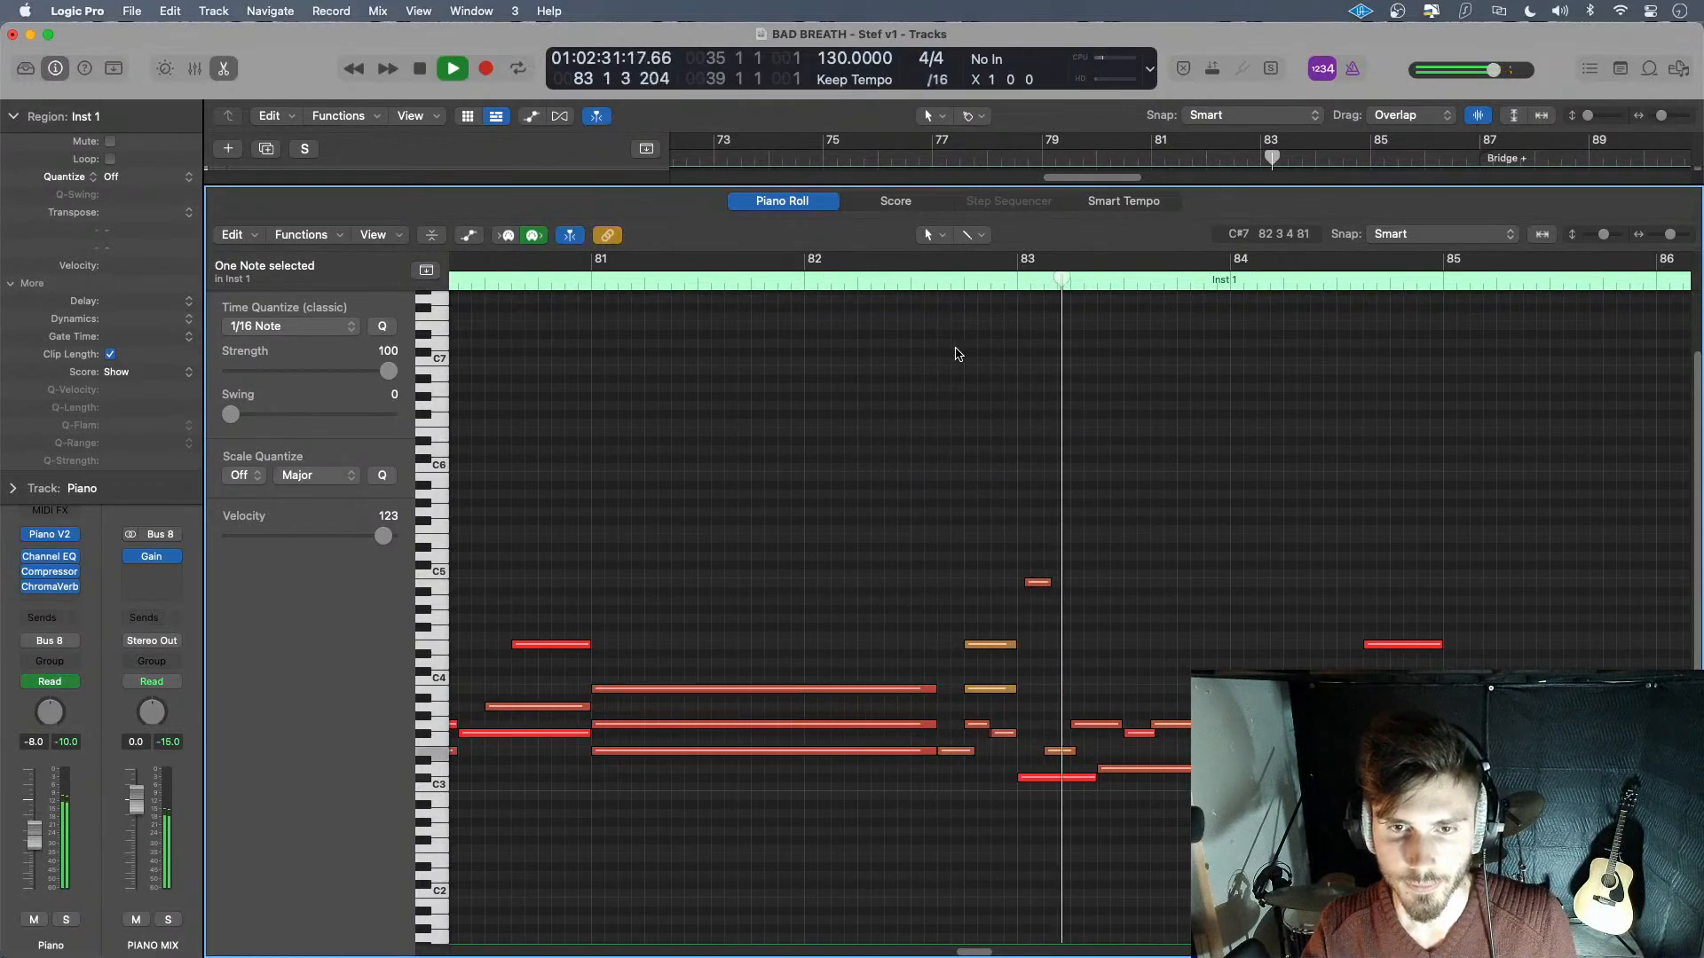
key(space)
drag(1065, 501, 1031, 603)
key(BackSpace)
click(858, 282)
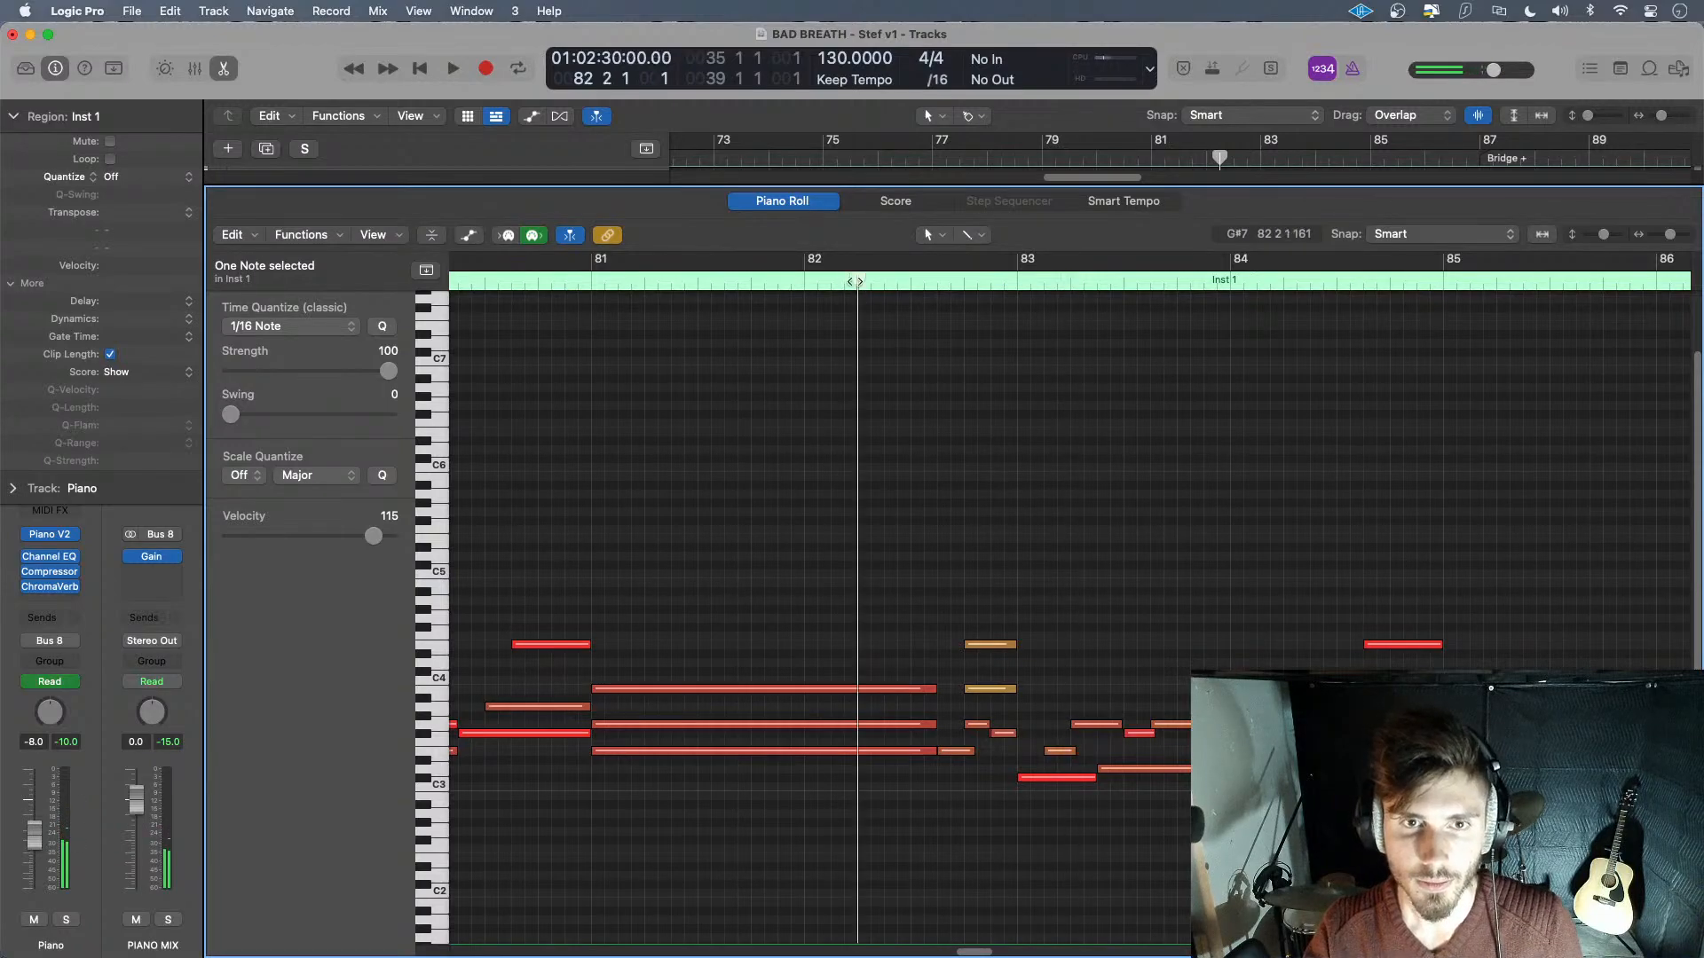
key(space)
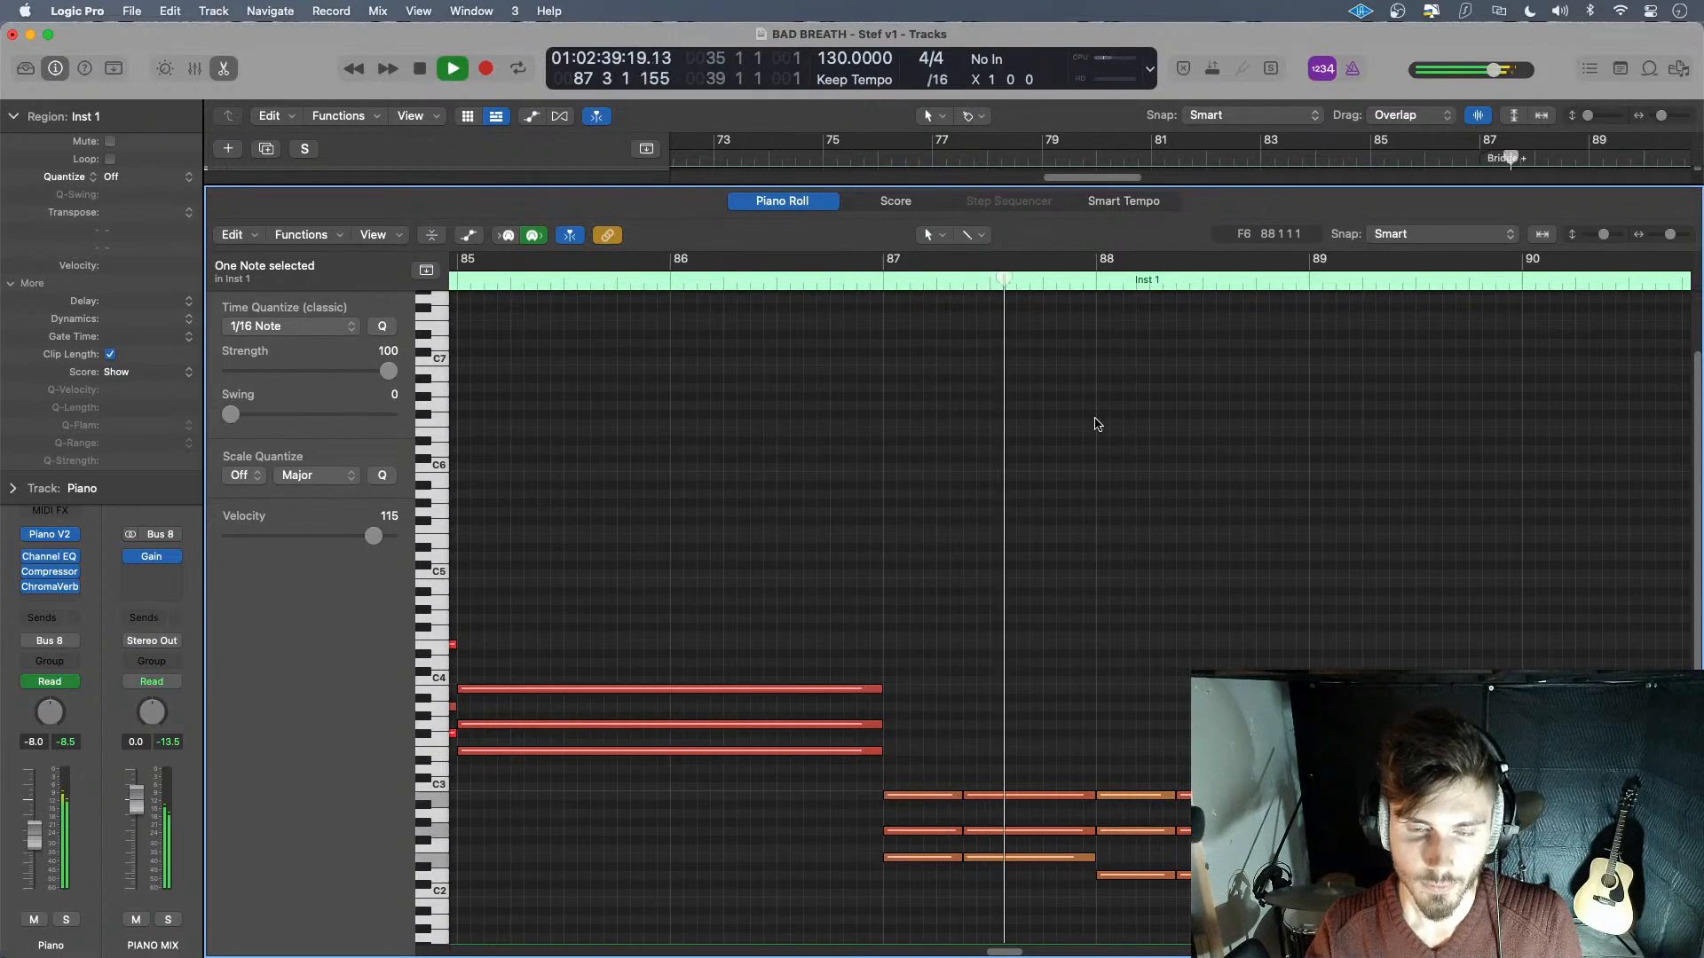
key(space)
- Return to the full track arrangement with volume automation shown, and play the mix from about bar 78 into the Bridge
key(e)
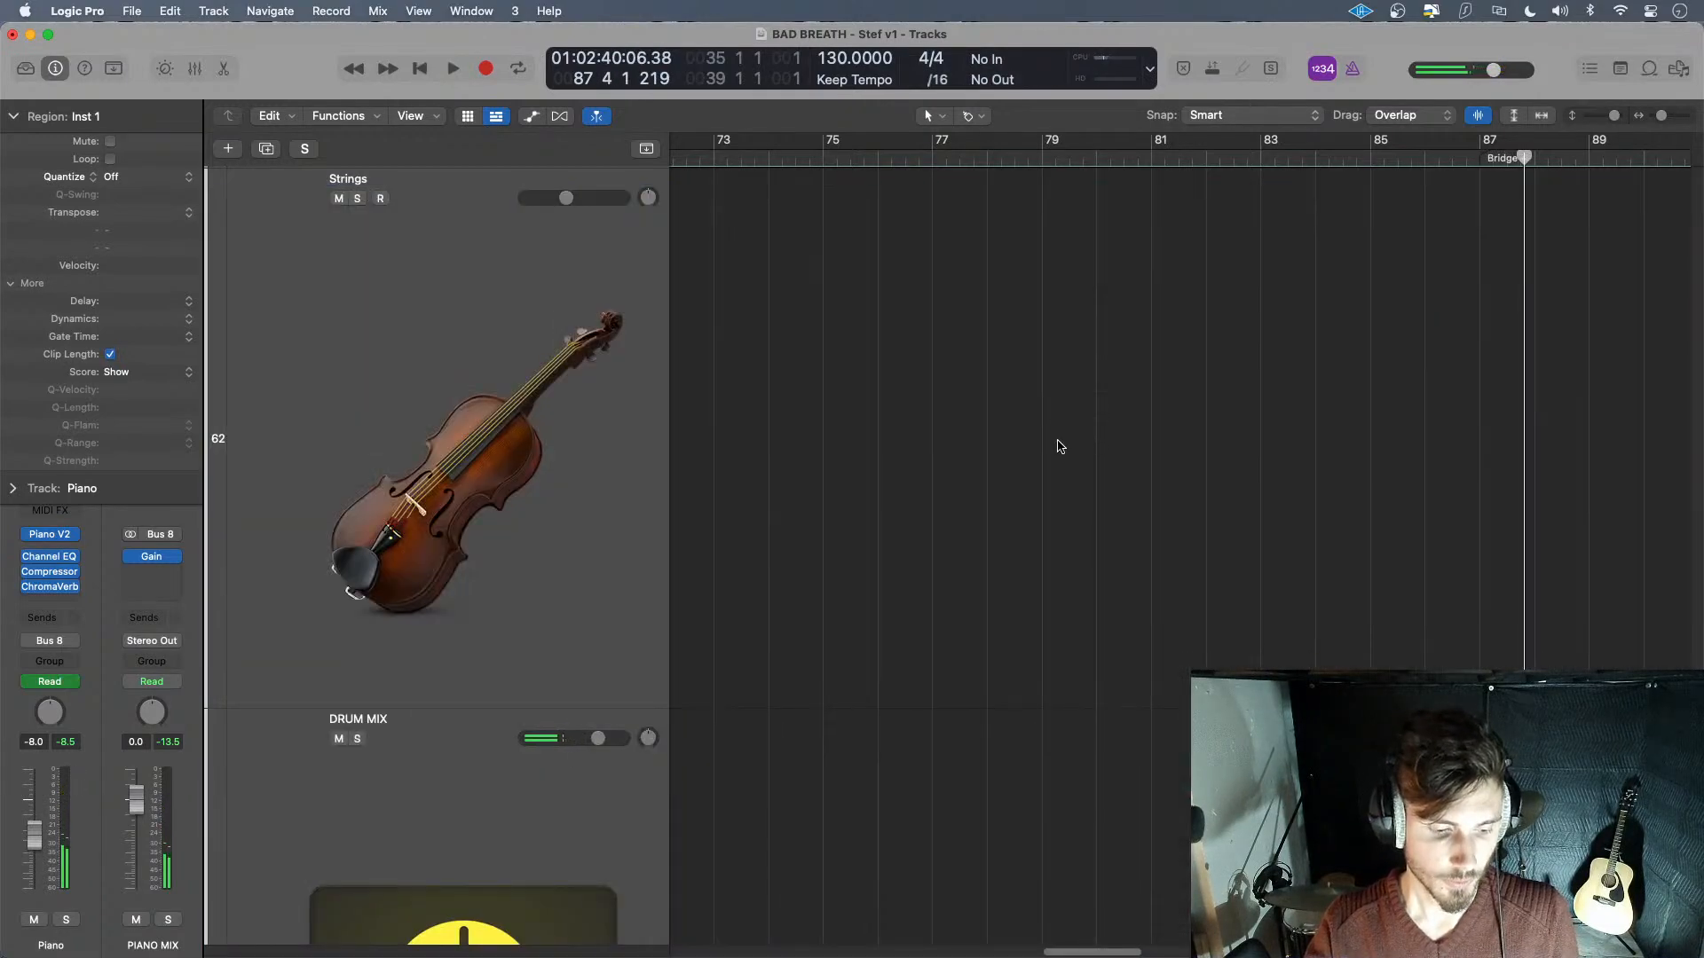
scroll(1048, 454, up, 4)
scroll(1046, 459, down, 8)
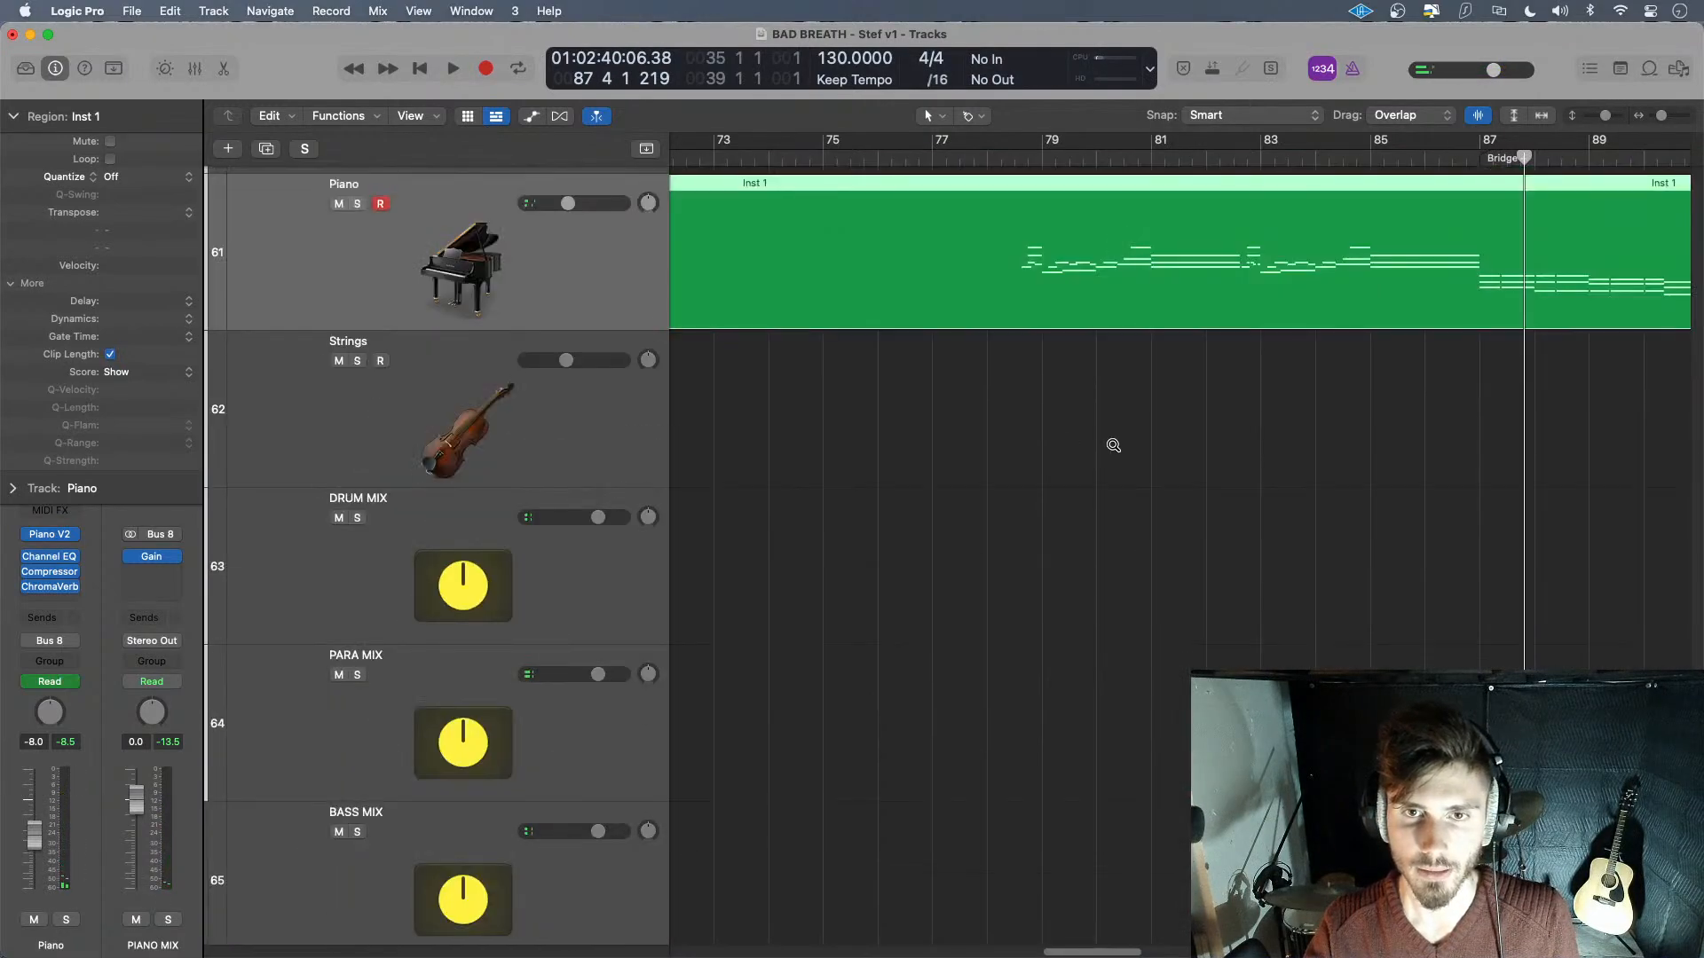
scroll(1136, 411, down, 2)
scroll(1197, 342, up, 4)
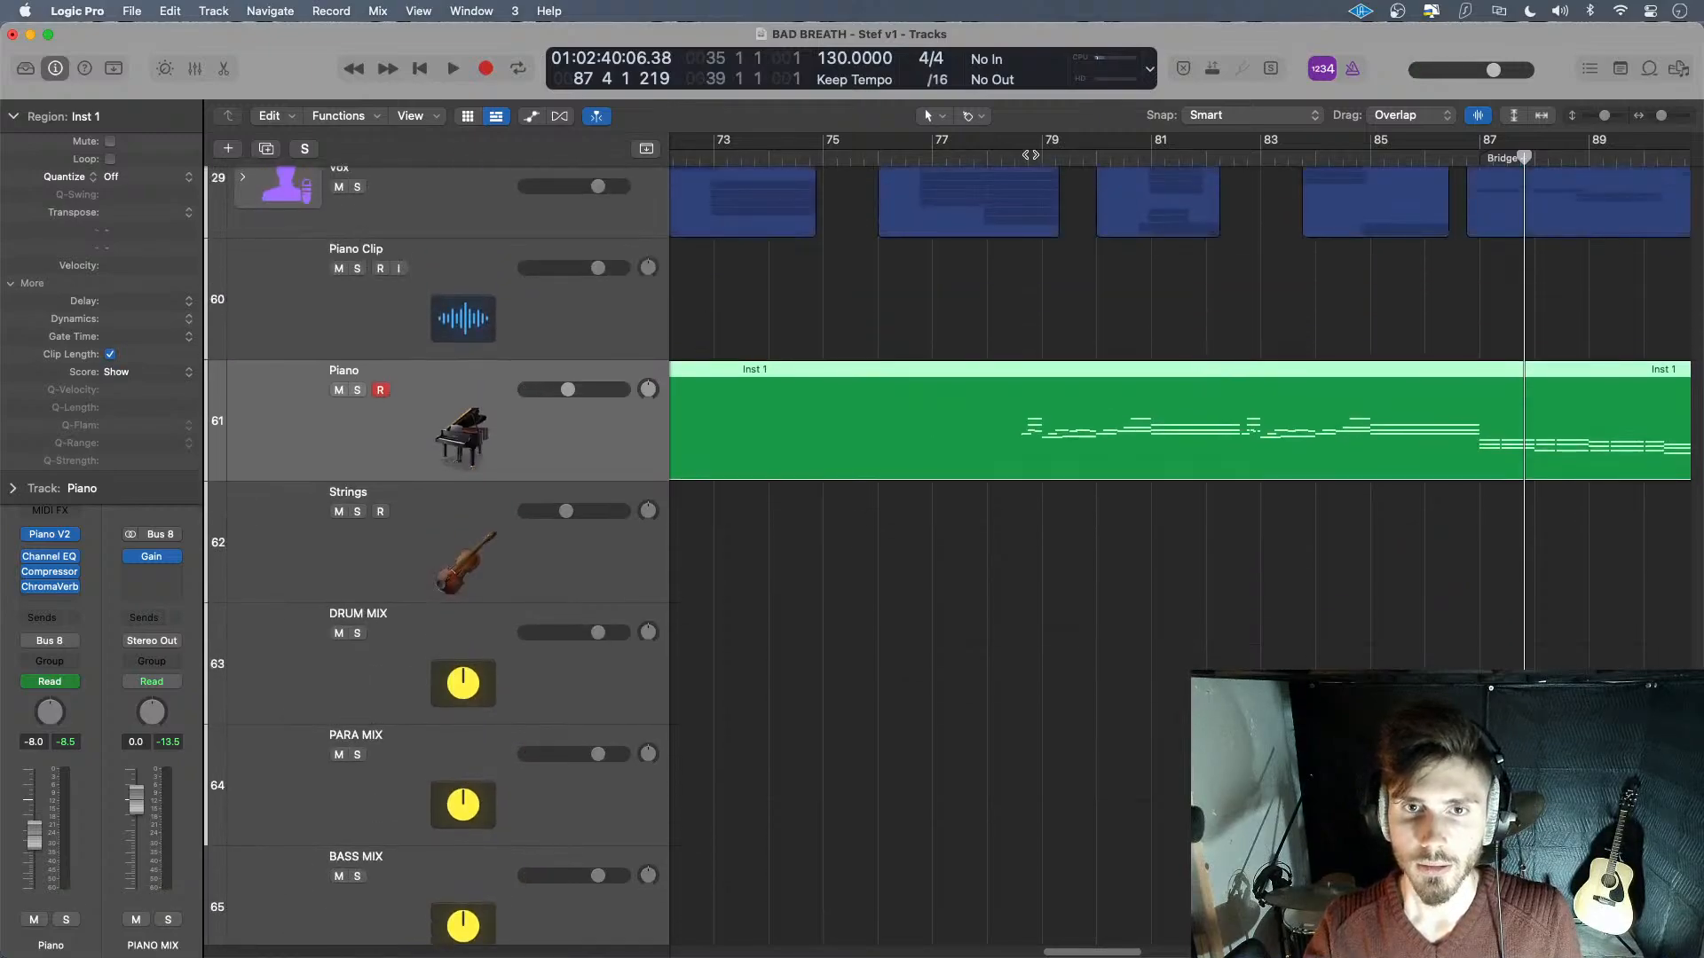
click(988, 156)
key(a)
key(space)
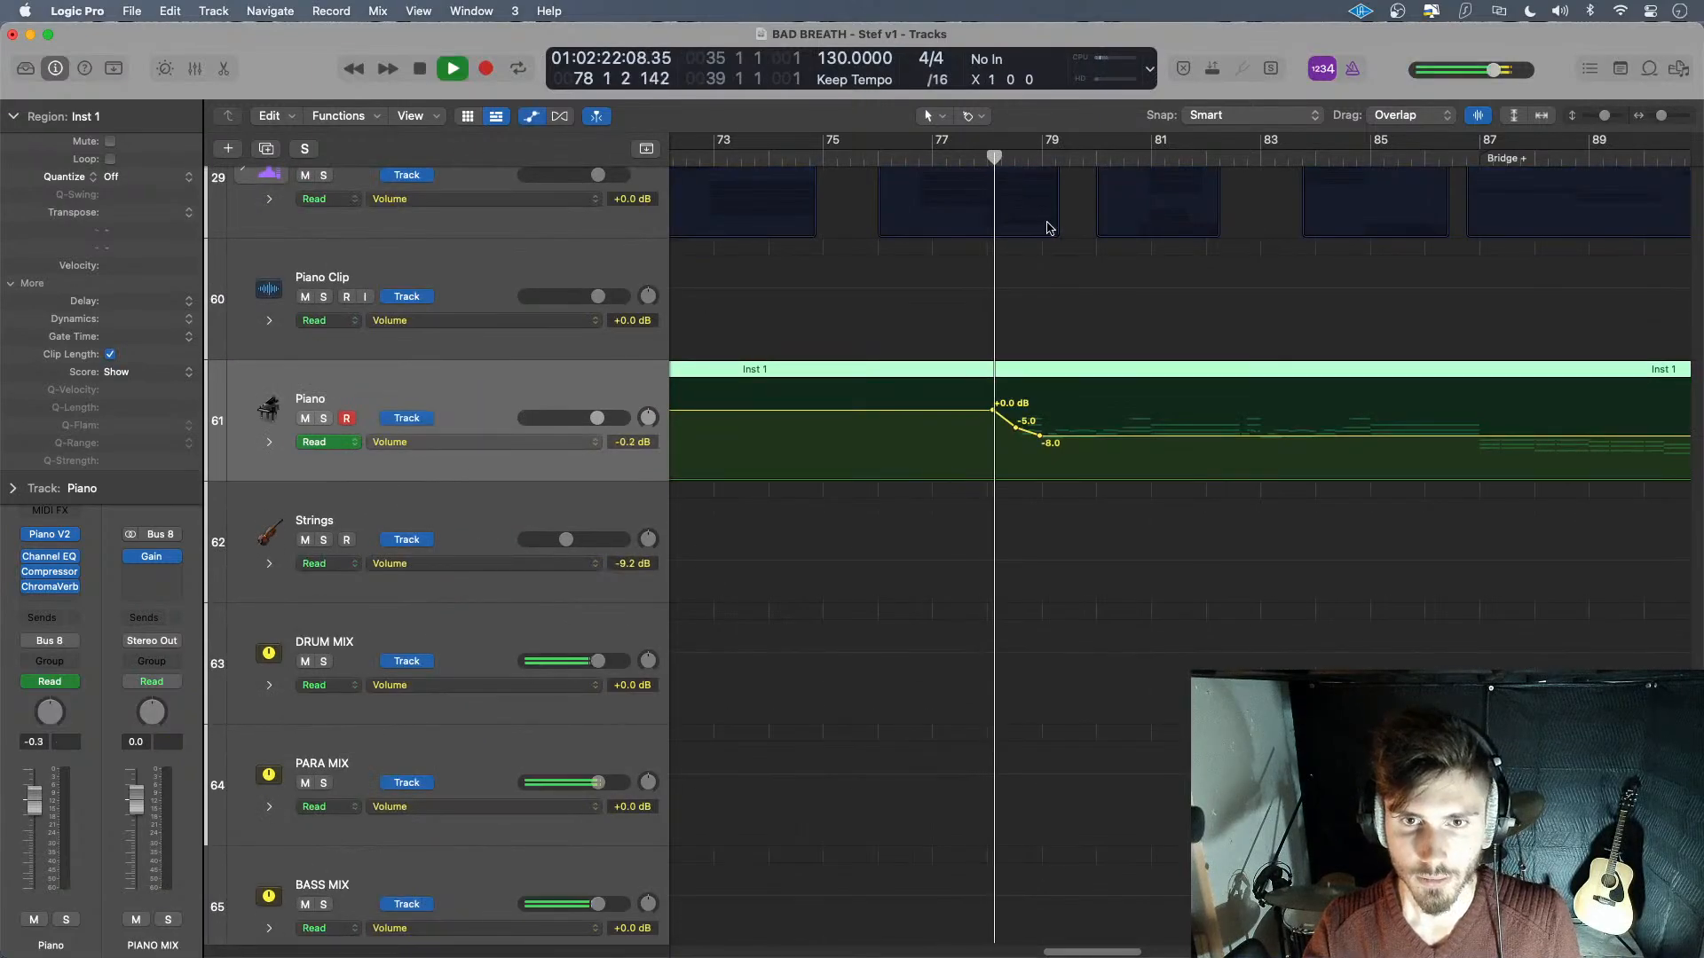
scroll(1333, 351, right, 4)
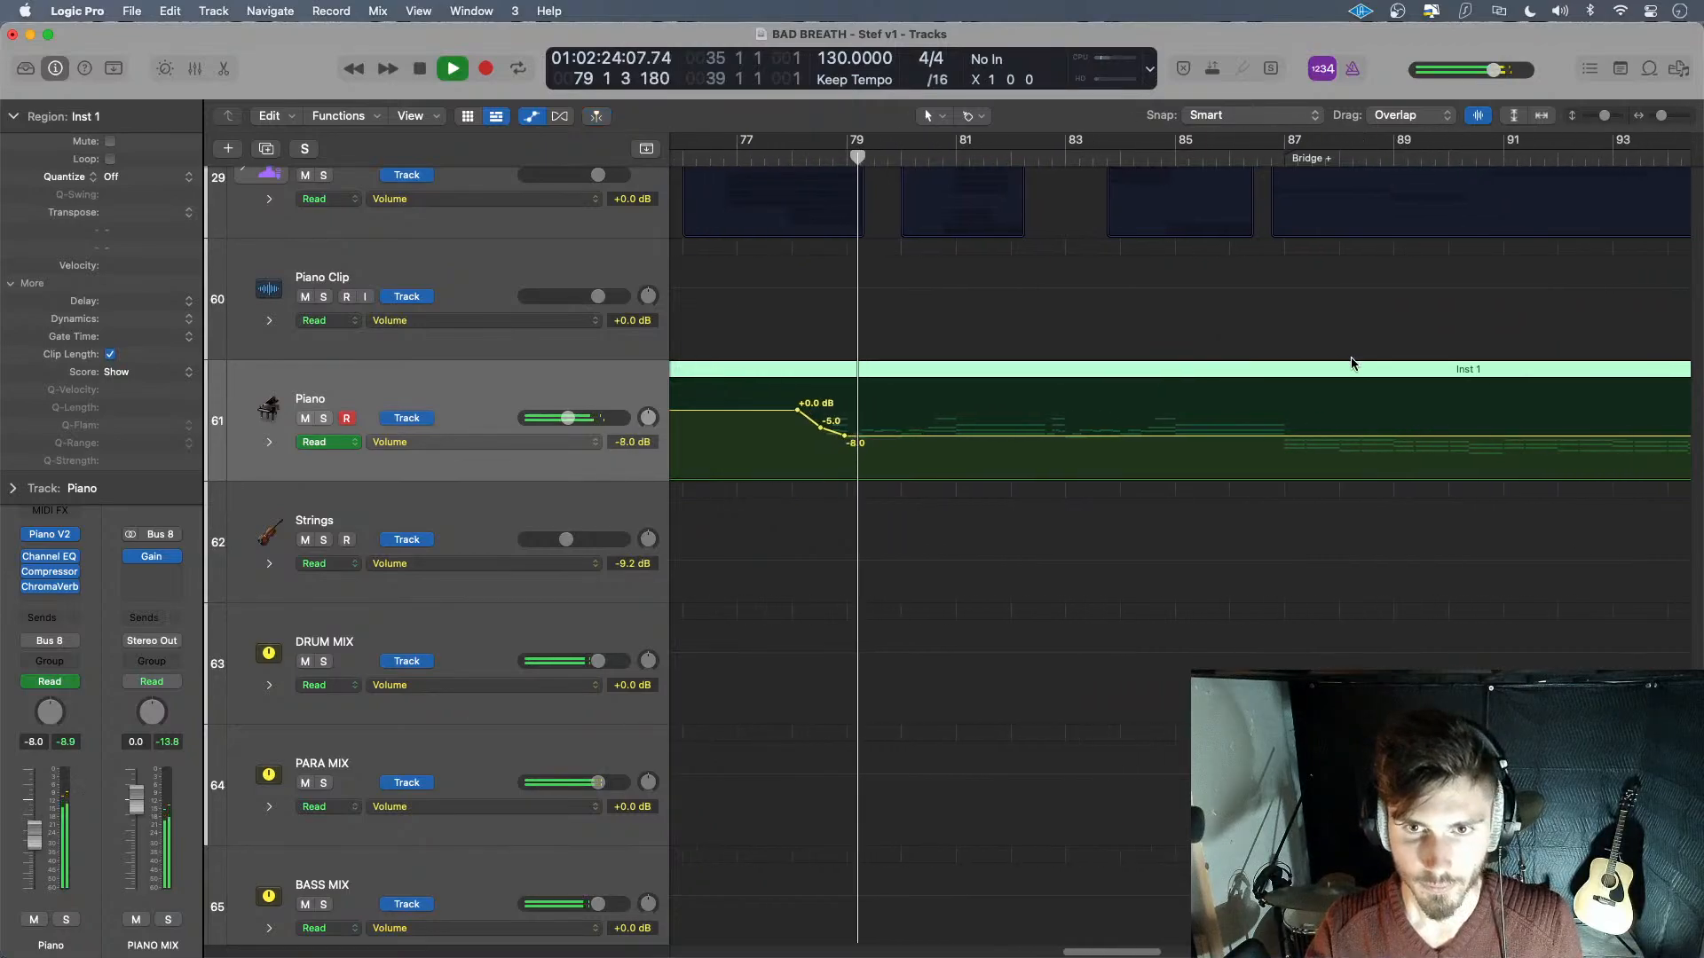
scroll(1103, 399, right, 2)
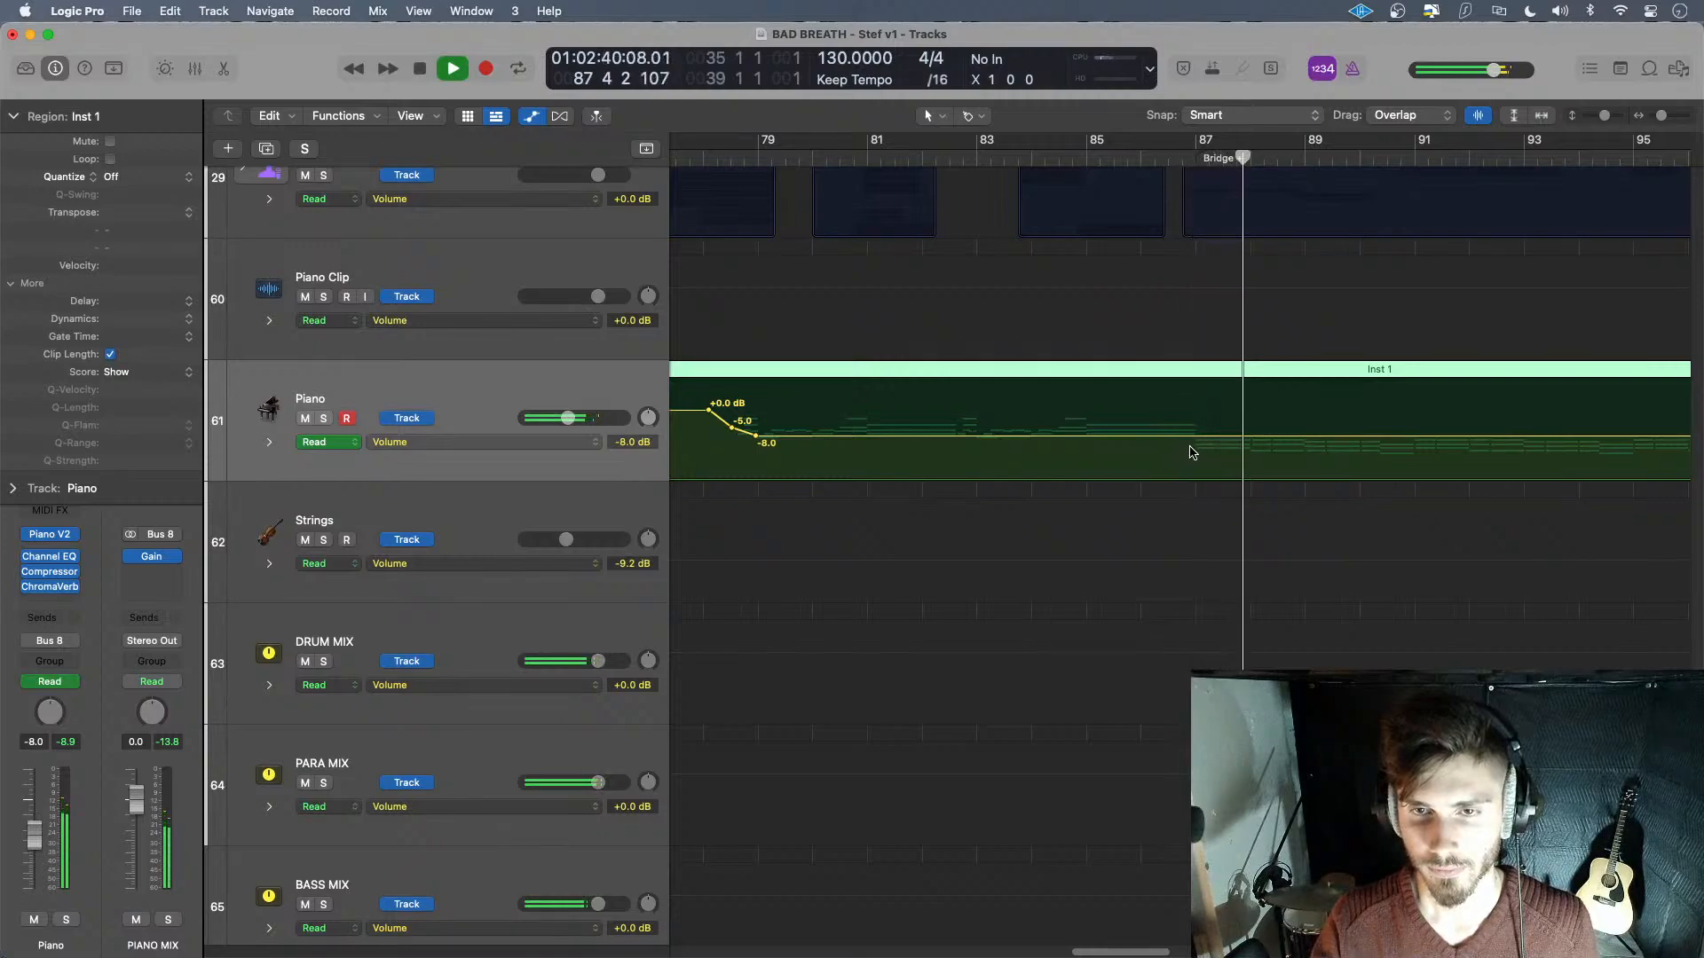
key(space)
- Add Piano volume automation points at bar 87, the start of Bridge +, stepping the level straight up to about -3.7 dB
mouse_move(1258, 160)
mouse_down()
mouse_move(1206, 161)
mouse_move(1199, 195)
mouse_up()
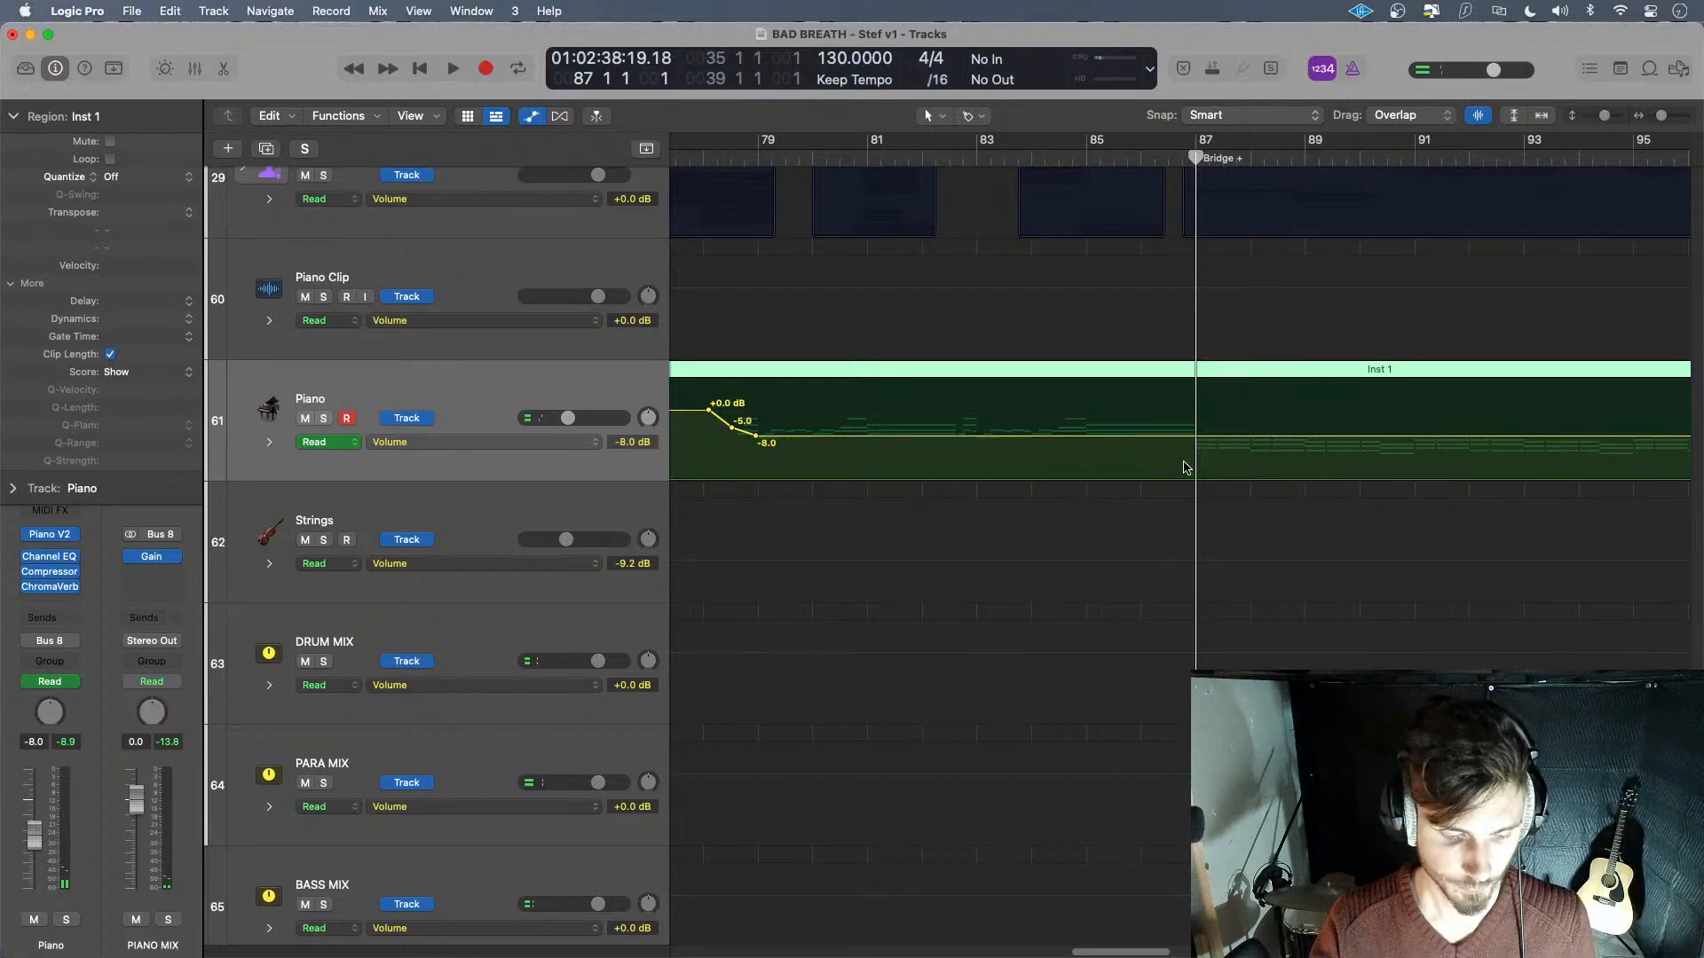
scroll(1212, 453, up, 5)
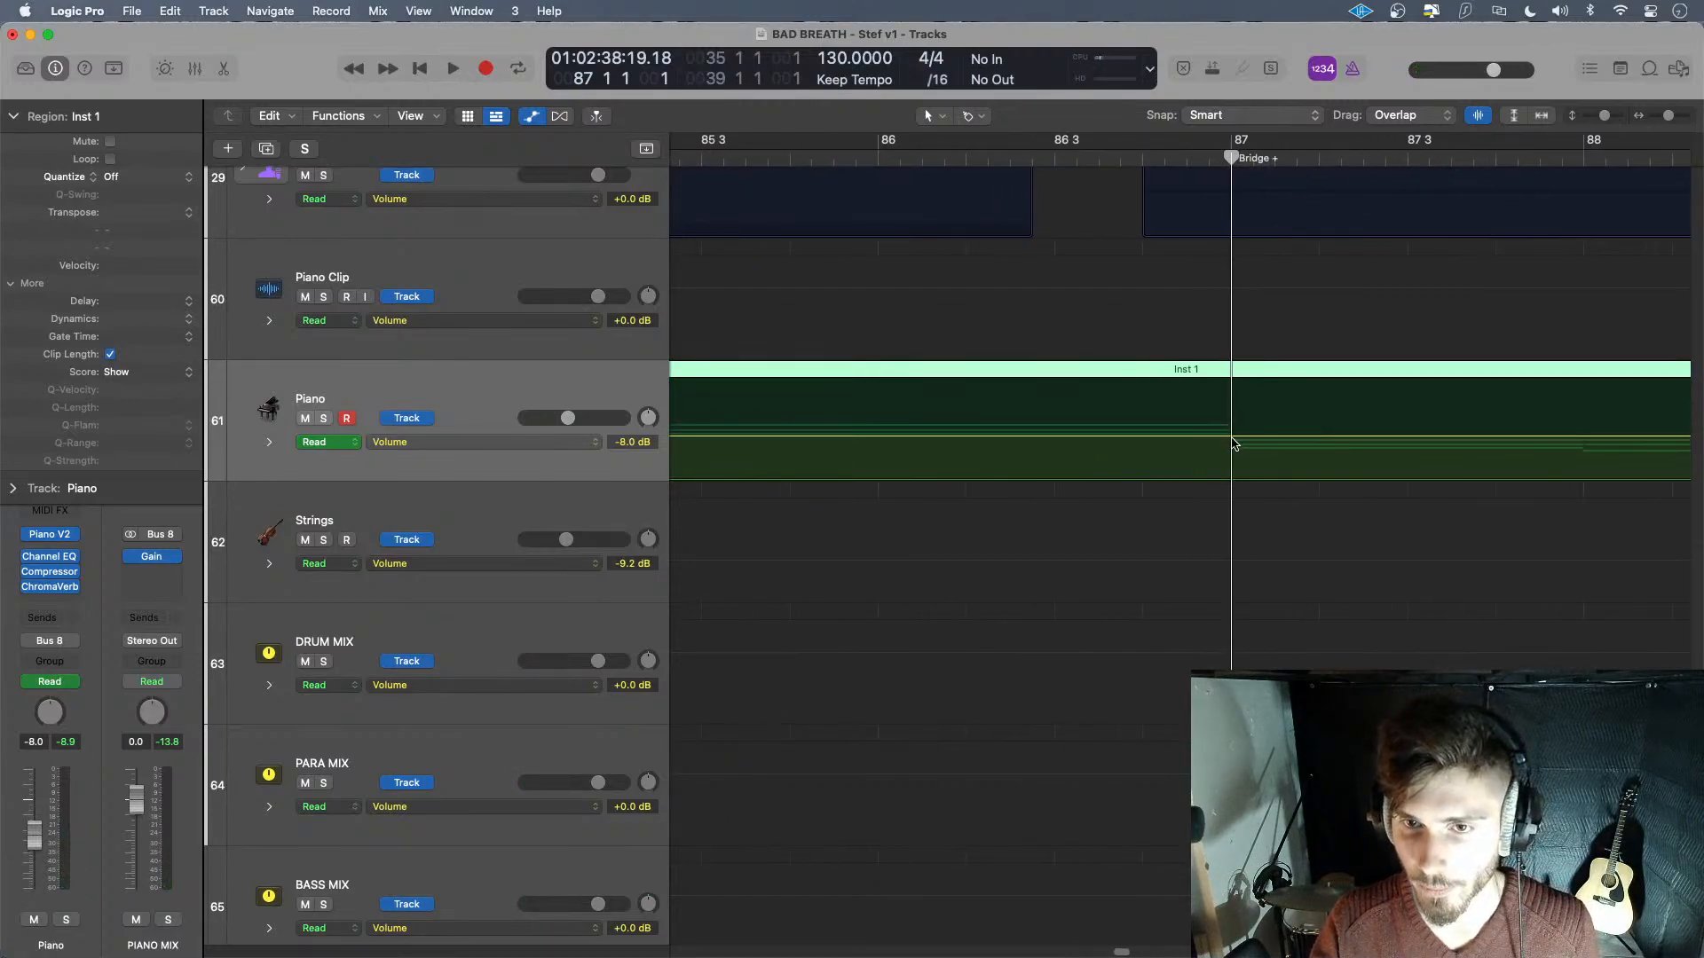
click(1233, 442)
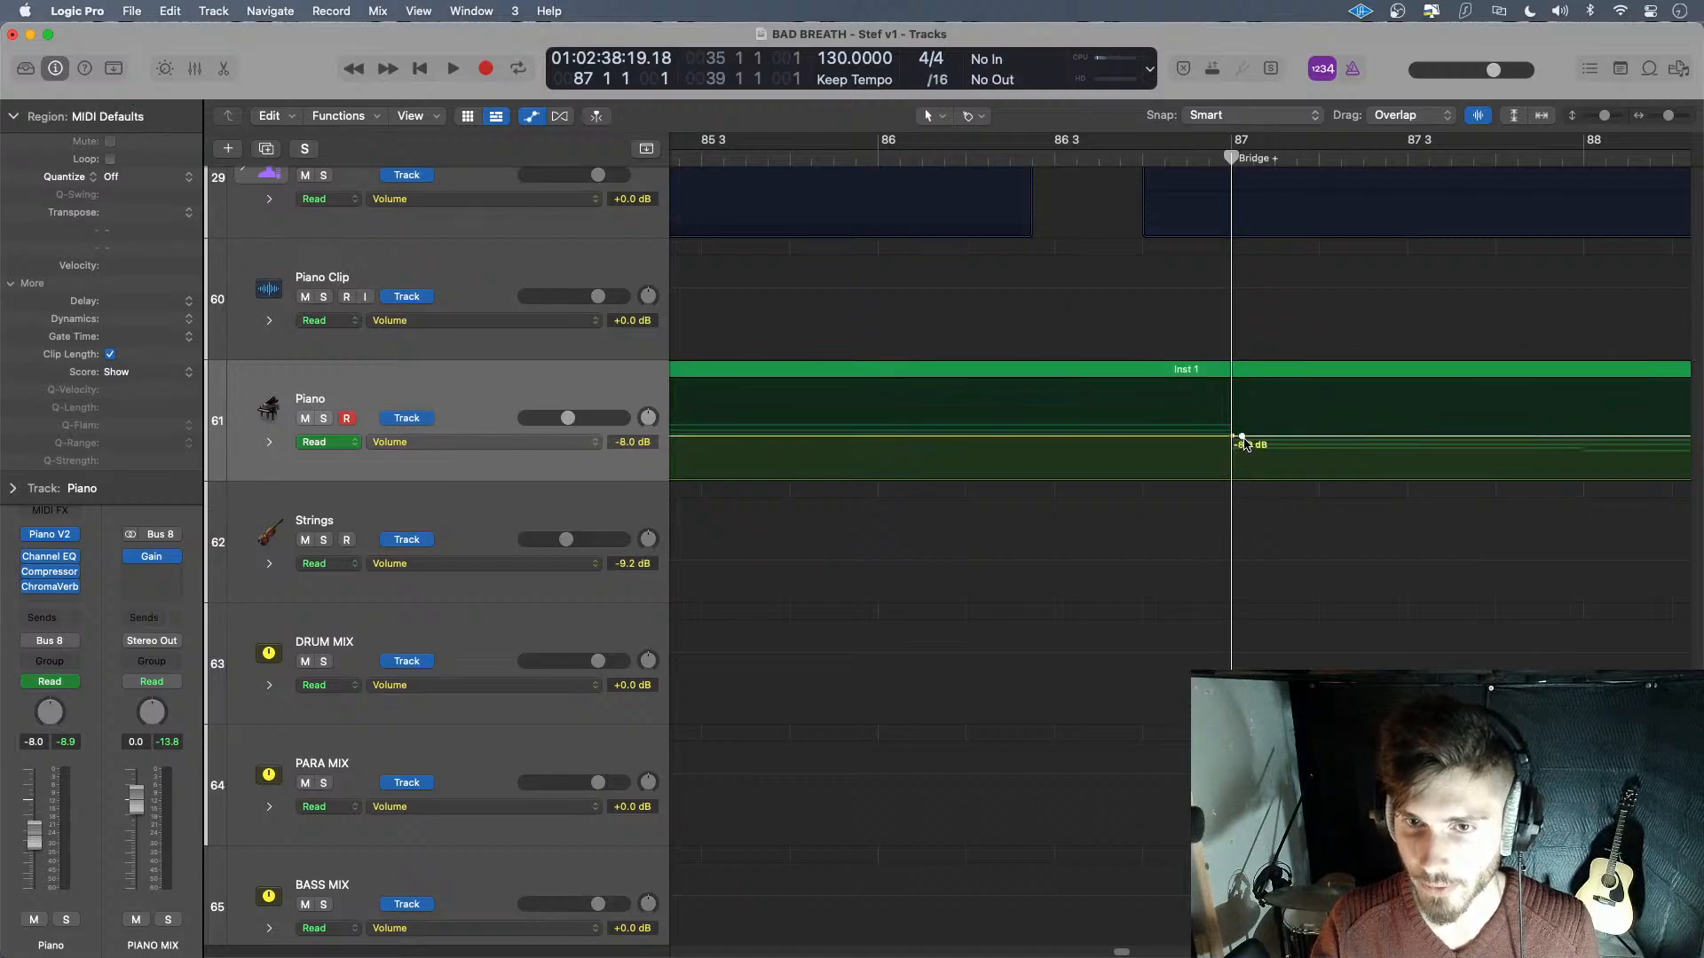
drag(1242, 437, 1240, 423)
click(1232, 436)
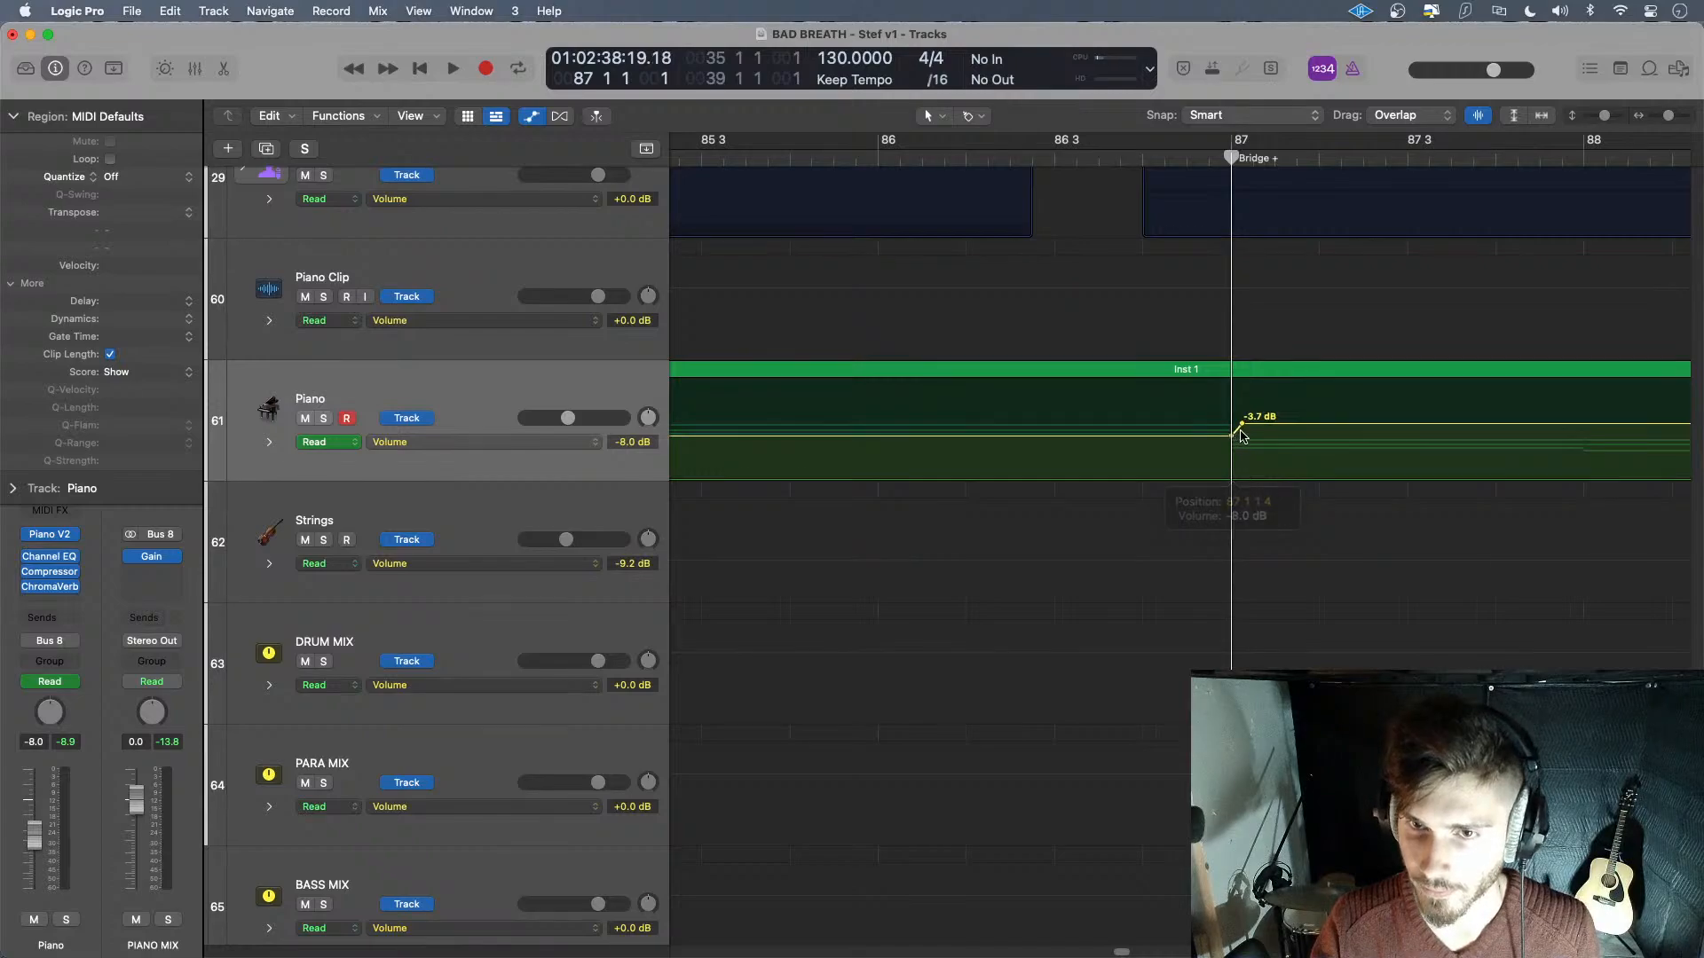
drag(1241, 425, 1232, 423)
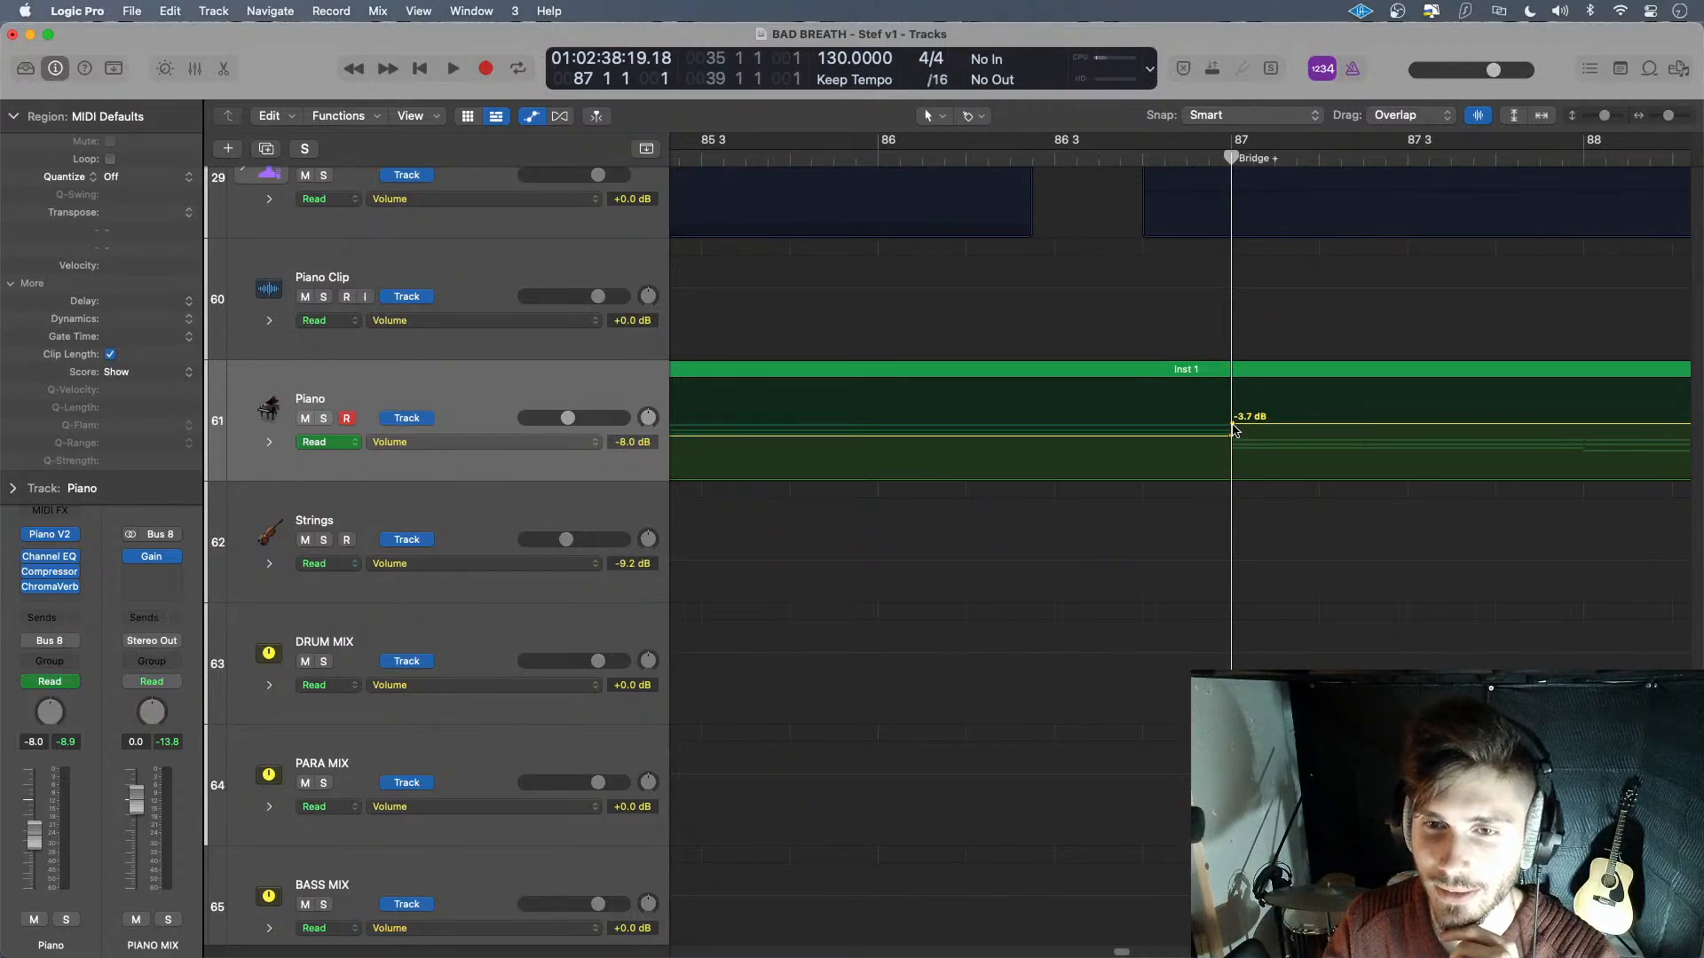
- Fine-tune the upper Piano volume point at bar 87 to -3.0 dB
click(1232, 423)
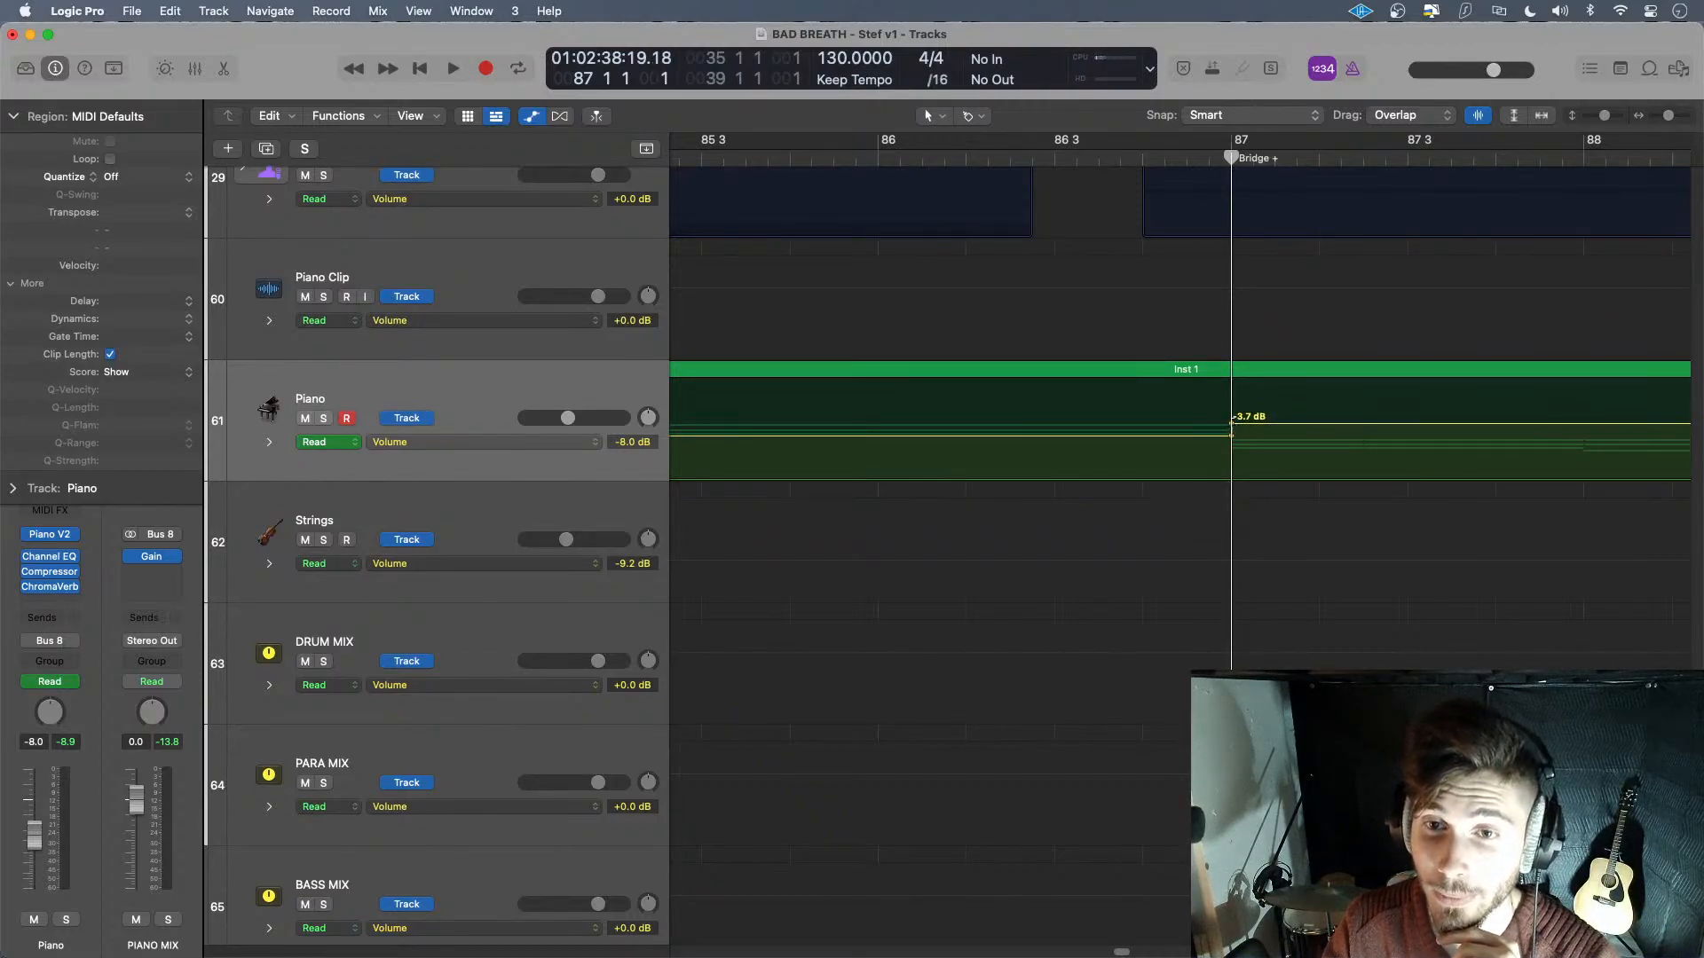
drag(1232, 424, 1231, 414)
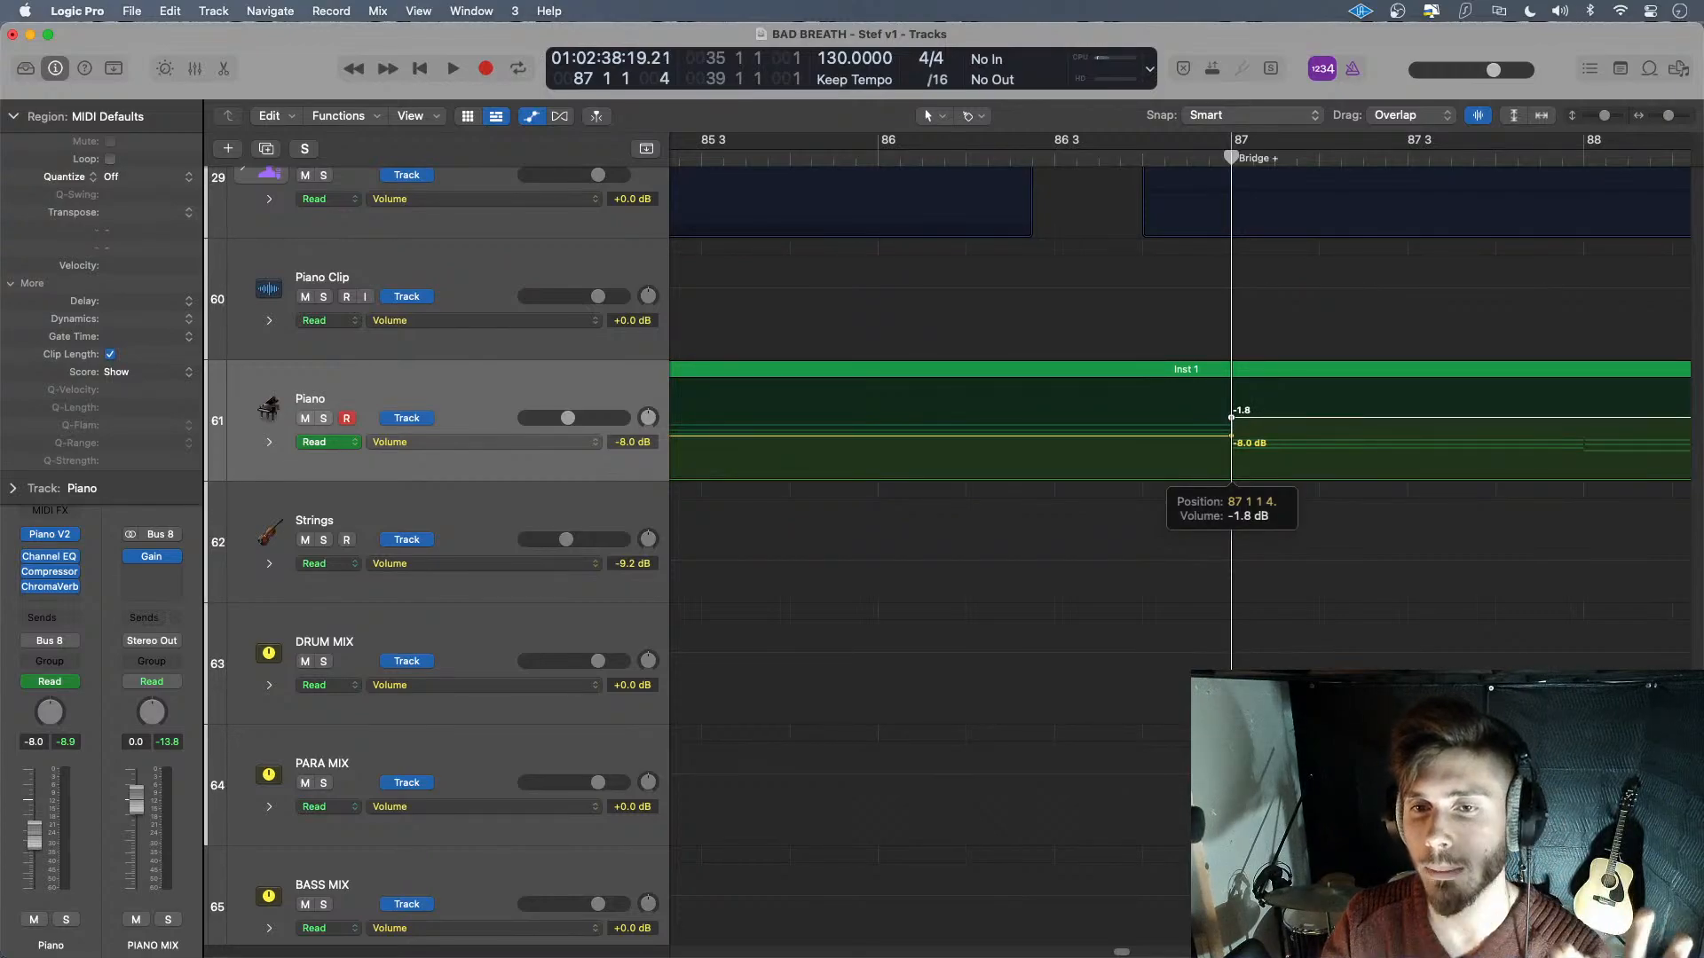
drag(1231, 416, 1232, 424)
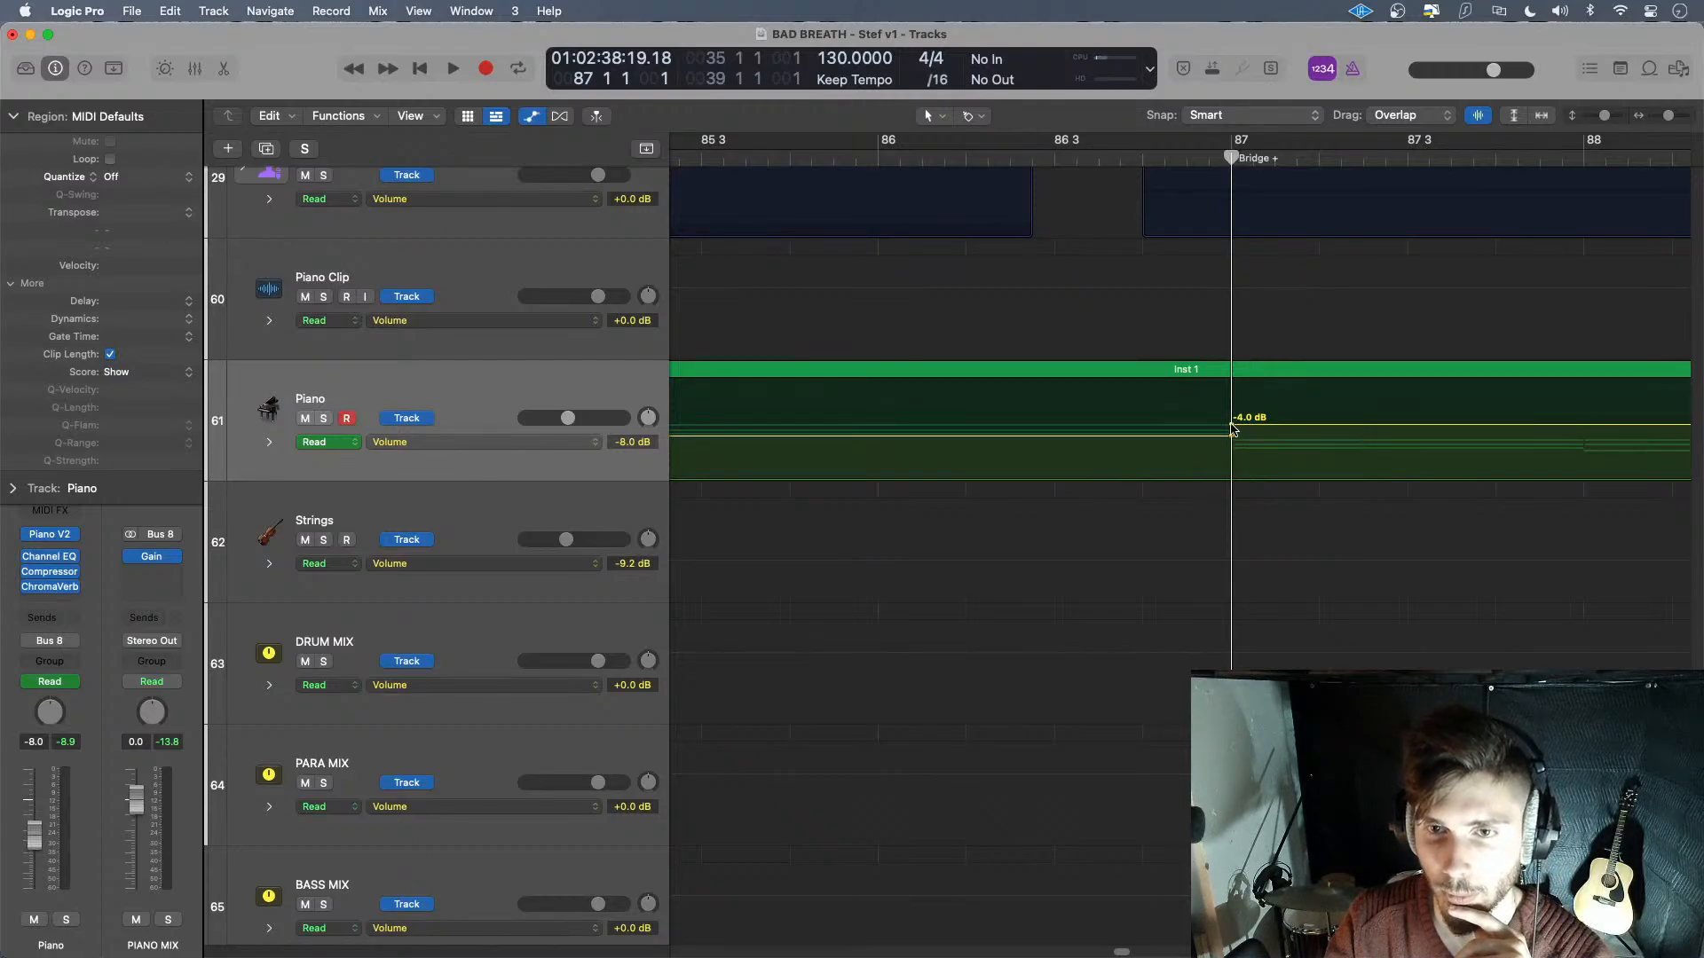
drag(1232, 429, 1231, 422)
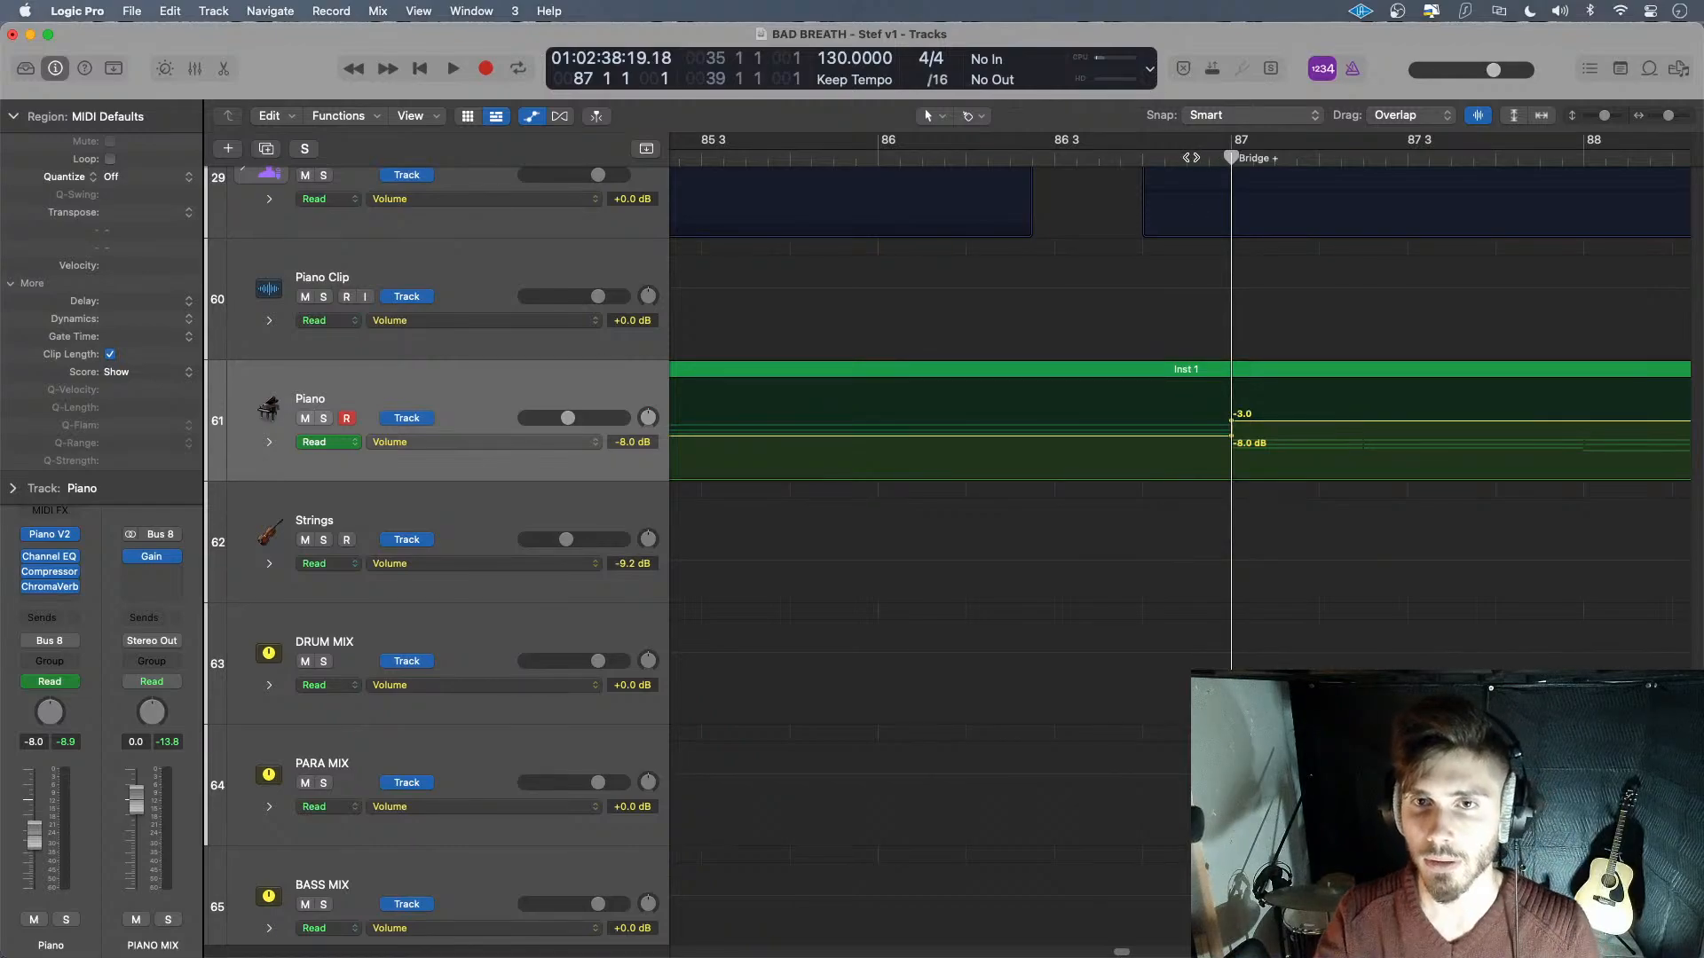
- Play the mix from late in bar 86 into Bridge +, and replay from about the middle of bar 90
click(1190, 159)
key(space)
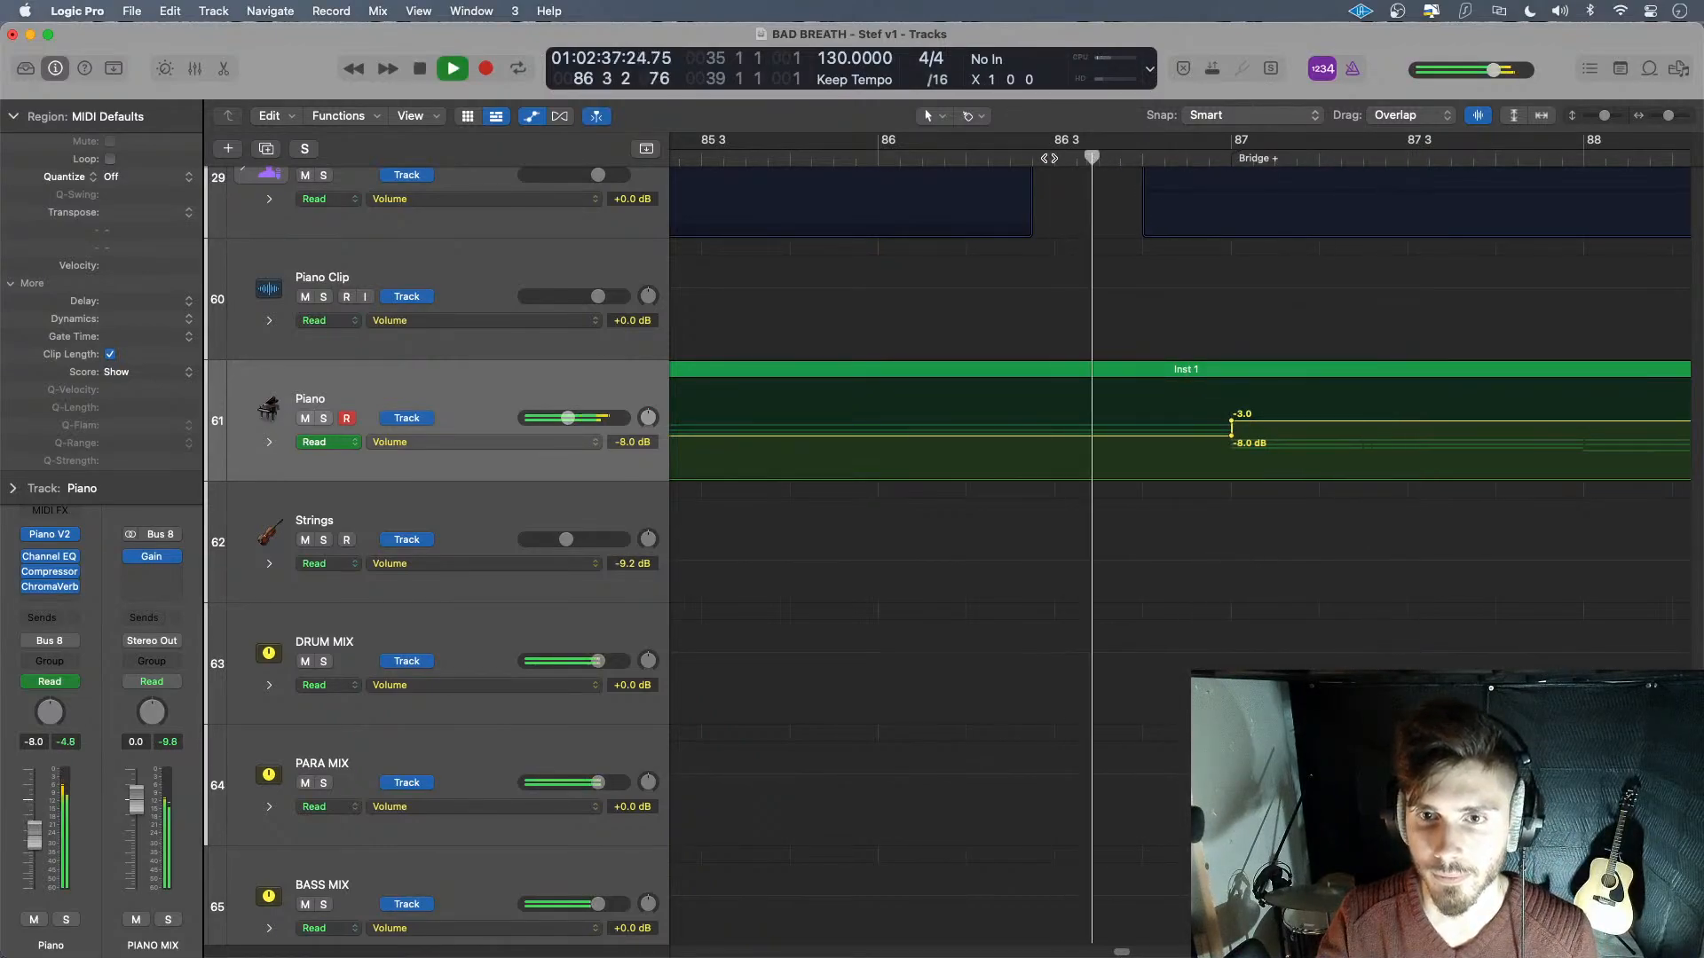
click(1091, 158)
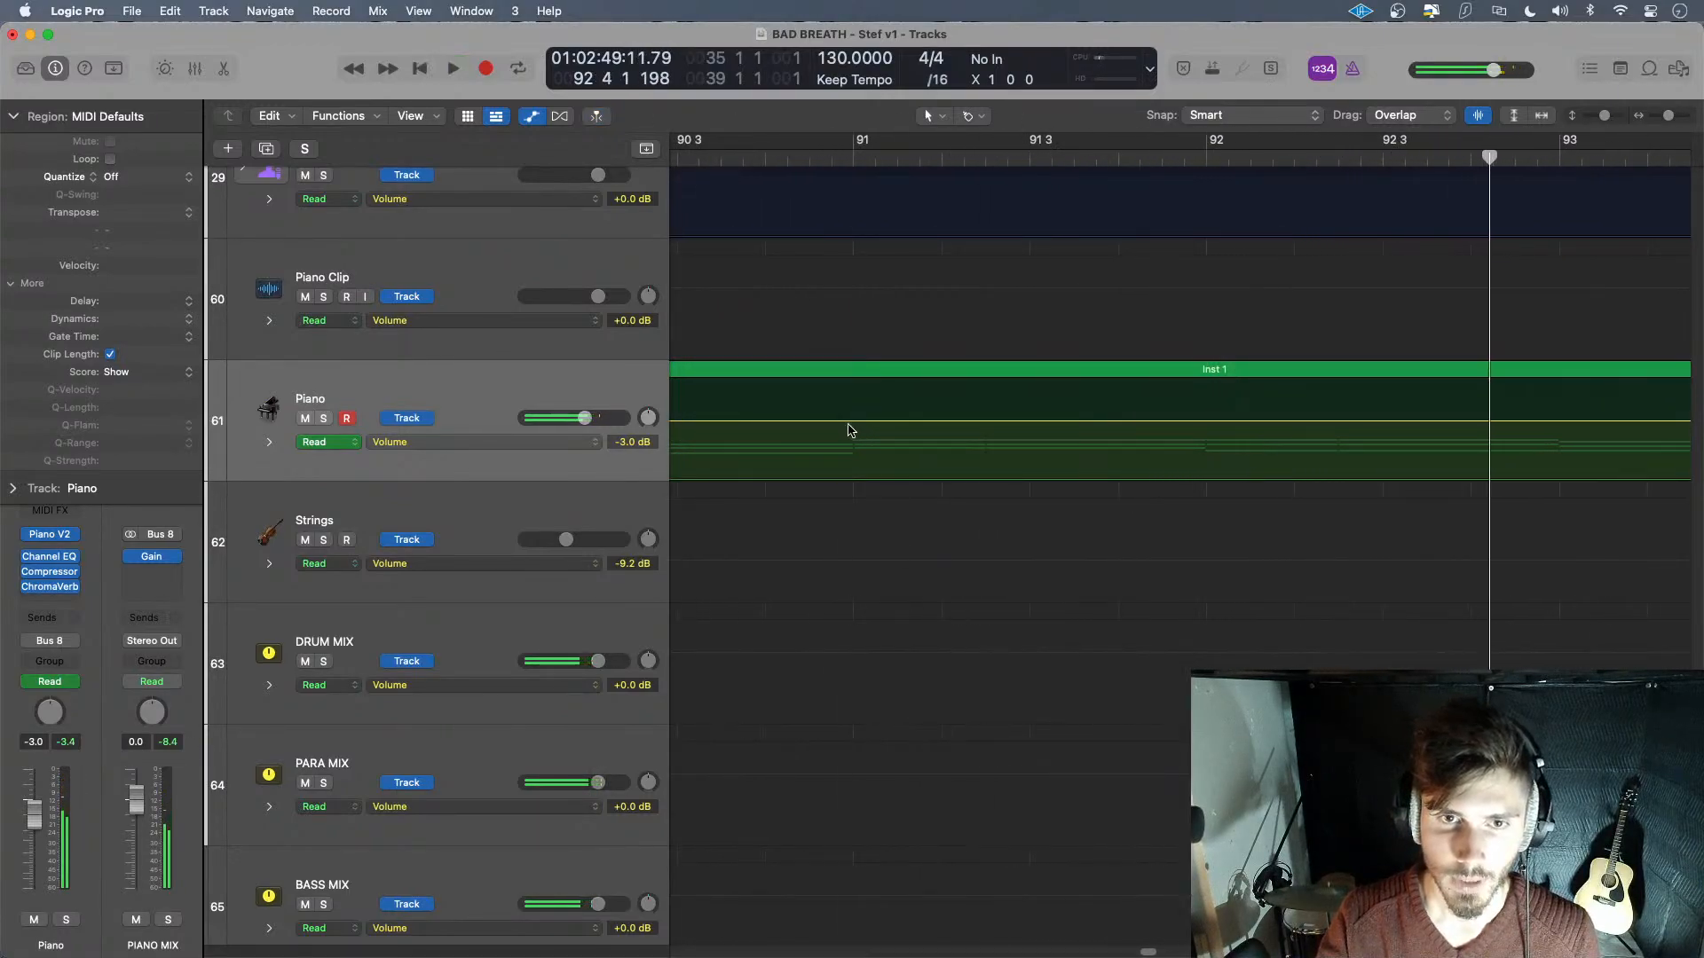
click(681, 157)
key(space)
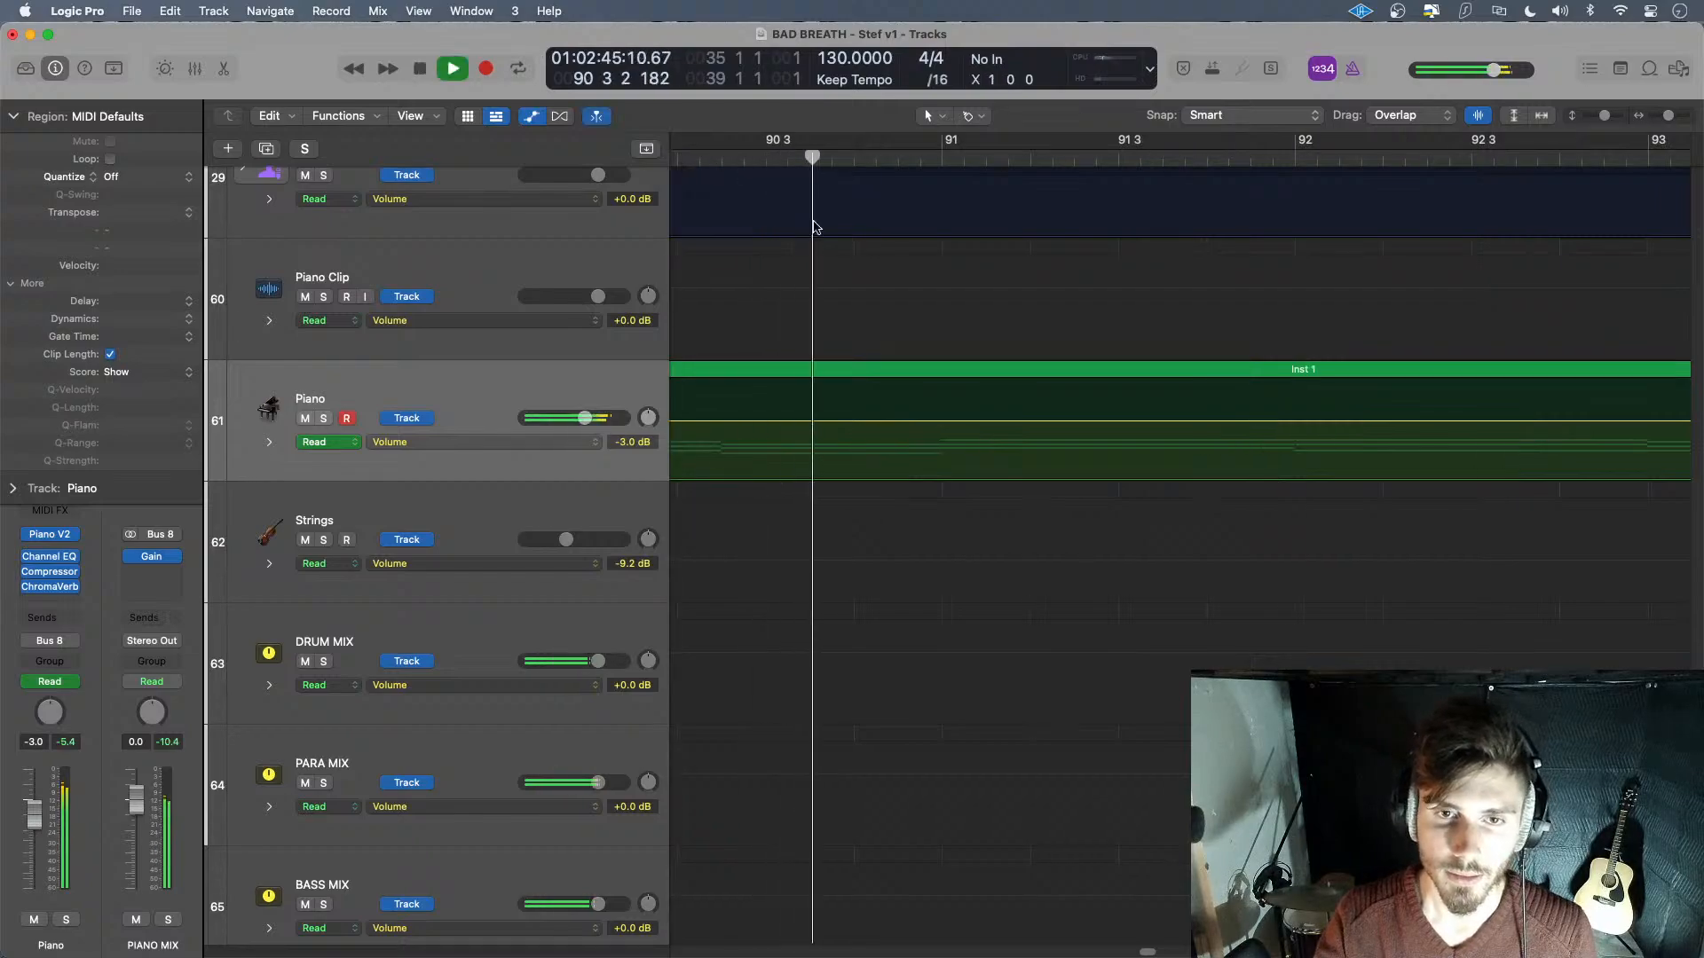
key(space)
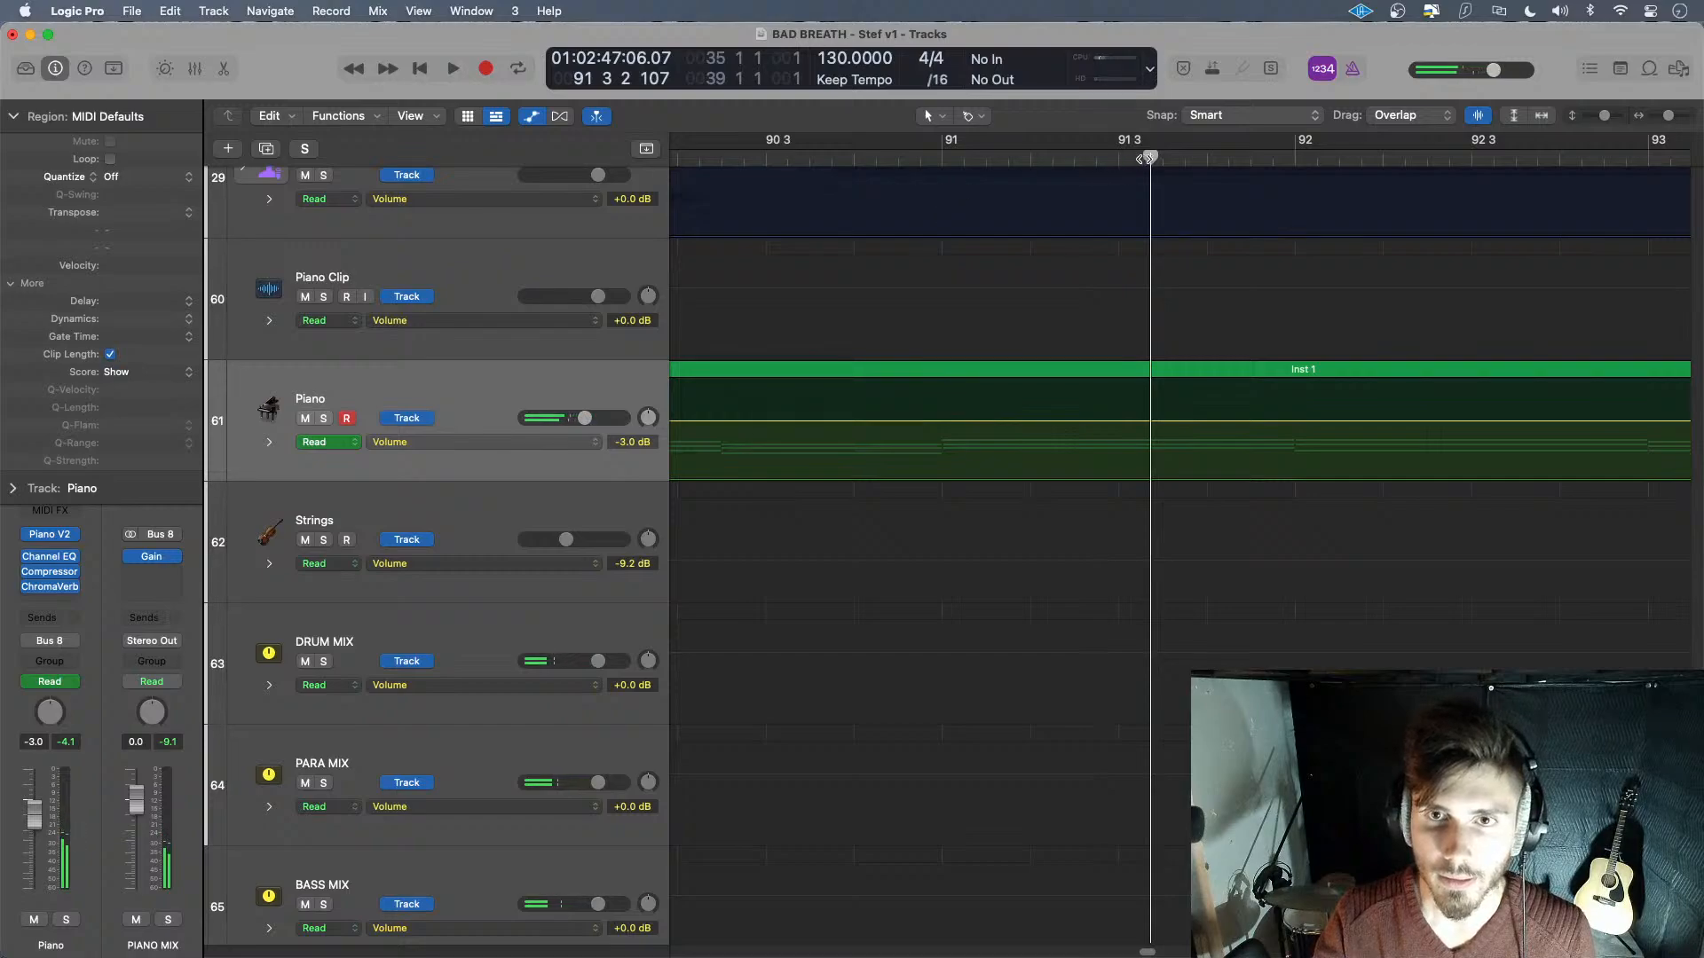
- Step the Piano volume up to -1.0 dB at bar 91 and play the mix from the middle of bar 90
drag(1146, 158, 947, 193)
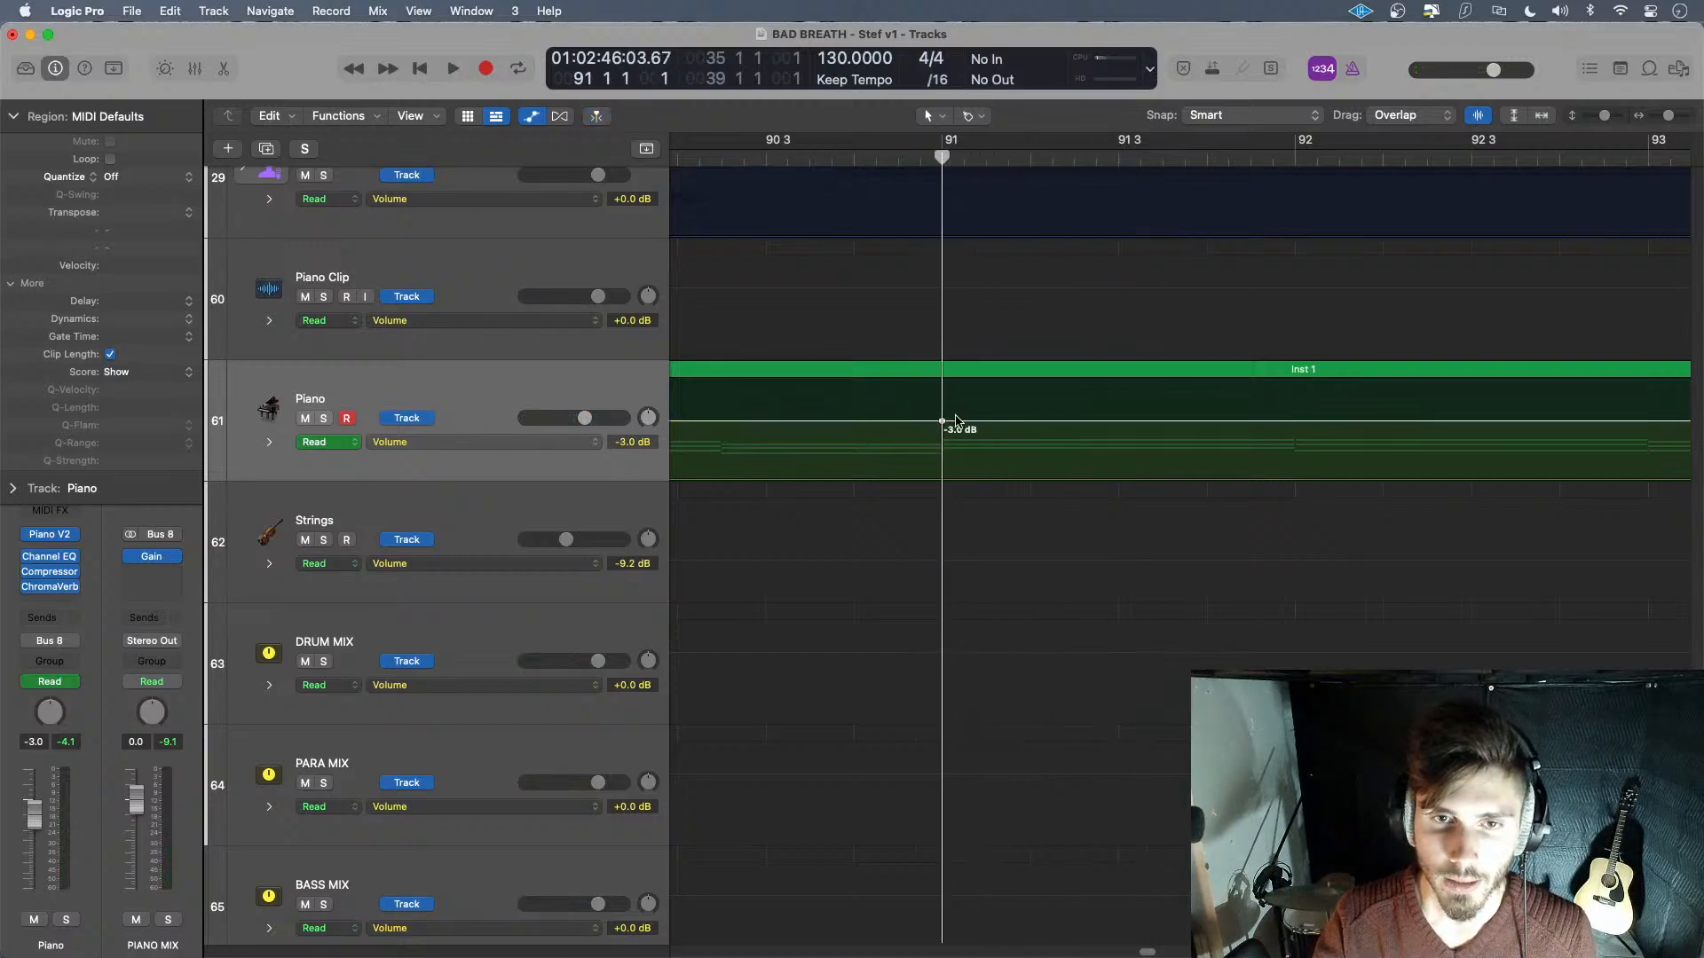
drag(952, 421, 941, 415)
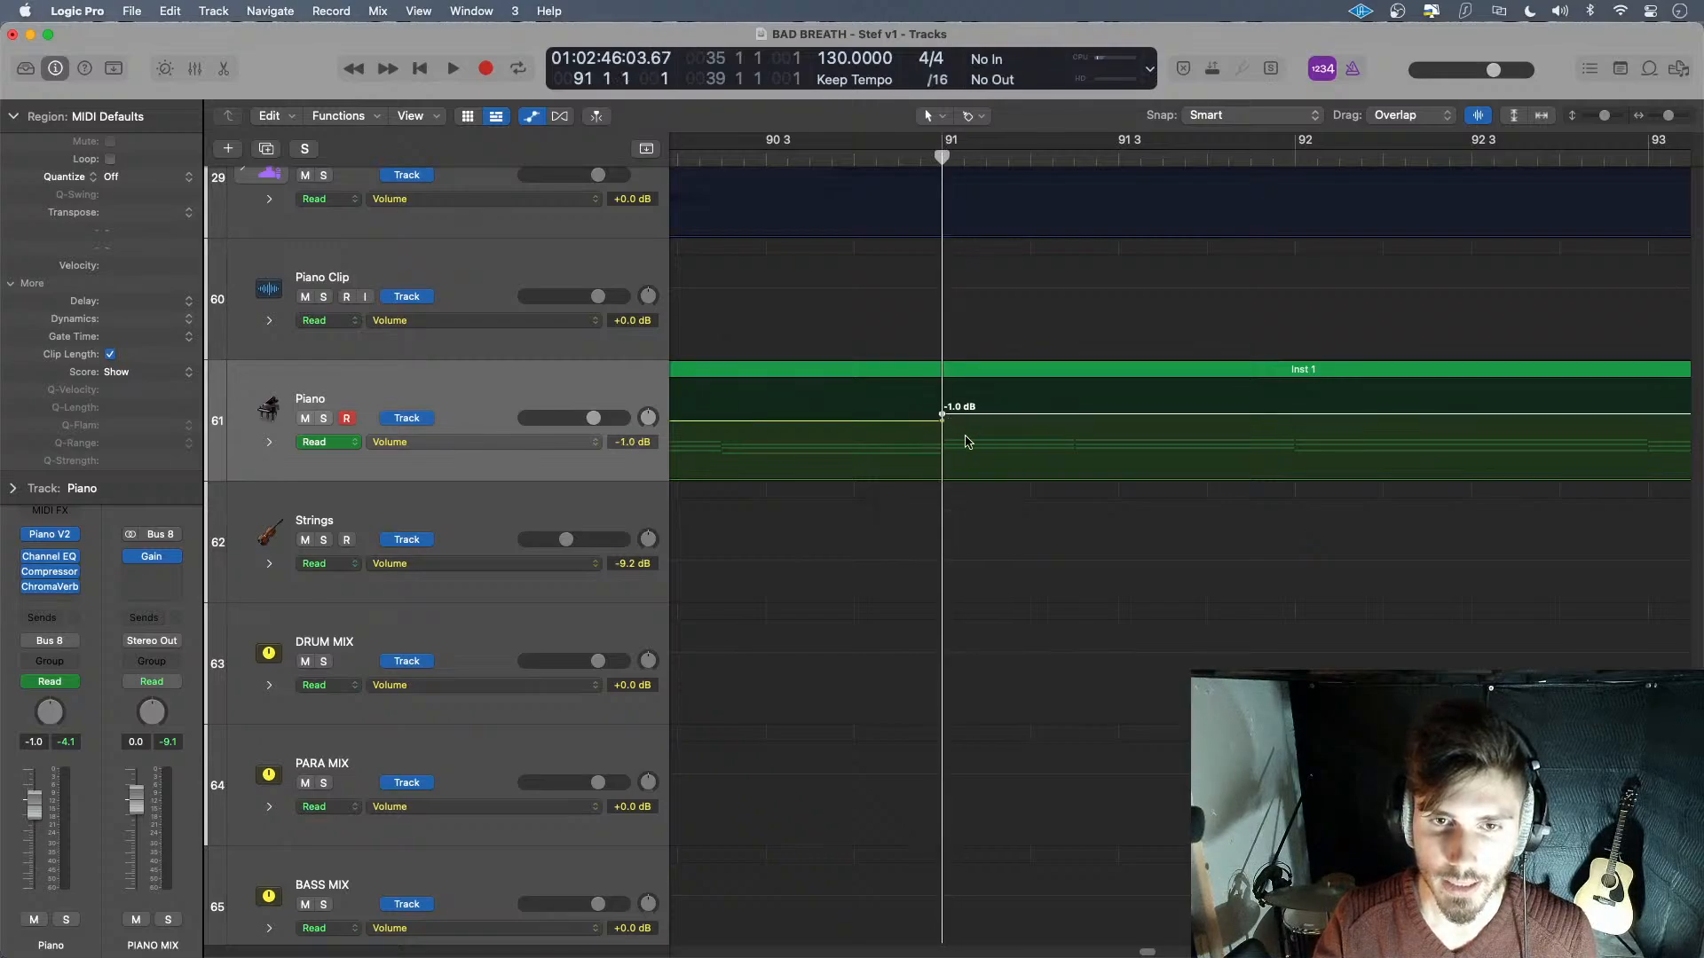
click(784, 158)
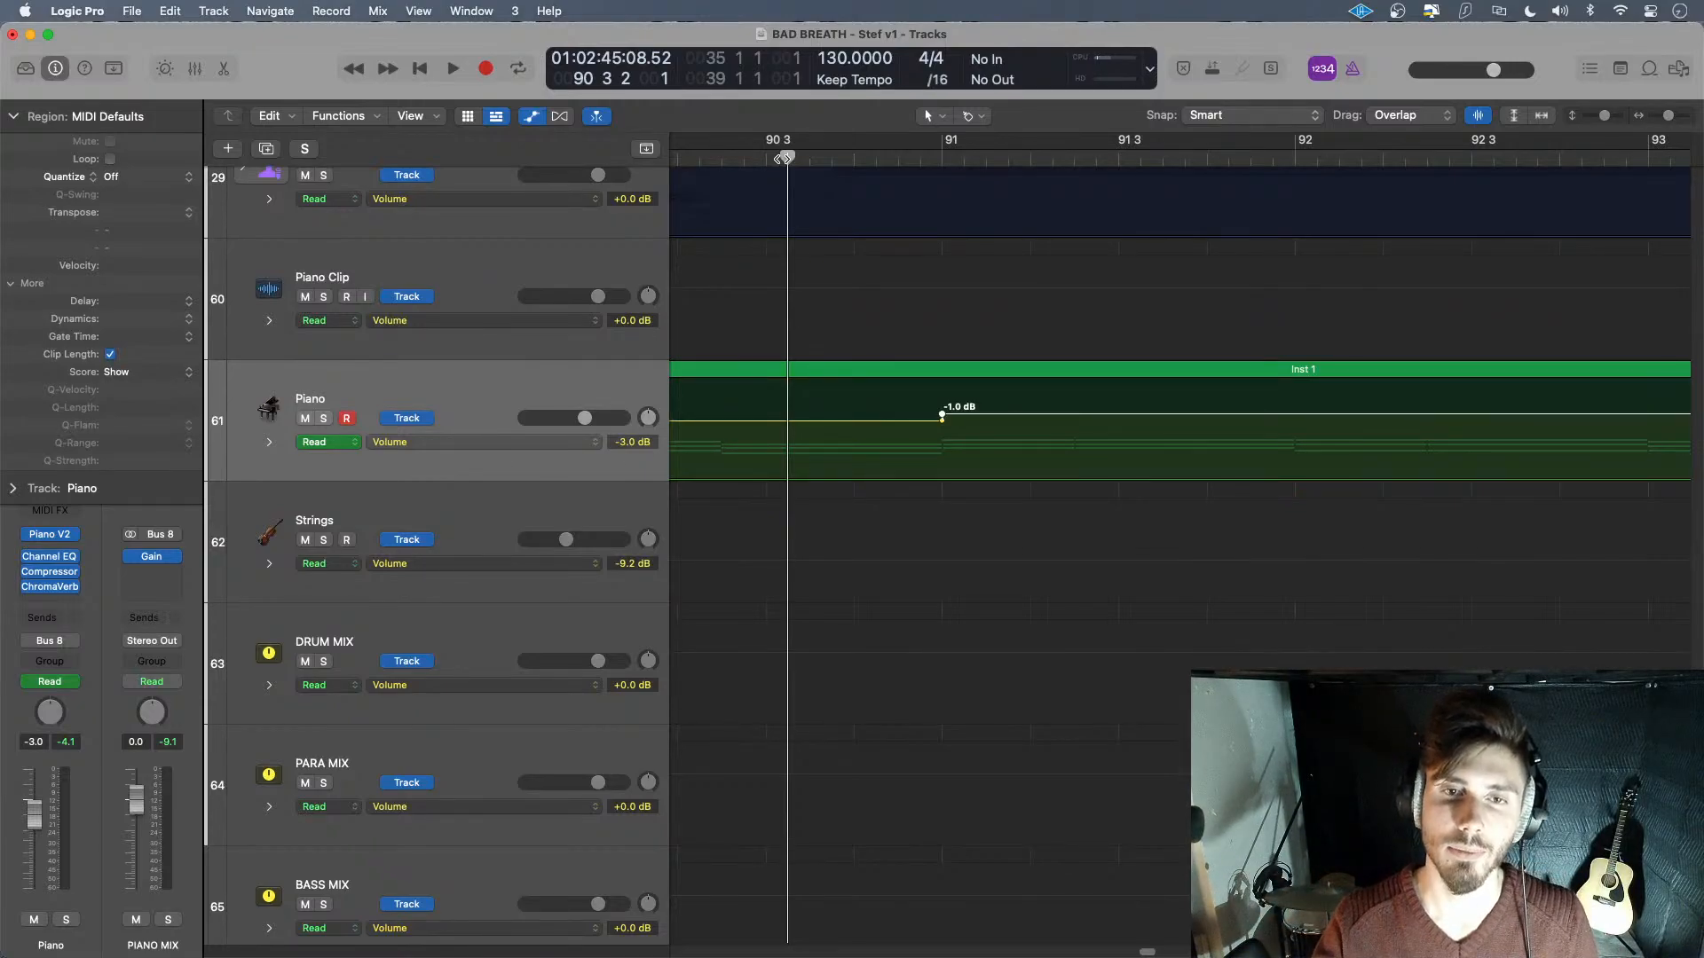
scroll(928, 369, down, 6)
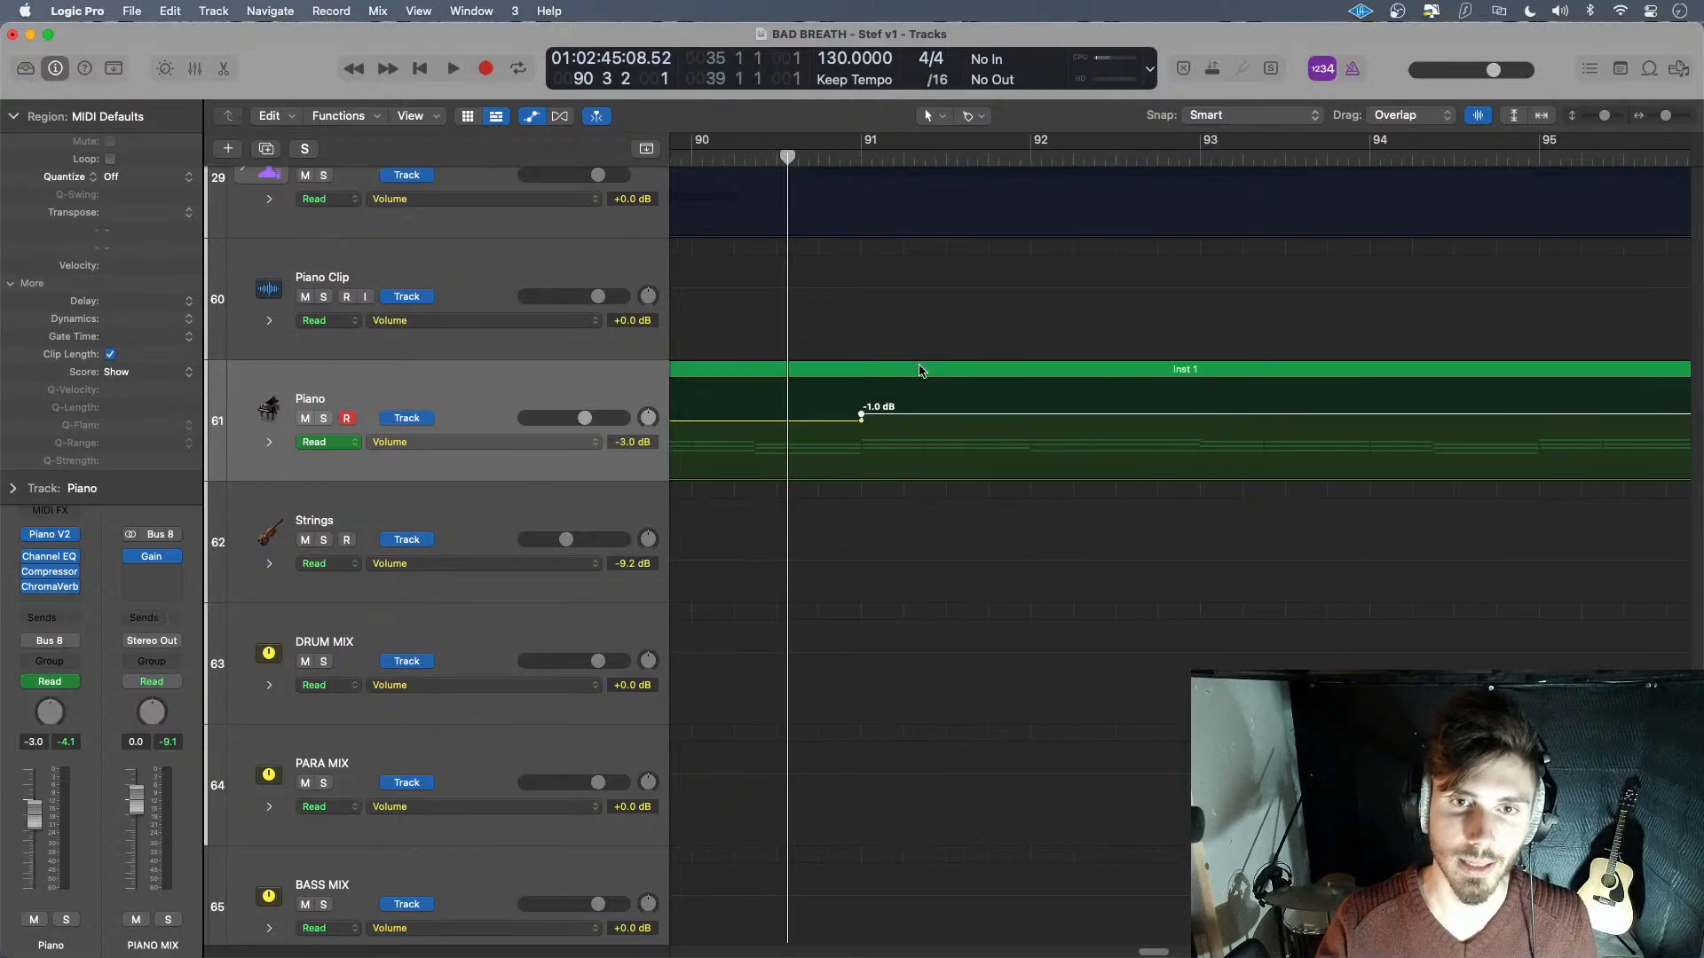
scroll(915, 330, down, 3)
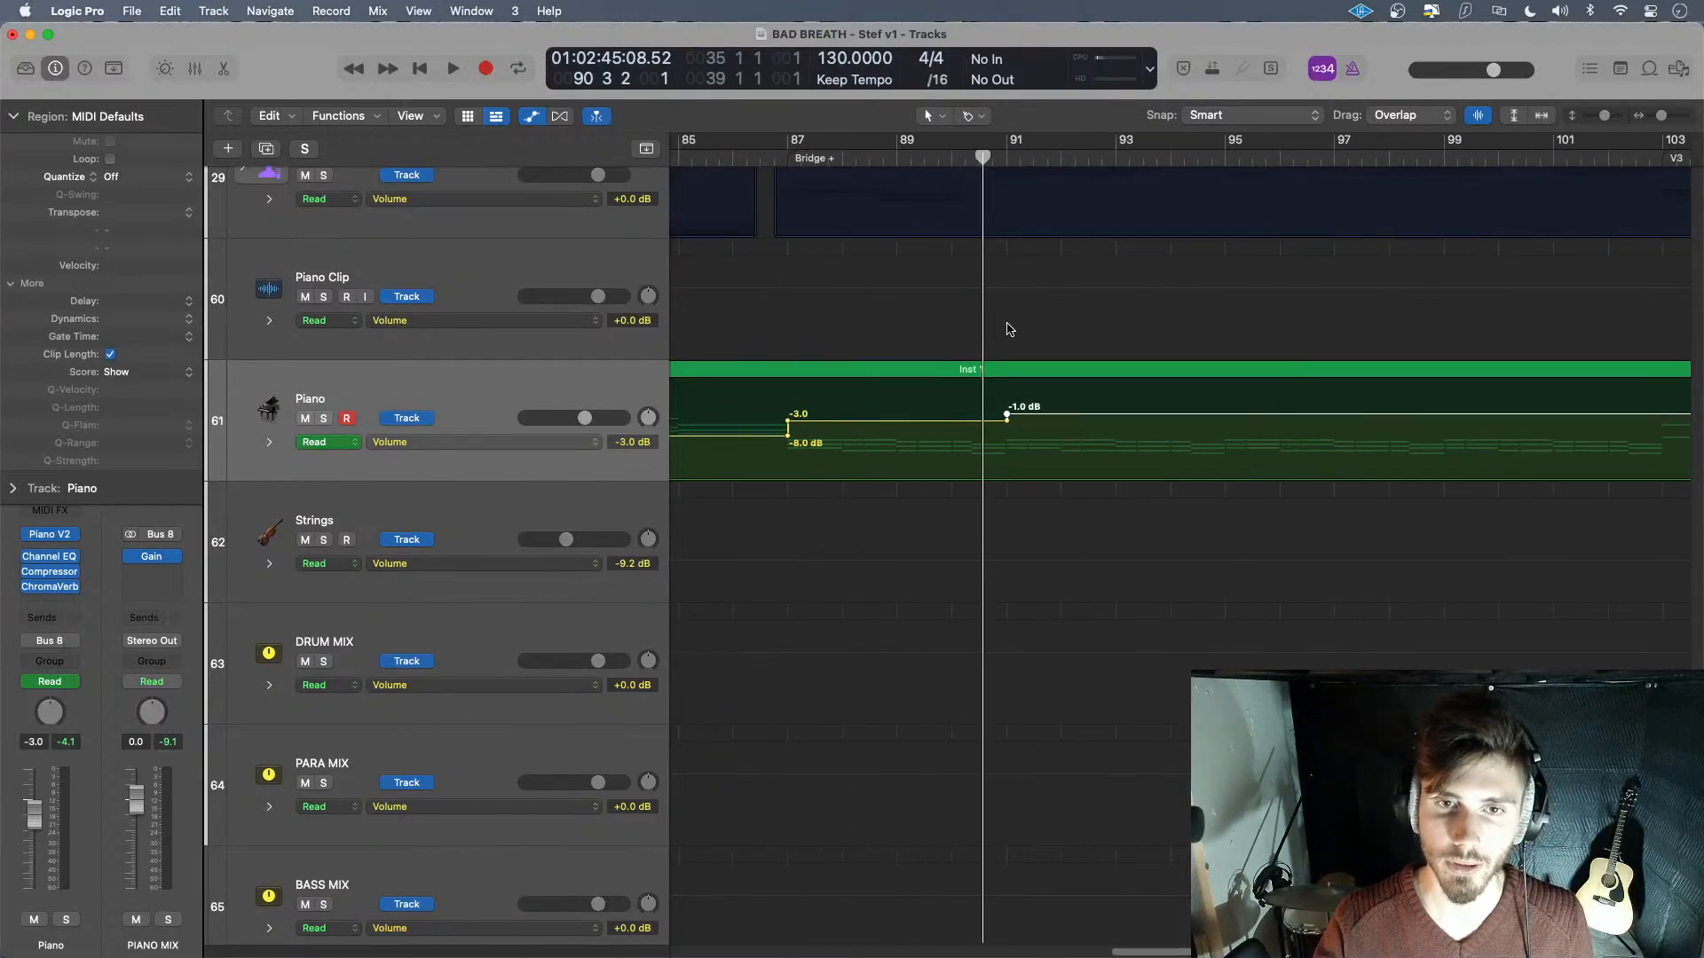
scroll(1009, 330, down, 2)
key(space)
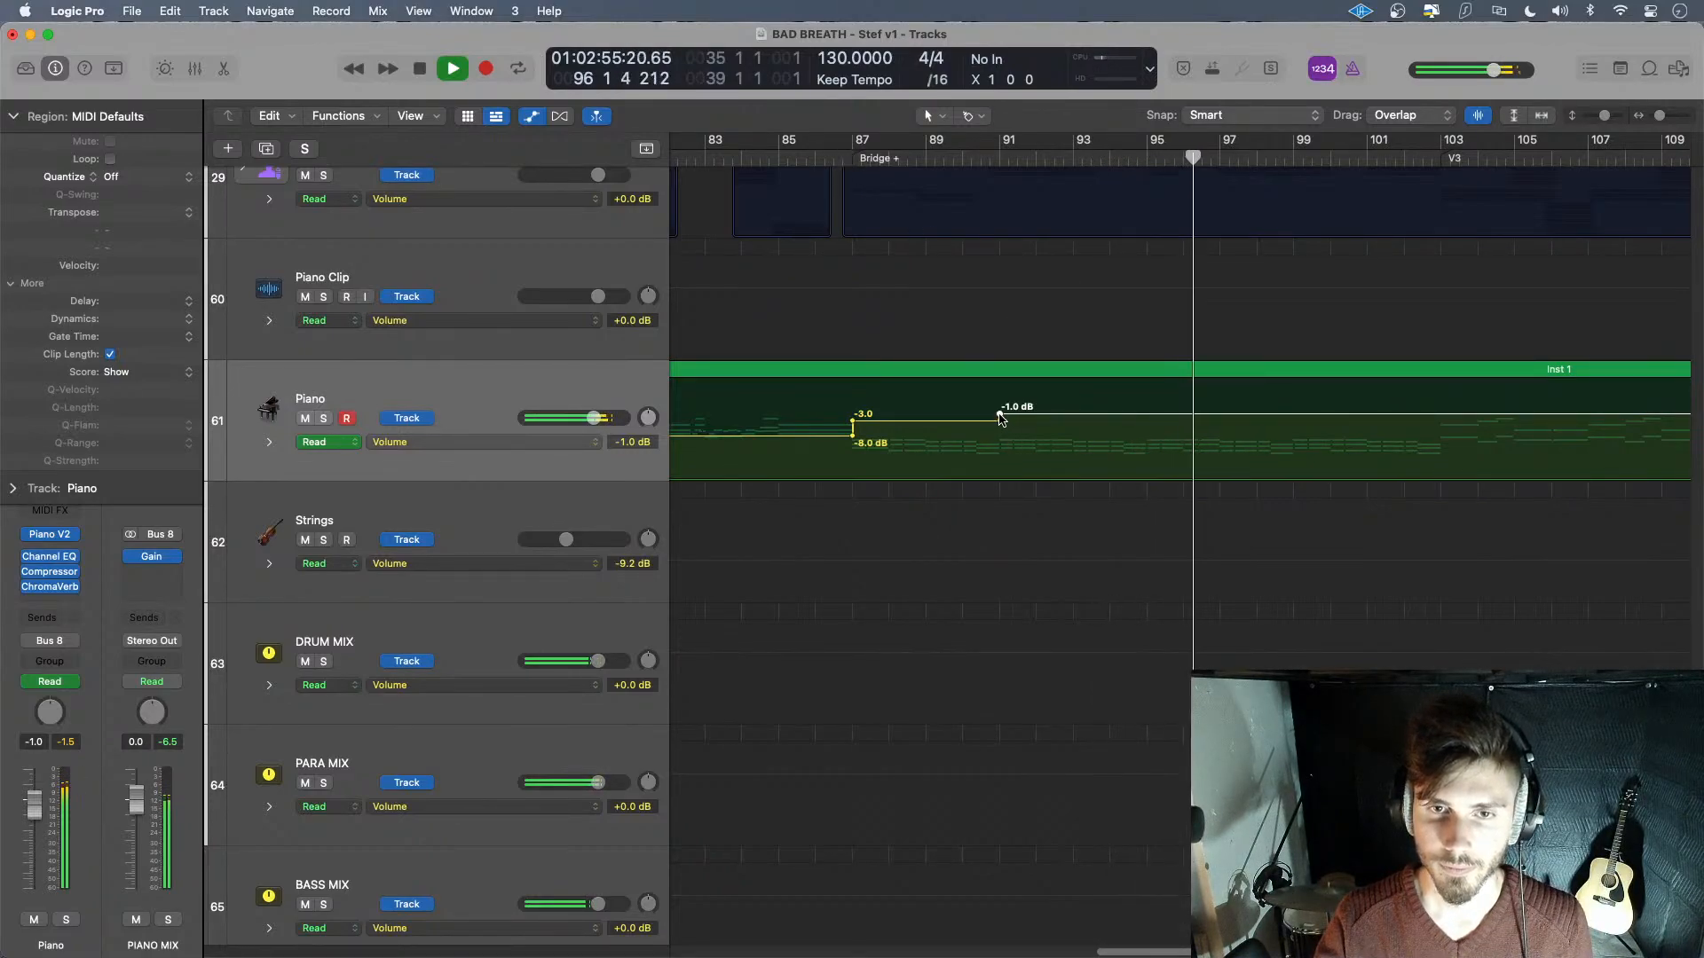
- Lower the Piano volume from bar 91 onward to -2.0 dB and keep listening through V3 into the Solo
drag(999, 414, 999, 418)
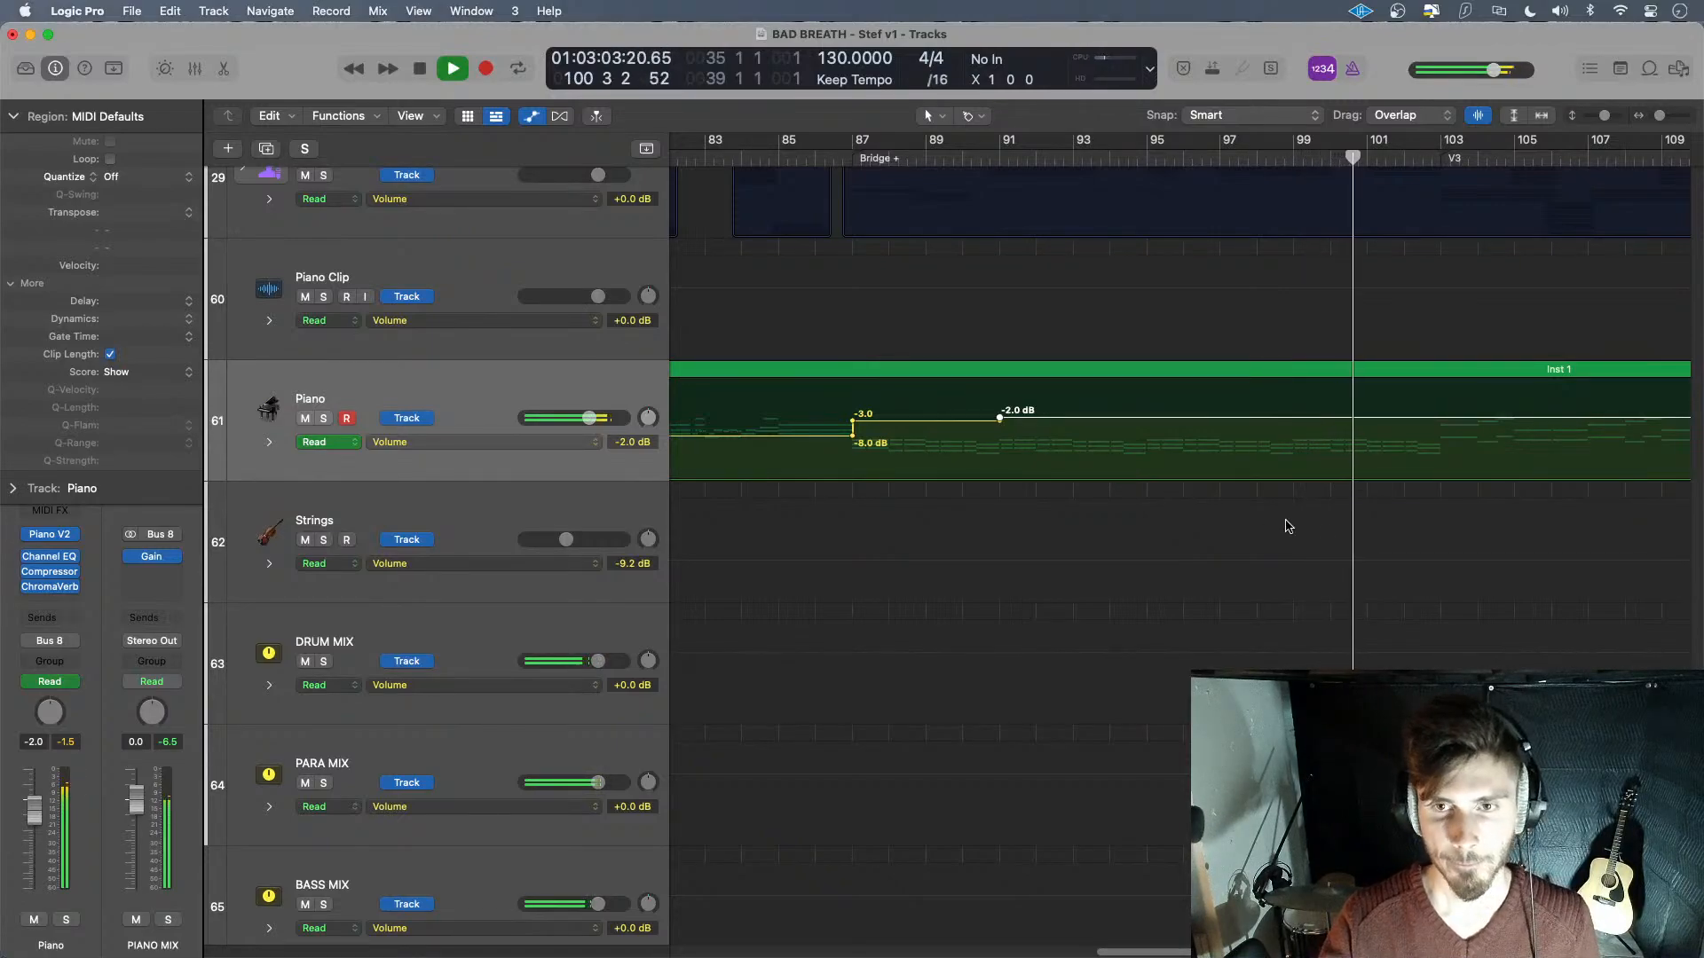
scroll(1330, 533, right, 5)
scroll(1331, 537, right, 3)
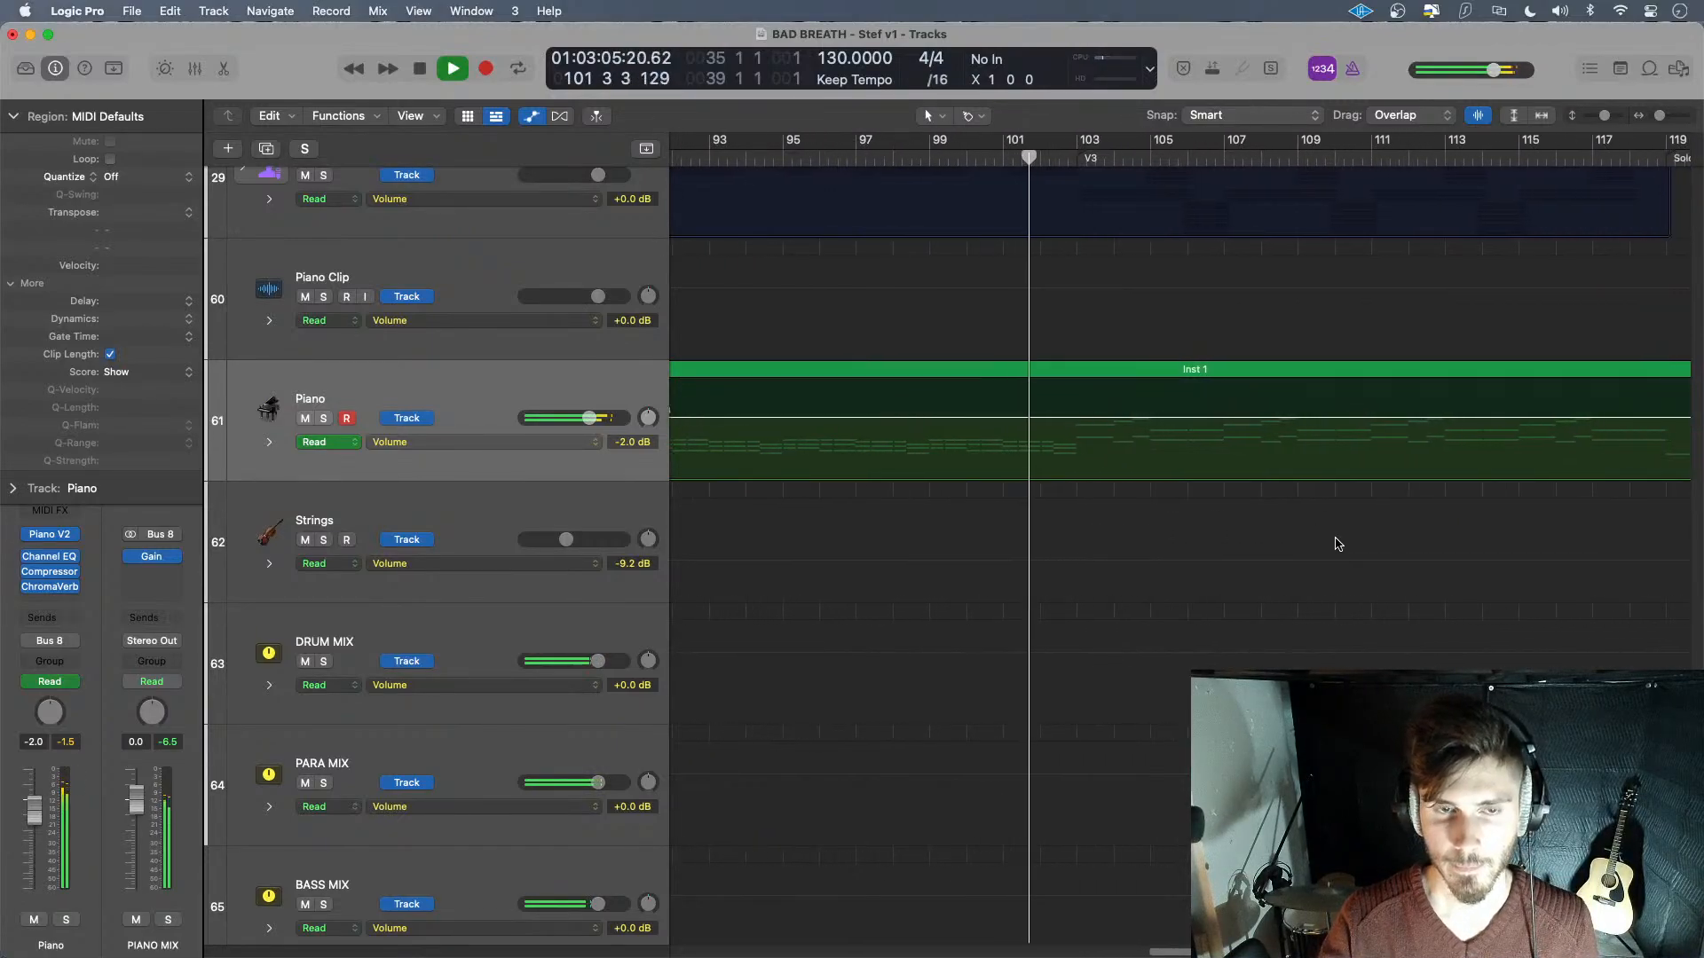
scroll(1336, 543, right, 1)
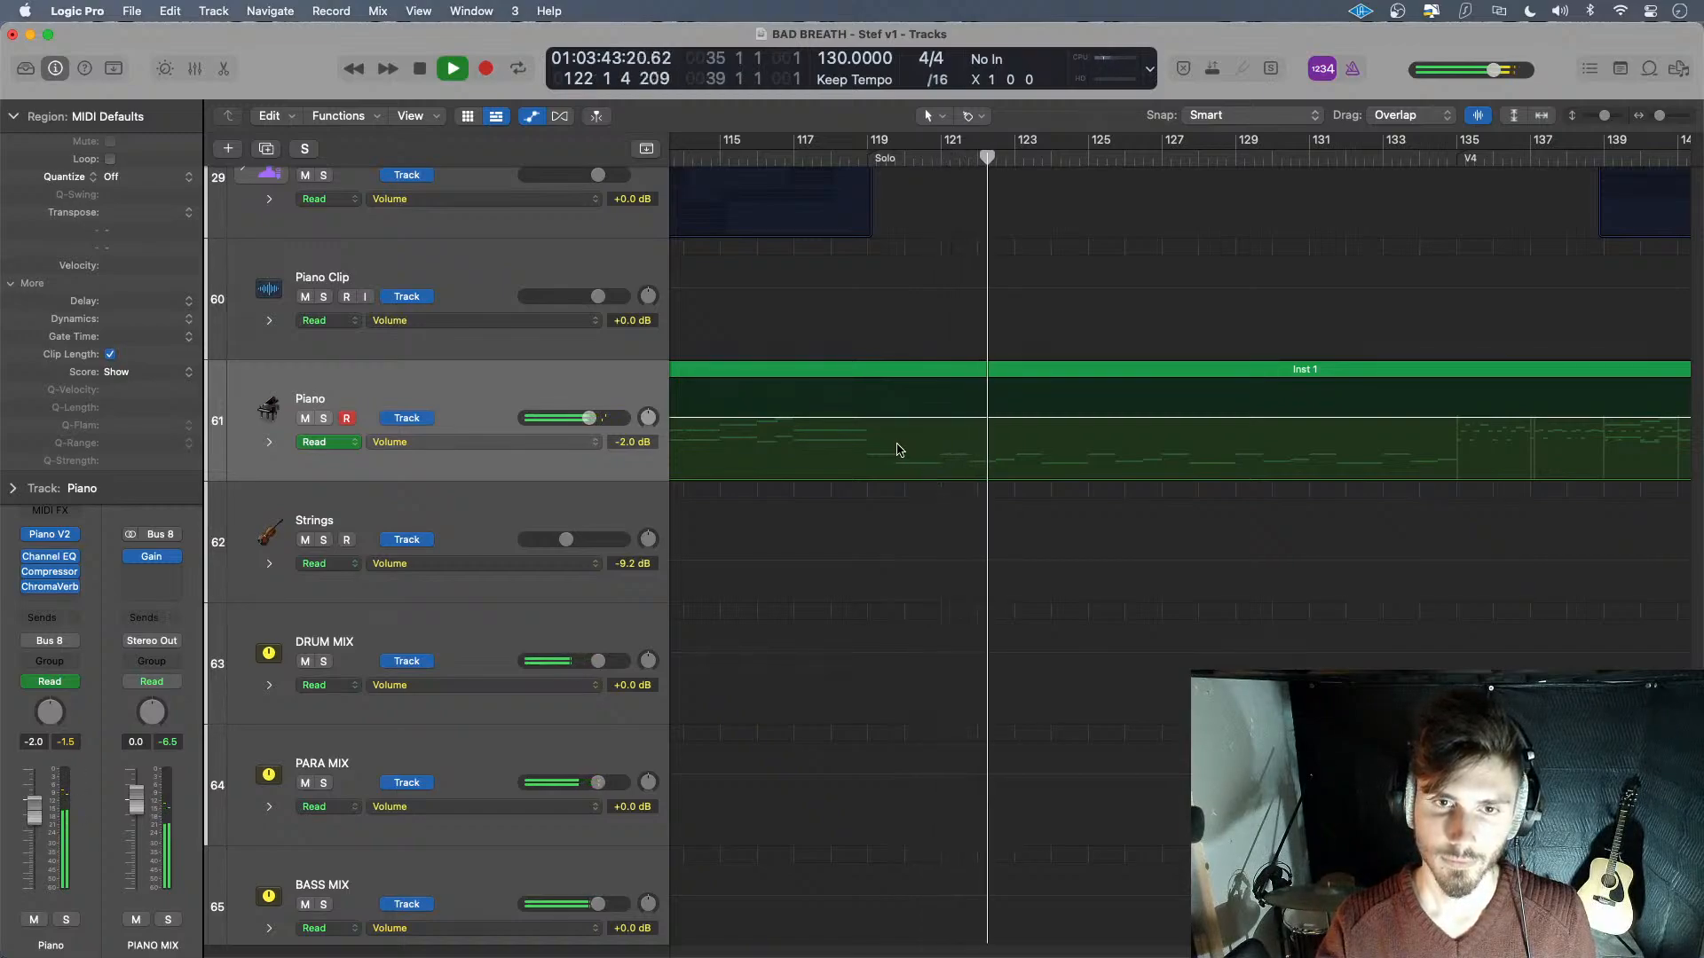
- Stop playback, locate the start of the Solo at bar 119, and add a -2.0 dB Piano volume point there
key(space)
drag(1001, 157, 868, 200)
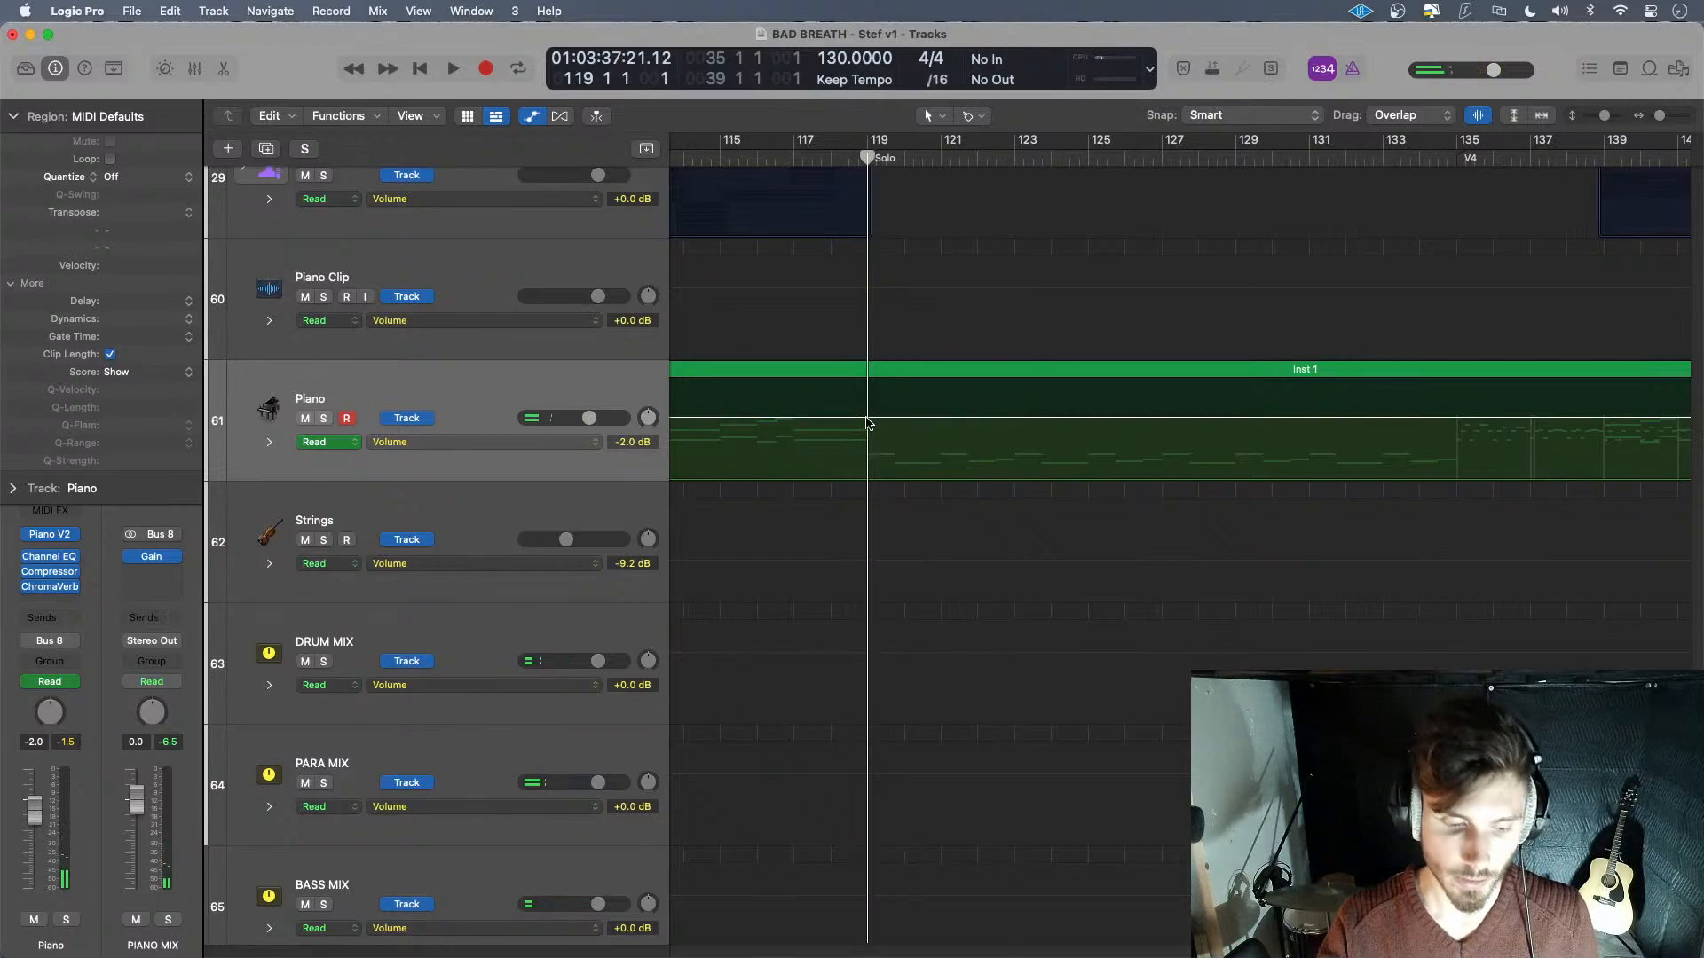
scroll(873, 425, down, 3)
scroll(873, 426, up, 10)
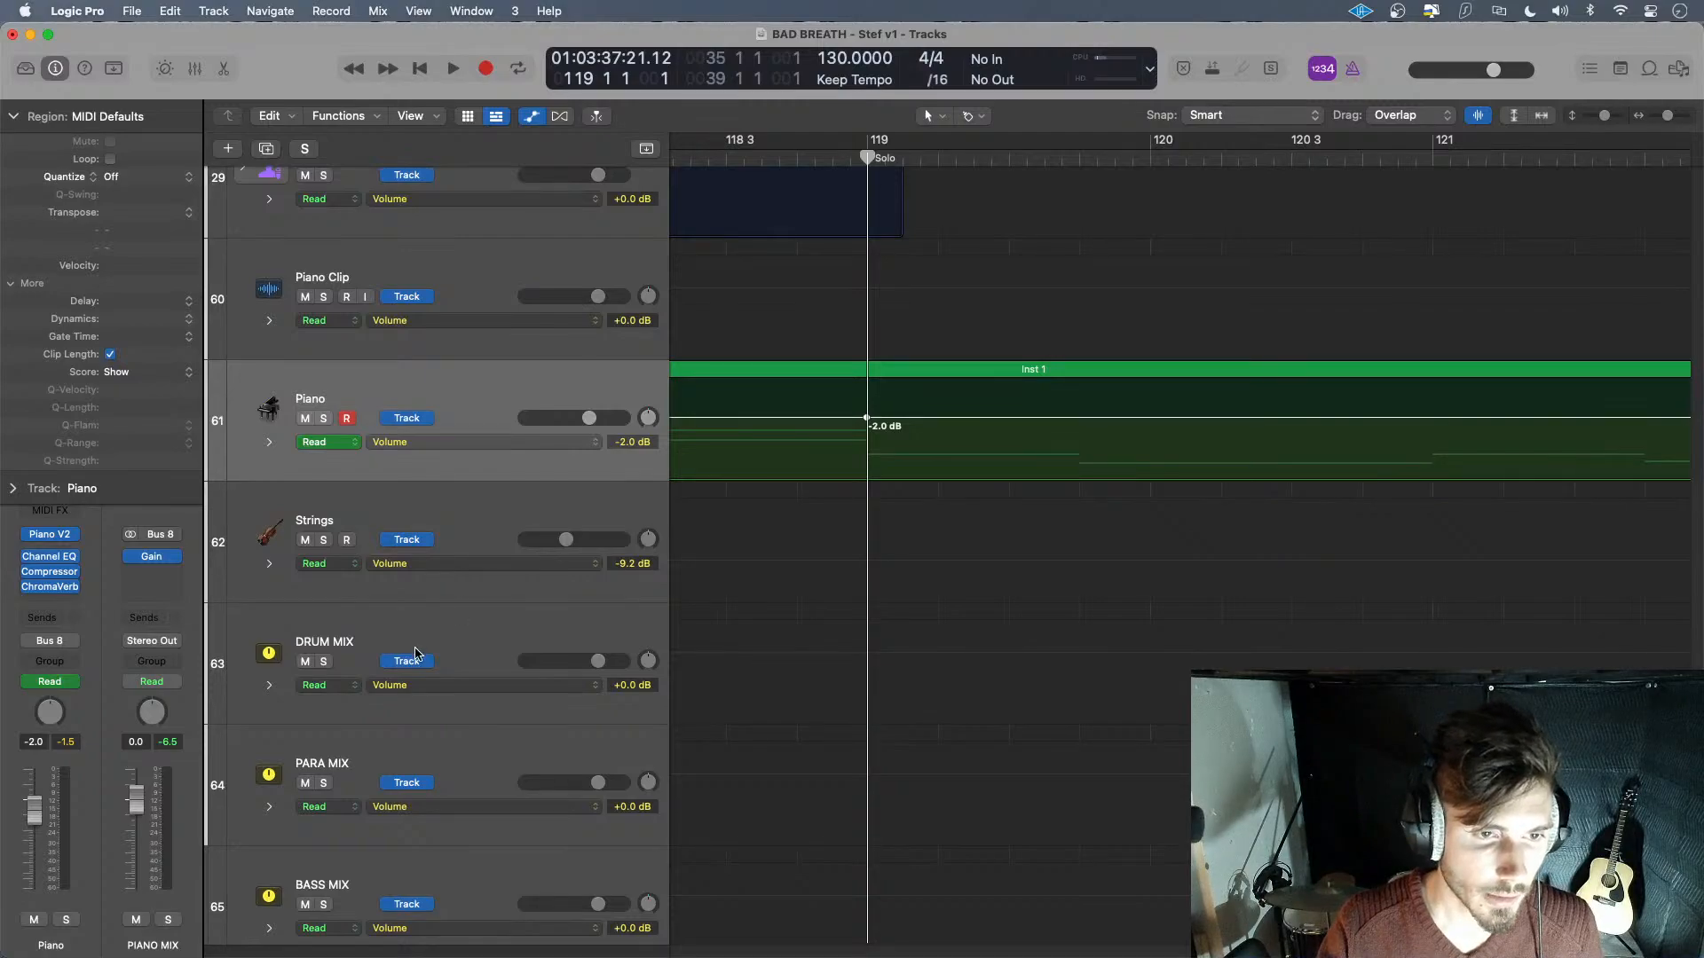
- Mute the L.VOX MIX track and return to the Piano track
scroll(415, 654, down, 10)
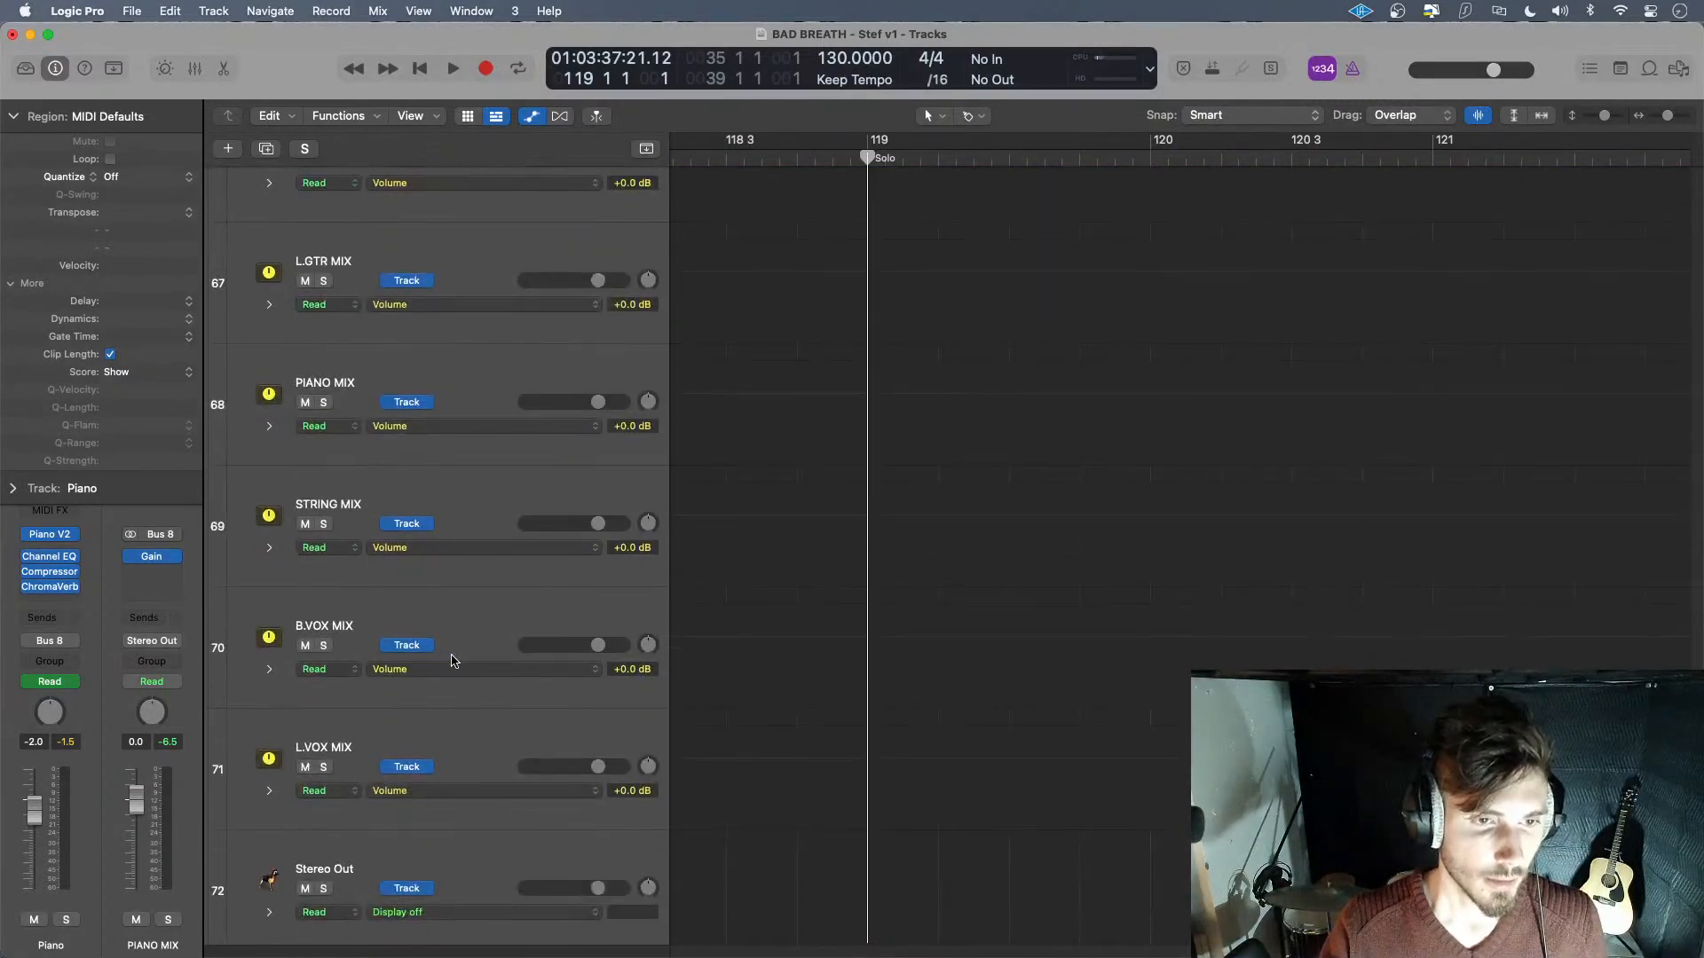
scroll(452, 661, down, 3)
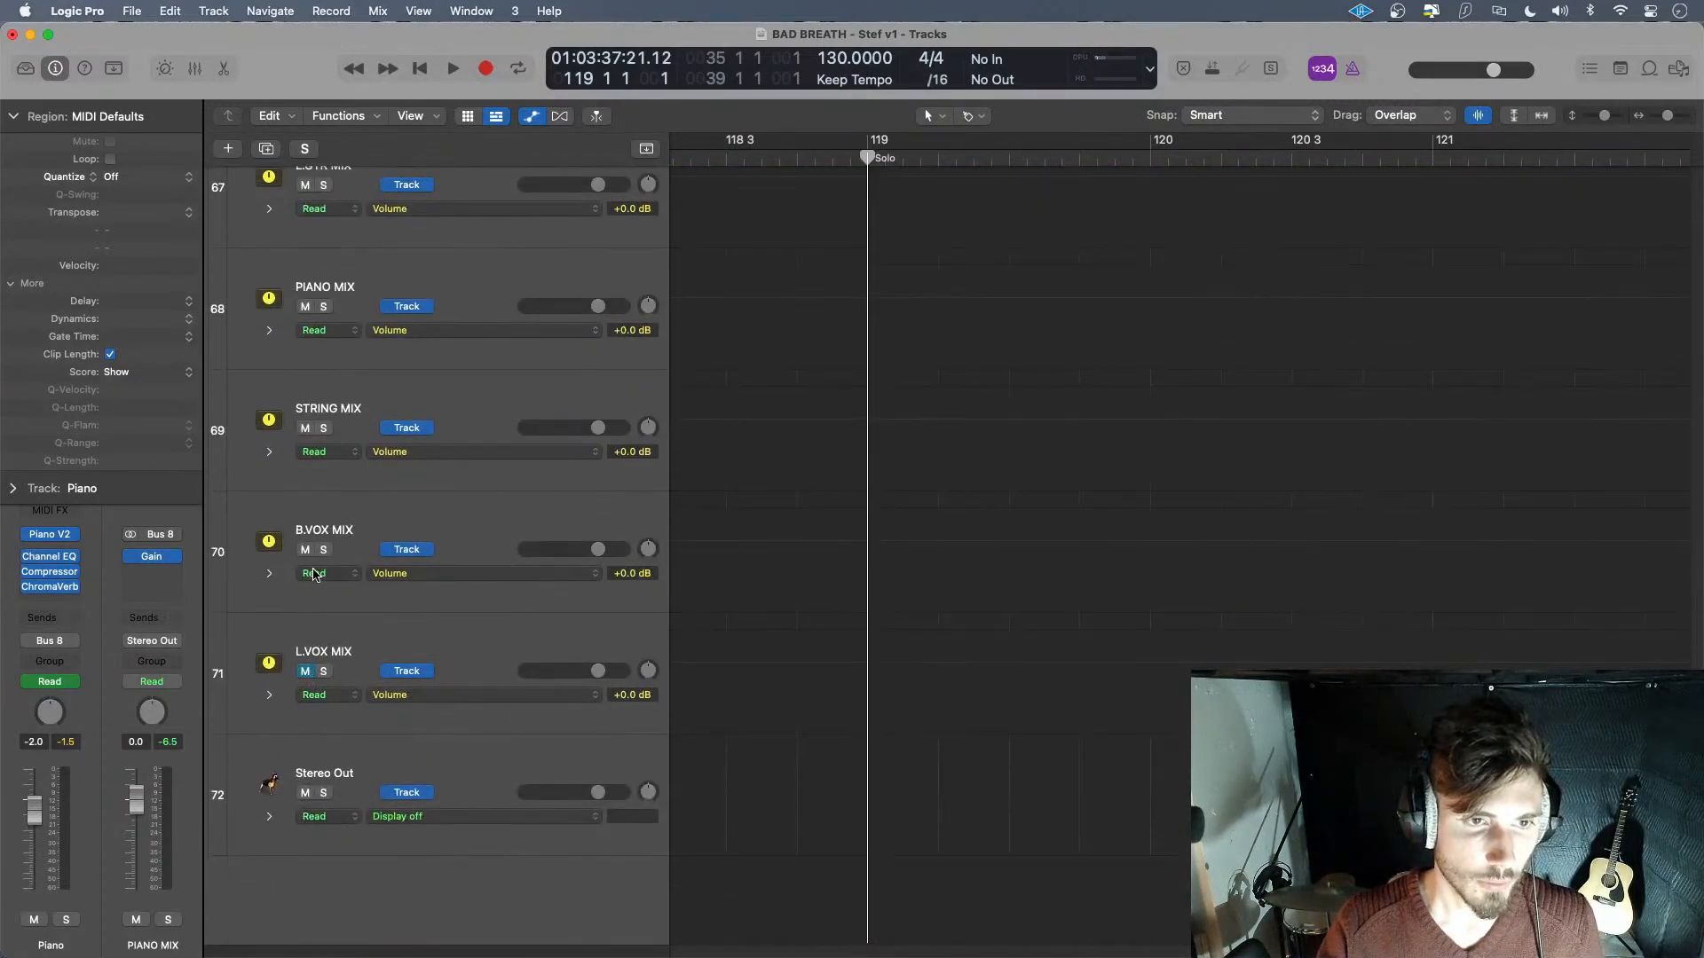
scroll(924, 646, up, 10)
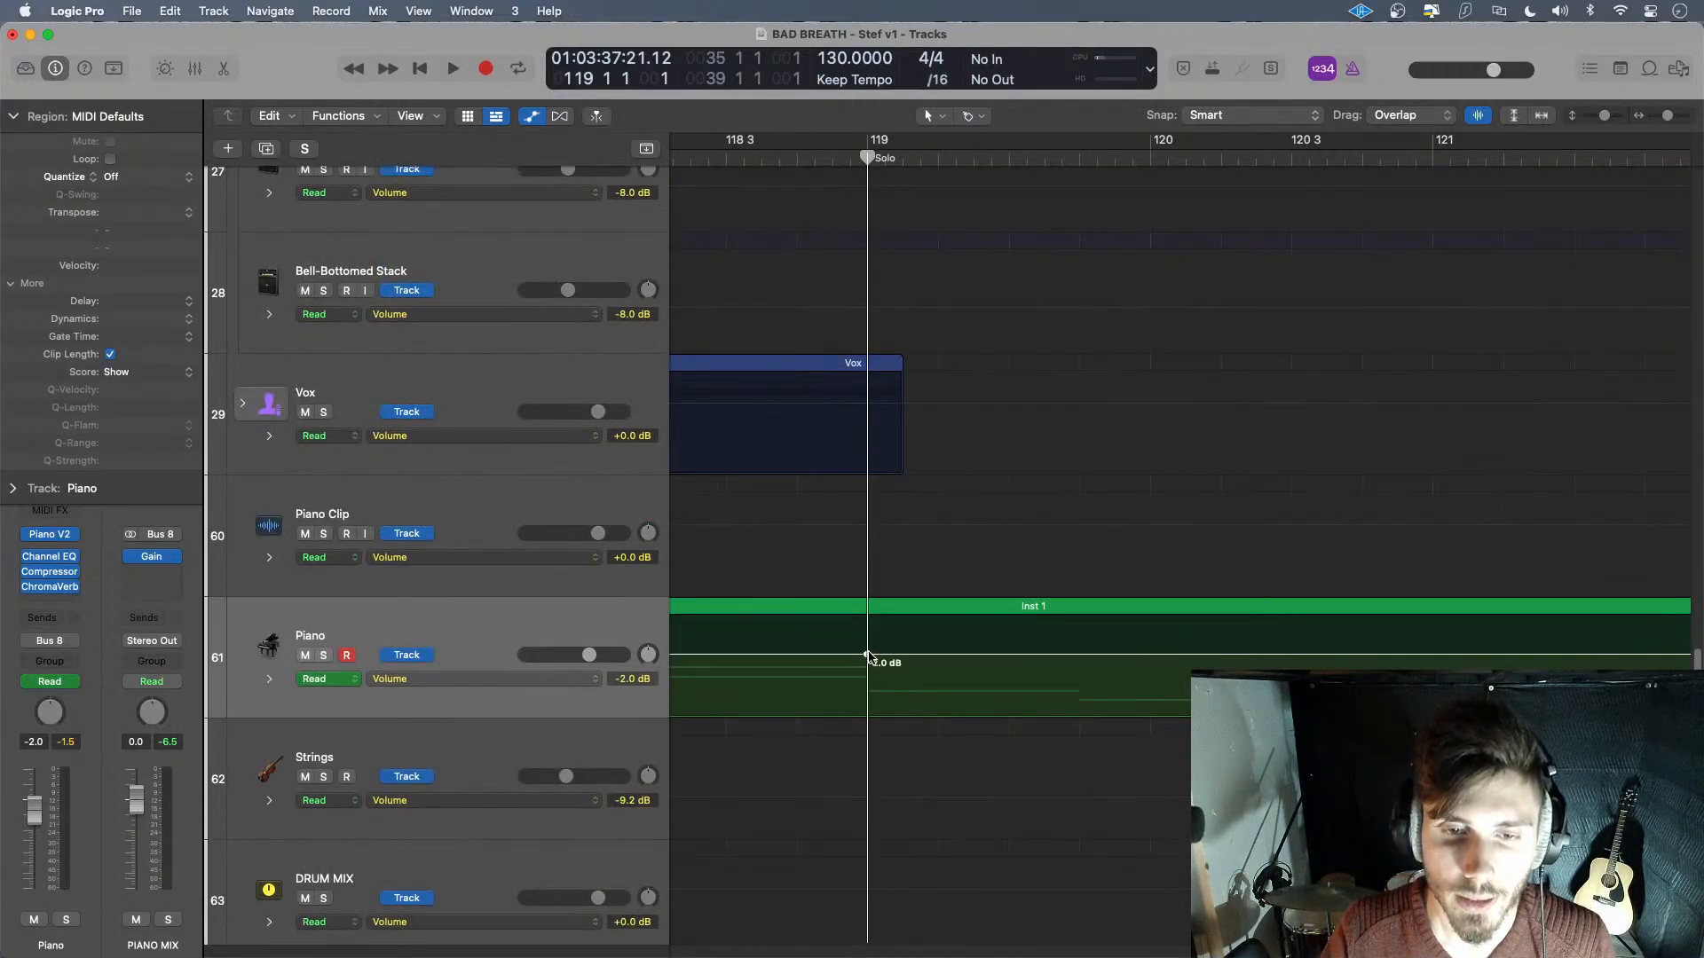
- Step the Piano volume up to +0.0 dB at bar 119, the start of the Solo
scroll(874, 660, down, 2)
scroll(875, 660, up, 8)
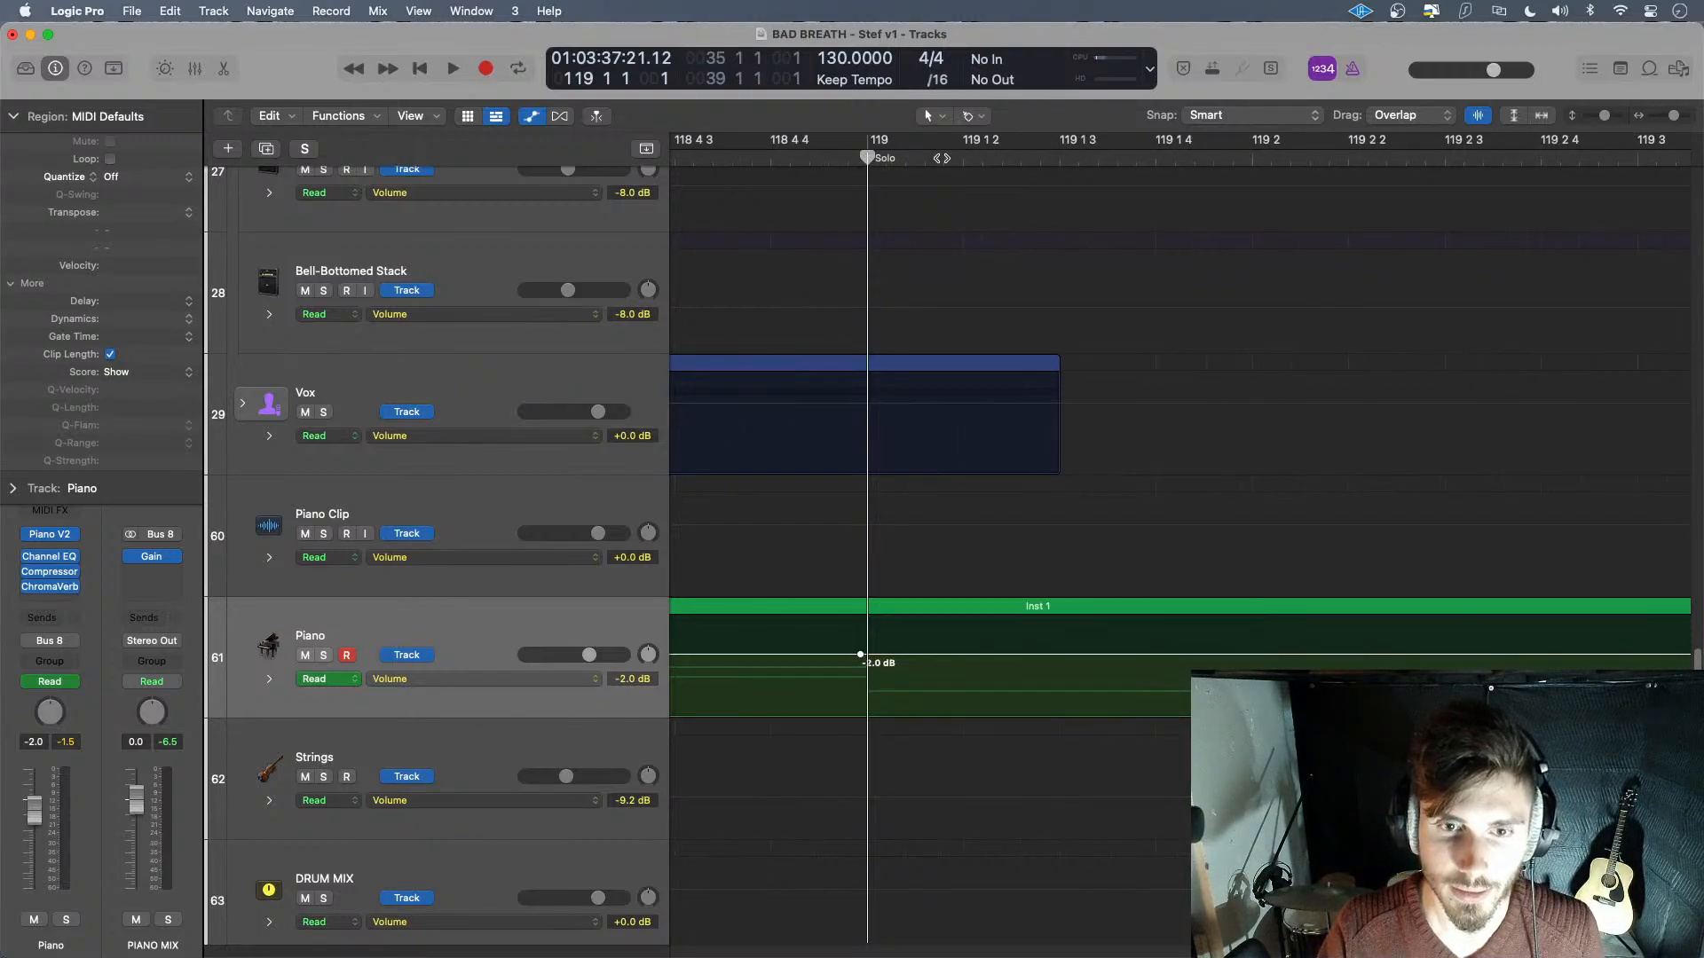
click(874, 159)
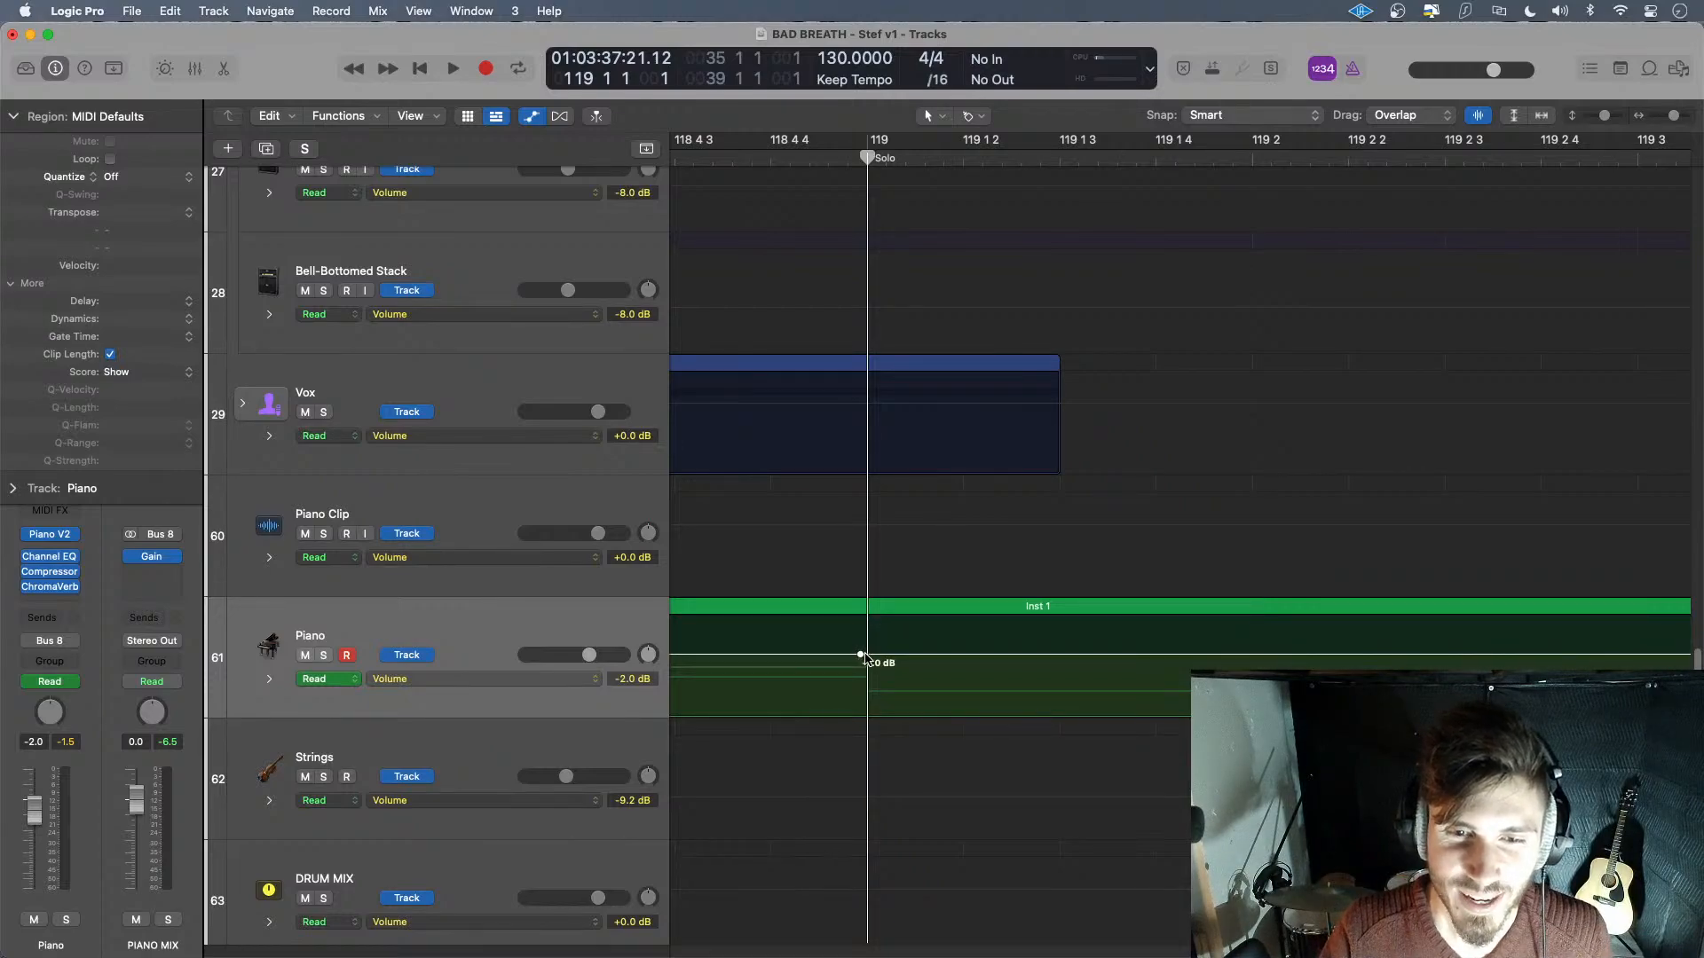
drag(870, 654, 869, 647)
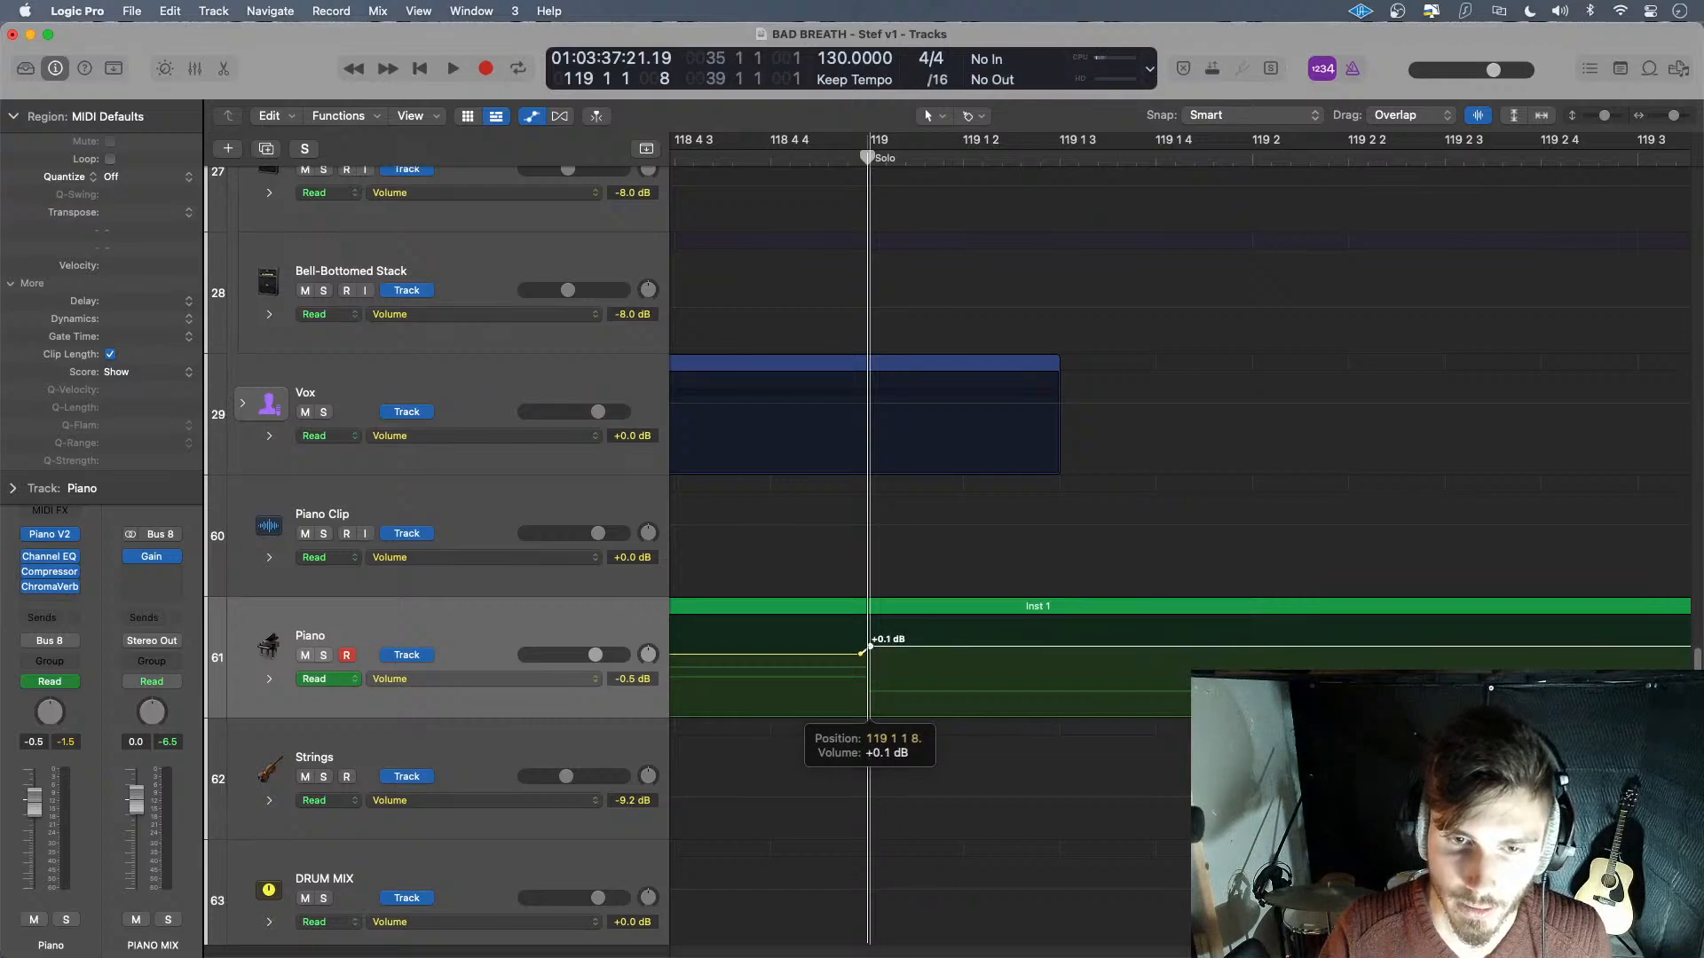
drag(870, 647, 867, 684)
scroll(879, 676, down, 1)
scroll(879, 676, up, 5)
- Play the Solo from bar 119 and show the Piano volume curve across the song sections through to the Outro
key(space)
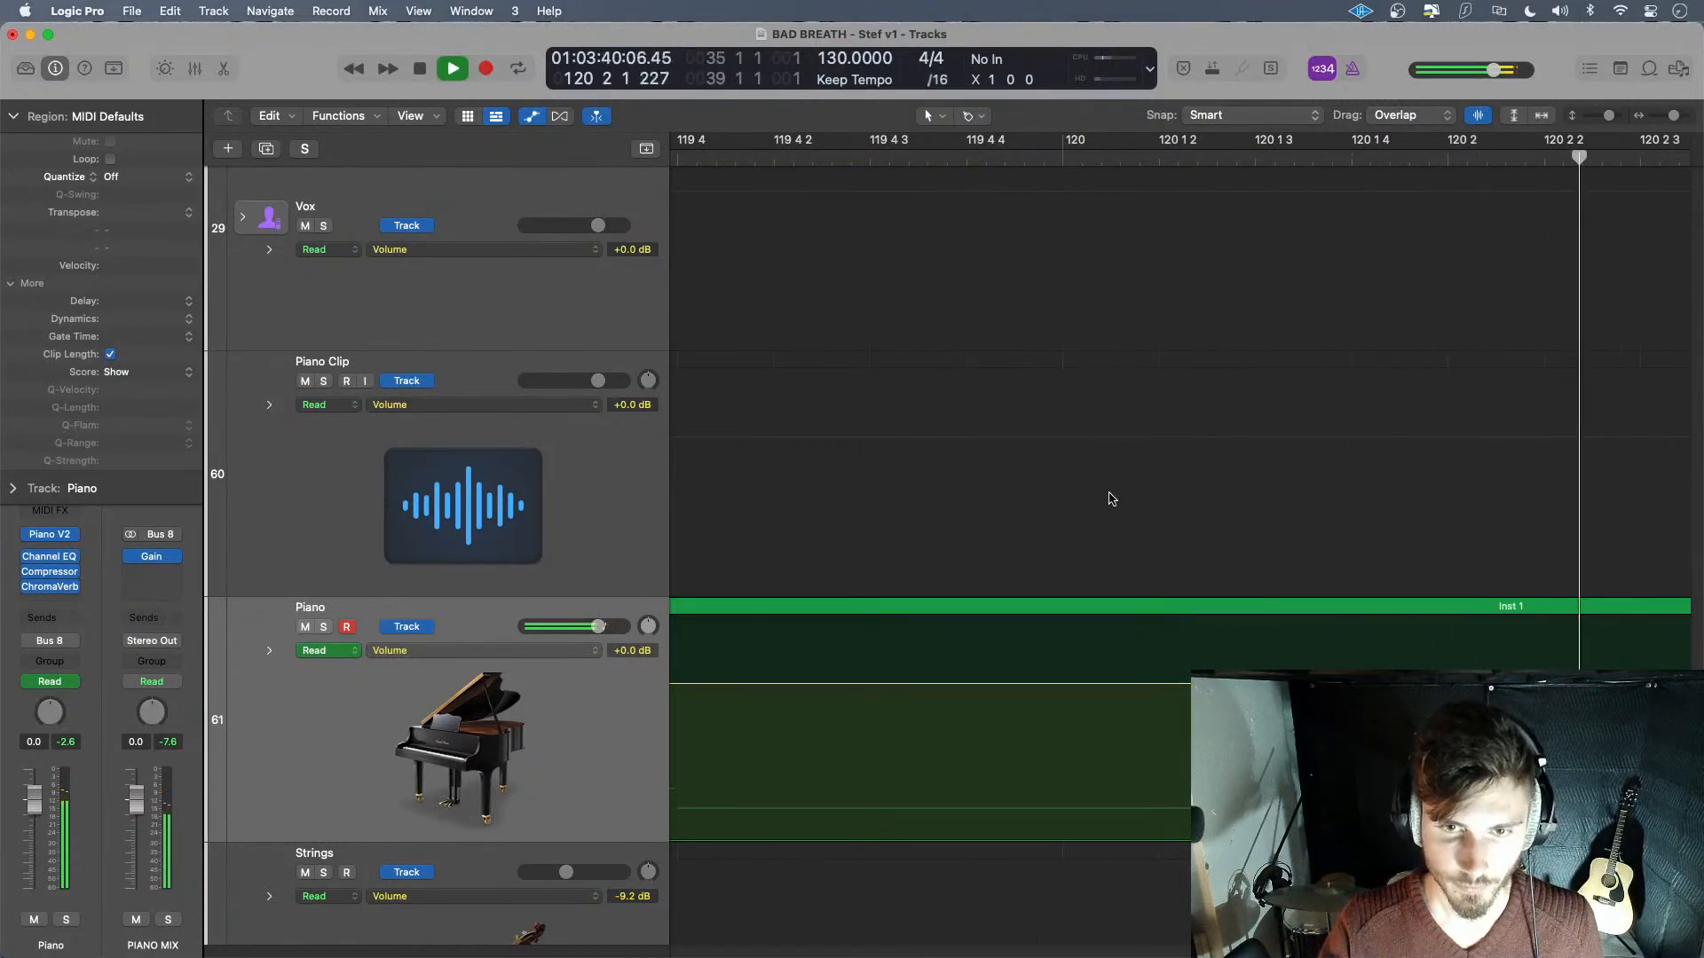
key(super+Left)
key(super+Left)
key(super+Left)
key(super+Left)
key(super+Left)
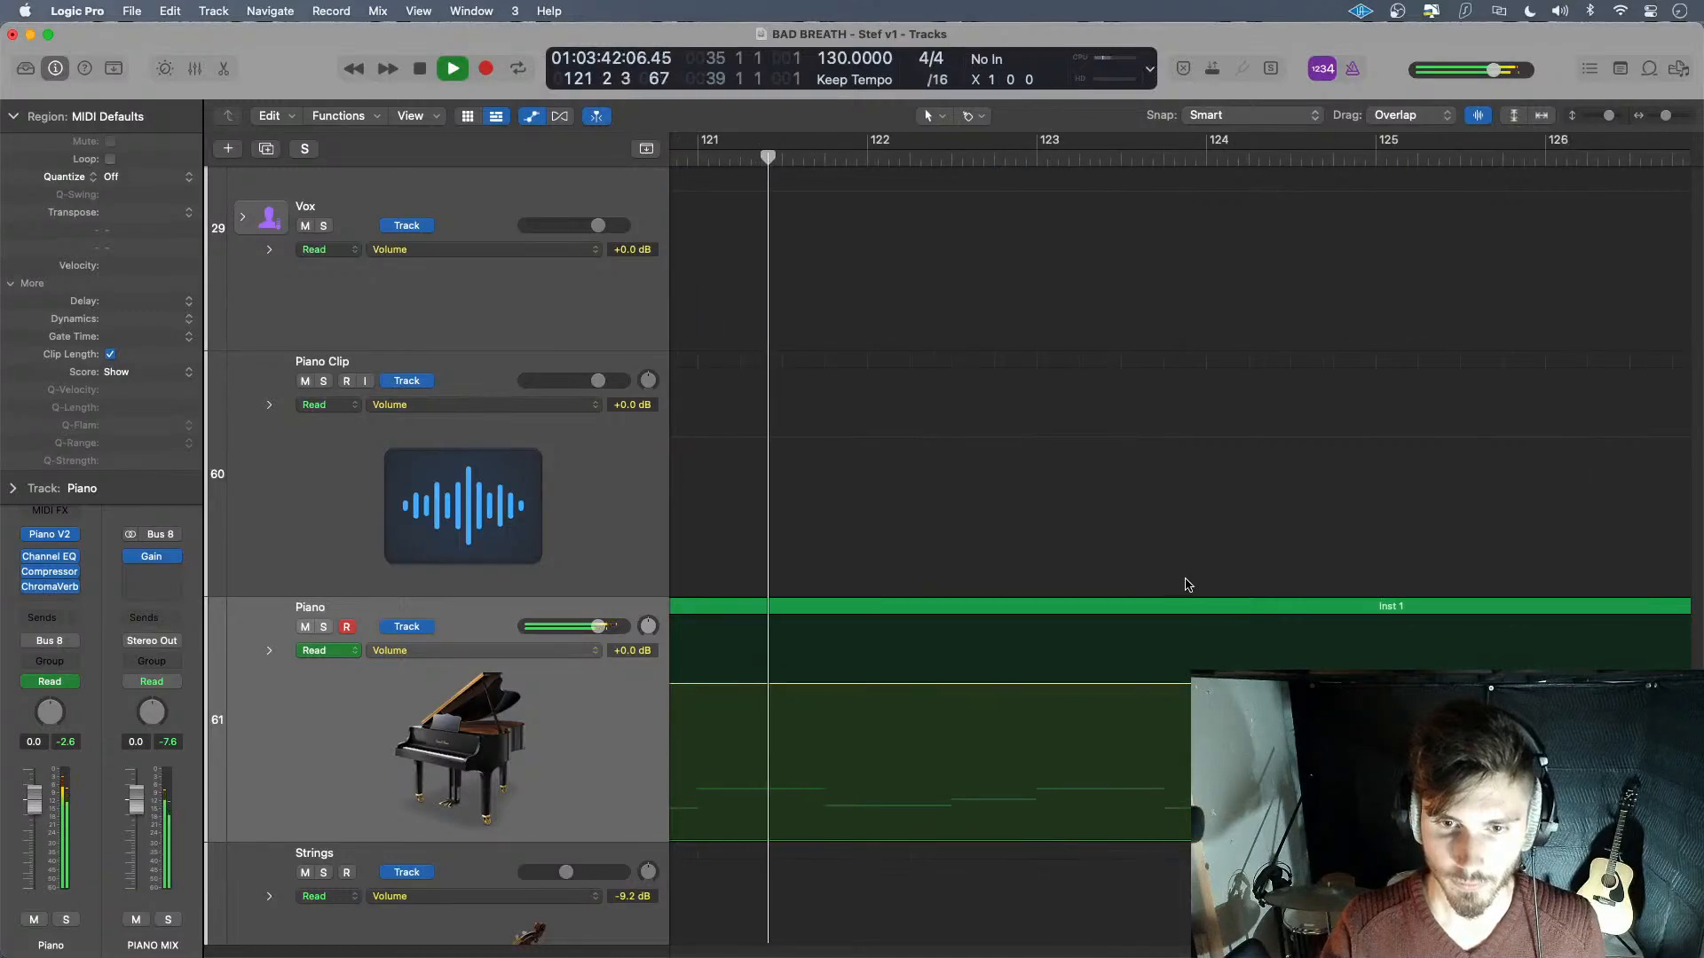
key(super+Left)
key(super+Left)
key(super+Left)
key(super+Left)
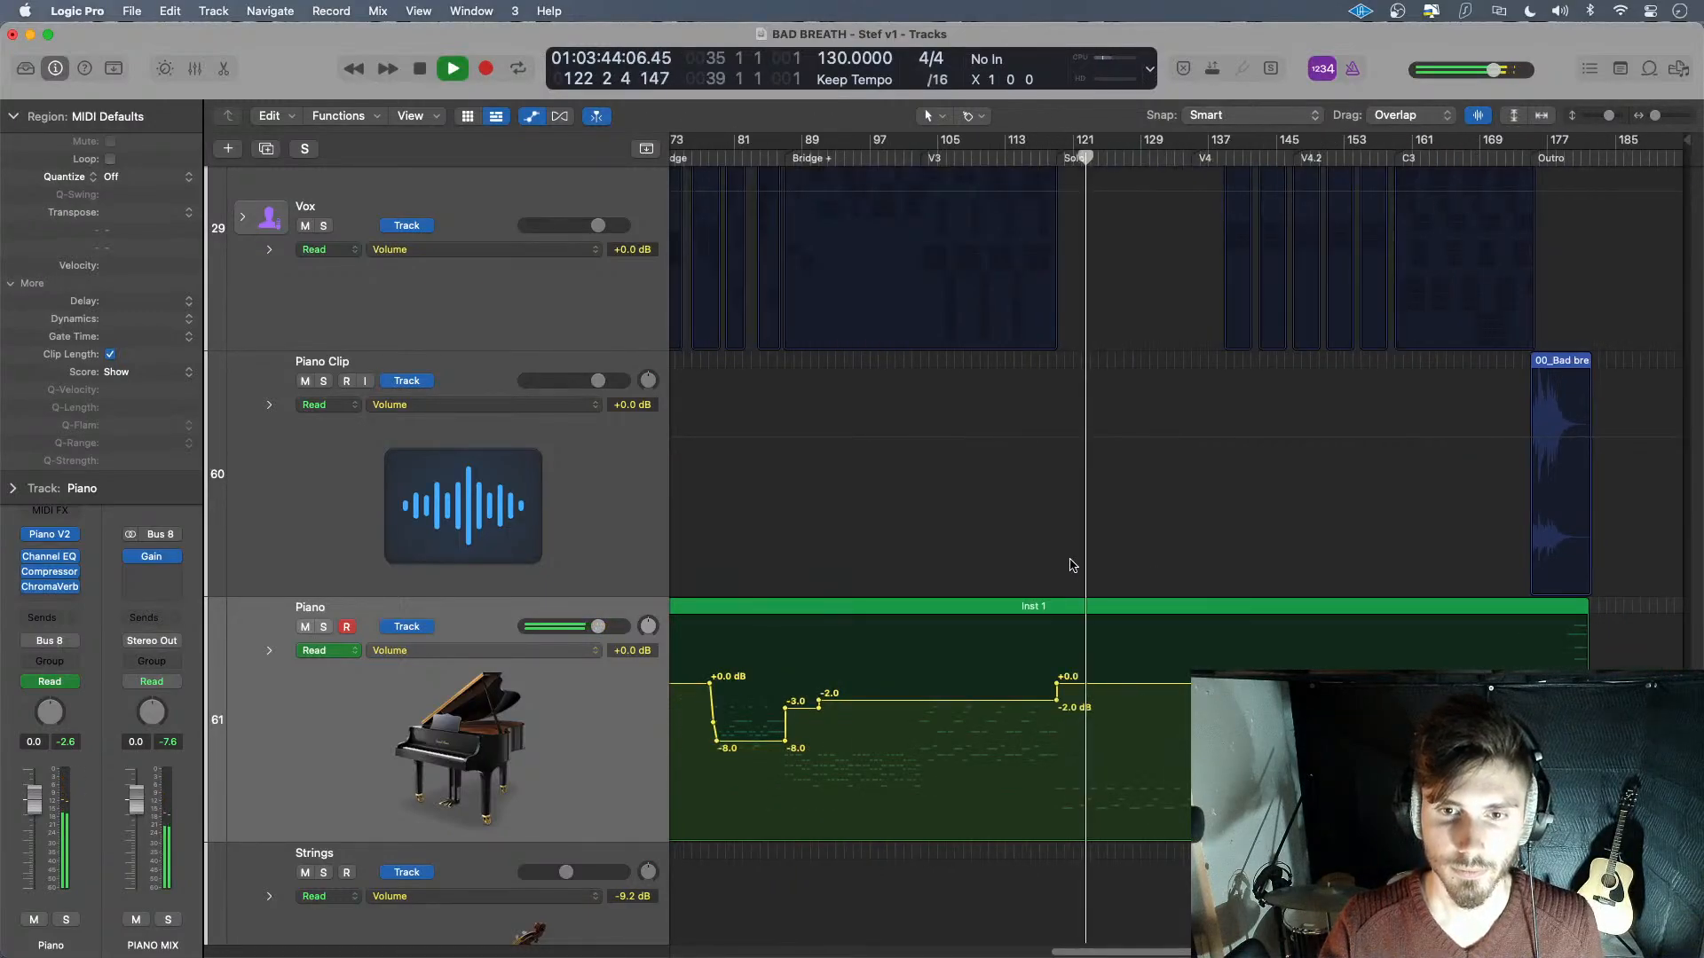
- Audition the end of the Solo and drop the Piano volume to -7.5 dB at the start of V4
click(1186, 158)
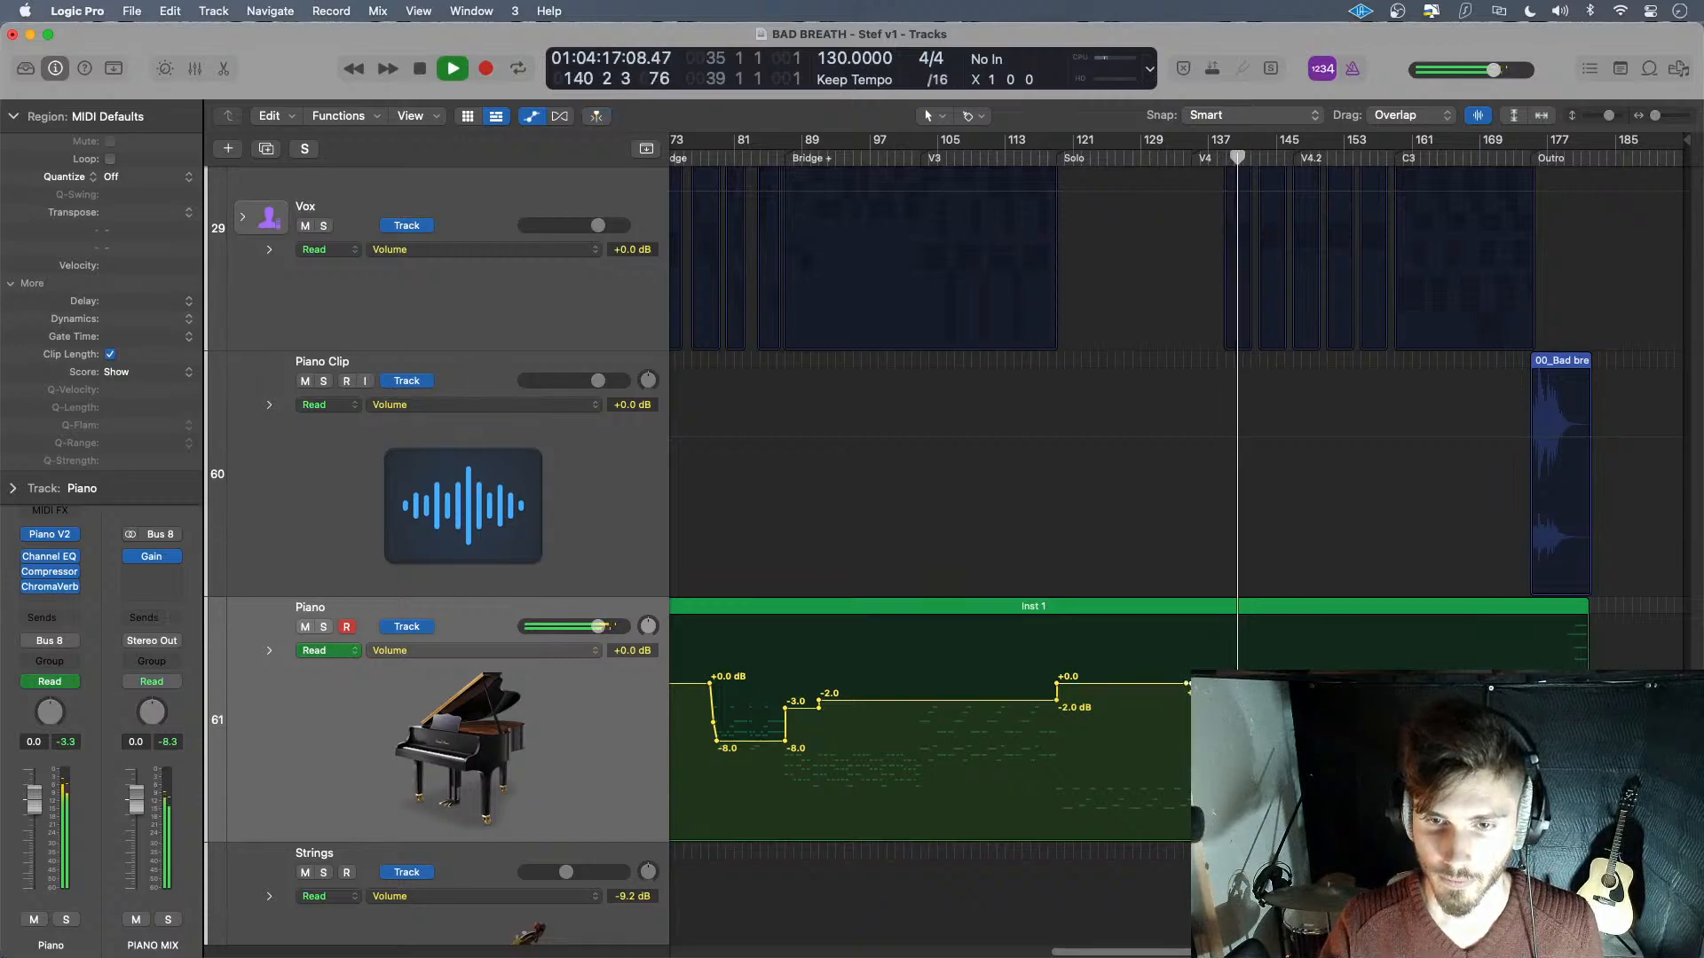
drag(1190, 684, 1186, 746)
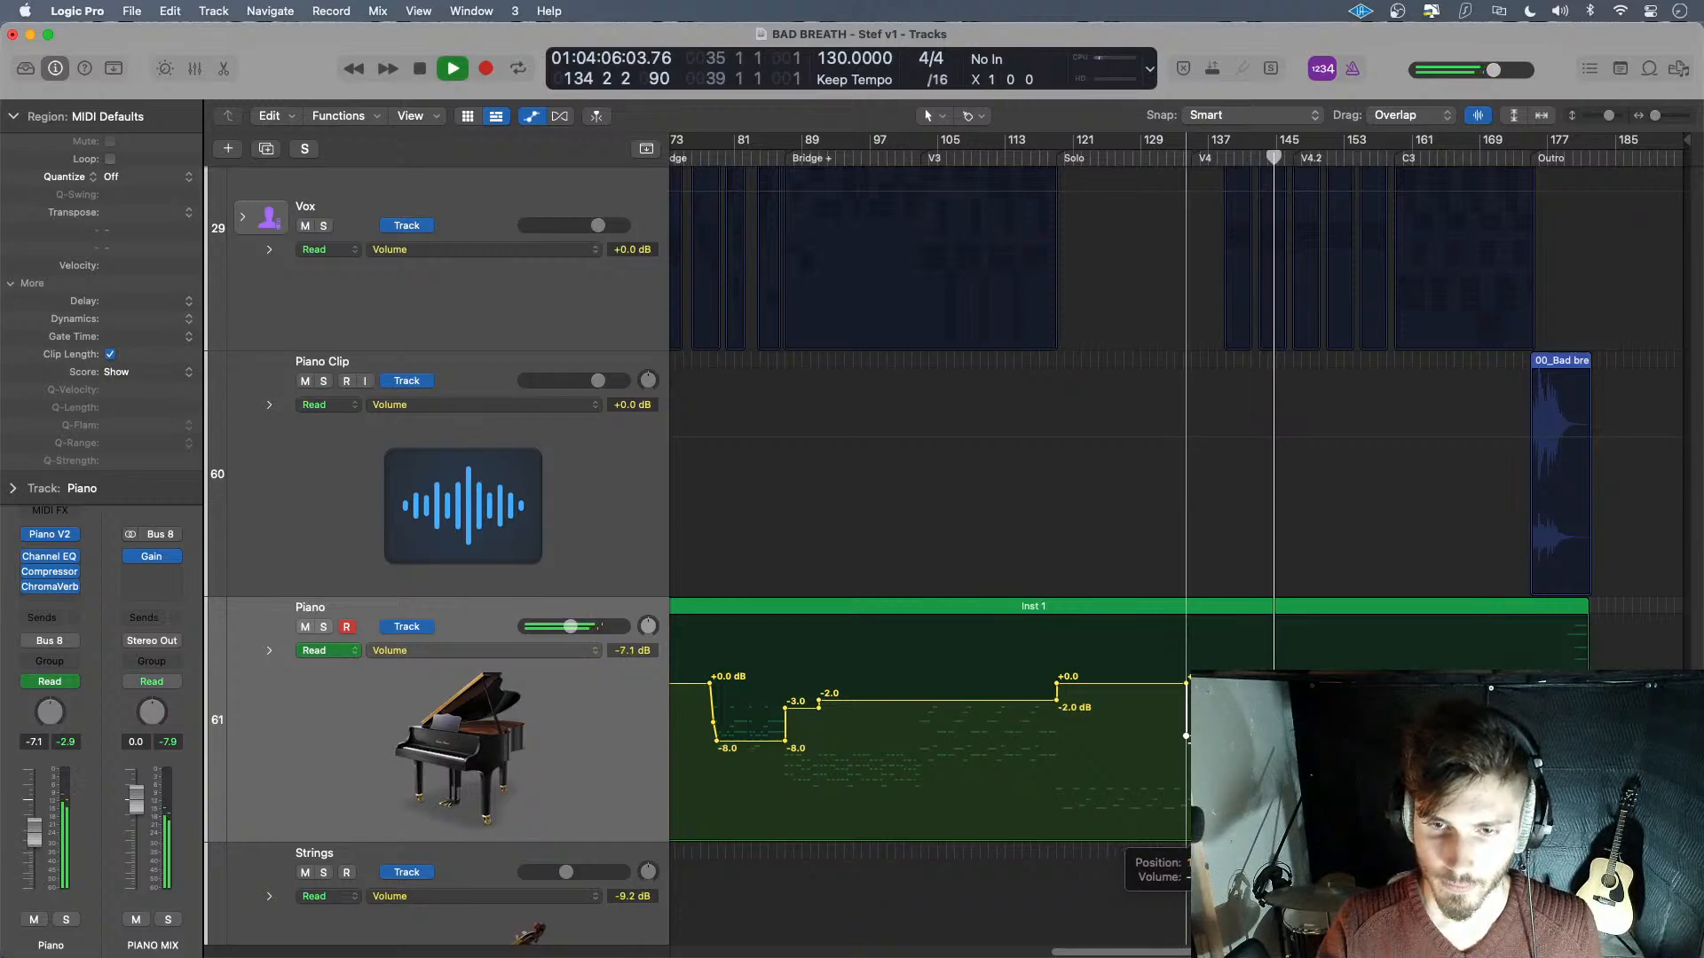
drag(1186, 739, 1188, 739)
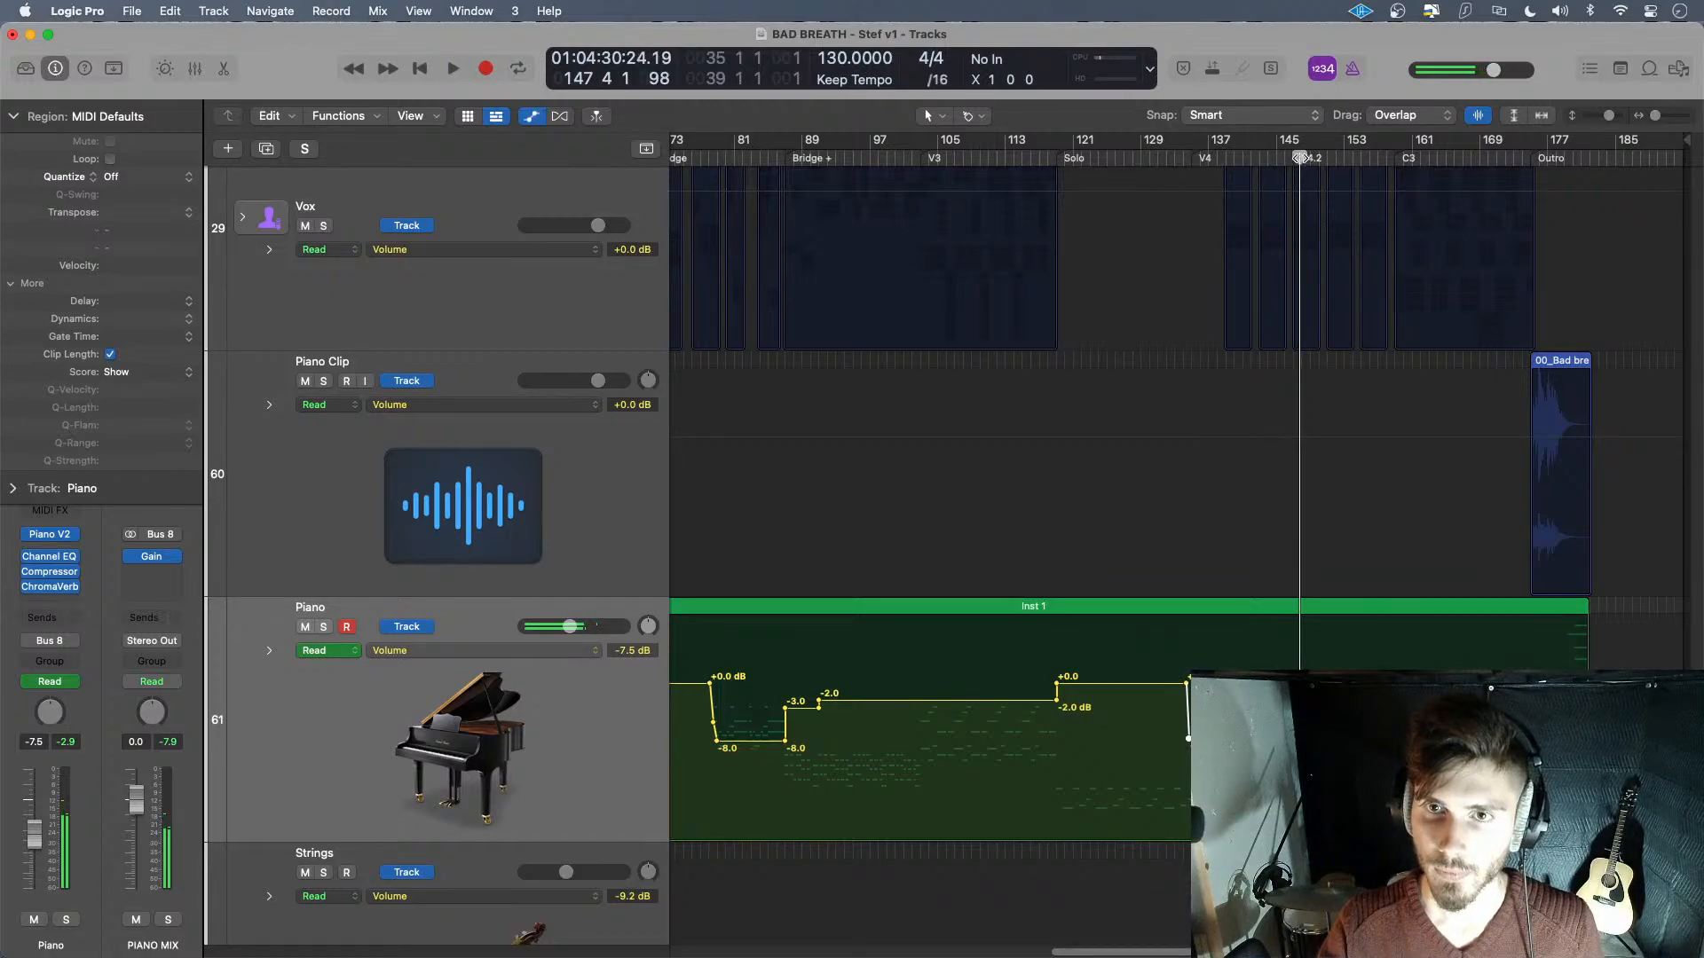
- Play the transition from bar 134 into V4 and inspect the Piano volume drop up close
drag(1300, 157, 1176, 177)
key(super+Right)
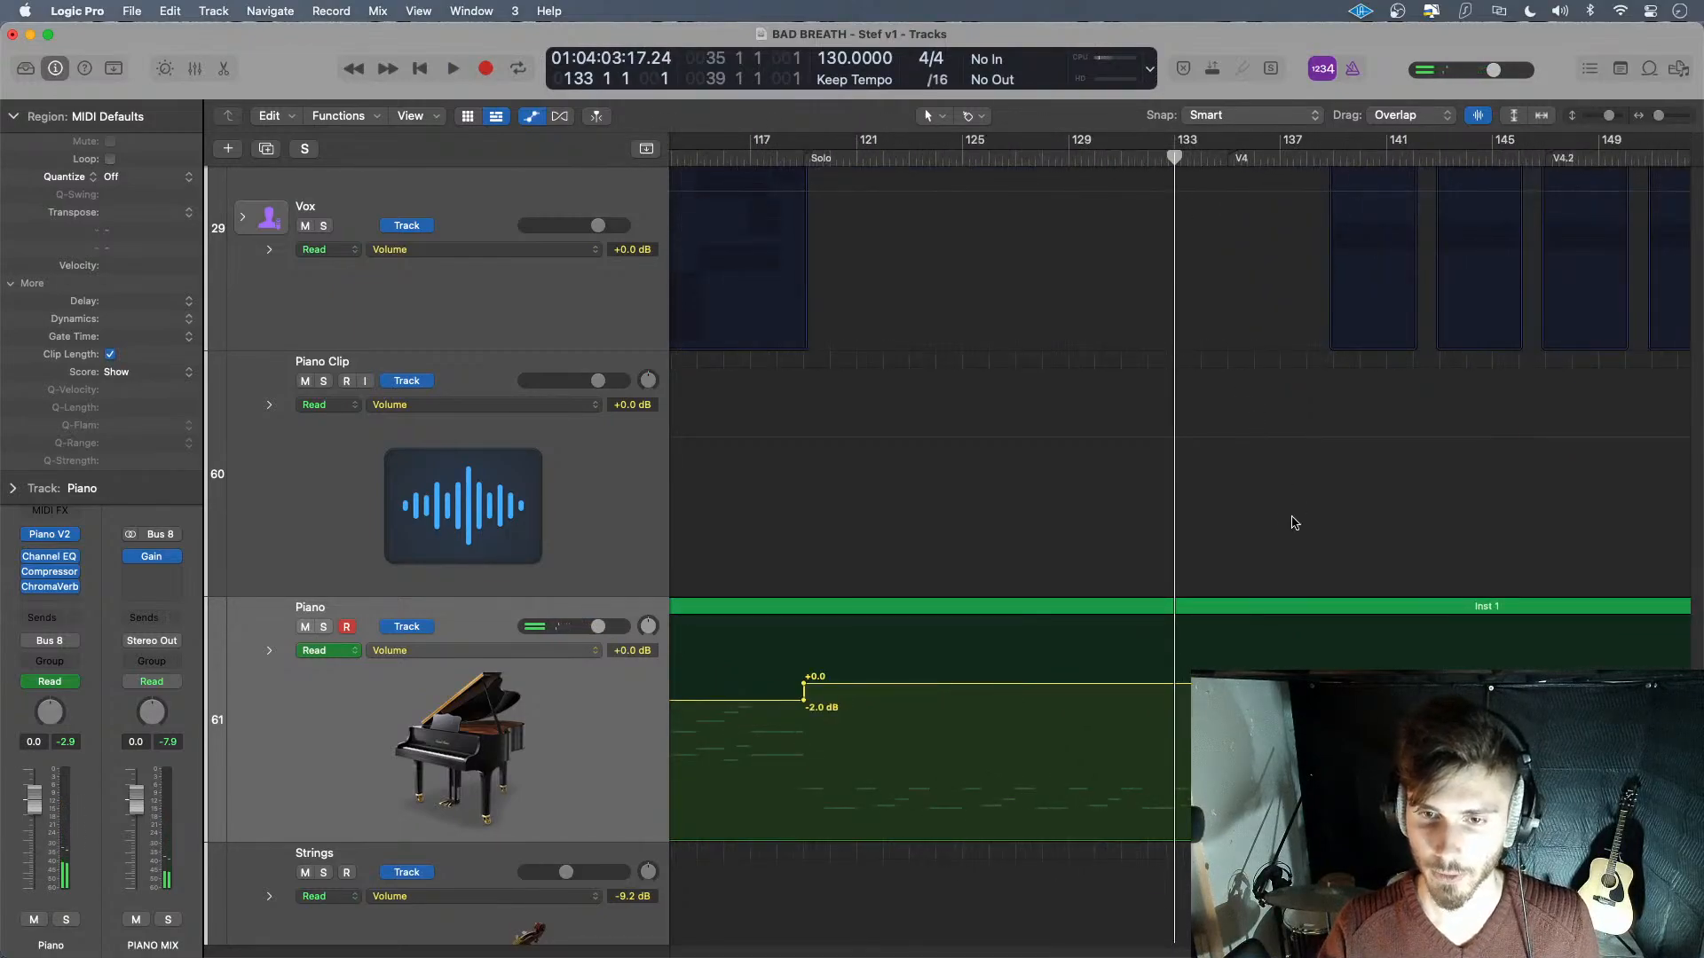
key(super+Right)
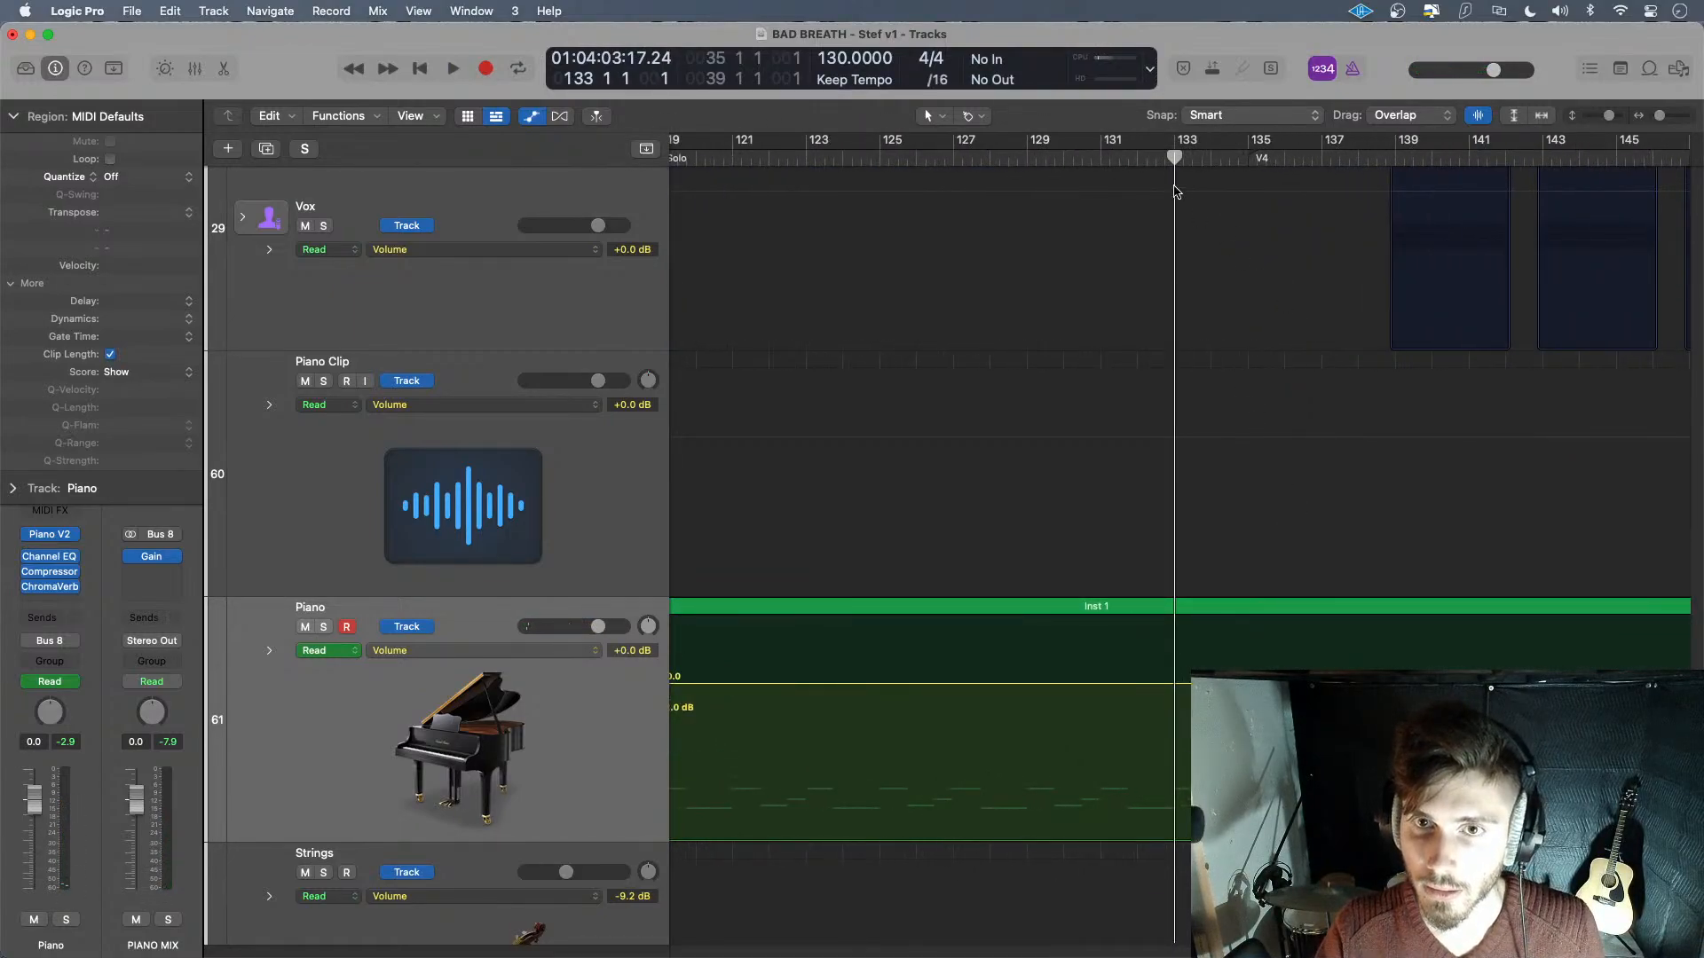
drag(1204, 158, 1210, 160)
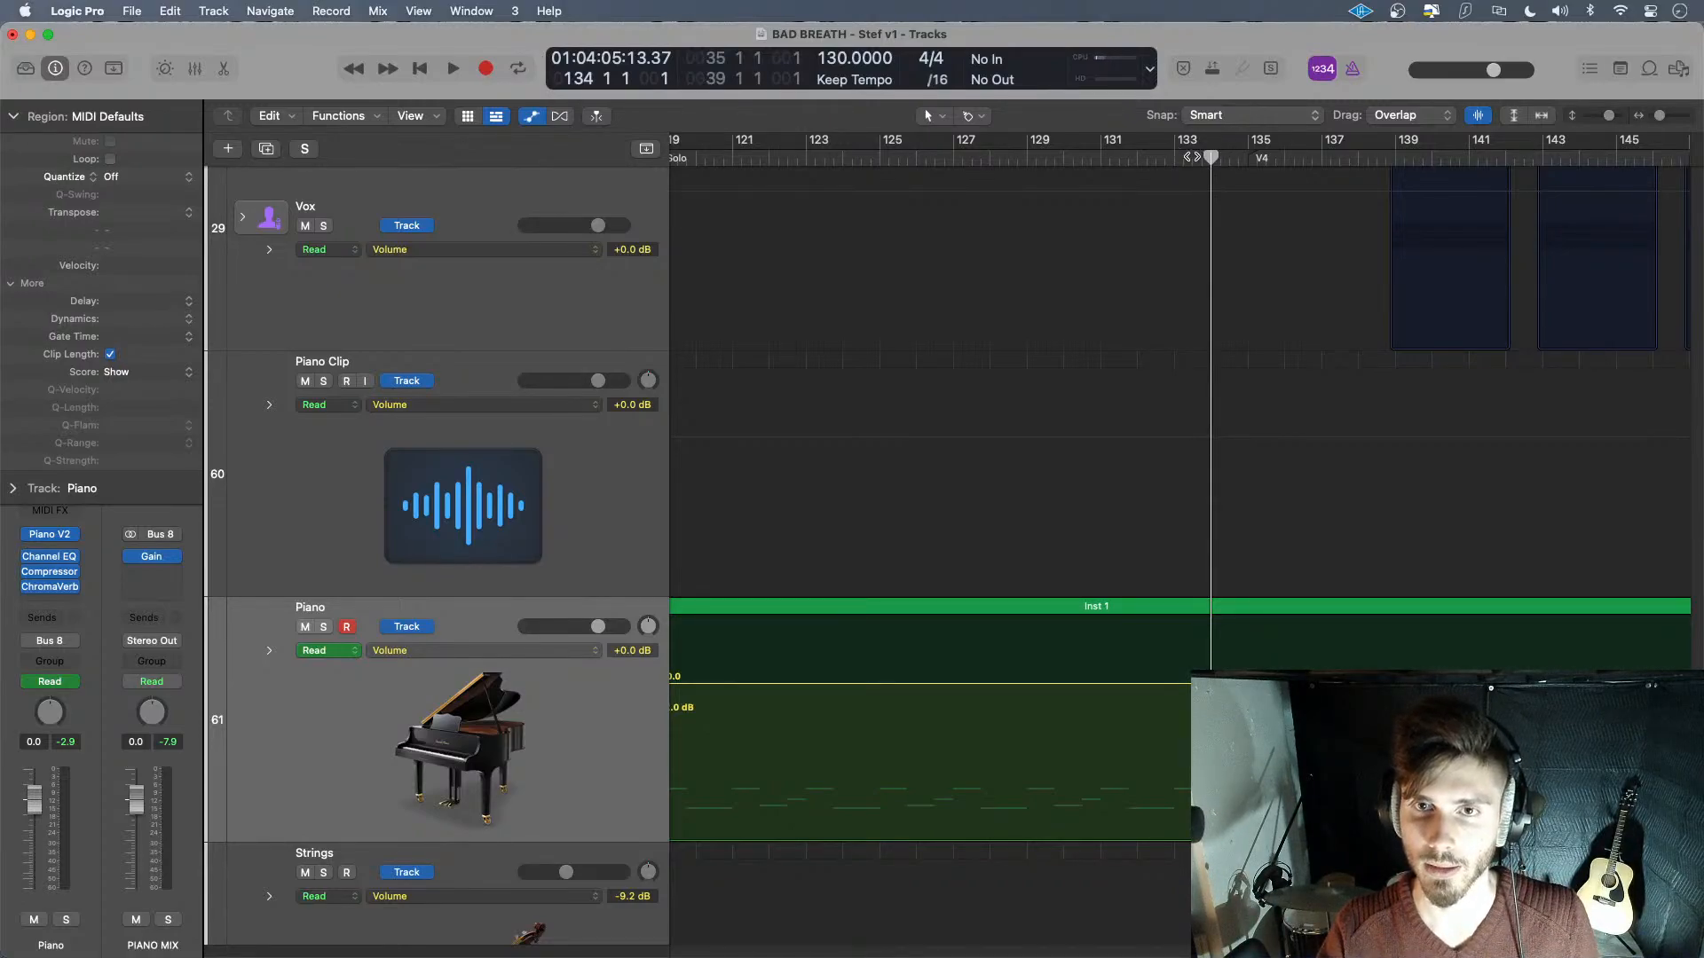
key(space)
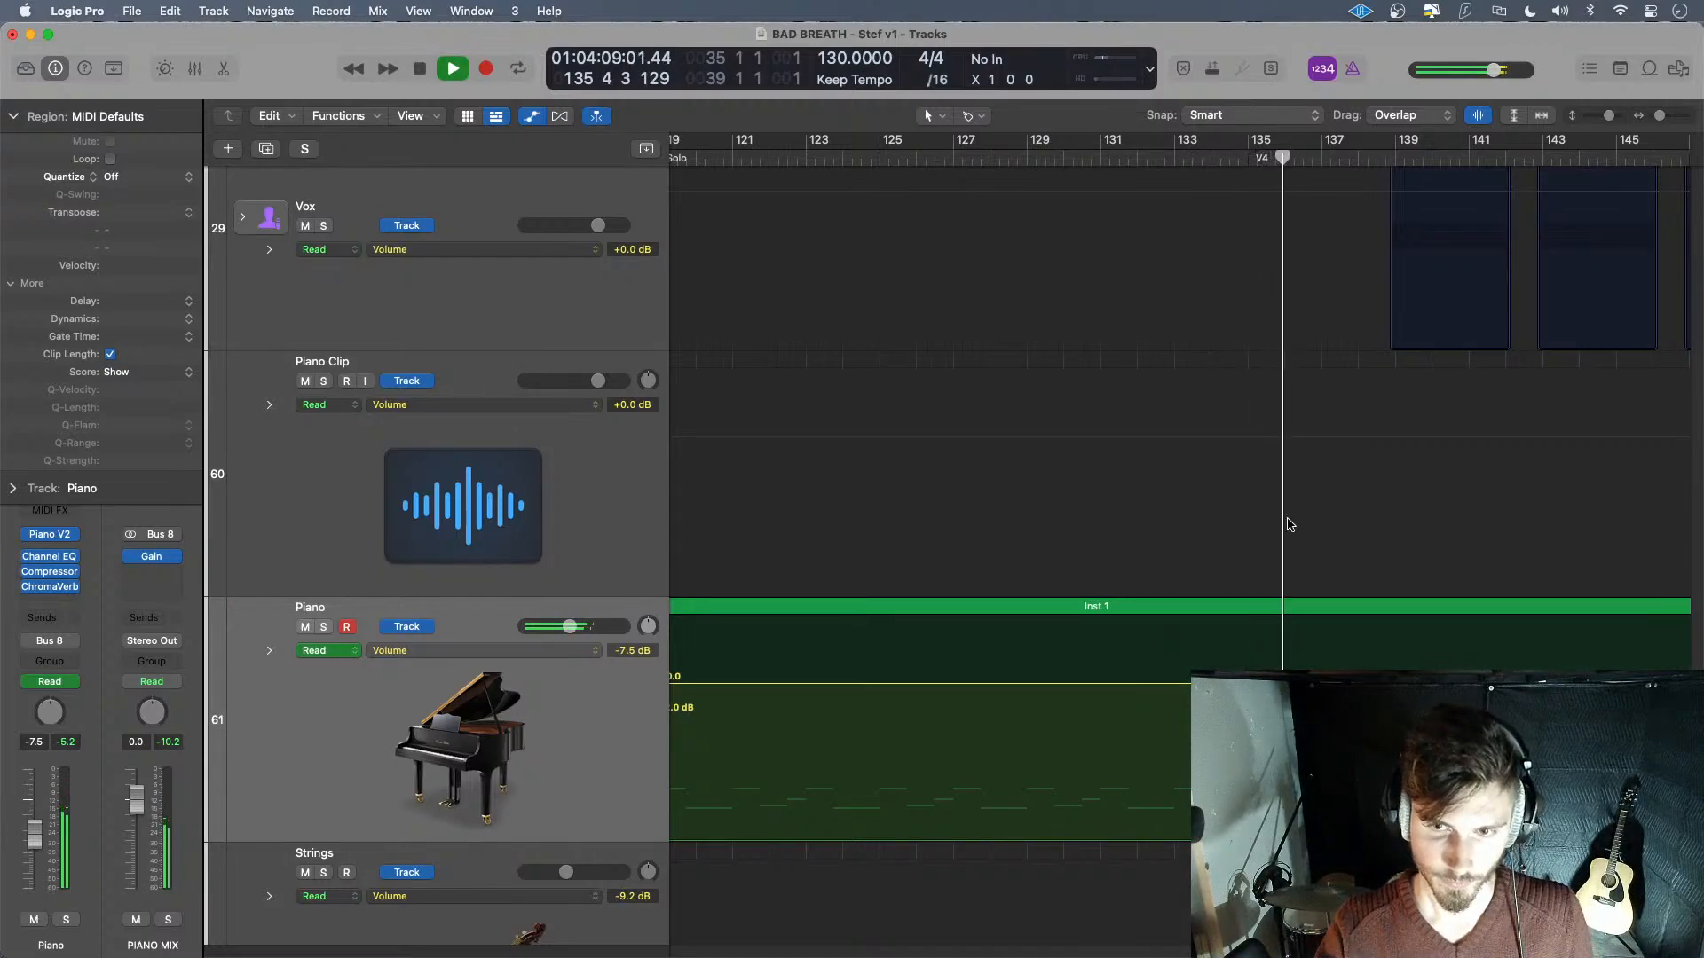
scroll(1286, 577, right, 10)
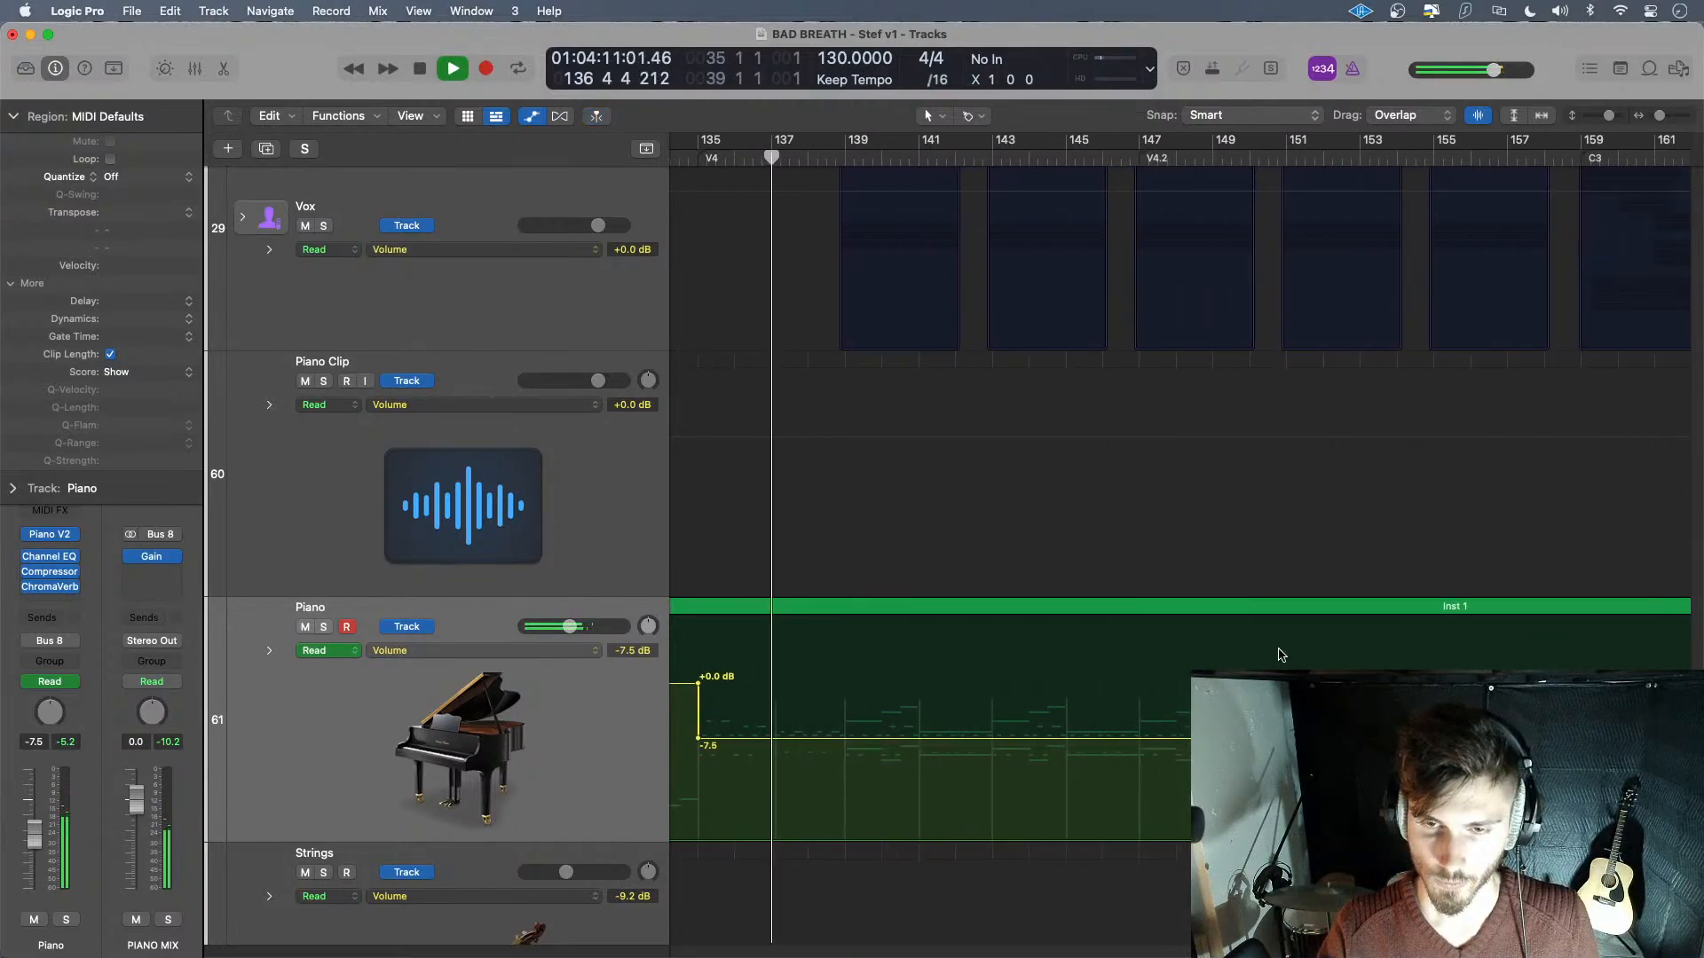
- Show the Piano volume curve over the whole song and audition spots from V4.2 up to C3
key(super+Right)
key(super+Left)
key(super+Left)
key(super+Left)
key(super+Left)
key(super+Left)
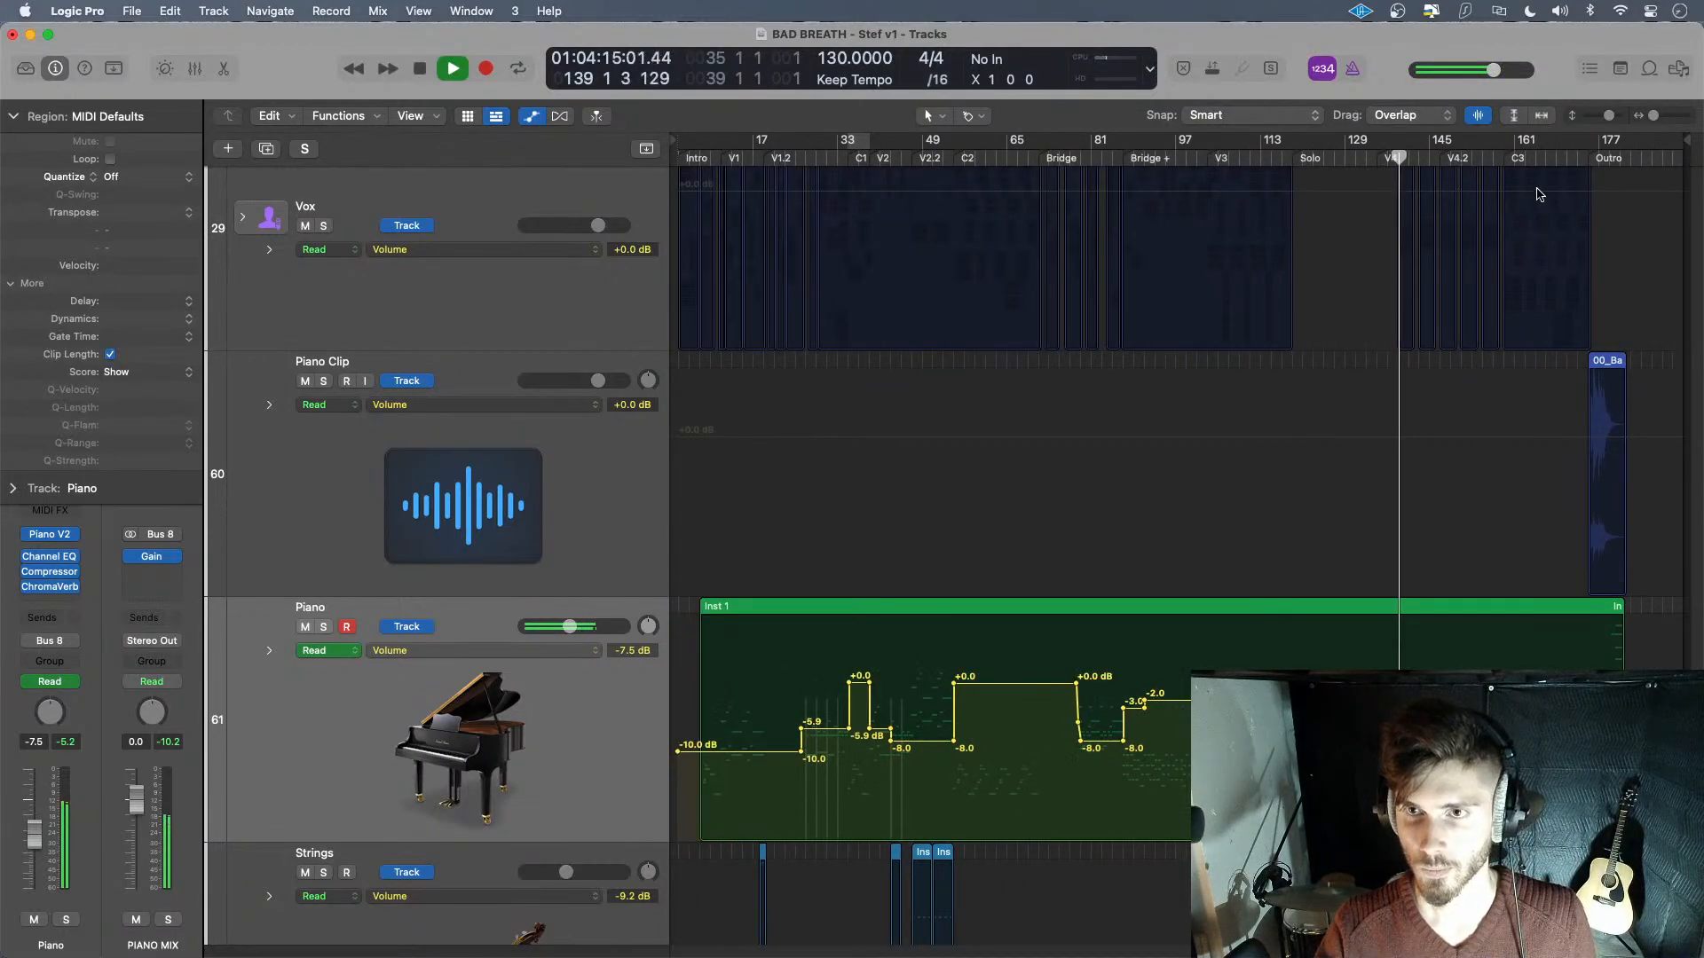
click(1498, 160)
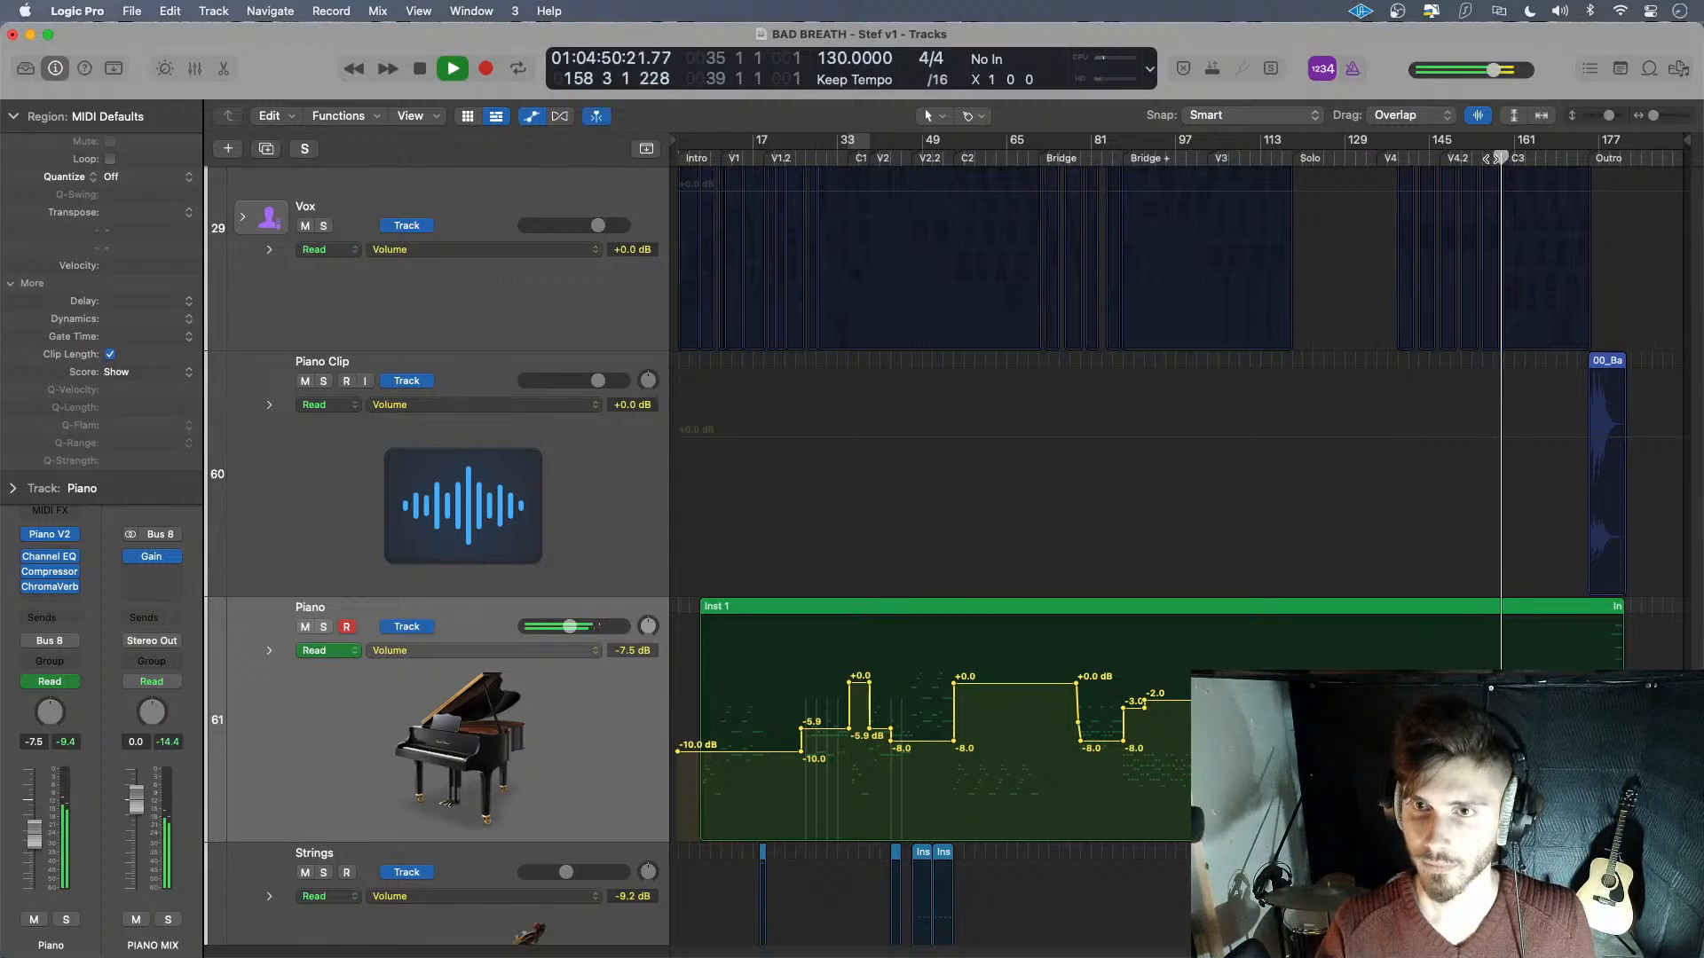
click(1438, 158)
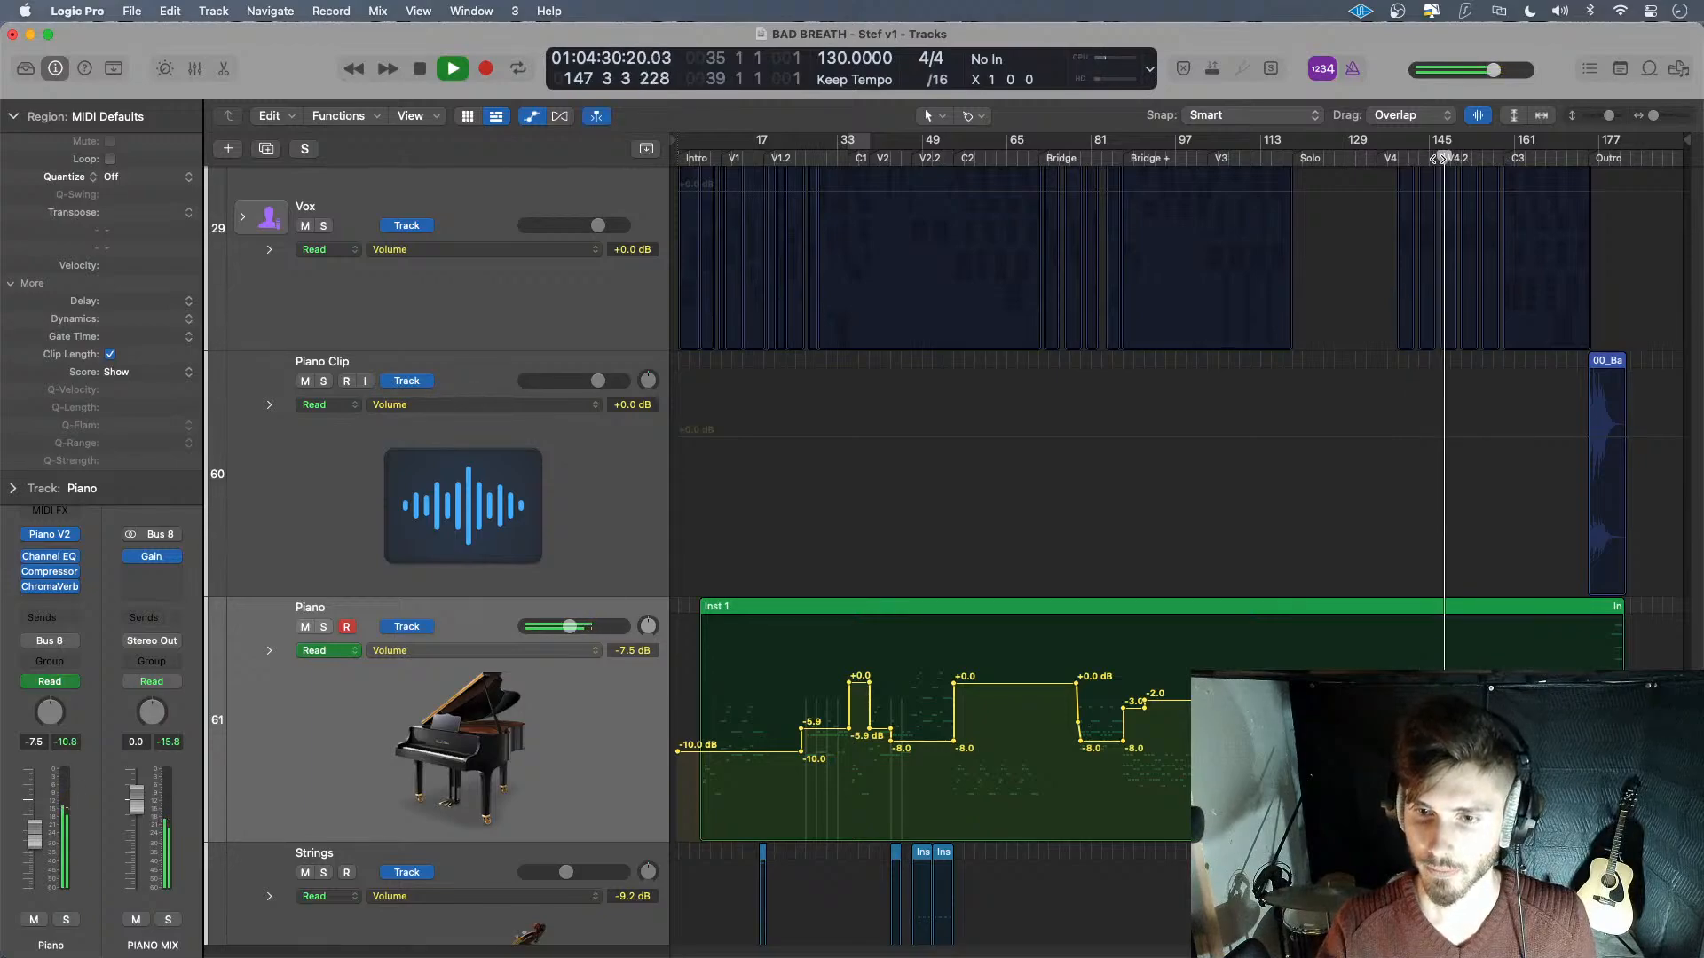
click(1470, 158)
click(1490, 157)
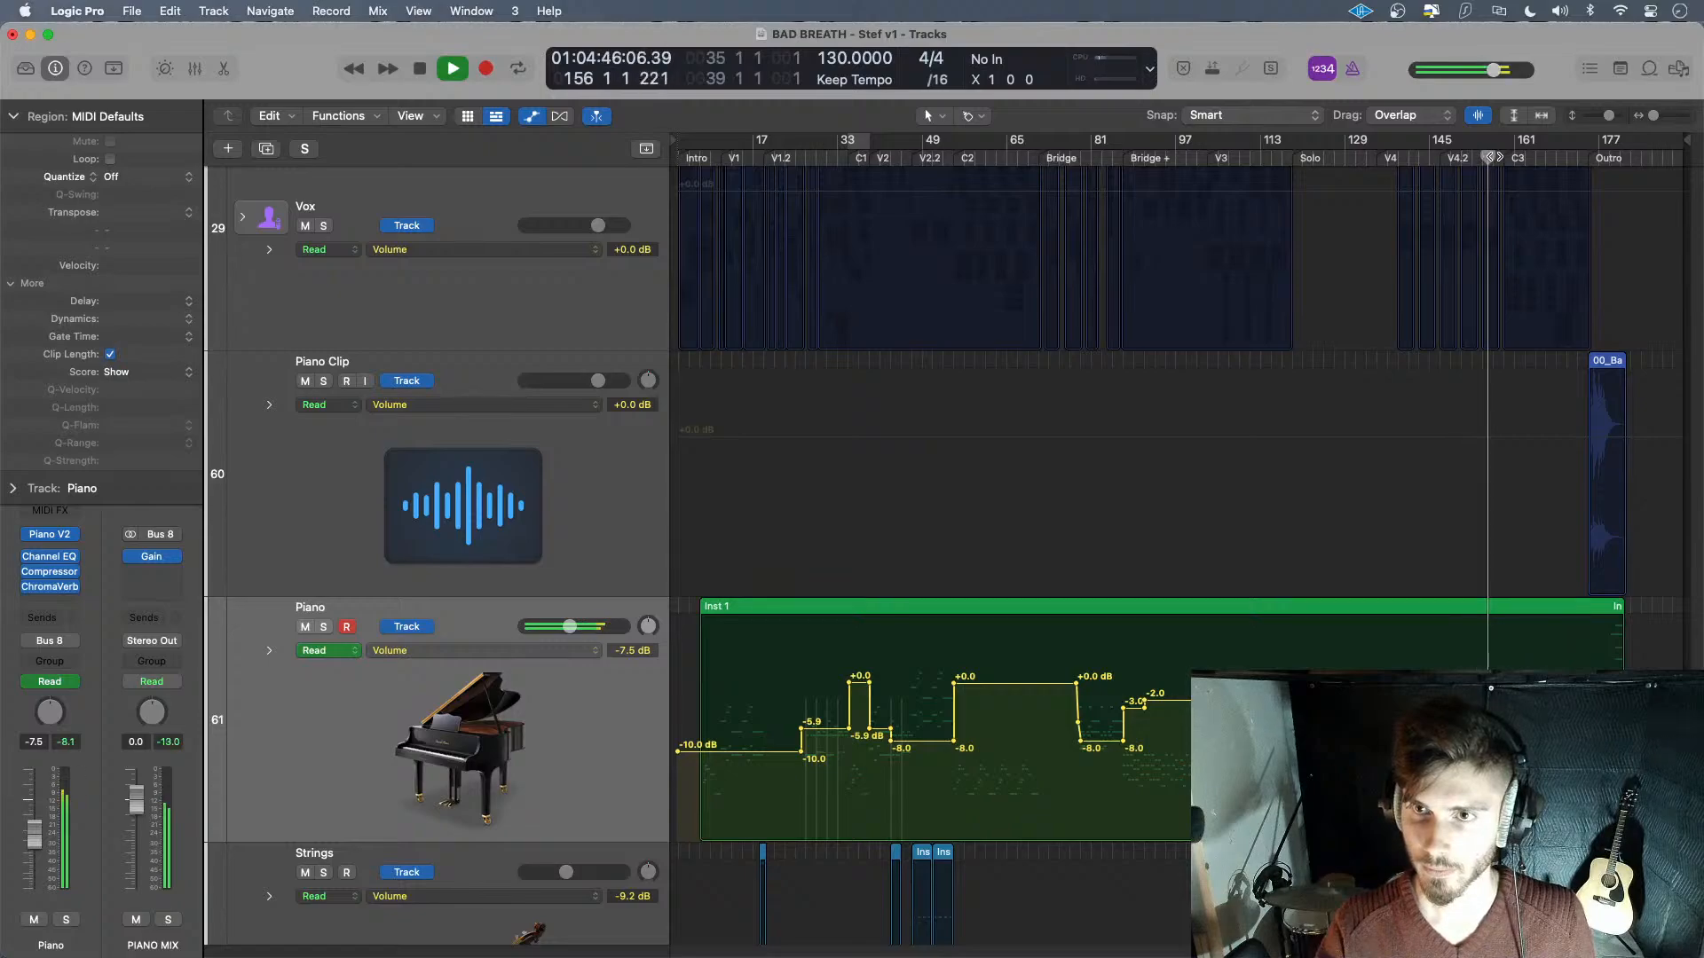
- Raise the Piano volume automation to 0.0 dB at the start of section C3, at bar 159
click(1504, 158)
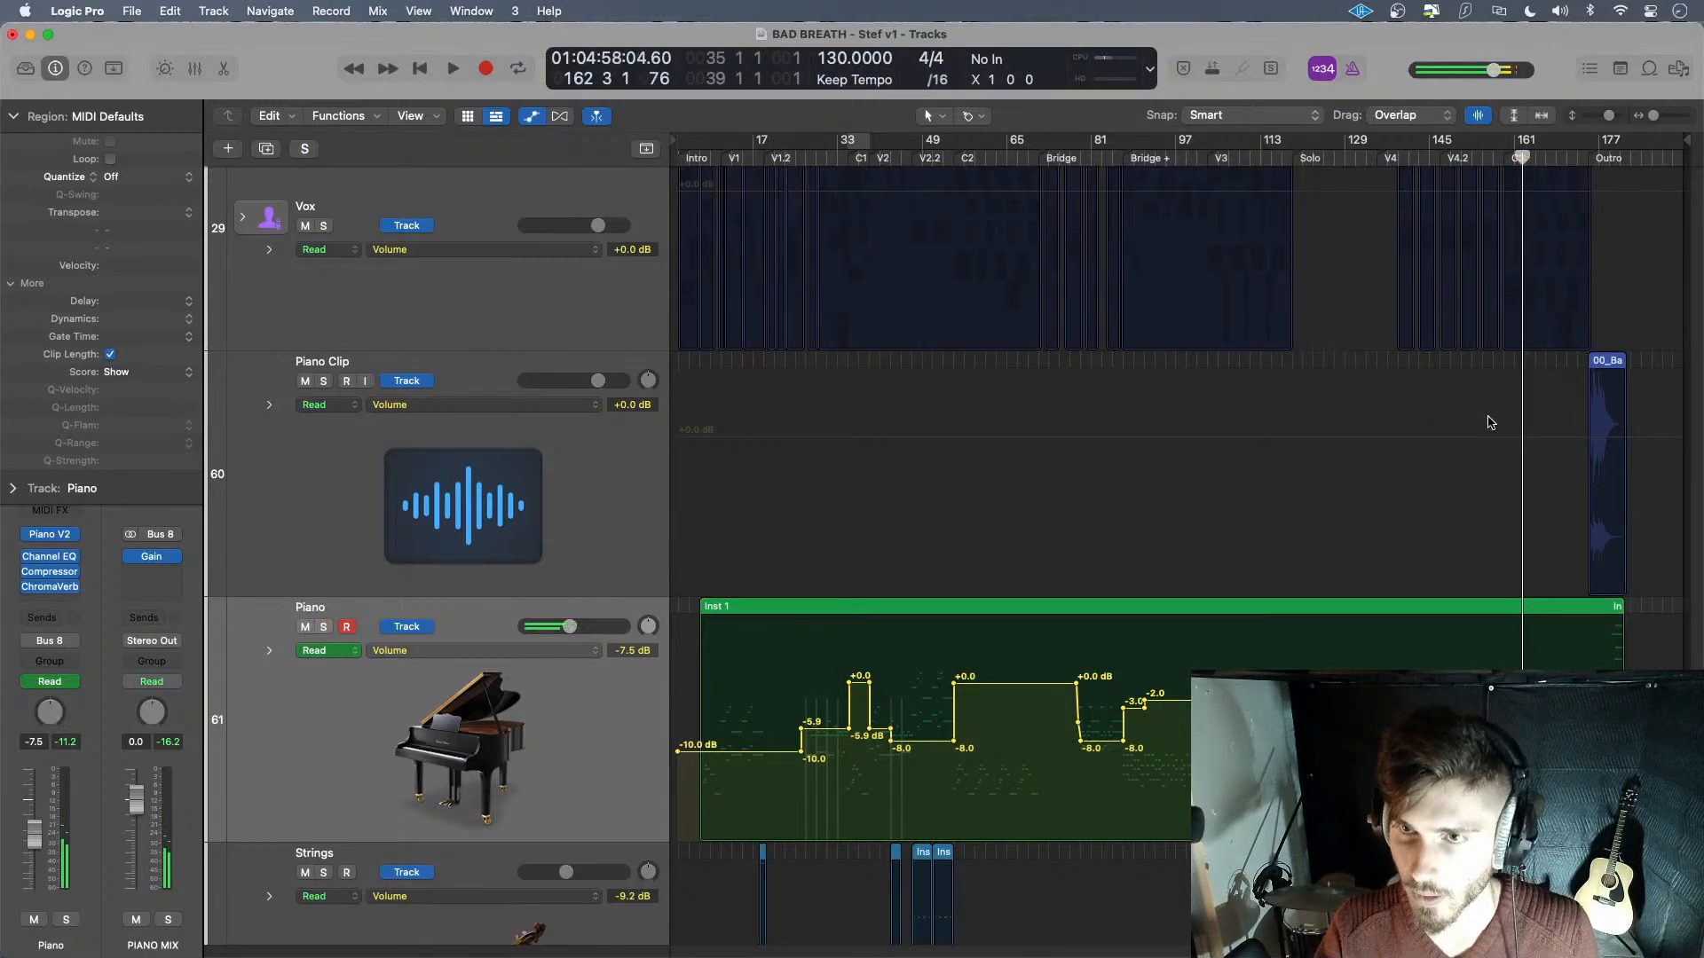
key(space)
click(1501, 157)
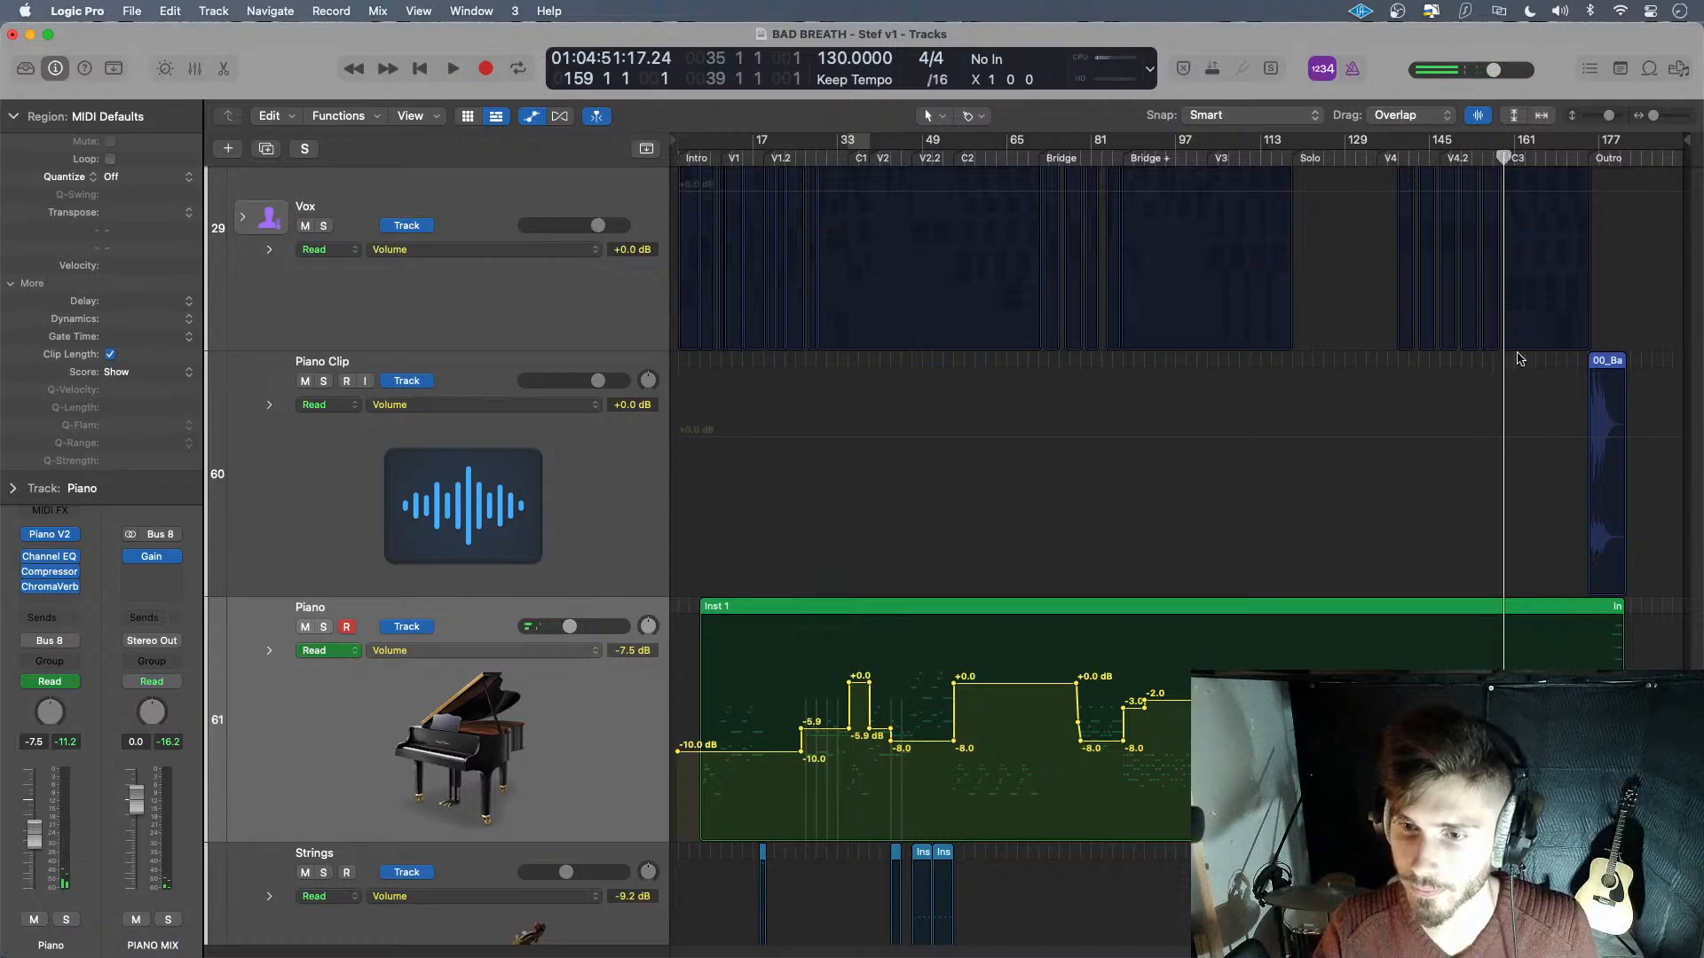
key(super+Right)
key(super+Right)
key(super+Right)
key(super+Right)
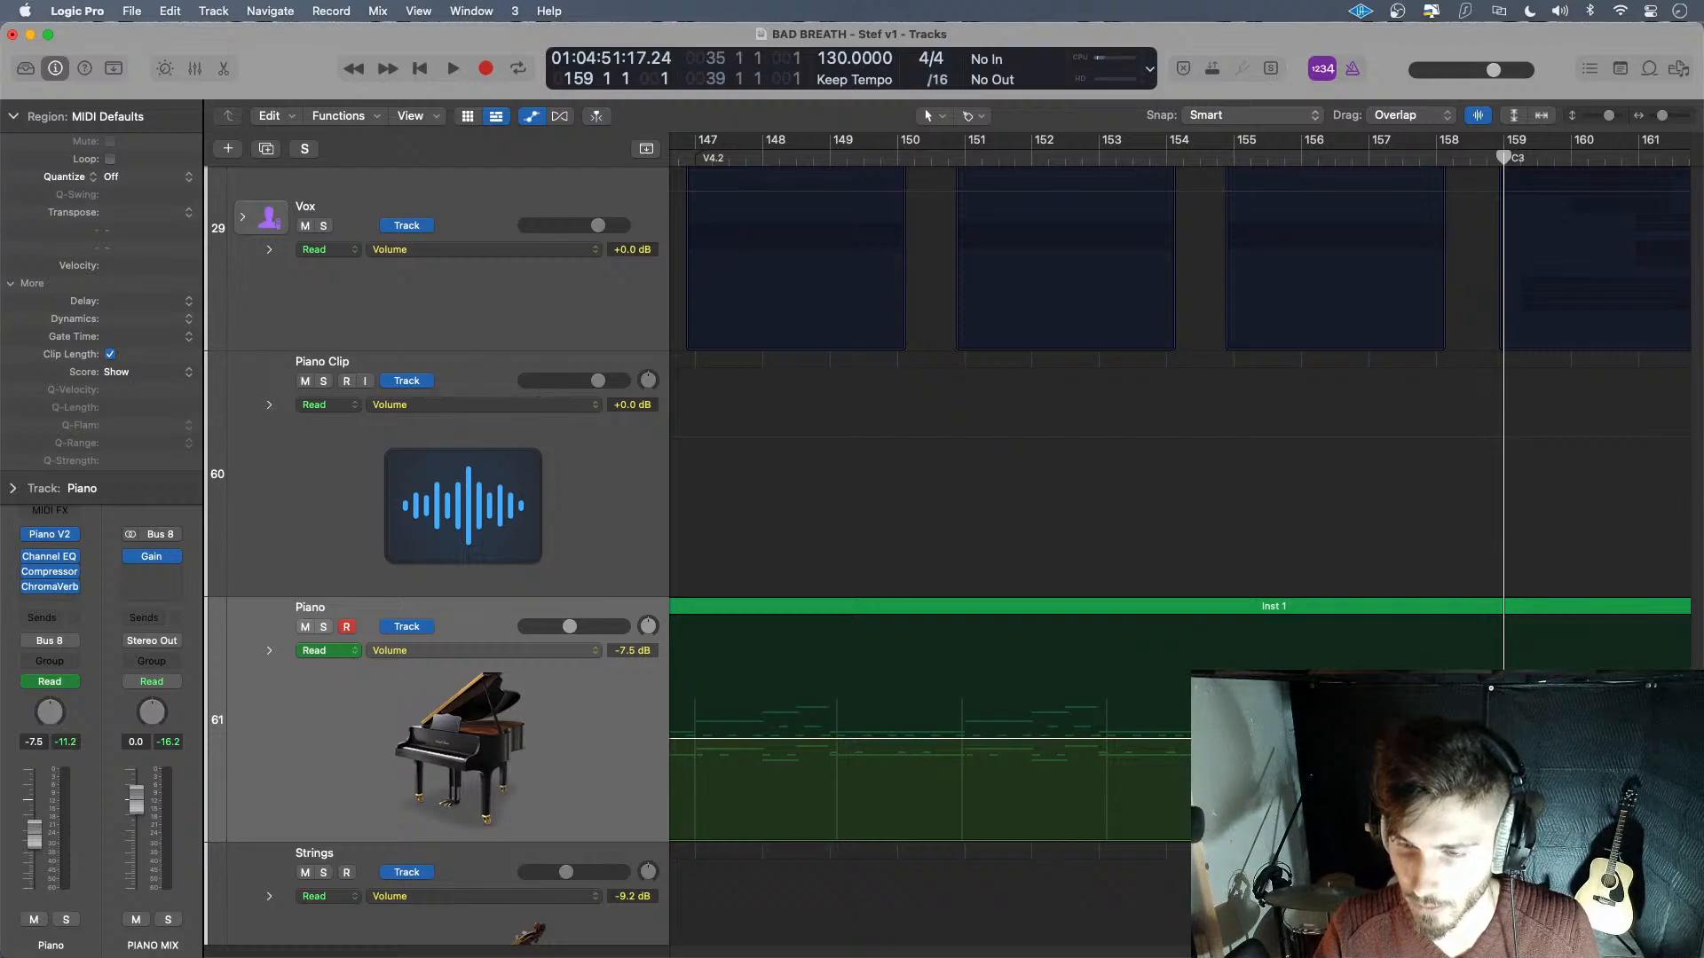
drag(1508, 738, 1509, 670)
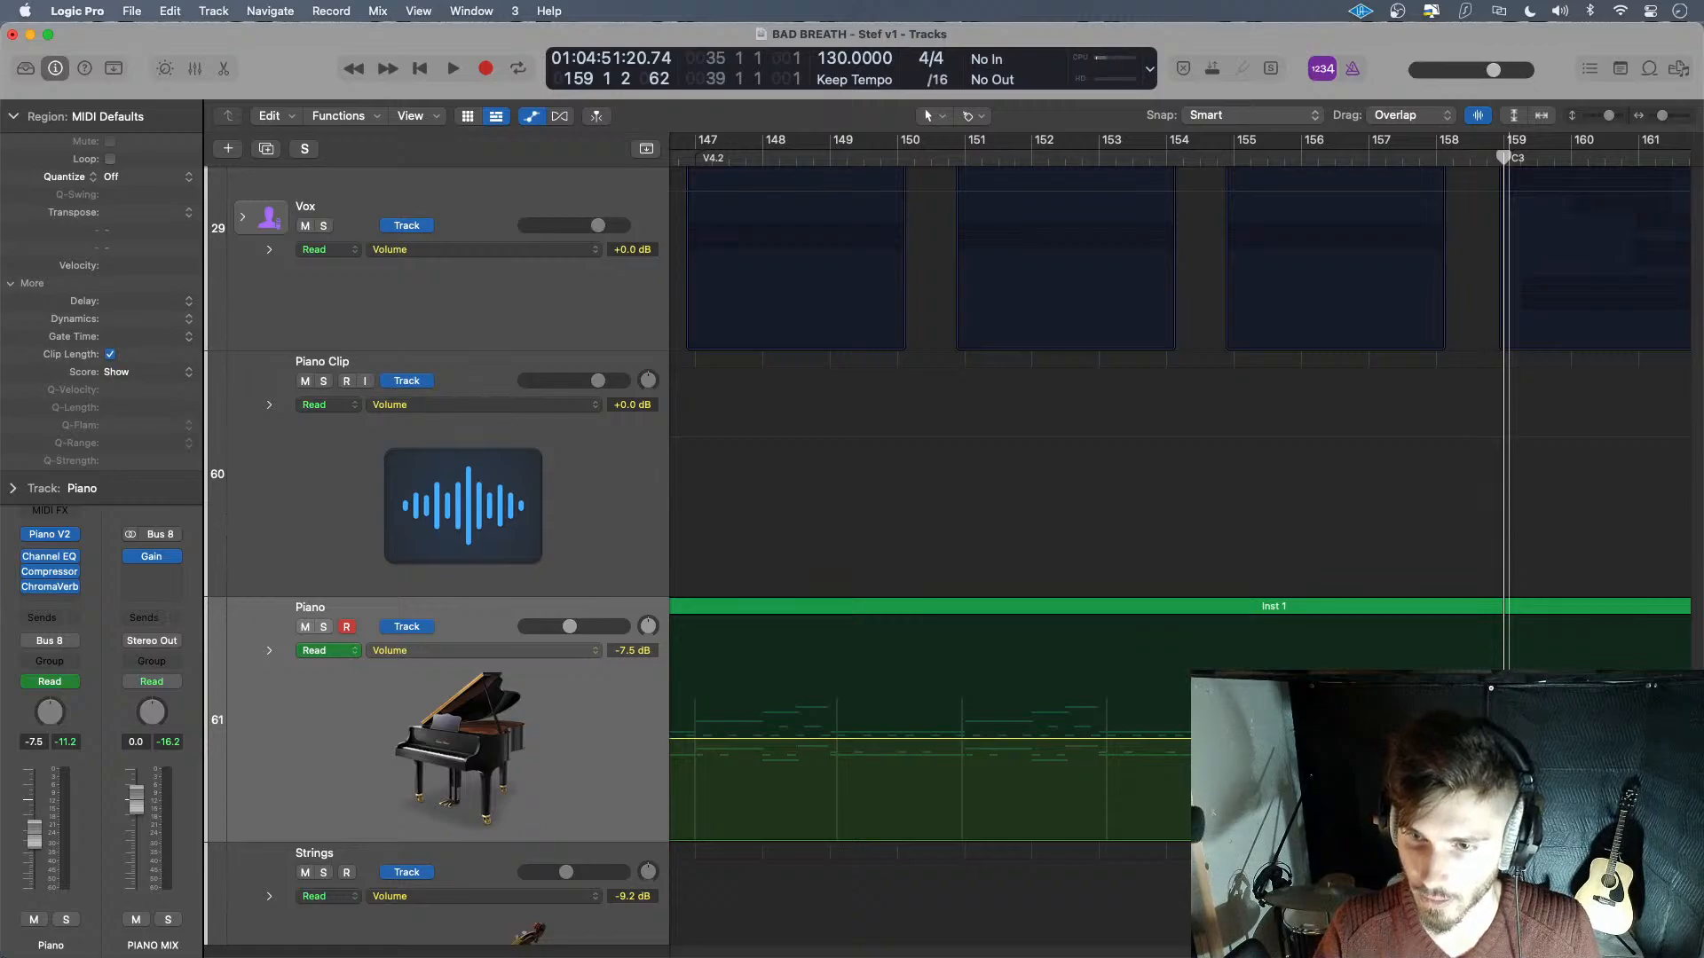
drag(1509, 681, 1503, 681)
- Play the song from bar 158 to check the piano level through section C3 and into the Outro
key(super+Left)
key(super+Left)
key(super+Left)
key(super+Left)
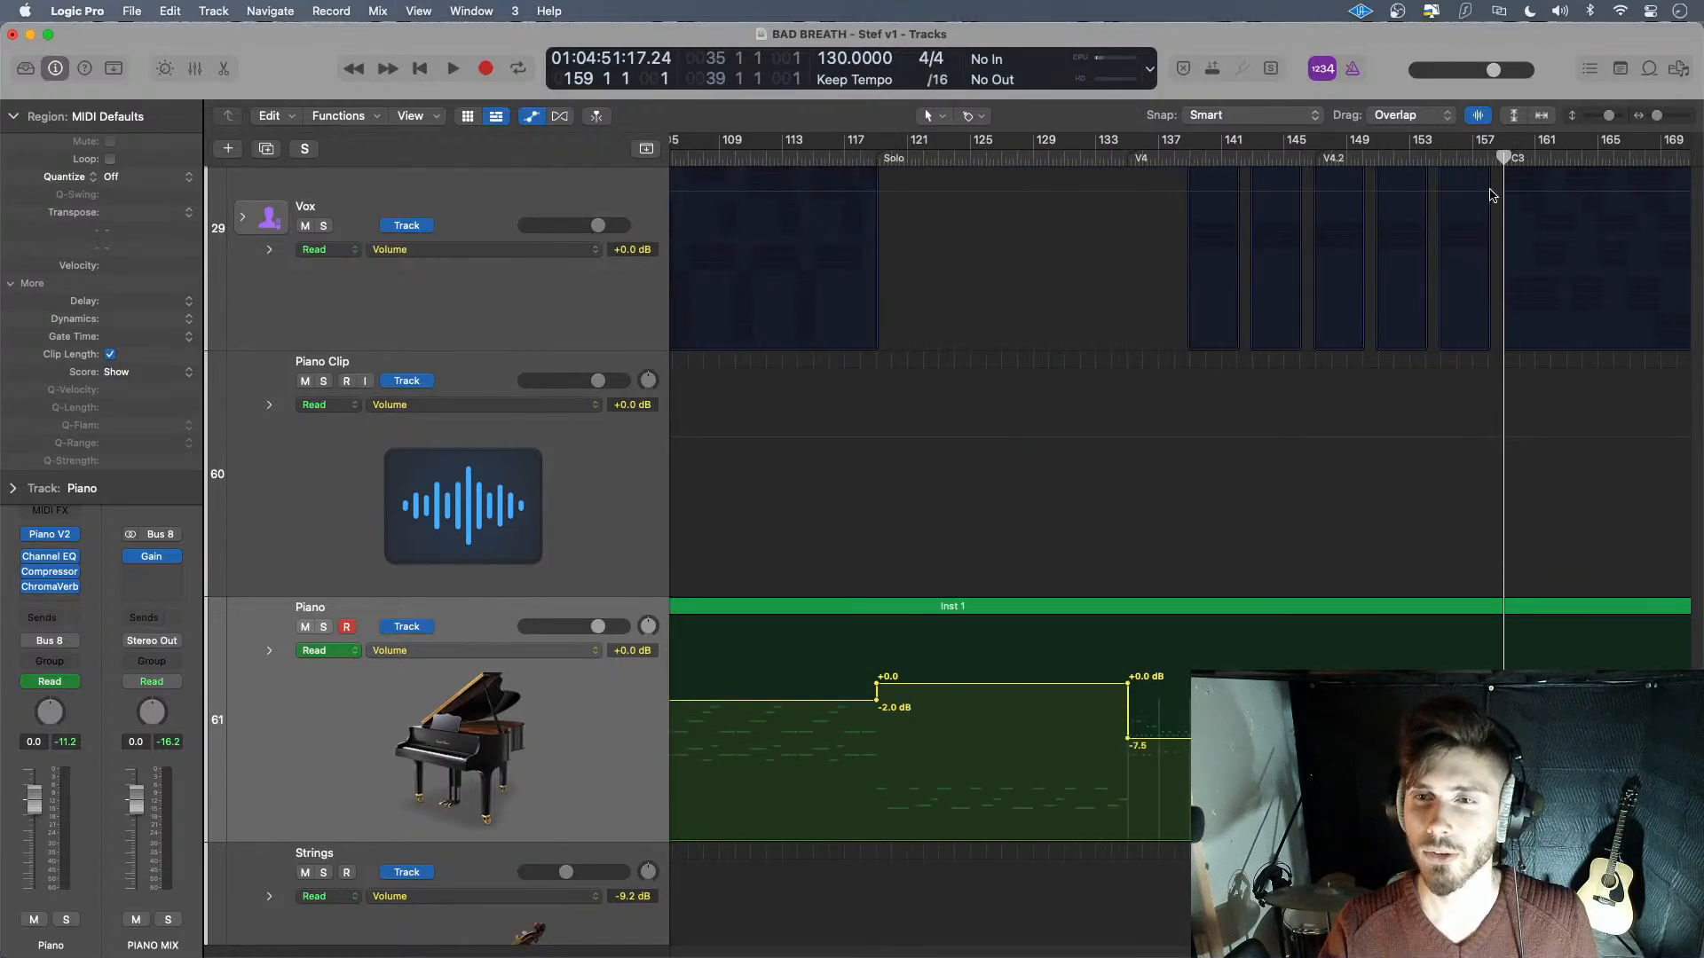
drag(1508, 158, 1496, 158)
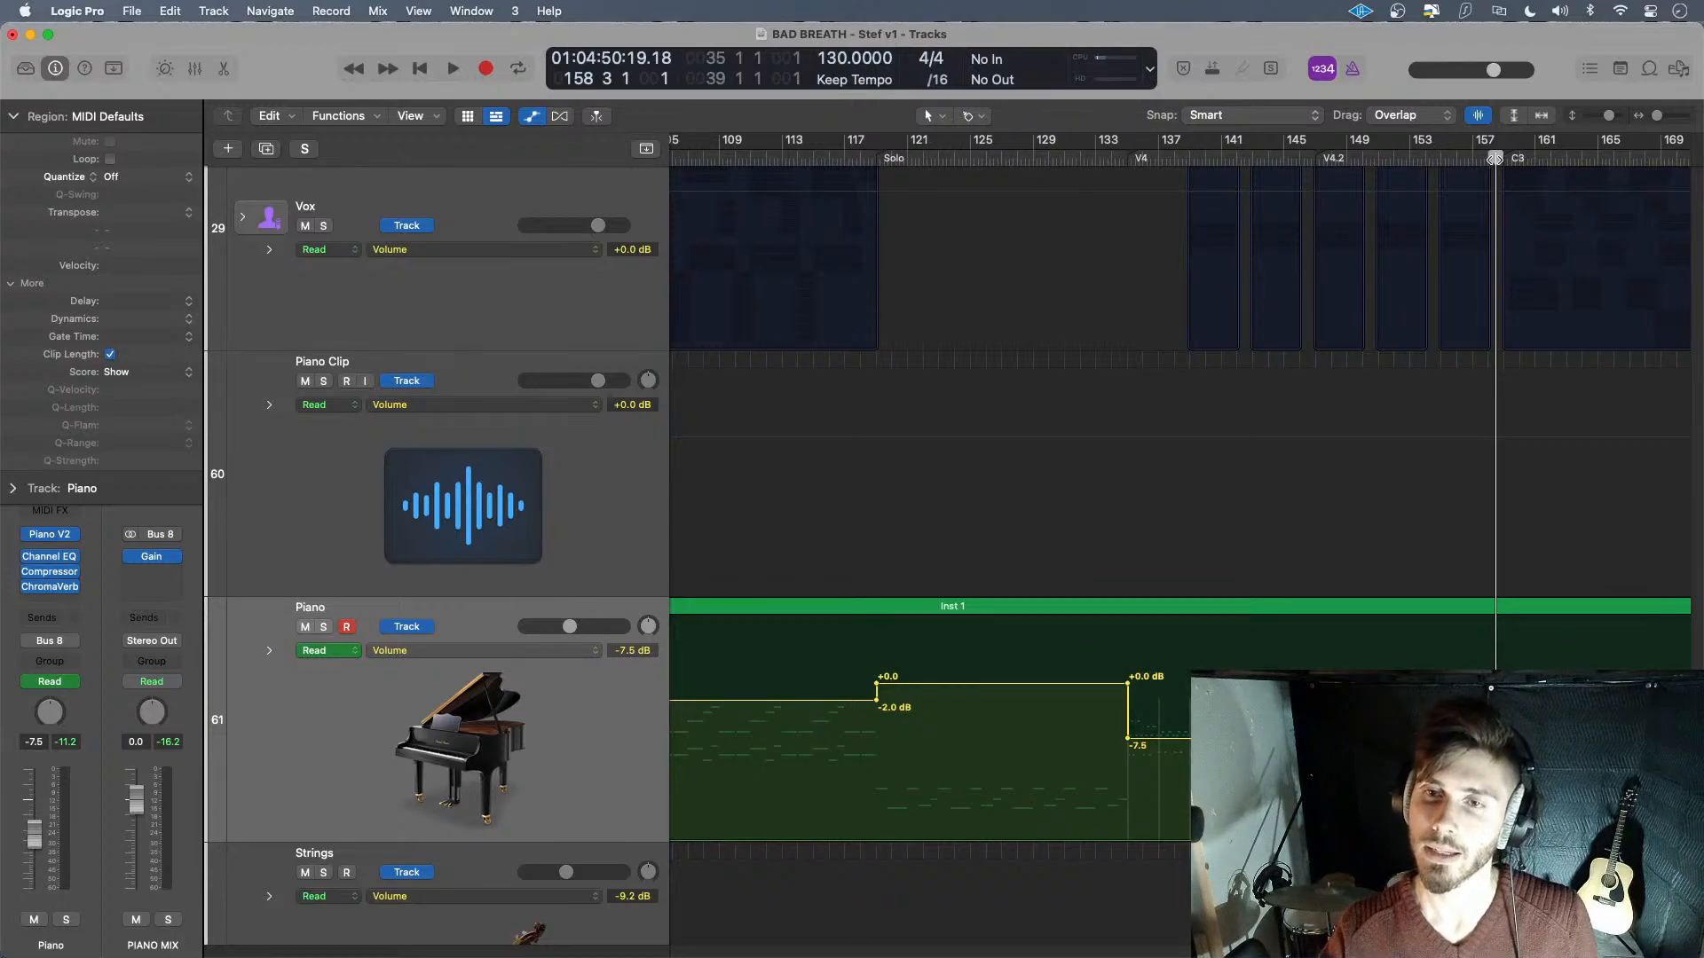
key(space)
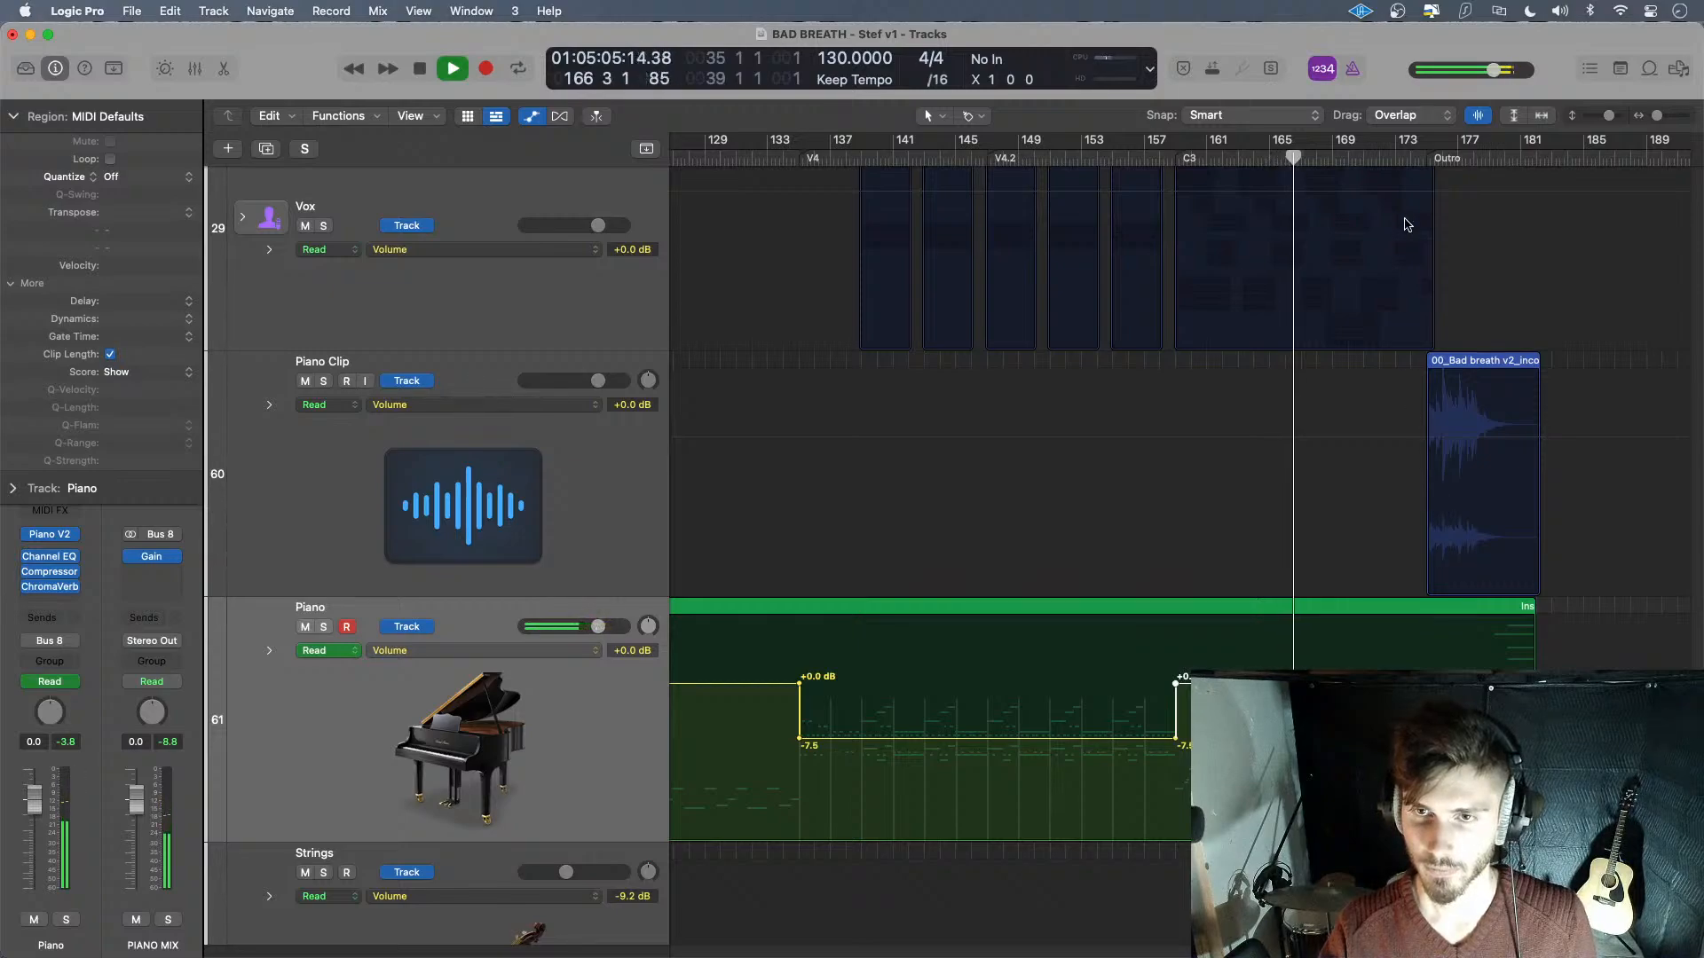
click(1422, 159)
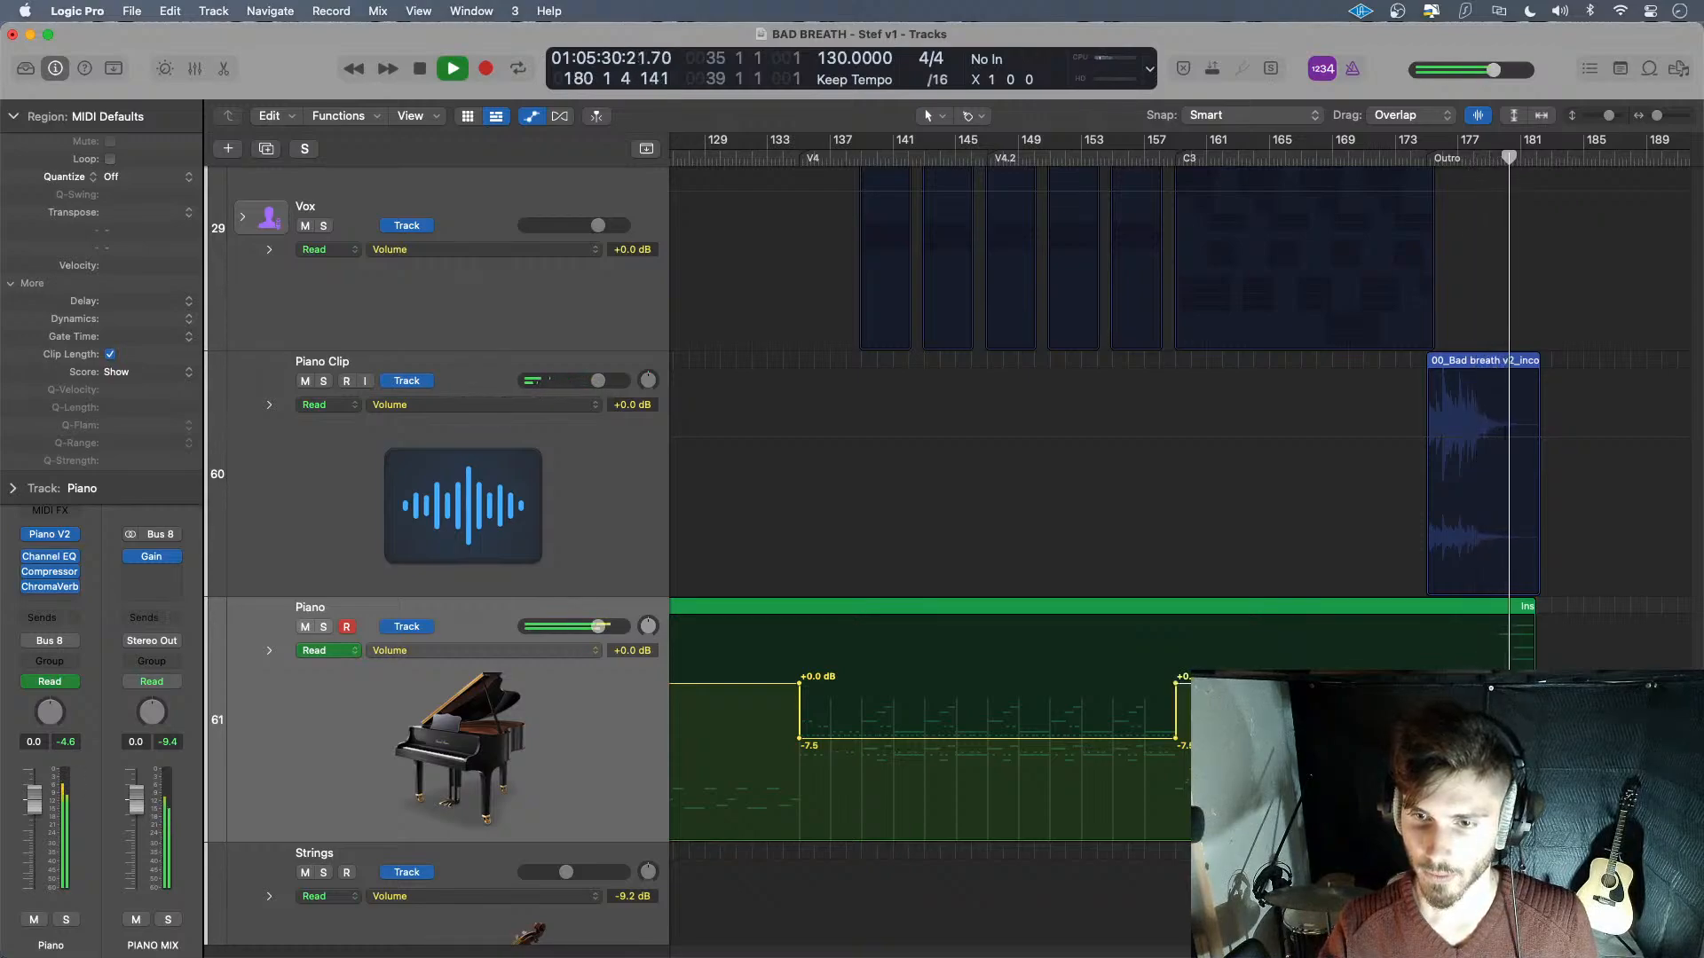
- Lower the Piano volume automation in the Outro to -5.0 dB, stop playback and hide the track automation
drag(1459, 683, 1458, 715)
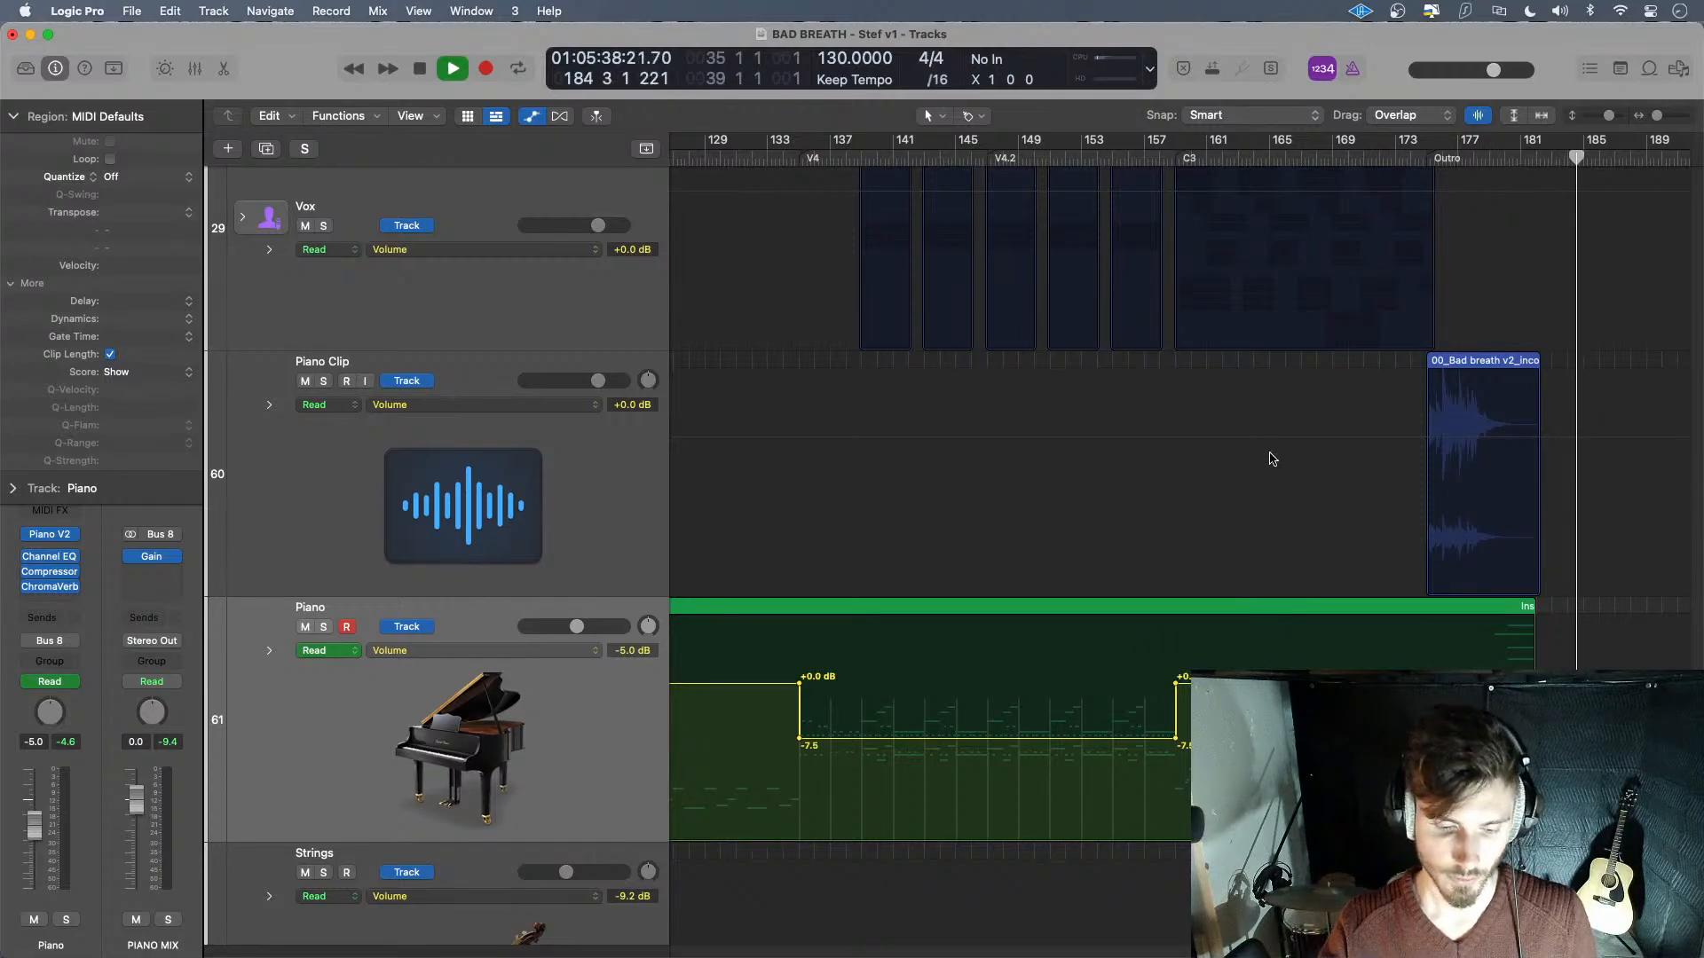
key(space)
key(a)
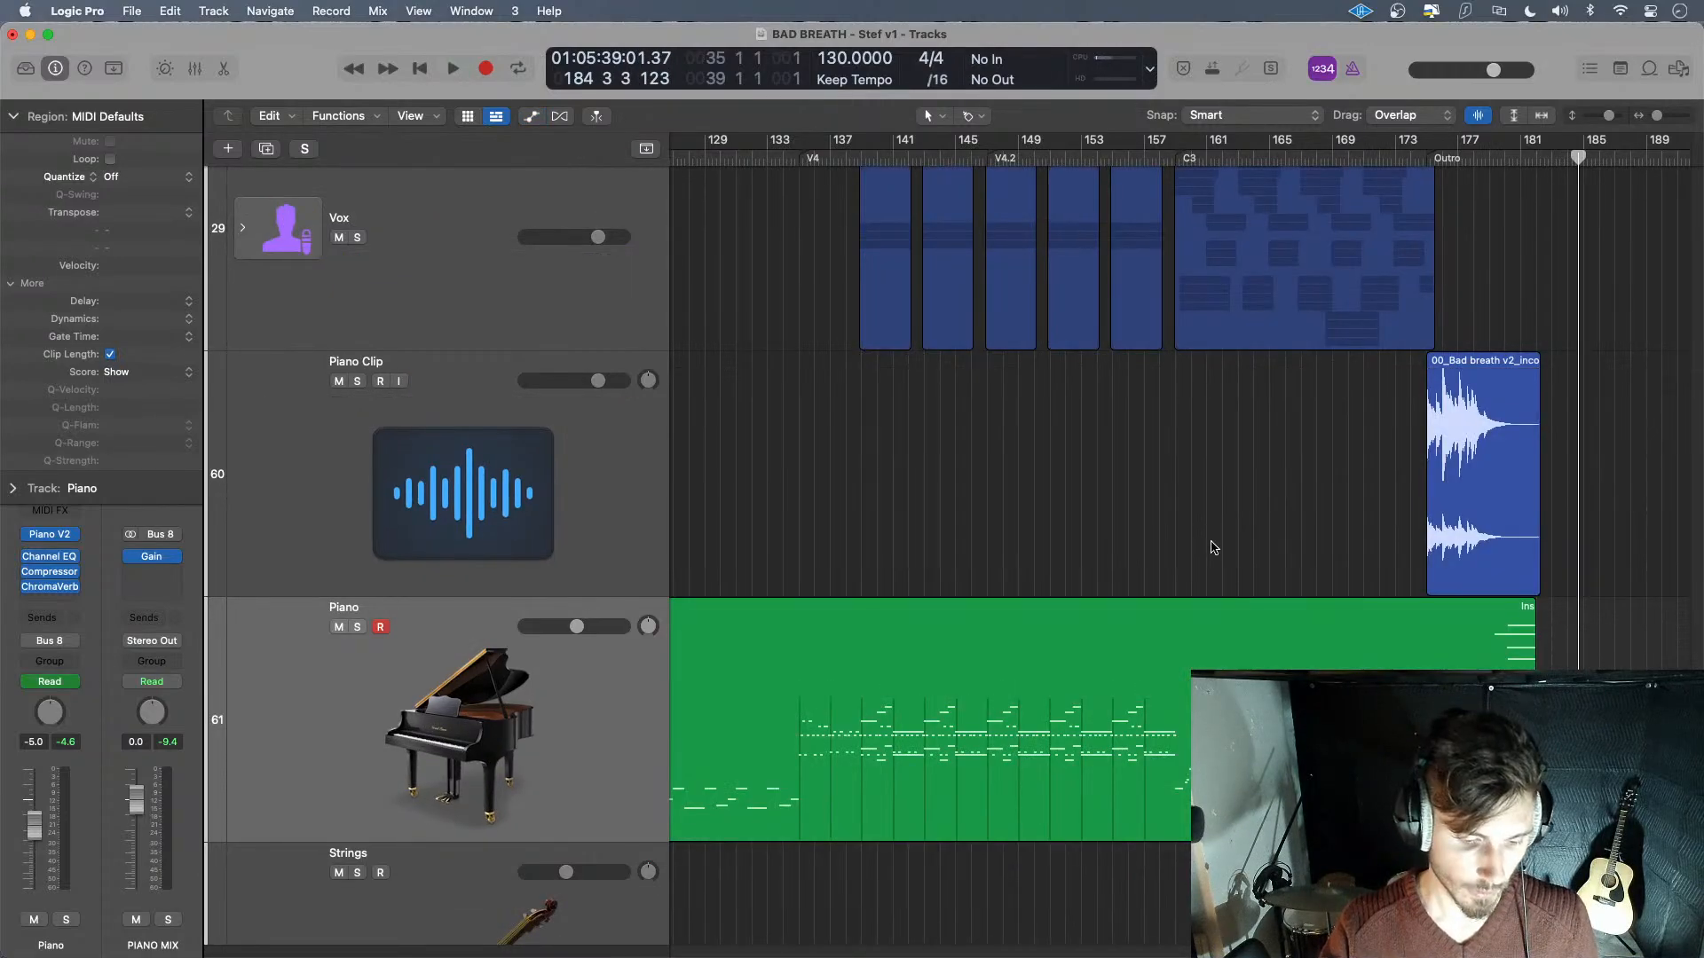
- Select the Strings track and inspect its Studio Strings instrument settings
scroll(1173, 606, up, 3)
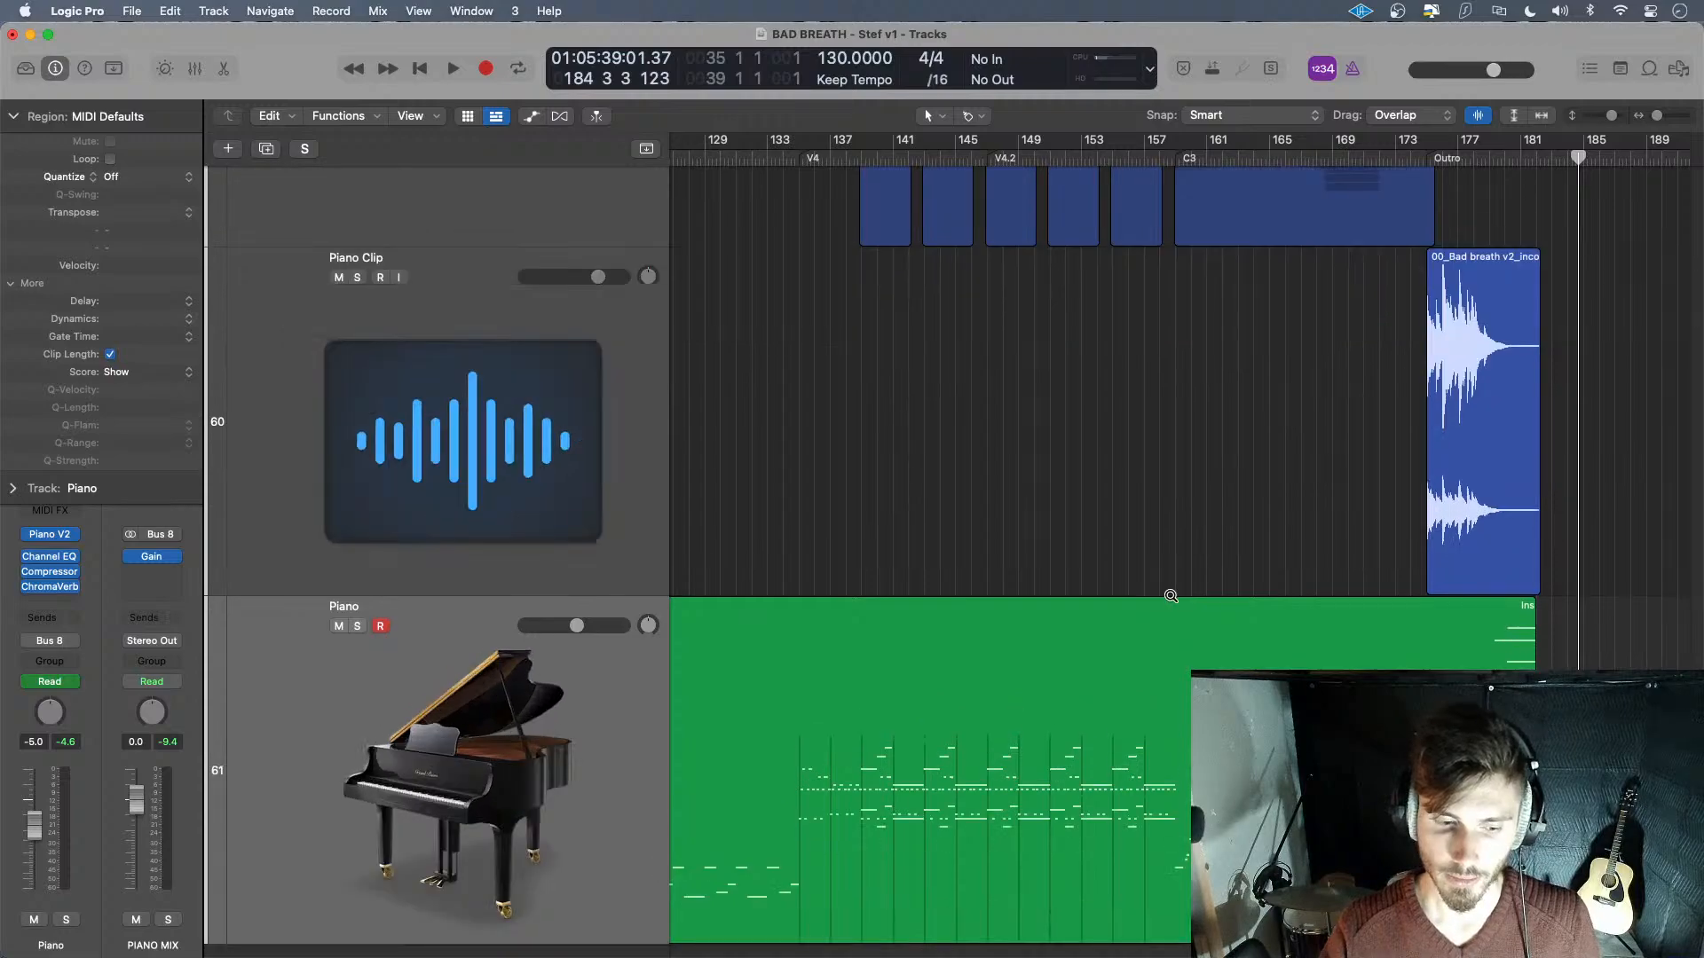
scroll(1172, 597, down, 10)
scroll(1277, 517, up, 5)
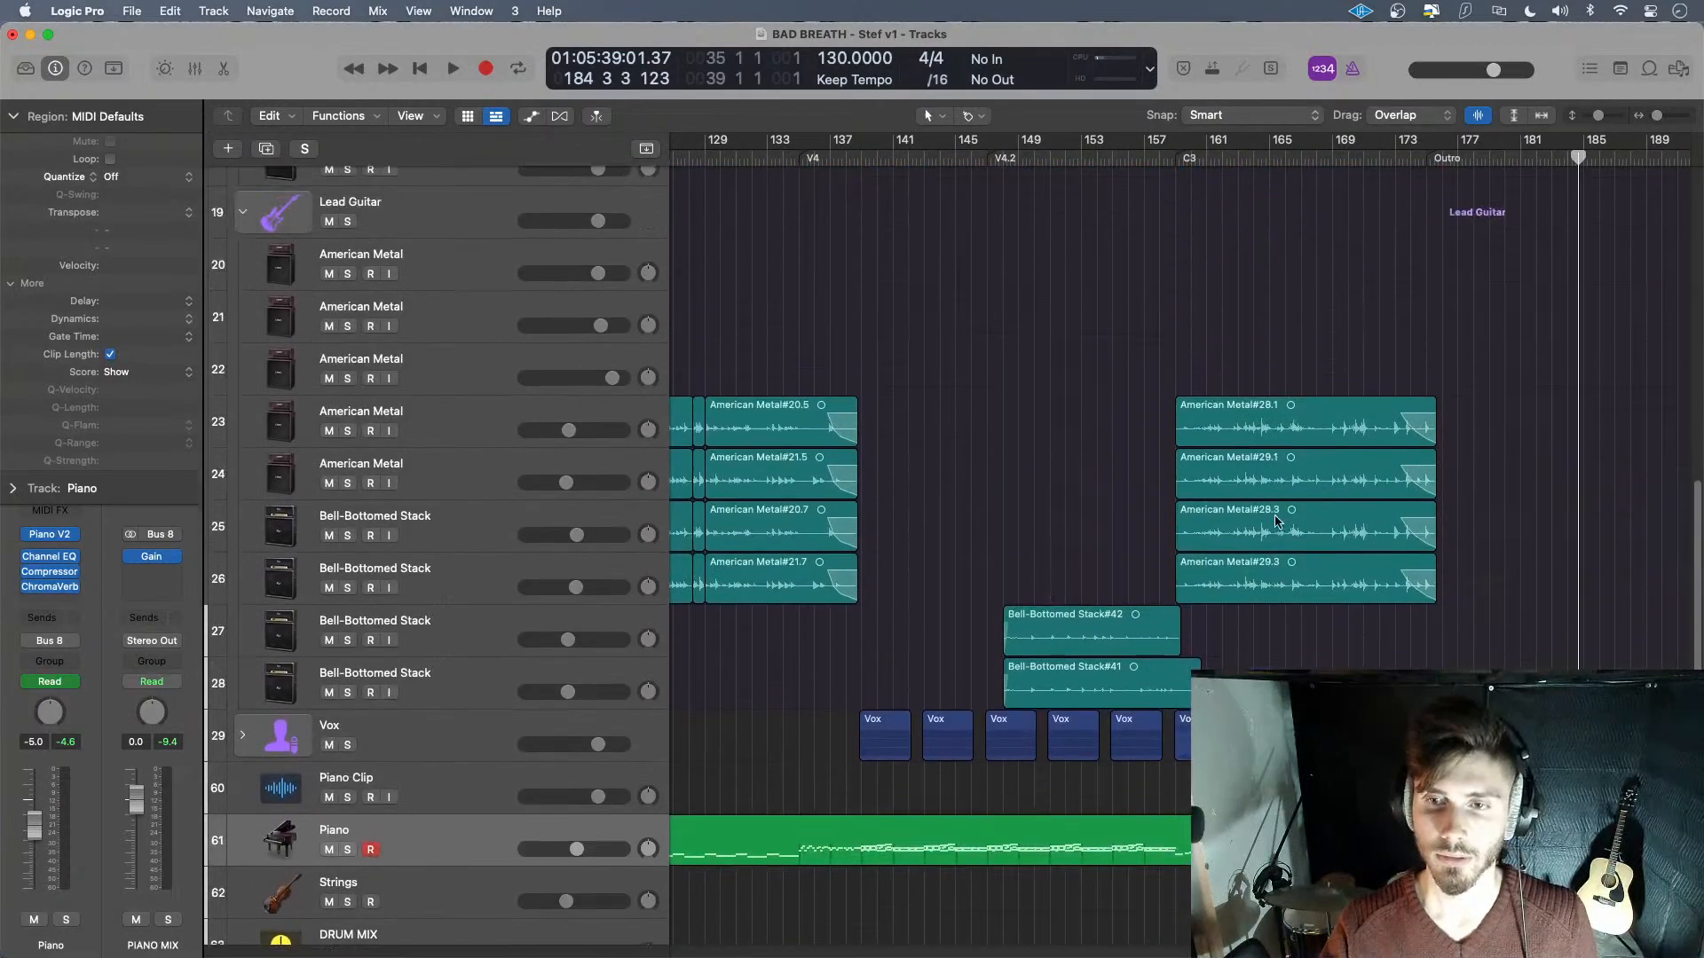
scroll(1275, 529, left, 5)
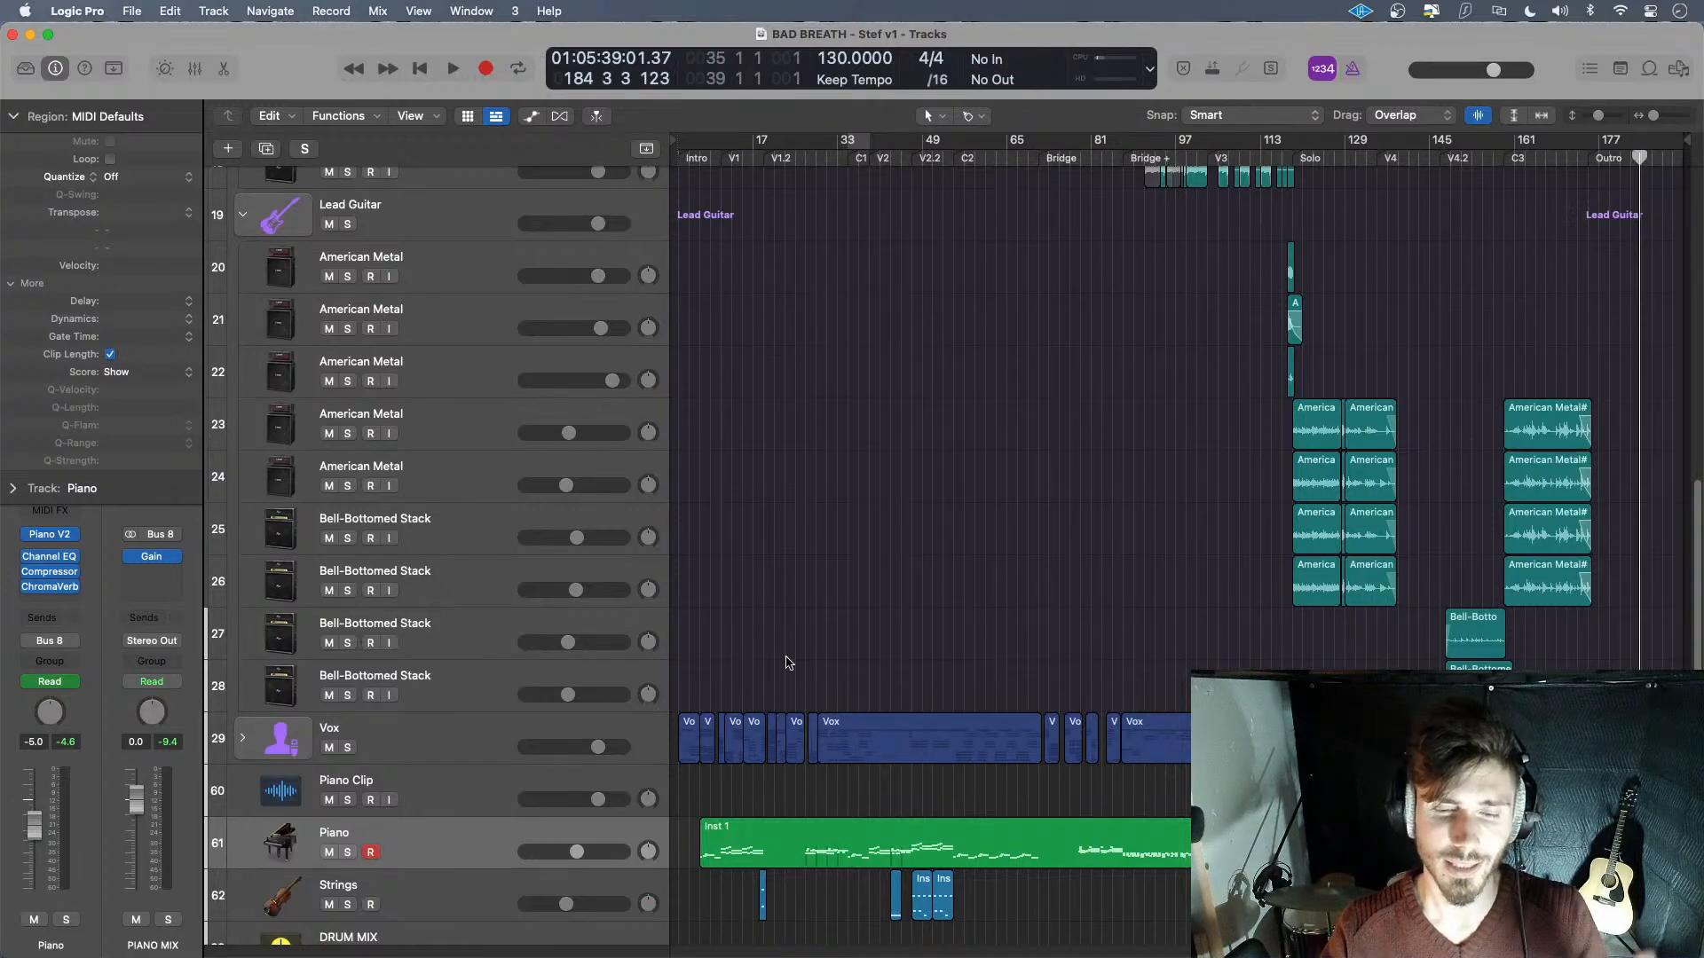
click(459, 906)
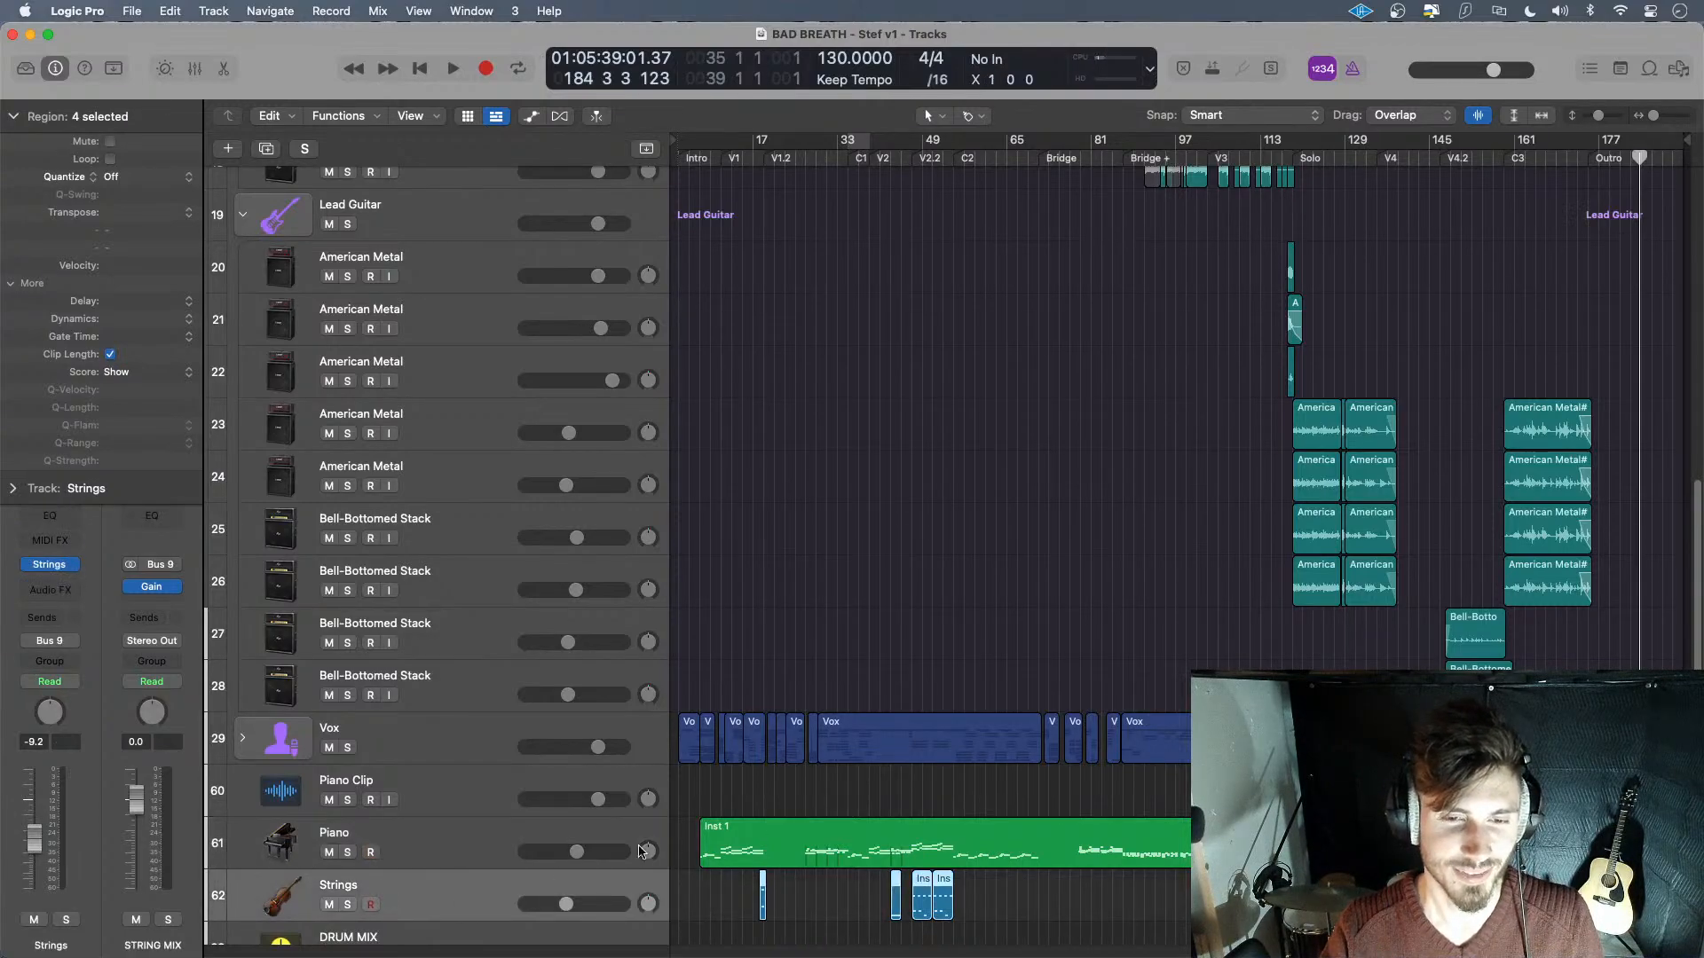
scroll(994, 768, down, 5)
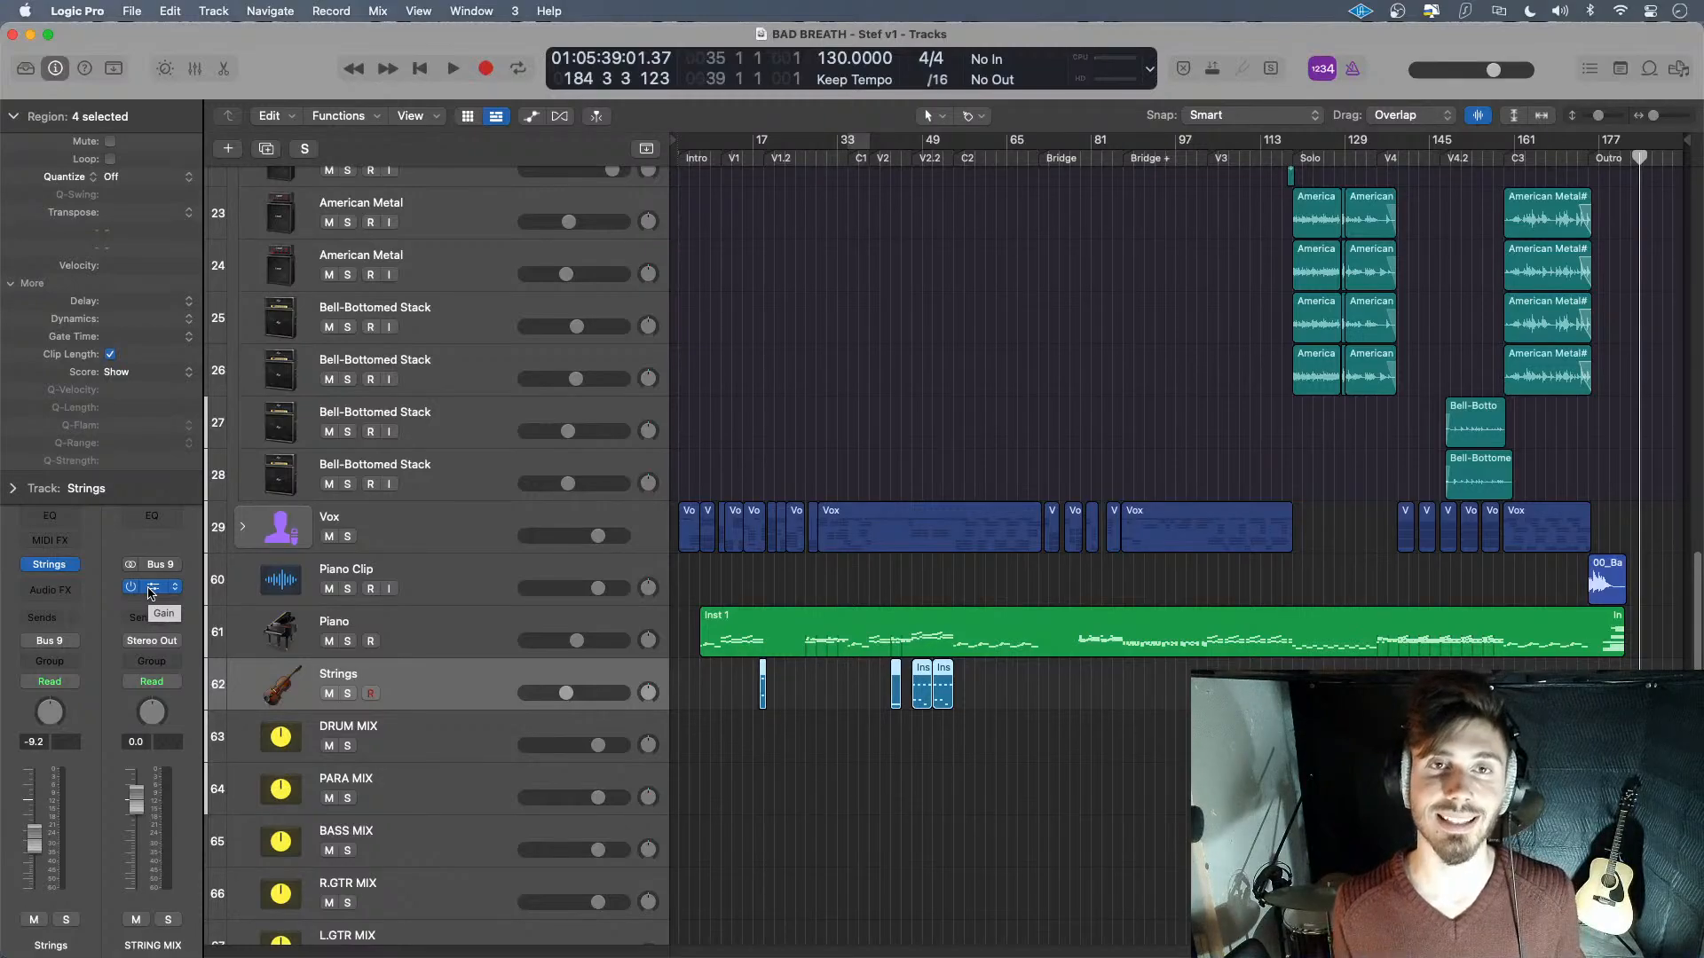
click(52, 565)
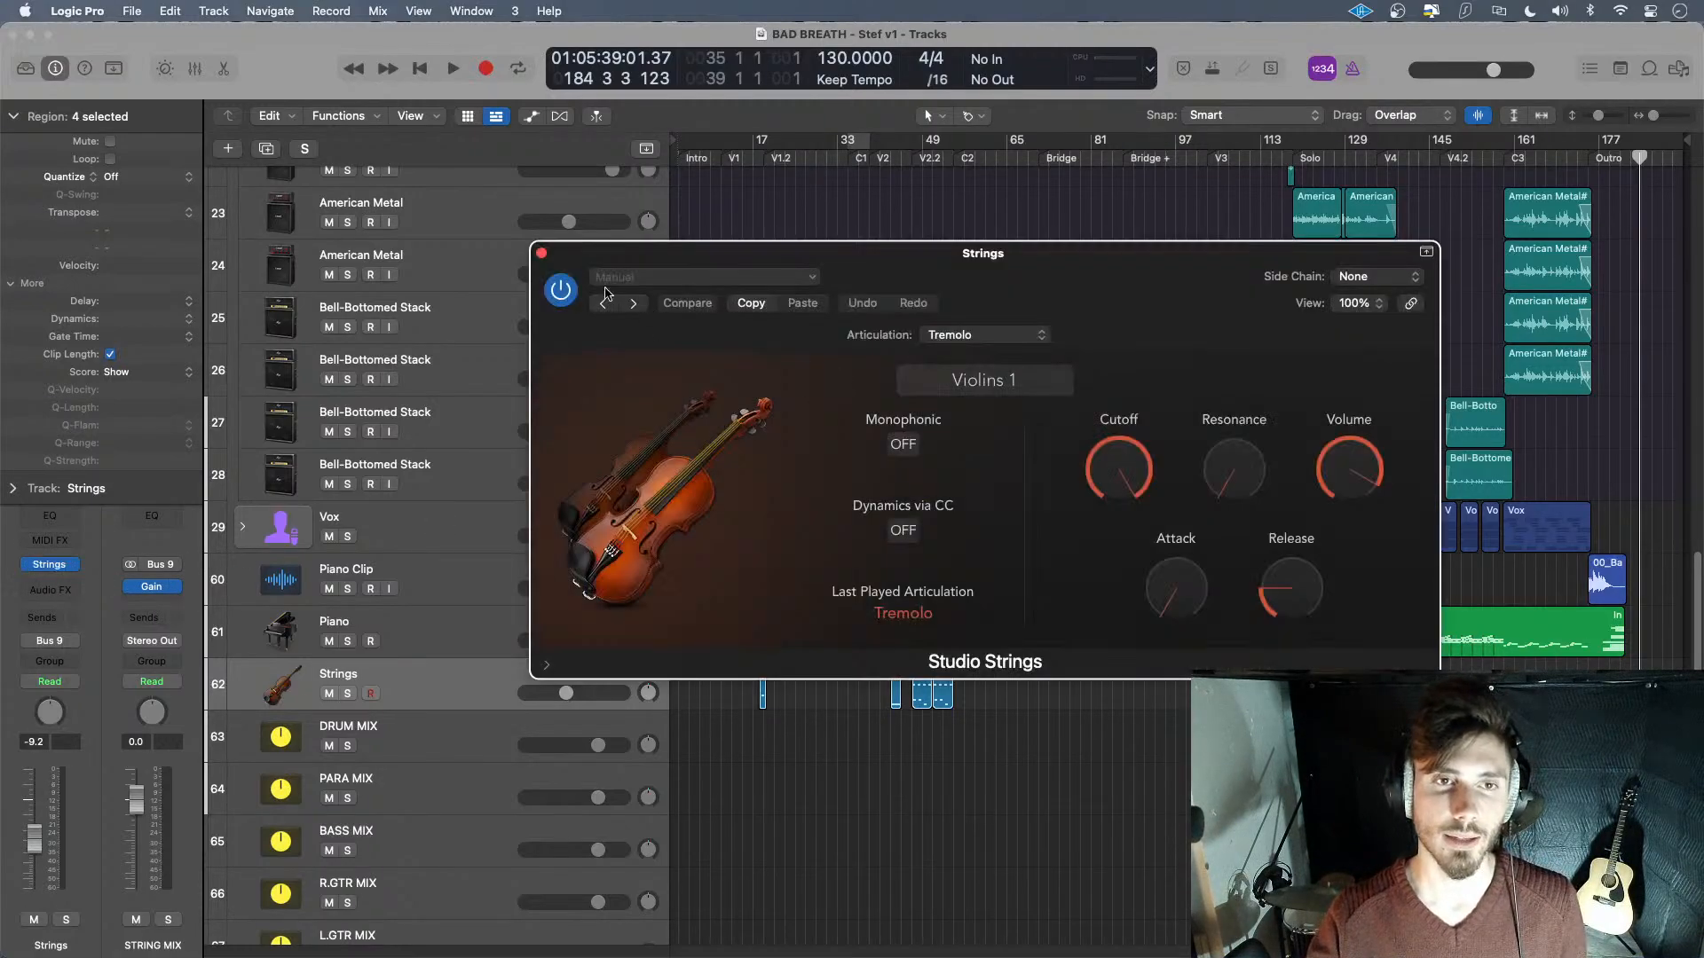
click(541, 253)
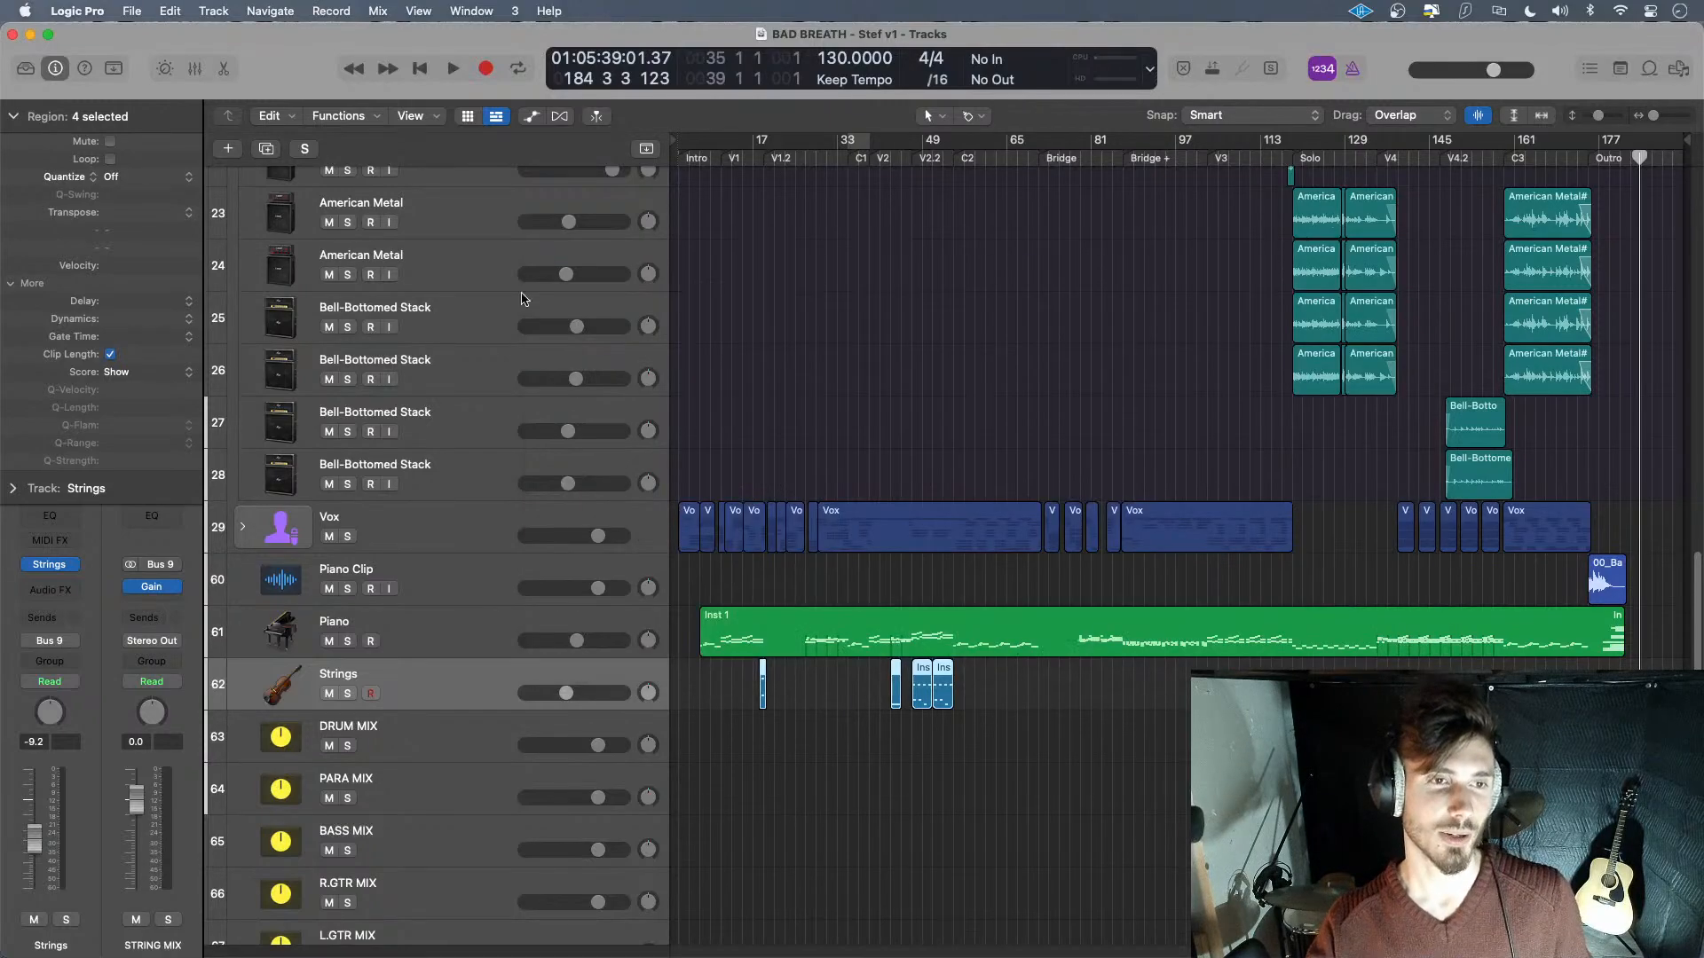
- Try the stereo East West Play instrument on the Strings track and browse its EW Hollywood Strings Gold library
click(81, 567)
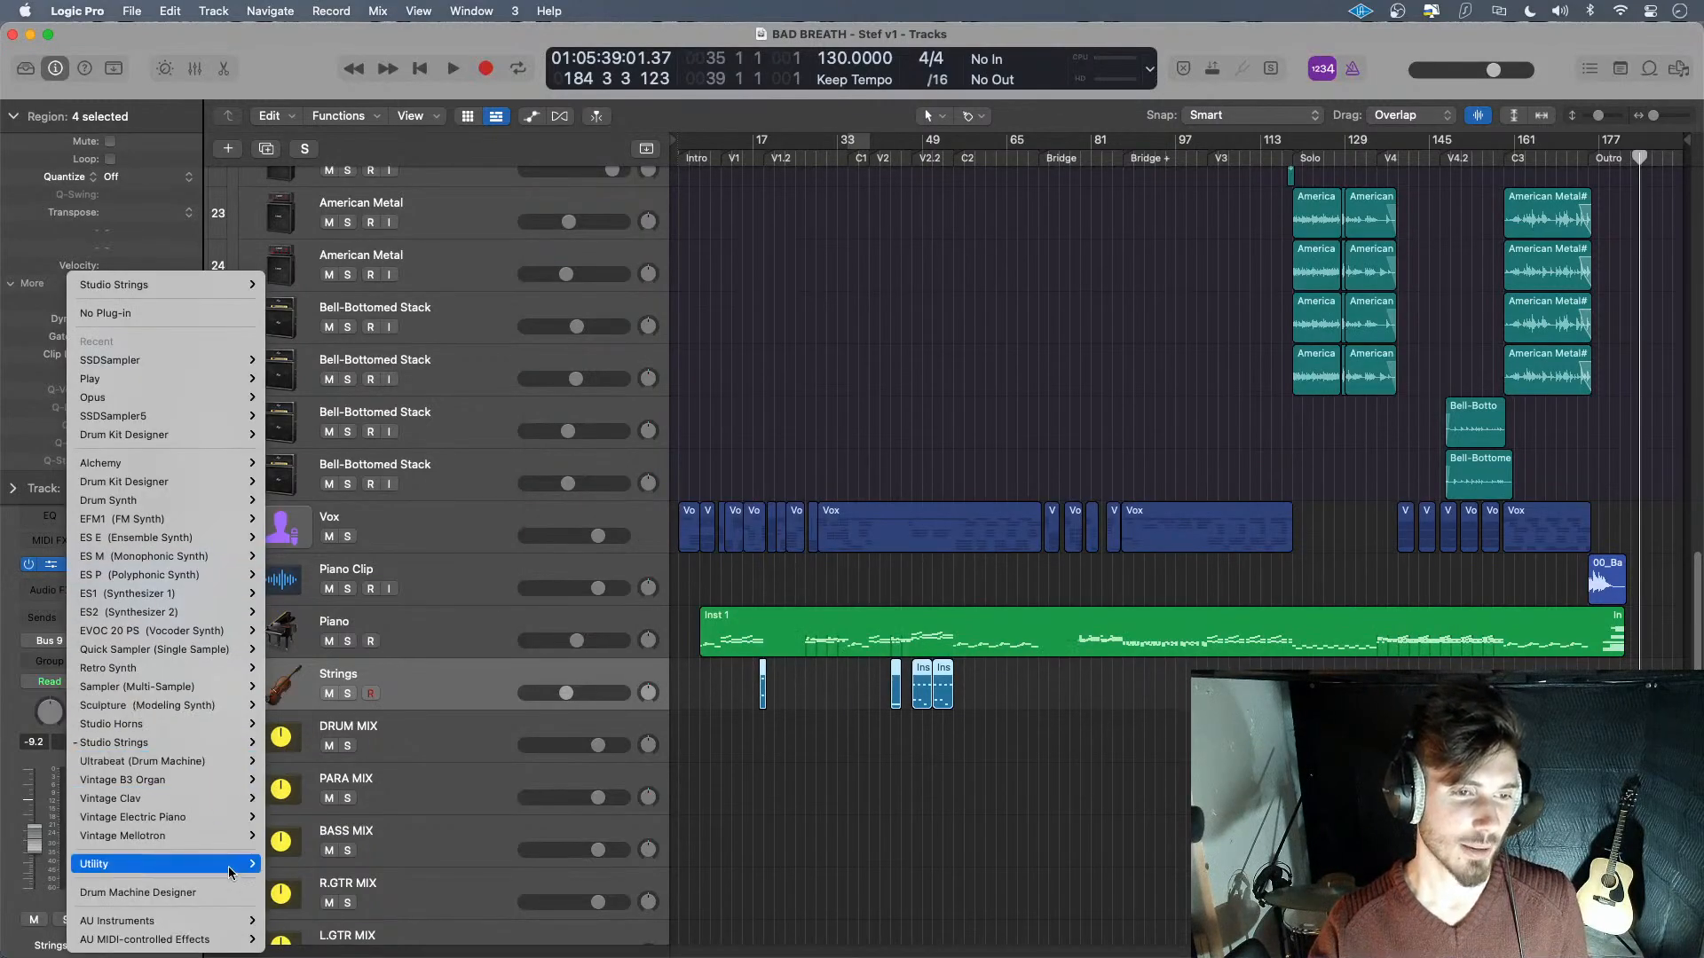
mouse_move(238, 921)
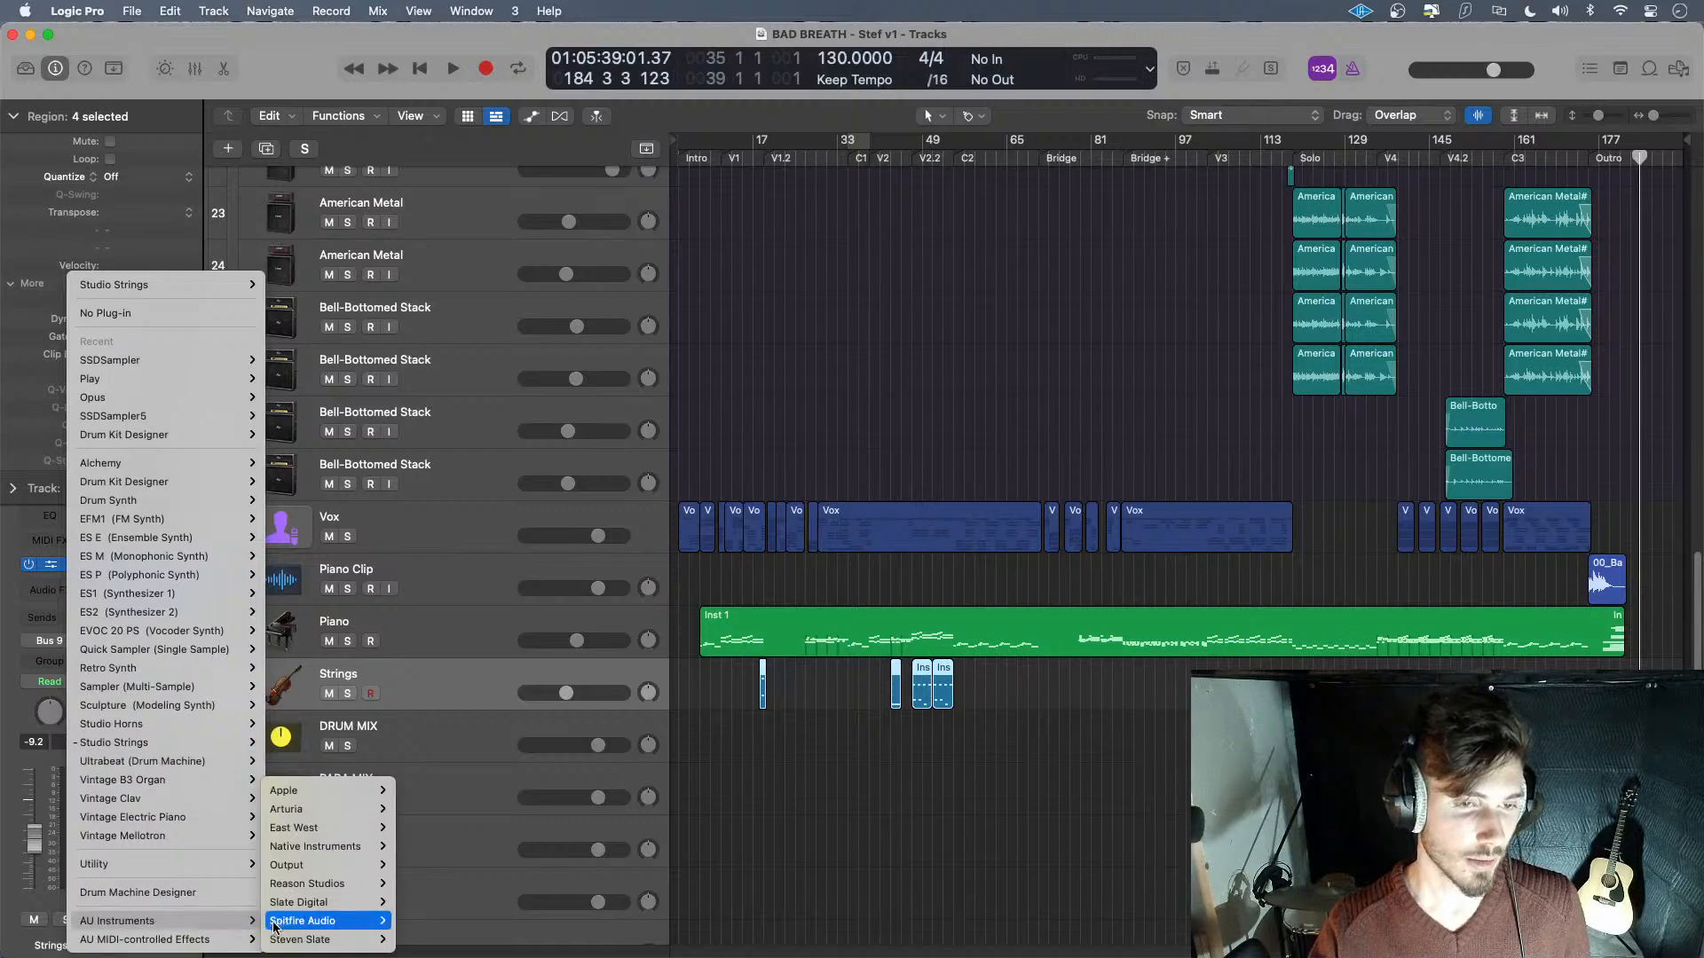
mouse_move(381, 845)
mouse_move(435, 828)
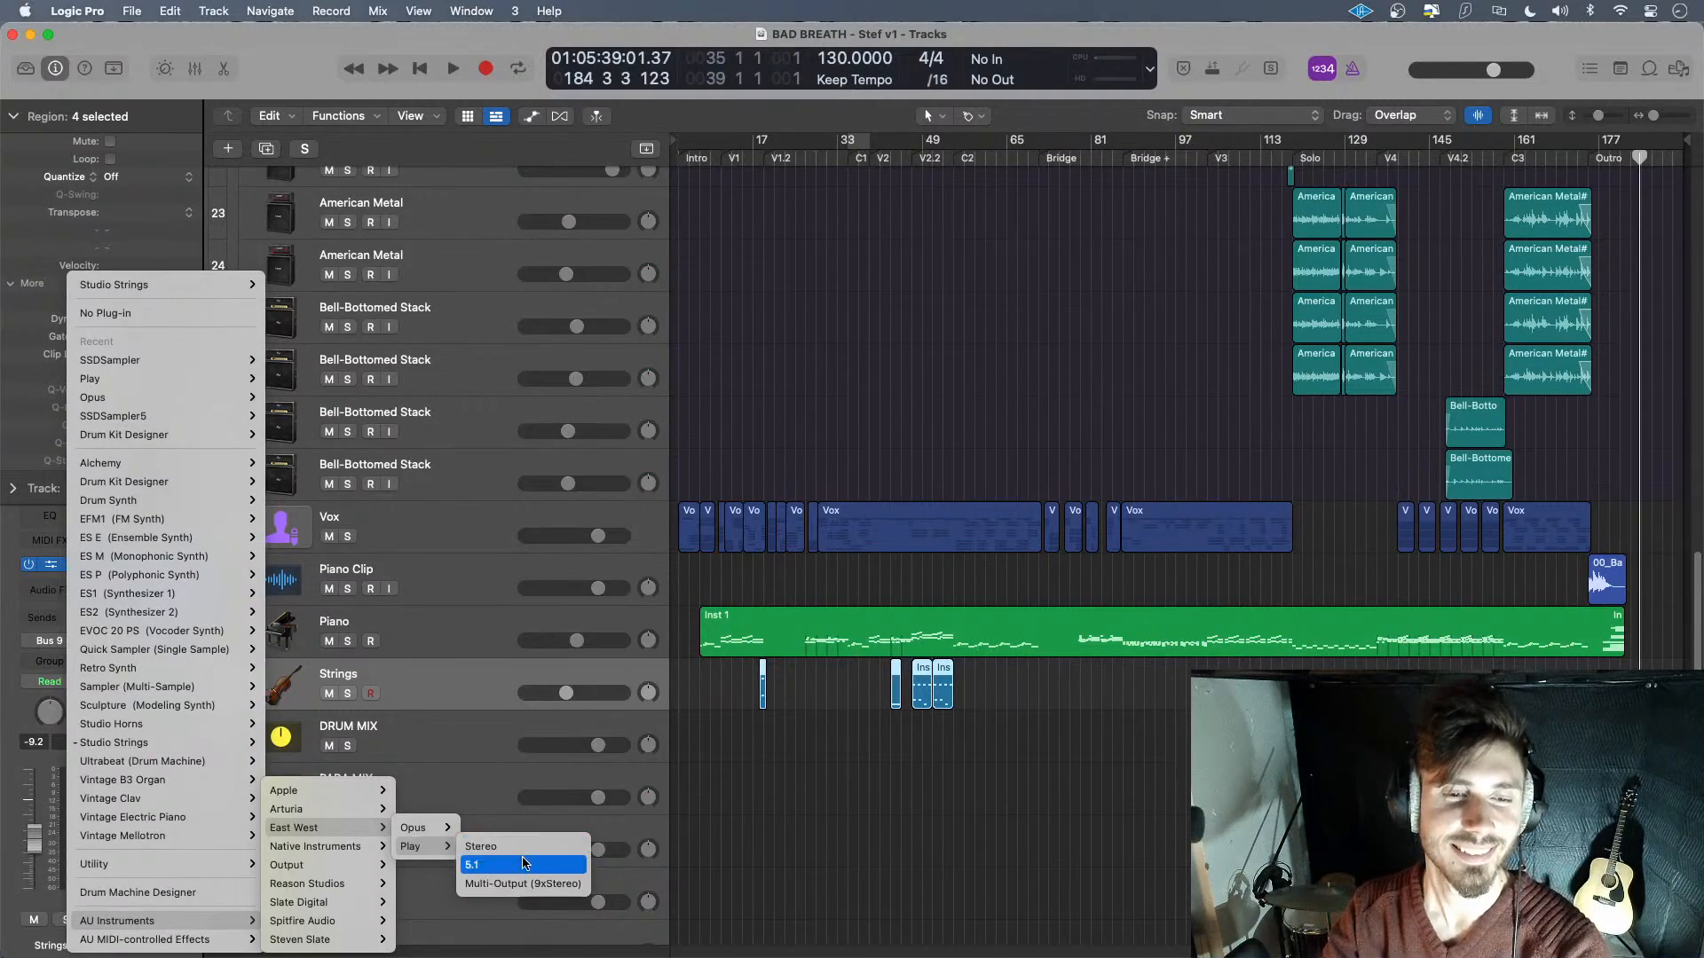
click(529, 848)
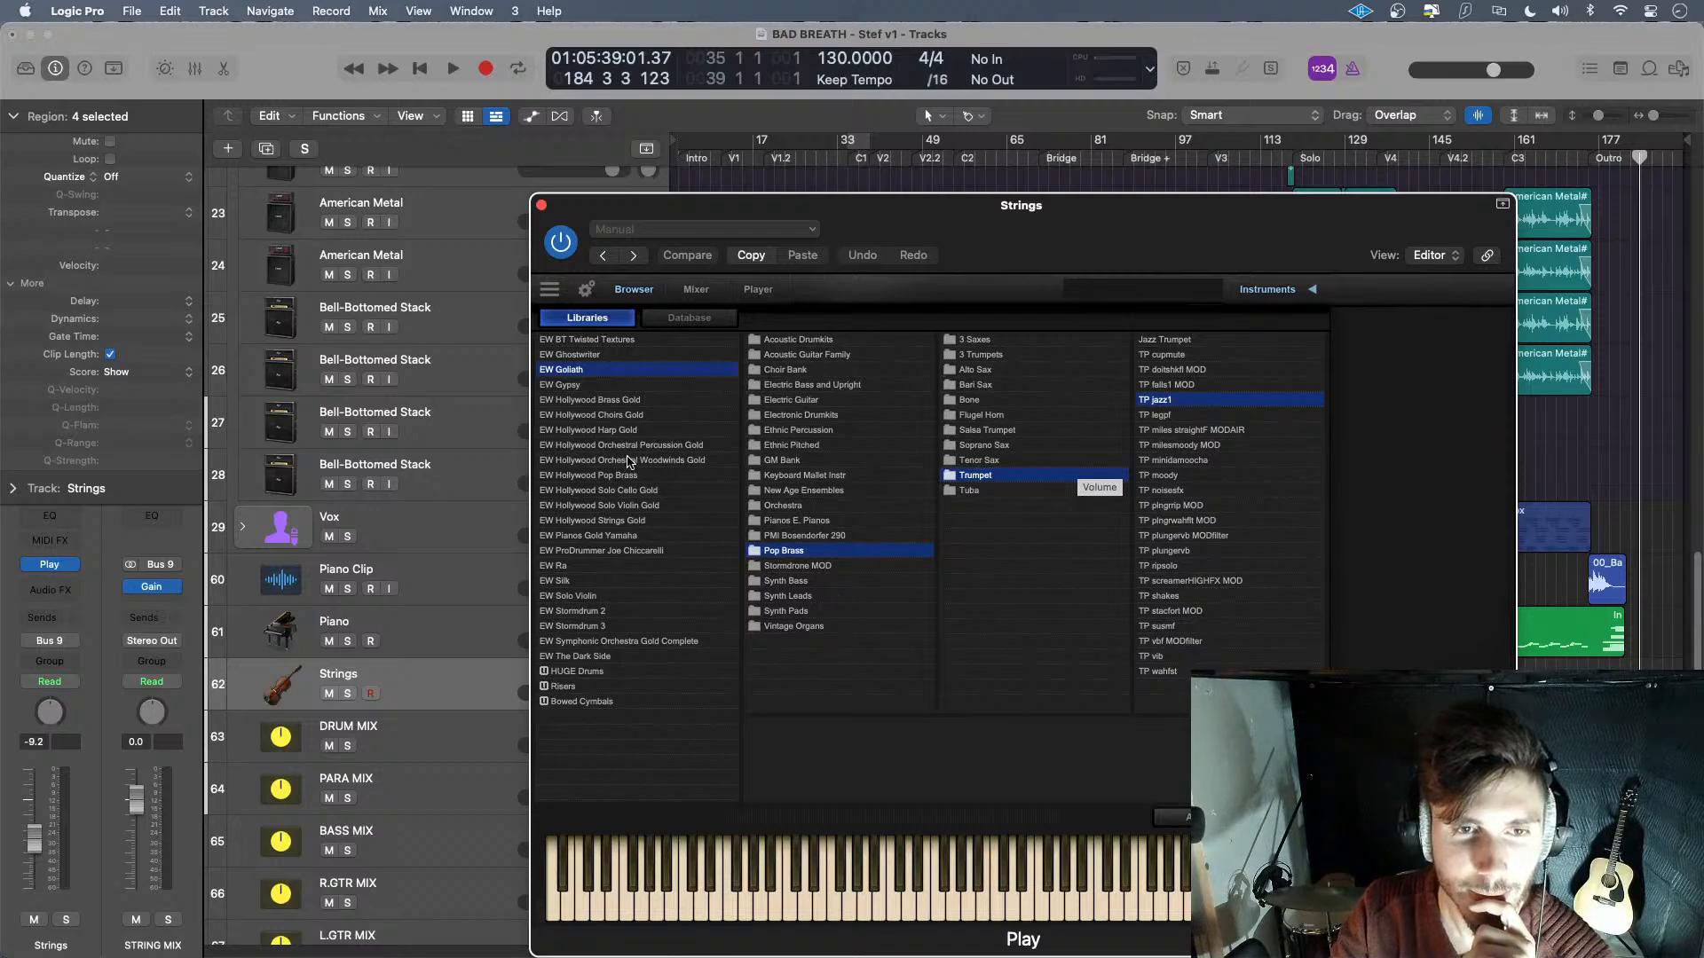
click(658, 522)
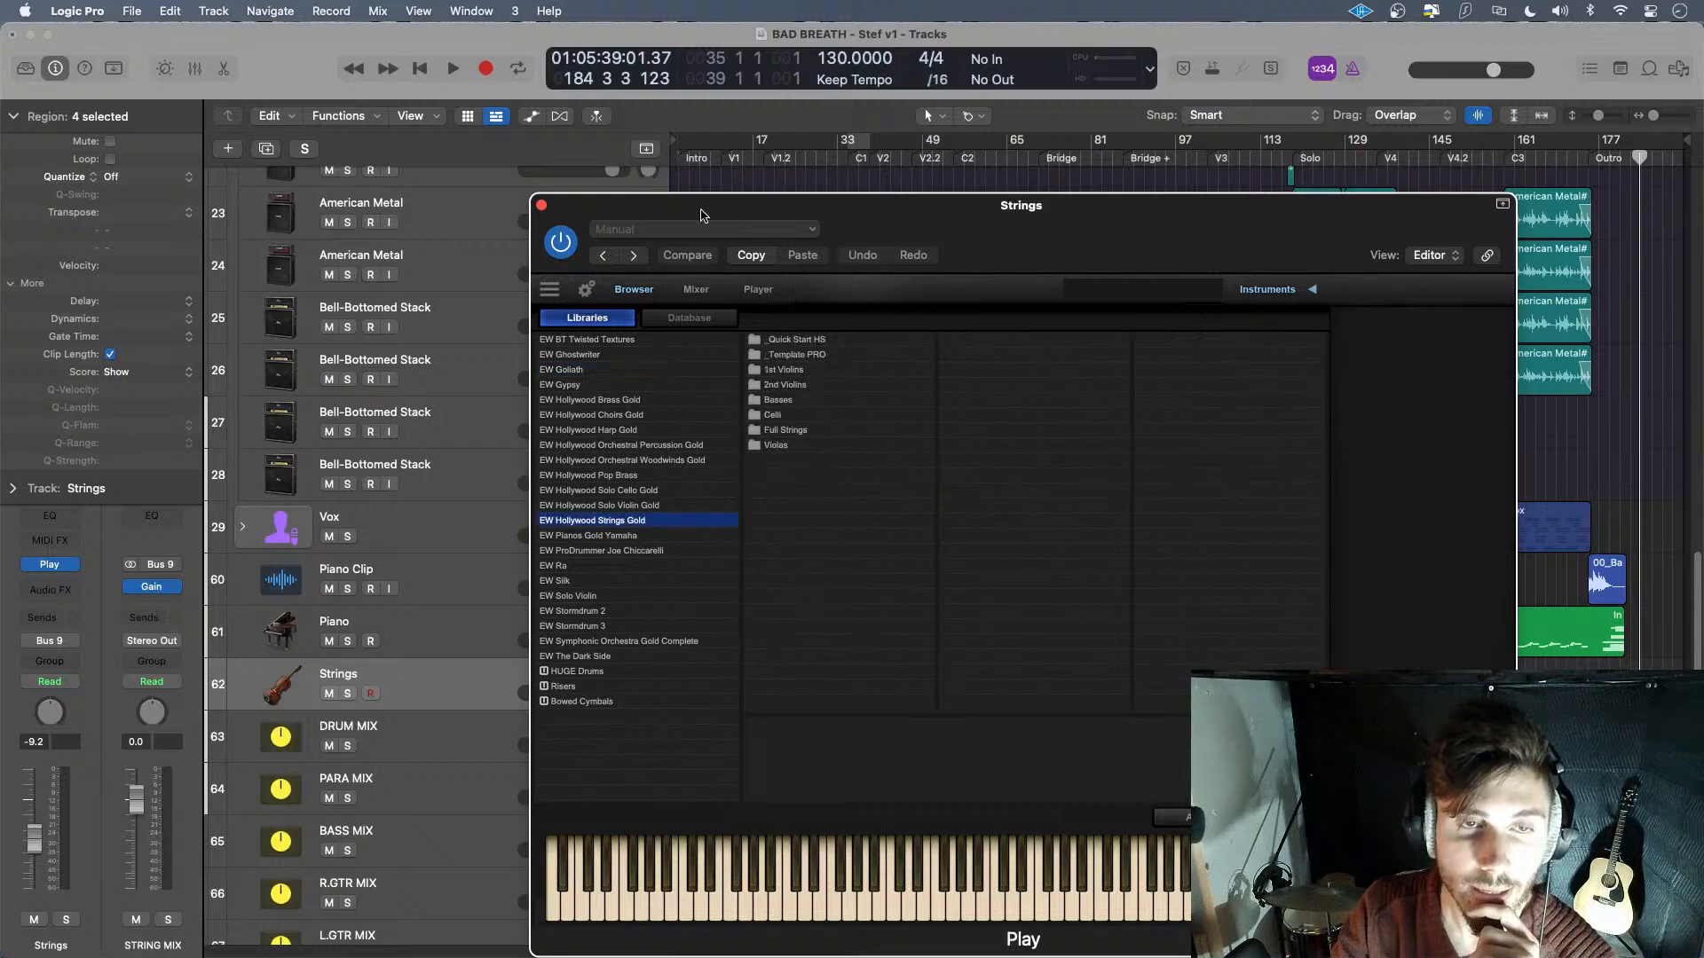
click(541, 206)
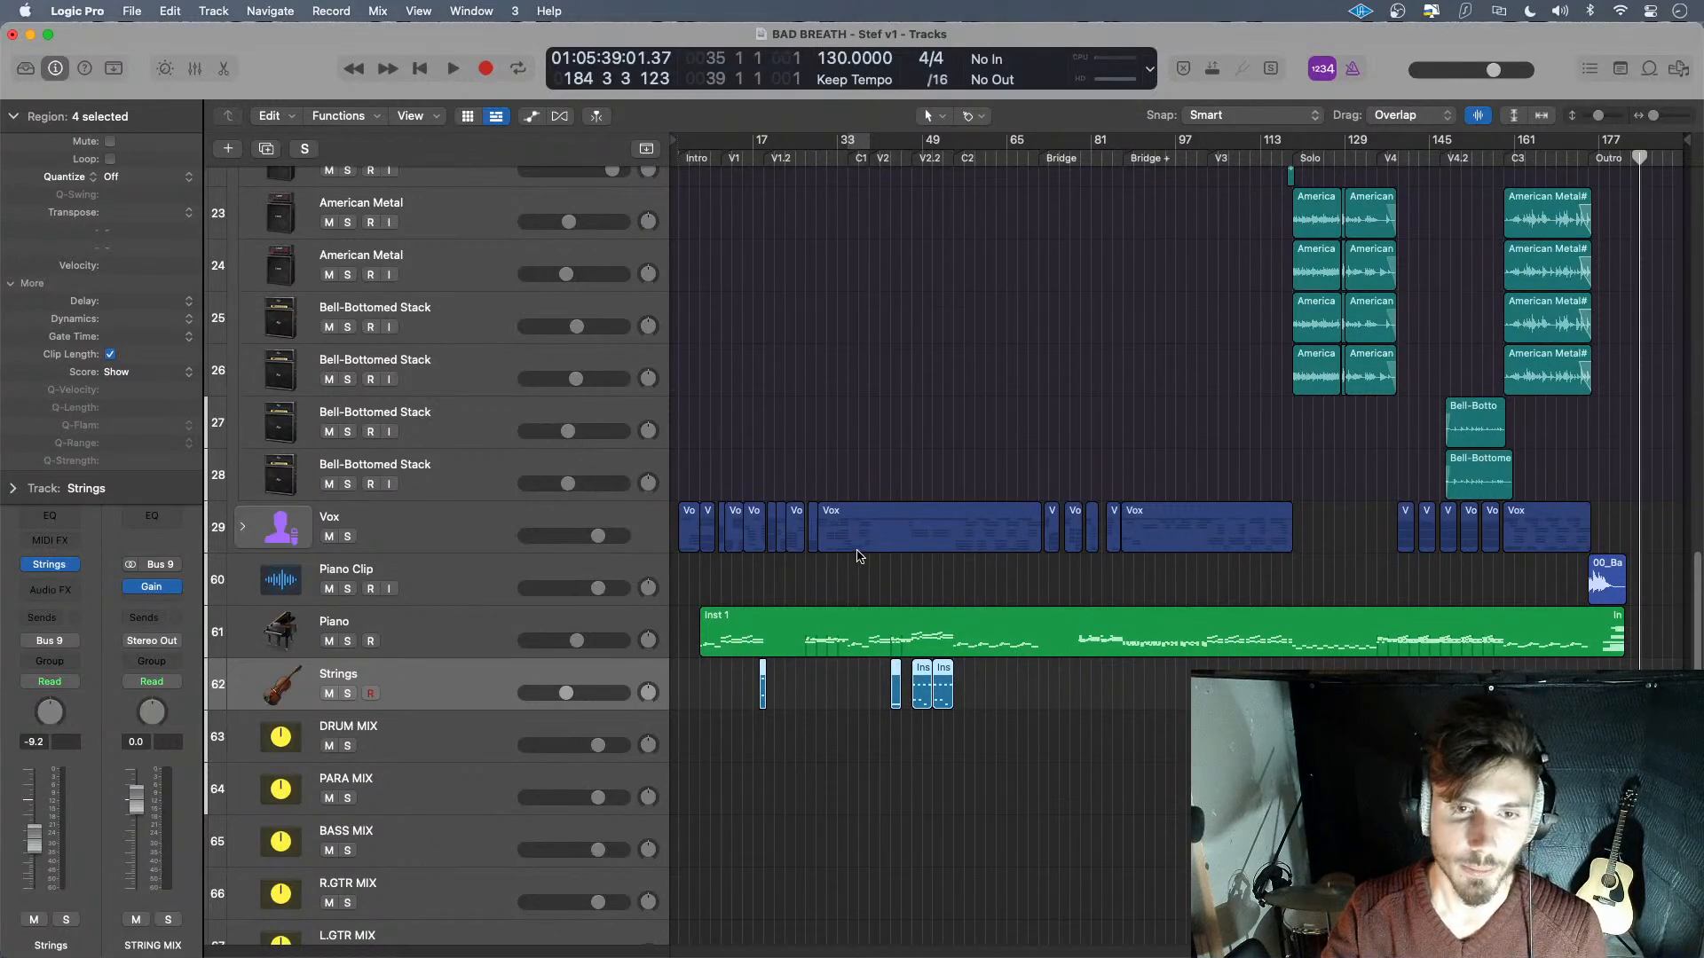
- Solo the Strings track and play its region near the end of section V2
click(885, 160)
key(space)
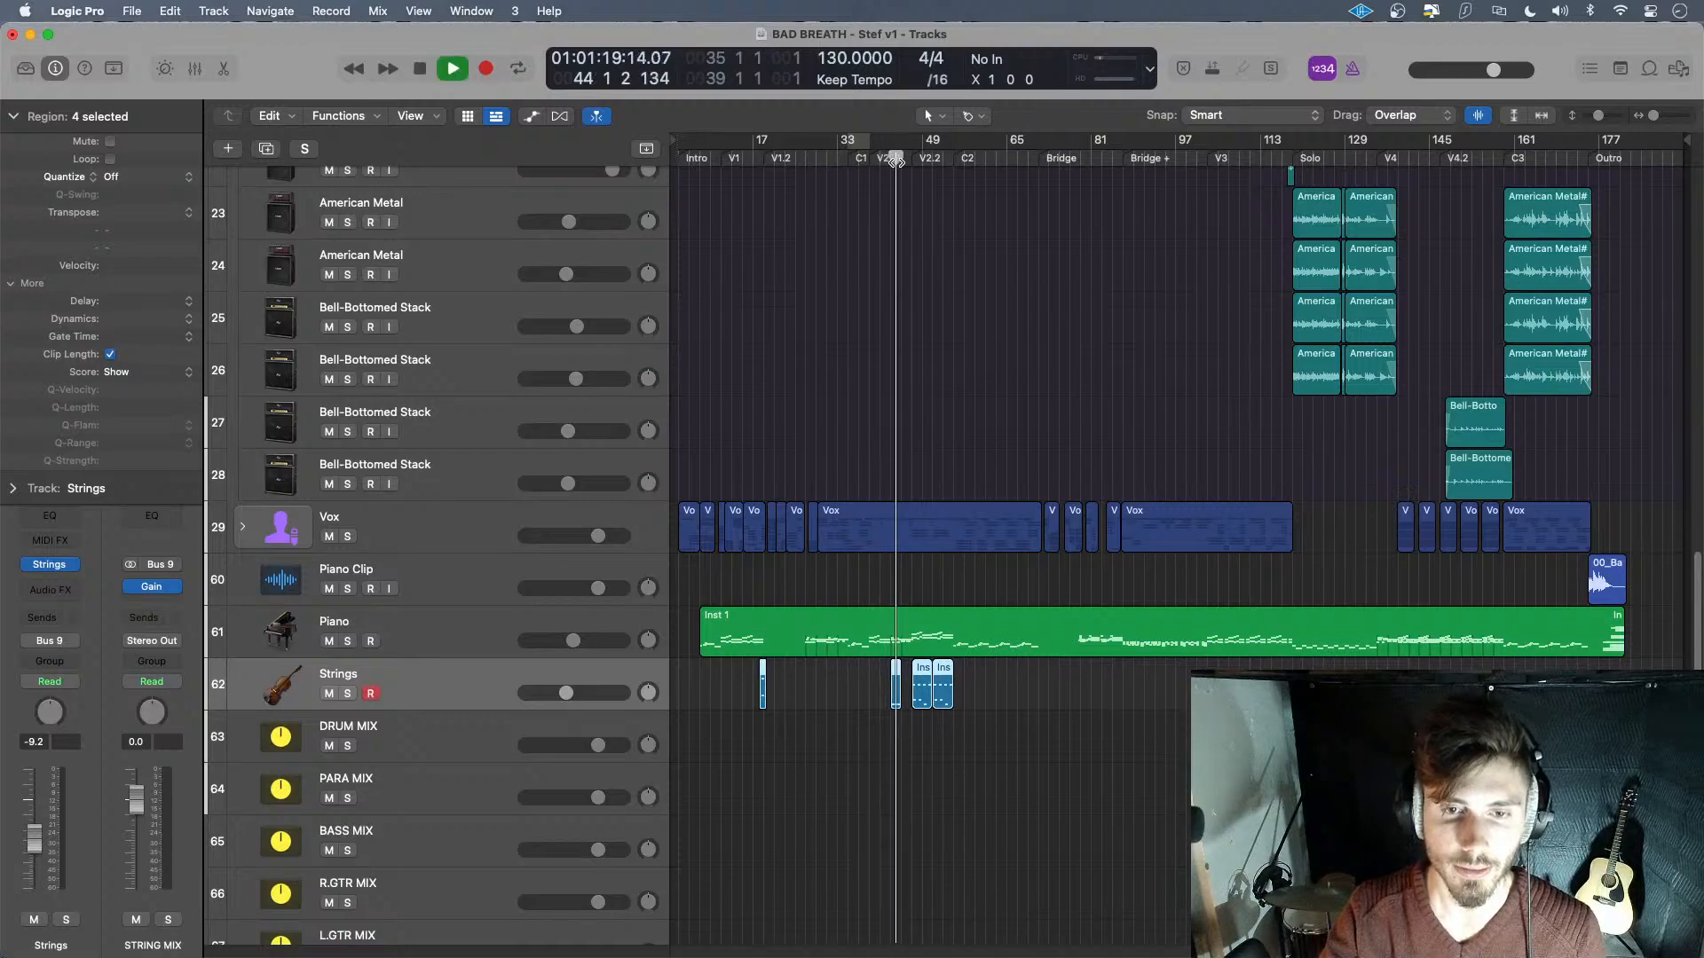
click(347, 693)
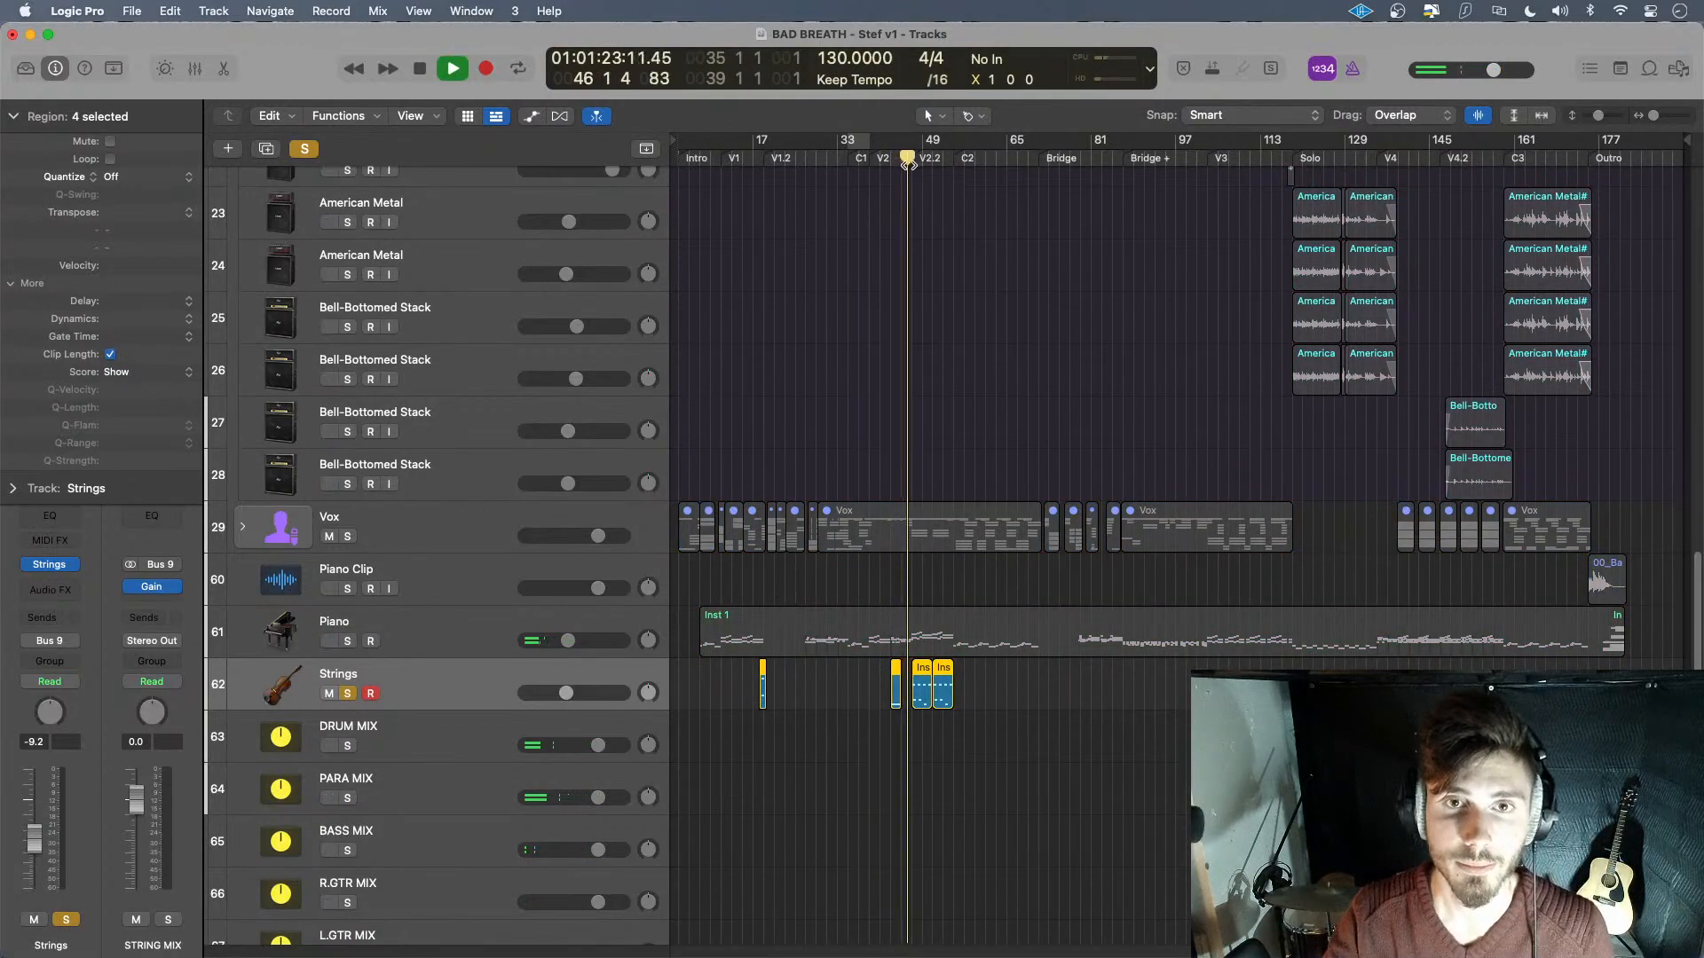
key(space)
click(890, 161)
key(space)
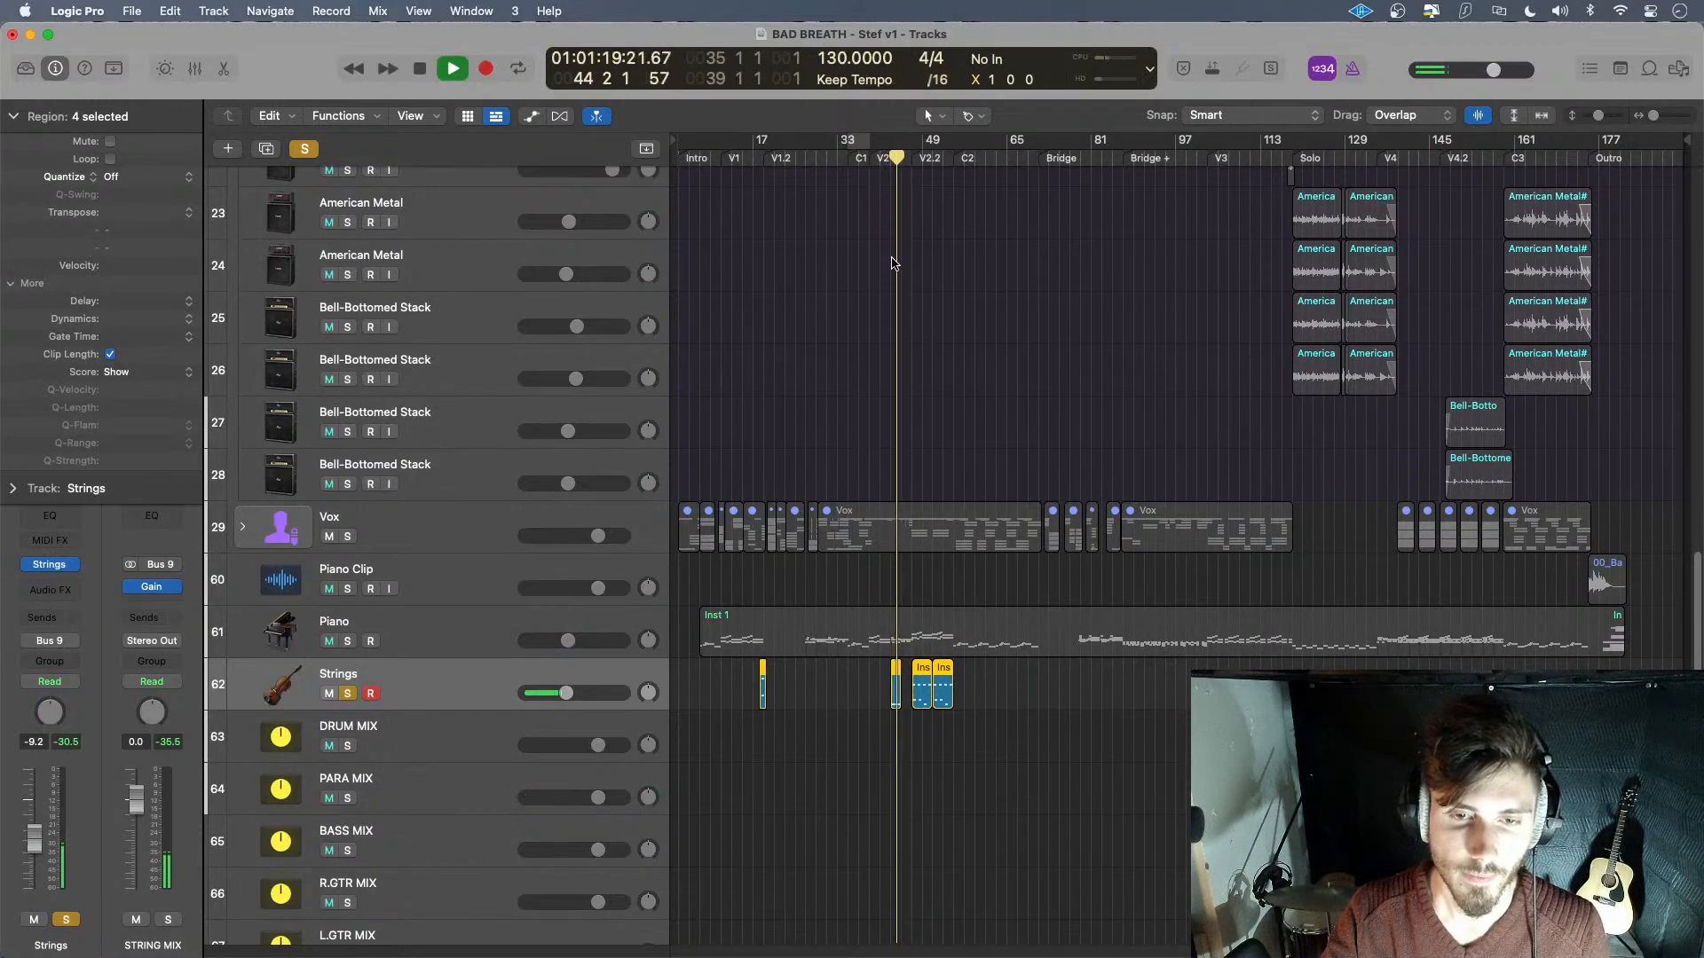
key(space)
- Listen twice to the soloed Strings region just before section V1.2, around bar 18
drag(903, 154, 760, 160)
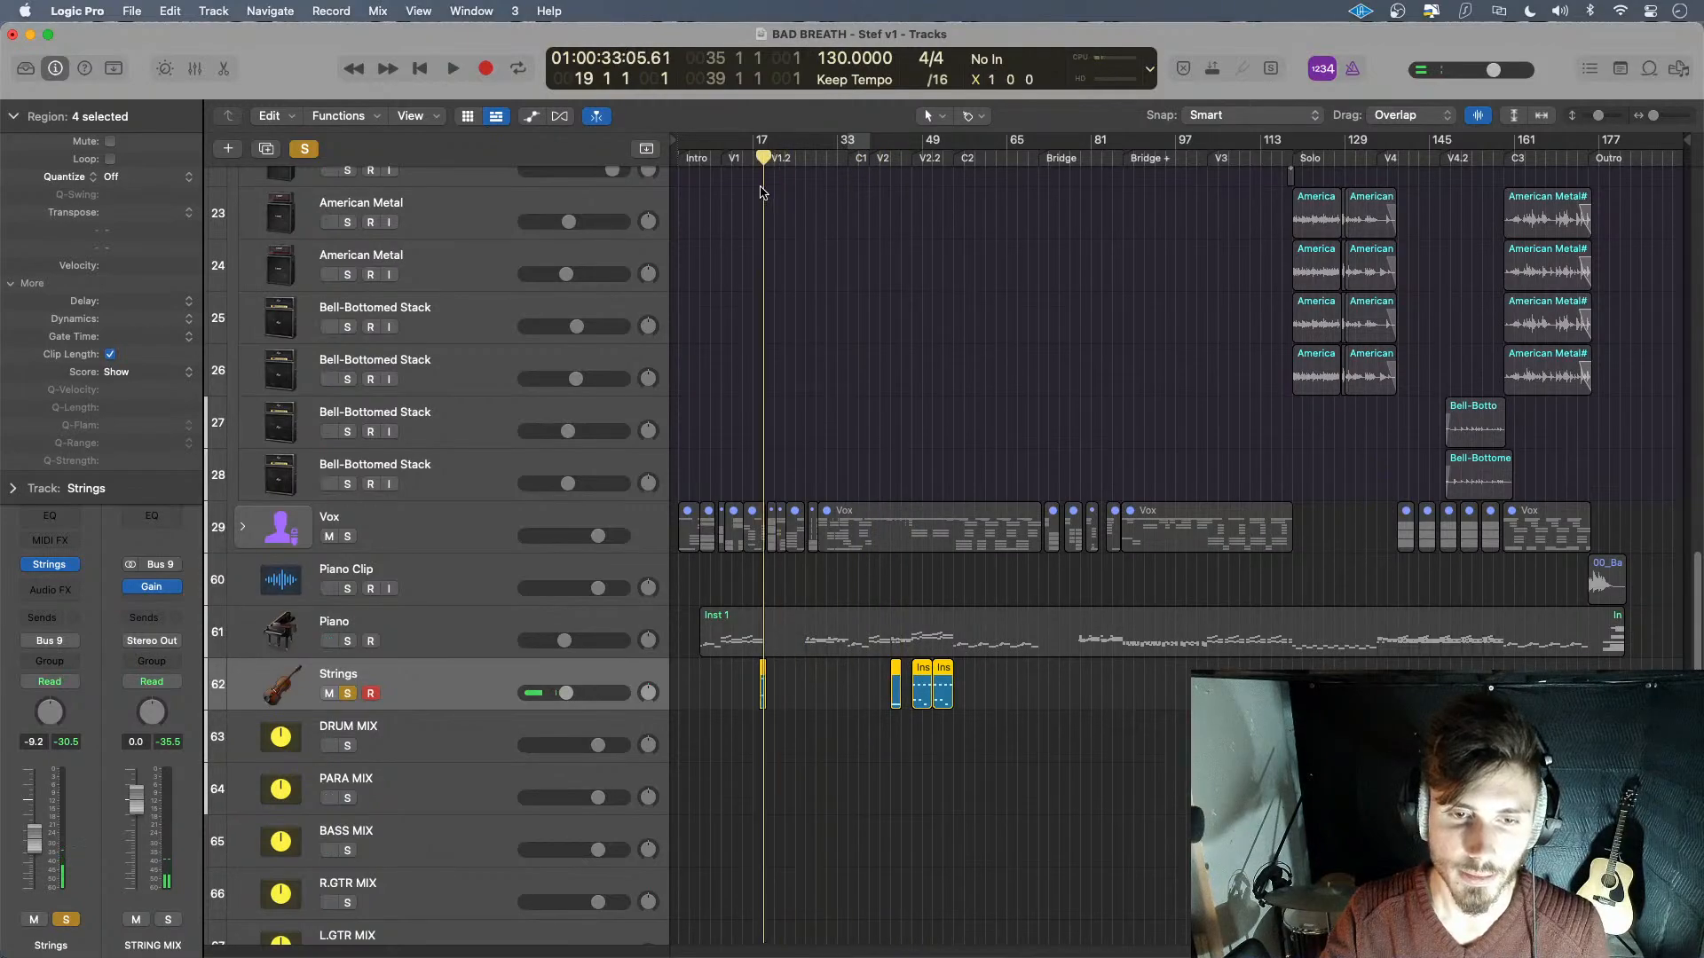
key(space)
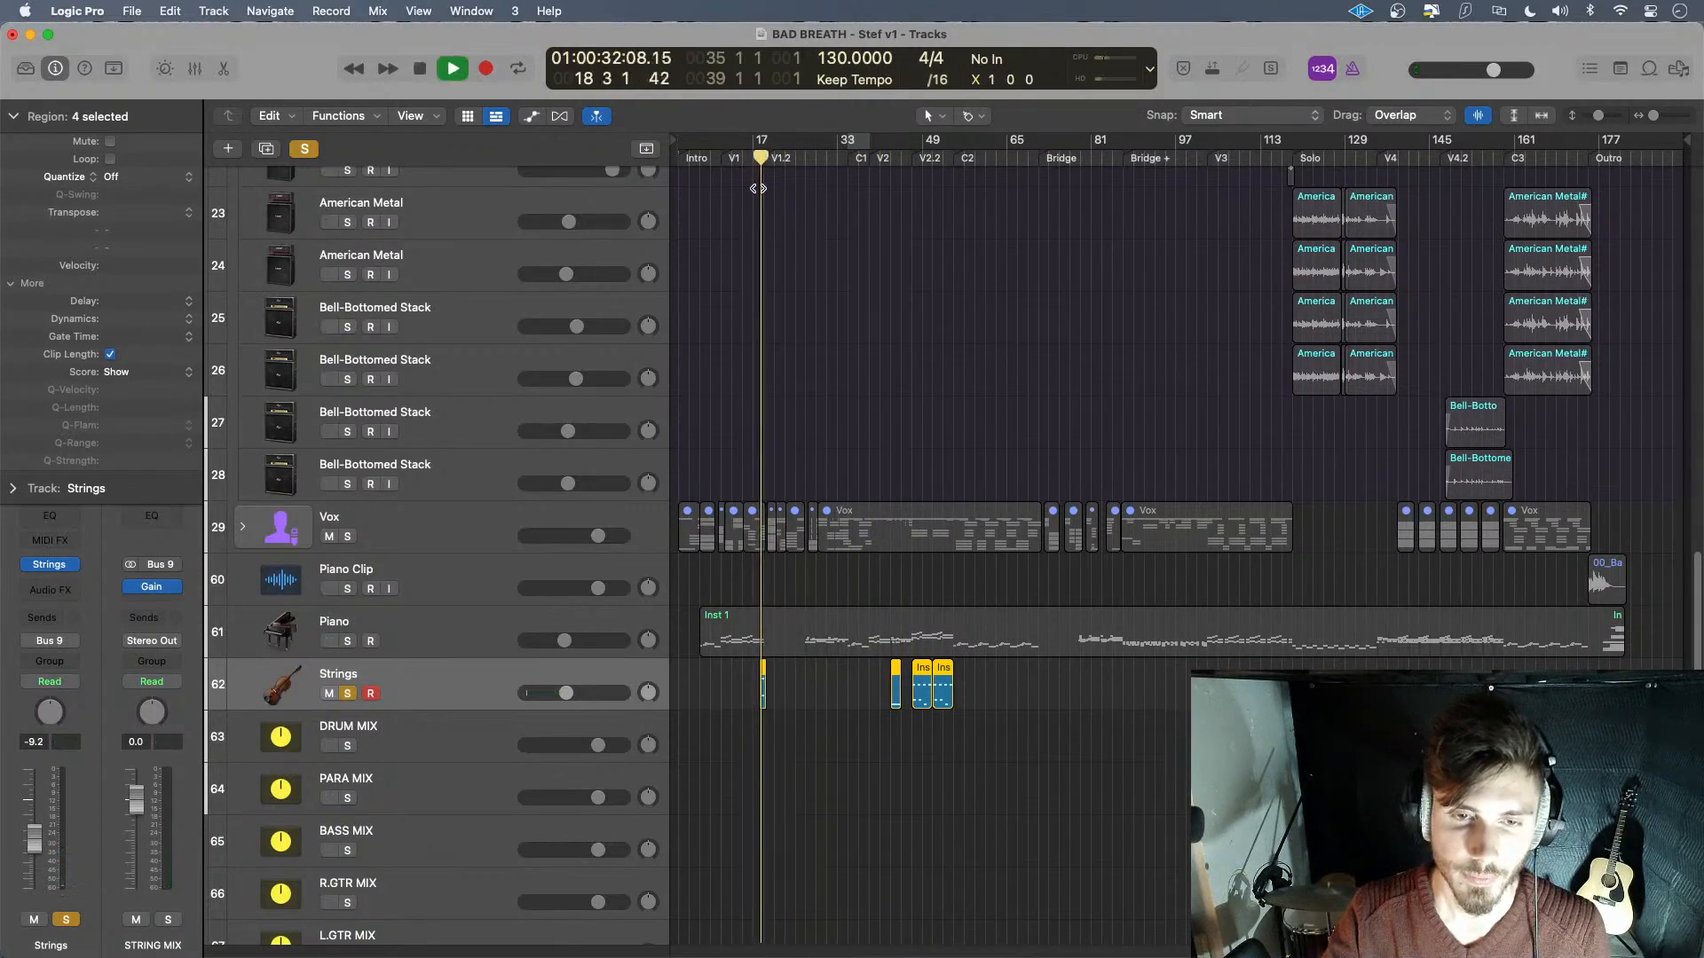
key(space)
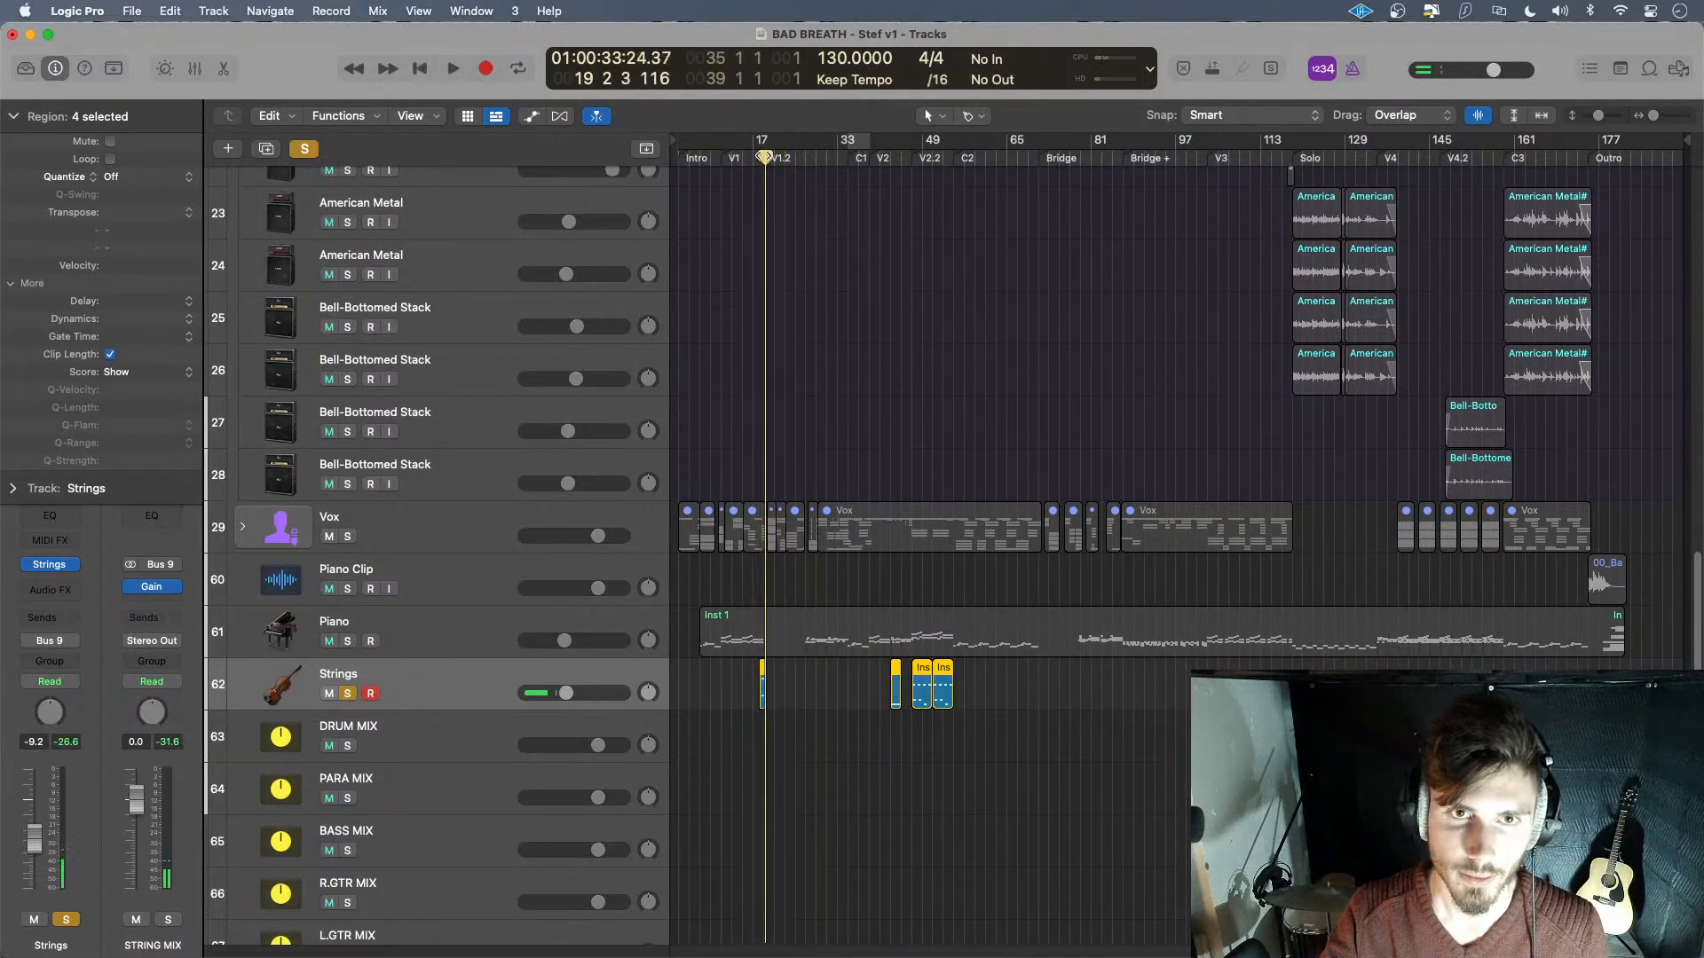
drag(765, 158, 759, 158)
key(space)
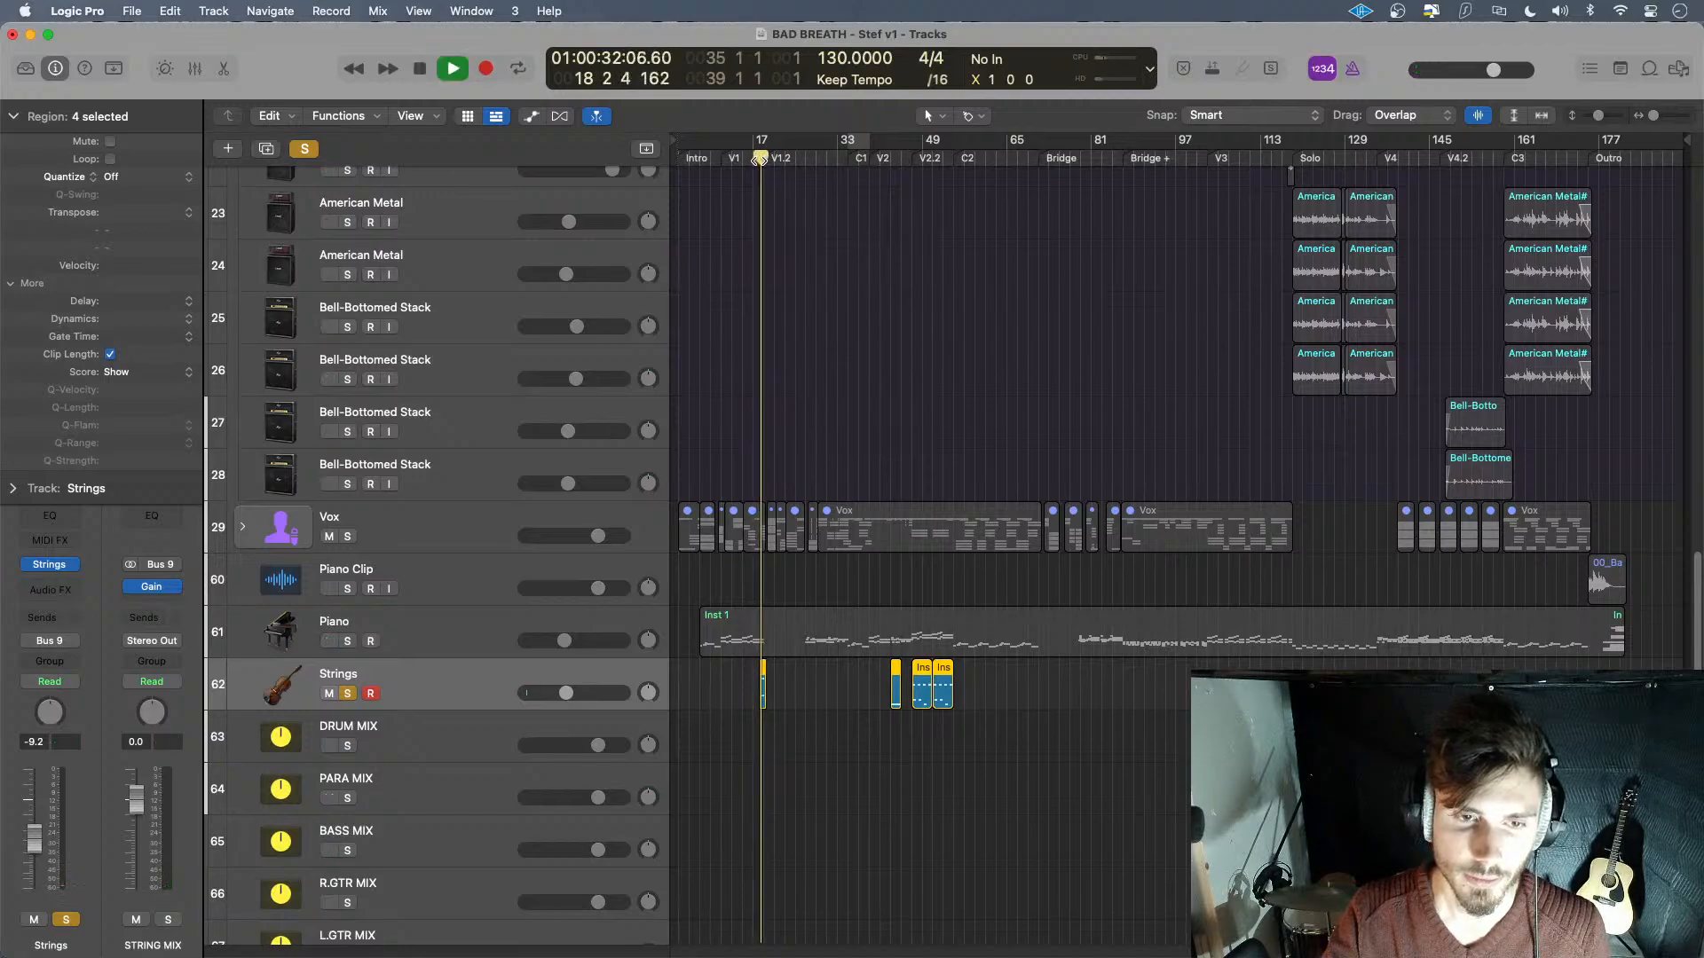
key(space)
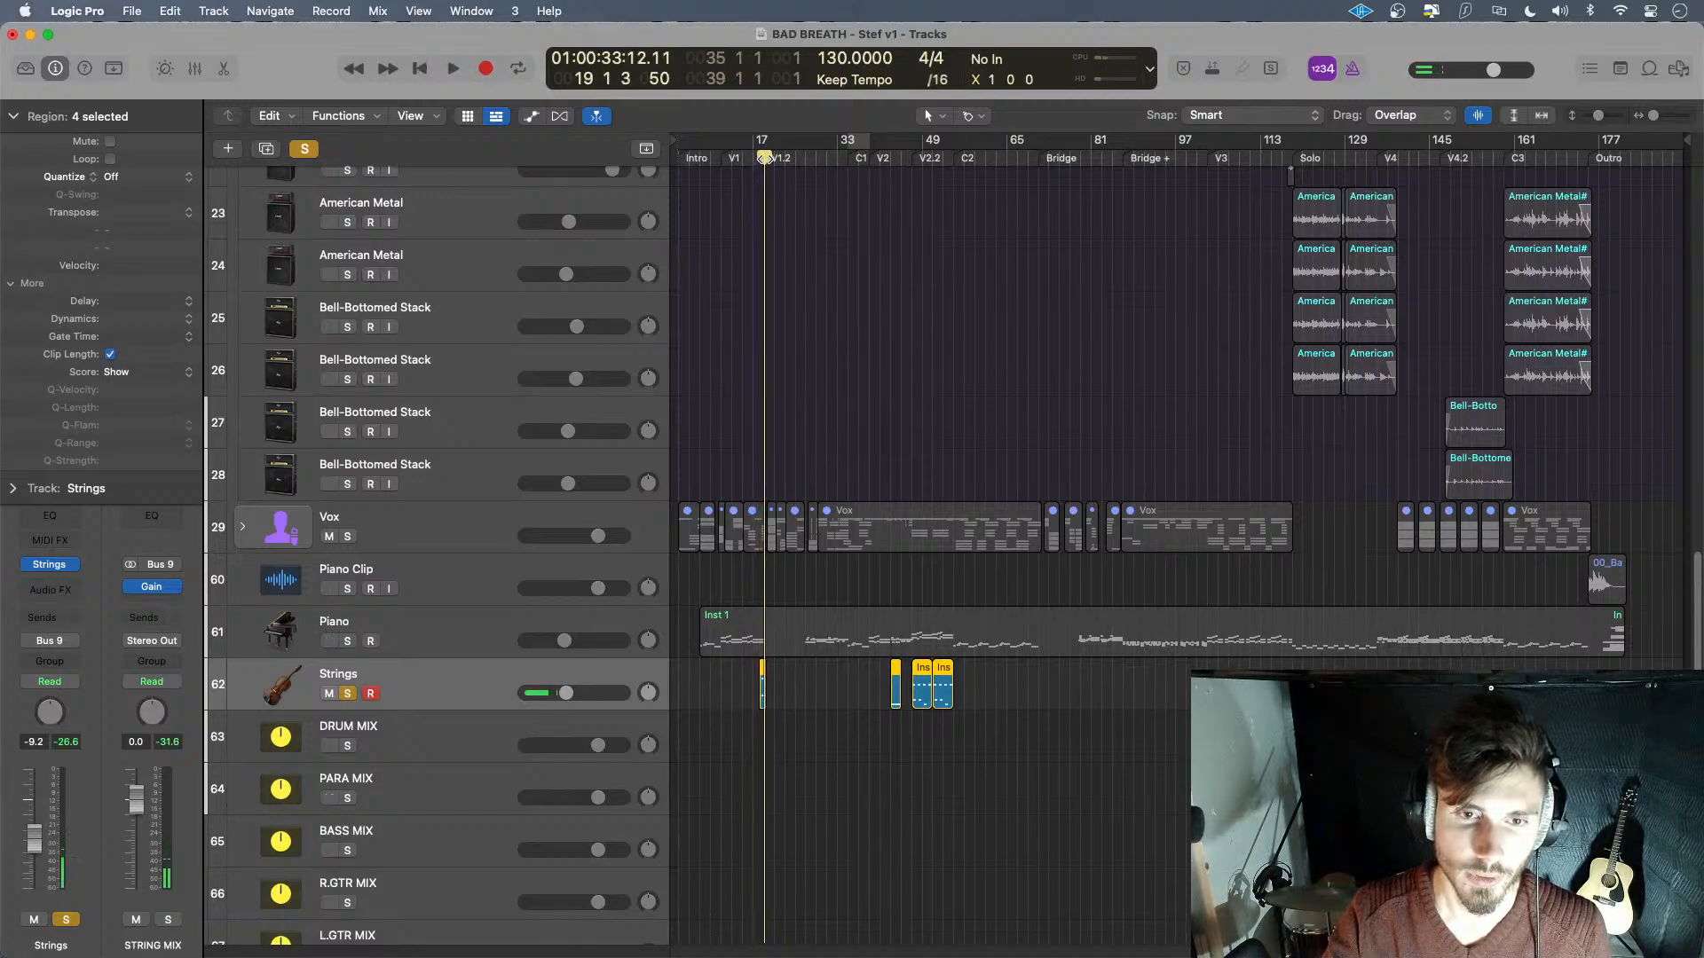
- Inspect the notes of the Violons region before bar 19 in the Piano Roll, then close the editor
drag(765, 158, 795, 186)
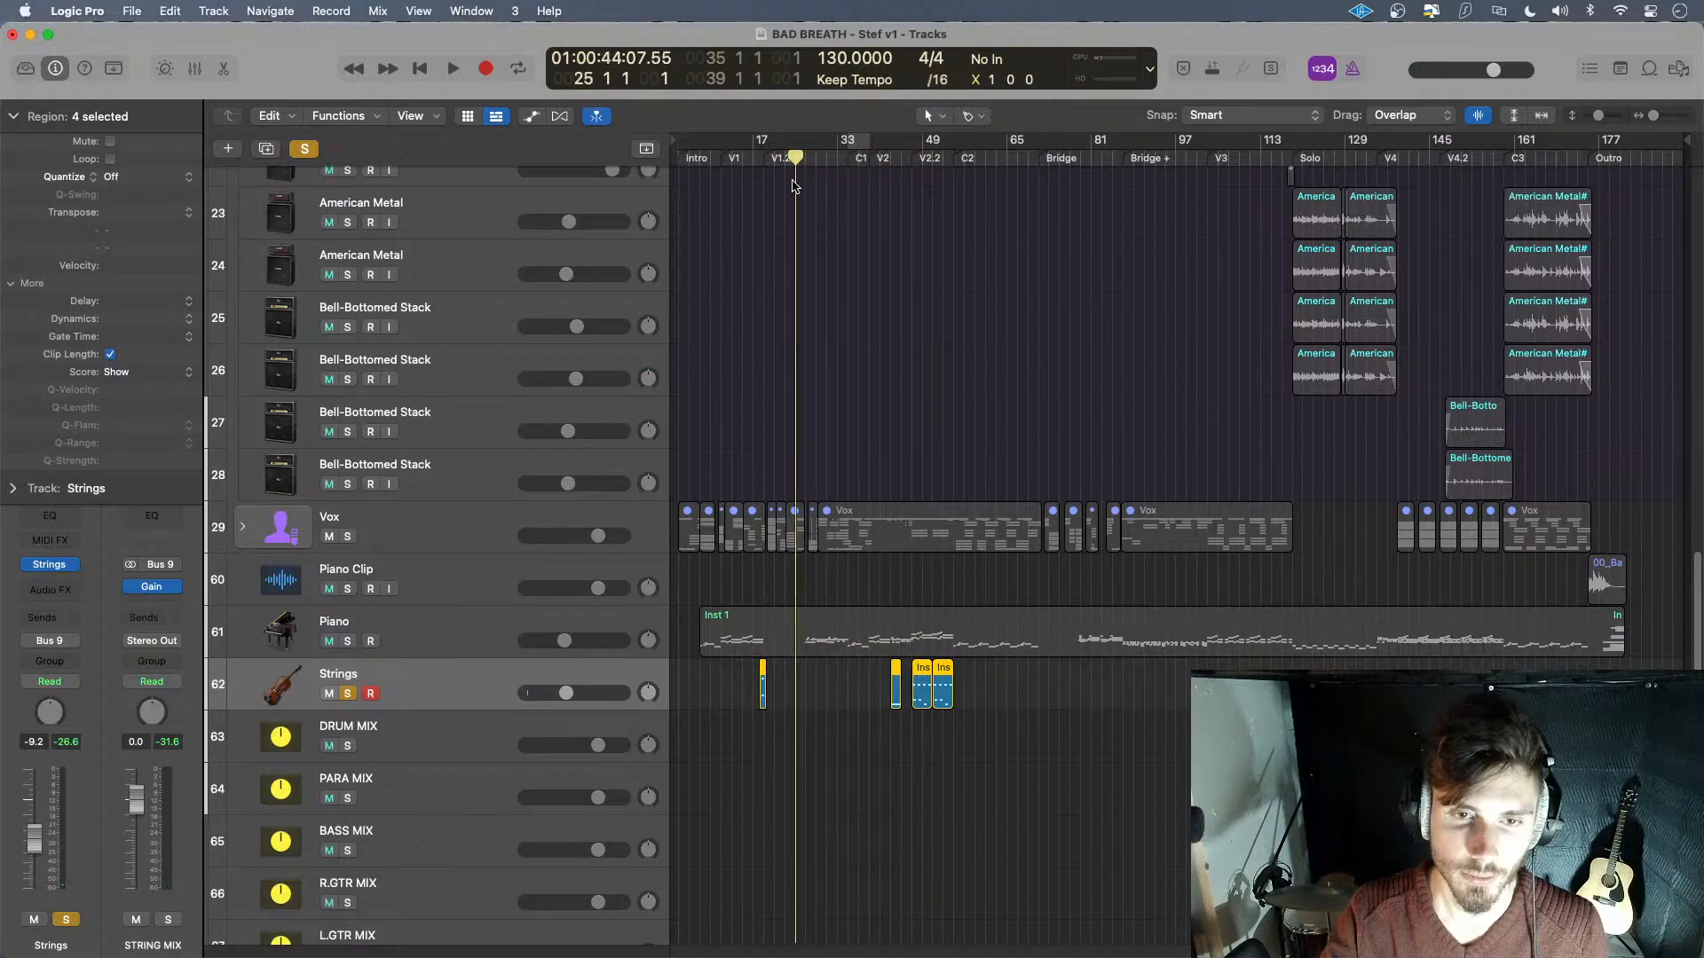
scroll(753, 674, up, 6)
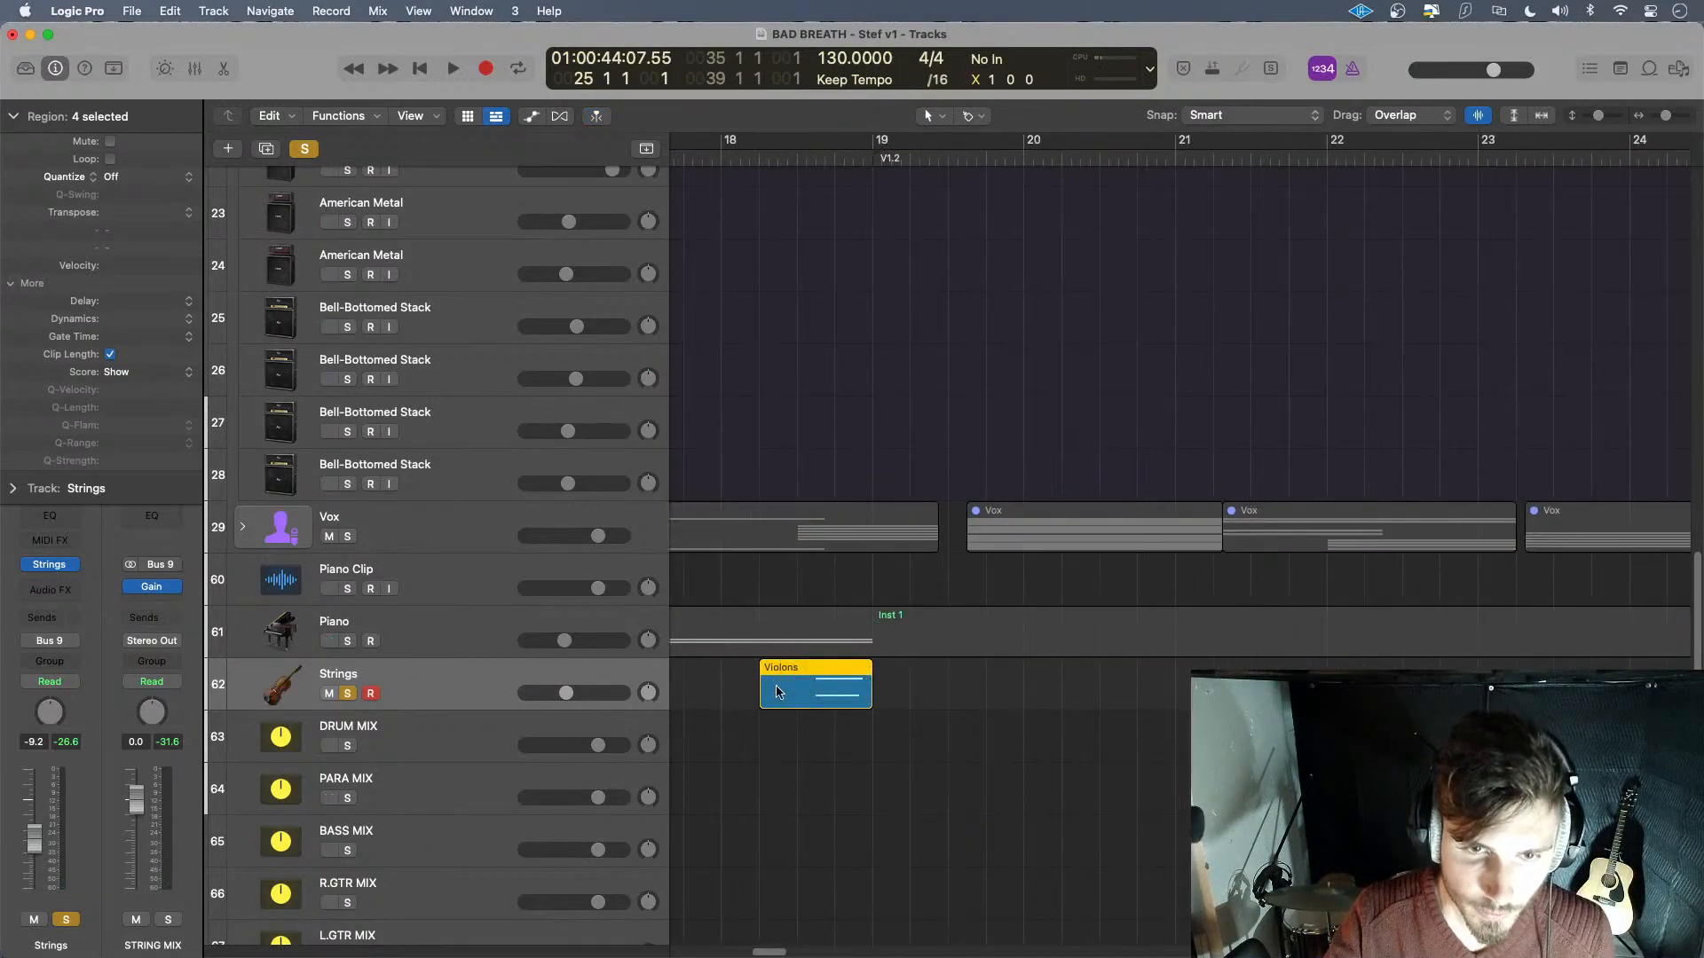
double_click(826, 691)
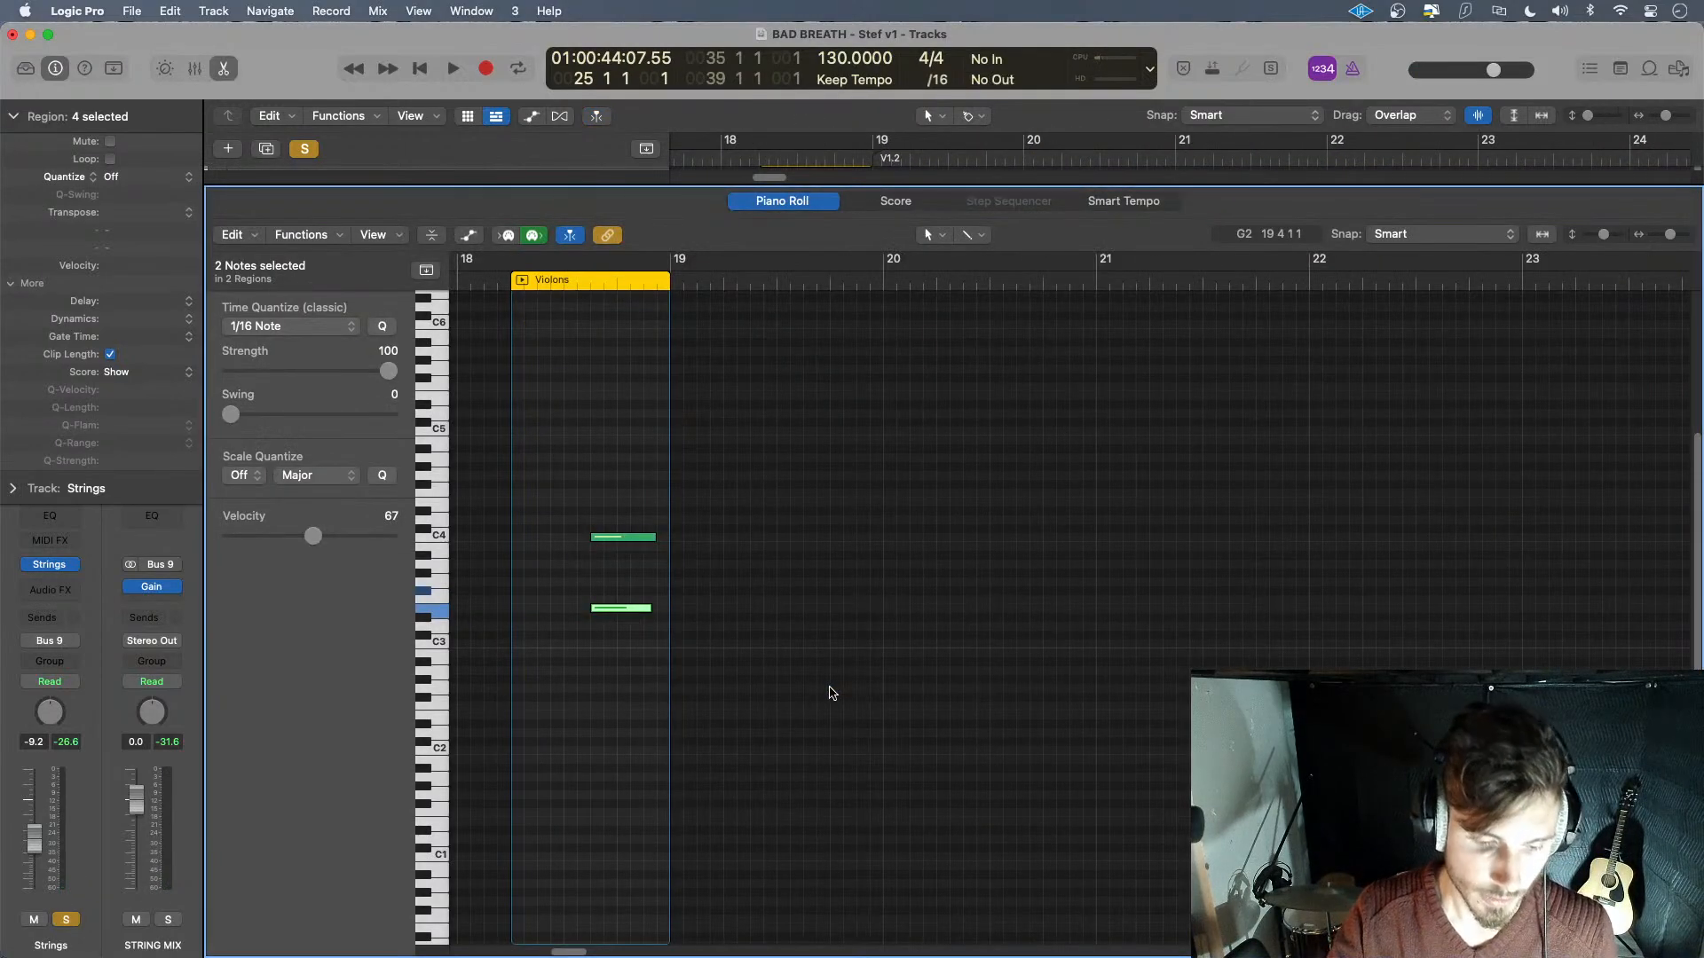
scroll(852, 691, down, 5)
key(p)
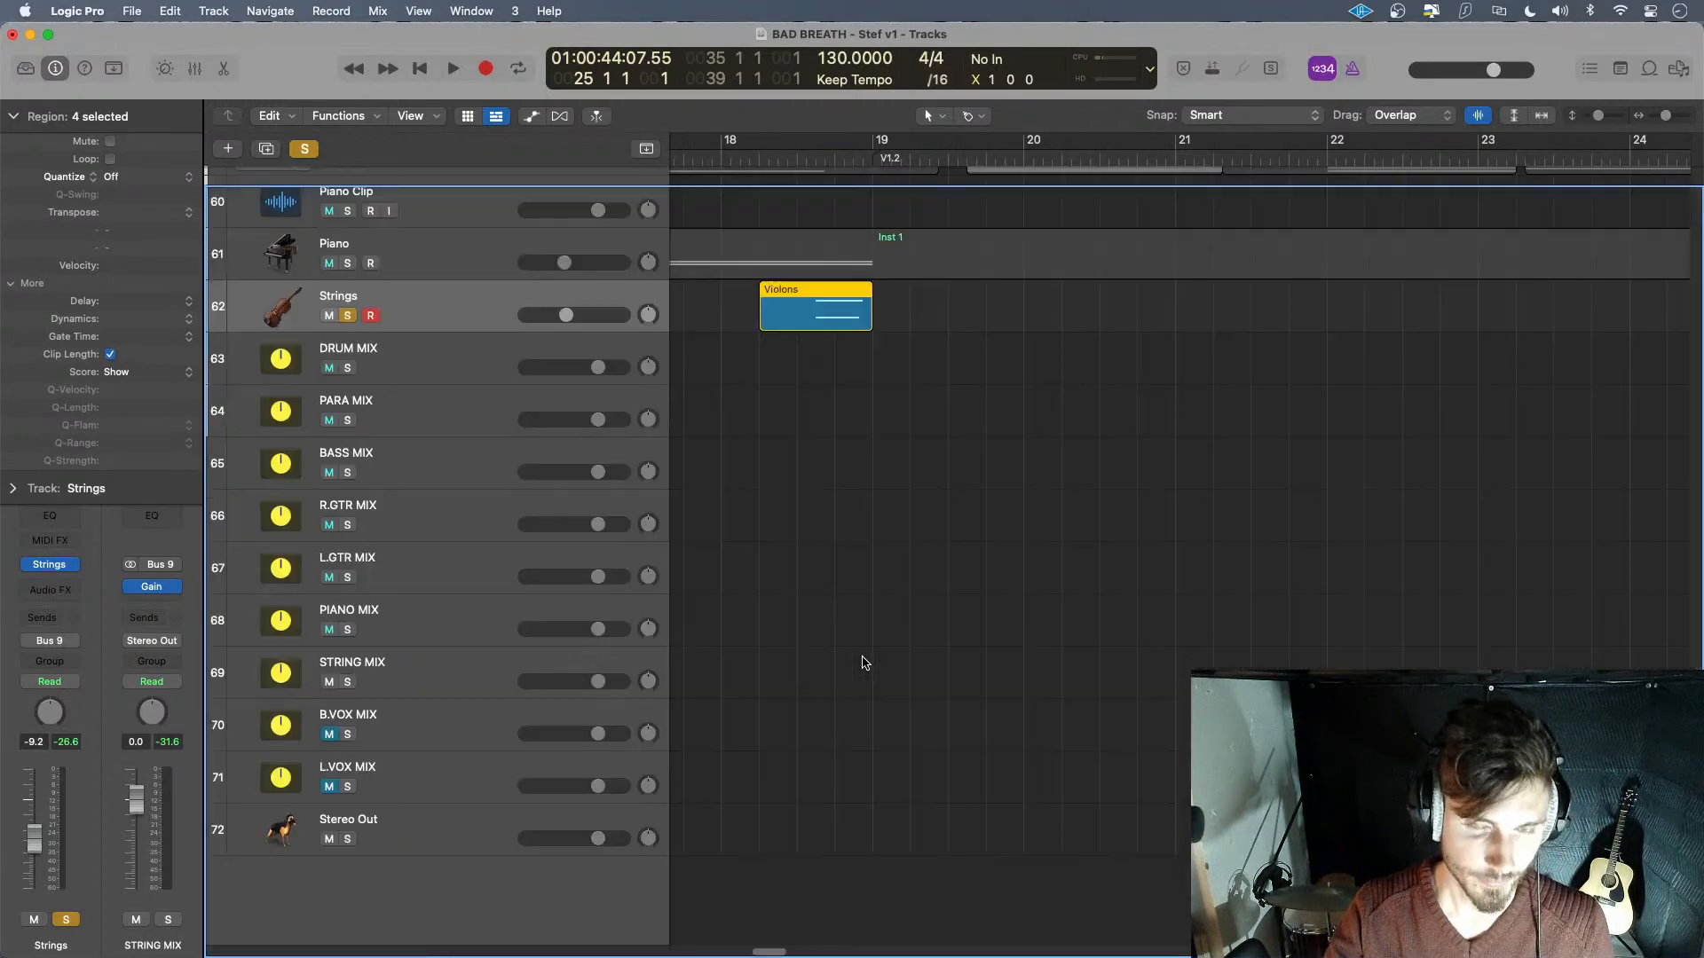
- Listen to the soloed Strings regions through section V2.2, and replay from the Violons region near bar 43
scroll(950, 346, down, 8)
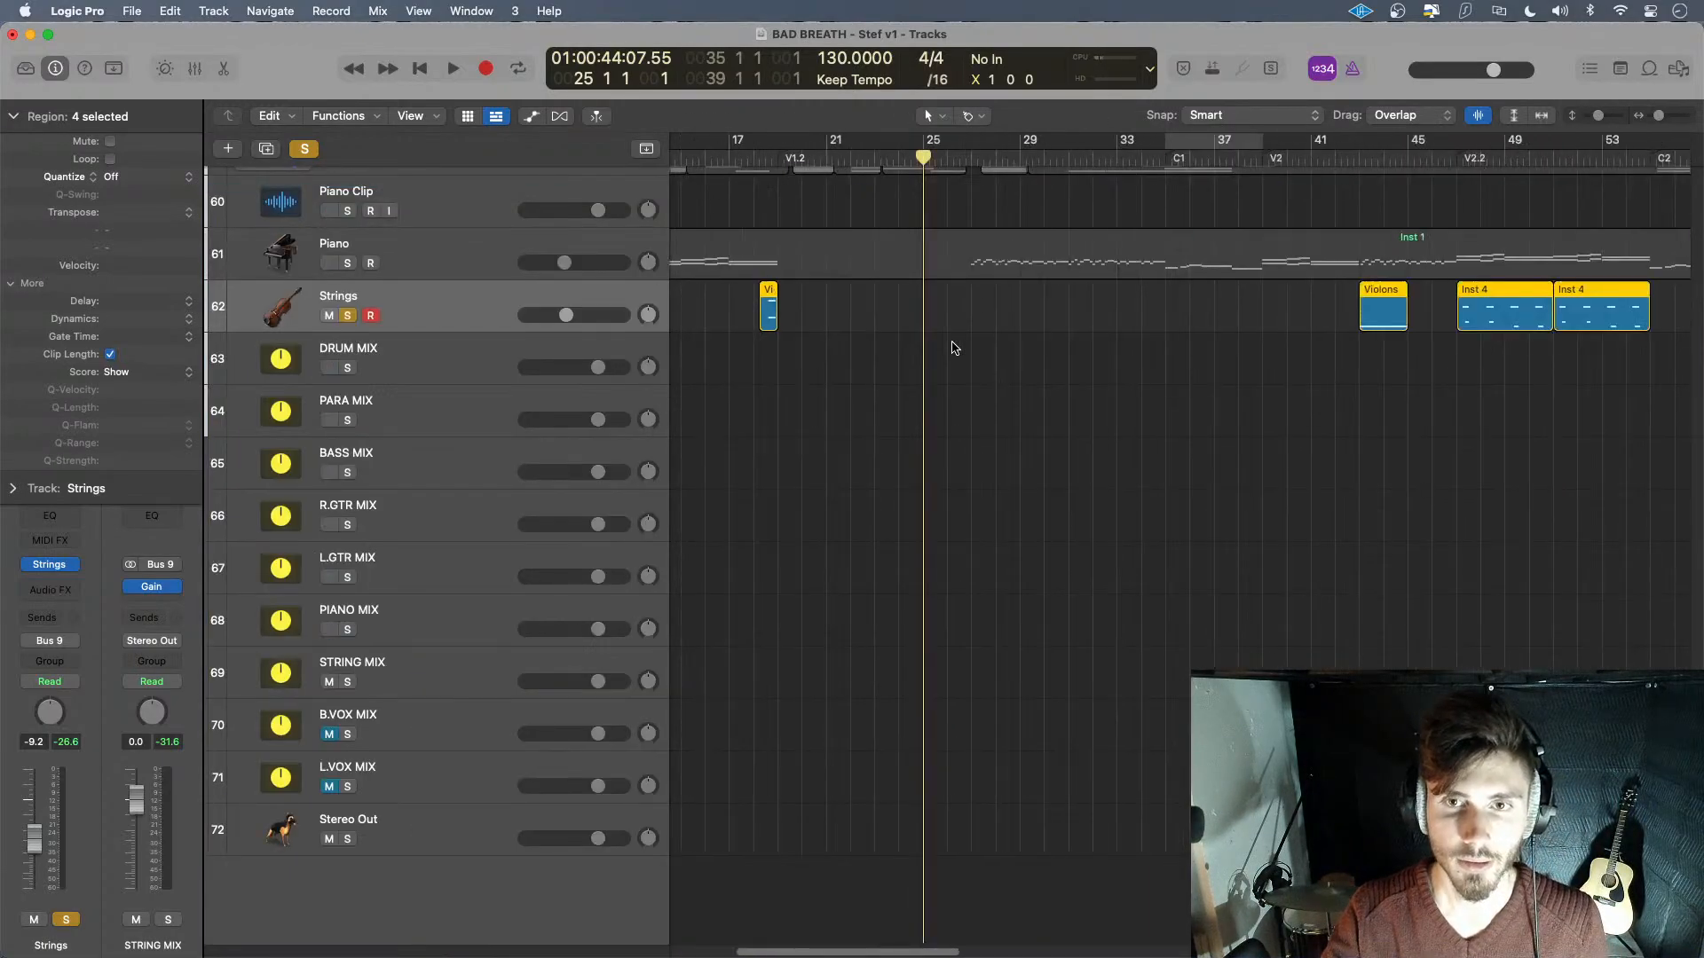
click(1008, 158)
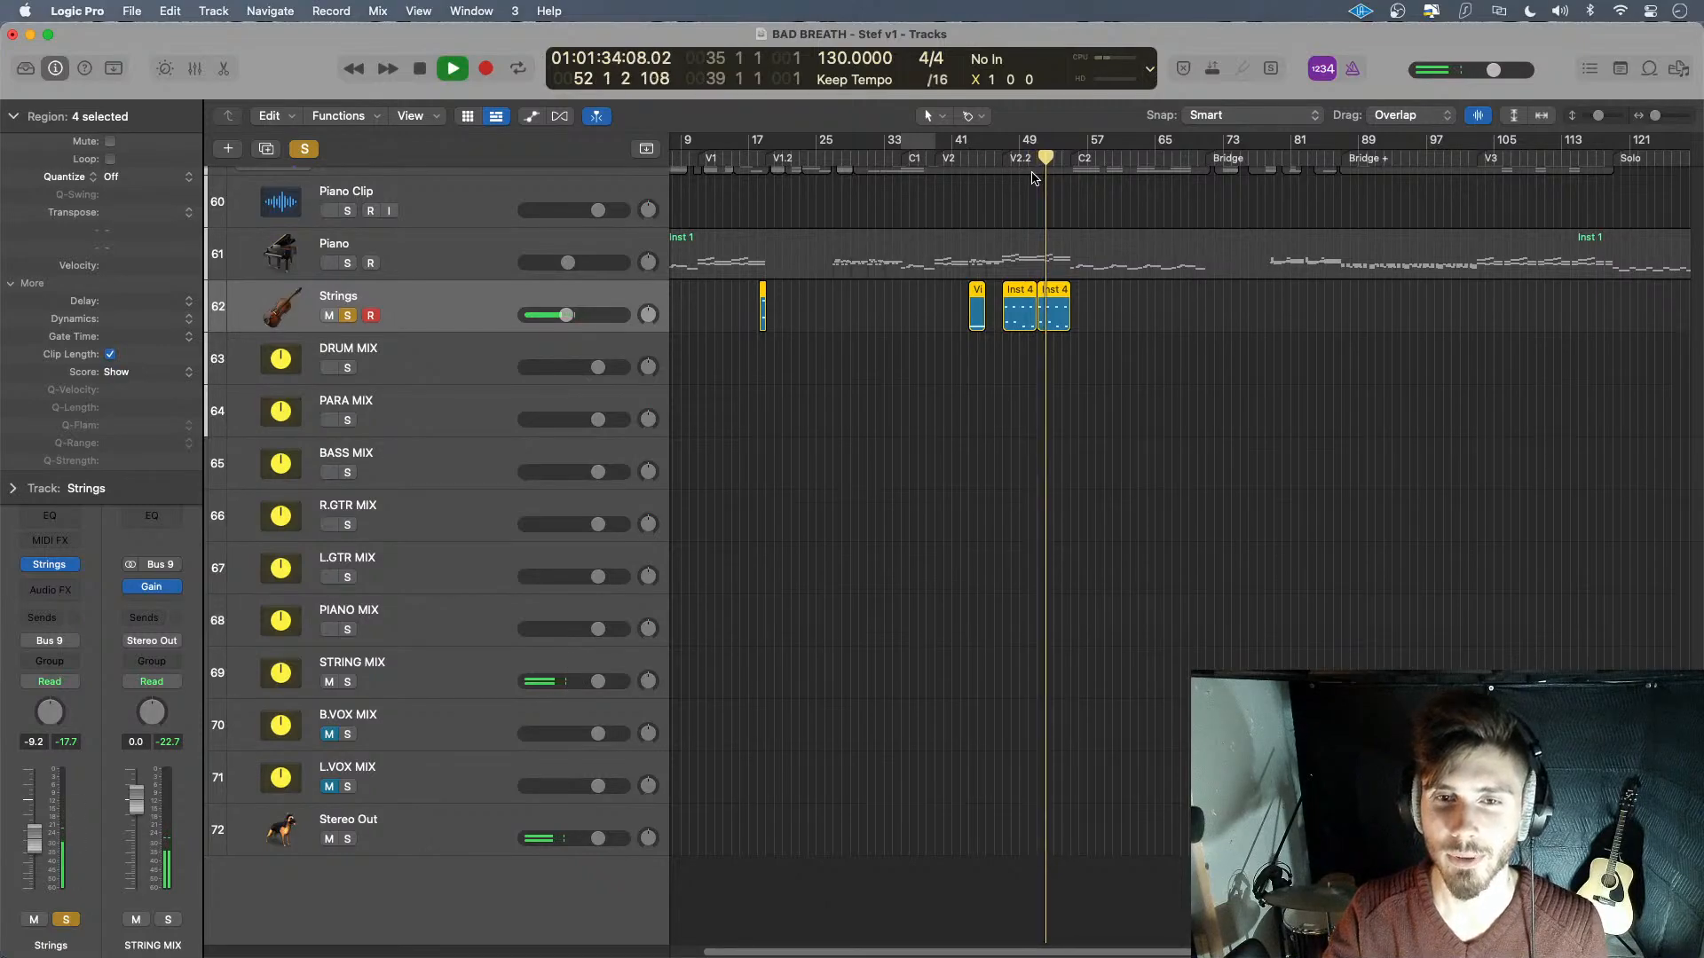
key(space)
drag(1048, 158, 974, 158)
key(space)
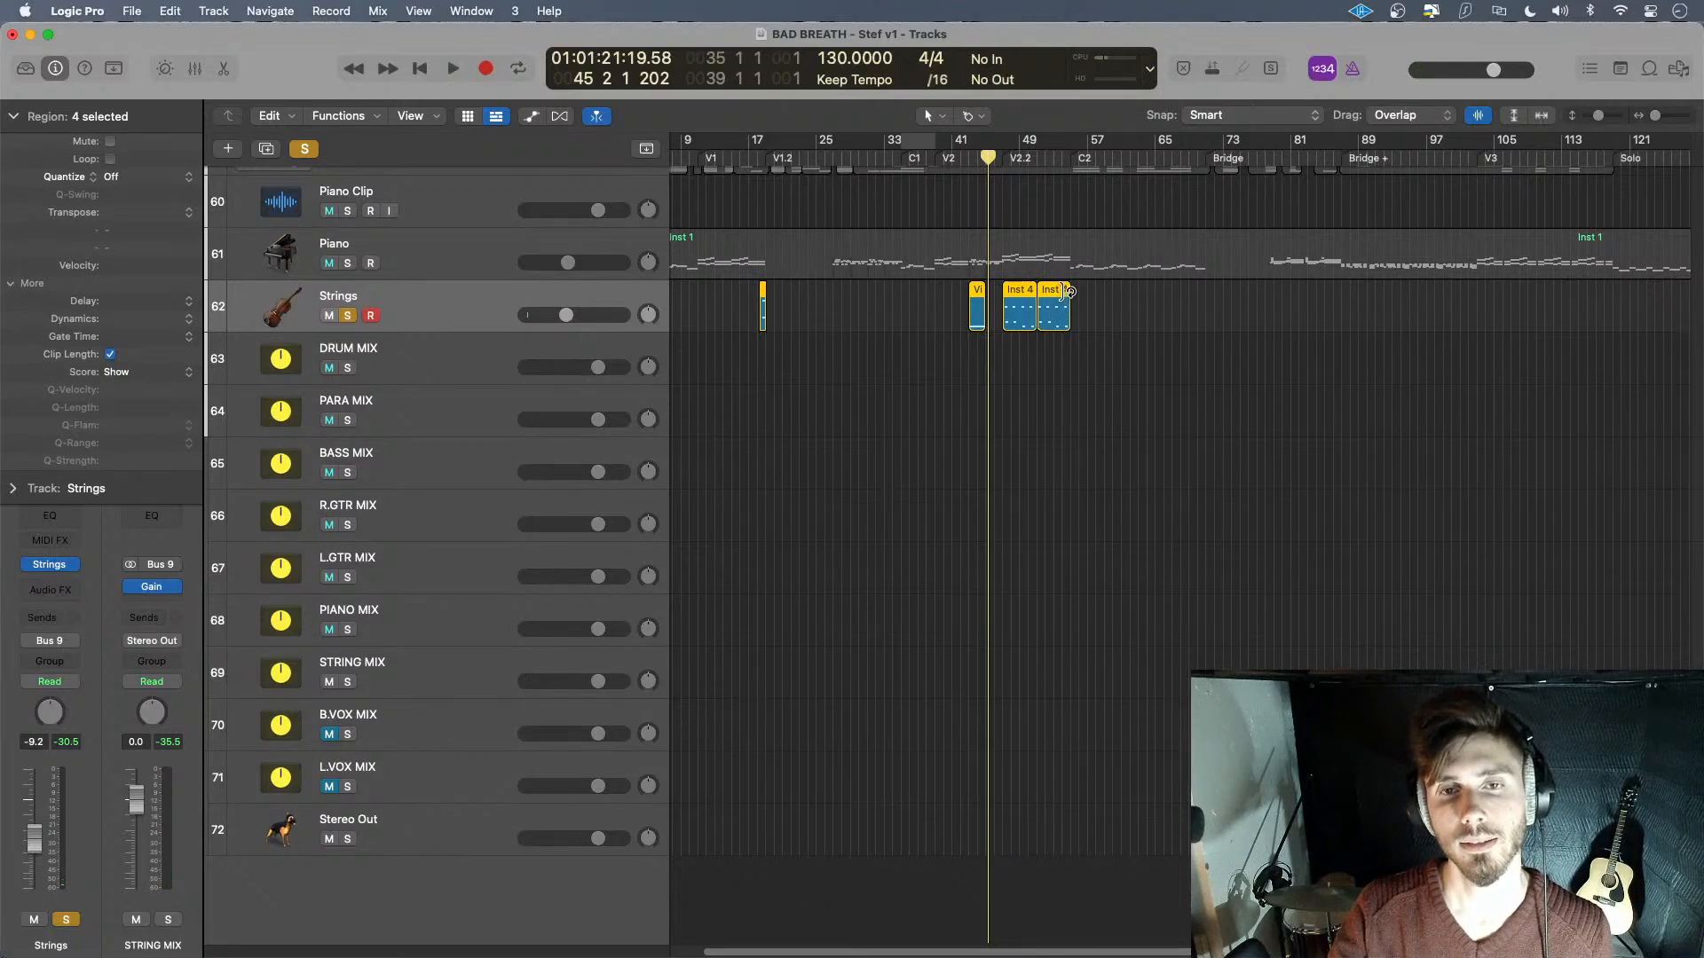
- Unsolo the Strings track and play the full mix from bar 45 through section V2.2
click(346, 316)
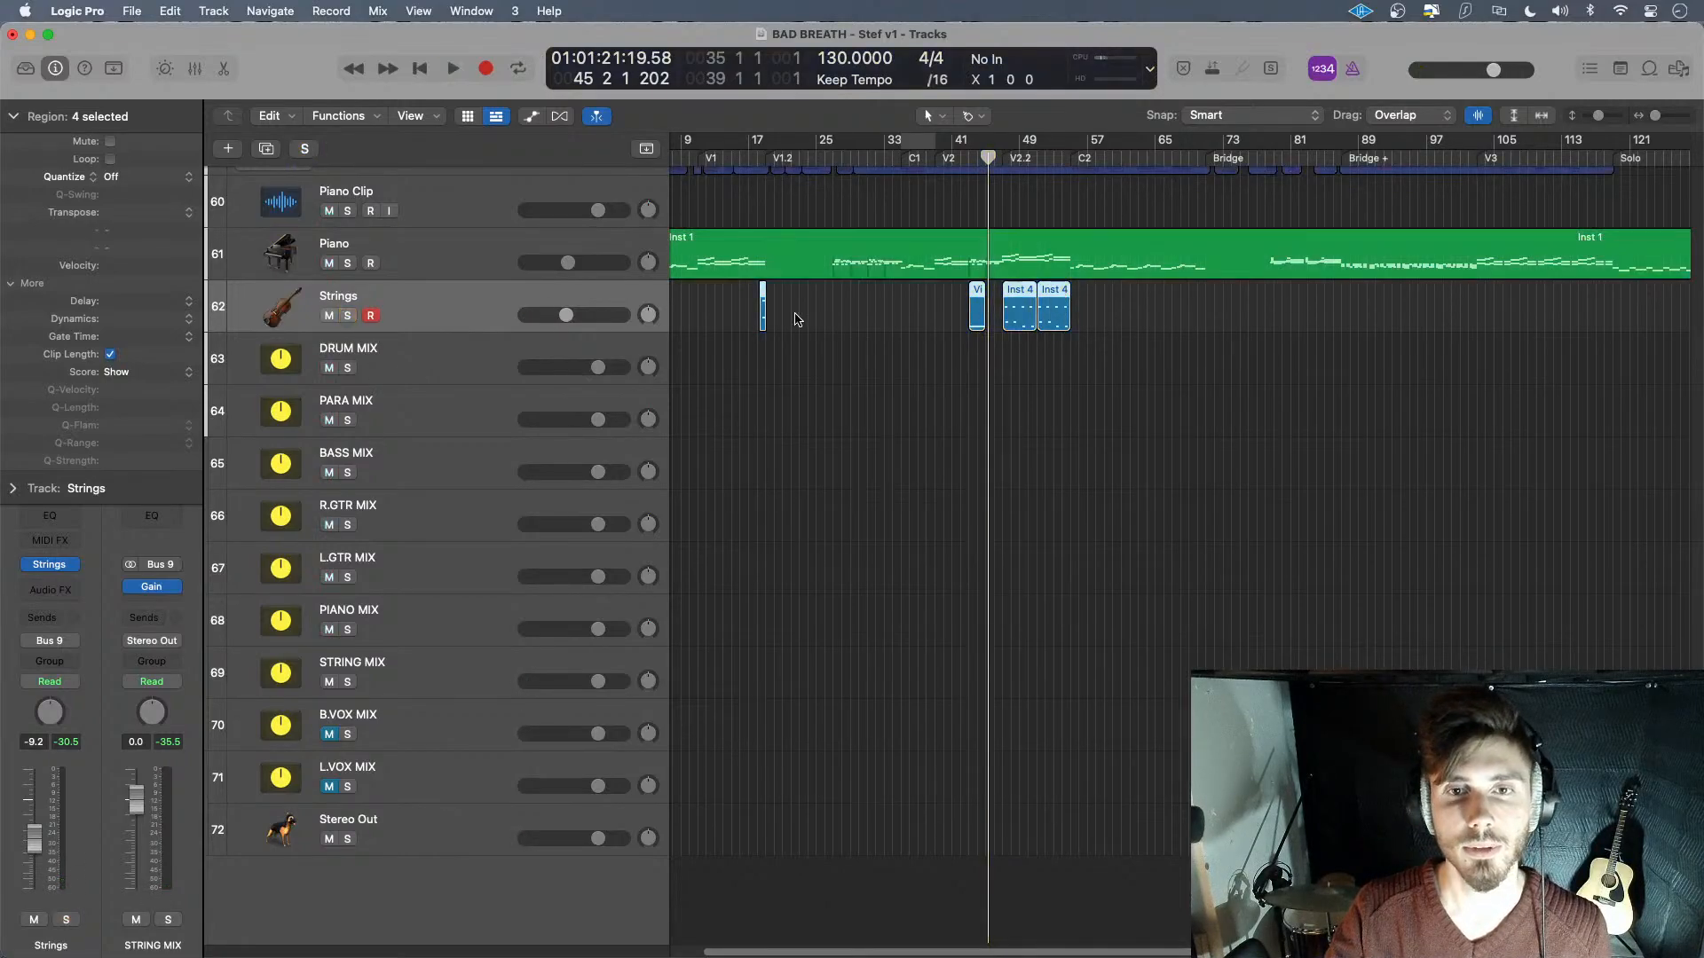
key(space)
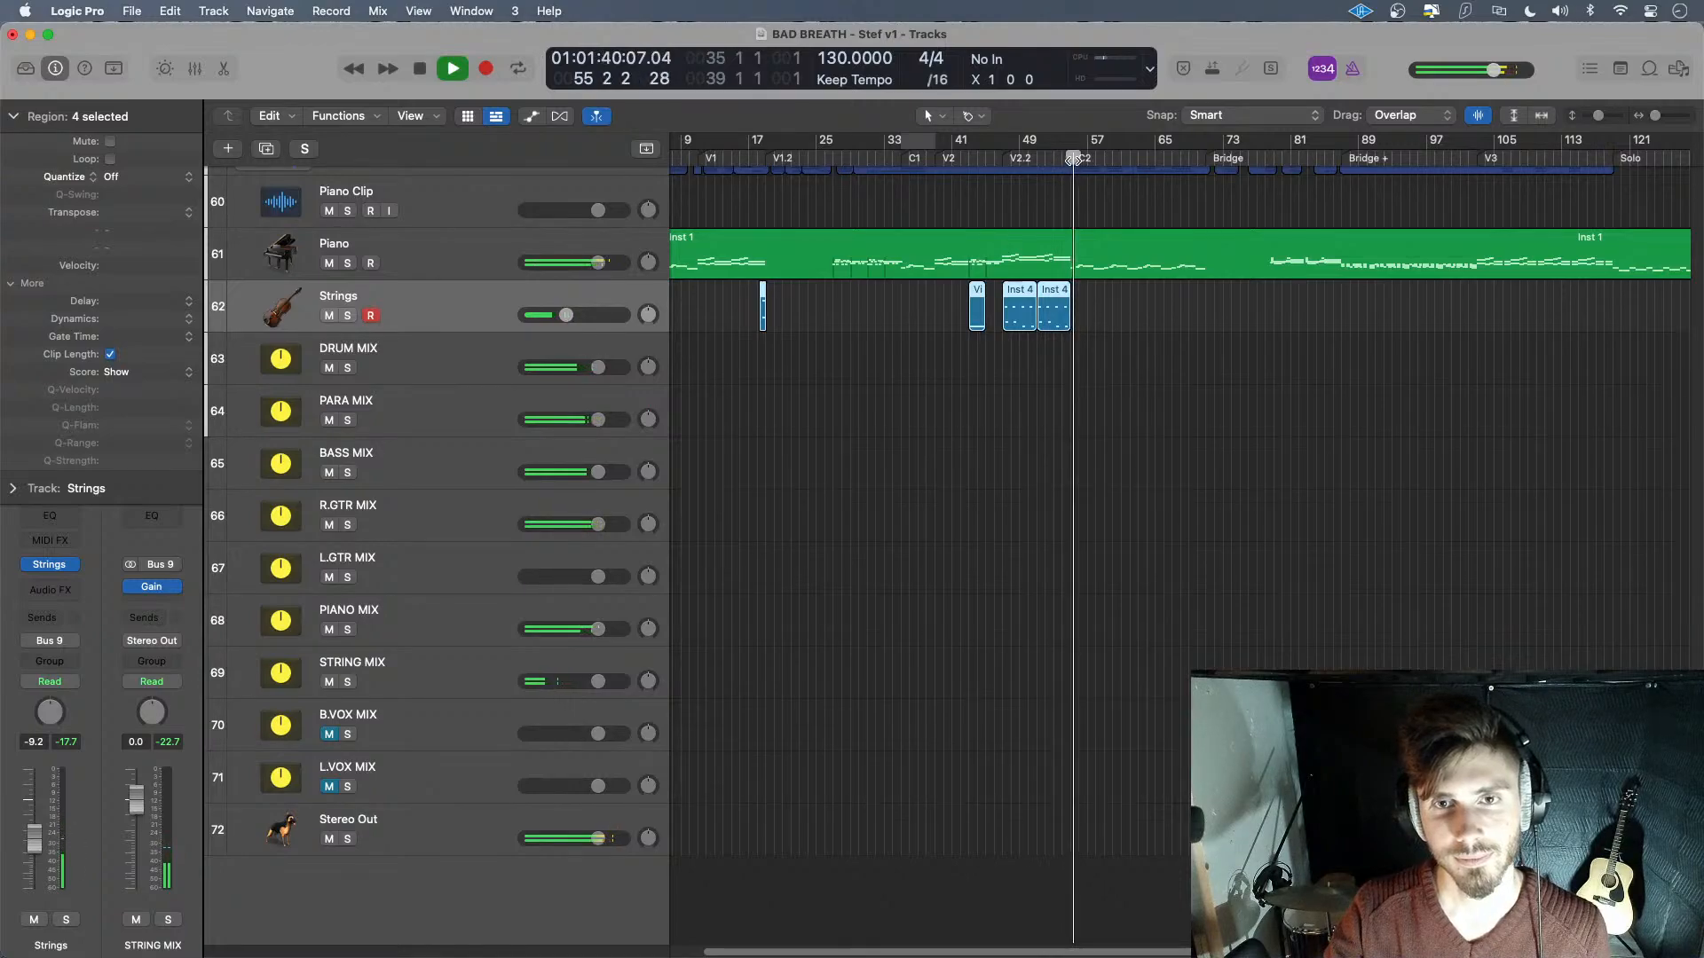
key(space)
- Listen repeatedly to the full mix around the Violons region just before section V1.2, starting near bars 15 to 18
drag(1069, 171, 759, 170)
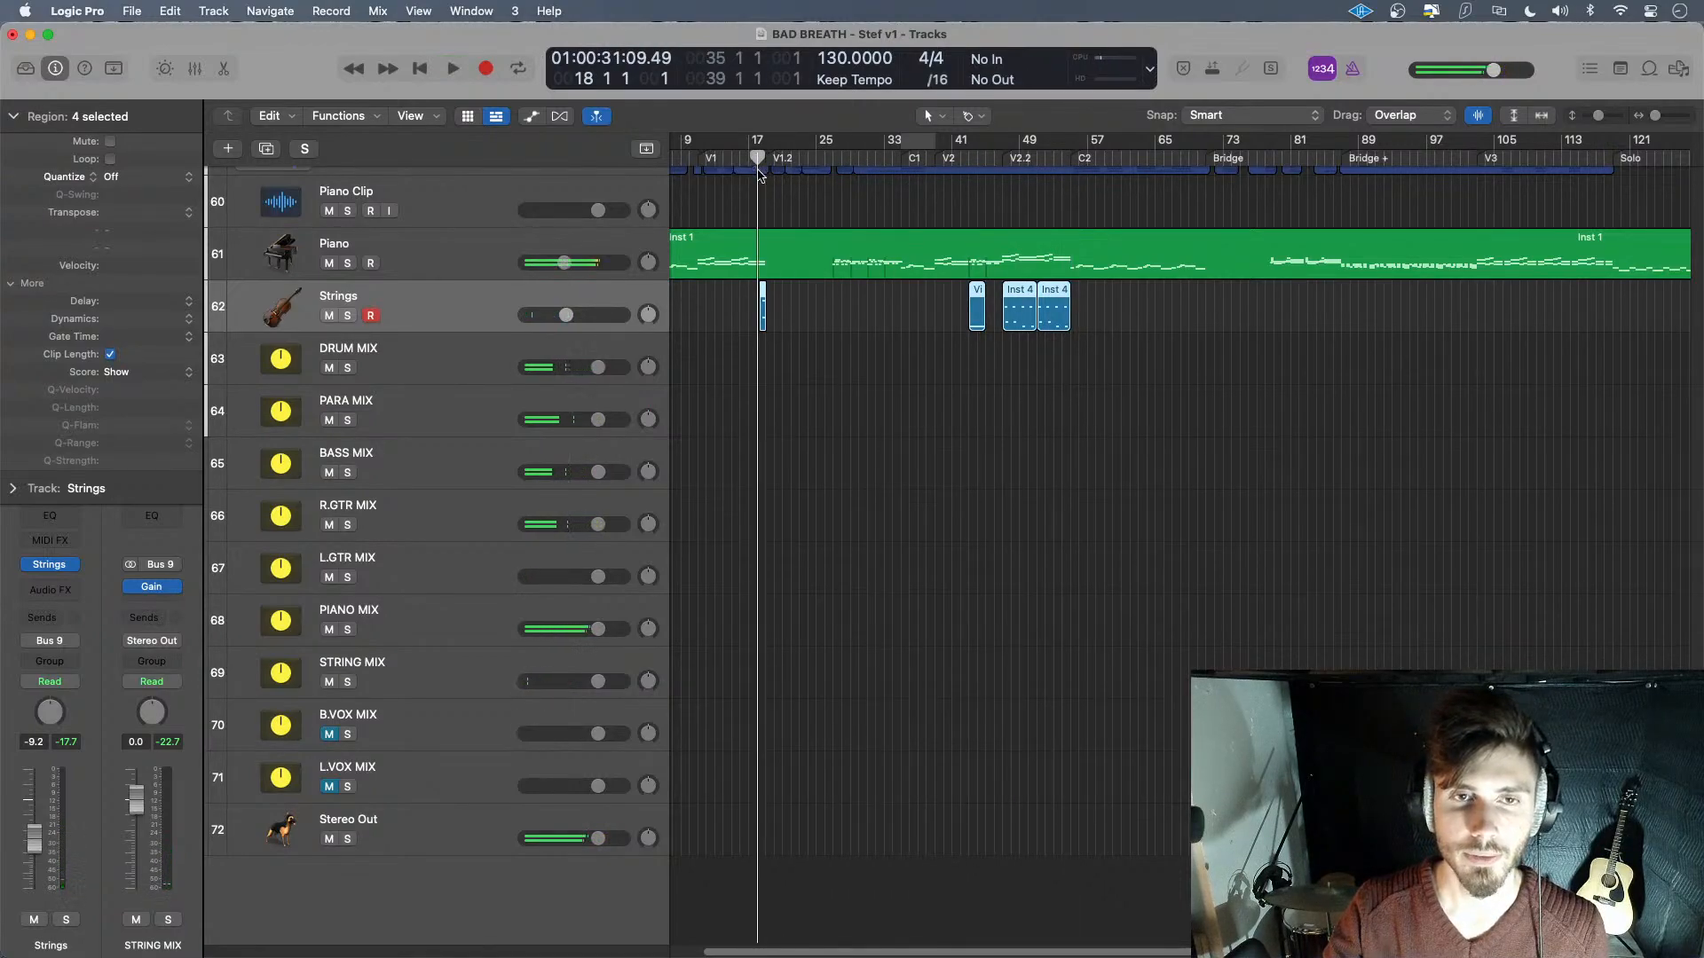
key(space)
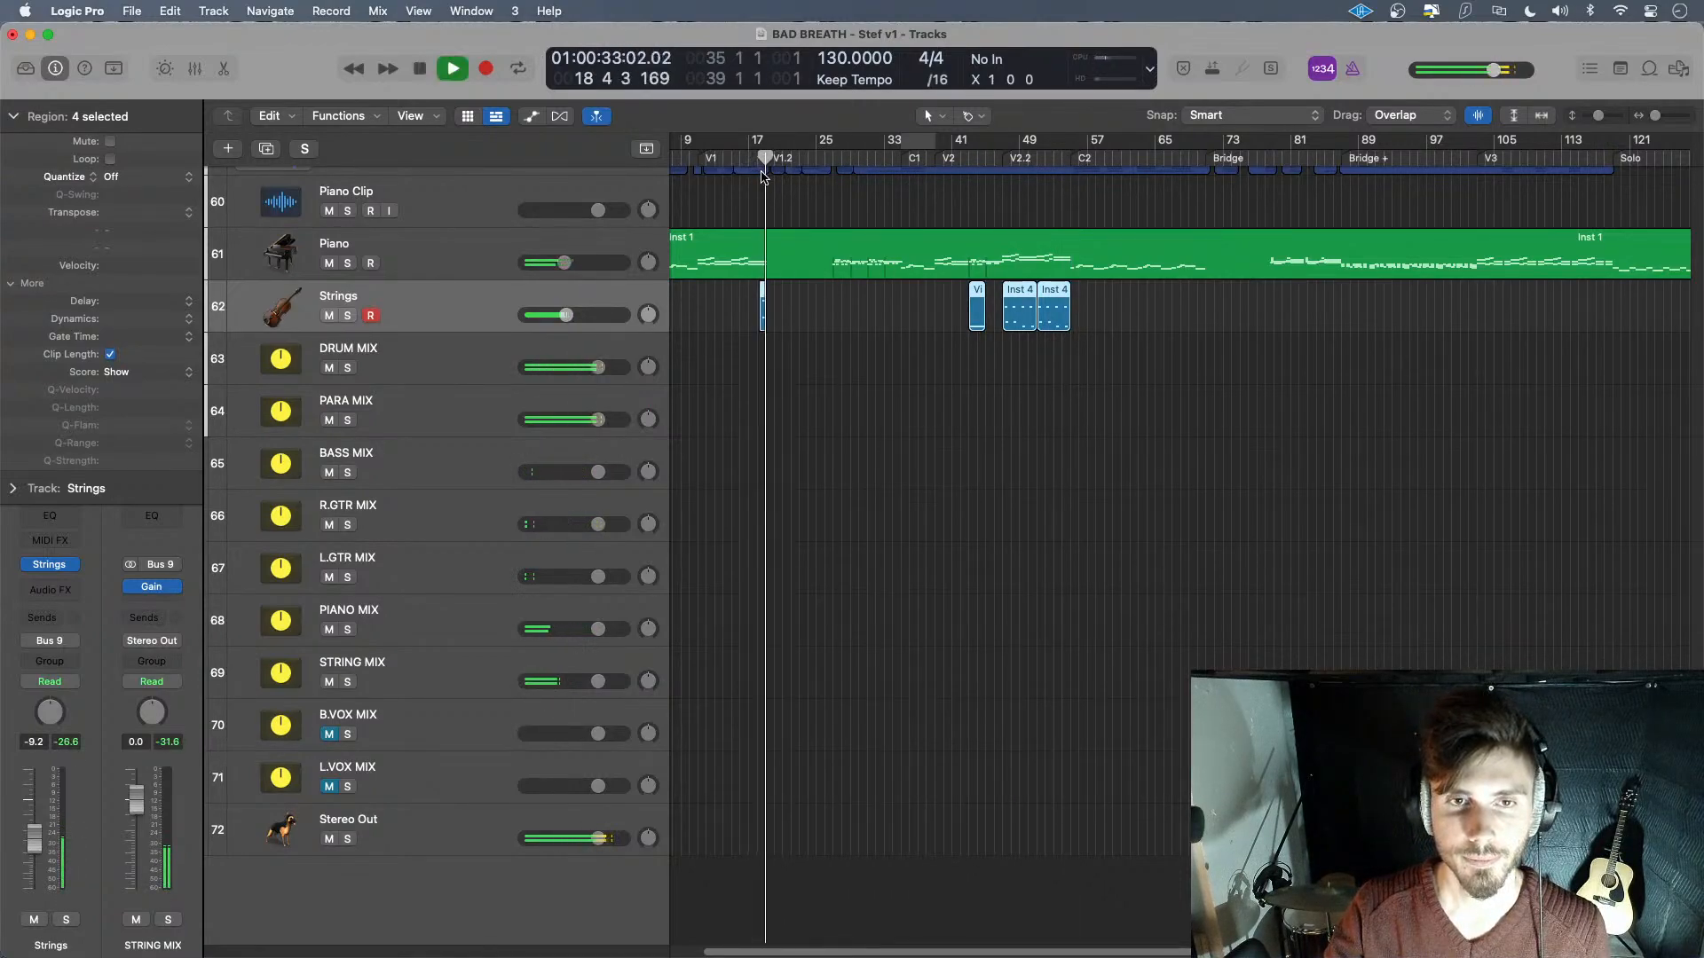
click(746, 160)
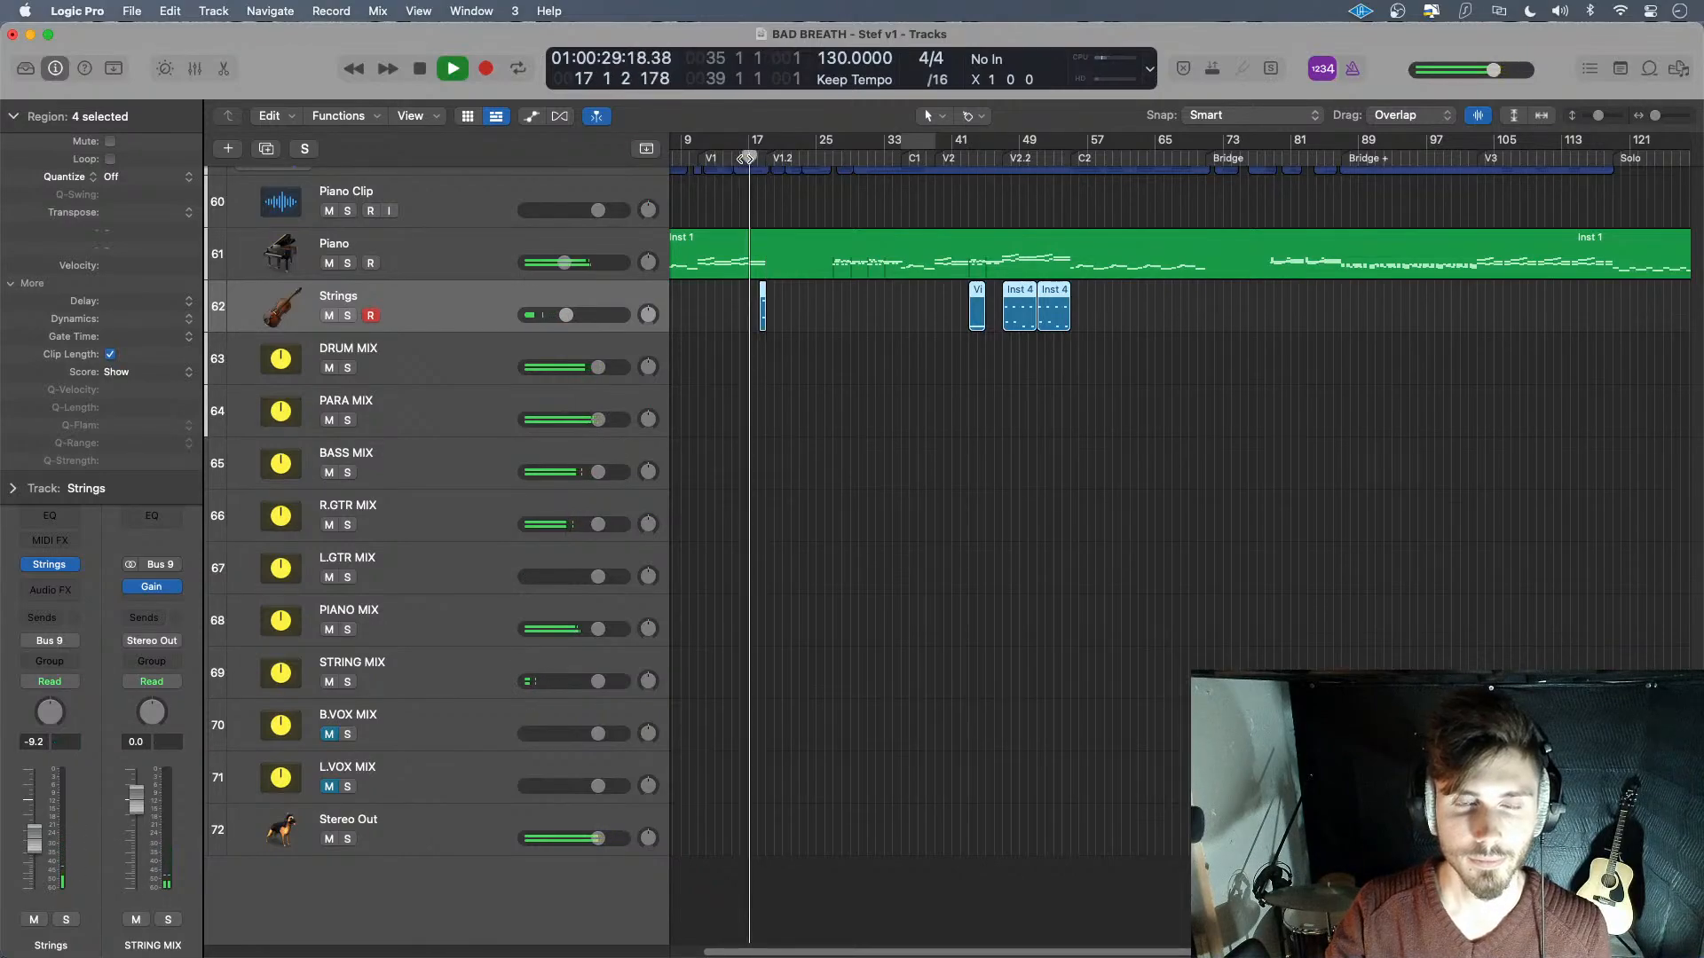
click(729, 161)
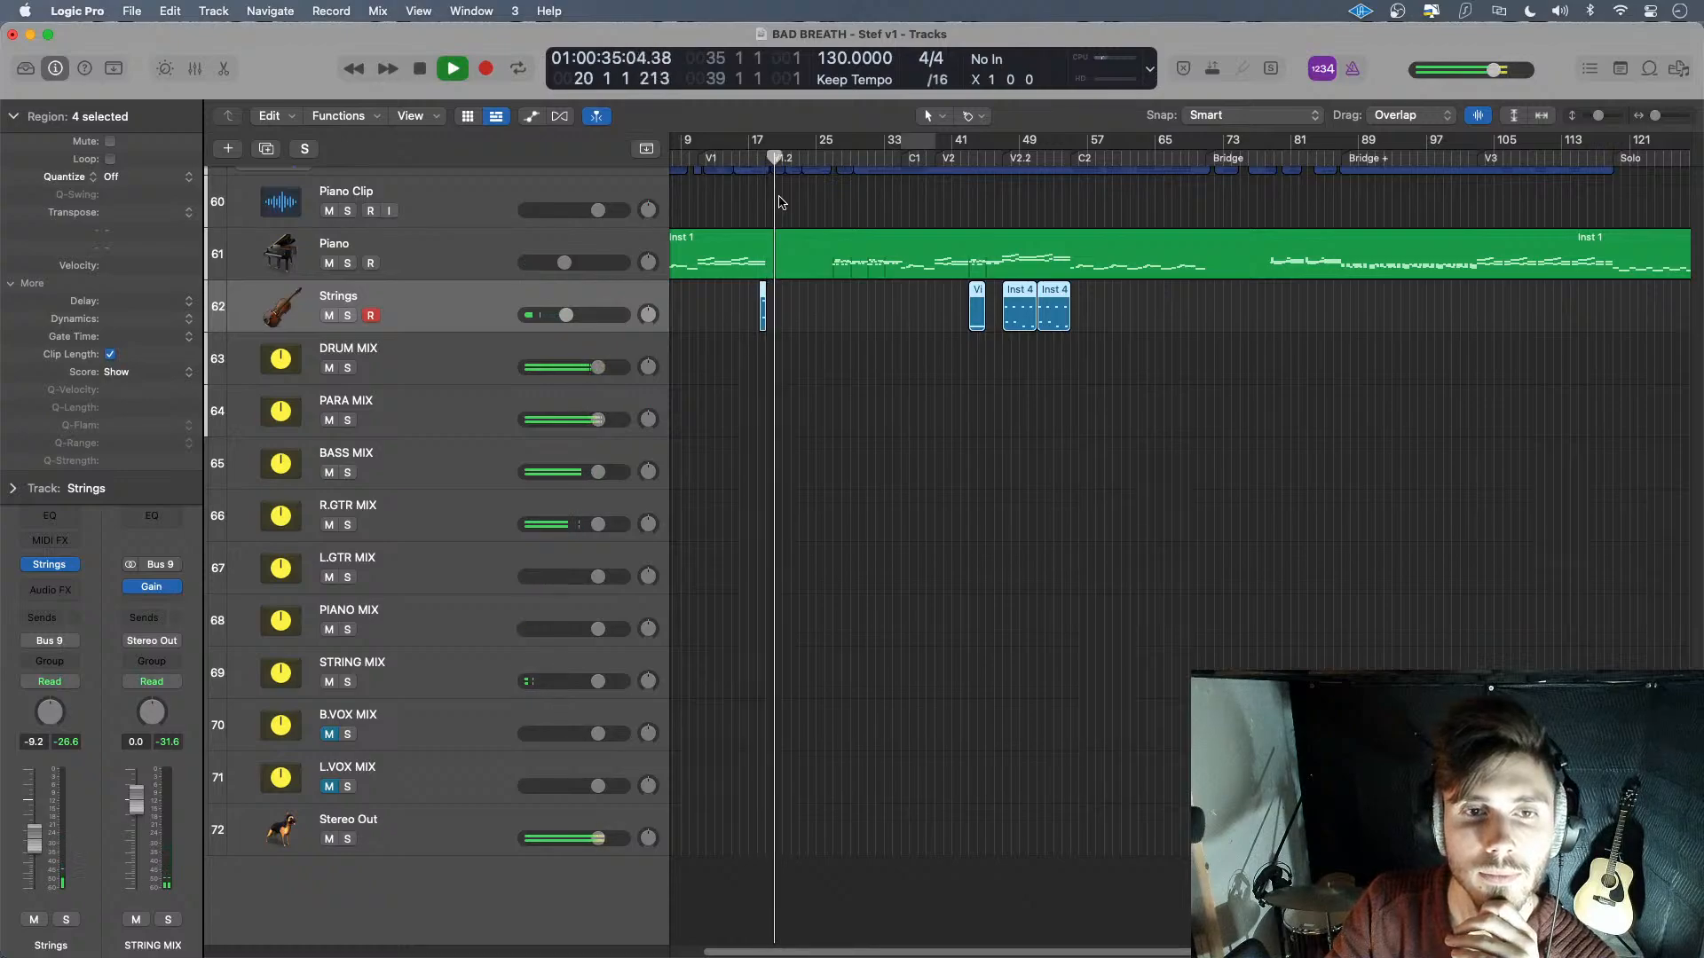
click(756, 157)
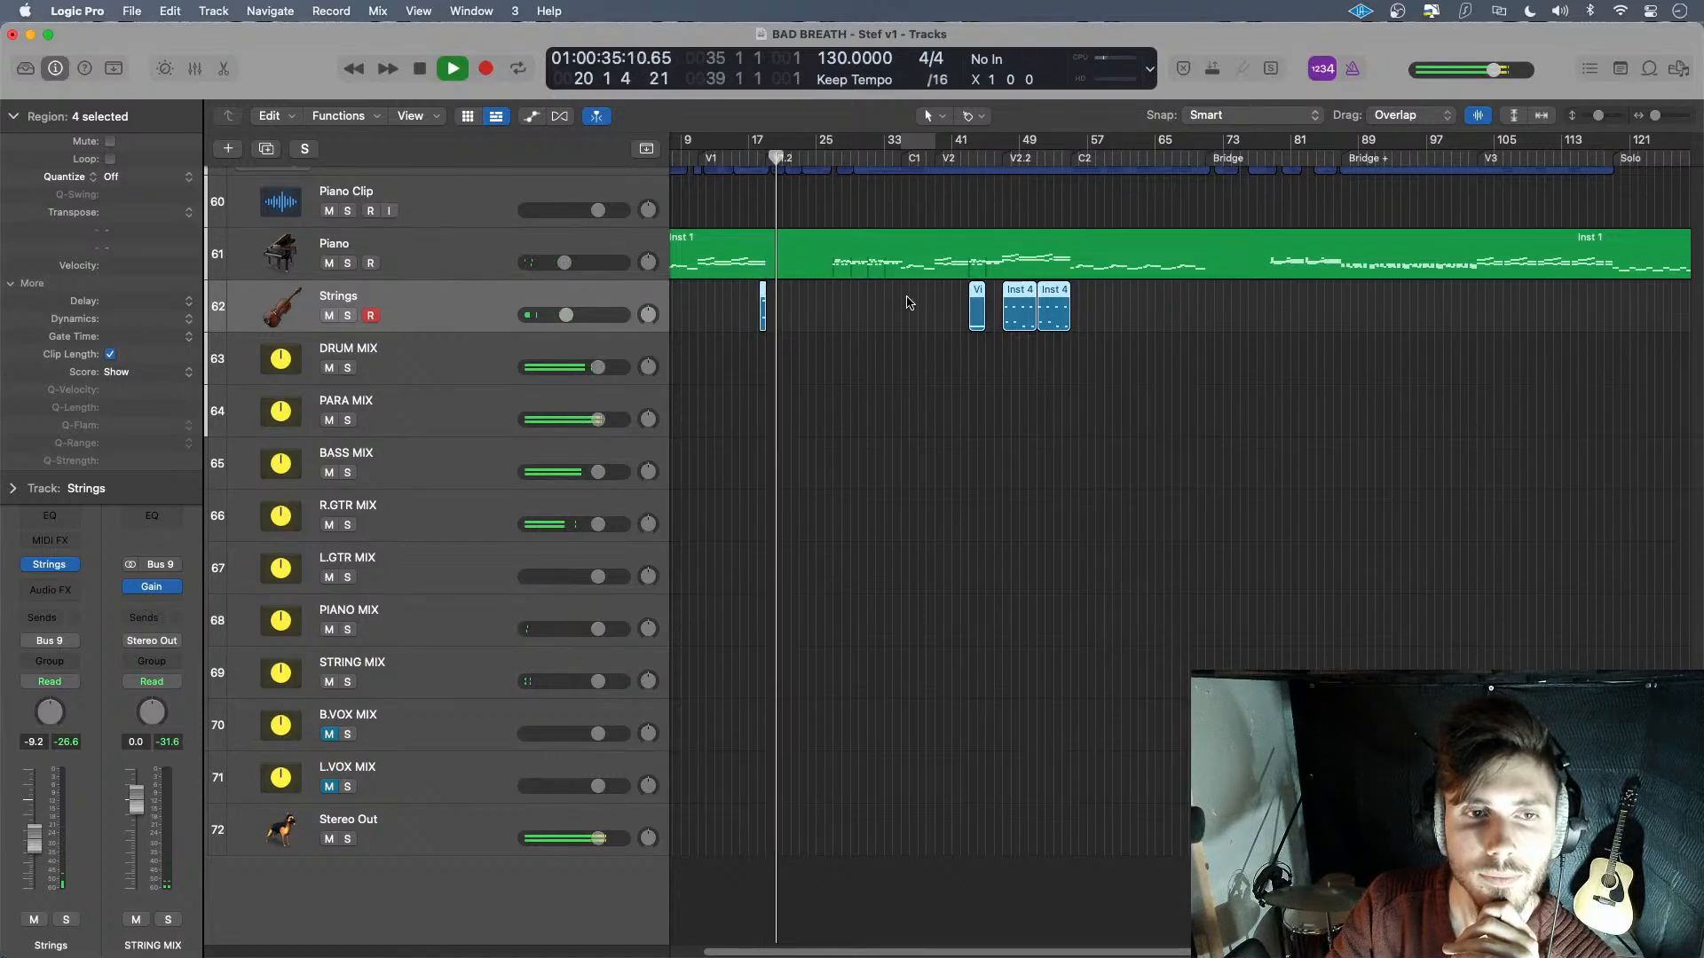
key(space)
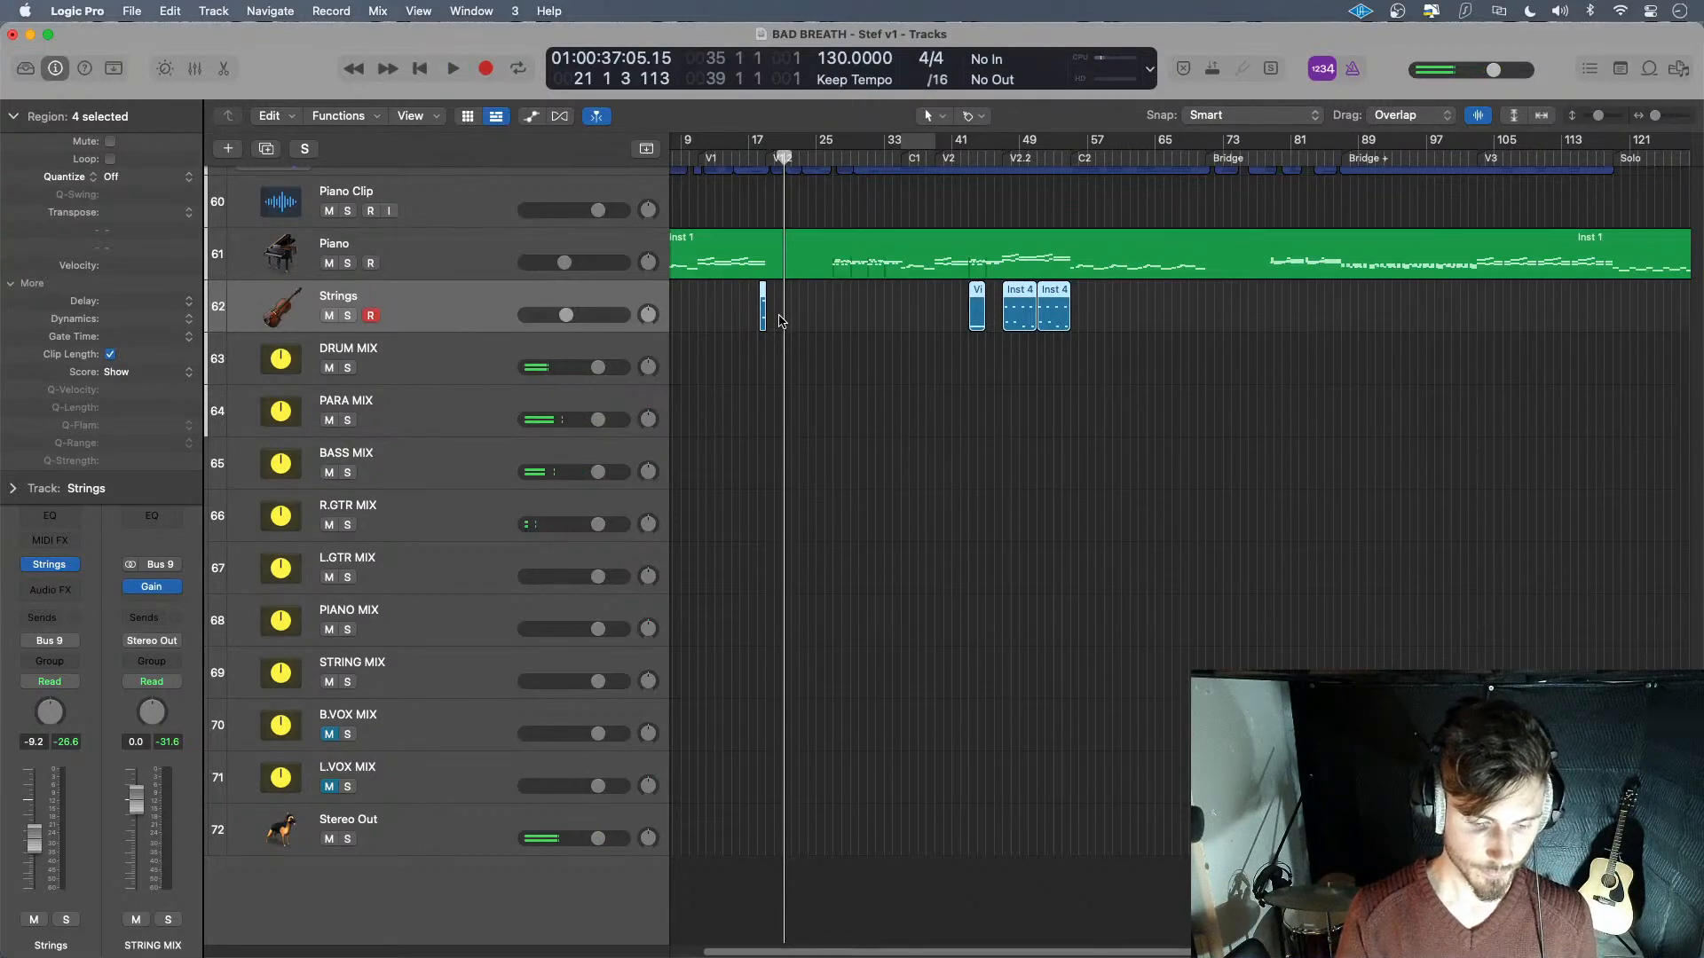
- Mute only the Violons region just before section V1.2 and play the full mix across that transition
key(m)
key(m)
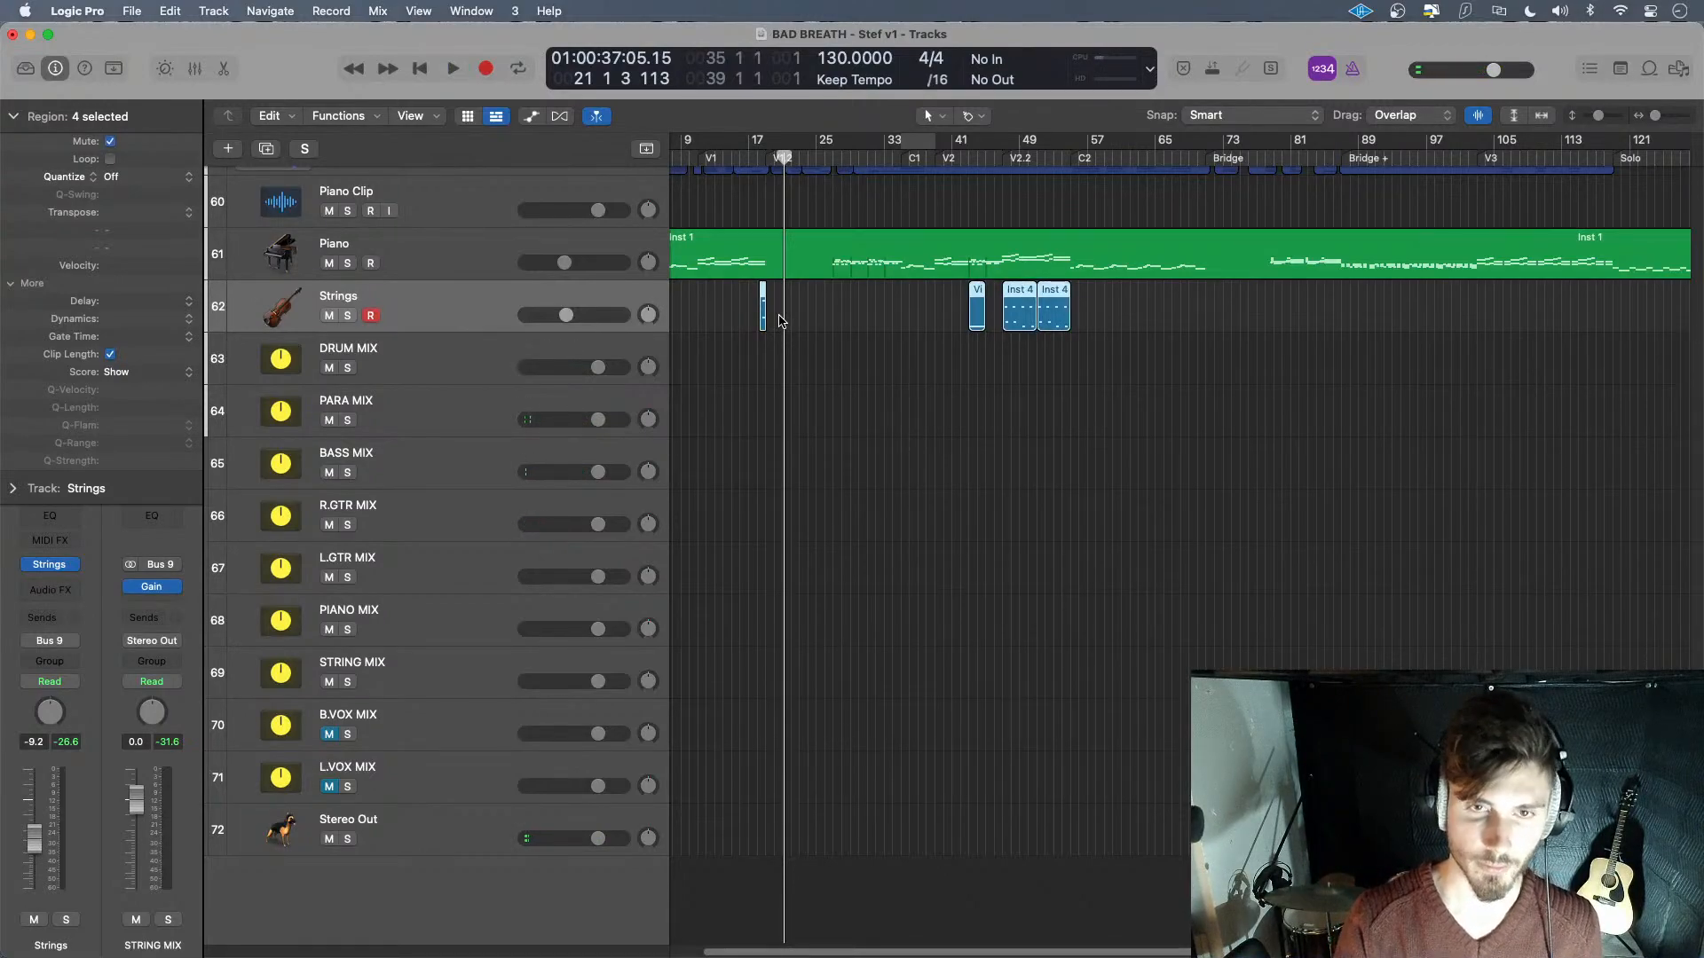
click(830, 312)
click(764, 305)
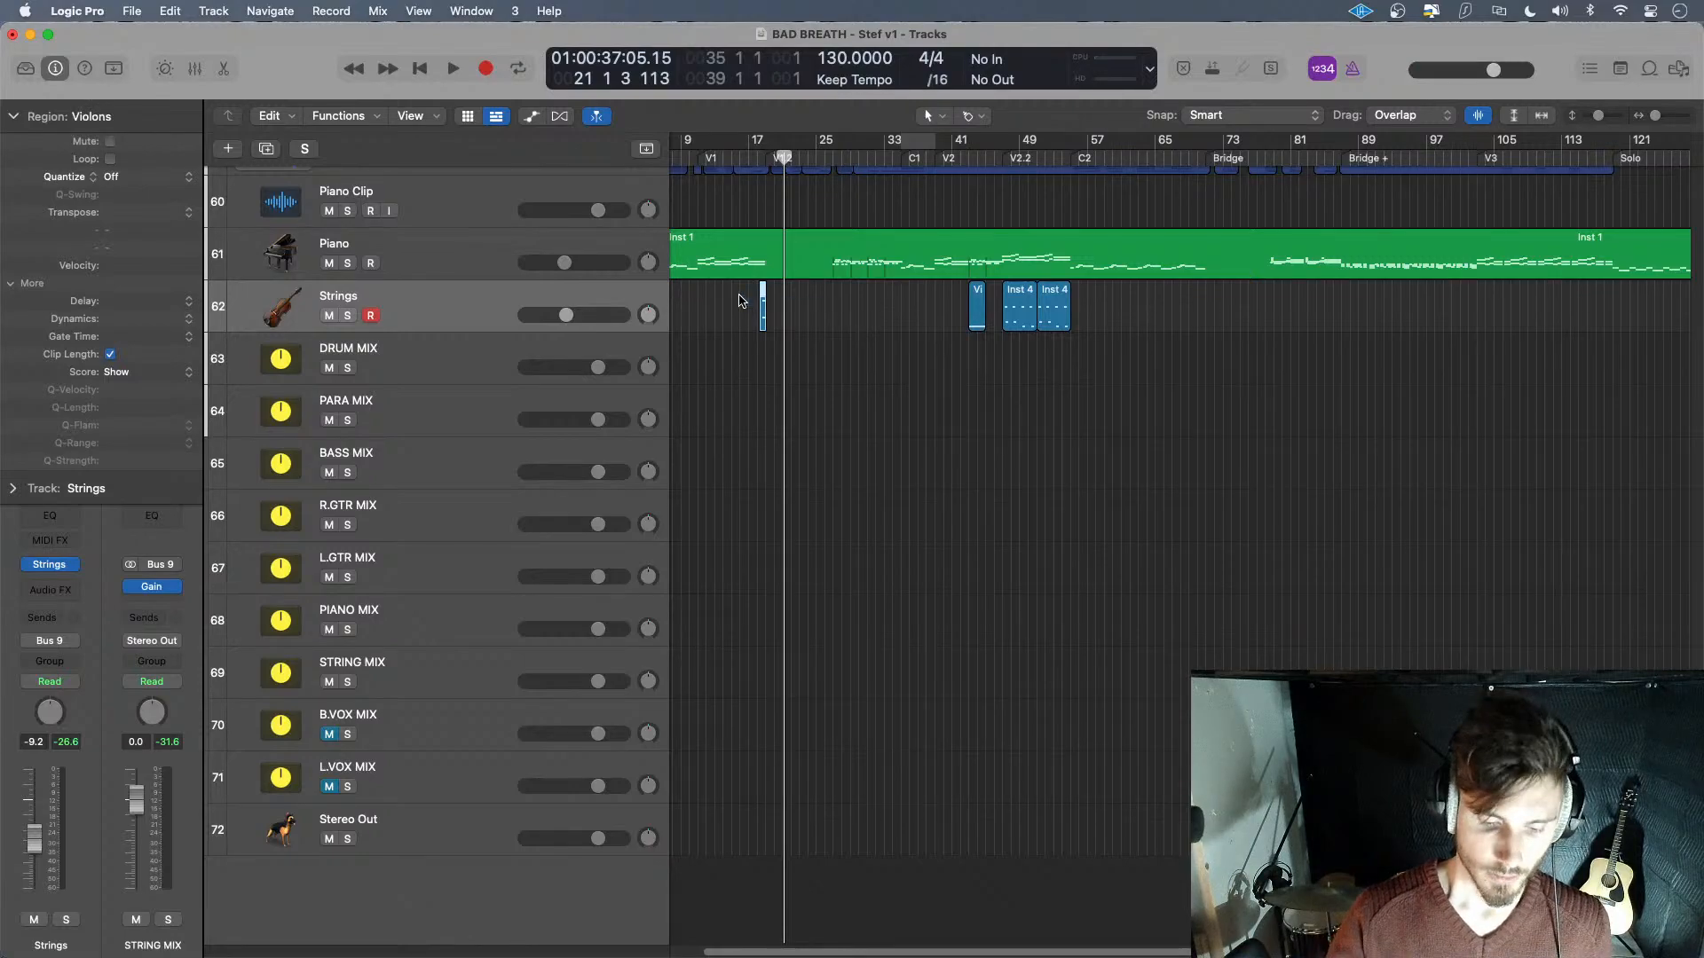
click(757, 158)
key(space)
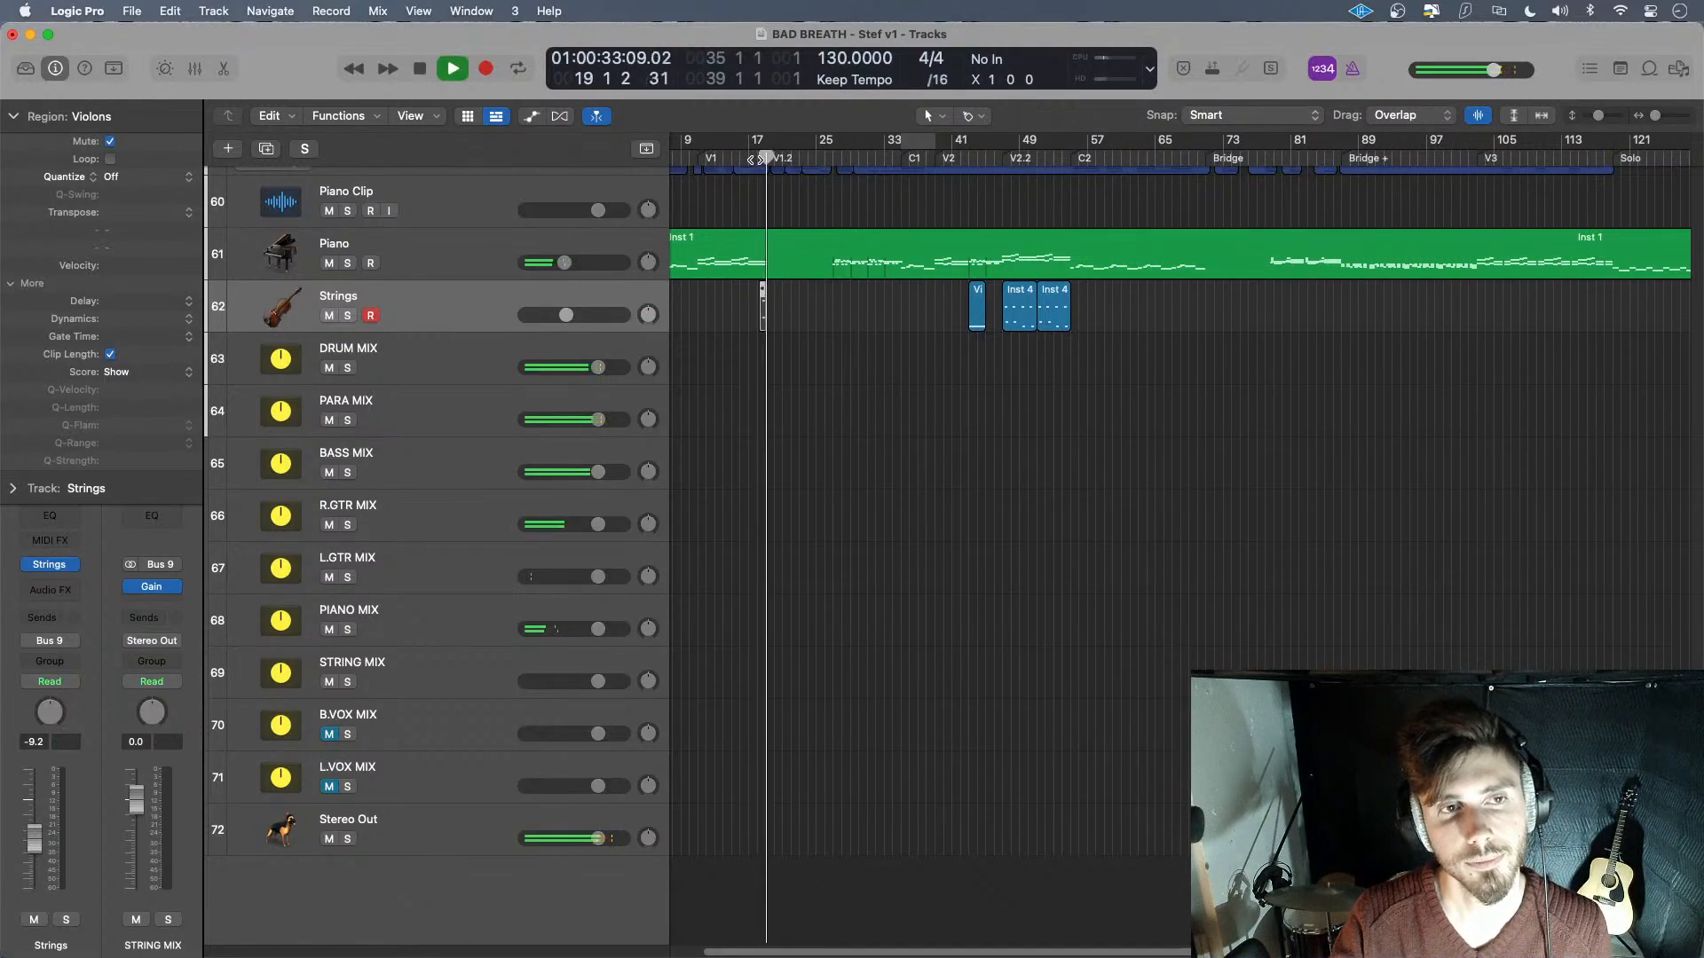
scroll(792, 511, up, 4)
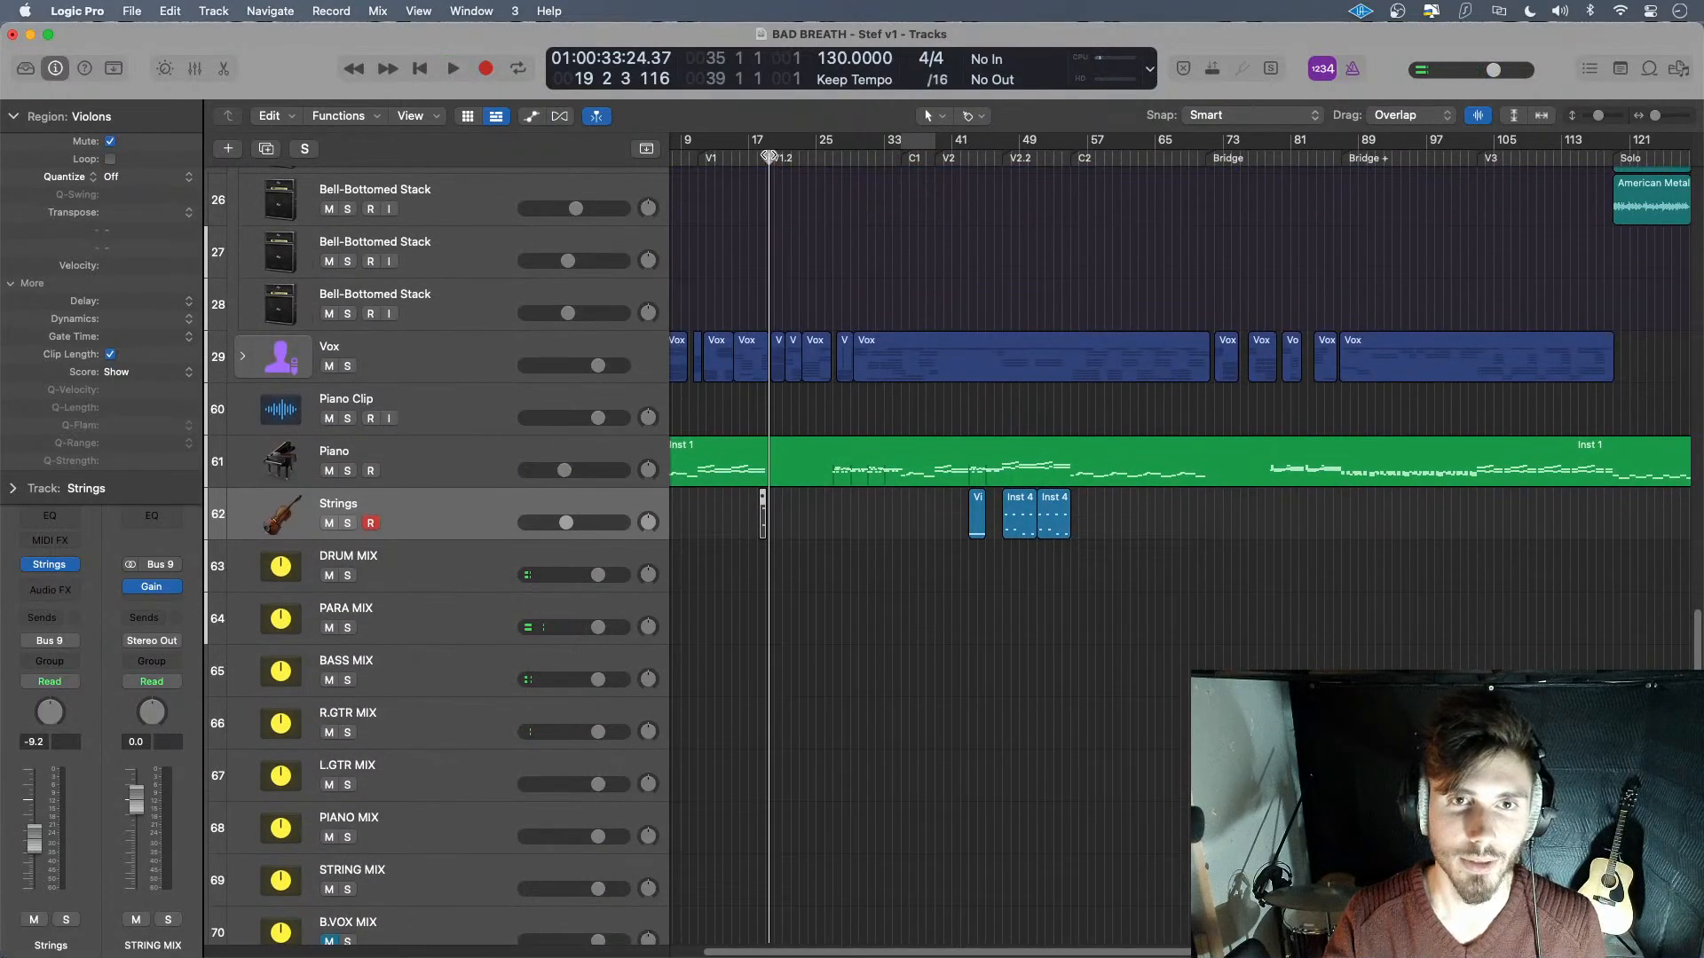
key(space)
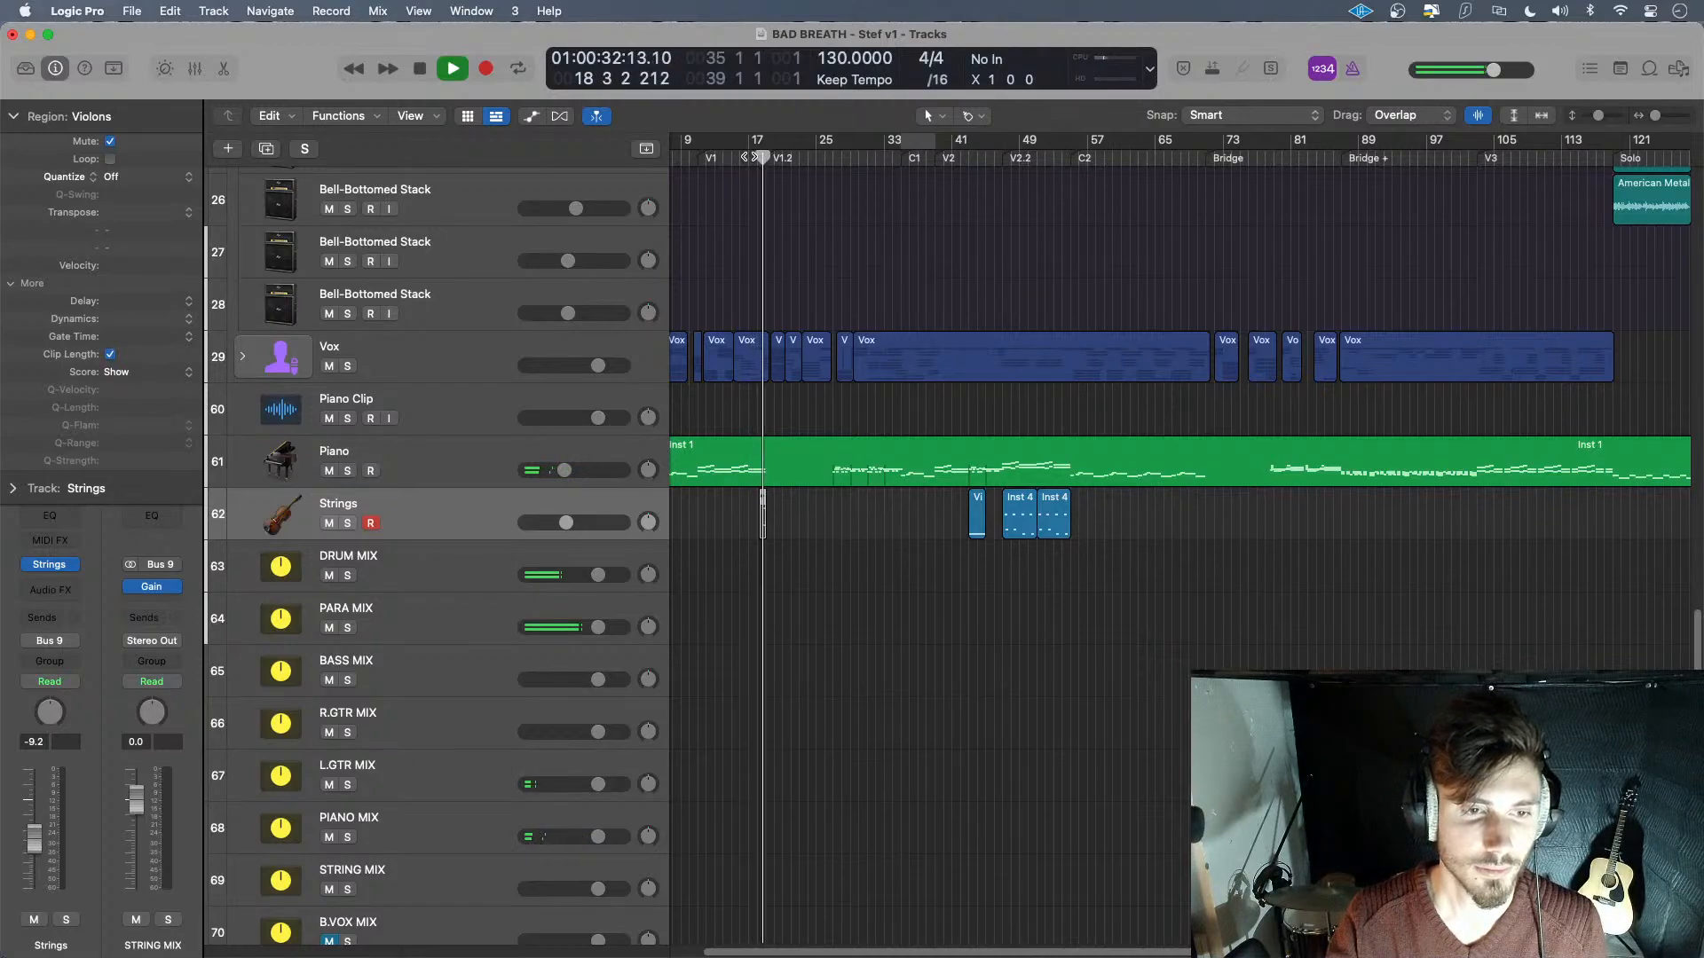
key(space)
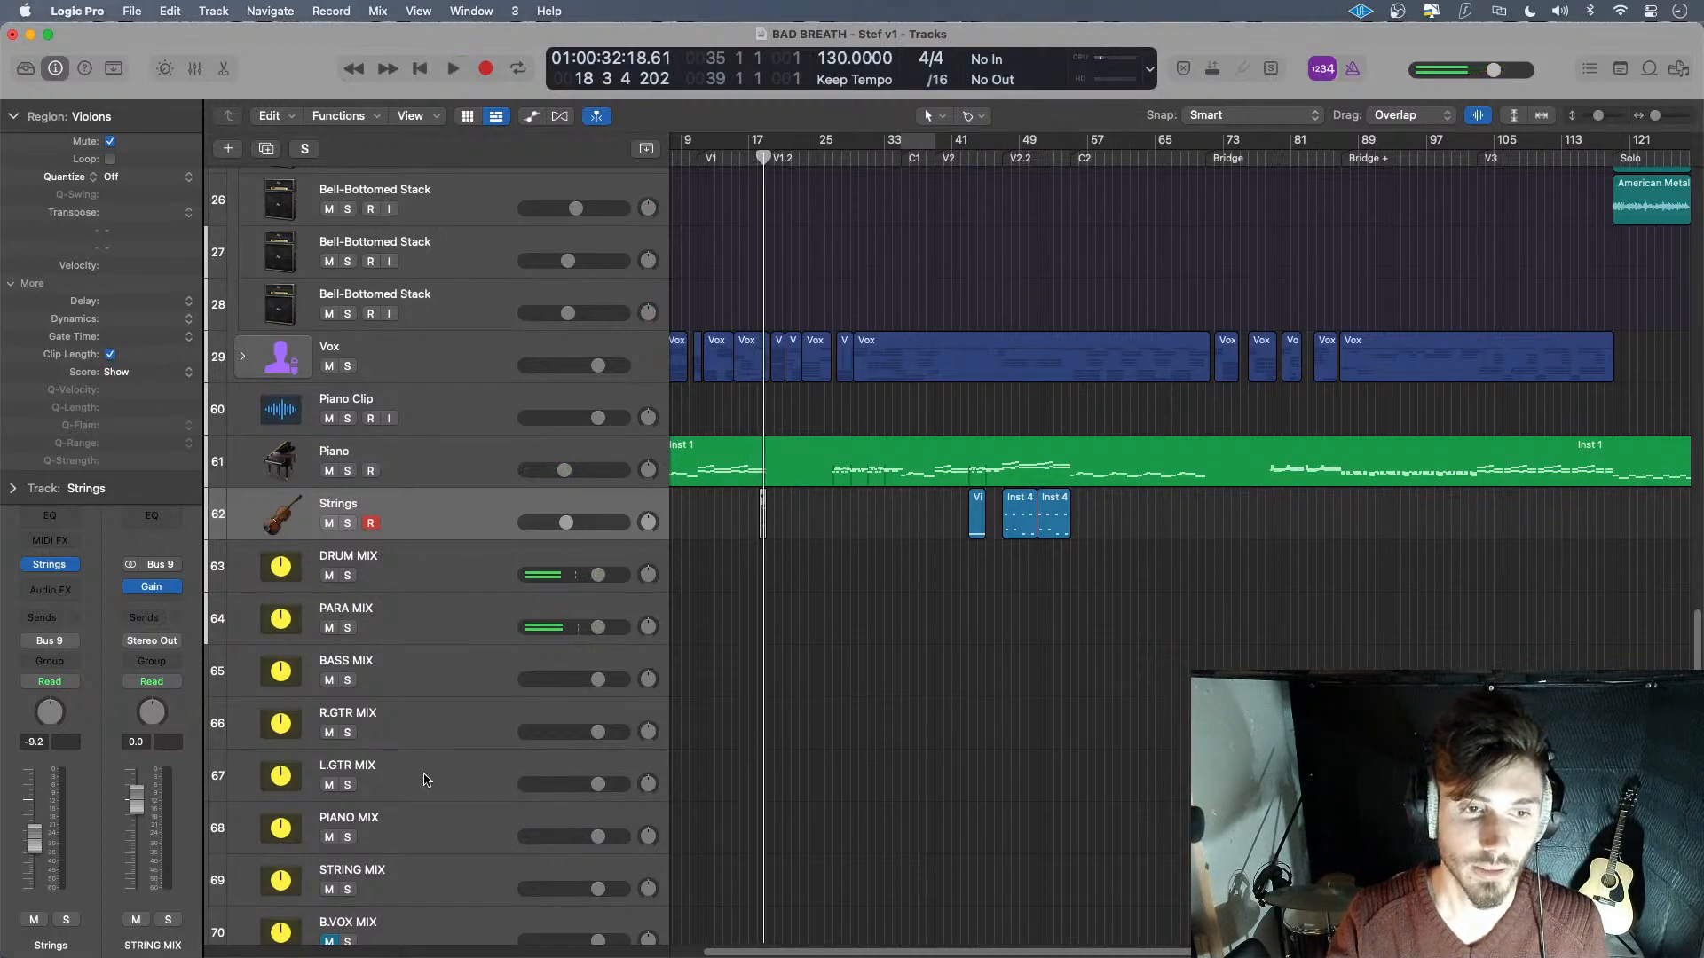
- Expand the Vox stack and select its channels 1 to 28 in the mixer
click(243, 358)
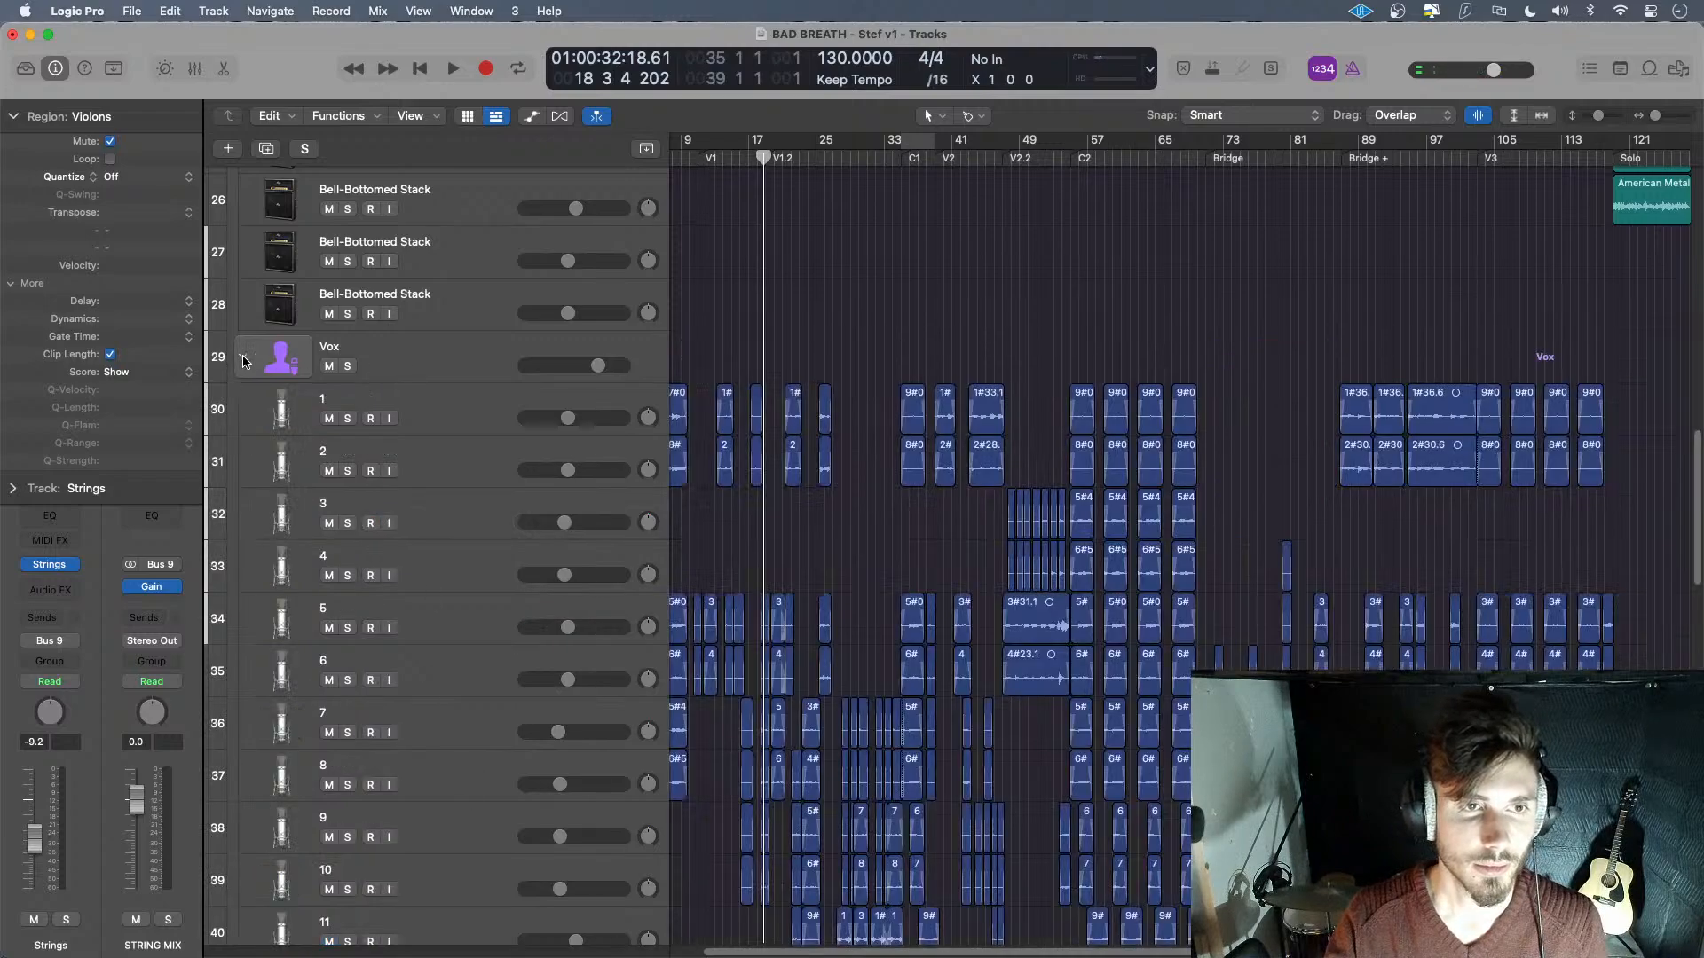
click(475, 413)
key(x)
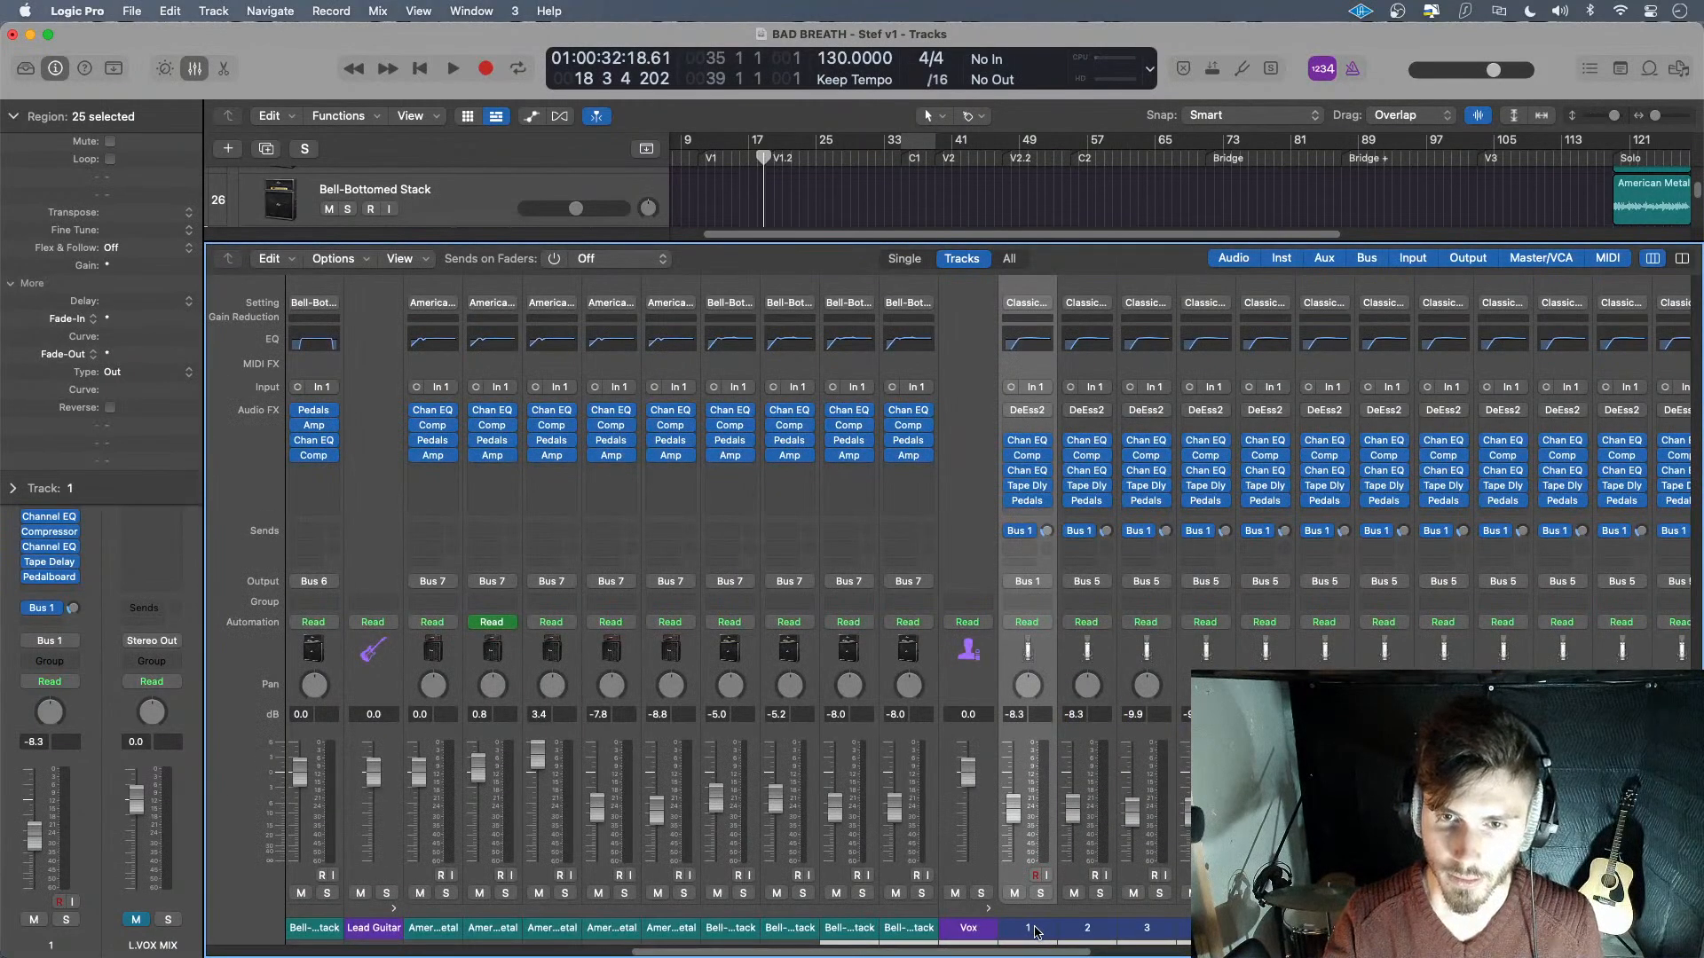
scroll(1036, 931, right, 15)
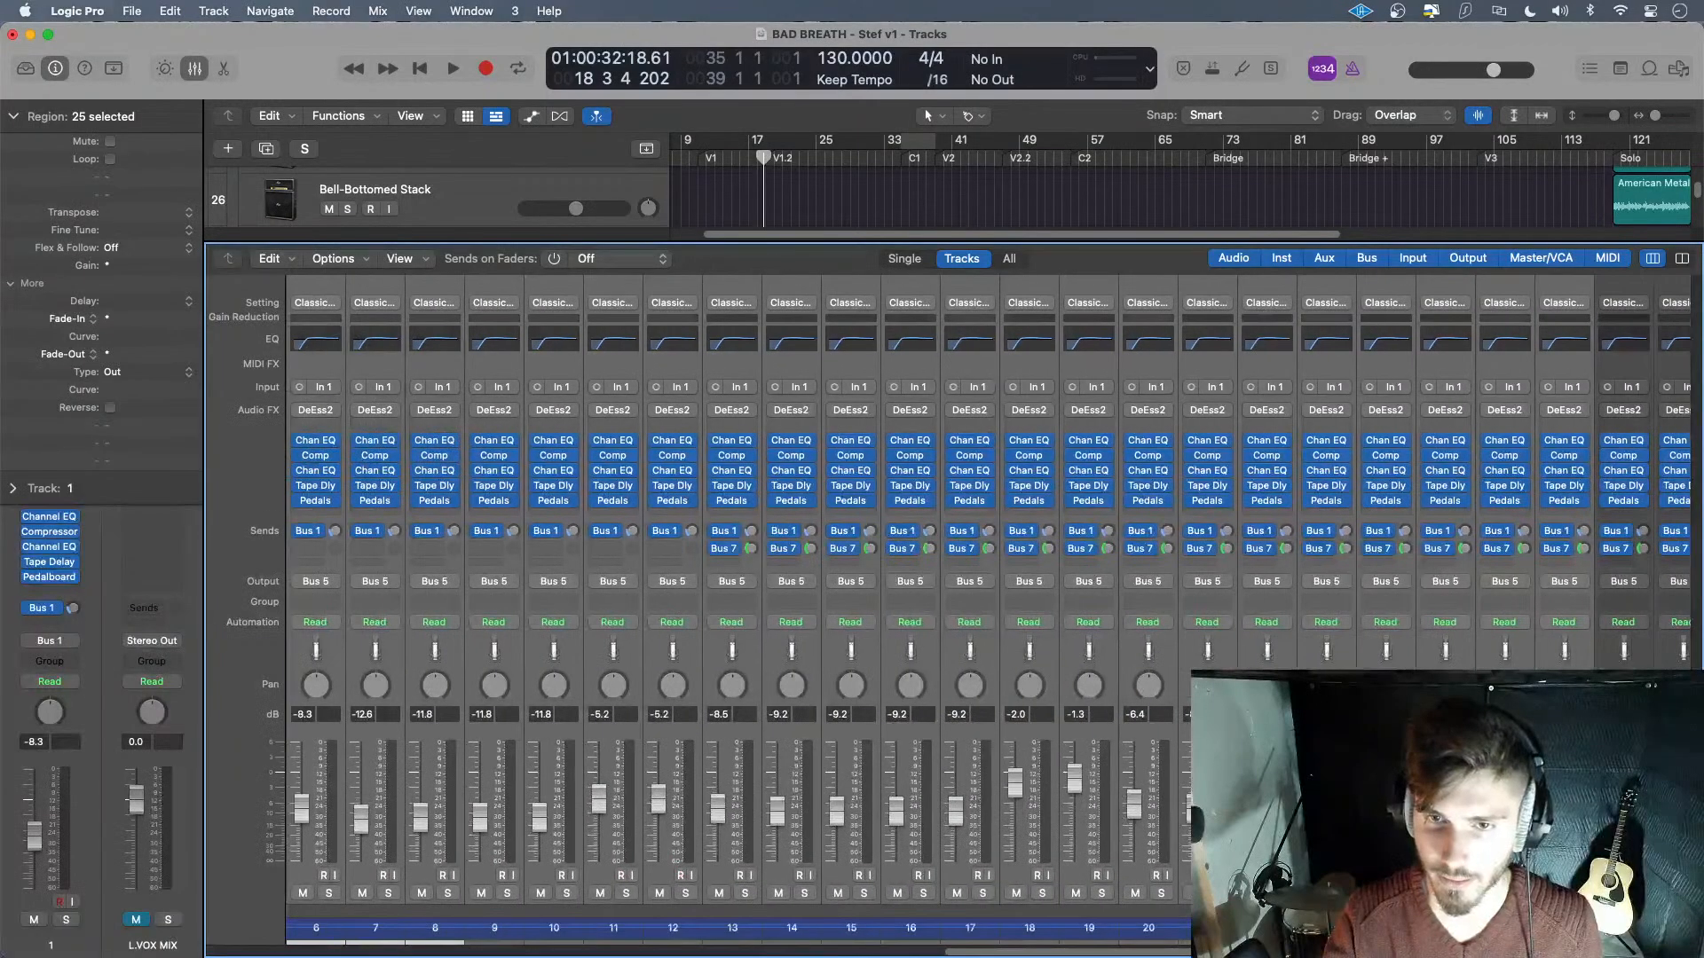
scroll(801, 779, right, 12)
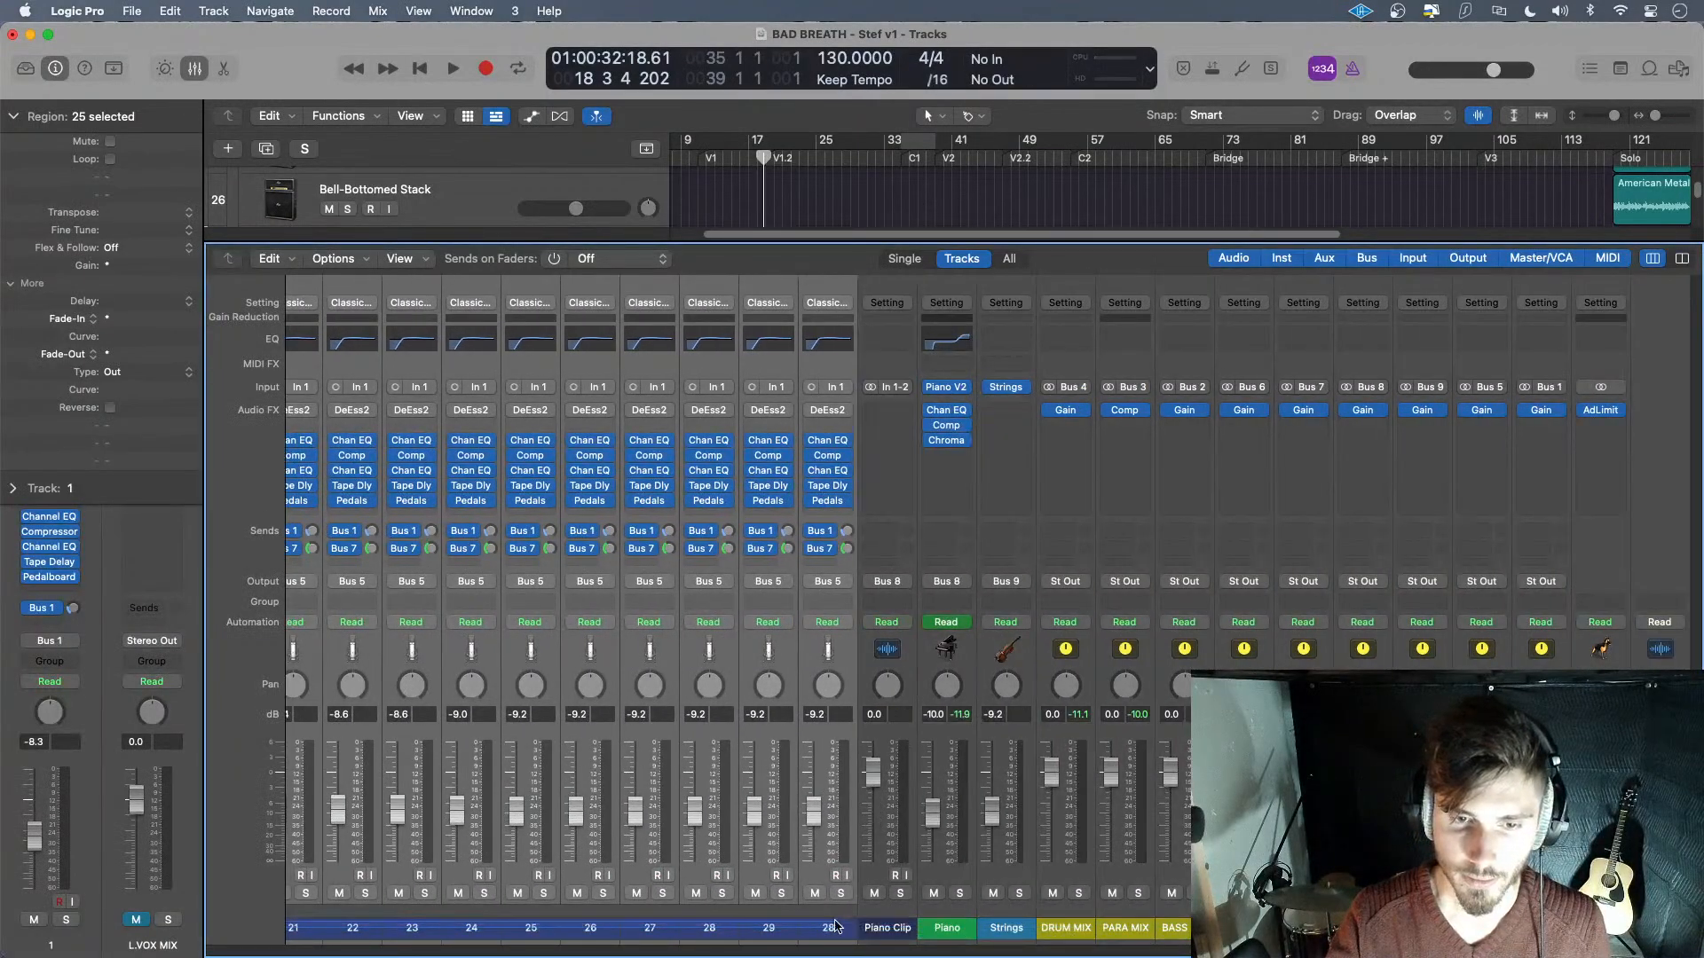
- Remove the Bus 1 and Bus 7 sends from the selected vocal channels by setting both slots to No Send
click(832, 531)
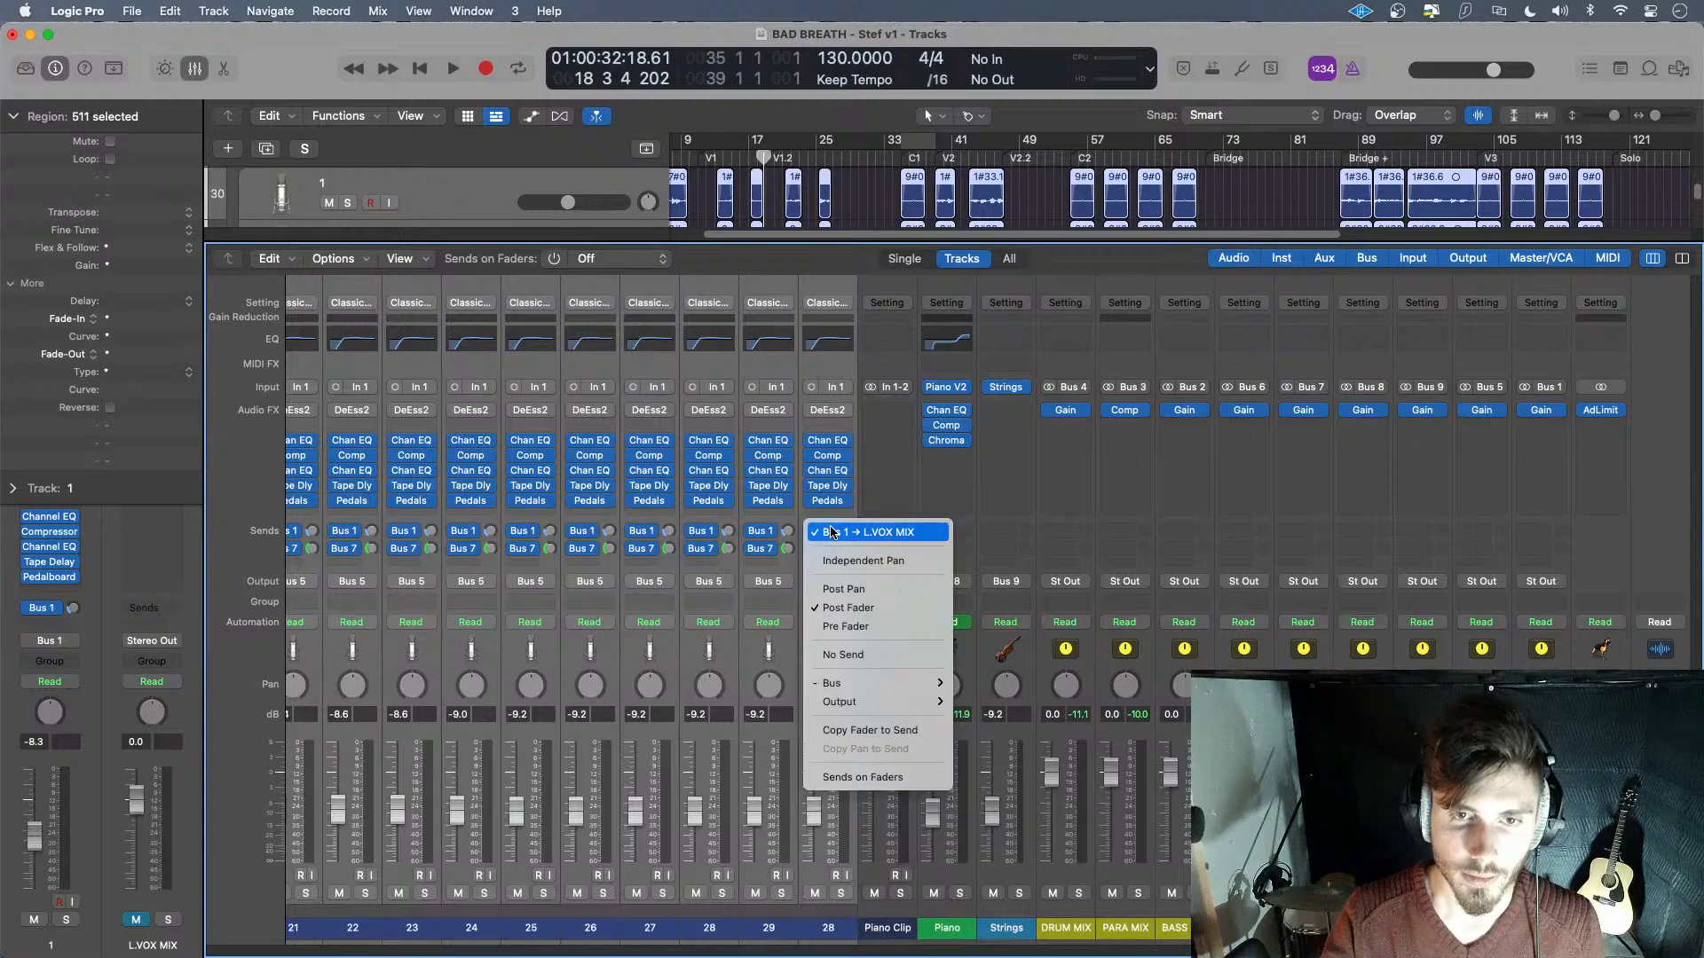
click(888, 655)
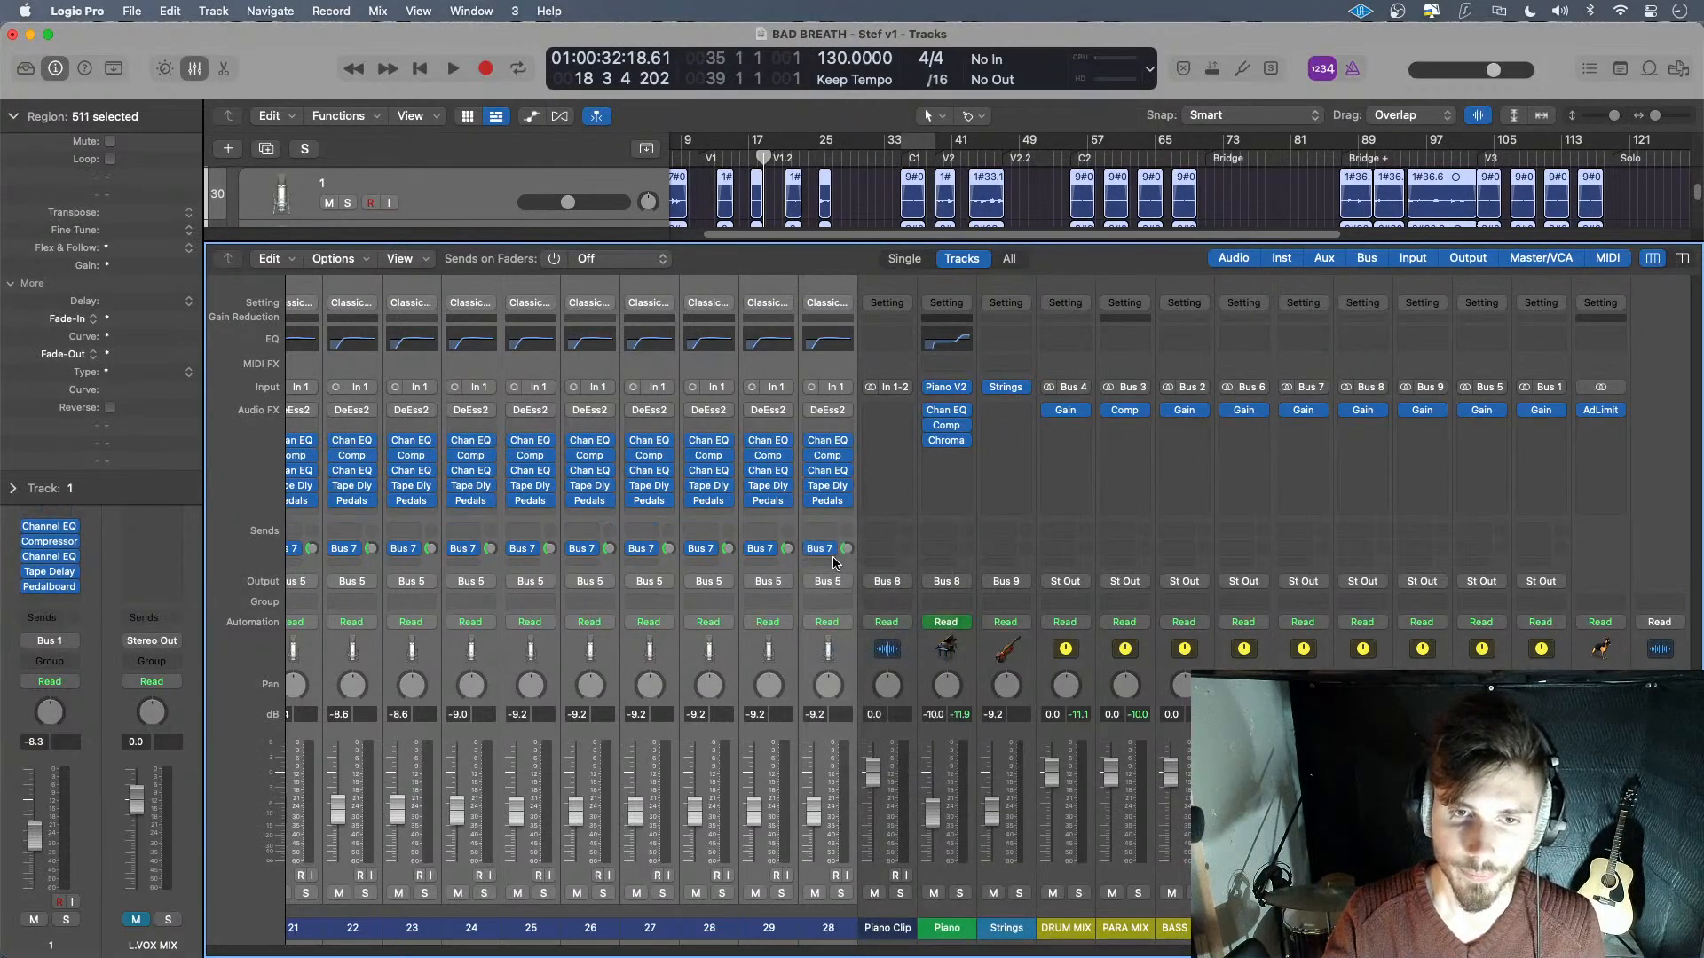
click(831, 549)
click(872, 672)
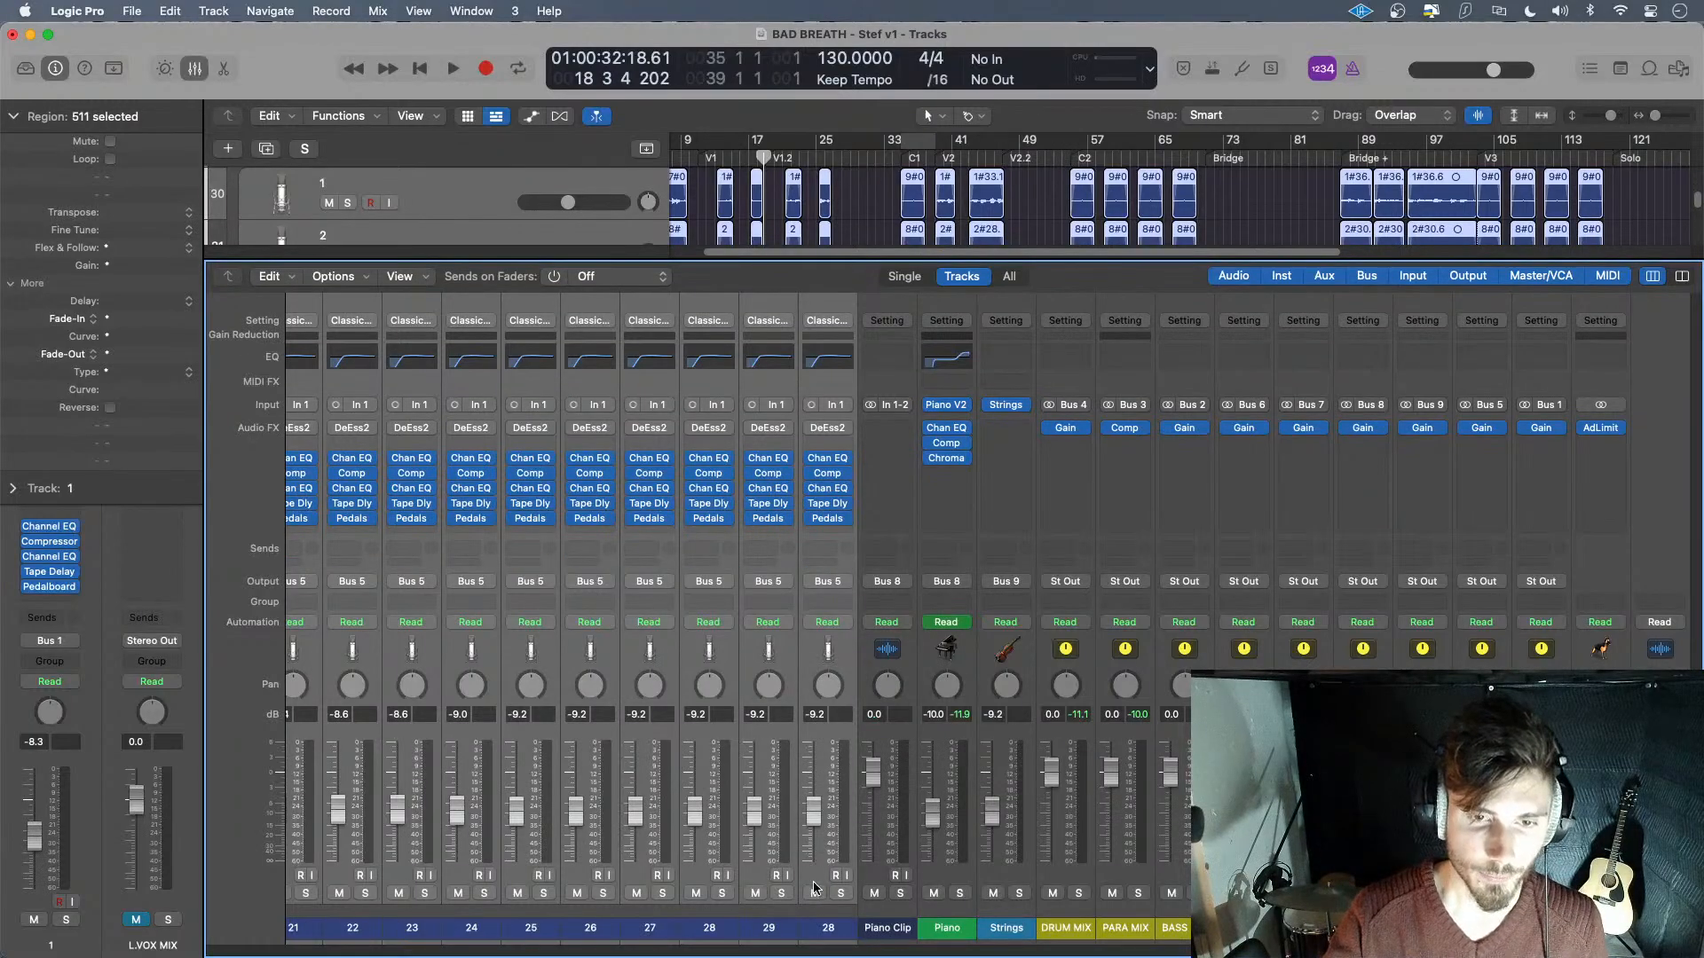
- Check the sends on the vocal, guitar, bass and drum channels across the mixer, then close the mixer
scroll(798, 923, left, 15)
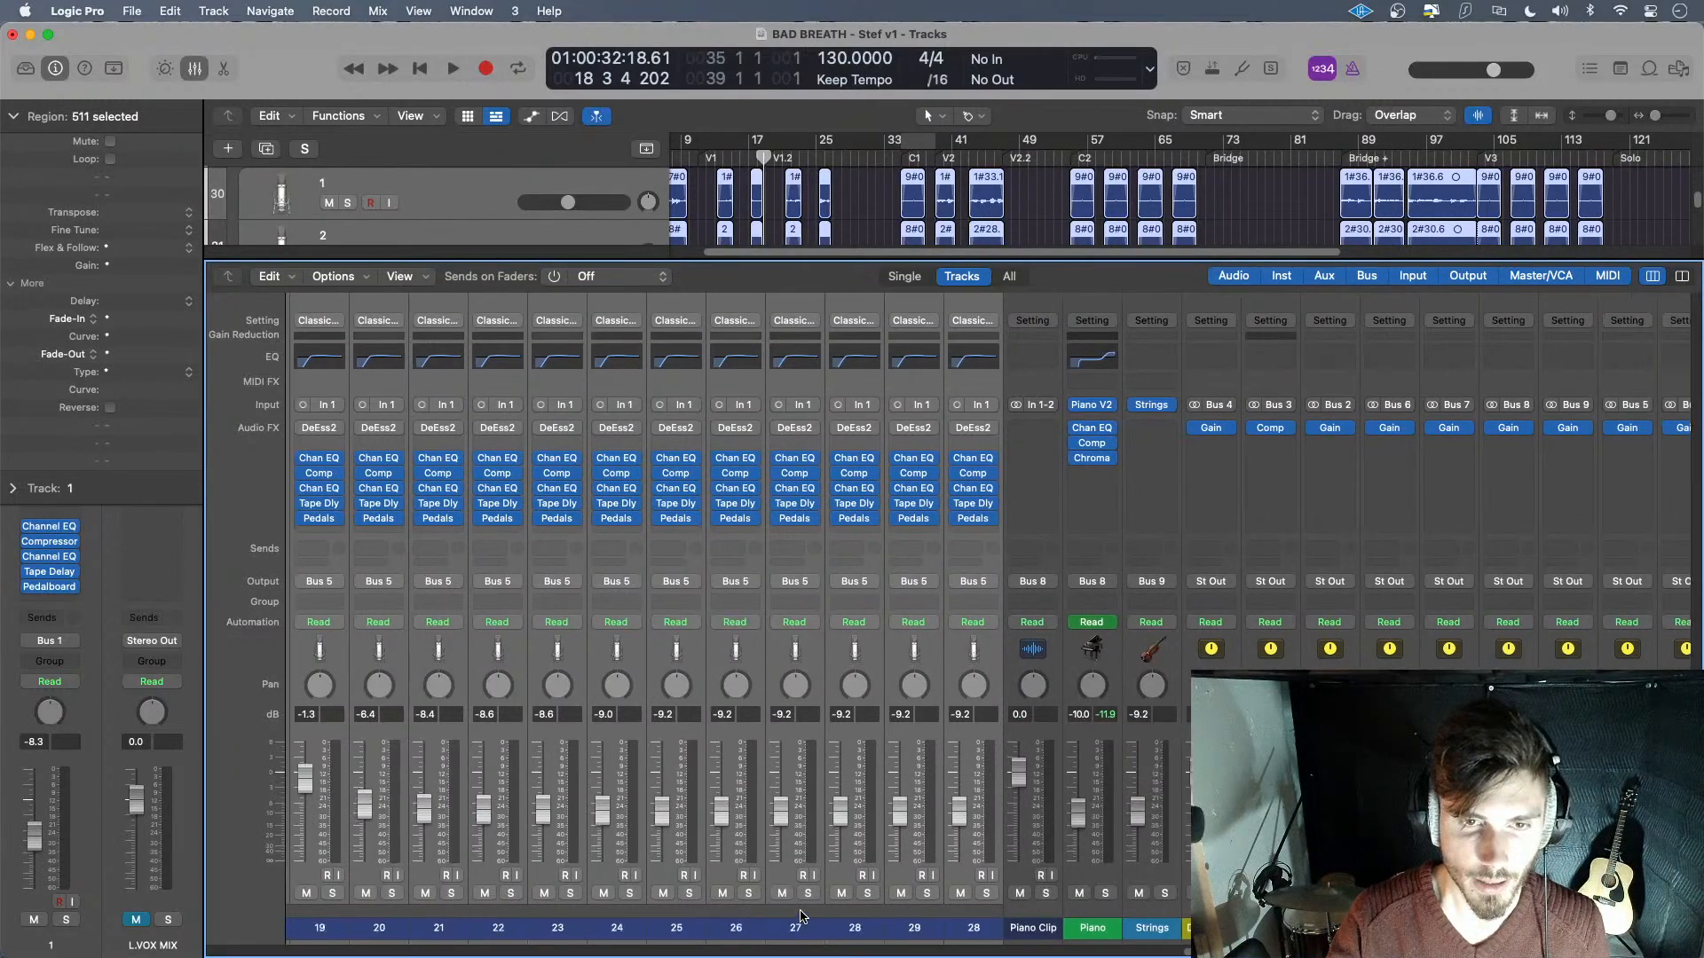
scroll(810, 920, left, 2)
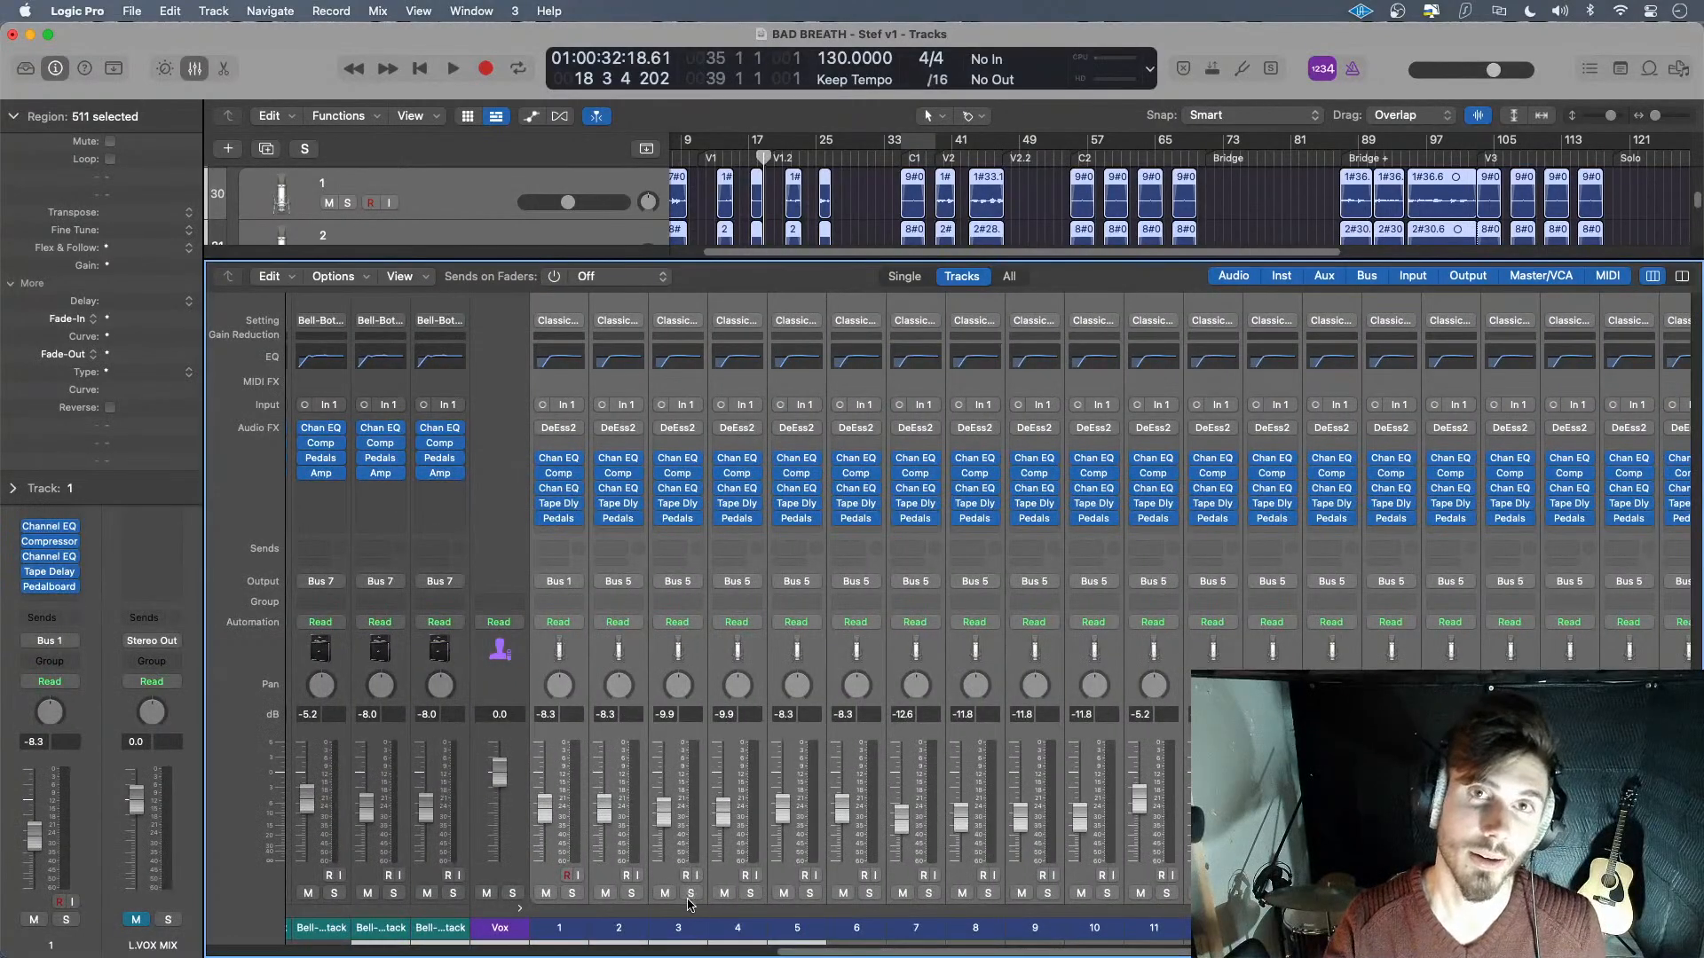
scroll(690, 905, left, 10)
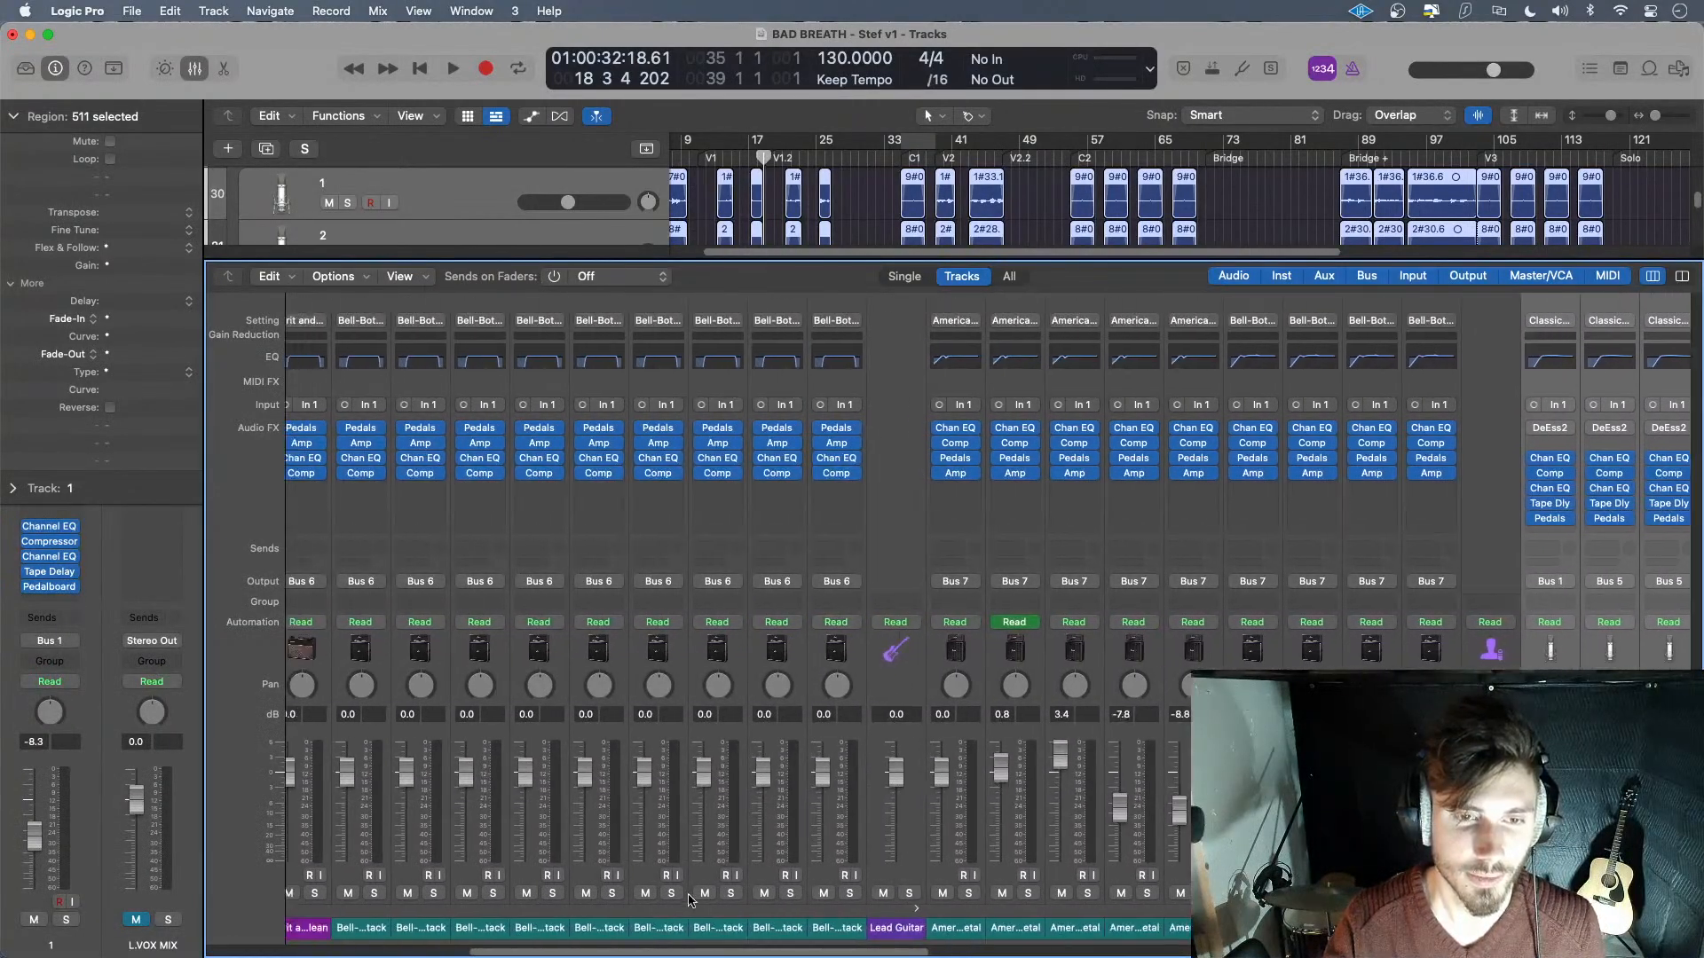
scroll(689, 900, left, 12)
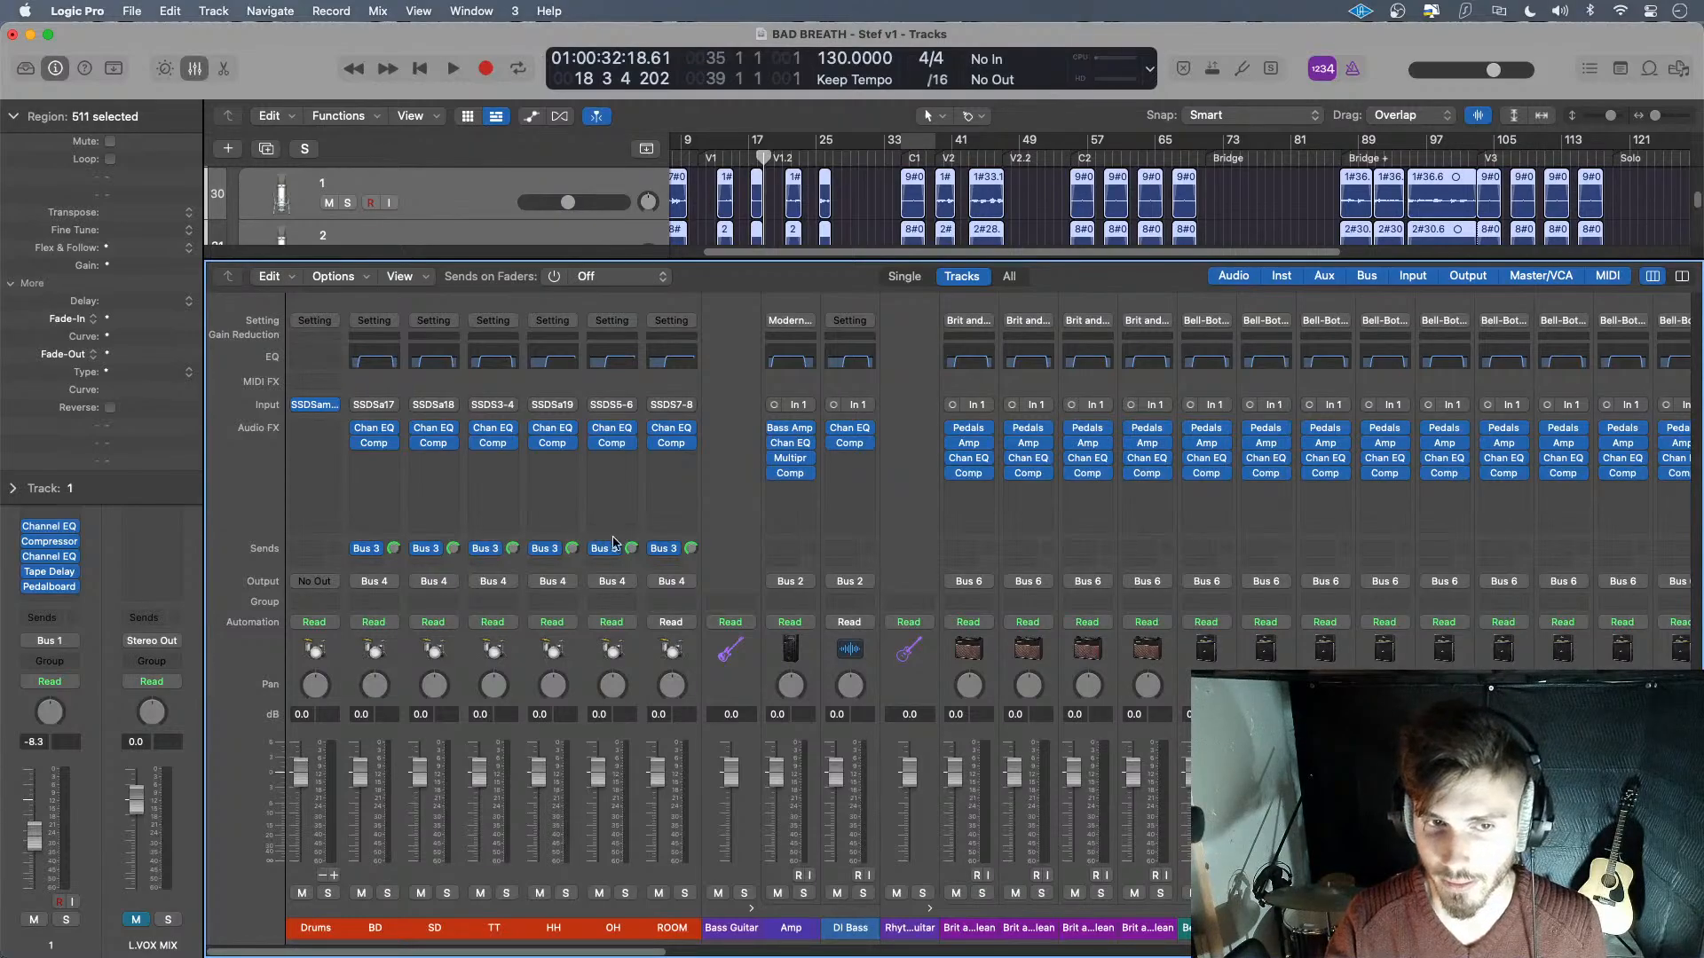
scroll(1186, 862, right, 20)
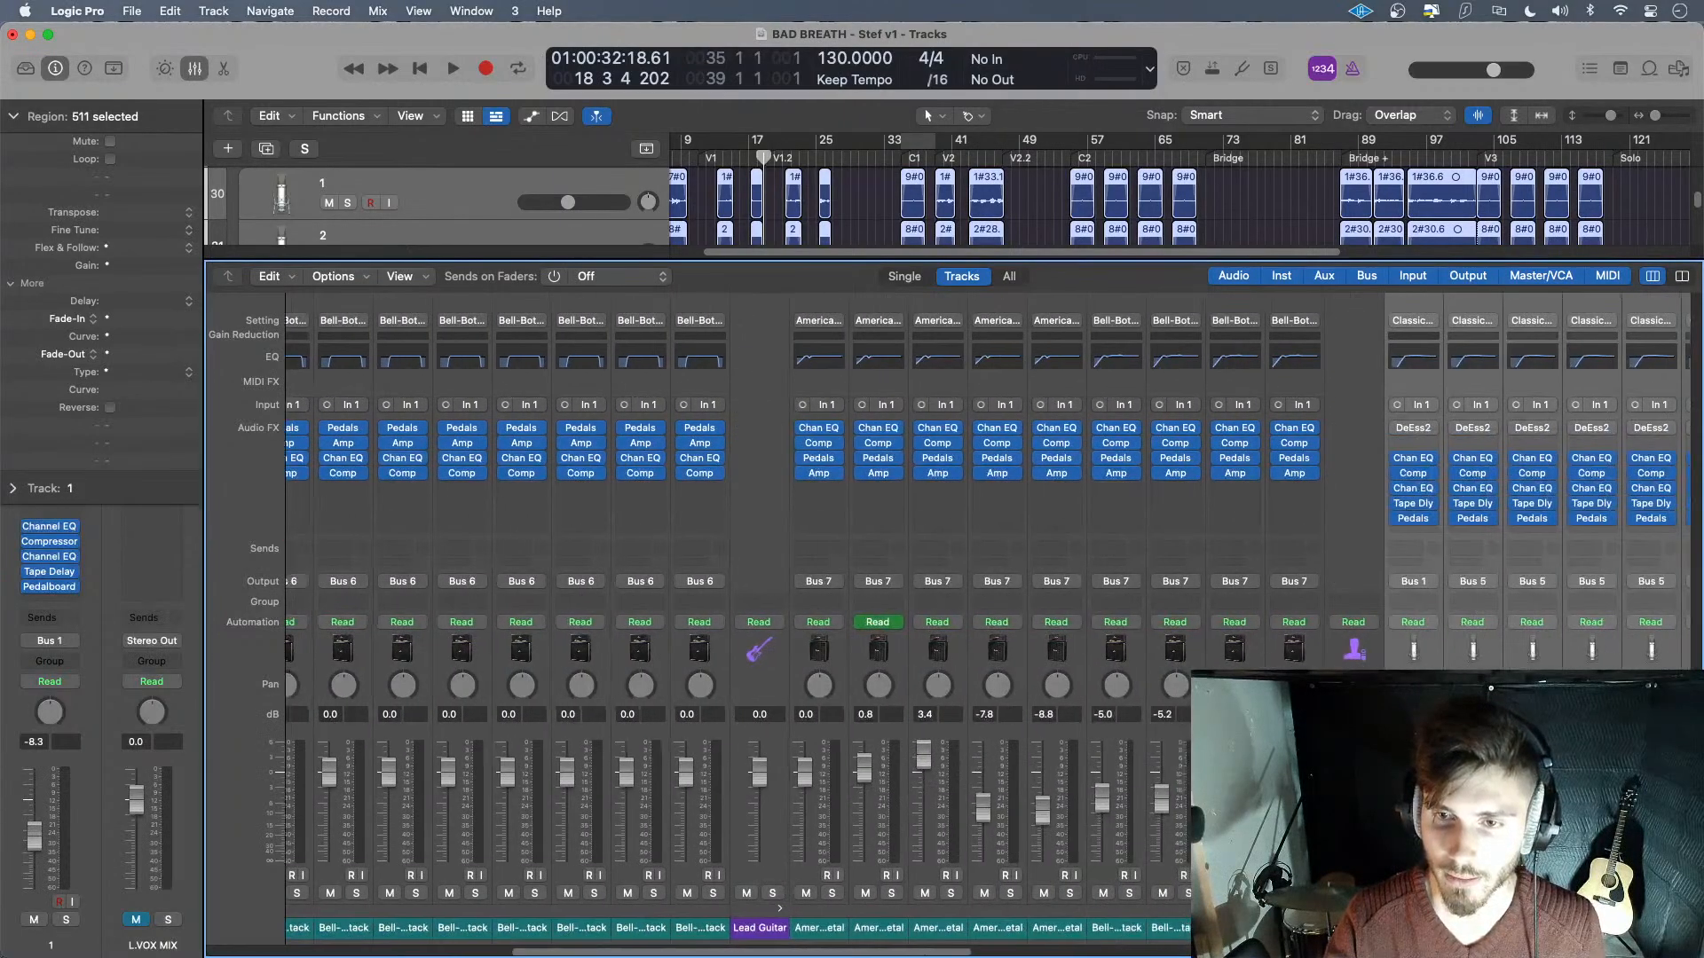
scroll(948, 621, right, 10)
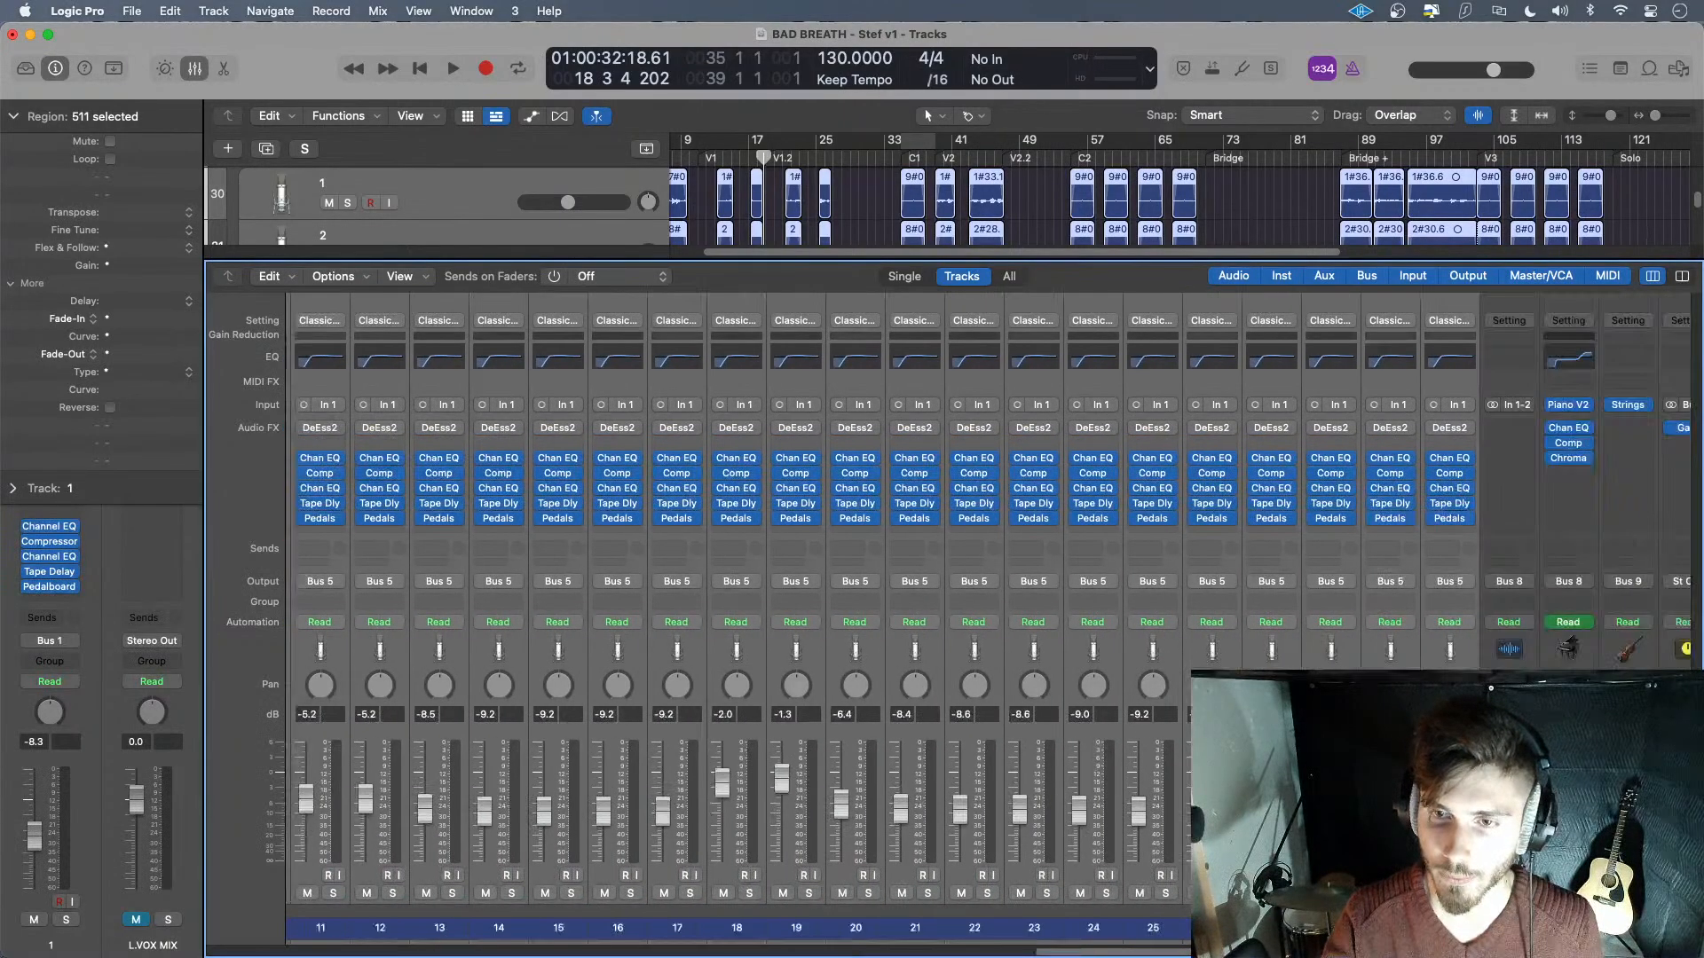
key(x)
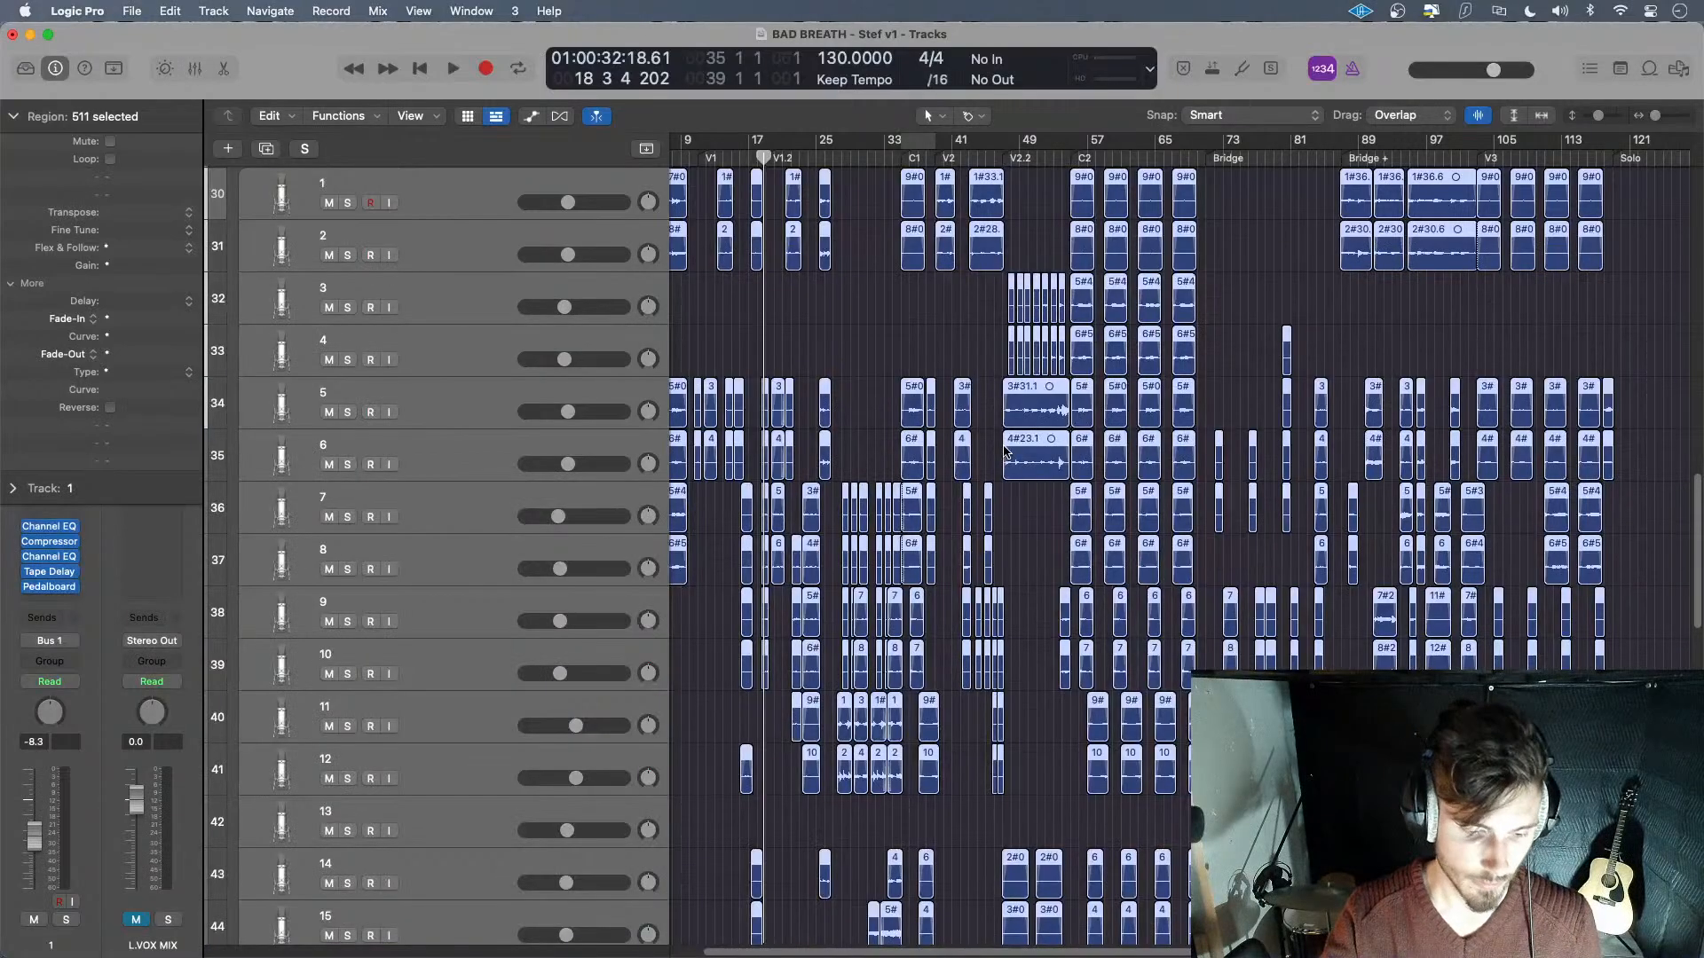
- Collapse the Vox stack and play the full mix around the start of section V1.2
scroll(399, 251, up, 5)
click(243, 366)
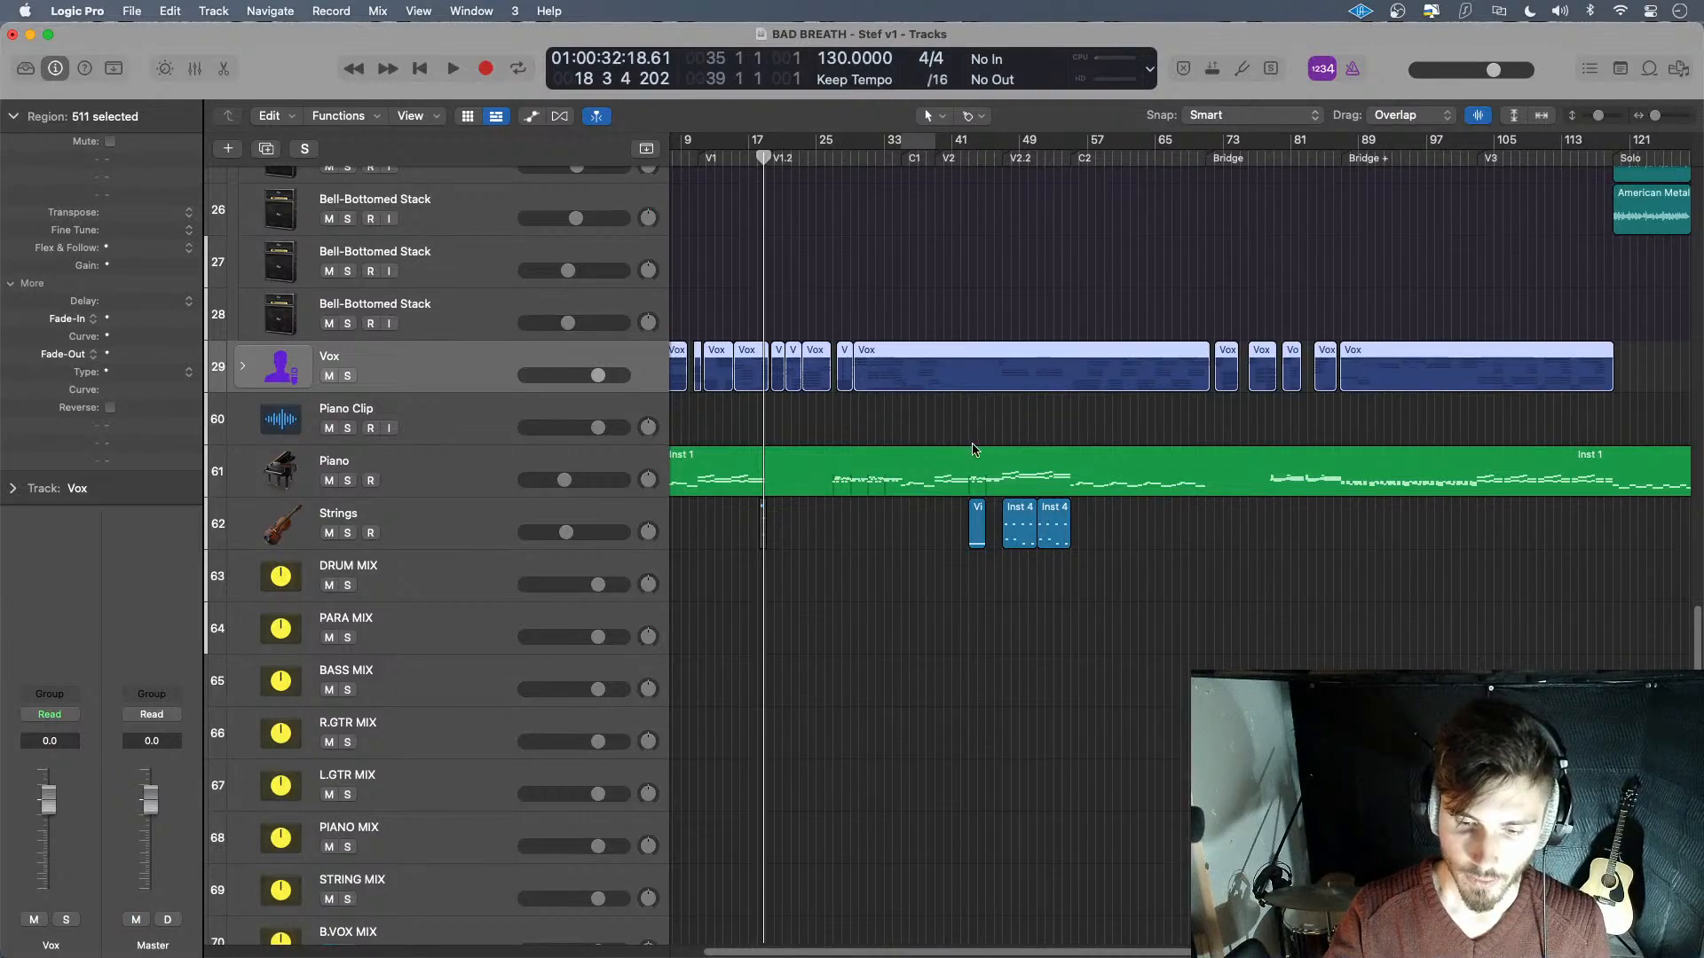
scroll(971, 449, left, 3)
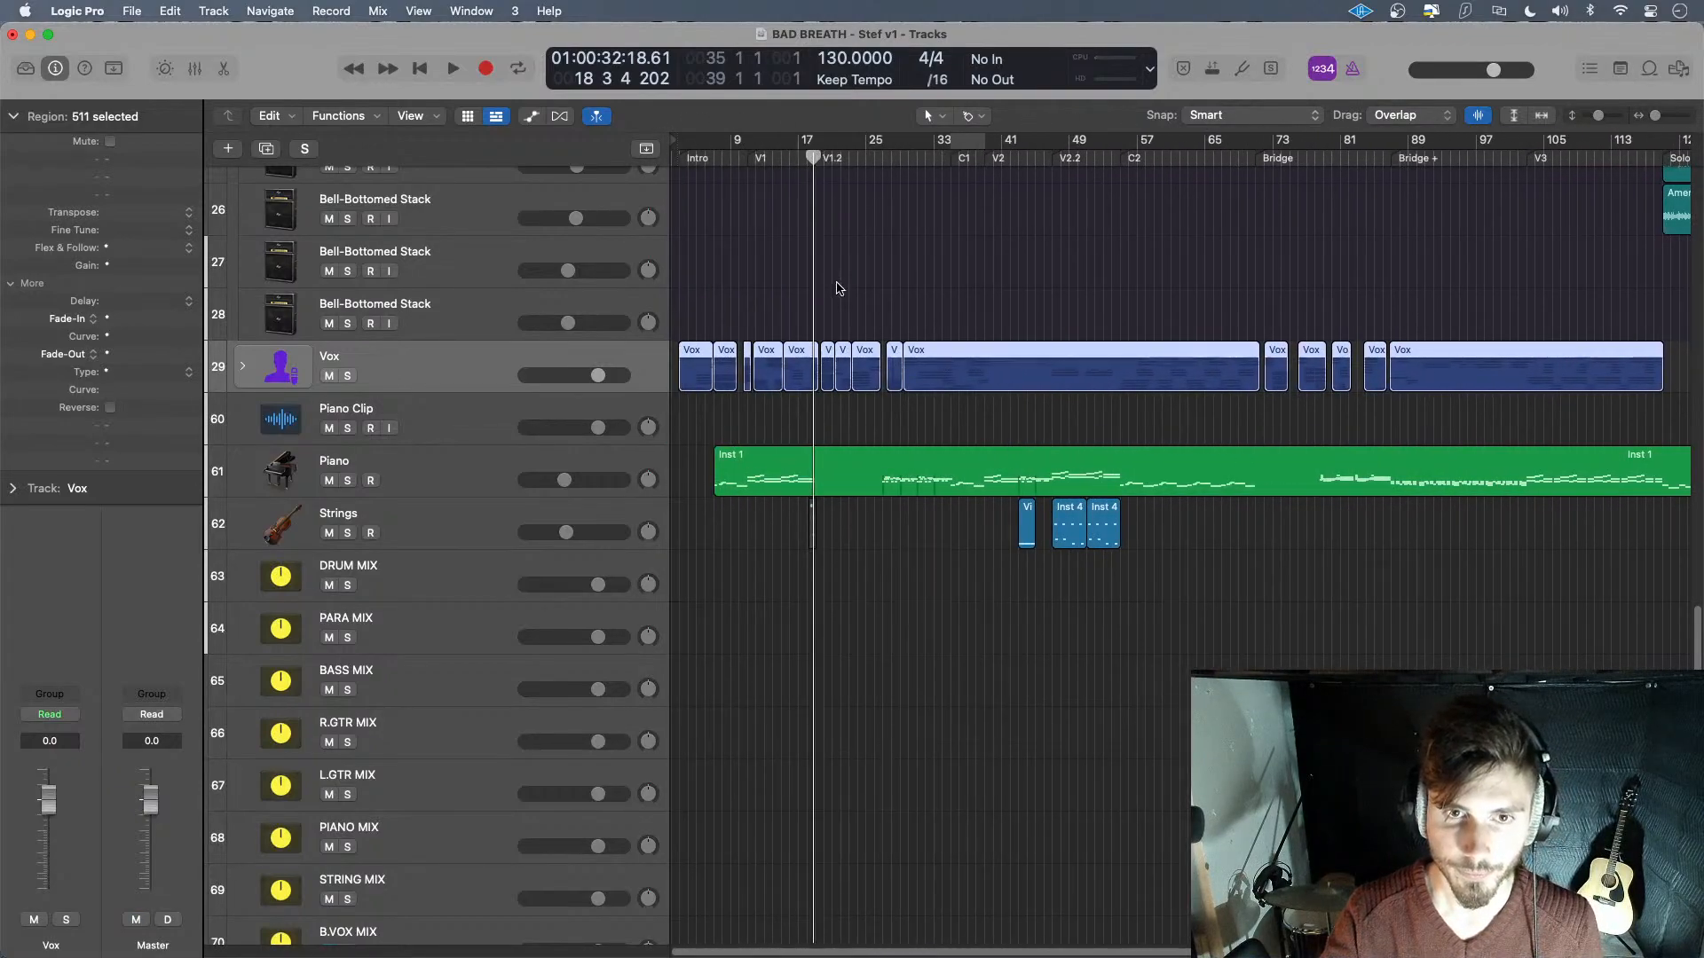
key(space)
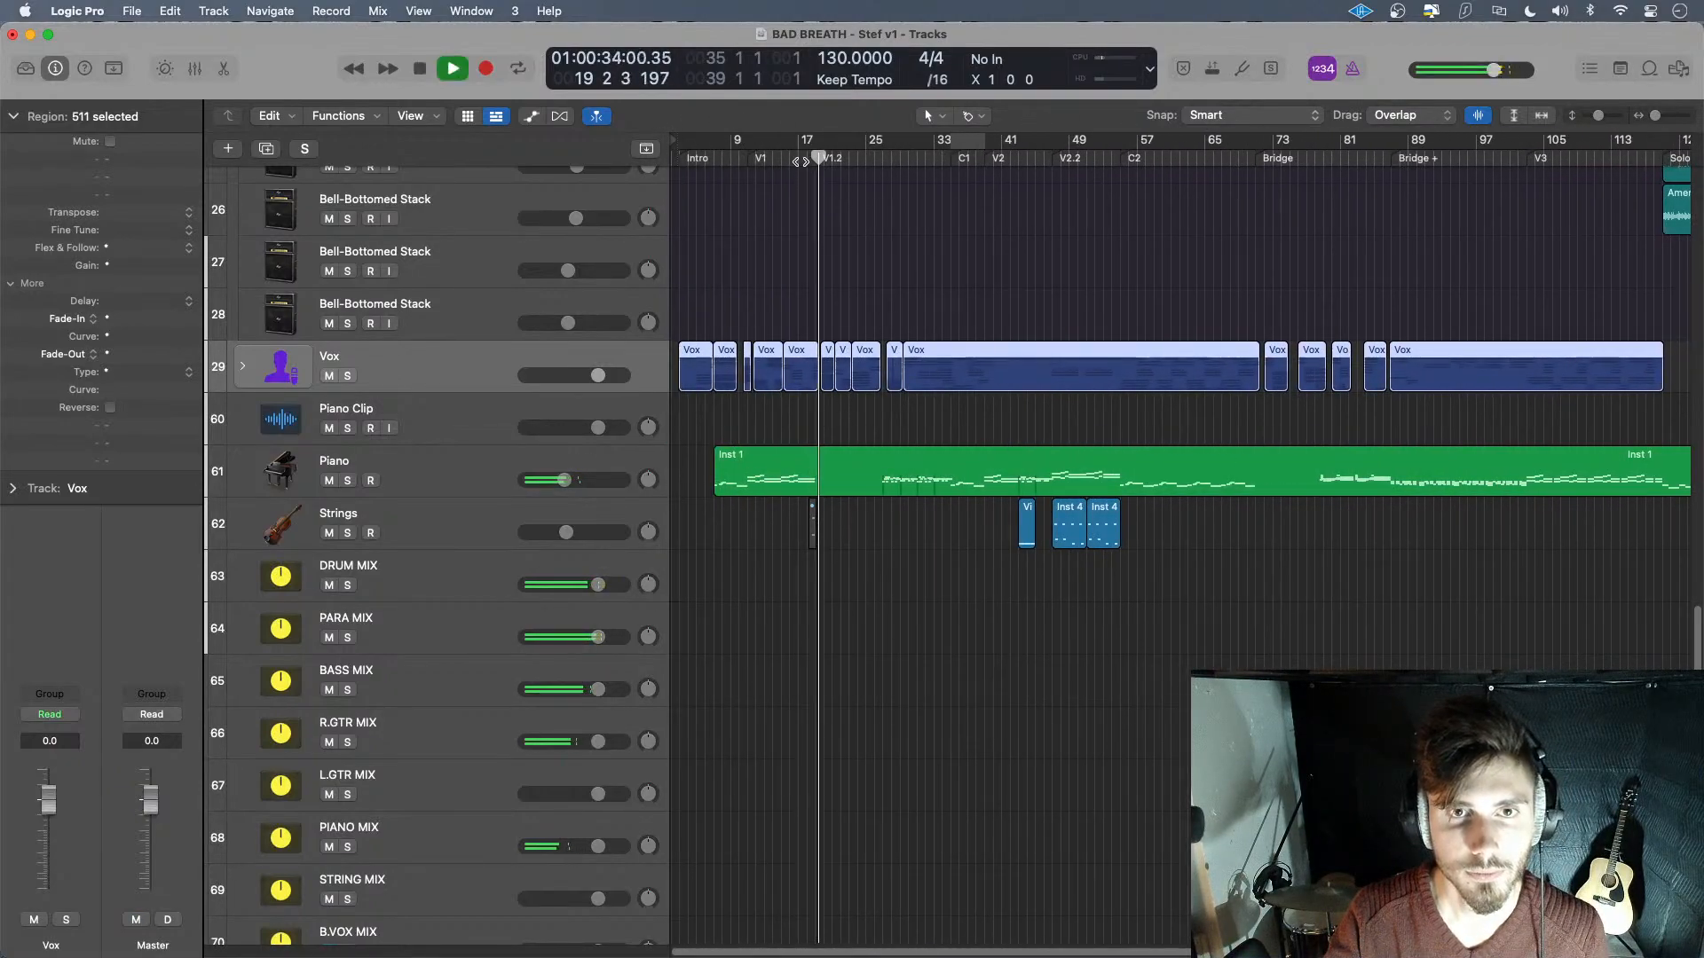
click(799, 157)
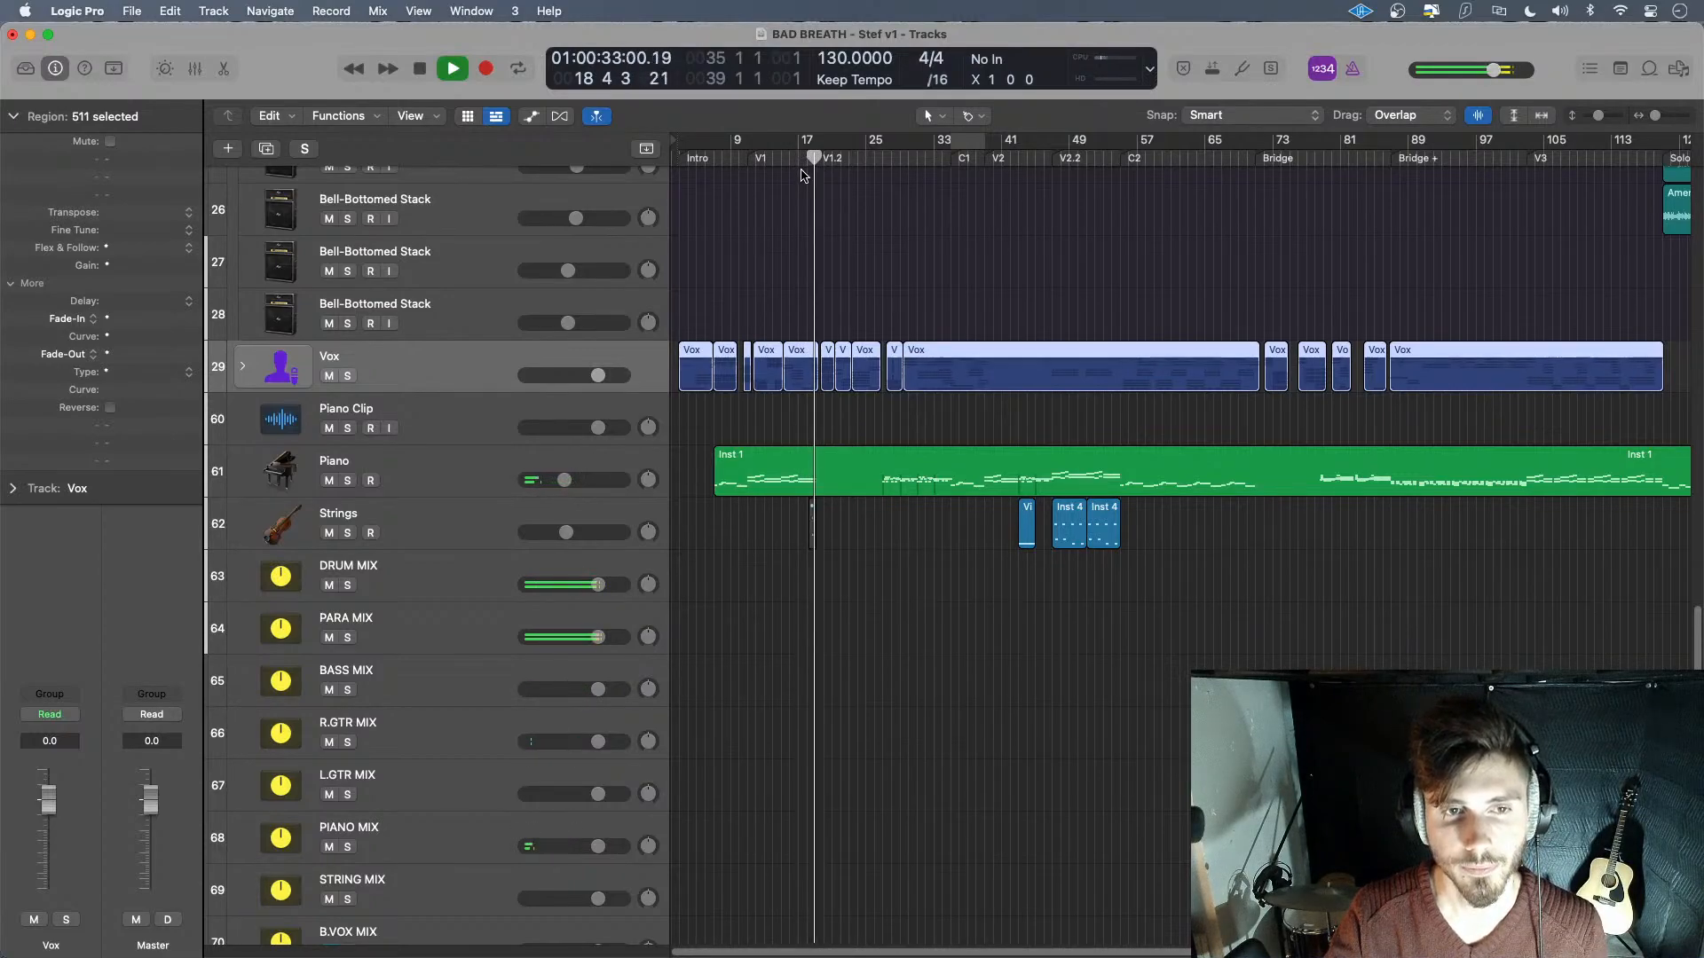
- Unmute the short muted Strings region just before V1.2 and play the mix across that transition to hear it
key(space)
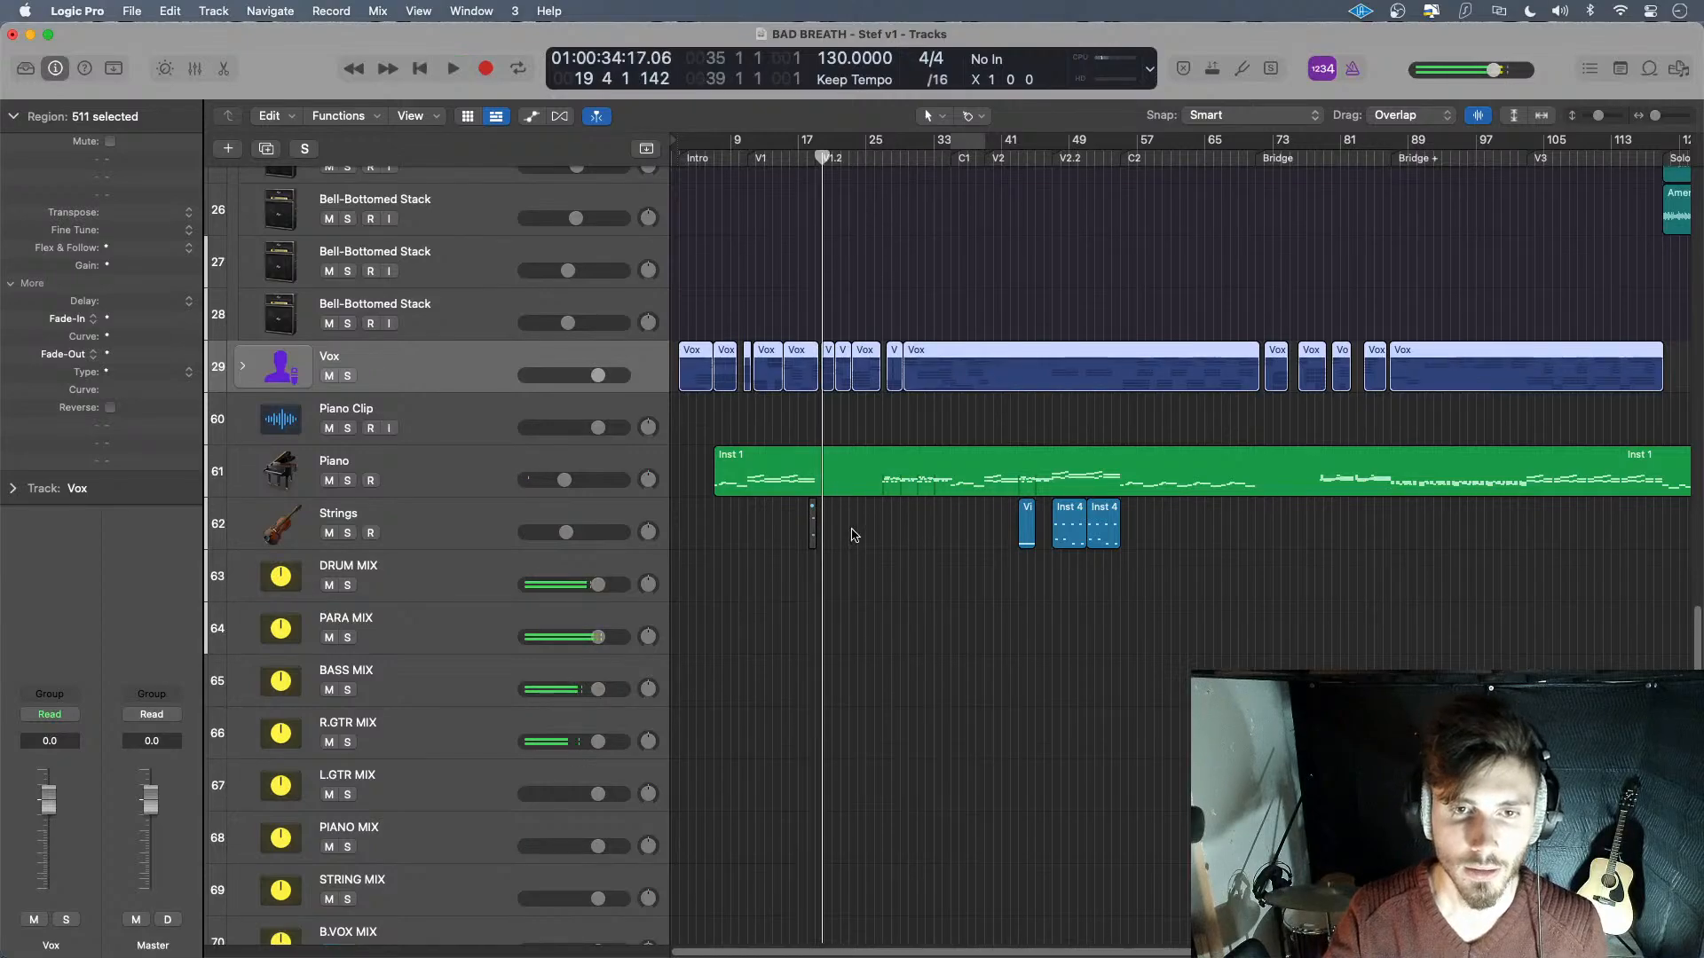
click(812, 525)
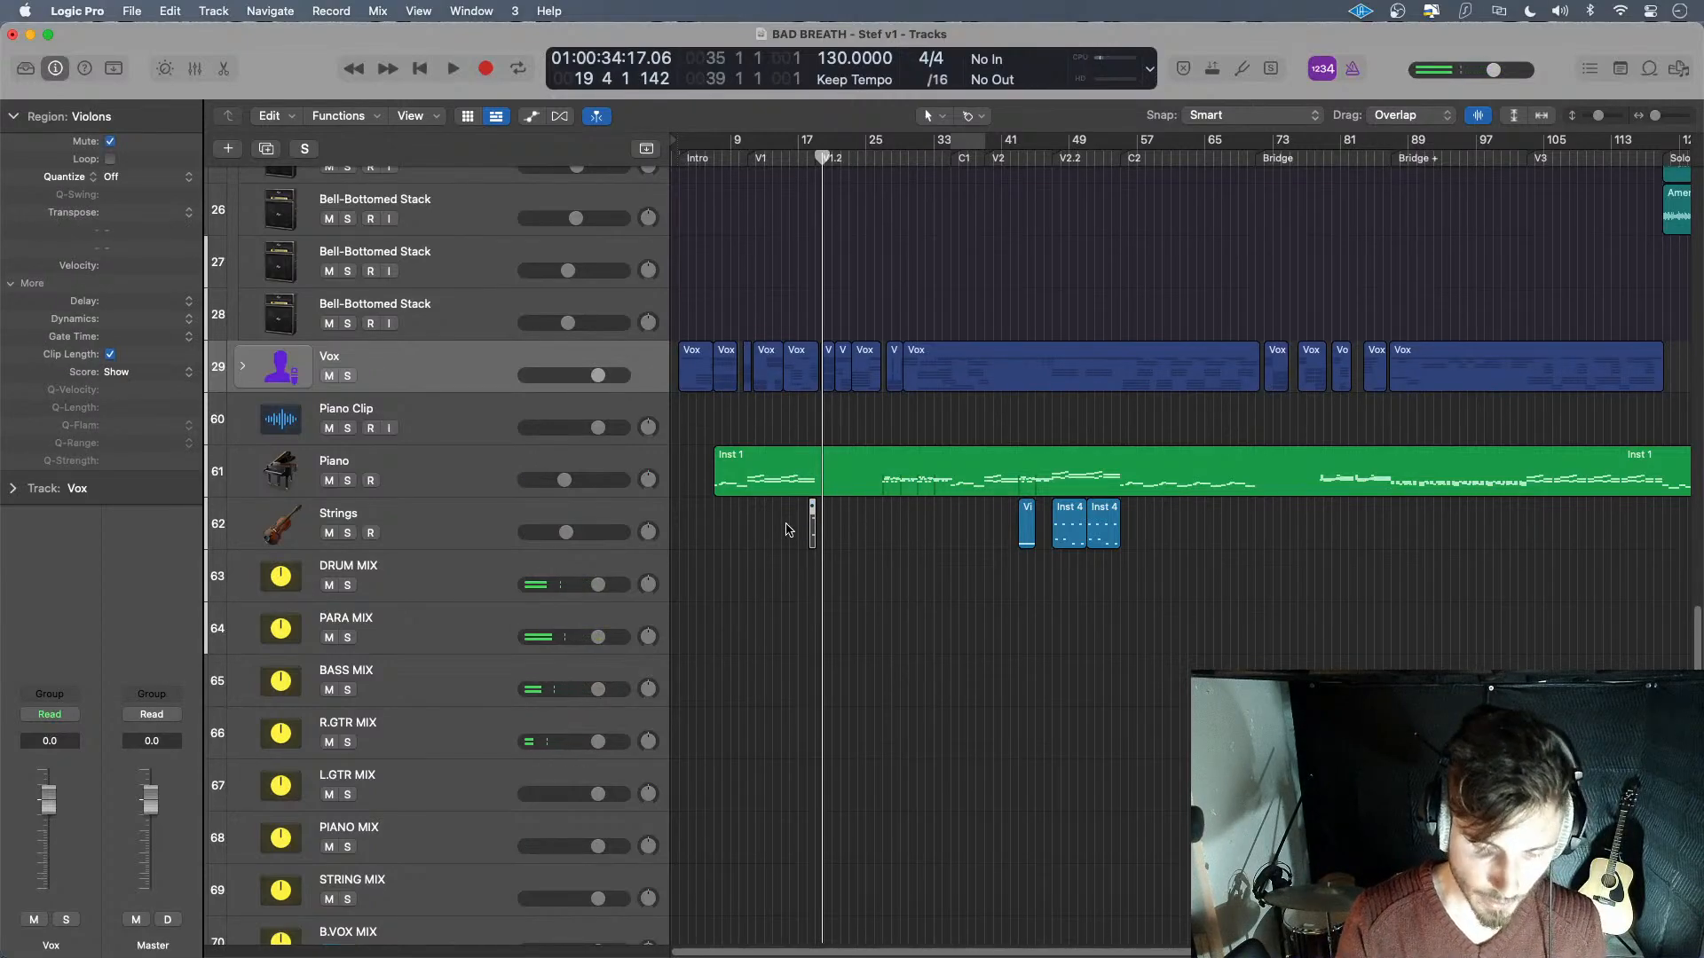
key(m)
drag(827, 156, 810, 160)
key(space)
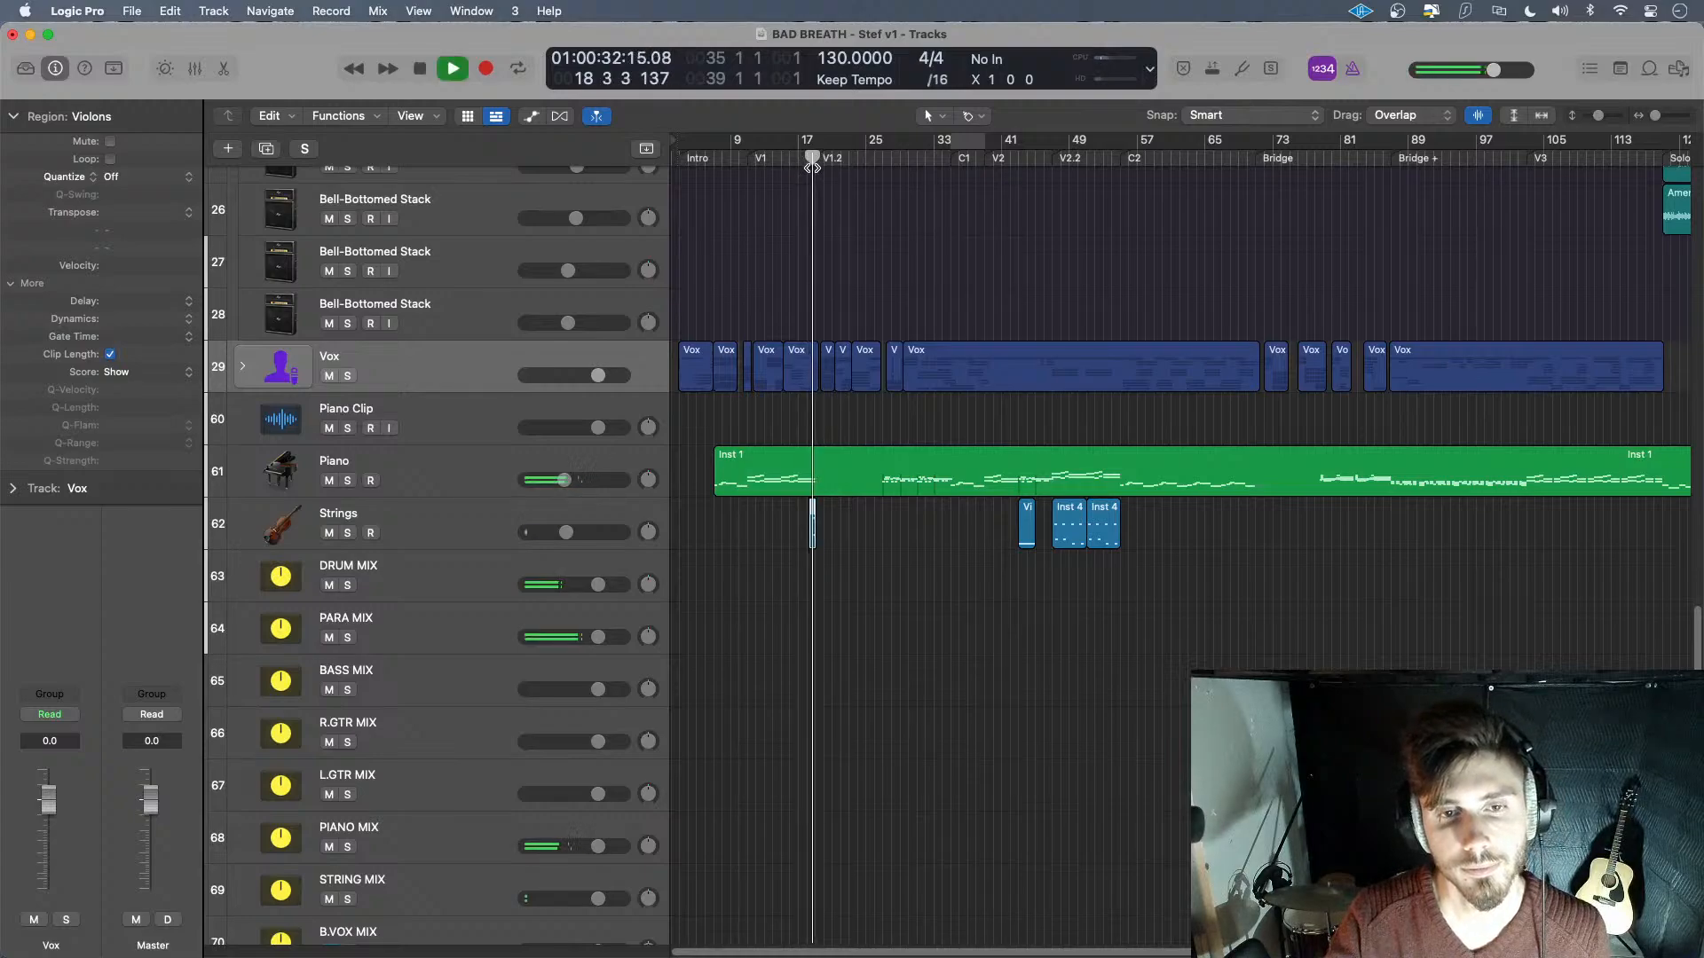
key(space)
click(828, 539)
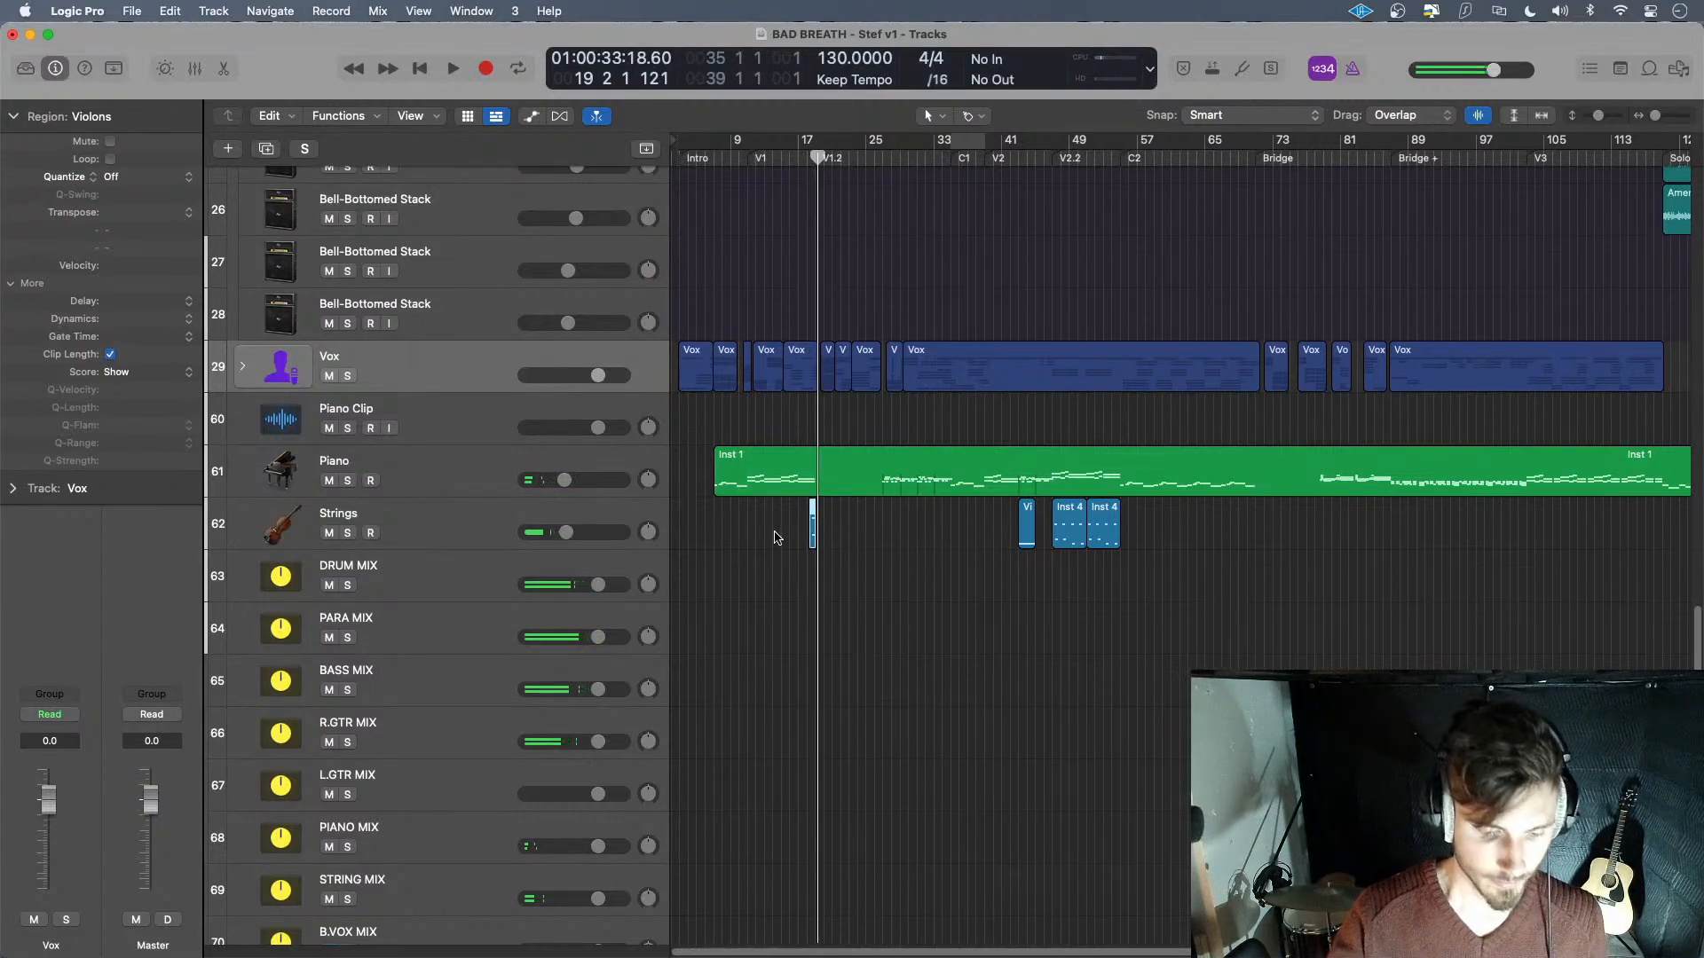
- Play the mix from V2 into V2.2, then mute the short Violins region in V2 on the Strings track
click(1020, 174)
key(space)
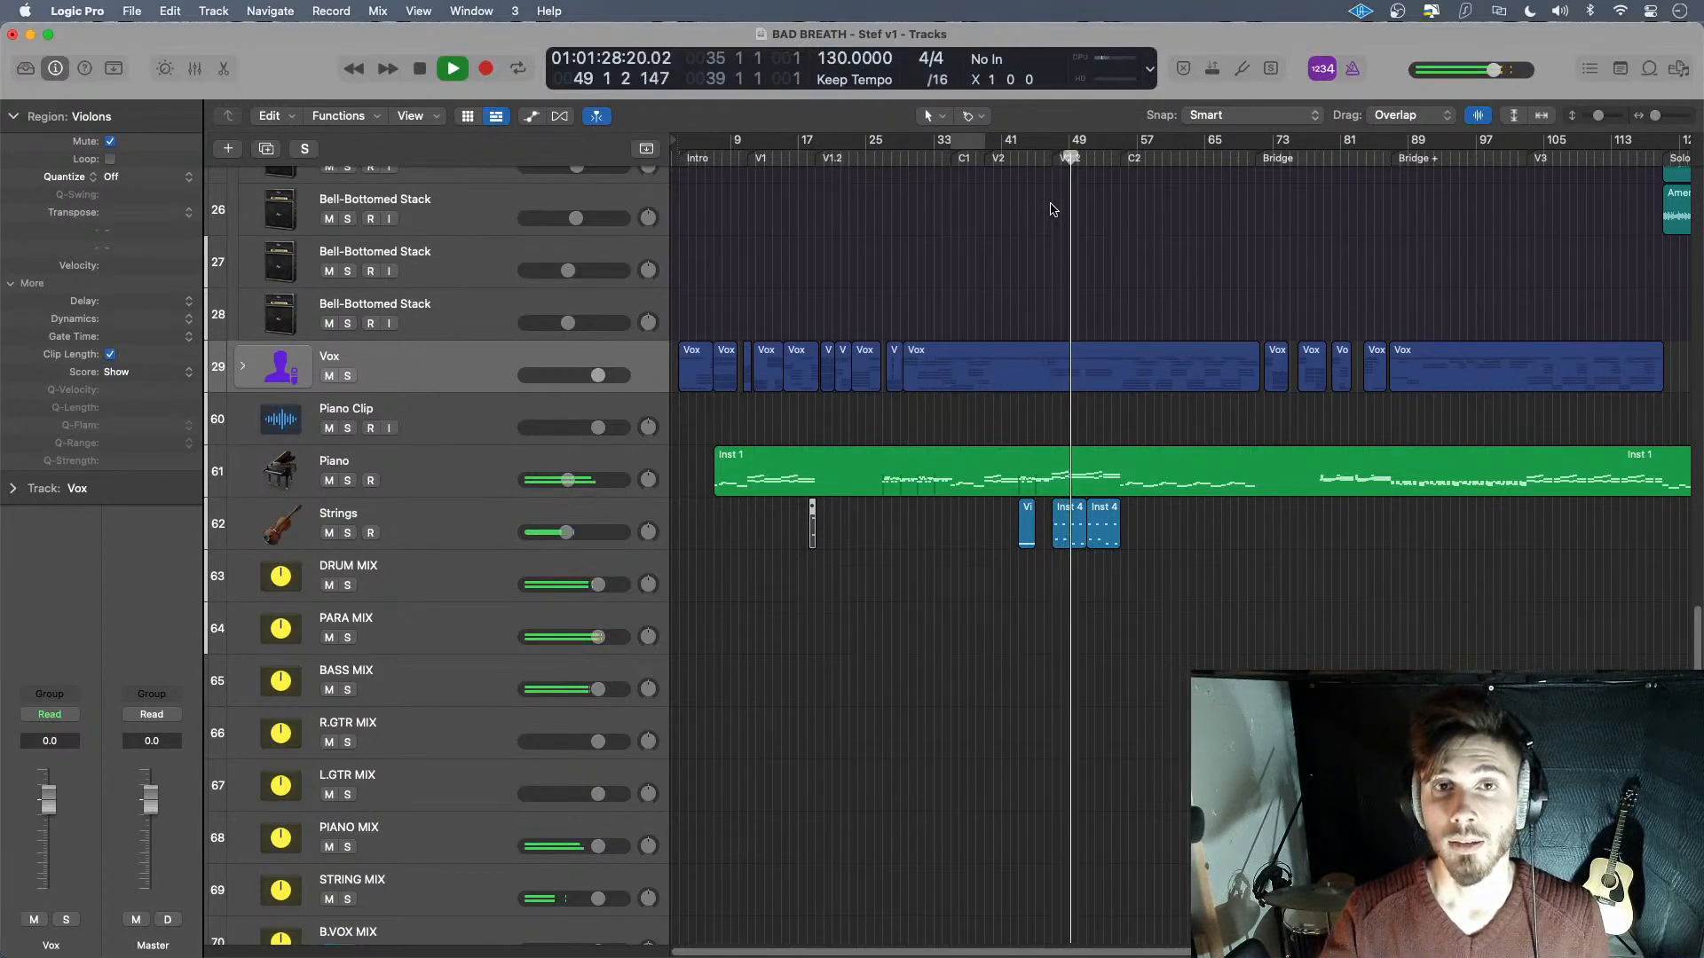
key(space)
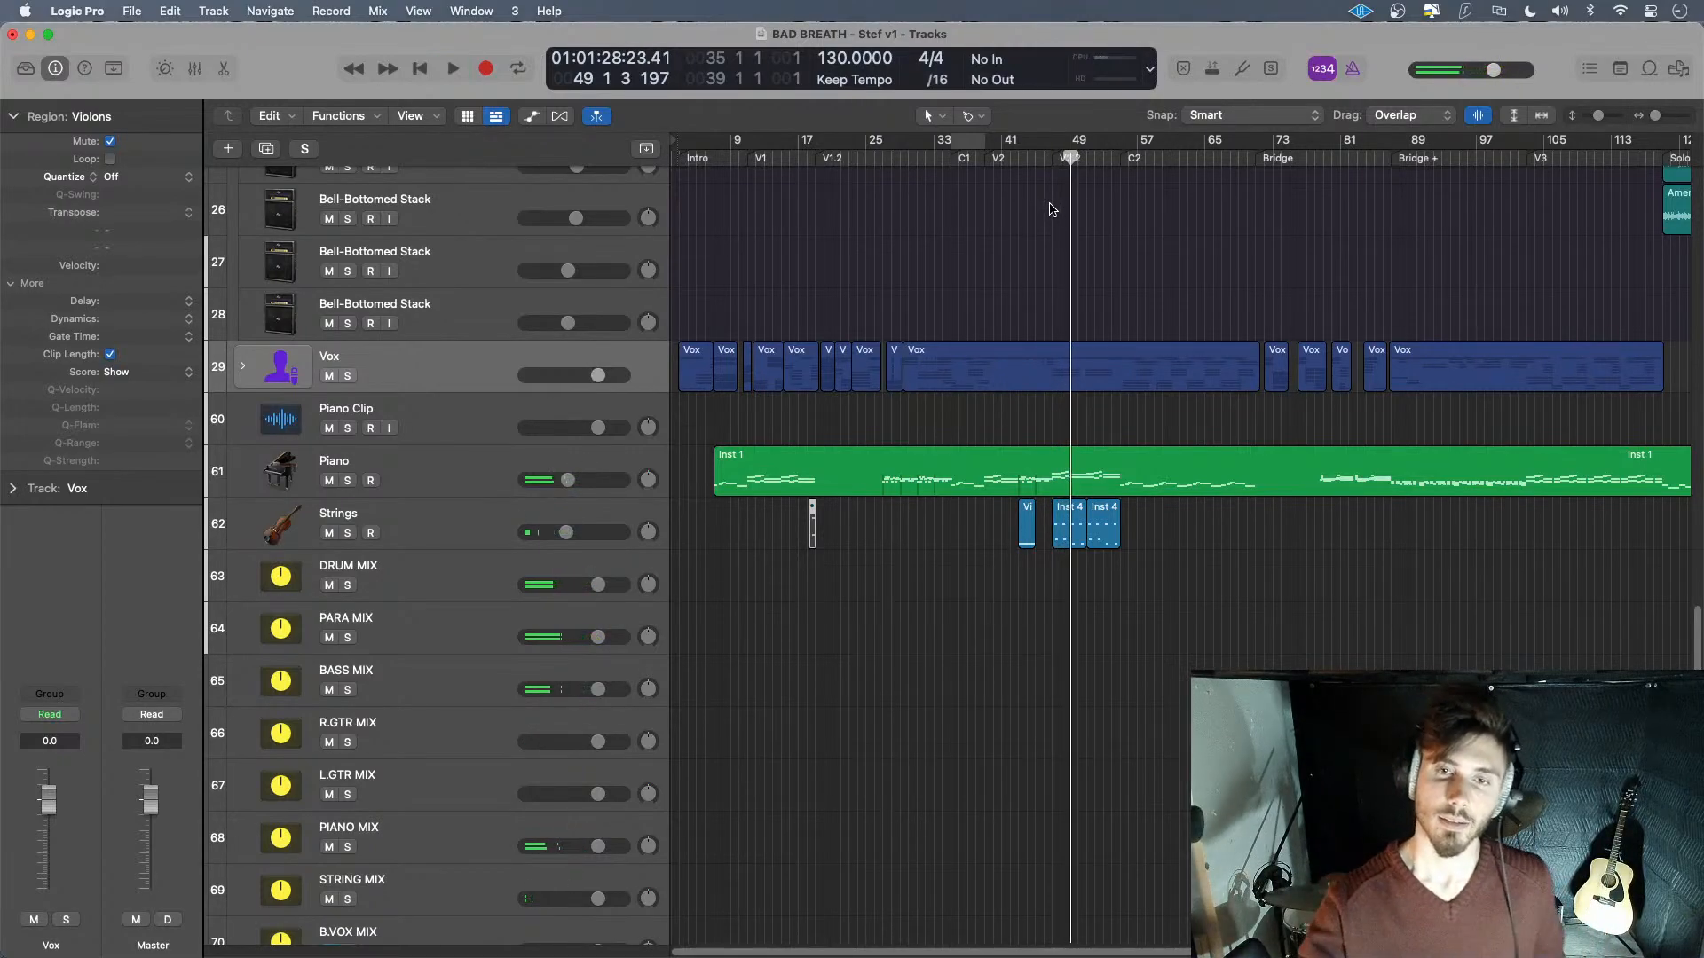
drag(1005, 520, 1025, 532)
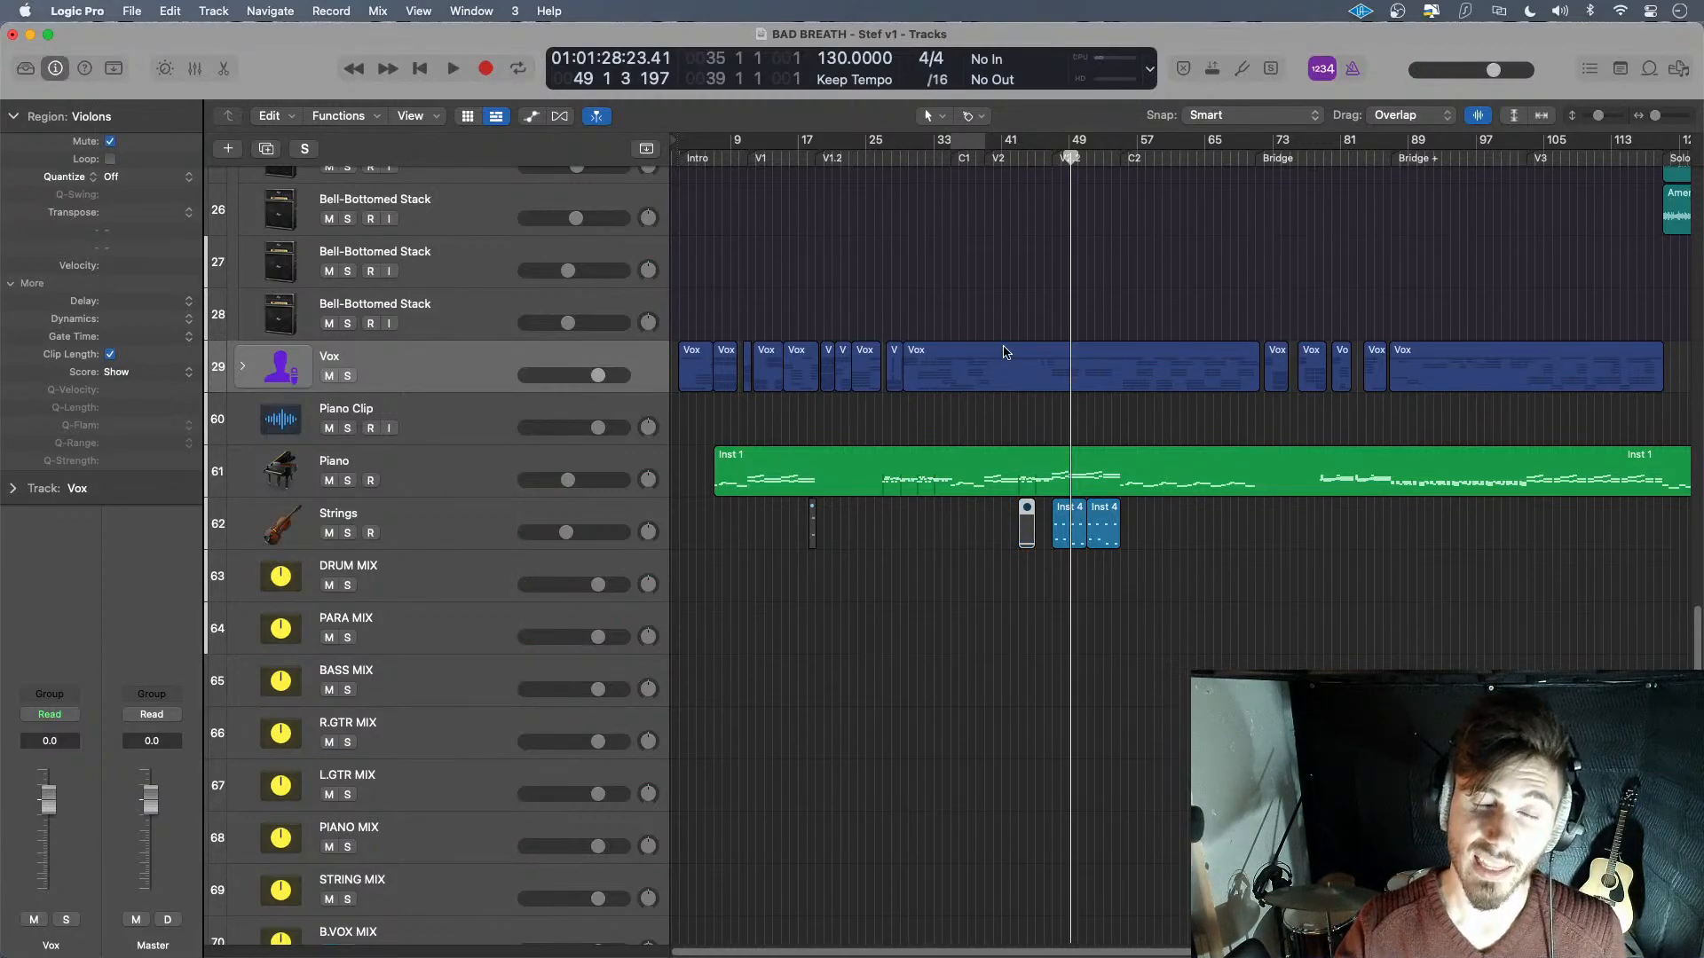
- Compare V2 with the short Violins region muted and unmuted during playback, then leave the region muted
click(1010, 162)
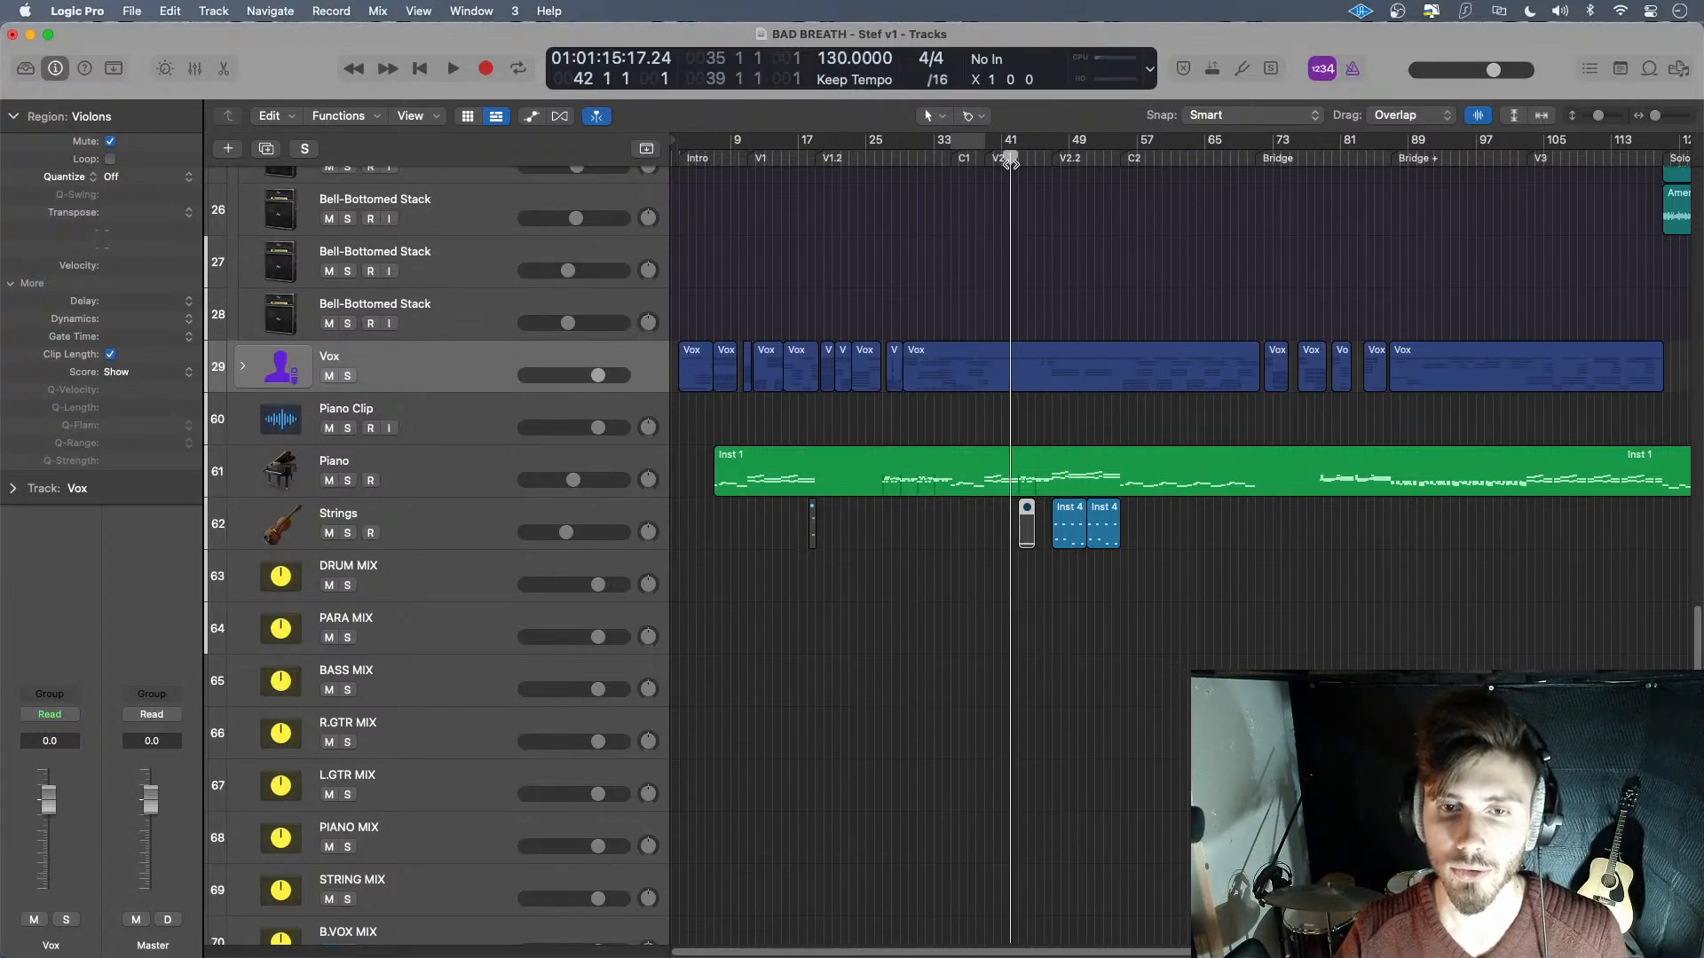
key(space)
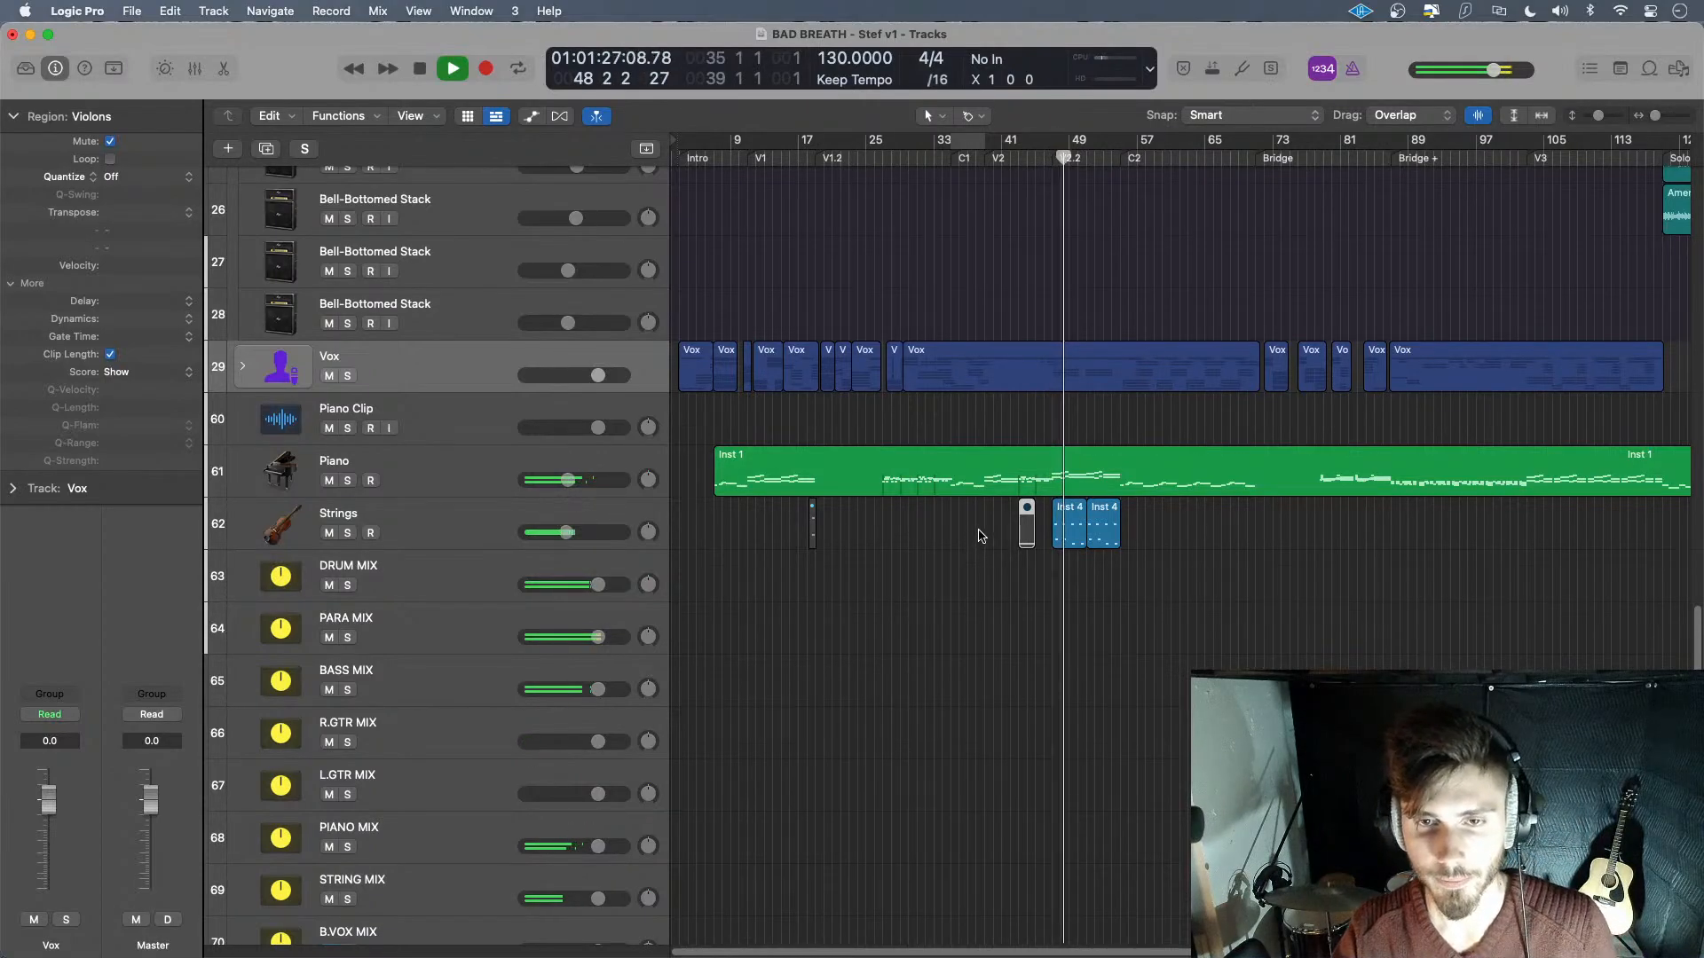
key(space)
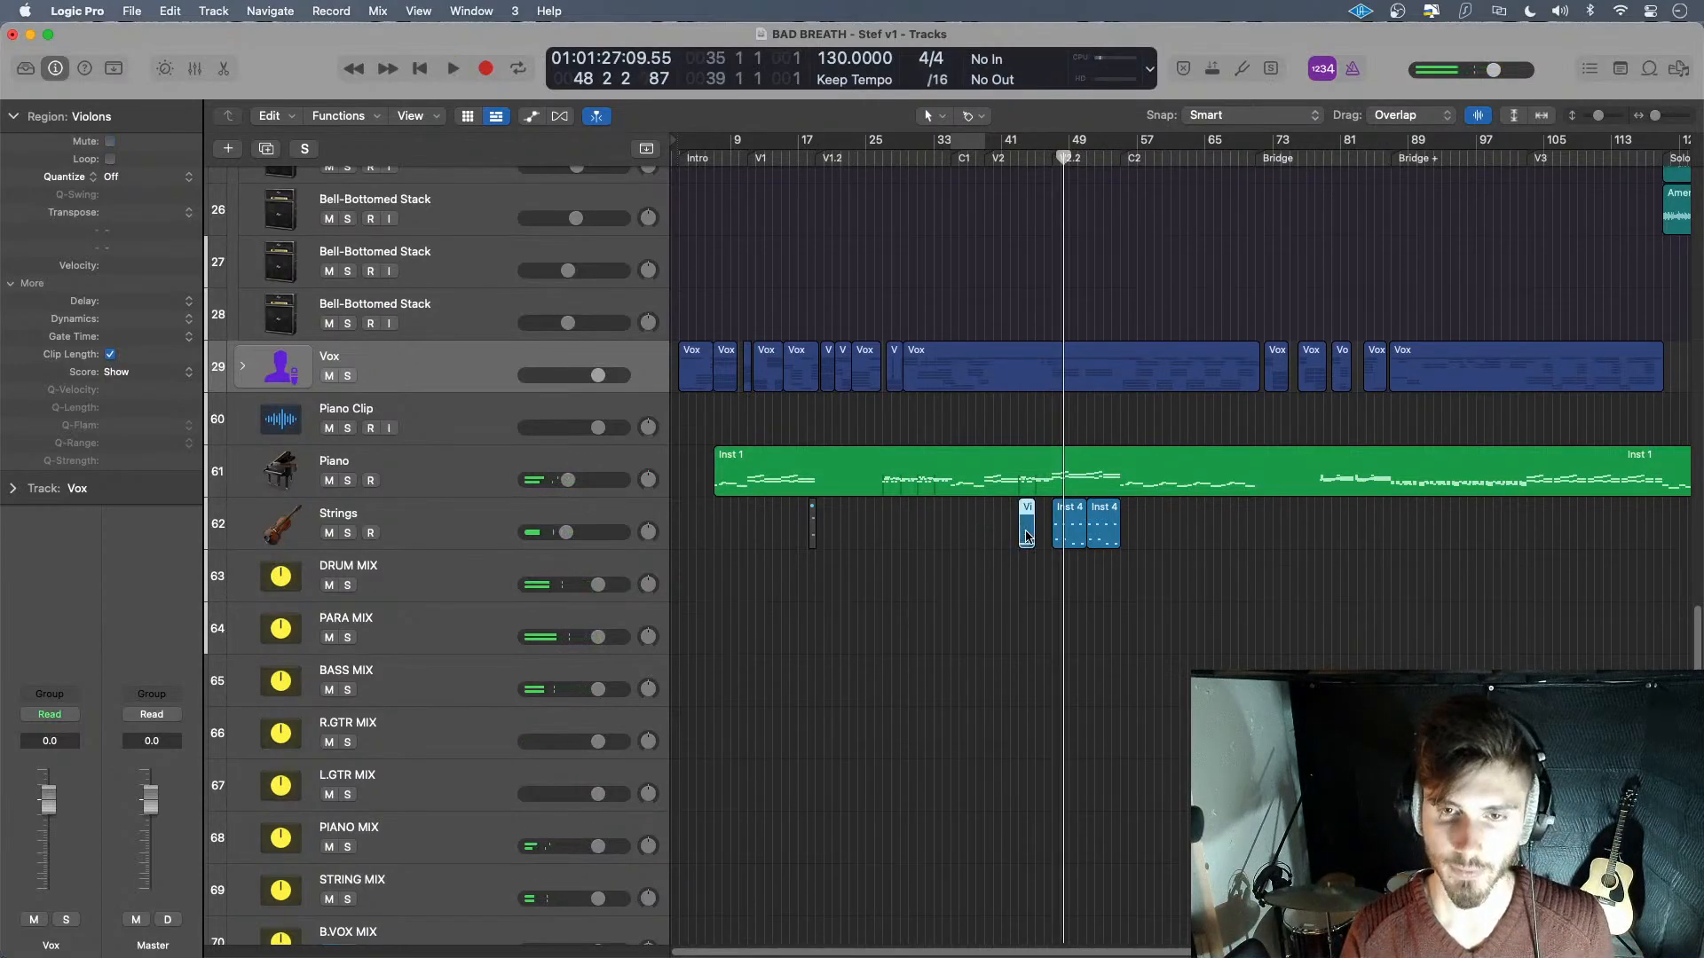
key(space)
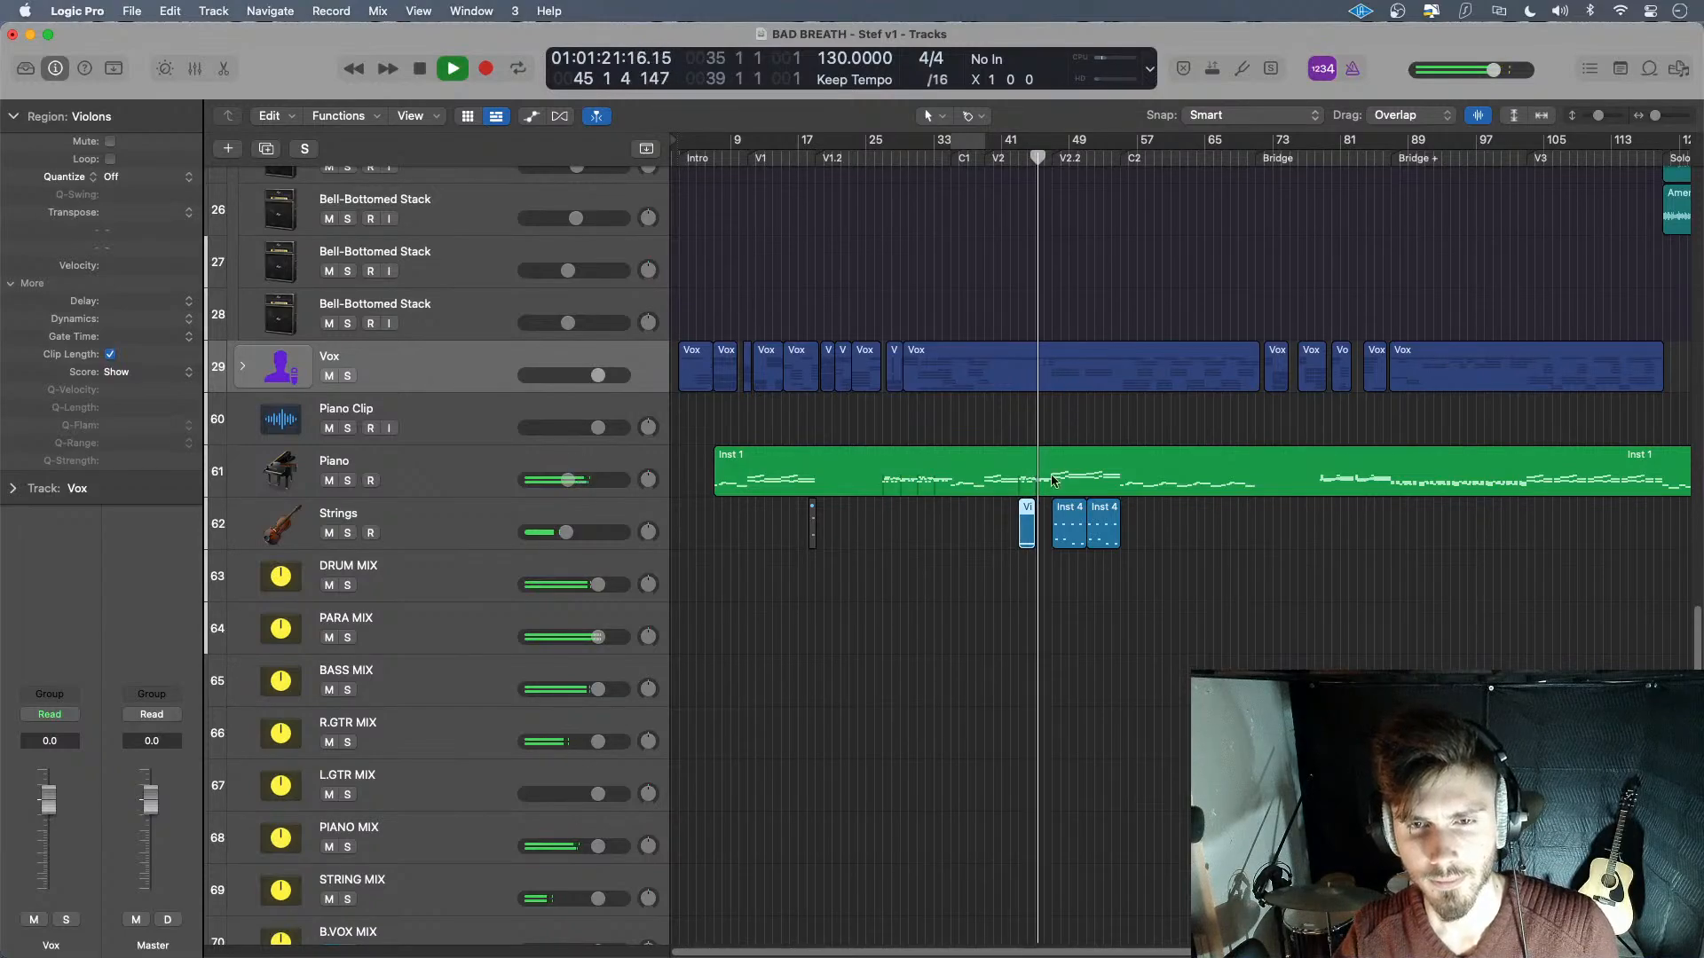
key(space)
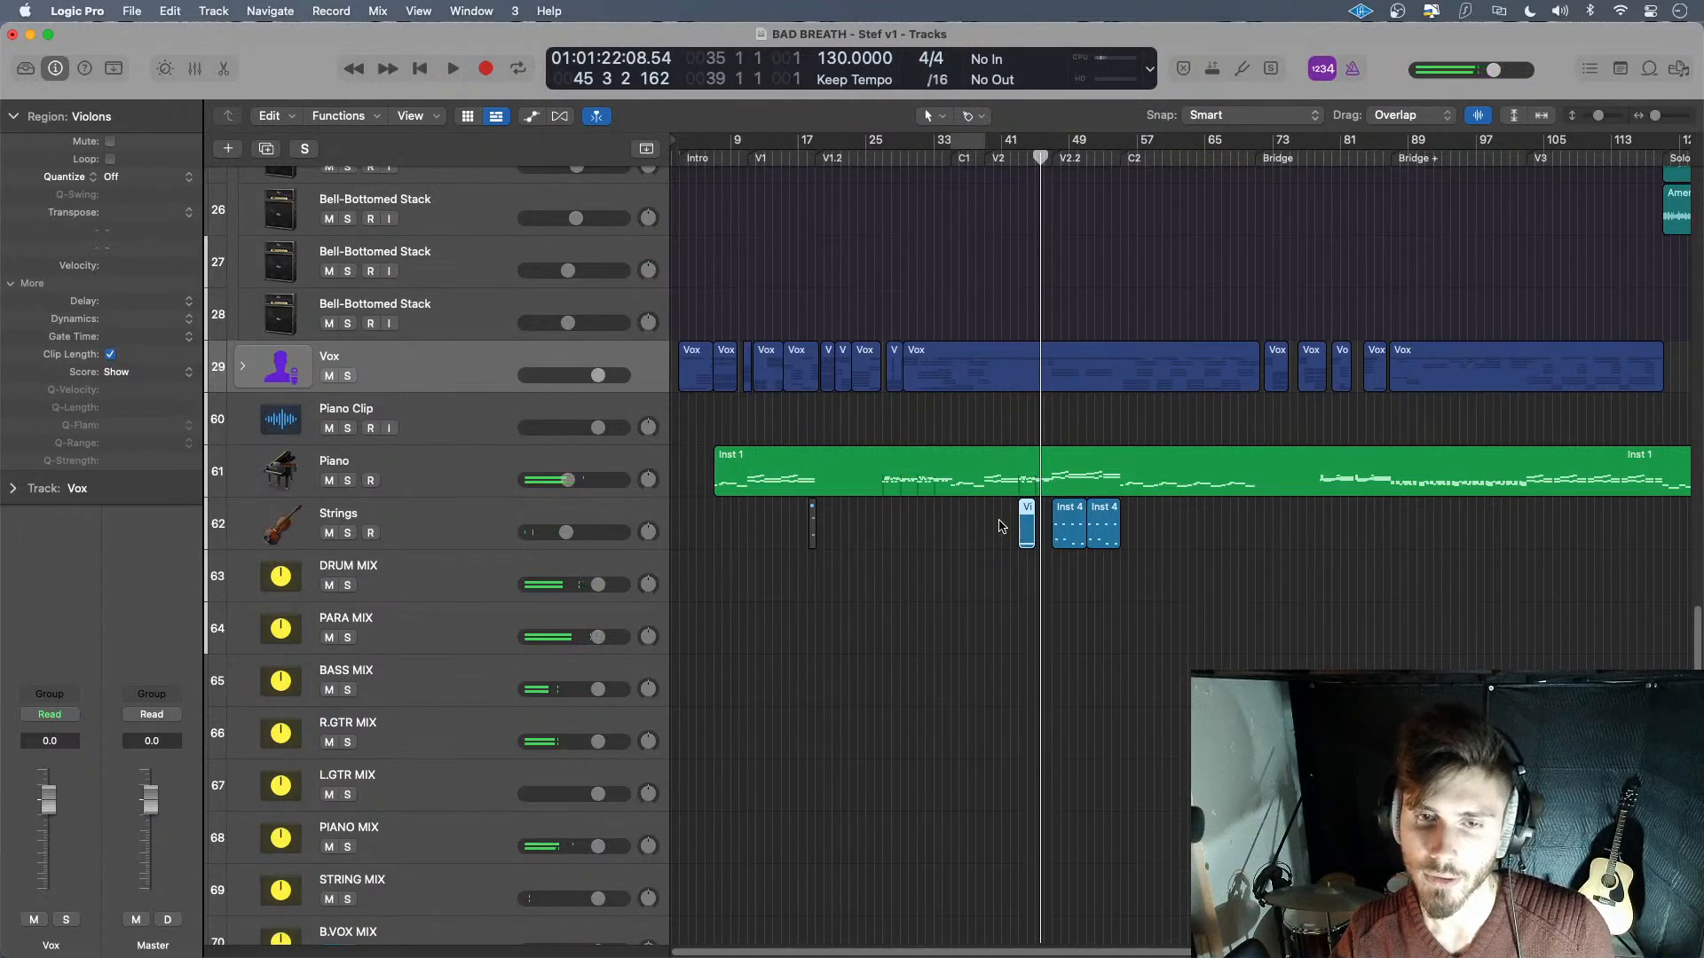
key(ctrl+m)
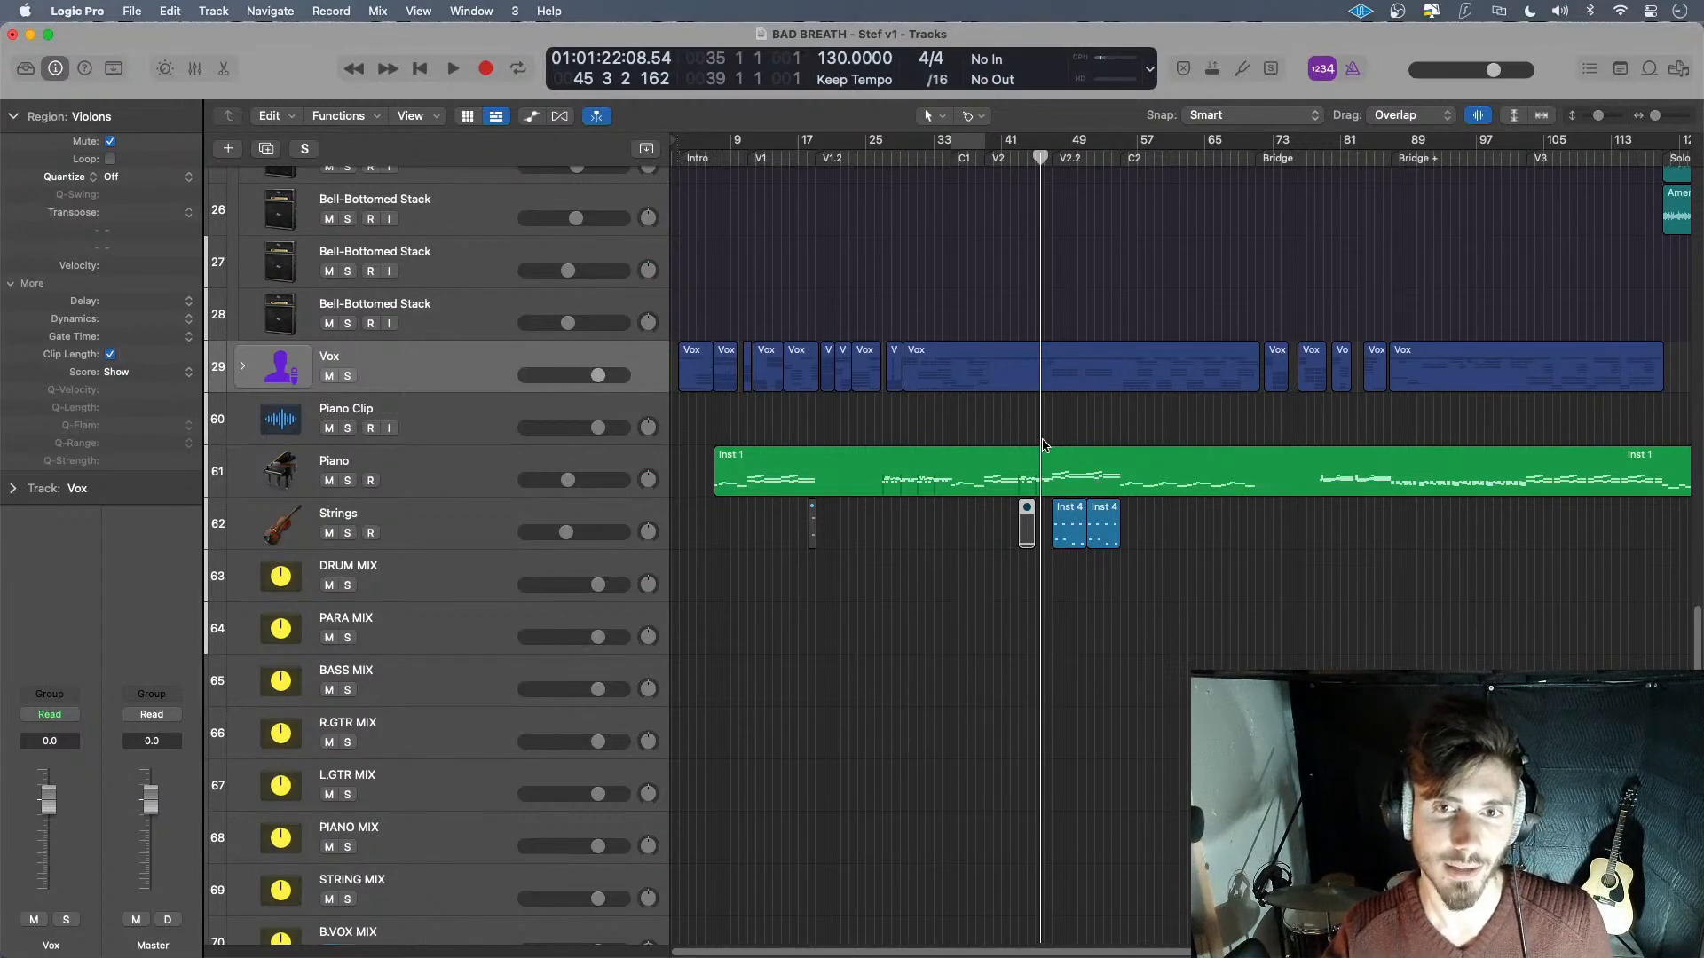
- Put a Channel EQ on the Strings track, set its low cut to 100 Hz, and close the EQ
scroll(1079, 450, down, 5)
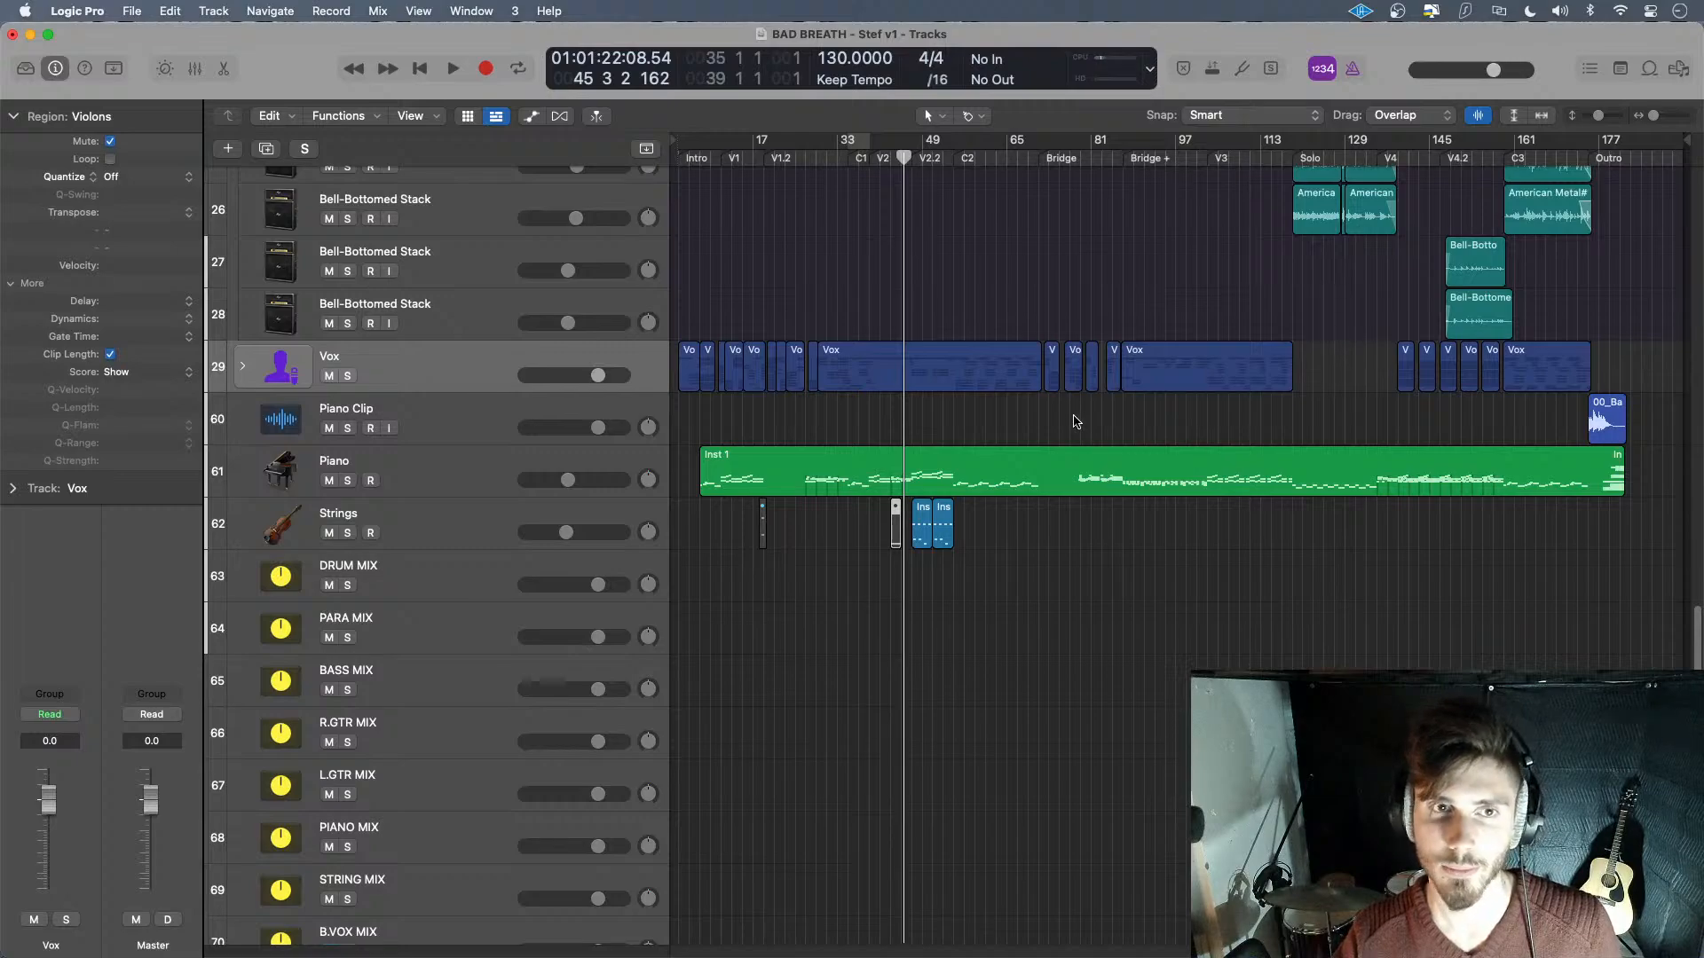
click(1513, 116)
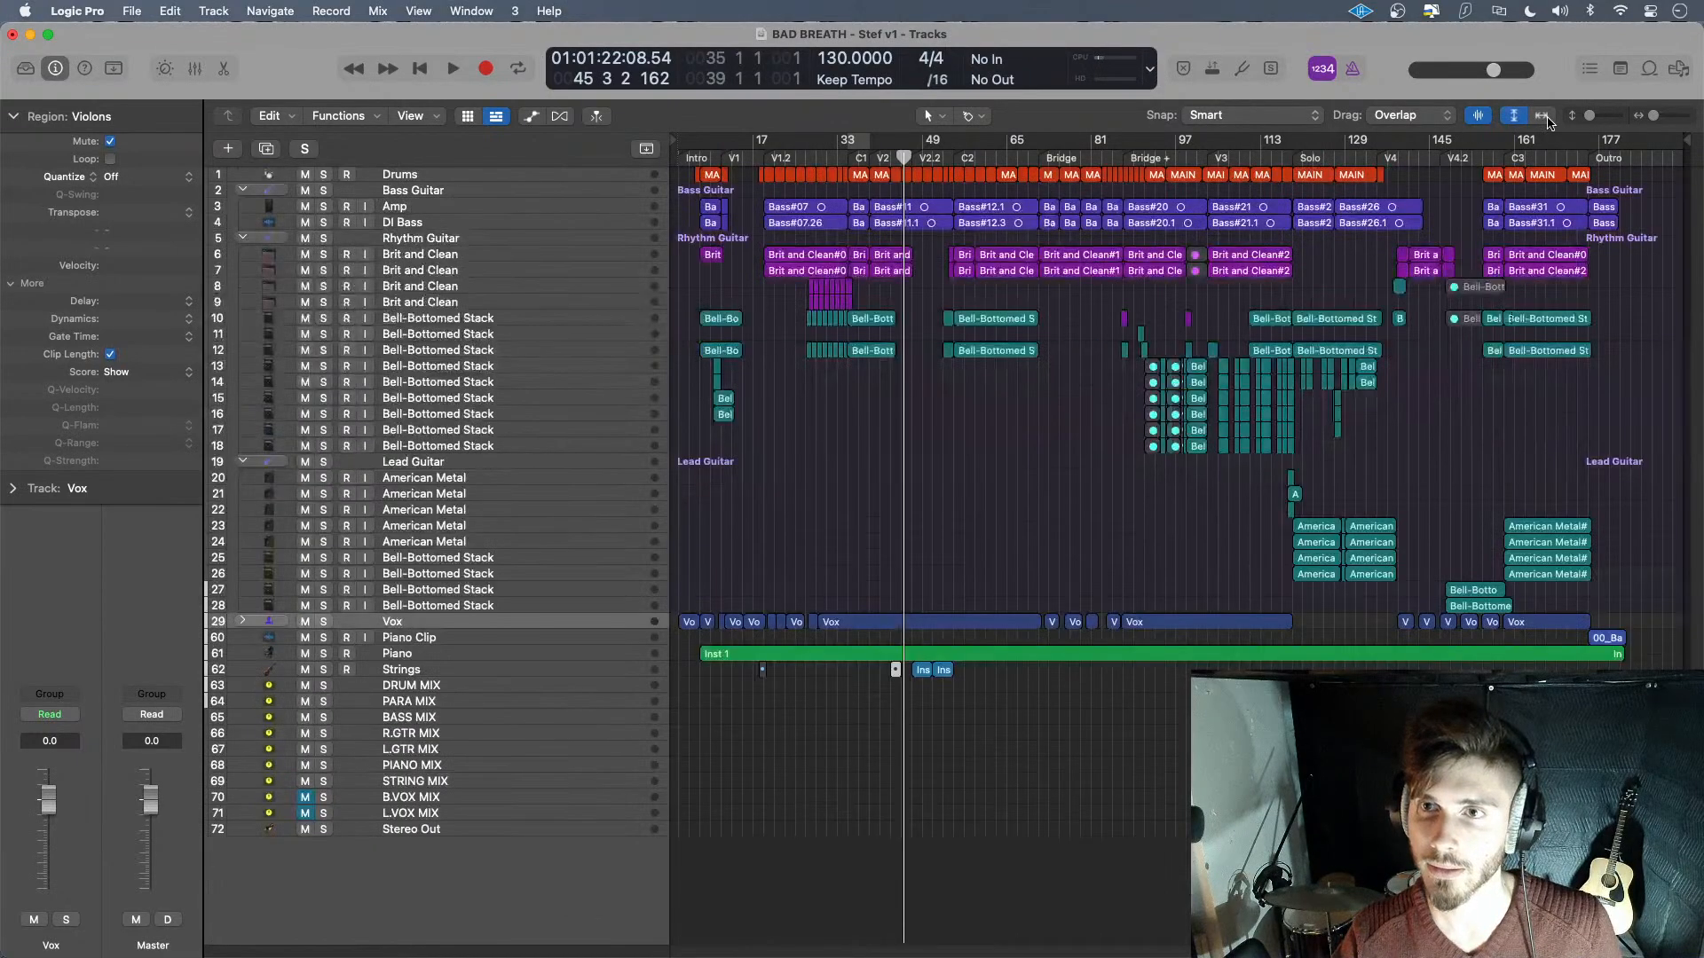
click(1542, 116)
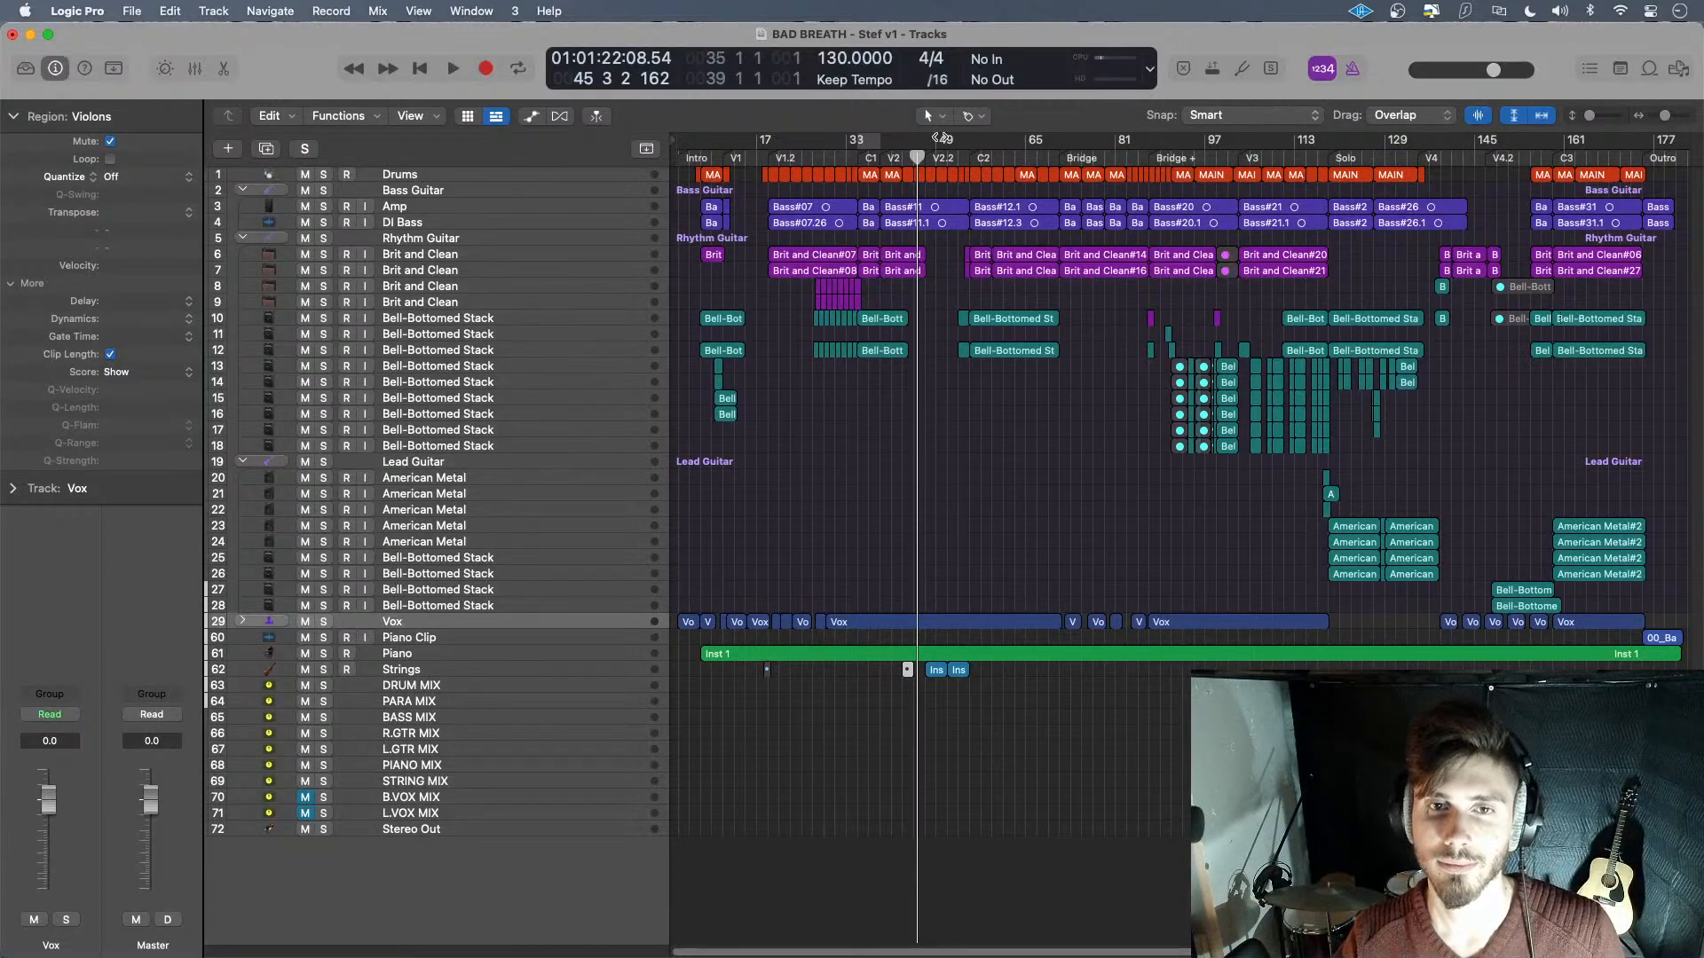
click(485, 670)
click(49, 518)
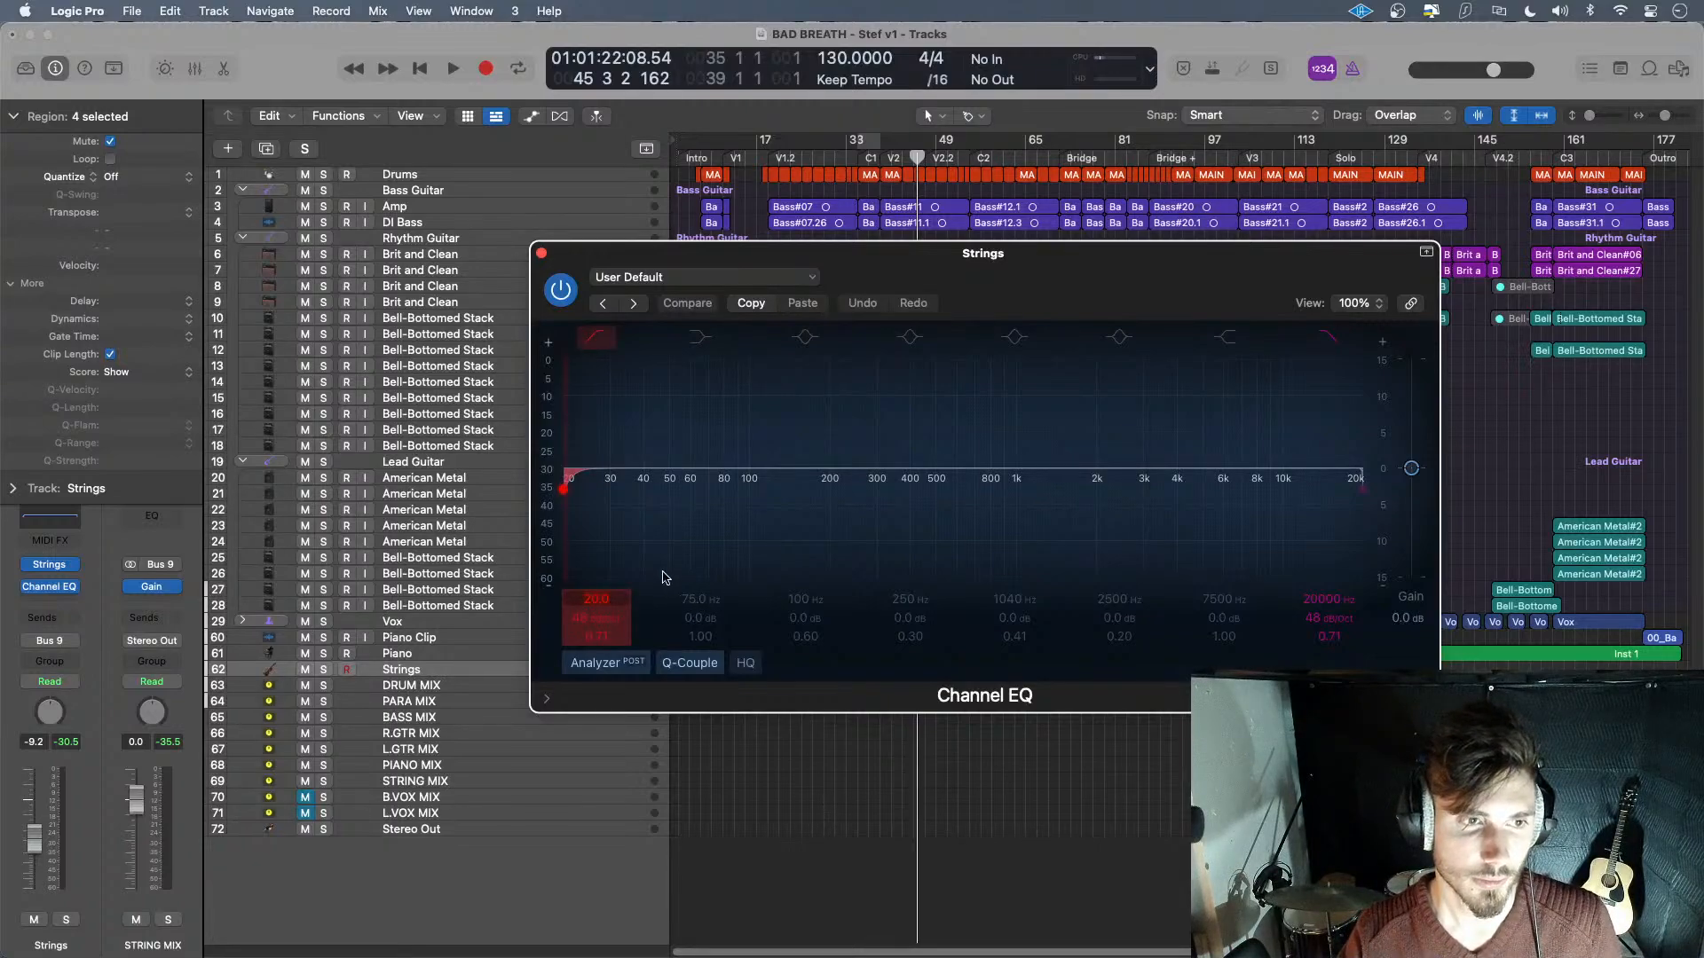
click(51, 565)
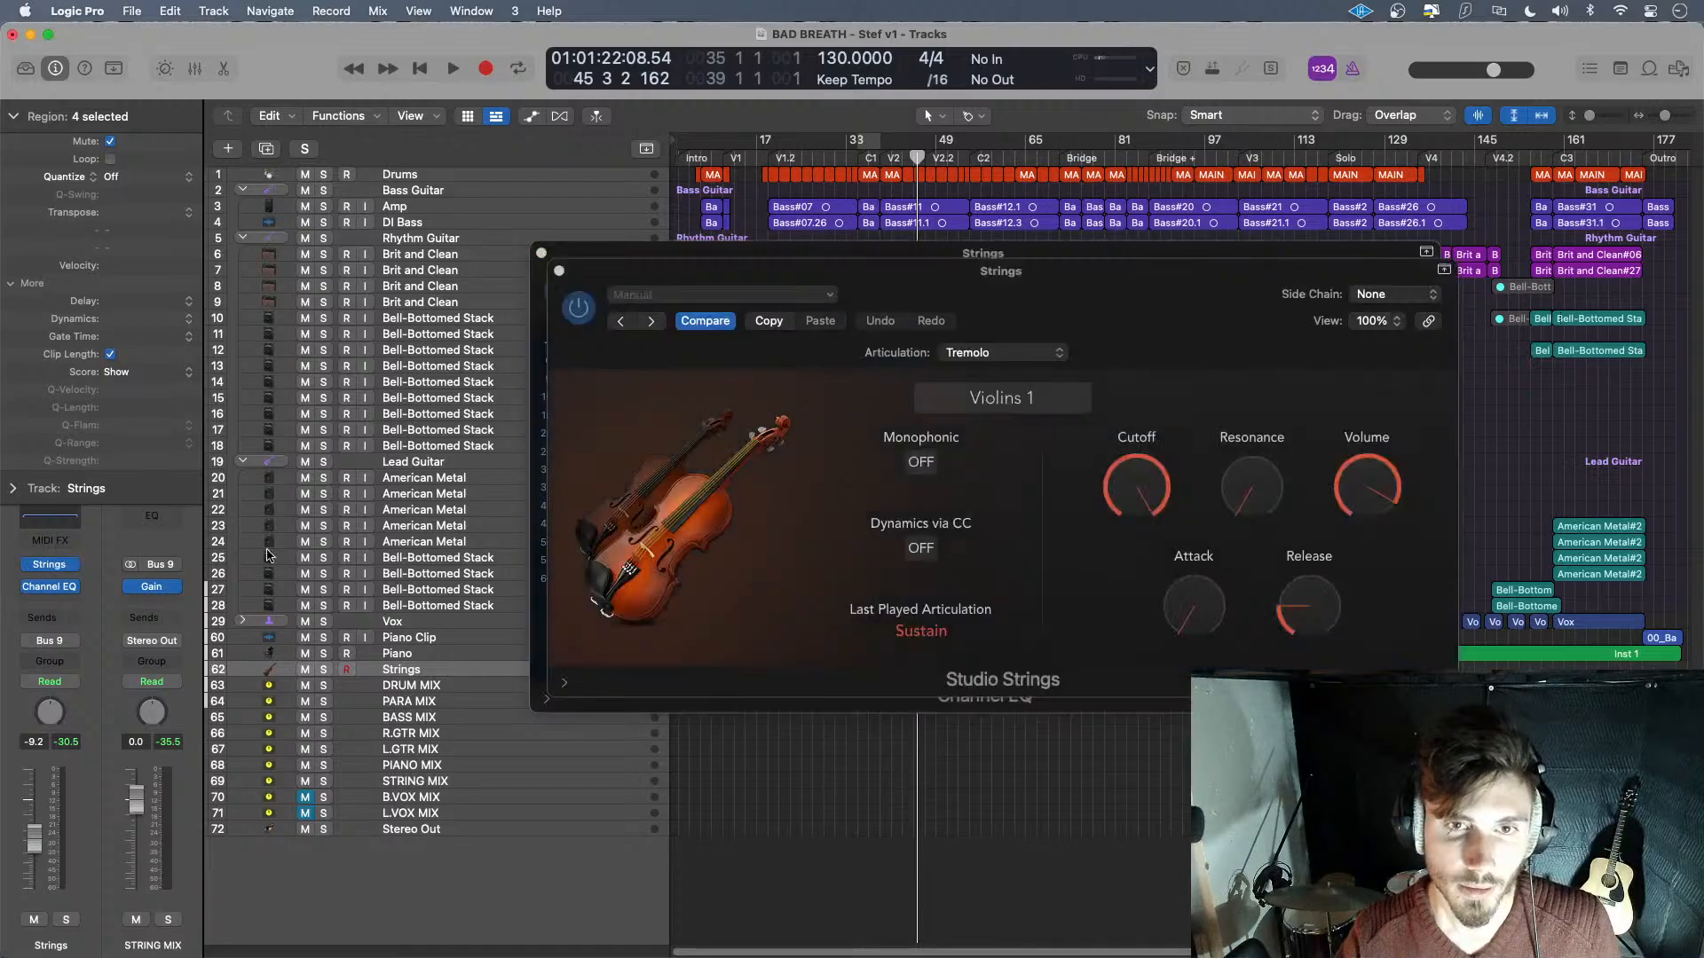
click(559, 272)
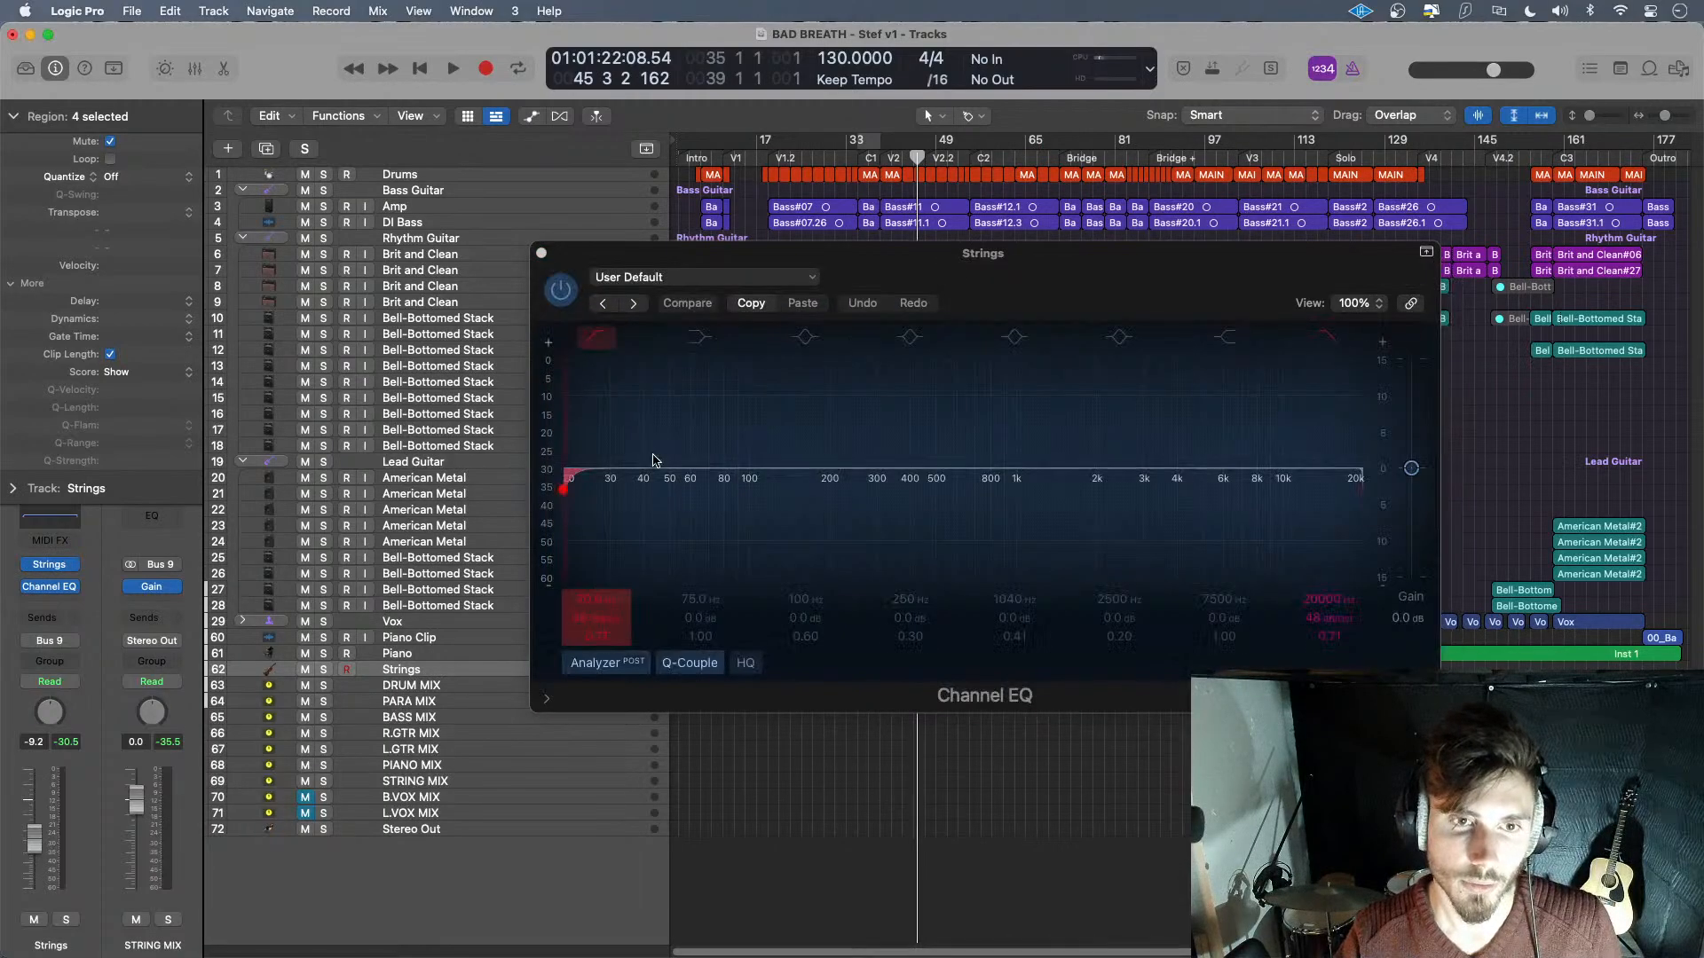
click(590, 598)
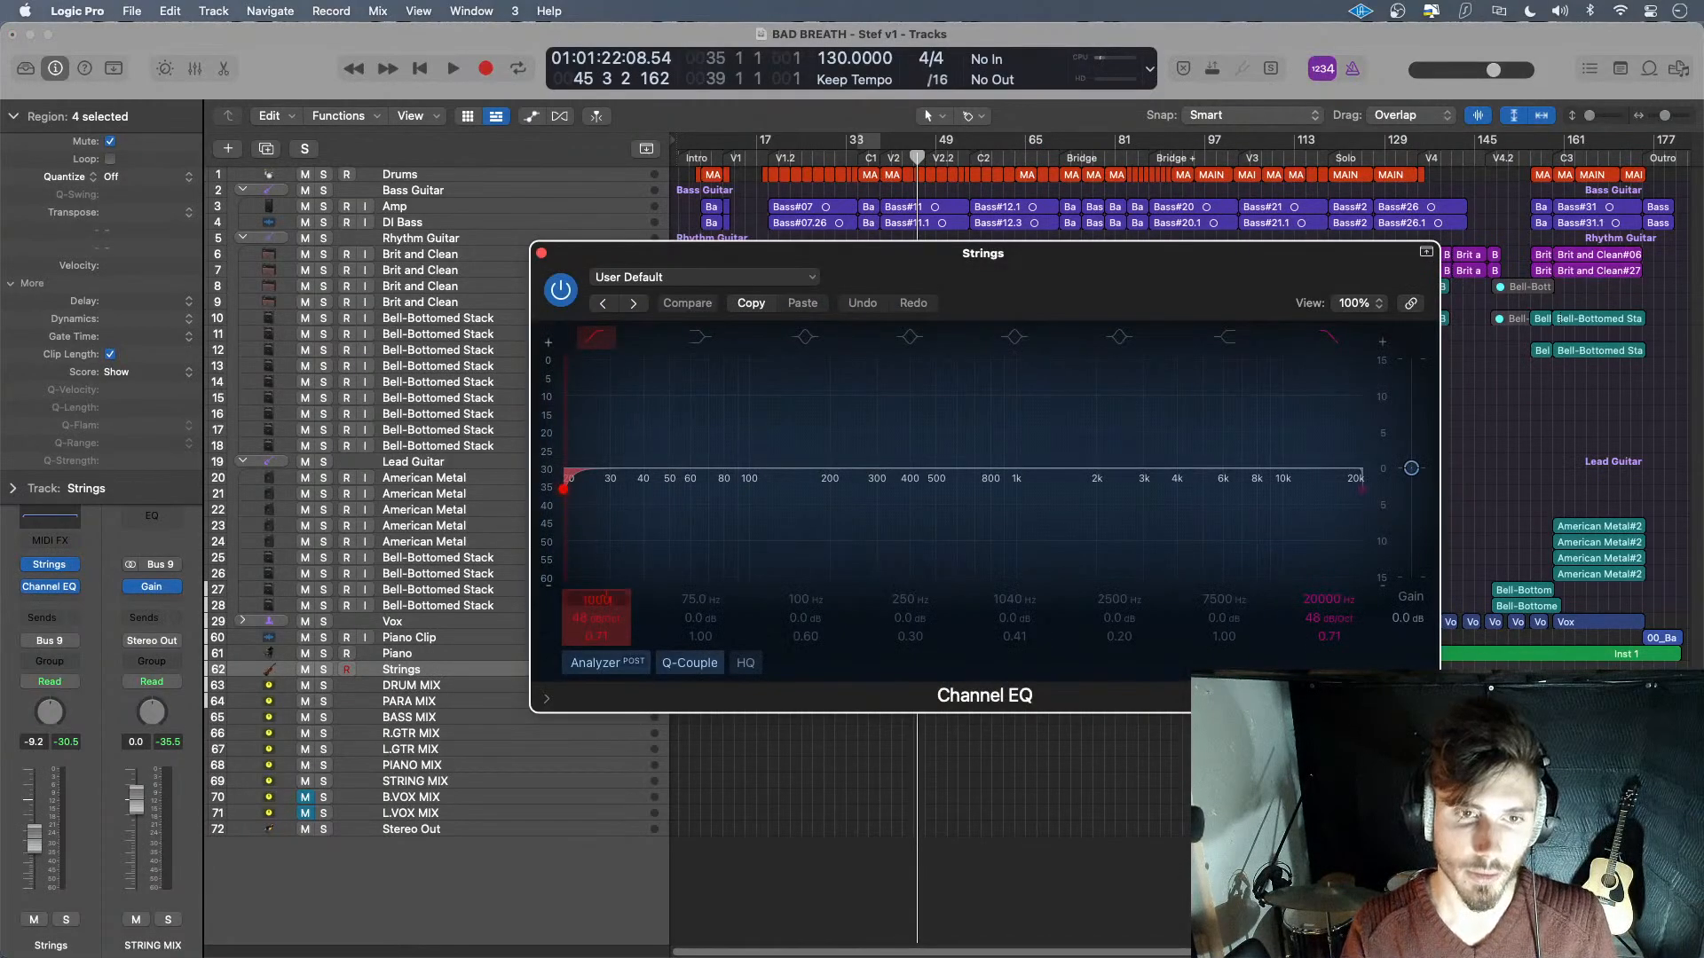
key(Return)
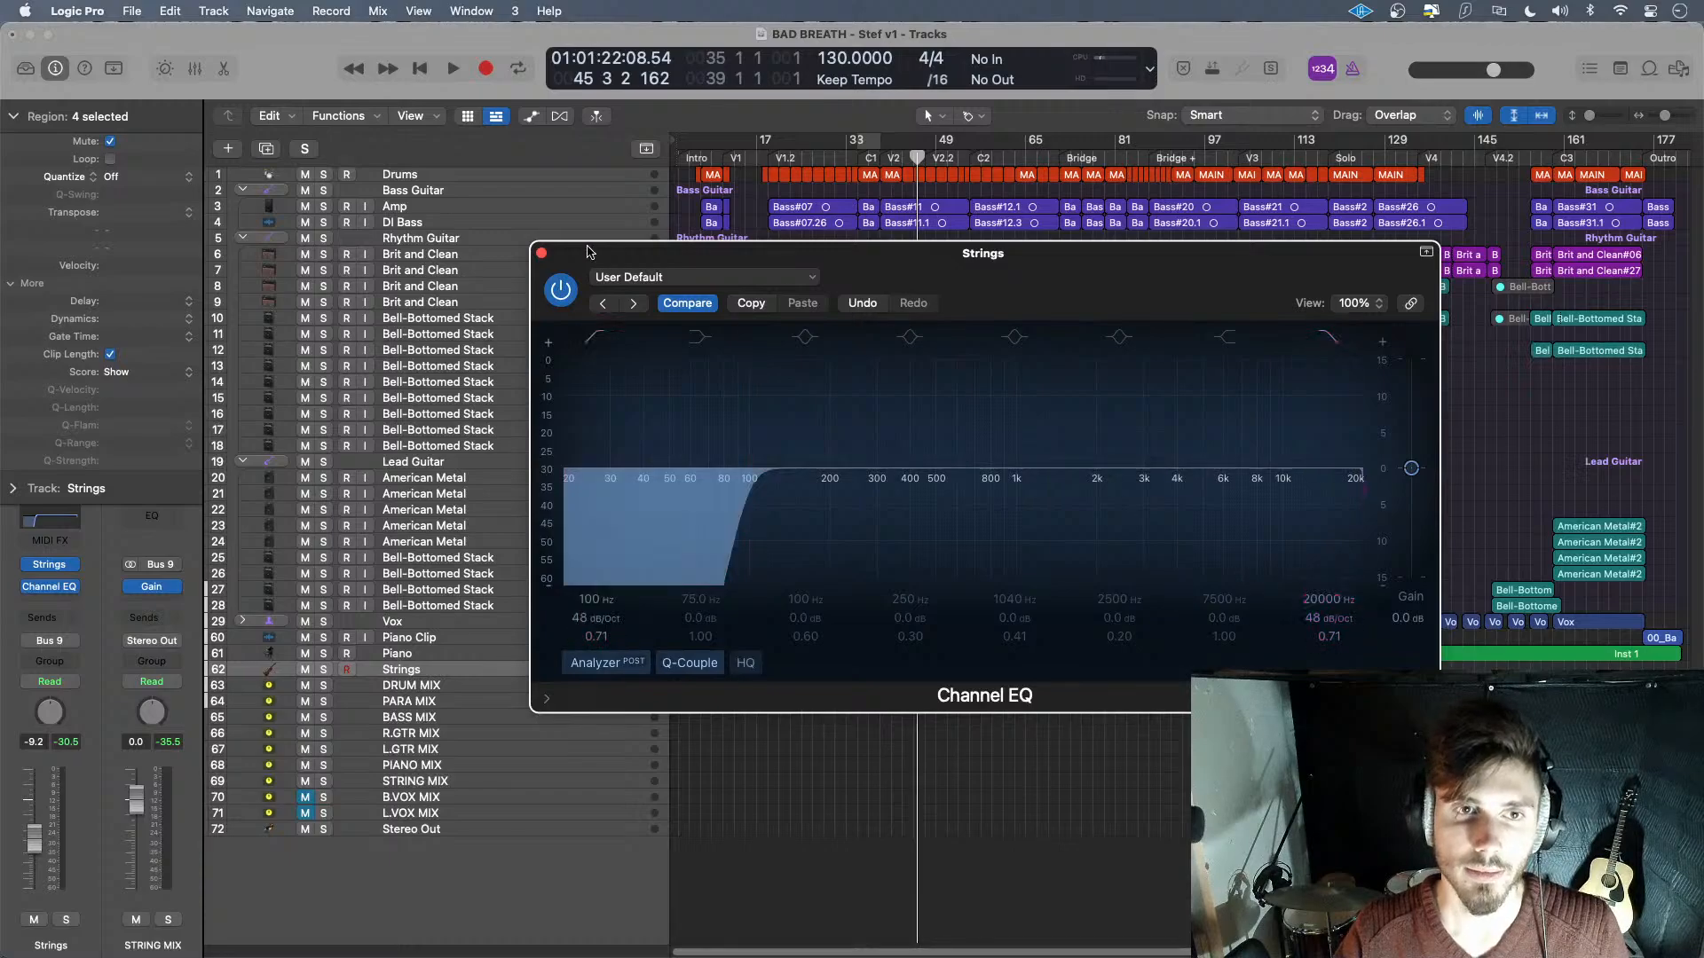
click(541, 254)
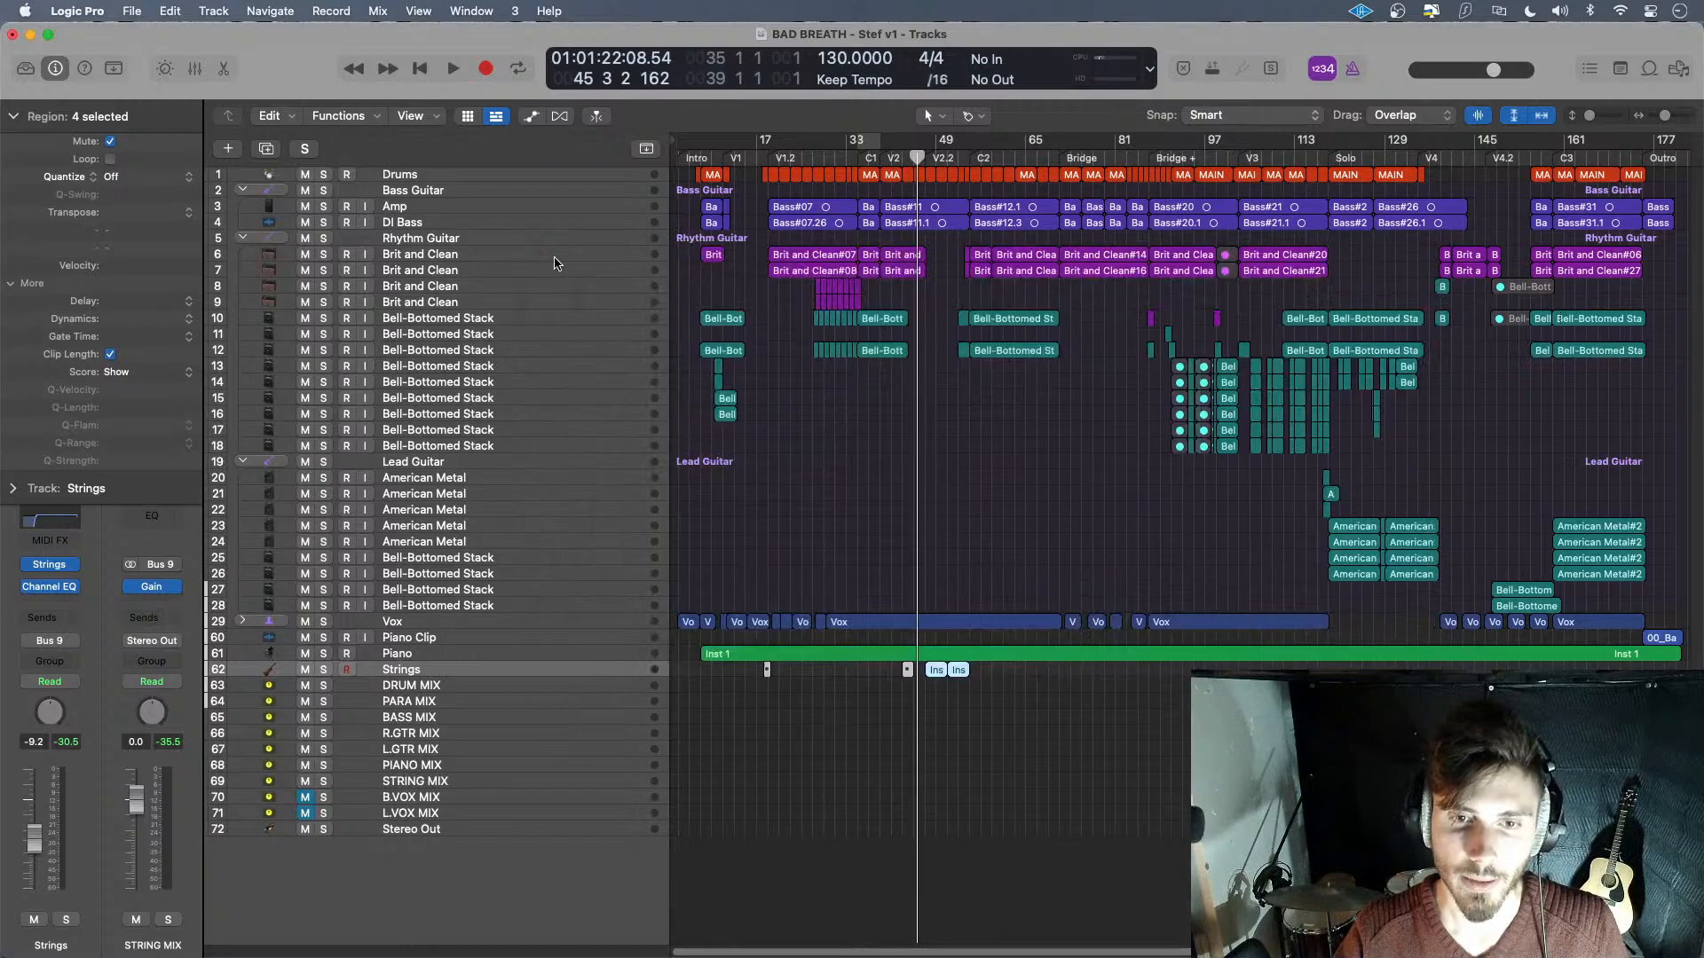
- Insert a Compressor on the Strings track and set its attack to about 19 ms
click(49, 604)
mouse_move(171, 669)
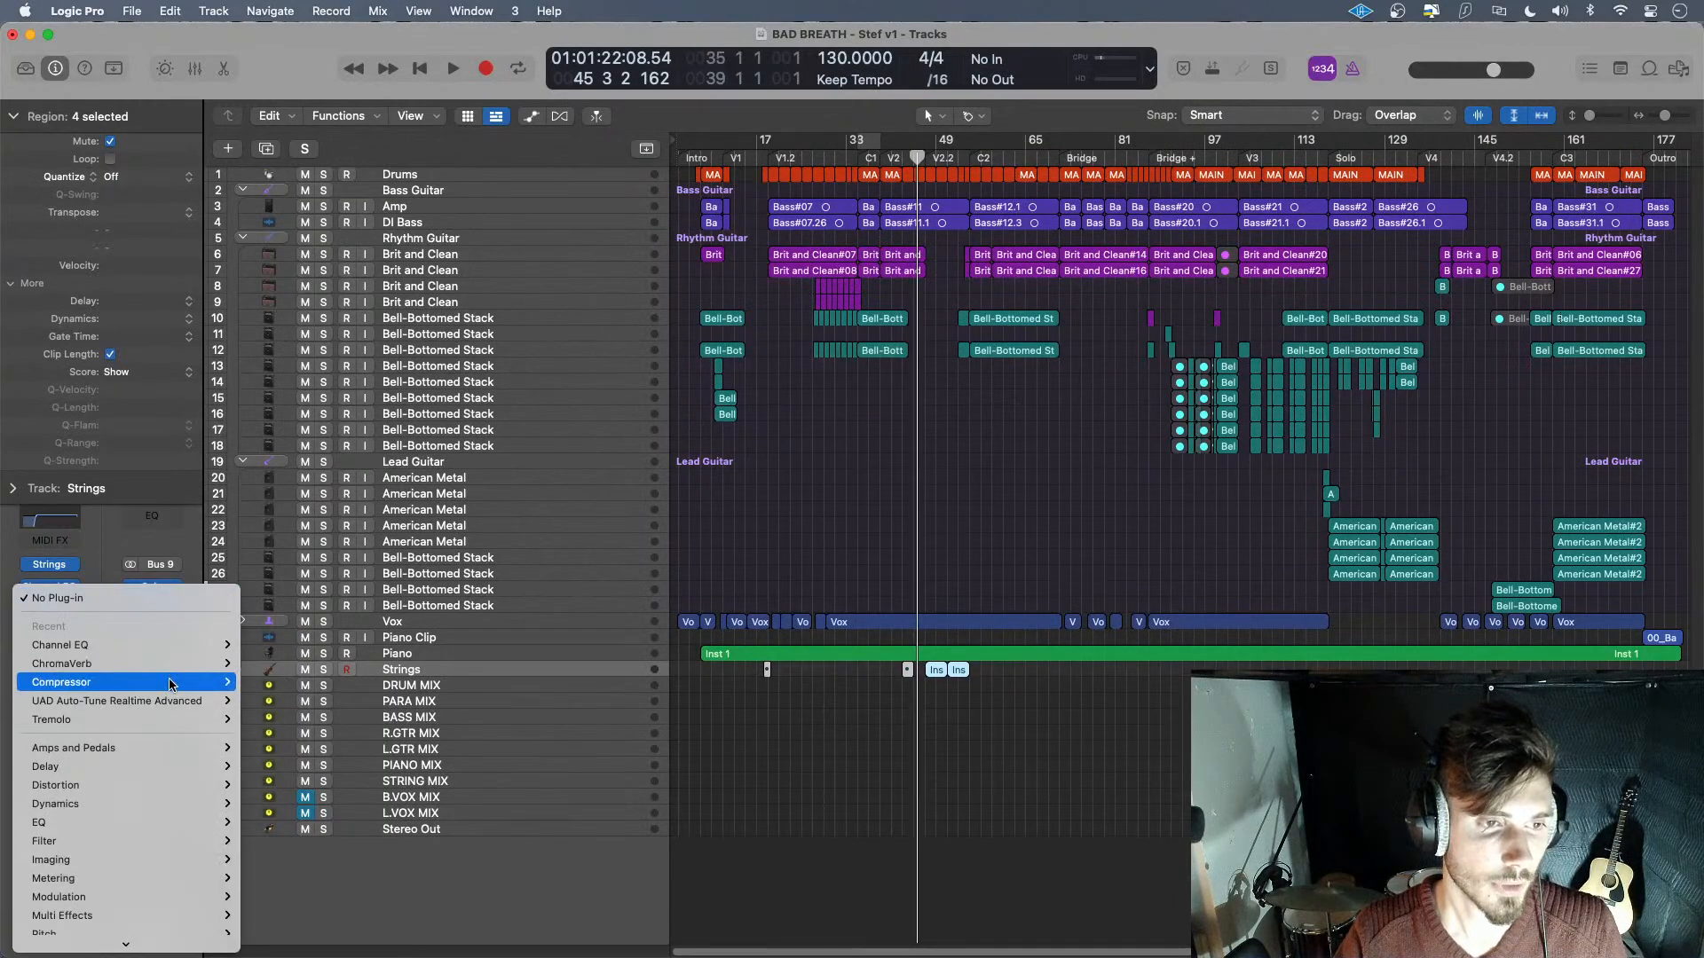
click(261, 682)
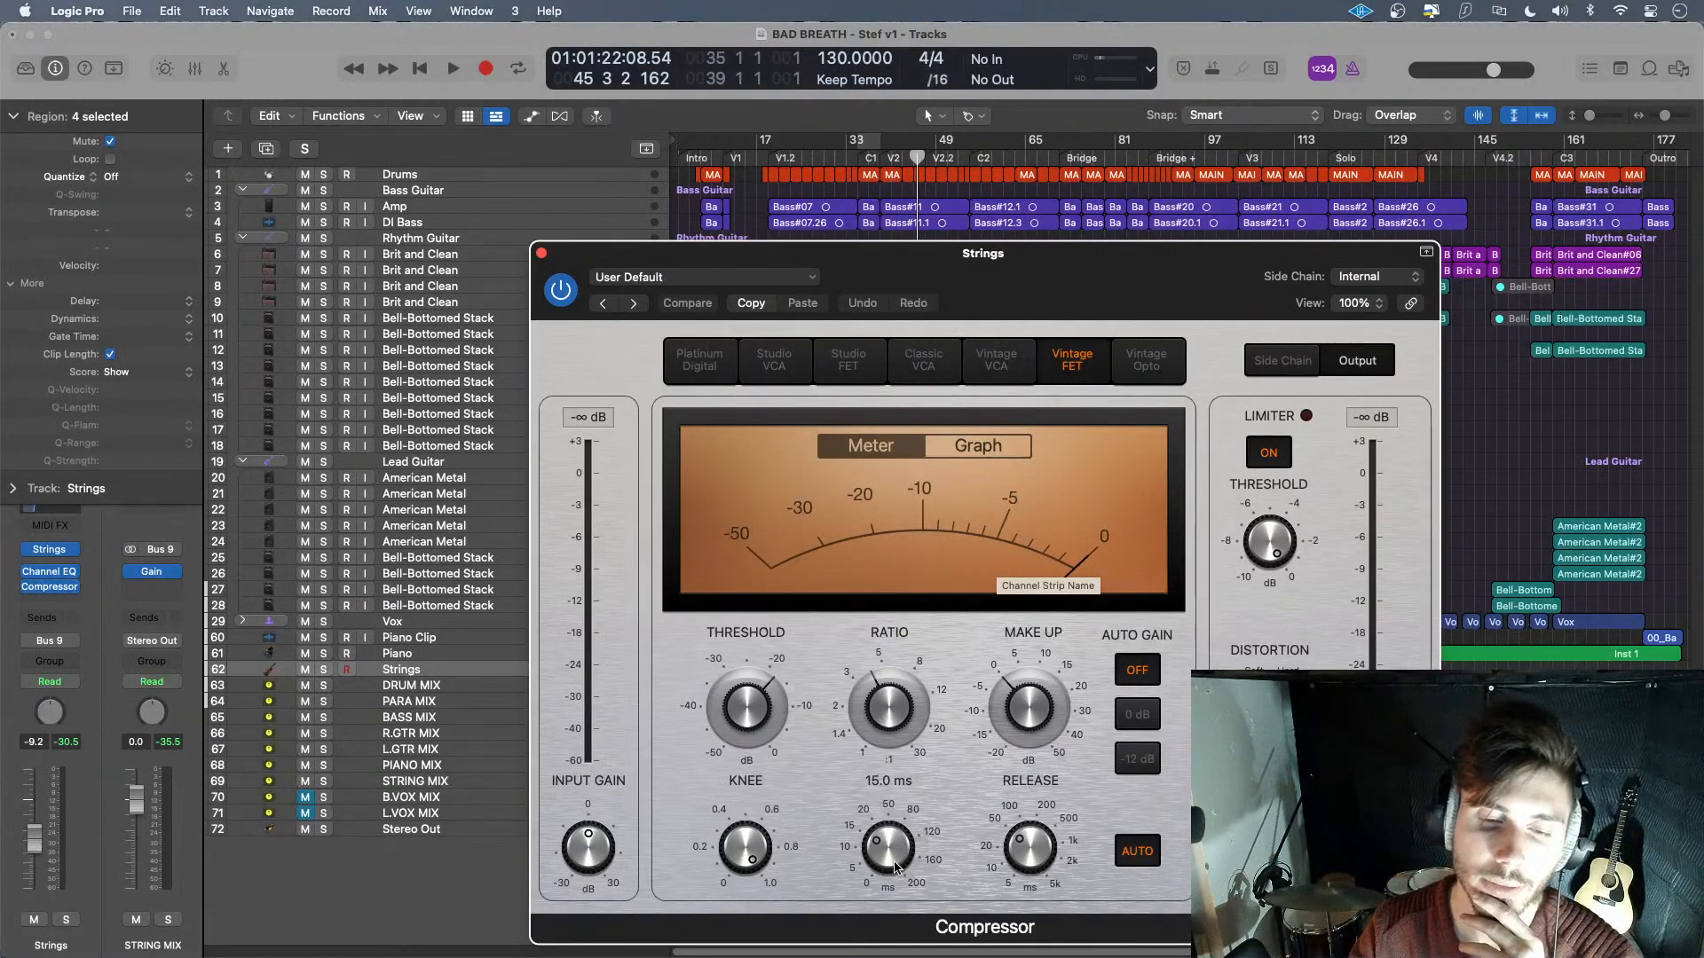
drag(895, 867, 901, 850)
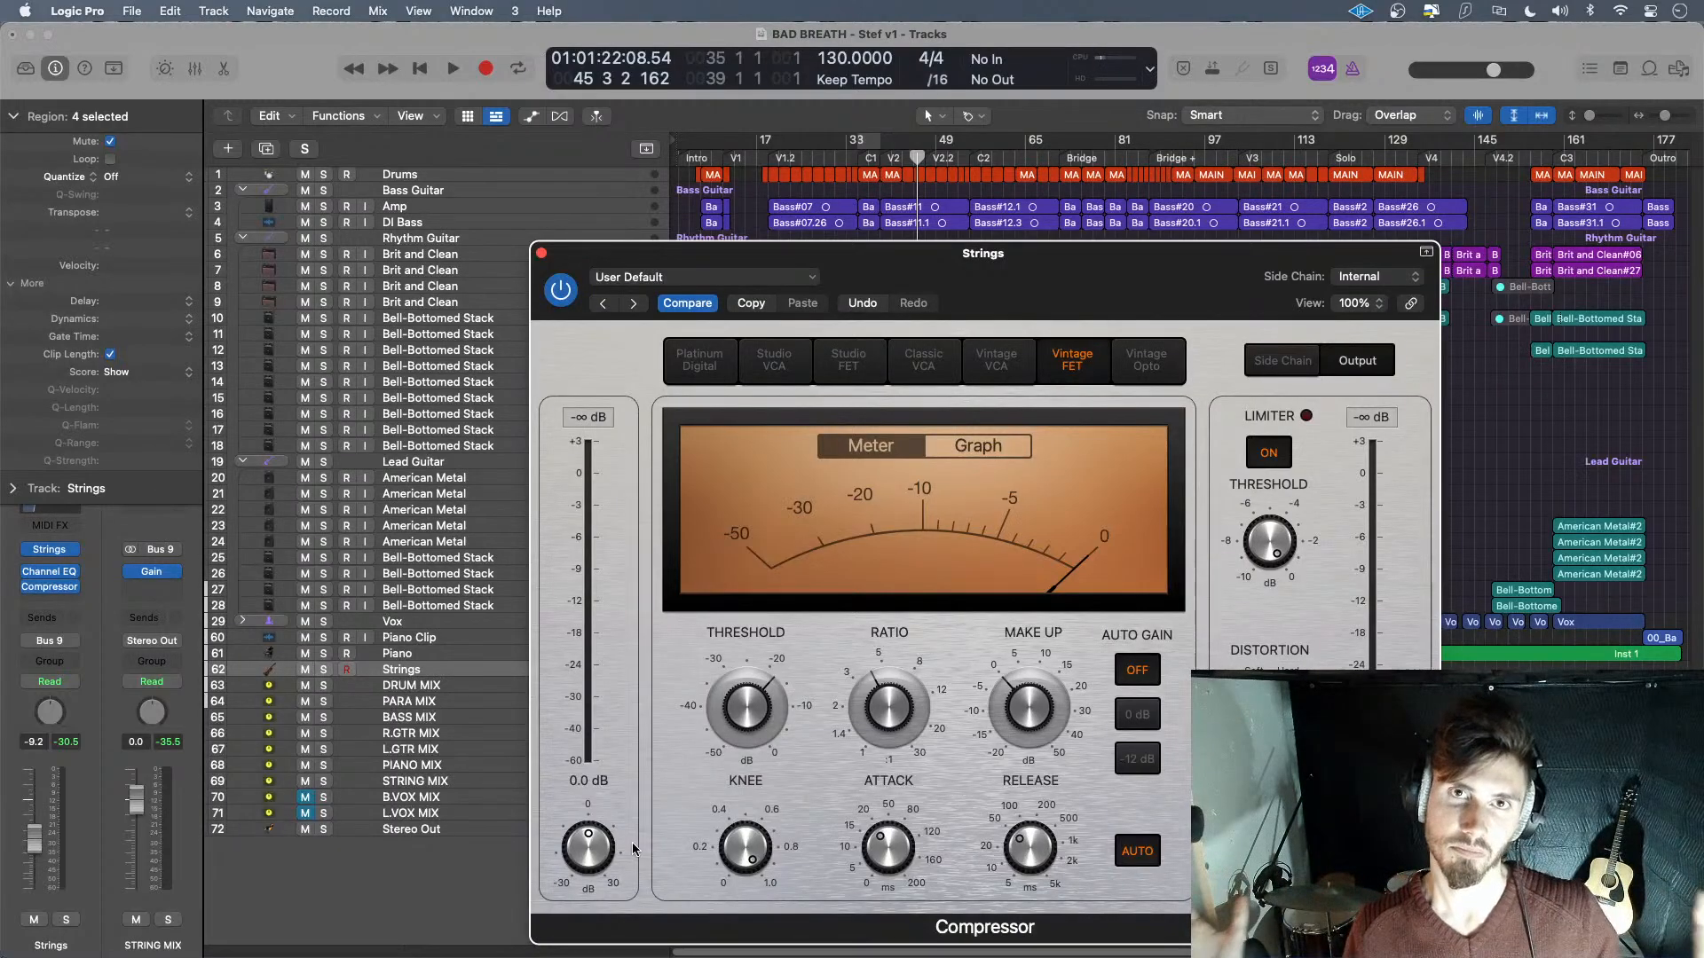
mouse_move(763, 761)
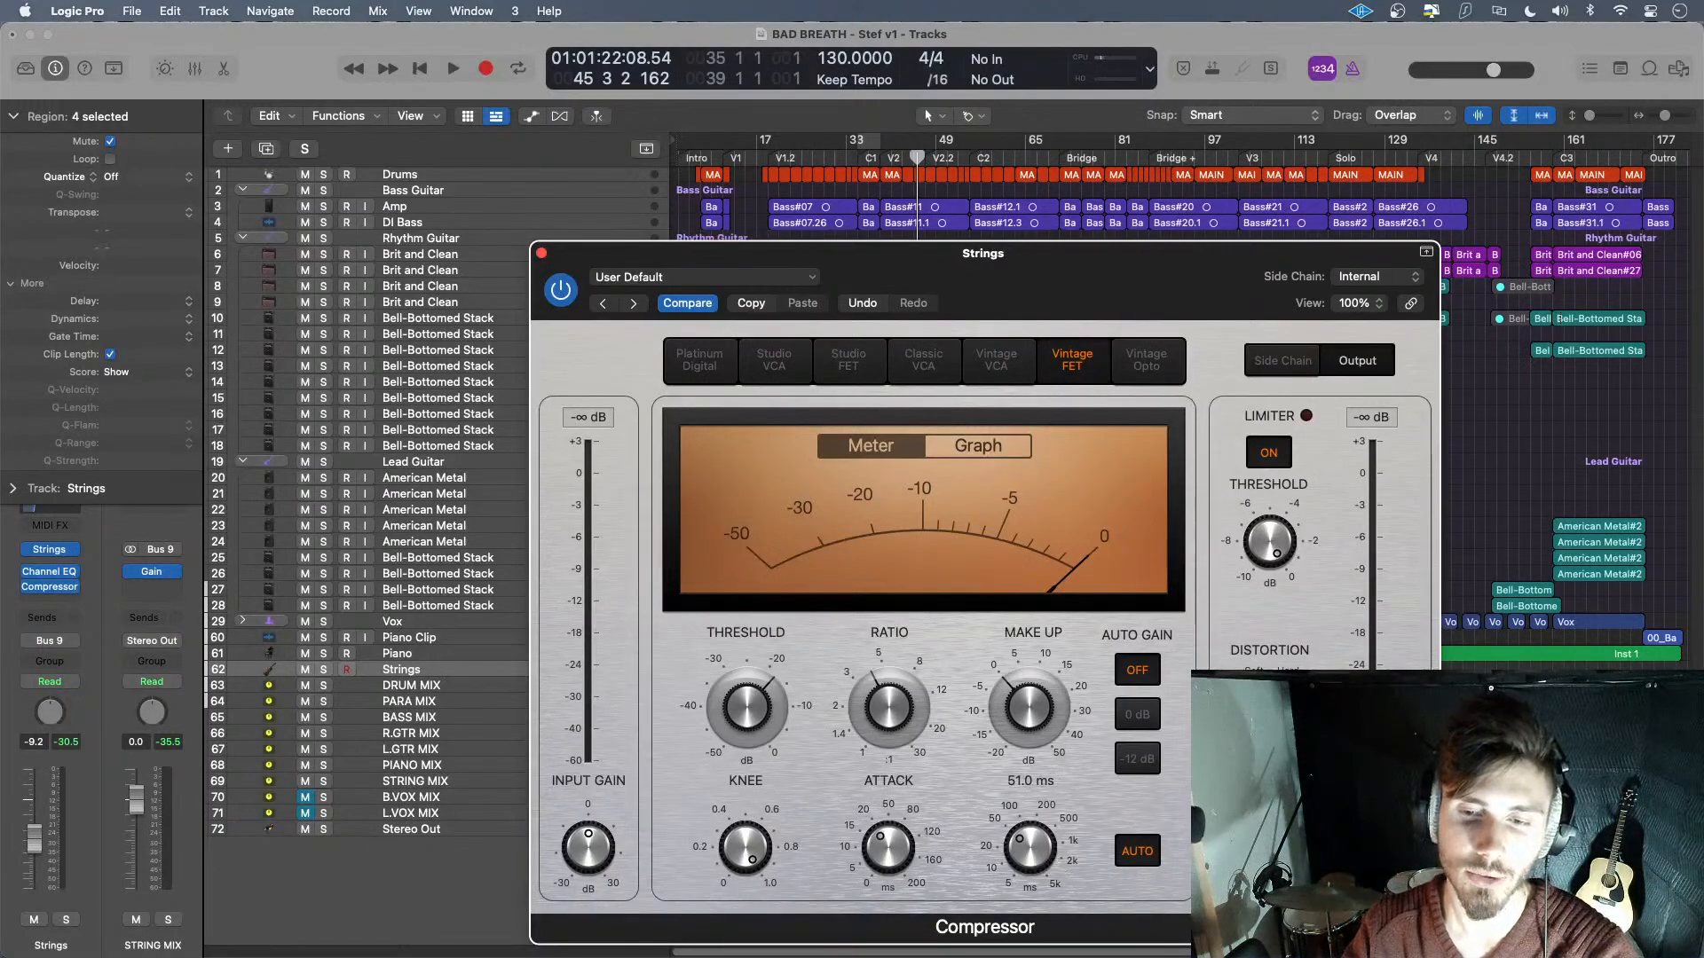
mouse_move(888, 707)
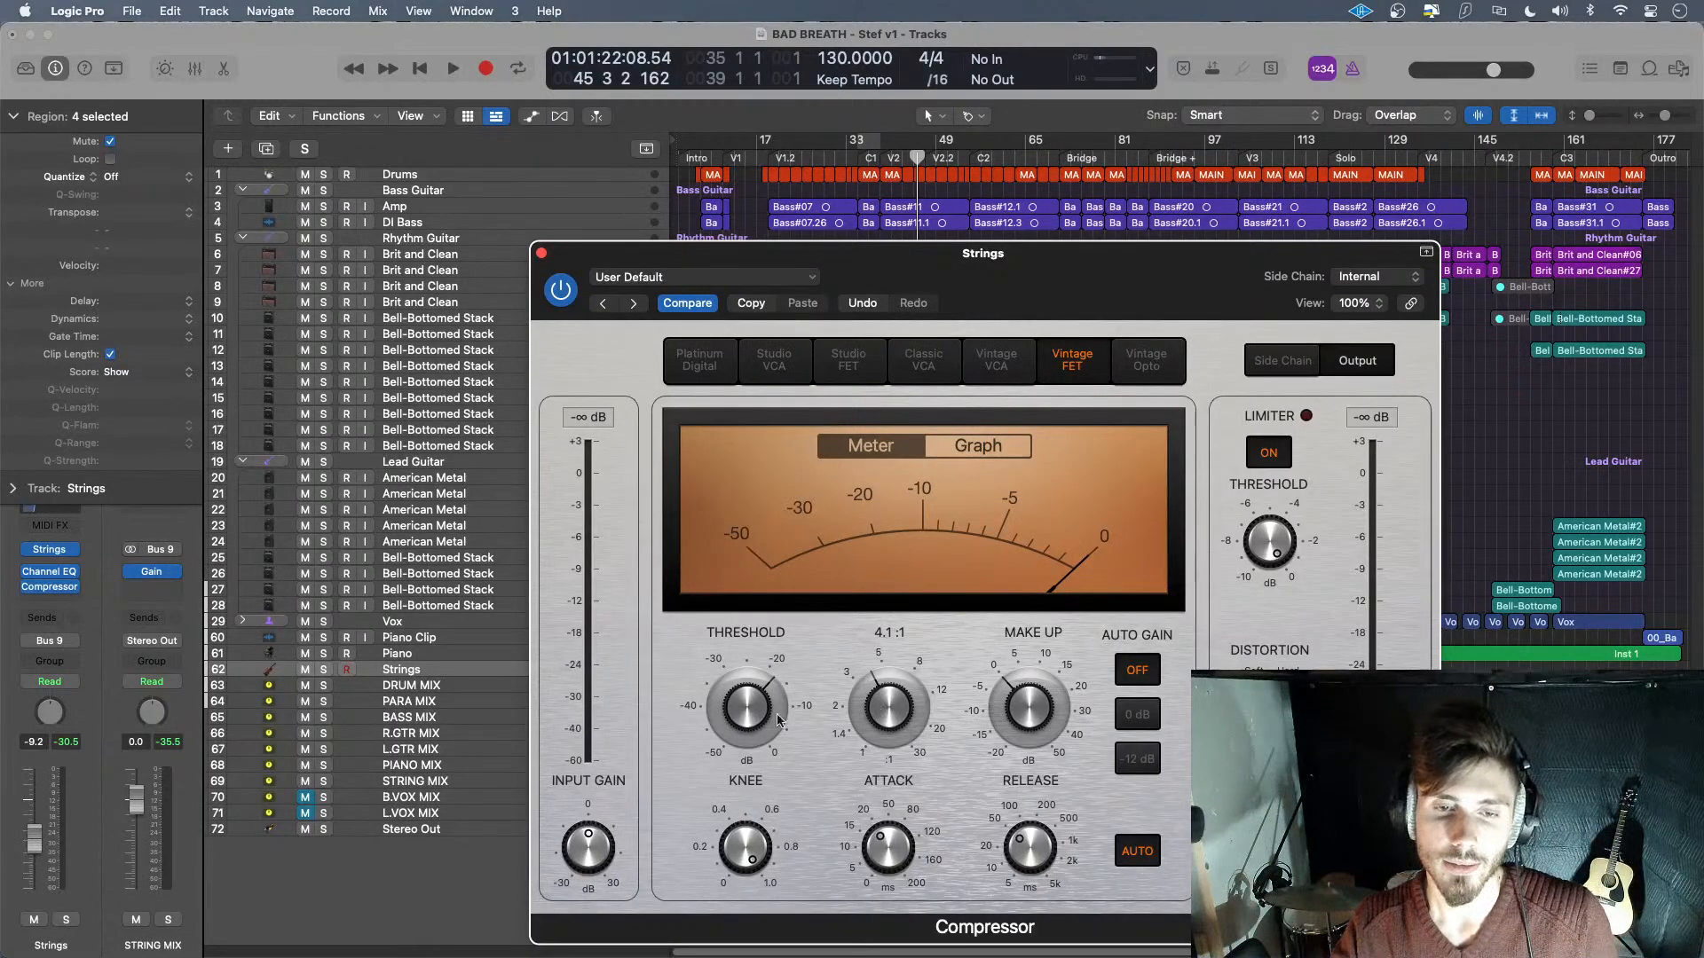
mouse_move(882, 853)
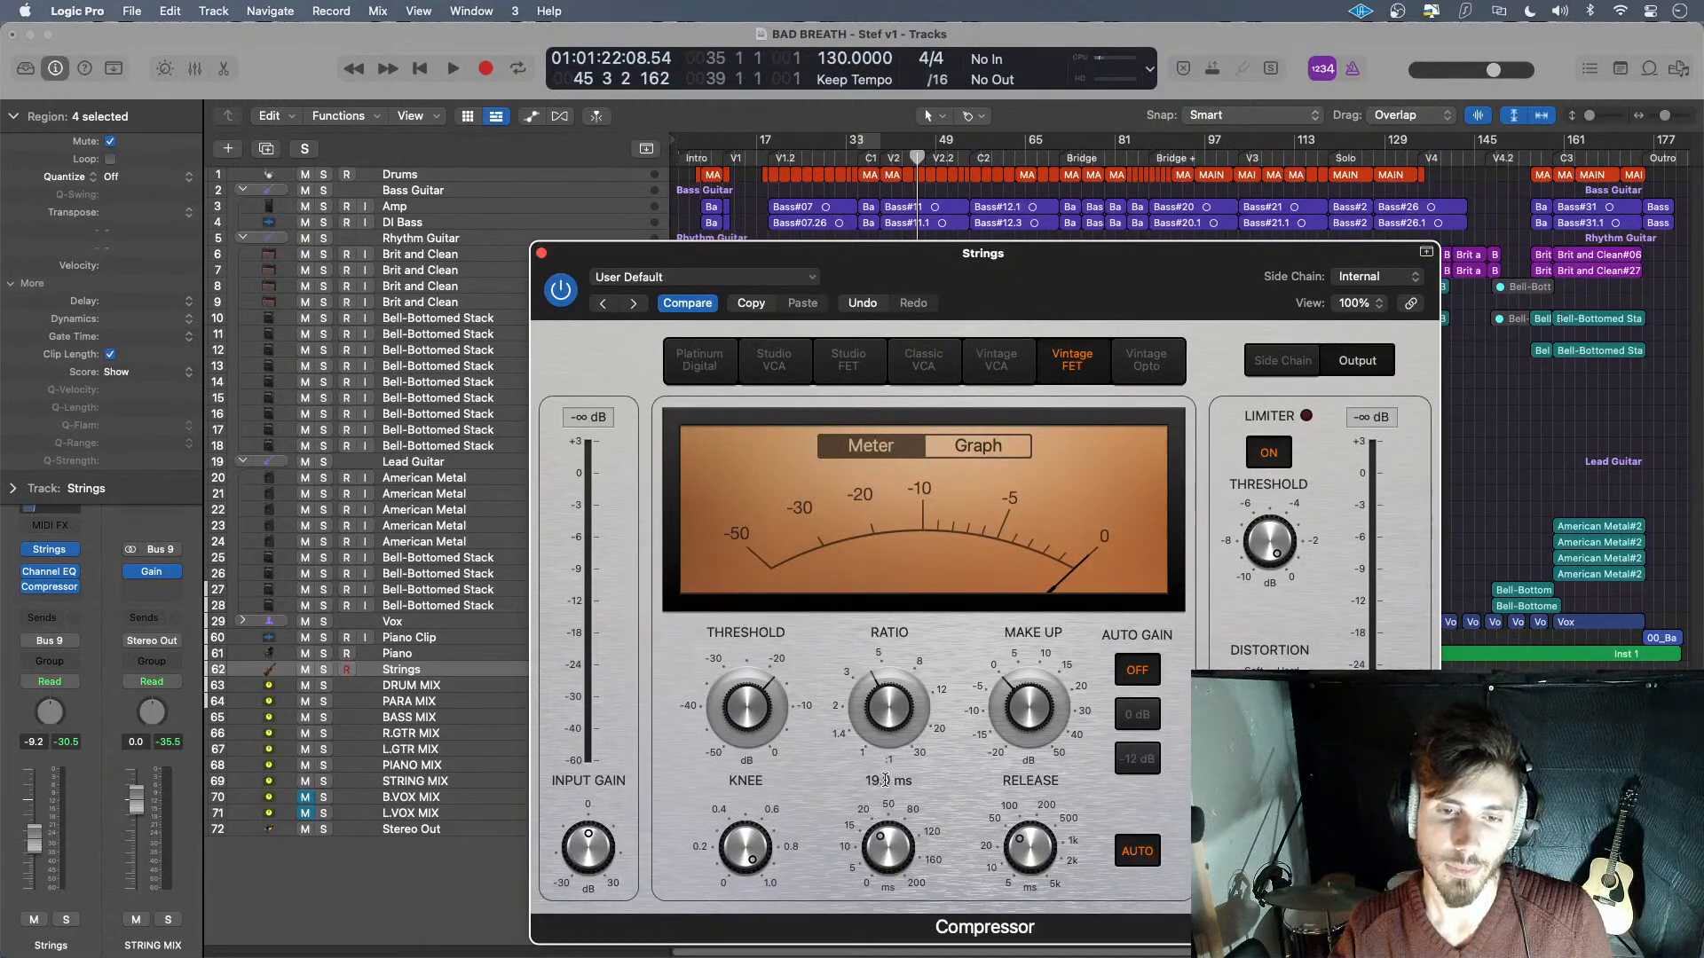
mouse_move(607, 847)
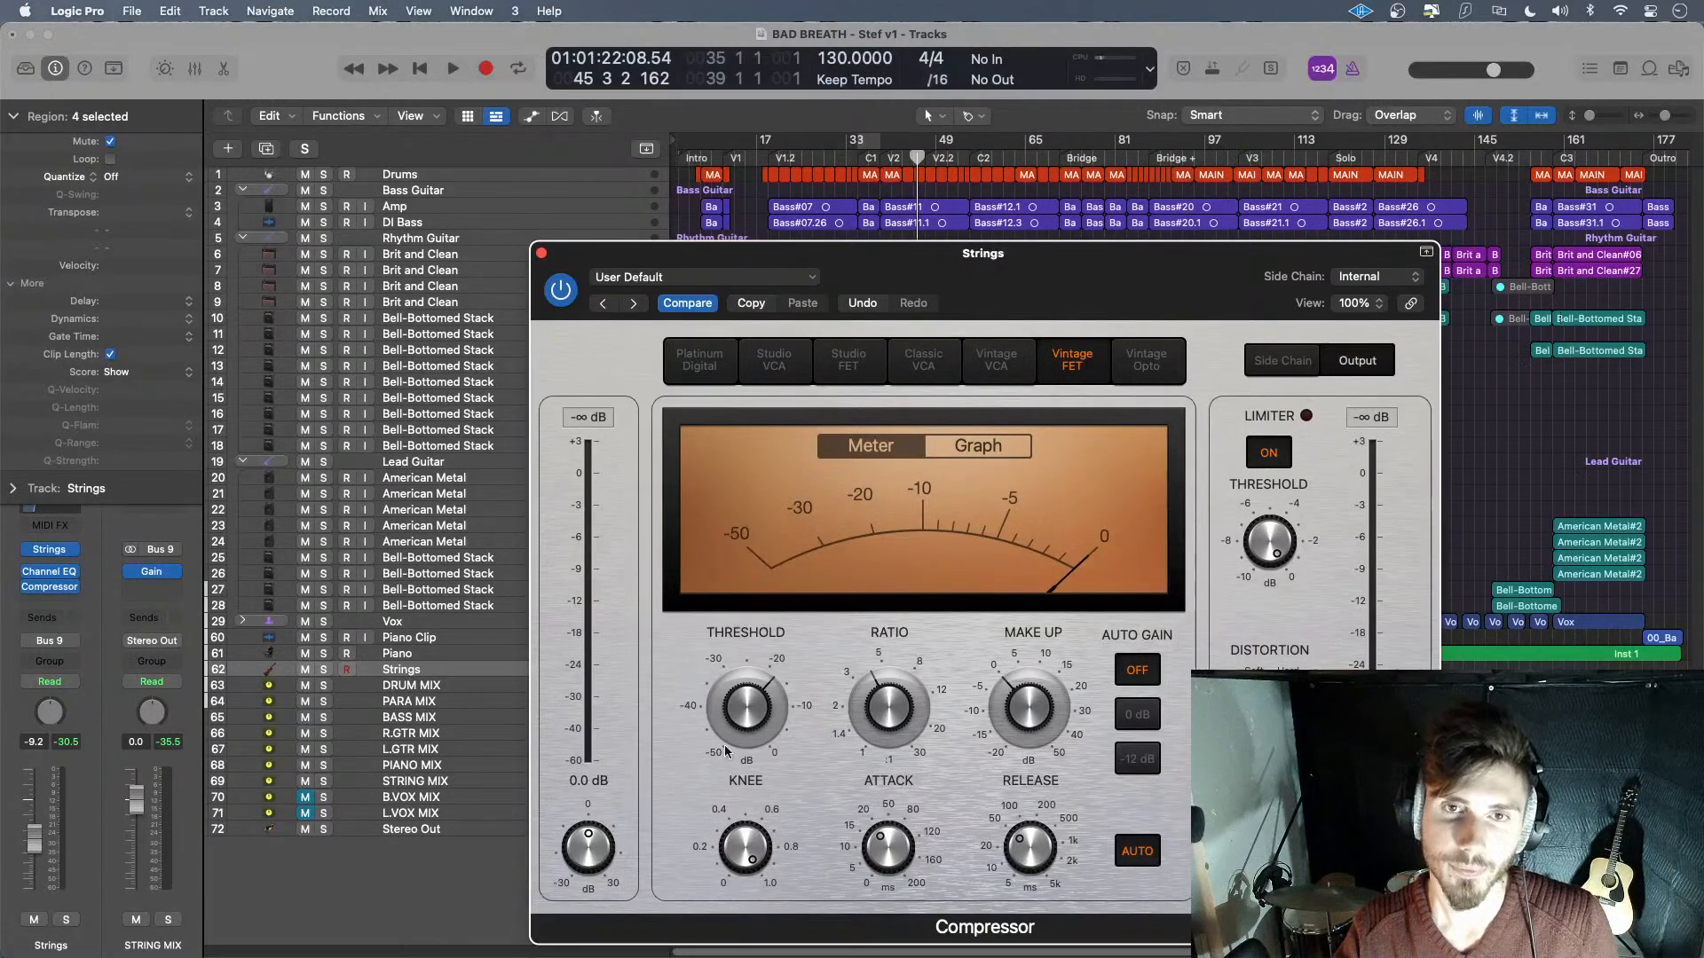
- Set a cycle range from bar 47 to 55 over the V2.2 Strings regions and start looped playback
drag(897, 254, 930, 834)
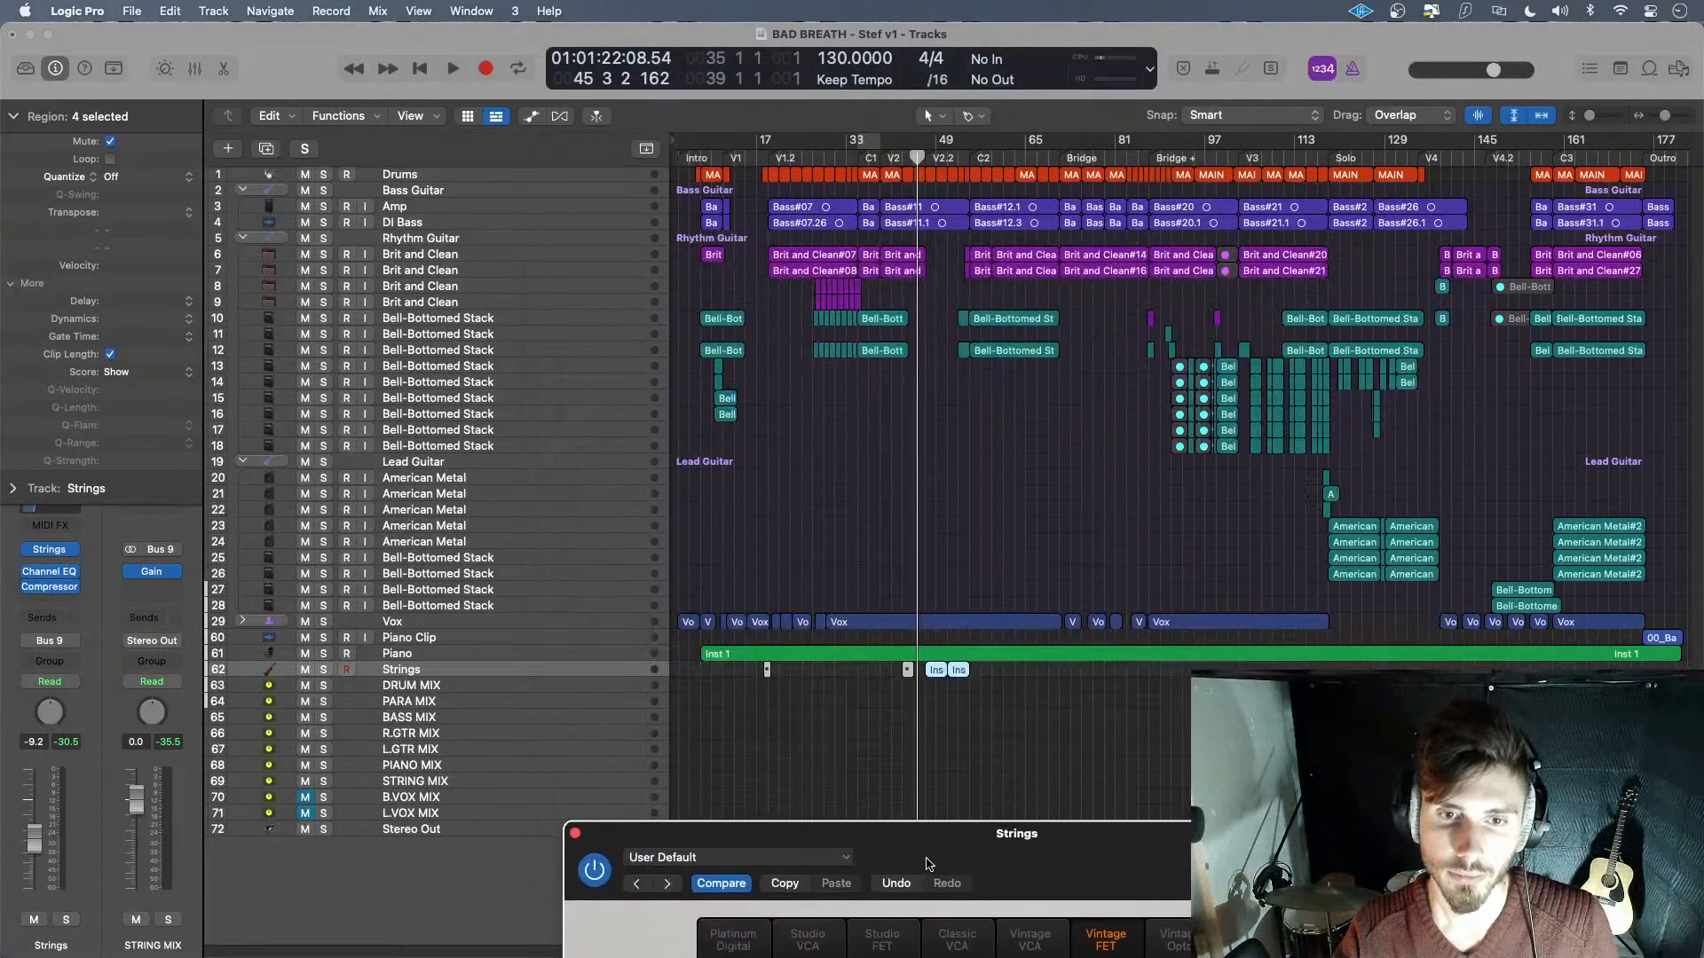
drag(920, 158, 971, 142)
key(space)
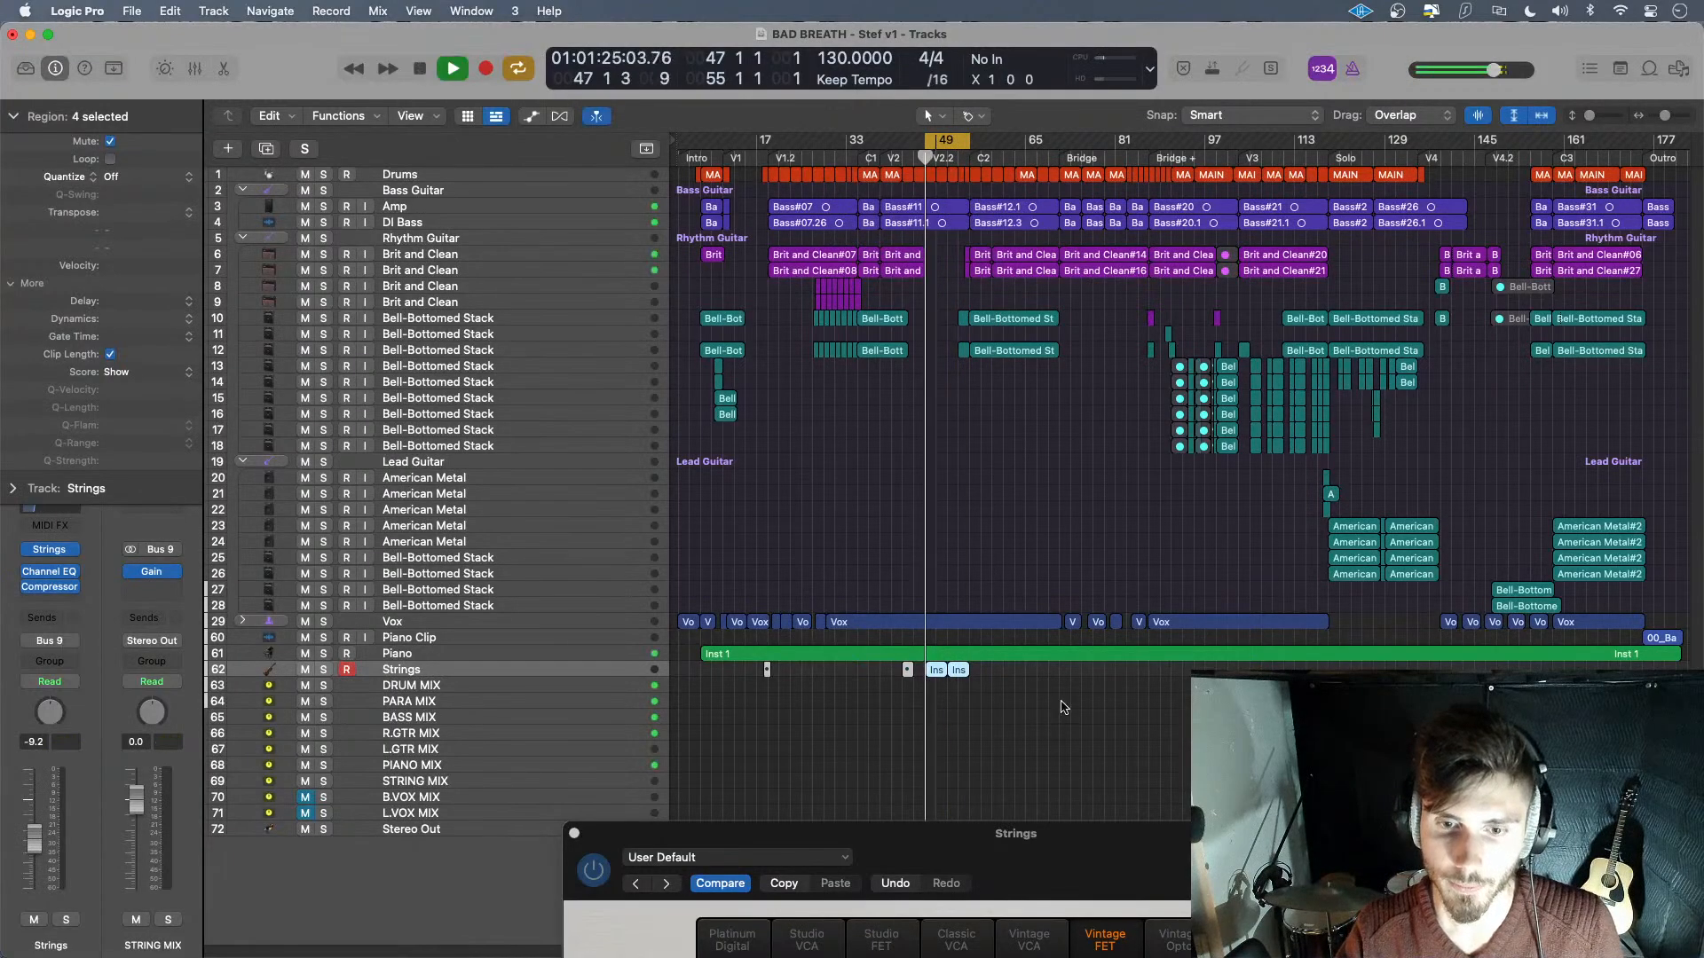
- Raise the Strings compressor's input gain slightly while the section loops, then bypass the compressor to compare
drag(1120, 852, 1130, 262)
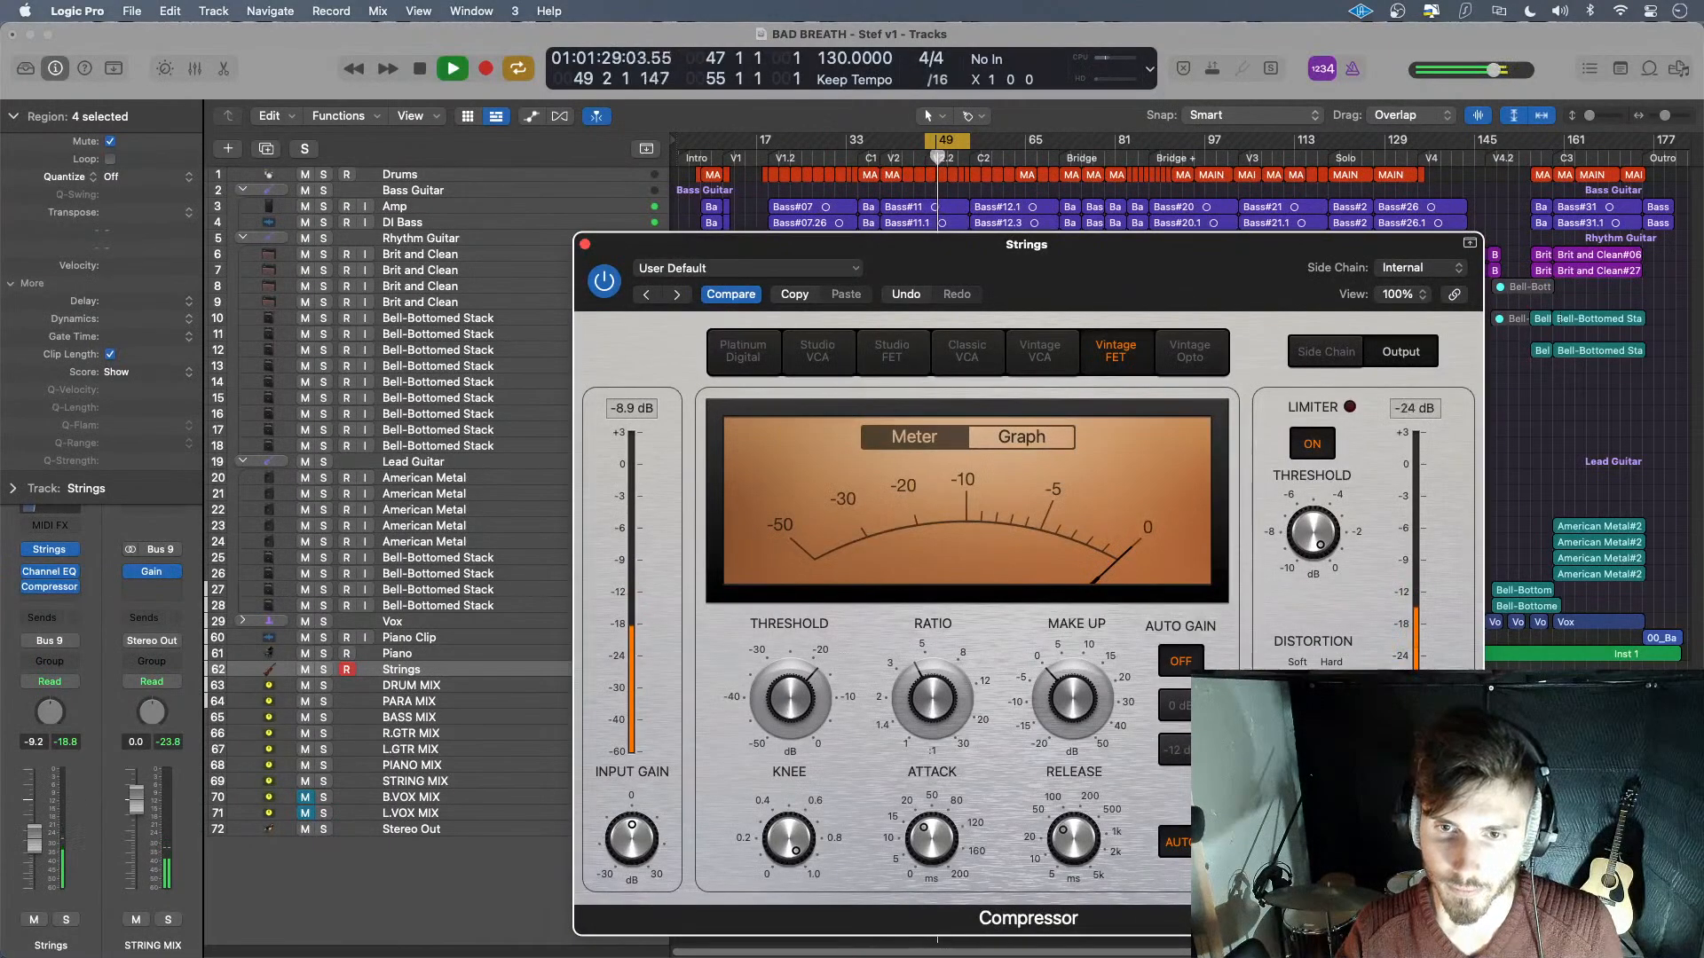
mouse_move(642, 848)
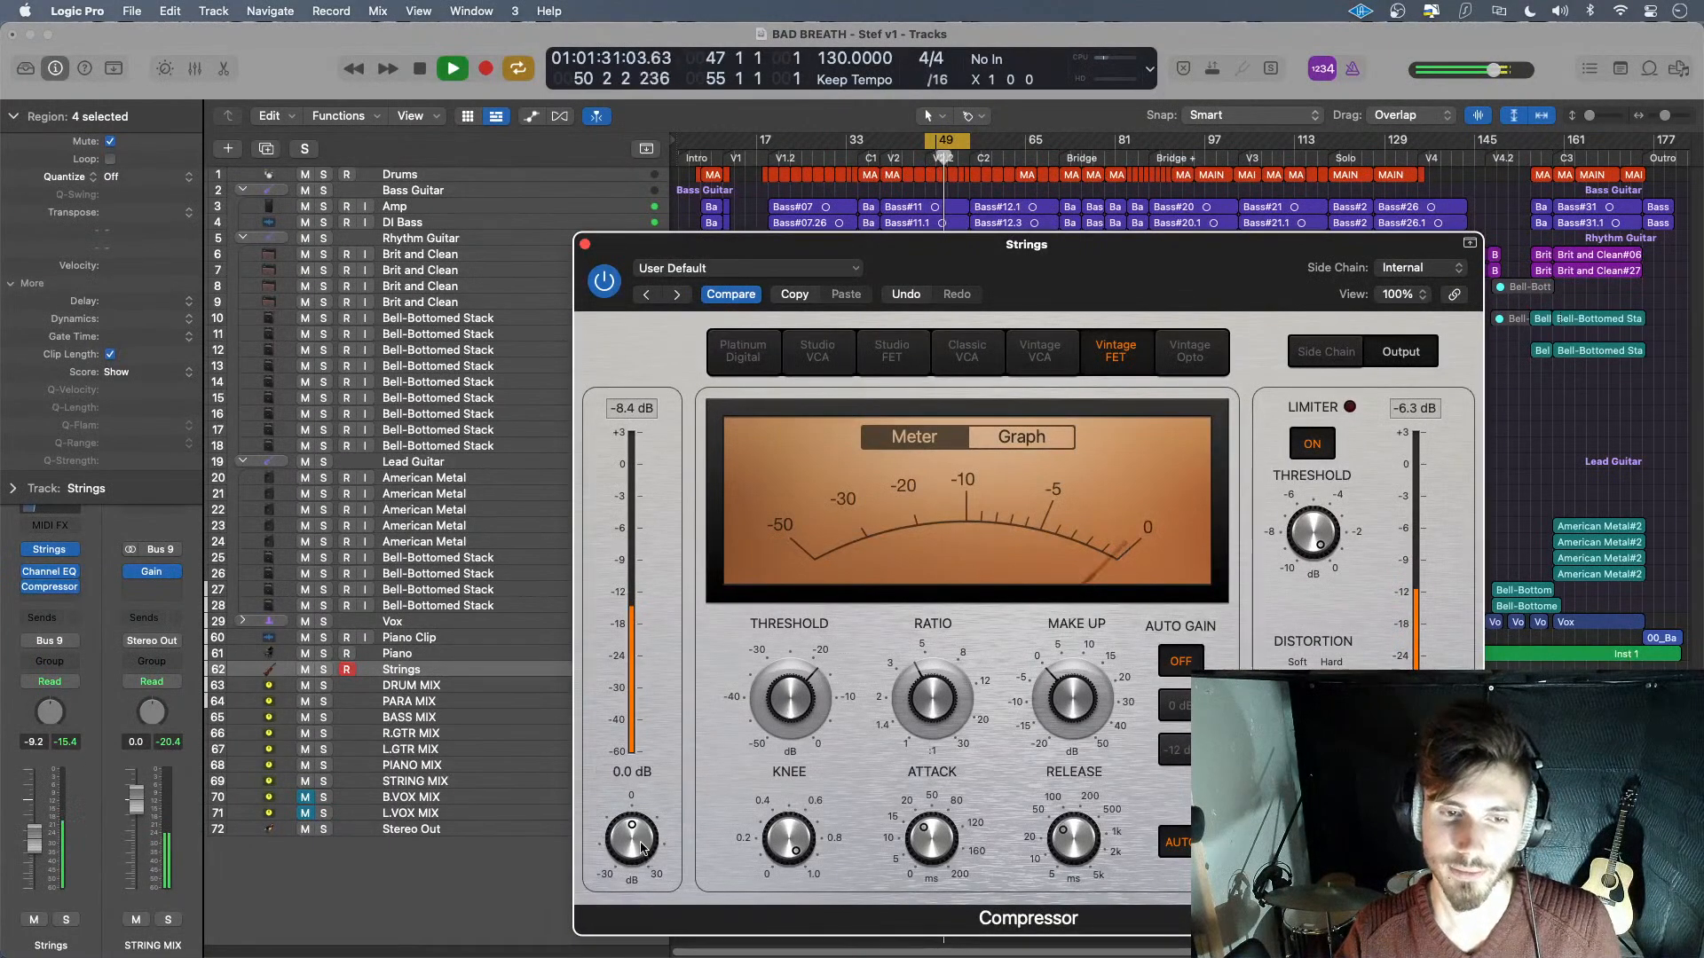
mouse_move(642, 847)
mouse_down()
mouse_move(646, 832)
mouse_move(646, 849)
mouse_up()
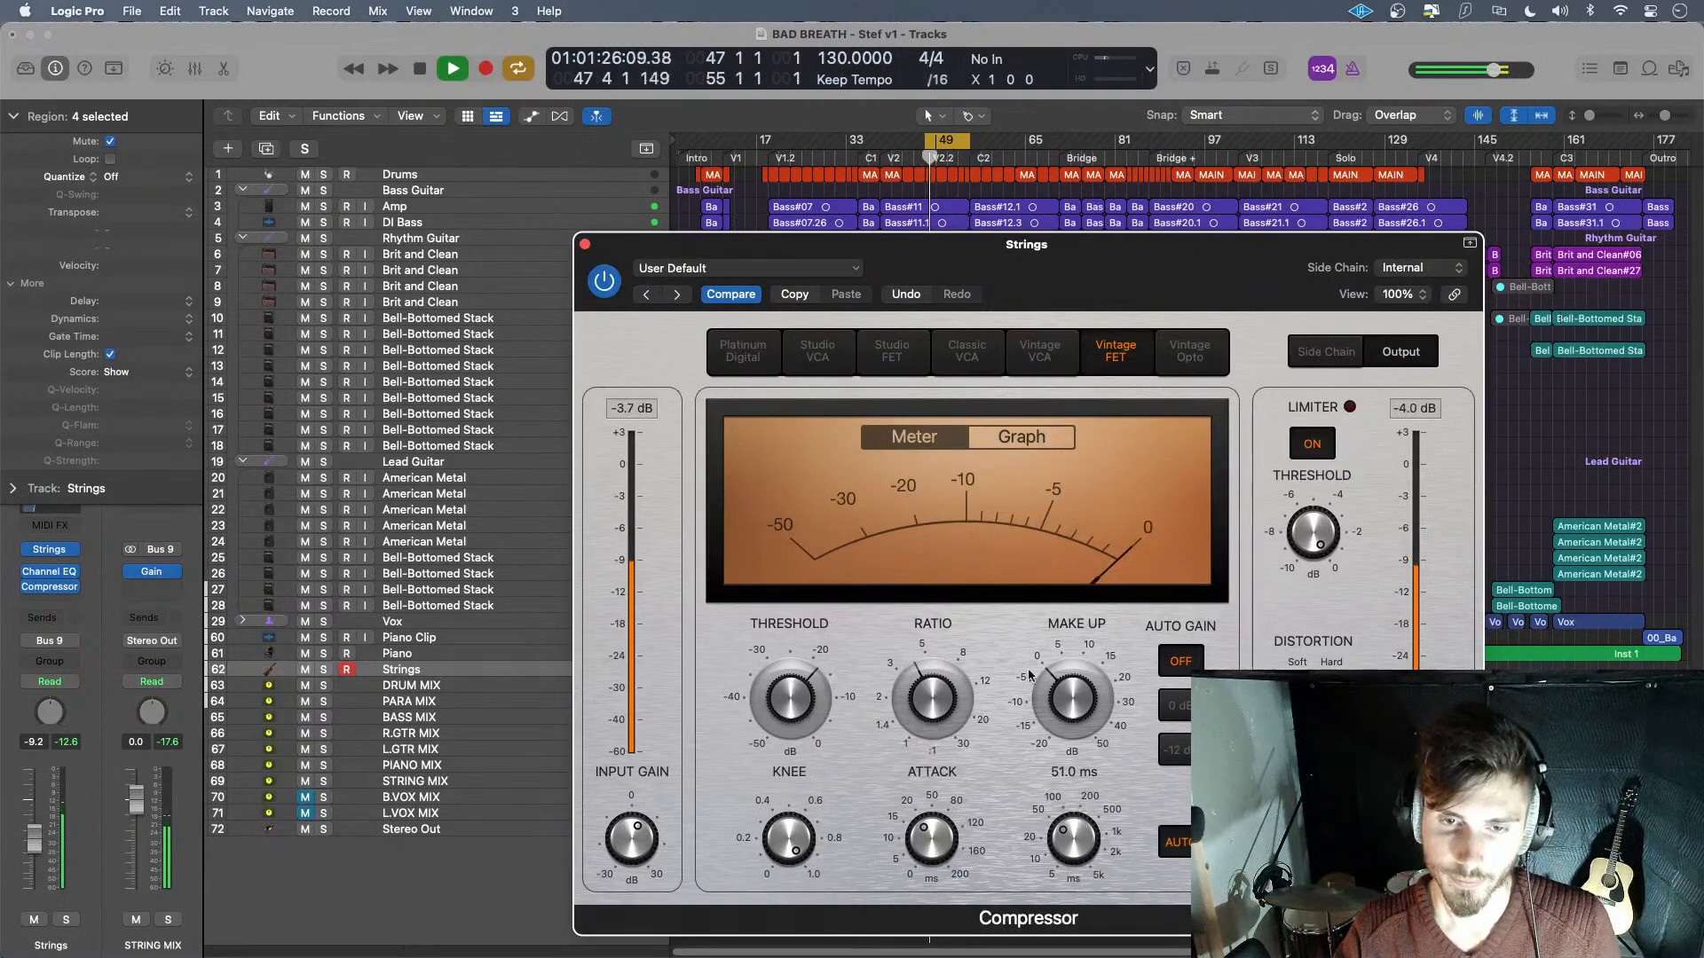
click(606, 285)
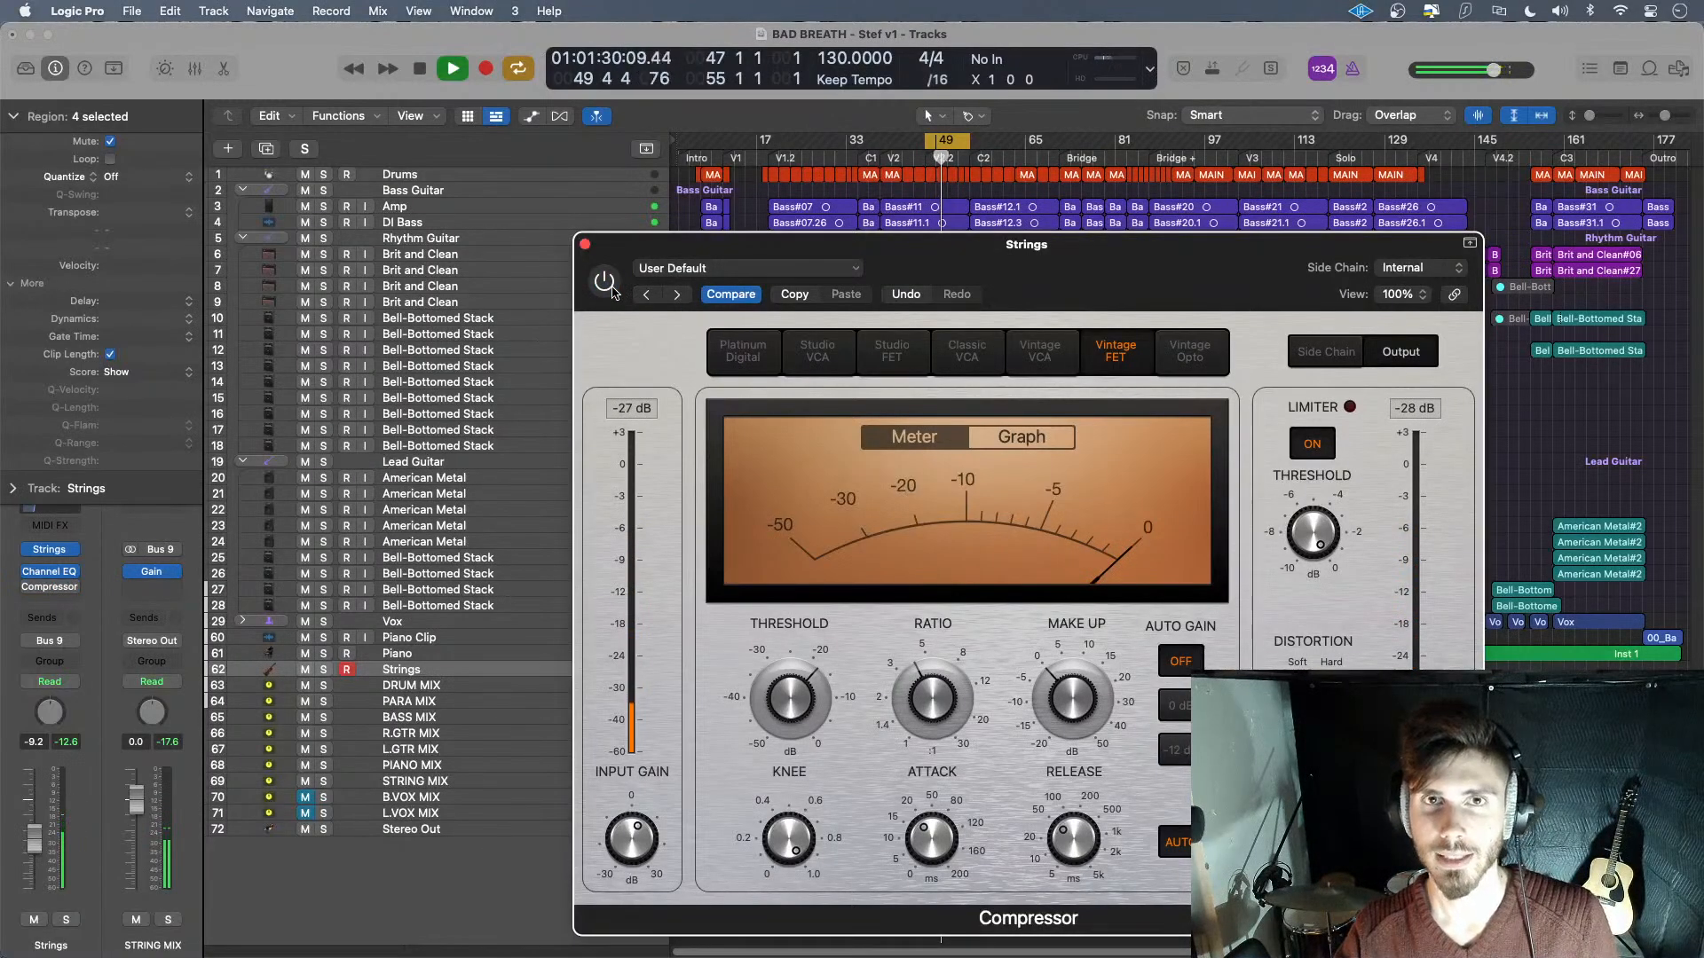
- Re-enable the Strings compressor, close its window and stop the looped playback
click(609, 288)
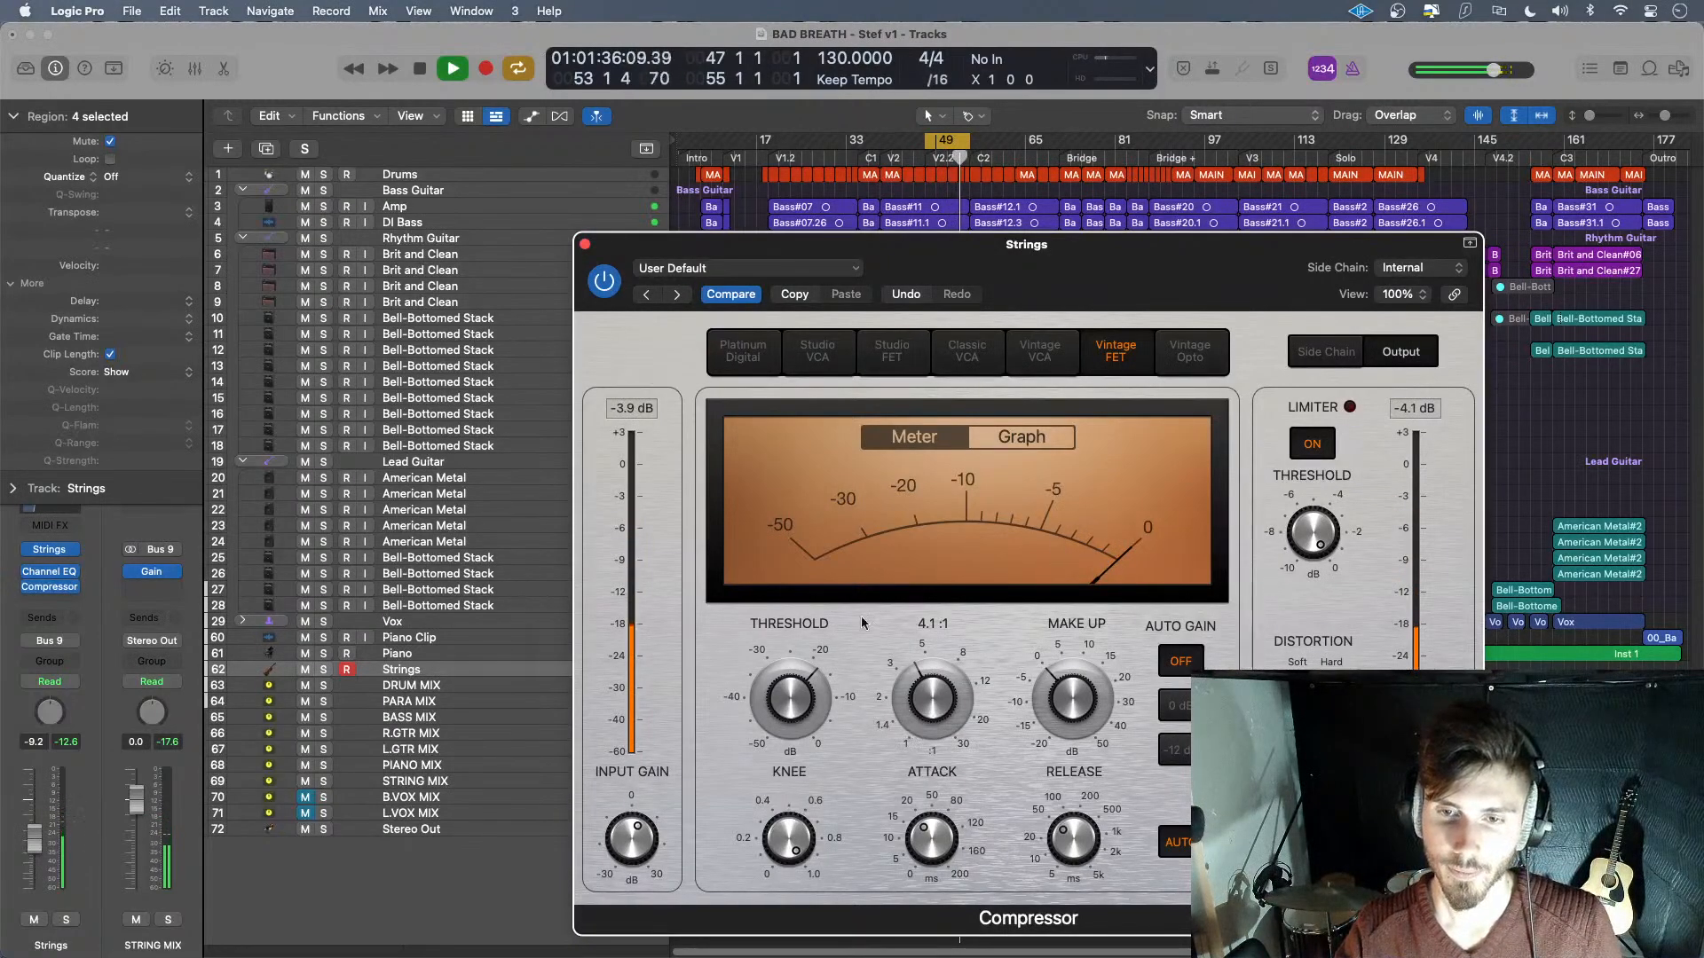
click(584, 245)
key(space)
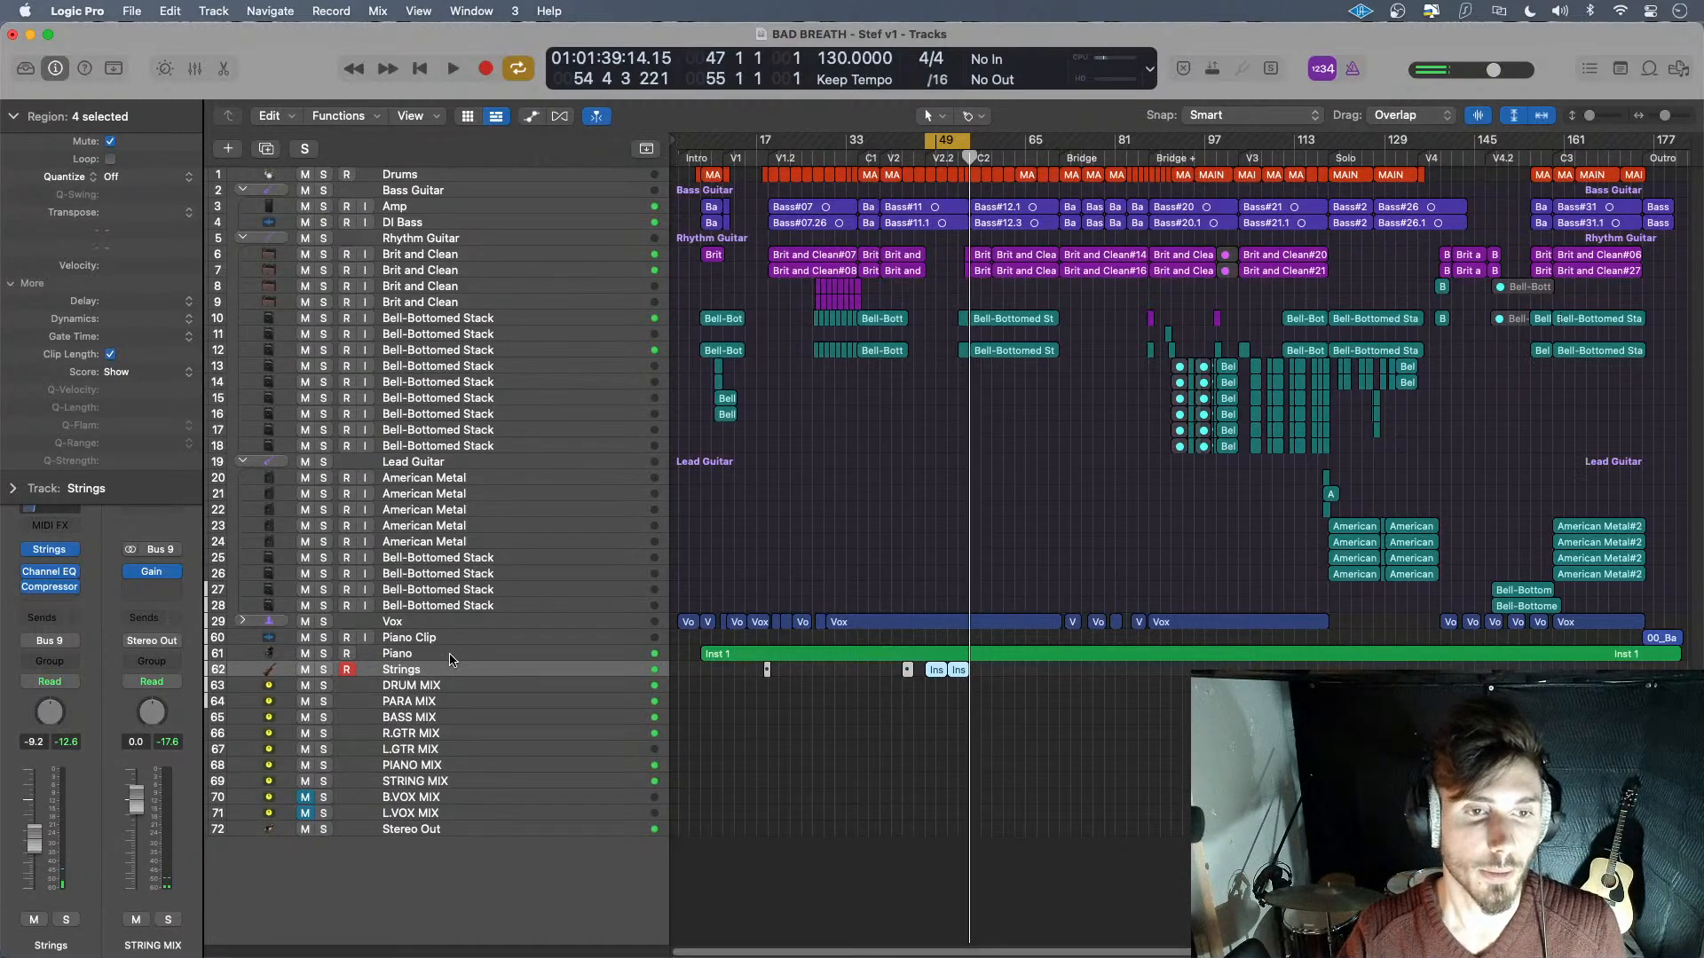
- On the Piano track, move ChromaVerb down one slot, turn off the Channel EQ's high shelf and set its overall gain to 0 dB
click(451, 658)
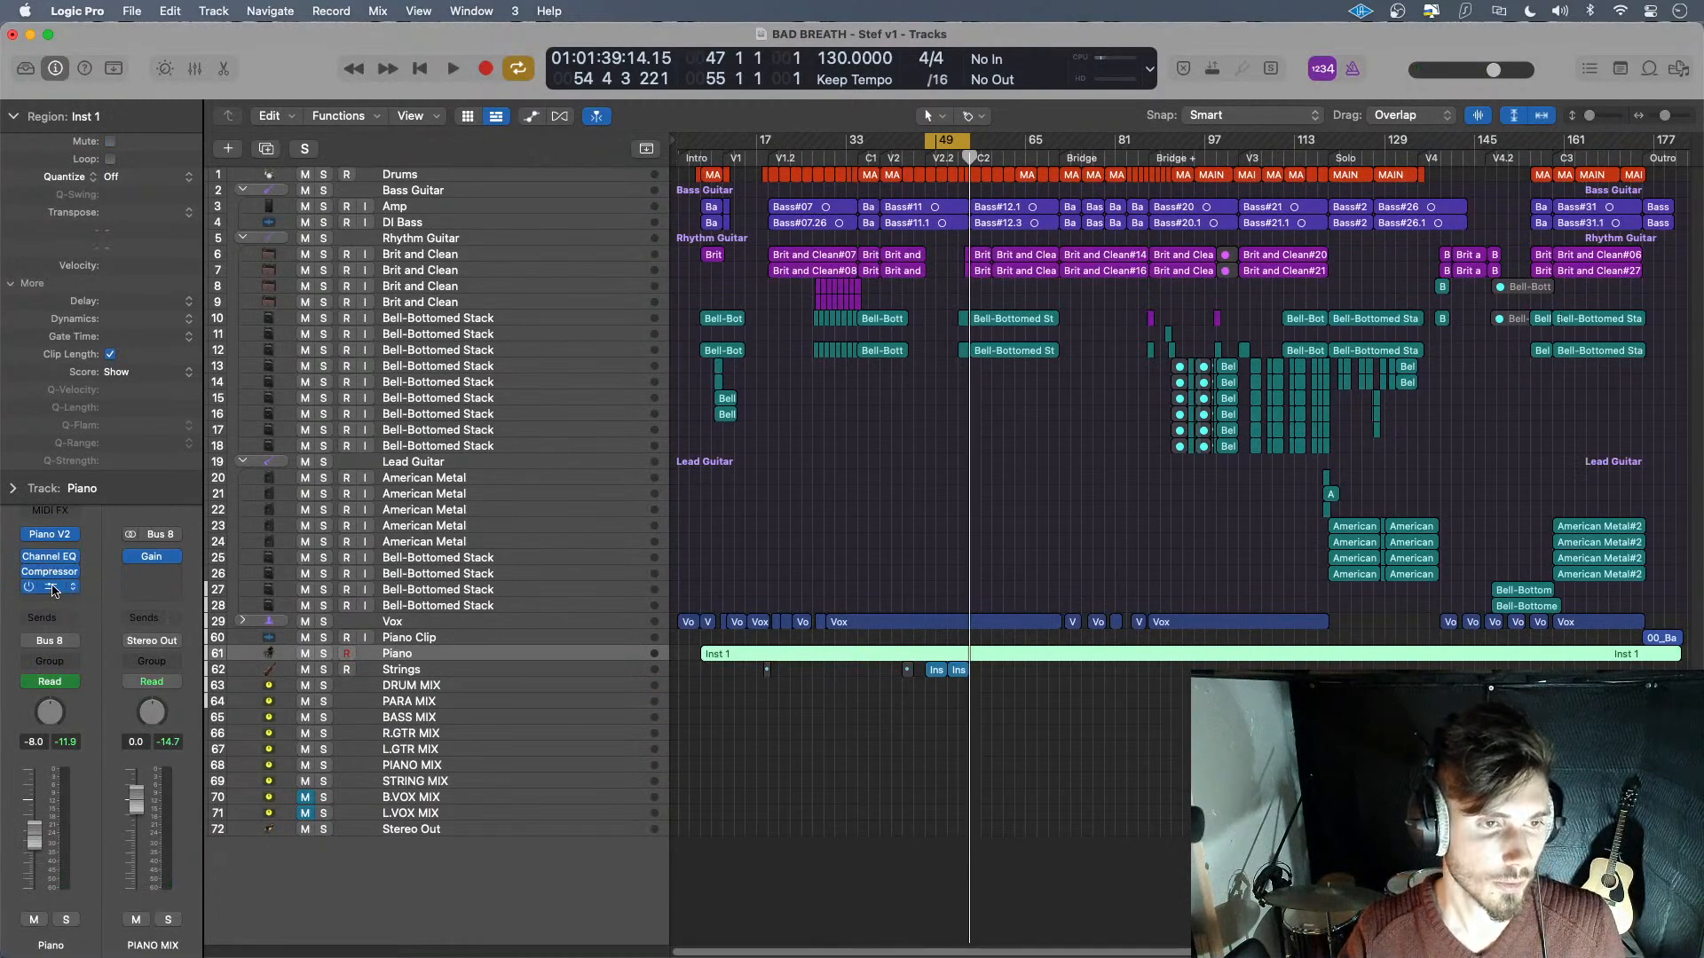
drag(53, 590, 53, 604)
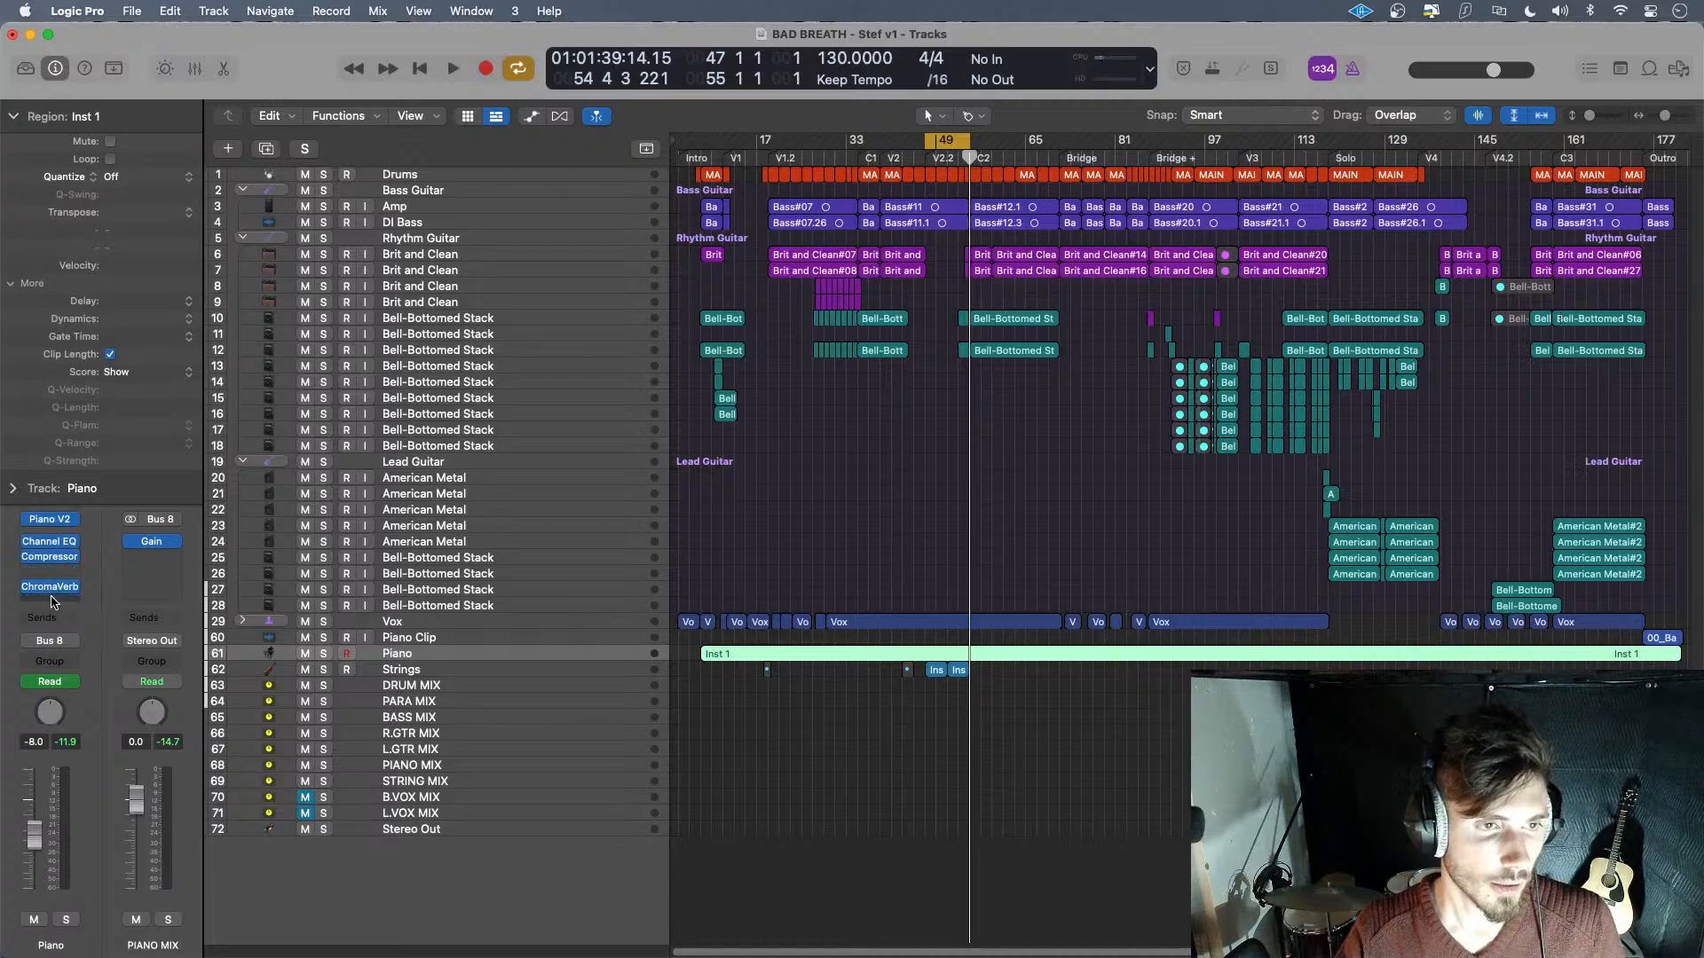
click(49, 541)
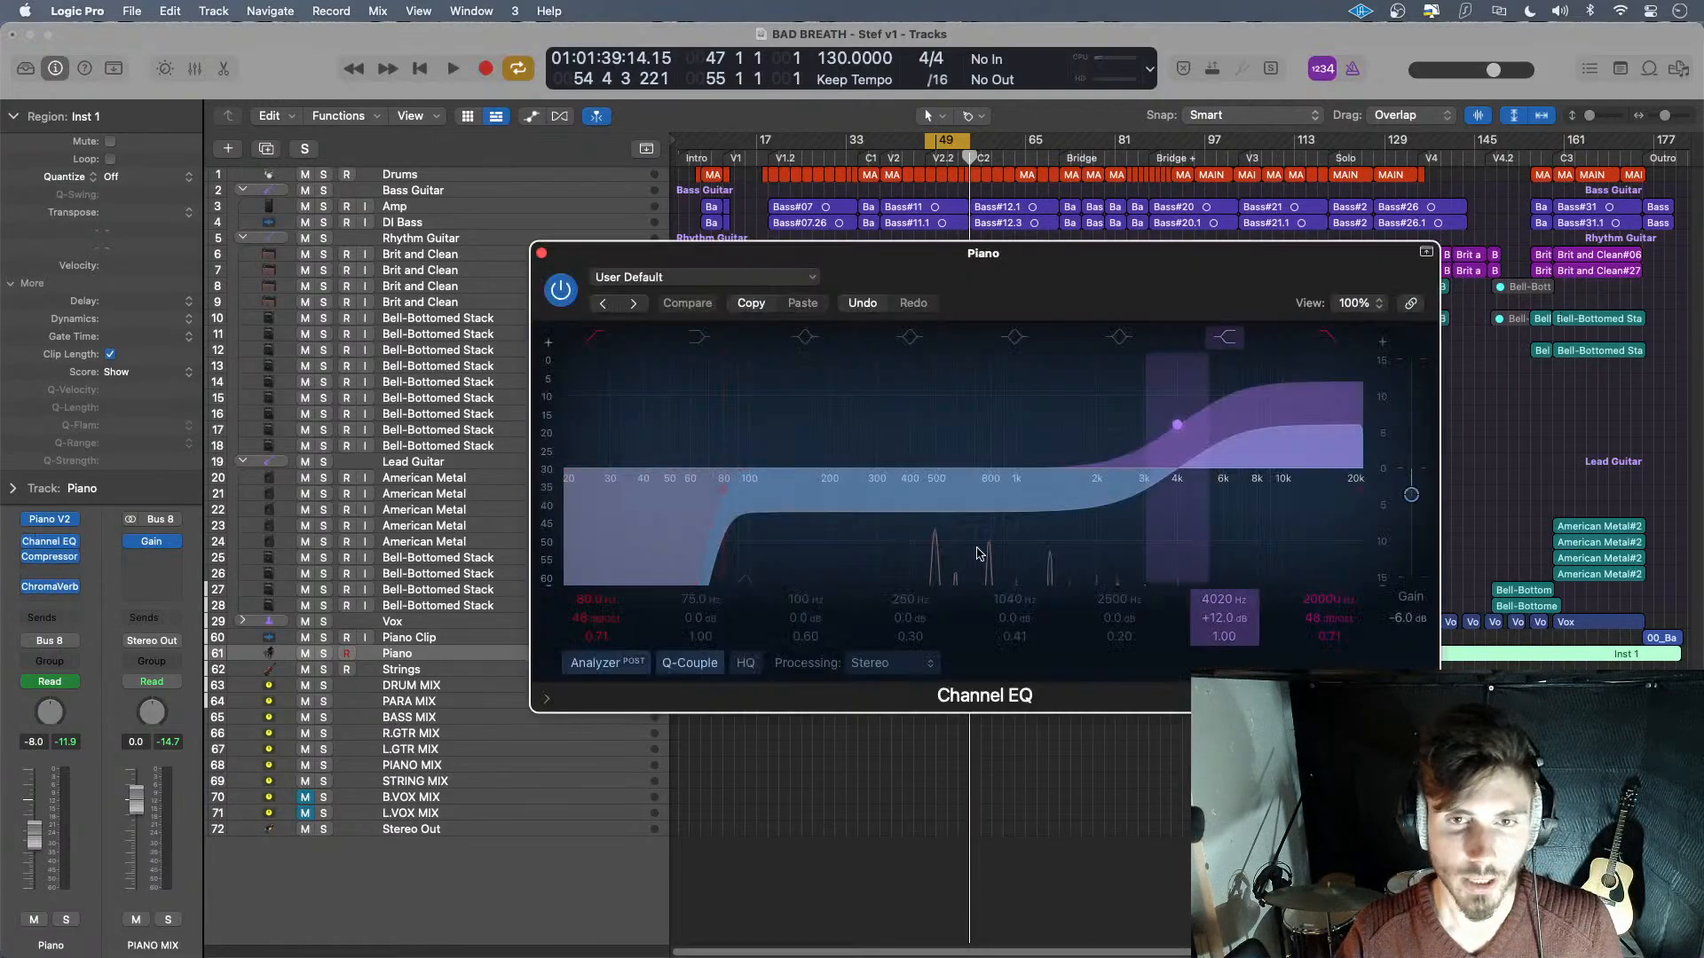
click(1233, 341)
drag(1412, 489, 1416, 471)
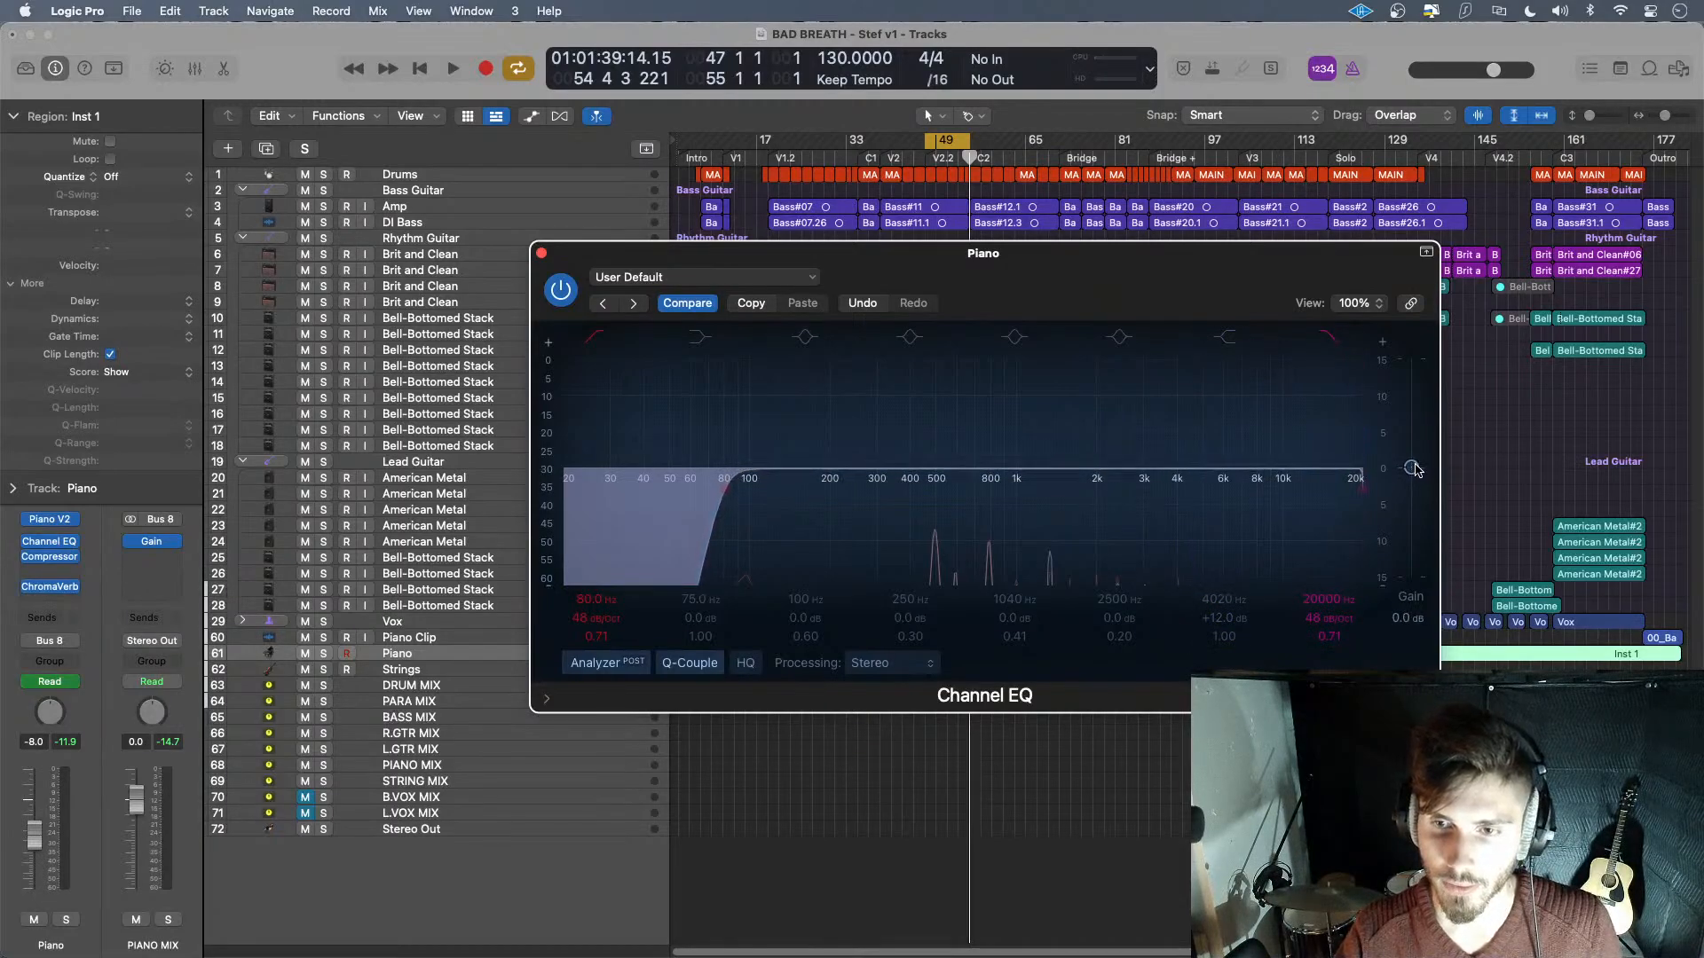
click(541, 253)
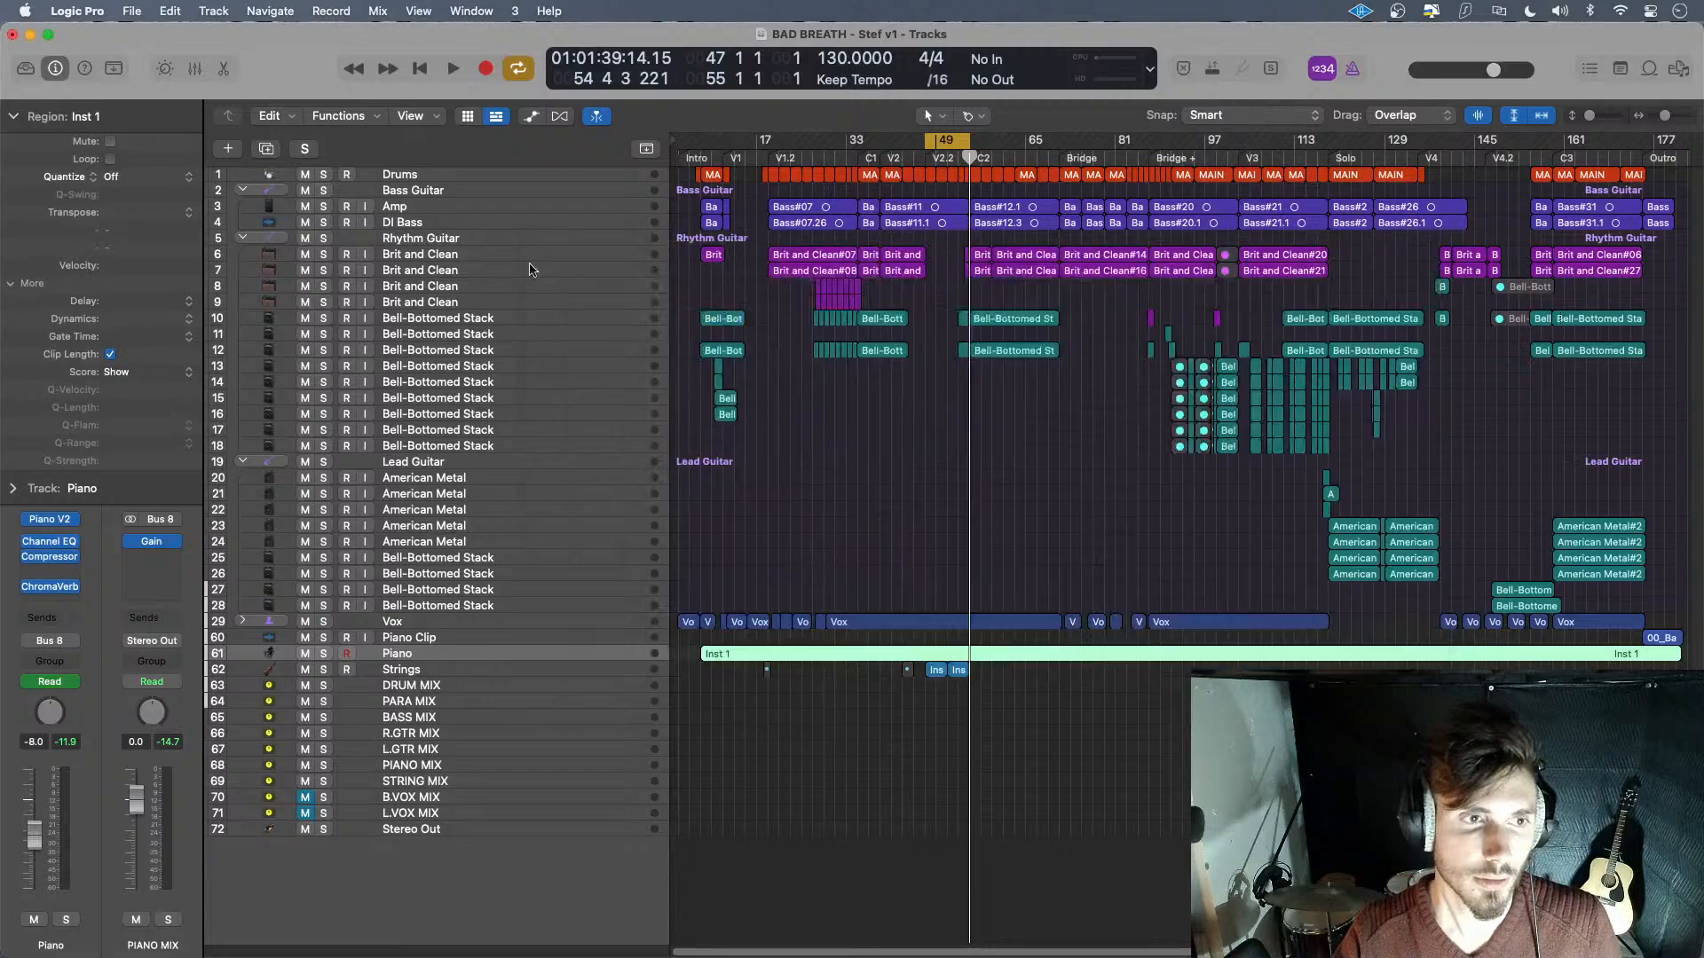
- Insert a stereo Multipressor on the Piano track between the Channel EQ and the Compressor
click(62, 568)
mouse_move(151, 600)
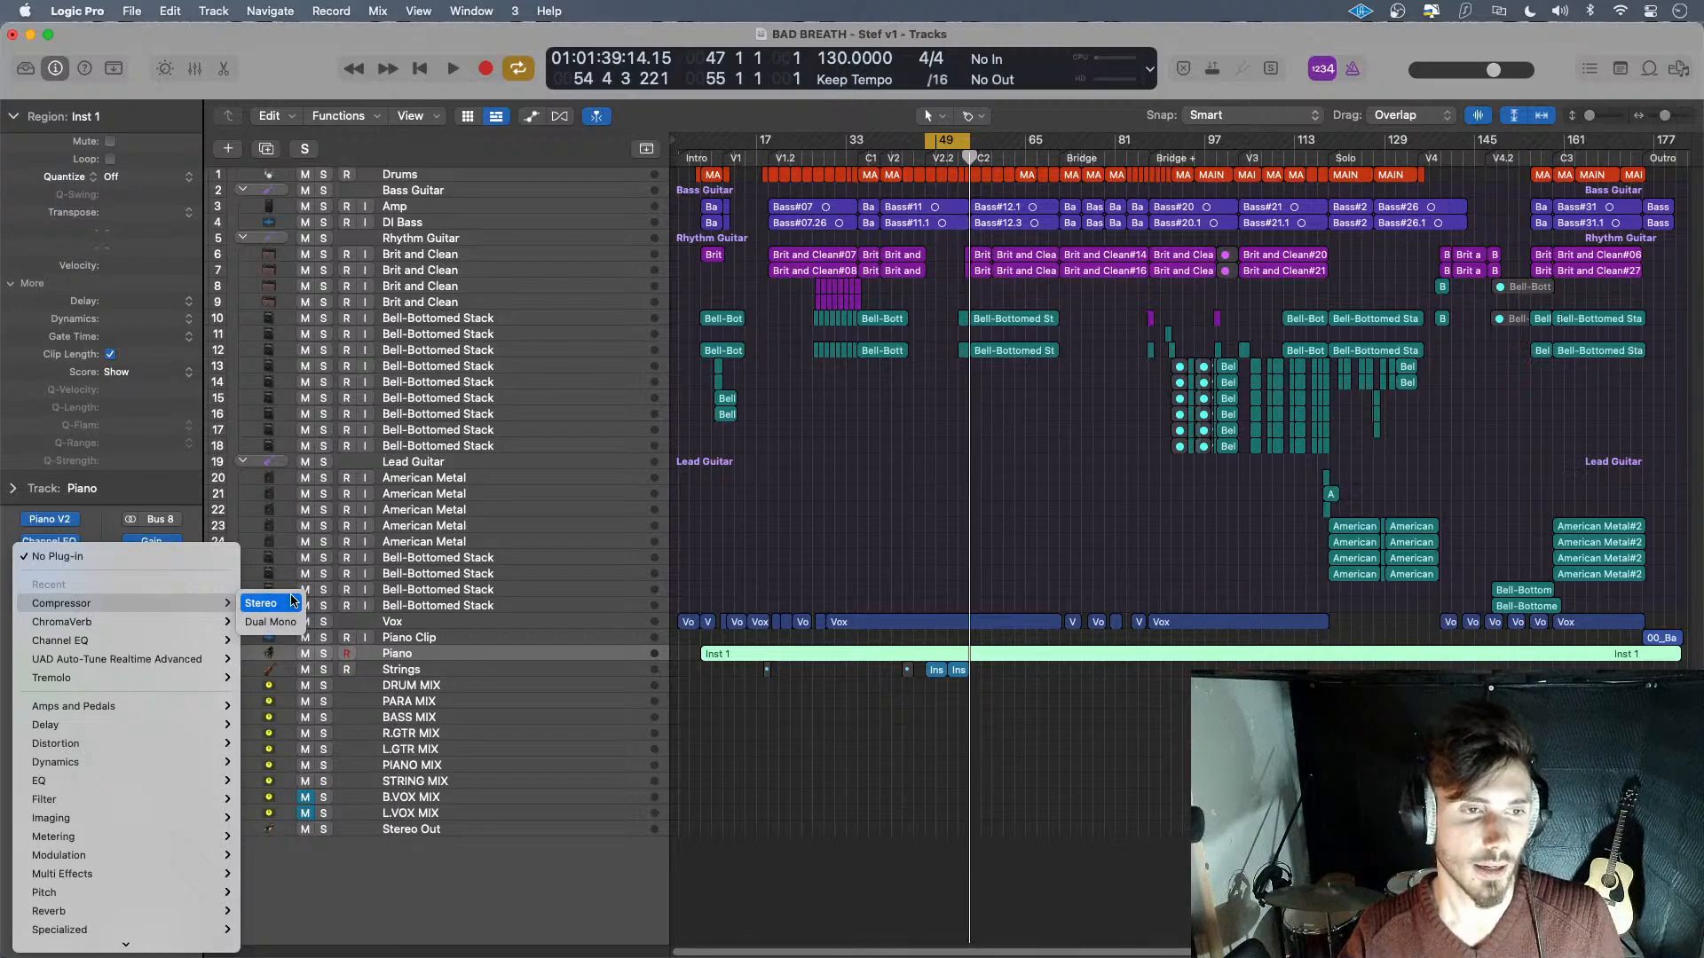
mouse_move(184, 759)
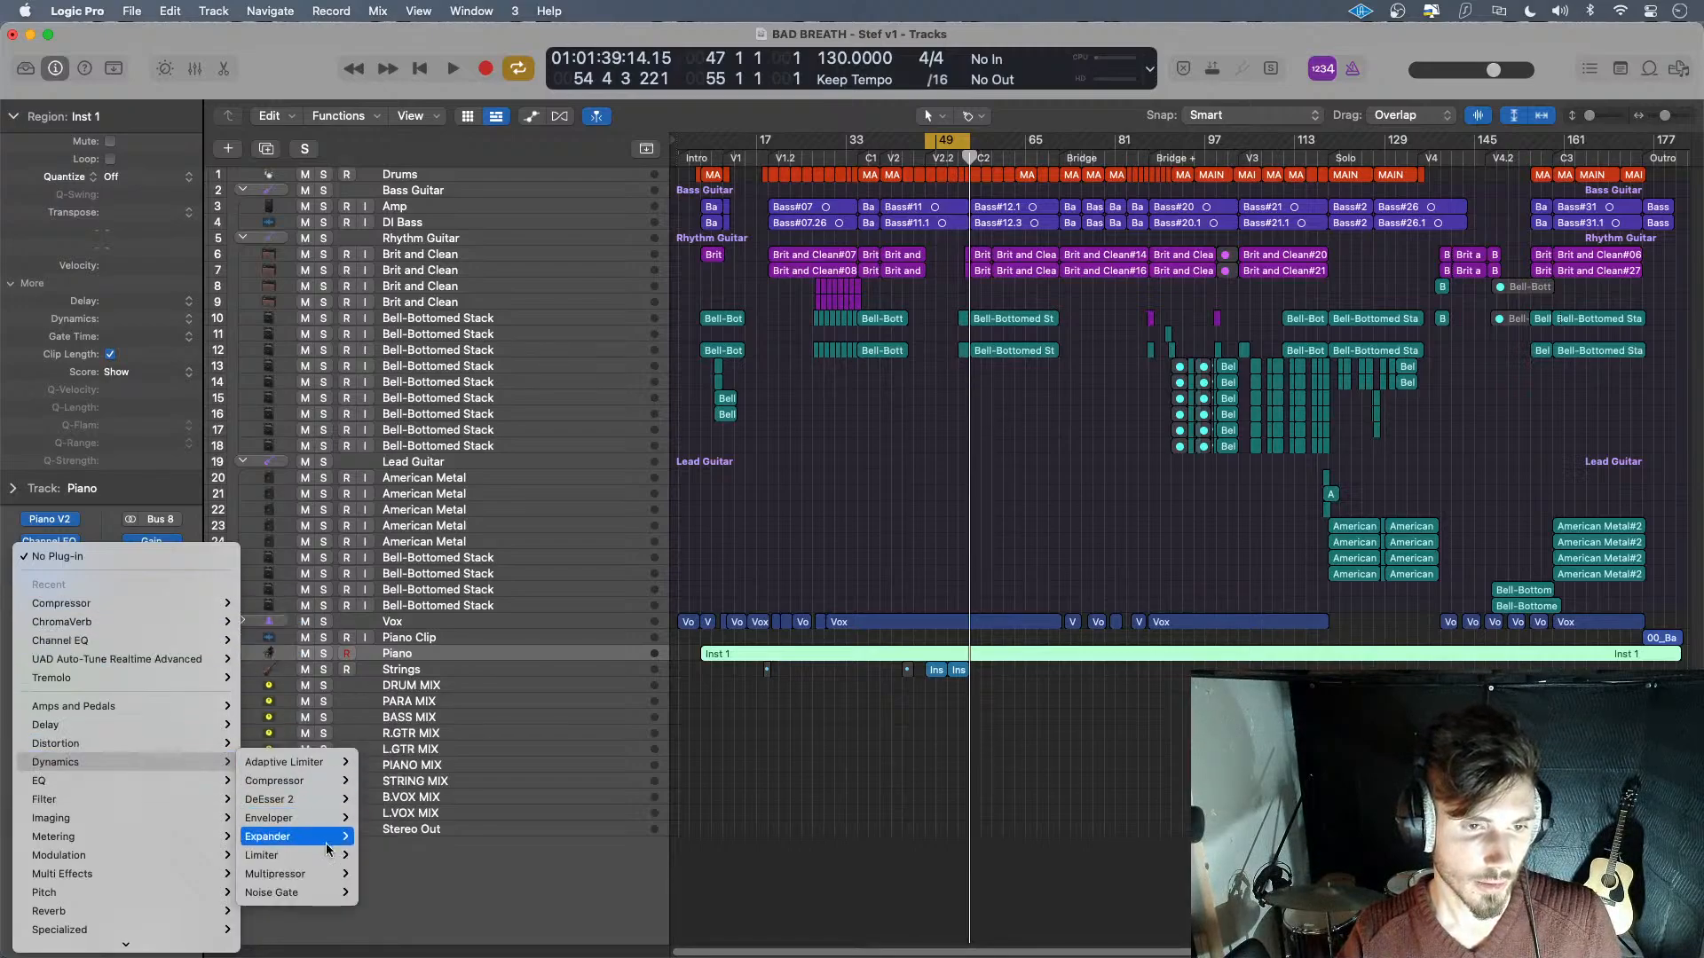
click(380, 874)
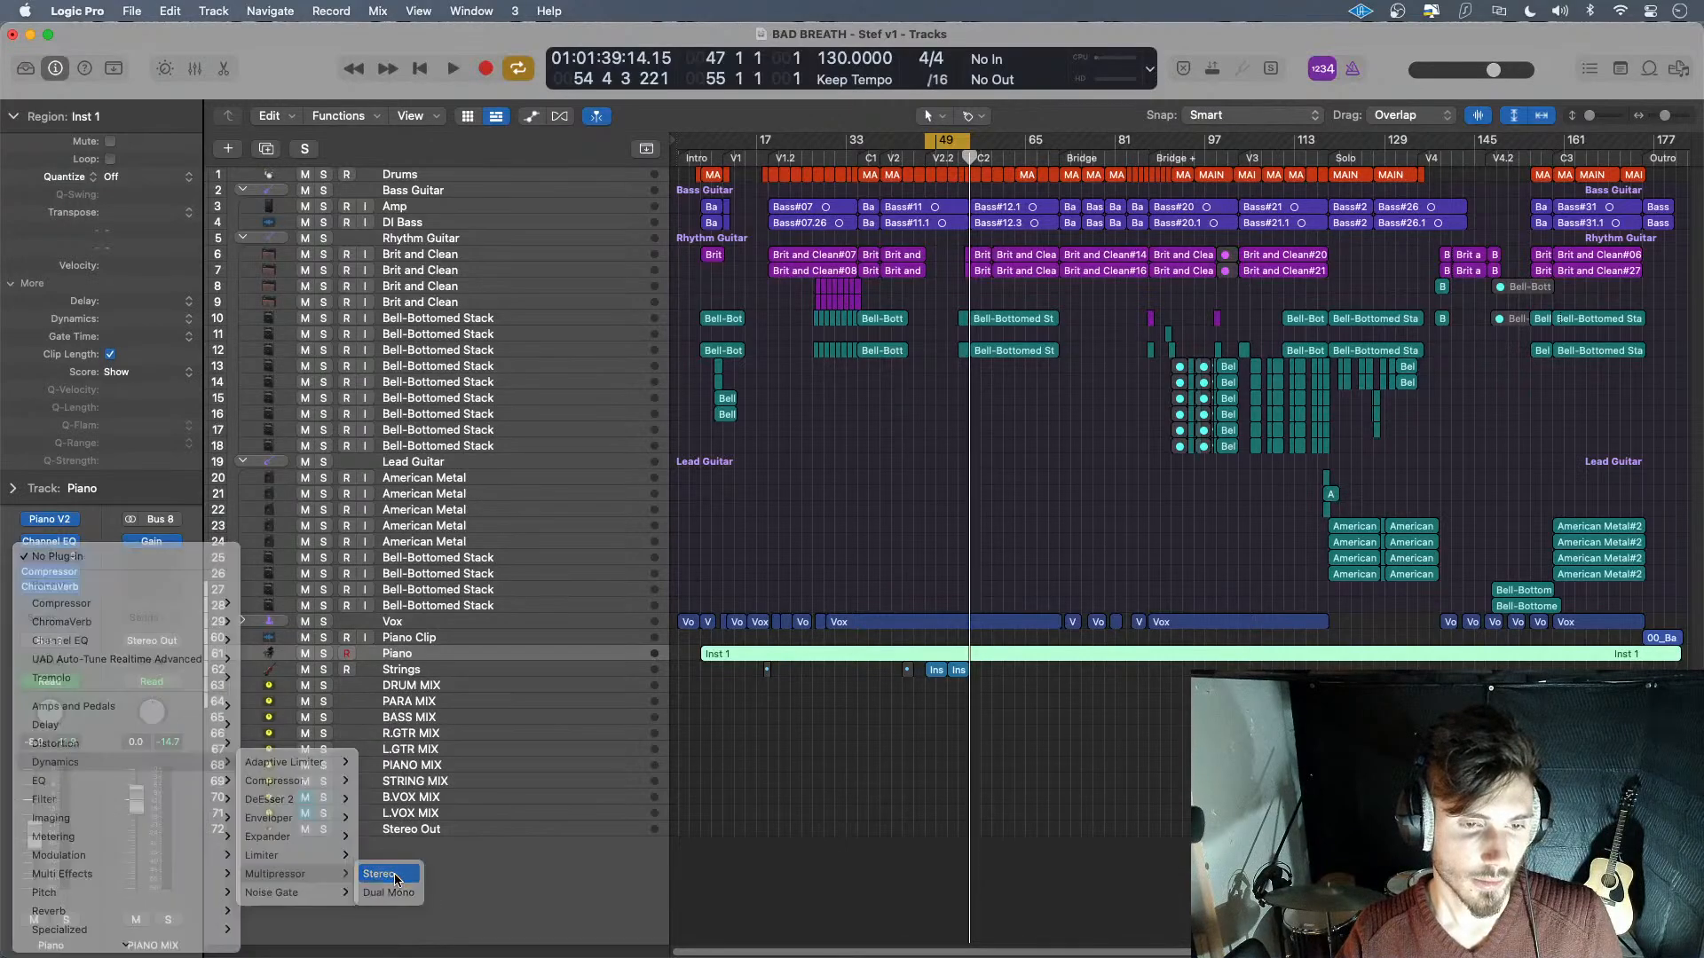
- Load the 2-Band Compressor factory preset in the Multipressor and set the crossover to 5000 Hz
click(696, 279)
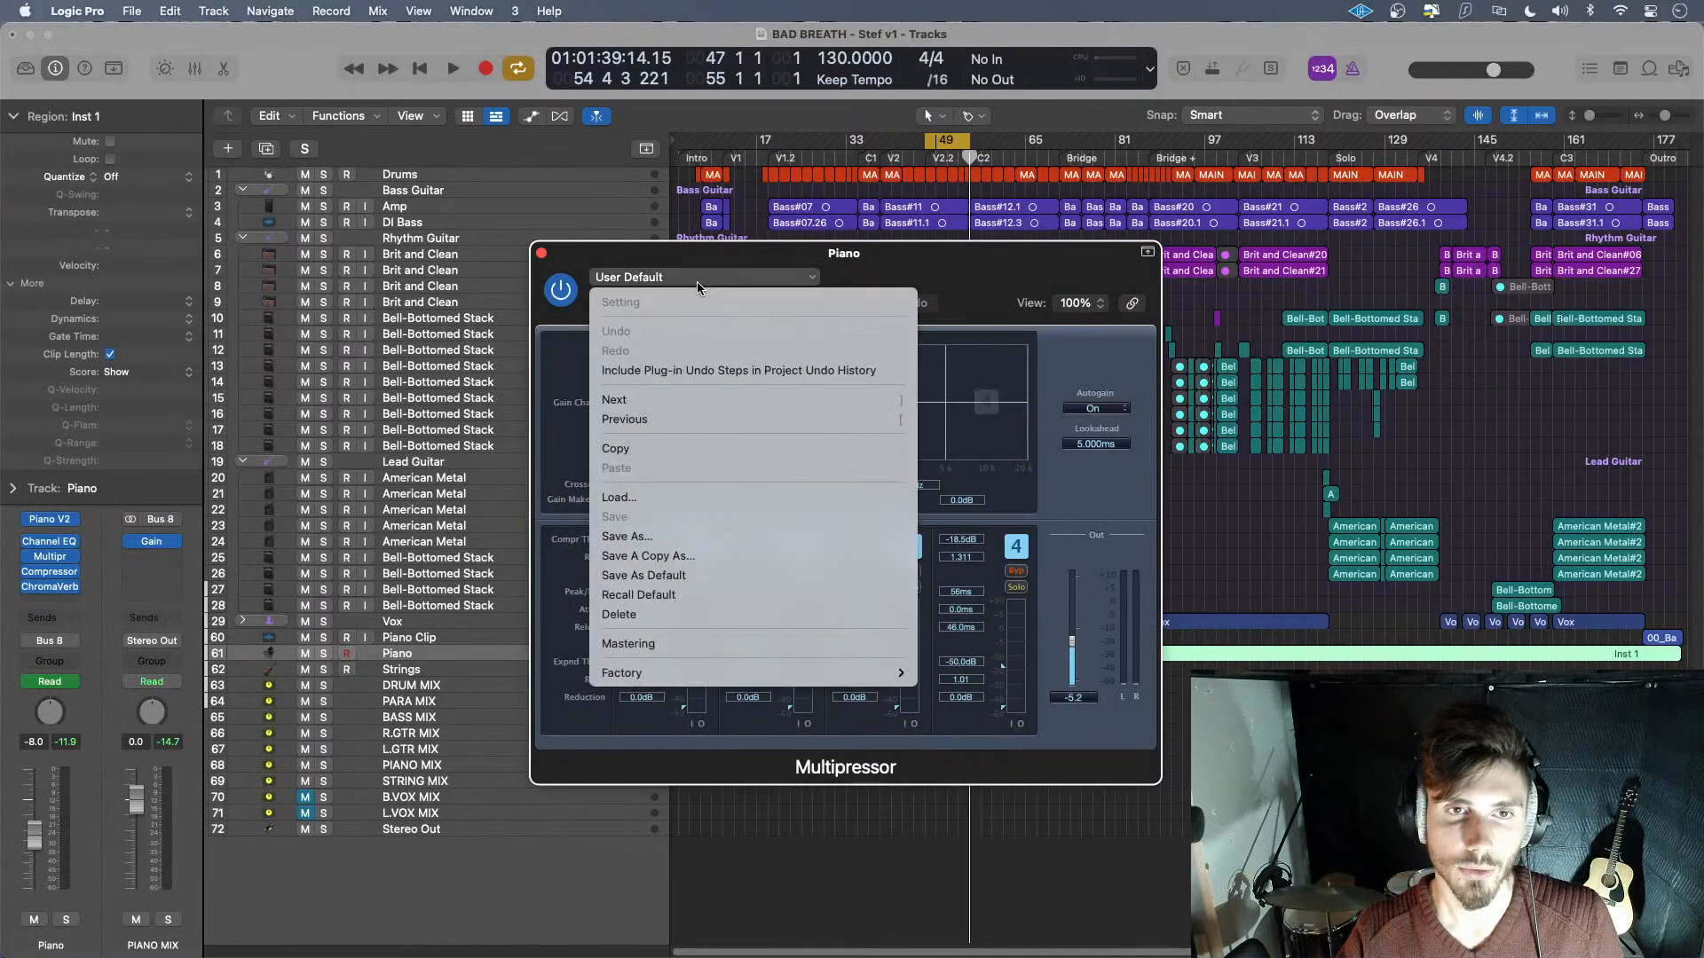
click(772, 595)
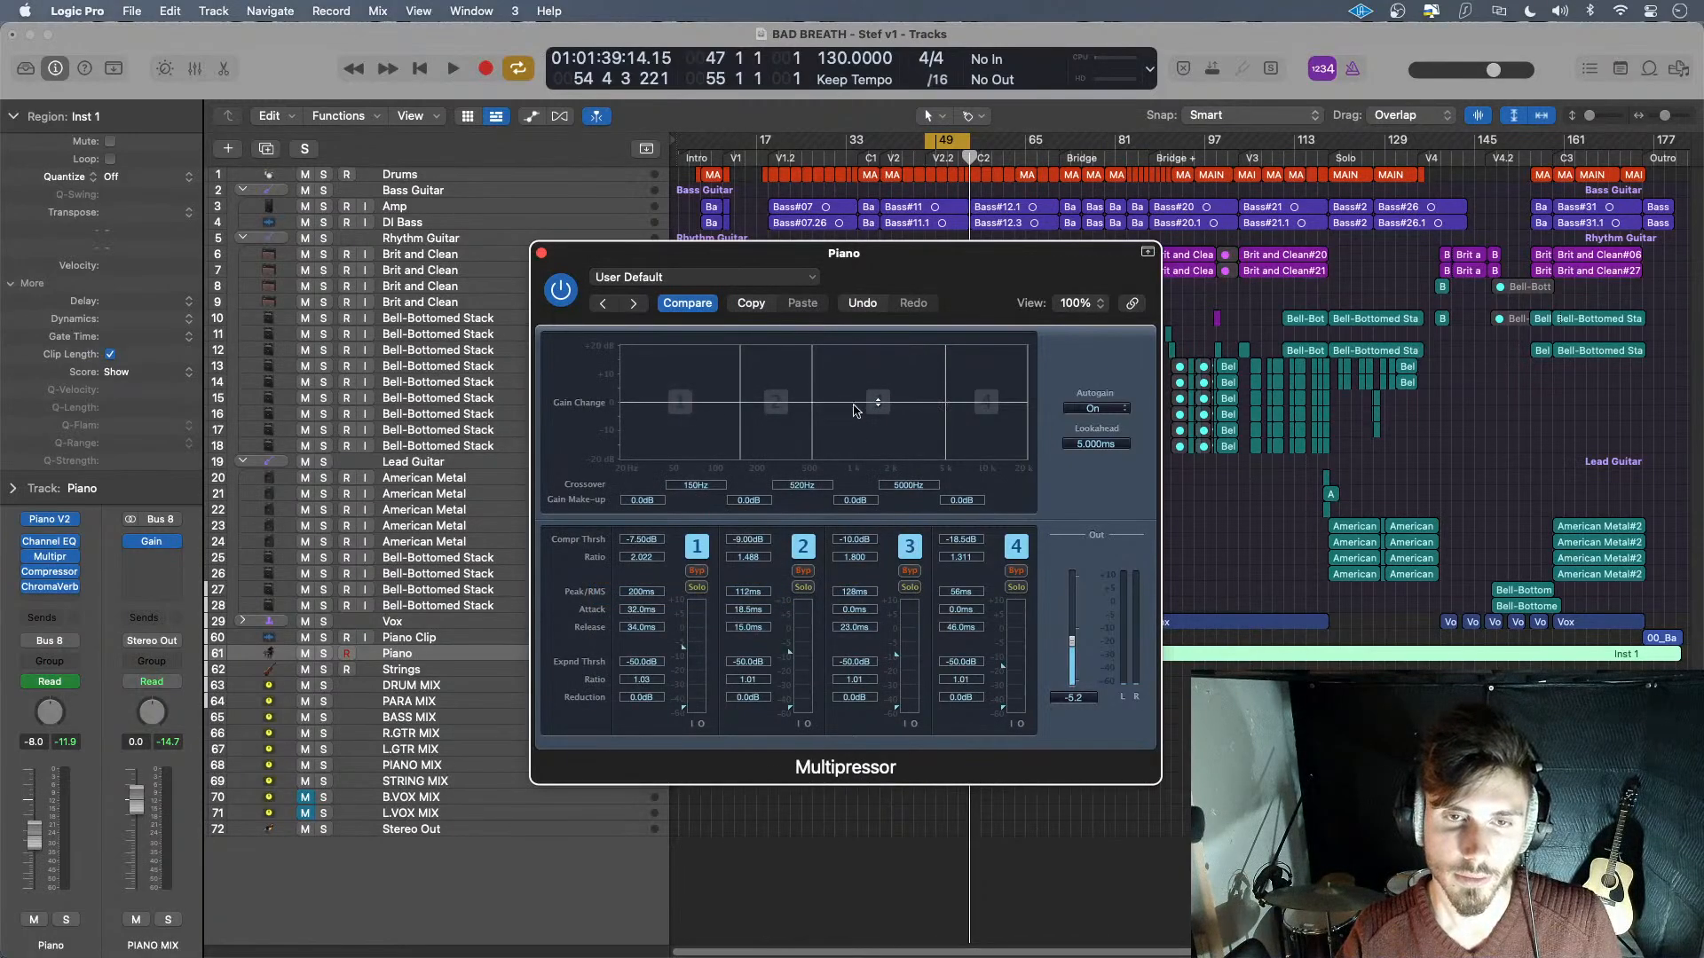
click(712, 277)
mouse_move(810, 672)
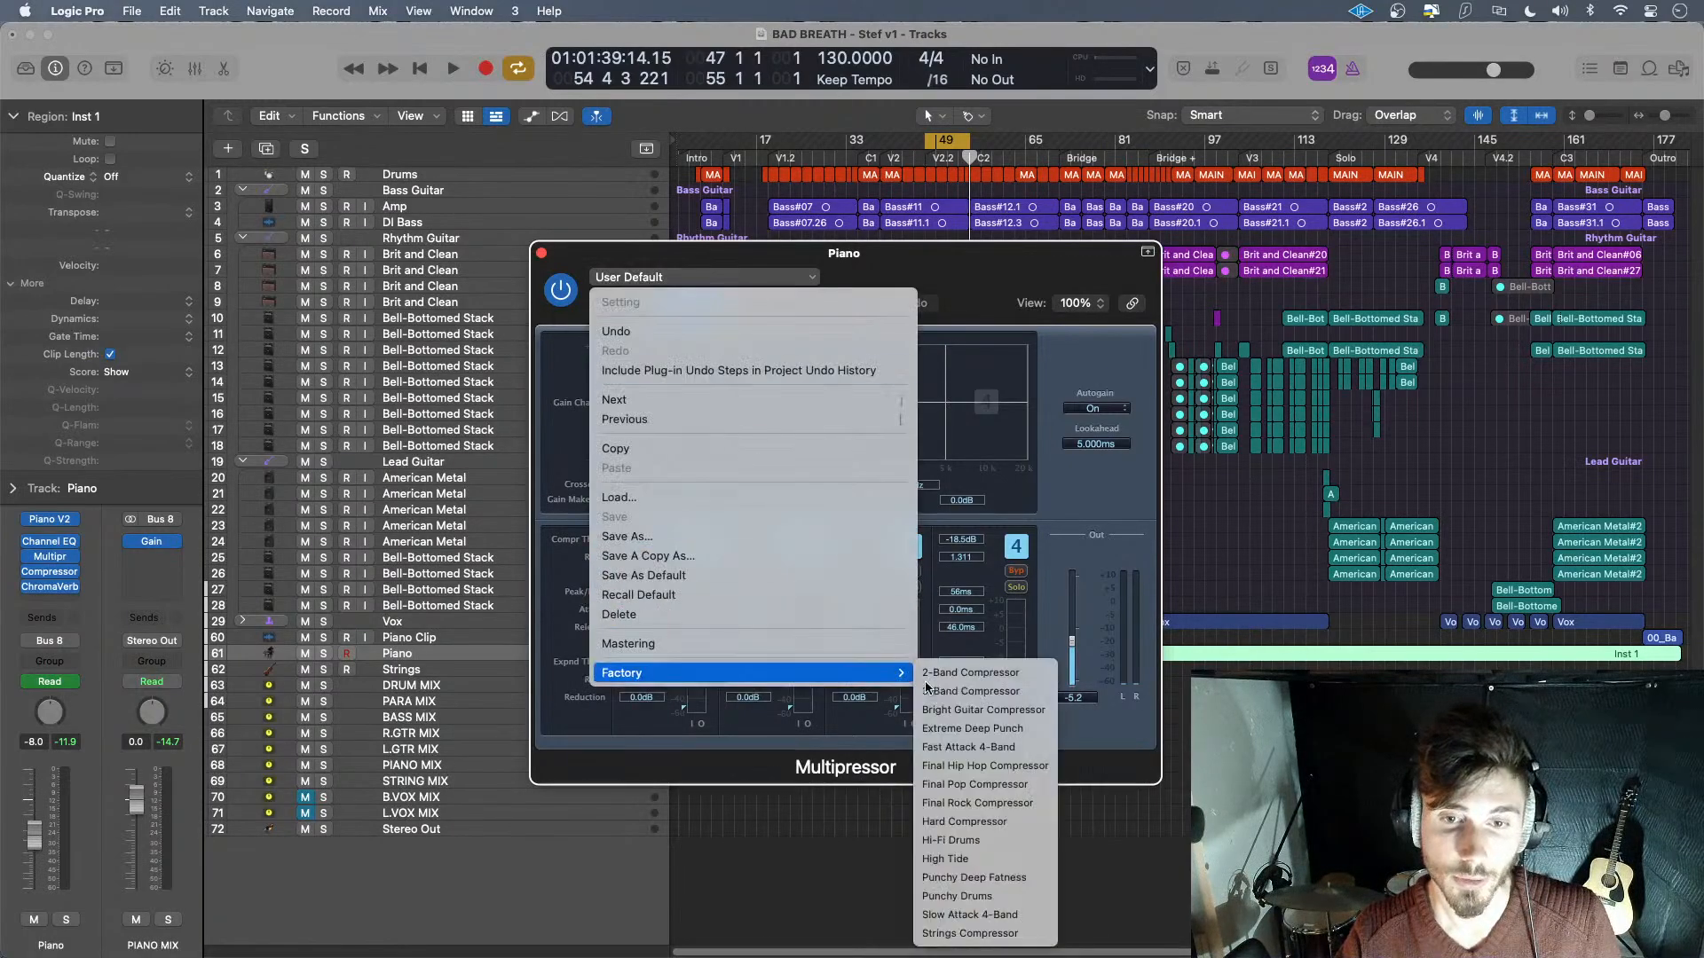
click(1010, 677)
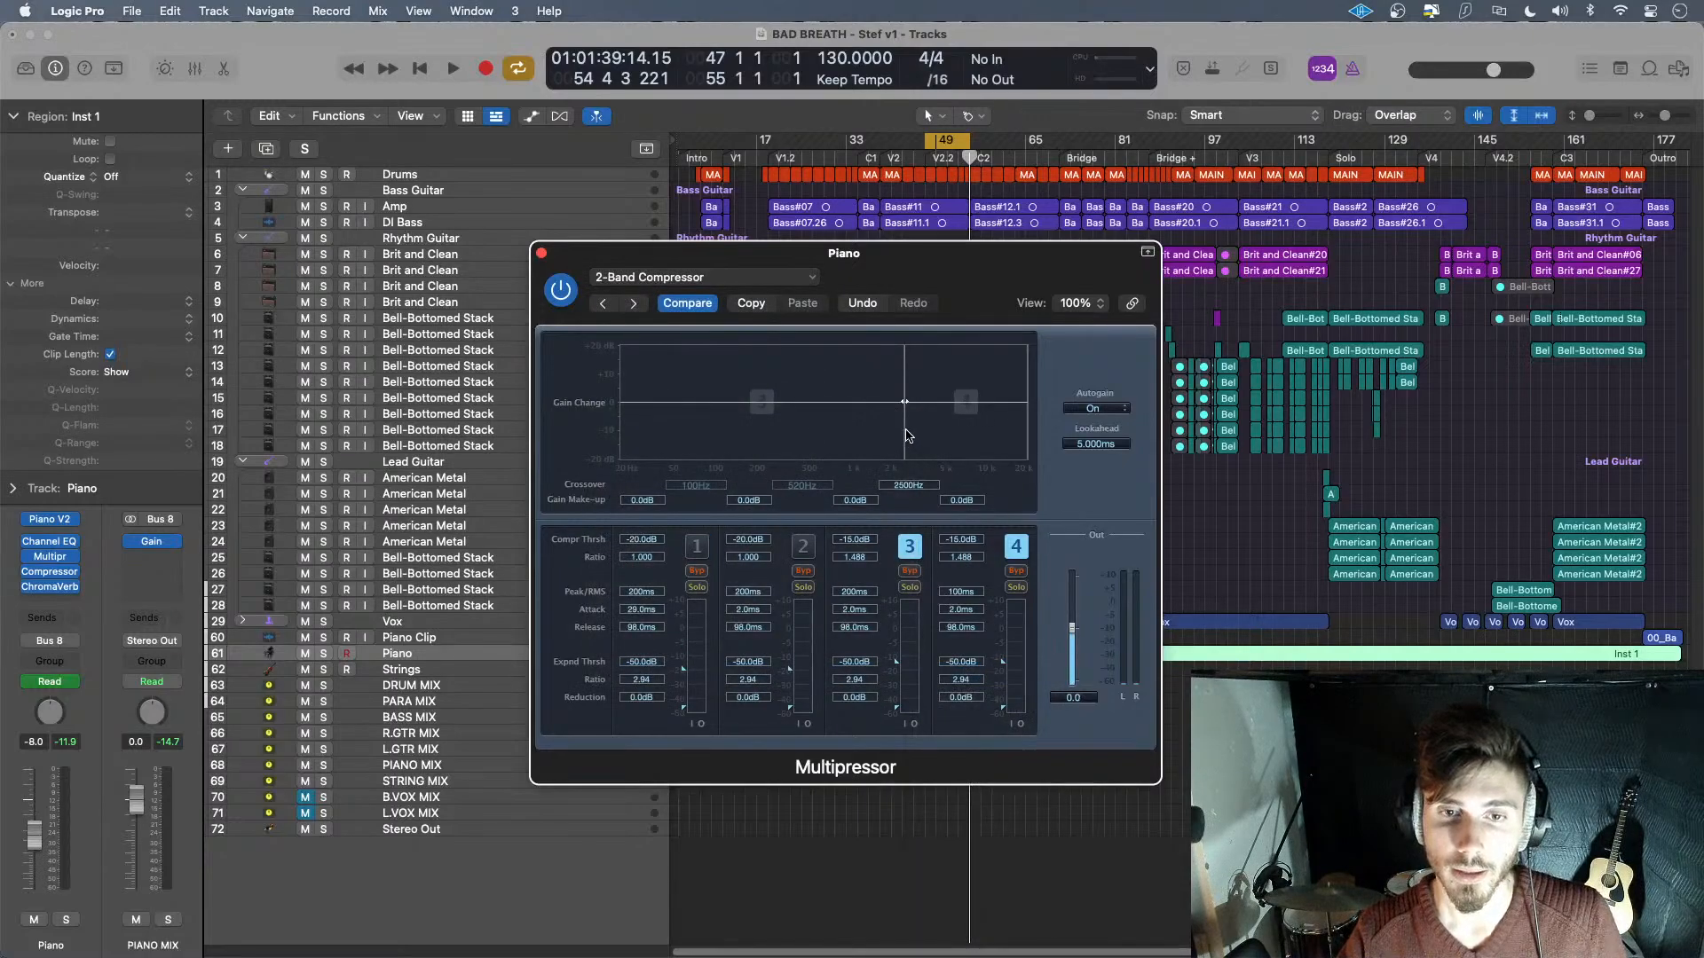
mouse_move(905, 435)
mouse_down()
mouse_move(816, 435)
mouse_move(937, 428)
mouse_up()
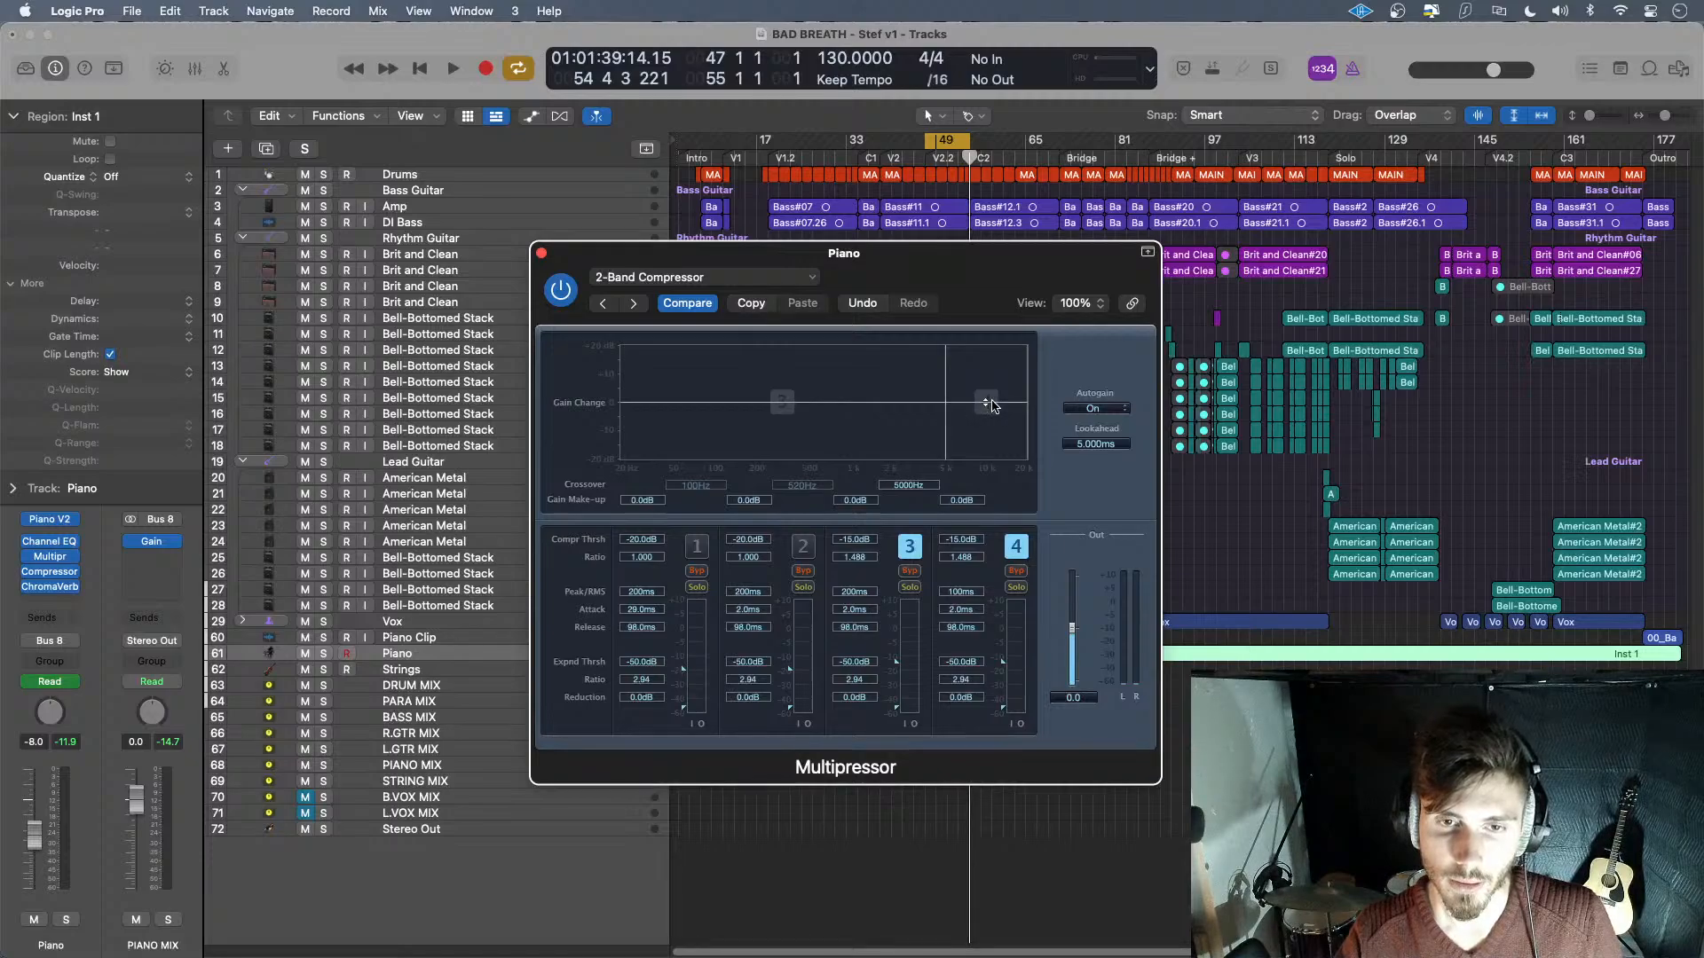
- While the section loops, set band 3's reduction to -16 dB and its compression threshold to 0 dB
key(space)
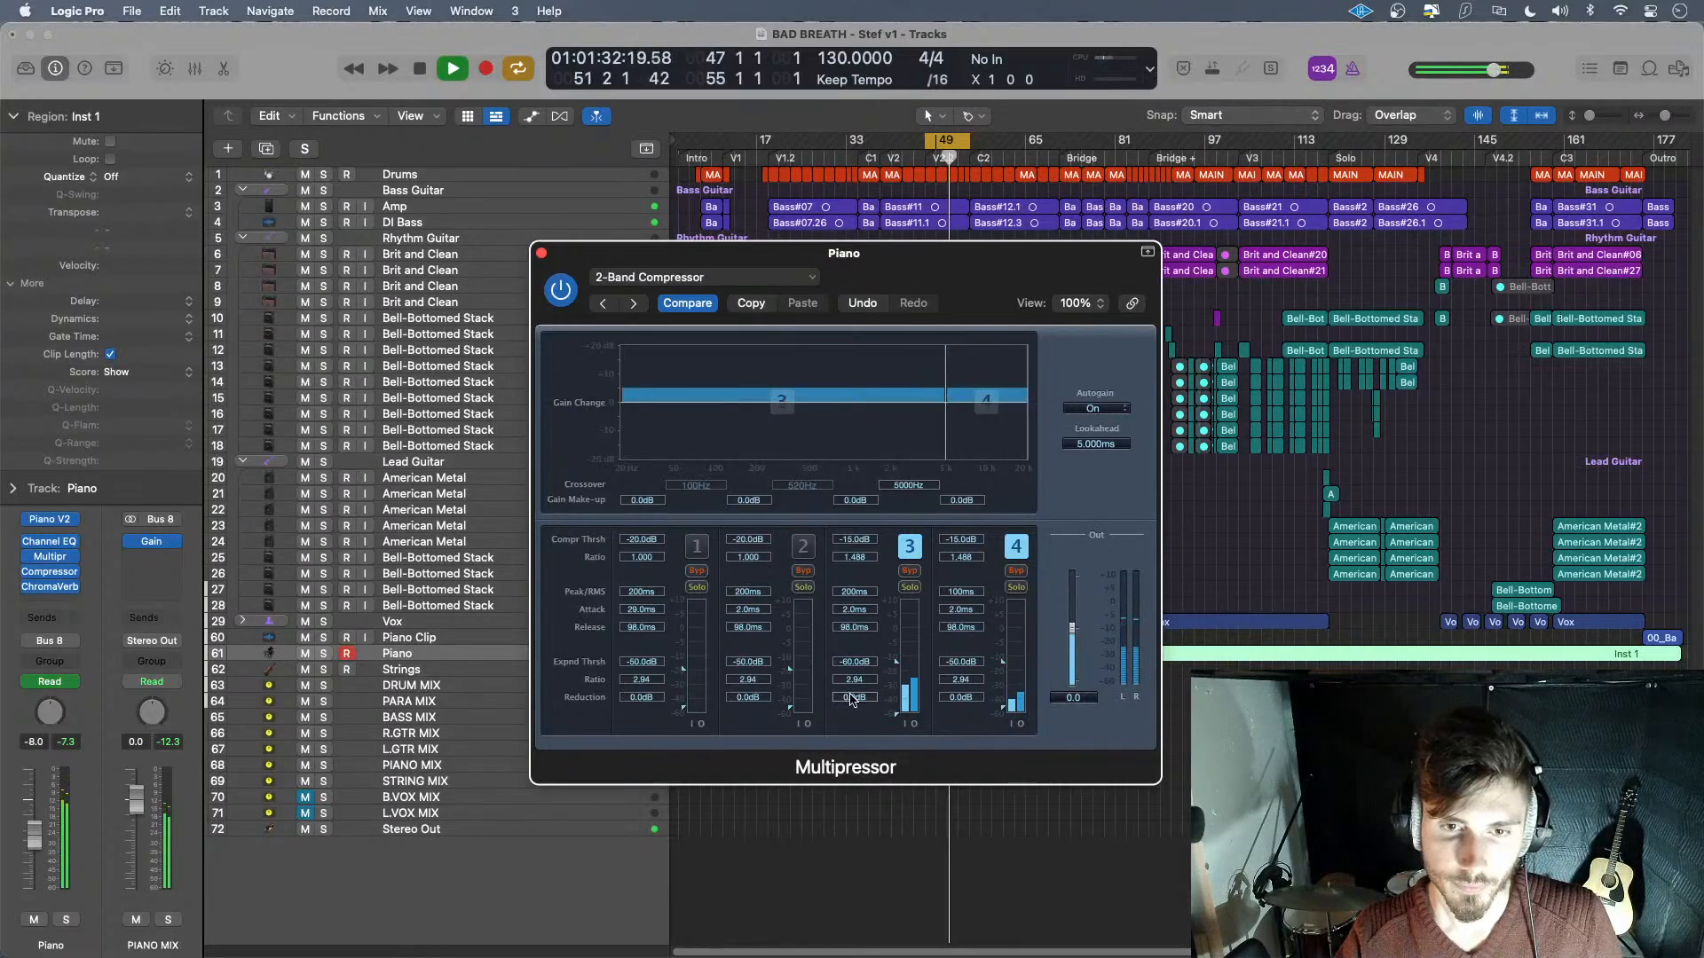
drag(856, 696, 856, 711)
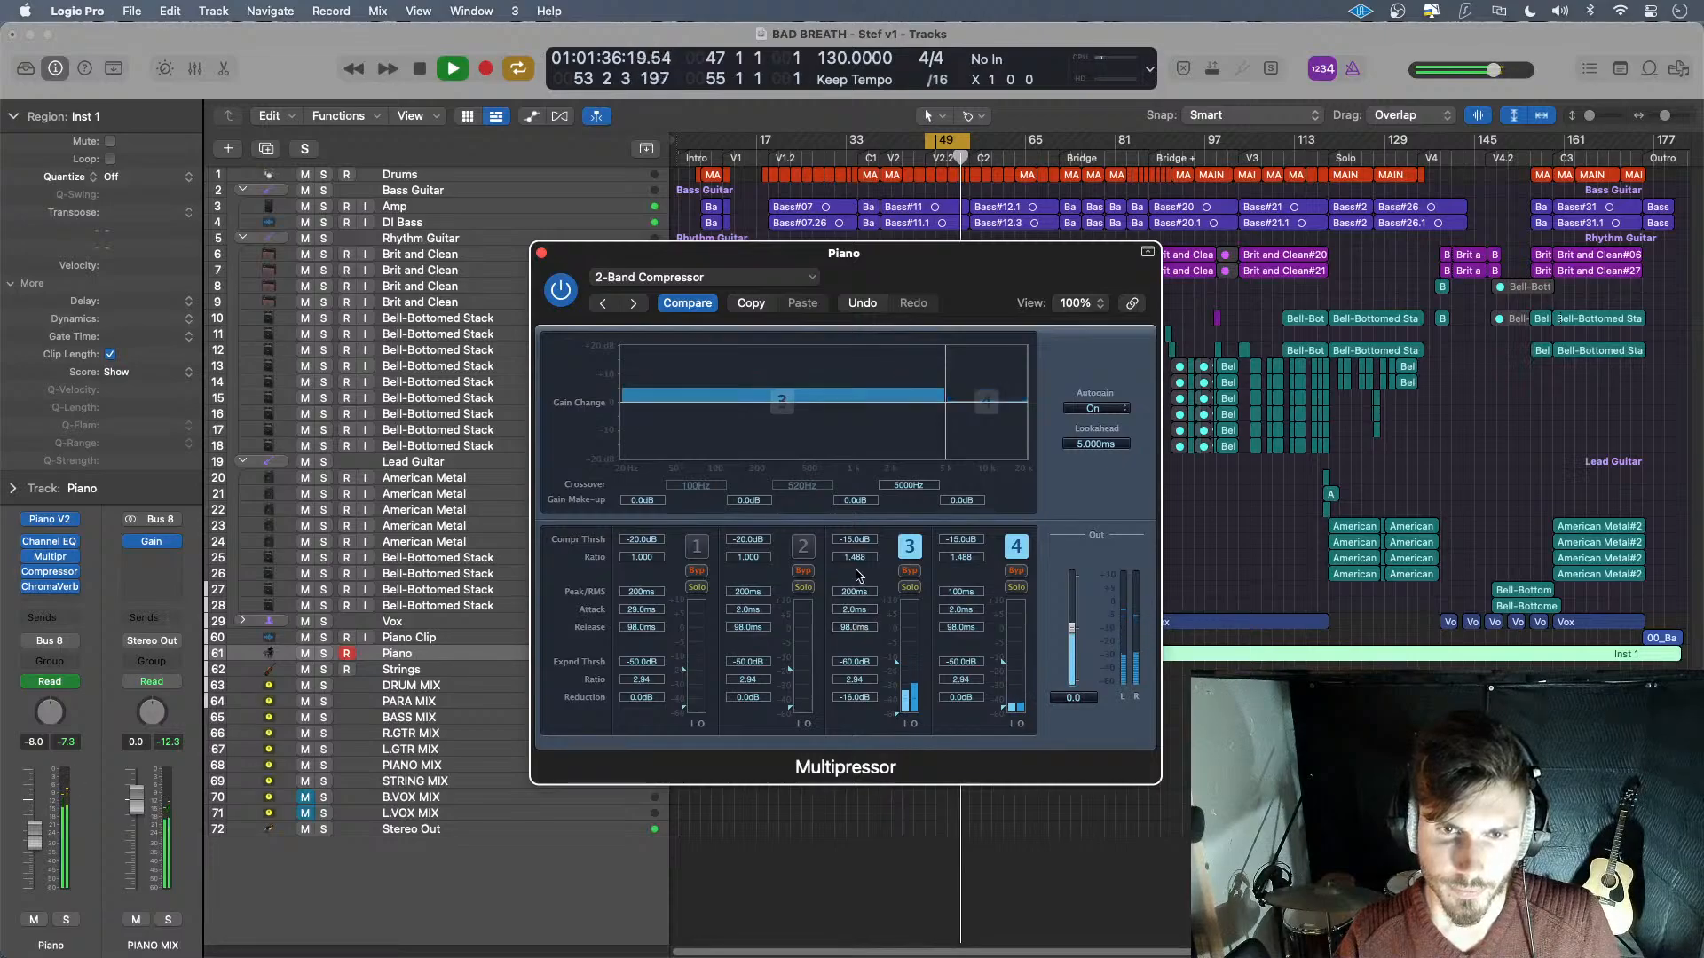
drag(856, 539, 867, 480)
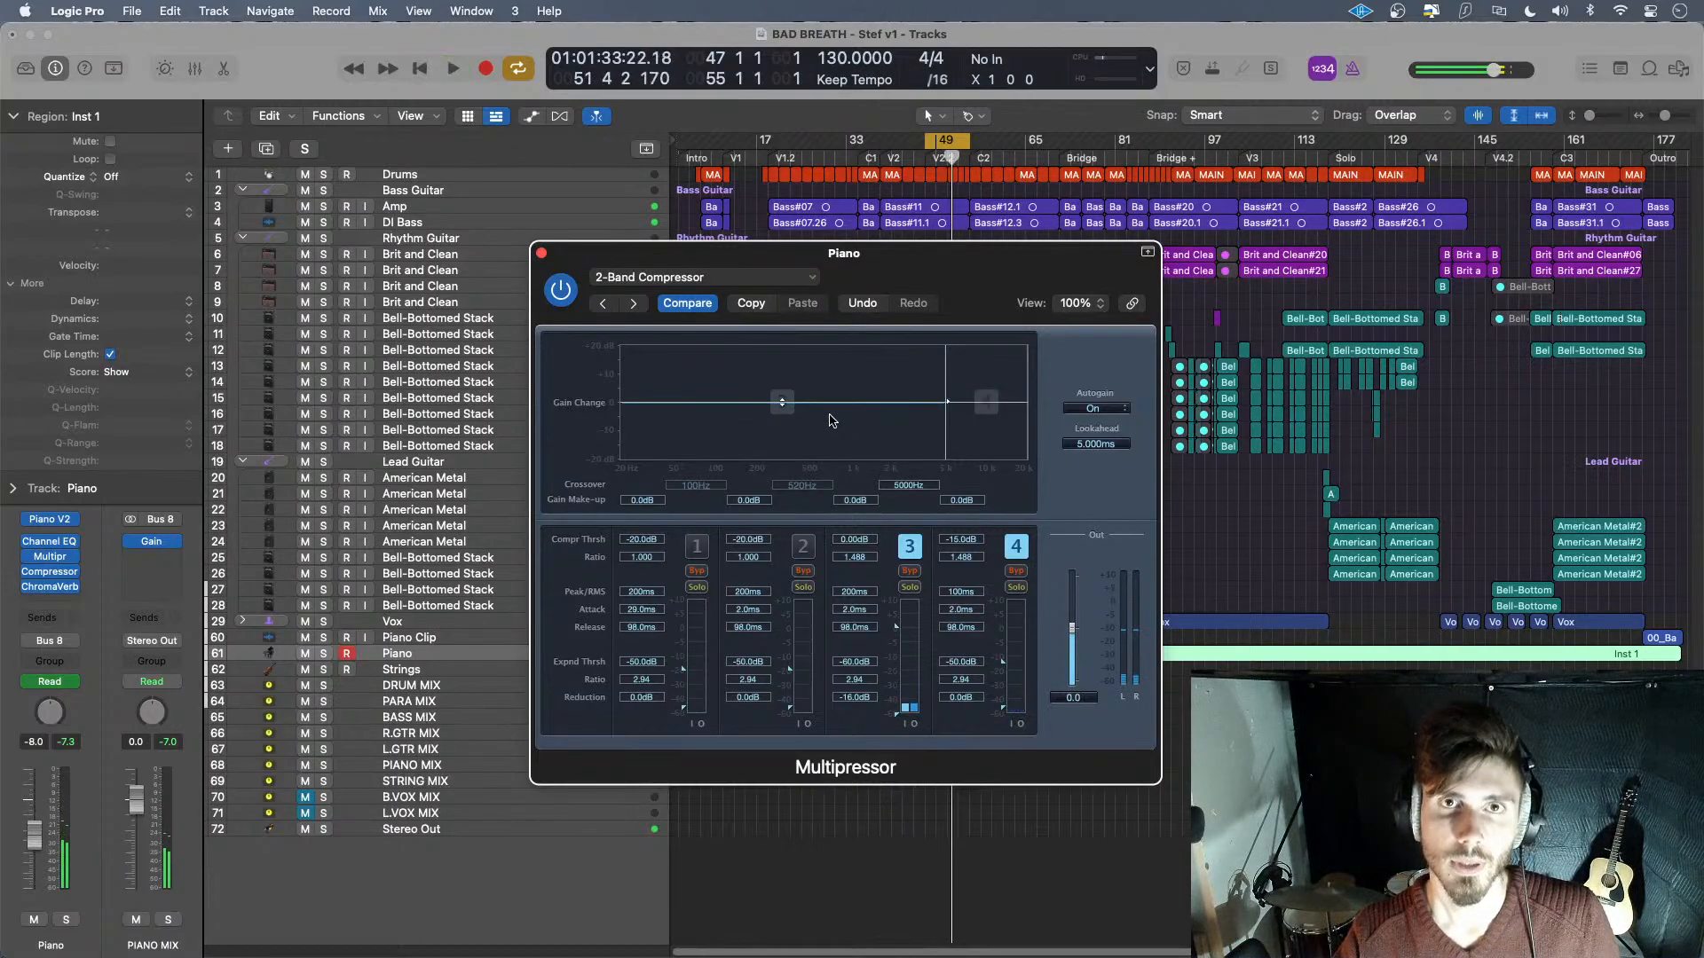
- Lower band 4's compression threshold to -24 dB while listening to the loop
click(1016, 545)
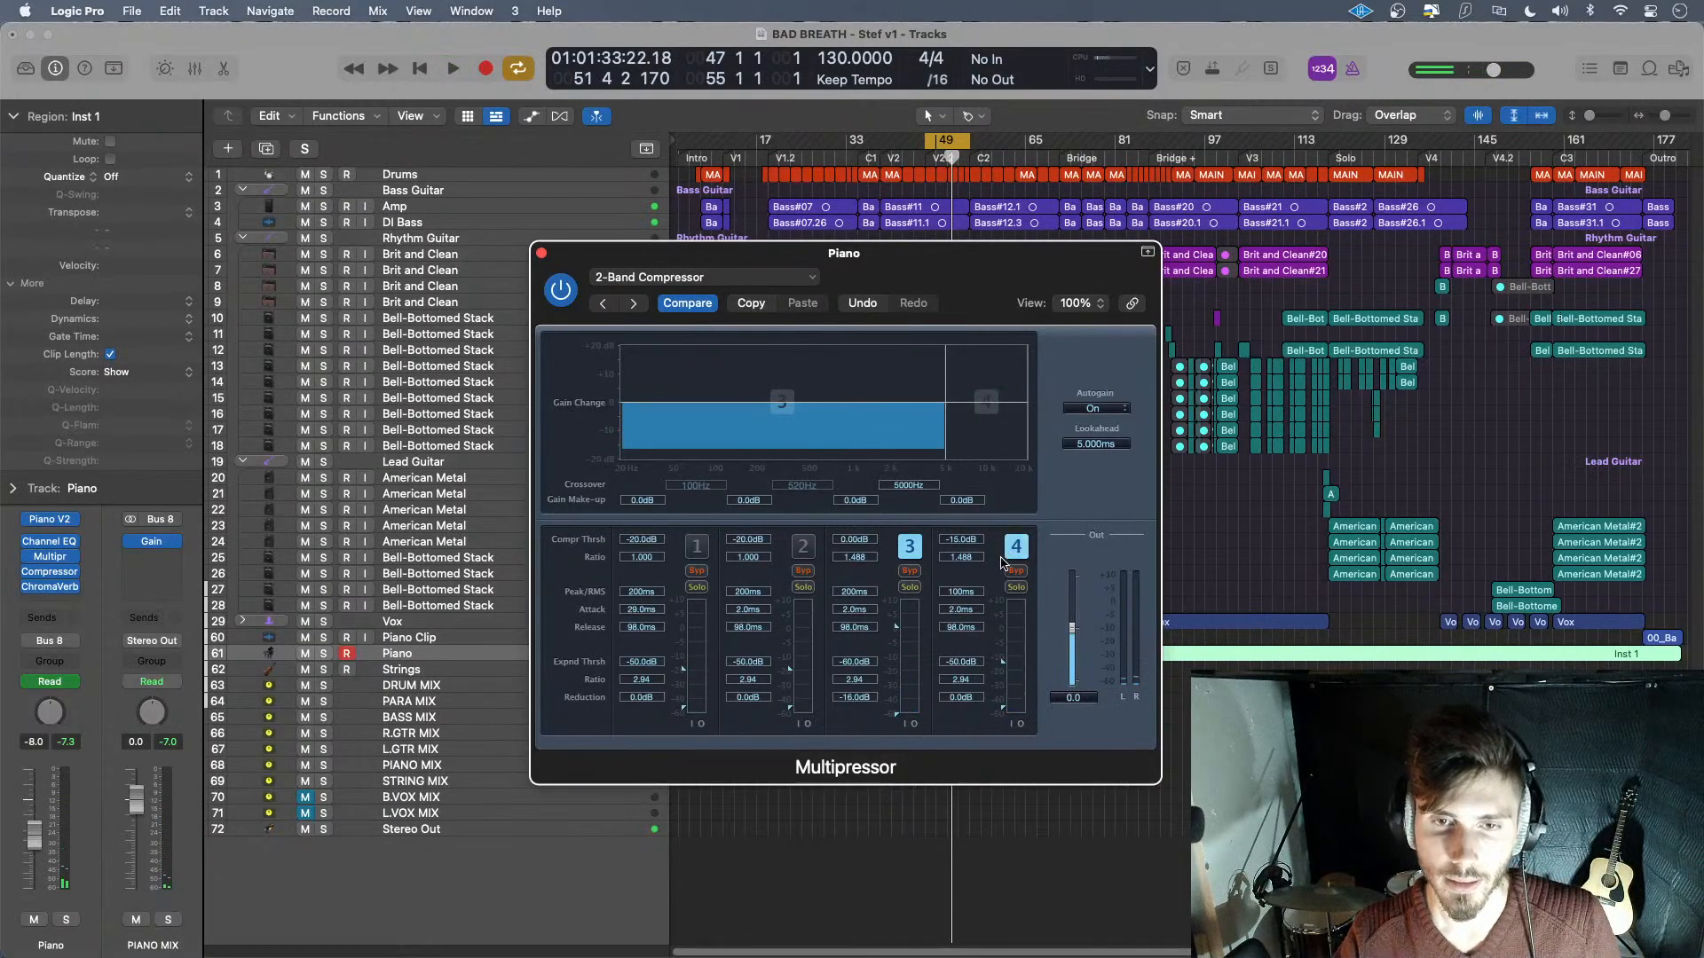
key(space)
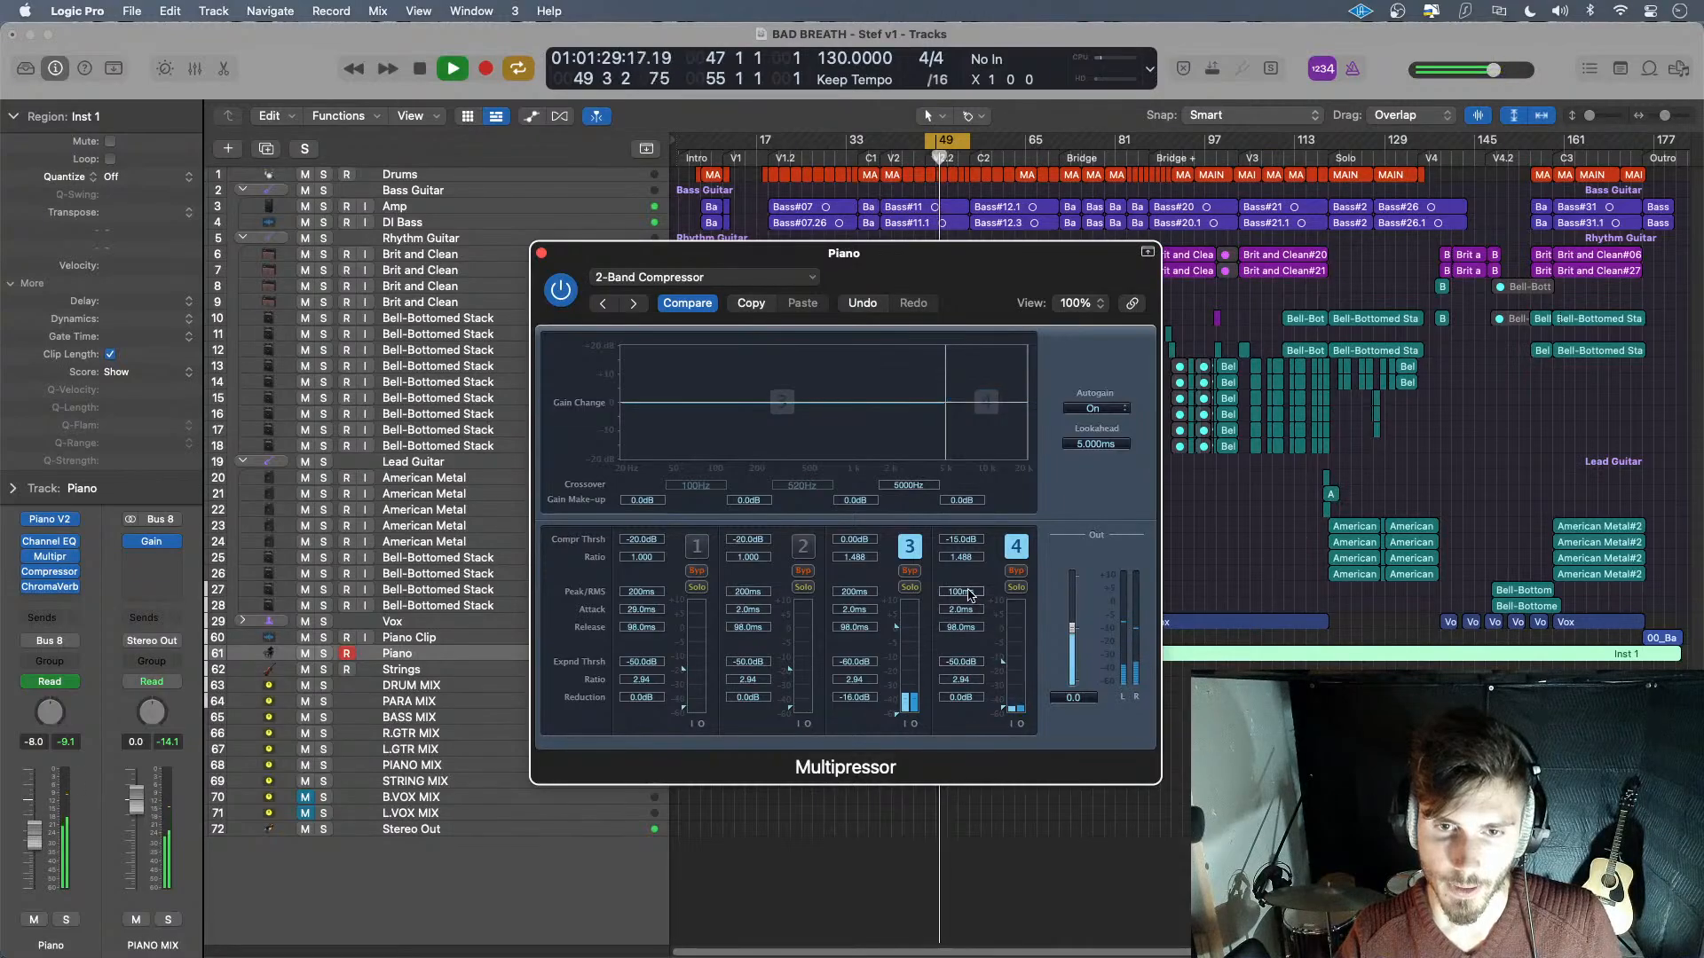
drag(961, 543, 961, 563)
key(space)
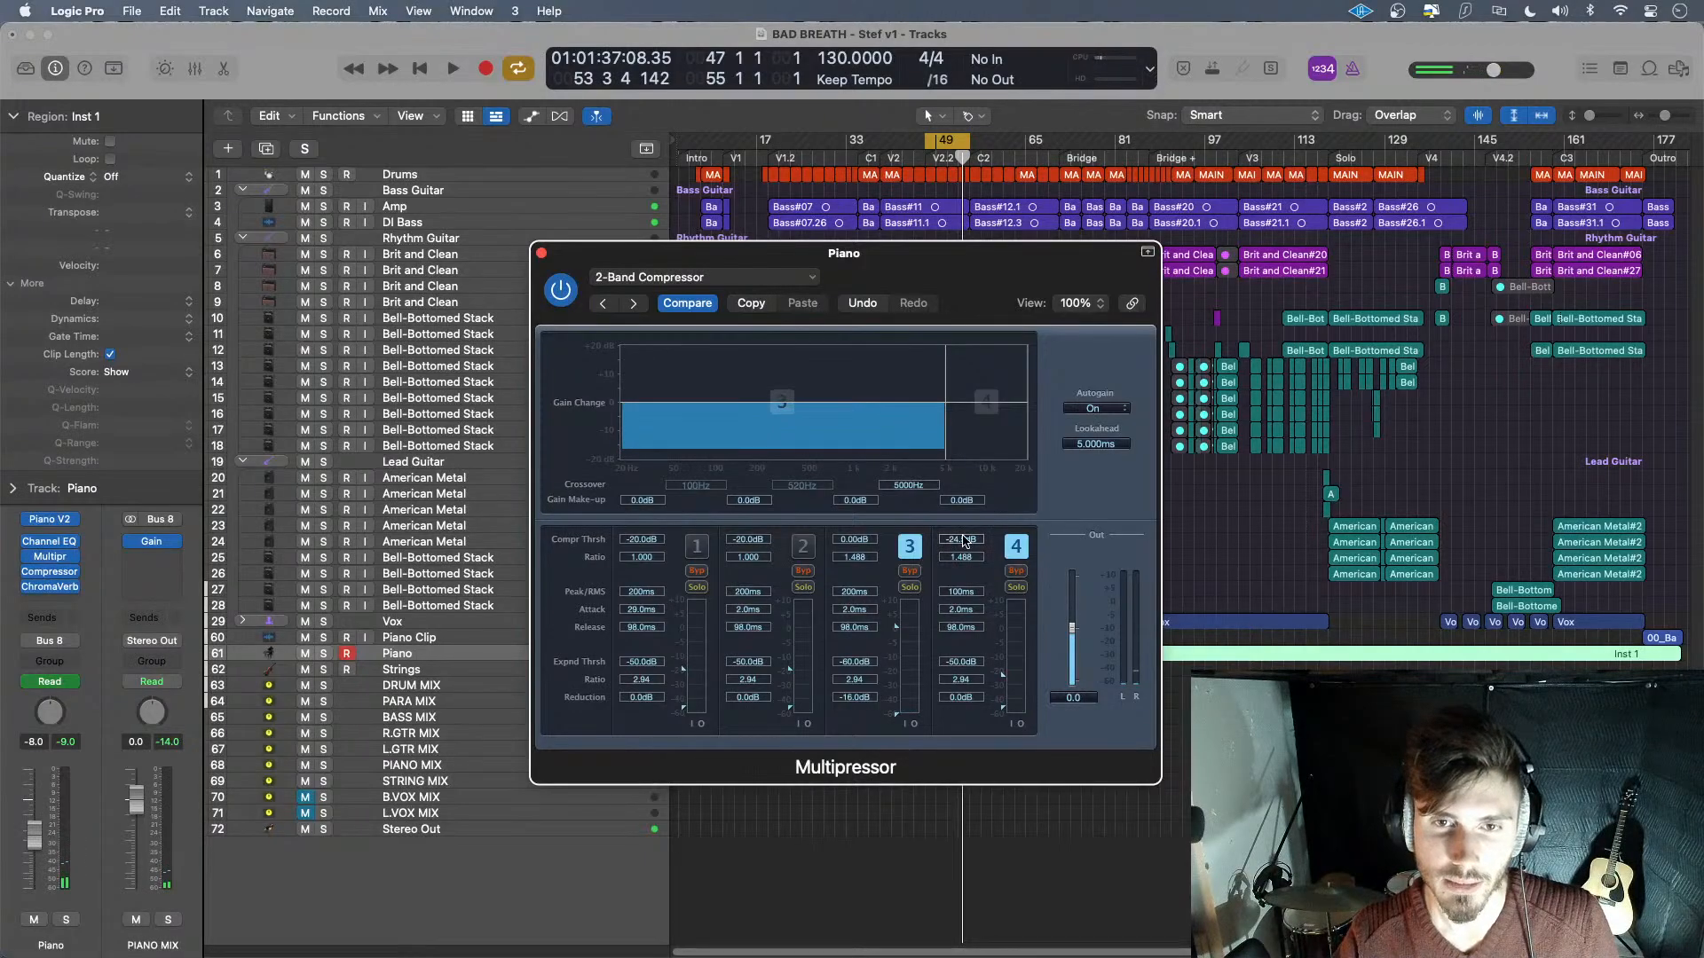
key(space)
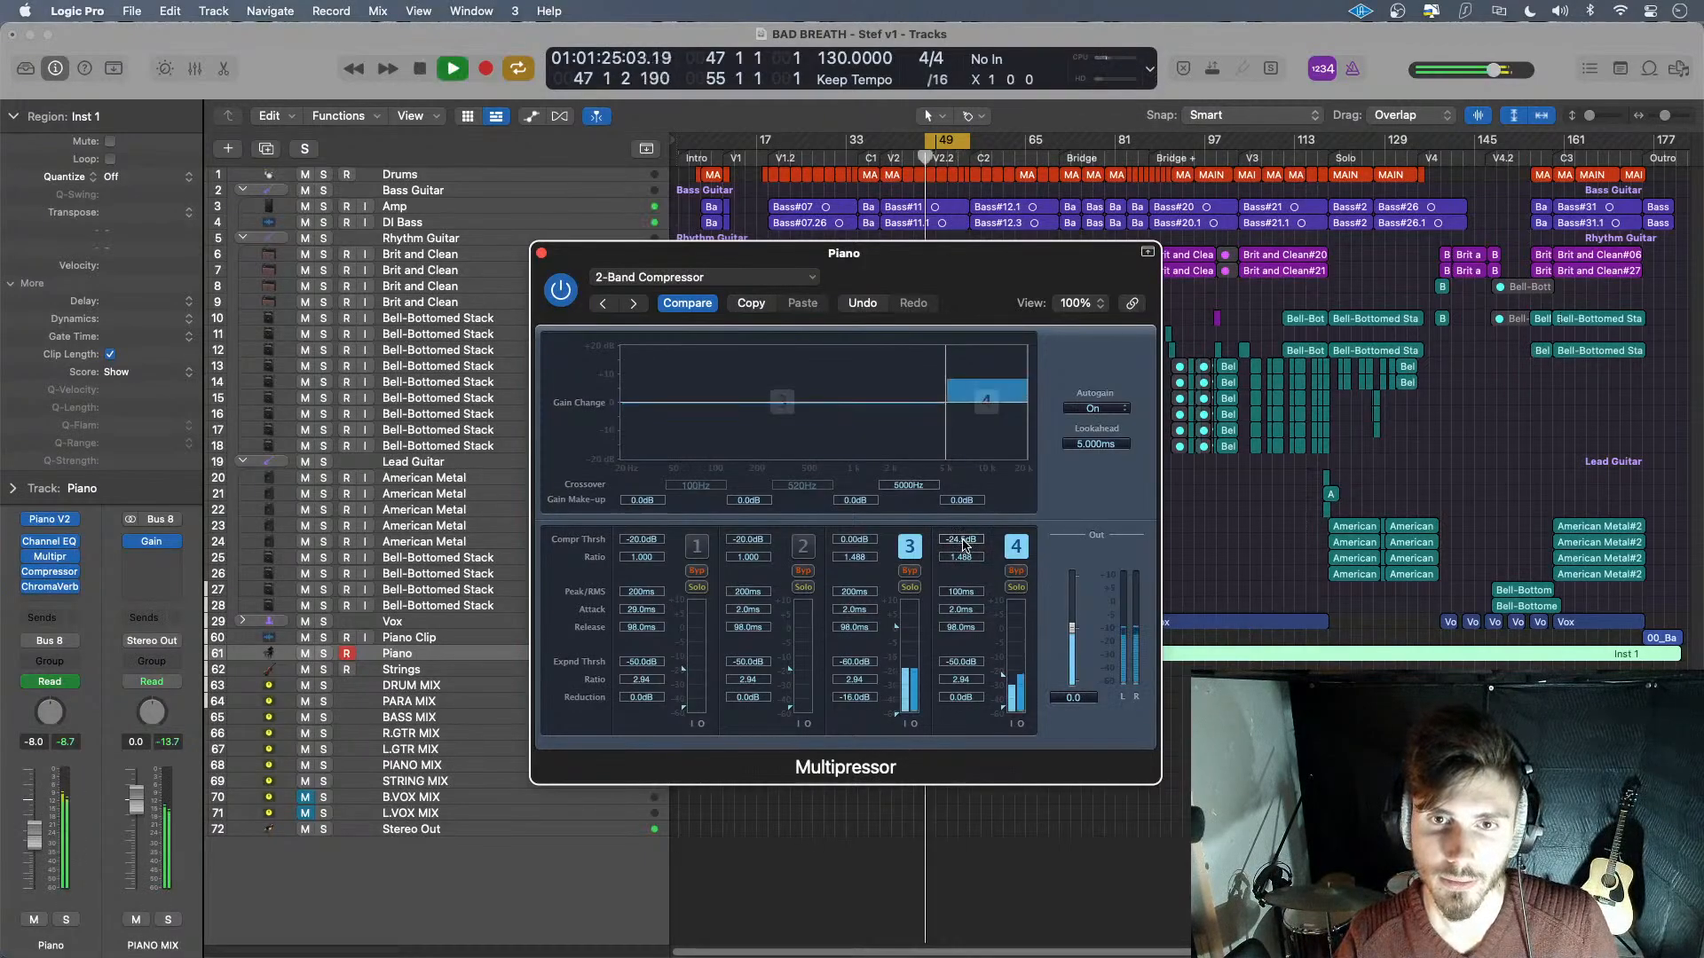
drag(963, 541, 966, 544)
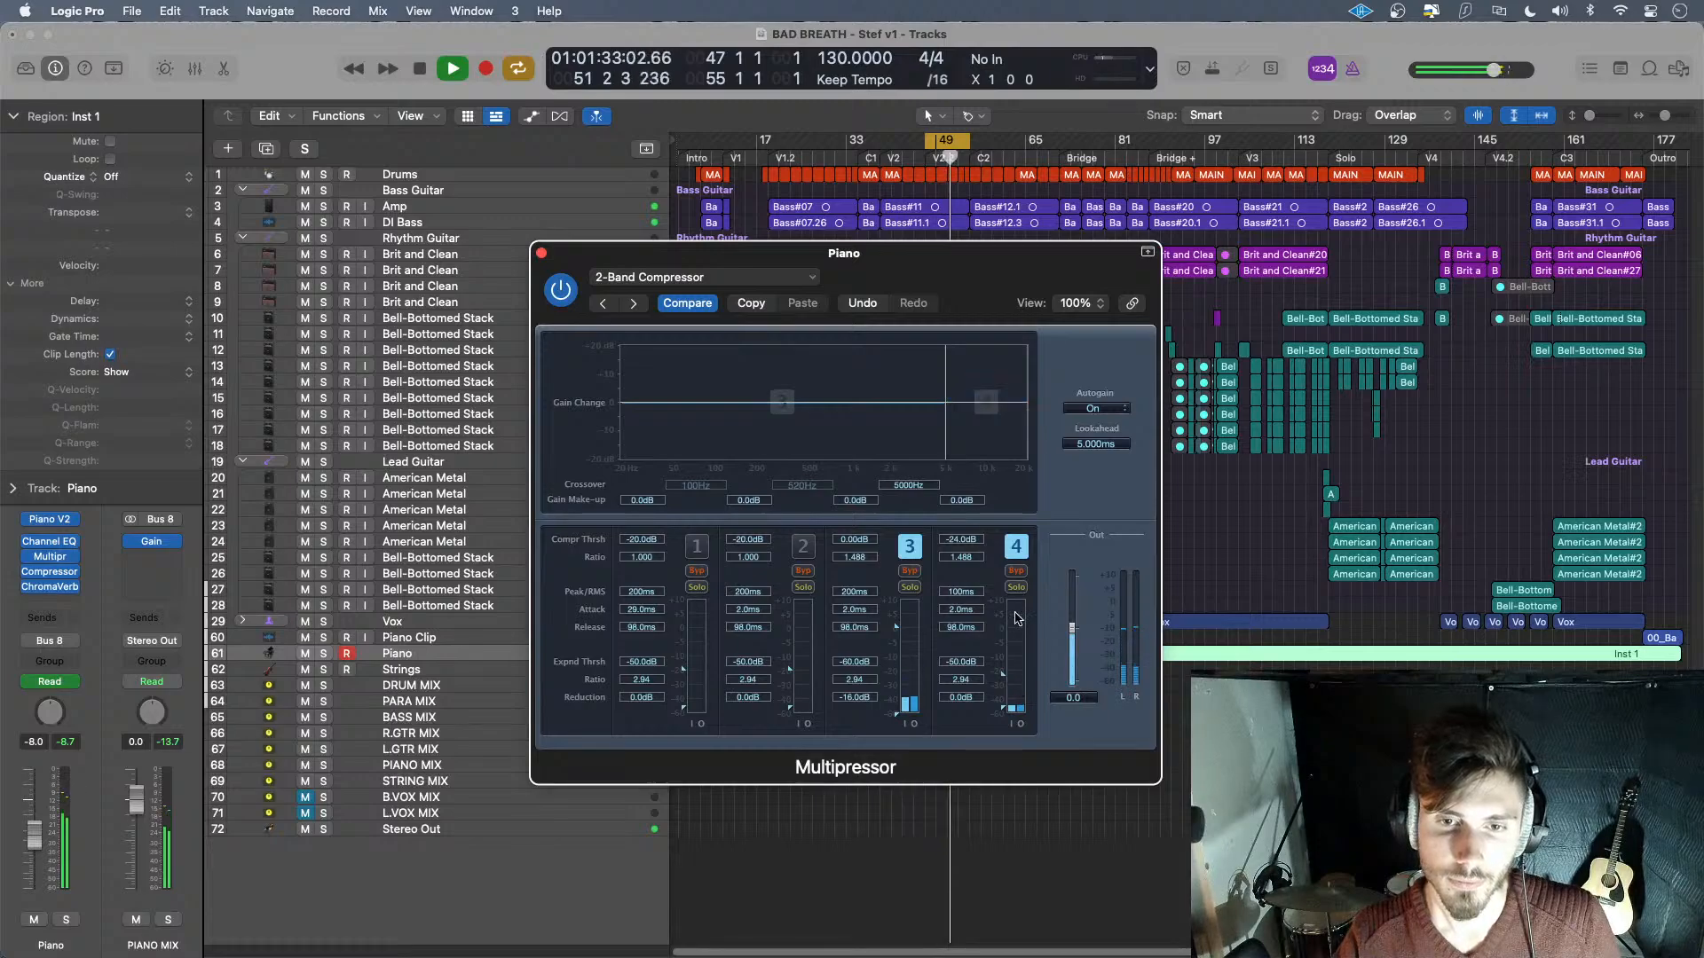
- Compare the looped piano with the Multipressor bypassed and re-enabled
click(561, 290)
key(space)
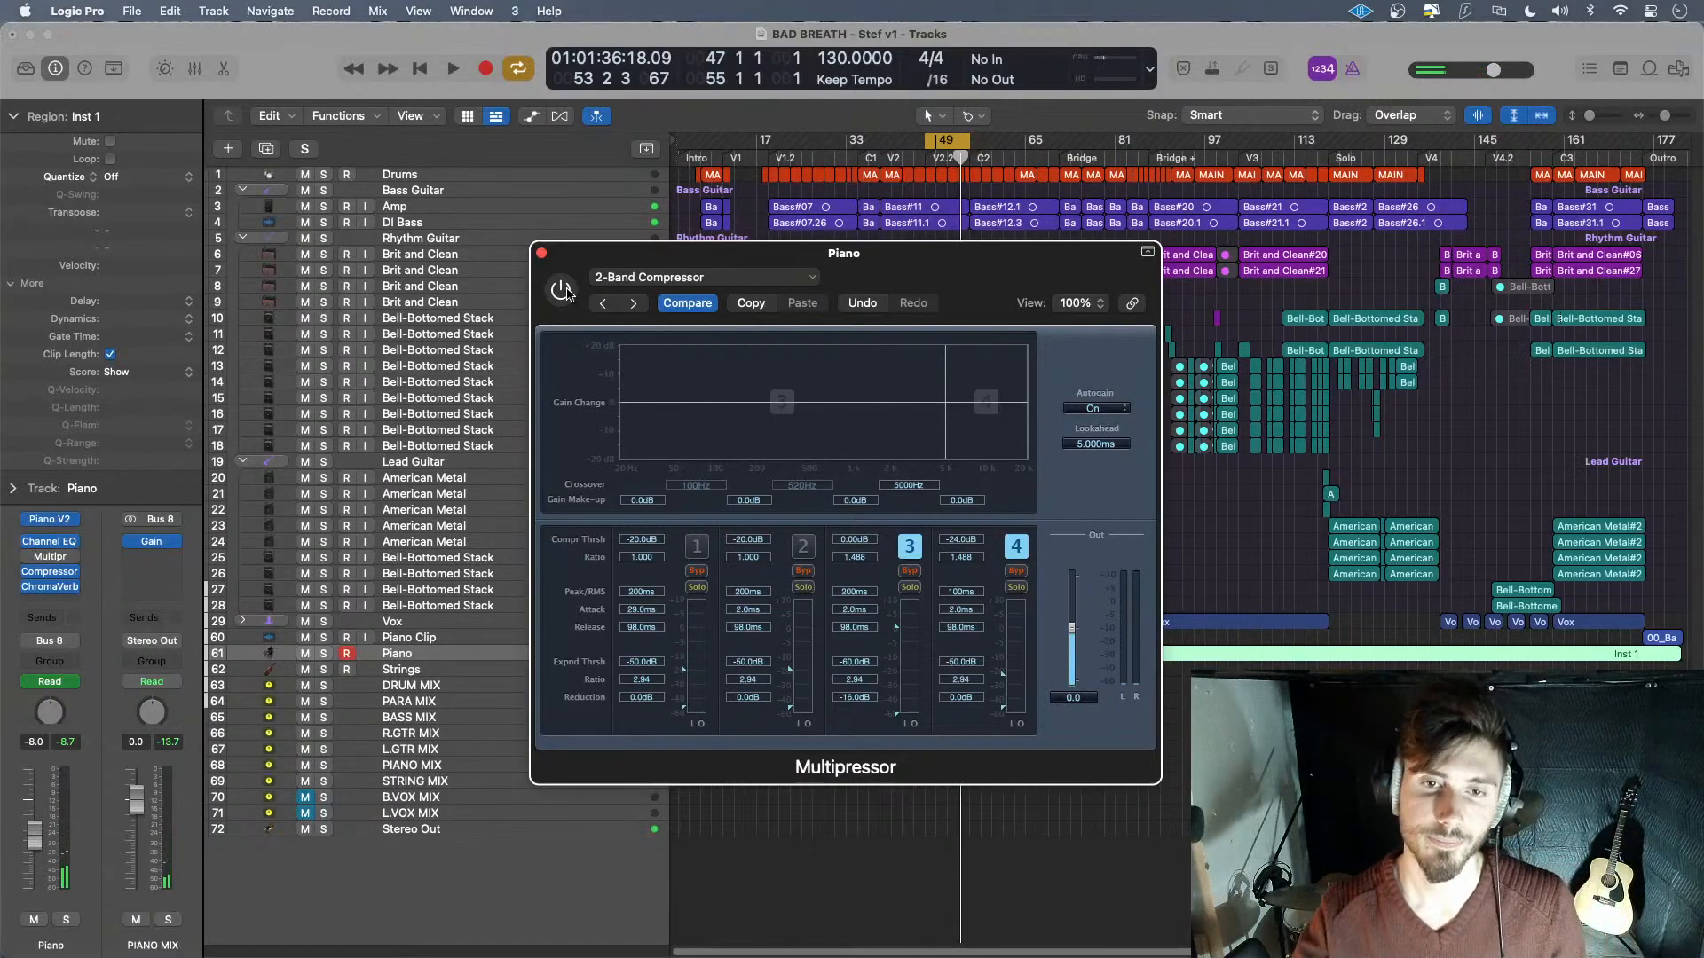
key(space)
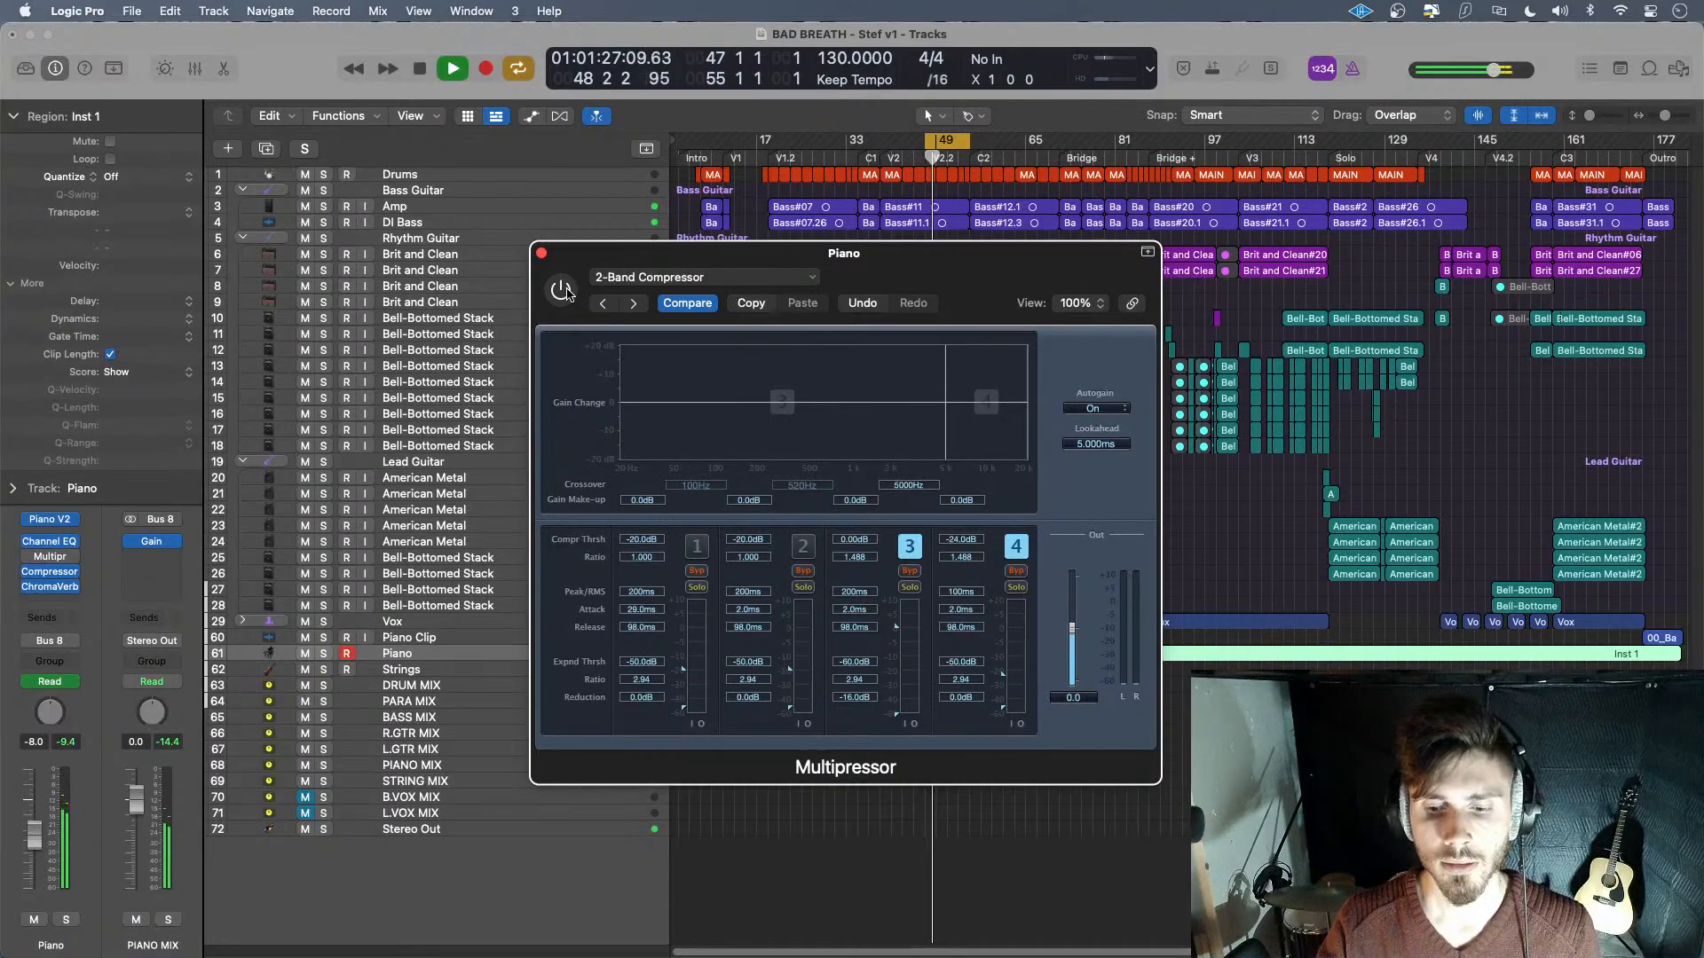
key(space)
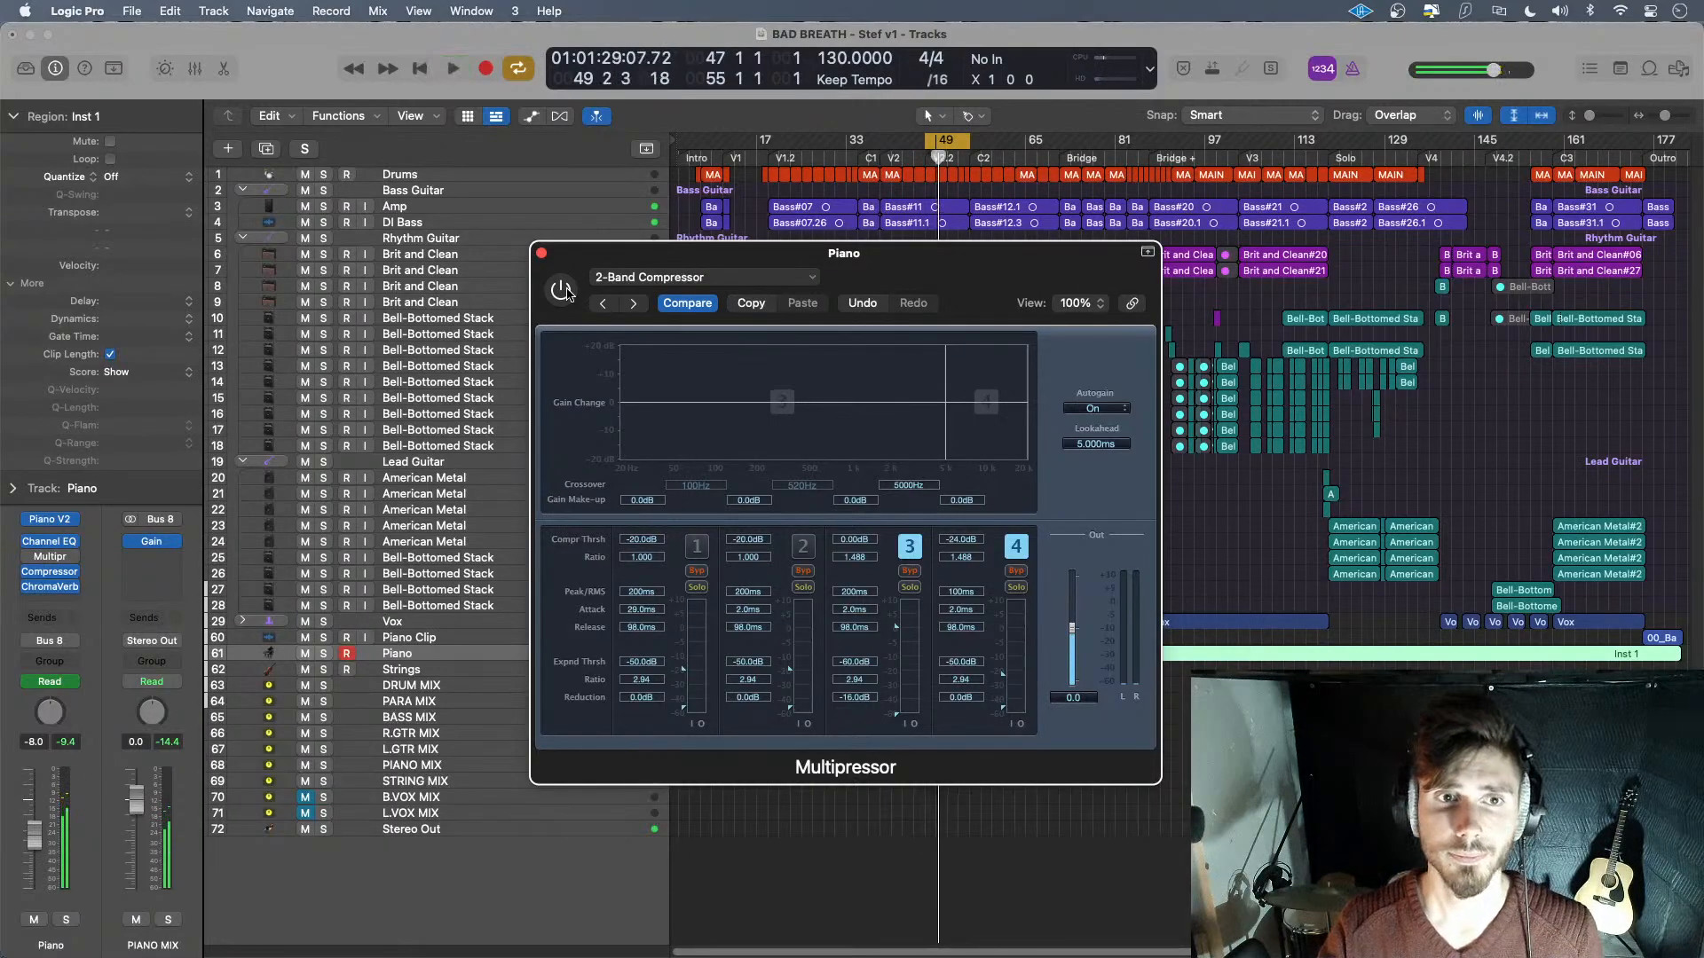
click(563, 291)
key(space)
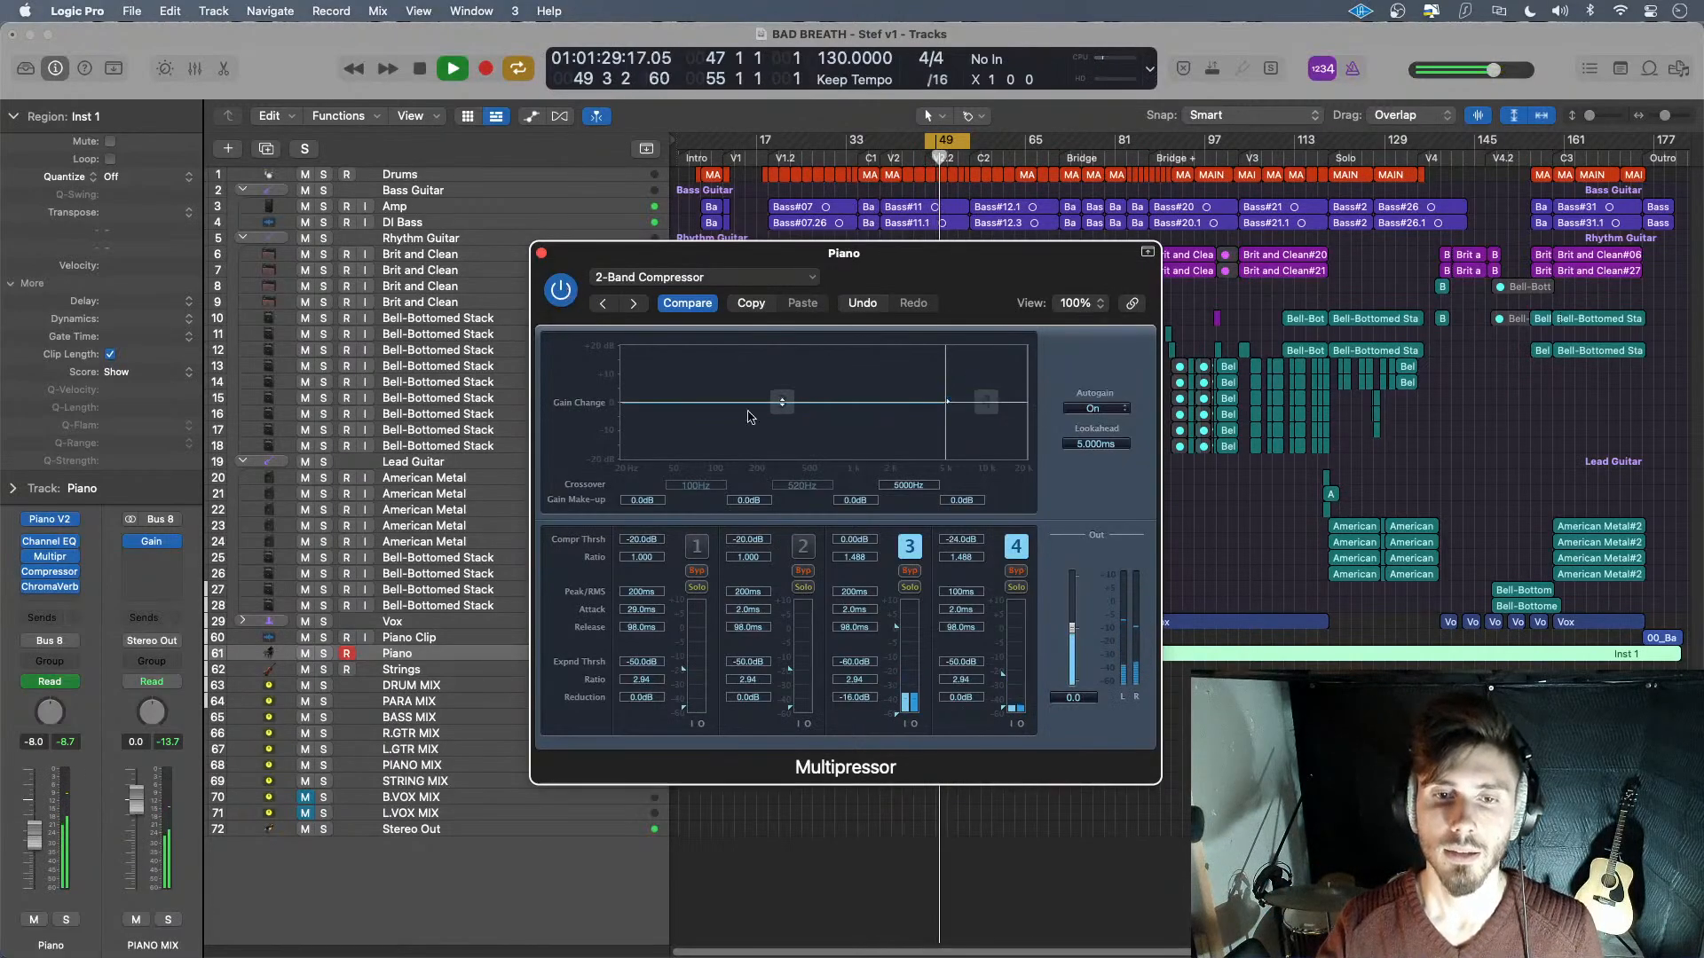
- Set the release of bands 3 and 4 to 150 ms and raise band 4's compression ratio to 4.350
key(space)
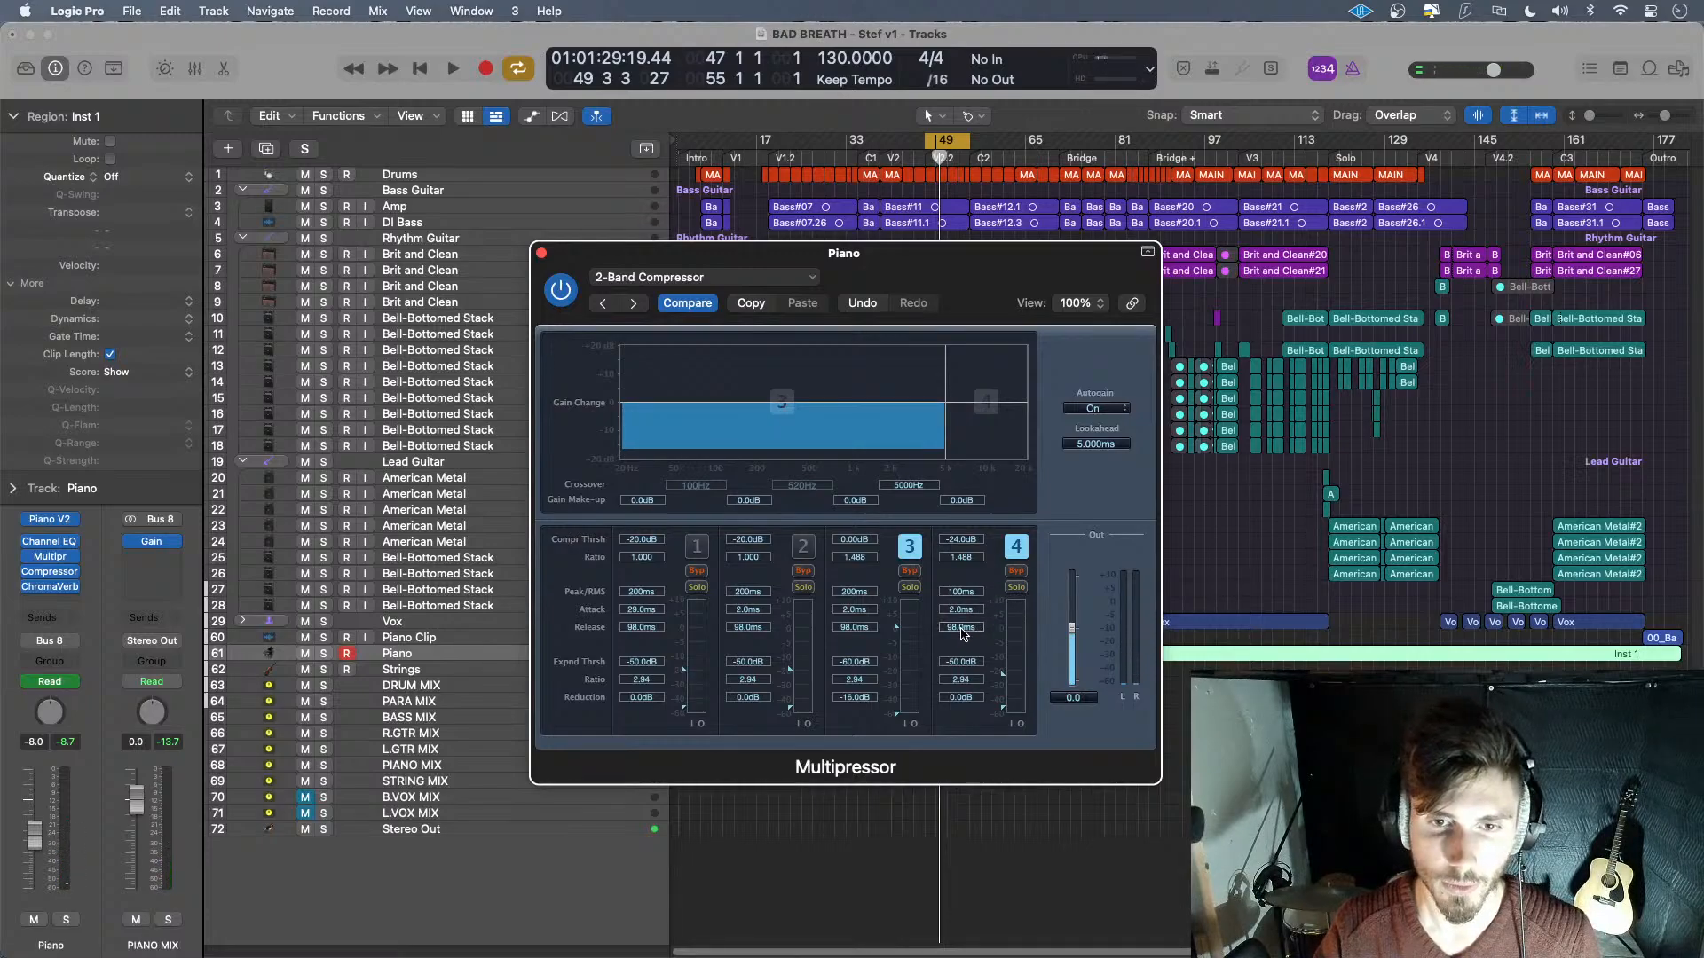
drag(972, 626, 973, 622)
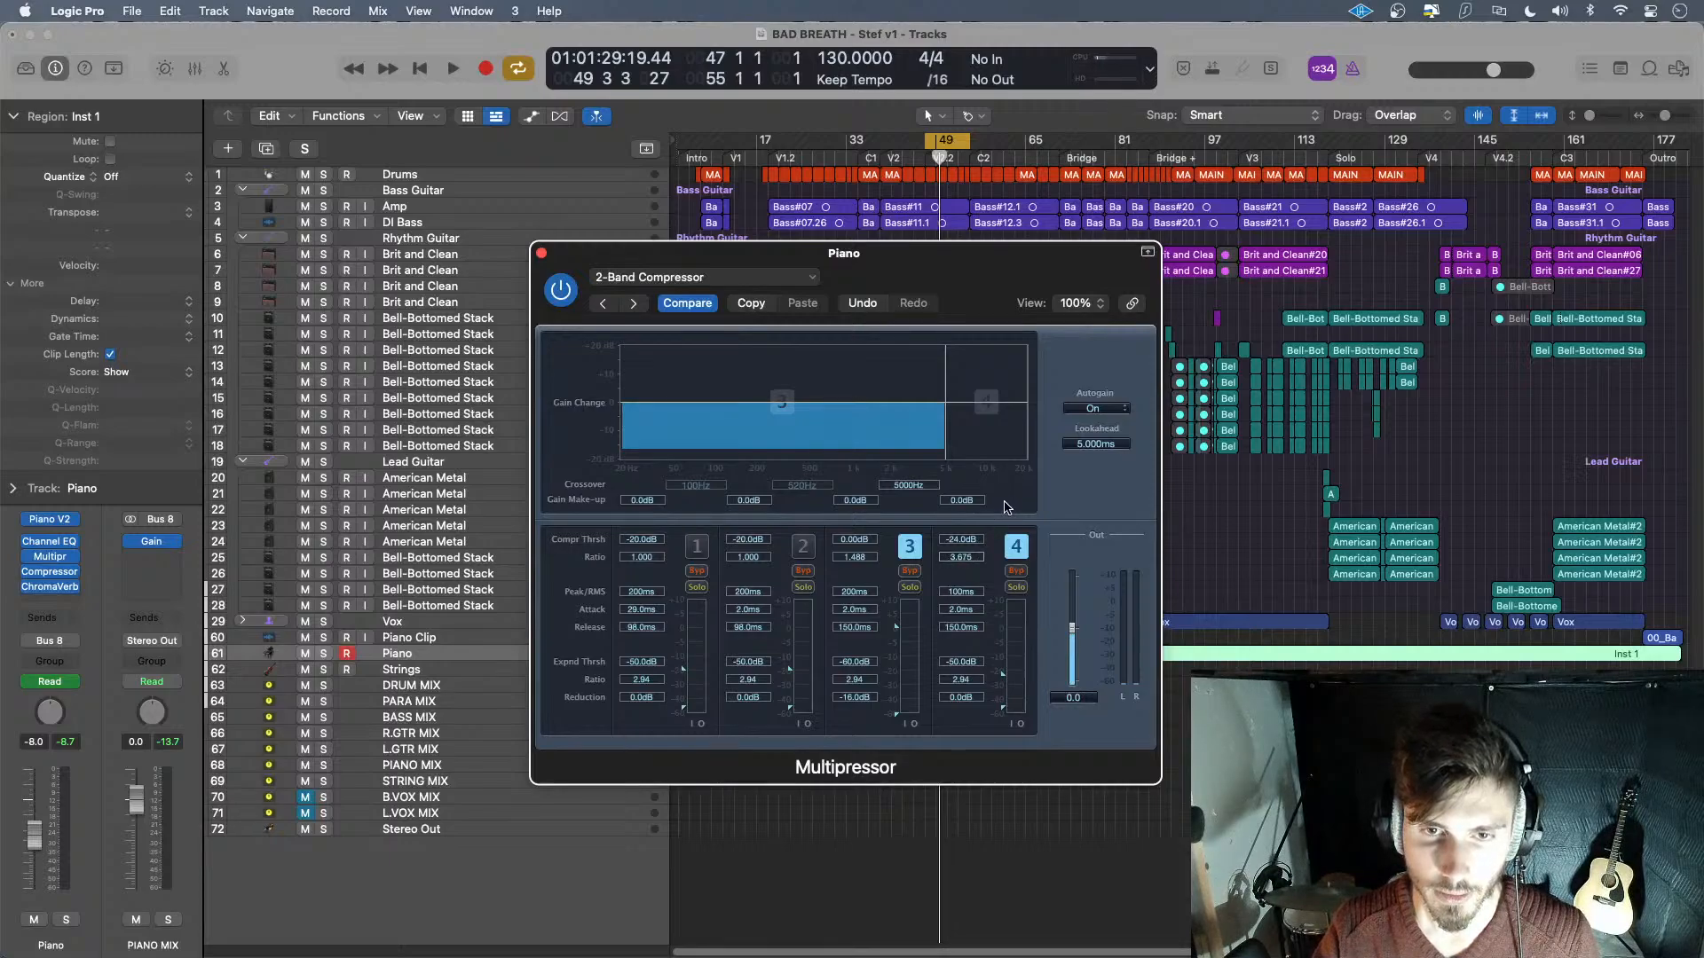
key(space)
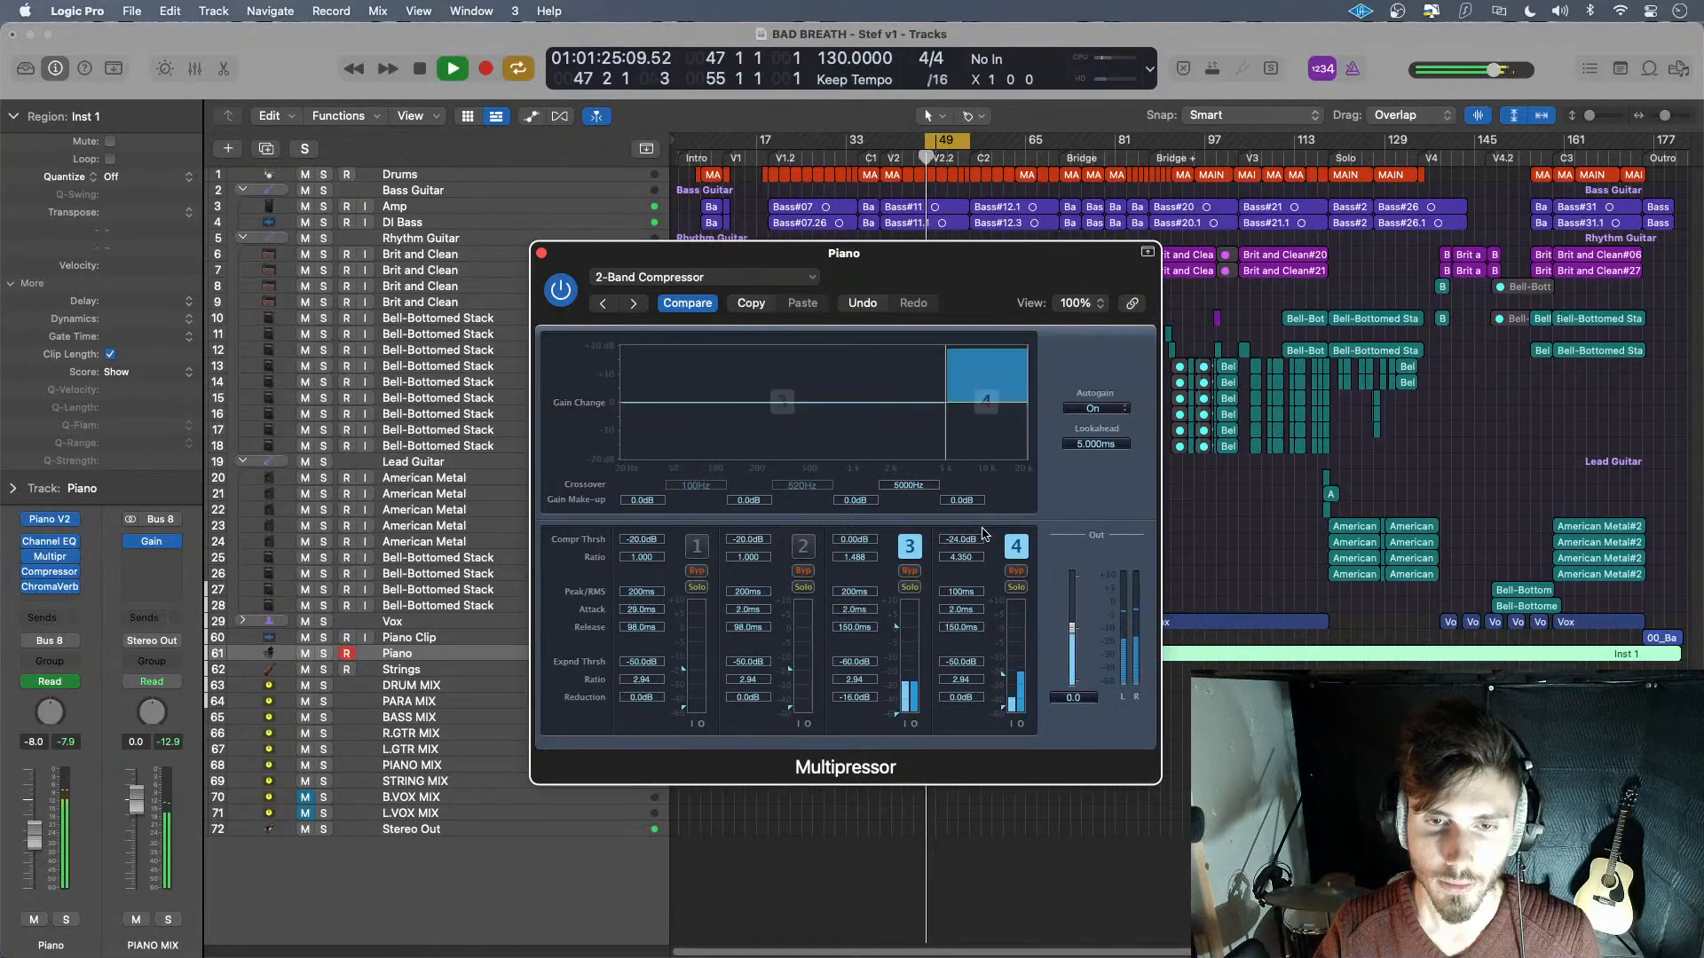
- Raise band 4's compression threshold to -12 dB and replay the loop to check it
key(space)
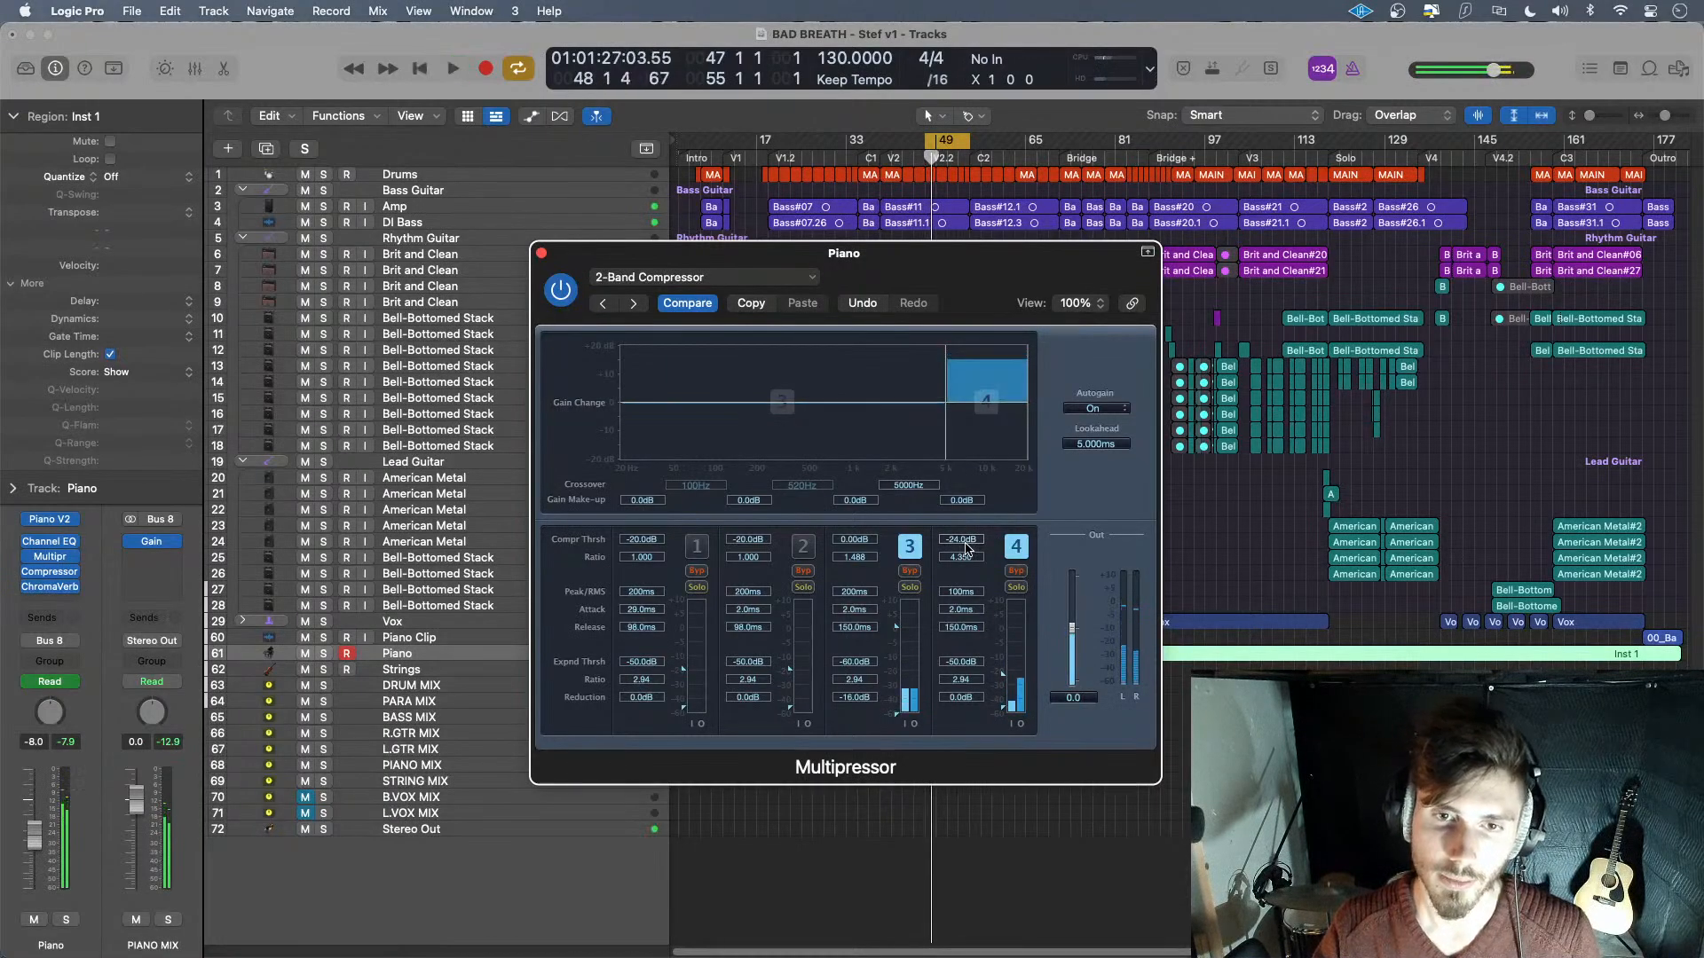
drag(965, 548, 975, 499)
key(space)
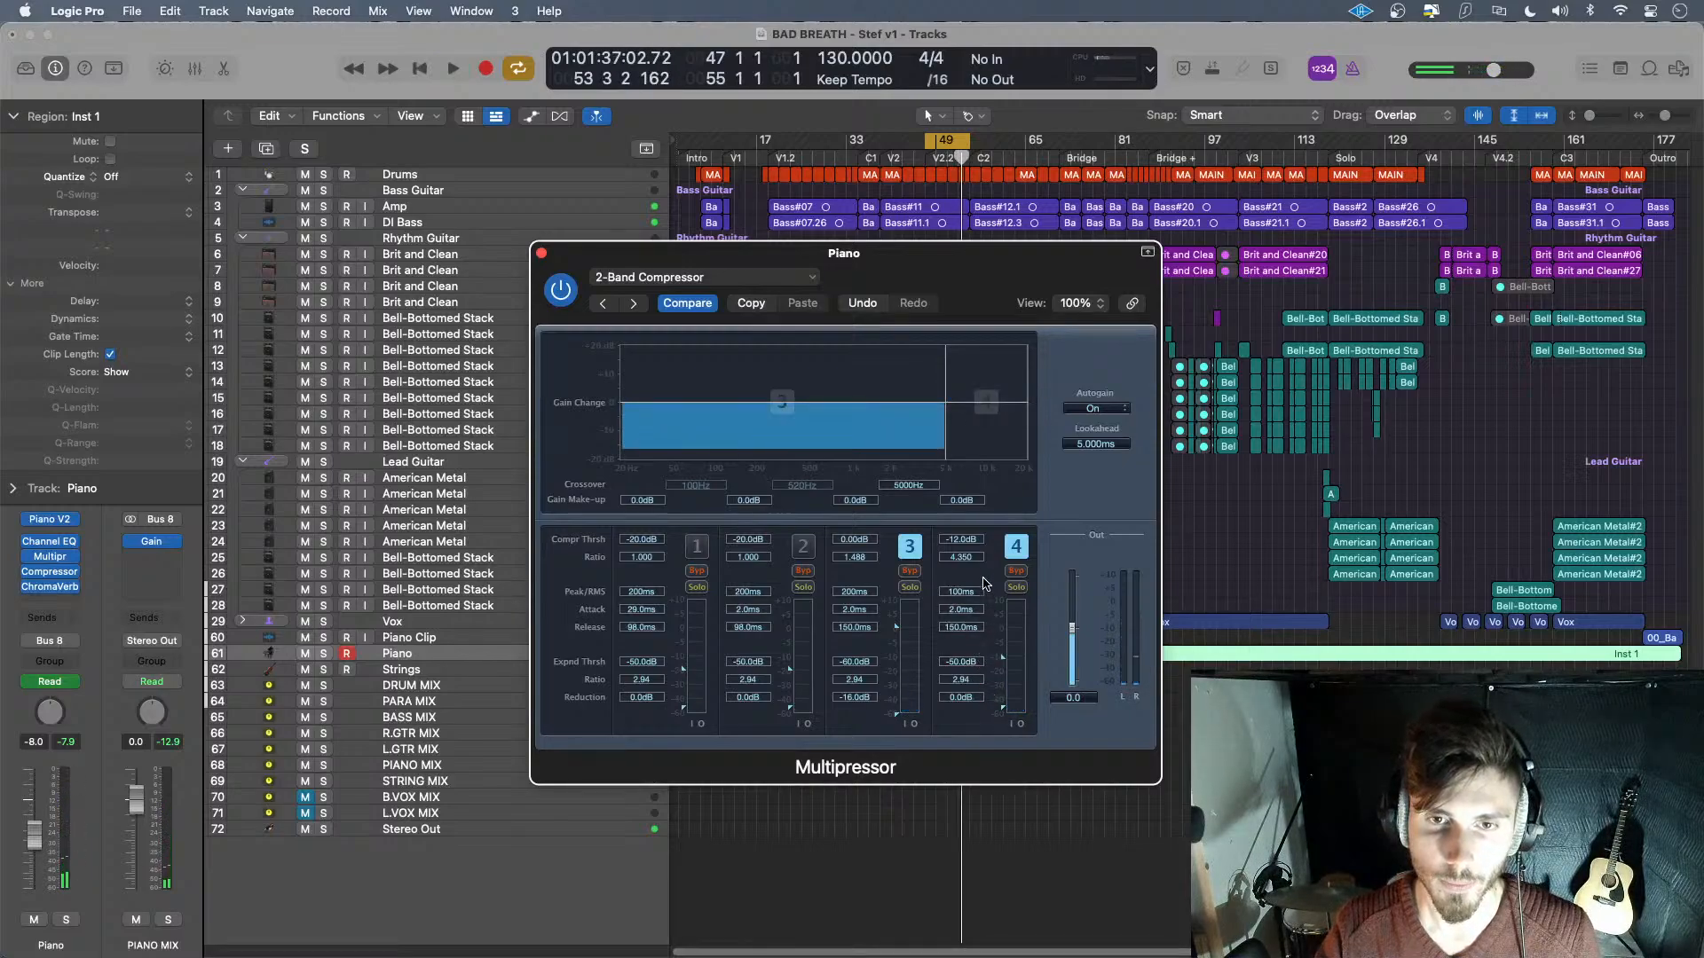
key(space)
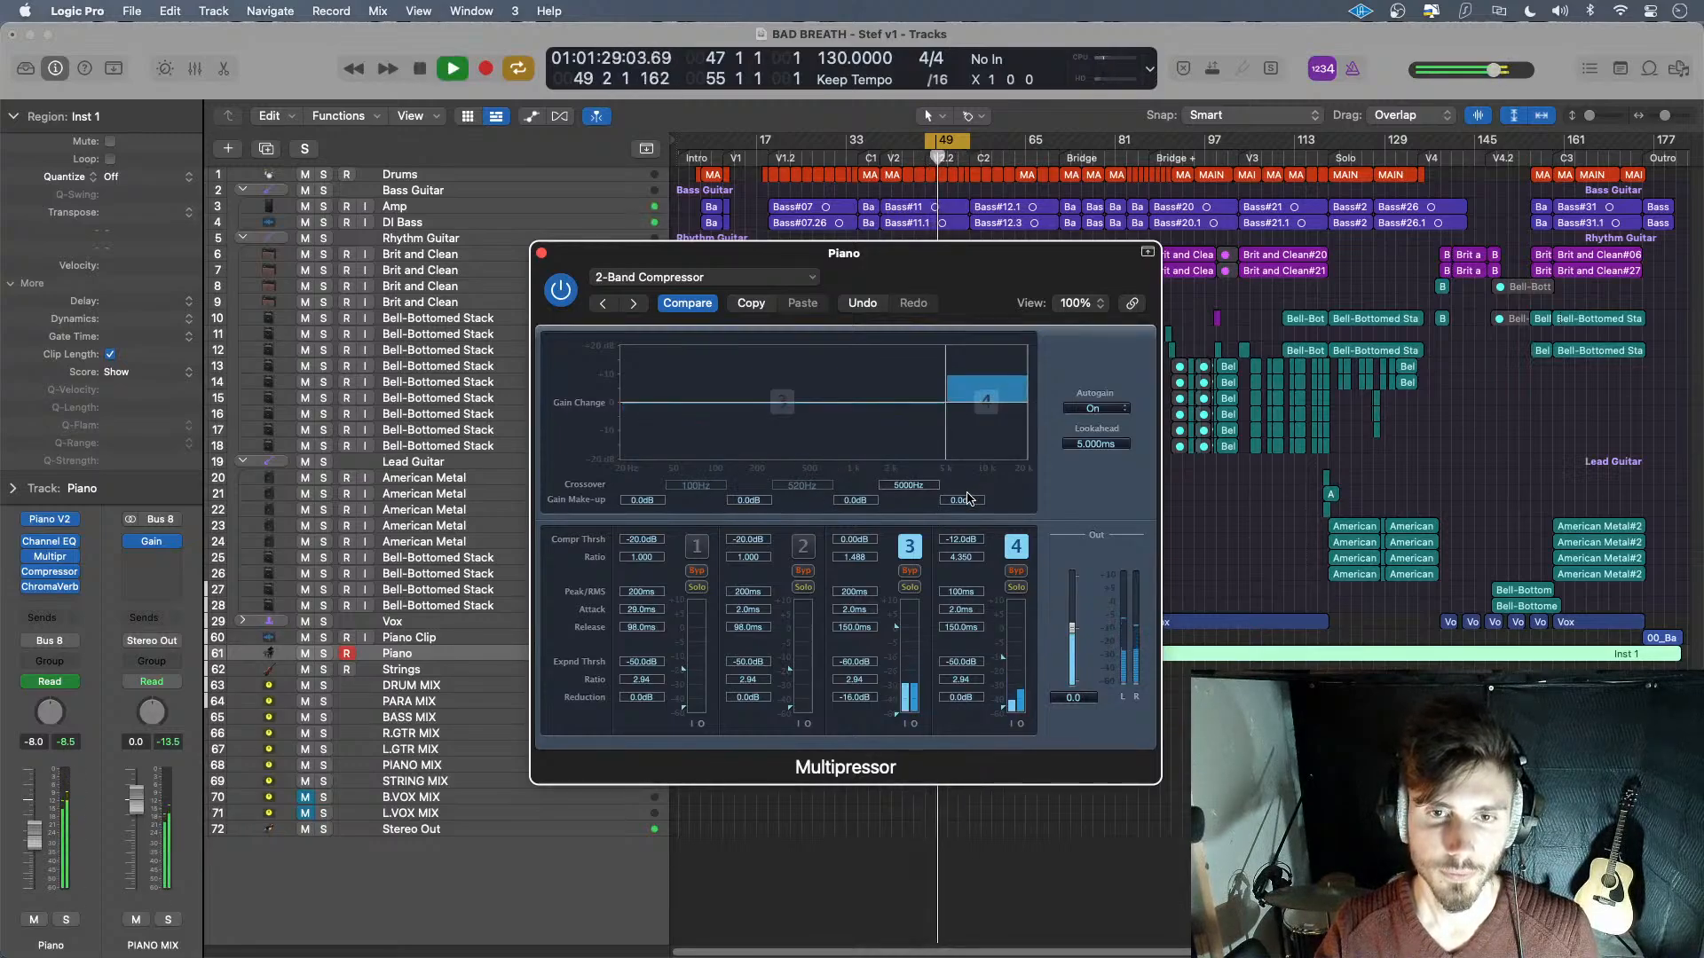
- Lower band 4's gain make-up to -4 dB while the section loops
key(space)
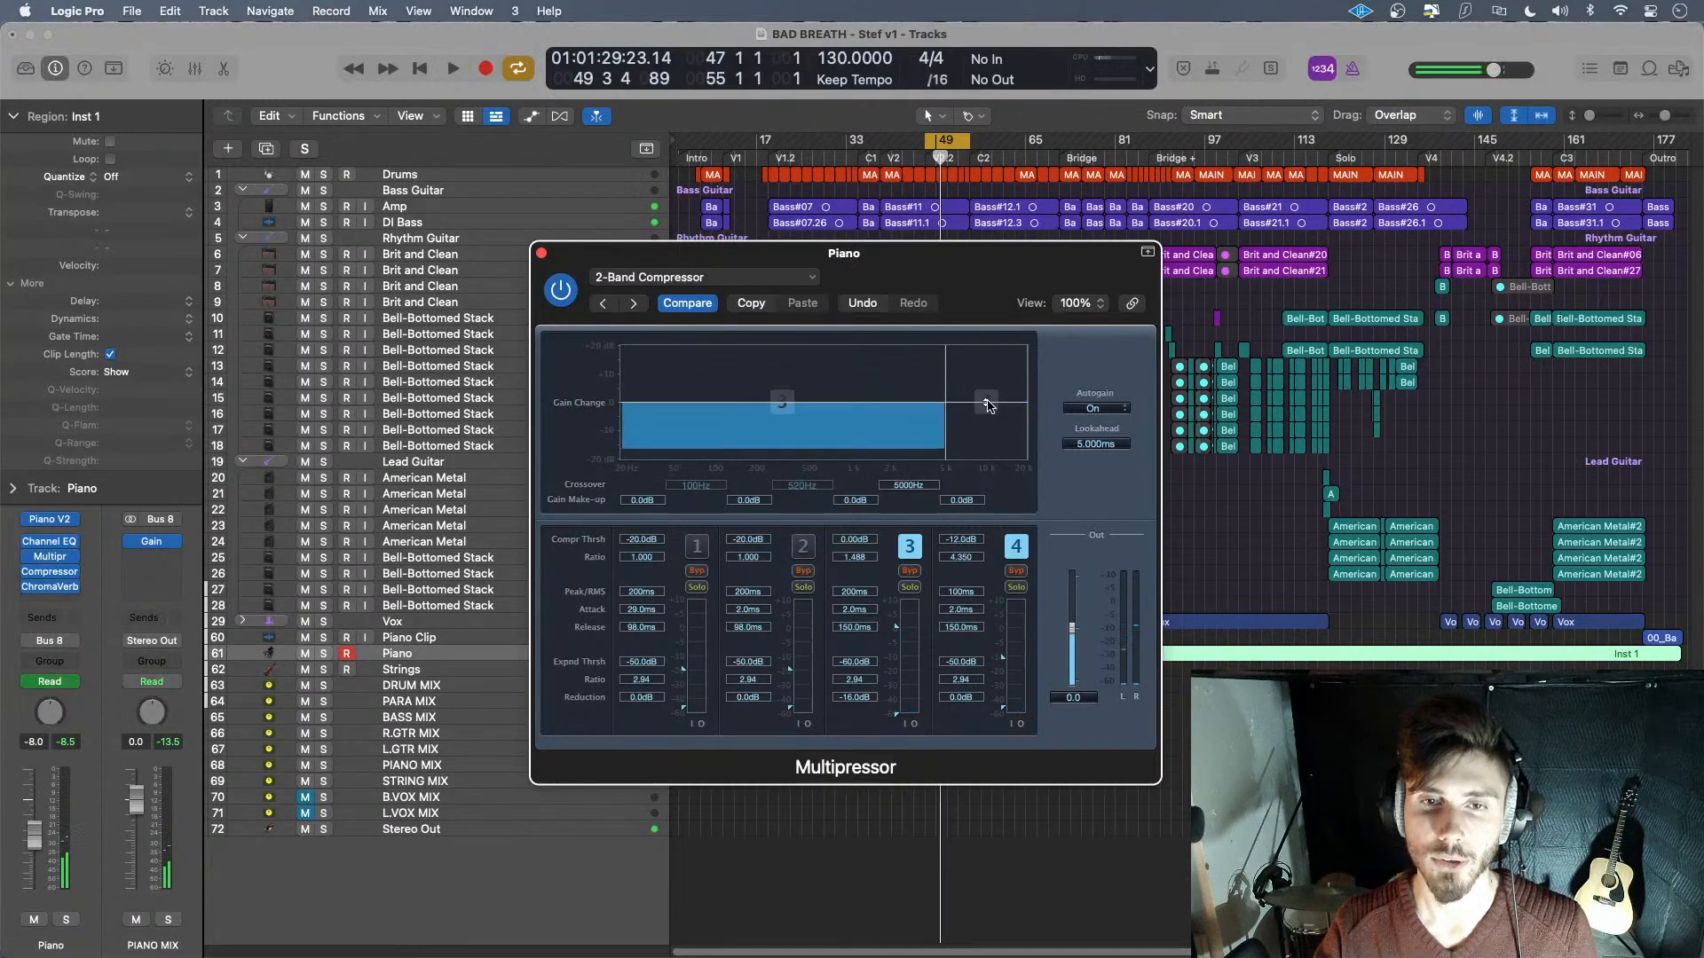
key(space)
drag(987, 407, 989, 415)
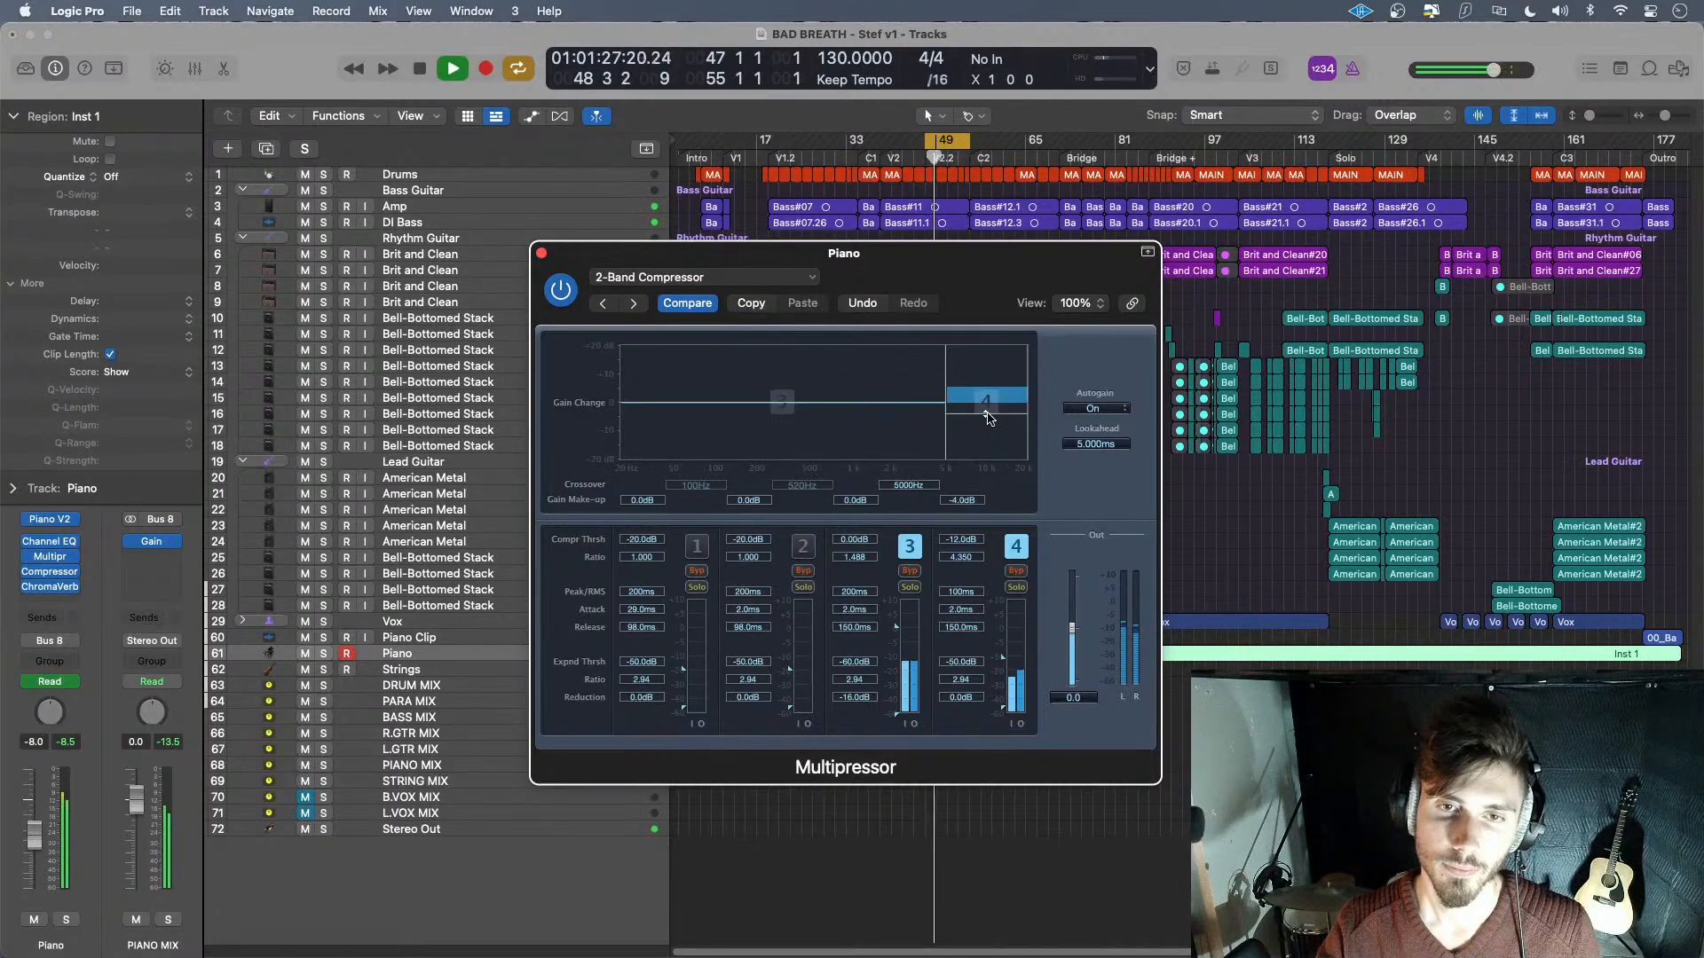
- Lower band 4's gain make-up to -5 dB while listening to the loop
drag(989, 418, 989, 420)
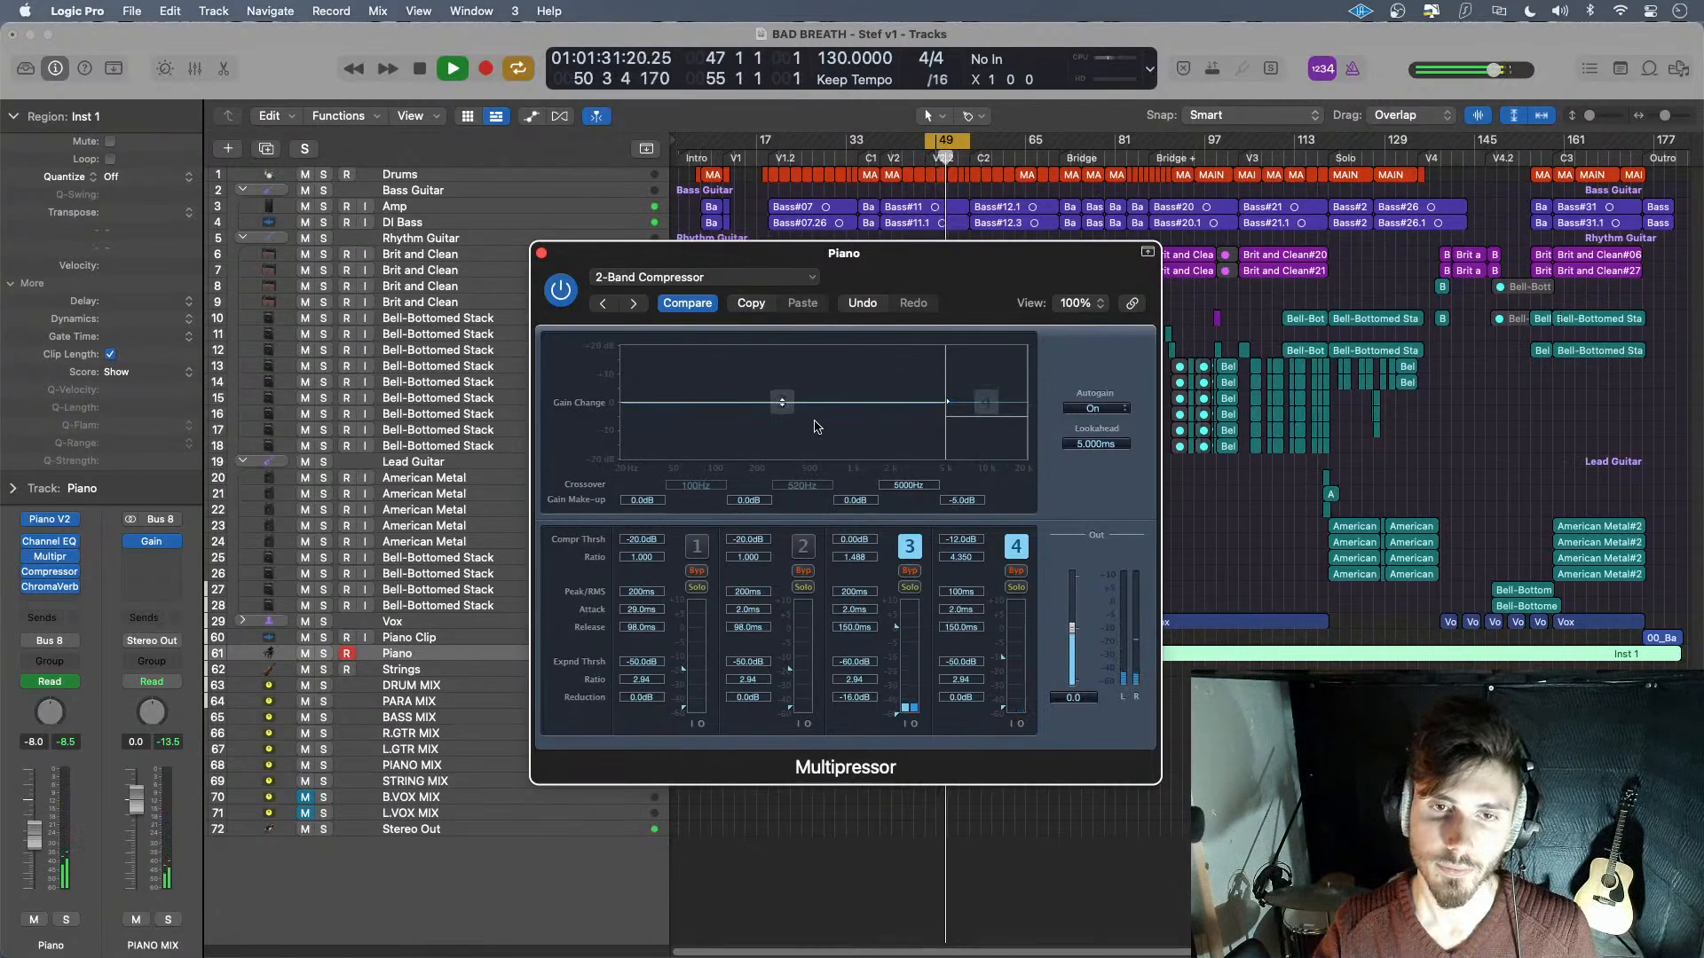
mouse_move(817, 427)
mouse_down()
mouse_move(824, 365)
mouse_move(828, 416)
mouse_up()
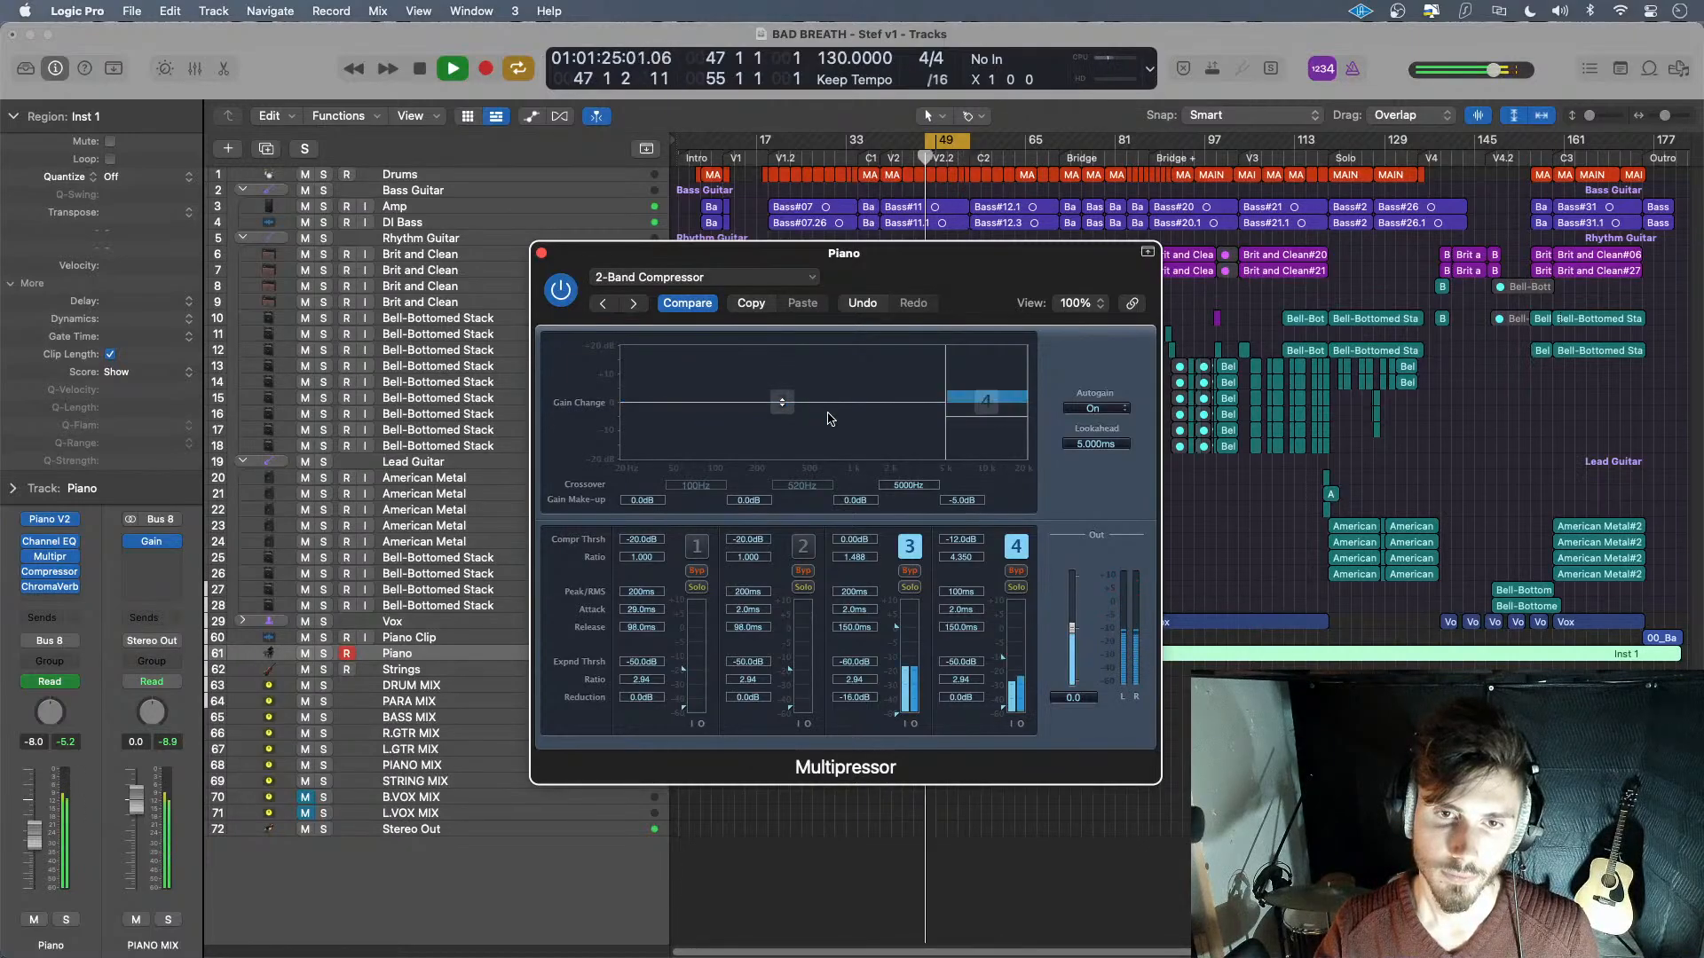
mouse_move(828, 419)
mouse_down()
mouse_move(829, 449)
mouse_move(832, 400)
mouse_move(832, 424)
mouse_up()
key(space)
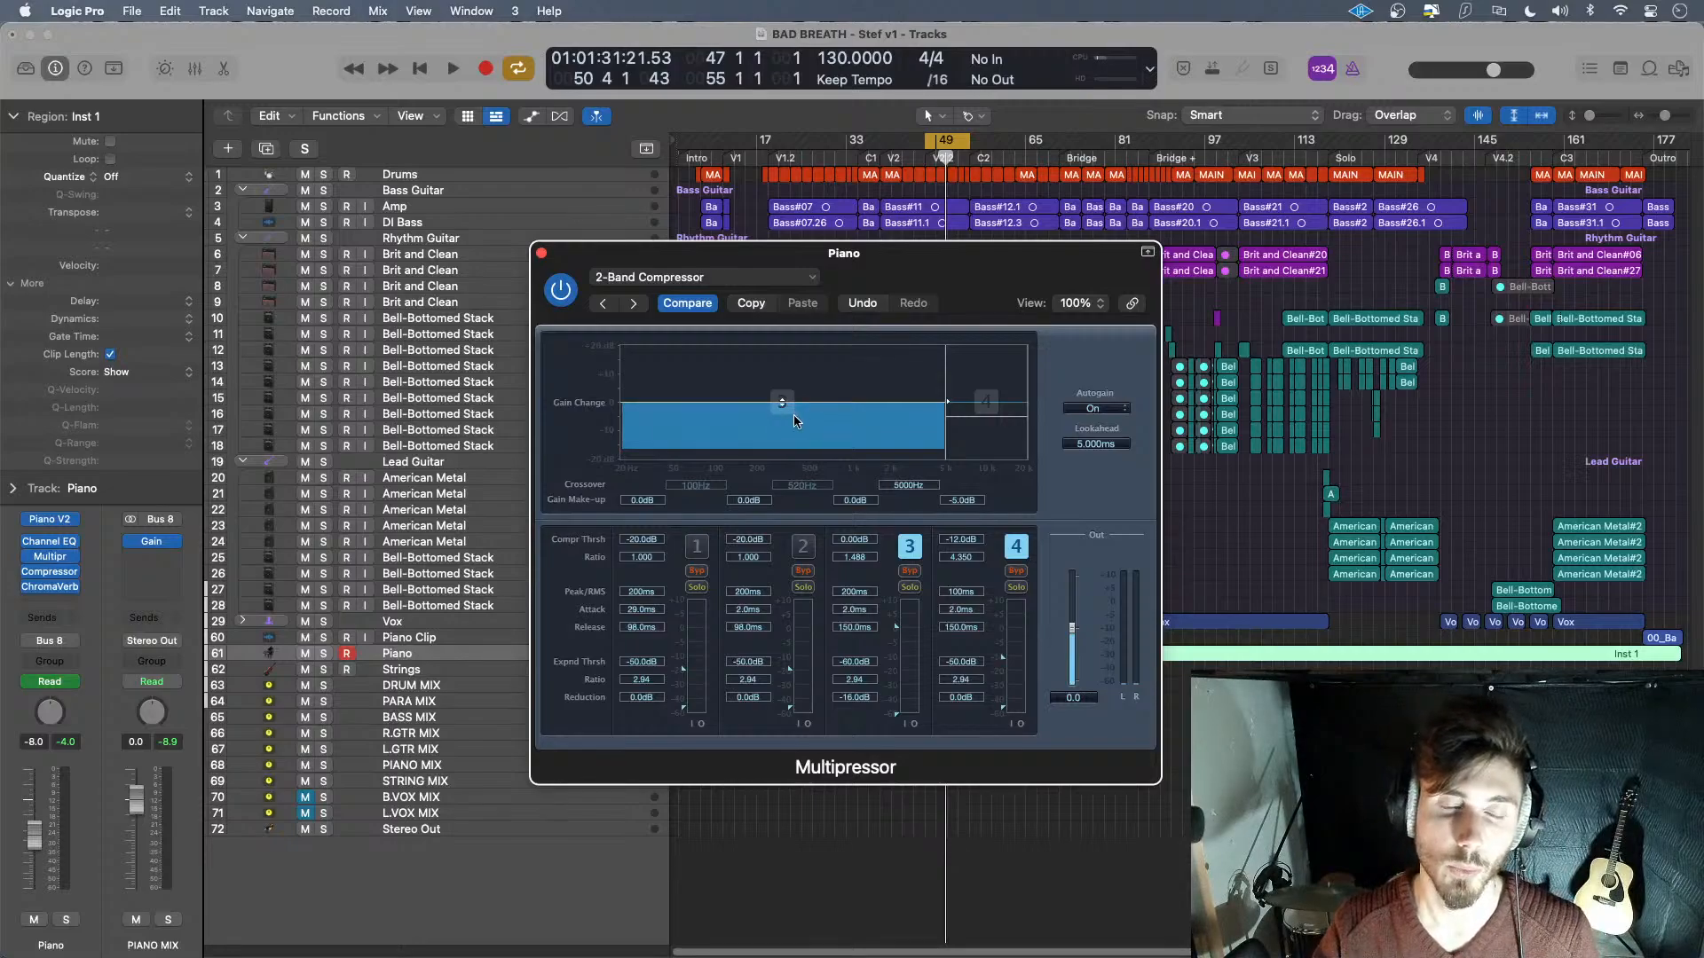
- Try band 3's gain make-up at 15 dB, return it to 0 dB and replay the loop
key(space)
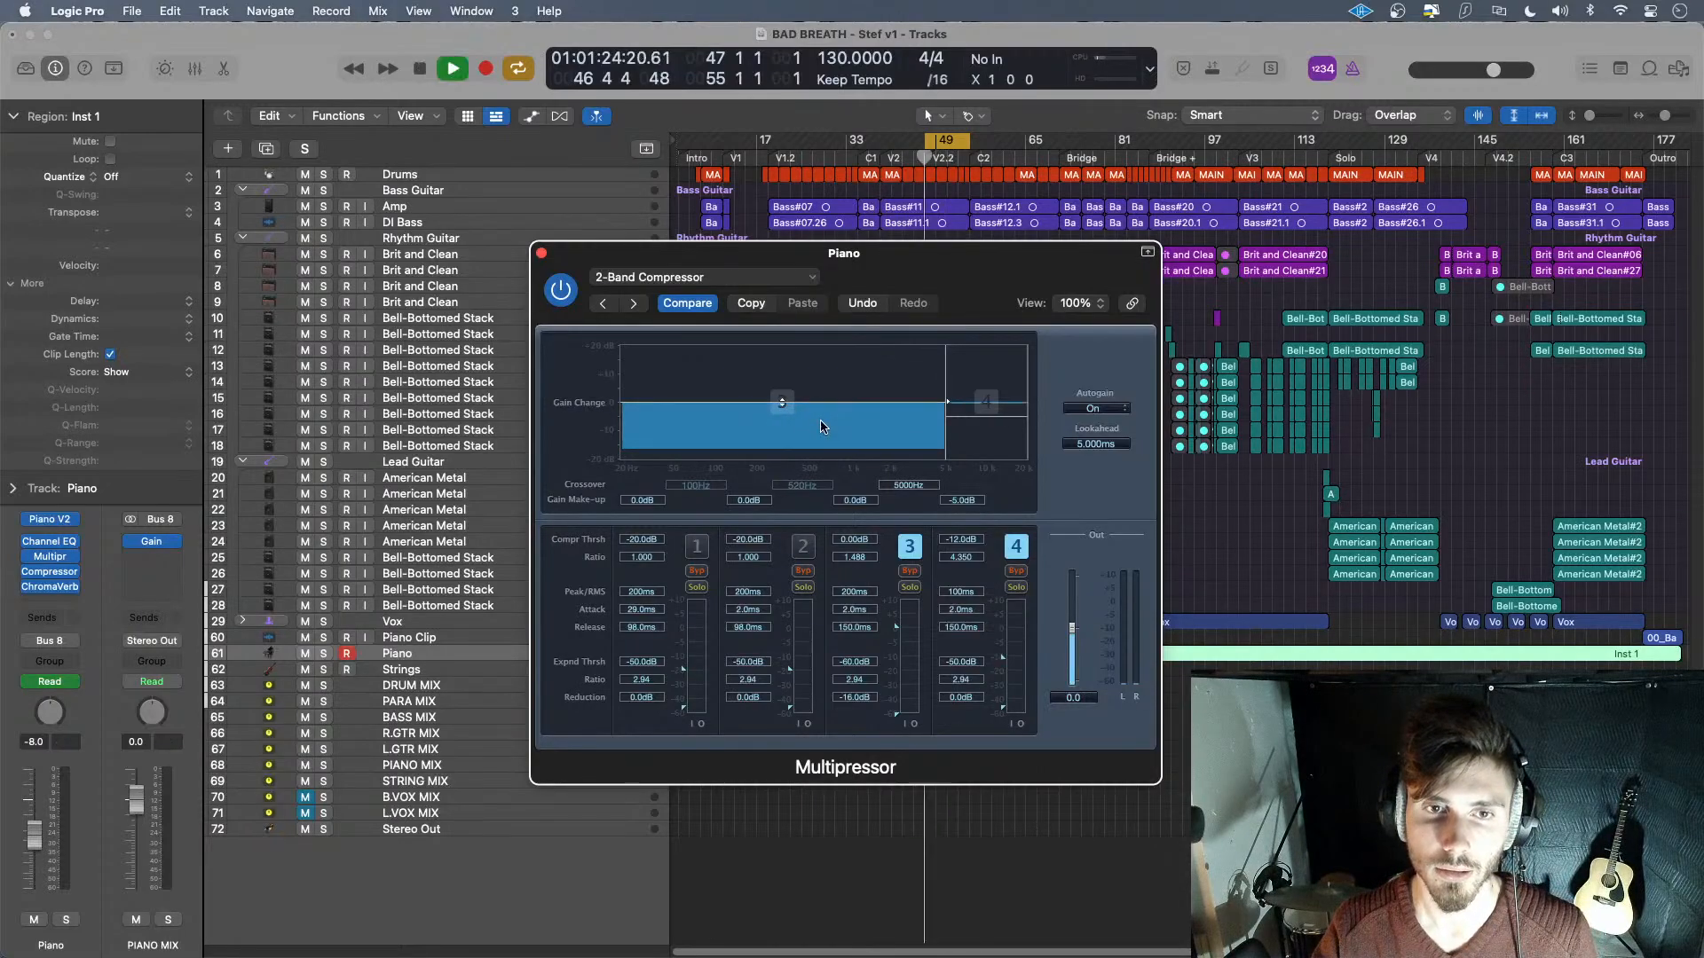
drag(820, 426, 828, 374)
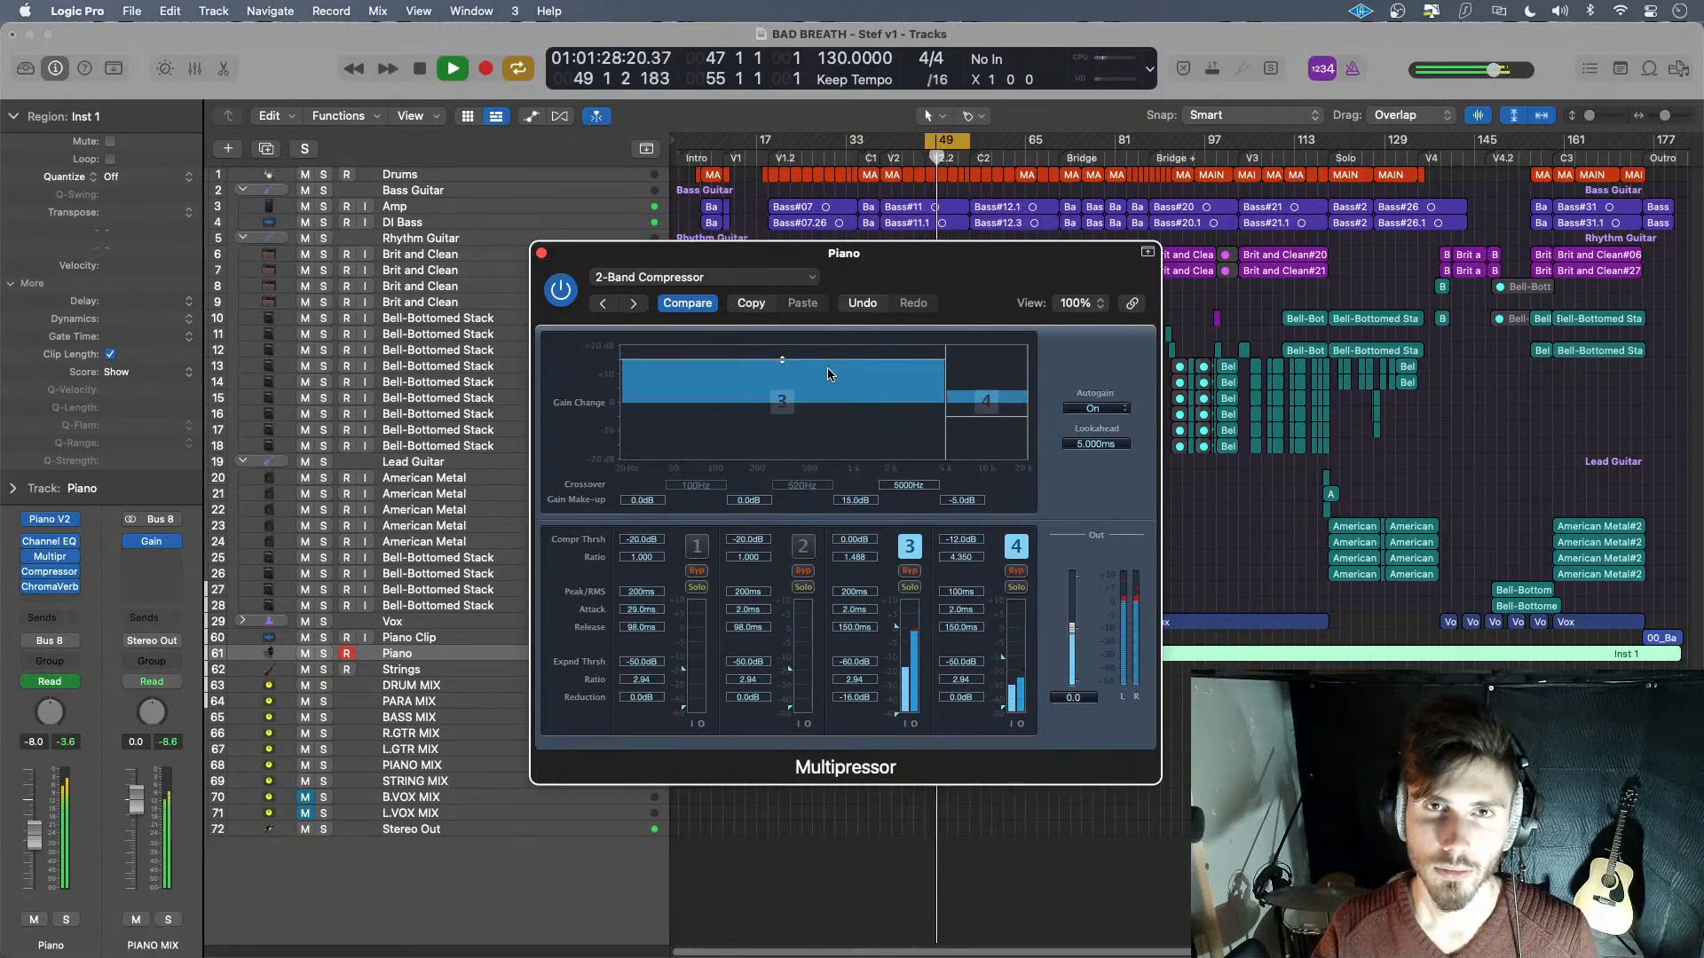
key(space)
drag(828, 375, 833, 420)
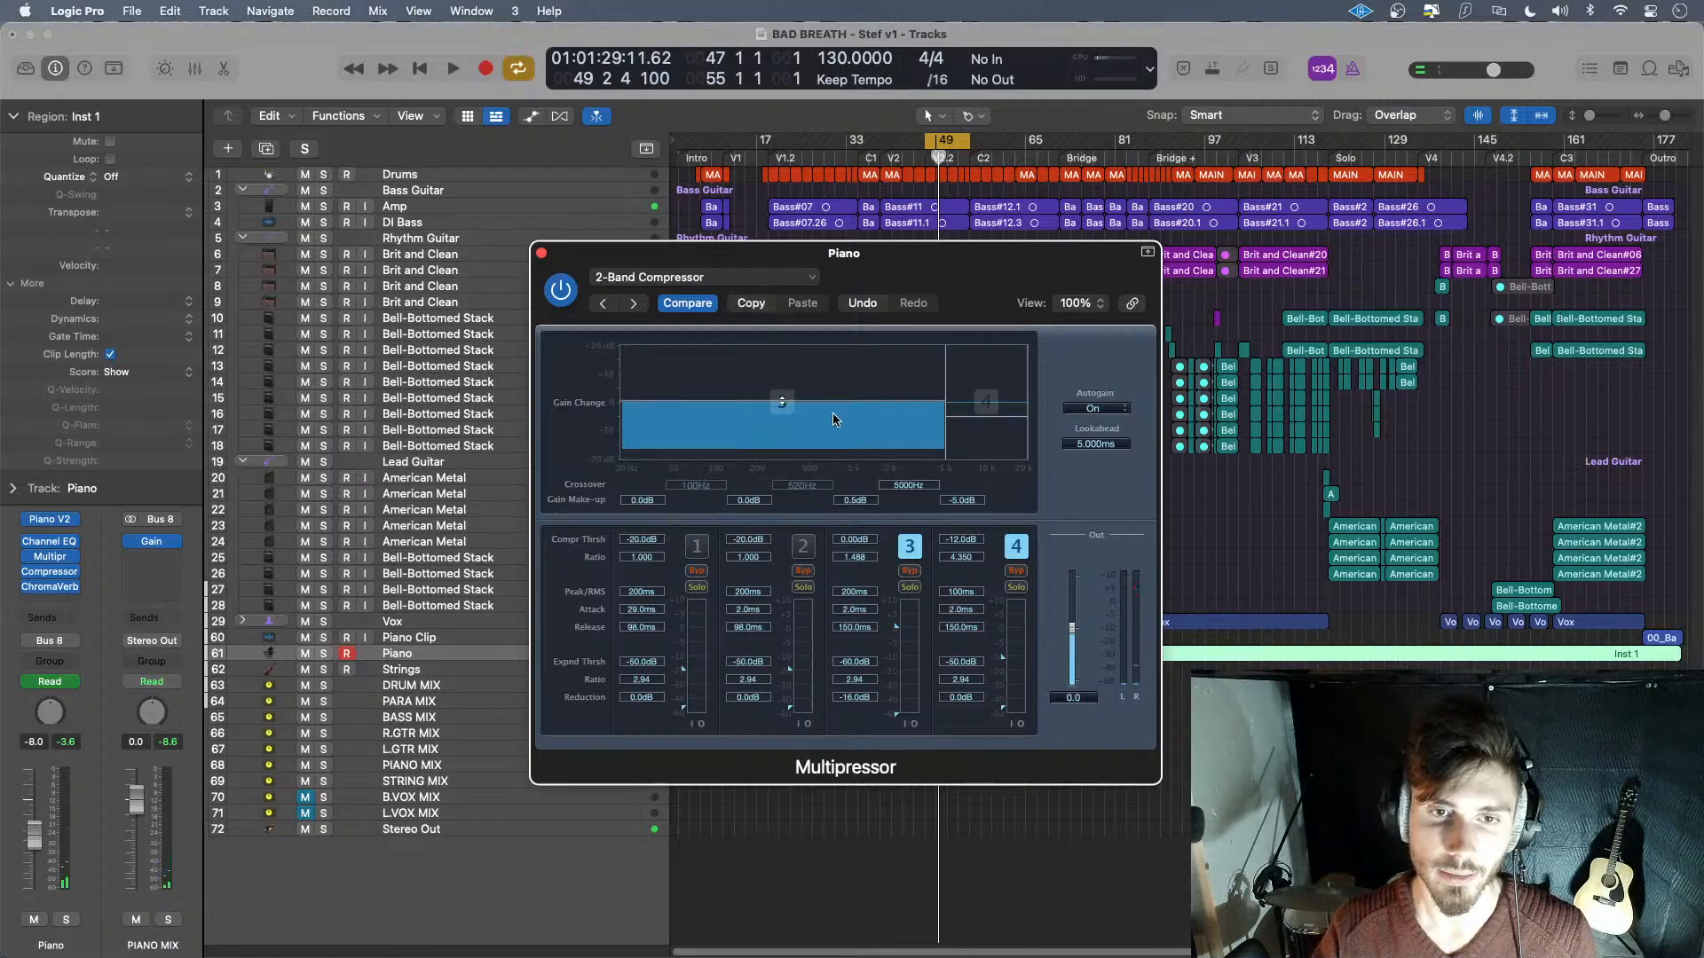
key(space)
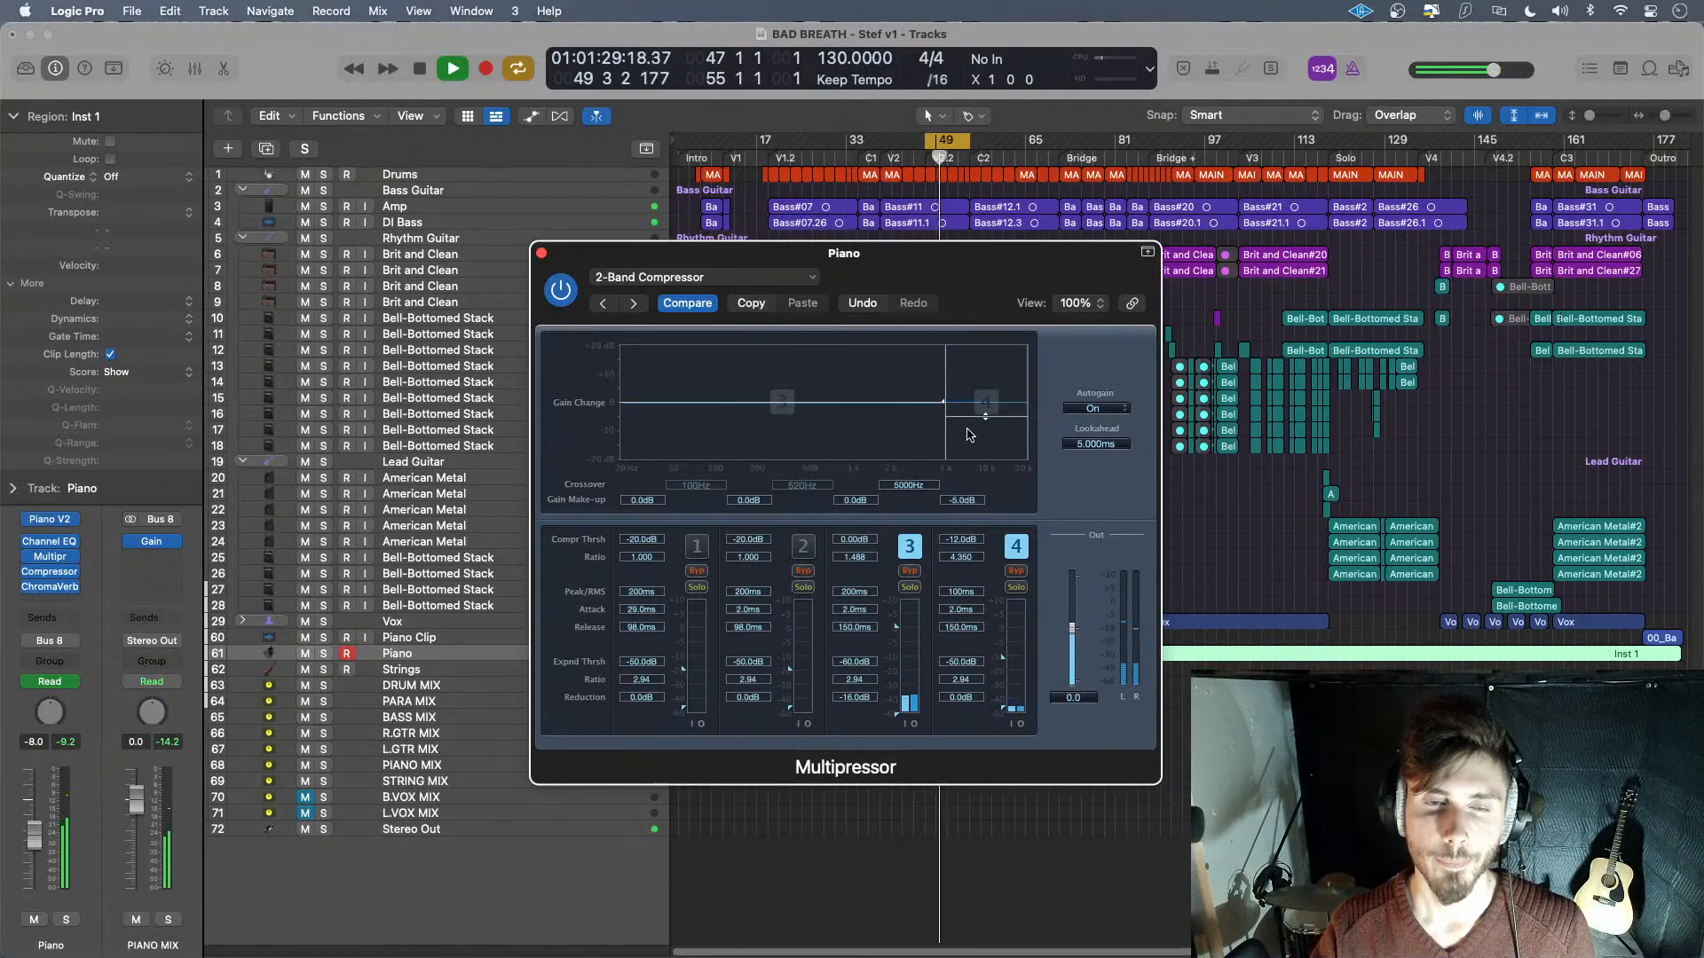
key(space)
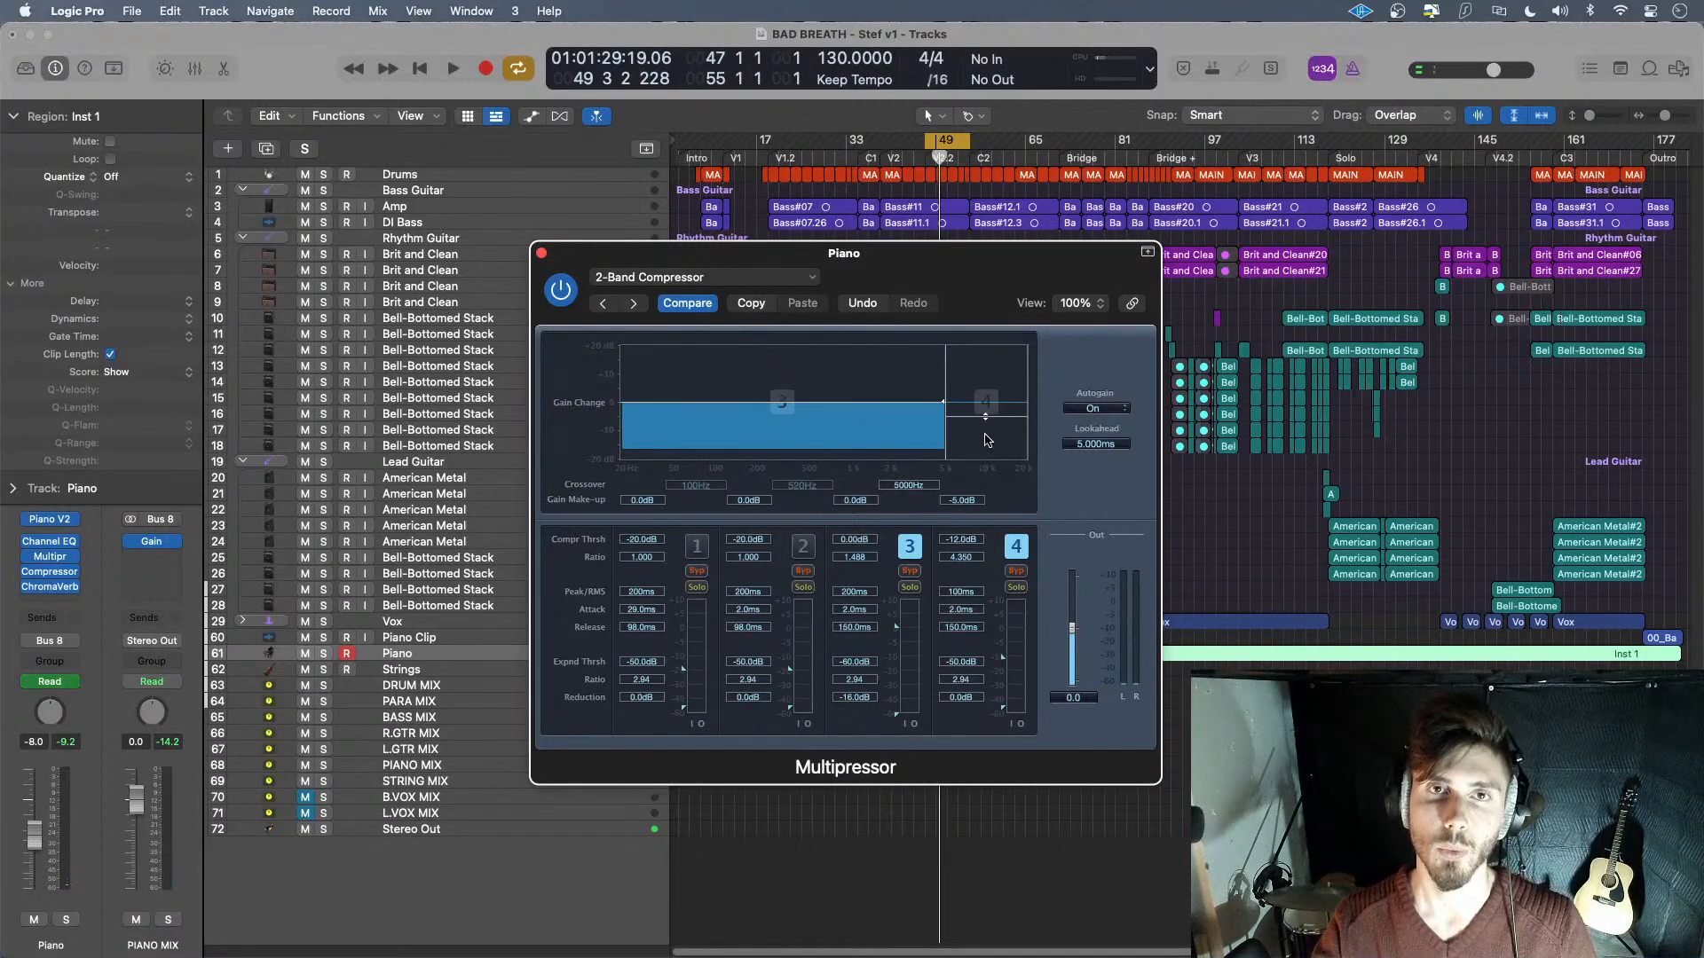
- Play the loop and compare the piano with the Multipressor bypassed and re-enabled
key(space)
click(560, 291)
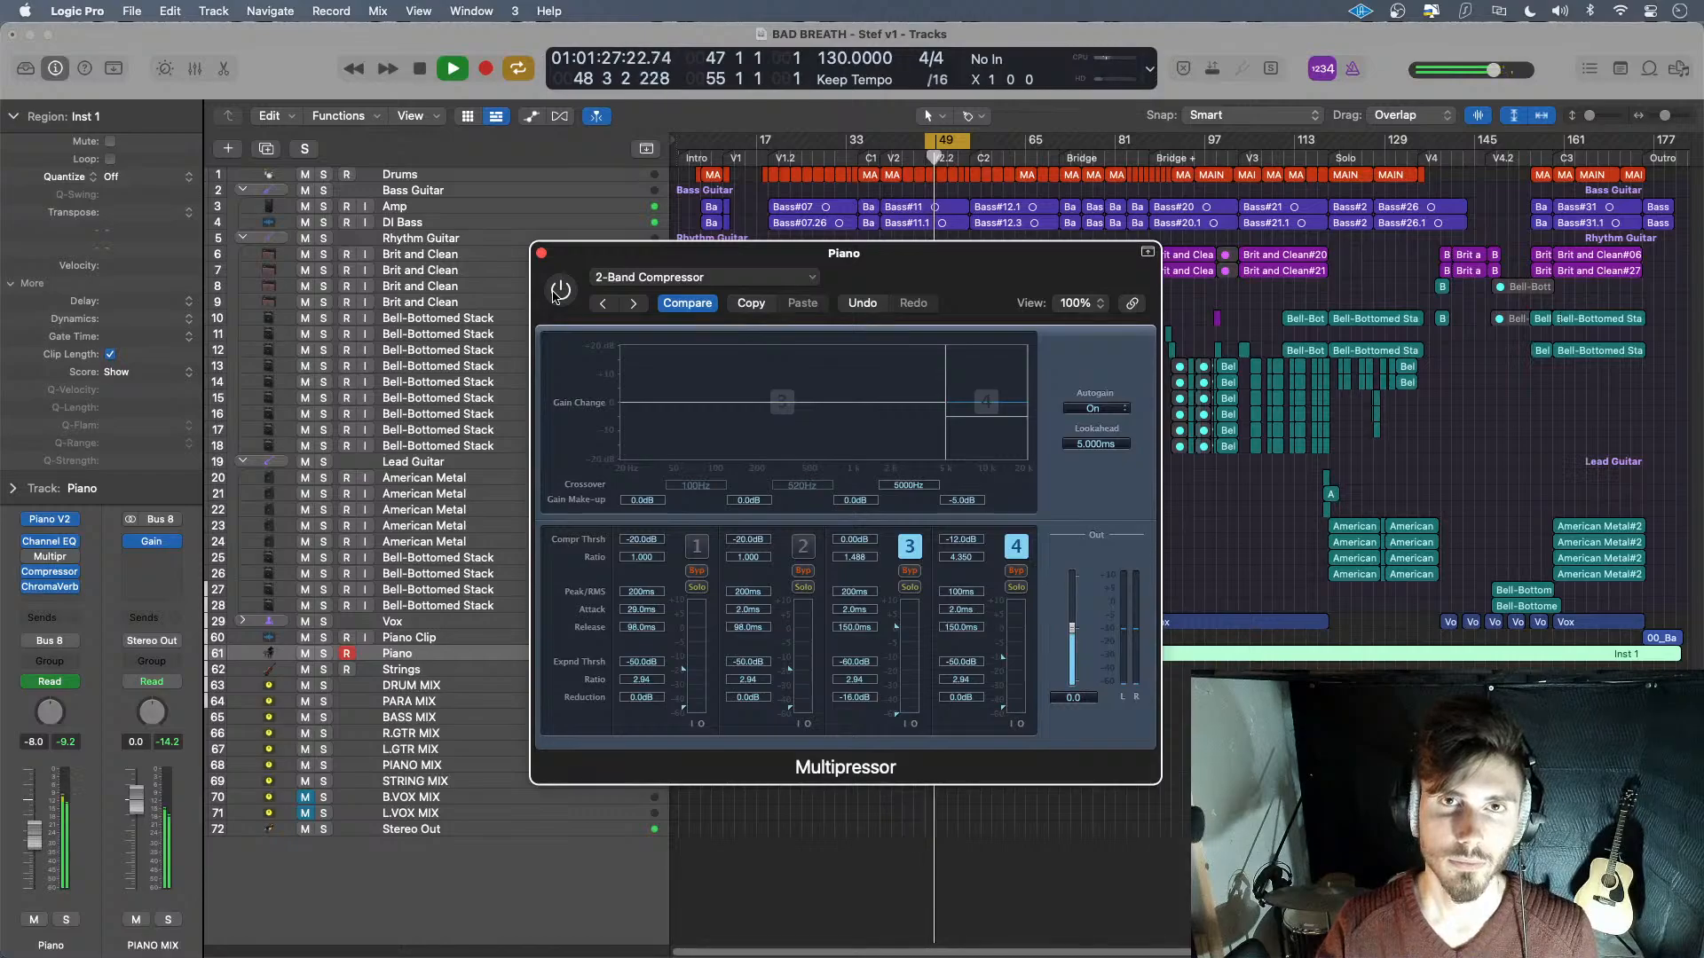
click(554, 294)
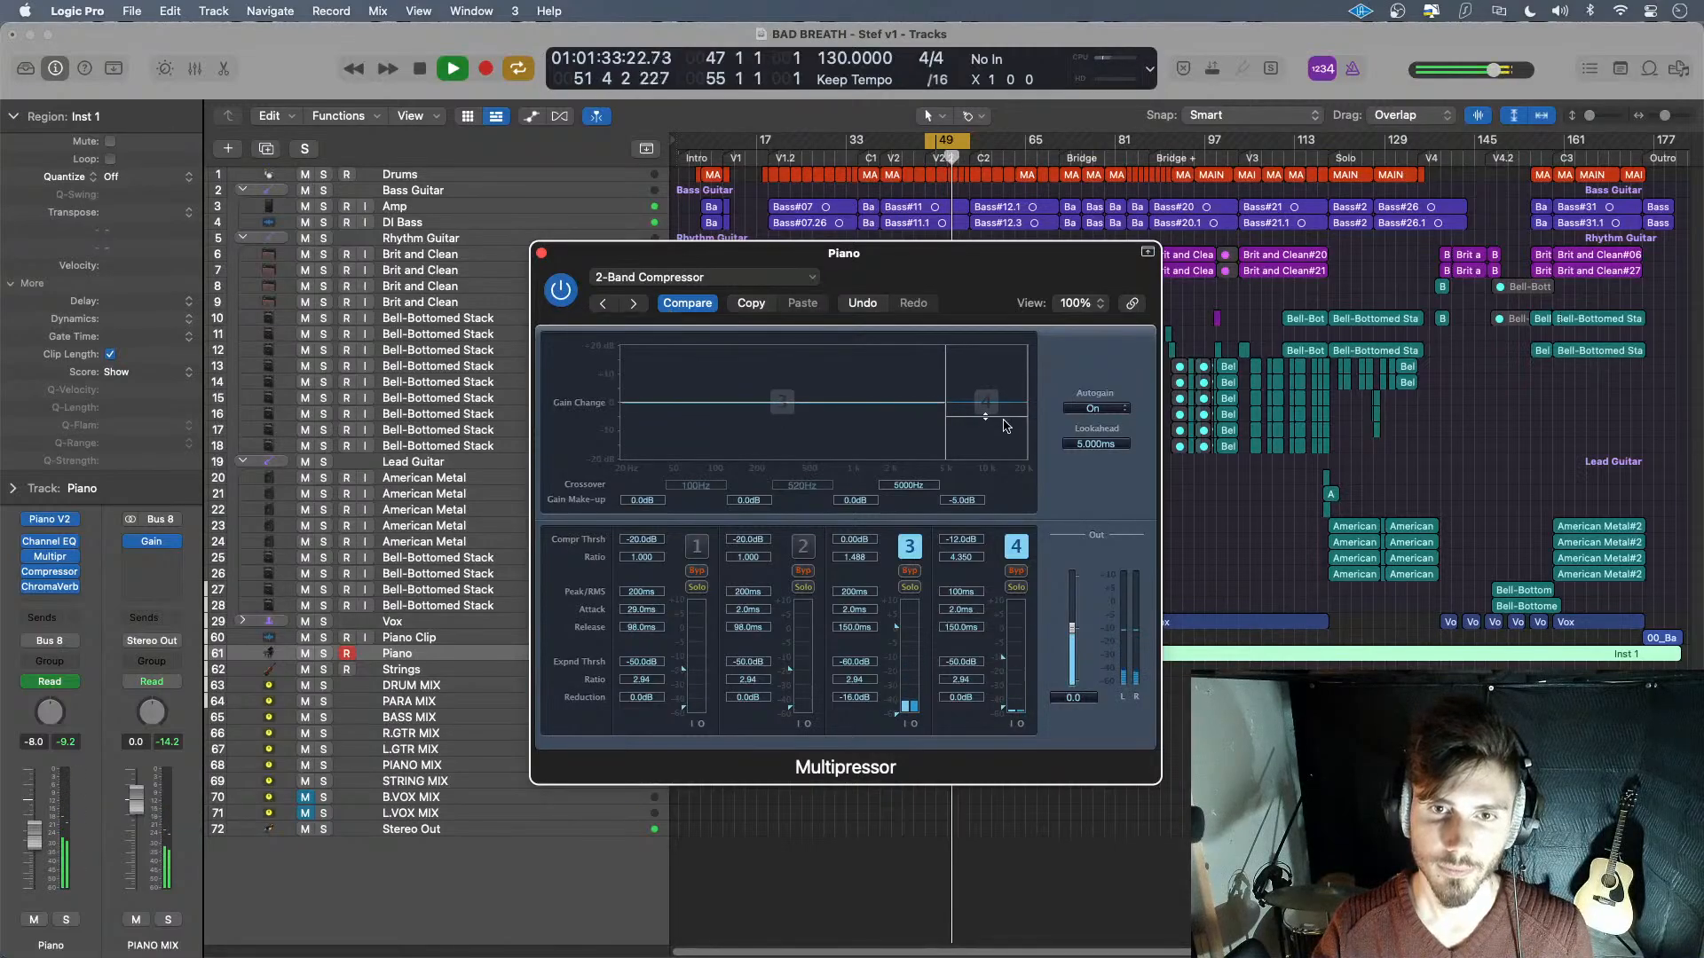
- Raise band 4's gain make-up to 0 dB during playback, close the Multipressor and stop the loop
drag(1004, 419, 992, 417)
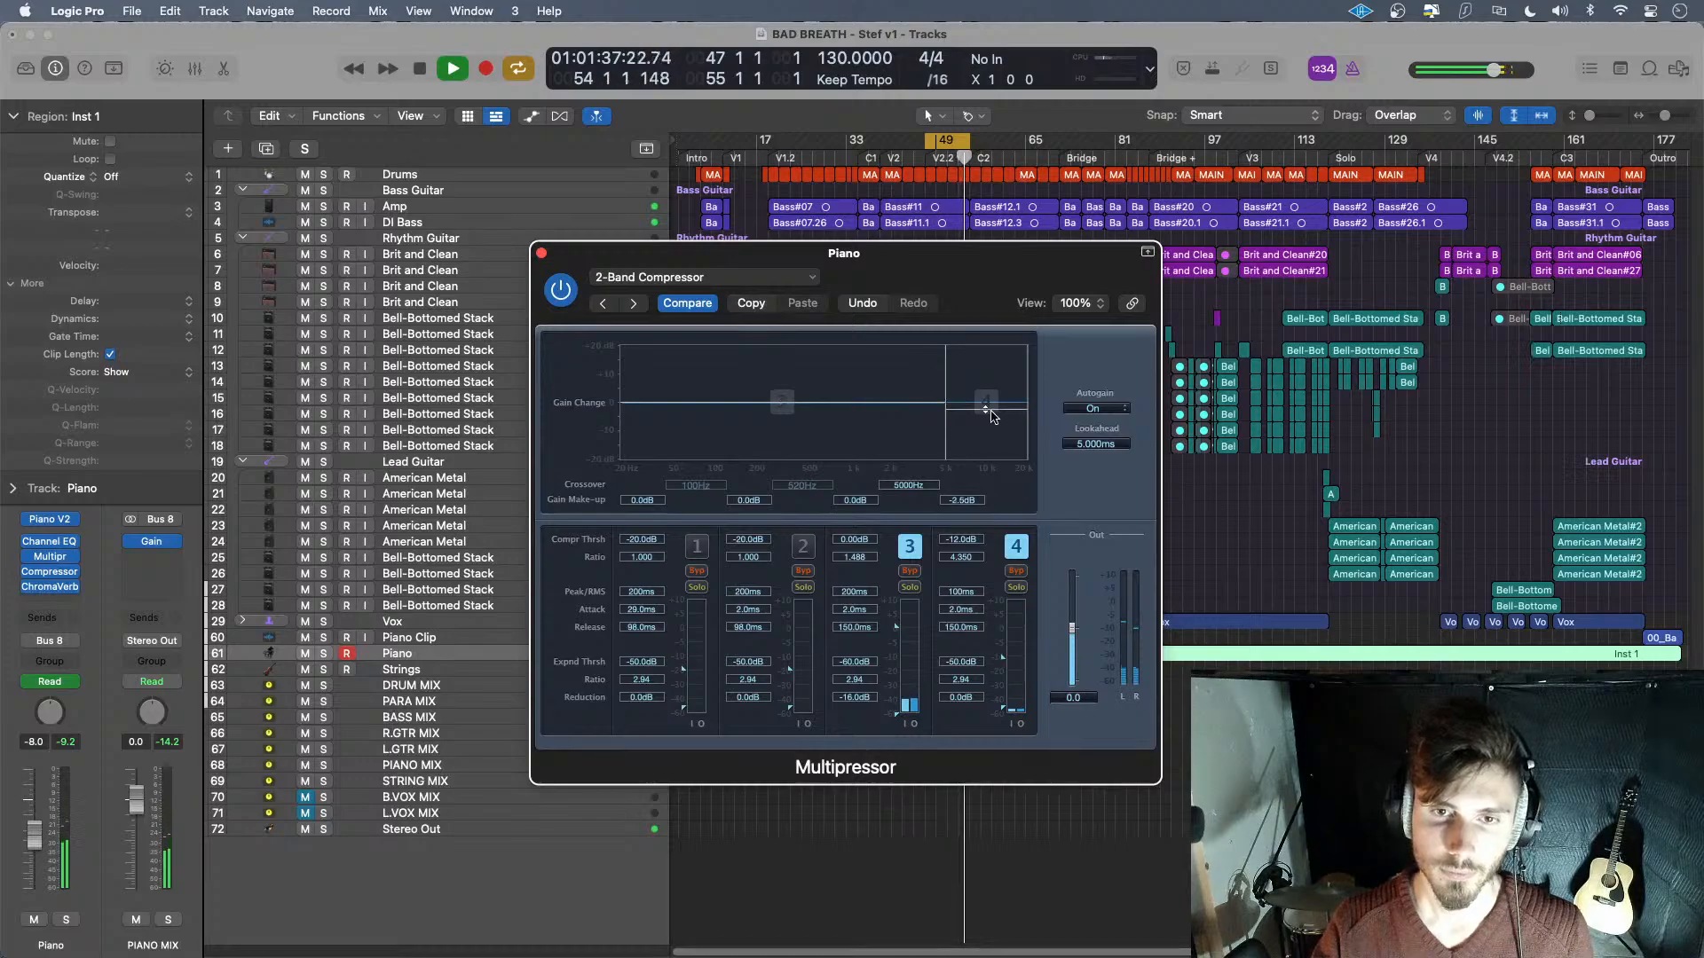
click(541, 254)
click(27, 557)
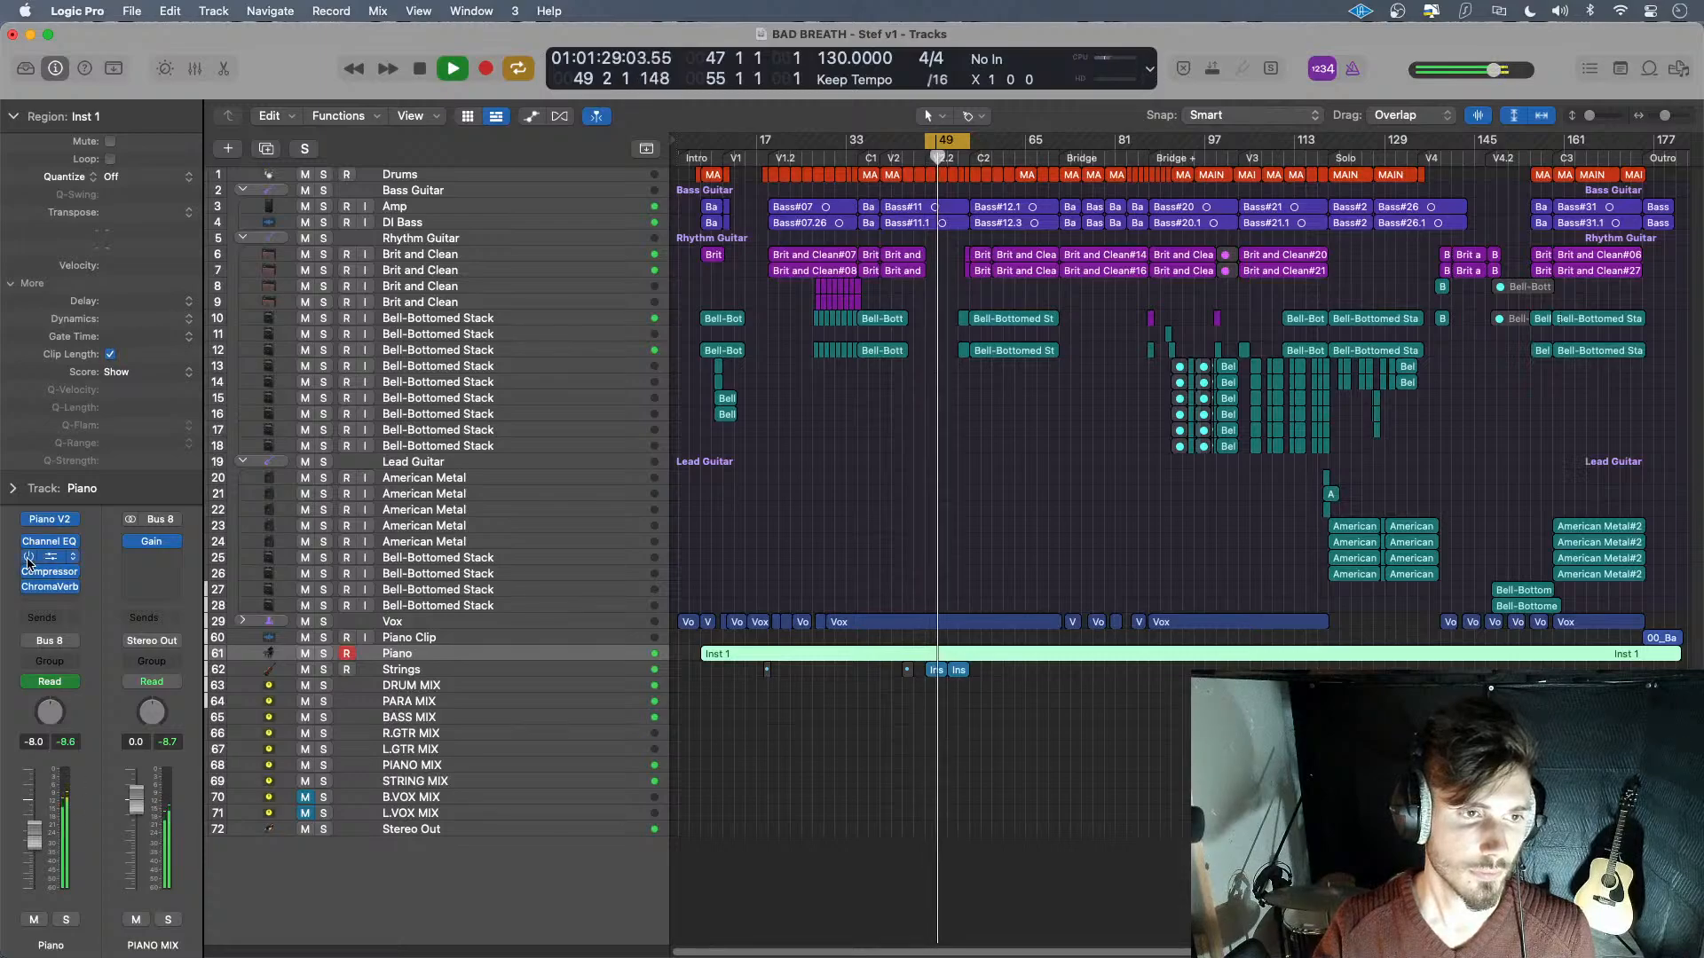
click(50, 557)
drag(1013, 424, 1013, 409)
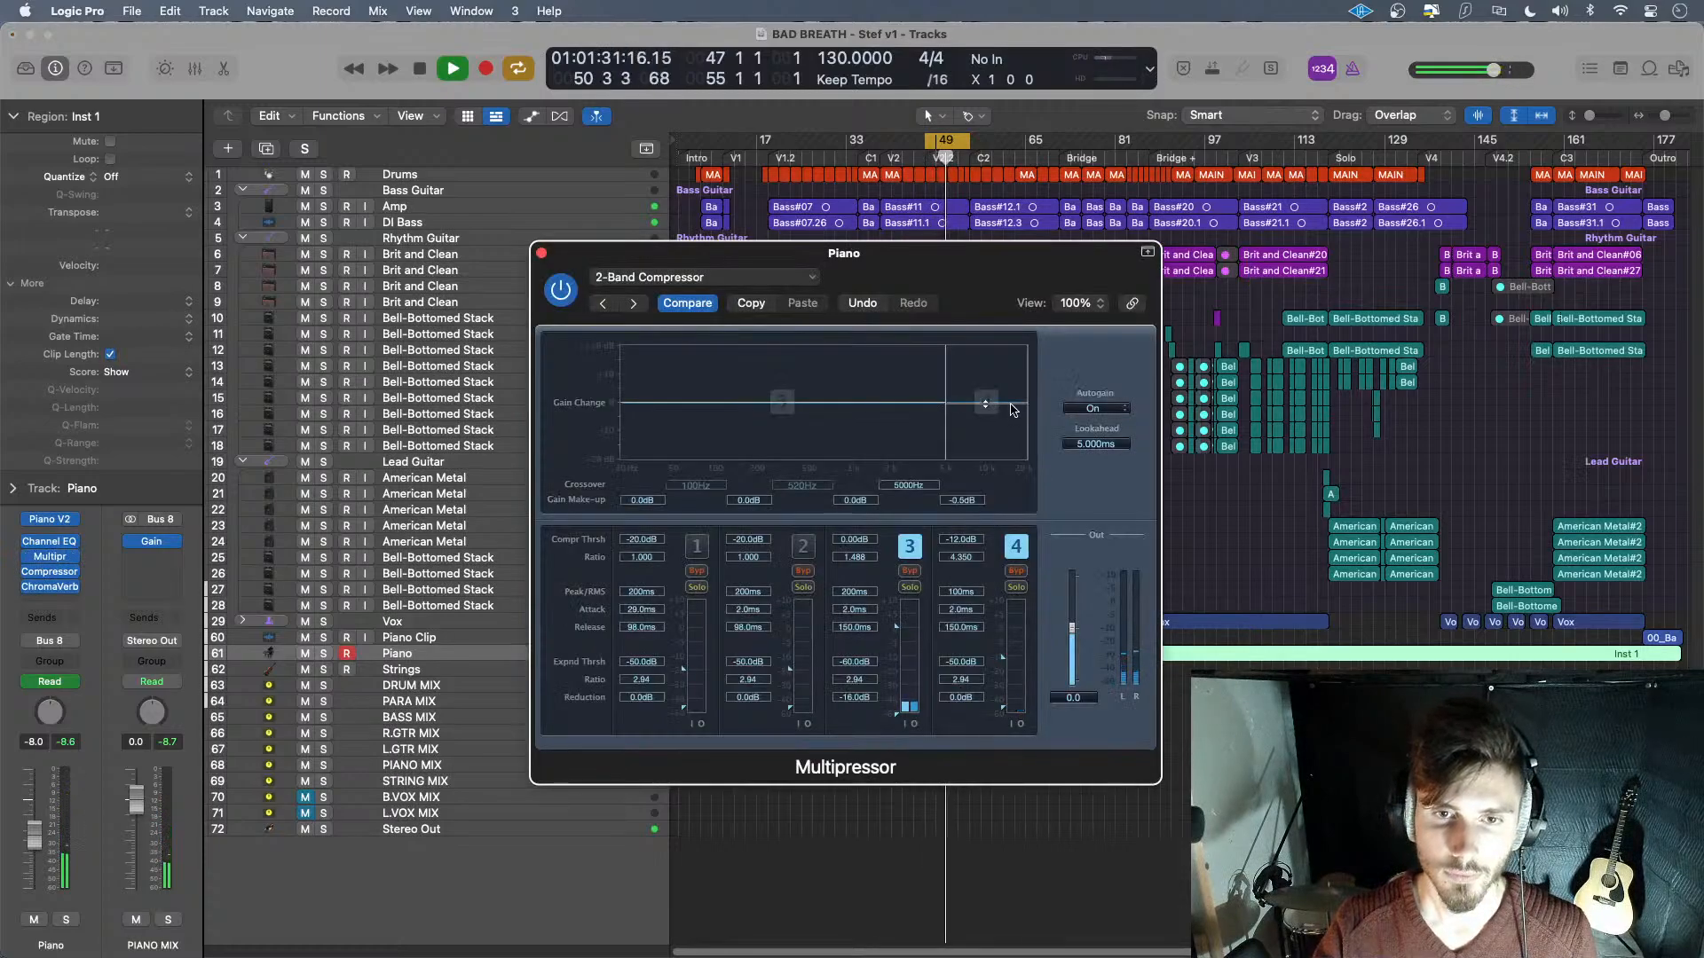
click(541, 253)
key(space)
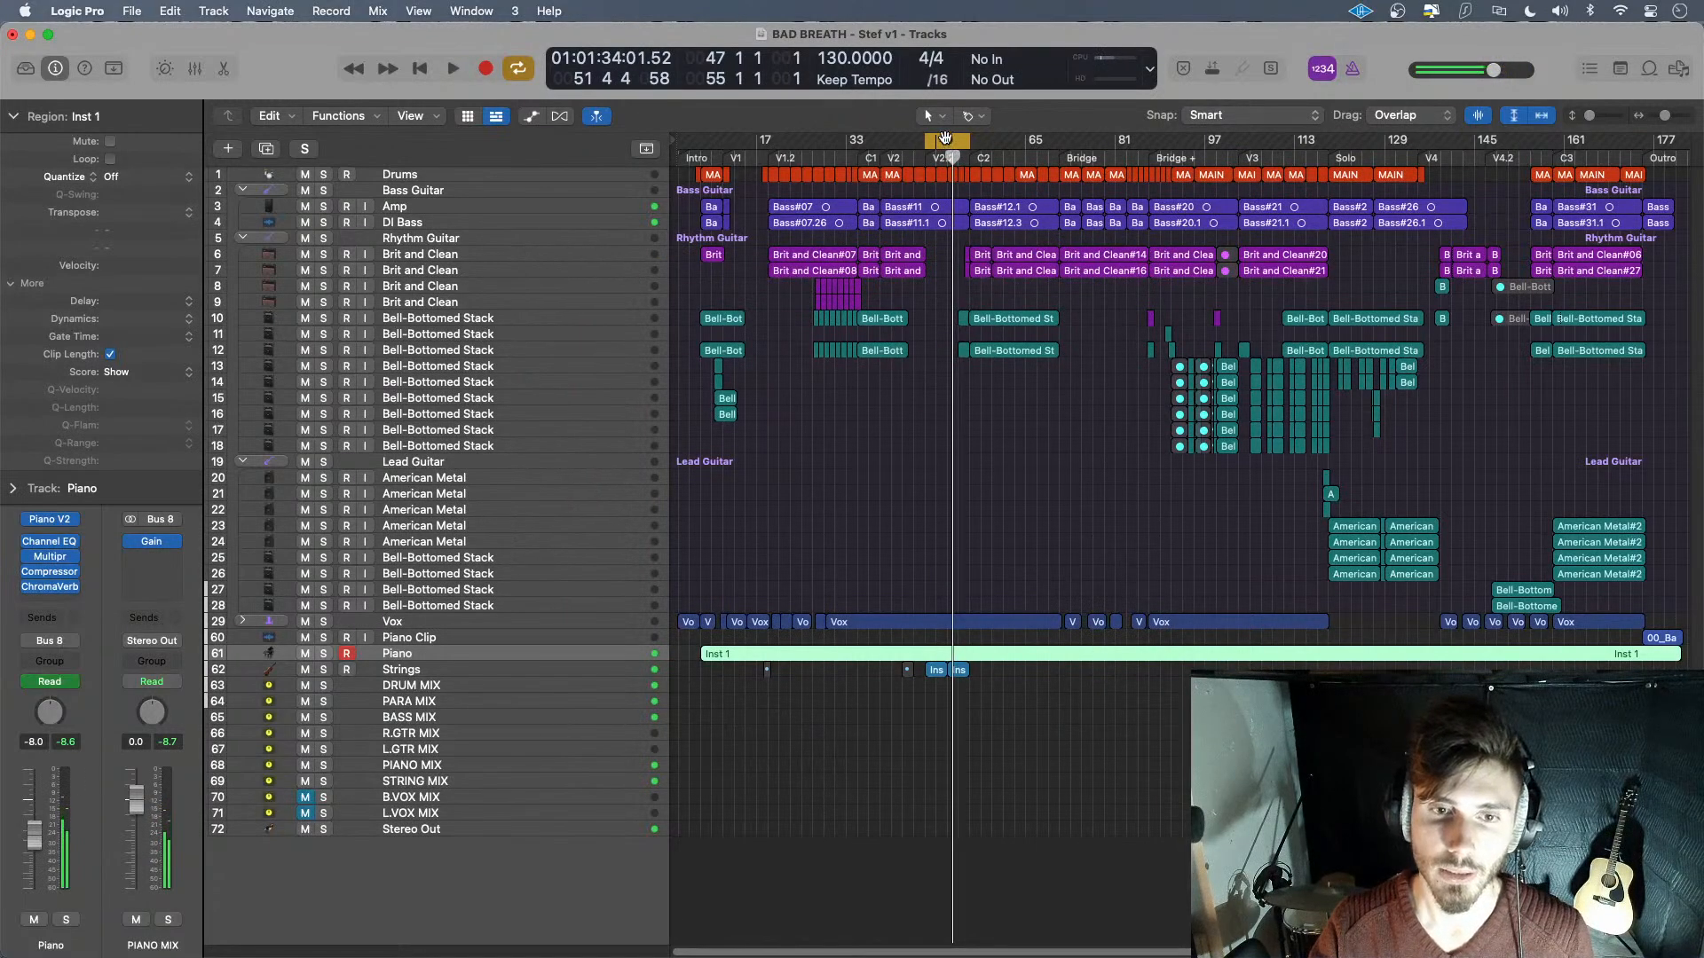
- Move the cycle range to bars 35–43 and audition that section
drag(945, 135, 882, 386)
key(space)
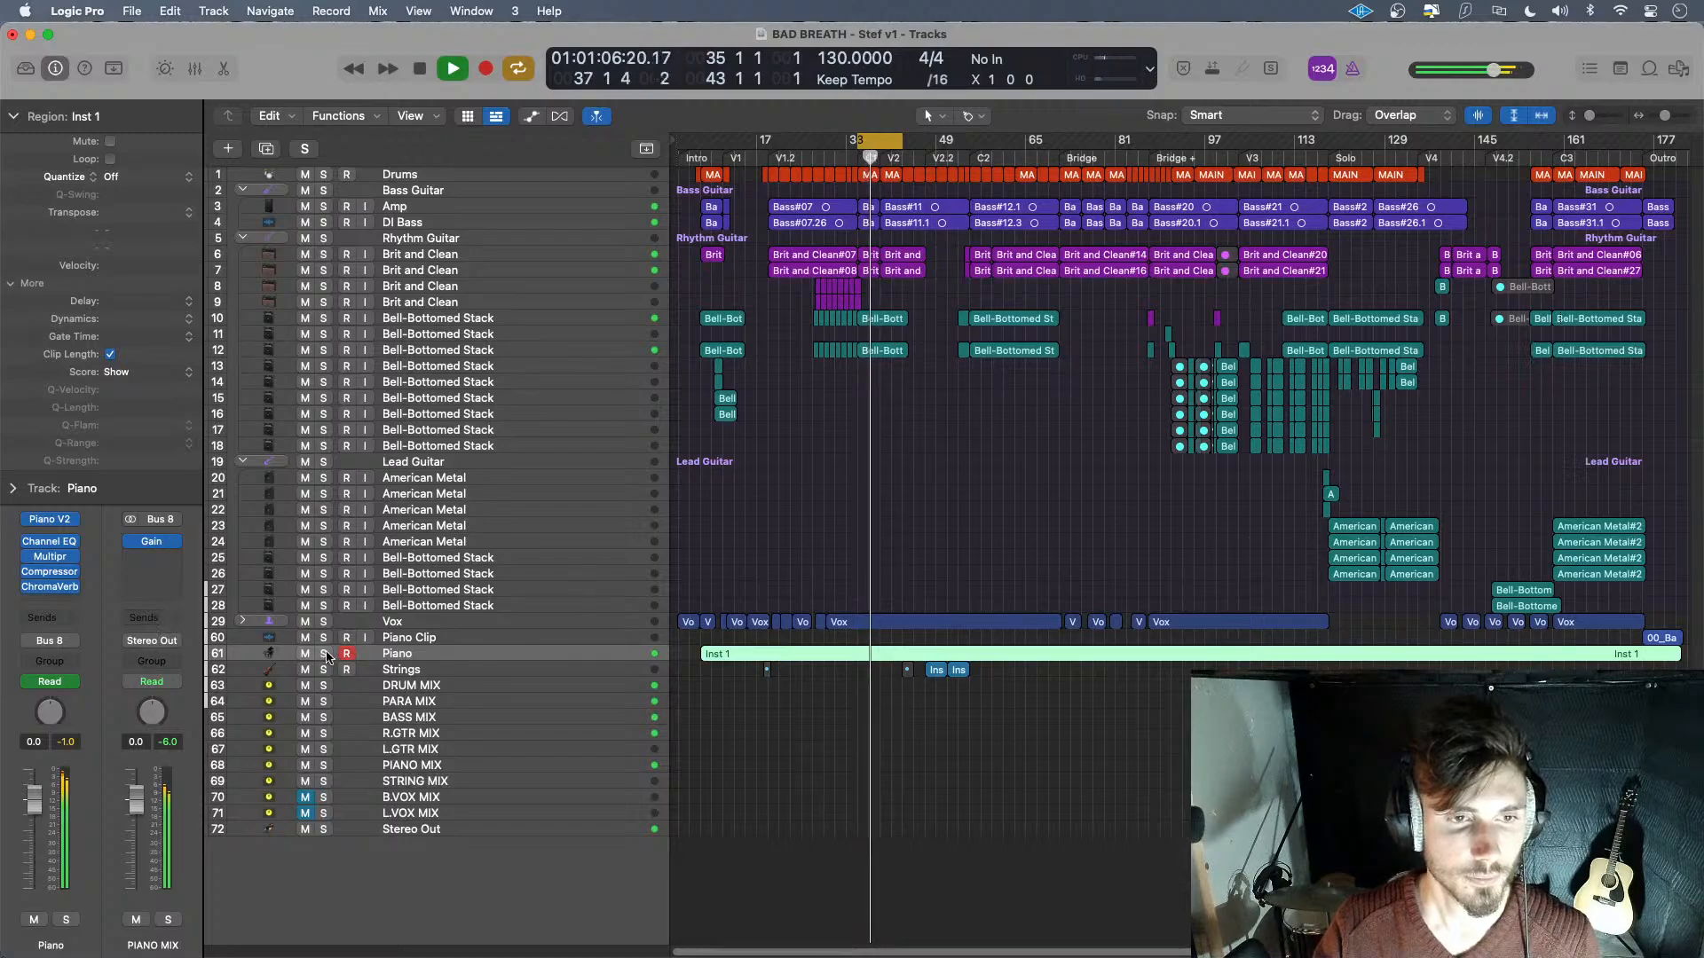
key(space)
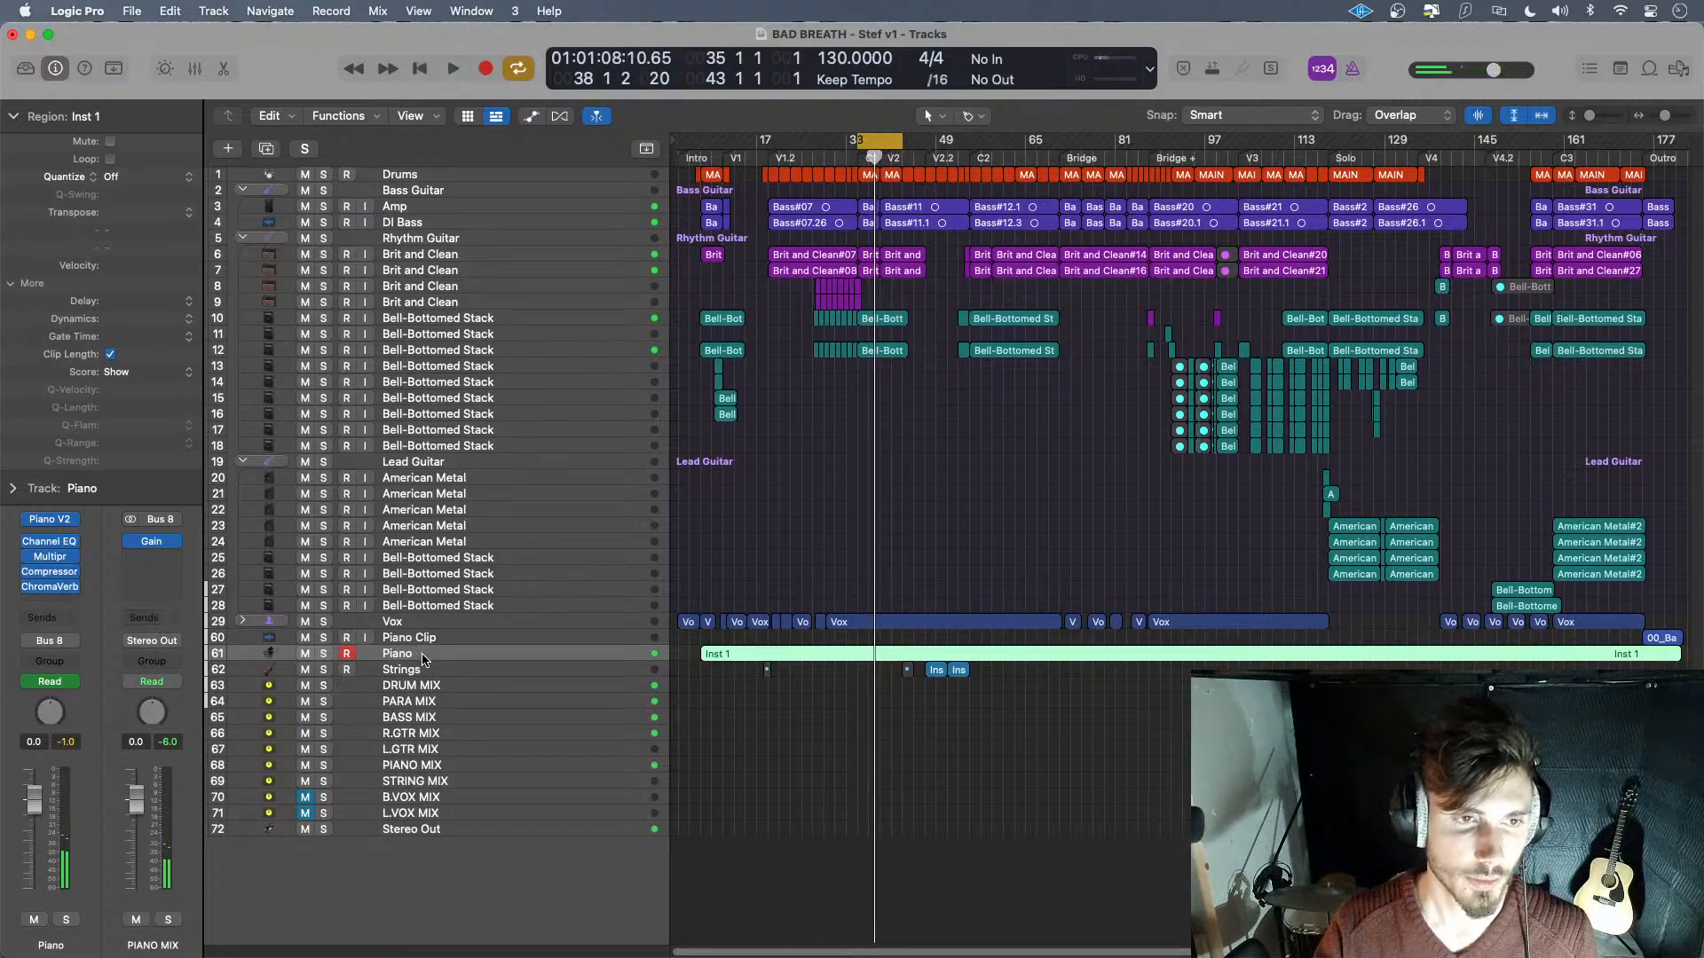
- Turn off Autogain in the Piano's Multipressor, audition the section and close the Compressor window
click(53, 574)
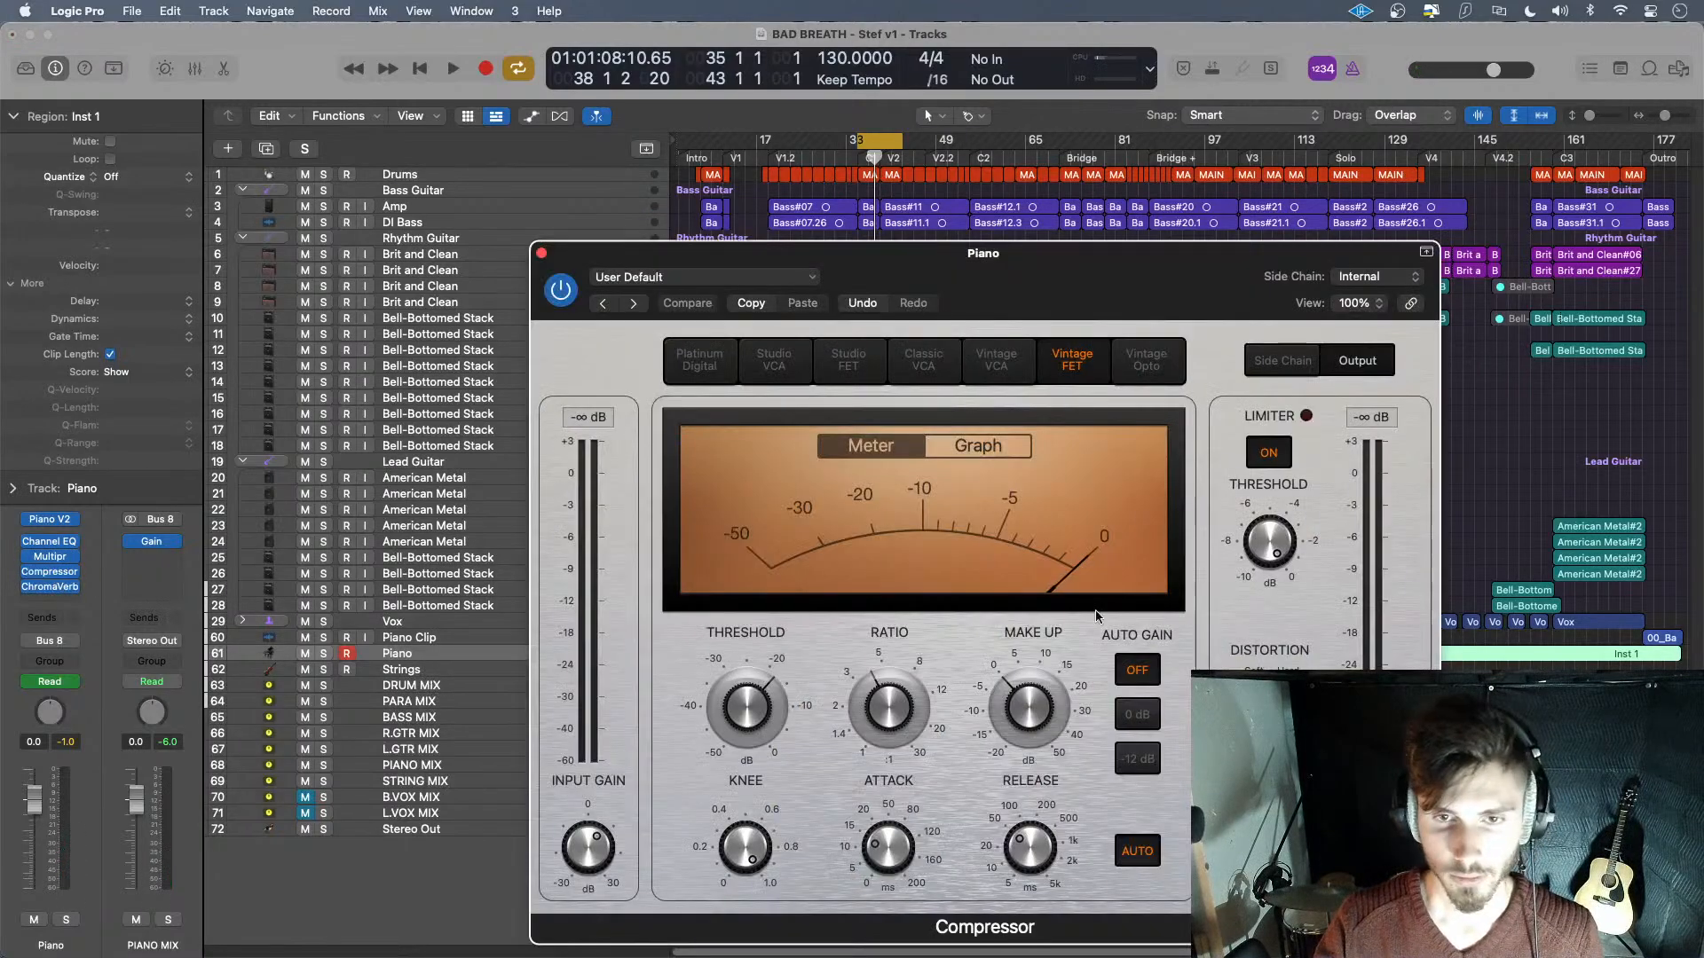
click(49, 556)
click(1095, 408)
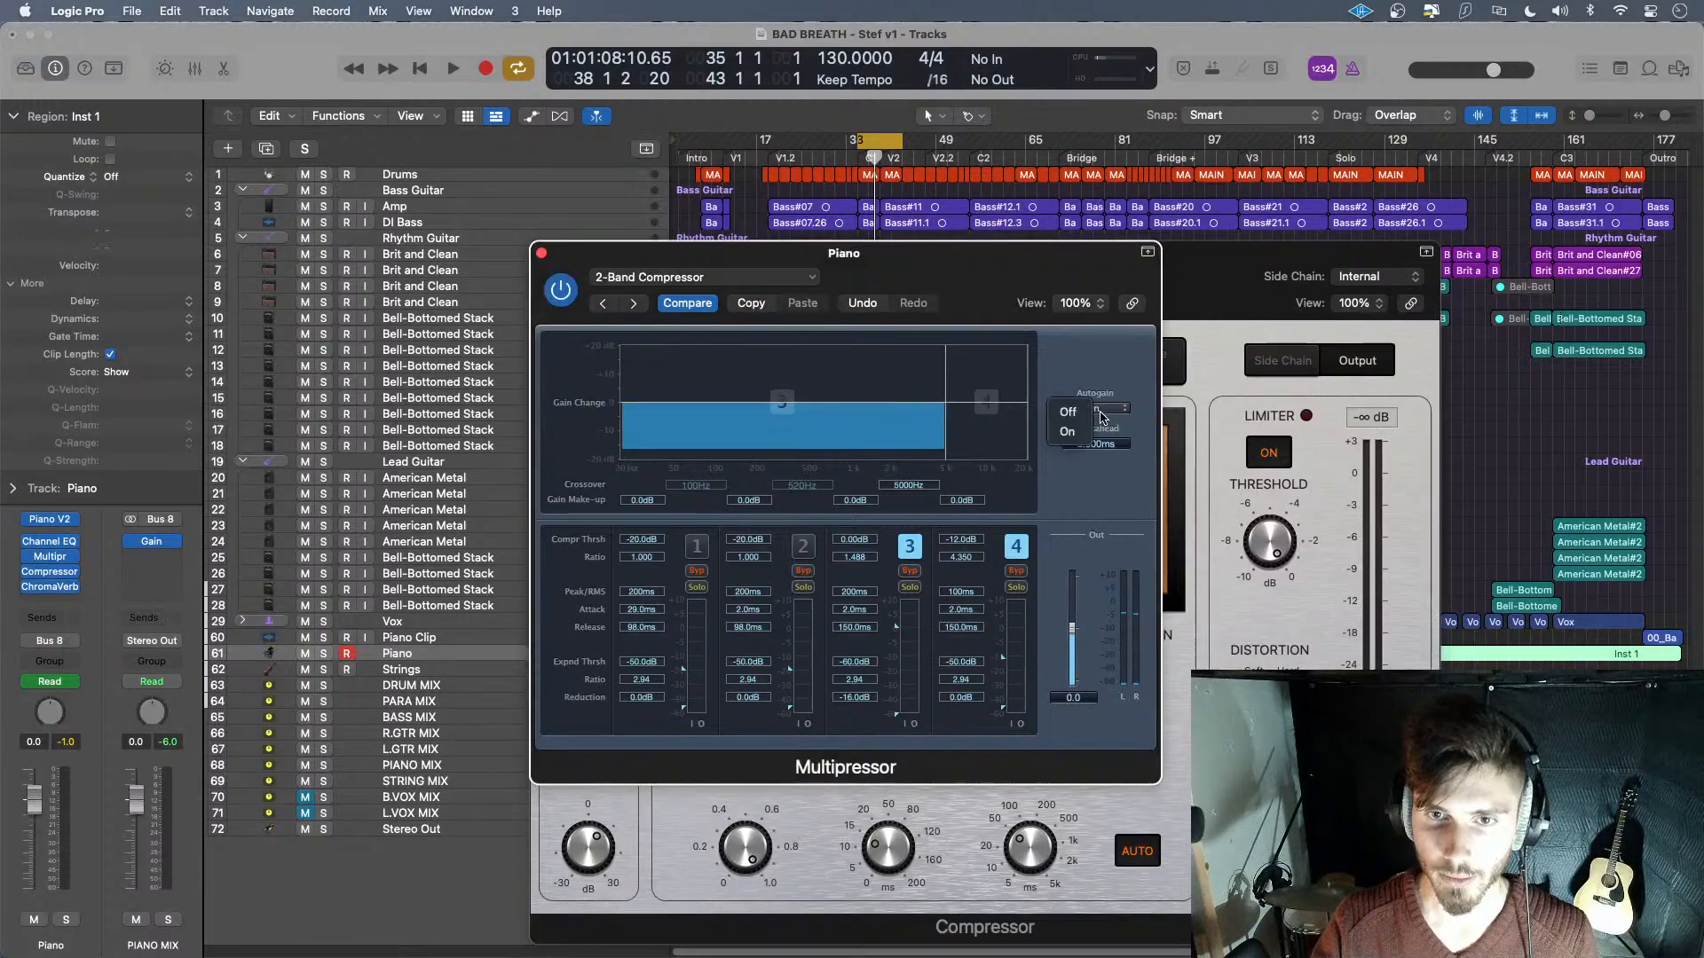
click(1073, 413)
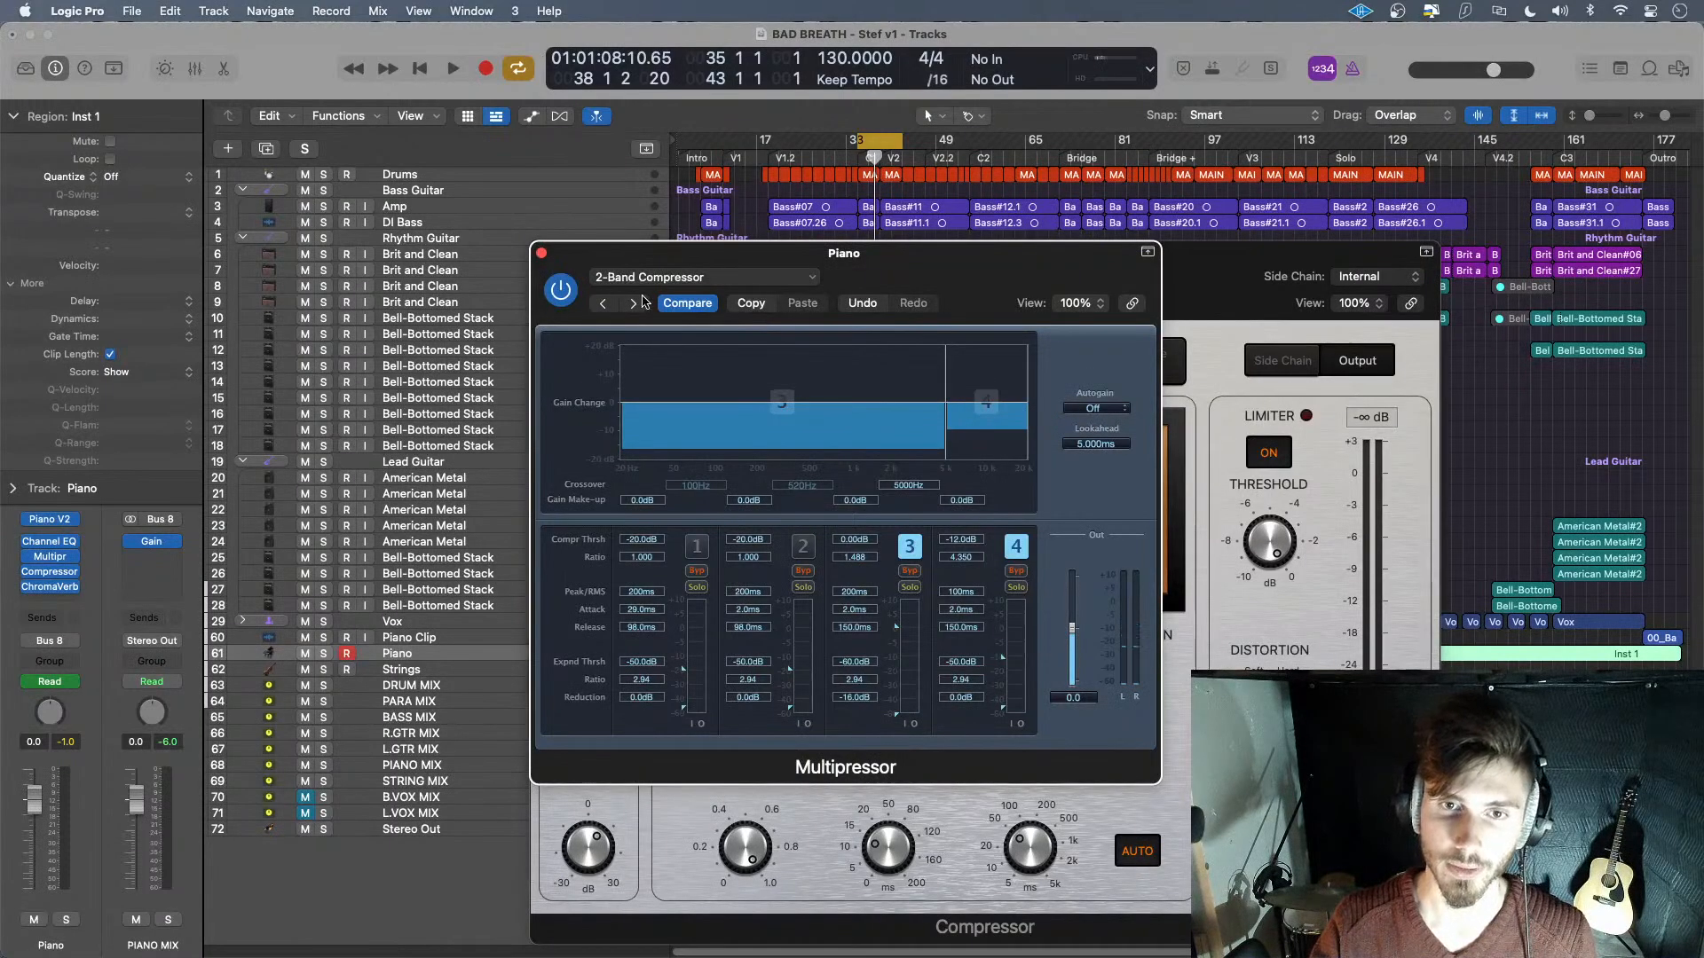
key(space)
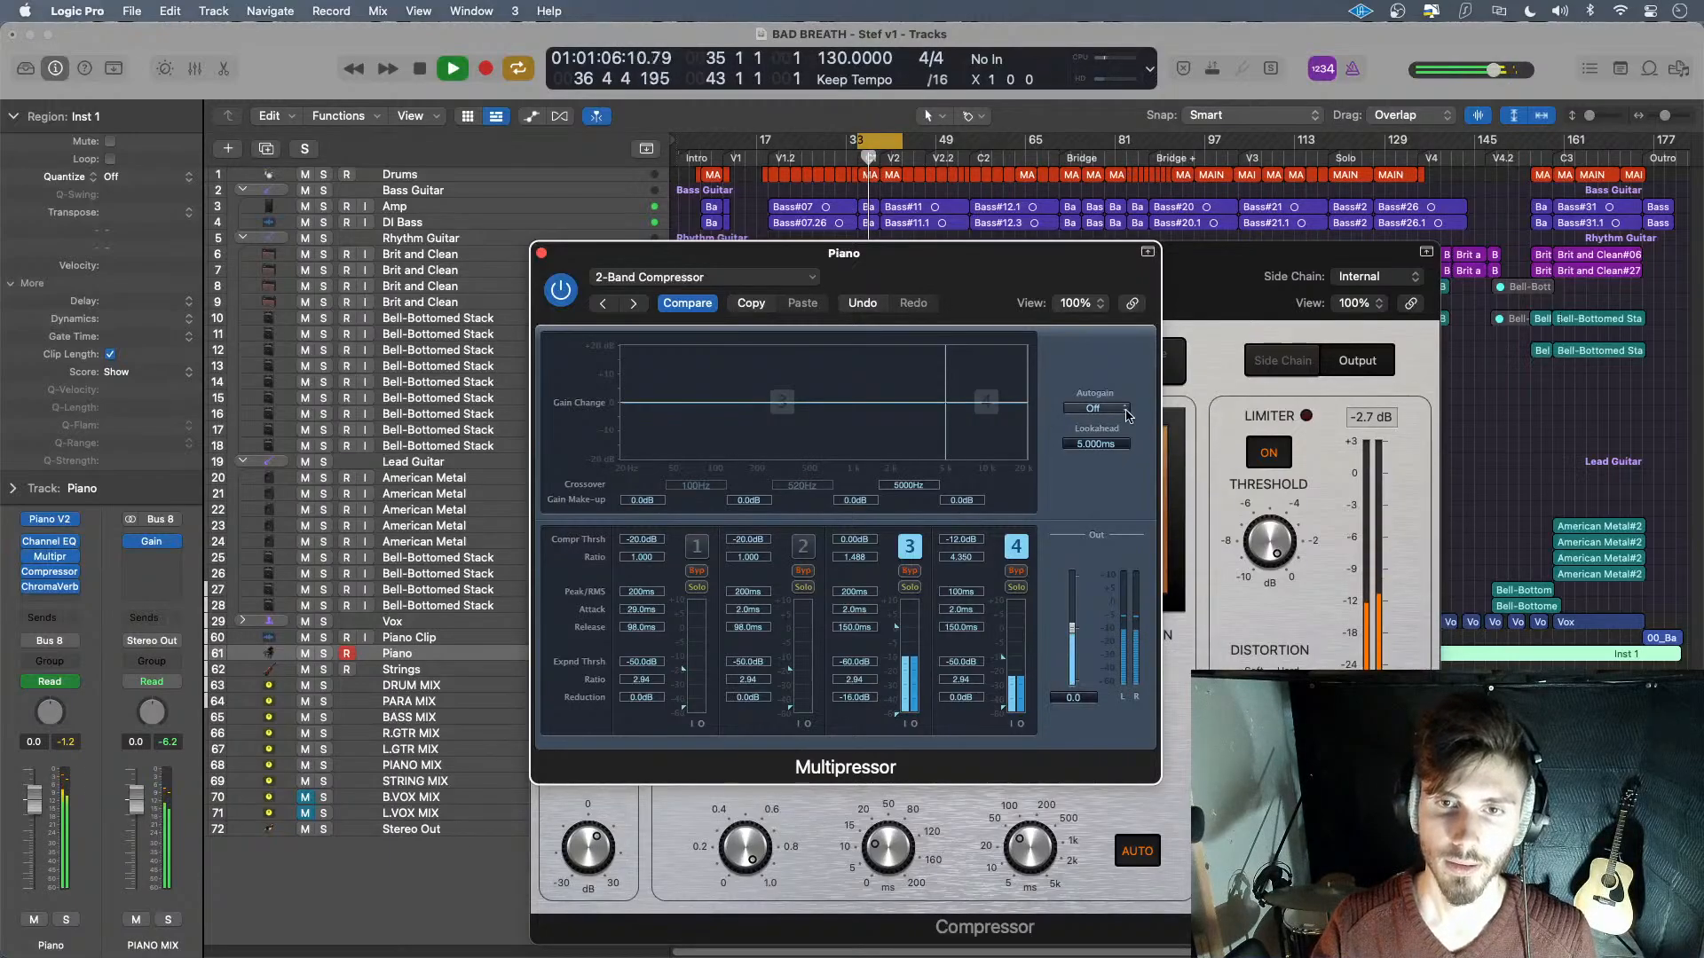
key(space)
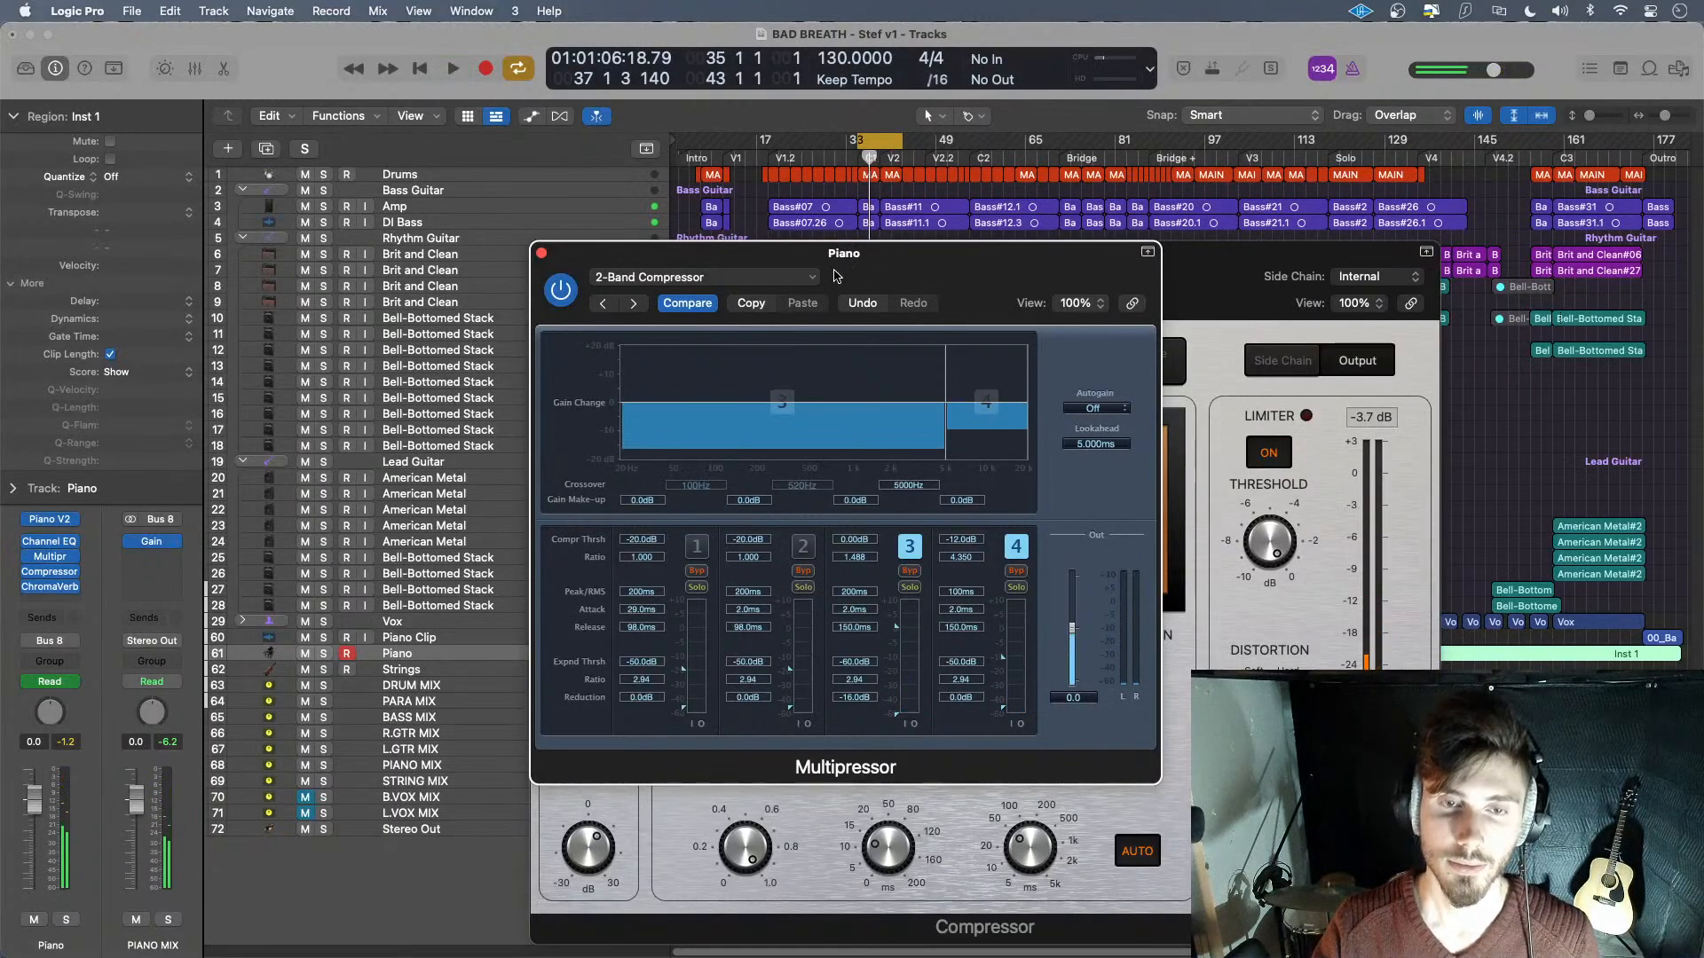
click(1240, 273)
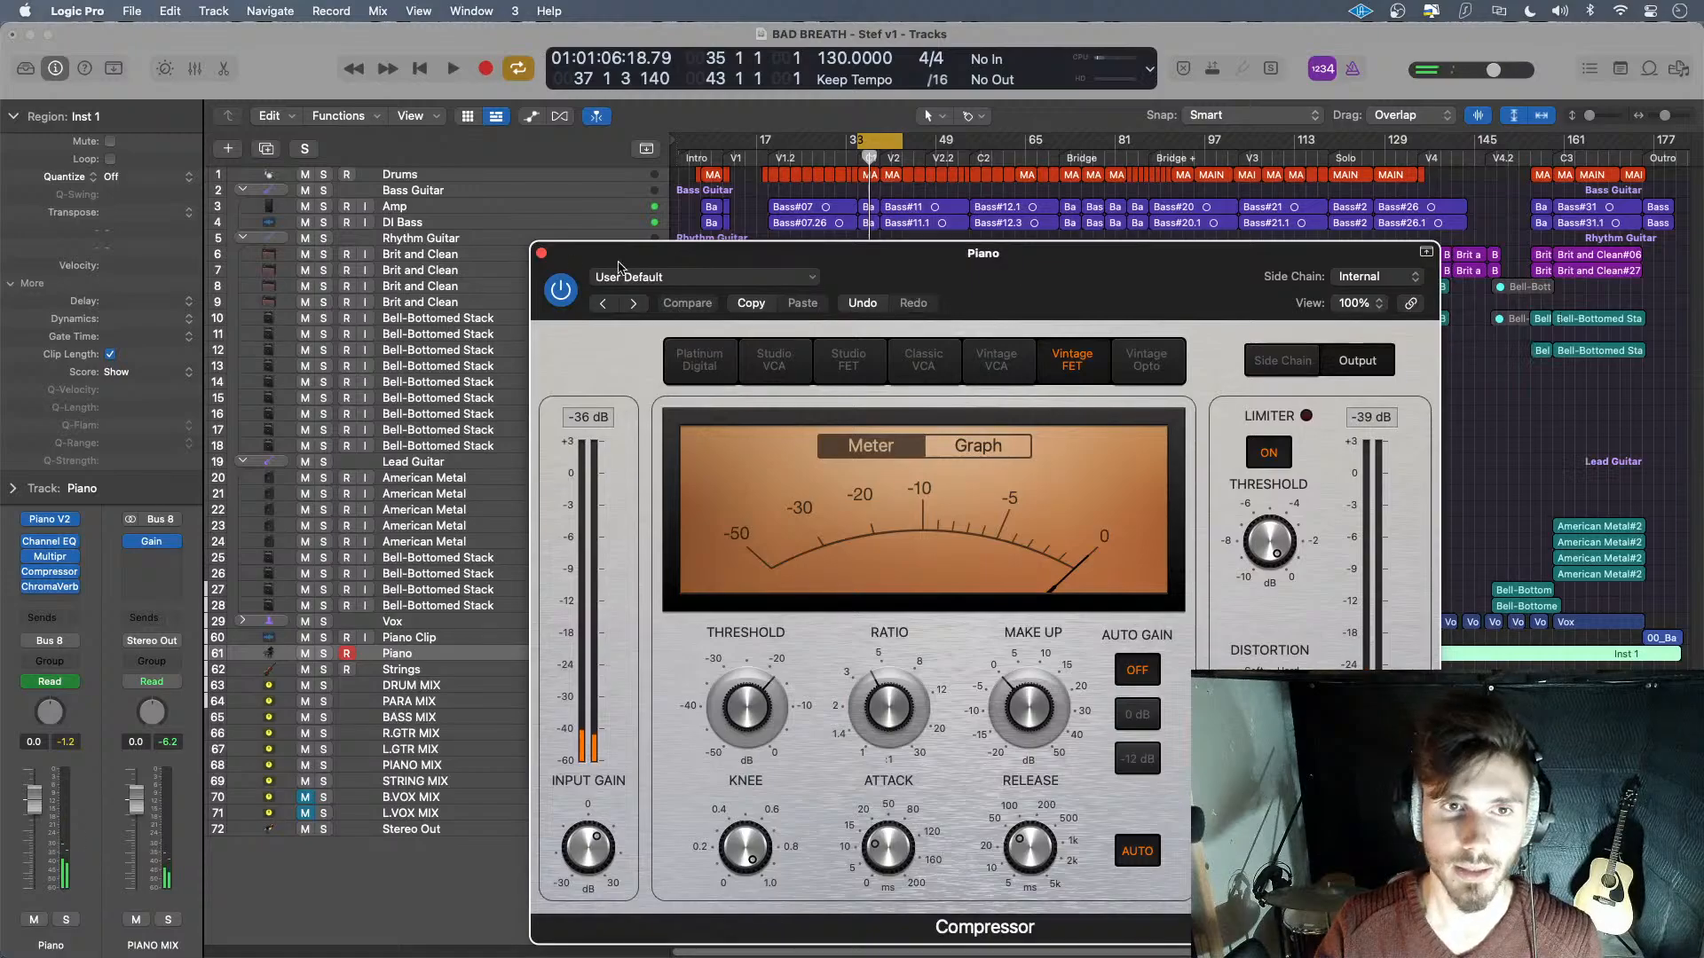
click(541, 255)
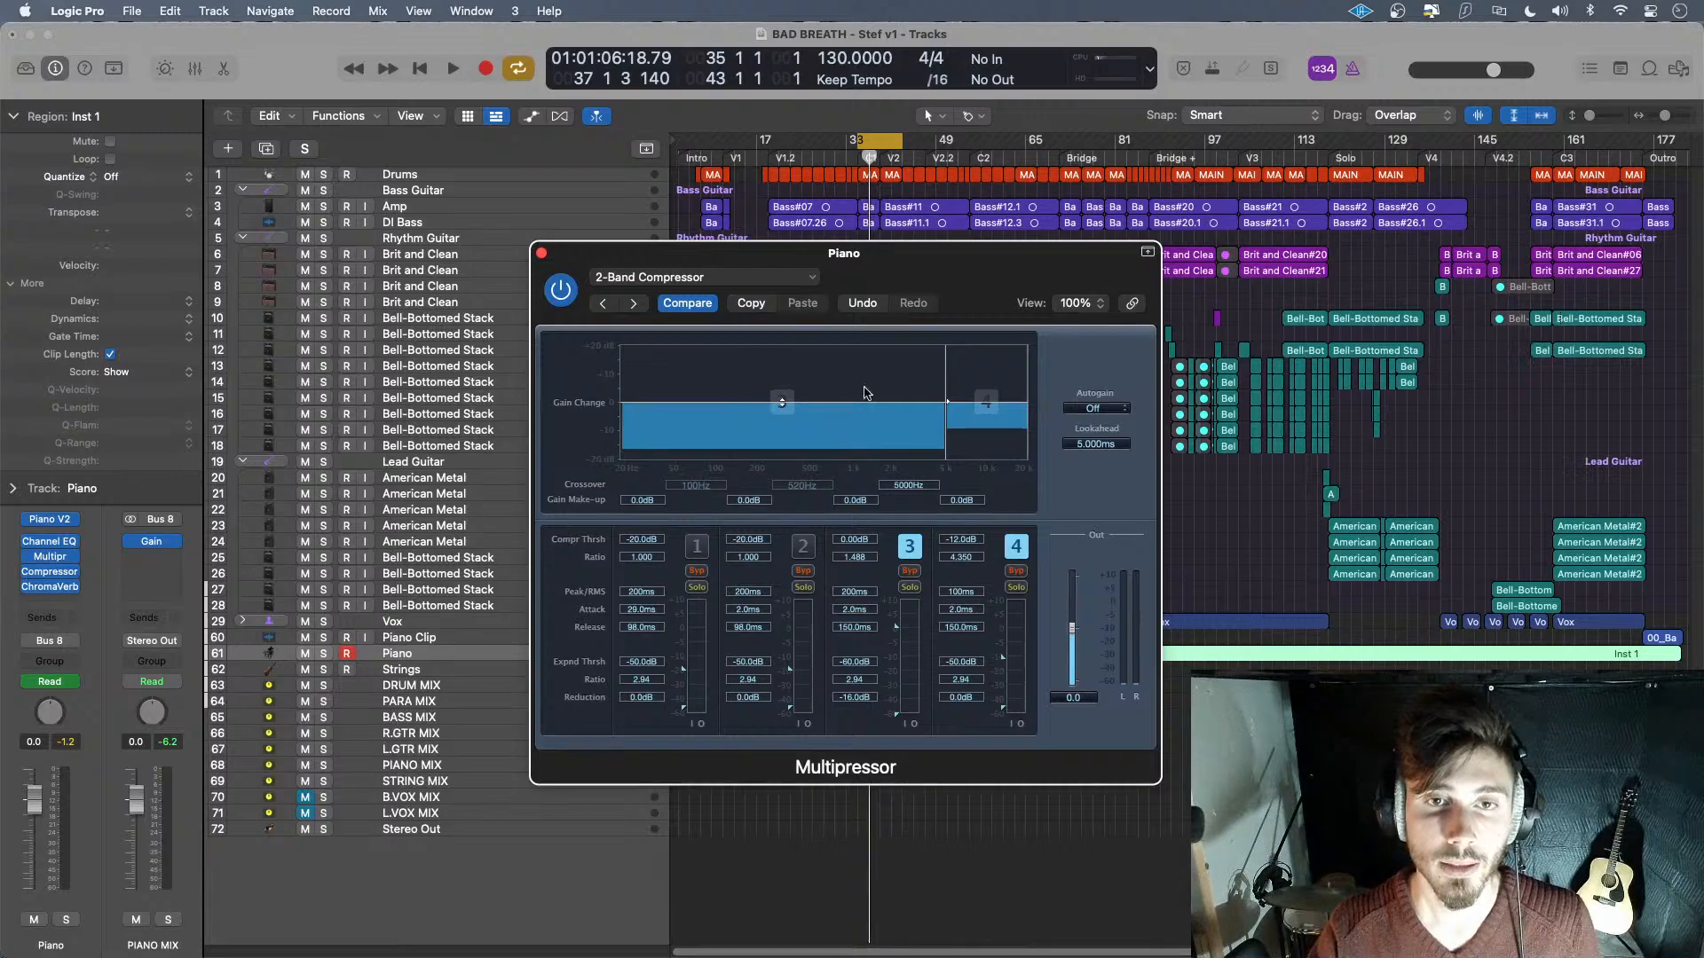
- Set band 4's compression threshold to -40 dB with 5 dB gain make-up and band 3's threshold to 10 dB while the section loops
key(space)
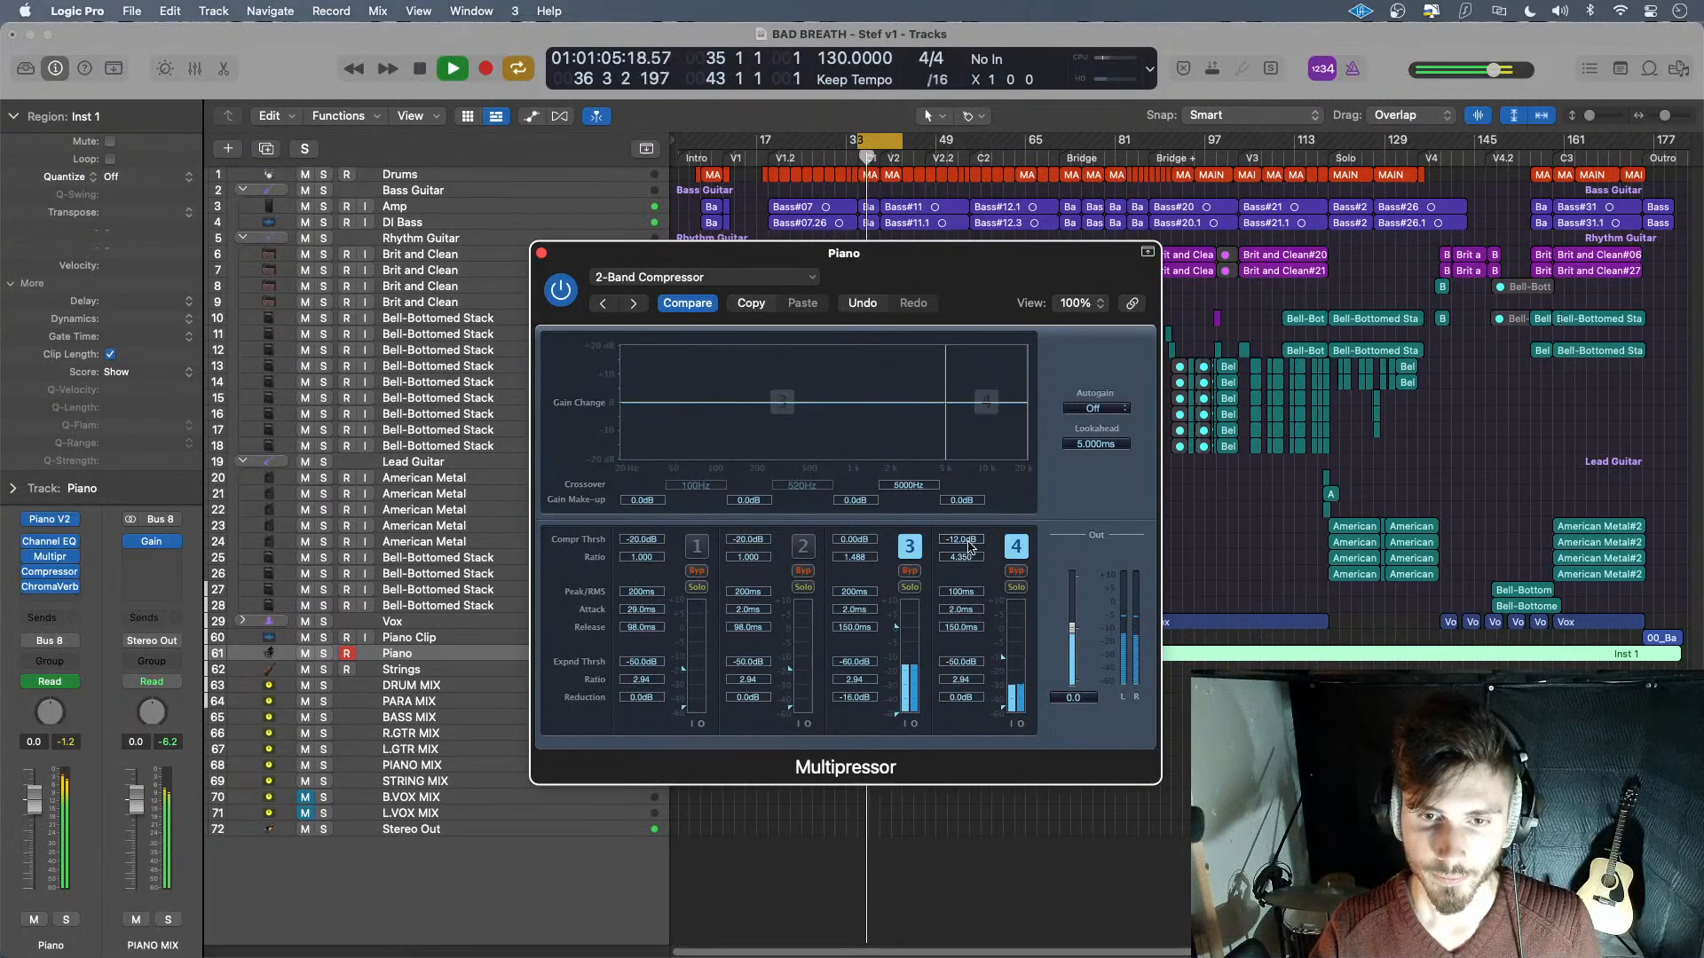
drag(969, 545, 966, 651)
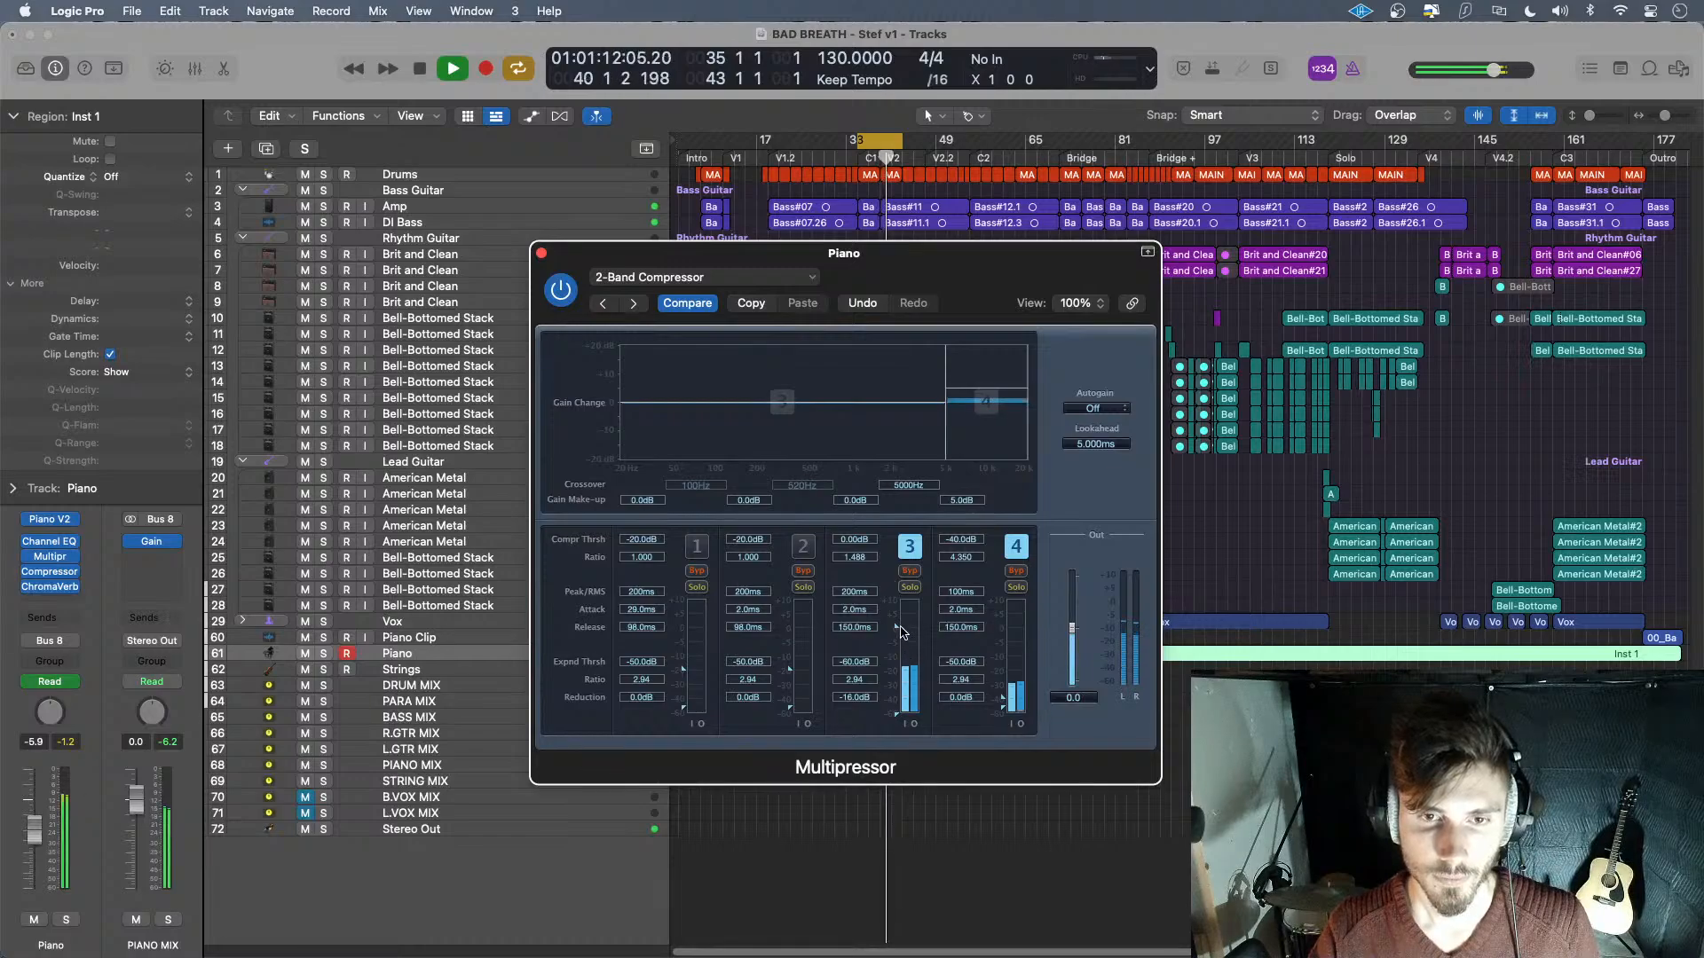
drag(900, 630, 901, 595)
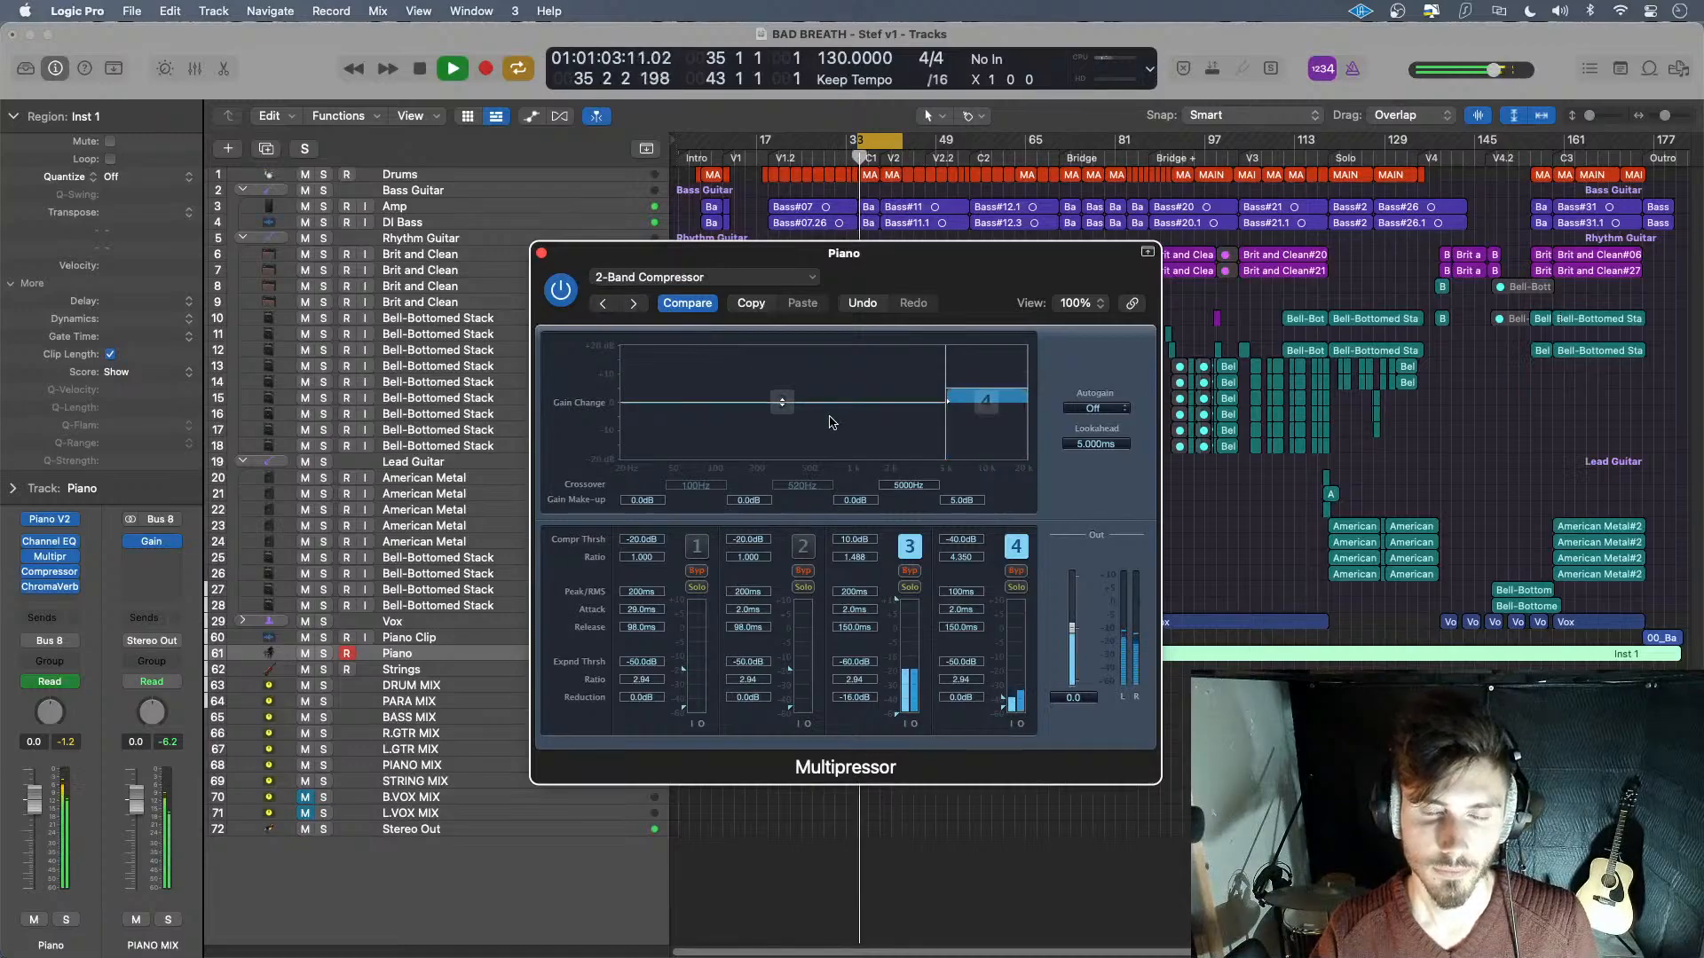
click(541, 254)
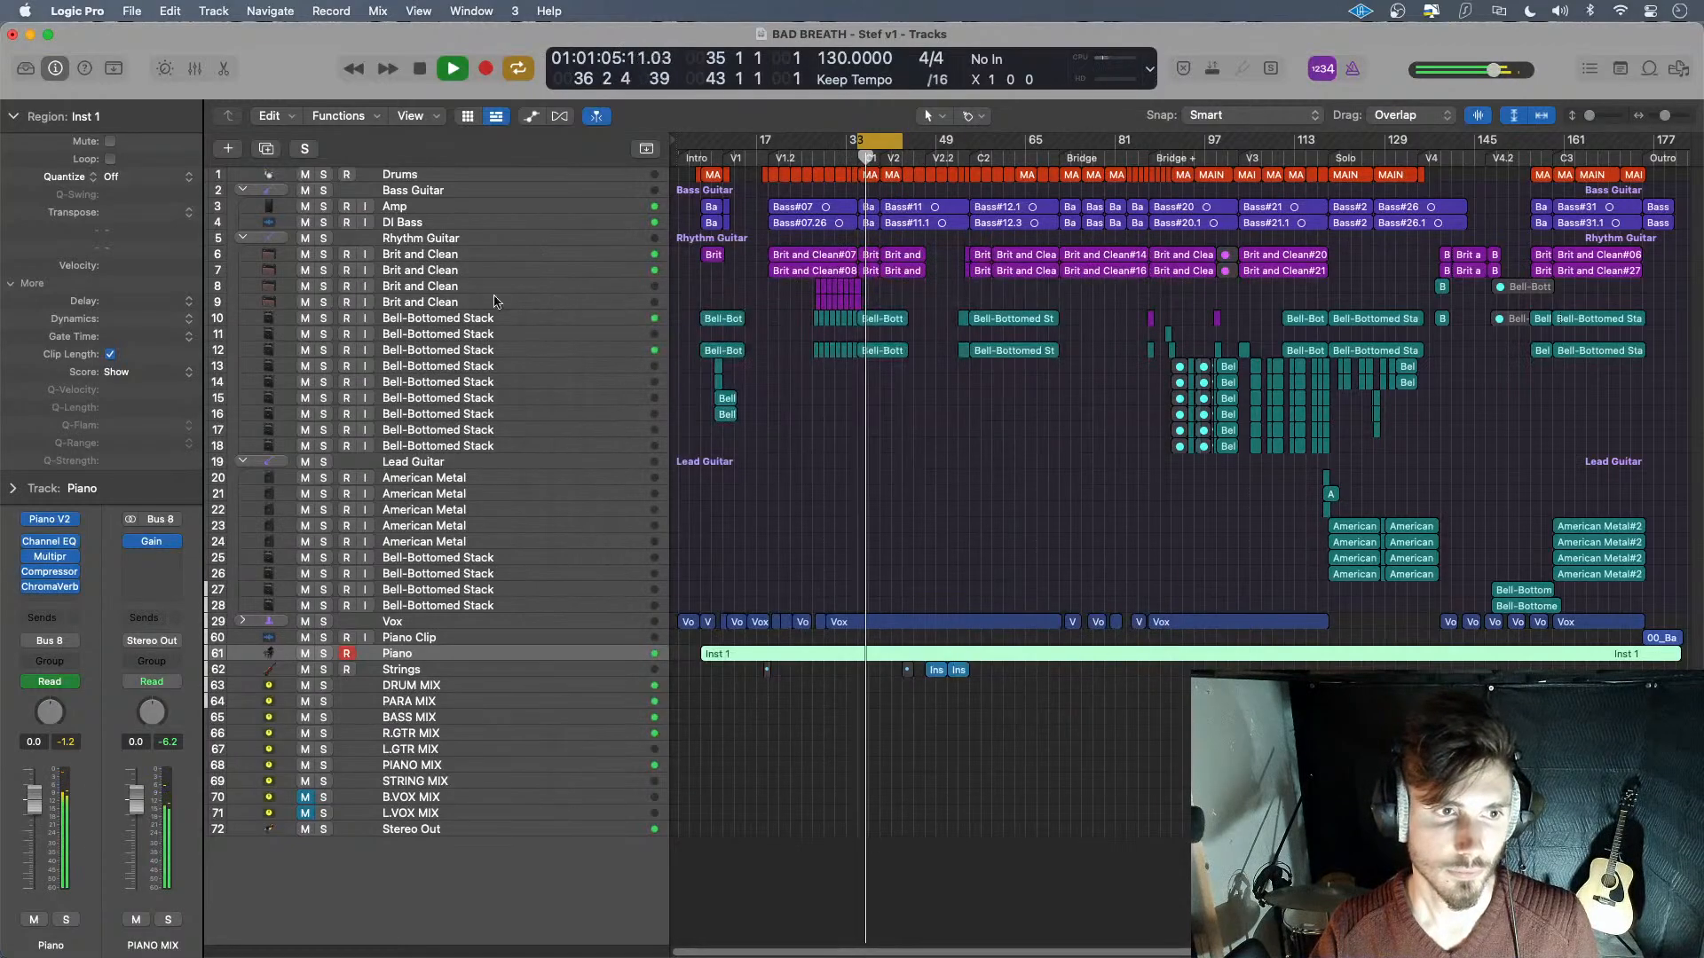
- Check the Piano's Compressor meters during playback, and close the plug-in
click(53, 572)
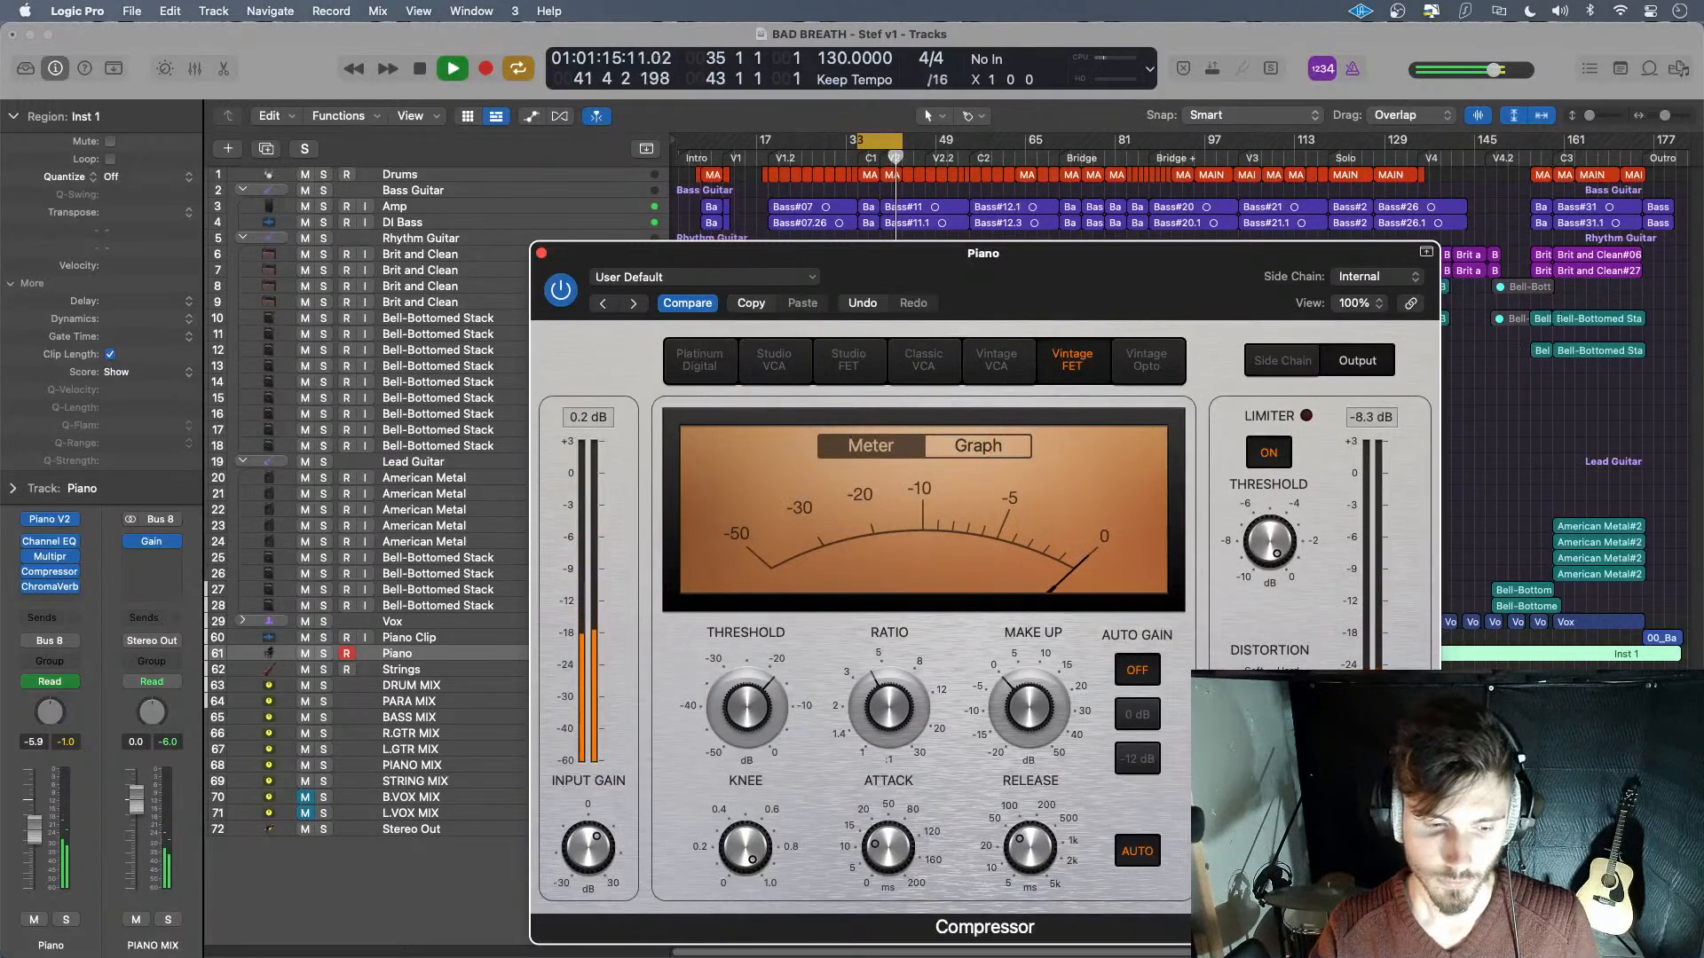
key(space)
click(541, 253)
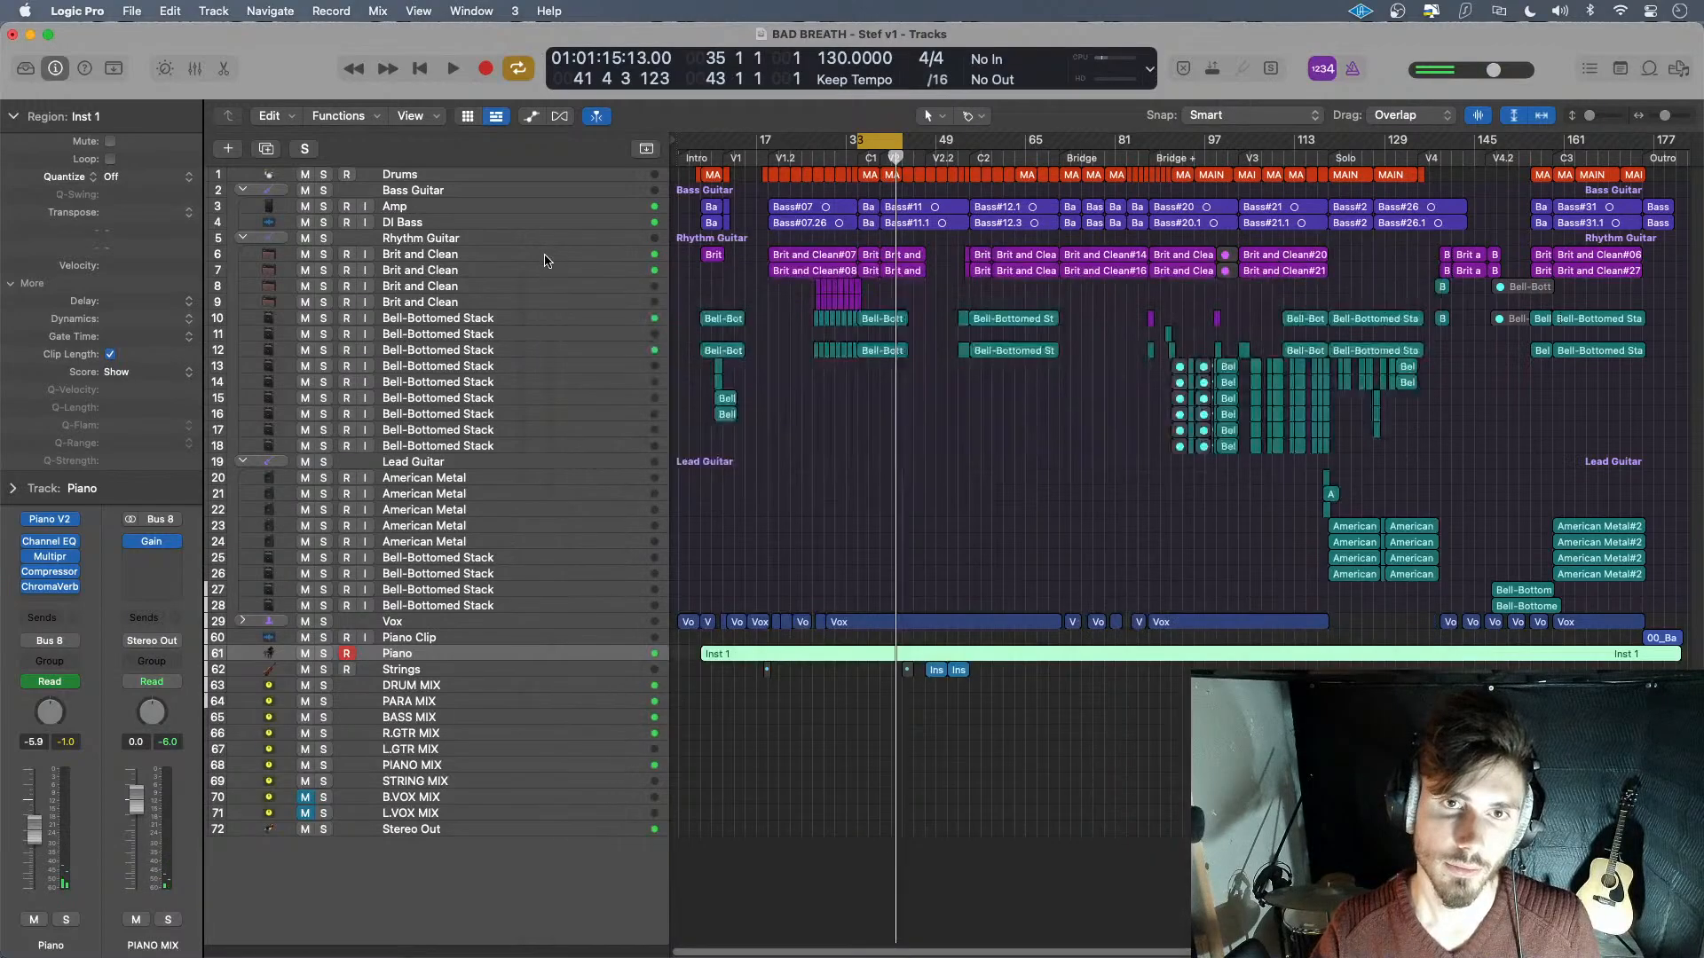
- Audition the looped section at bars 35–43 twice, muting and unmuting the Piano track to compare the mix
key(space)
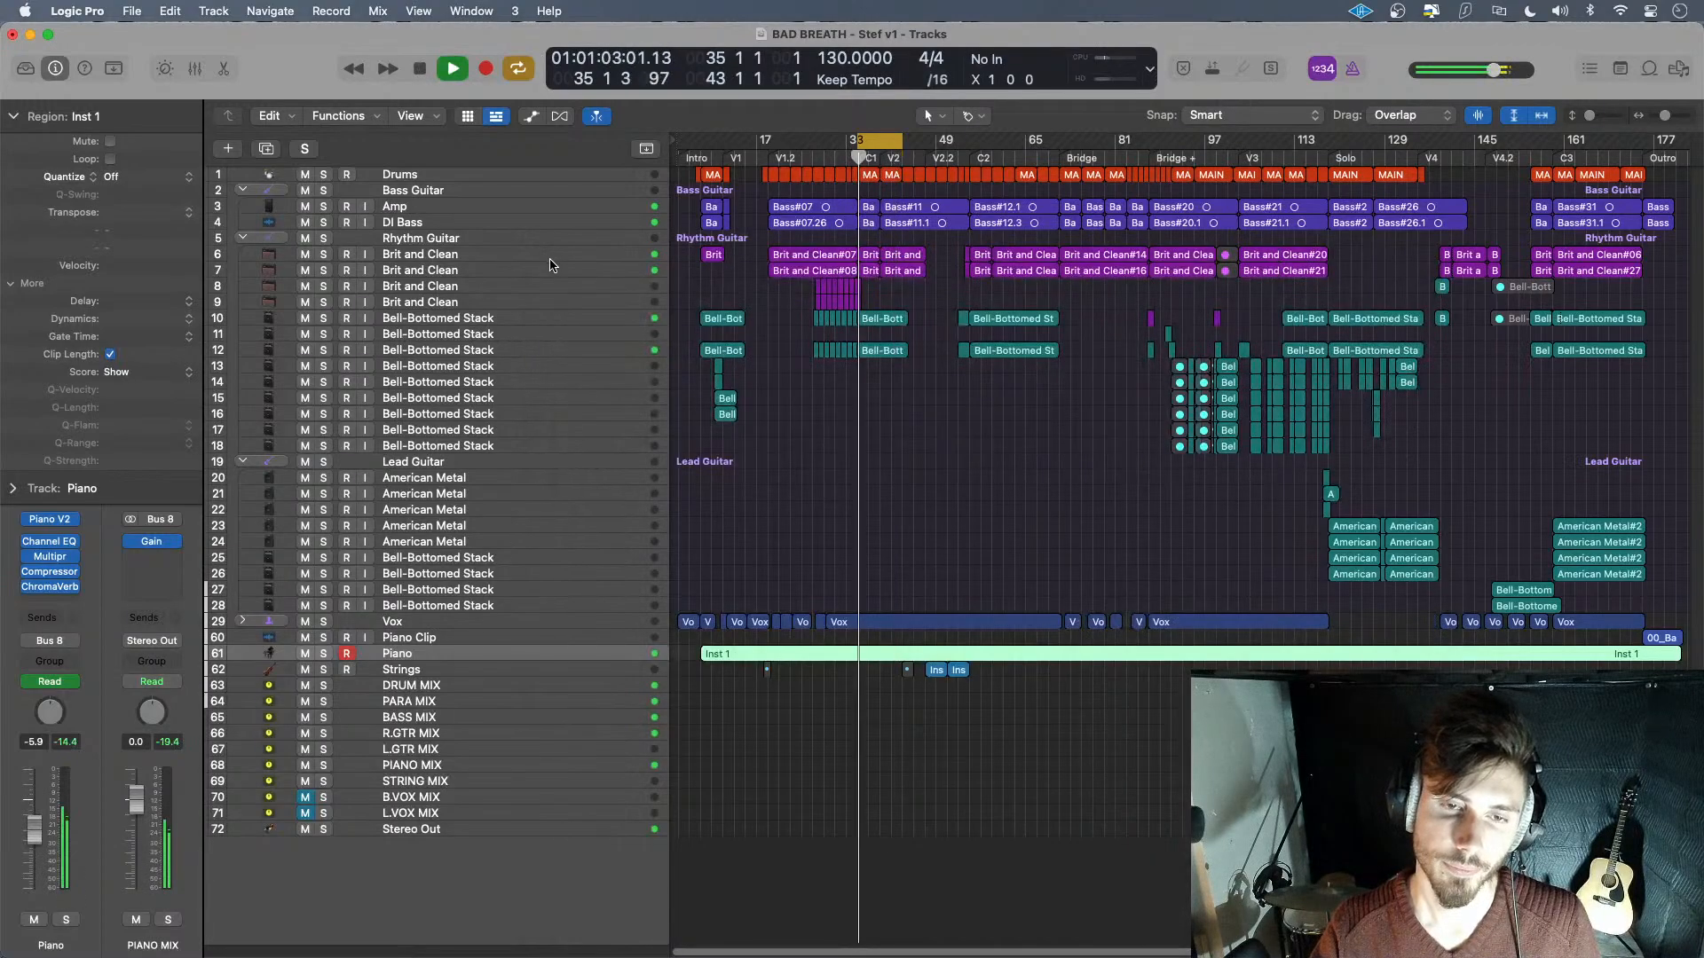
click(304, 654)
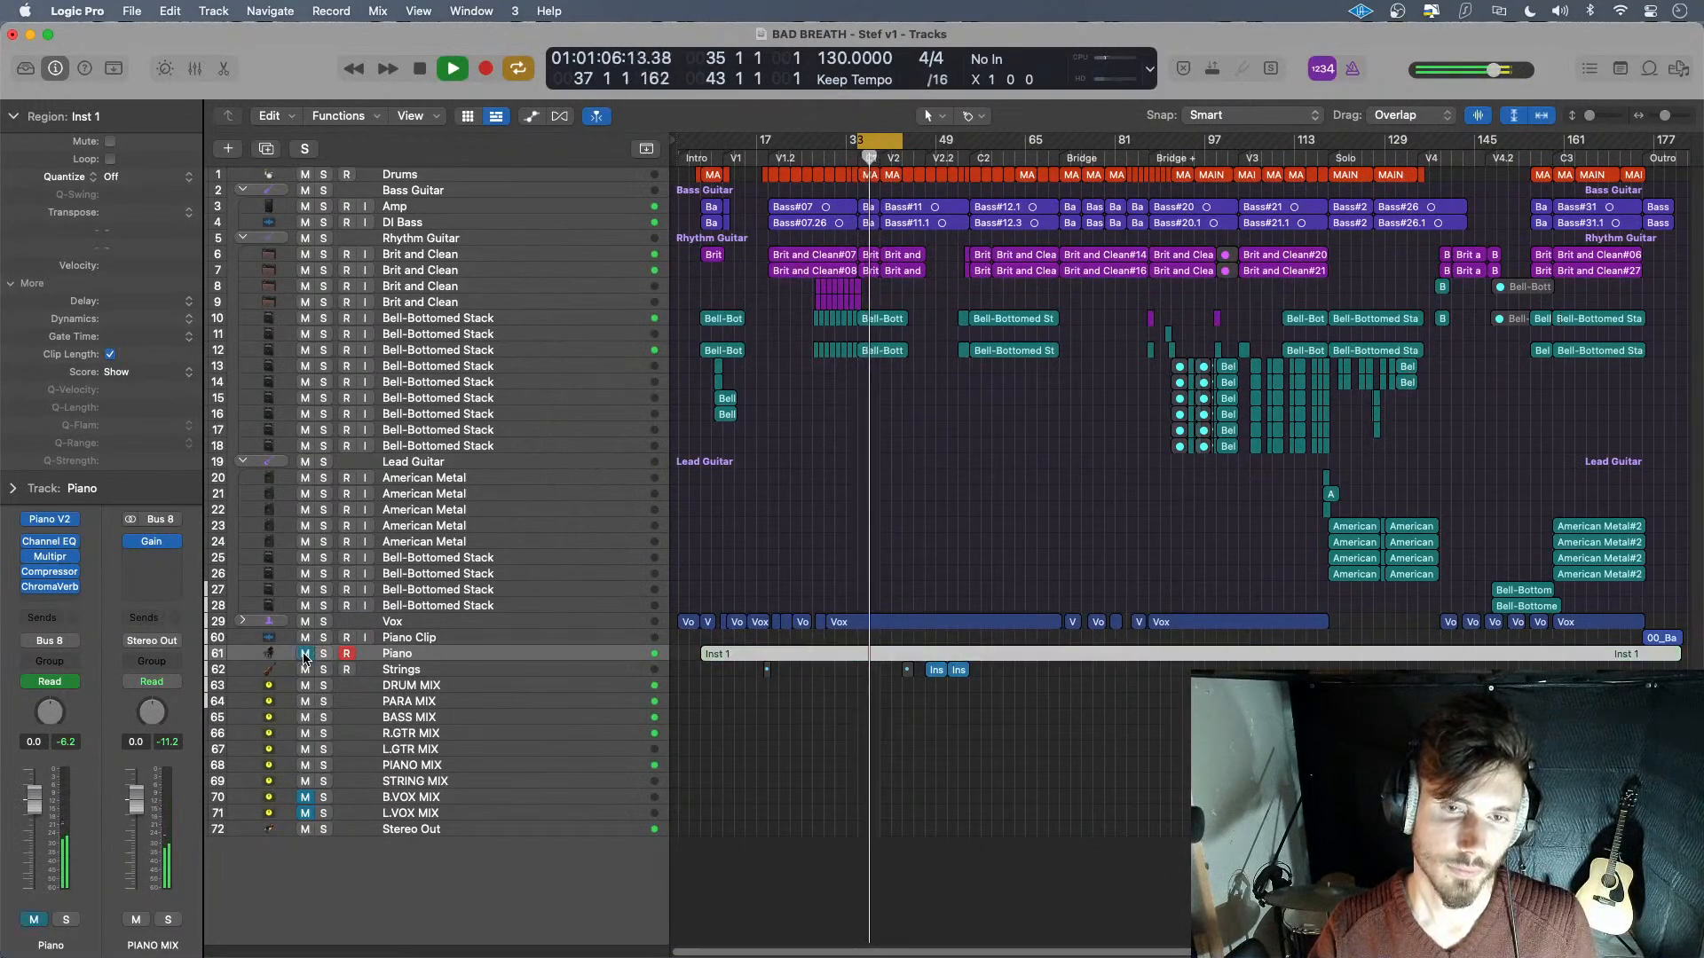
click(304, 654)
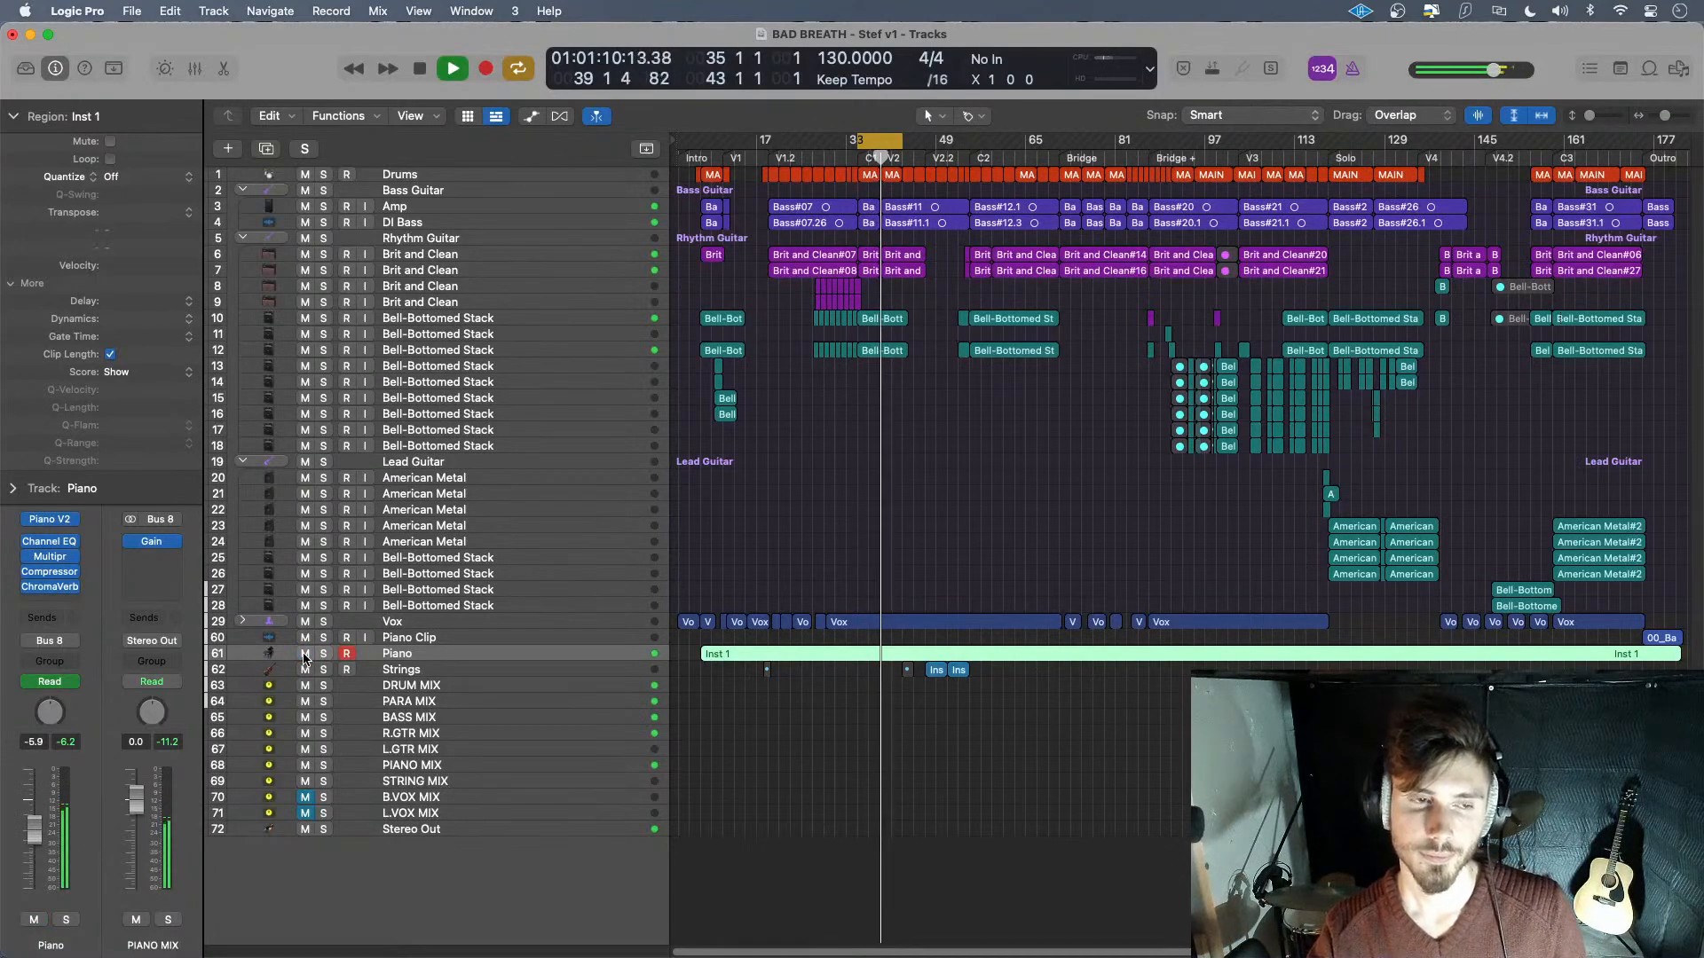
key(space)
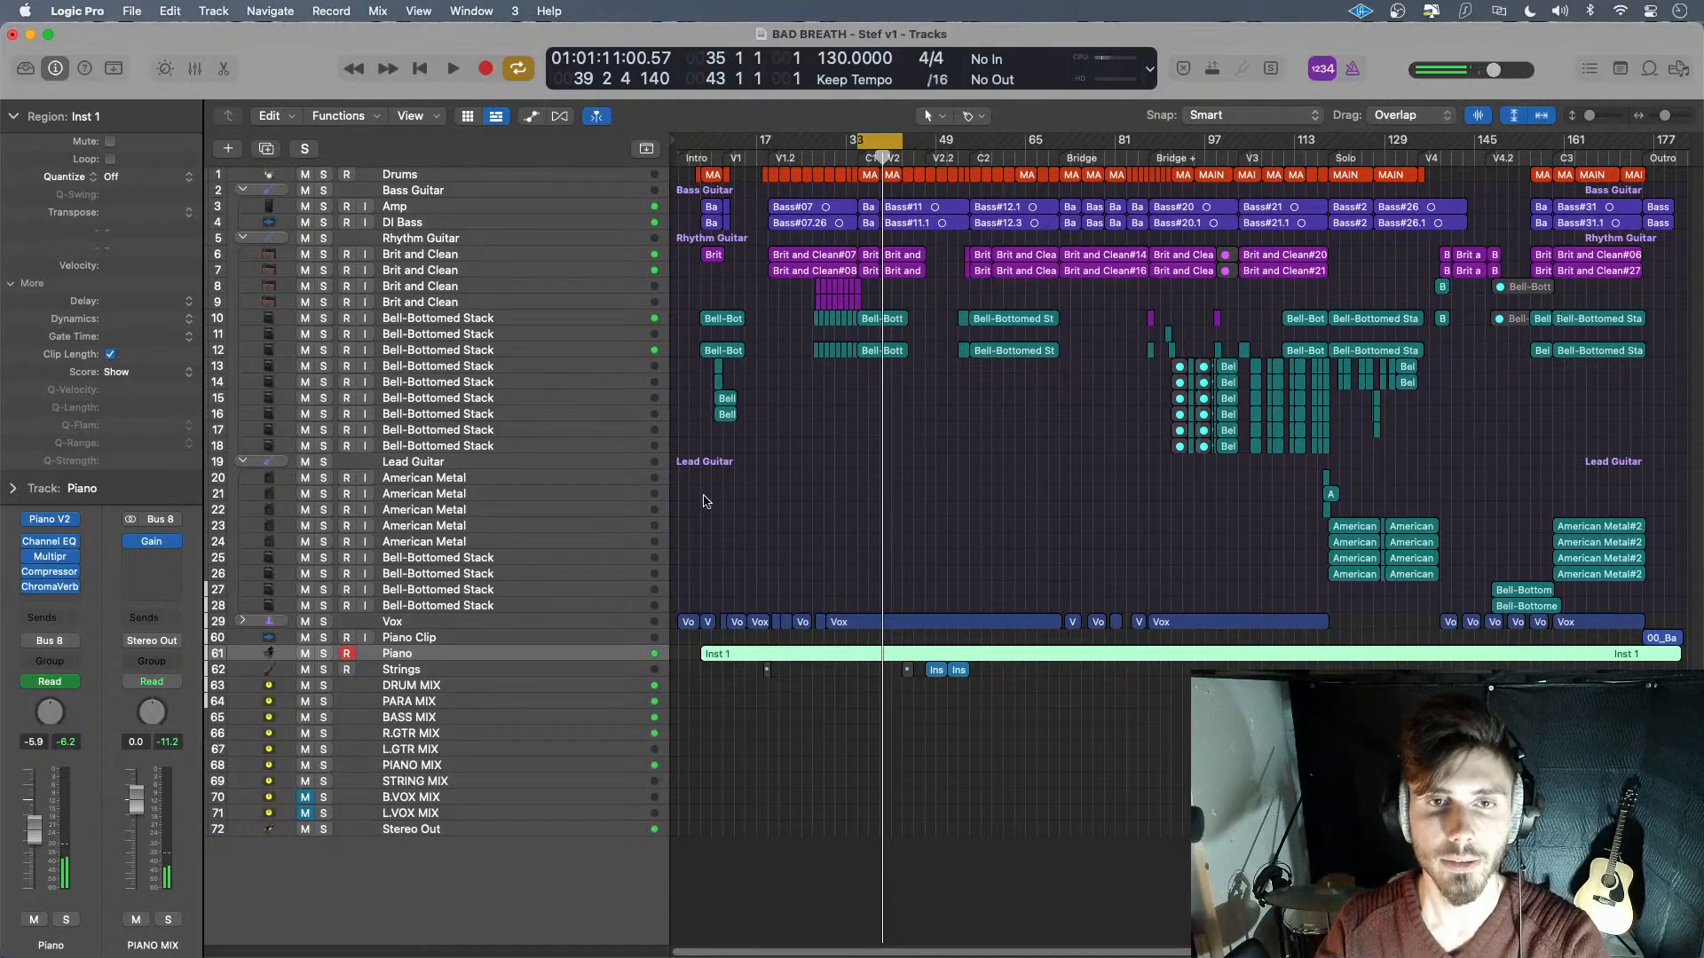
key(space)
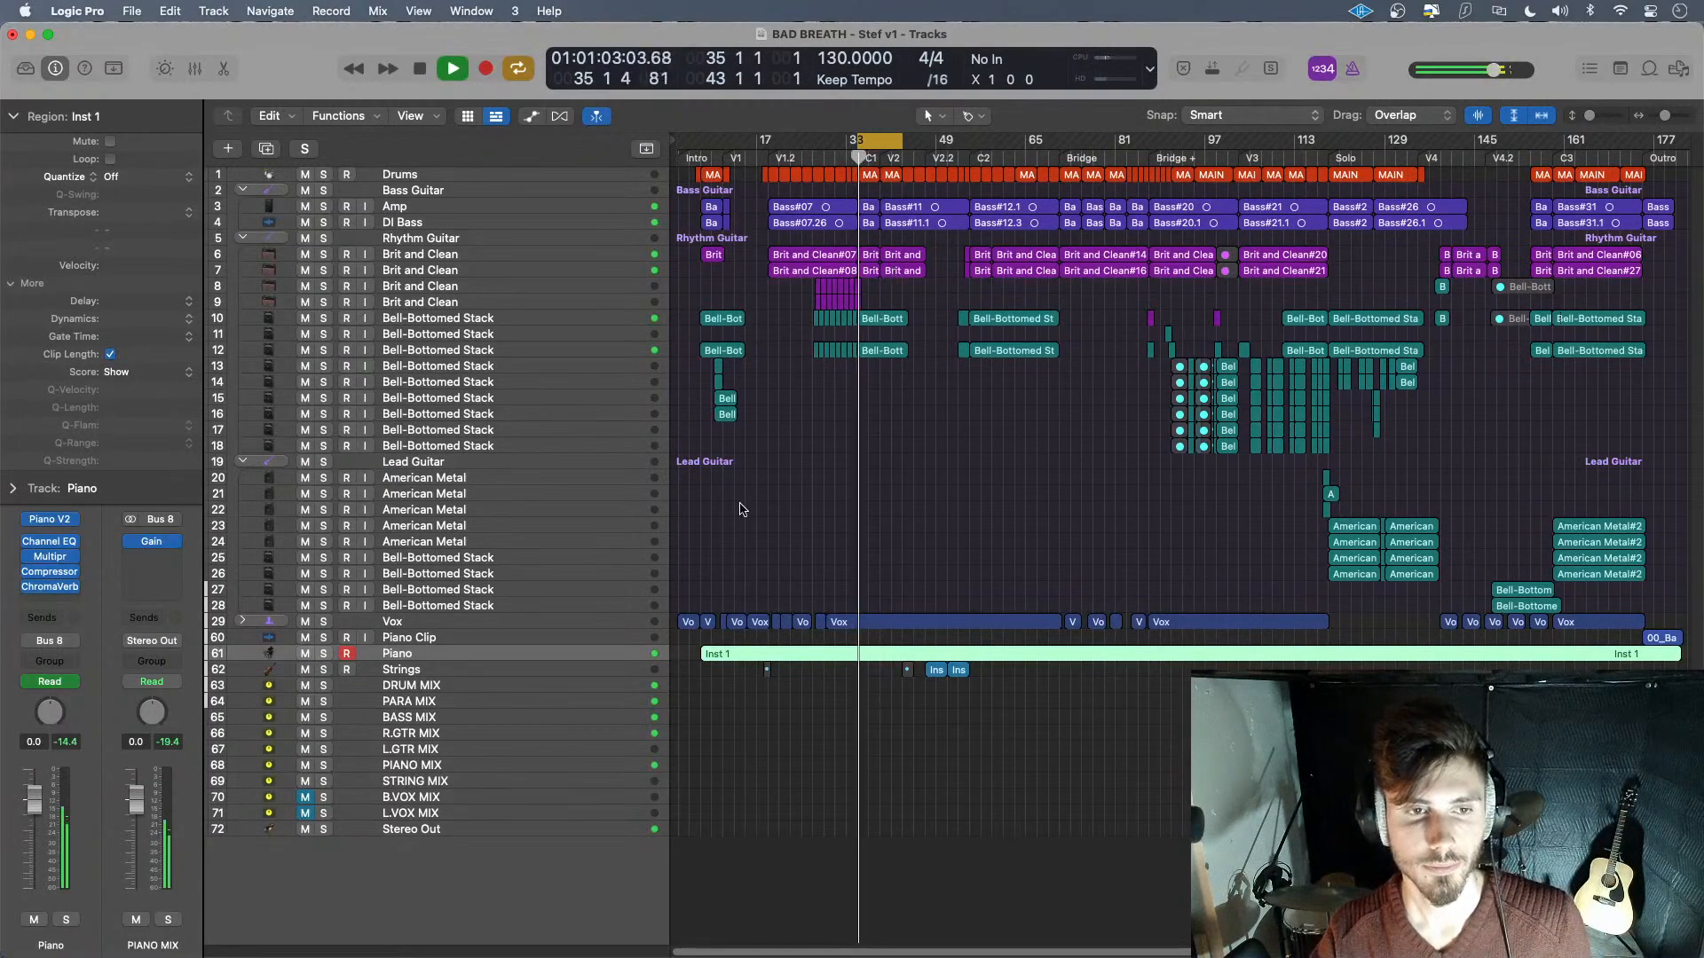
click(306, 655)
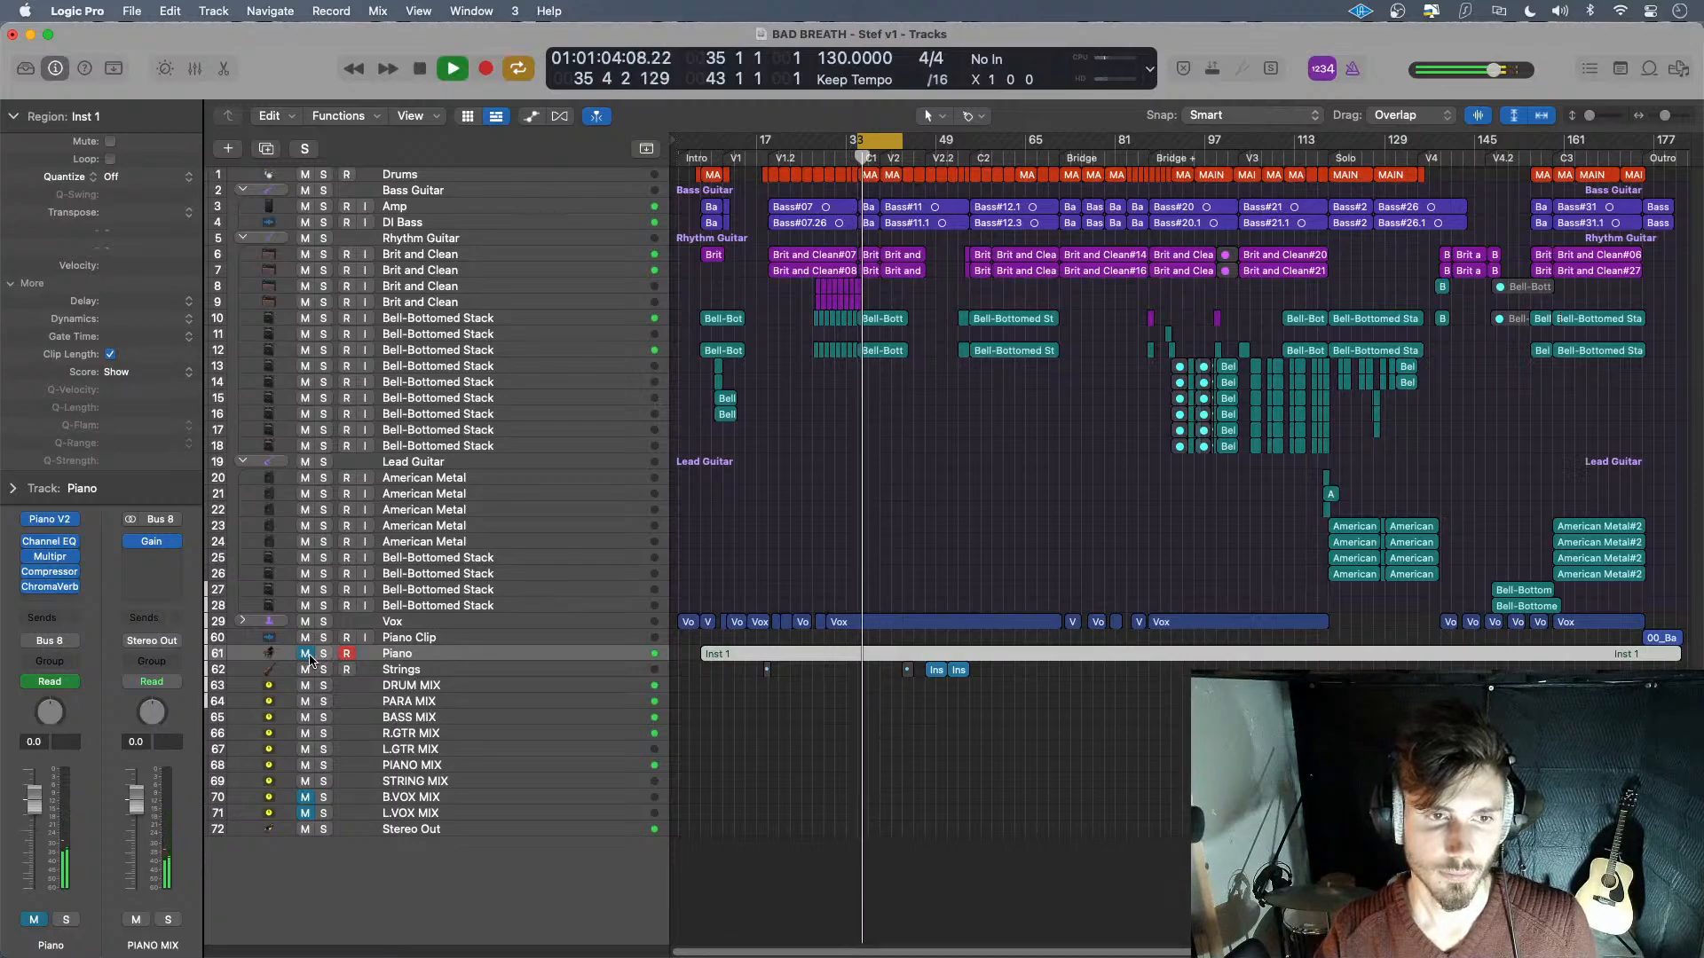
click(306, 655)
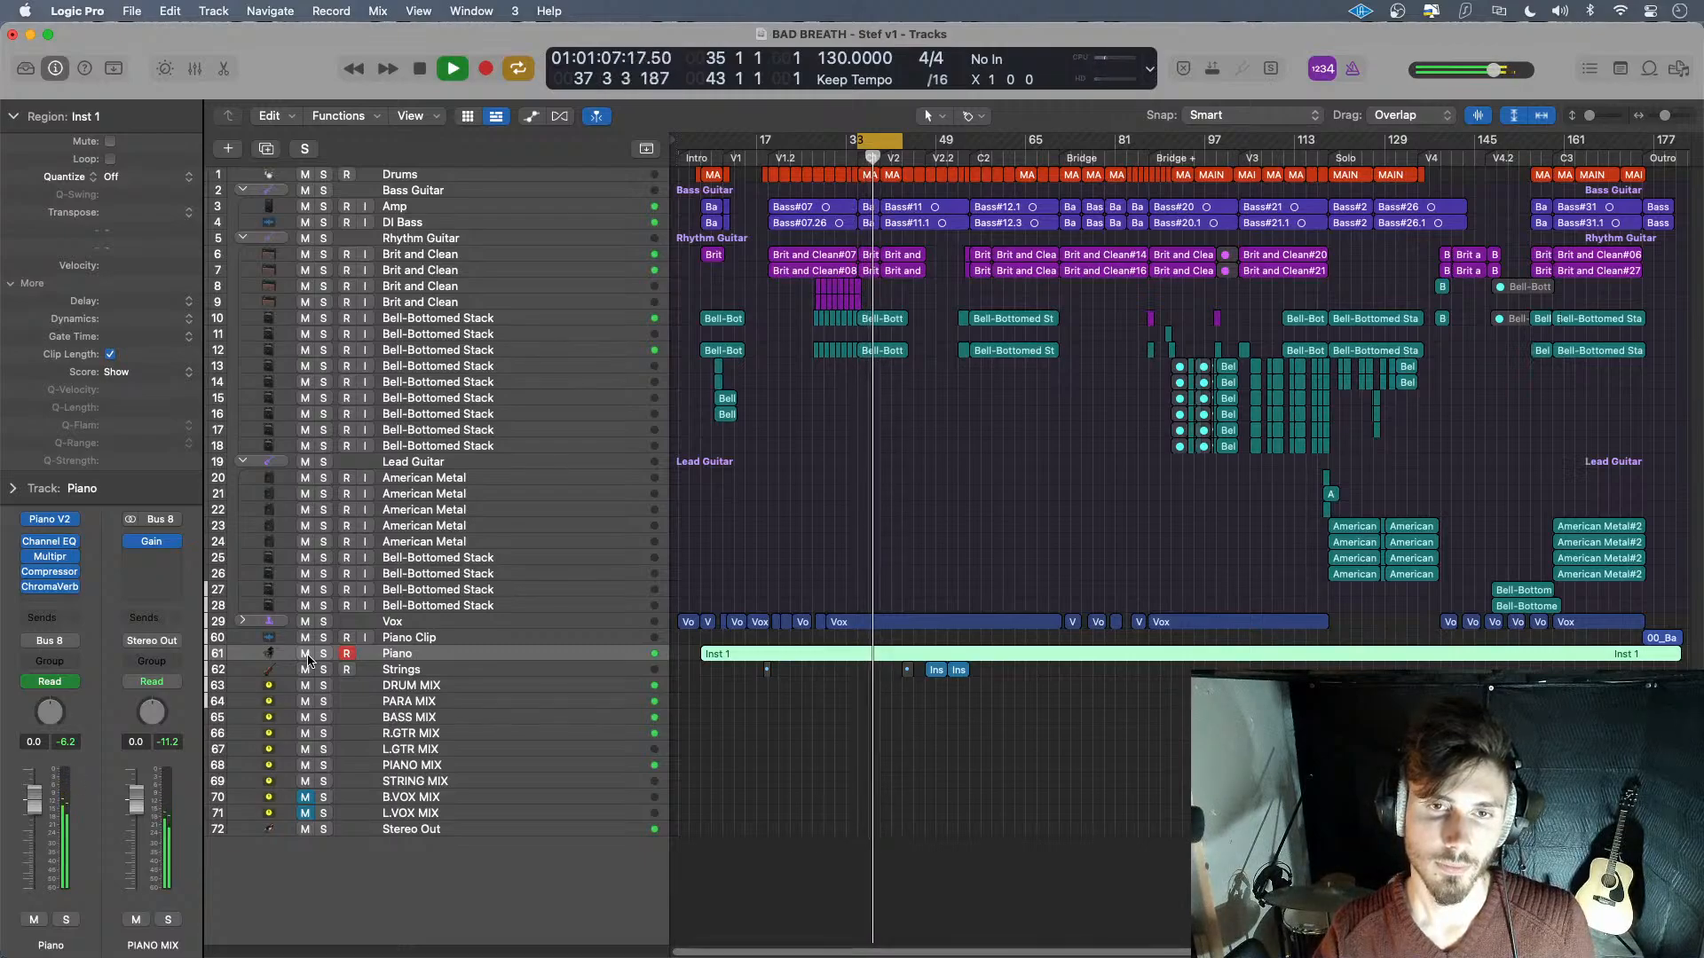
key(space)
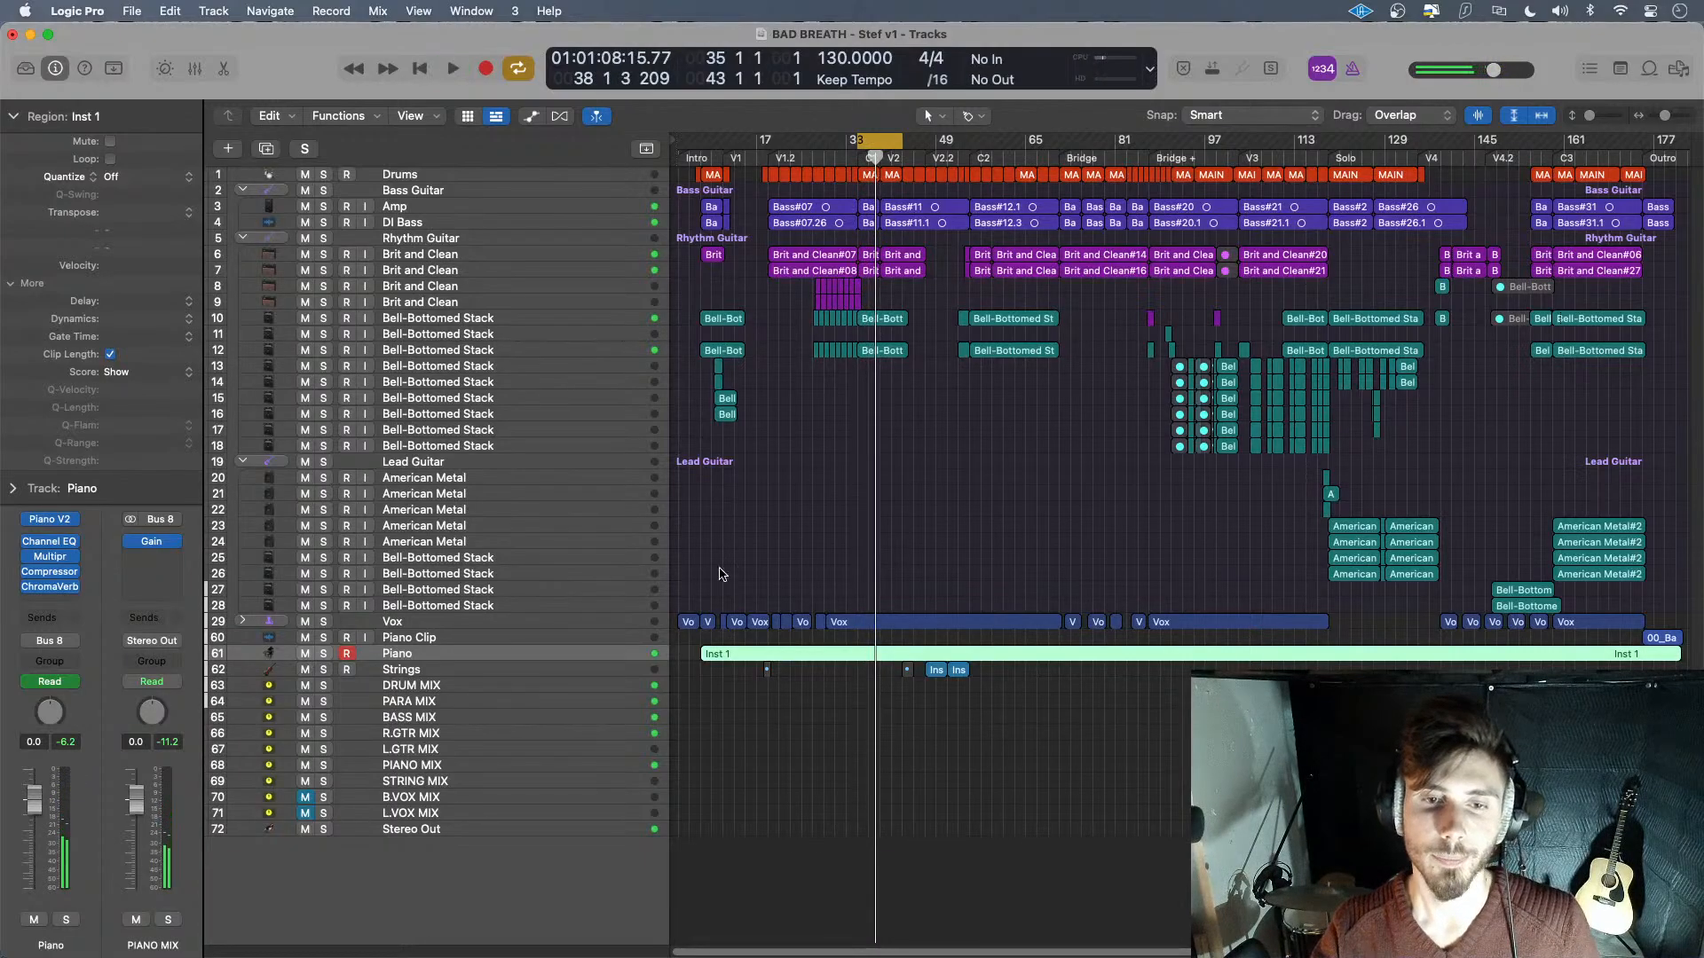
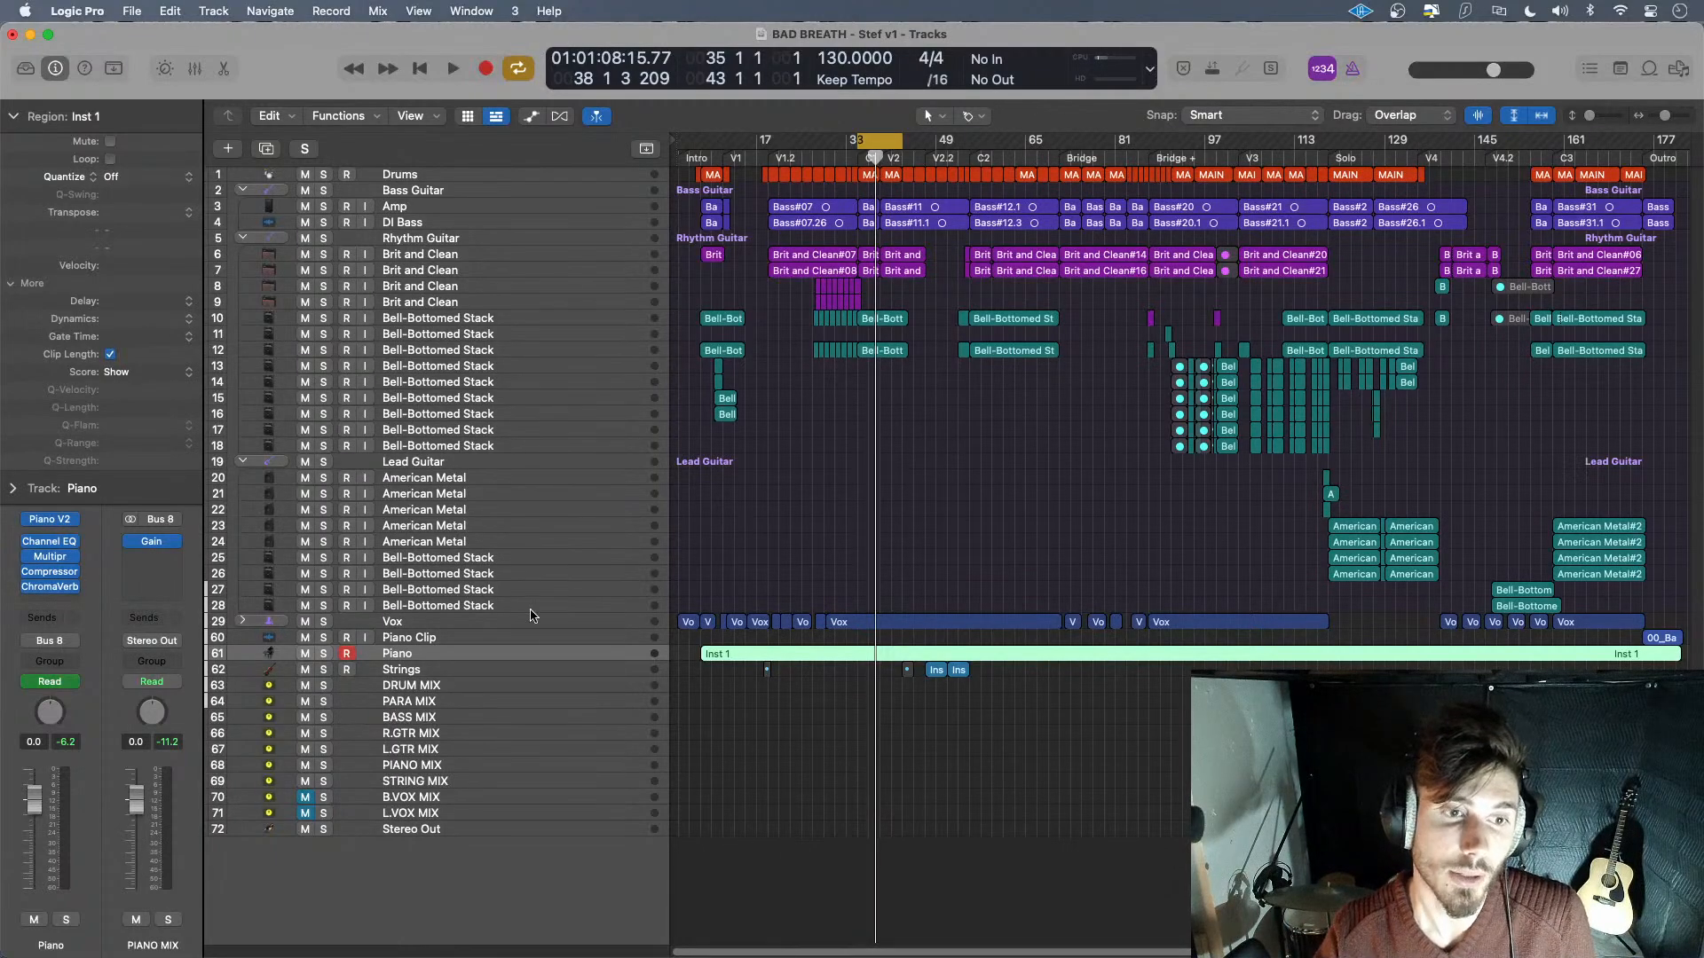
- Play the section's opening with the Piano muted, and replay it with the Piano unmuted for comparison
click(307, 655)
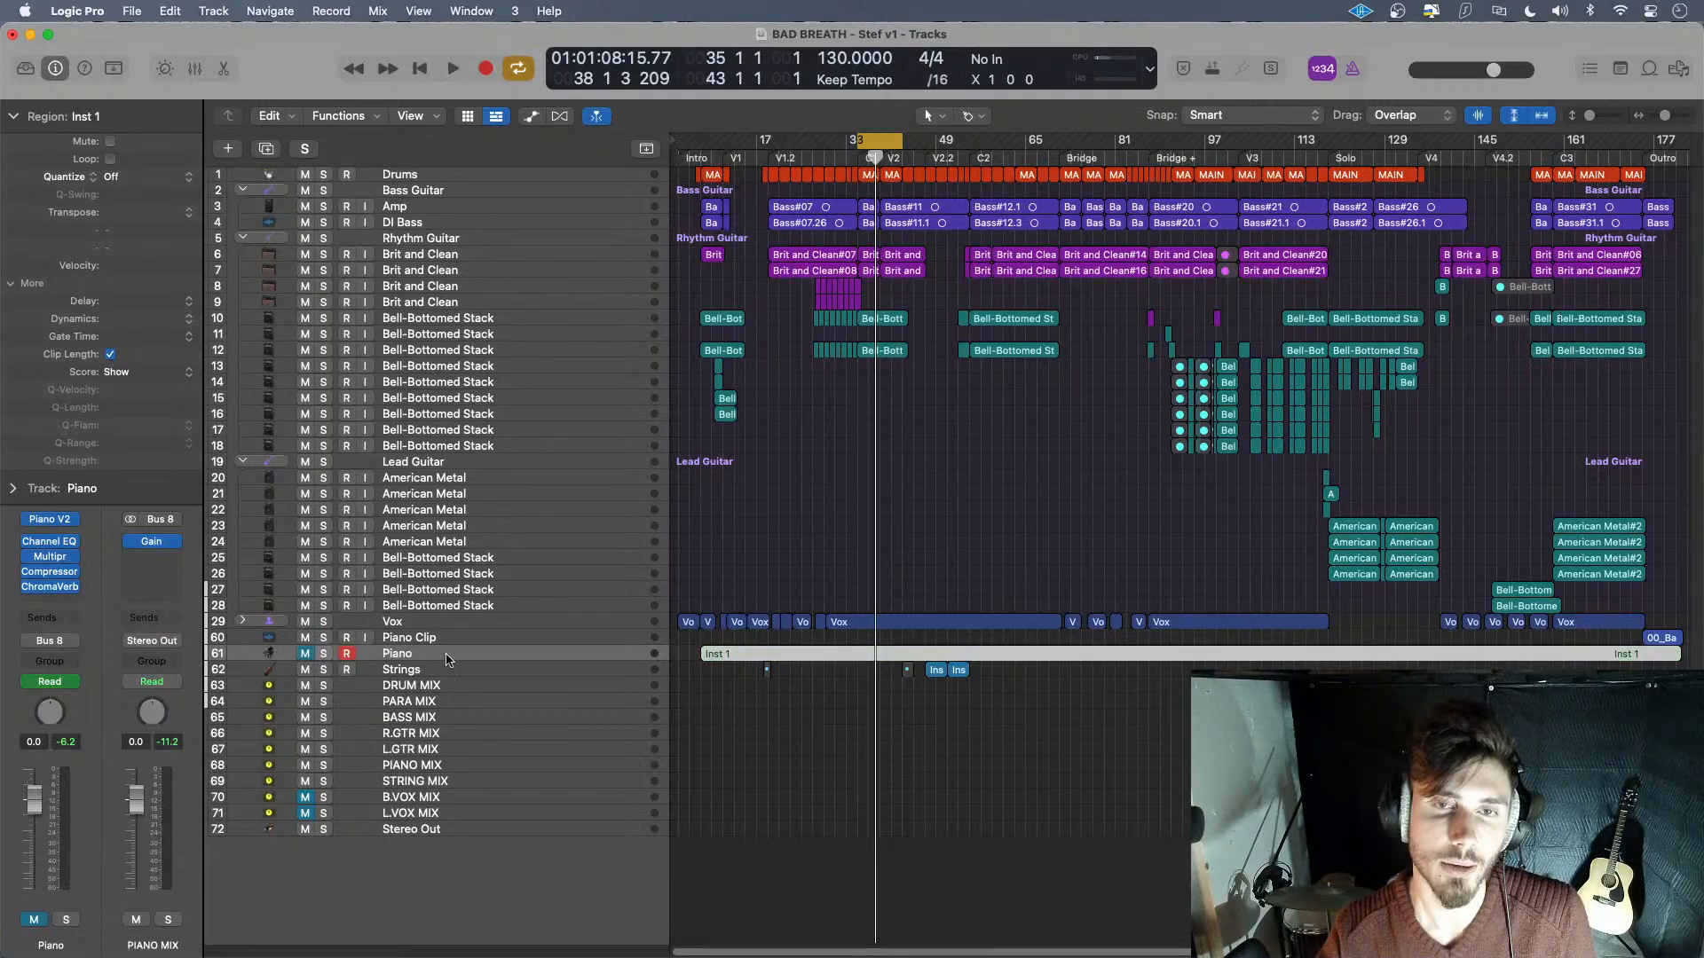
key(space)
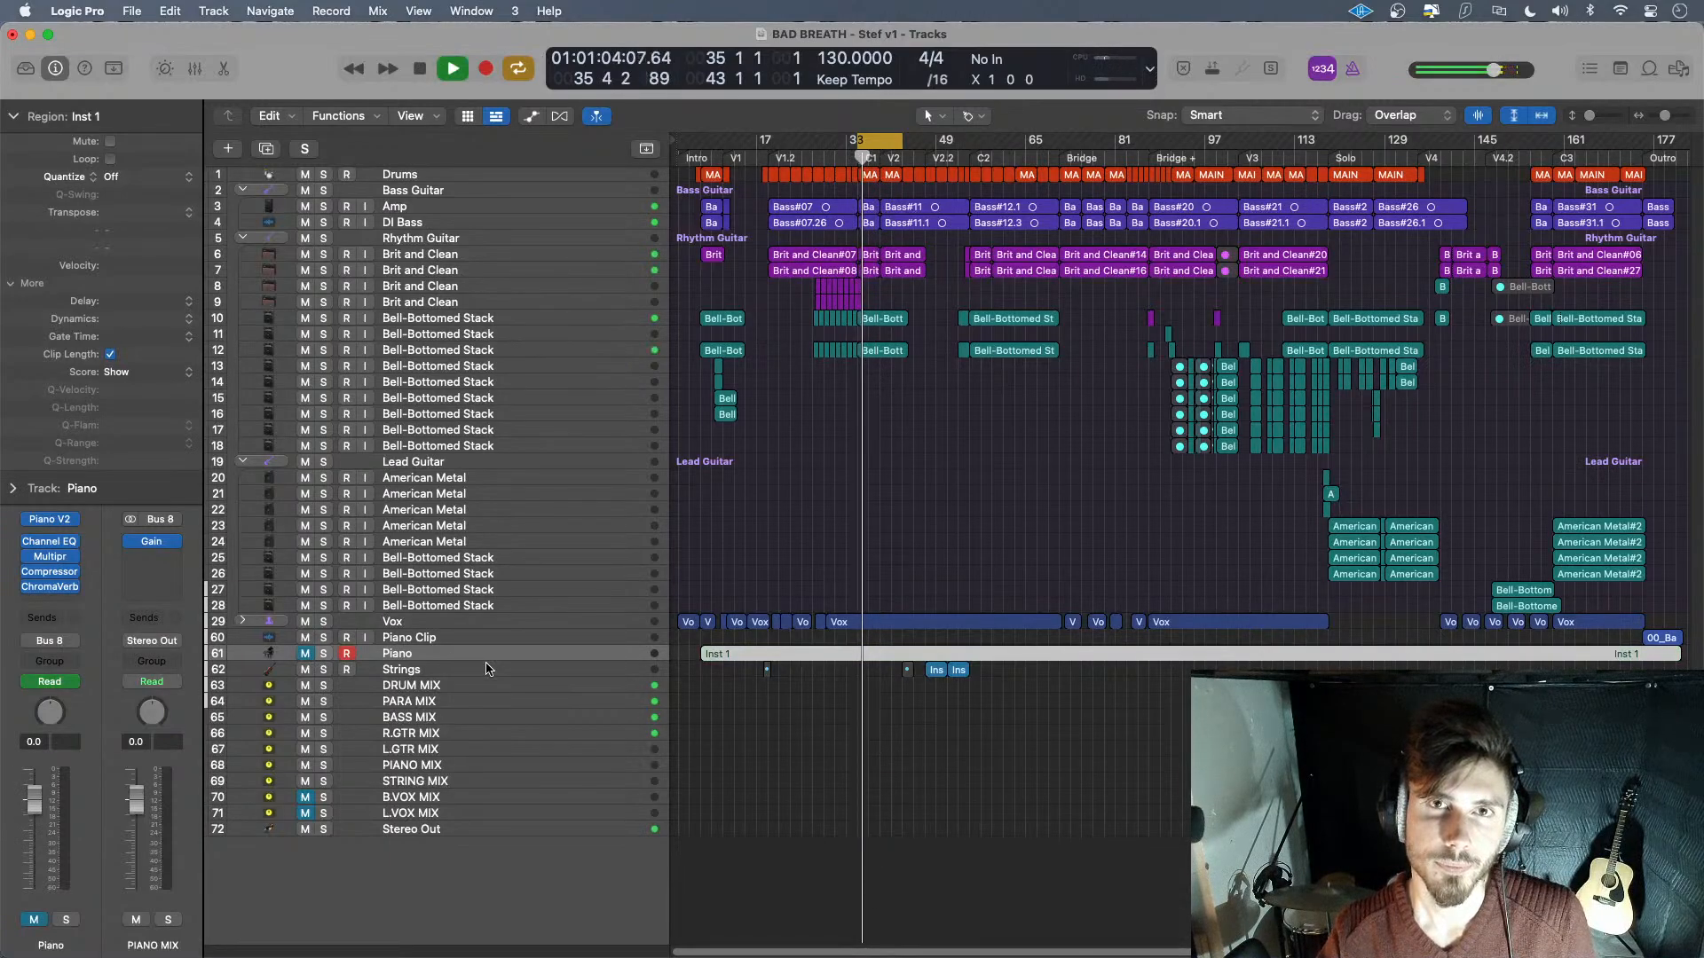
key(space)
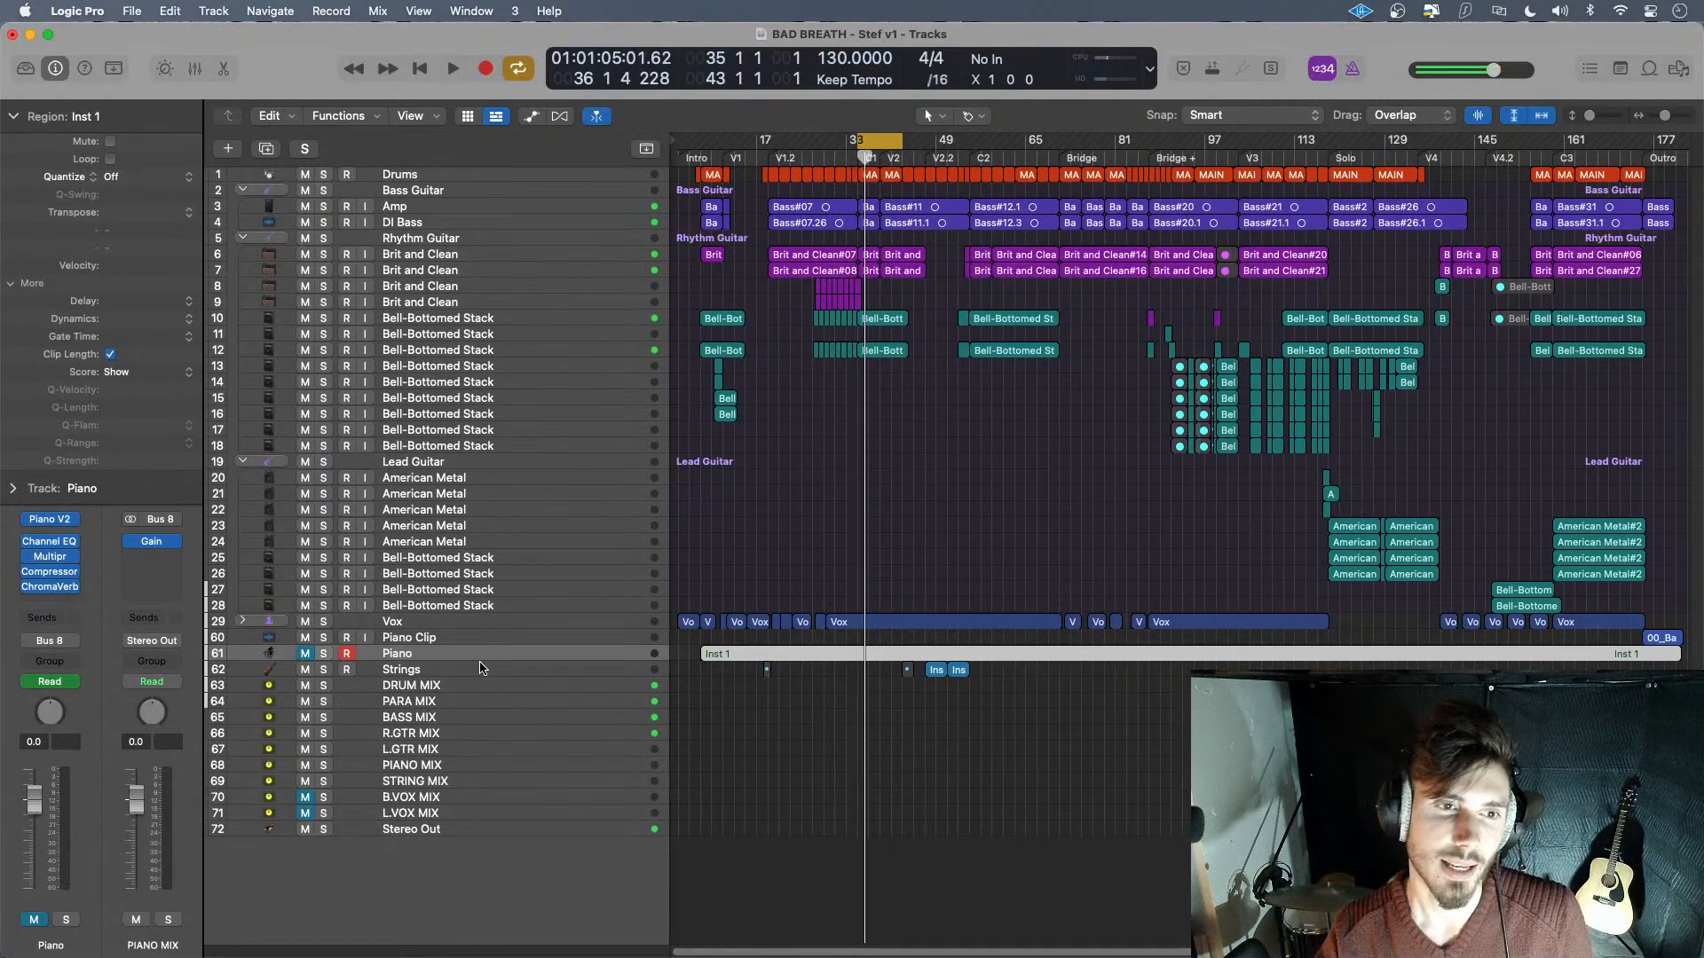
click(307, 654)
key(space)
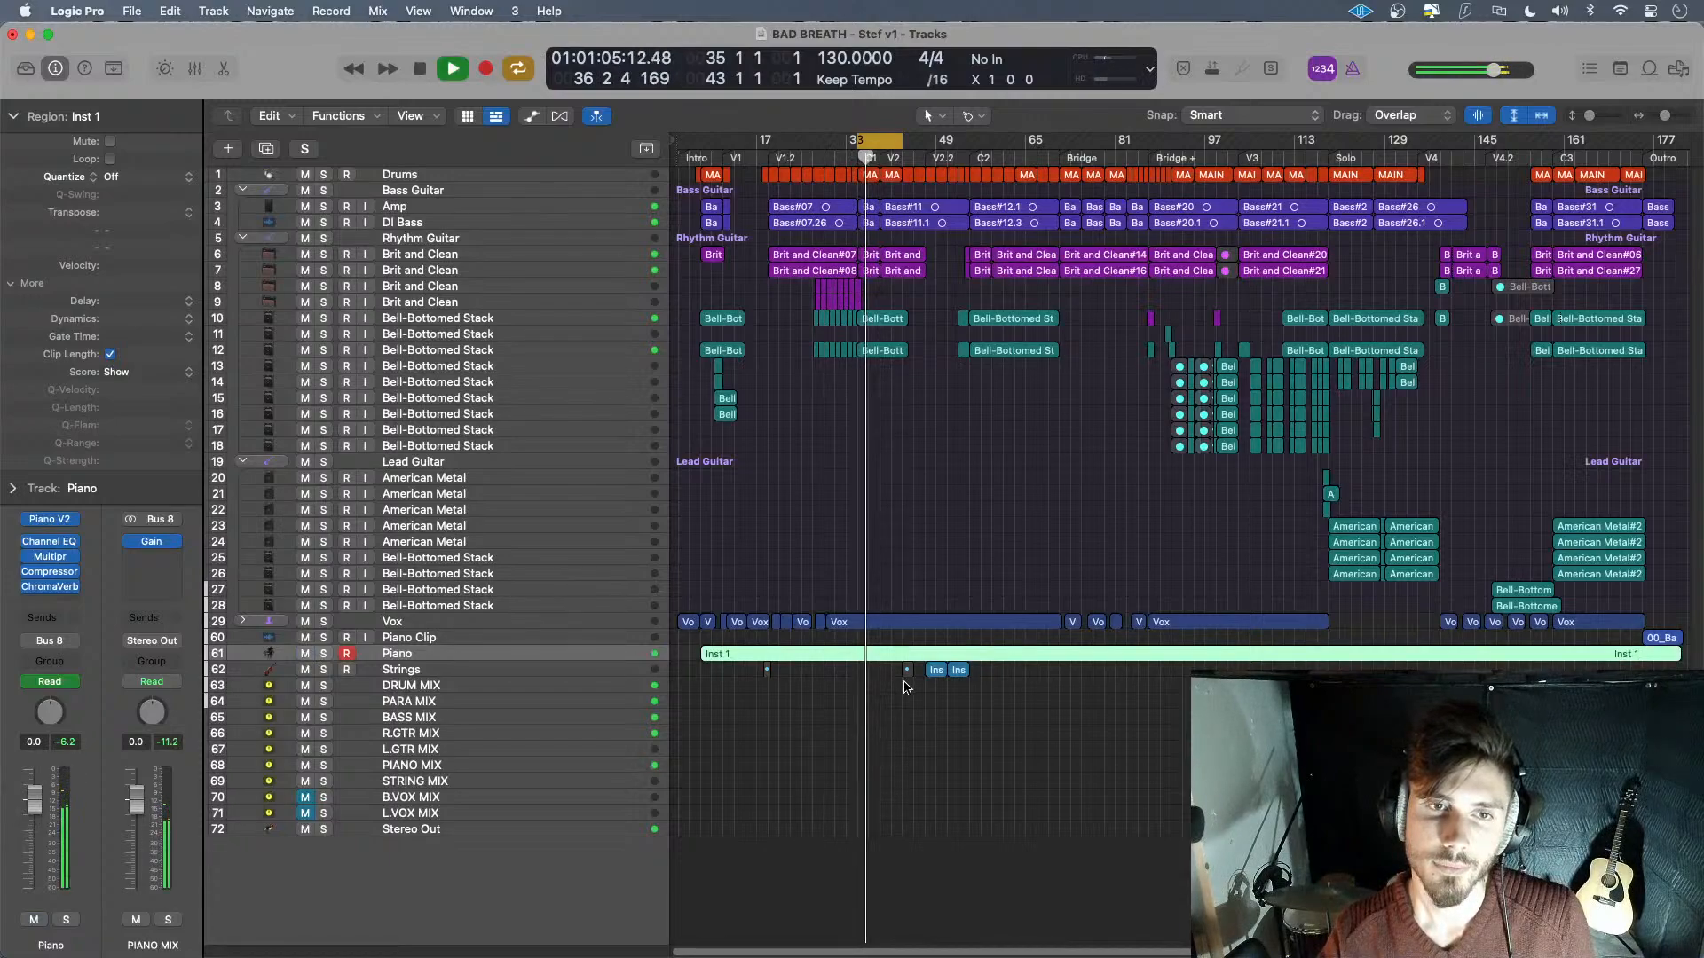
key(space)
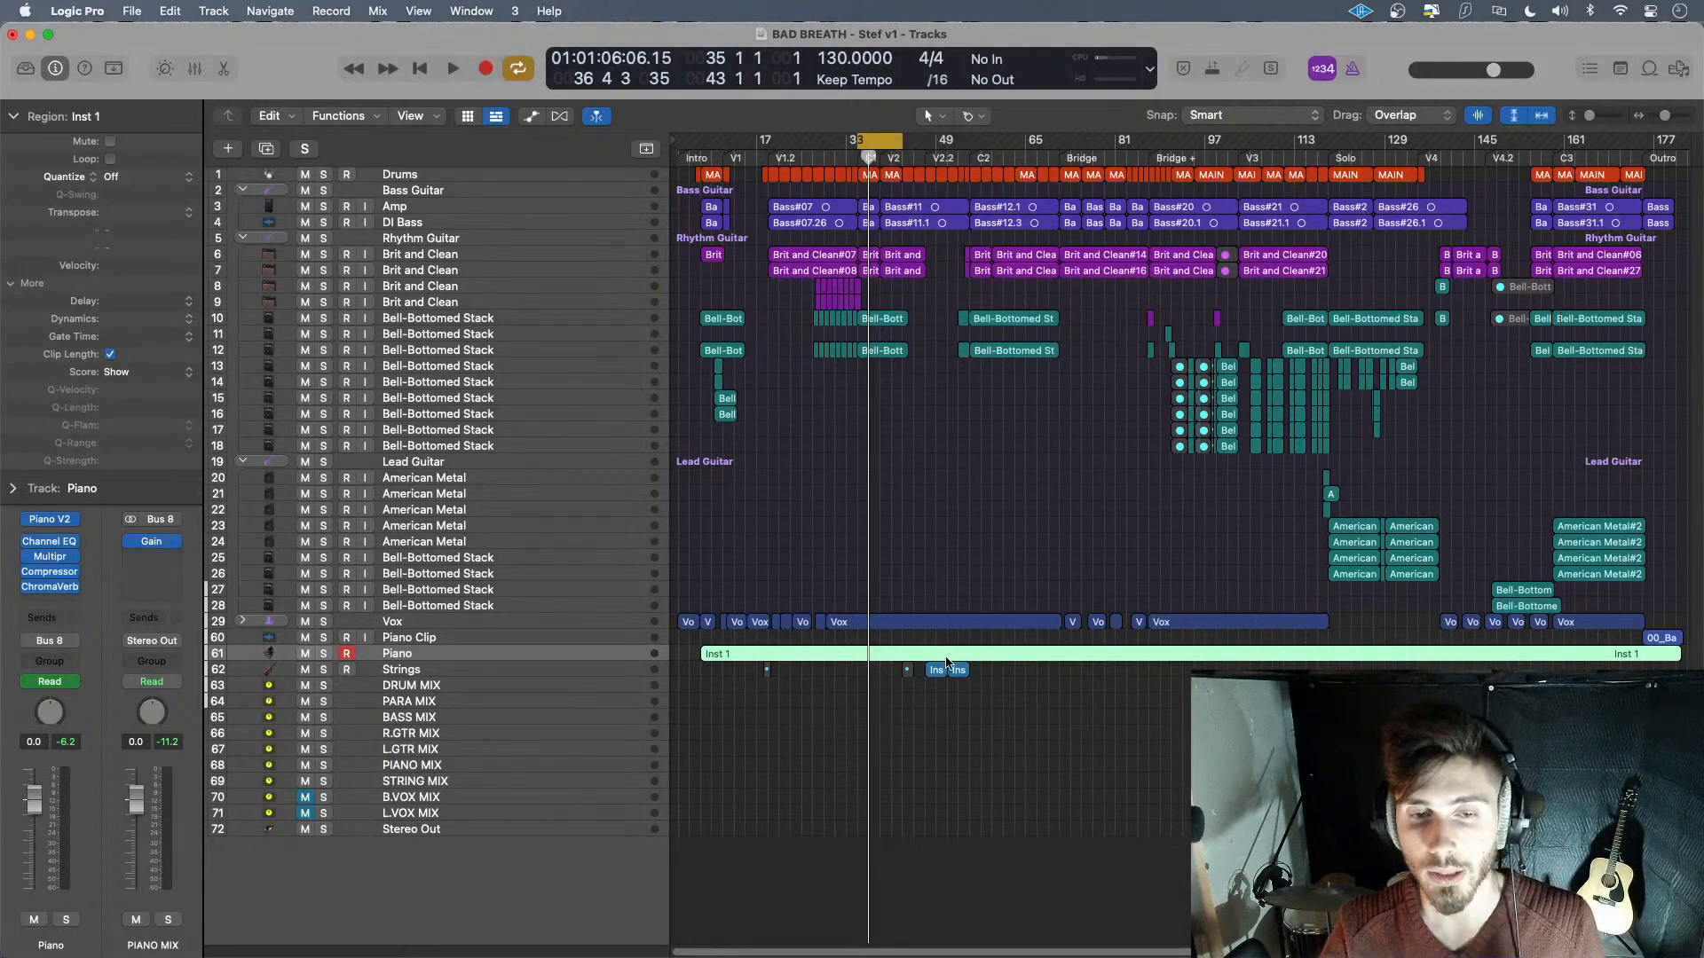
- Add a Channel EQ with default settings to the Piano Clip track and close its window
click(472, 643)
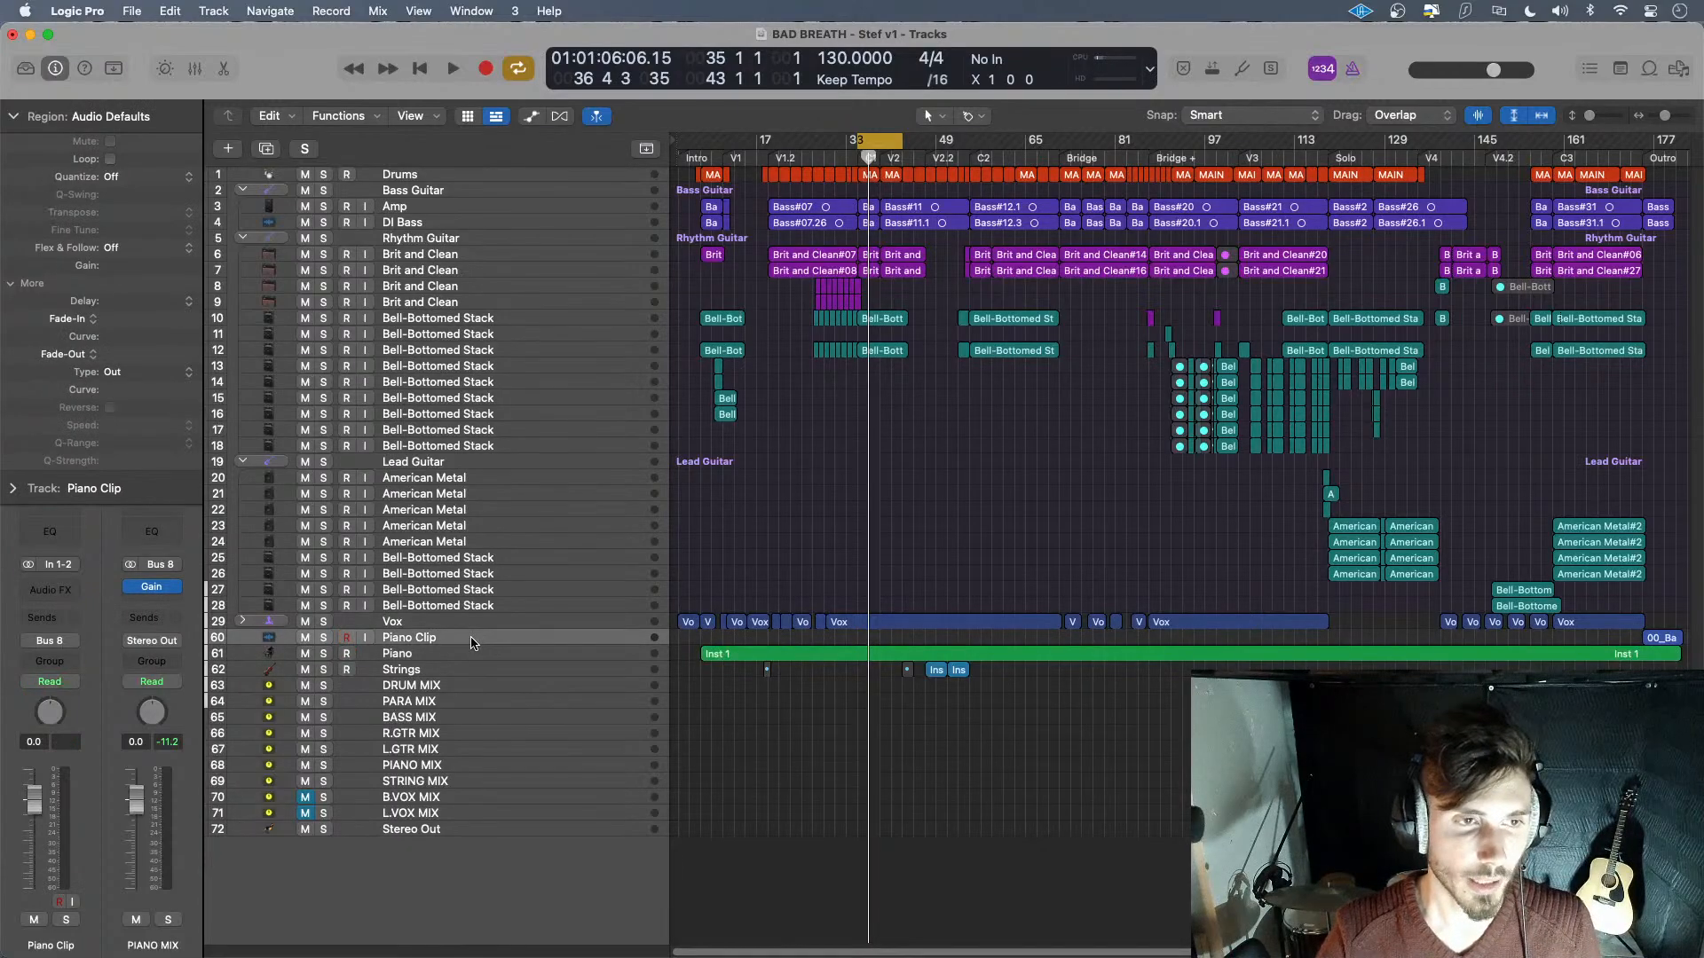
click(49, 532)
click(52, 605)
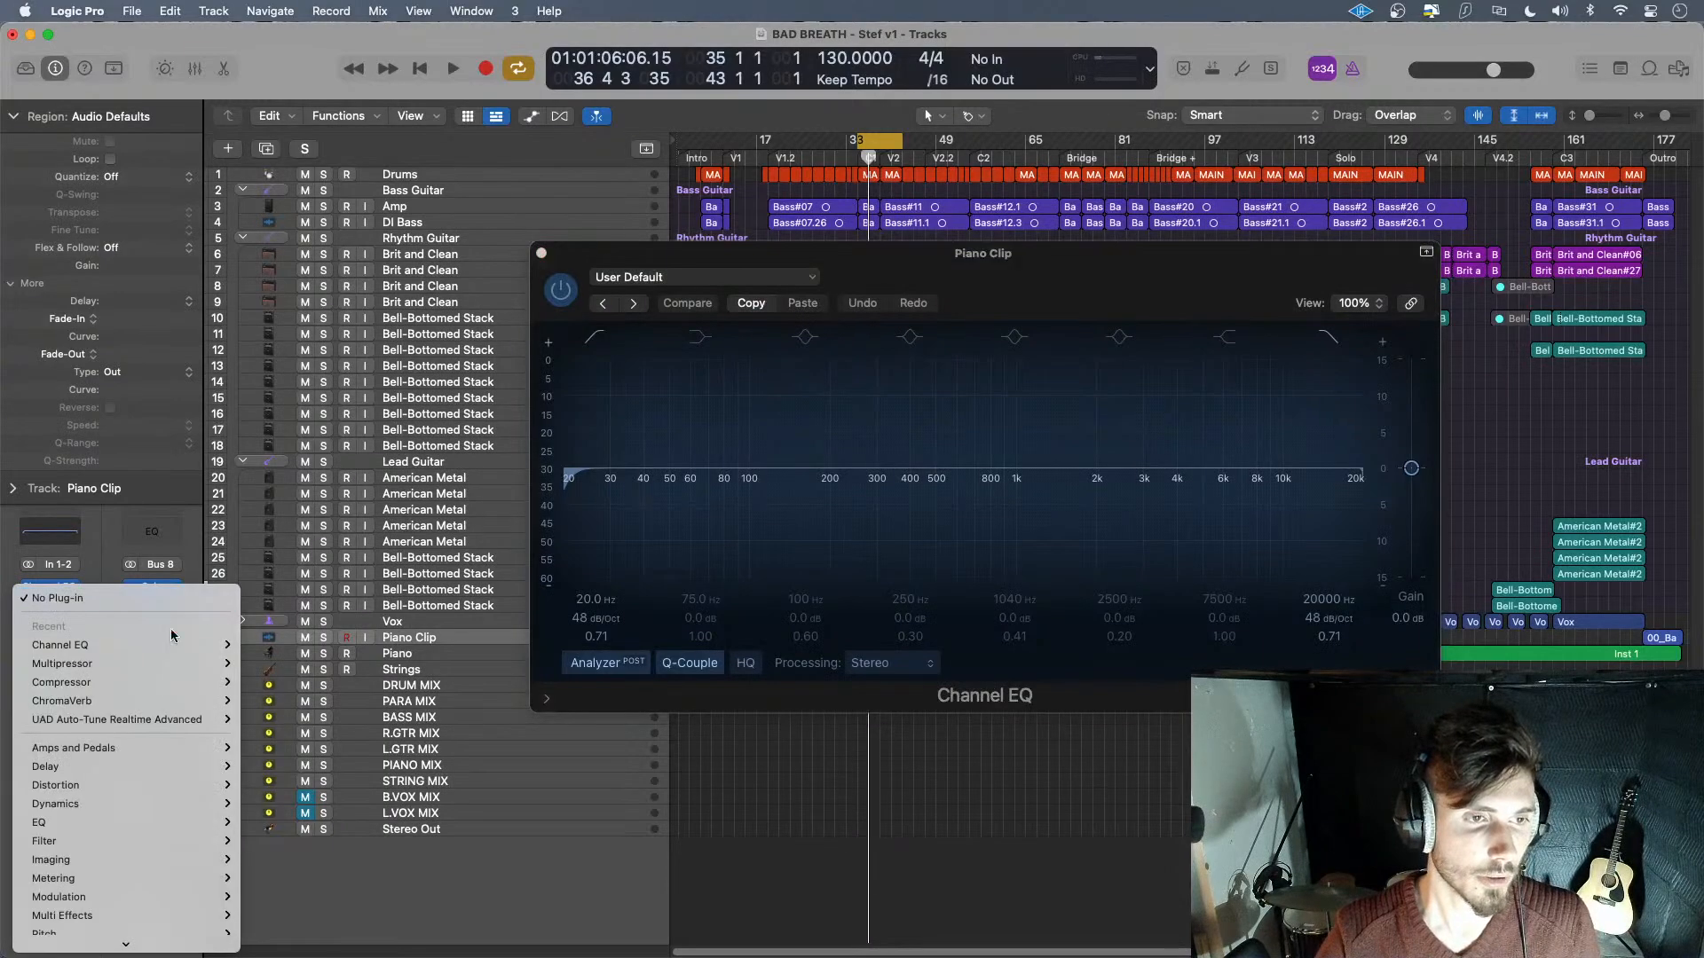
mouse_move(178, 681)
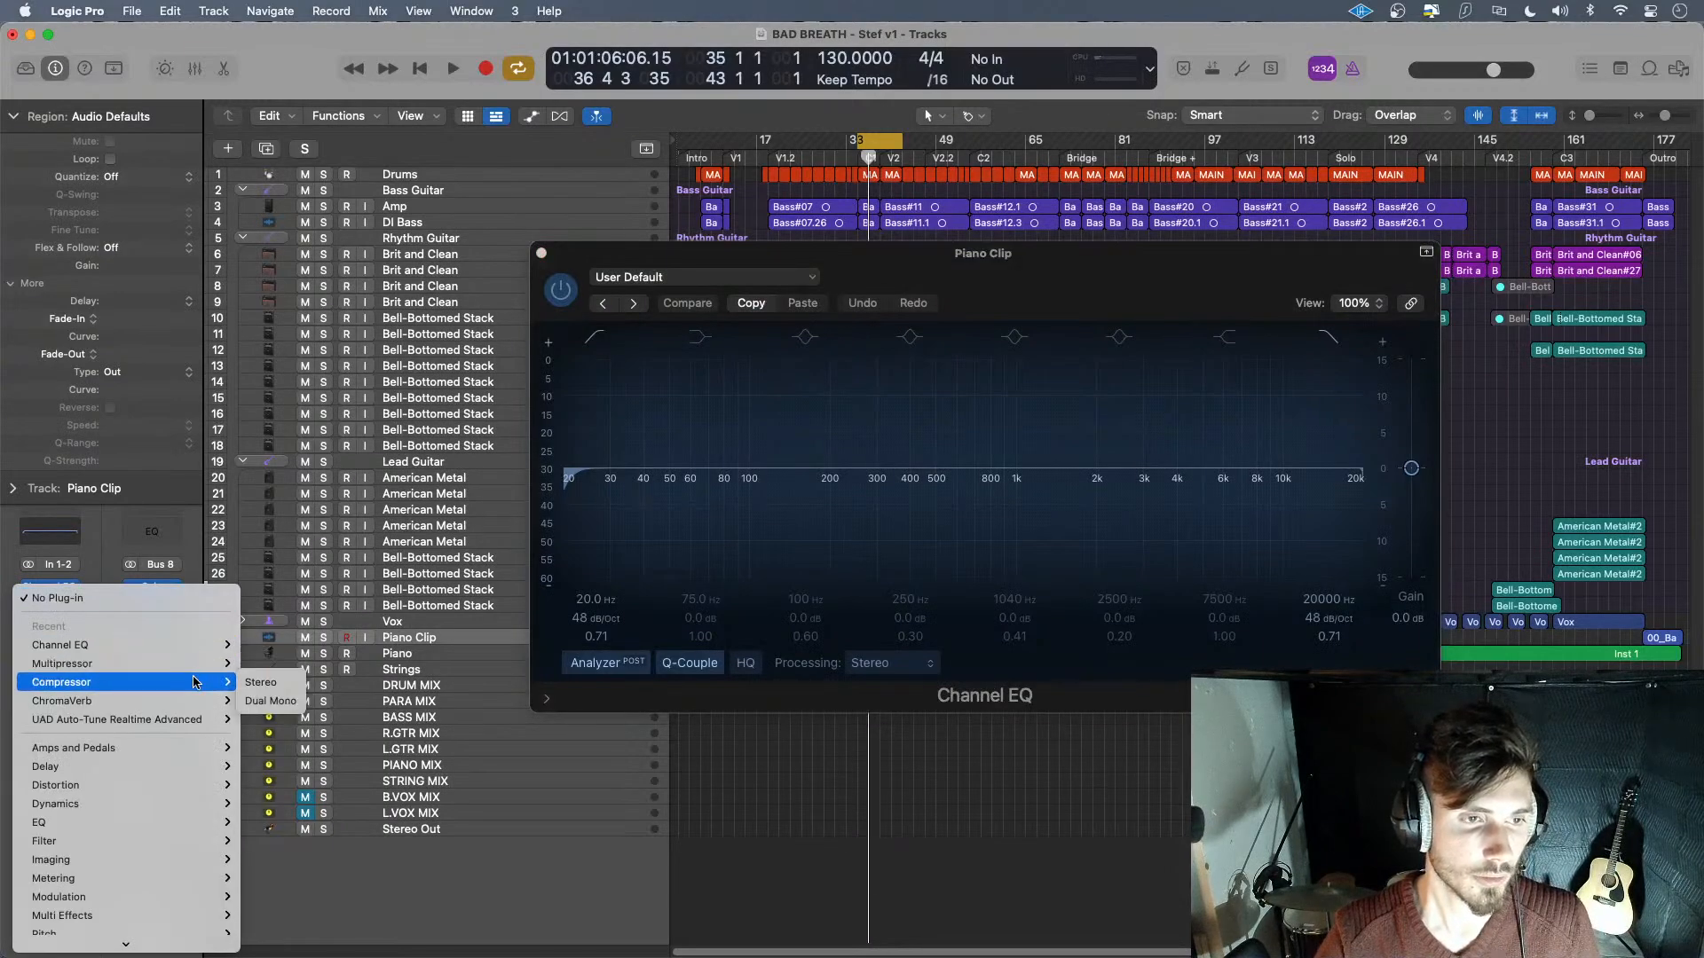
click(541, 254)
click(541, 254)
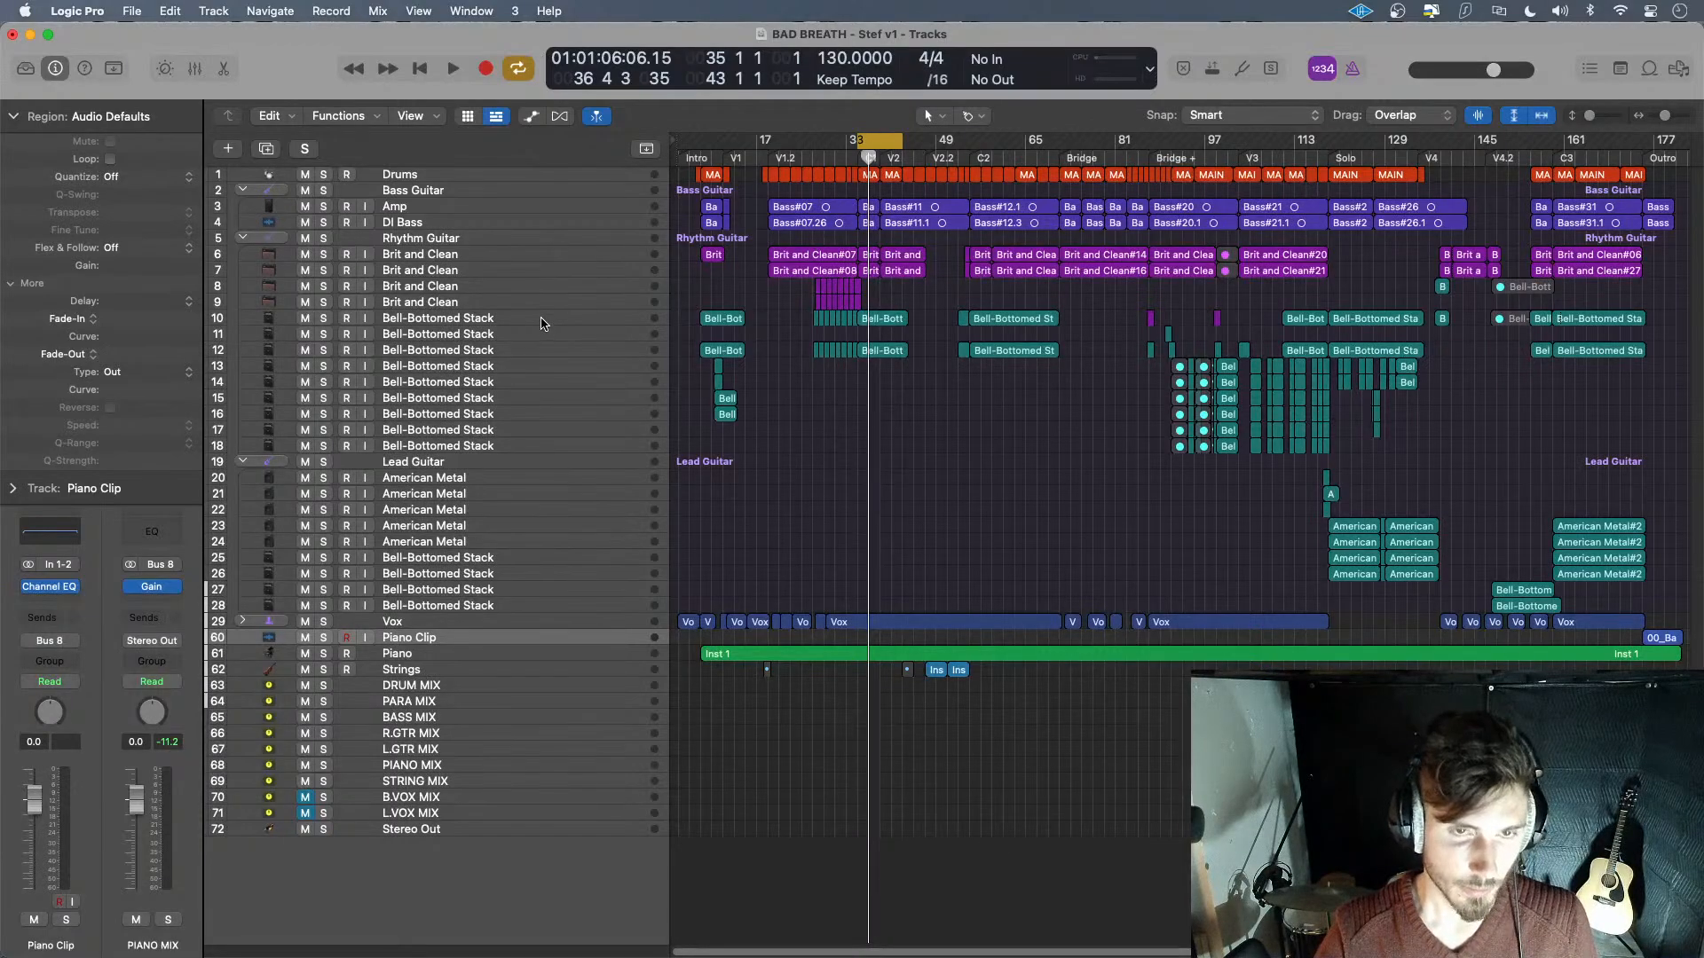
- Copy the Piano channel's Channel EQ, Multipressor, Compressor and ChromaVerb to the Piano Clip channel, and hide the mixer
key(x)
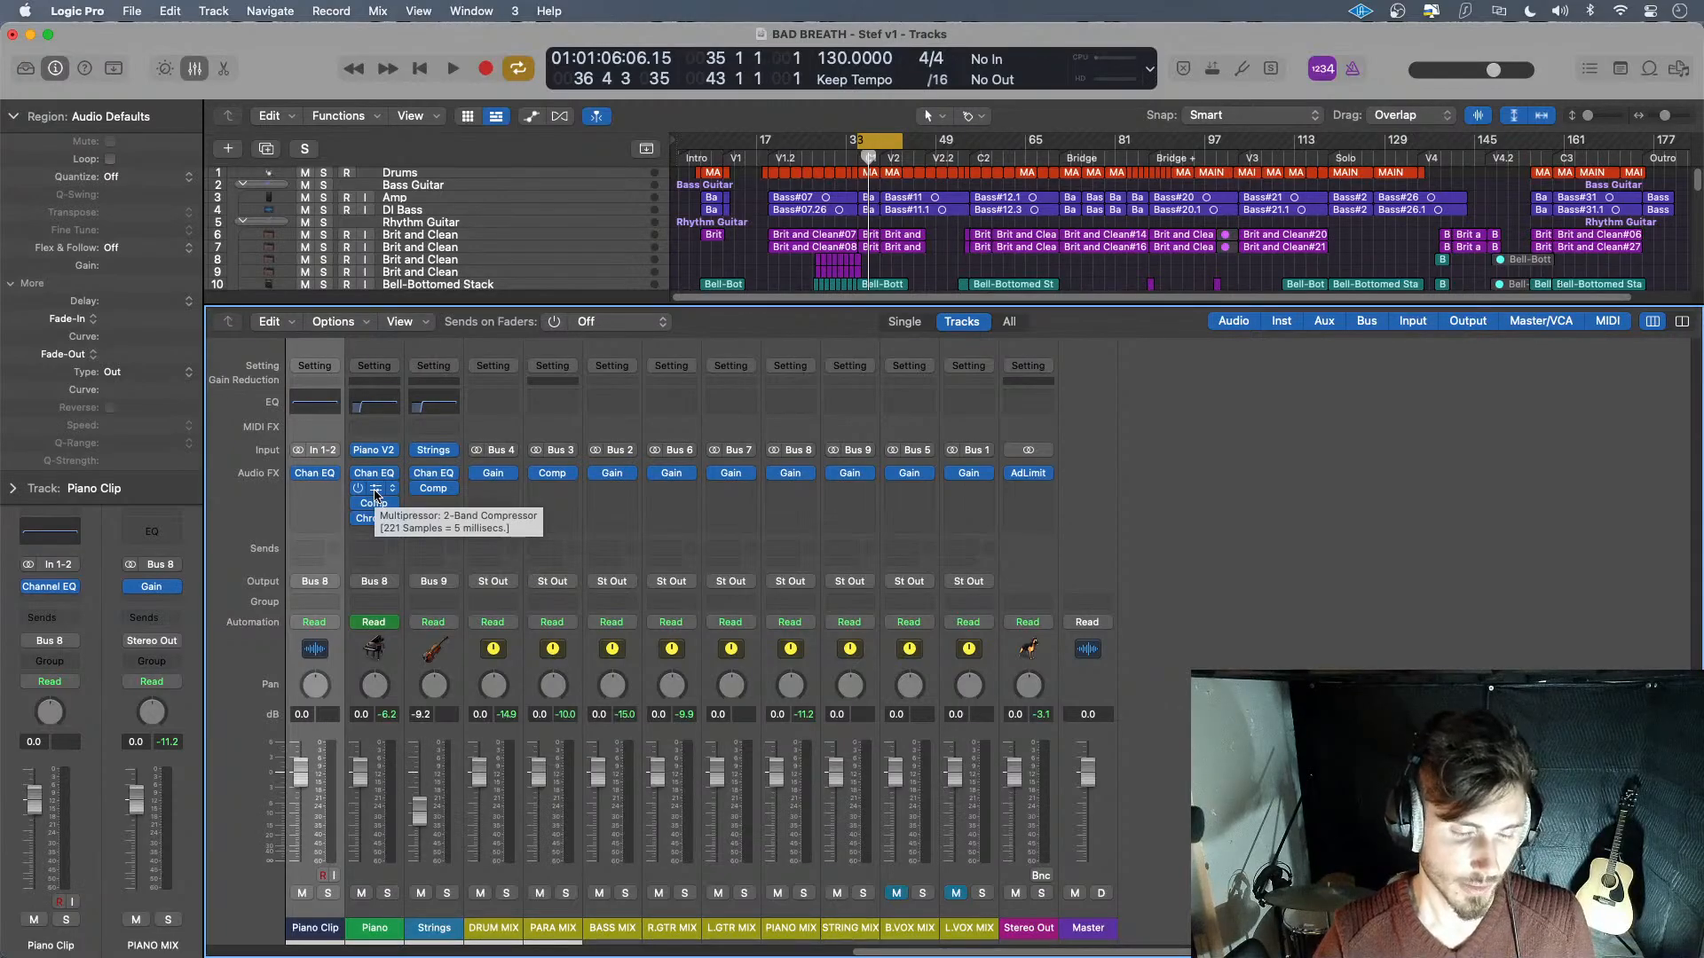
drag(375, 488, 315, 488)
scroll(471, 519, left, 5)
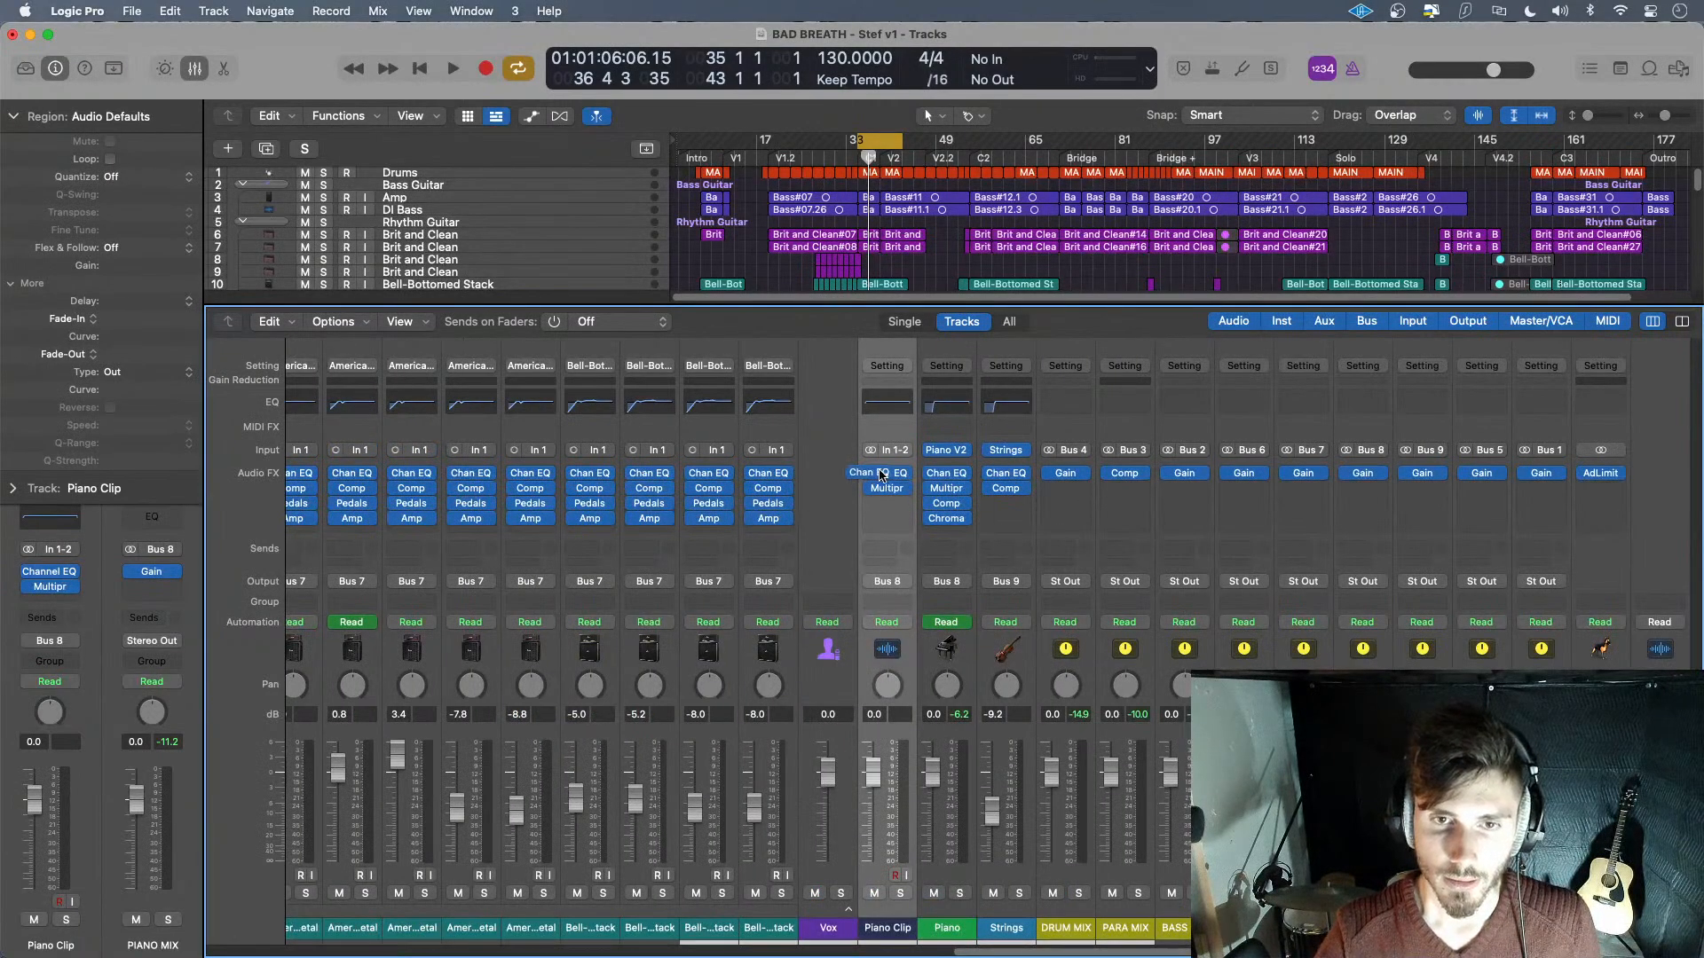
drag(954, 479, 890, 524)
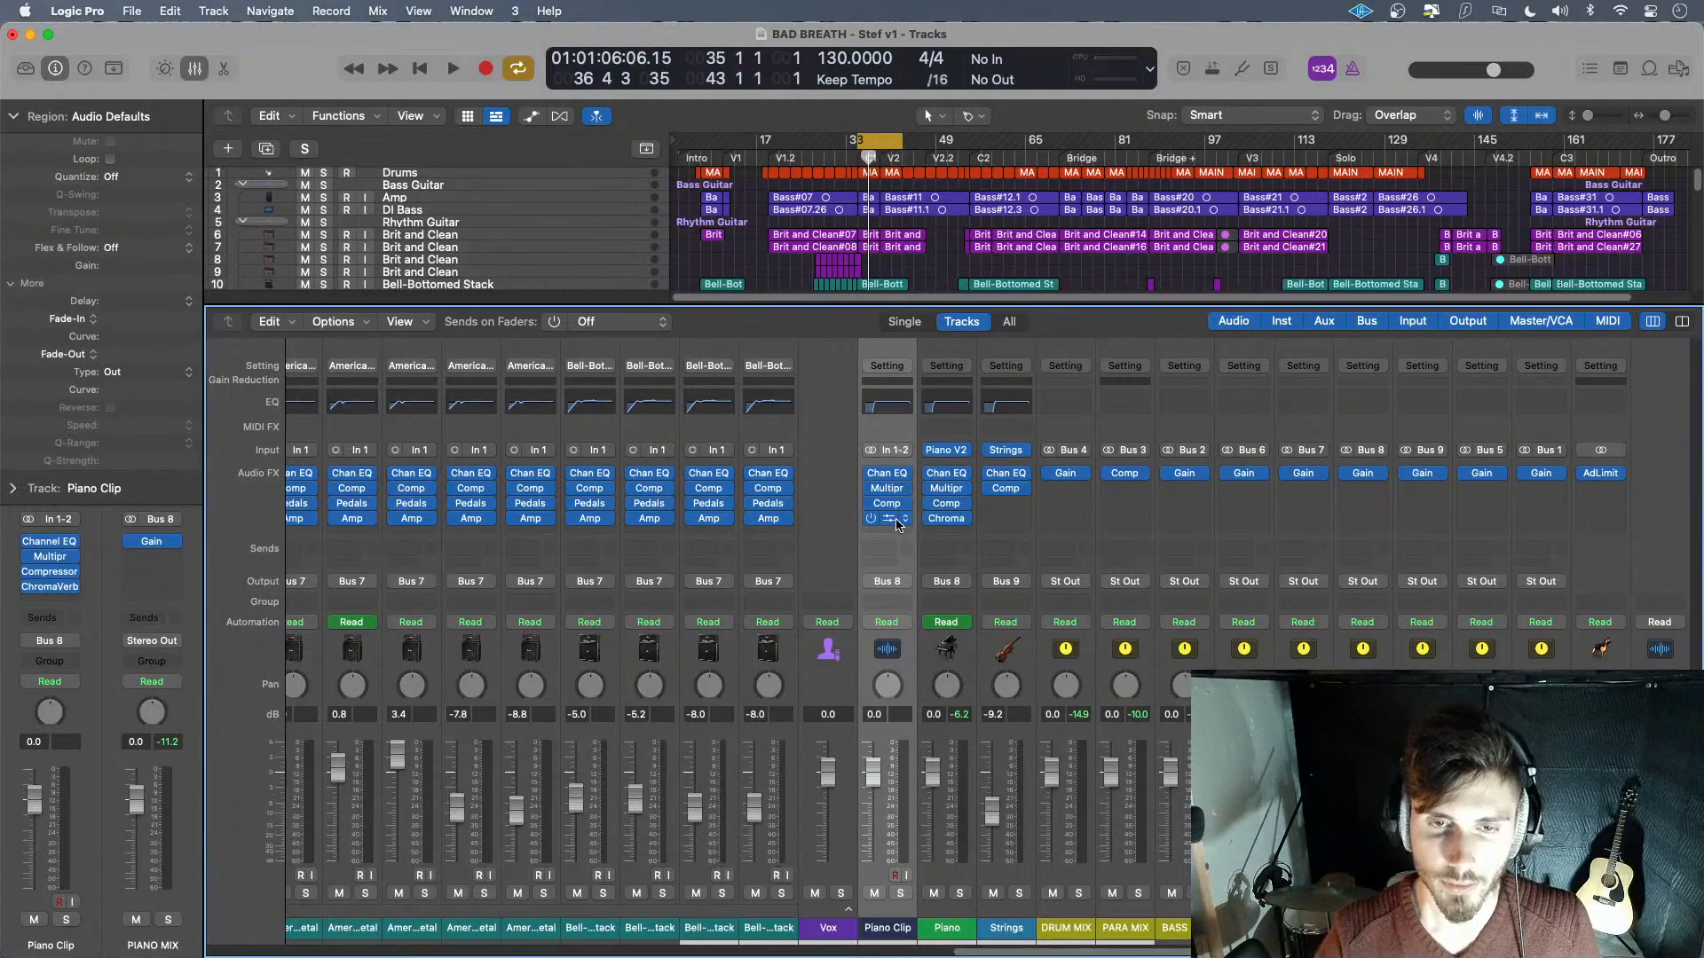
click(904, 520)
click(1178, 514)
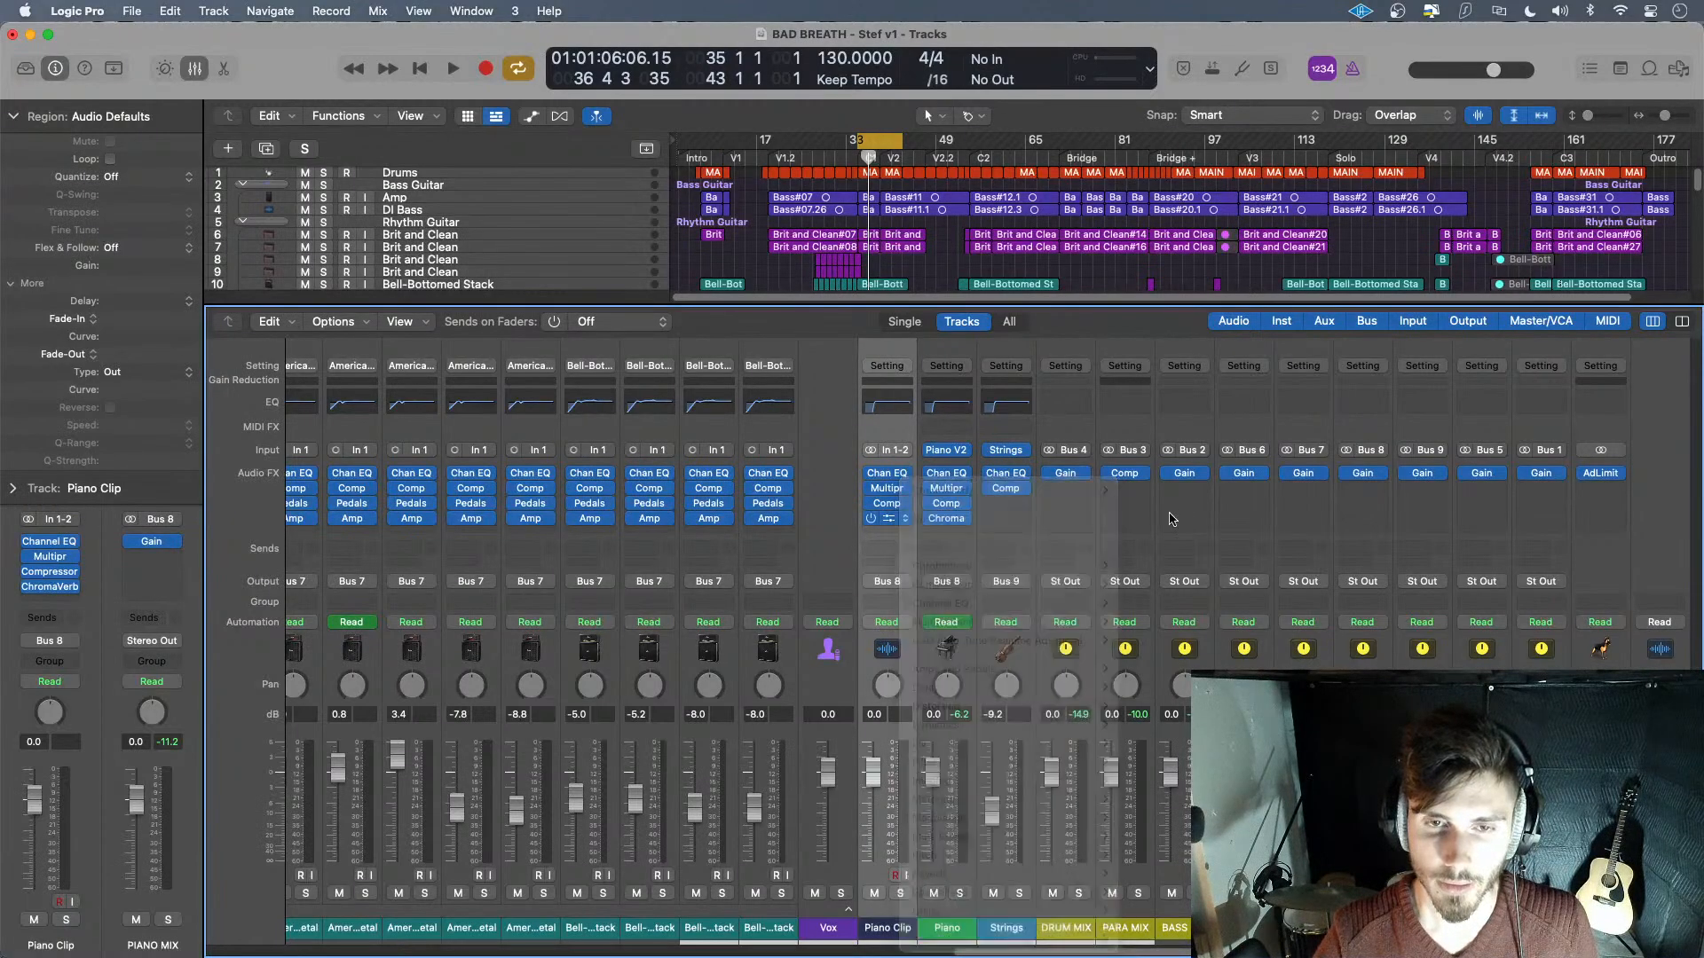
key(x)
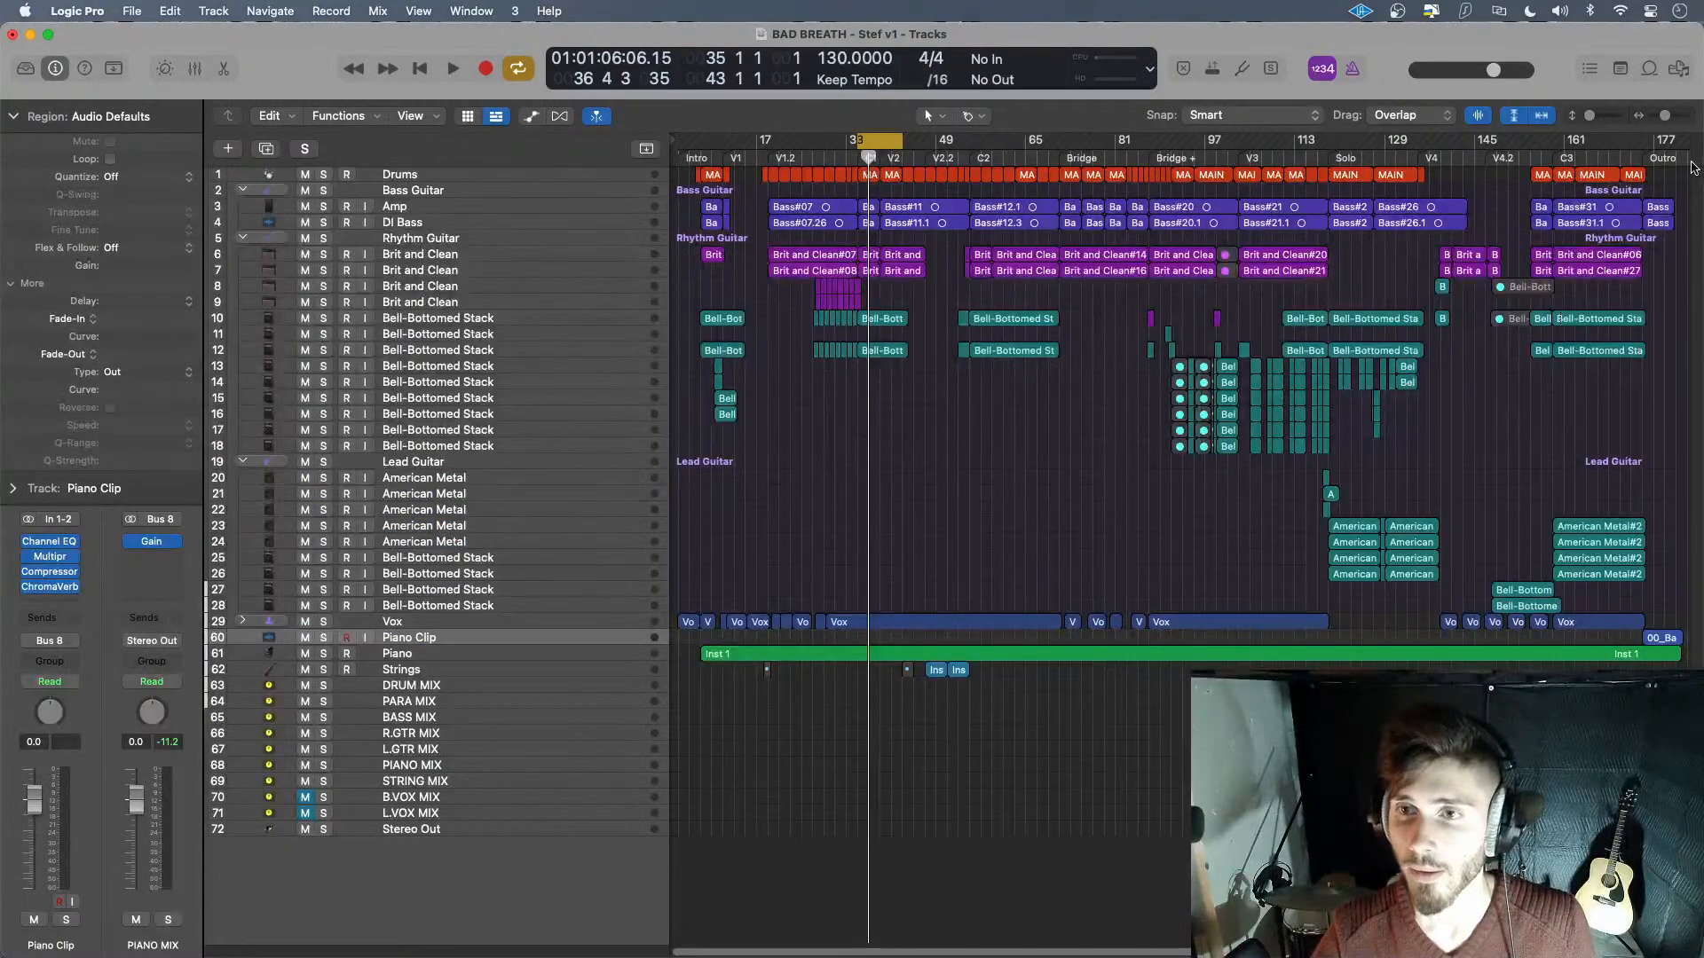
- Turn off cycle mode and audition the transition into the outro from about bar 172
click(1623, 157)
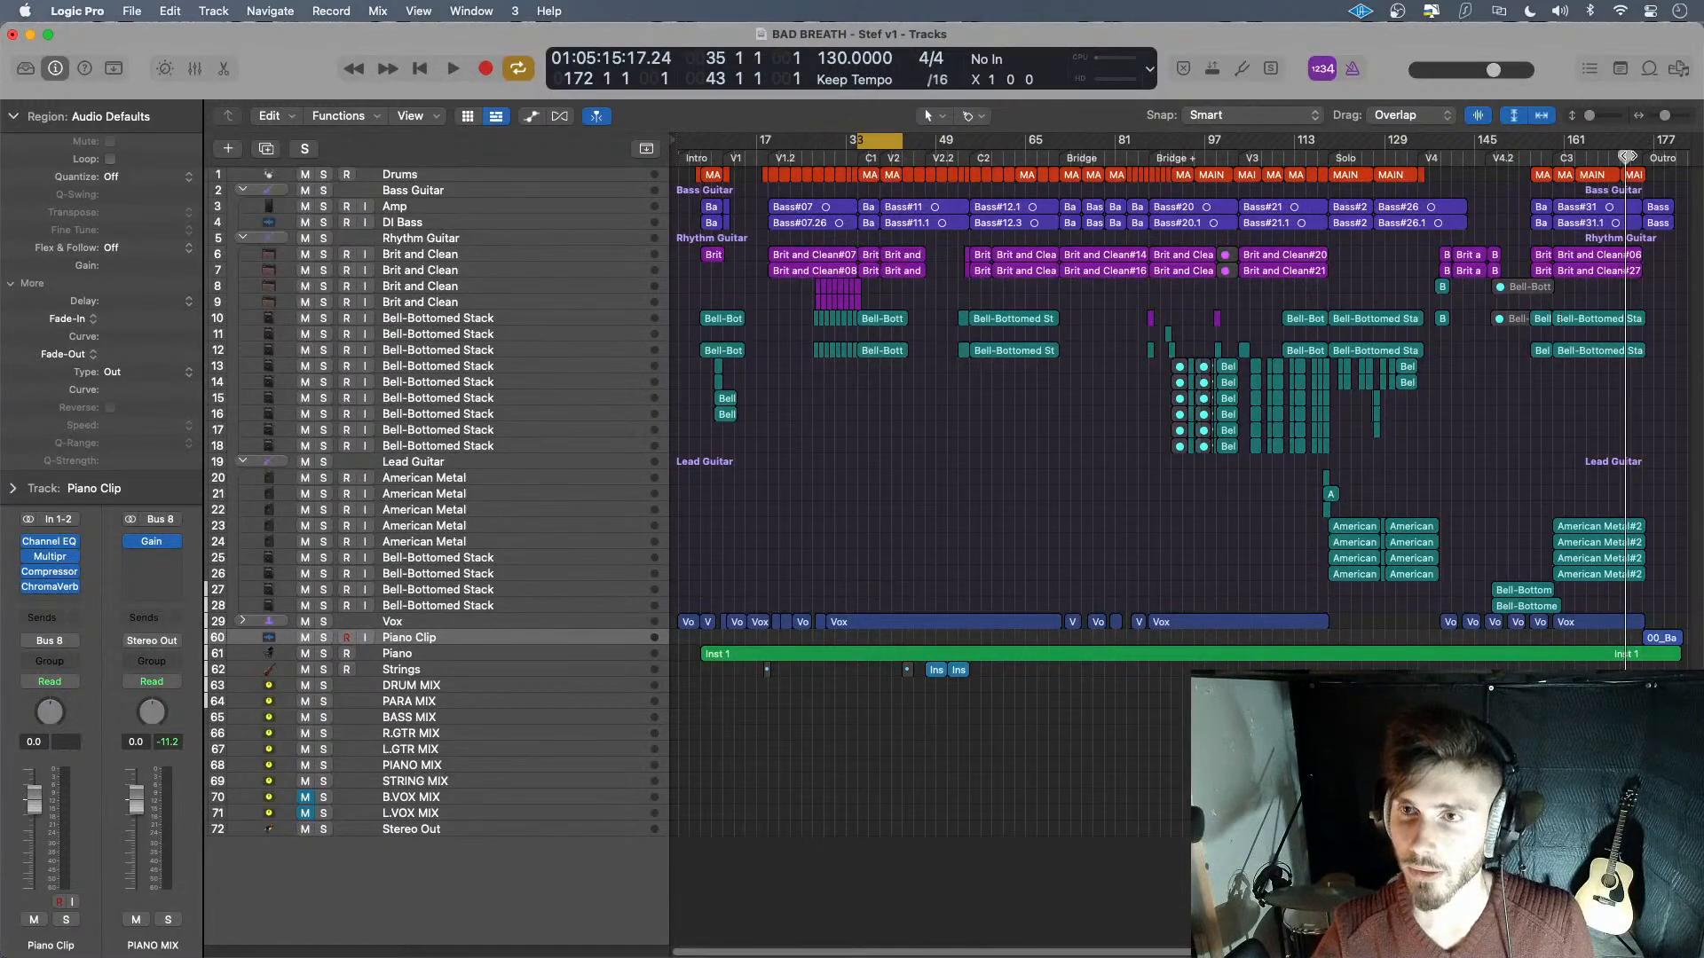
key(space)
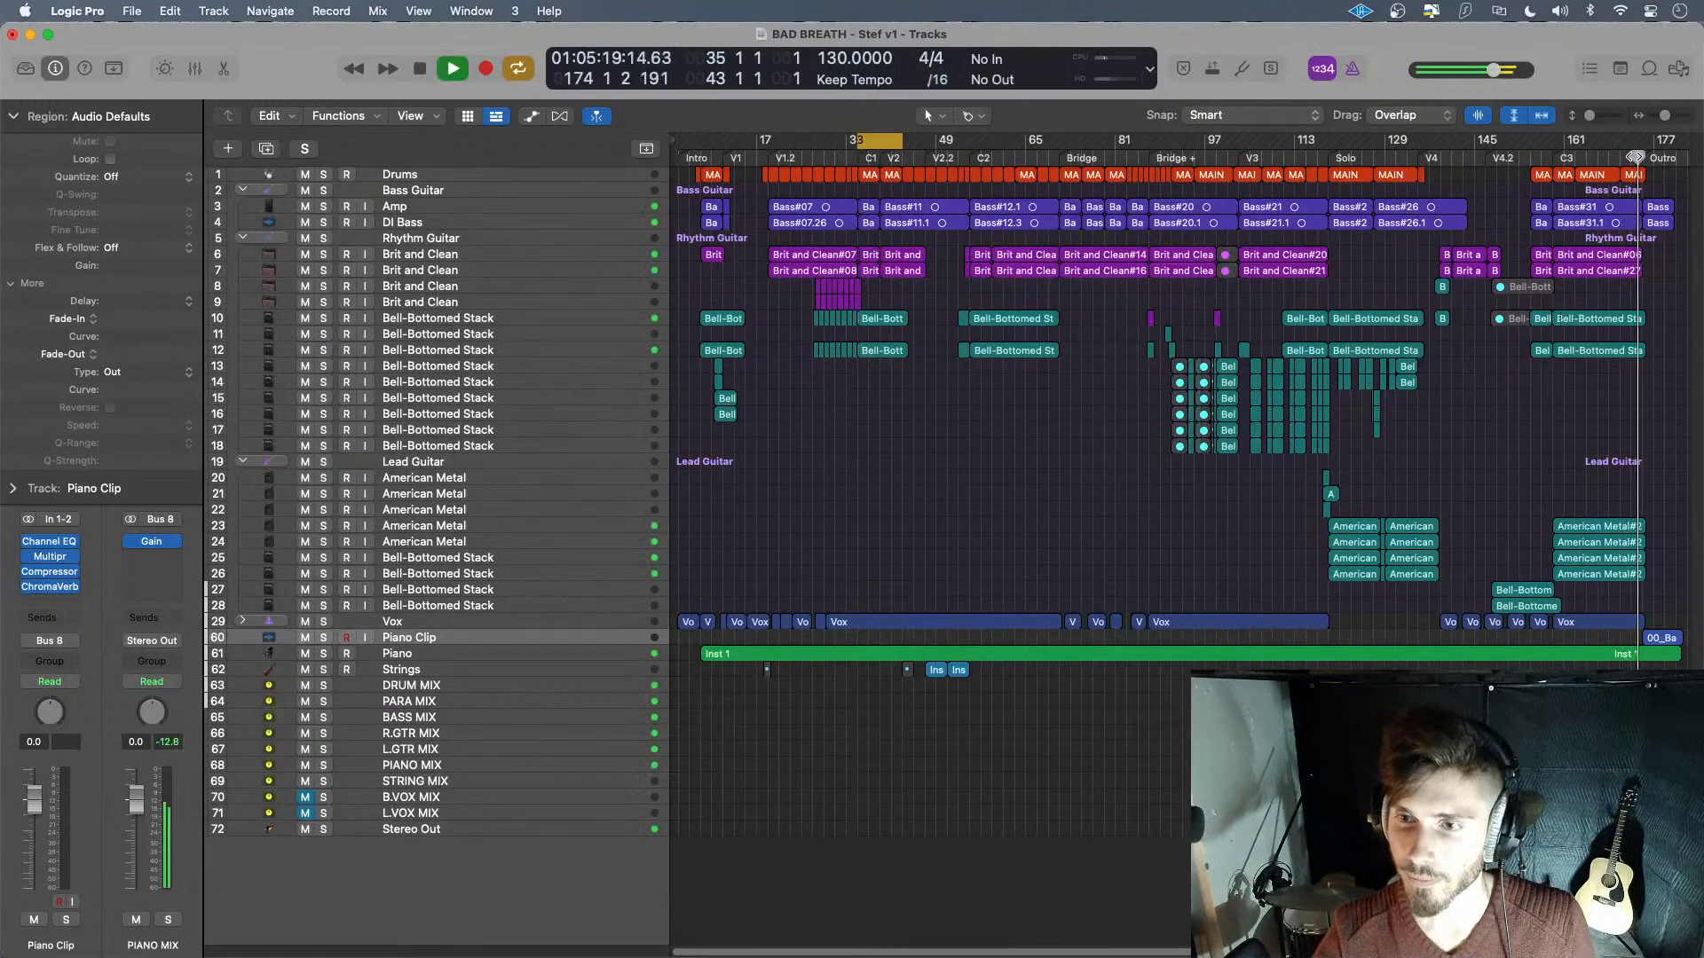
key(c)
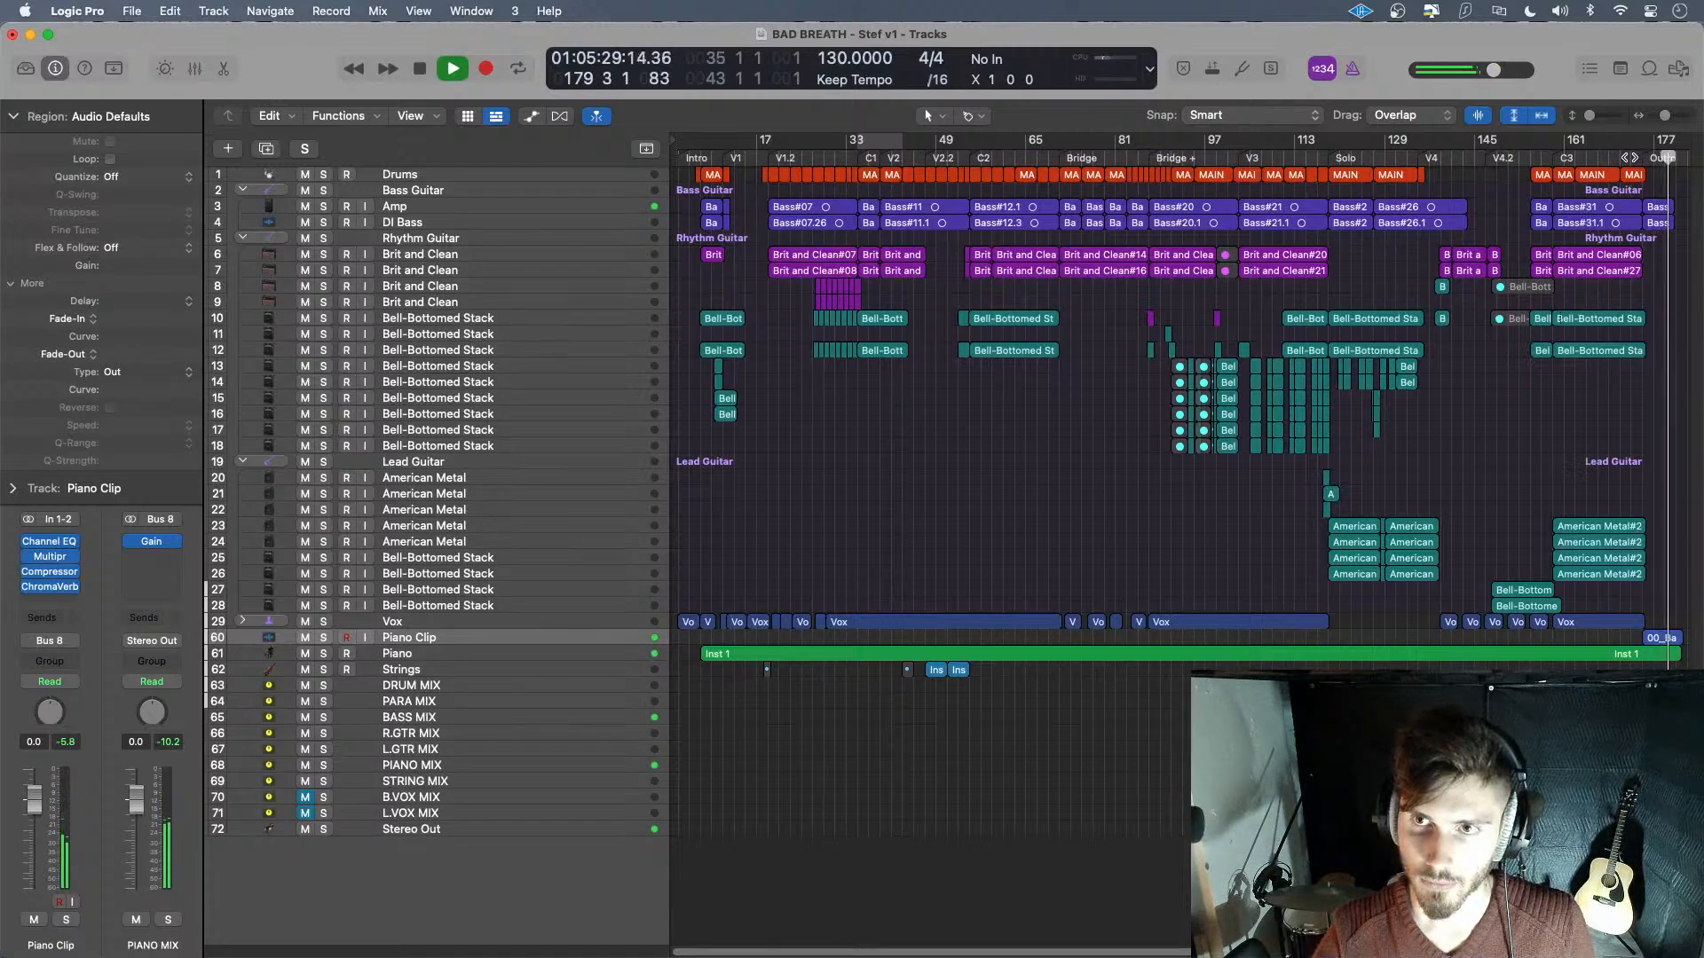
click(1628, 158)
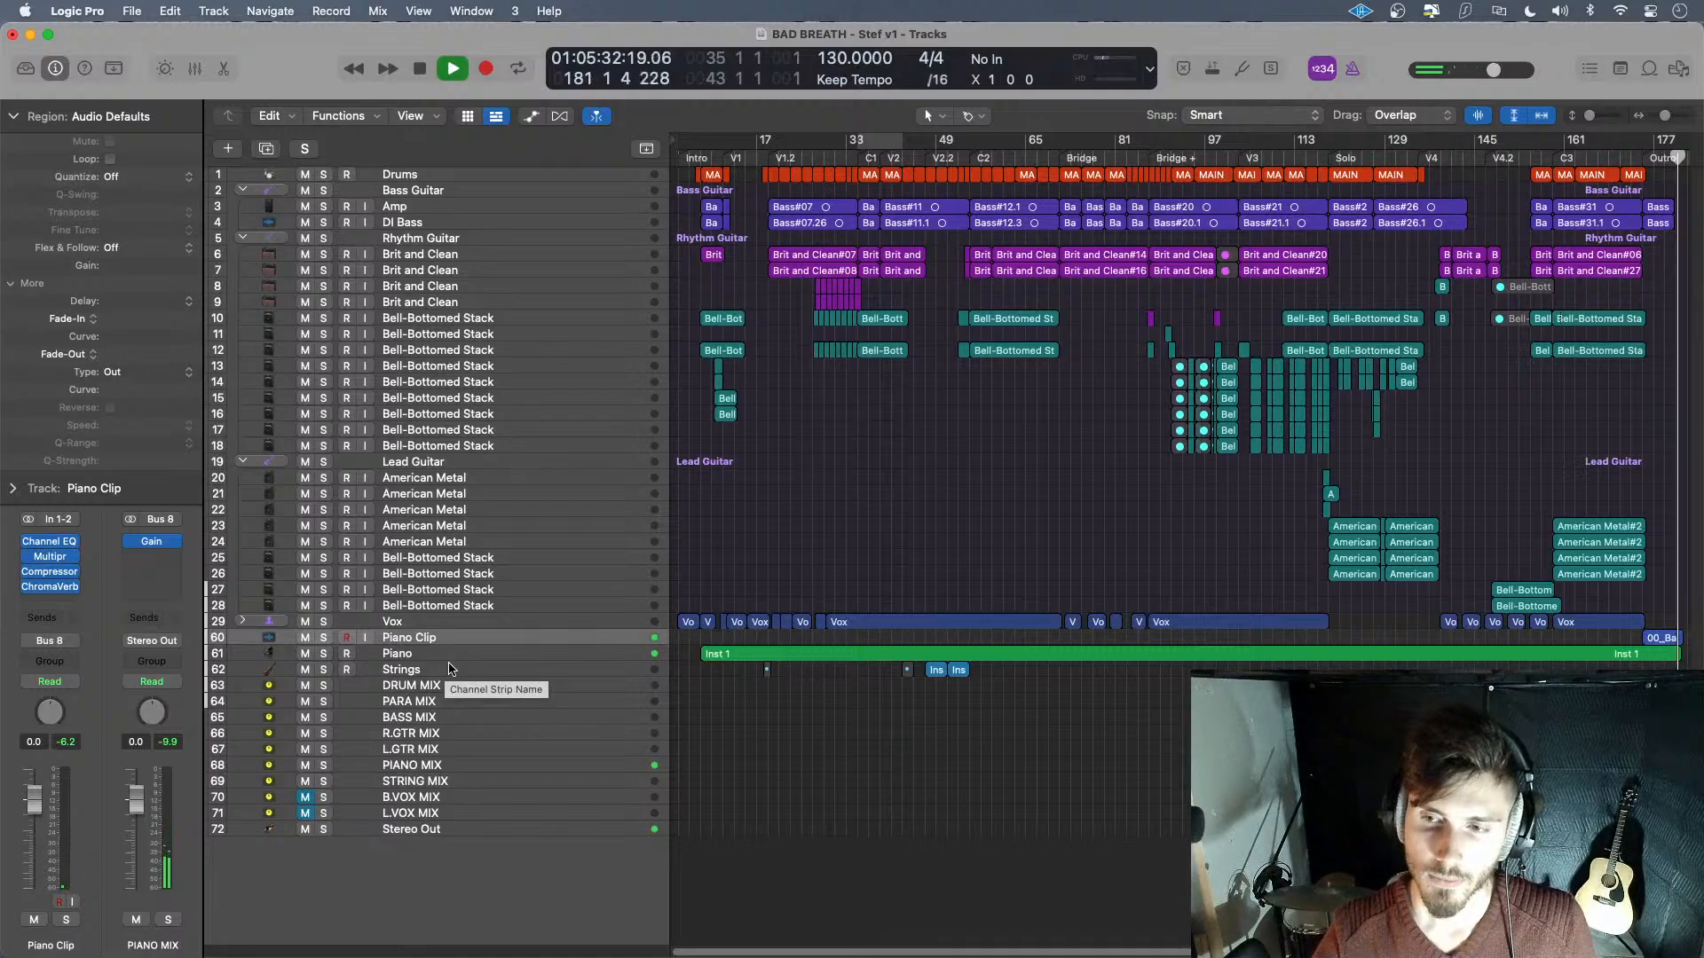
key(space)
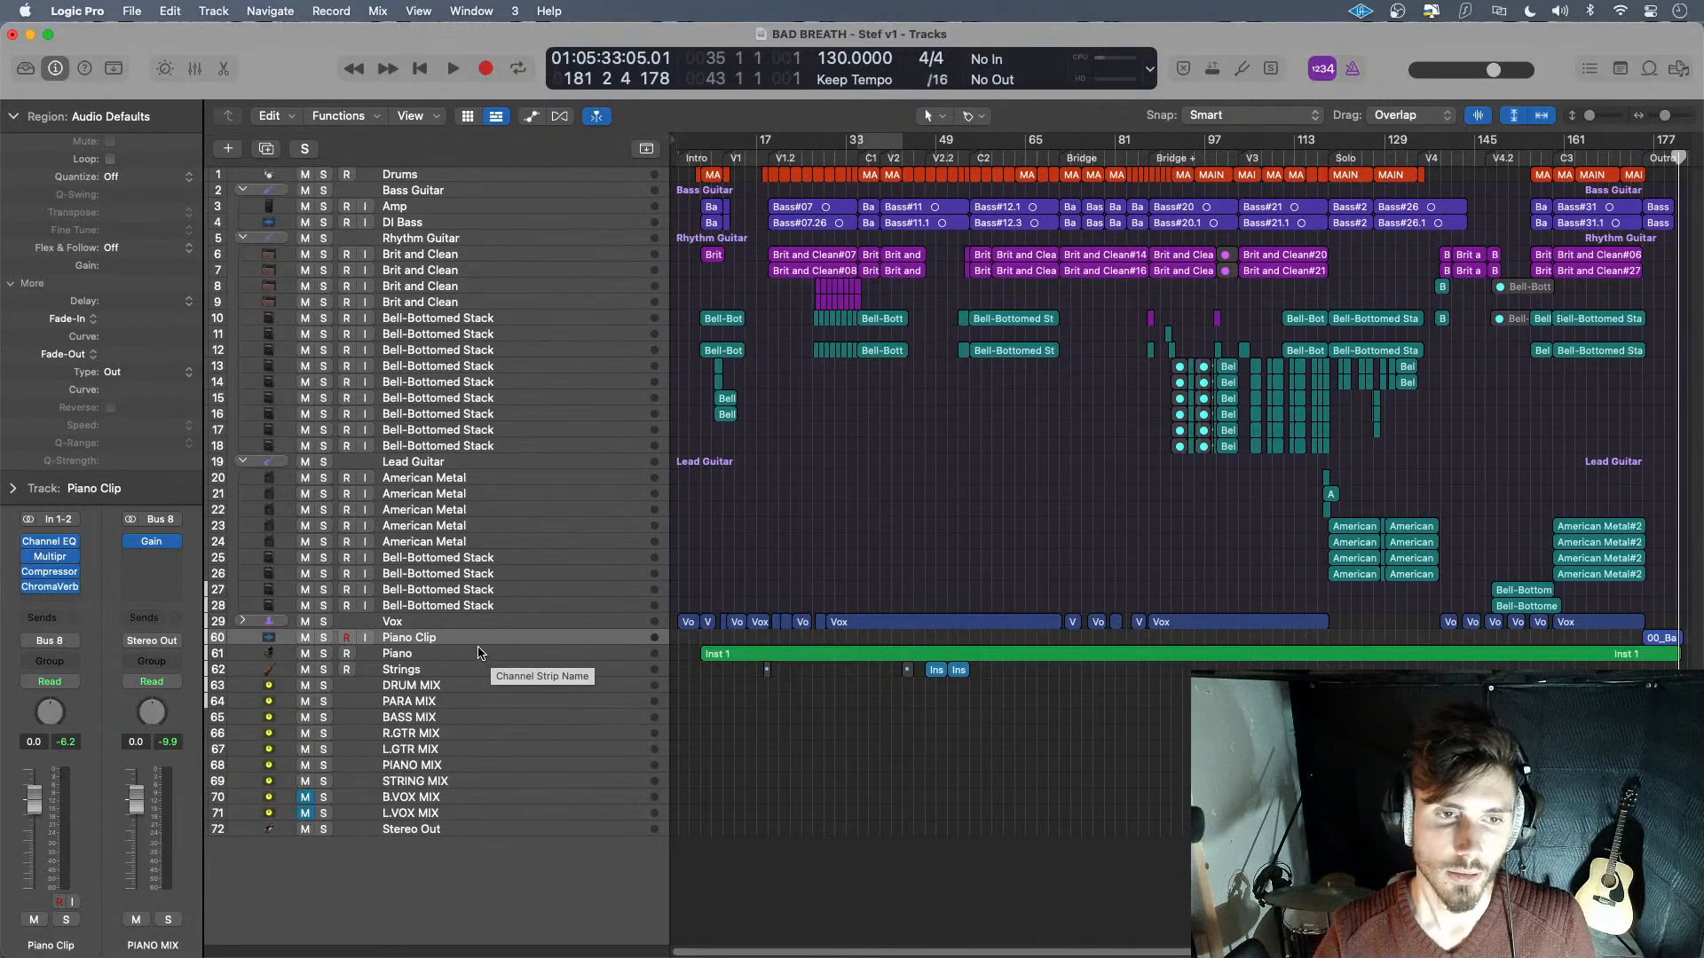
- Check the Piano Clip's Compressor while the outro plays from about bar 177, and lower its input gain
click(49, 571)
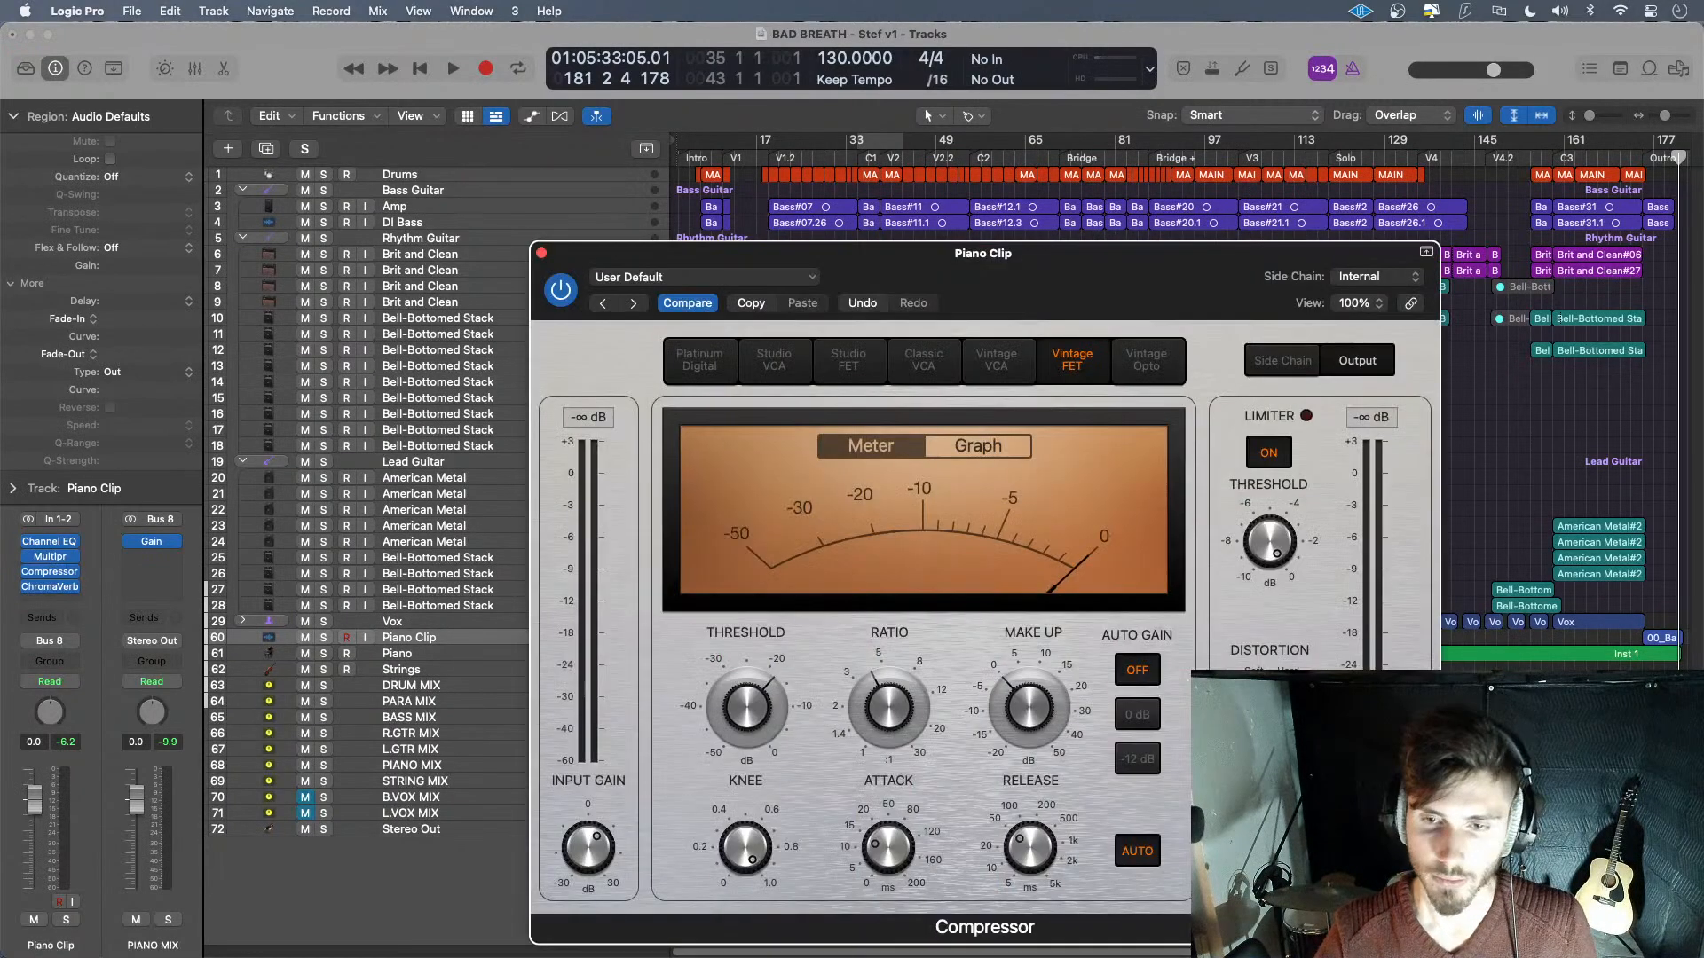
key(space)
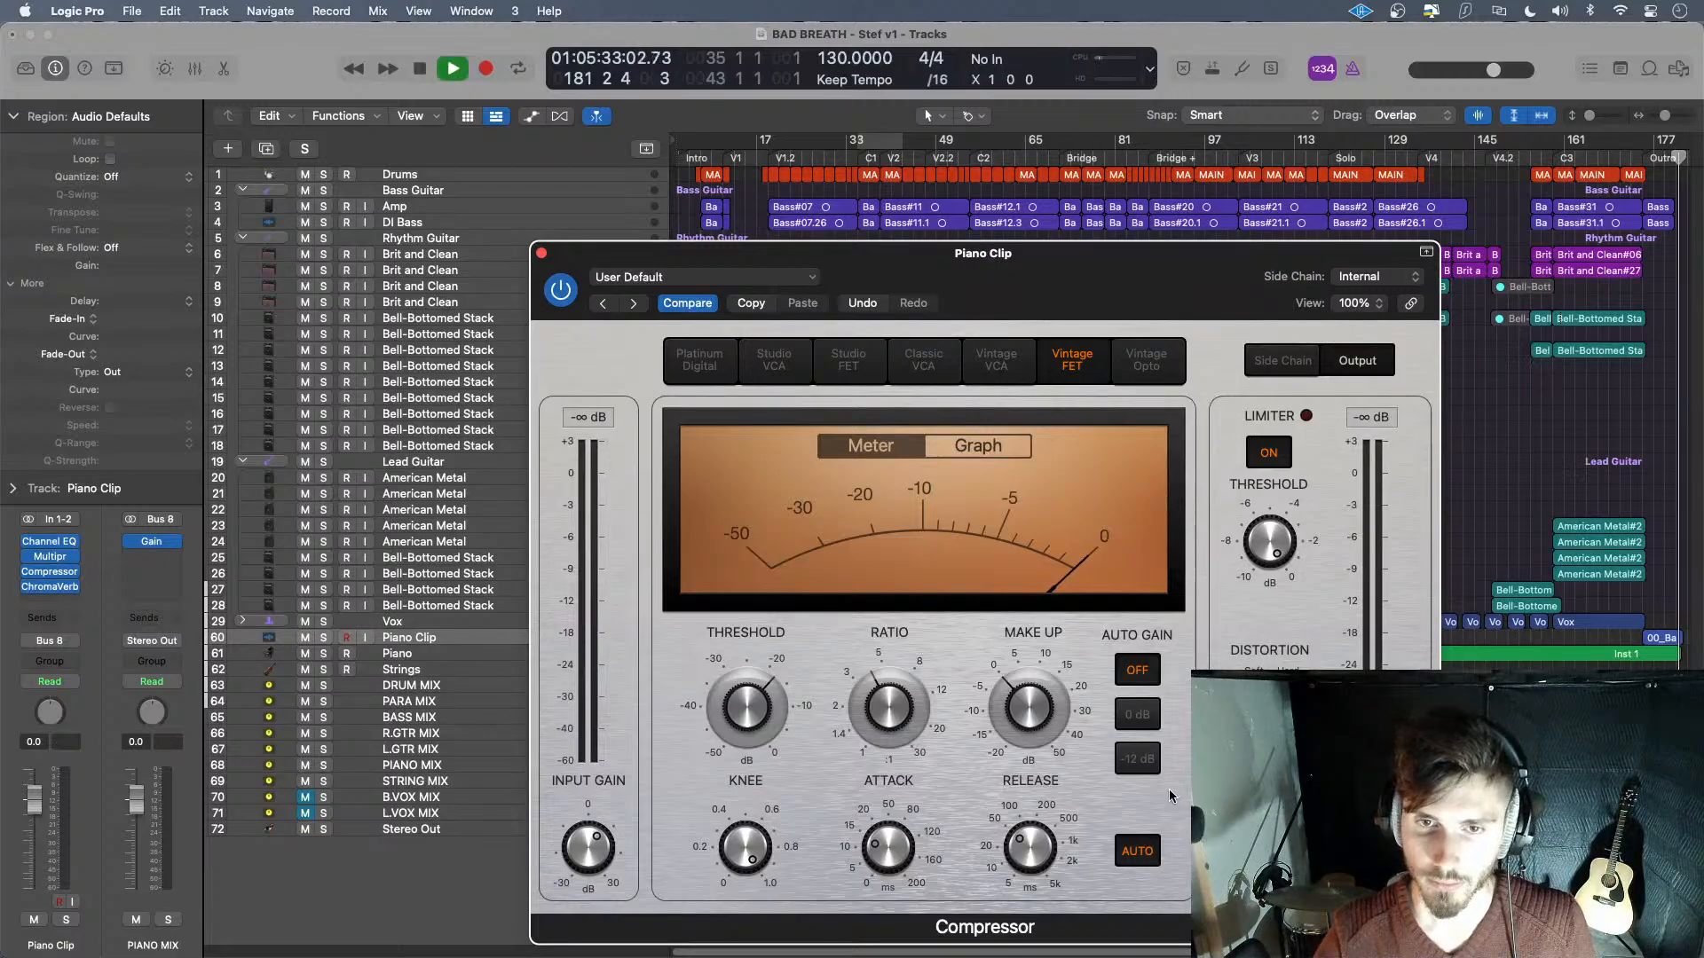
click(1652, 160)
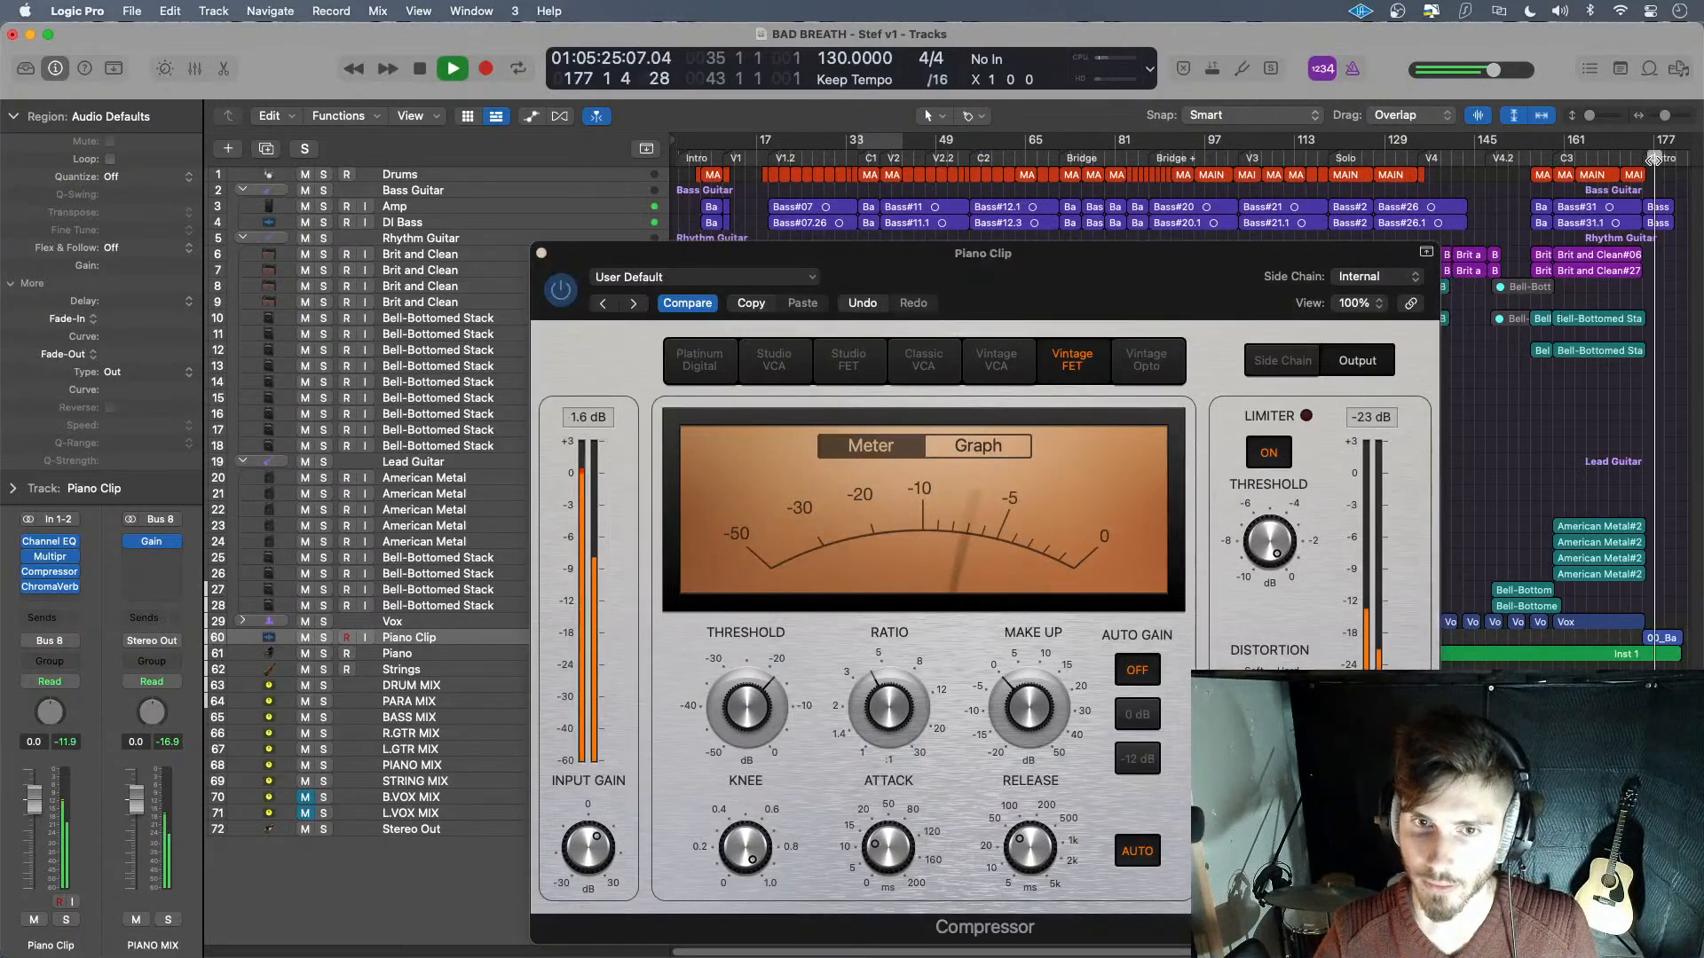
key(space)
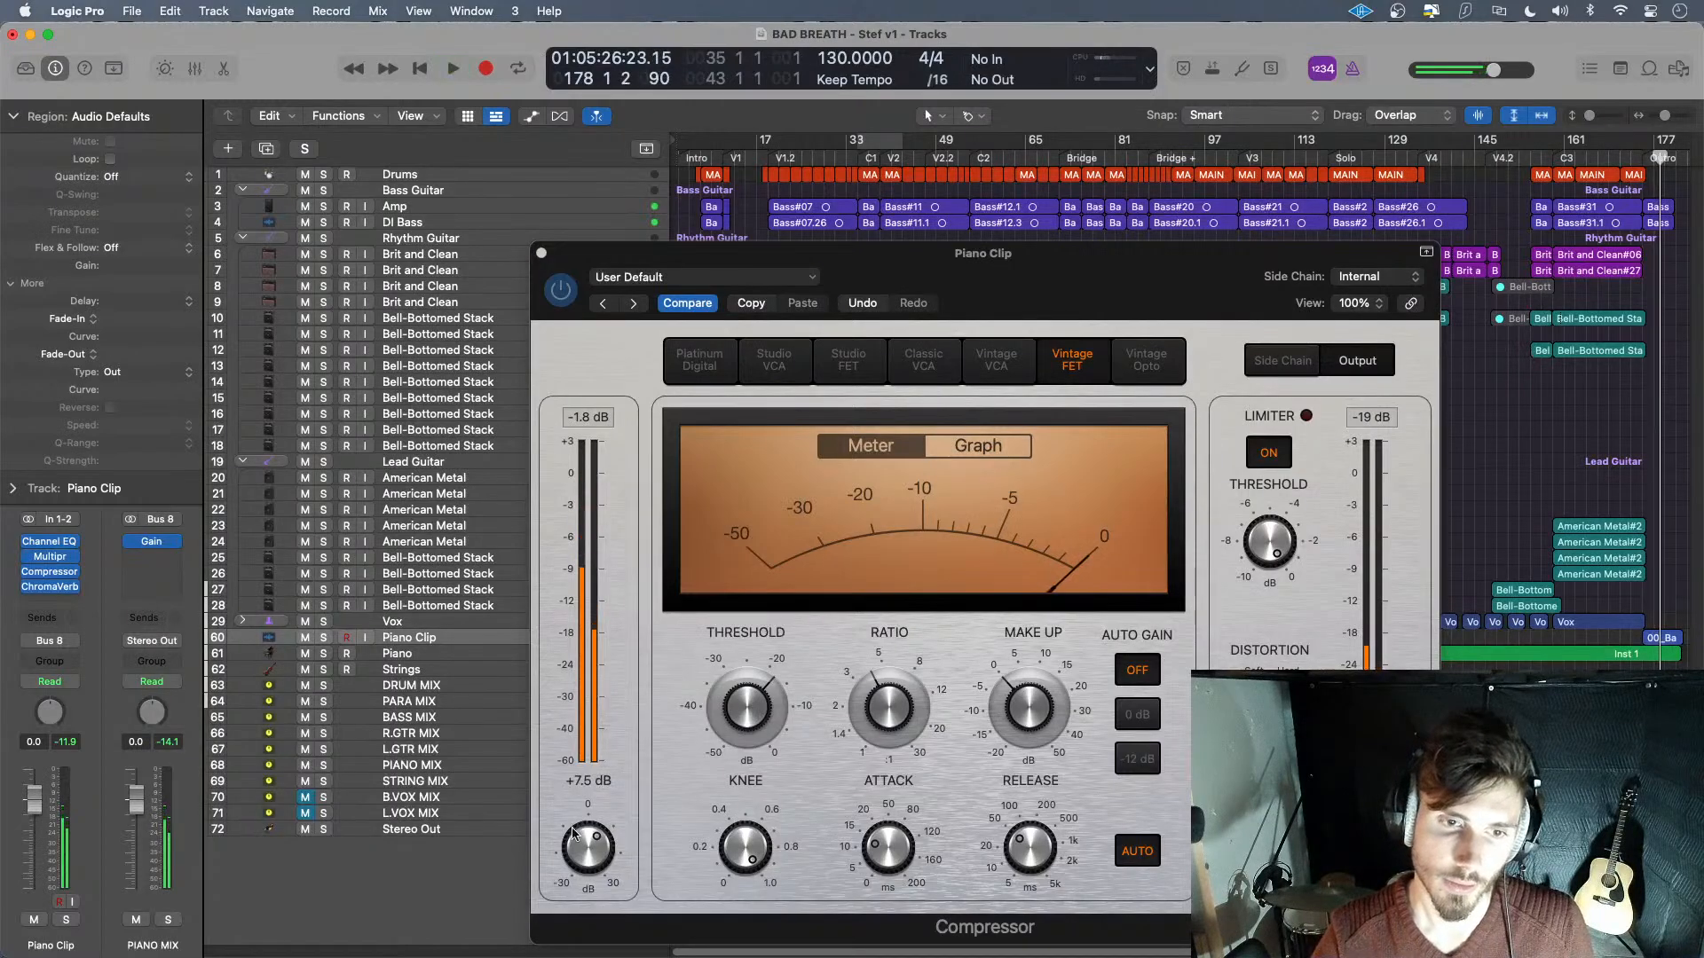
click(573, 852)
drag(572, 856, 587, 850)
- Replay the outro to check the Piano Clip's Compressor meters at the reduced input gain
key(space)
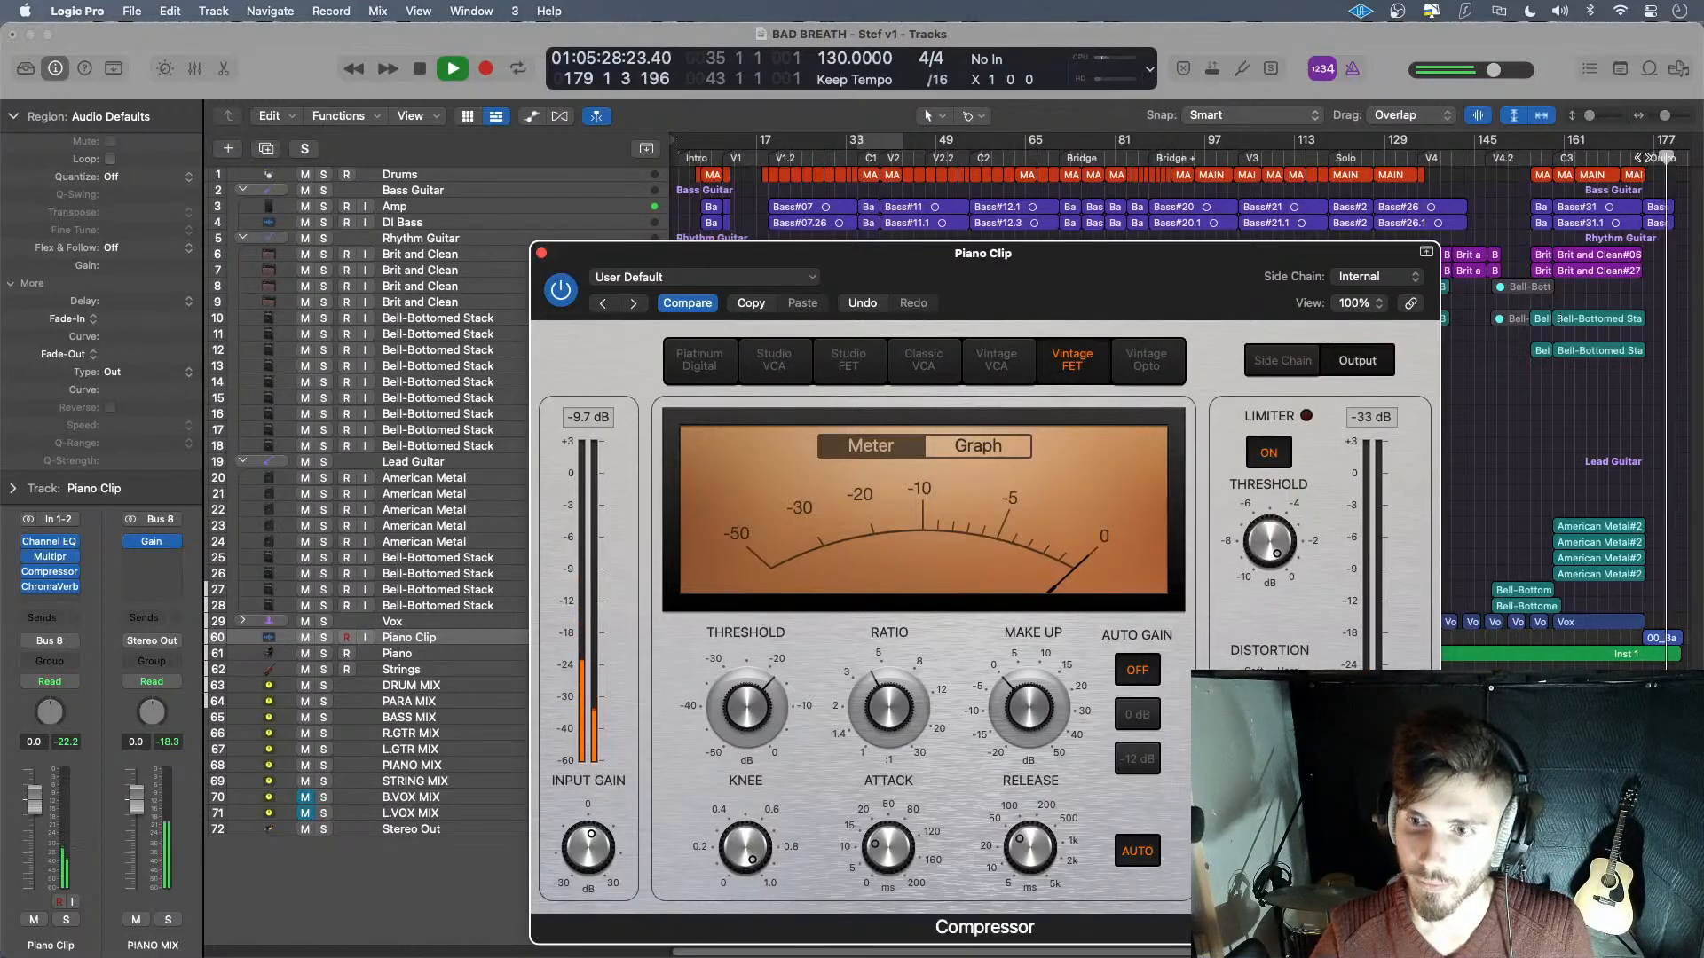
click(1643, 157)
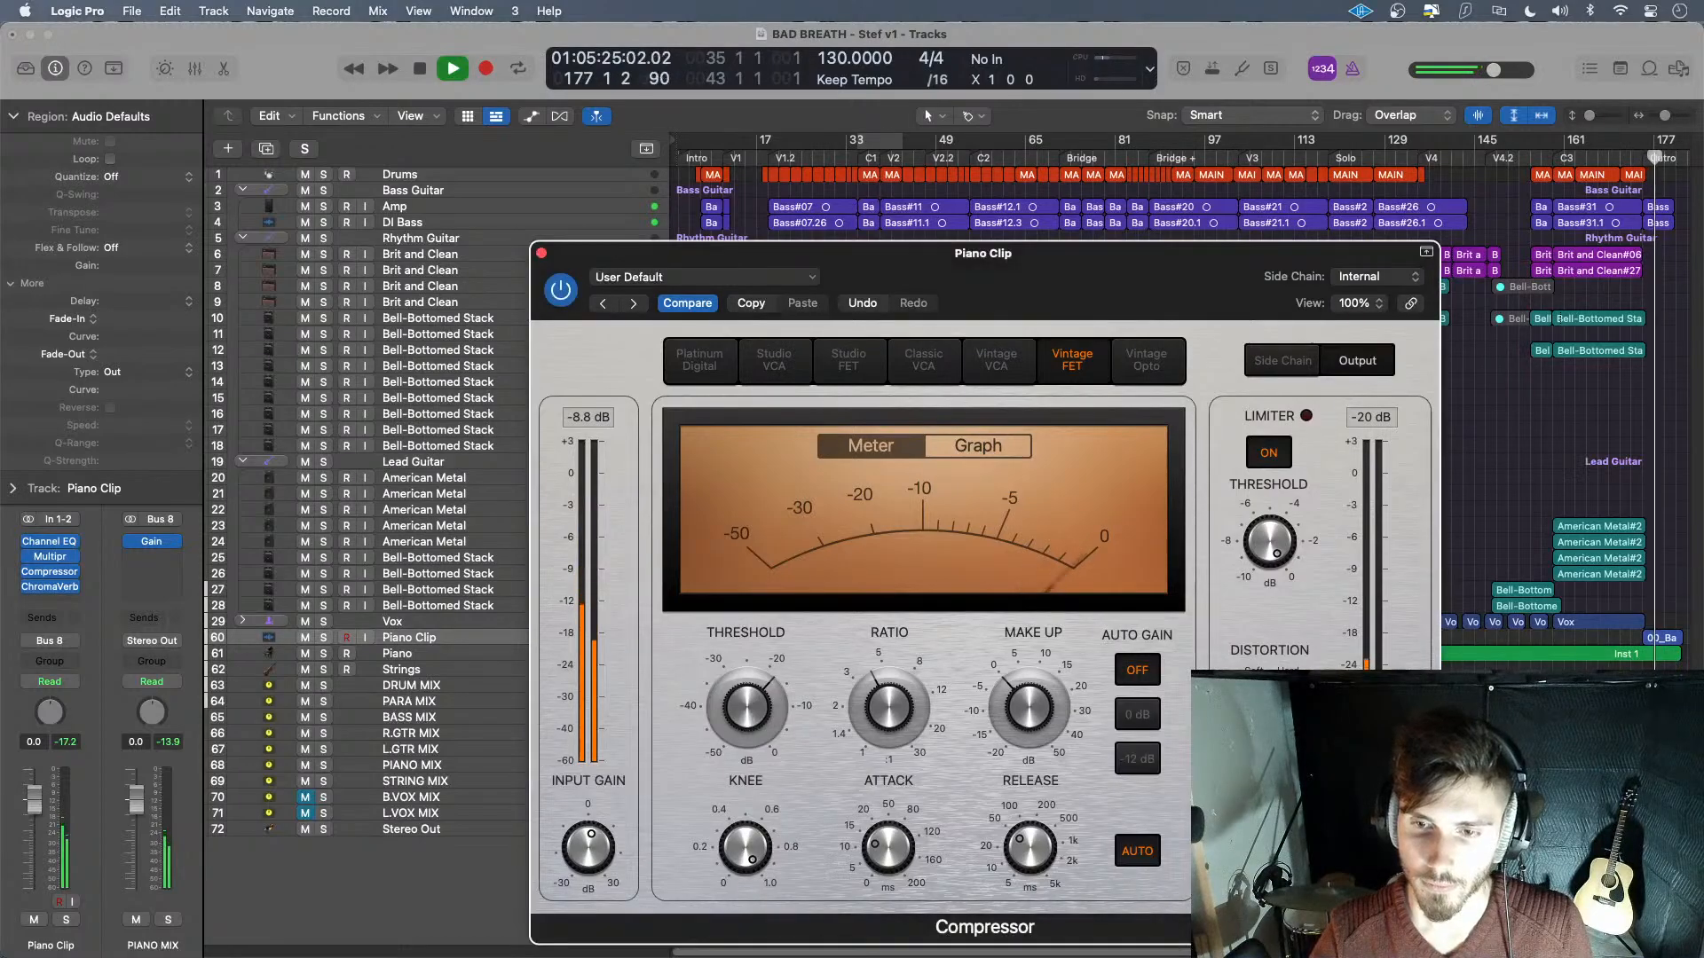
click(1411, 522)
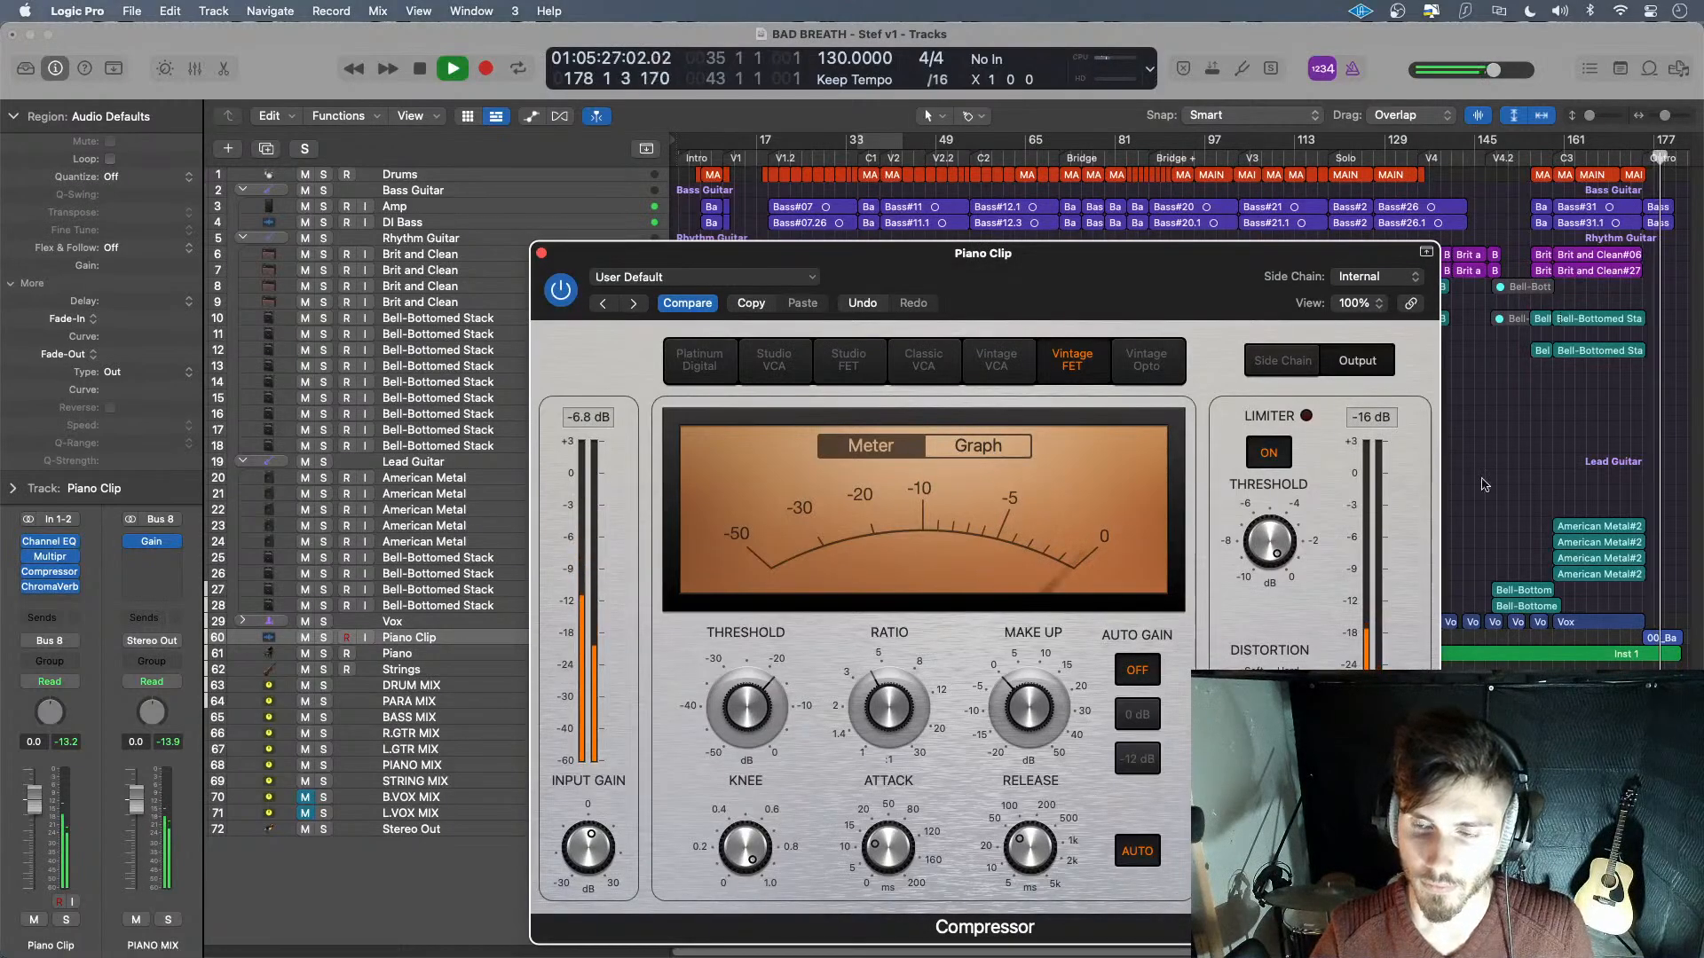
- Solo the Piano Clip and Piano tracks and compare them by repeatedly playing the transition into the outro from about bar 173
click(1631, 159)
key(space)
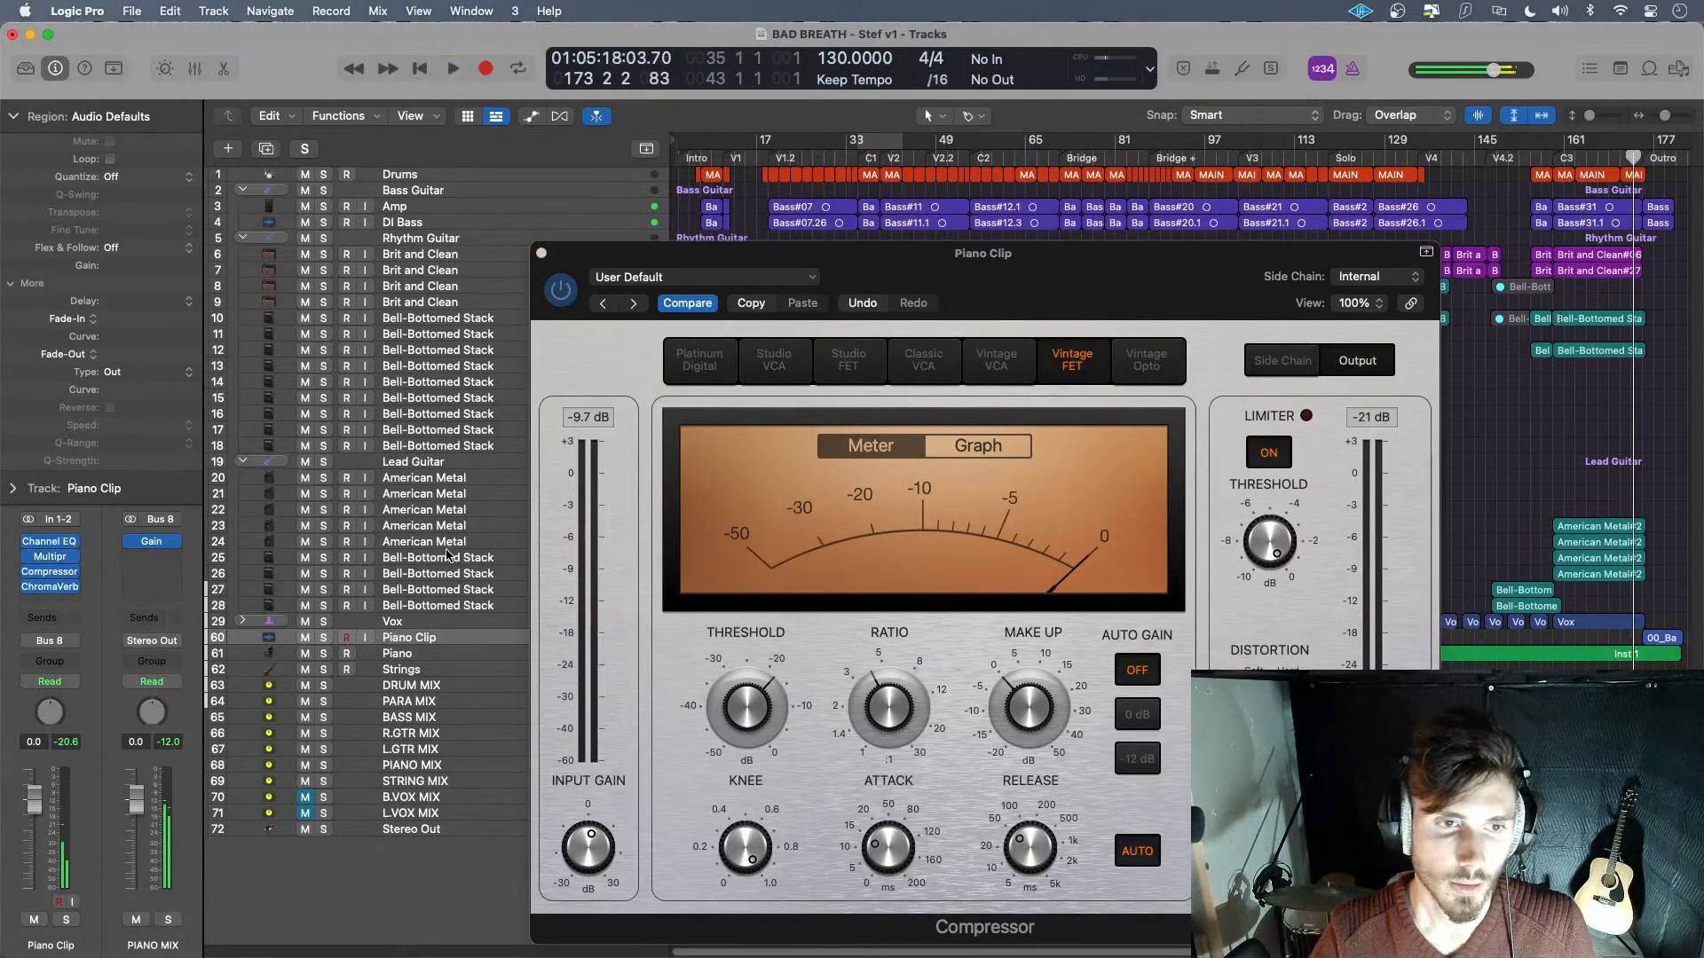
click(321, 640)
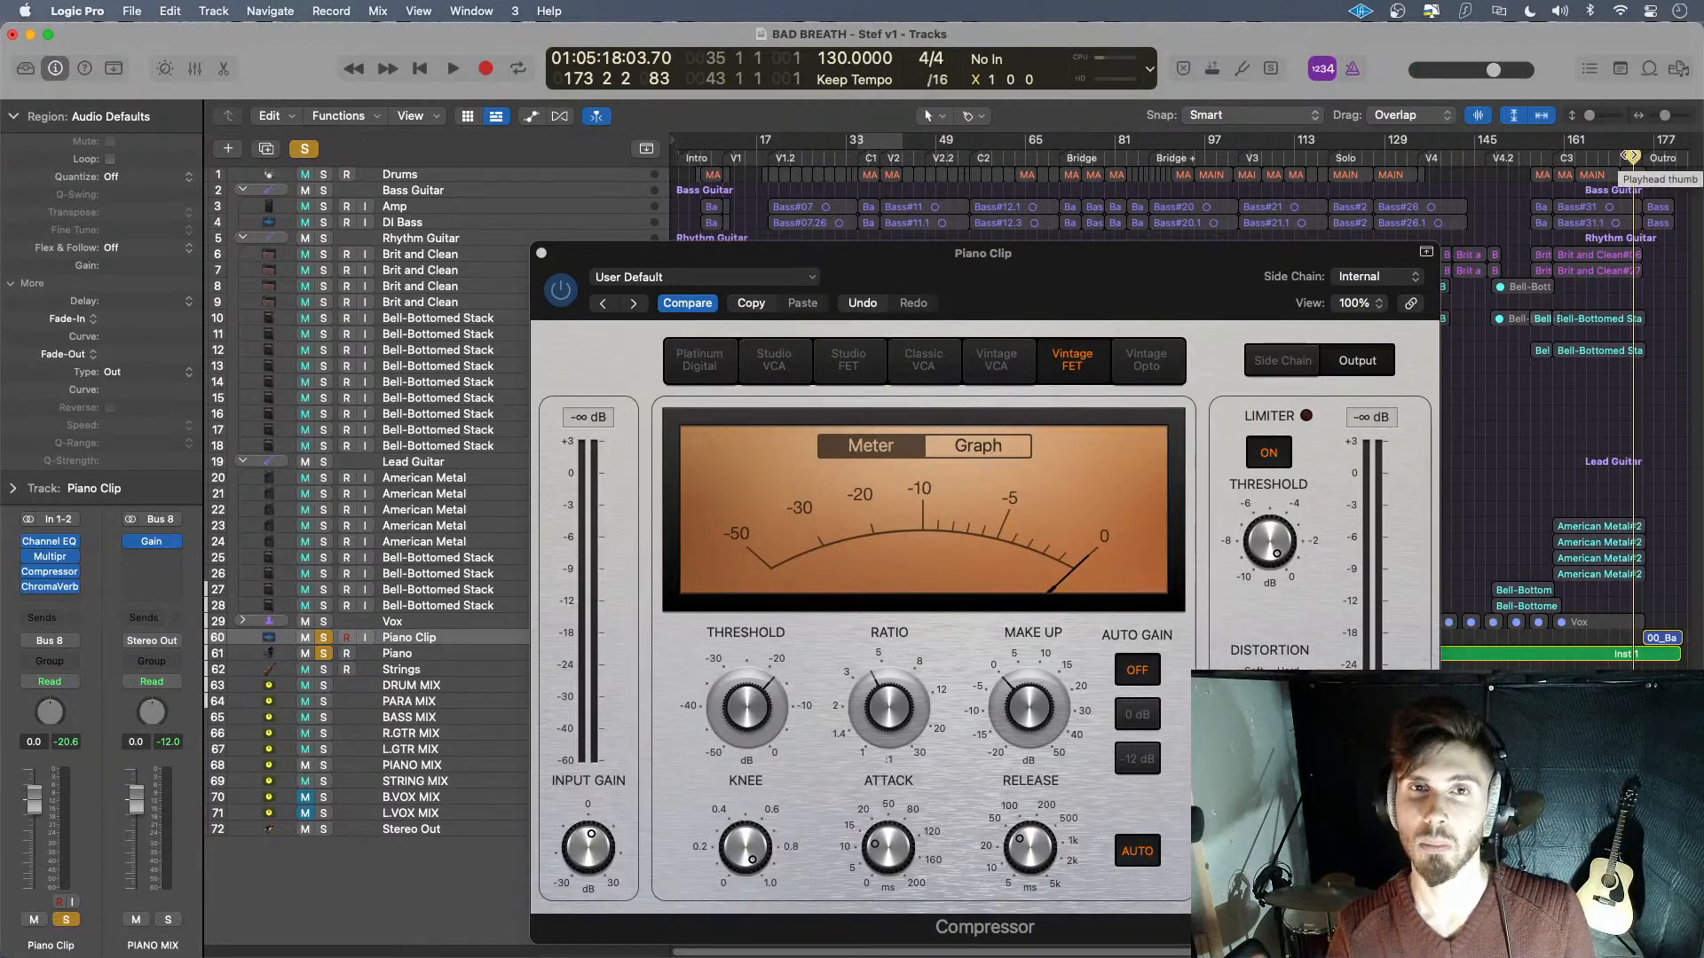
key(space)
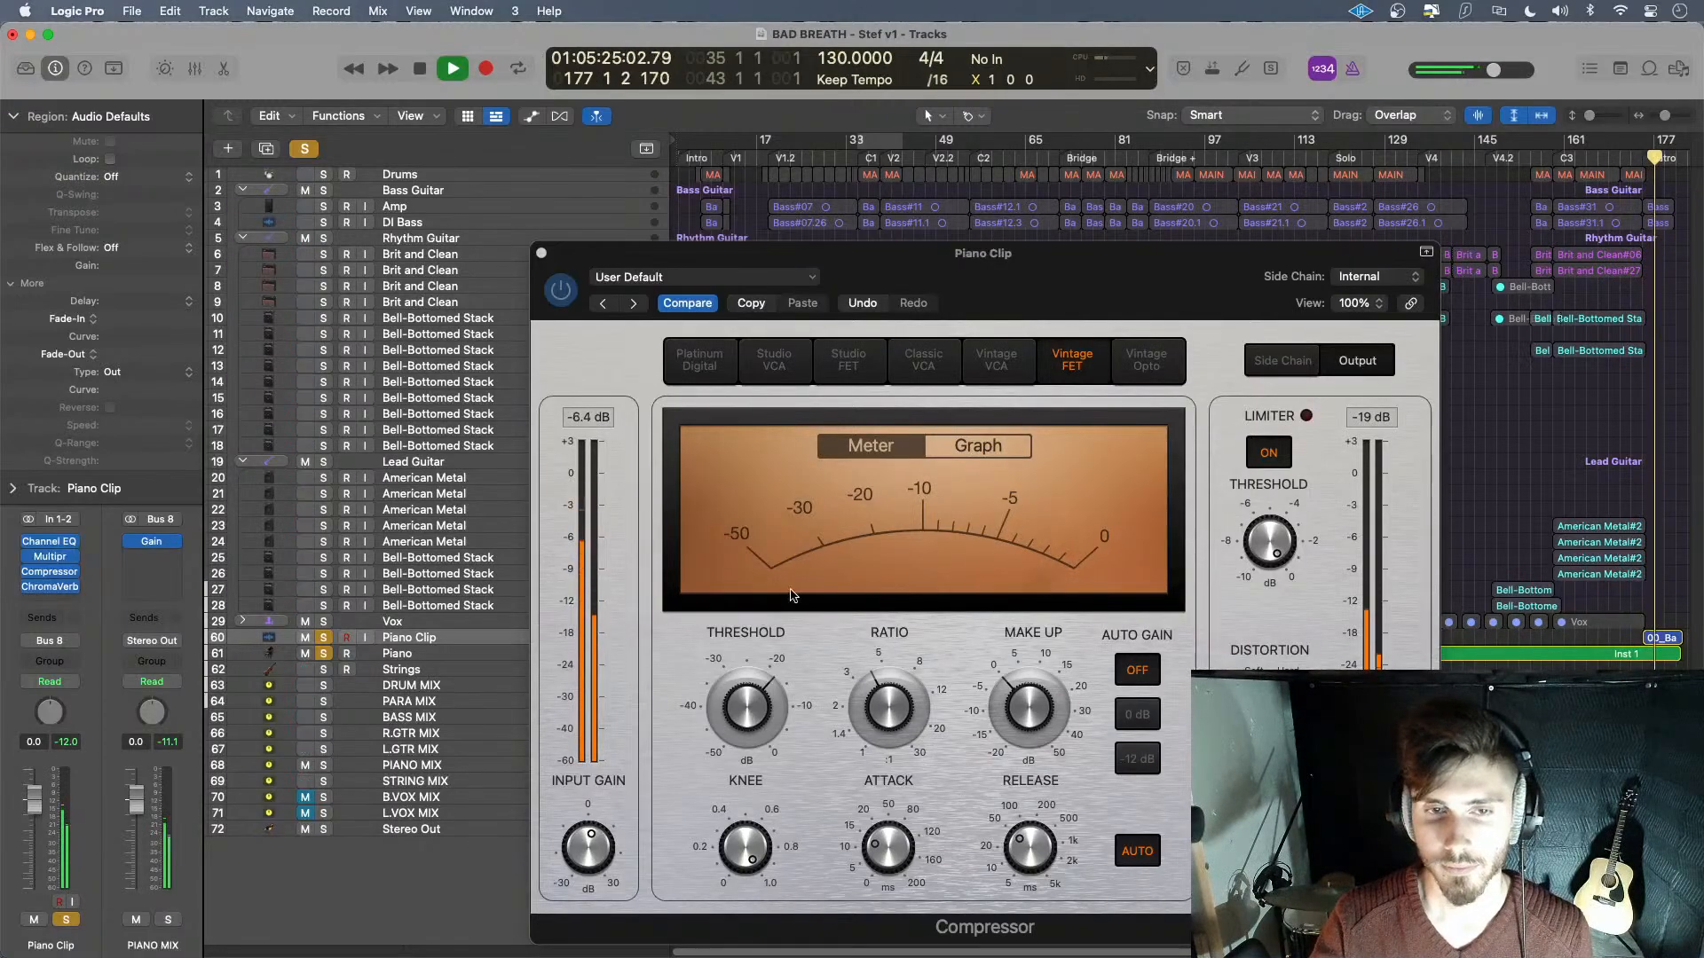
click(1269, 847)
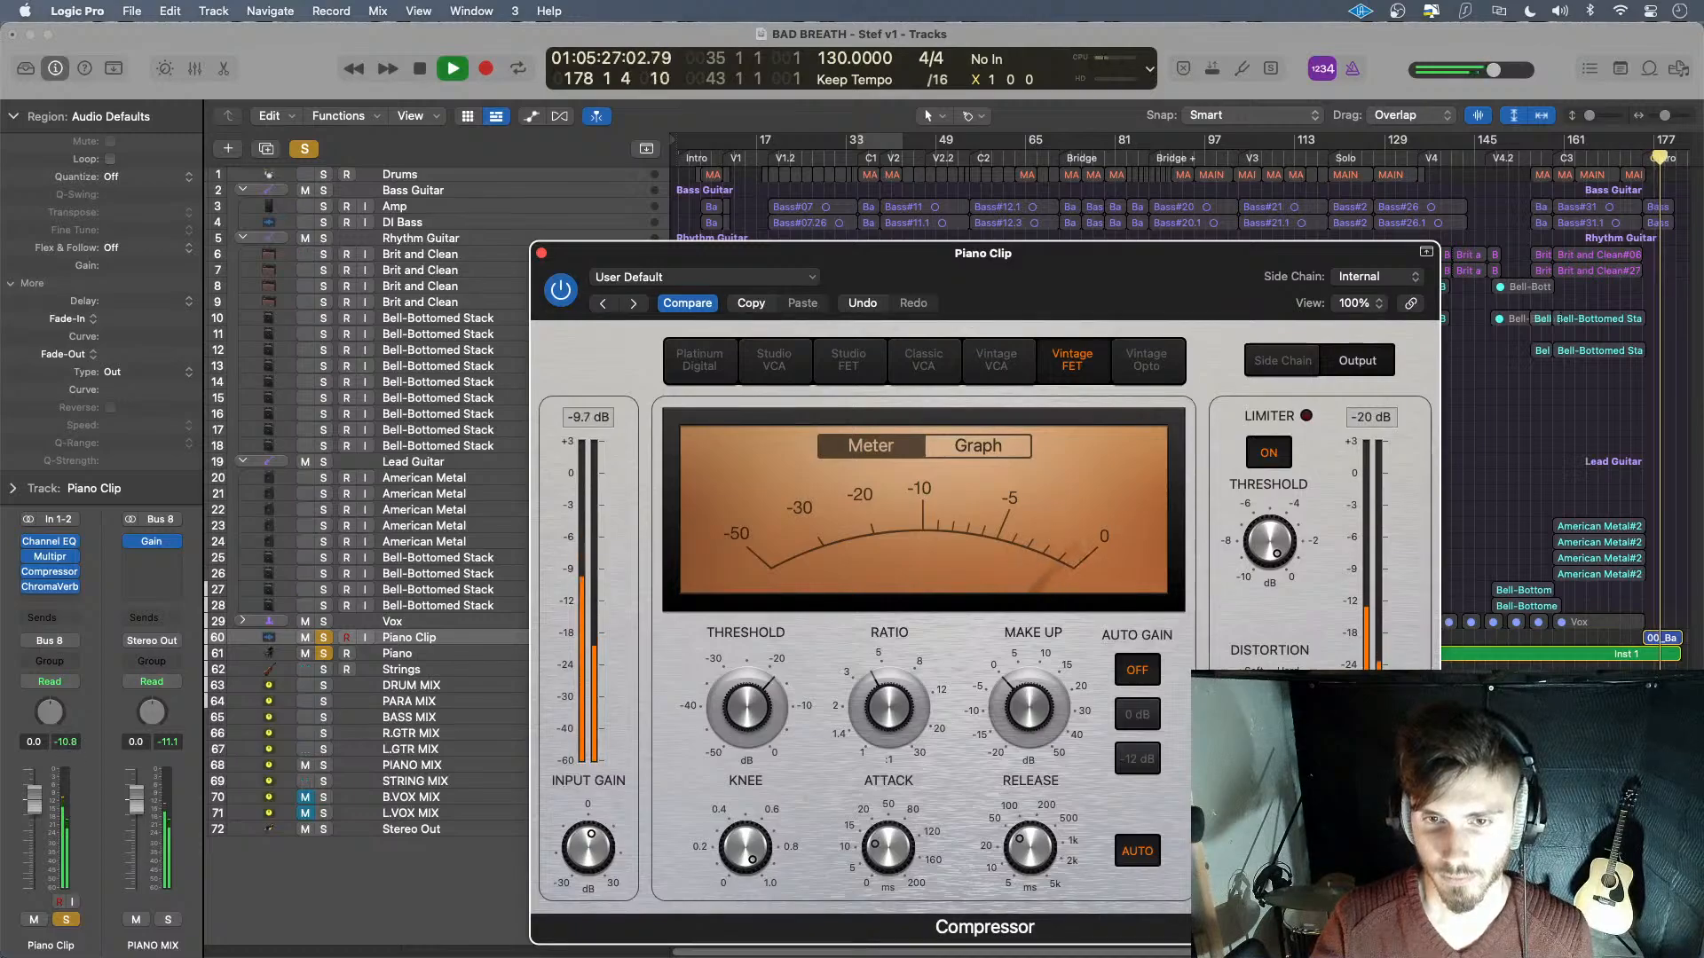
click(1632, 151)
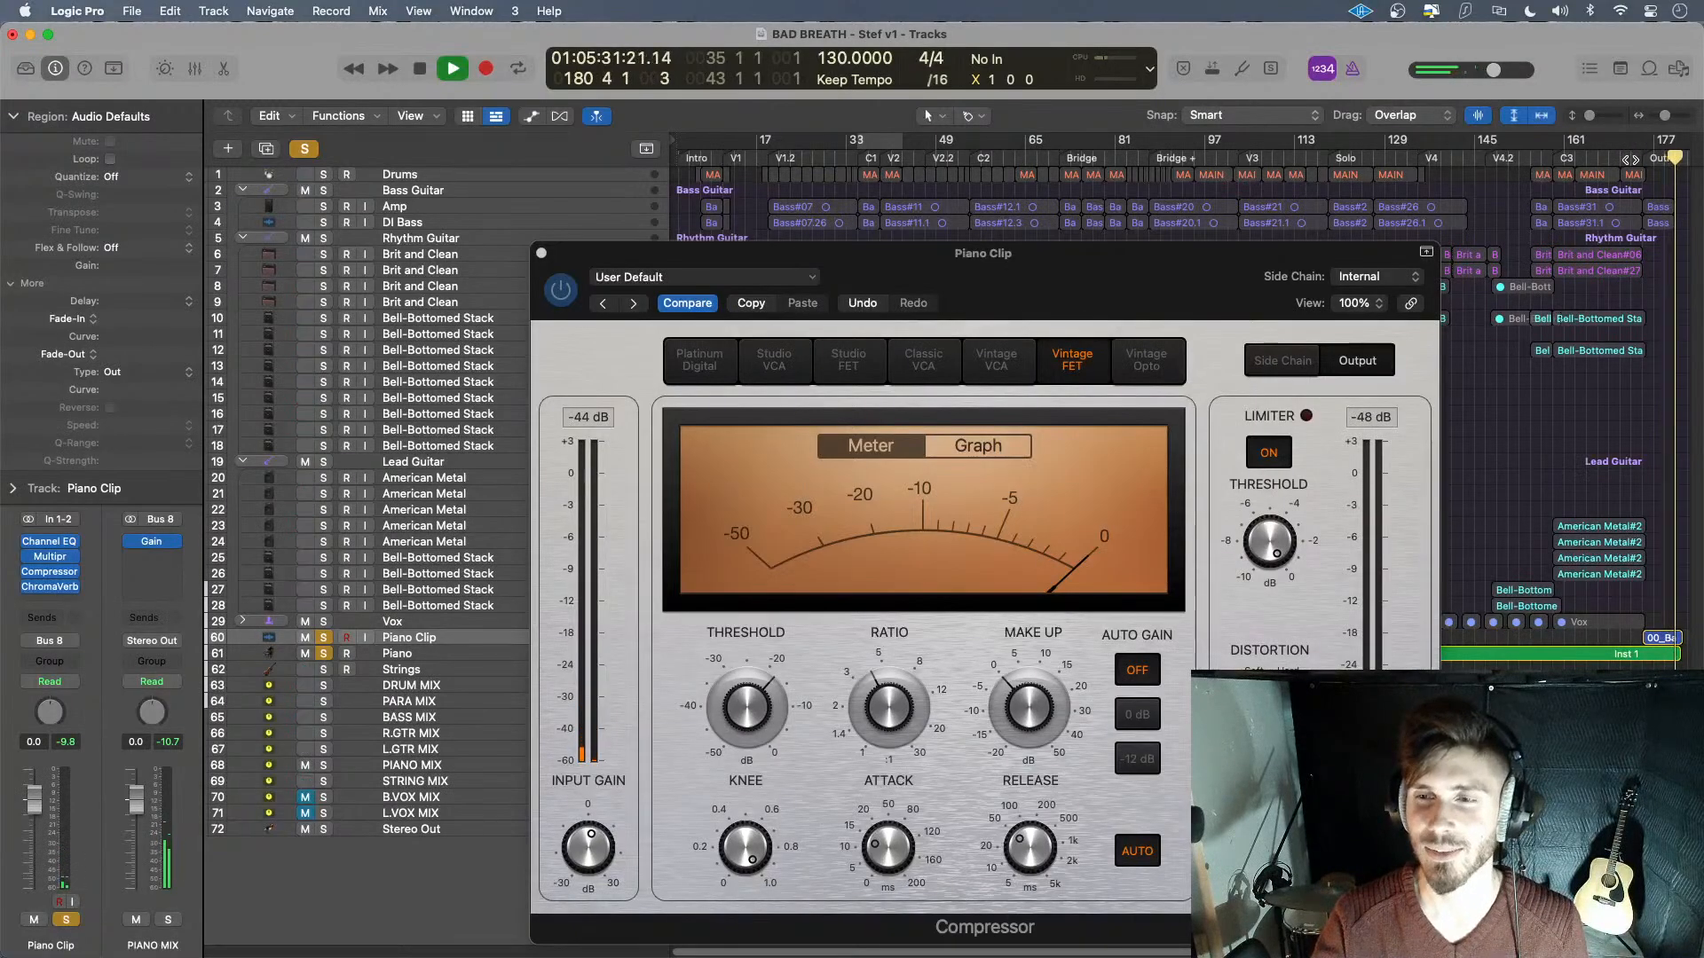
drag(1677, 157, 1633, 158)
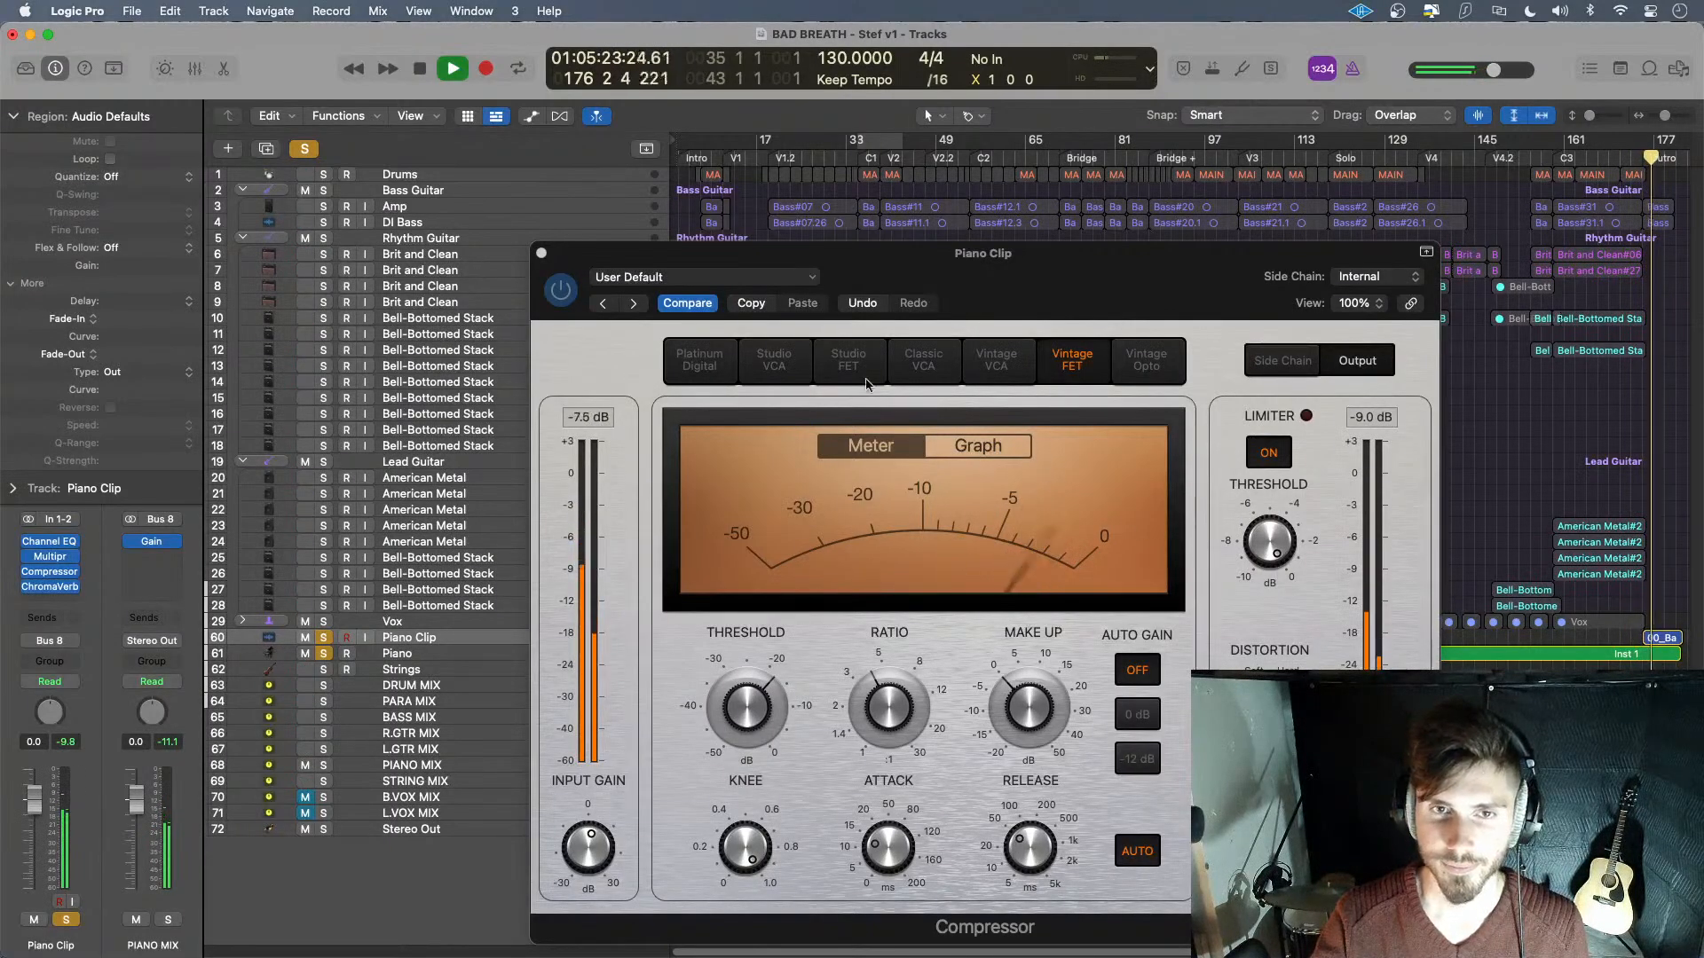
key(space)
- Close the Piano Clip's Compressor and turn off solo on the Piano Clip and Piano tracks
click(542, 256)
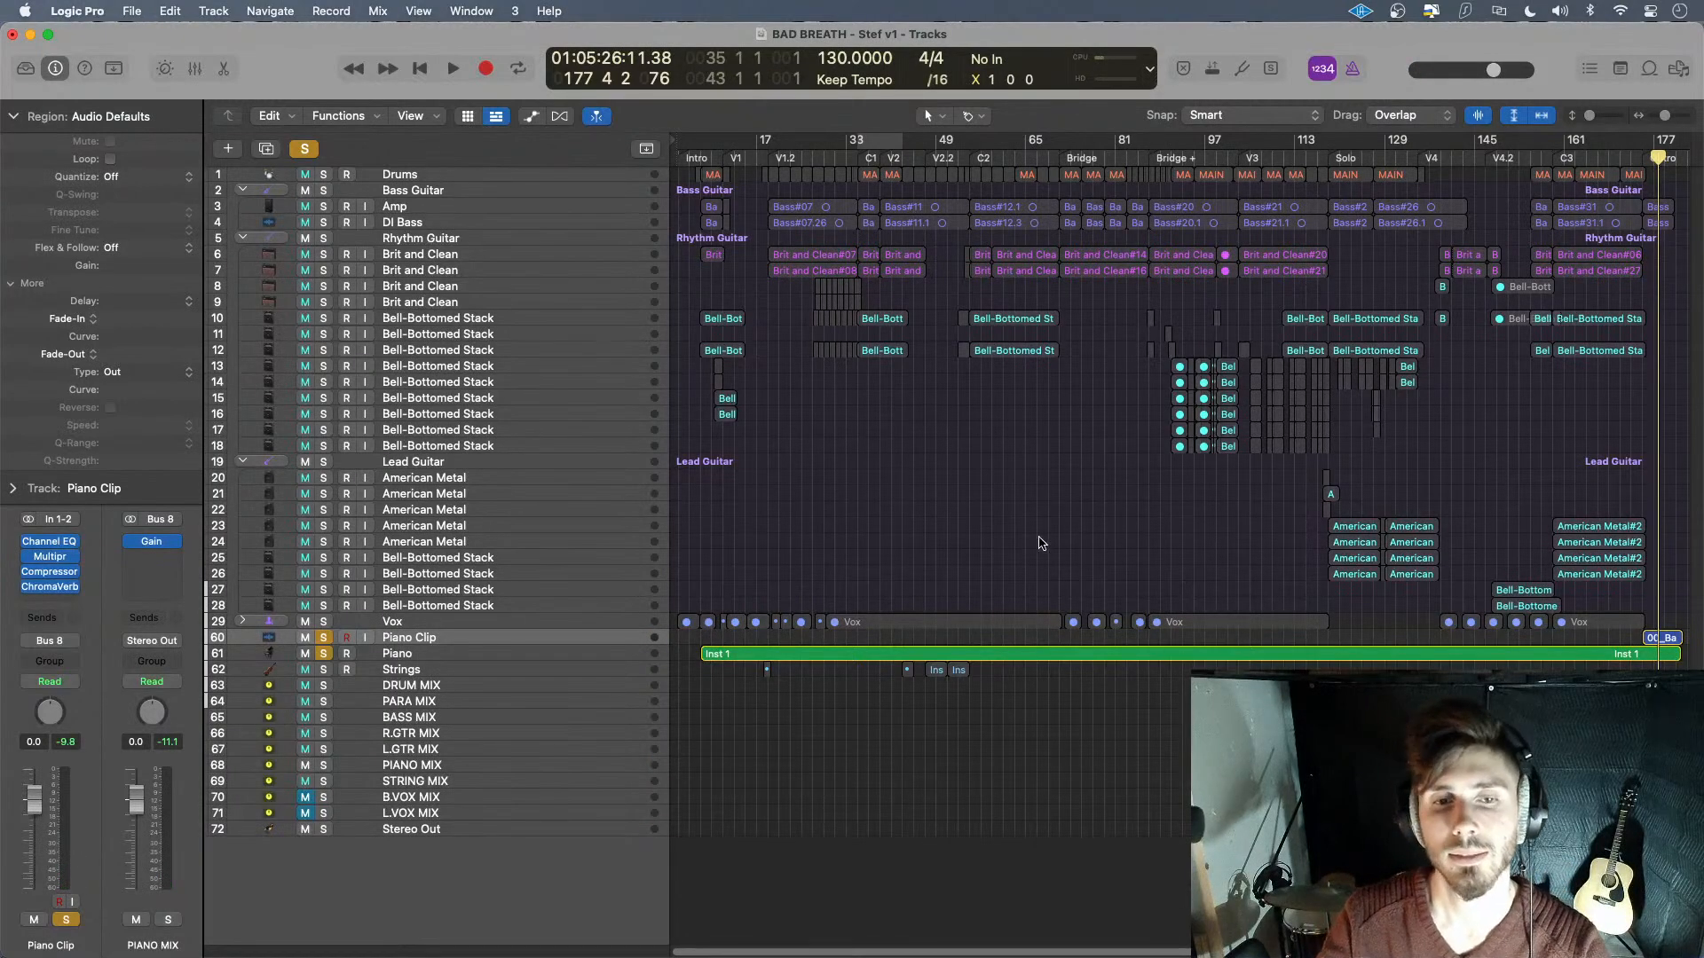
click(324, 639)
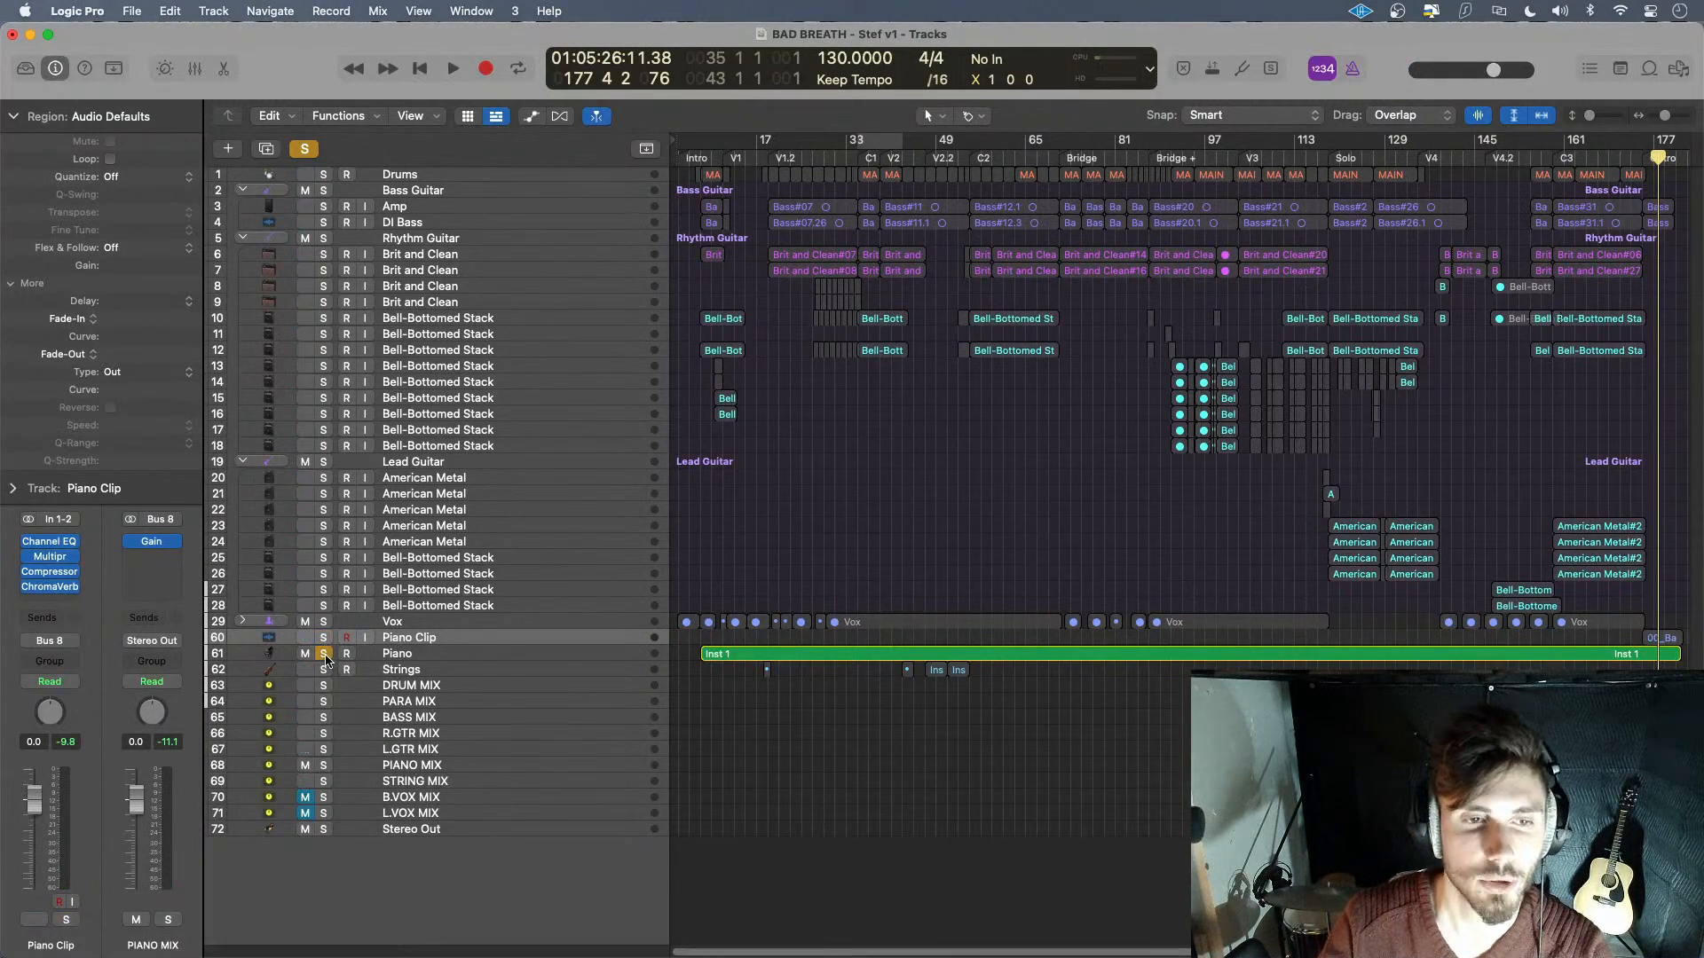
click(325, 654)
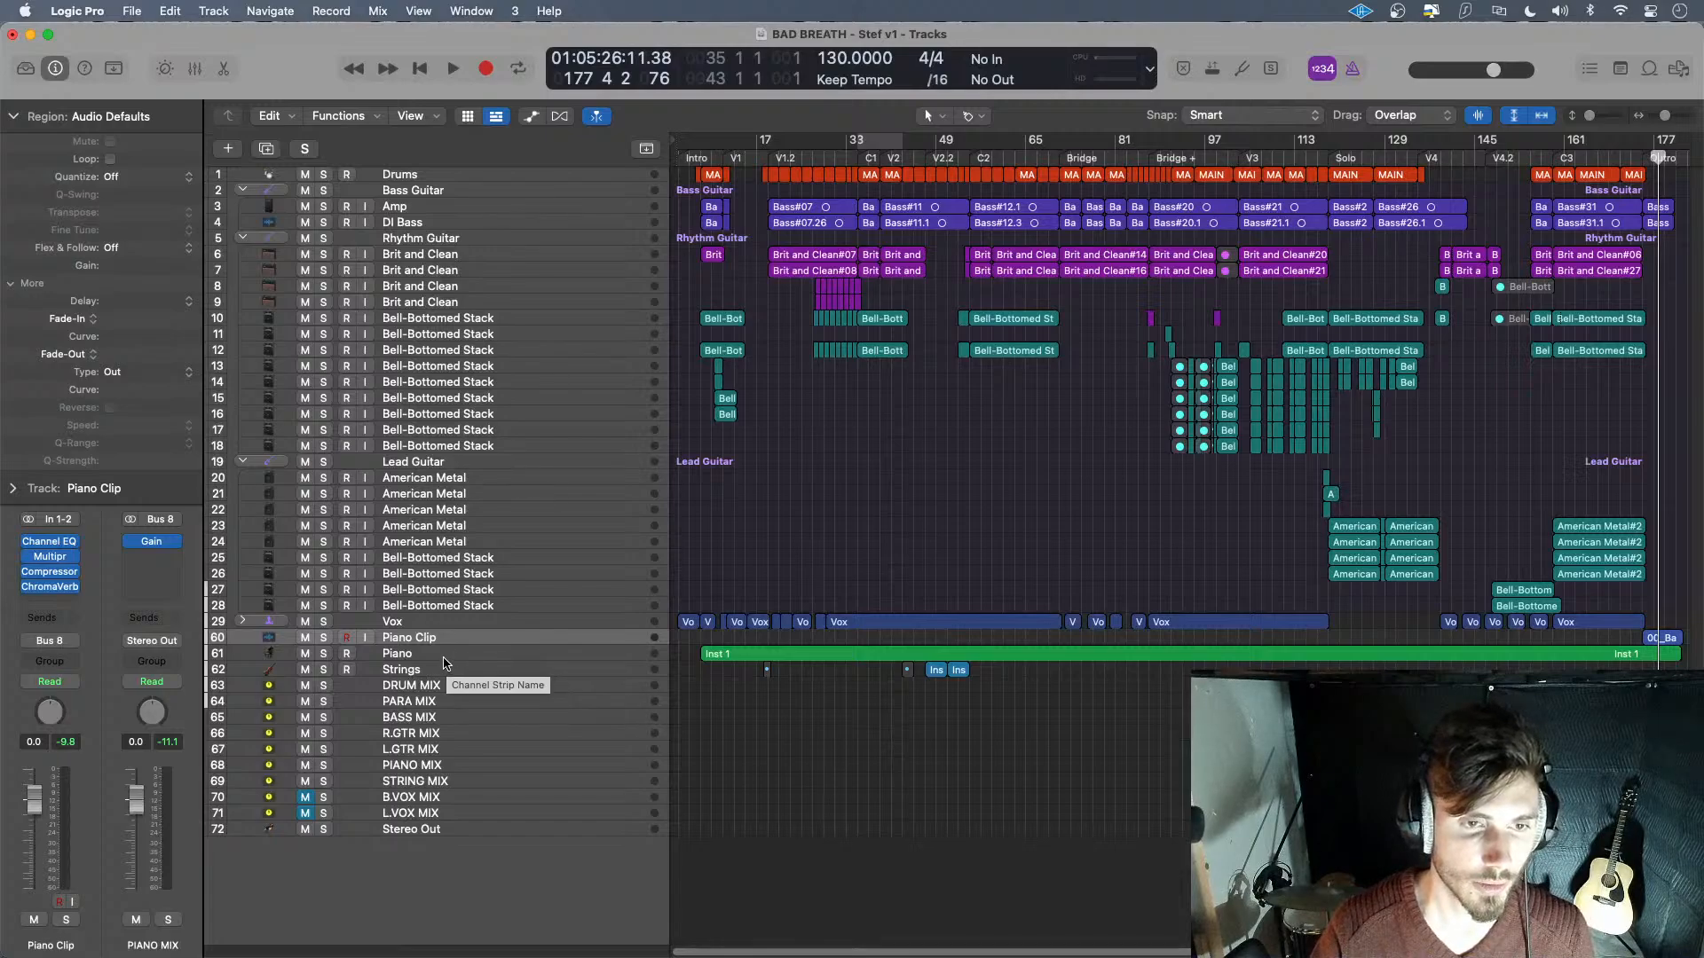
- Bring the Lead Guitar channels into view in the mixer, with the Lead Guitar stack expanded and the Rhythm Guitar stack collapsed
click(495, 482)
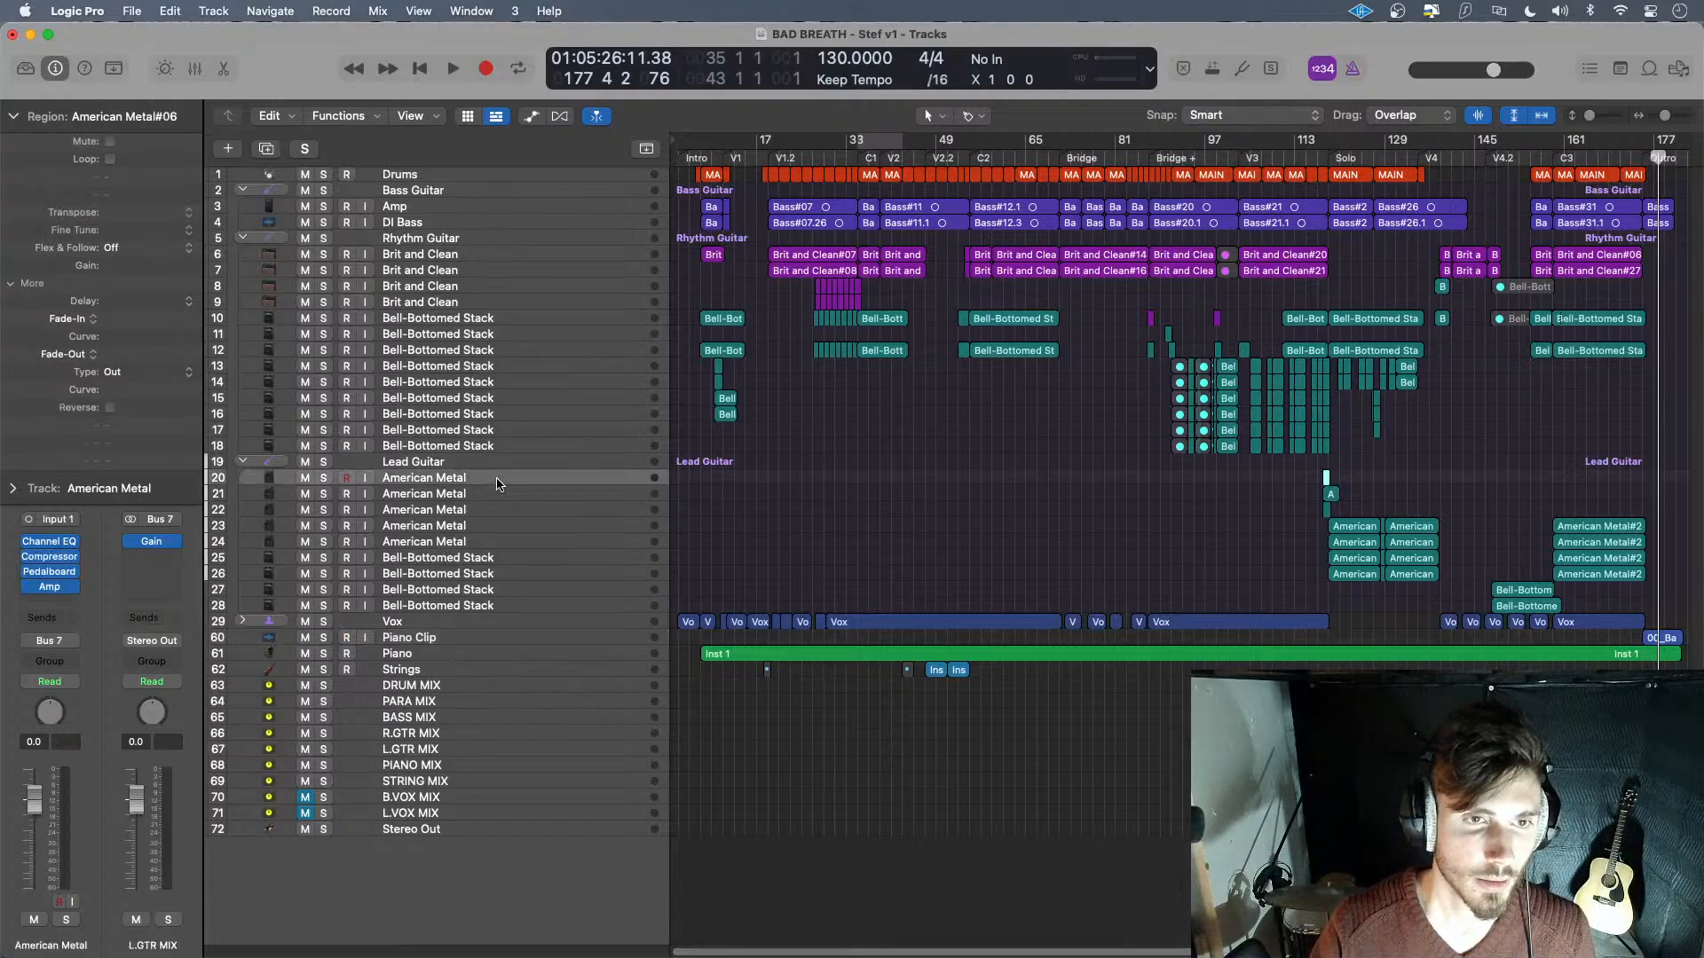
key(x)
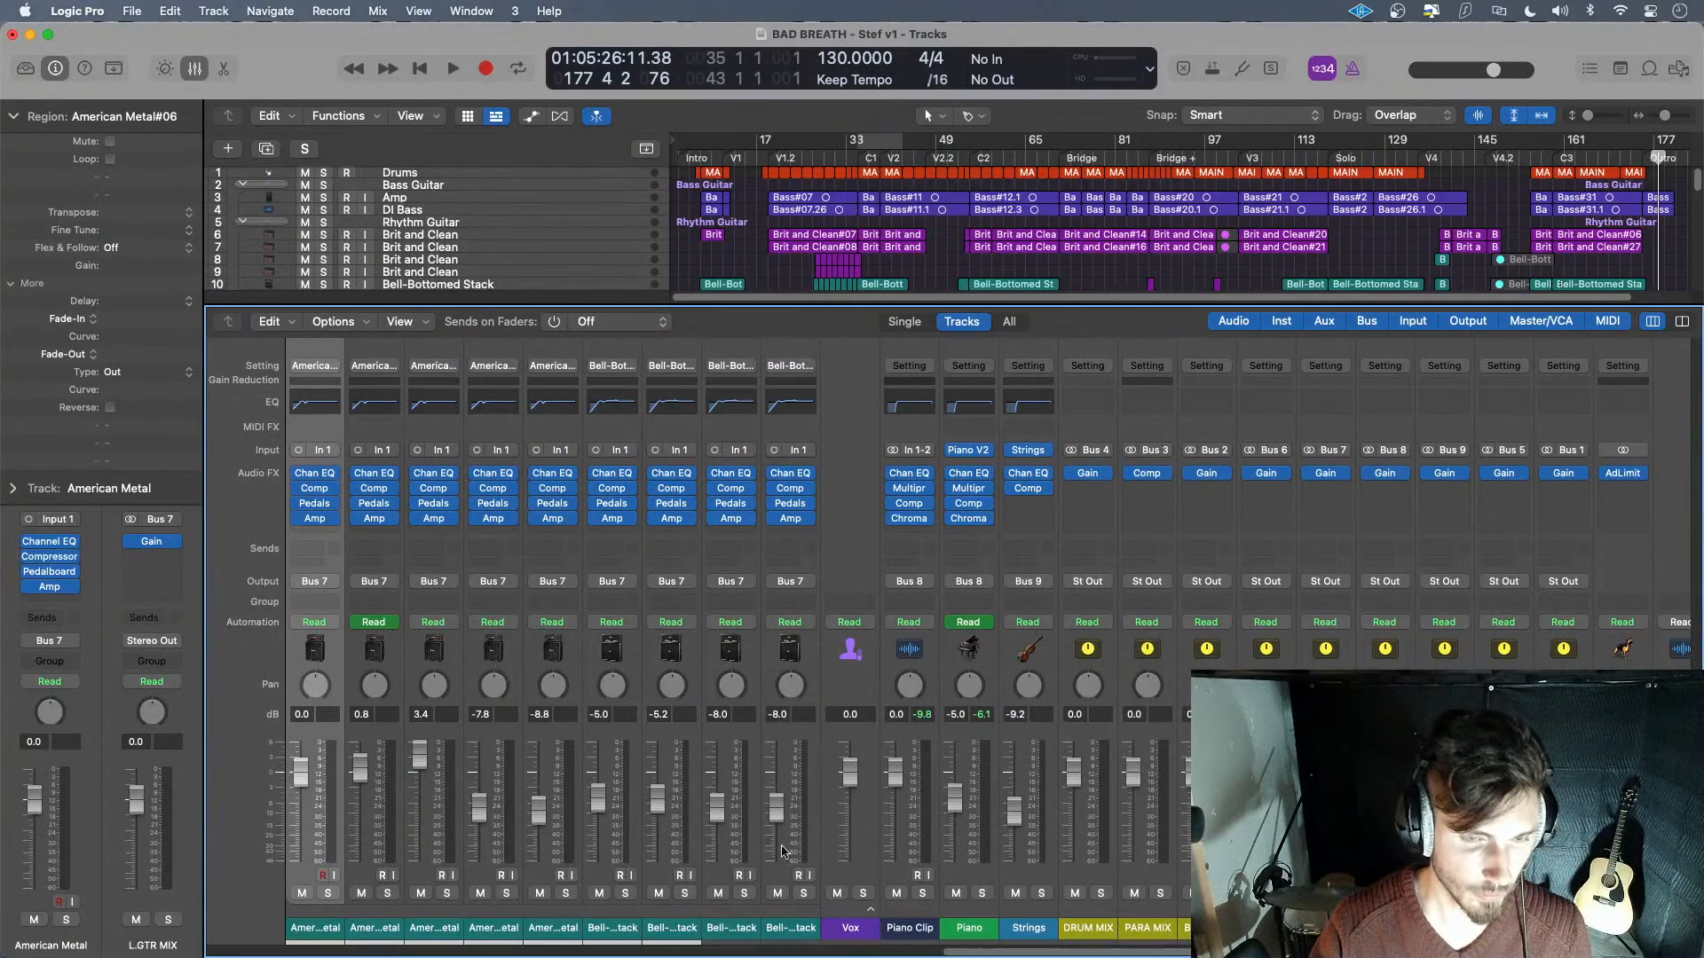
scroll(783, 850, left, 4)
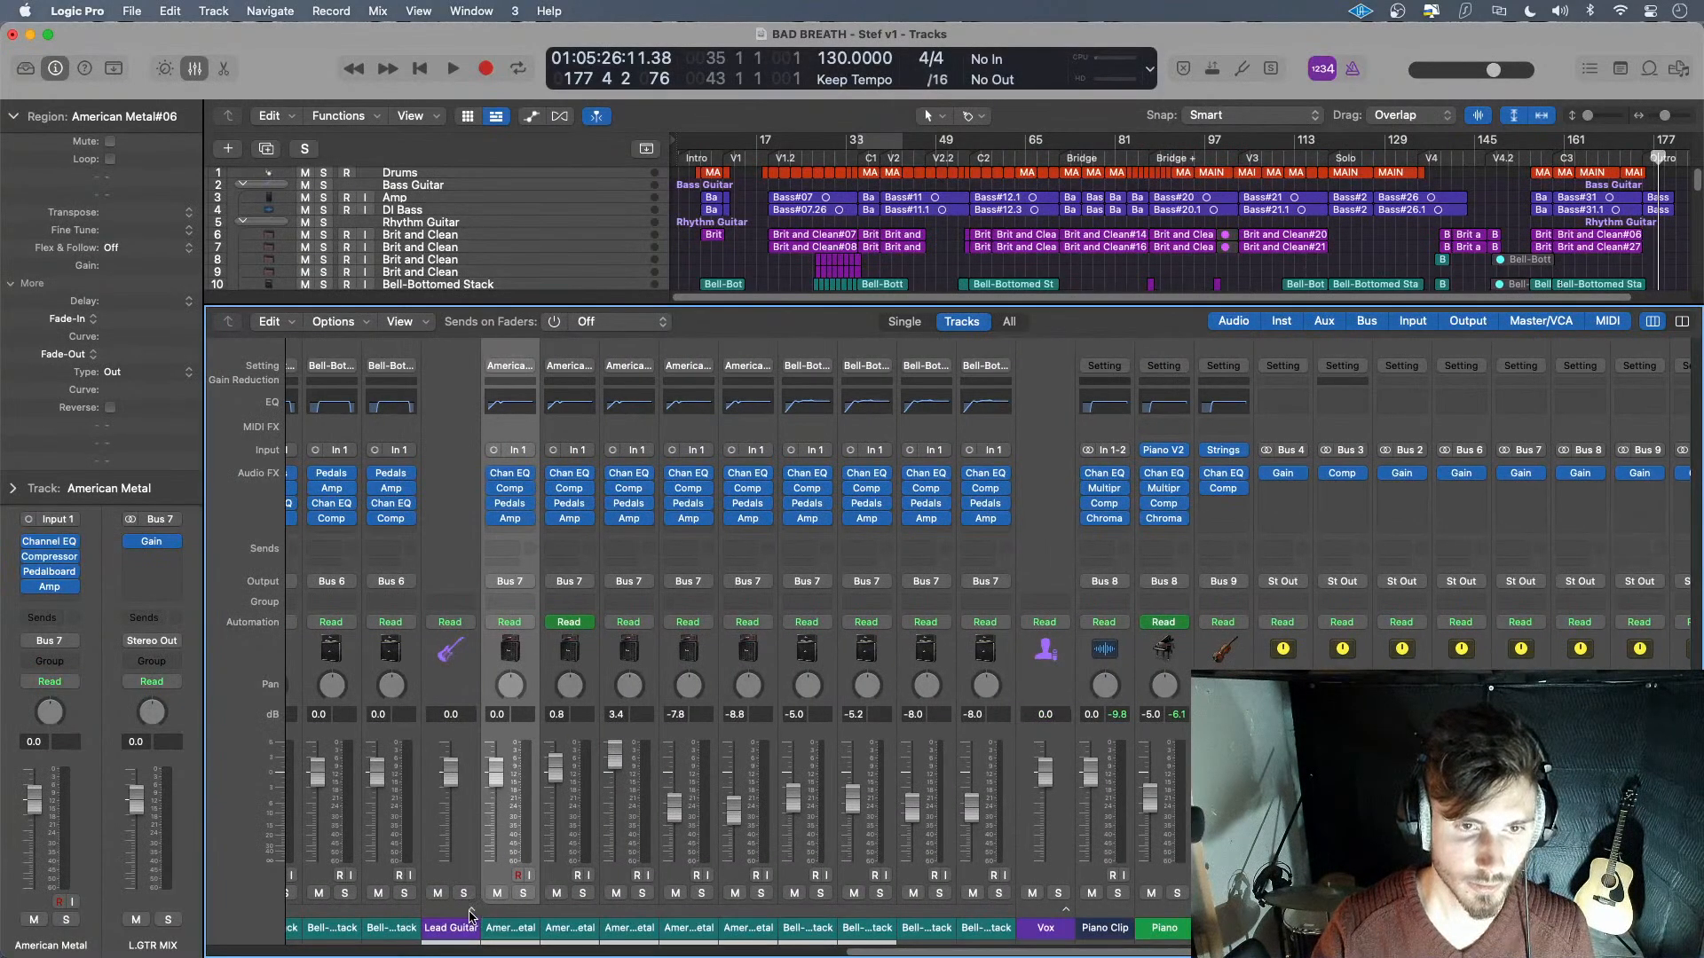
click(471, 909)
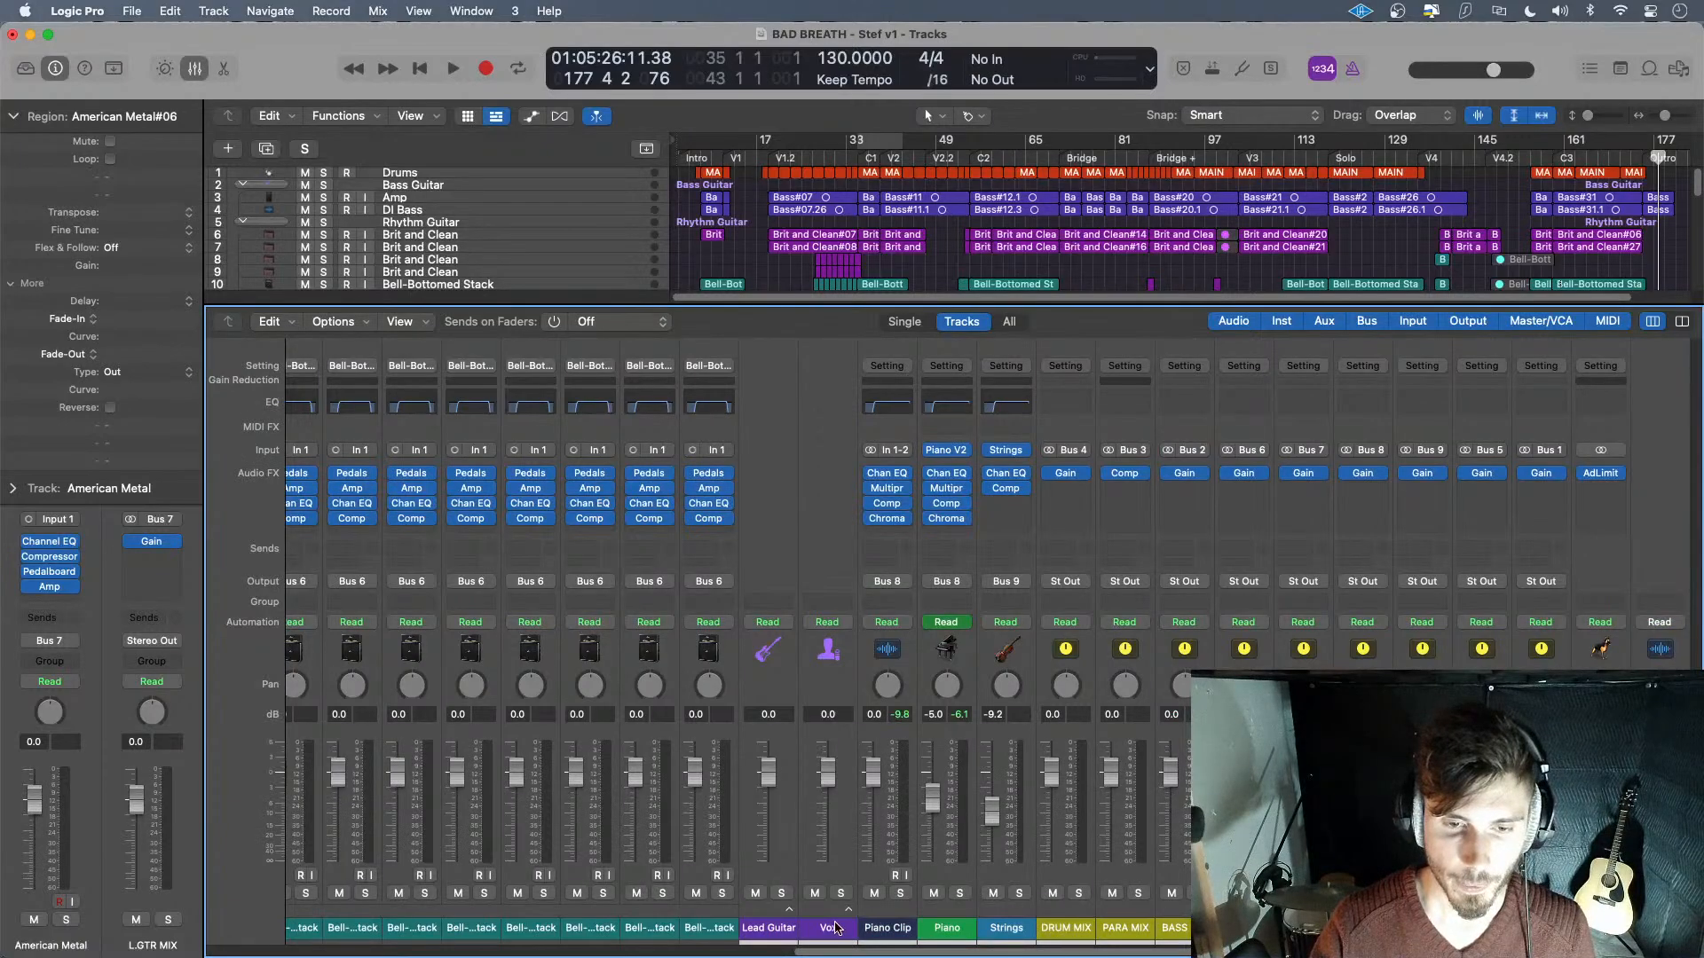
scroll(671, 901, left, 8)
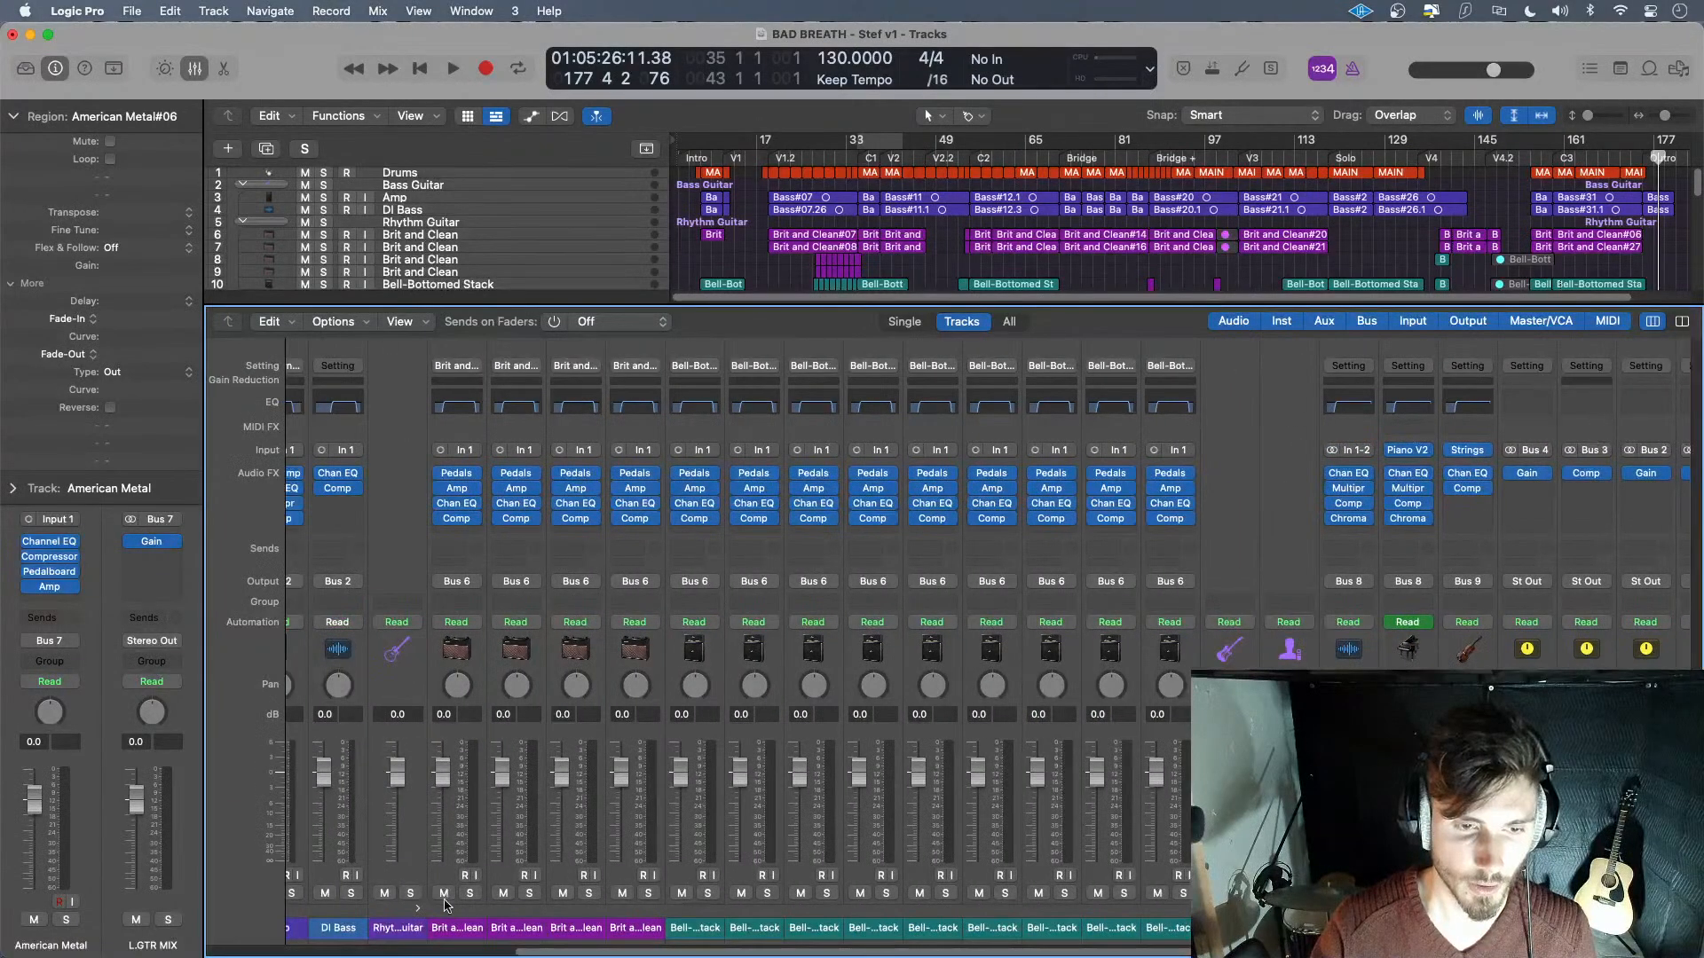
click(418, 908)
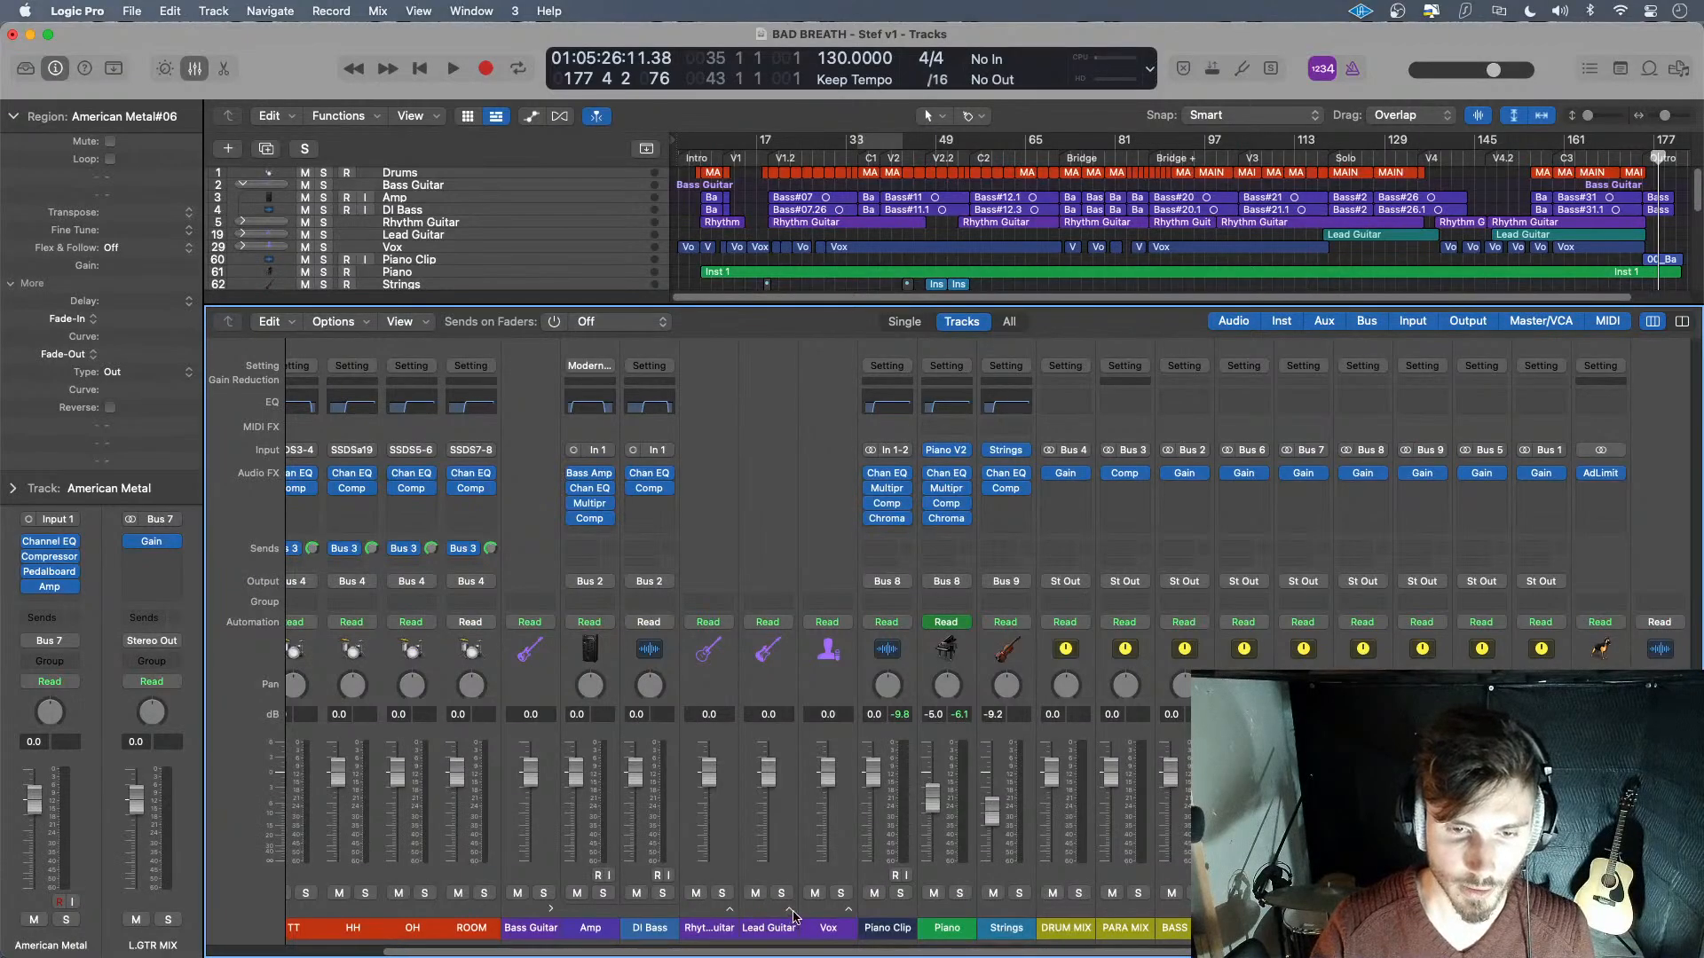
click(790, 910)
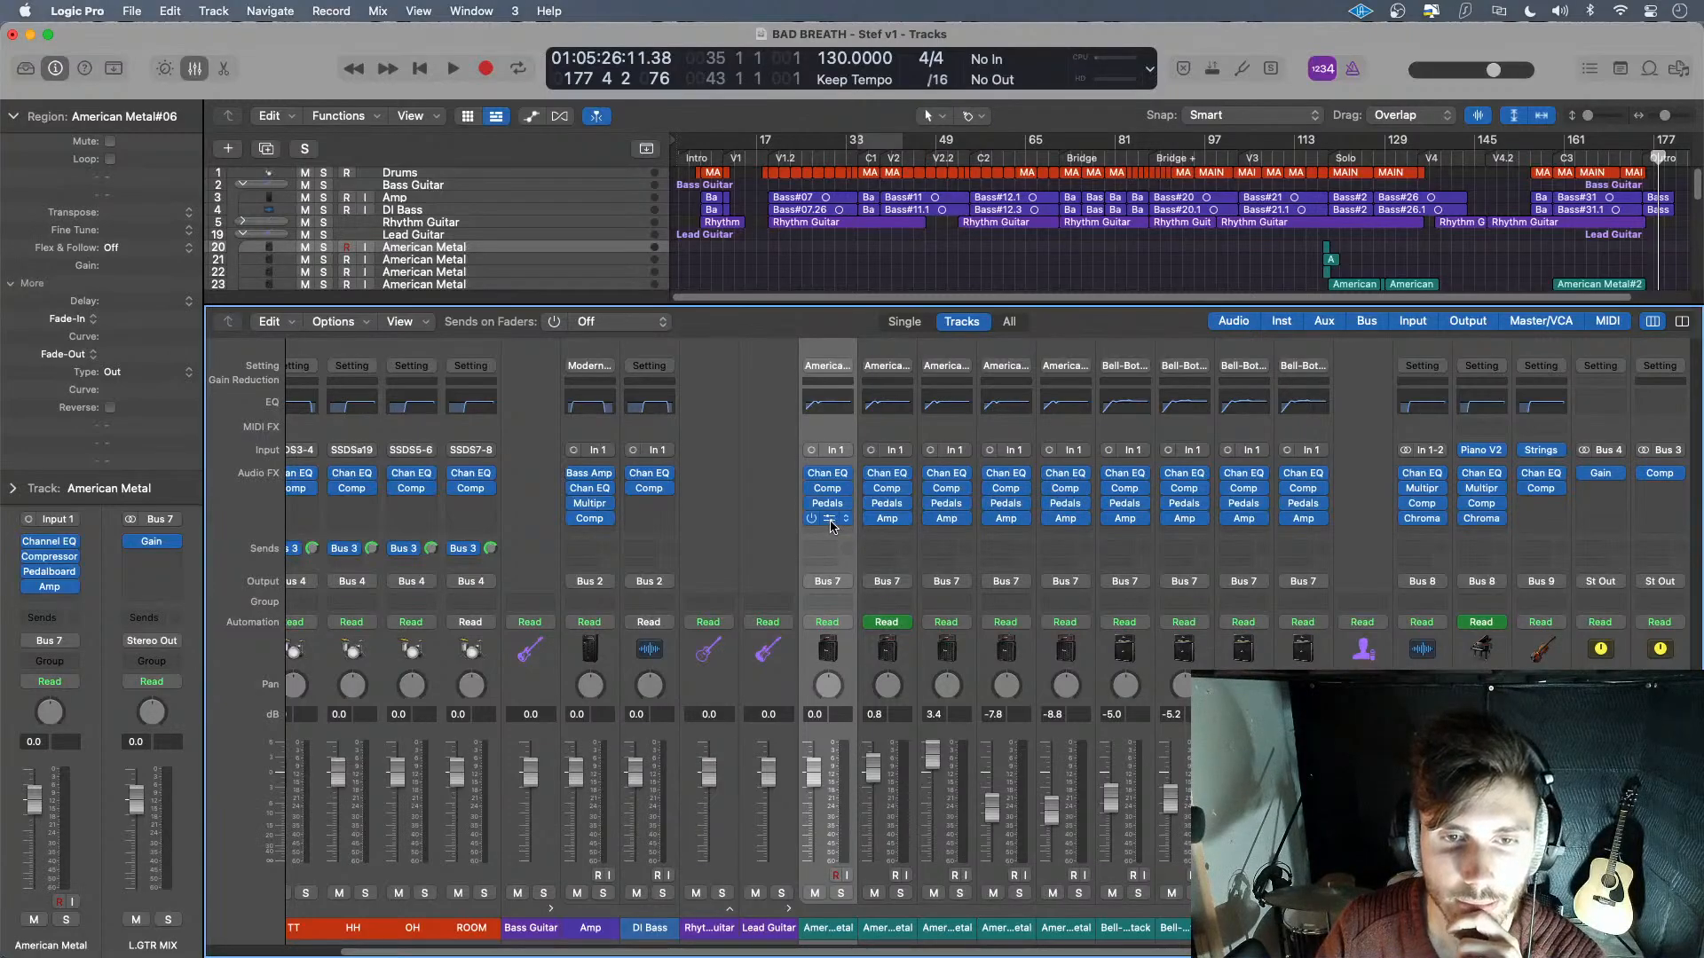
- Reorder the inserts on the Lead Guitar channels so Pedalboard and Amp come before Channel EQ and Compressor
drag(831, 487, 830, 476)
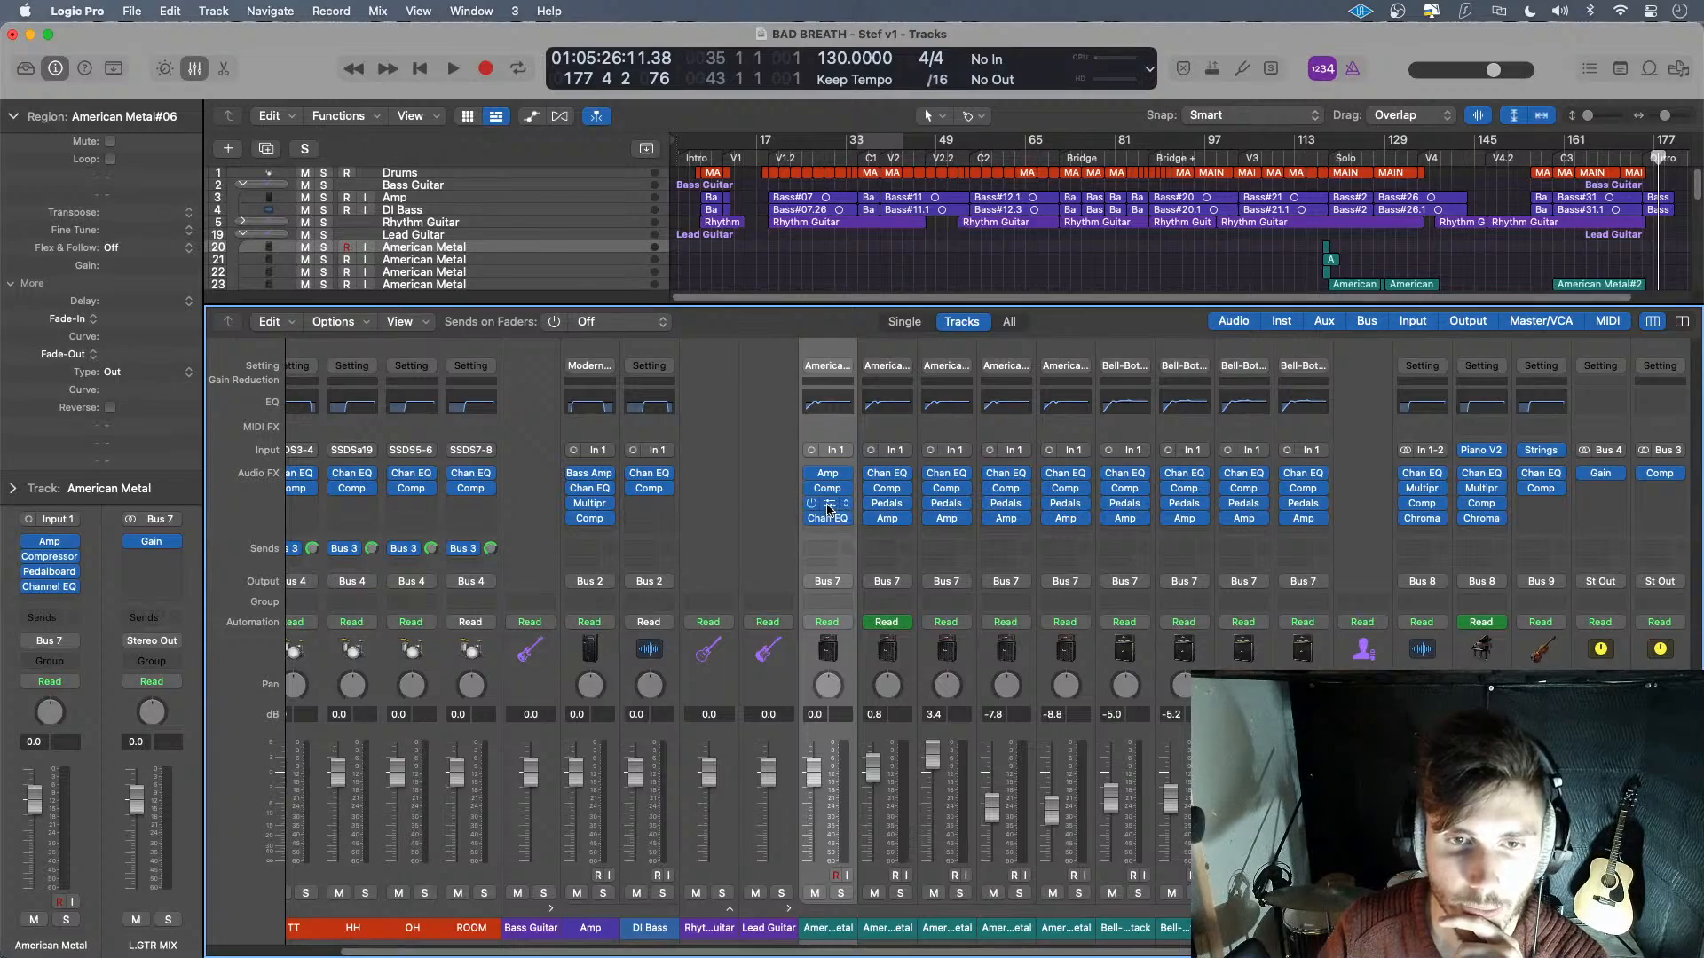
drag(828, 503, 828, 475)
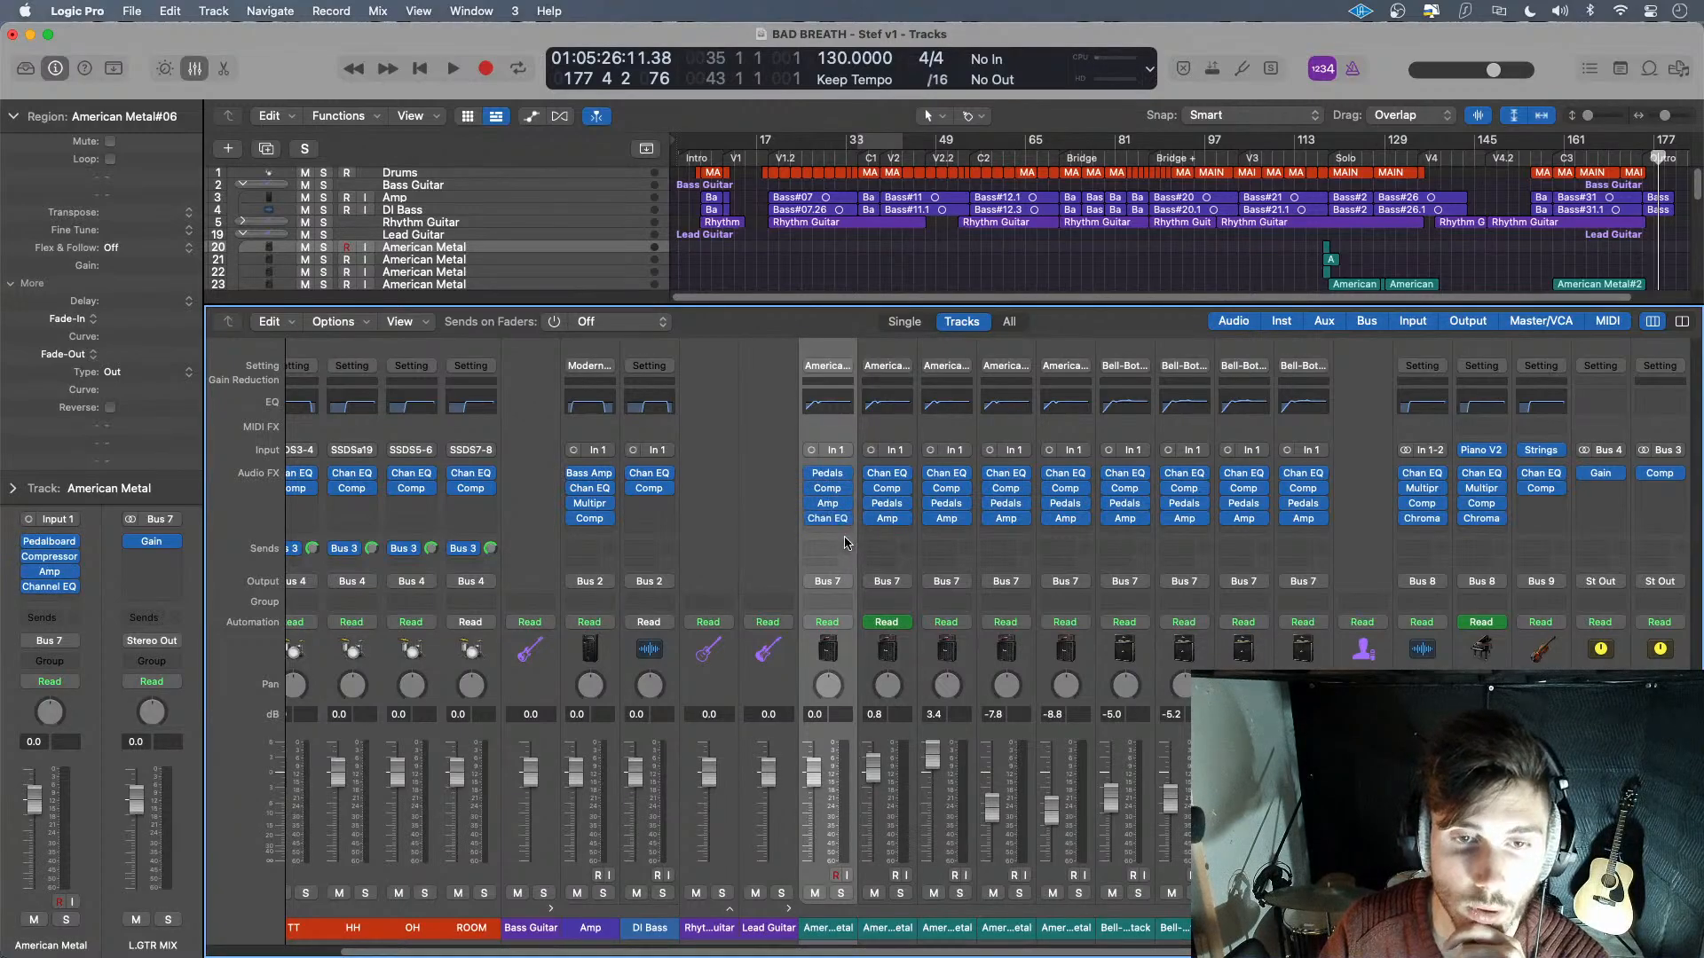
drag(829, 503, 888, 472)
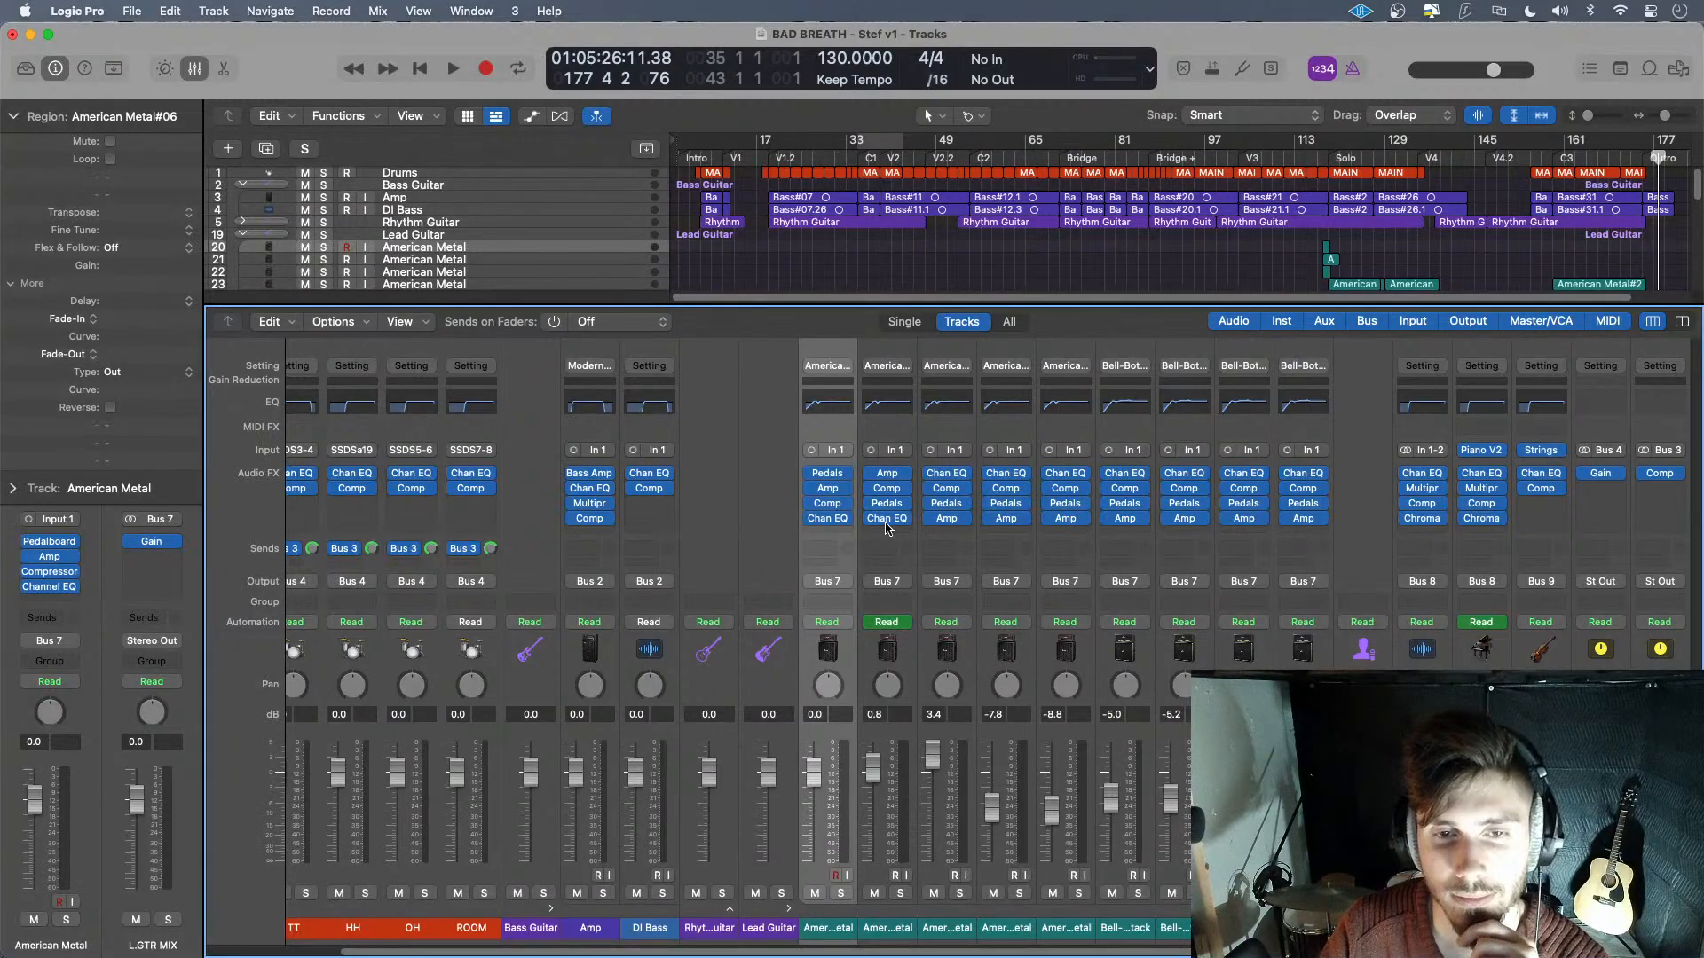
drag(889, 509, 1005, 476)
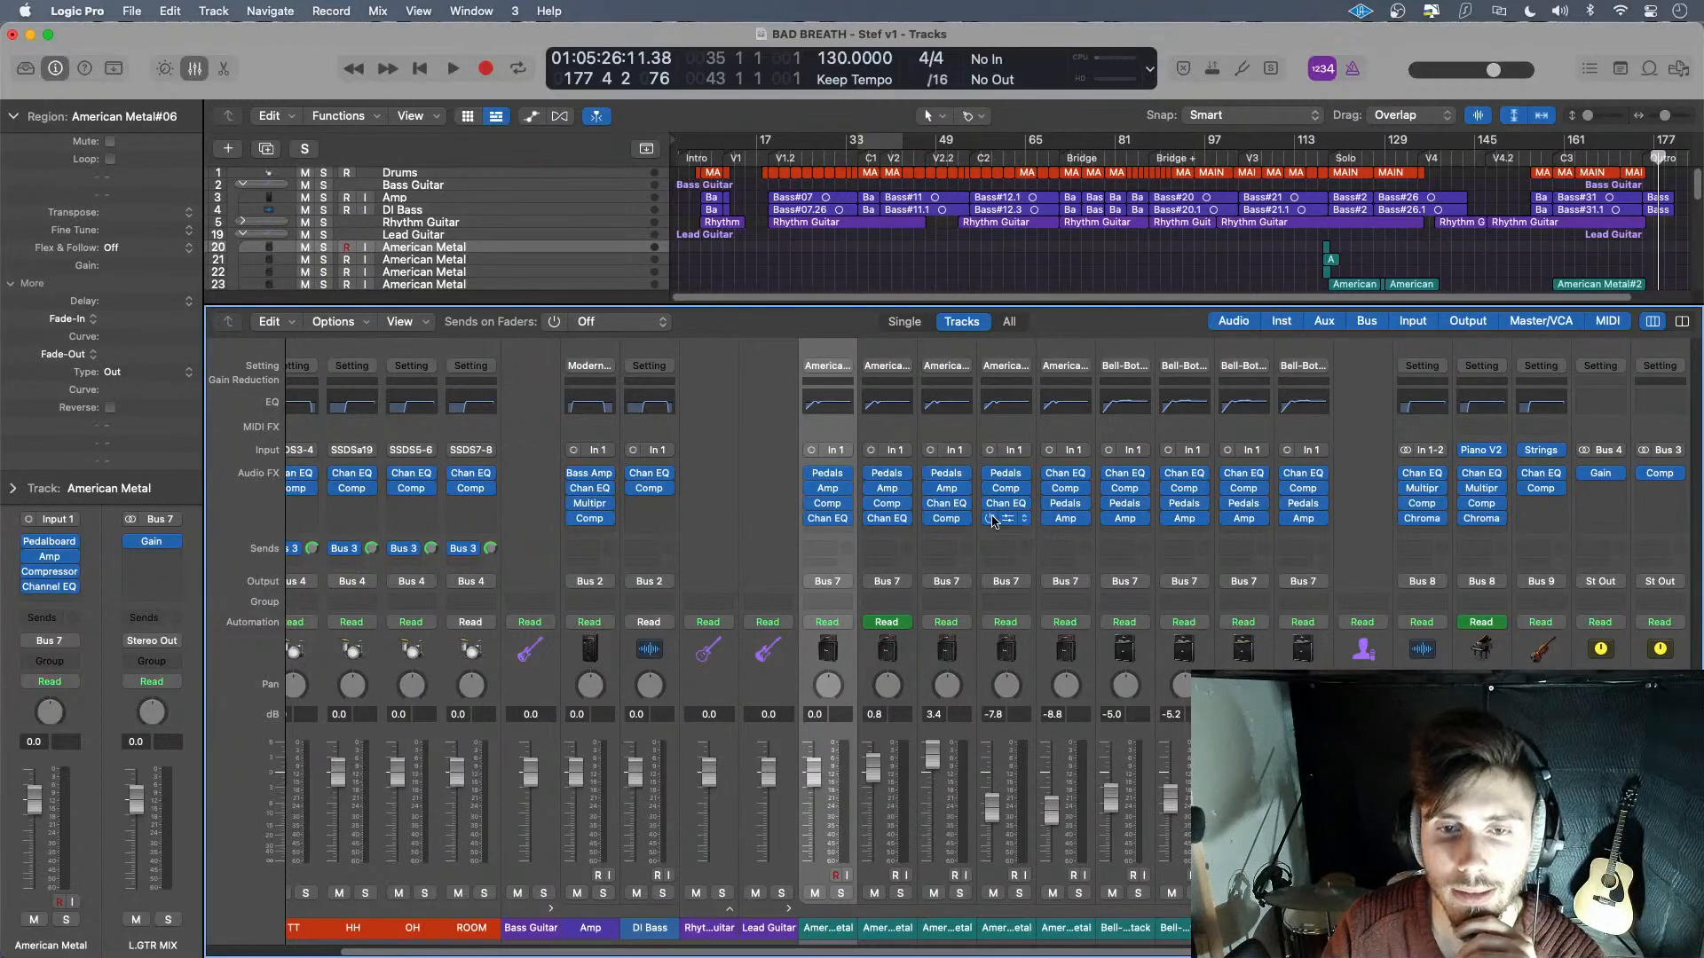
drag(1009, 525, 1067, 490)
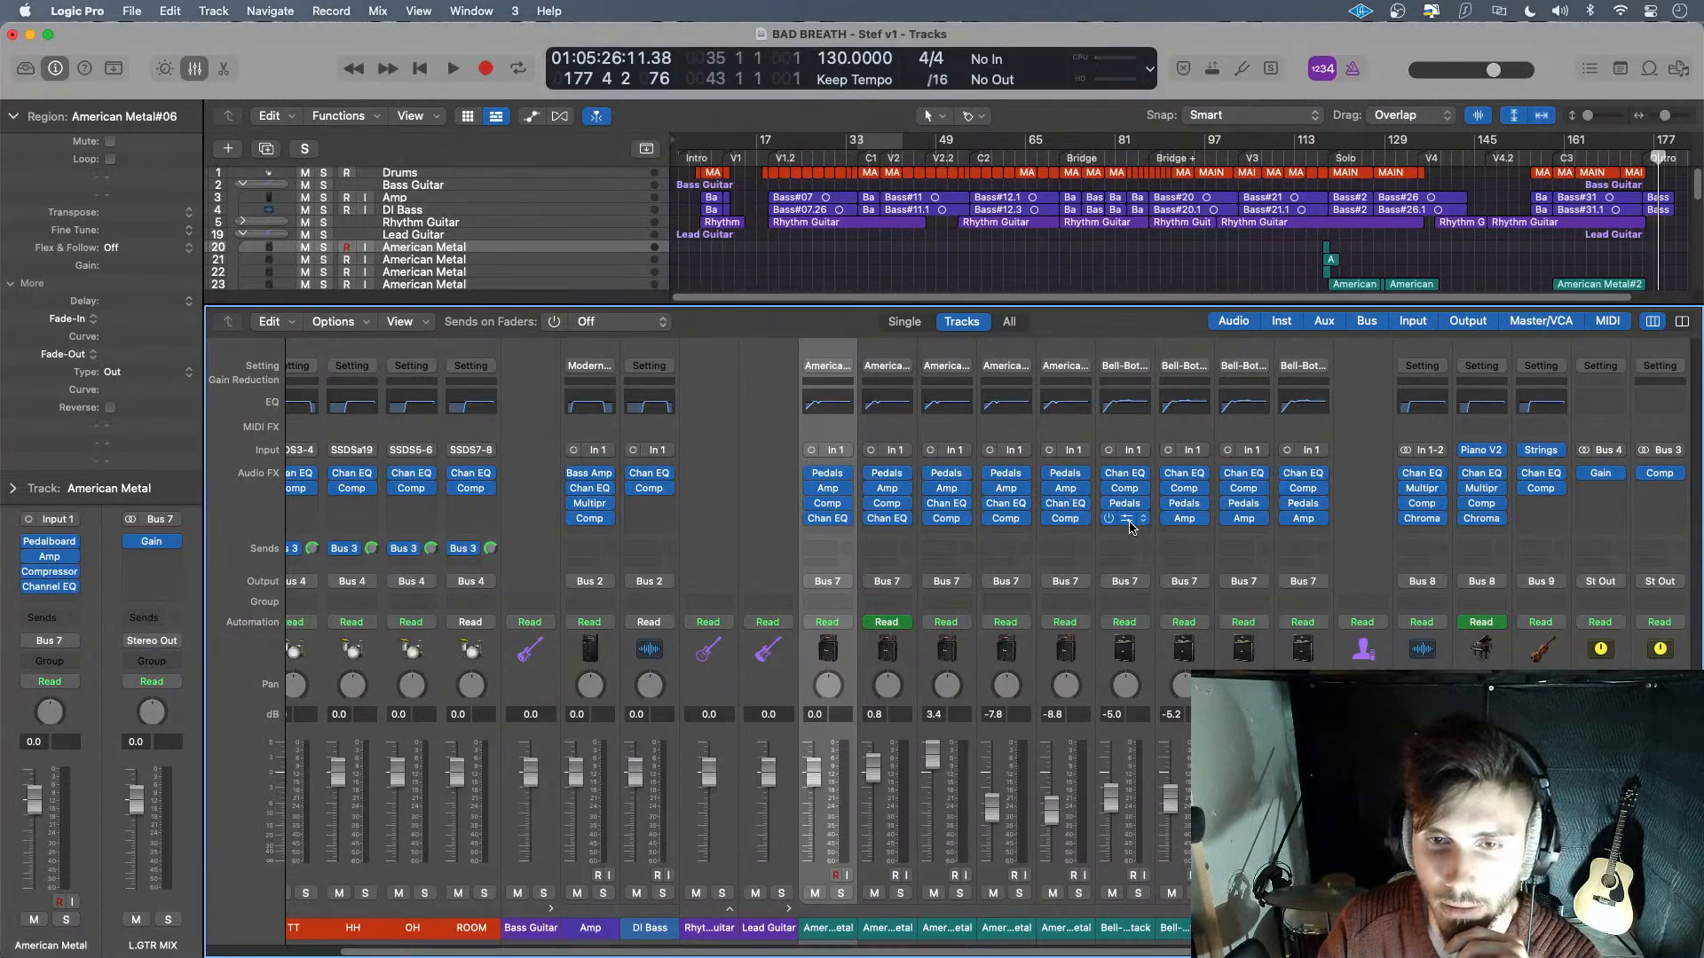
drag(1124, 475, 1125, 497)
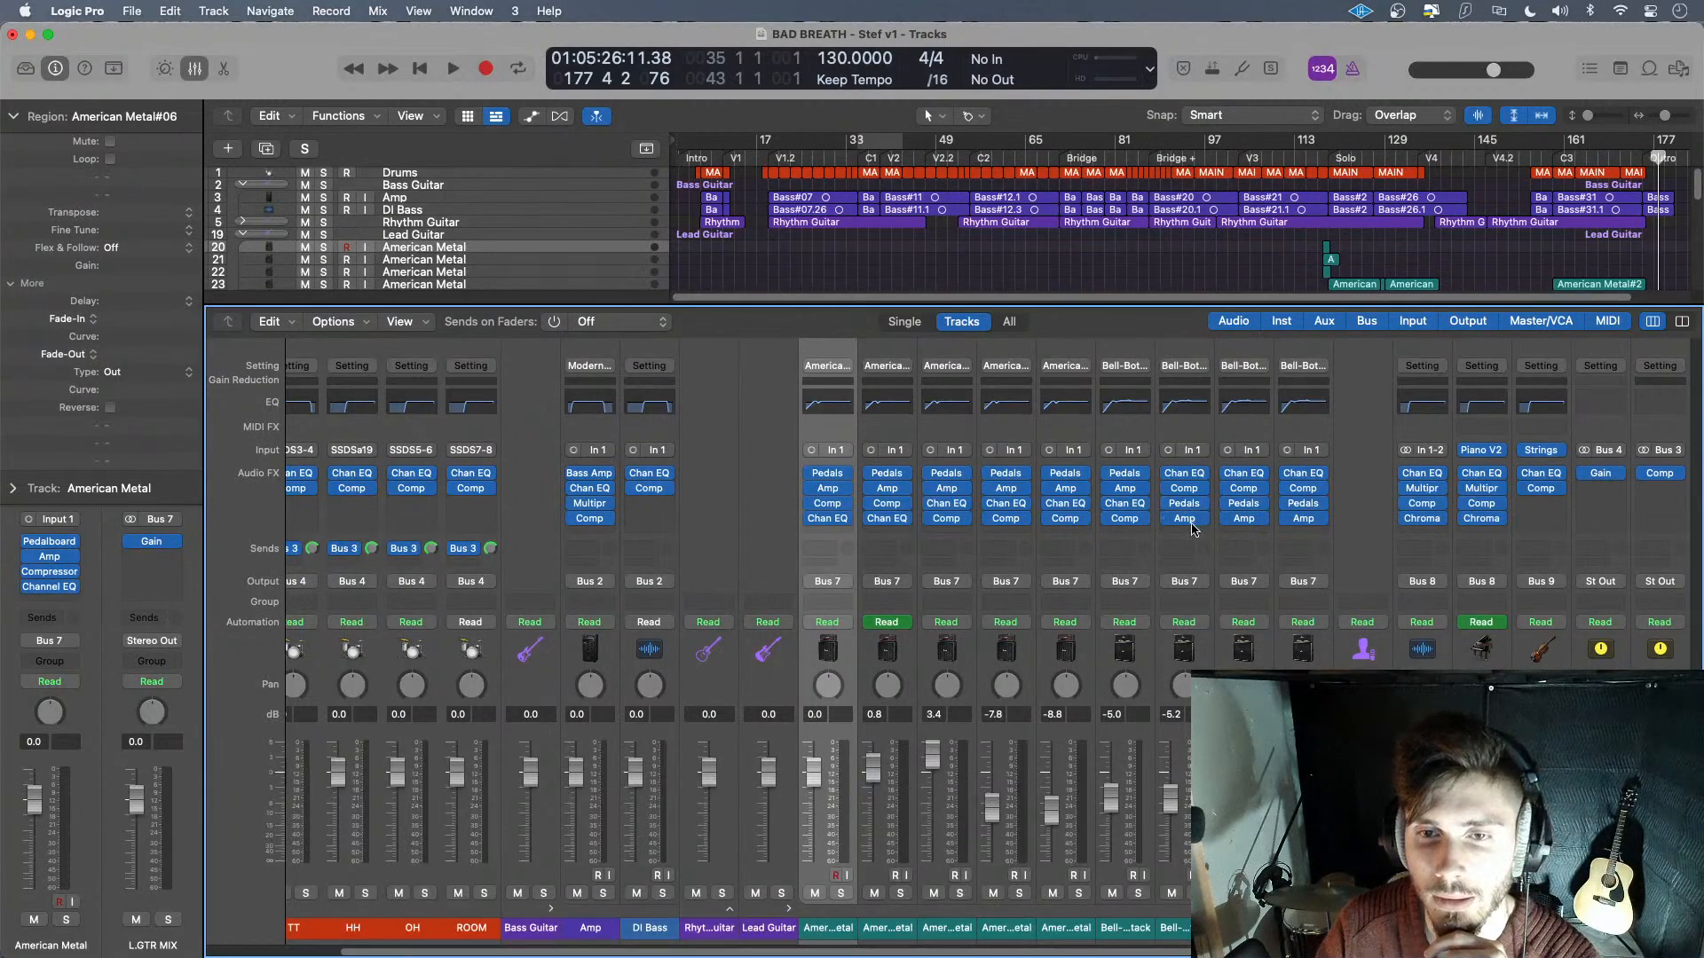
drag(1185, 506, 1303, 488)
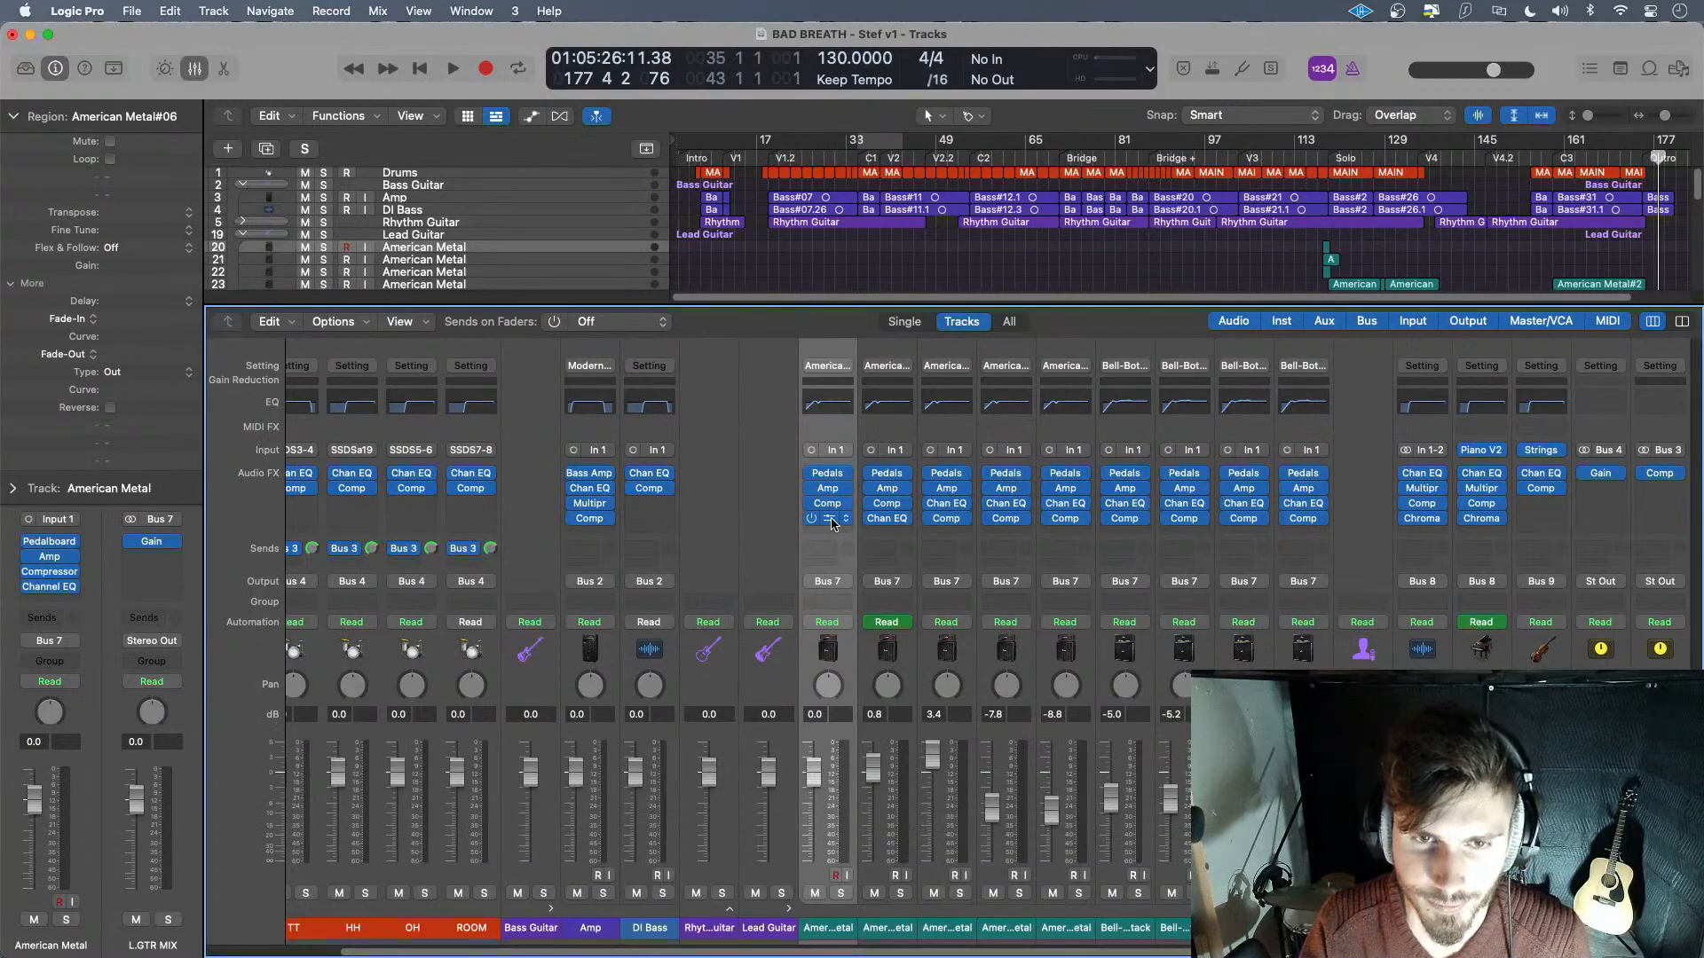
mouse_move(832, 524)
mouse_down()
mouse_move(830, 506)
mouse_move(858, 513)
mouse_up()
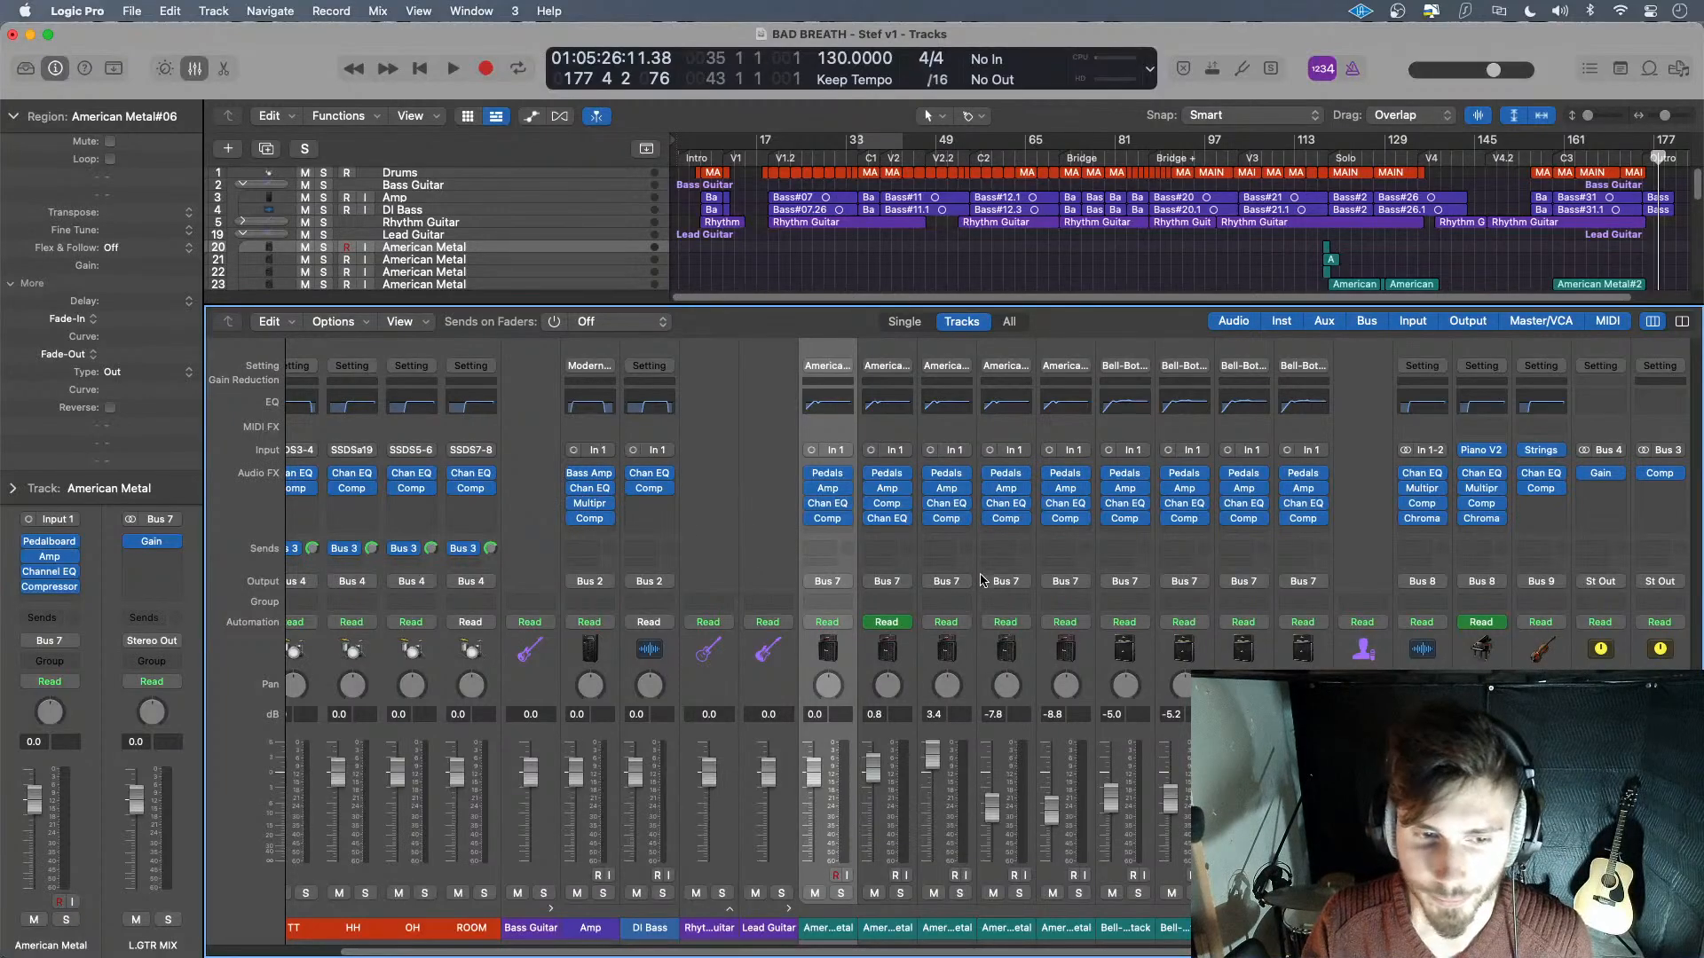
- Expand the Rhythm Guitar stack, copy its Channel EQ to the first American Metal channel, and collapse the stack again
click(731, 913)
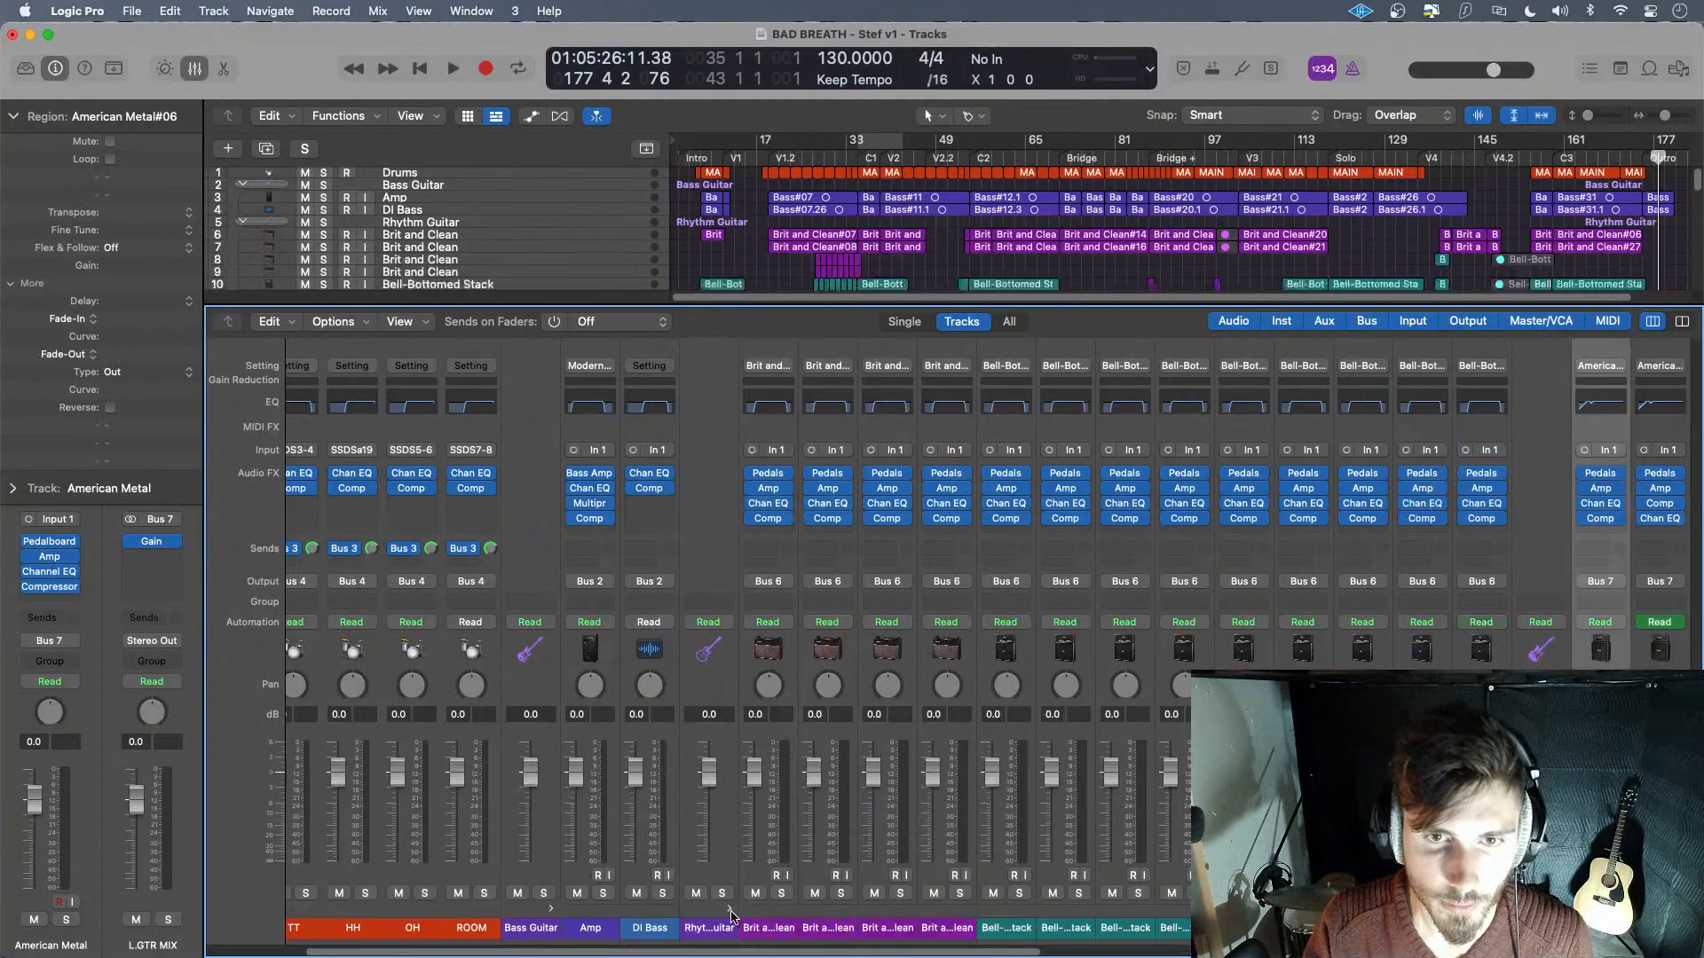
scroll(306, 914, right, 5)
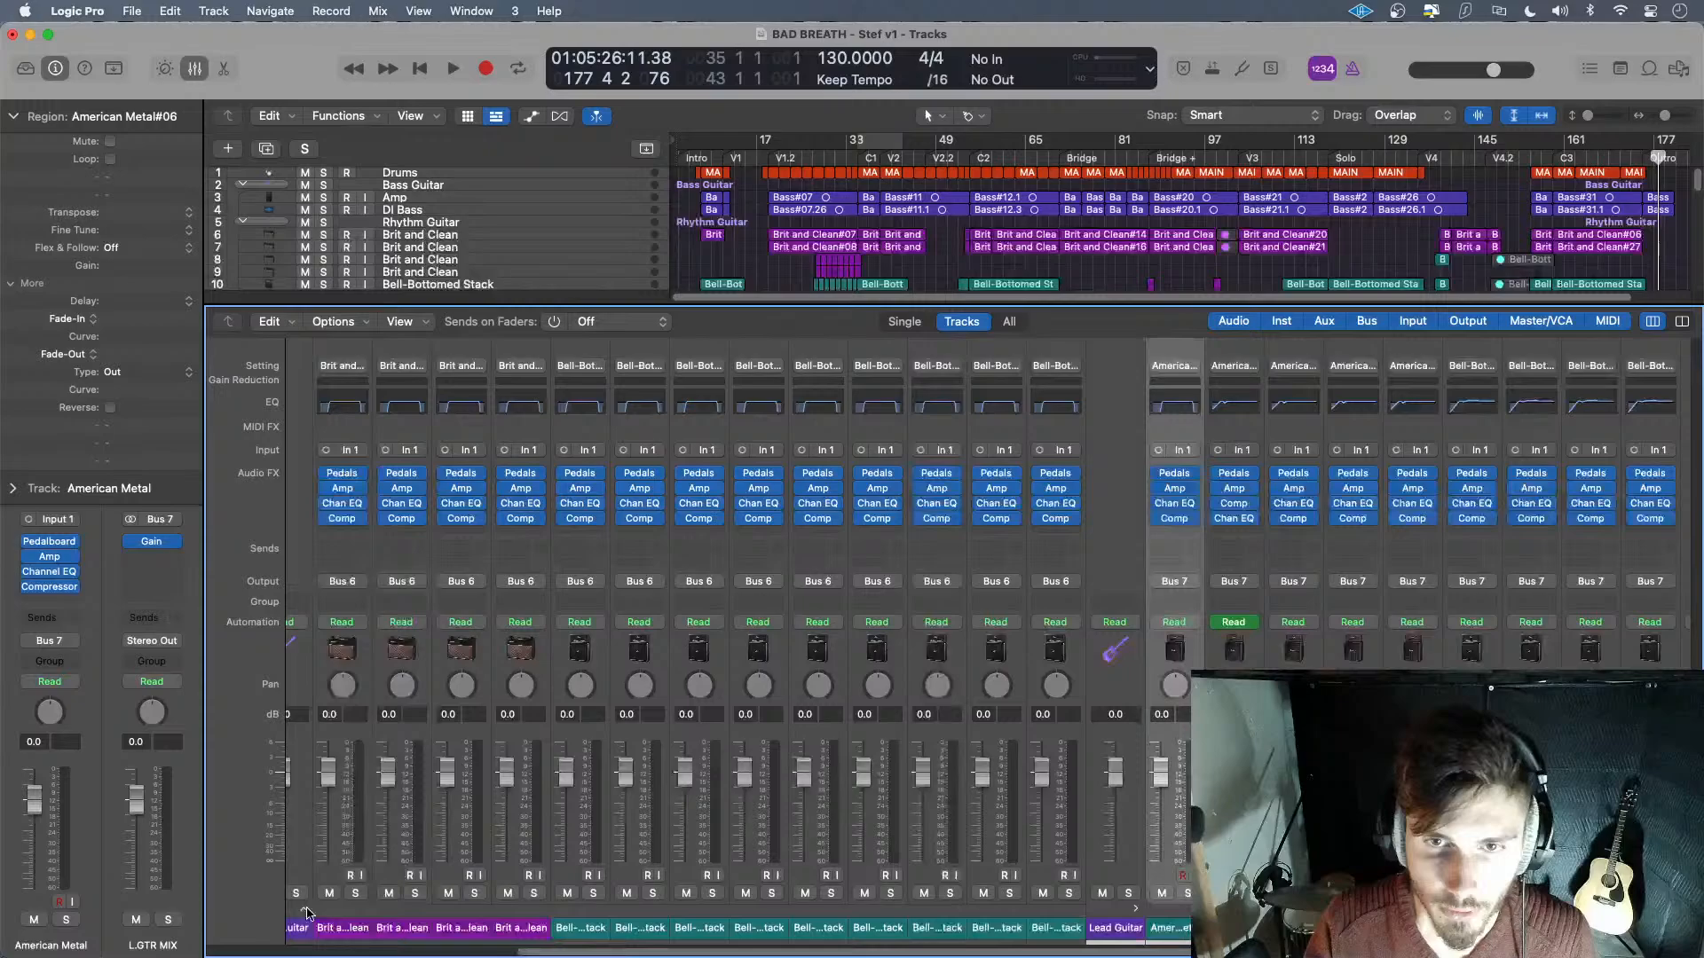
click(306, 912)
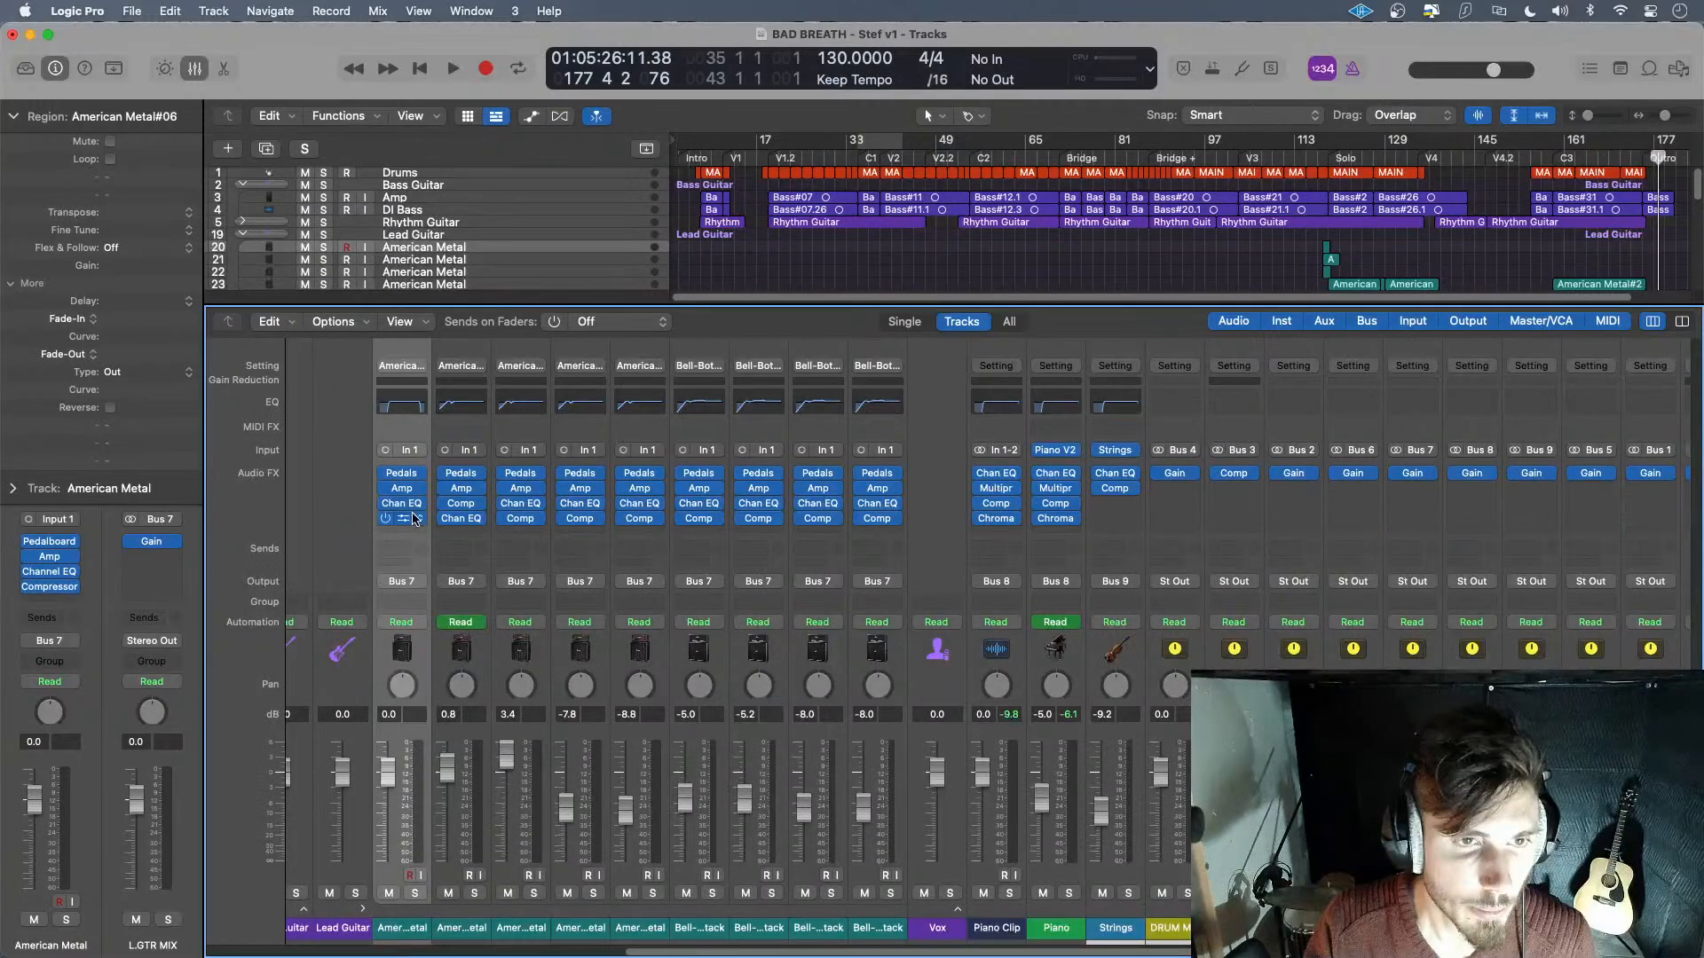
- Set the low cut of the first American Metal channel's Channel EQ to 100 Hz and close the plug-in
click(403, 504)
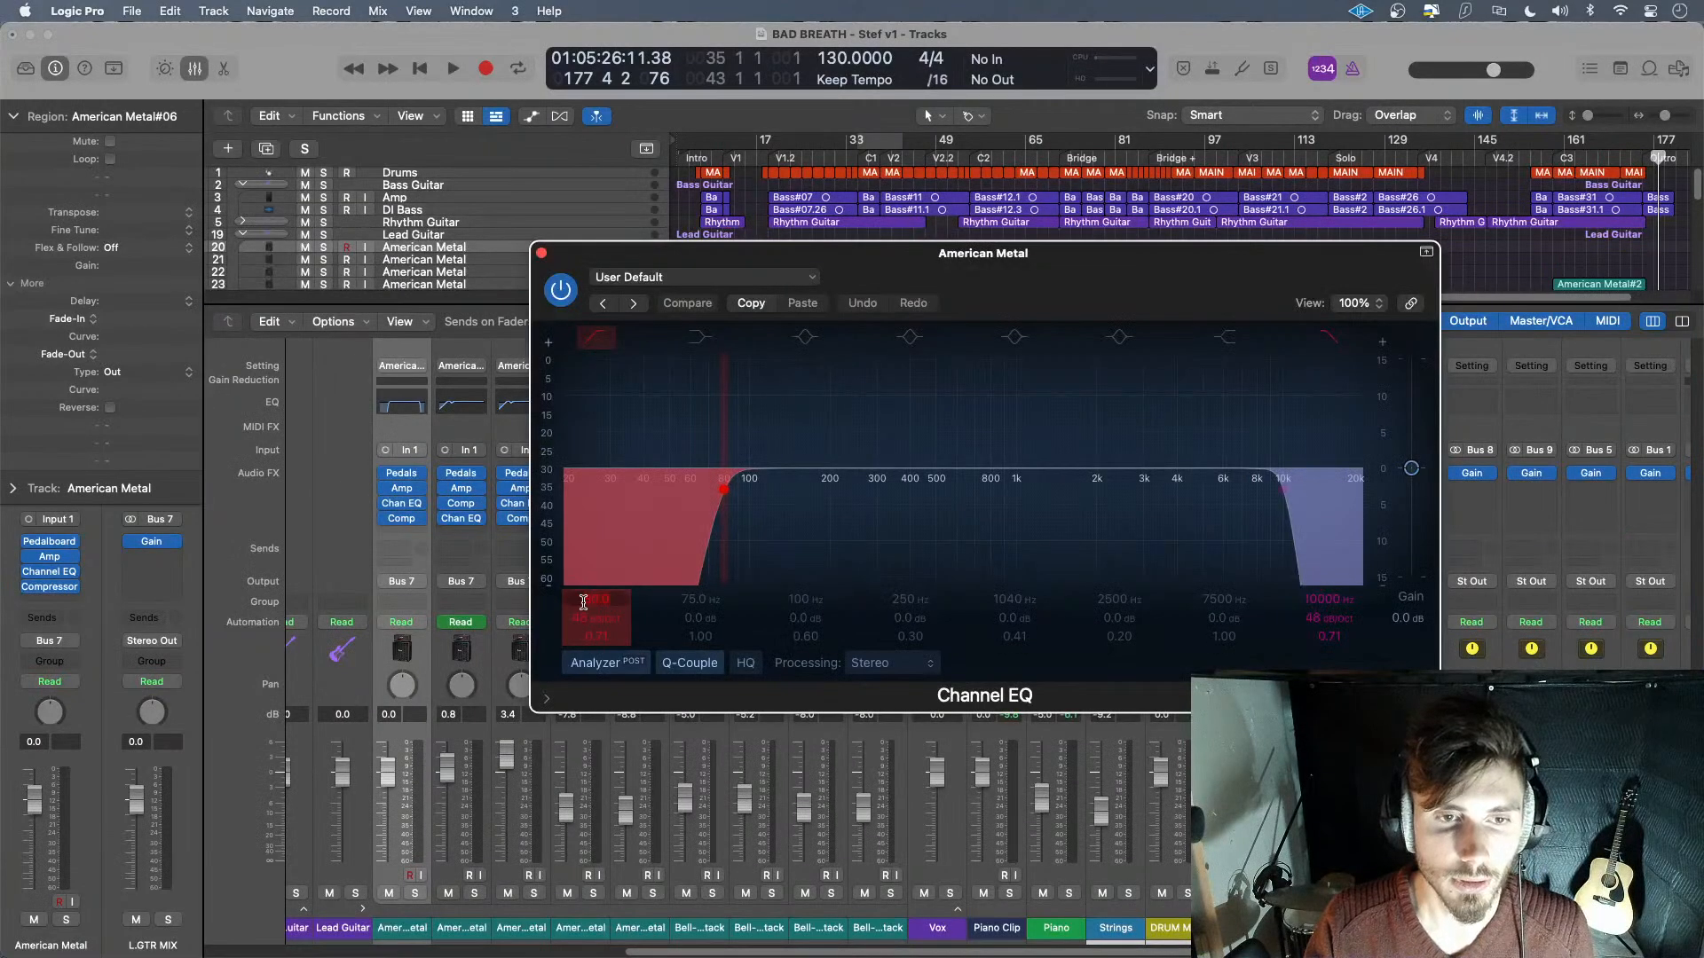
key(Return)
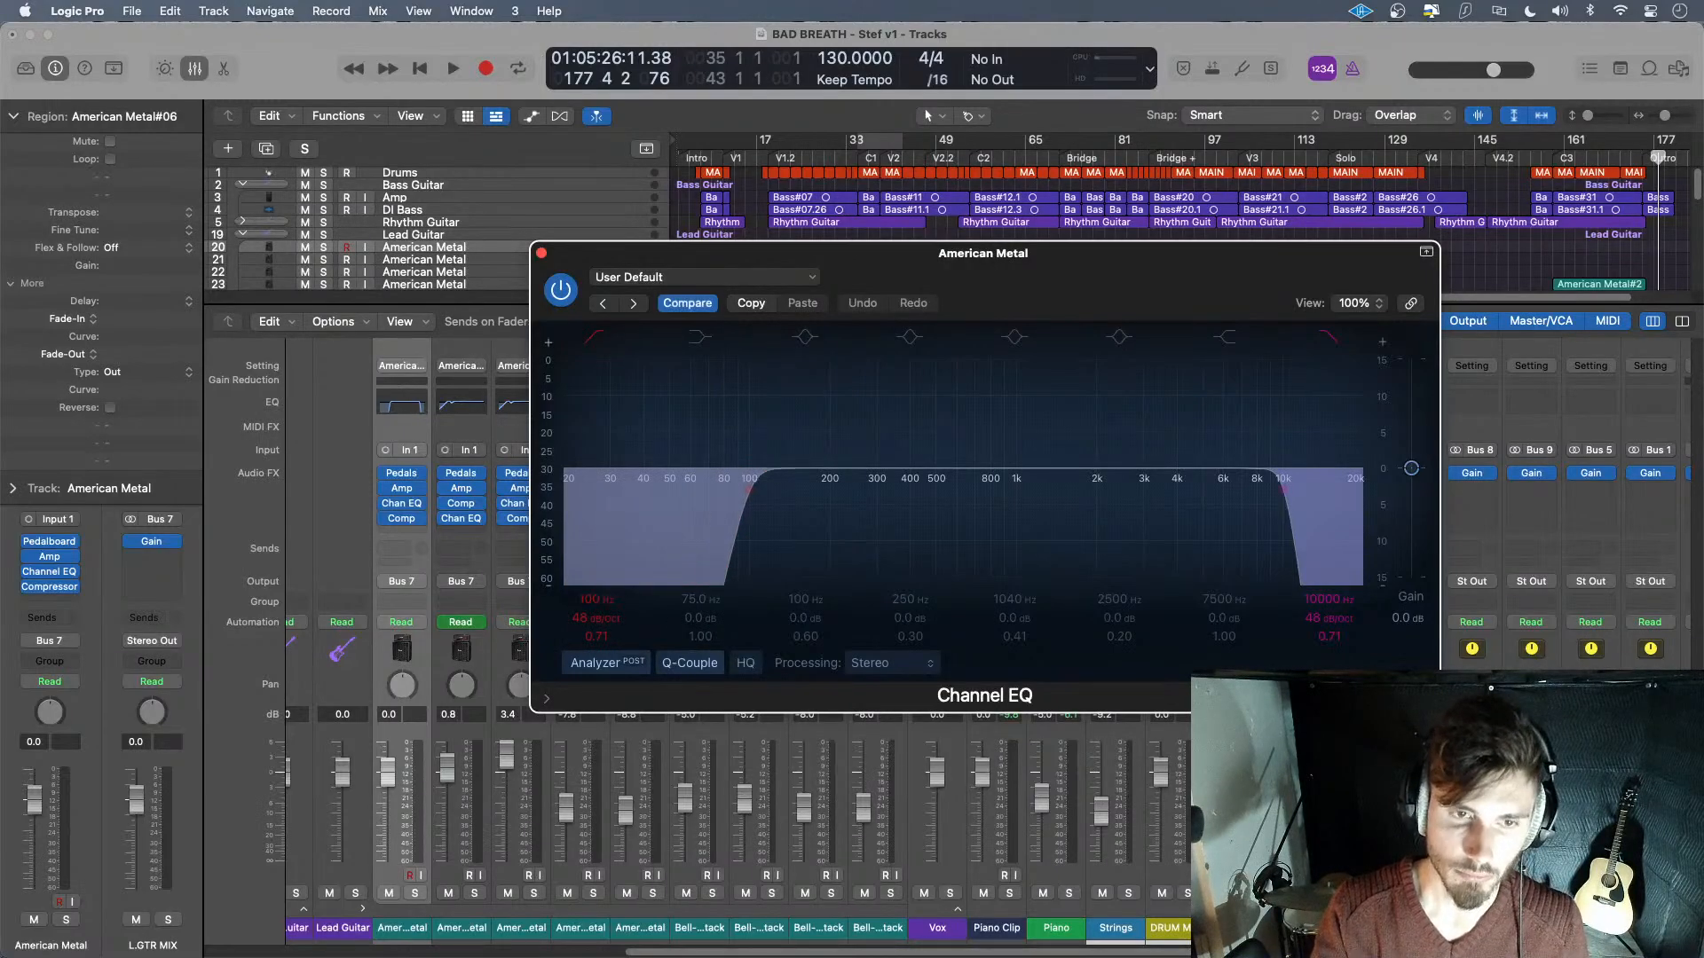
click(541, 254)
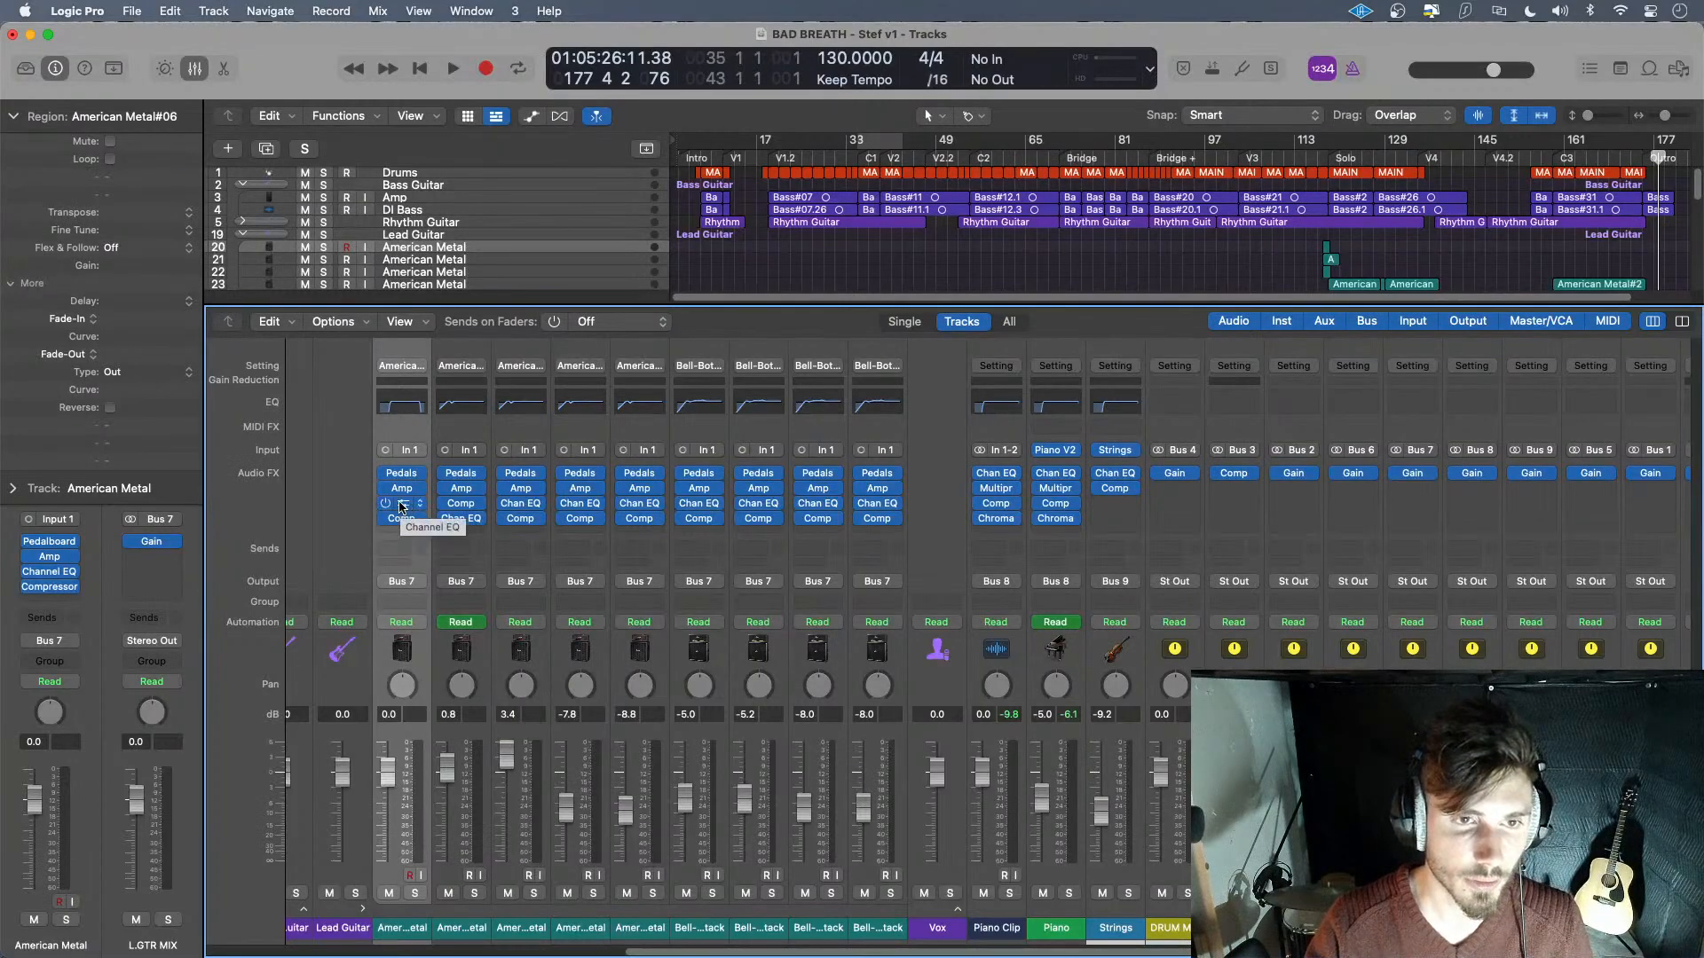
- Copy the first American Metal channel's Channel EQ and Compressor to the other Lead Guitar channels, replacing their existing ones
drag(401, 508, 817, 504)
drag(817, 503, 852, 505)
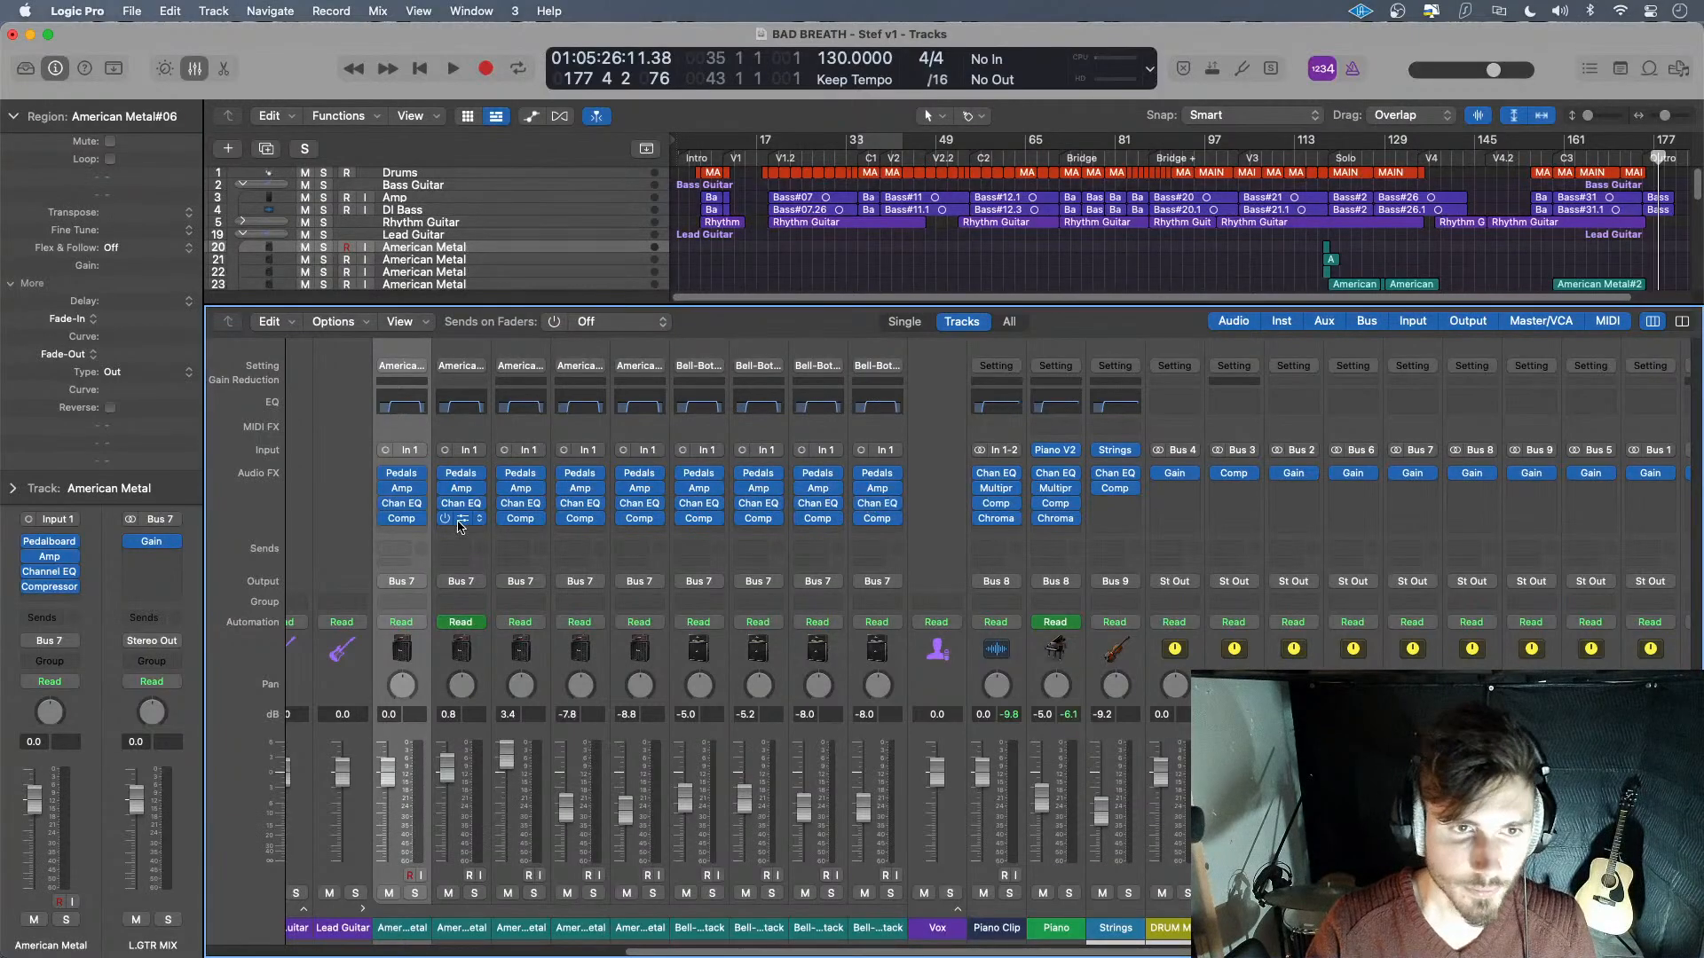
drag(401, 518, 874, 523)
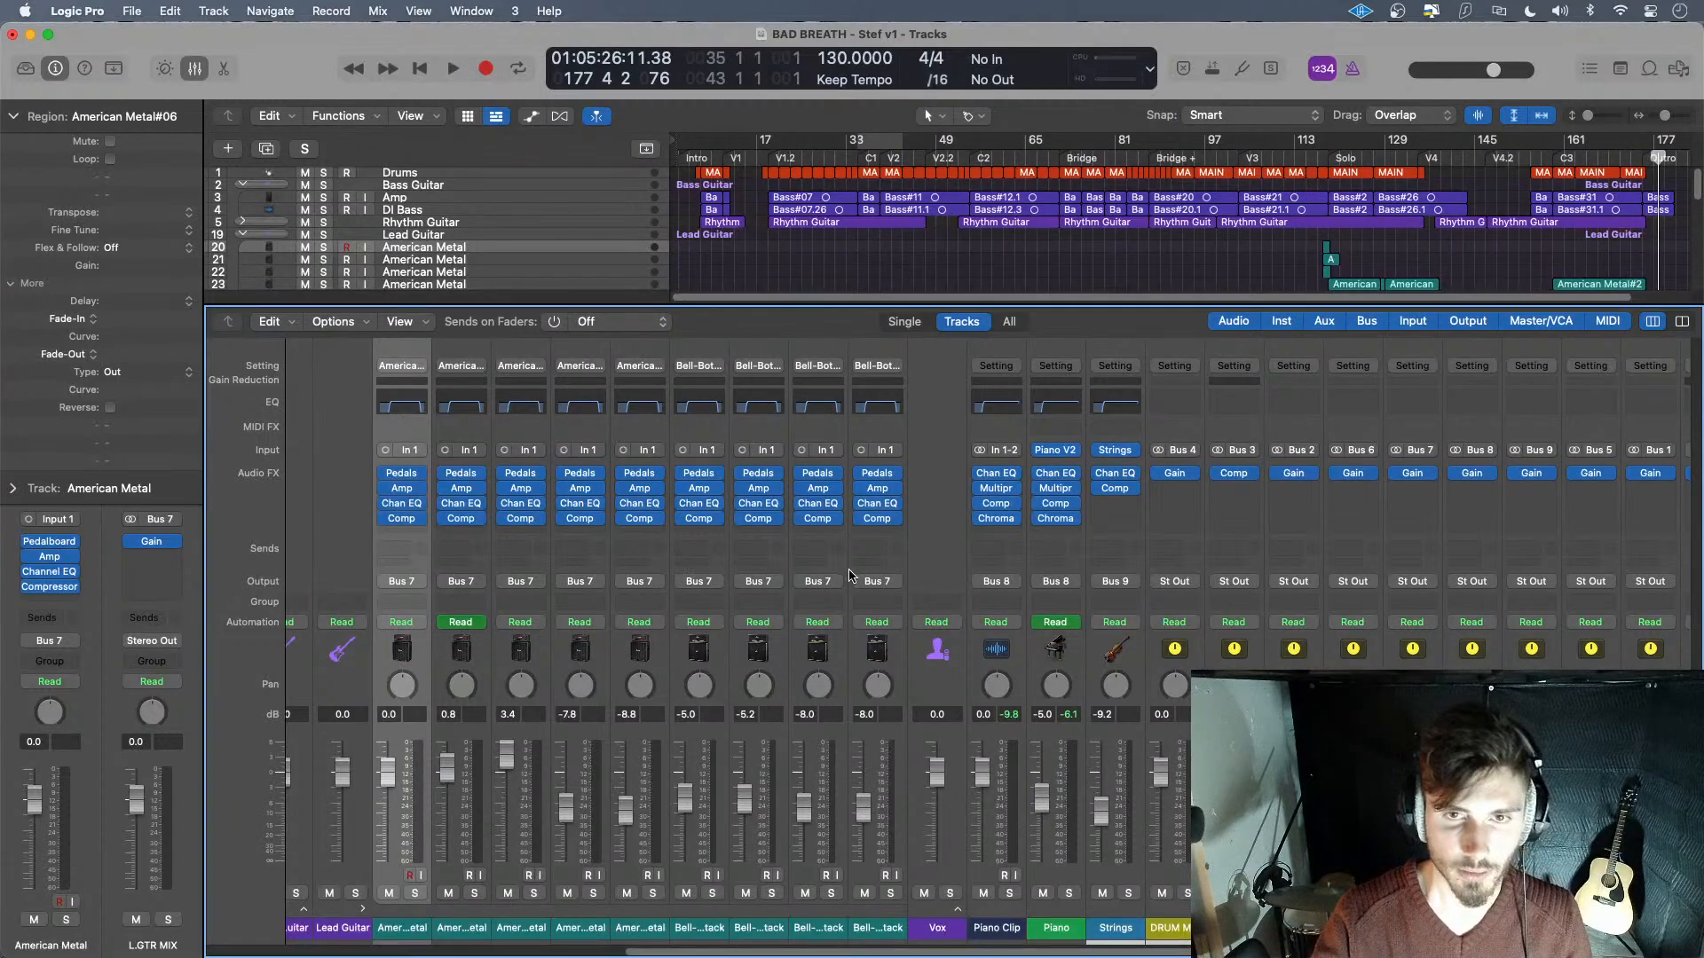
- Play the song from just before the Solo section and show the mixer to monitor the Lead Guitar channels
key(x)
click(1306, 152)
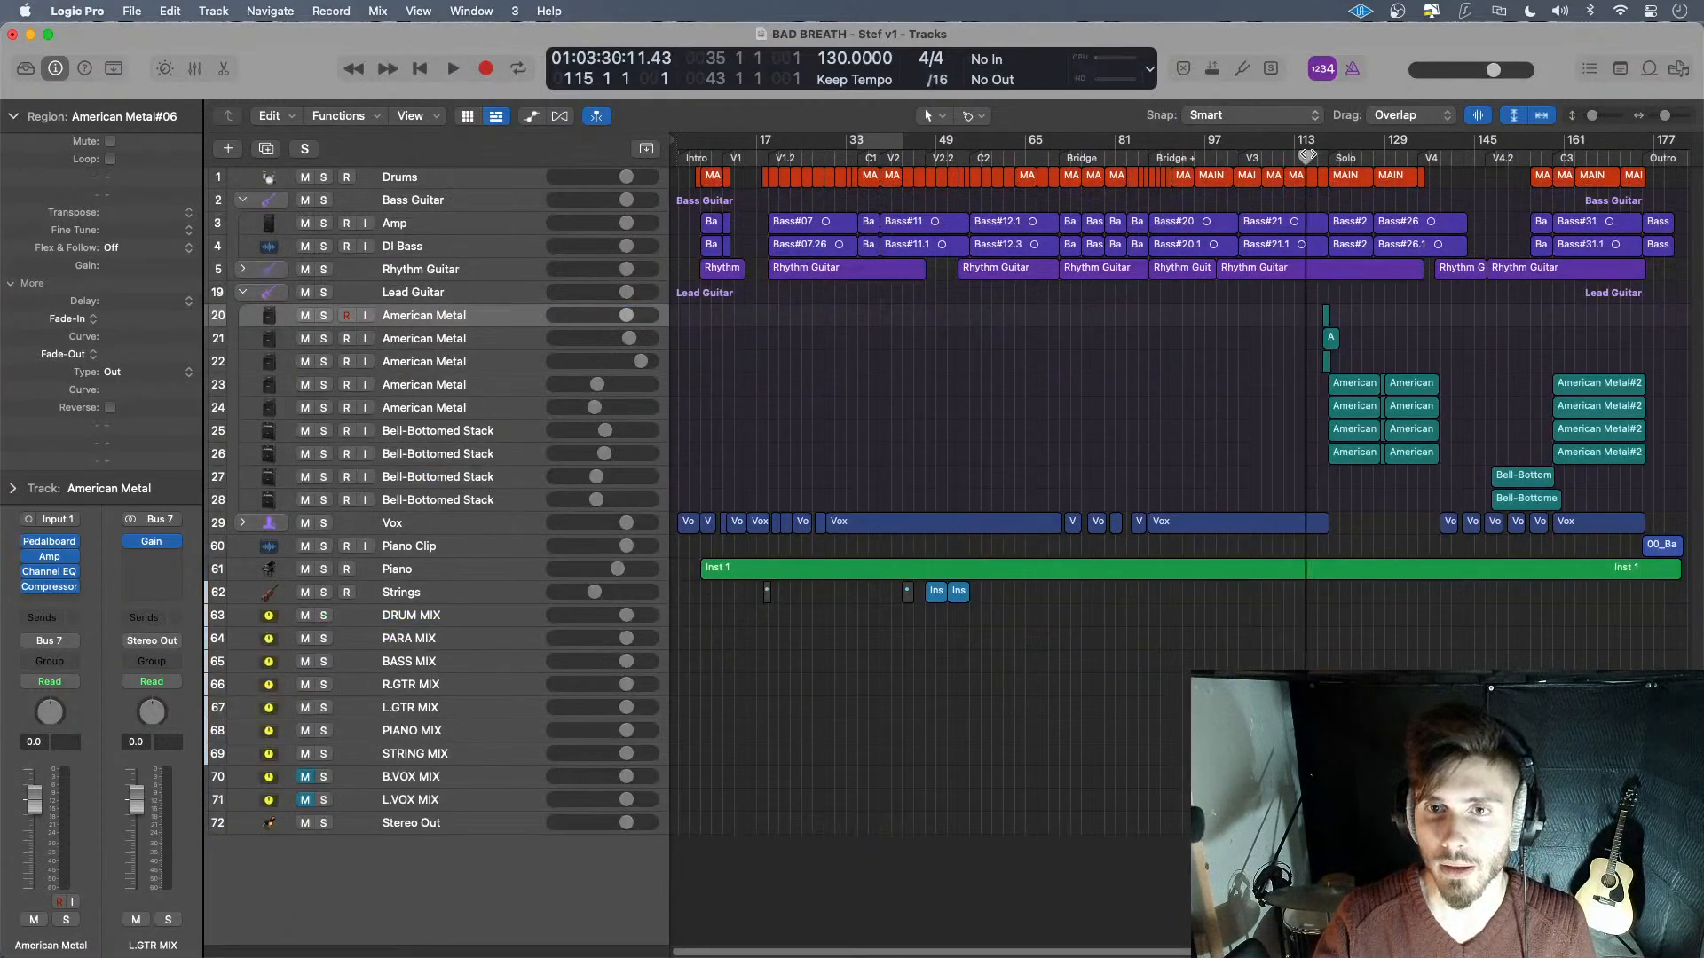
drag(1306, 157, 1322, 157)
key(space)
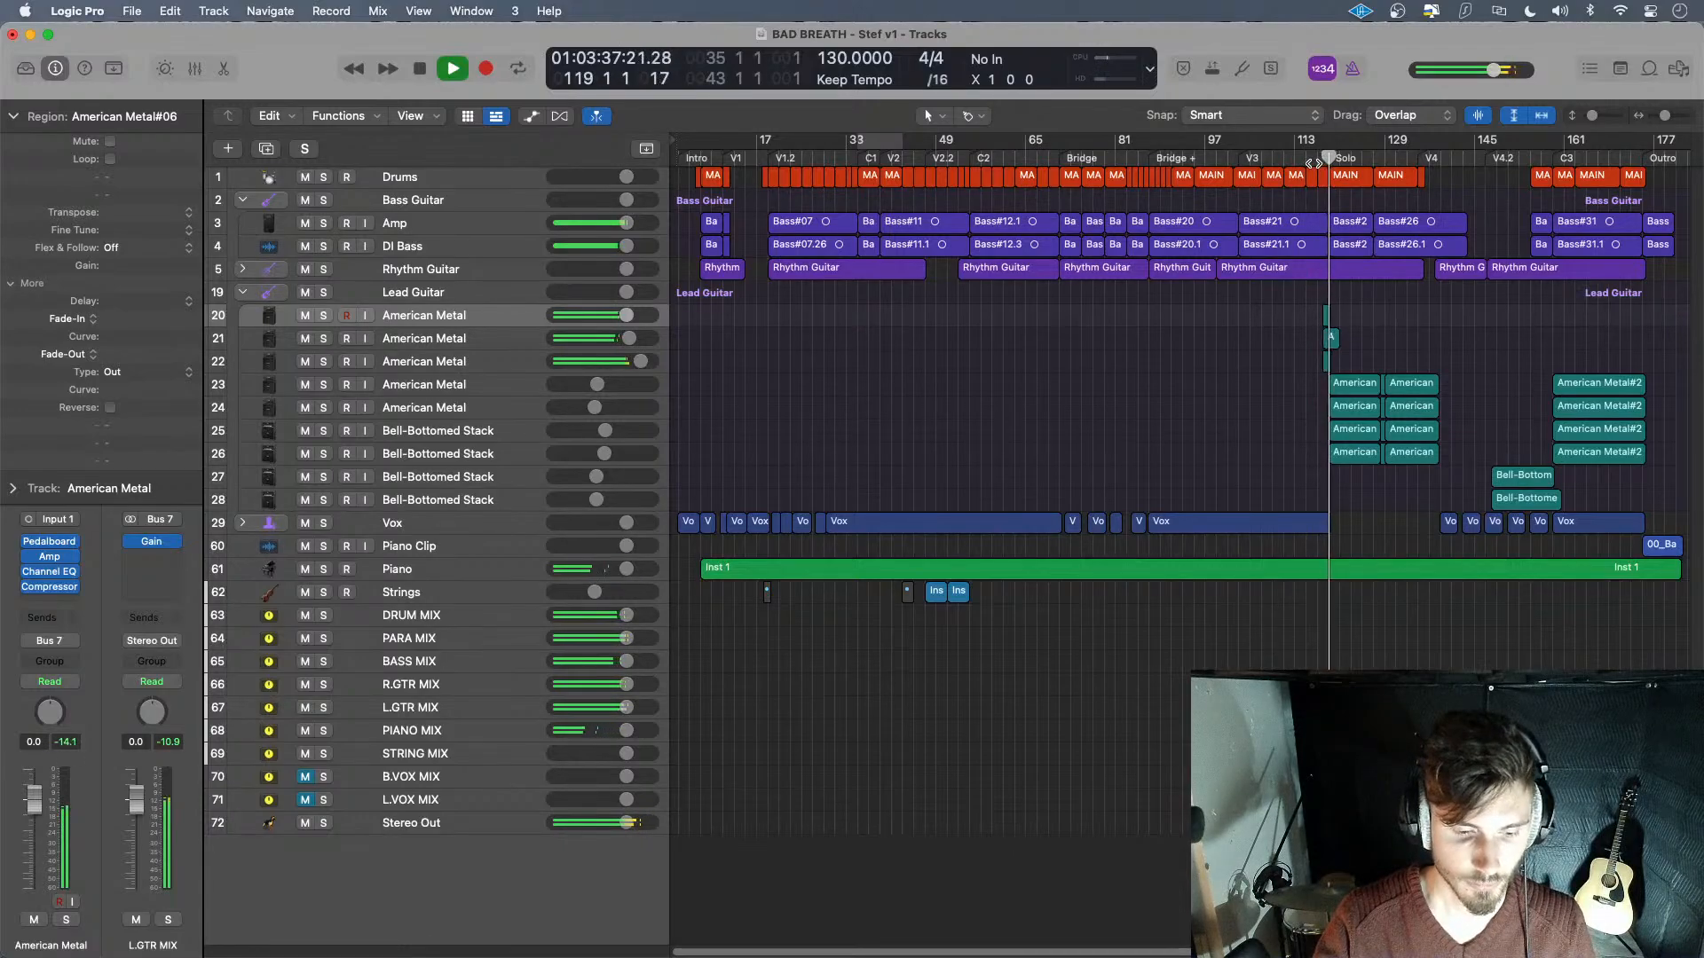
key(x)
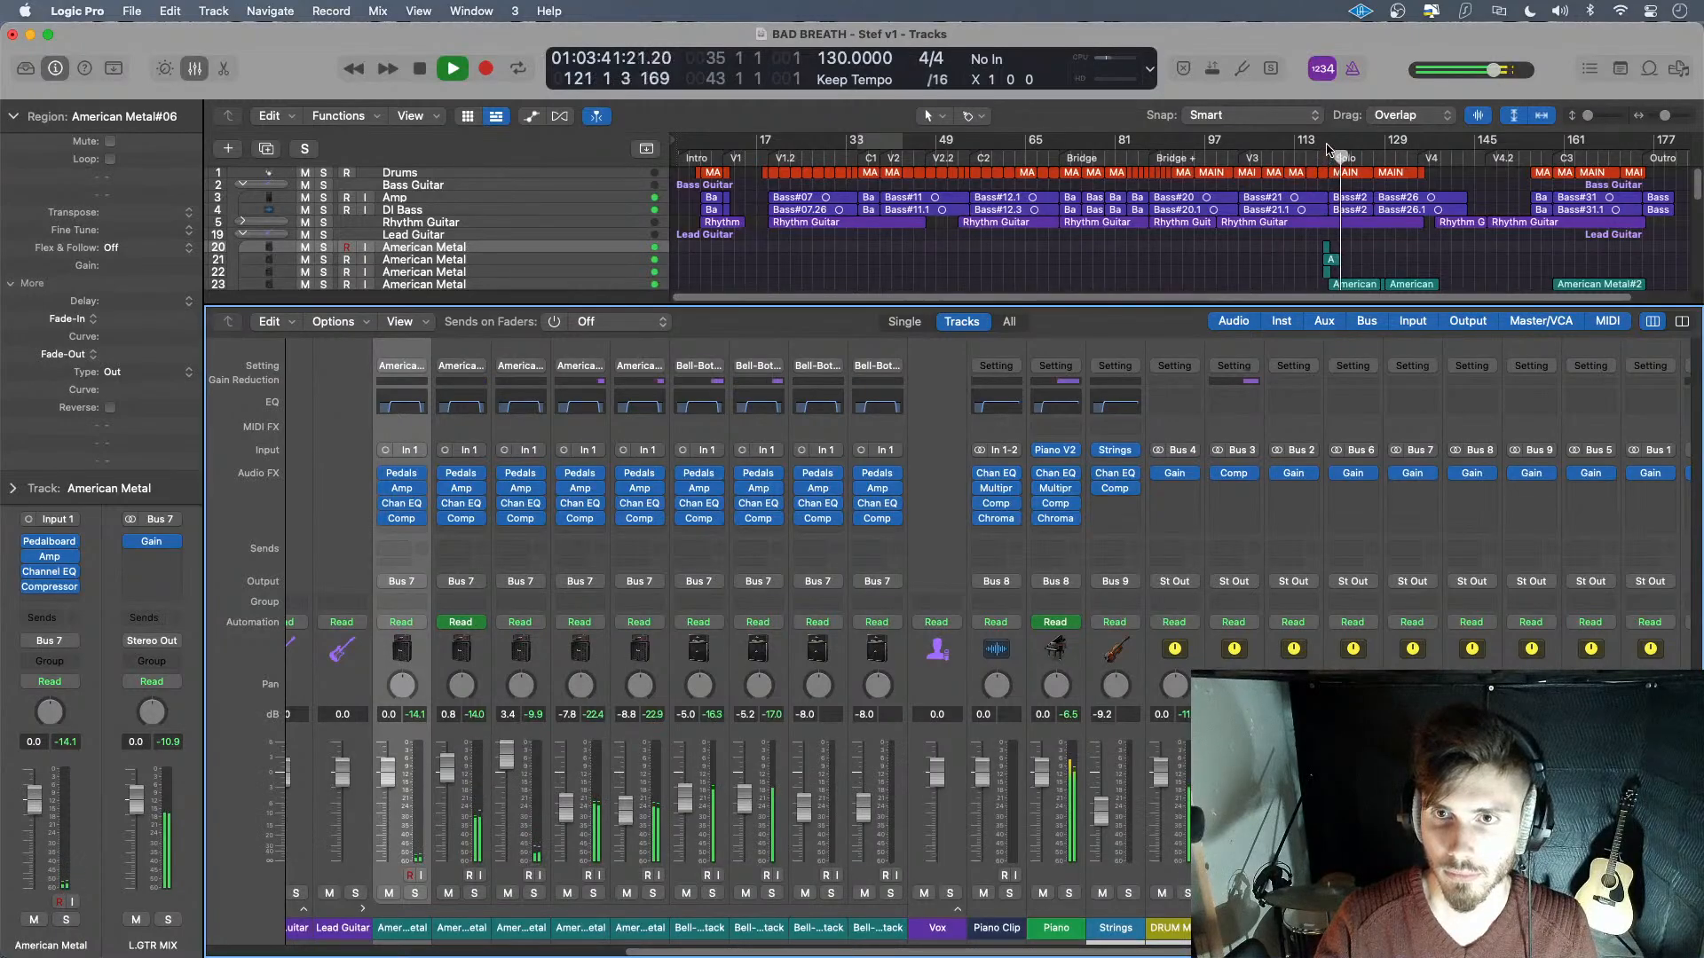
- Loop the Solo section from bar 119 to 134 and slightly shorten the Compressor attack on the fourth American Metal channel
drag(1328, 149, 1384, 146)
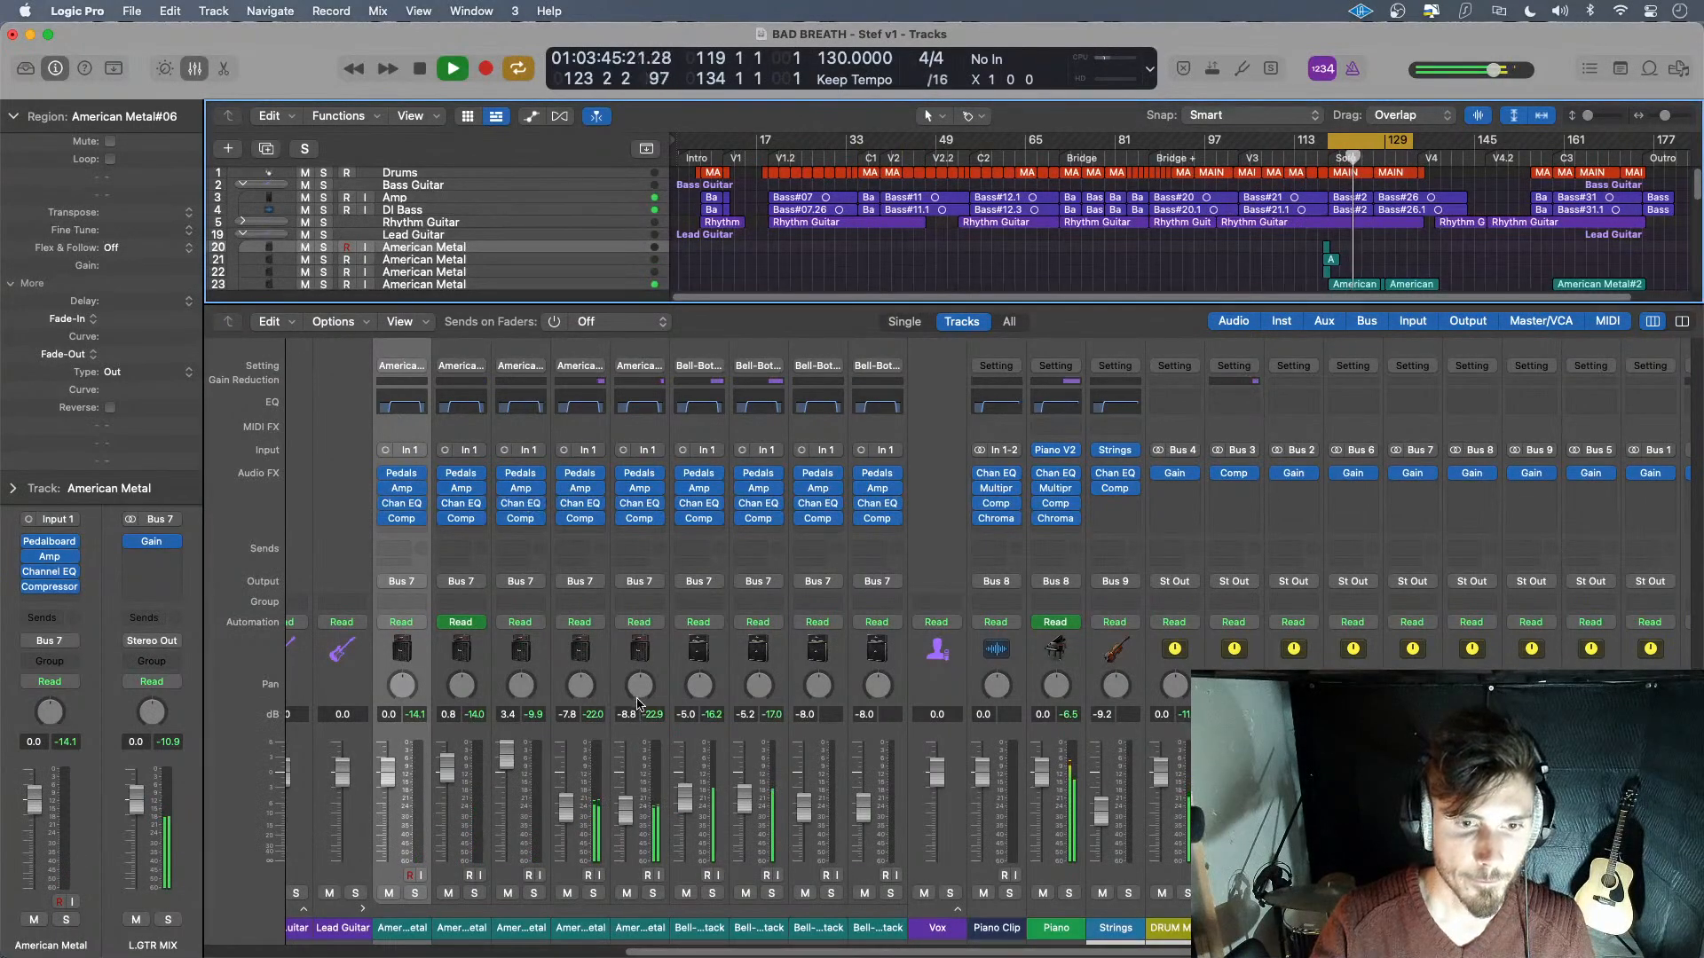
click(585, 522)
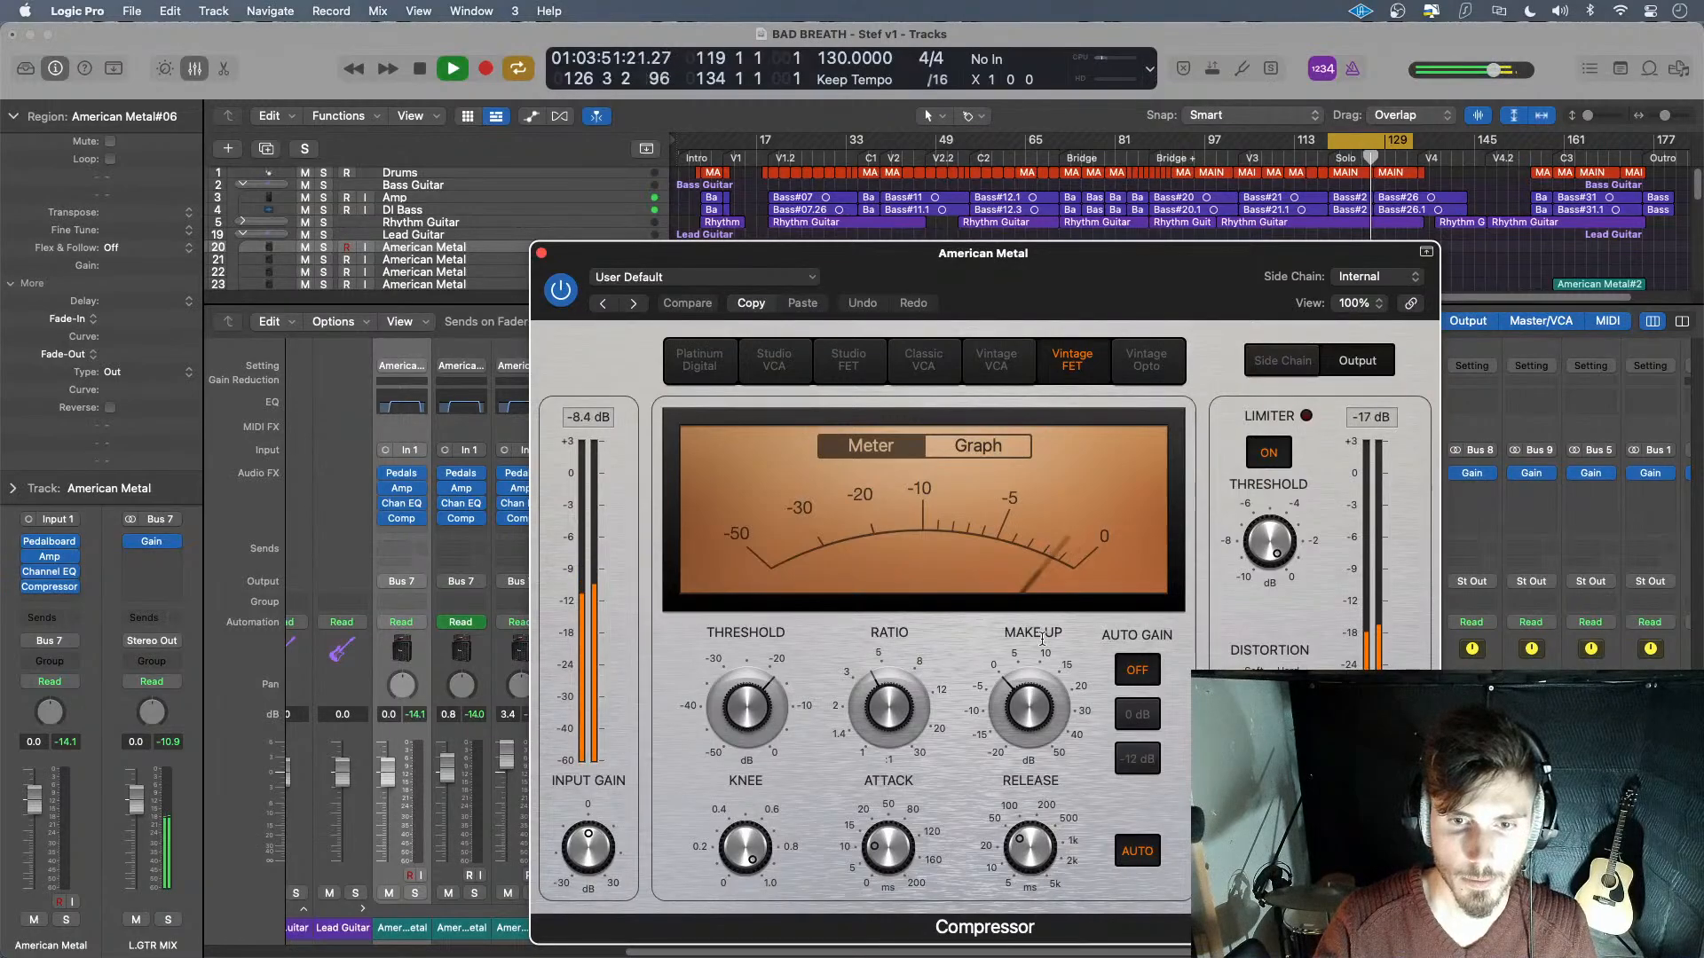
mouse_move(898, 836)
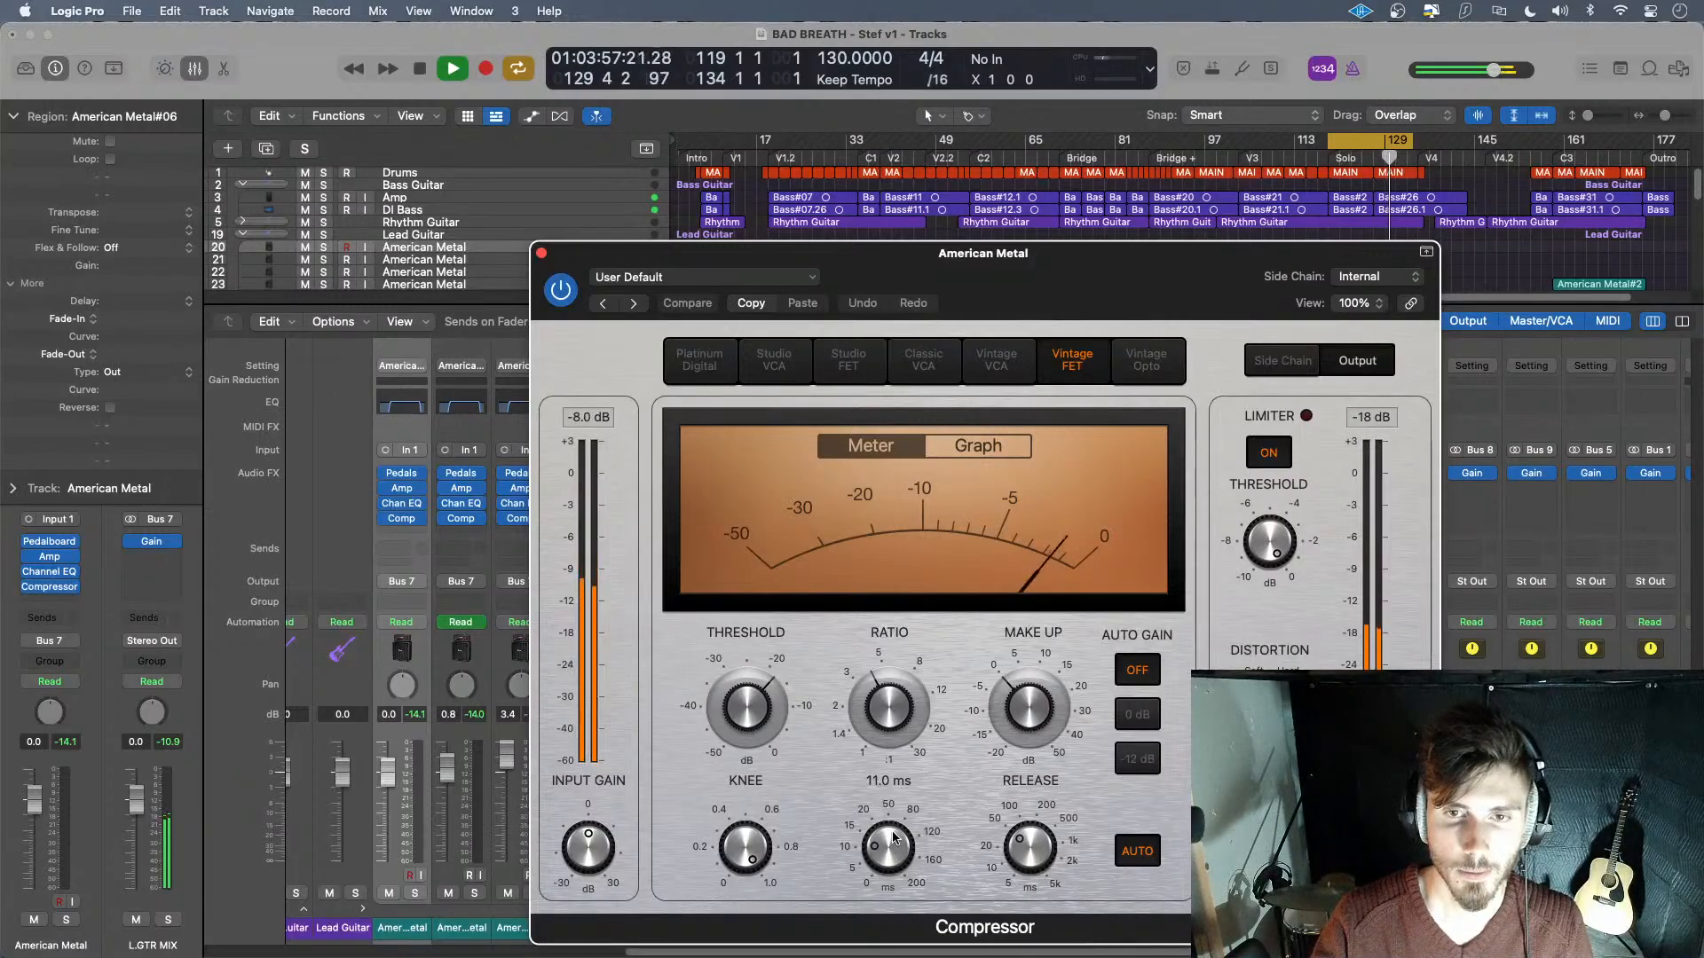
key(space)
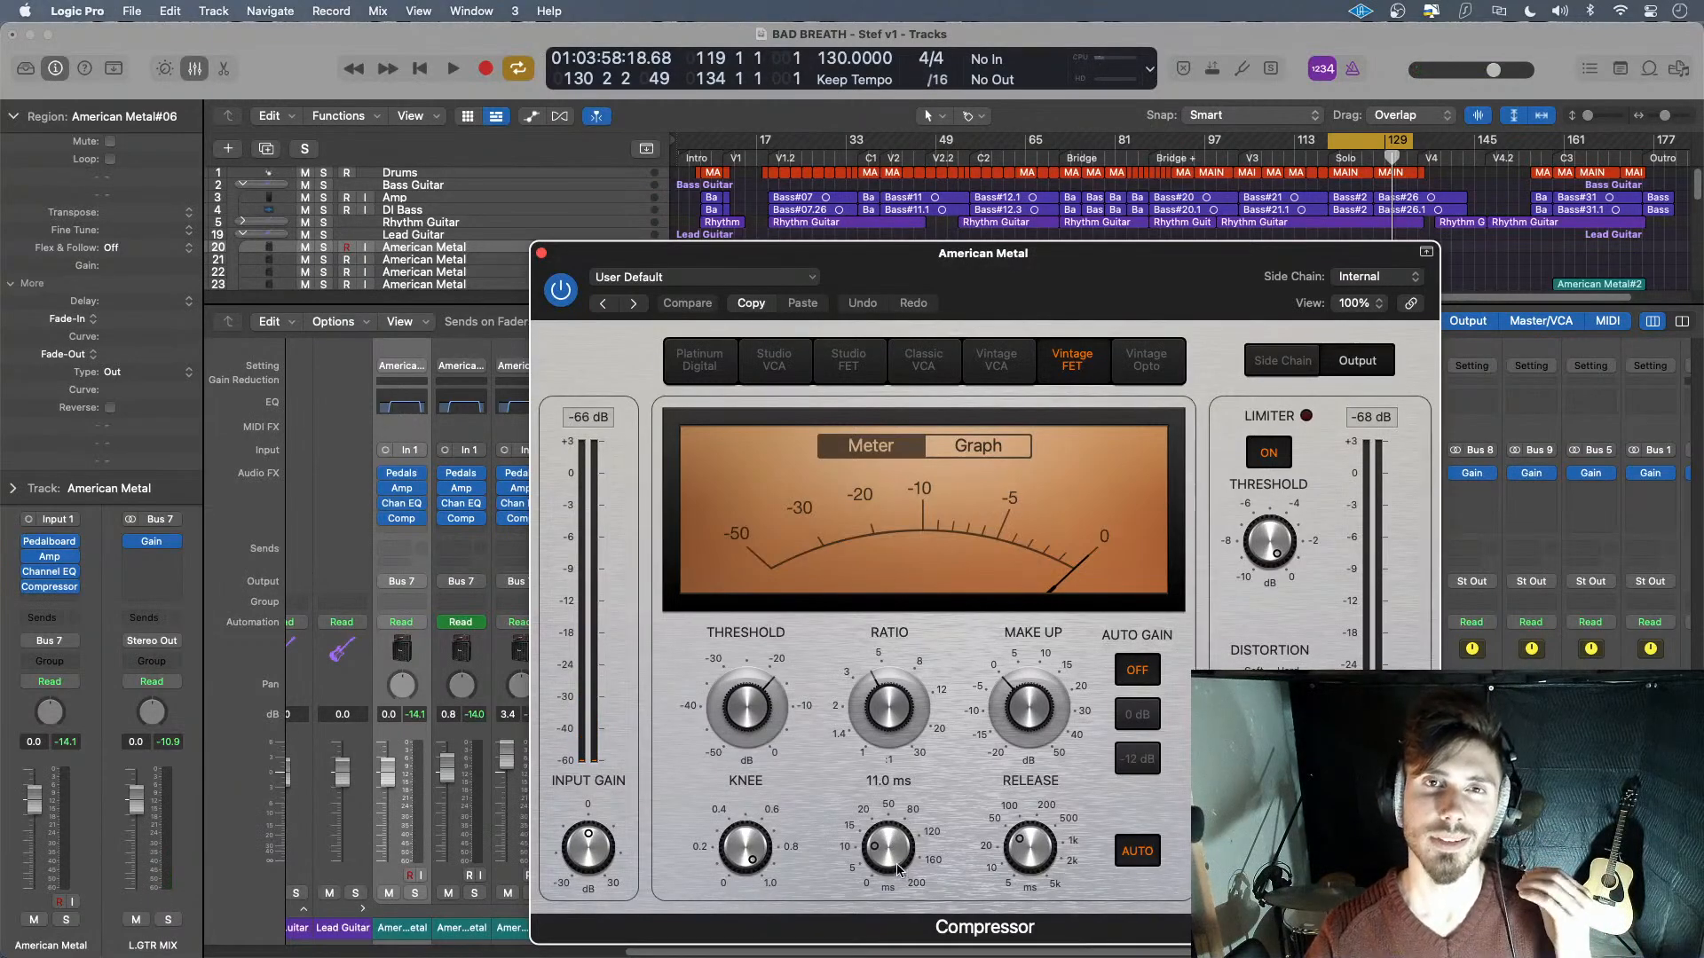
drag(902, 846, 899, 853)
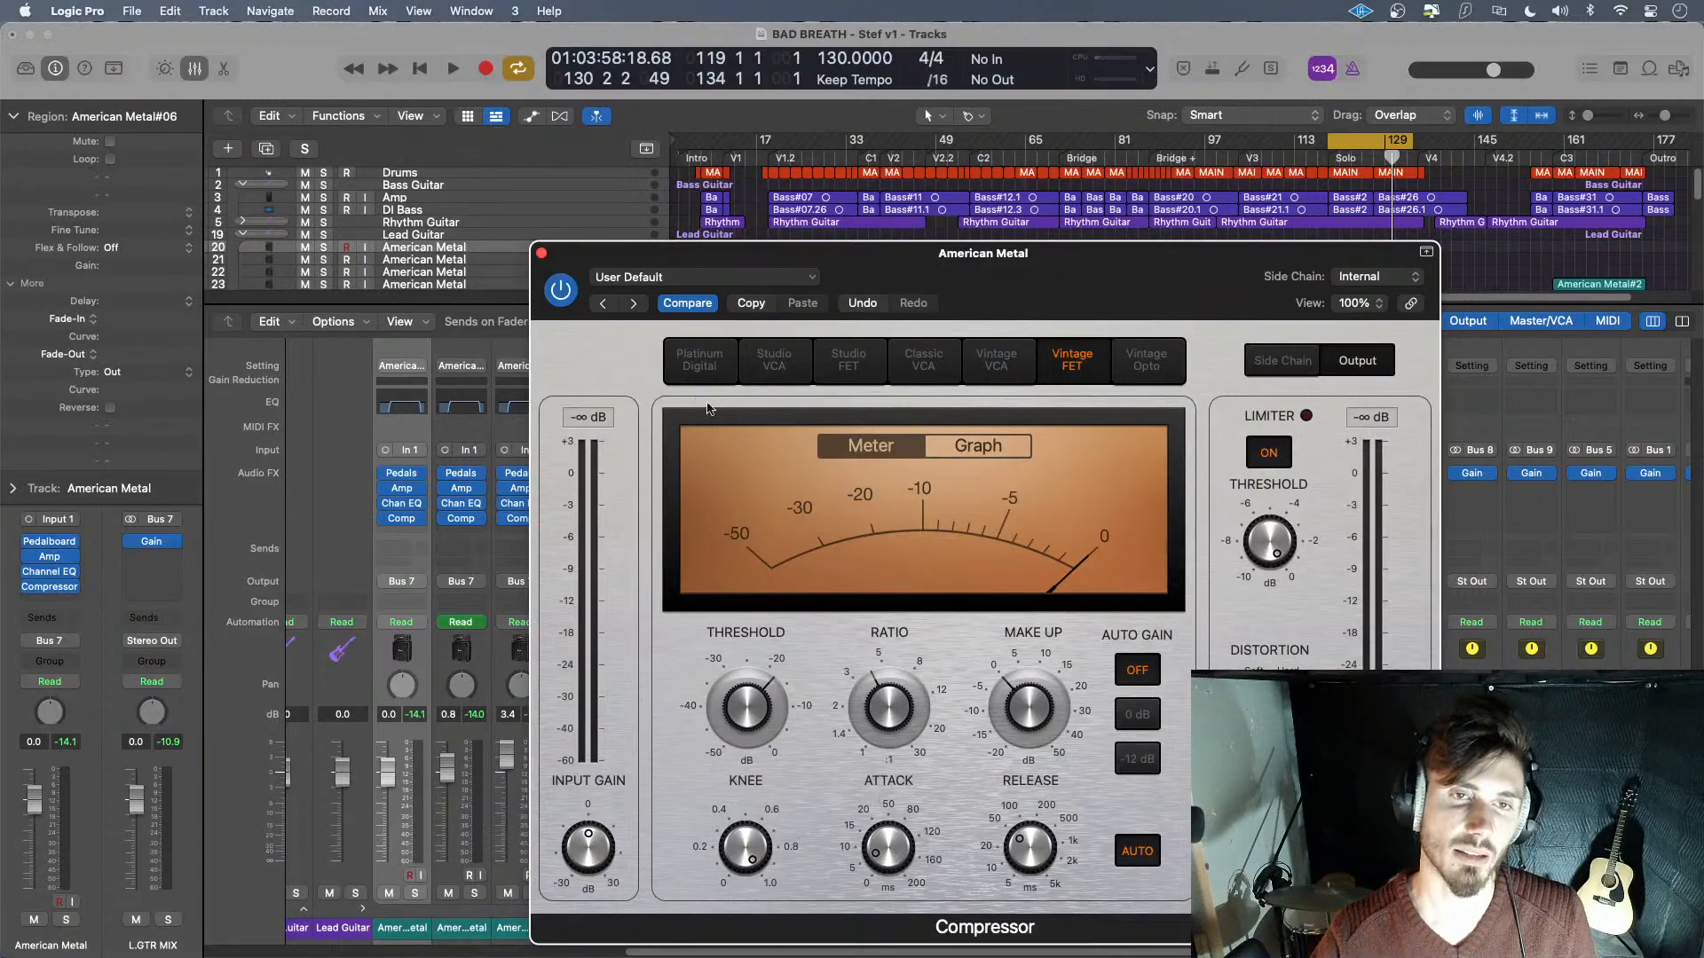
click(540, 255)
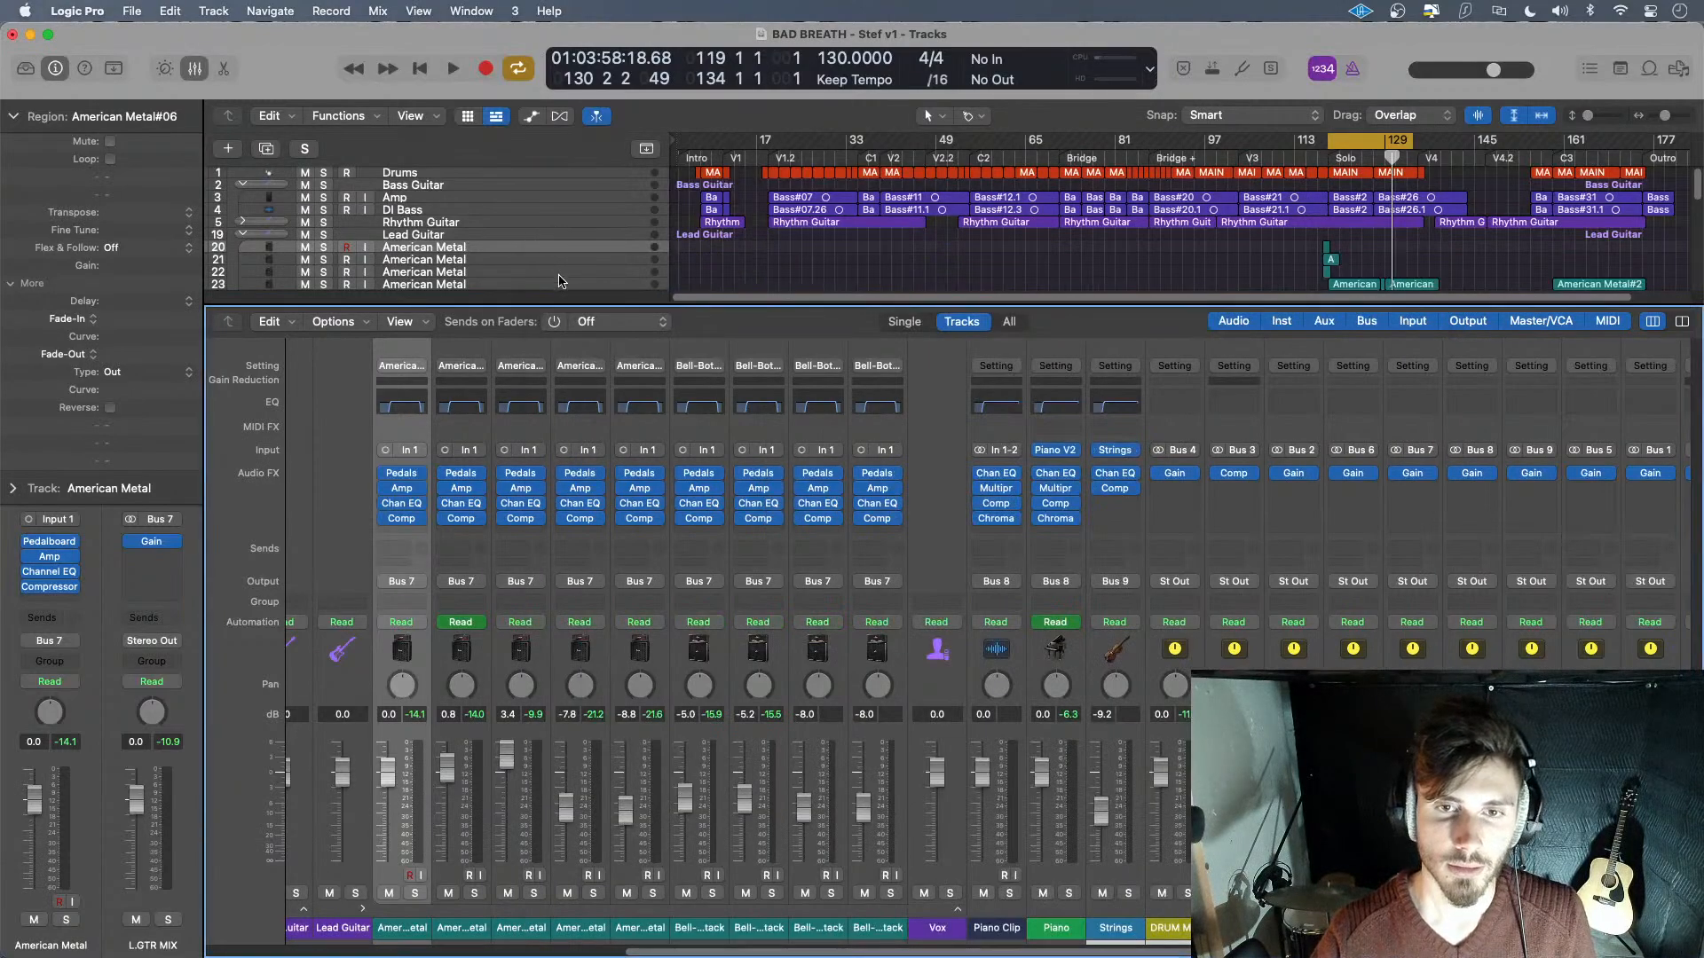
- Set the Compressor attack on the first American Metal channel to 8 ms and close the plug-in
click(404, 520)
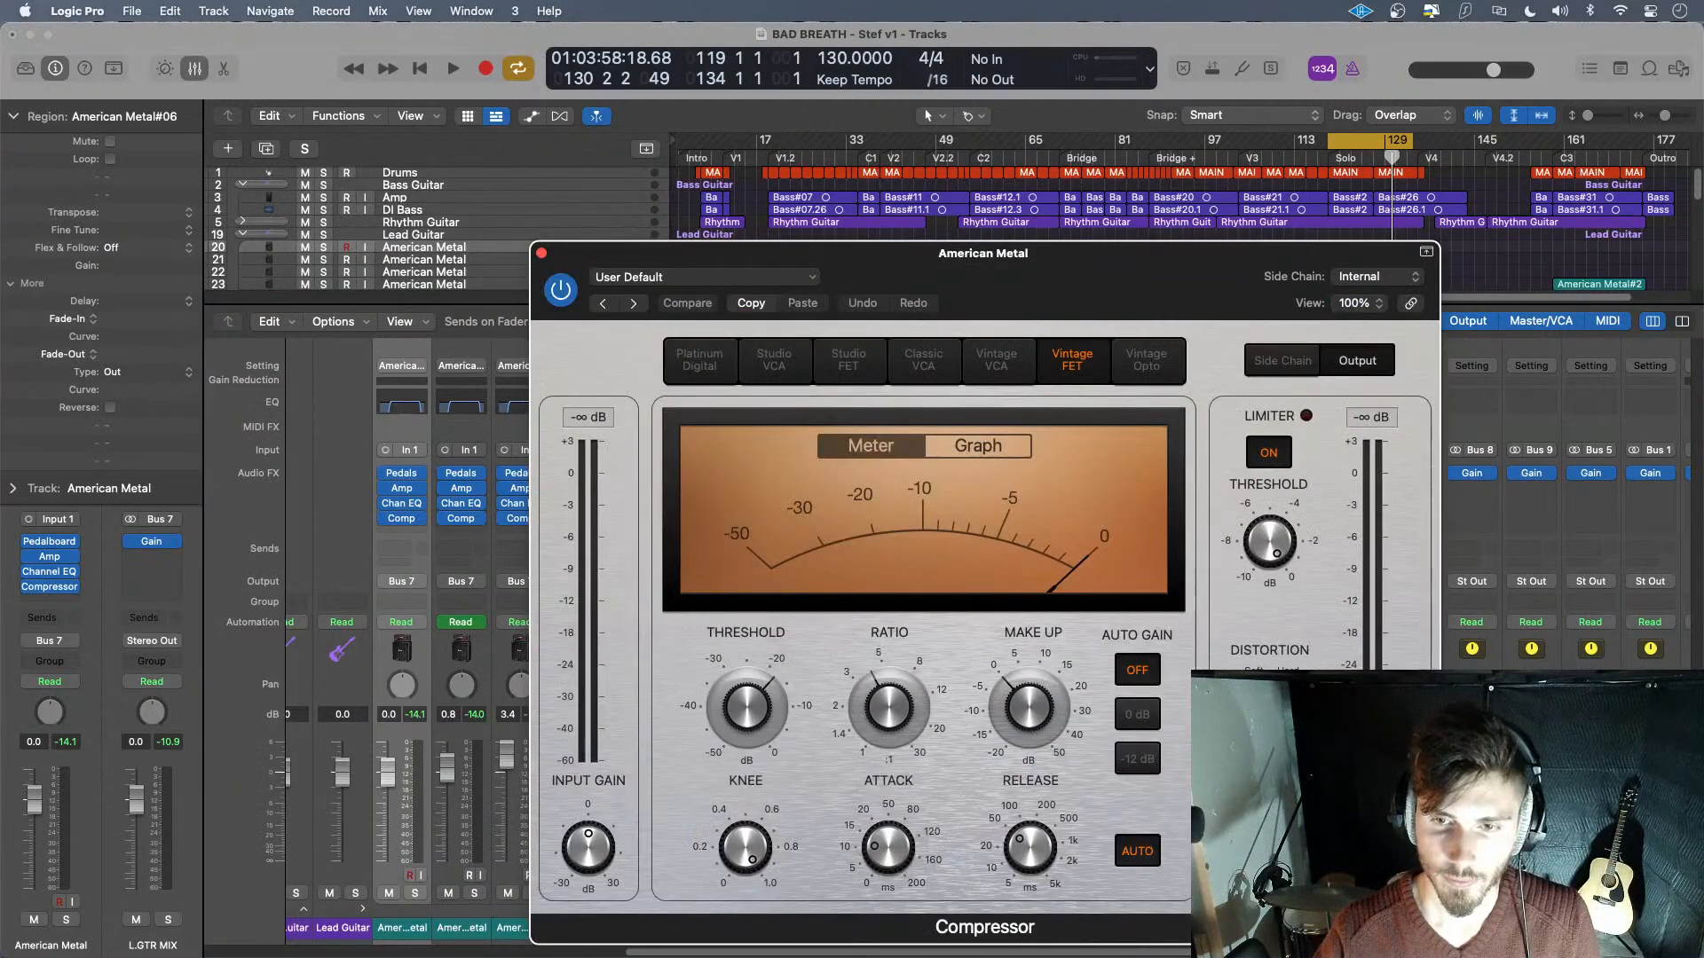
drag(895, 854, 898, 865)
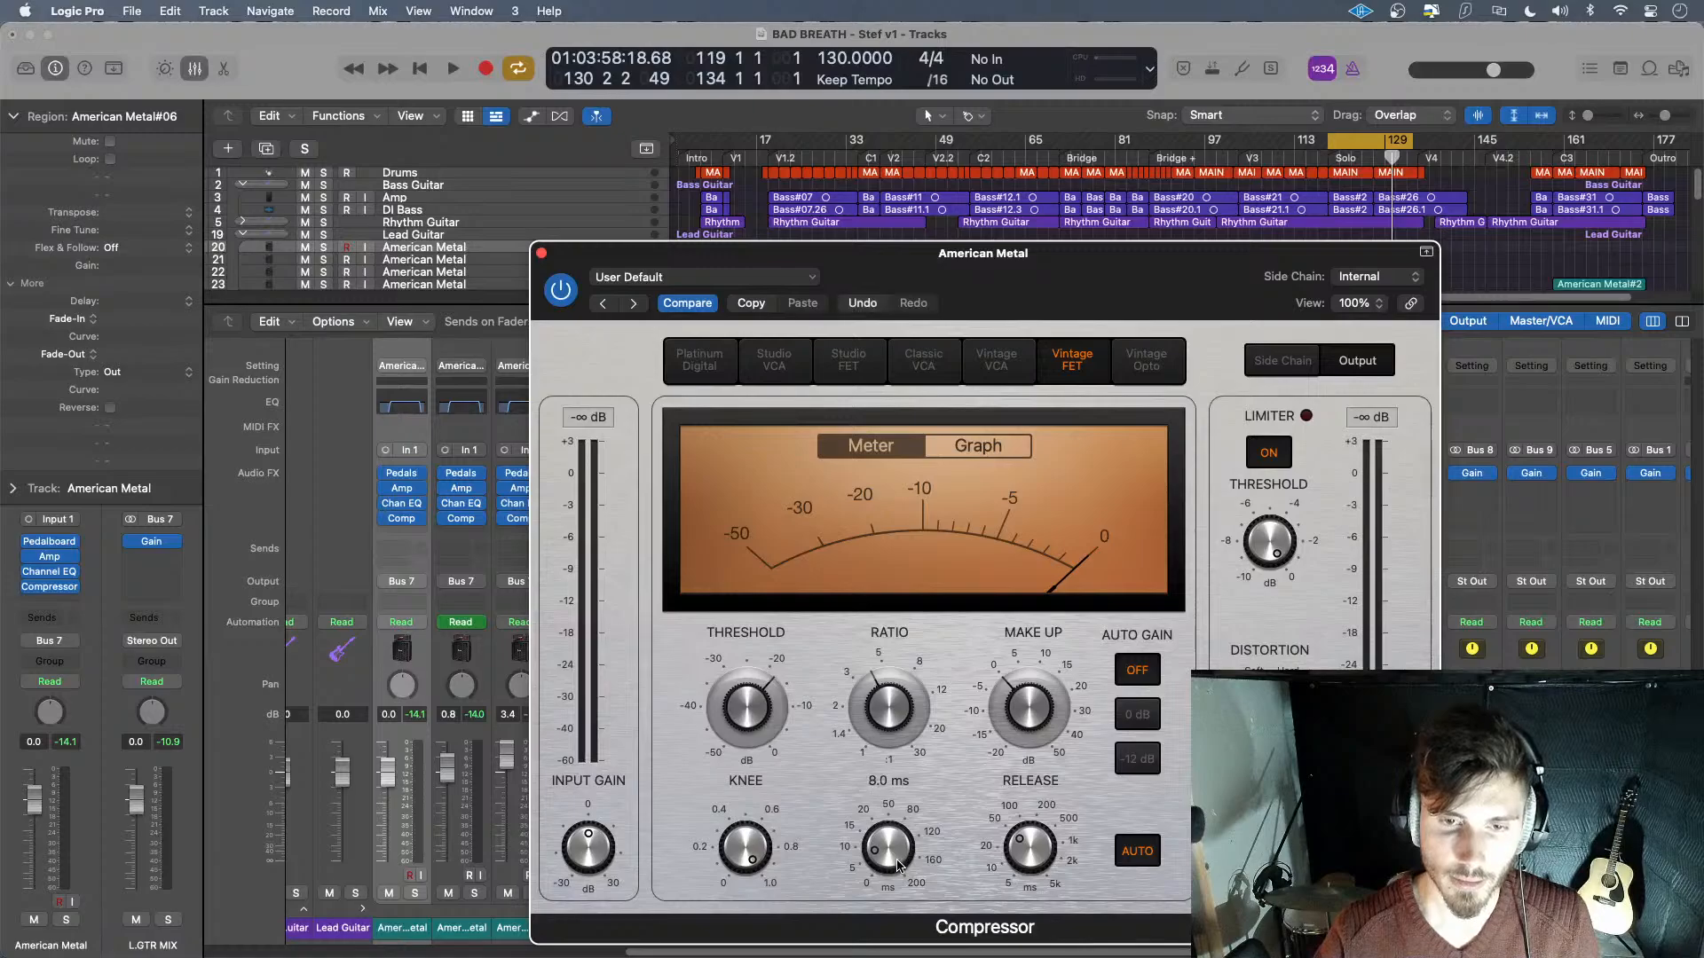
click(540, 252)
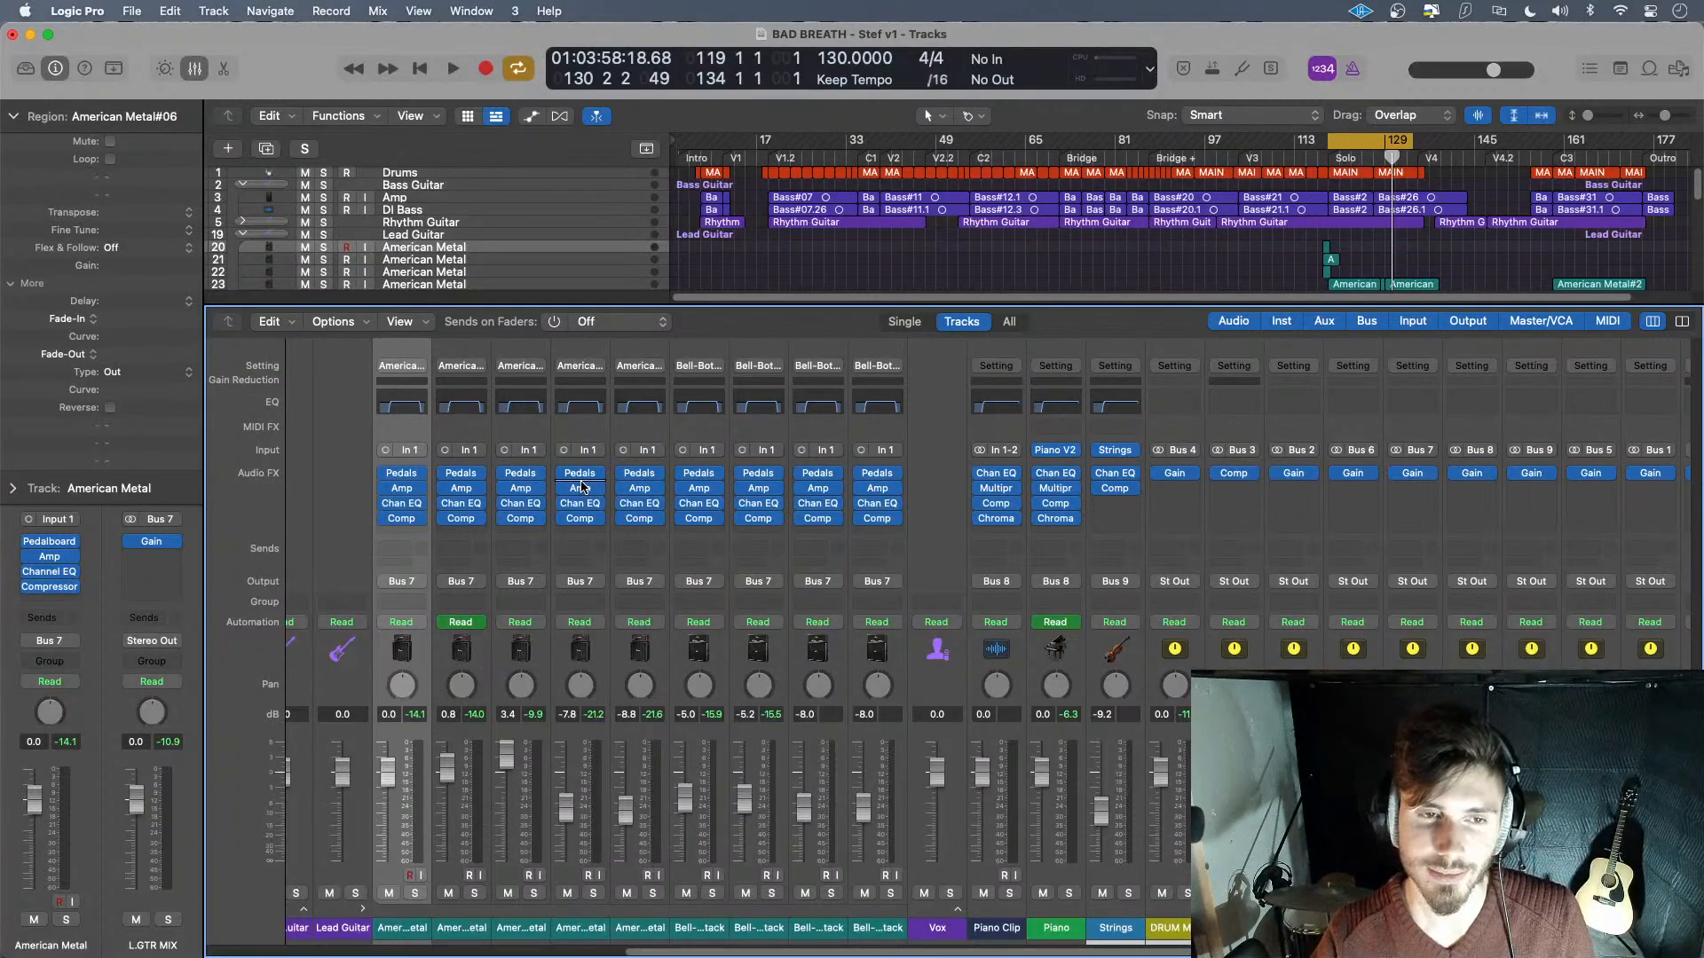
- Play the Solo loop with the second American Metal channel briefly soloed
key(space)
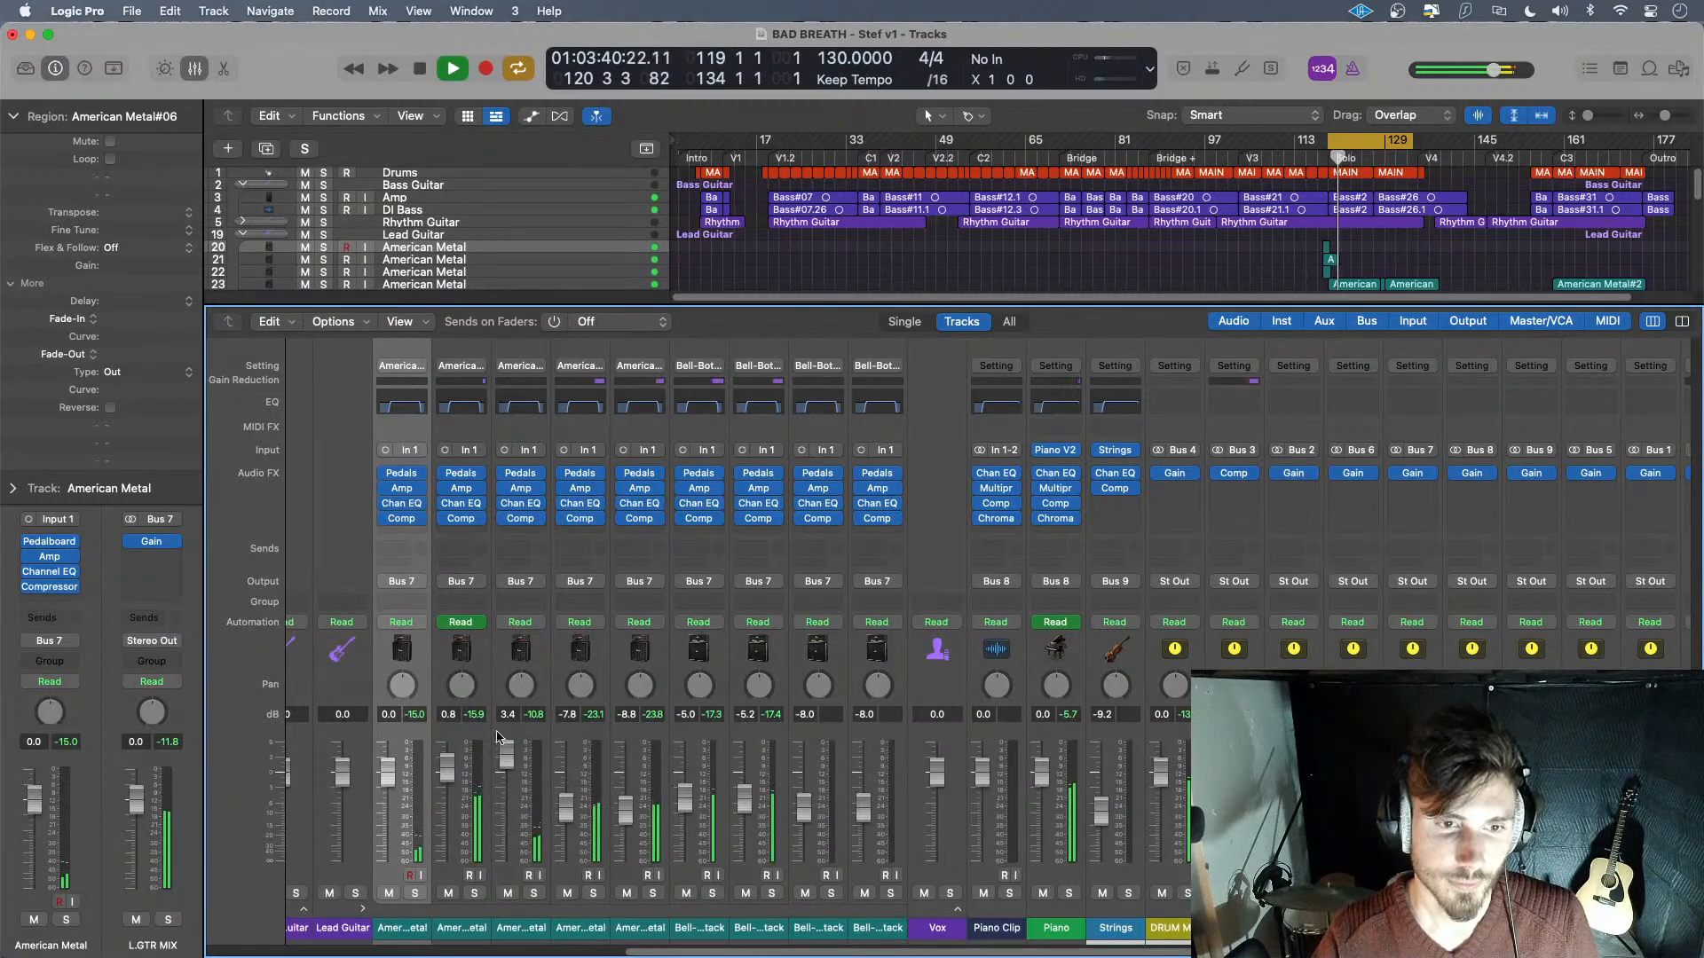
click(475, 892)
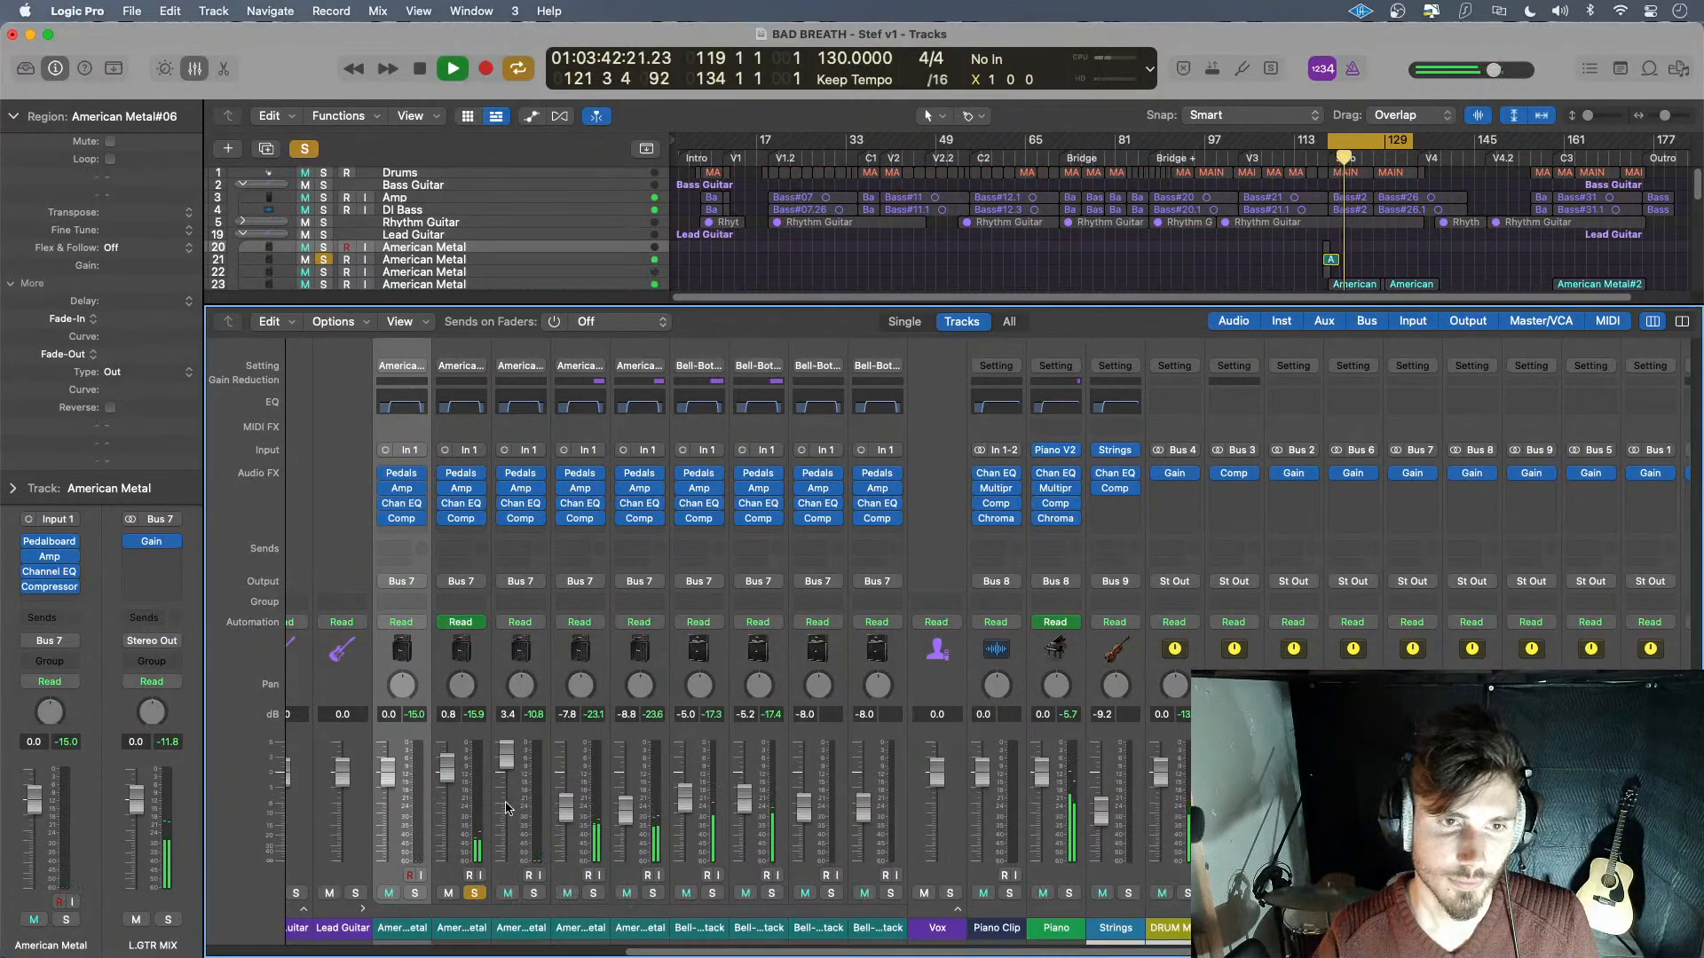
key(space)
click(475, 892)
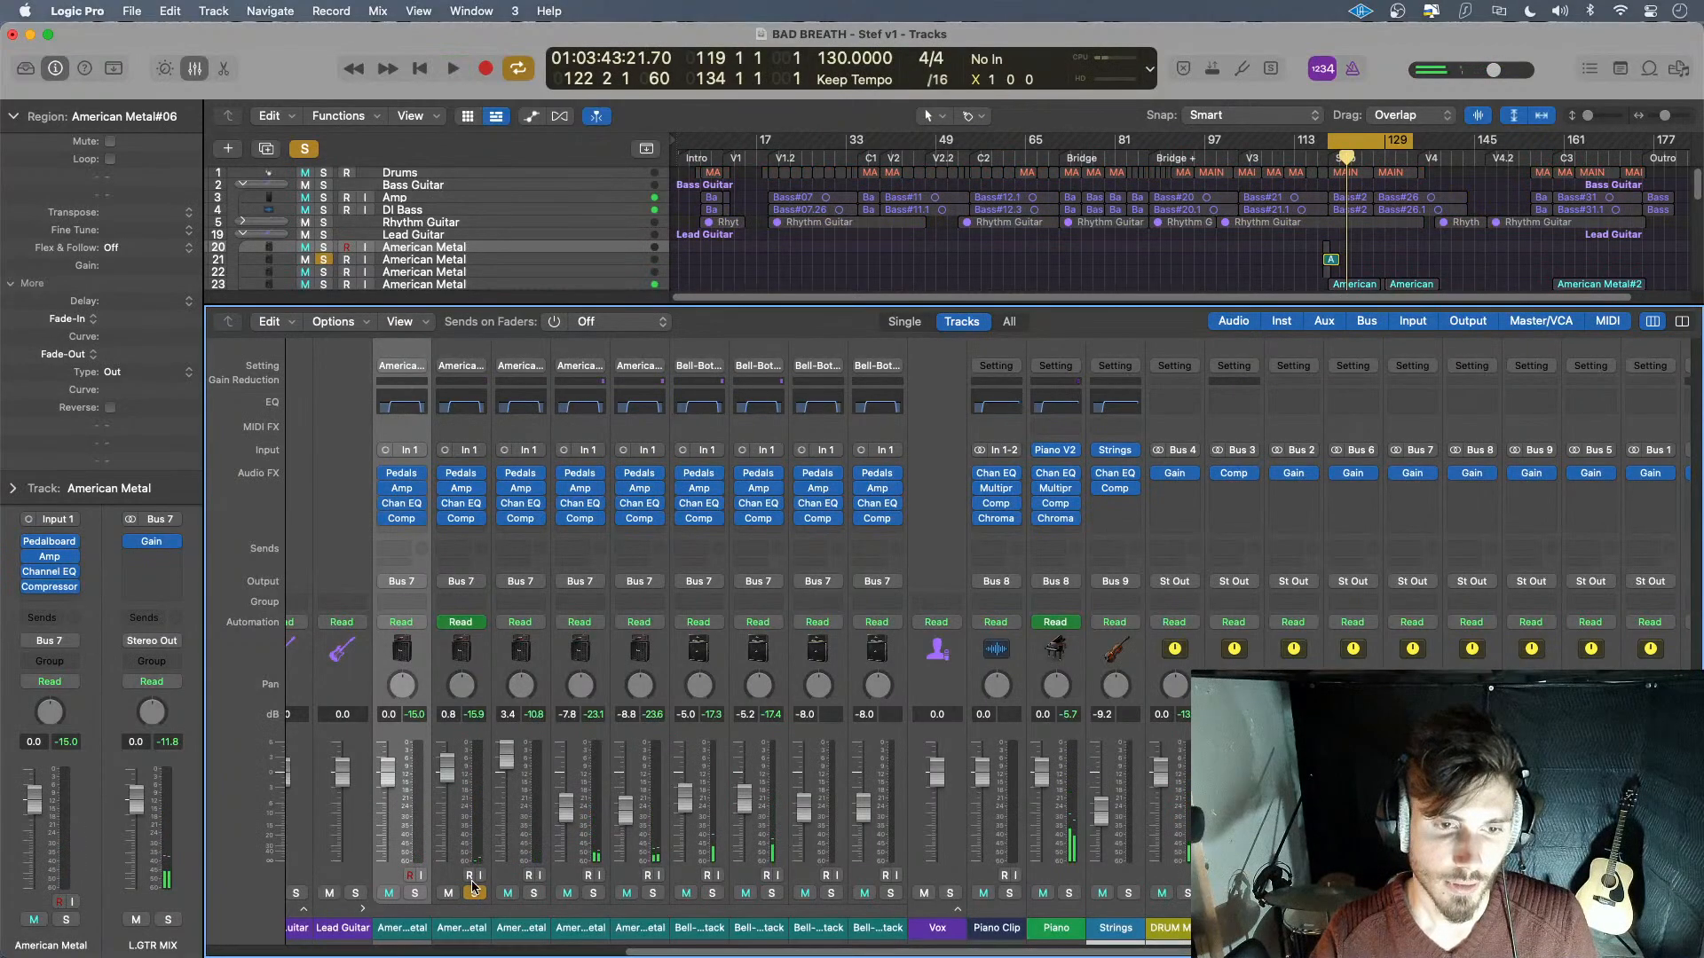
- Solo the fourth American Metal channel and play the loop with its Compressor open to check the gain reduction
click(593, 892)
key(space)
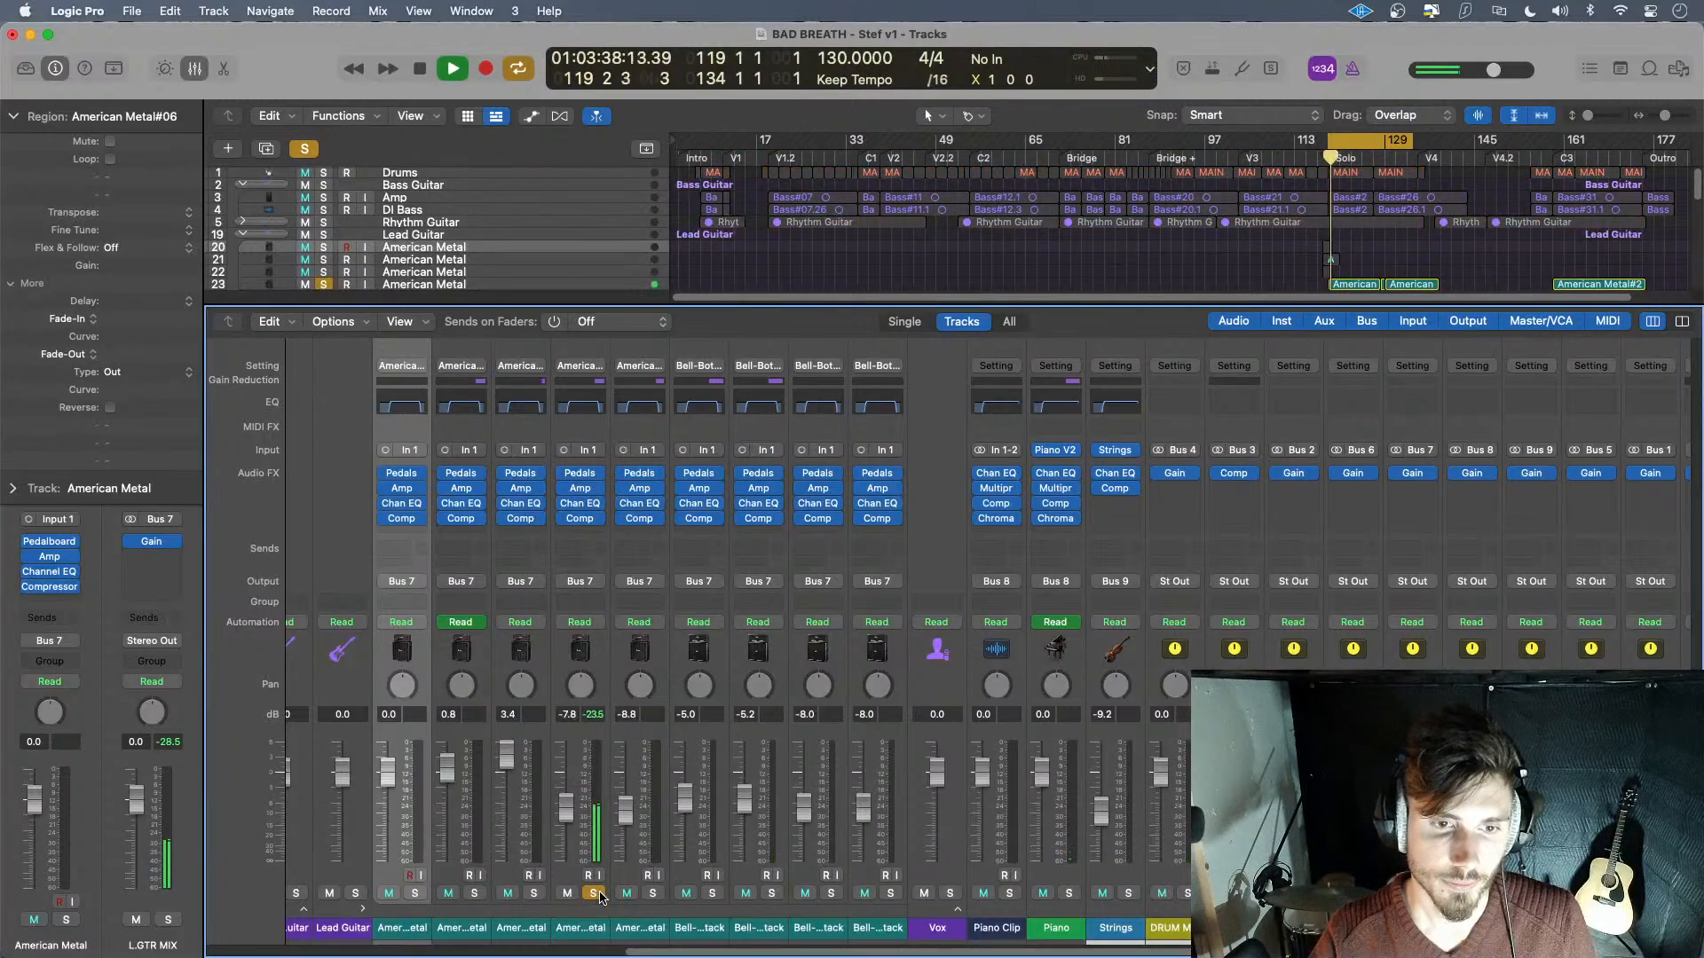
key(space)
click(579, 518)
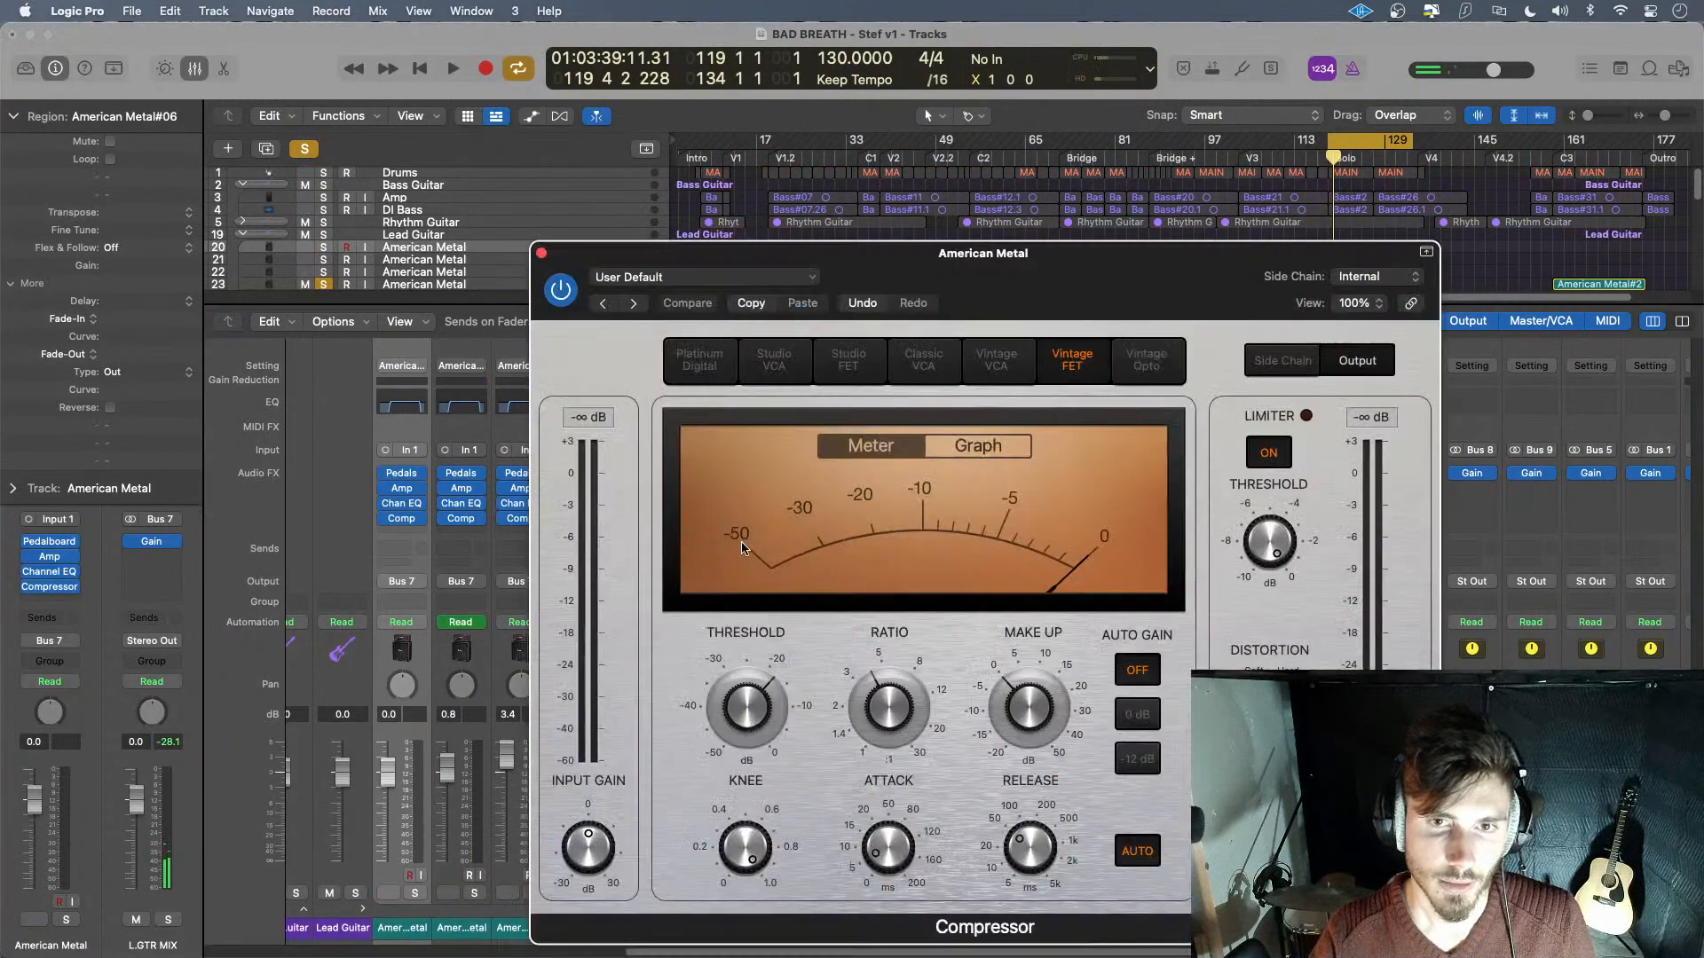
key(space)
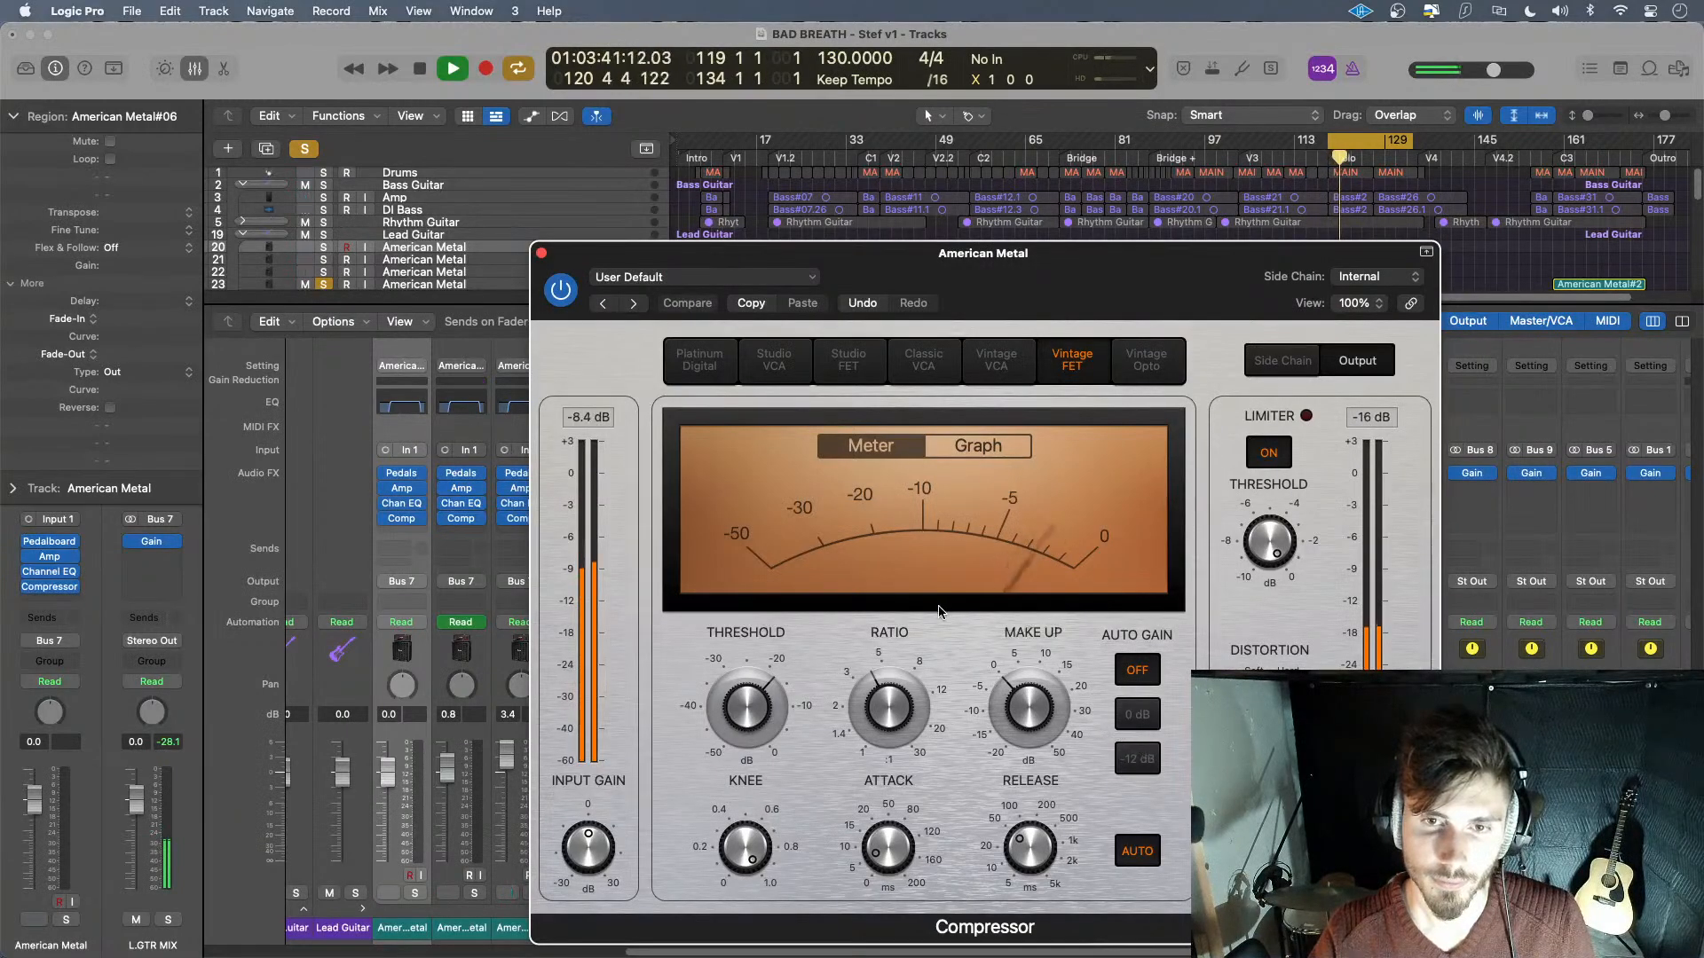
key(space)
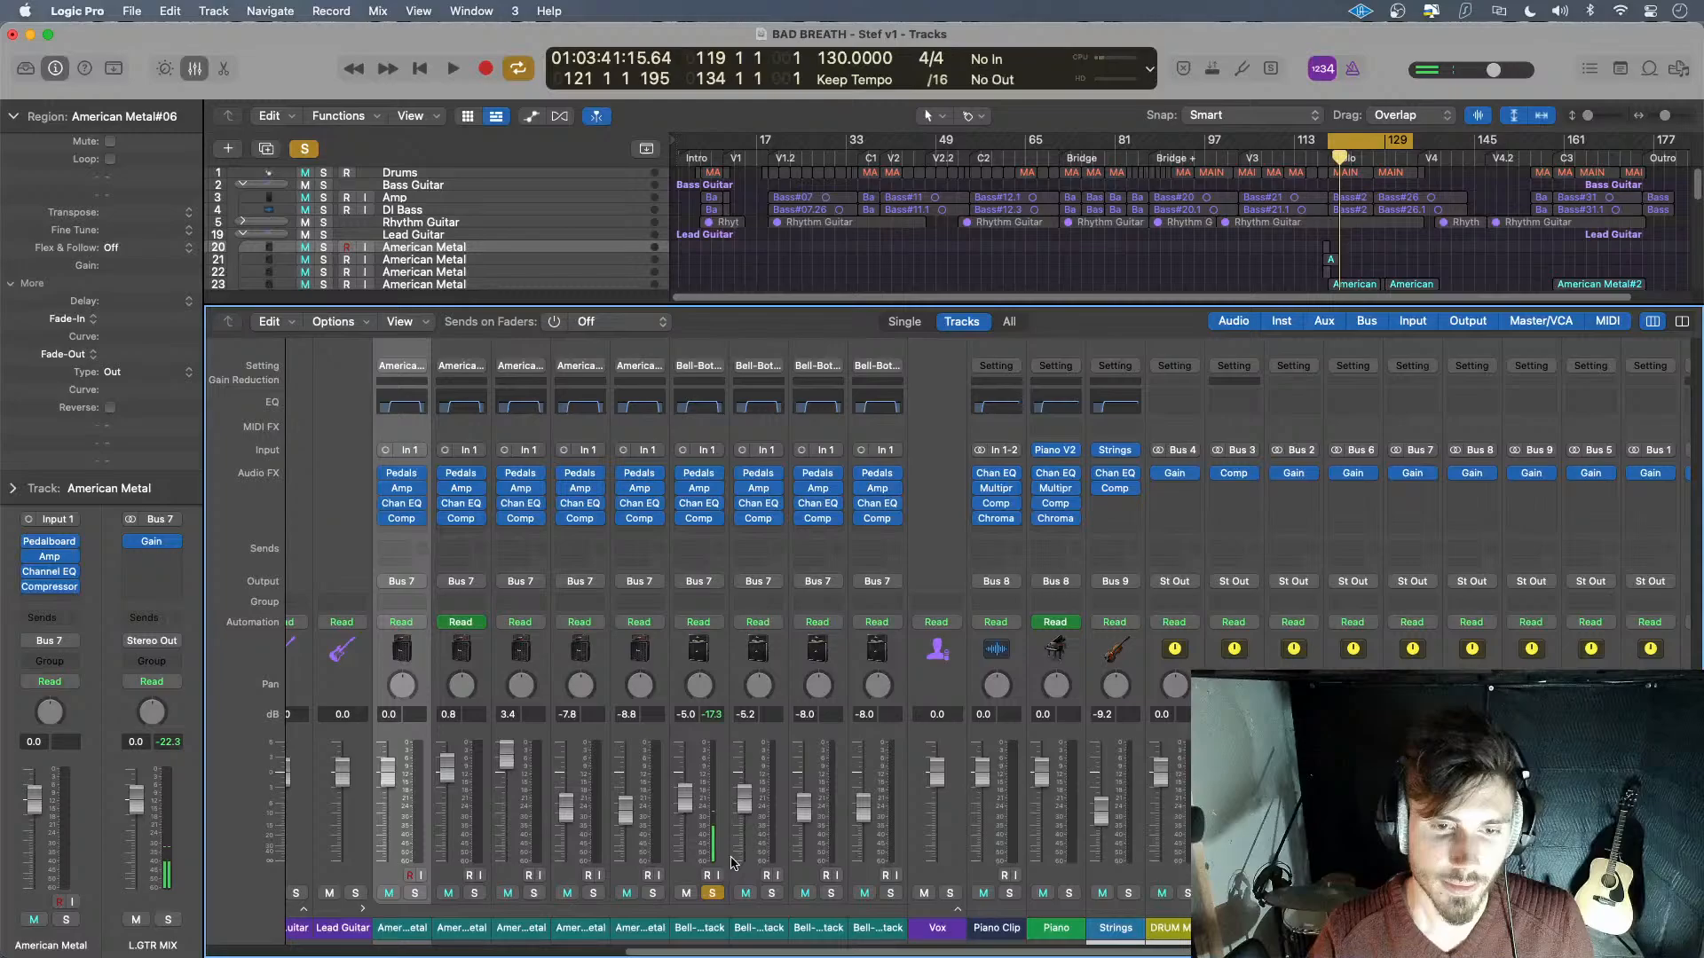
- Solo the second Bell-Bottomed Stack channel, lower its Compressor's input gain to about -1.5 dB, and check it in playback
alt+click(771, 893)
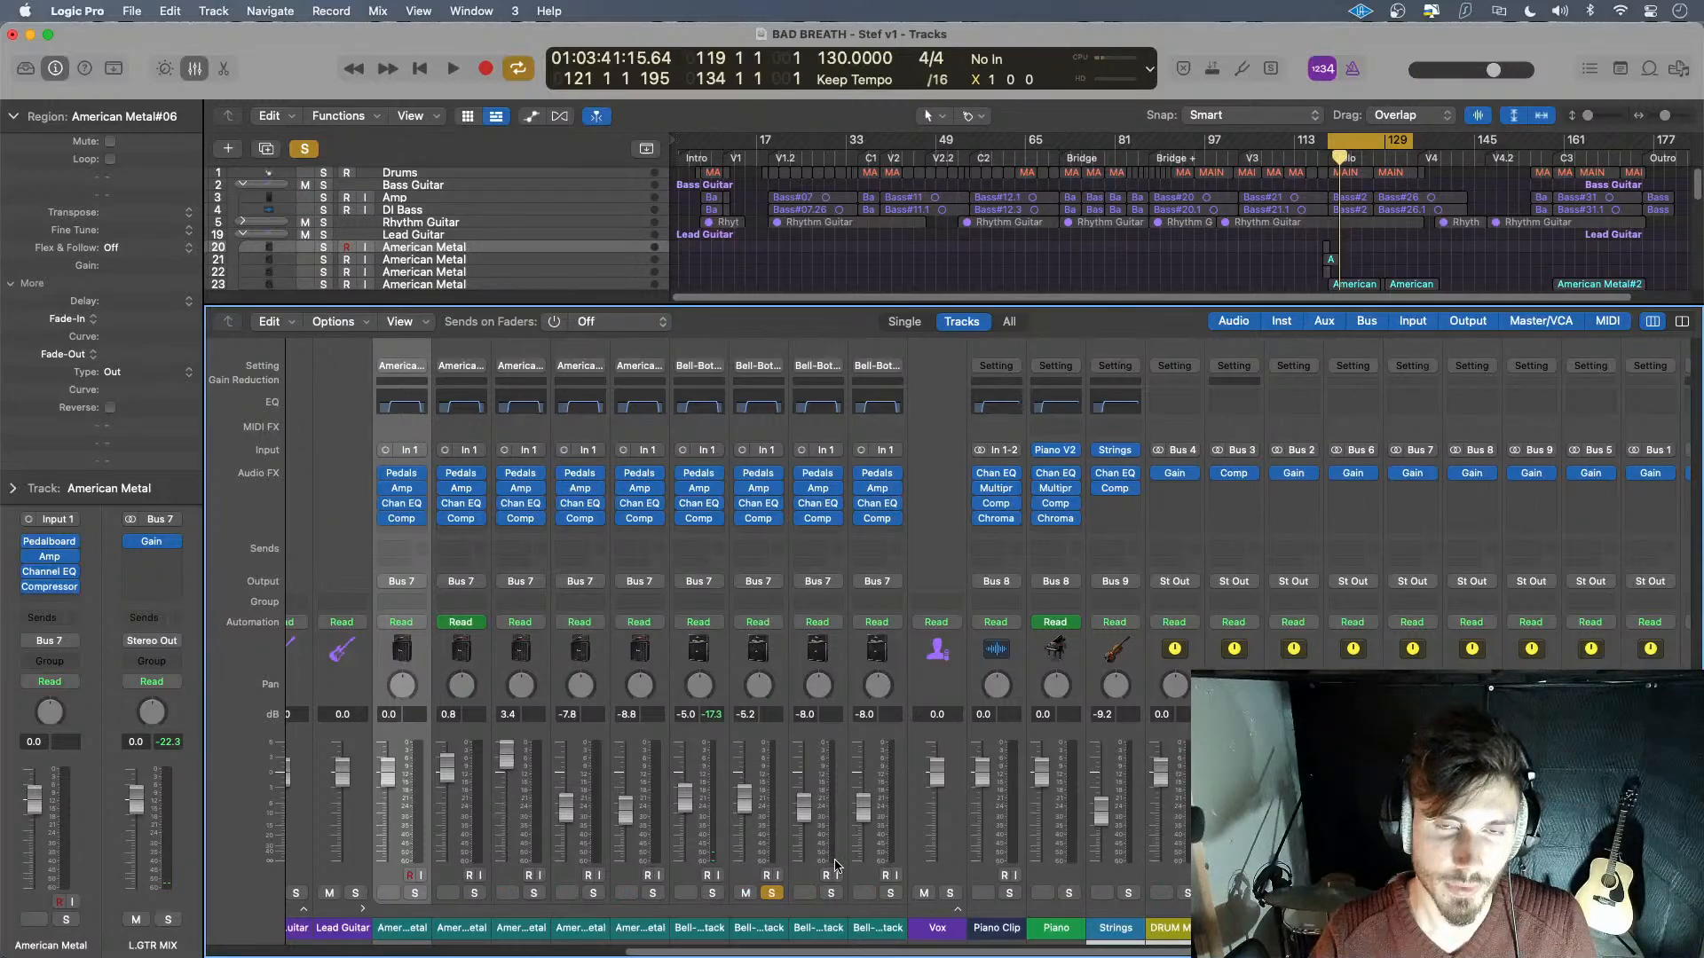
key(space)
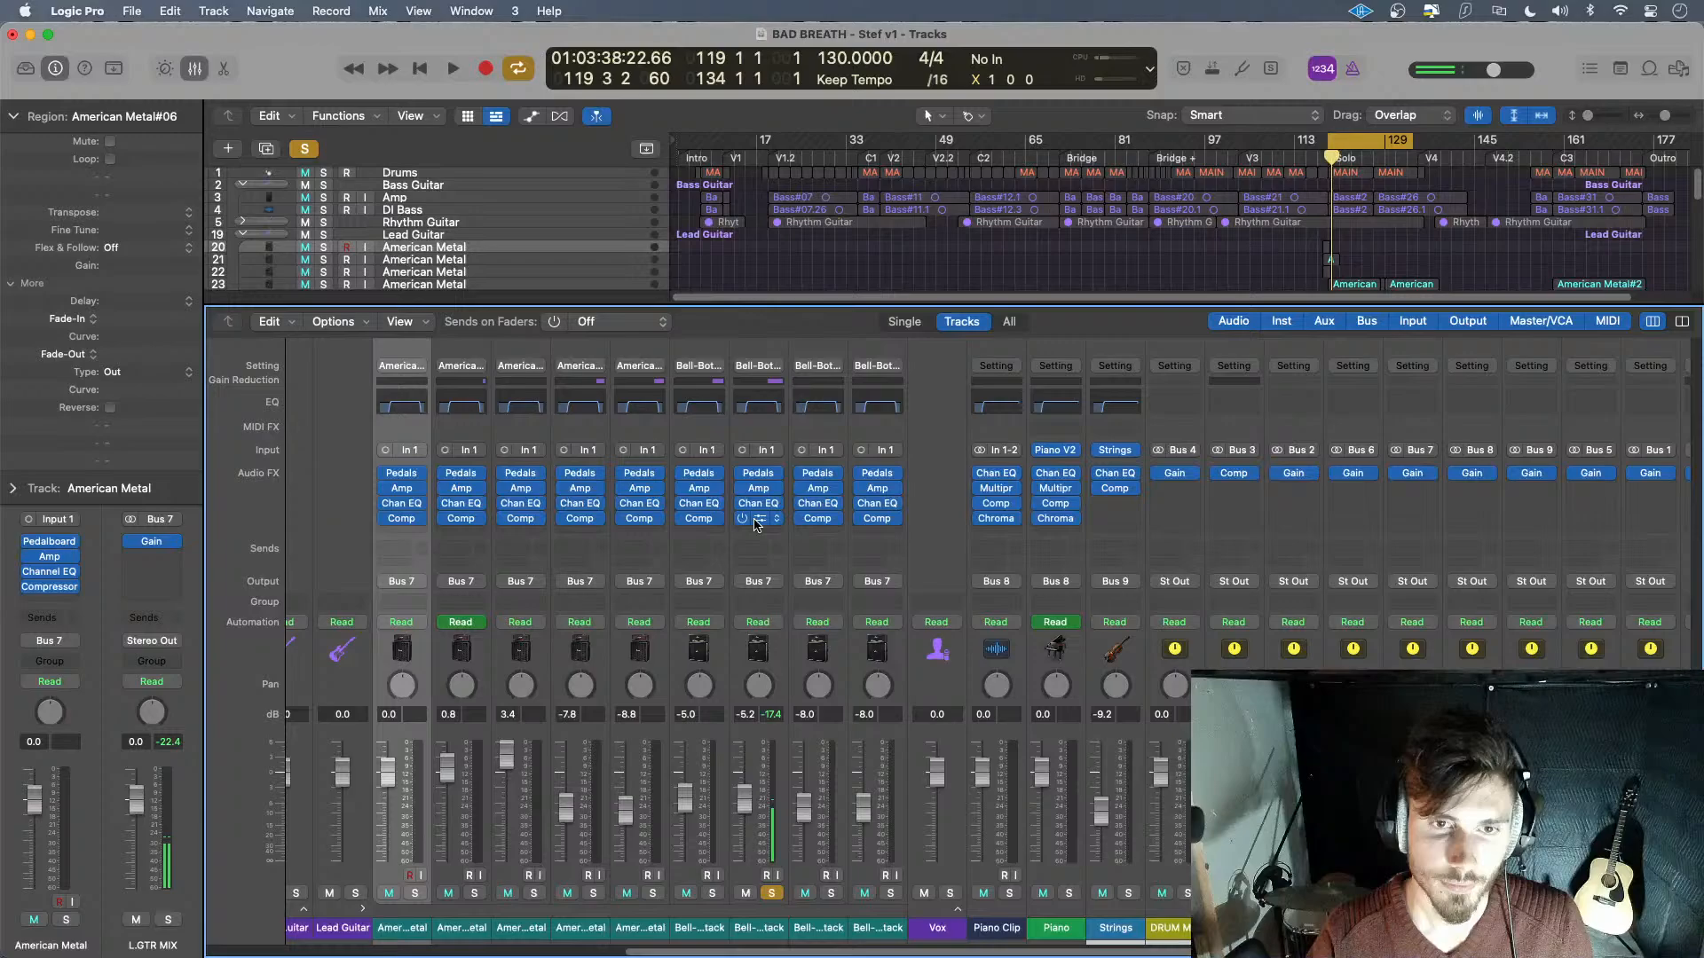
click(759, 519)
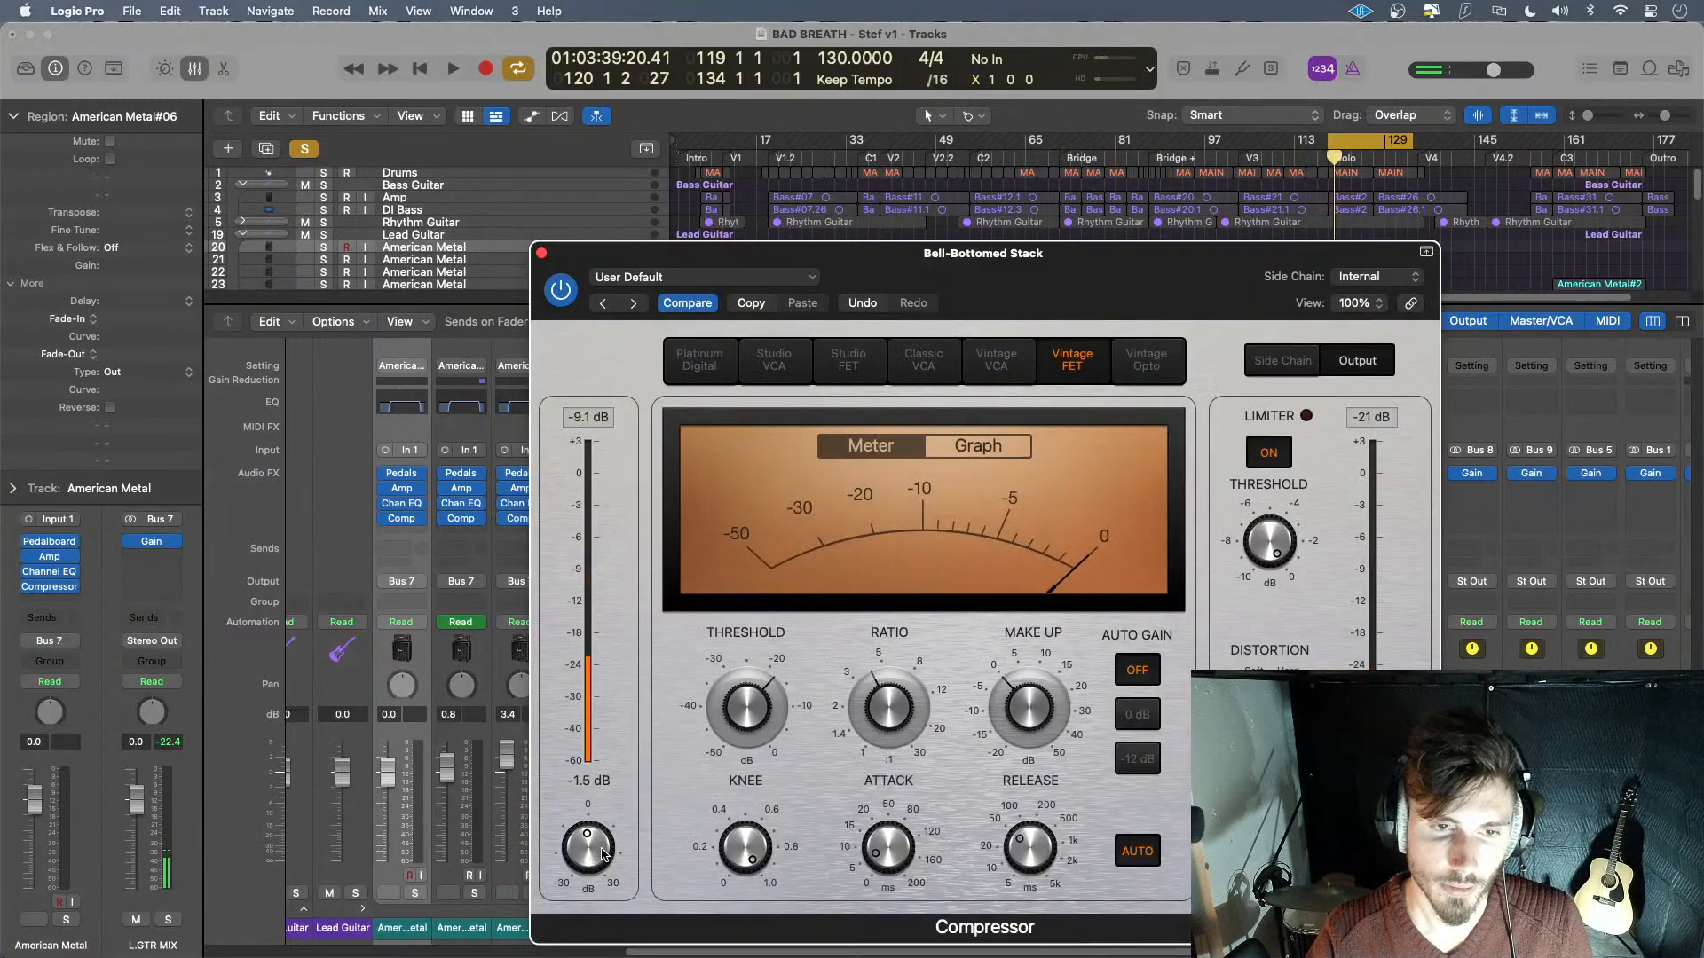
drag(602, 855, 604, 850)
key(space)
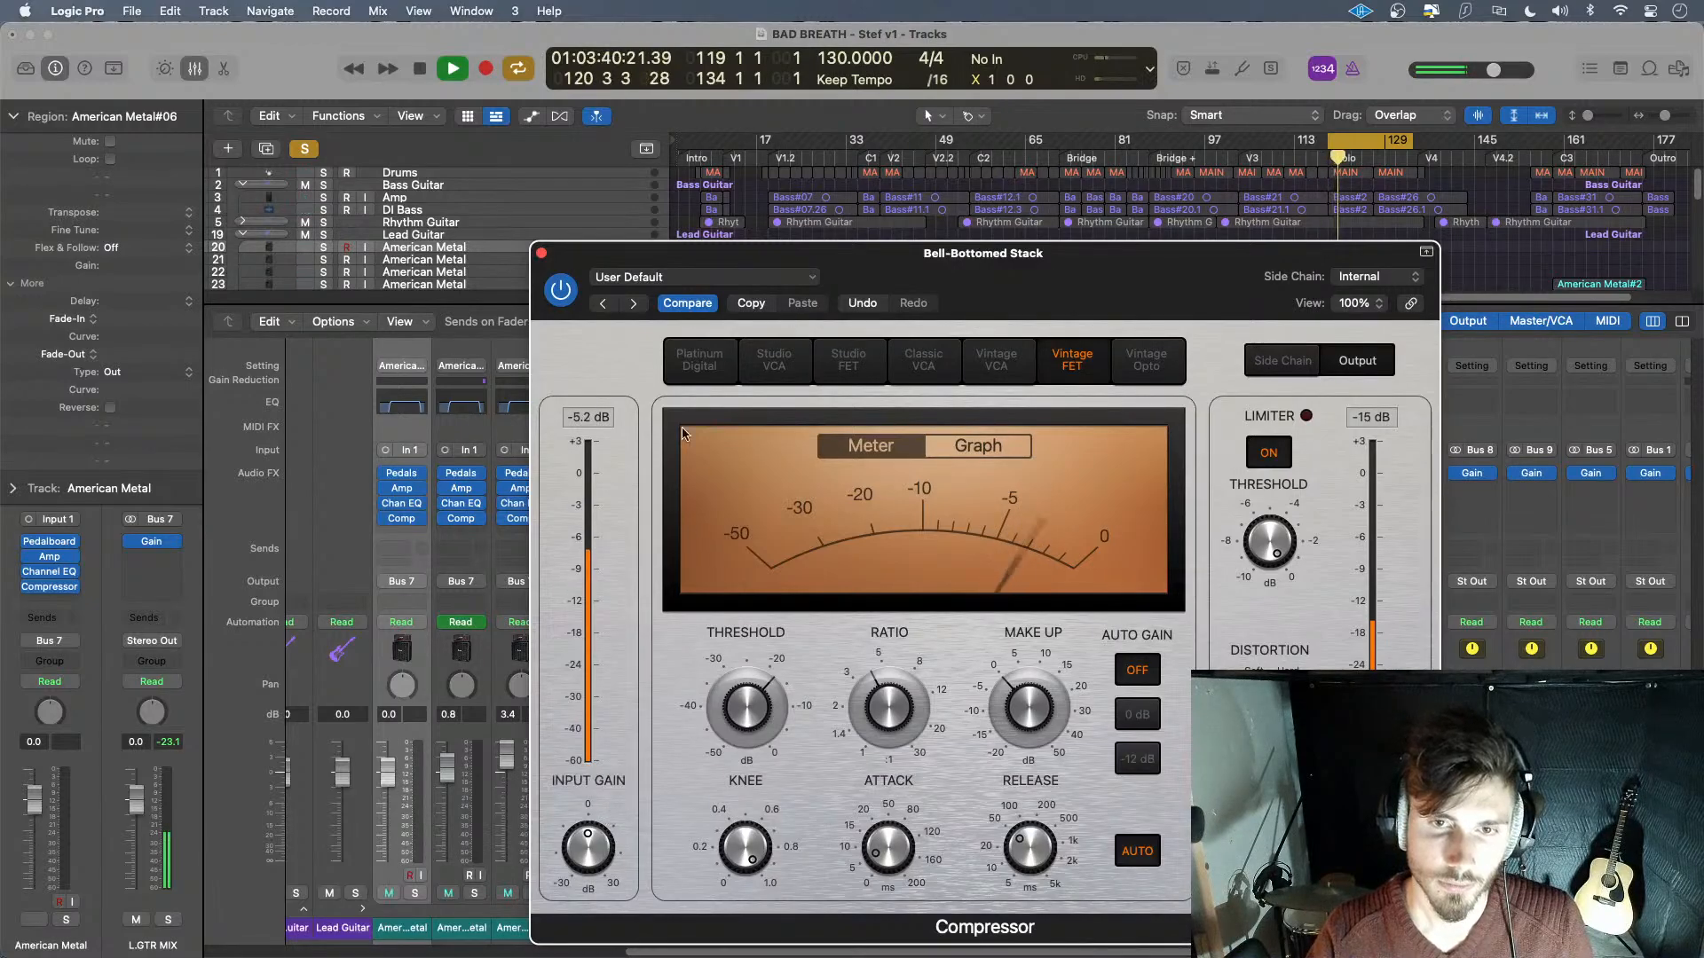
key(space)
click(542, 253)
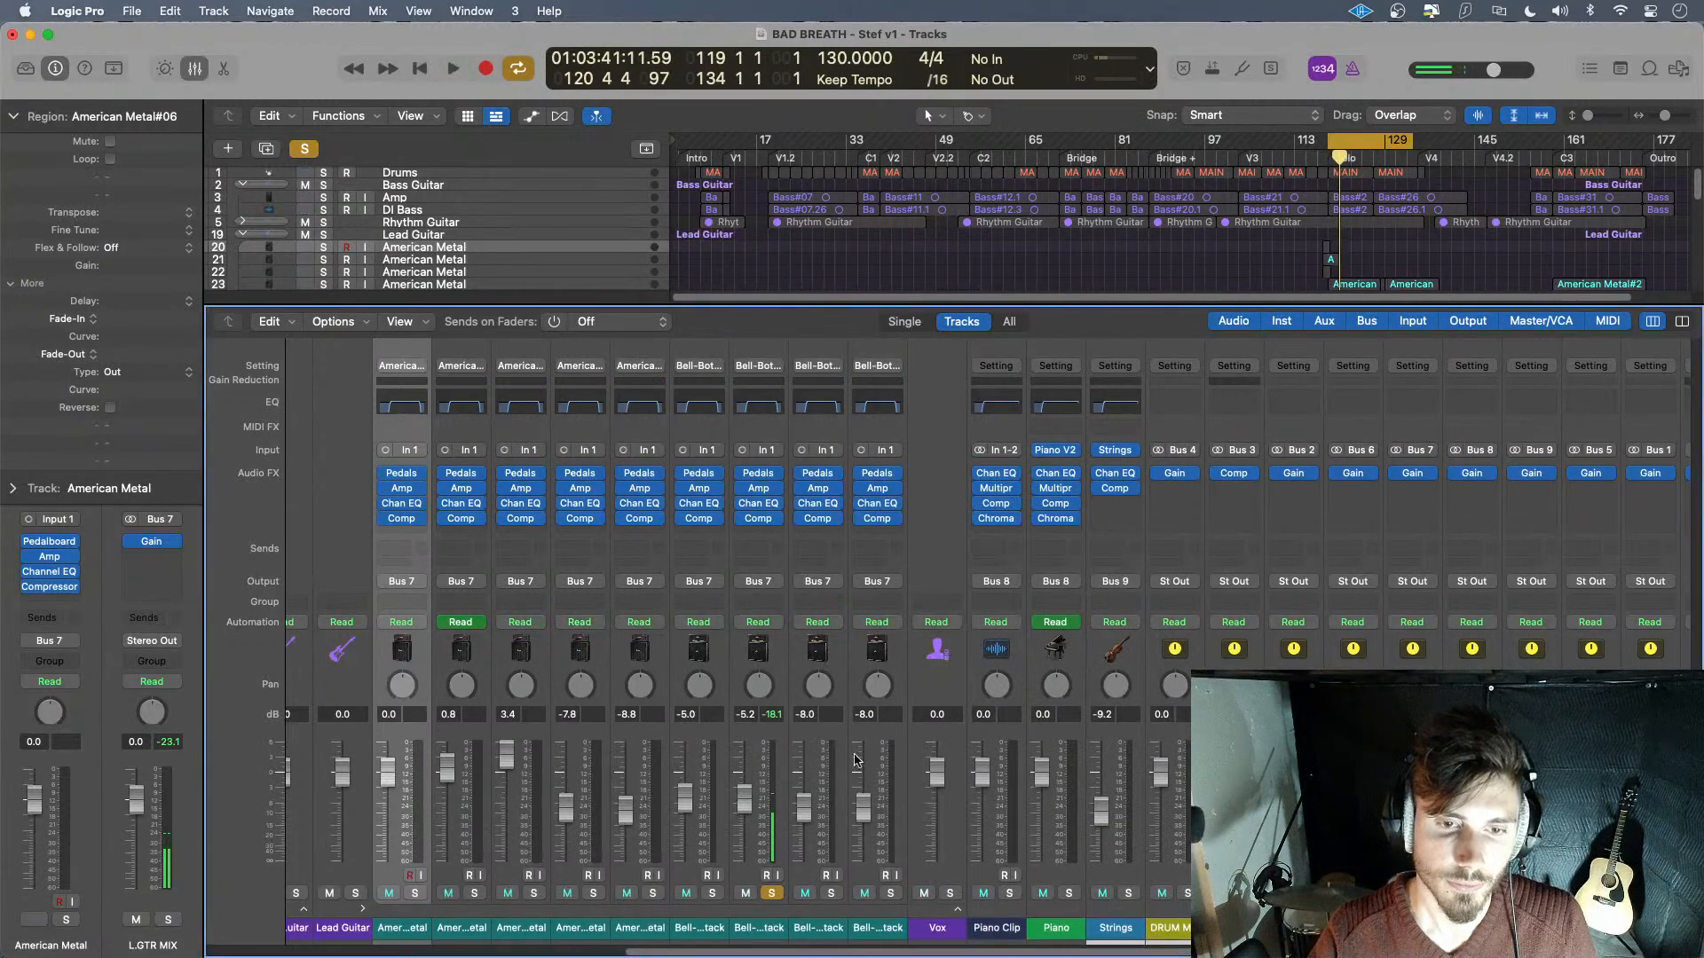
- Switch the solo to the third Bell-Bottomed Stack channel and play the loop to check its signal
click(771, 893)
click(830, 892)
key(space)
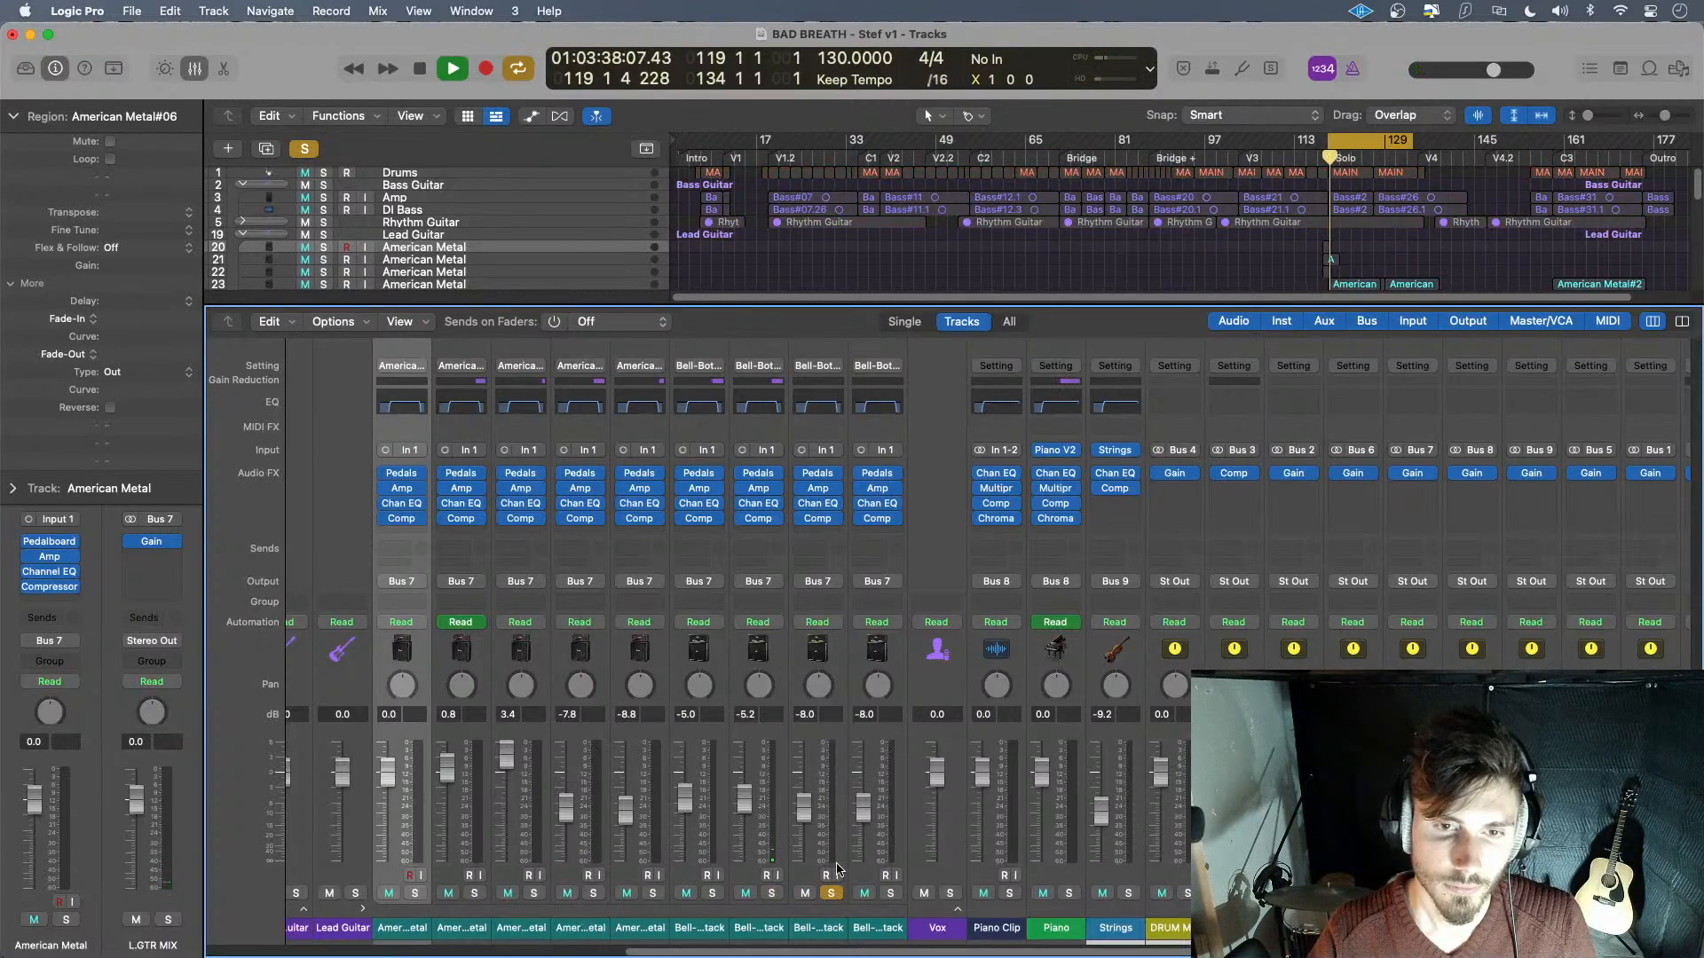
key(space)
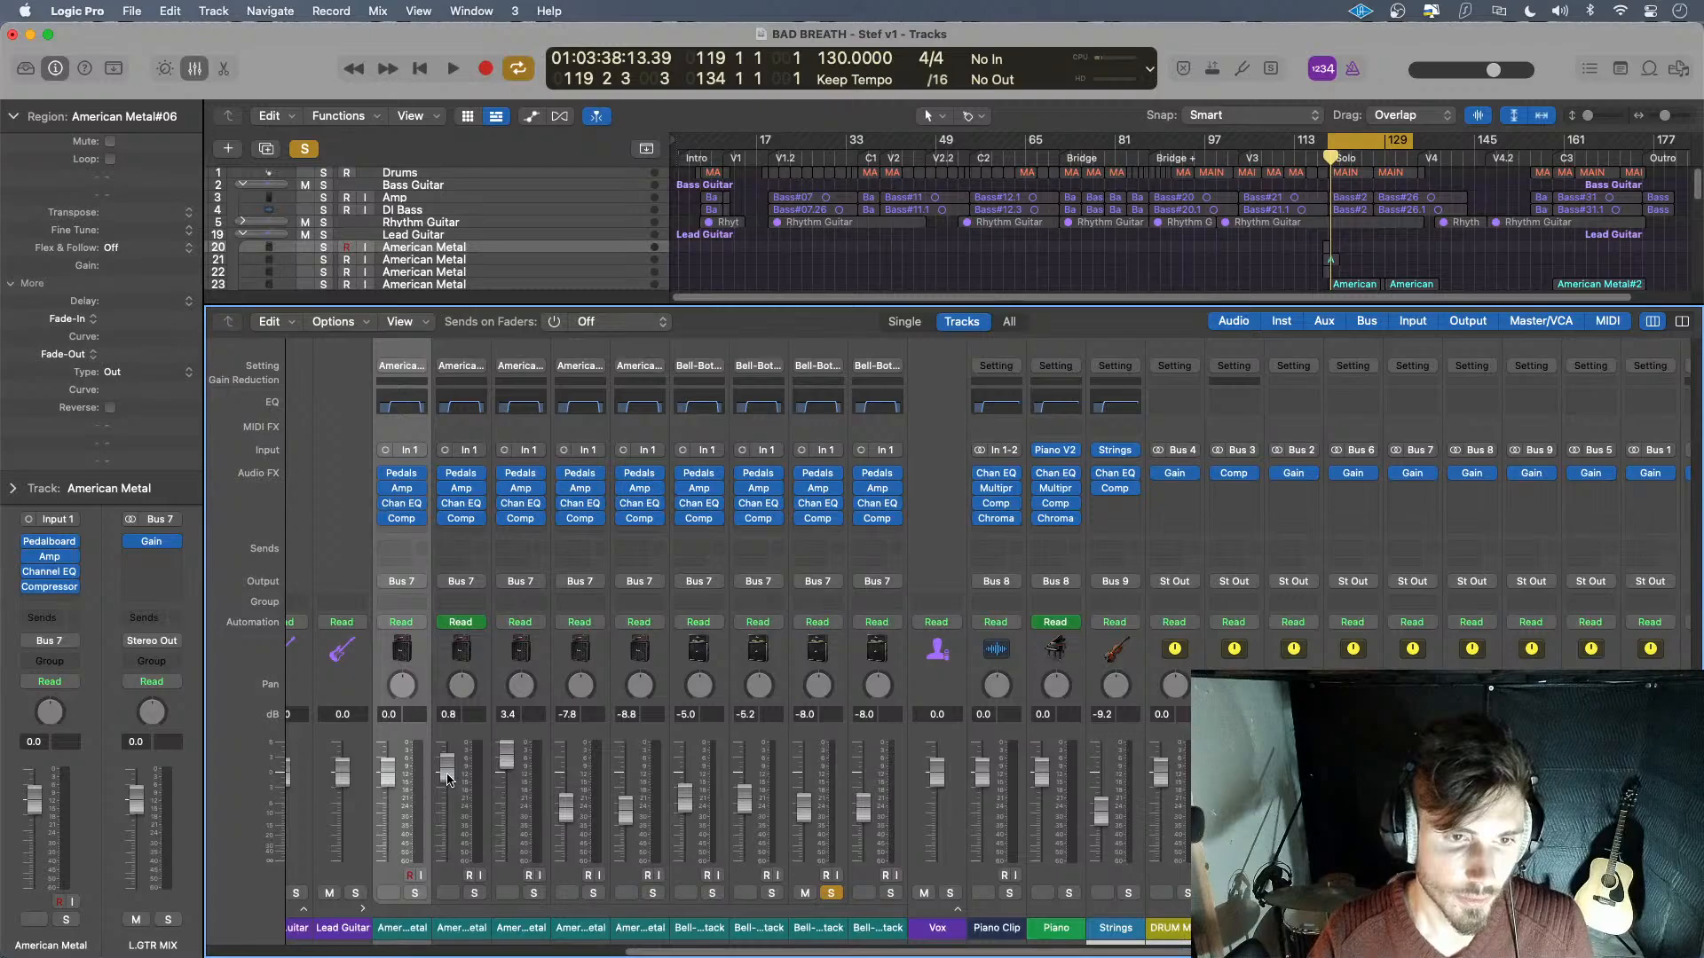
- Reset the volume faders of the remaining American Metal and all Bell-Bottomed Stack channels to 0 dB
alt+click(448, 774)
alt+click(506, 756)
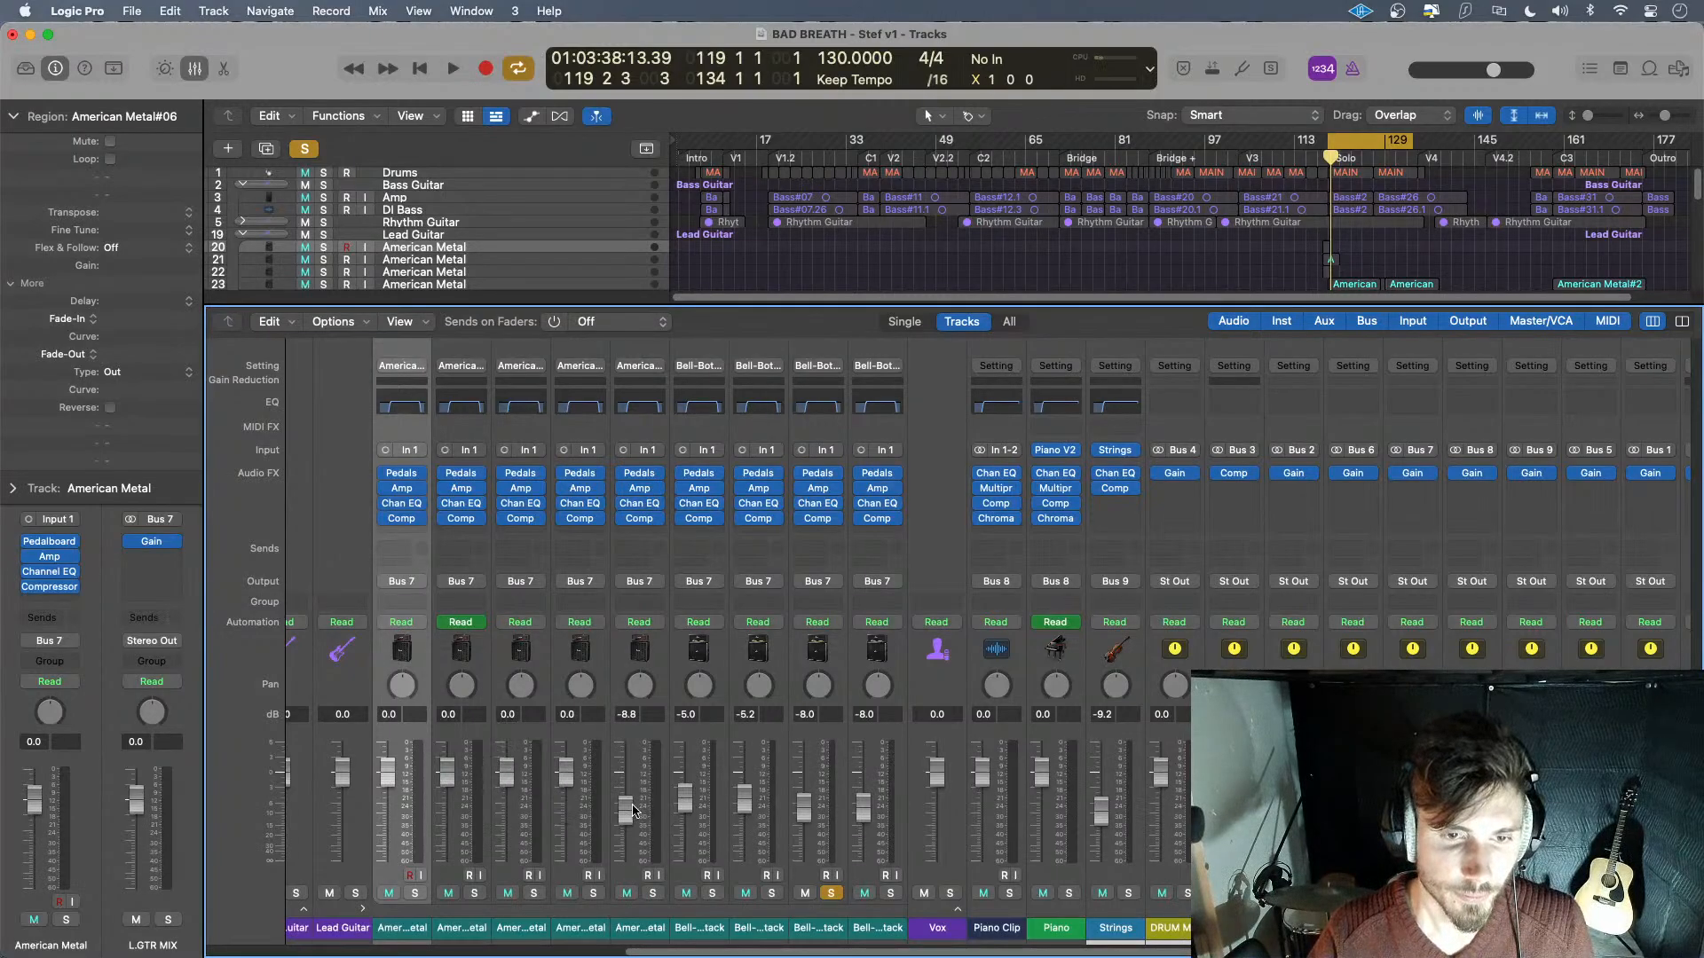
alt+click(626, 808)
alt+click(684, 797)
alt+click(743, 800)
alt+click(803, 806)
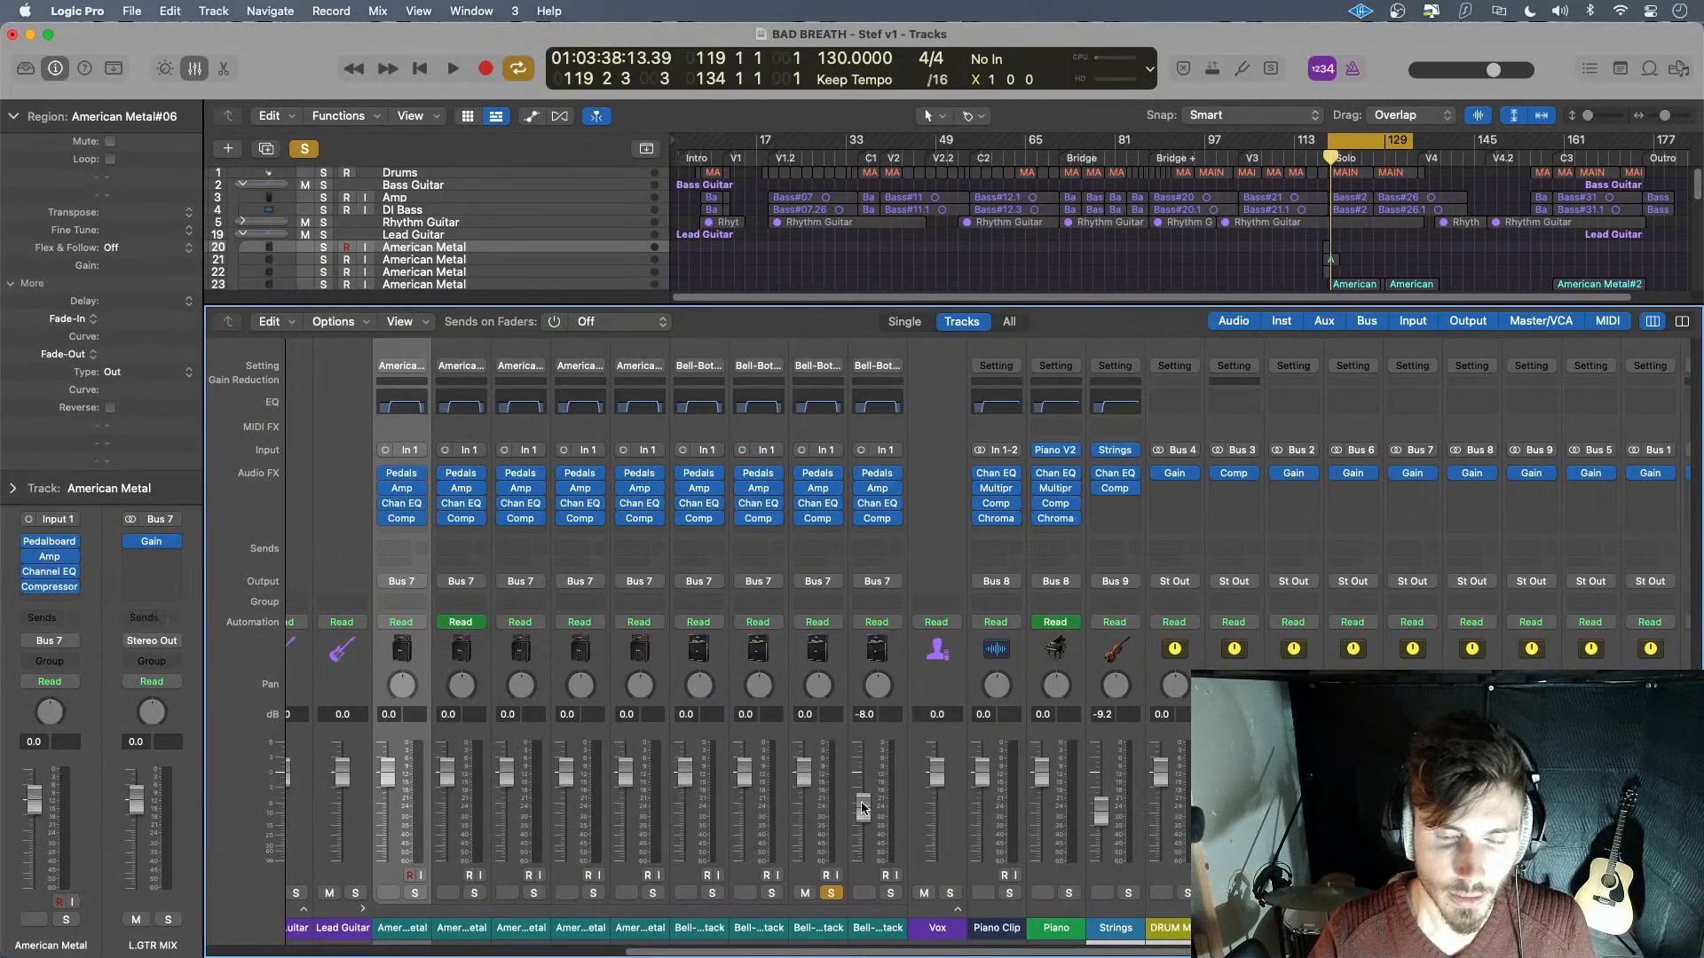
alt+click(862, 807)
- Play the loop with only the second Bell-Bottomed Stack channel soloed, check its Compressor, and clear the solo
mouse_move(756, 521)
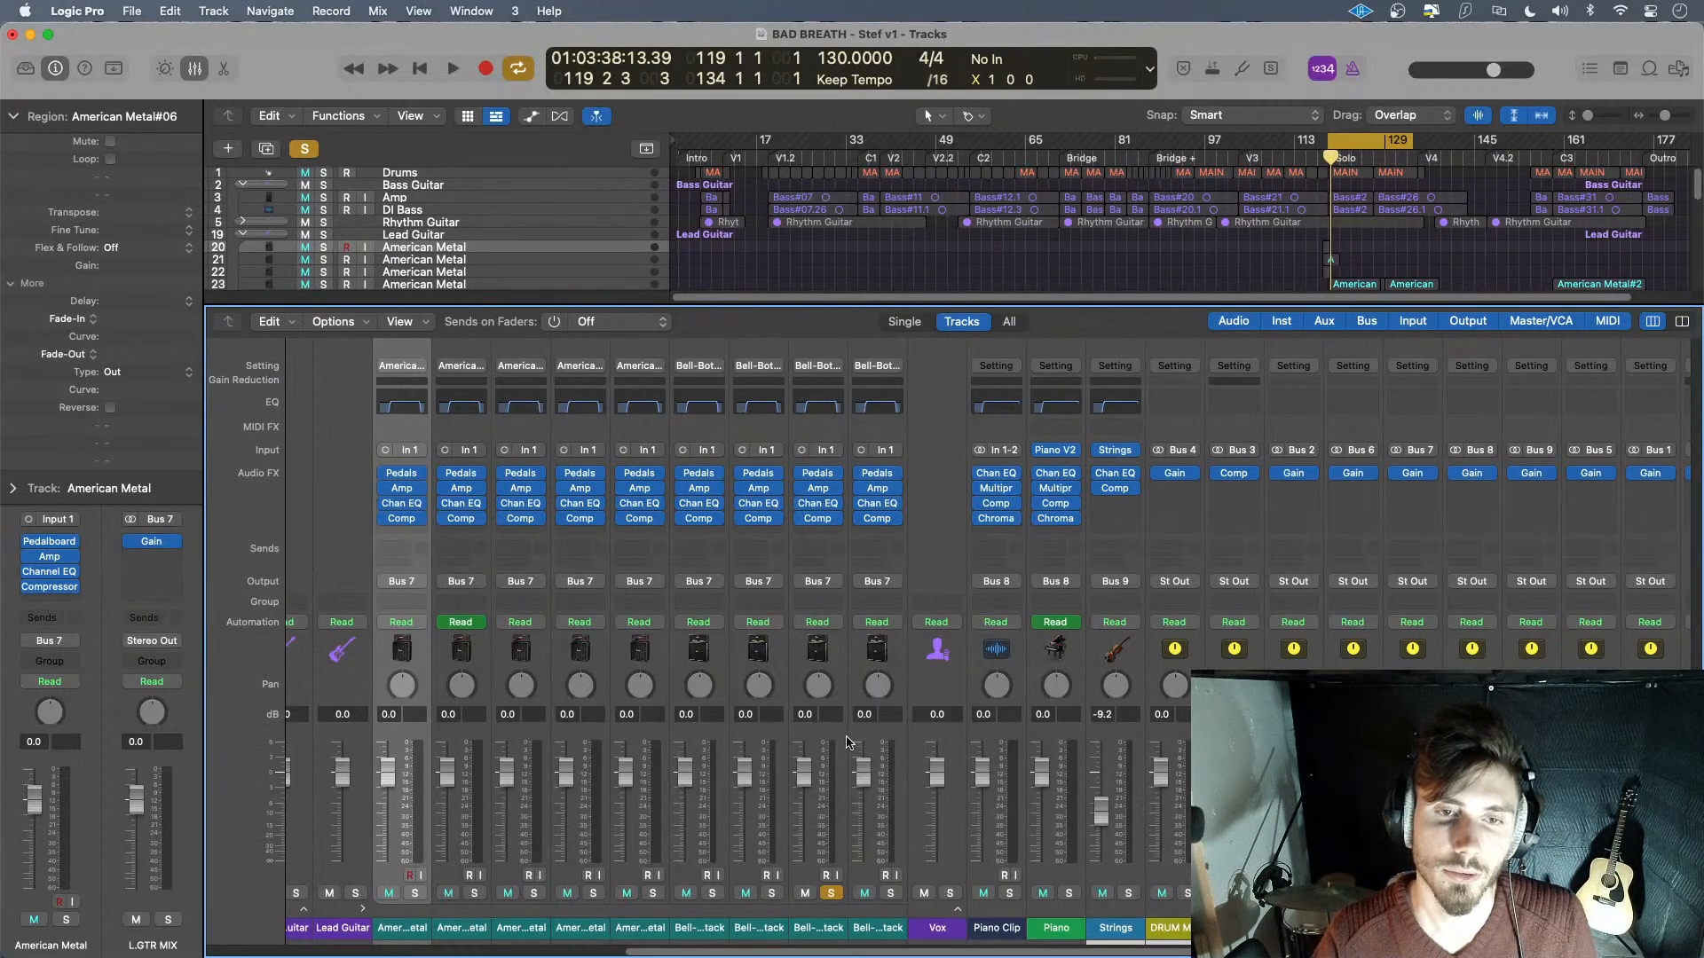
key(space)
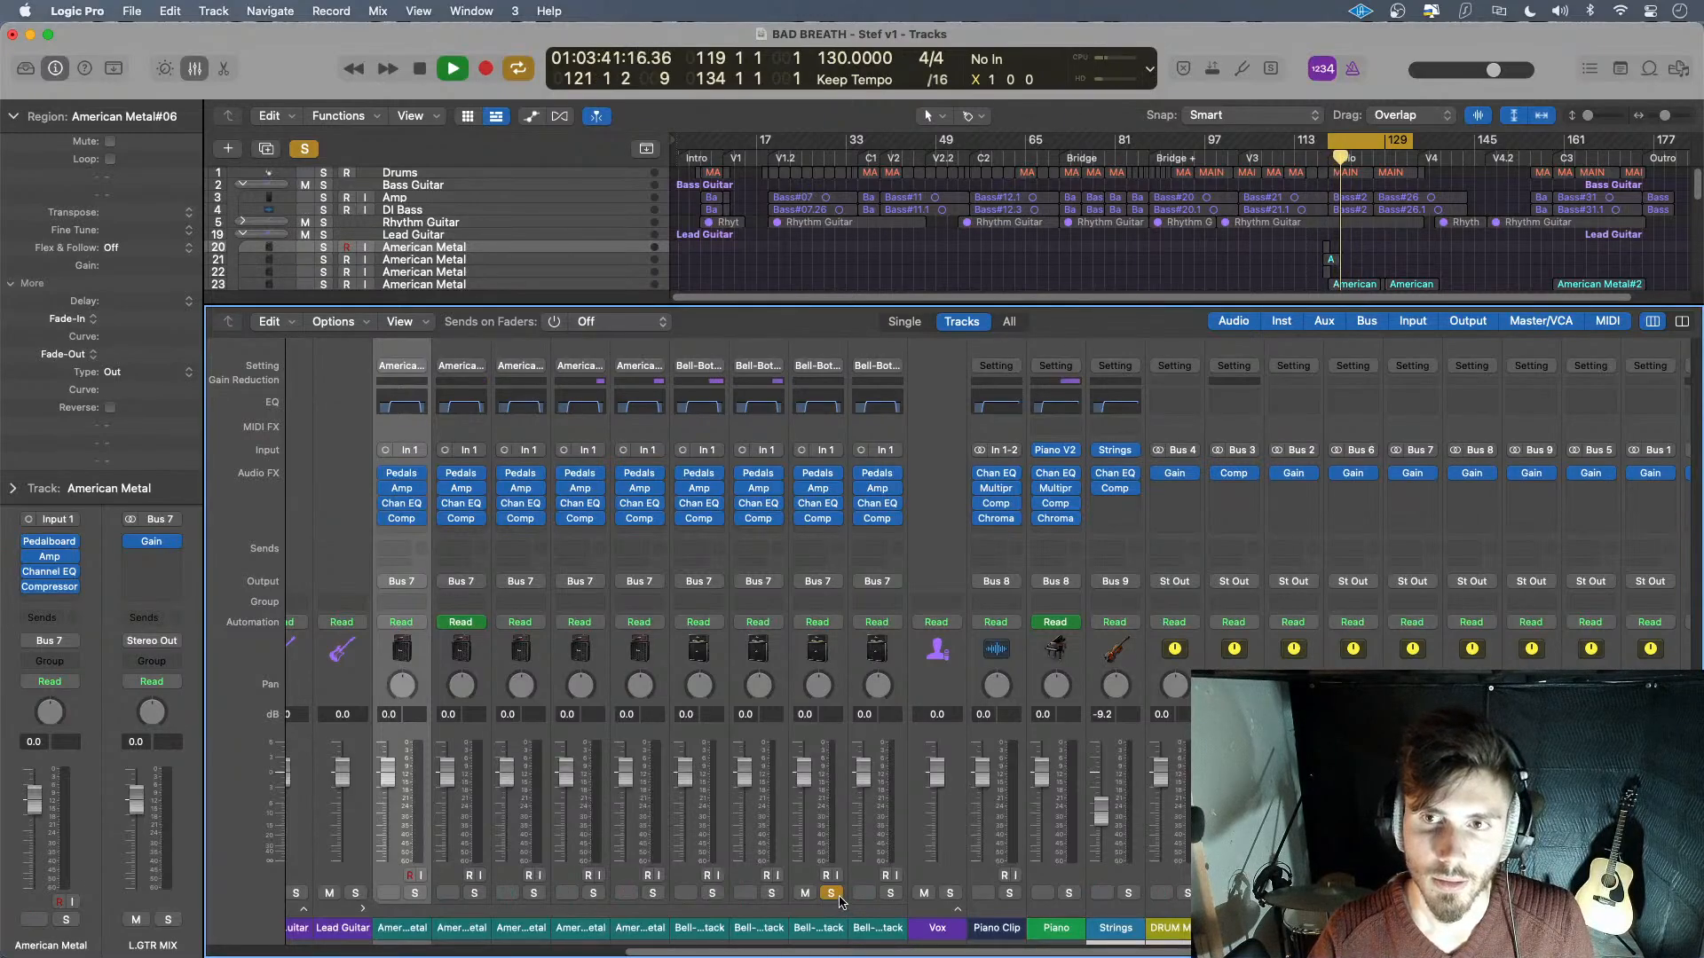
key(space)
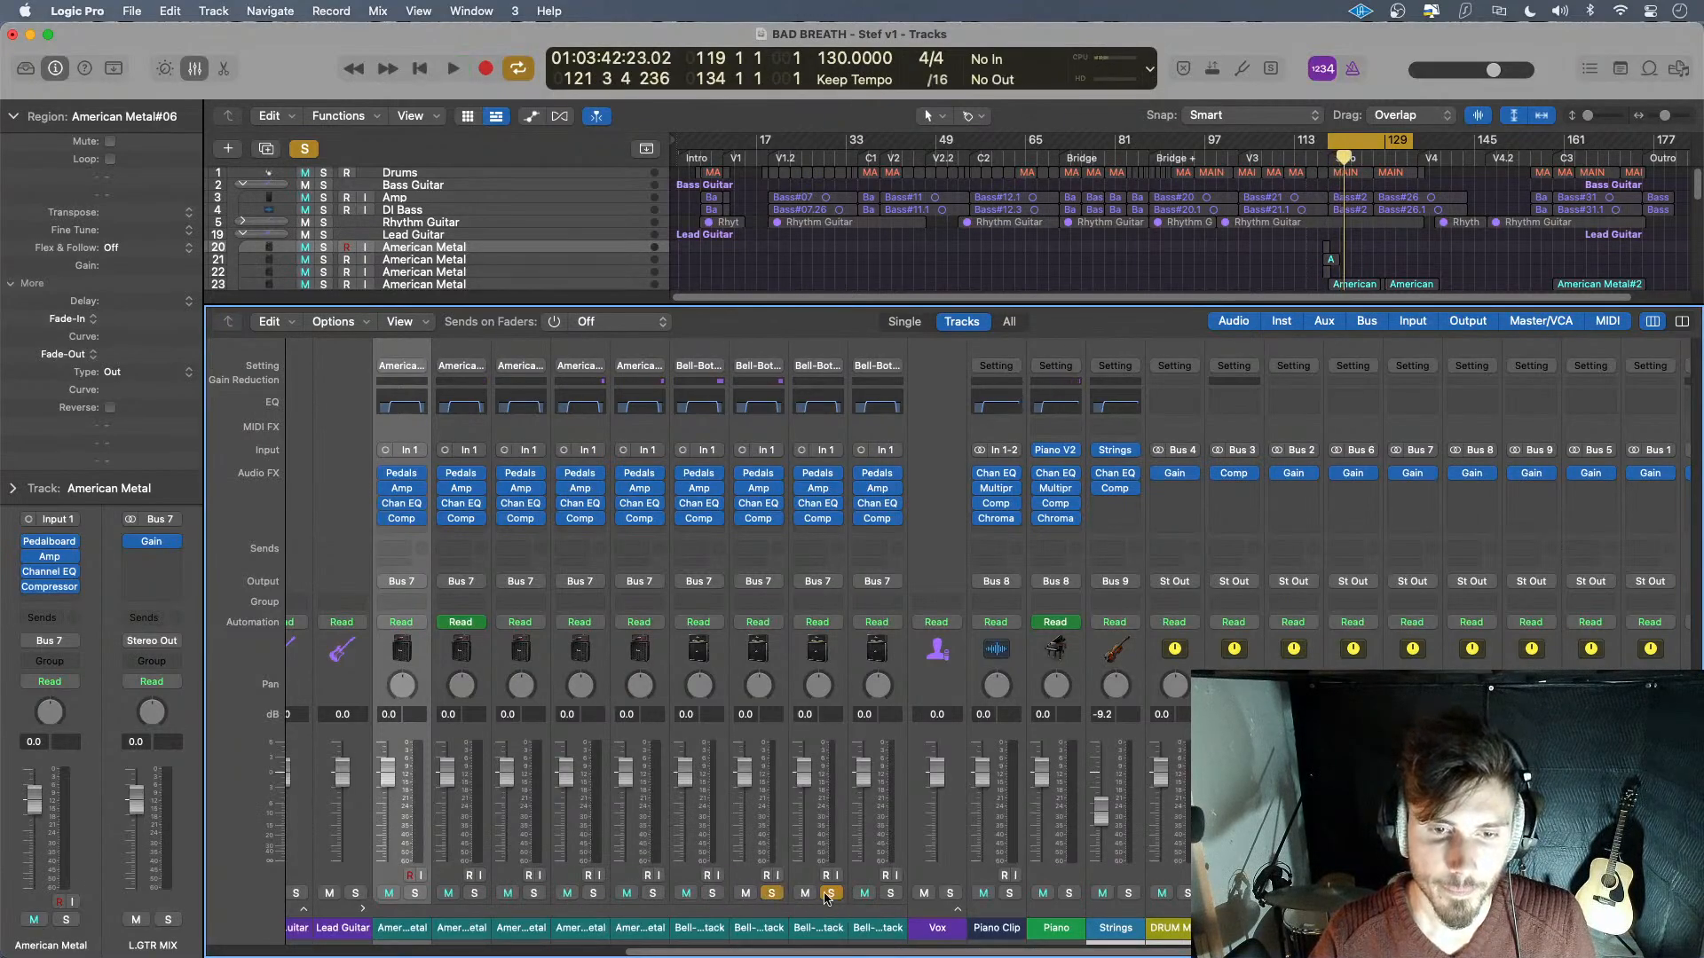
click(771, 892)
key(space)
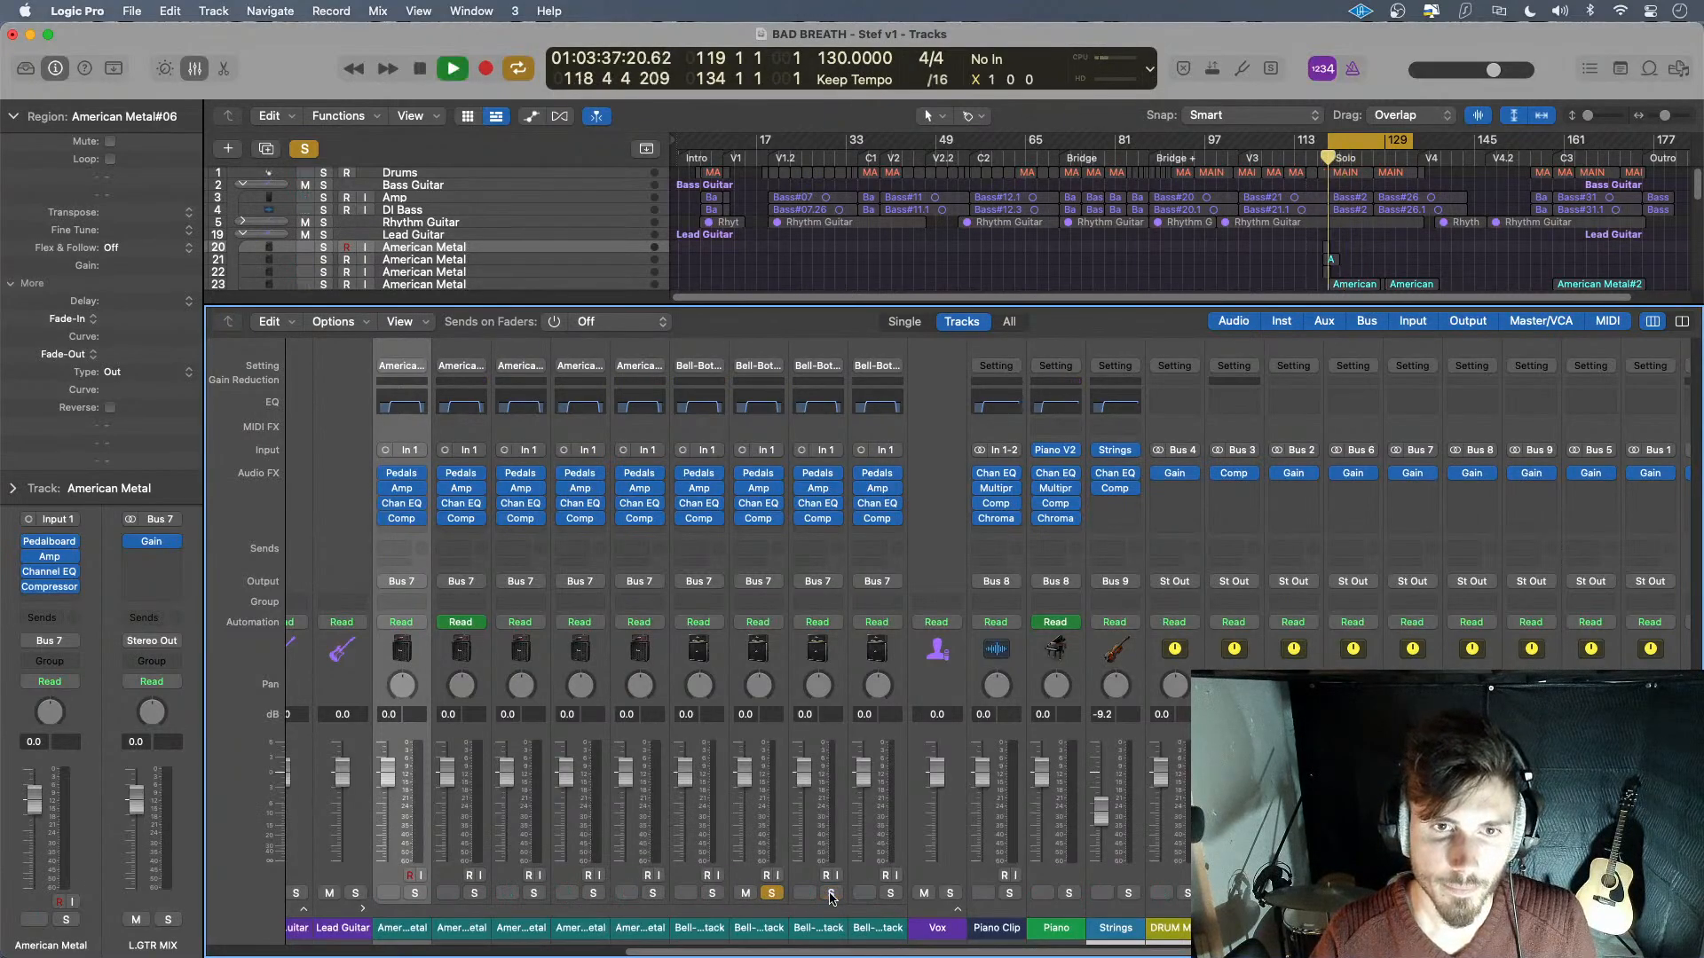
click(761, 520)
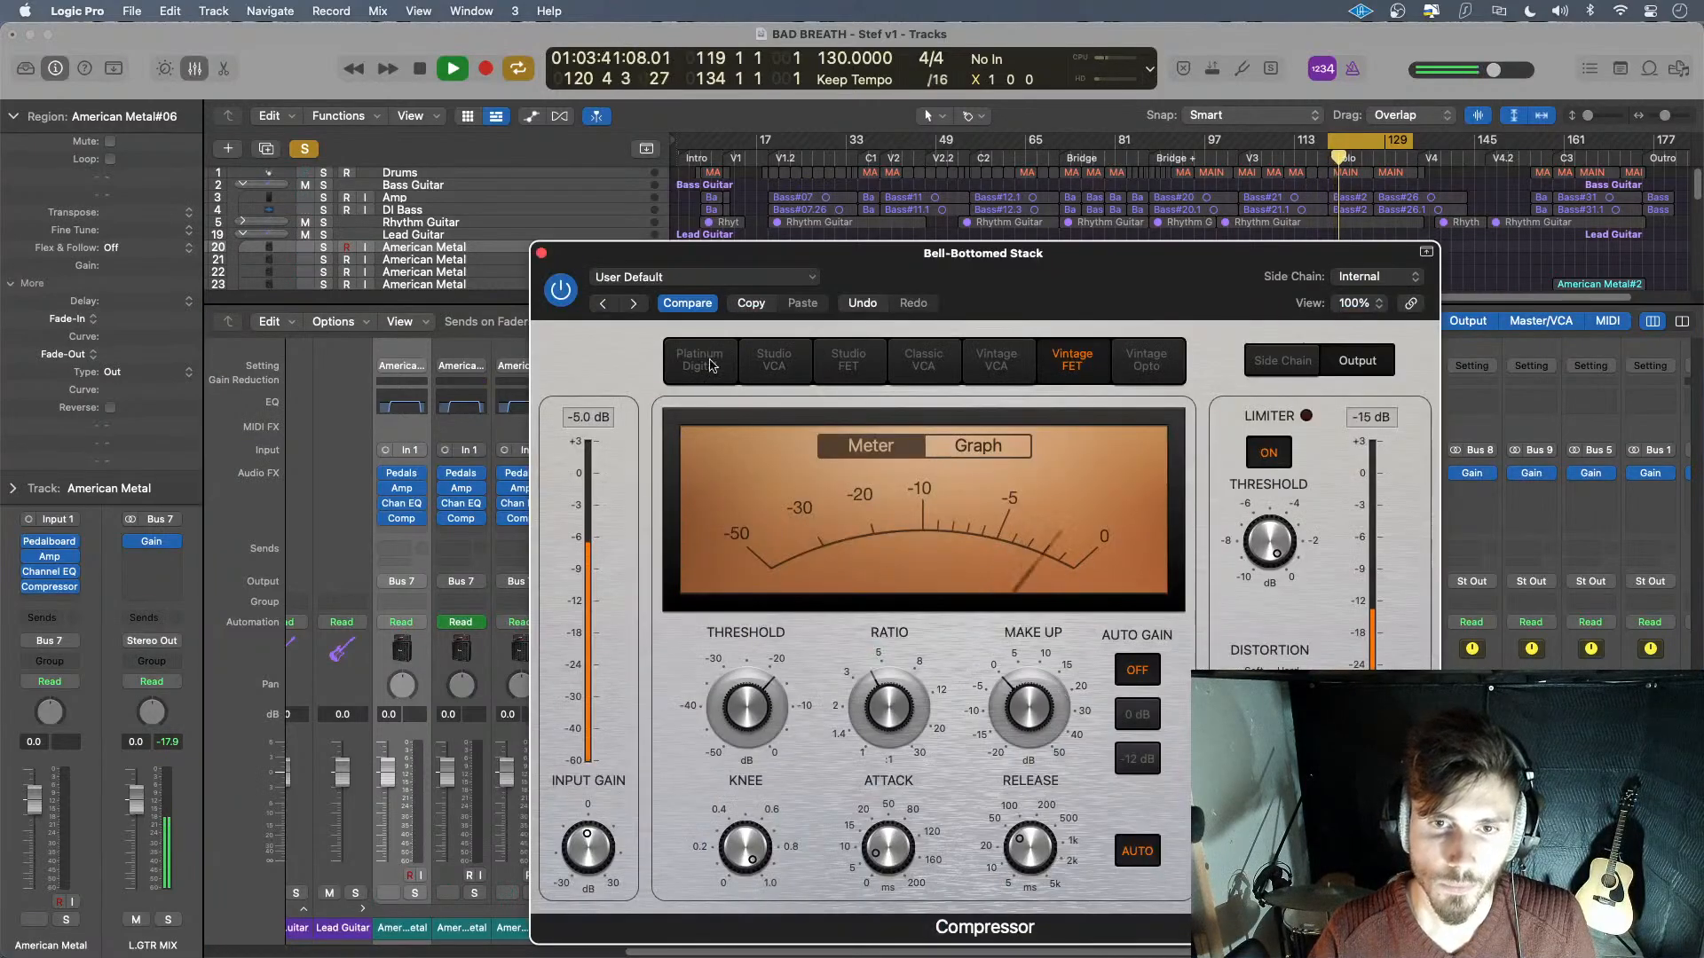
click(542, 254)
key(space)
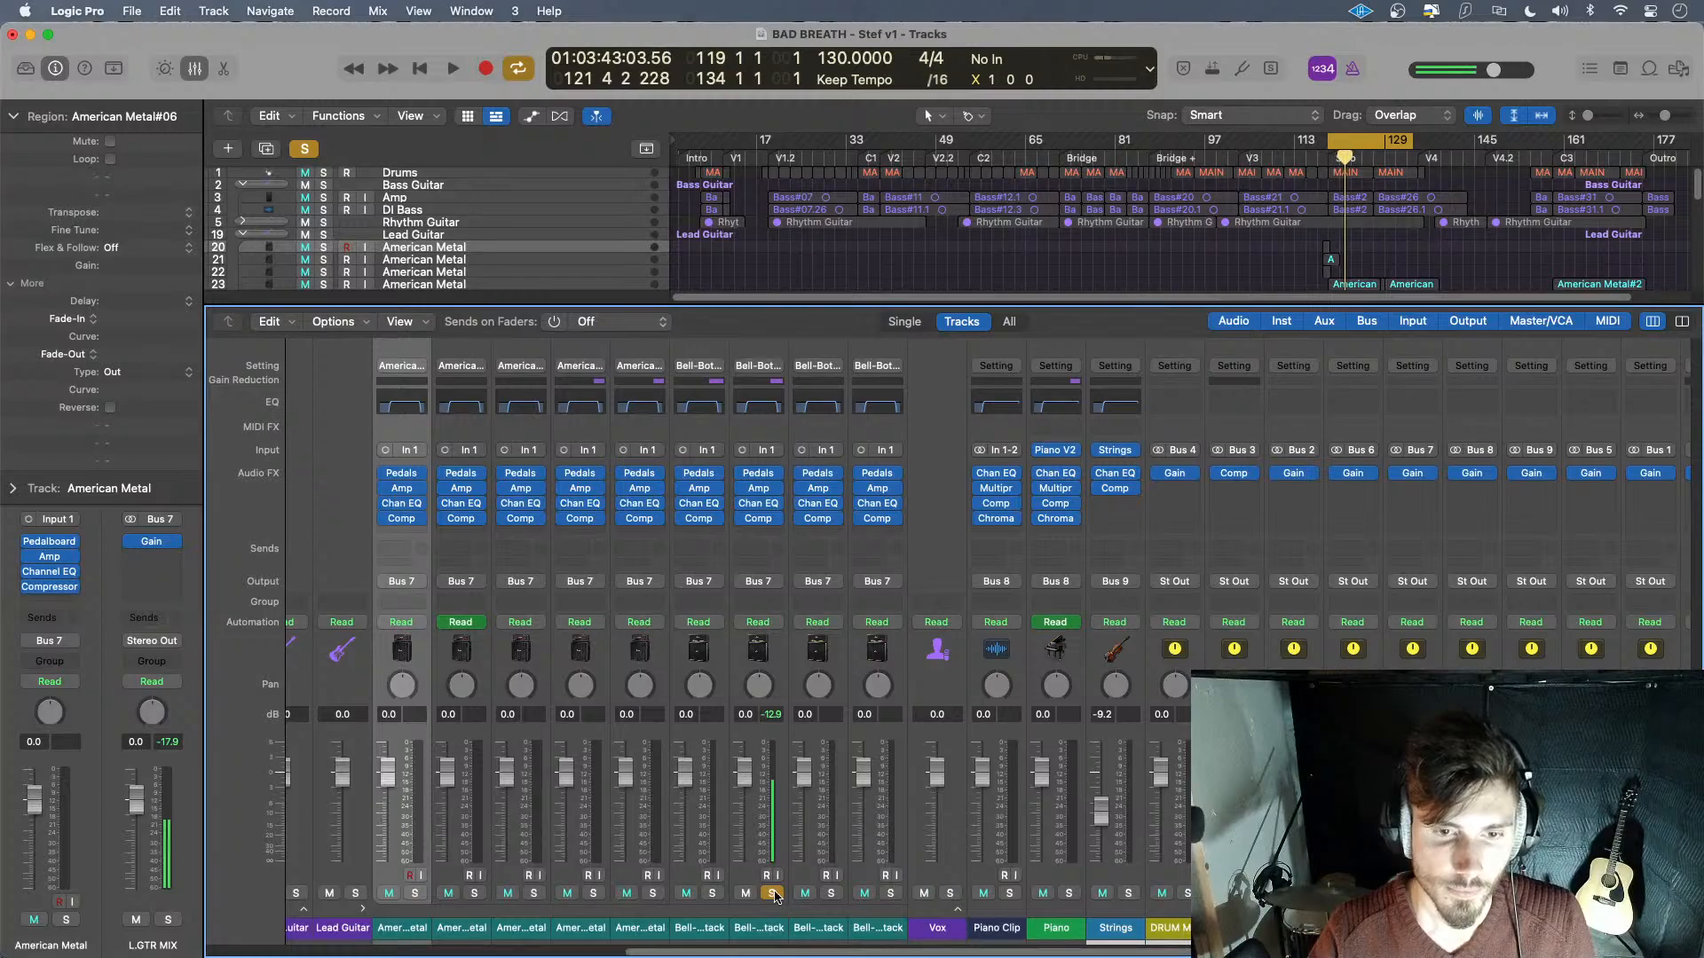
click(771, 892)
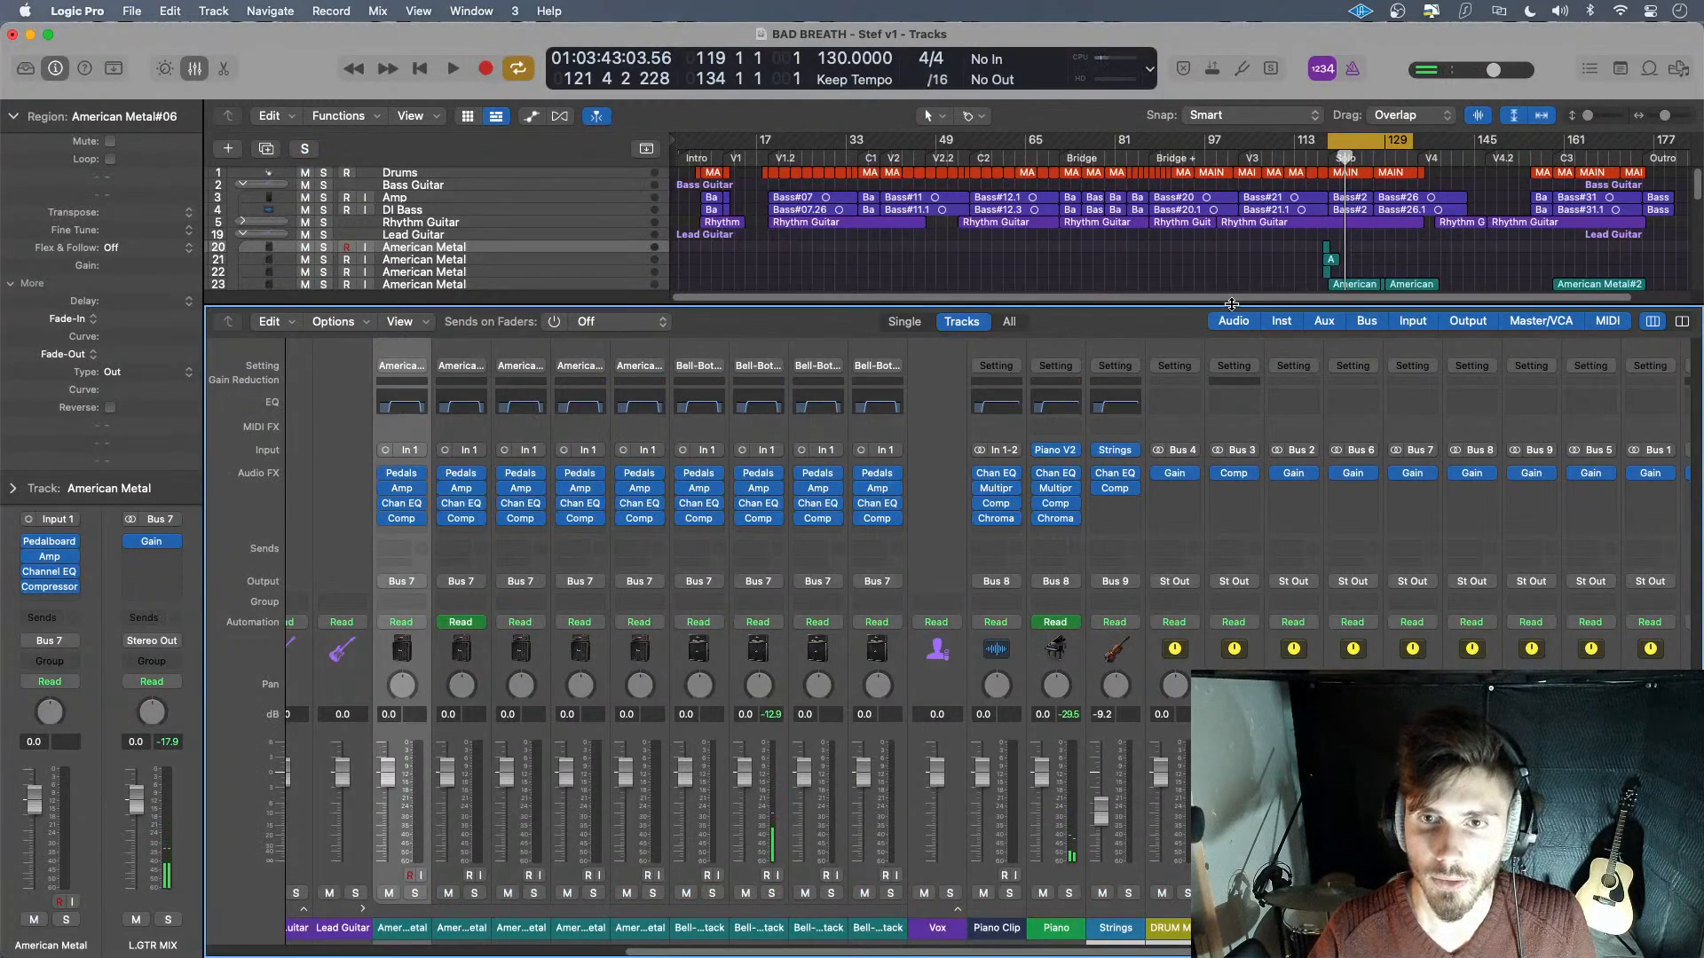
- Enlarge the tracks area, move the loop range to bars 148 to 163, and start playback
drag(1232, 305, 1231, 572)
drag(1380, 146, 1541, 147)
key(space)
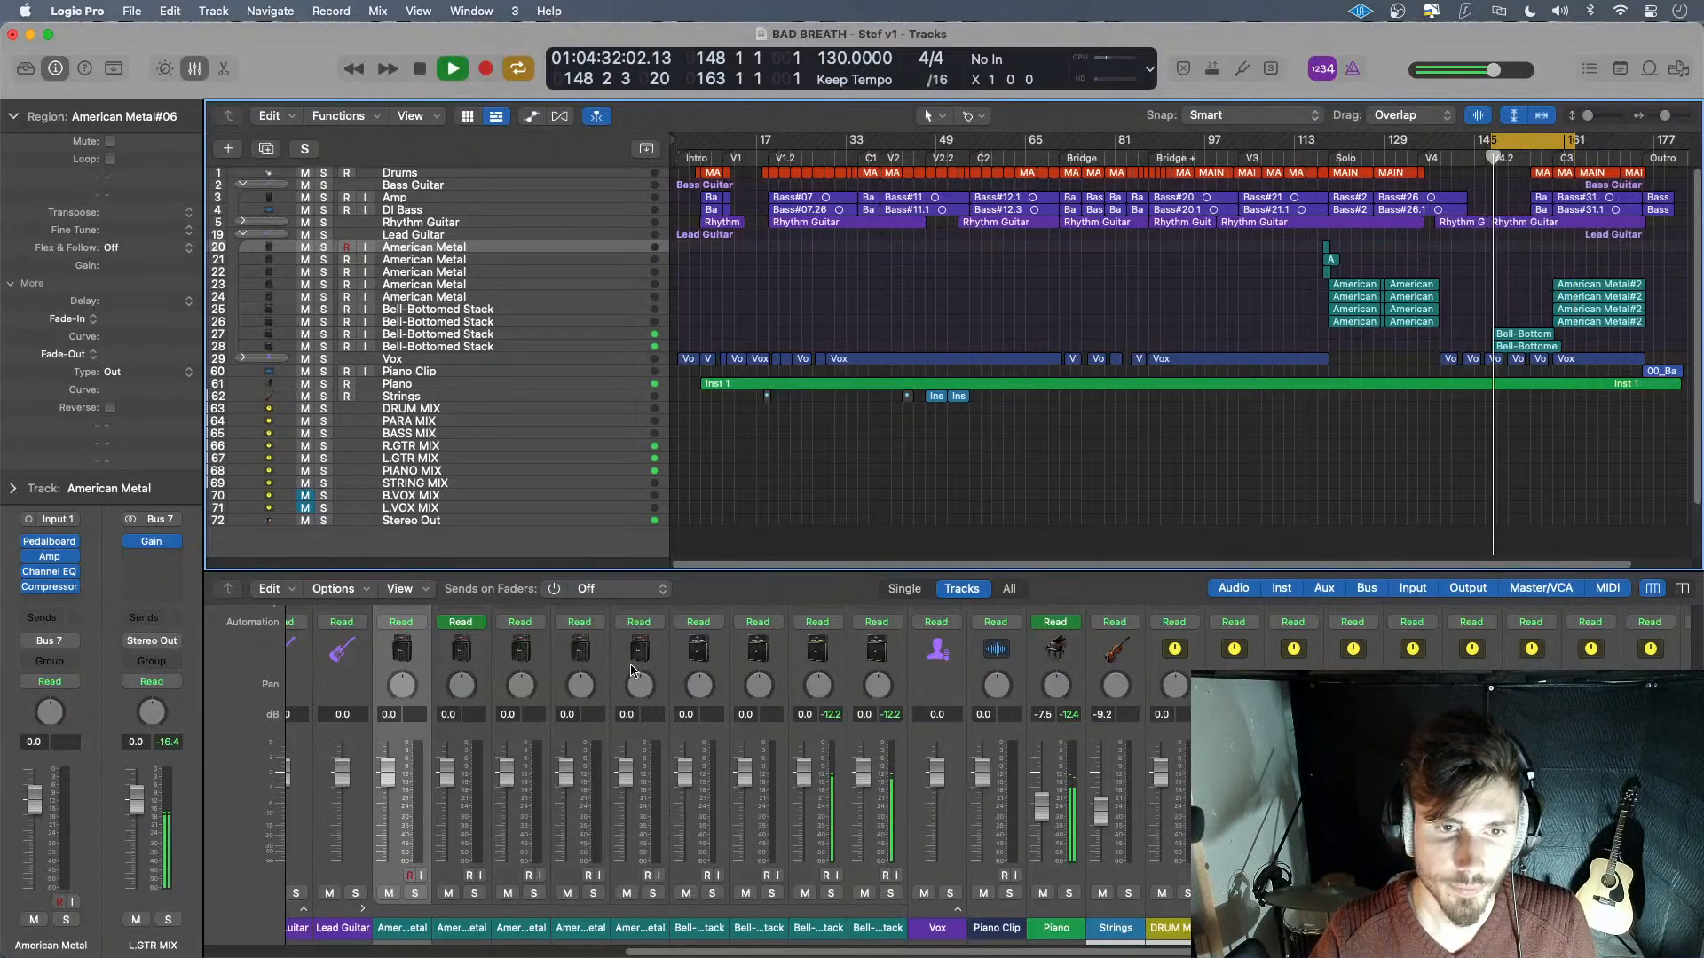
- Solo the third Bell-Bottomed Stack channel, play the loop, and check its Compressor's levels and gain reduction
click(832, 892)
scroll(826, 816, up, 5)
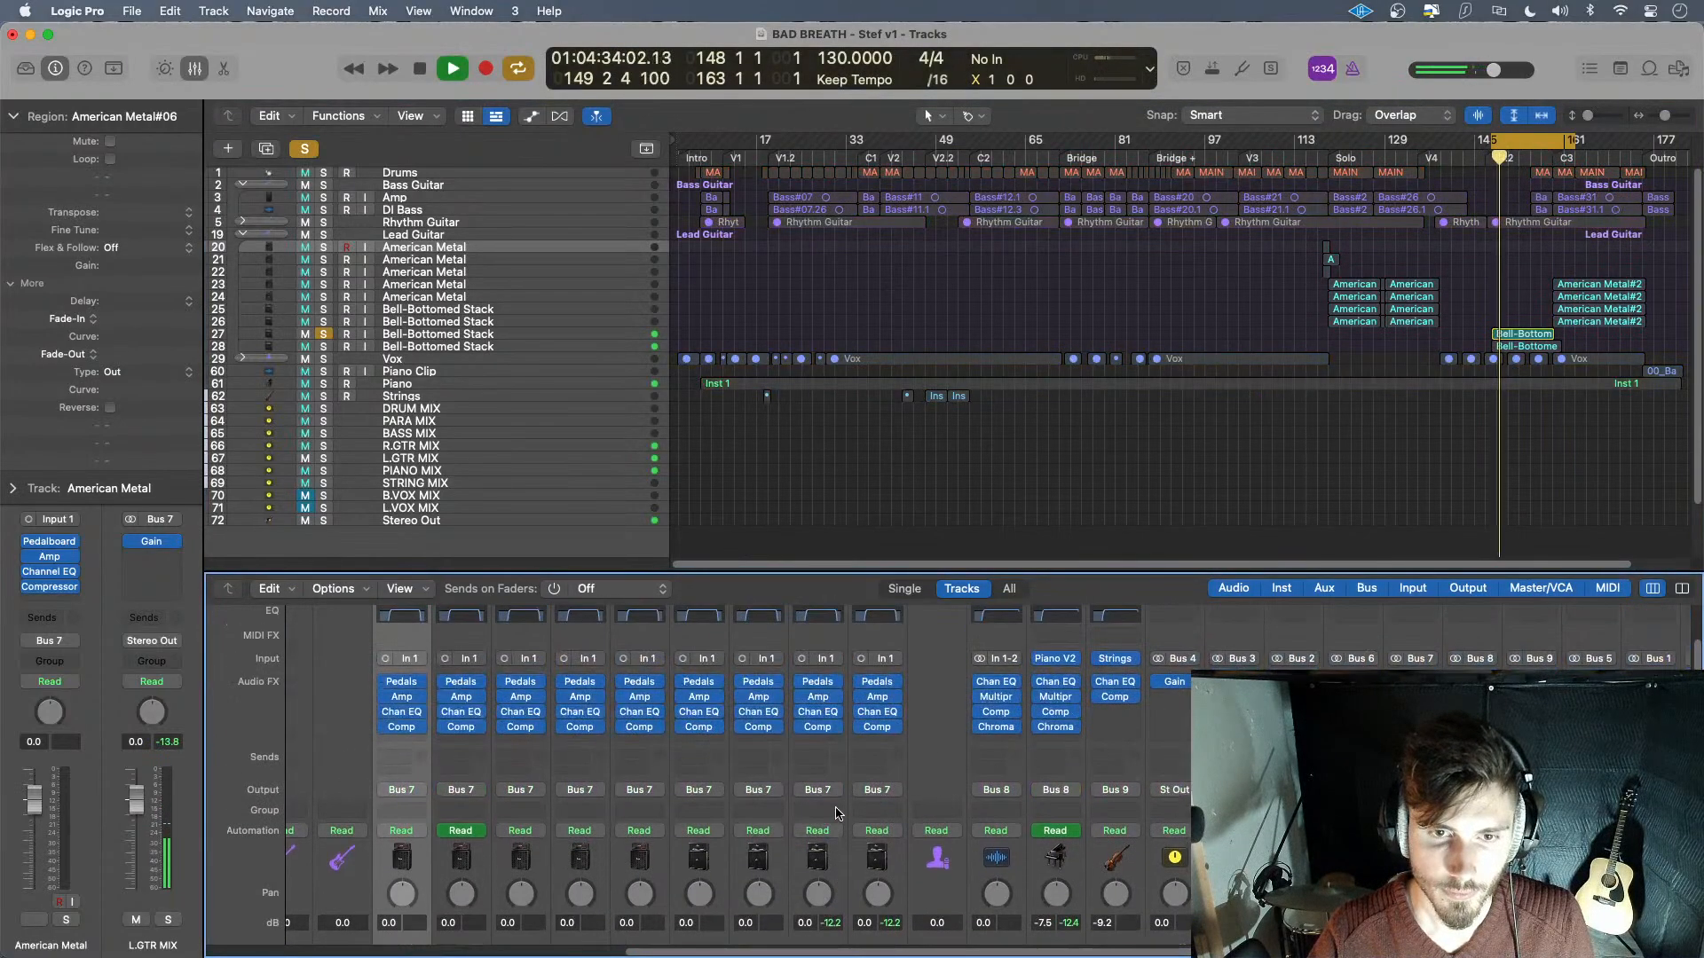
key(space)
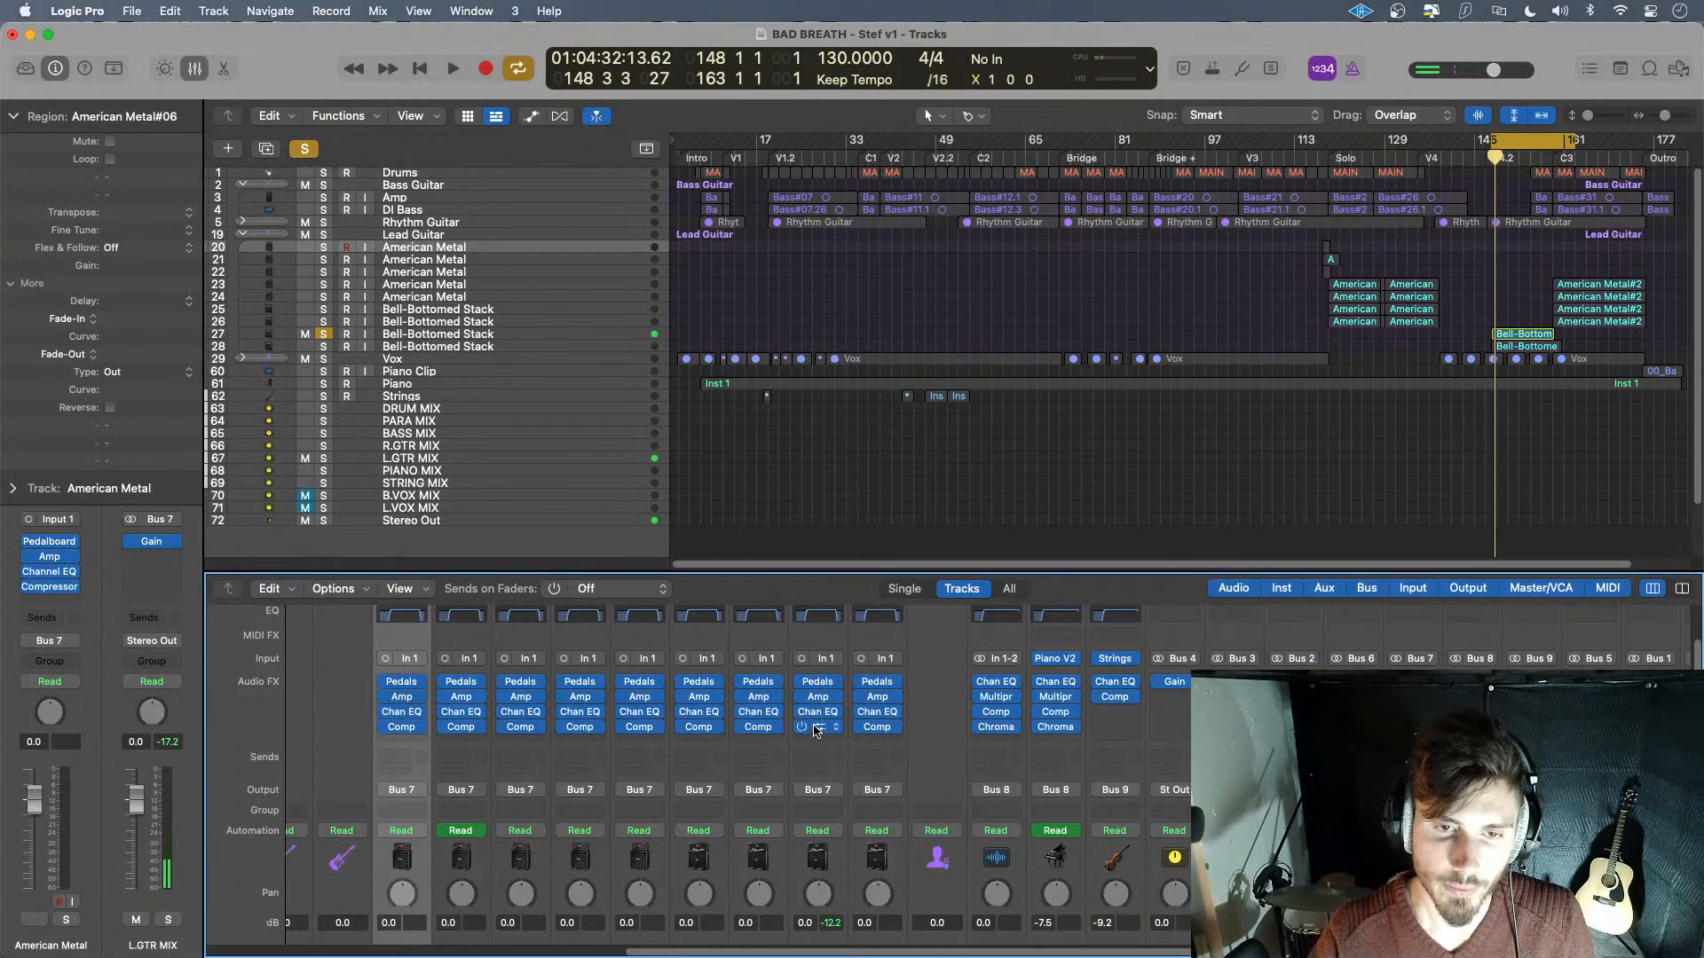
click(816, 727)
key(space)
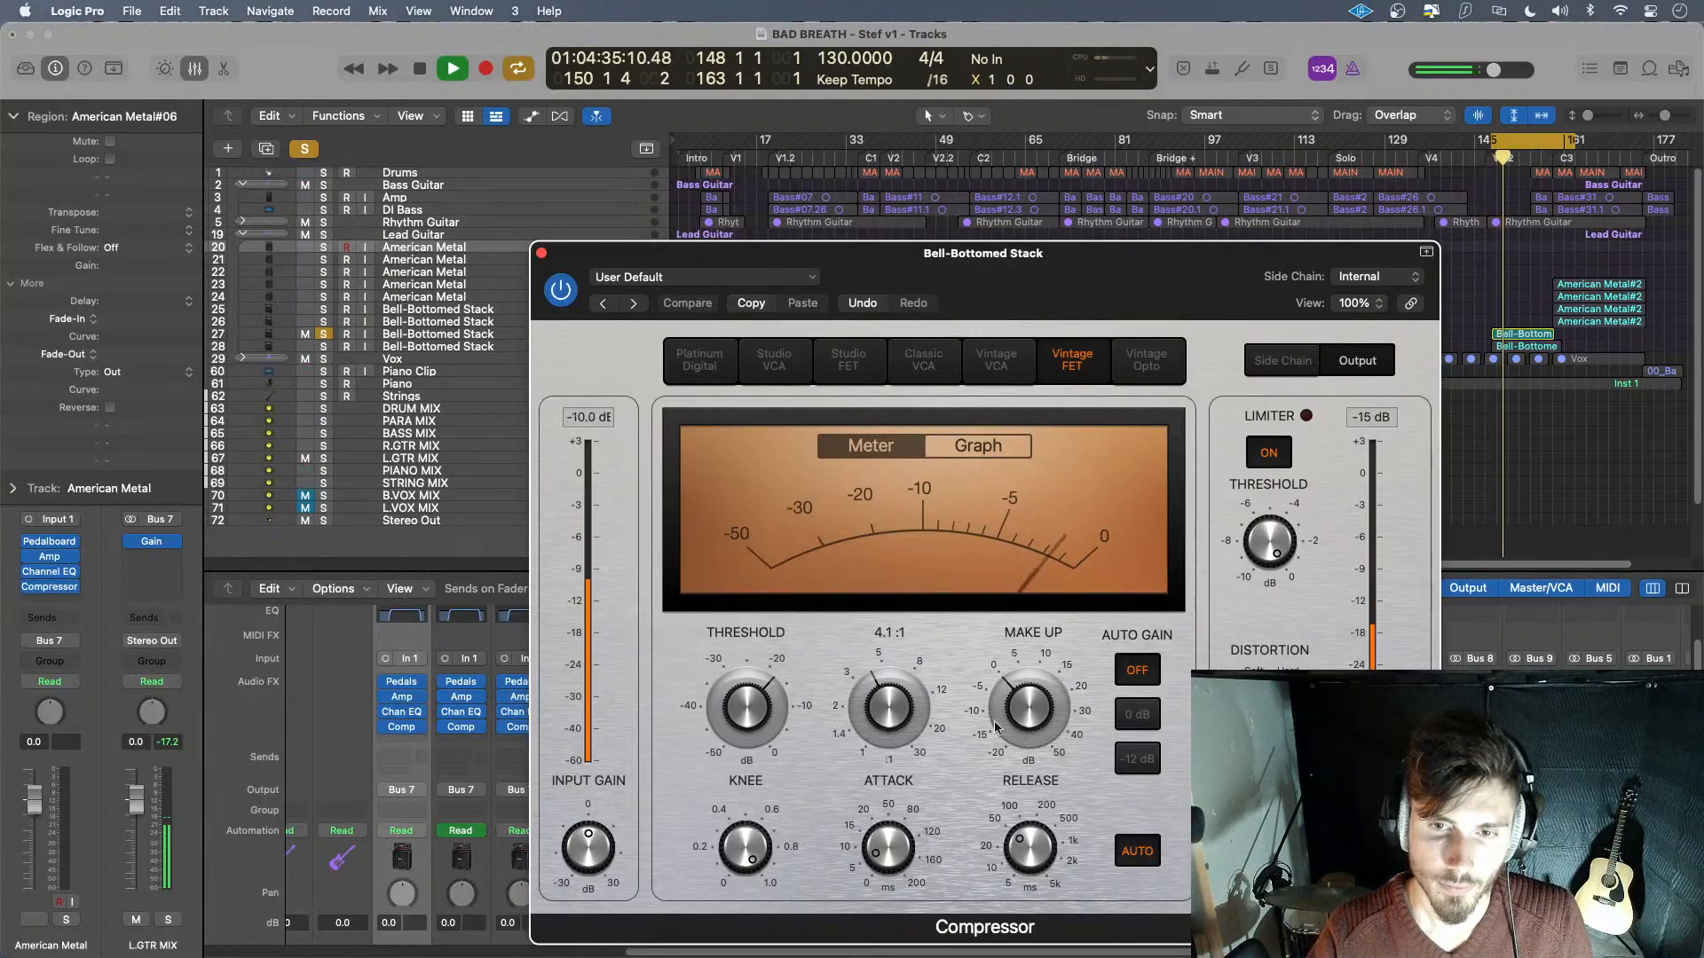
drag(1268, 707, 1269, 692)
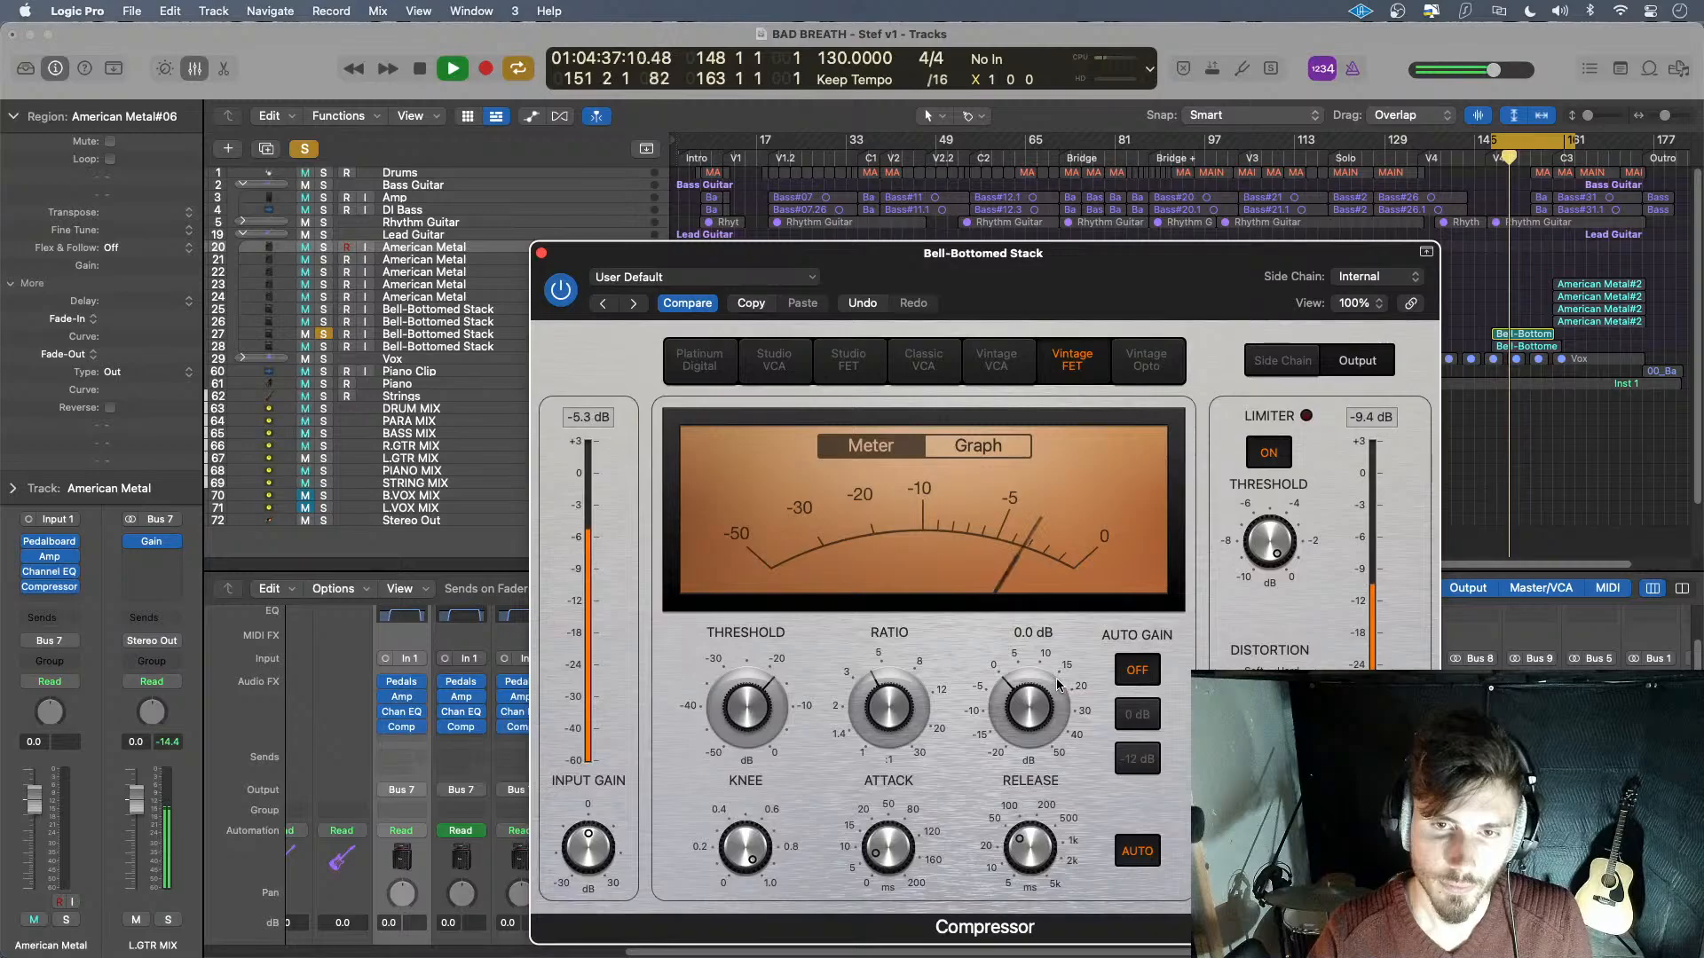
click(540, 252)
key(space)
- Switch the solo to the fourth Bell-Bottomed Stack channel and check its Compressor while the loop plays
scroll(887, 799, down, 5)
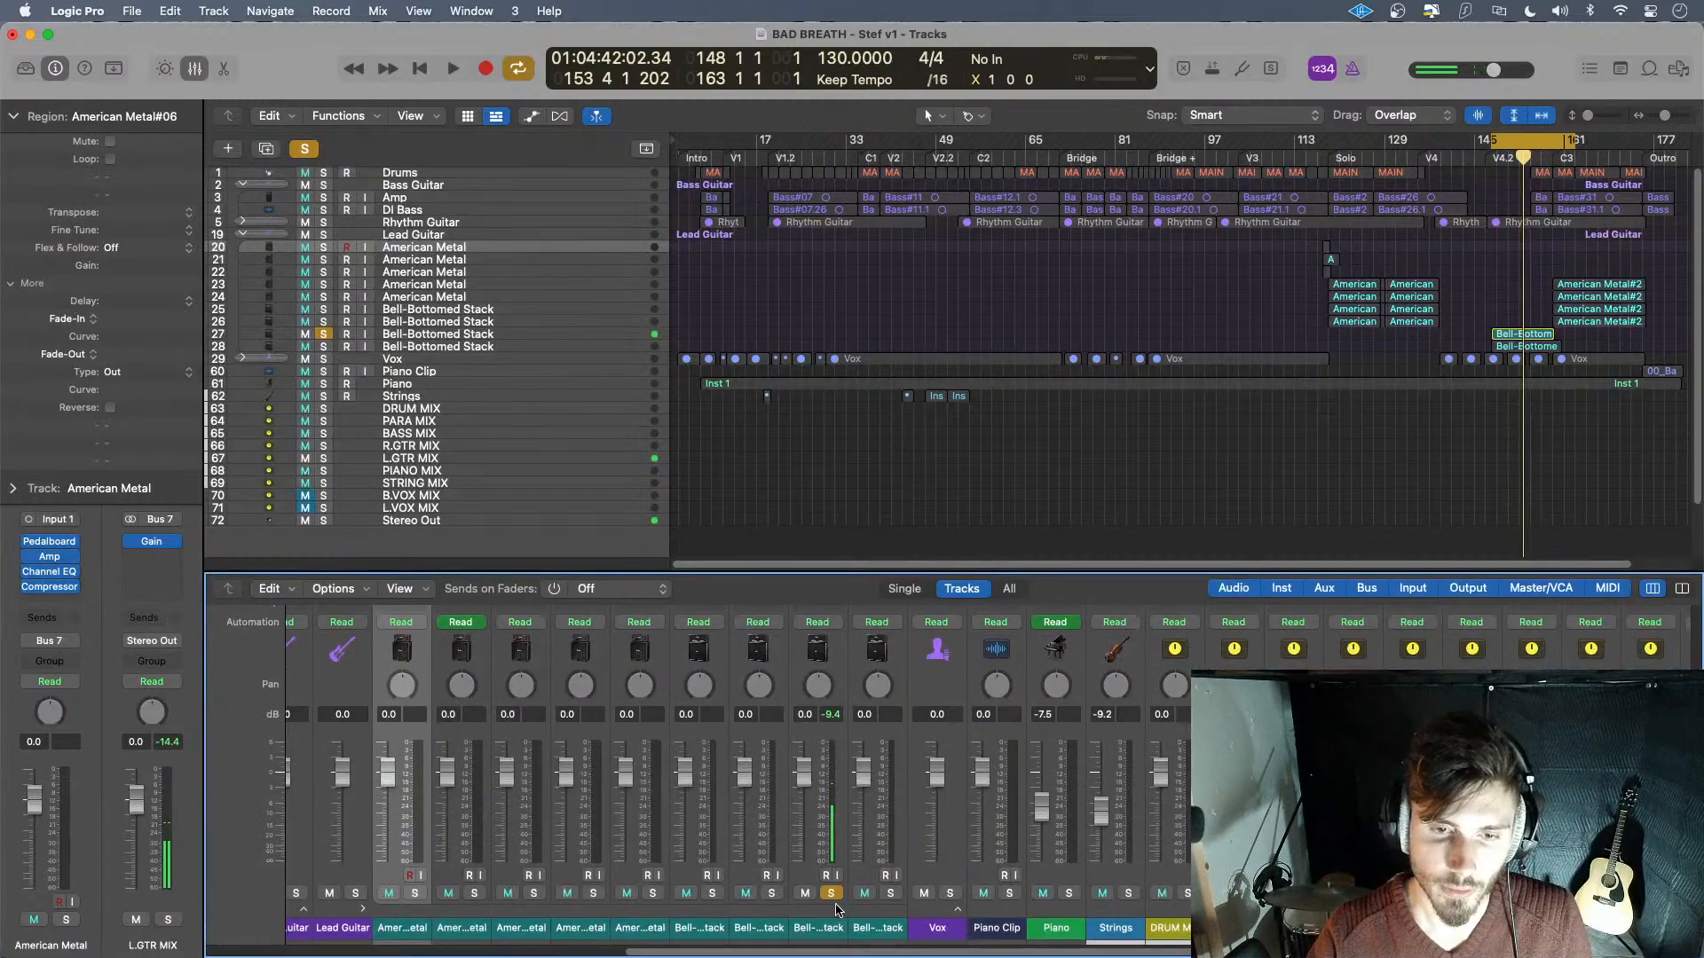
click(890, 892)
key(space)
scroll(892, 798, up, 5)
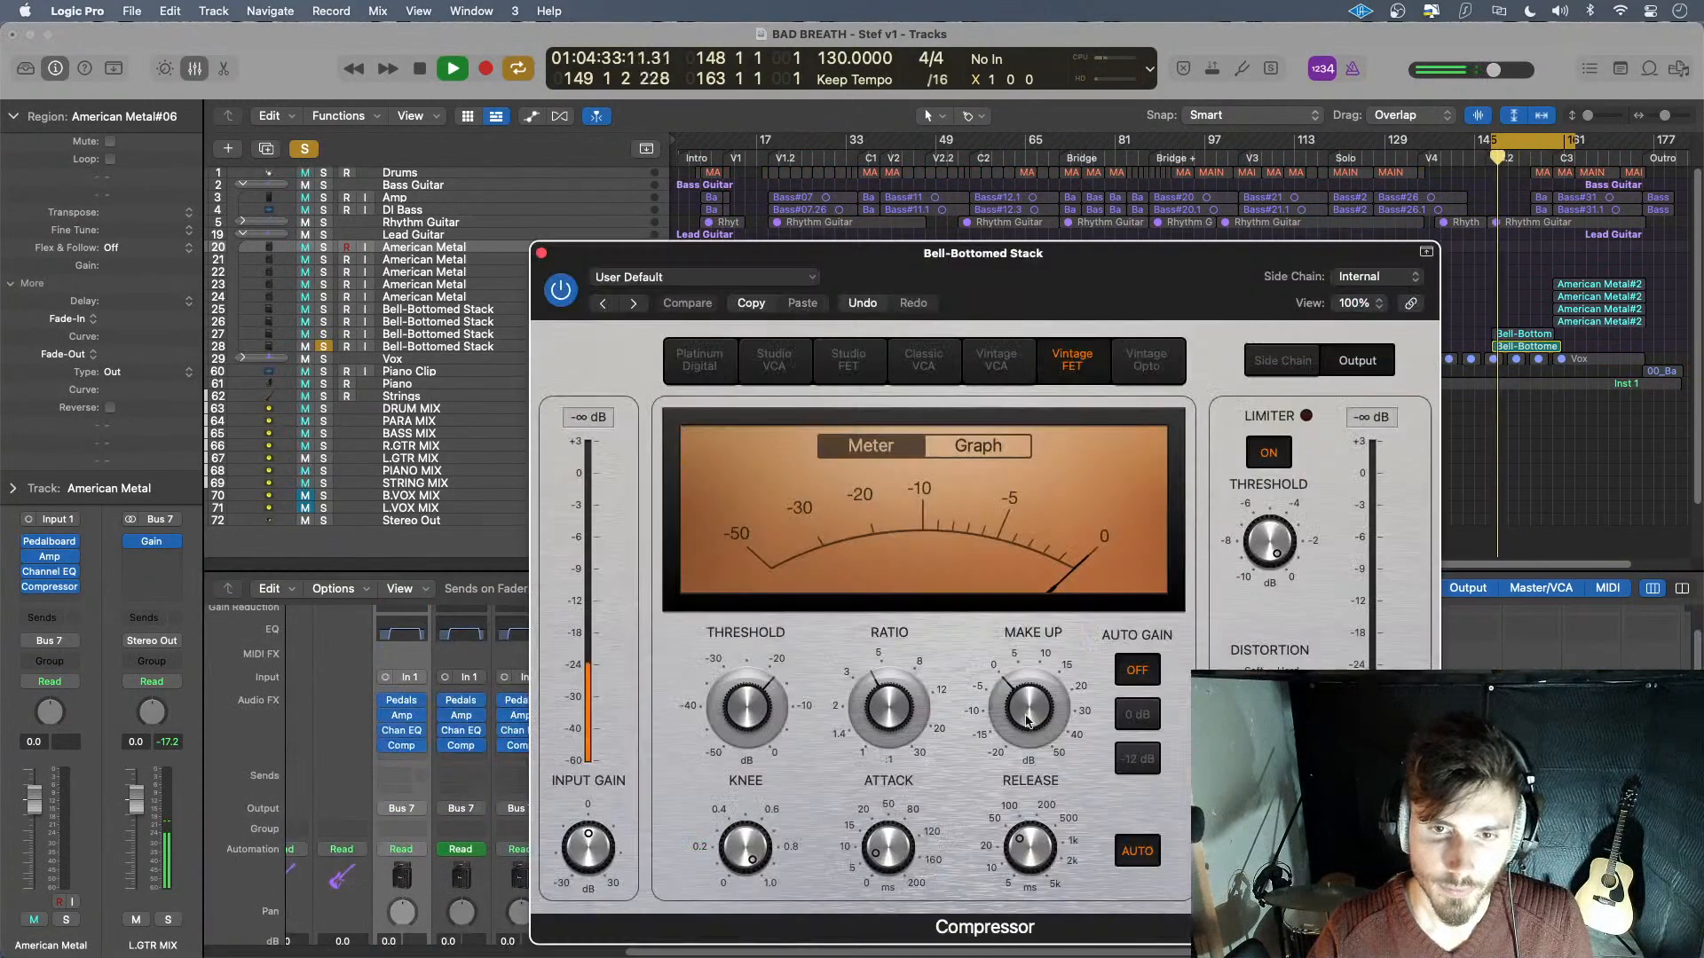
click(877, 746)
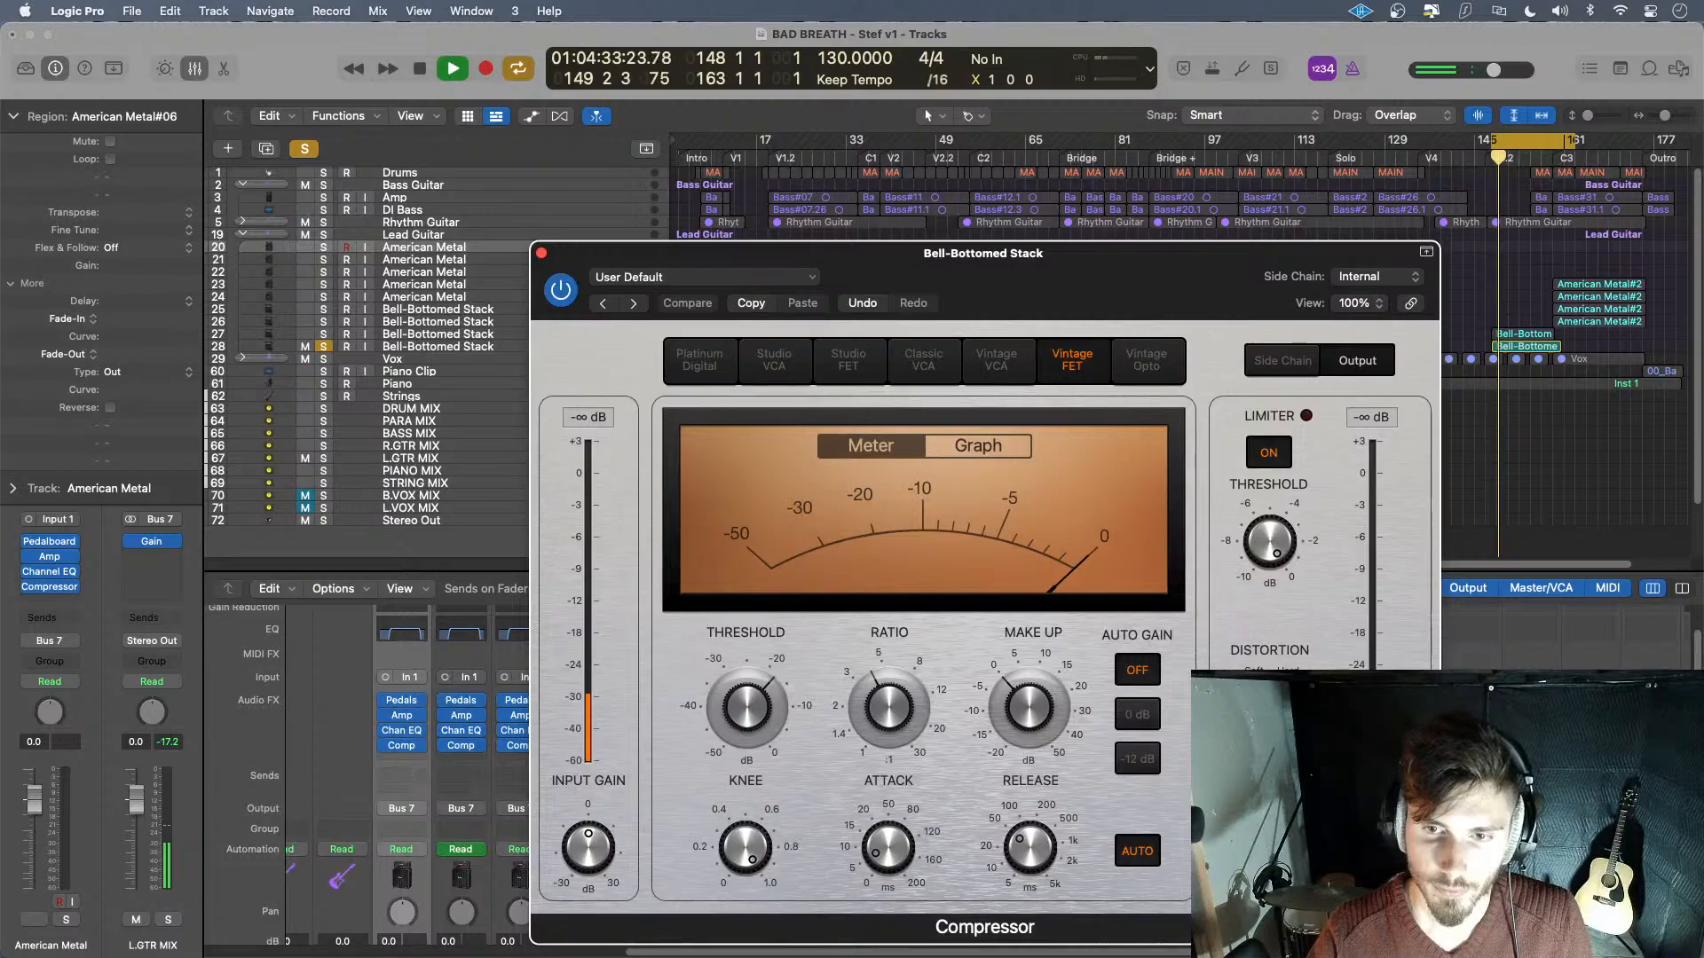
key(space)
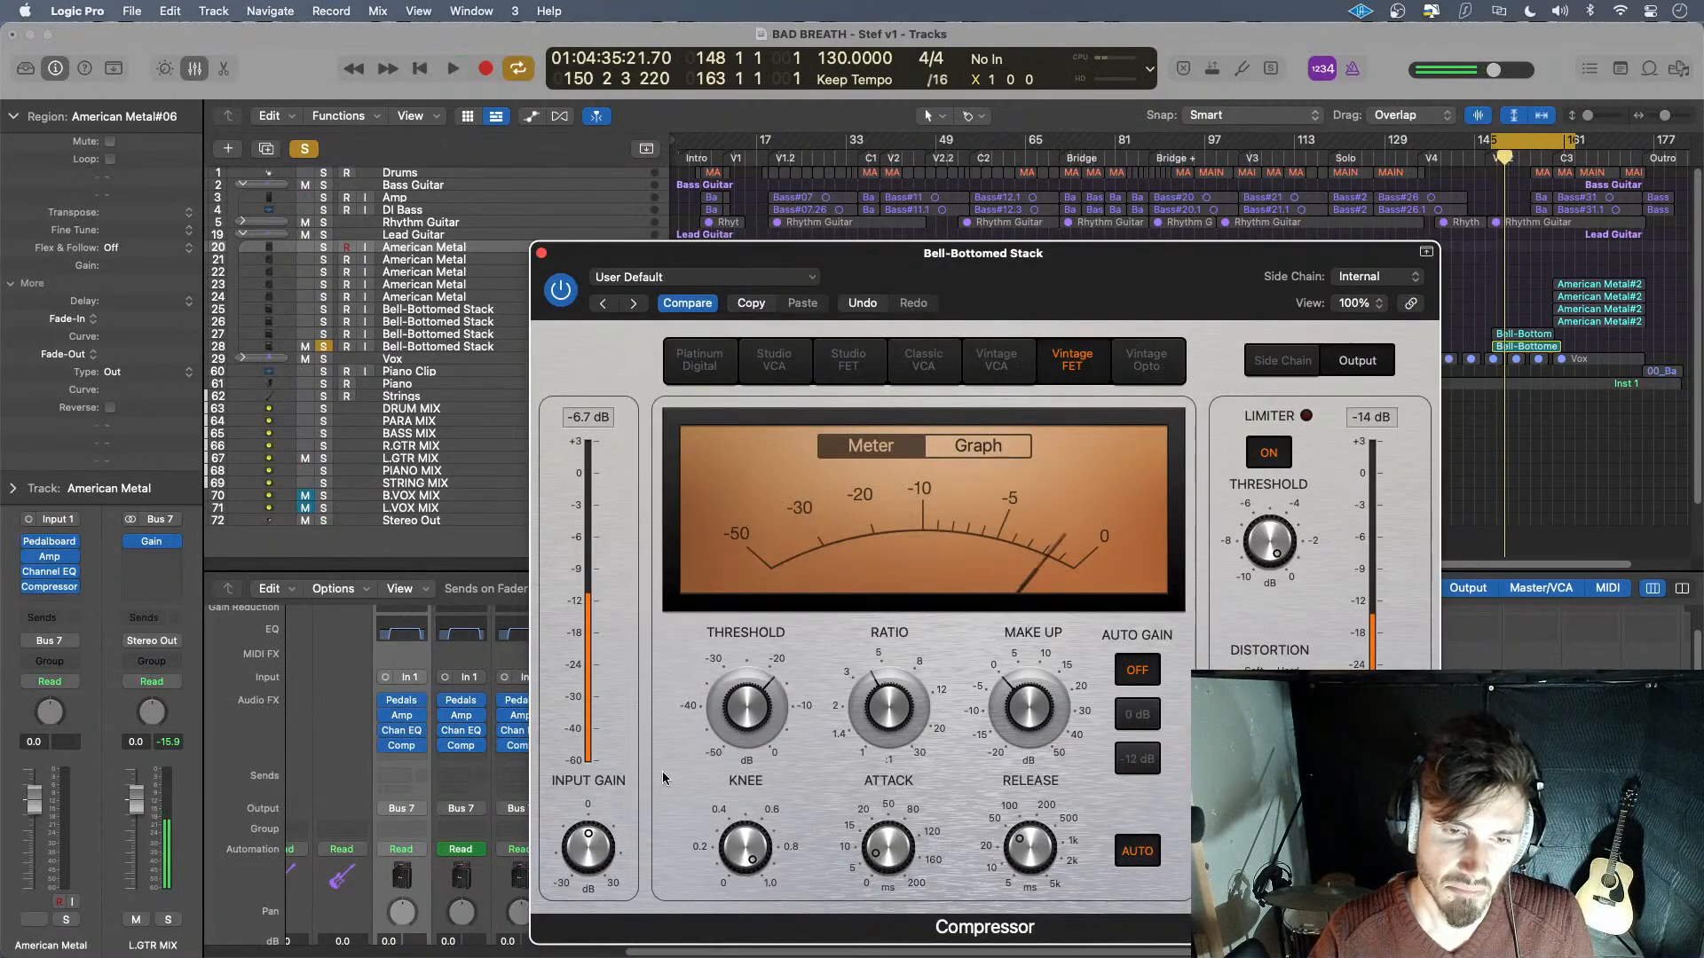
mouse_move(750, 839)
key(space)
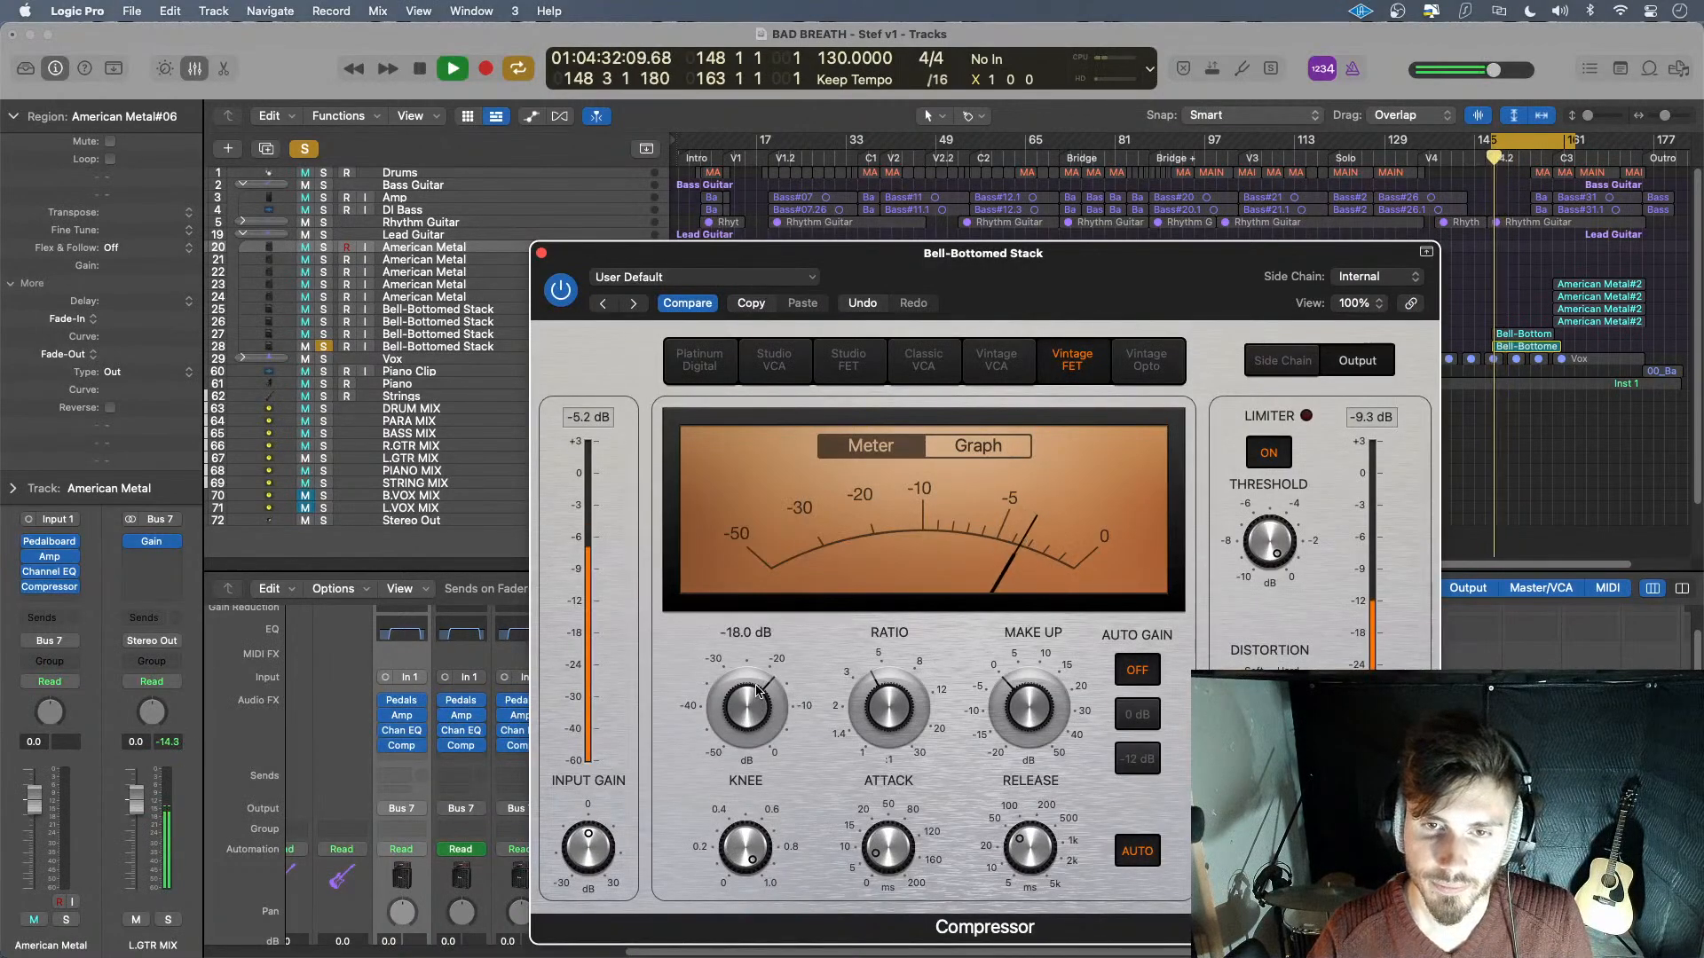
click(542, 256)
key(space)
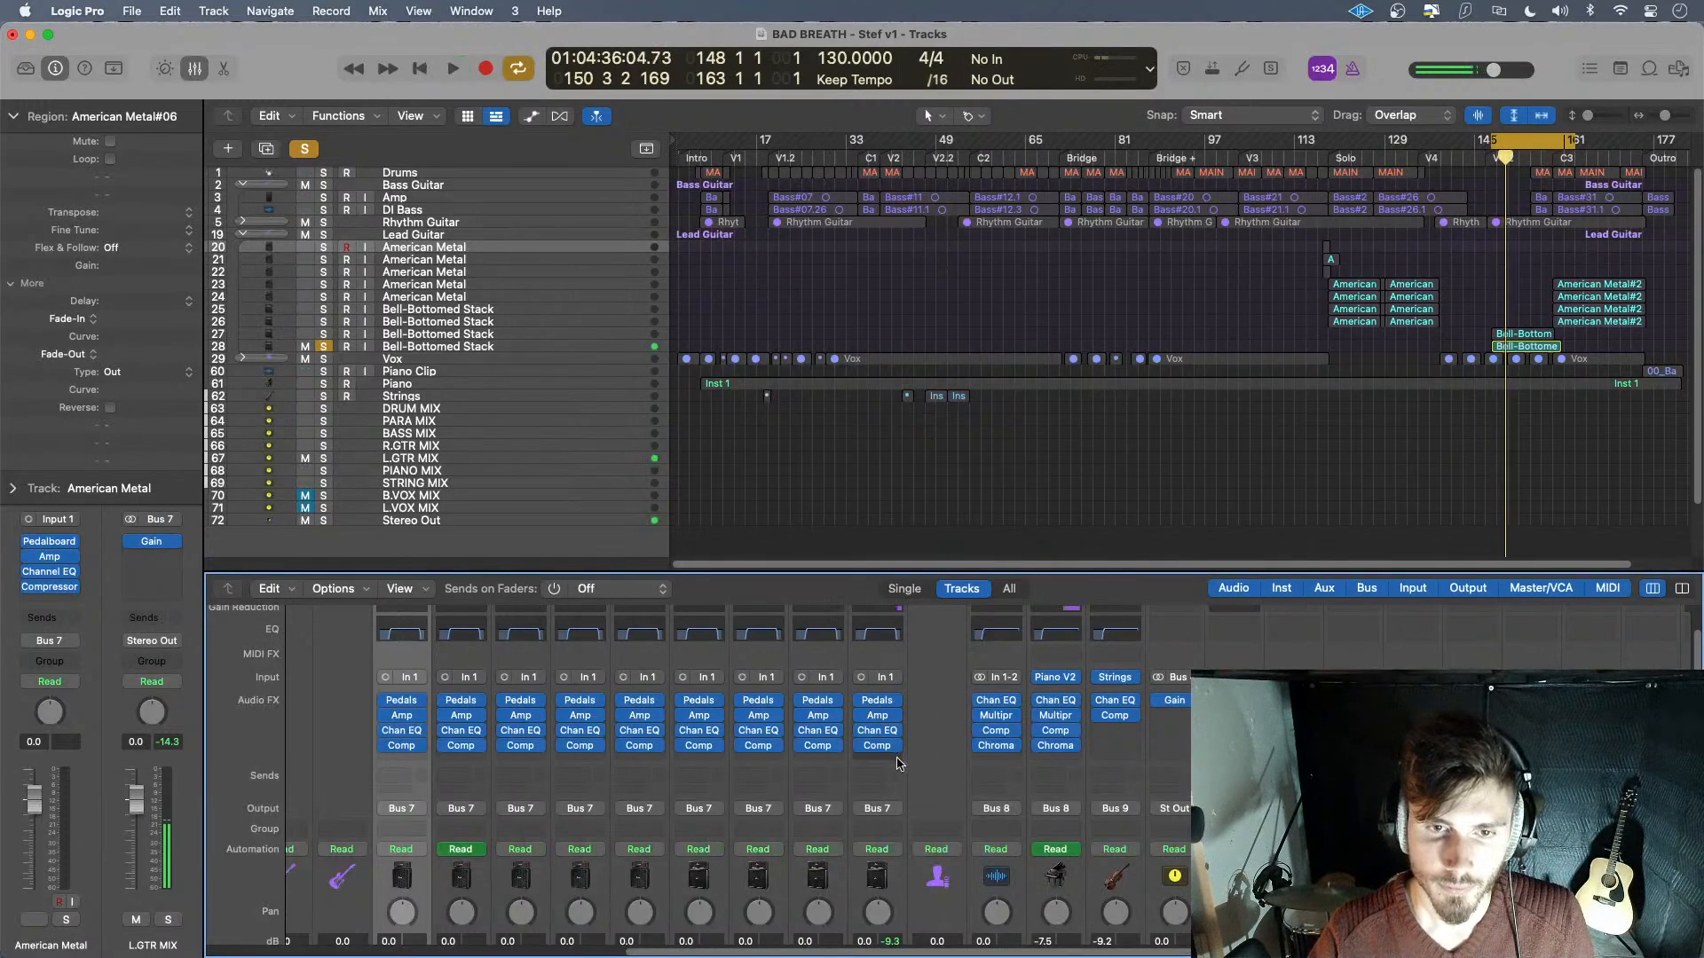
- Move the loop range to bars 117 to 132 and briefly play it
scroll(929, 772, down, 5)
scroll(929, 772, up, 3)
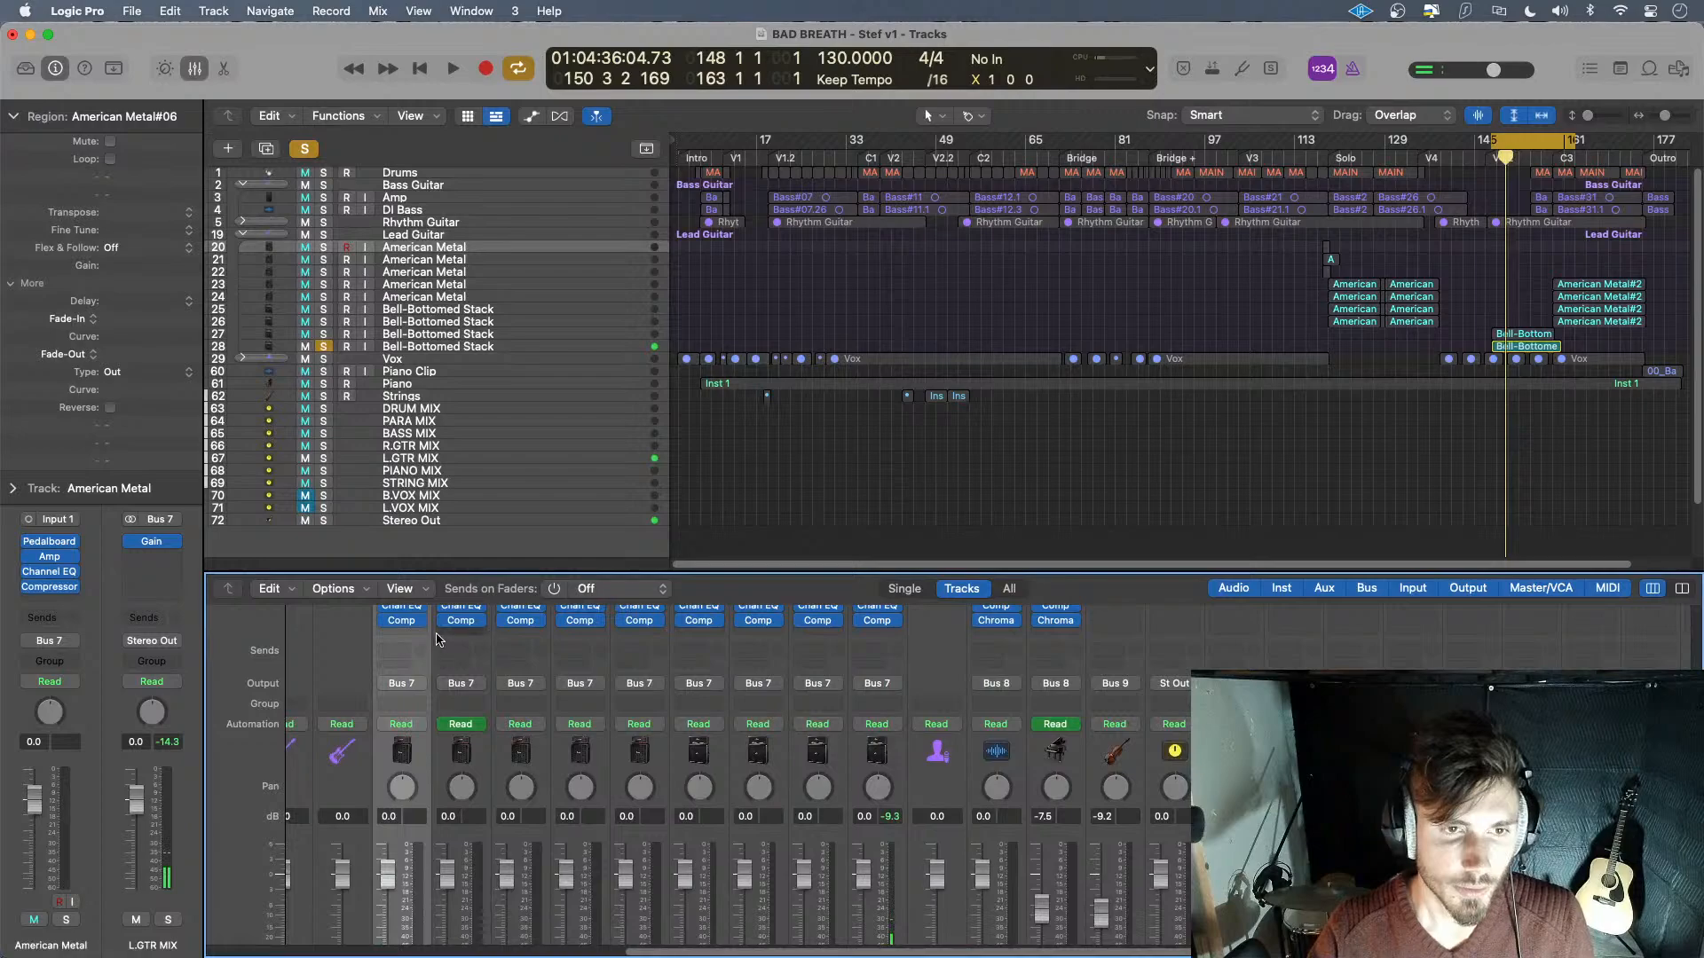
click(1322, 157)
scroll(572, 725, up, 1)
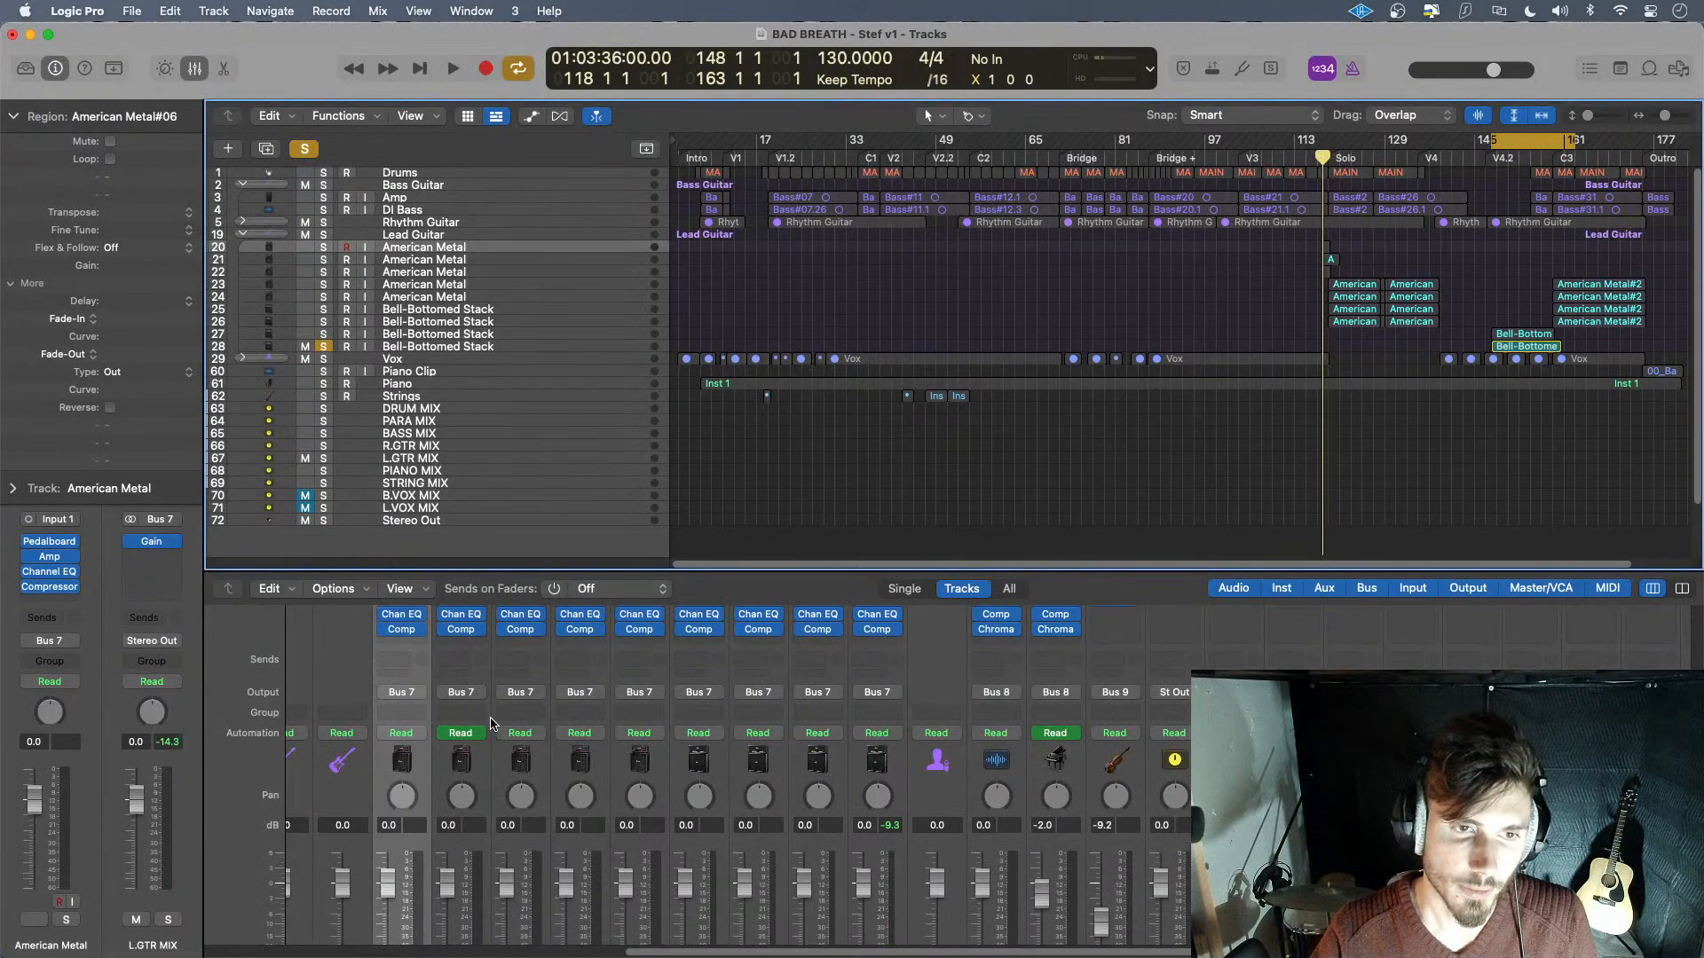
drag(1524, 136, 1314, 256)
key(space)
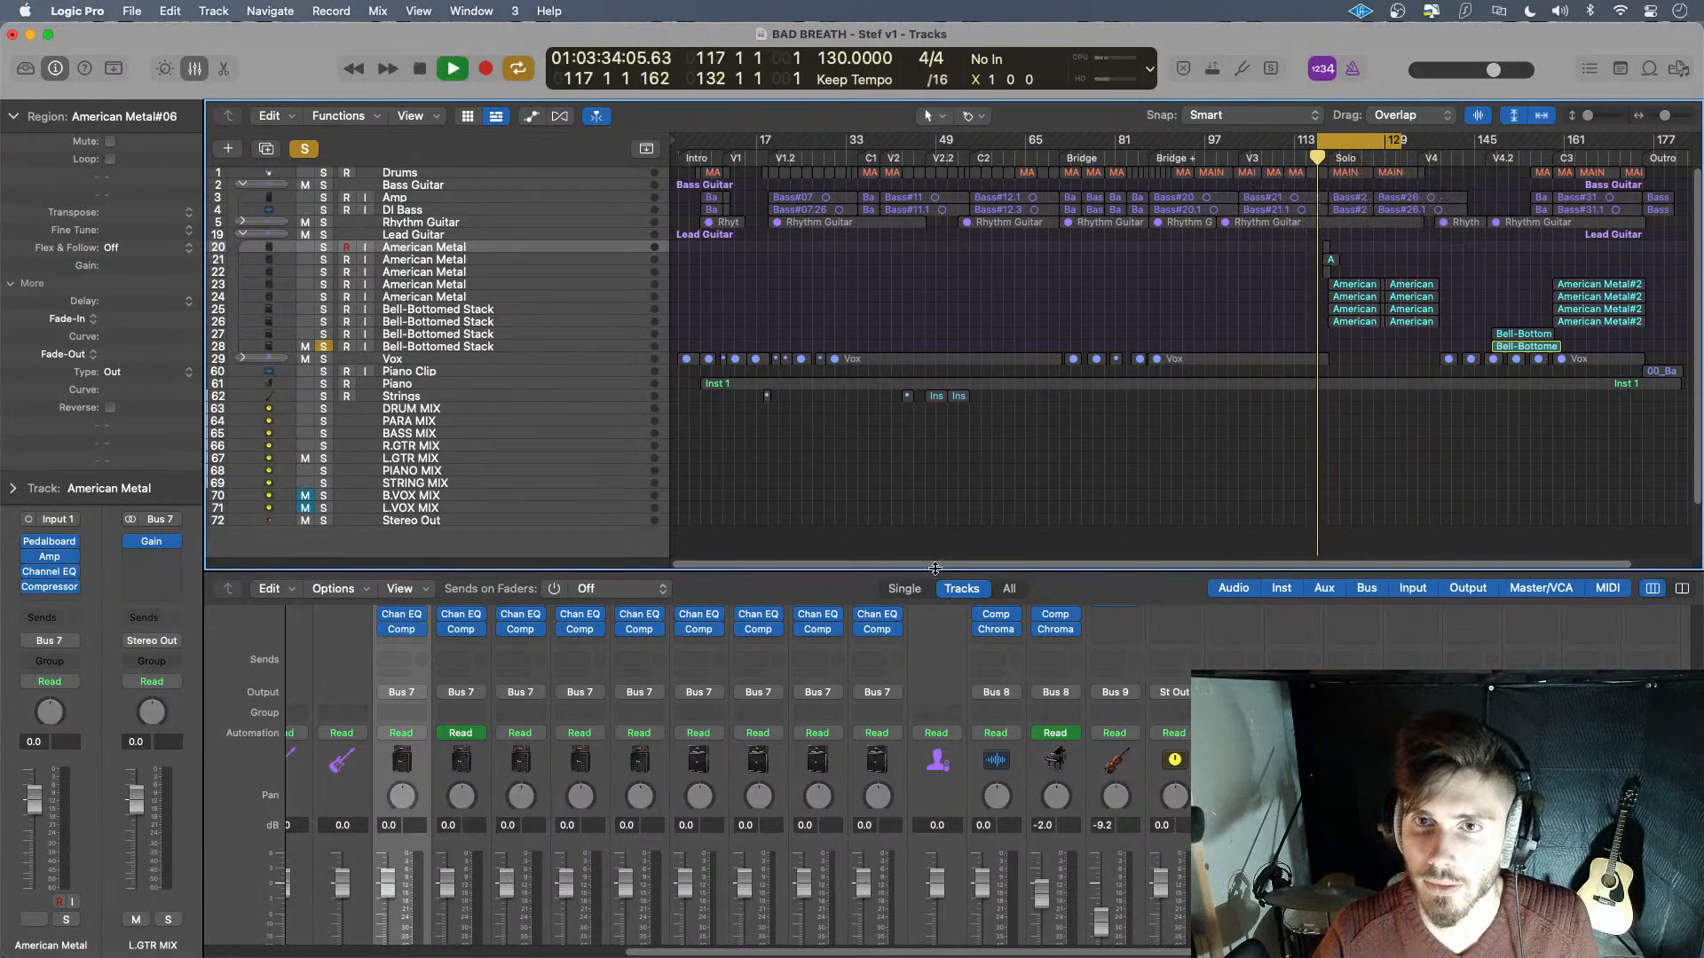
key(space)
- Switch the solo to the first American Metal channel and check its Compressor while replaying the loop
scroll(422, 887, down, 5)
click(422, 904)
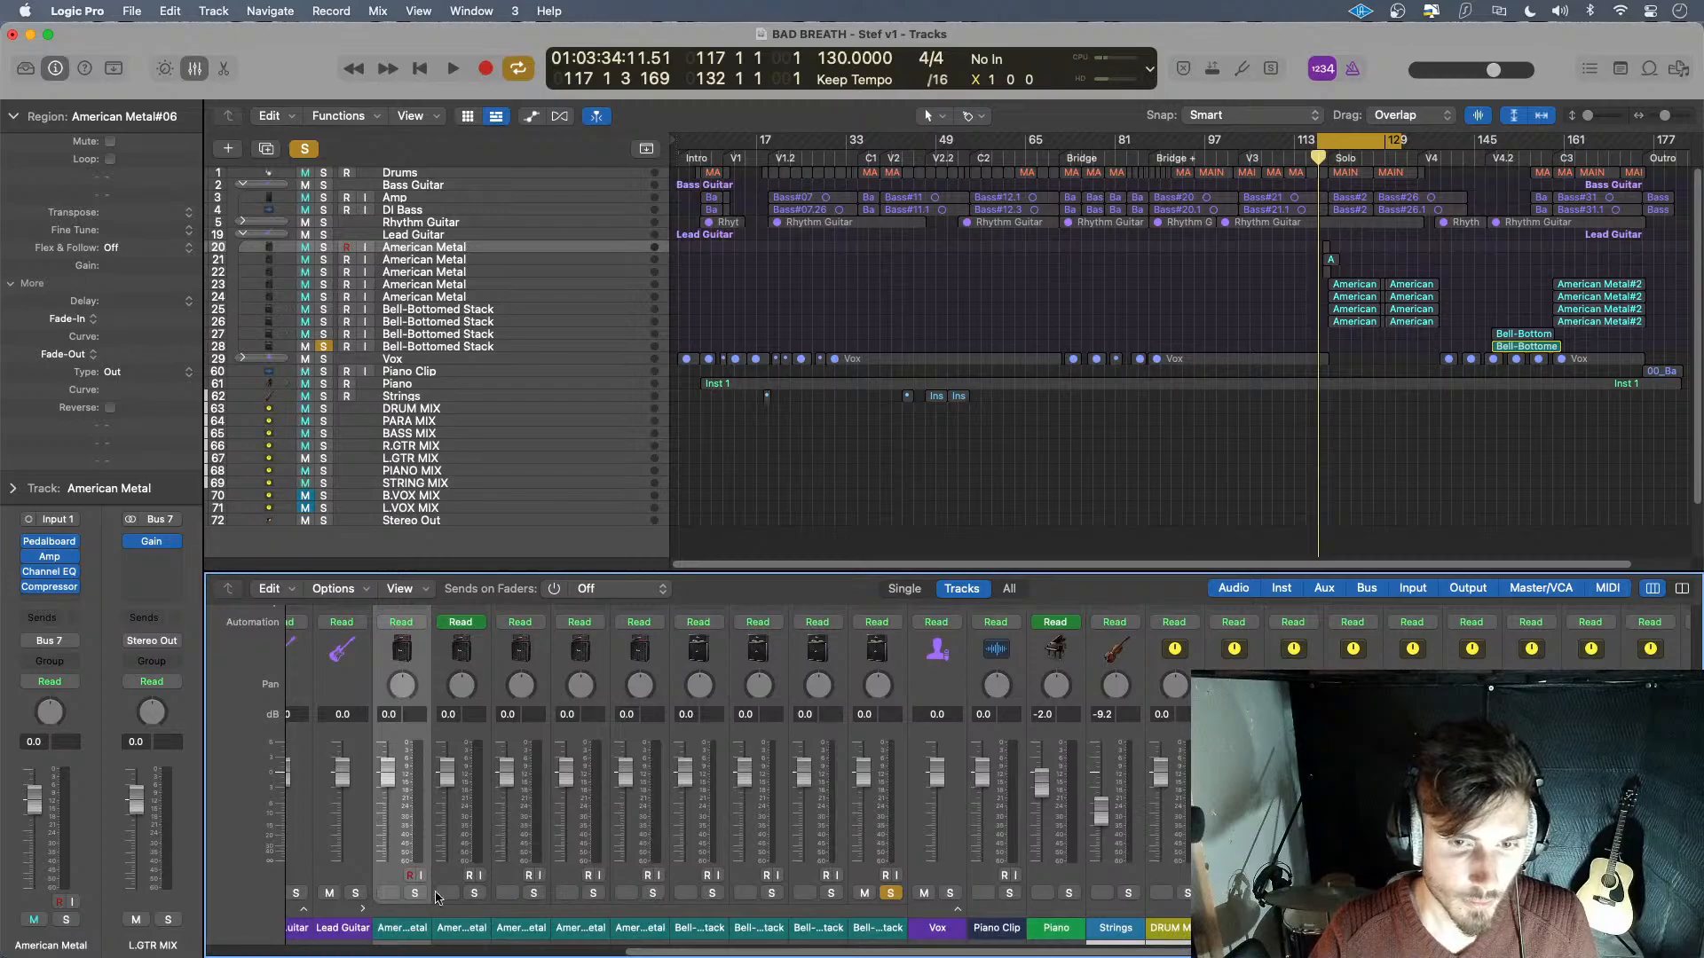
click(892, 894)
click(415, 894)
key(space)
scroll(479, 822, up, 5)
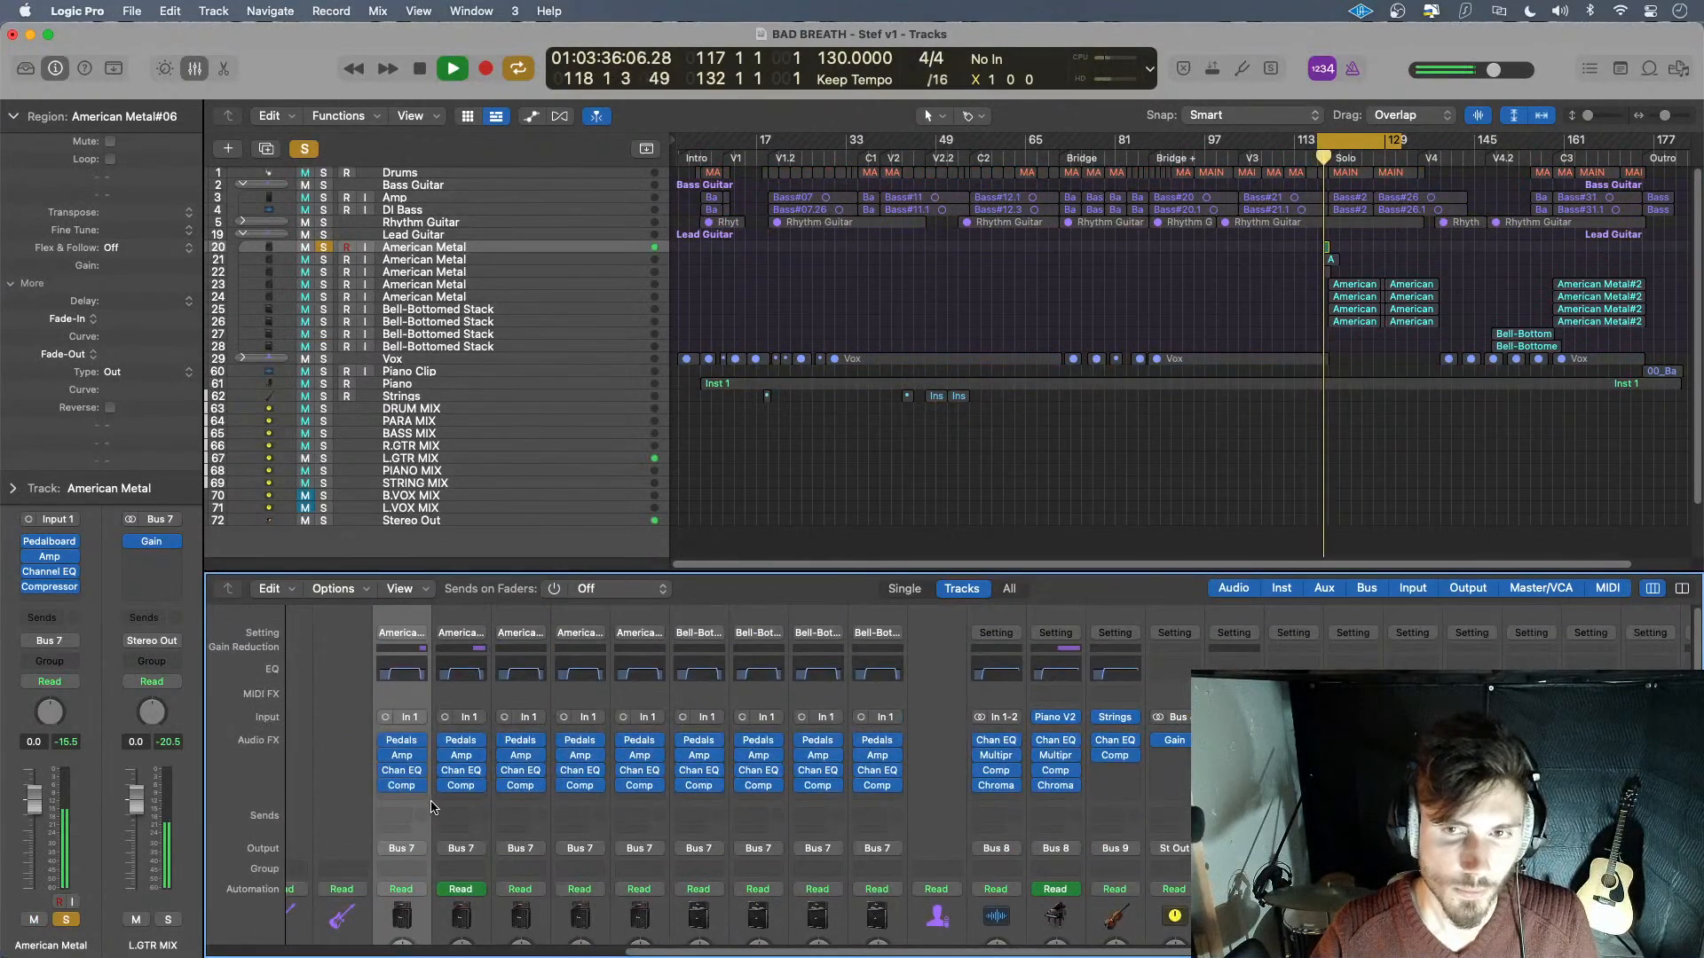
click(401, 785)
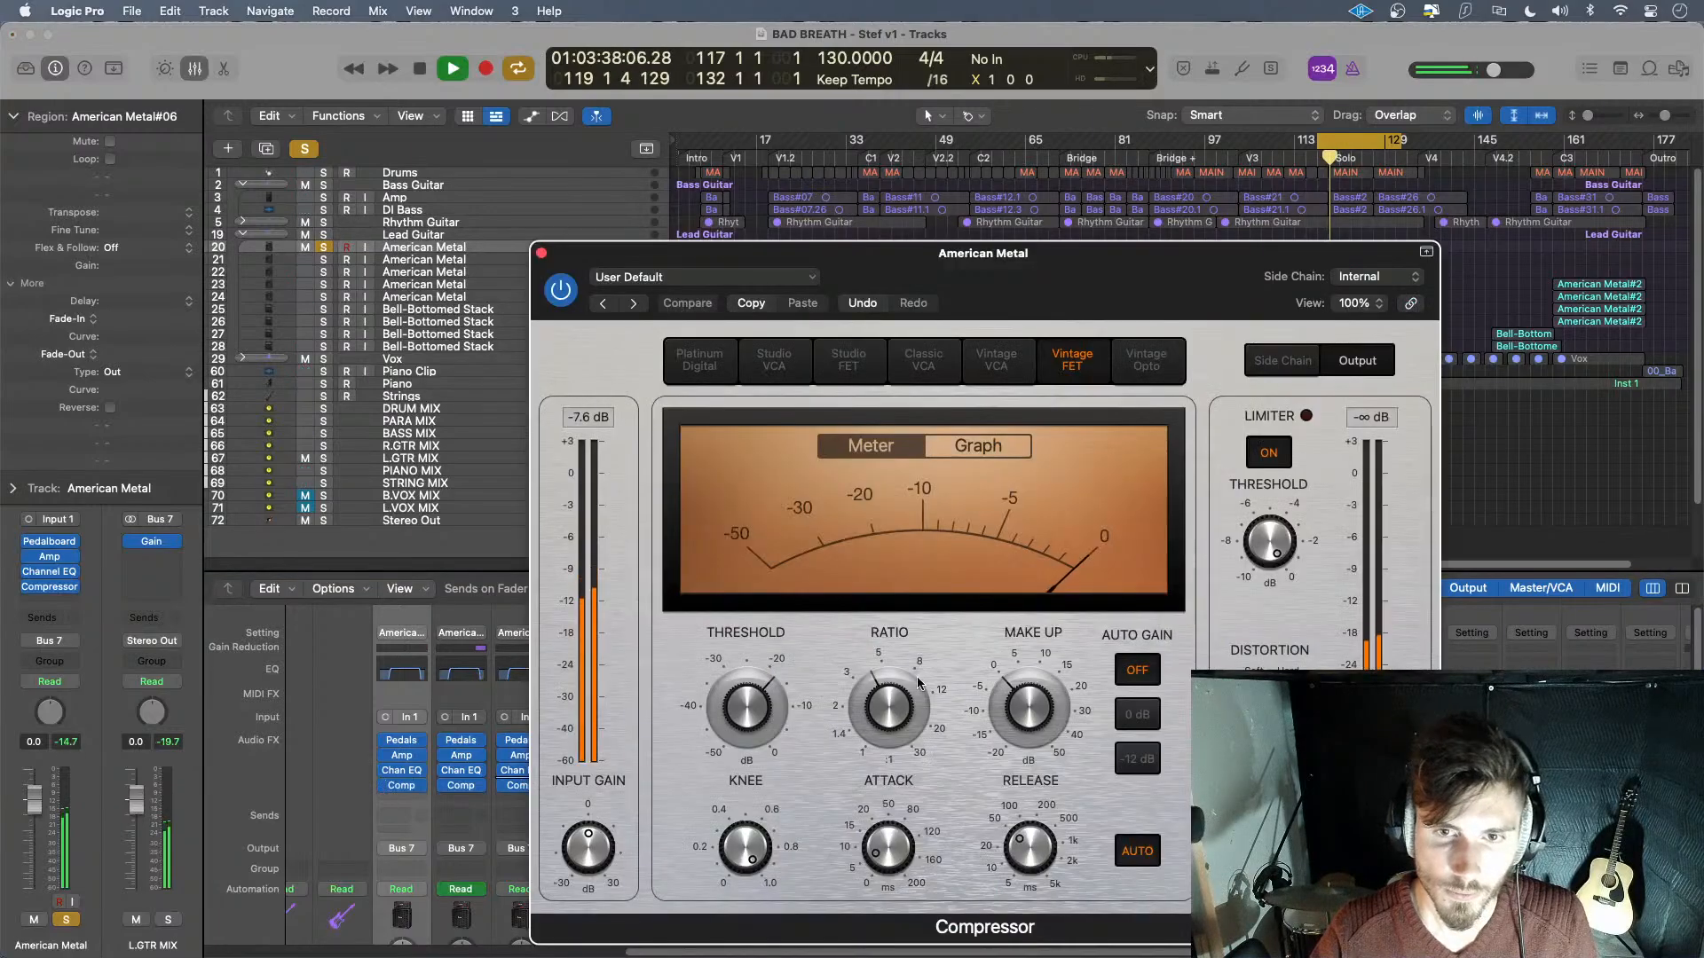
key(space)
key(space)
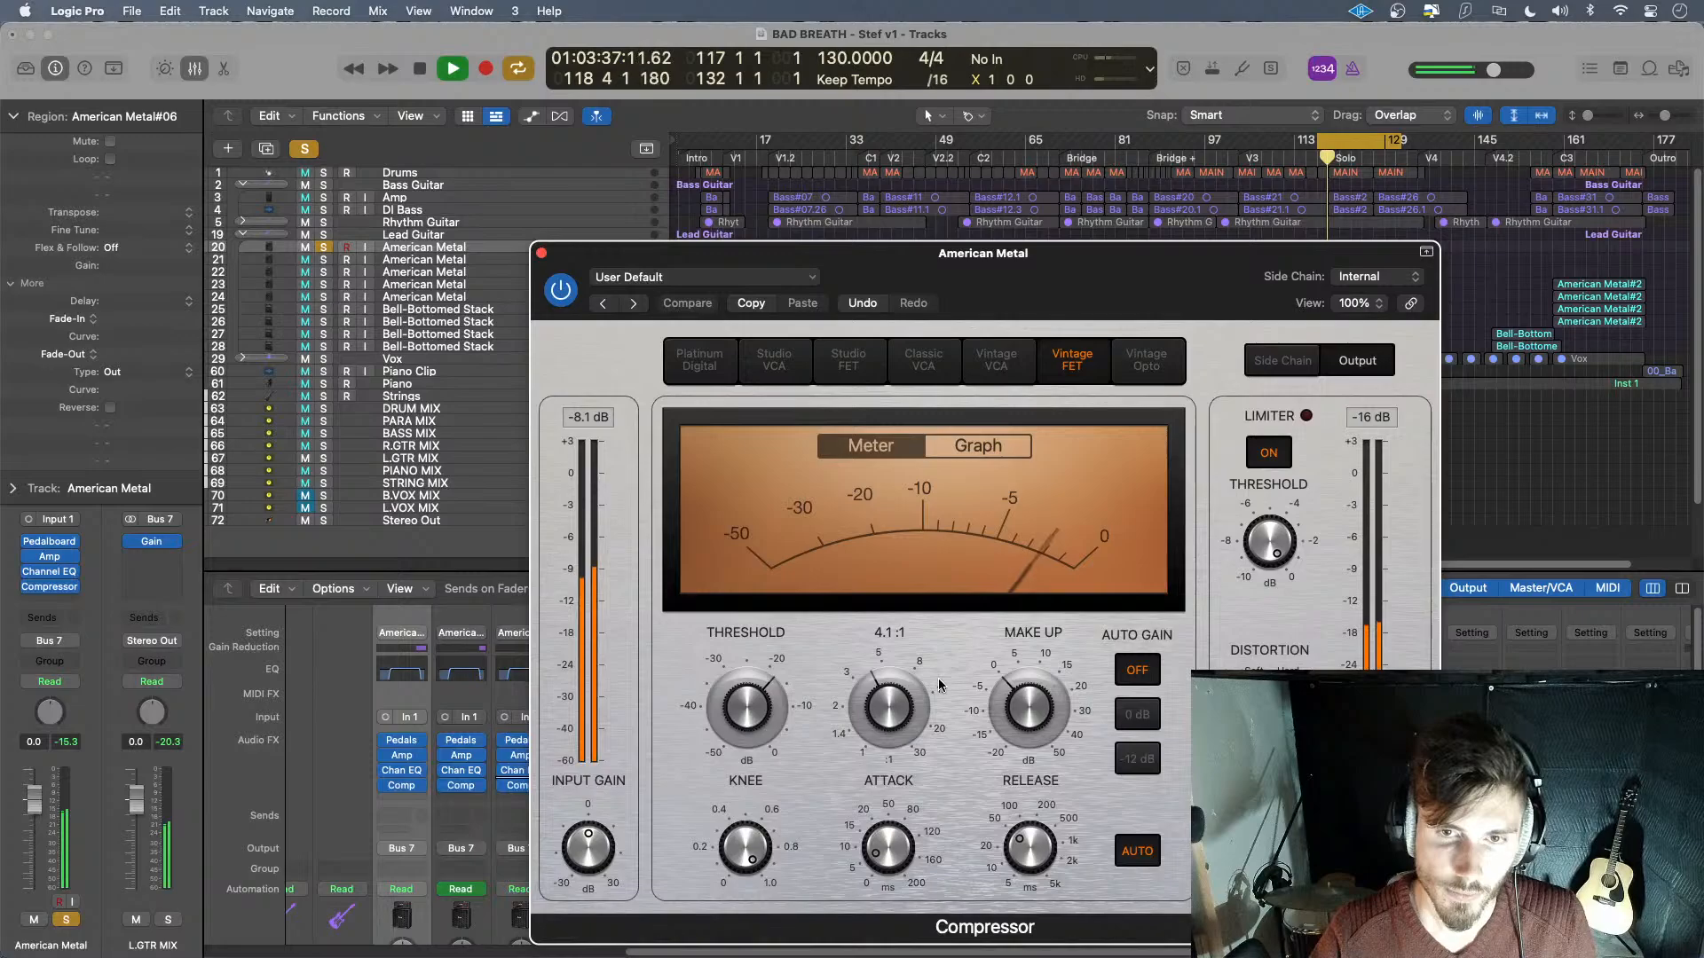
key(space)
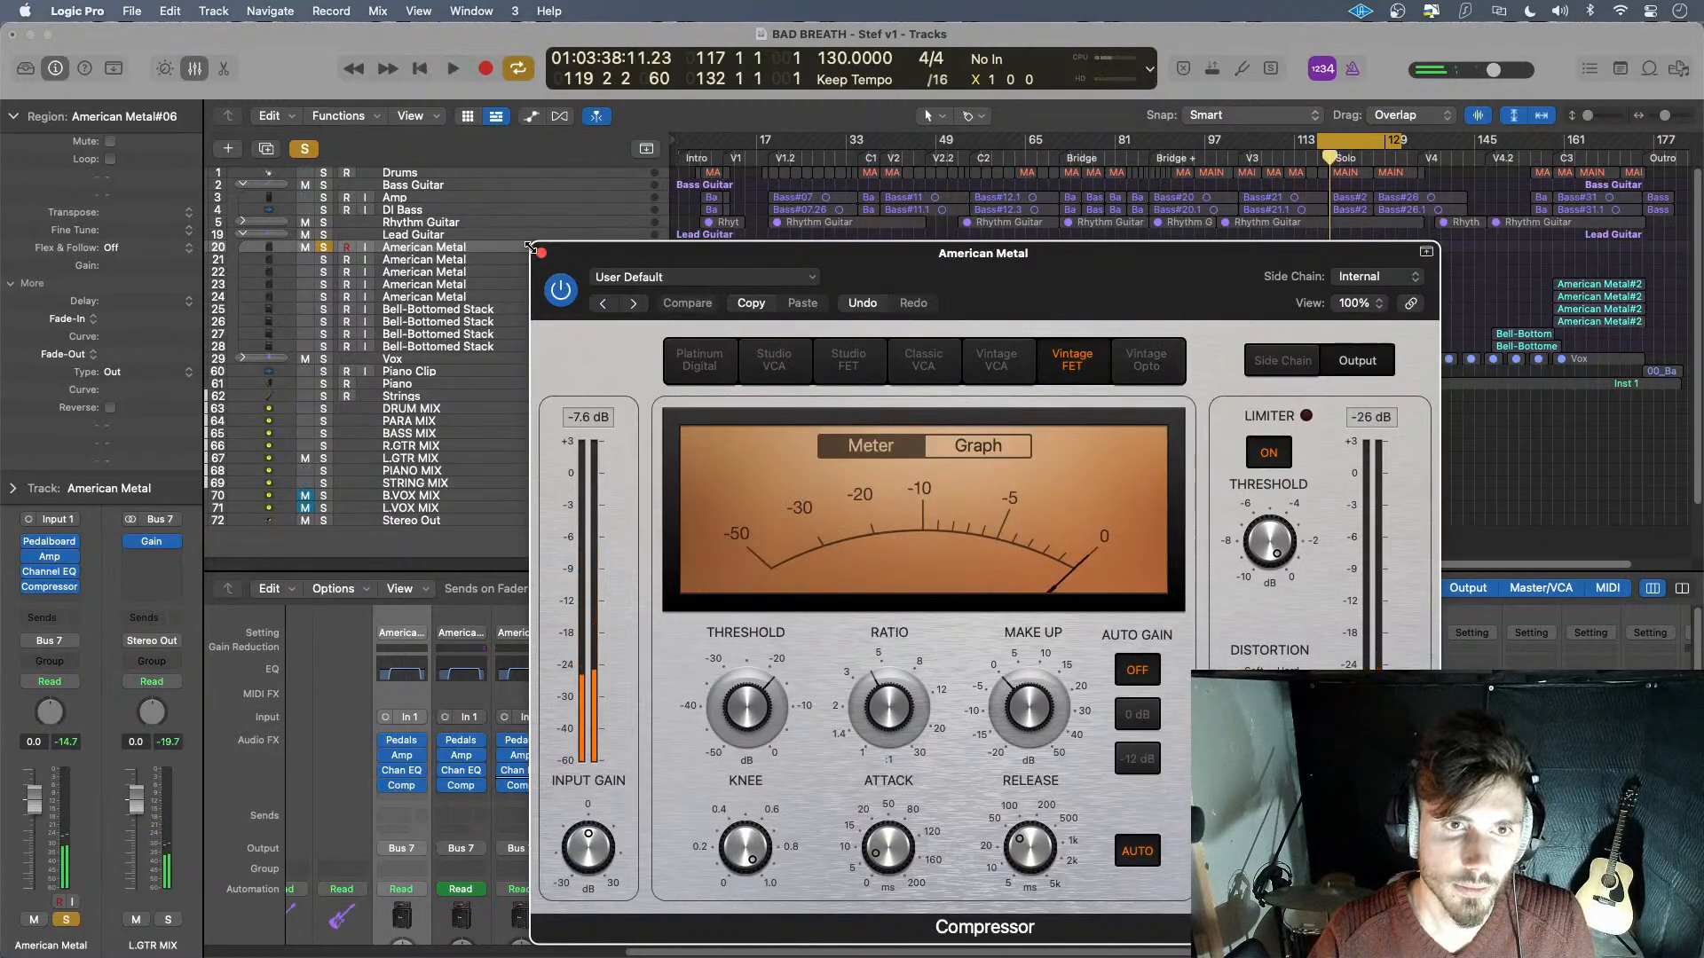
click(541, 255)
- Switch the solo to the second American Metal channel, start playback, and open its Compressor
scroll(485, 798, down, 5)
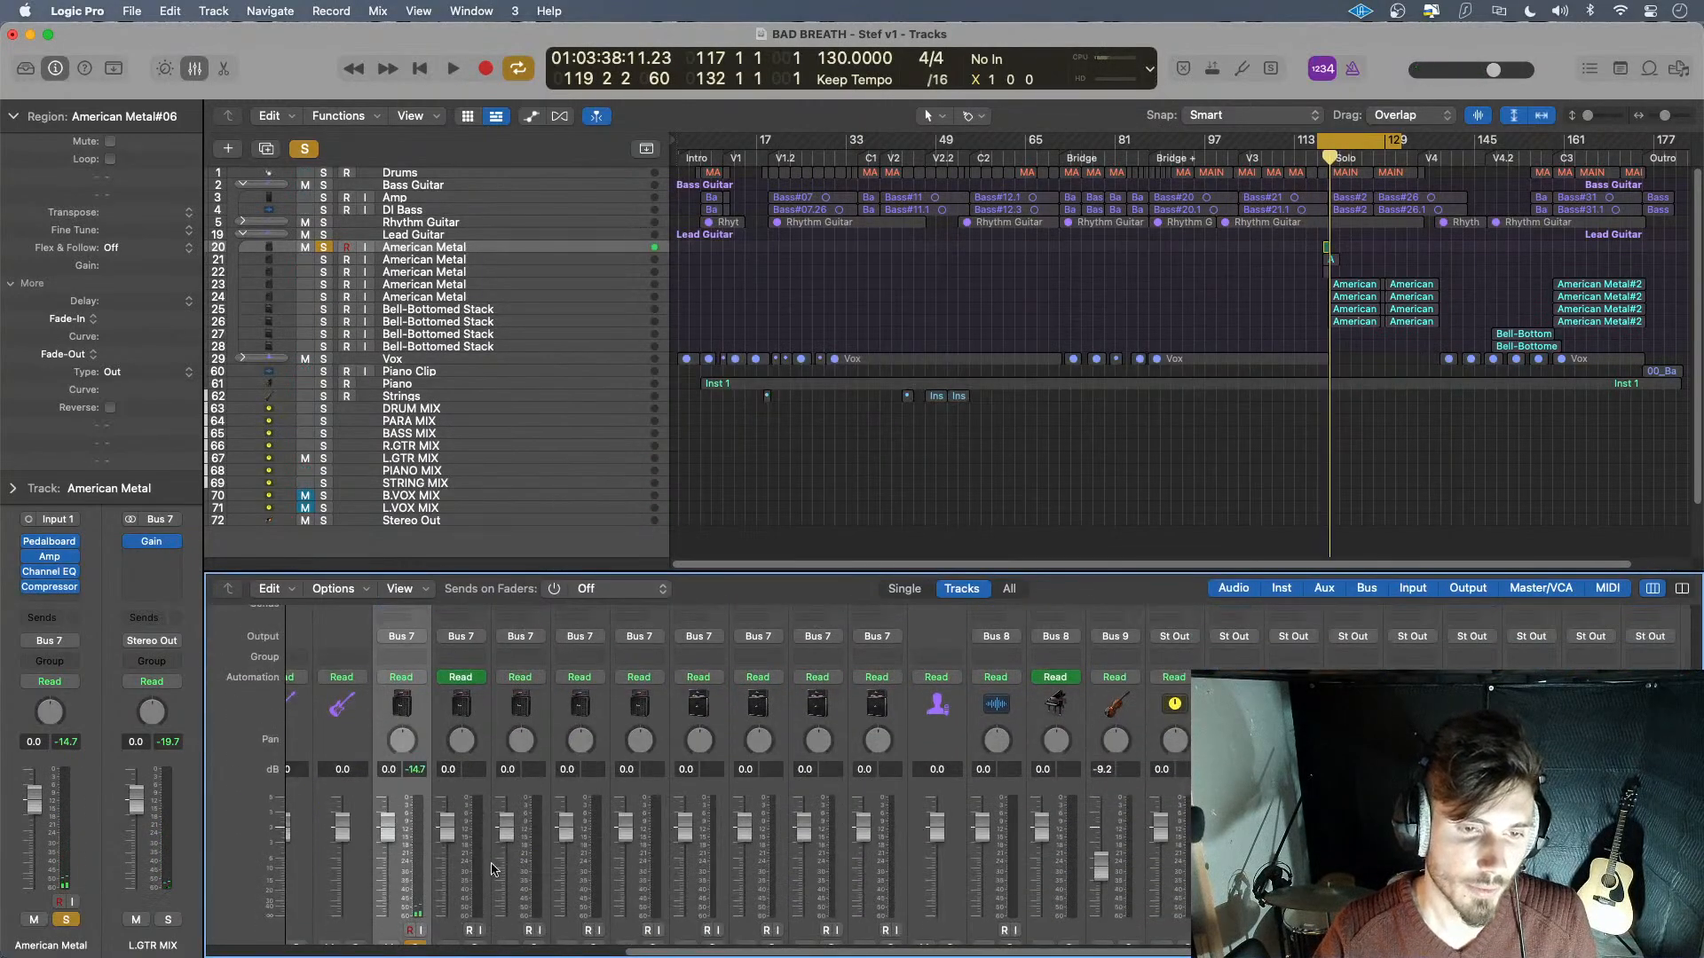
click(416, 894)
click(473, 894)
scroll(487, 759, up, 5)
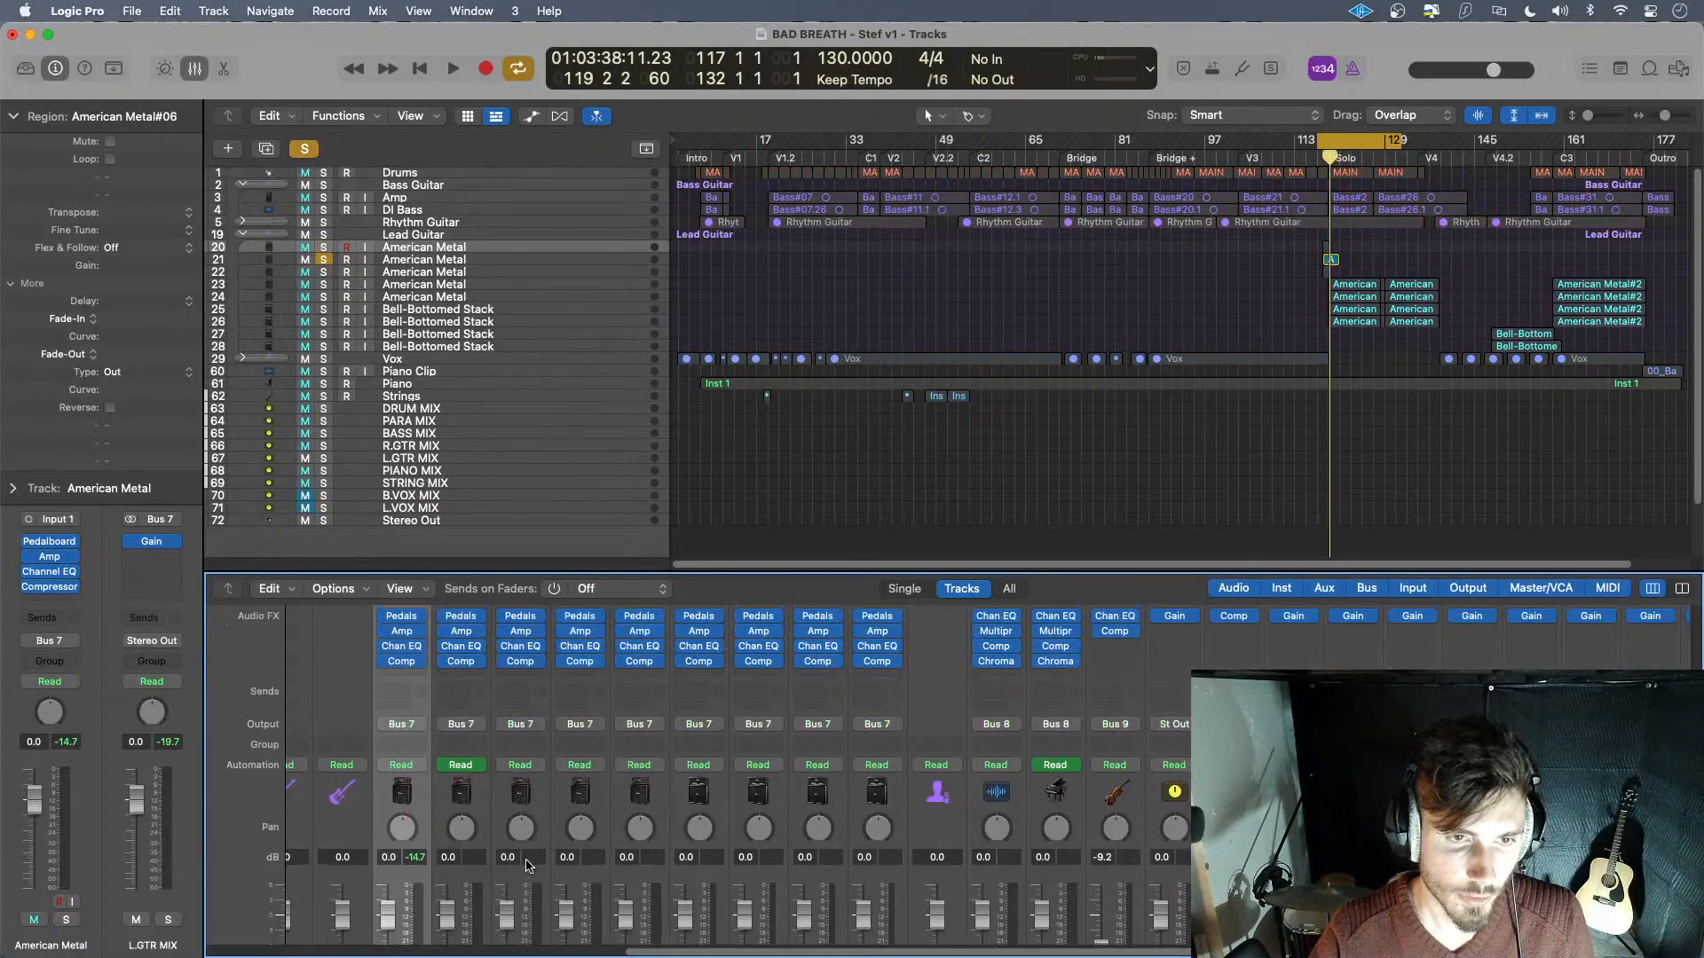
key(space)
click(461, 673)
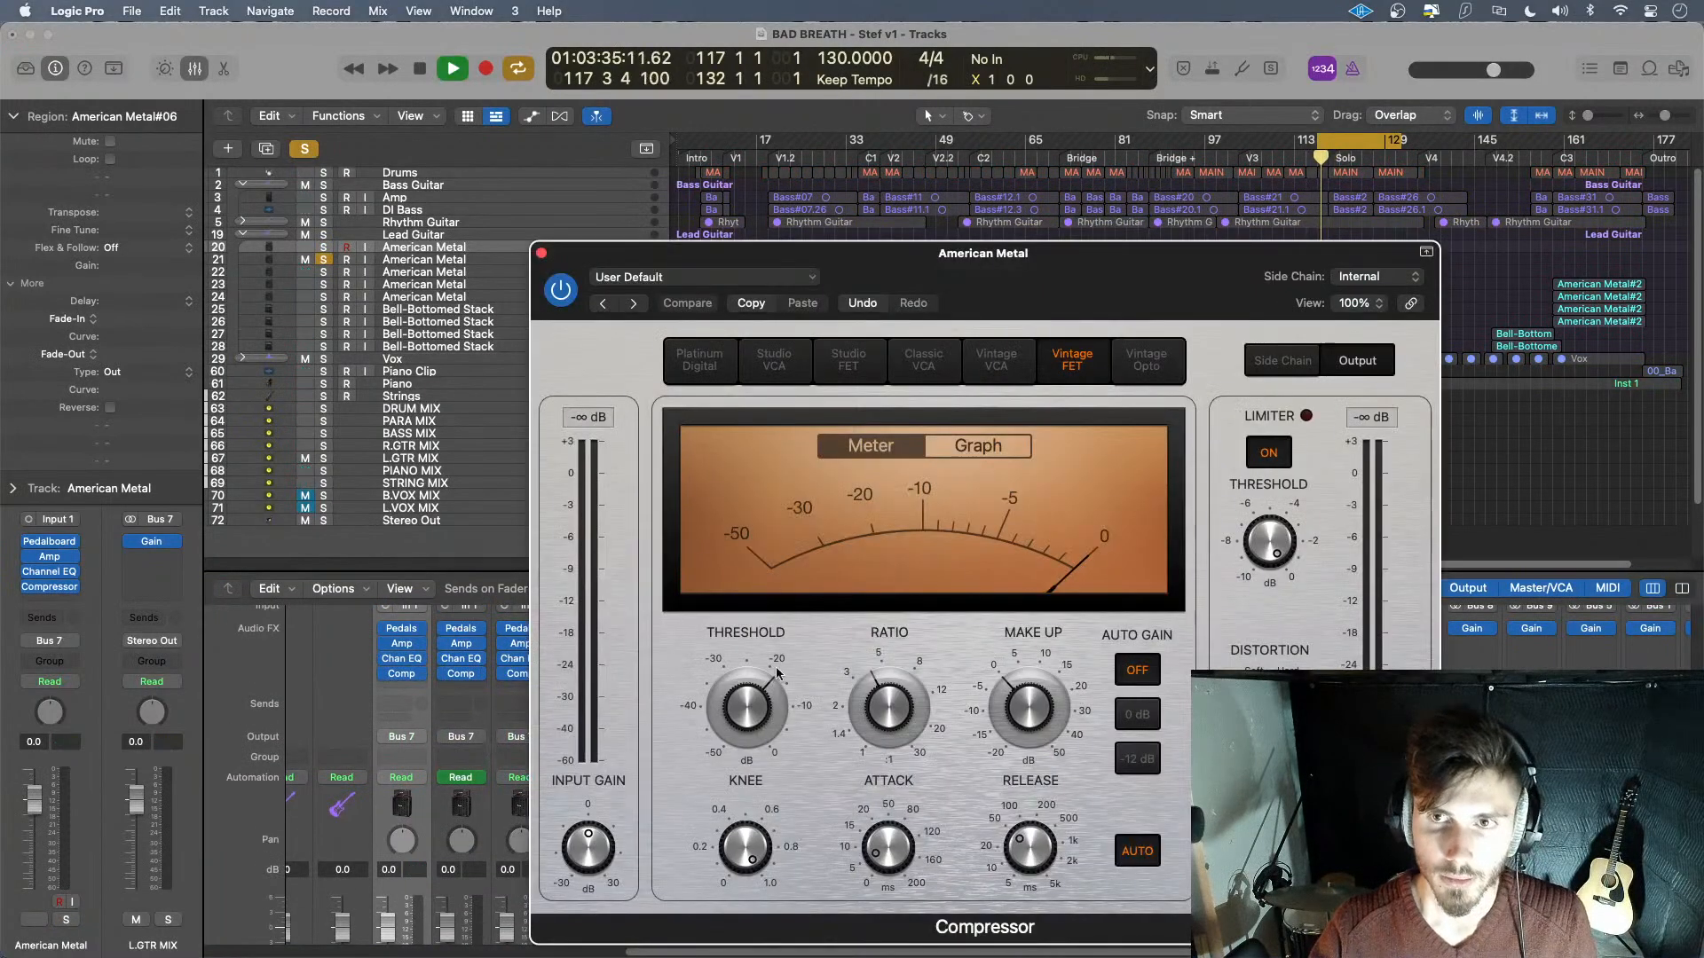
- Raise the input gain slightly in the second American Metal channel's Compressor and replay the loop
mouse_move(770, 636)
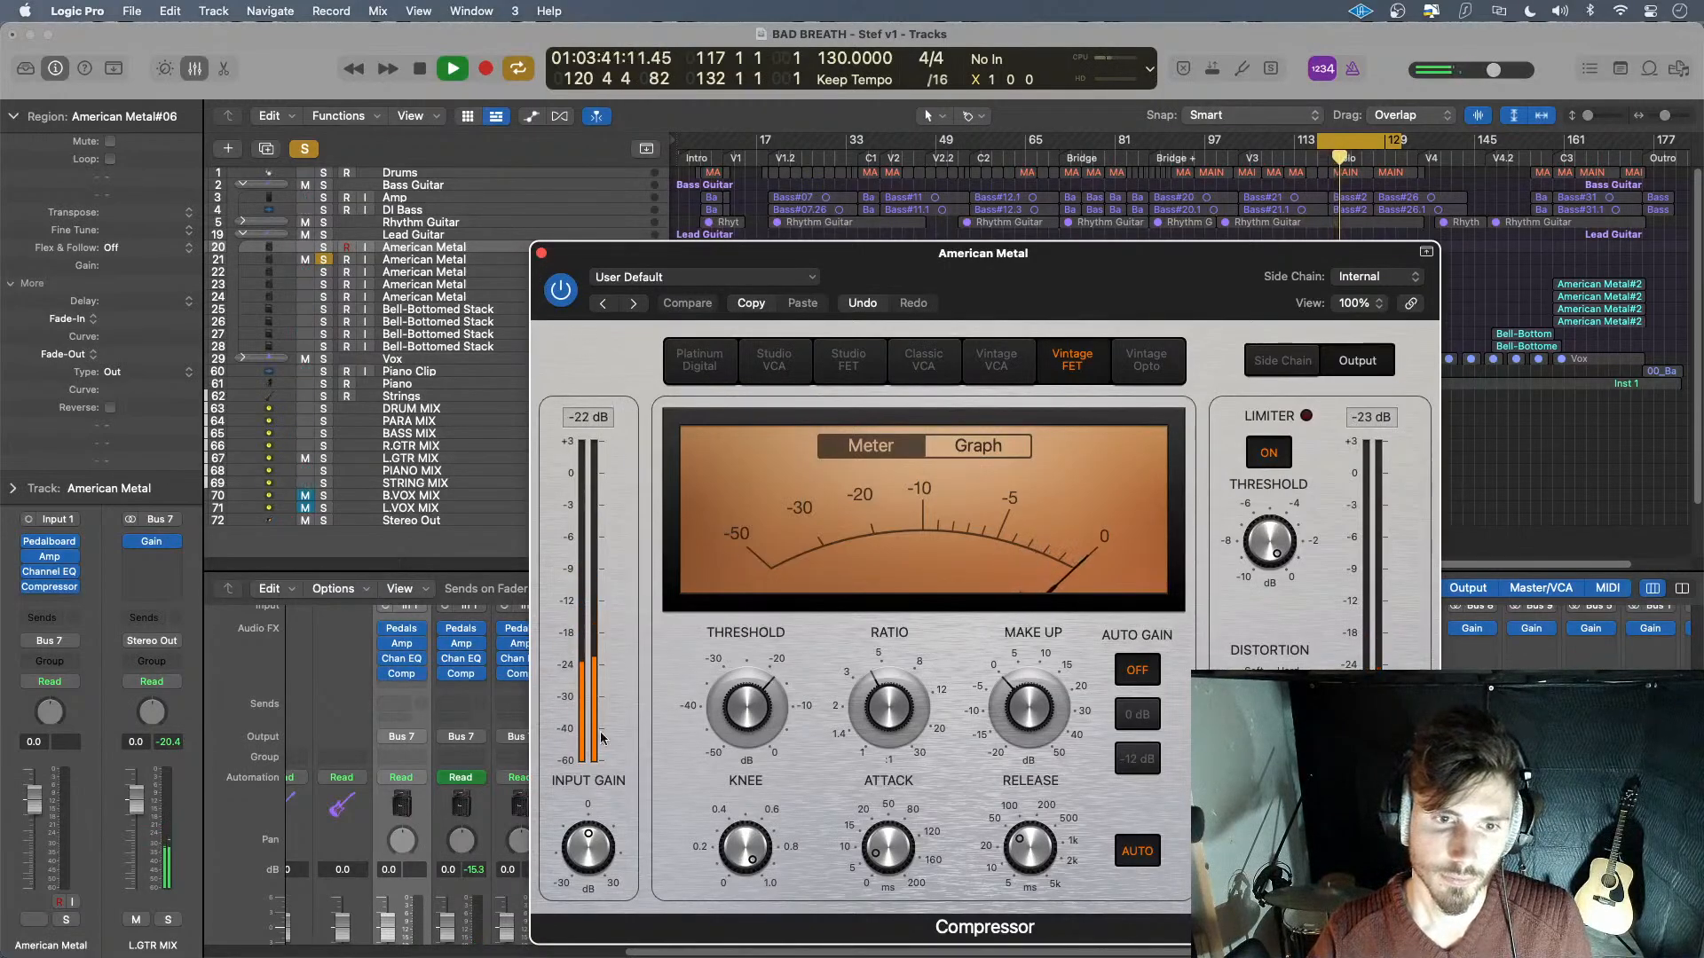
key(space)
drag(591, 857, 594, 849)
key(space)
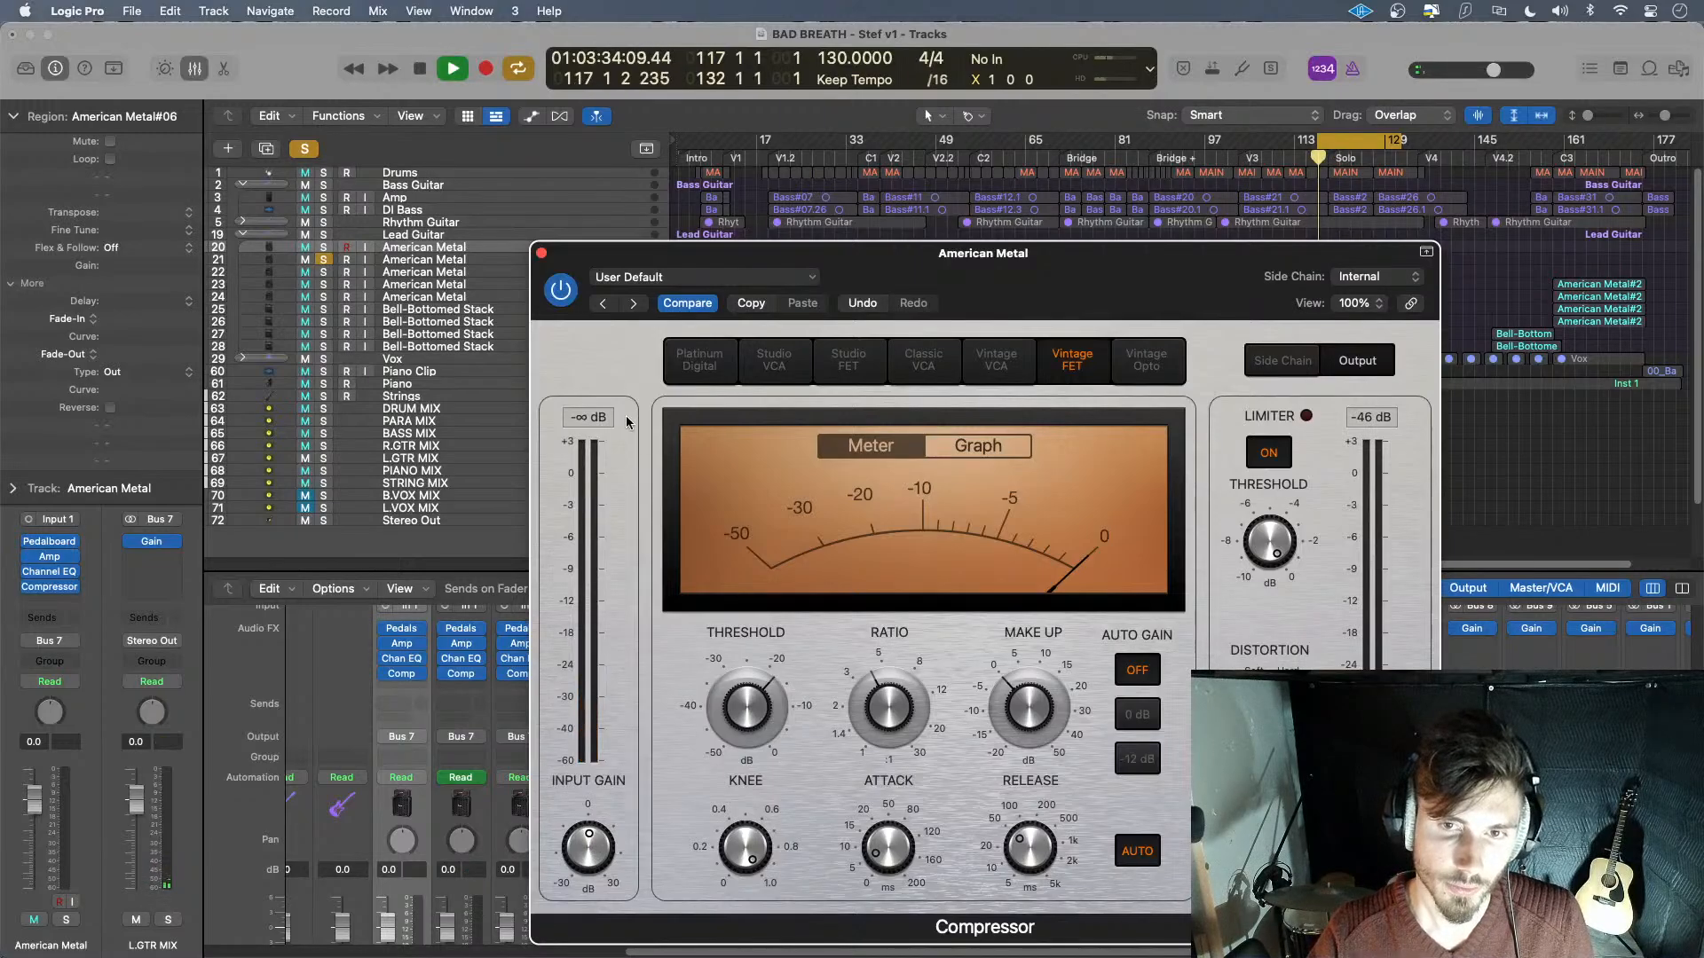
click(542, 253)
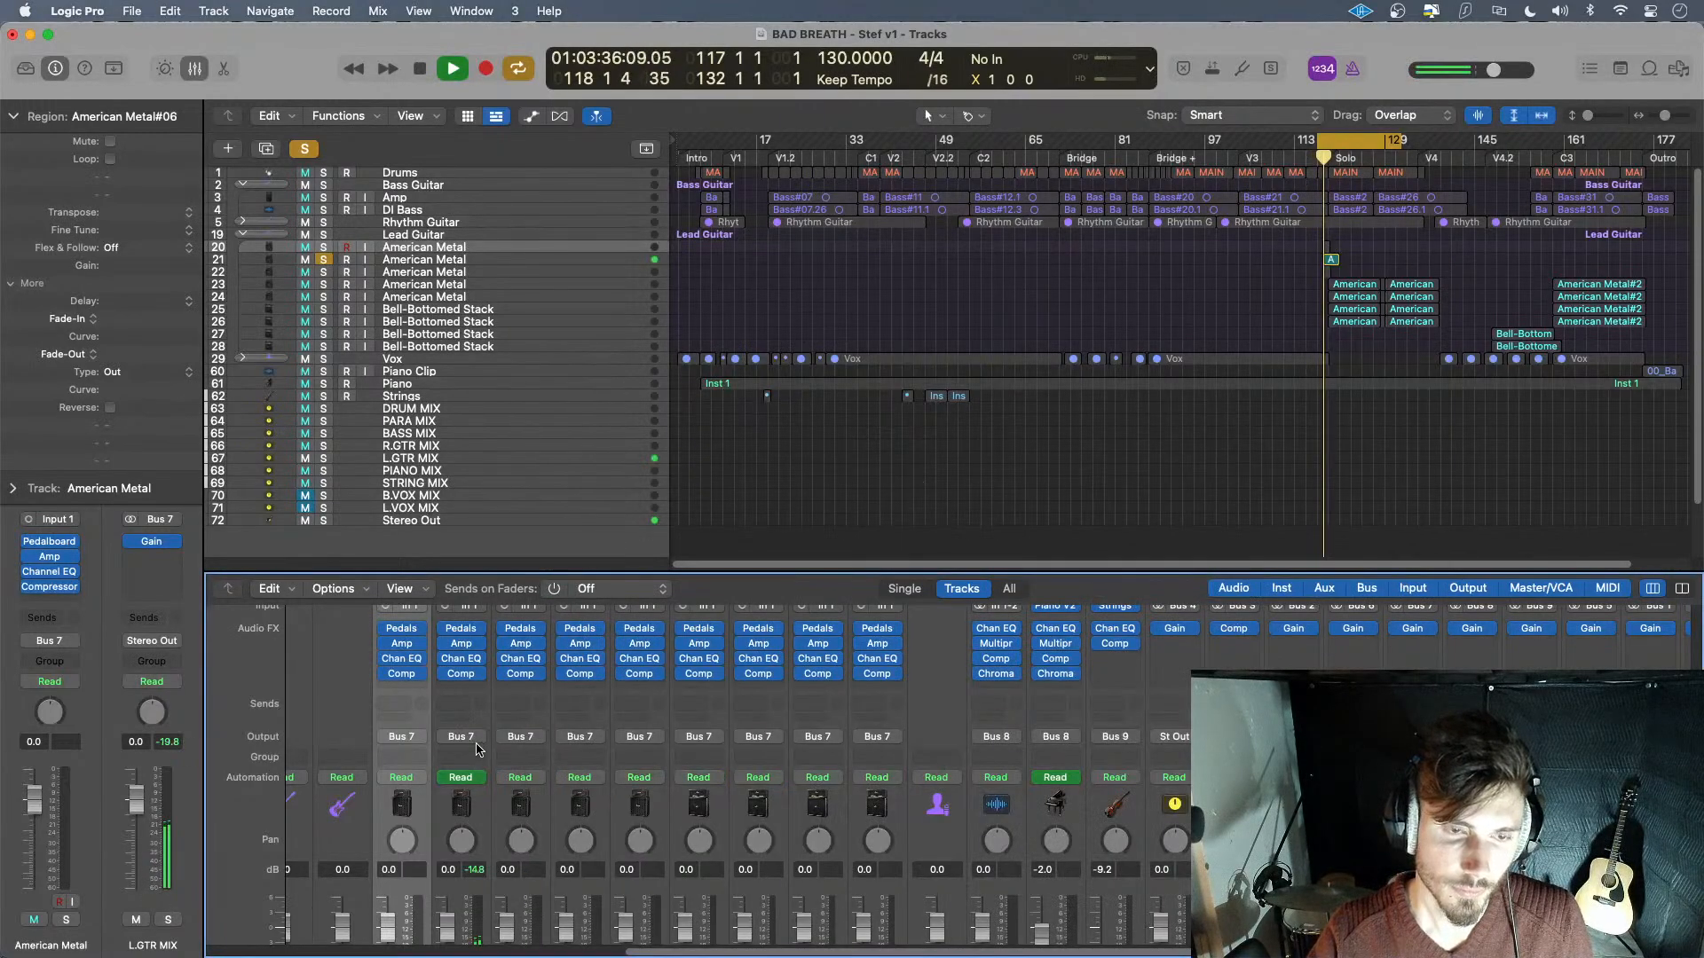
- Switch the solo to the third American Metal channel and check its Compressor while the loop plays
scroll(533, 781, down, 5)
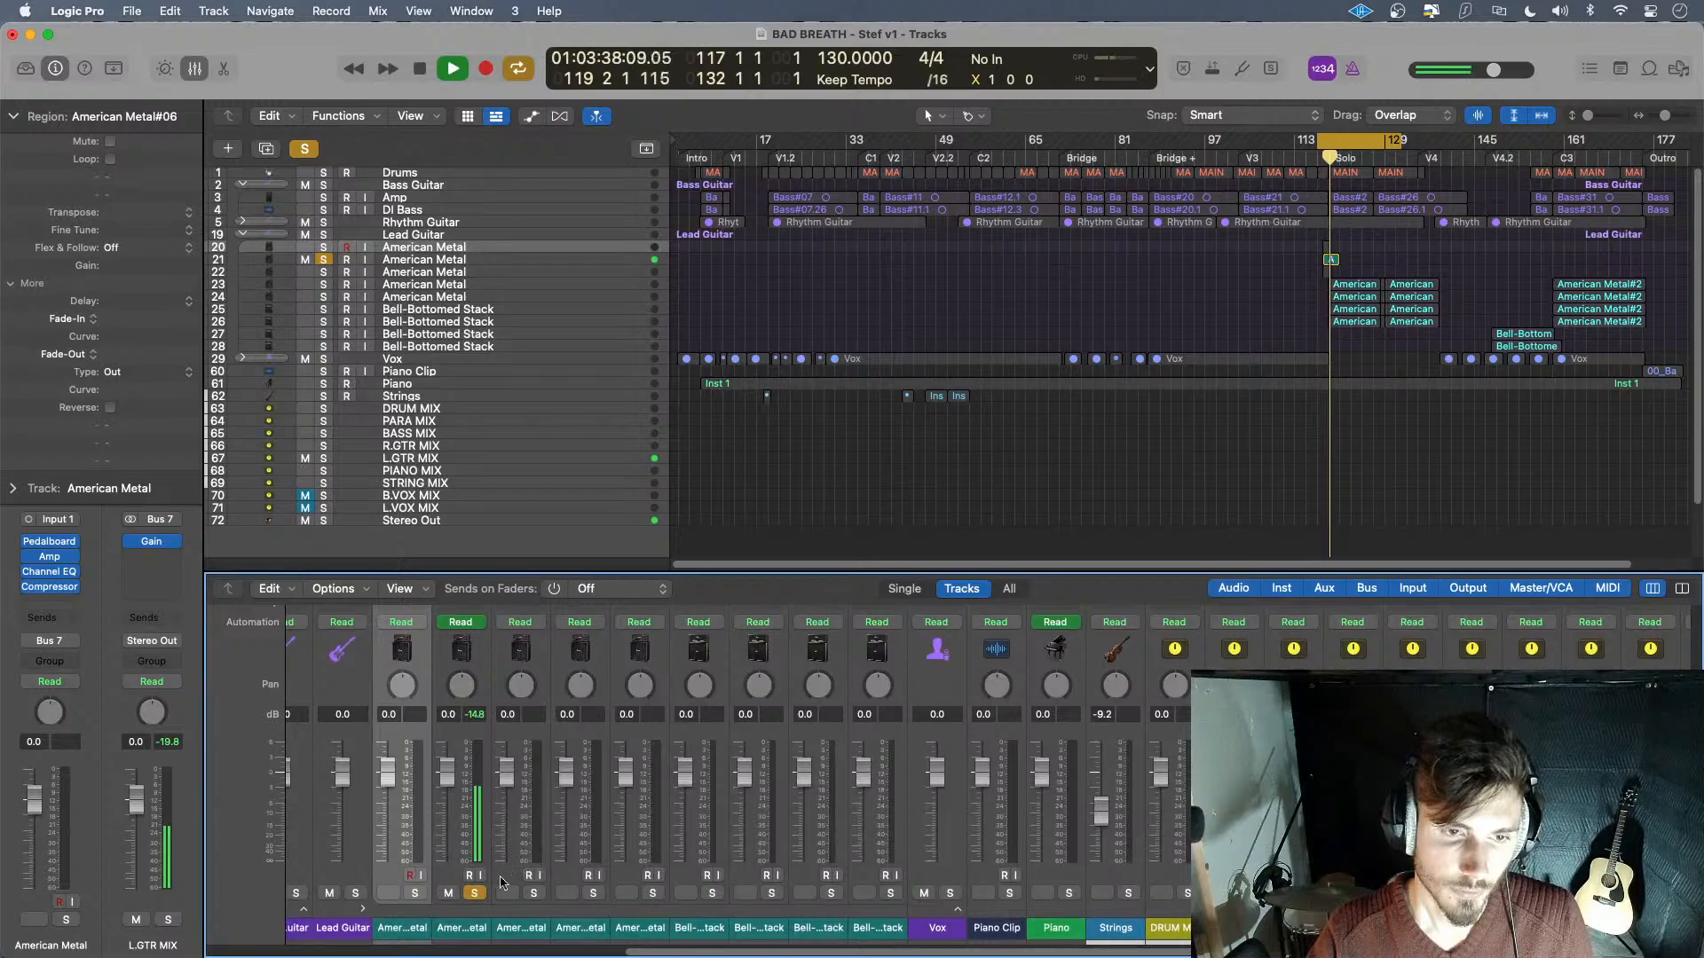
click(475, 893)
click(534, 893)
scroll(532, 780, up, 5)
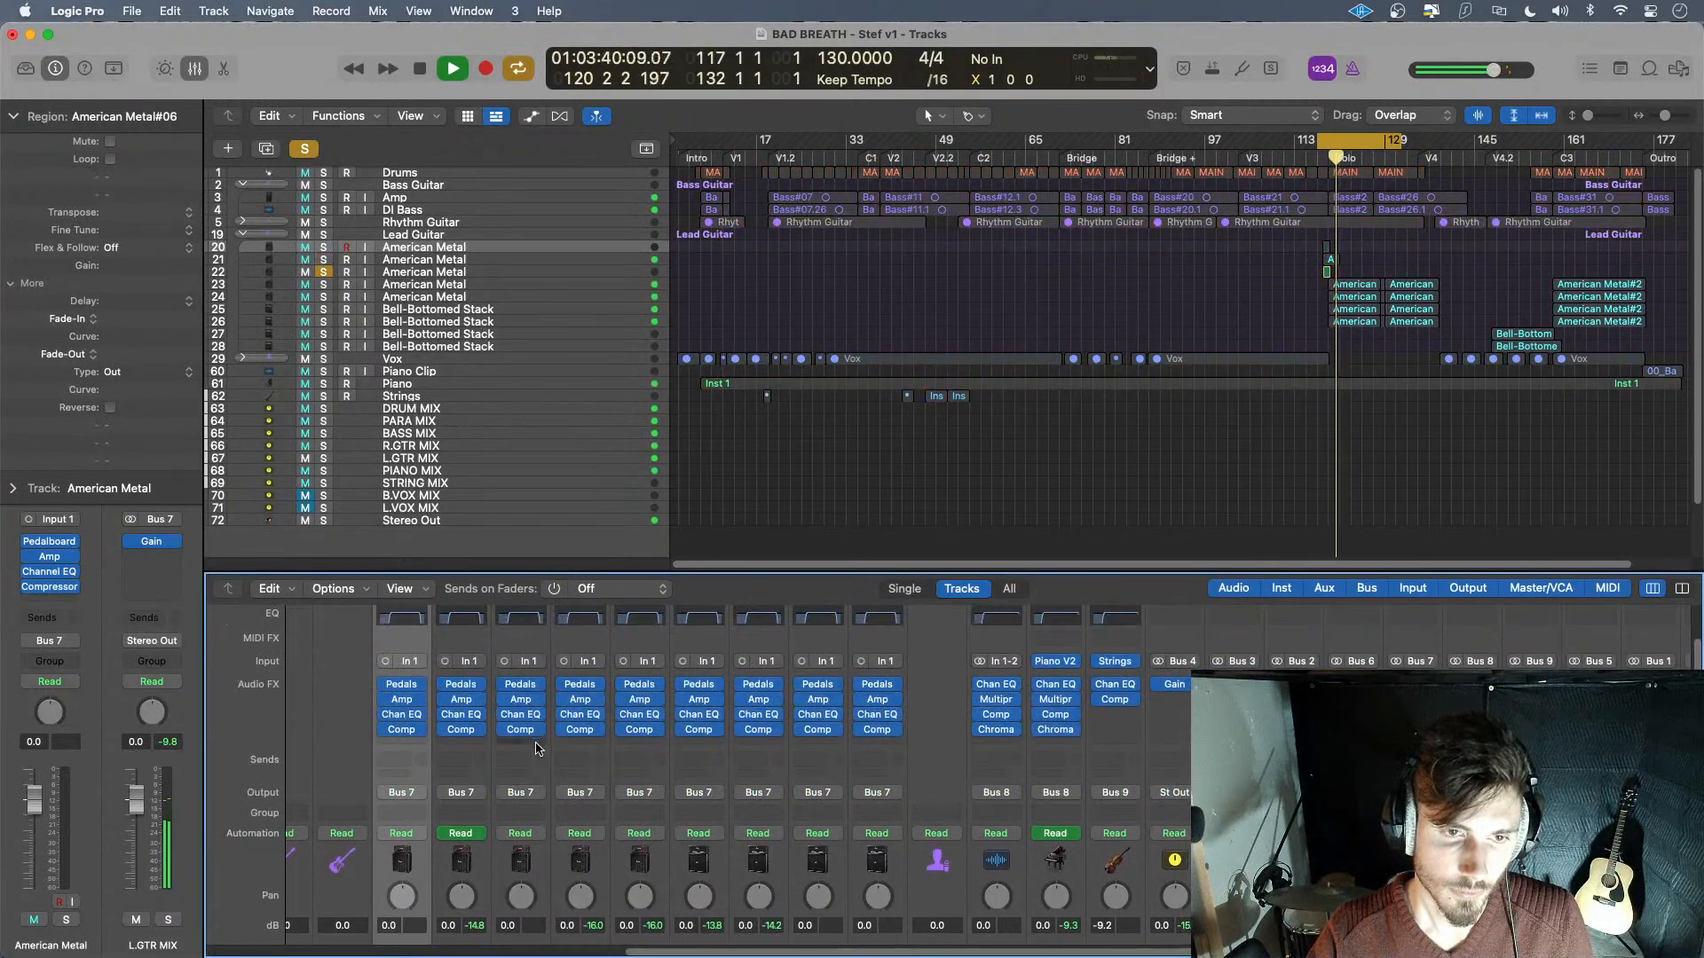
key(space)
click(522, 731)
key(space)
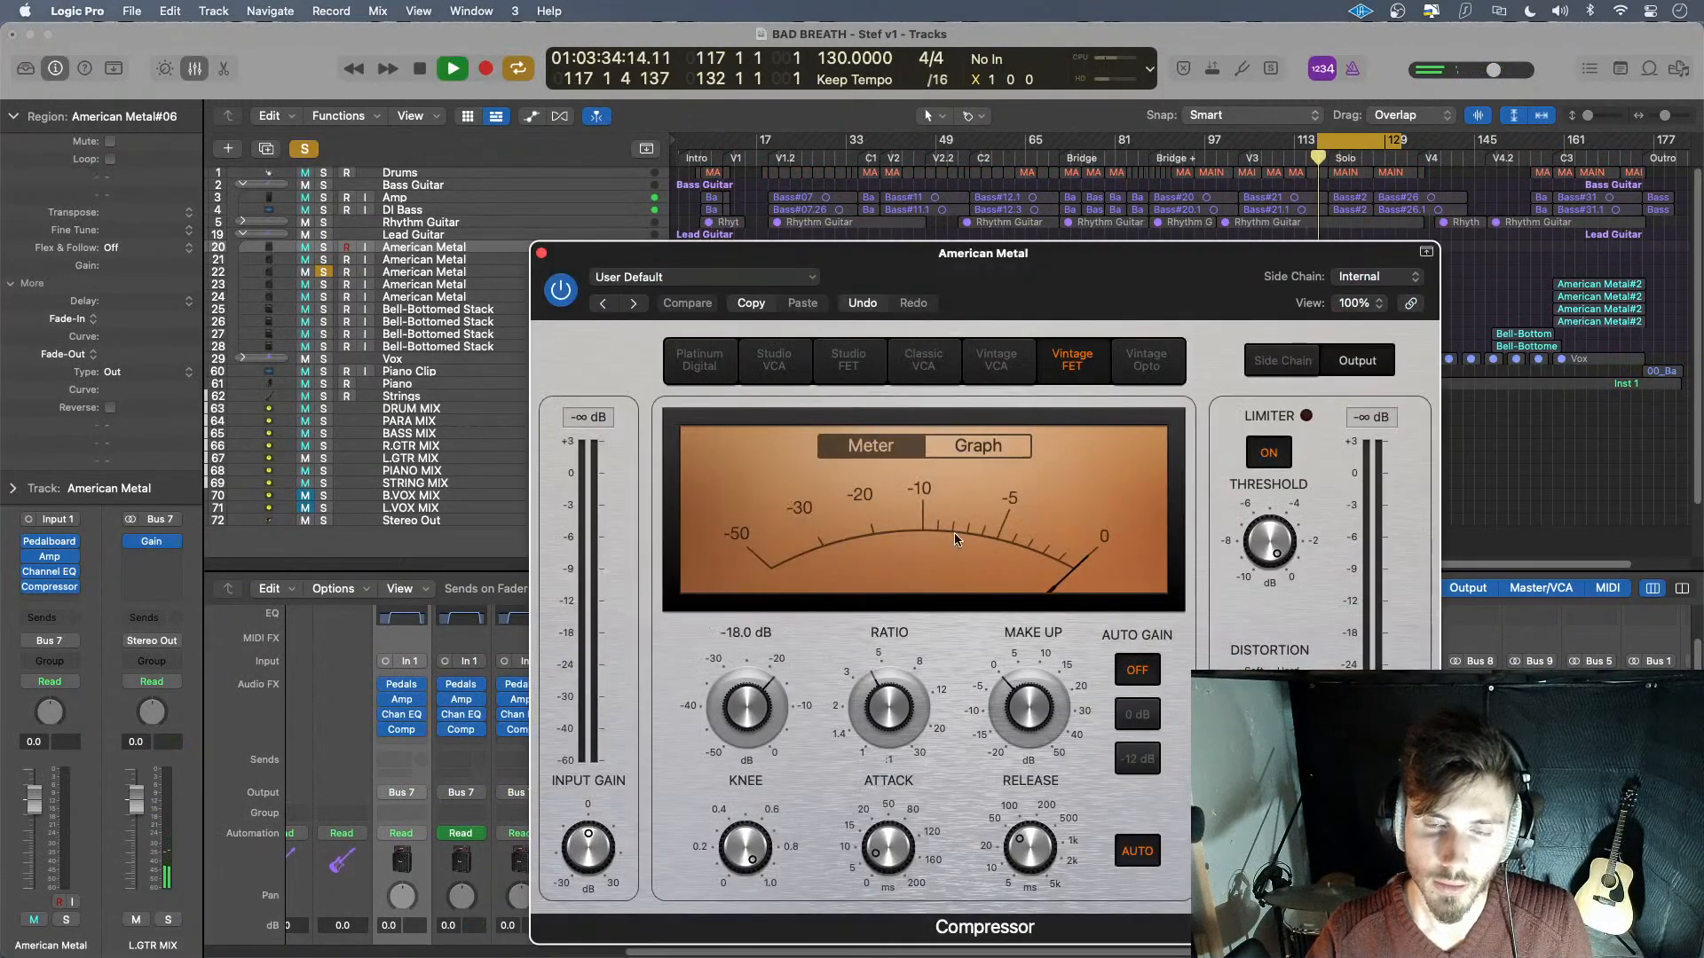
mouse_move(611, 865)
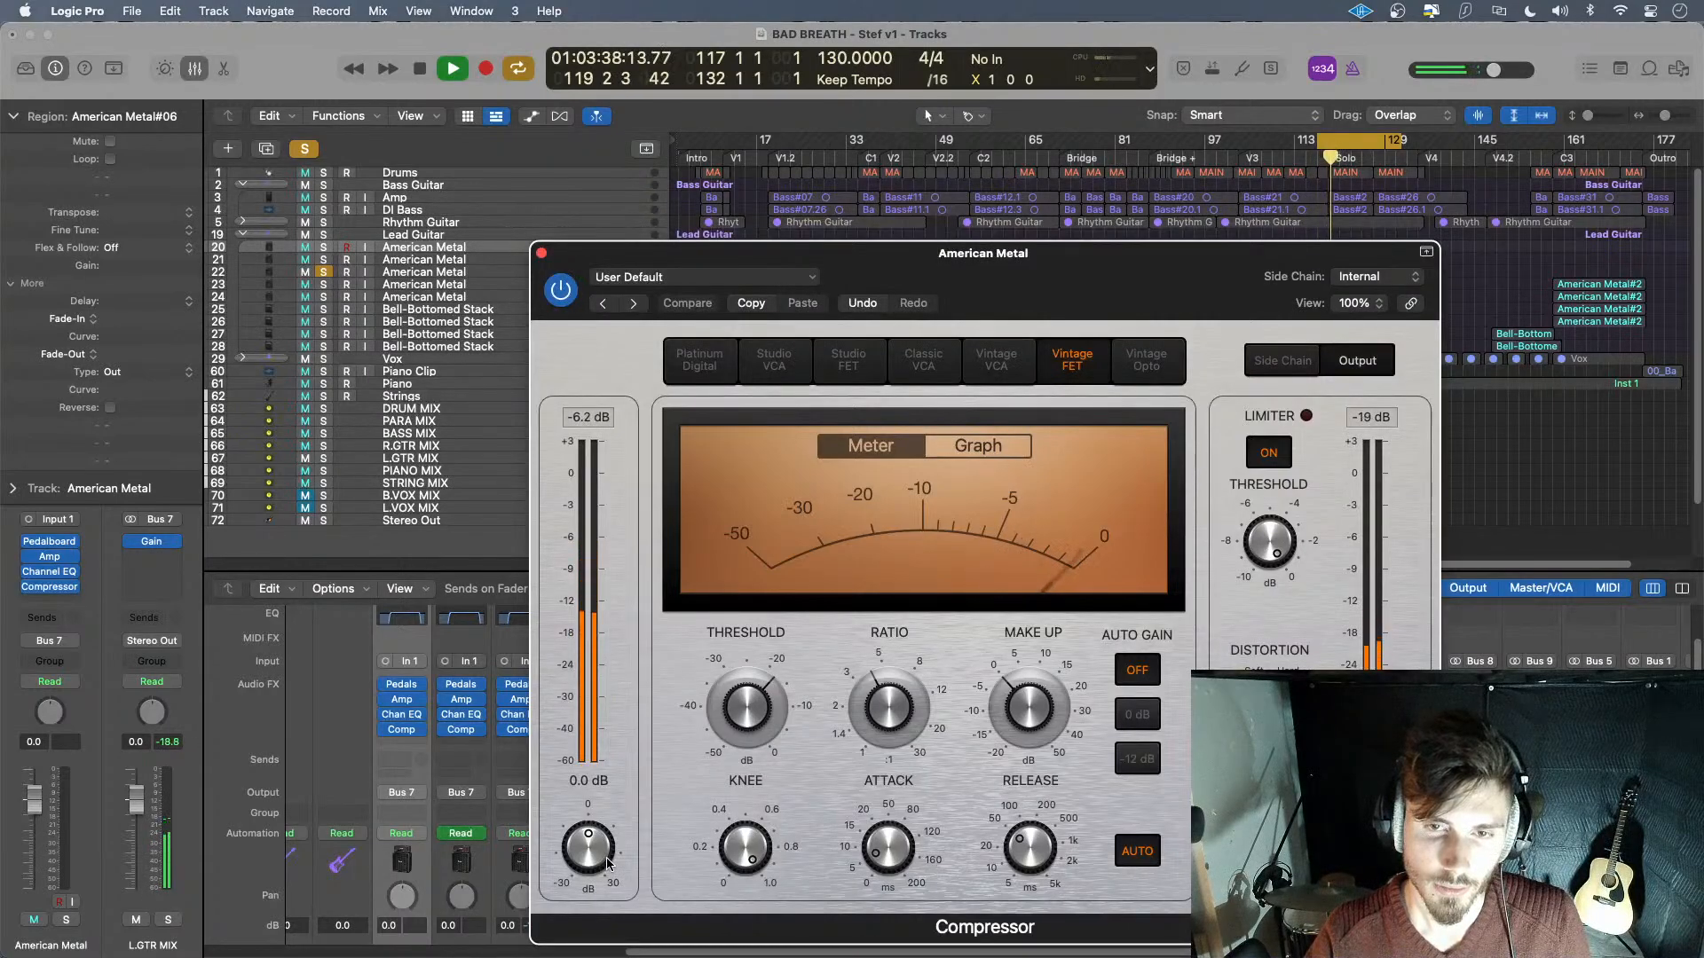
key(space)
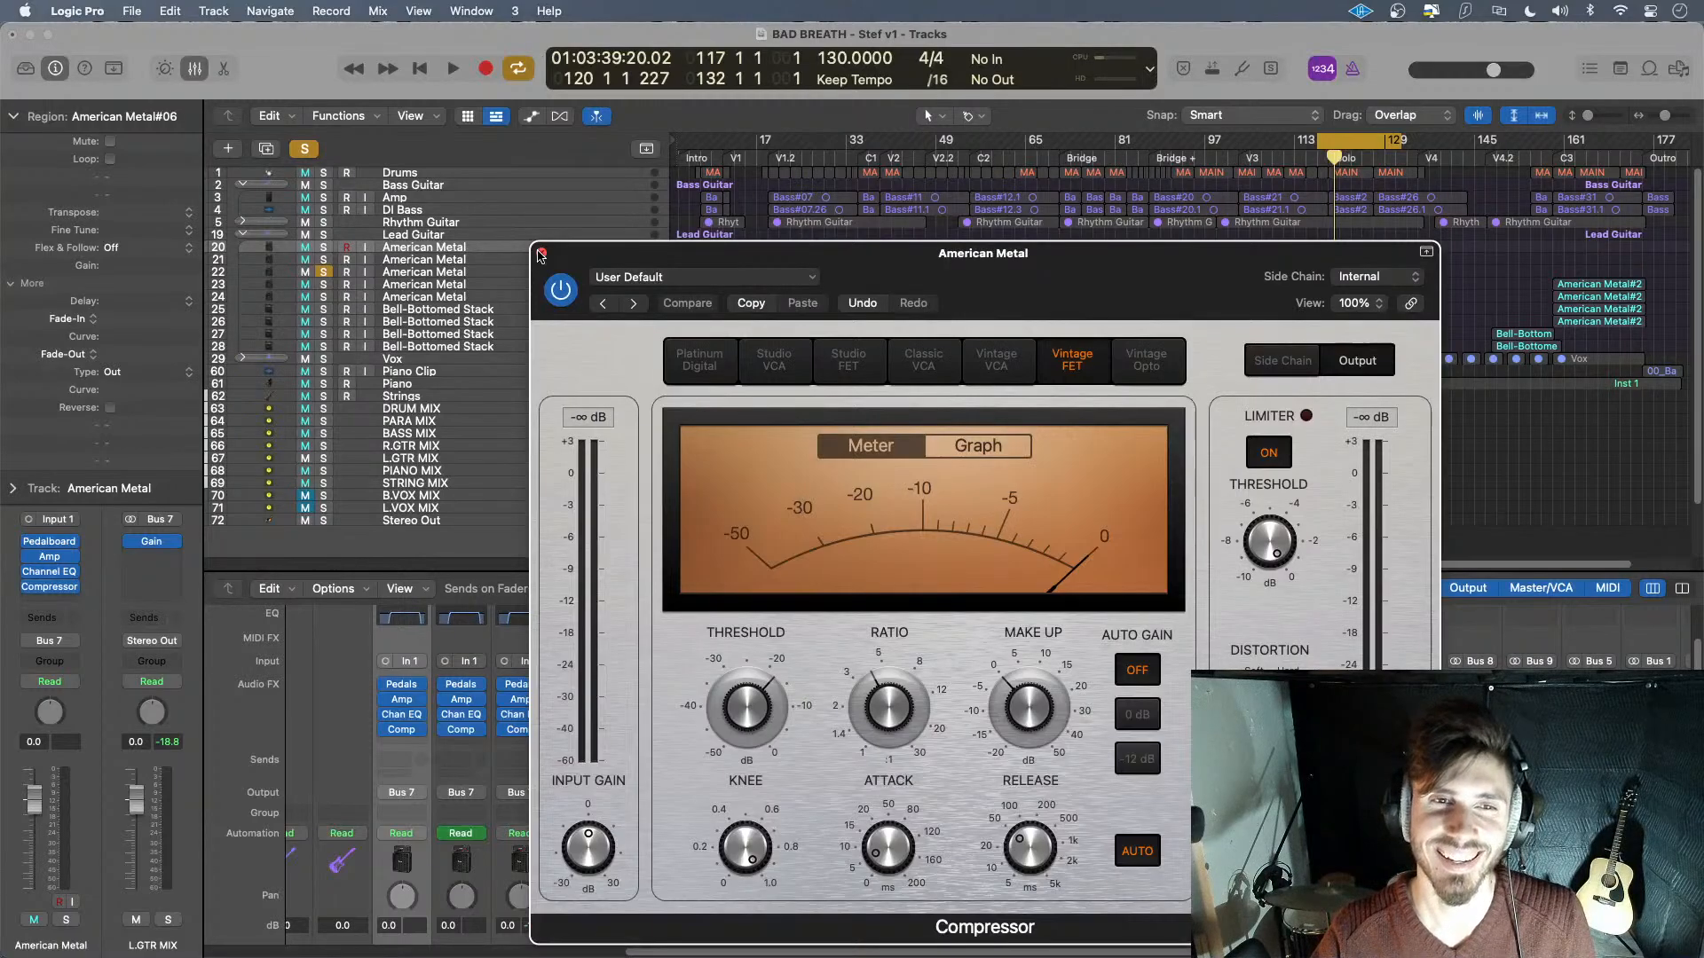
click(542, 254)
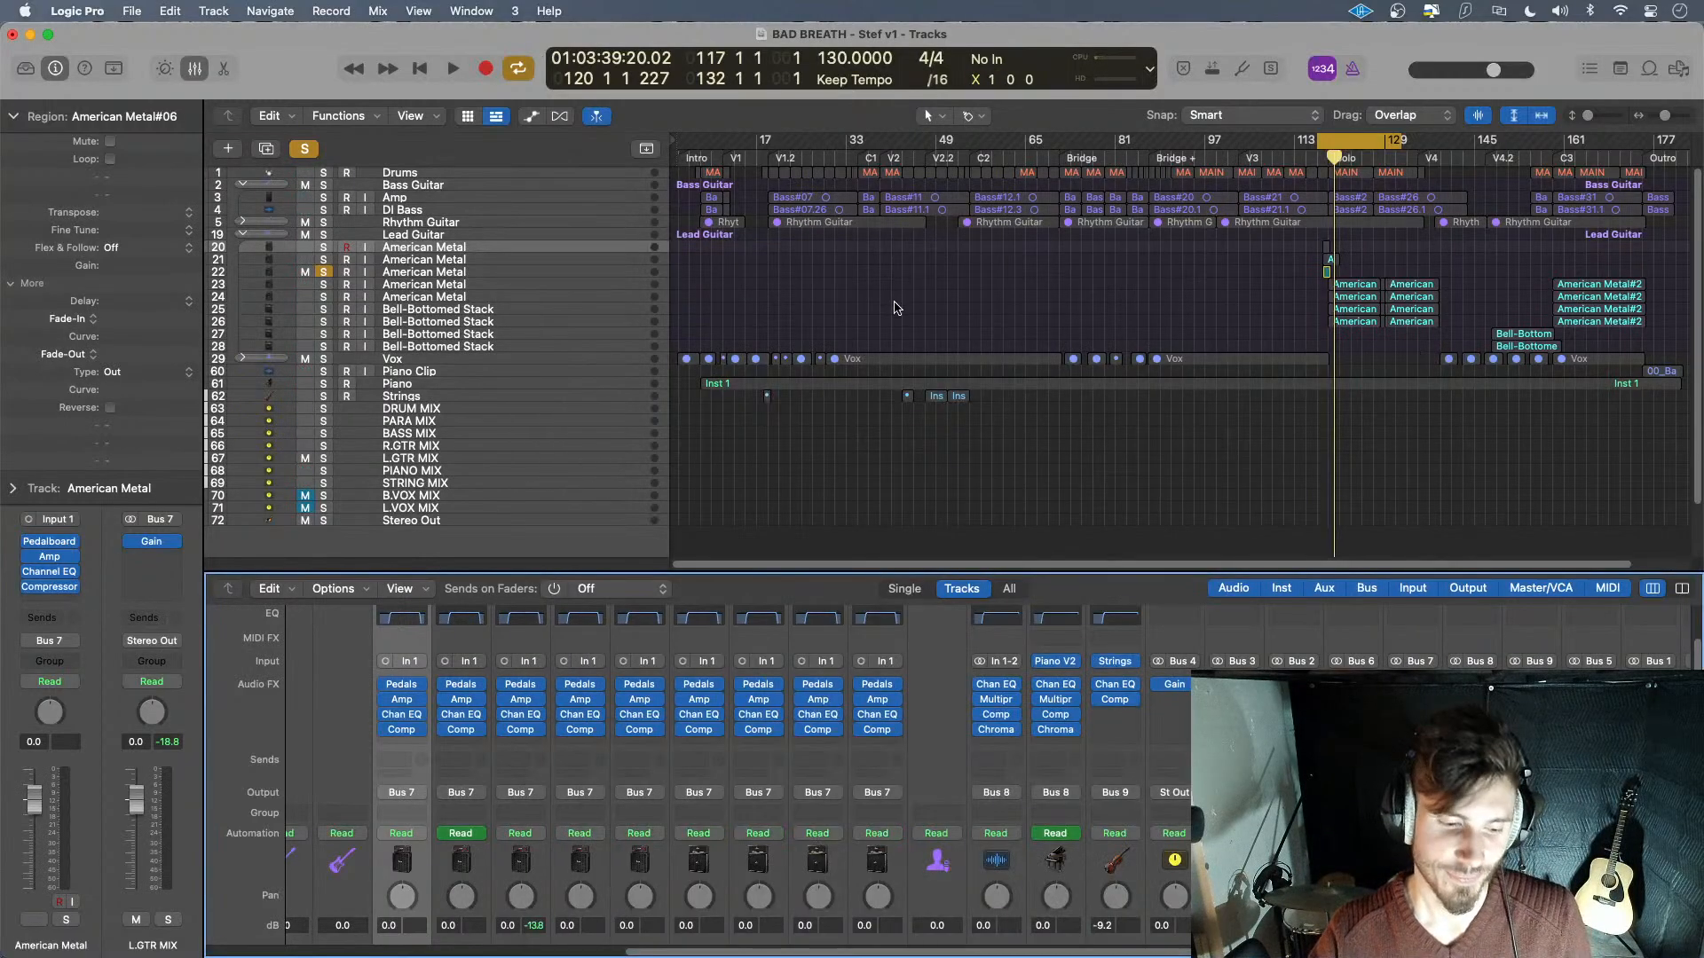
- Hide the mixer, clear the solo, and play the full mix with the loop range moved to bars 118 to 133
key(x)
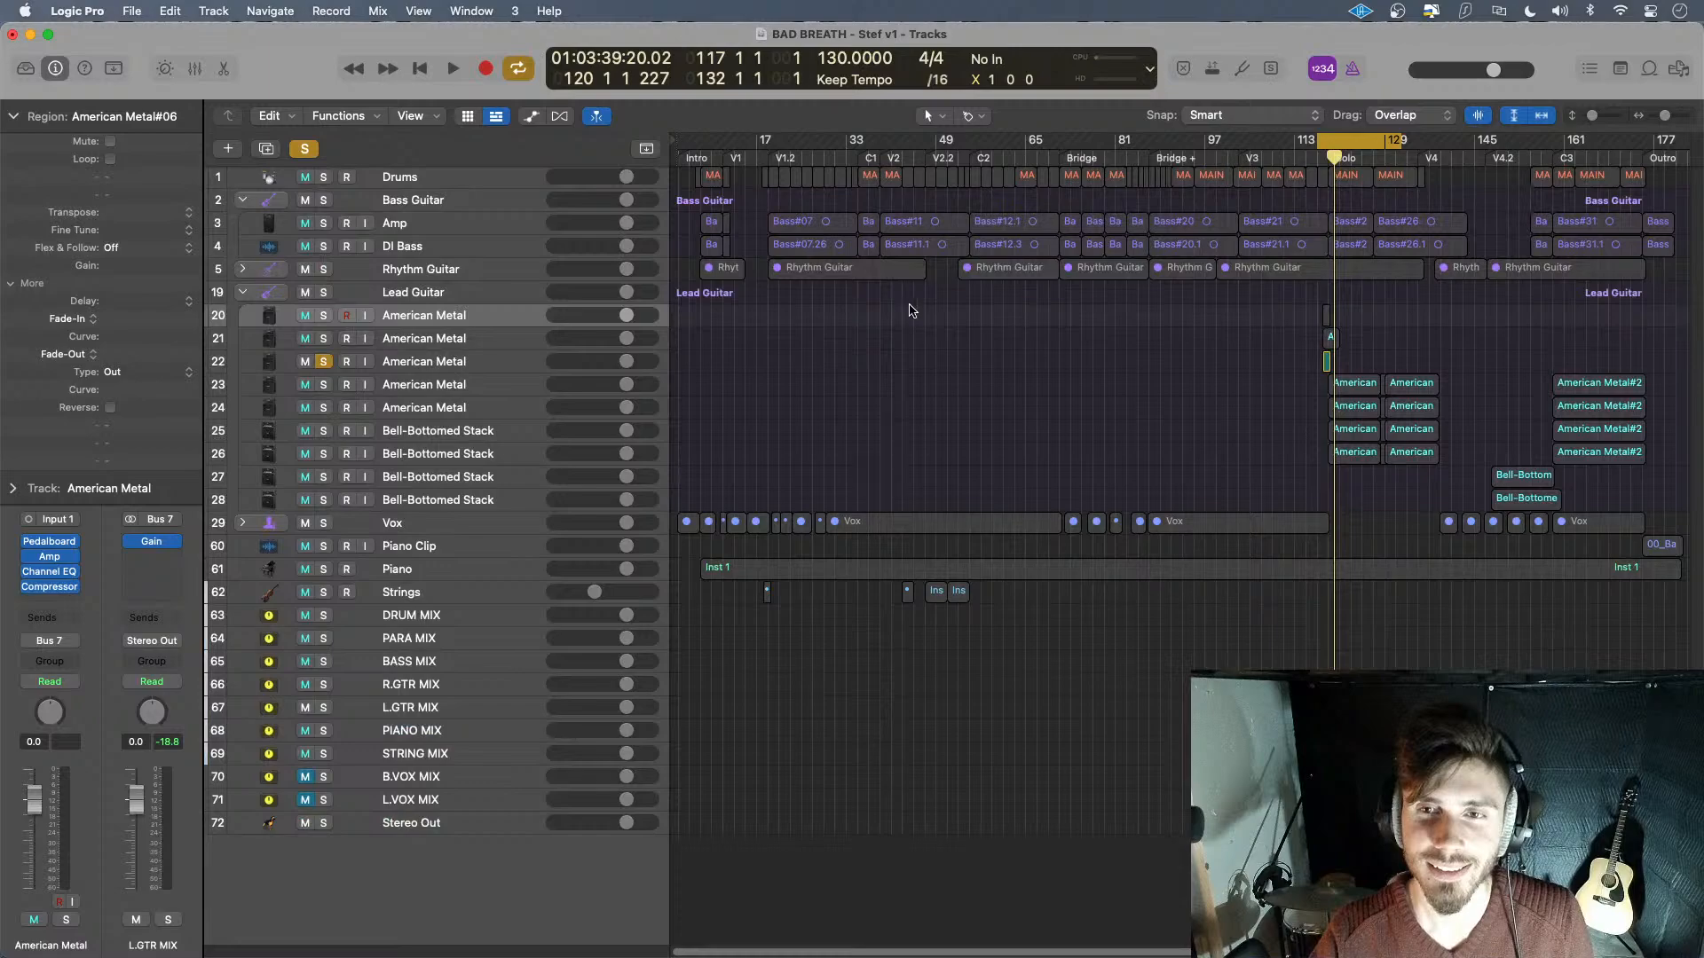
click(327, 363)
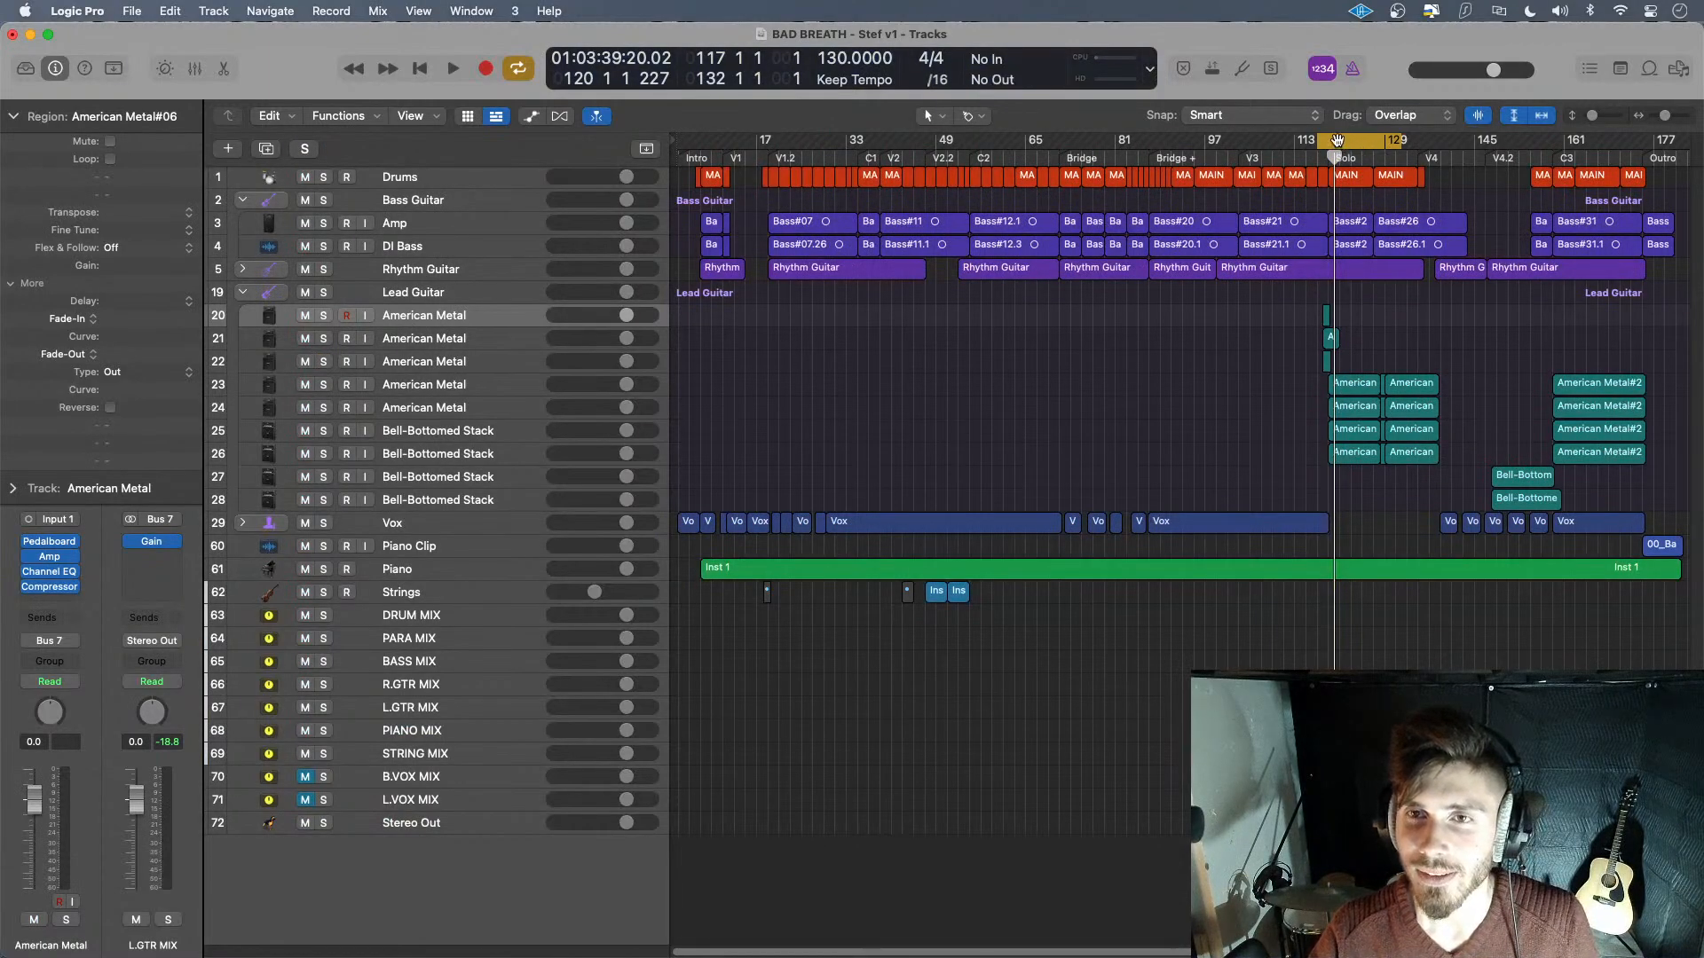
drag(1338, 140, 1352, 135)
key(space)
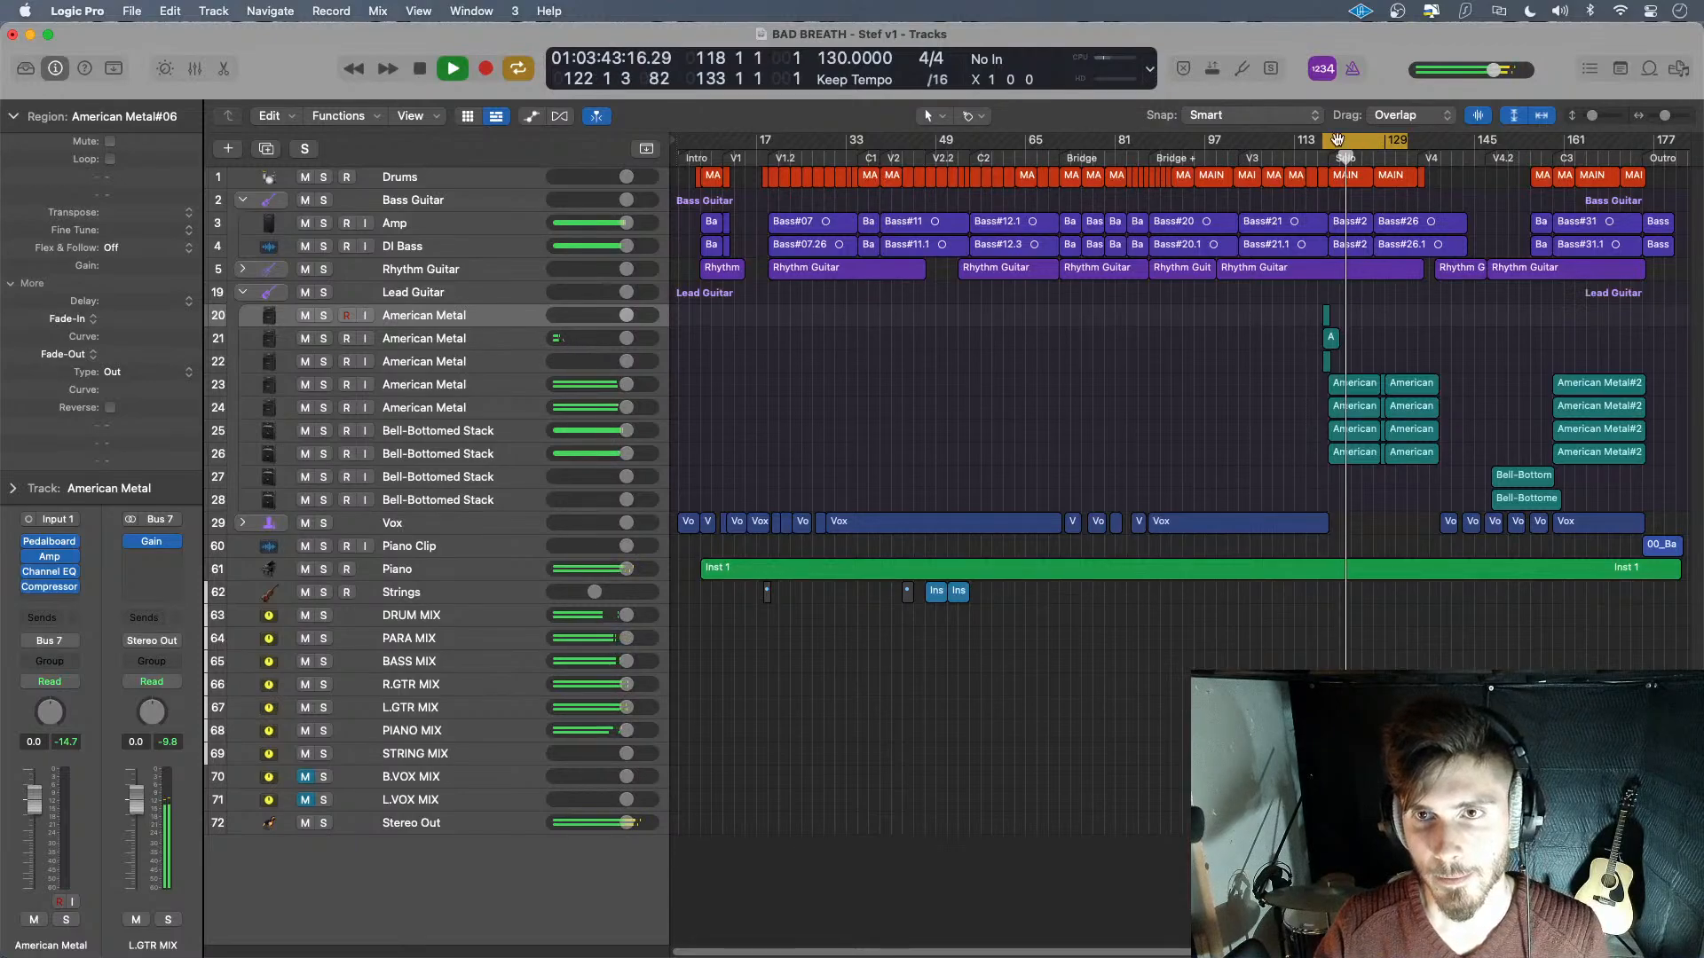
- Restart playback of the full mix shortly before the Solo marker and turn the loop off
key(space)
key(space)
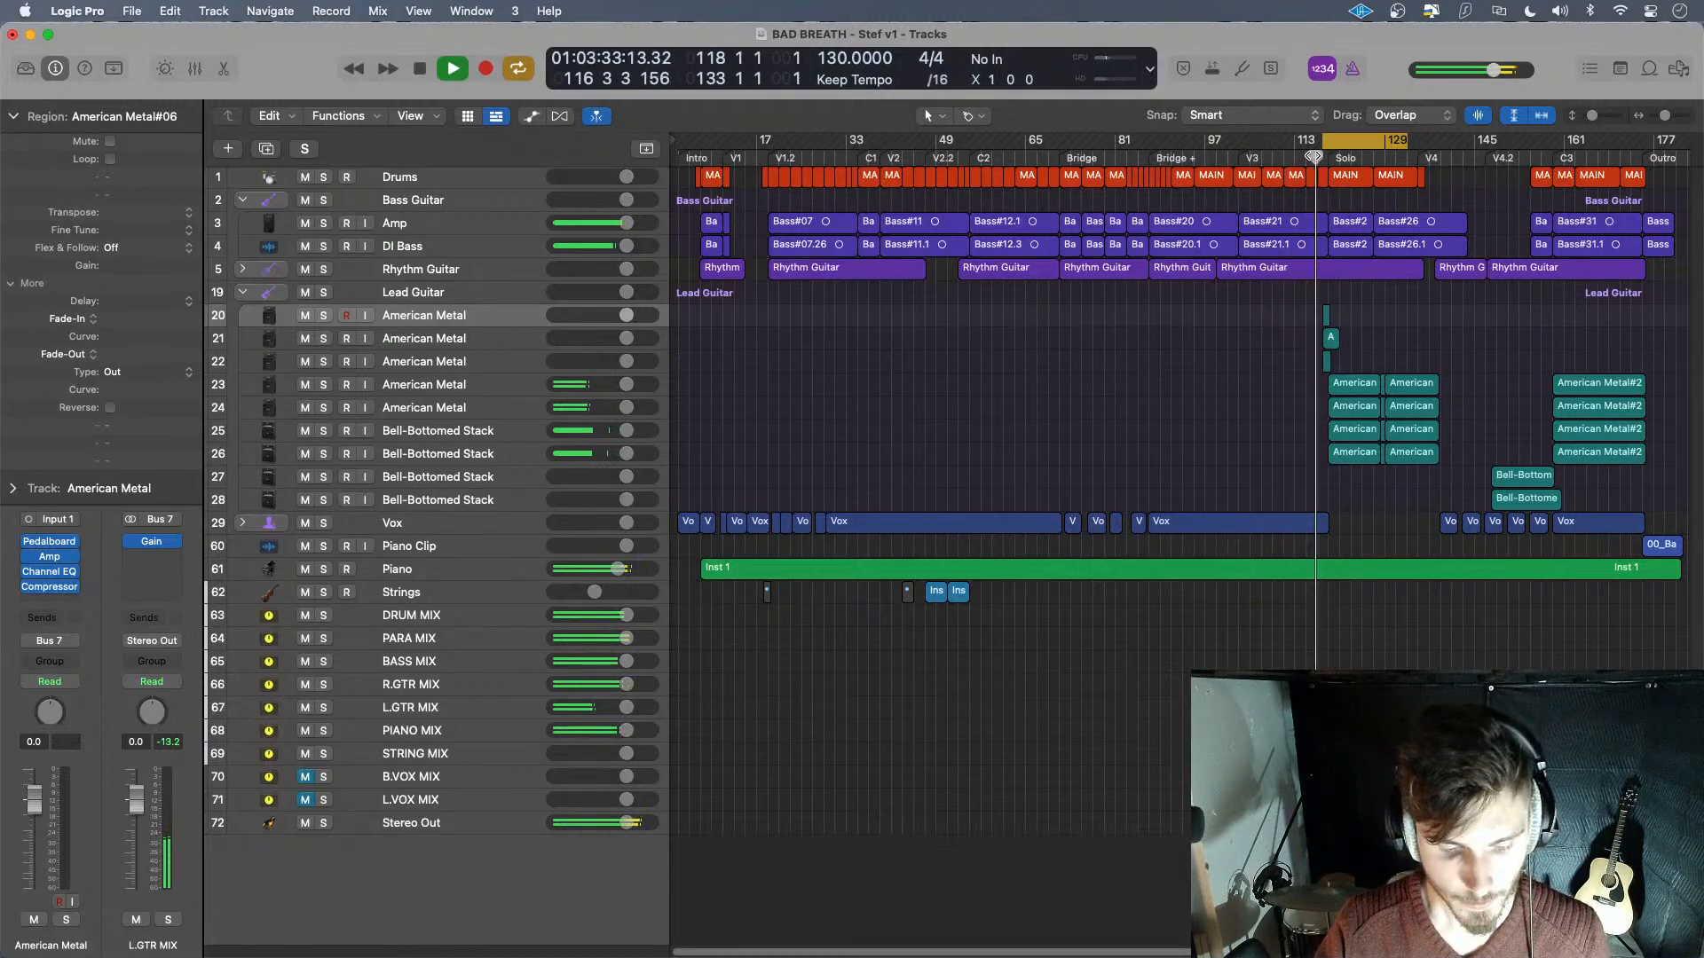
key(c)
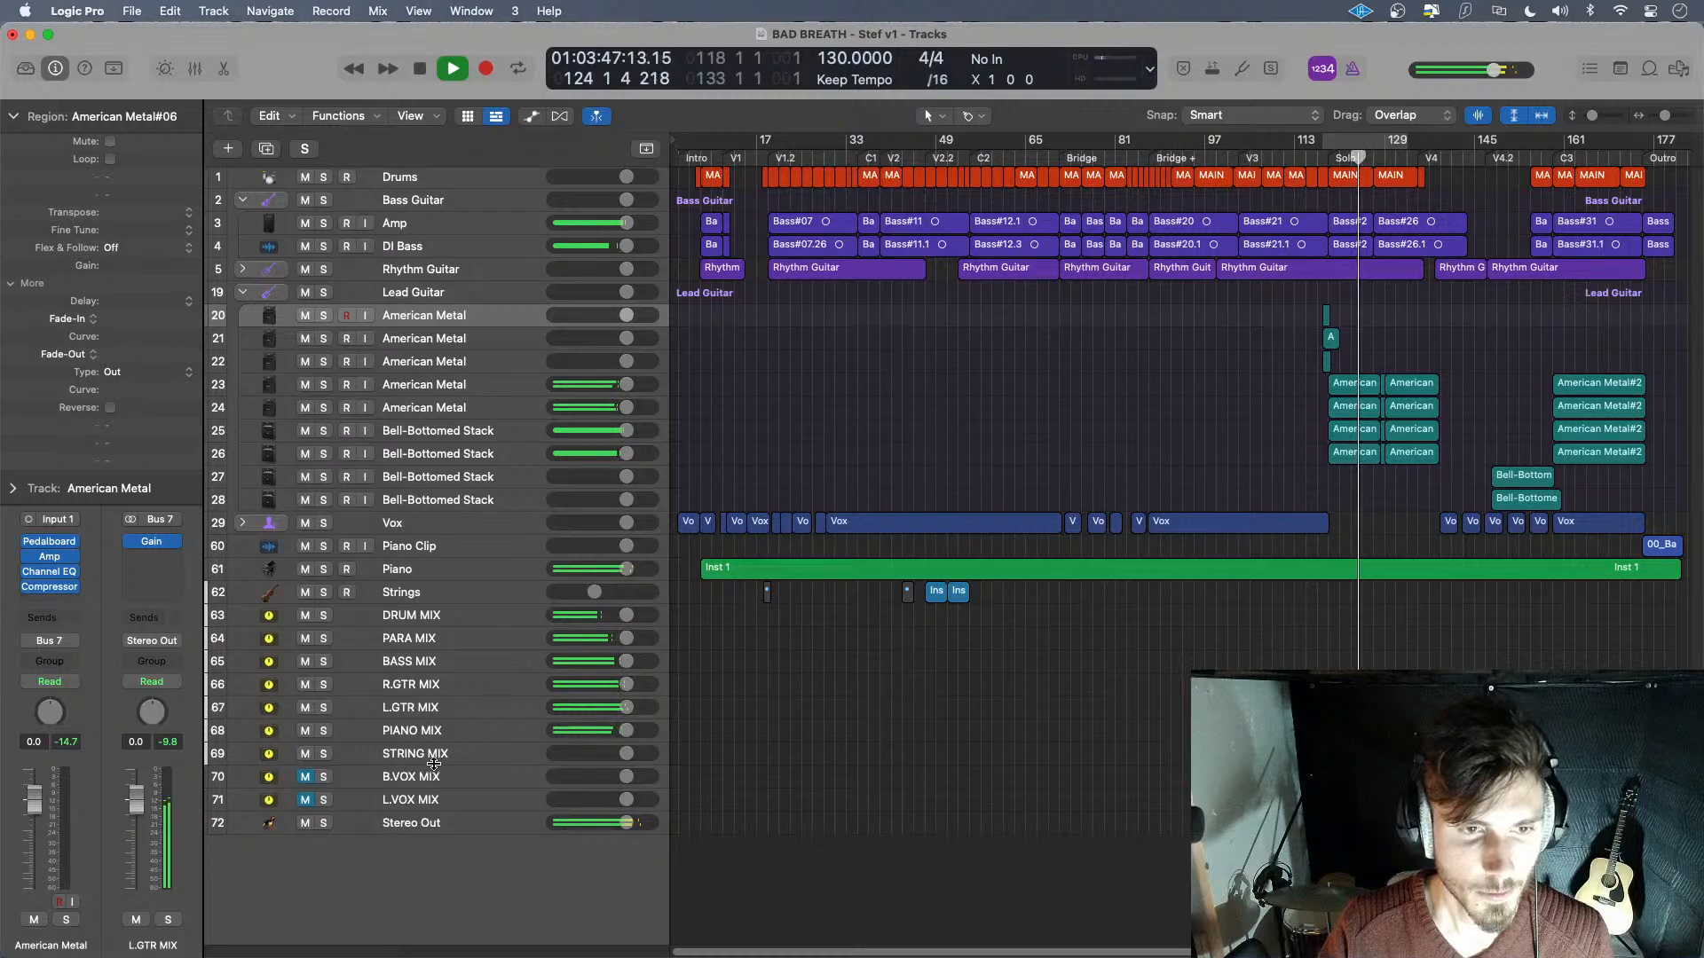
- Try a slight level adjustment on L.GTR MIX while the full mix plays, and stop playback
mouse_move(627, 707)
mouse_down()
mouse_move(599, 707)
mouse_move(625, 707)
mouse_up()
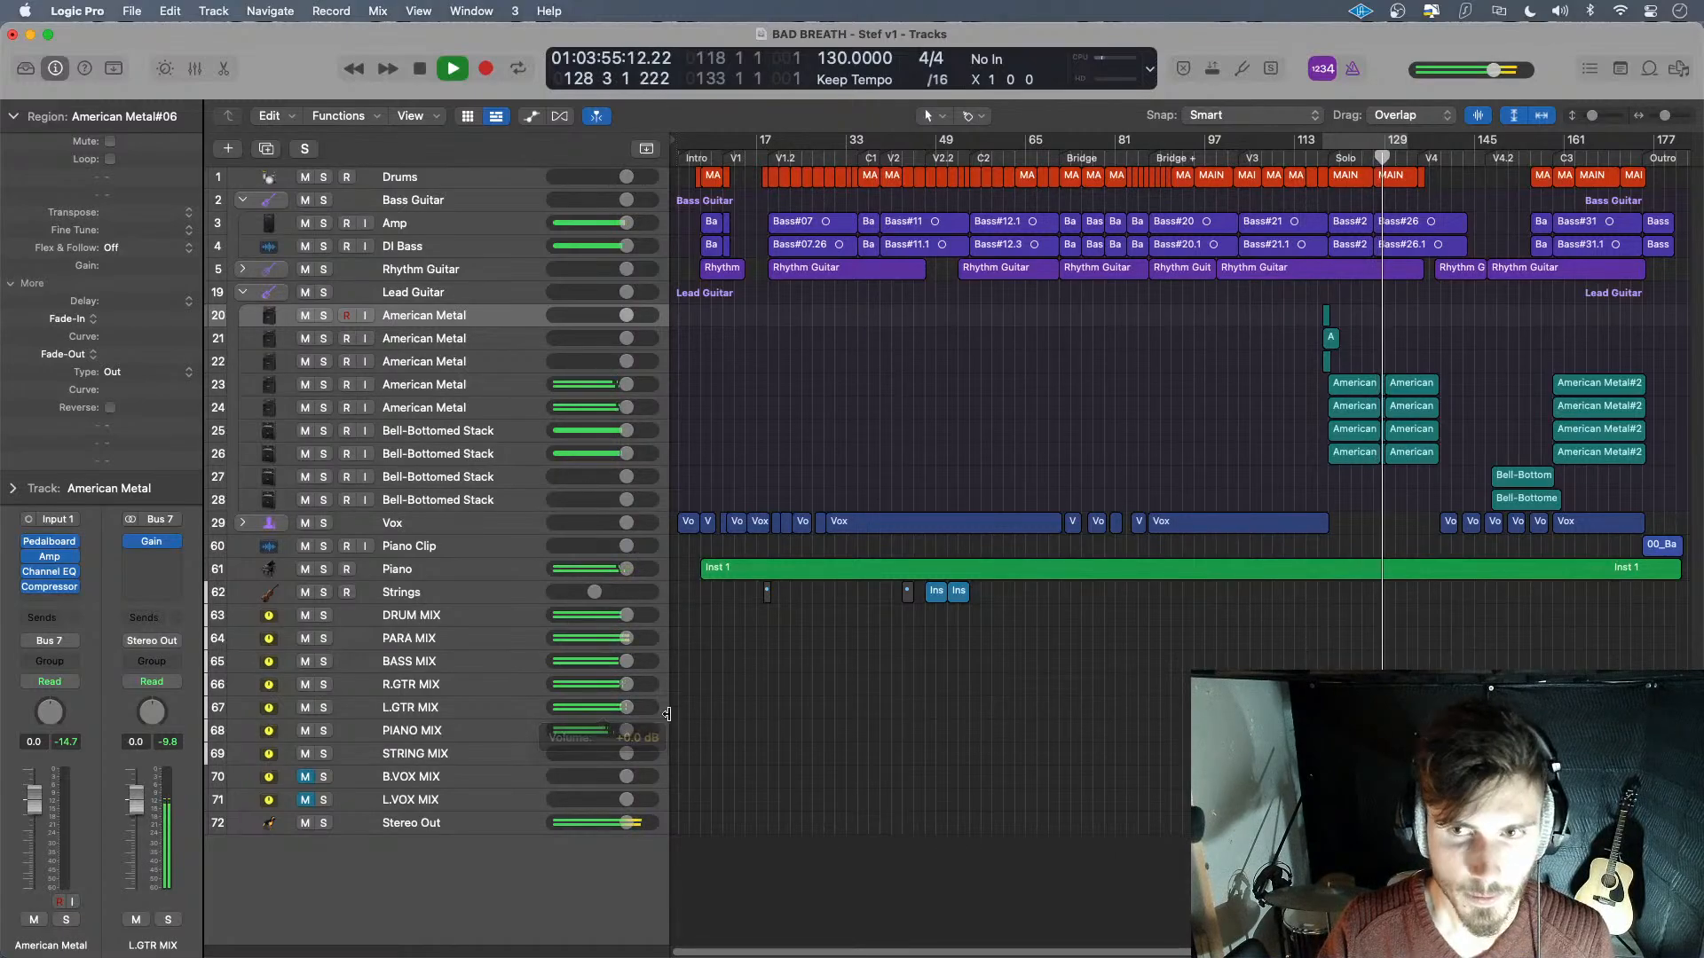
key(space)
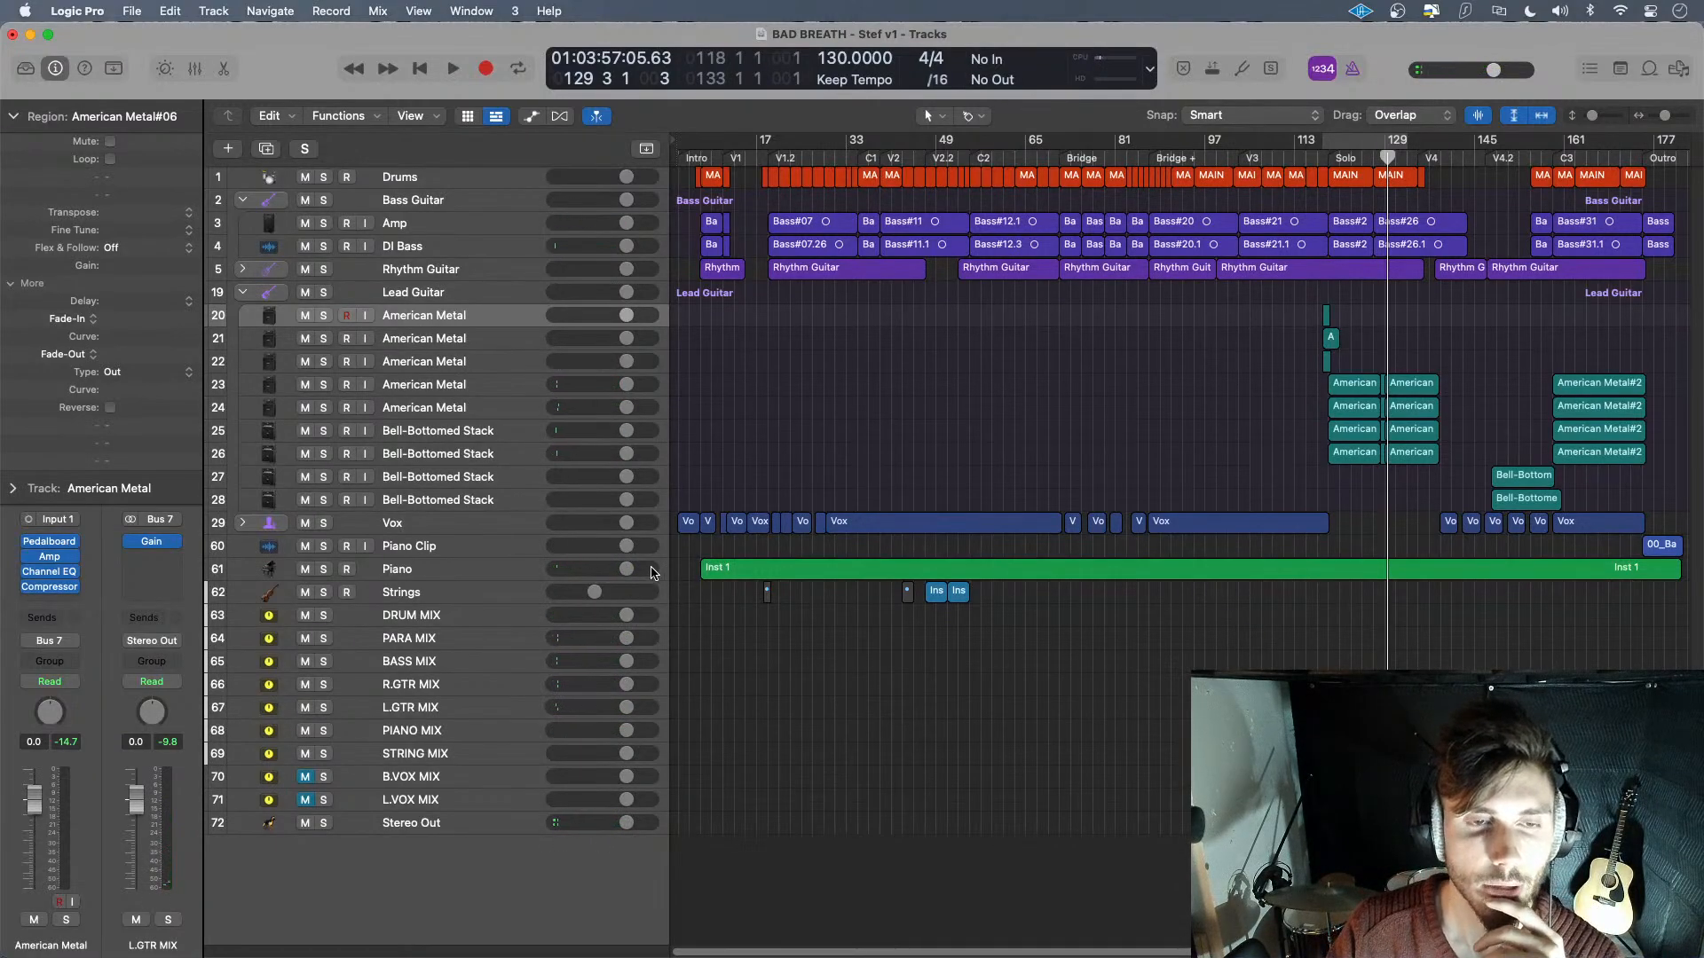
- Set the low-cut frequency to 100 Hz in the Piano track's Channel EQ and close the plug-in
click(495, 572)
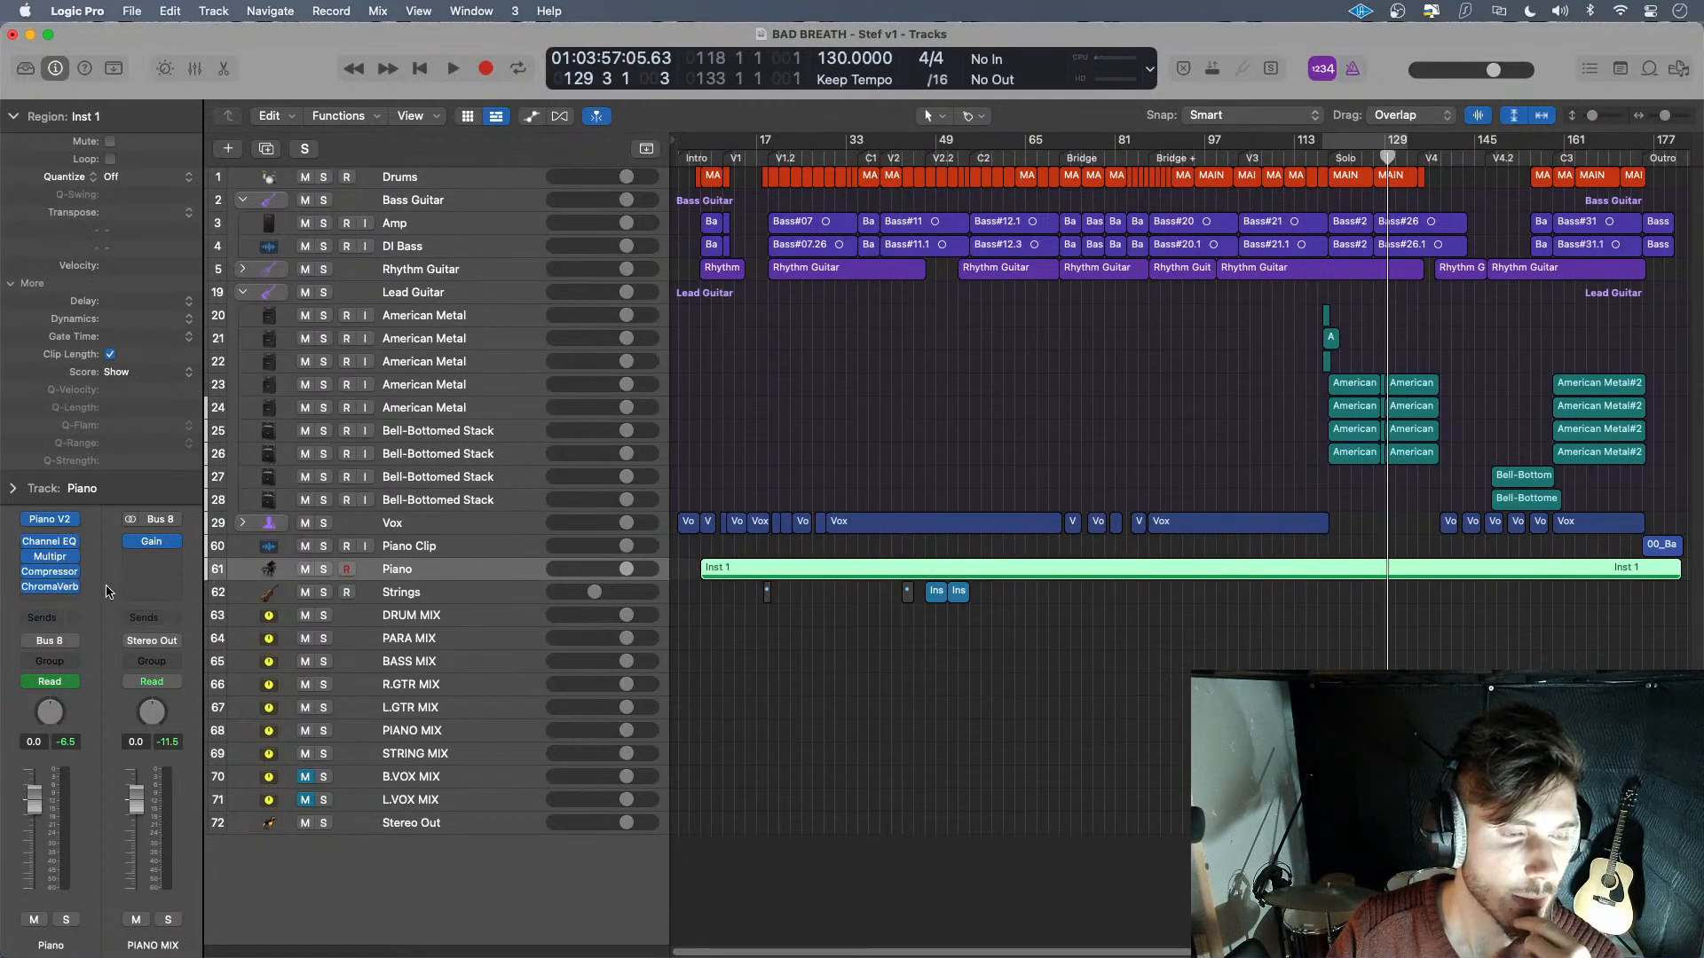
click(49, 542)
double_click(581, 596)
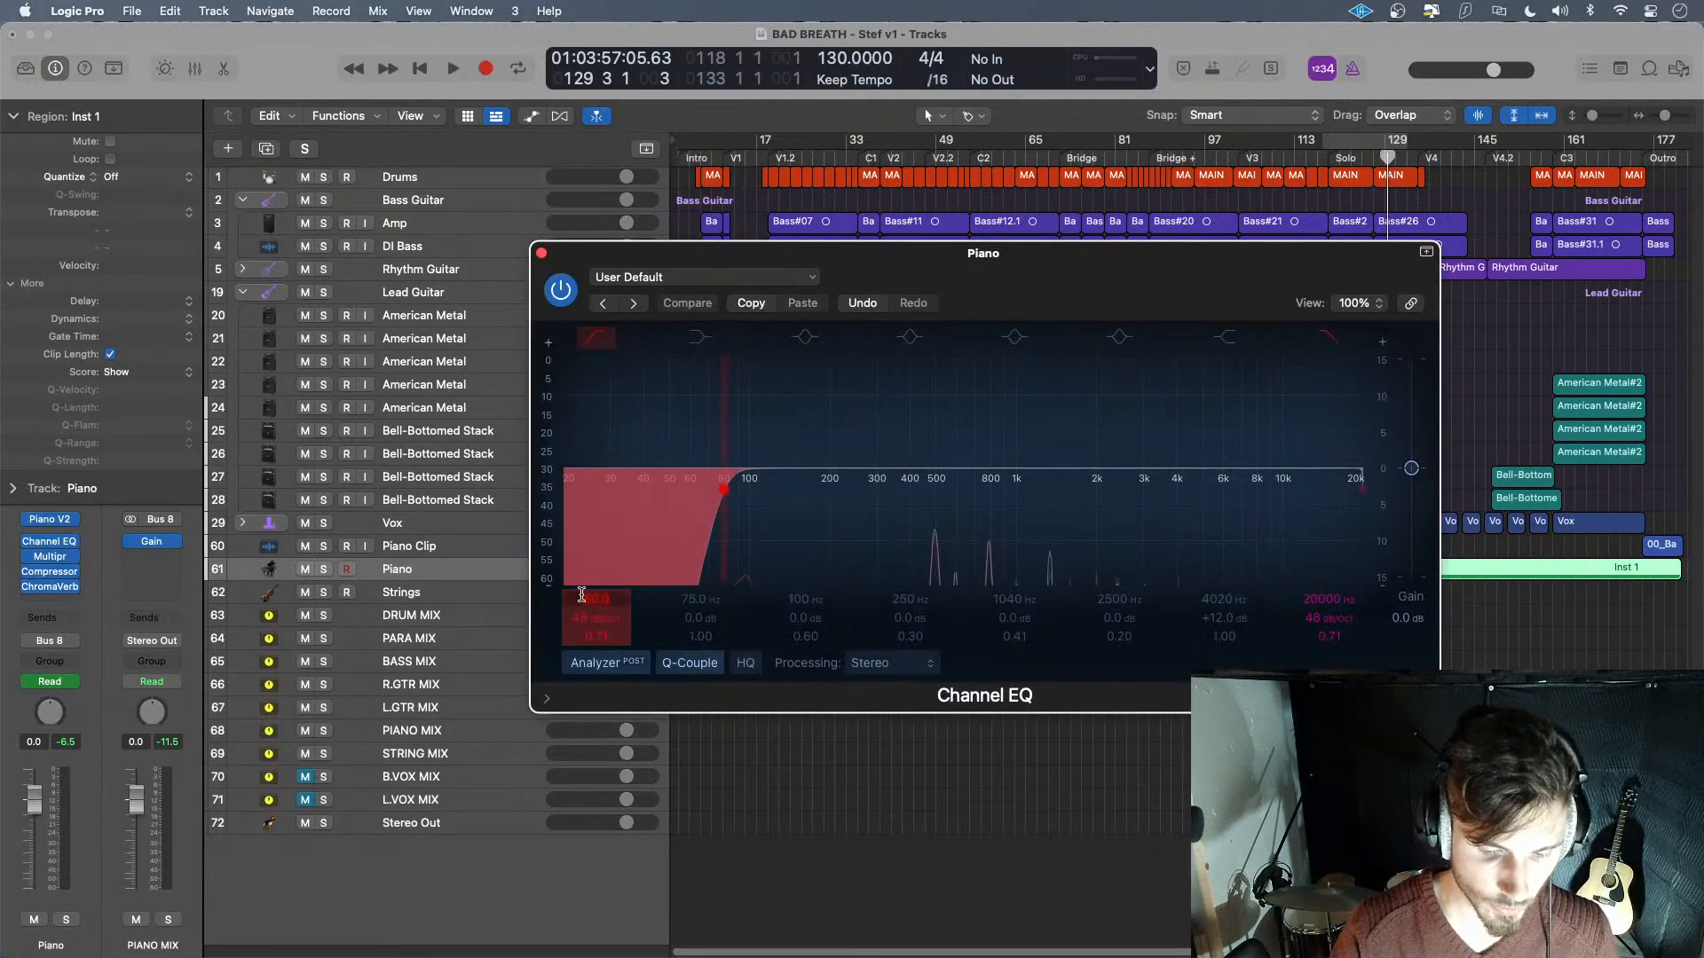
key(Return)
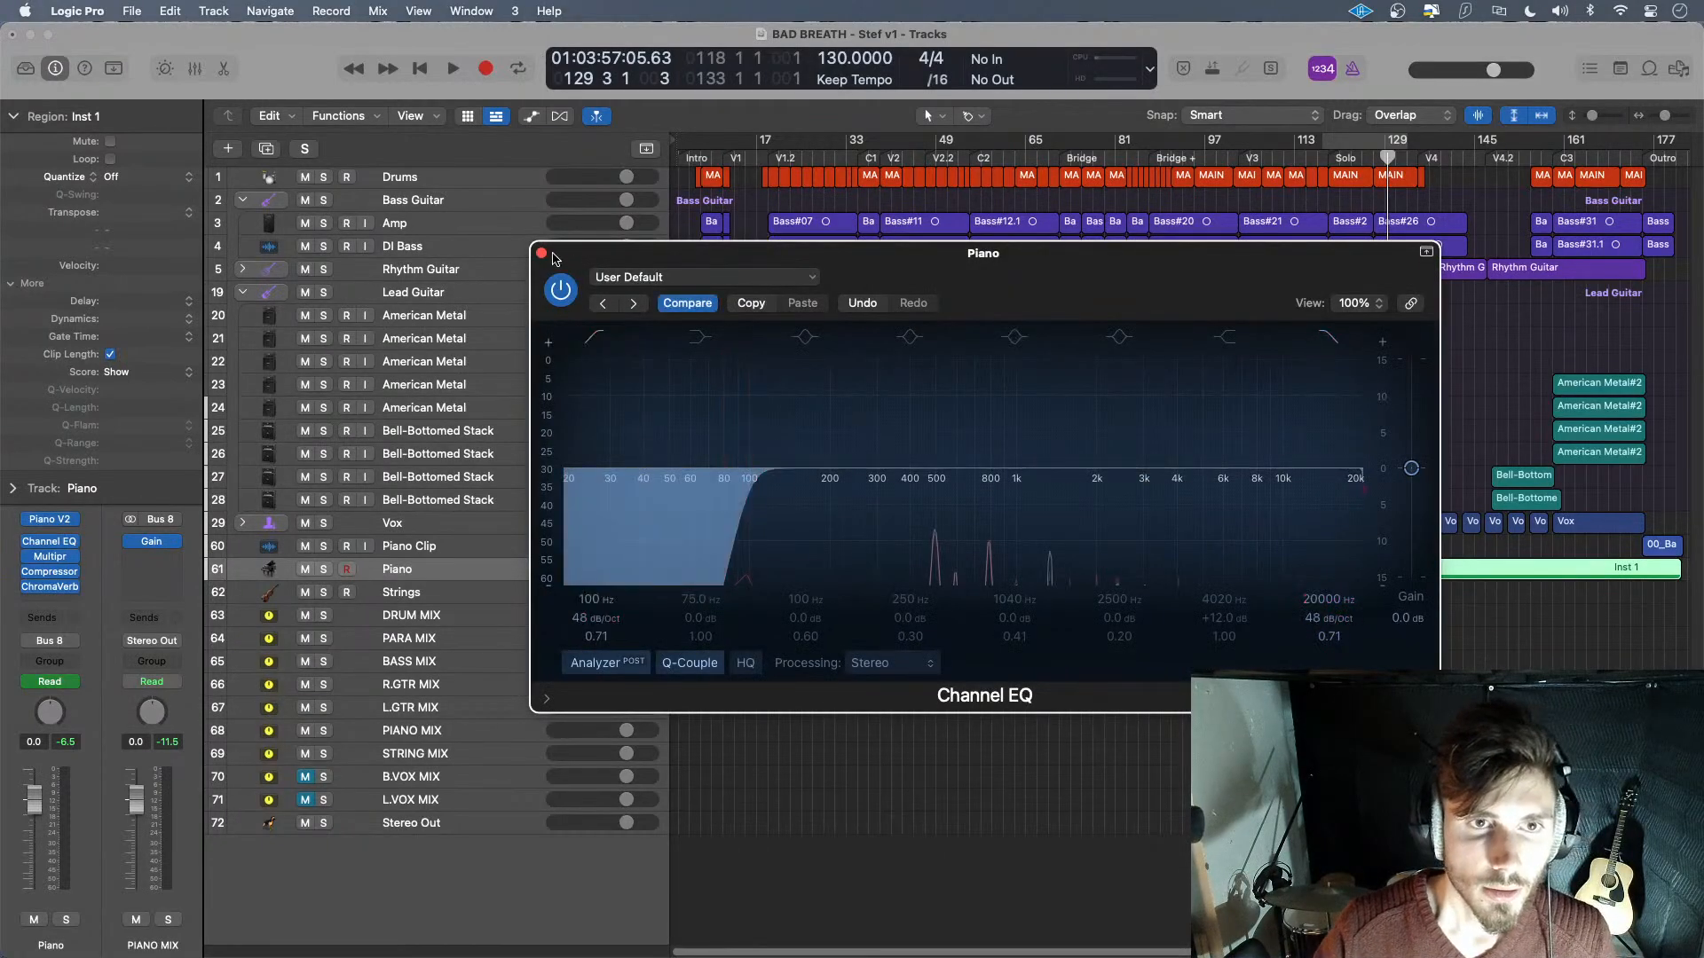
click(541, 252)
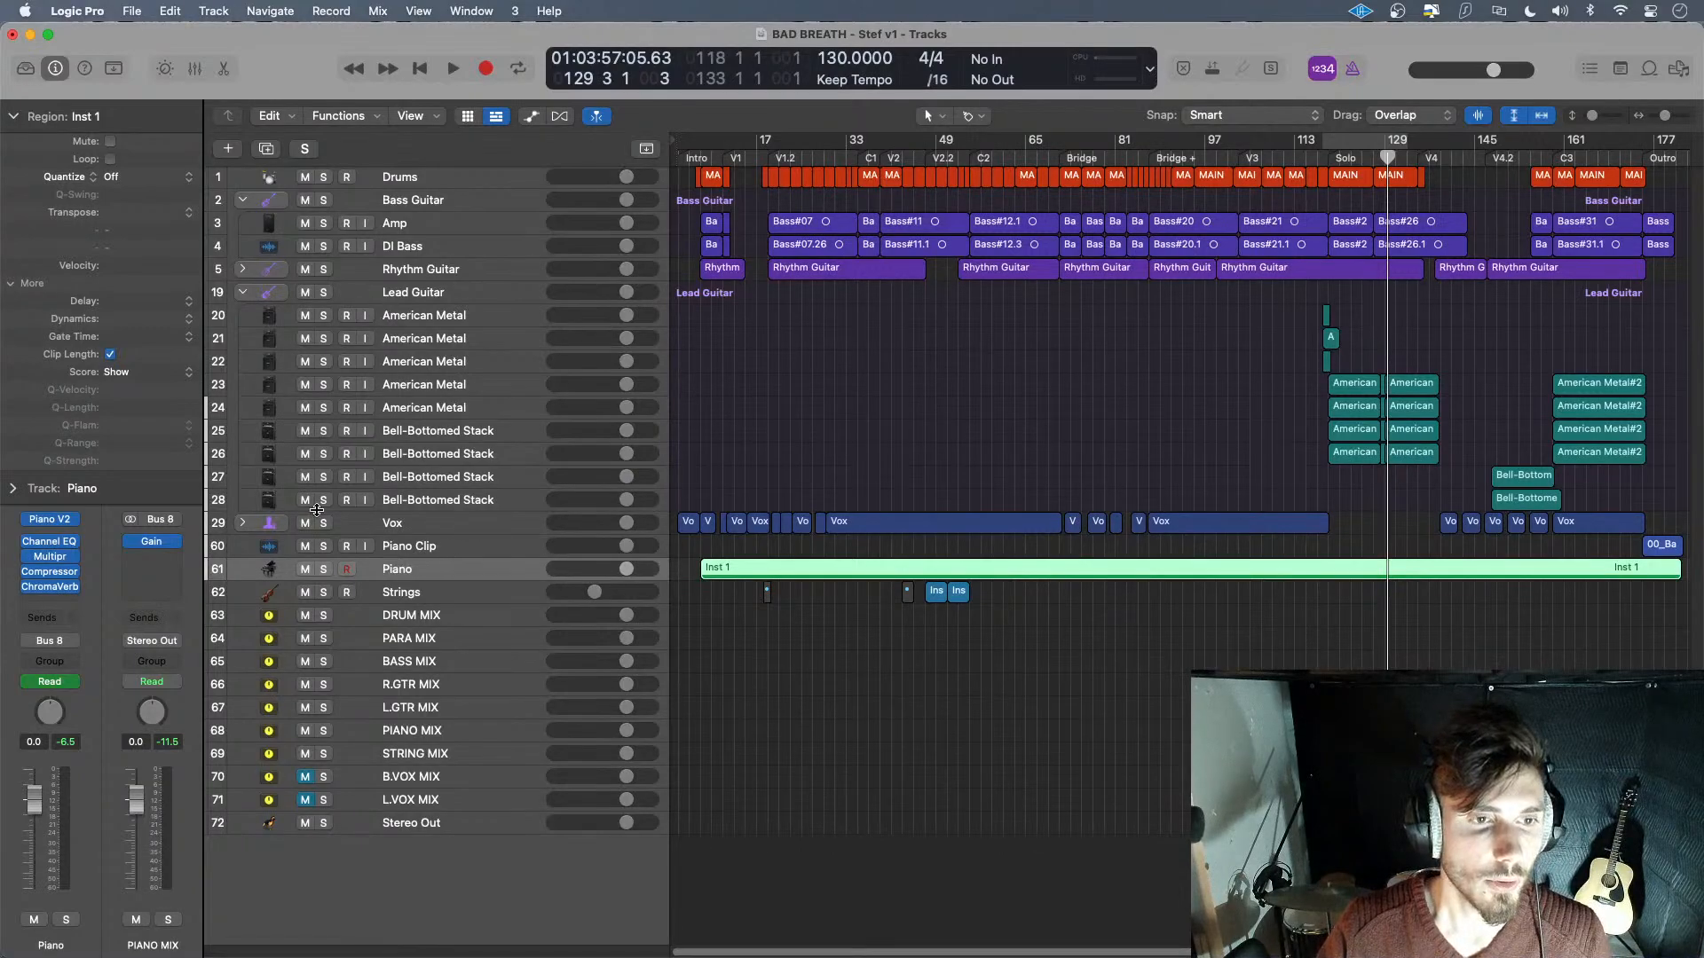
- Solo the DRUM MIX, PARA MIX, BASS MIX, R.GTR MIX and L.GTR MIX buses together
click(324, 616)
click(324, 638)
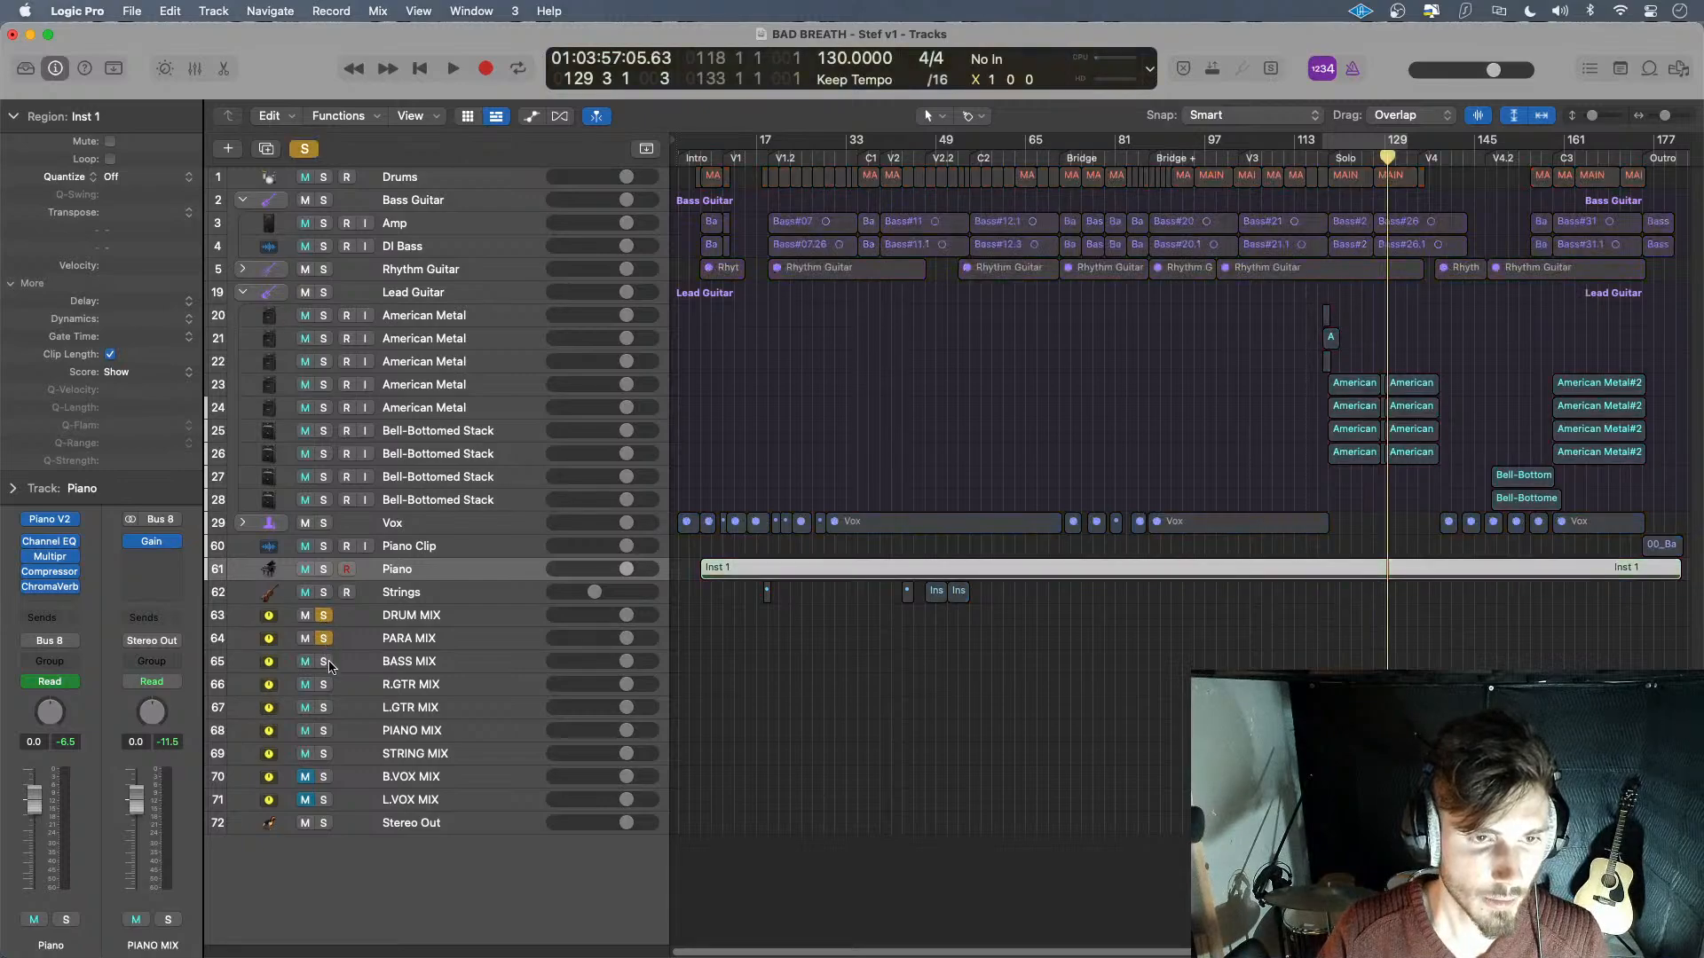
click(324, 661)
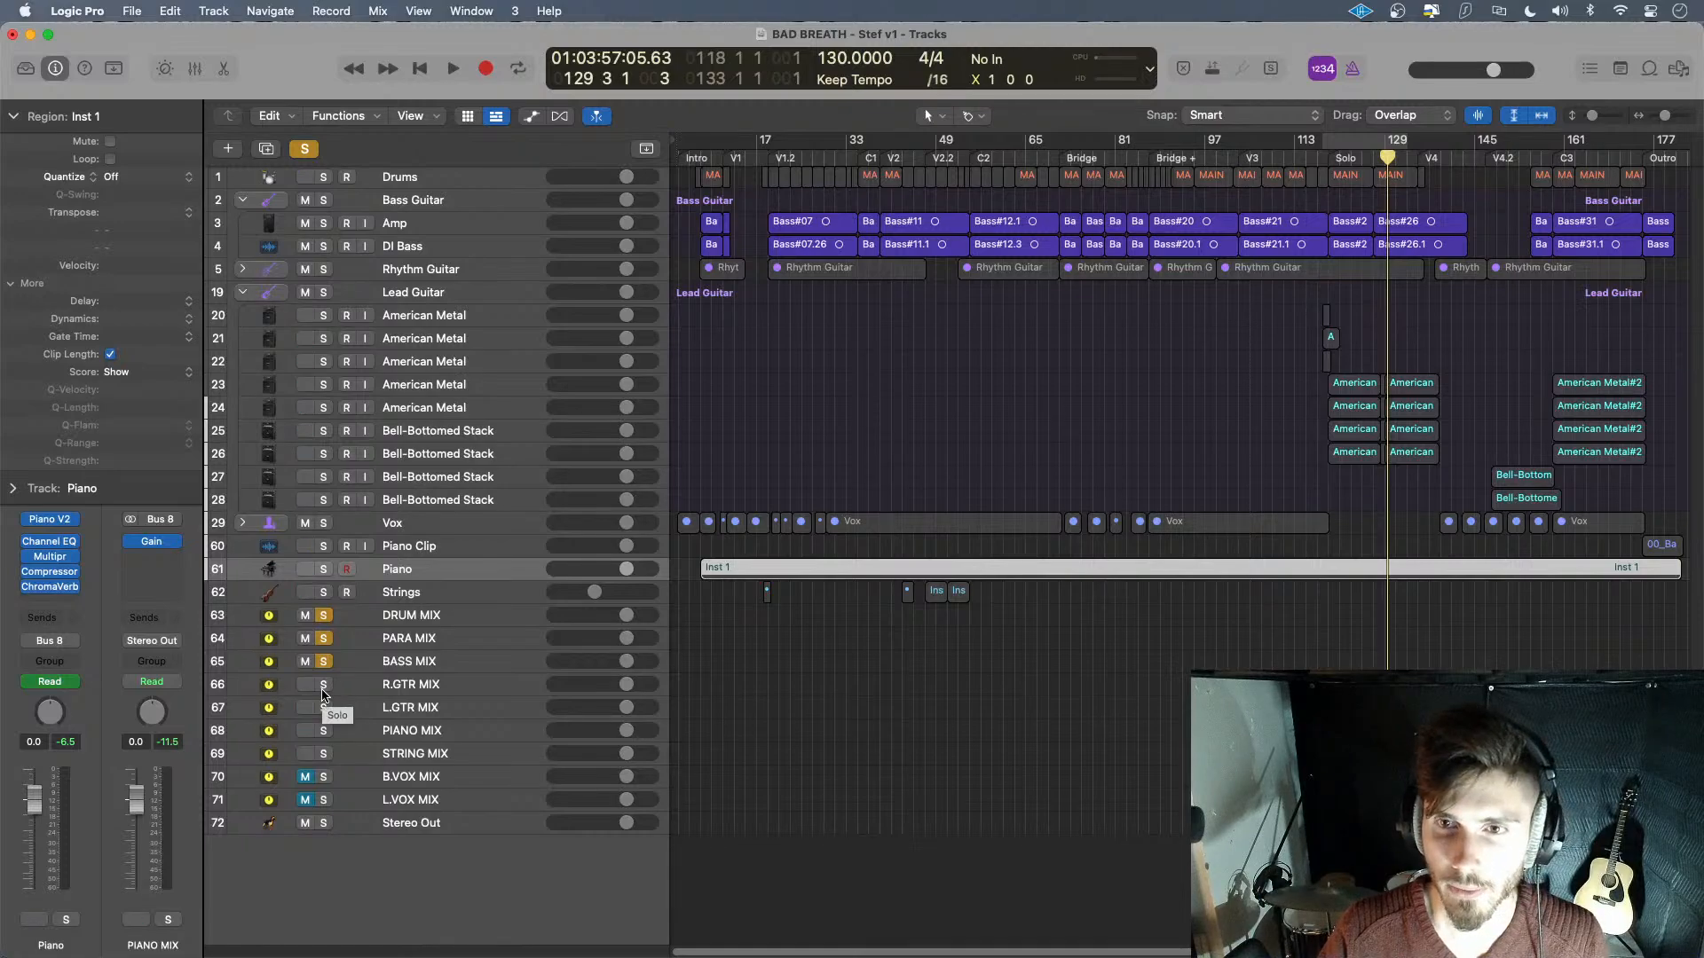
click(323, 688)
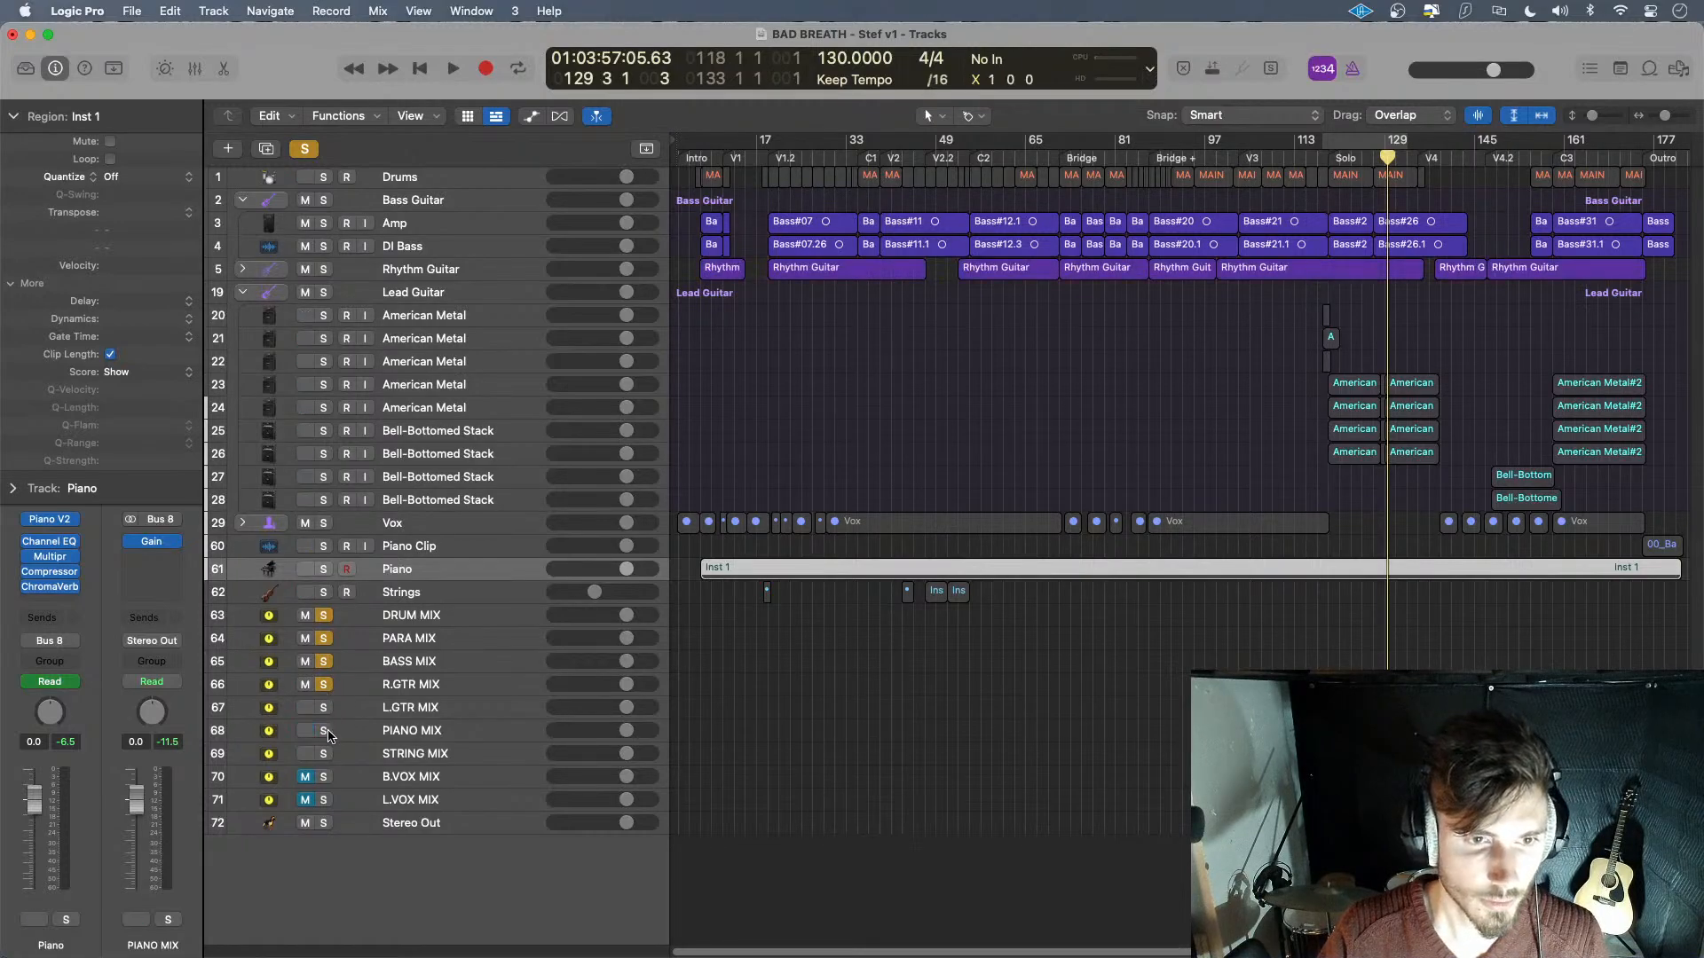
click(324, 707)
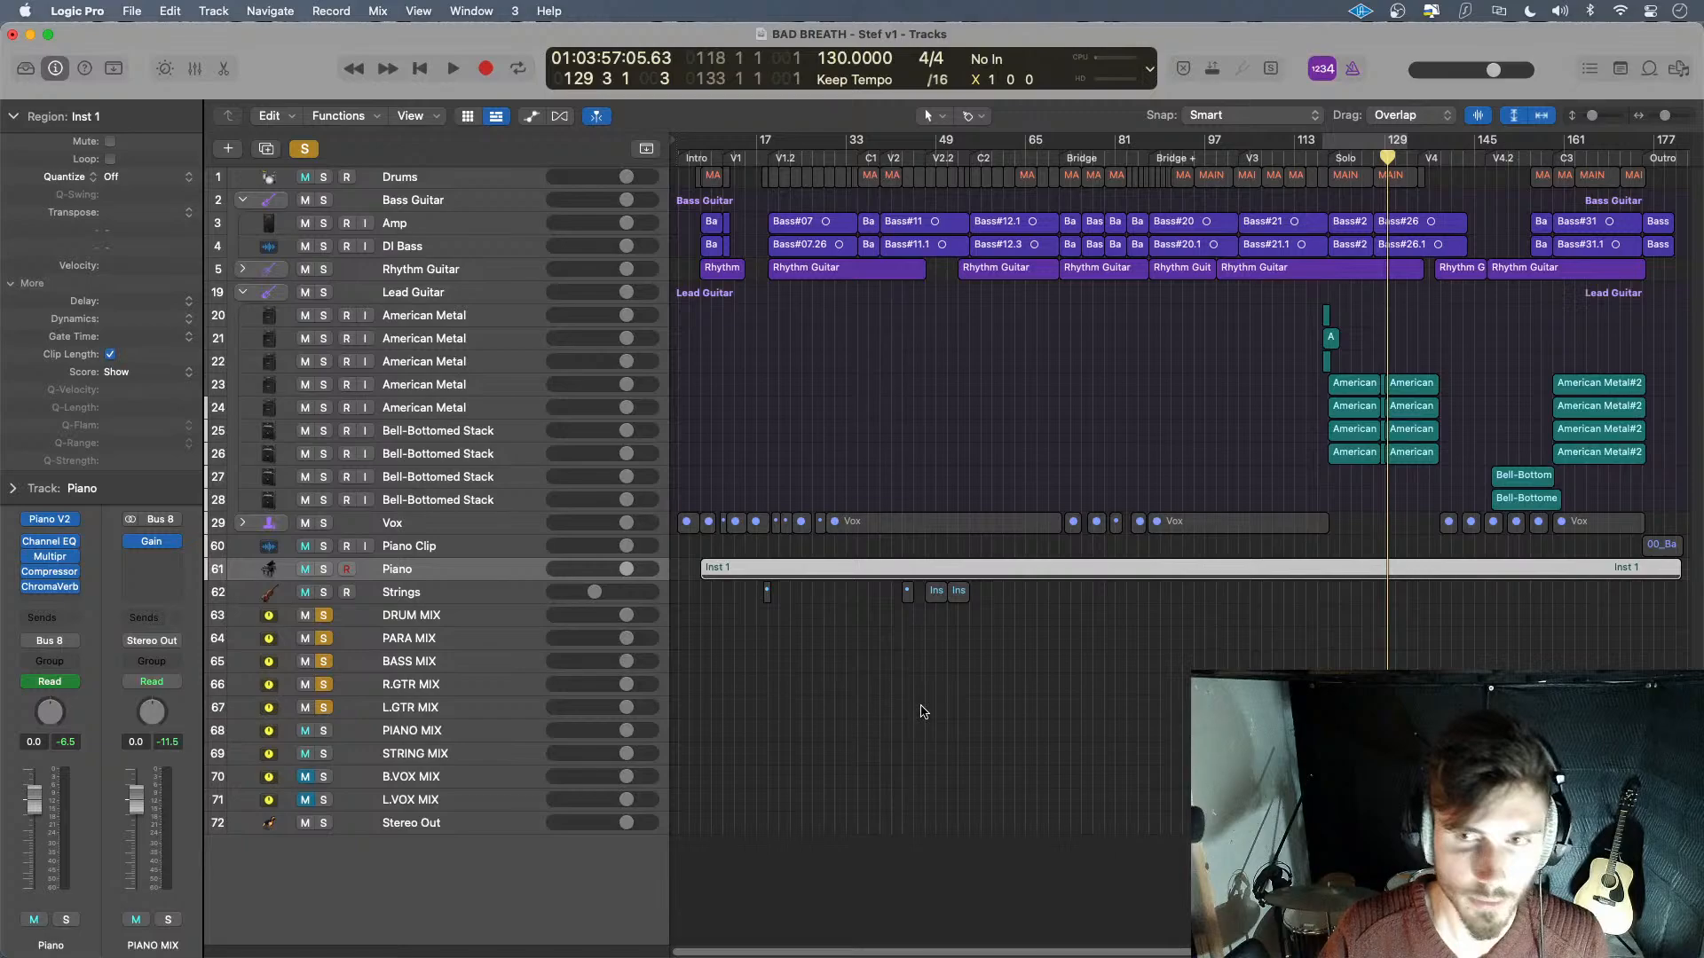
- Take DRUM MIX and PARA MIX out of the solo and replay the bass and guitar buses from shortly before the Solo marker
key(space)
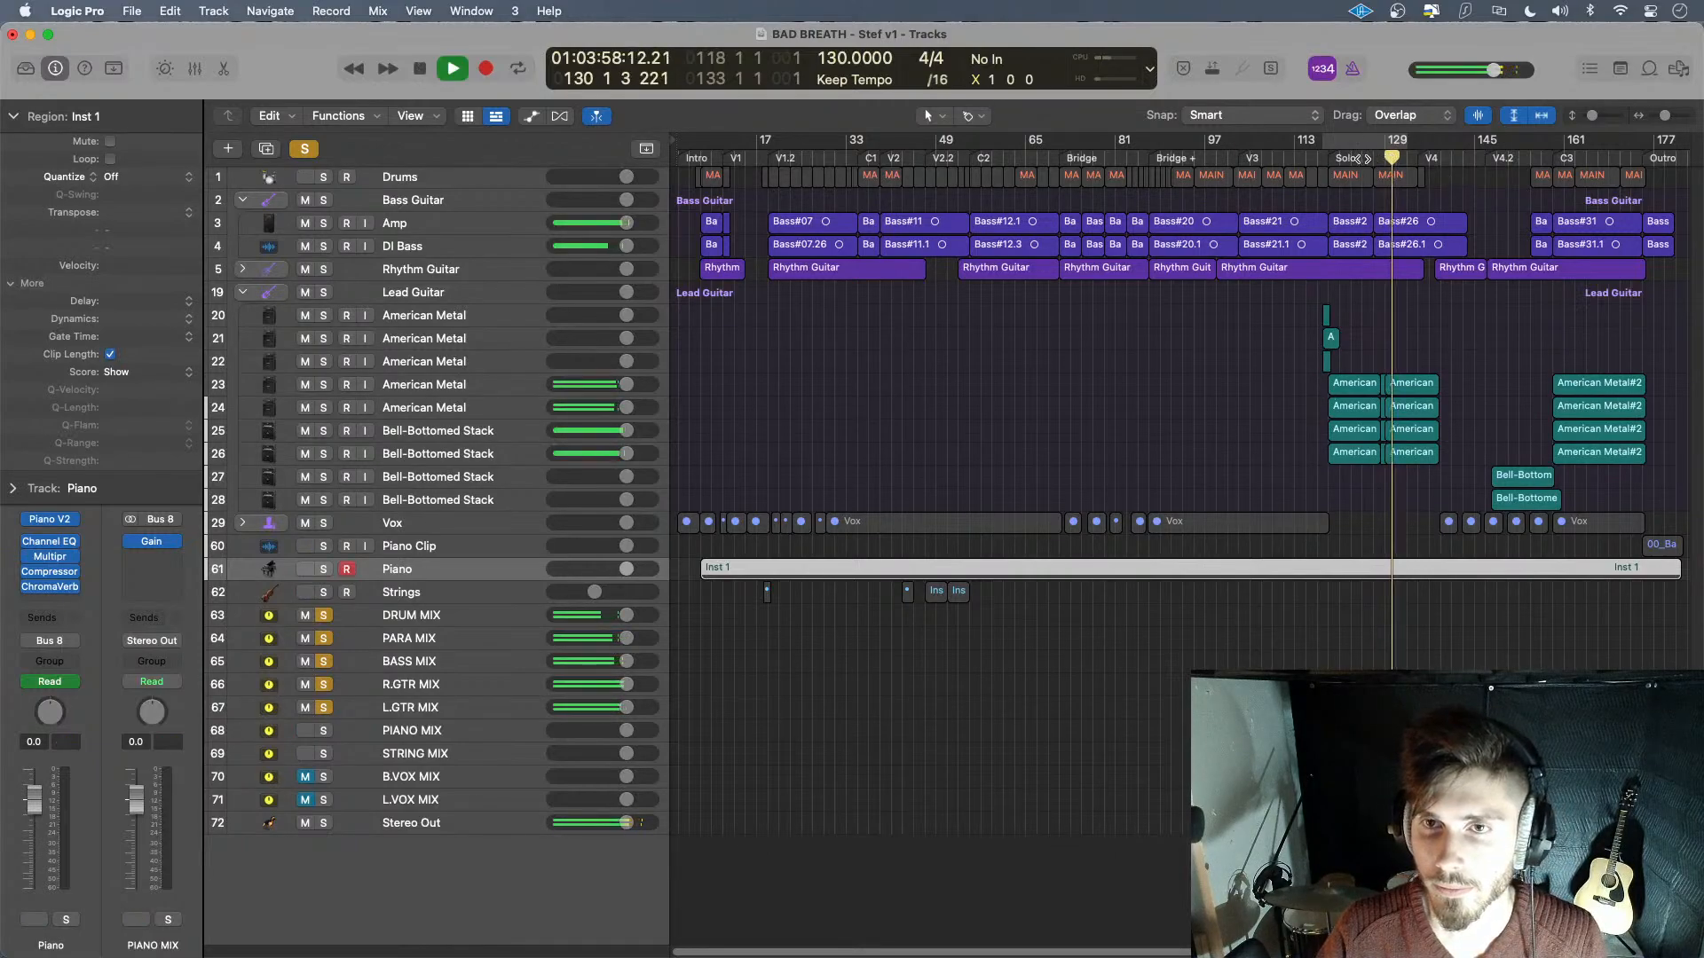
click(1323, 157)
key(space)
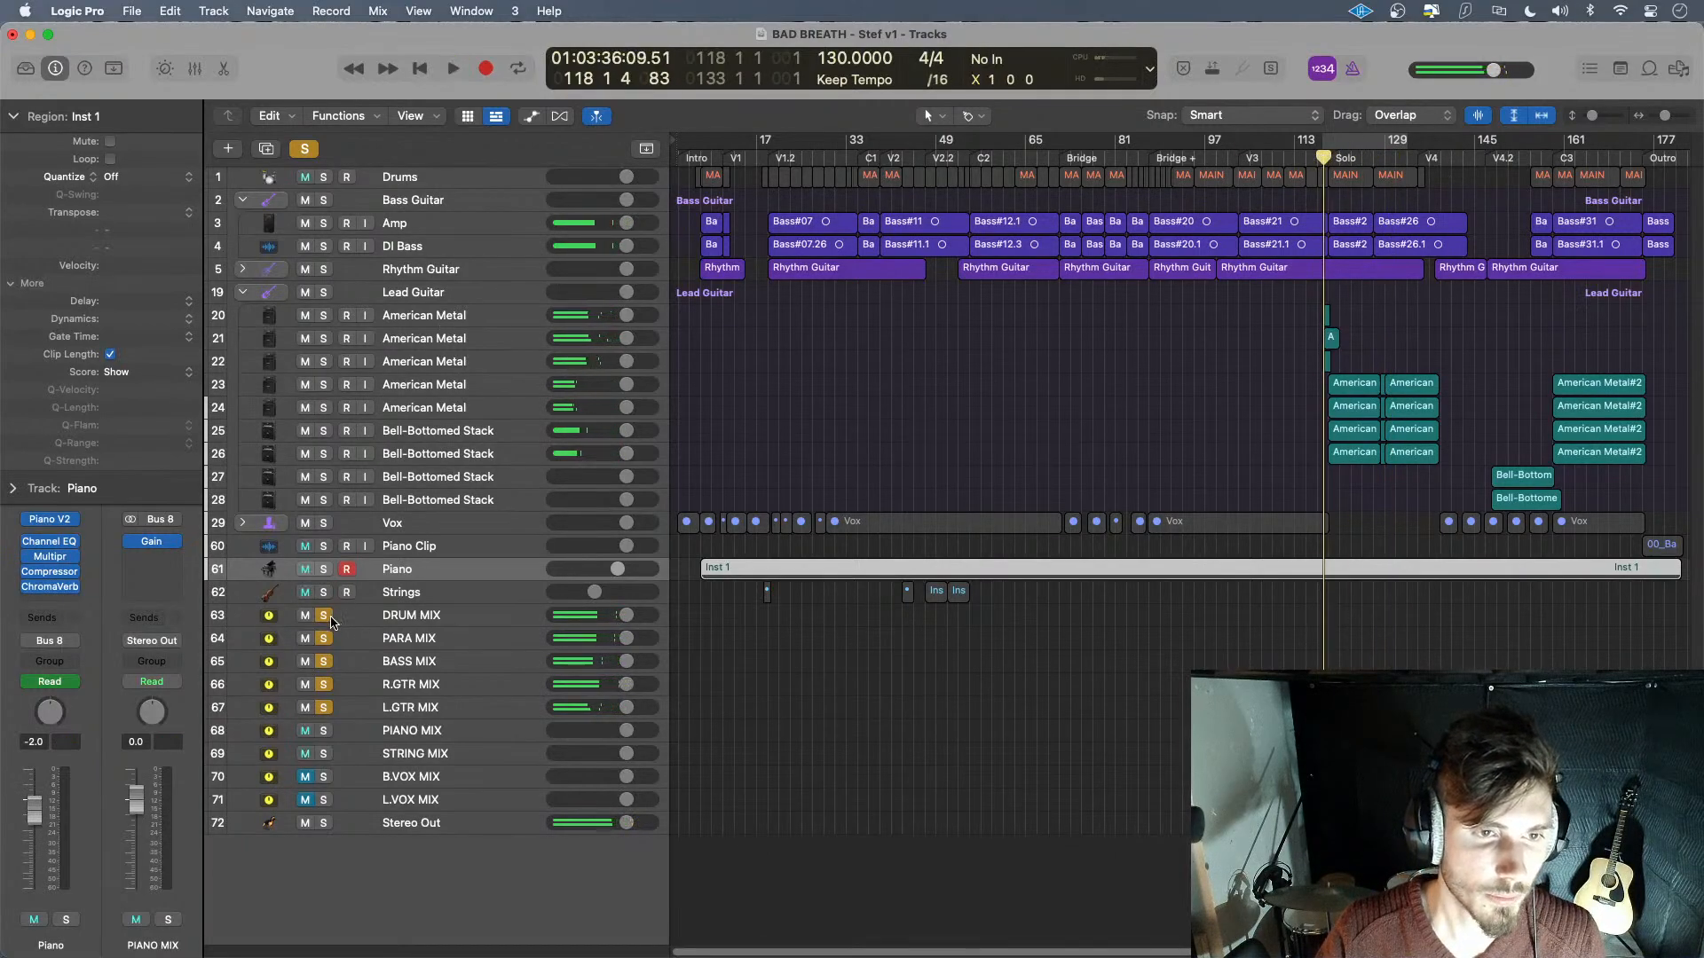
key(space)
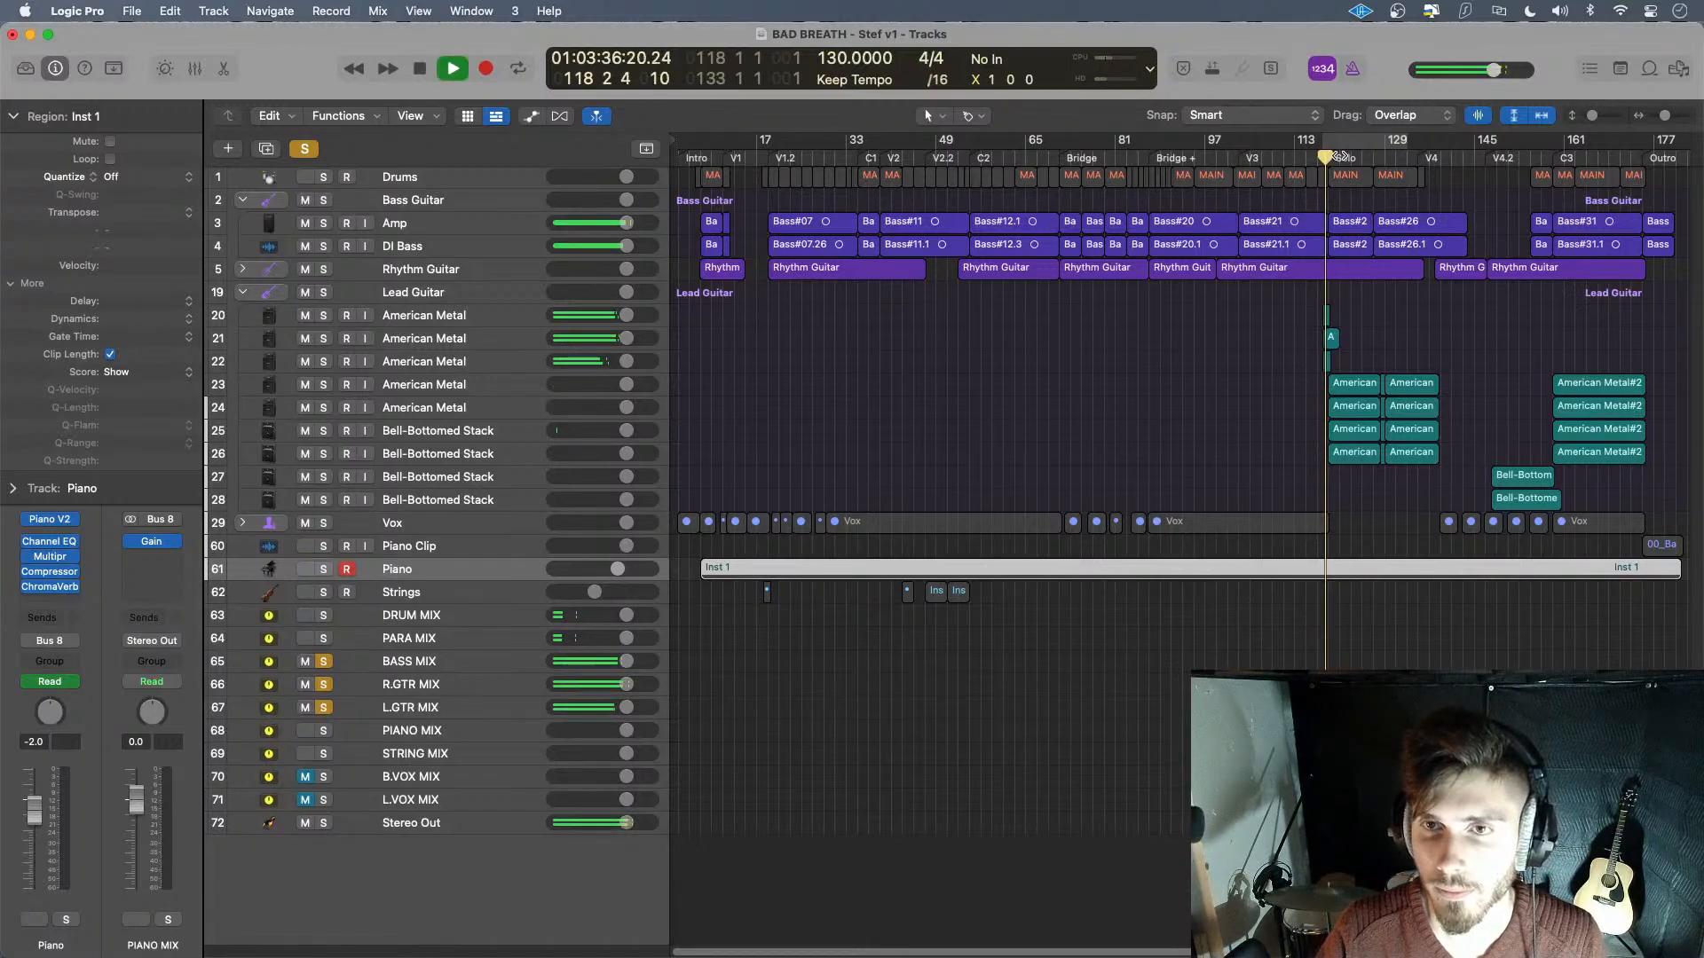
click(1313, 157)
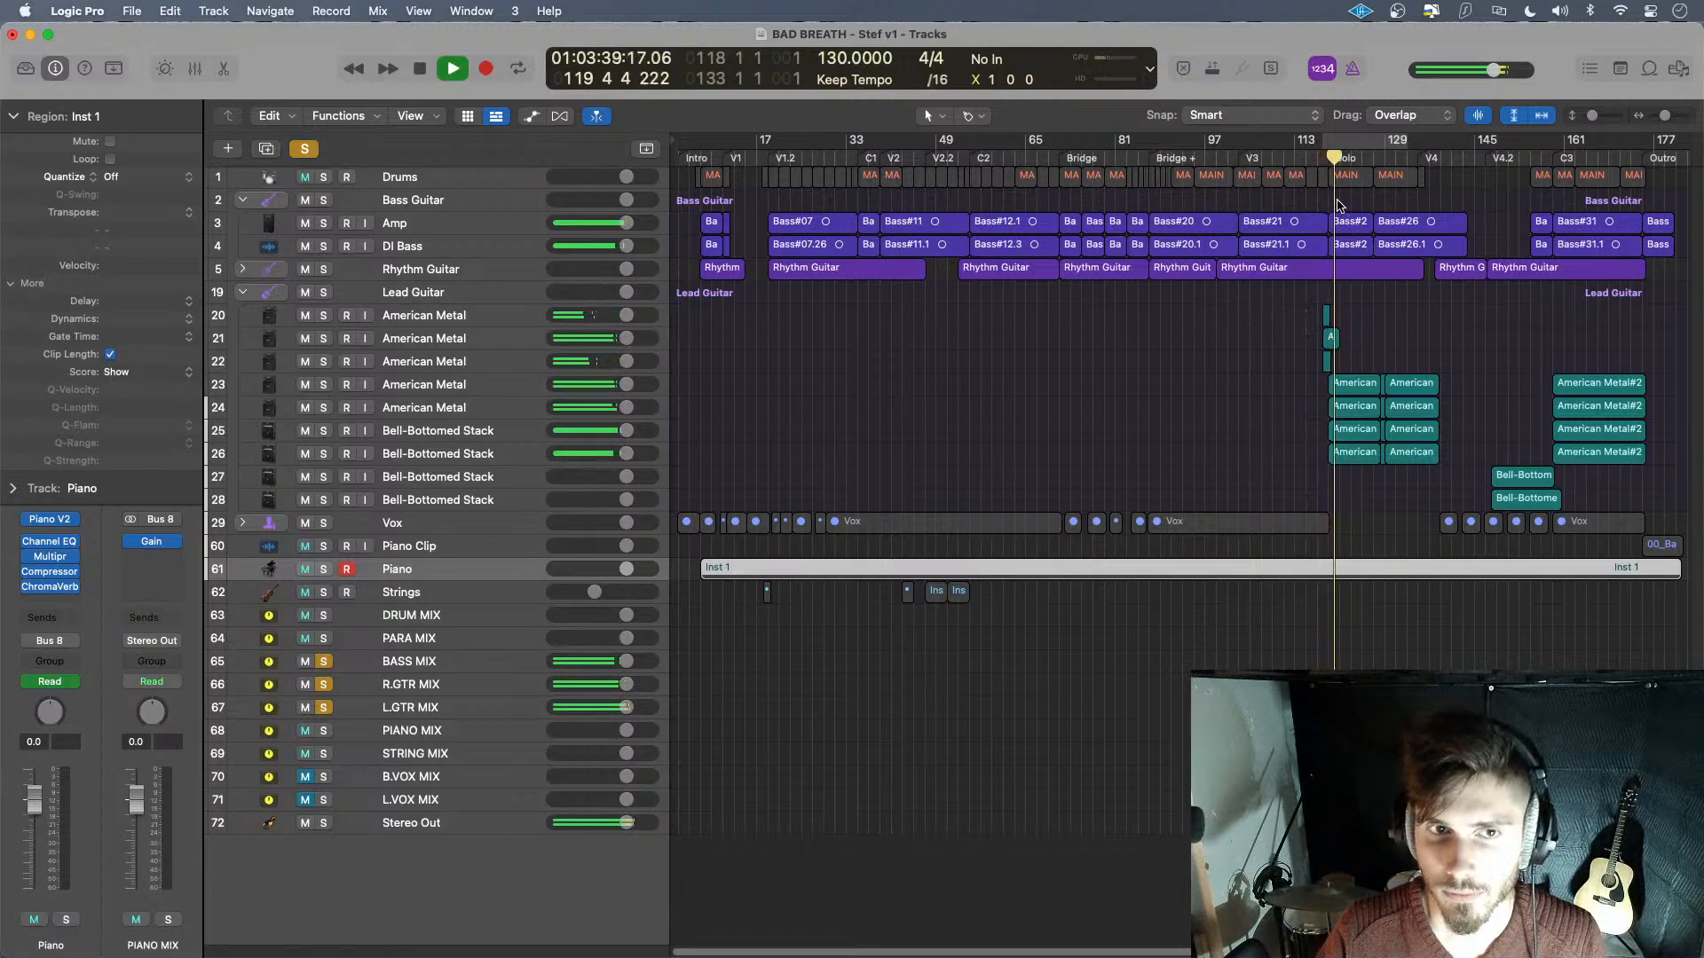
click(323, 315)
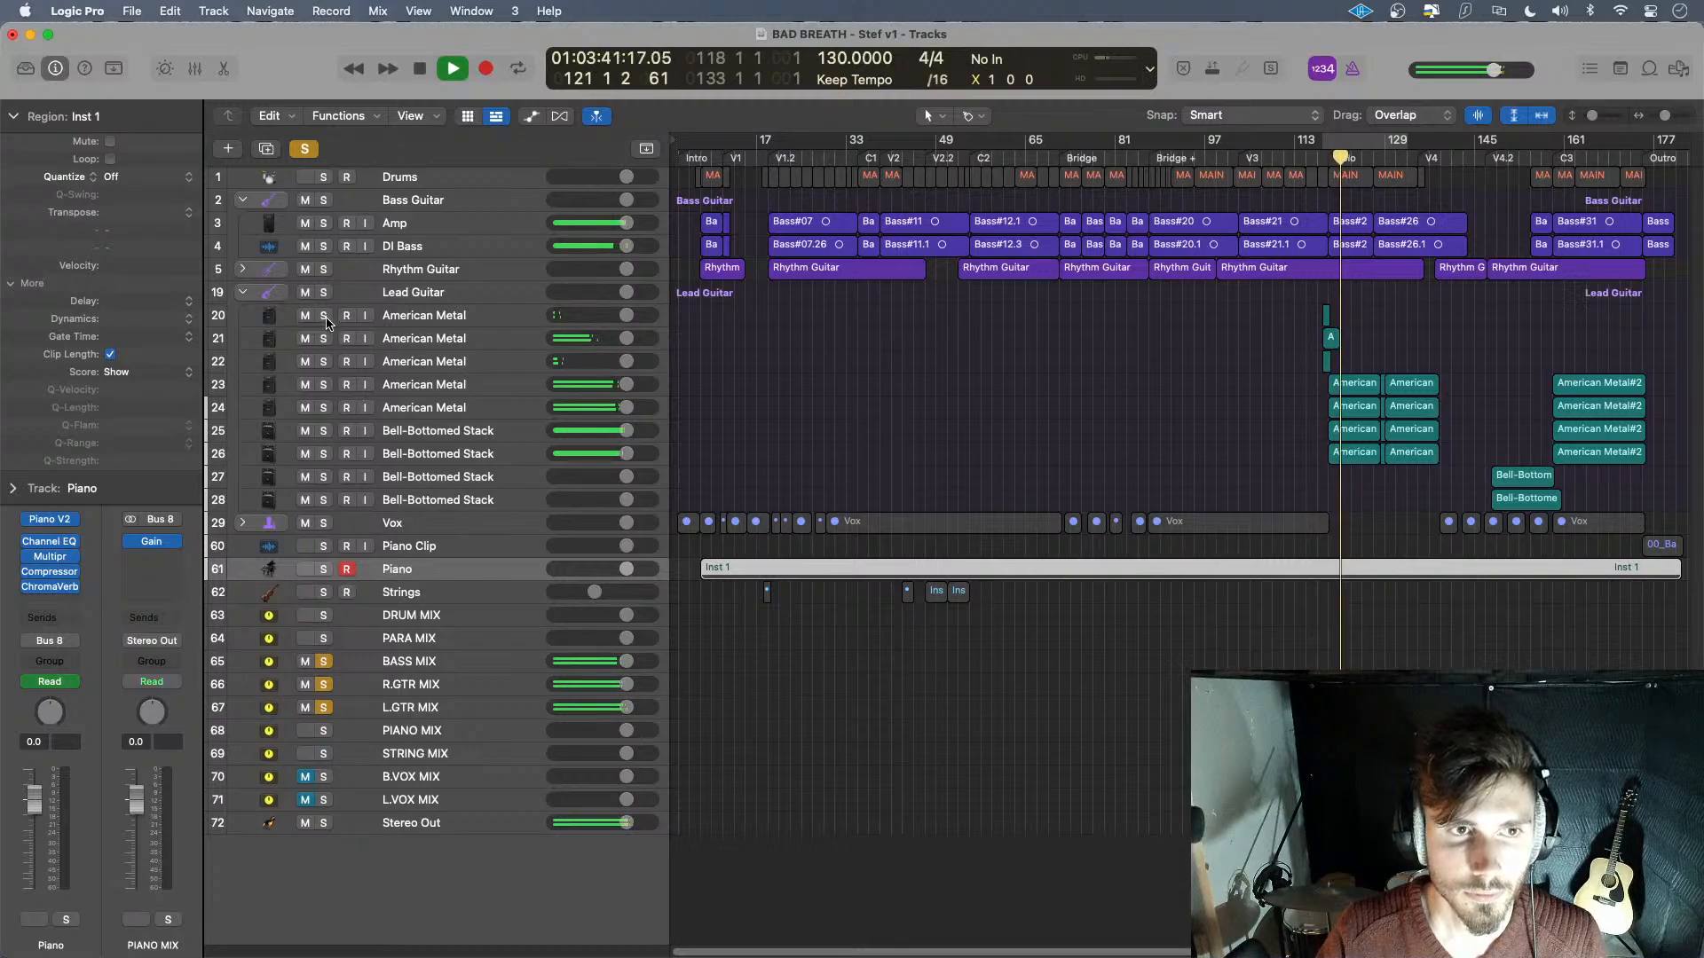
- Audition lead guitar tracks 20 to 22 by soloing them briefly during playback and clearing their solos
click(323, 340)
click(322, 361)
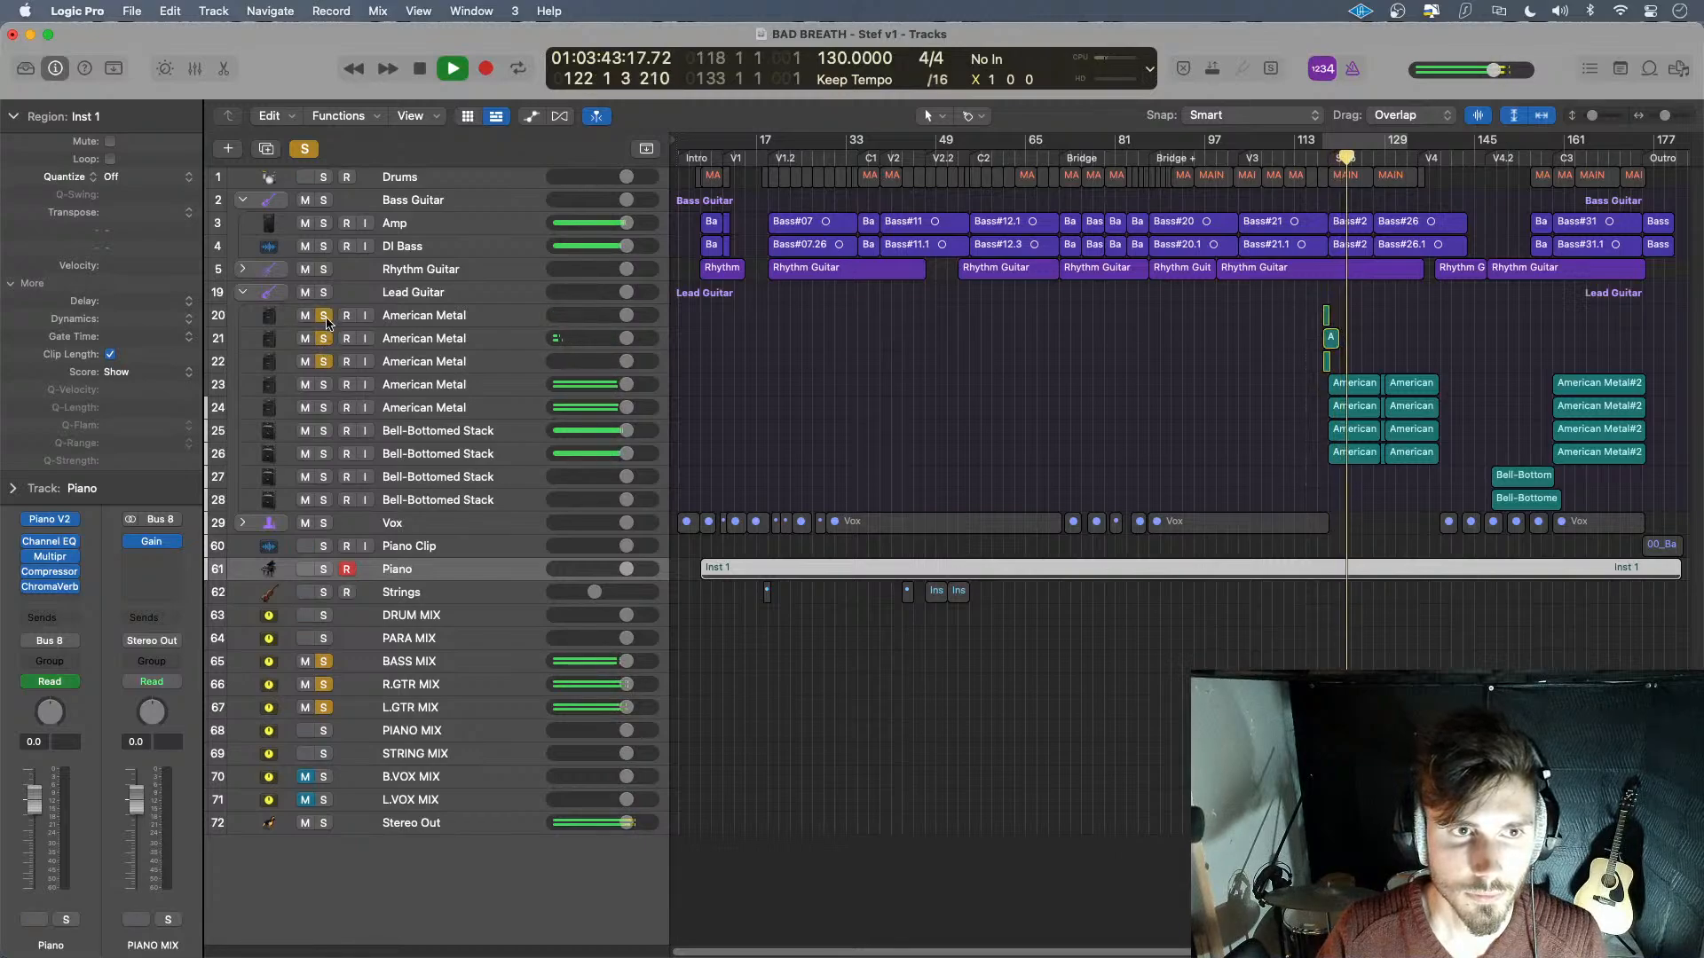
click(323, 316)
click(323, 338)
click(323, 361)
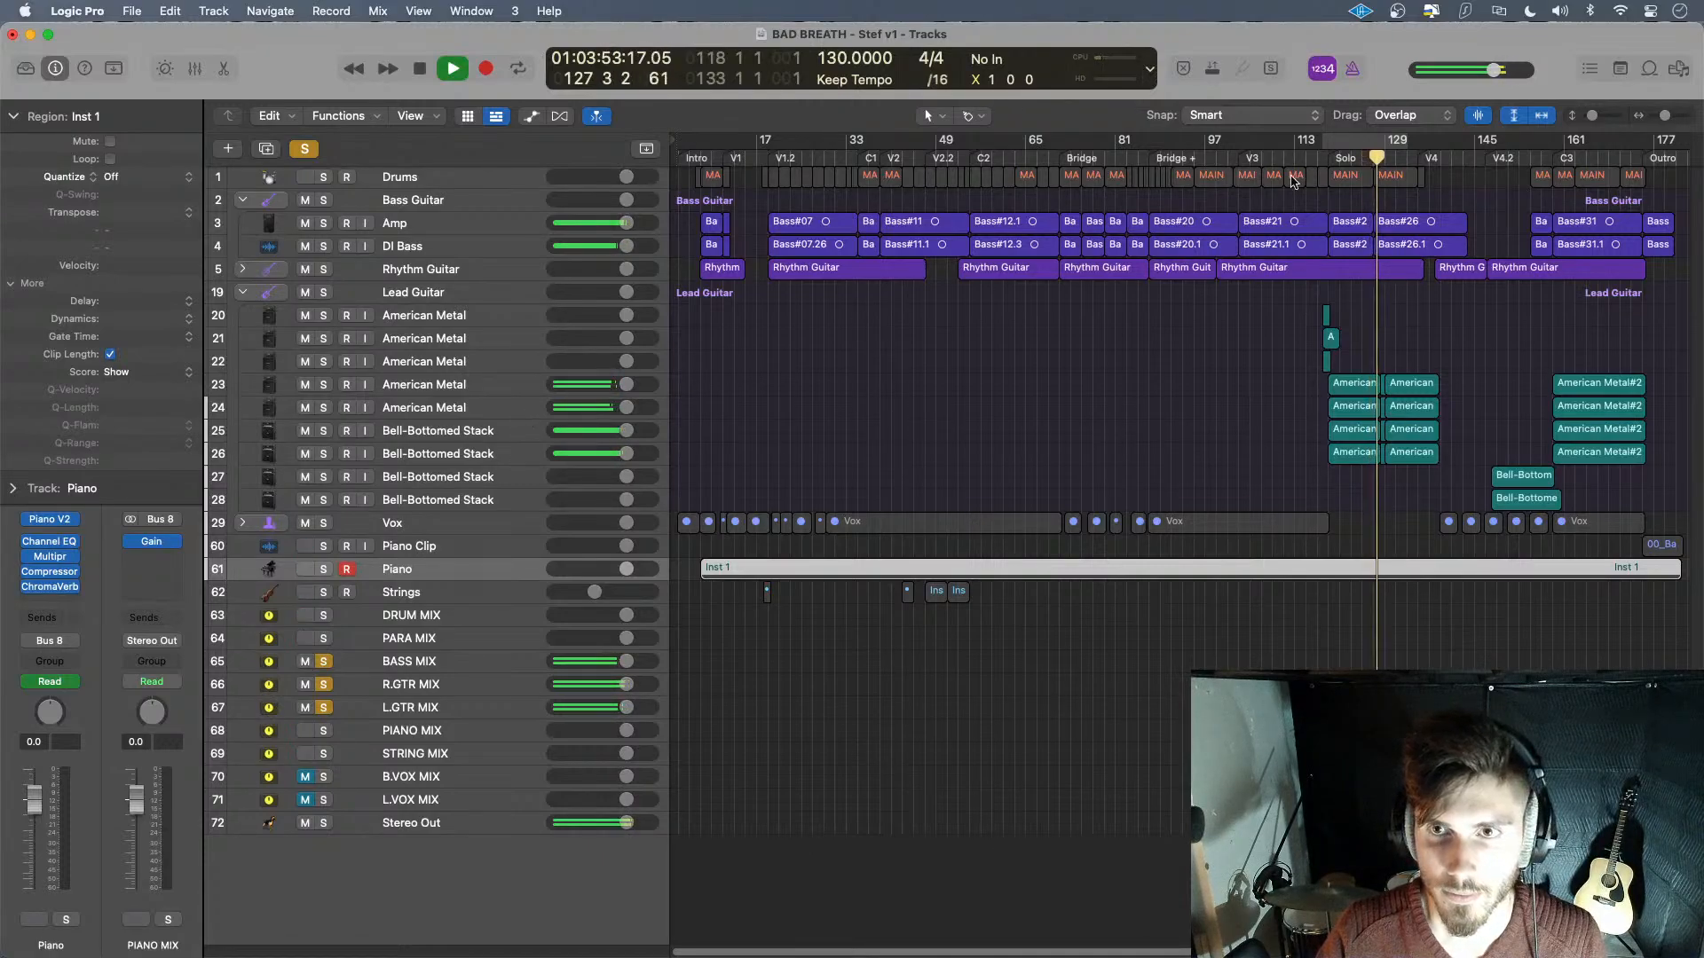
- Stop playback and set a cycle range over the solo section from bar 119 to bar 128
click(1349, 140)
drag(1349, 141, 1356, 142)
key(space)
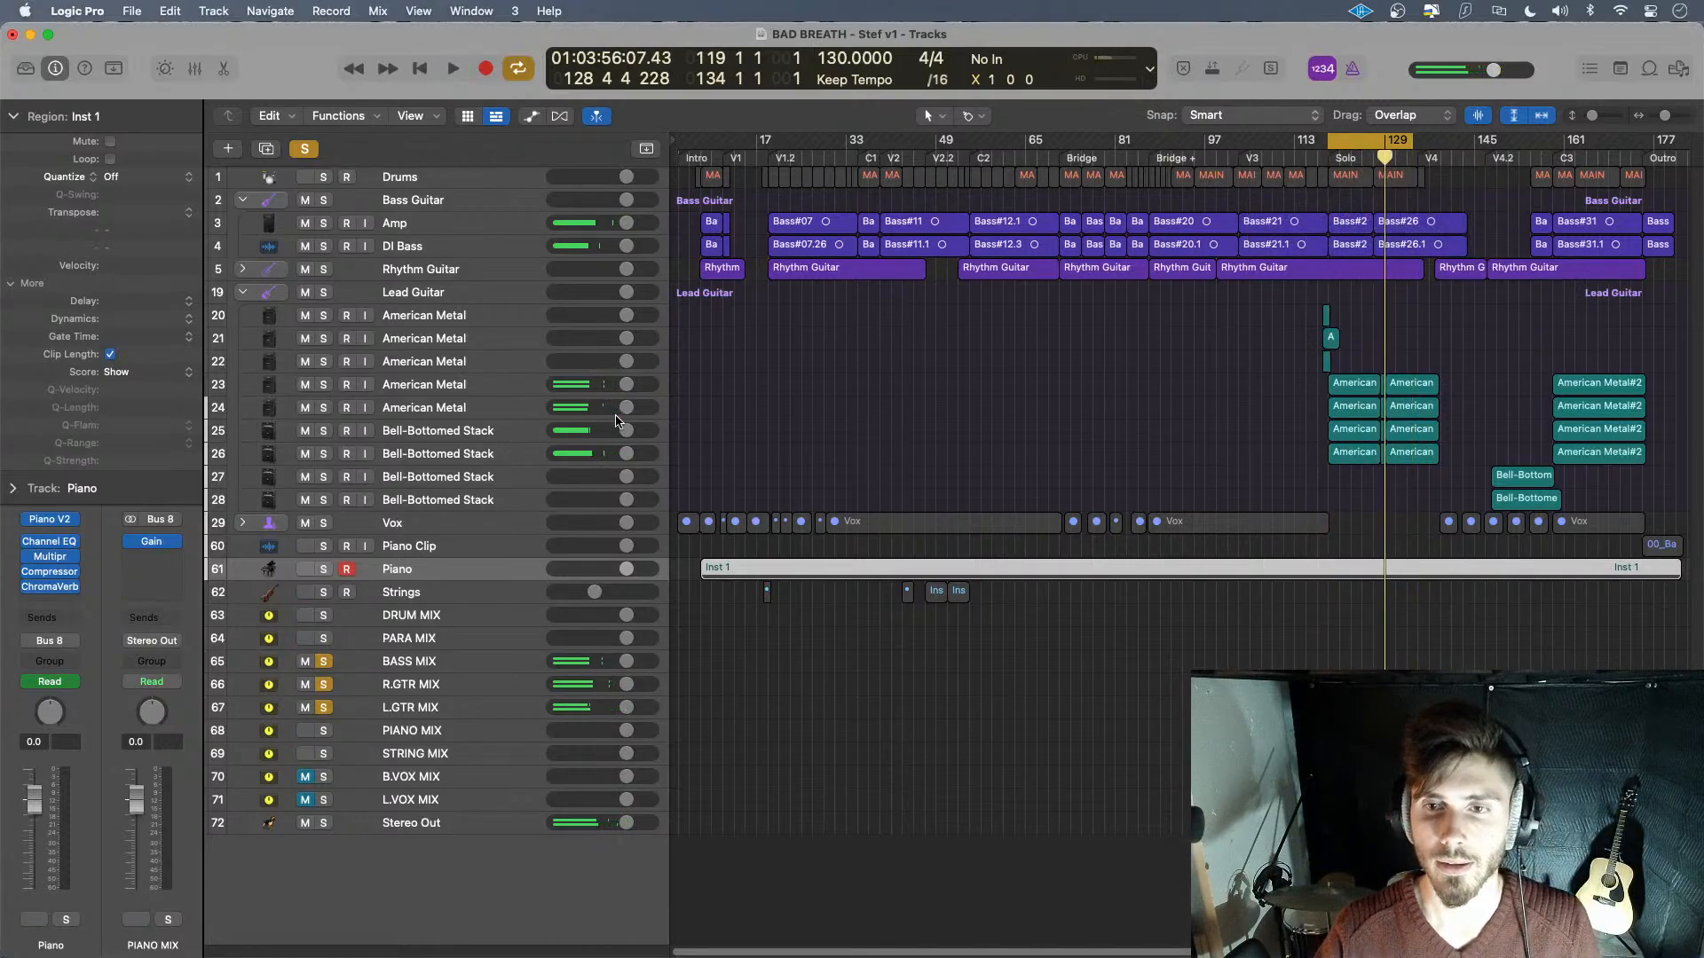
drag(1405, 147, 1374, 147)
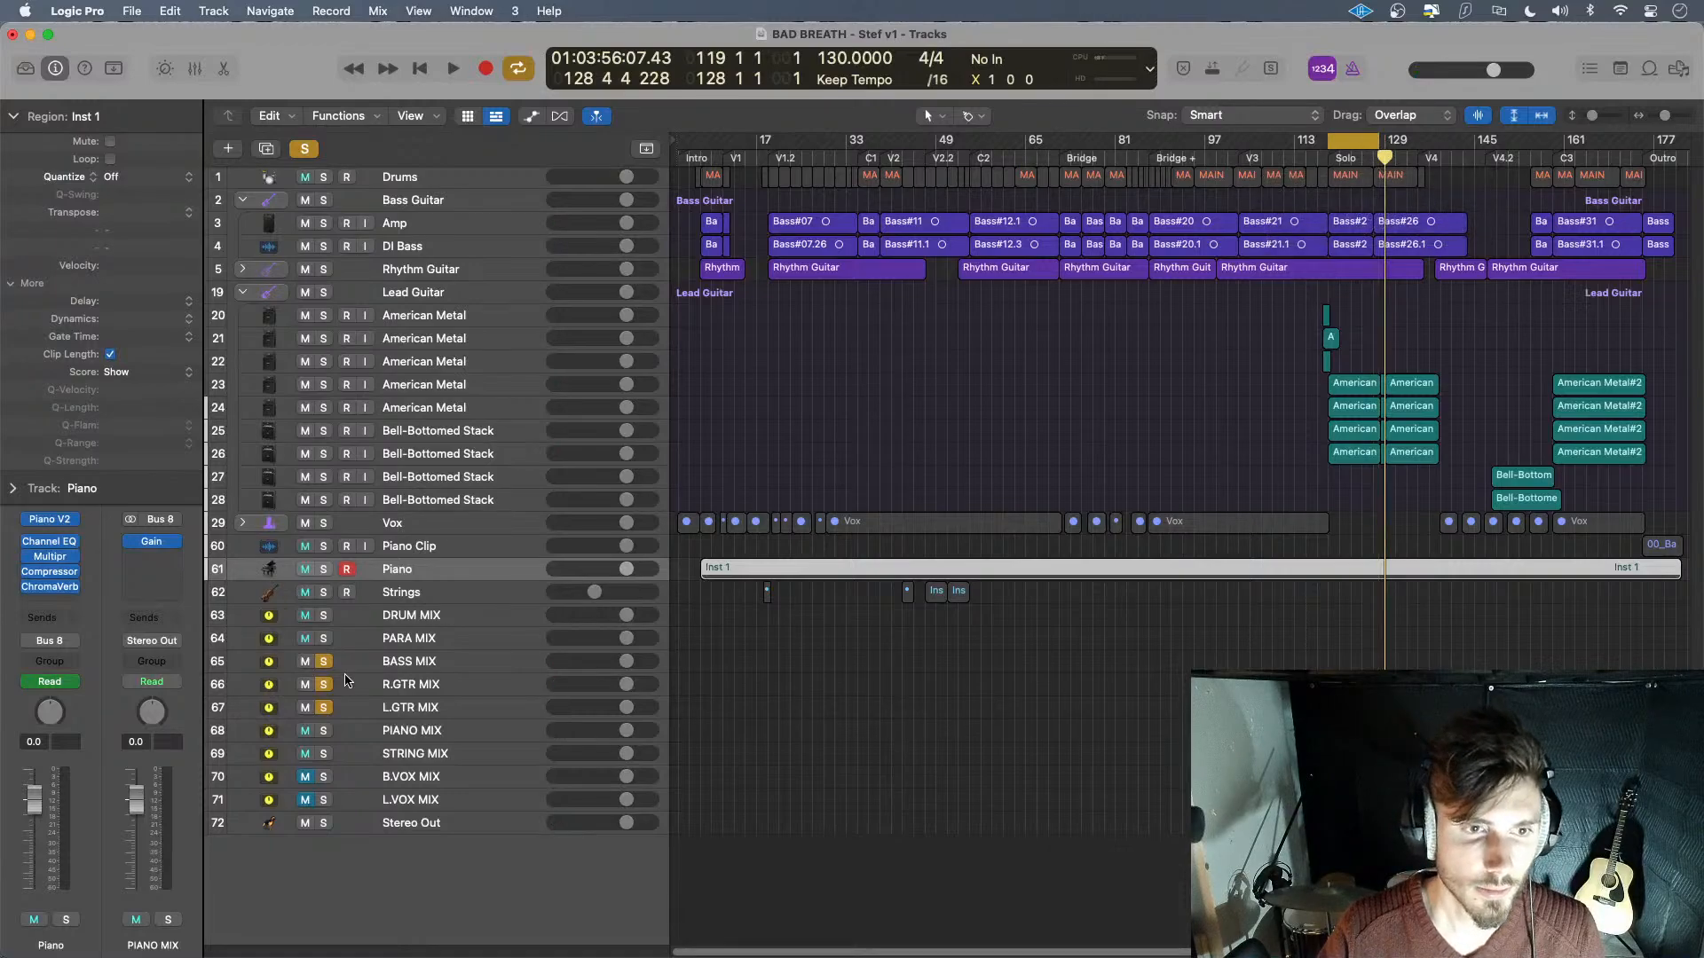
- Unsolo BASS MIX and R.GTR MIX to leave only L.GTR MIX soloed, and play the start of the cycle range
click(324, 661)
click(324, 684)
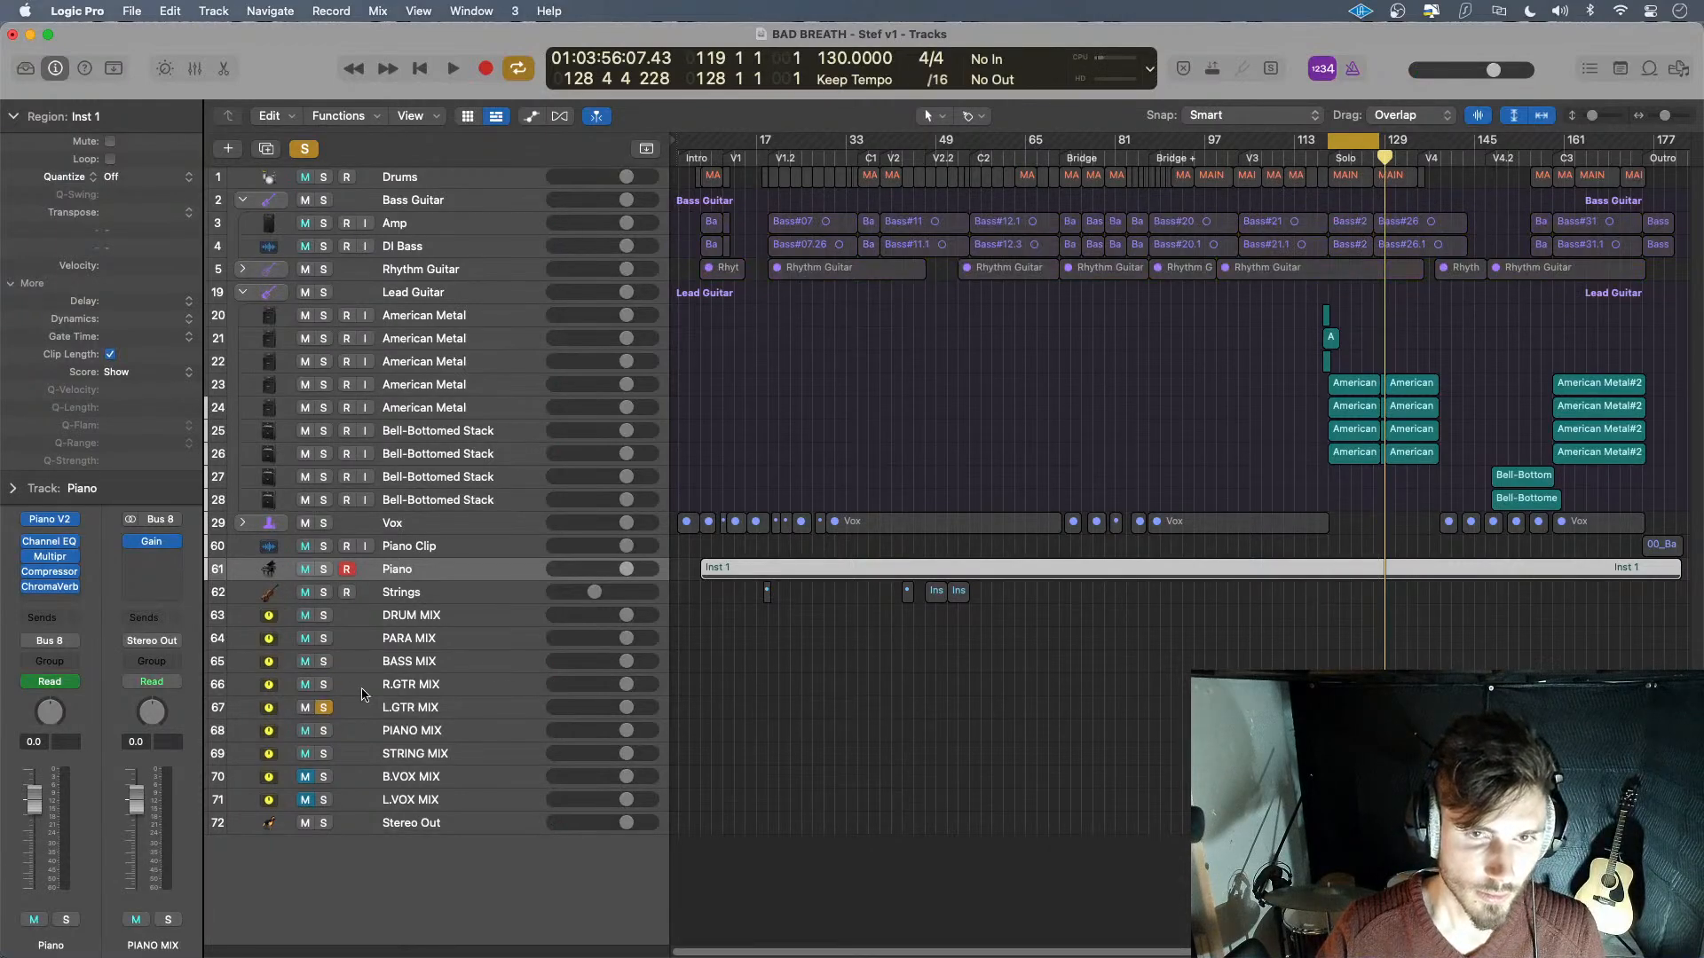
key(space)
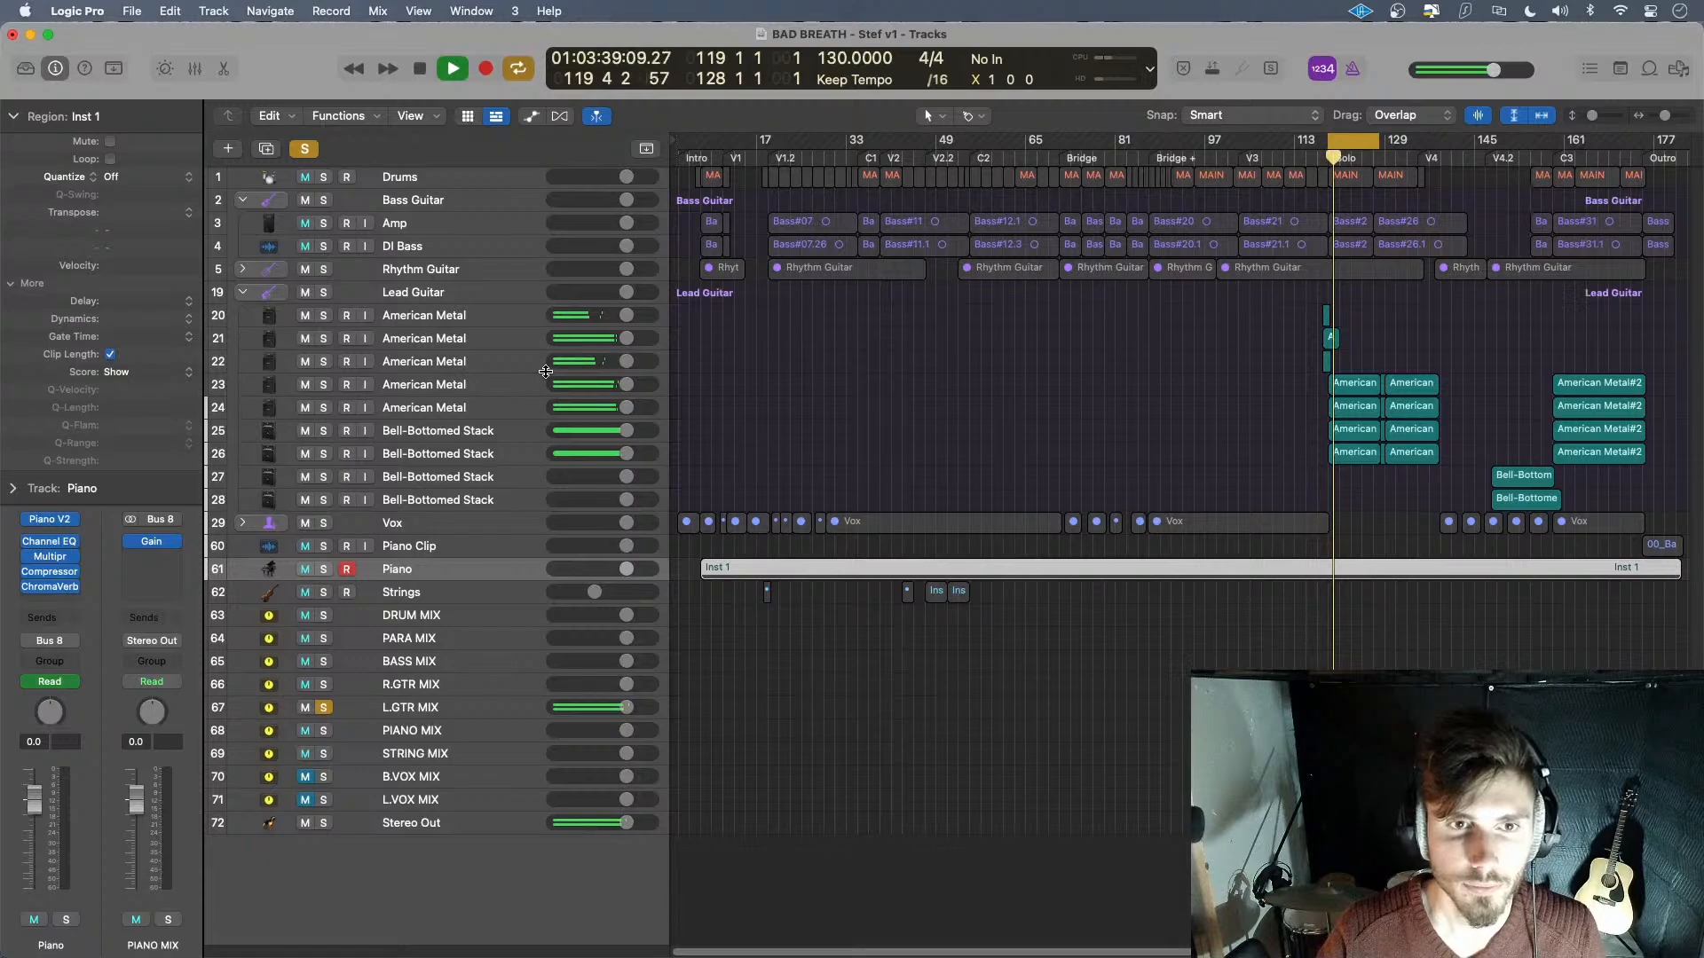
key(space)
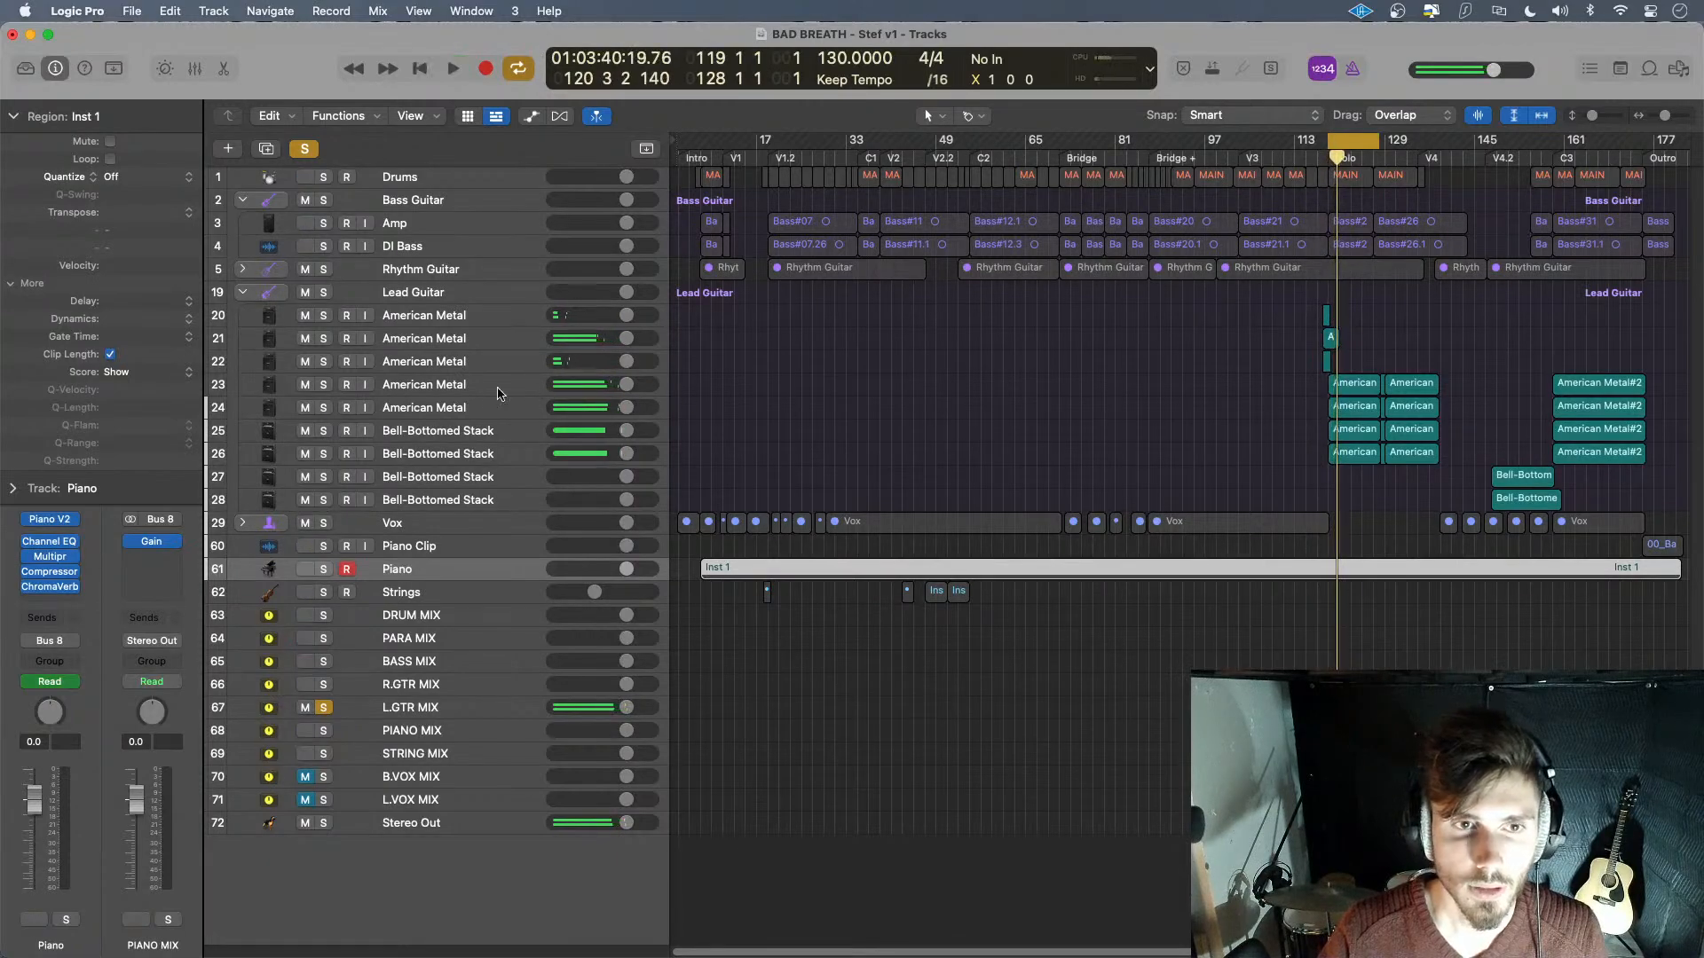
- Check the Compressor's gain reduction on American Metal track 23 while playing the solo section
click(469, 391)
click(50, 587)
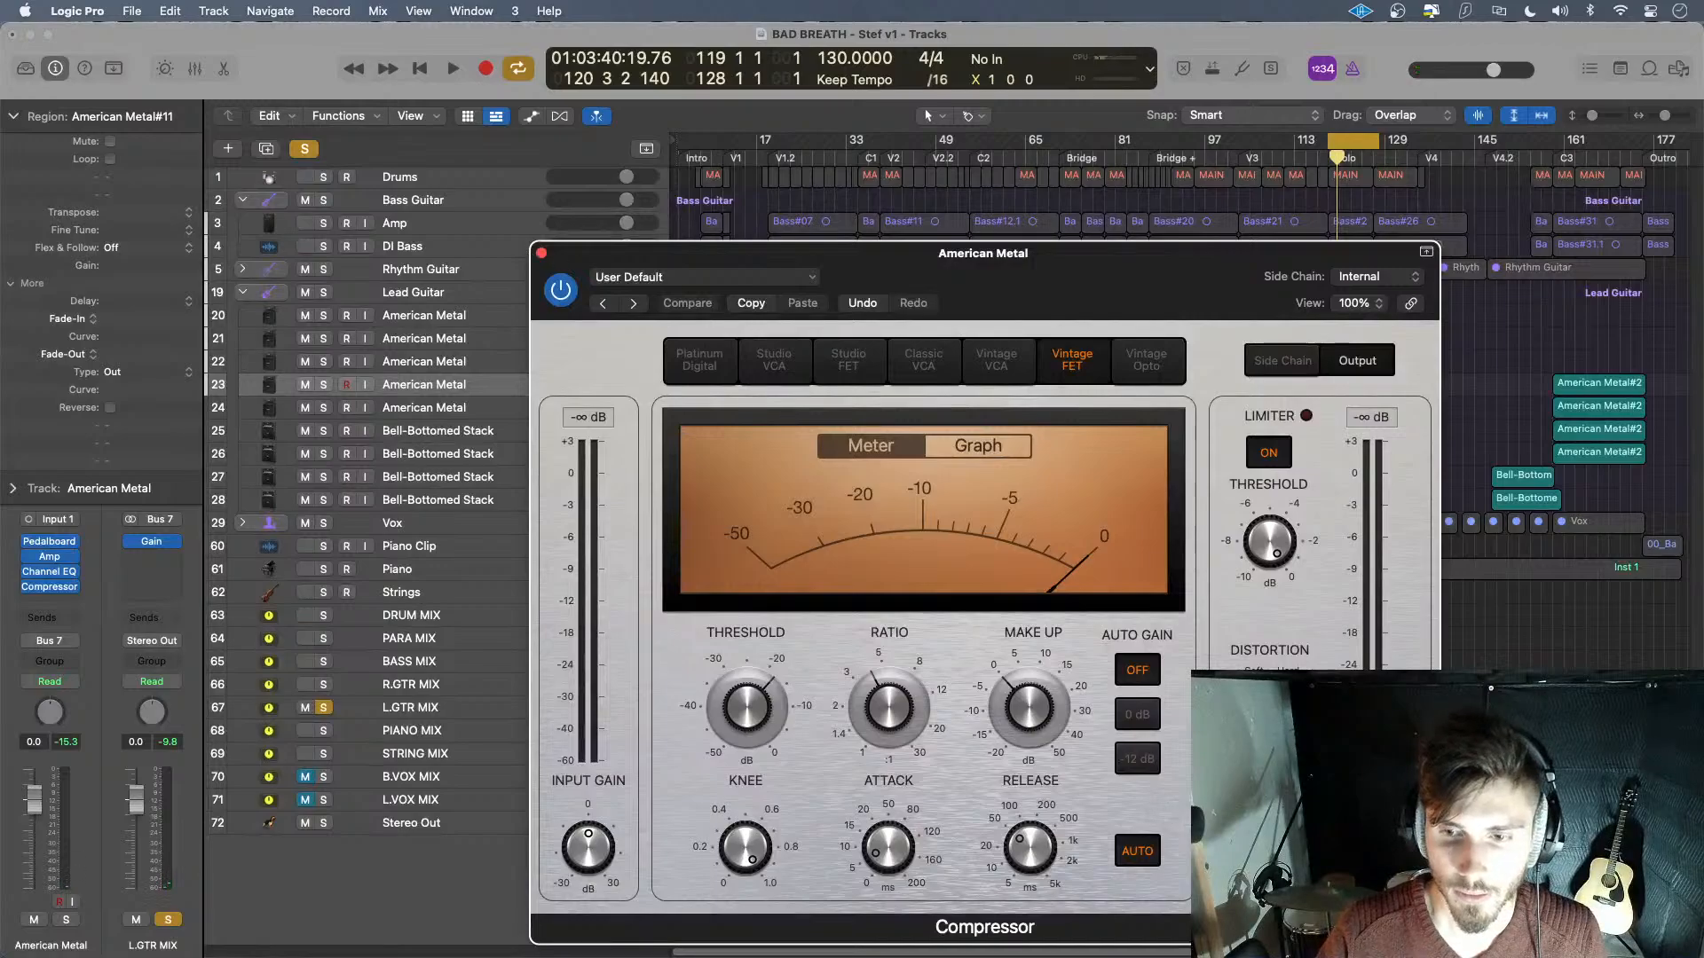
key(space)
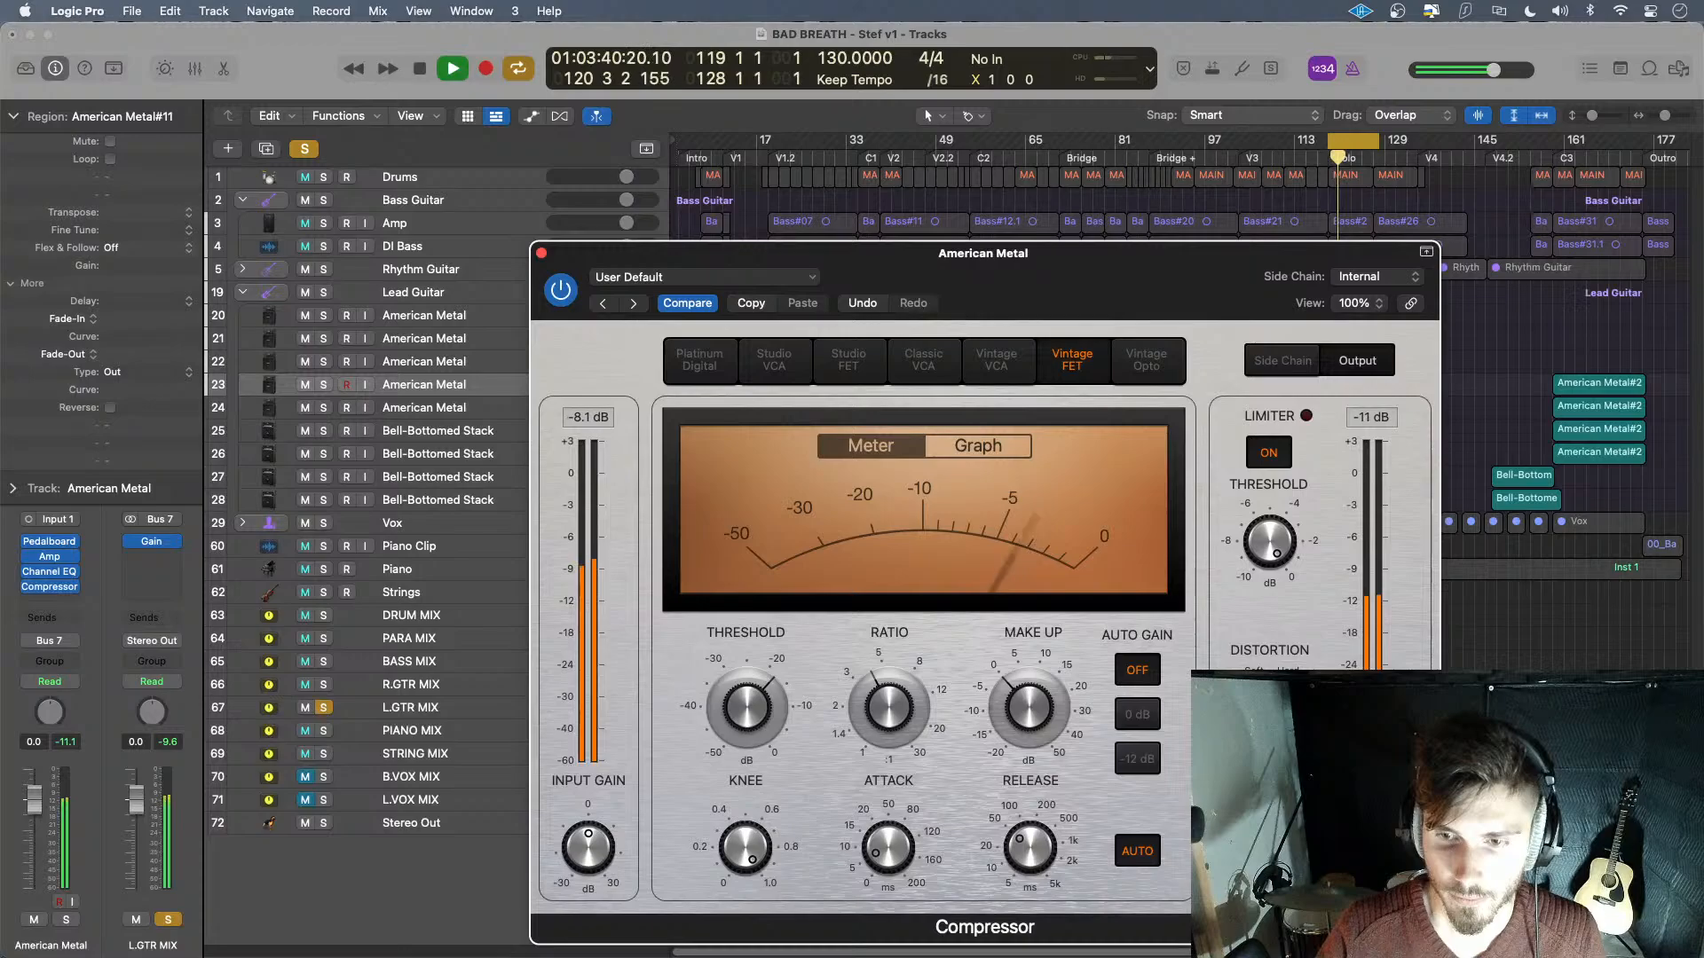
key(space)
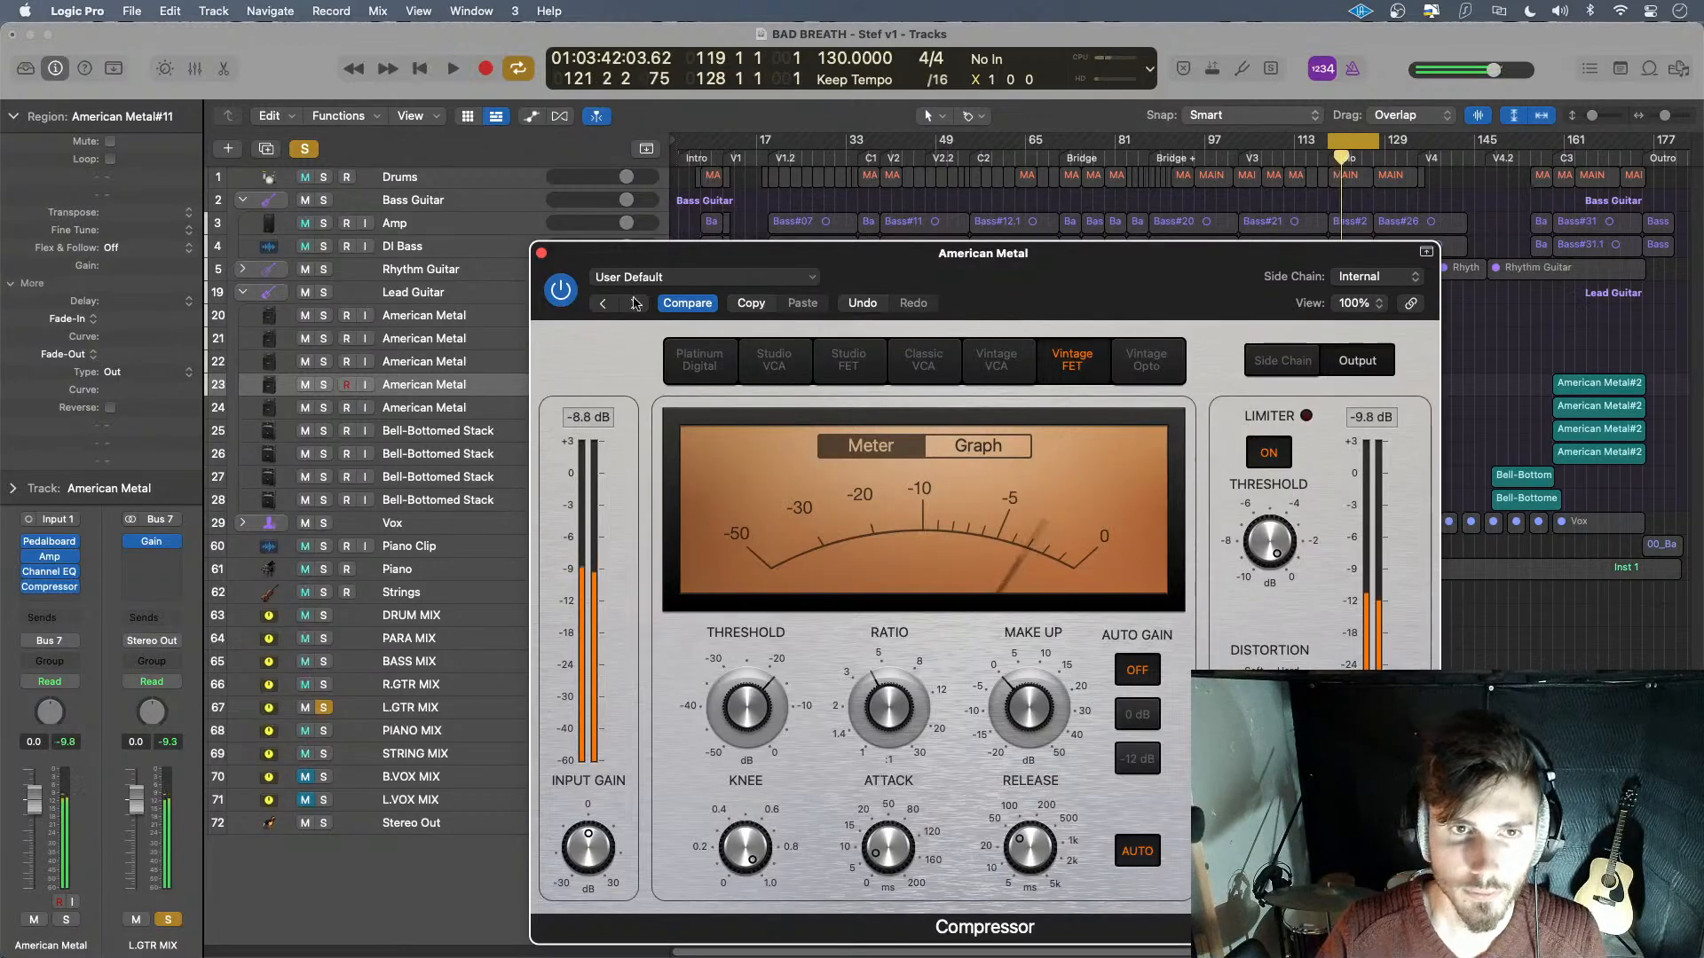
click(541, 253)
- Inspect the Compressor settings on American Metal track 24 and Bell-Bottomed Stack tracks 25 and 26
click(480, 407)
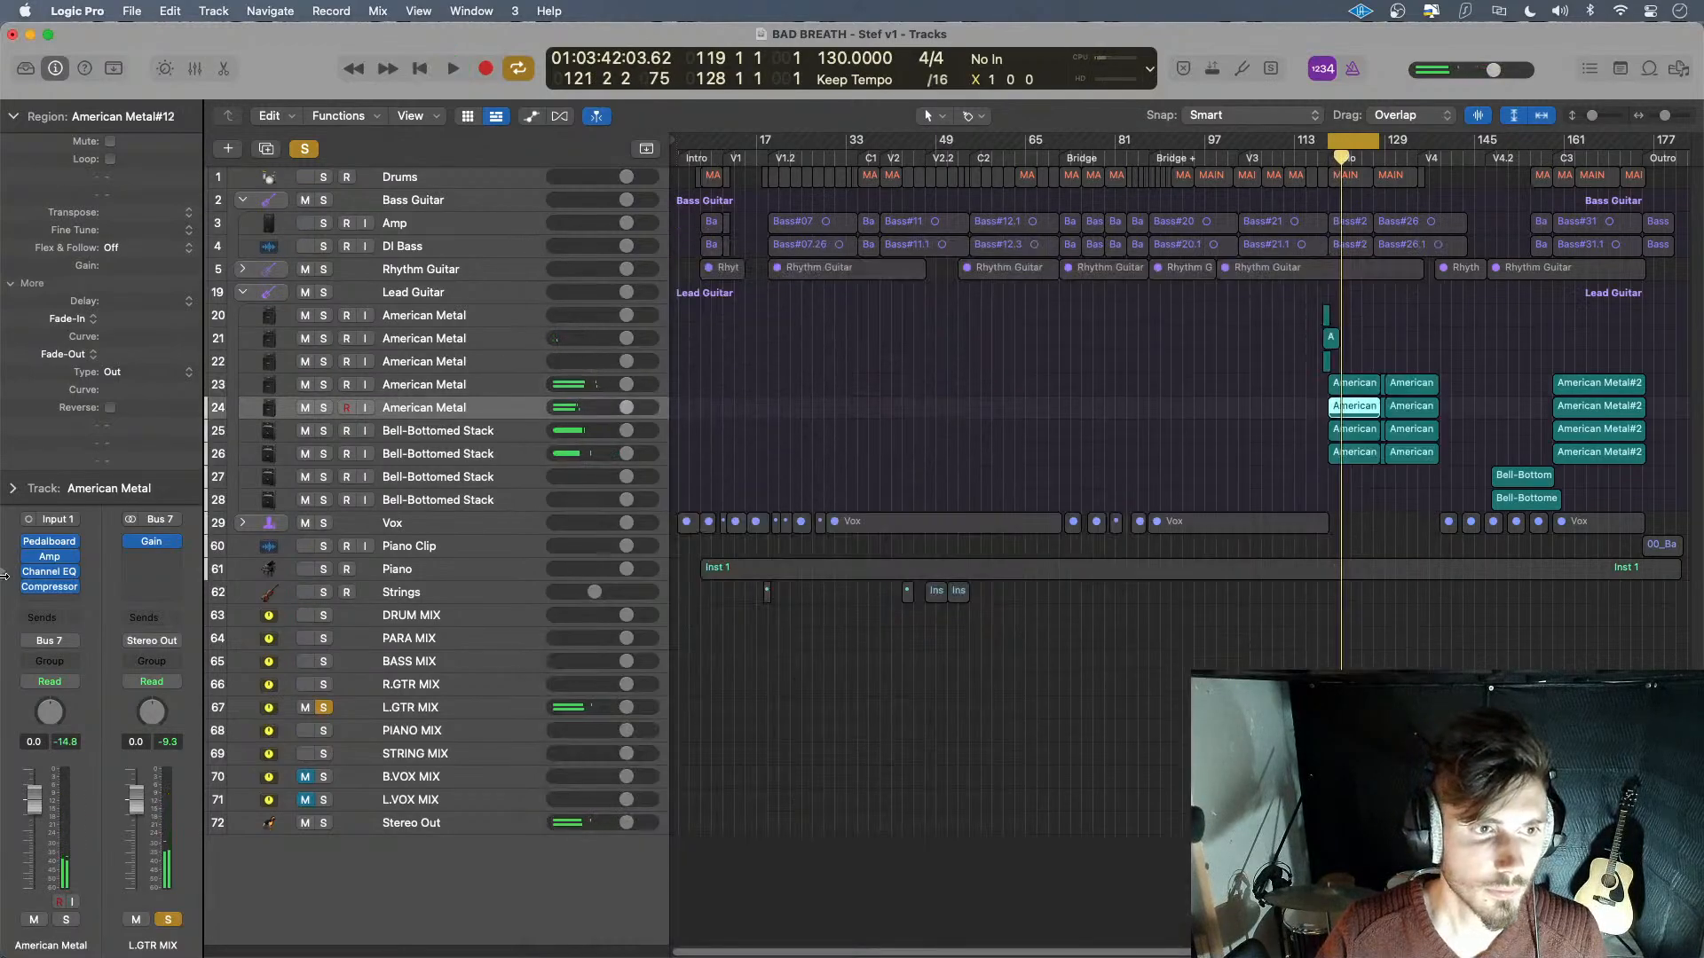
click(50, 586)
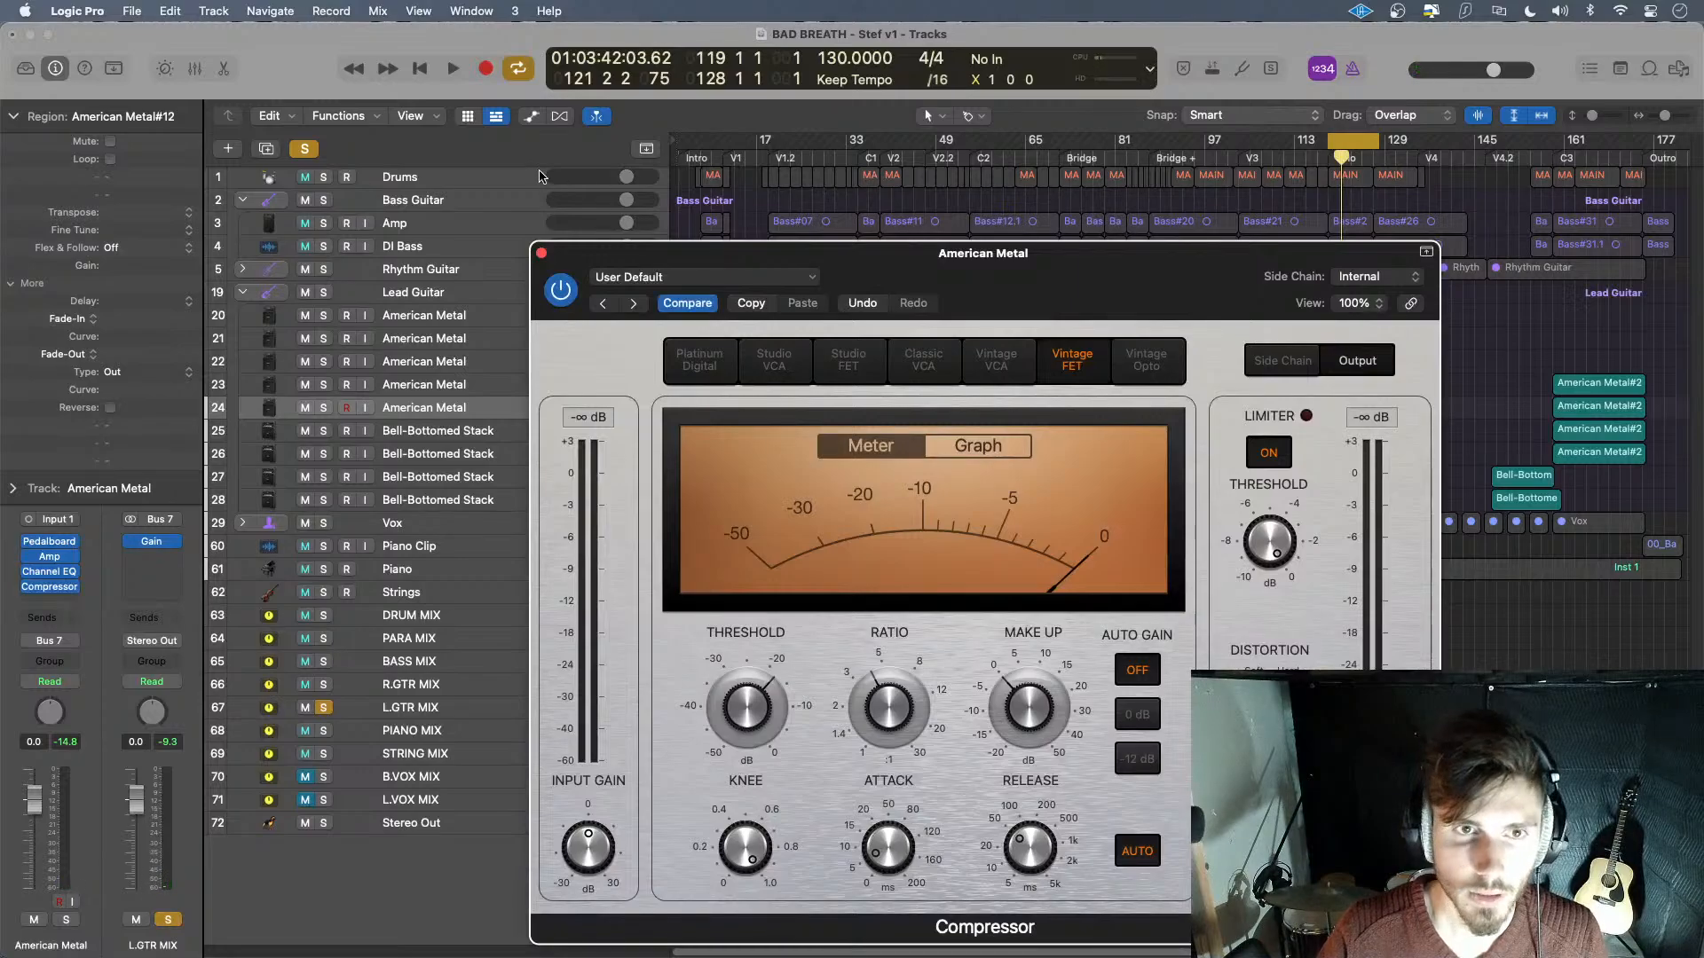
click(541, 254)
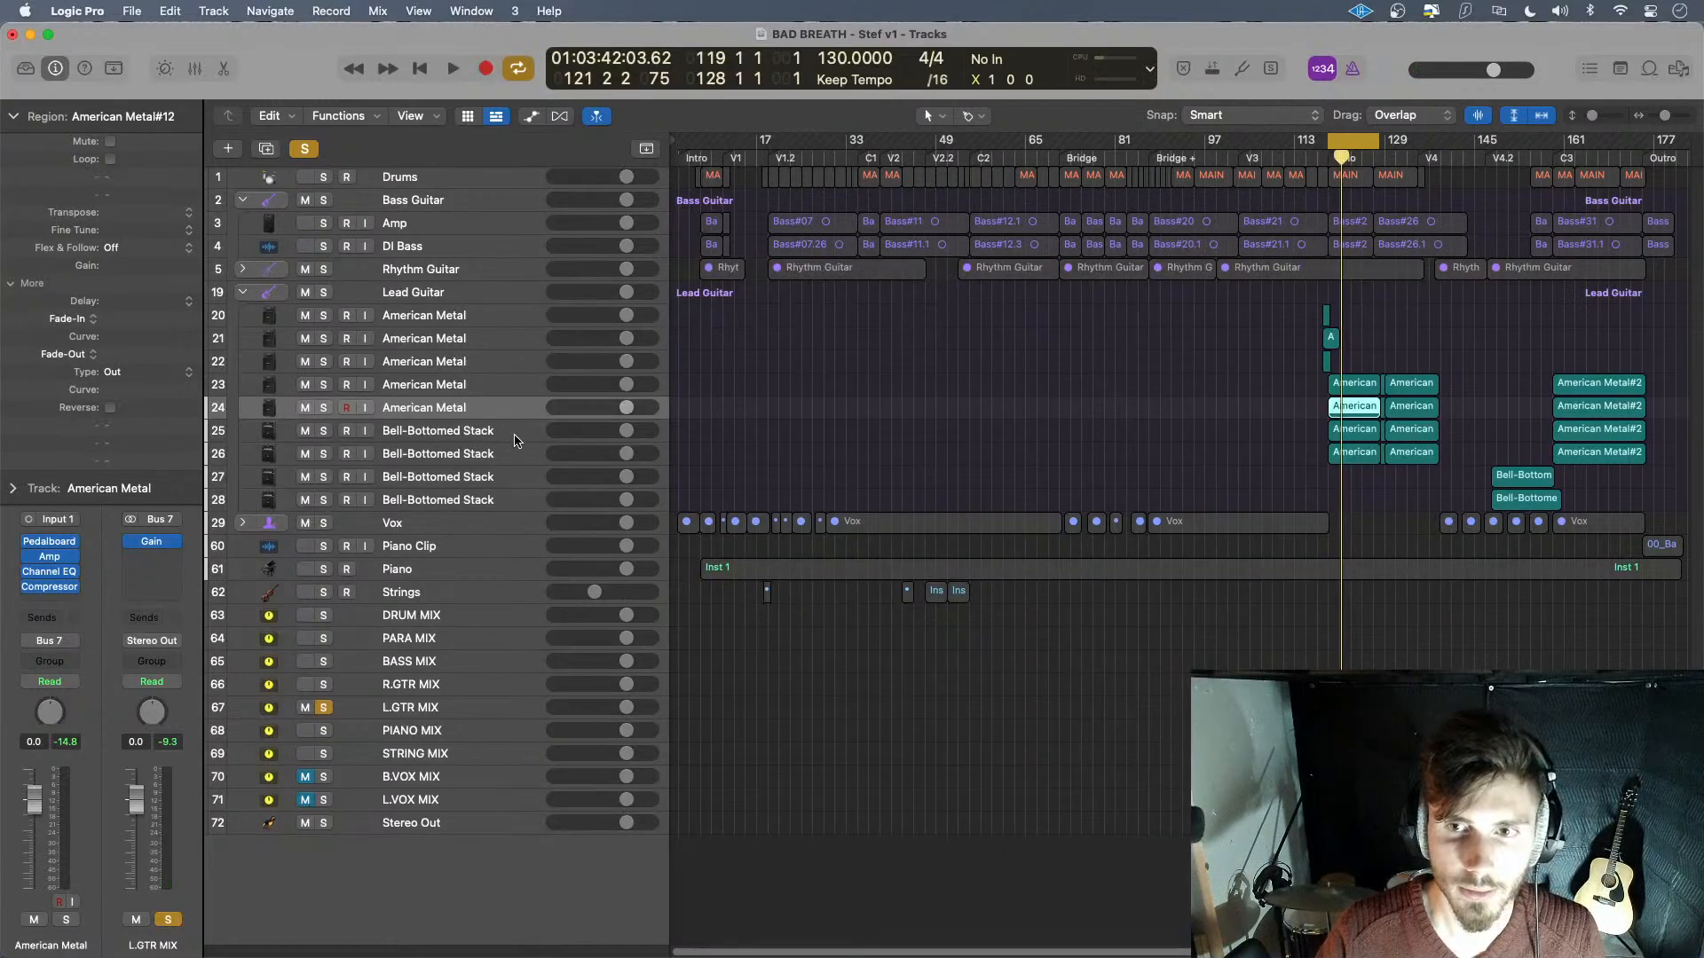
key(Down)
click(60, 587)
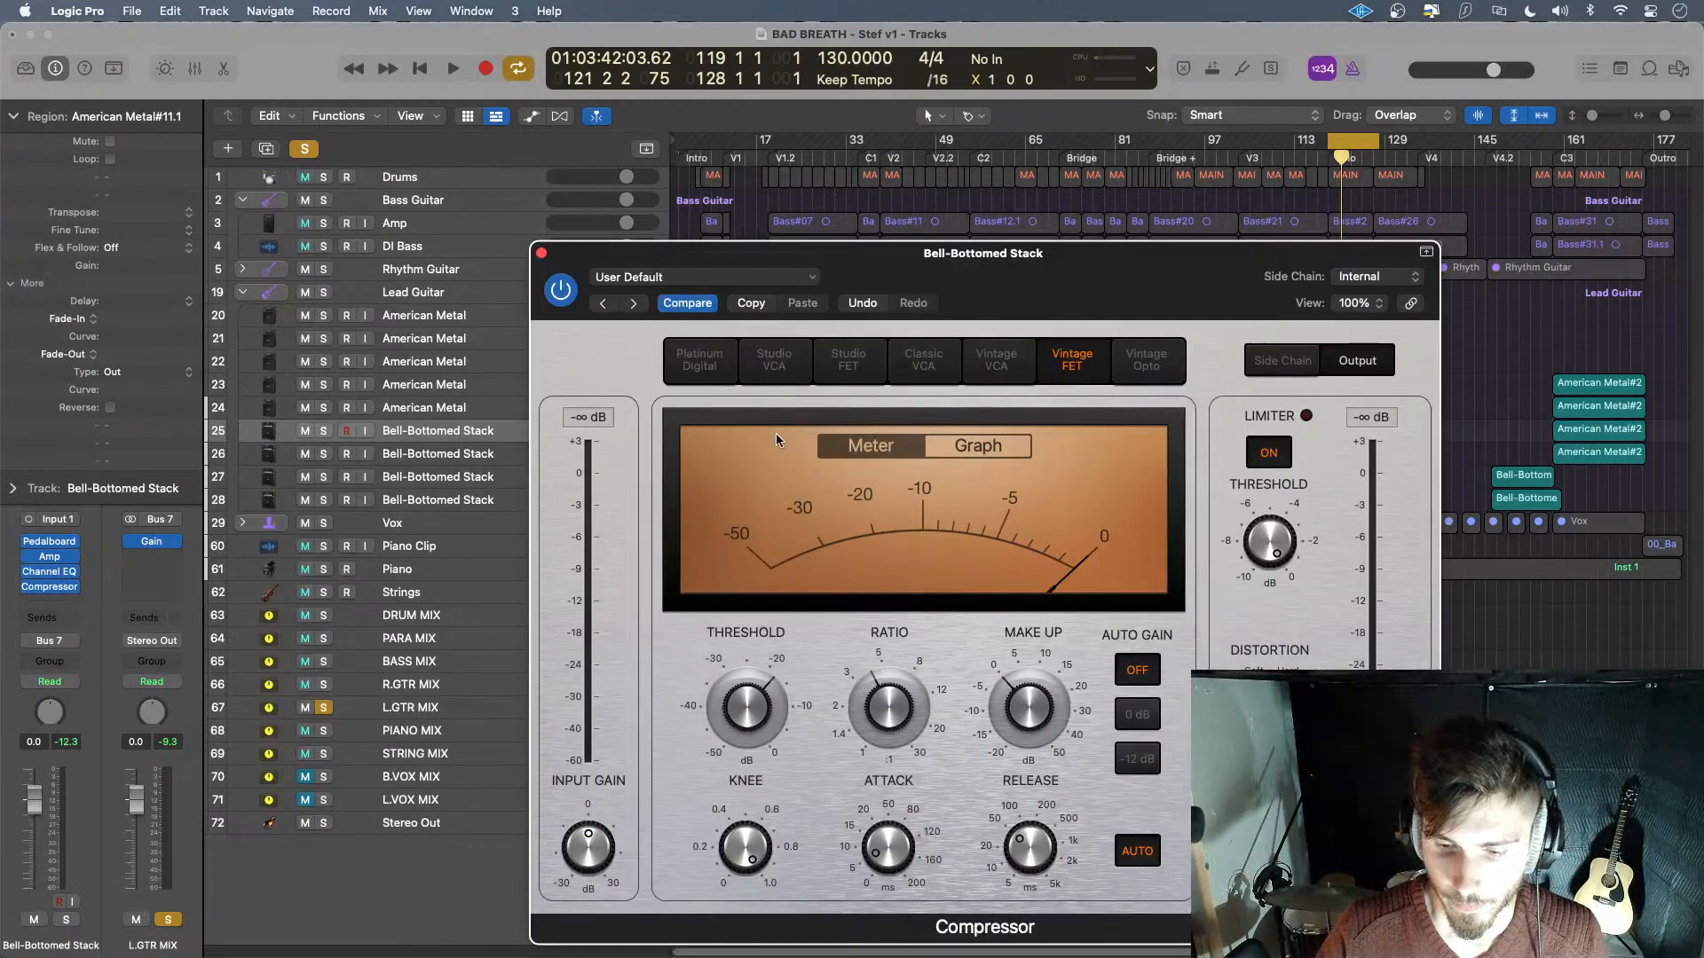
click(542, 254)
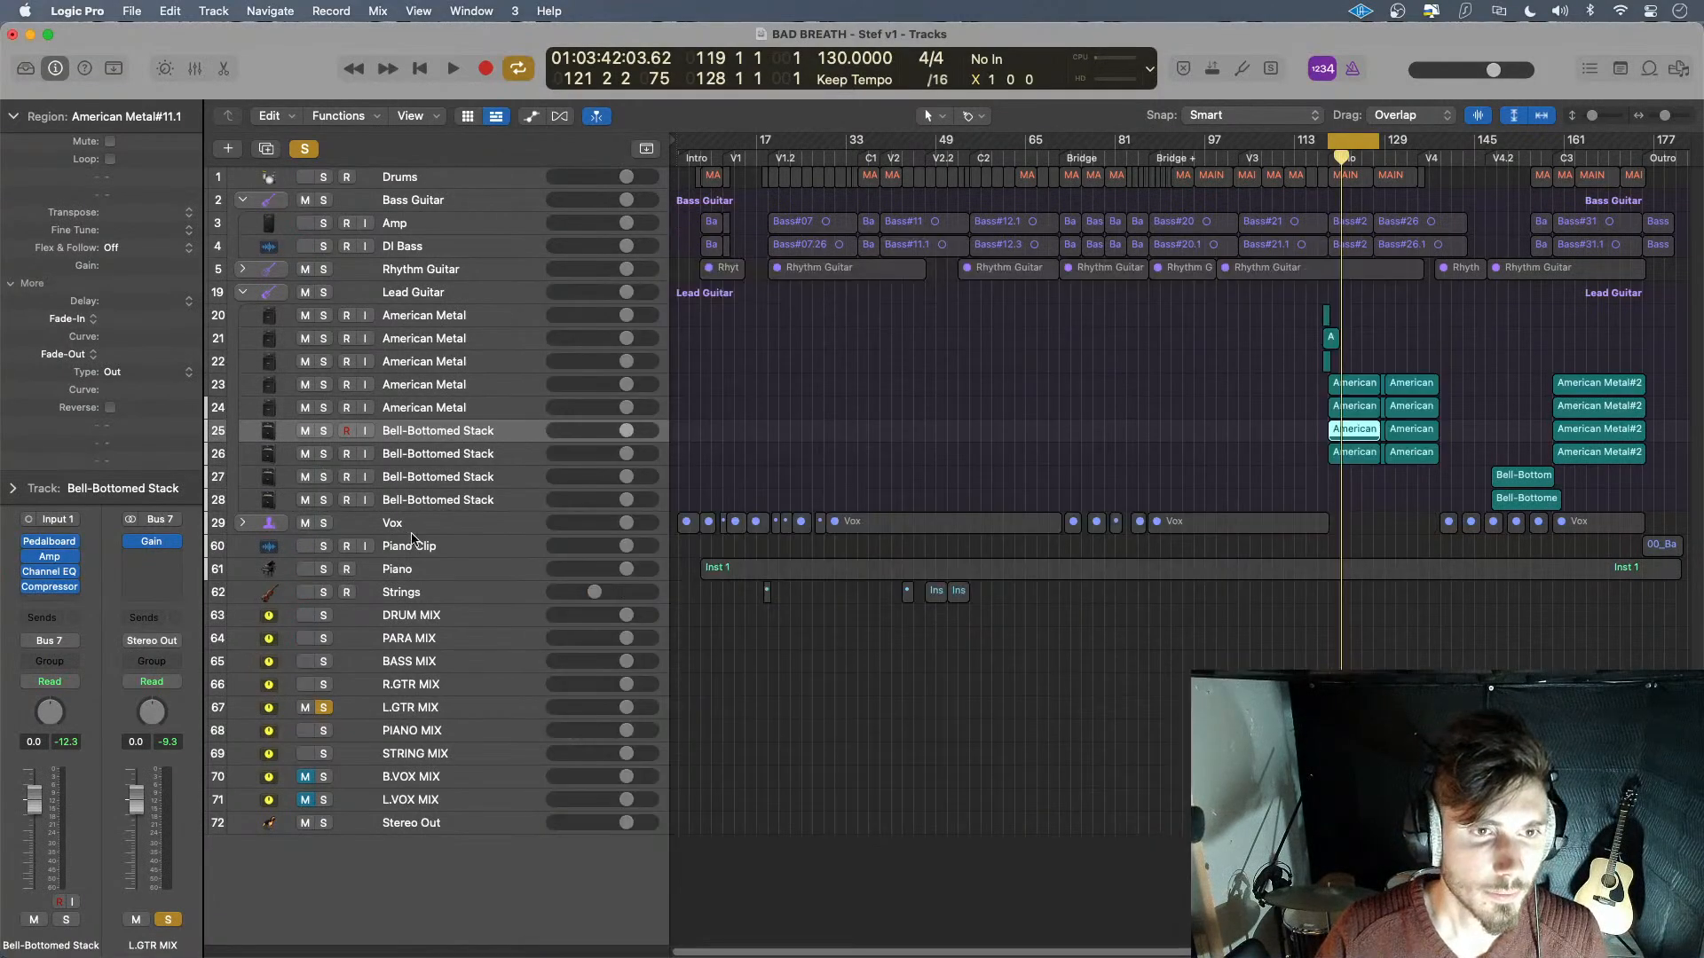
click(501, 456)
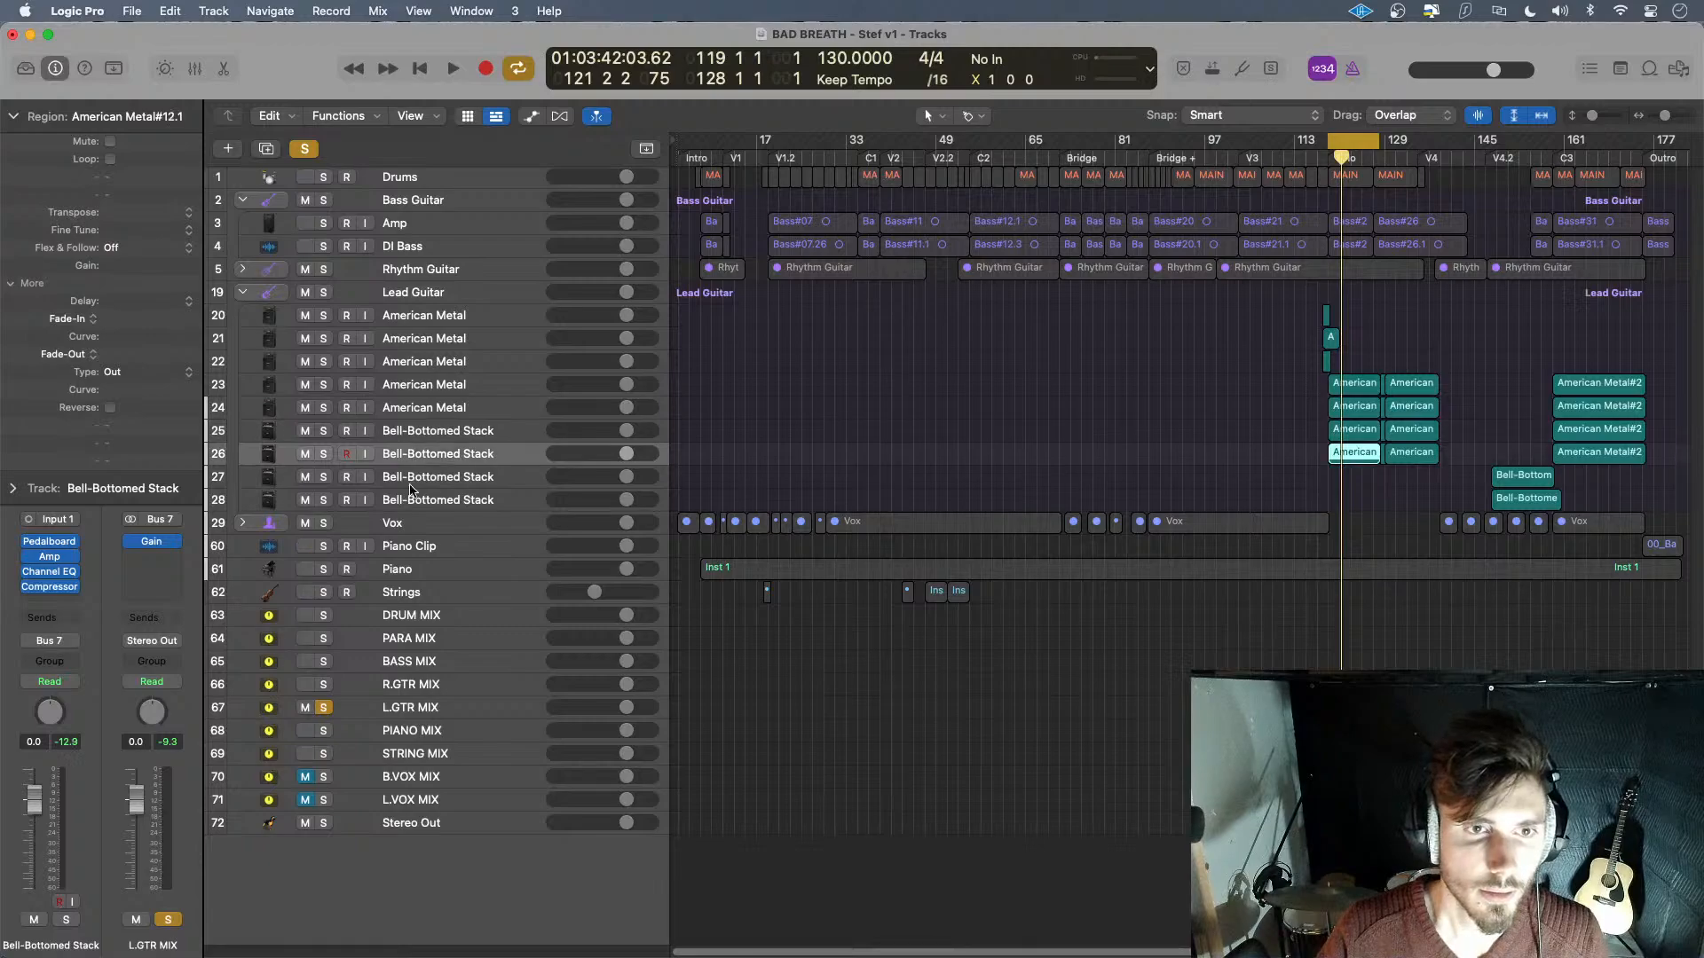
click(74, 585)
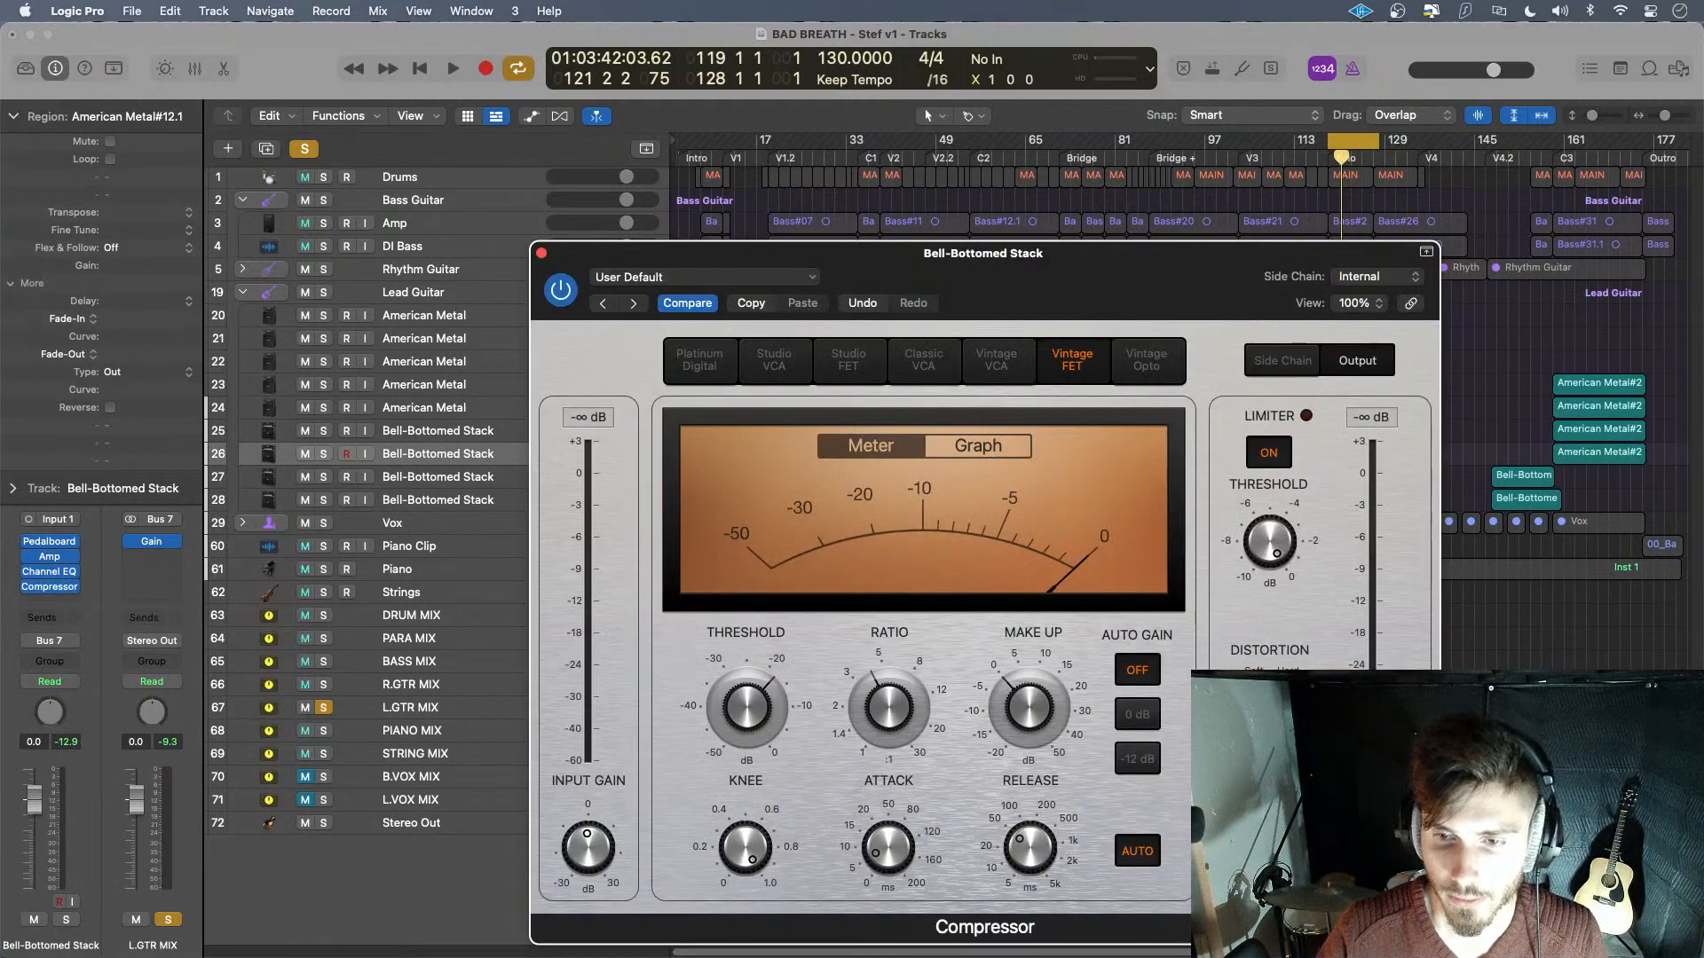
click(542, 255)
- Play the solo section and check the Compressor on American Metal track 24 against its playback level
key(space)
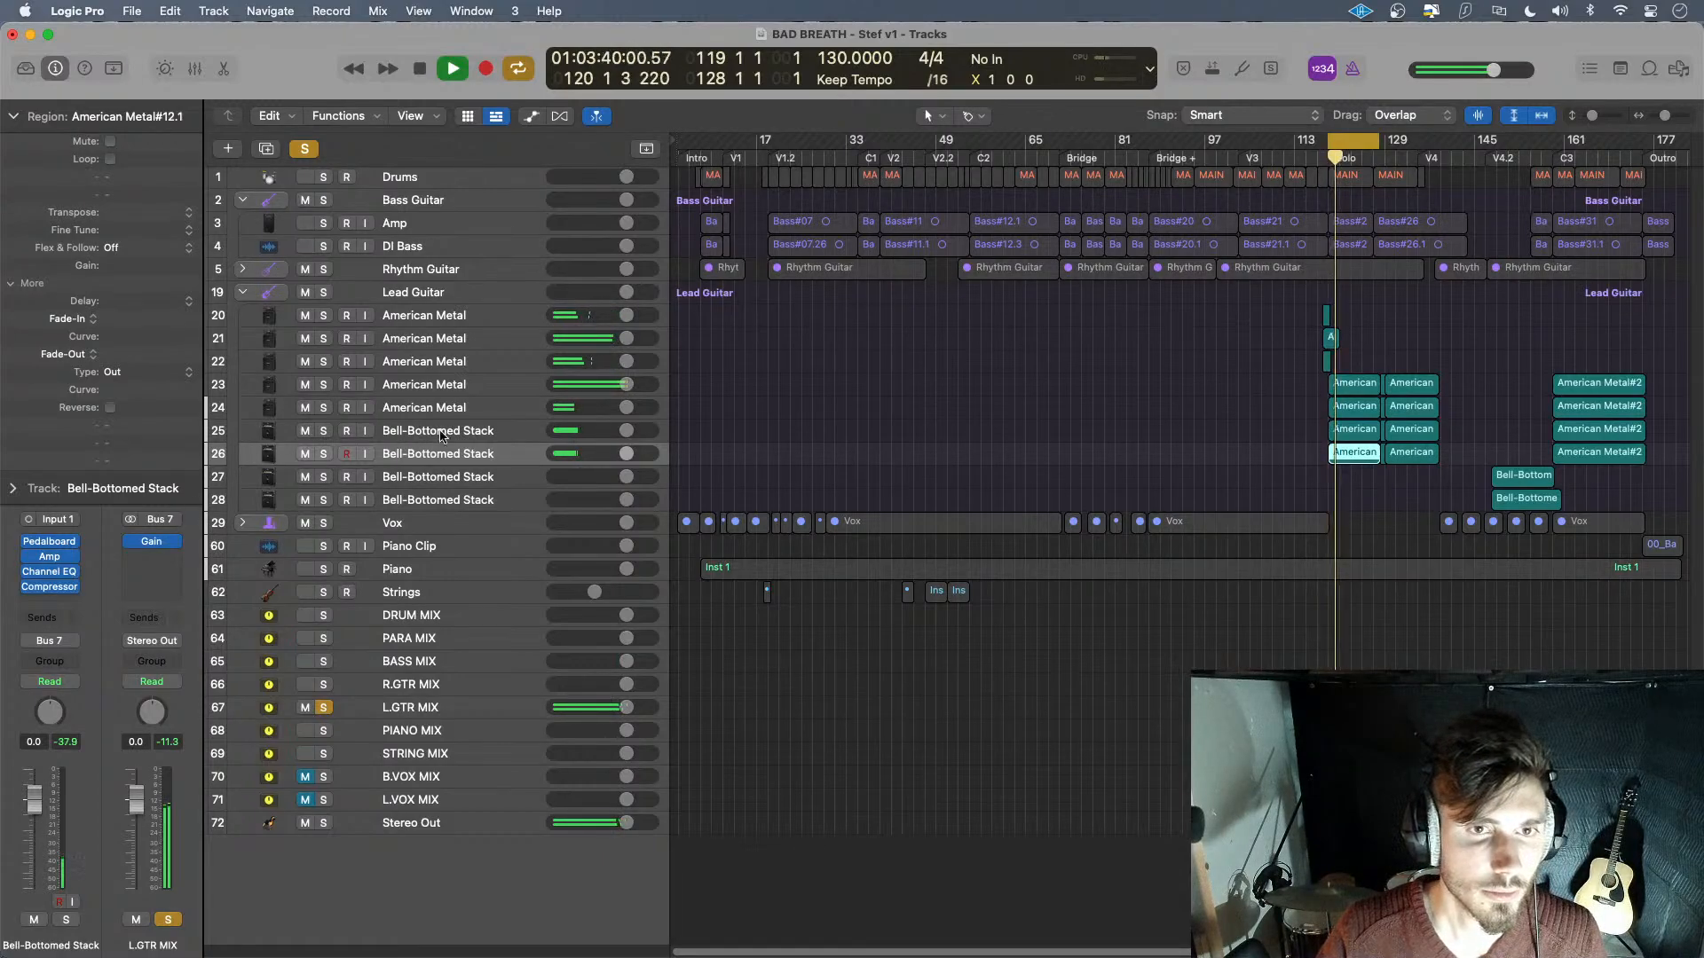
key(space)
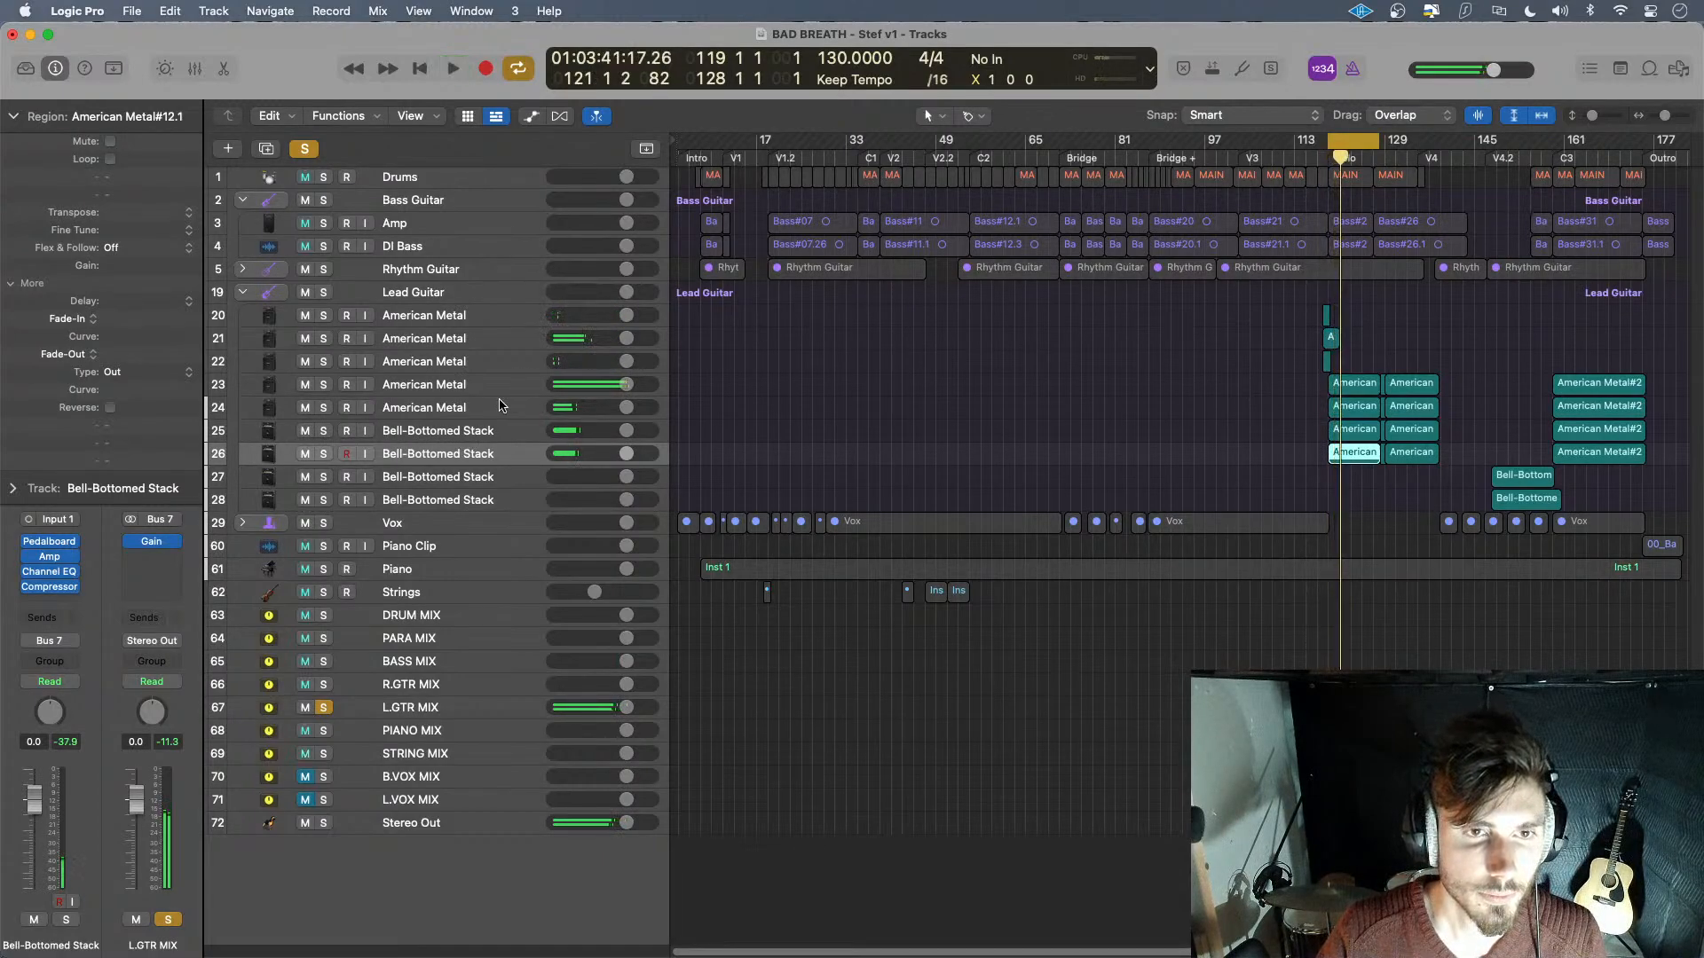
click(502, 410)
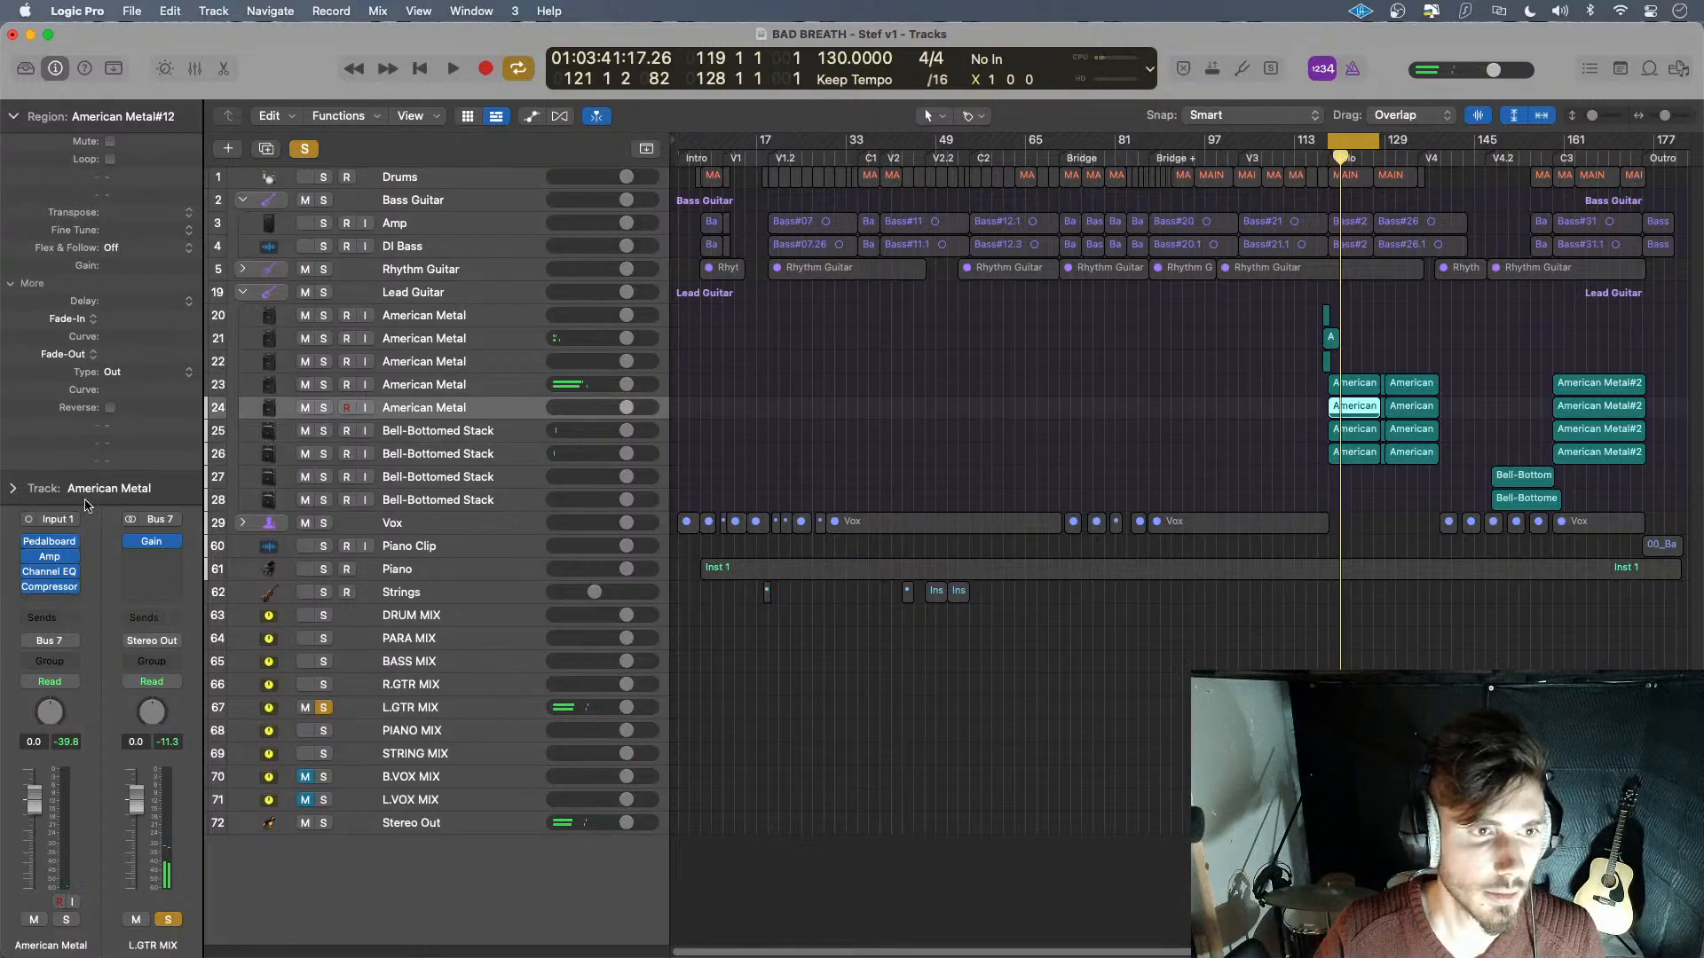
click(42, 587)
key(space)
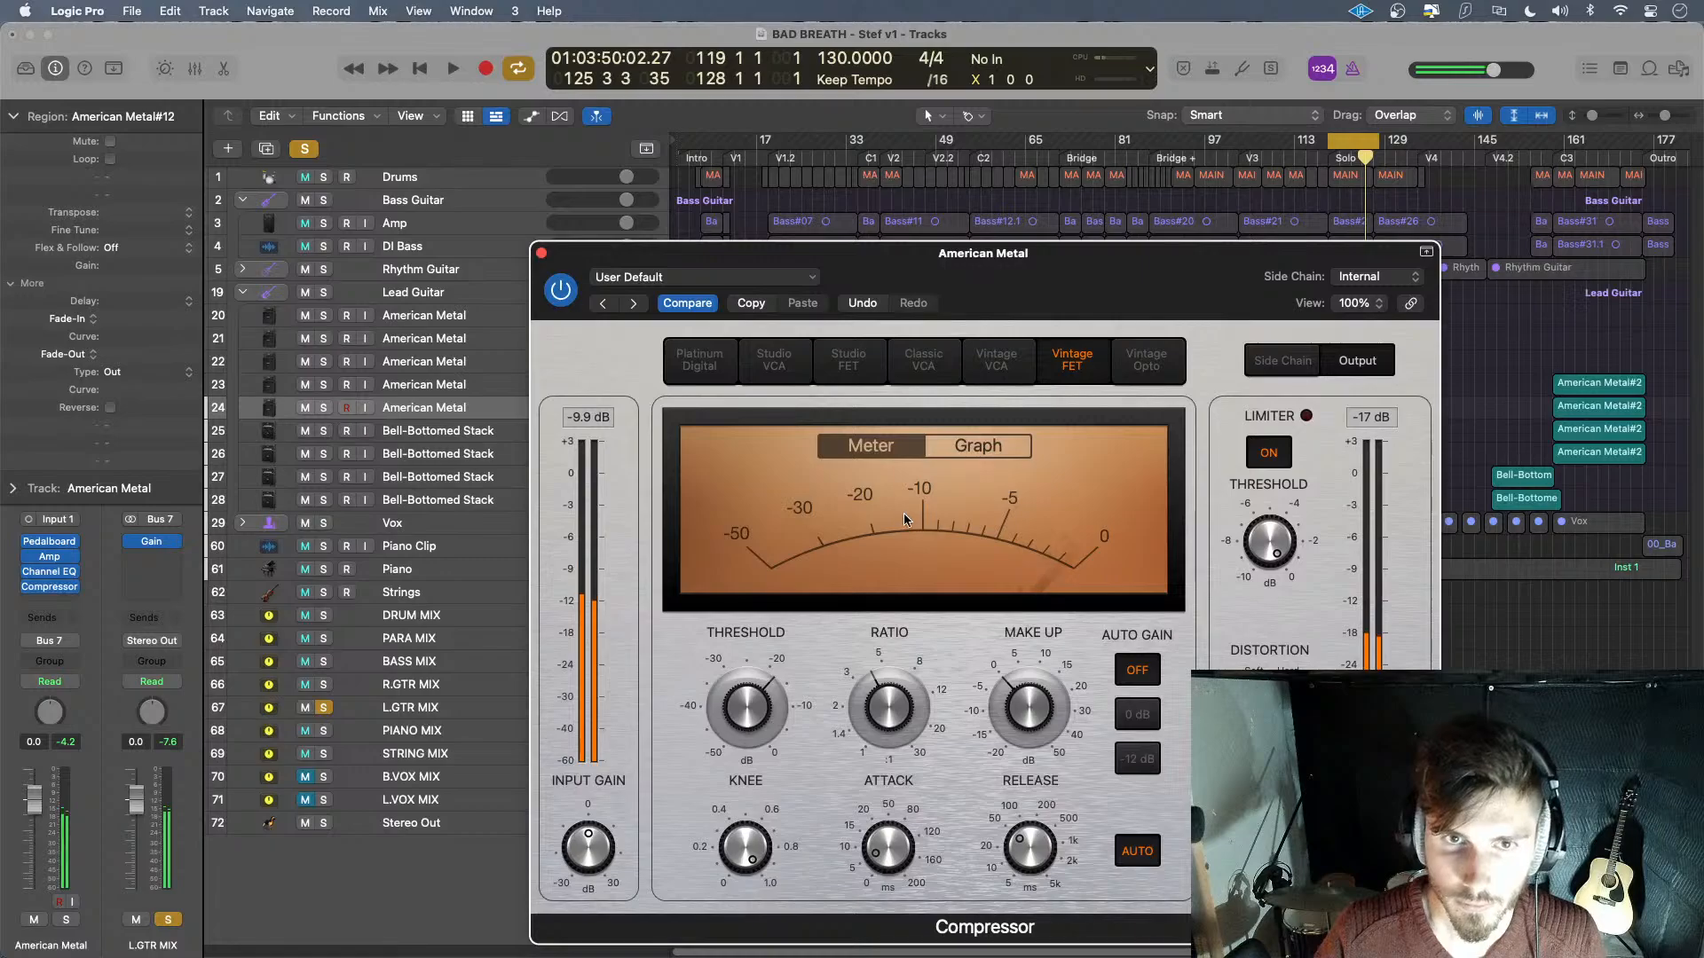
click(542, 253)
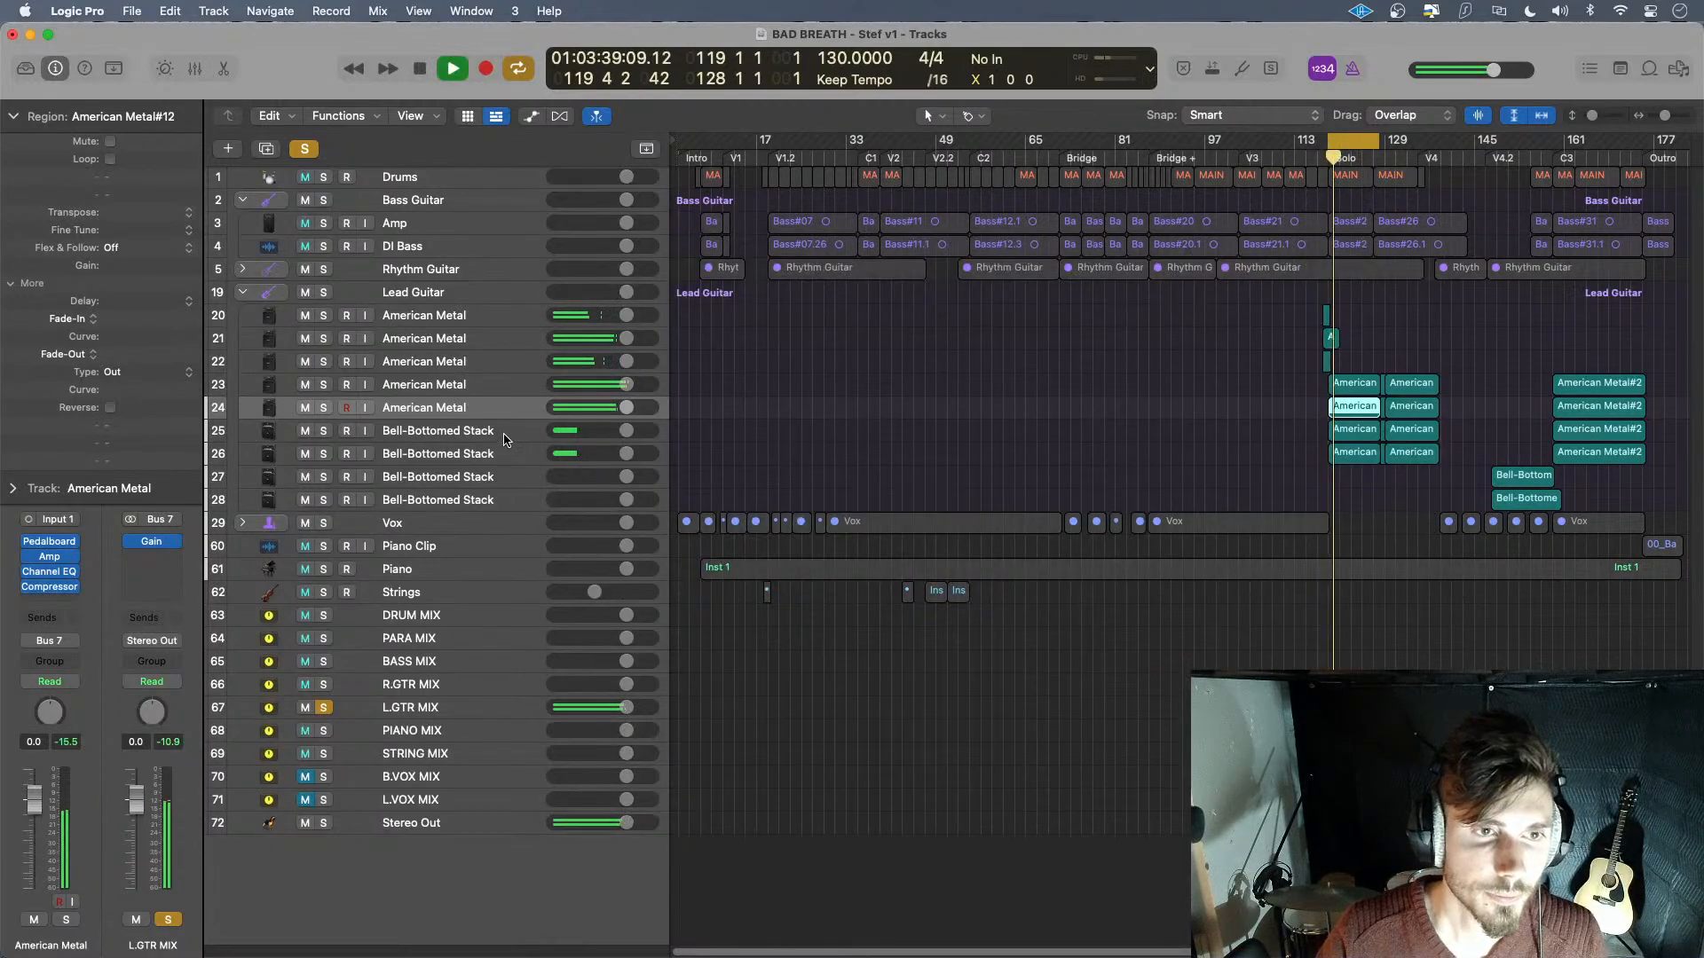
- Check the Compressors on Bell-Bottomed Stack tracks 25 and 26 while the solo section loops
click(504, 435)
click(50, 586)
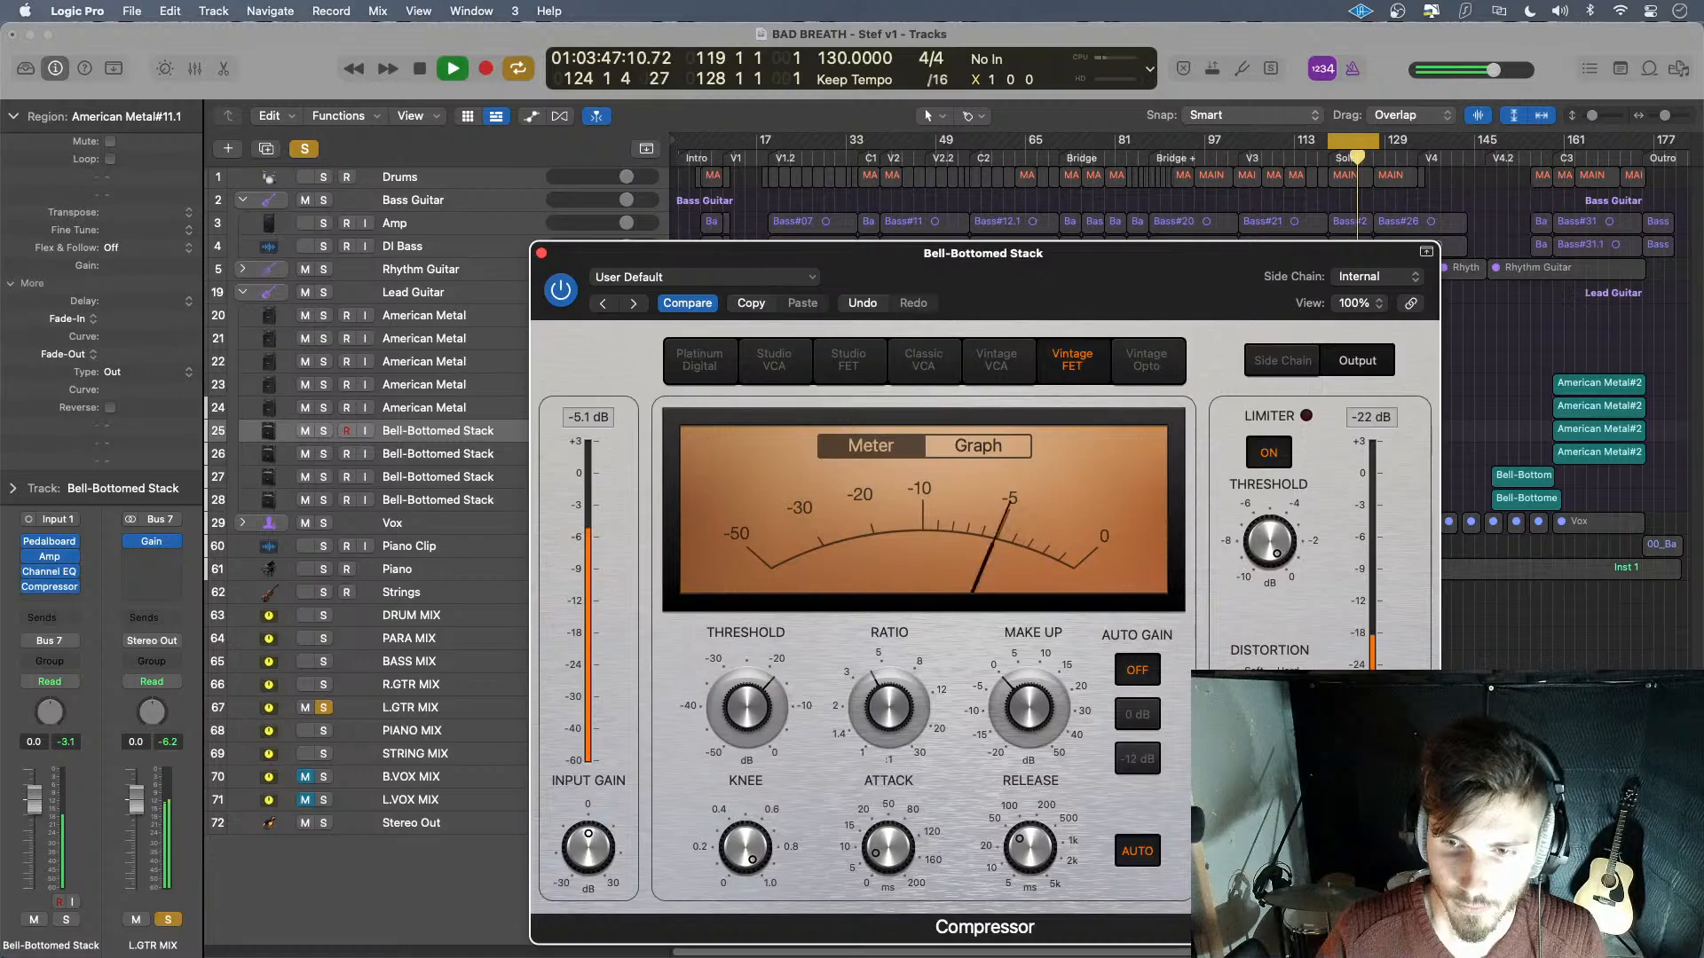
click(541, 253)
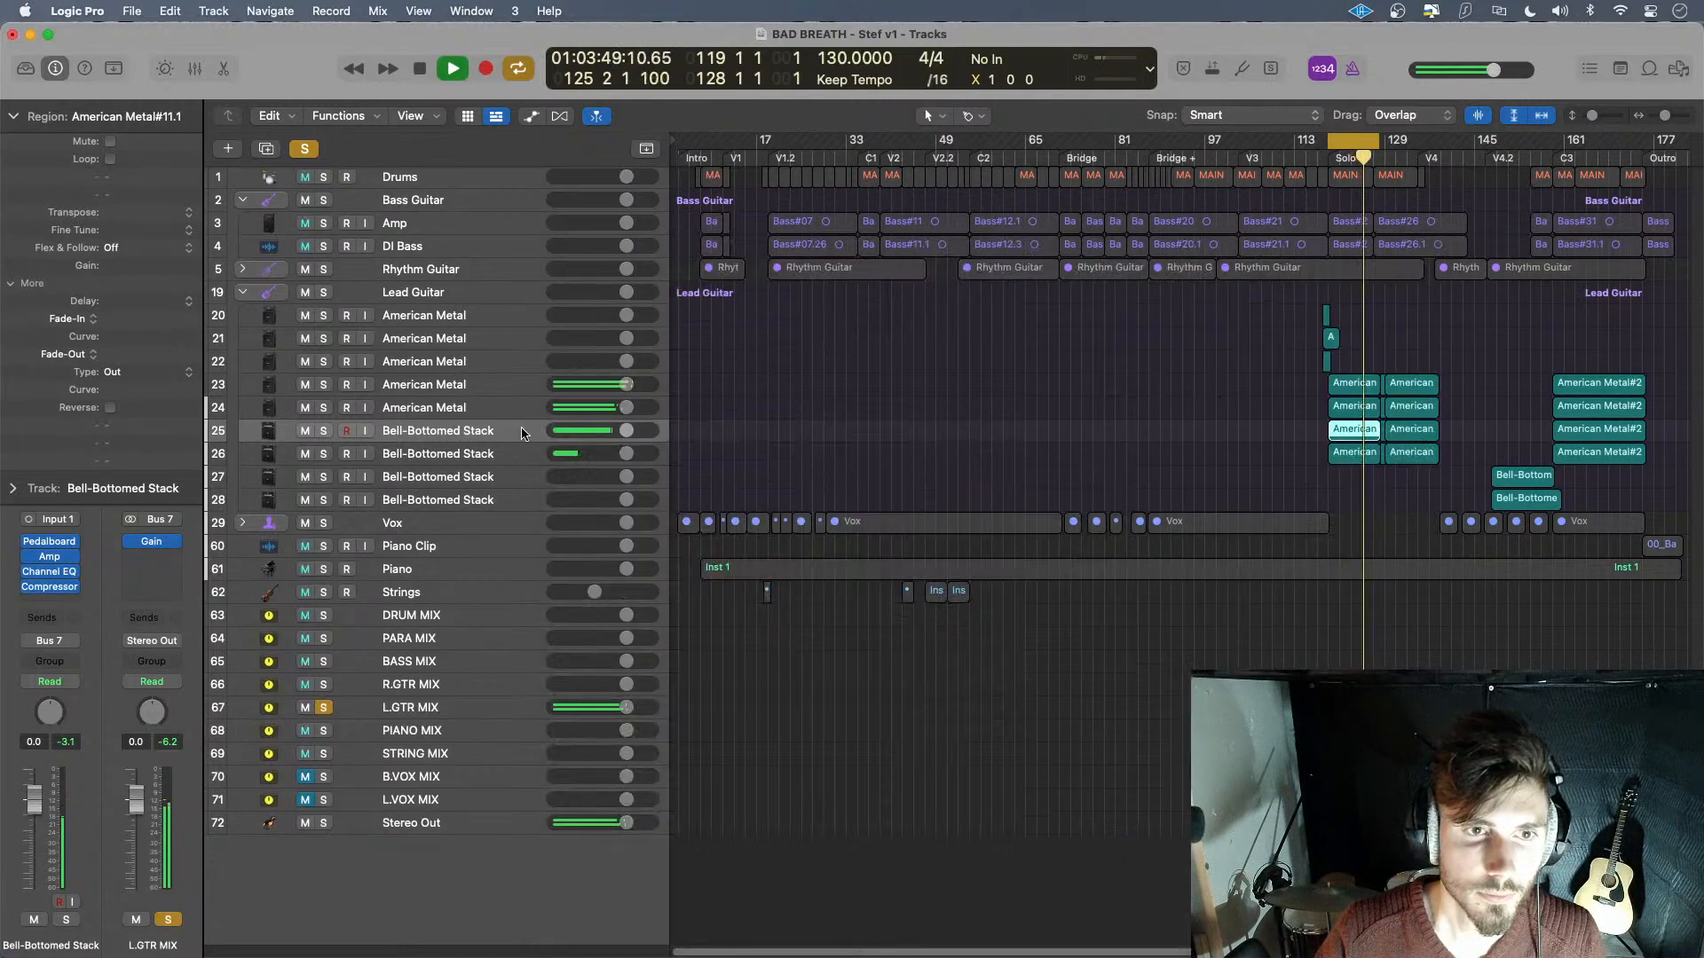
click(524, 454)
click(53, 590)
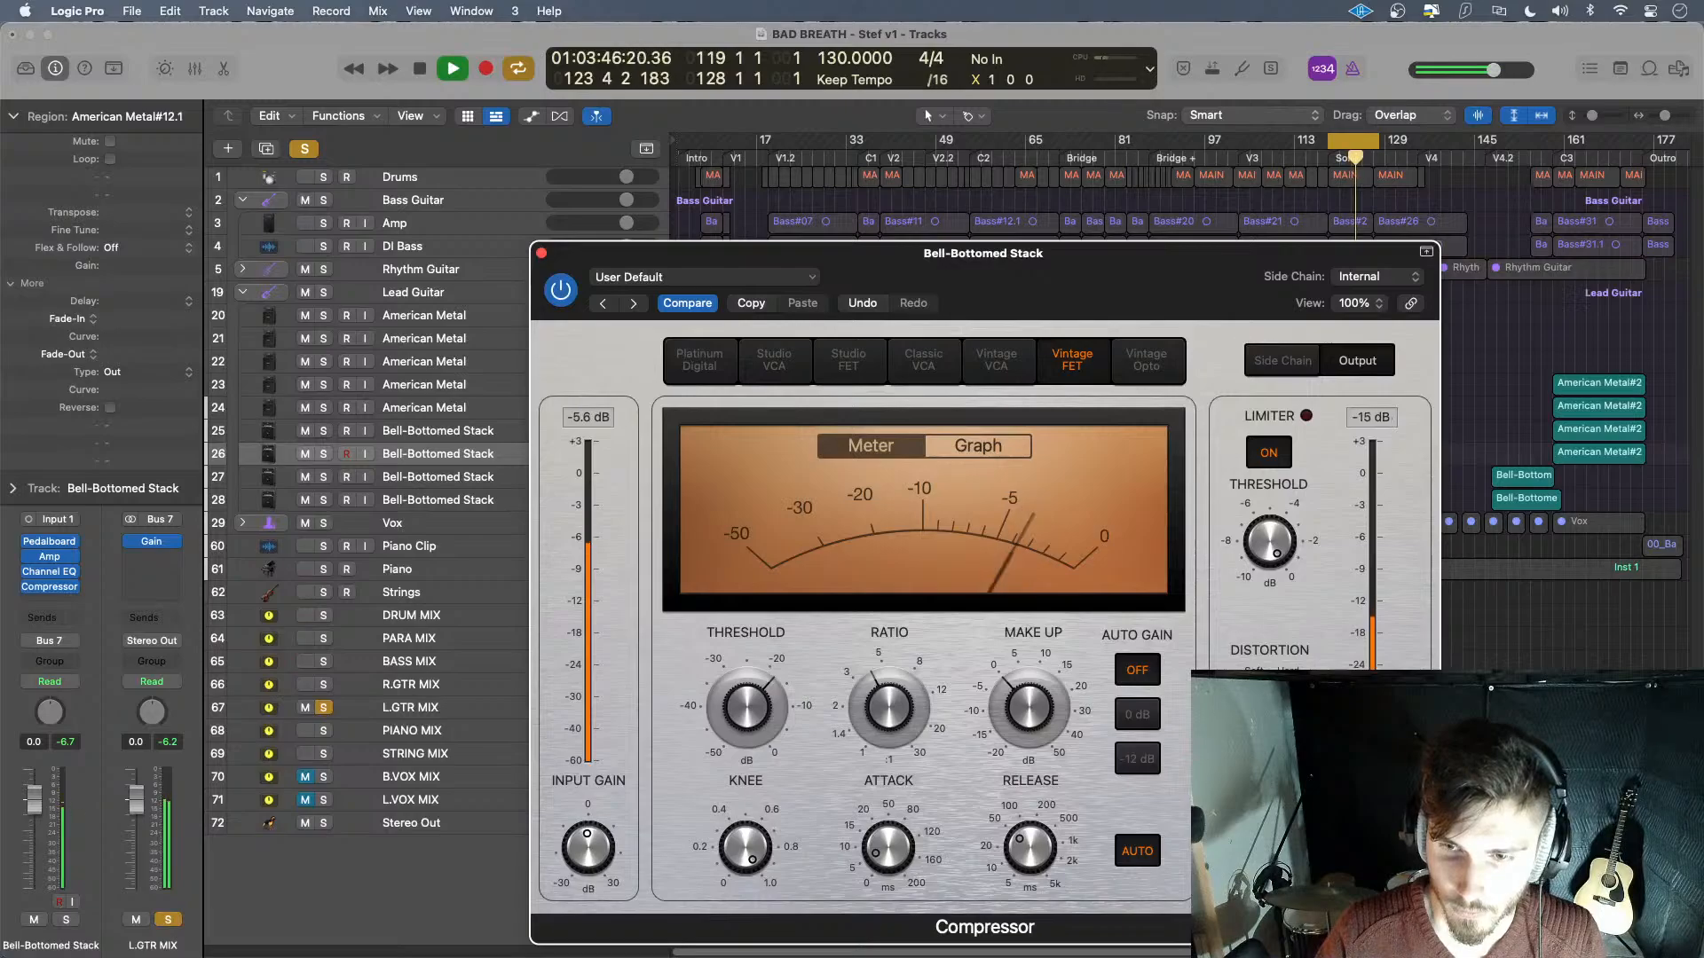
click(541, 253)
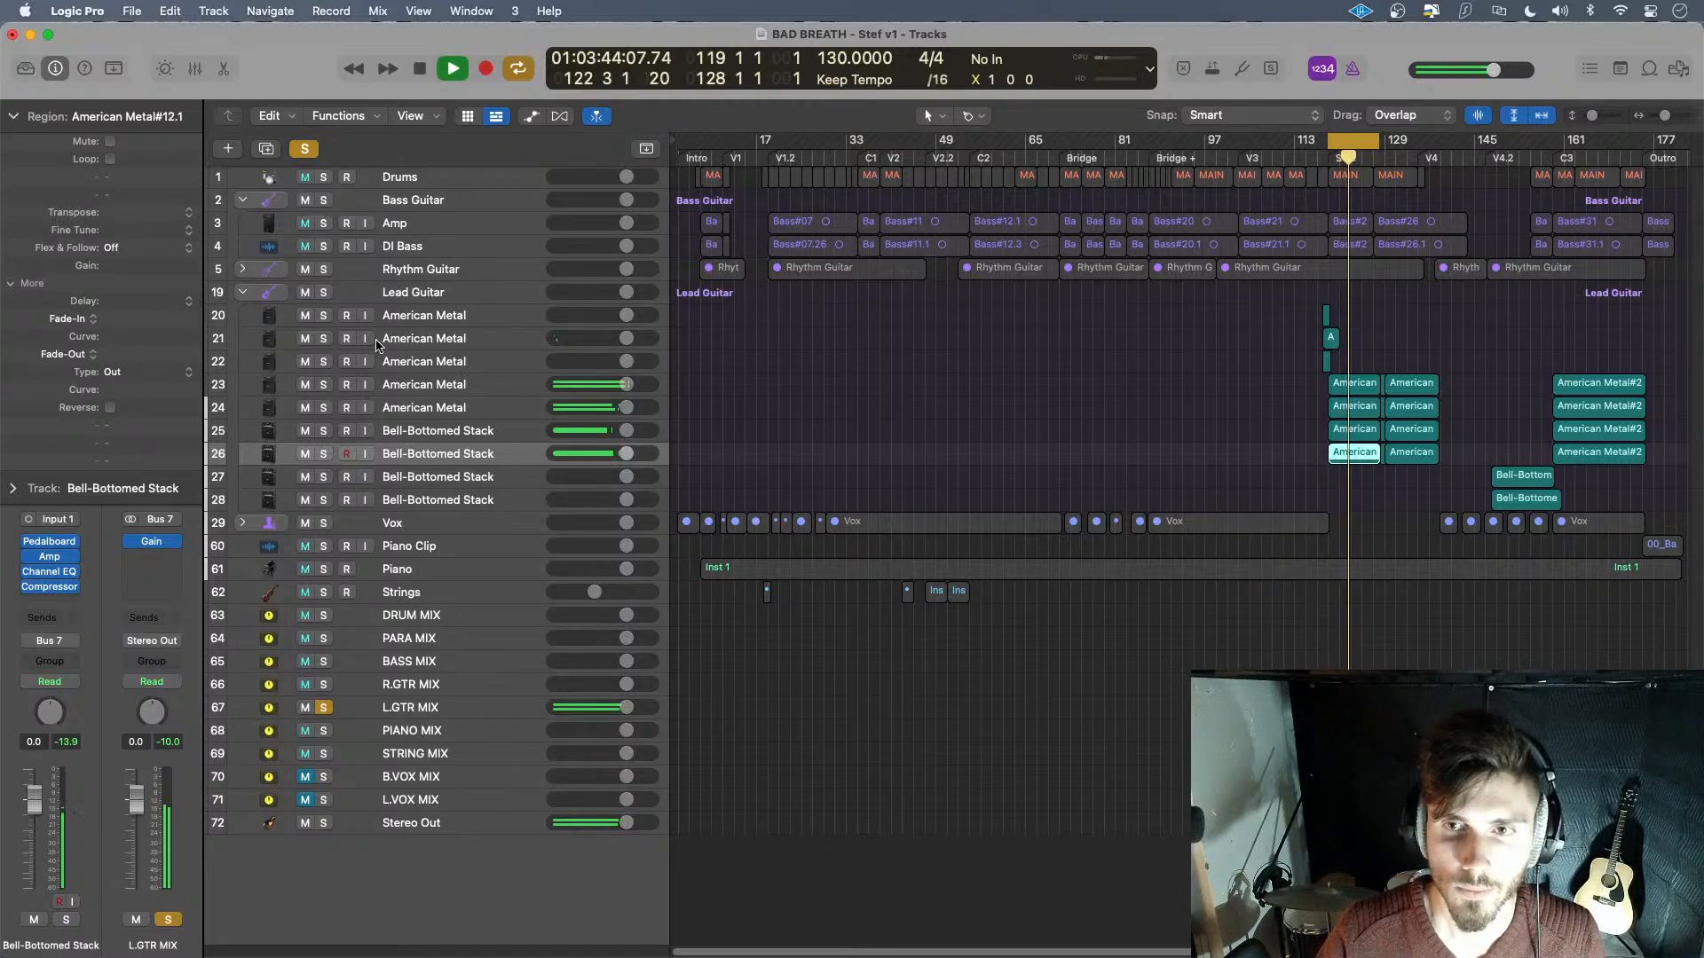
- Stop playback, unsolo L.GTR MIX and solo American Metal tracks 20 to 22 instead
key(space)
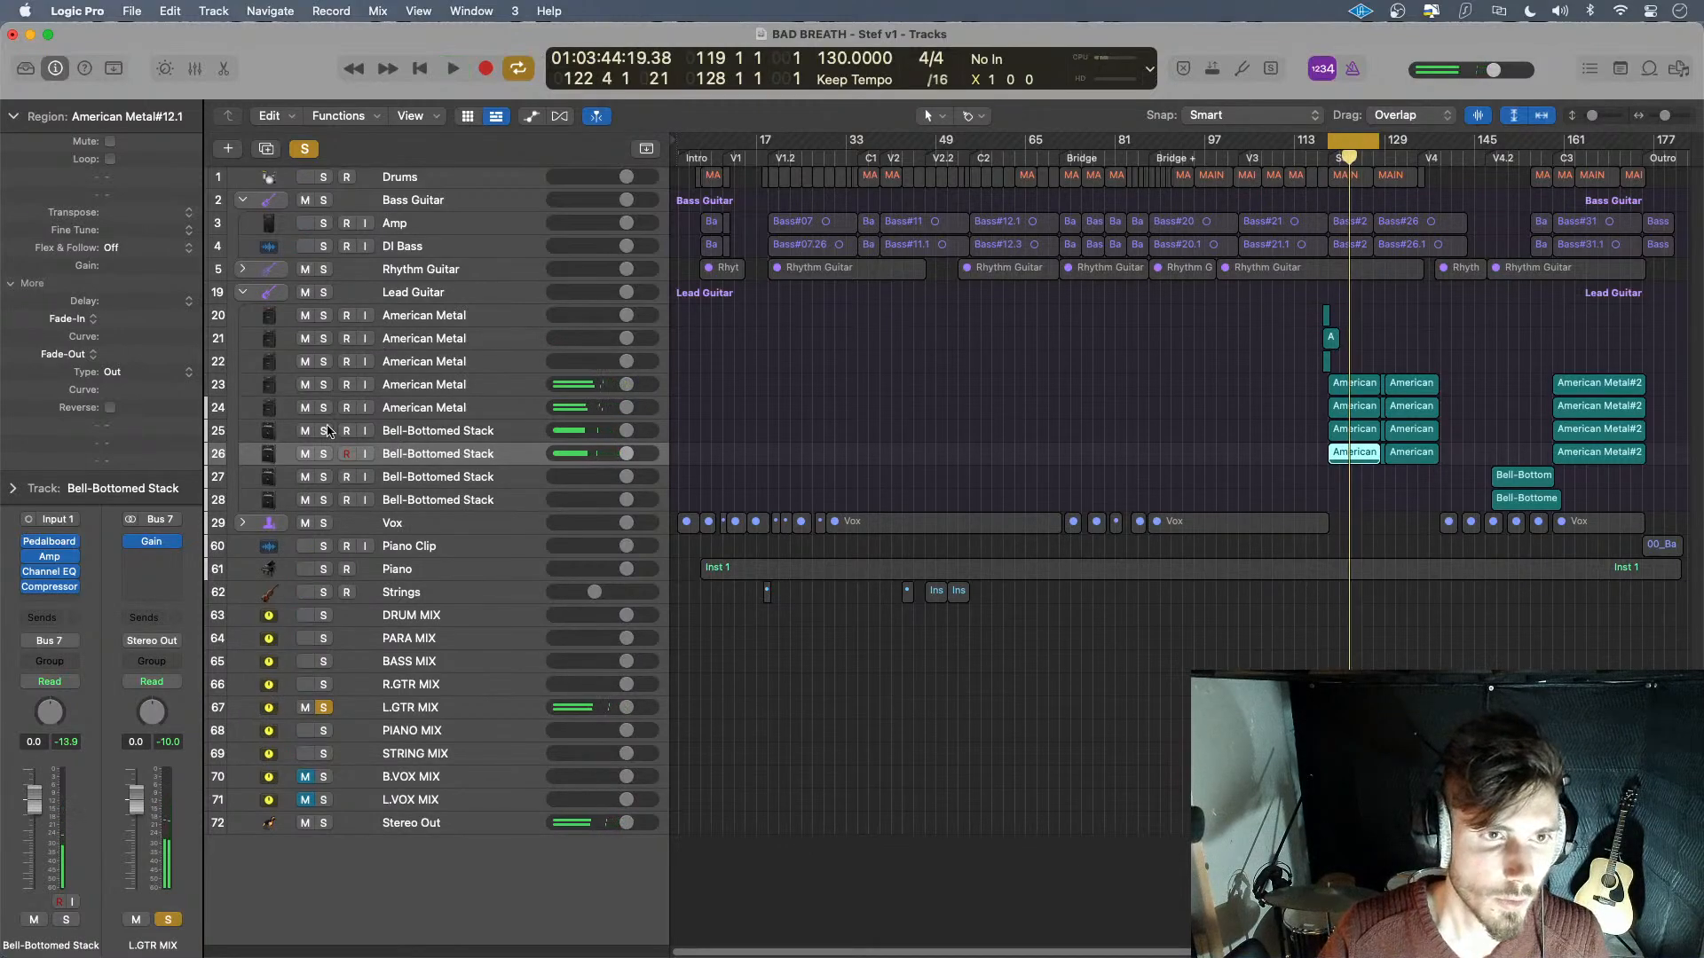
click(326, 708)
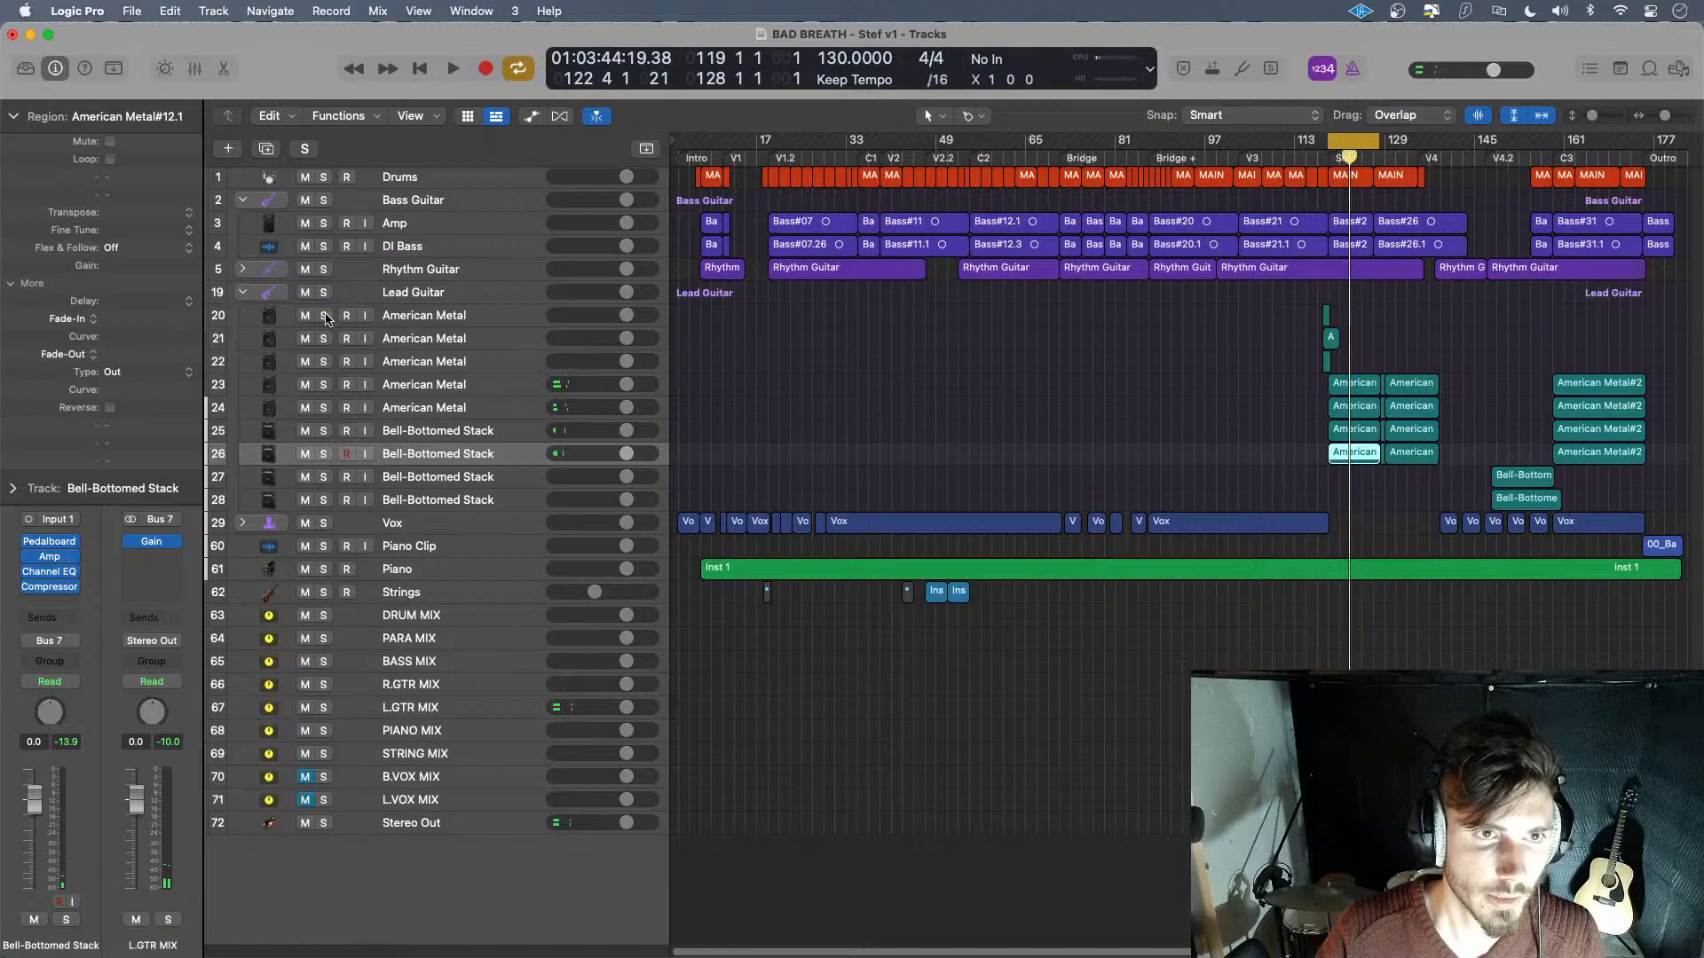
drag(326, 318, 328, 335)
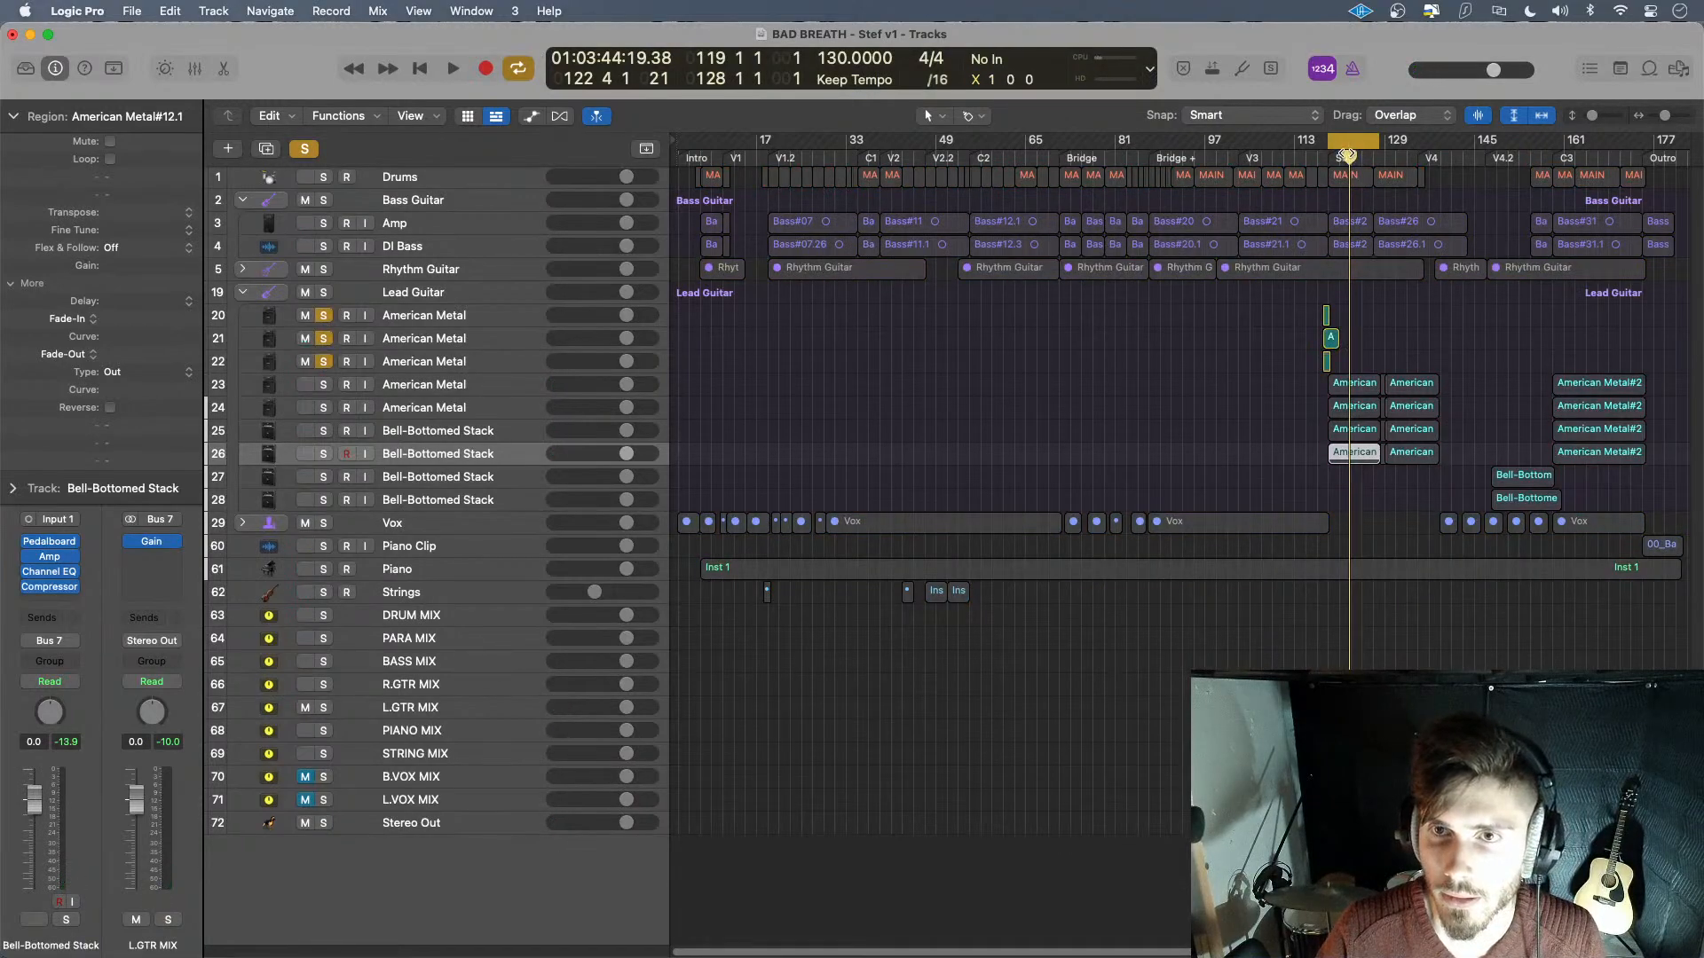
- Shift the cycle range to span bars 118 to 127 and audition the soloed lead tracks
drag(1350, 144, 1345, 146)
key(space)
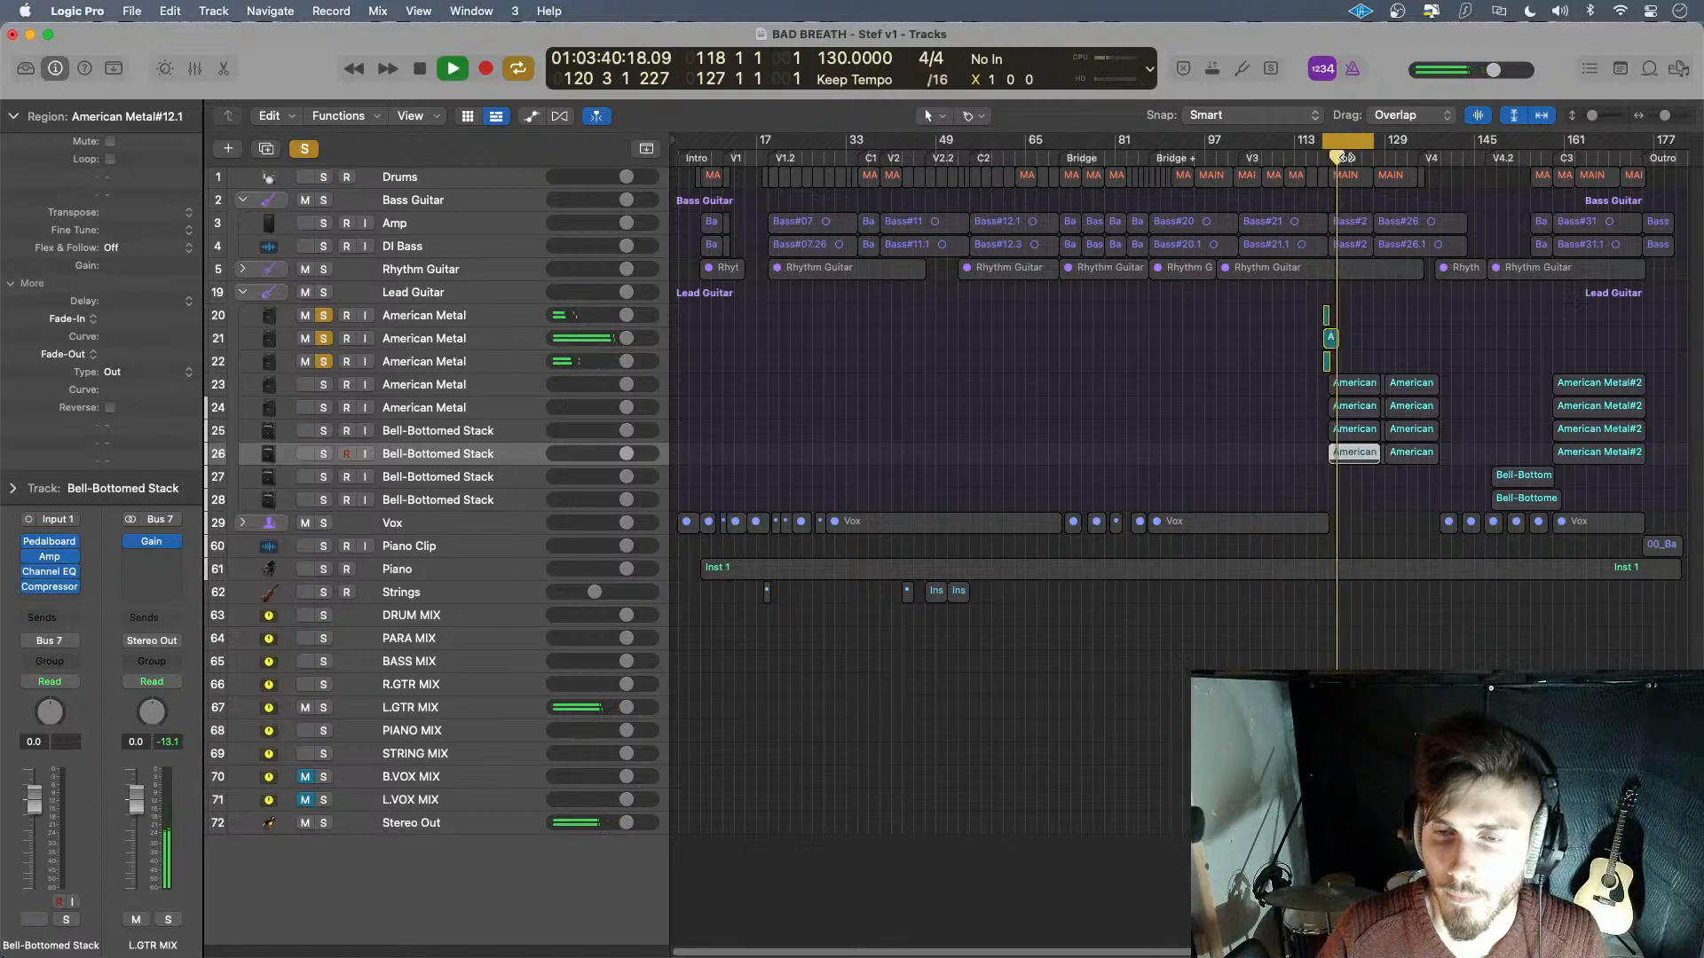
key(space)
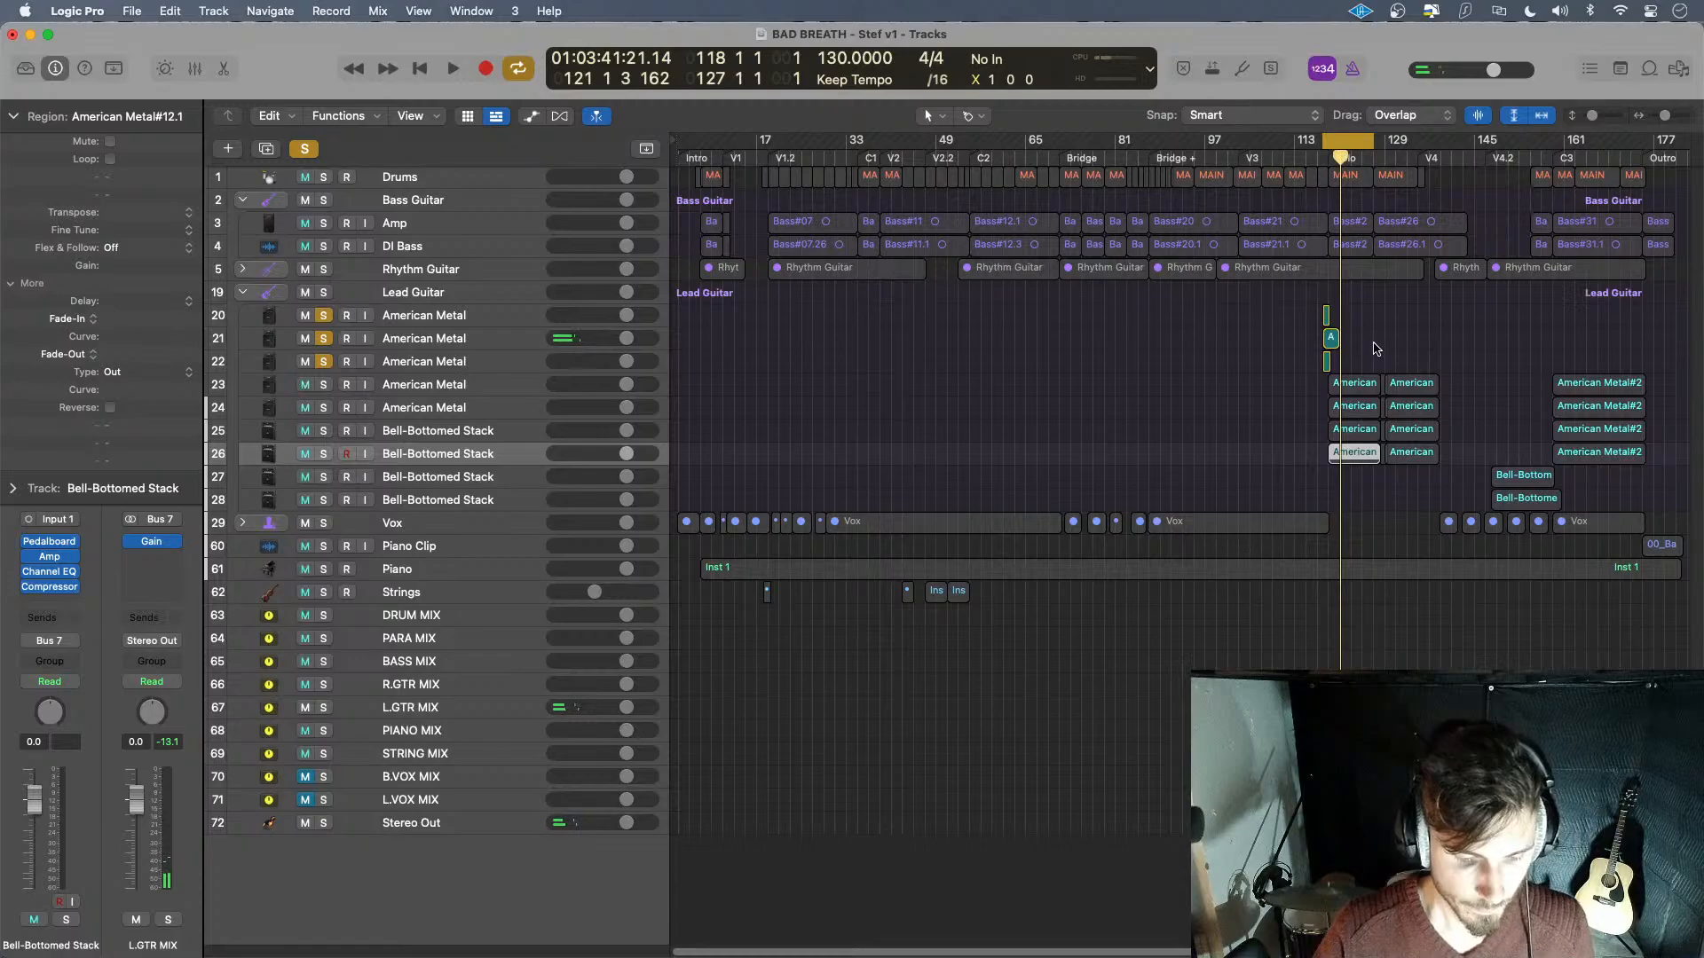
- Extend the American Metal#06 region on track 20 so that it ends at bar 121
key(super+Right)
key(super+Right)
key(super+Right)
key(super+Right)
key(super+Right)
key(super+Right)
key(super+Right)
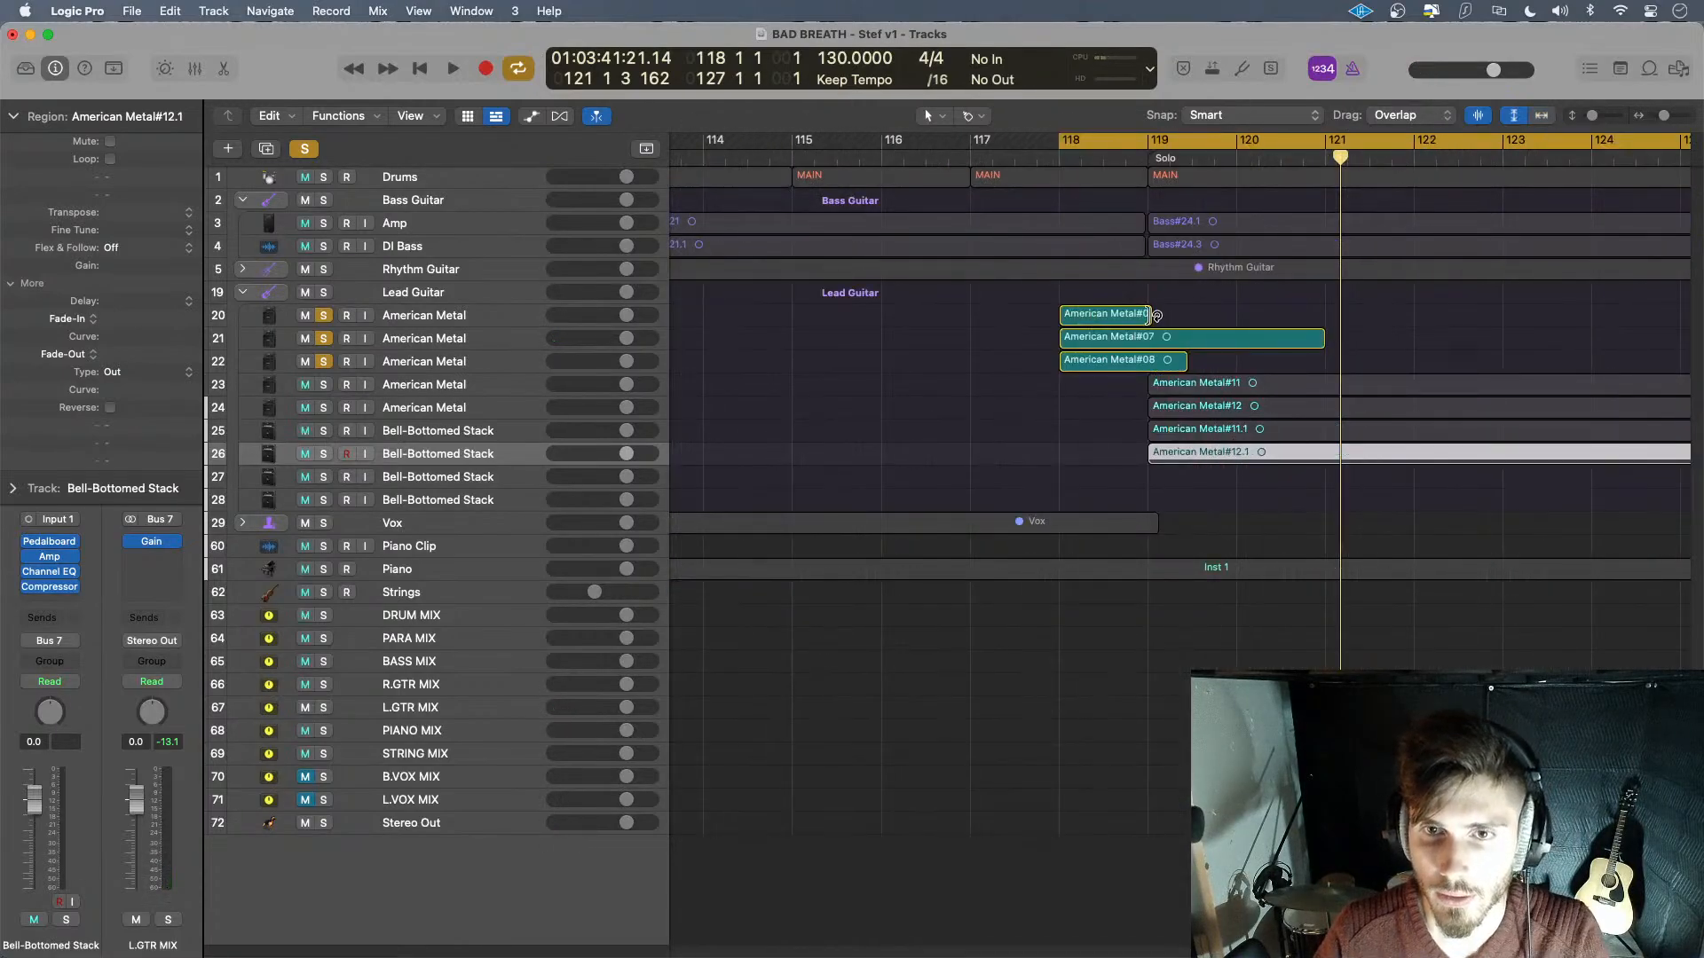
drag(1156, 315, 1323, 351)
- Try to extend the American Metal#08 region on track 22 to bar 121 and play back the section
drag(1187, 371, 1328, 376)
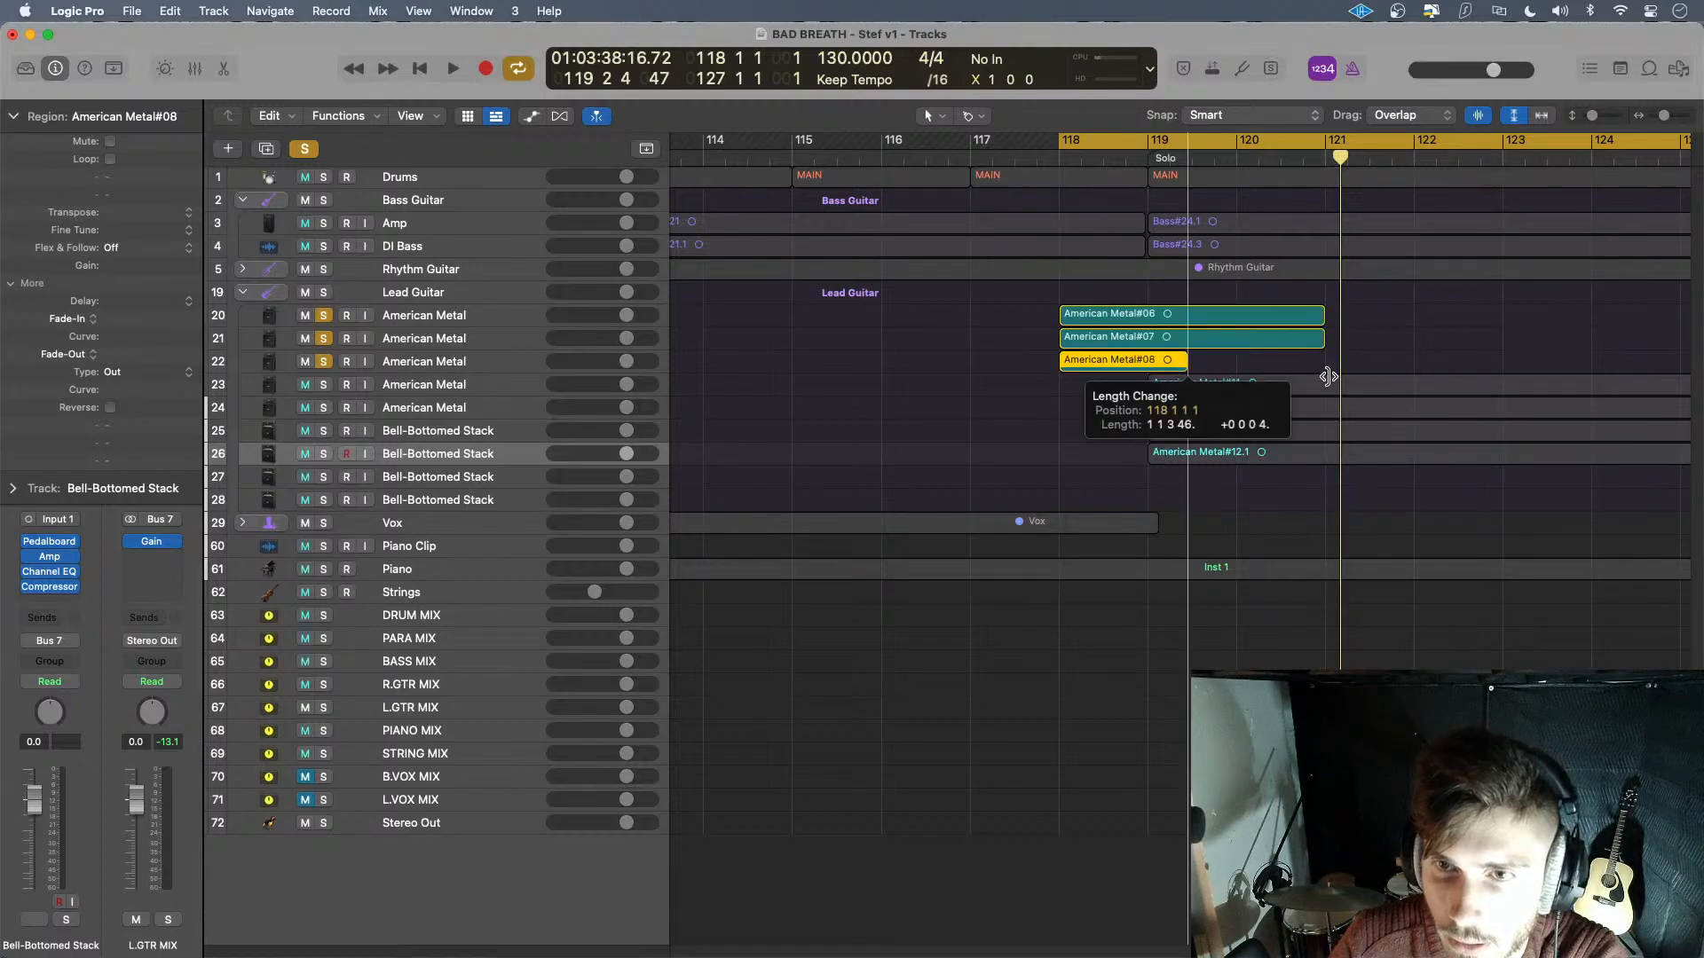
drag(1443, 372, 1443, 372)
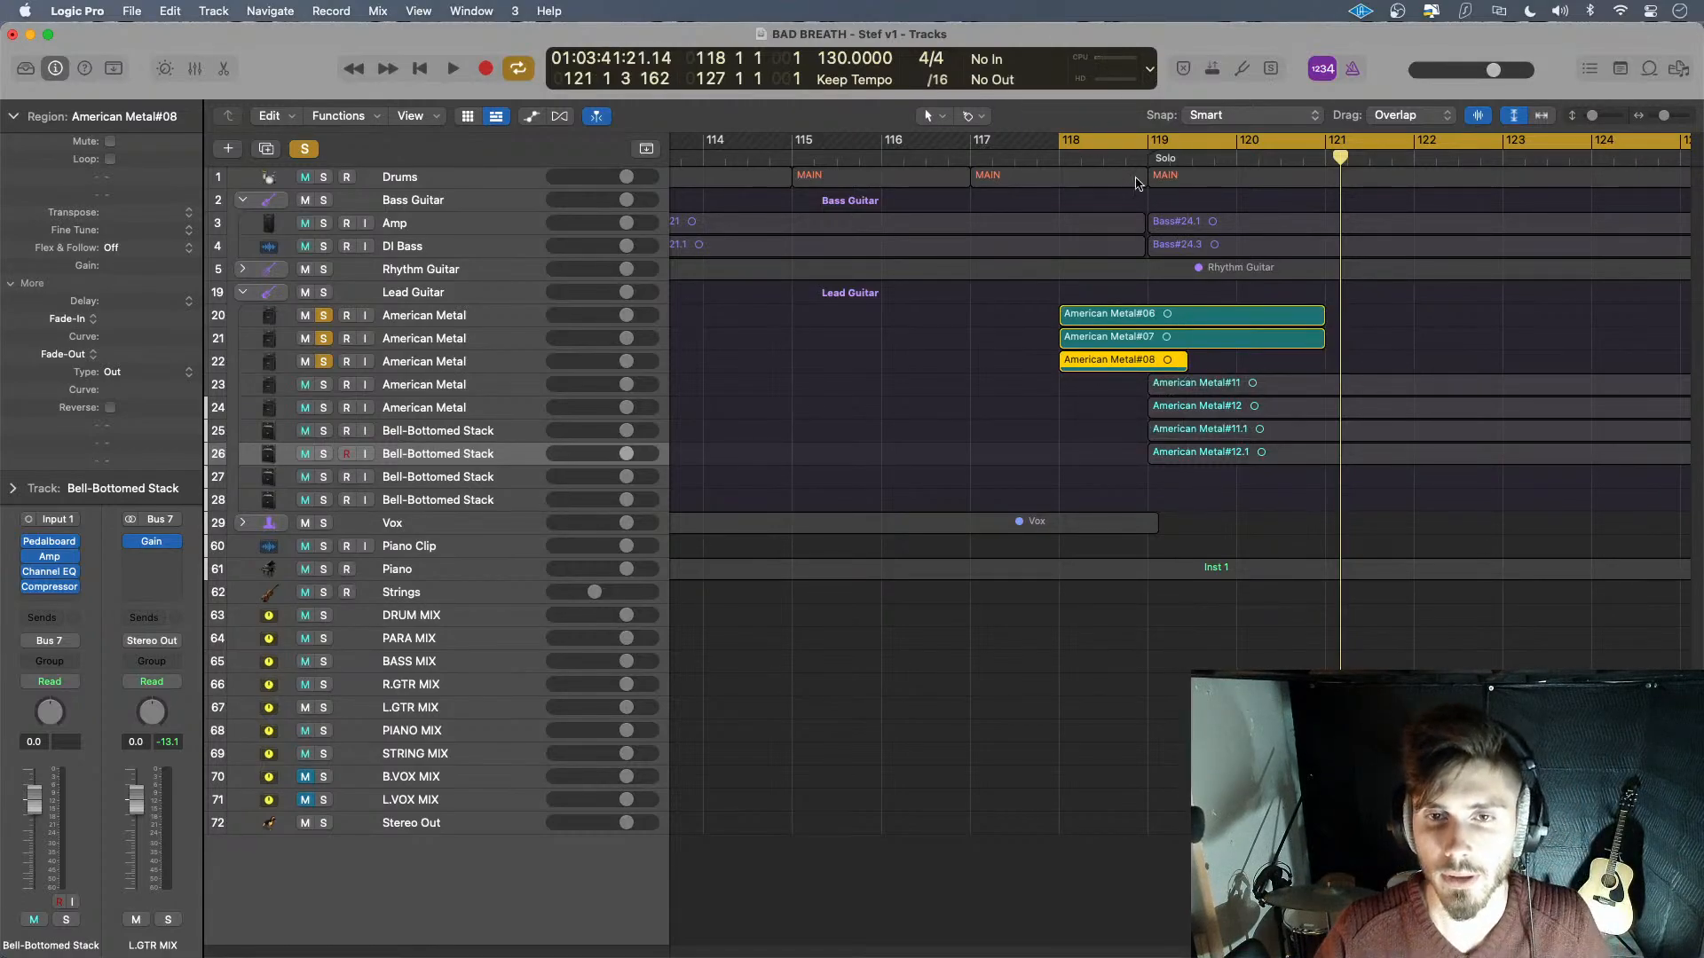
key(space)
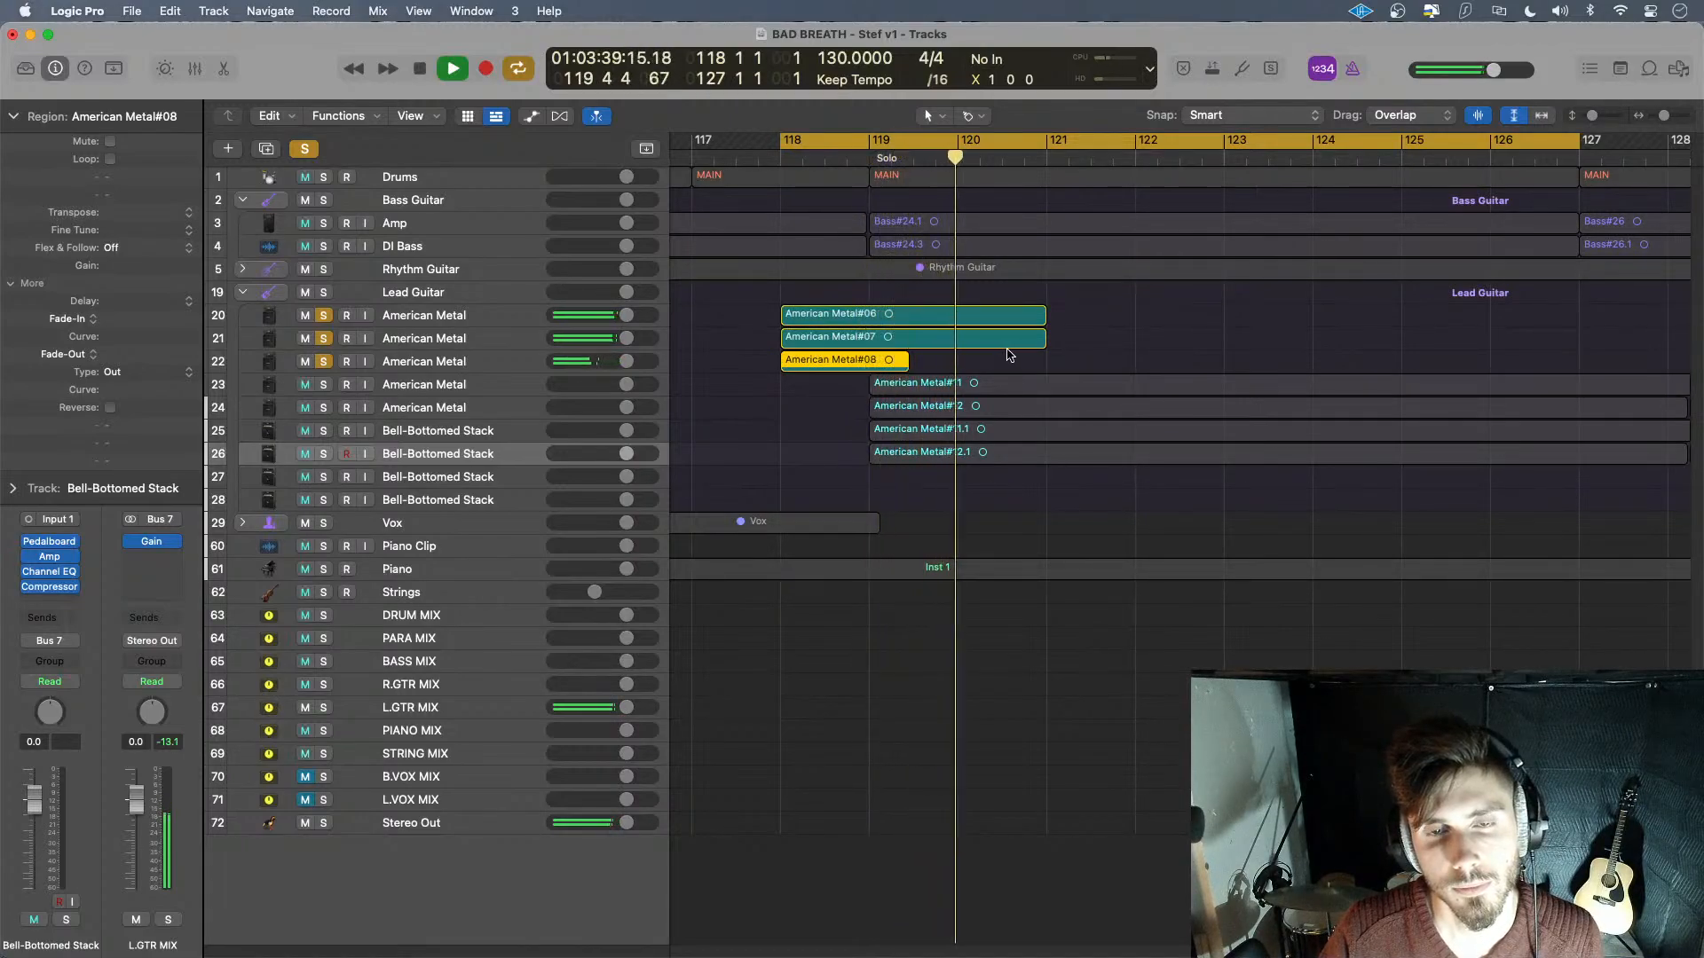
- Shorten the American Metal#06 and #07 regions to match the end of American Metal#08, and play back the section
key(space)
drag(1068, 312, 906, 344)
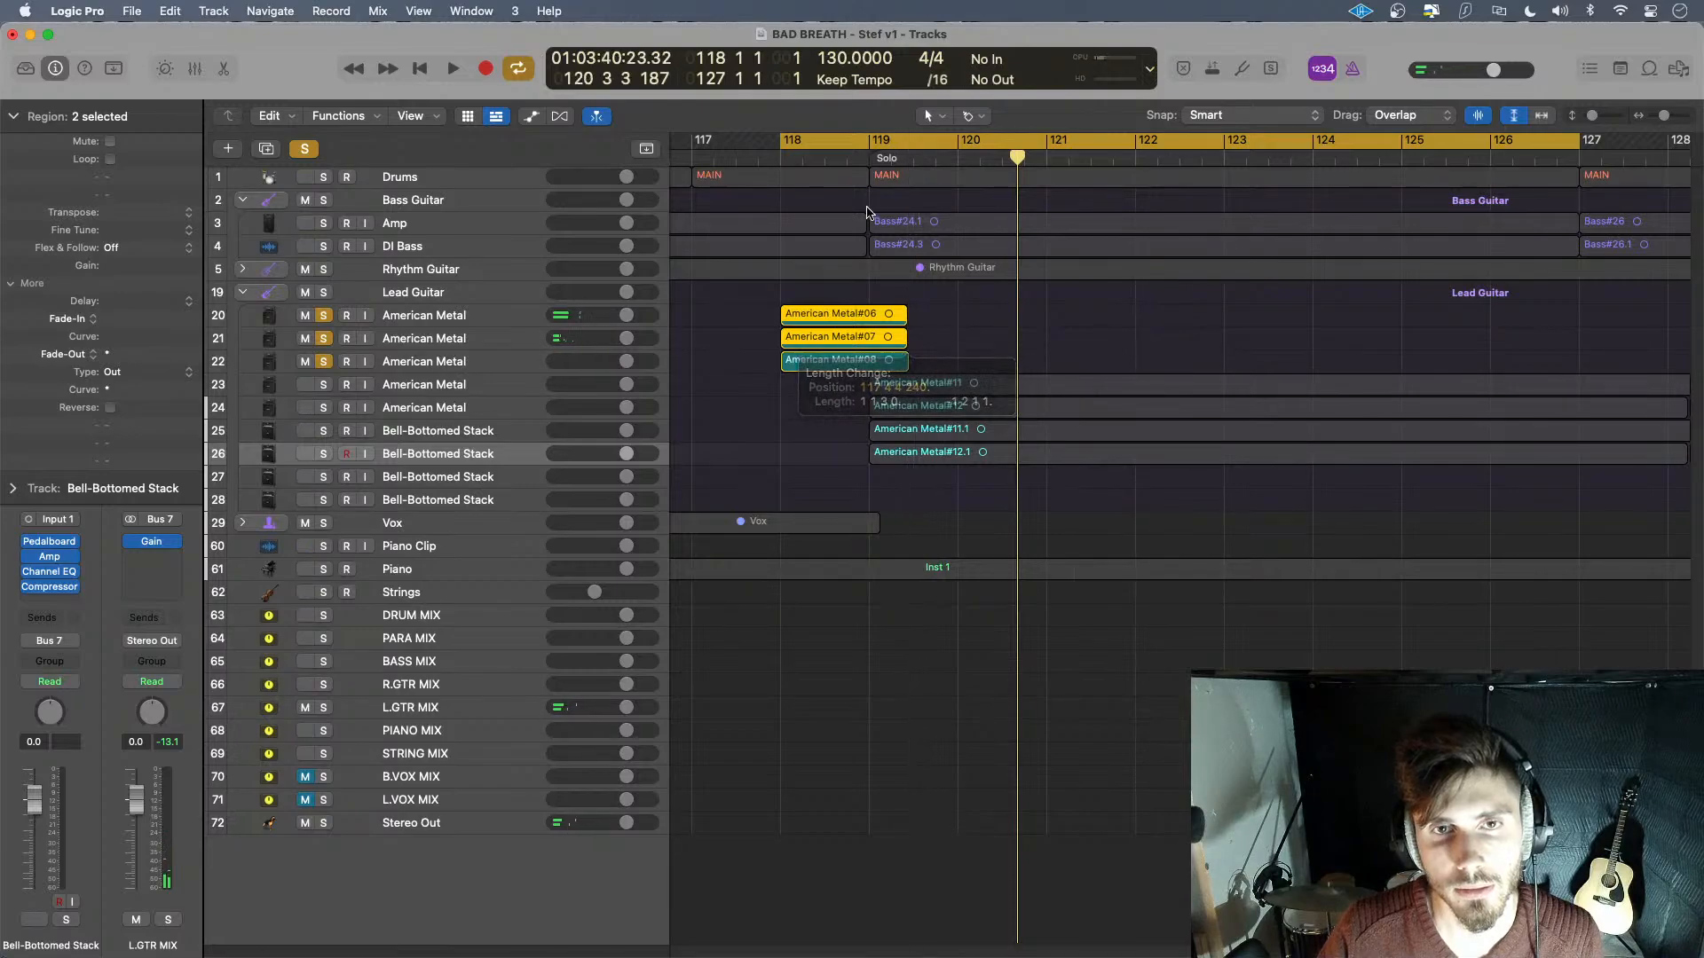
key(space)
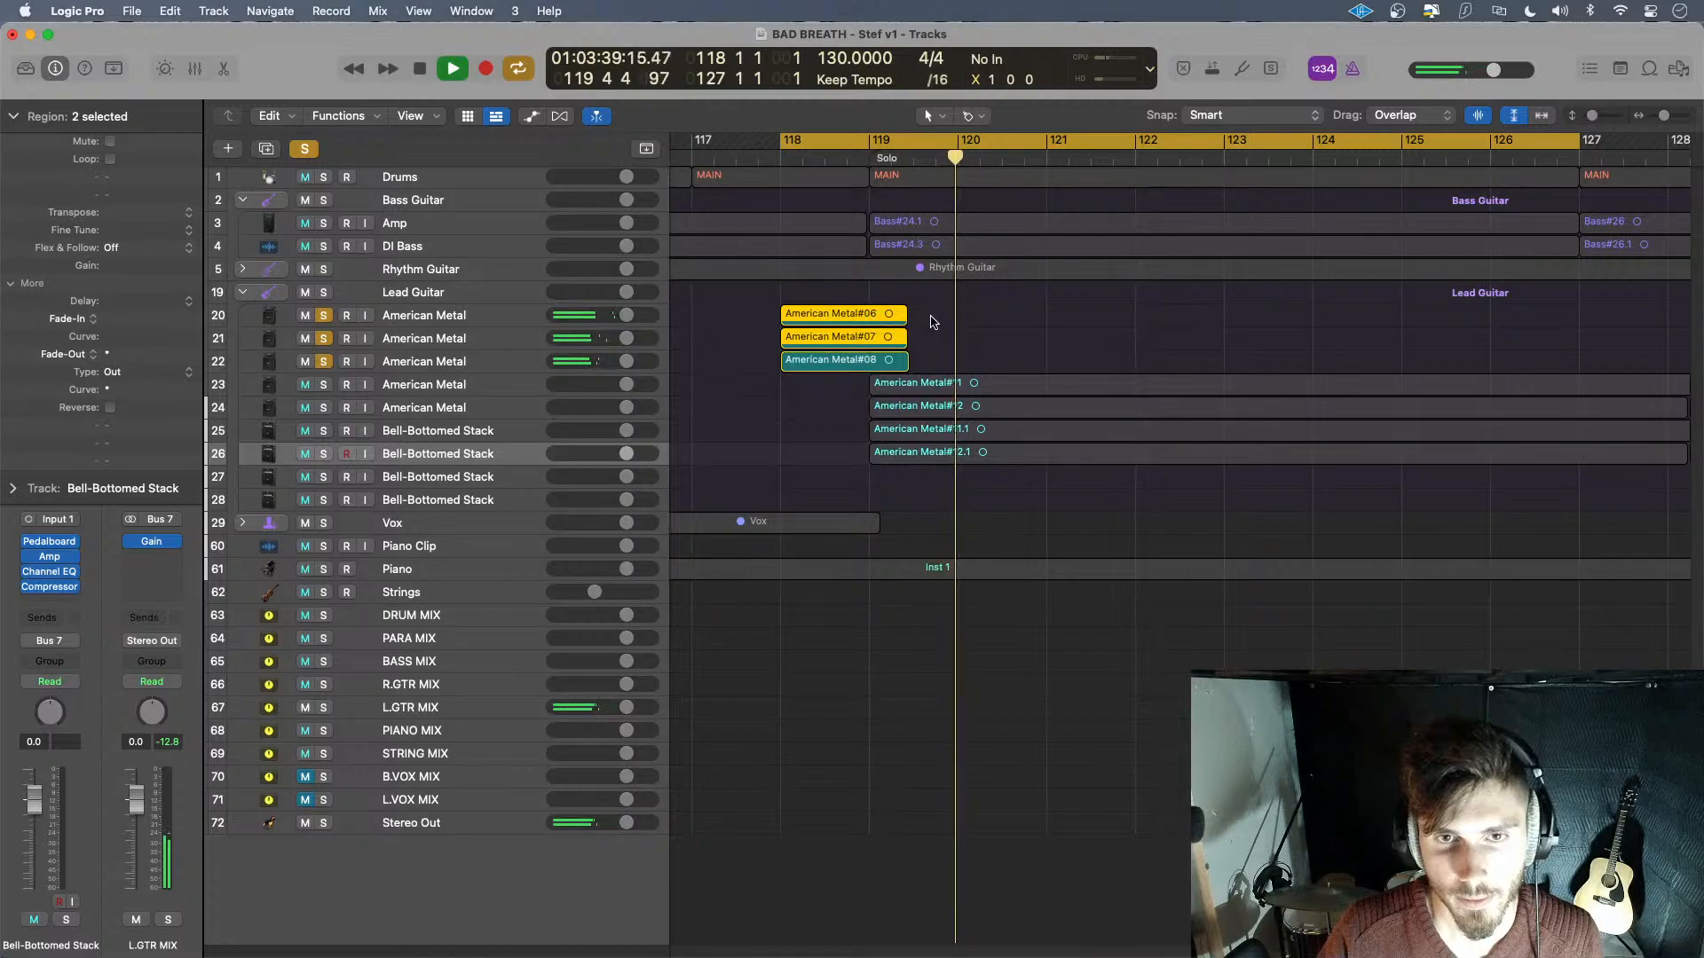
key(space)
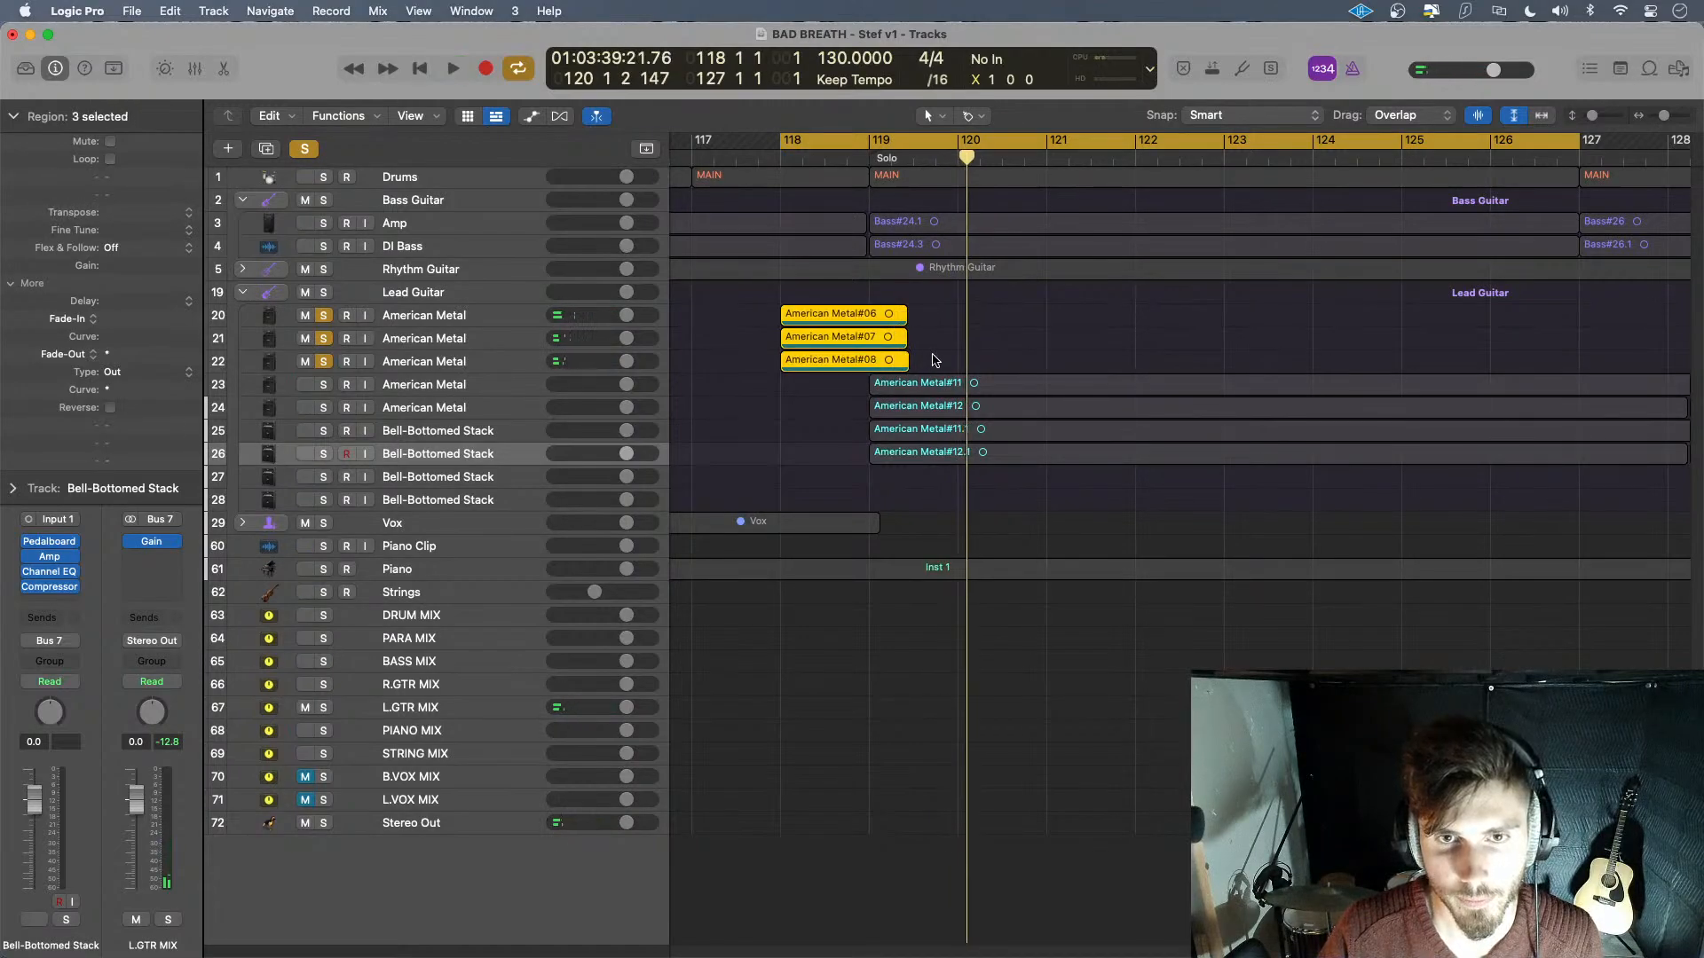
- Shorten all three solo-intro regions, American Metal#06 to #08, so that they end at bar 119, and play them back
click(934, 357)
drag(906, 371, 872, 339)
key(space)
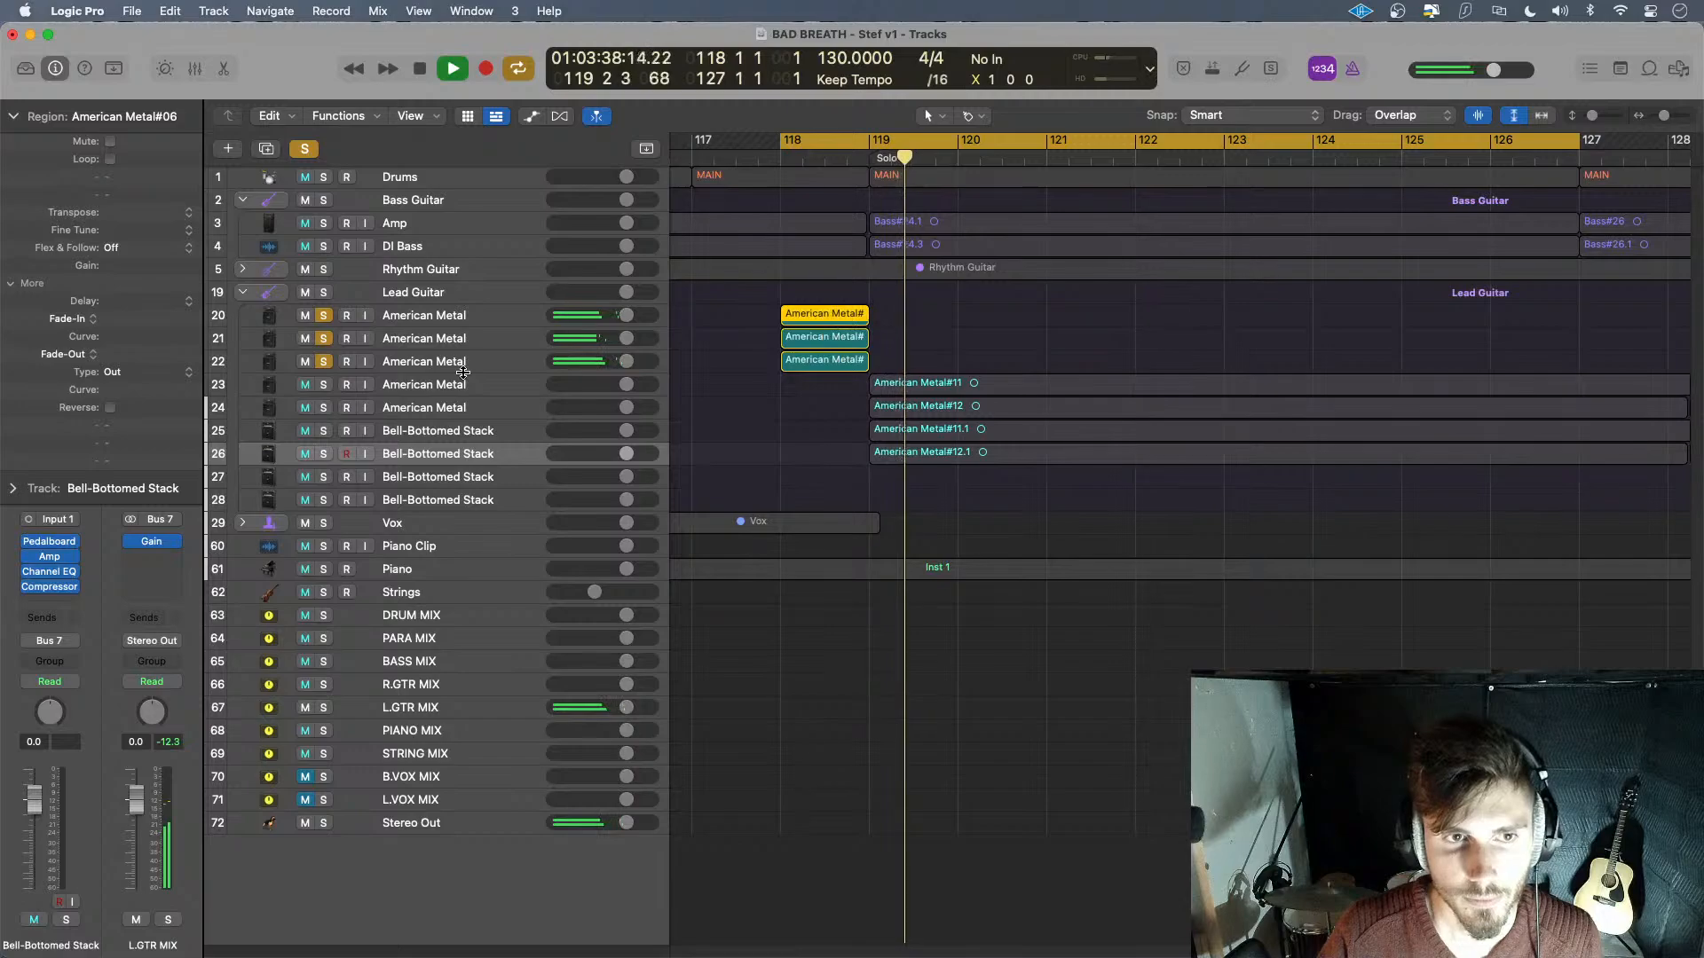
- Reset the solos so that American Metal tracks 20 to 23 are soloed, and play back the transition into the solo
key(space)
click(326, 363)
click(325, 340)
click(325, 318)
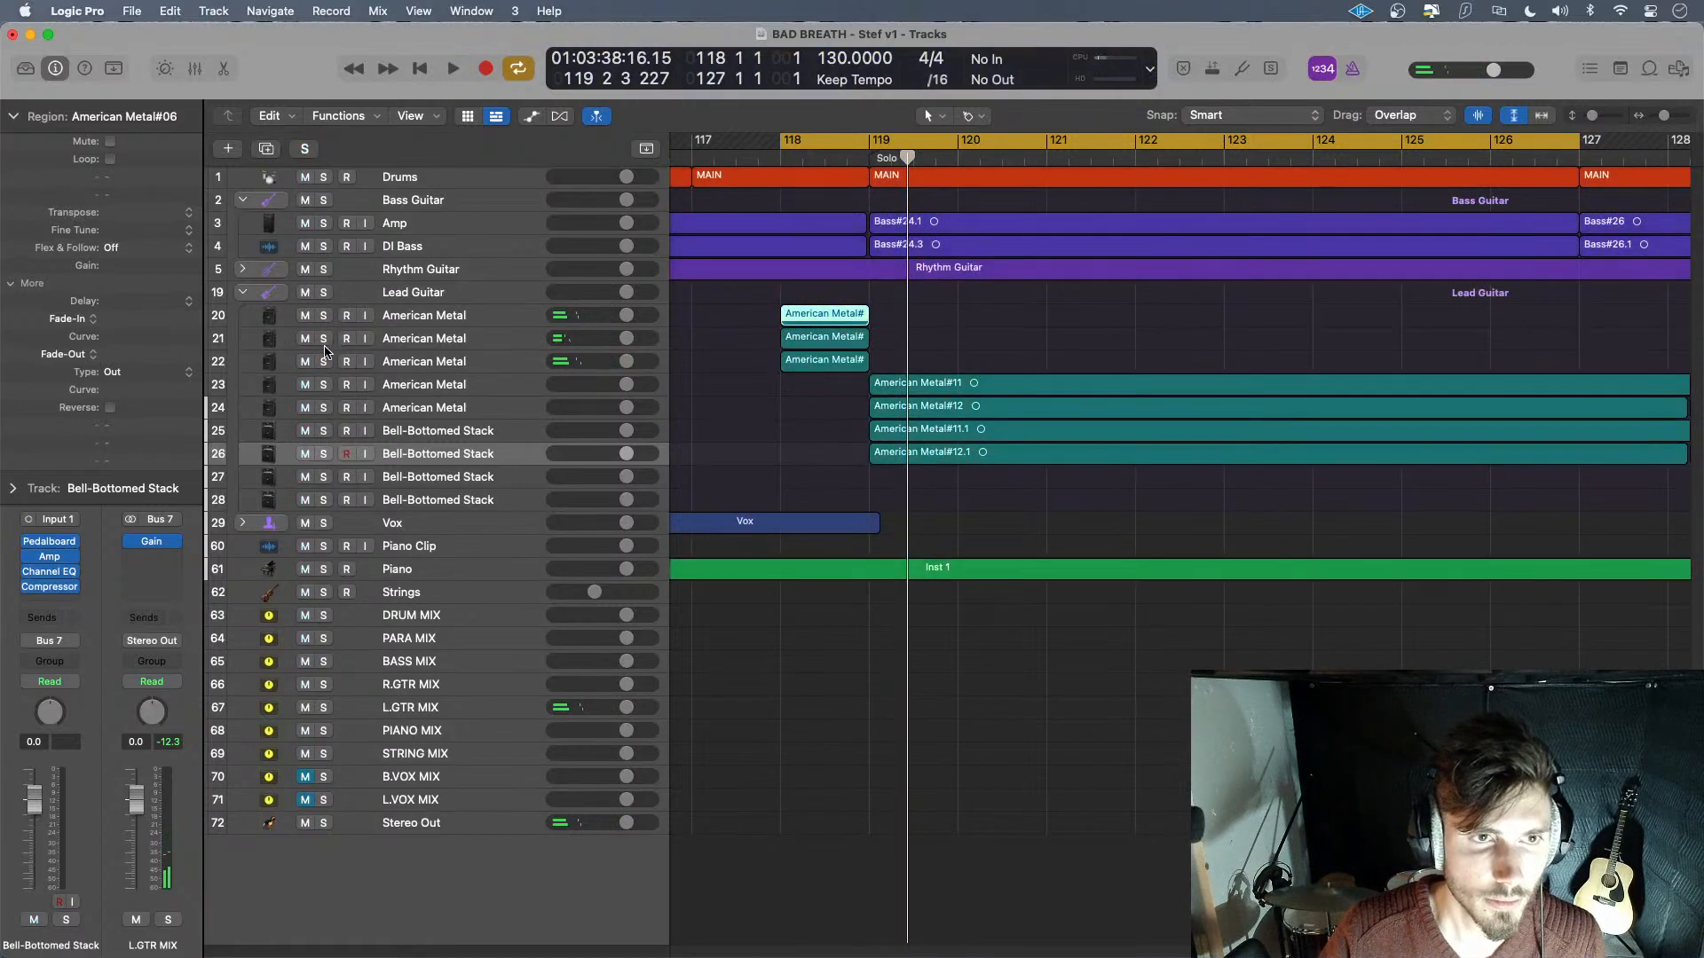
drag(326, 318, 325, 390)
key(space)
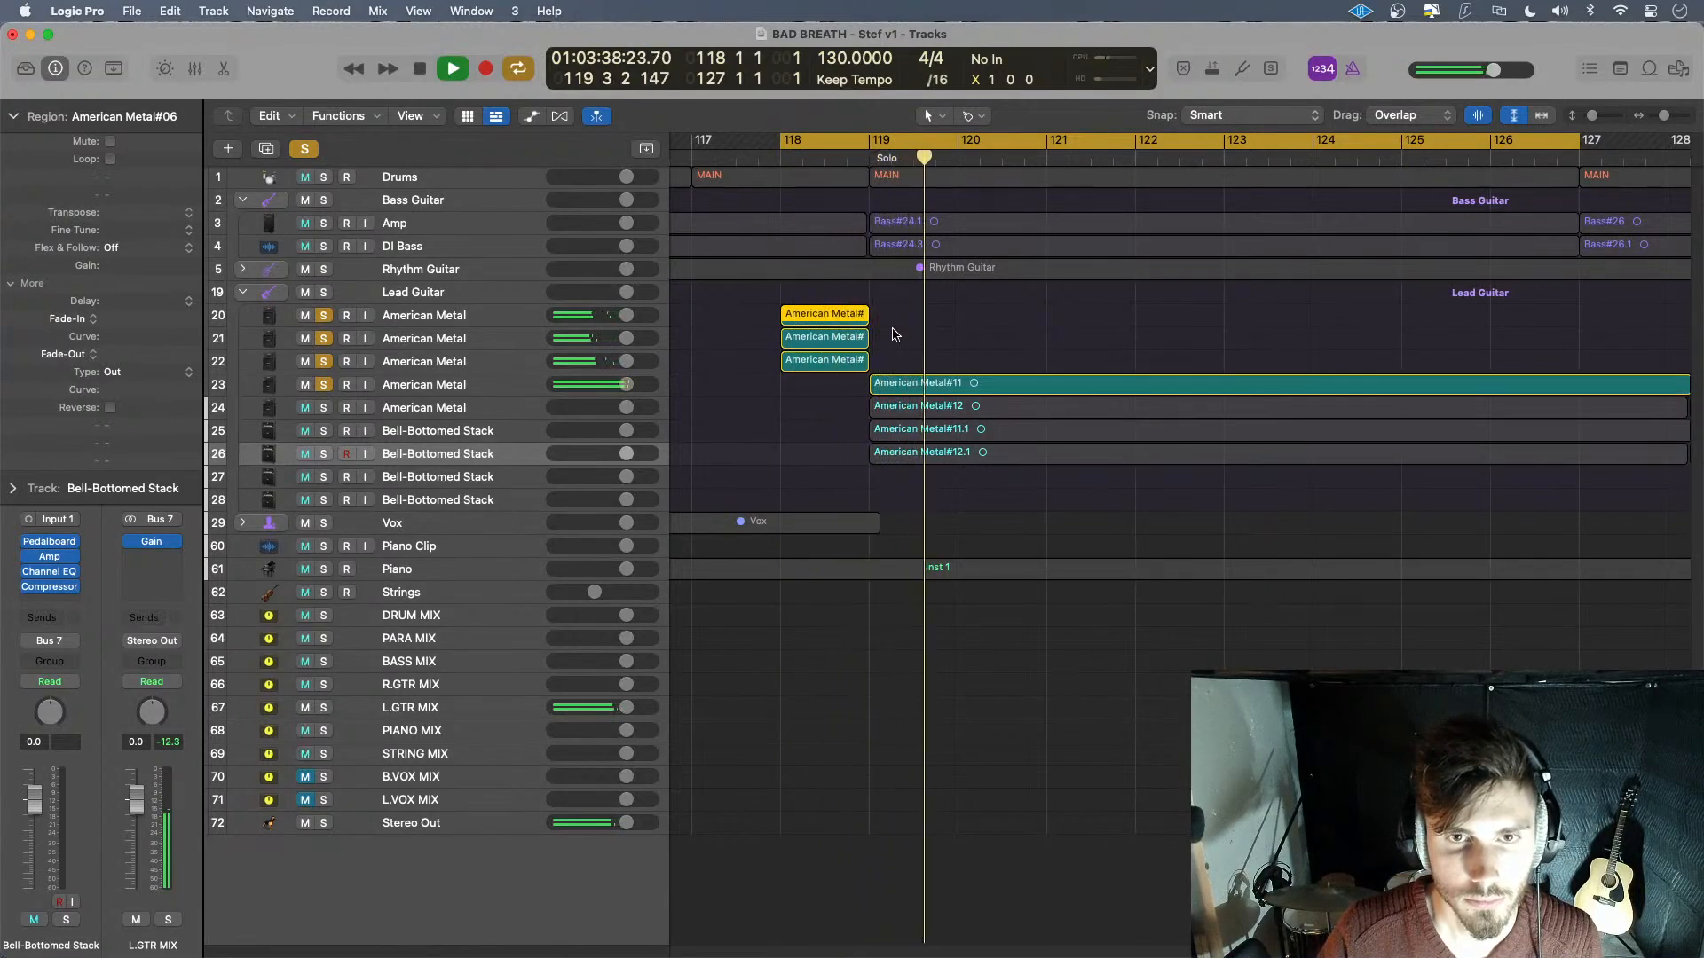
- Stop playback and extend the American Metal#06, #07 and #08 regions to end one beat past bar 119
key(space)
drag(889, 313, 890, 371)
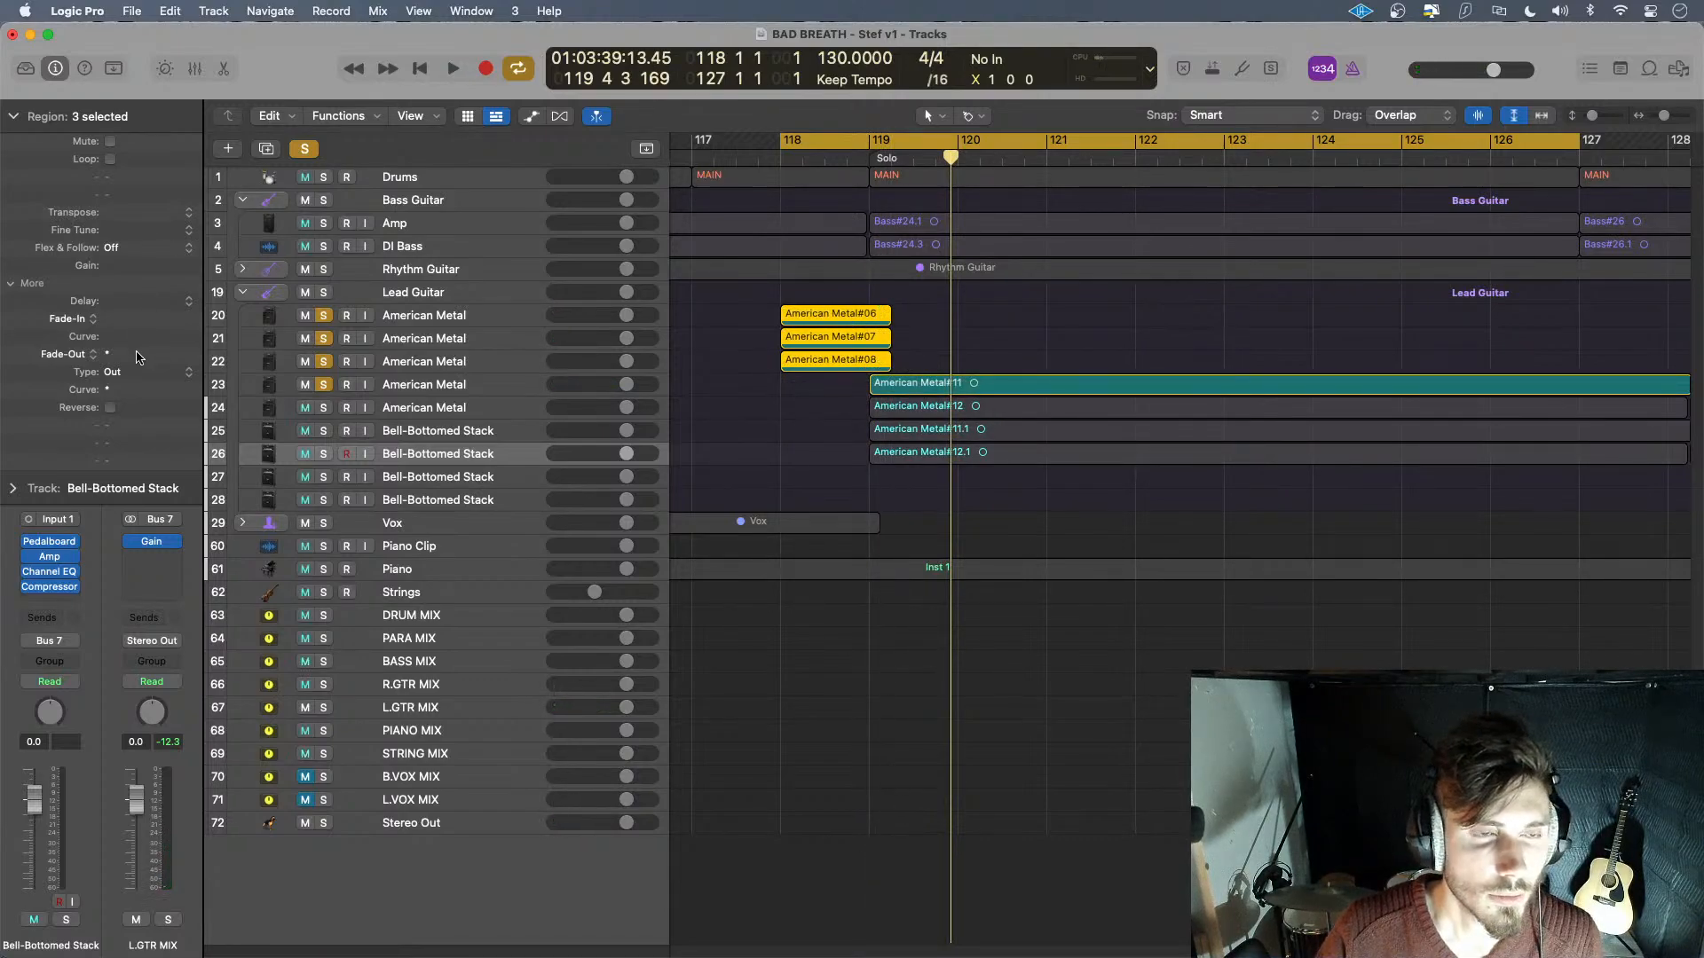
click(908, 340)
- Check the fade settings of American Metal#06 and #07 and clear the fade-out value of American Metal#07
click(843, 318)
click(821, 344)
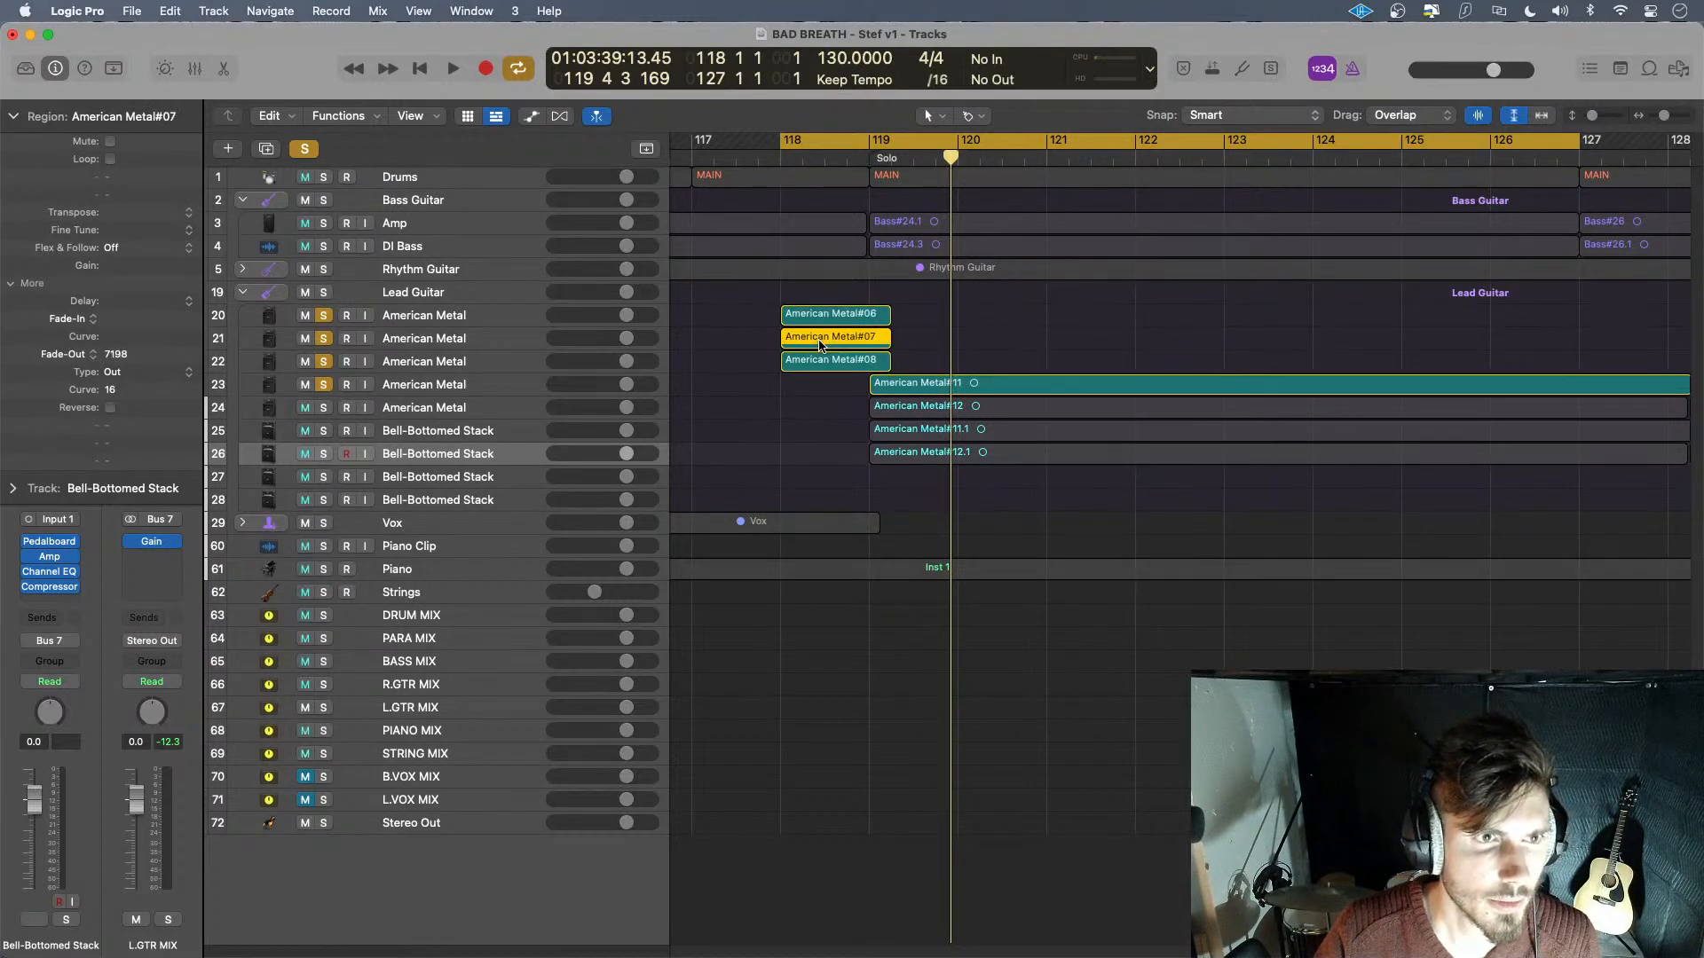
double_click(125, 355)
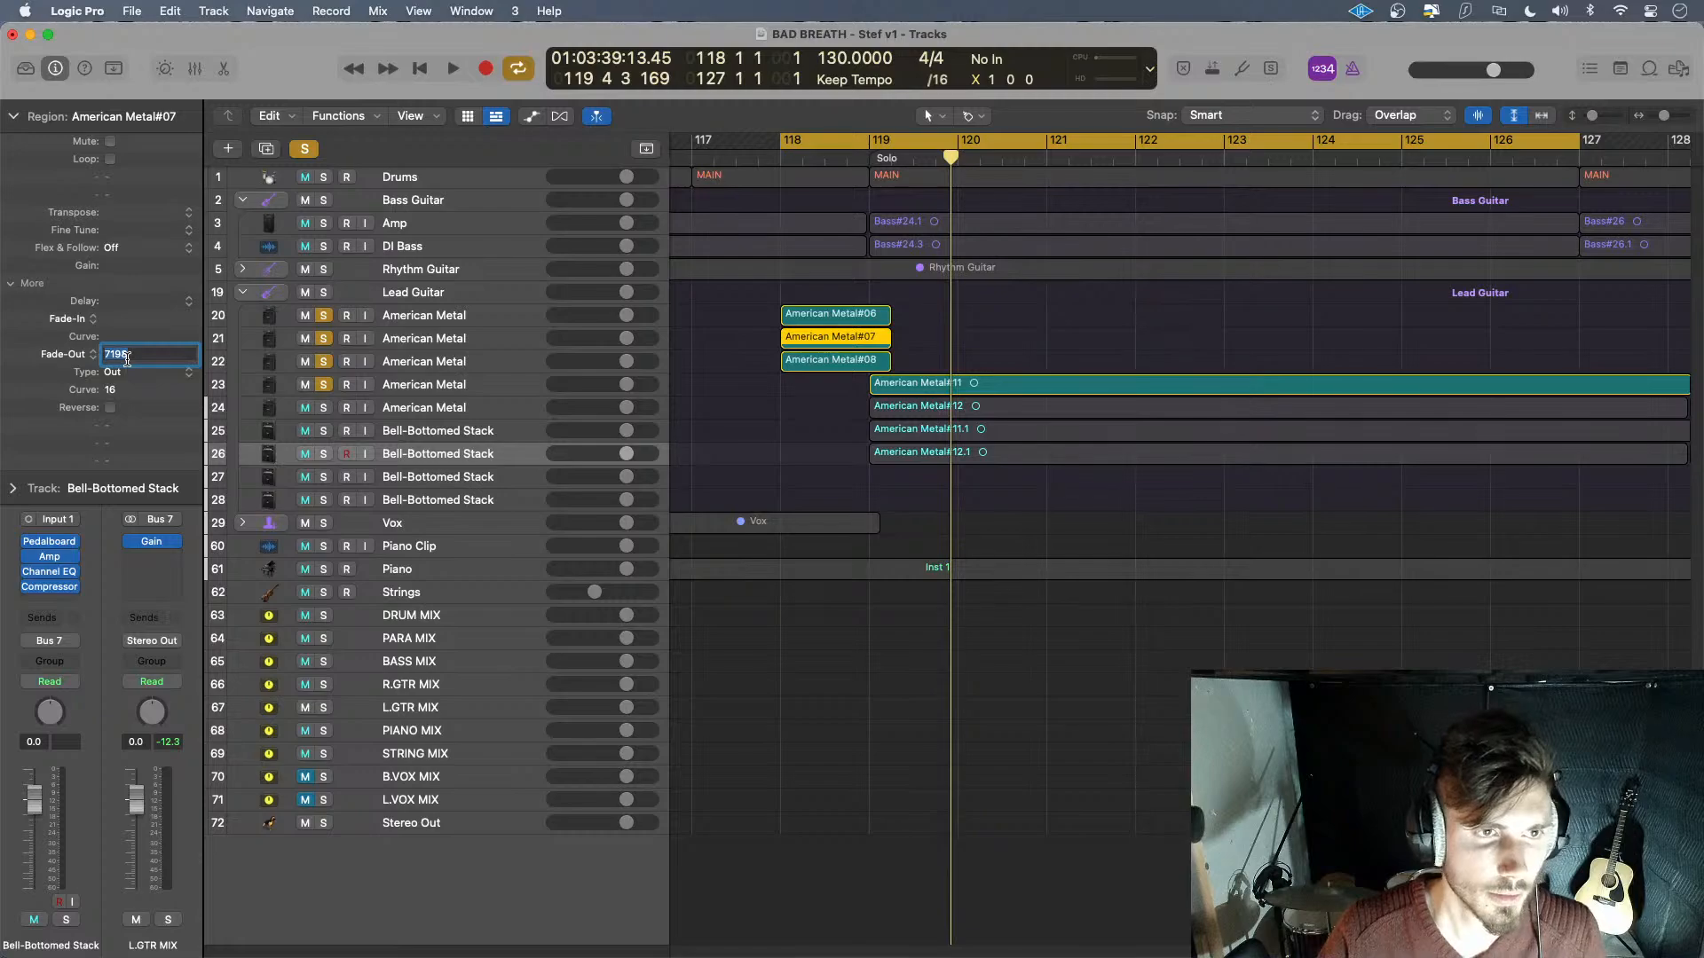
key(BackSpace)
key(Return)
- Set the fade-out of the American Metal#06, #07 and #08 regions to 1000
click(847, 364)
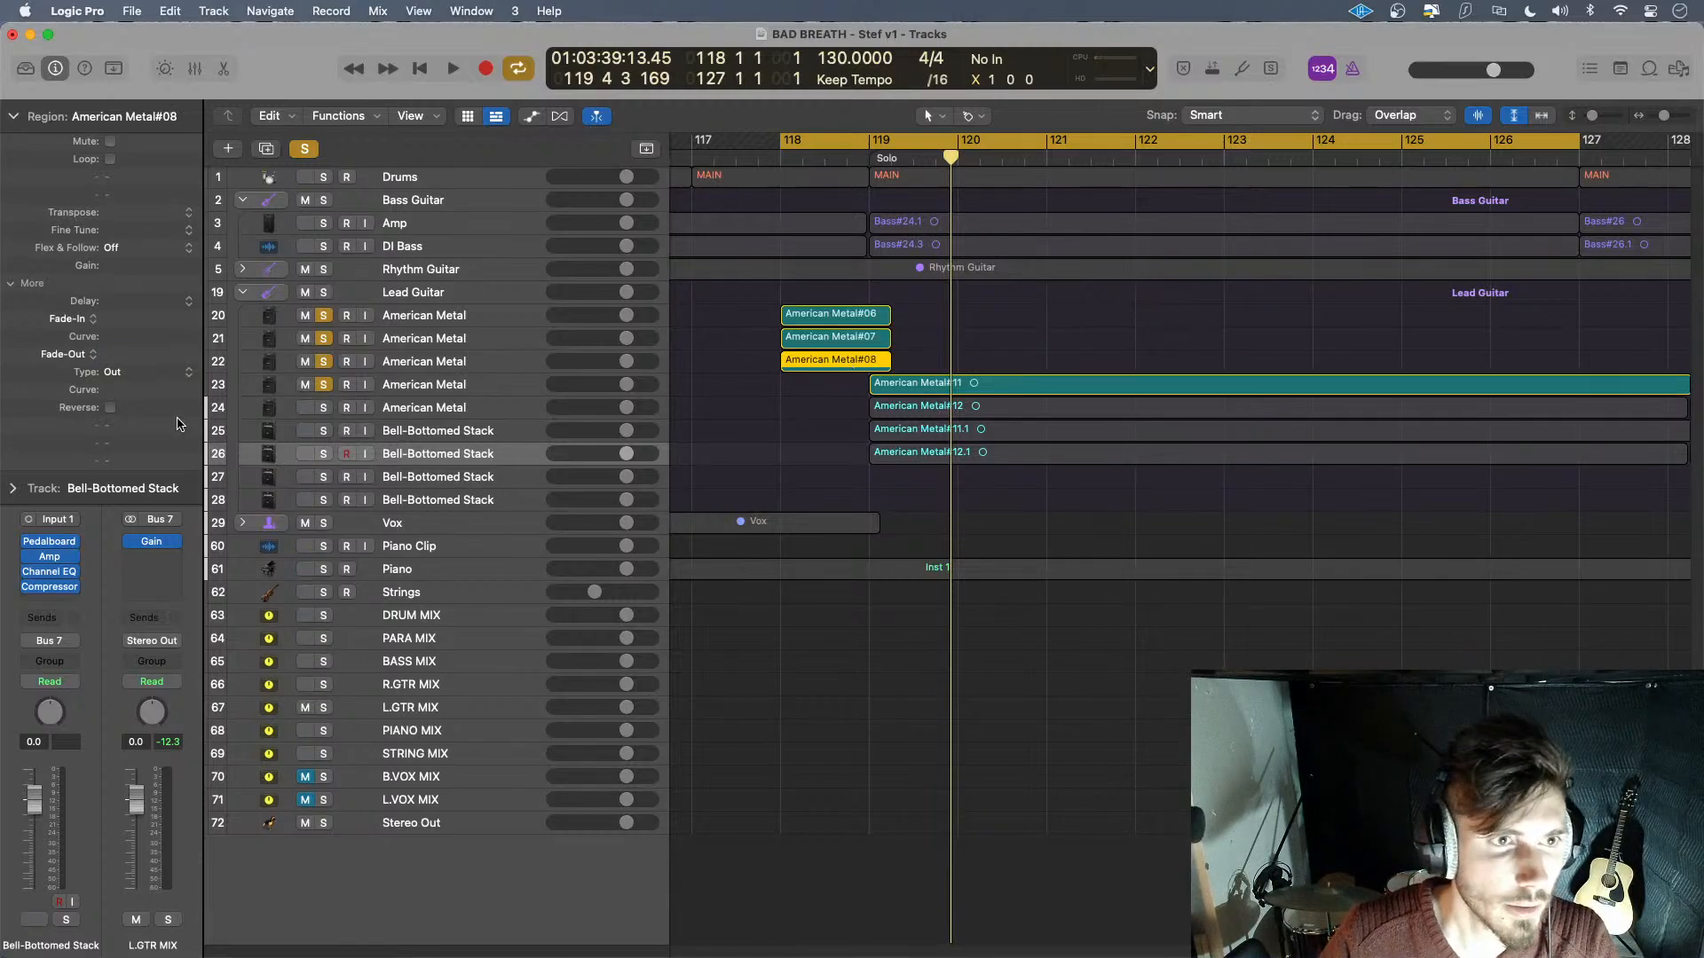
drag(905, 313, 857, 362)
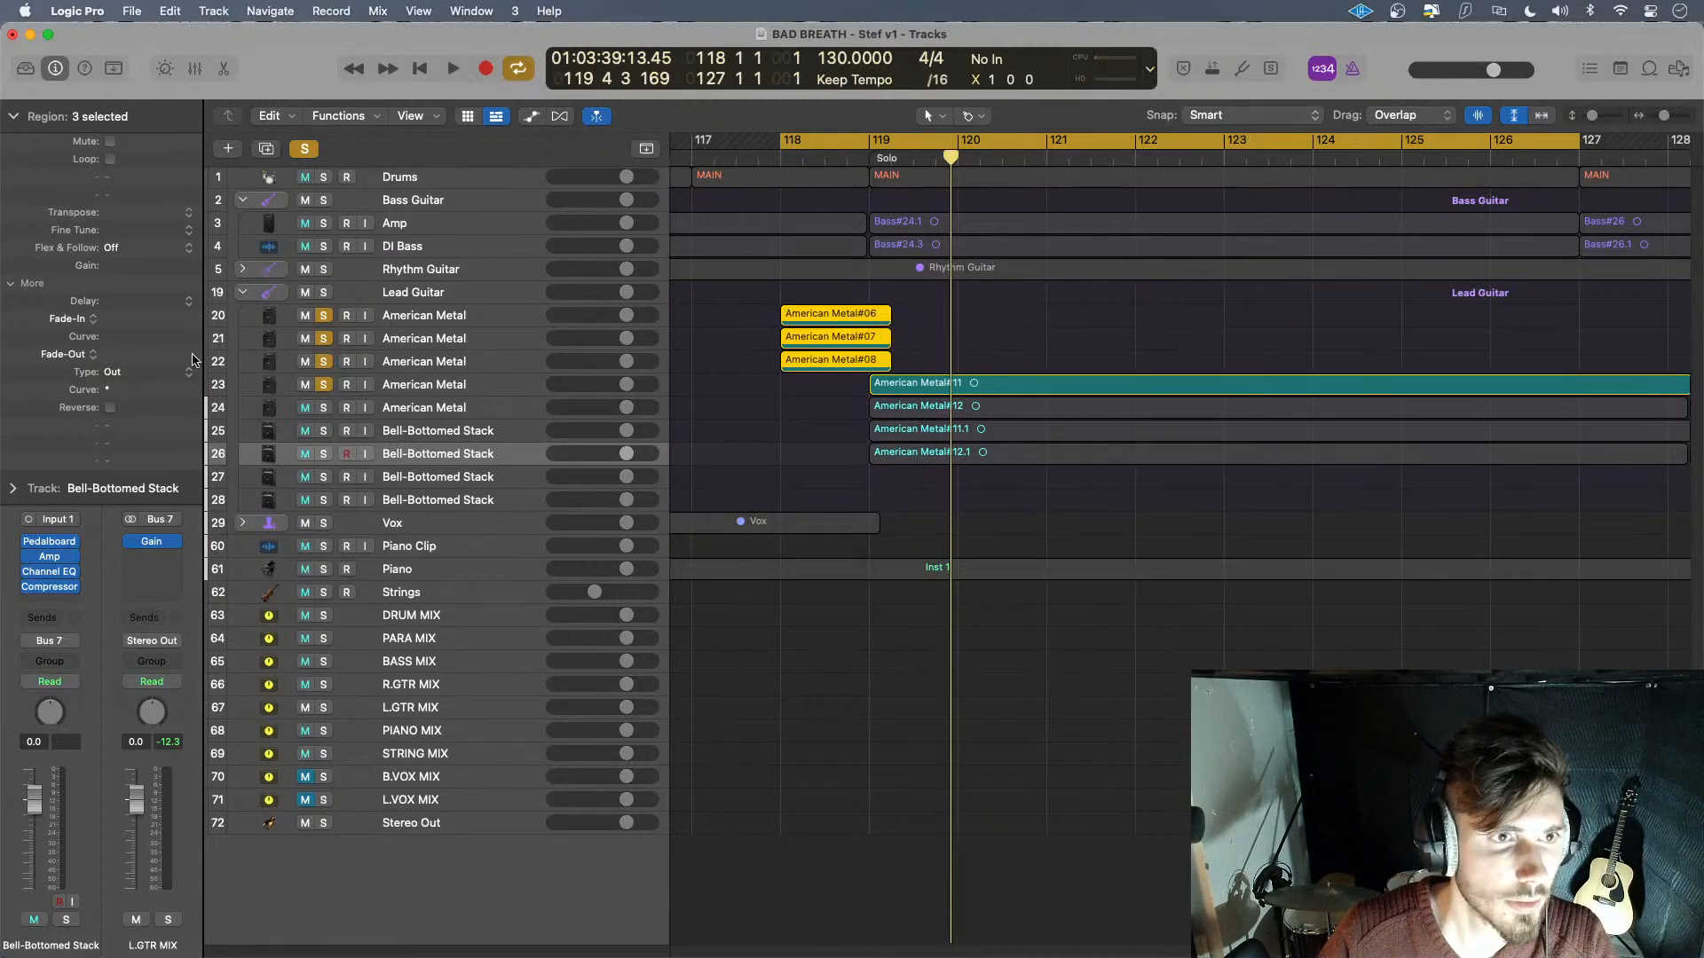
double_click(124, 354)
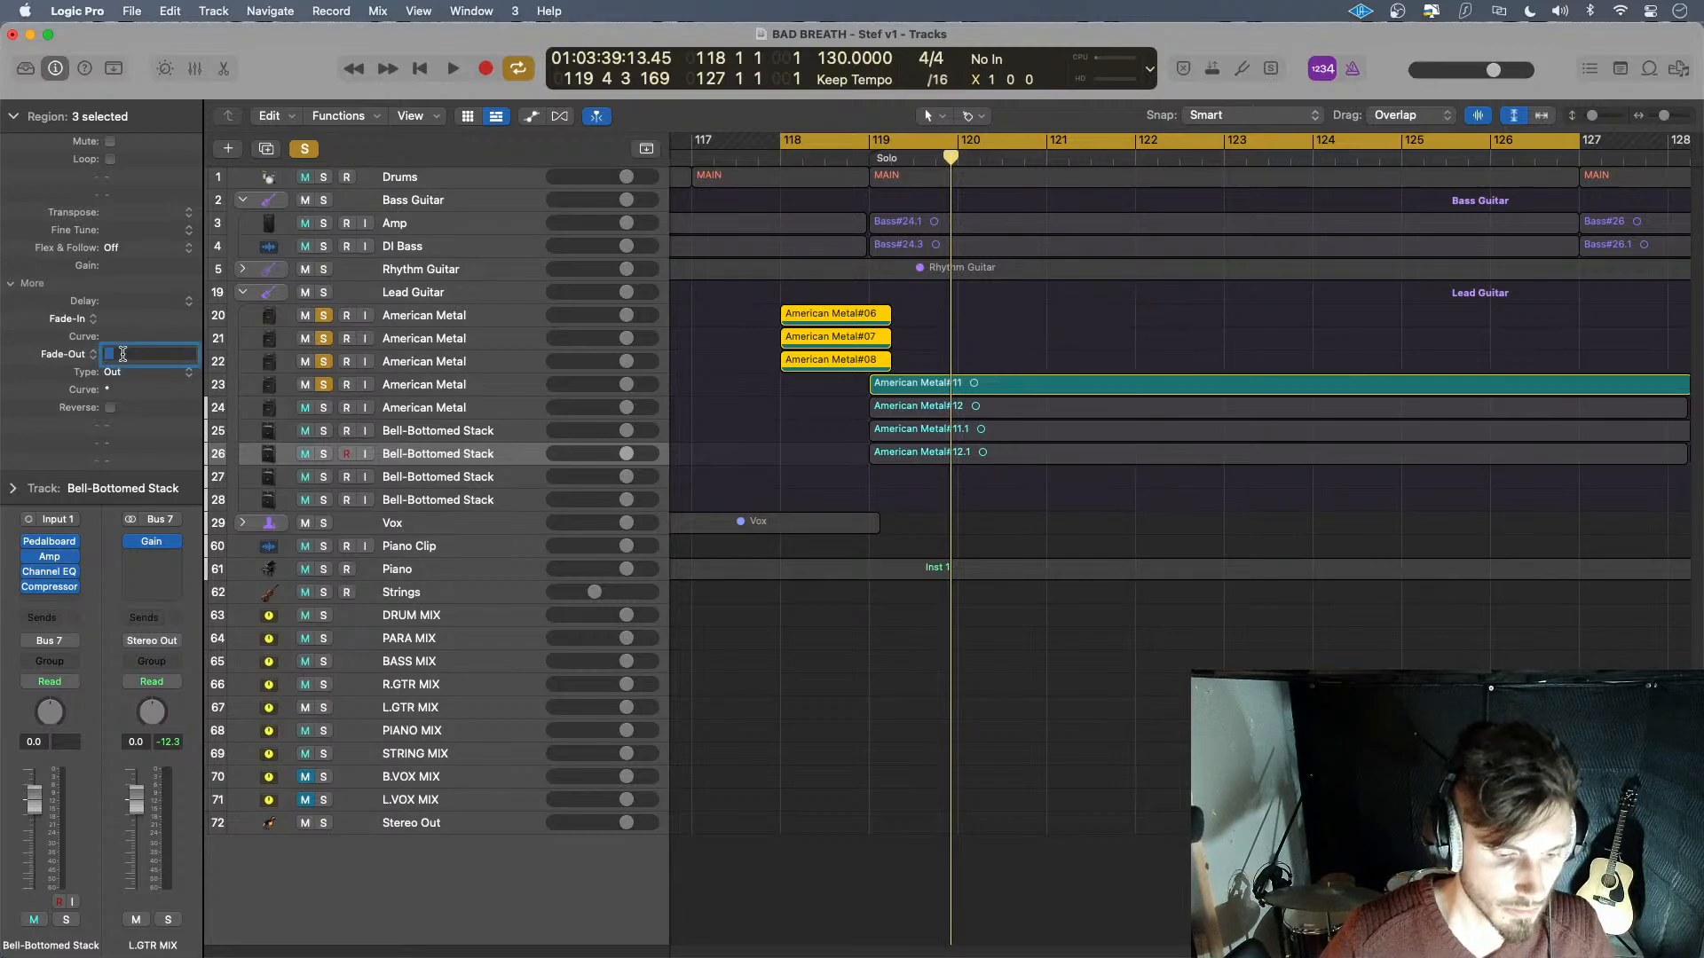
text(1000)
key(Return)
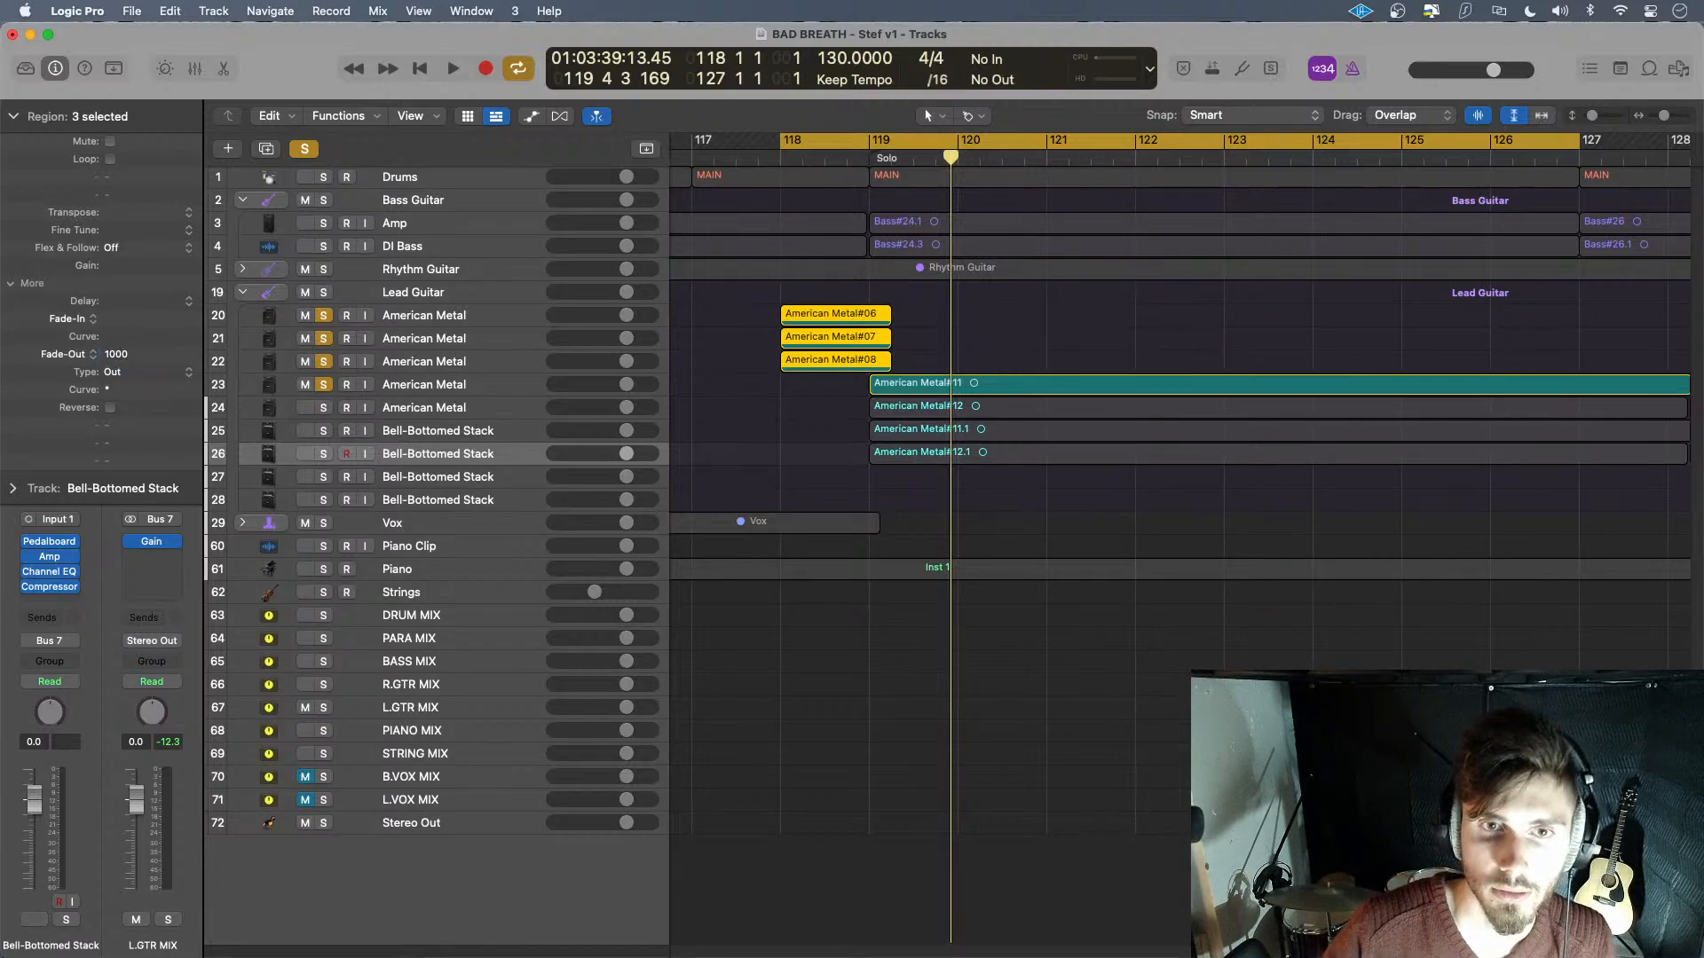
- Audition the faded regions with track 23, and again with track 23 unsoloed
key(space)
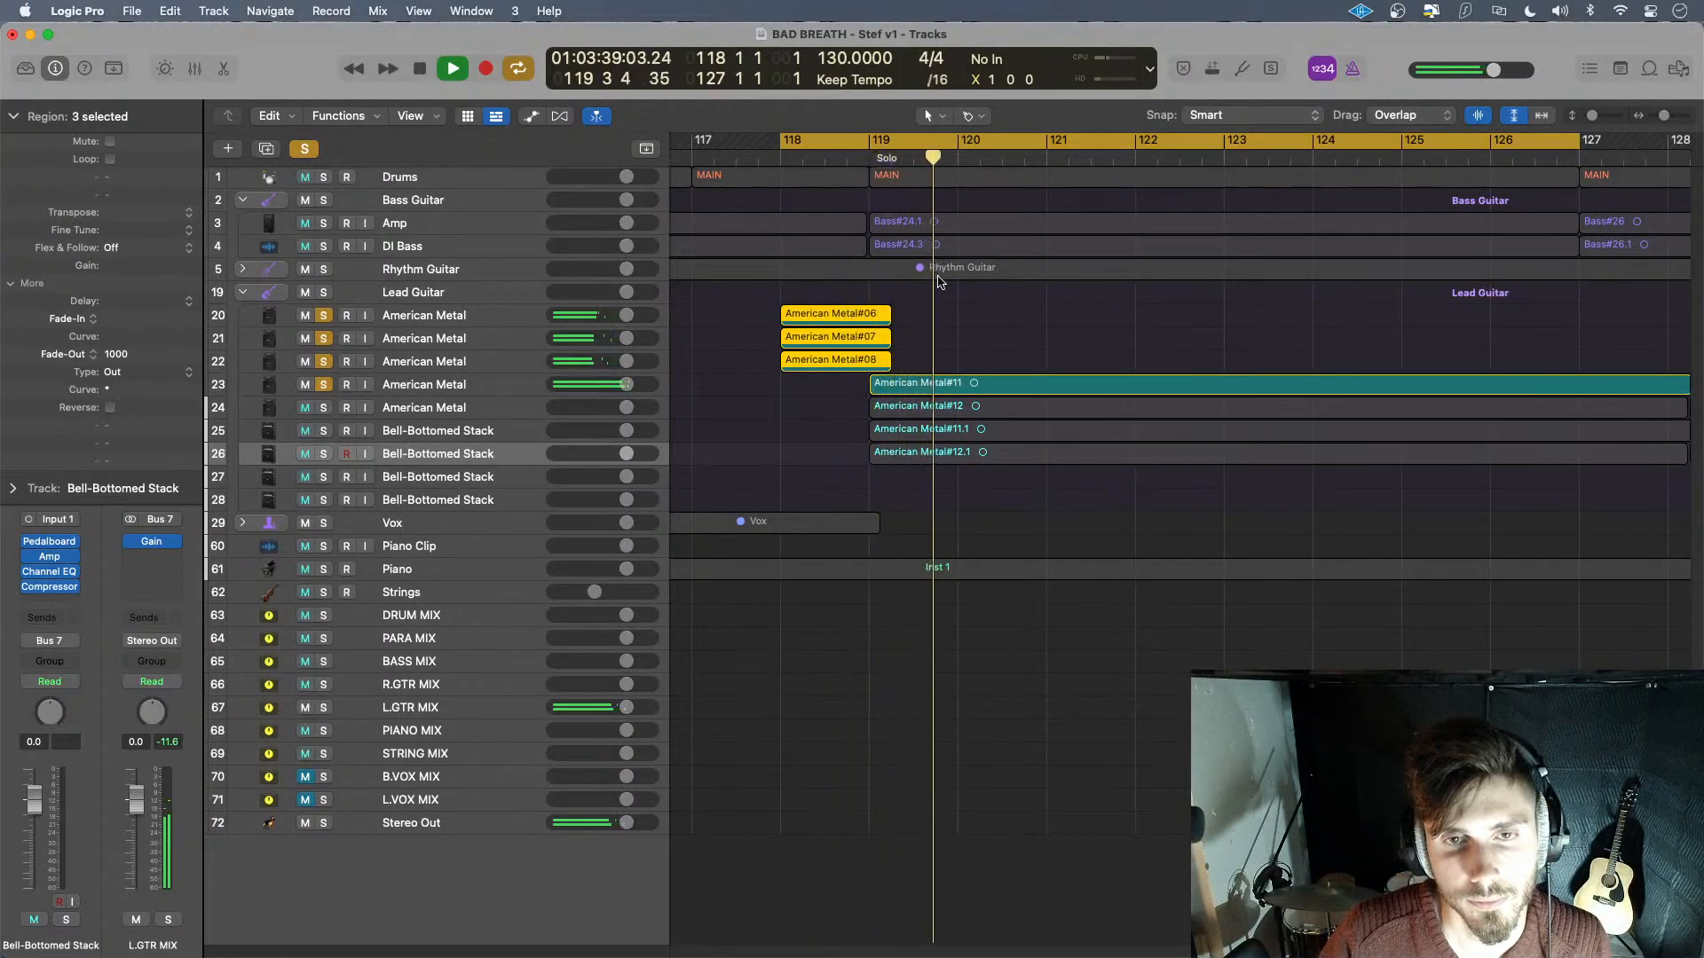
key(space)
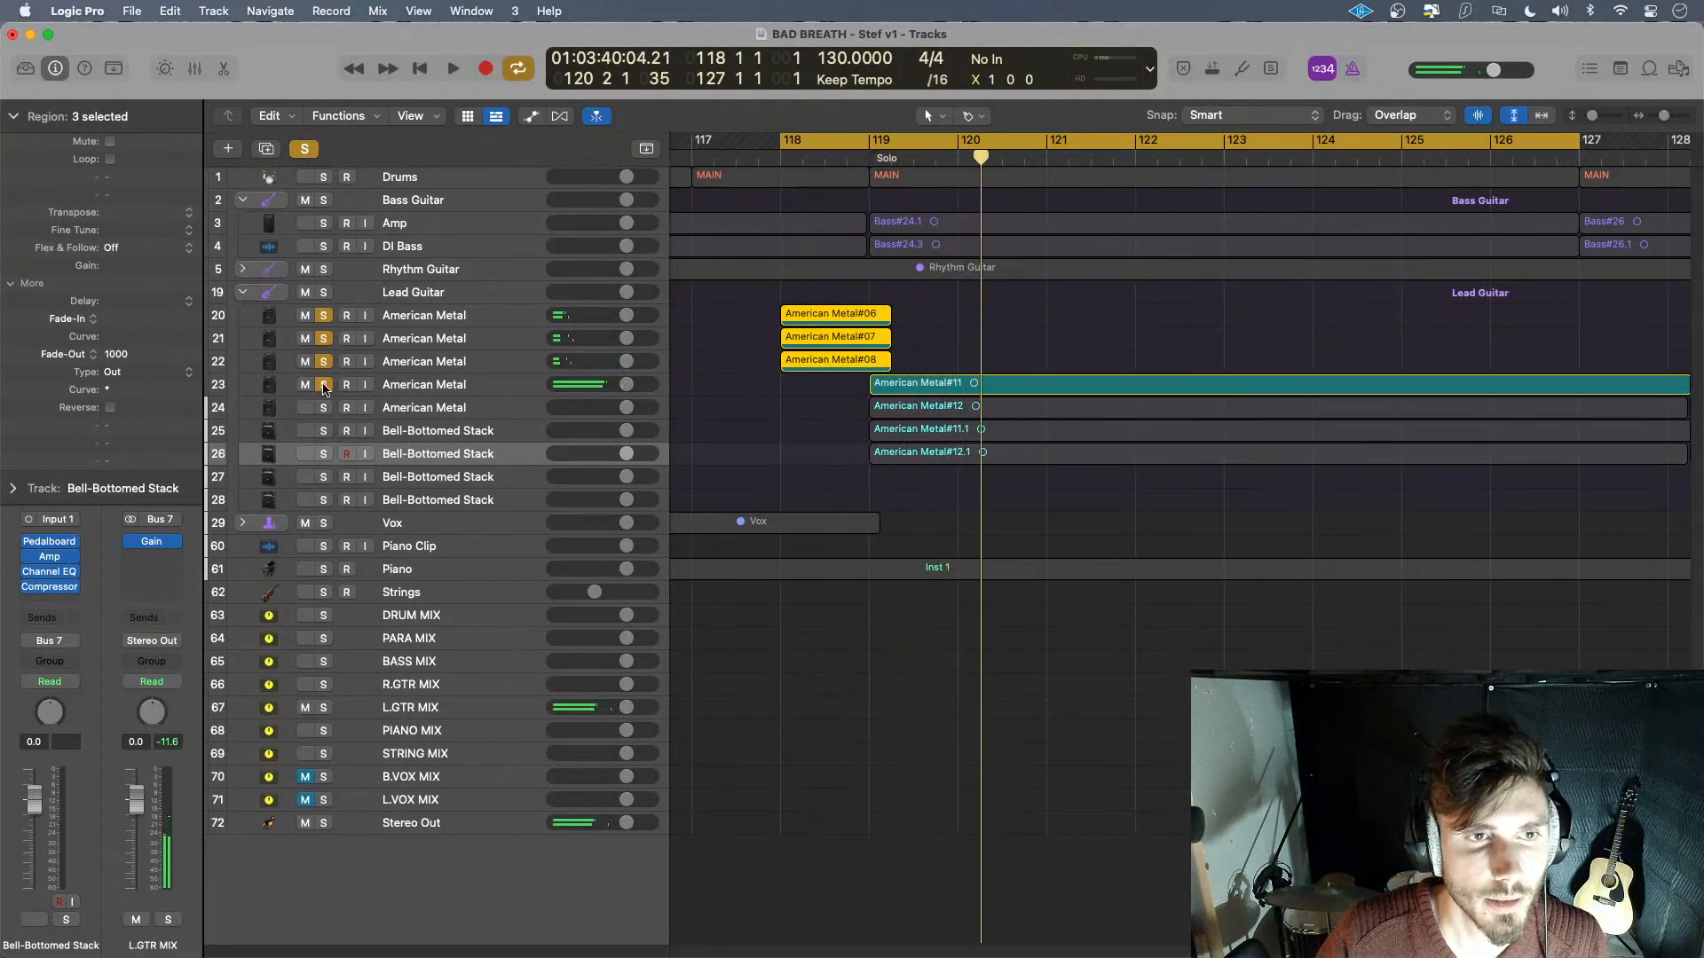
click(323, 383)
key(space)
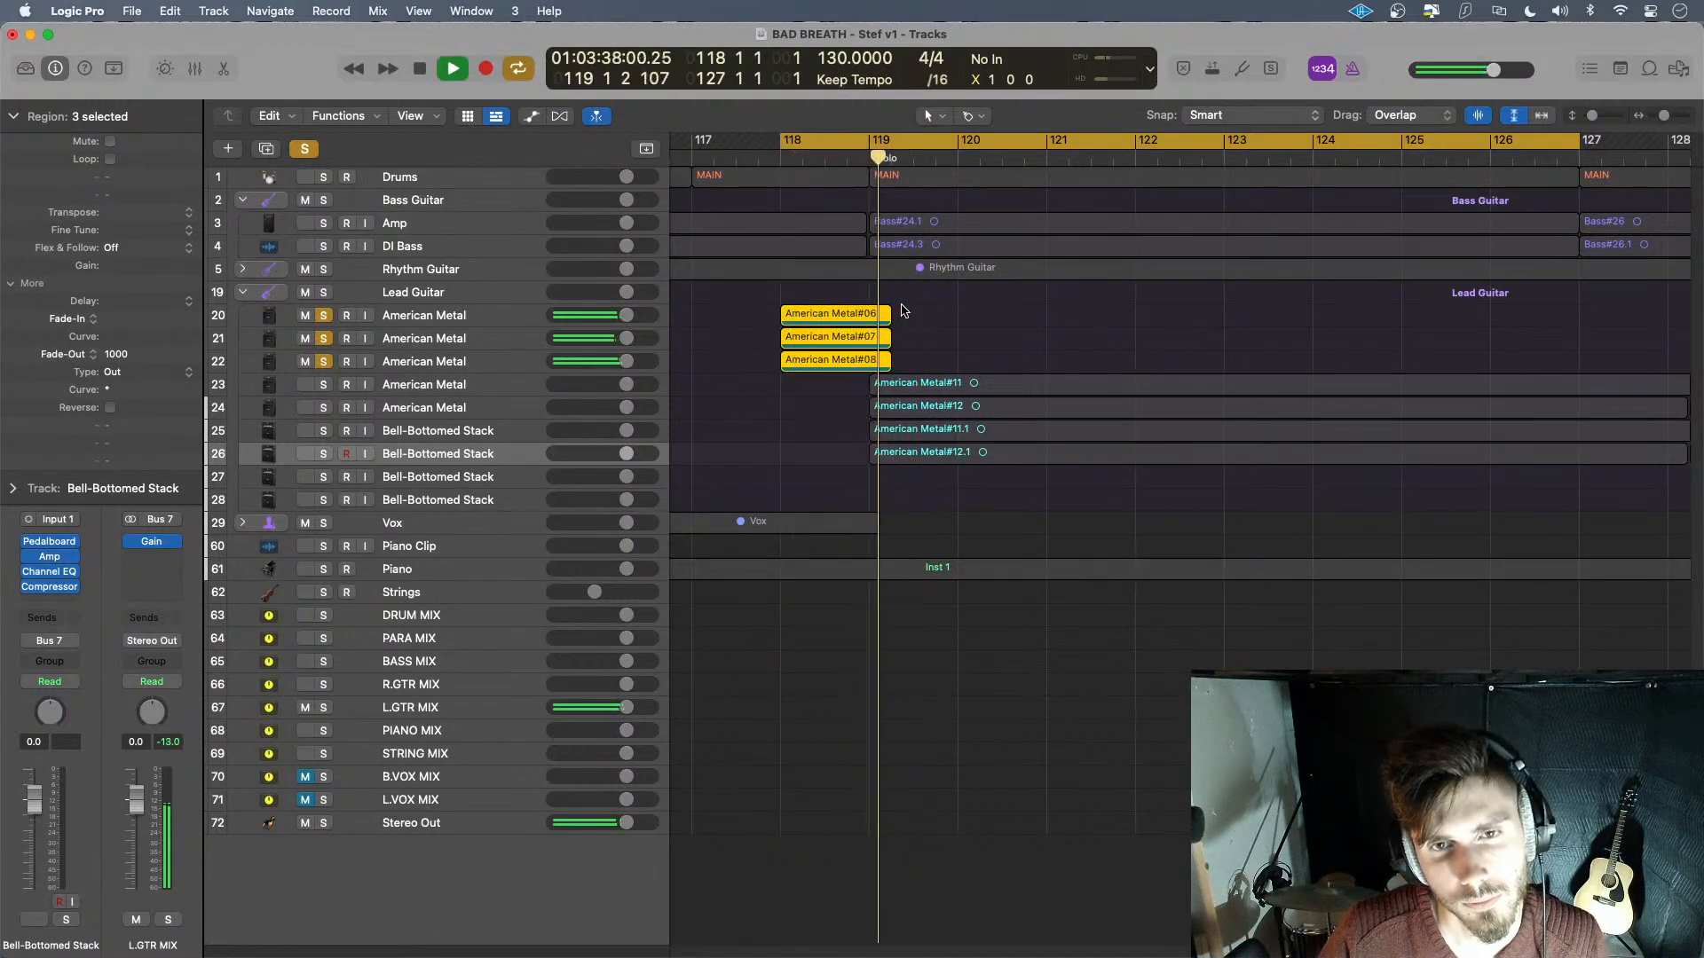
key(space)
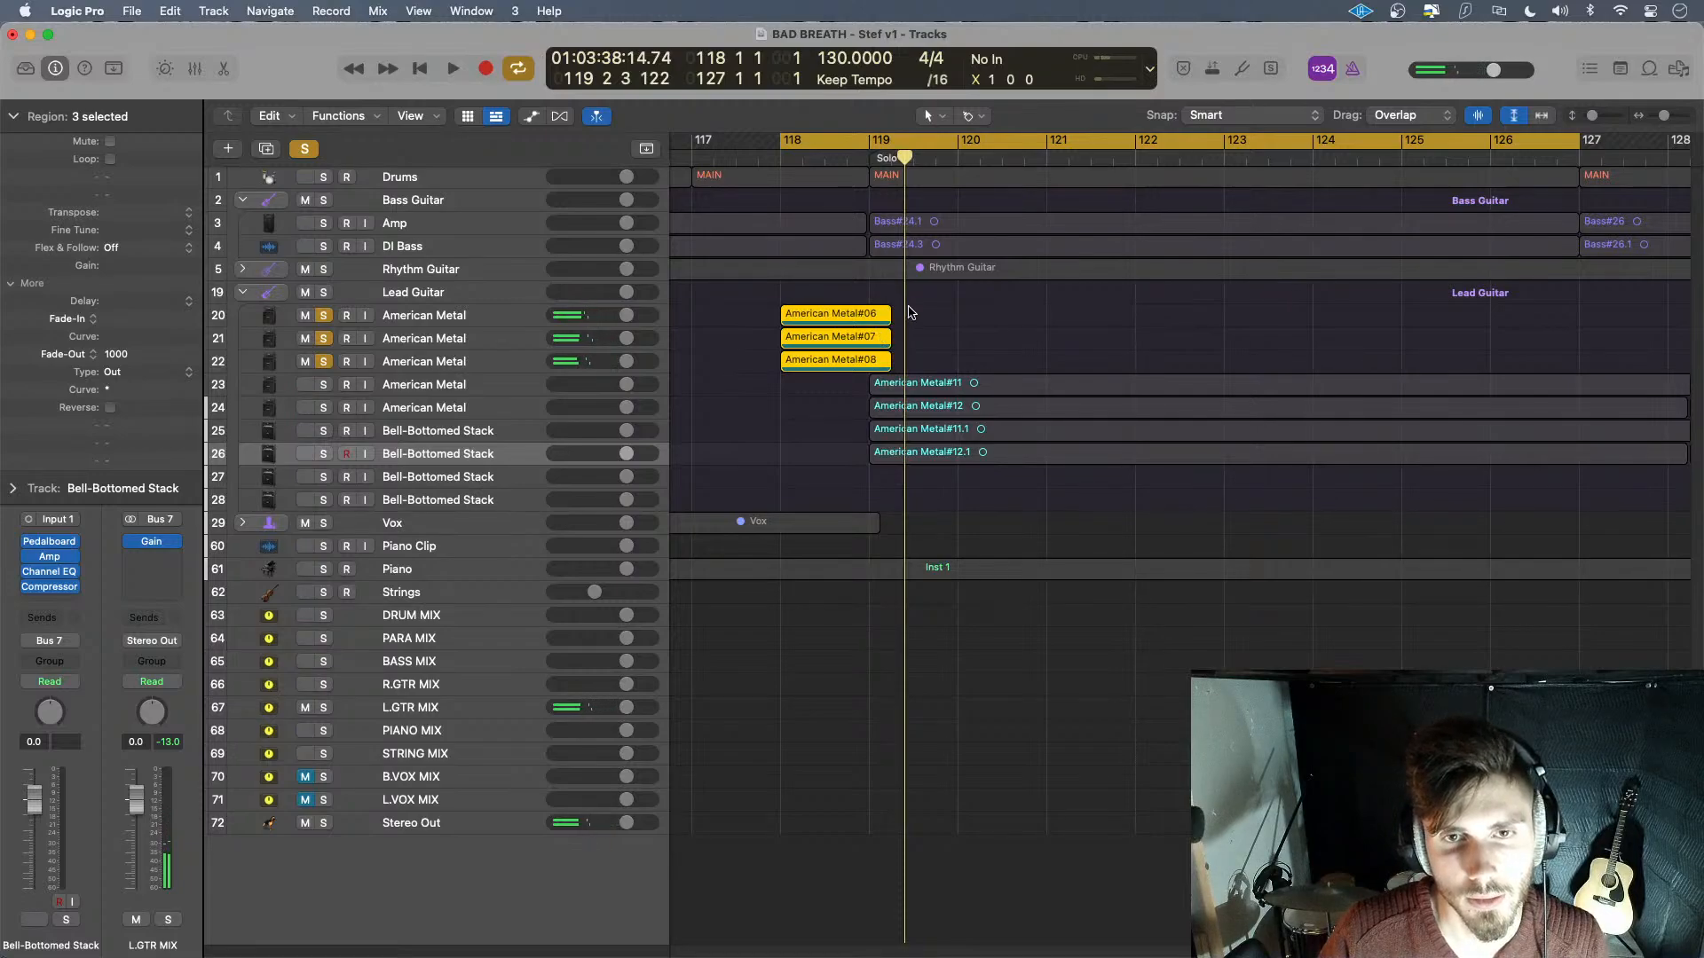
- Shorten the American Metal#06 and #07 regions so that they end at bar 119, and play back the result
drag(941, 308, 865, 347)
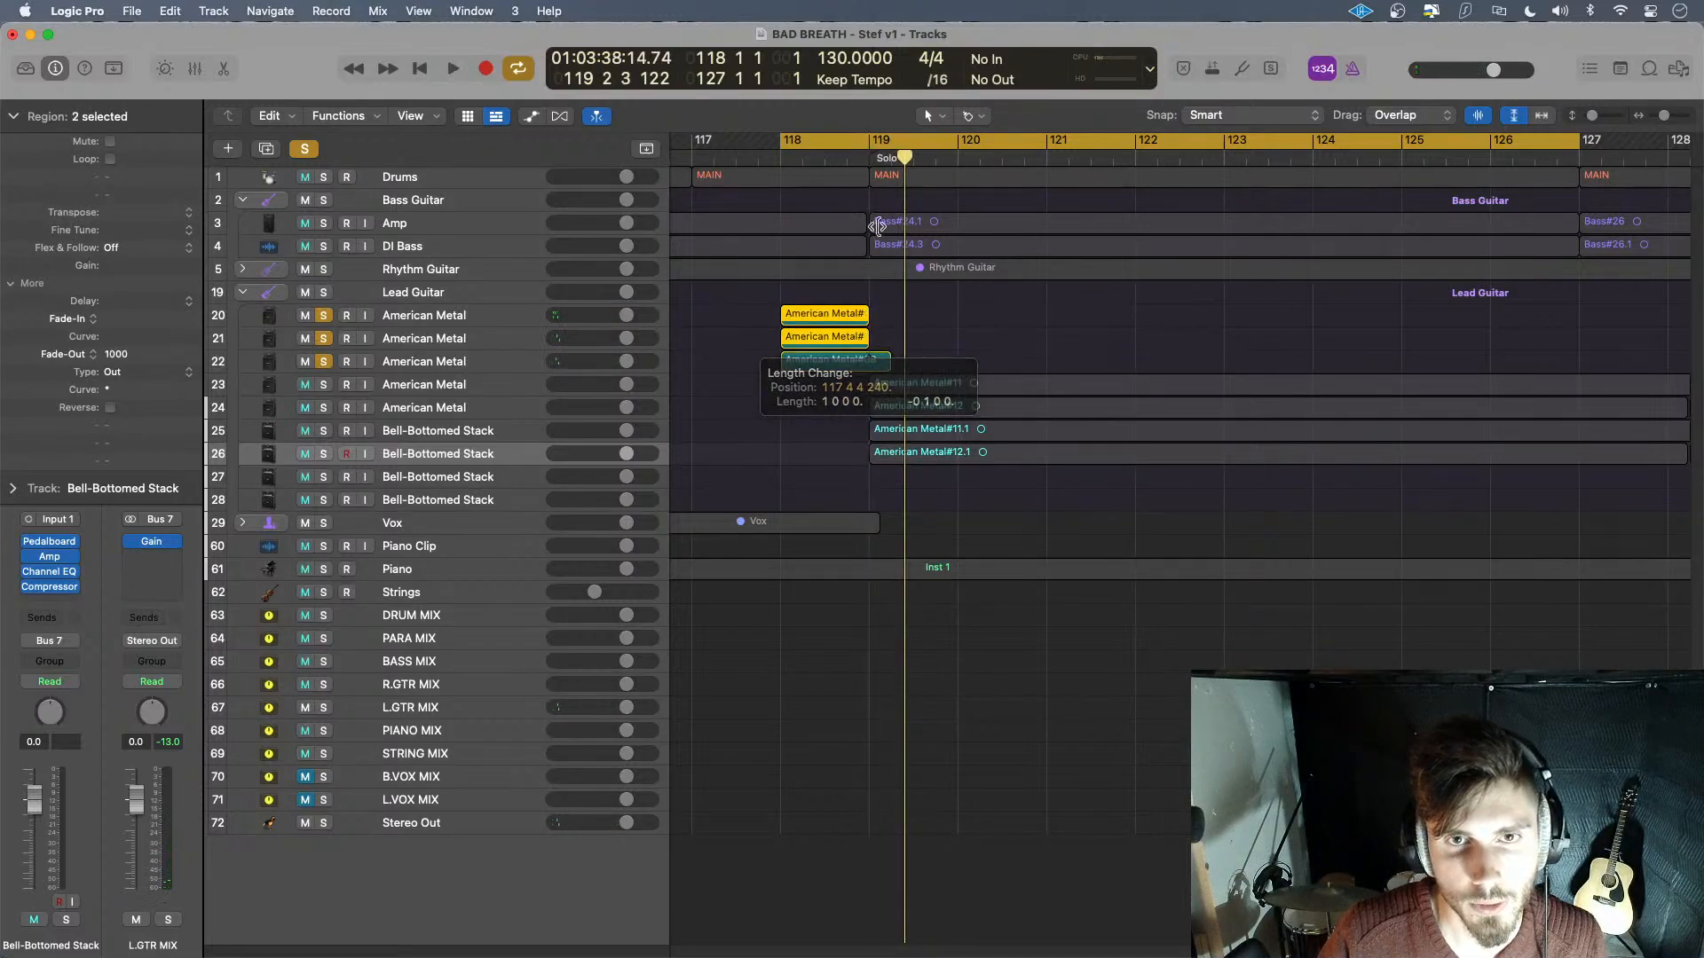
drag(876, 227, 877, 220)
key(space)
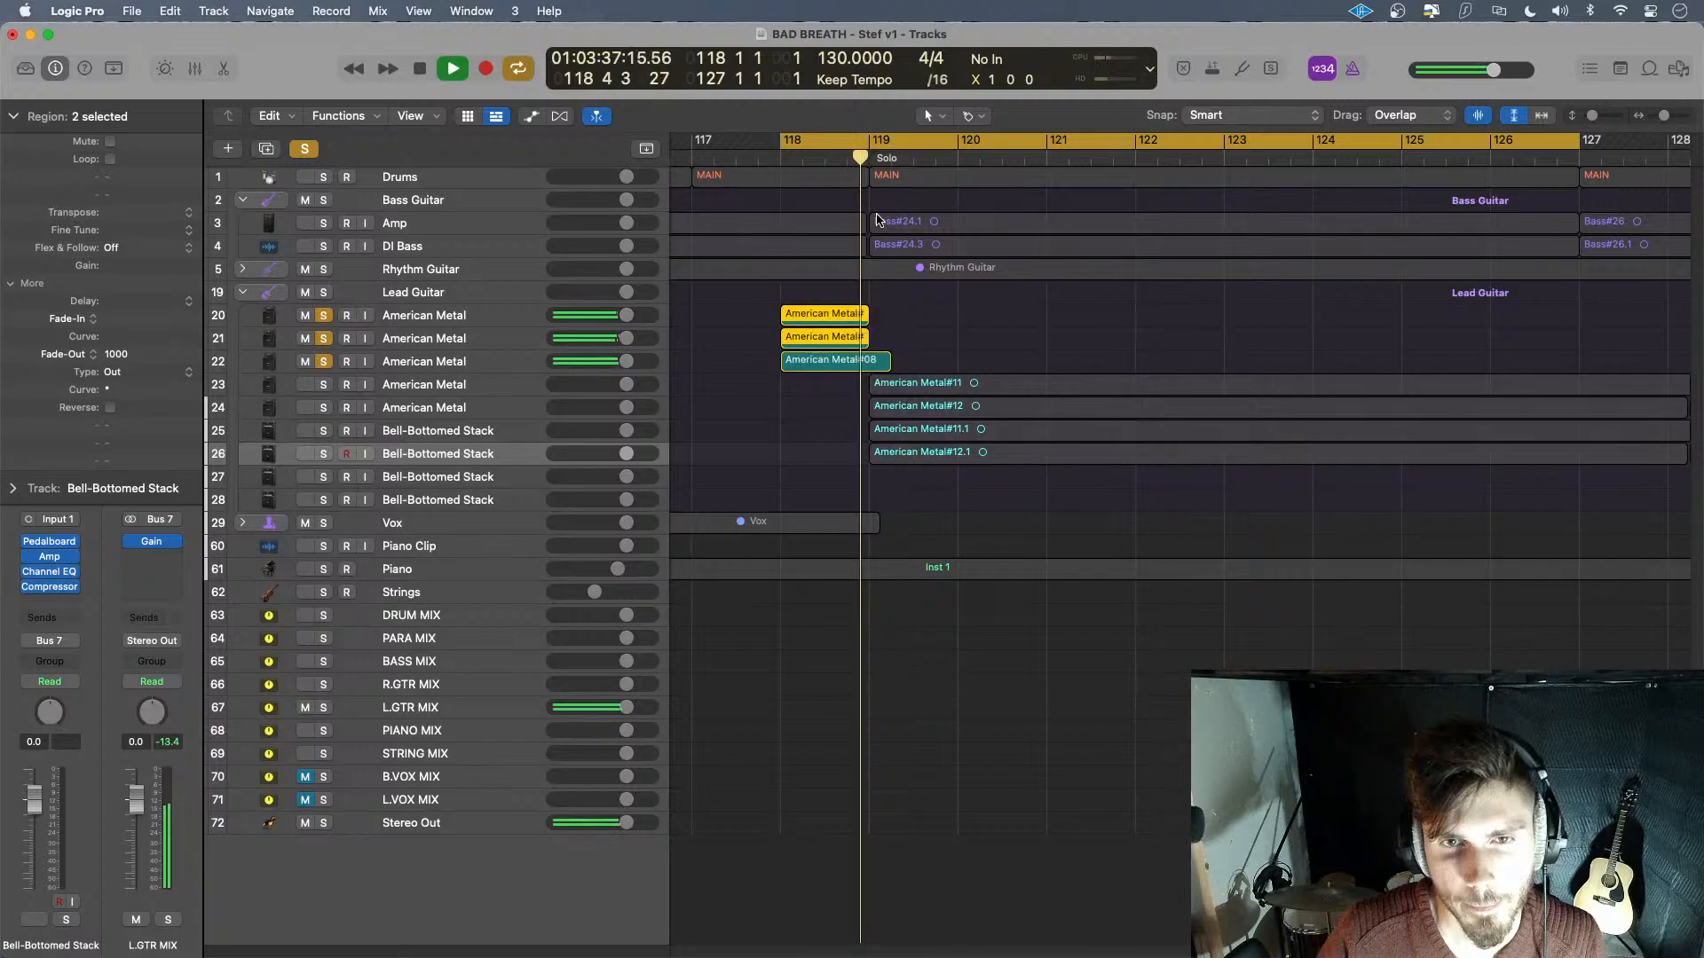
key(space)
key(space)
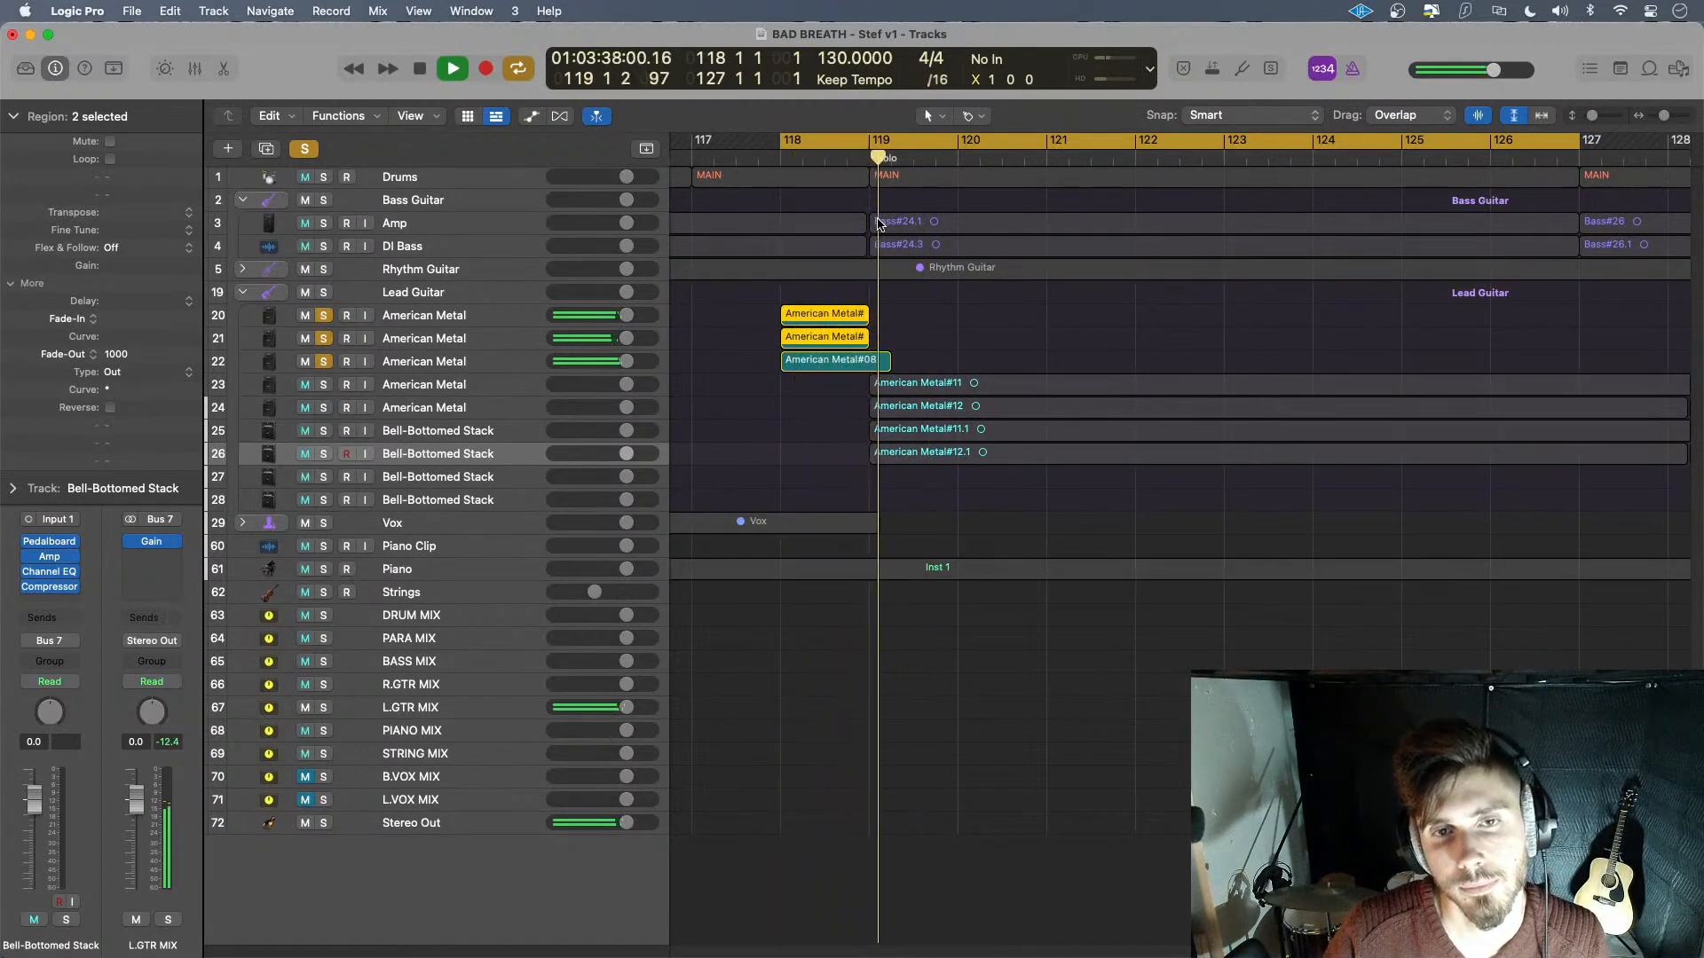
key(space)
- Shorten the American Metal#08 region on track 22 to end at bar 119 and play it back
click(896, 364)
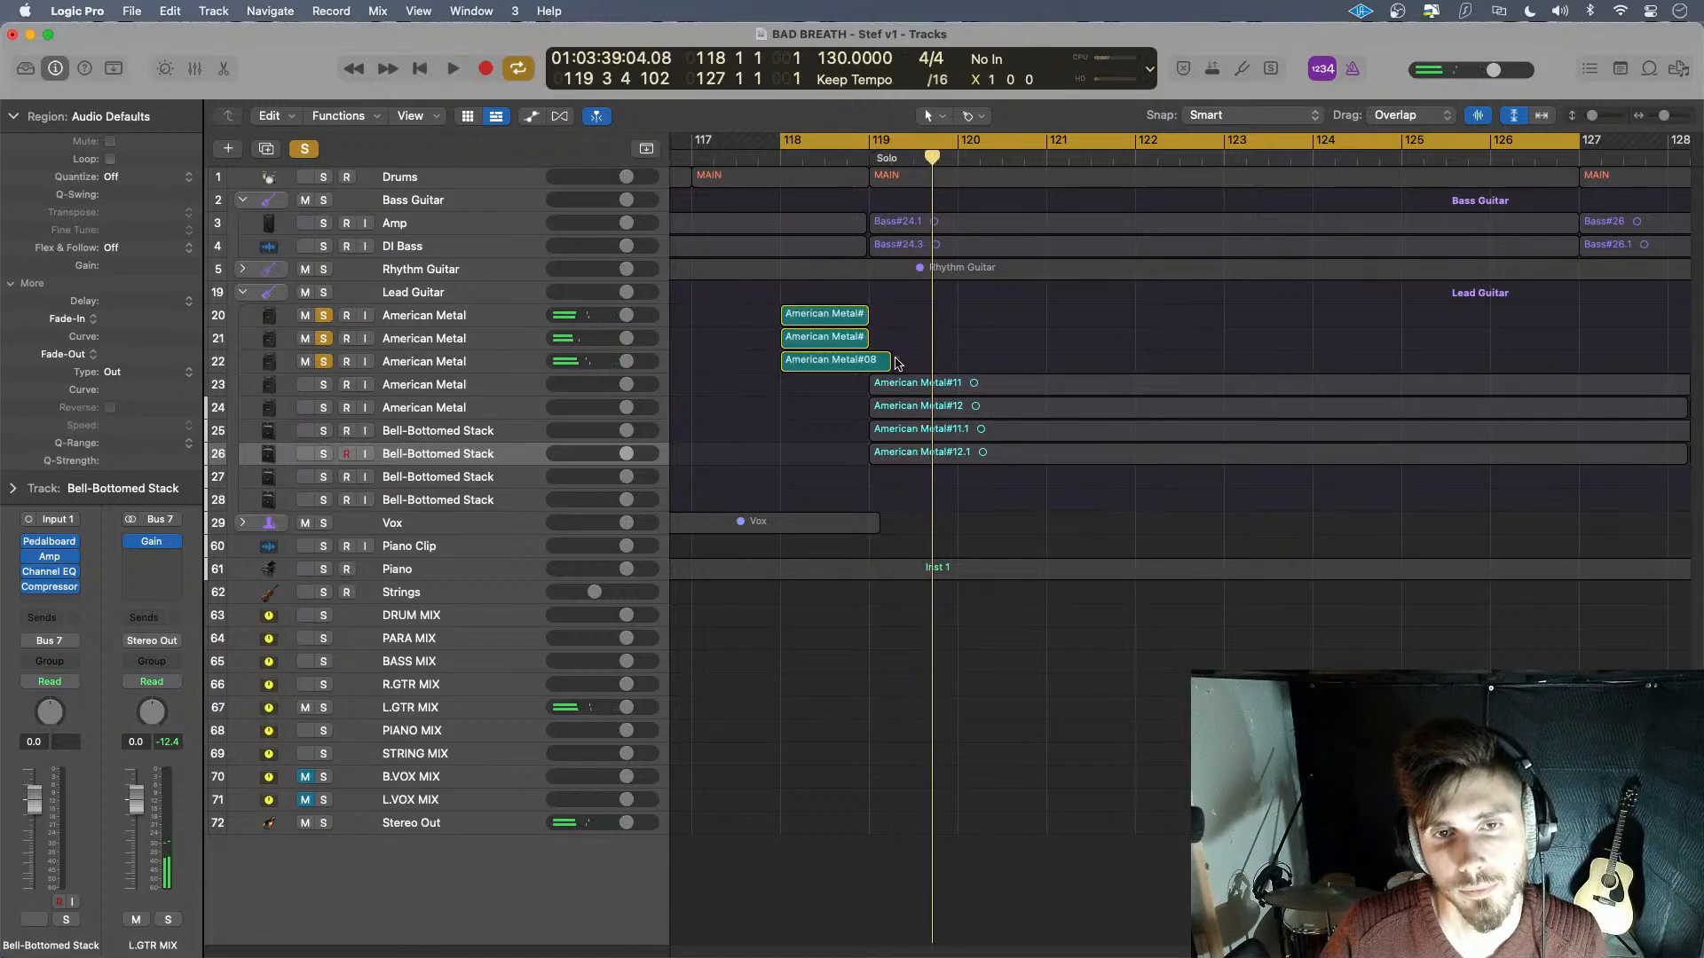
drag(891, 362, 868, 364)
key(space)
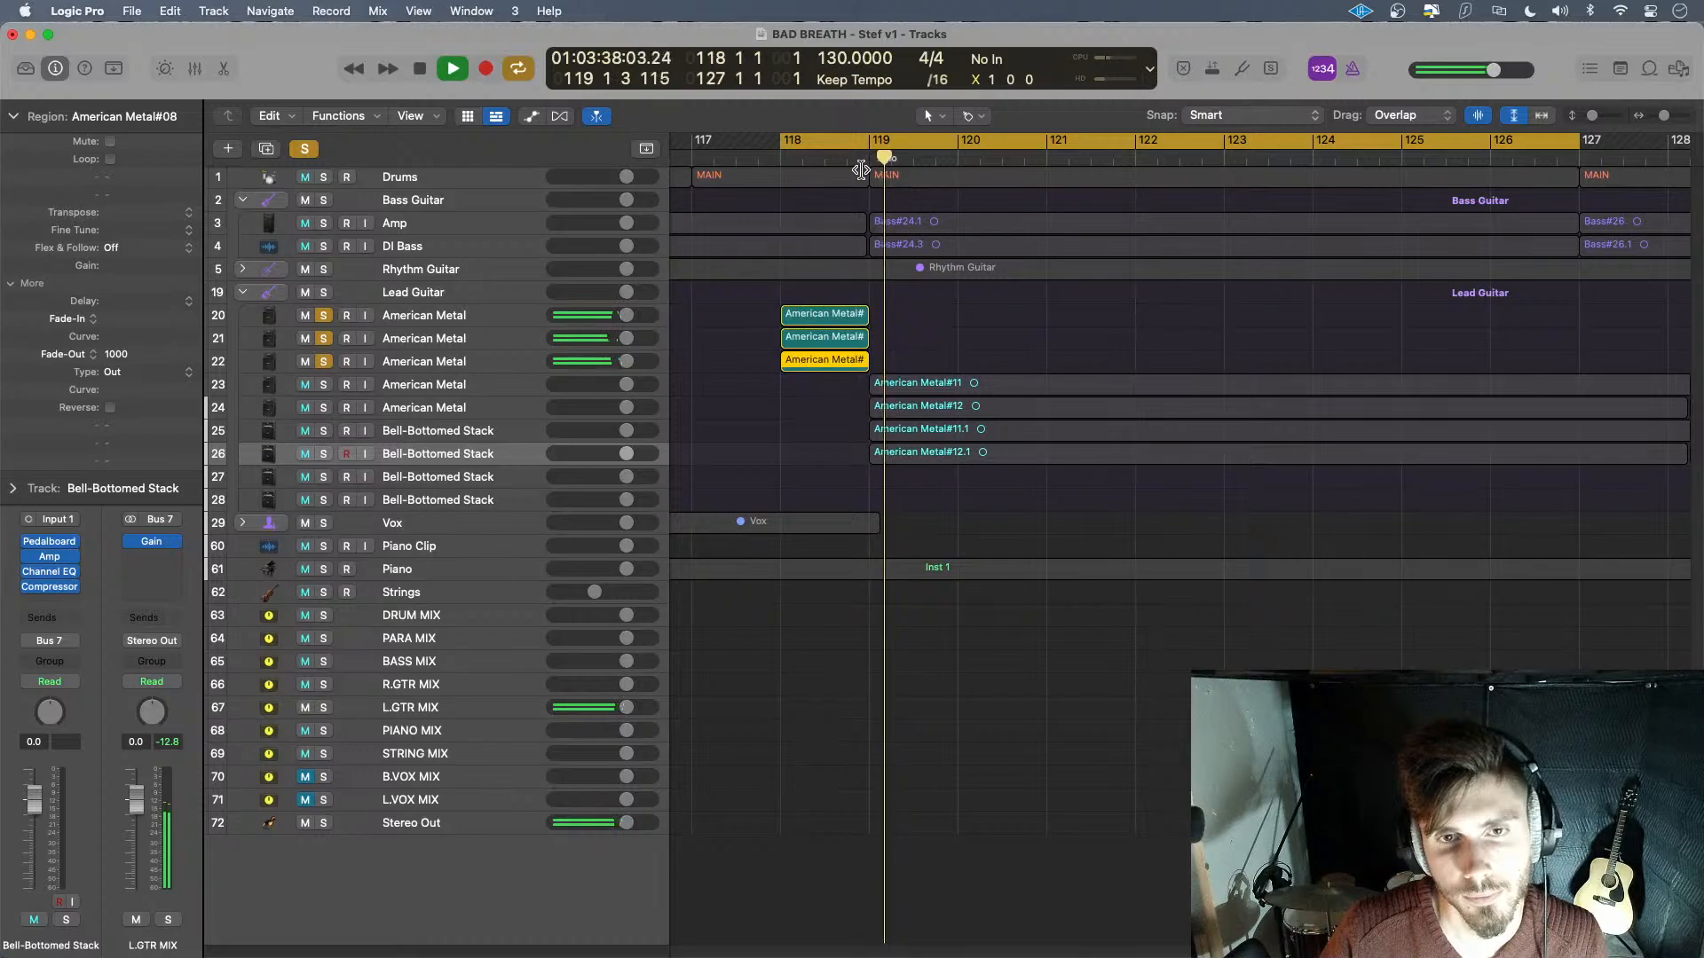
key(space)
- Solo lead tracks 23 to 26 as well and play back the transition into the solo
drag(317, 387, 325, 455)
key(space)
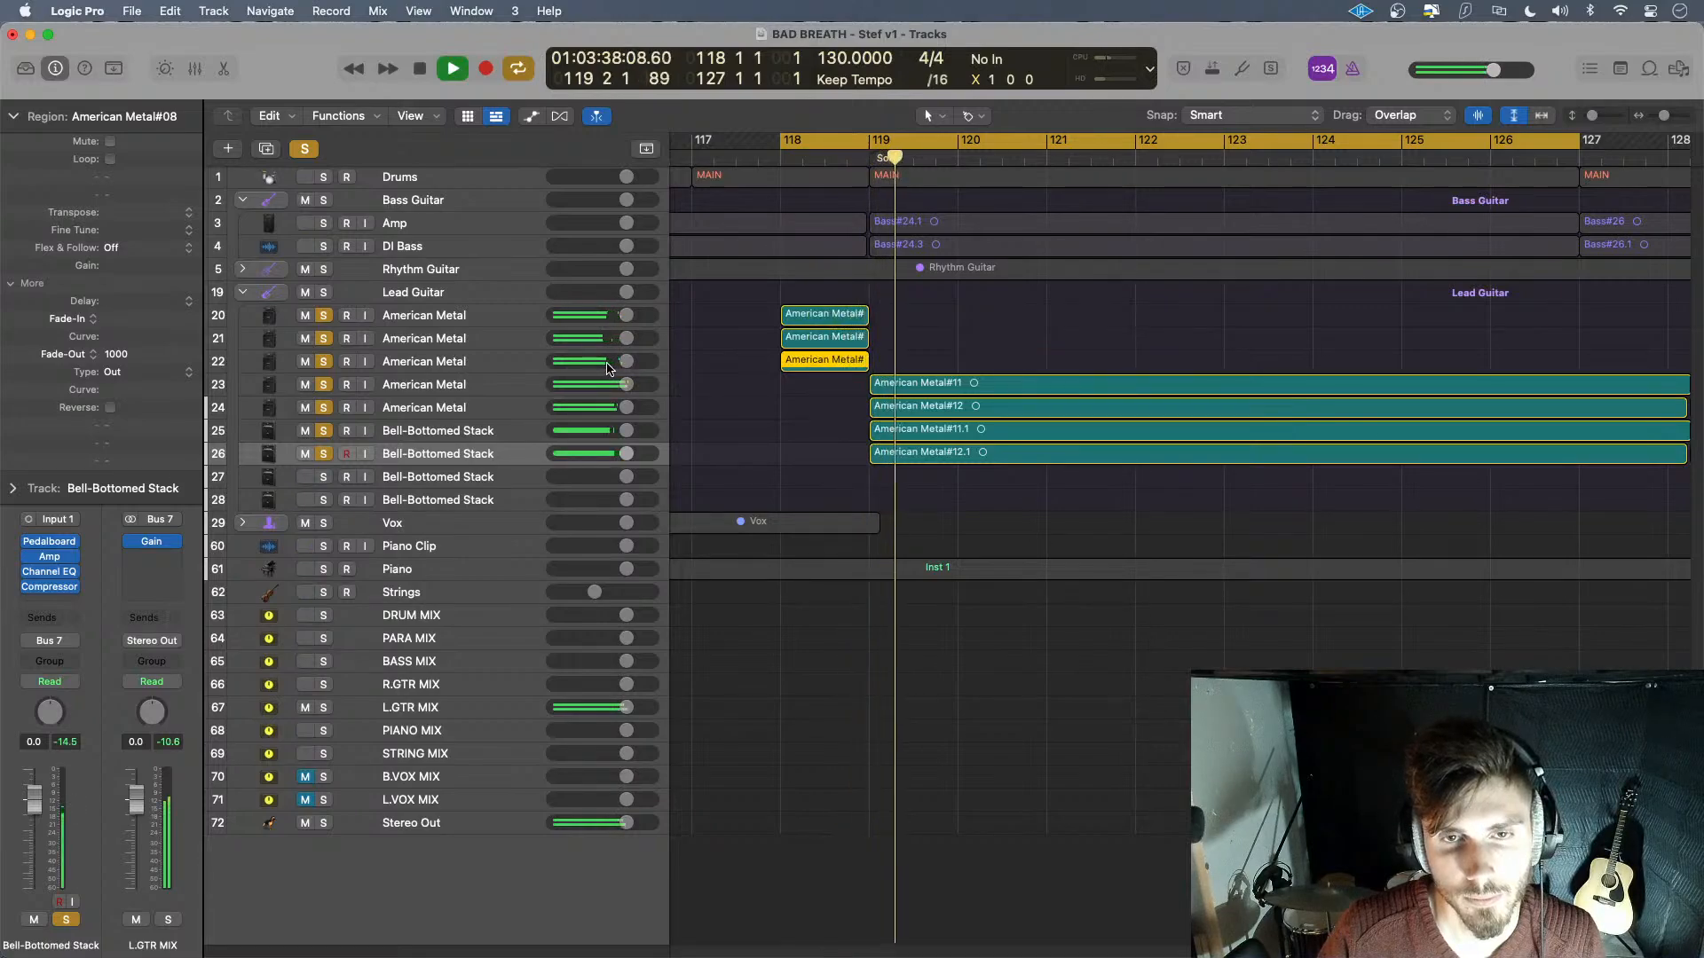
key(space)
- Extend the end of the American Metal#08 region about half a beat past bar 119 and audition the overlap
drag(868, 365, 875, 371)
key(space)
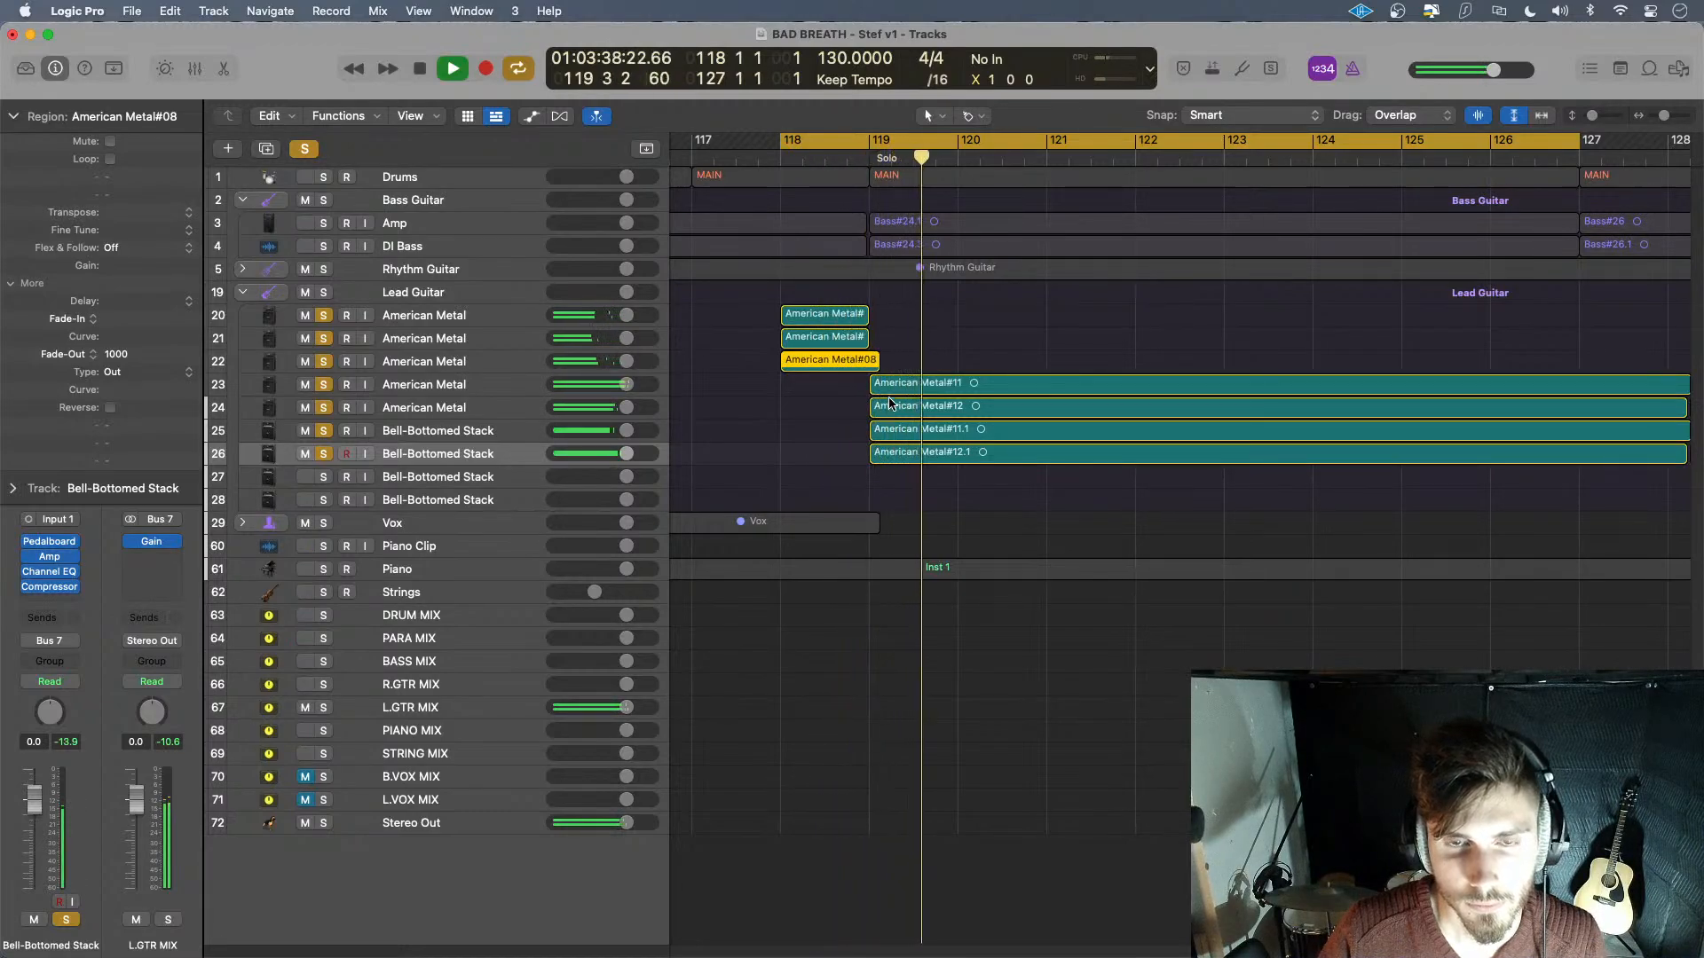
key(space)
key(space)
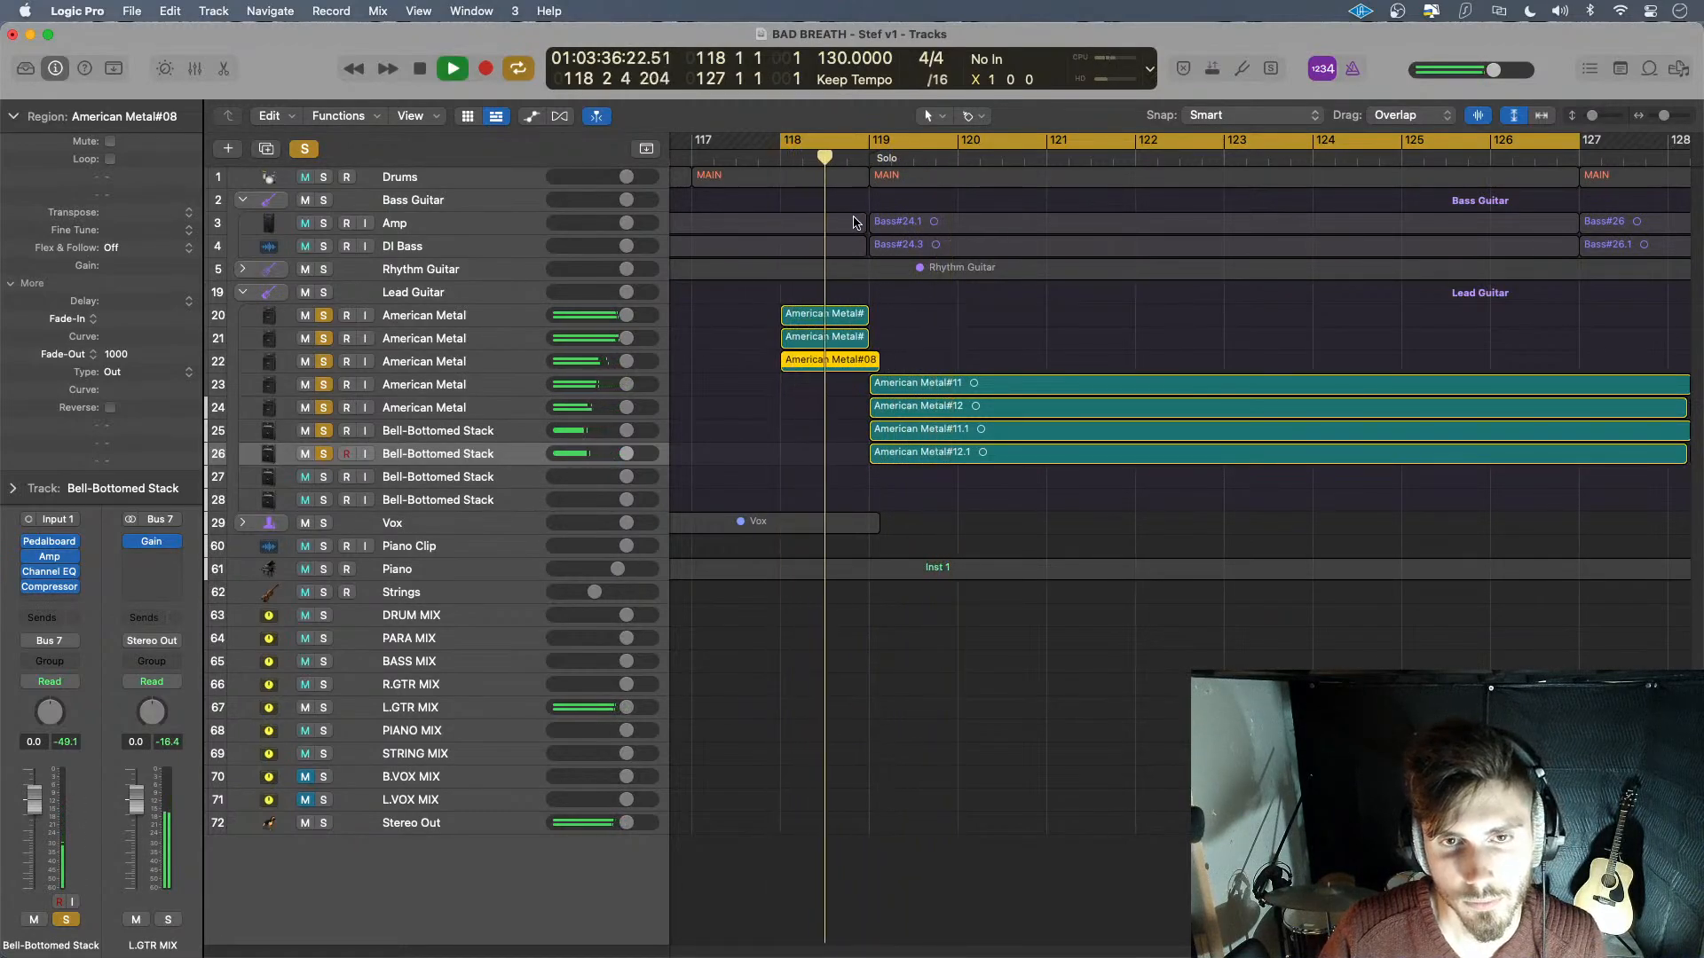
key(space)
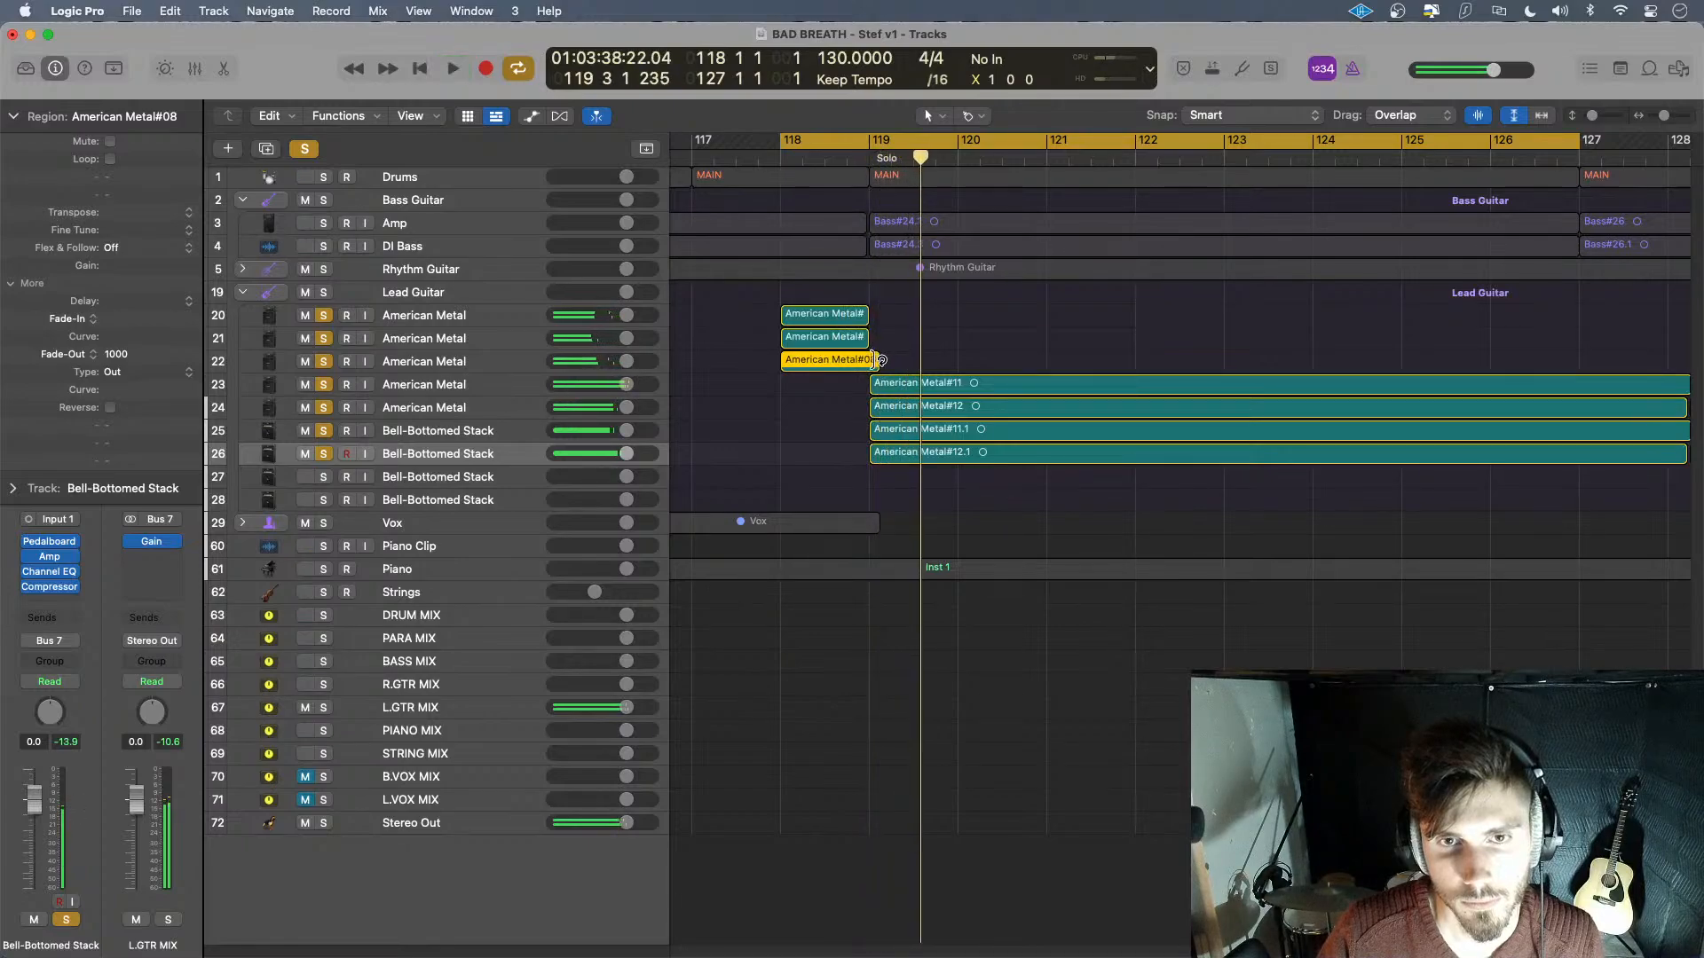
- Extend the American Metal#08 region on track 22 to one beat past bar 119 and play back the transition
drag(870, 366, 888, 367)
key(space)
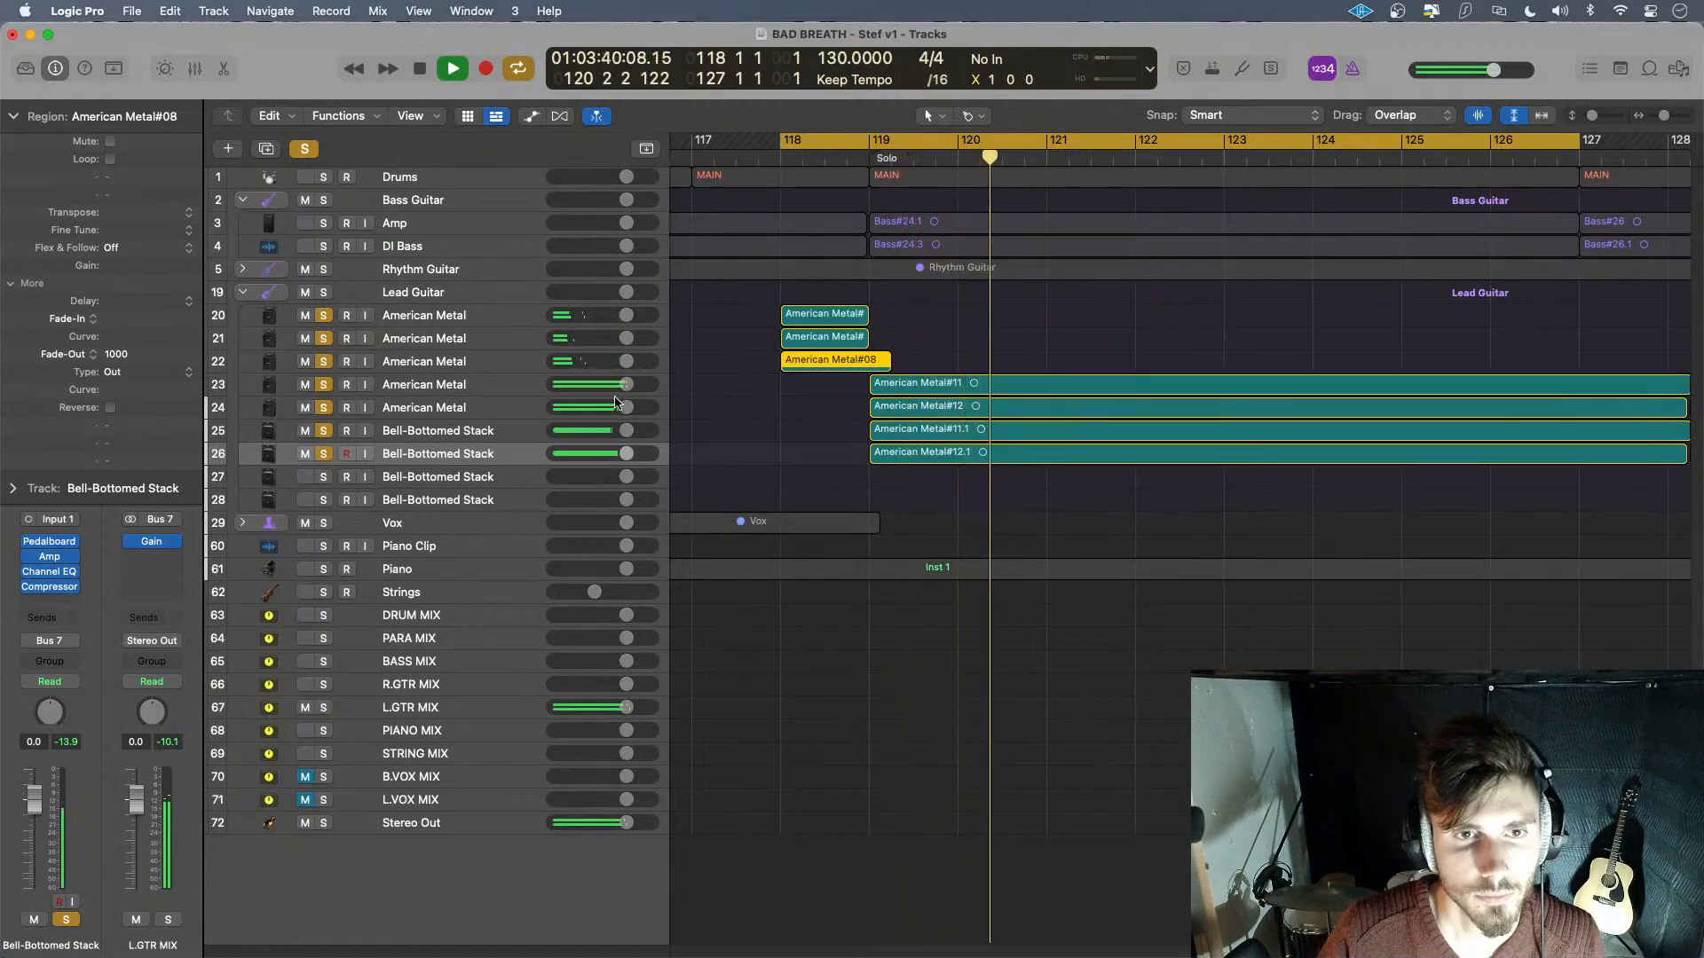
key(space)
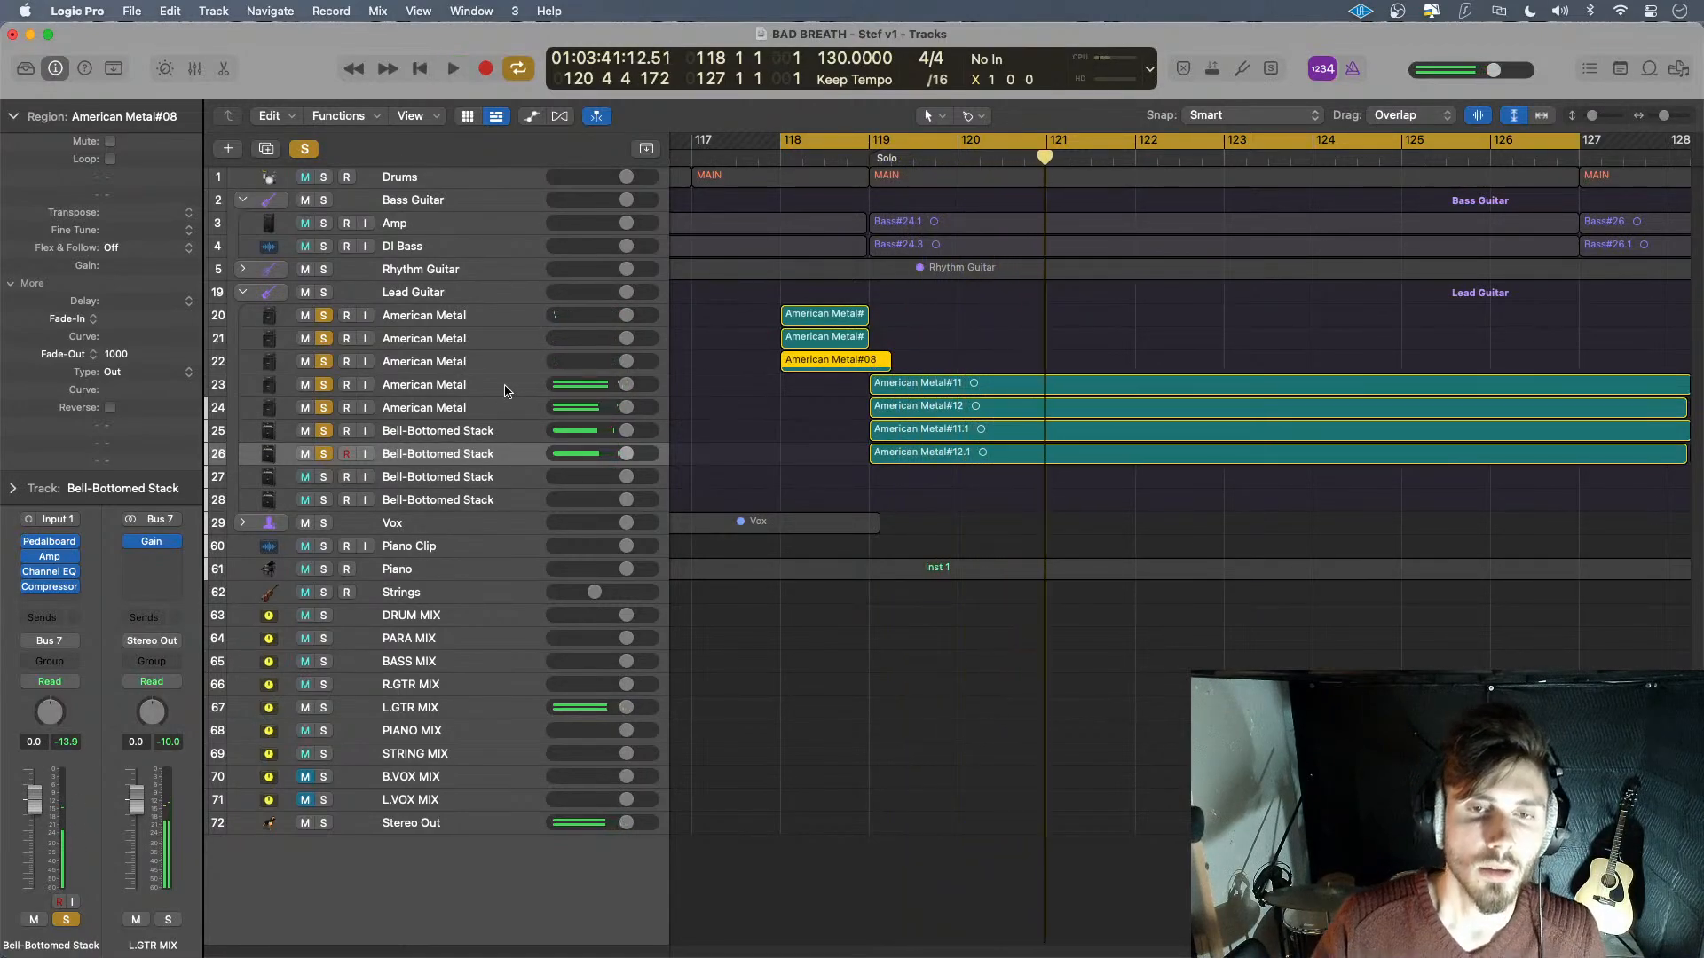
- Inspect the Compressor settings of American Metal track 20 and close the plug-in window
click(524, 319)
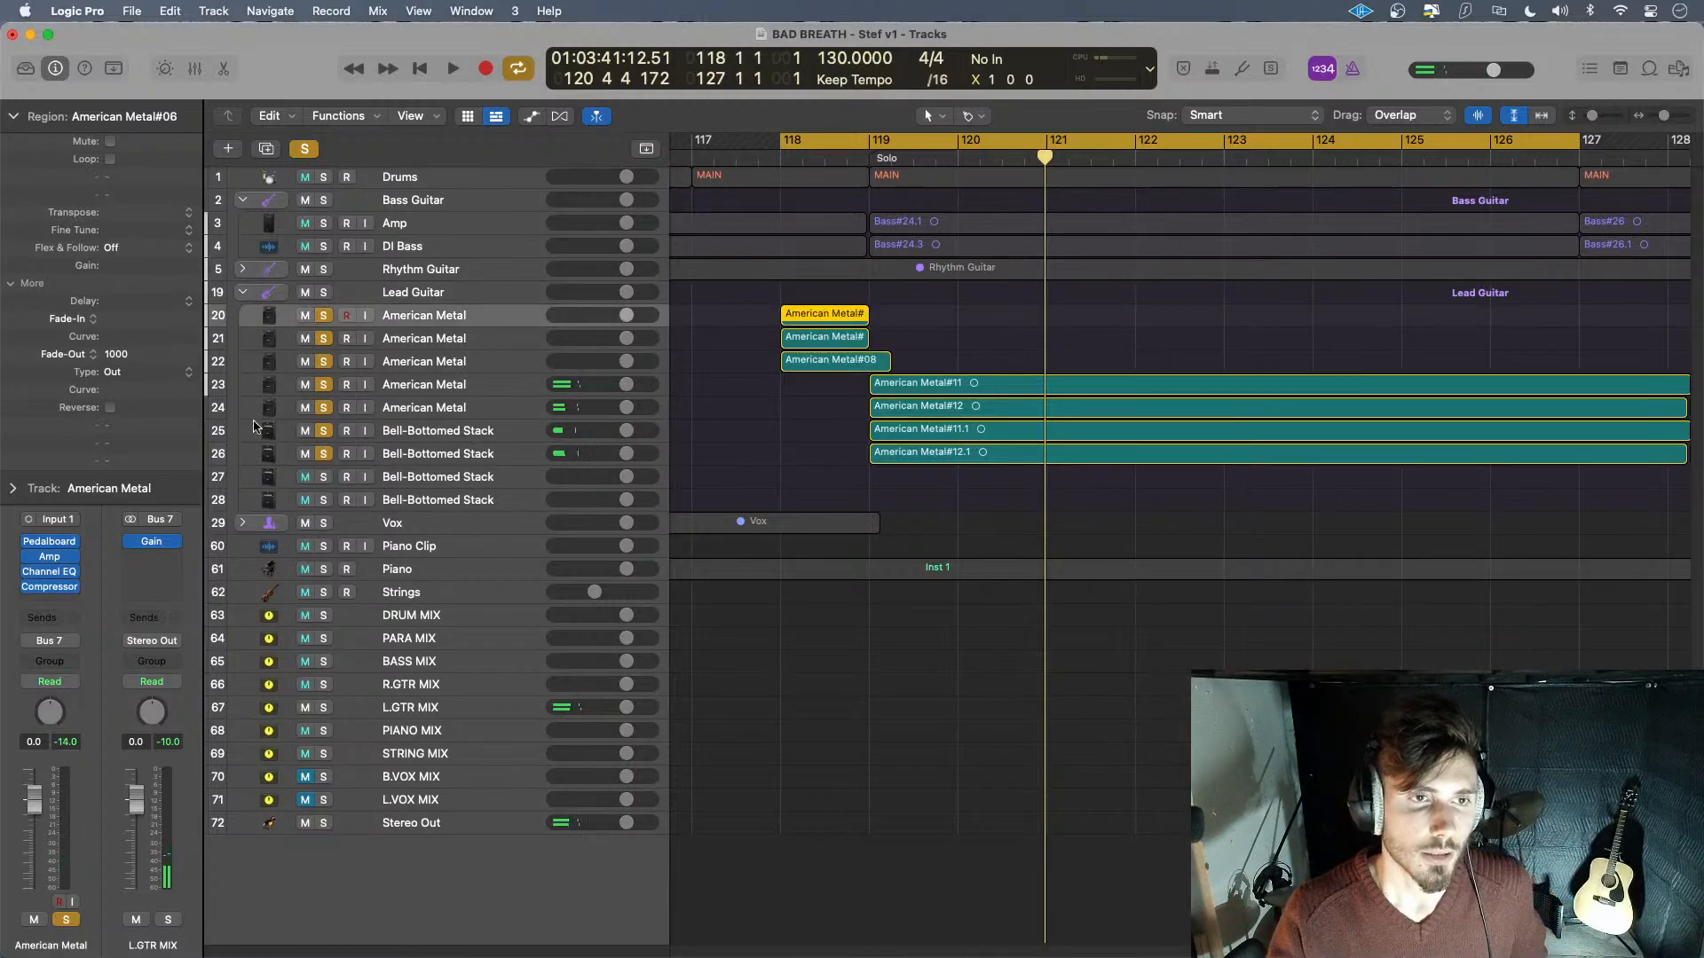
click(62, 587)
click(49, 588)
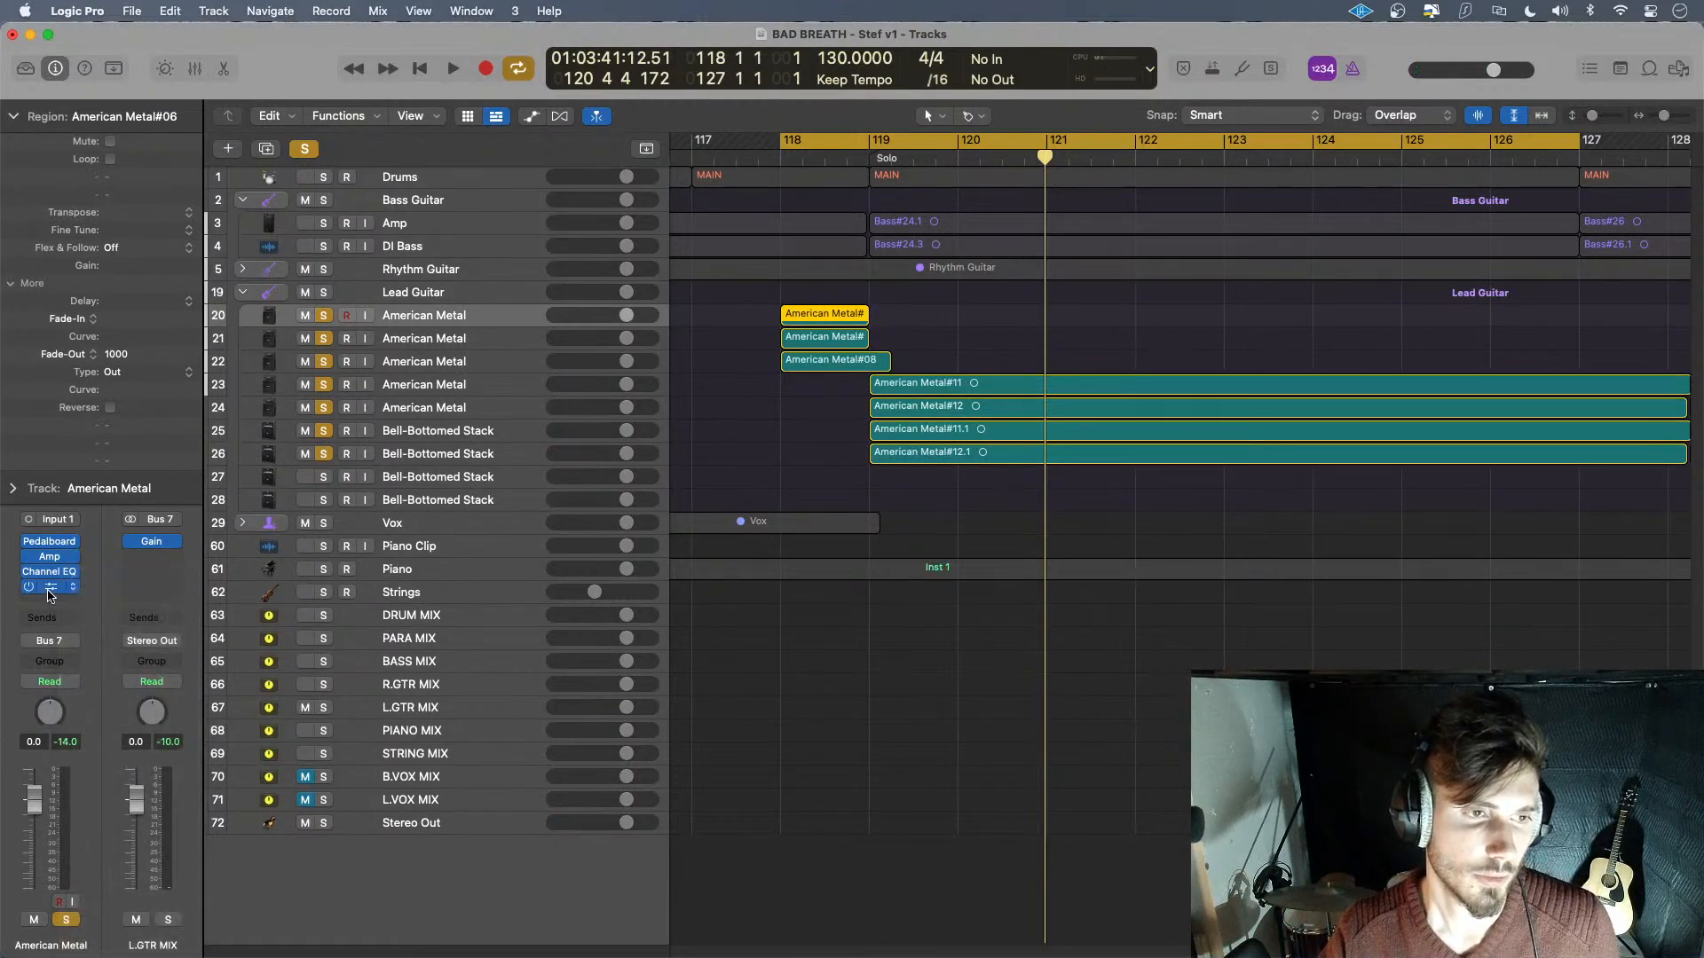
click(48, 587)
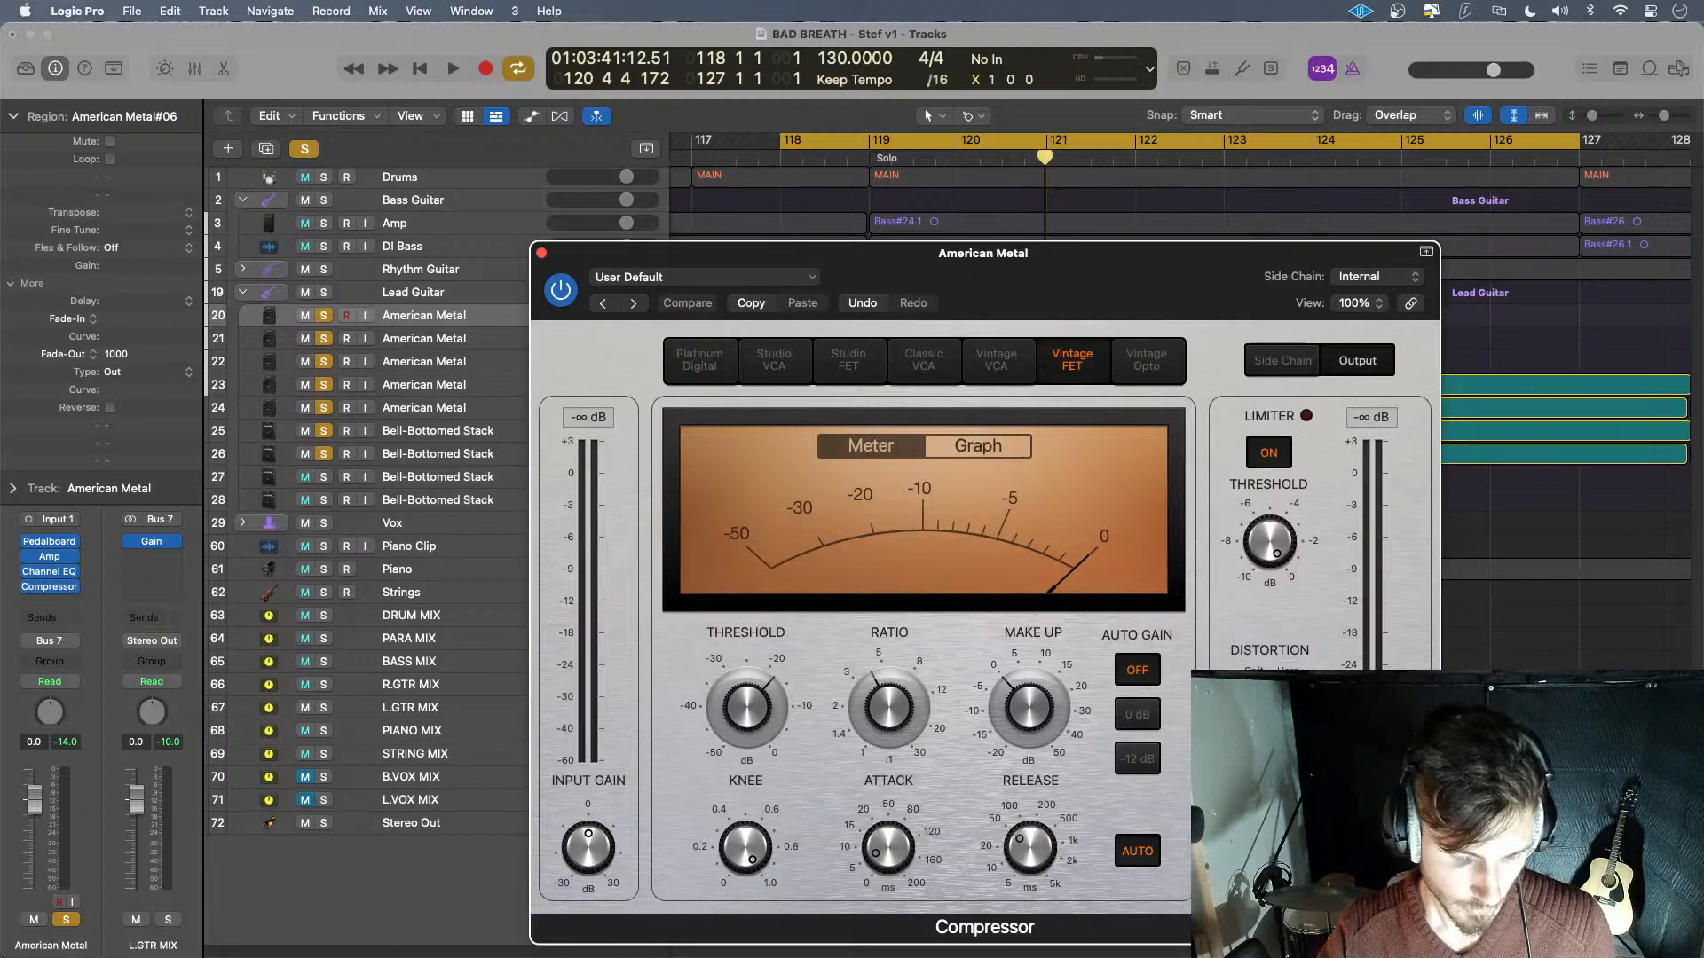
click(541, 254)
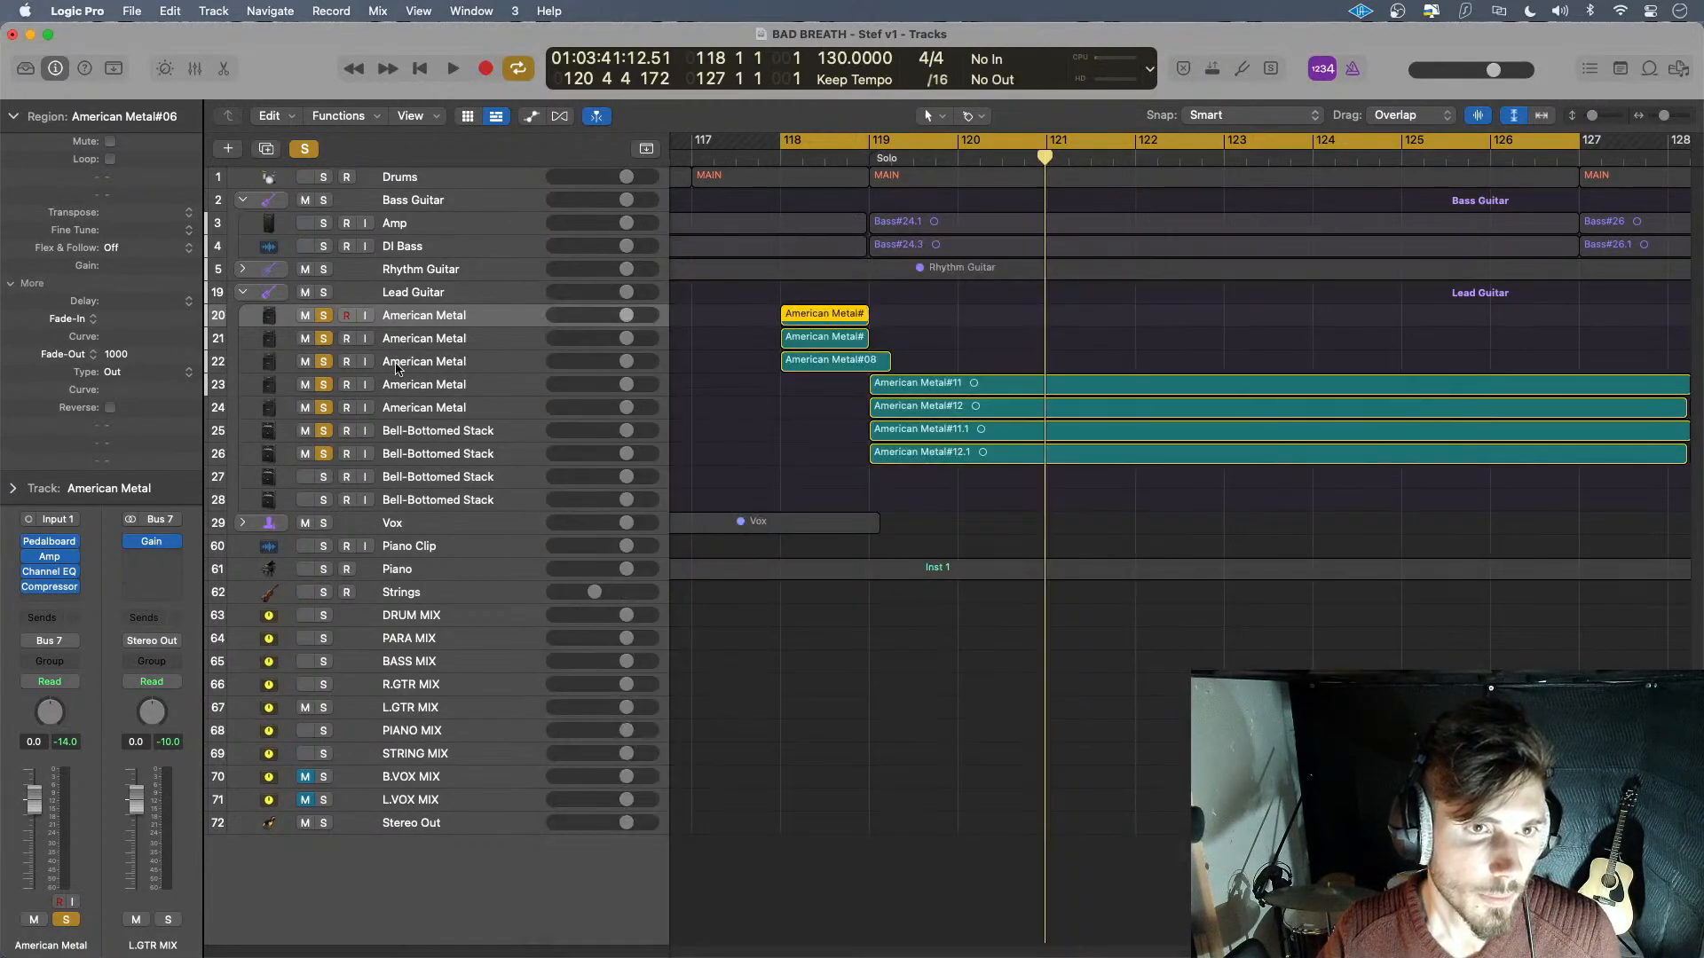
- Check the Compressor settings of American Metal track 21, and open the Compressor of track 22
click(488, 338)
click(50, 587)
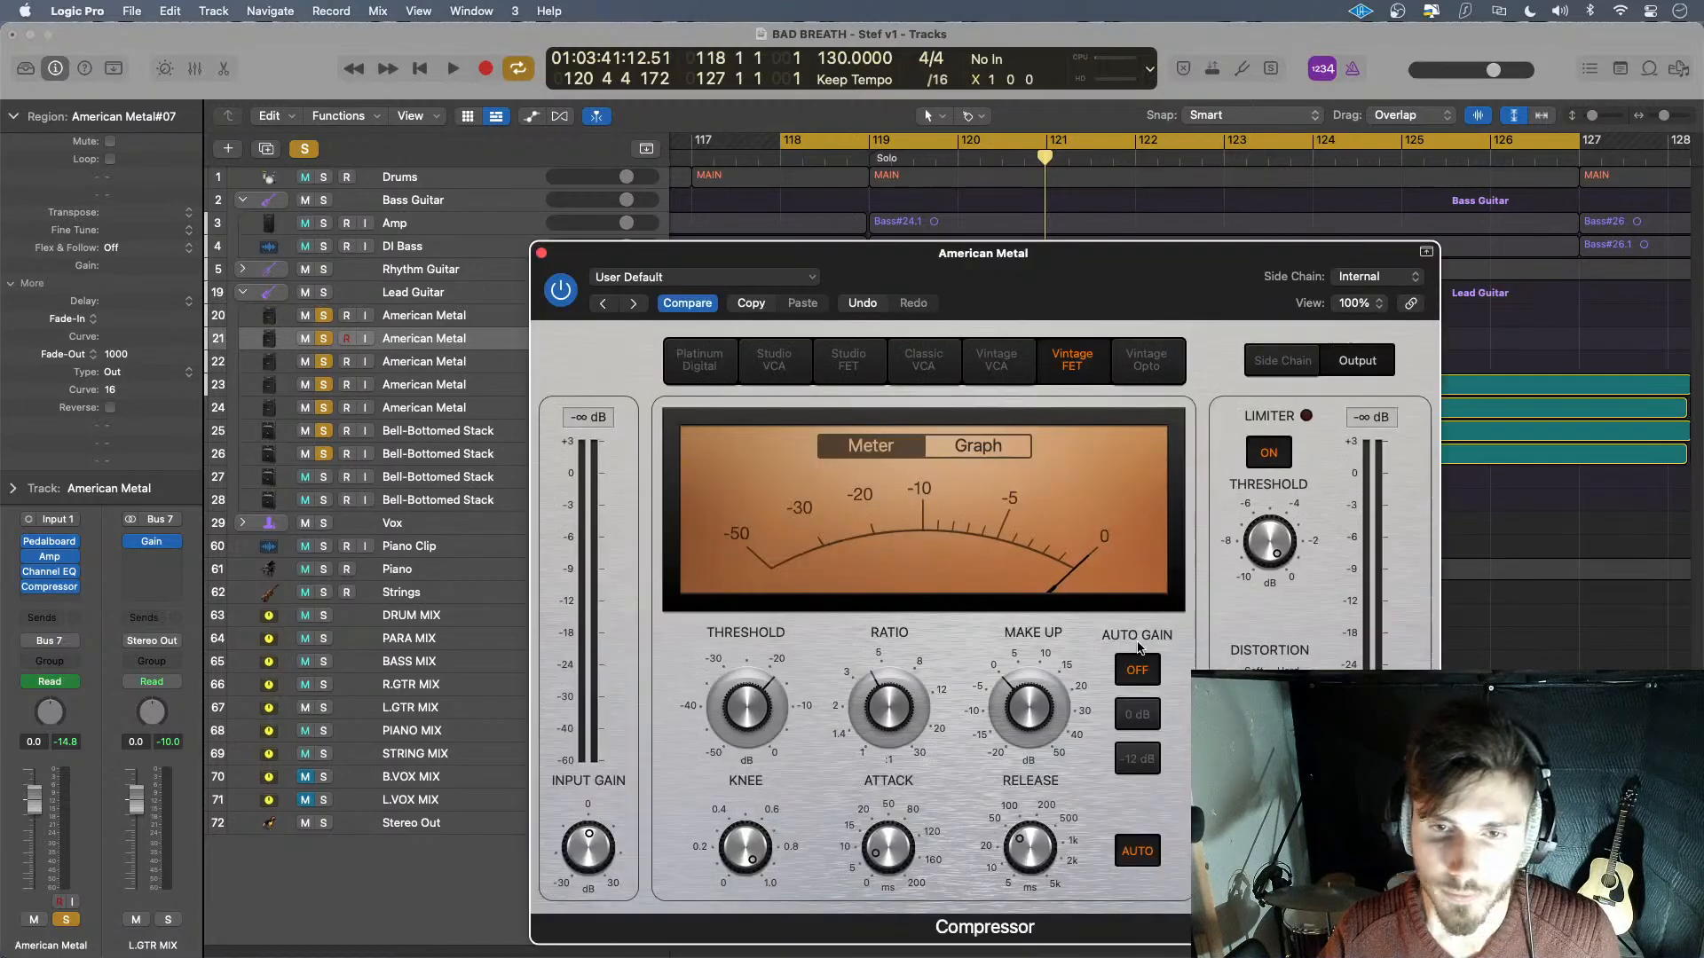
click(541, 253)
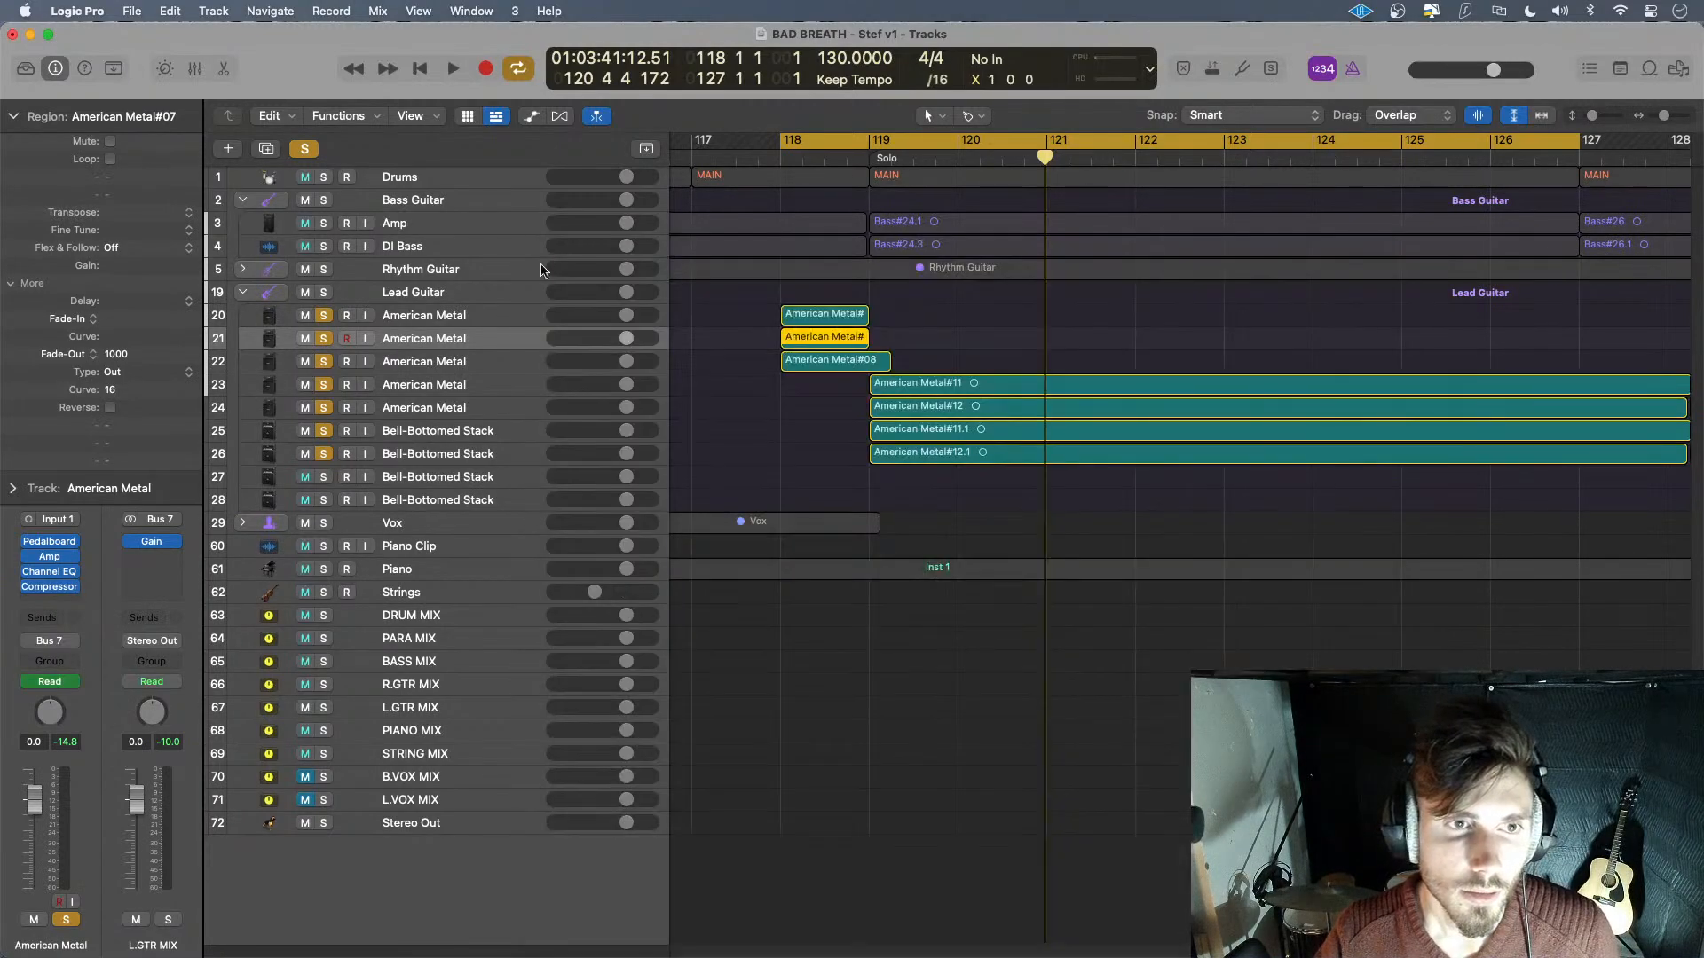
click(495, 369)
click(49, 592)
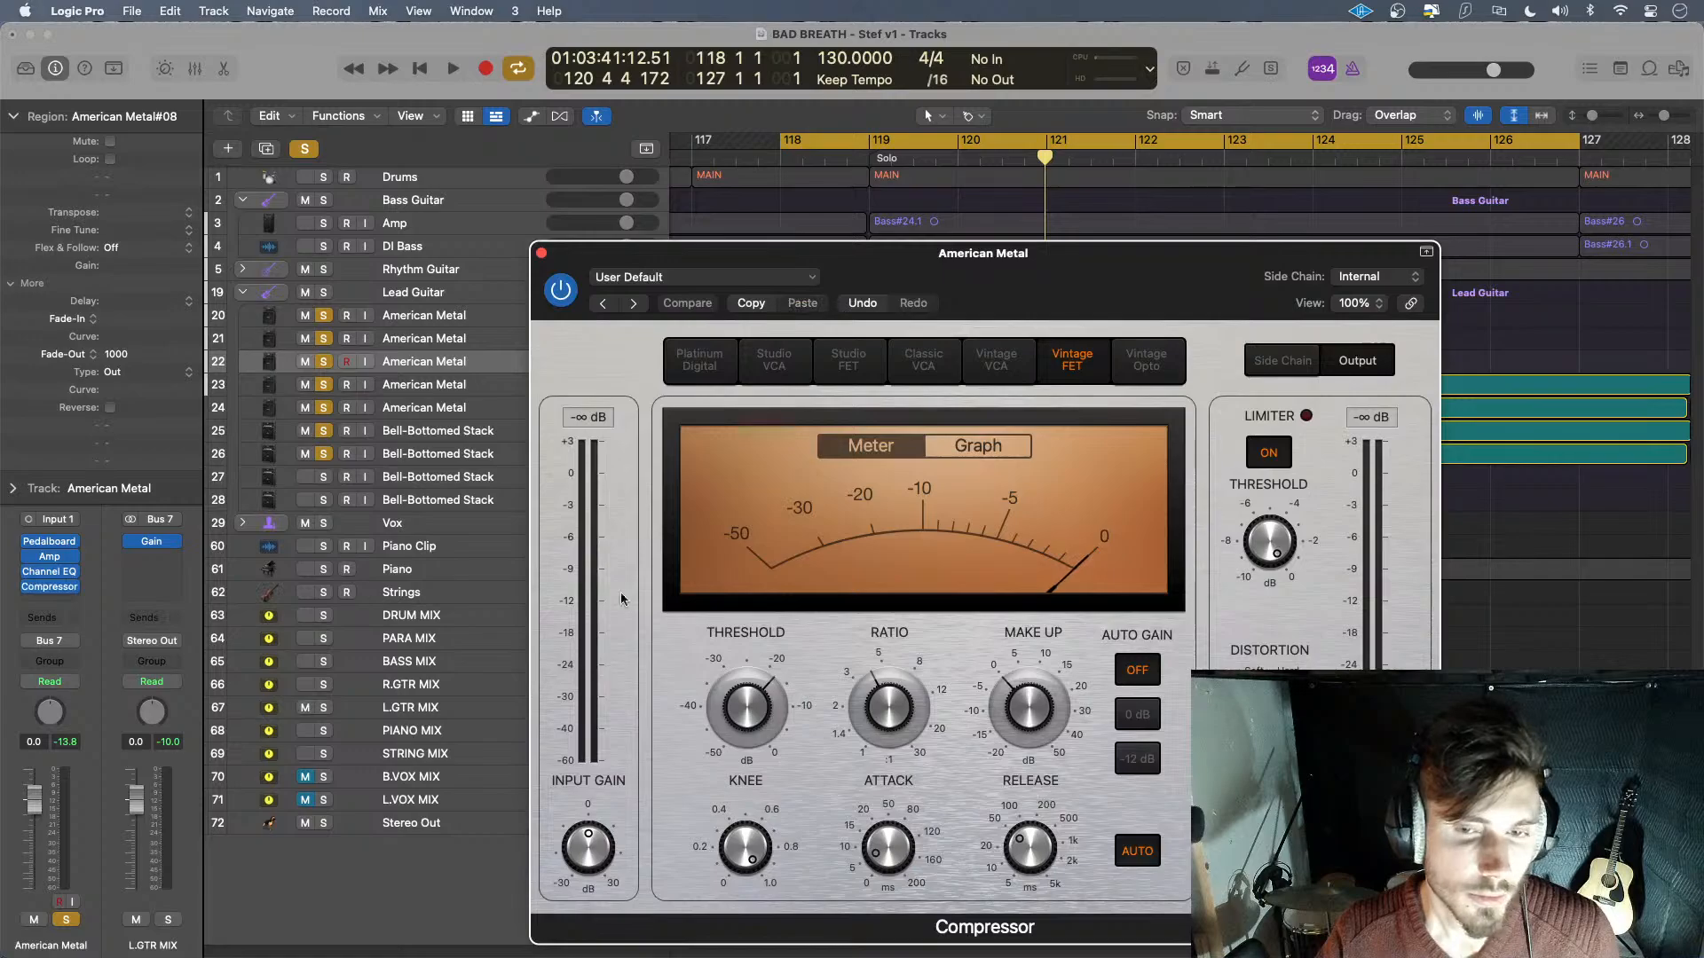
- Close the track 22 Compressor and play back the transition from the solo intro into the solo
click(540, 254)
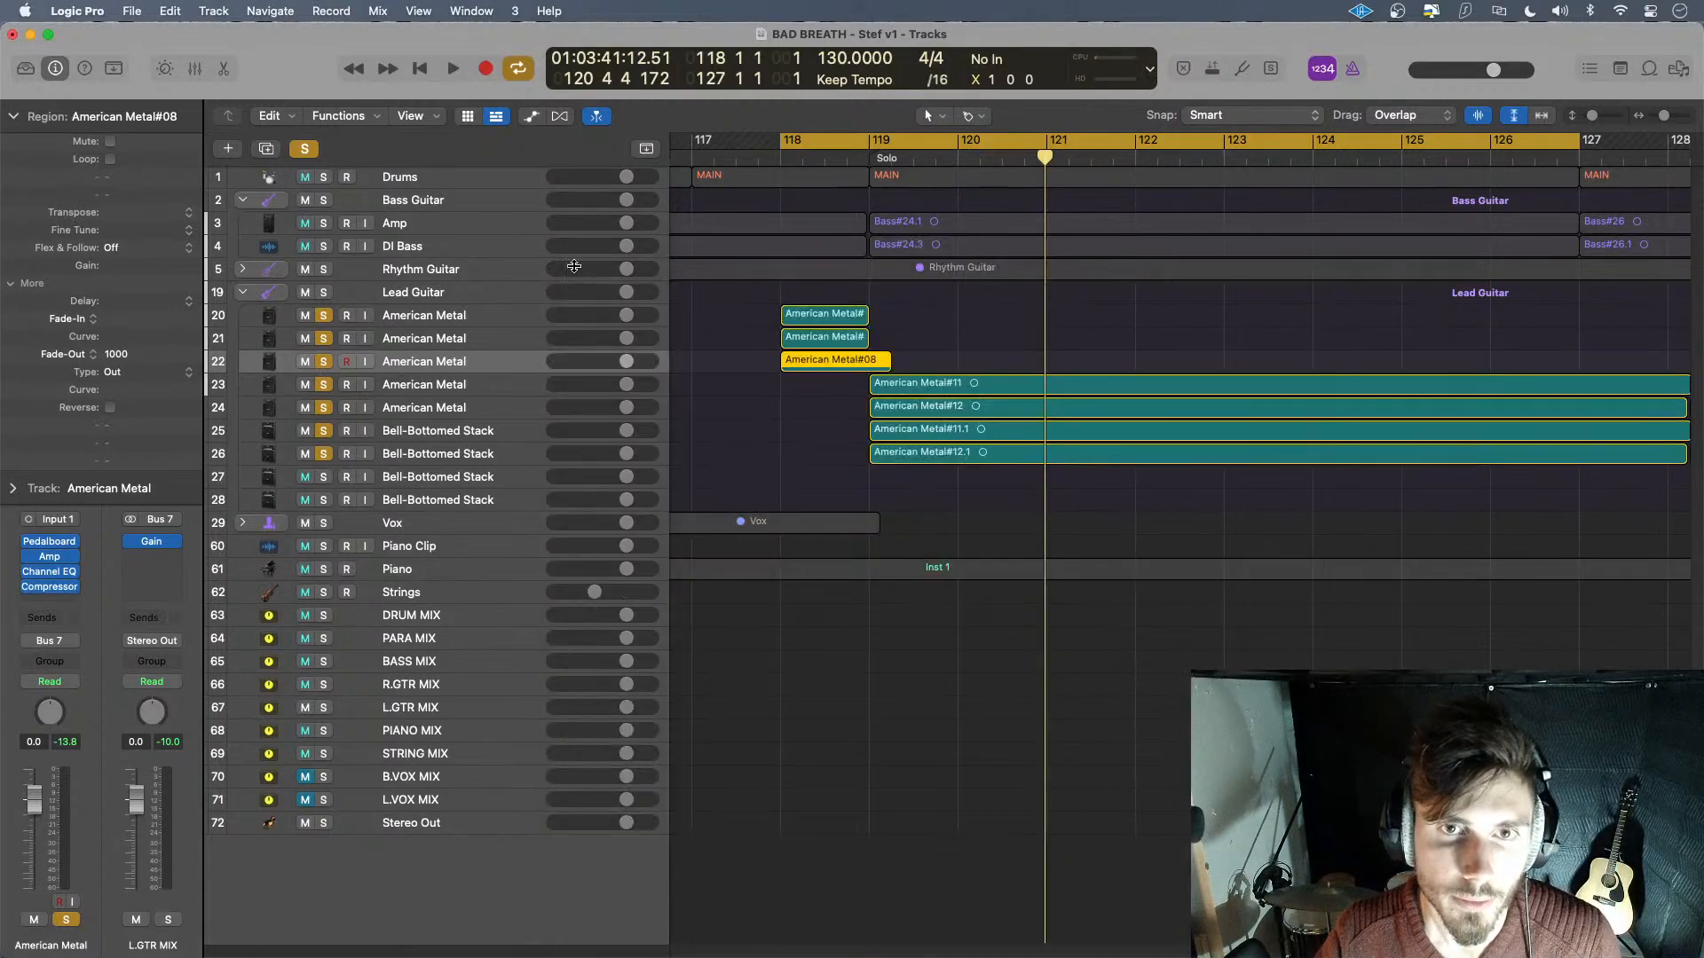
key(space)
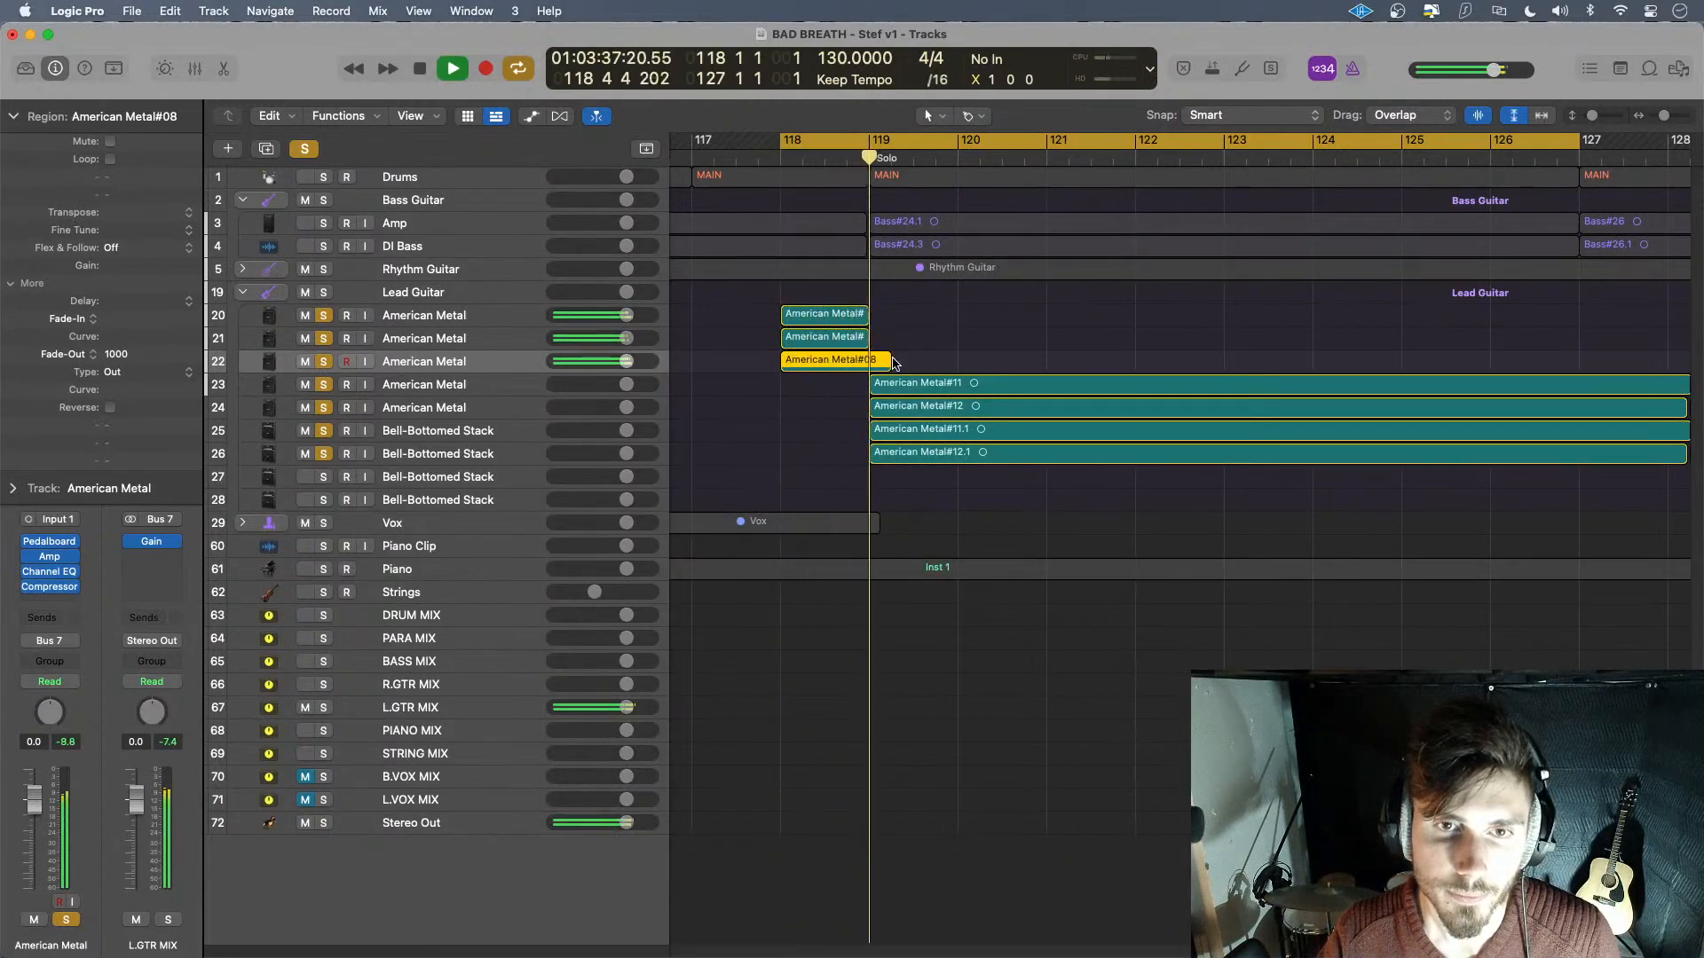
key(space)
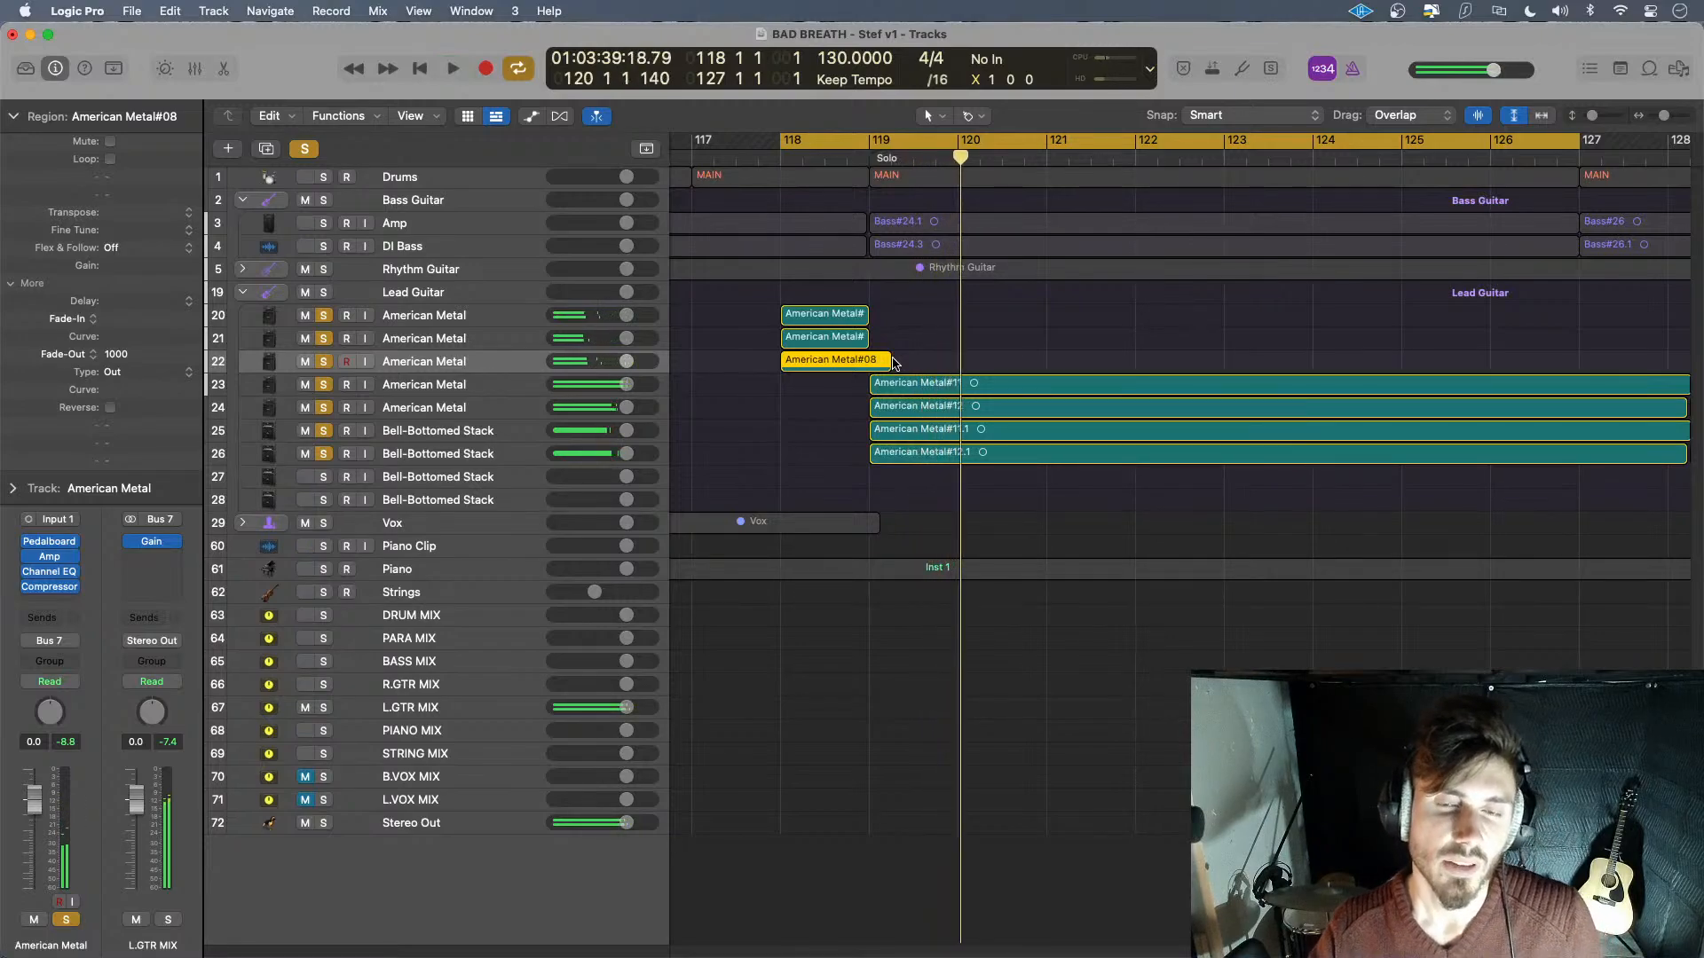
key(space)
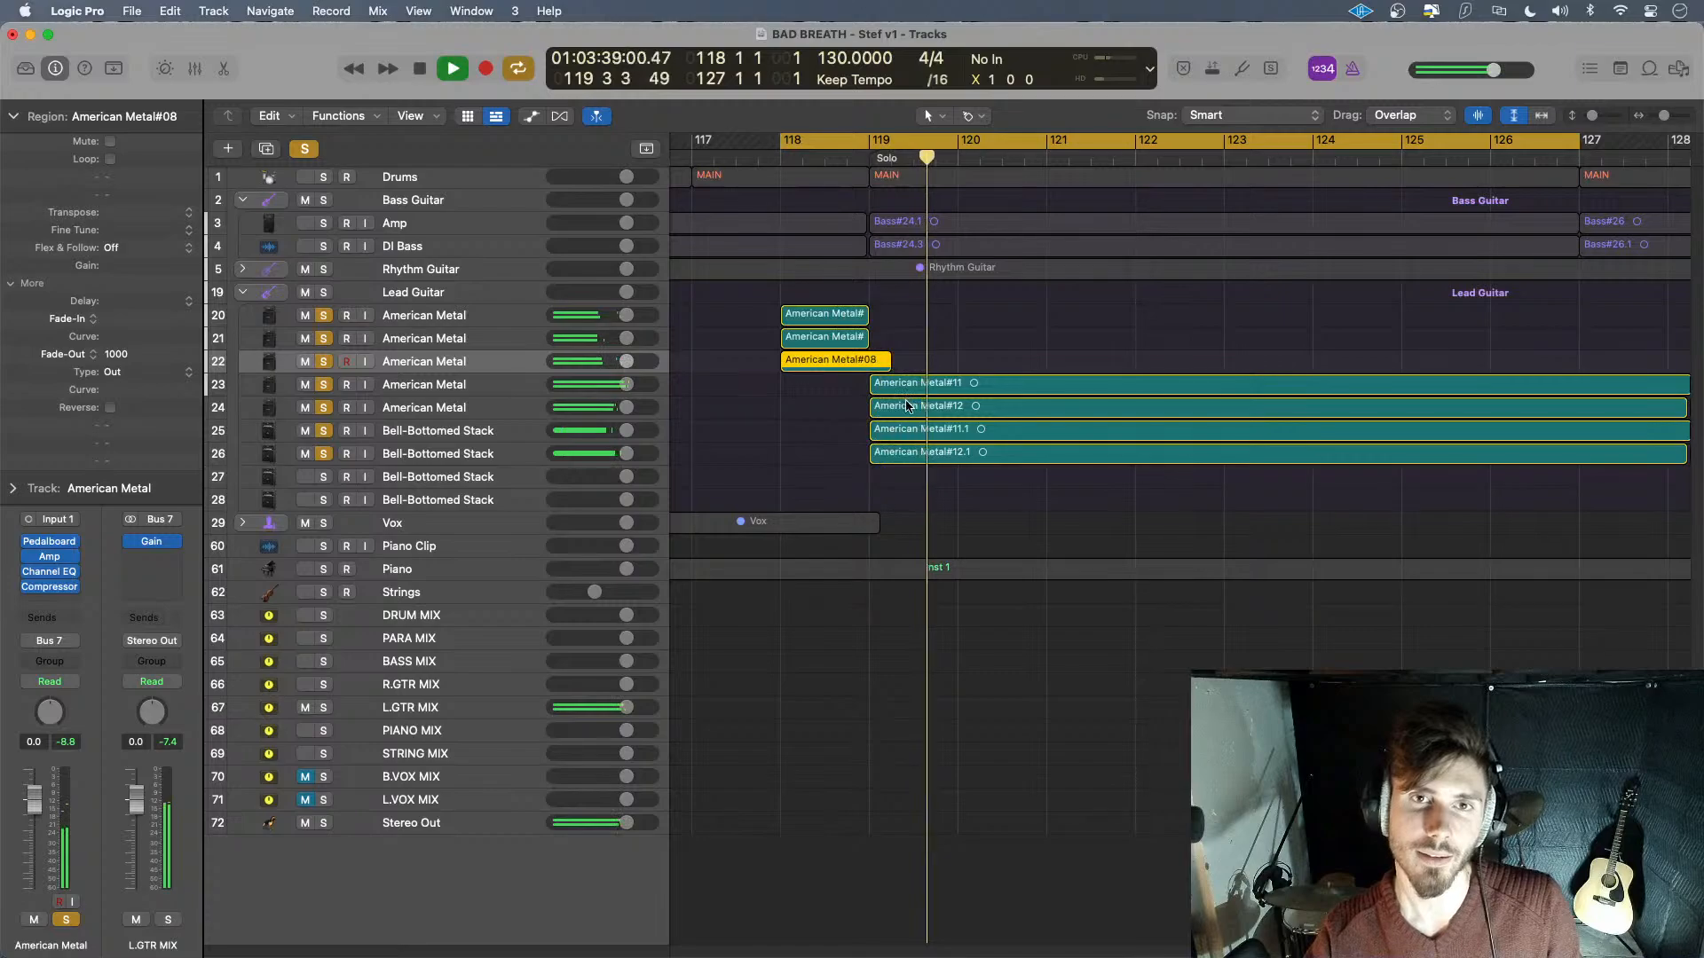
key(space)
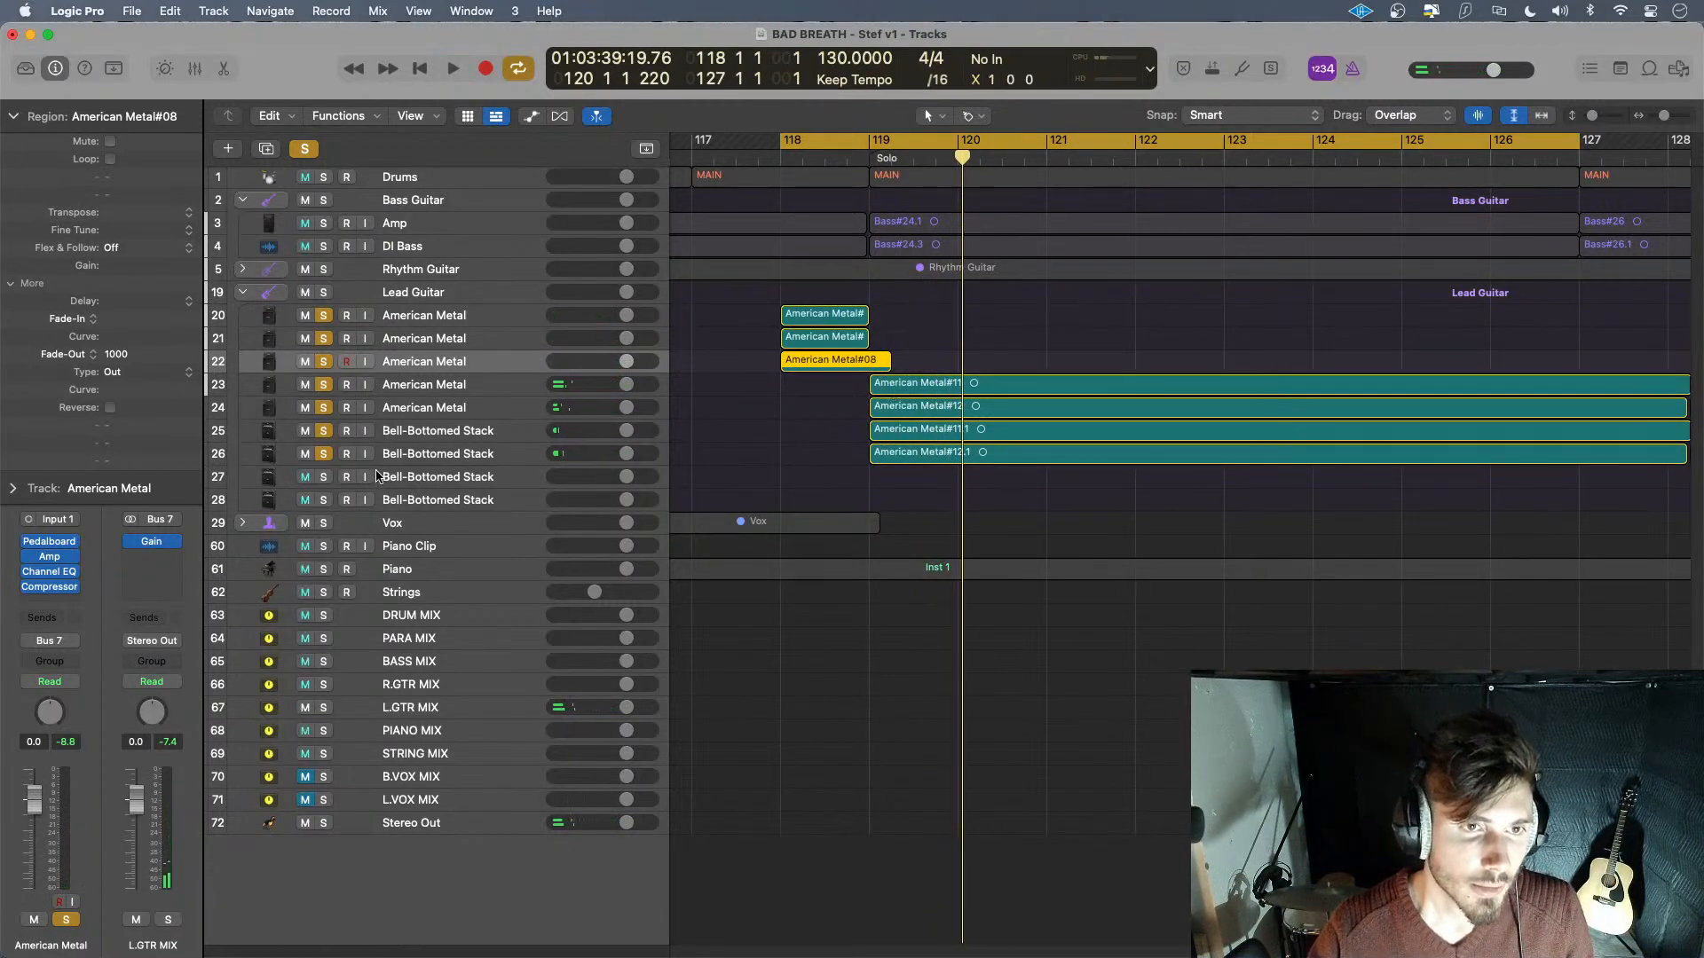
- Turn off solo on the American Metal tracks 20 to 24 and the Bell-Bottomed Stack tracks 25 and 26
click(324, 454)
click(324, 430)
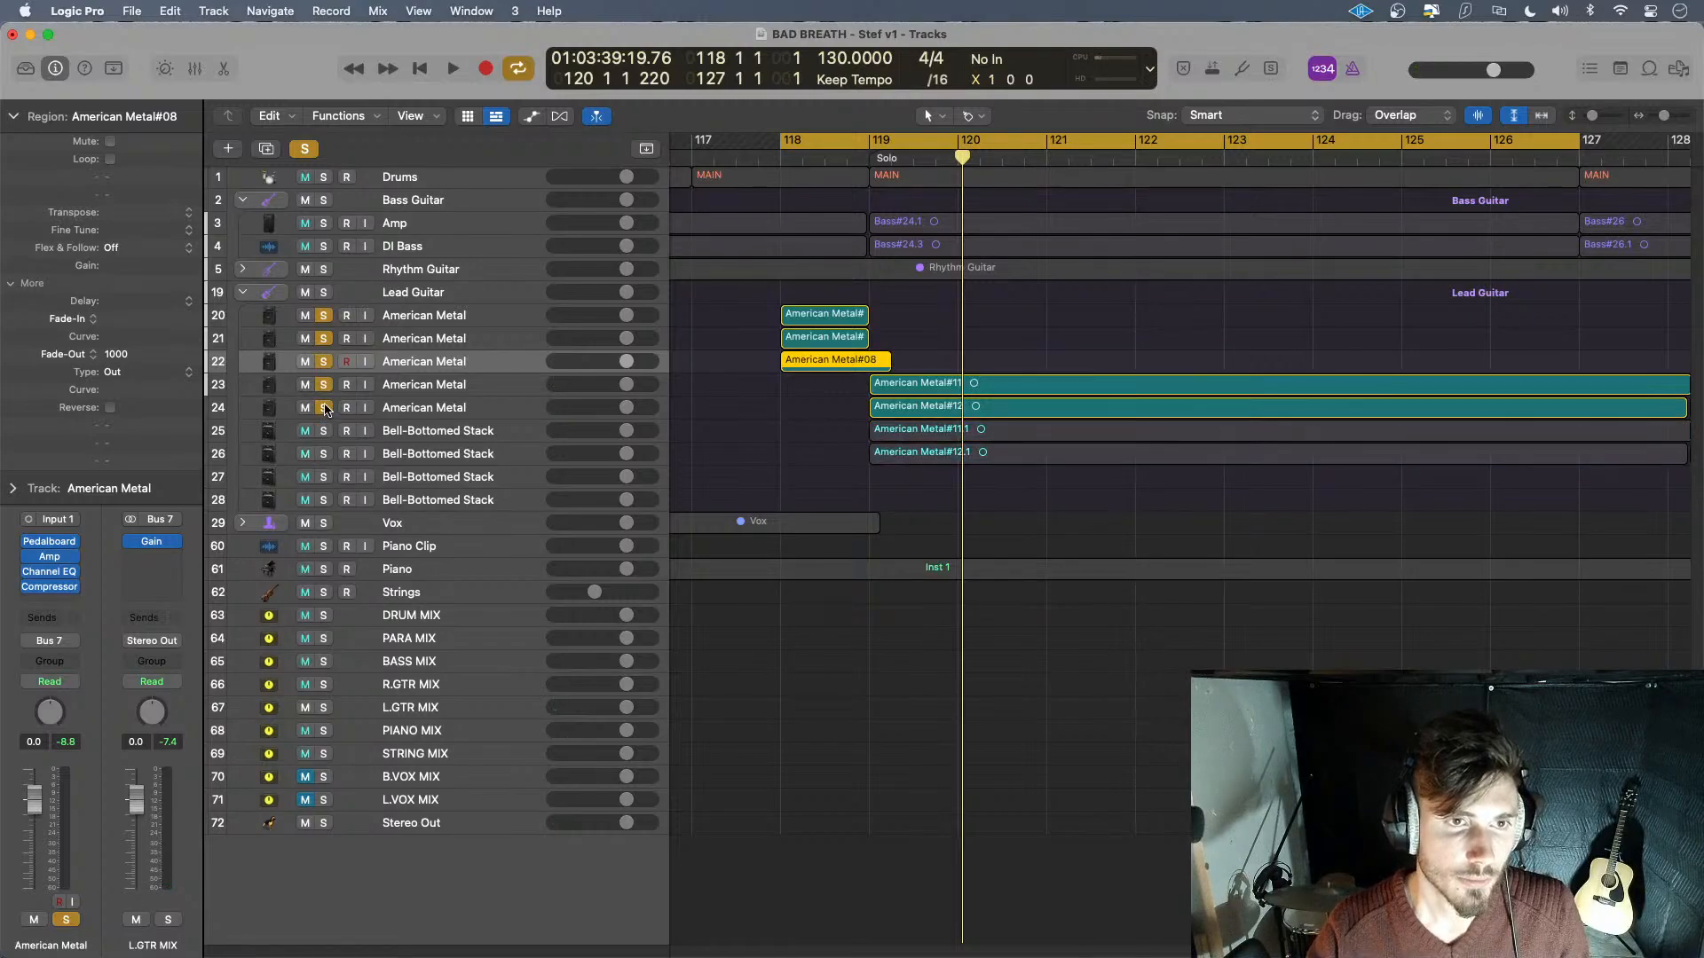
click(324, 407)
click(324, 384)
click(324, 361)
click(323, 338)
click(324, 316)
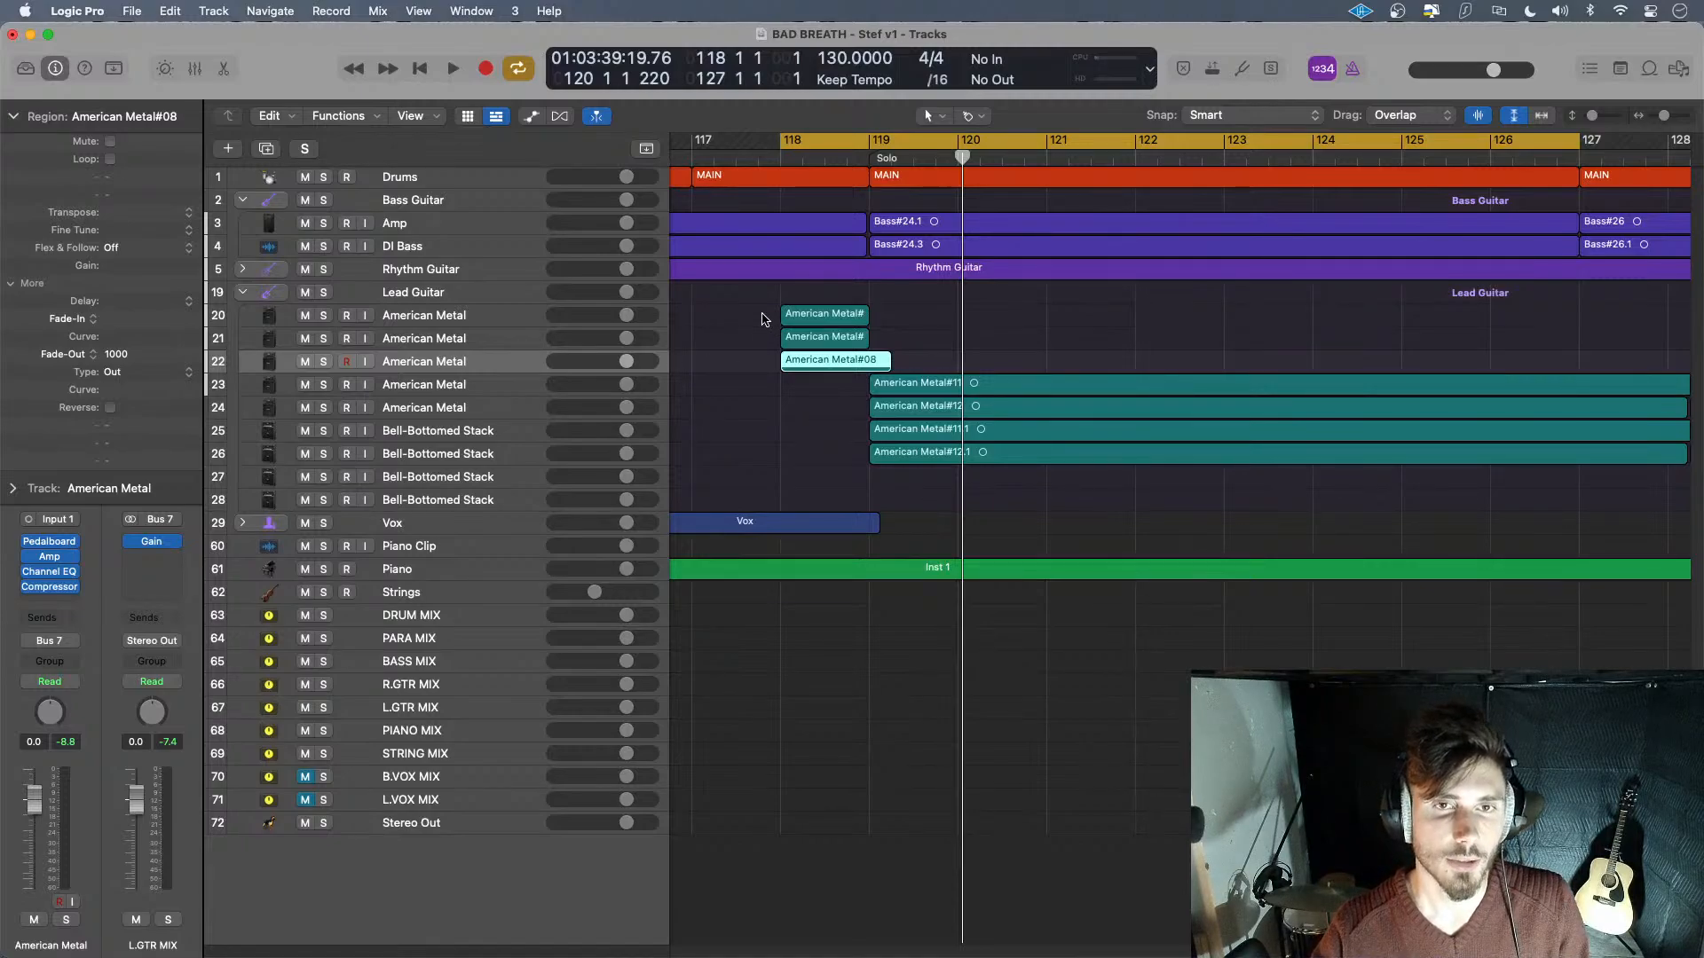
- Set the fade-in of the three solo-intro regions on tracks 20 to 22 to 5 and play from before bar 118
drag(762, 319, 796, 364)
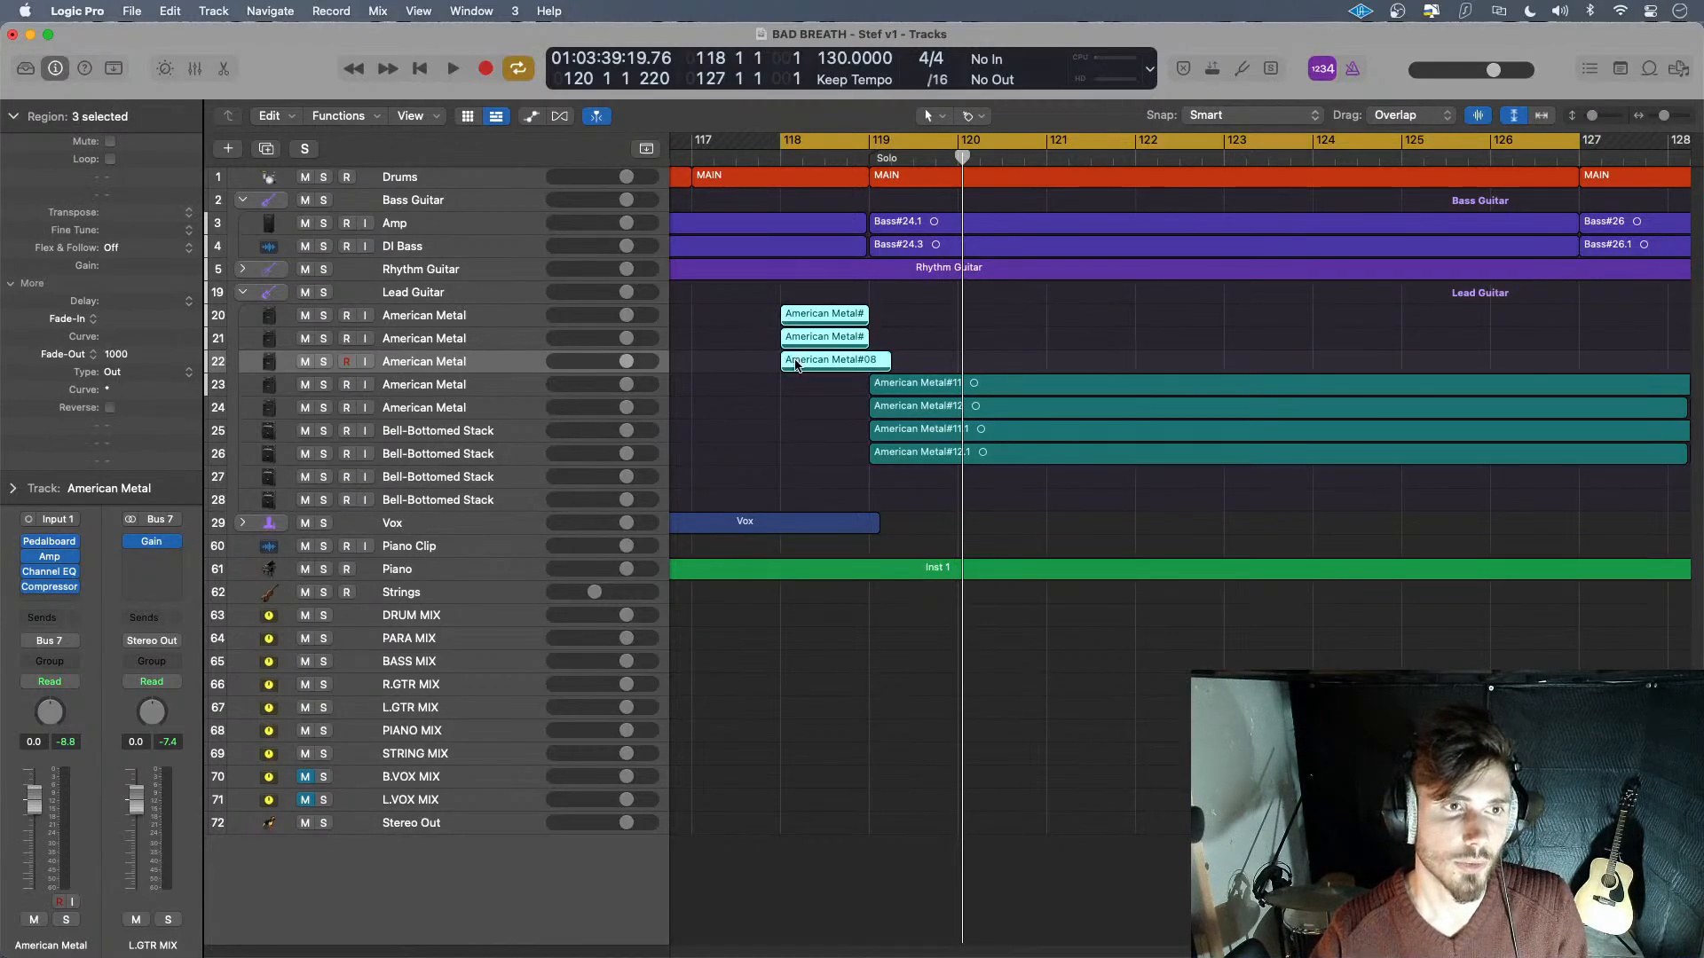
double_click(134, 321)
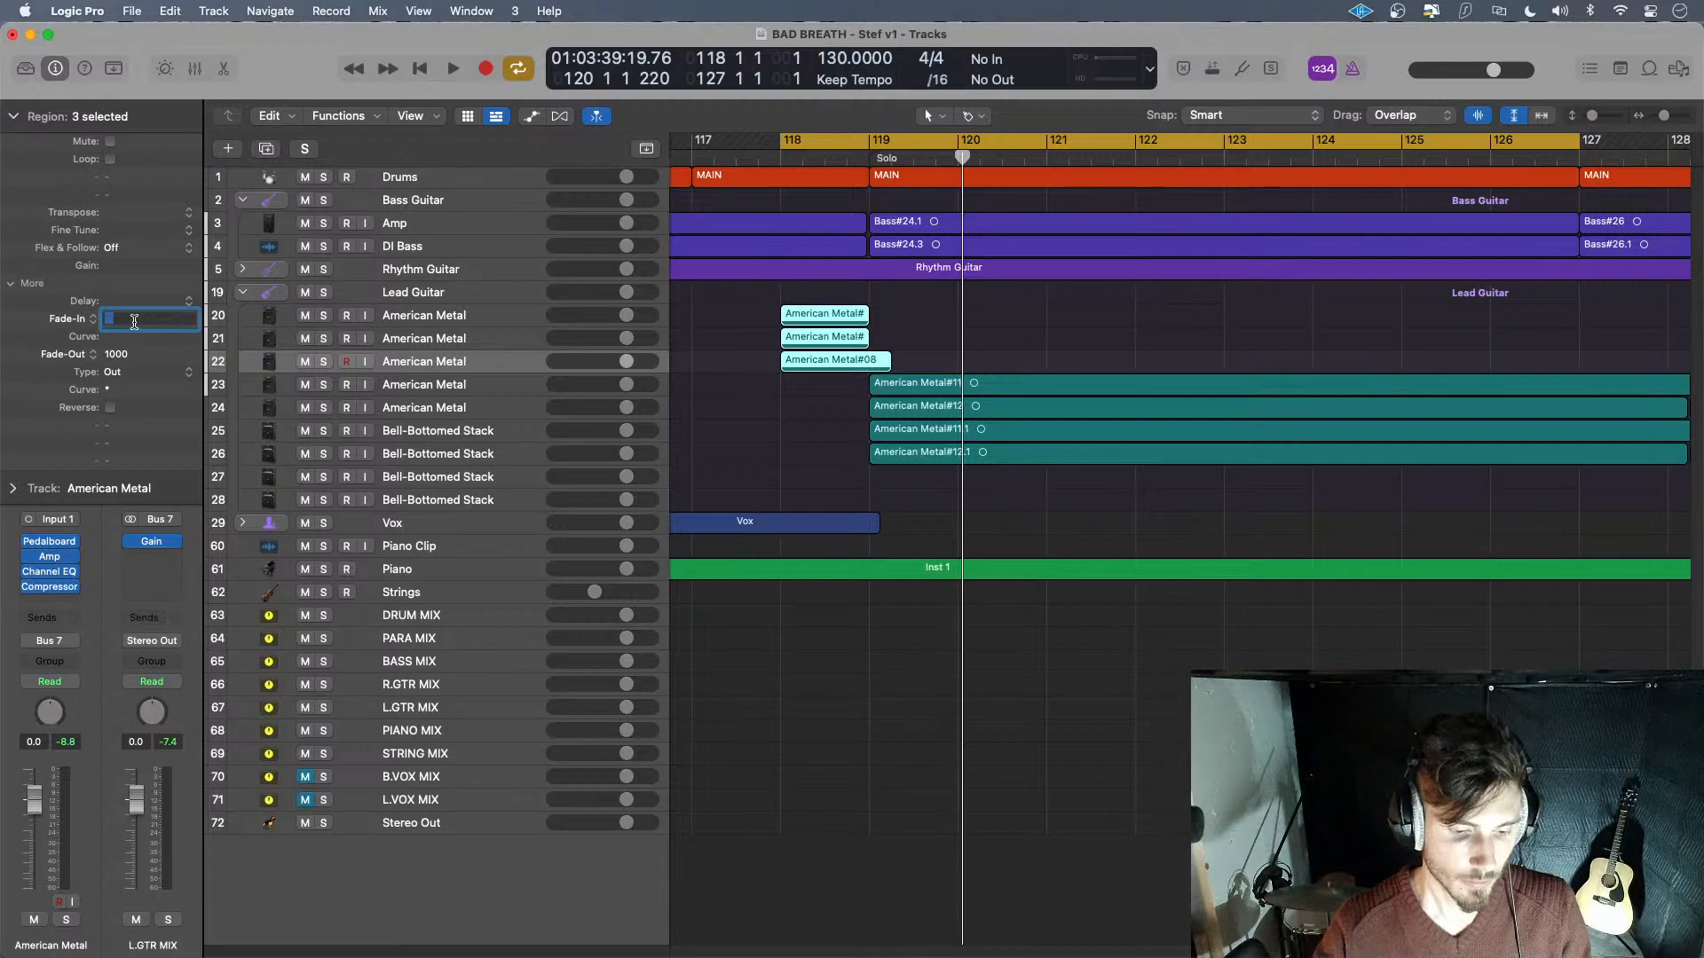
key(Return)
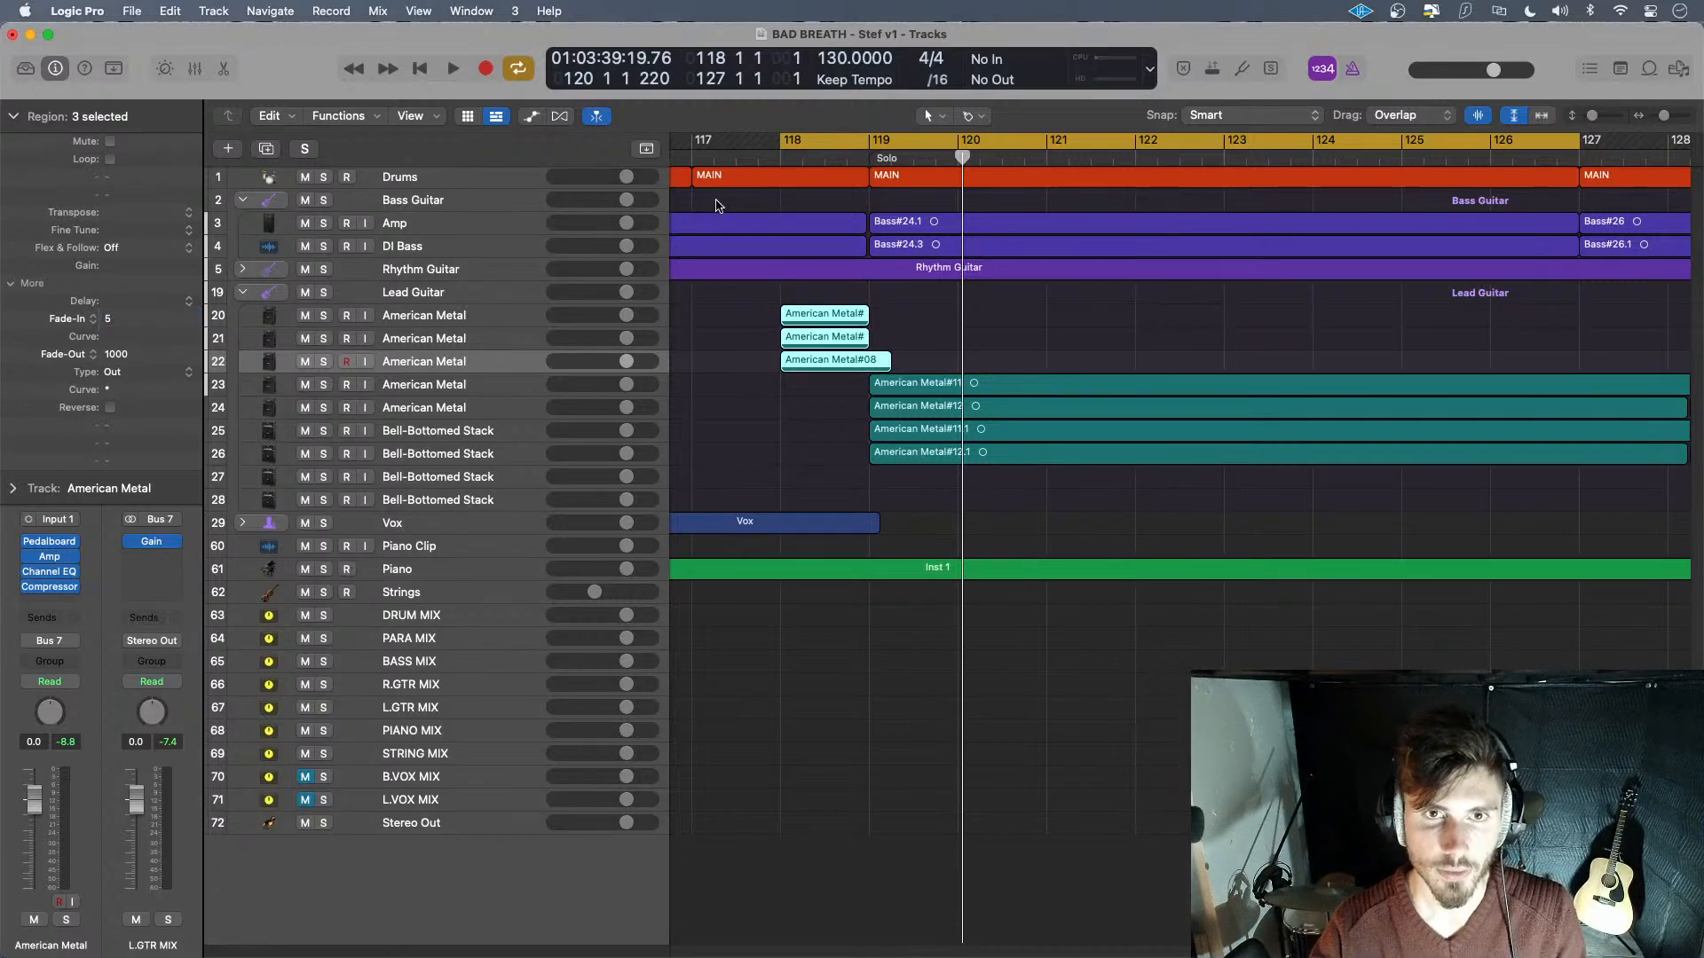
click(761, 159)
key(space)
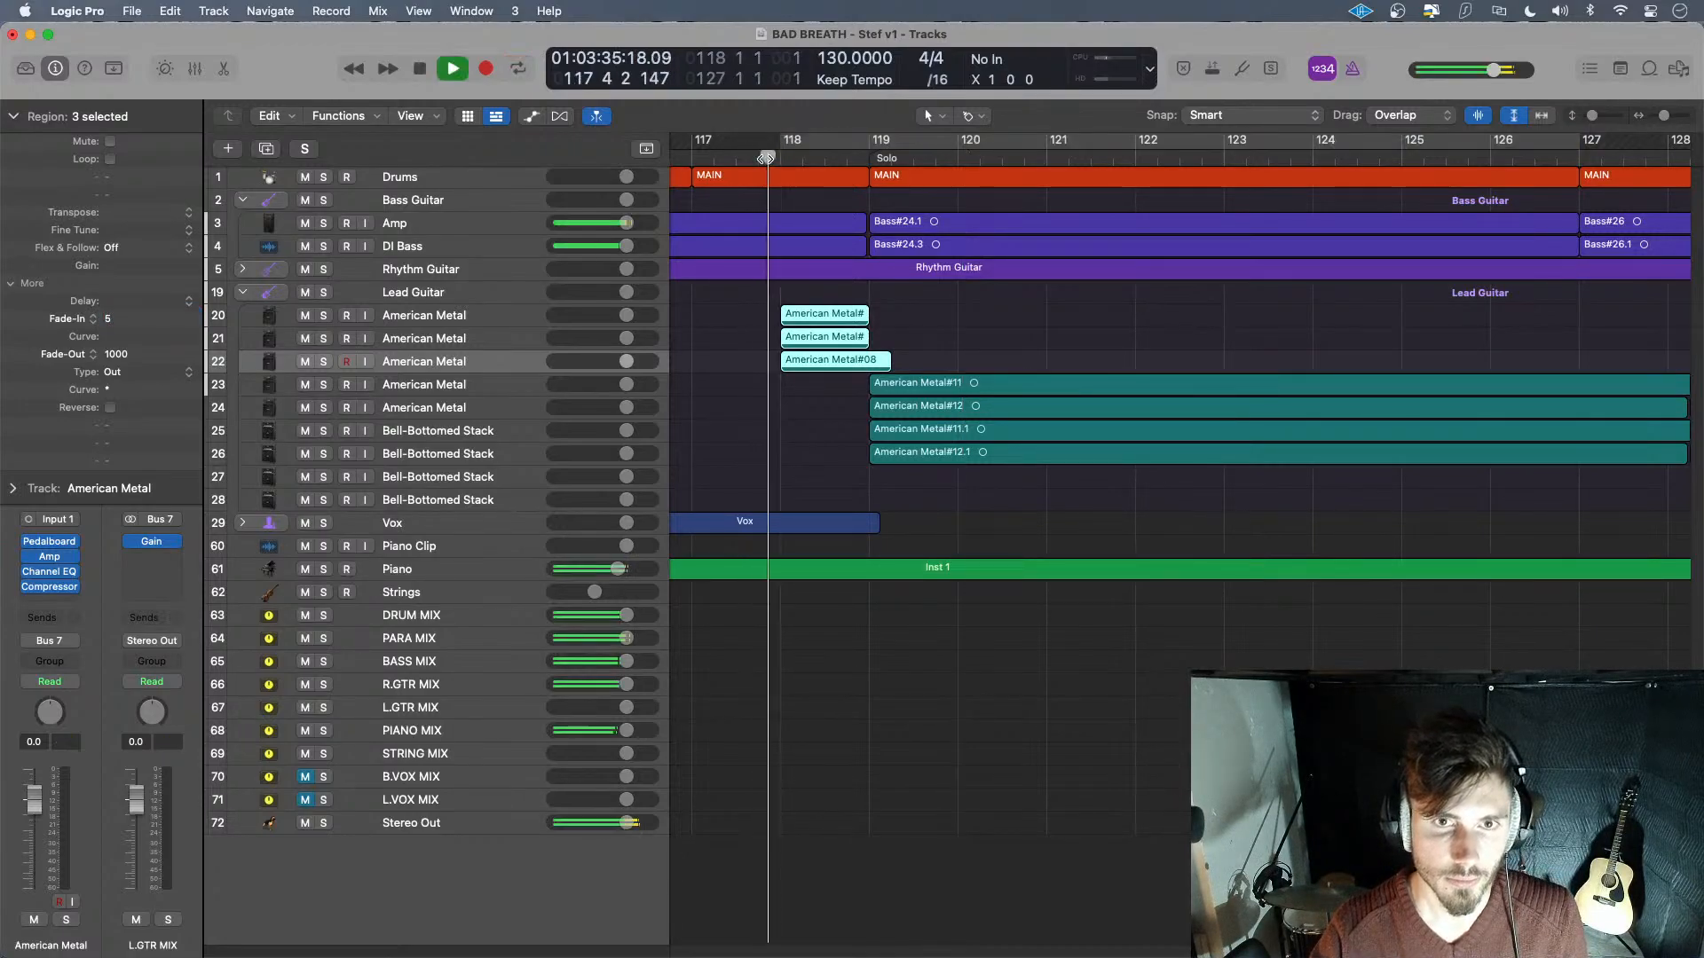
- Solo the L.GTR MIX track and audition the solo intro from before bar 118
click(324, 707)
key(space)
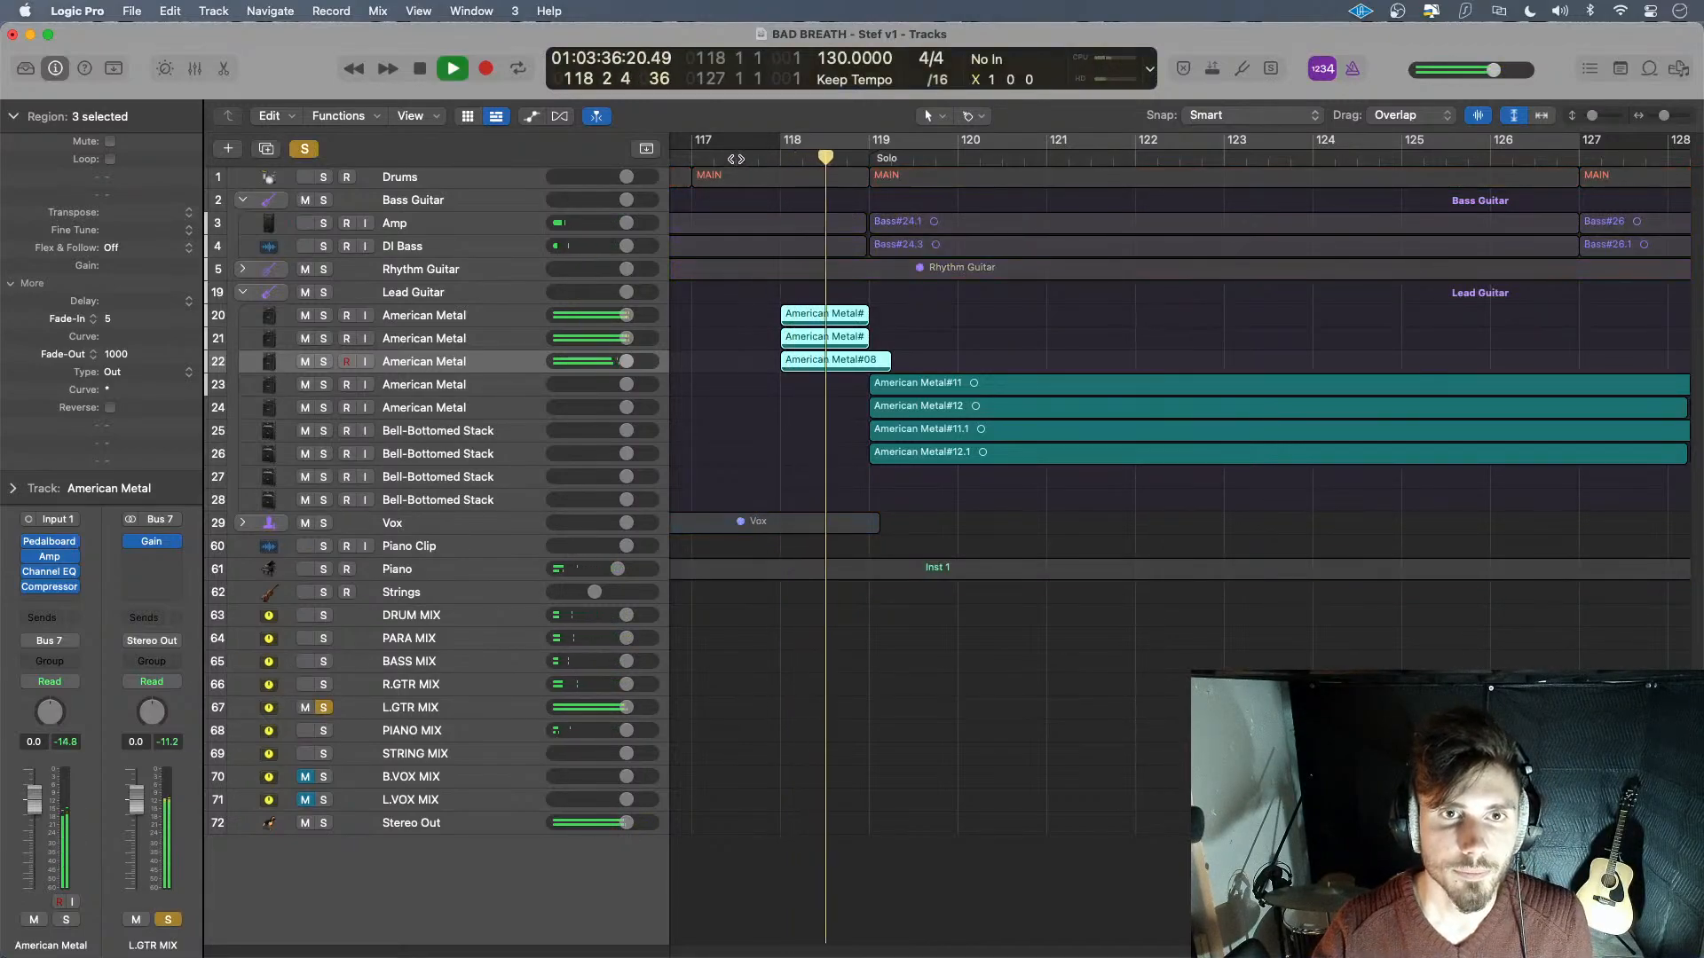
click(739, 159)
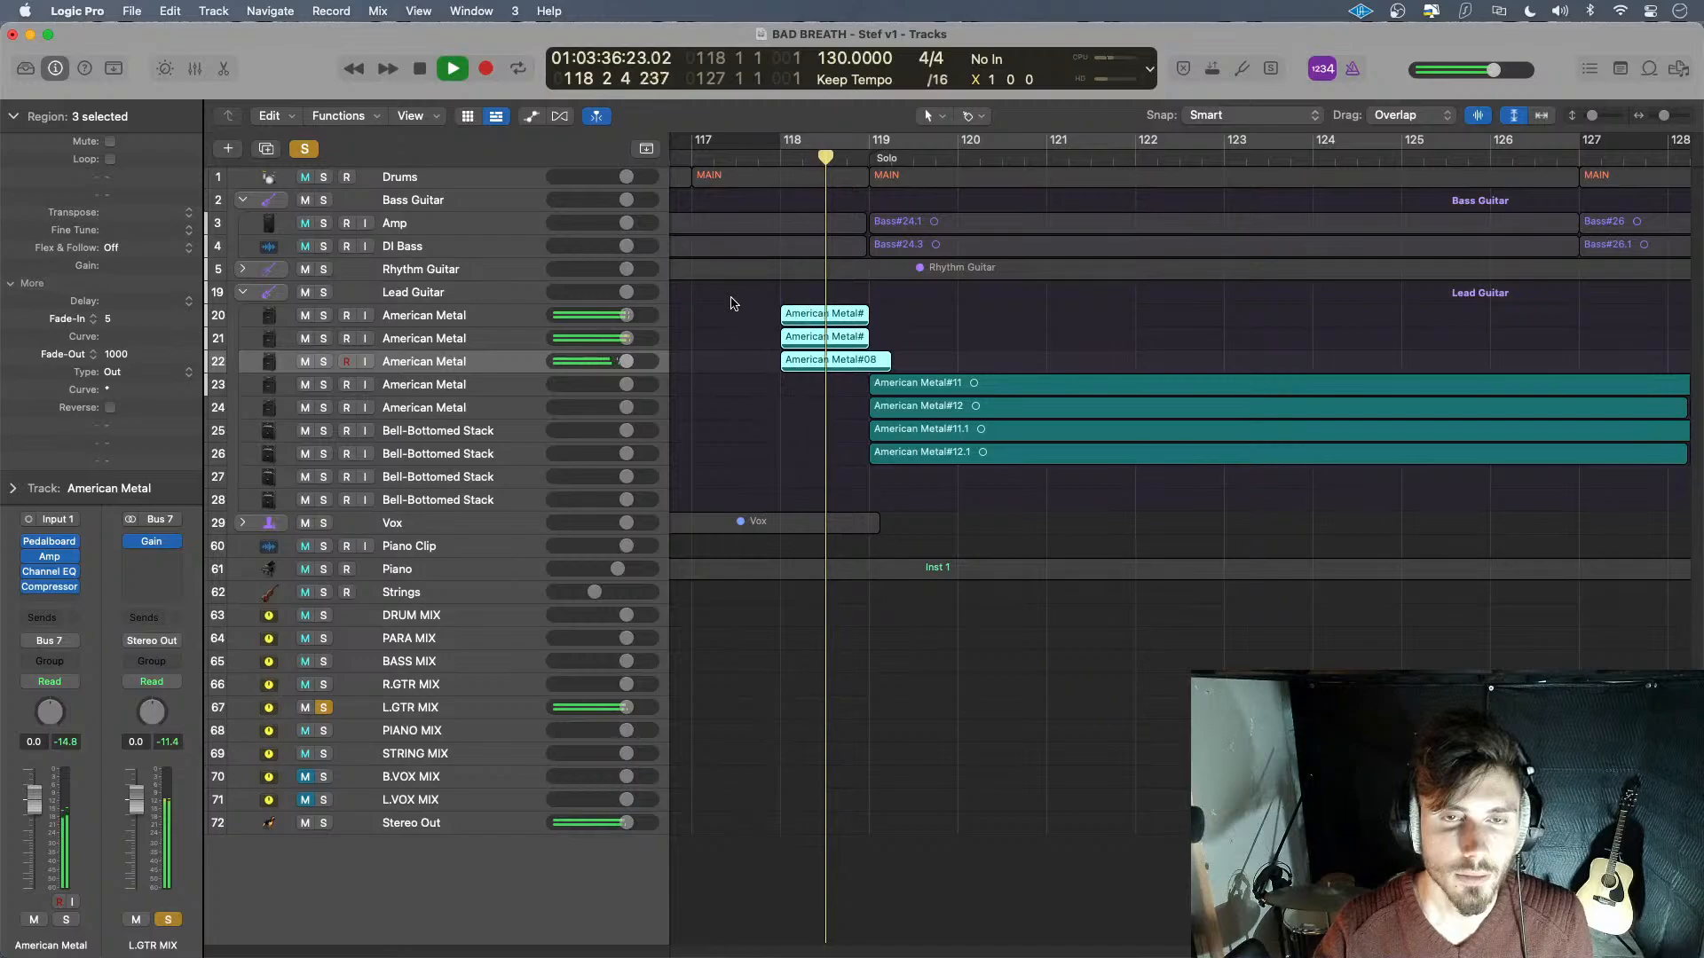
key(space)
- Set the fade-in of the three solo-intro regions to 3 and play them back
drag(748, 299, 803, 376)
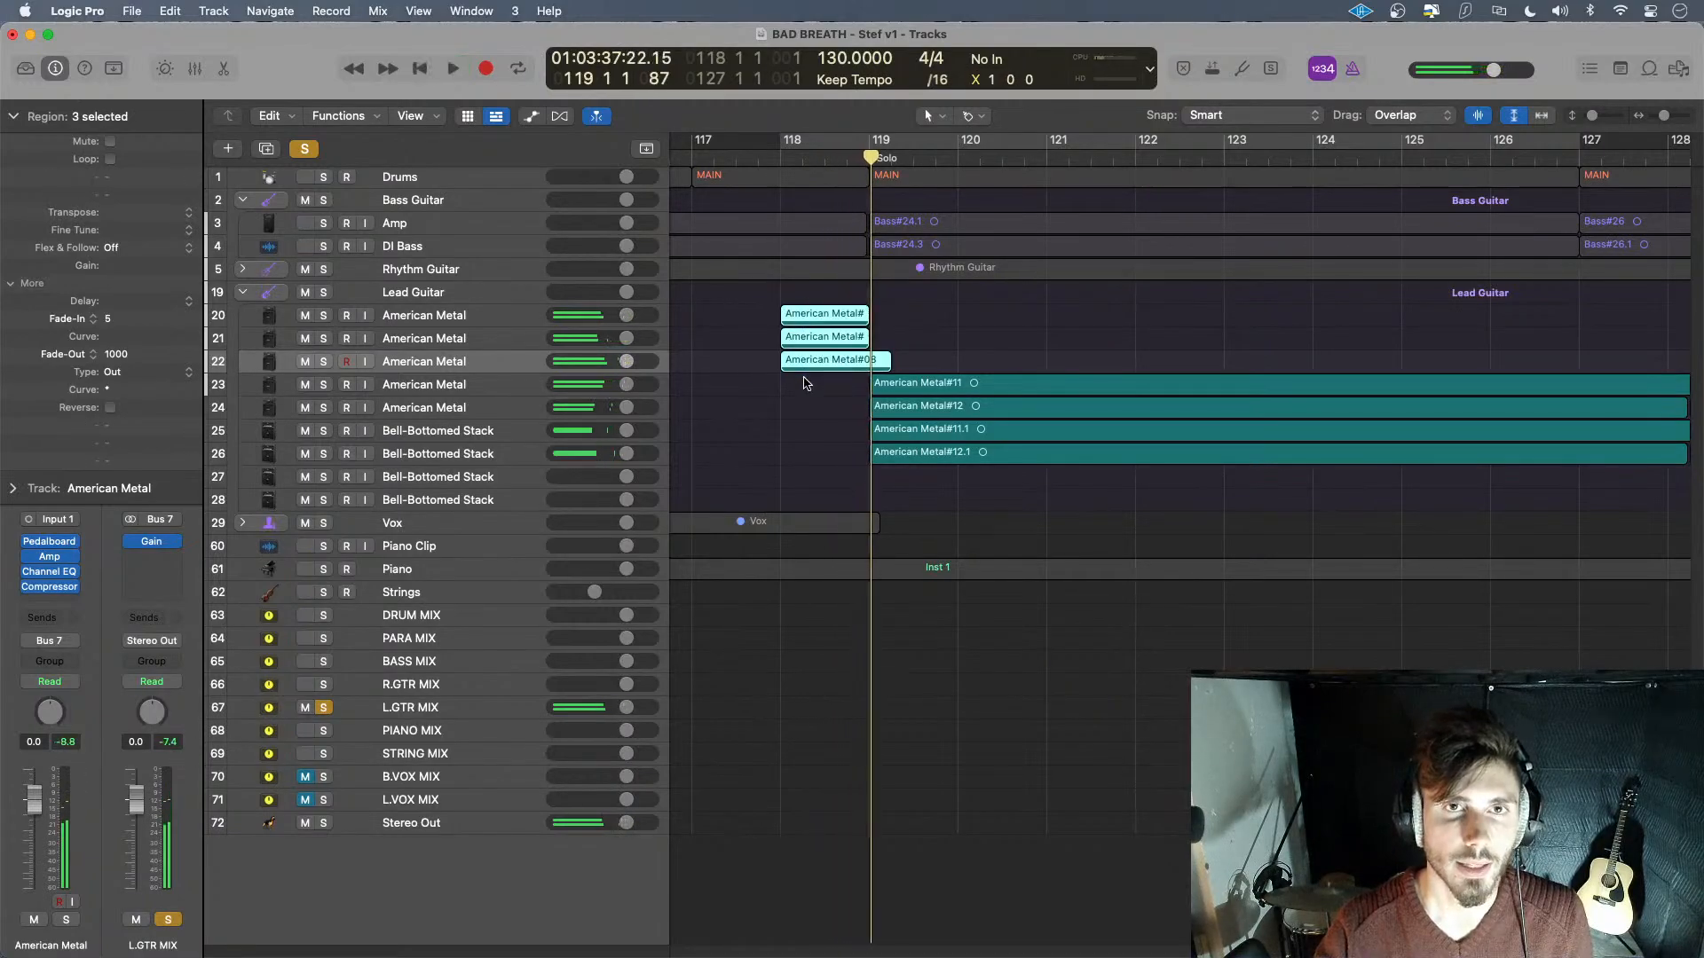
double_click(118, 319)
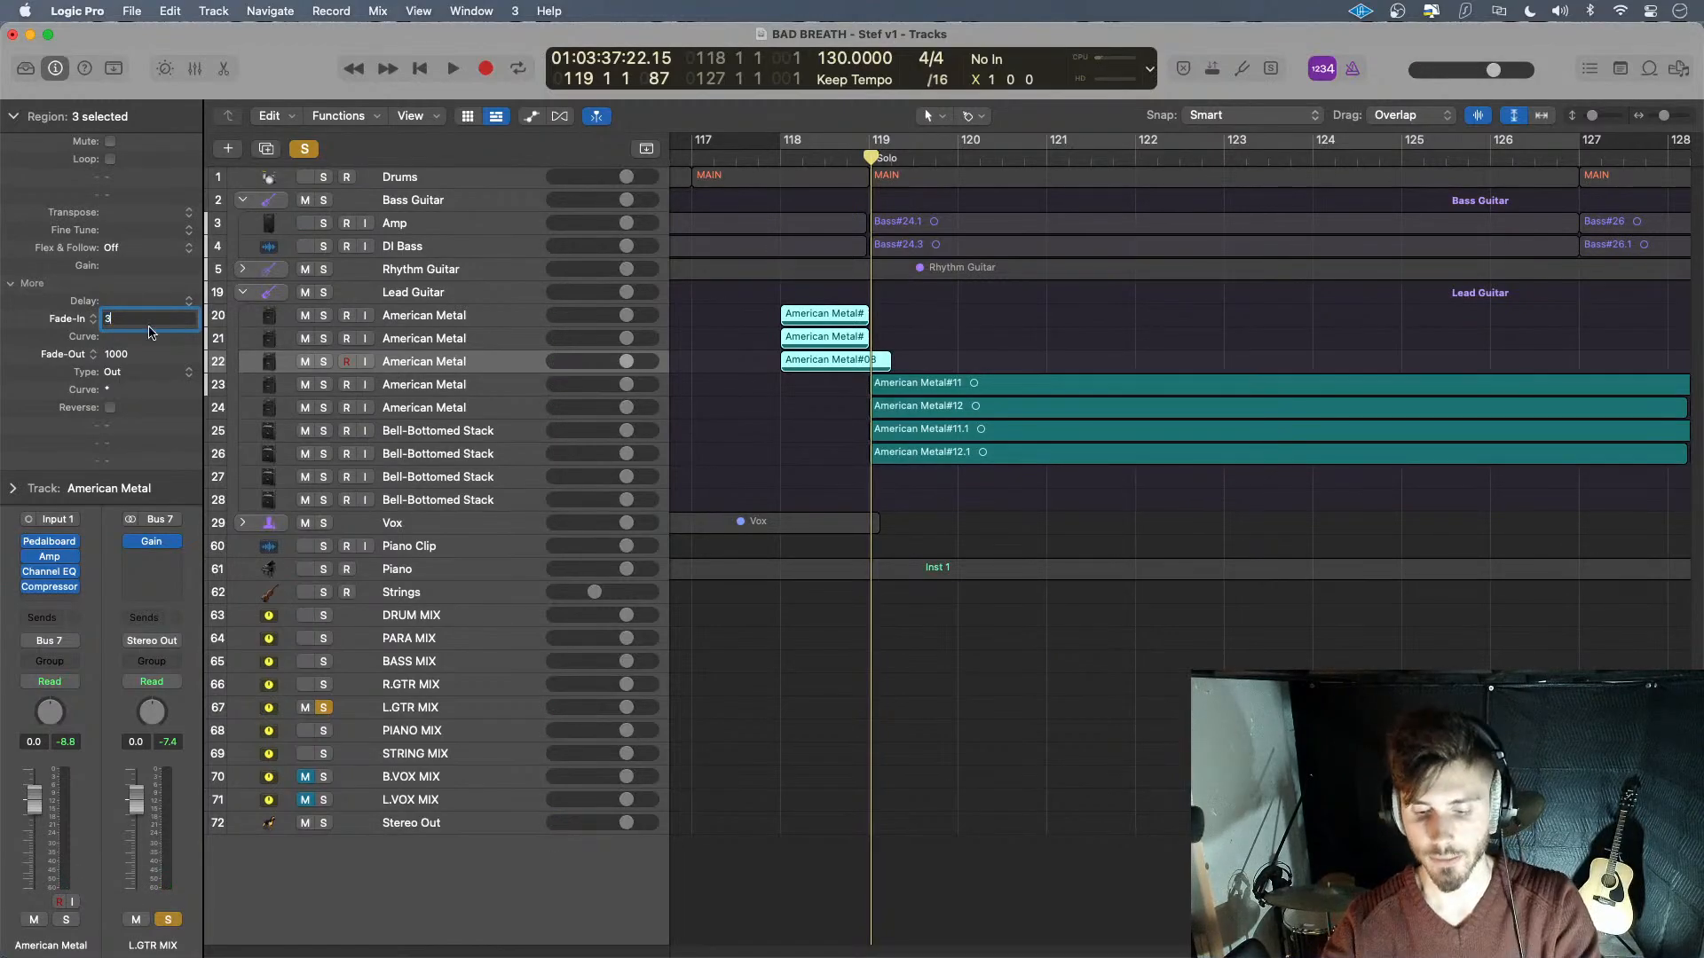
key(Return)
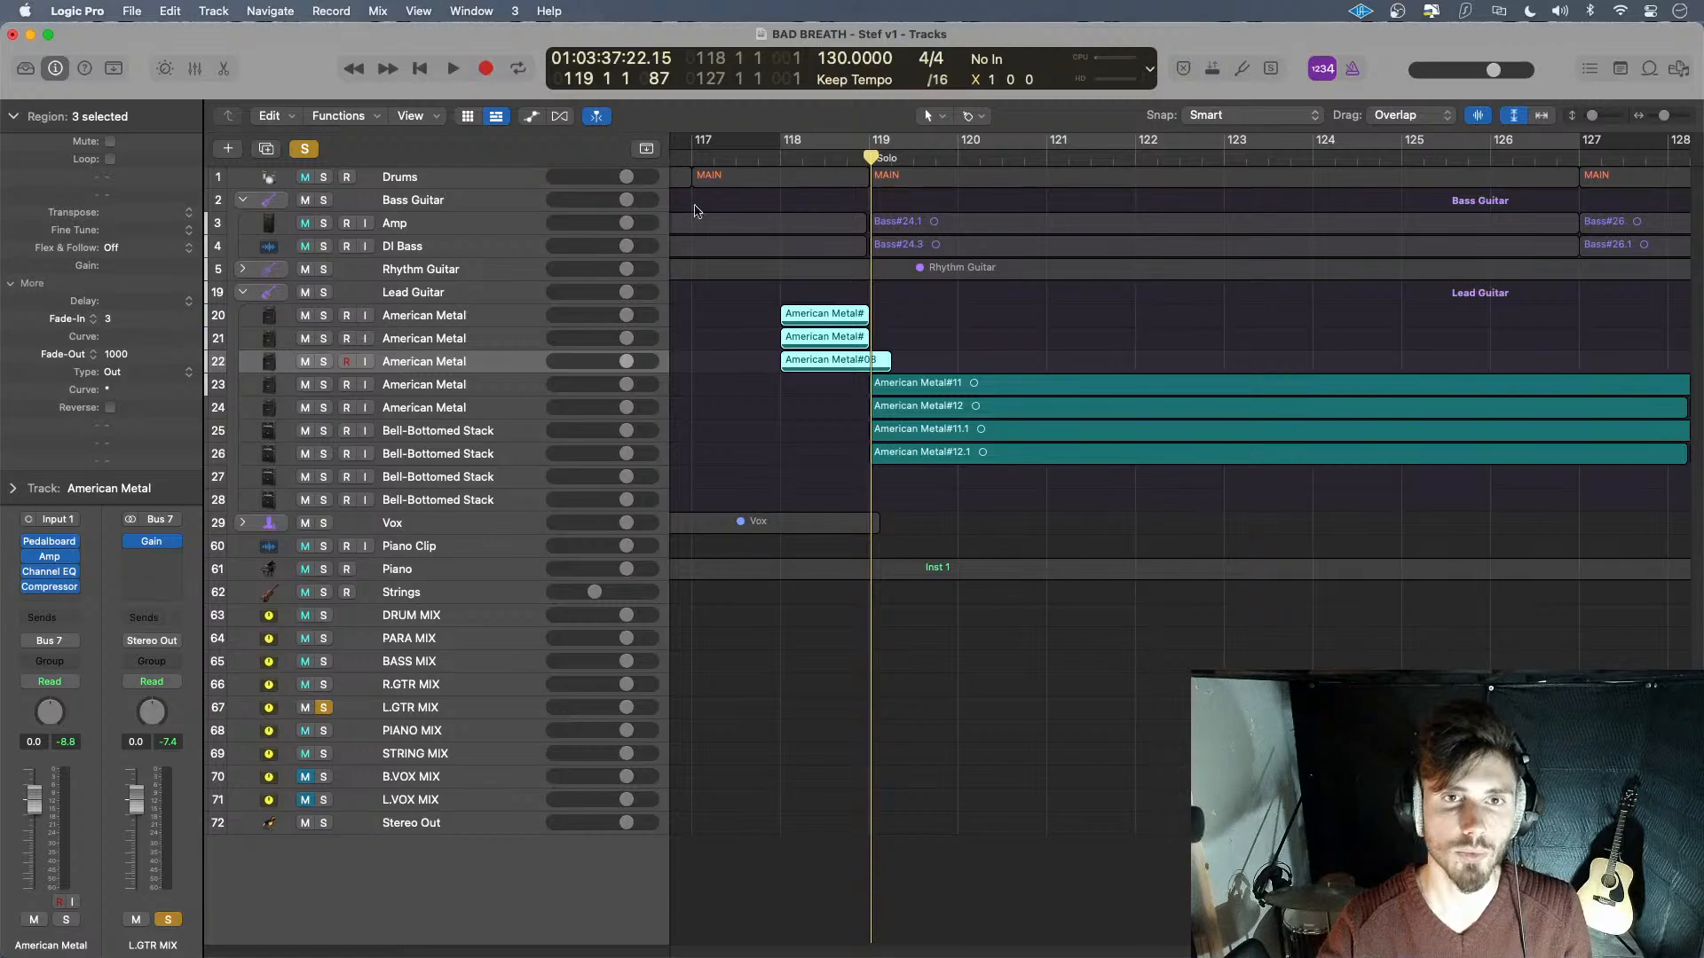
key(space)
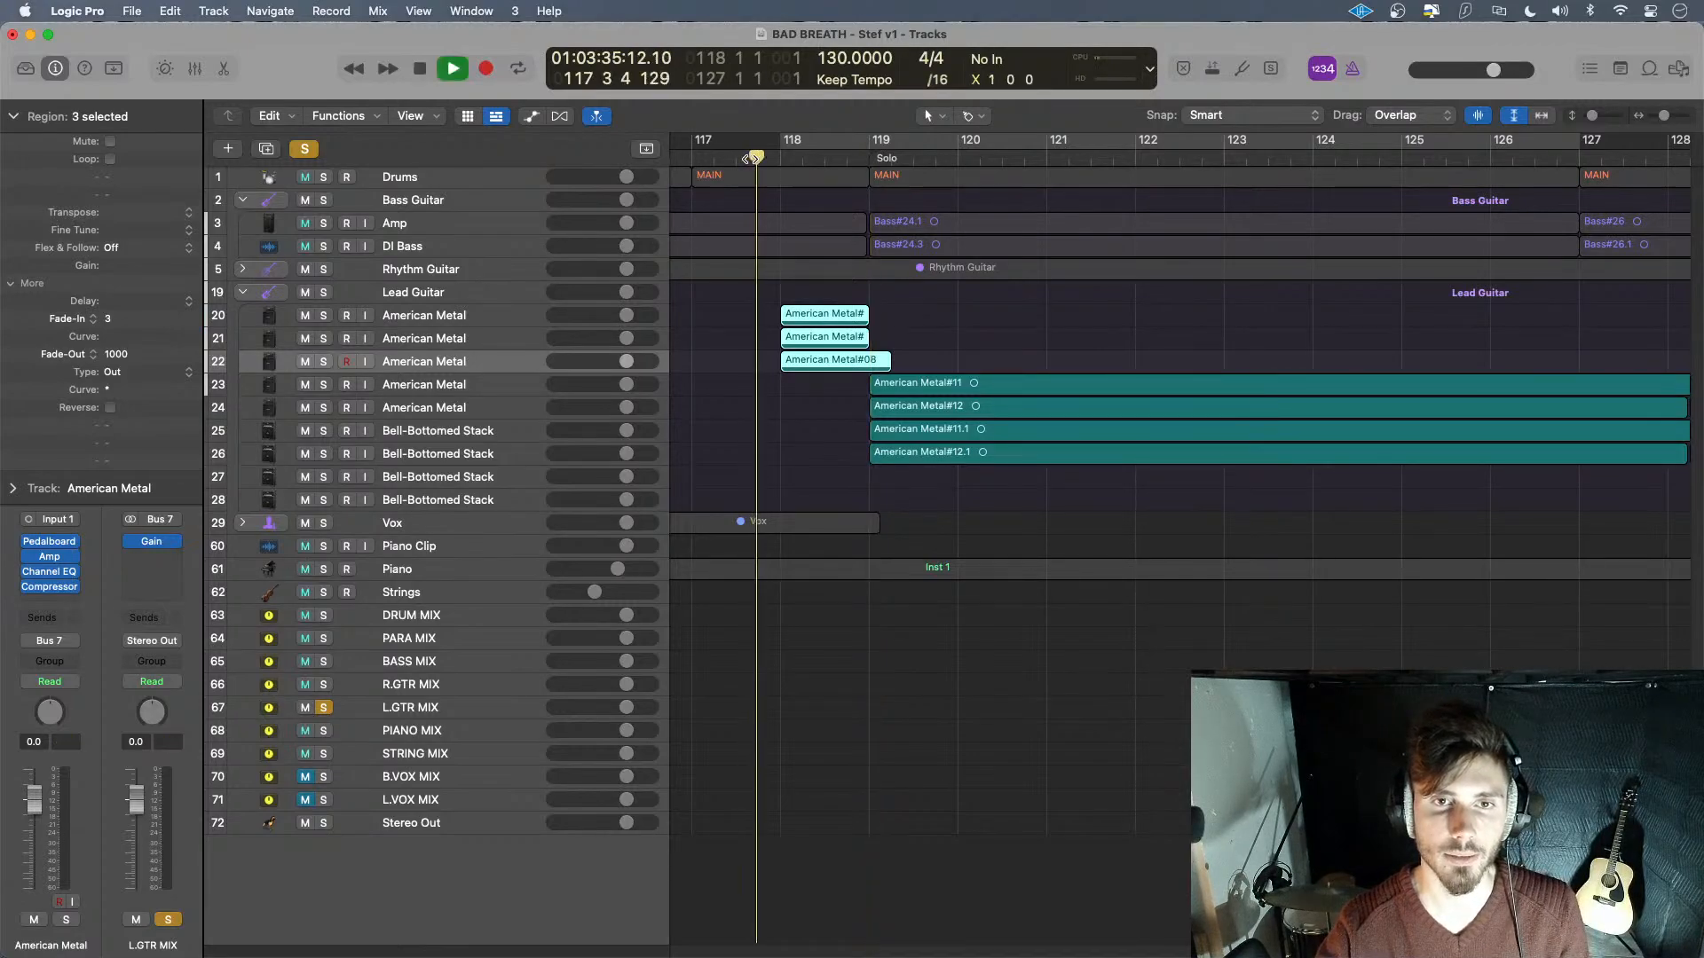
key(space)
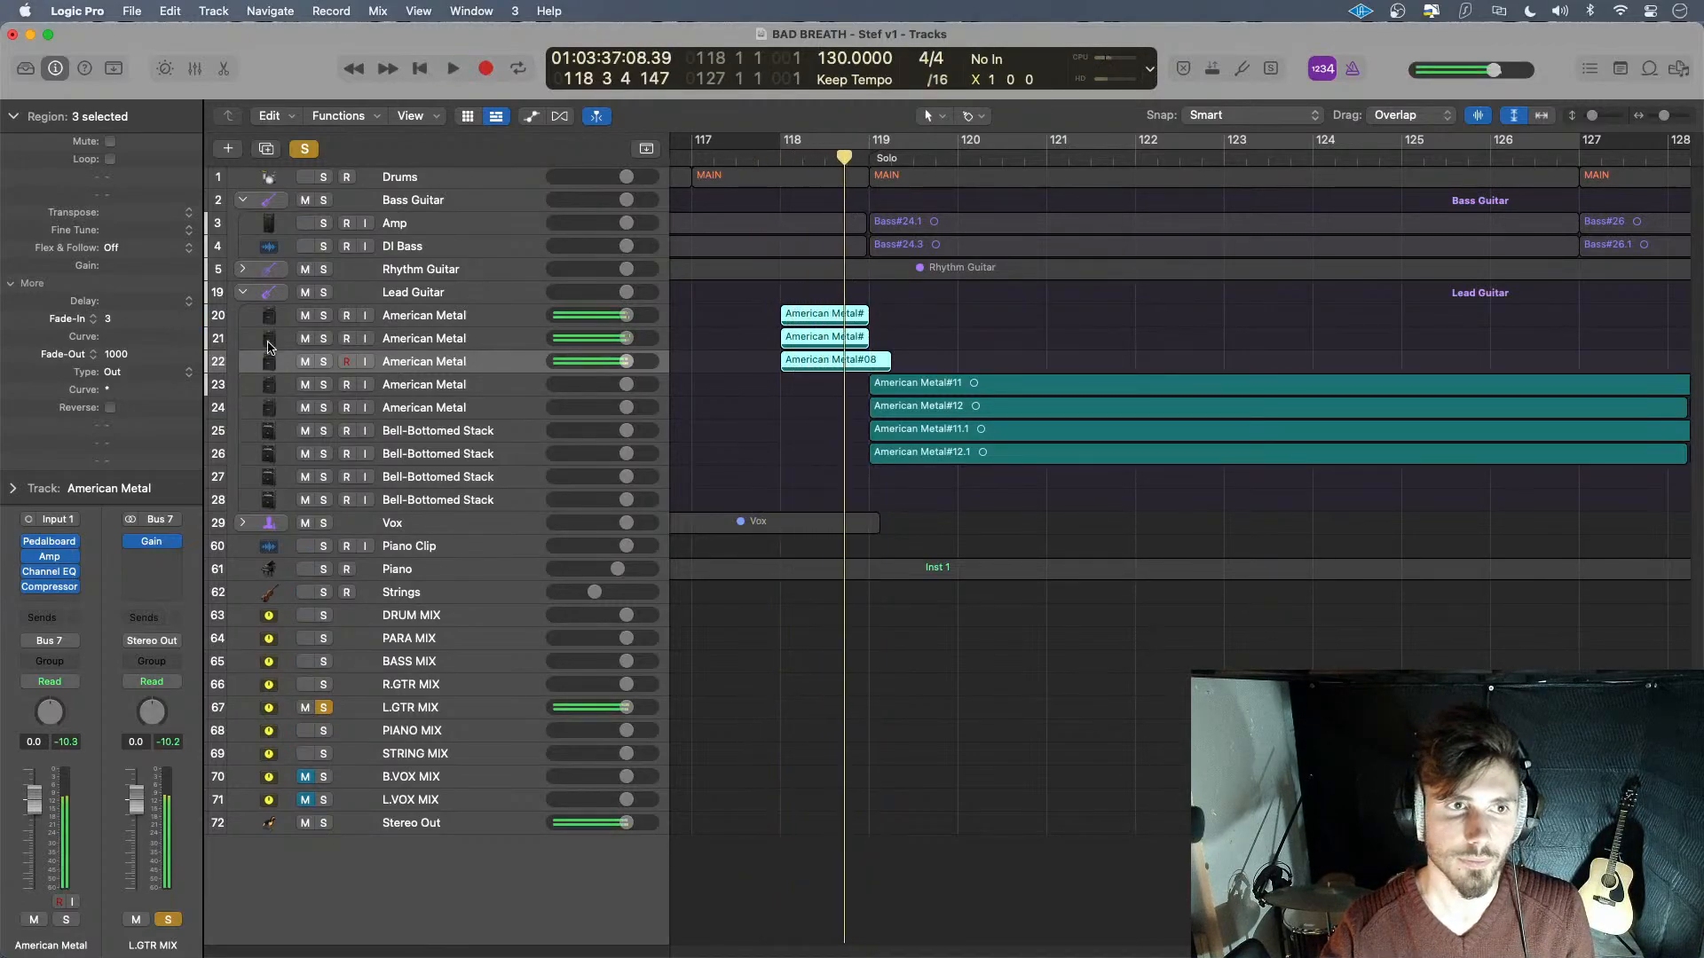
- Set the fade-in of the three solo-intro regions to 50 and play them back from before bar 118
double_click(123, 317)
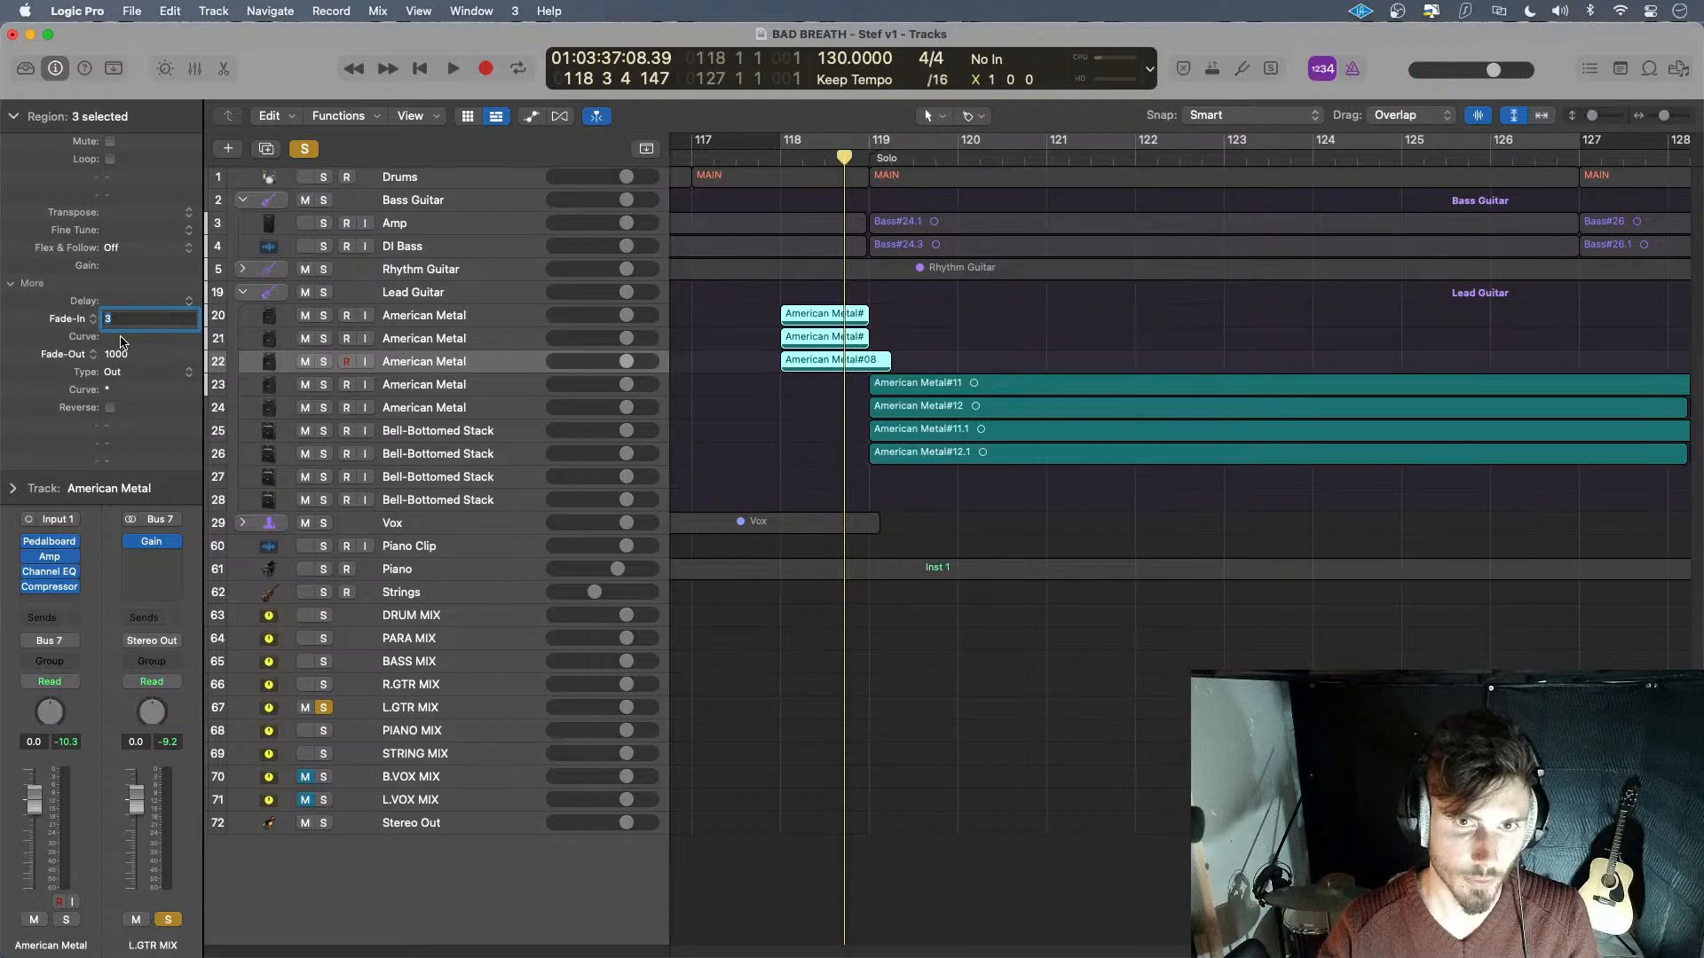
text(50)
key(Return)
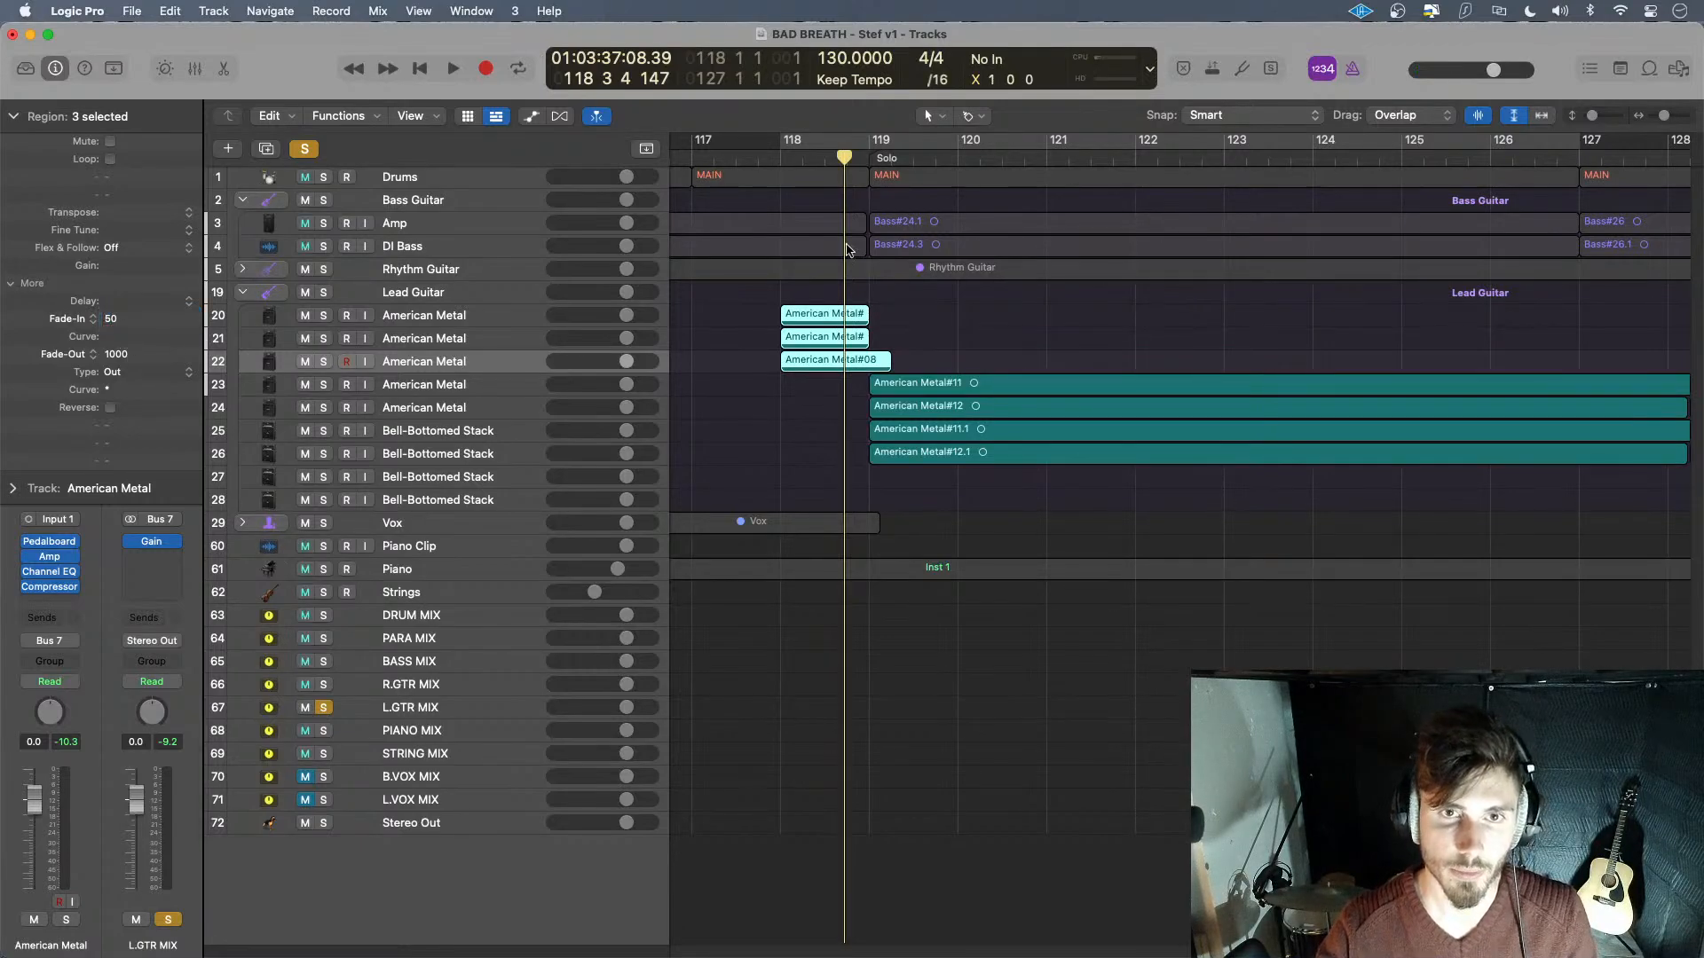
click(735, 161)
key(space)
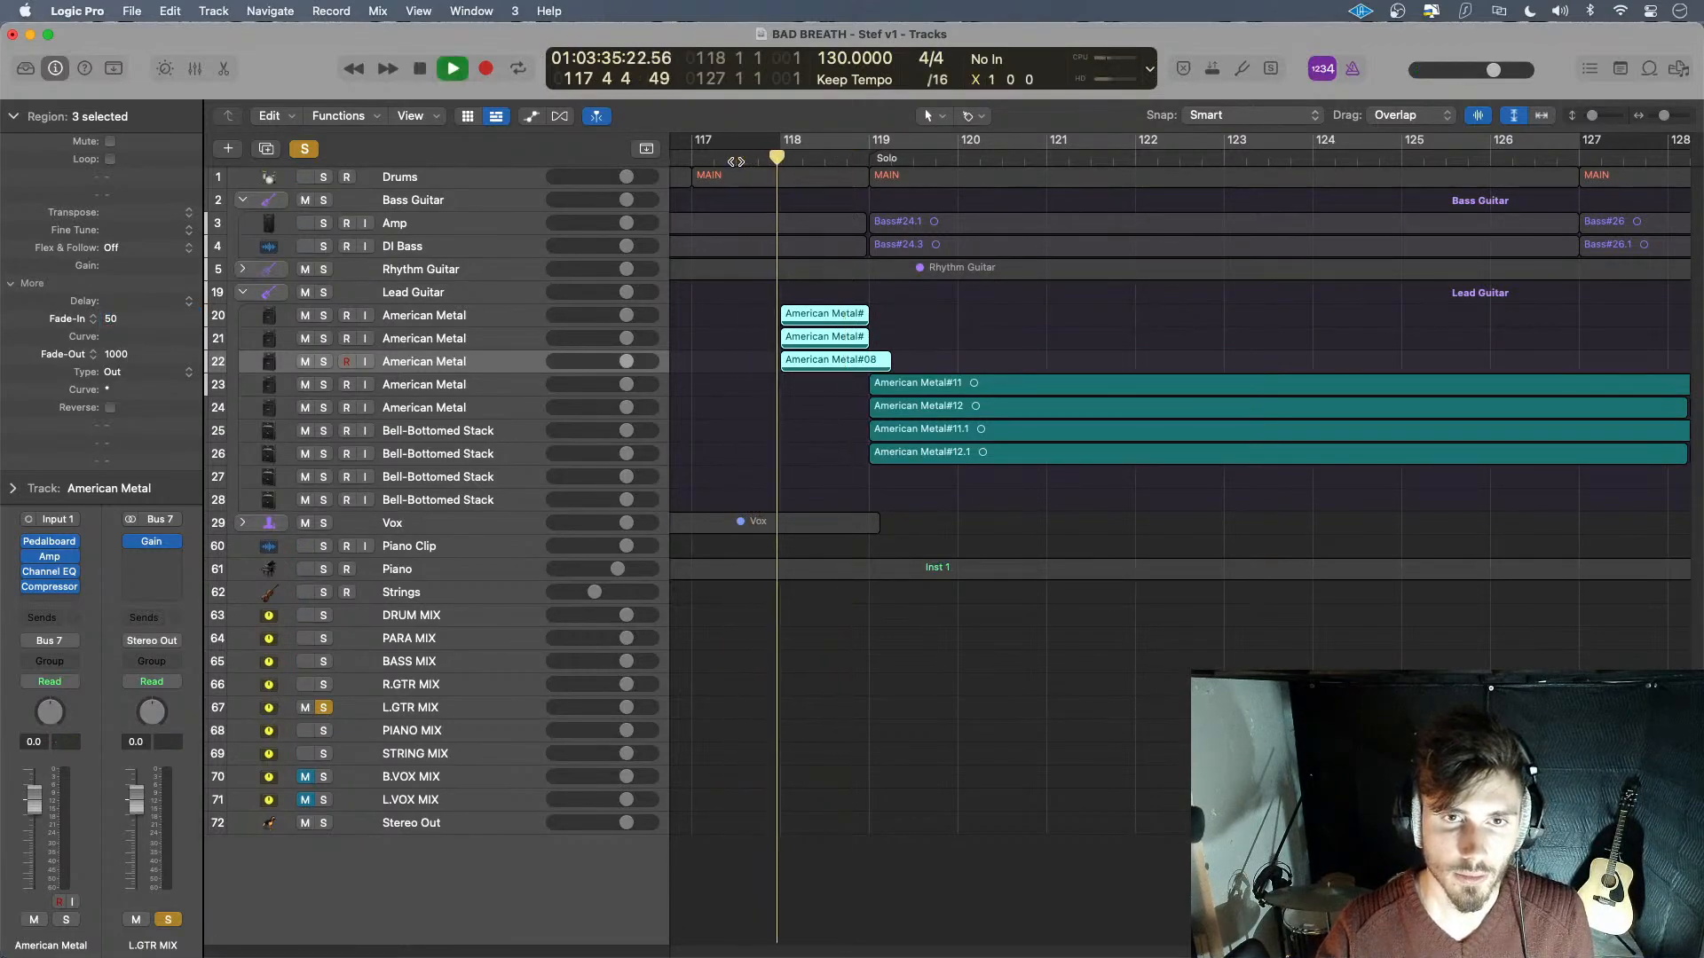
key(space)
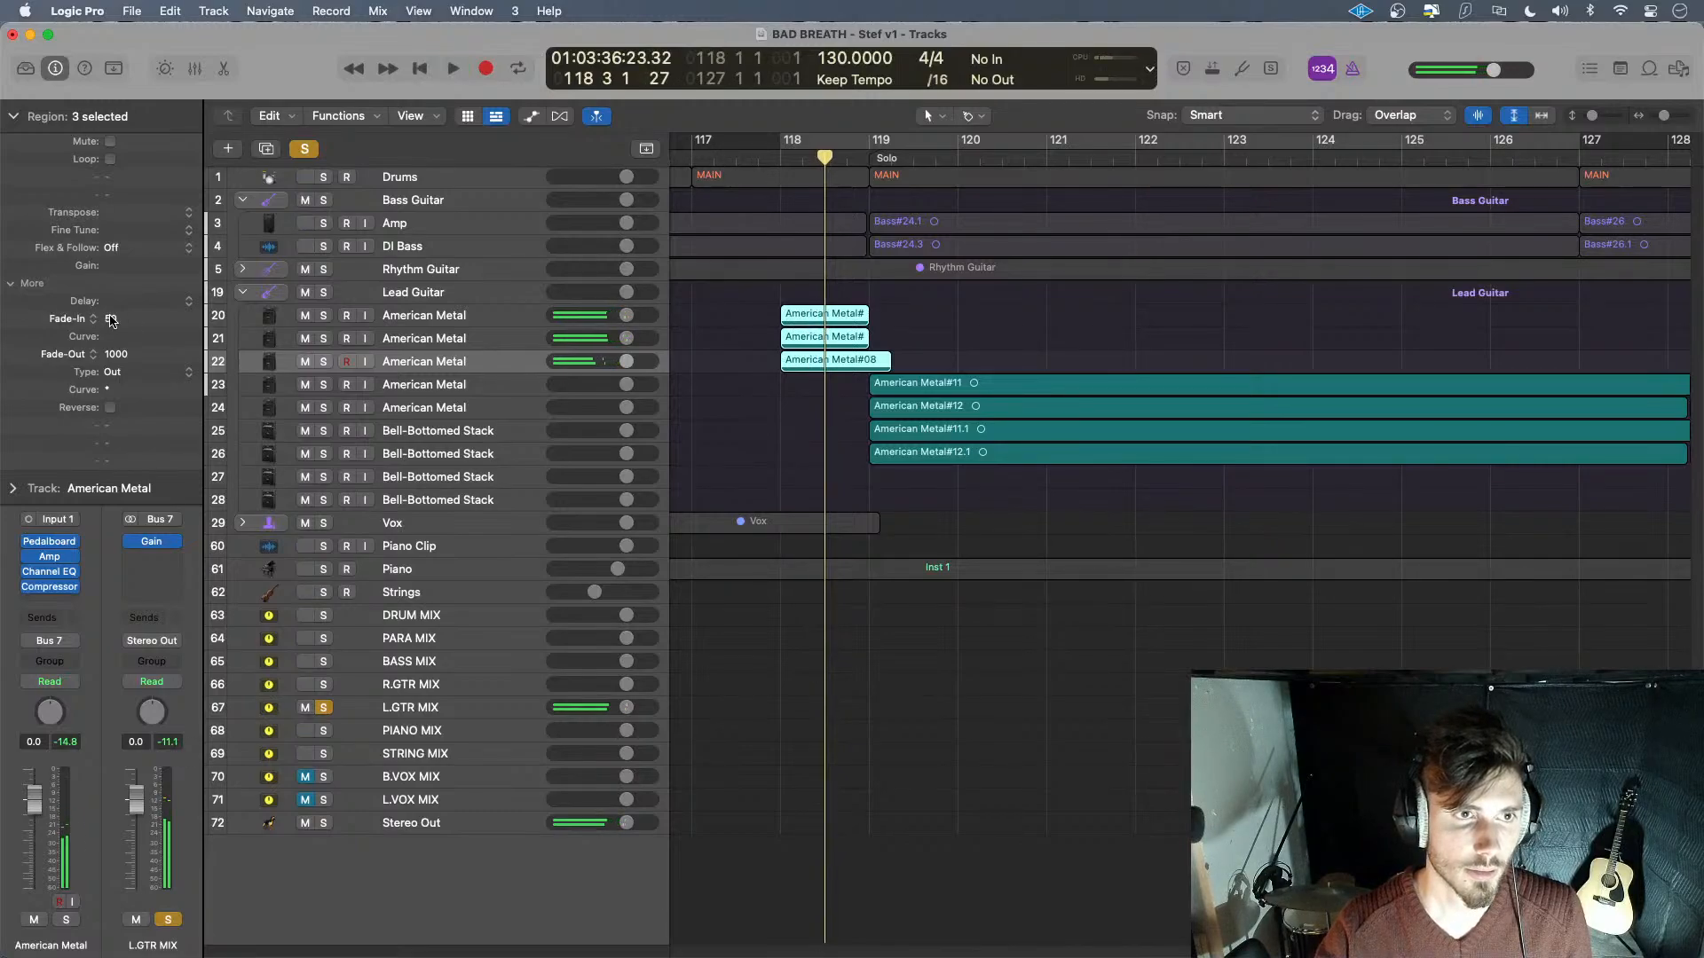
- Set the fade-in of the three solo-intro regions on tracks 20 to 22 to 100
double_click(111, 319)
text(100)
key(Return)
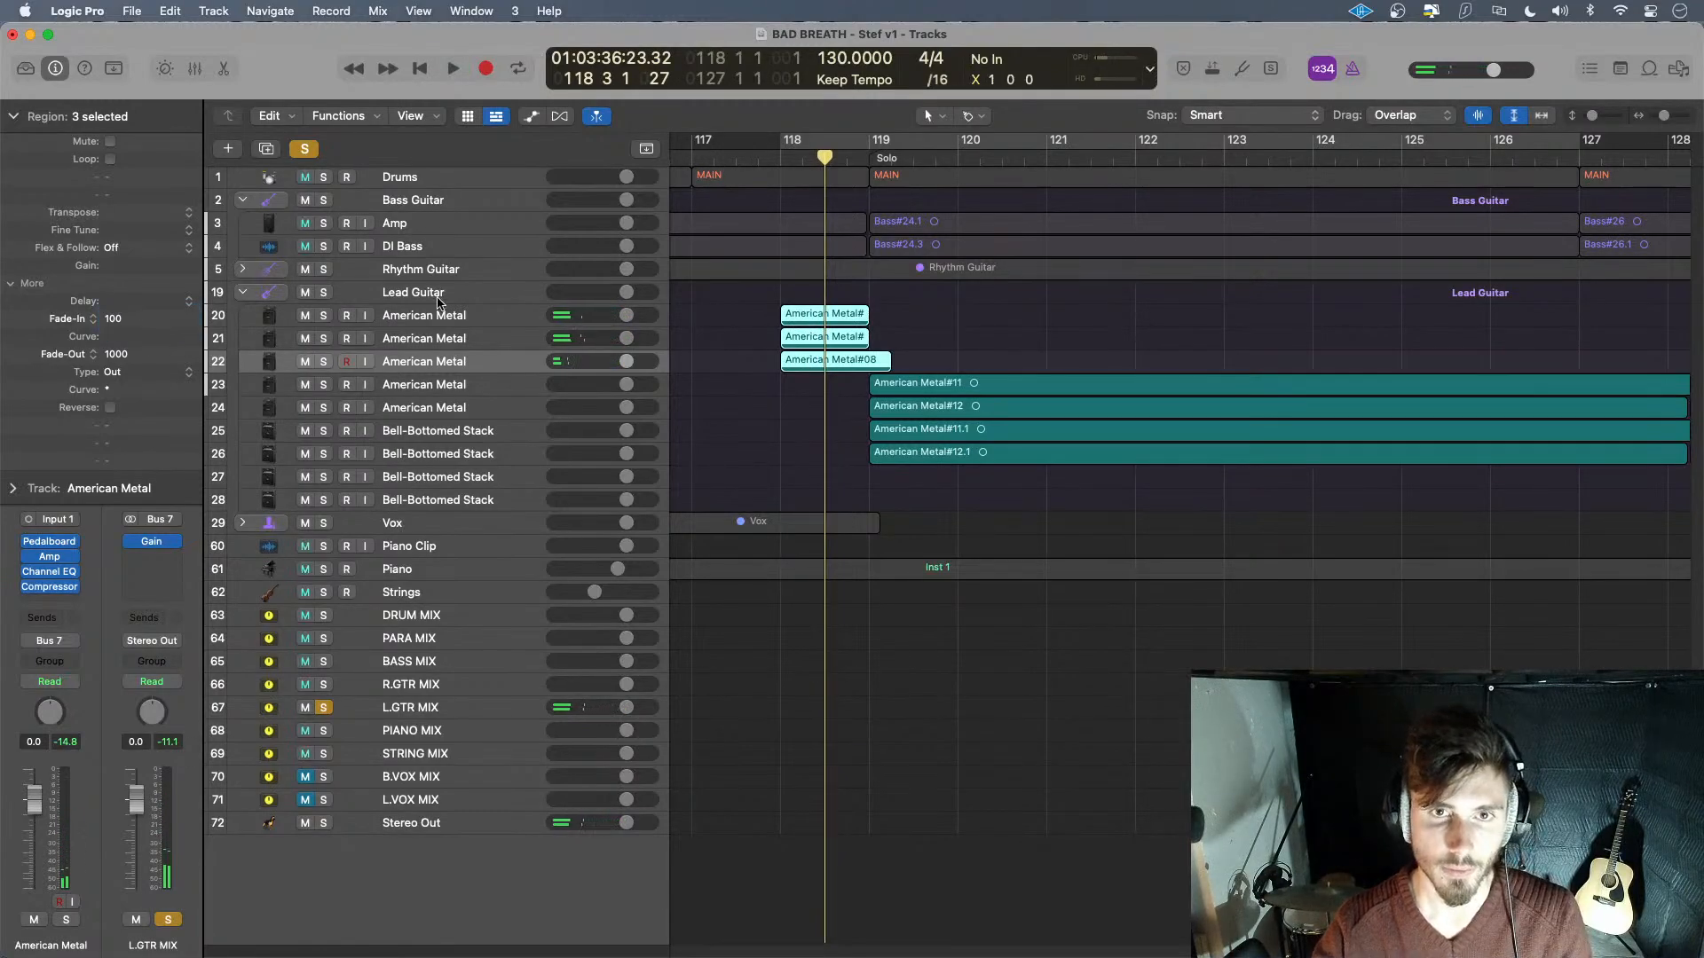
- Set the fade-out curve of the American Metal#07, #06 and #08 regions to -10
key(super+Down)
key(super+Down)
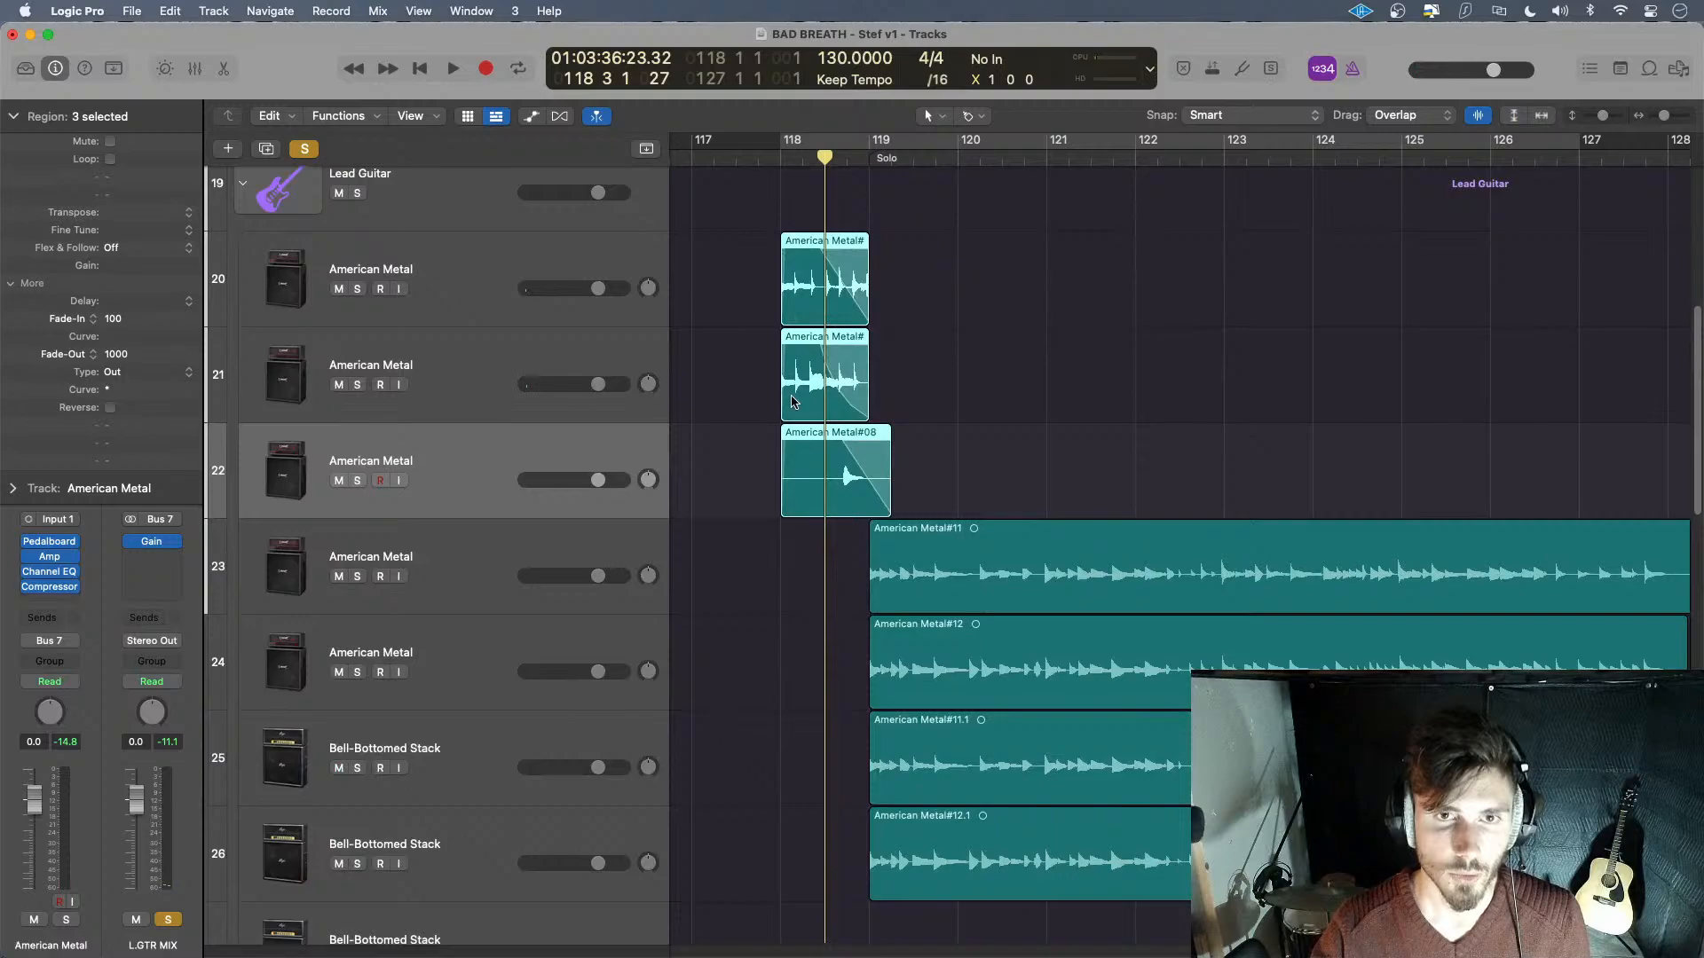
key(super+Down)
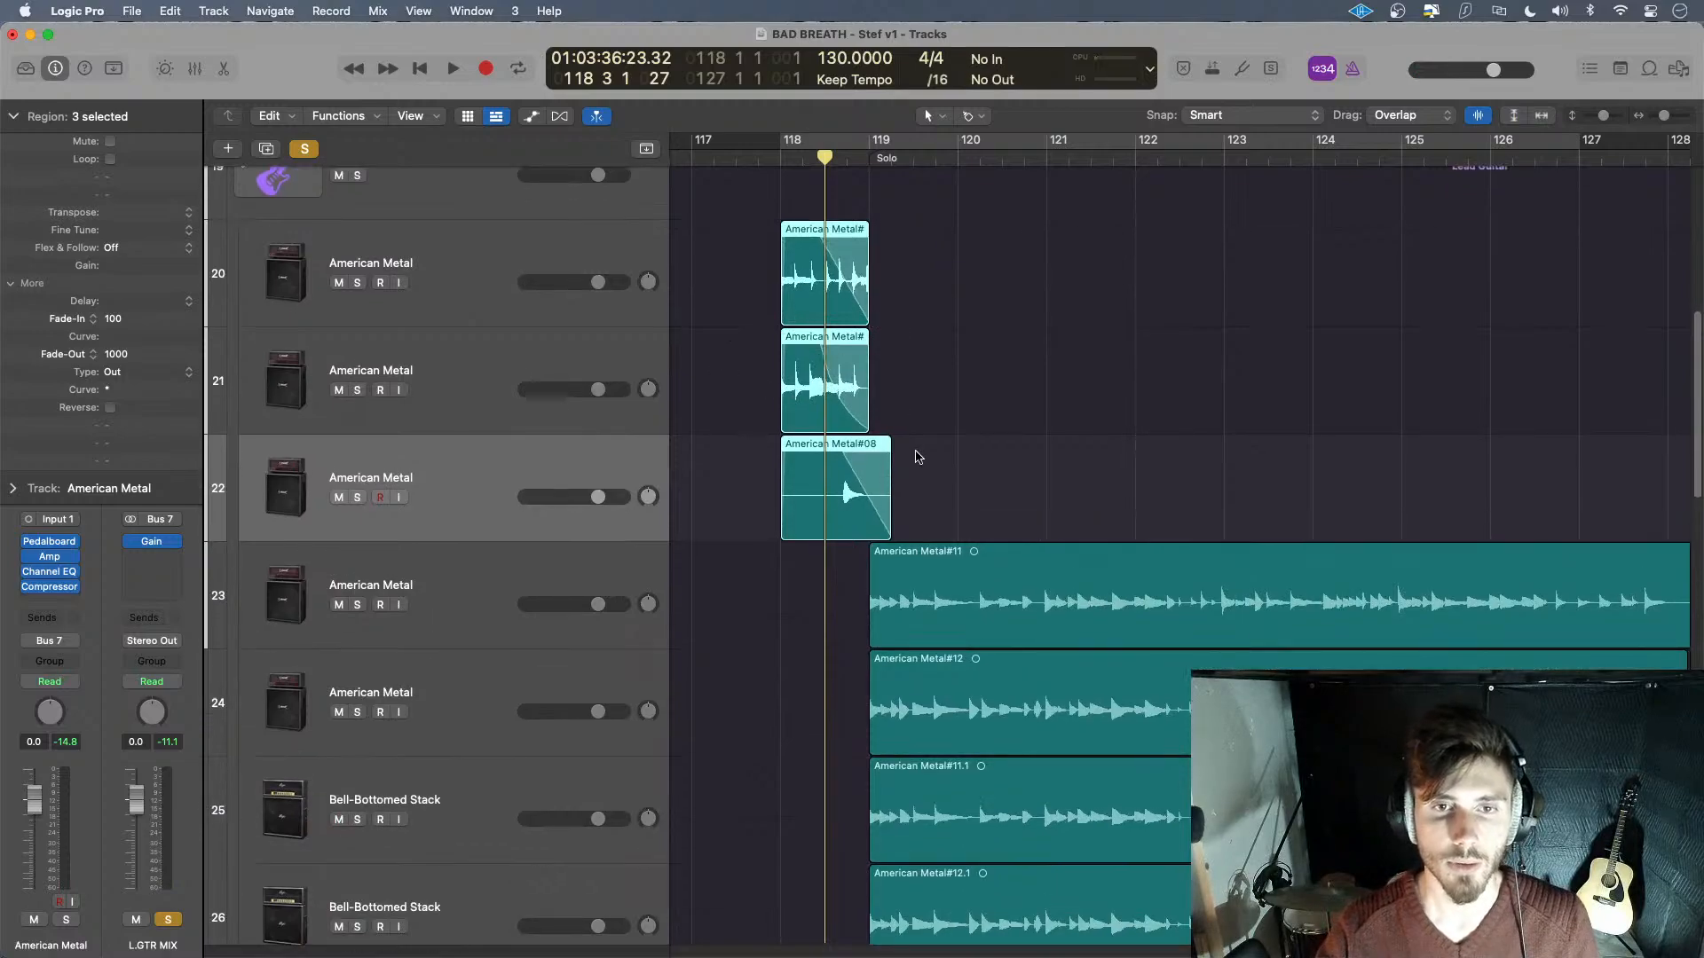
click(945, 398)
click(820, 385)
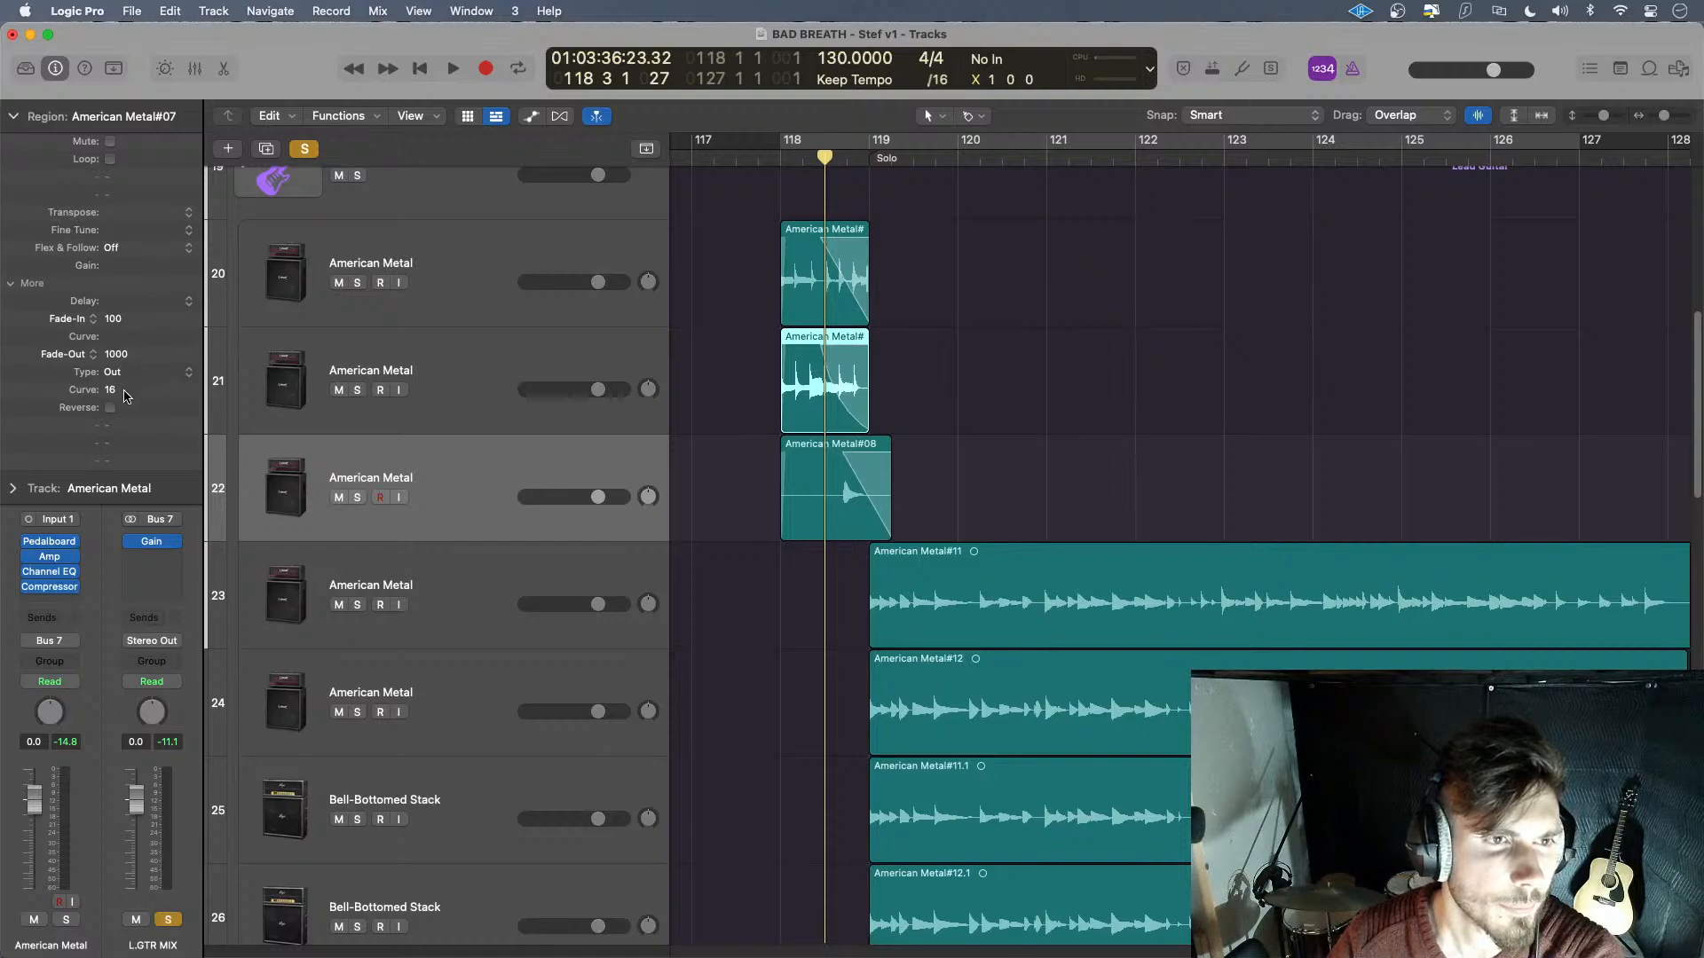
drag(125, 389, 133, 430)
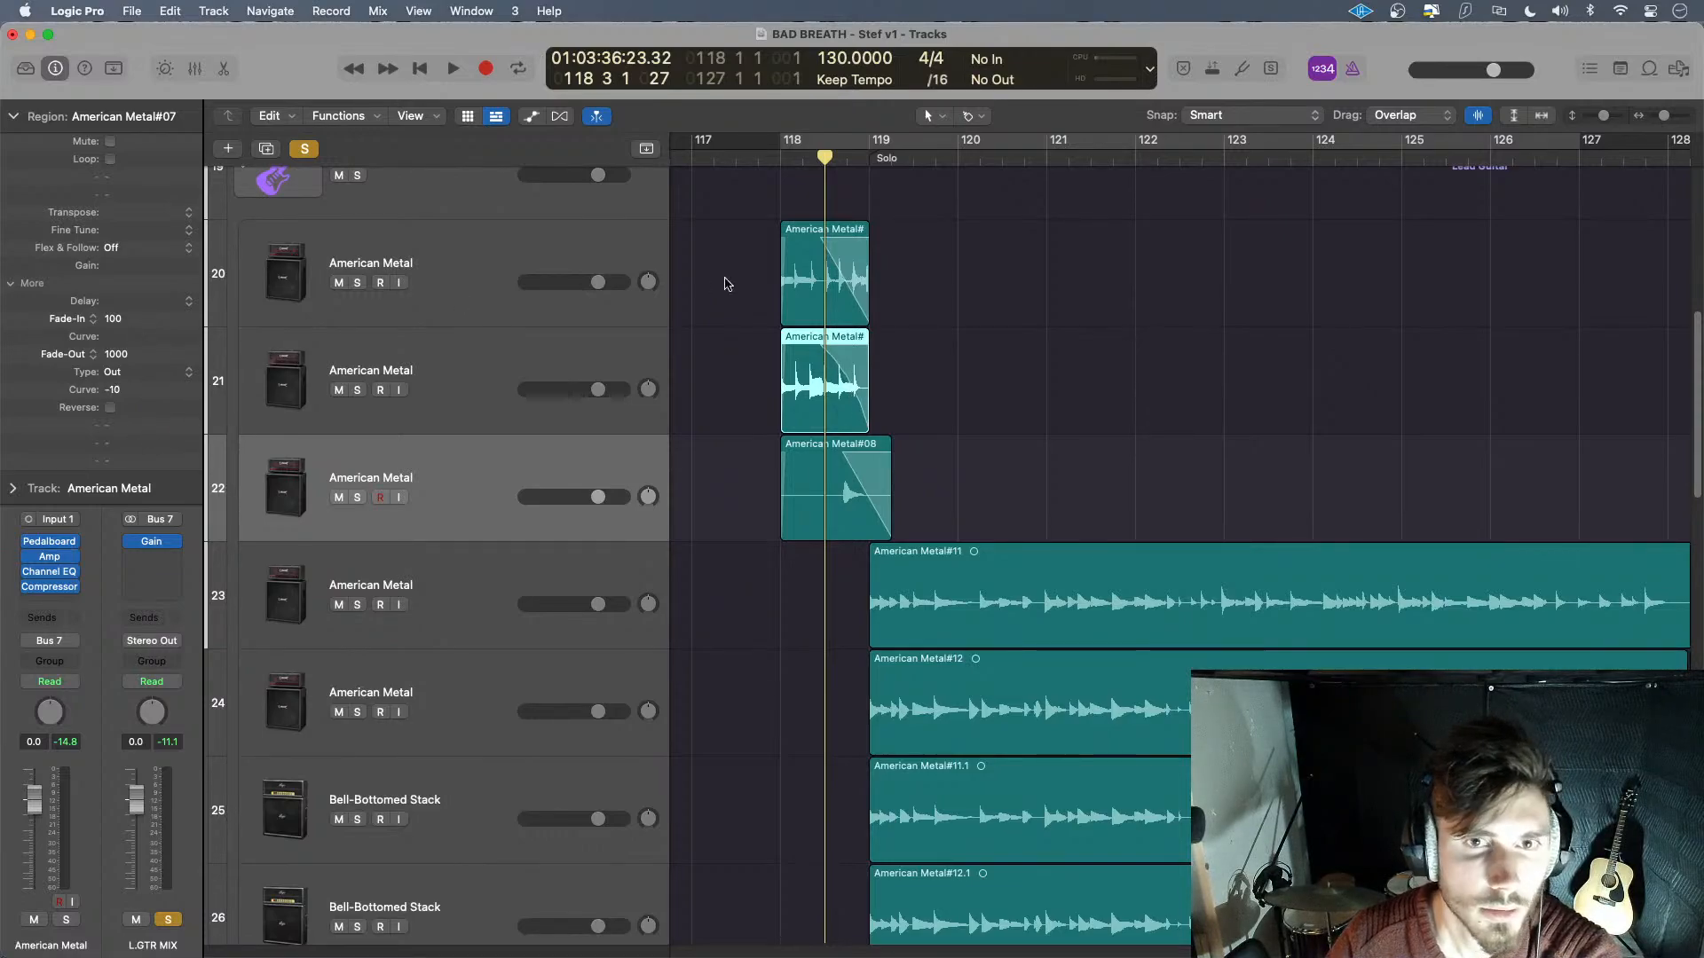
click(831, 276)
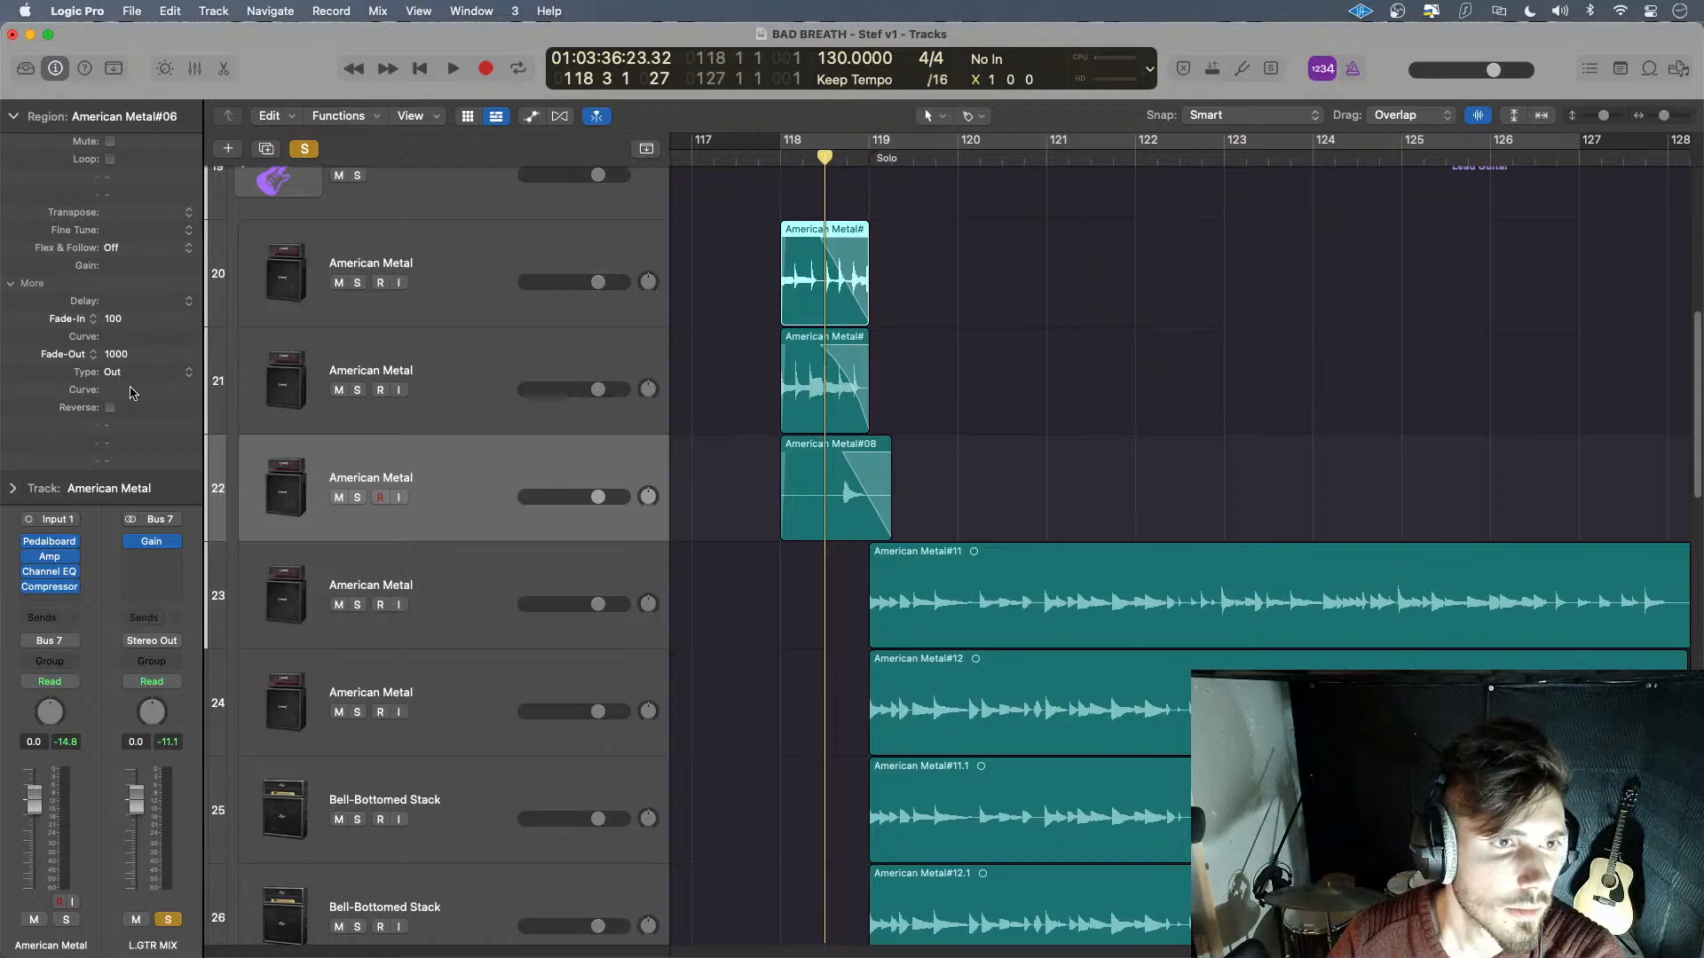
click(842, 505)
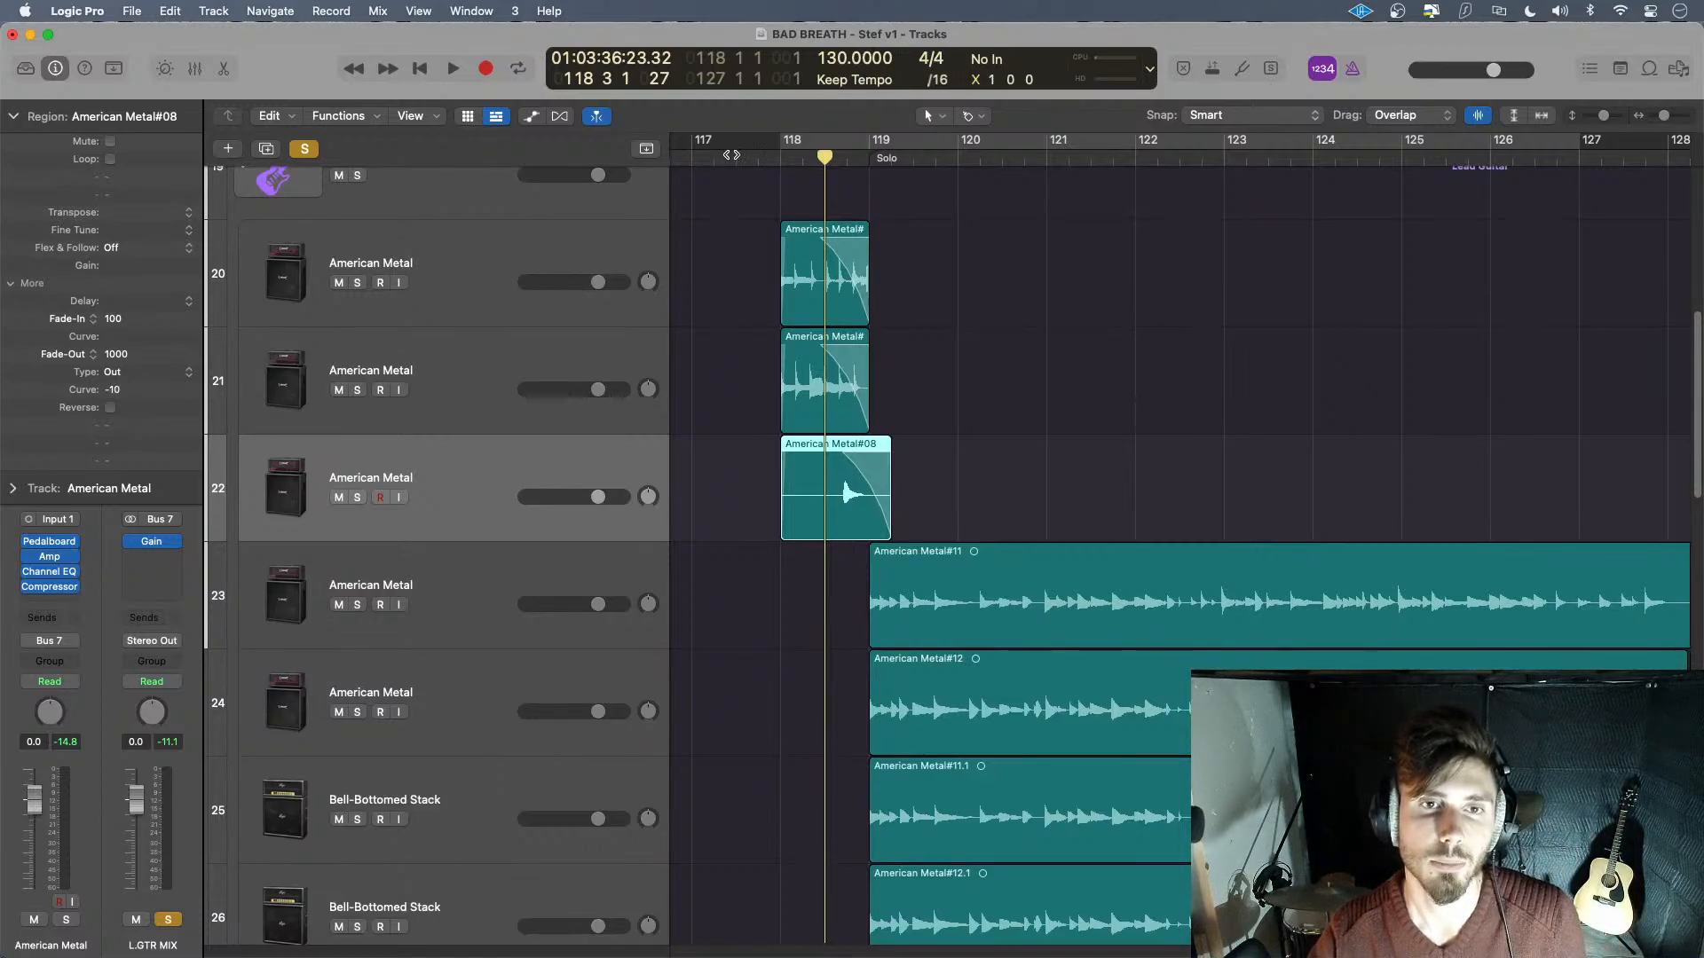
- Set the fade-in curve of the American Metal#06, #07 and #08 regions to about -10
click(813, 263)
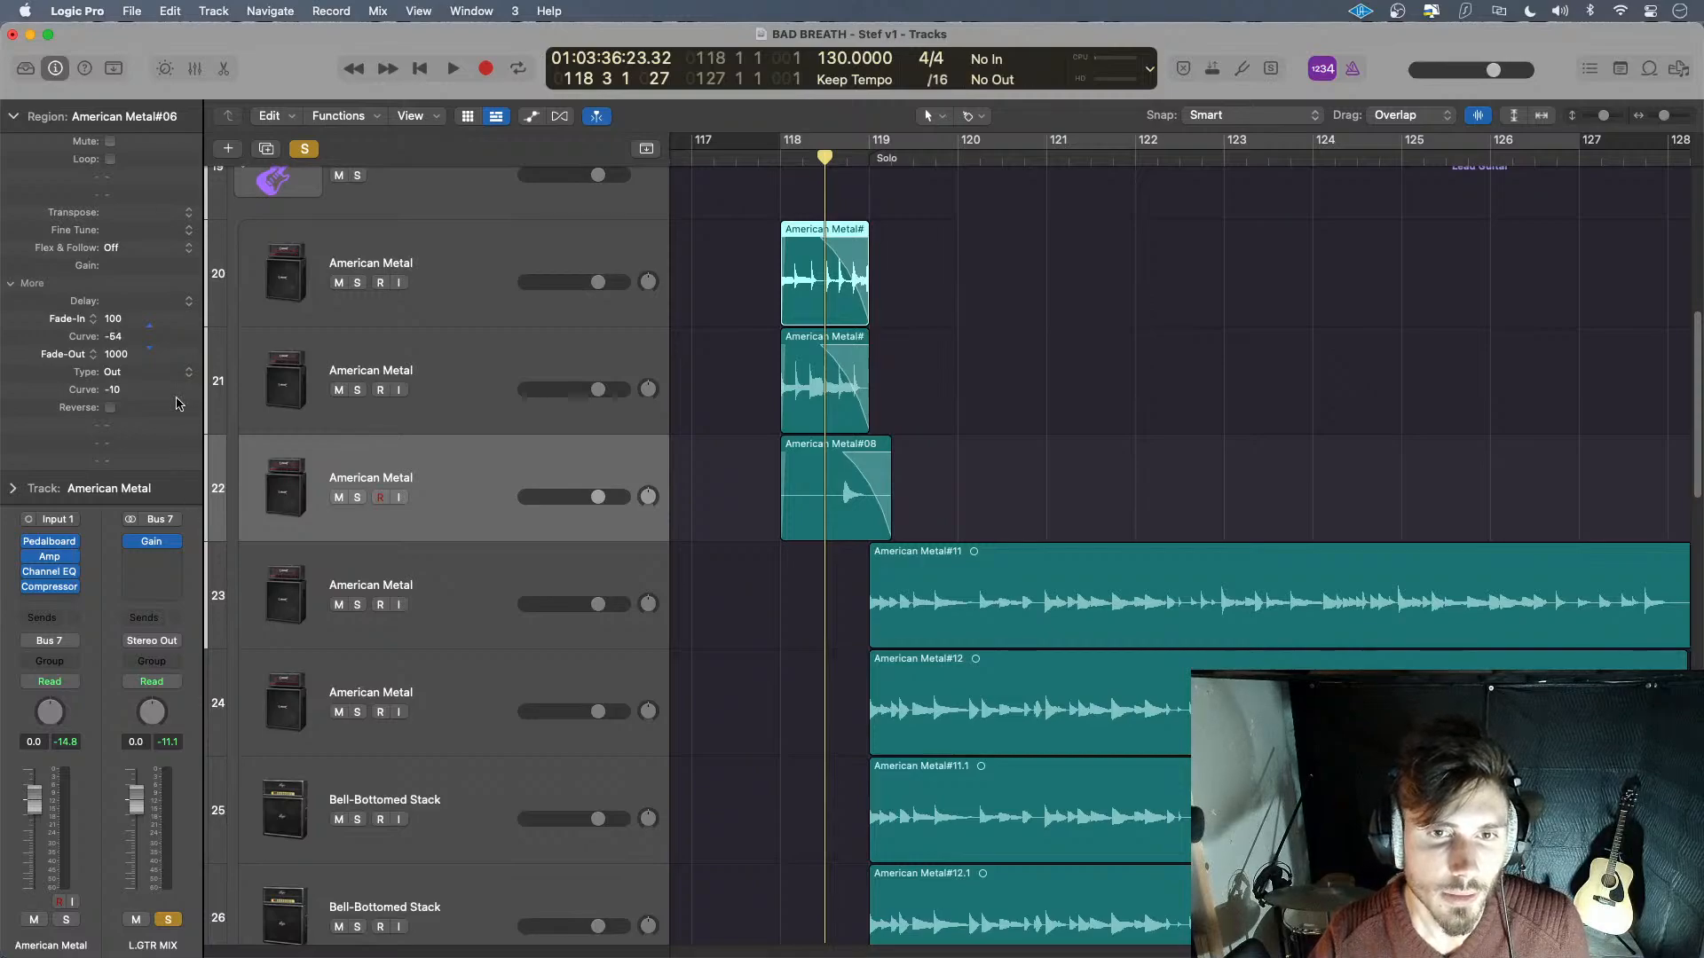
drag(176, 337, 177, 132)
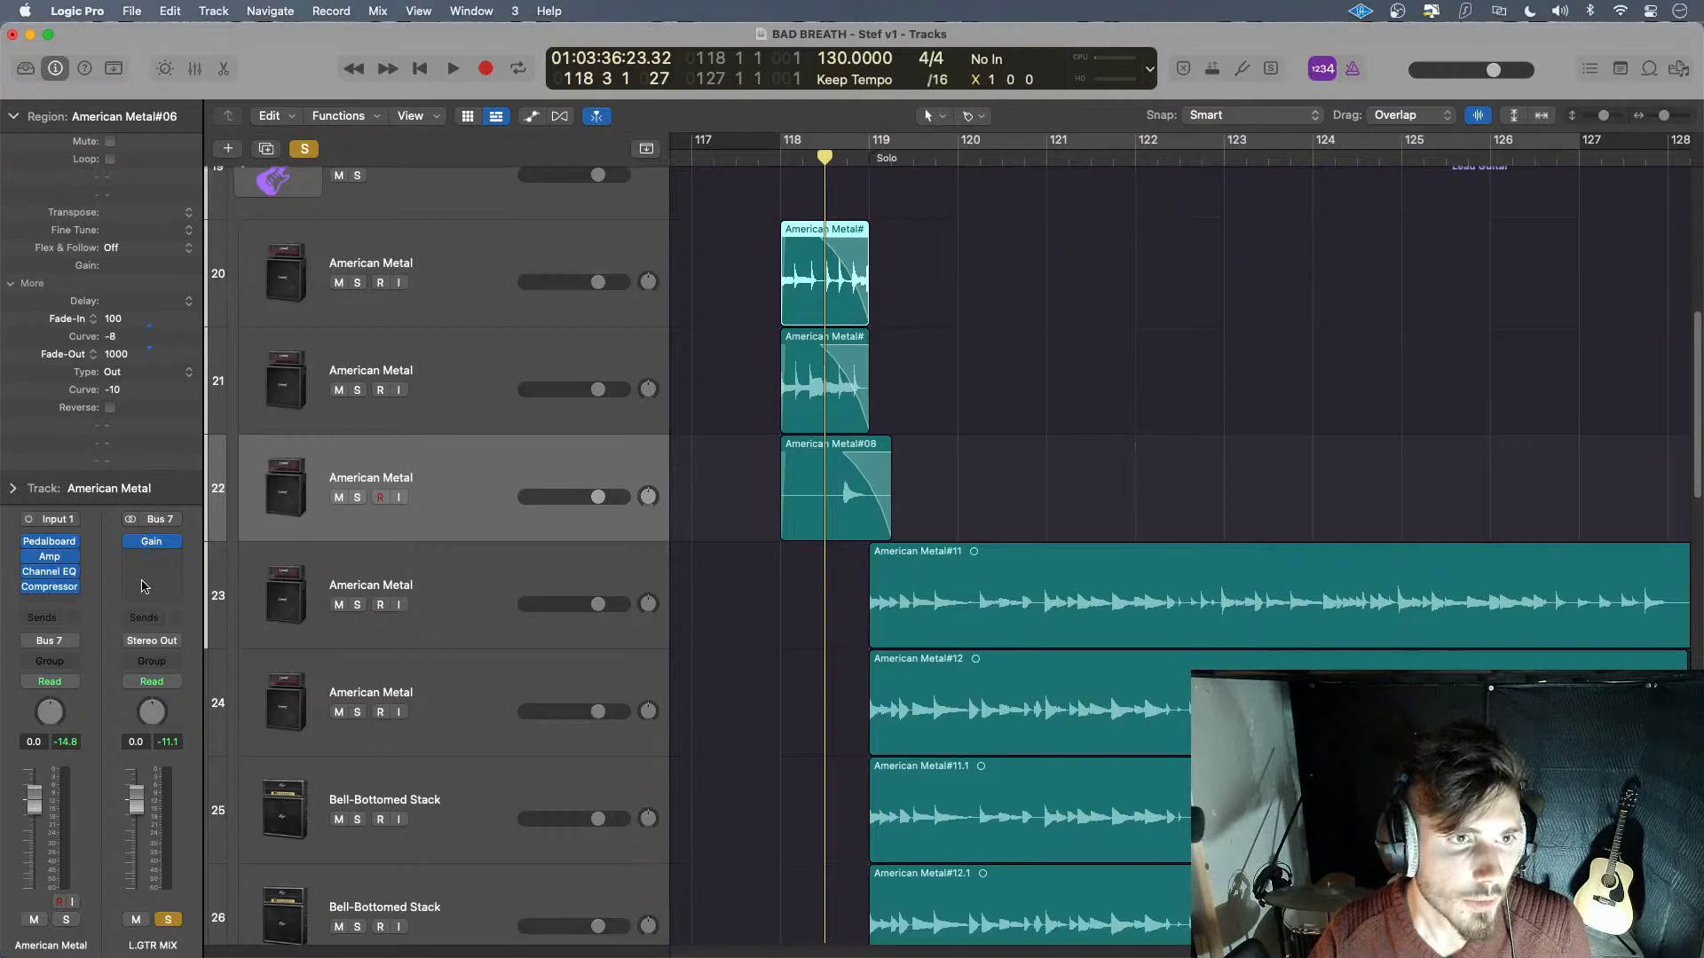
click(840, 382)
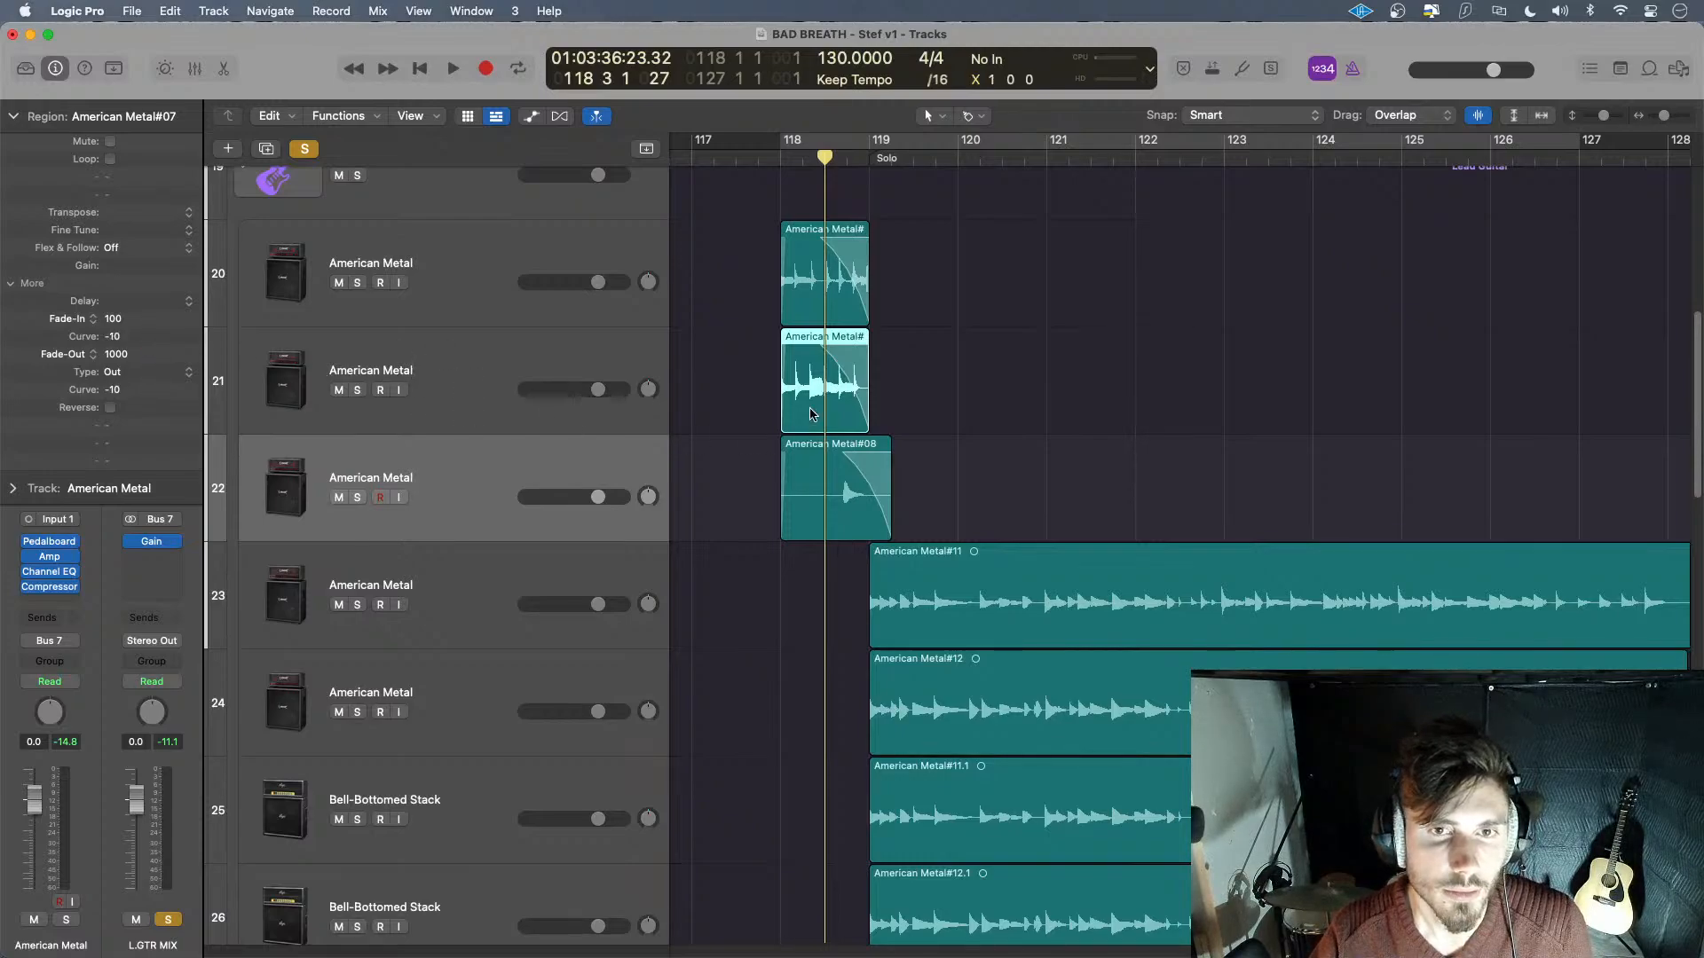
click(810, 485)
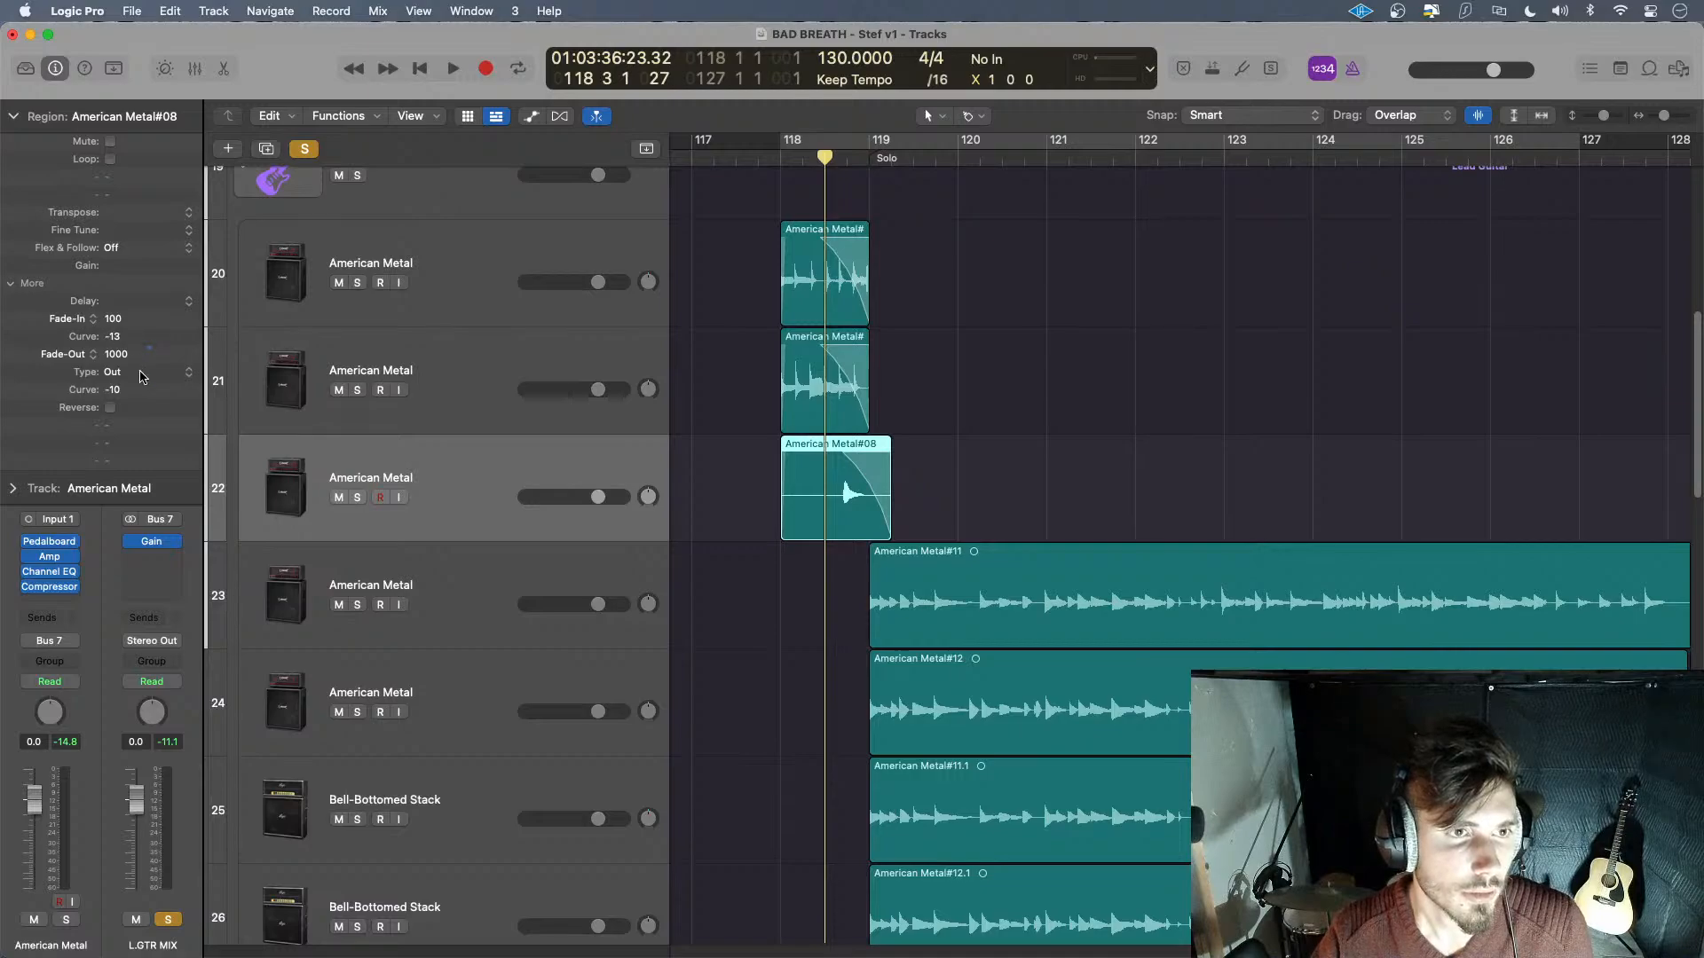
- Play the solo intro from before bar 118 to check how the adjusted fades sound
click(735, 161)
key(space)
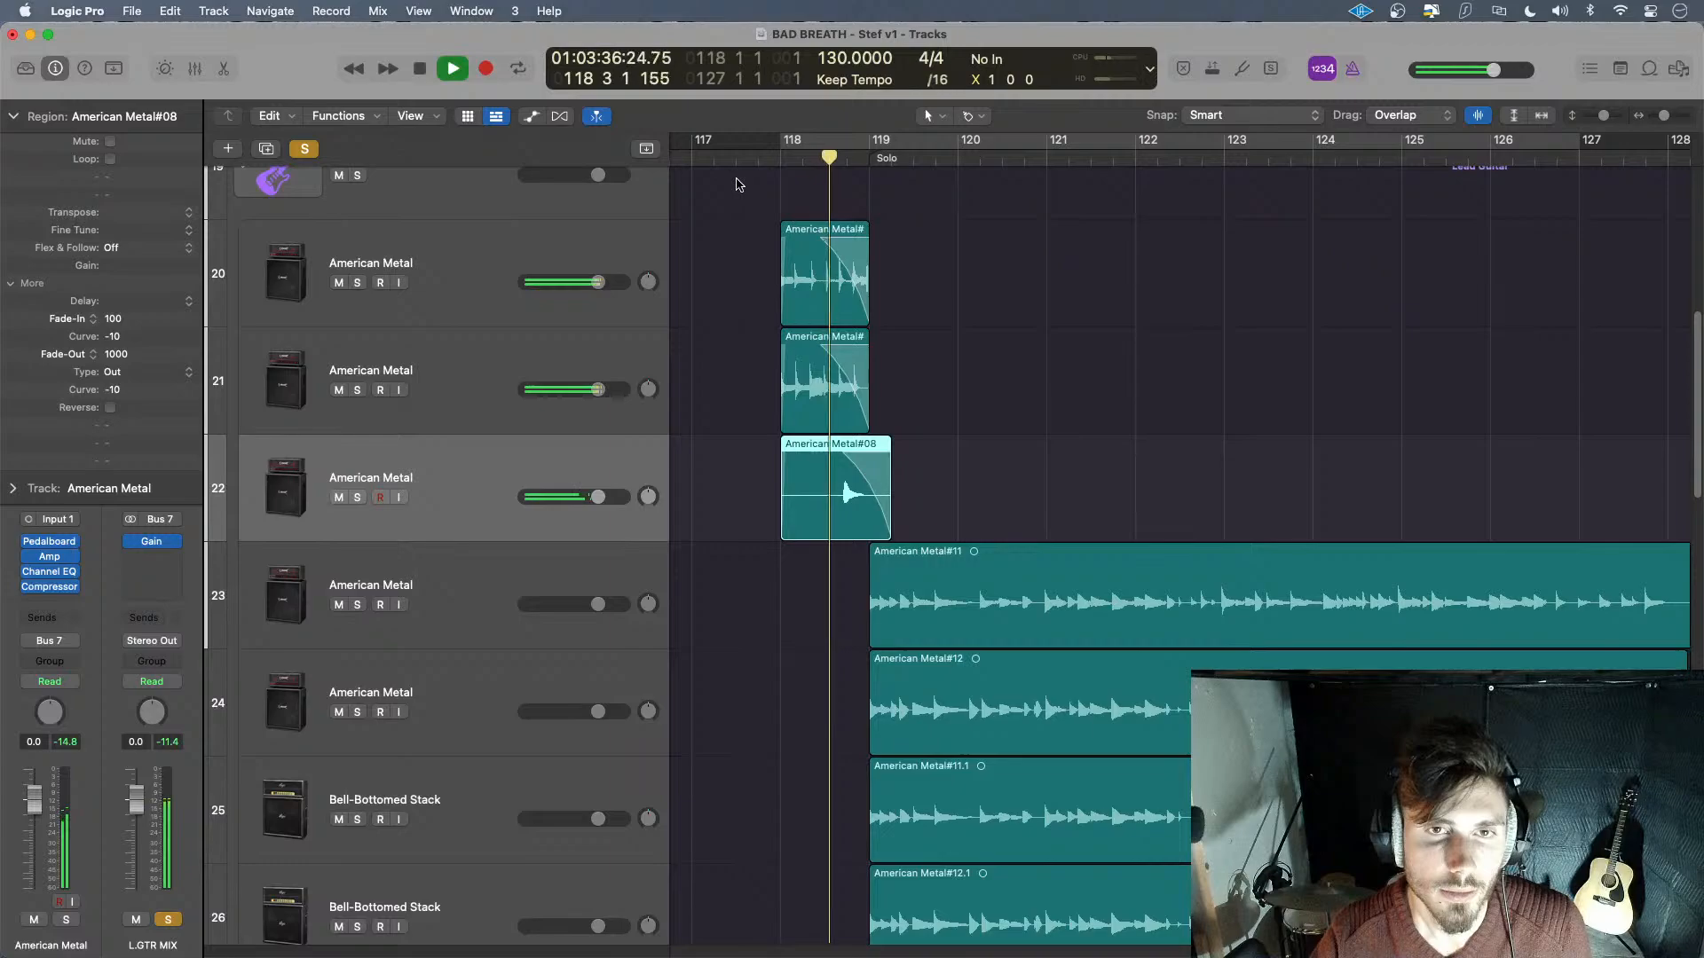
click(741, 158)
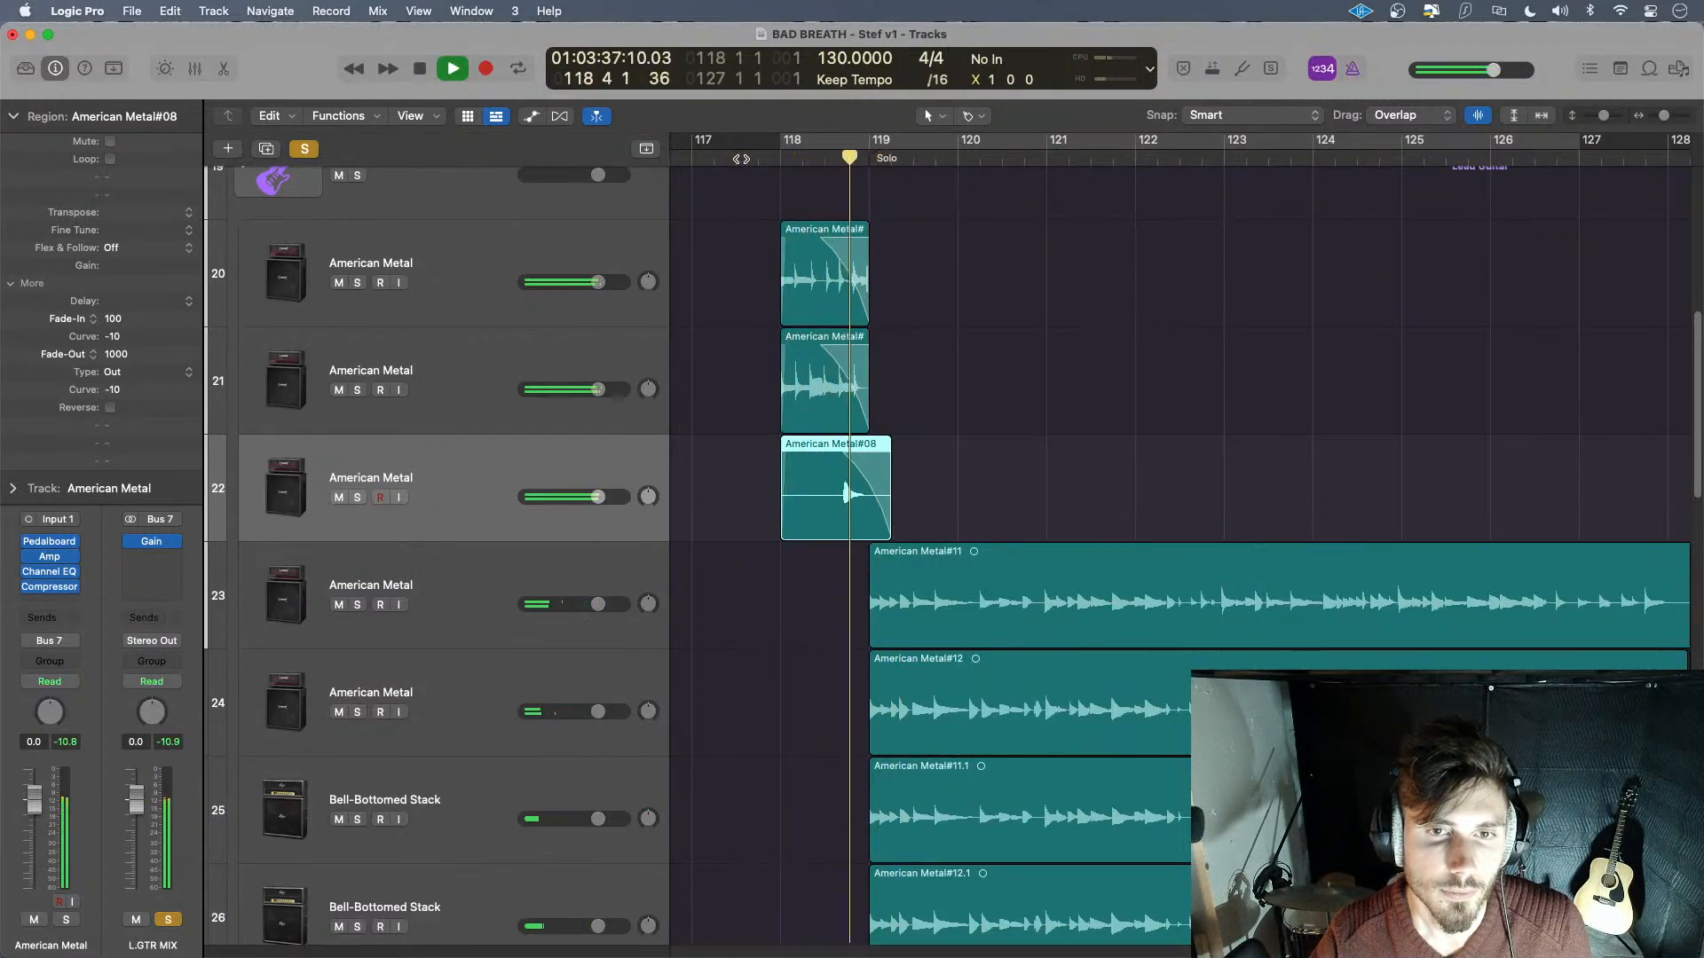
- Stop playback and try a fade-in of 1000 on the American Metal#08 region on track 22
key(space)
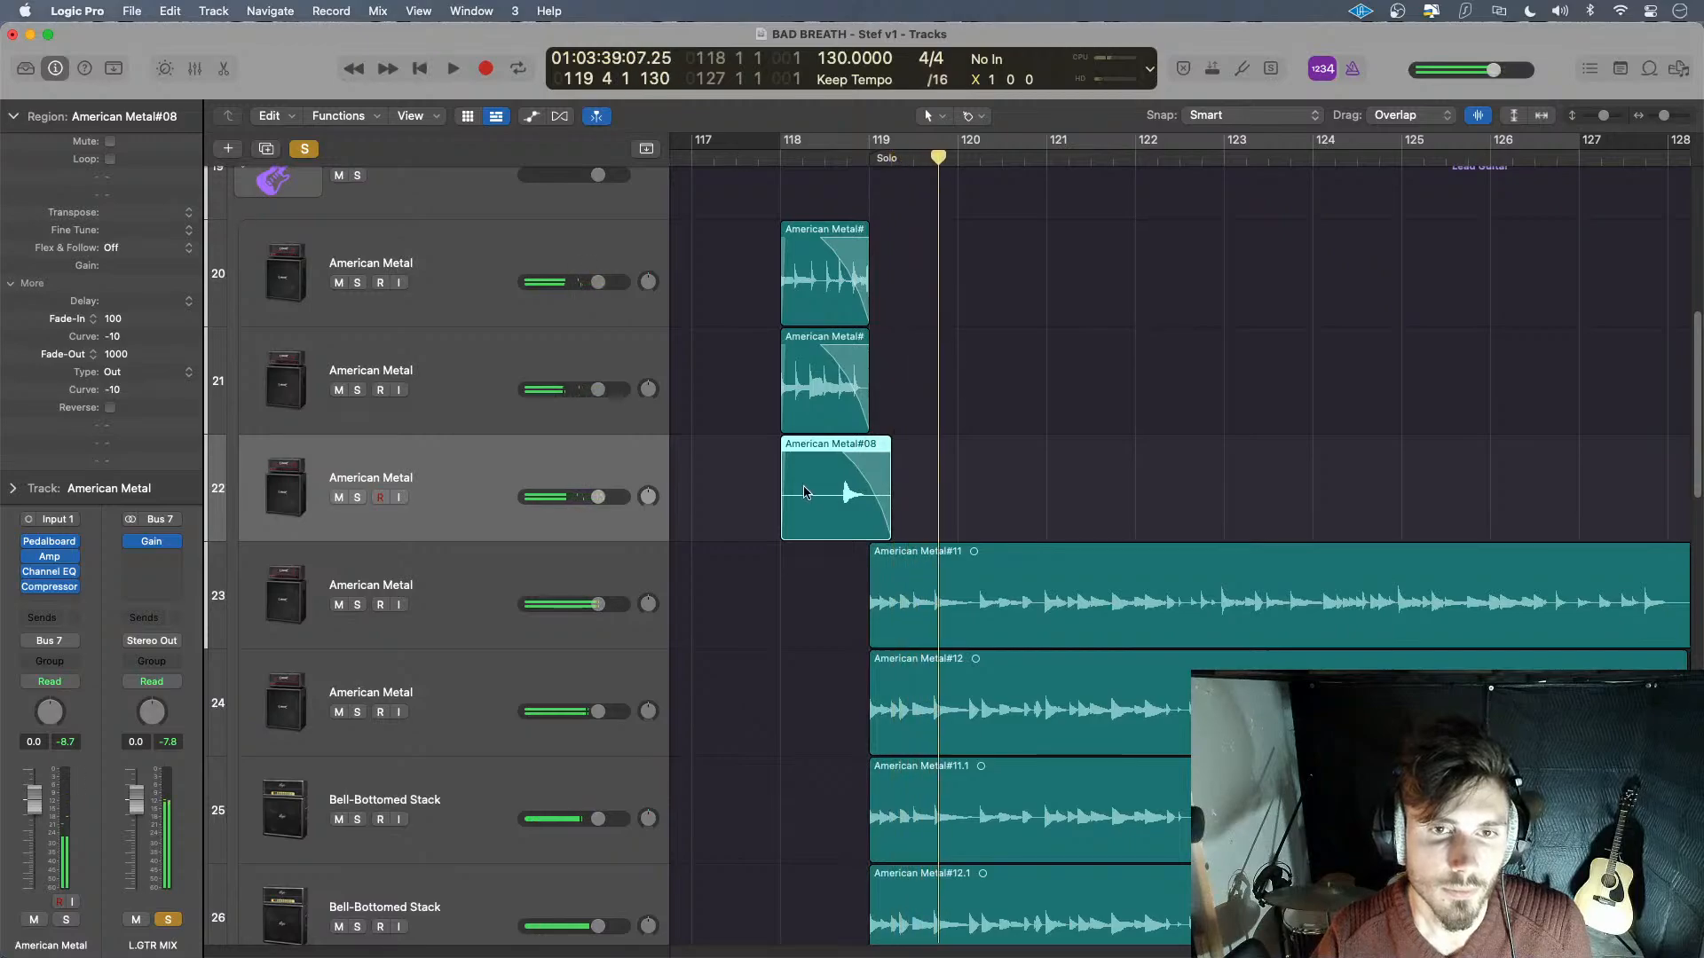
click(982, 487)
click(826, 502)
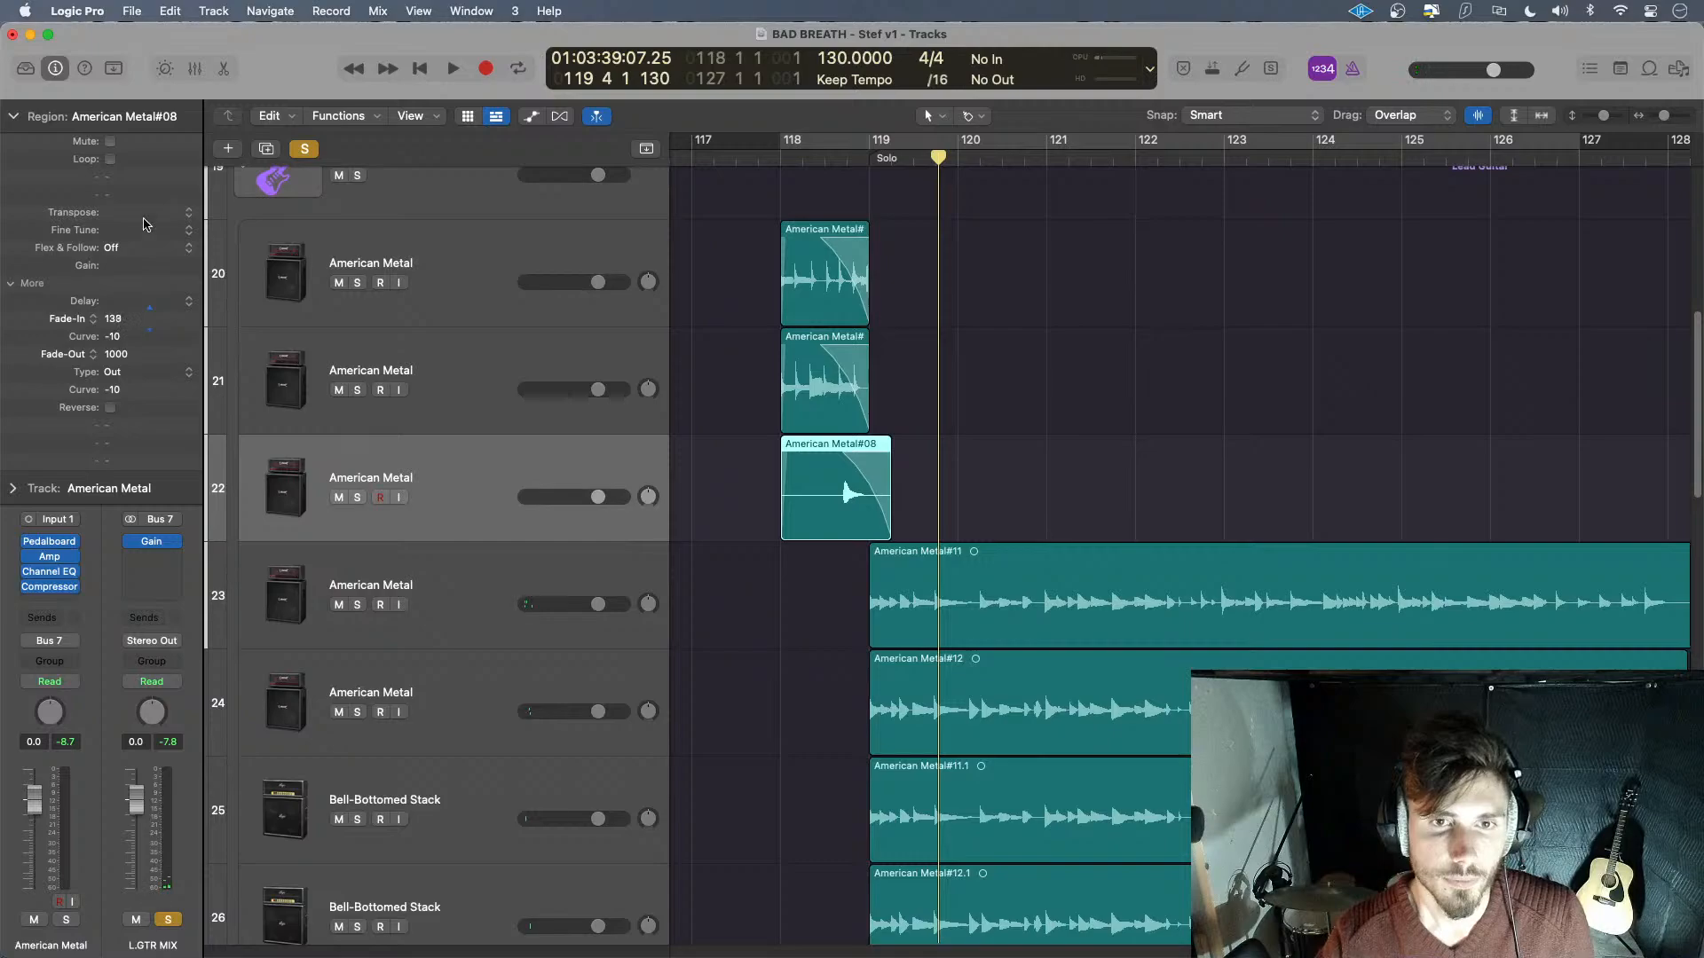
drag(144, 219, 110, 1)
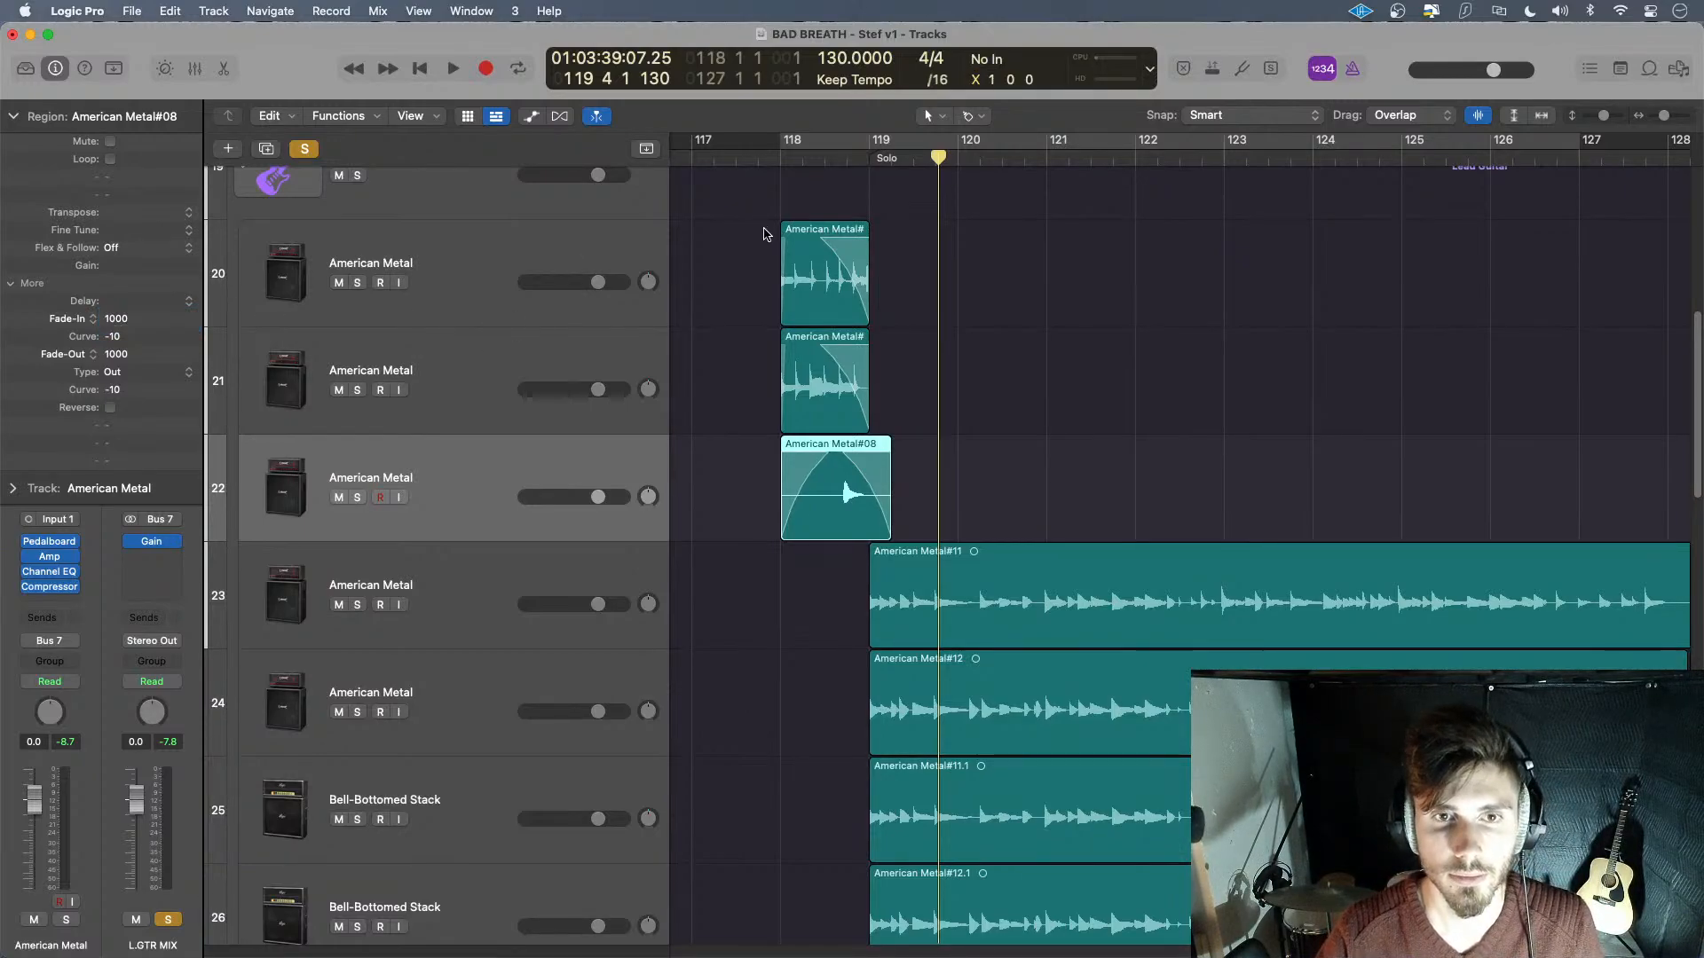
- Extend the starts of the American Metal#06 and #07 regions back to about beat 4 of bar 117
click(789, 249)
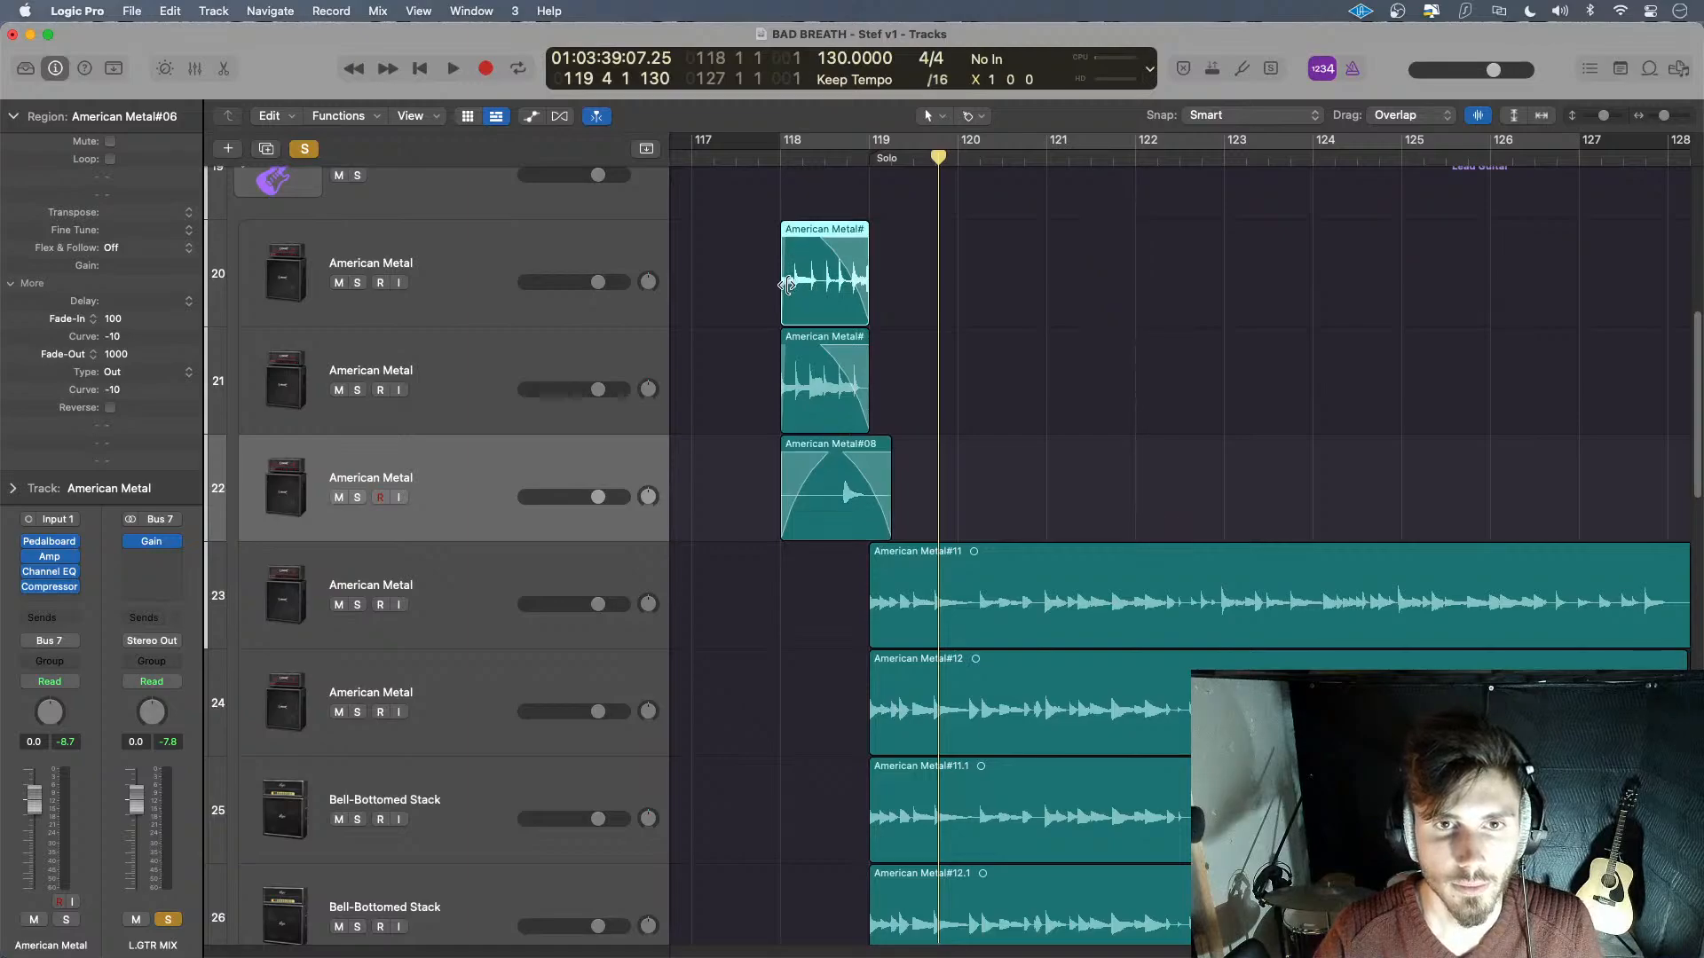
drag(785, 287, 765, 302)
drag(785, 407, 767, 410)
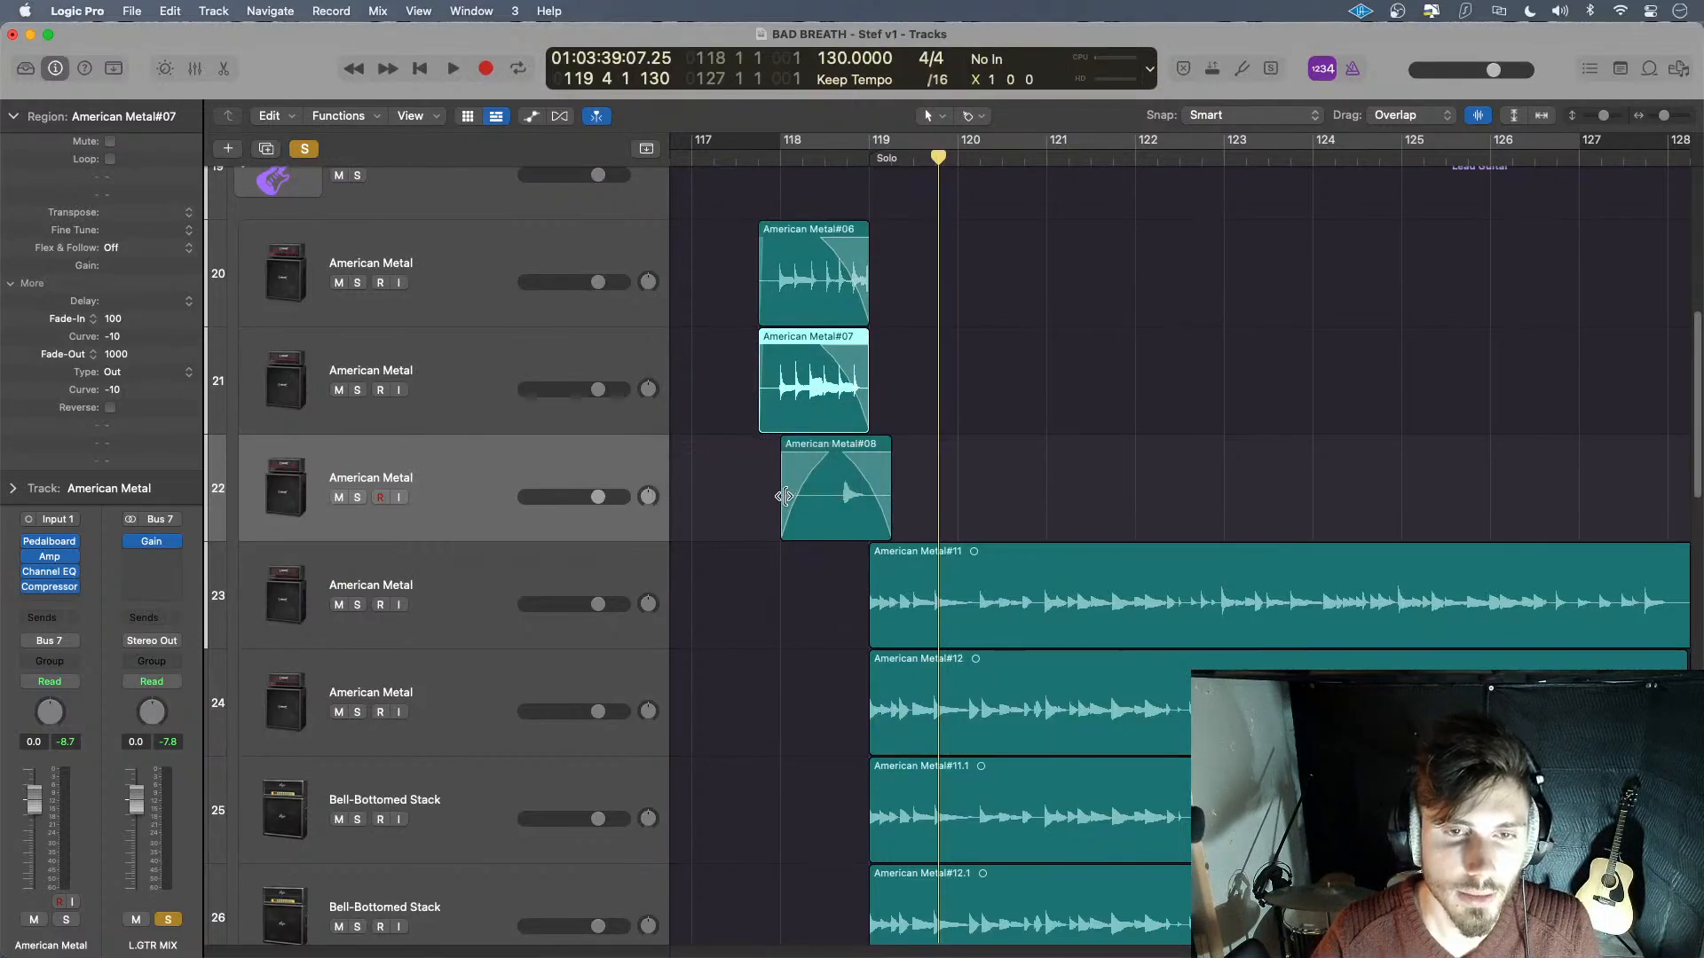
- Trim American Metal#08 to start at about beat 3 of bar 118 with its fade-in back at 100, and play the solo intro
click(782, 489)
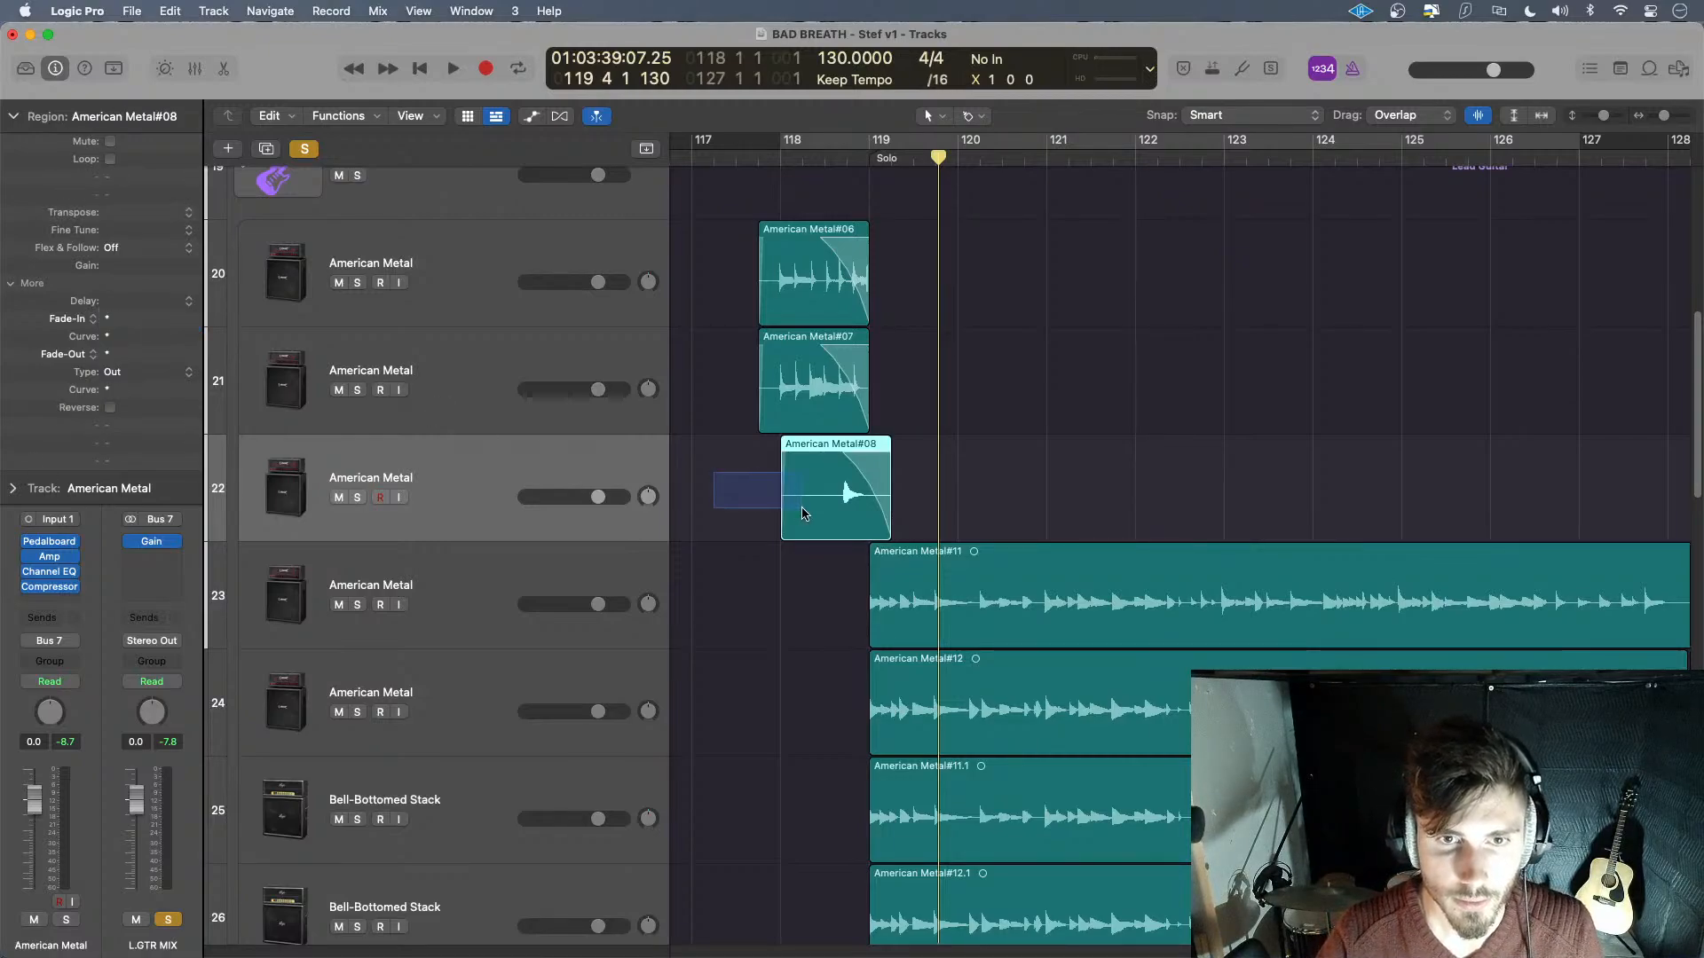
drag(788, 517, 826, 532)
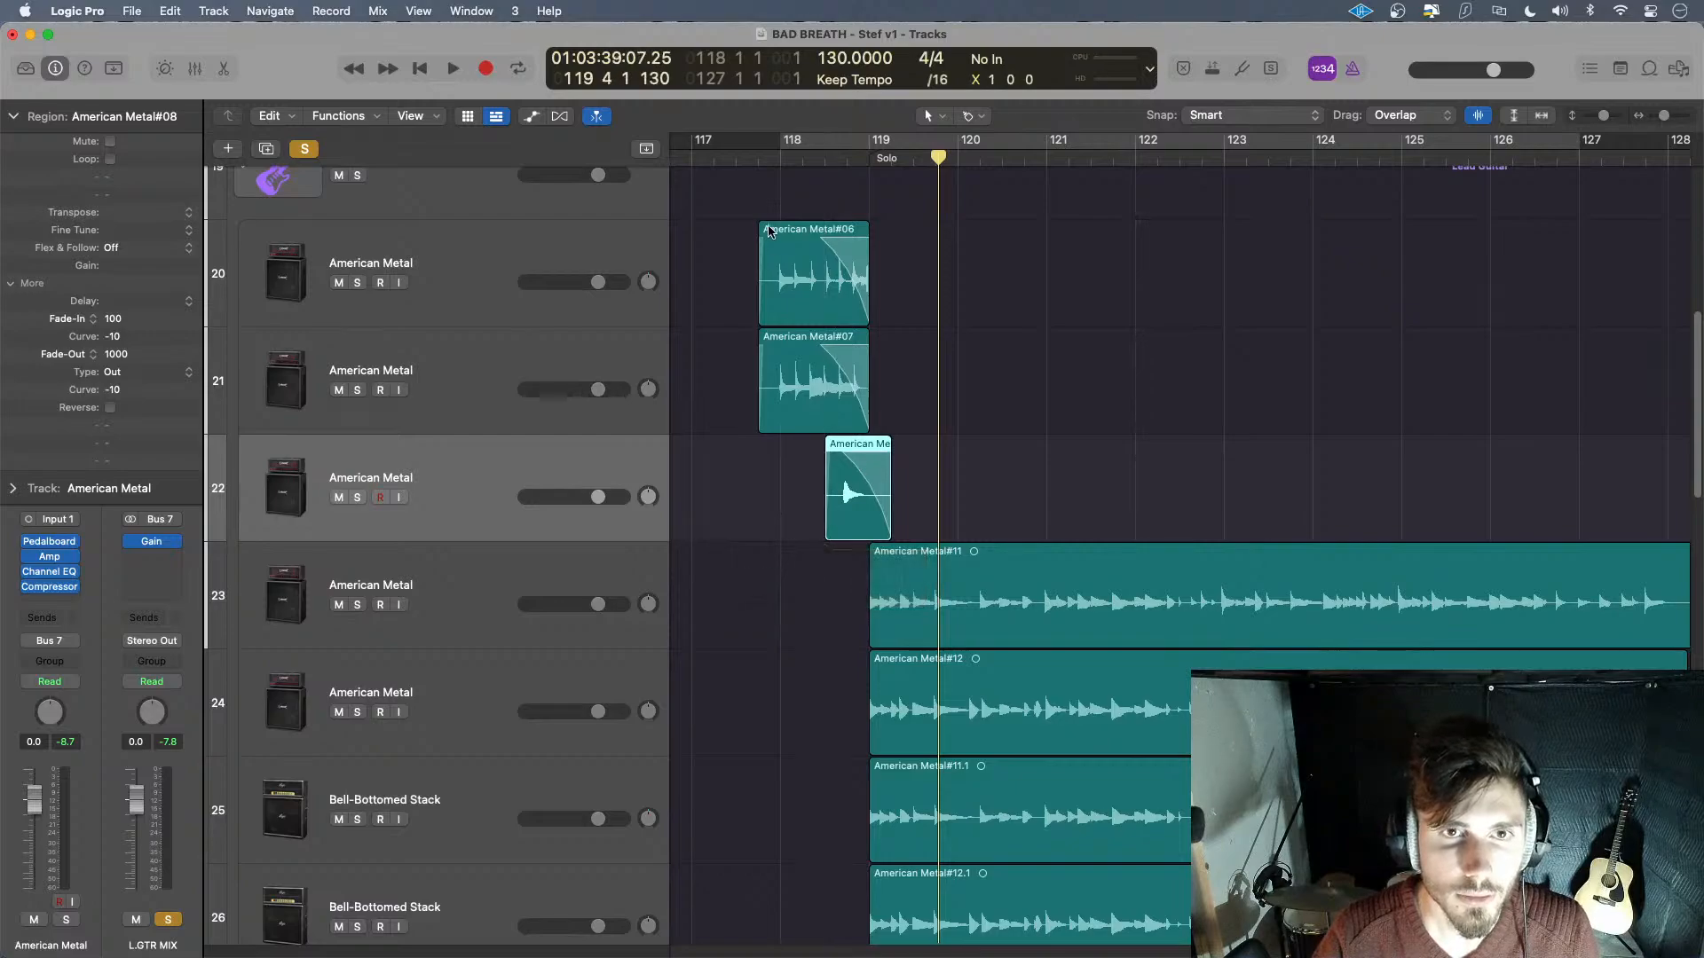
click(726, 159)
key(space)
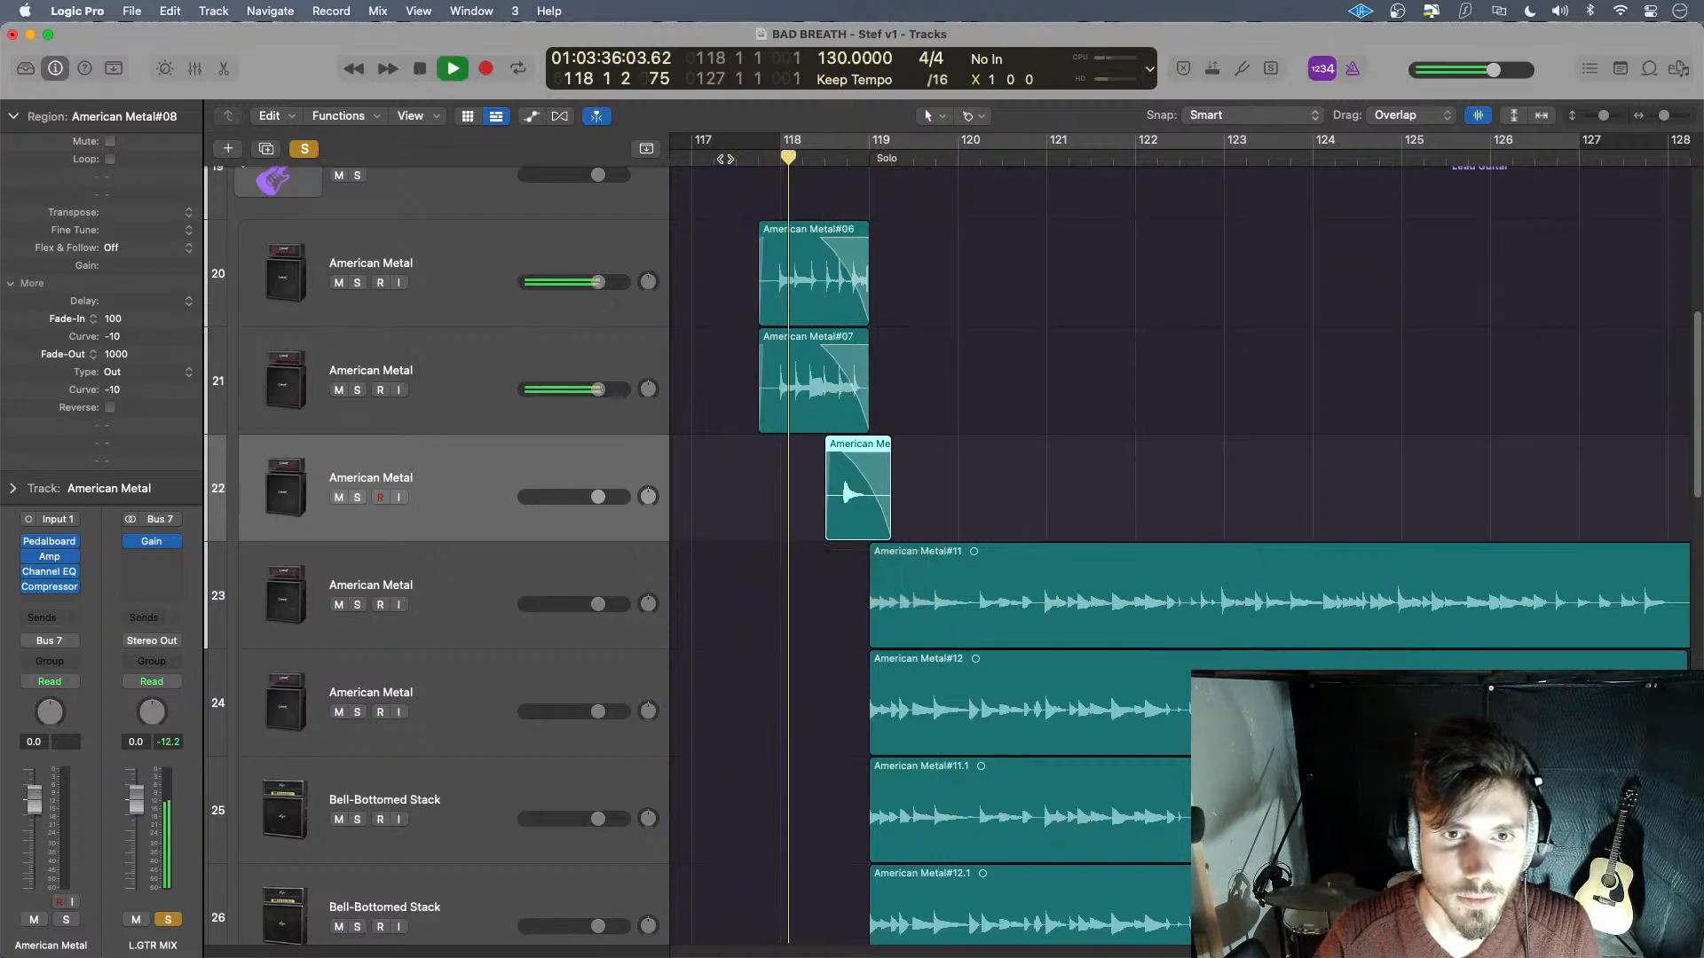
click(726, 159)
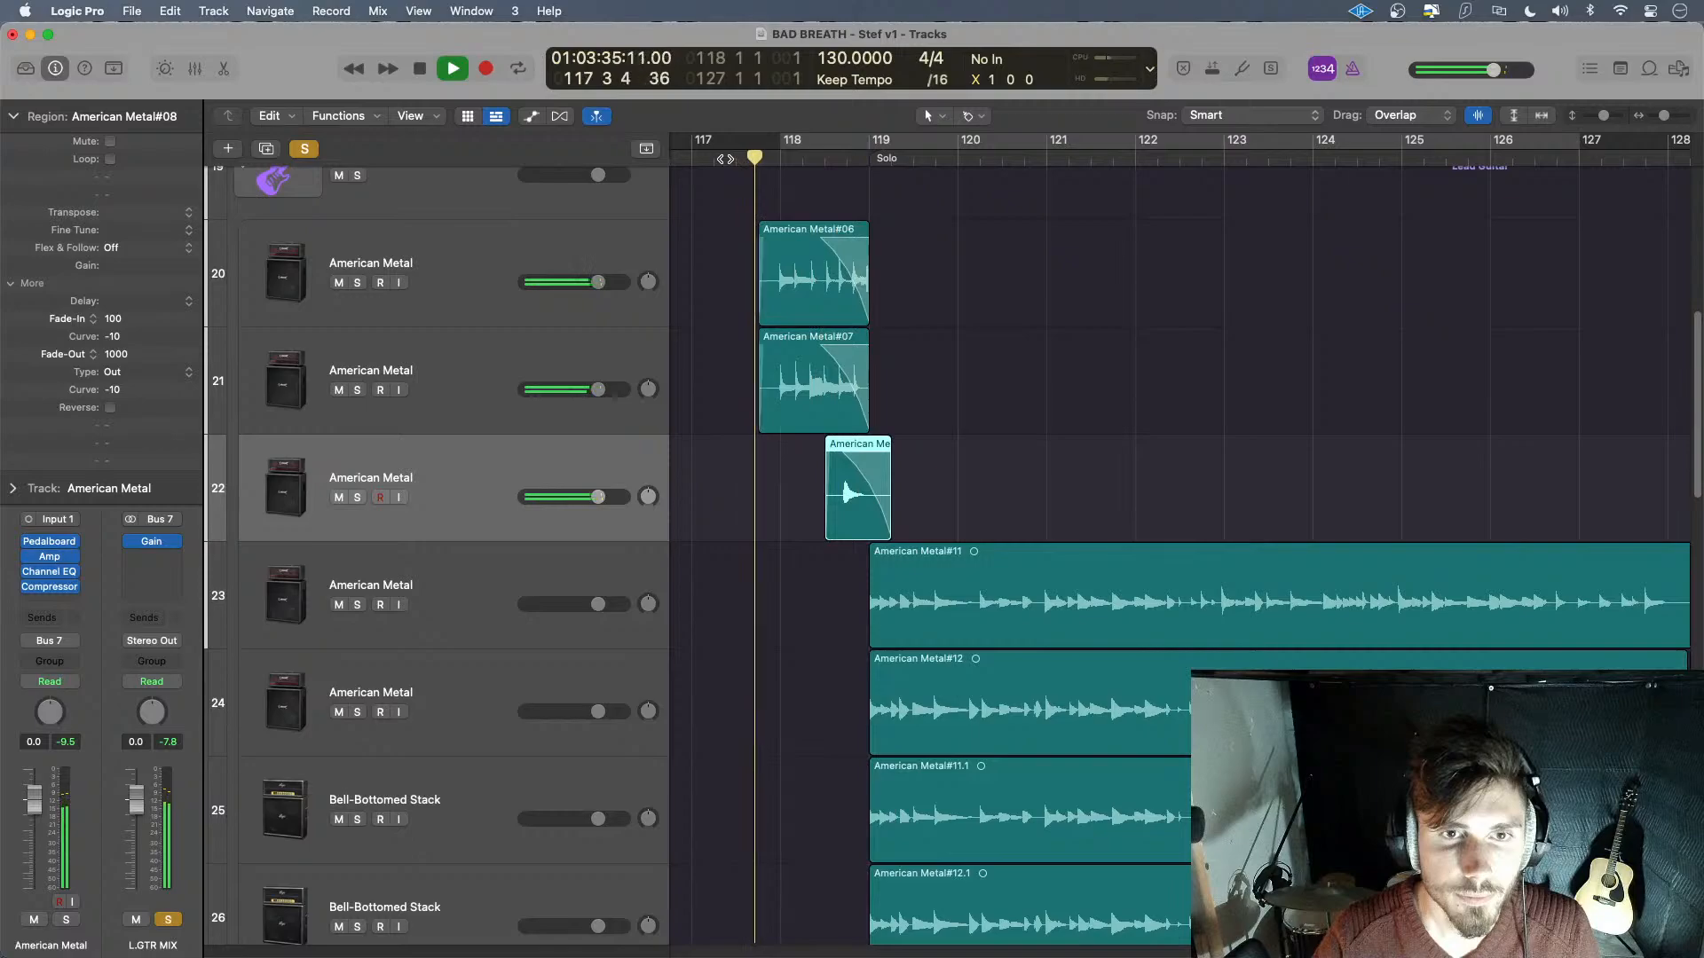
key(space)
- Trim the starts of American Metal#06 and #07 together to about half a beat before bar 118 and audition them
drag(741, 187, 770, 401)
click(741, 156)
key(space)
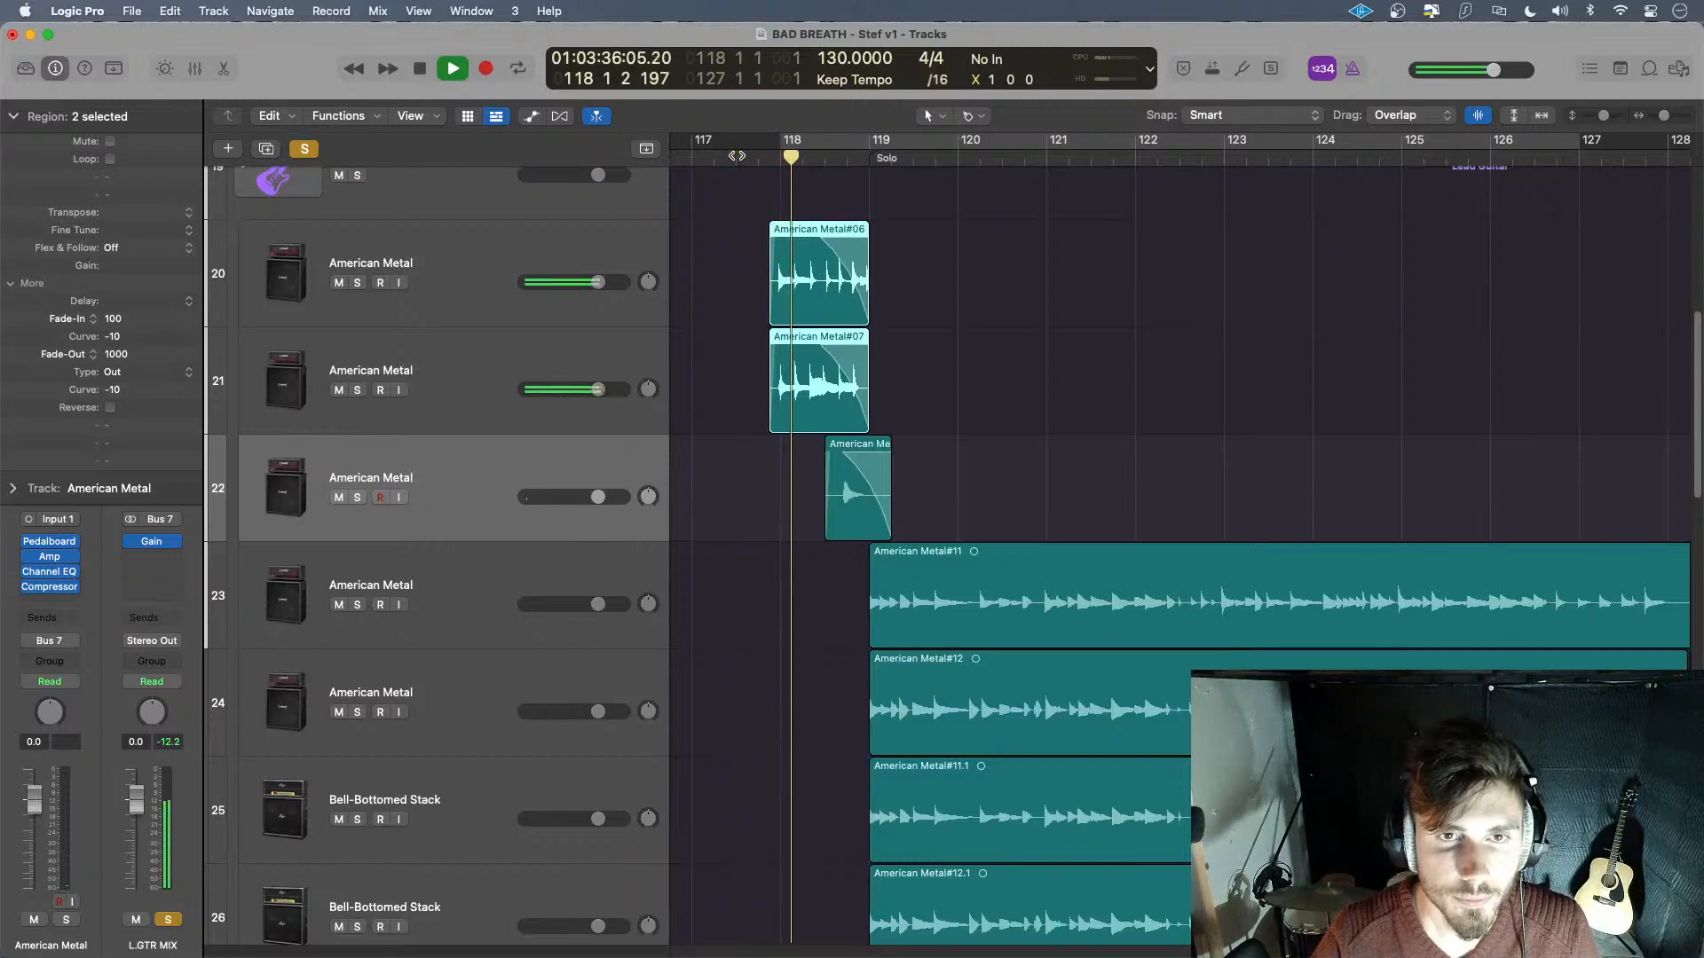
click(736, 157)
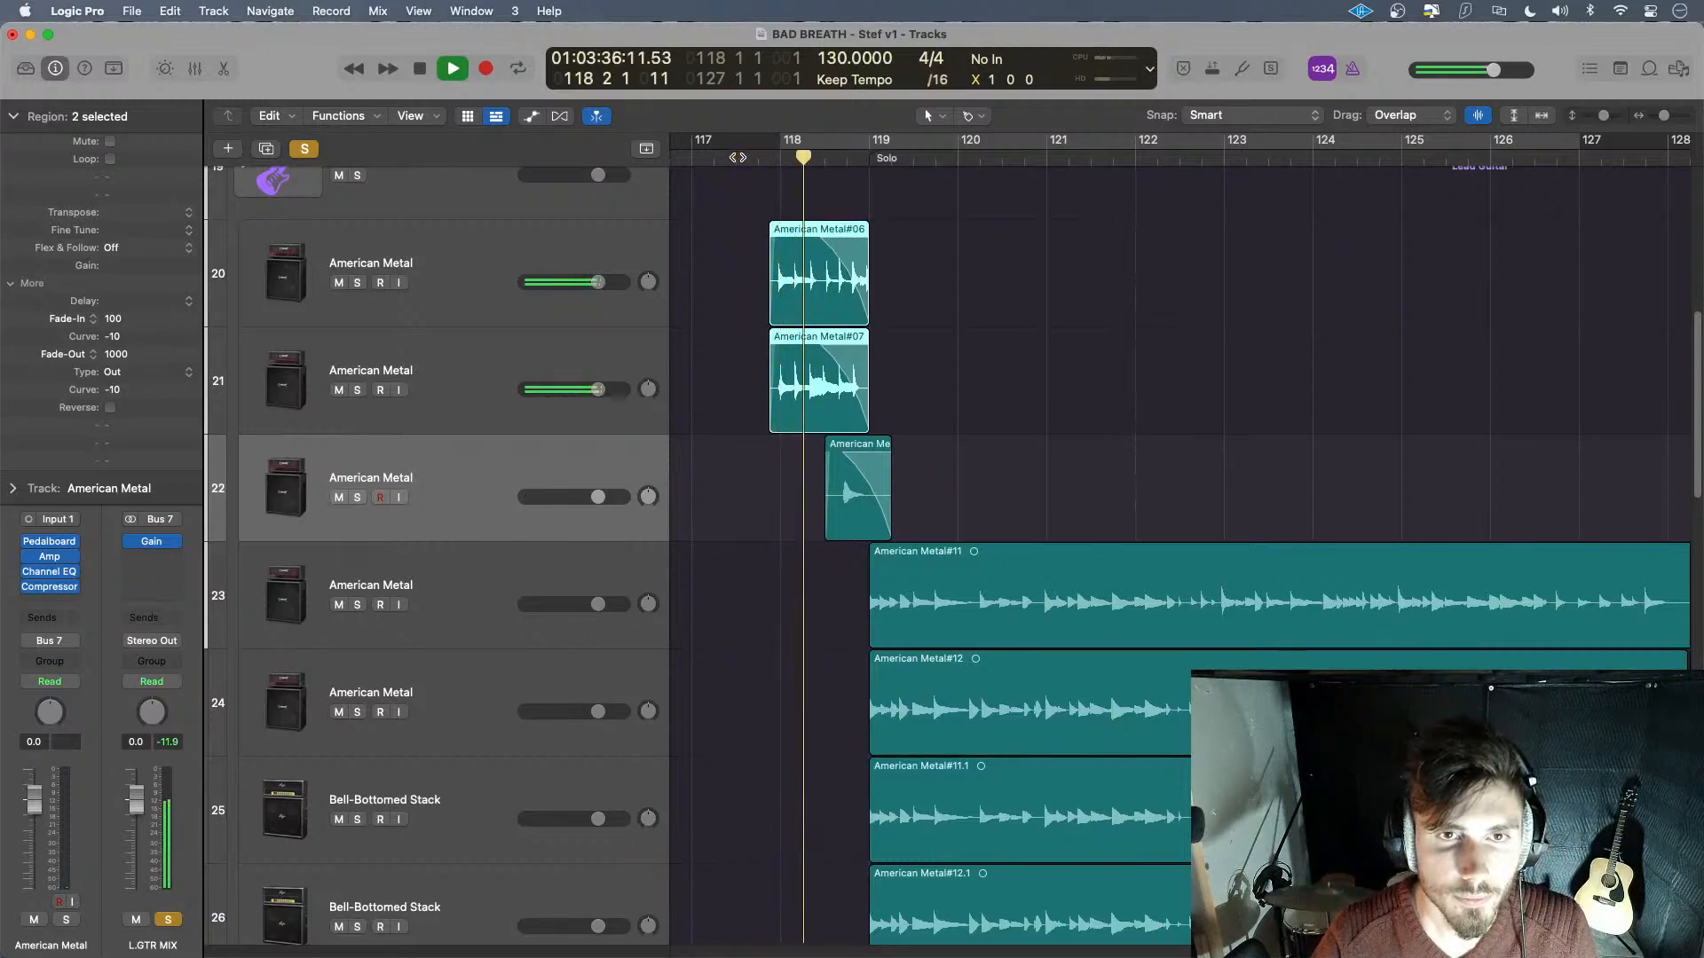
key(space)
- Trim both region starts slightly closer to bar 118 and play the intro repeatedly from bar 117 to compare
drag(772, 391, 777, 391)
click(754, 158)
key(space)
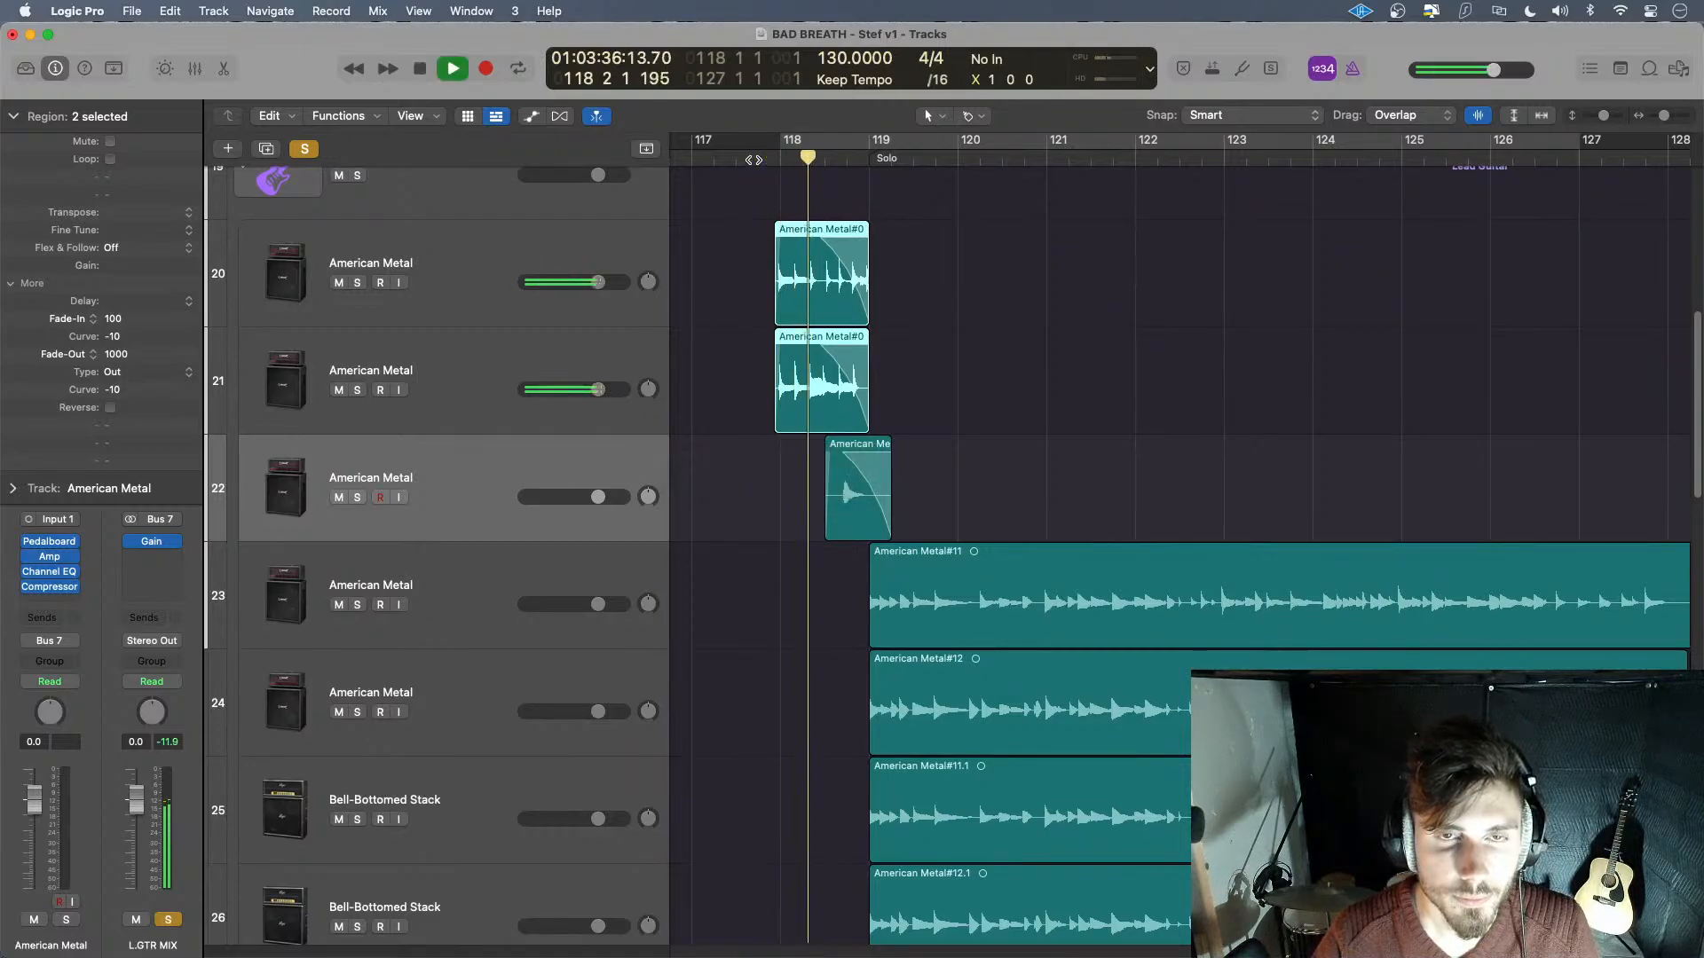
click(752, 159)
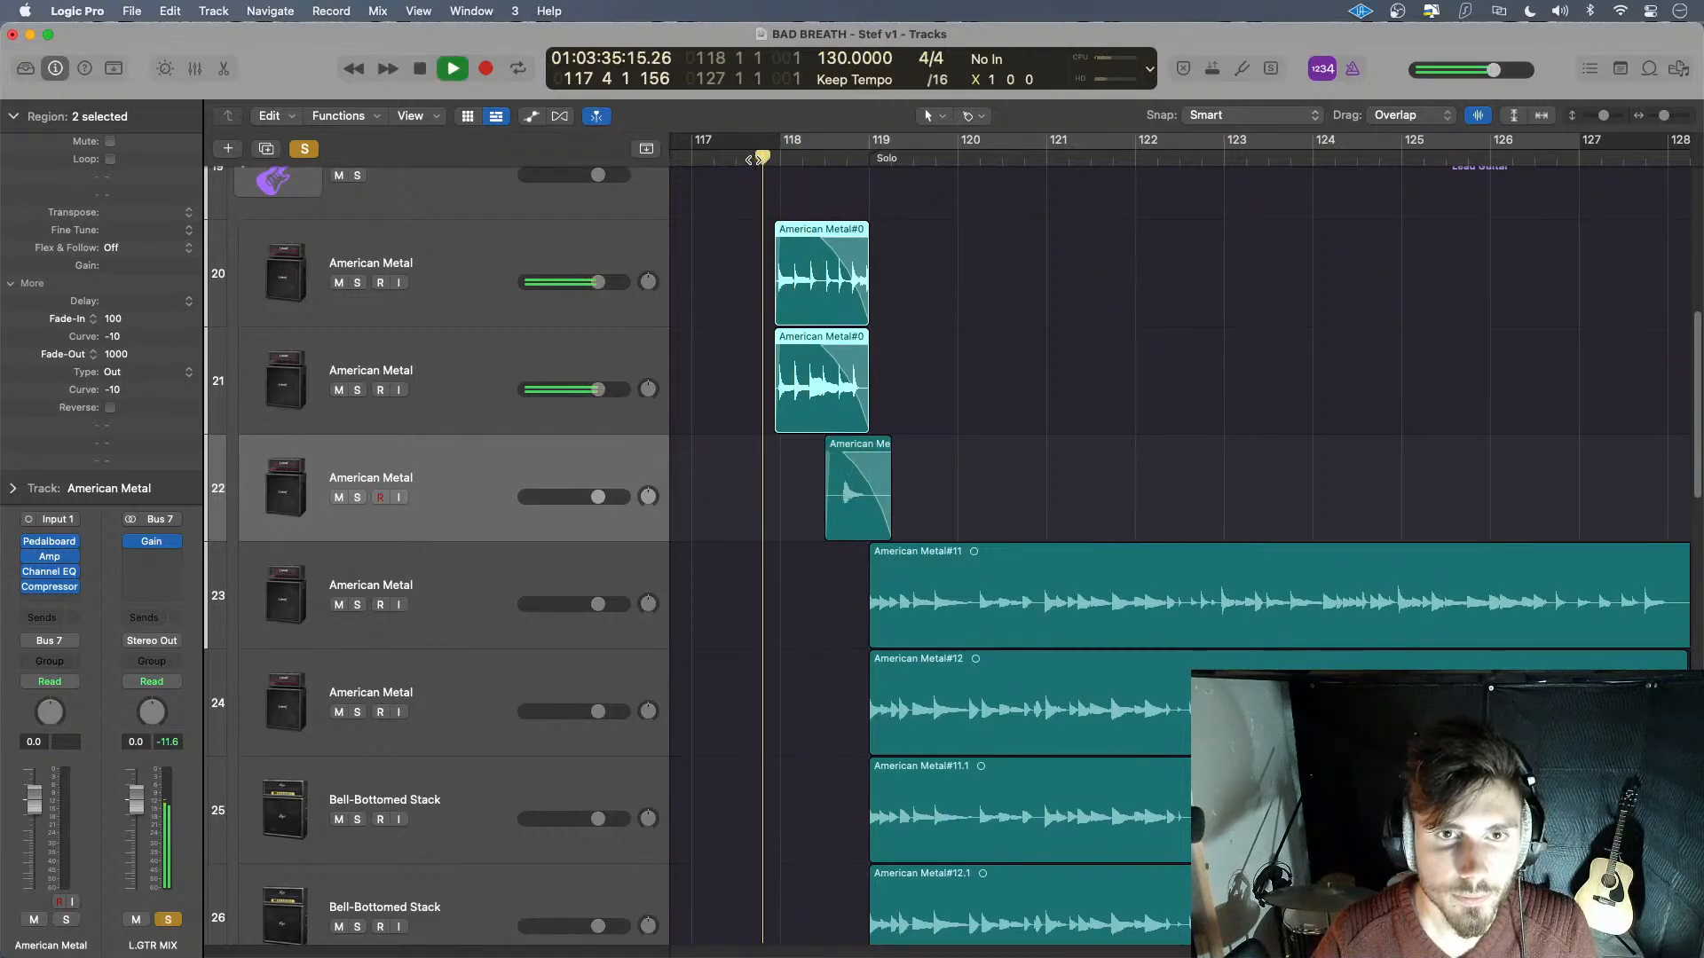
click(707, 157)
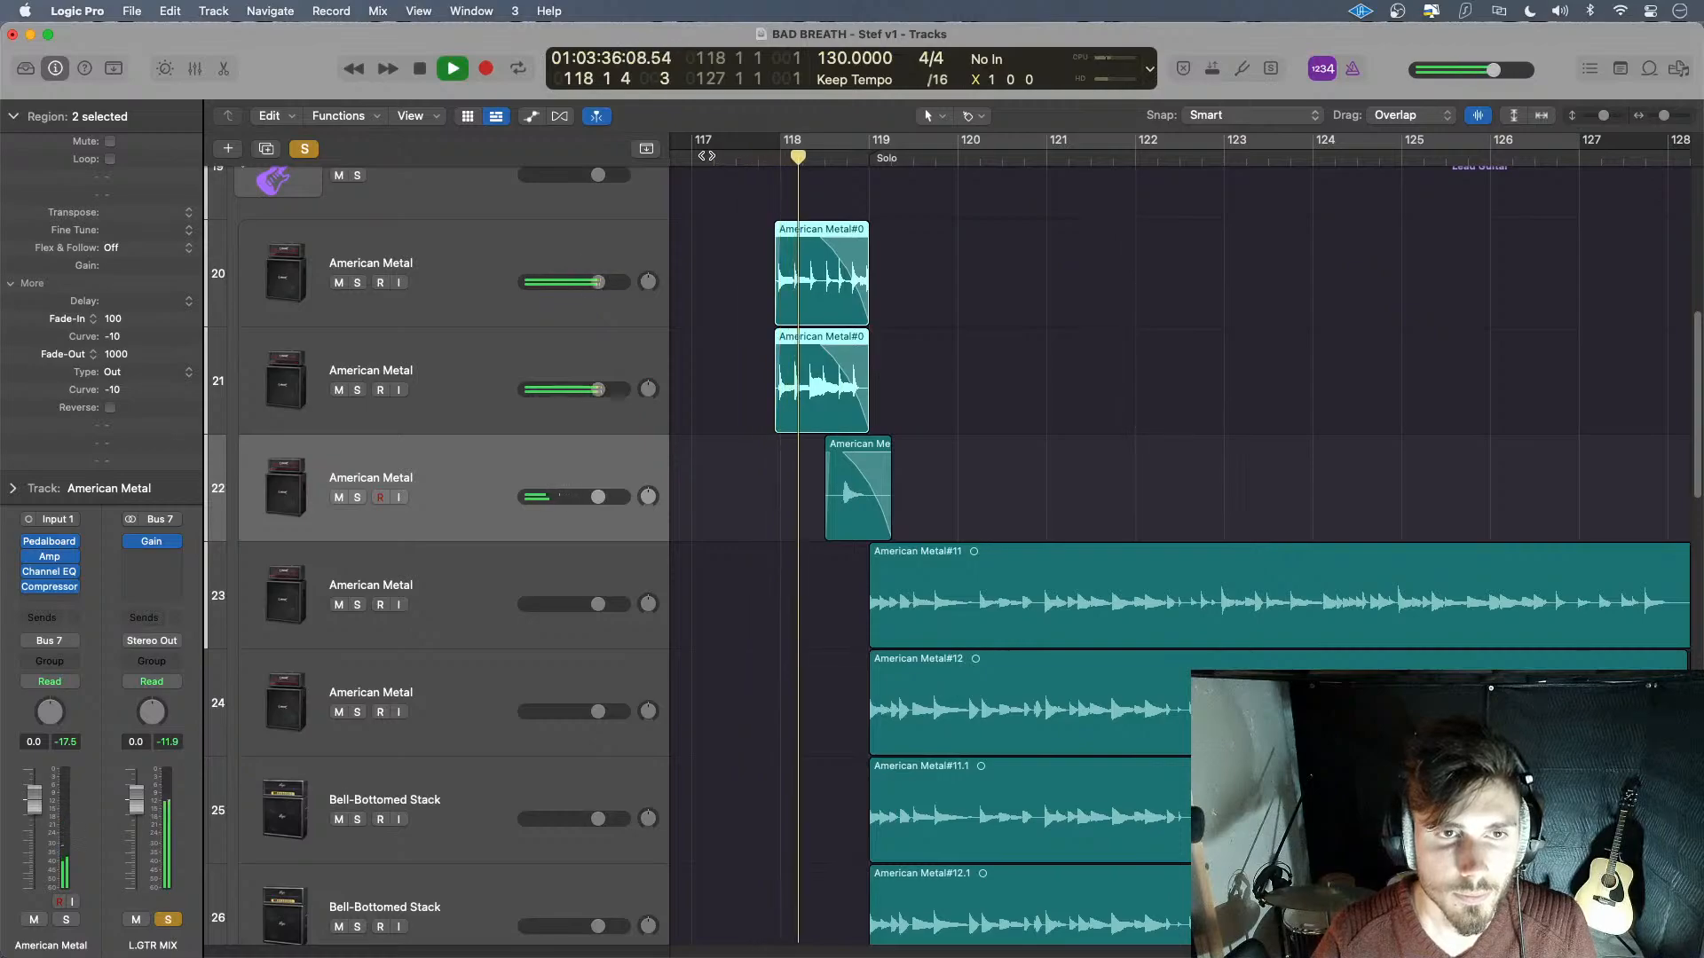
click(708, 157)
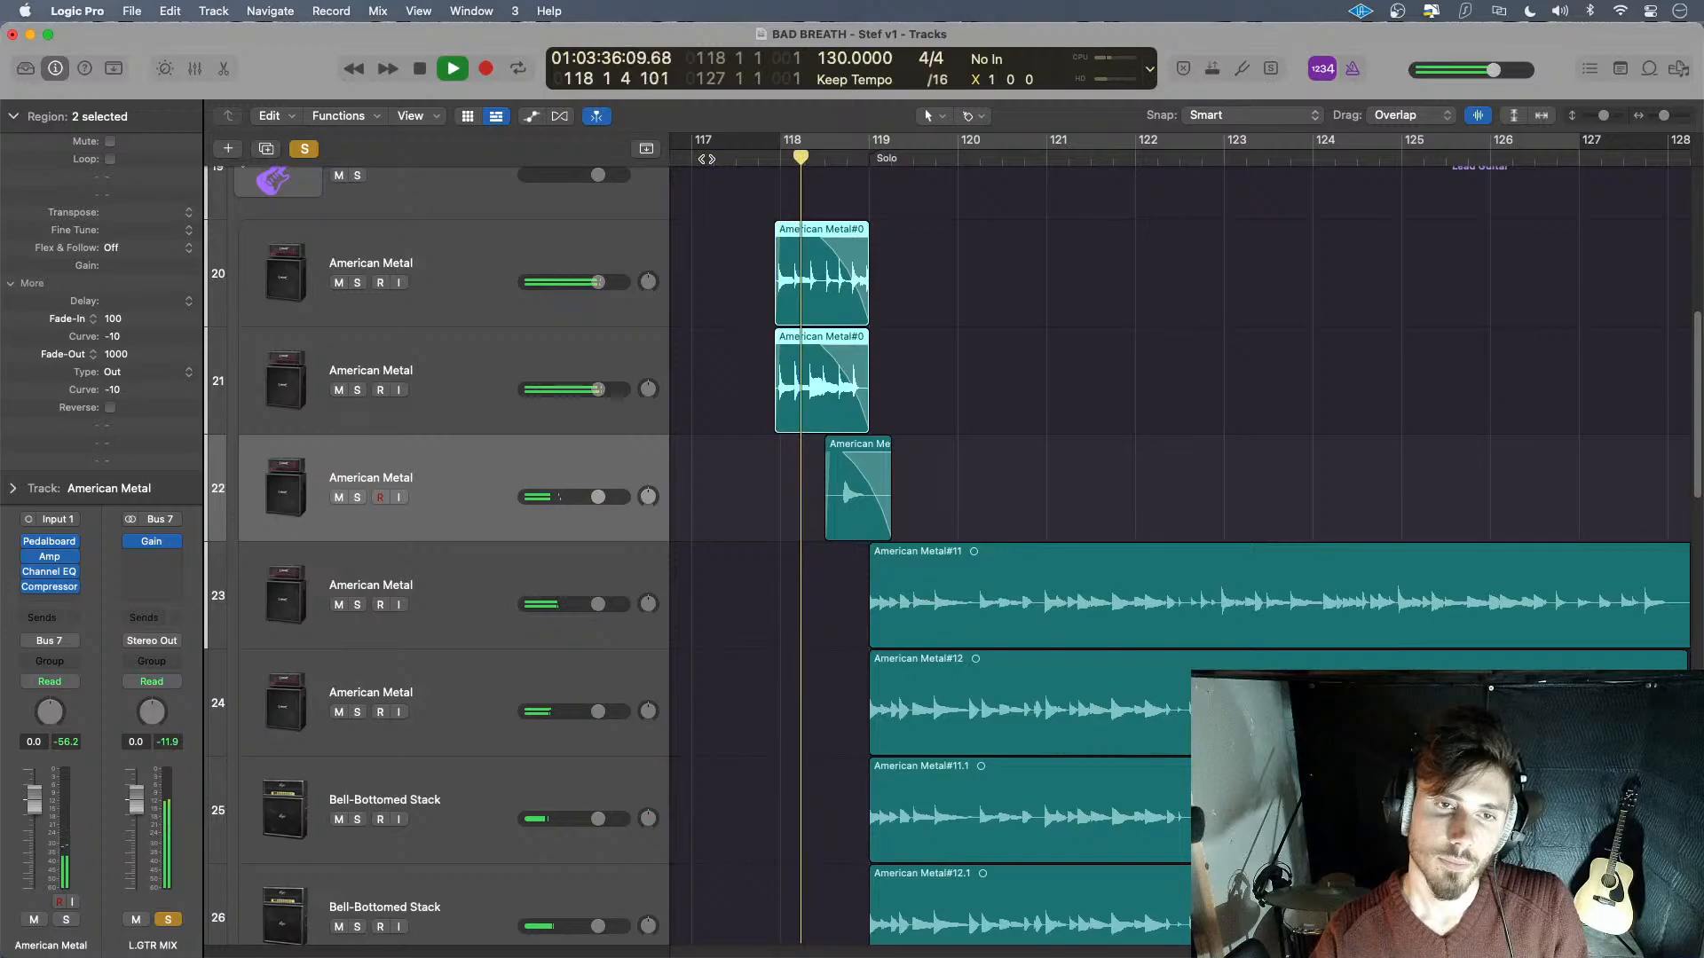
click(707, 157)
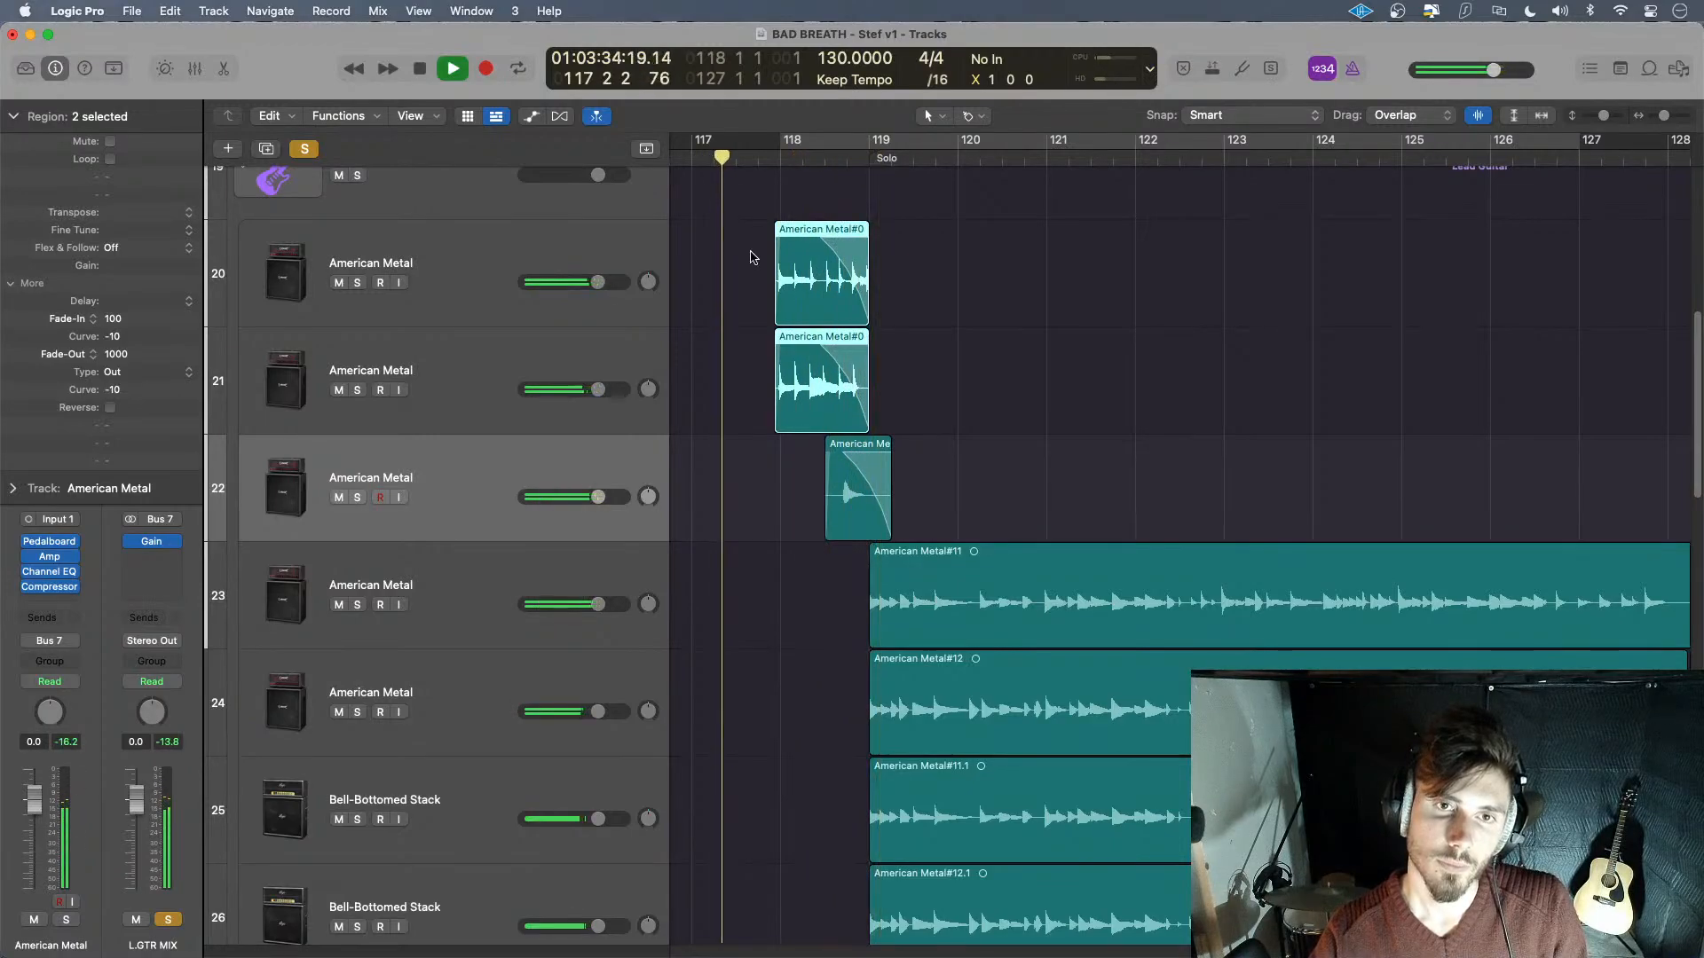
key(space)
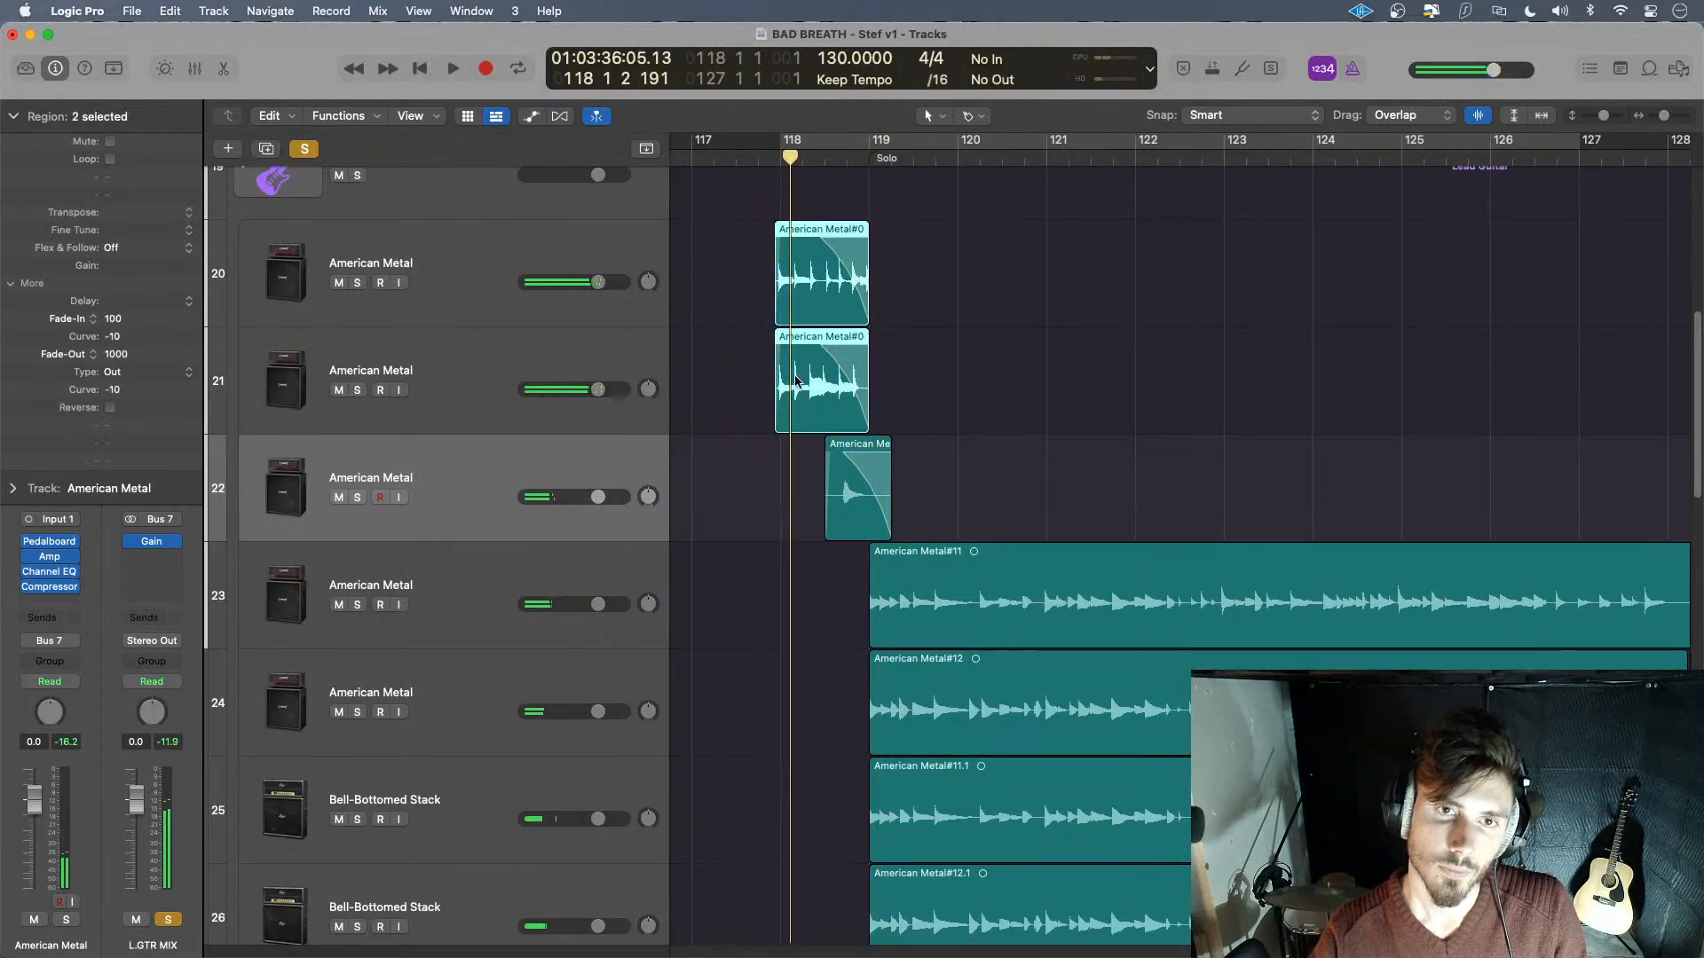
- Extend the starts of American Metal#06 and #07 slightly earlier again and replay the entry into bar 118
drag(774, 388, 770, 388)
click(752, 158)
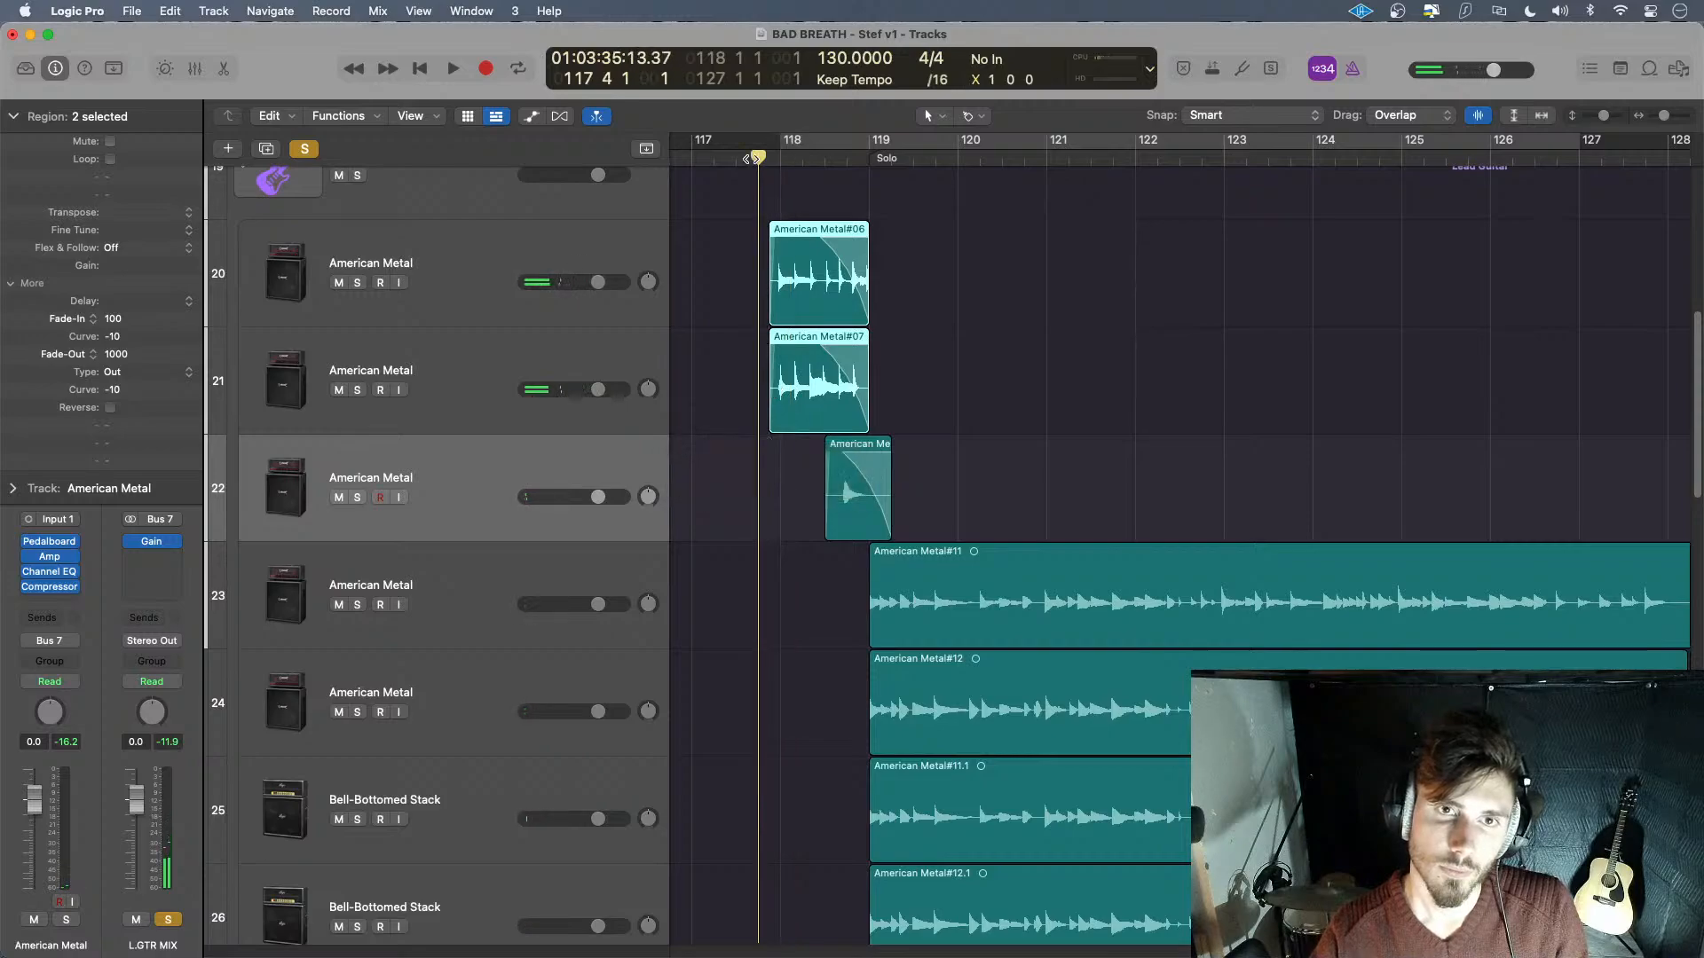
key(space)
click(751, 158)
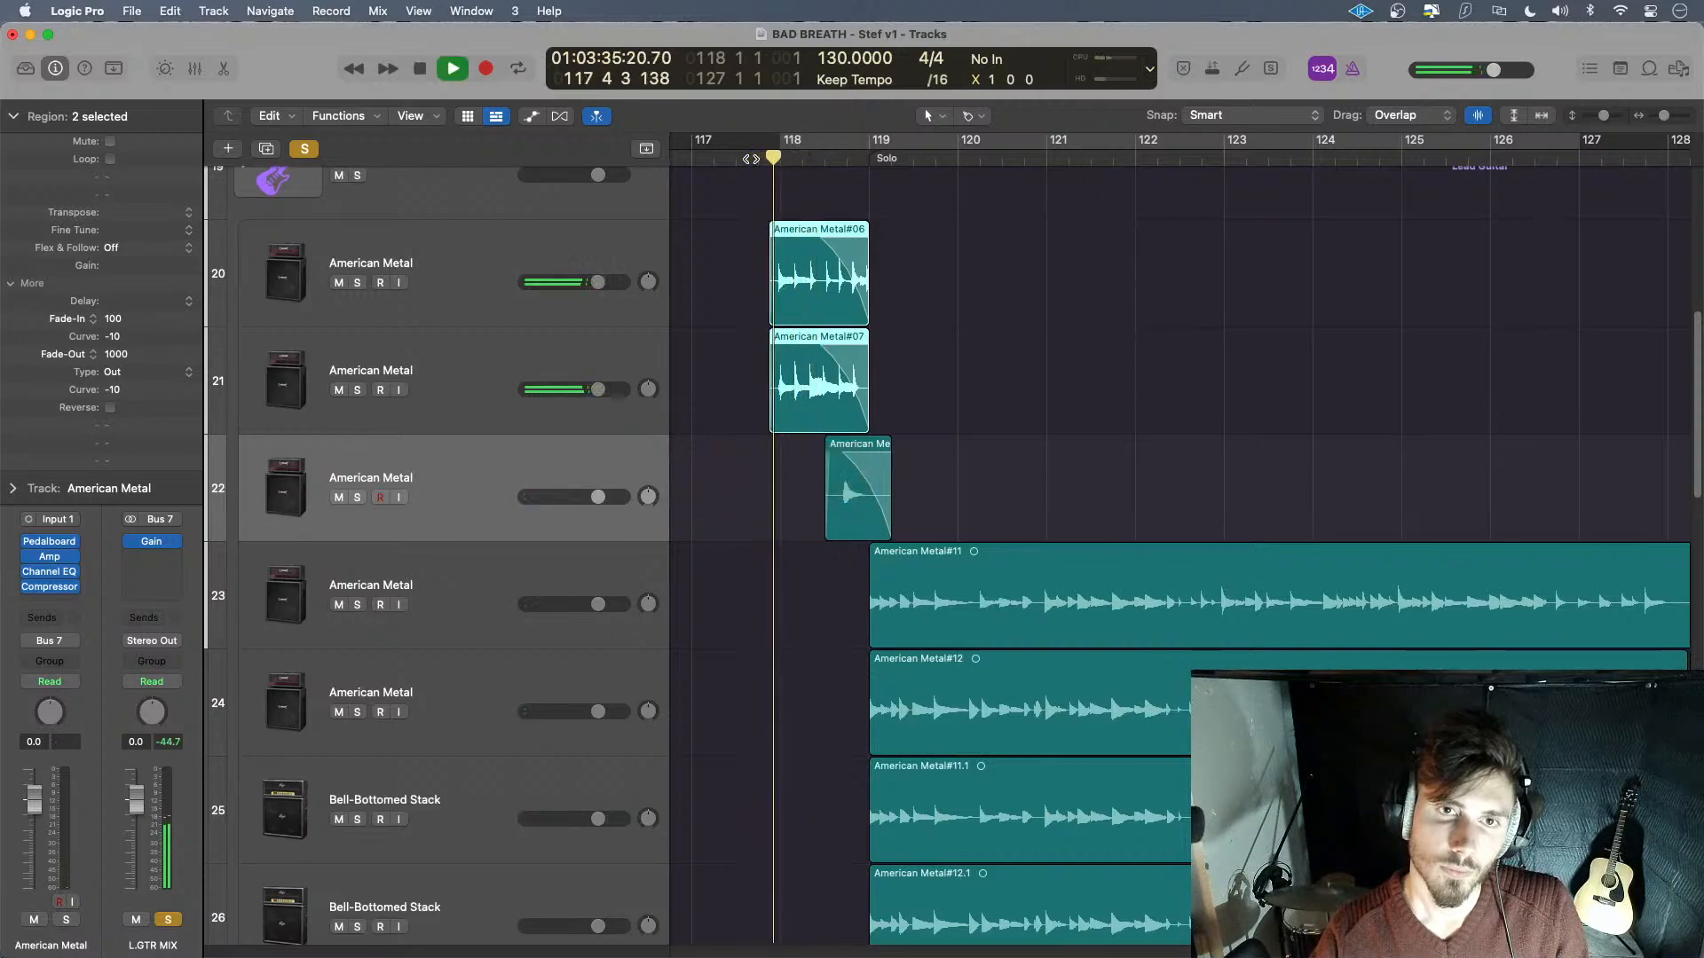
key(space)
- Trim the starts of American Metal#06 and #07 exactly to bar 118 and play the intro up to the solo
drag(772, 310, 780, 316)
click(749, 158)
key(space)
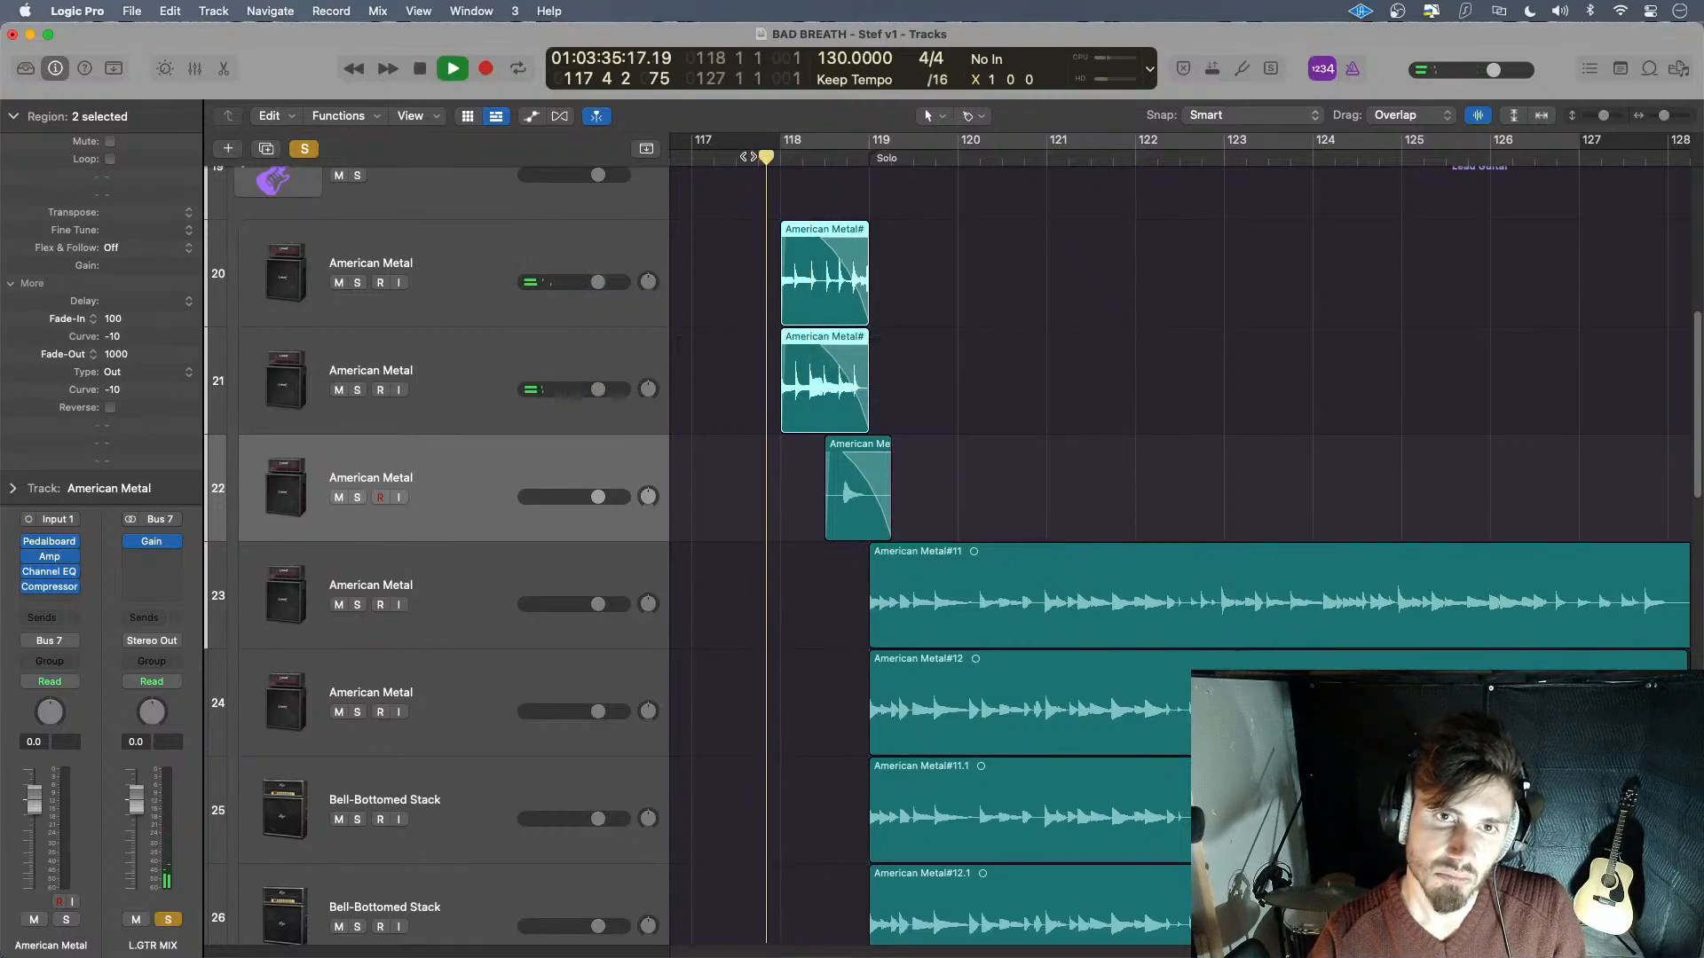
key(space)
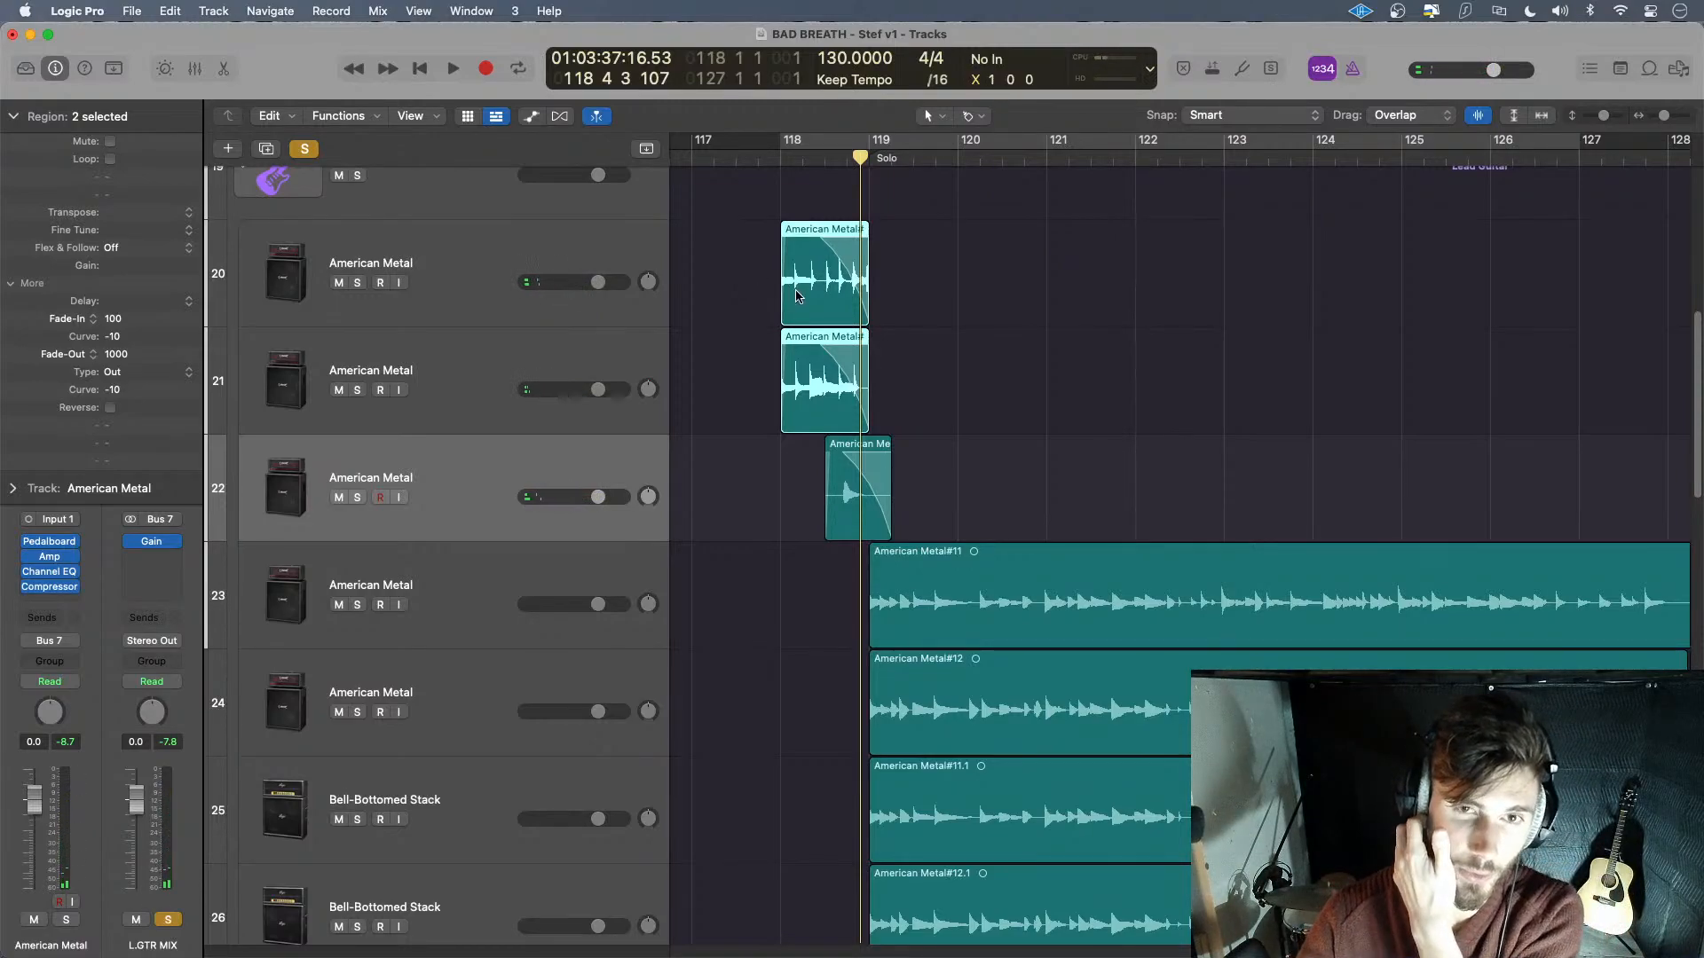
- Extend the starts of American Metal#06 and #07 back to bar 117 and play the lengthened intro
drag(786, 297, 697, 329)
click(712, 192)
click(714, 163)
key(space)
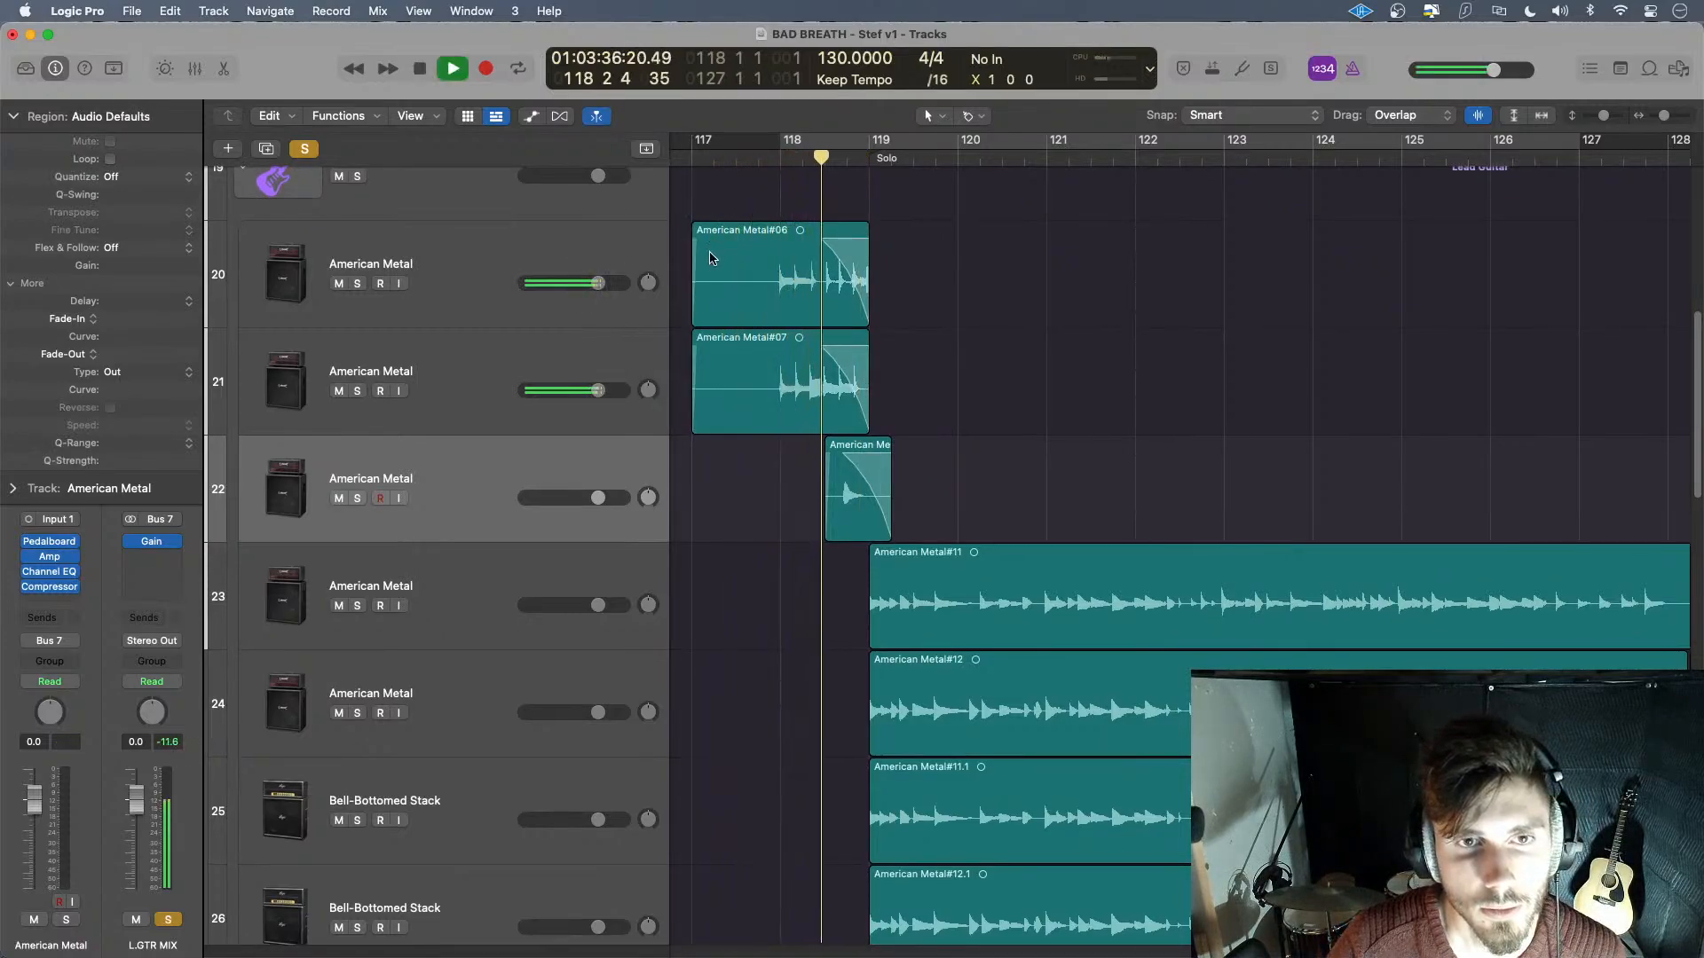
key(space)
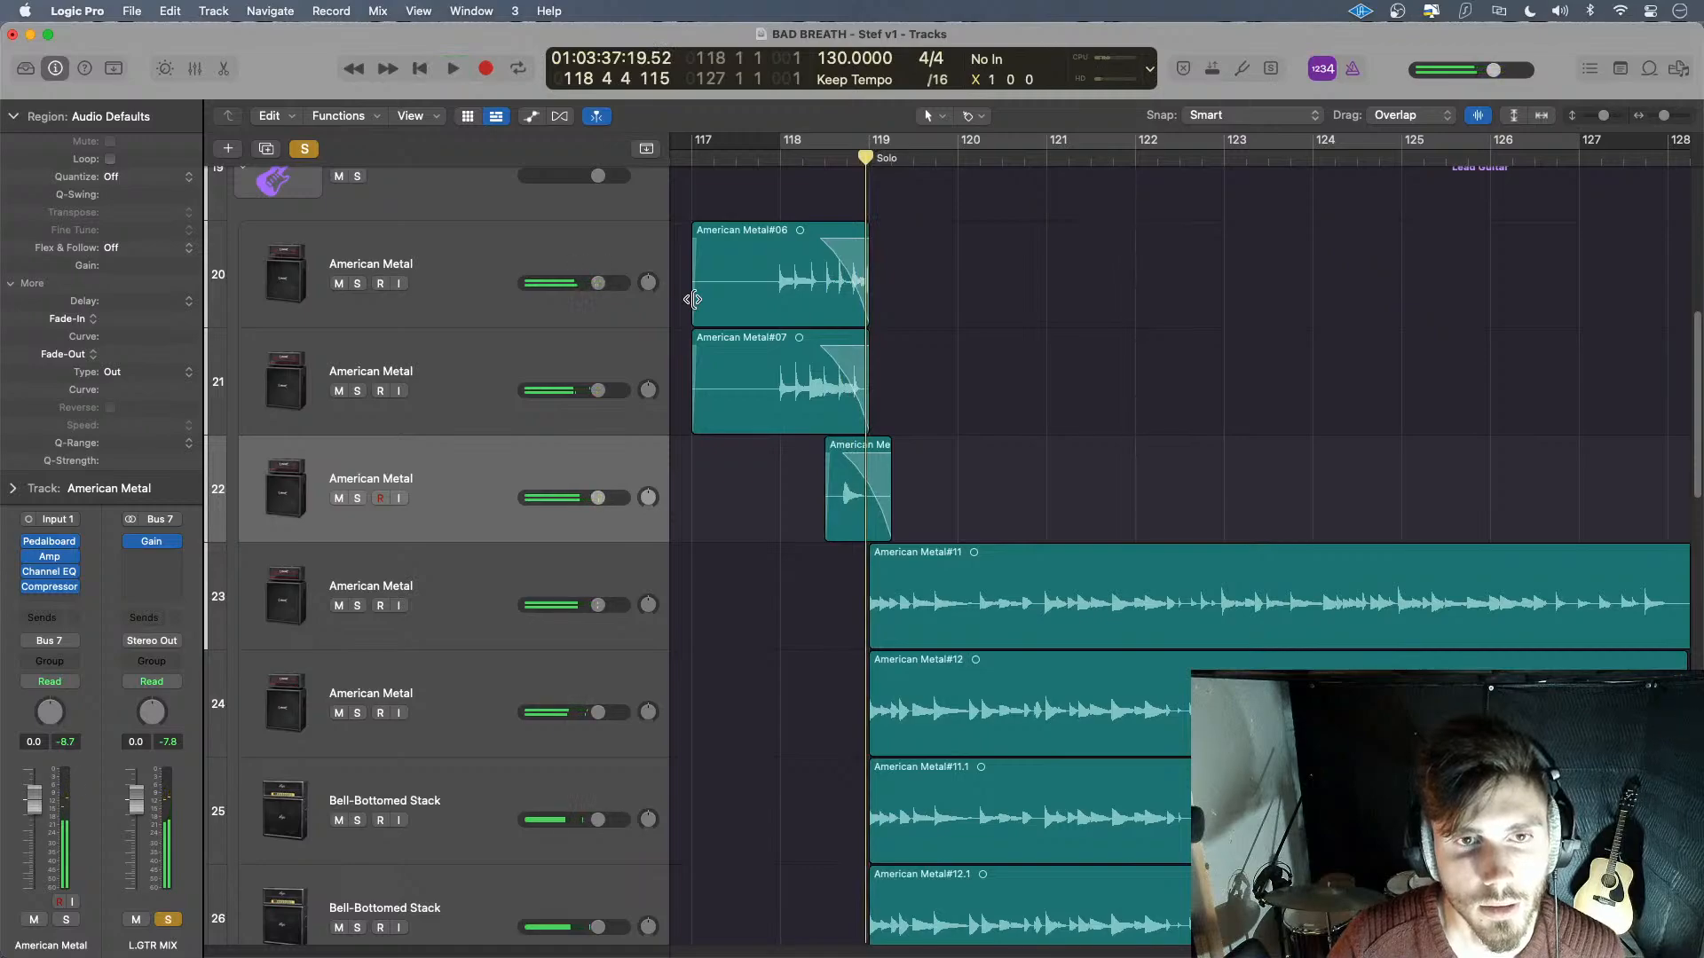
- Set the fade-in of the American Metal#06 and #07 regions to 5000 and play from bar 117
drag(741, 211, 562, 363)
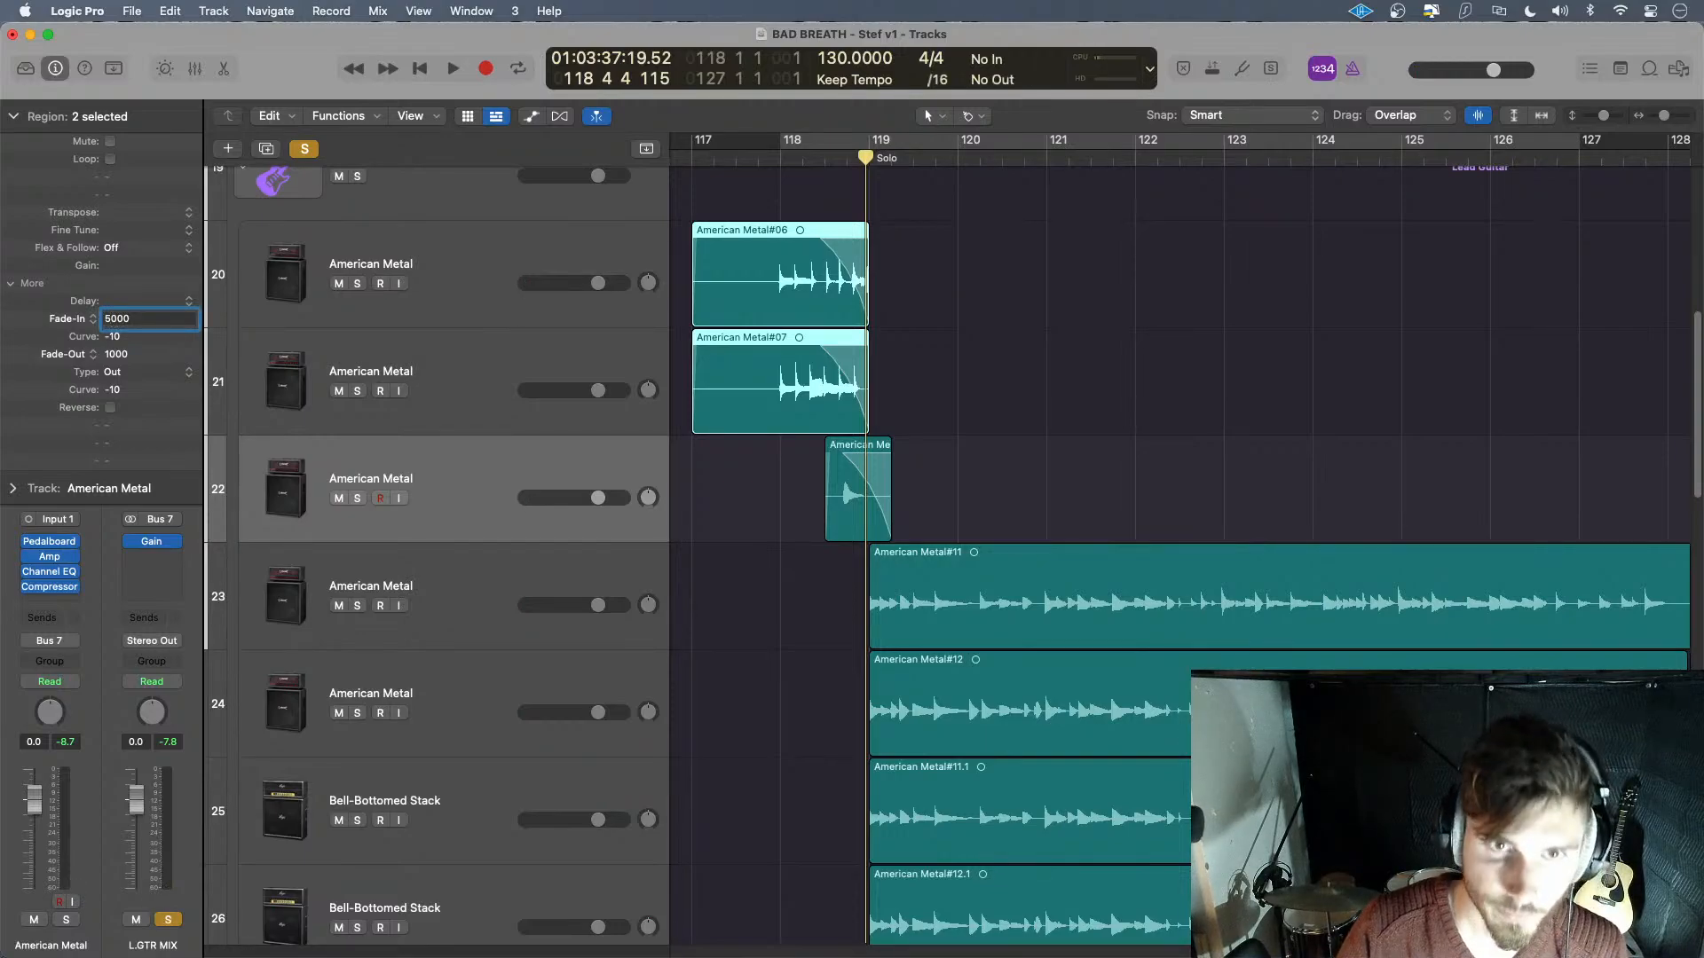
key(Return)
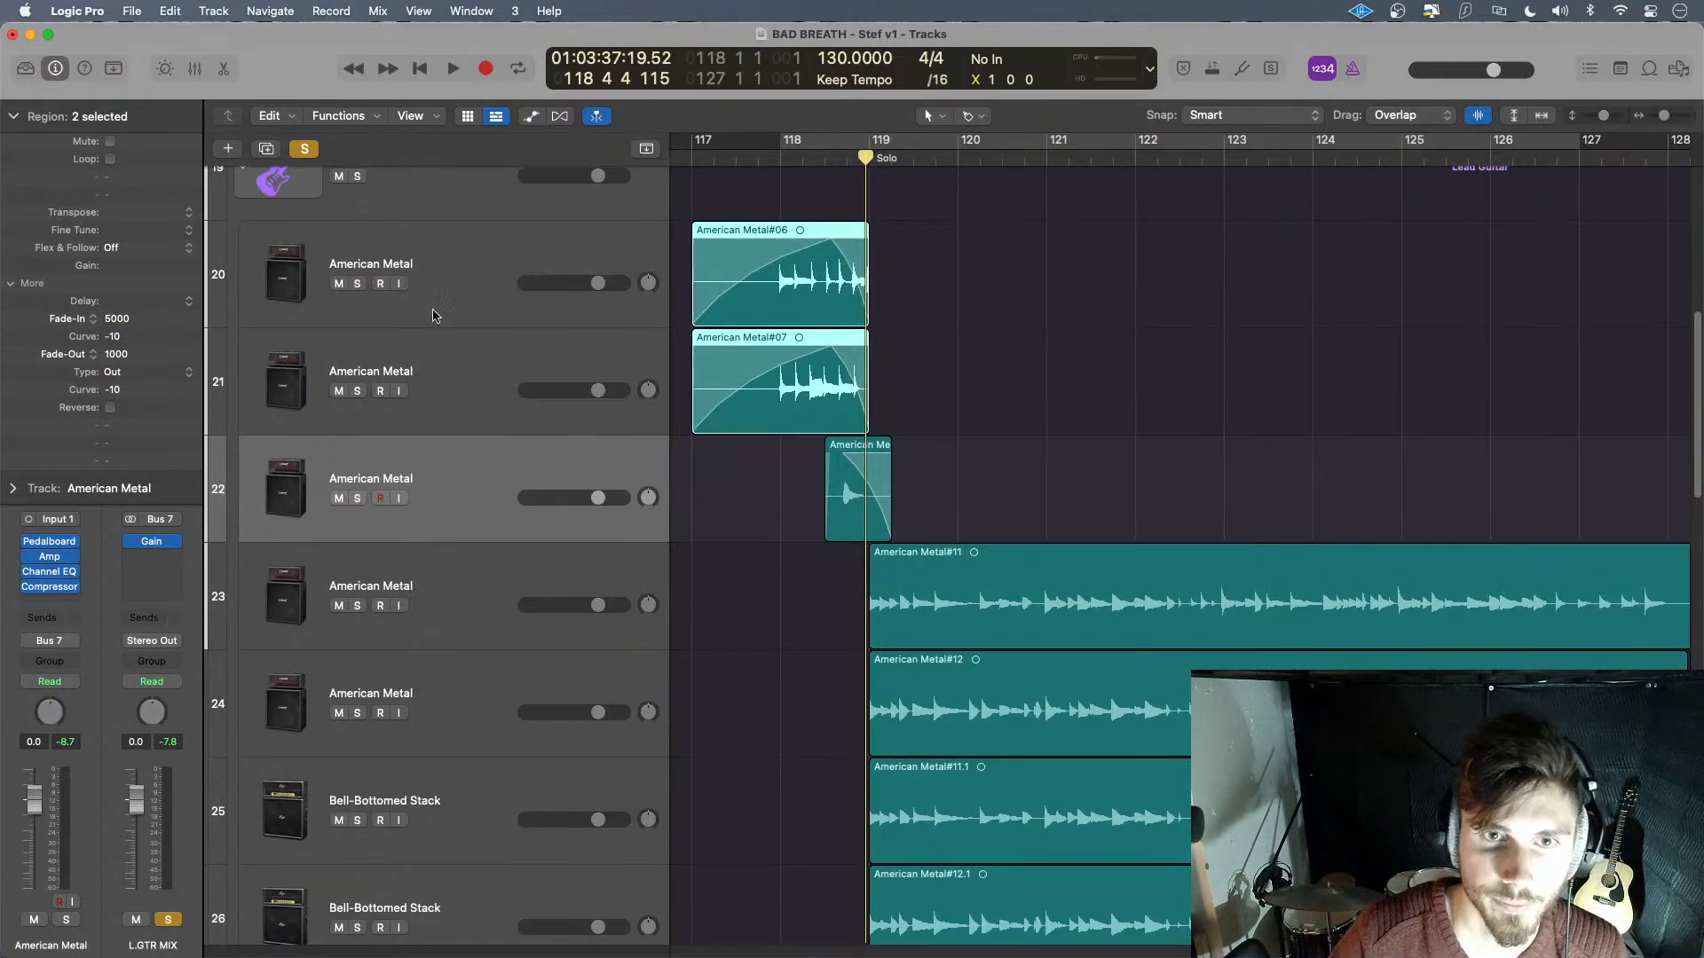
click(699, 161)
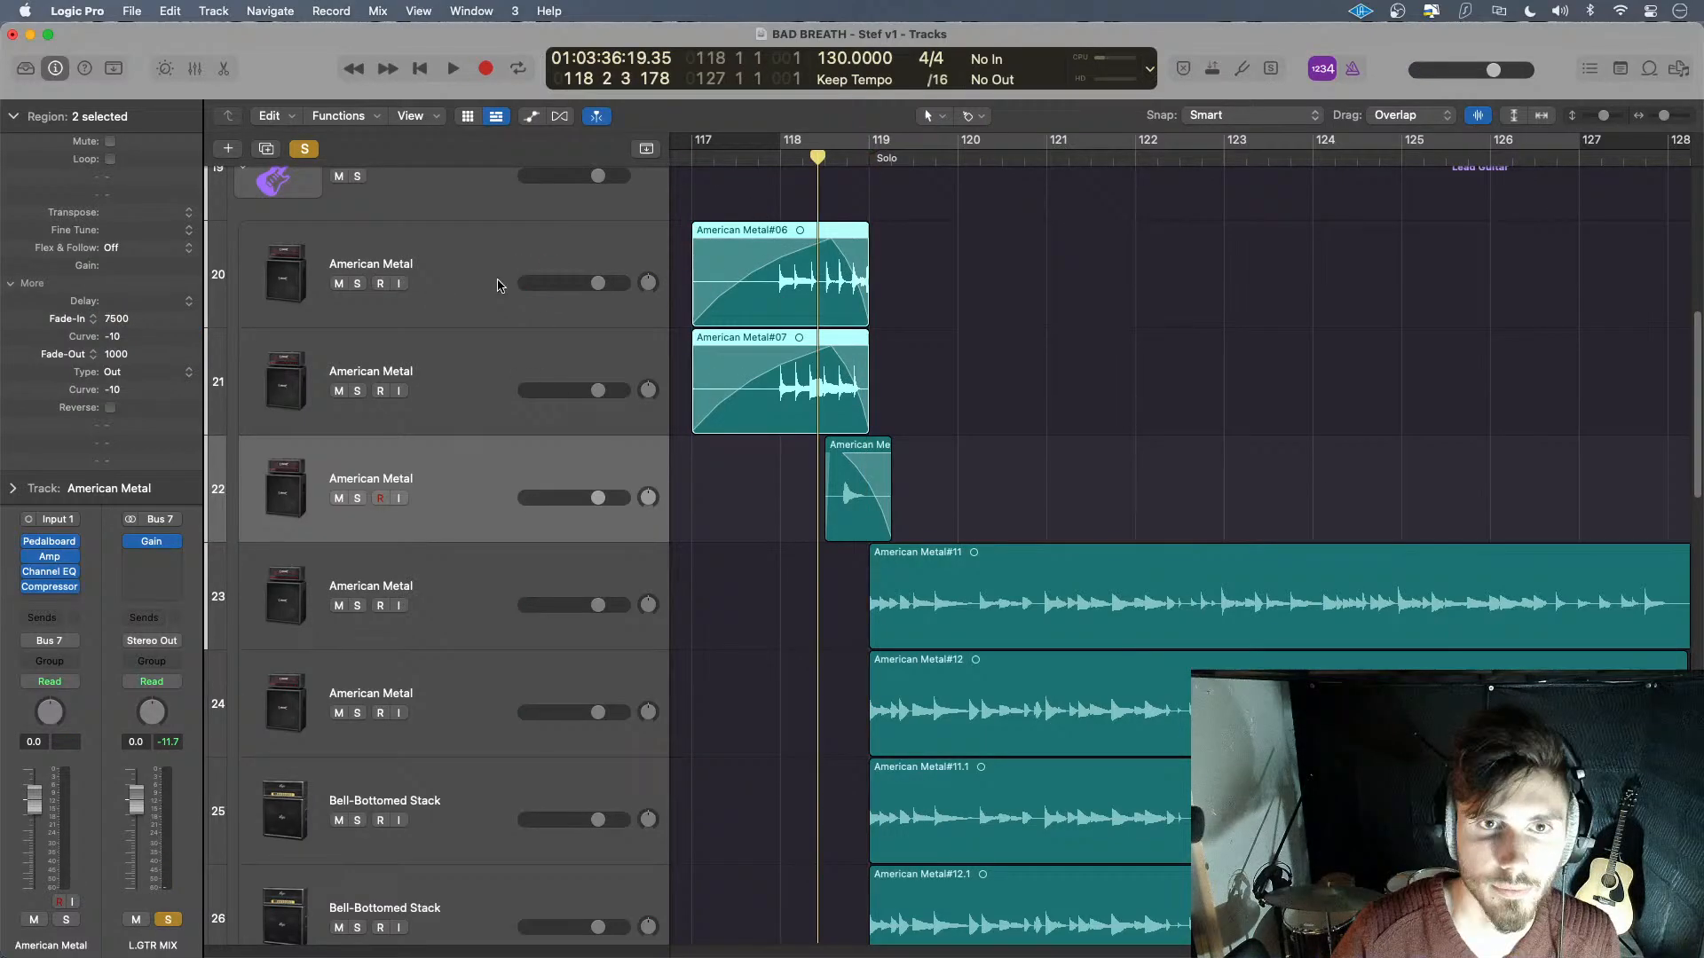
- Try a fade-in of 7500 on American Metal#06 and #07 and listen from bar 117
click(690, 158)
key(space)
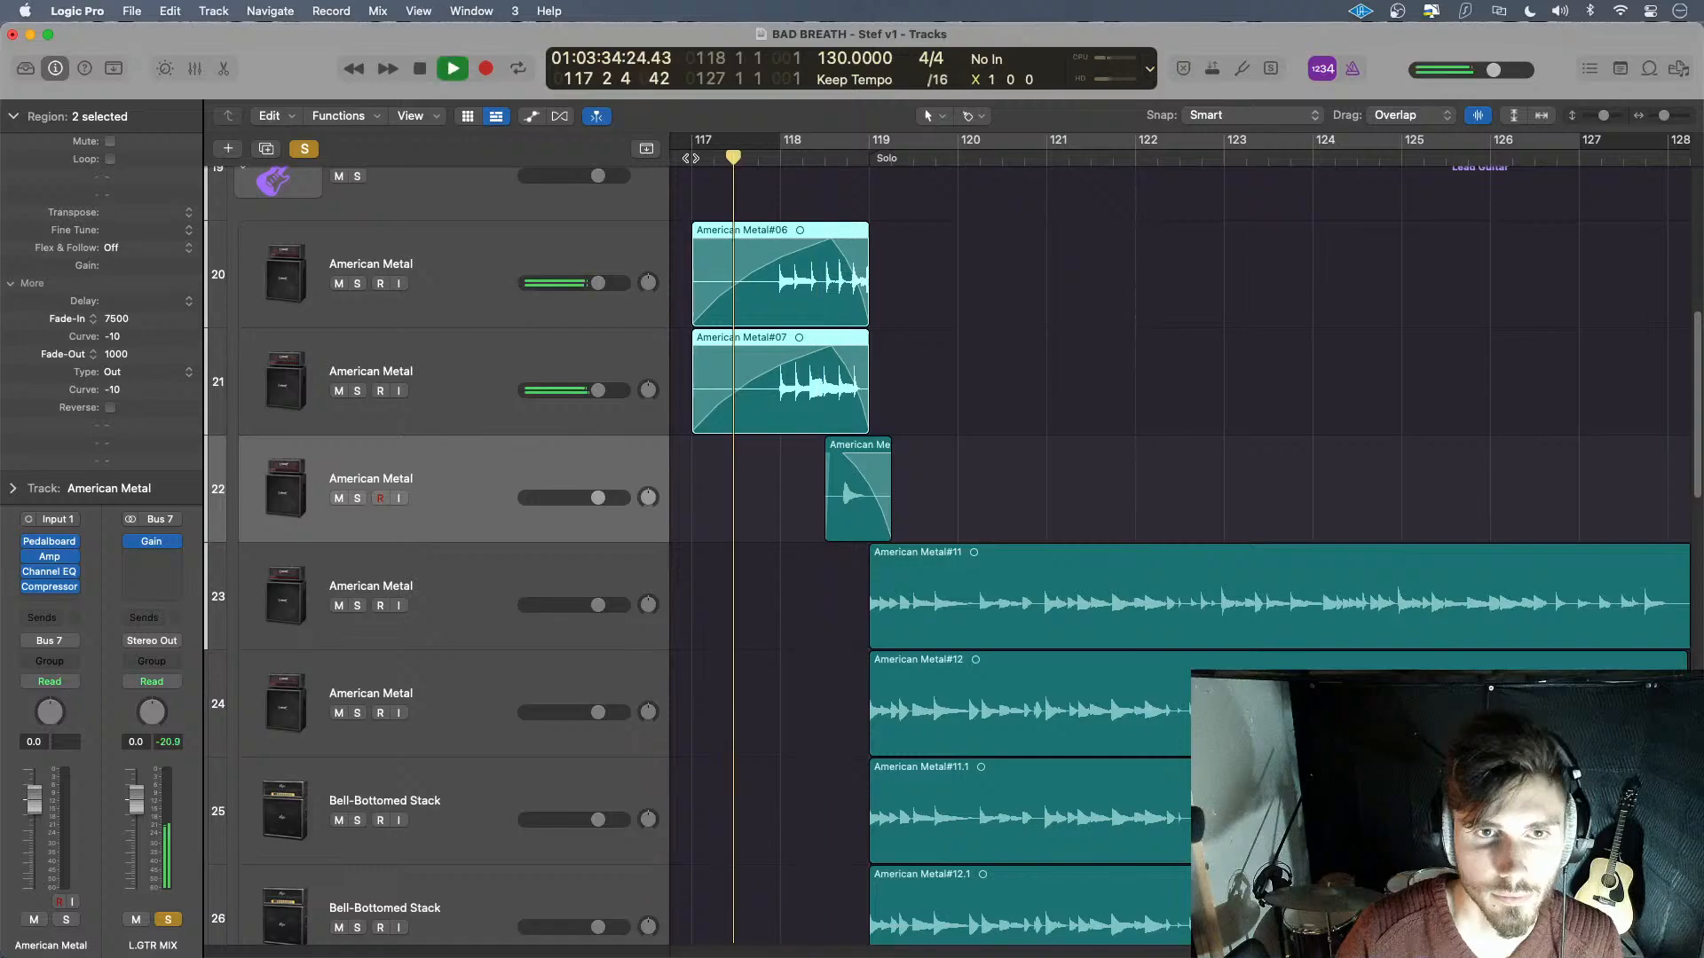
key(space)
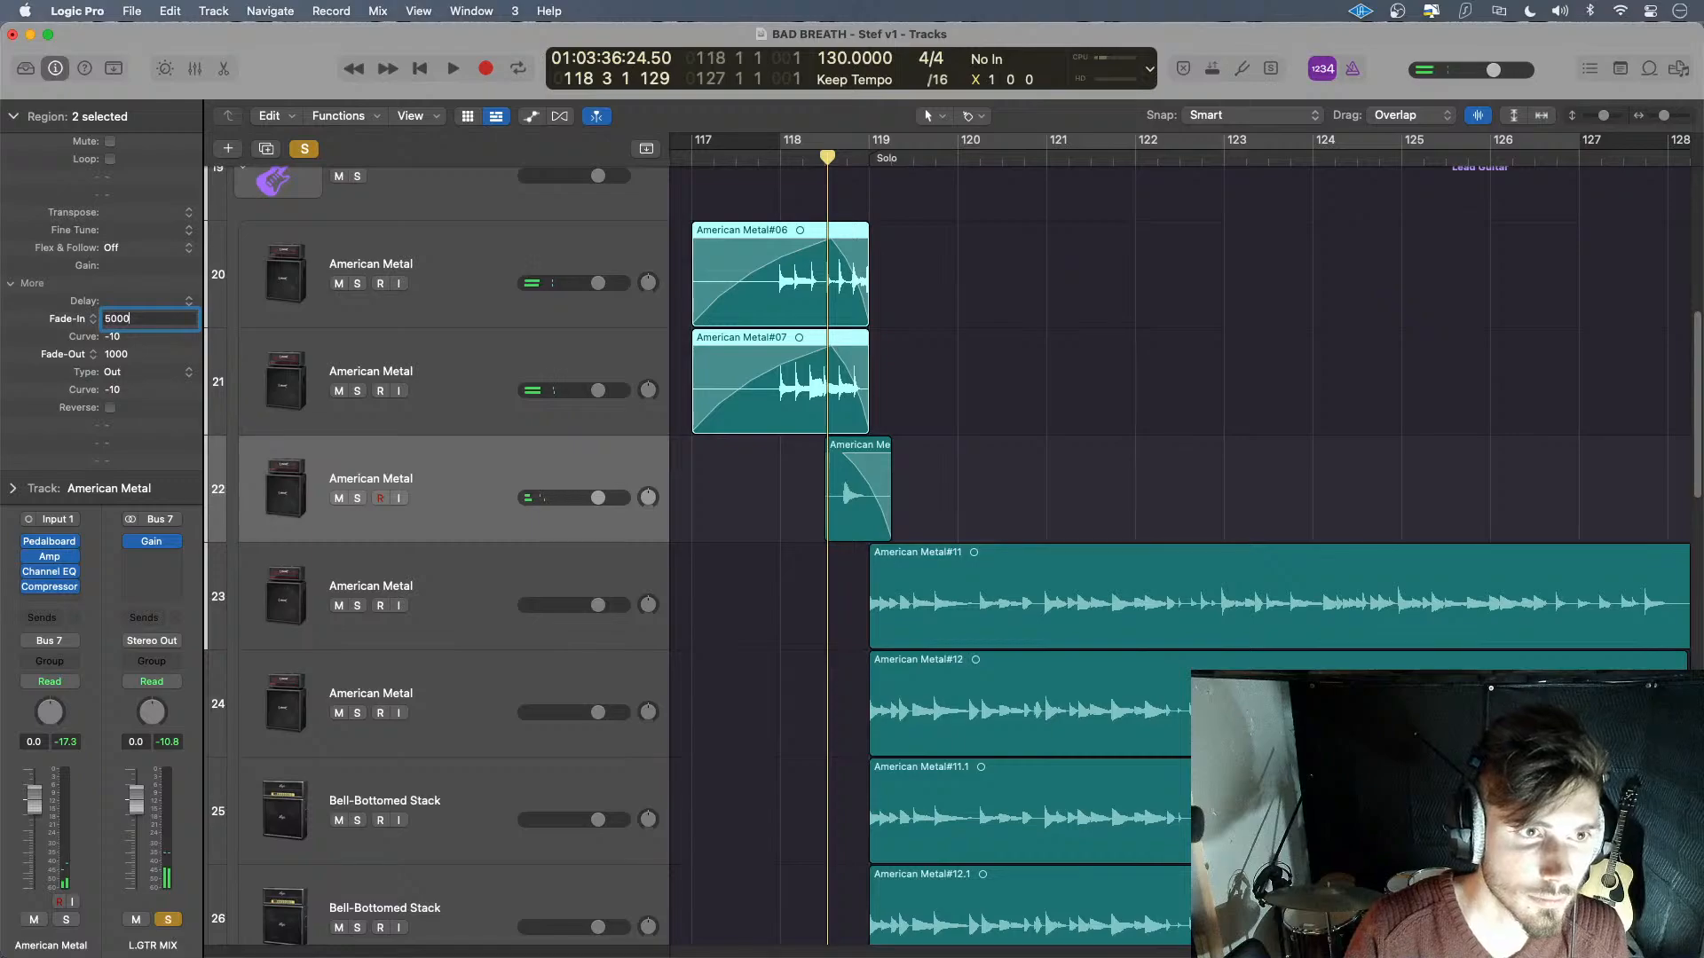
- Return the fade-in of American Metal#06 and #07 to 5000 and replay the intro, keeping both regions selected
click(685, 154)
key(space)
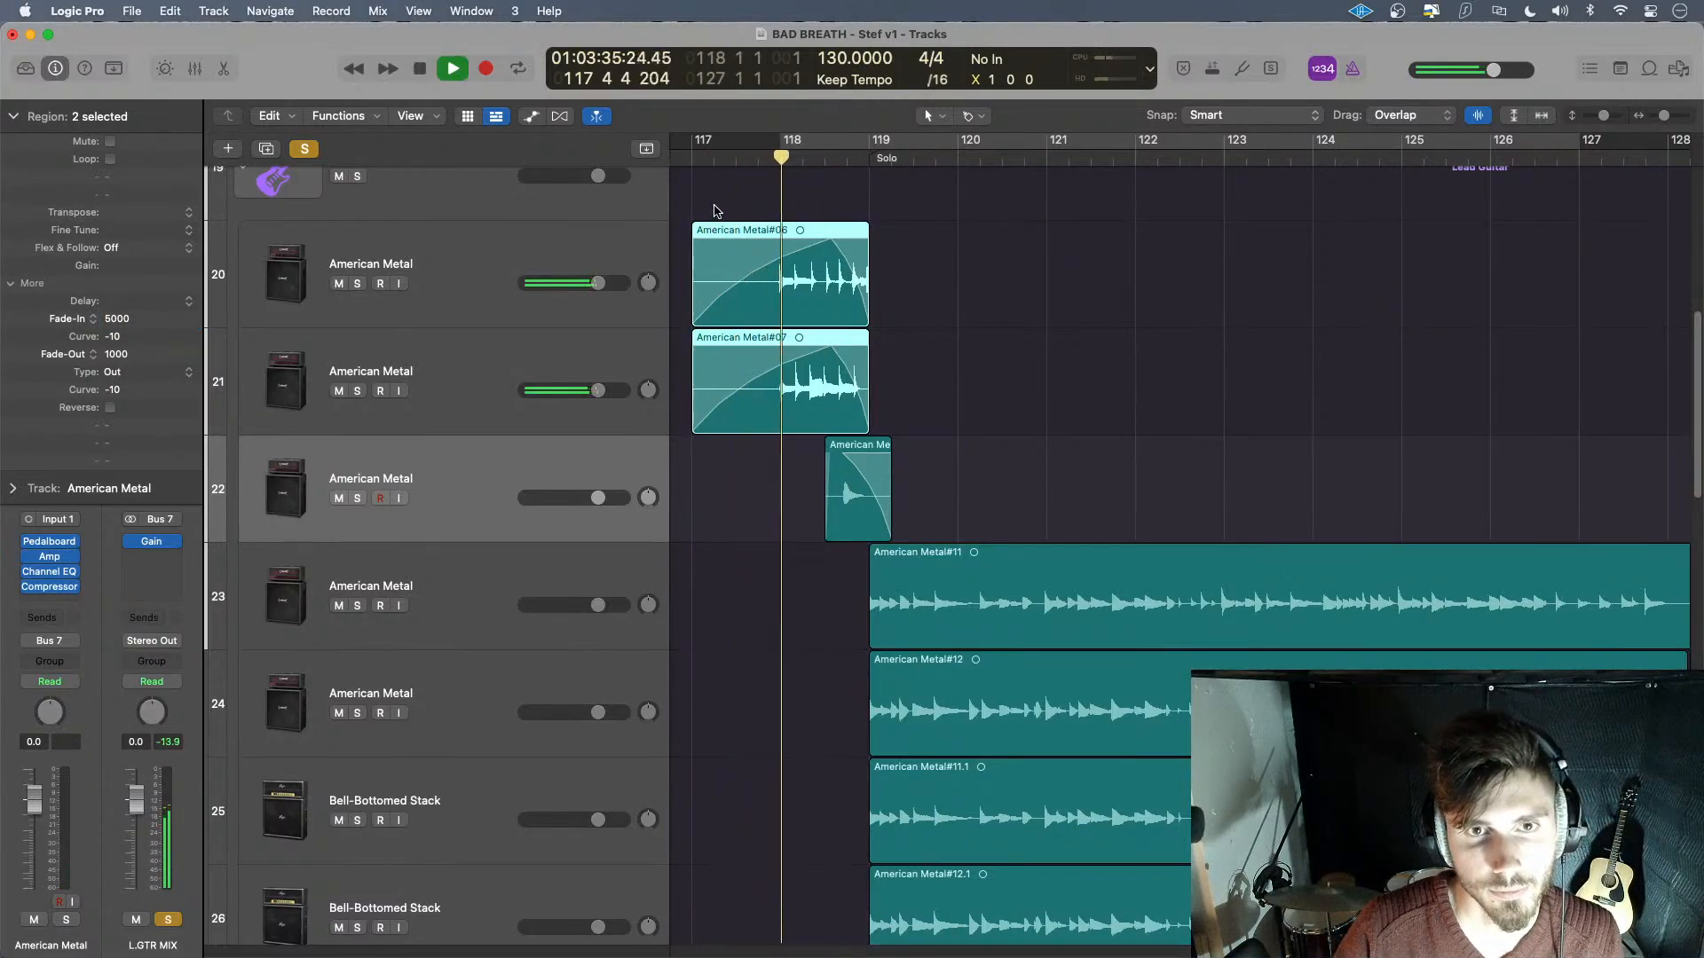
key(space)
drag(710, 218, 733, 398)
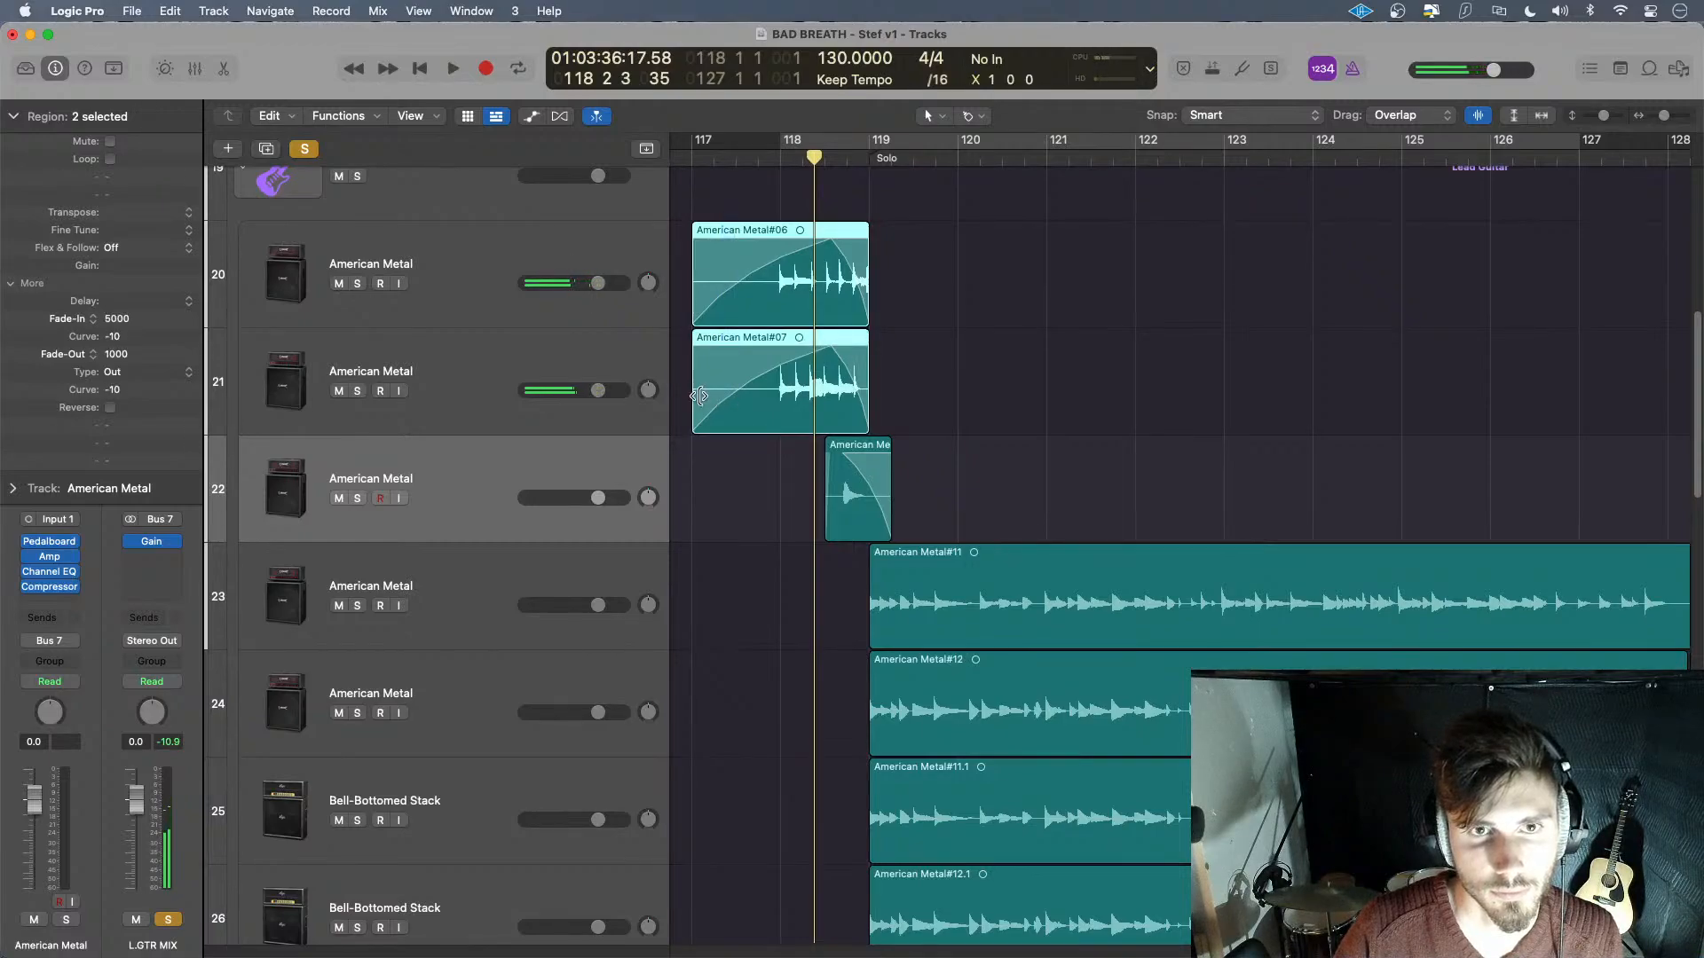
click(699, 397)
- Turn off solo on the L.GTR MIX track so the whole mix is audible
scroll(768, 354, down, 10)
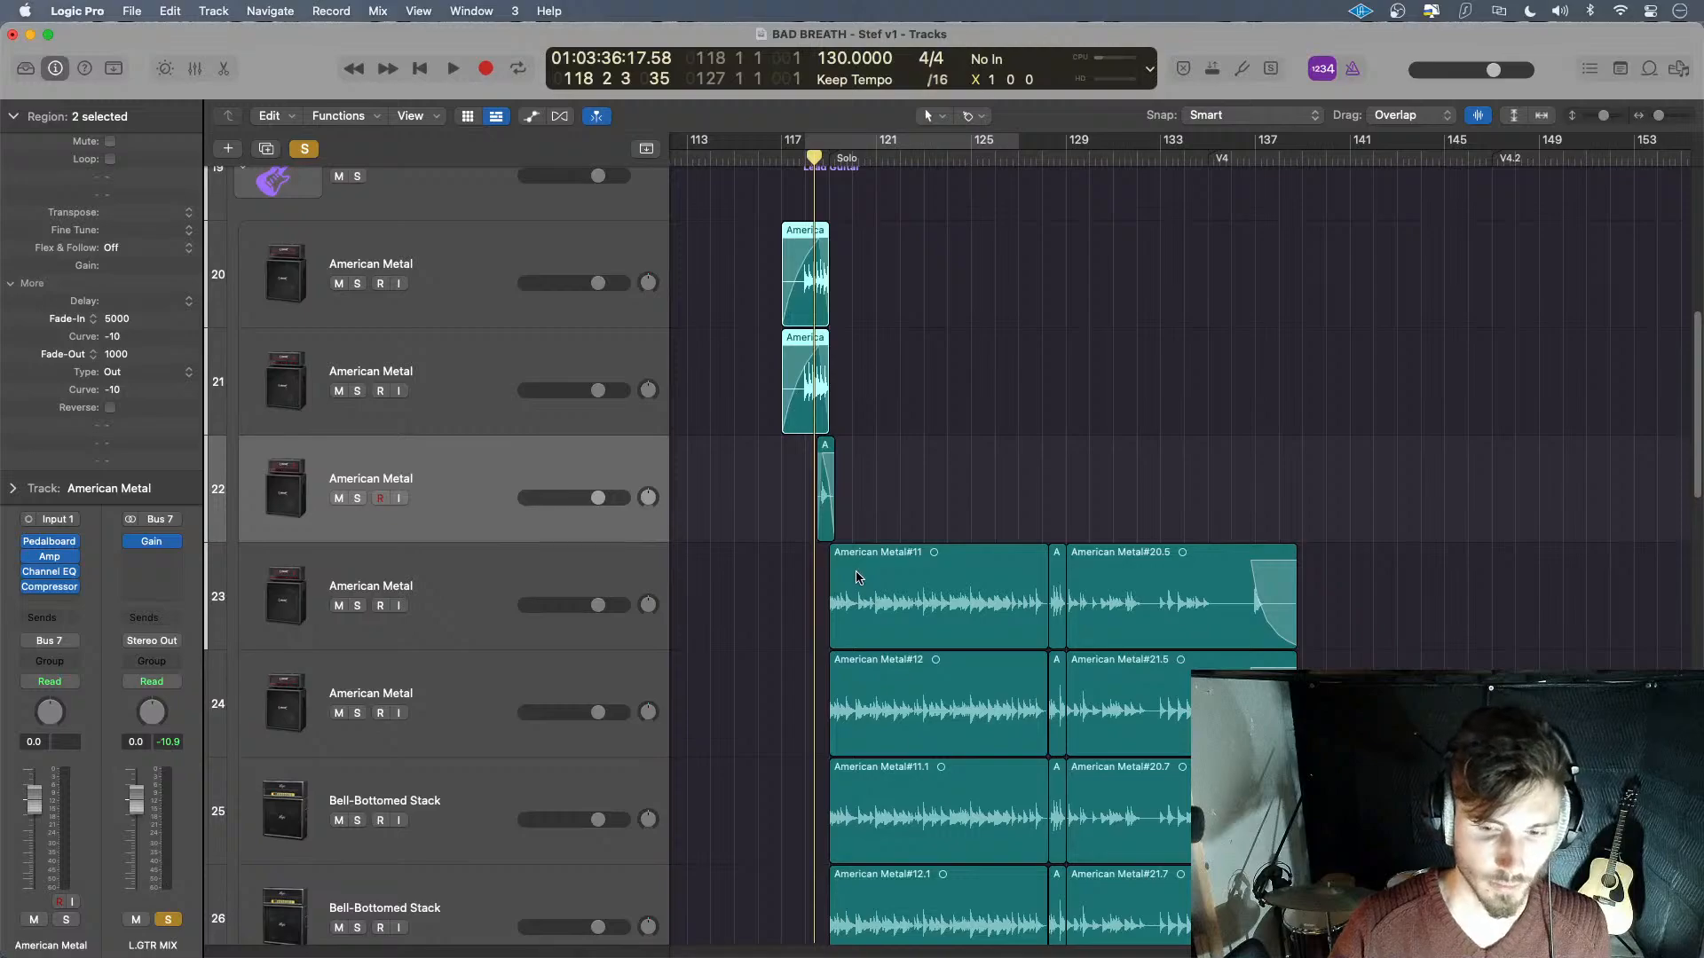
scroll(857, 578, down, 5)
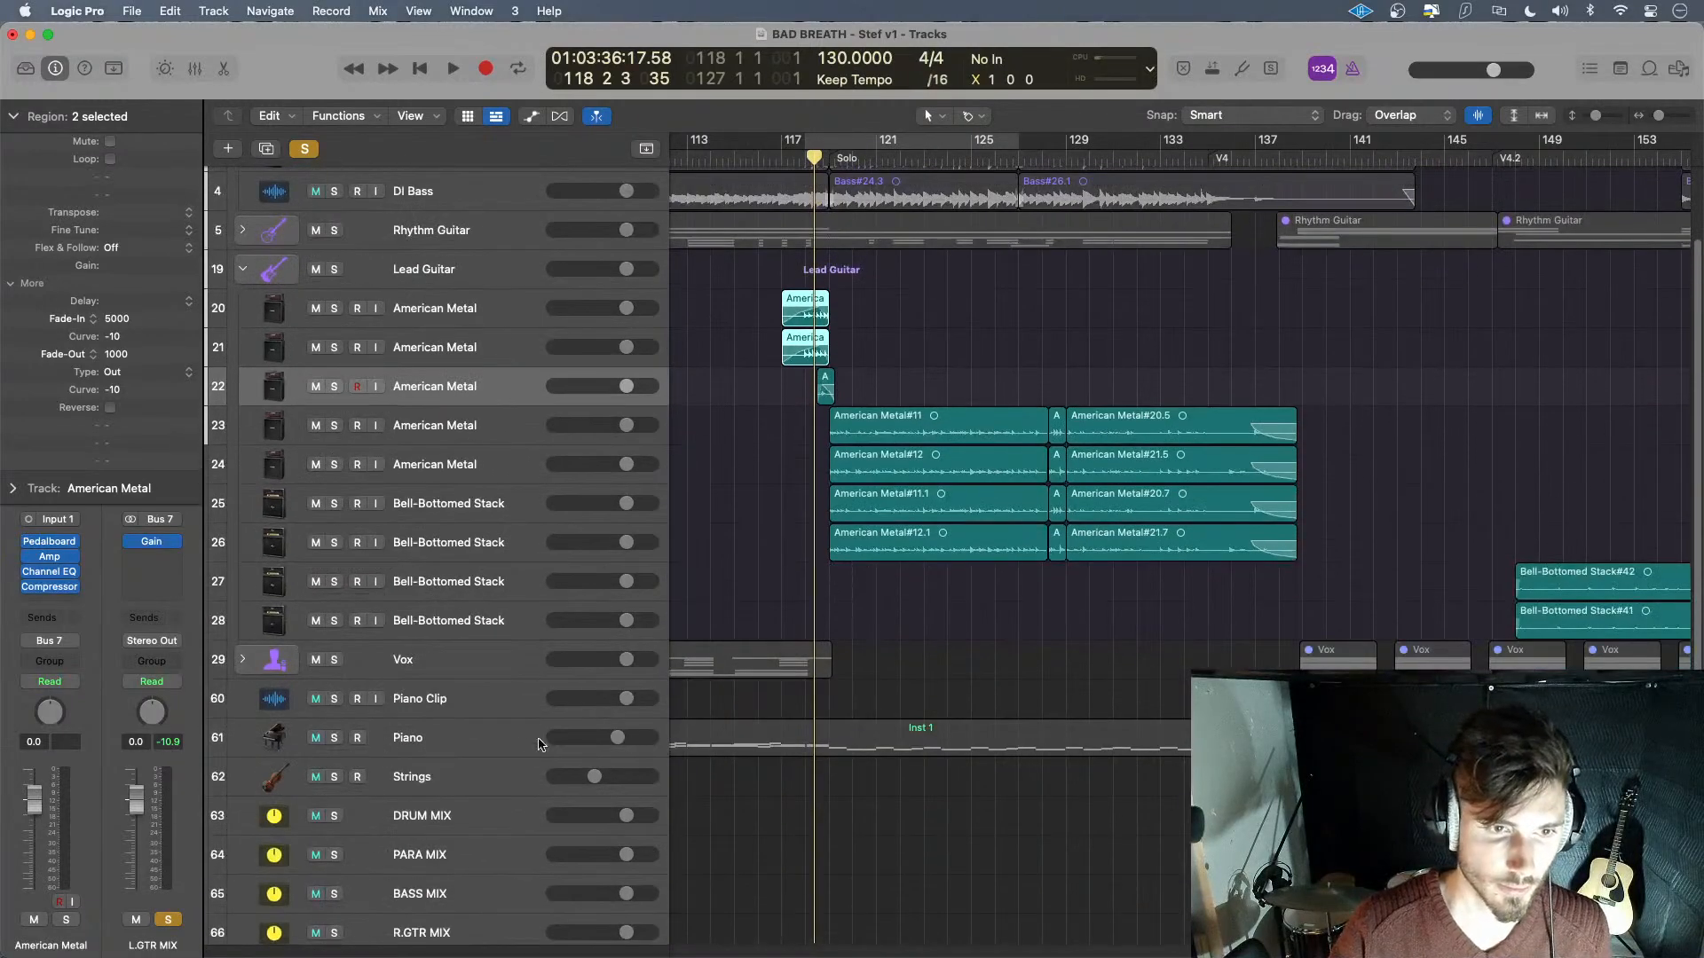
scroll(825, 728, down, 3)
click(324, 840)
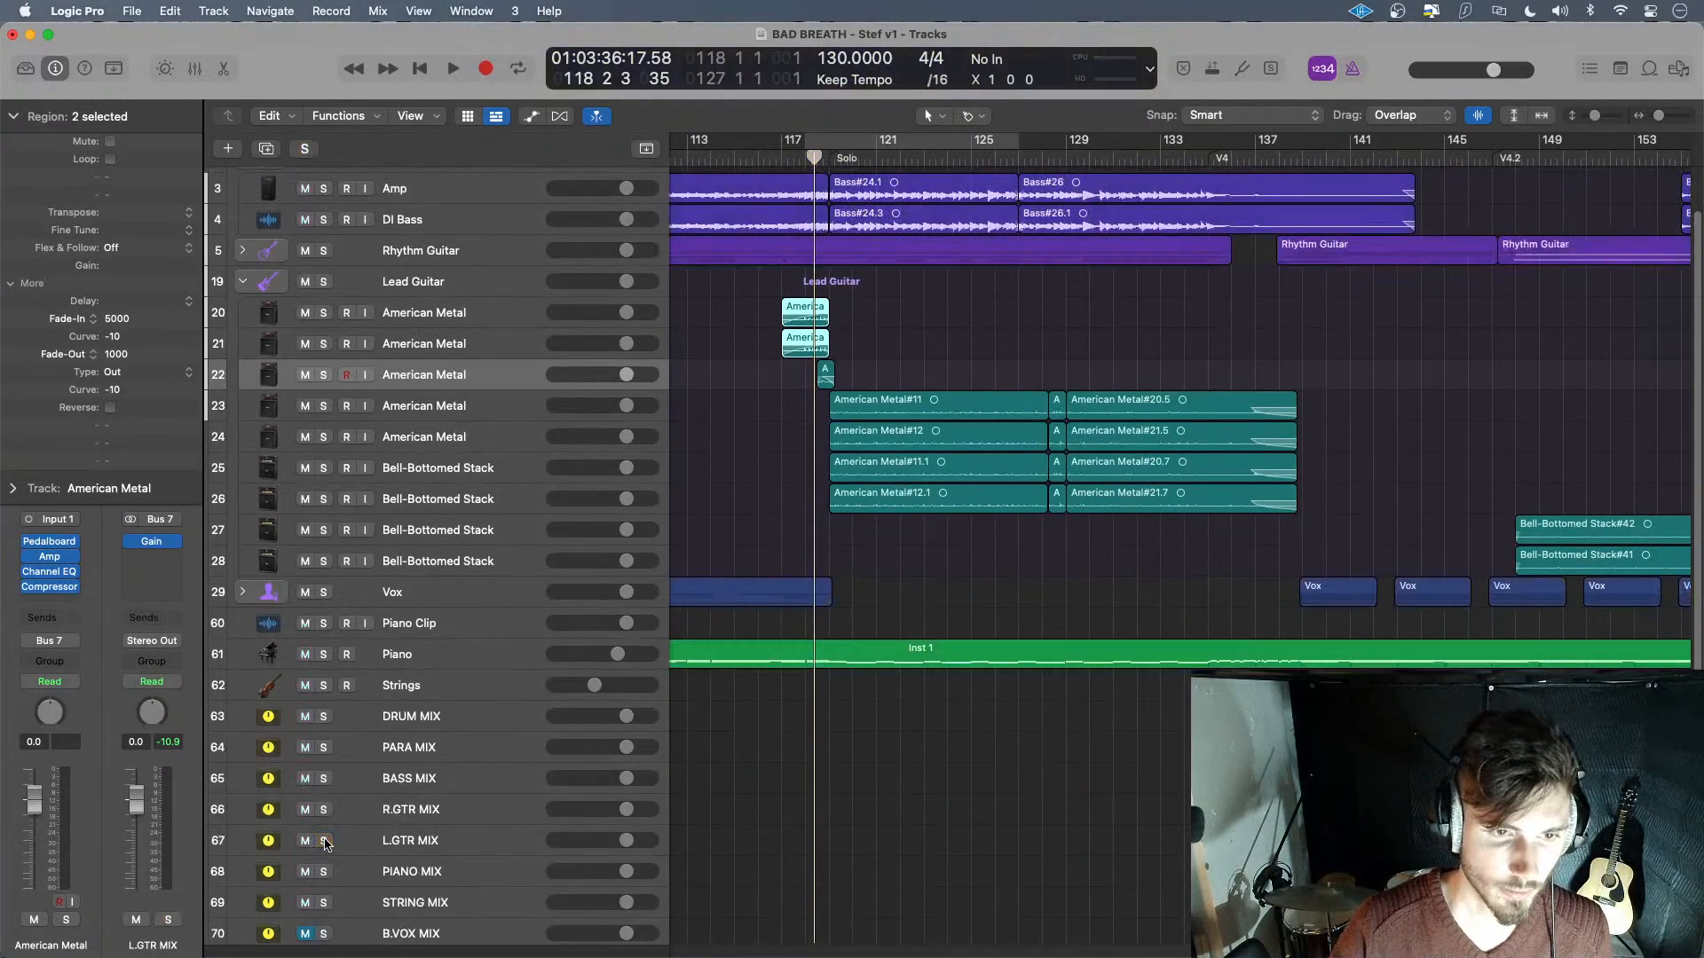
- Play the full mix from about bar 117 through the solo to judge the lead guitar in context
drag(810, 163, 780, 163)
key(space)
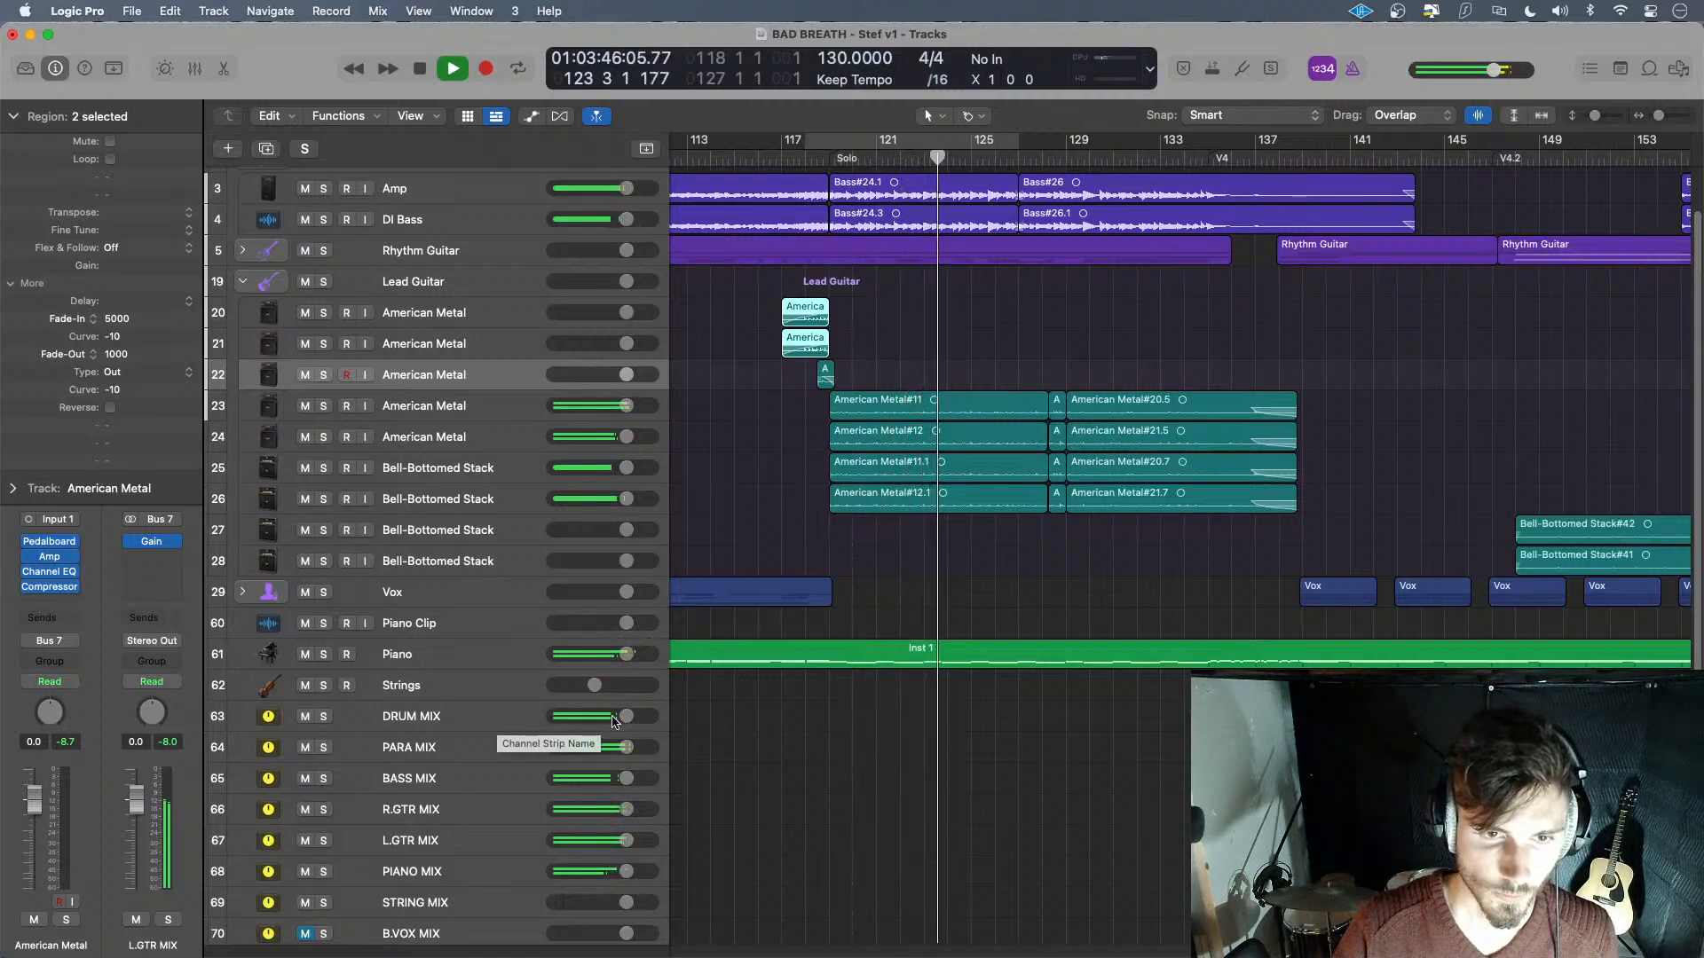
mouse_move(625, 727)
mouse_down()
mouse_move(585, 732)
mouse_move(604, 747)
mouse_up()
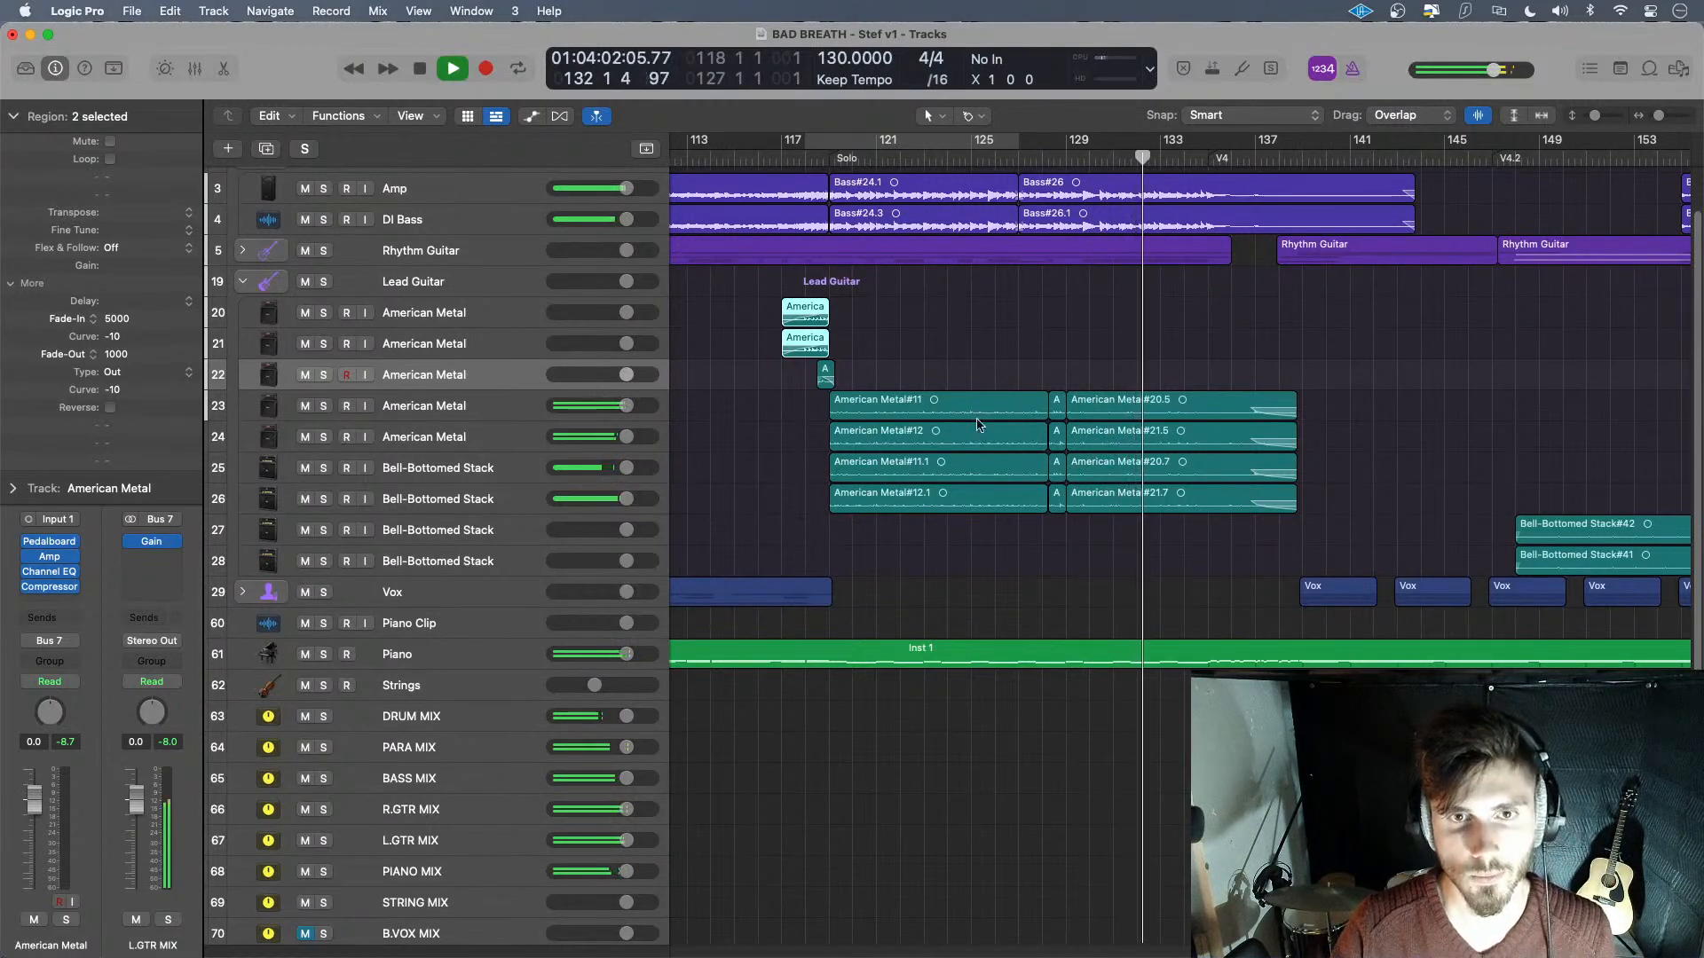
- Replay the solo entry from about bar 117 and try the L.GTR MIX volume at -2.5 dB
click(795, 161)
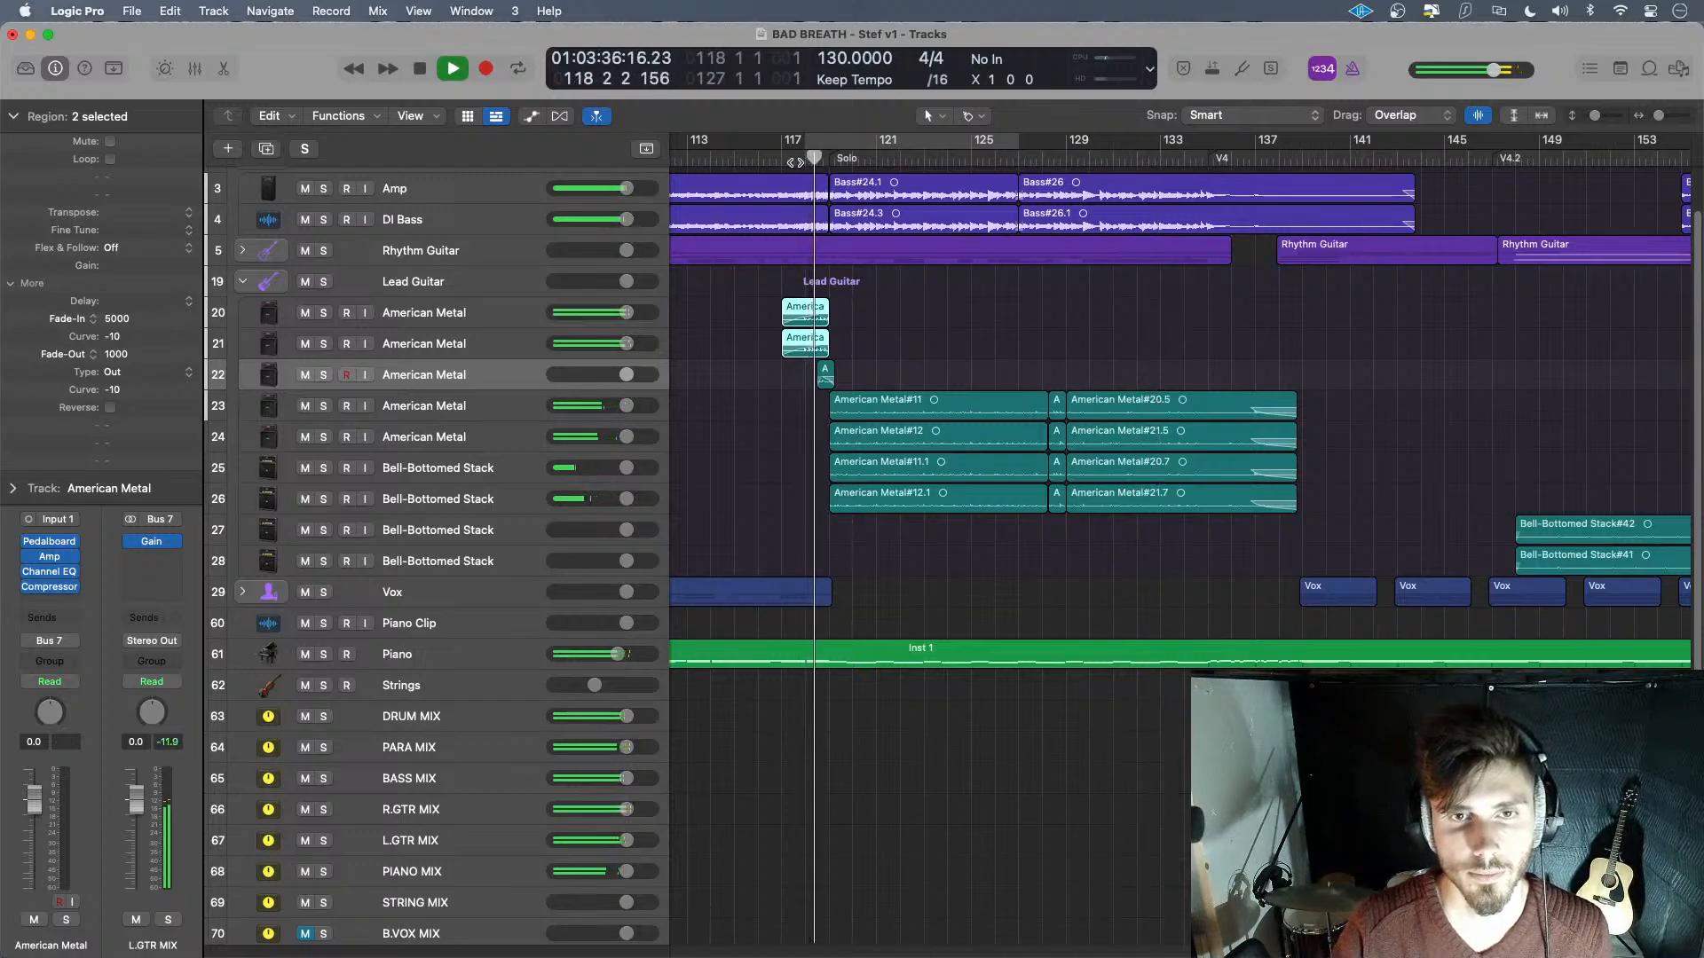
click(787, 162)
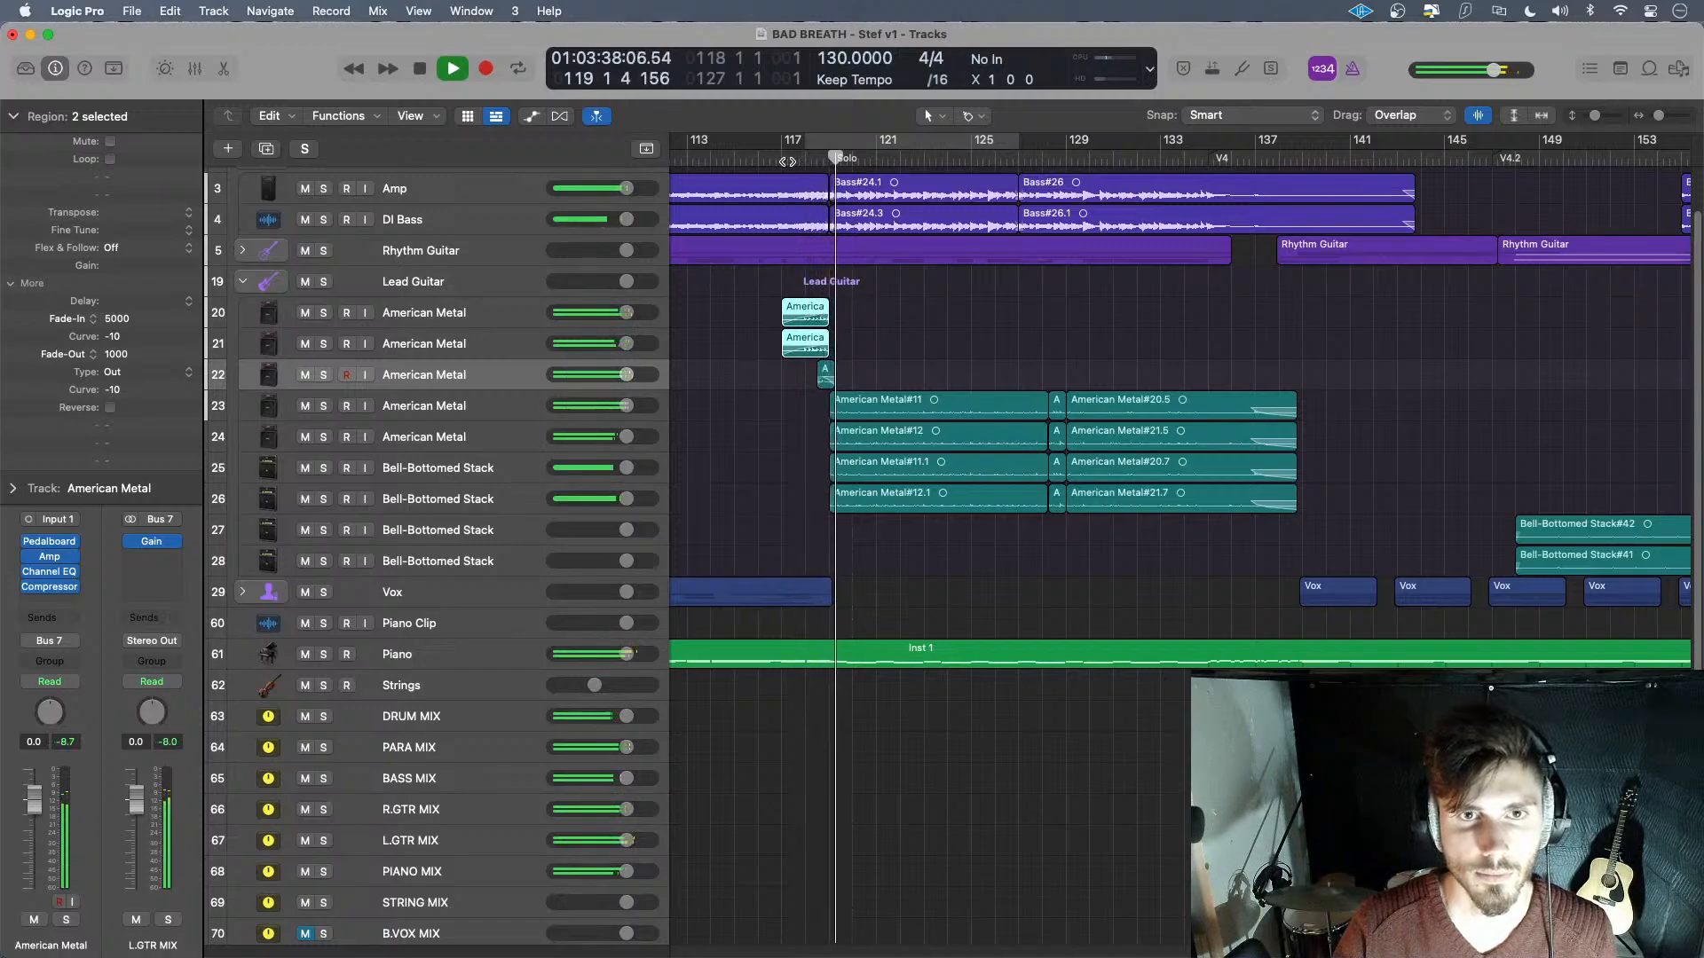
click(785, 161)
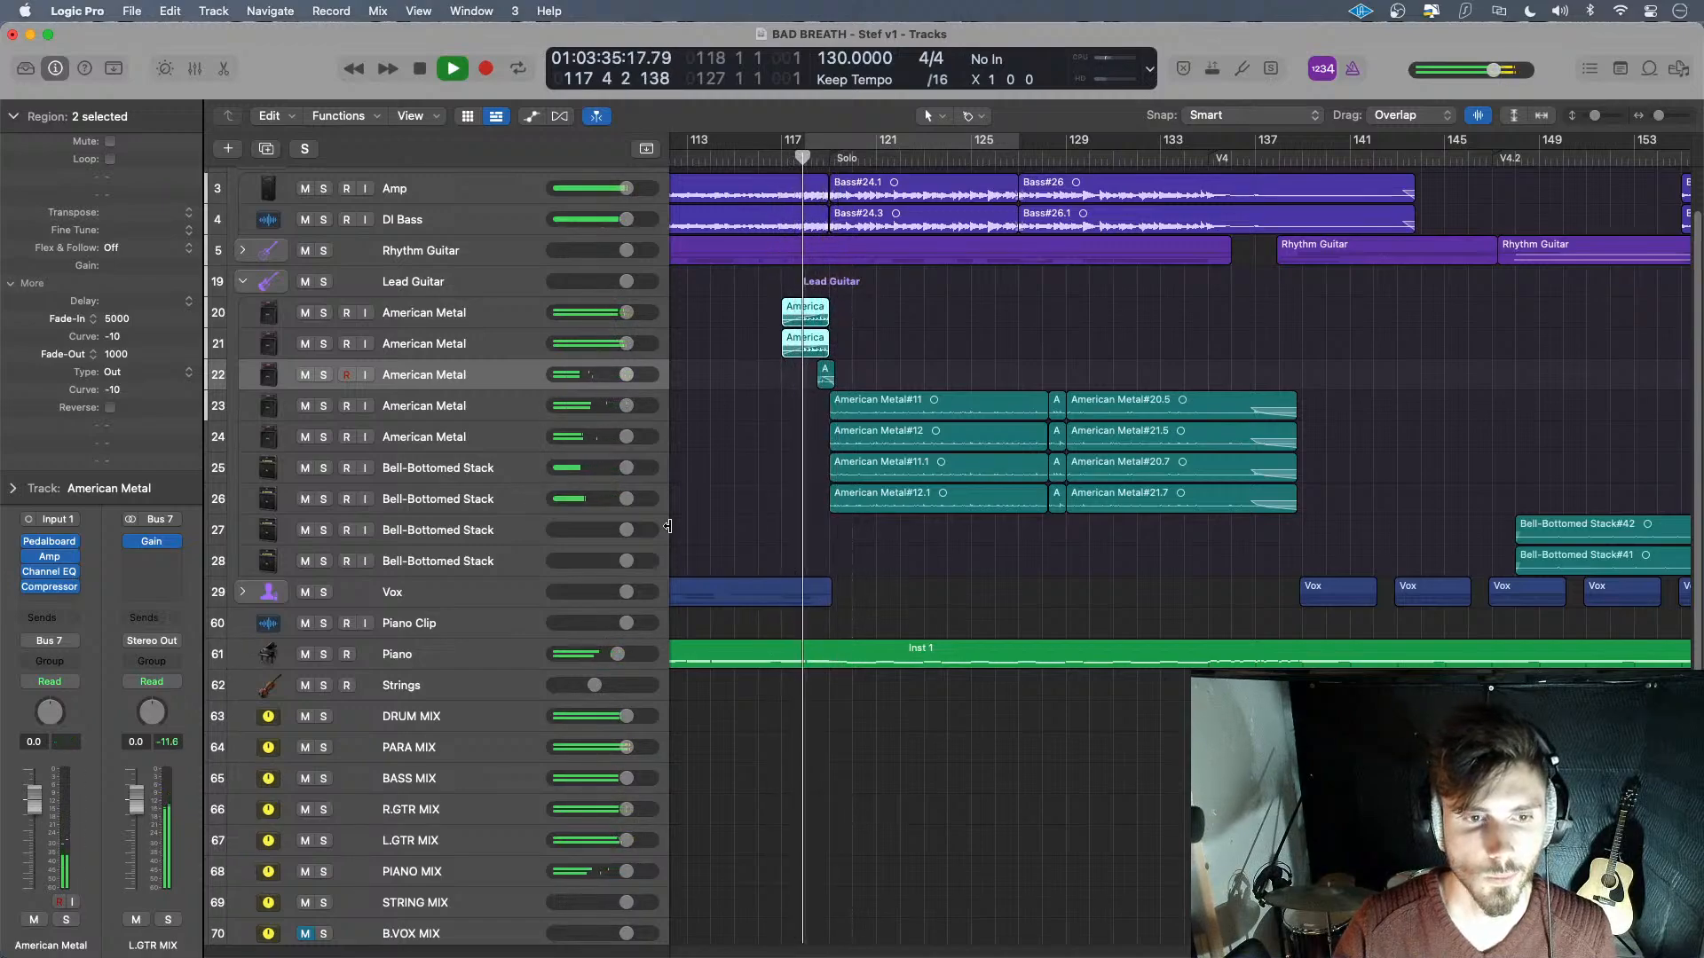
drag(624, 853, 603, 849)
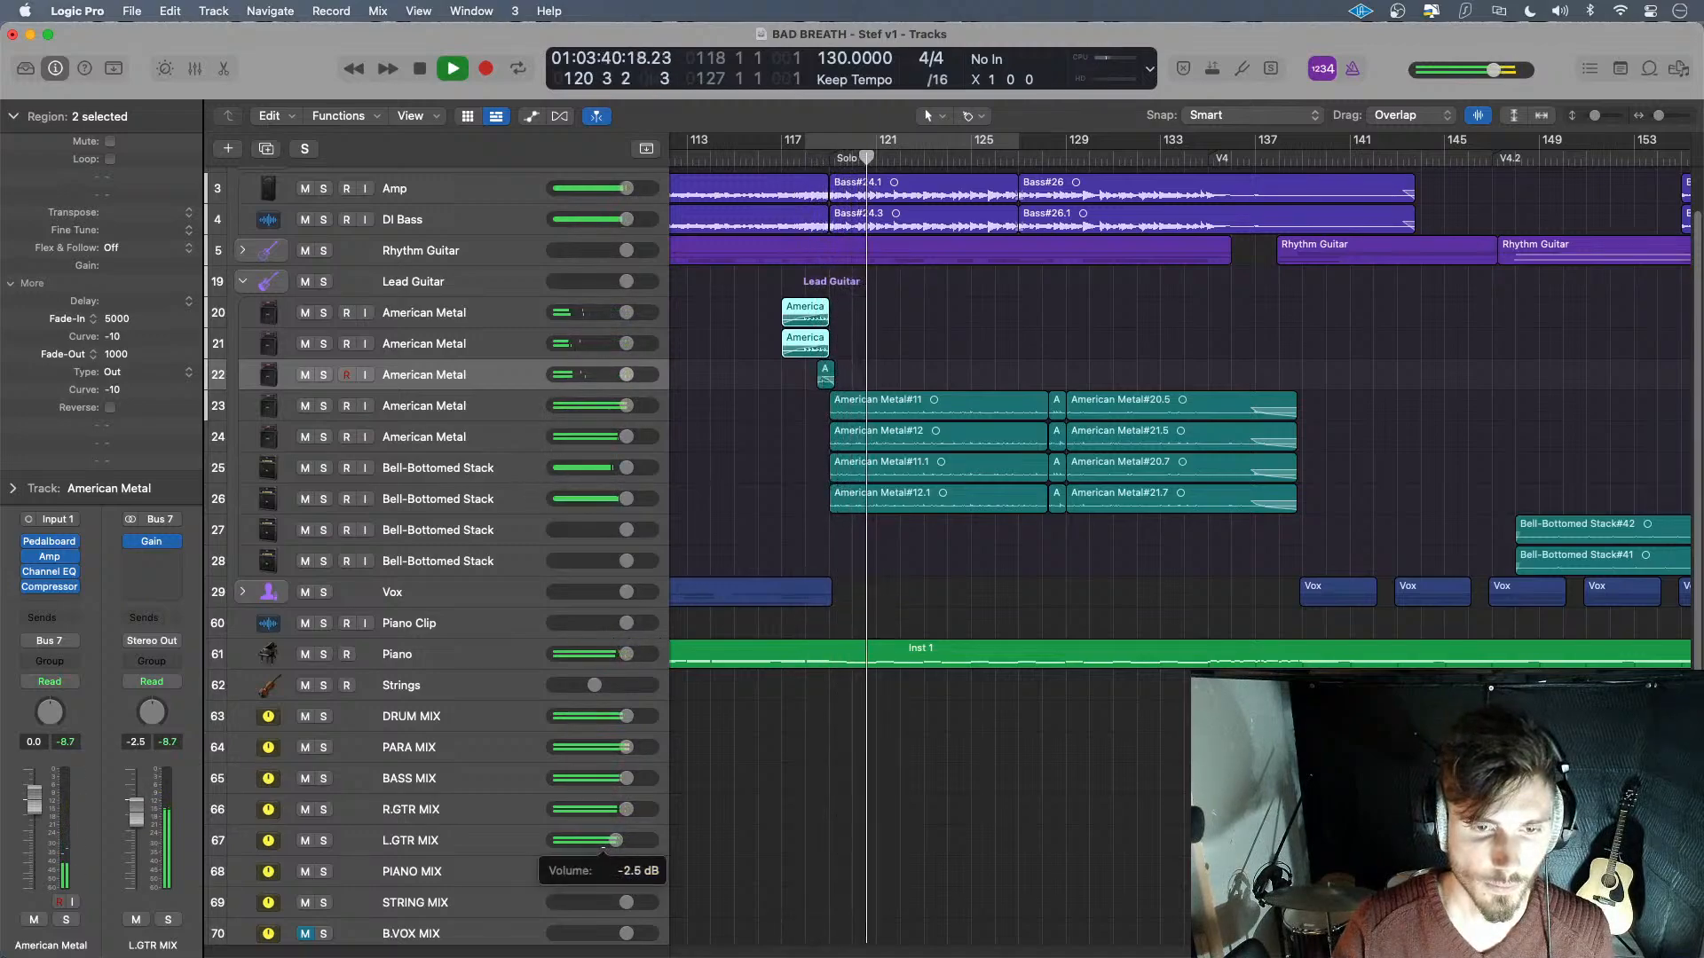
click(785, 158)
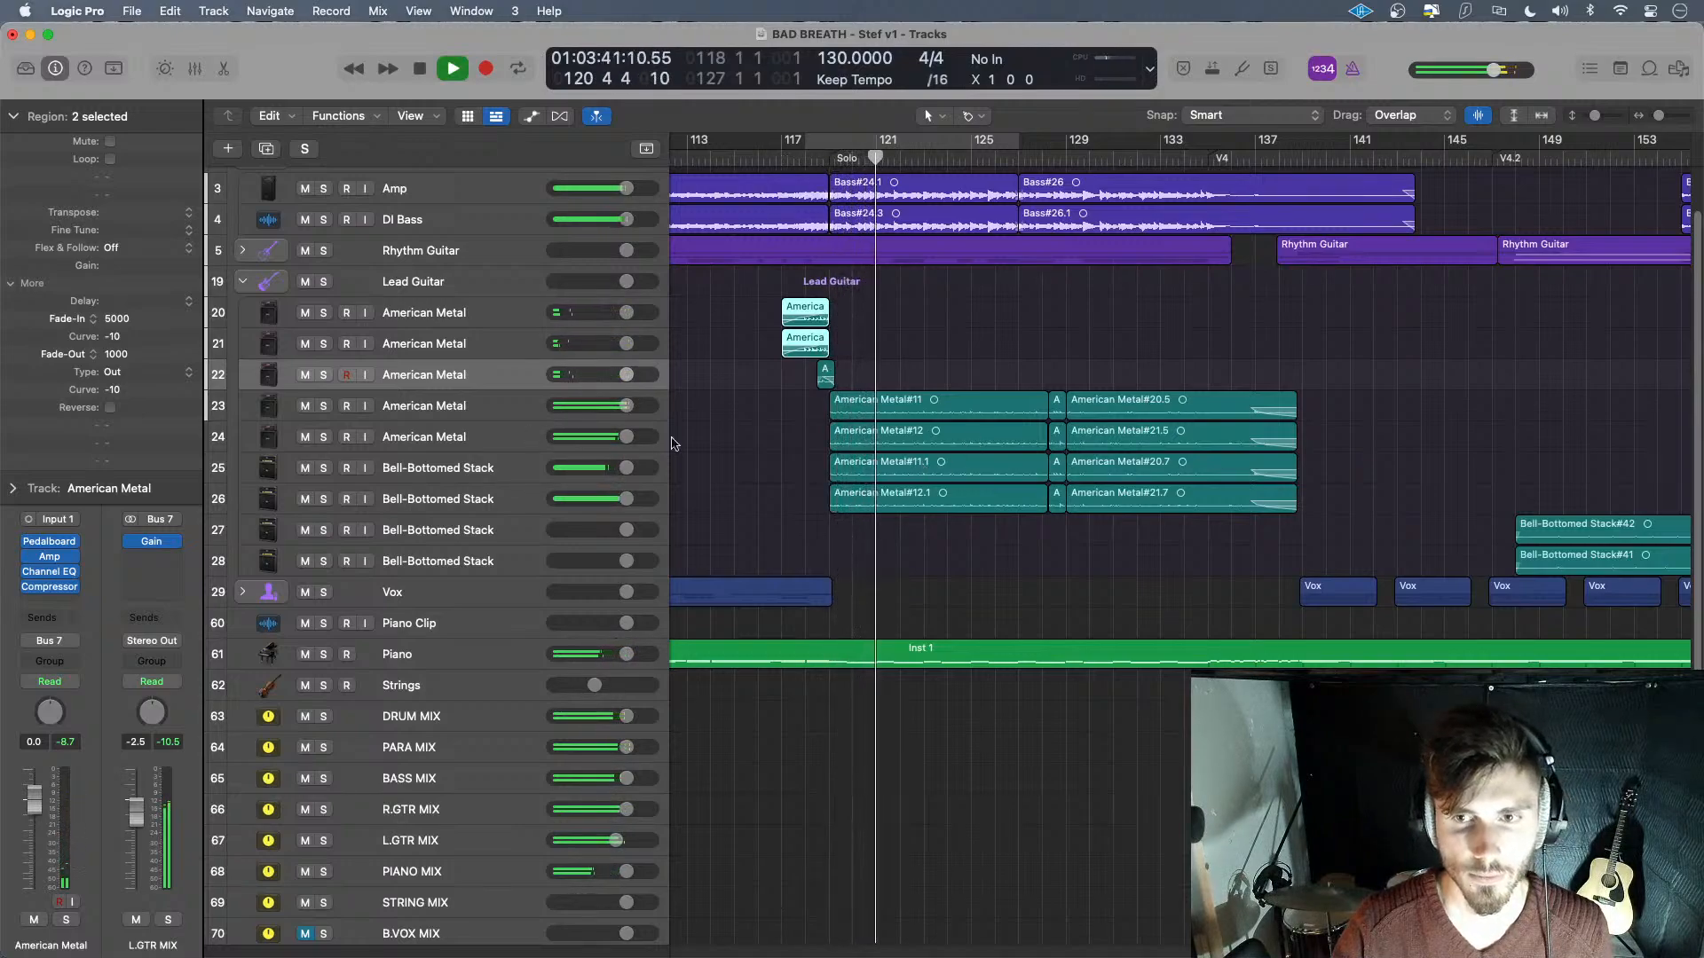
- Play the C3 section from about bar 159 to judge the layered lead guitars in the full mix
scroll(1284, 420, right, 1)
scroll(1285, 420, right, 10)
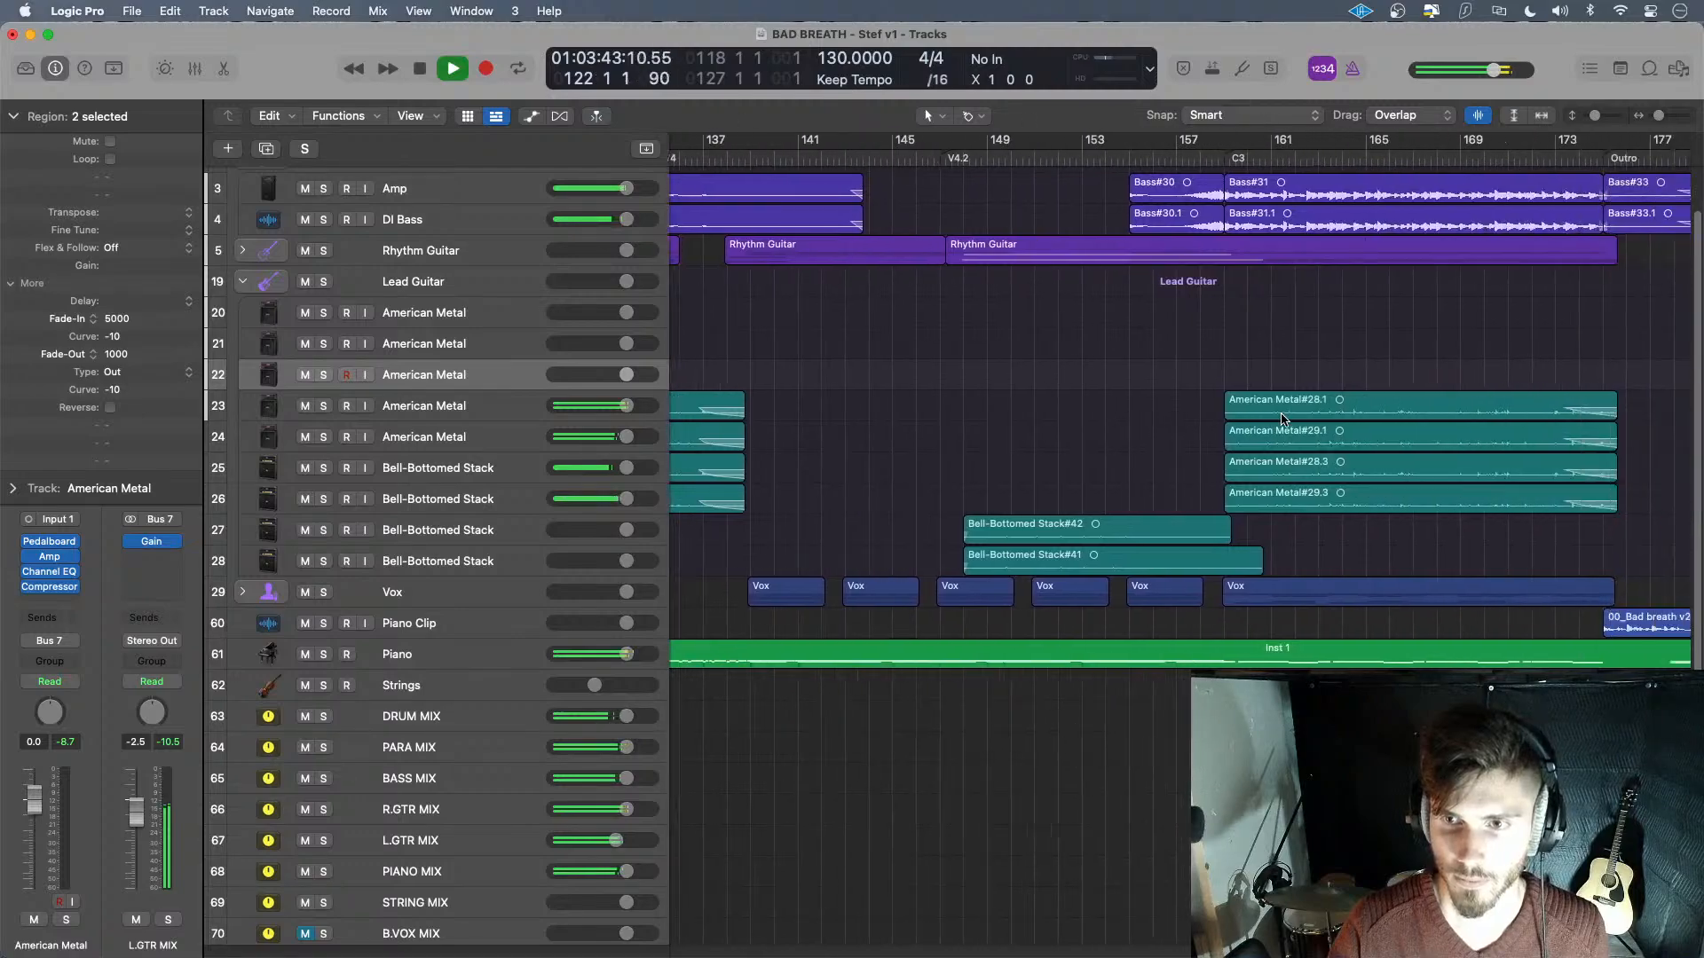
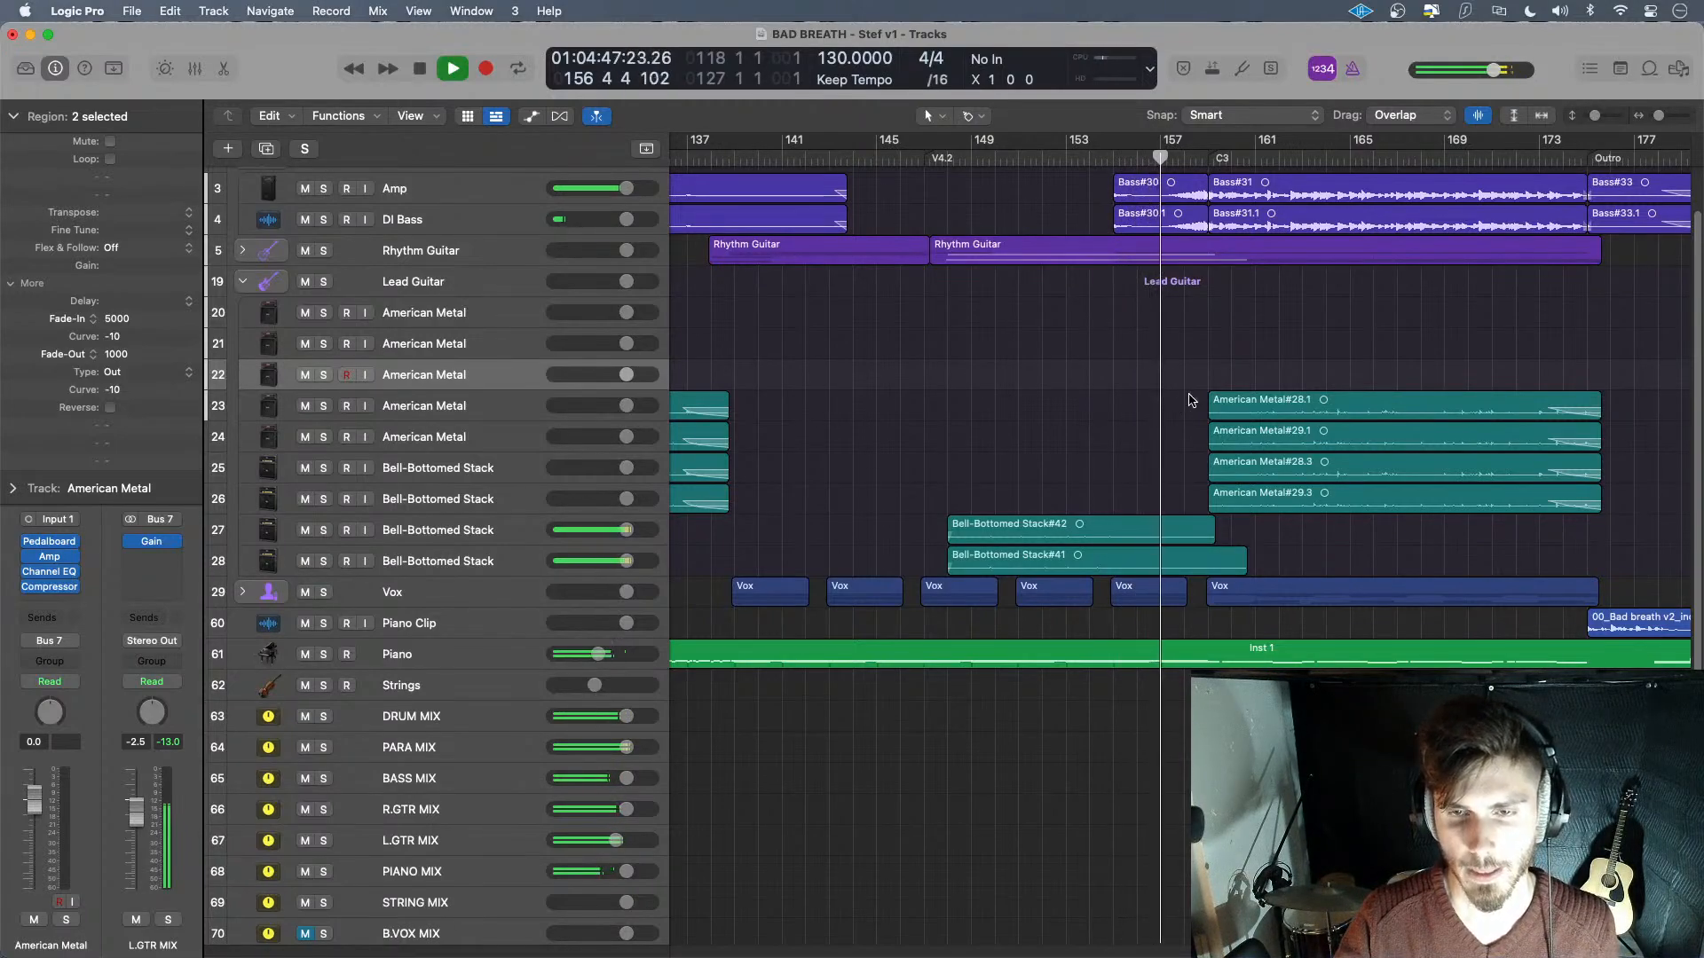
click(1208, 166)
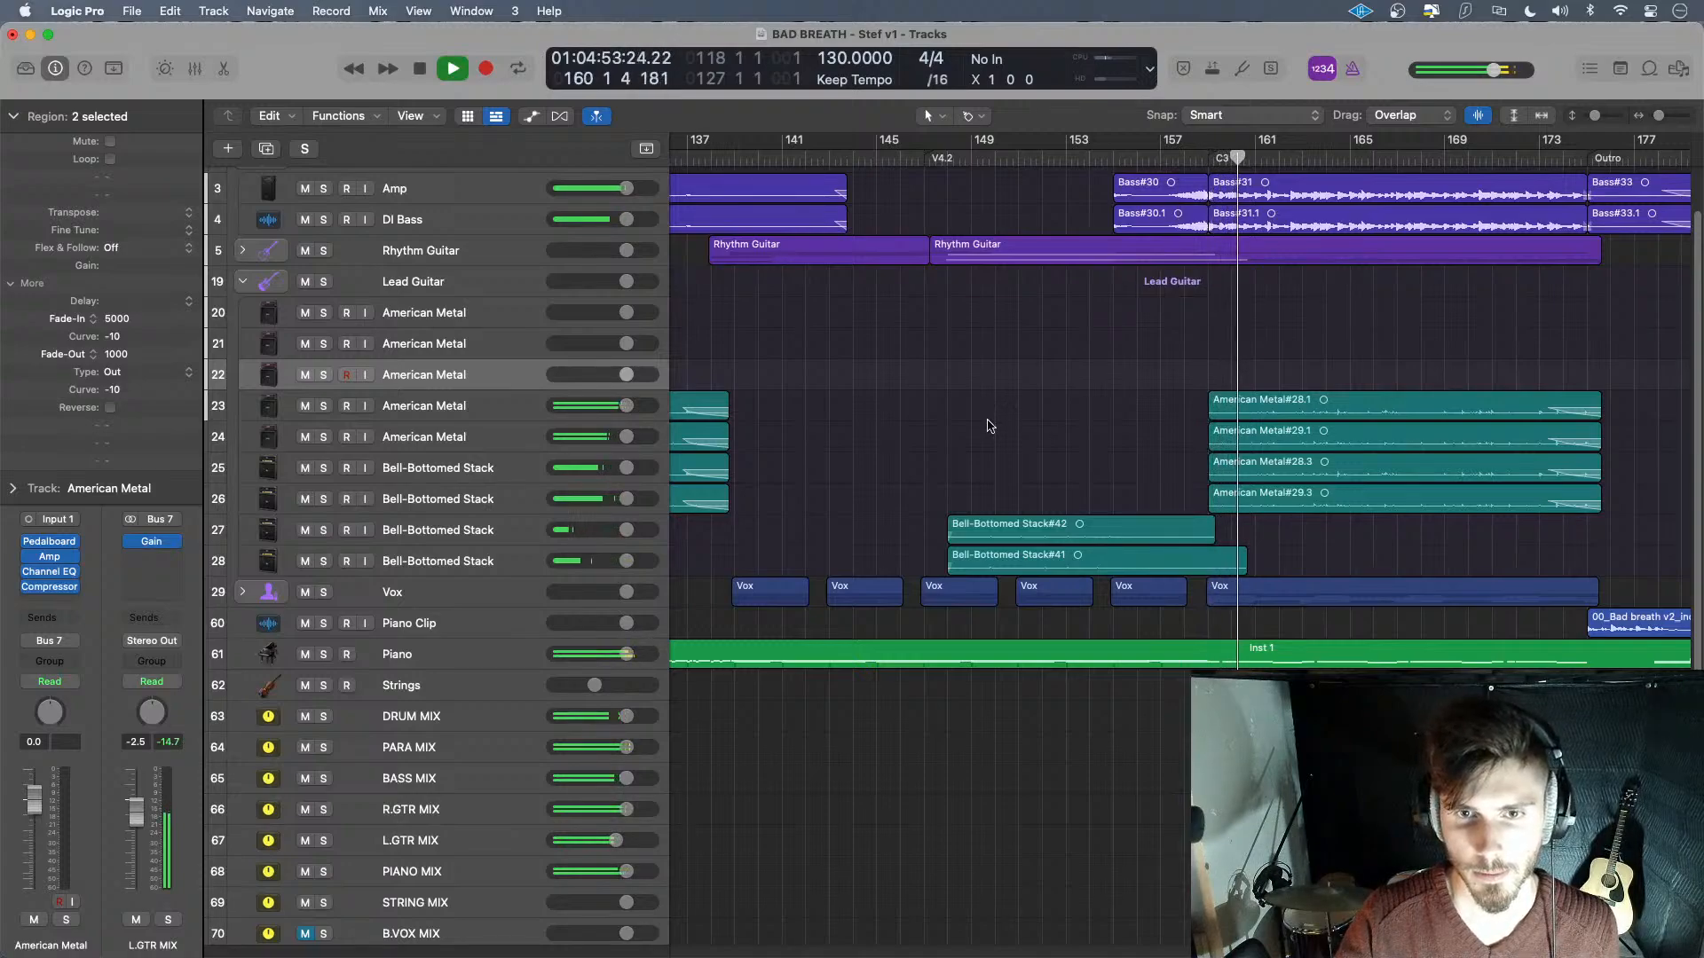
- Play the full mix from a few bars before the solo to hear the lead guitar come in
scroll(980, 432, left, 10)
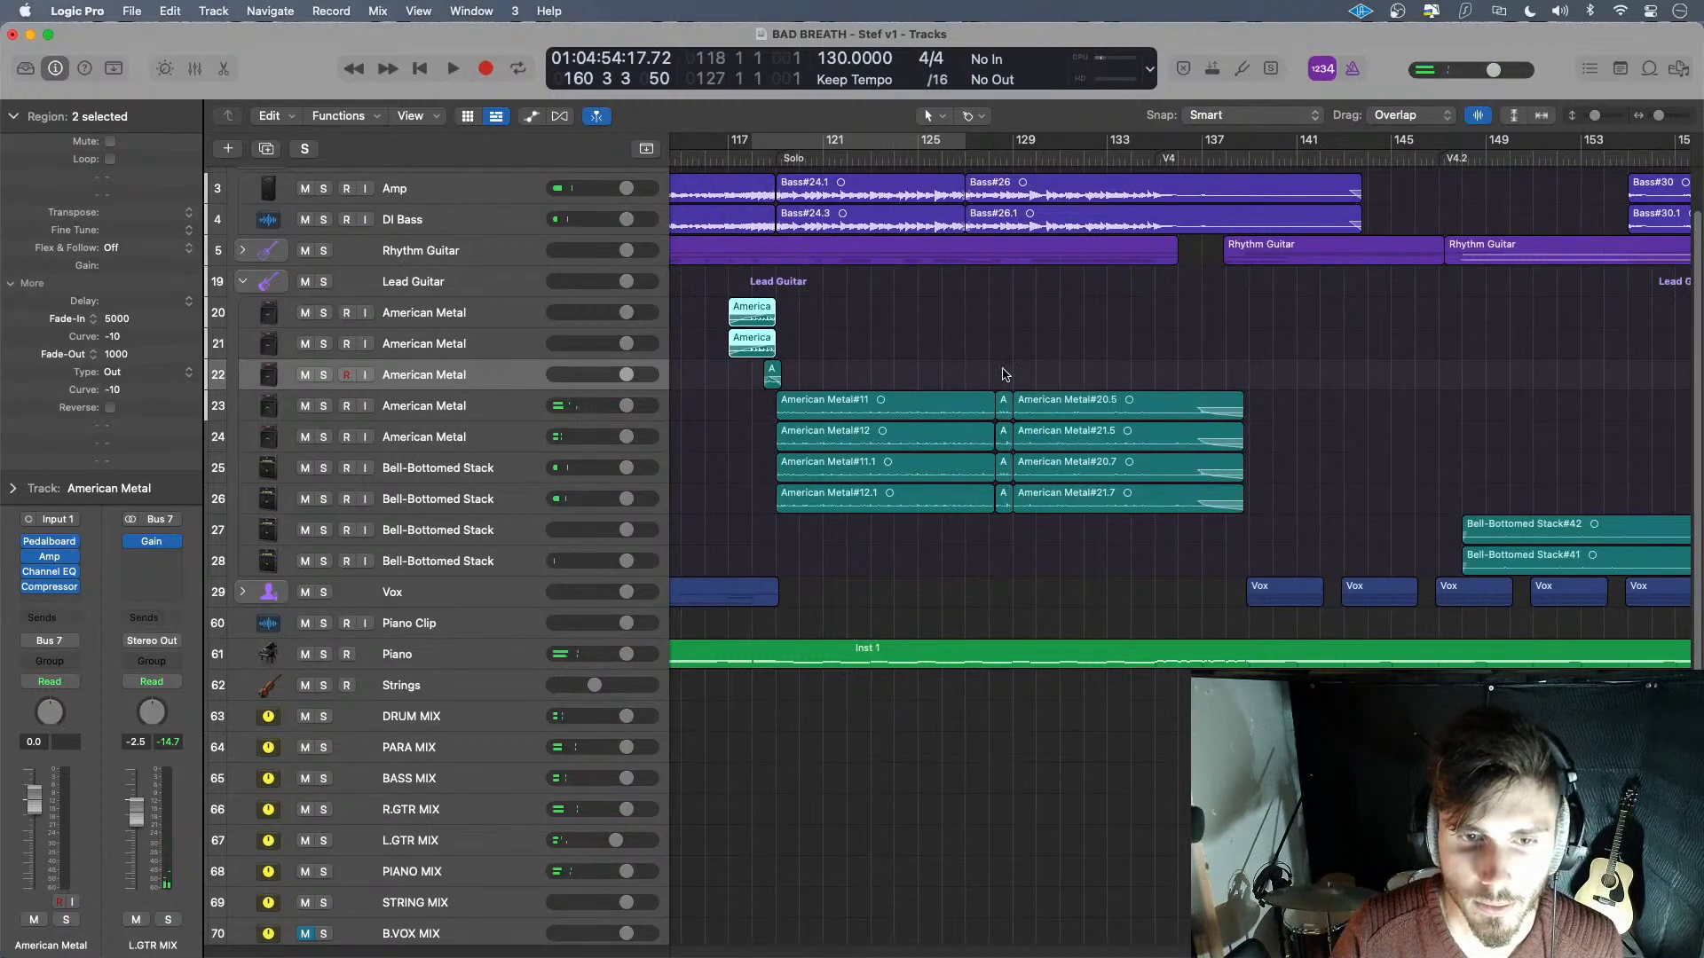
scroll(1136, 435, down, 5)
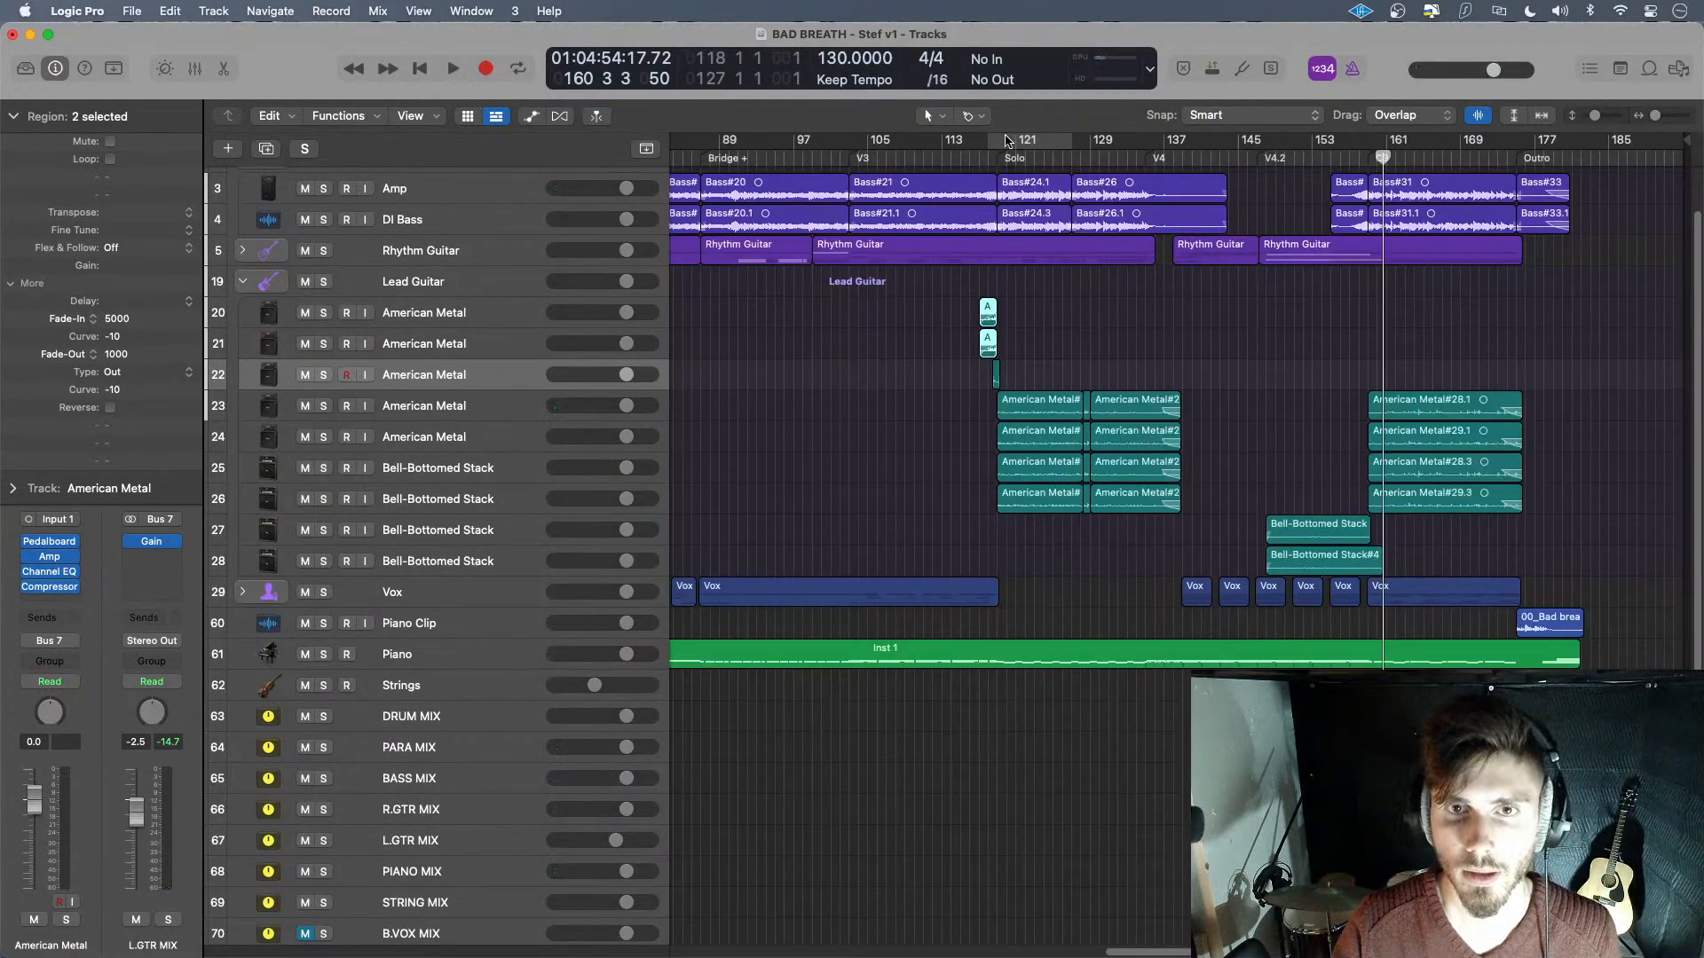
click(980, 158)
key(space)
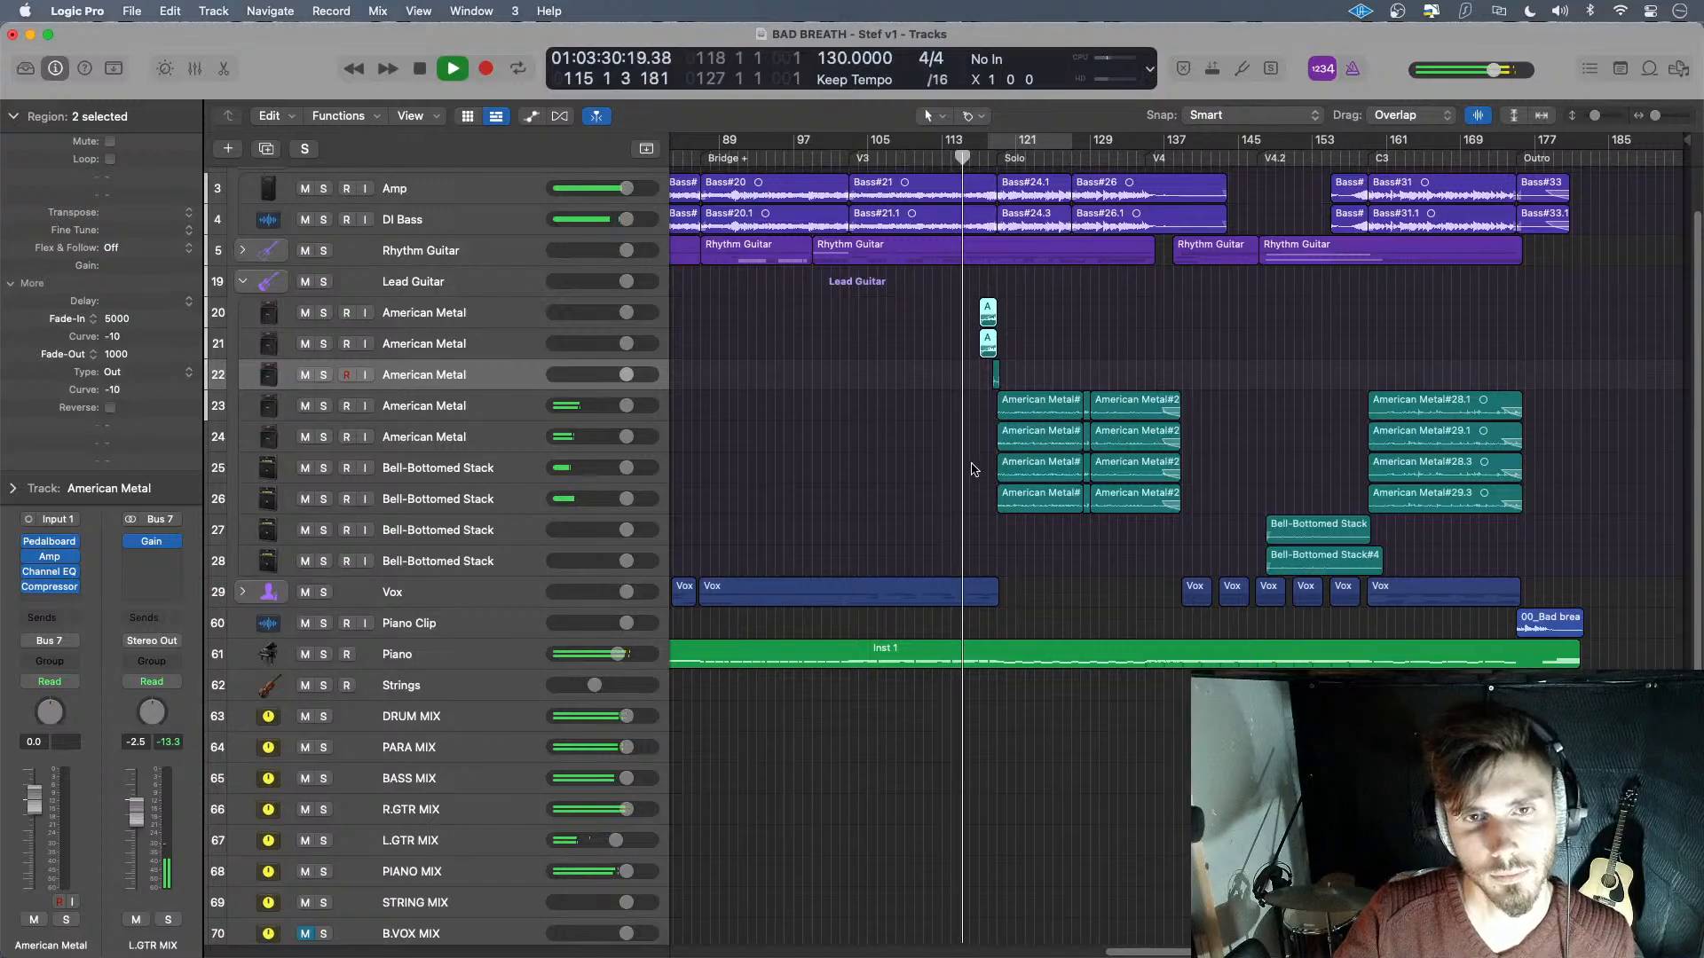
scroll(974, 468, up, 2)
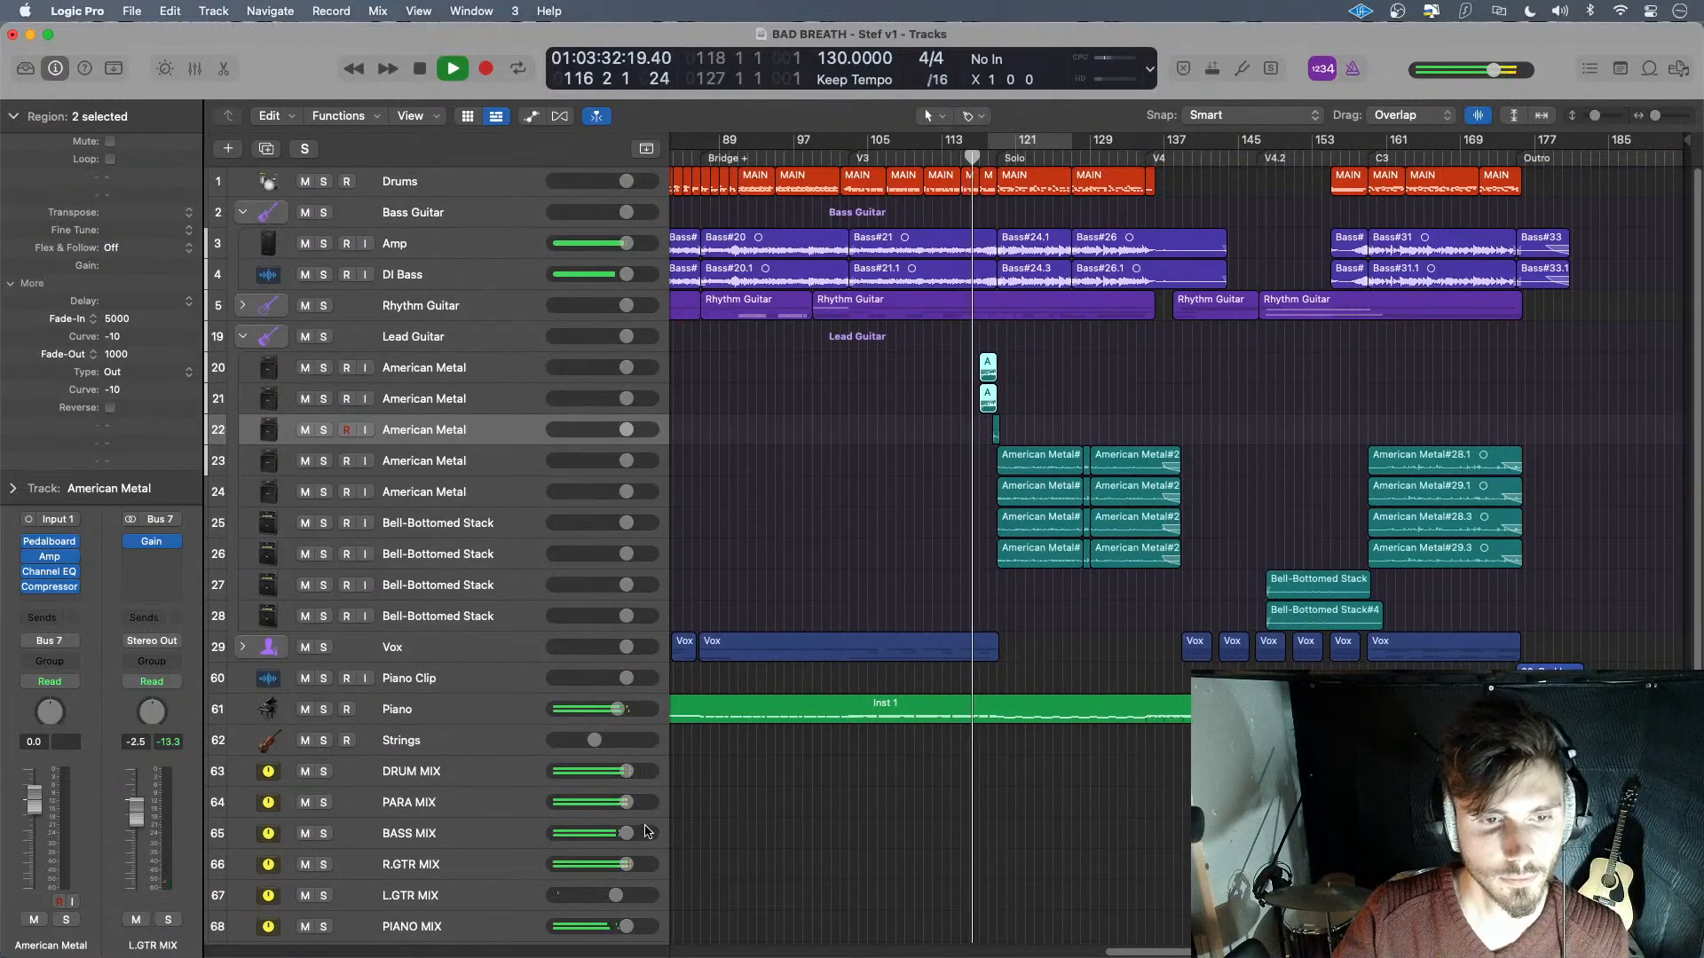
- Audition the solo with R.GTR MIX muted, return the L.GTR MIX volume to 0 dB, and unmute R.GTR MIX
click(305, 864)
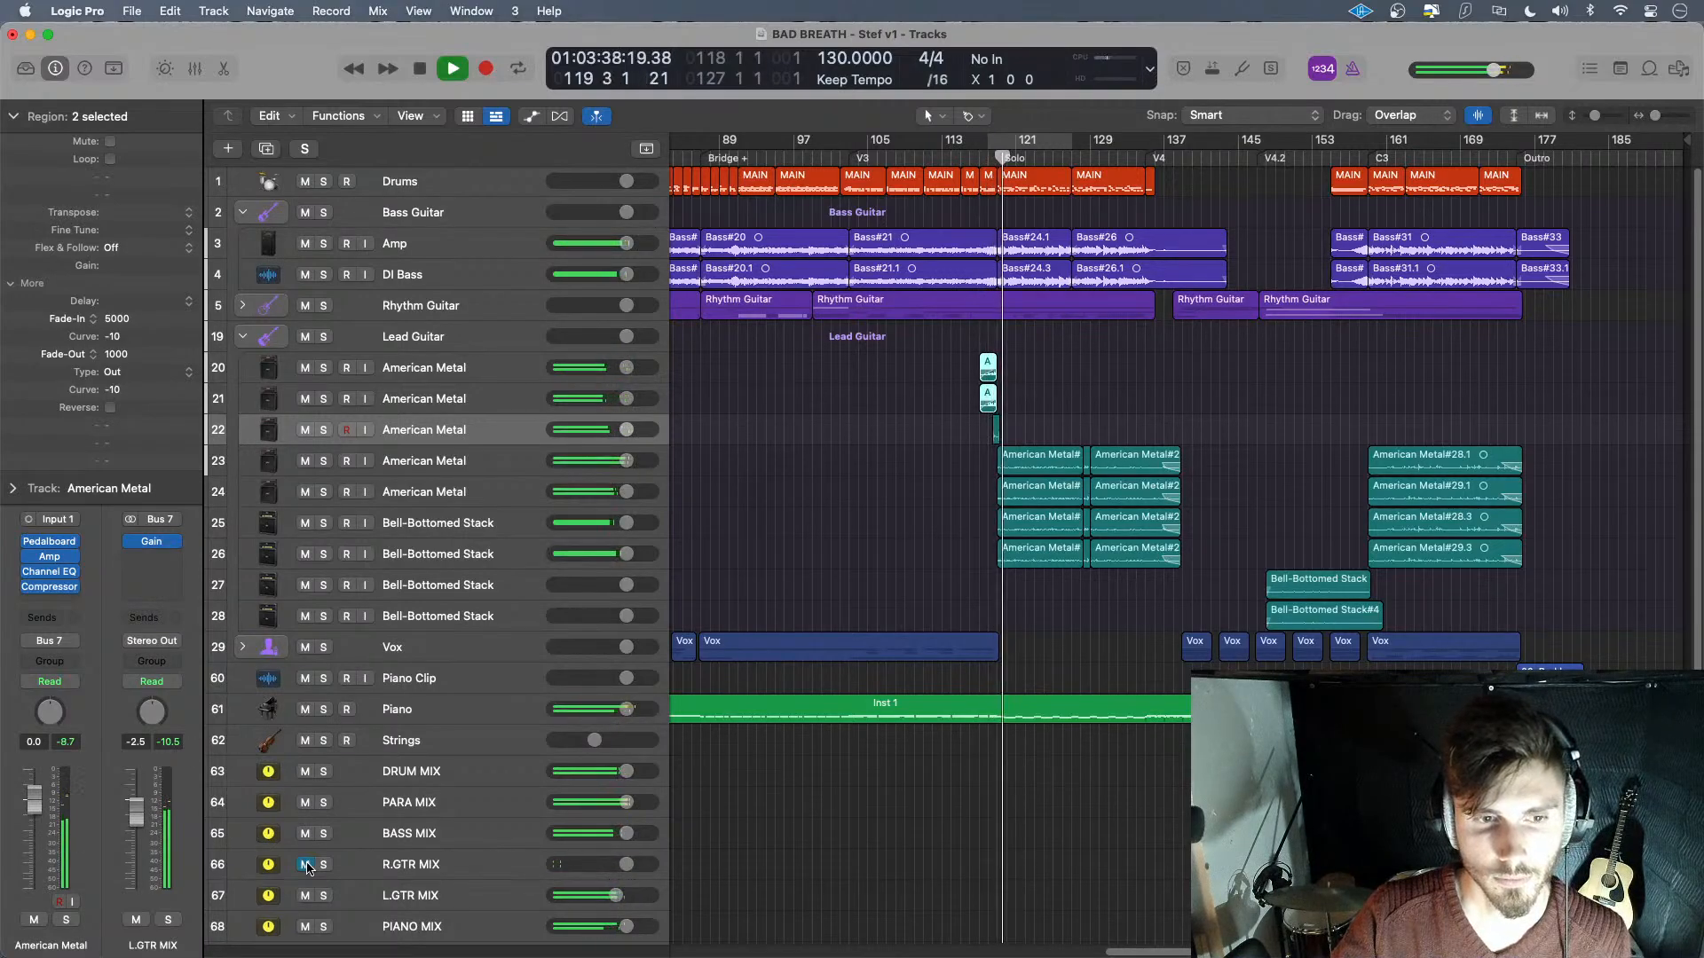
alt+click(617, 896)
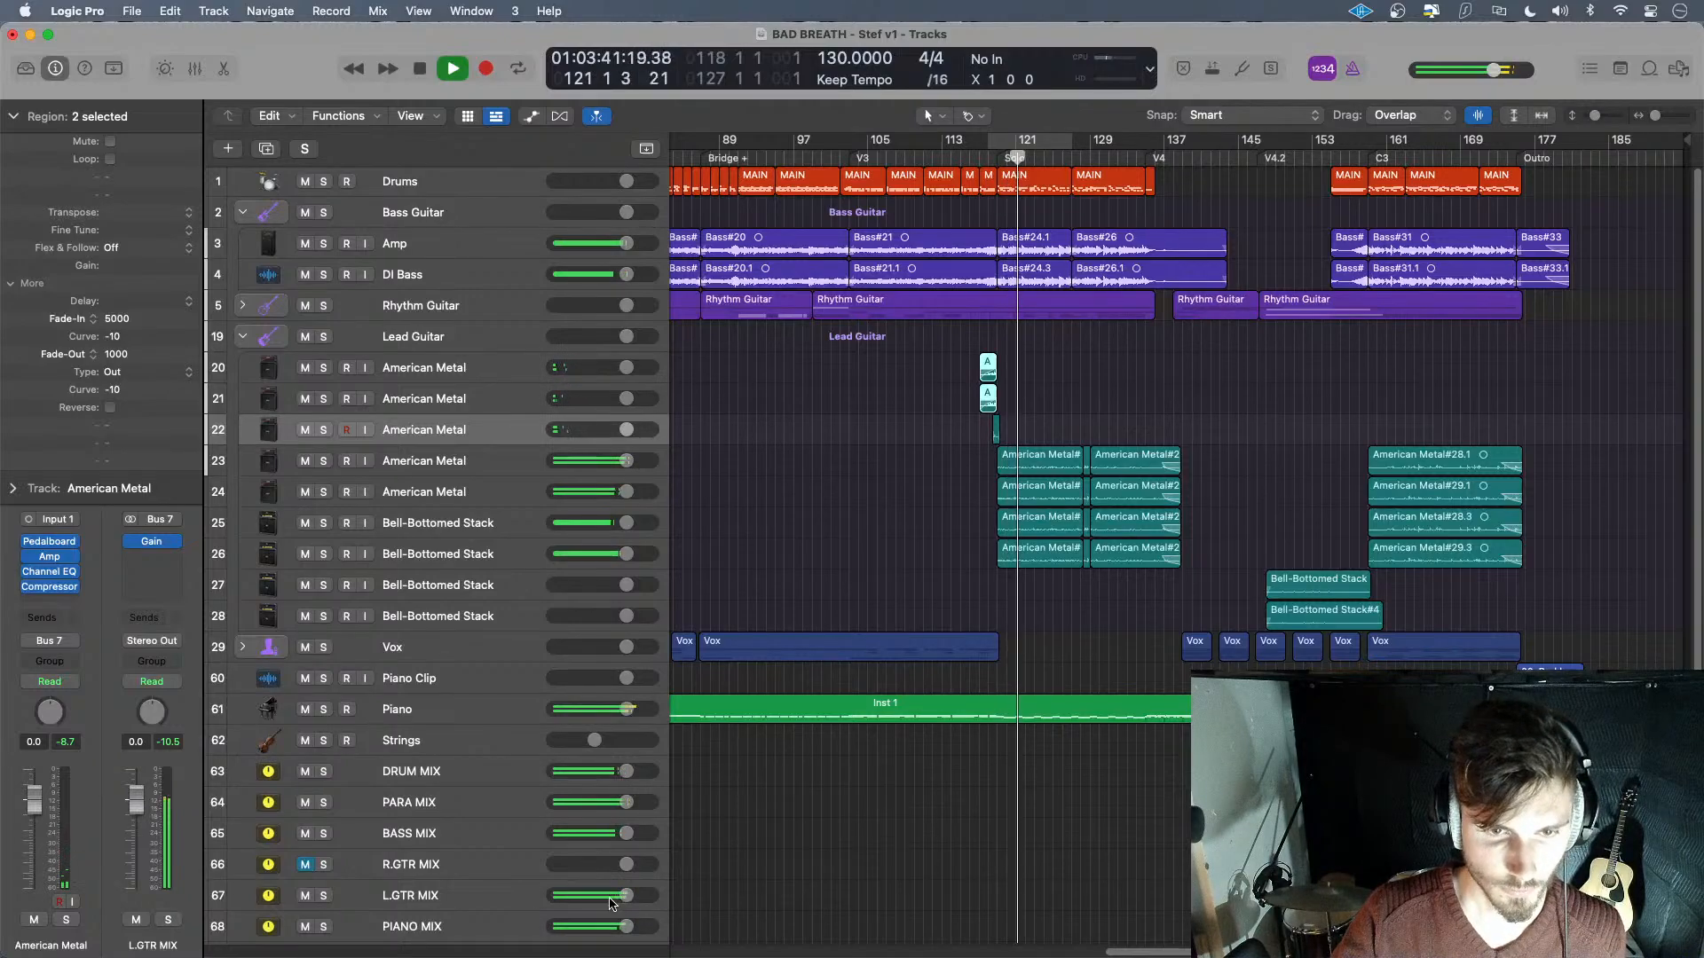
click(304, 865)
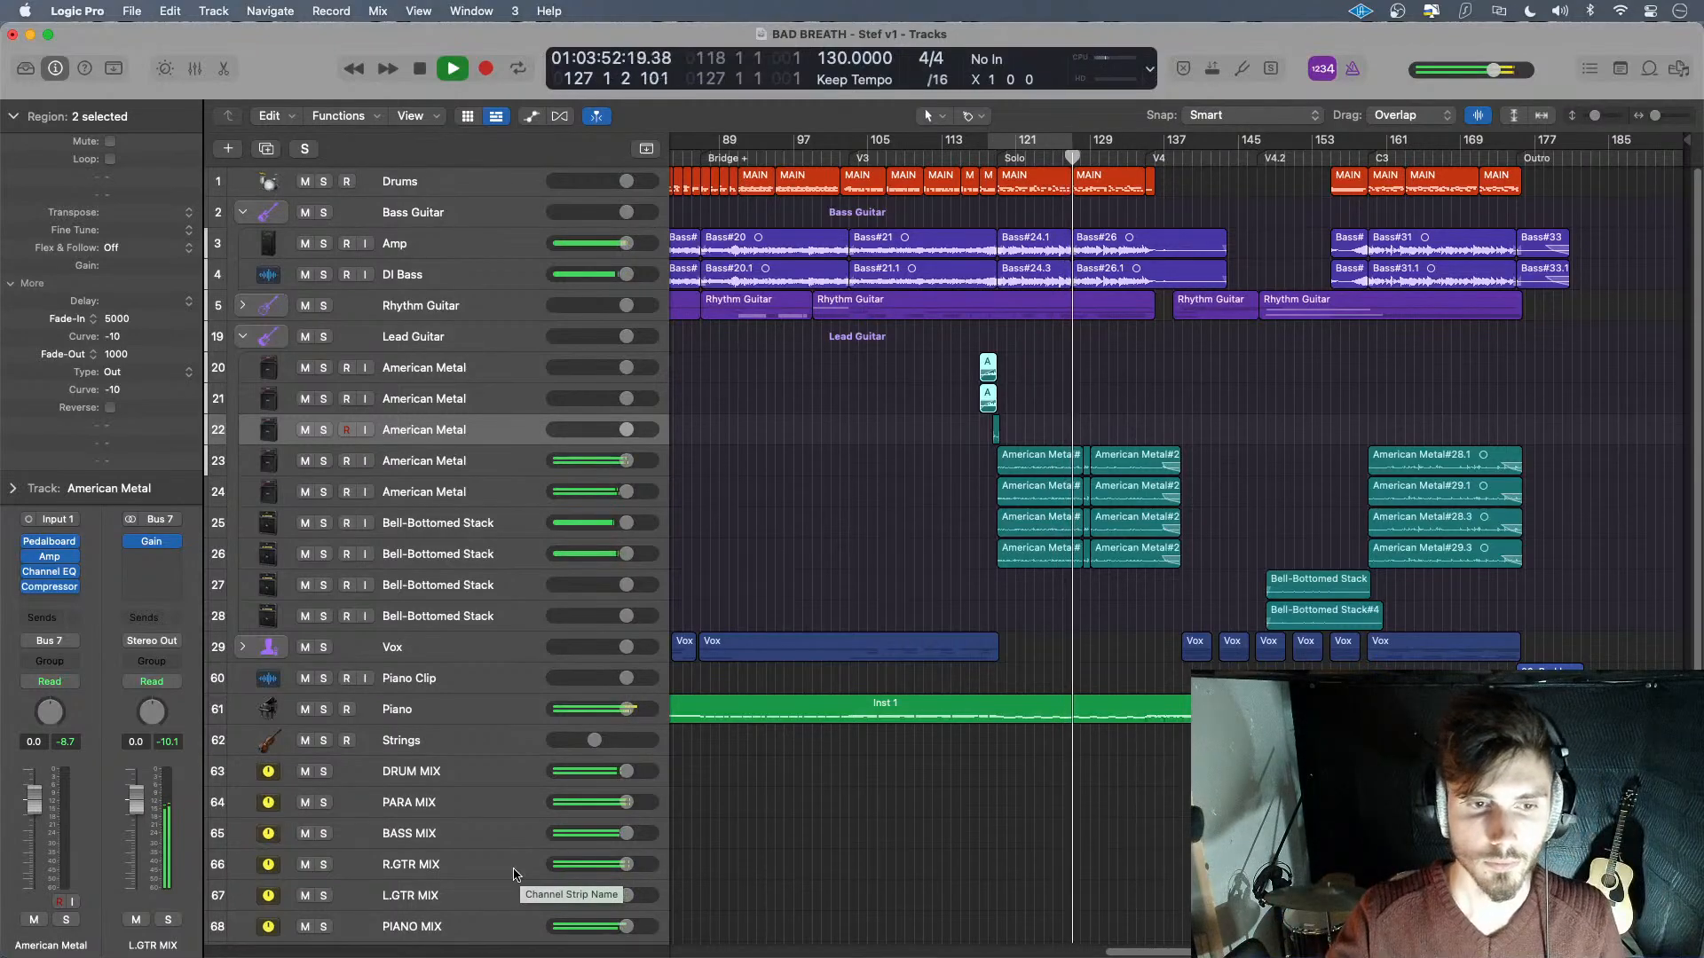
key(space)
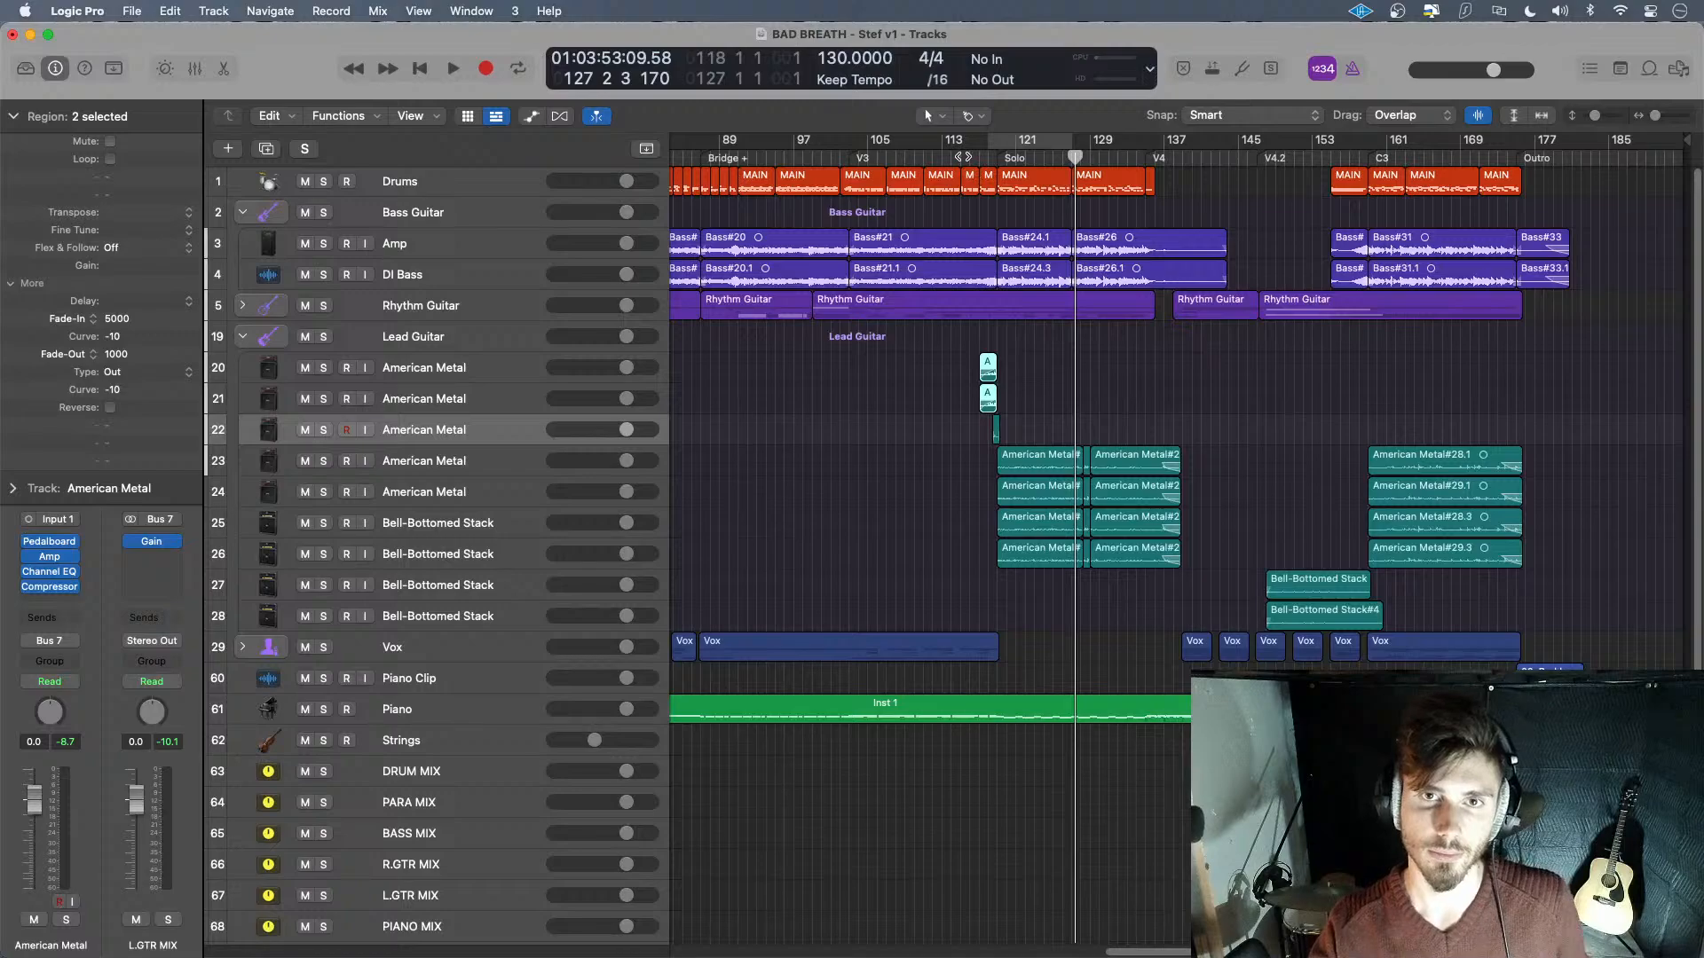
- Solo the R.GTR MIX and L.GTR MIX tracks and play them together from bar 117
click(962, 157)
drag(962, 157, 977, 157)
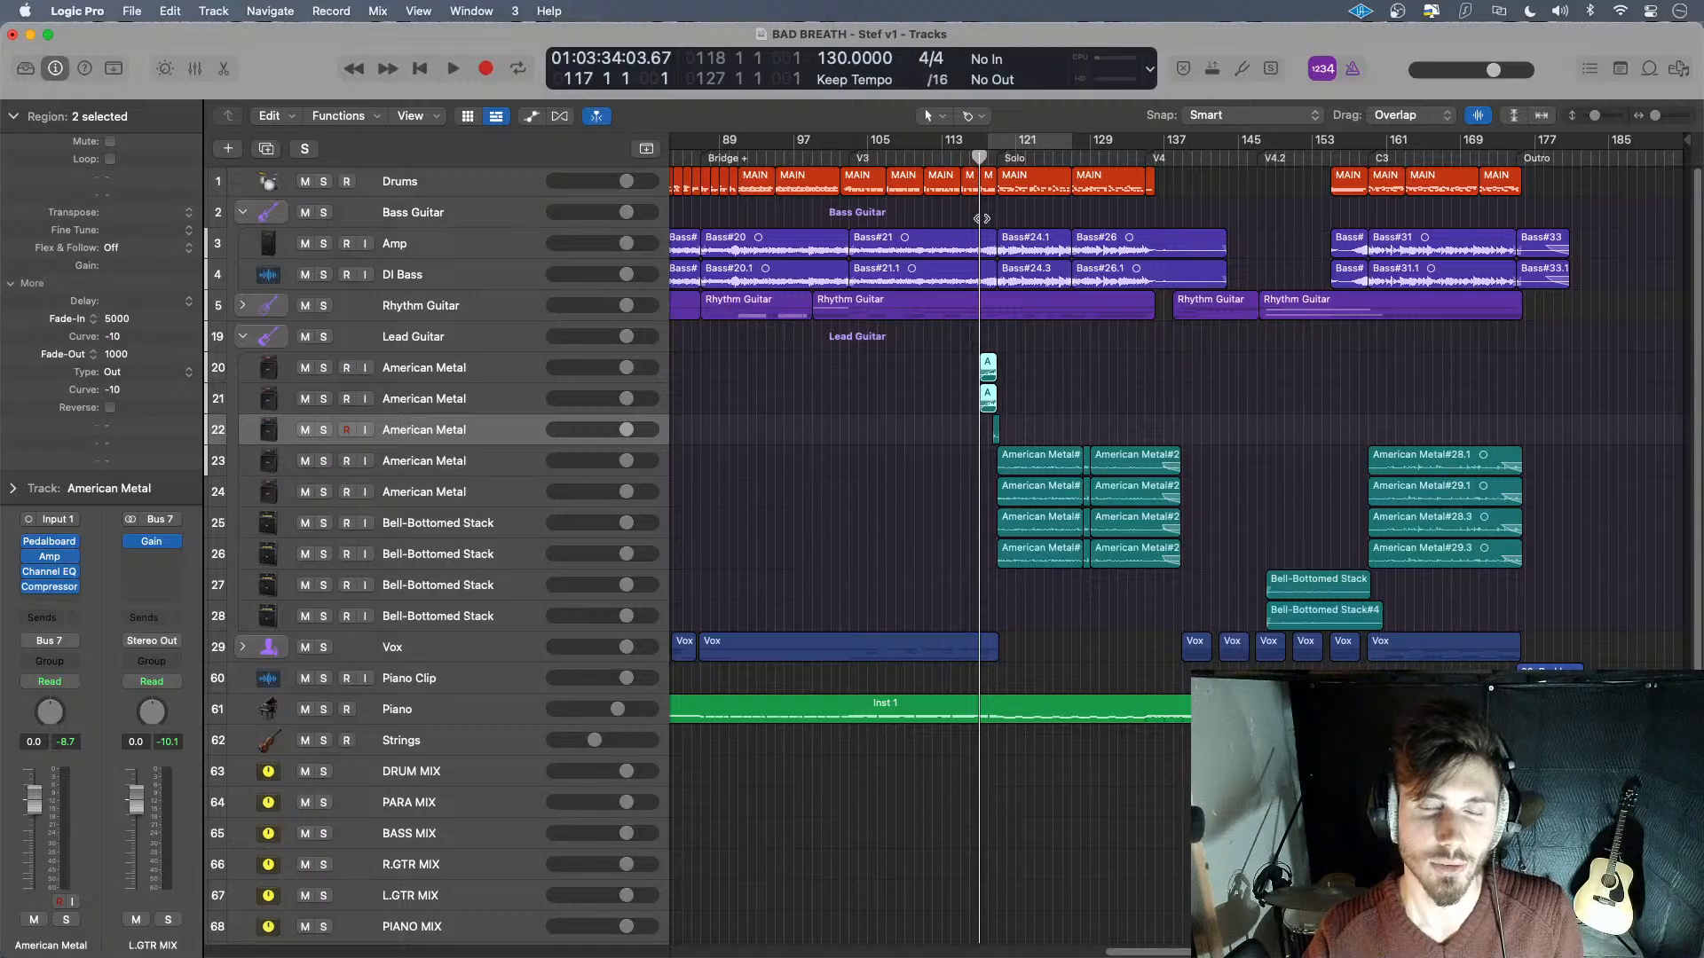
scroll(355, 871, down, 1)
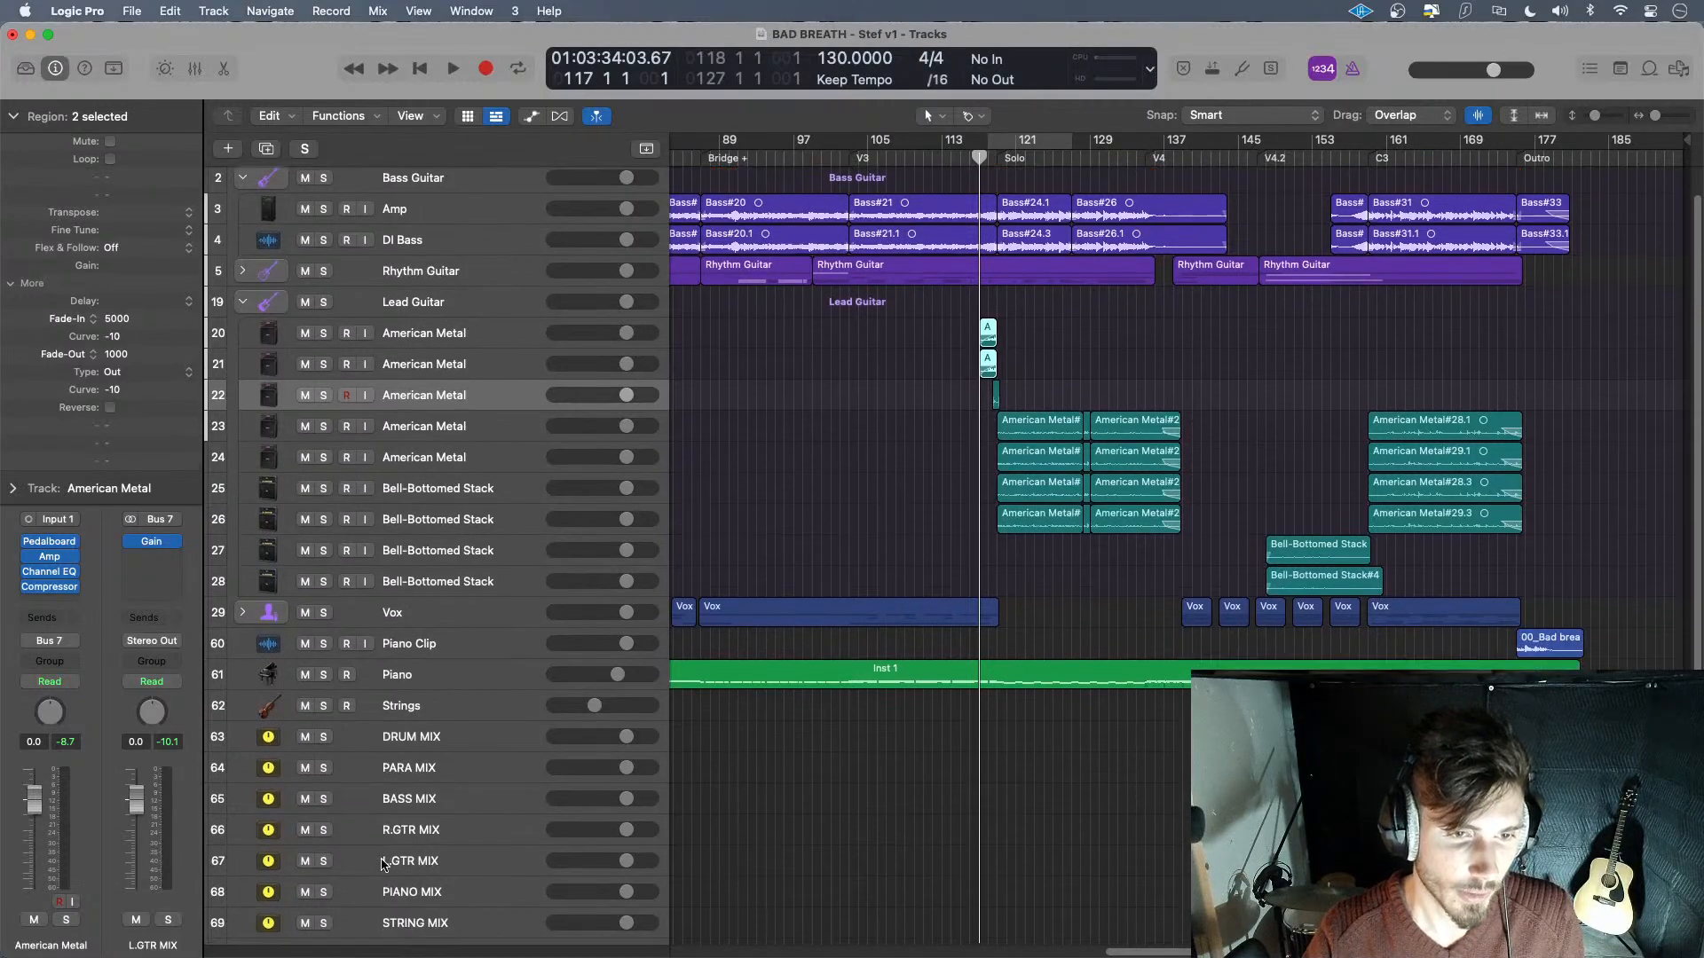
click(325, 830)
click(324, 862)
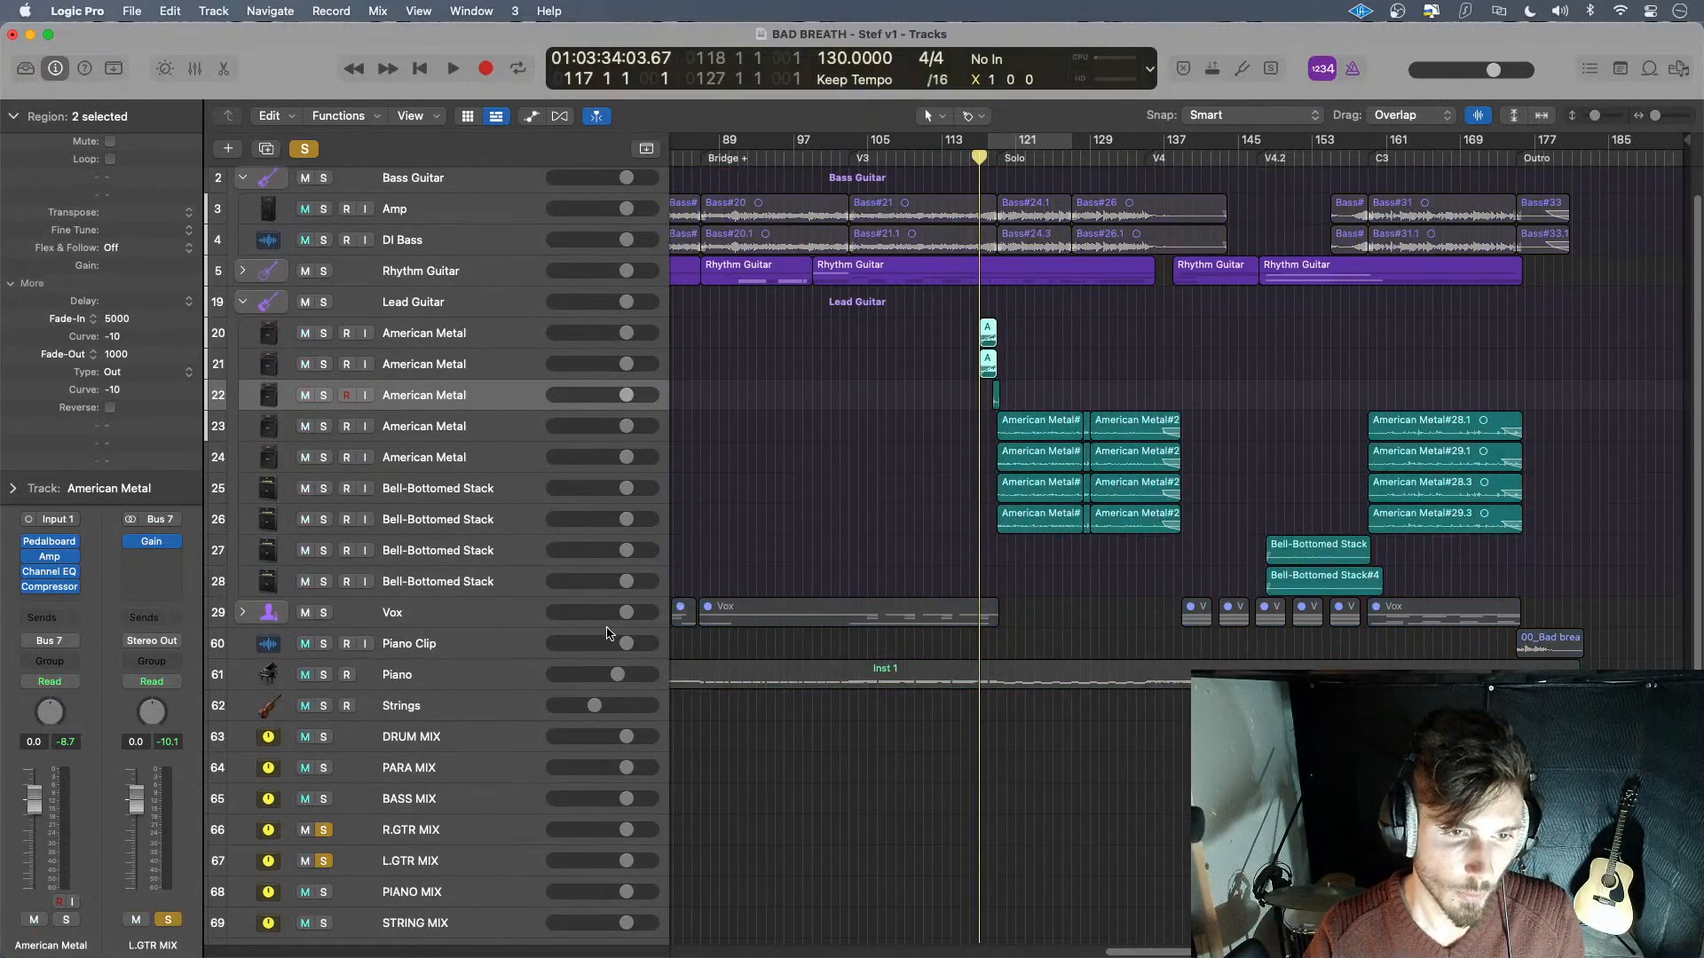
key(space)
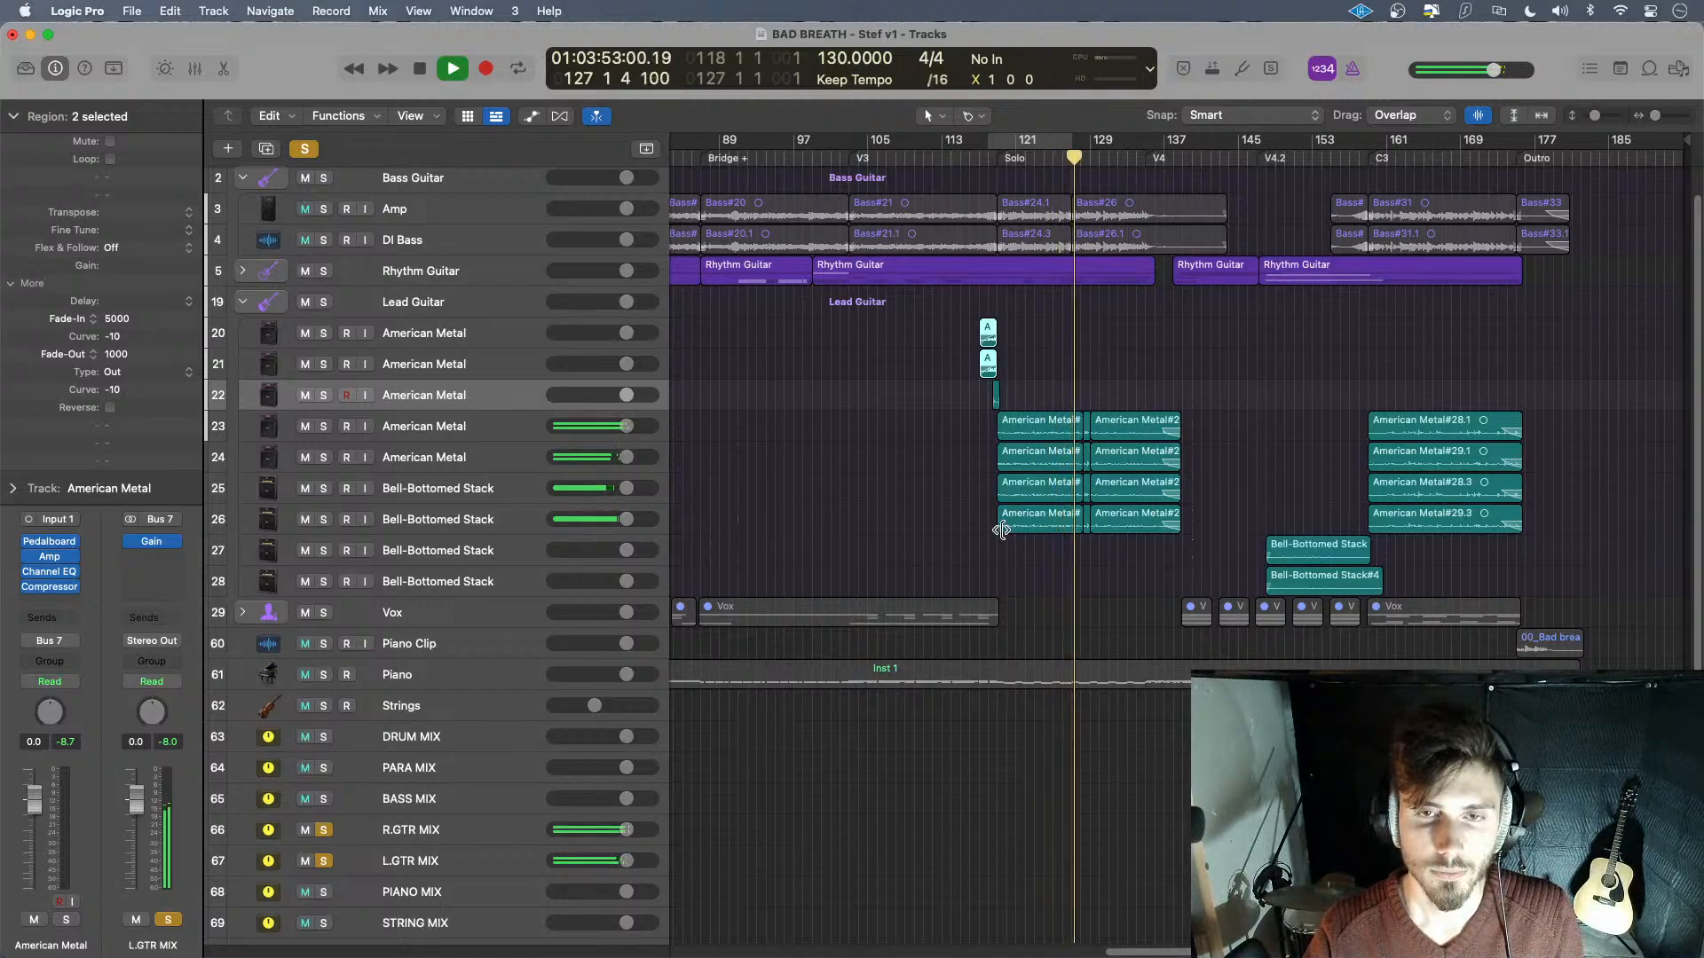
key(space)
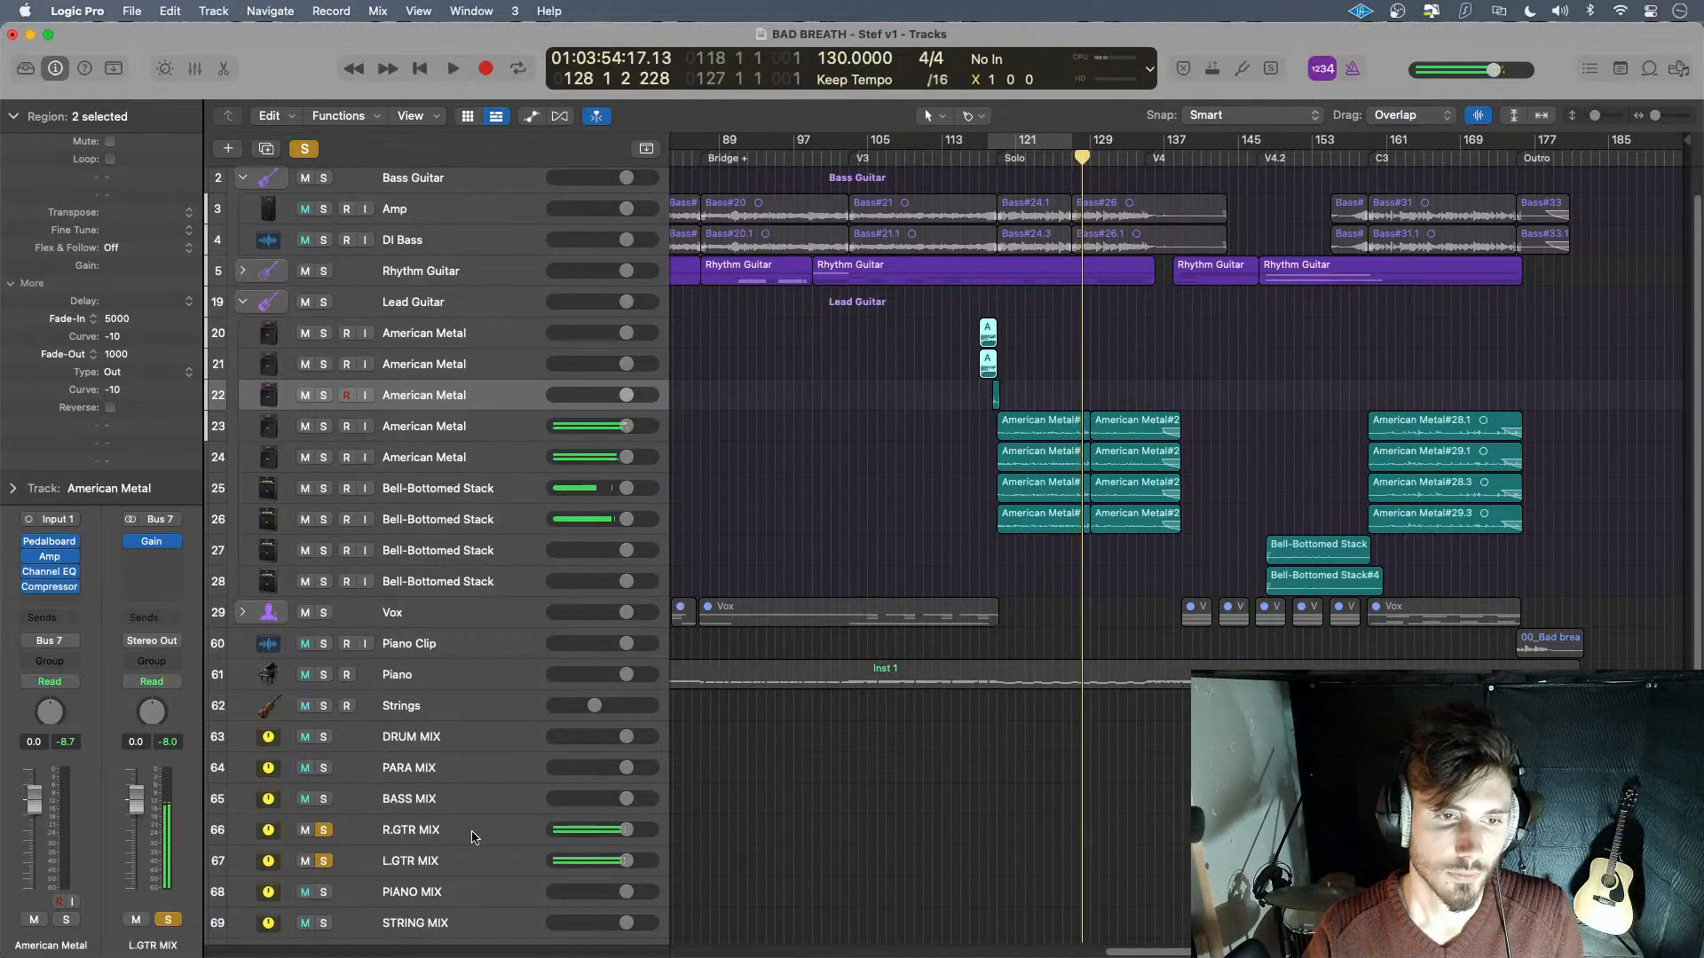
- Add a Channel EQ to R.GTR MIX with an 80 Hz low cut and a 10000 Hz high cut, both at 48 dB/Oct
click(473, 836)
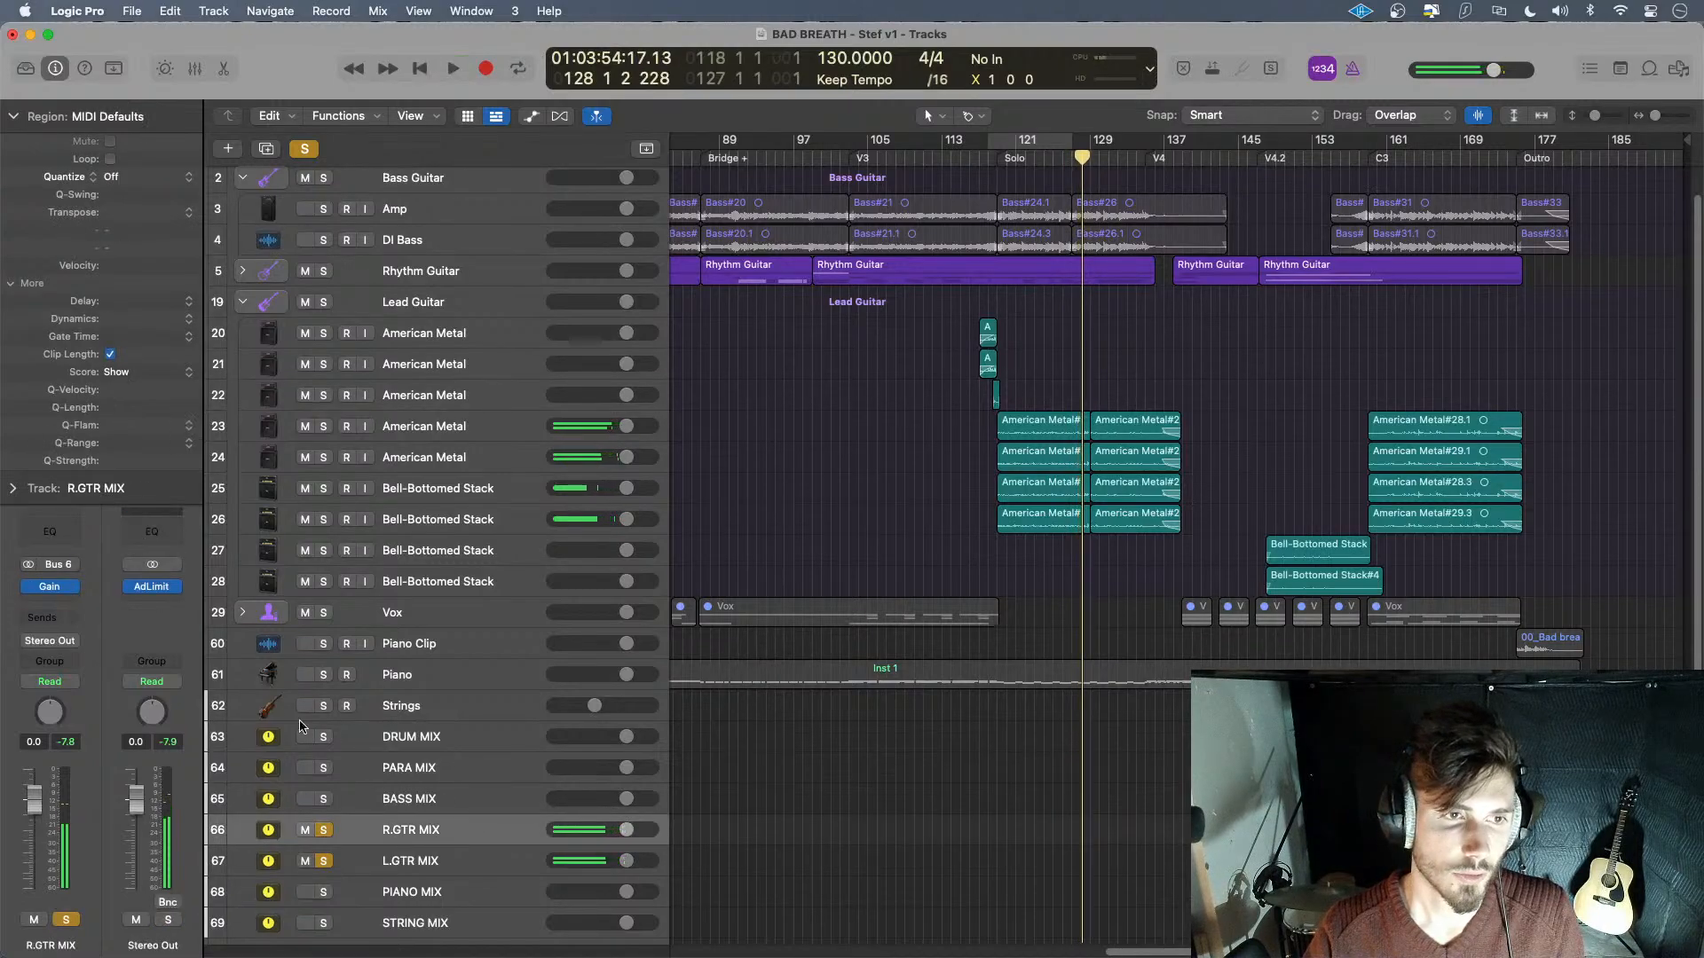
click(65, 539)
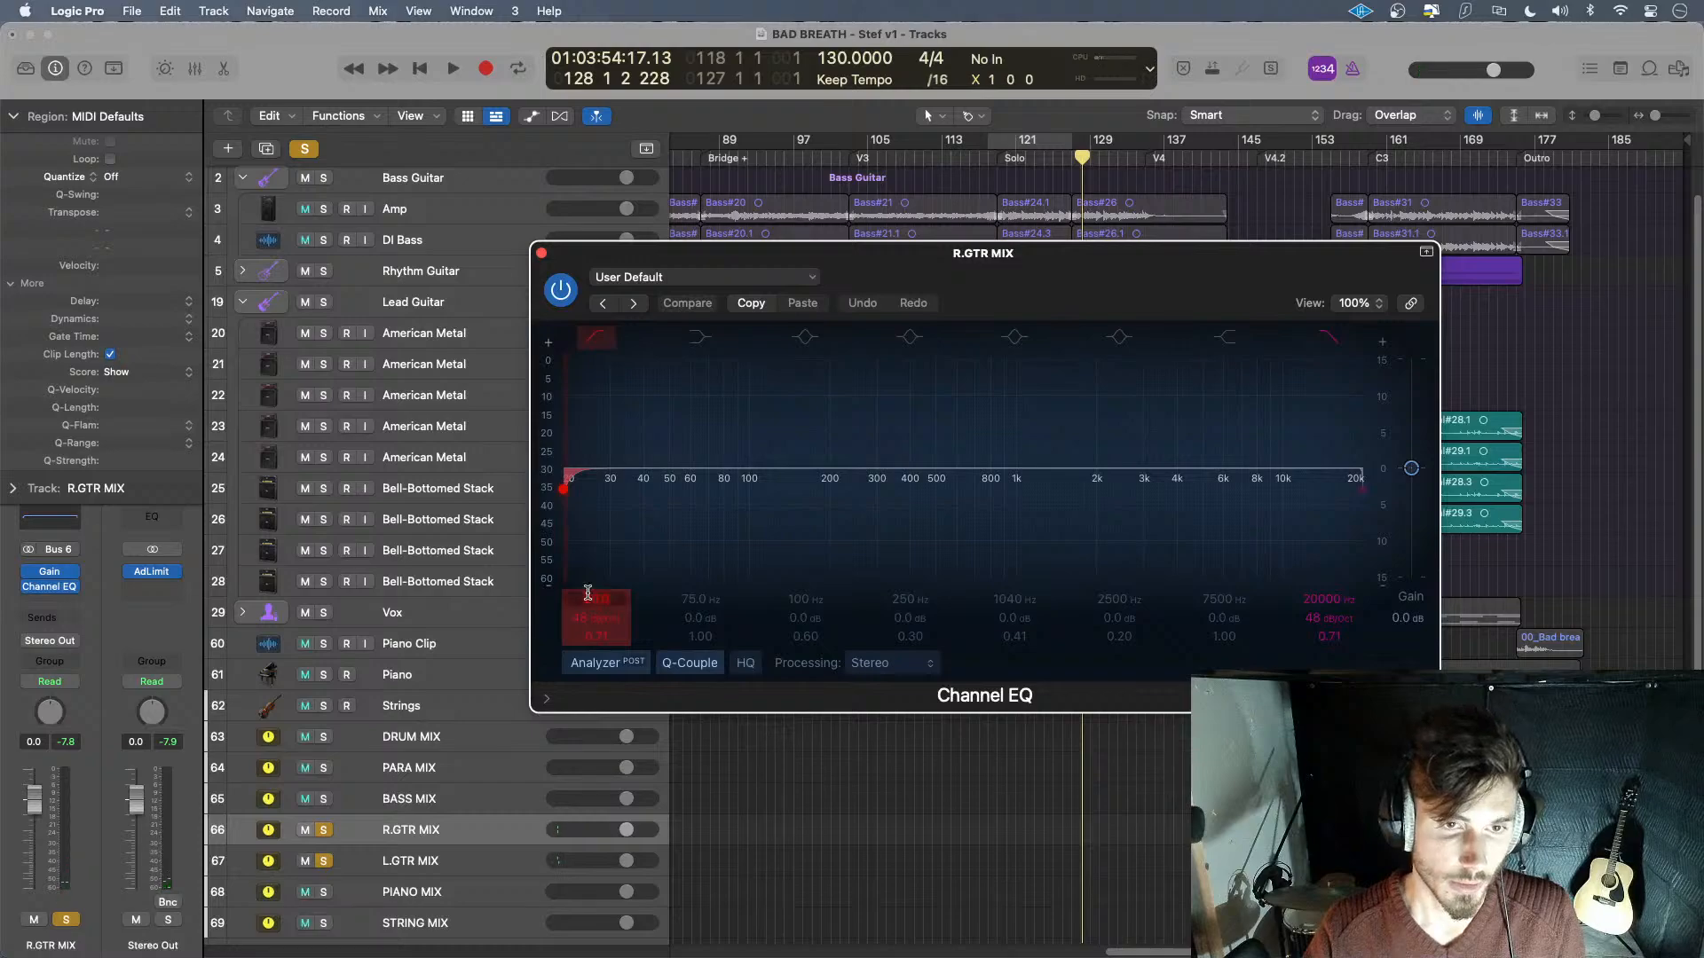
text(80)
key(Return)
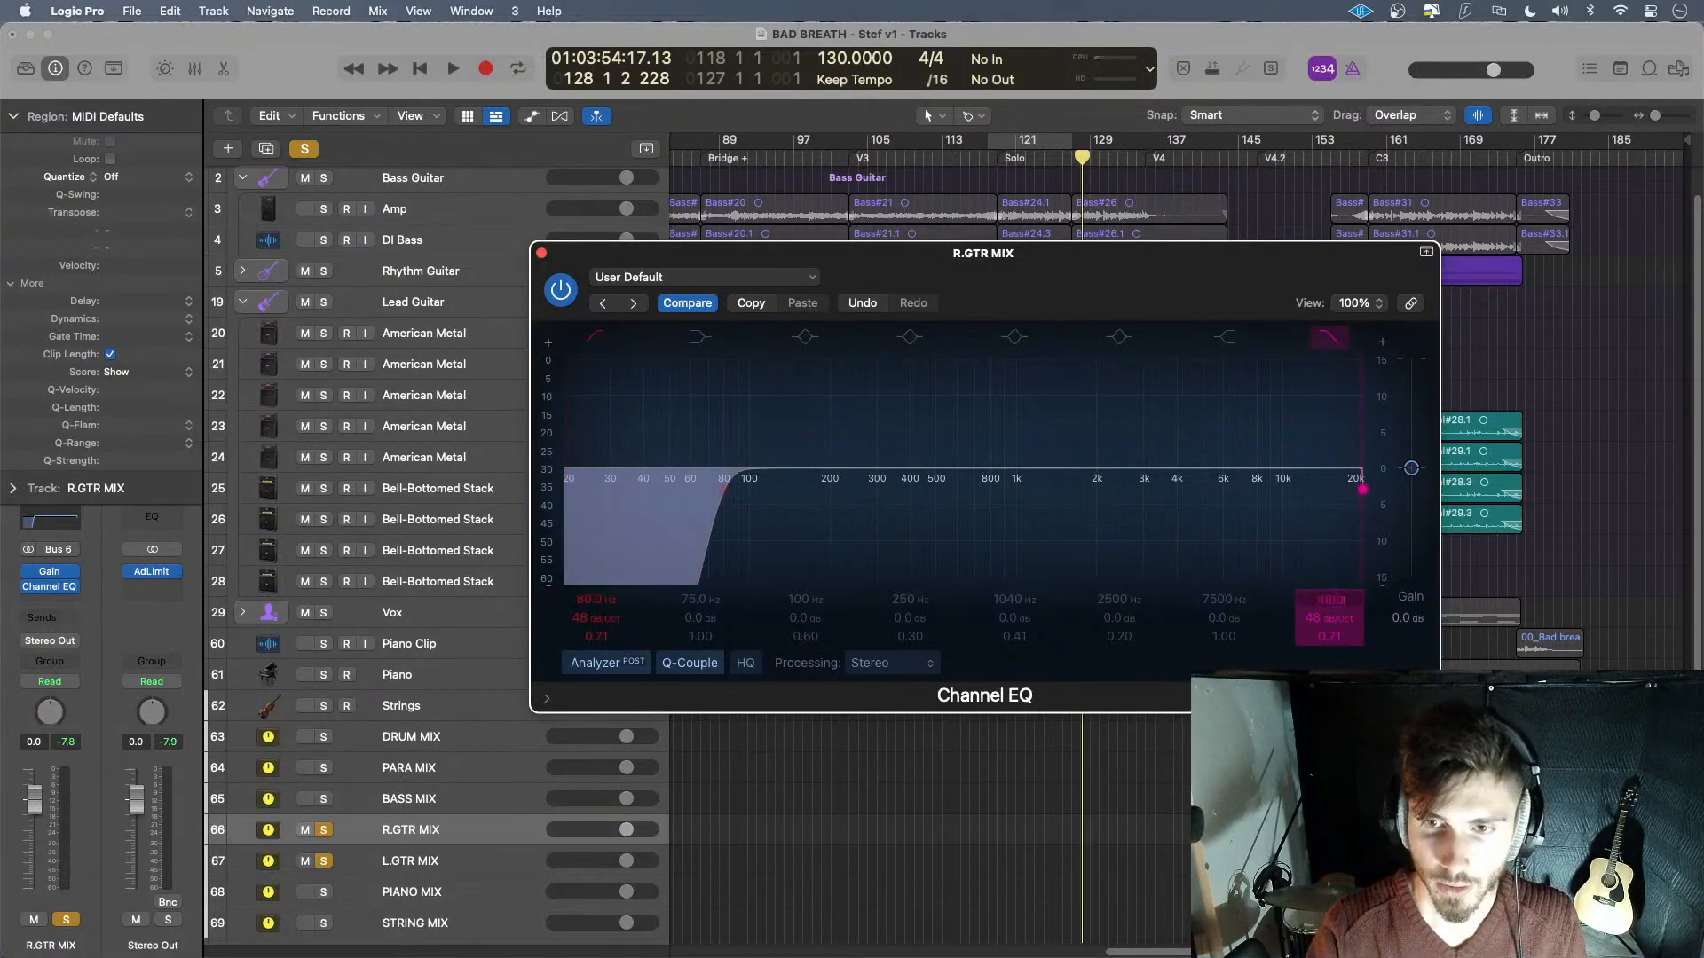
key(Return)
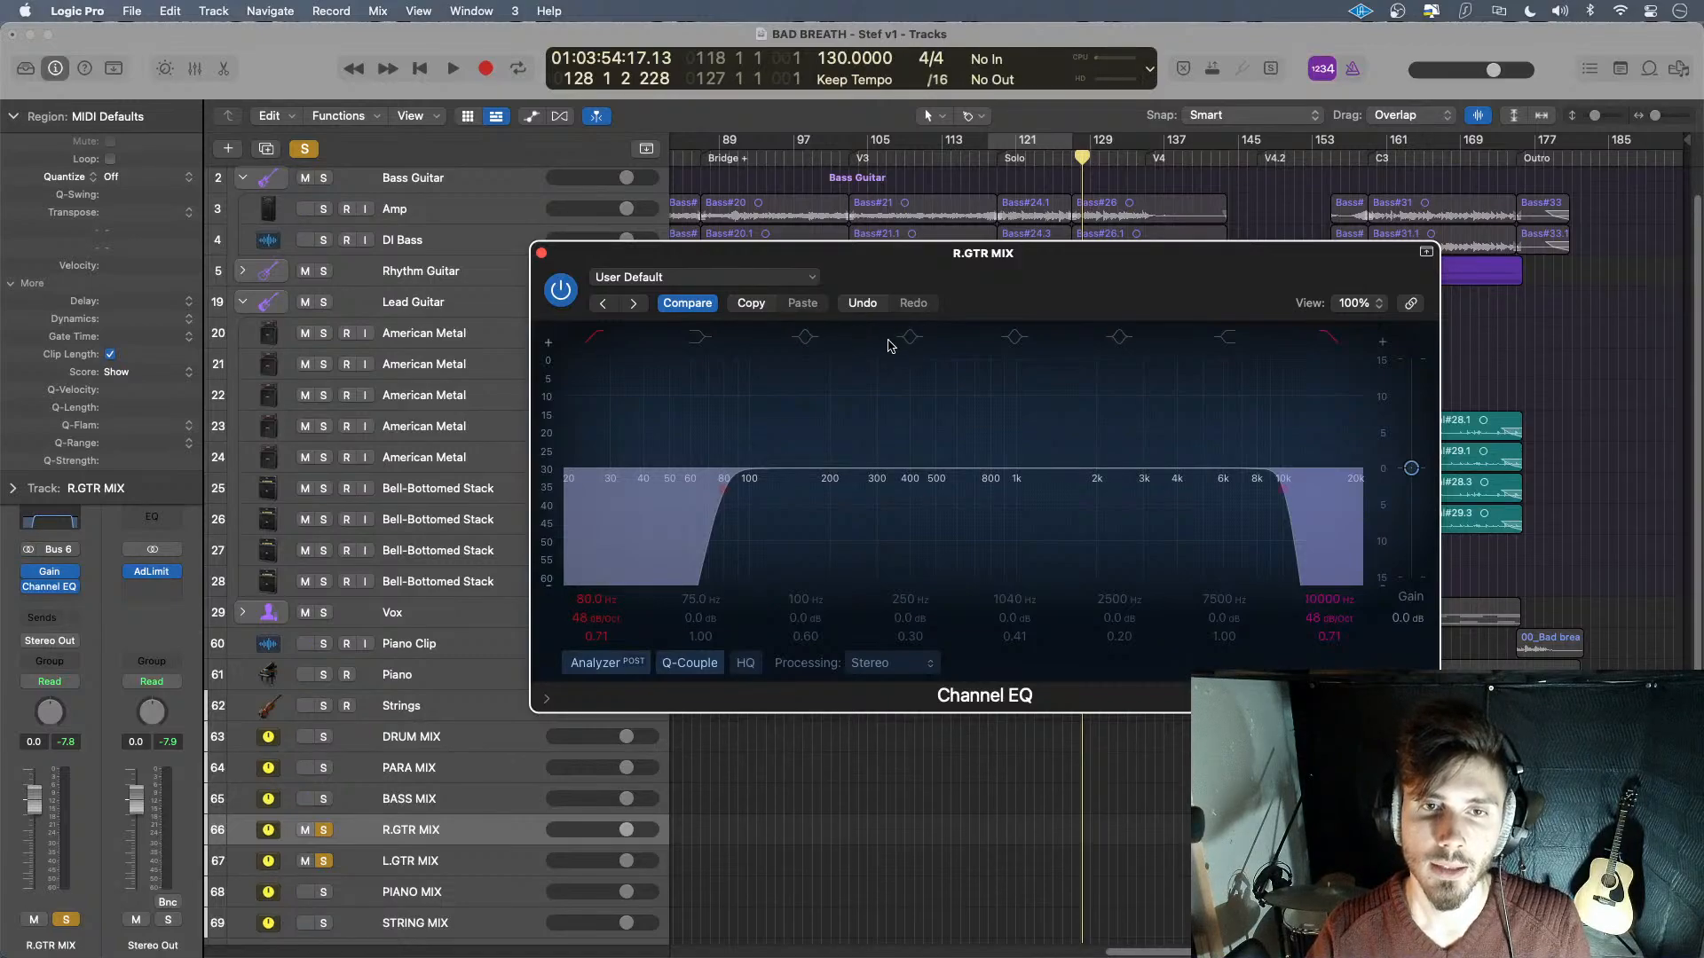
- Enable the third EQ band as a cut of -8.0 dB at 500 Hz with a Q of 0.48
click(809, 340)
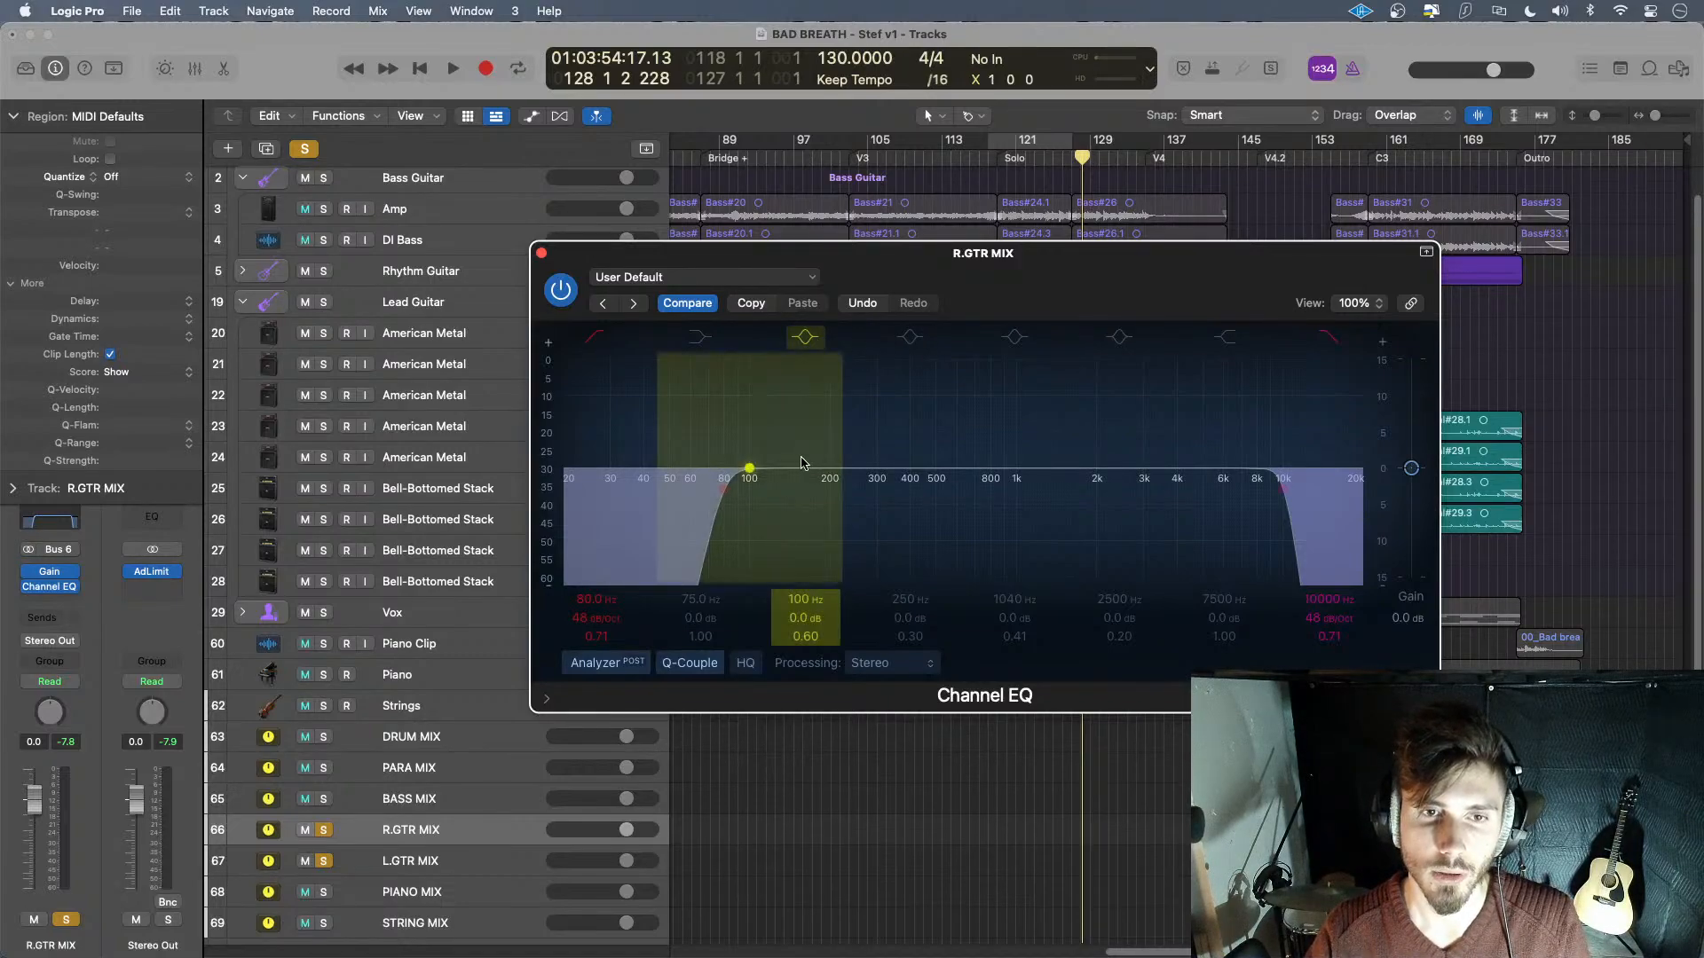
drag(750, 474, 997, 535)
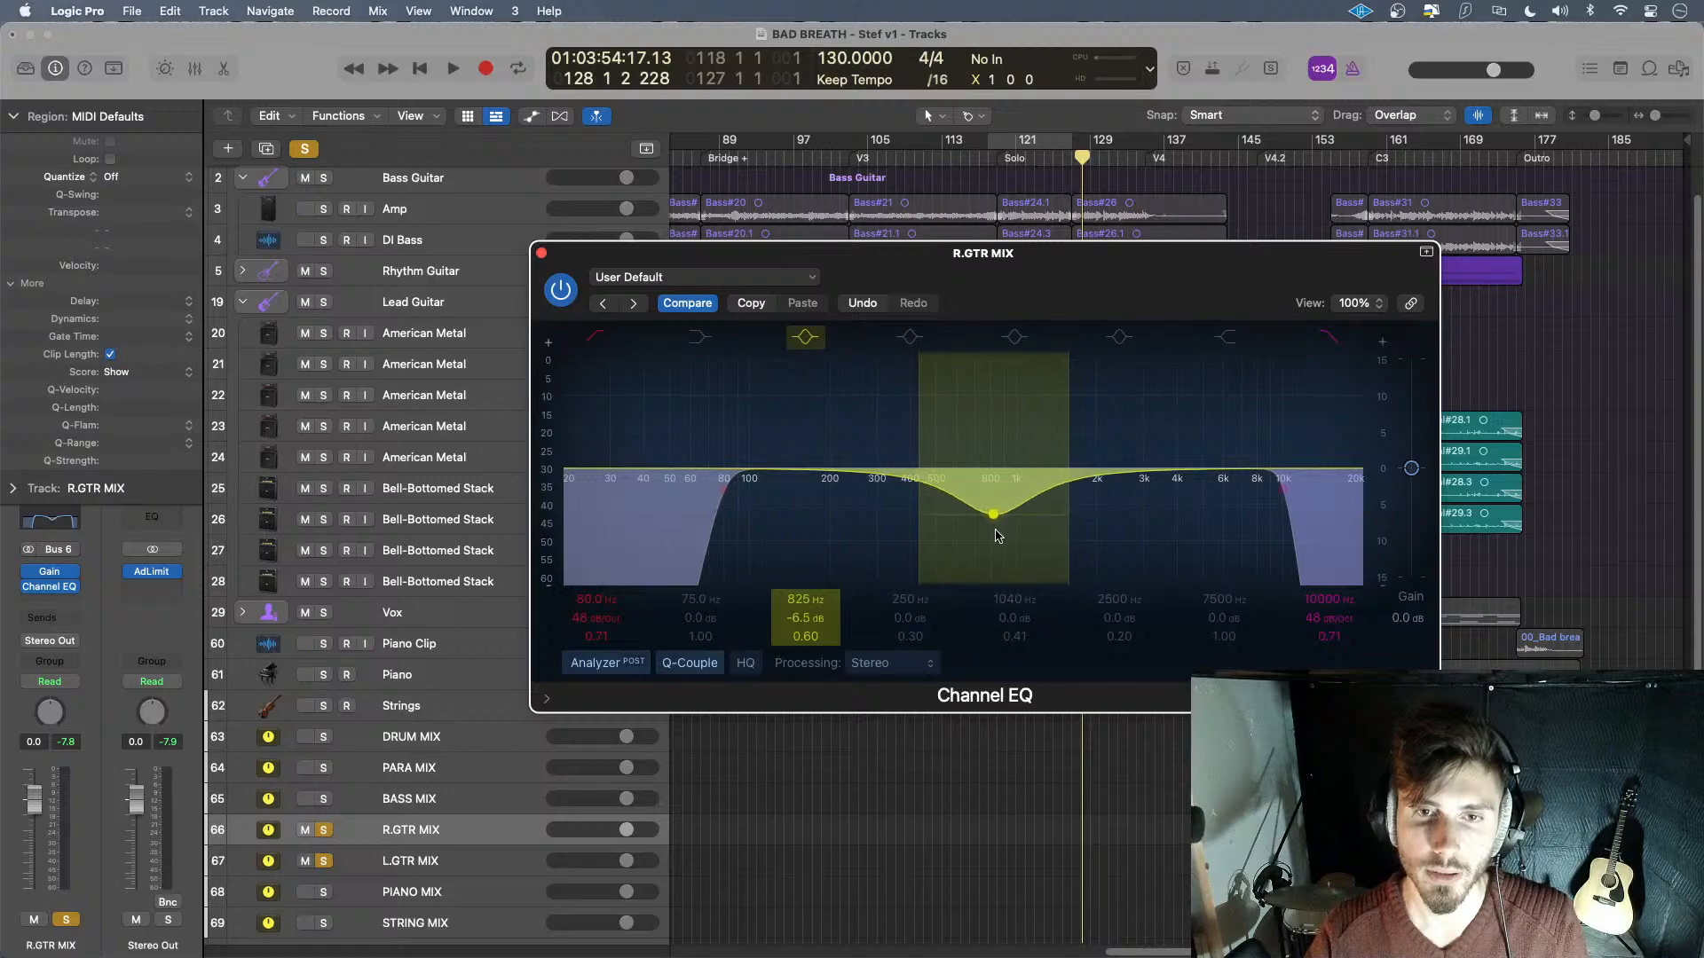
drag(798, 639, 801, 661)
drag(805, 600, 805, 624)
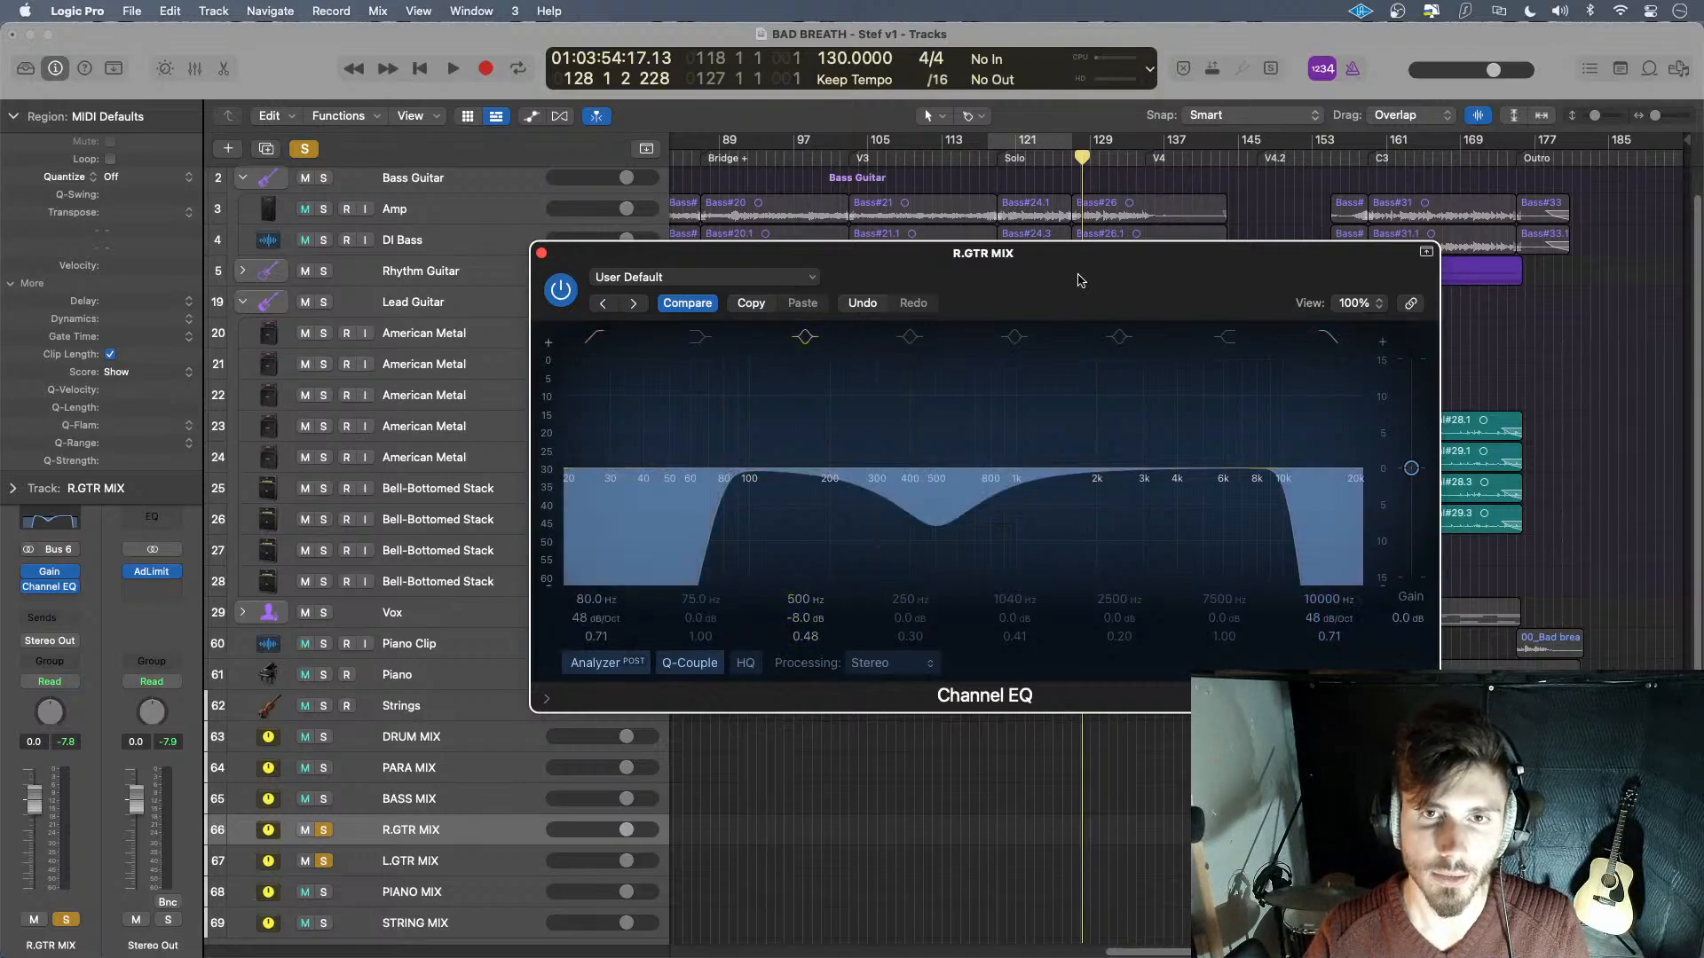
- Set the cycle range to bars 119–128 and loop both soloed guitar mixes while comparing the R.GTR MIX EQ on and off
drag(1062, 274, 1065, 524)
click(1032, 142)
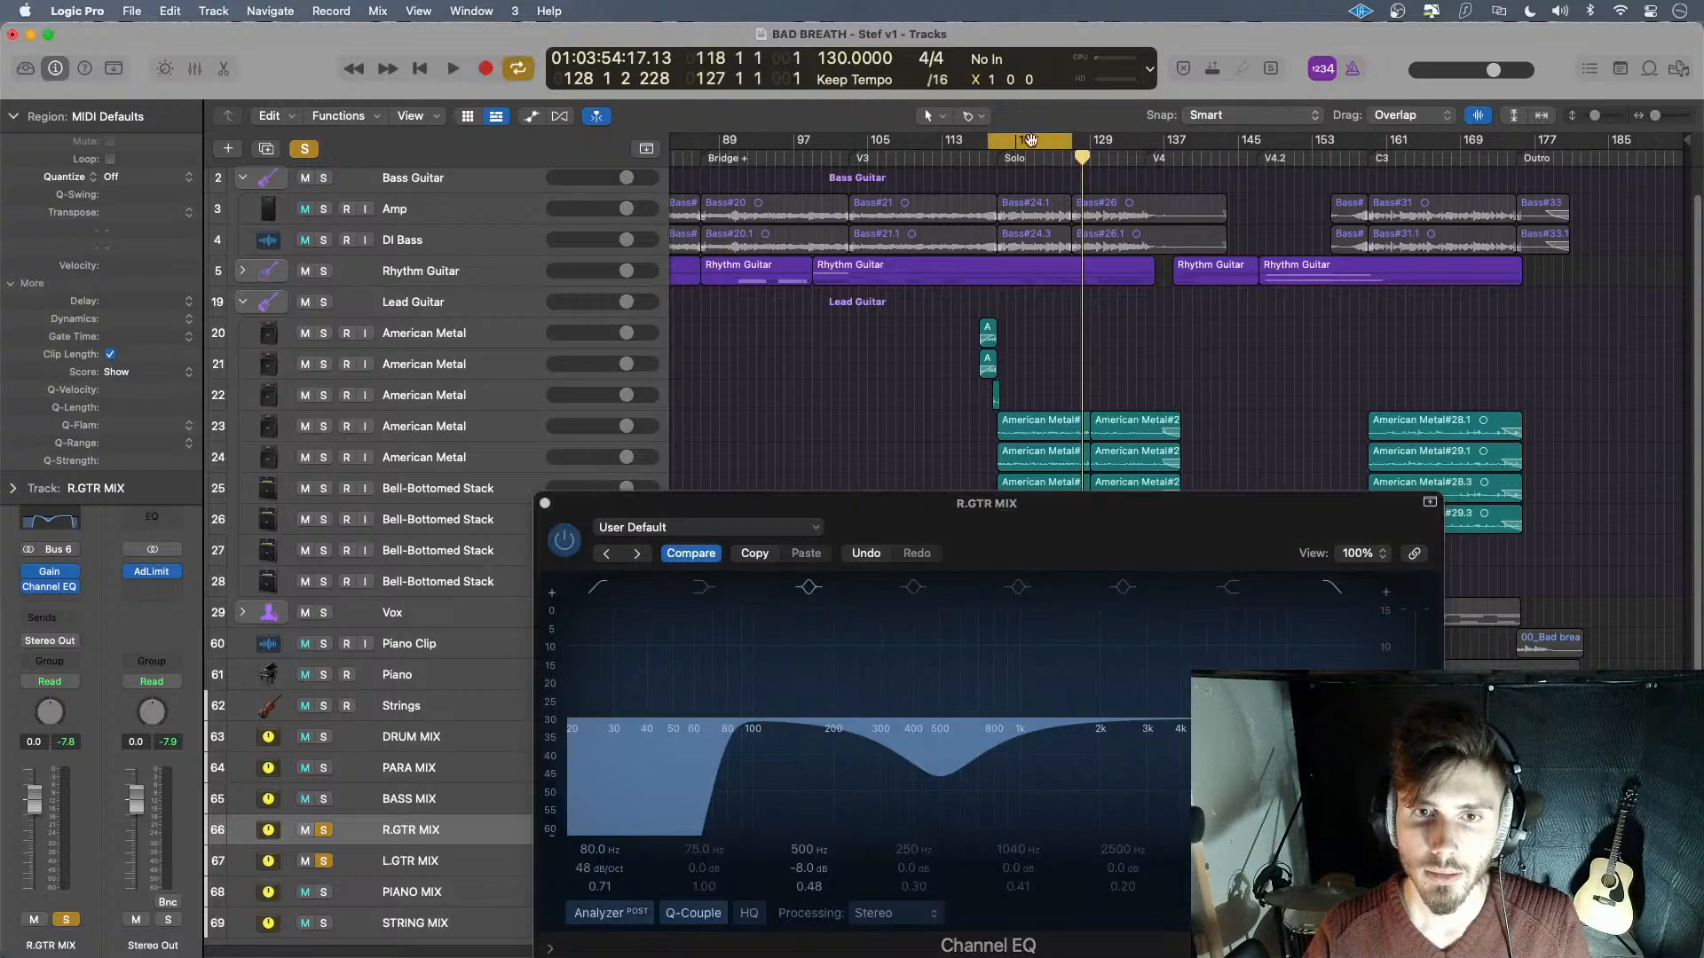
drag(1030, 143, 1037, 143)
key(space)
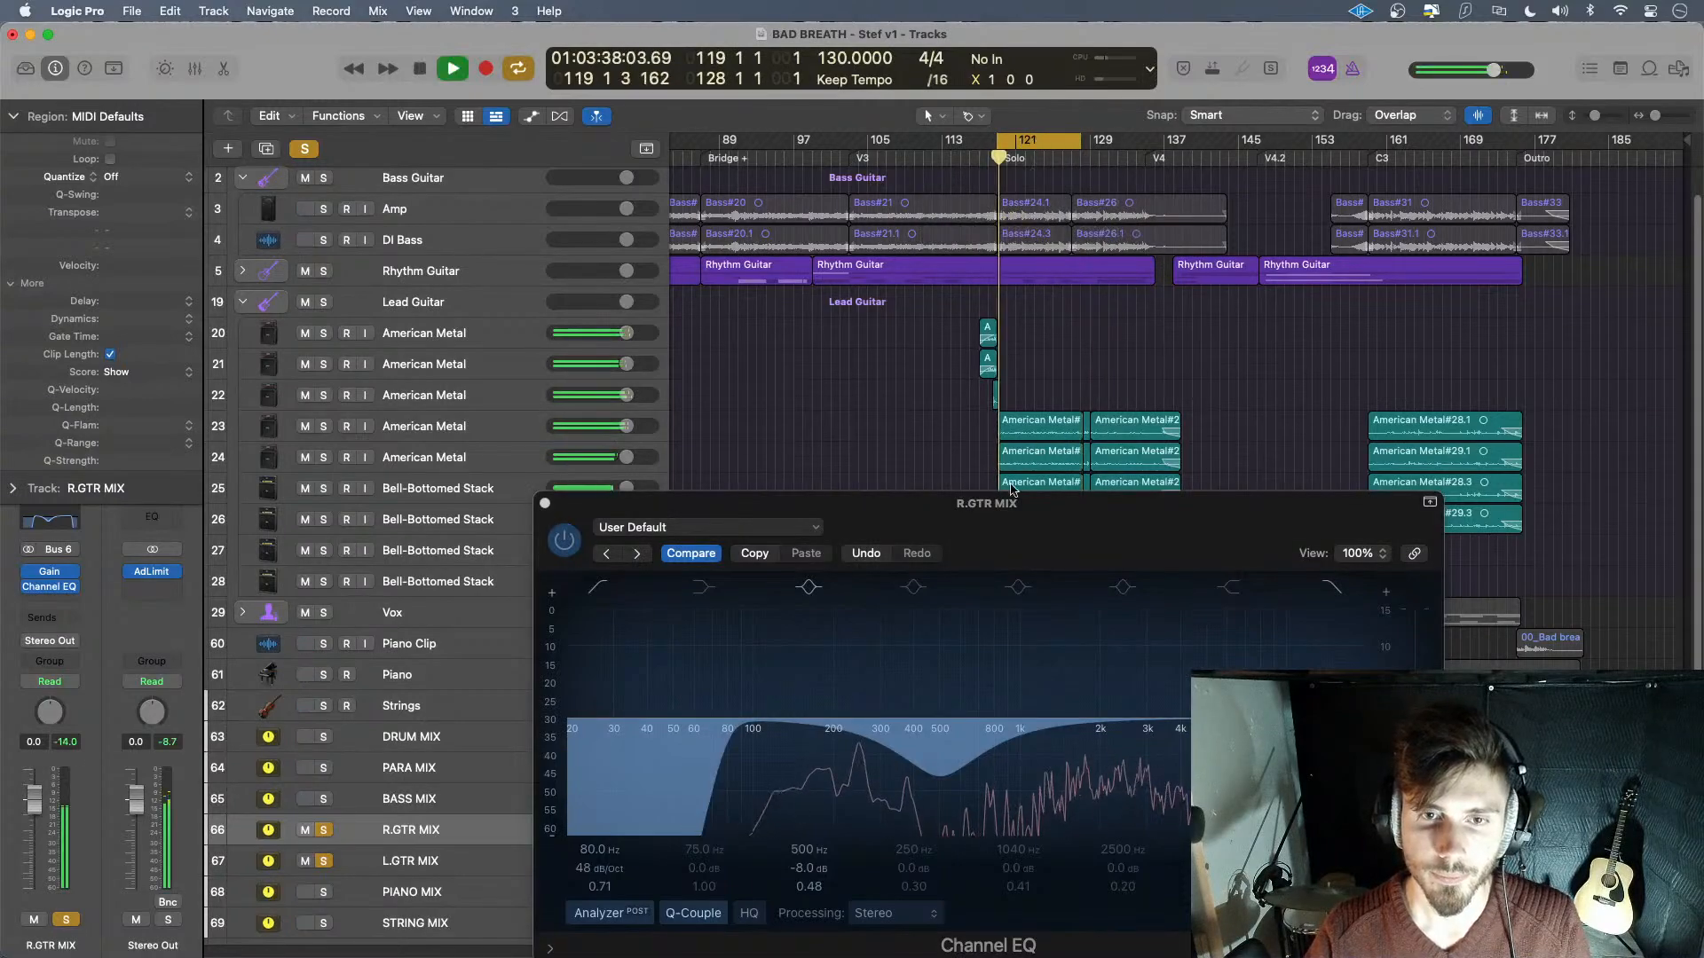
drag(1002, 503, 1008, 233)
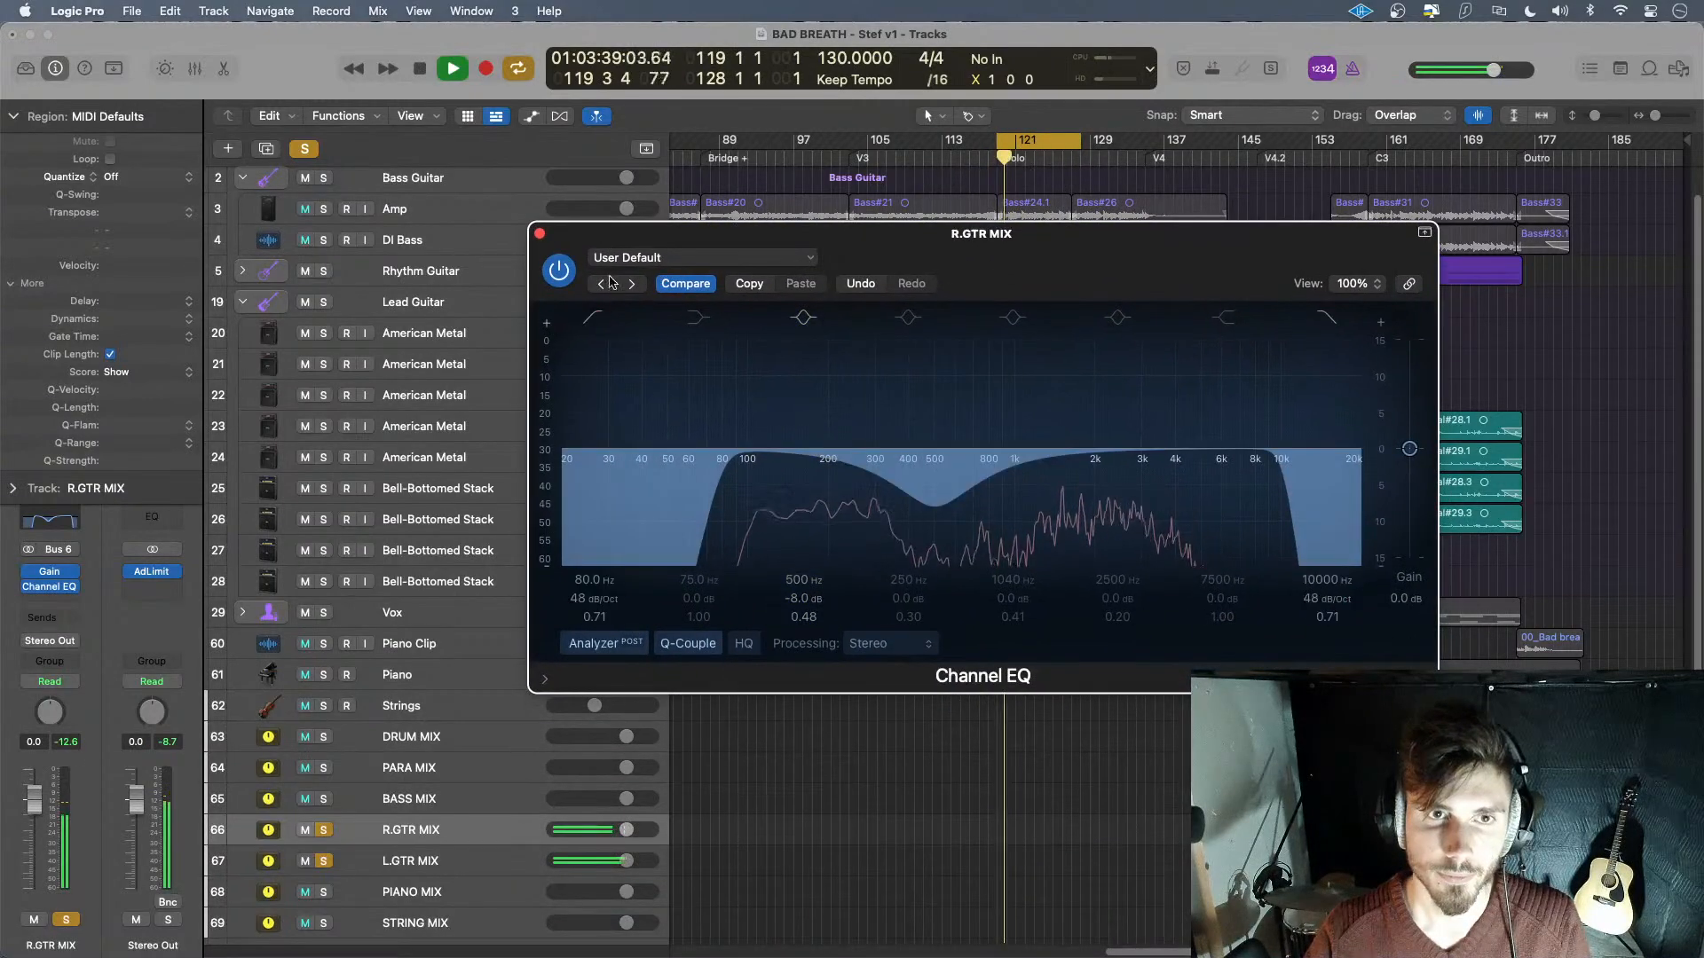
click(556, 273)
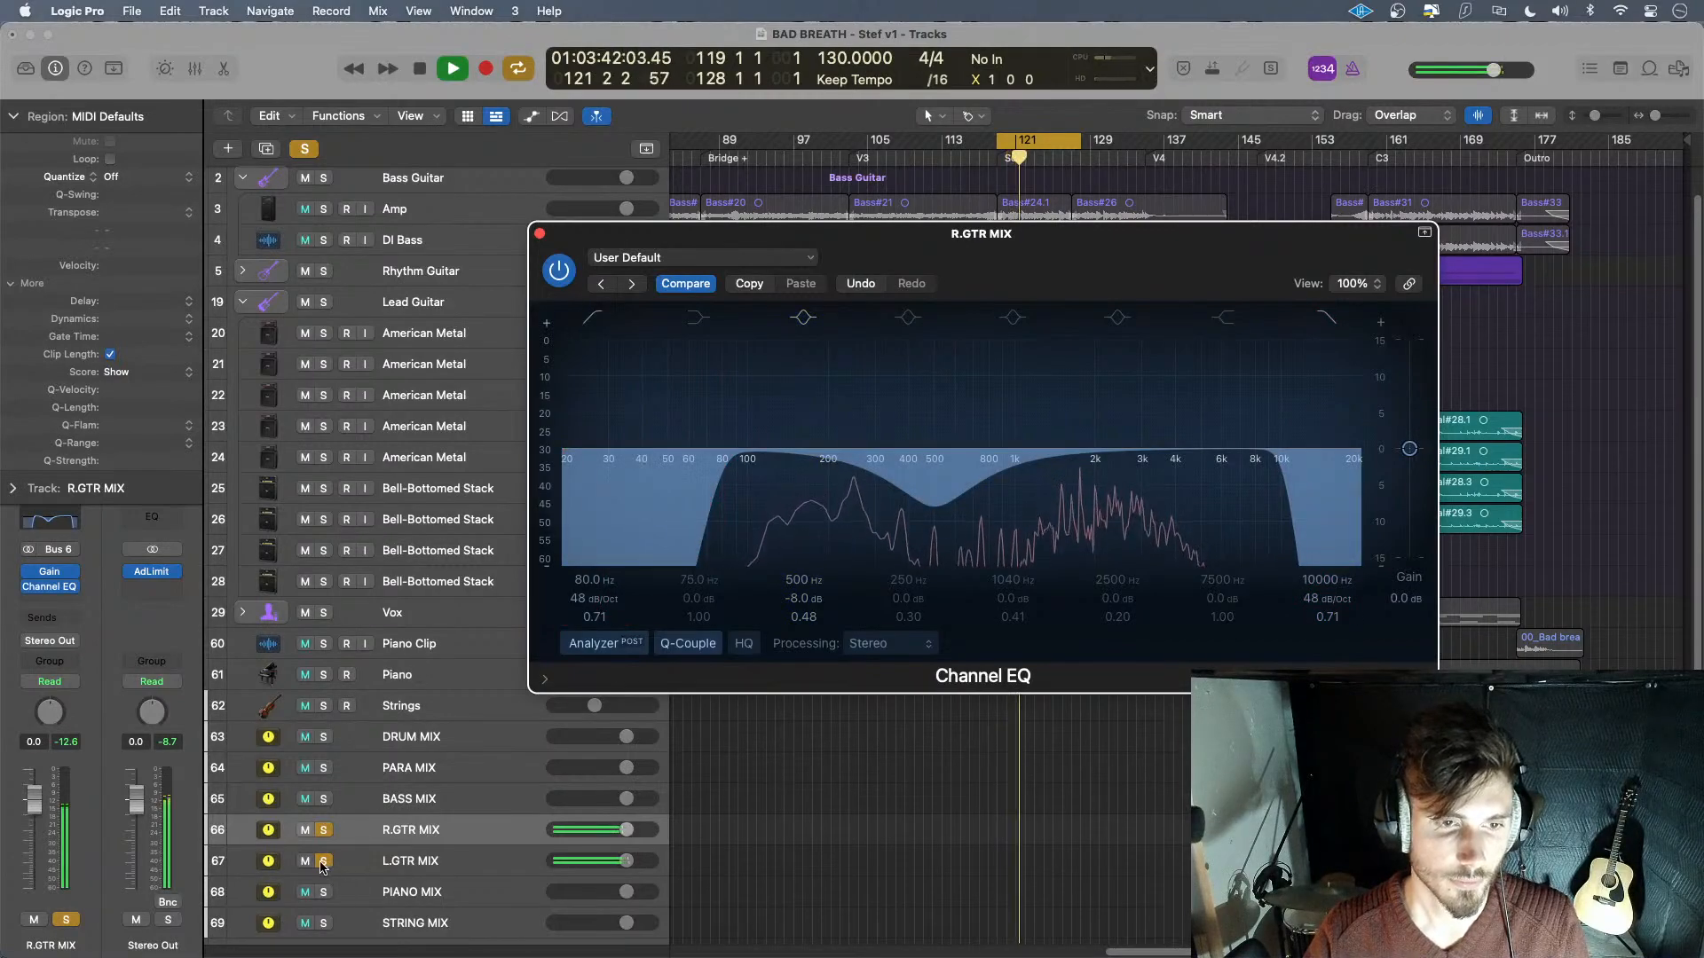
- Unsolo L.GTR MIX, audition the 500 Hz band boosted, and set it to -5.0 dB with a Q of 0.33
click(323, 860)
drag(931, 507, 935, 298)
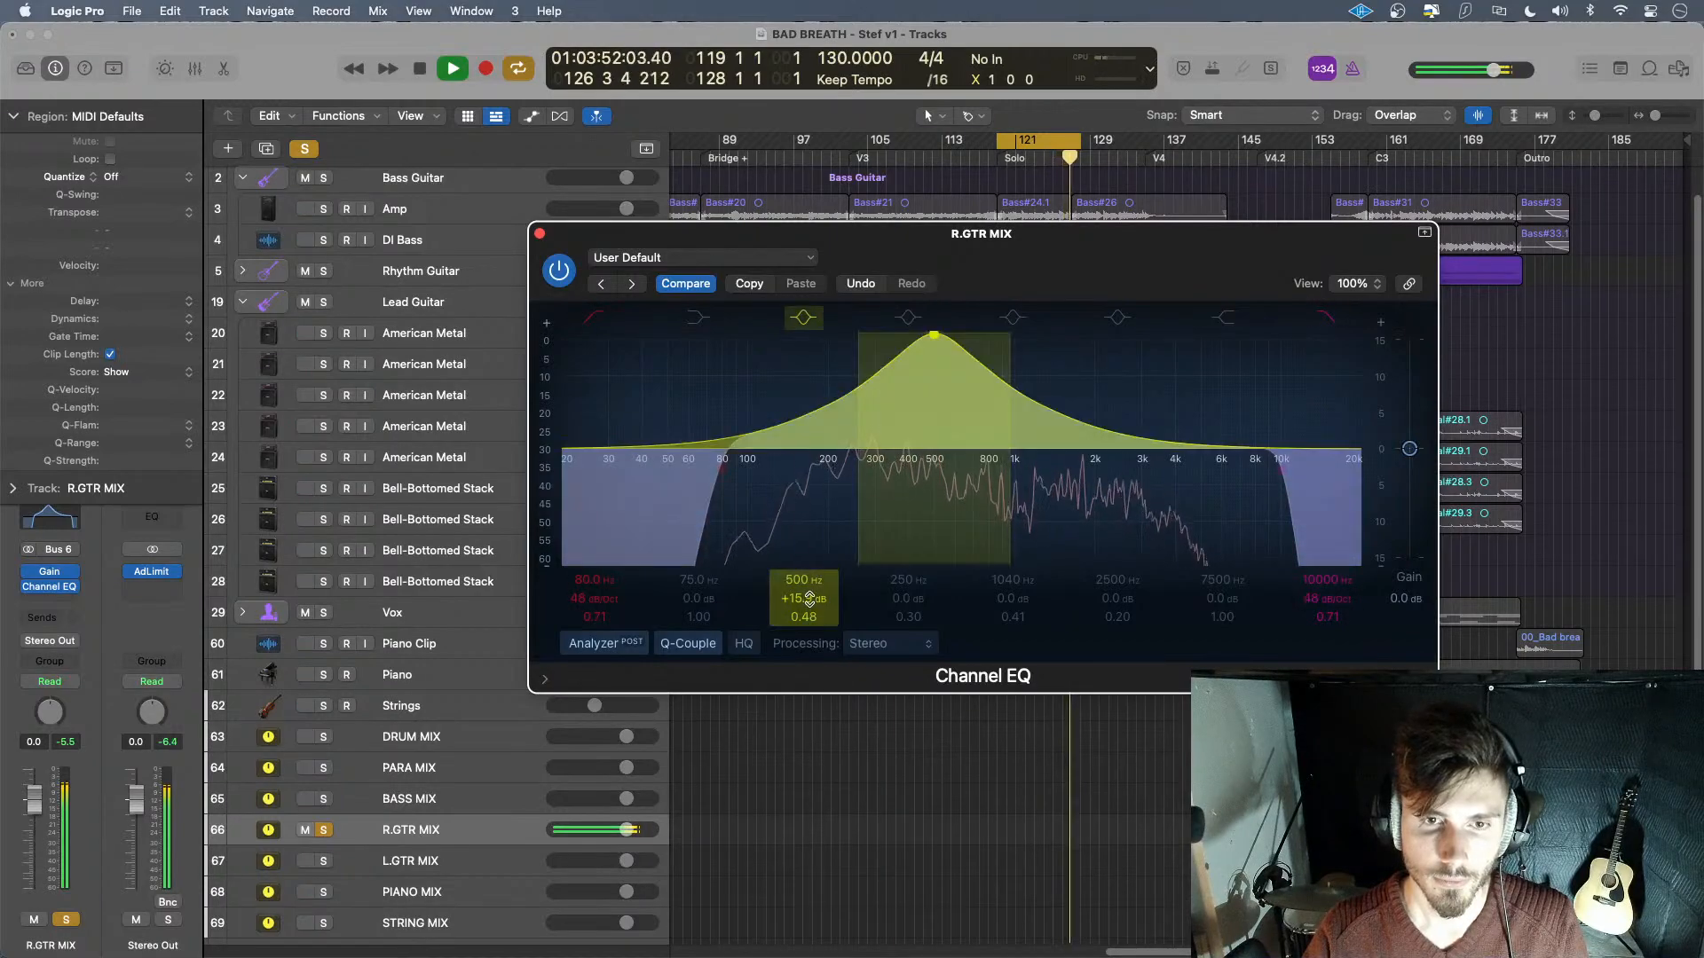
drag(805, 616, 803, 629)
key(space)
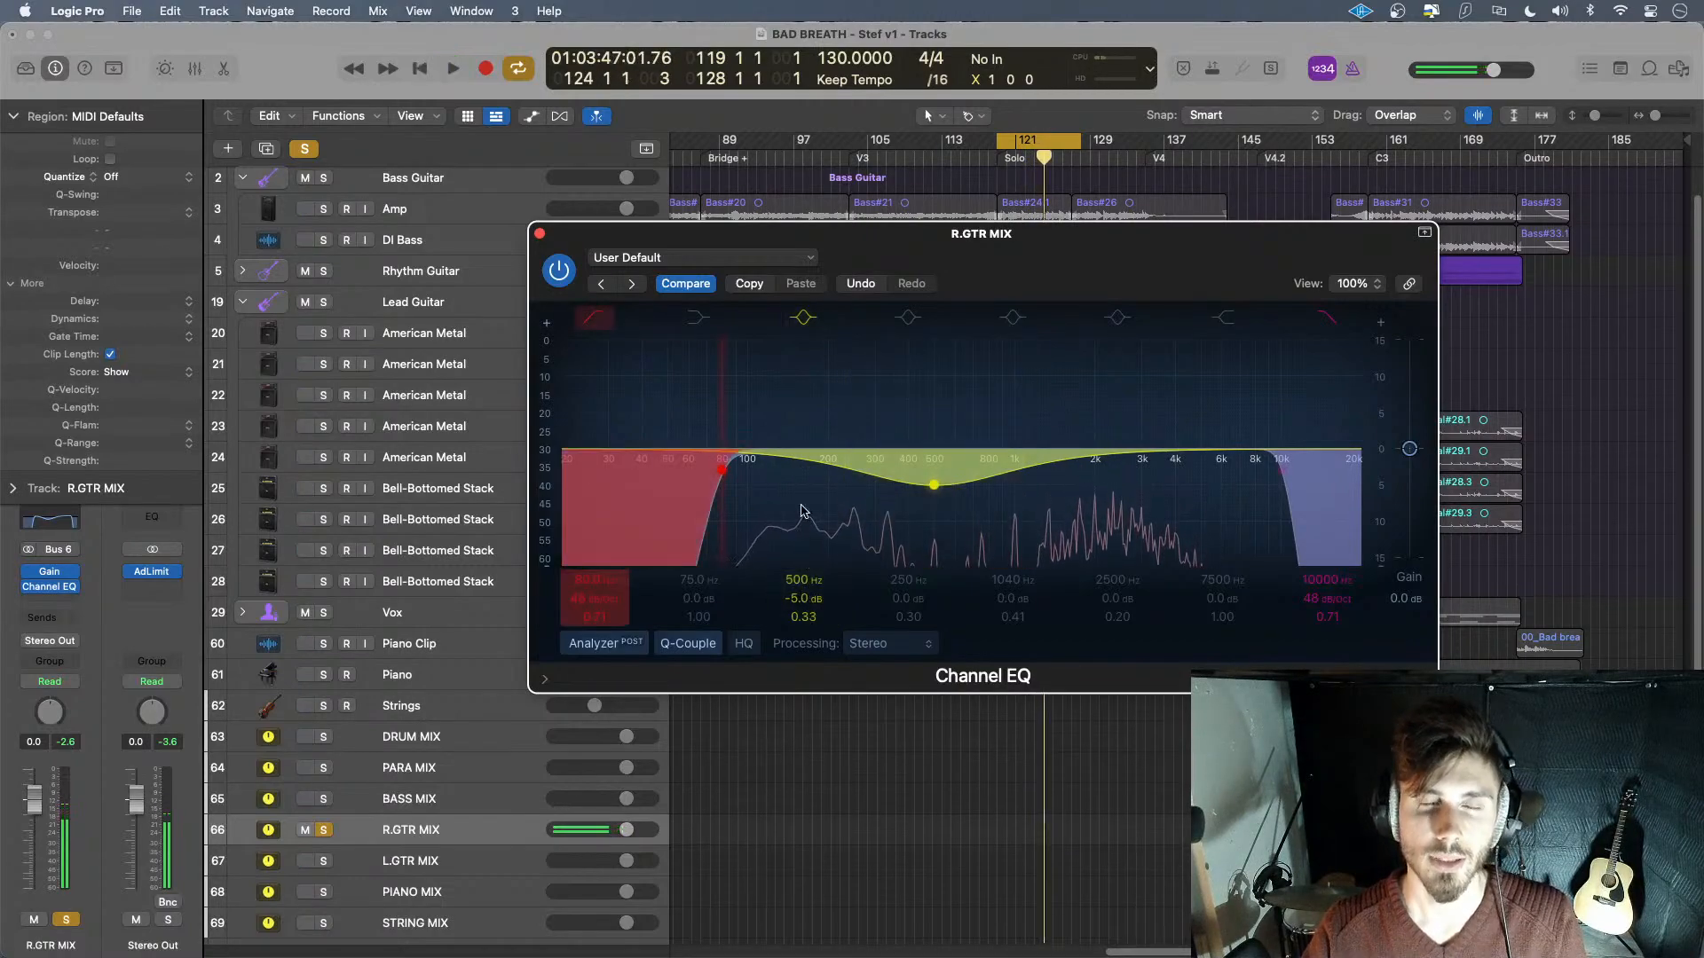
- Loop the soloed R.GTR MIX through the guitar solo section and compare its Channel EQ bypassed and active
key(space)
click(559, 270)
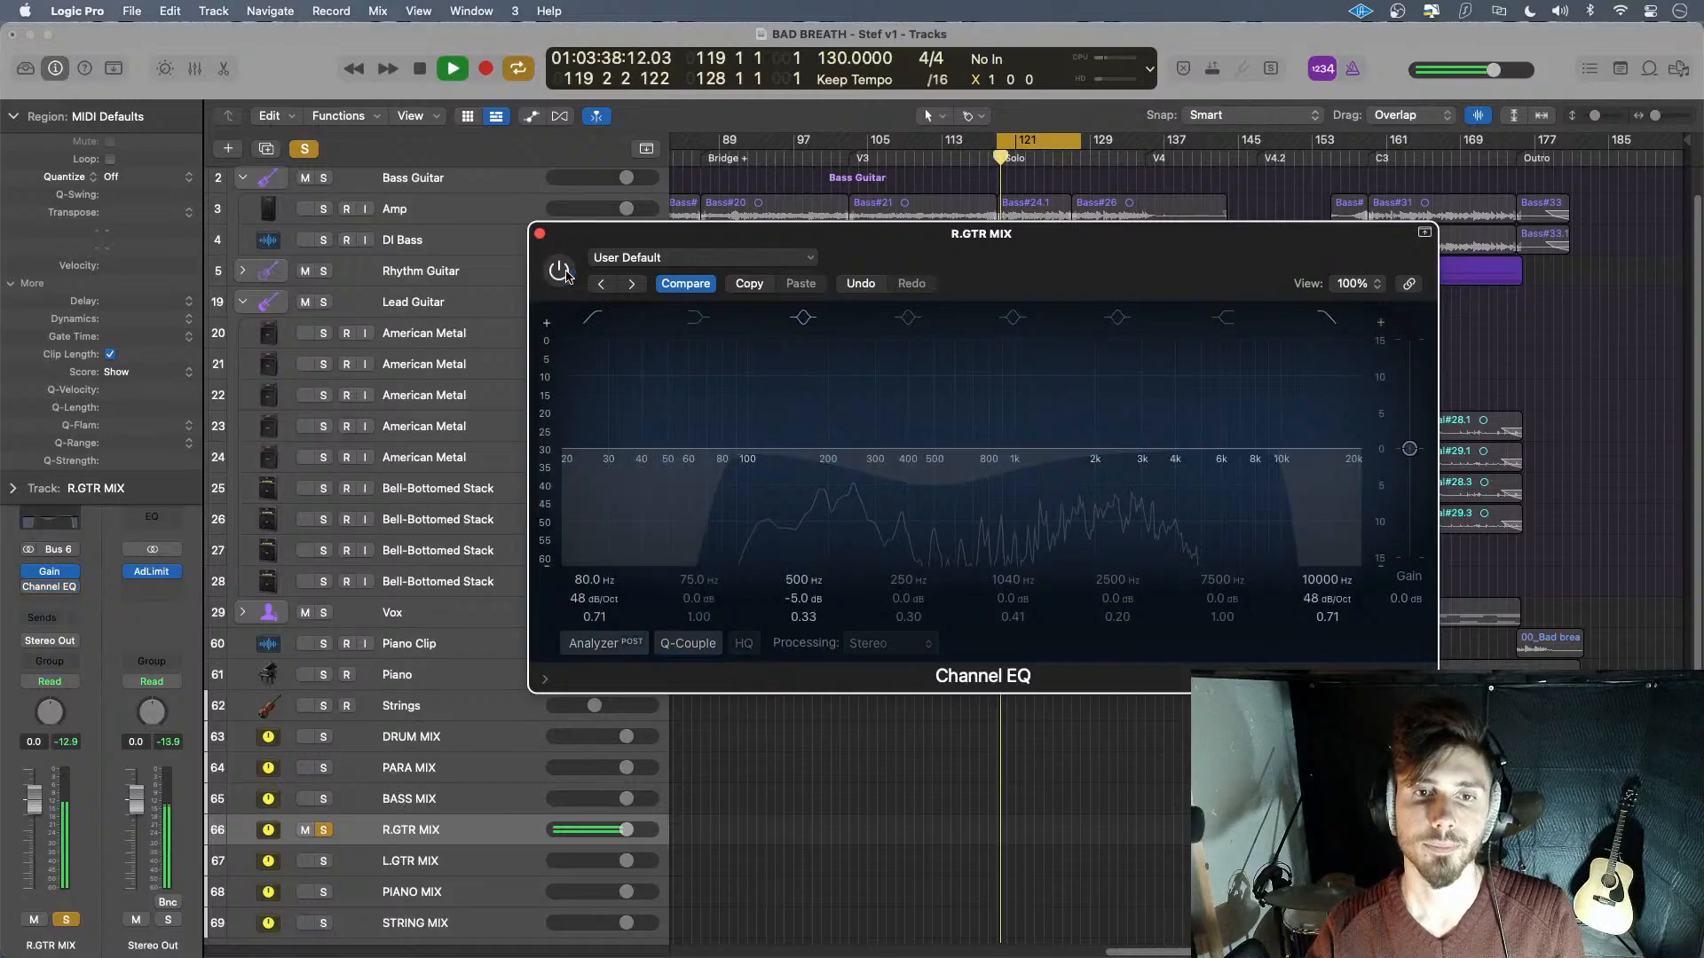
click(559, 270)
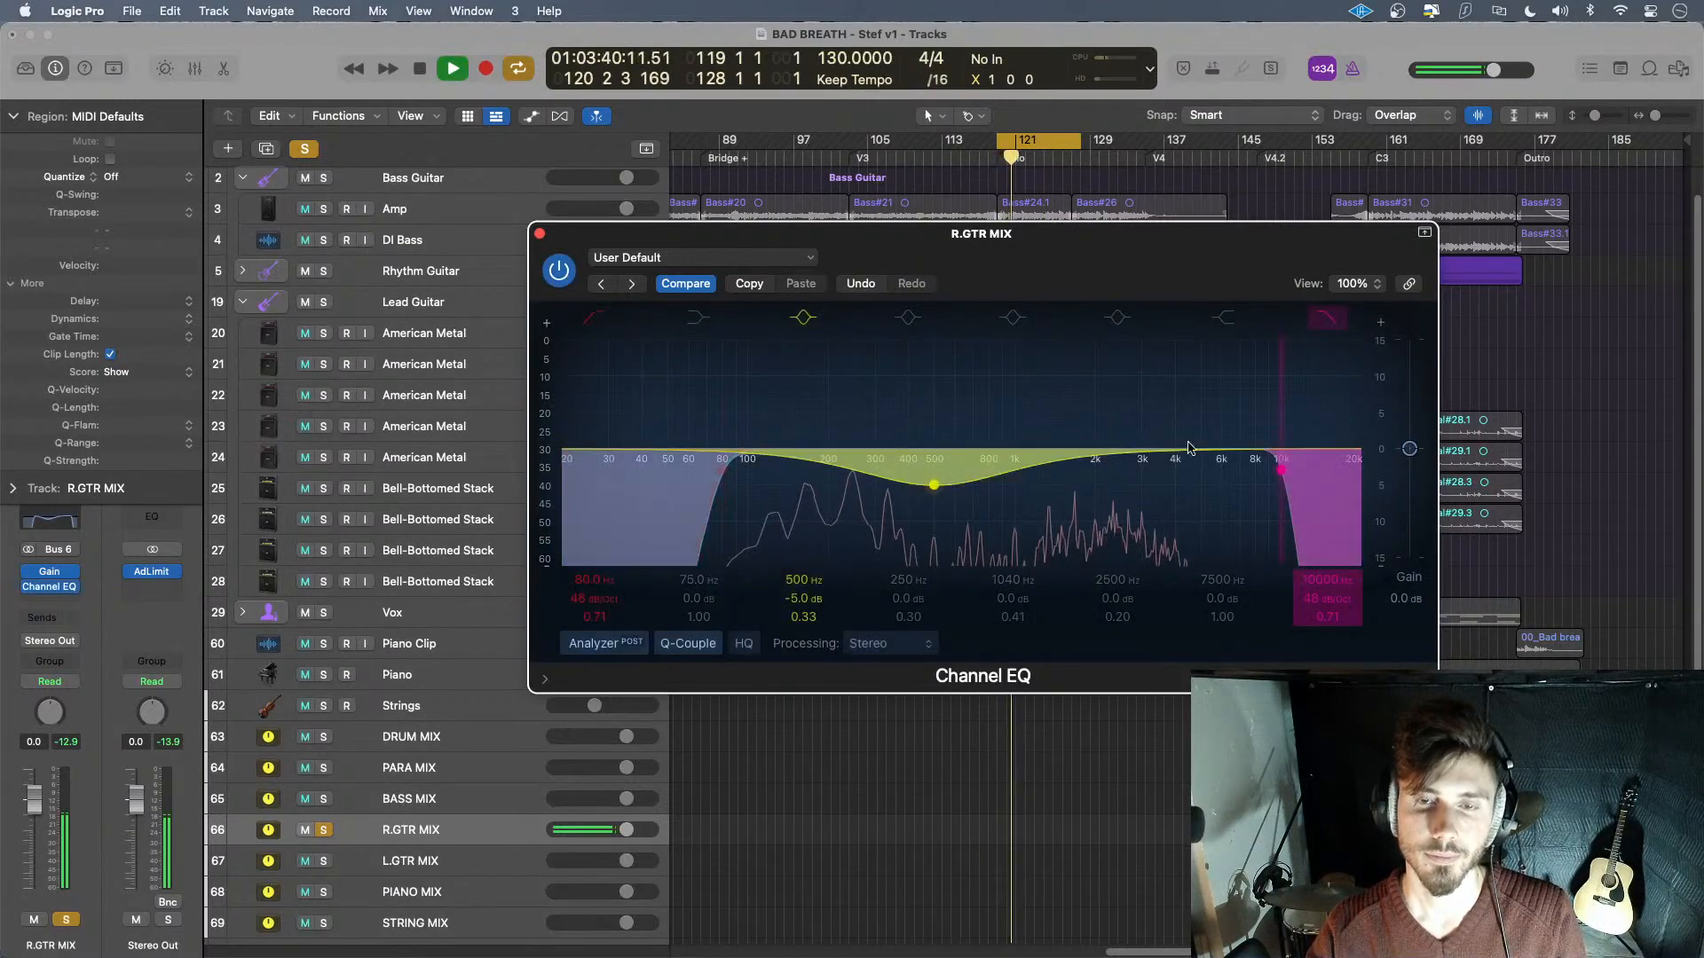
key(space)
- Enable the sixth EQ band on R.GTR MIX, audition it boosted, and set it to -5.0 dB at 3500 Hz with a Q of 3.10
click(1119, 320)
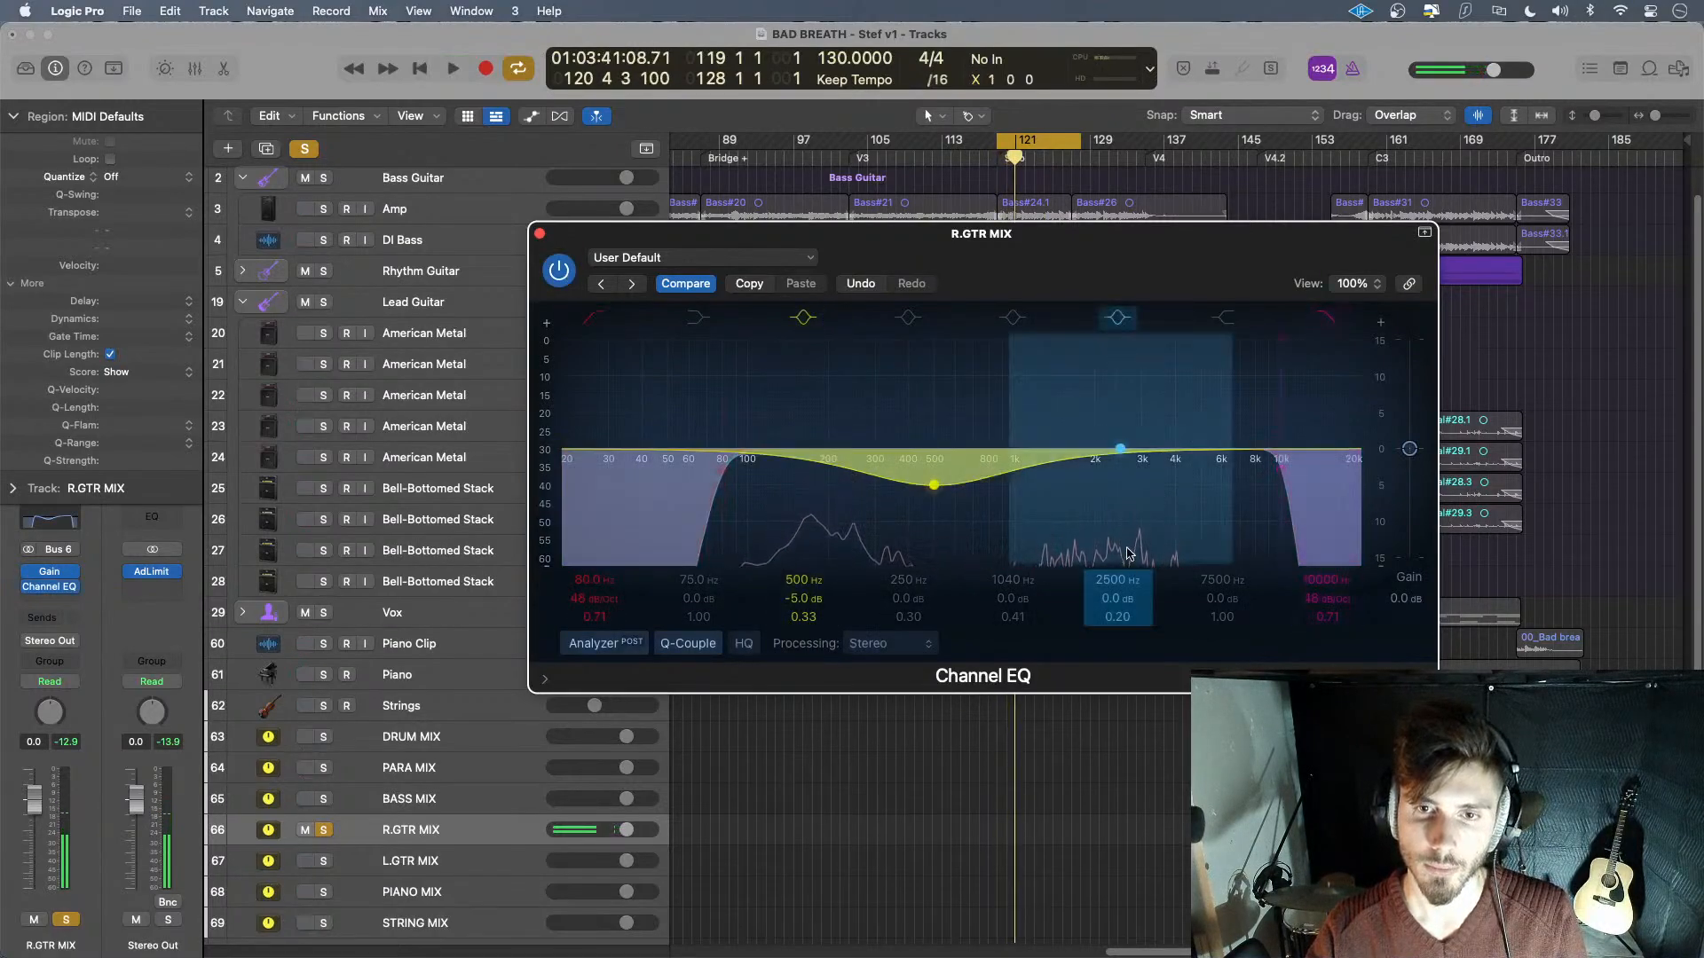
mouse_move(1122, 586)
mouse_down()
mouse_move(1123, 608)
mouse_move(1120, 532)
mouse_up()
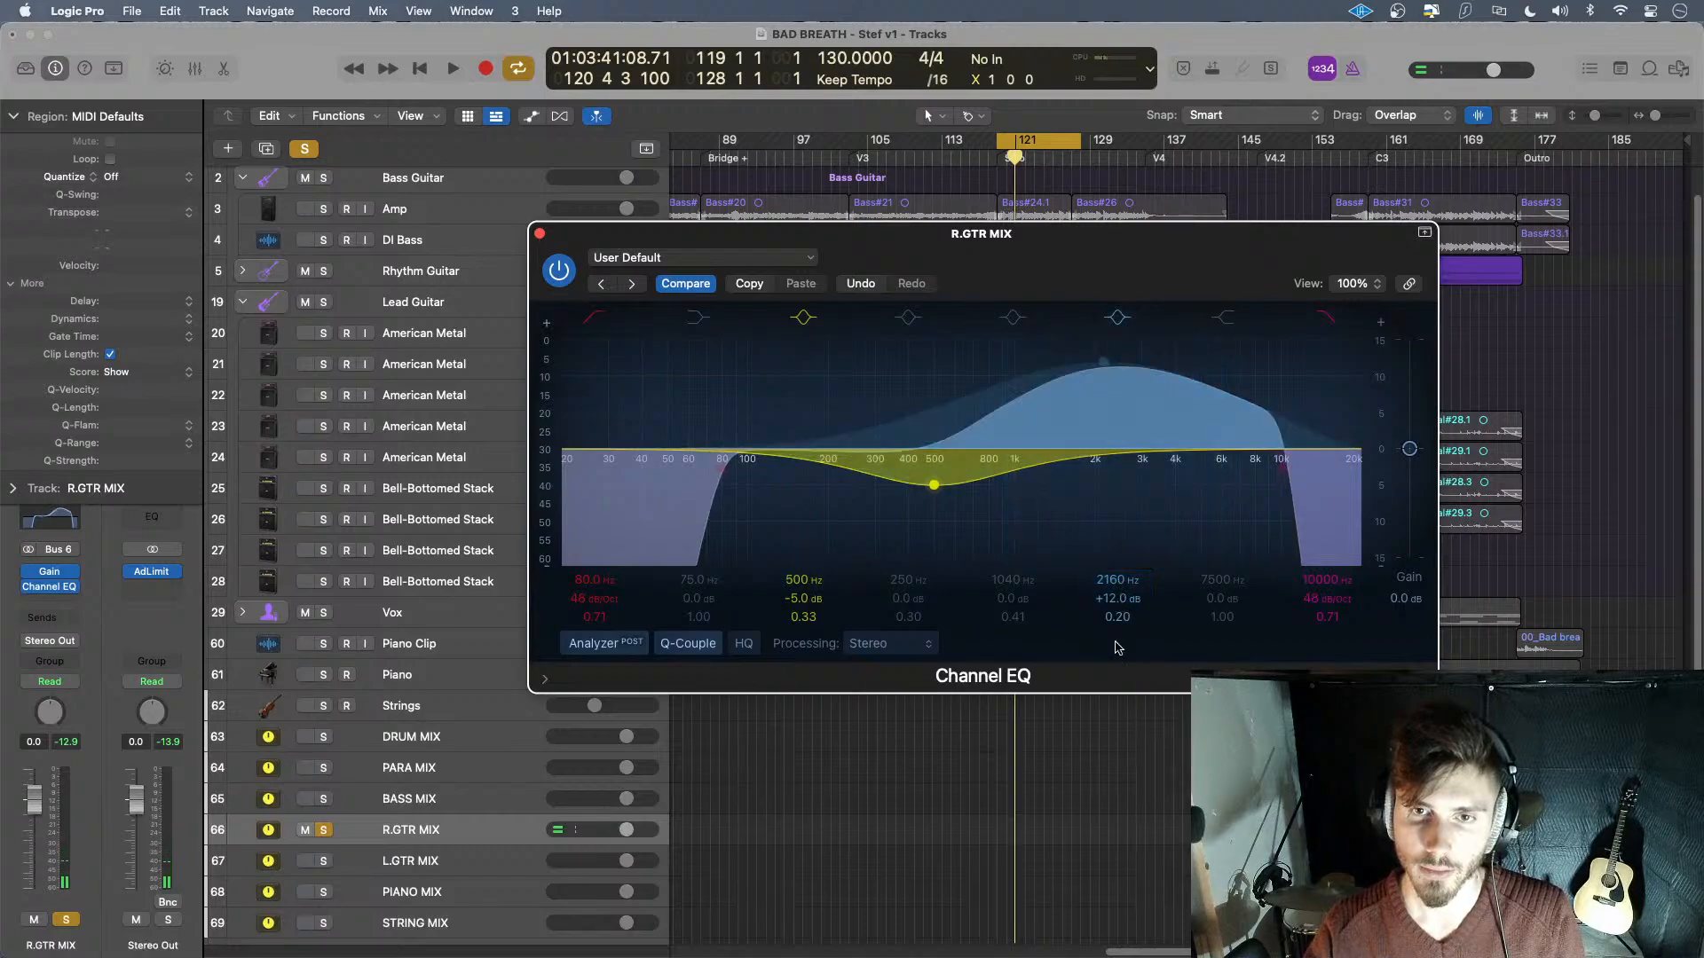
drag(1117, 616, 1117, 559)
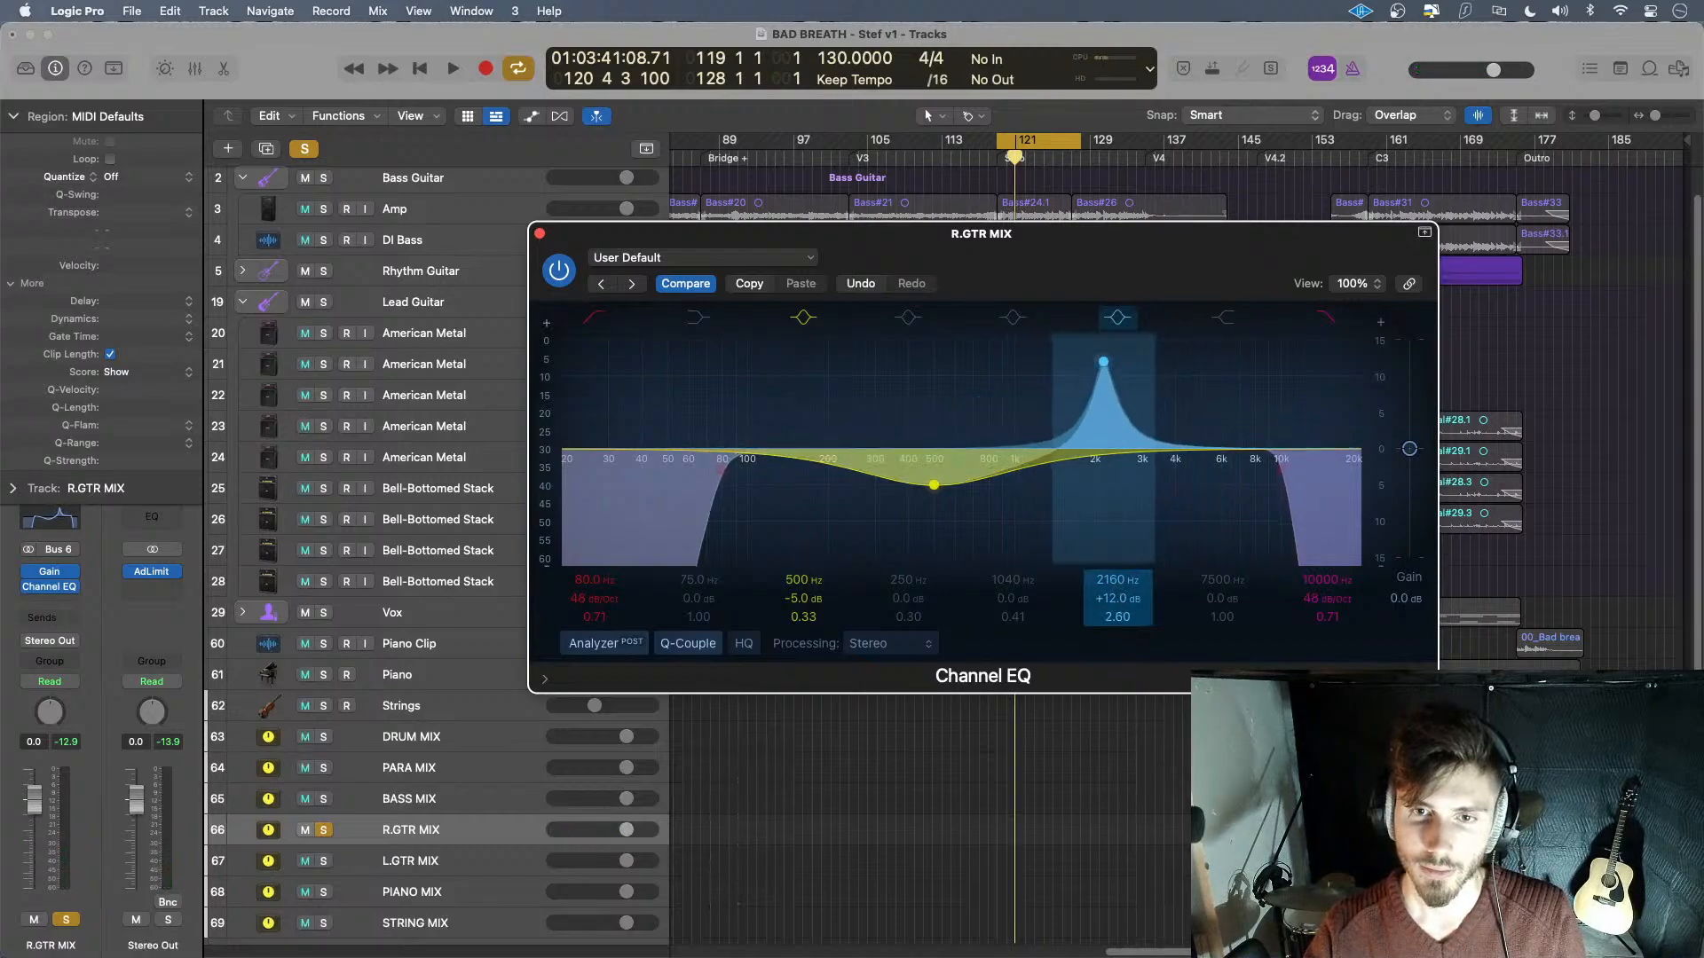
key(space)
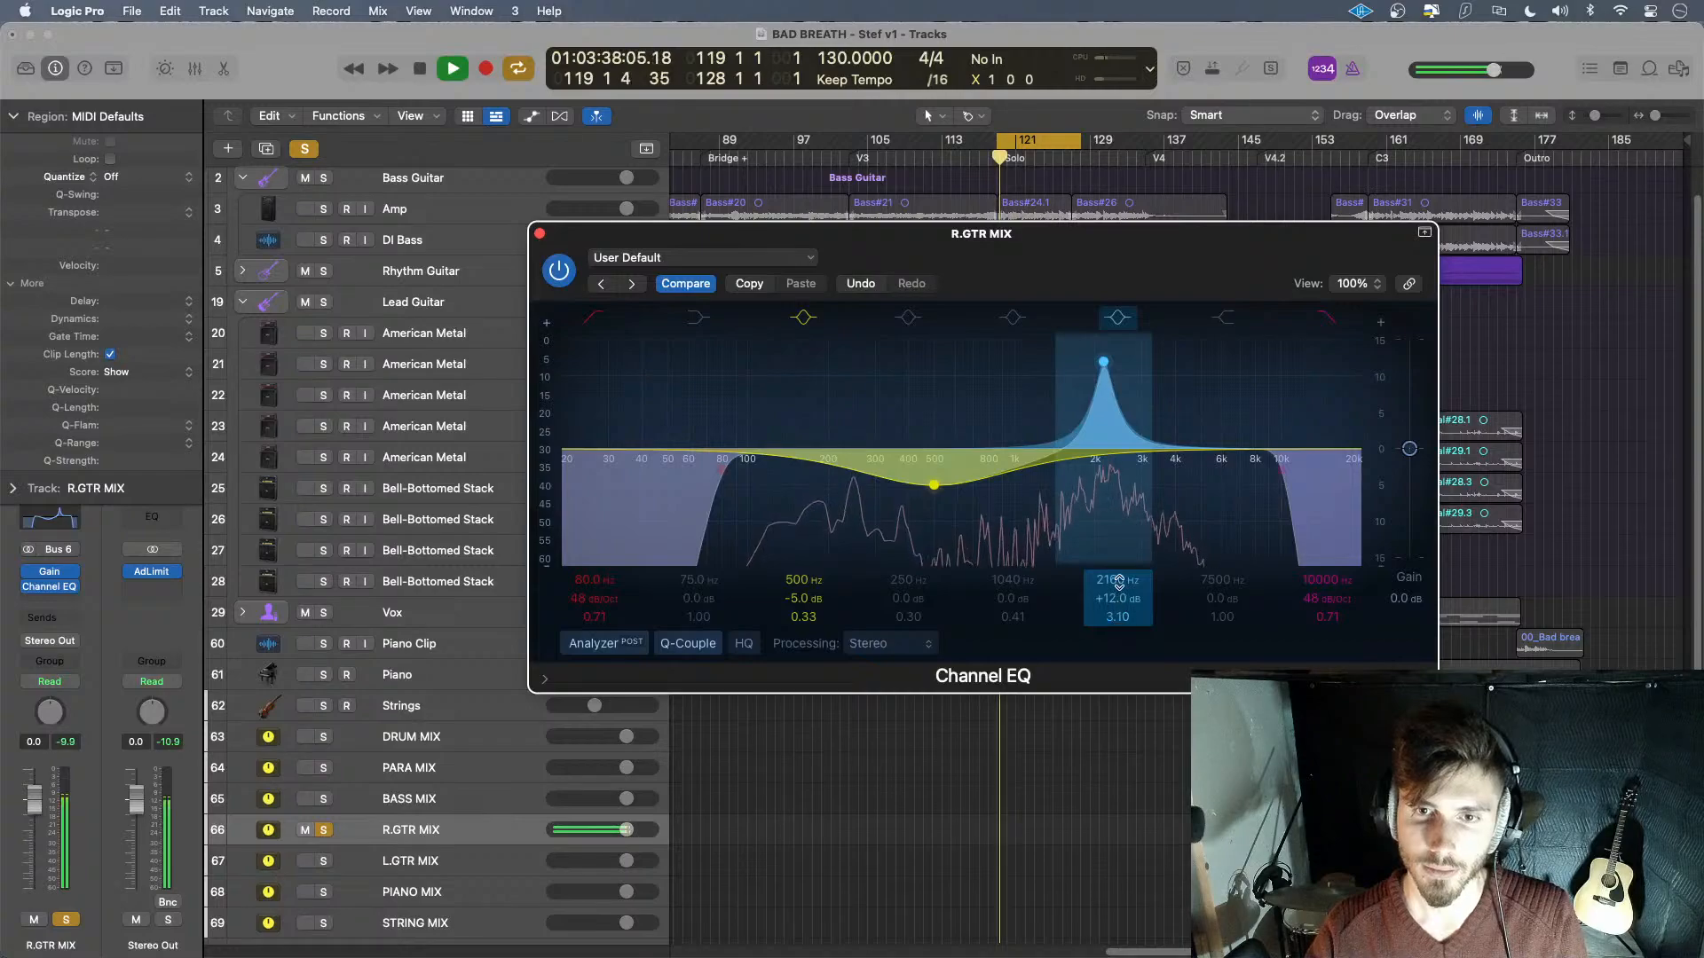
drag(1117, 580, 1118, 687)
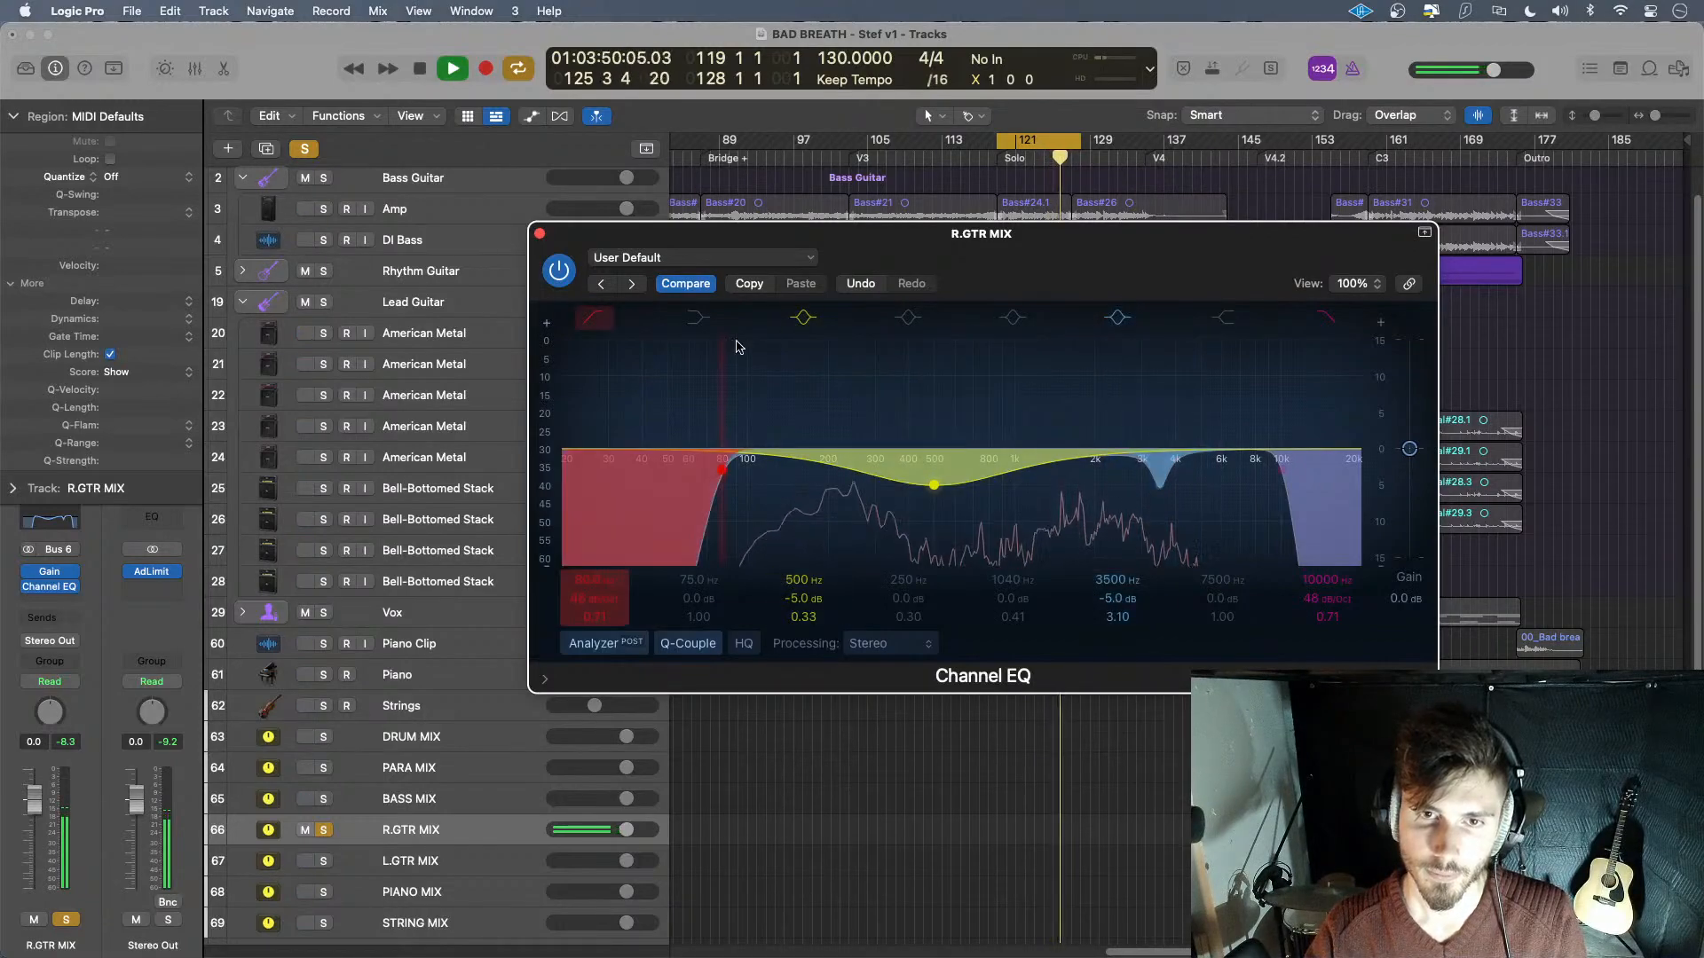
- Compare R.GTR MIX with the 3500 Hz cut against its bypassed EQ, close the plug-in, and stop playback
click(562, 272)
click(559, 272)
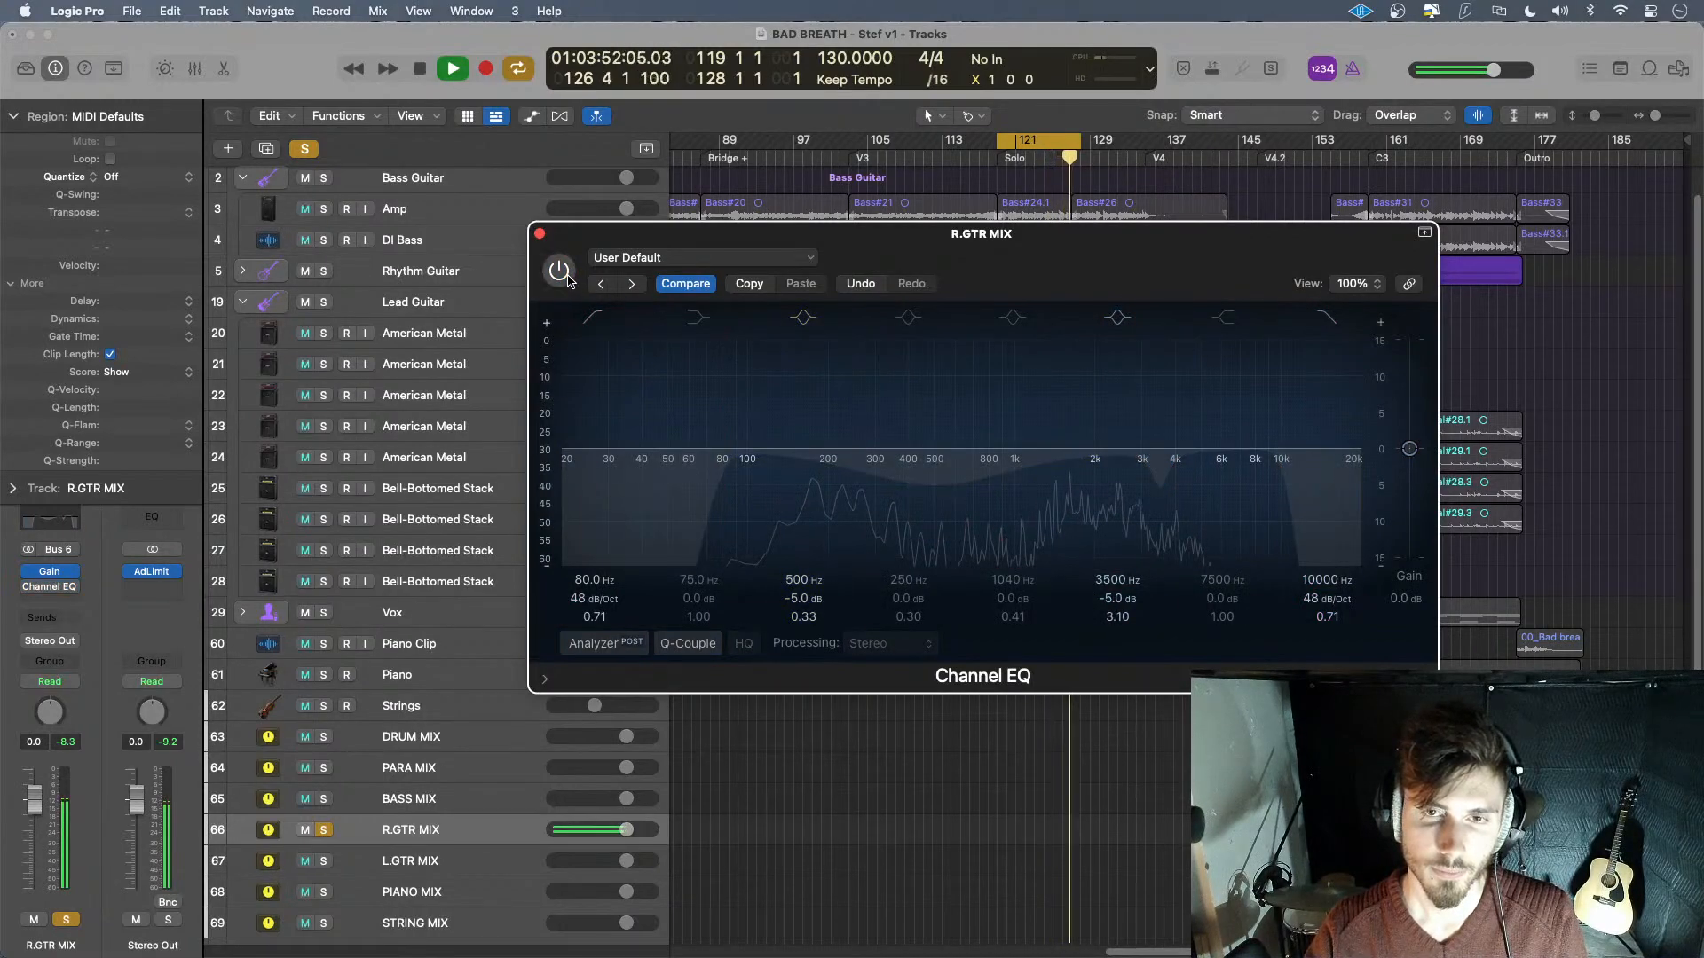
click(541, 236)
key(space)
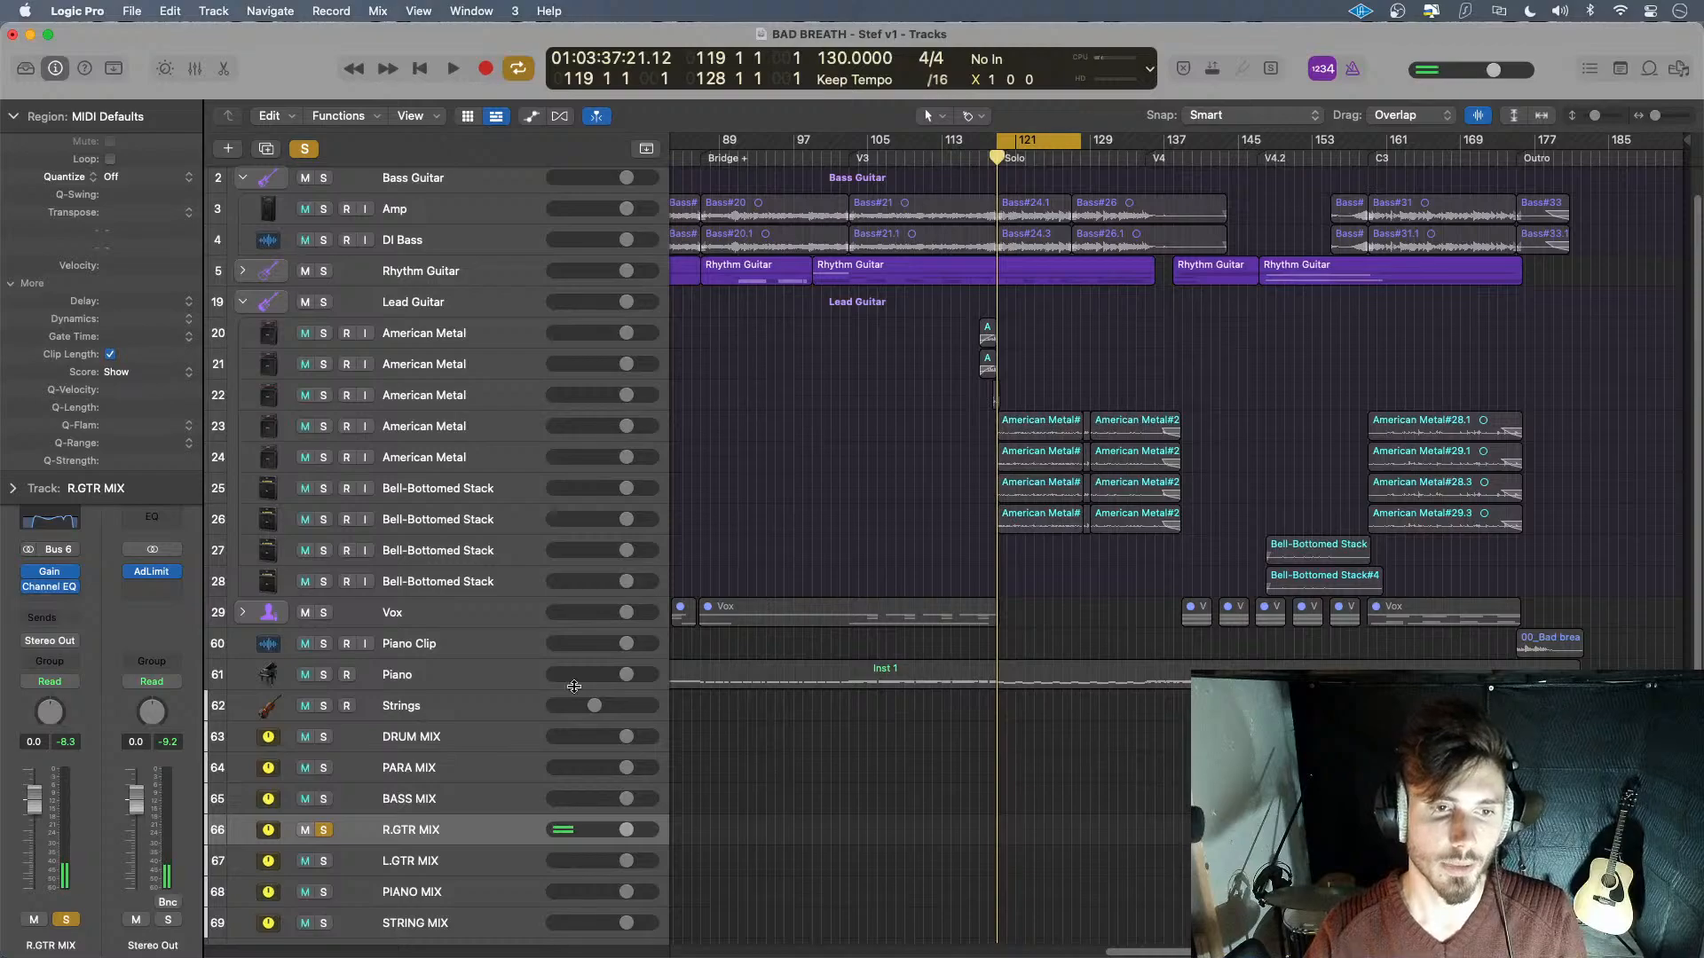
- Solo L.GTR MIX together with R.GTR MIX and play the looped solo section
click(325, 829)
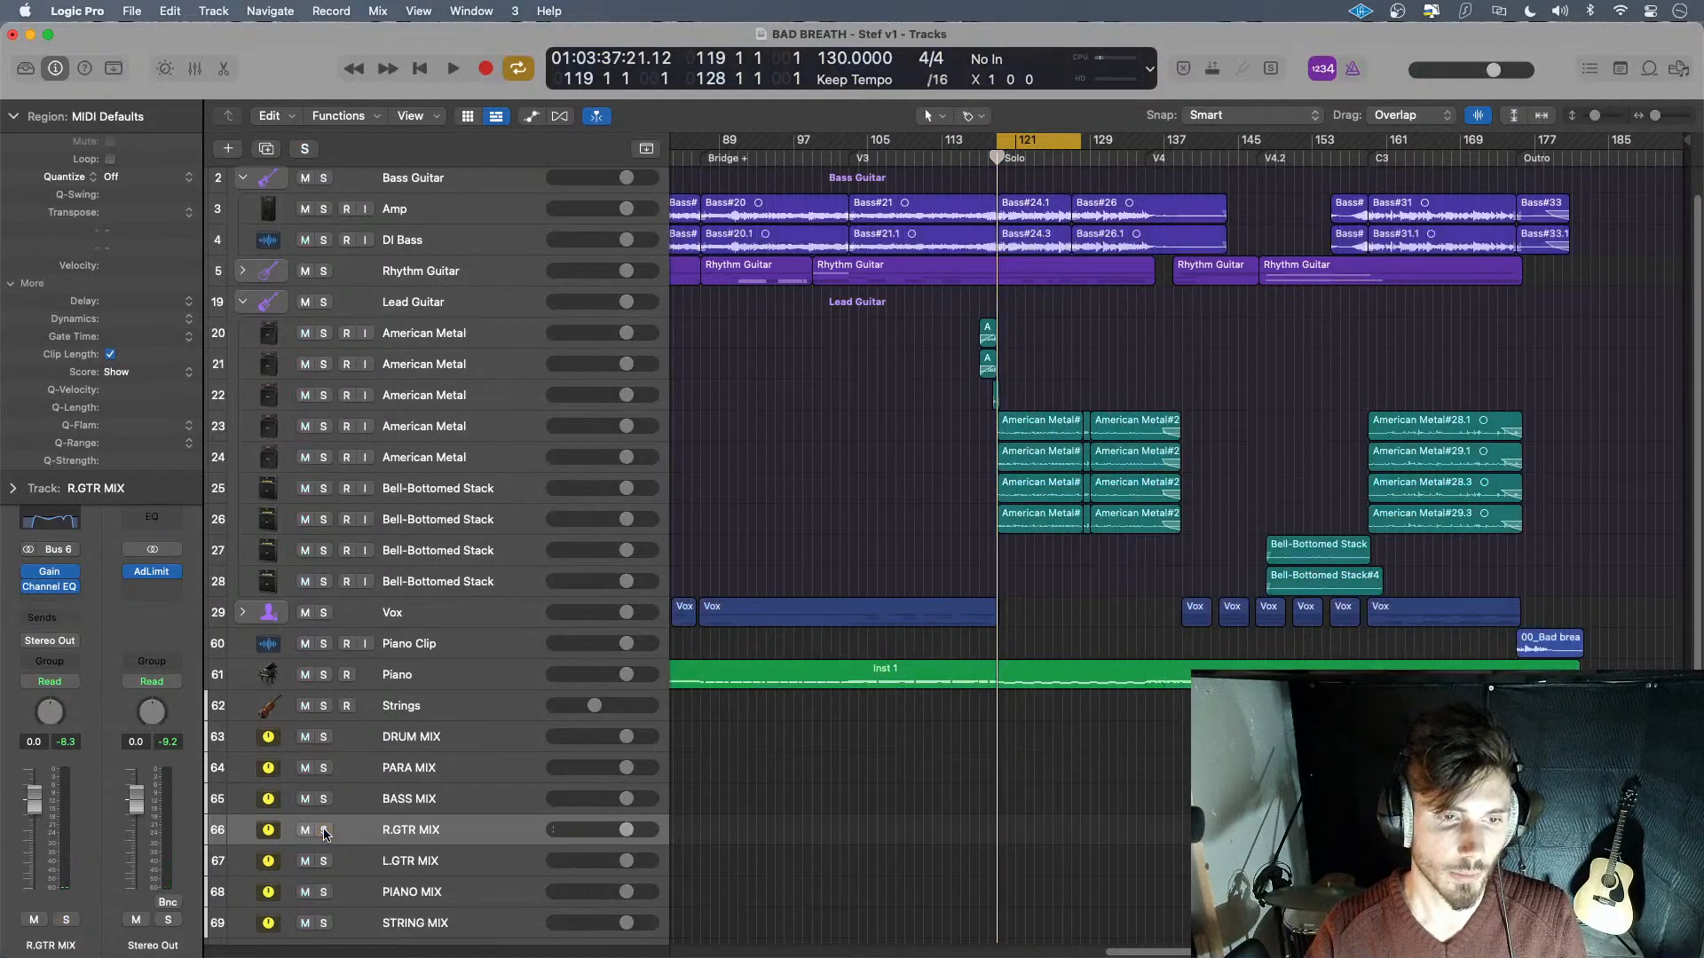
click(497, 865)
click(324, 862)
click(326, 831)
key(space)
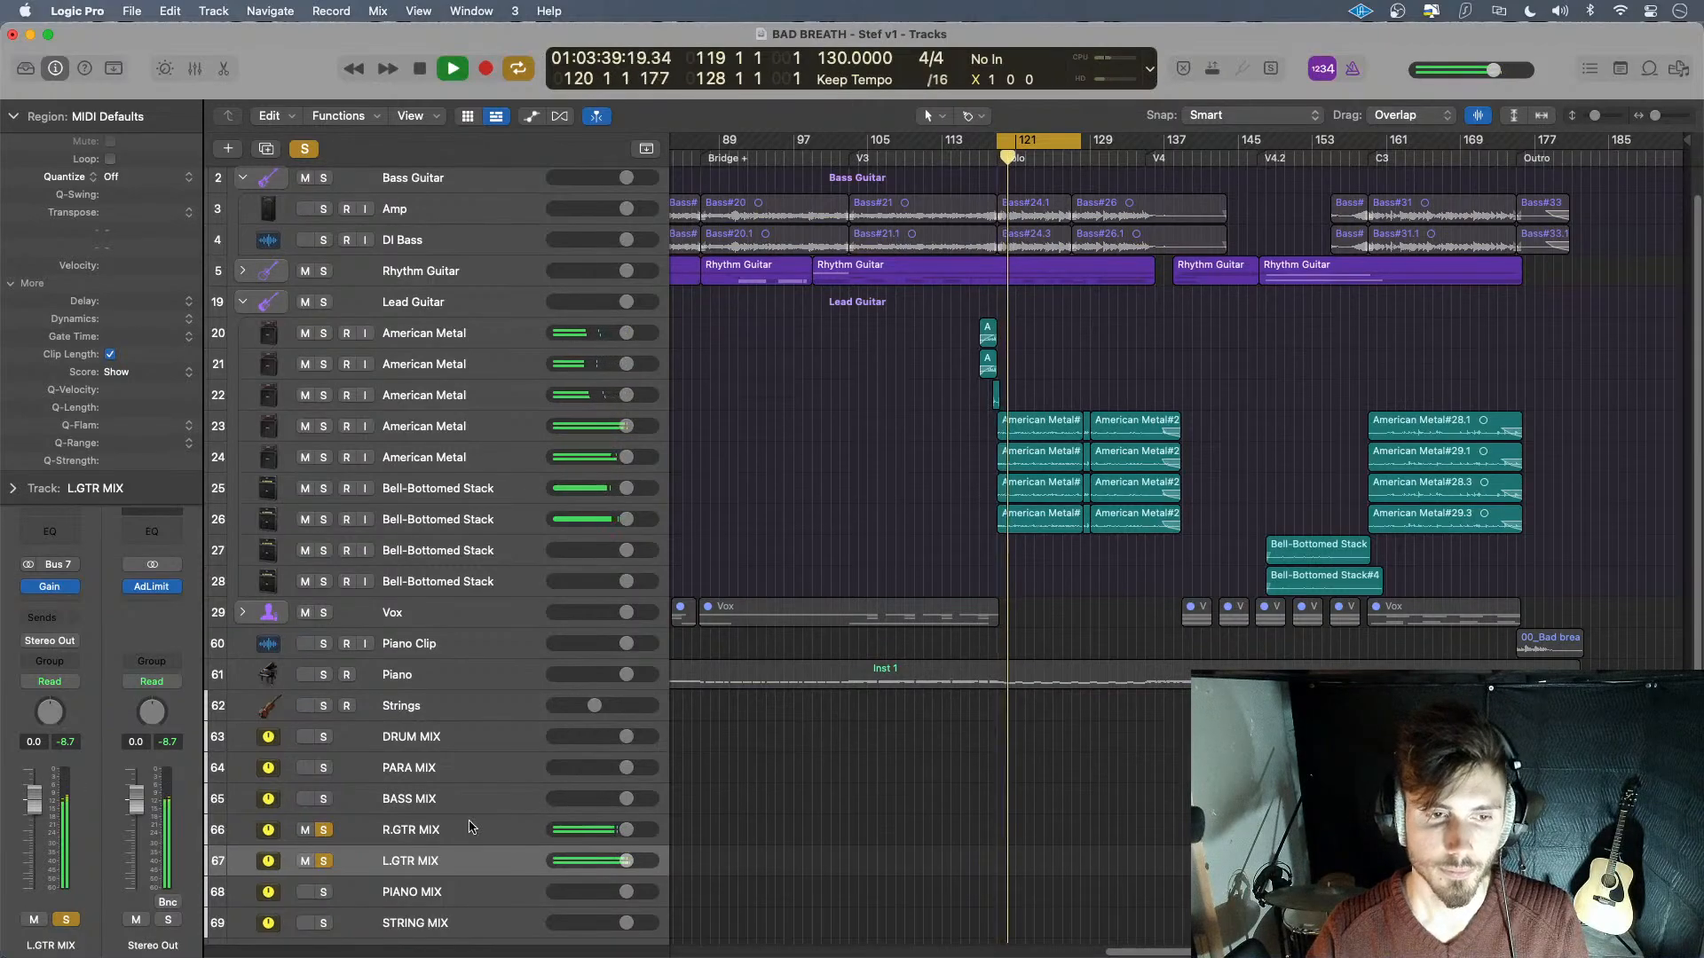
- Bypass and re-enable the Channel EQ on R.GTR MIX while listening to it against the lead guitars
click(495, 830)
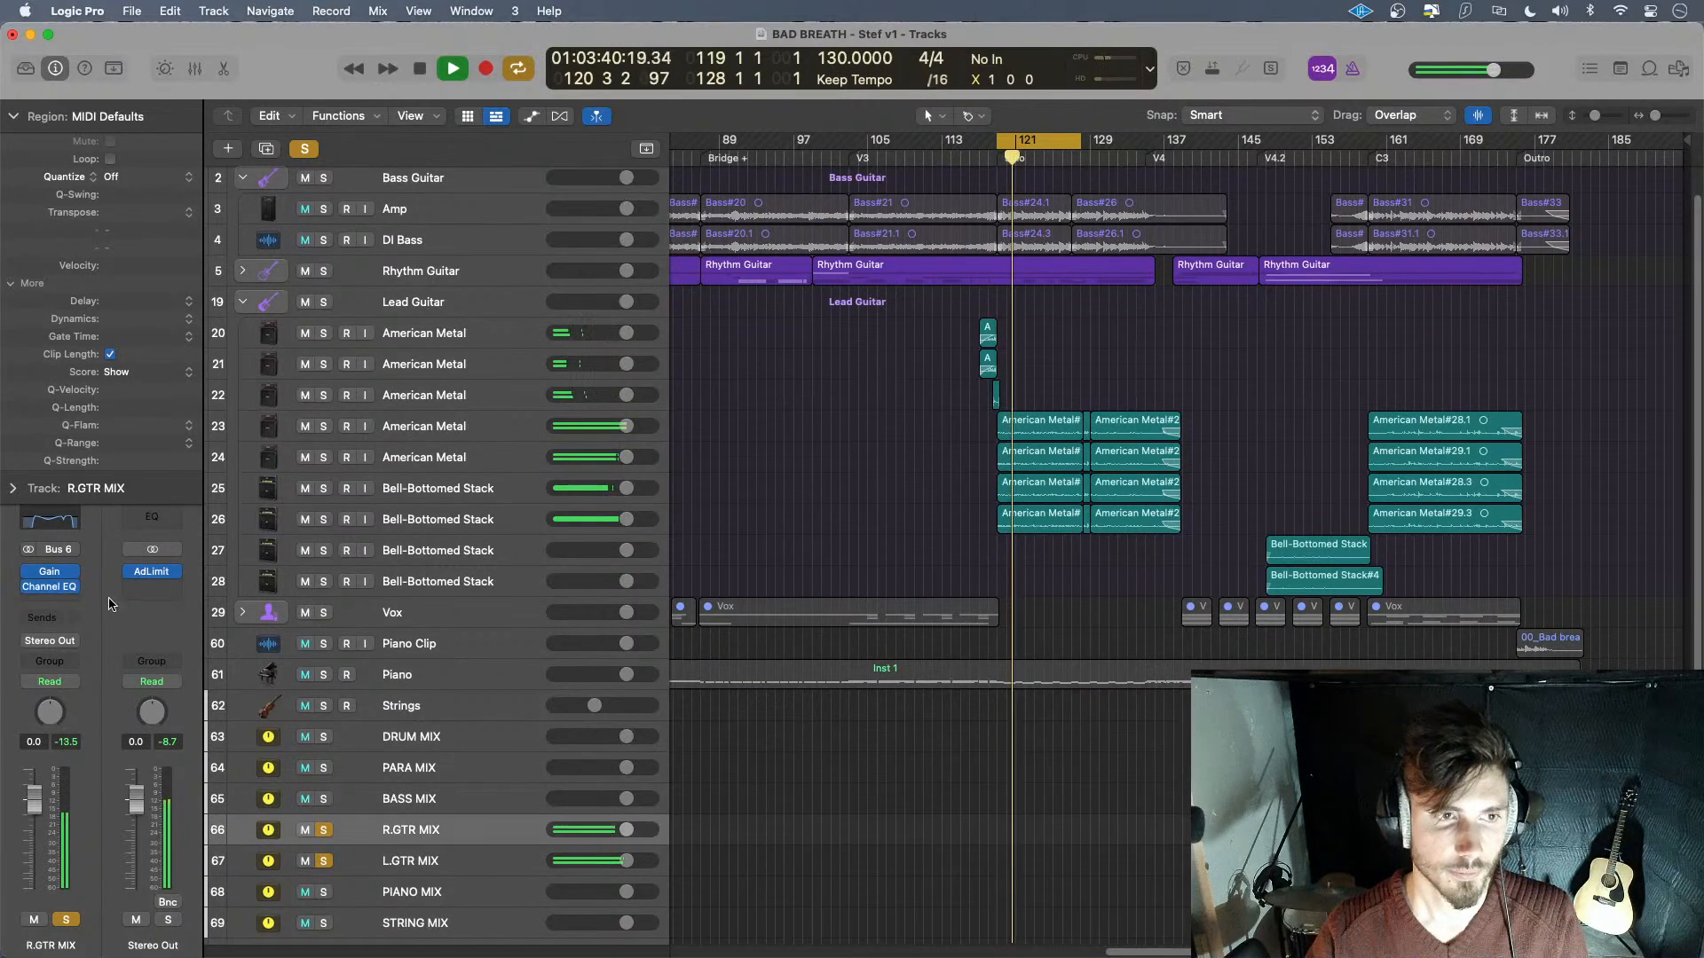
click(28, 587)
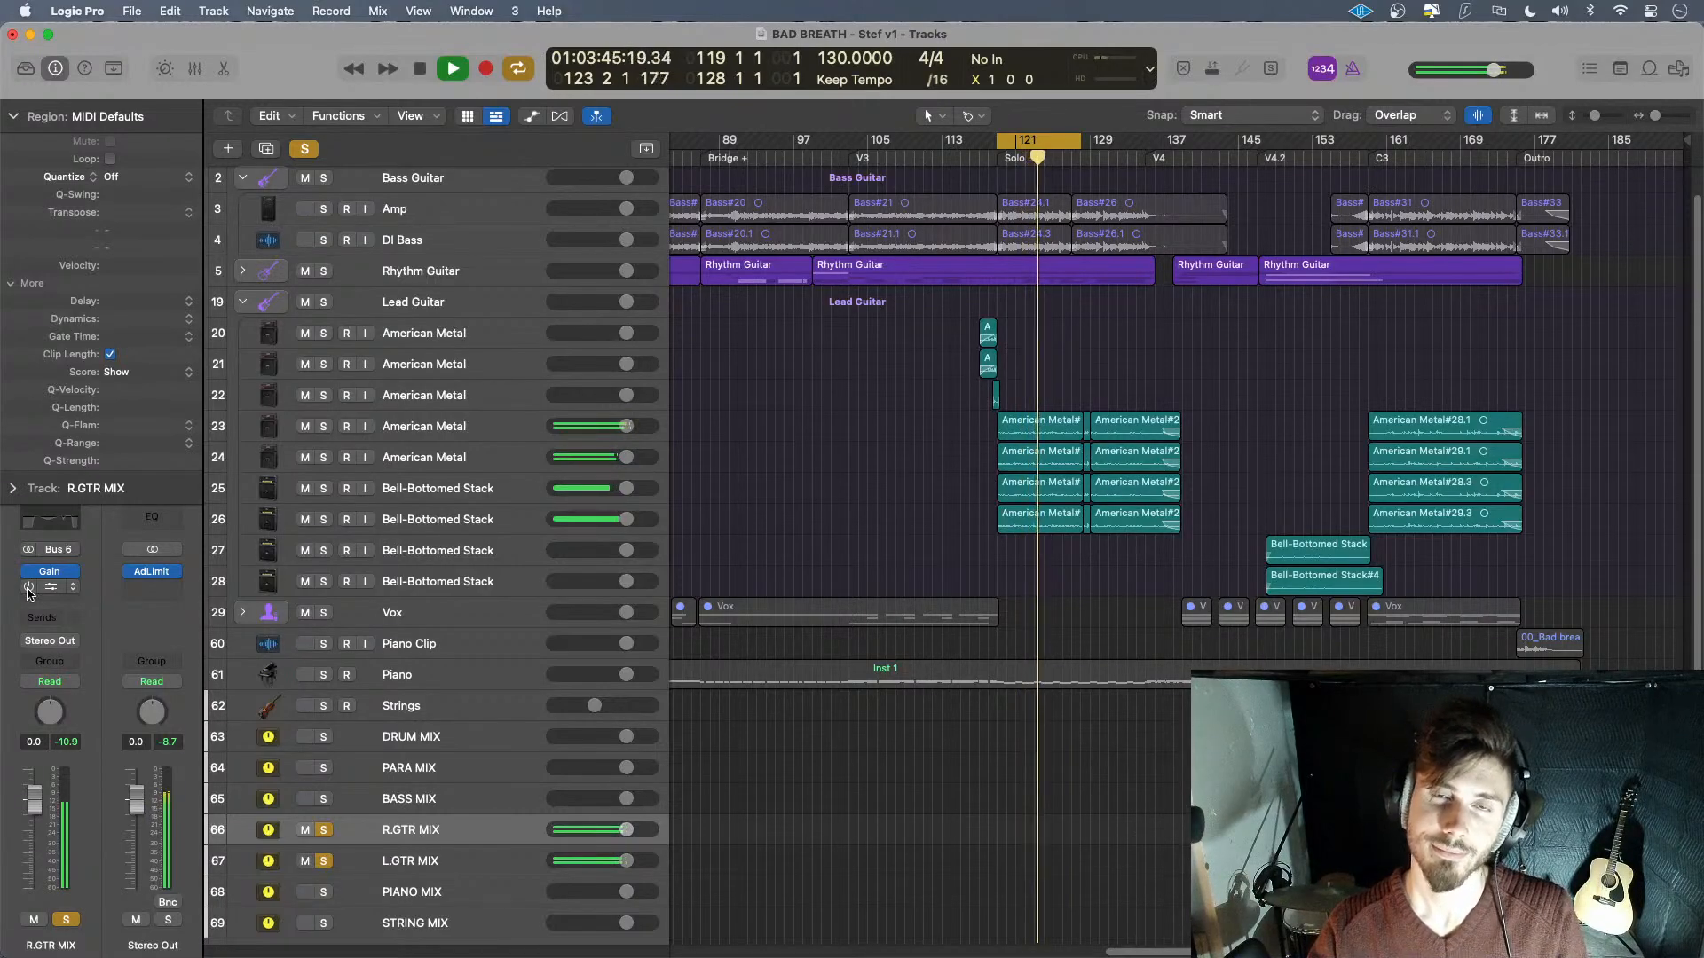
click(28, 588)
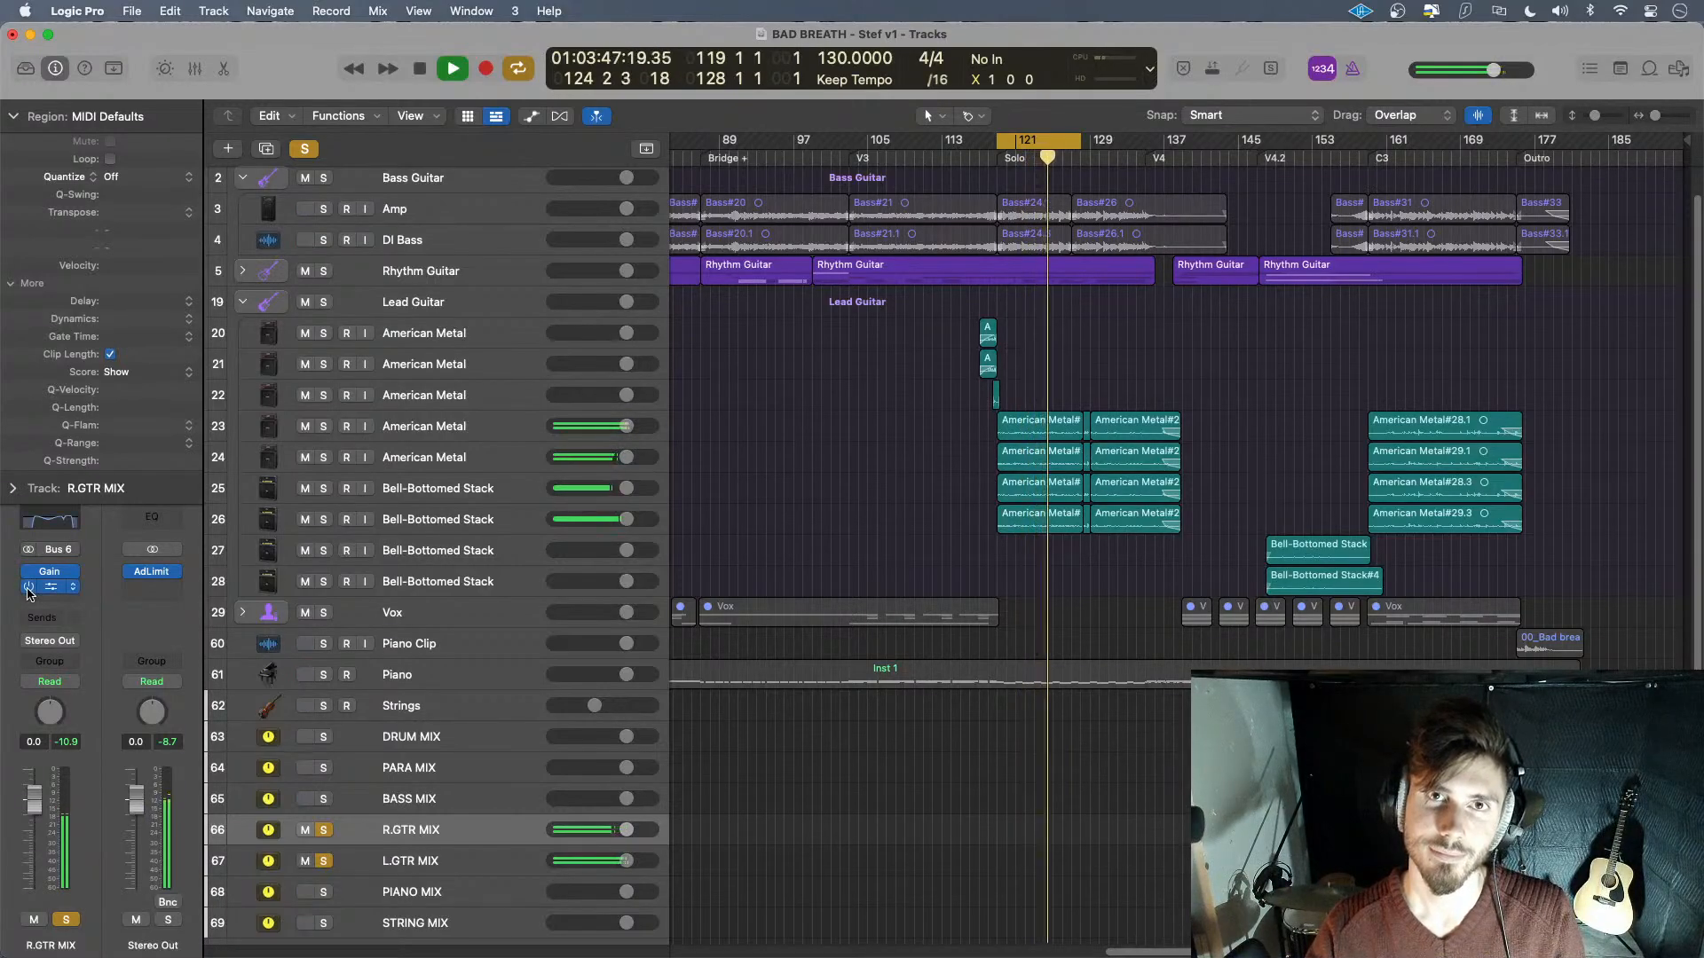
key(space)
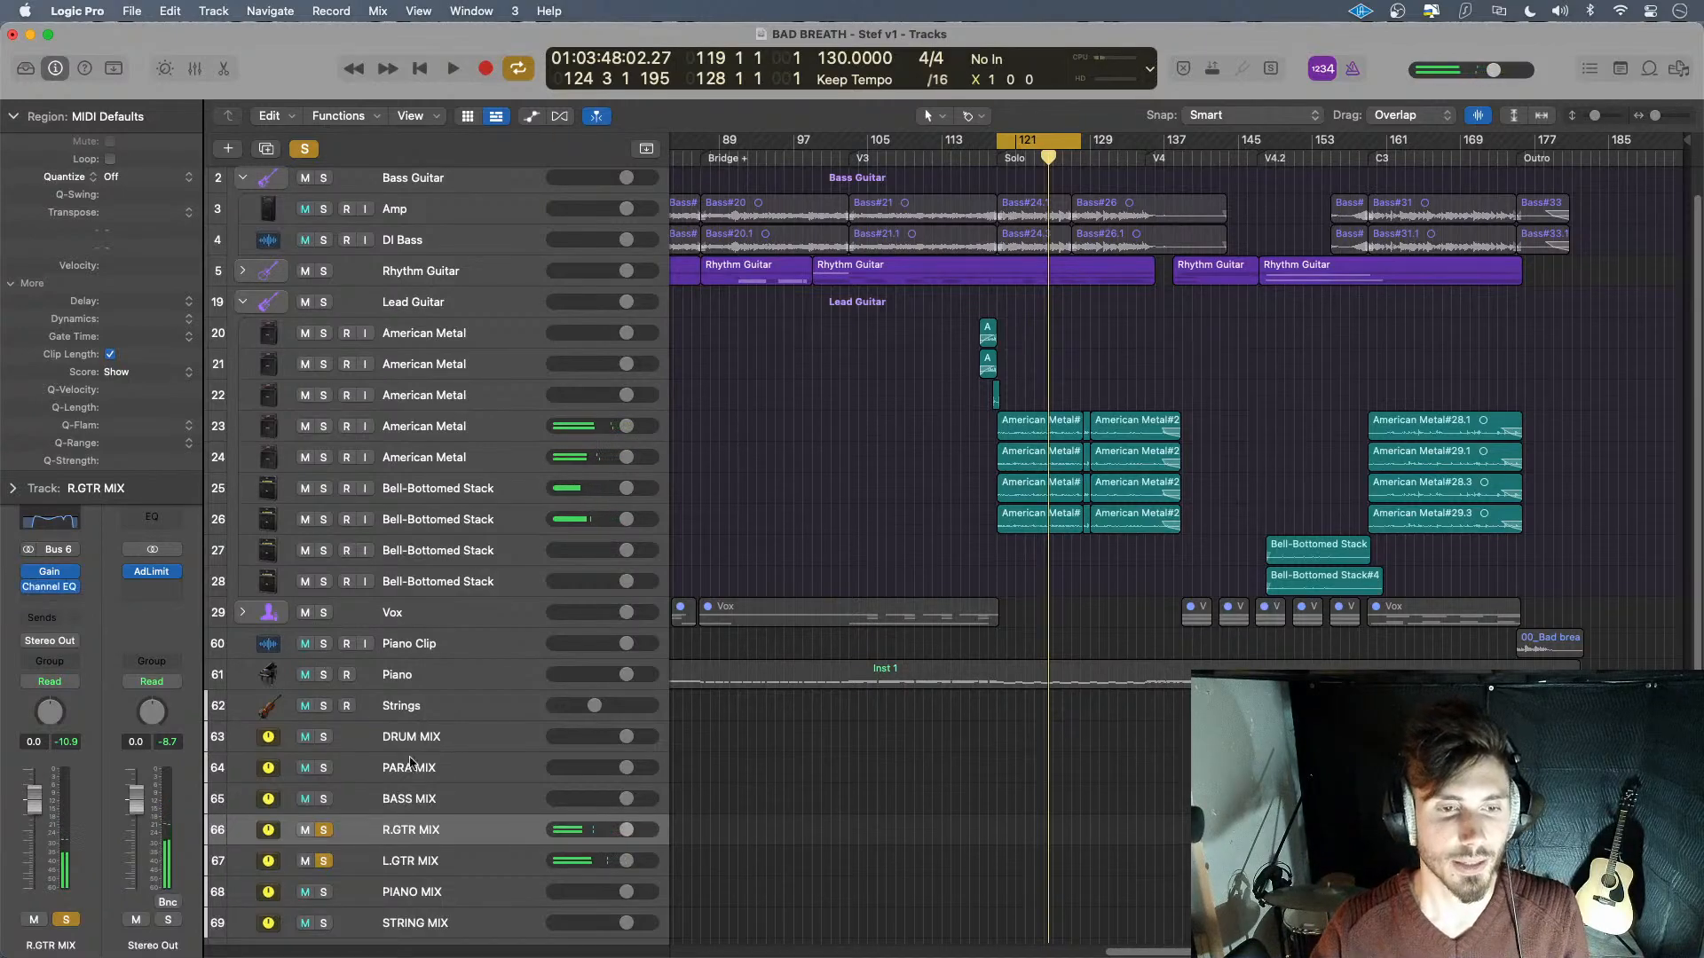
- Lower the L.GTR MIX volume to -2.5 dB and add a Channel EQ to that bus during playback
click(630, 861)
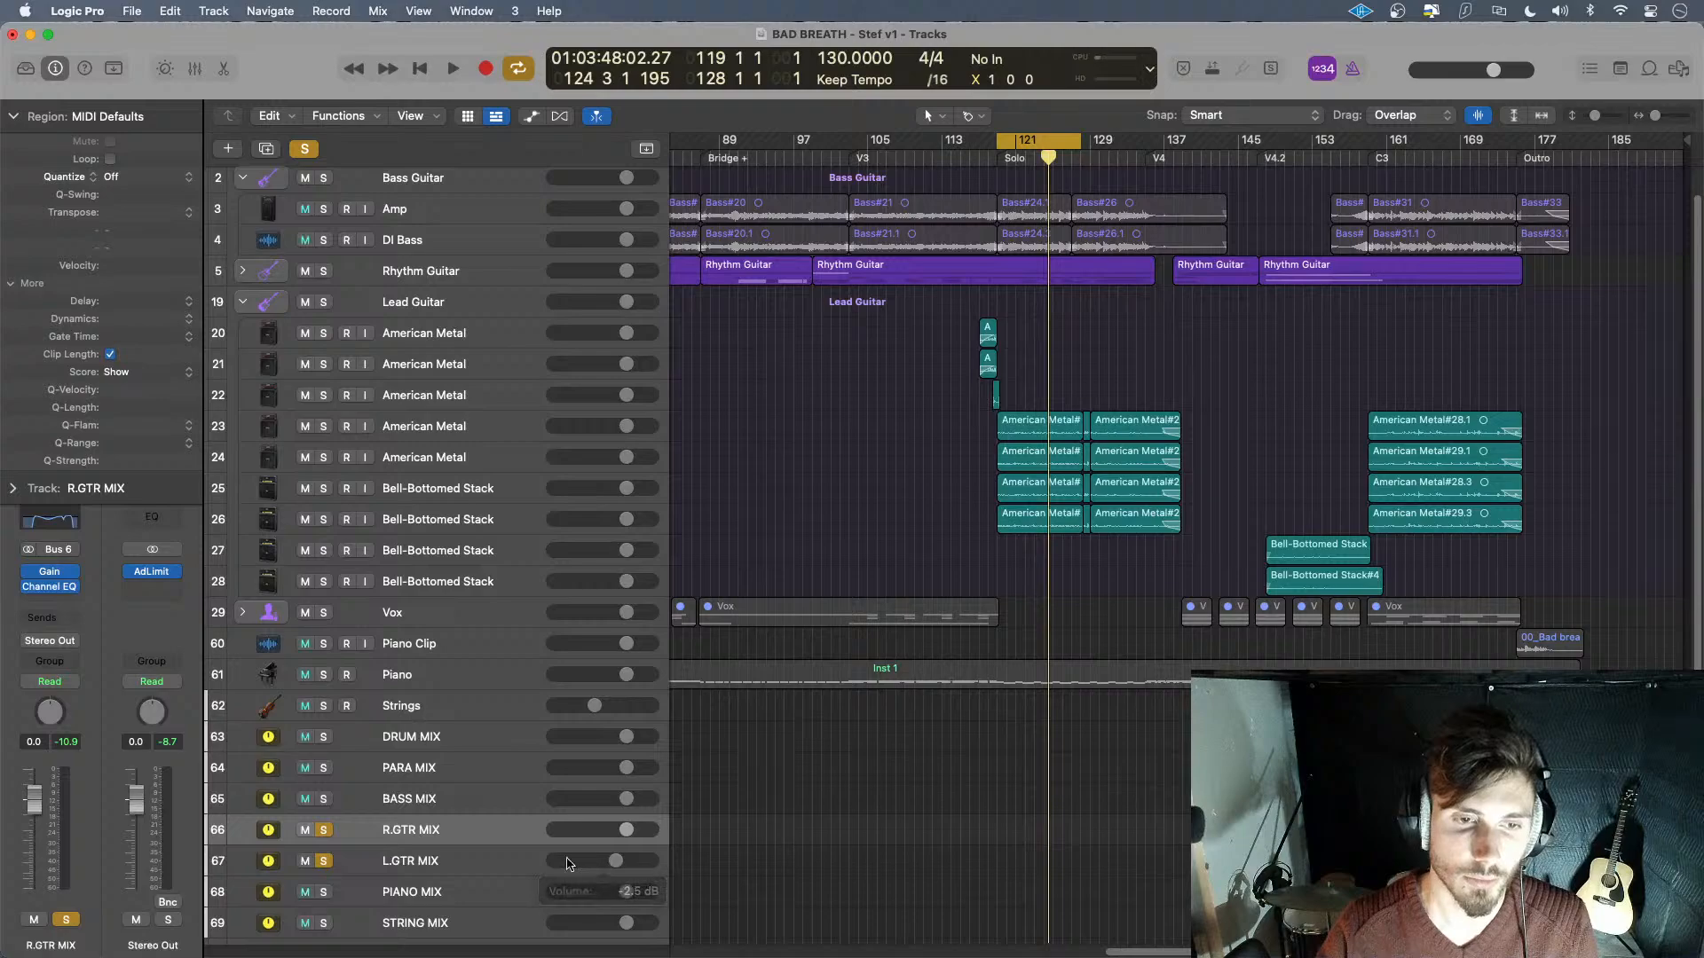
key(space)
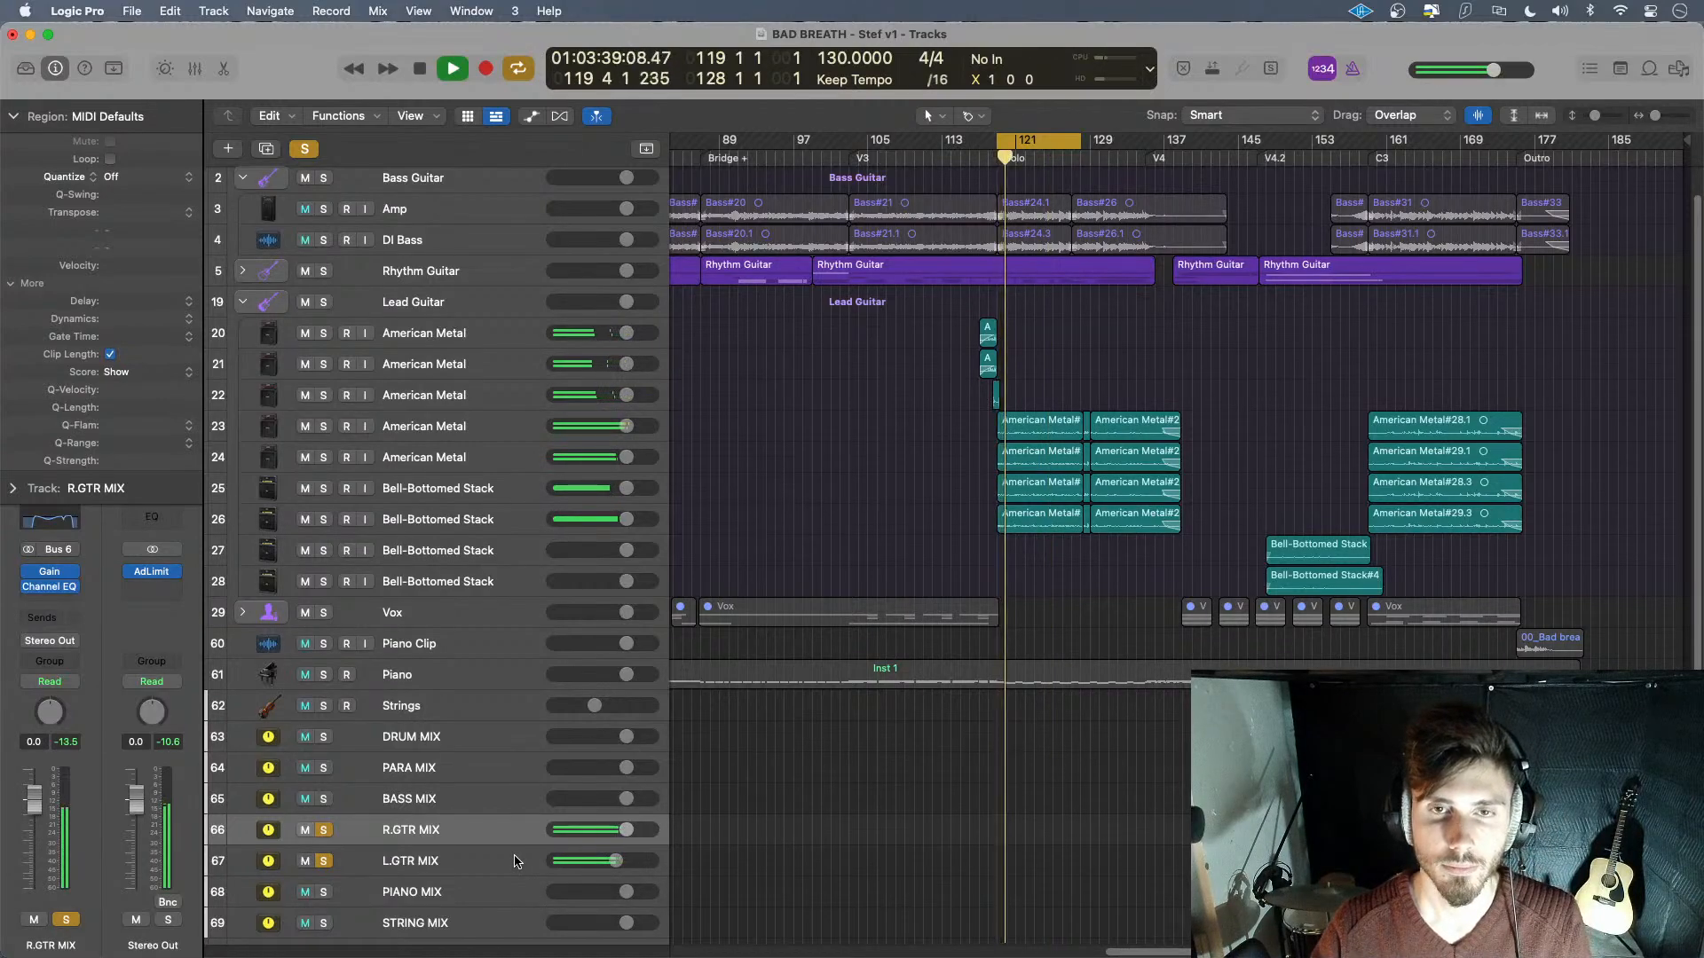
click(517, 861)
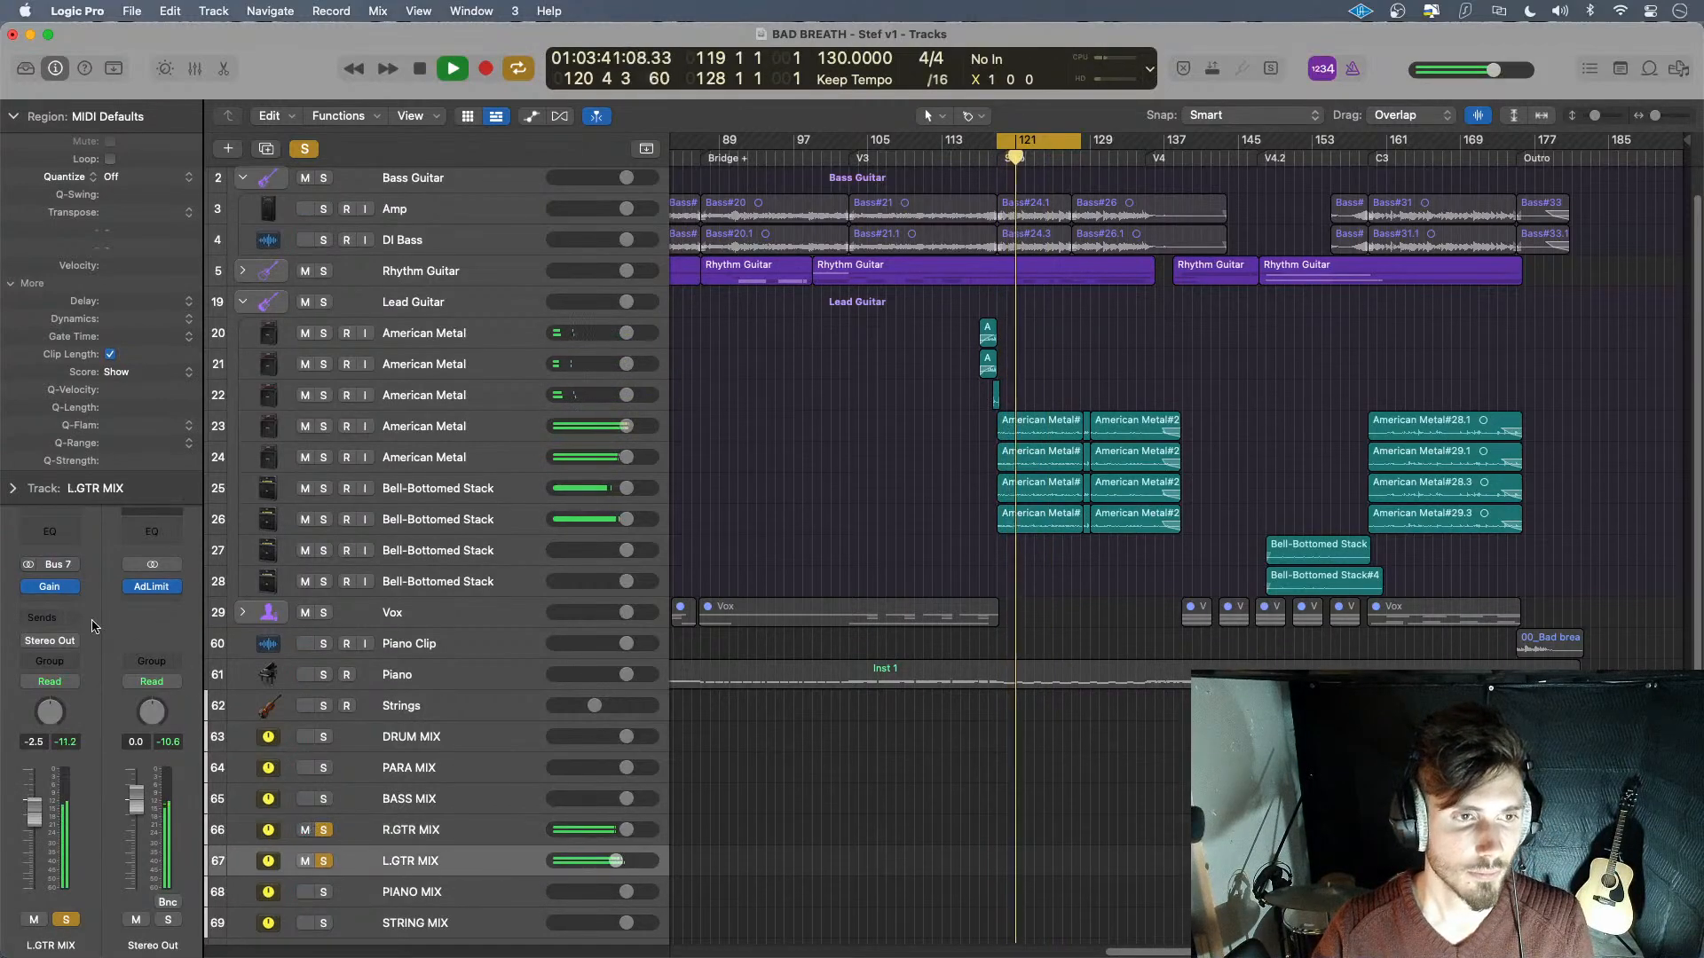
click(71, 533)
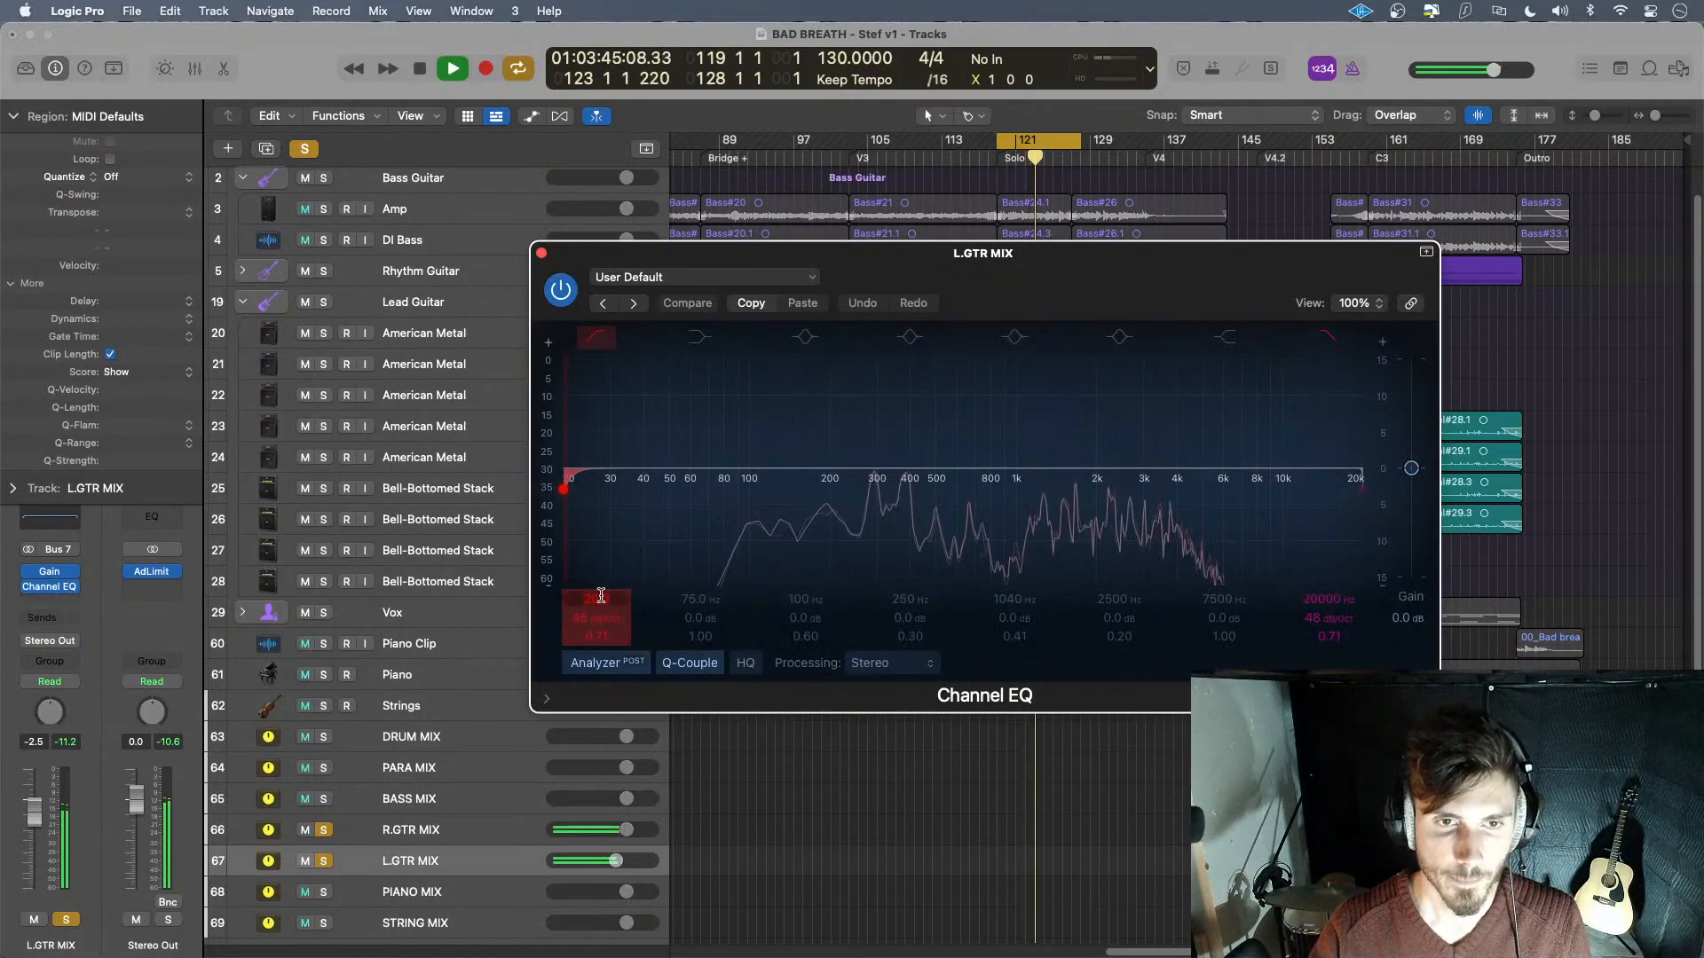
- Set the L.GTR MIX EQ to a 100 Hz low cut and a 10000 Hz high cut
drag(596, 603, 596, 568)
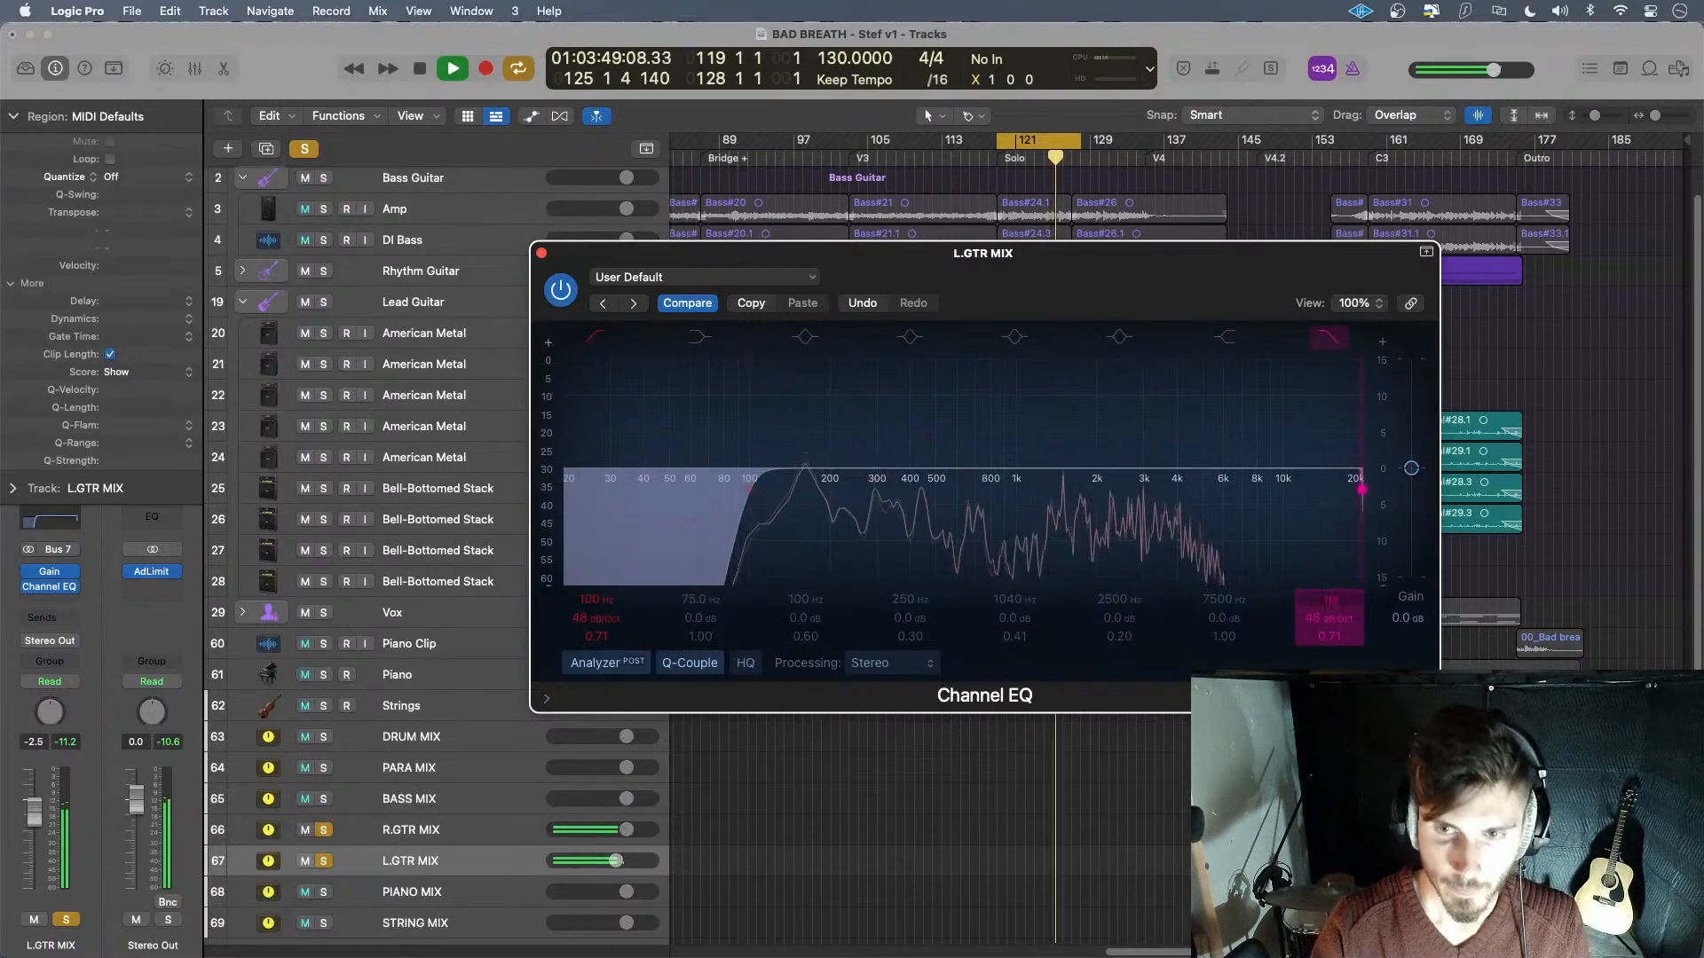
text(10000)
key(Return)
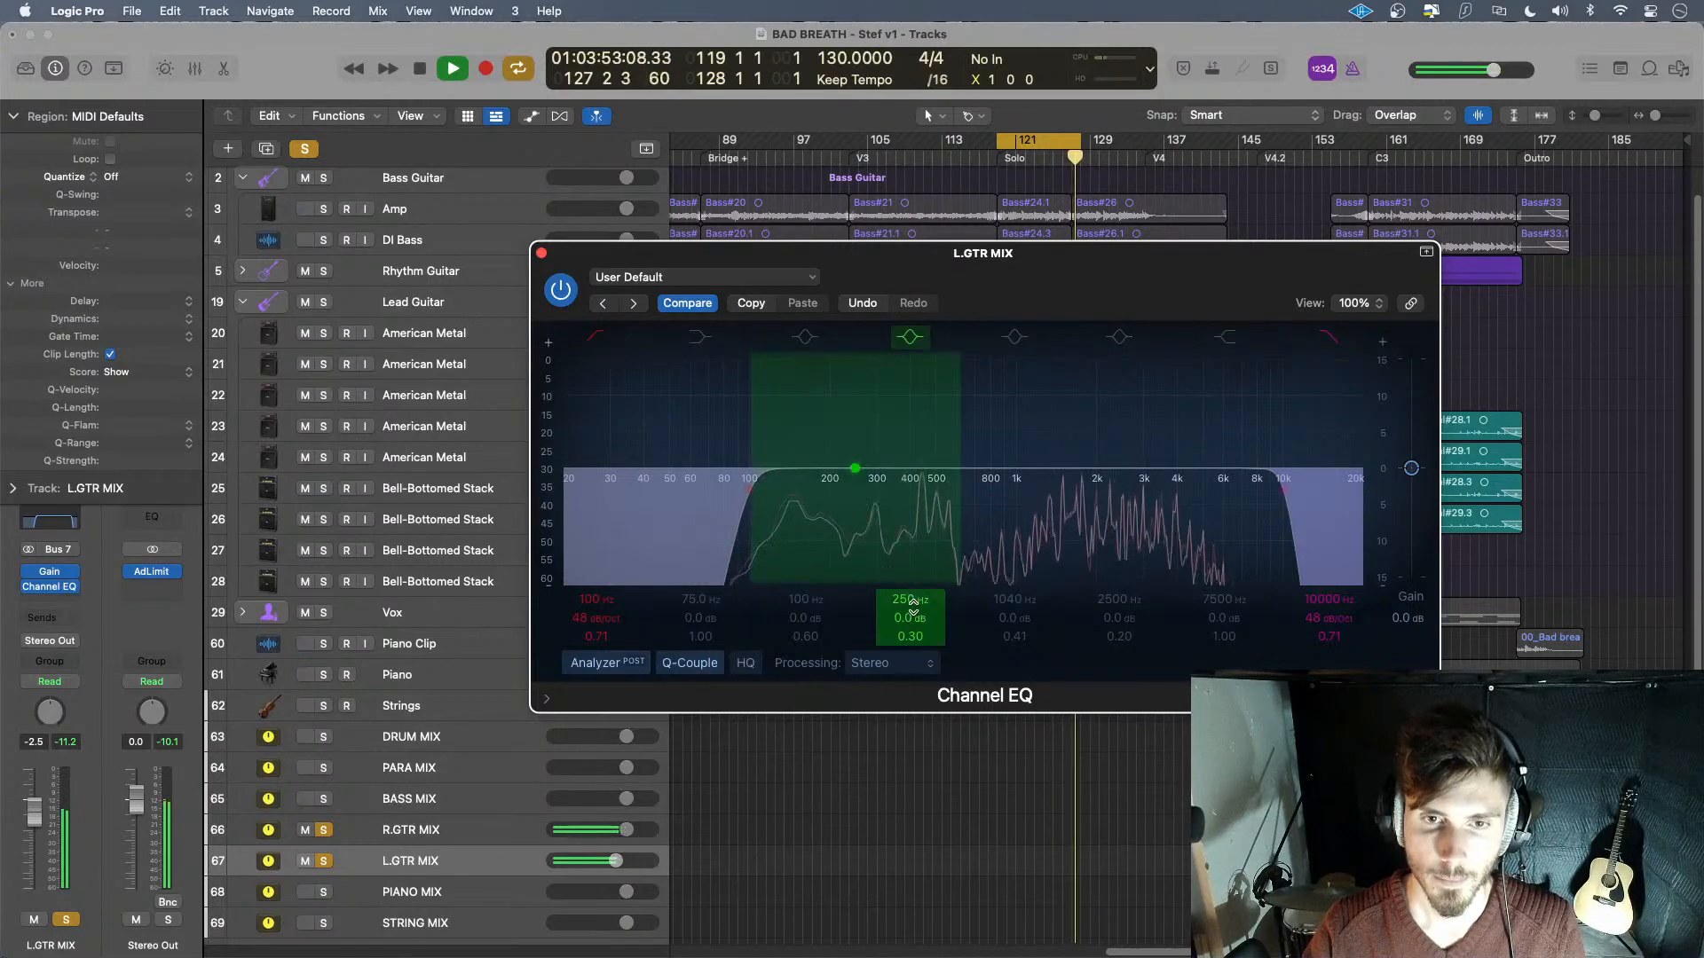
- Boost L.GTR MIX by 2.1 dB at 750 Hz with Q 1.90 on the fourth band and 5.0 dB at 1280 Hz with Q 2.90 on the sixth
drag(913, 616, 913, 552)
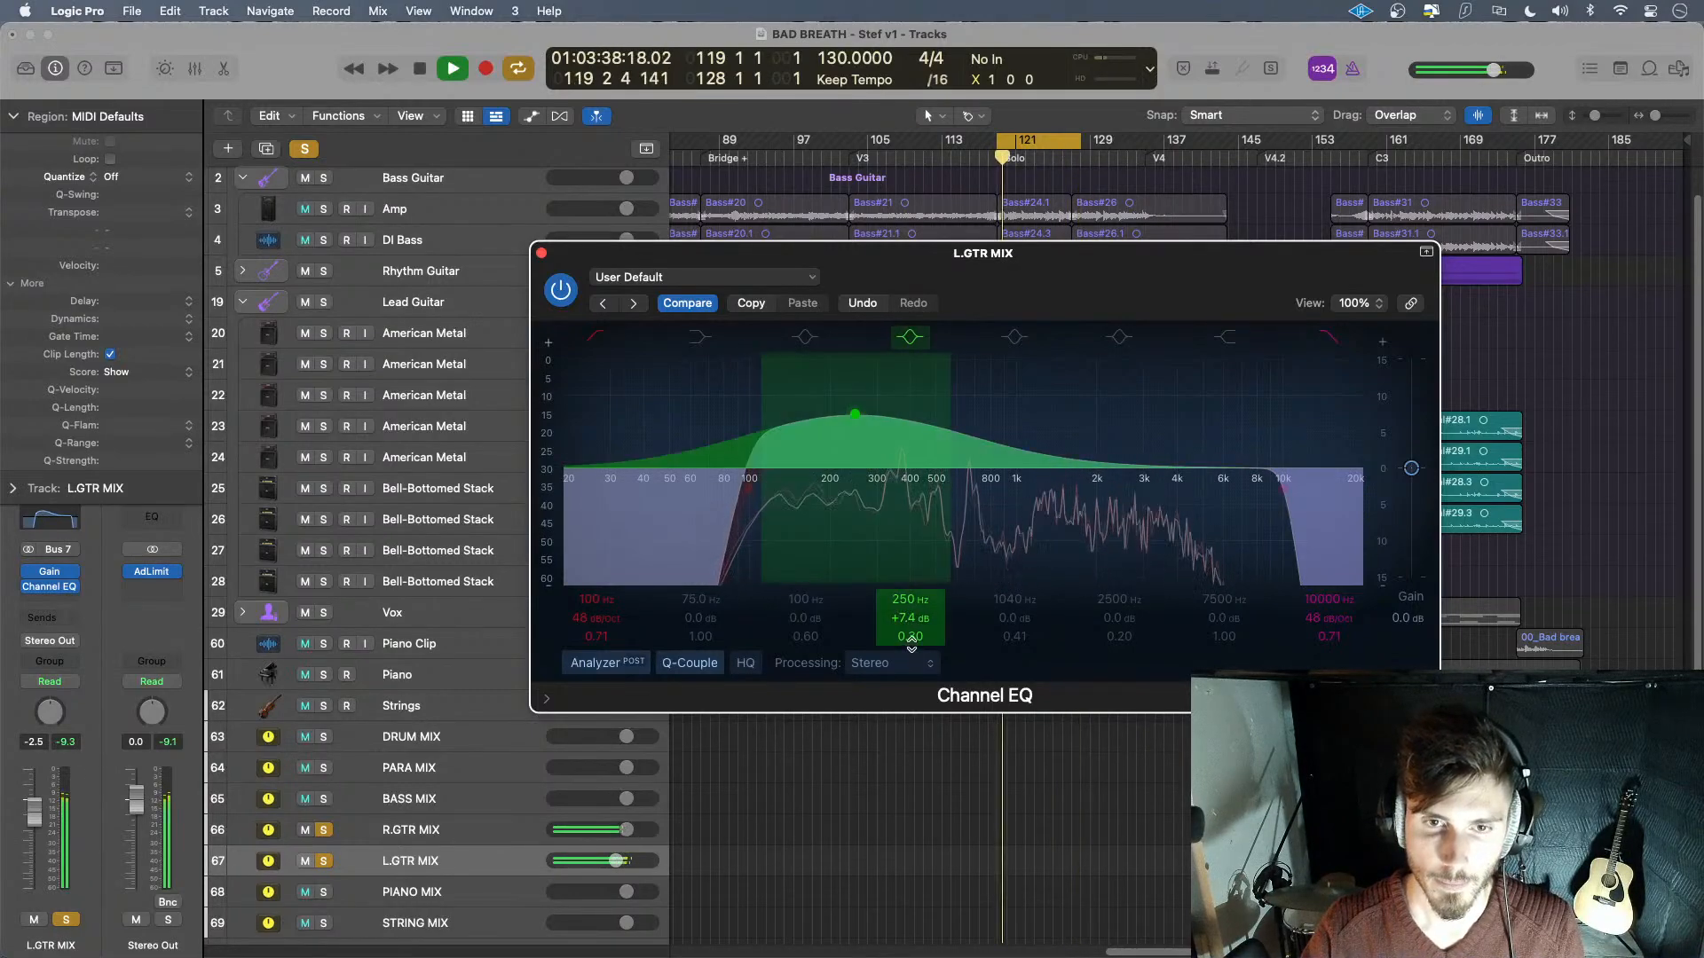
drag(911, 643, 911, 559)
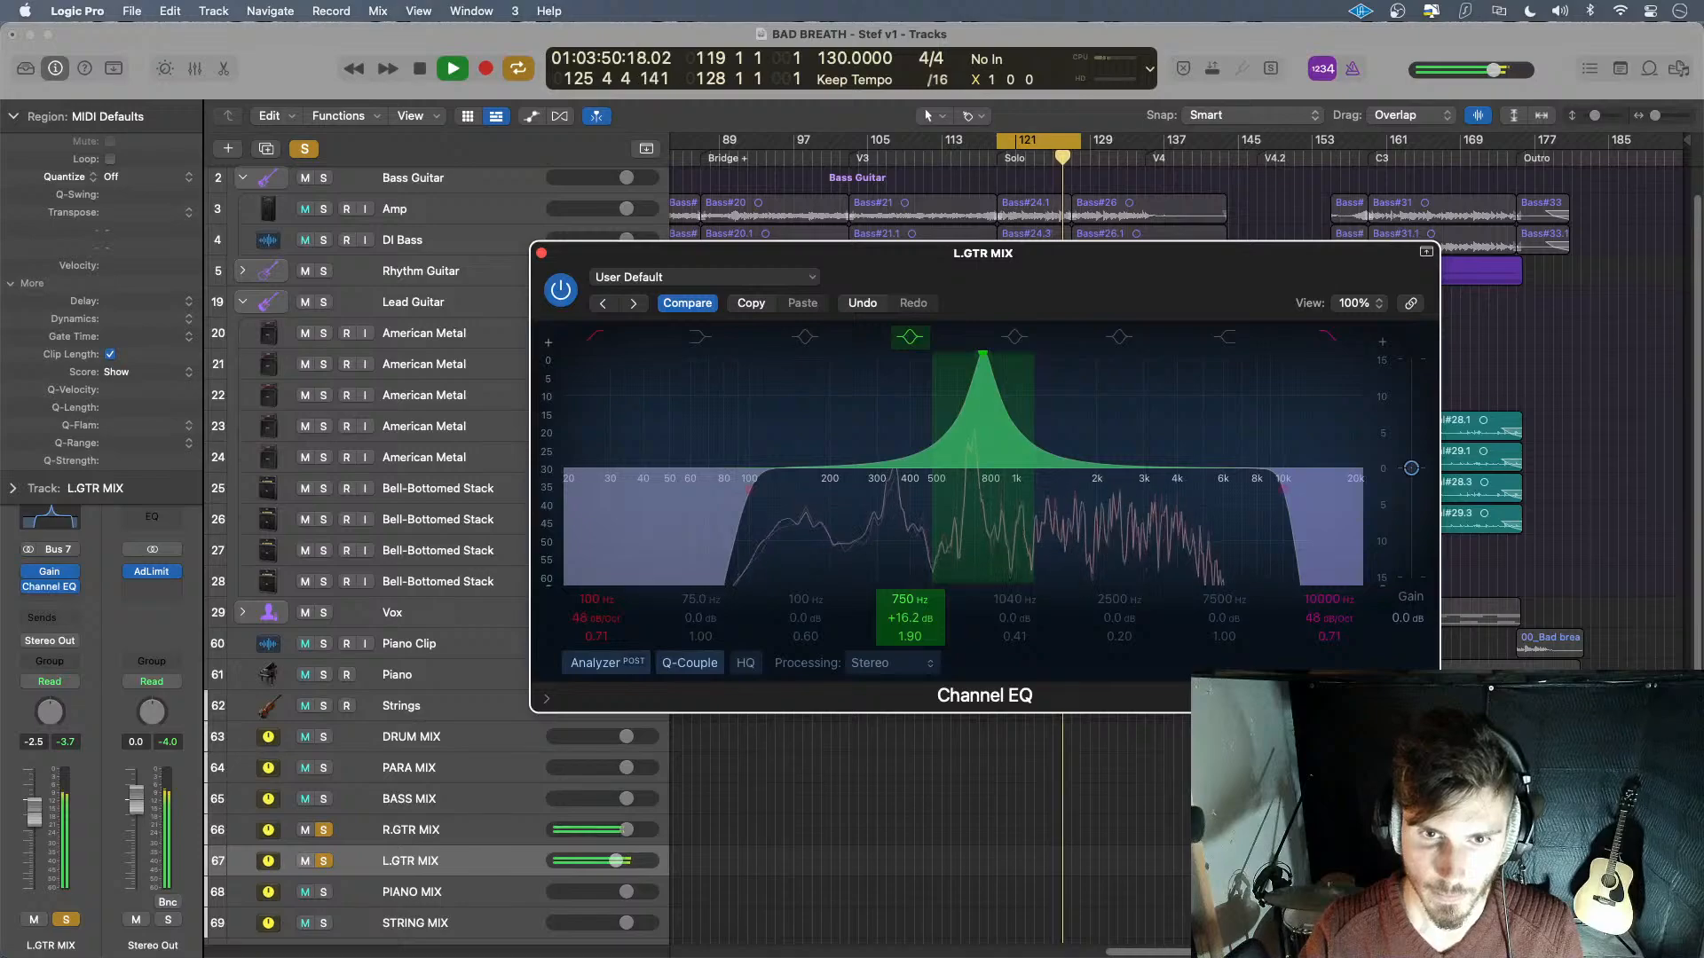
mouse_move(911, 617)
mouse_down()
mouse_move(910, 646)
mouse_move(910, 615)
mouse_up()
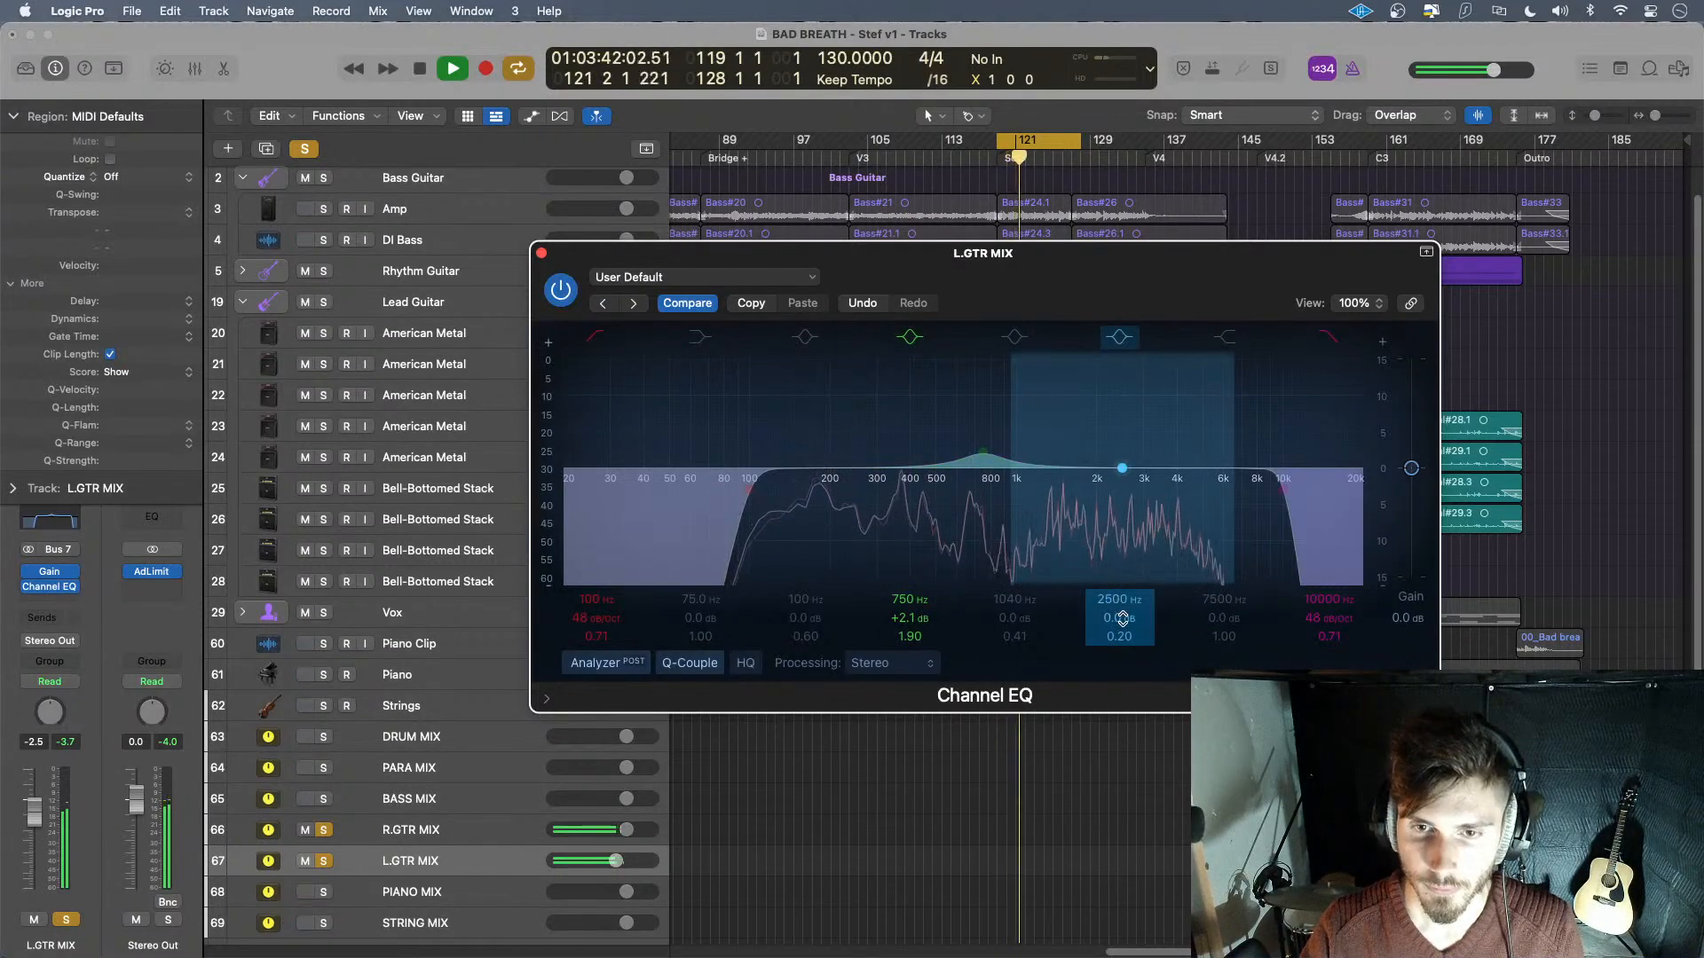
drag(1127, 619, 1120, 610)
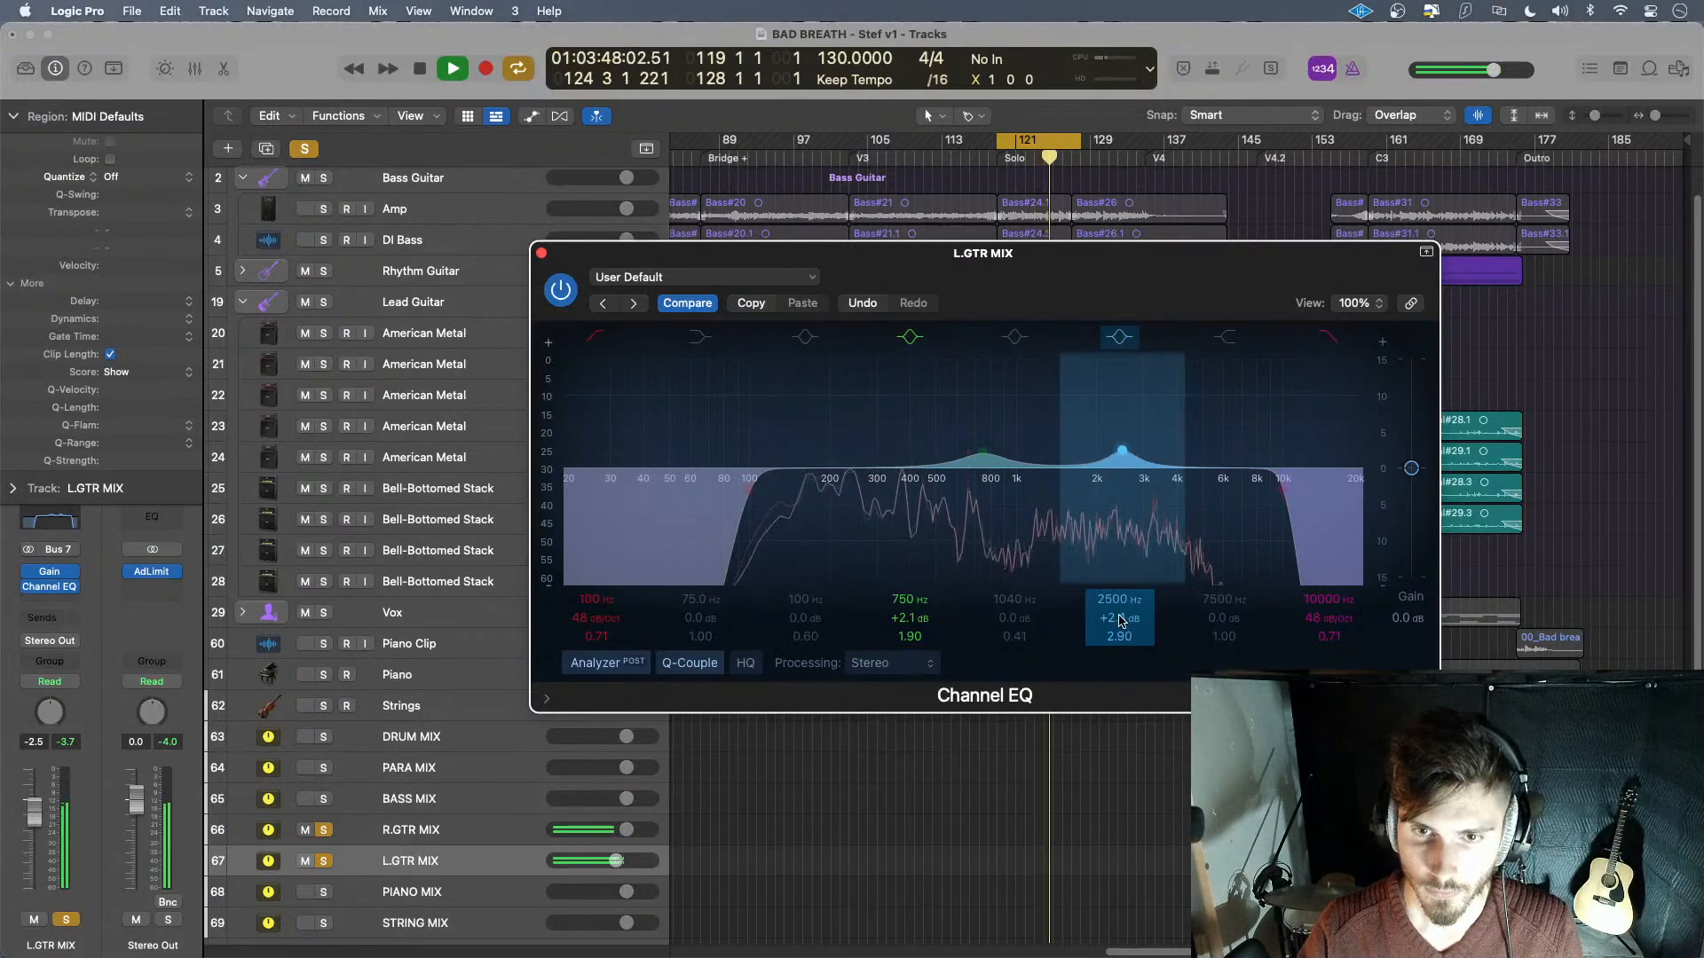
drag(1119, 619, 1120, 632)
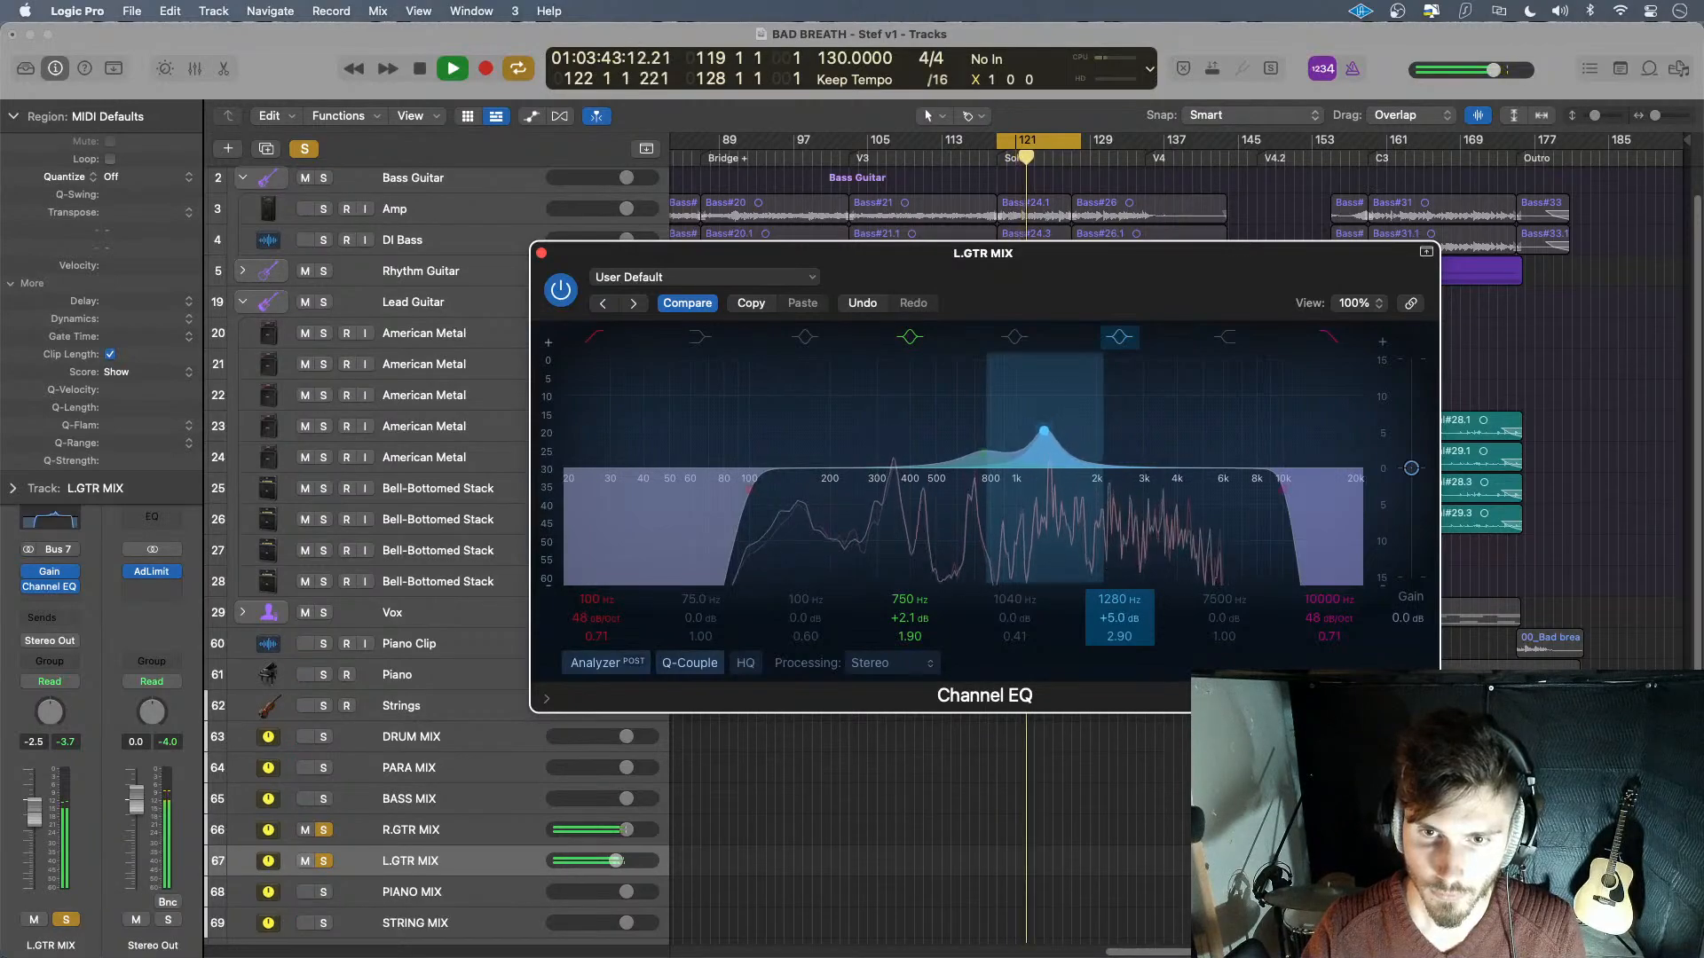
- Enable the third band on L.GTR MIX as a +5.0 dB boost at 190 Hz with Q 3.20, and compare the EQ bypassed and active
click(805, 337)
drag(750, 467, 818, 468)
mouse_move(805, 636)
mouse_down()
mouse_move(806, 601)
mouse_move(818, 662)
mouse_move(818, 642)
mouse_up()
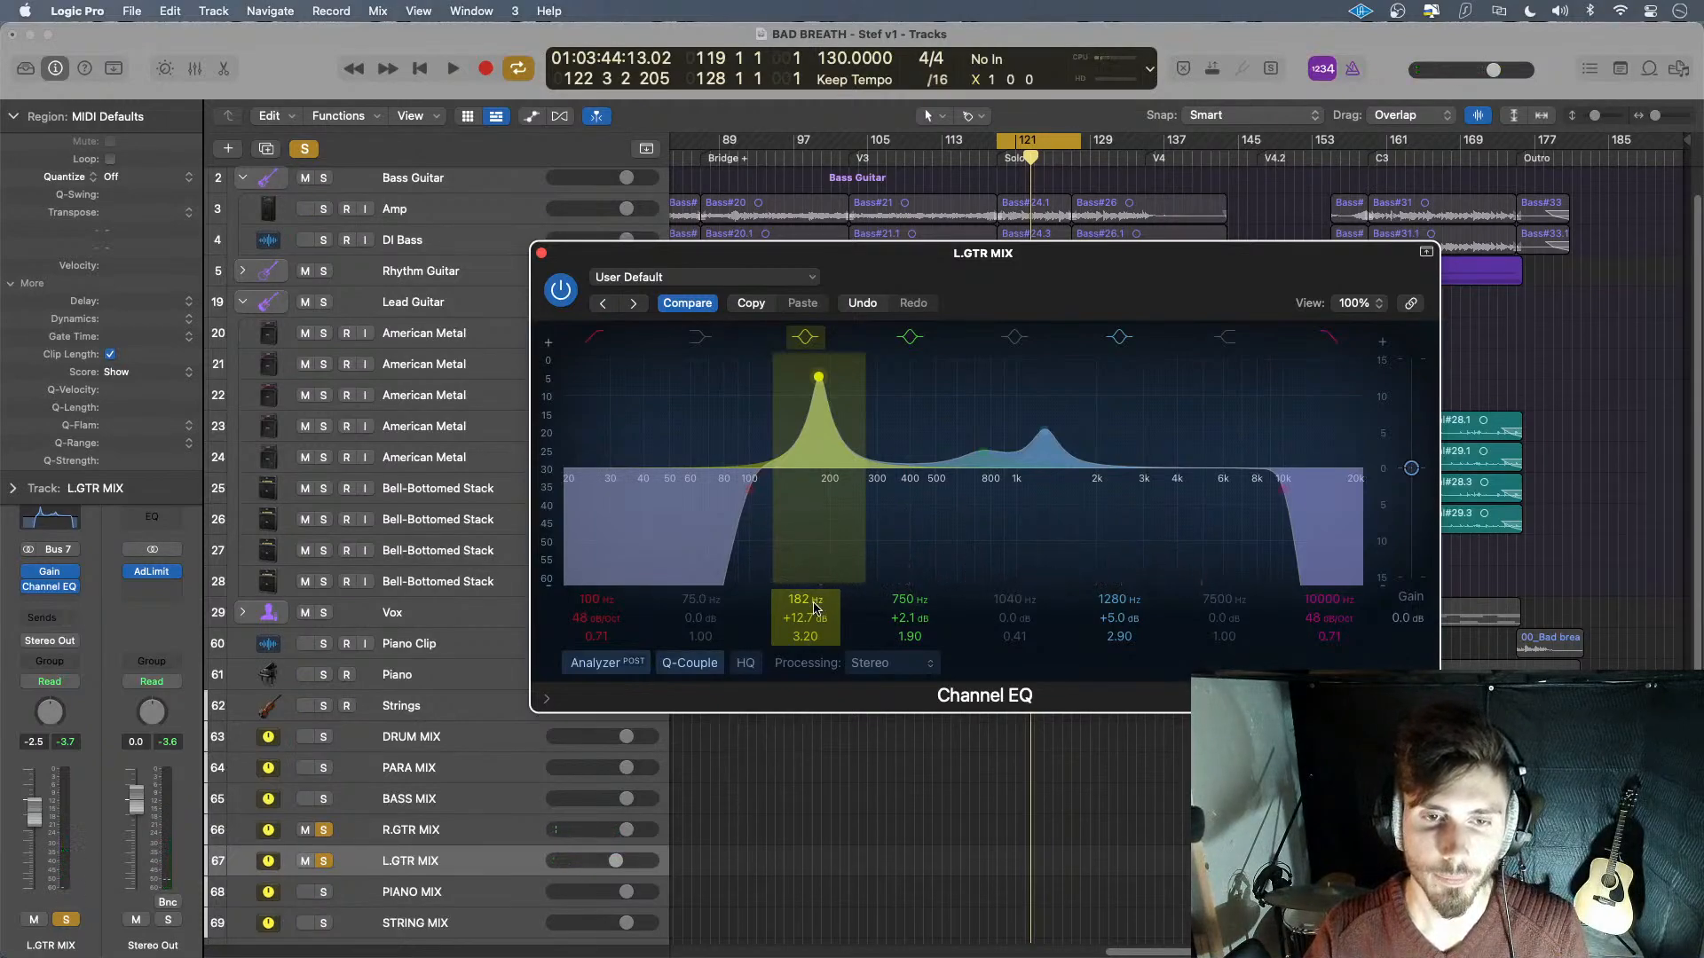
key(space)
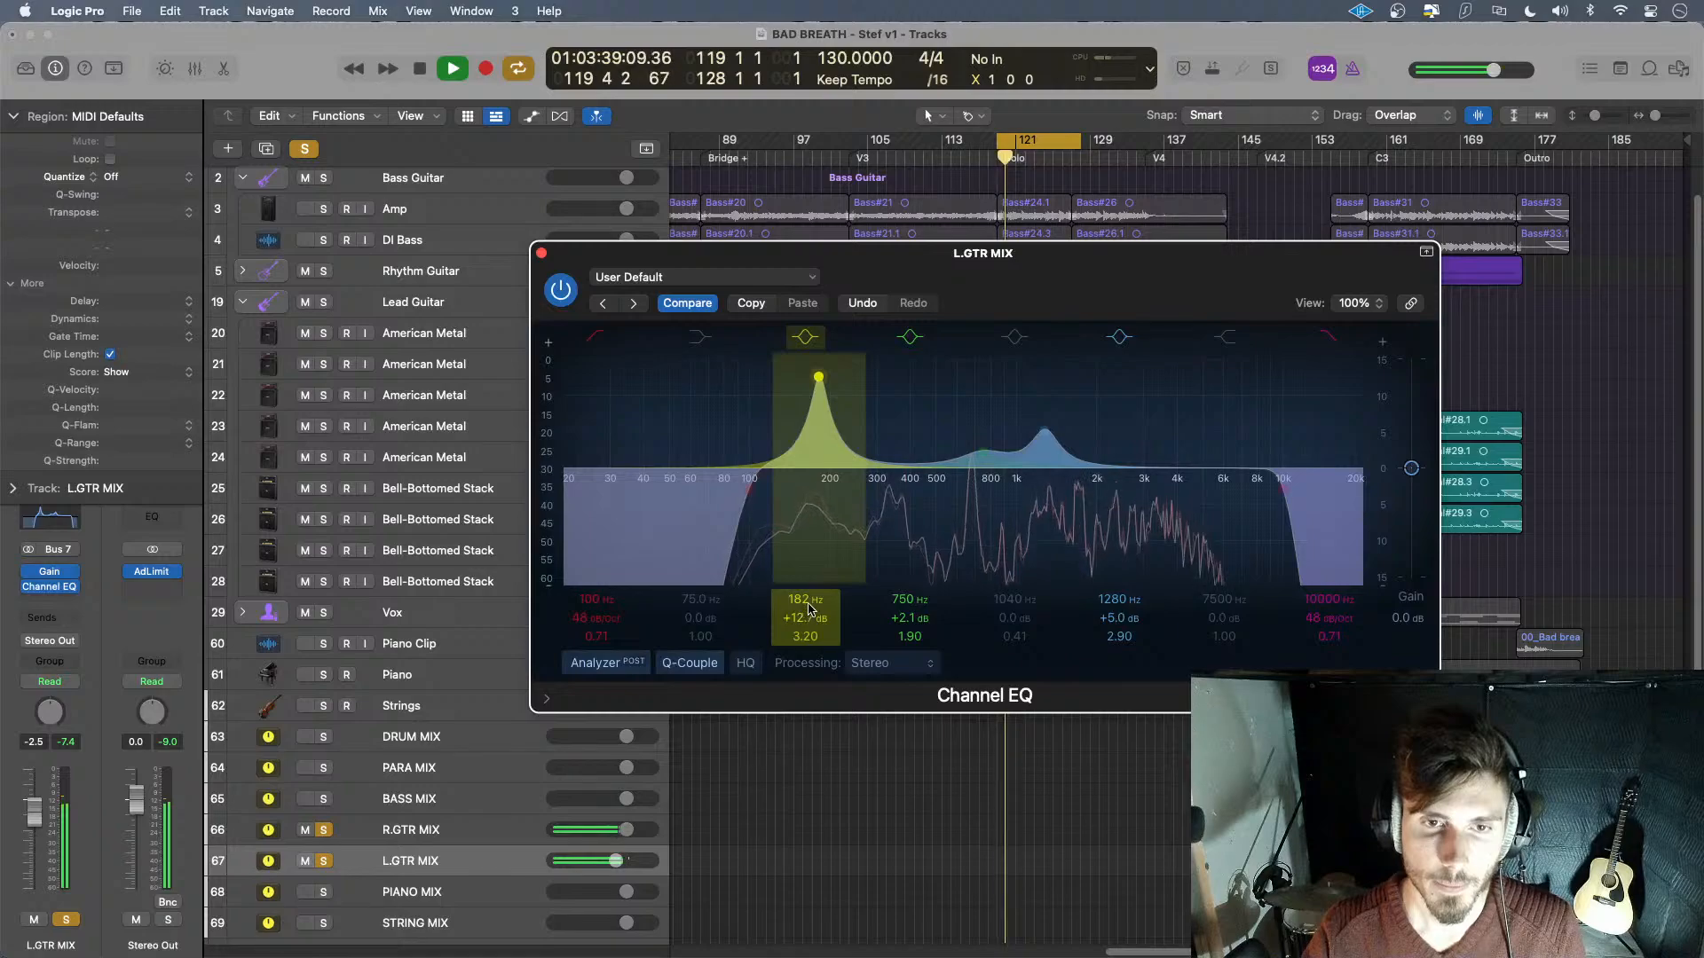
drag(809, 617, 810, 702)
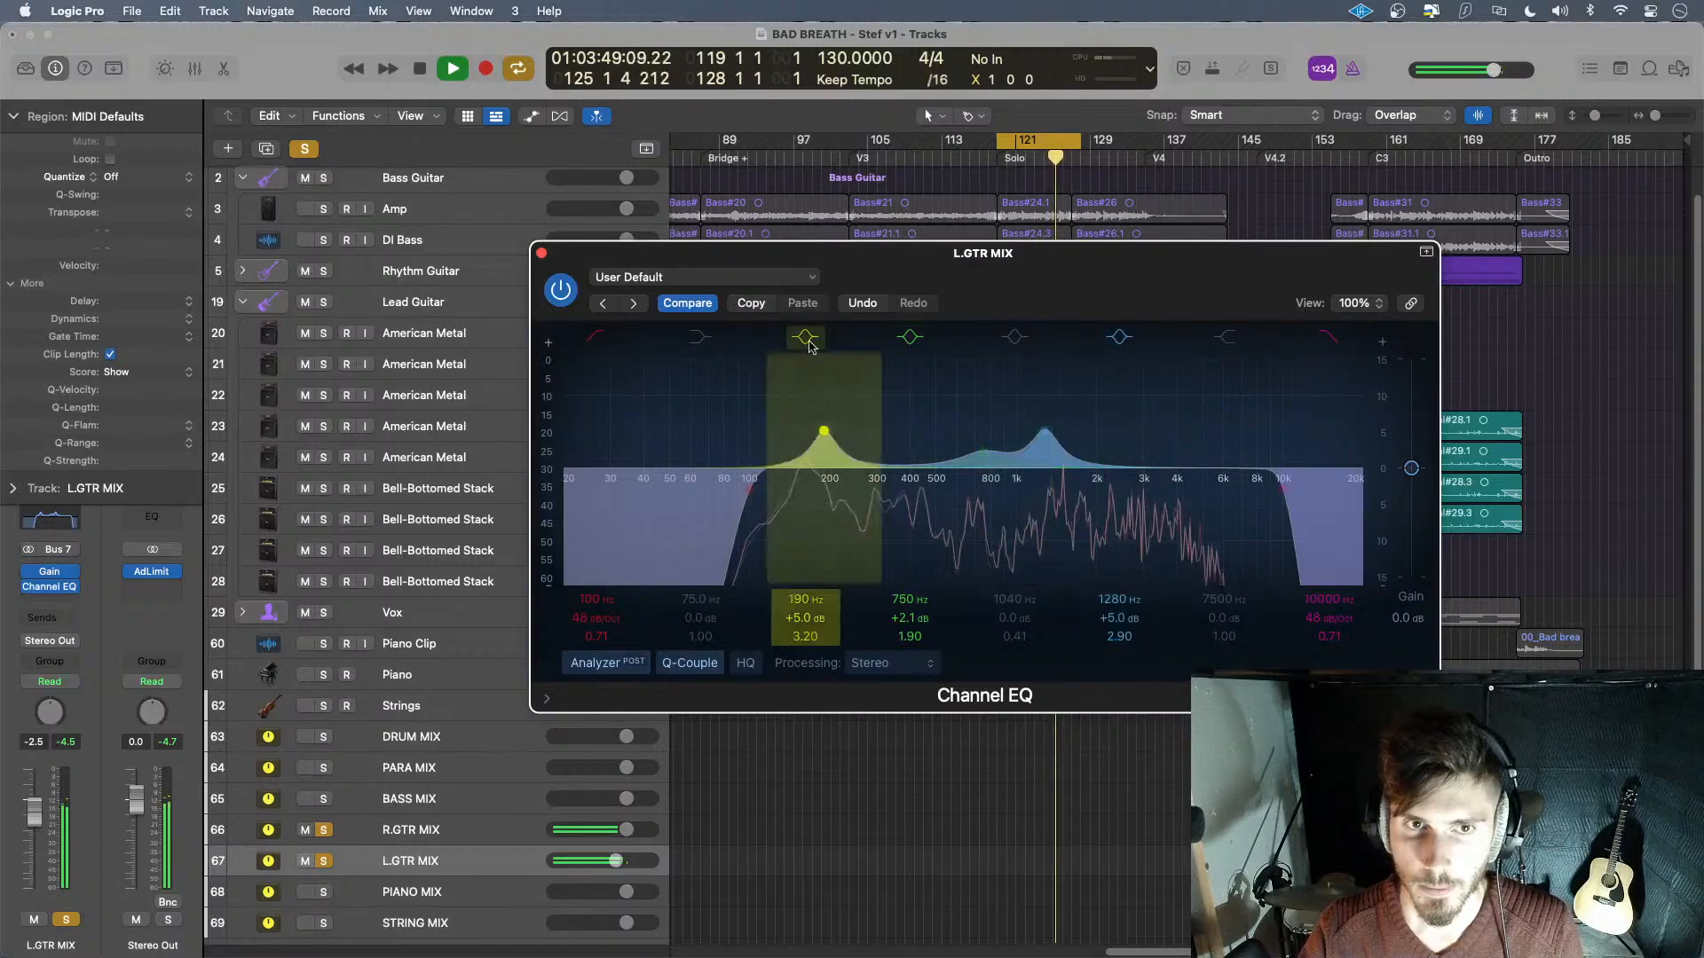
click(560, 291)
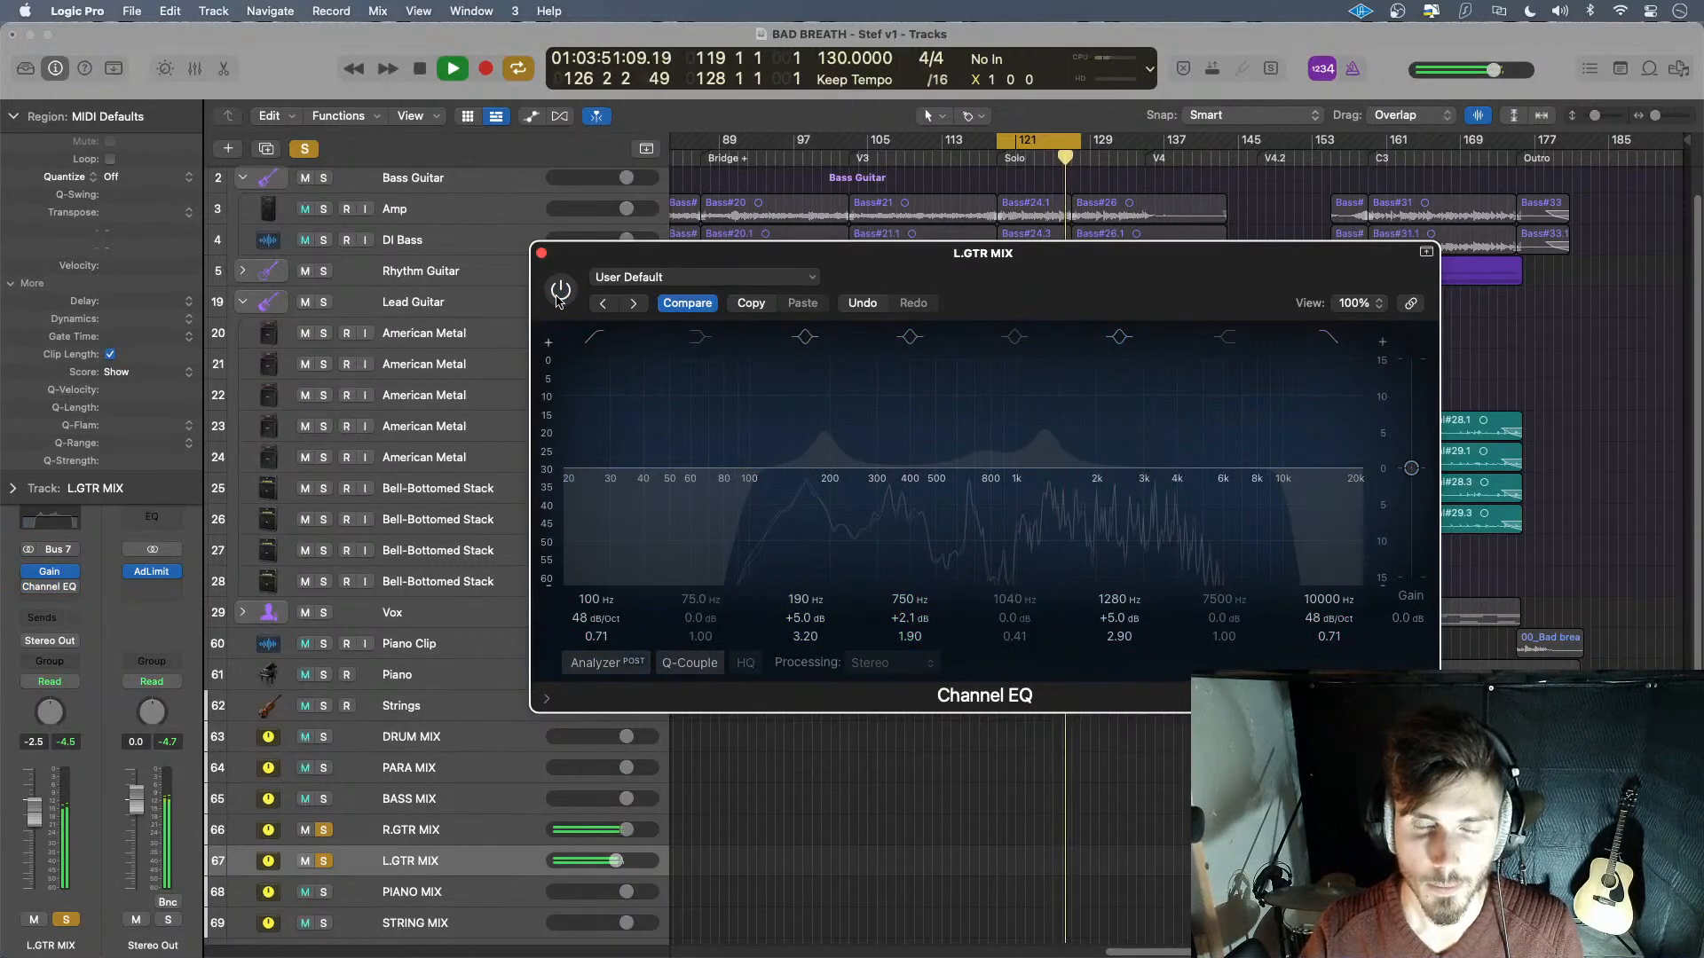
click(560, 293)
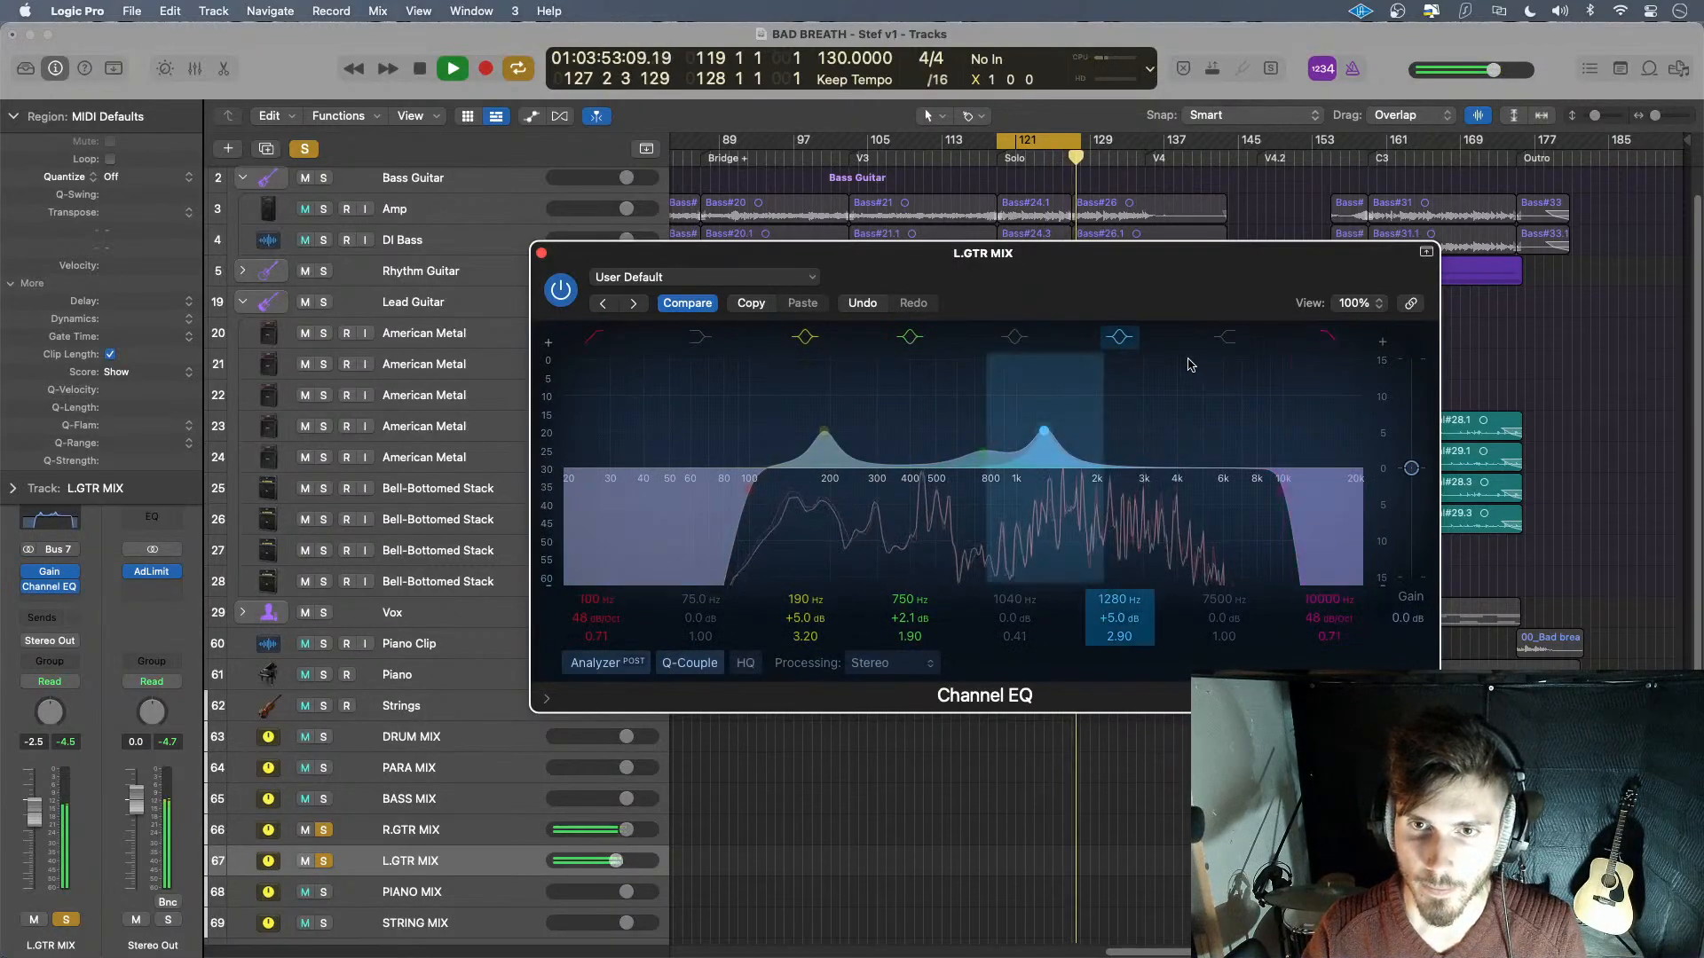
- Set the fifth band on L.GTR MIX to +1.0 dB at 4100 Hz with Q 1.20, and compare the EQ bypassed and active
drag(1009, 489, 1173, 468)
drag(1014, 636, 1014, 581)
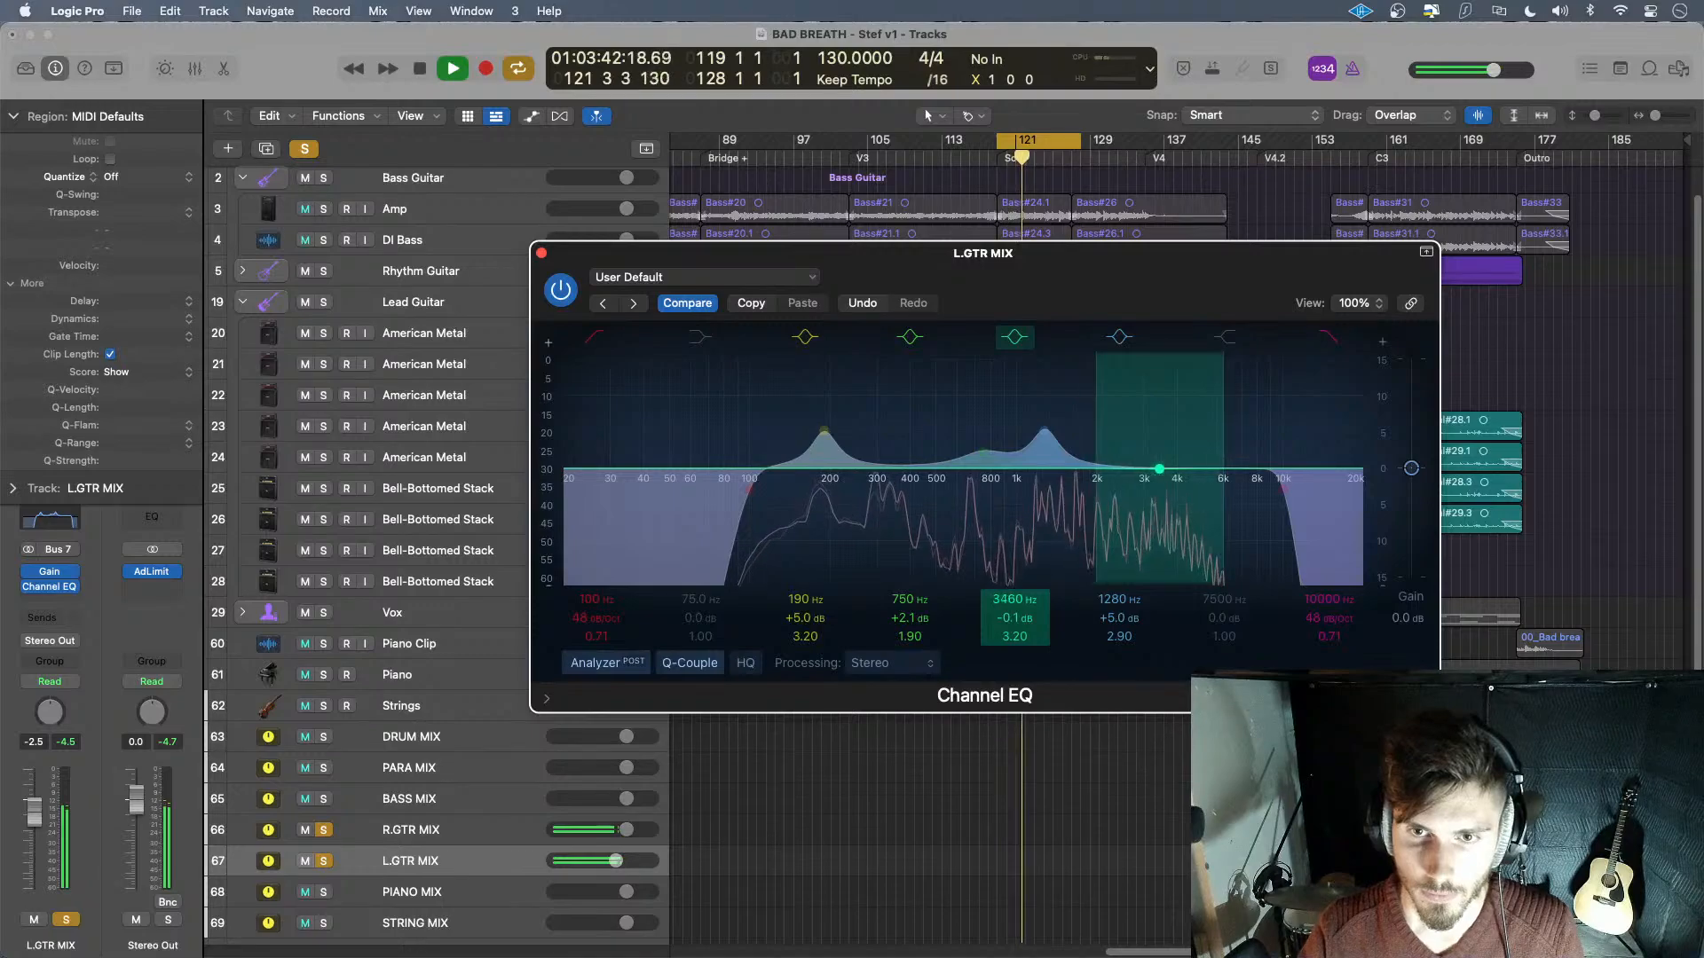
drag(1011, 614, 1012, 568)
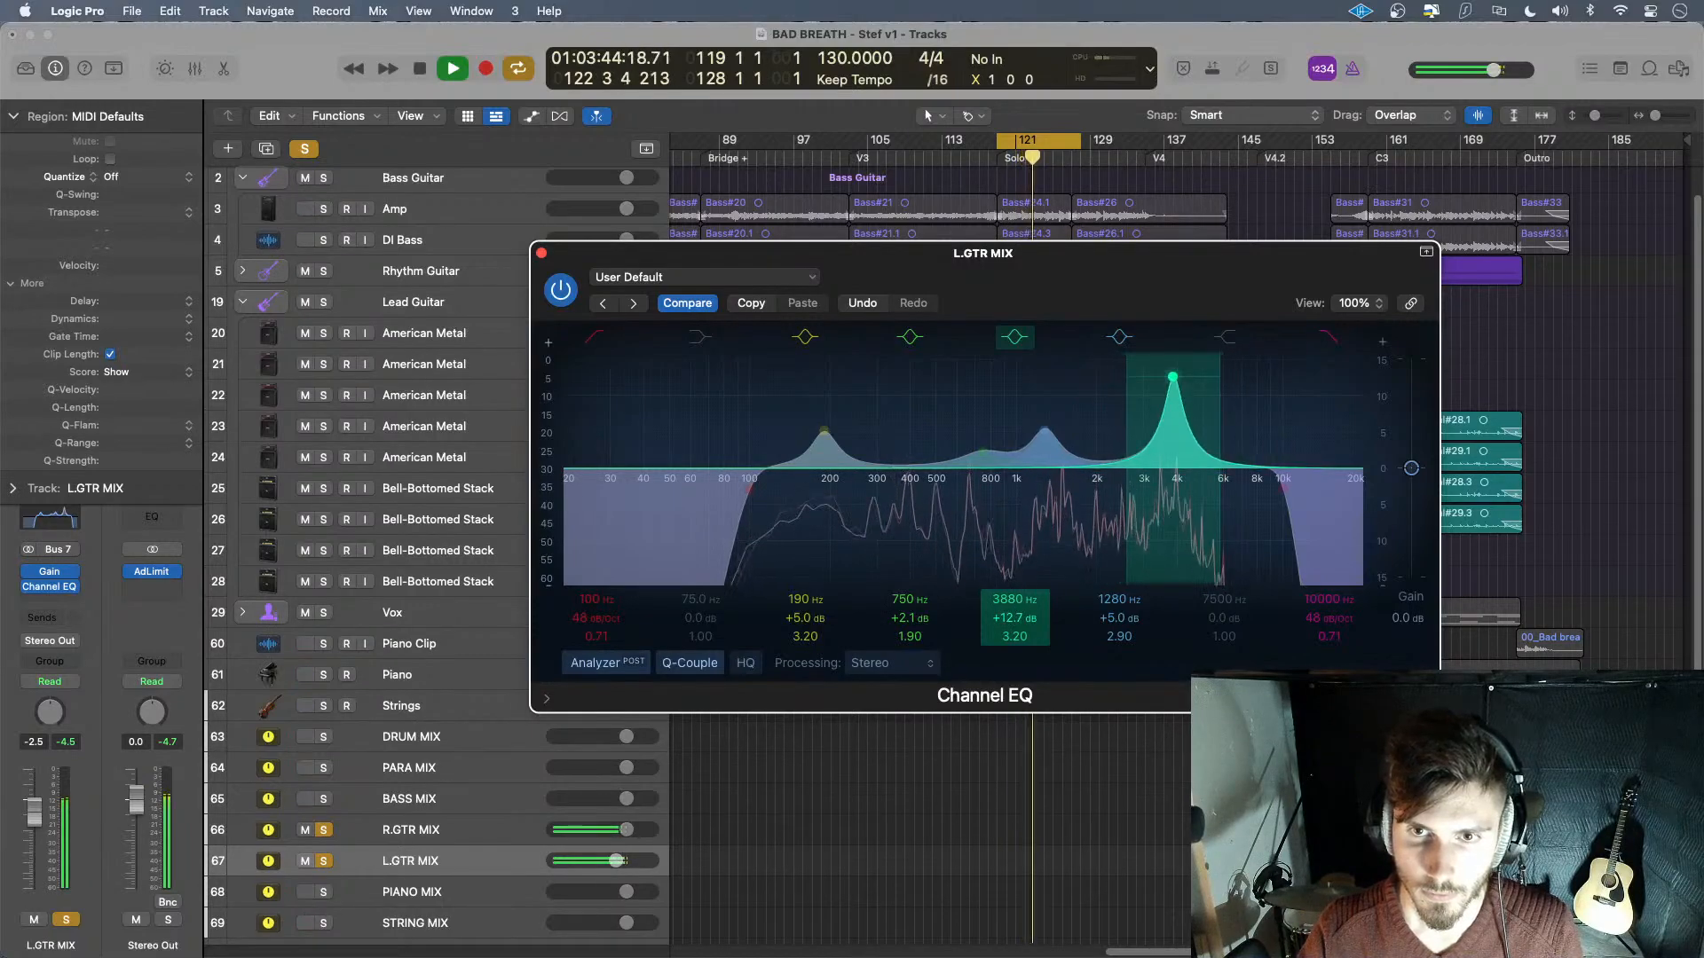
mouse_move(1015, 638)
mouse_down()
mouse_move(1015, 661)
mouse_move(1021, 613)
mouse_move(1021, 667)
mouse_move(1021, 651)
mouse_up()
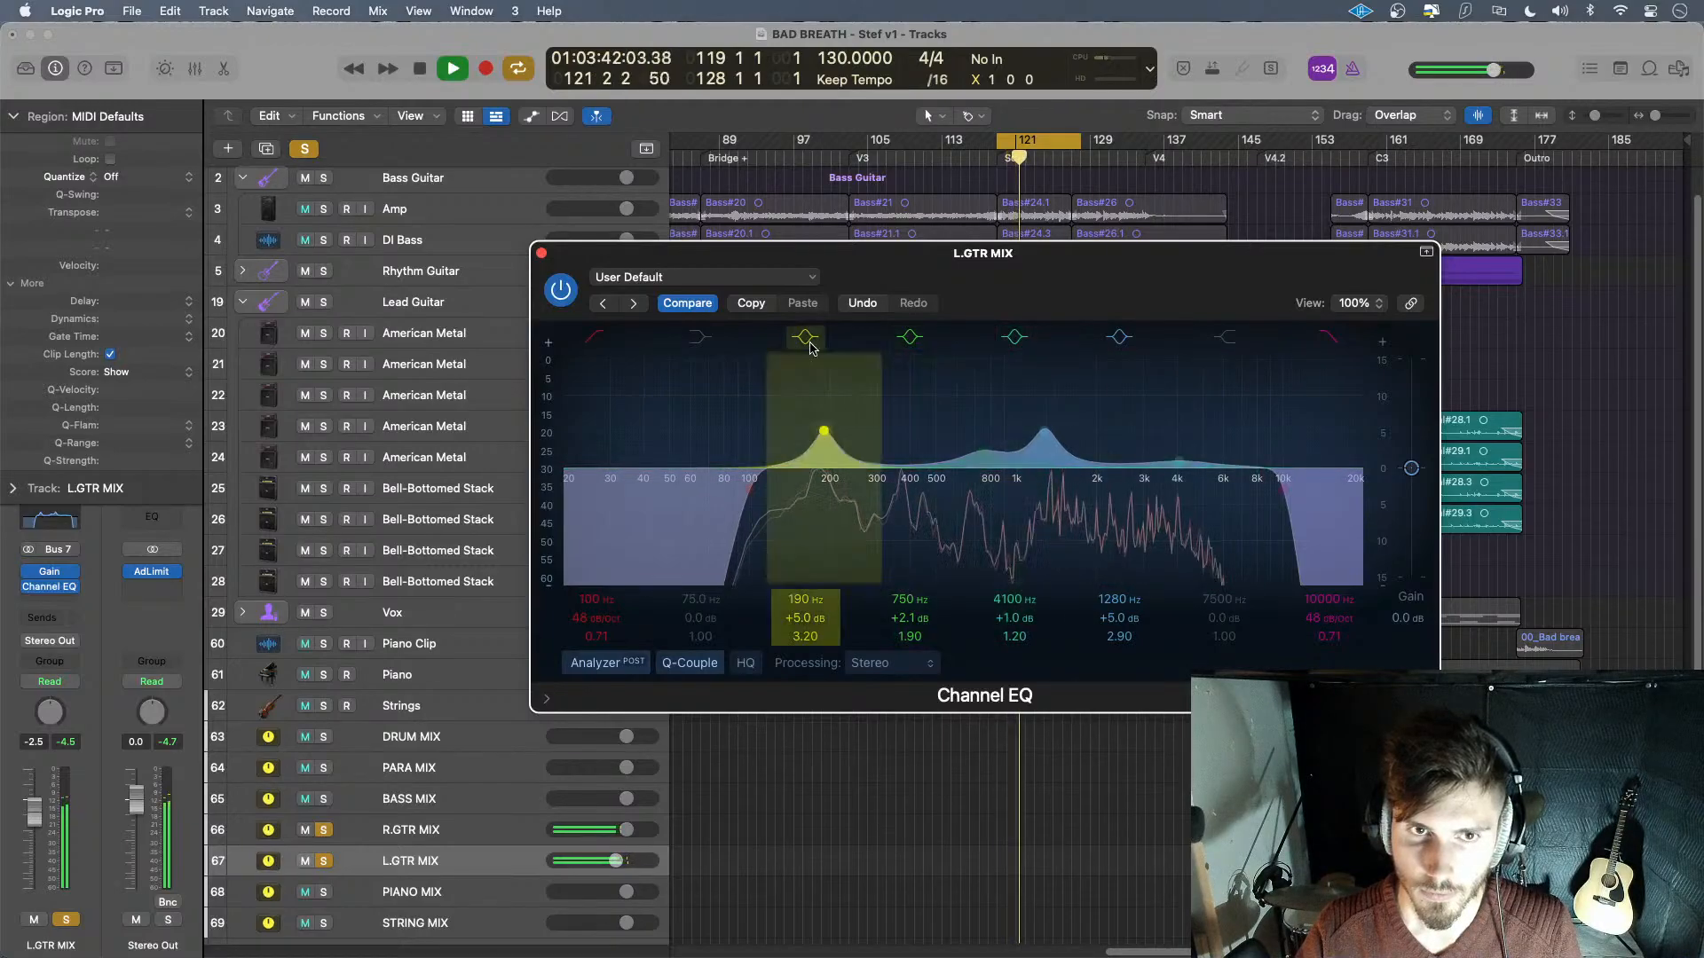
click(560, 292)
click(560, 292)
click(559, 292)
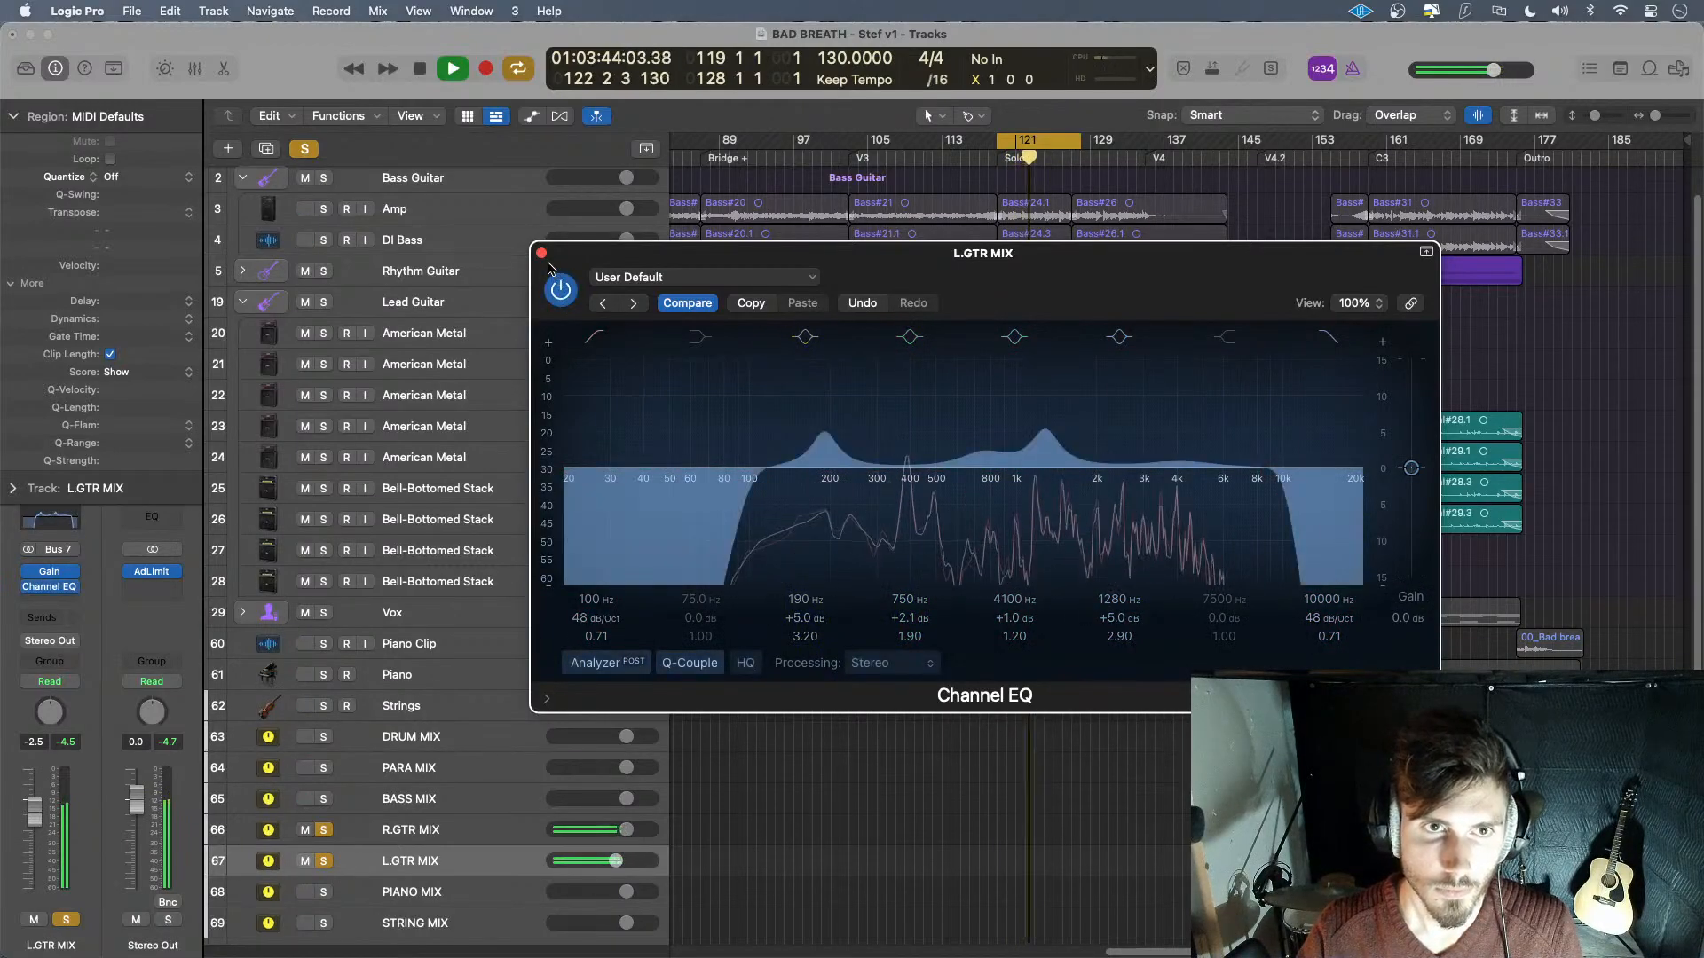
- Close the L.GTR MIX EQ and play the soloed guitar buses, comparing their EQs bypassed and active
click(542, 253)
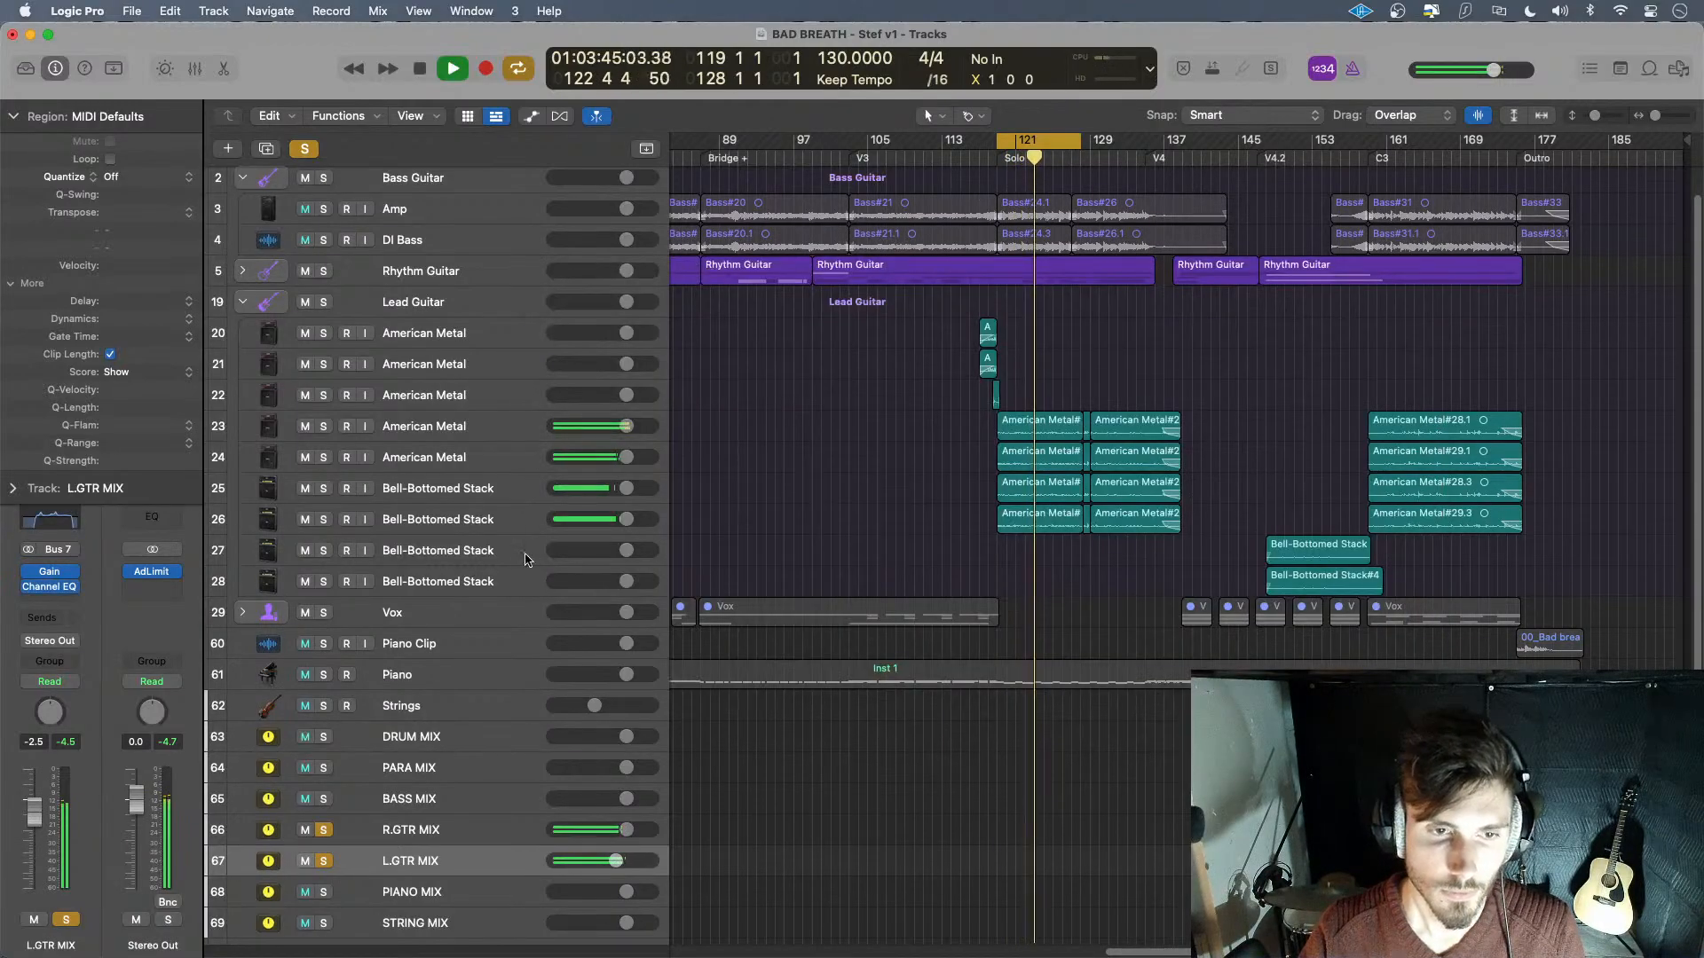
click(325, 862)
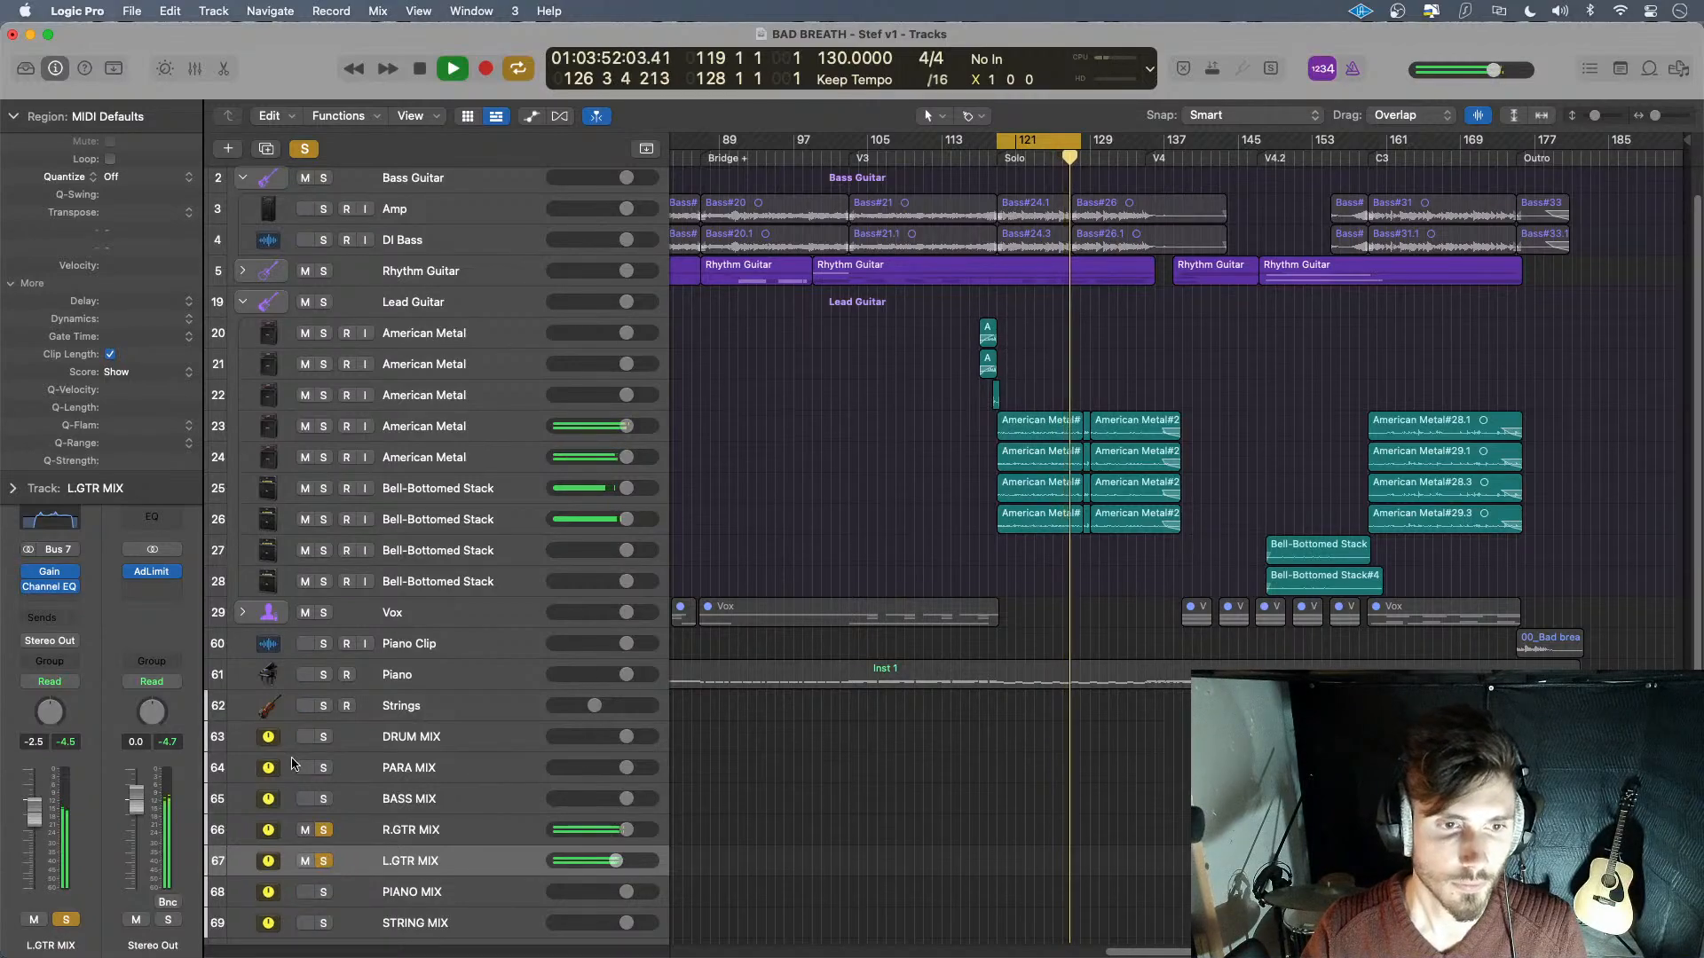
mouse_move(30, 589)
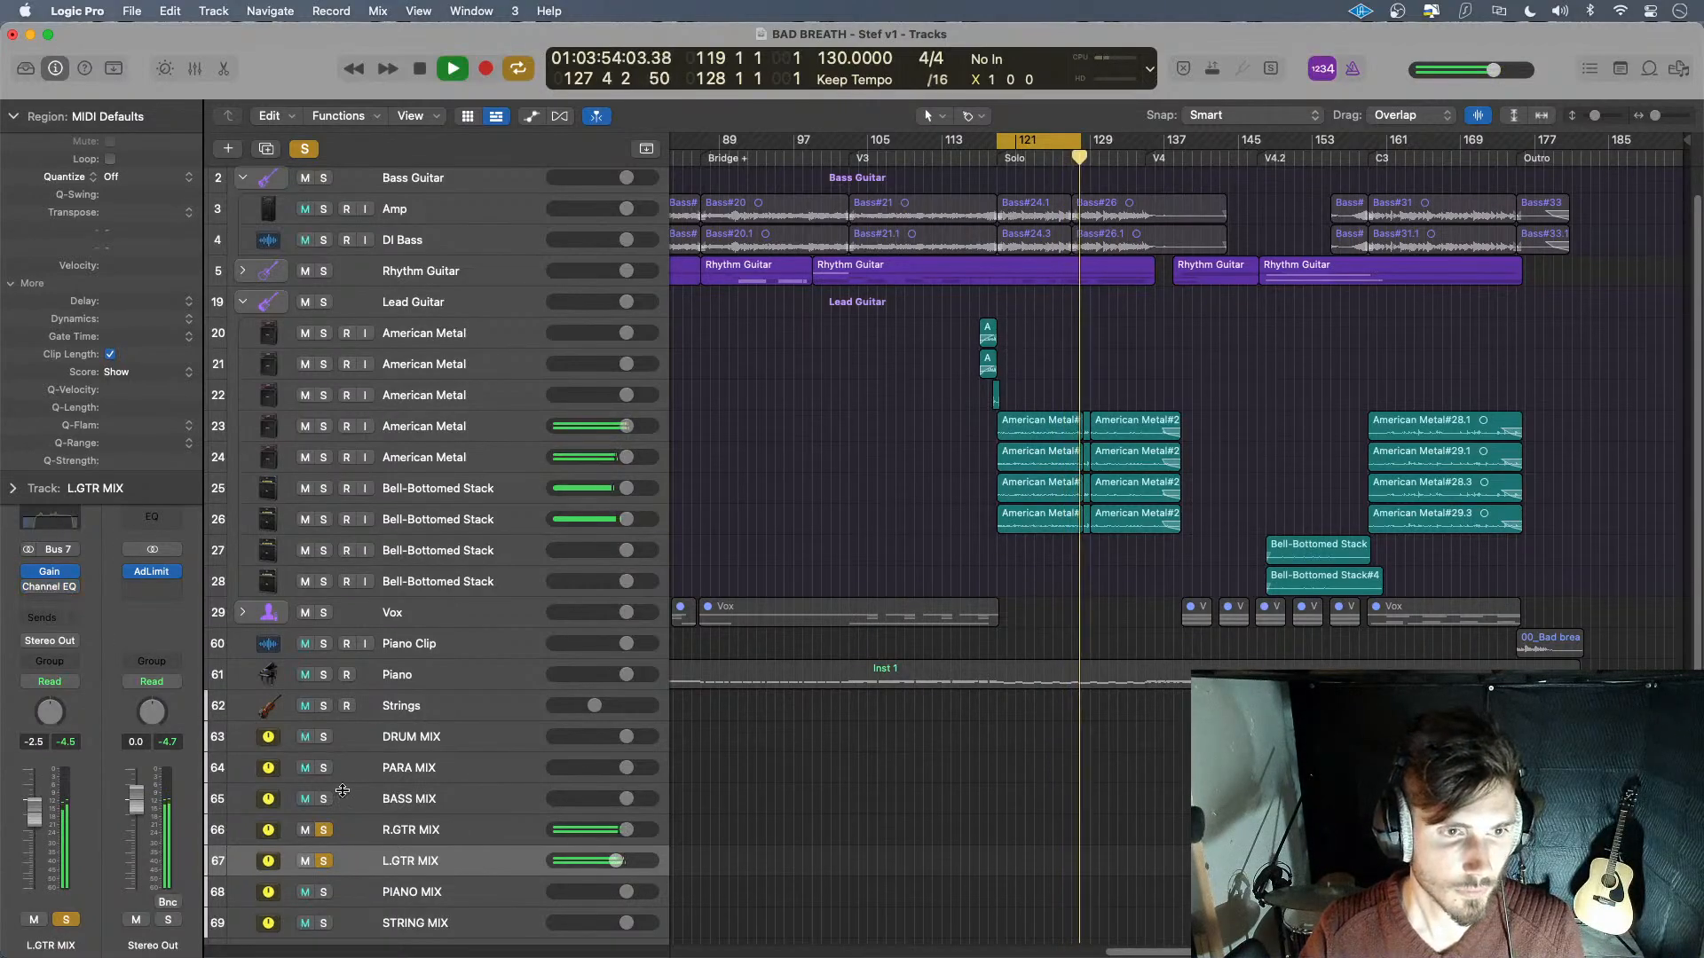
key(Up)
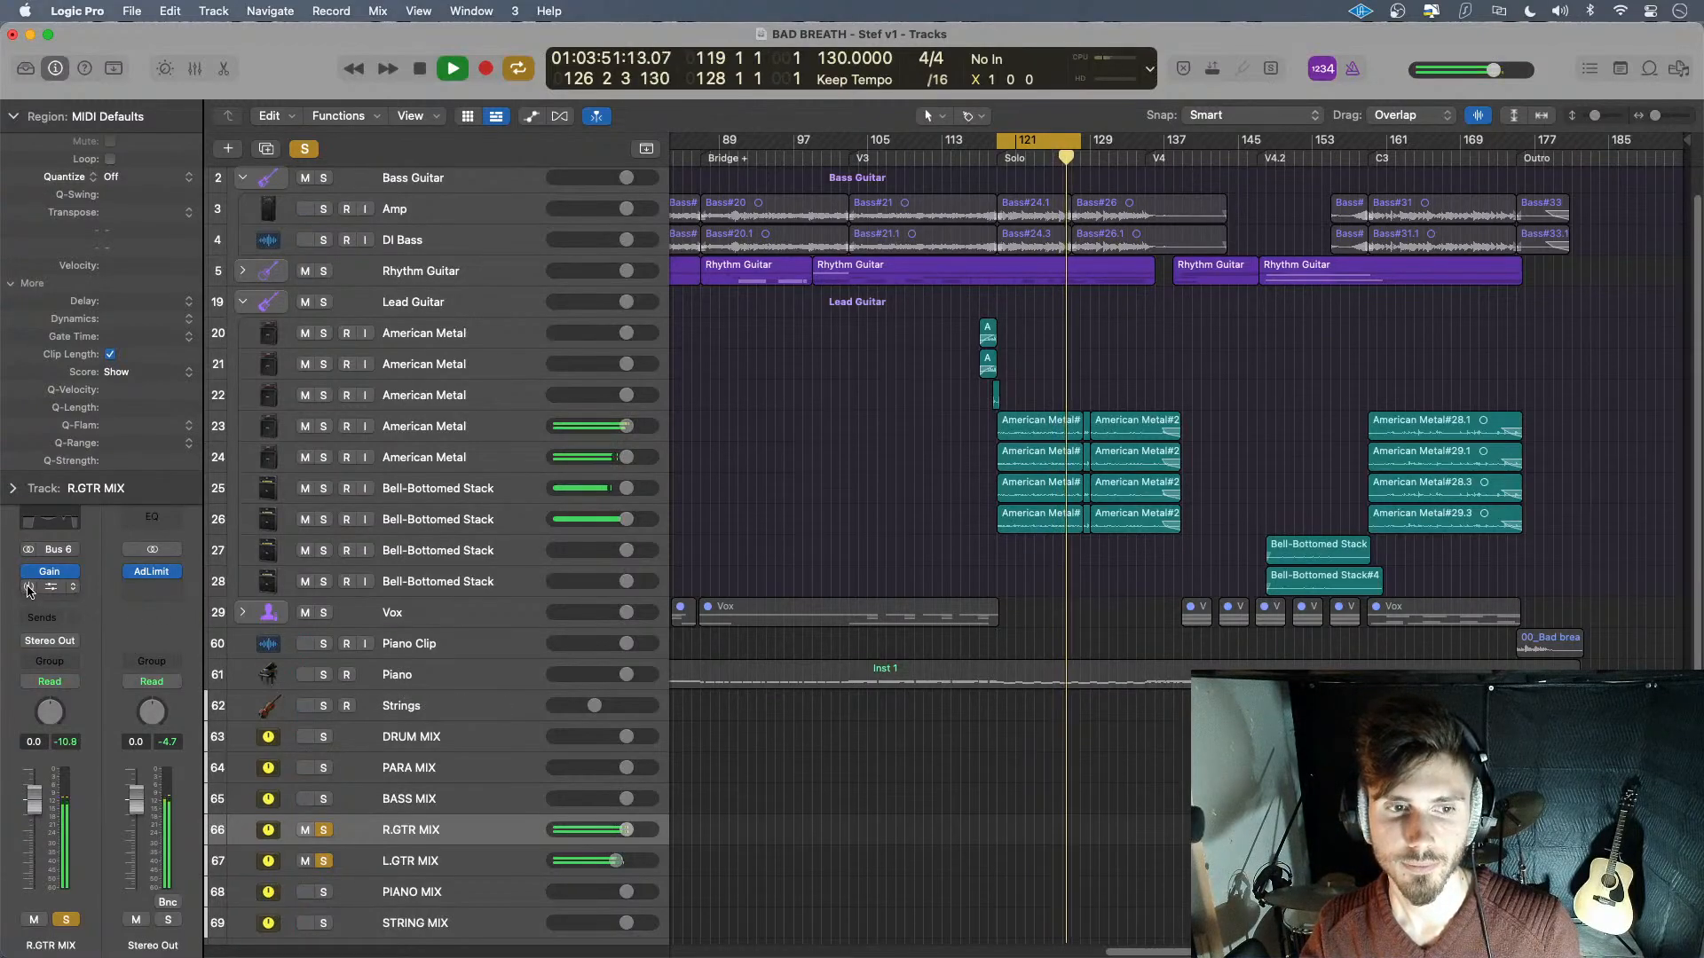
key(Down)
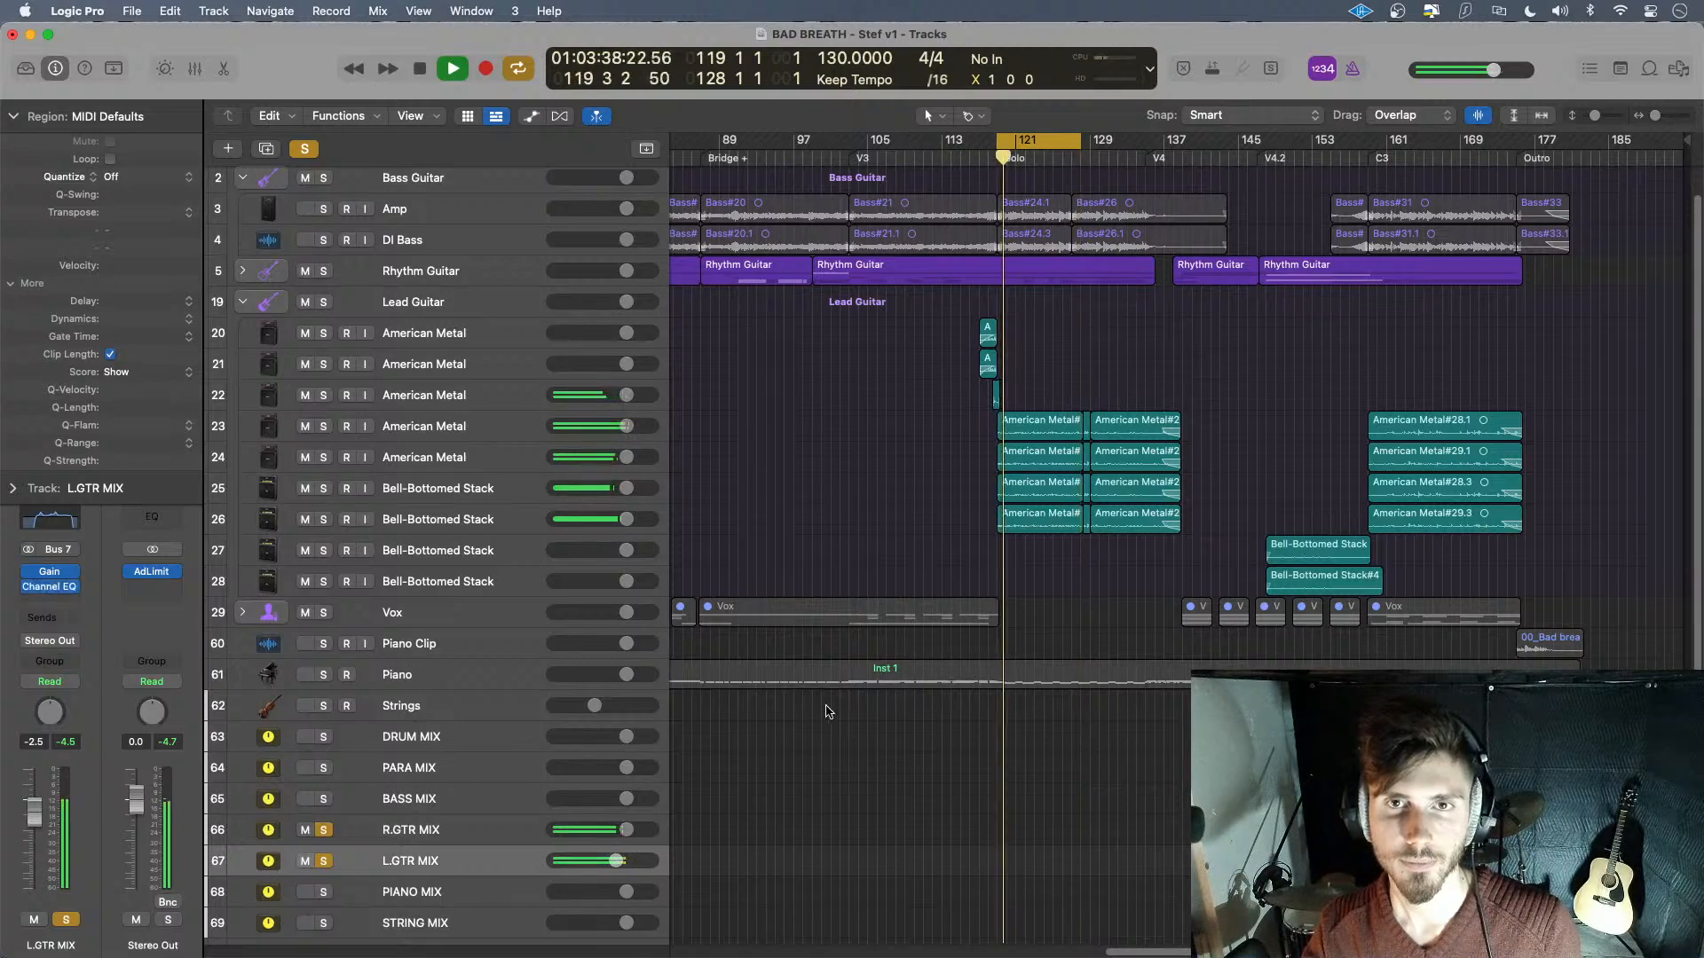
key(space)
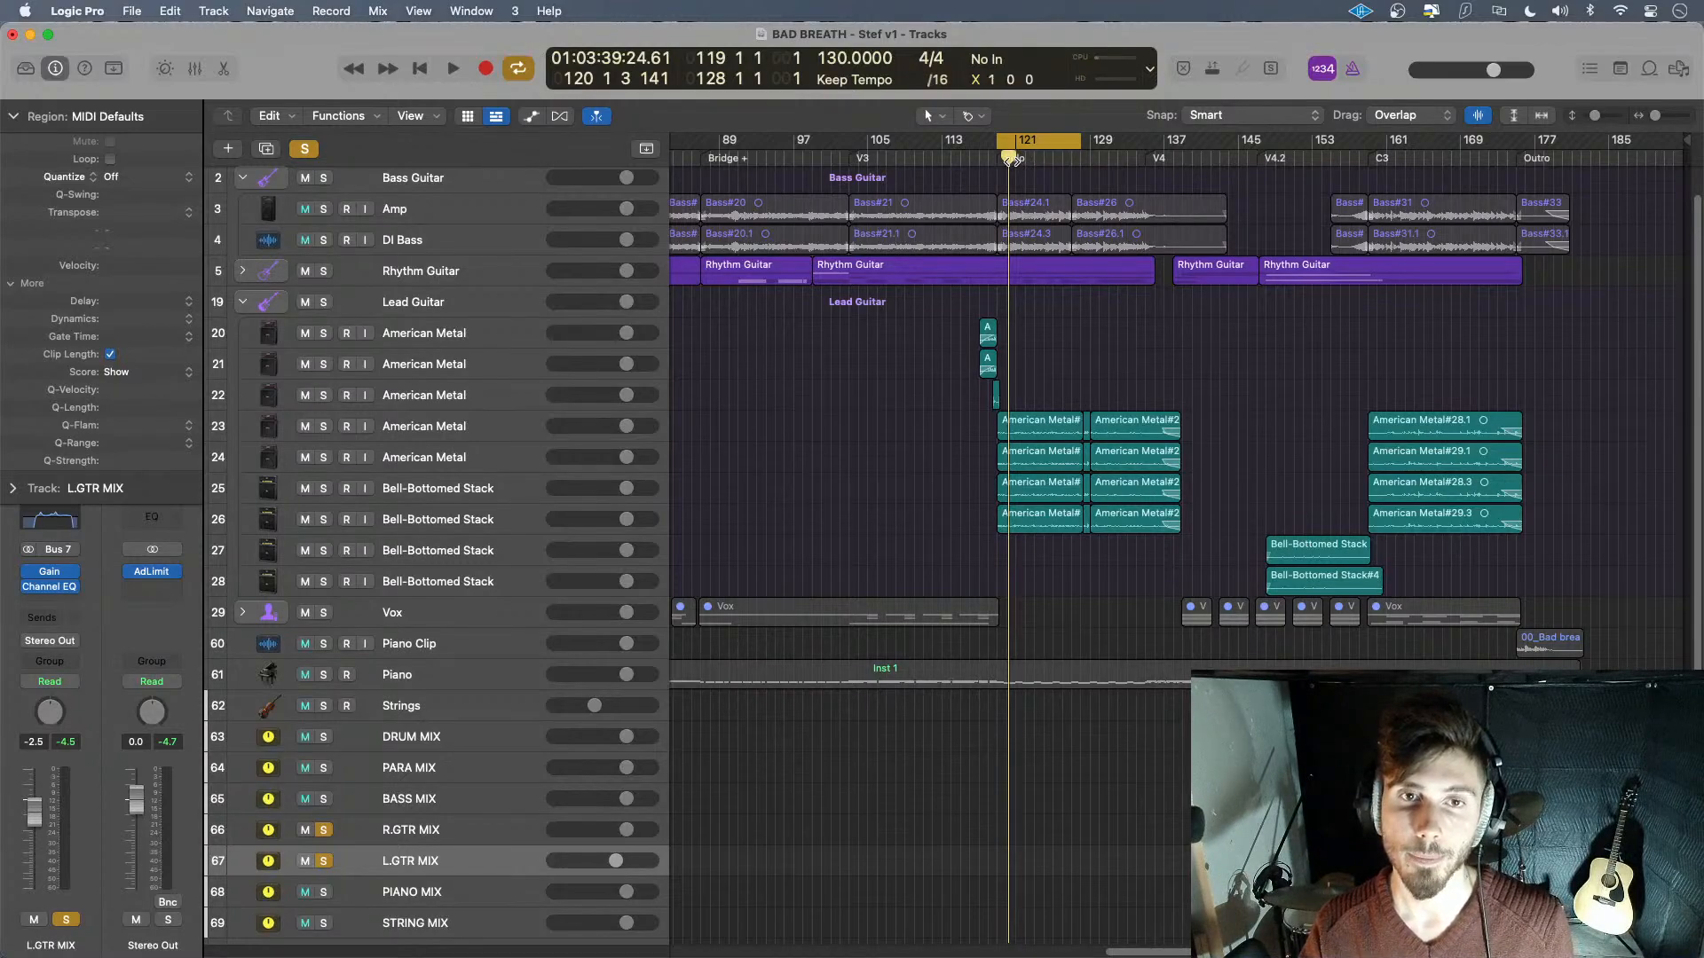
- Play the soloed guitar buses from just before the Solo marker with cycle mode off, and stop near bar 129
drag(1014, 160, 980, 158)
key(space)
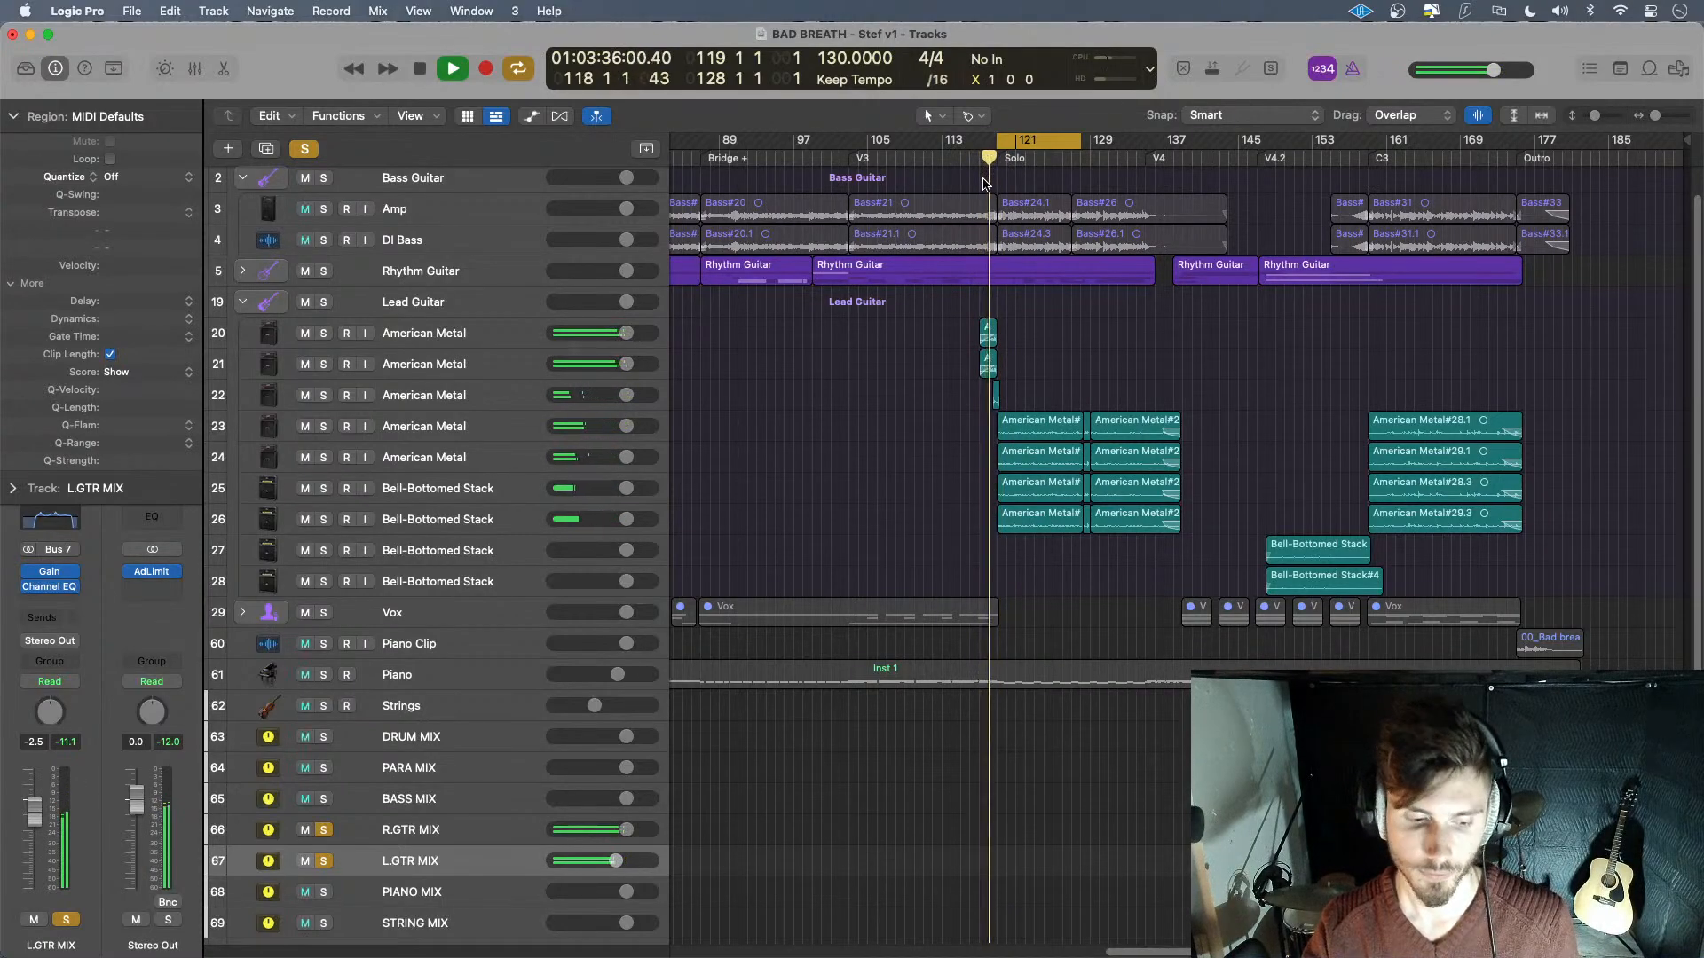
key(c)
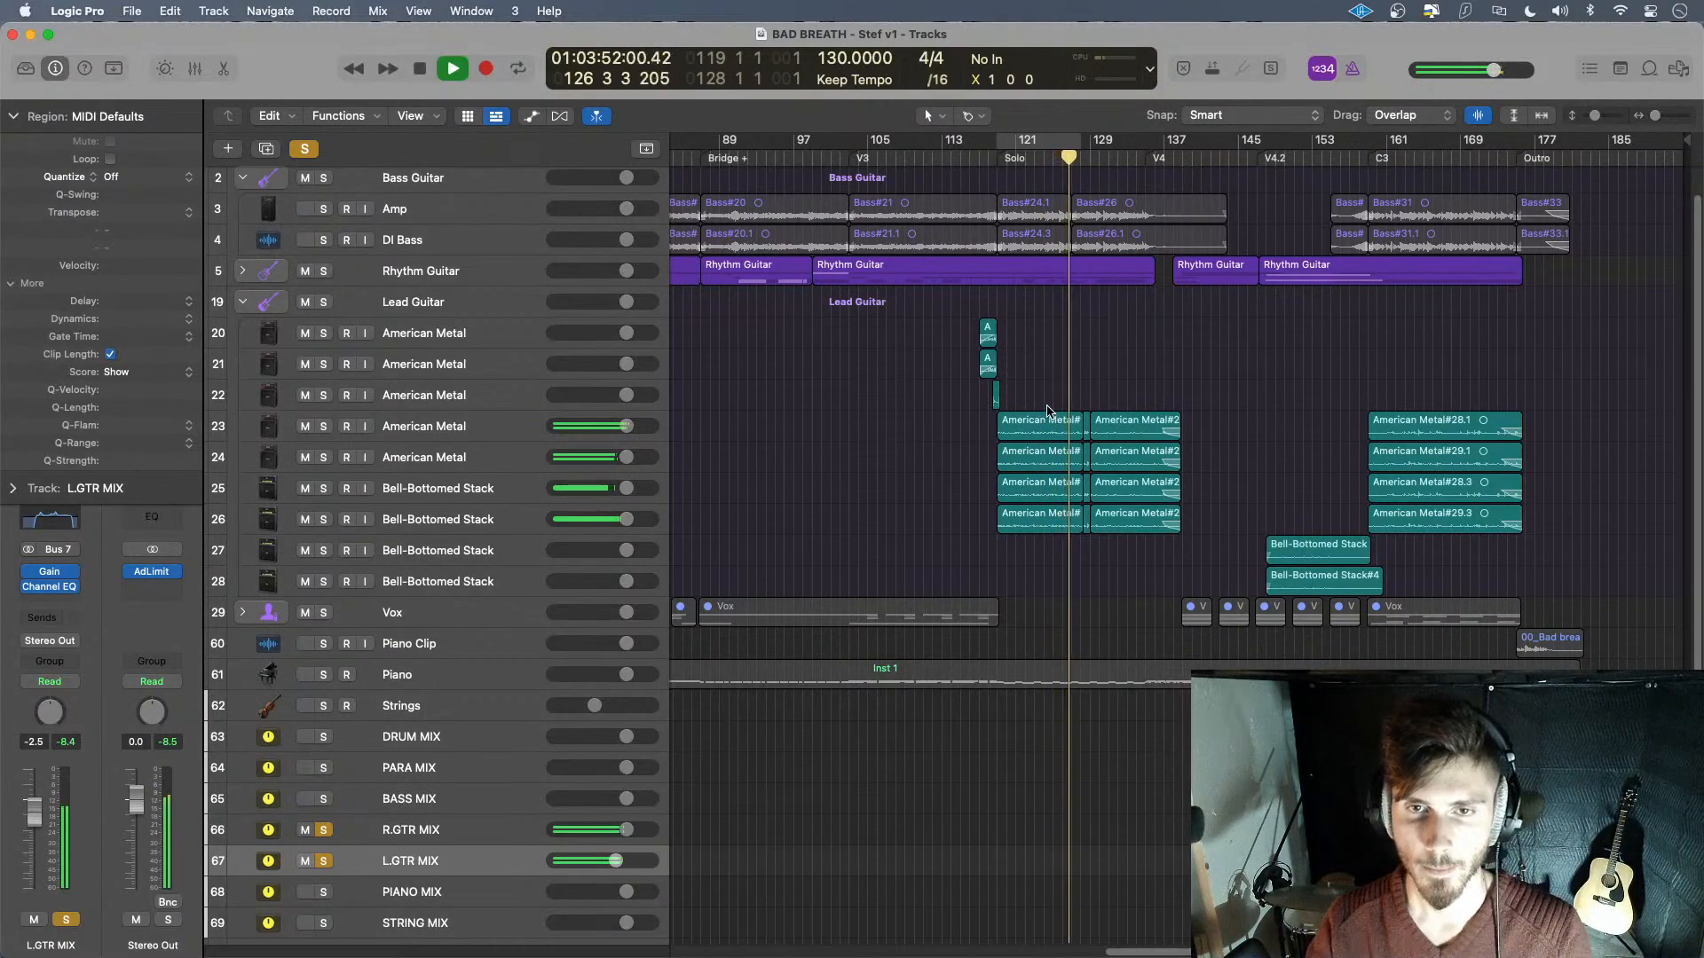
key(super+Right)
key(super+Right)
key(super+Right)
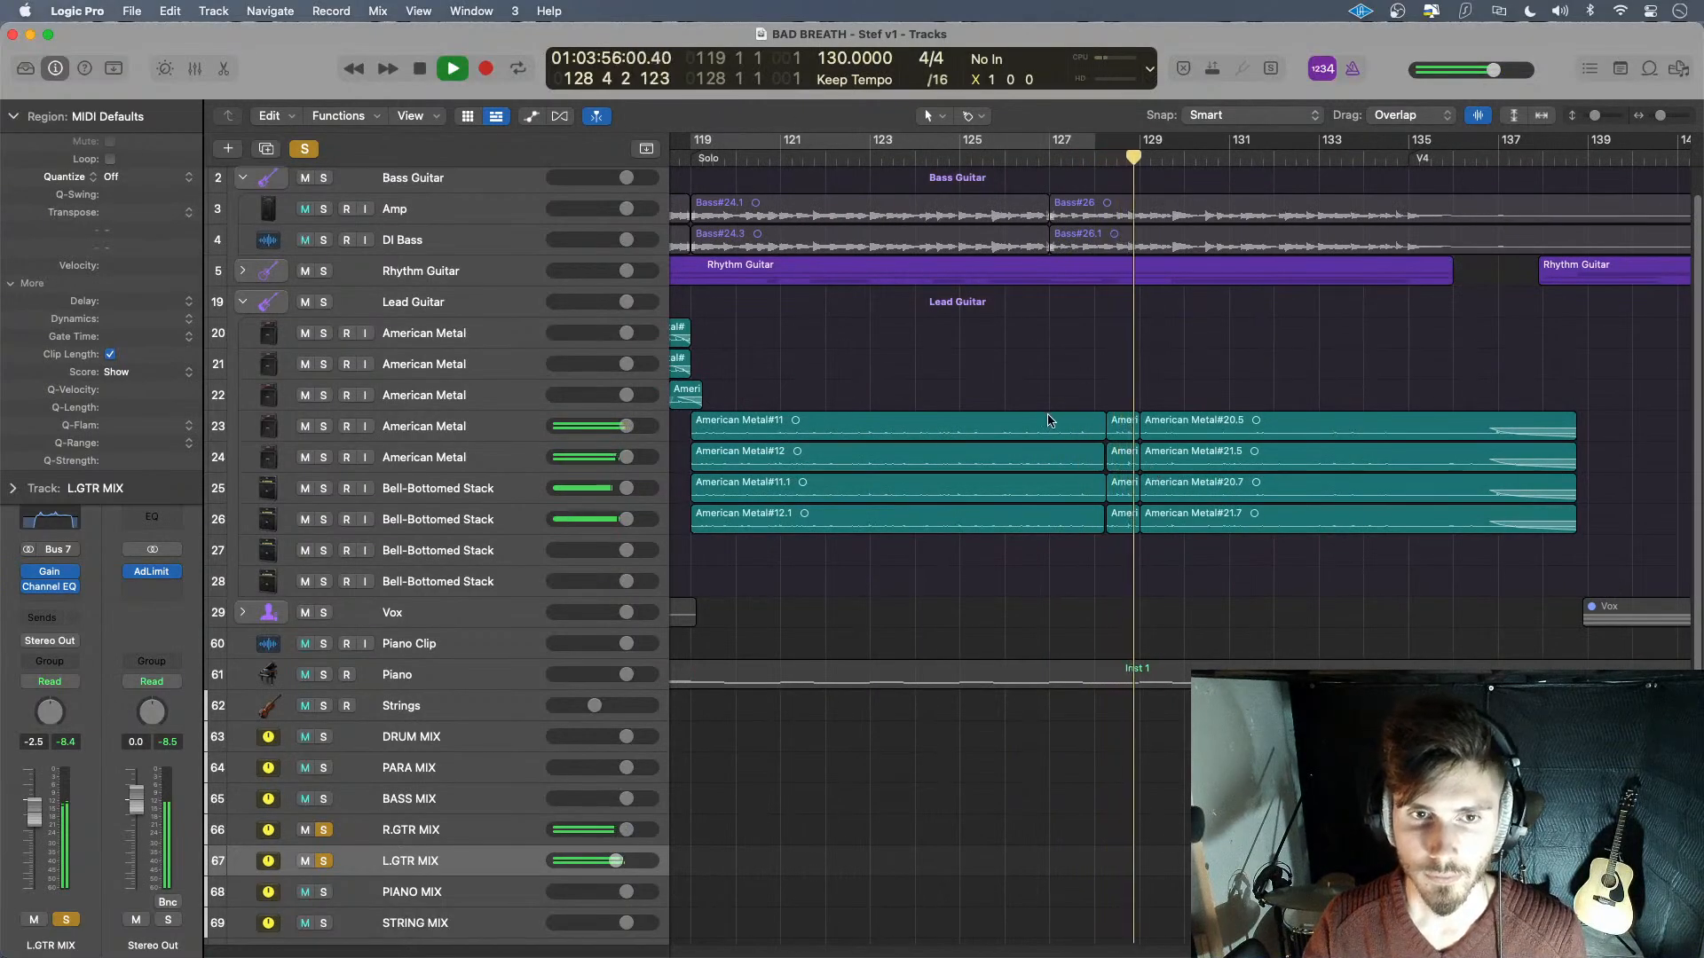
key(space)
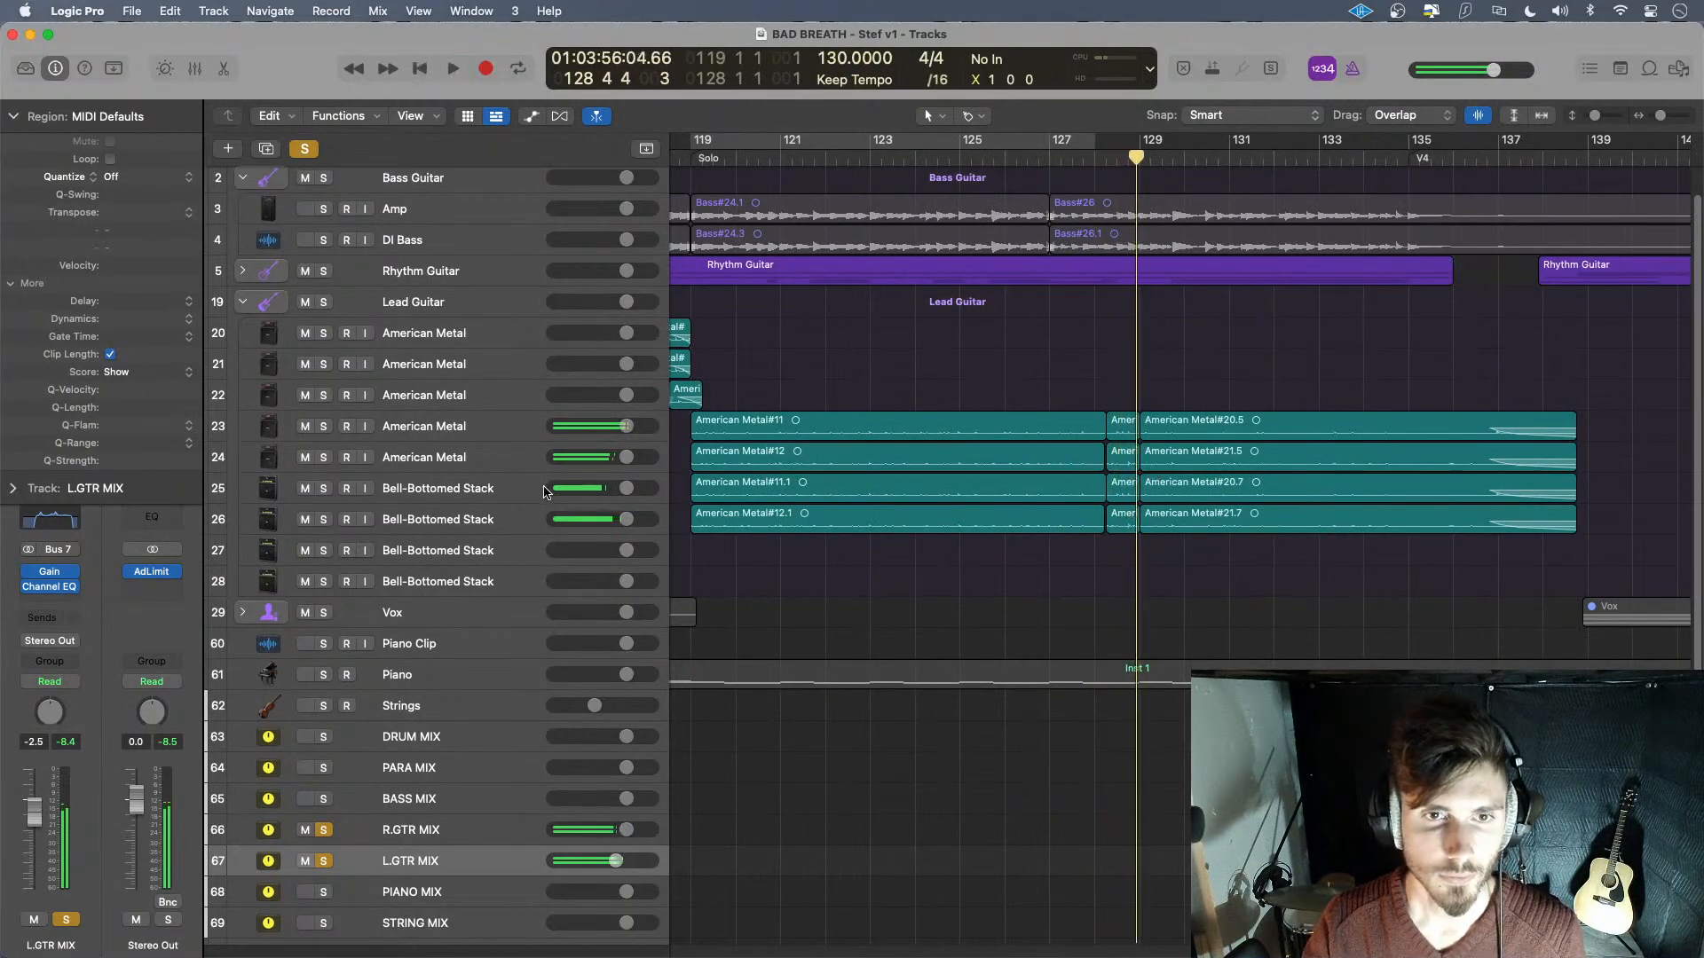
- Solo only Bell-Bottomed Stack track 26, with both guitar mix buses unsoloed, and play the region joins around bar 128
click(325, 520)
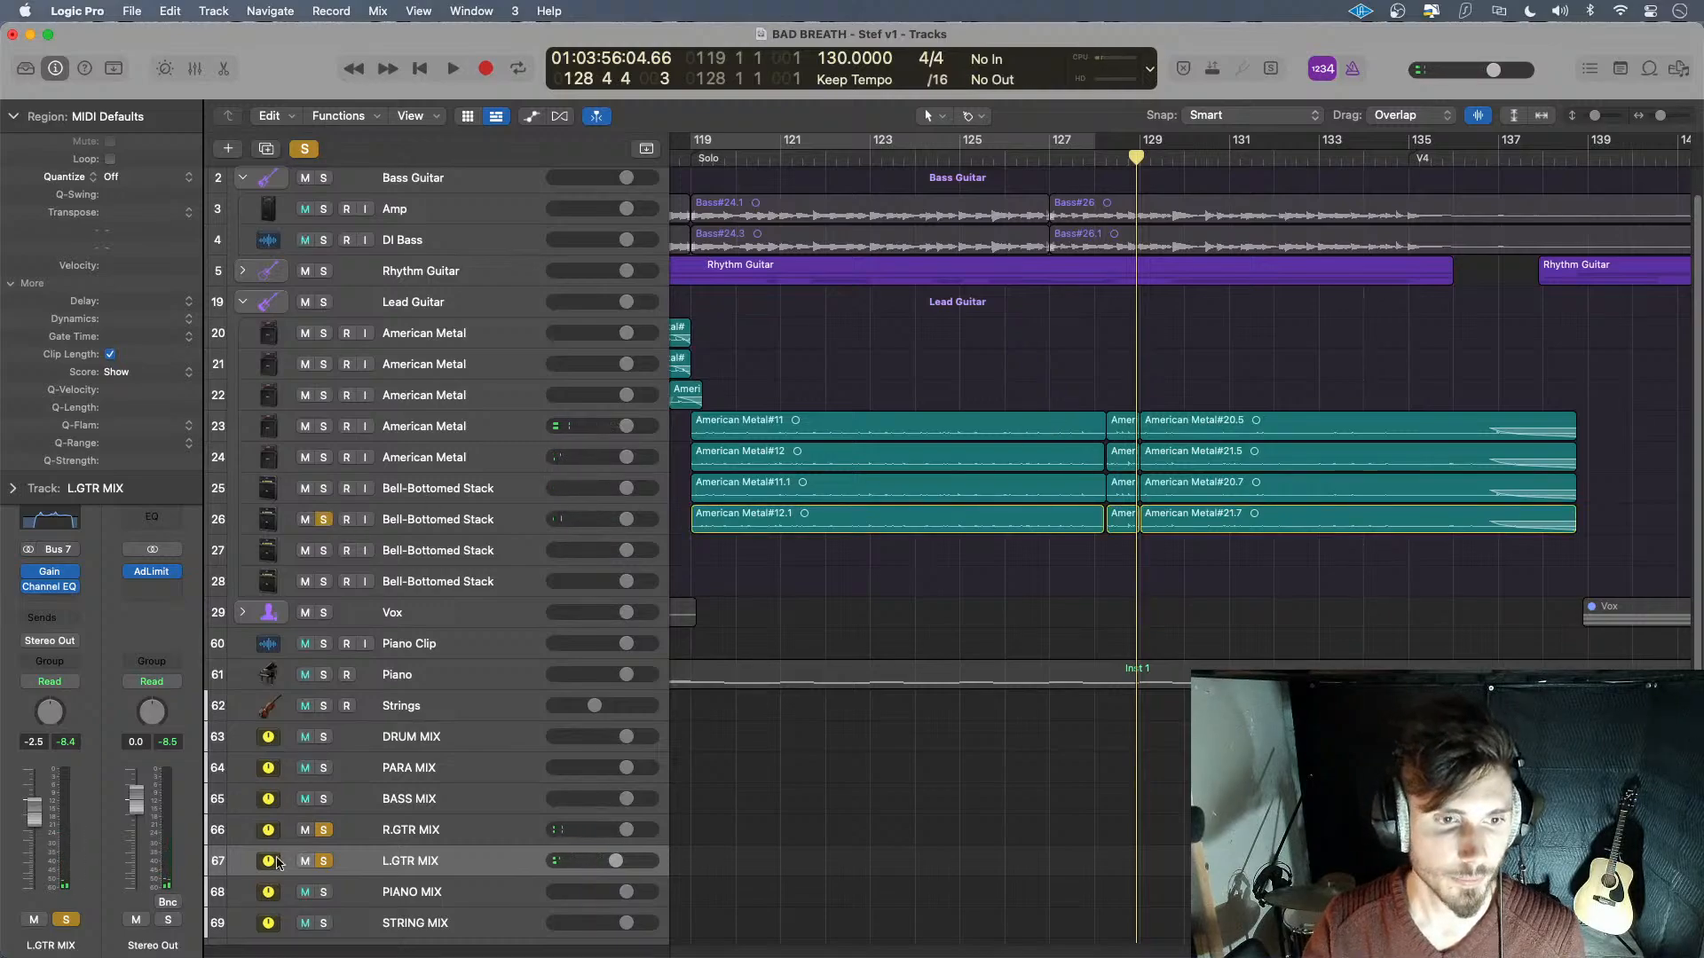
click(325, 862)
click(325, 831)
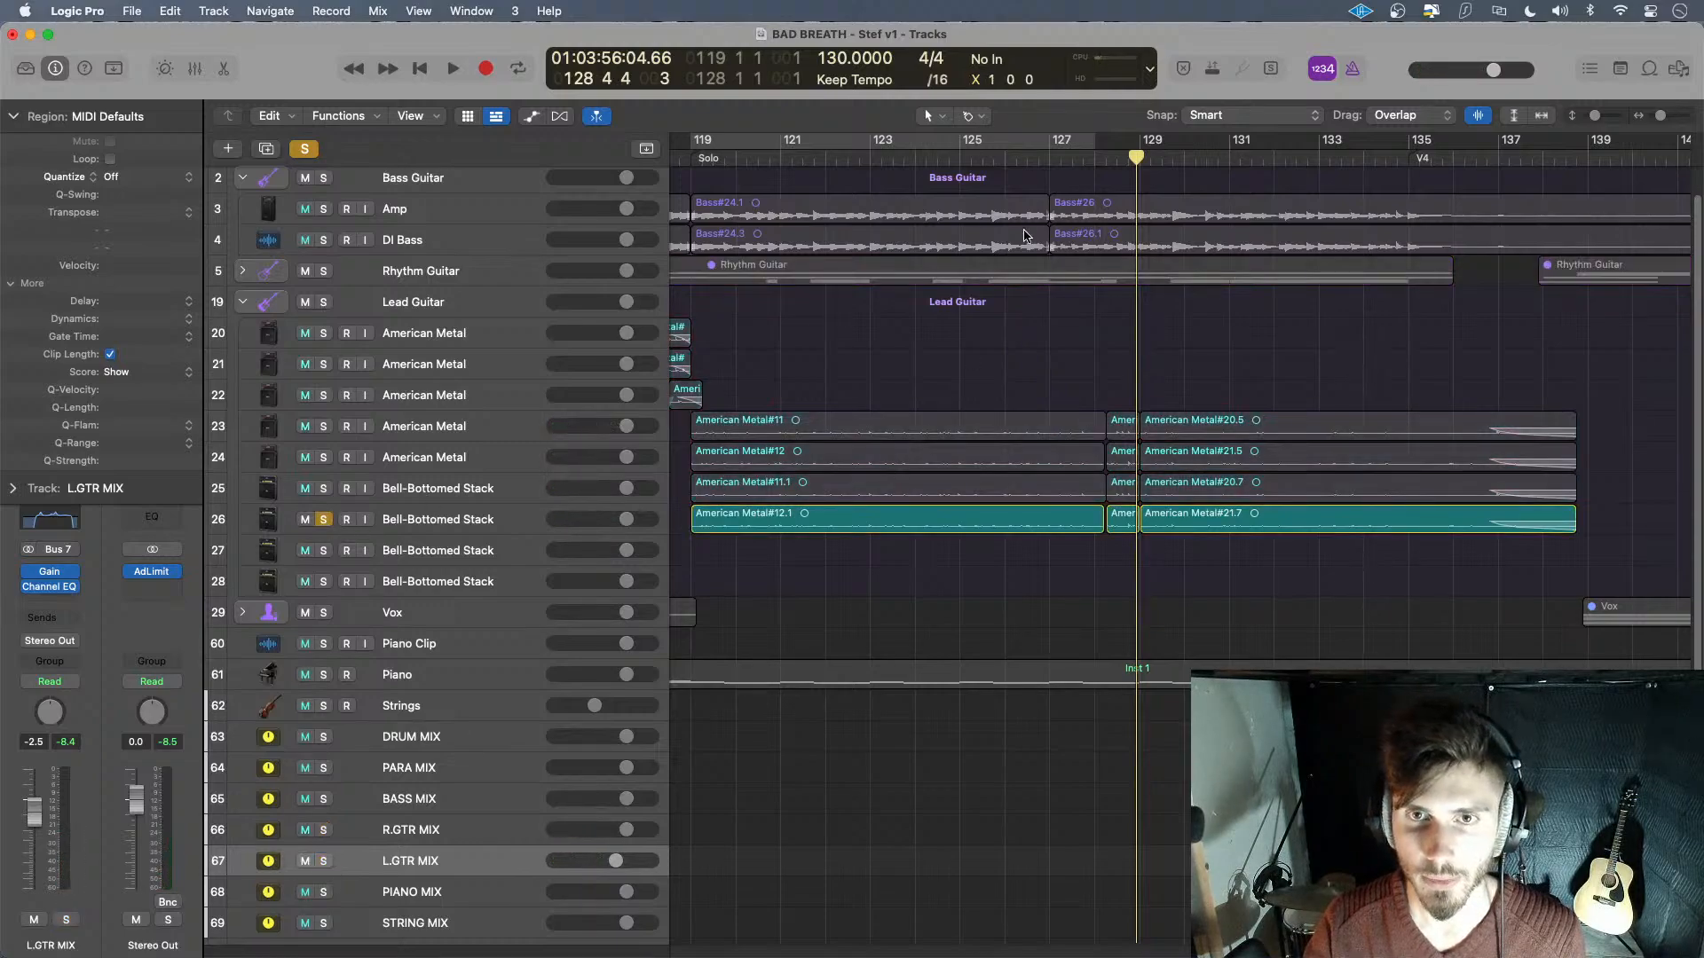
click(1072, 158)
key(space)
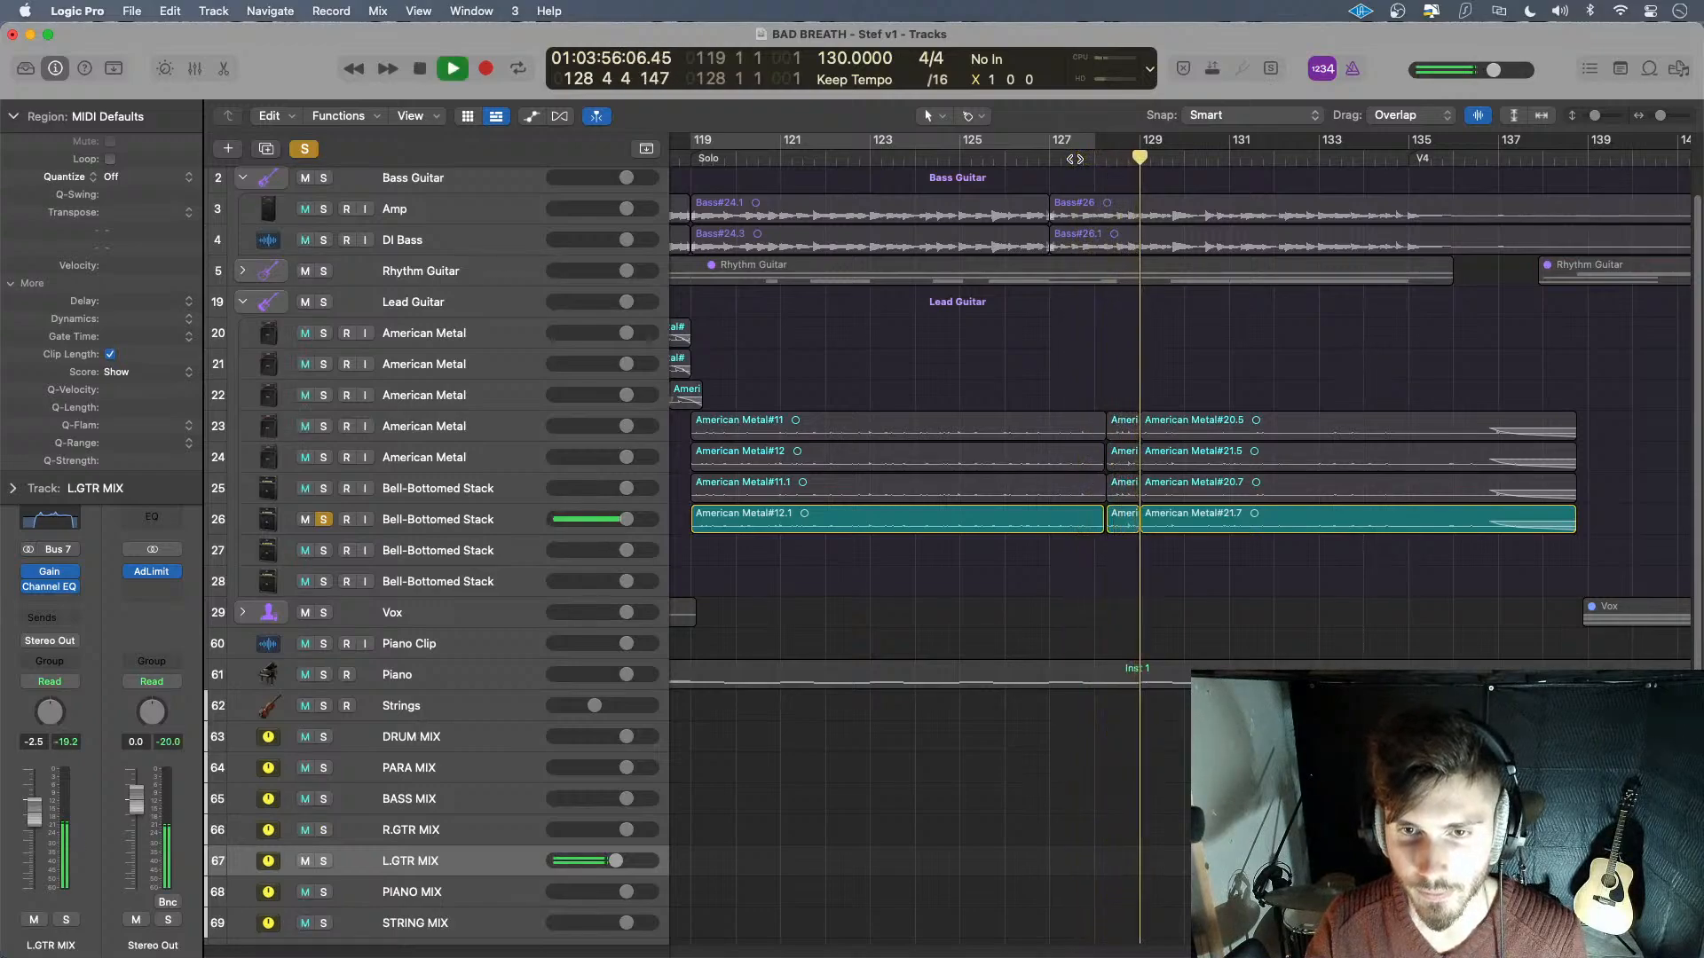
key(space)
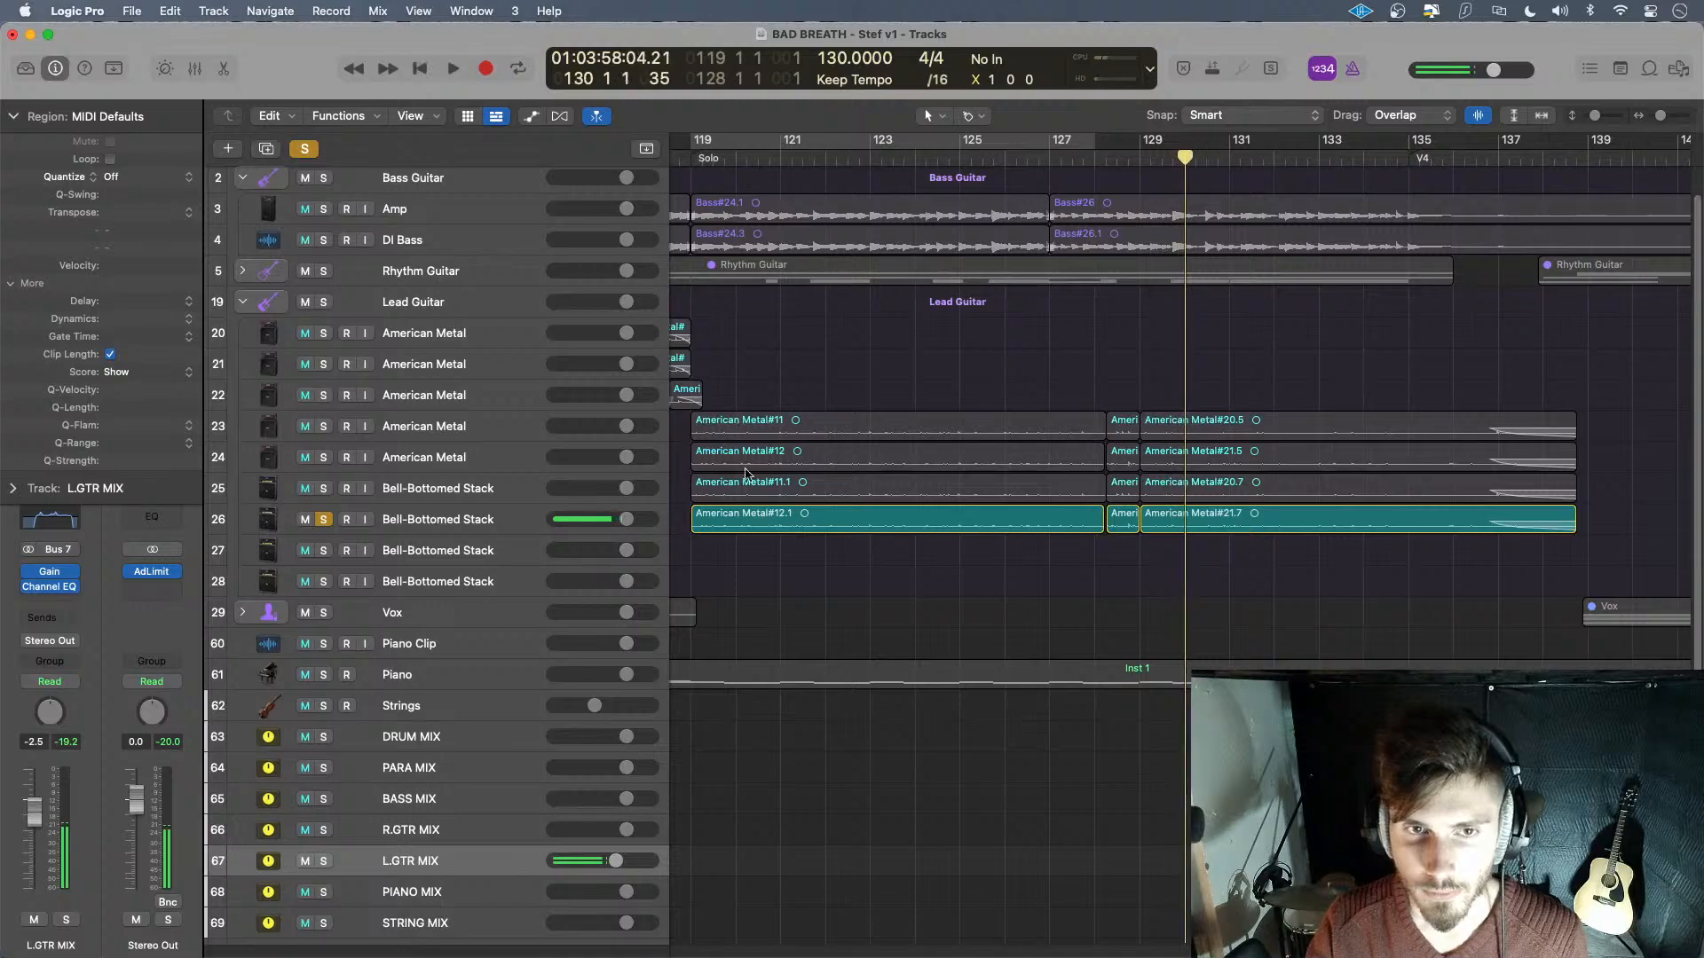
- Switch the solo to American Metal track 24 and play its region join near bar 128
click(324, 520)
click(326, 458)
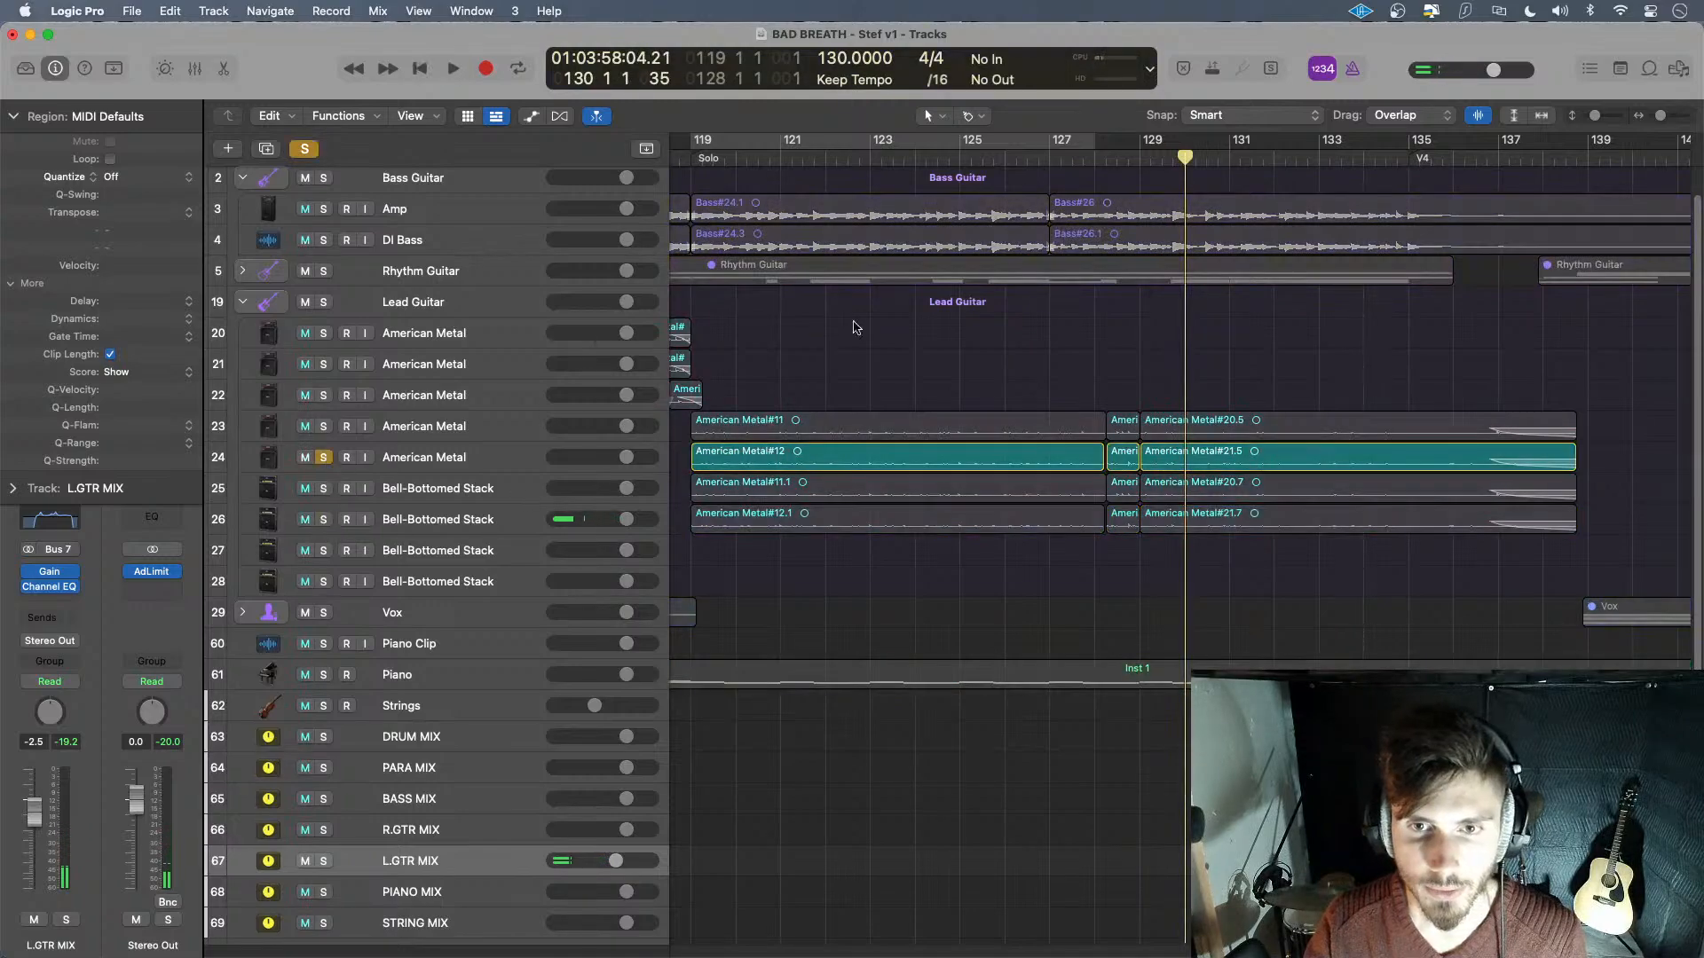
key(space)
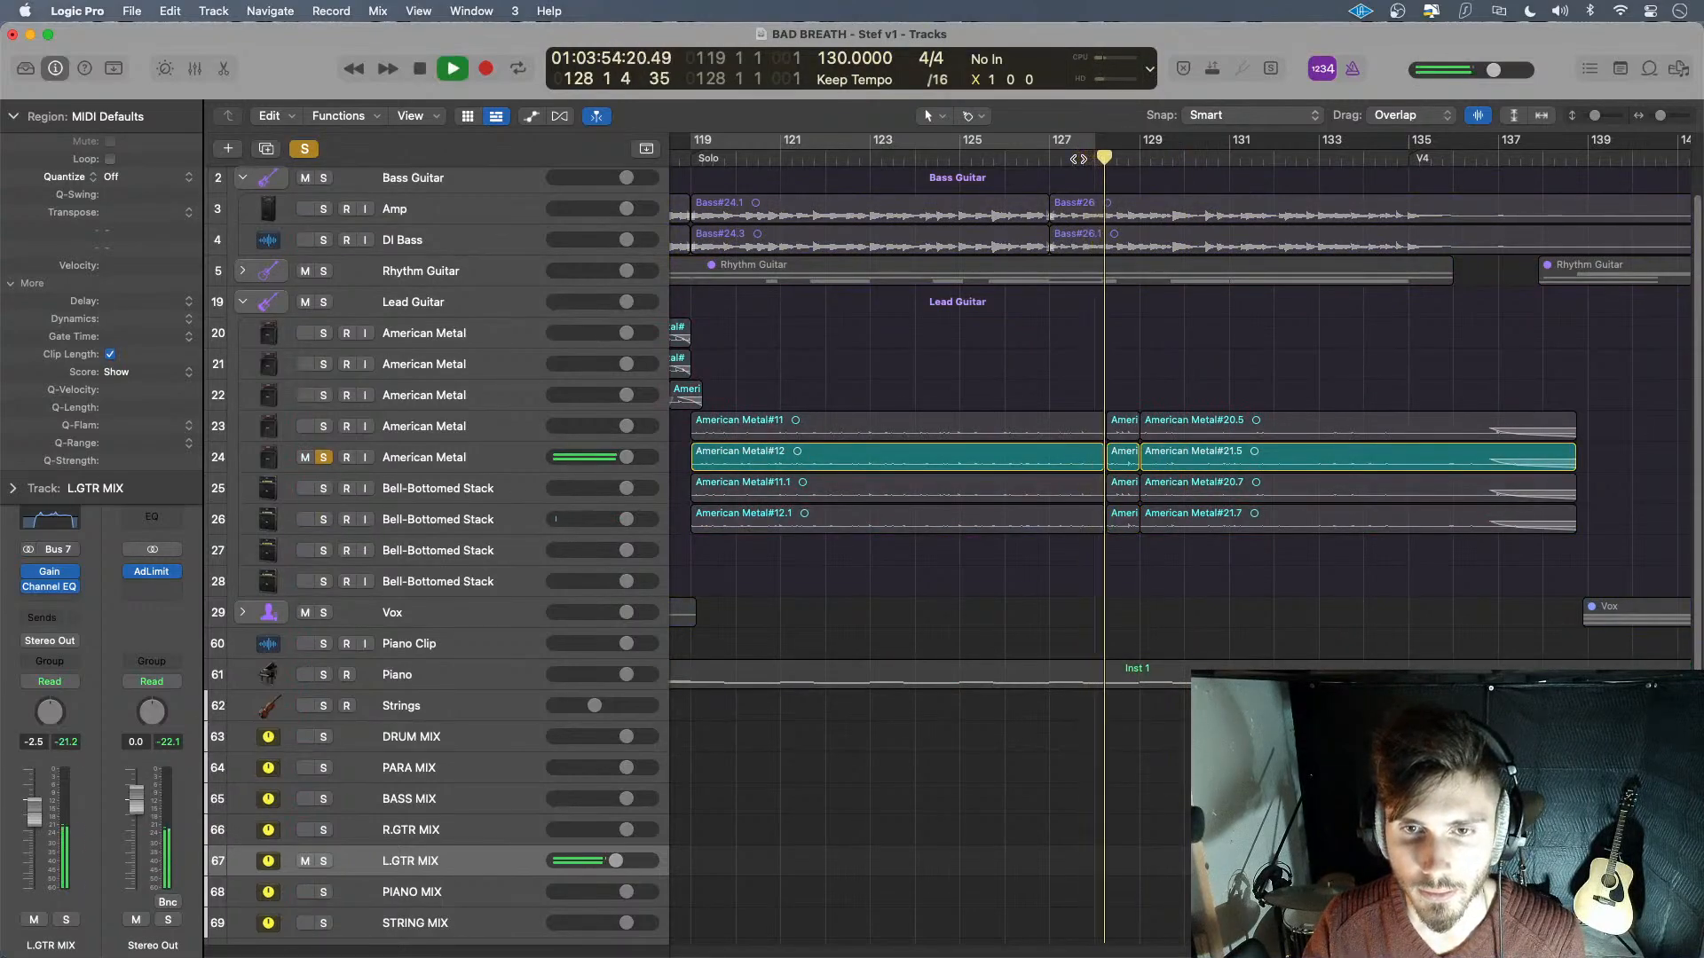
key(space)
- Set a fade-out of 5 on American Metal#12 and a fade-in of 5 on the adjoining American Metal#24
key(super+Right)
key(super+Right)
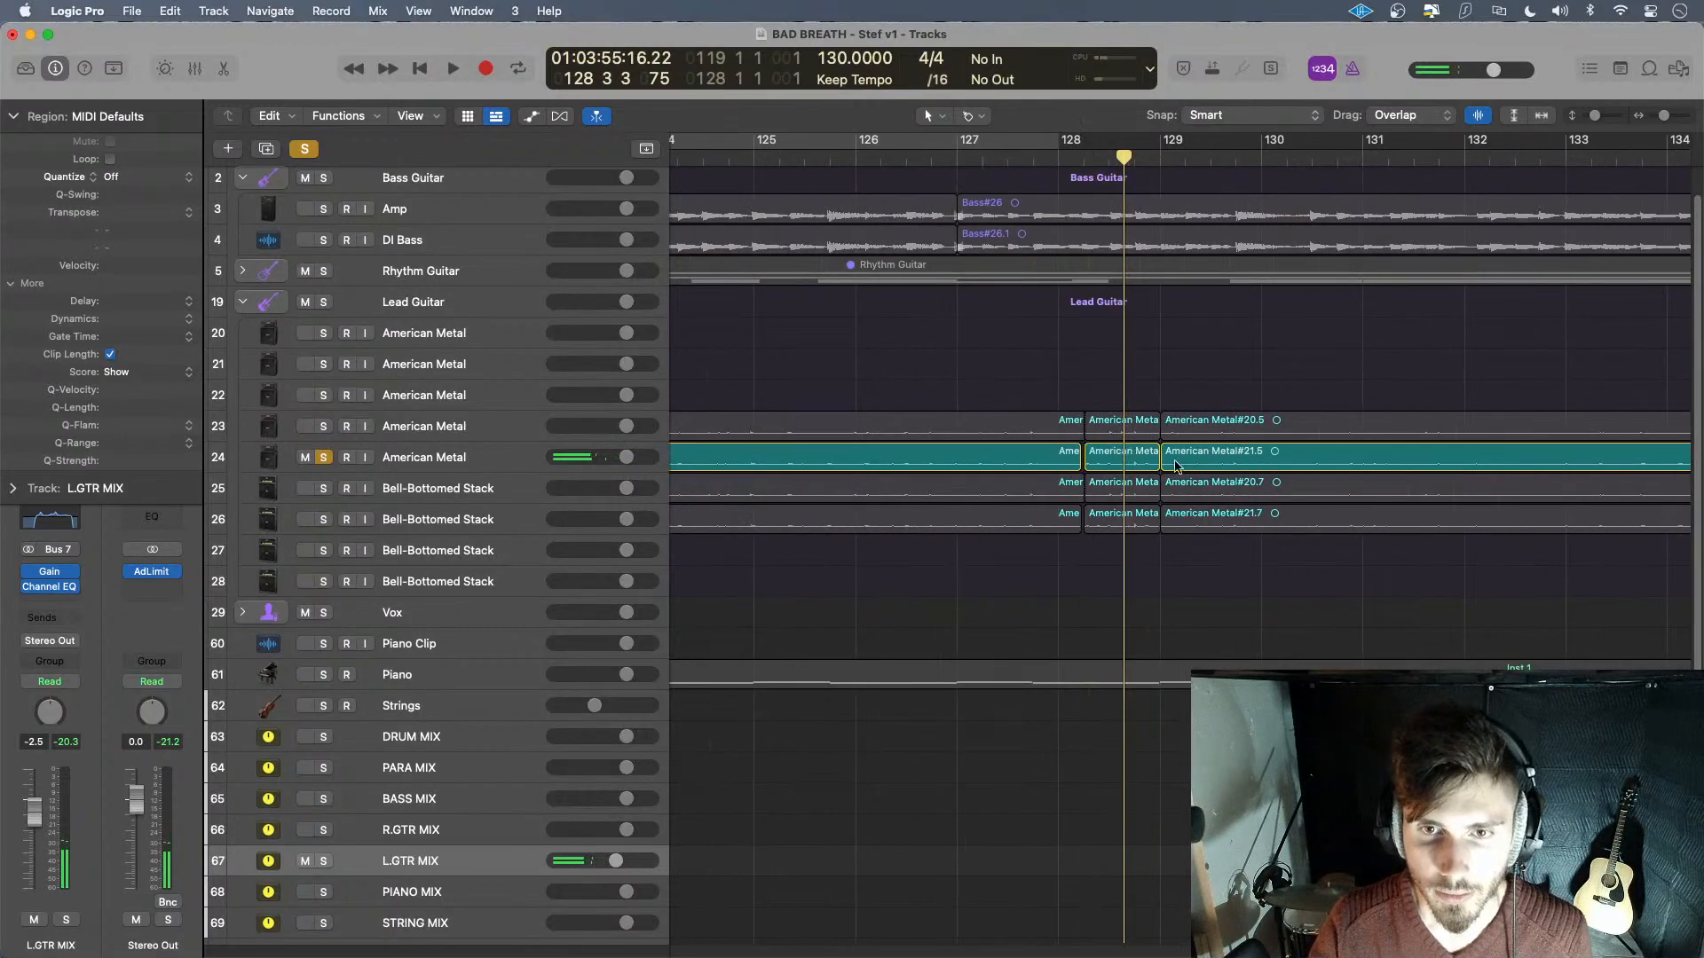
click(1029, 458)
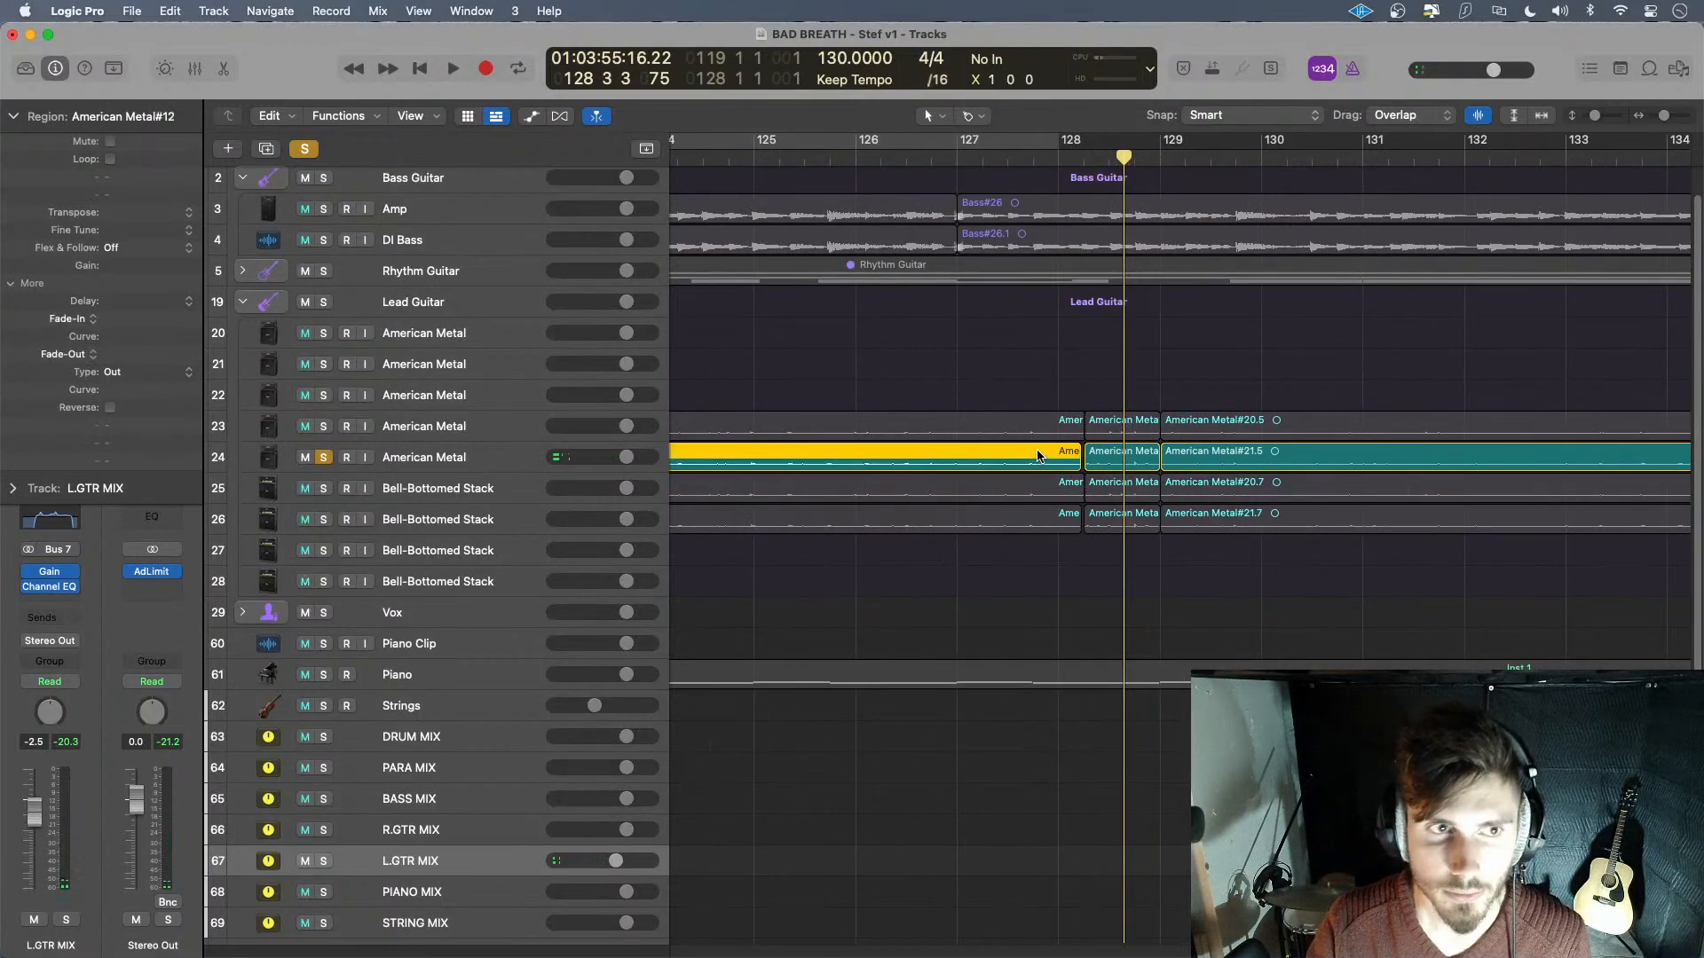
double_click(122, 355)
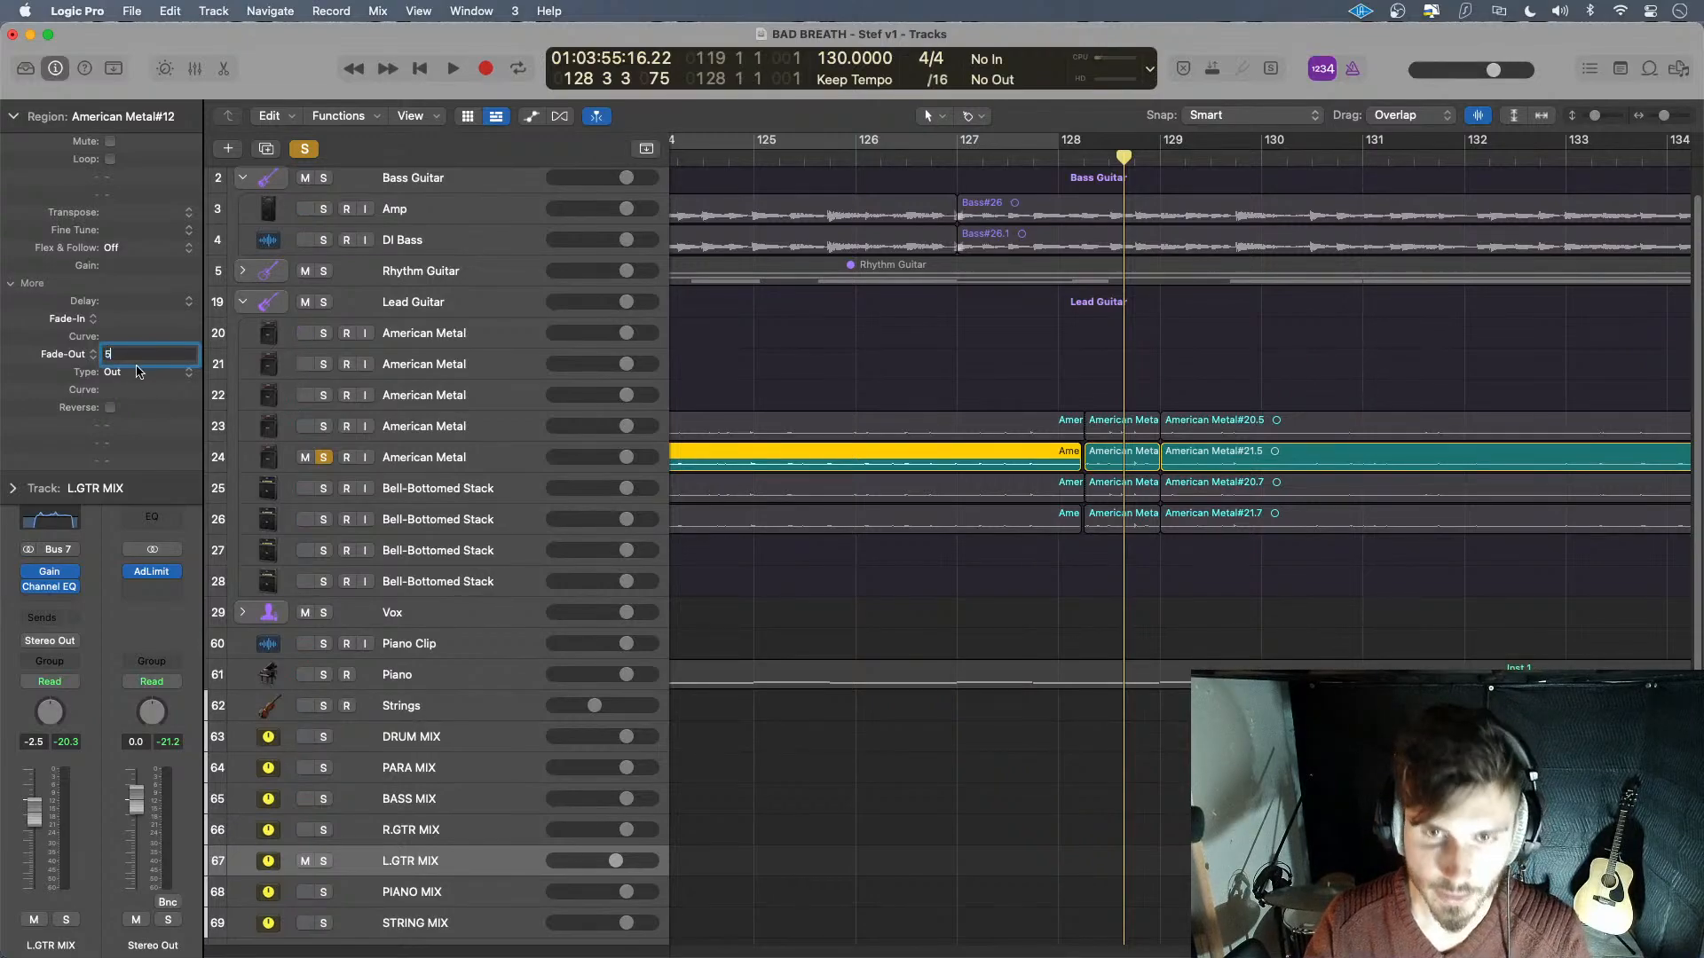
key(Return)
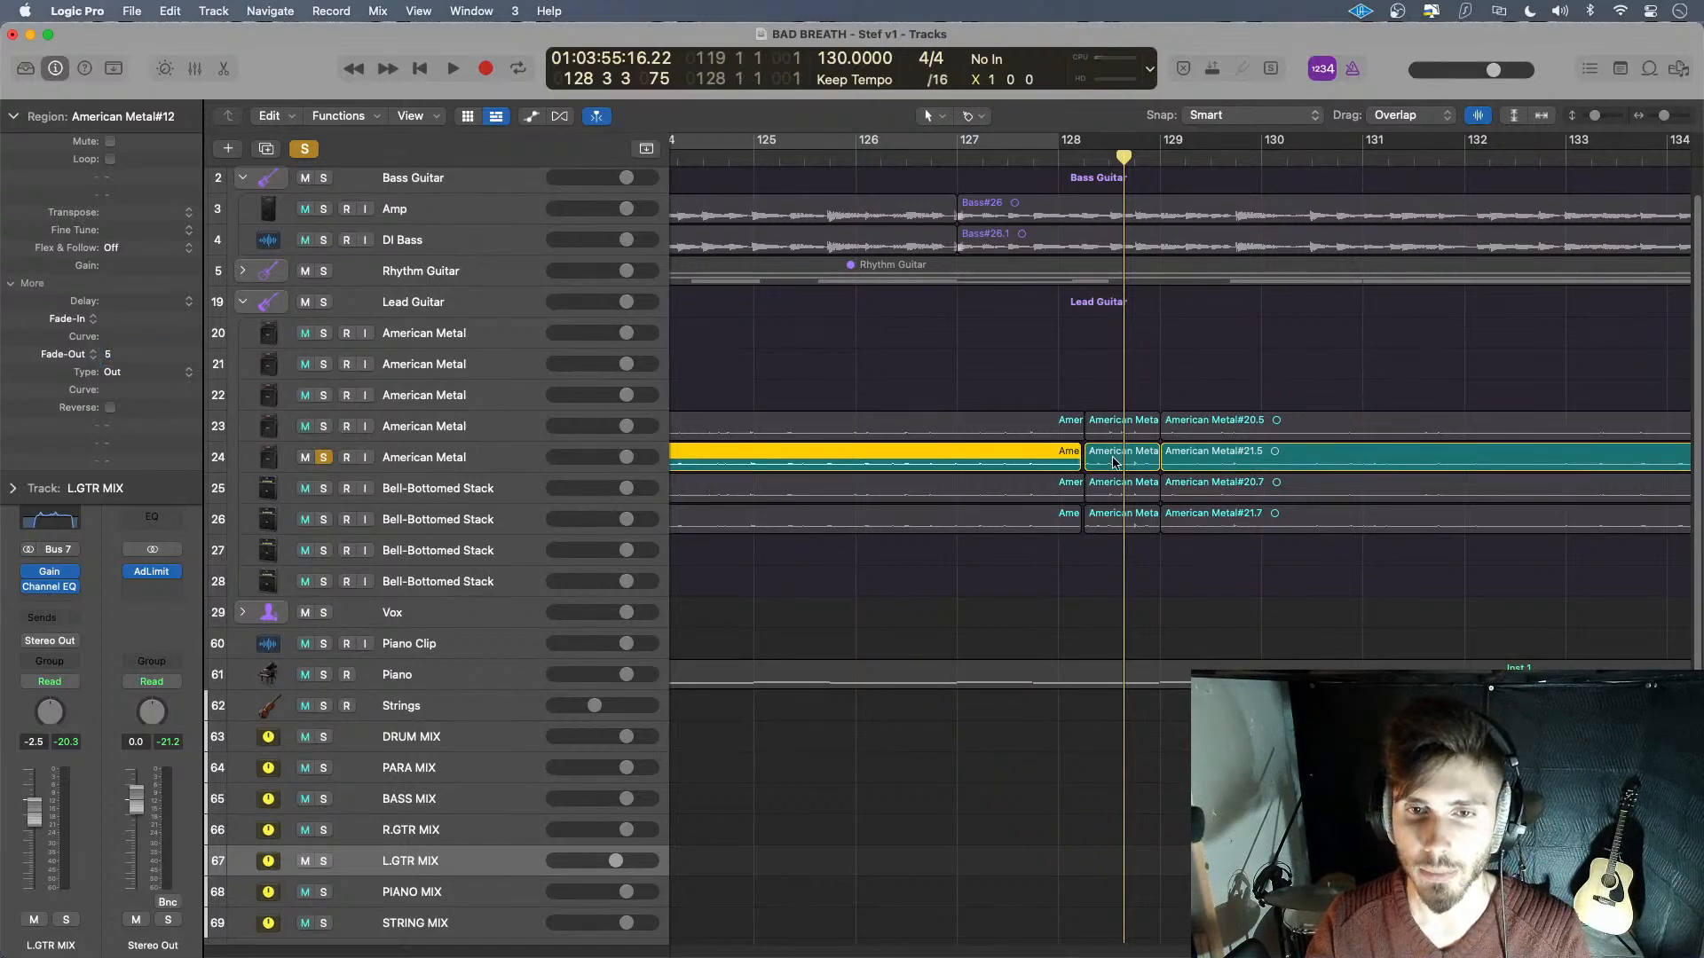
click(1116, 461)
double_click(142, 319)
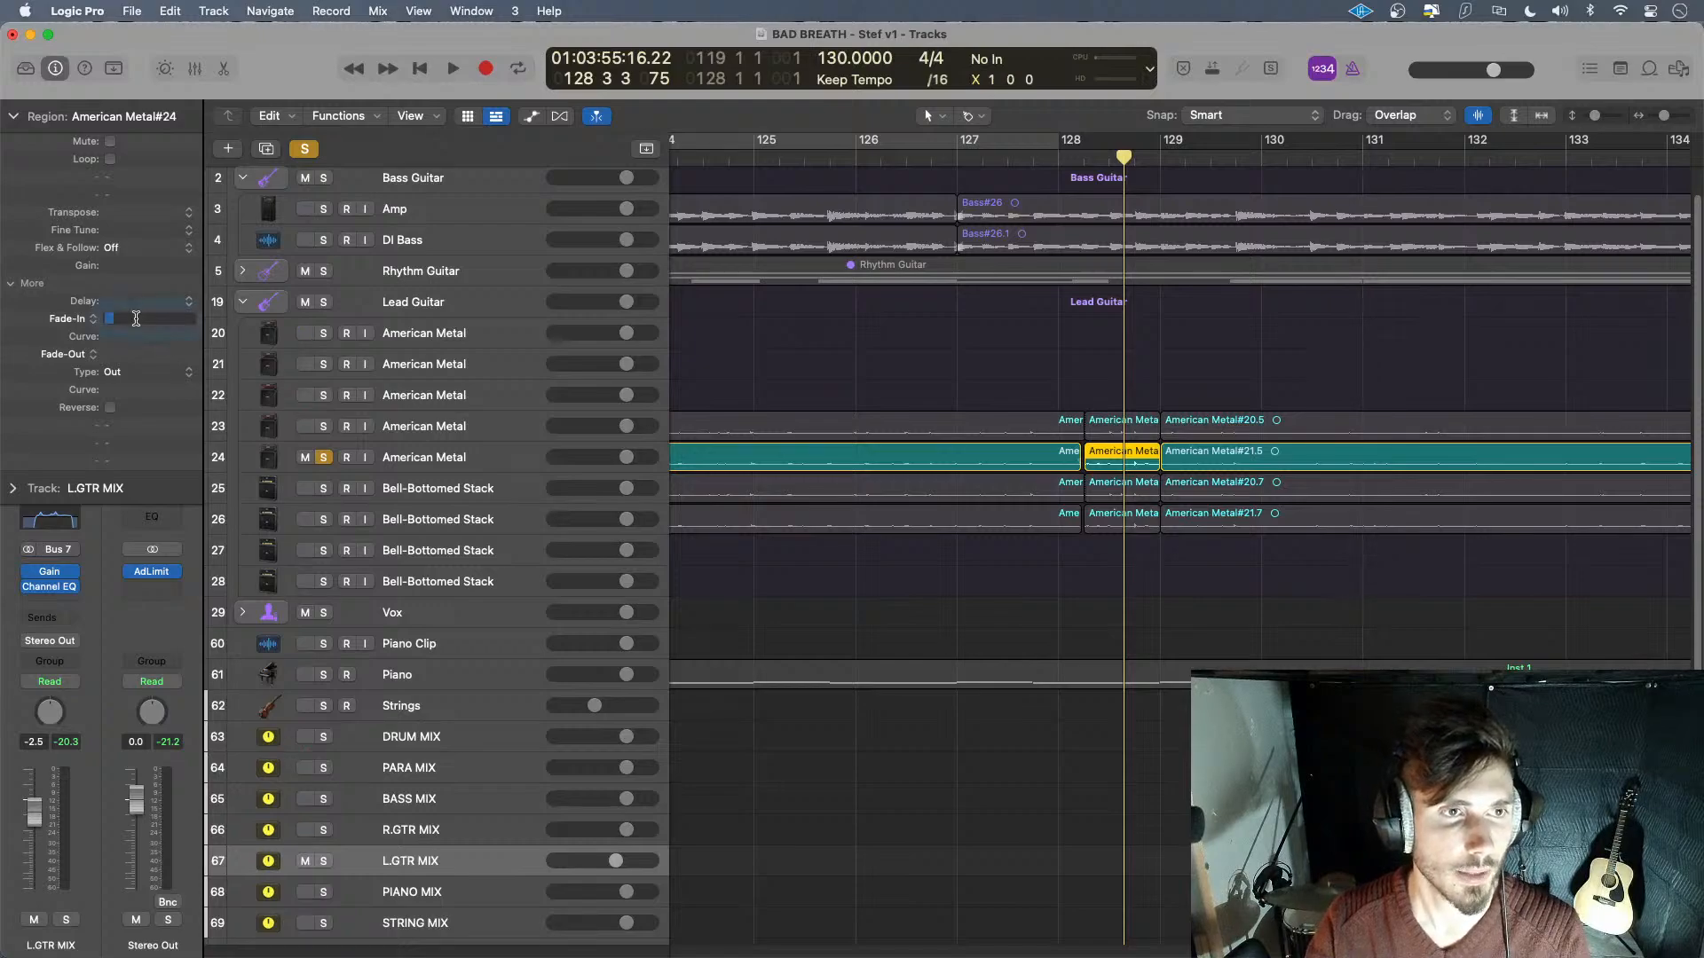
text(5)
key(Return)
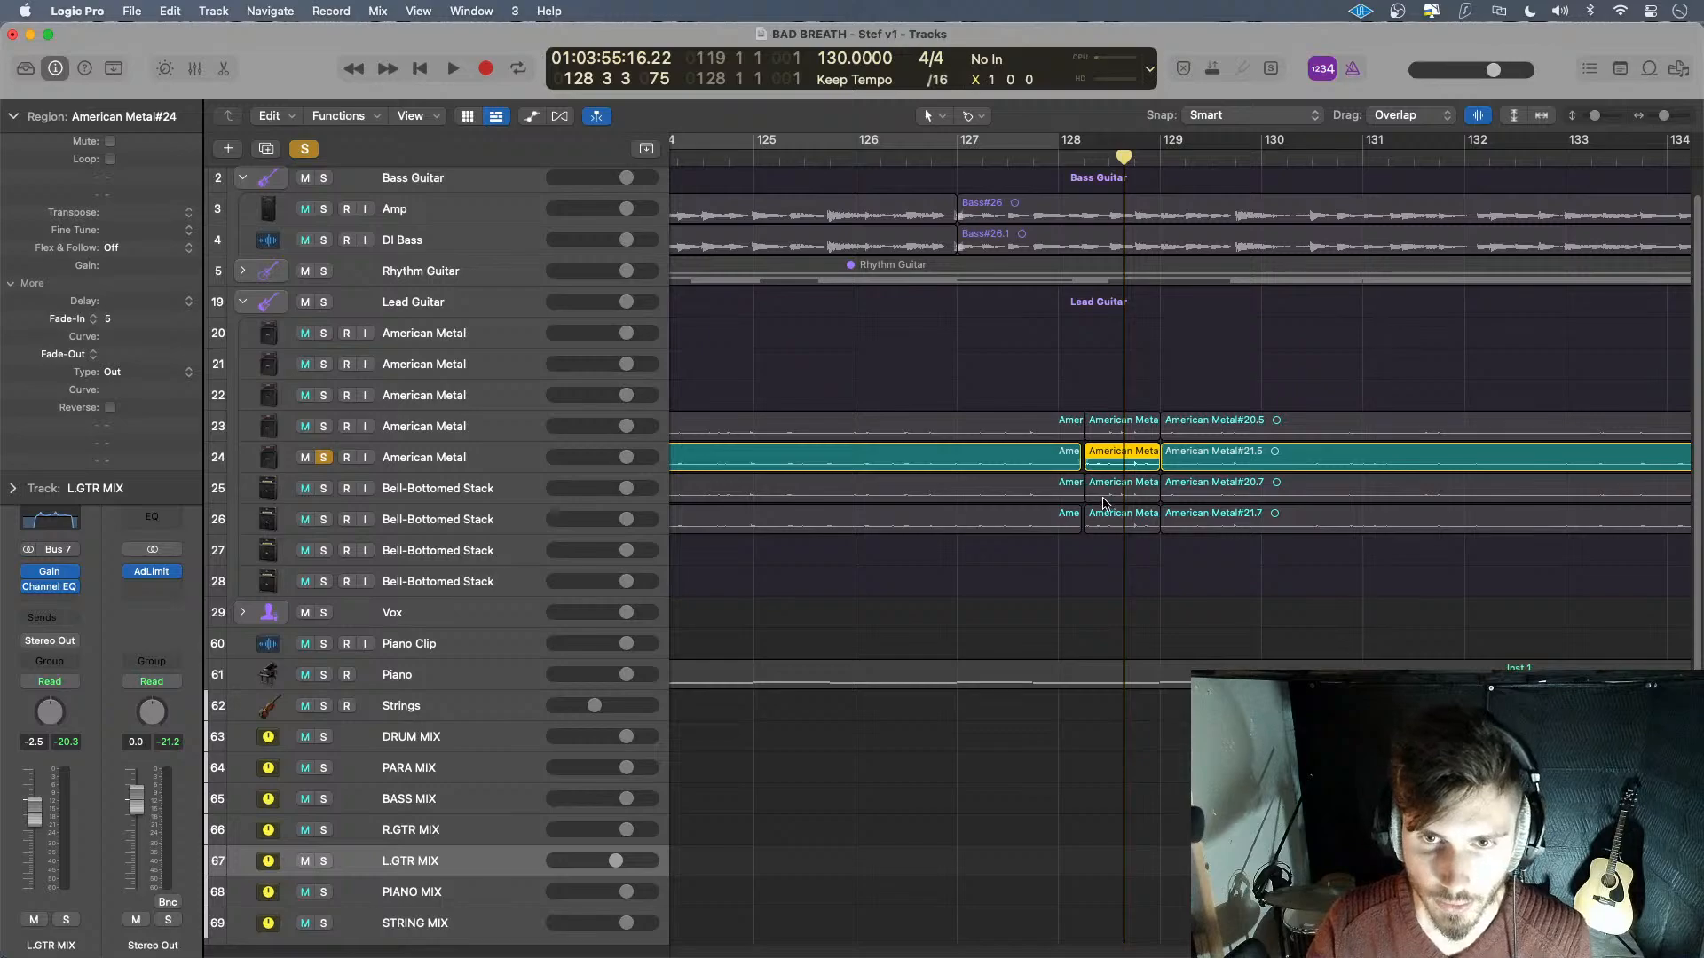
- Extend the end of American Metal#12 to meet American Metal#24, and play across the join
key(super+Right)
key(super+Right)
drag(1024, 466, 1033, 467)
click(977, 178)
key(space)
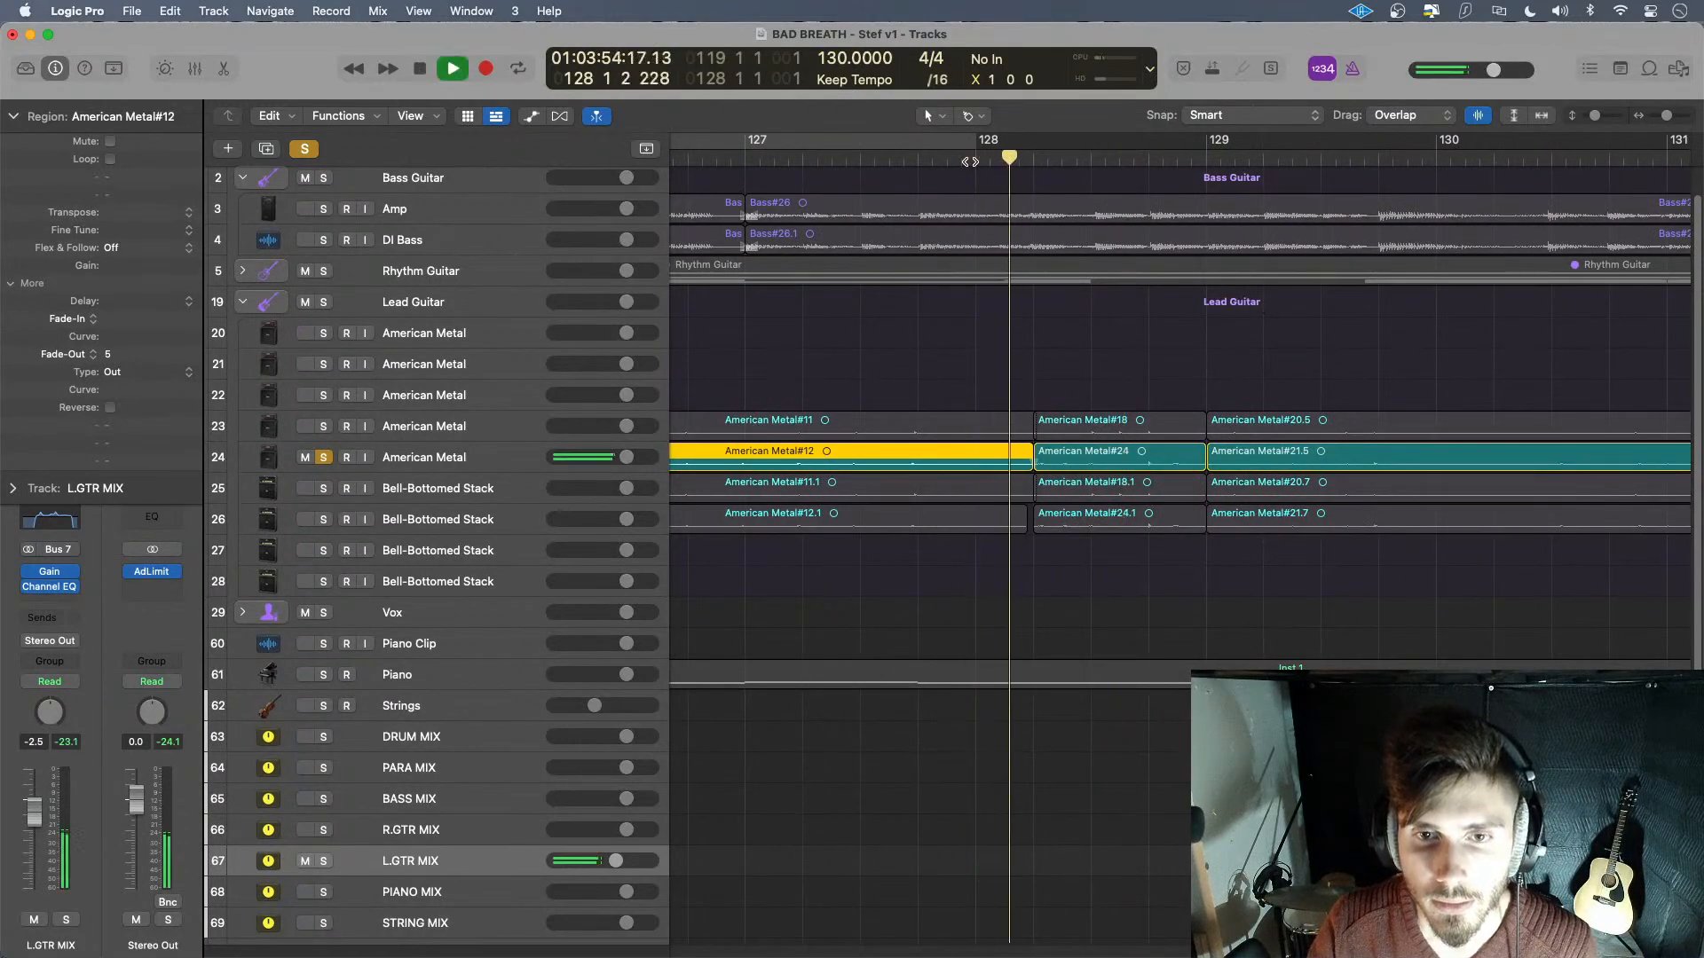
key(space)
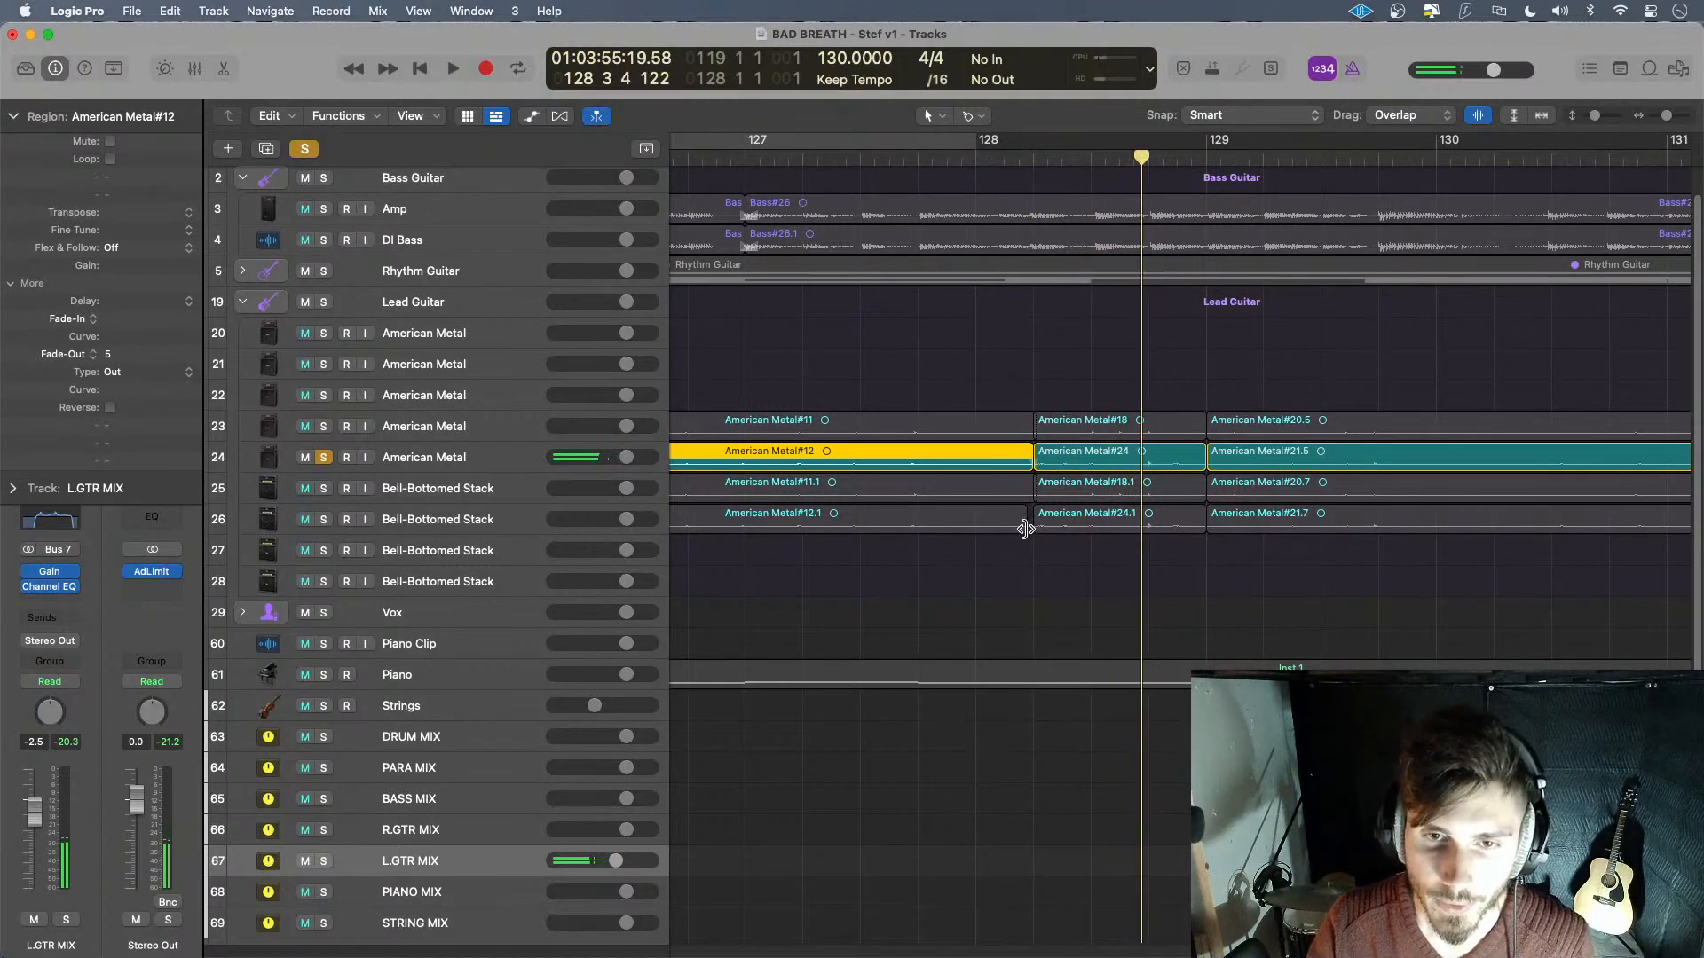
- Switch the solo to Bell-Bottomed Stack track 26 and extend American Metal#12.1 to meet American Metal#24.1
click(323, 459)
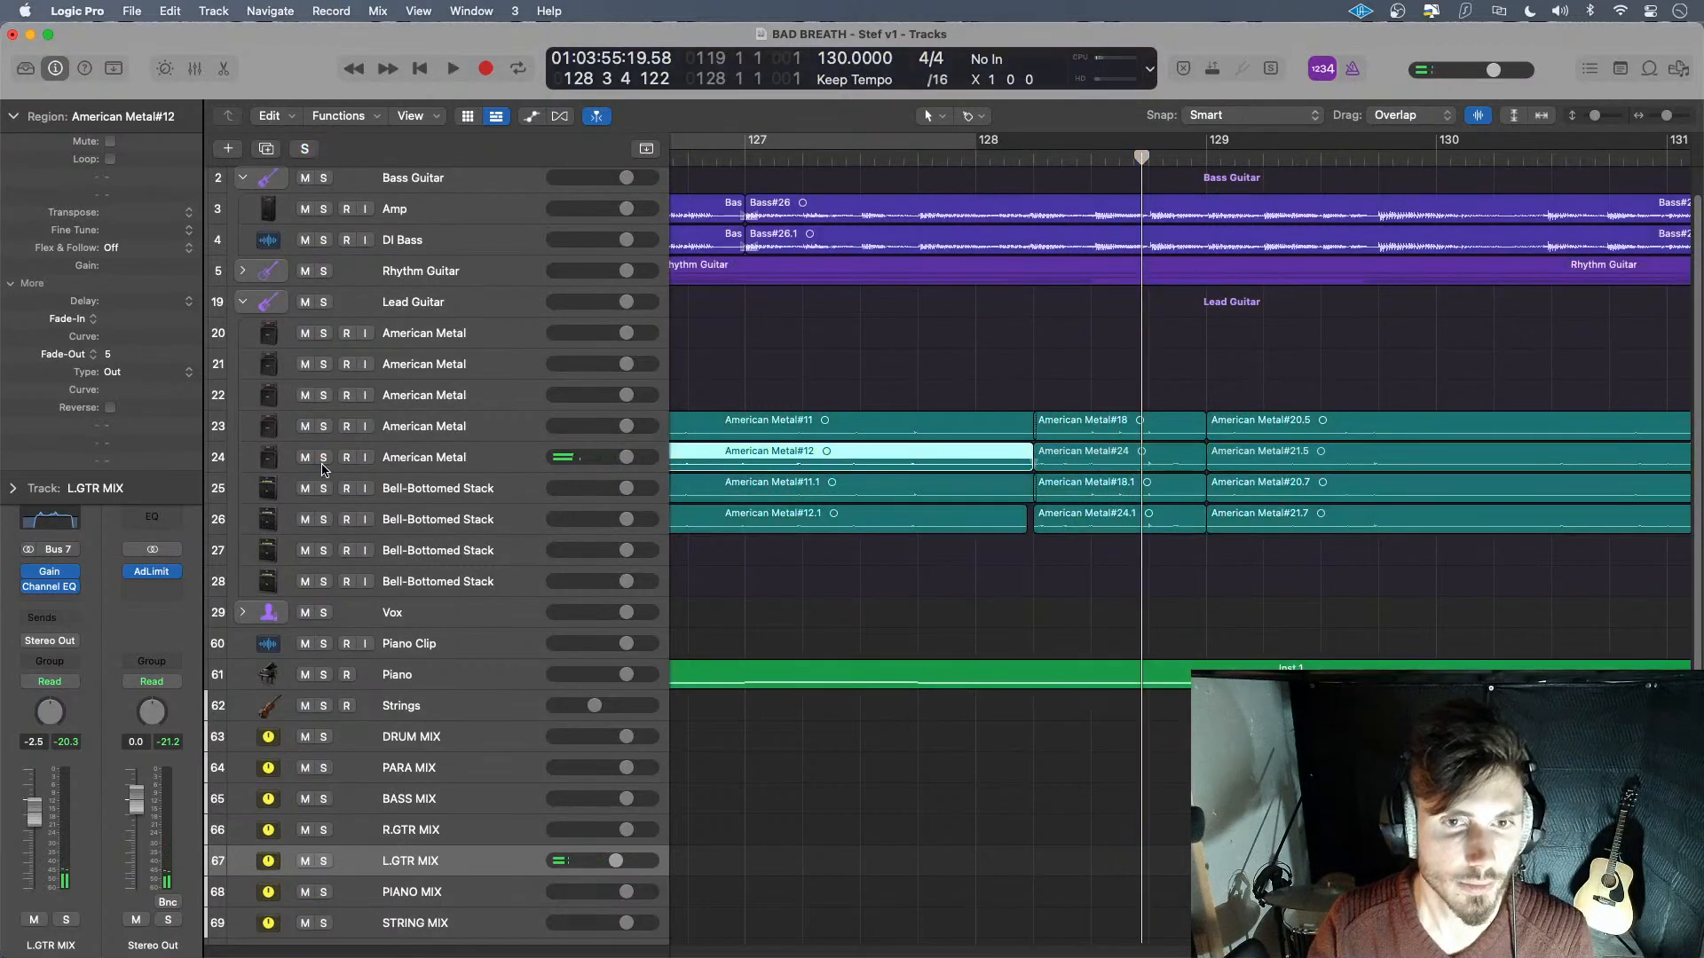
click(324, 521)
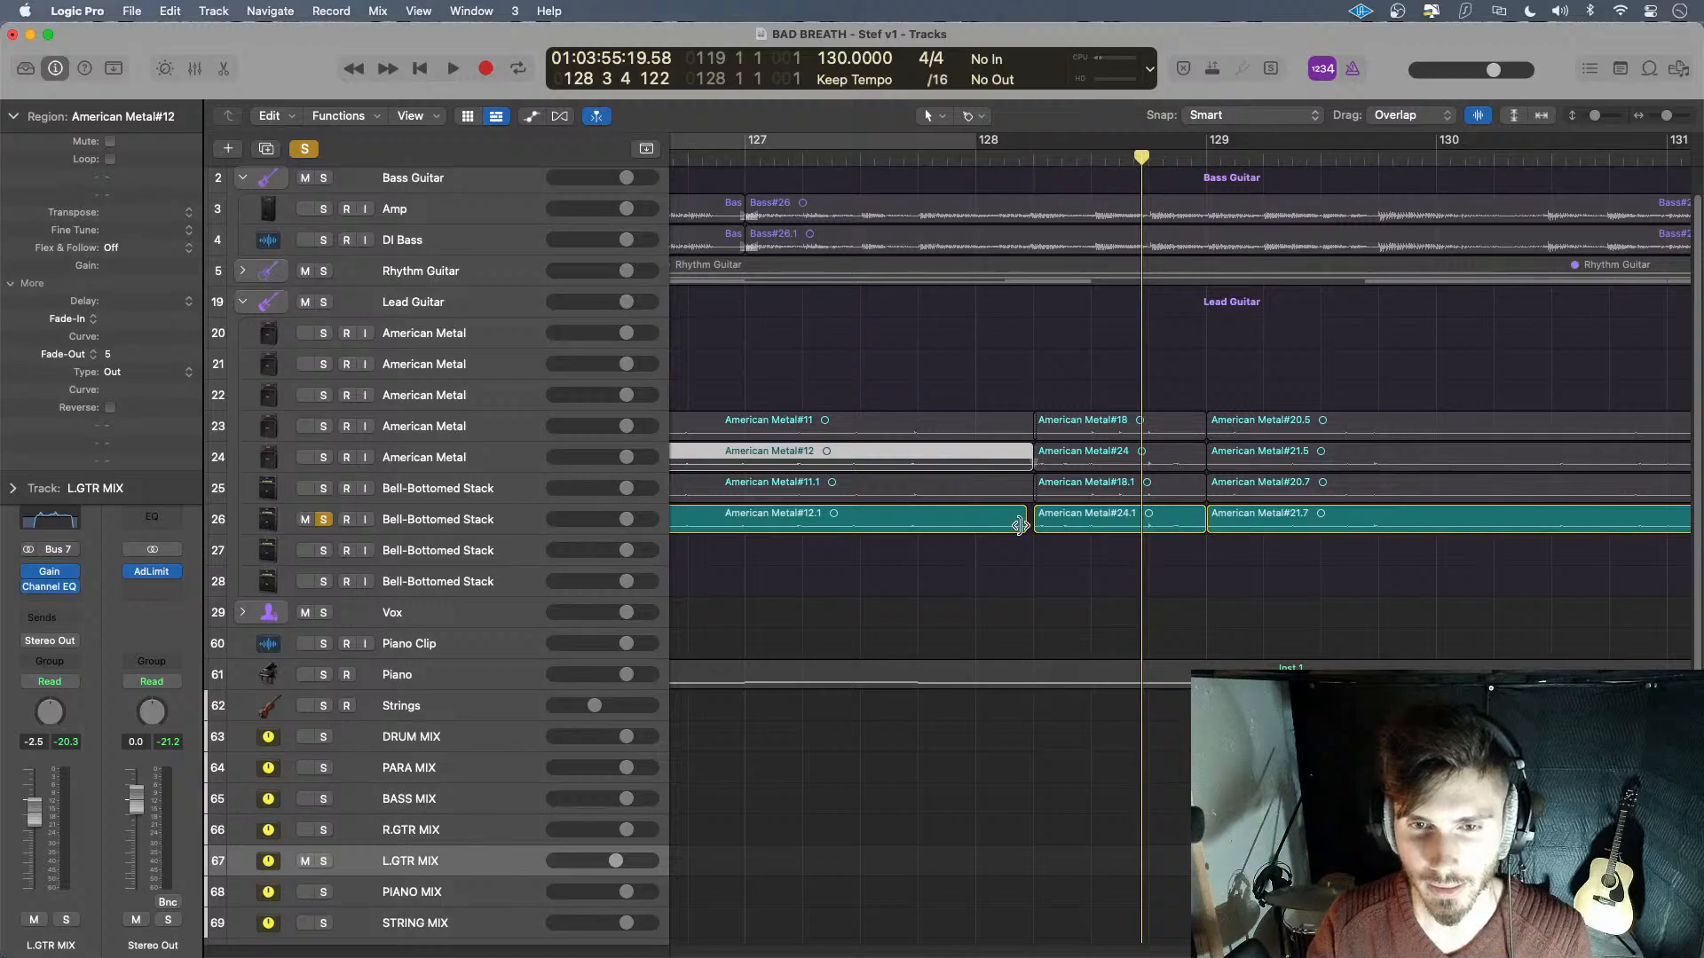
drag(1020, 525, 1032, 525)
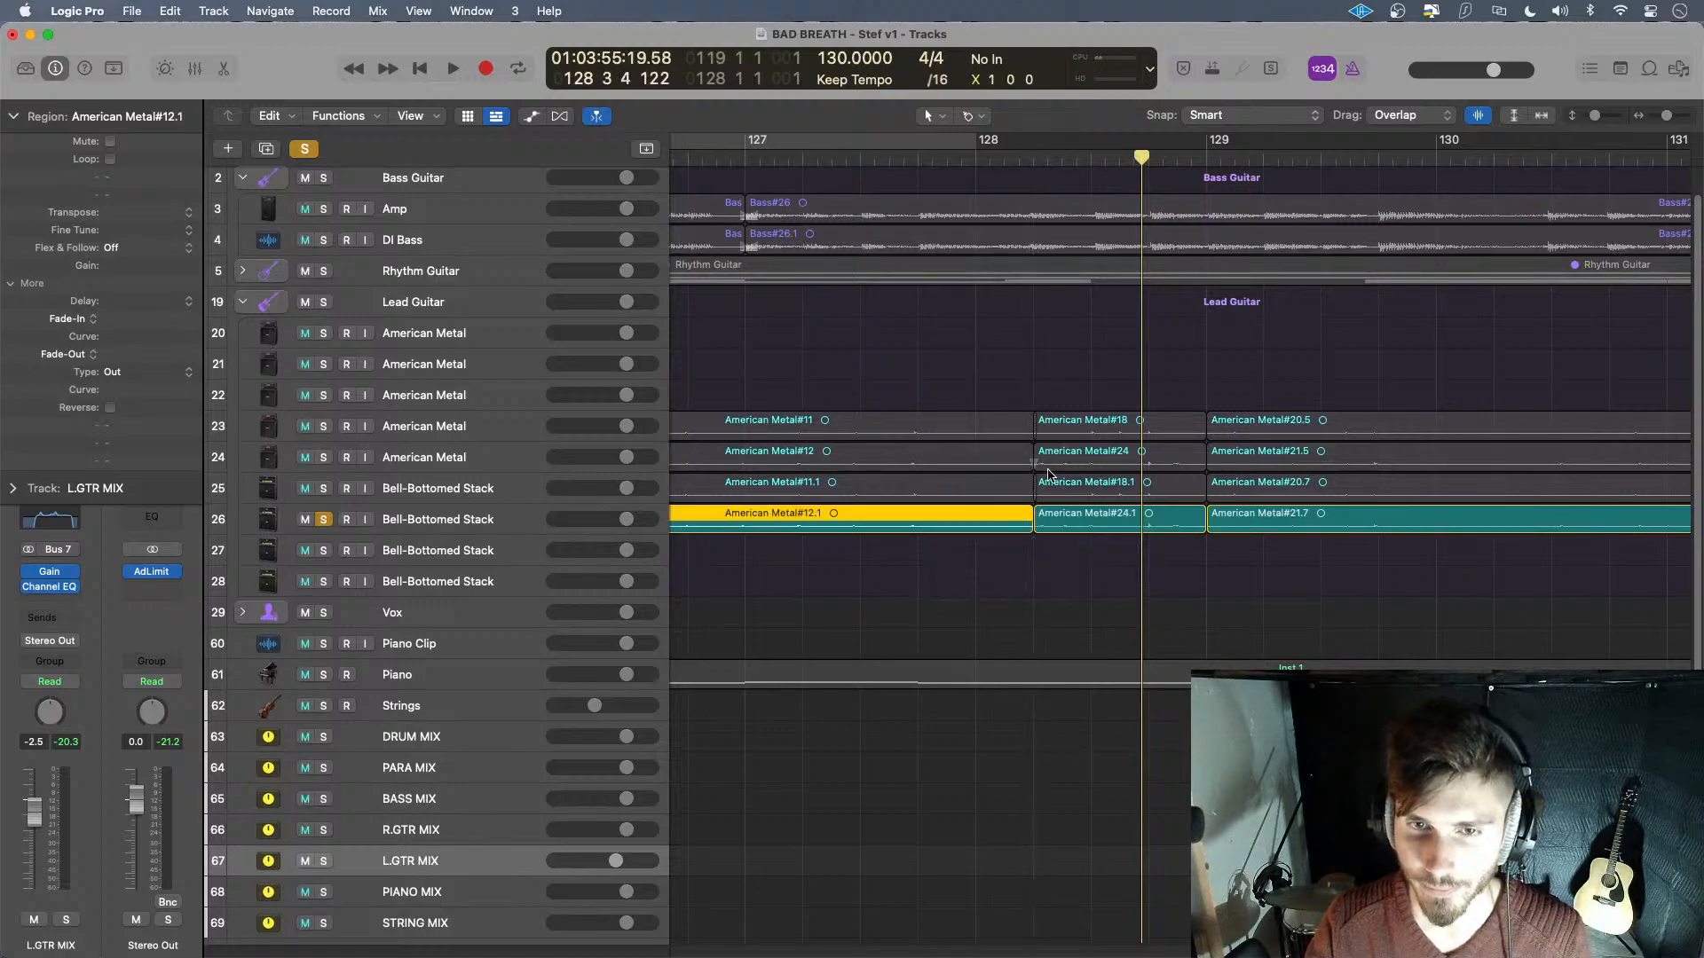
- Set the fade-out of American Metal#12.1 on track 26 to 5
double_click(128, 321)
double_click(127, 356)
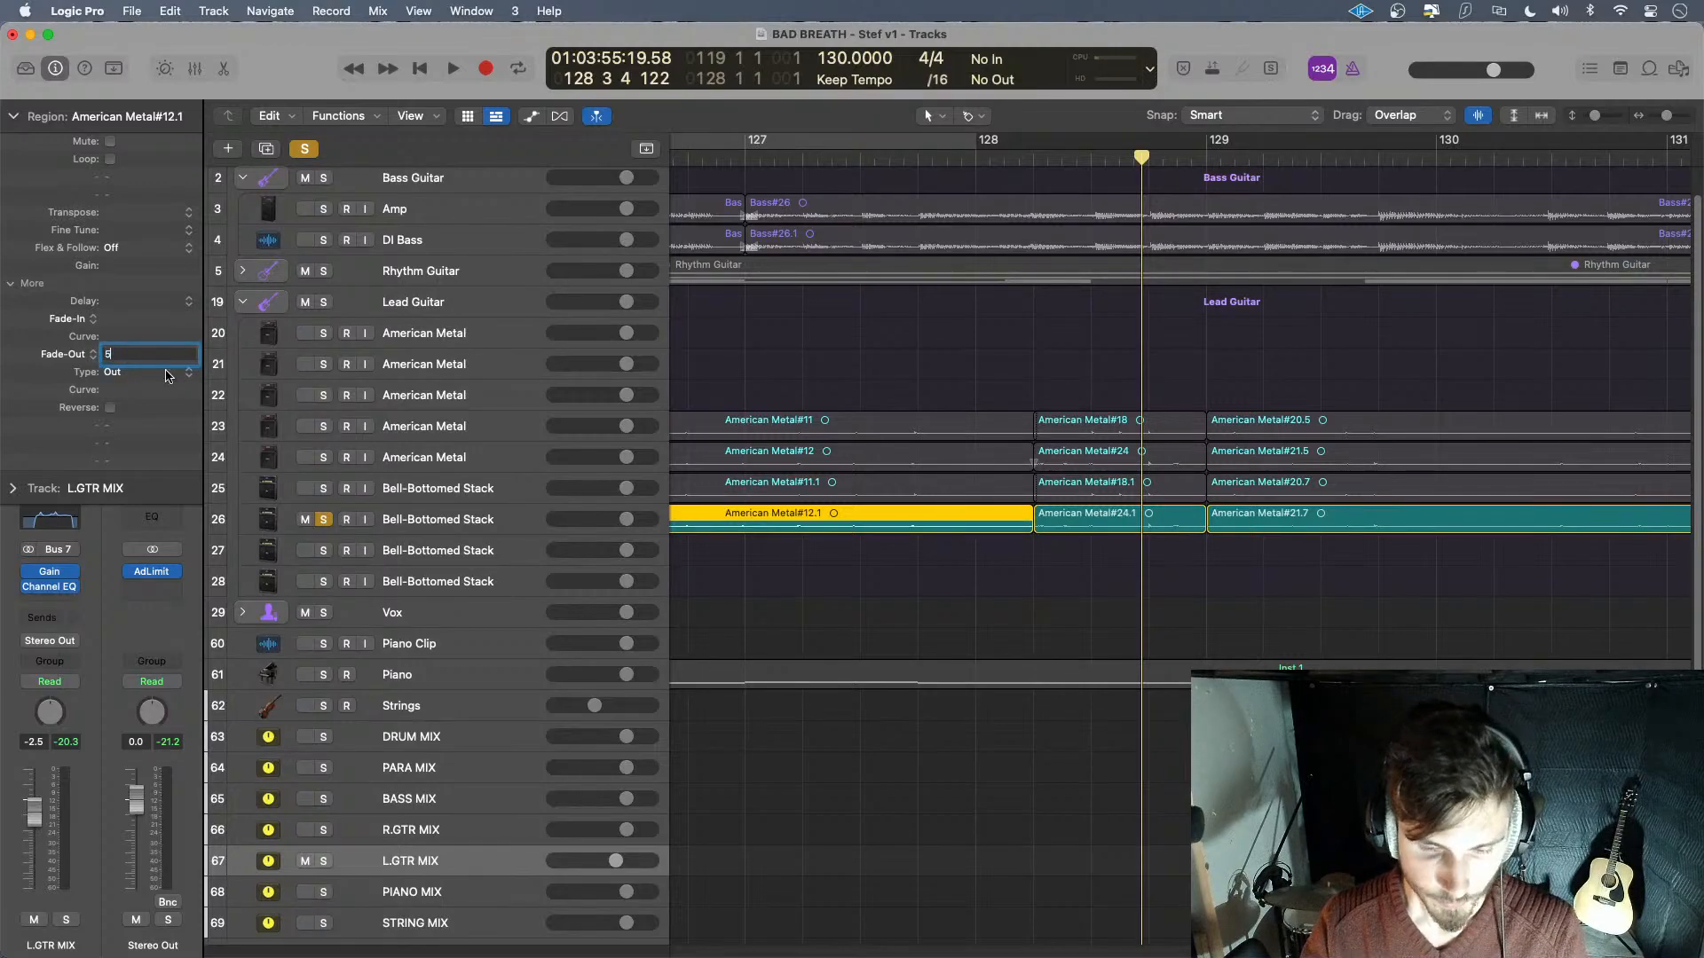
text(5)
key(Return)
- Set both the fade-in and the fade-out of American Metal#24.1 on track 26 to 5
click(1073, 516)
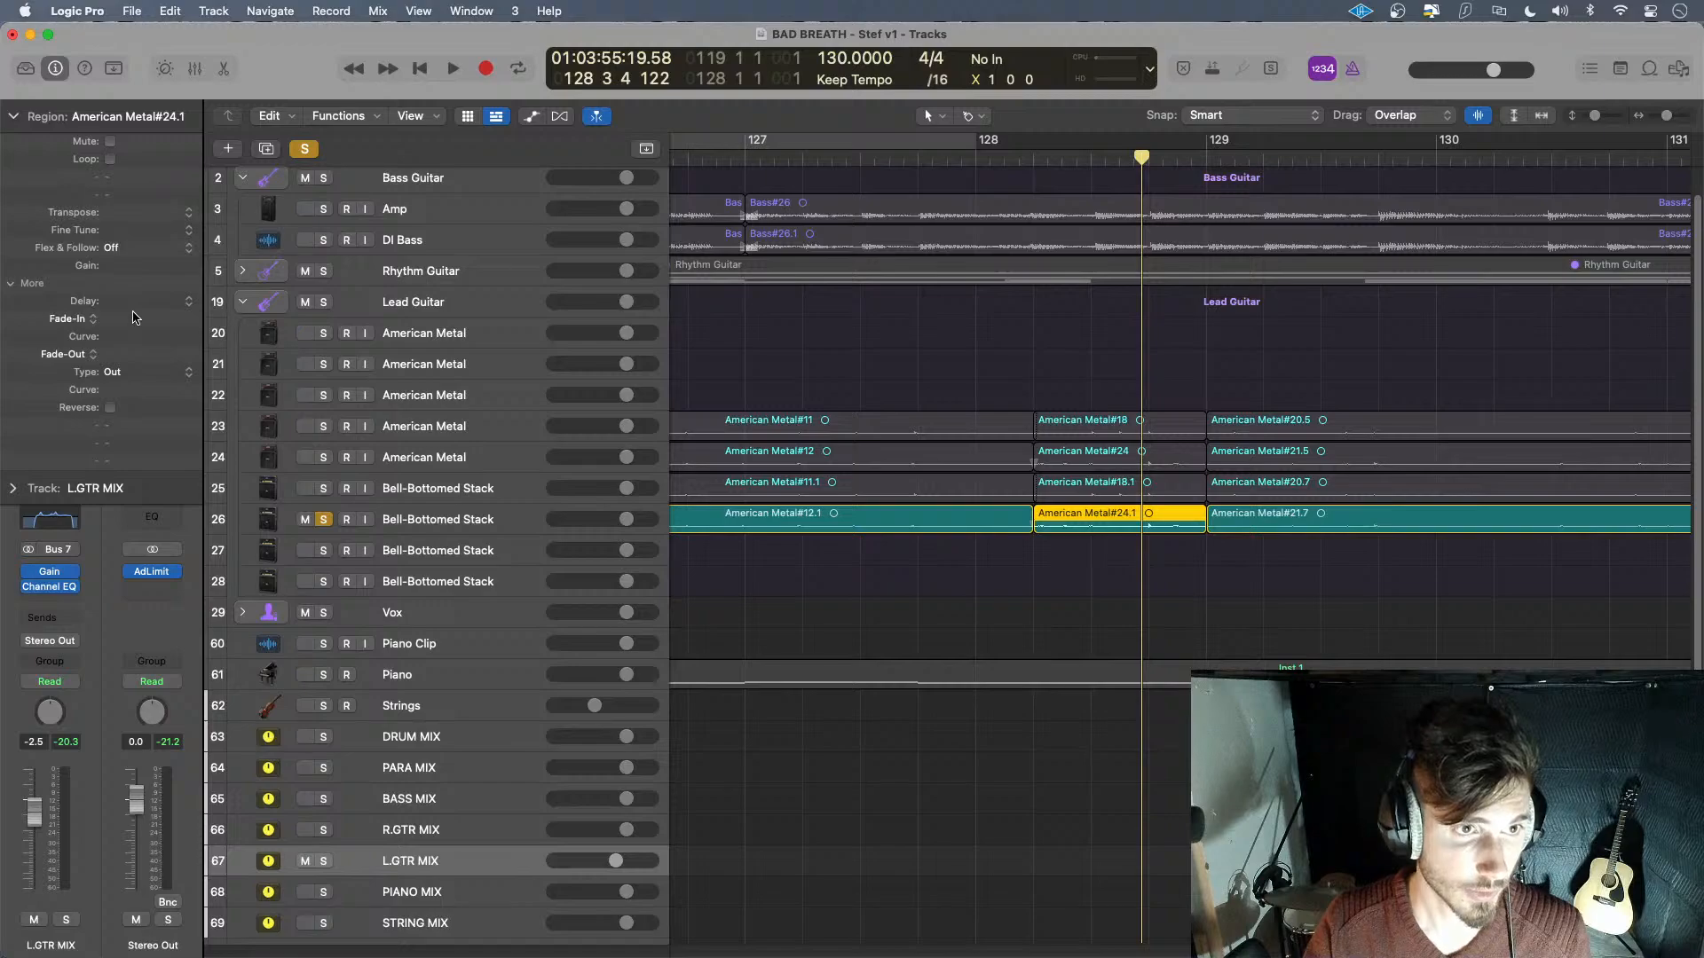
double_click(133, 317)
text(5)
key(Return)
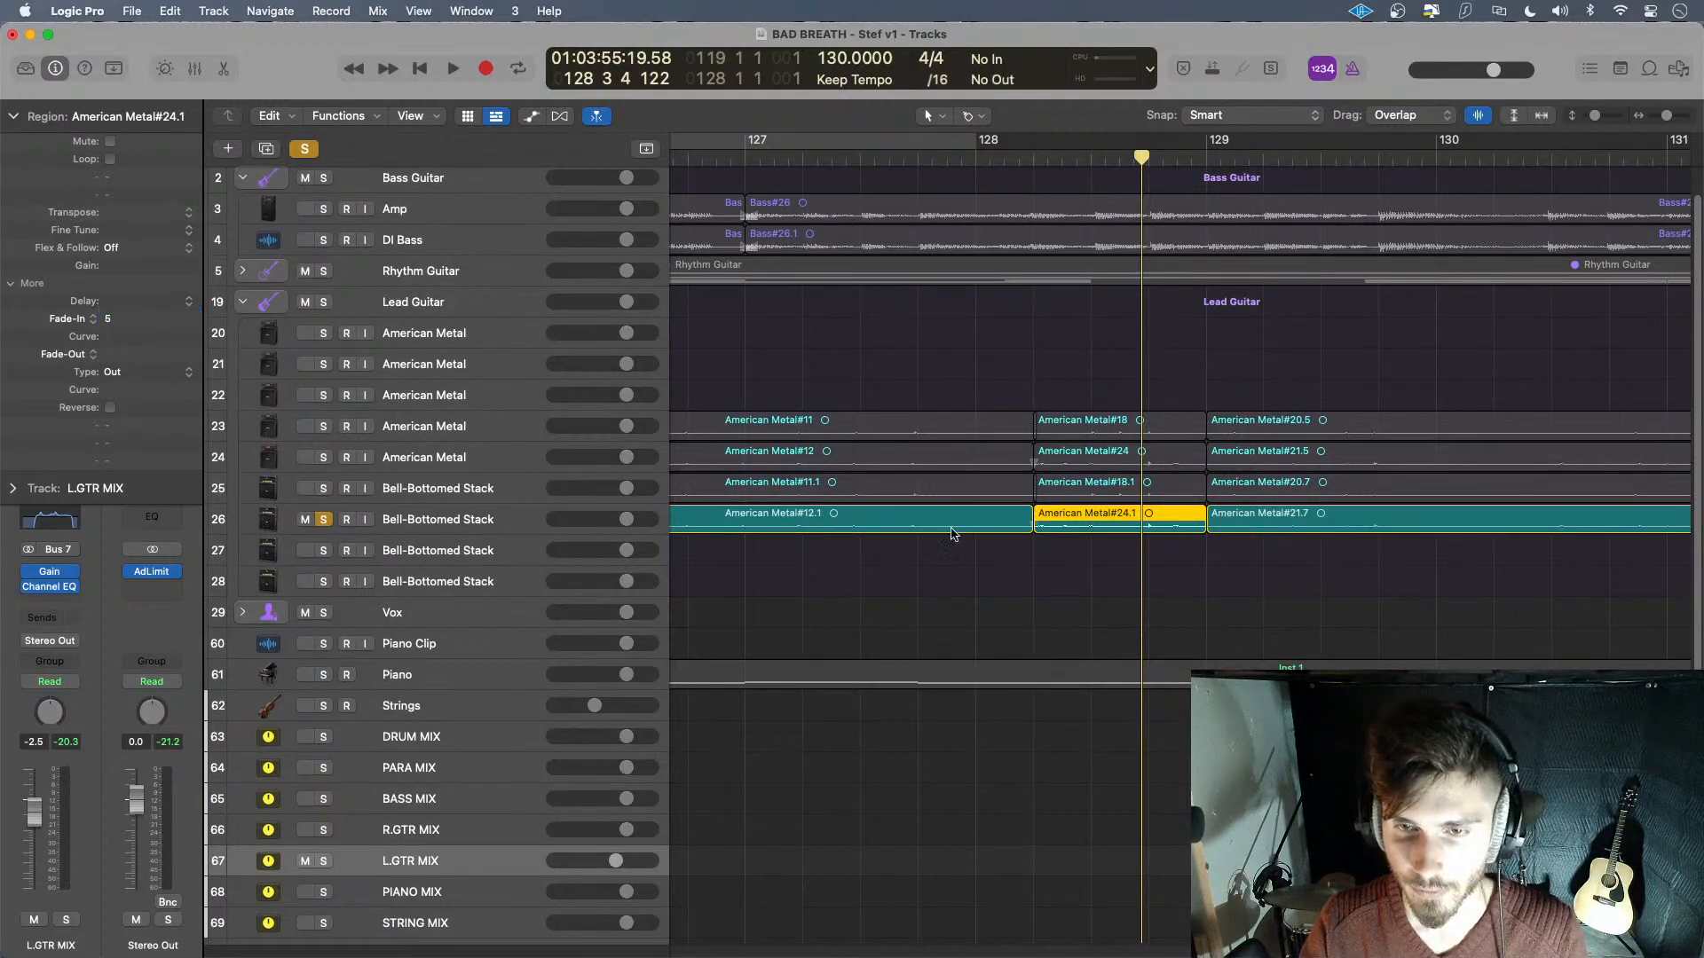
double_click(145, 356)
text(5)
key(Return)
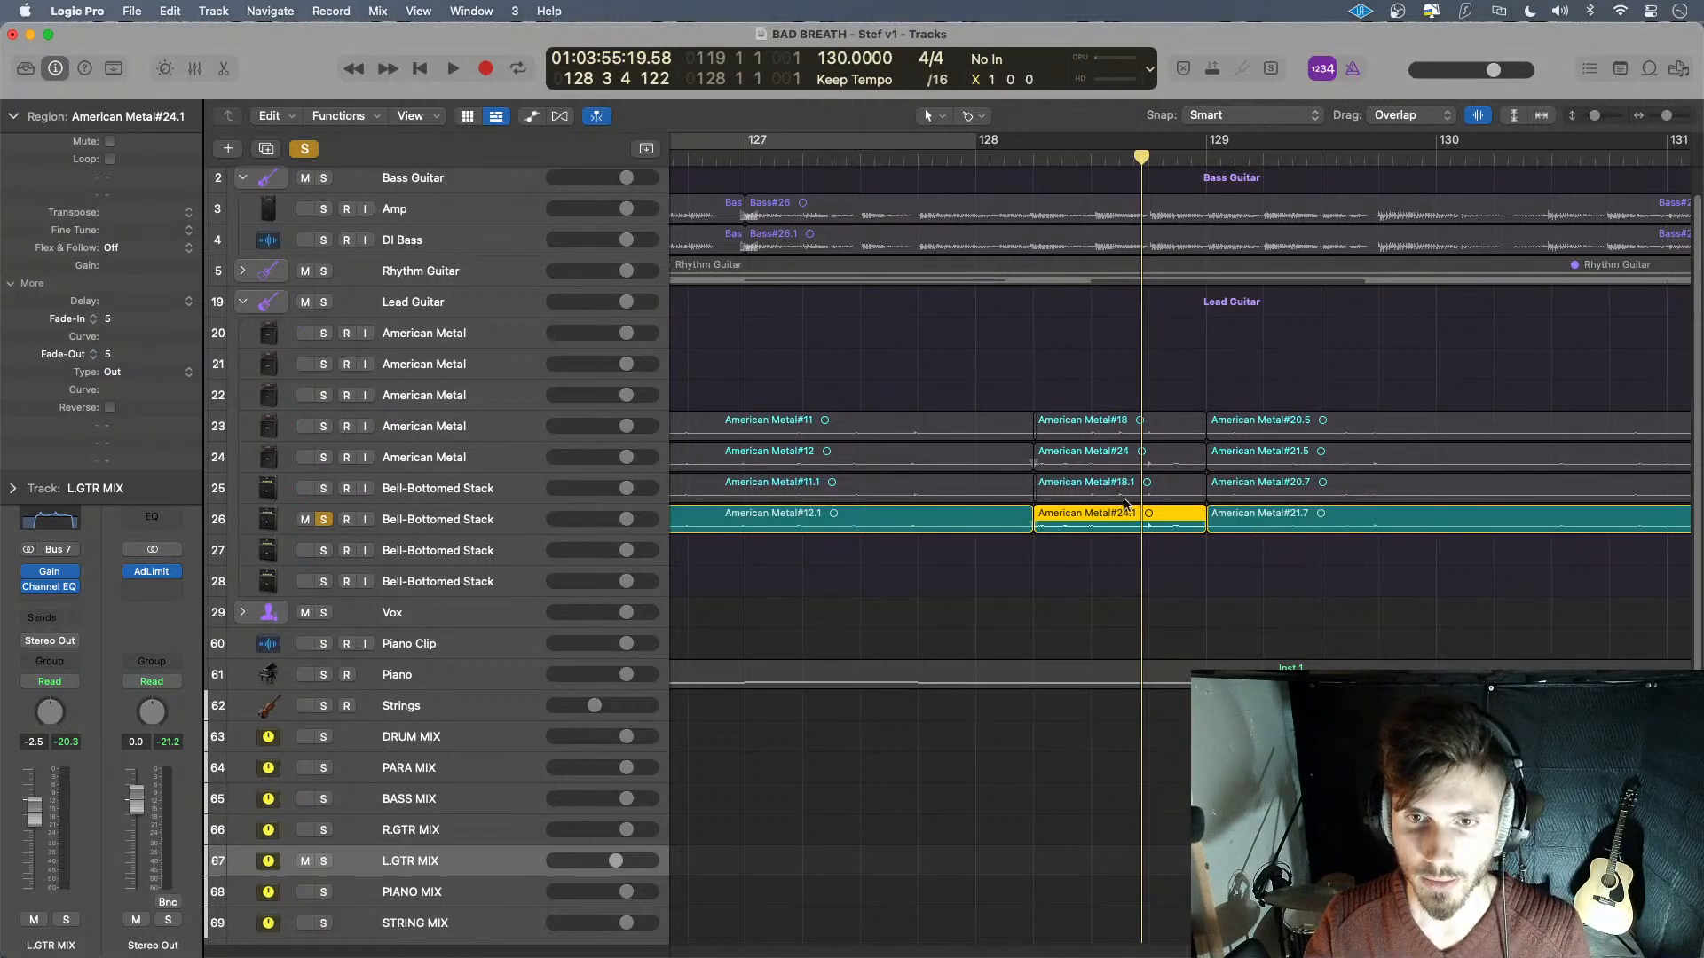
- Set both the fade-in and the fade-out of American Metal#18 on track 23 to 5
click(1098, 430)
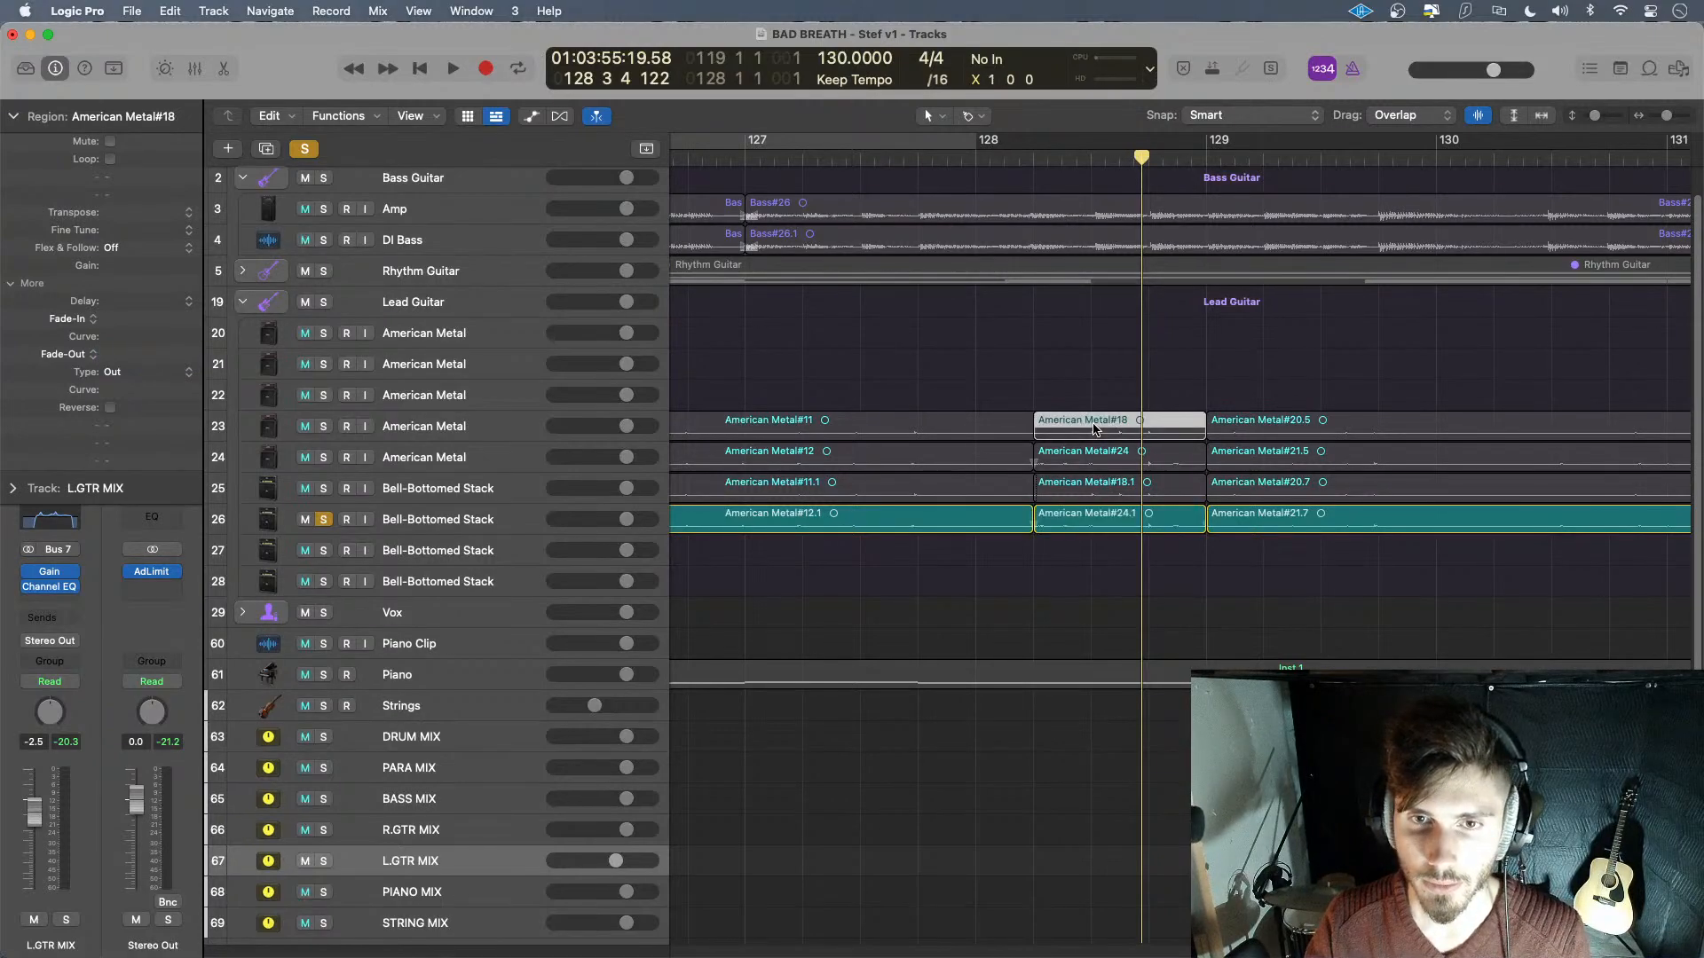
double_click(126, 318)
key(Return)
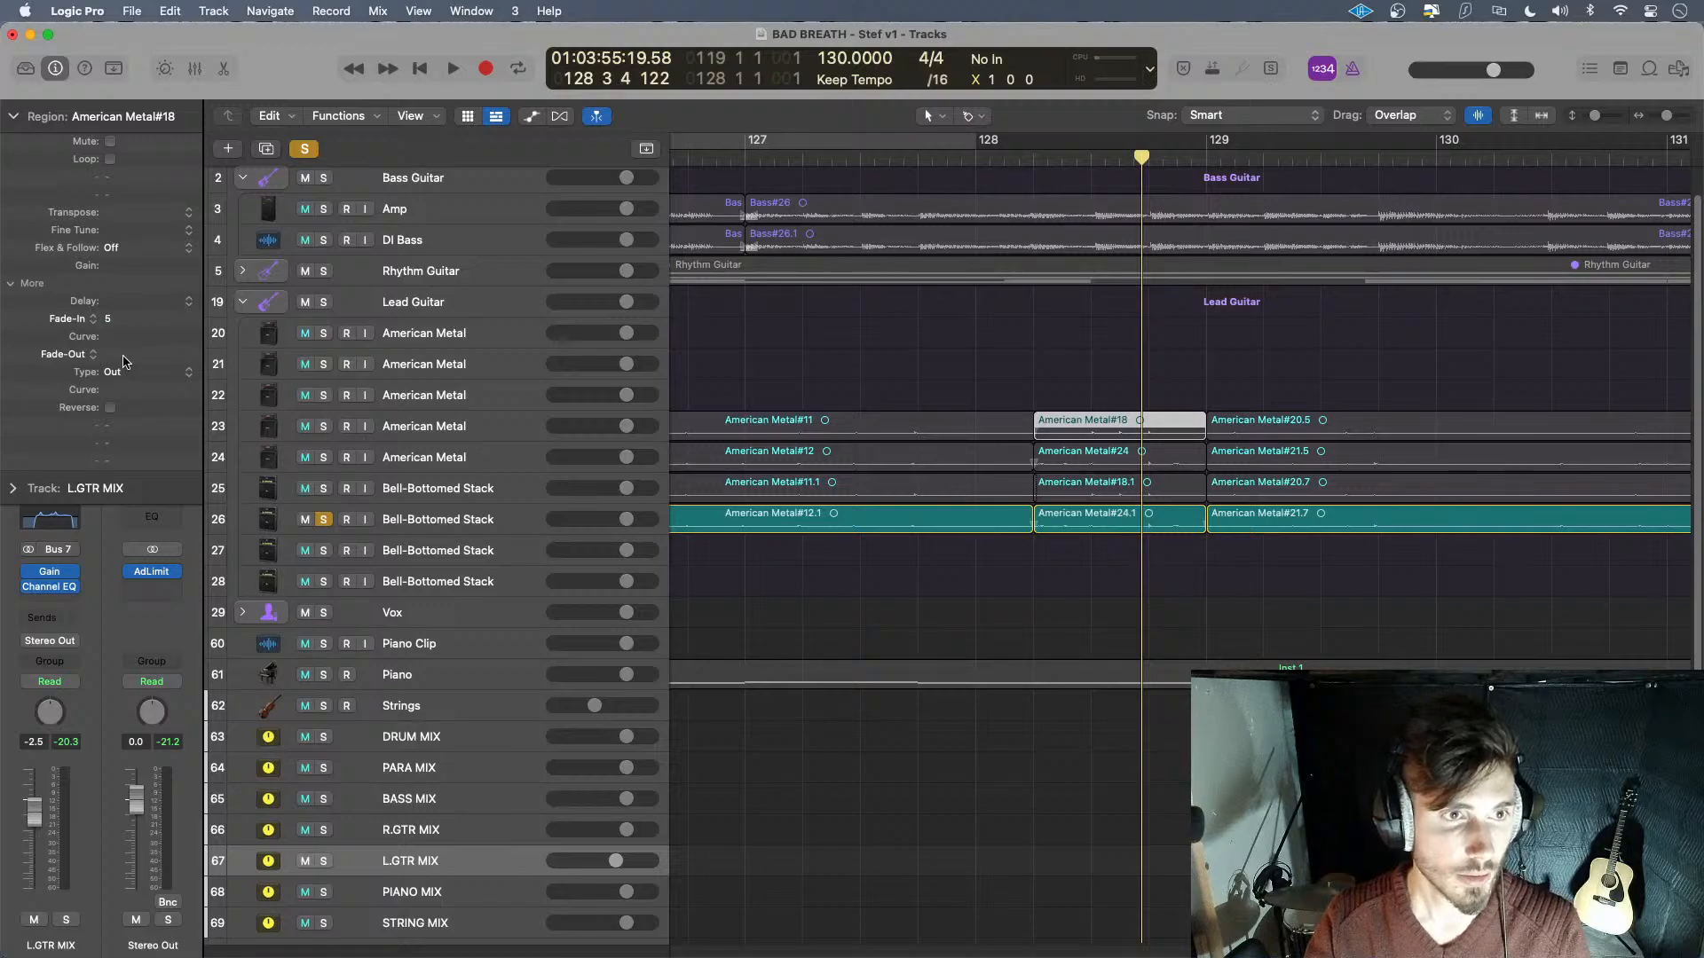
double_click(124, 354)
text(5)
key(Return)
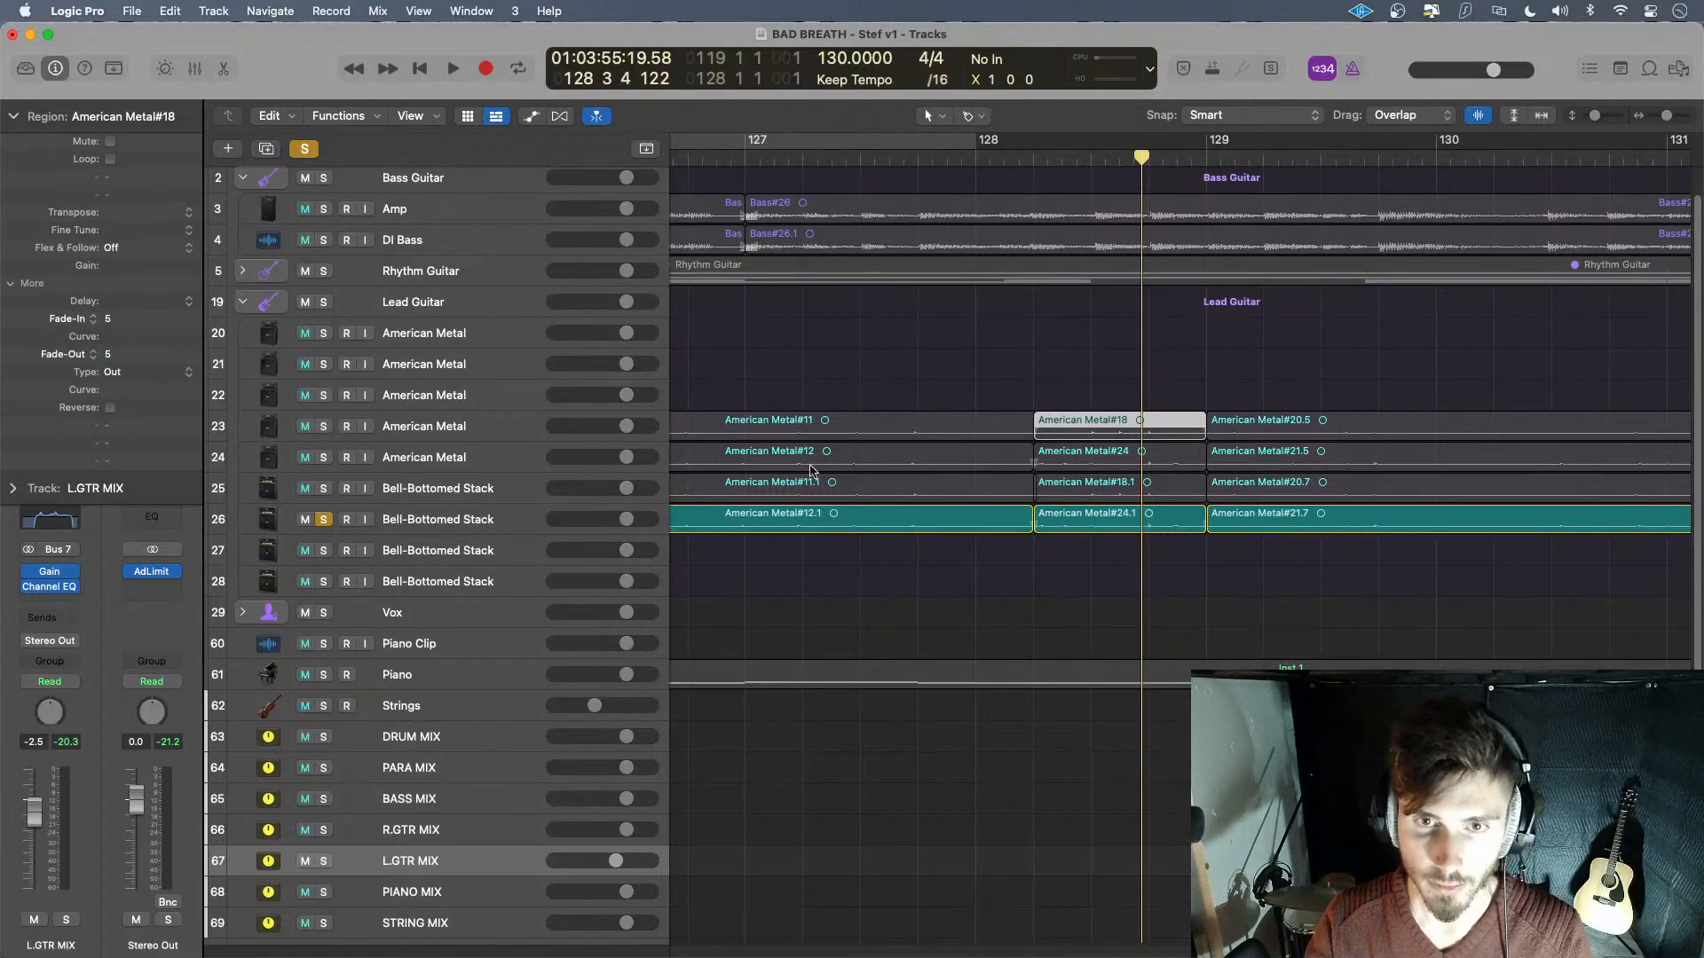
- Set the fade-out of American Metal#24 on track 24 to 5
click(1071, 457)
double_click(122, 357)
text(5)
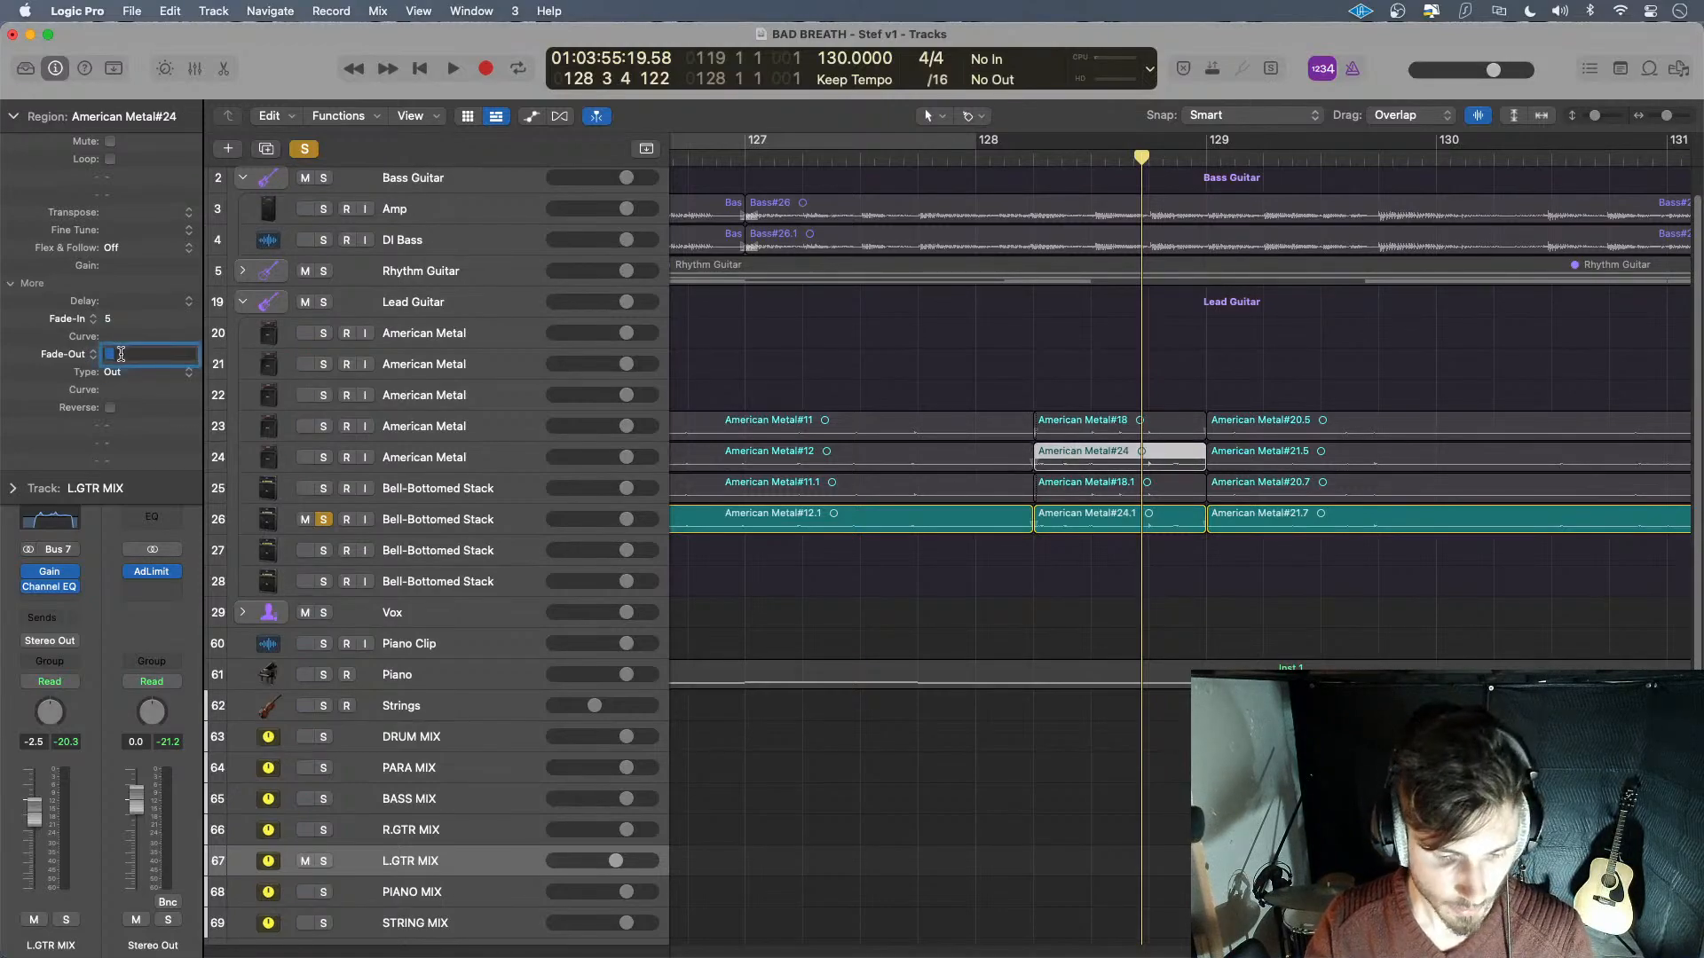
key(Return)
- Set both the fade-in and the fade-out of American Metal#18.1 on track 25 to 5
click(1100, 495)
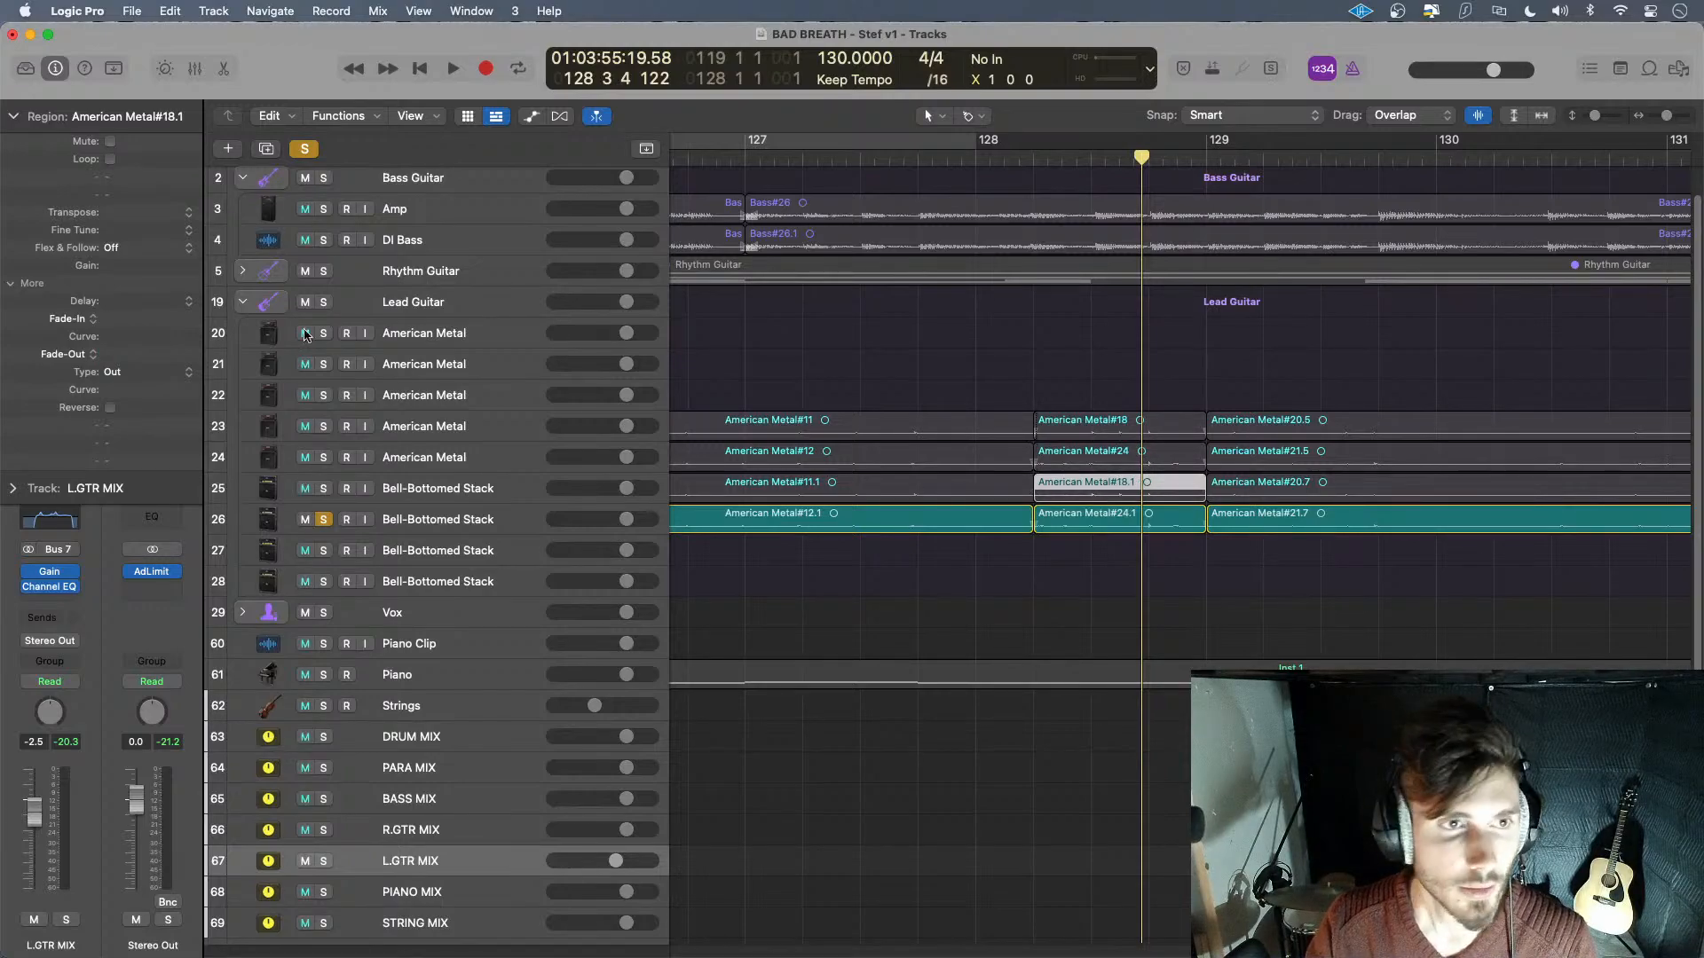
double_click(120, 319)
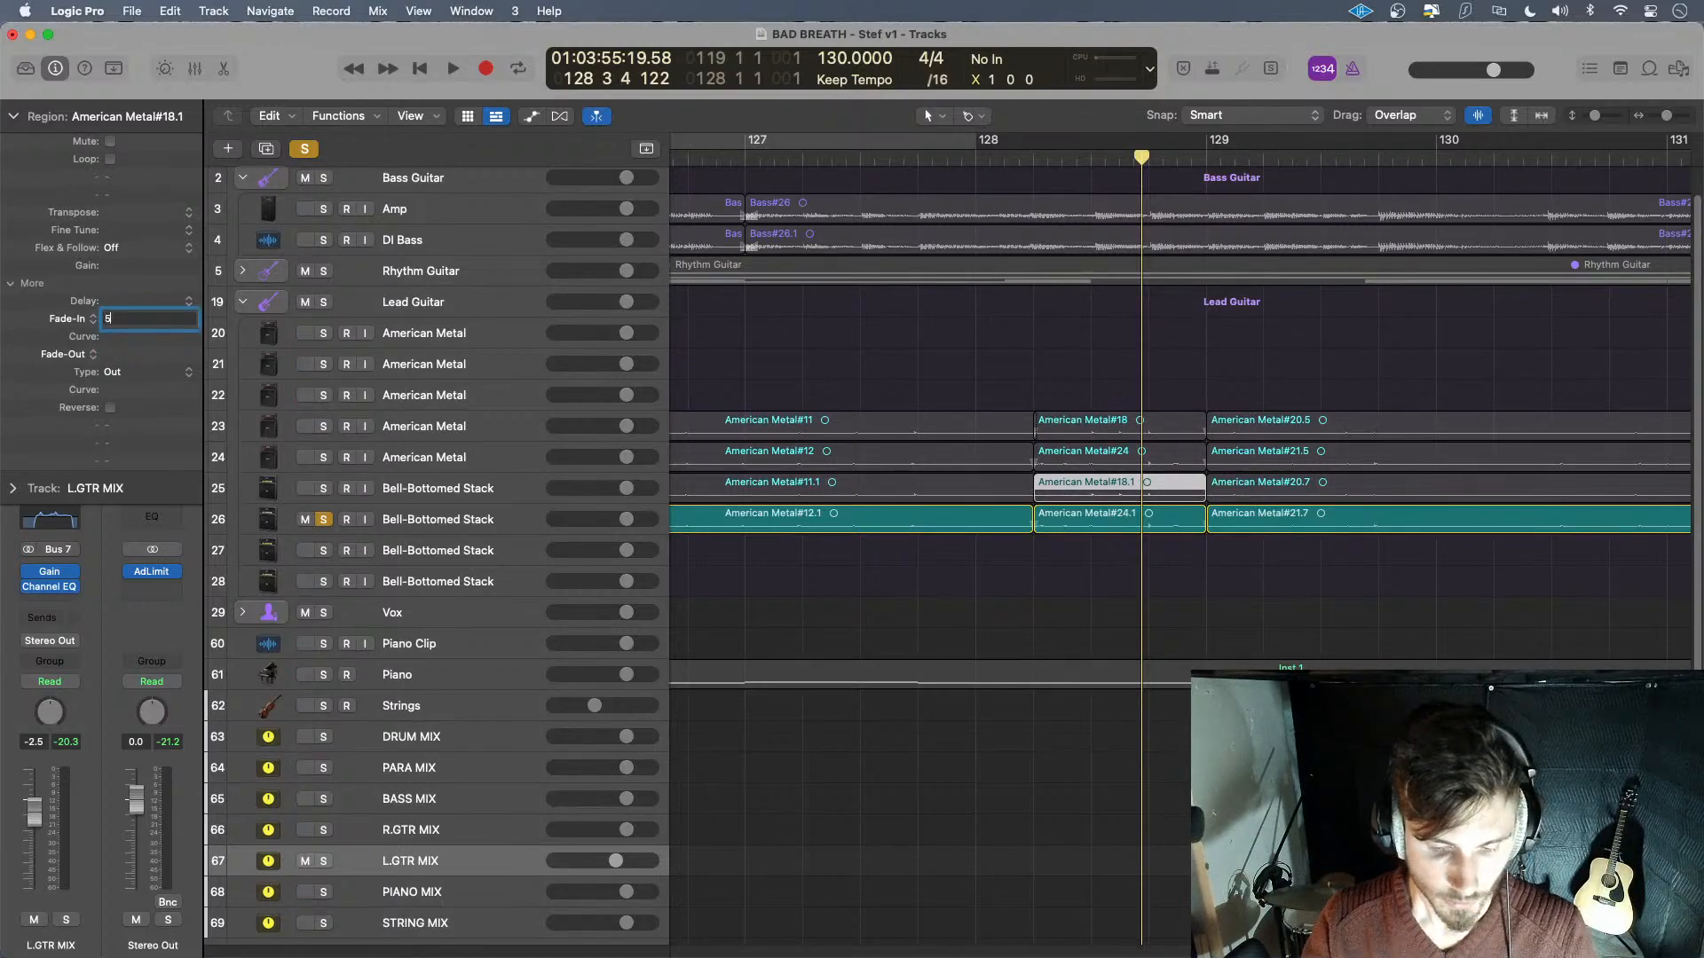
text(5)
key(Return)
double_click(132, 355)
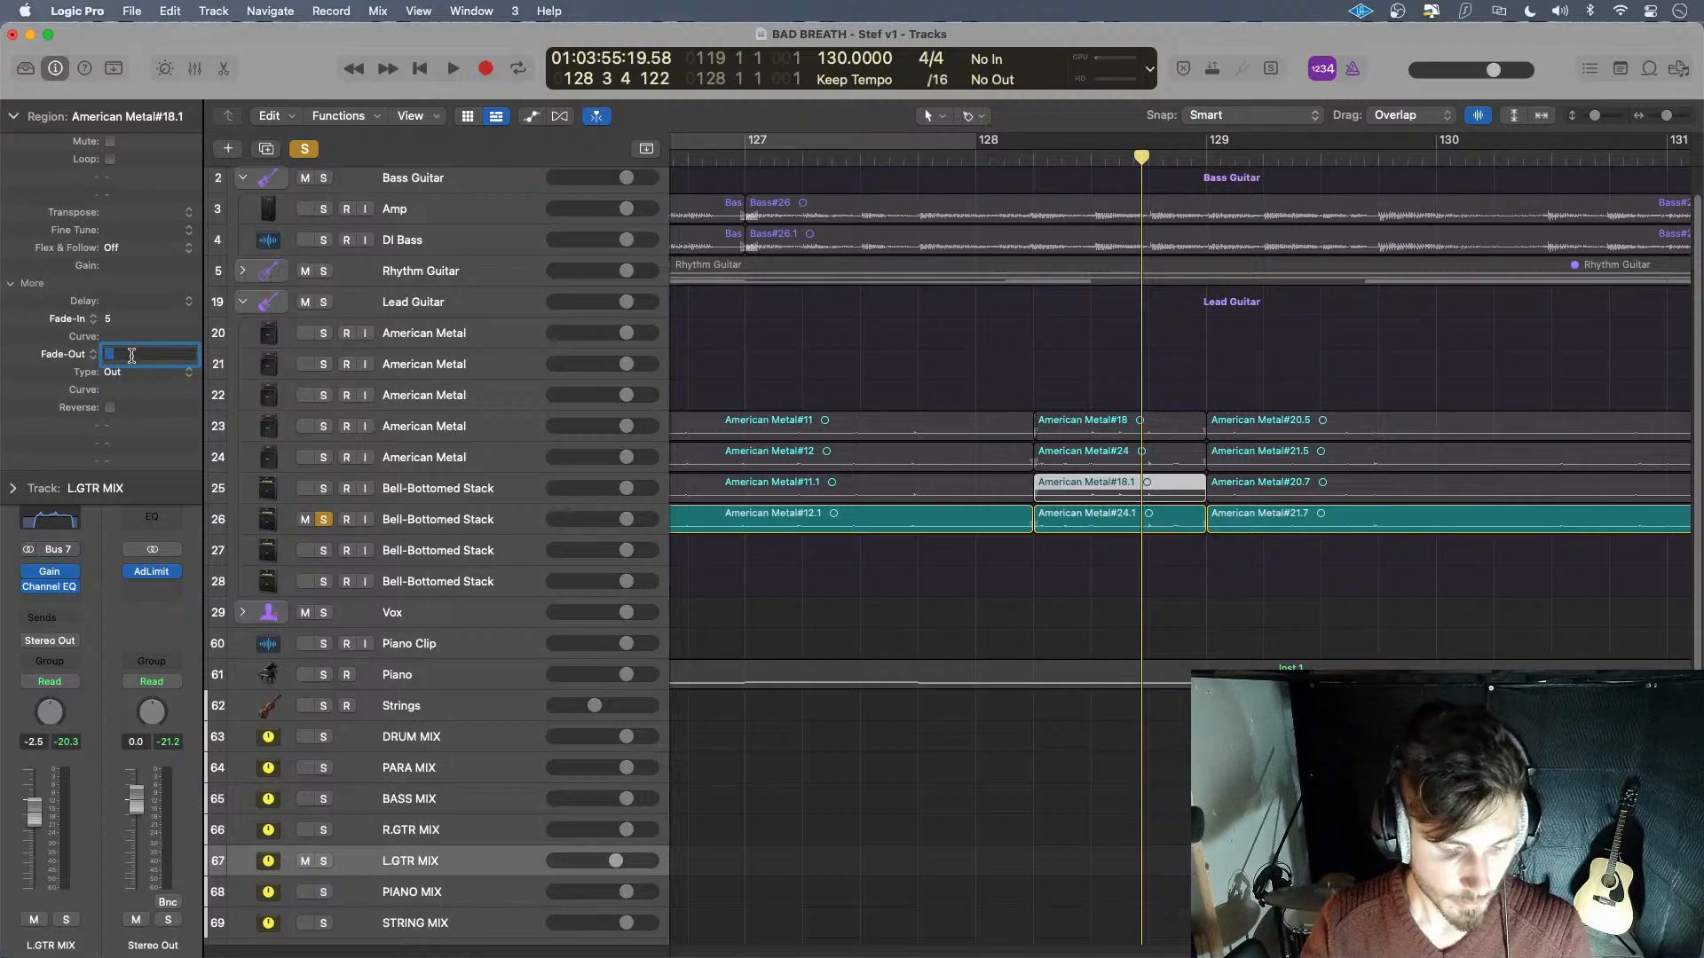
key(Return)
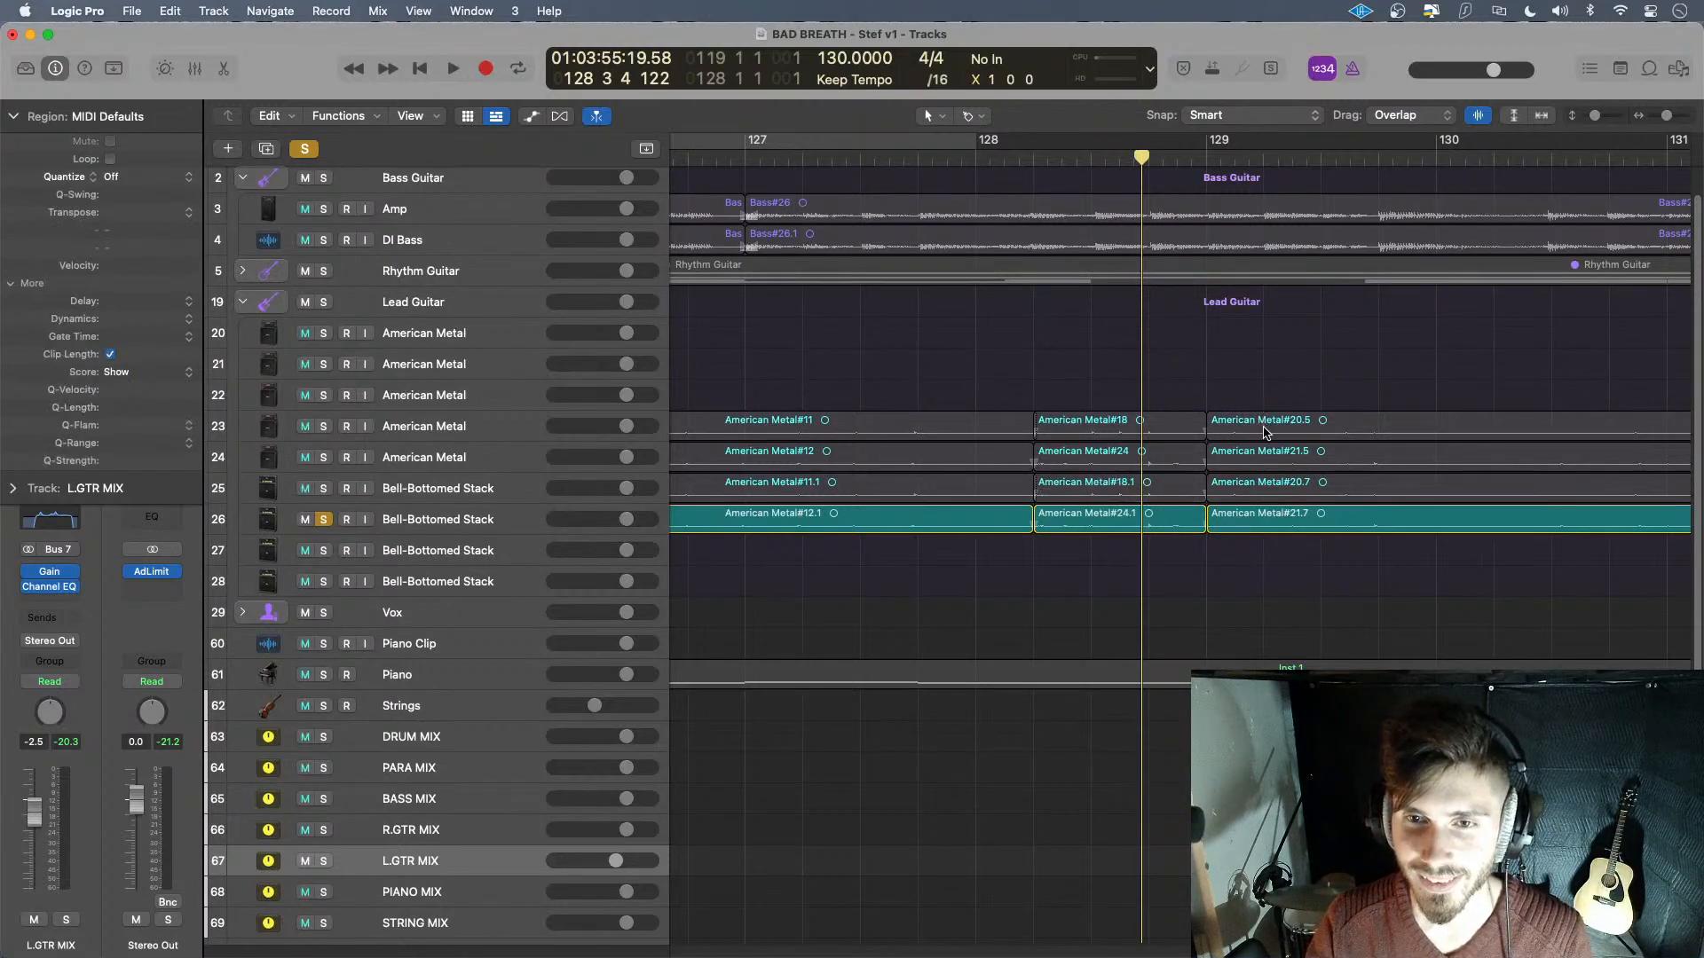
- Set the fade-in of American Metal#21.5 on track 24 to 5
click(1266, 432)
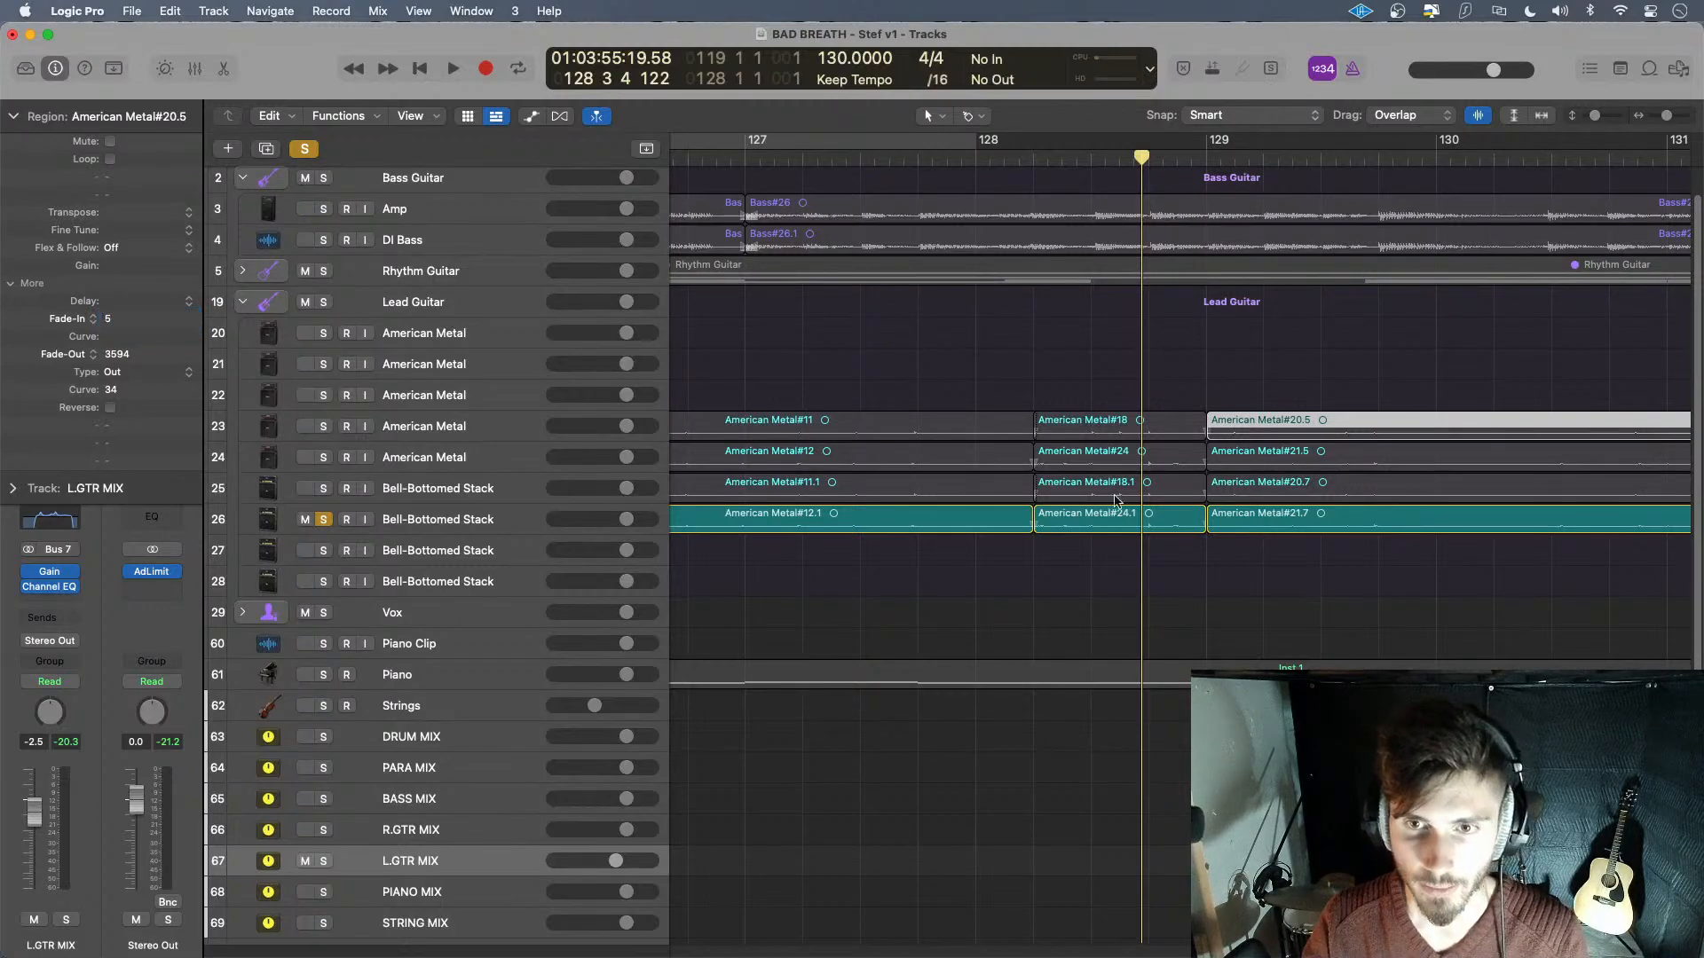
click(1295, 463)
double_click(125, 319)
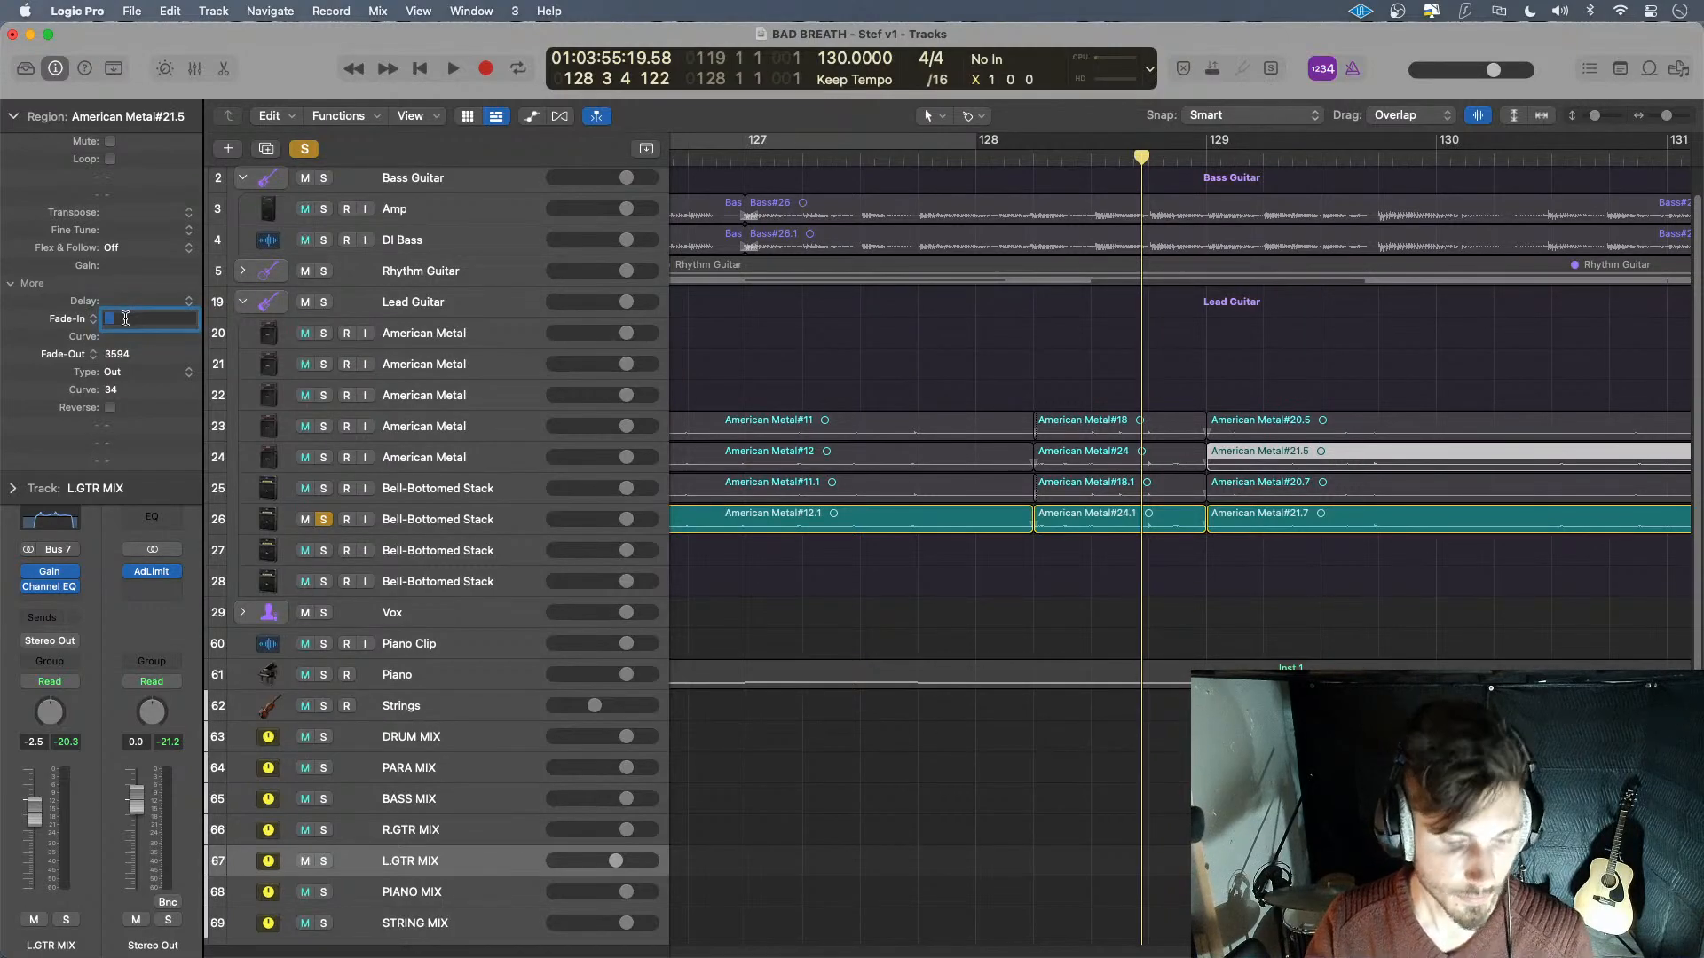
text(5)
key(Return)
- Set the fade-in of American Metal#20.7 on track 25 and American Metal#21.7 on track 26 to 5
click(1246, 496)
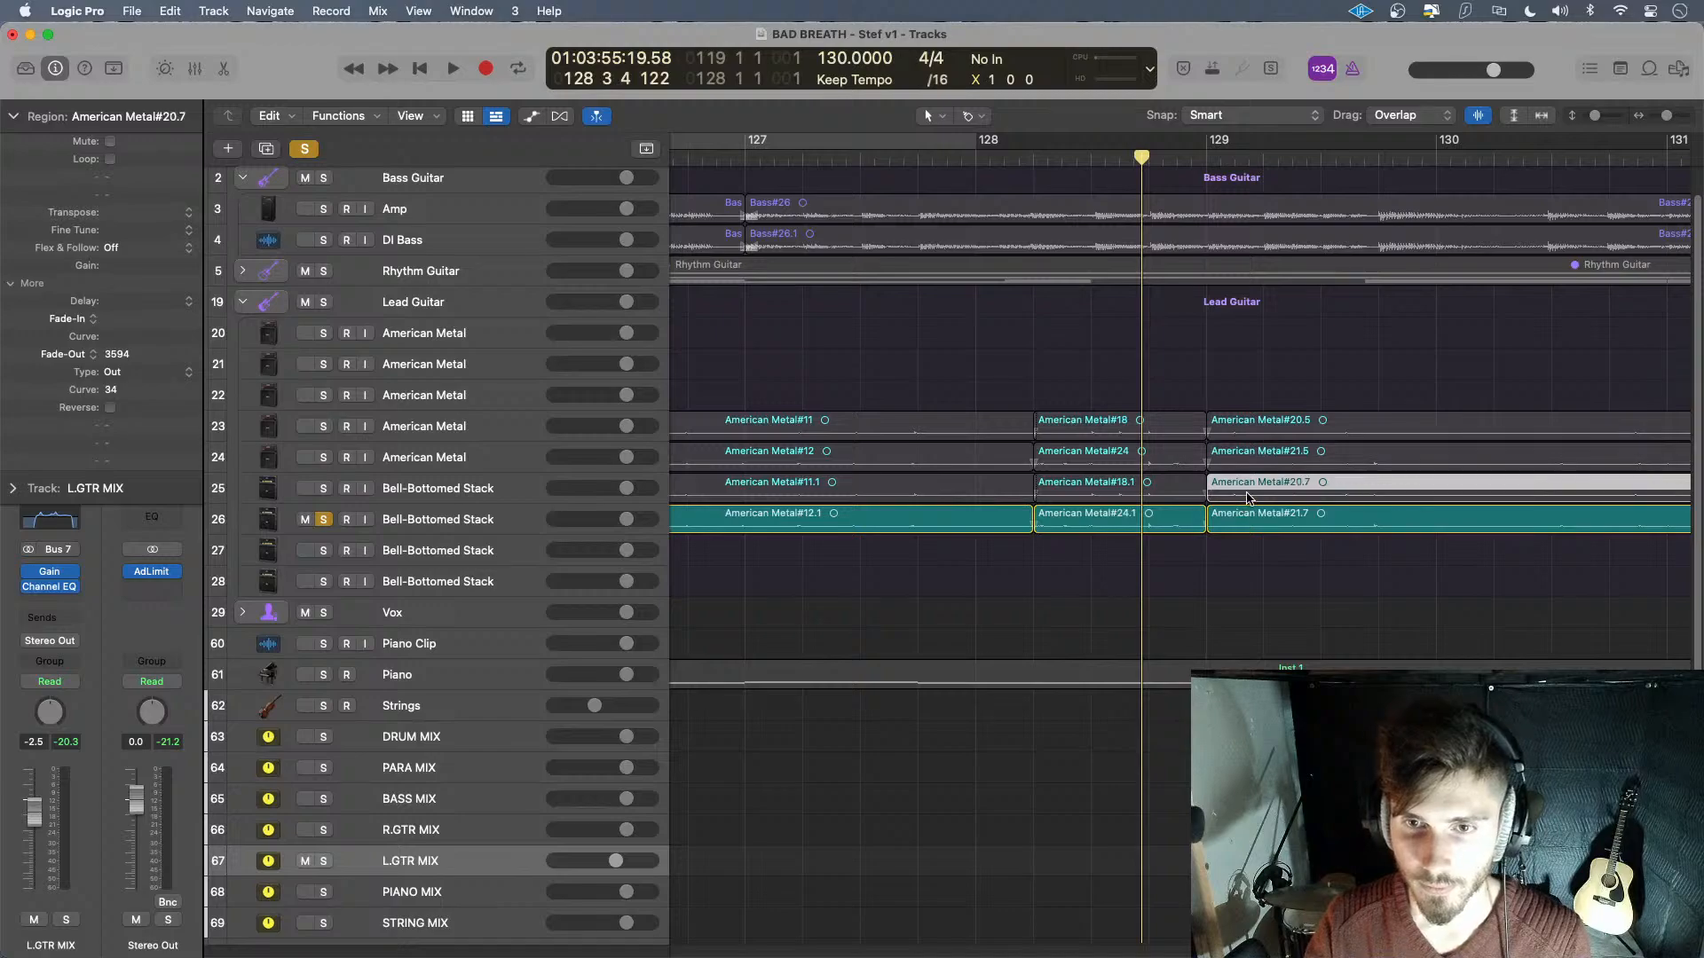
double_click(135, 320)
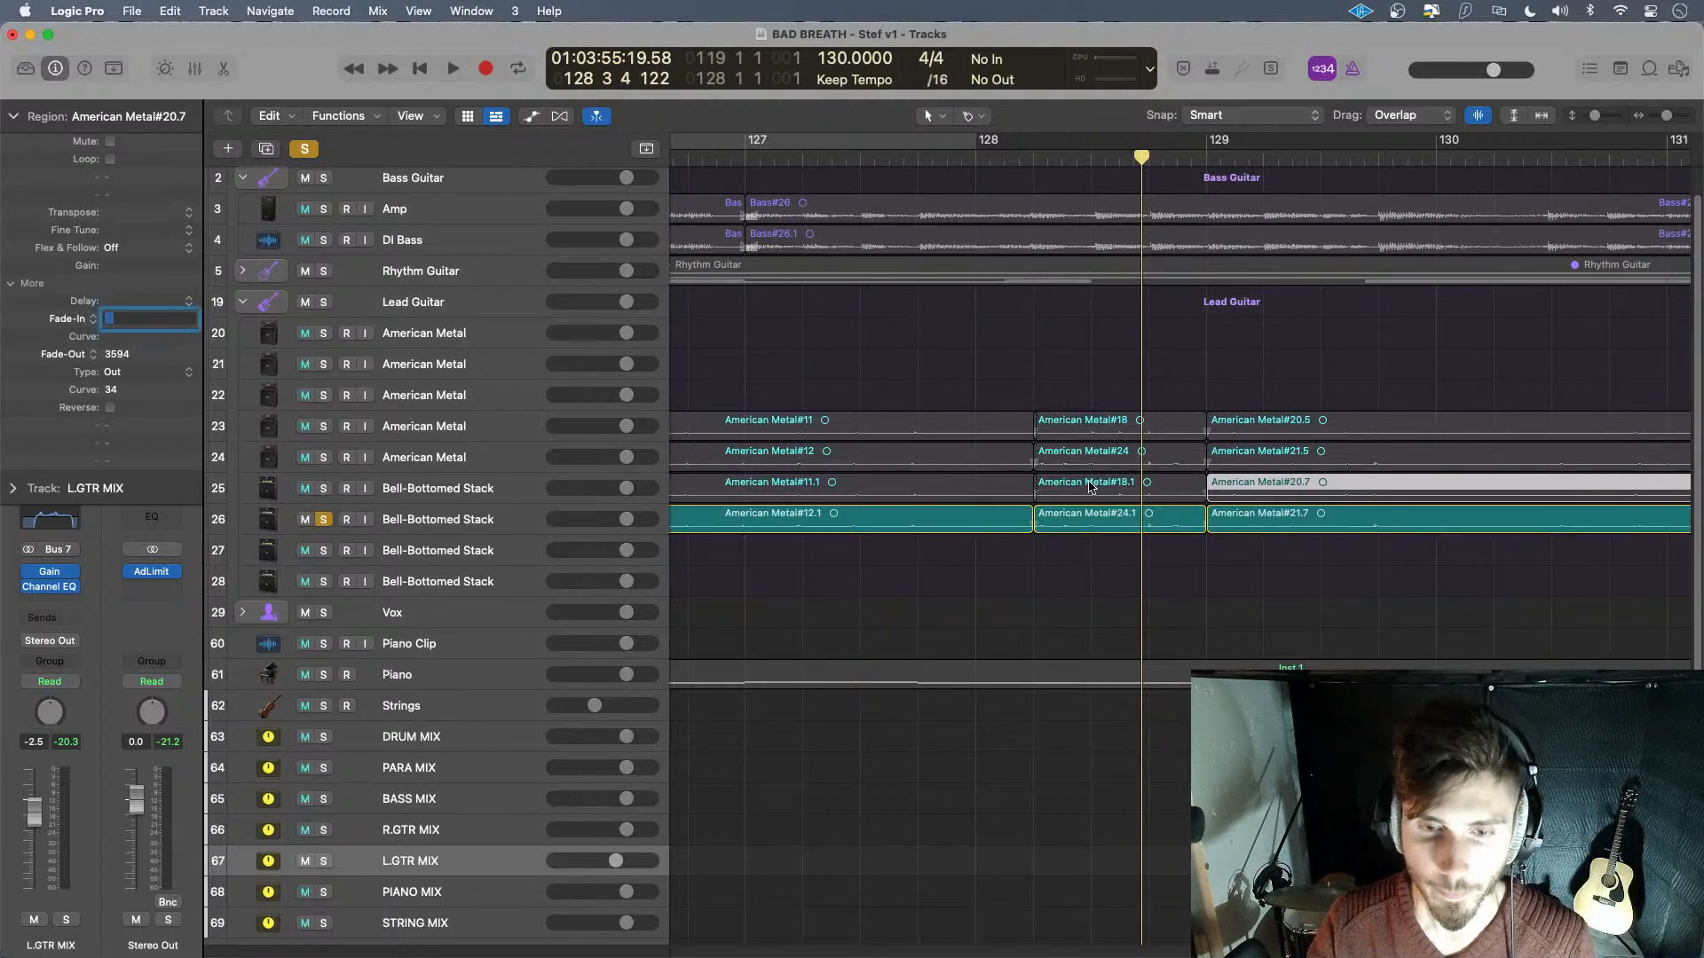
key(Return)
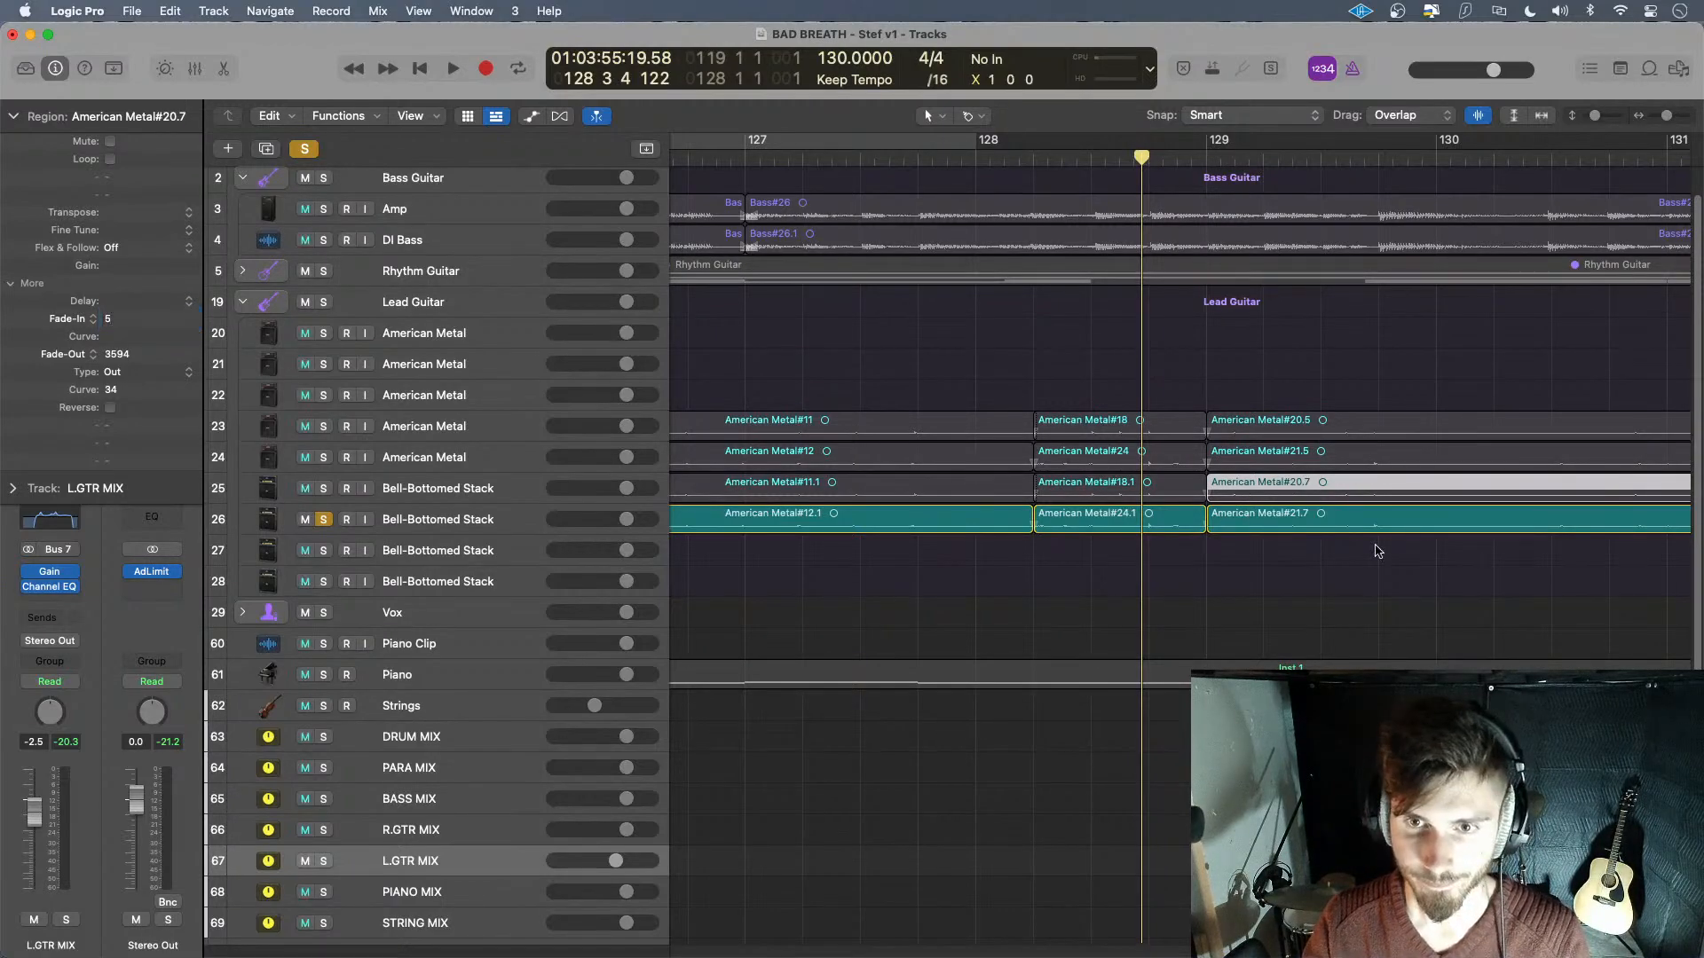
click(1313, 524)
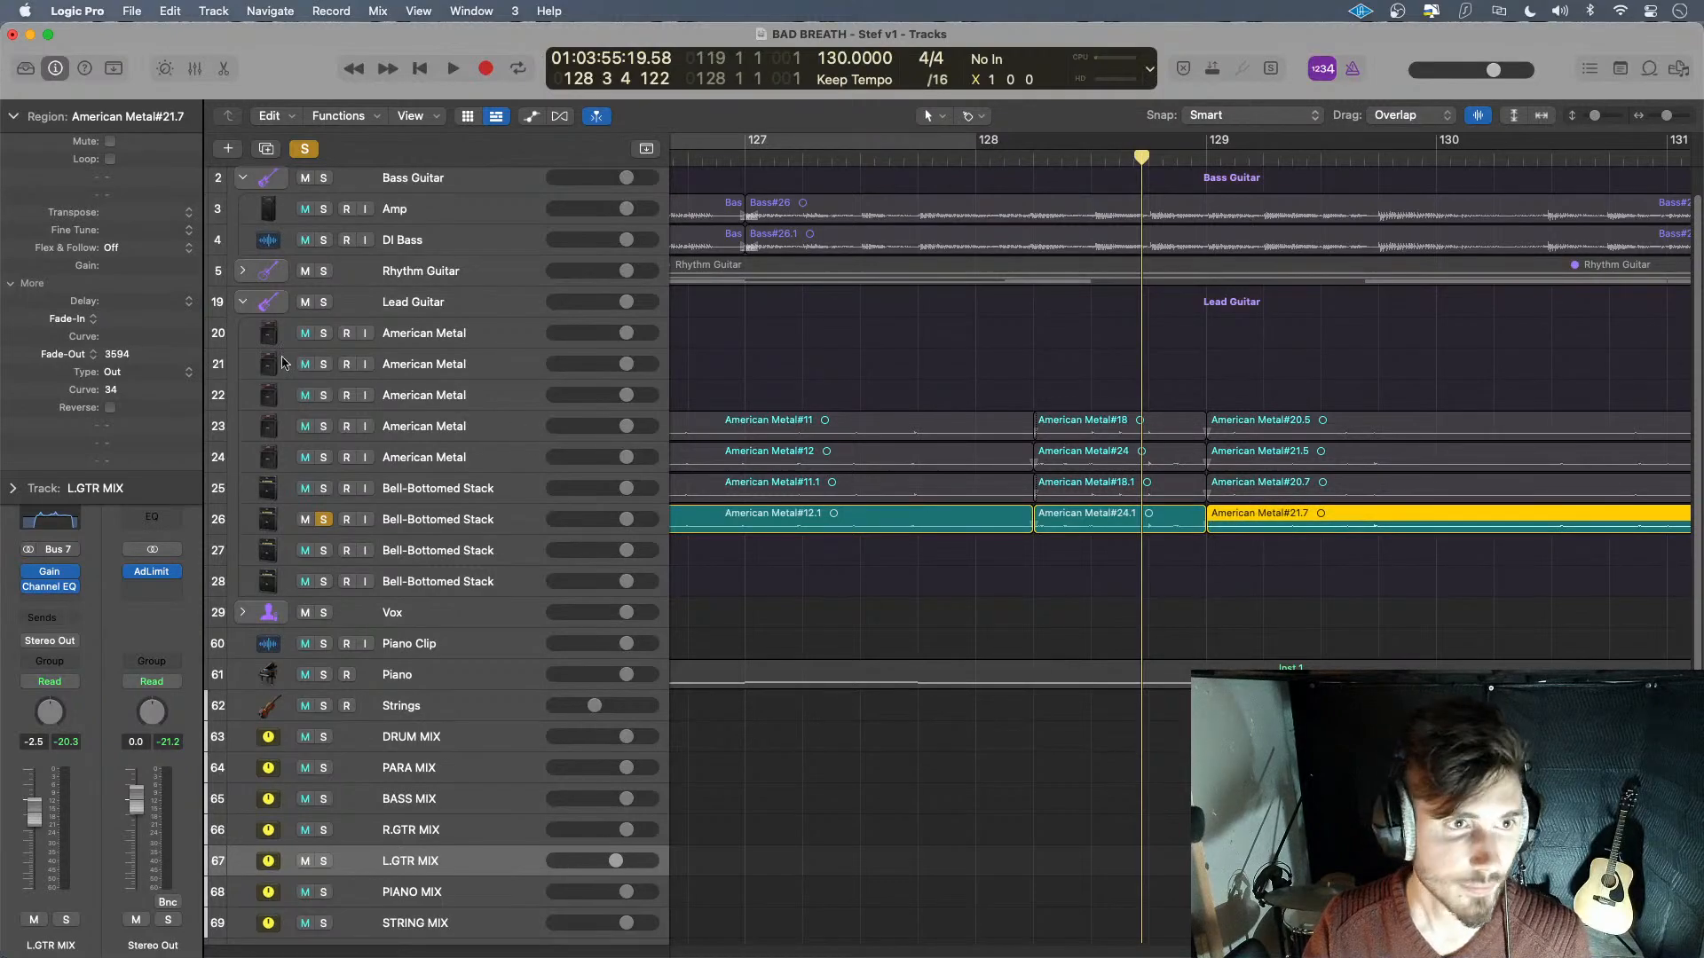
double_click(126, 319)
text(5)
key(Return)
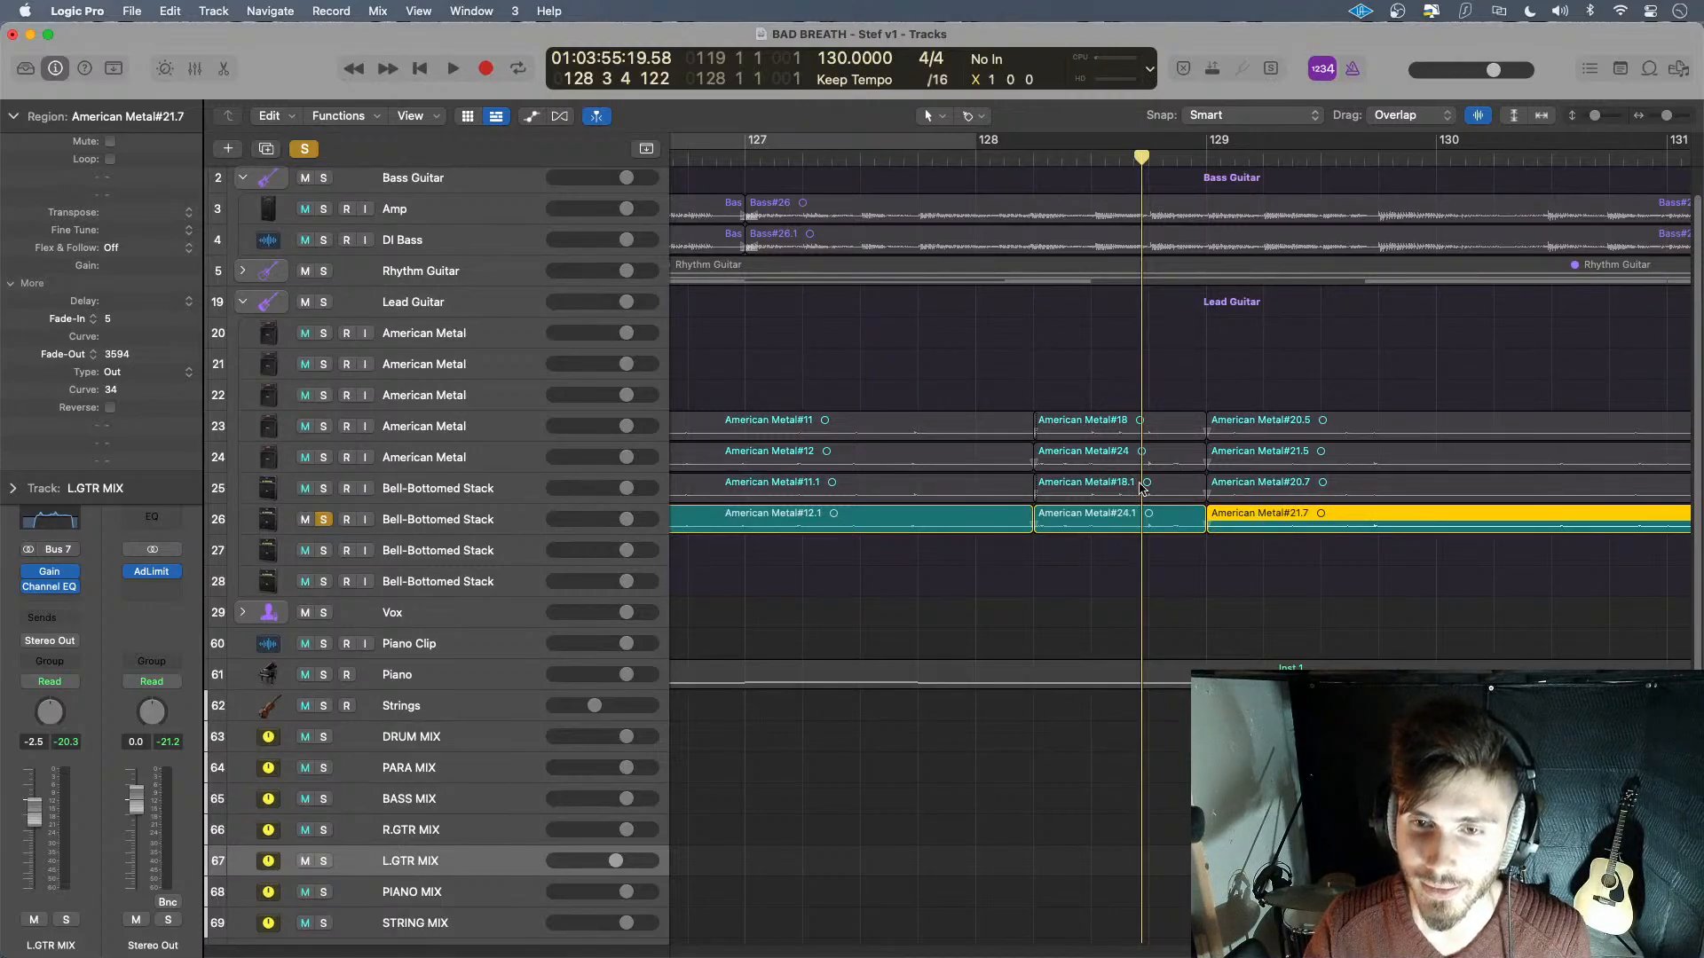
- Set both the fade-in and the fade-out of American Metal#11.1 on track 25 to 5
scroll(1224, 506, left, 5)
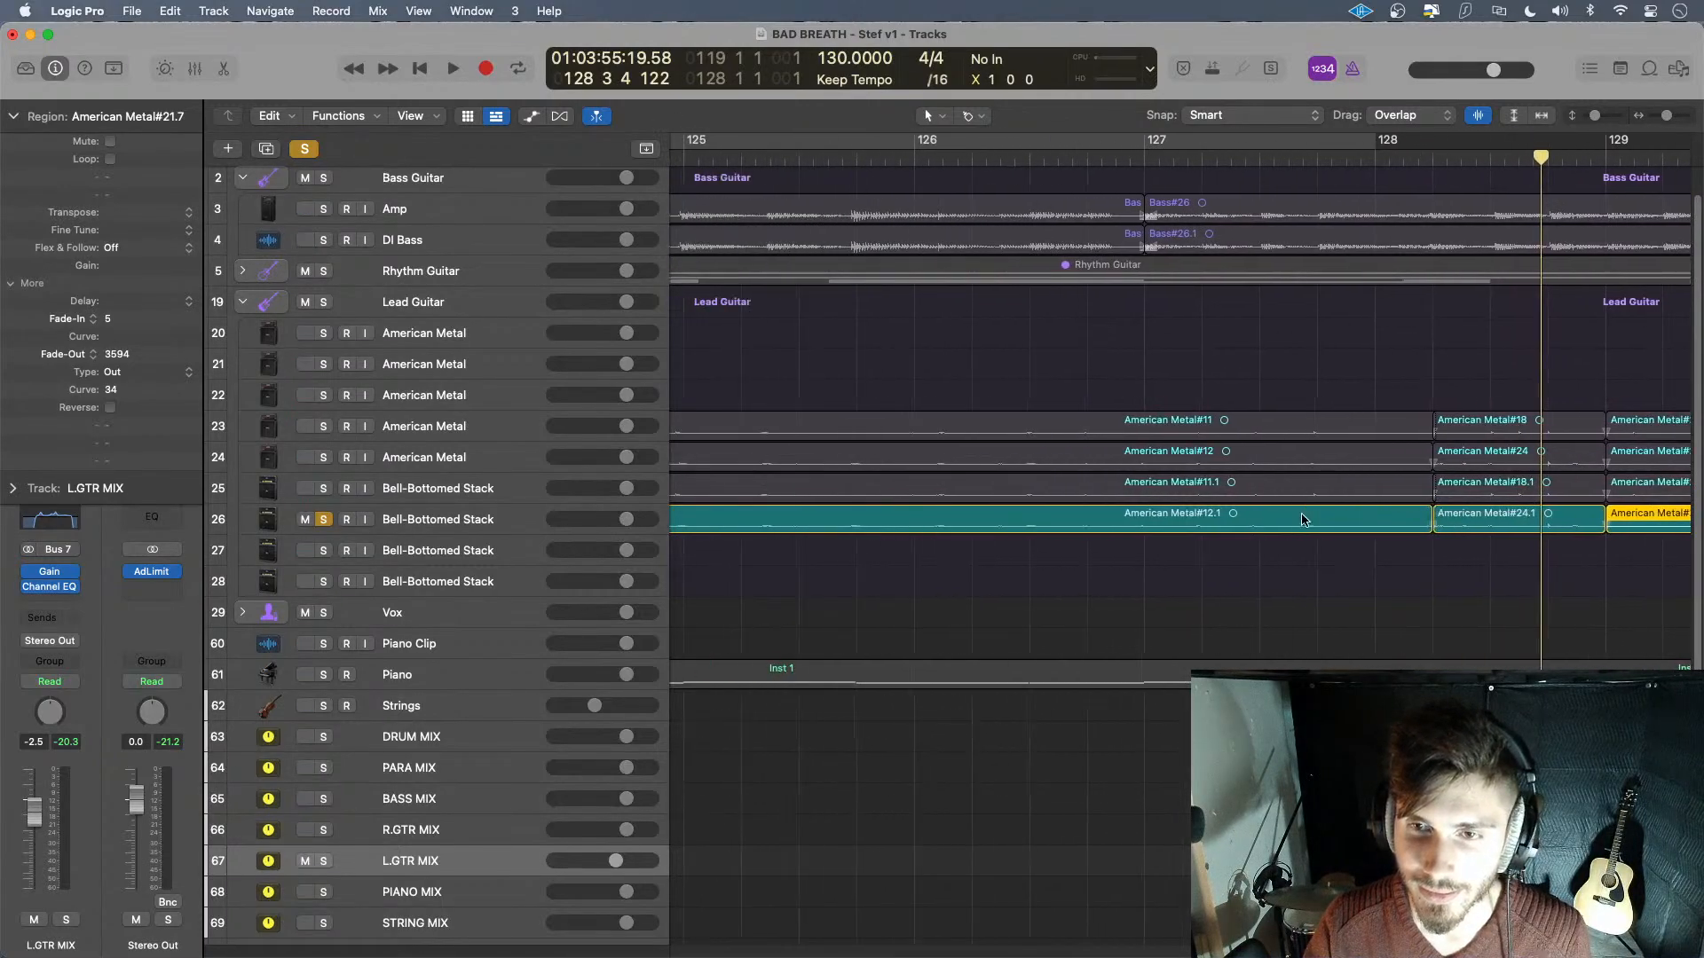
scroll(1302, 519, right, 3)
click(1189, 495)
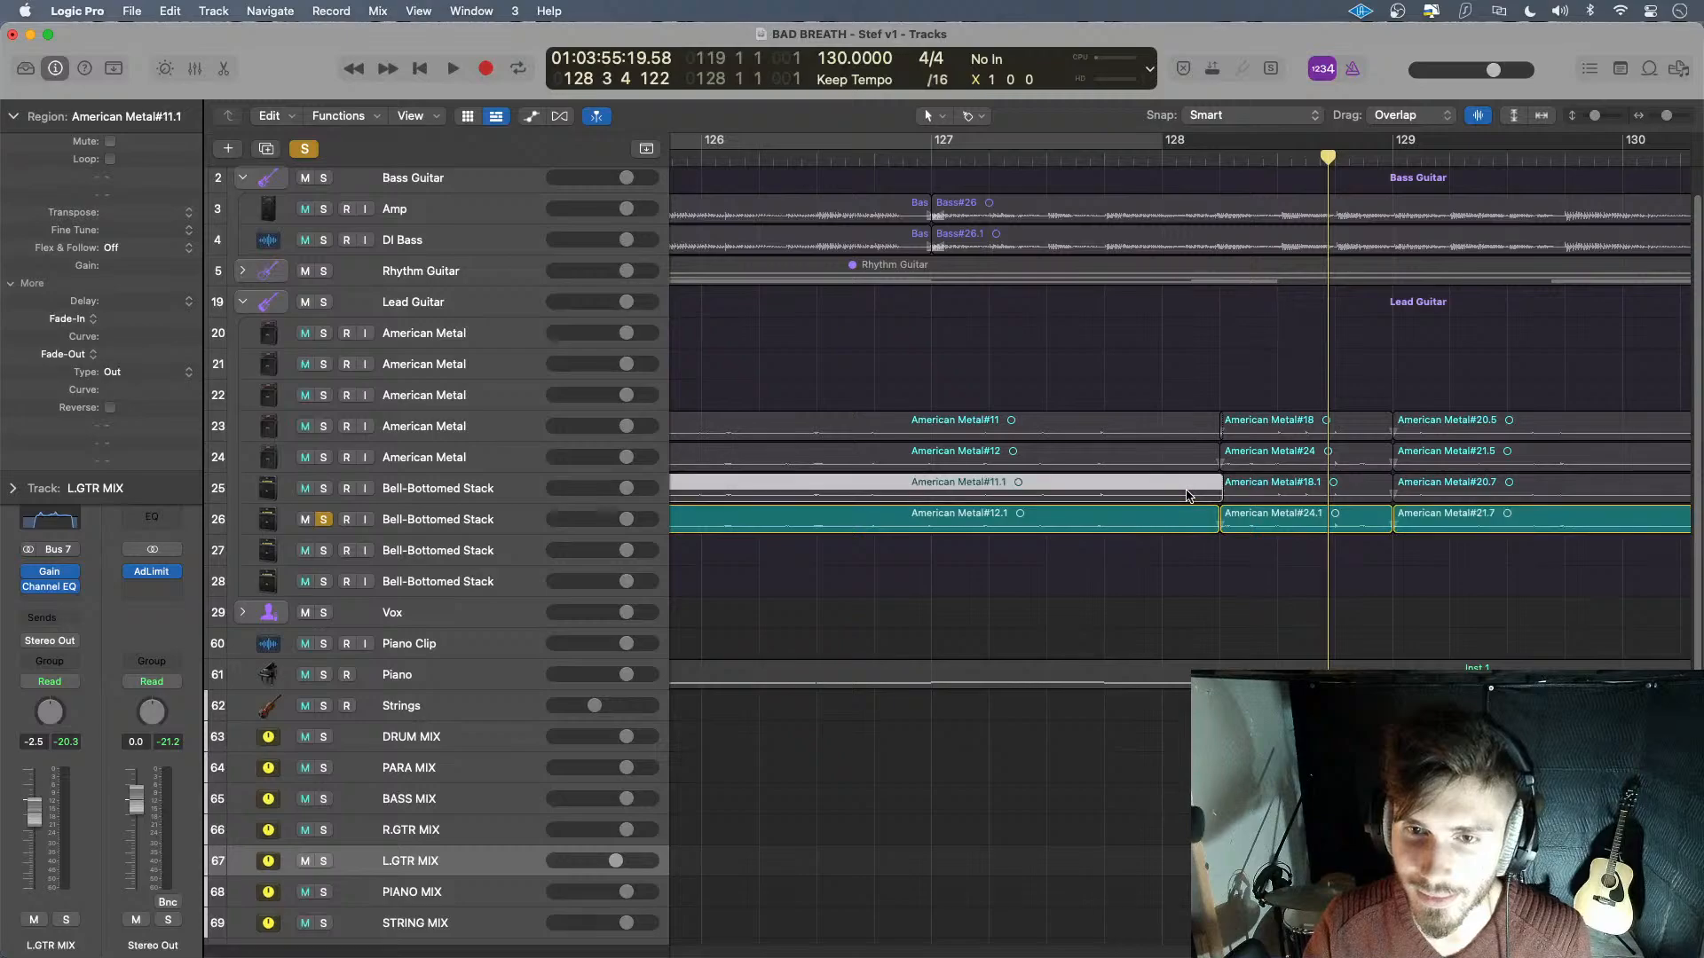
double_click(125, 319)
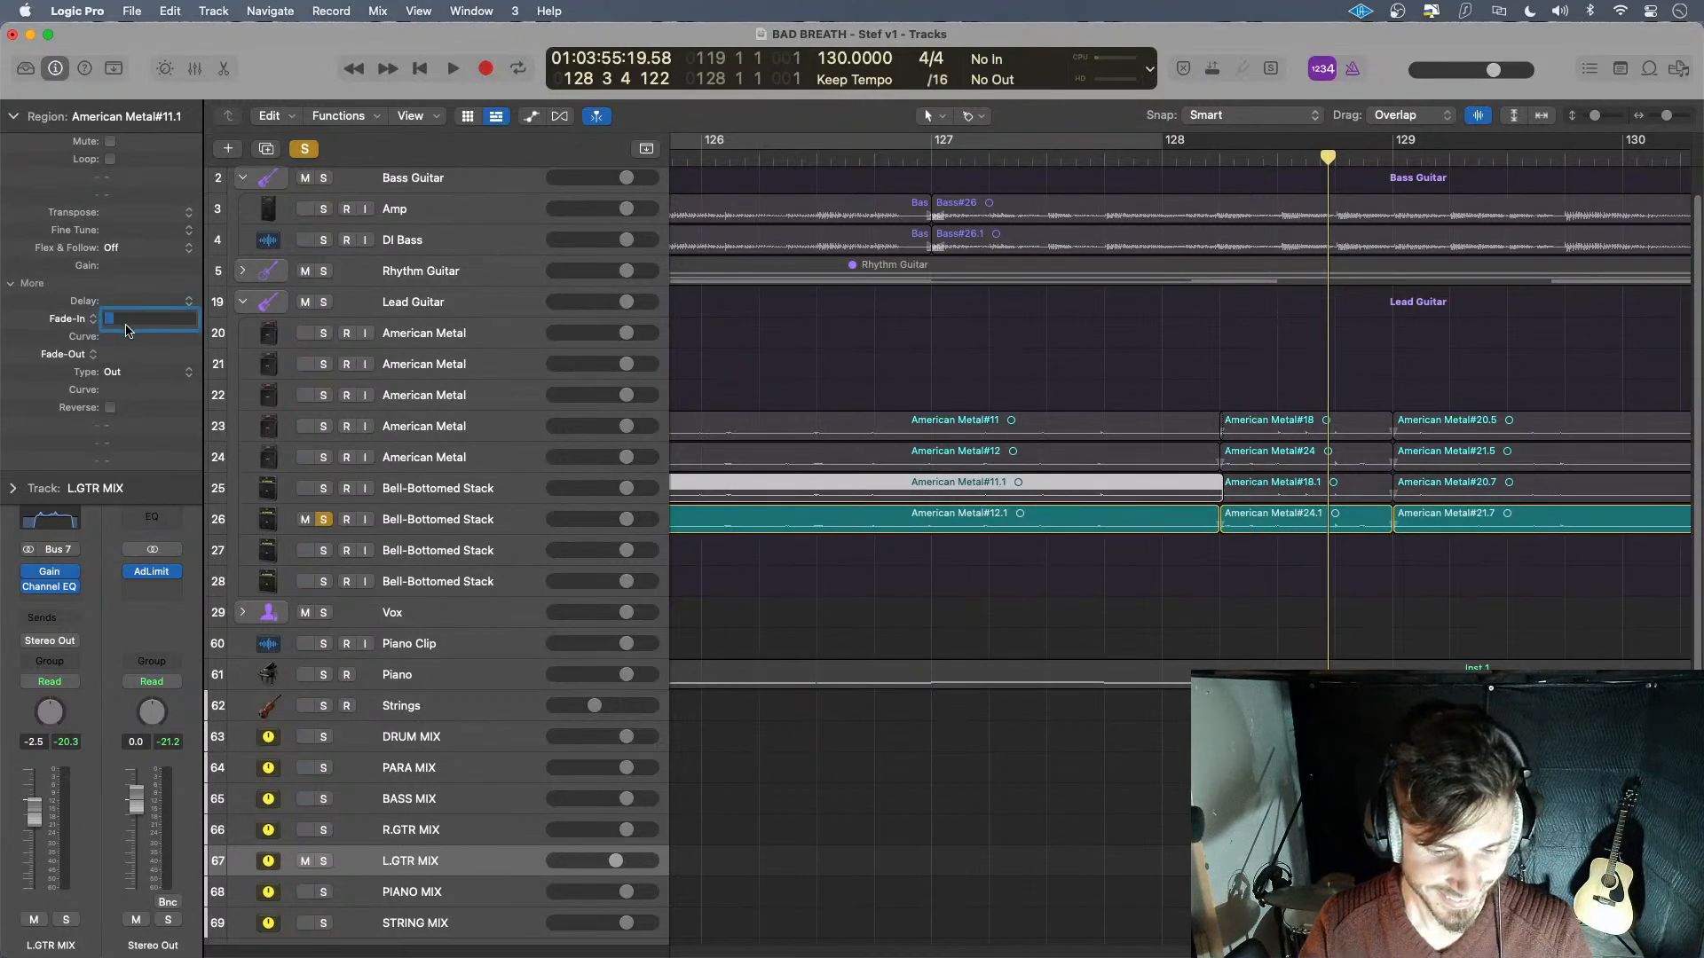
text(5)
key(Return)
double_click(138, 355)
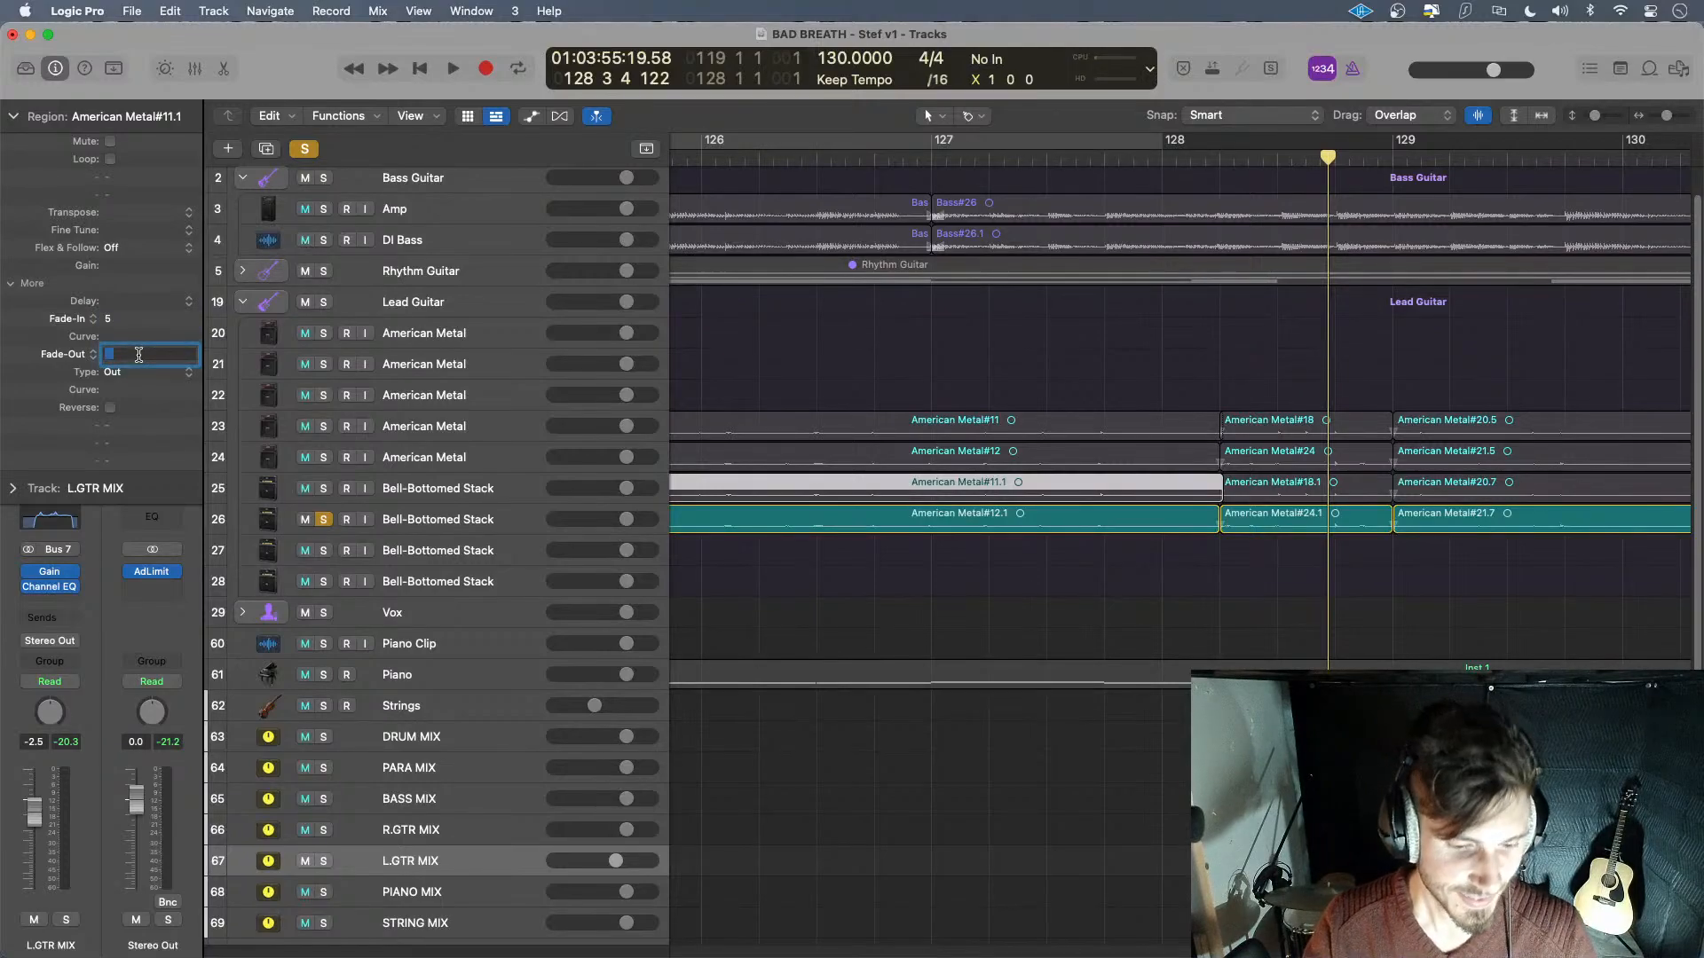
text(5)
key(Return)
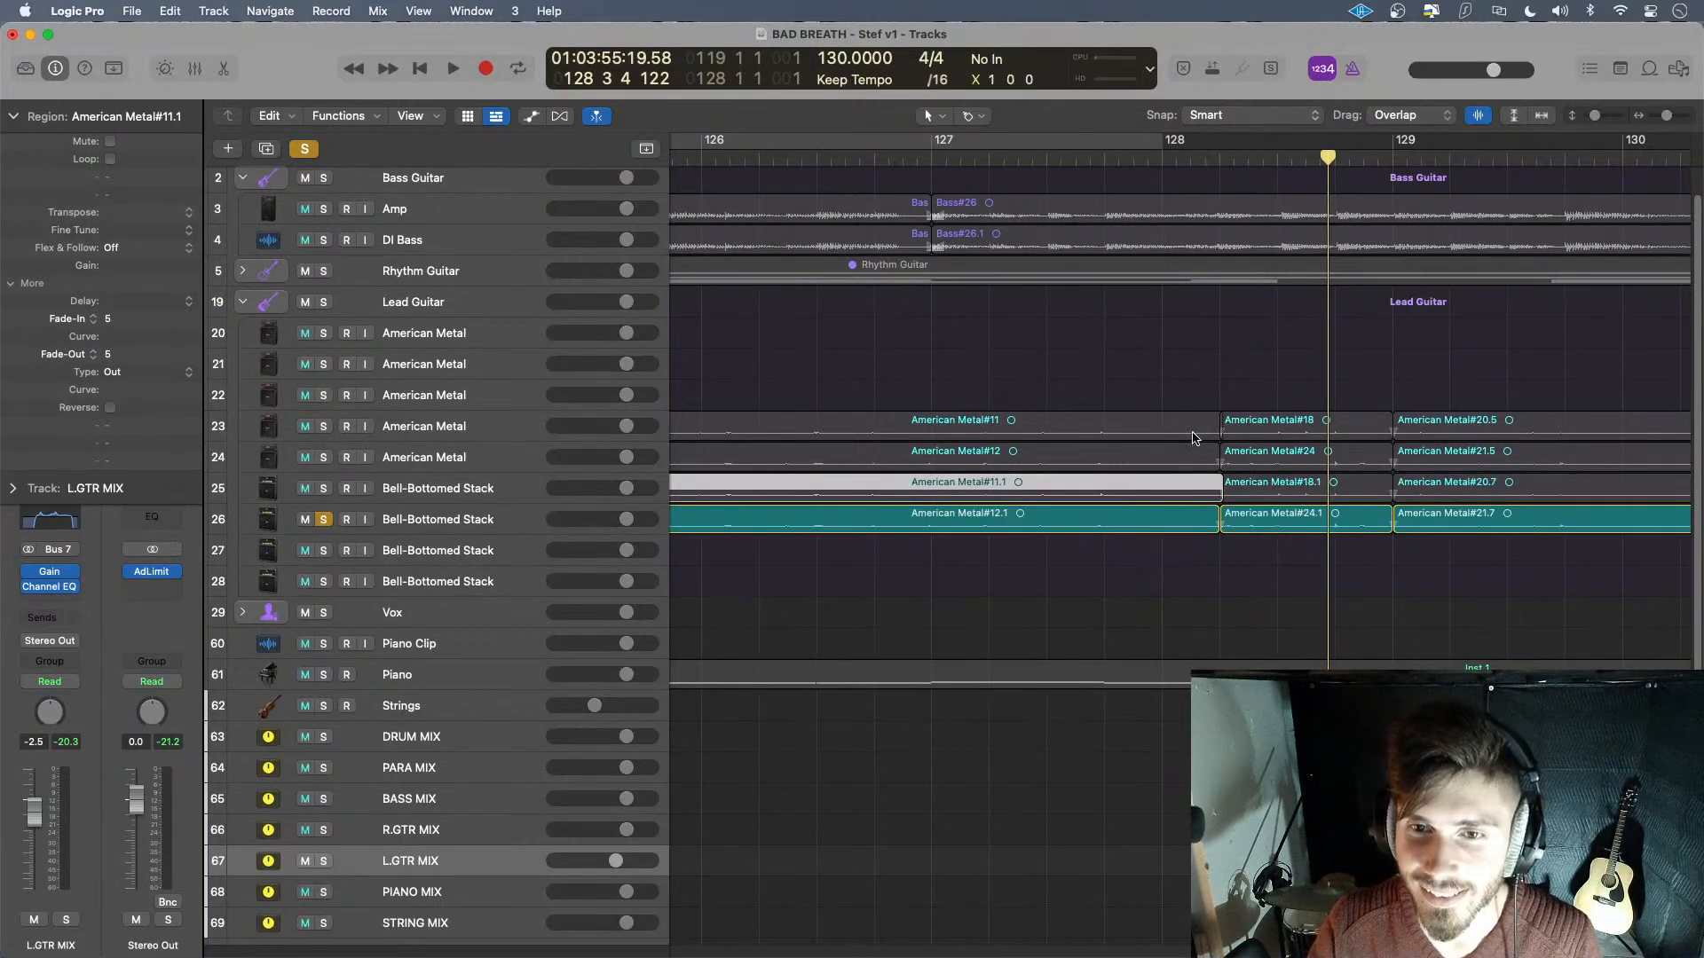
- Set the fade-in of American Metal#11 on track 23 and American Metal#12 on track 24 to 5
click(1194, 435)
double_click(133, 318)
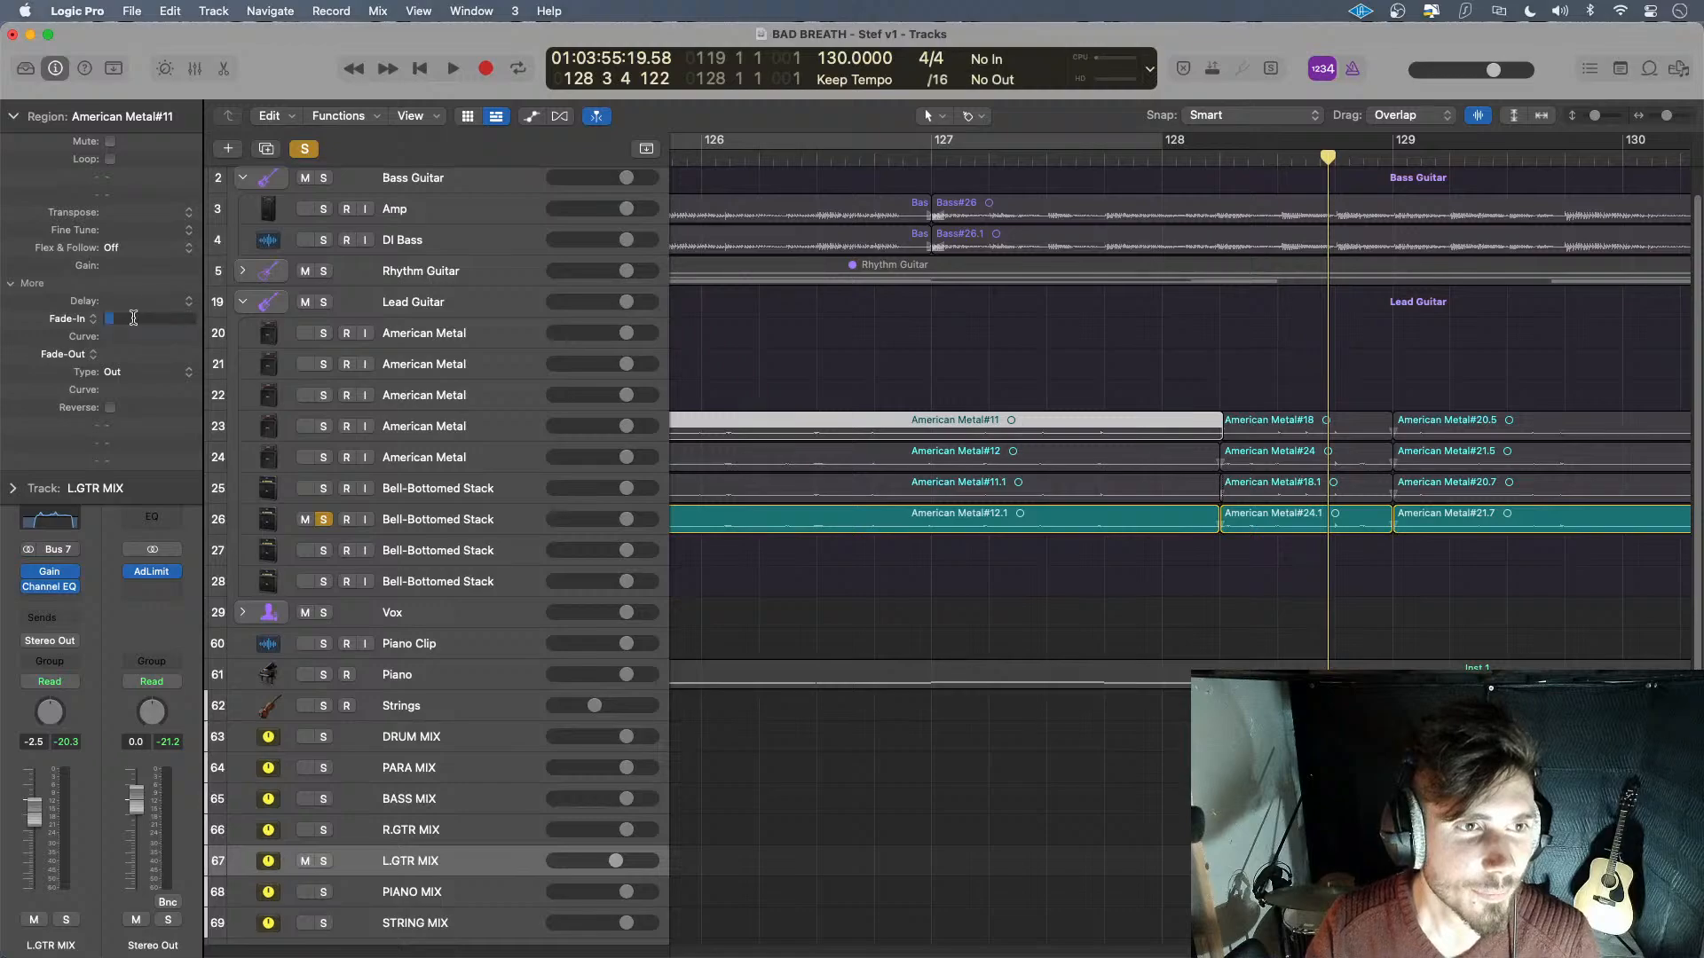
text(5)
key(Return)
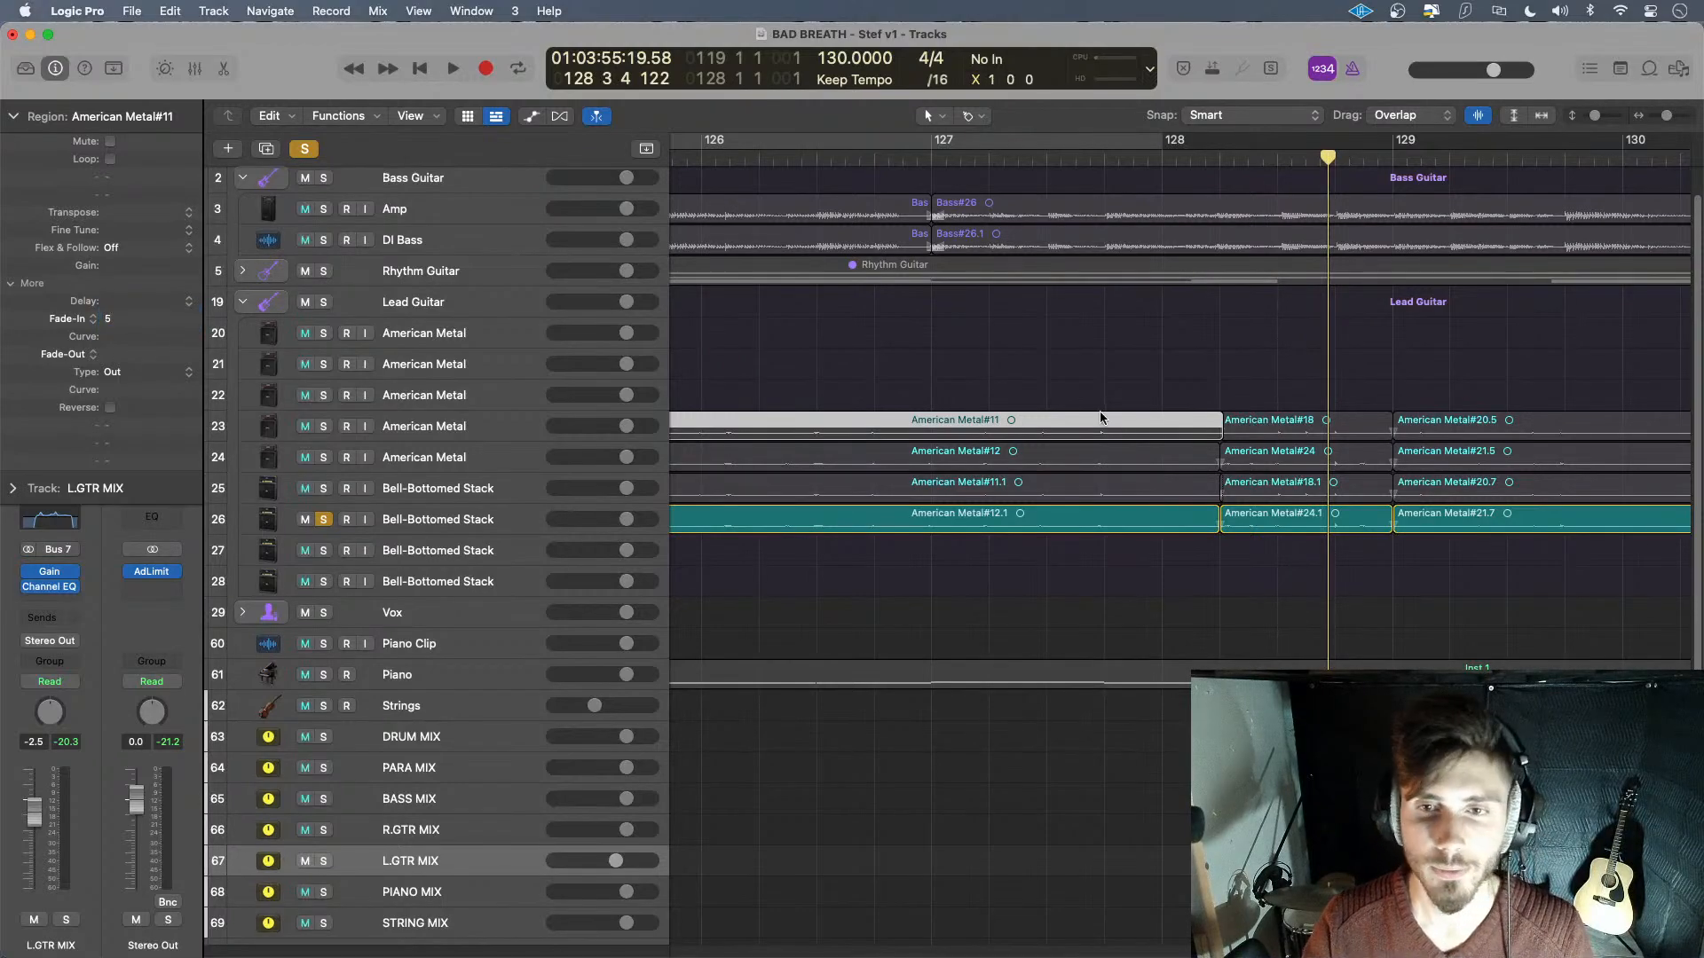
click(1145, 457)
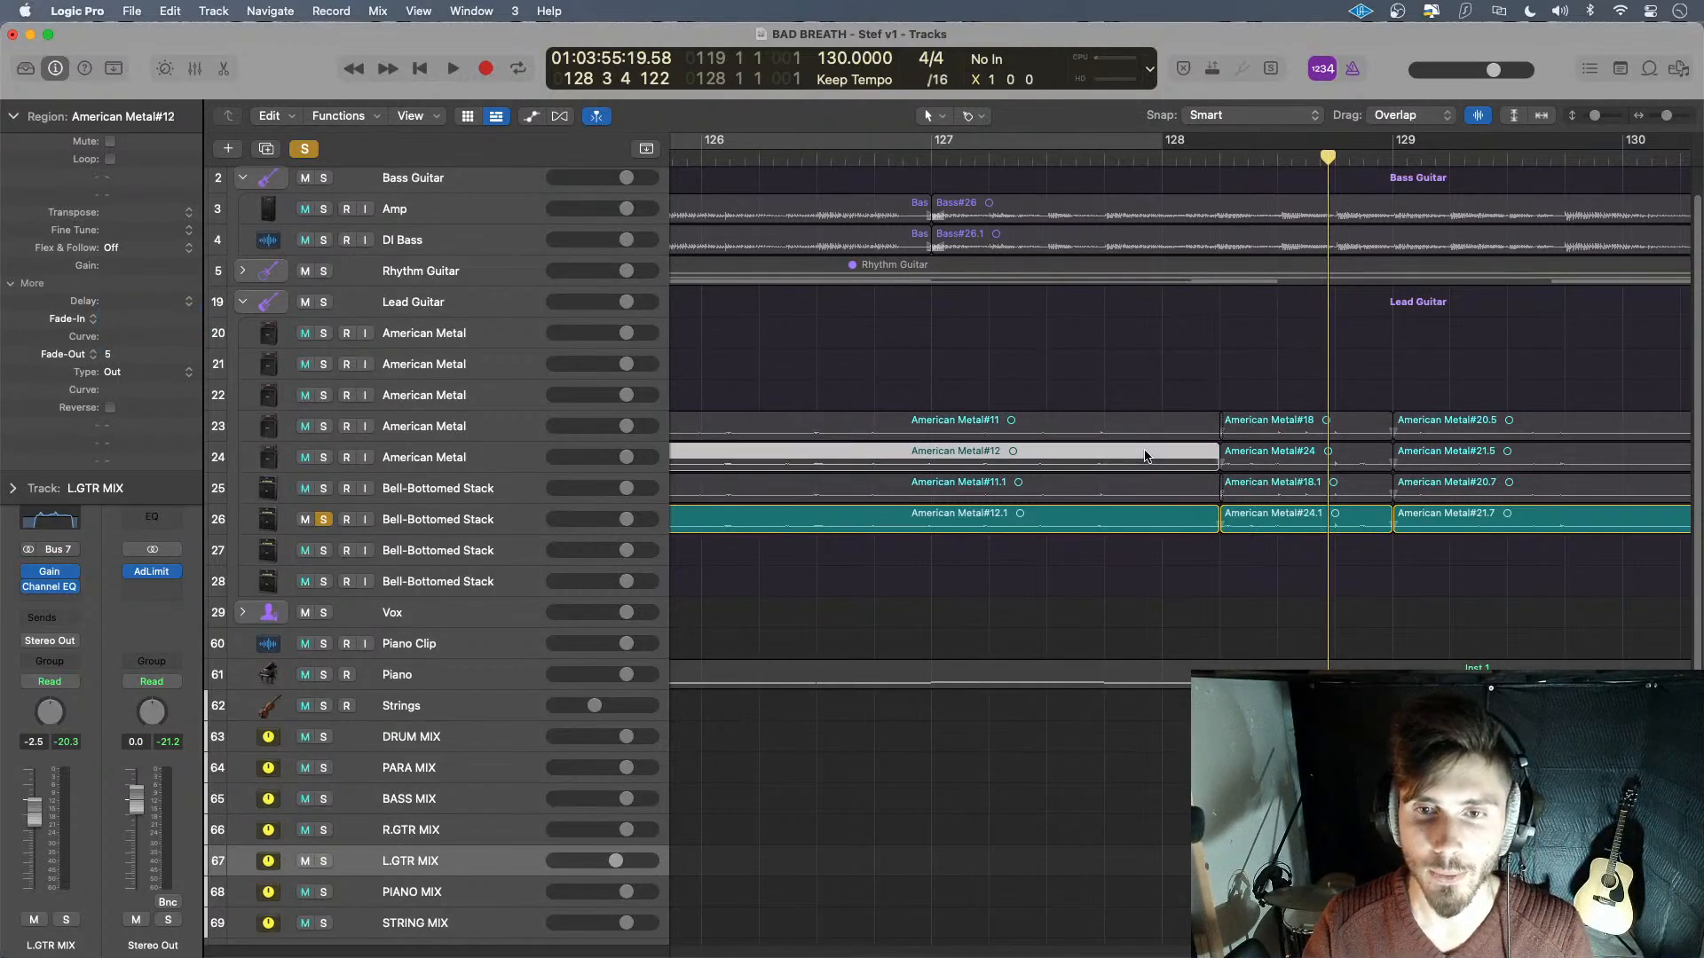
double_click(131, 318)
text(5)
key(Return)
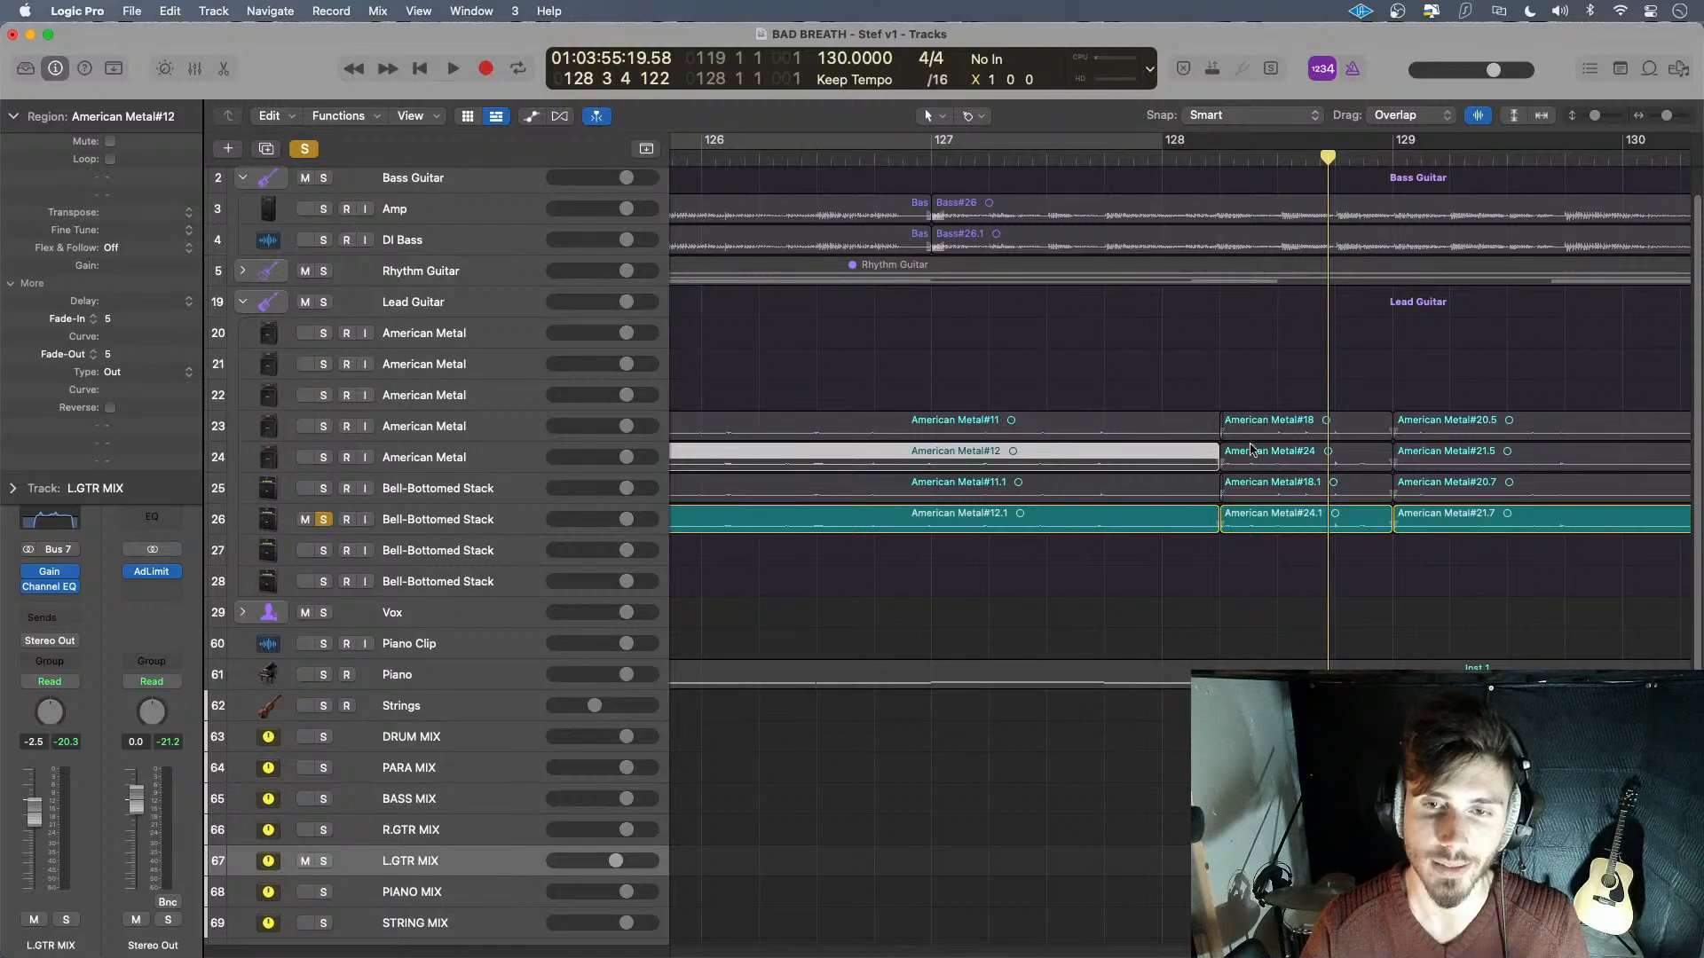
- Trim the ends of American Metal#11 and American Metal#11.1 together slightly so they meet American Metal#18 and American Metal#18.1
click(1189, 484)
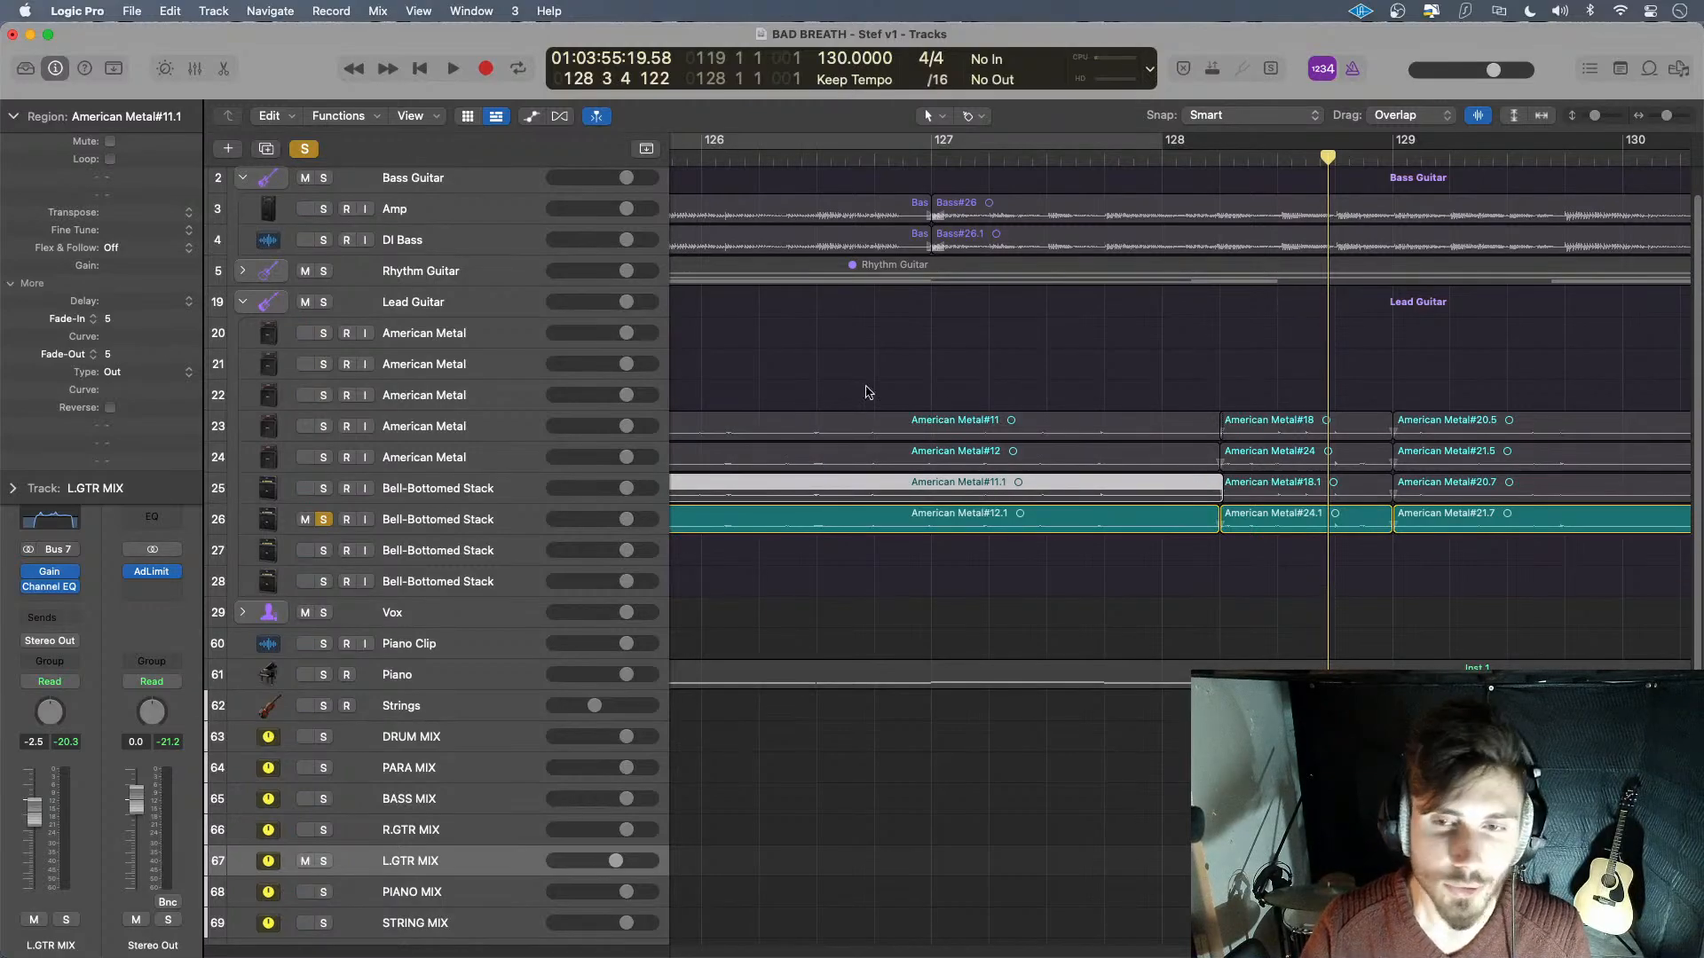
scroll(1166, 450, right, 3)
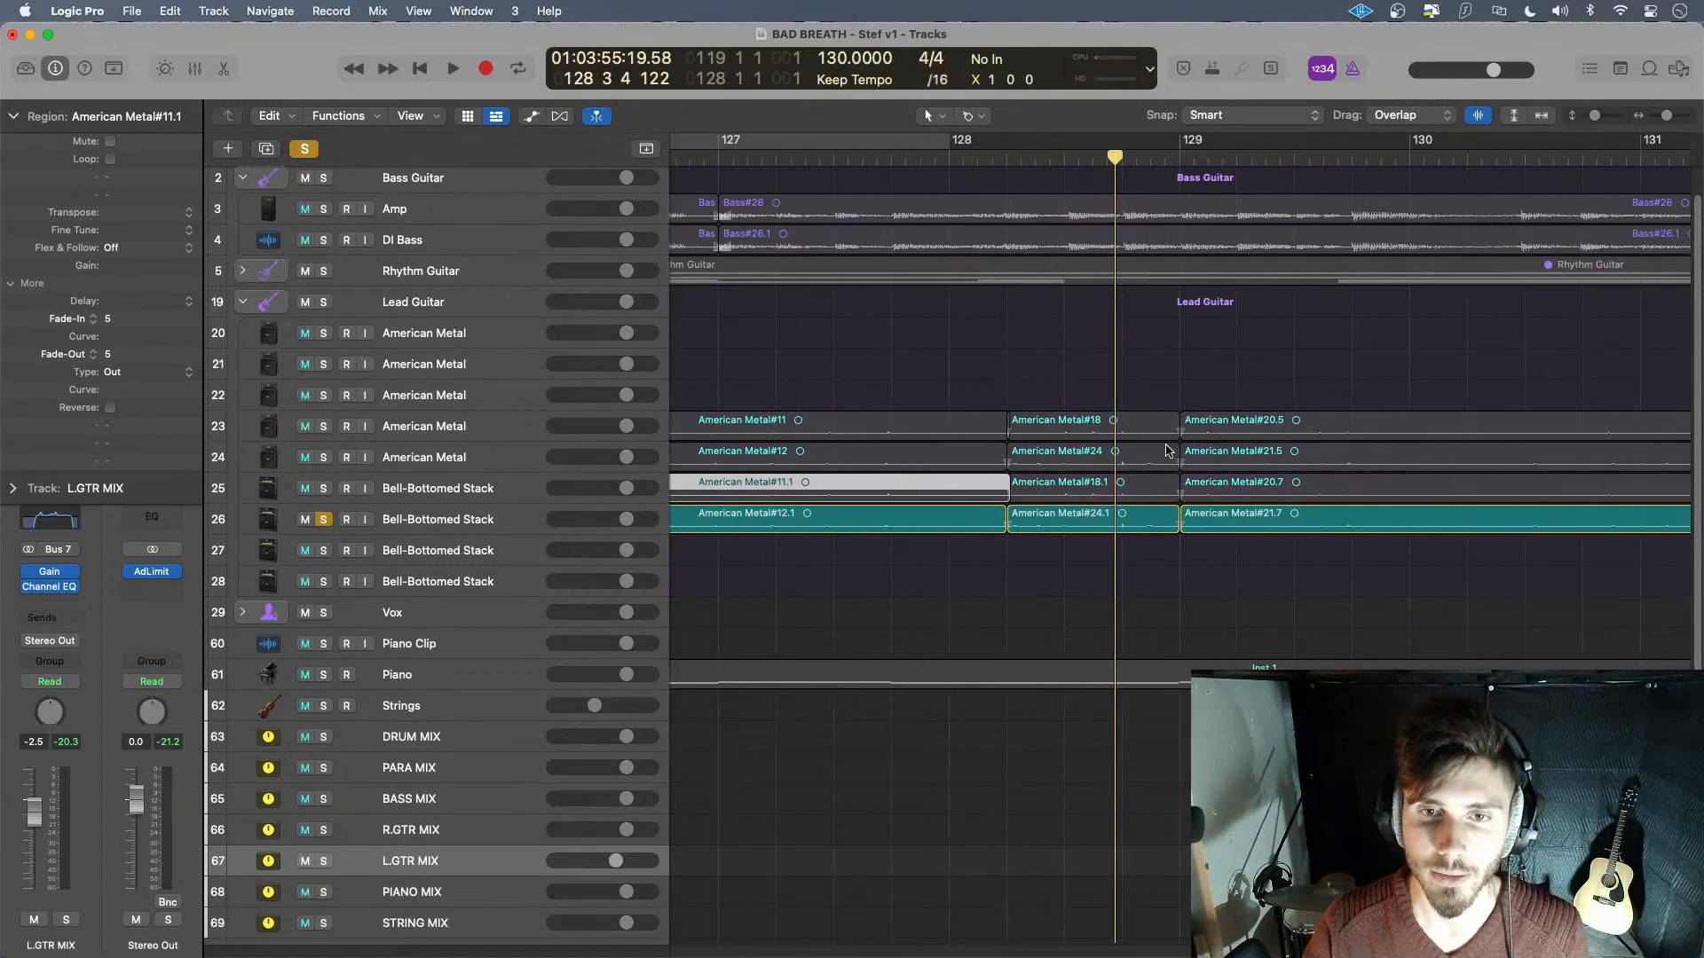
shift+click(950, 430)
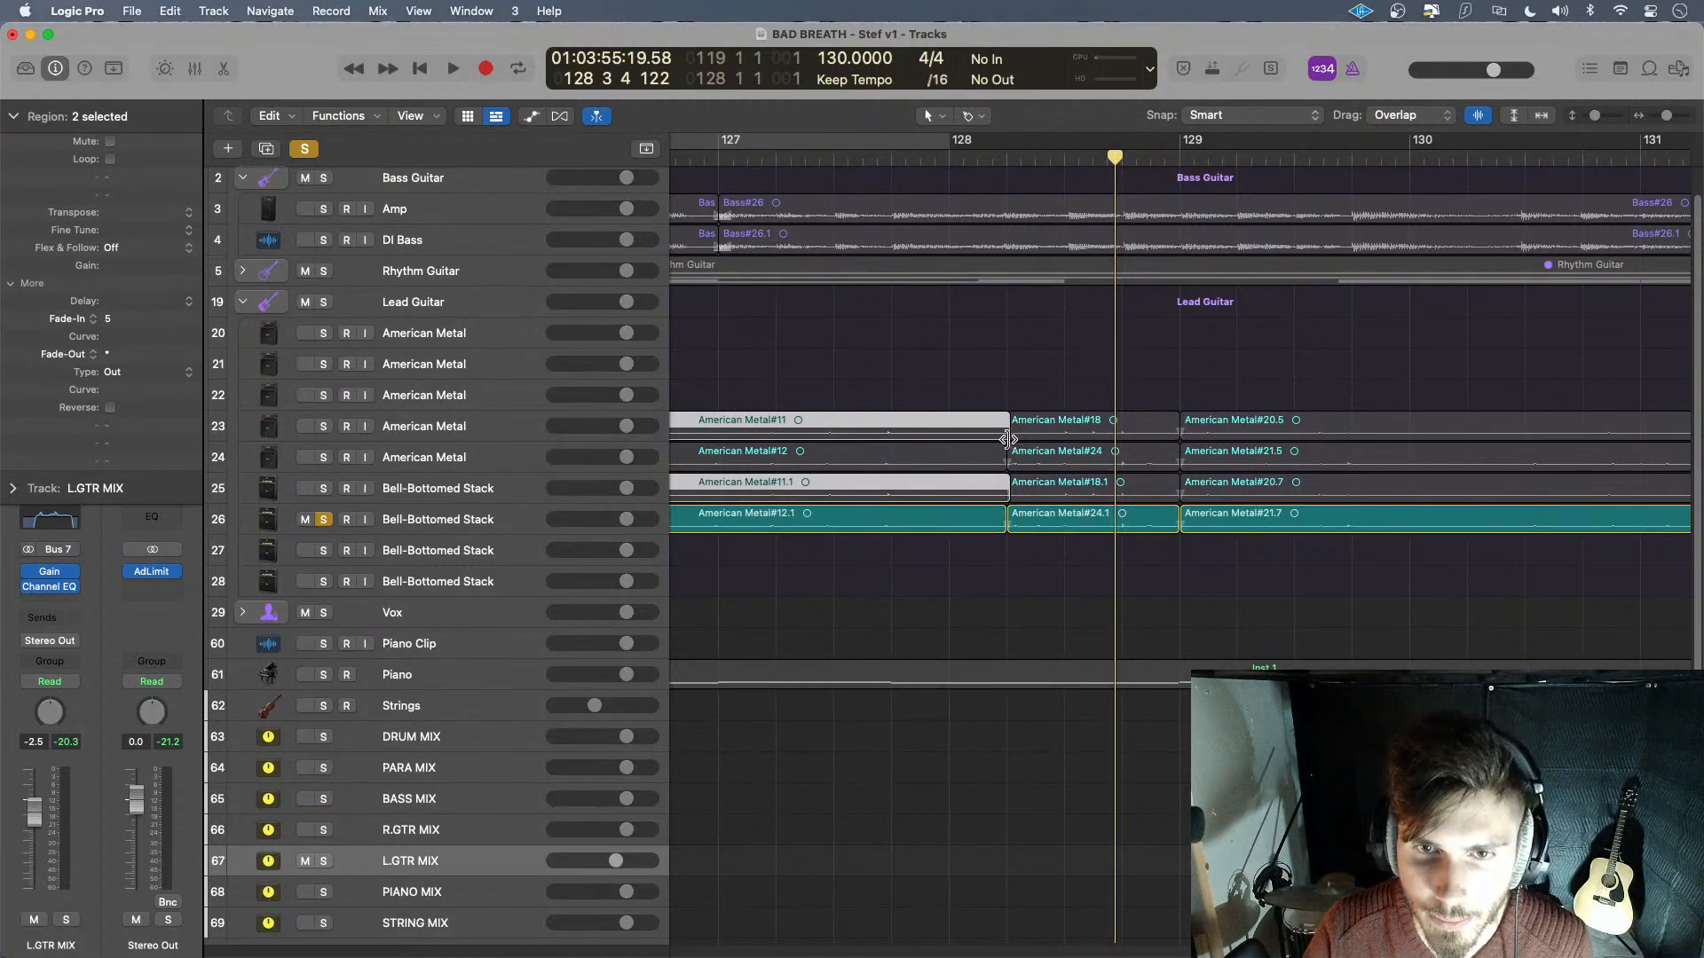
drag(1009, 439, 1004, 440)
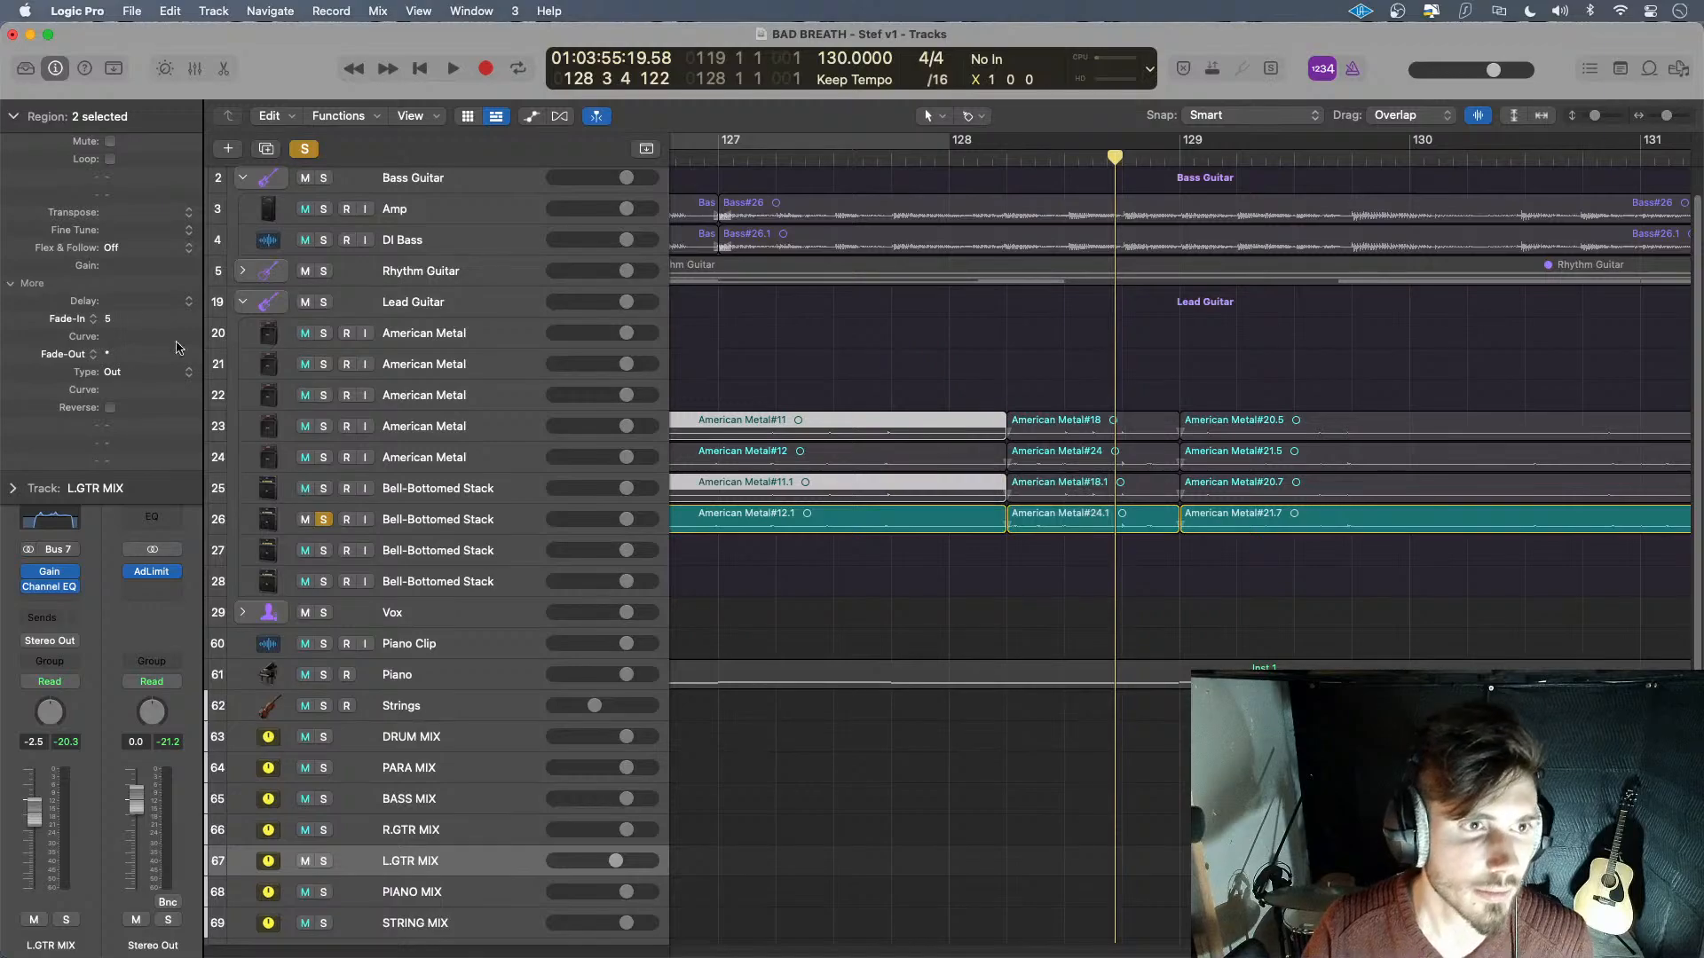
- Set the shared fade-out of American Metal#11 and American Metal#11.1 to 5 and clear the region selection
double_click(114, 354)
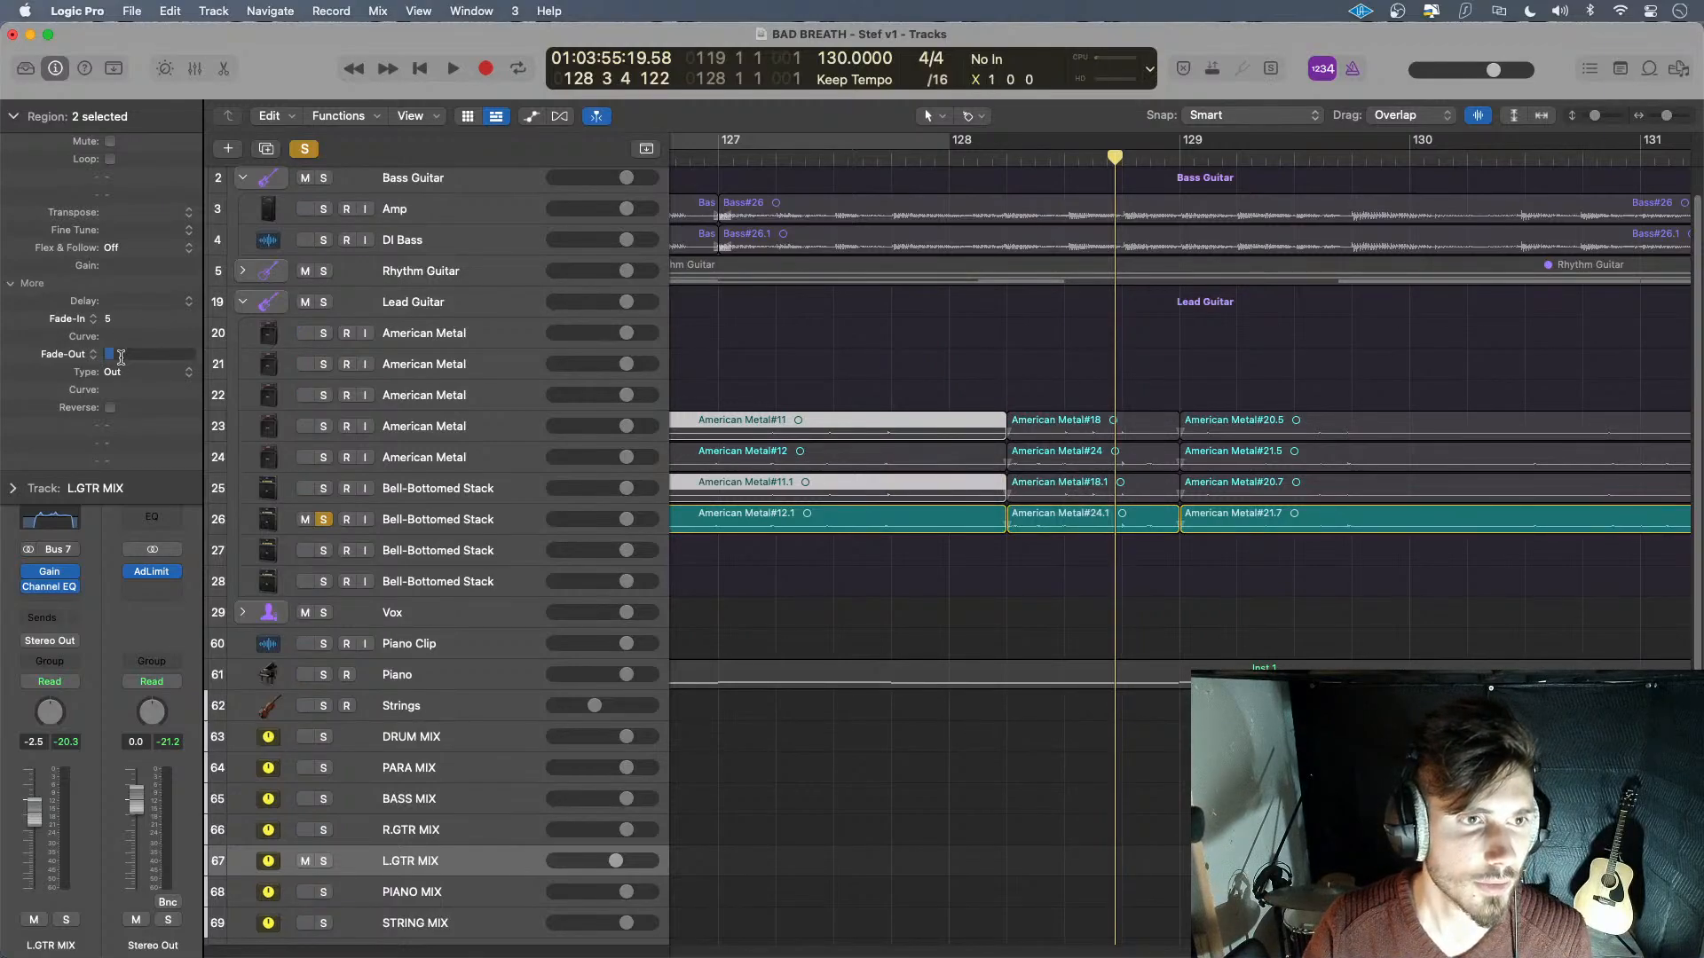
text(5)
click(897, 369)
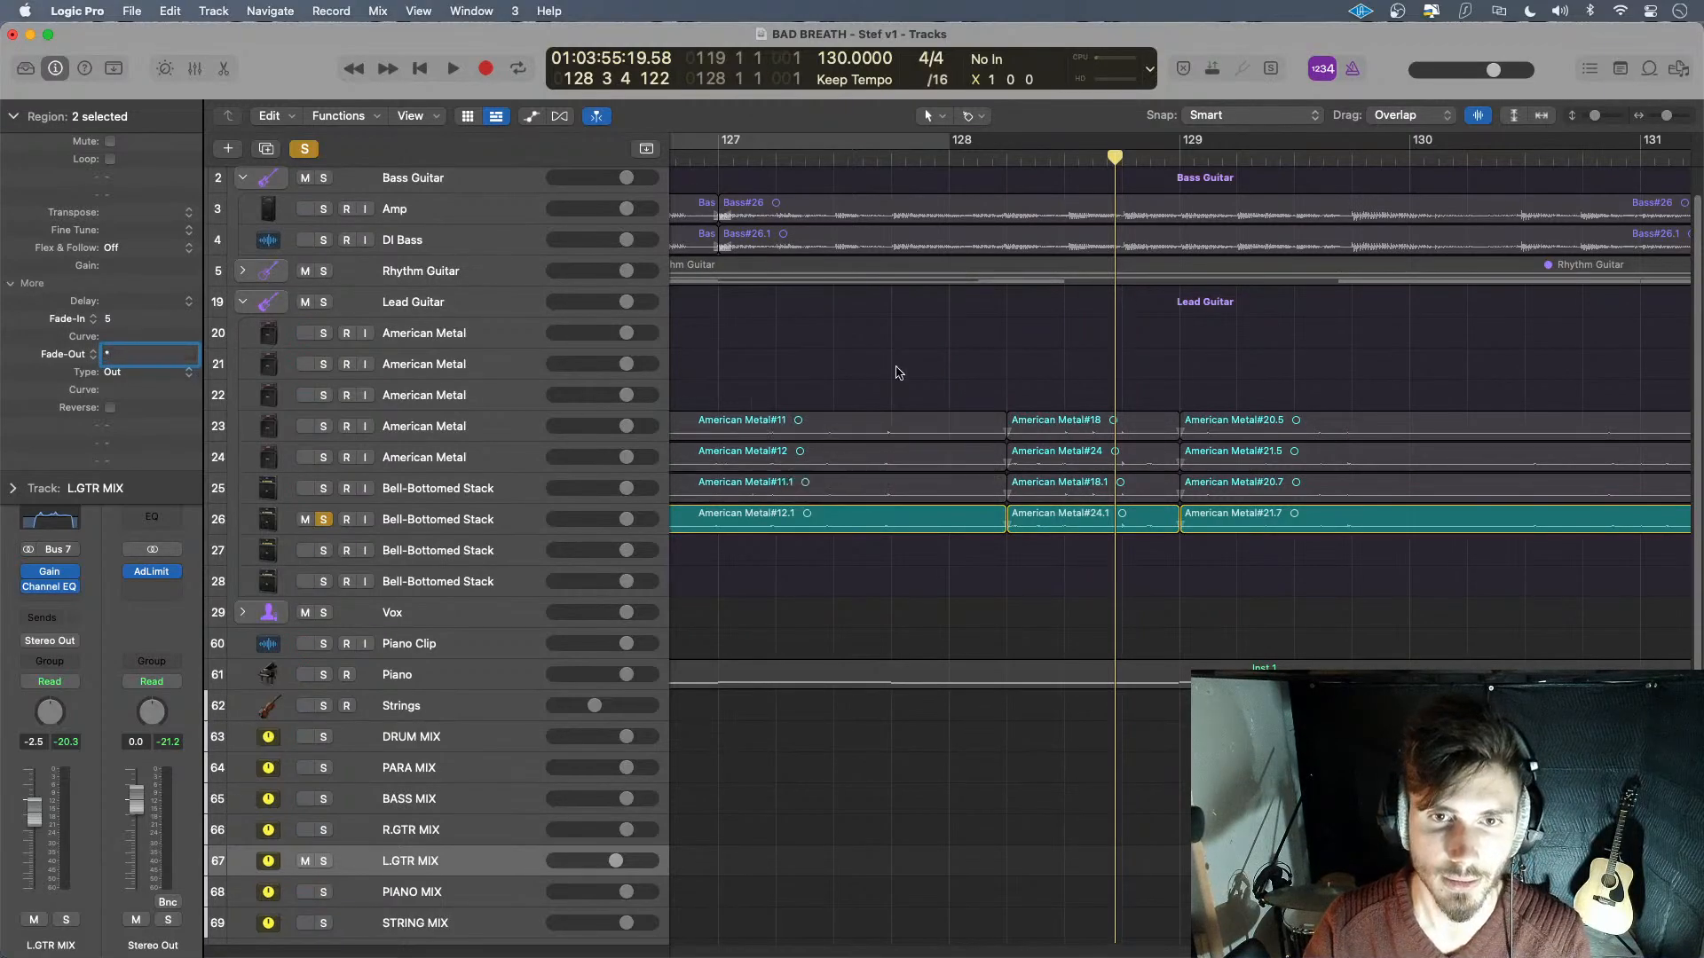
click(966, 427)
click(743, 373)
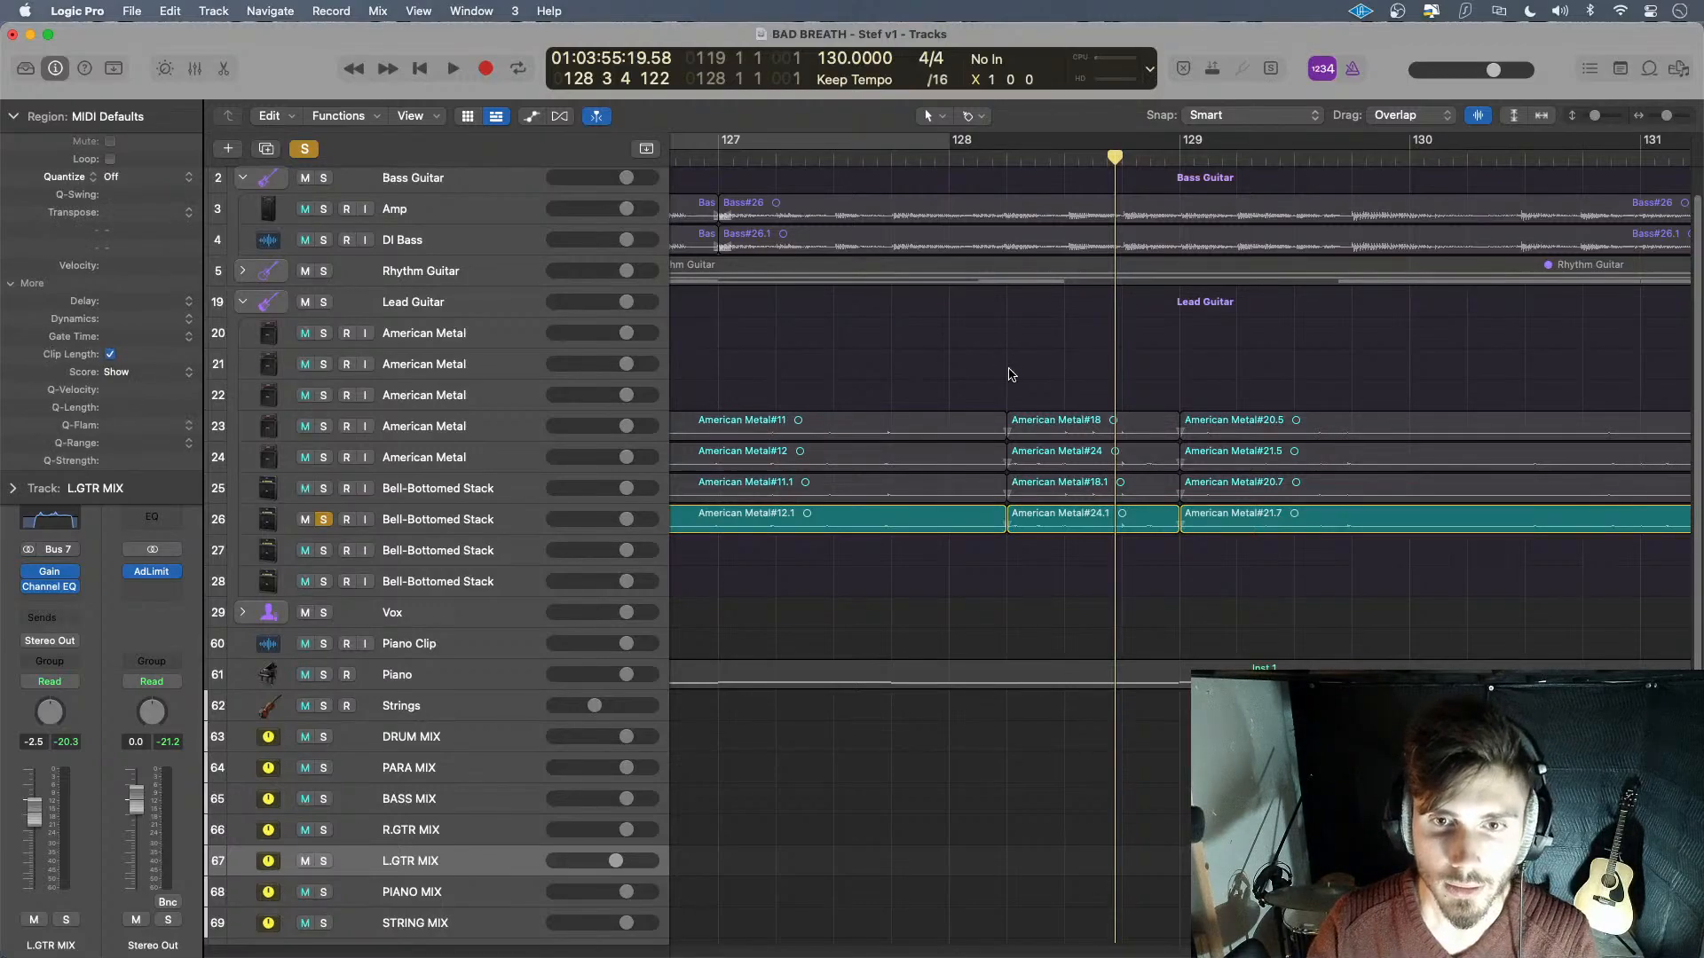
- Set the fade-in of American Metal#12.1 at the start of the solo on track 26 to 5
scroll(1093, 412, right, 3)
scroll(1096, 422, left, 5)
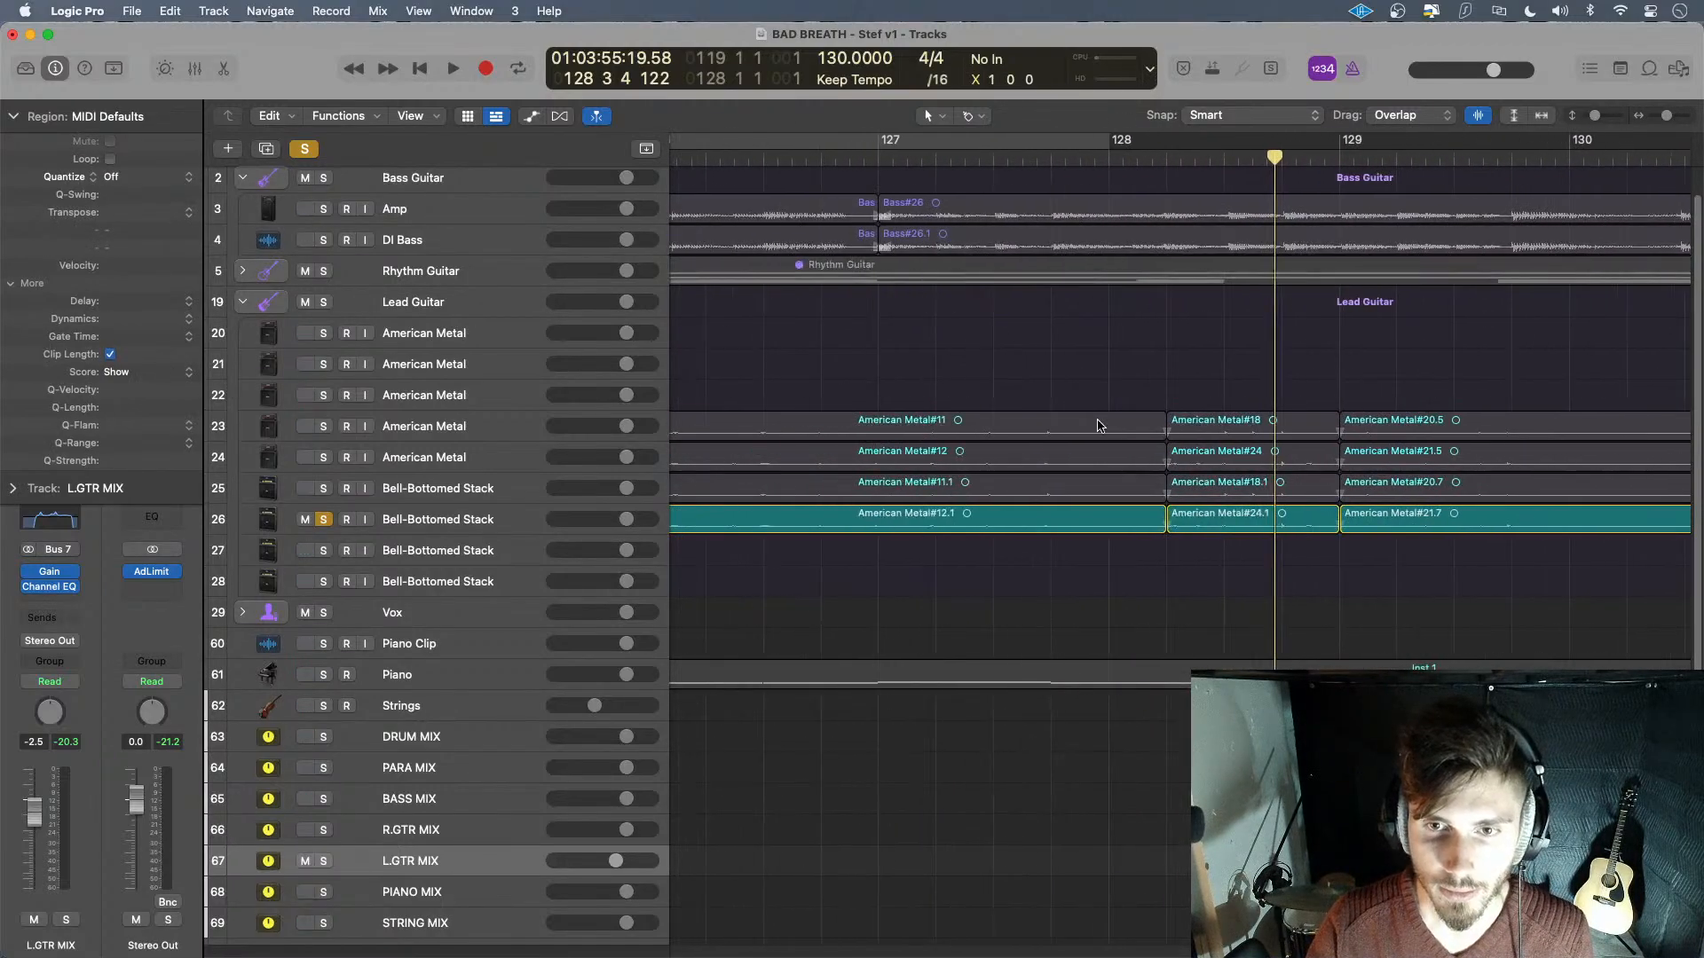
scroll(1098, 425, left, 10)
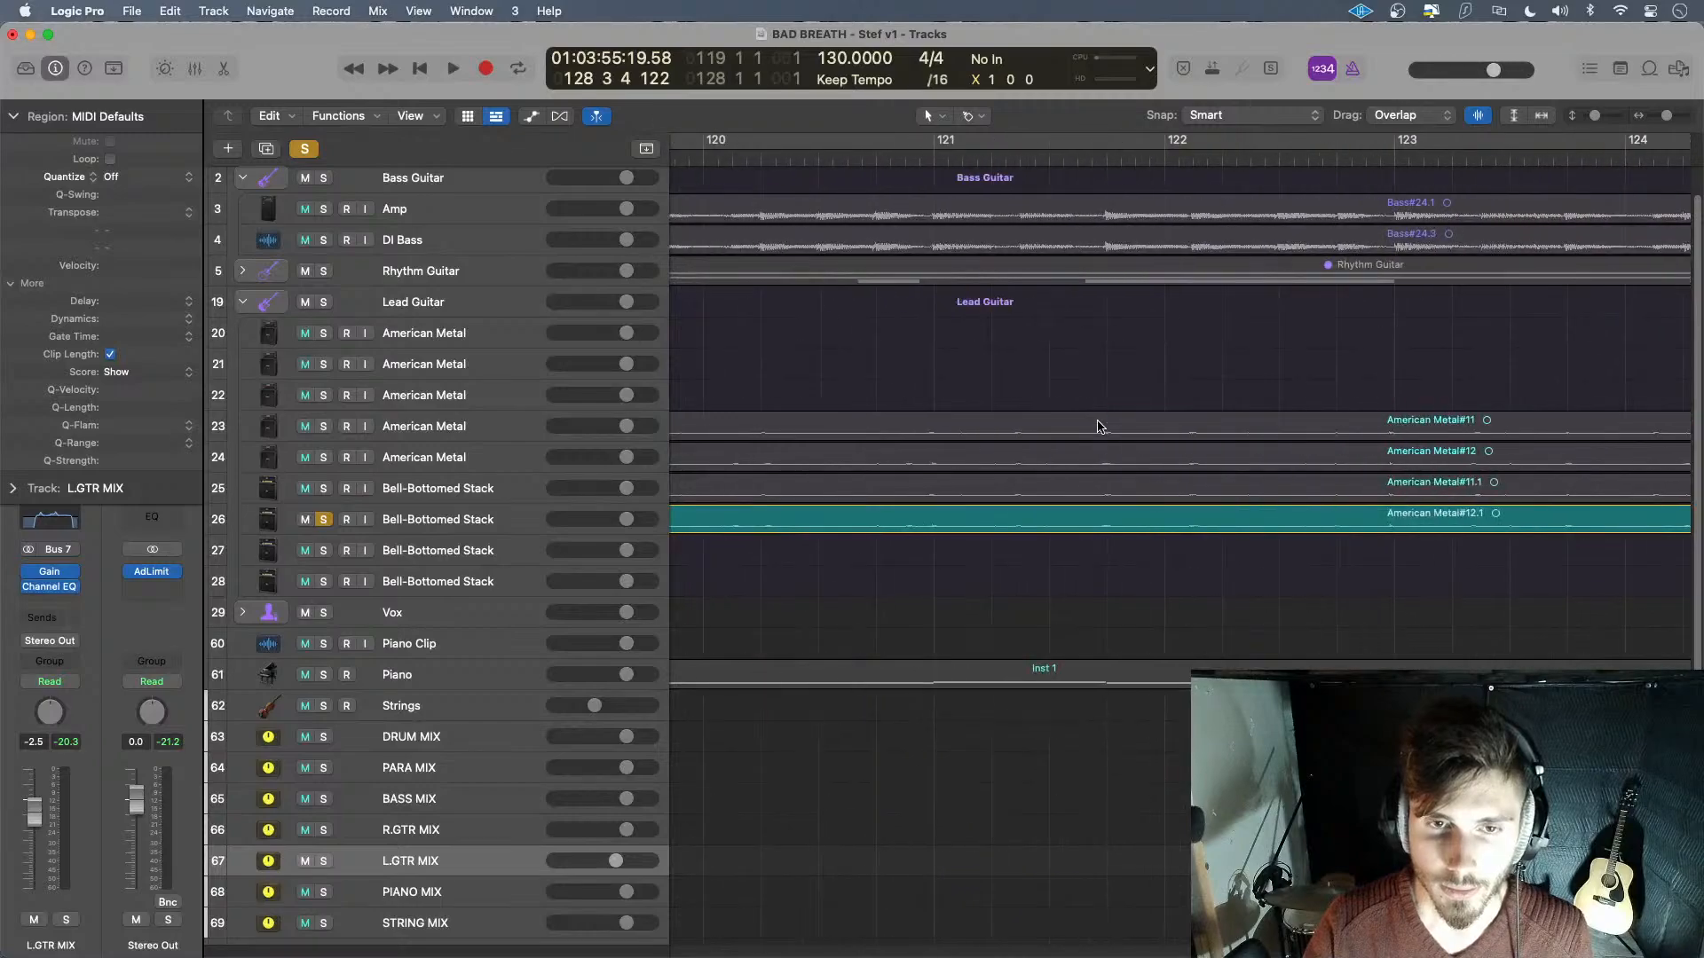
scroll(1101, 426, left, 2)
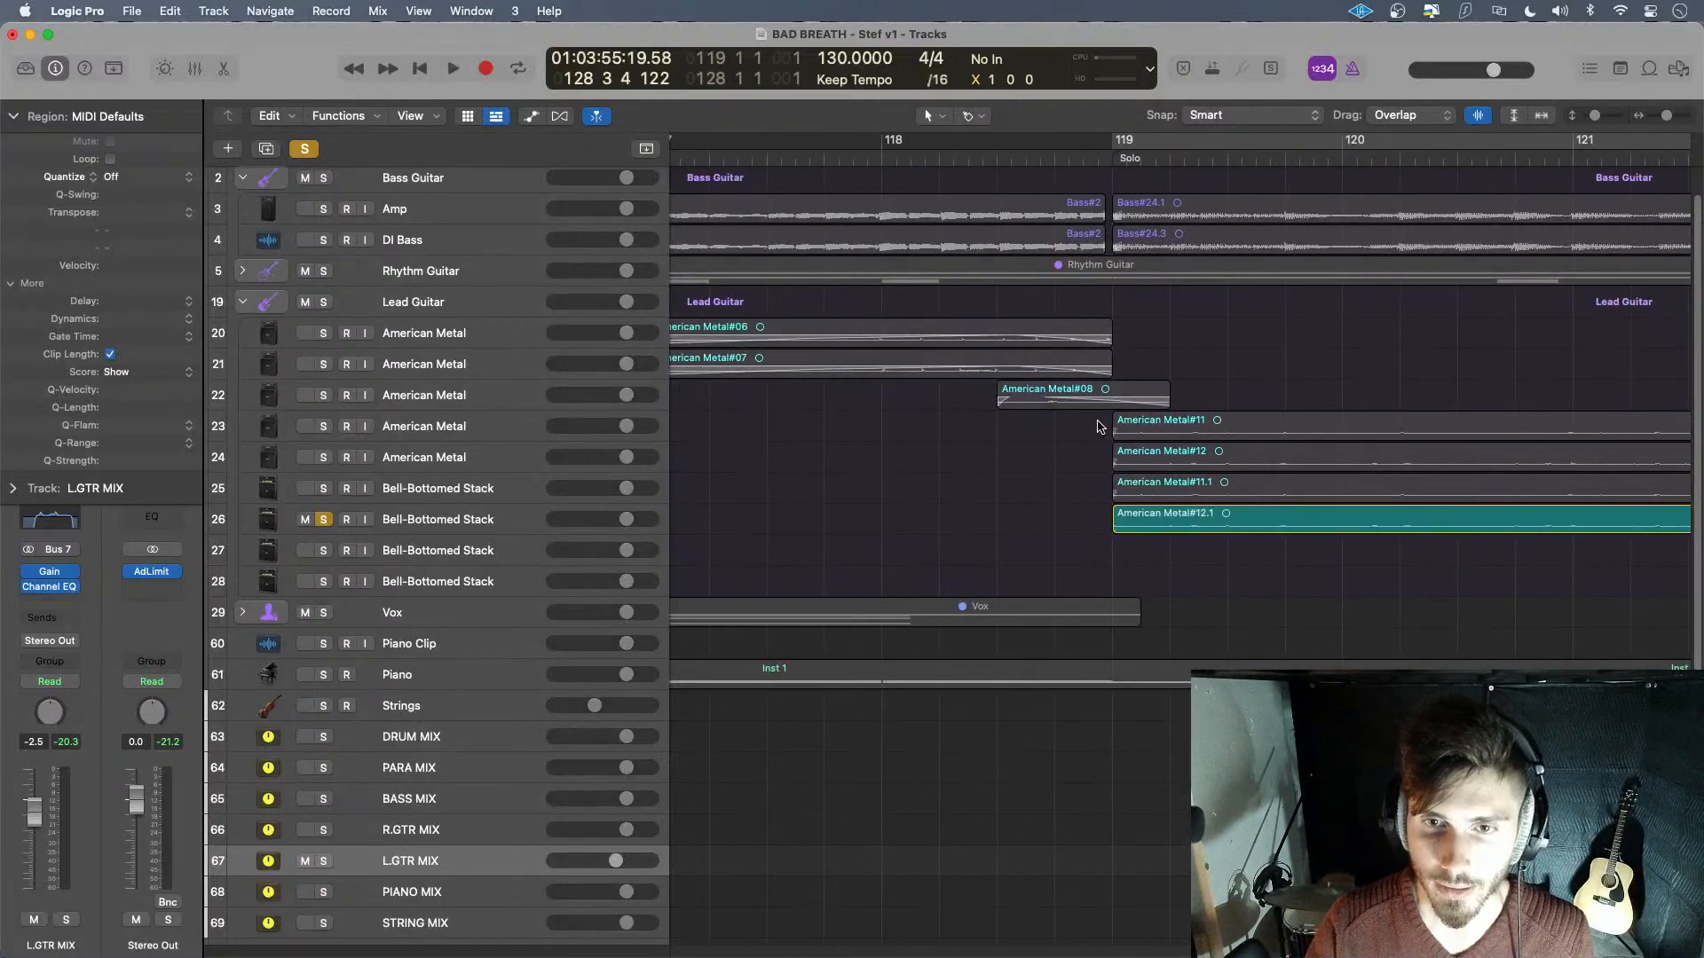
click(1149, 525)
double_click(151, 319)
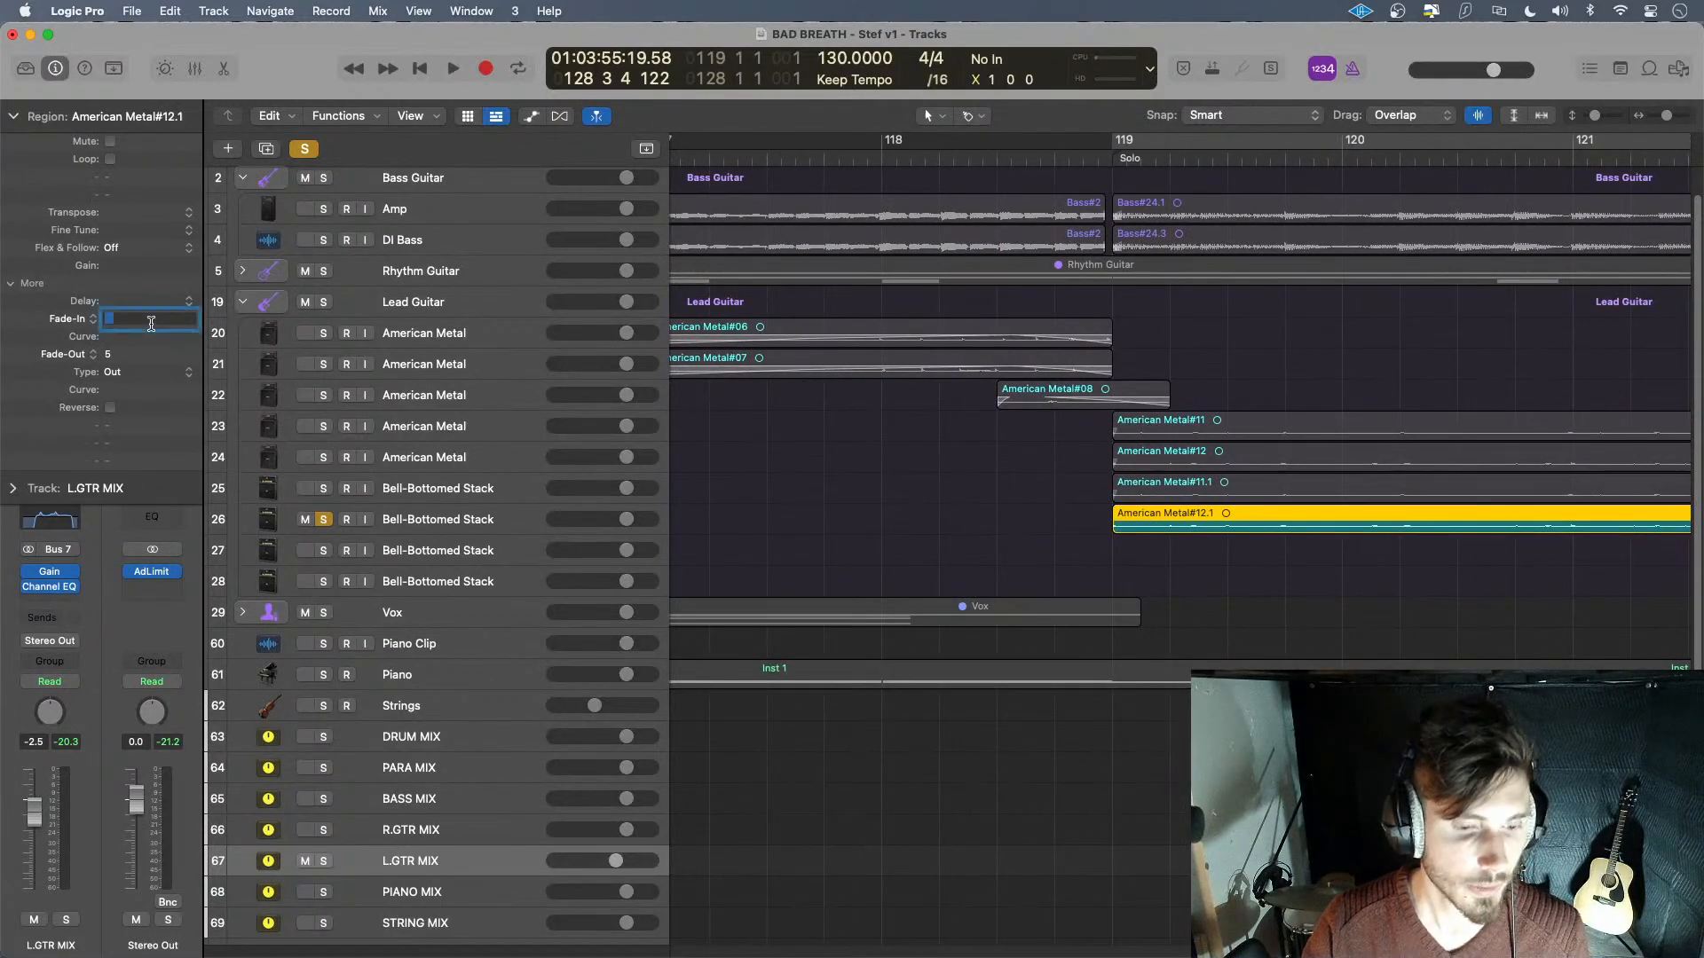
text(5)
key(Return)
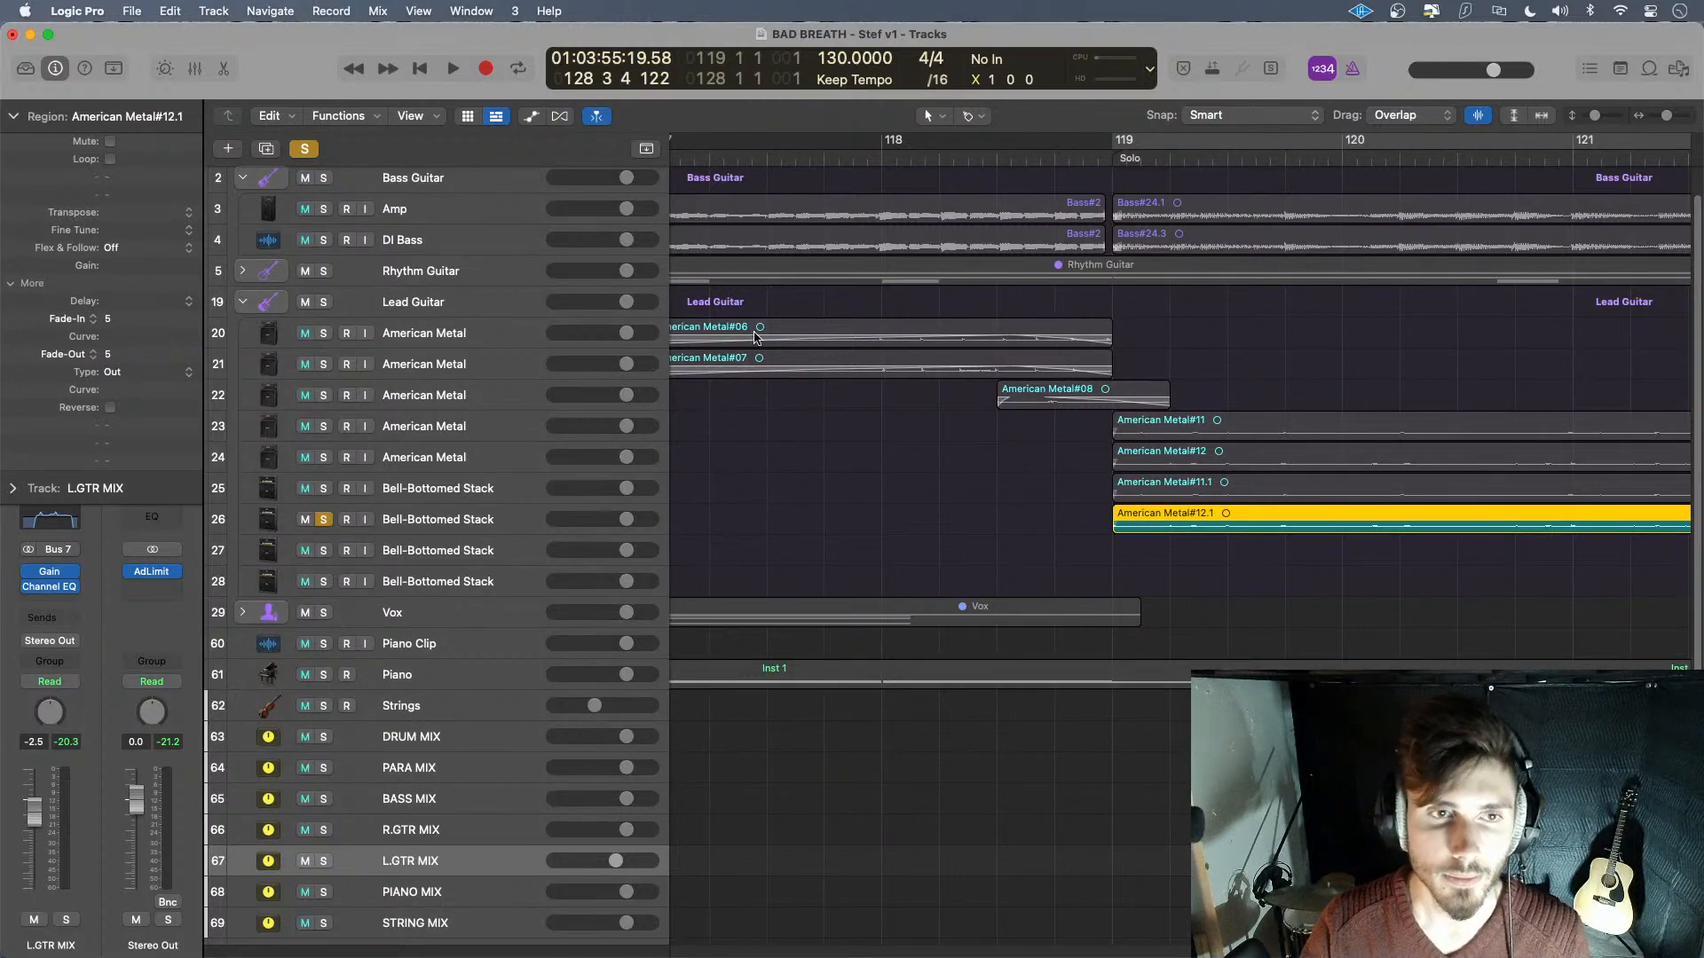
- Unsolo Bell-Bottomed Stack track 26 and solo the L.GTR MIX bus instead
click(325, 520)
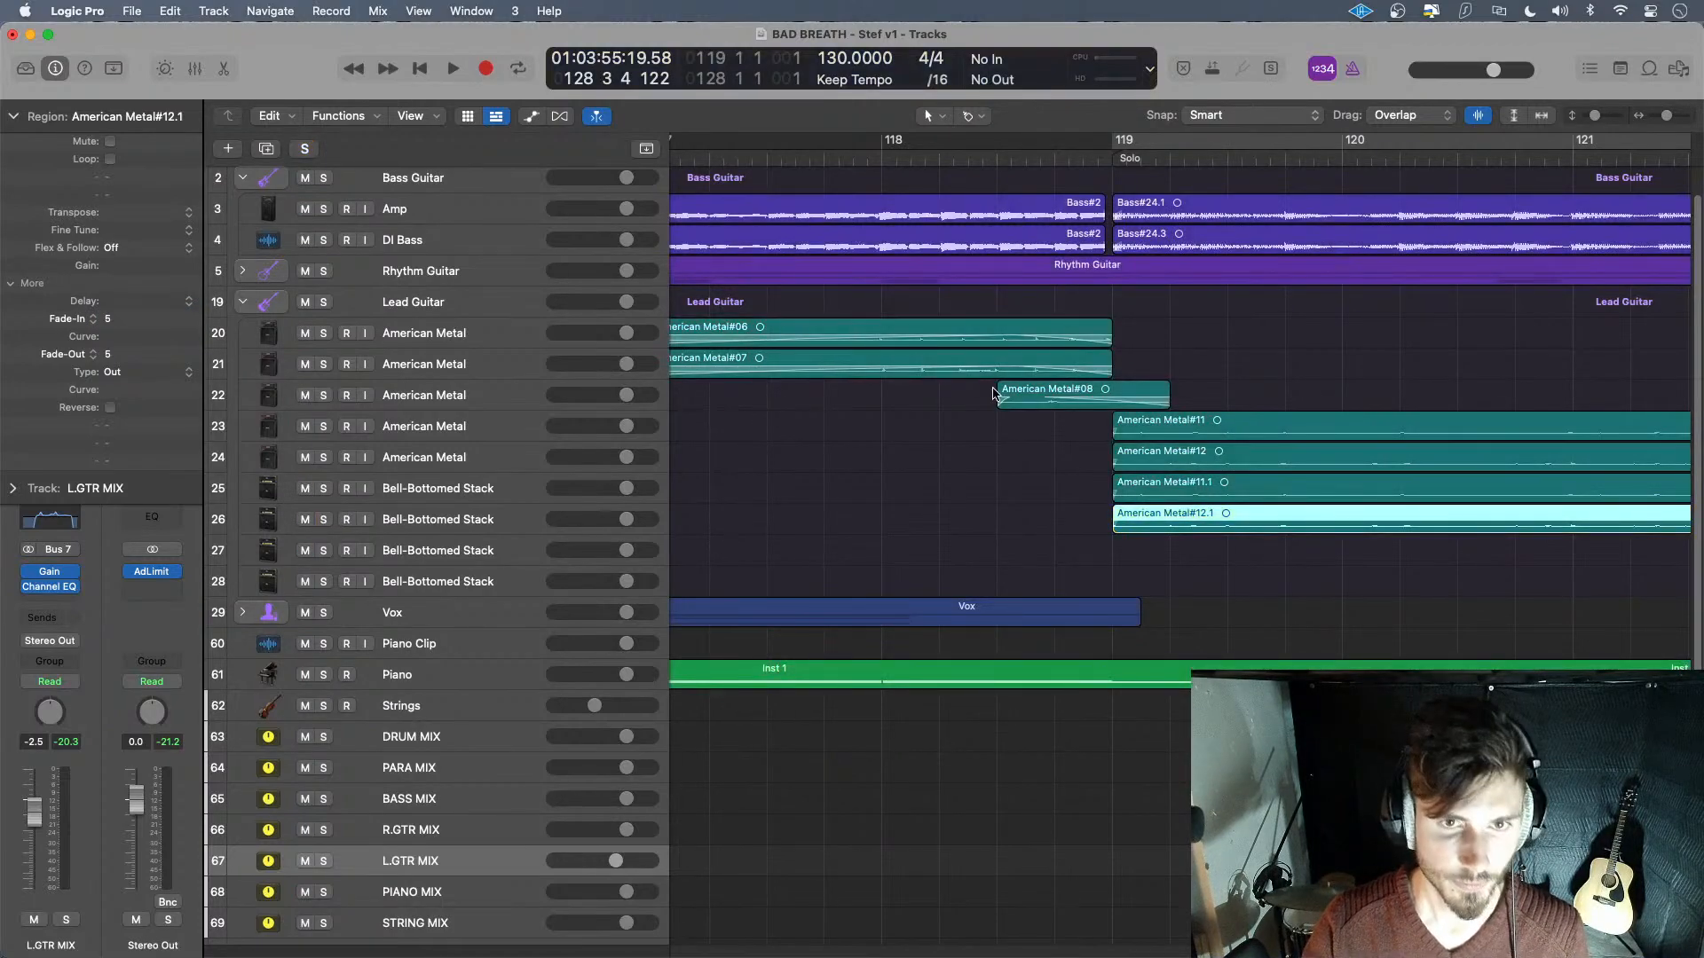
scroll(994, 393, left, 2)
click(325, 861)
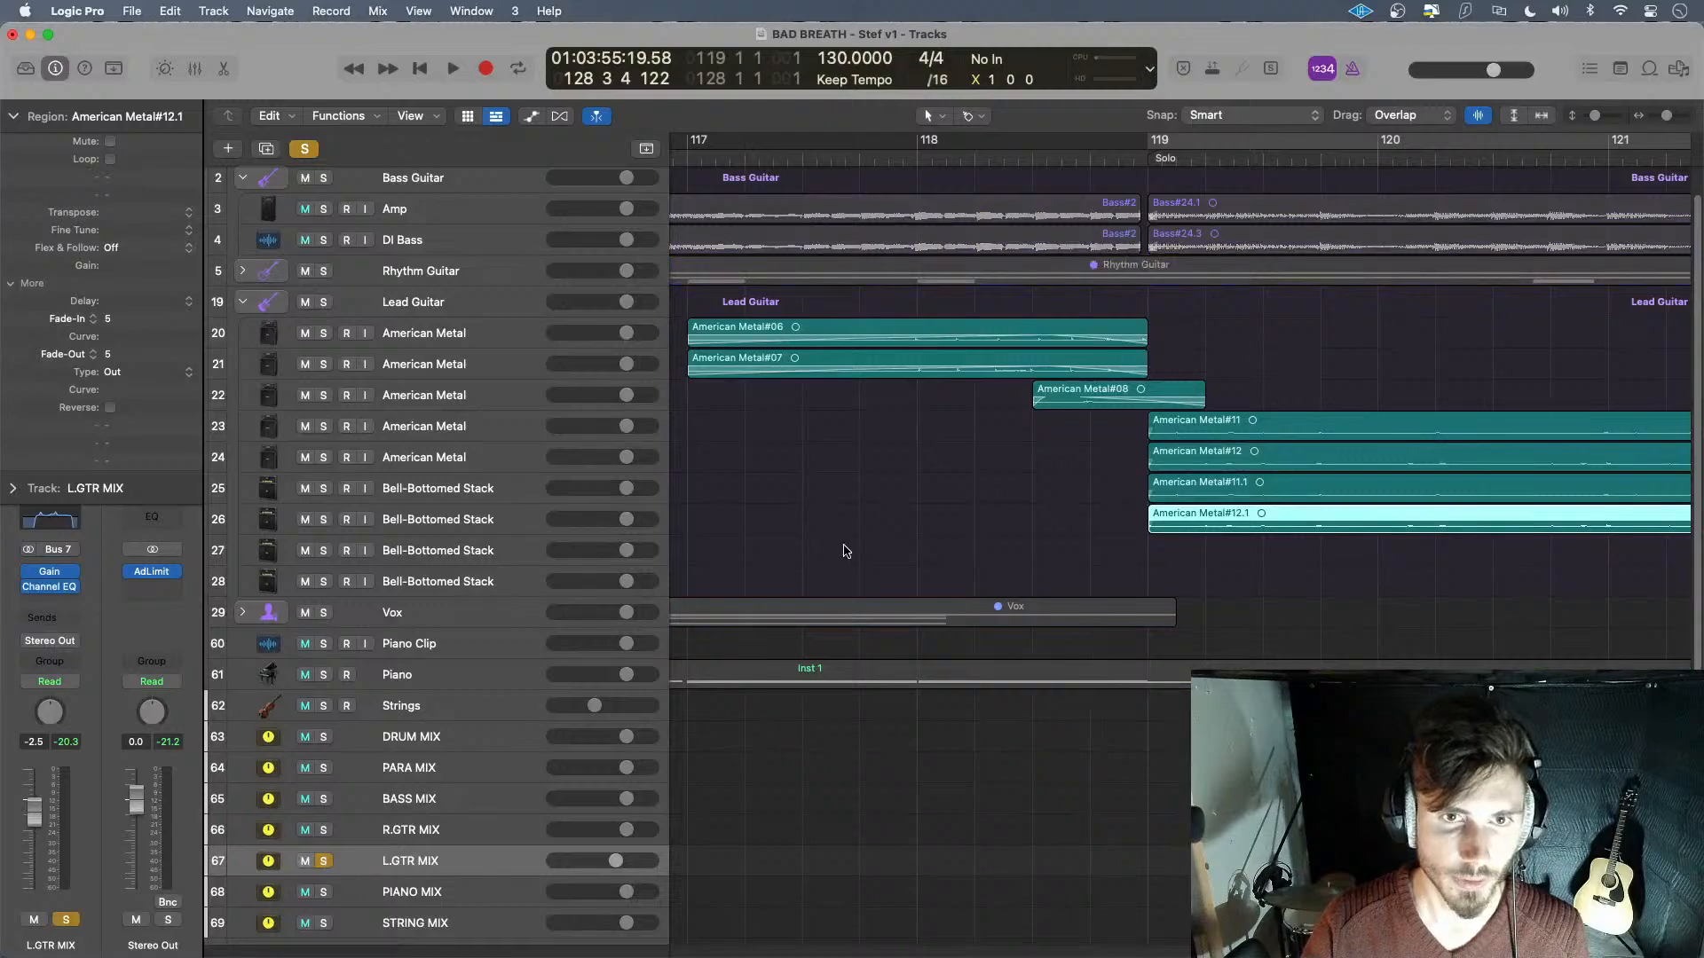
- Play the soloed L.GTR MIX bus from about bar 117 through the start of the guitar solo
scroll(841, 551, left, 5)
click(745, 158)
key(space)
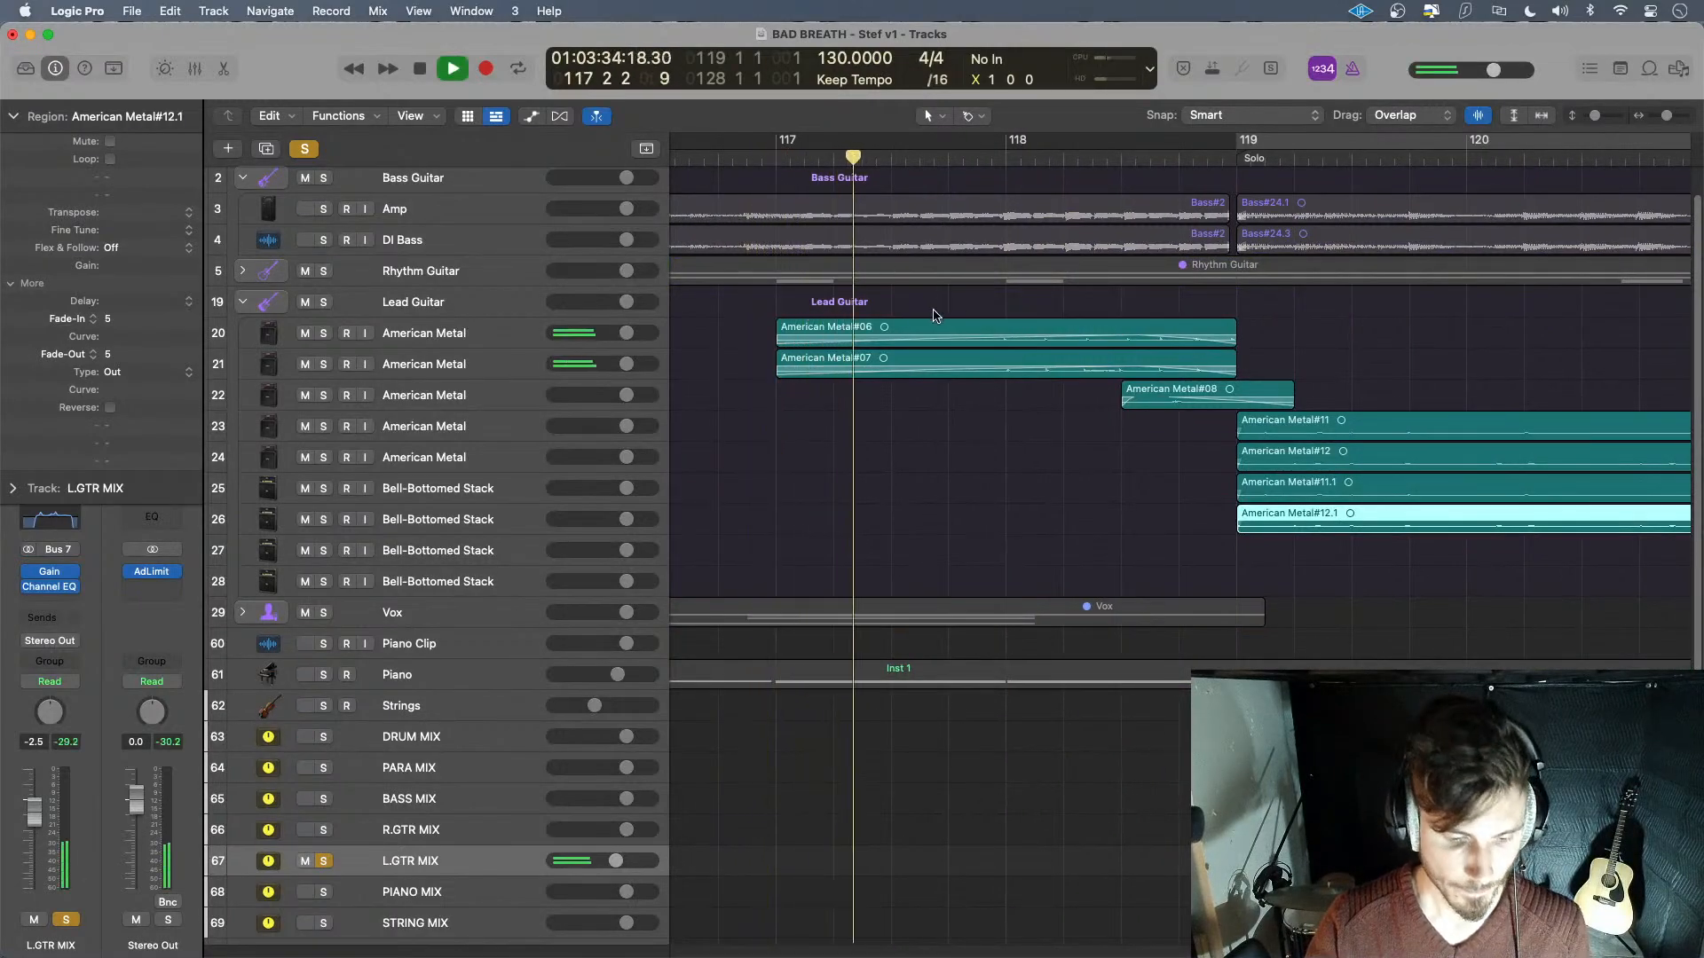
scroll(1145, 531, up, 1)
scroll(1145, 531, down, 5)
scroll(1144, 532, down, 5)
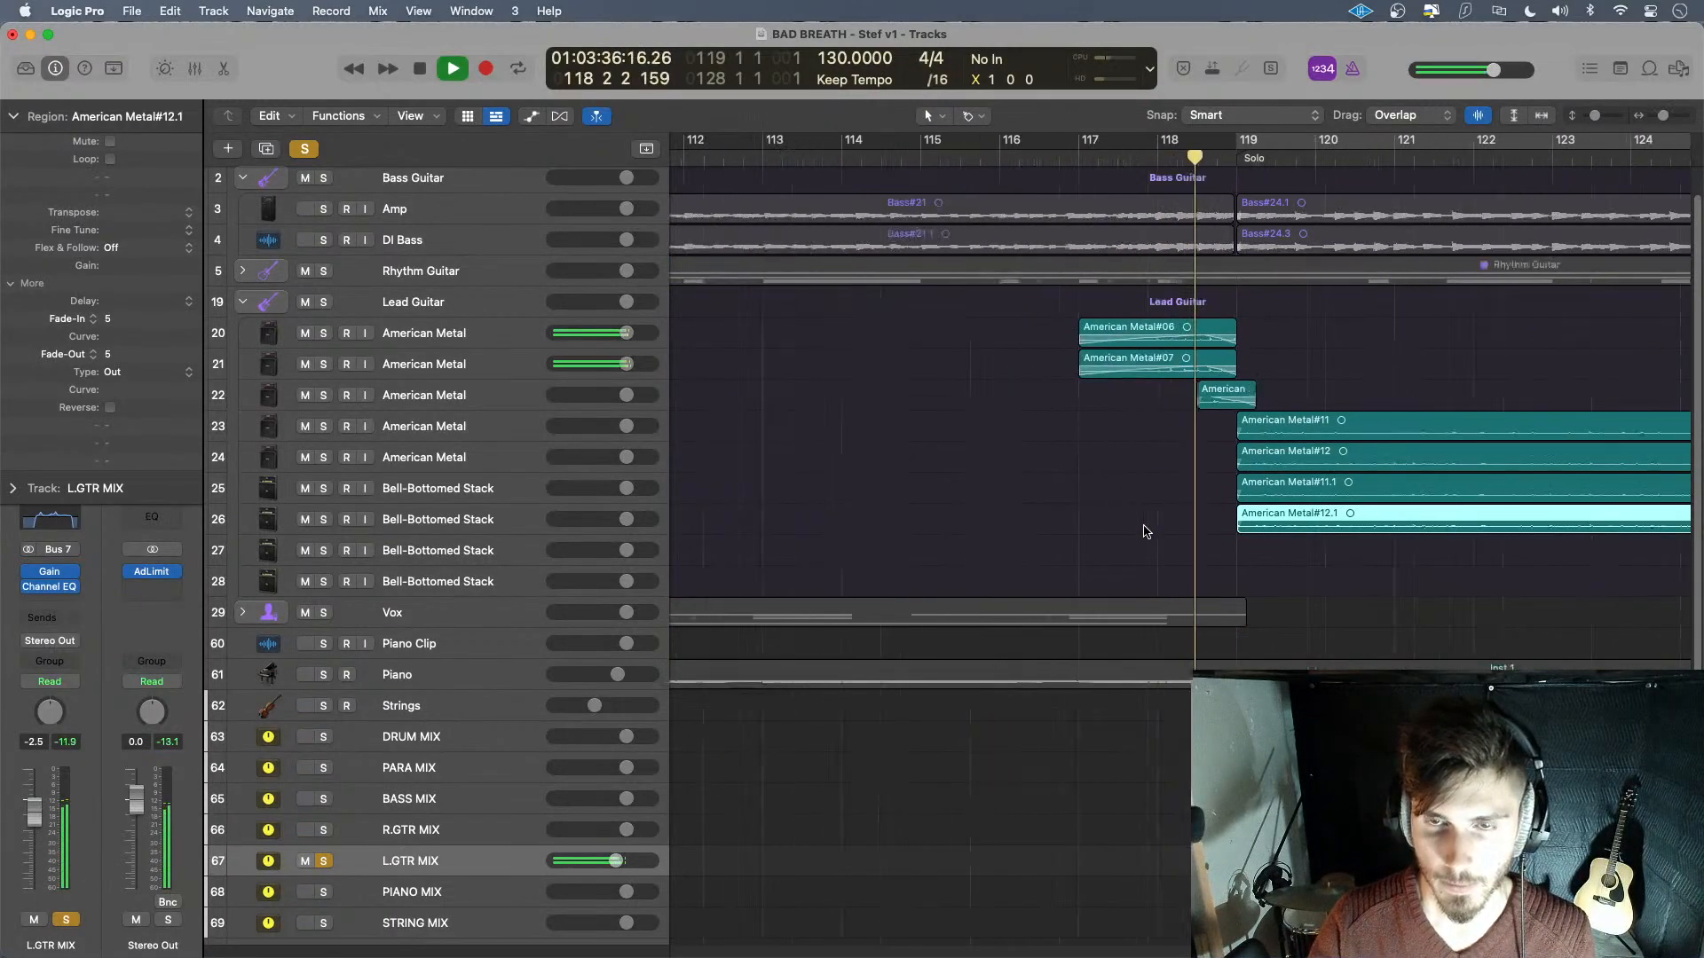
scroll(1395, 568, right, 8)
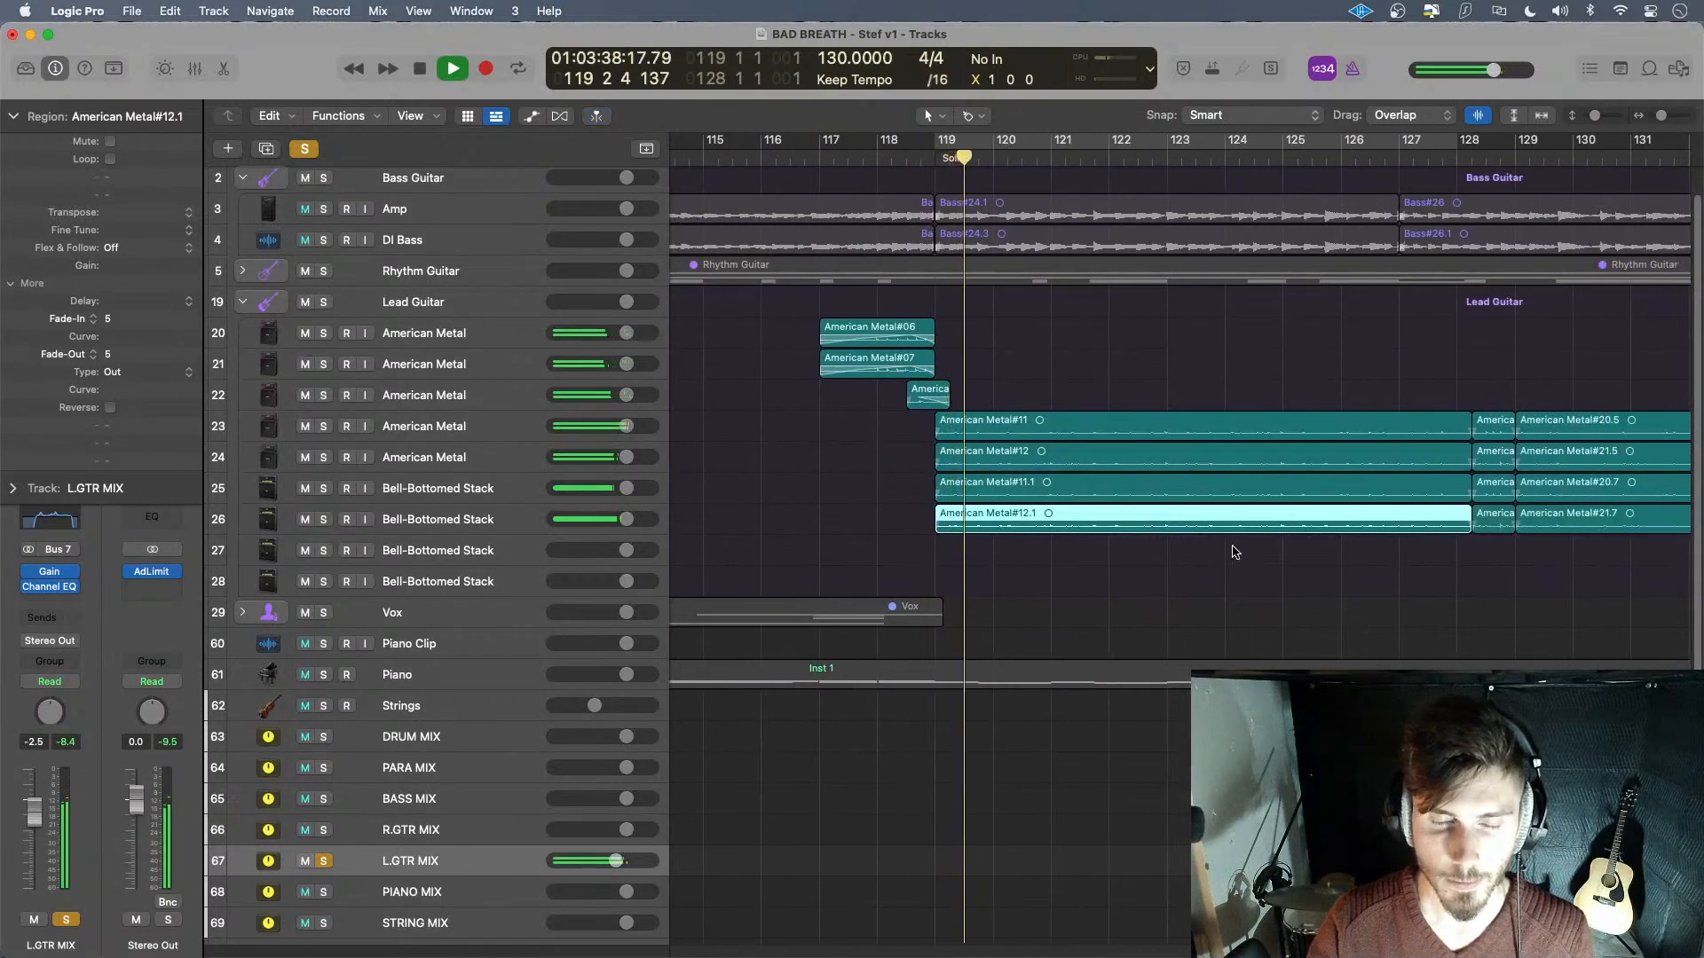
scroll(1277, 560, right, 3)
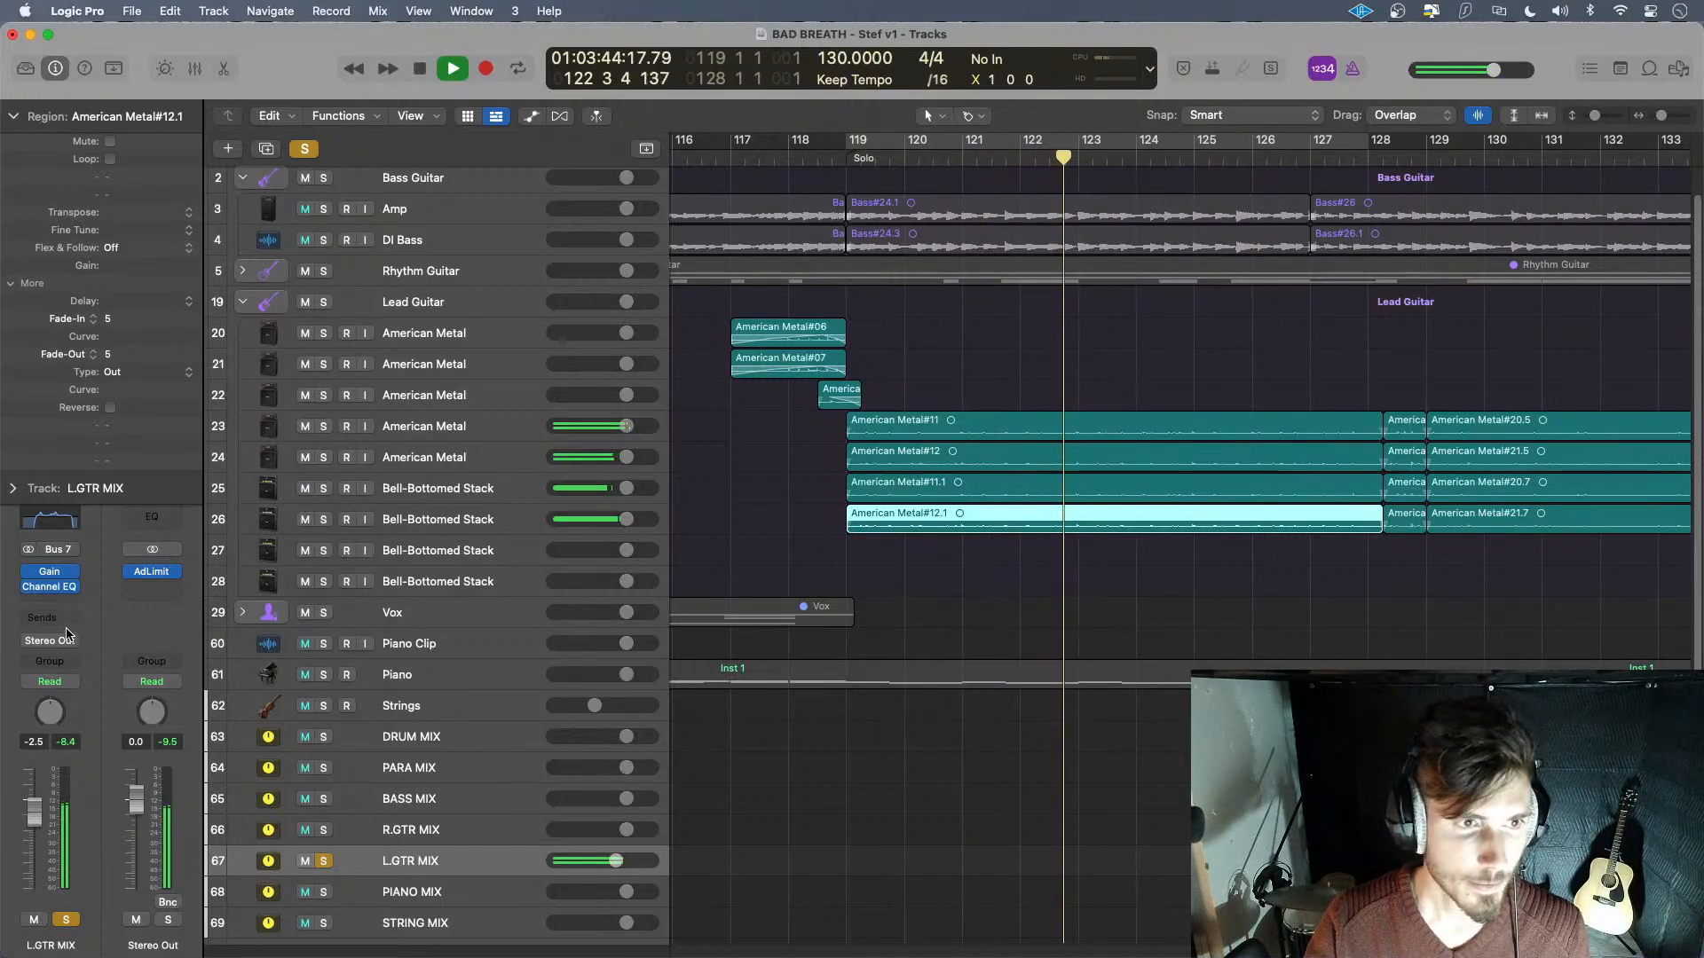
- Insert ChromaVerb on the L.GTR MIX bus with the Dense Studio room preset, leave it bypassed, and close its window
click(62, 603)
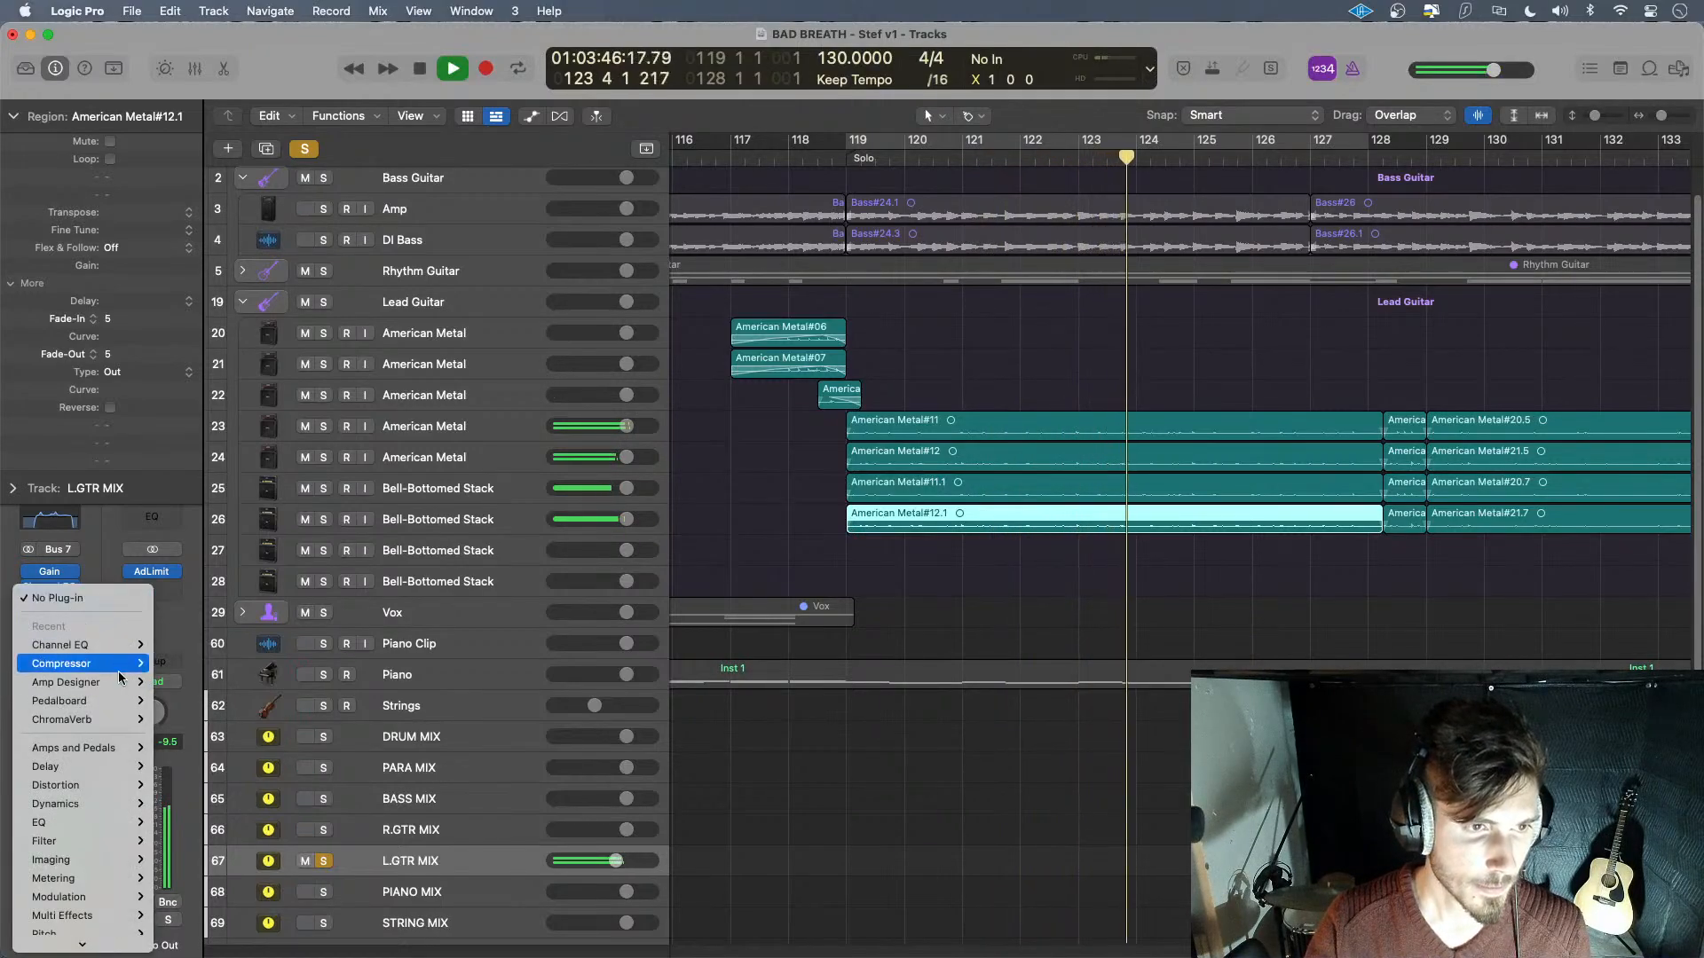
click(173, 720)
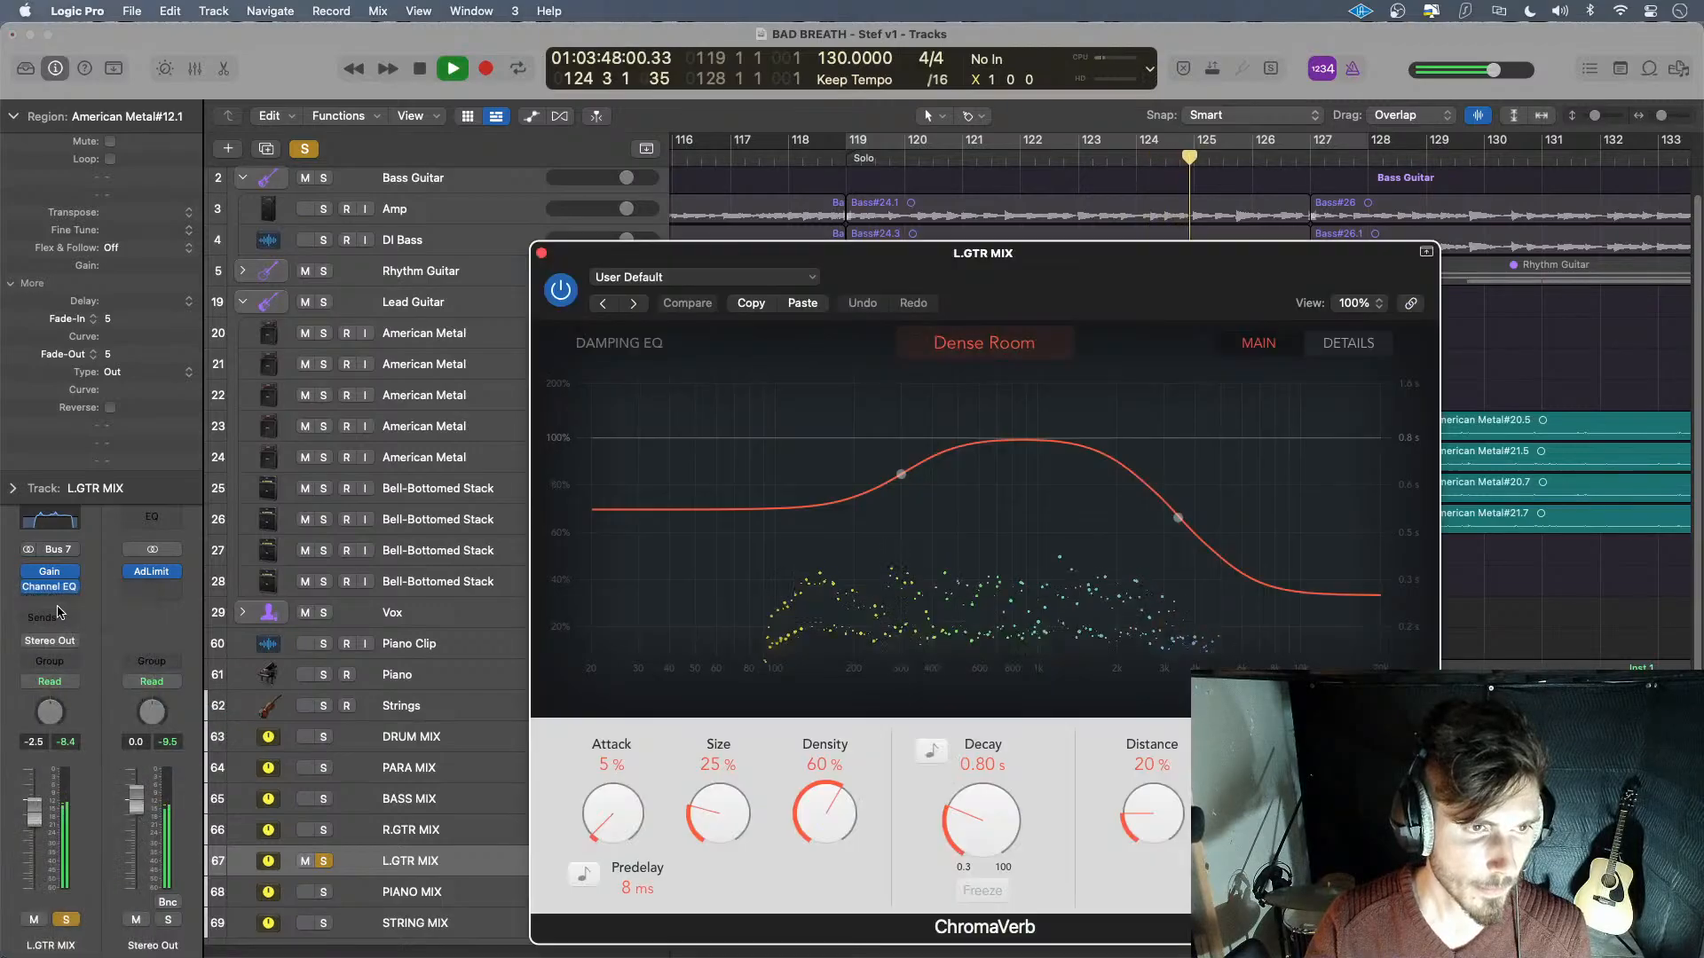
click(701, 277)
mouse_move(832, 736)
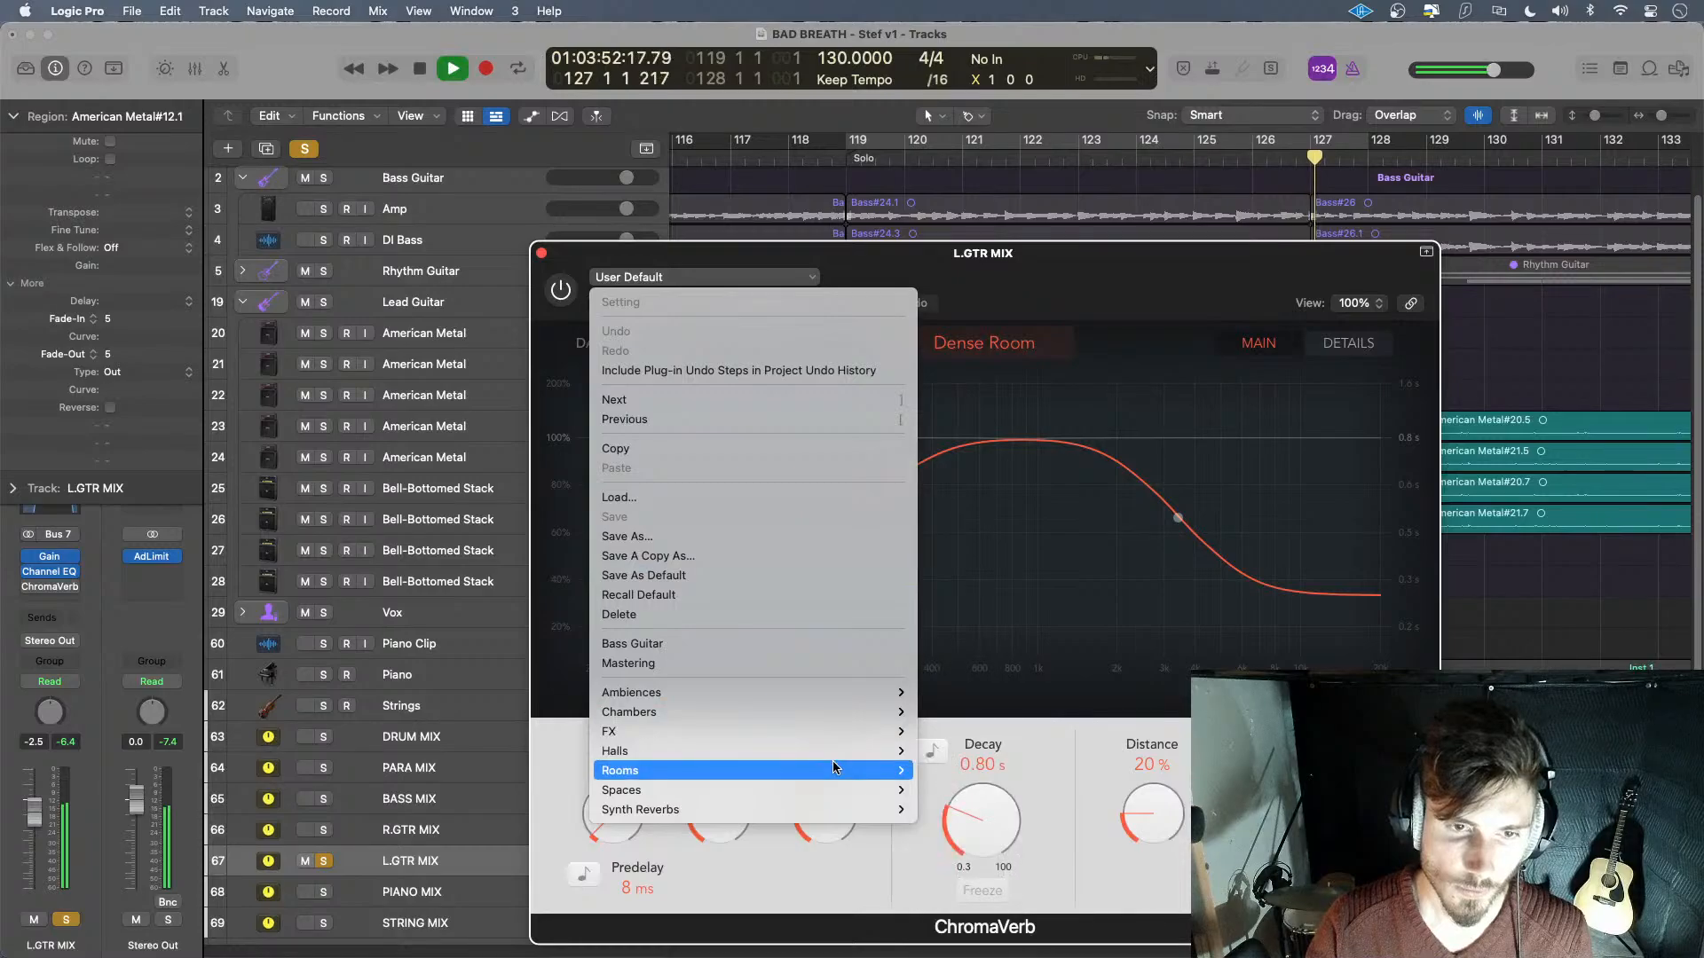
mouse_move(832, 766)
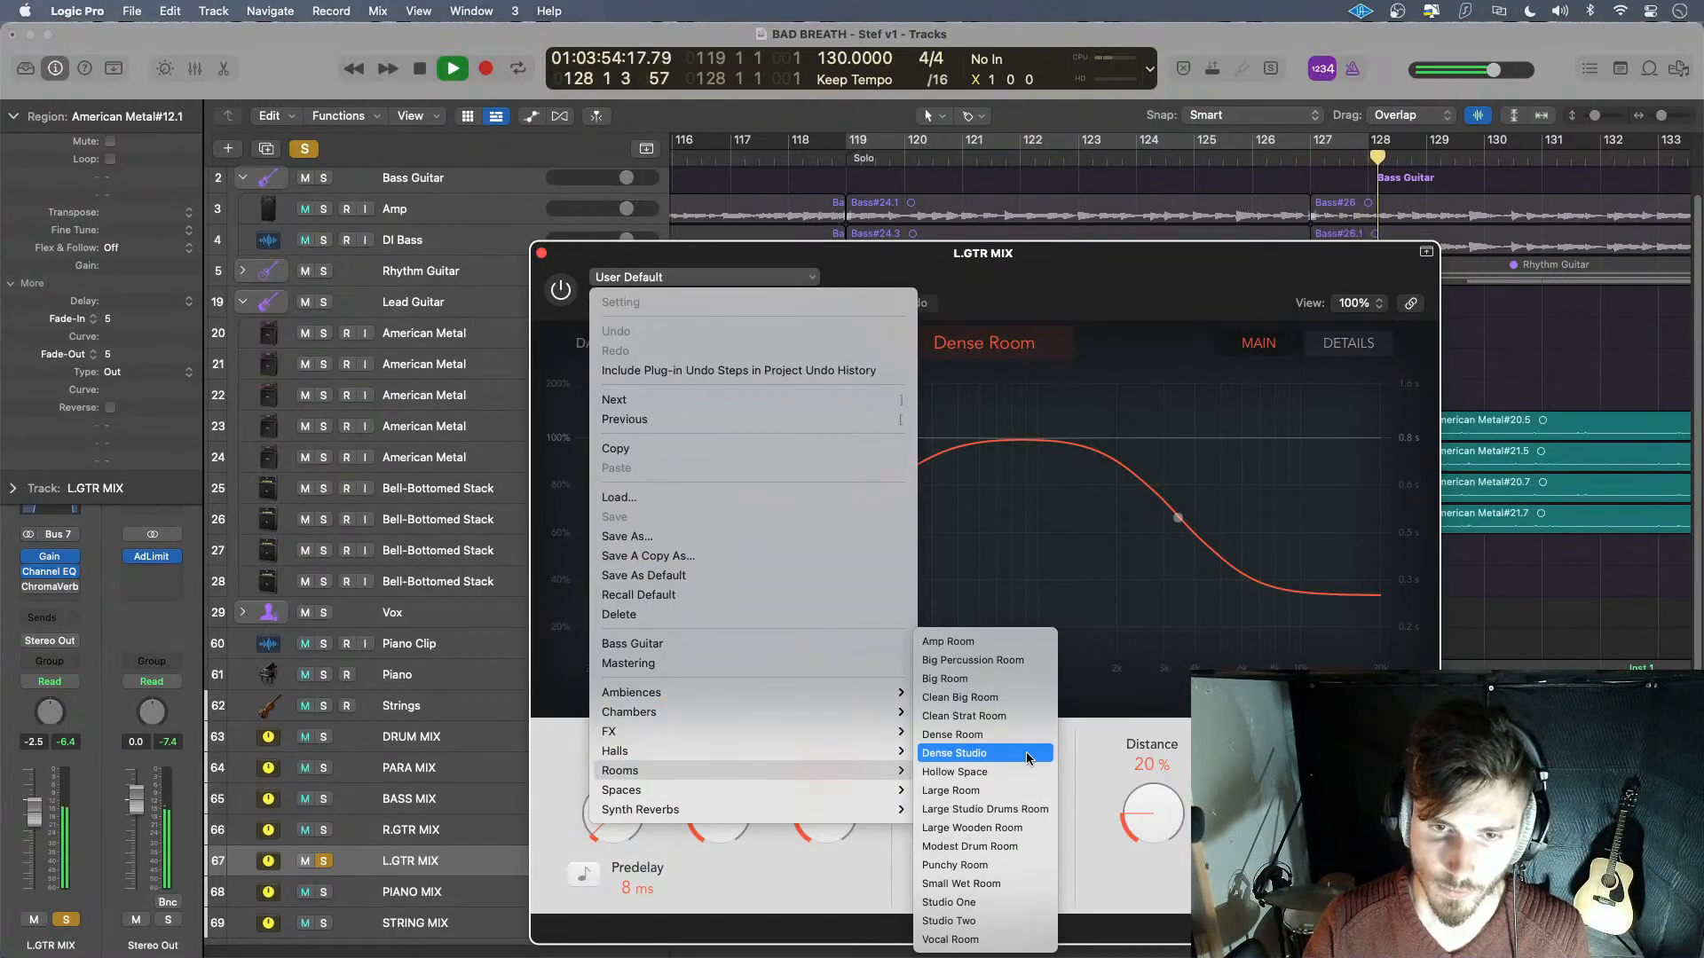
click(987, 752)
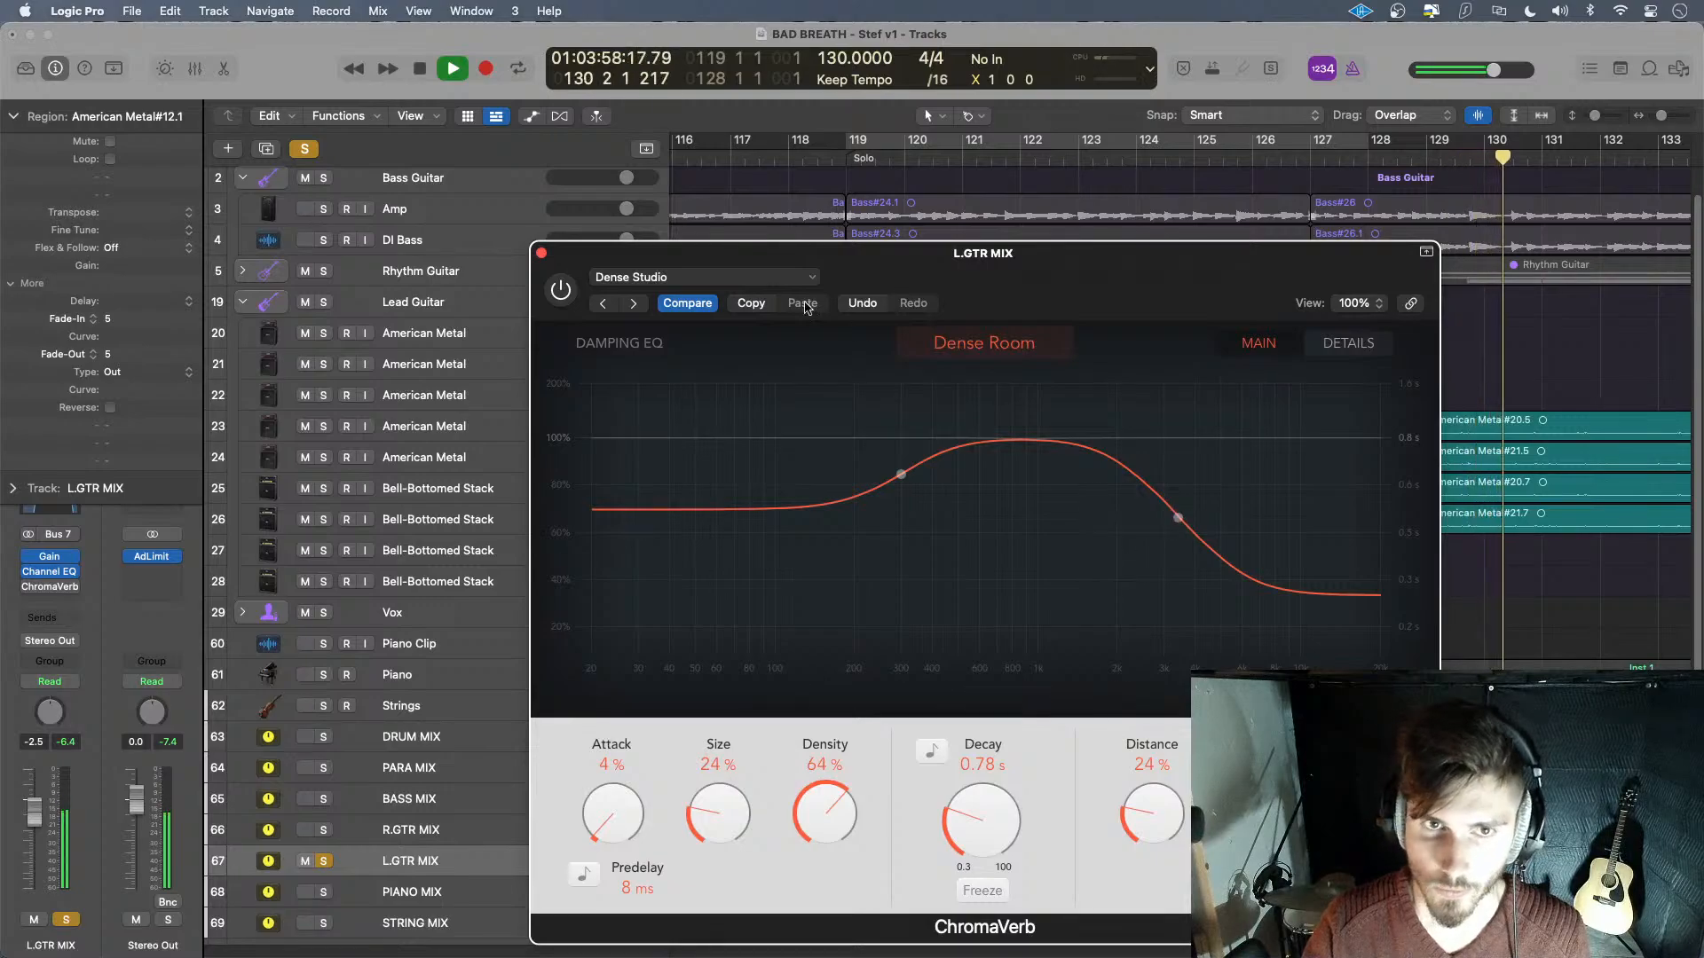
click(541, 253)
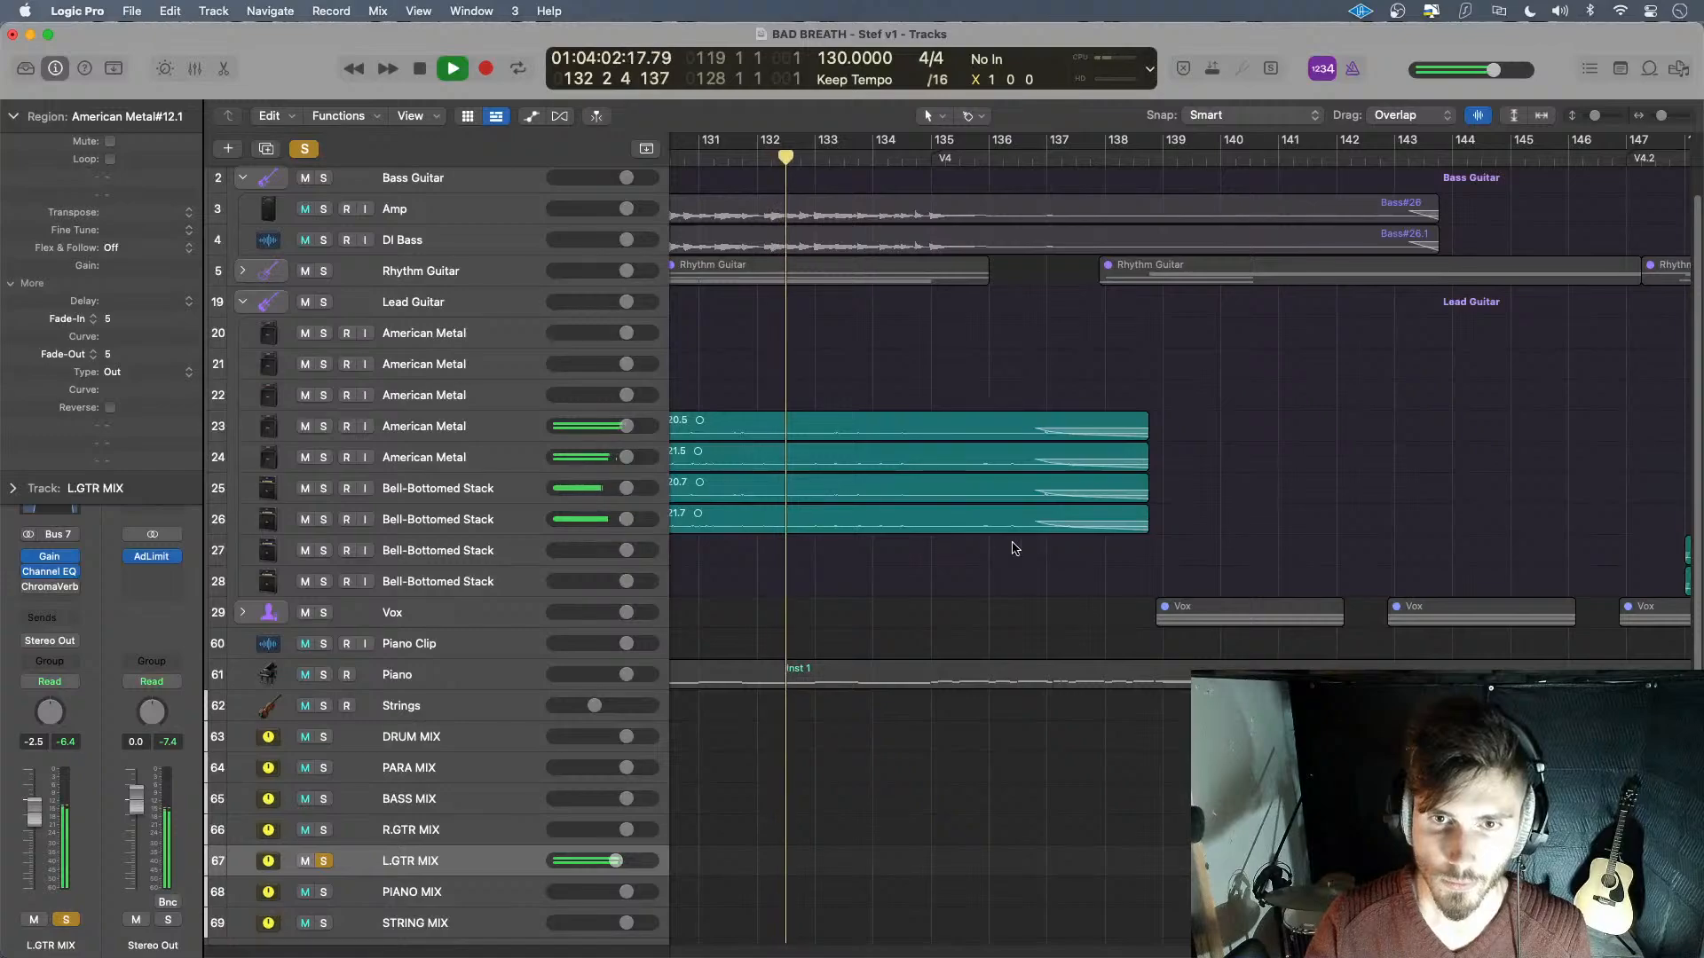
- Solo the R.GTR MIX bus together with L.GTR MIX and play the end of the guitar solo from bar 137
click(1093, 522)
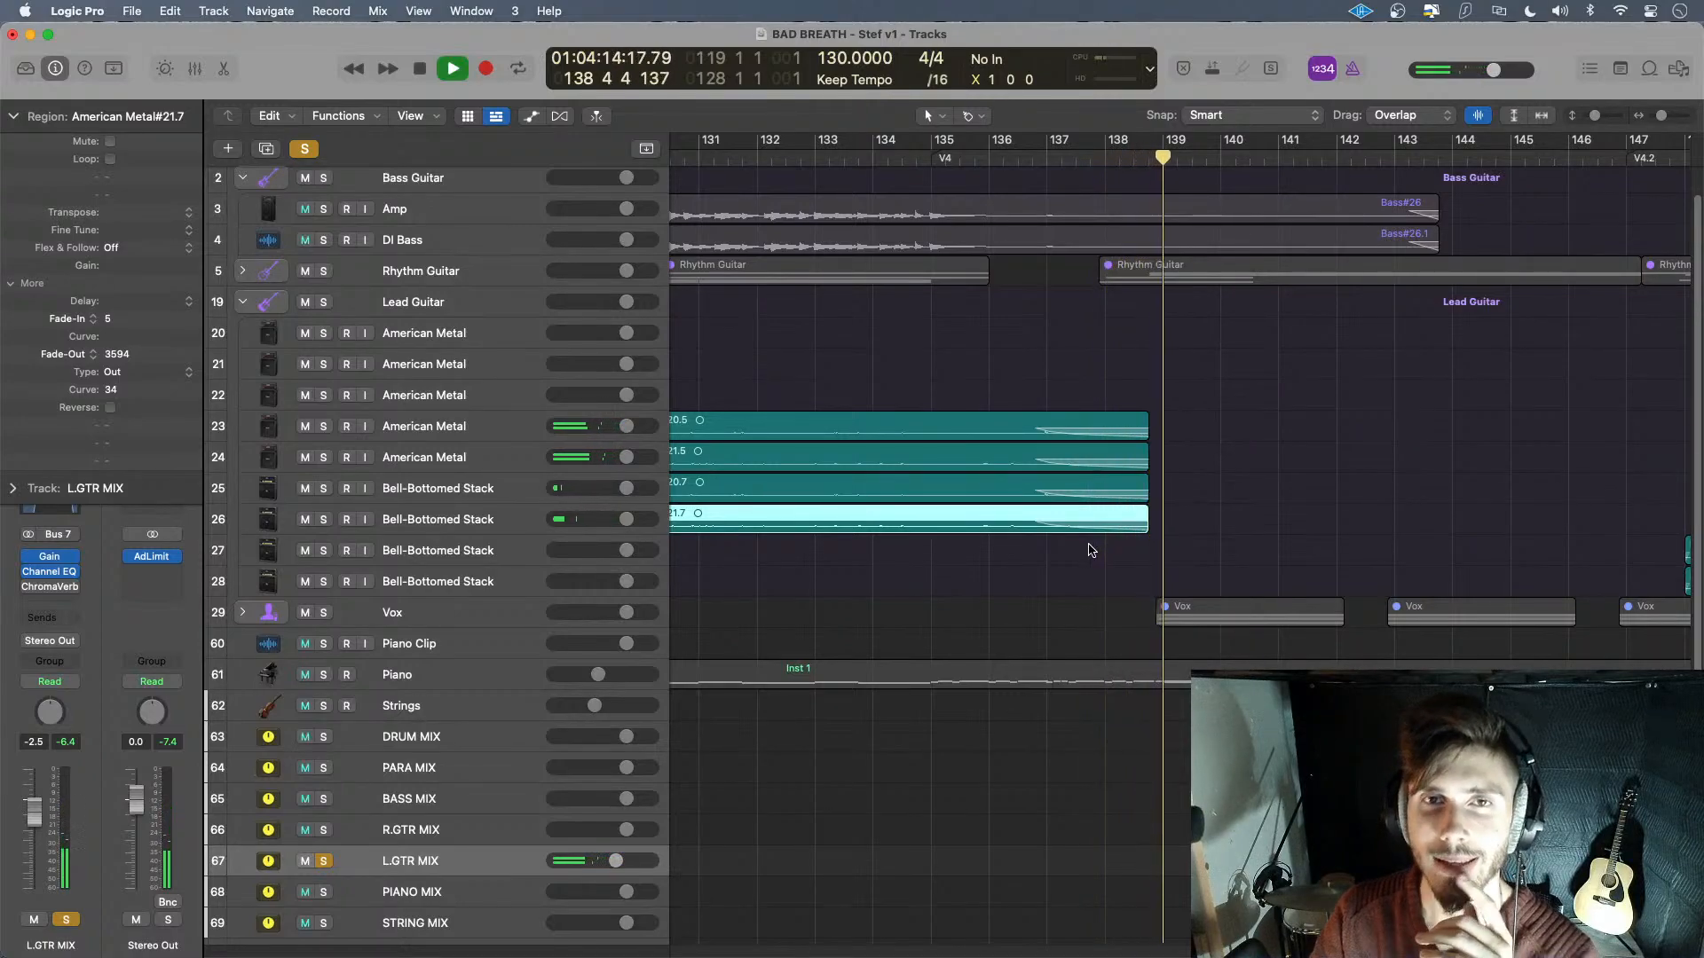
key(space)
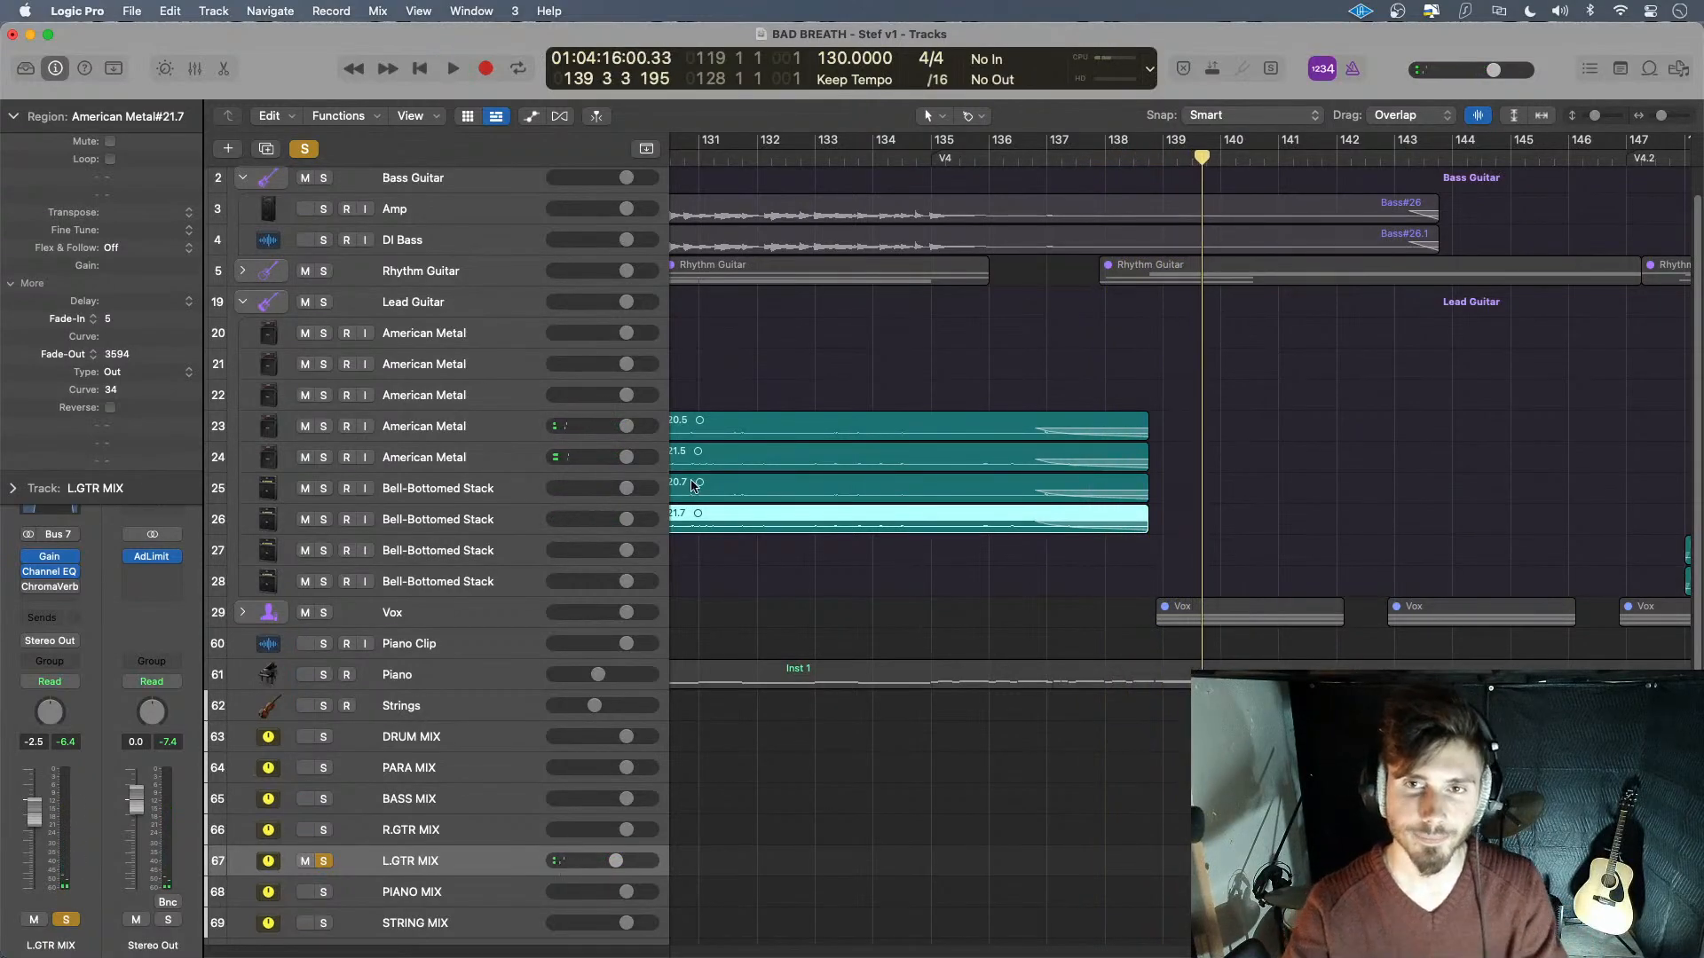
click(323, 830)
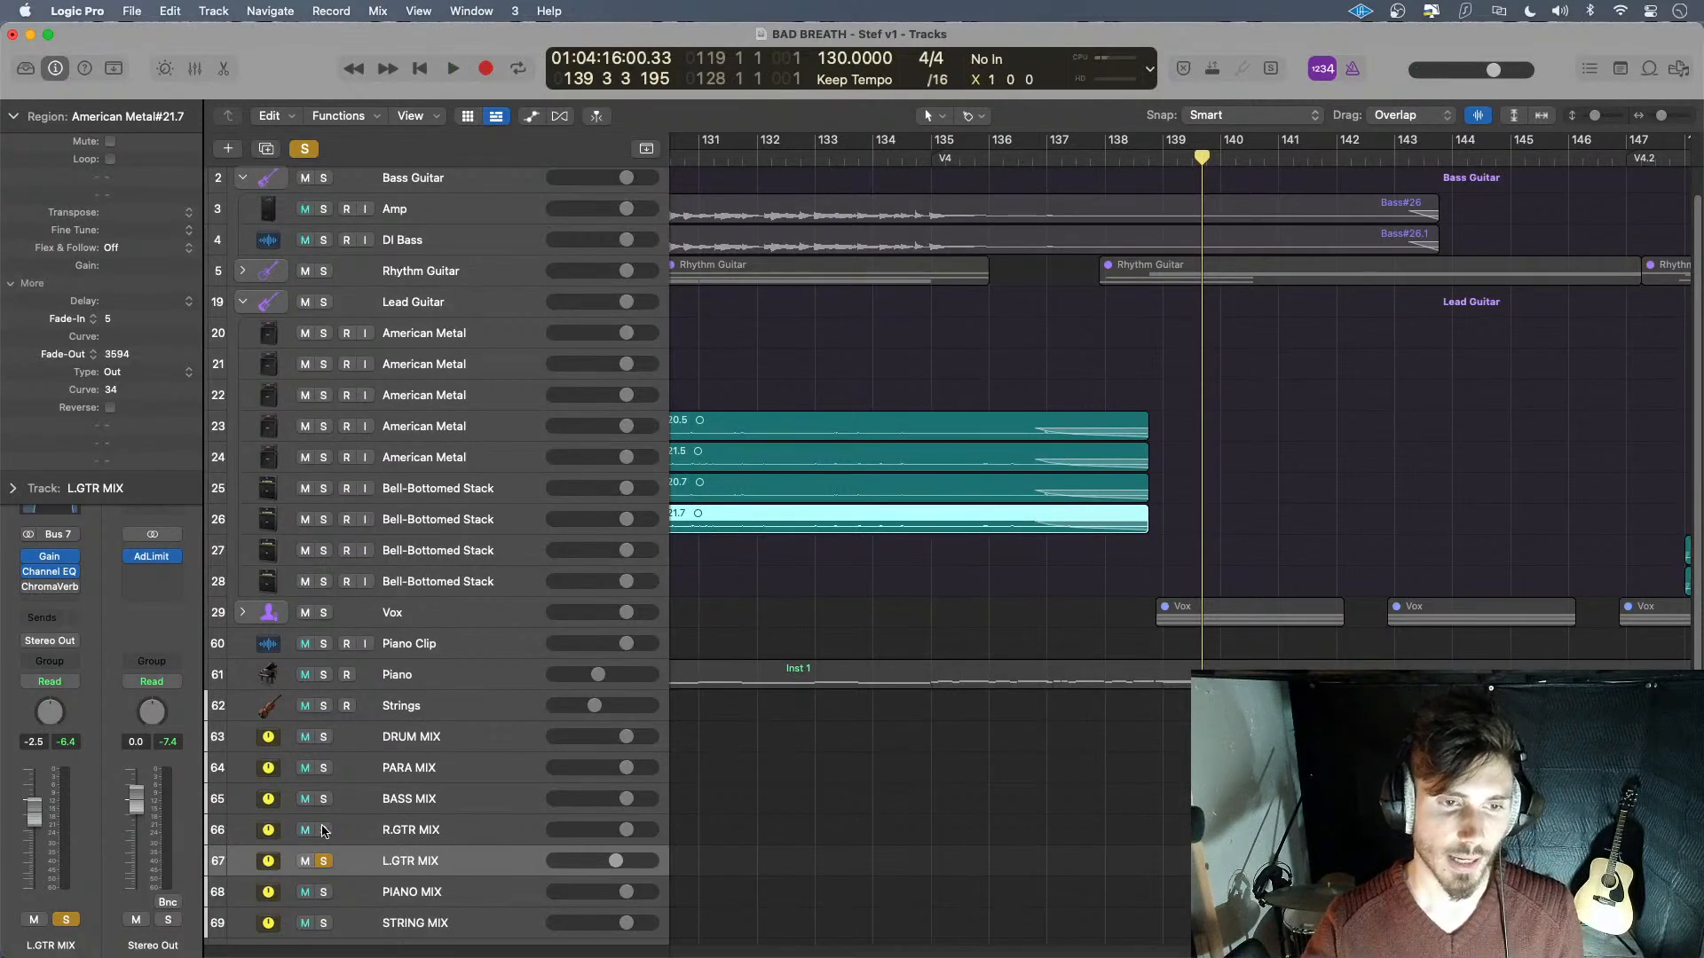
click(1049, 154)
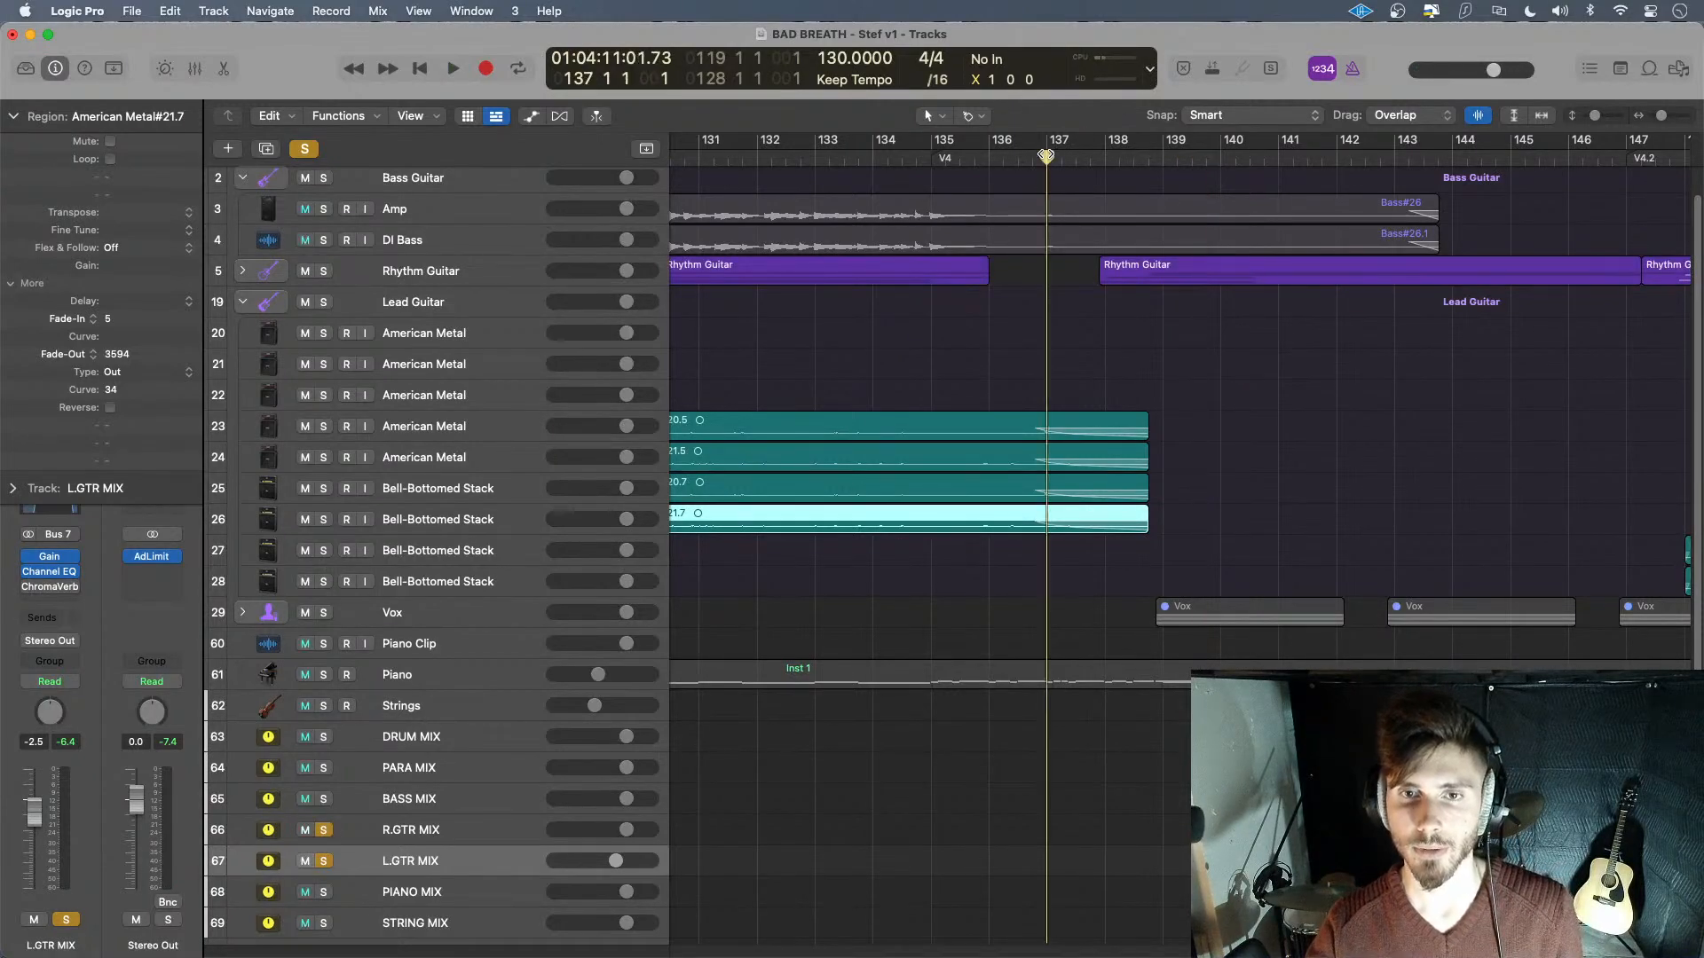
key(space)
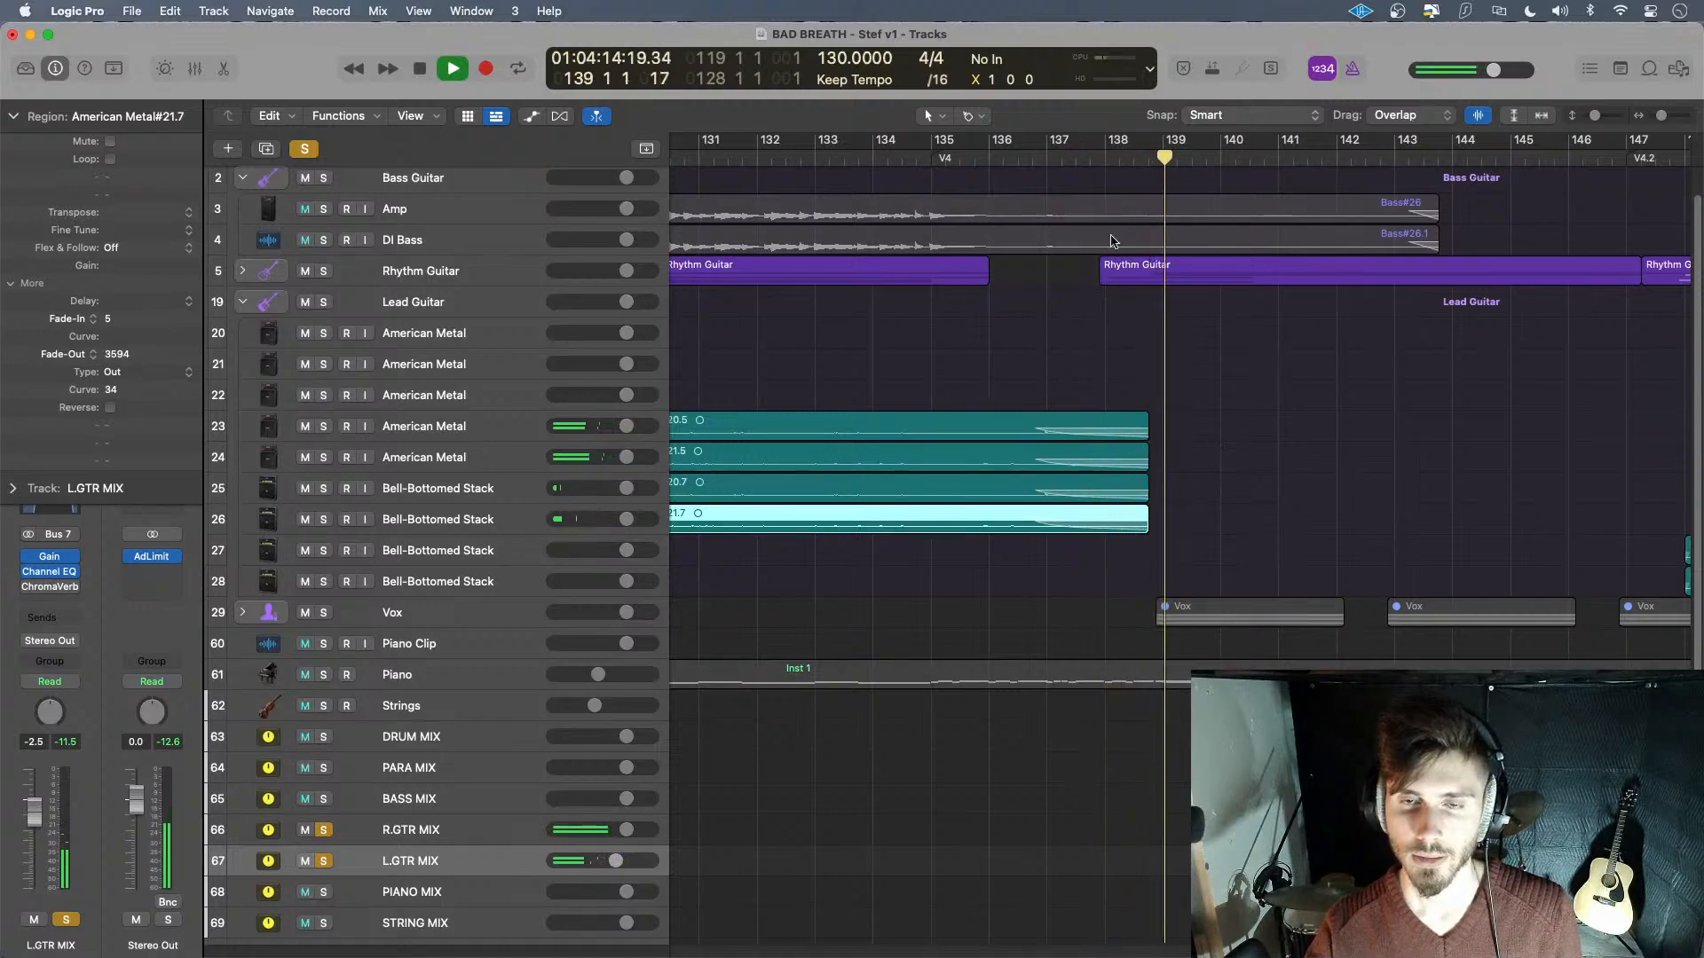
key(space)
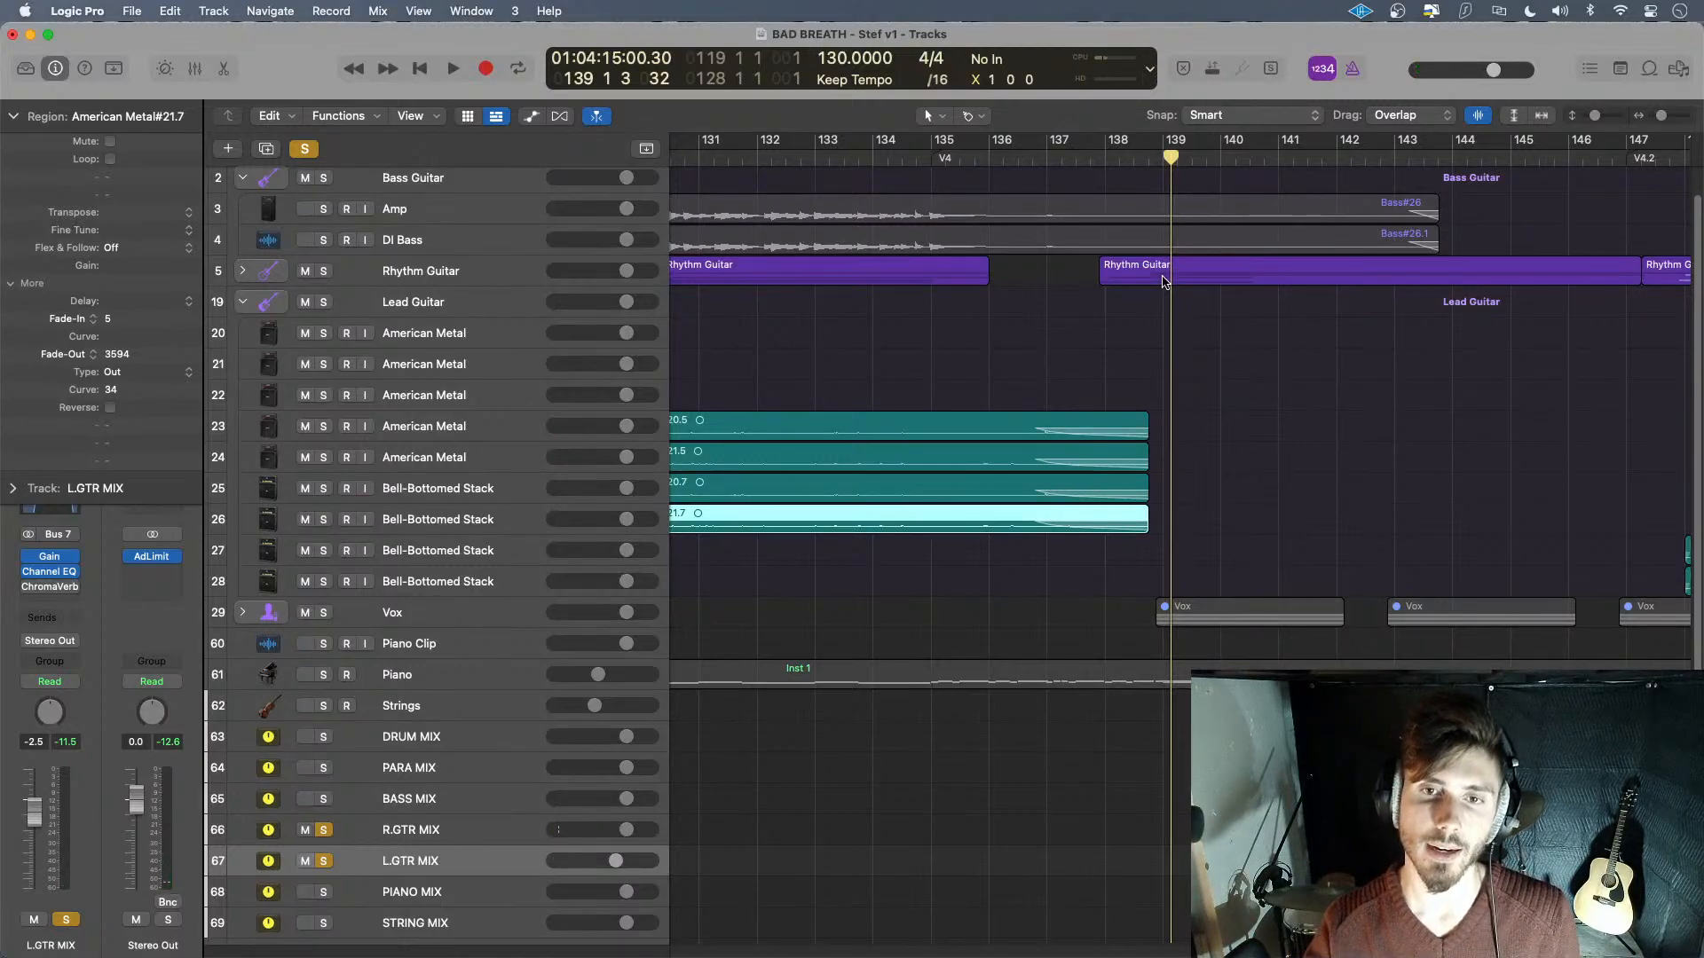
click(1049, 160)
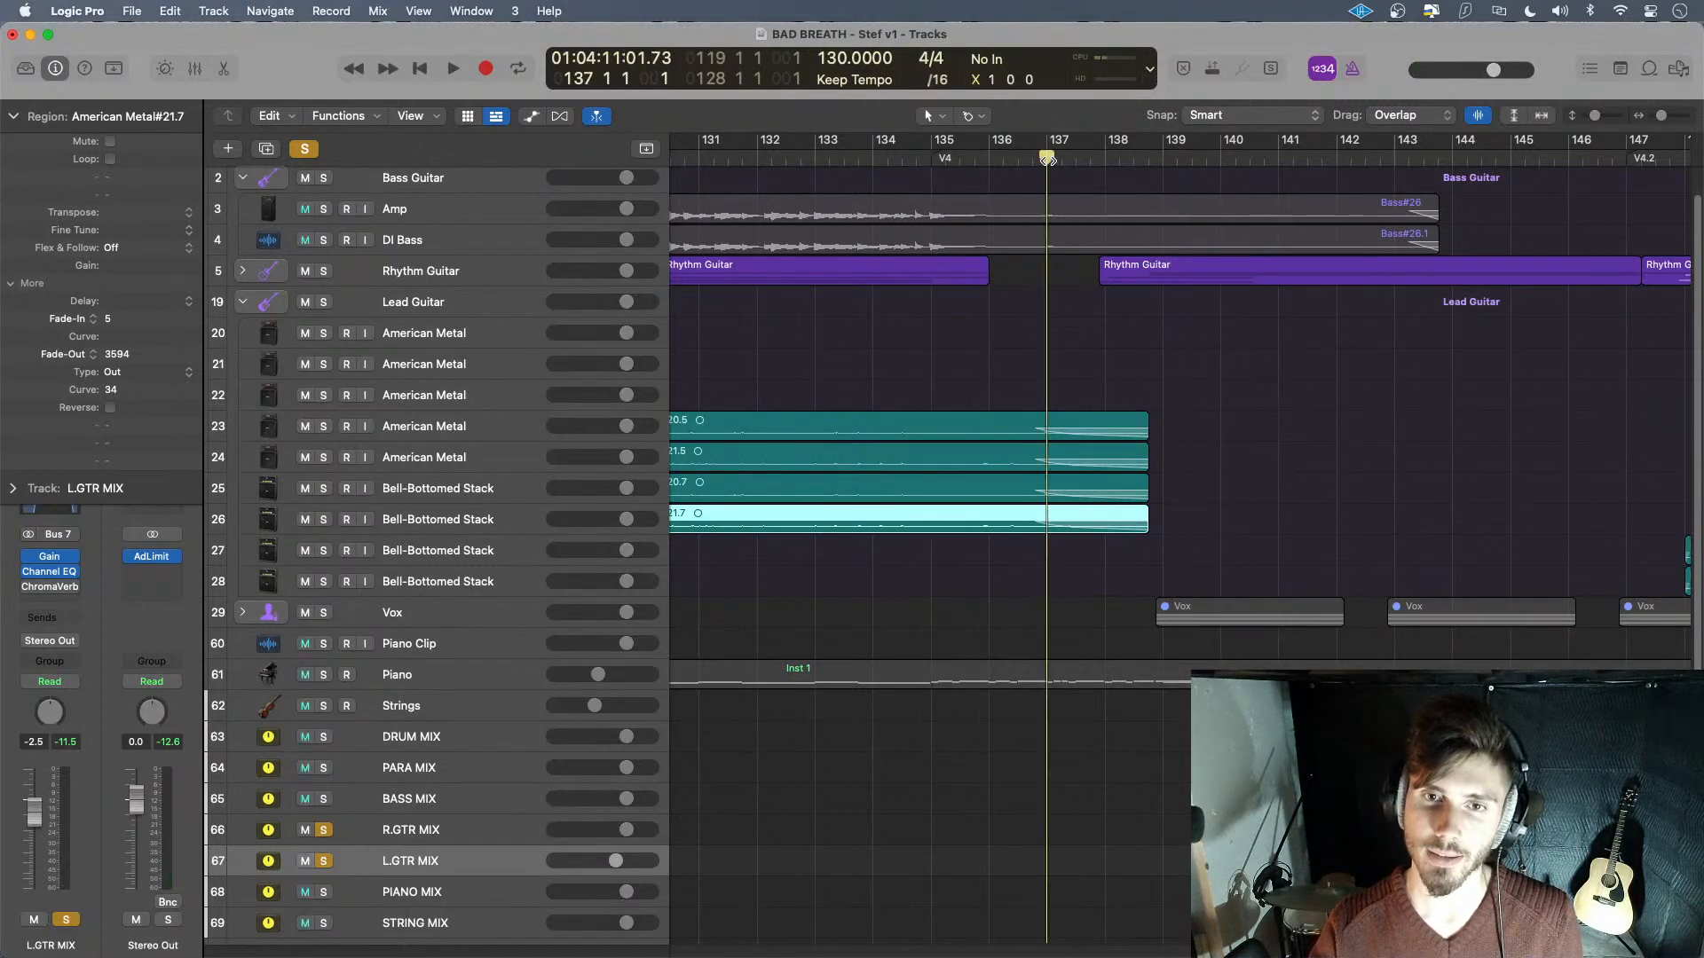
key(space)
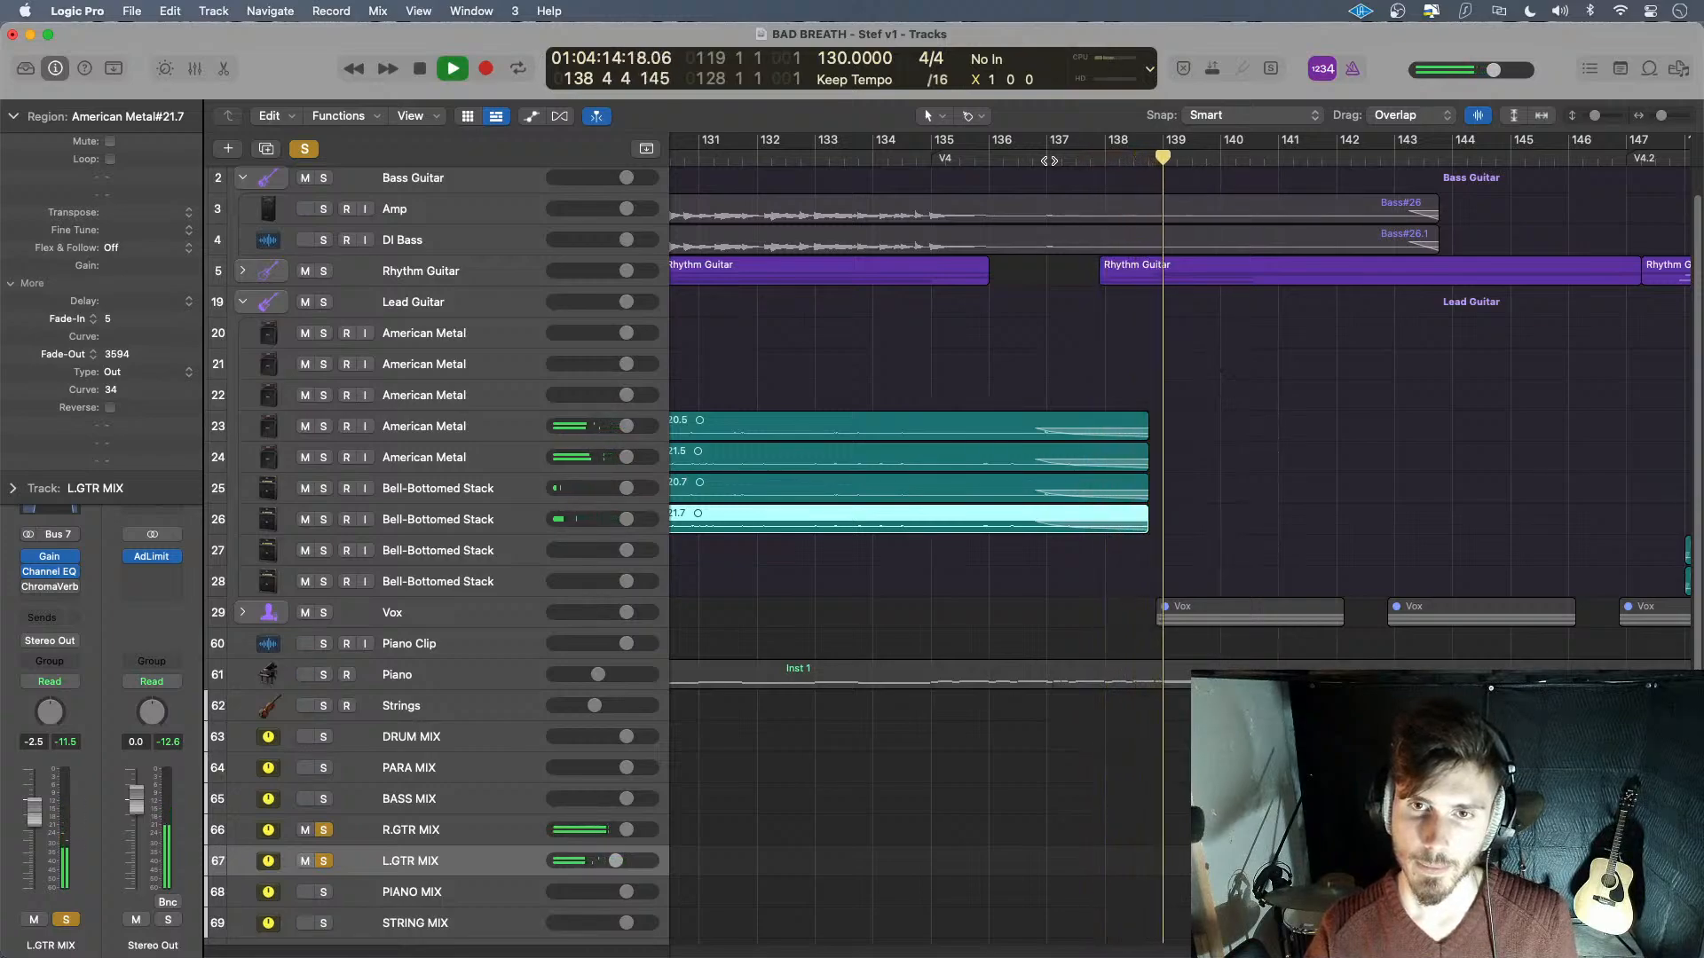
key(space)
- Extend the ends of the four final solo regions on tracks 23 to 26 together to about bar 139
drag(1110, 373, 1140, 543)
click(1187, 393)
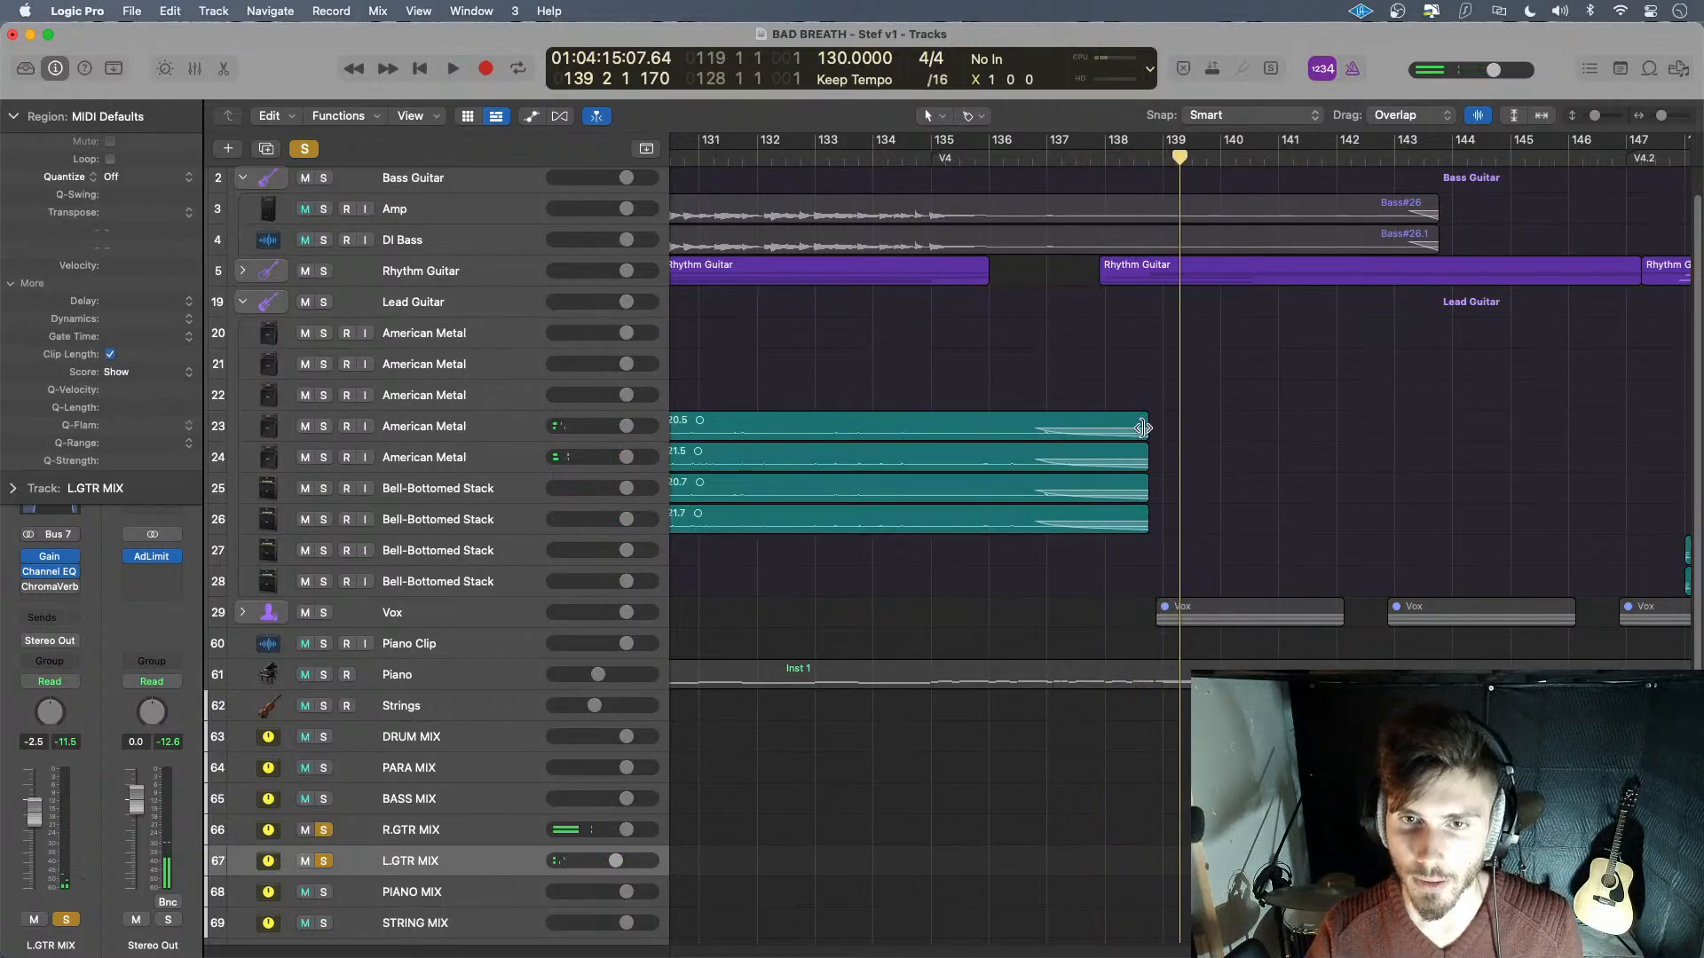
drag(1144, 431, 1162, 509)
click(1141, 467)
click(1139, 498)
- Clear the shared fade-out of the four final solo regions and play the ending from about bar 137
click(1090, 435)
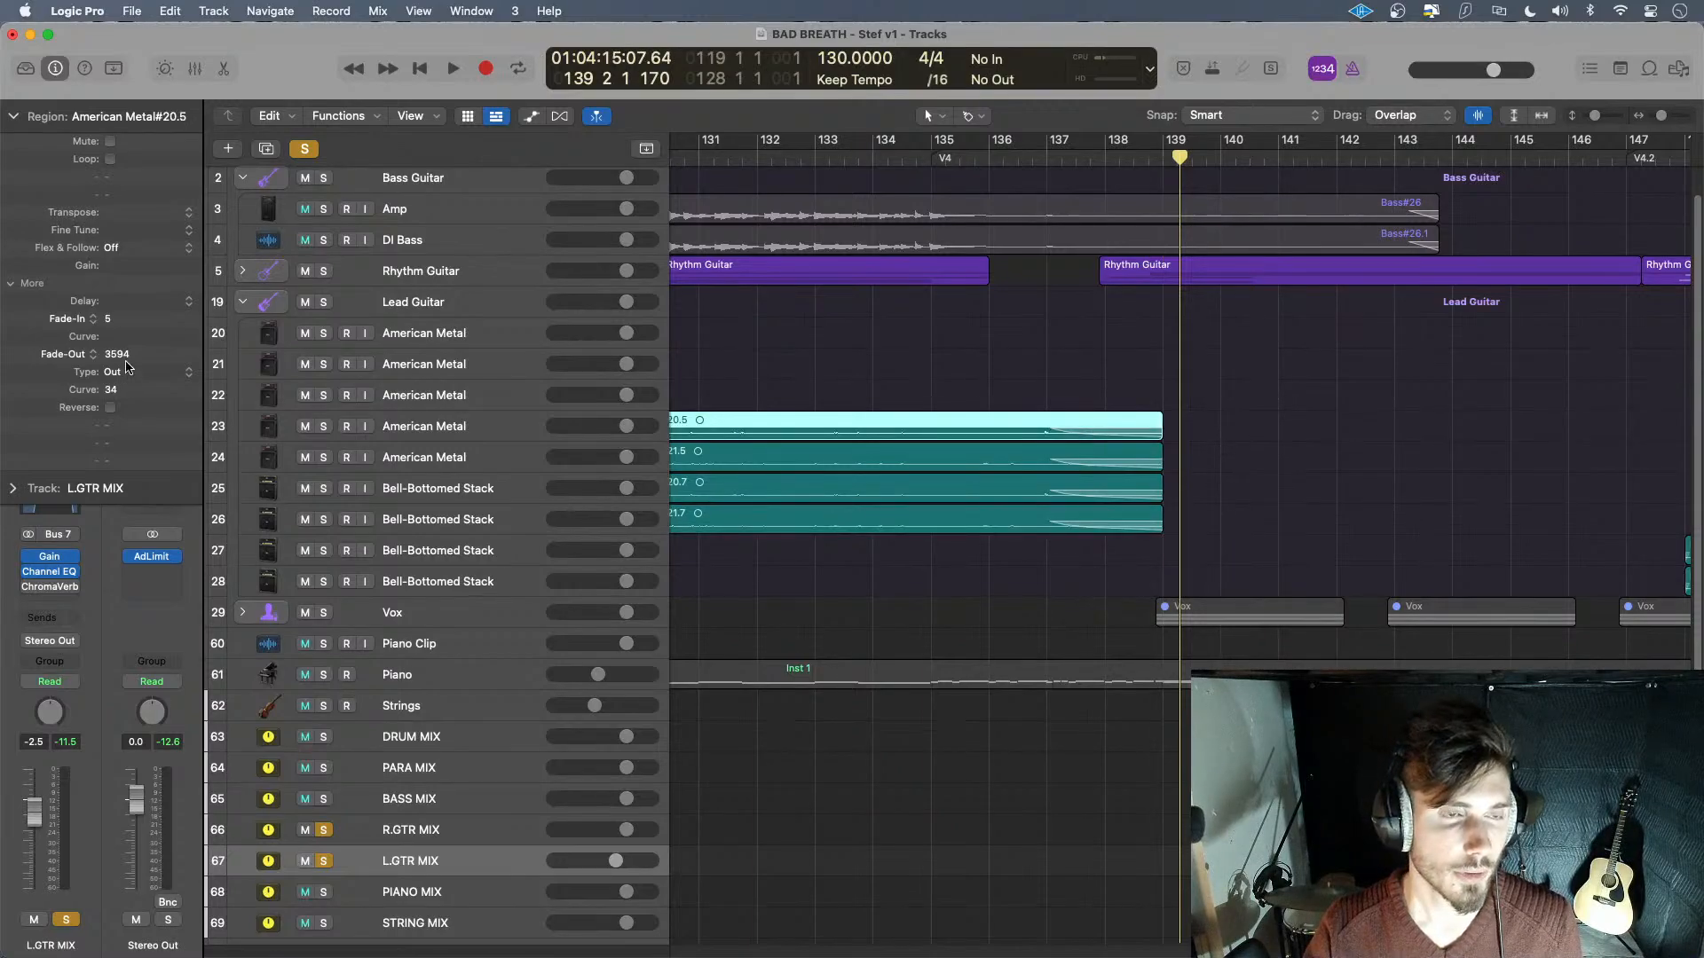
drag(1068, 370, 1124, 560)
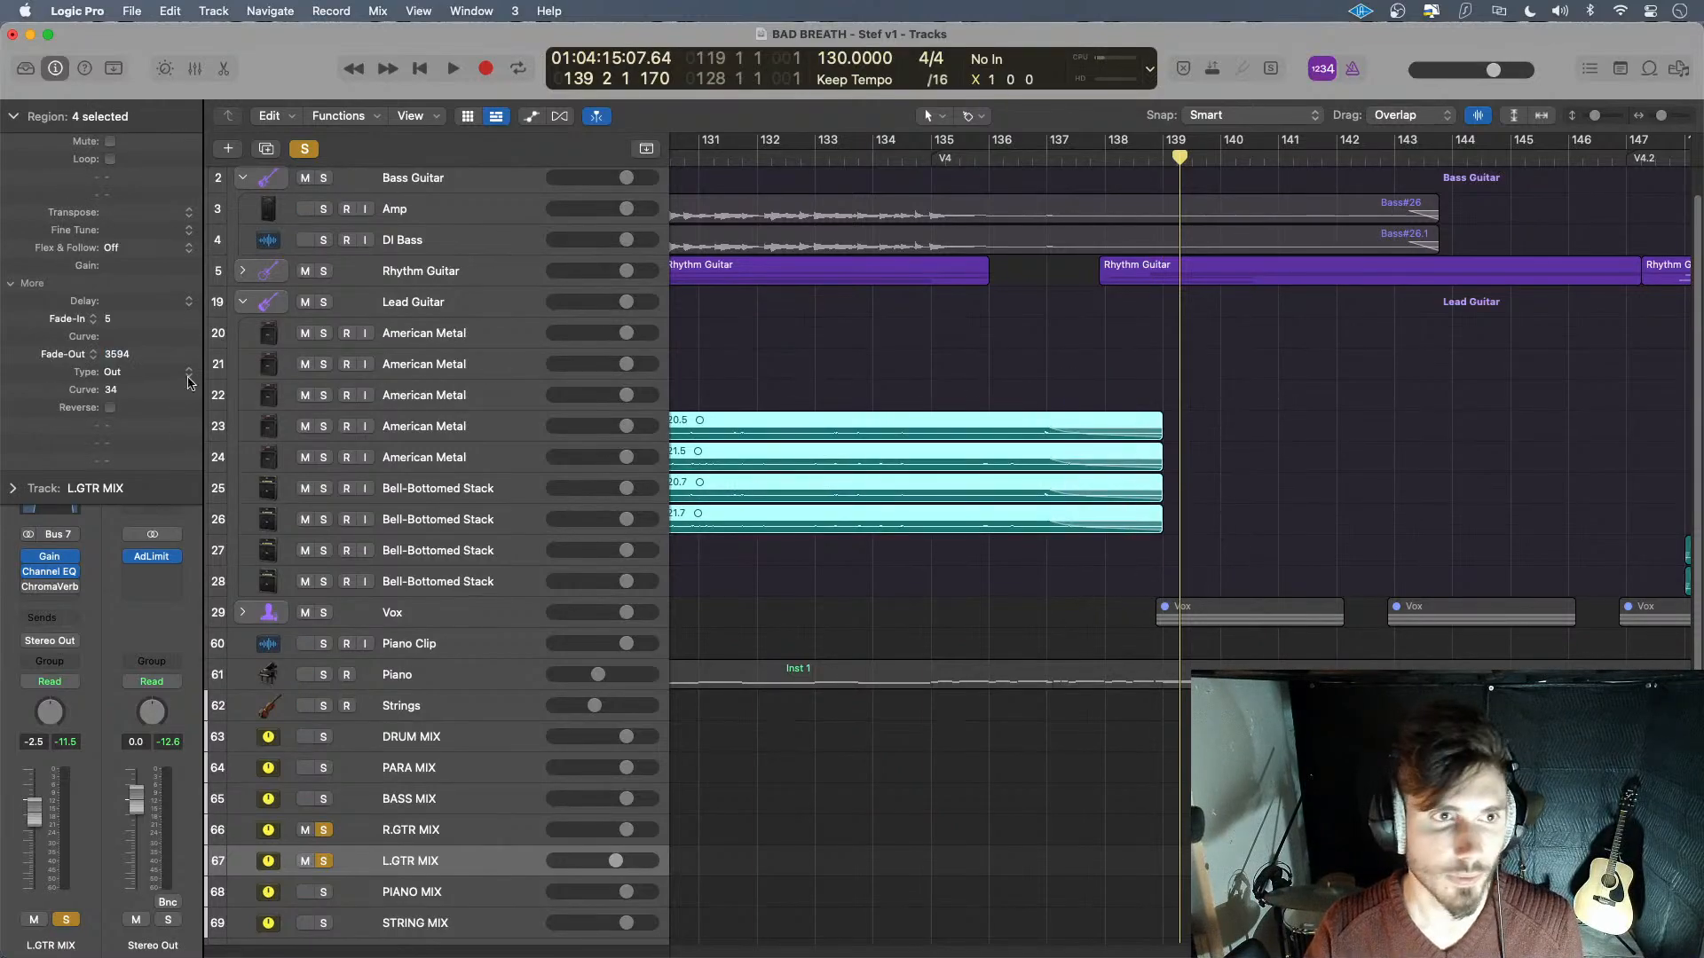
key(BackSpace)
key(Return)
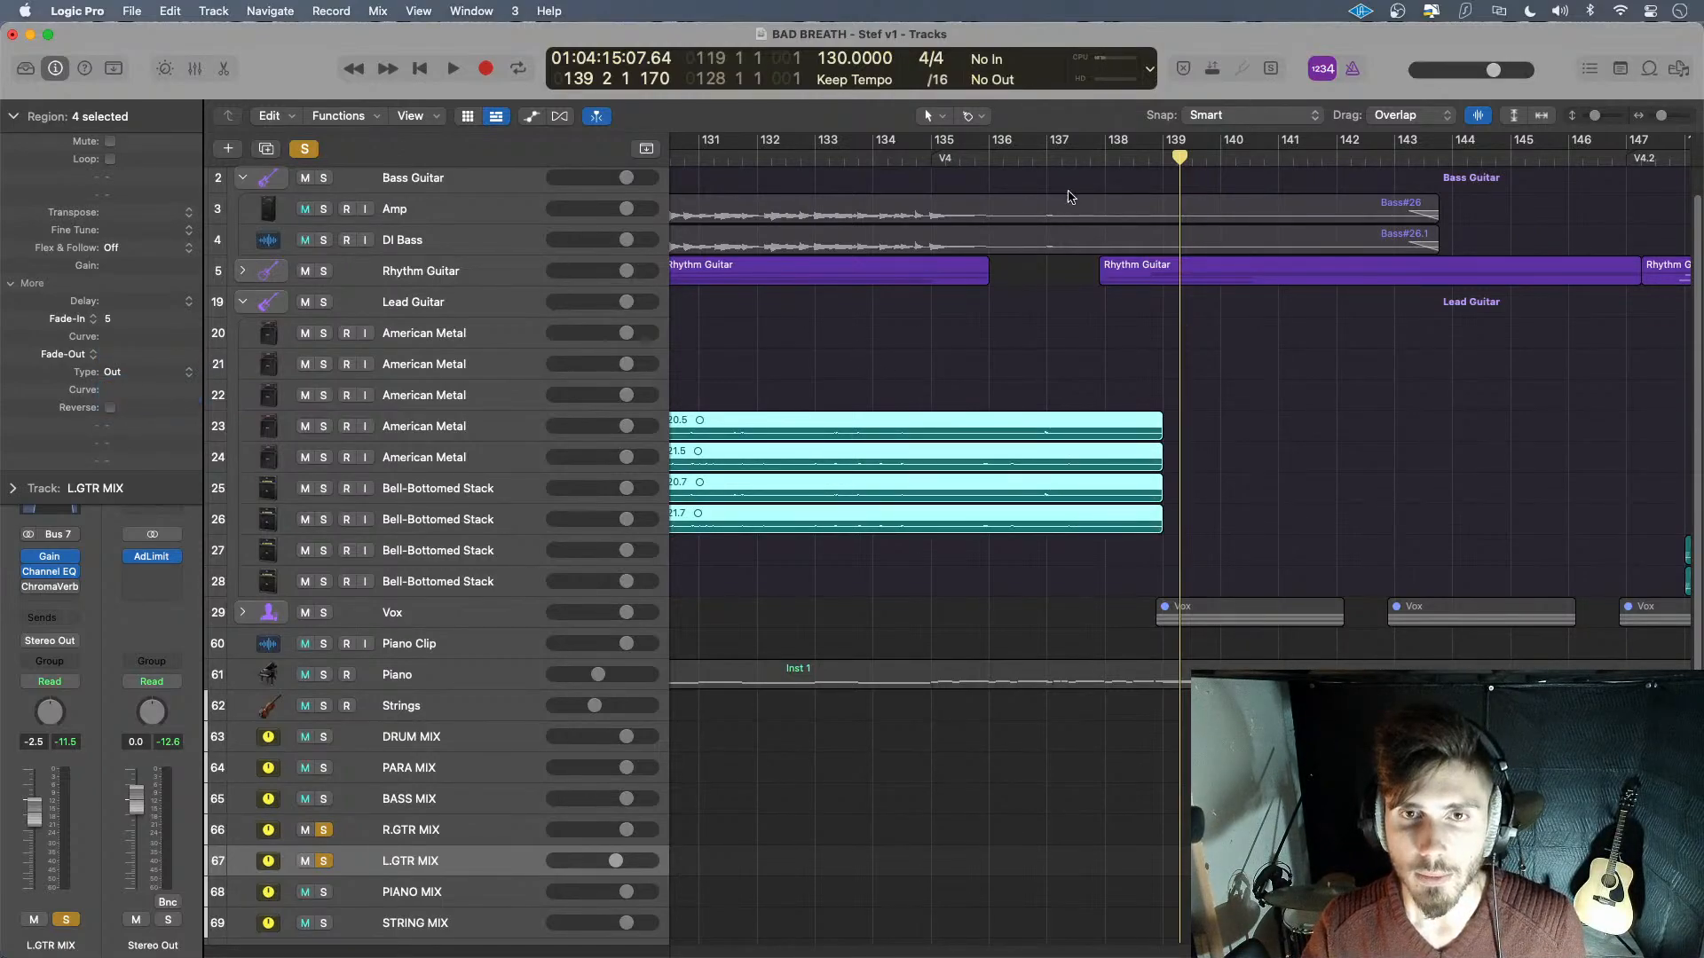
click(1045, 164)
key(space)
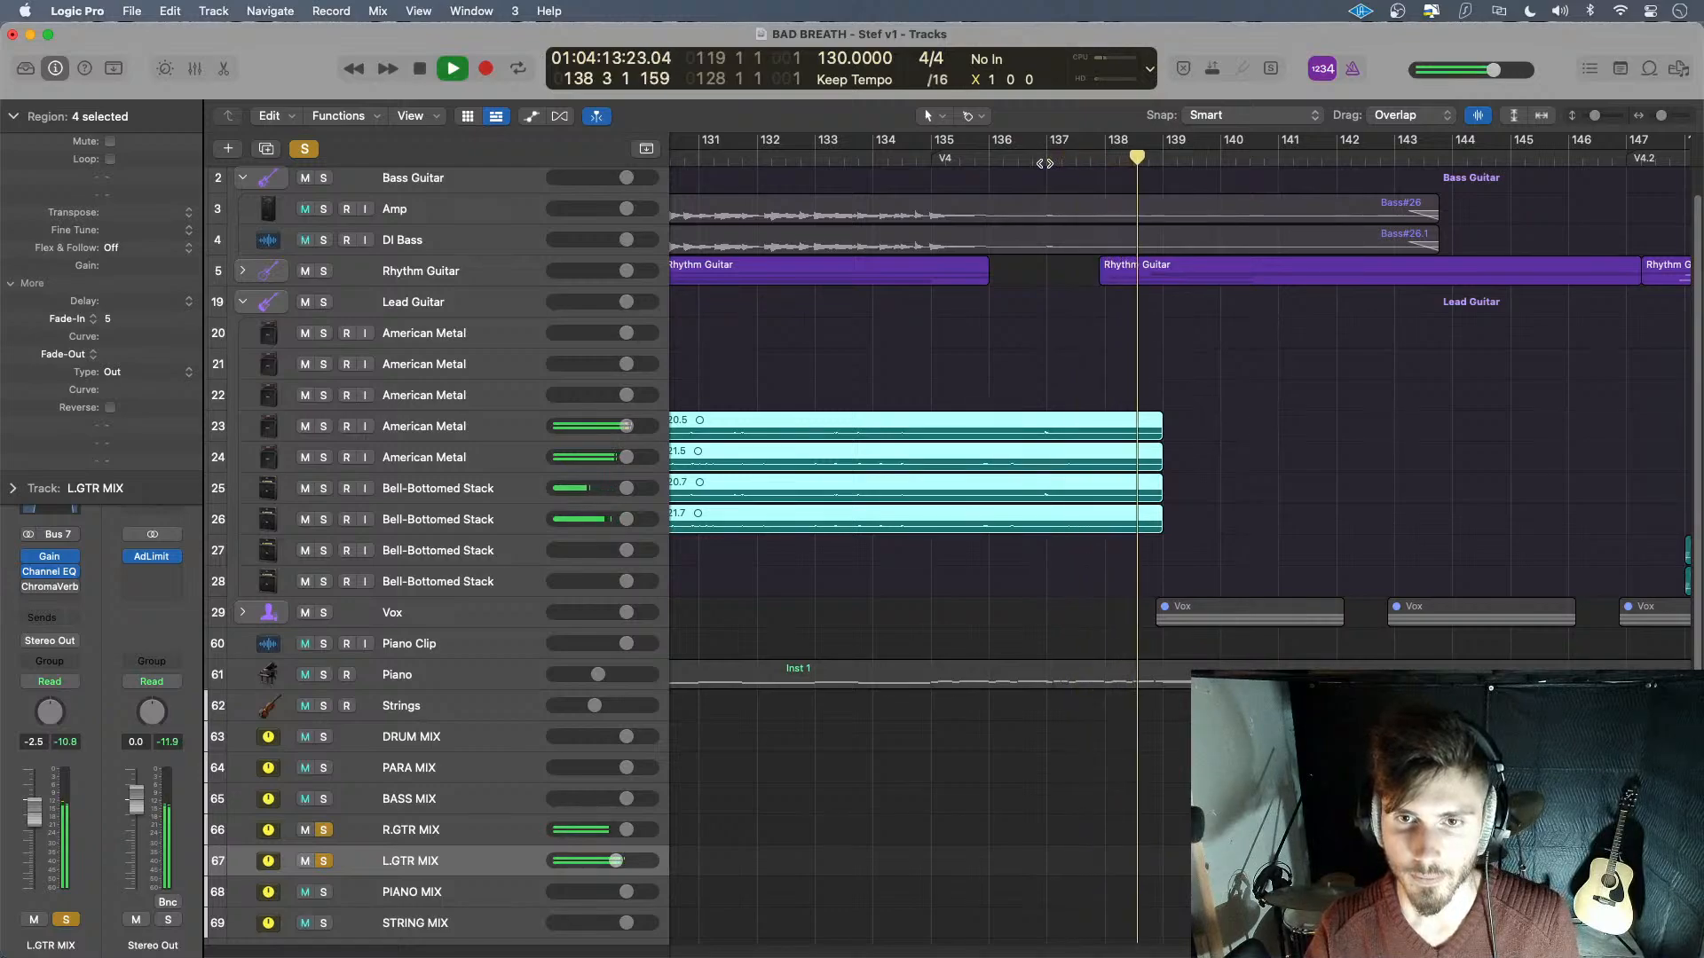
key(space)
- Set the shared fade-out of the four final solo regions to 2500 with a curve of -10 and audition it
drag(1191, 364, 1105, 550)
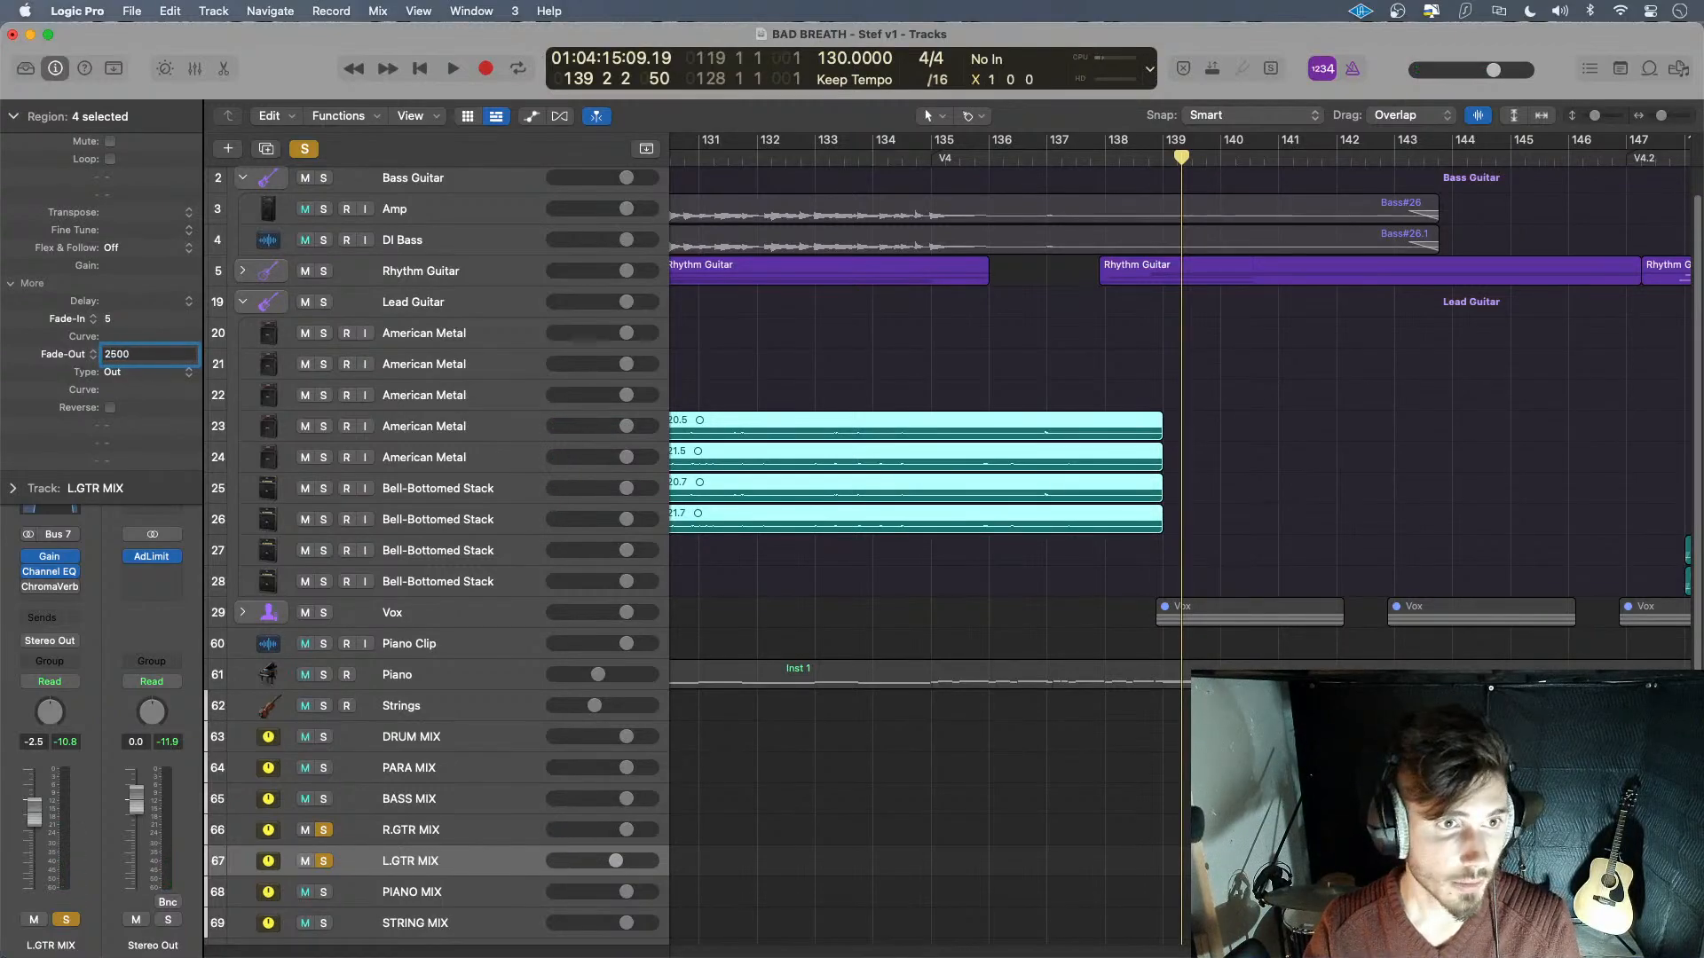
key(Return)
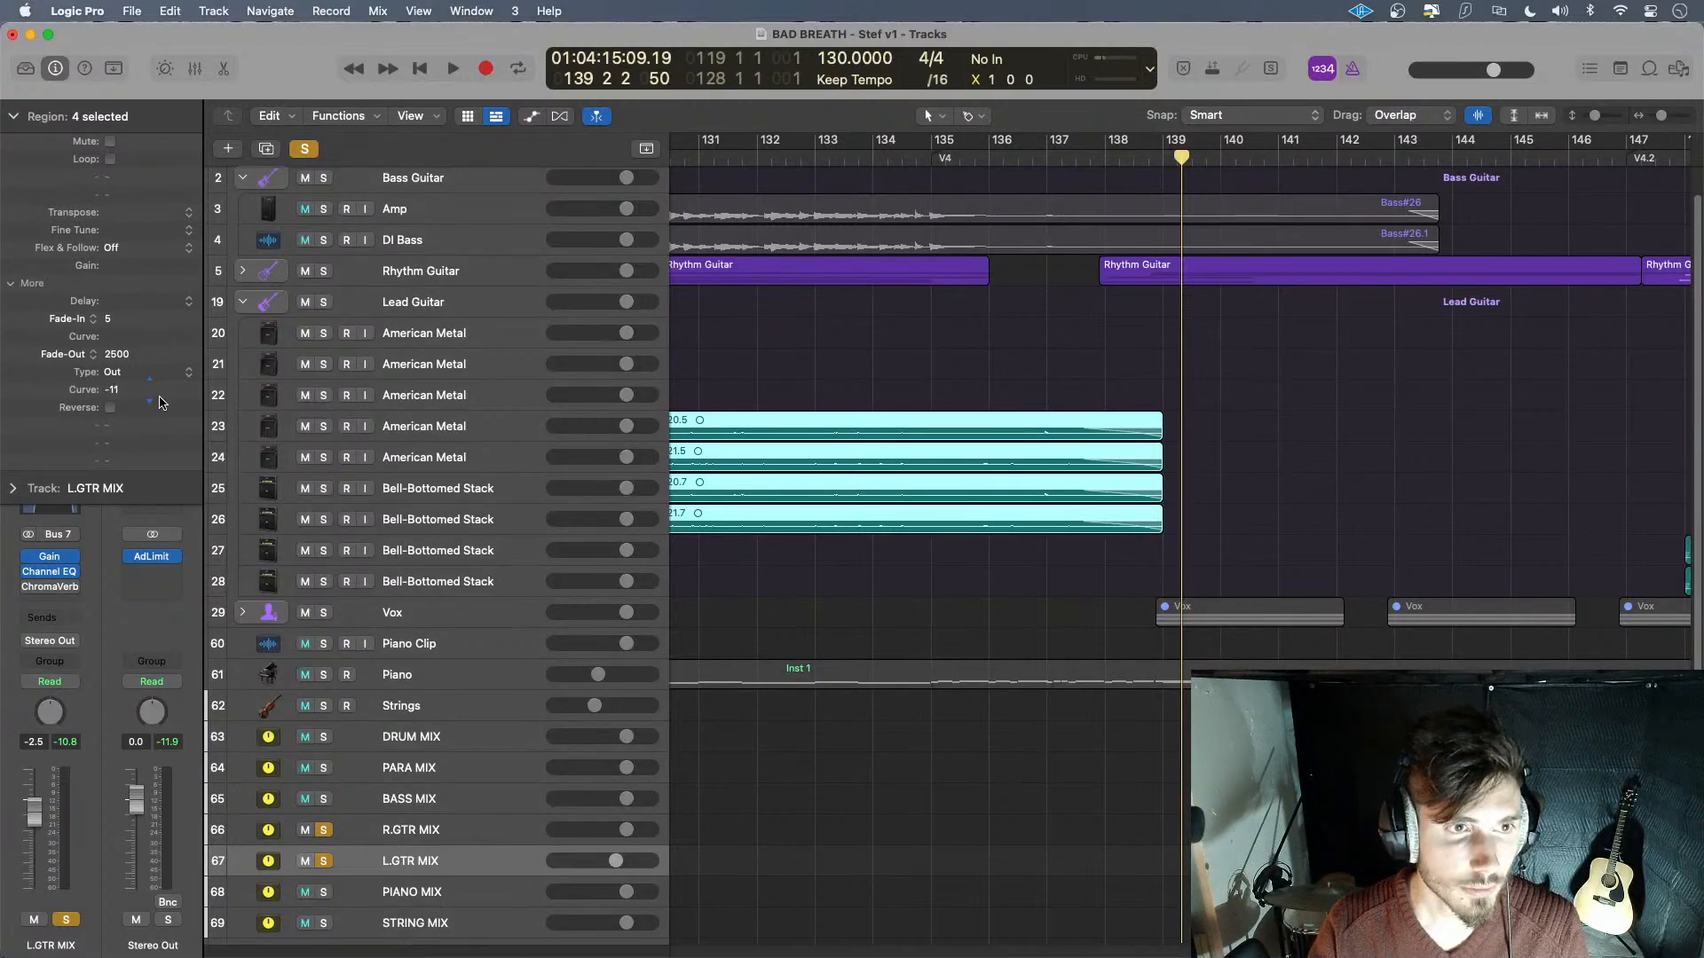
click(1036, 164)
key(space)
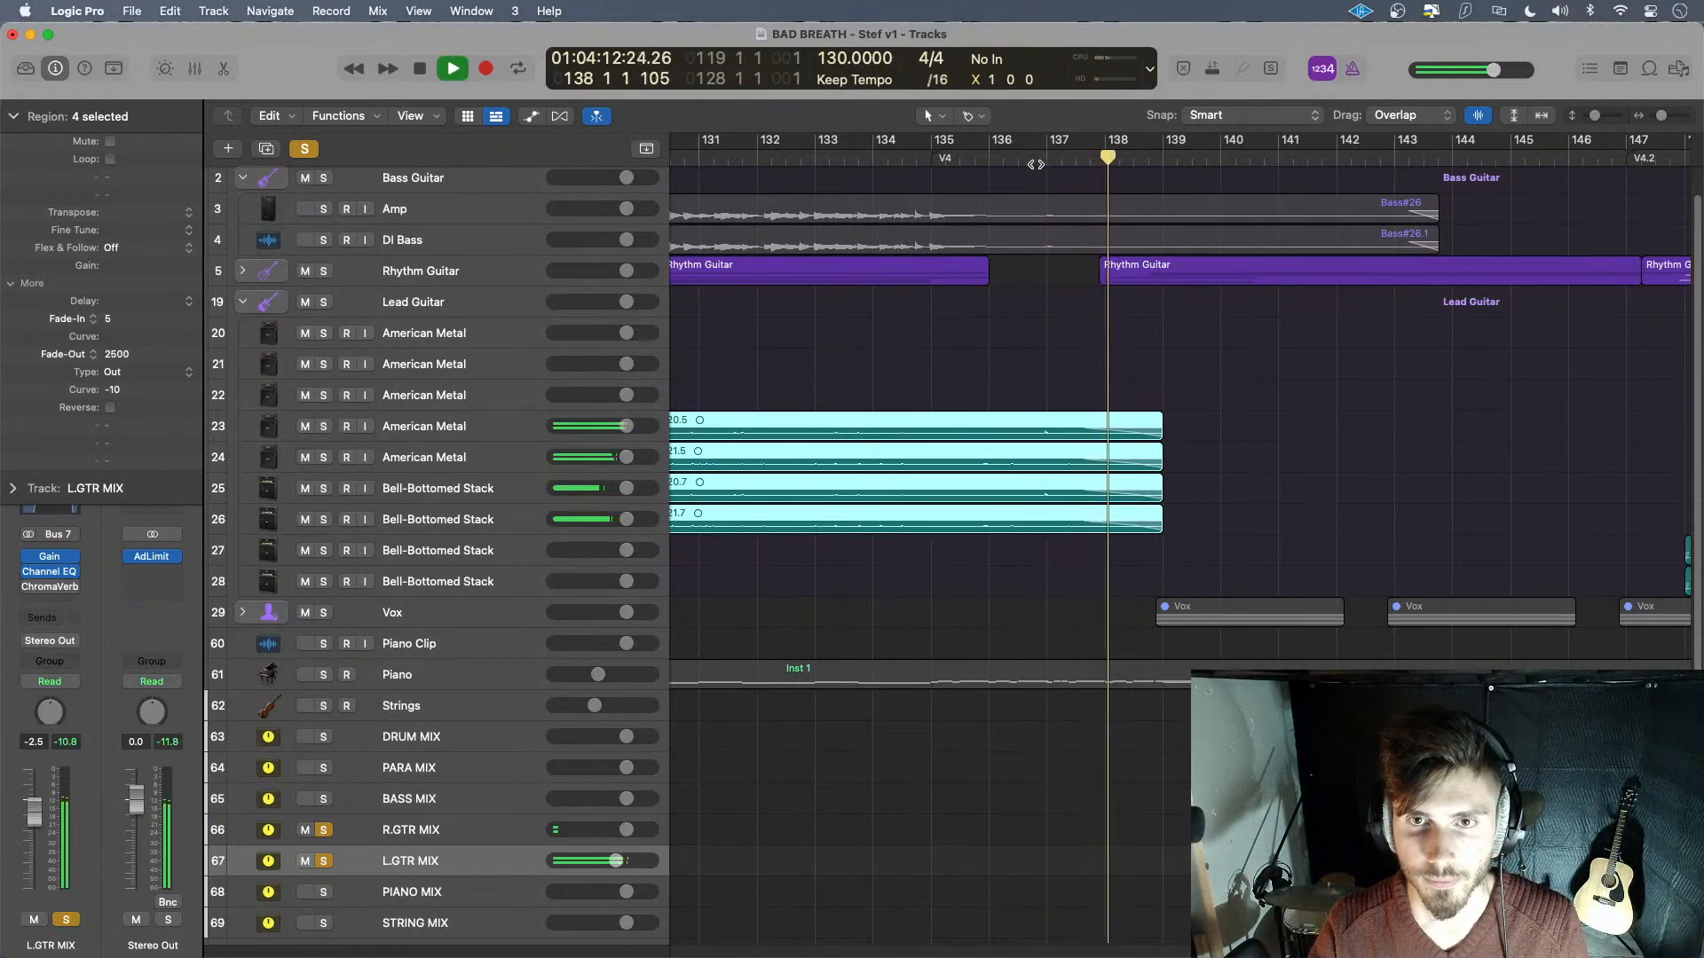
key(space)
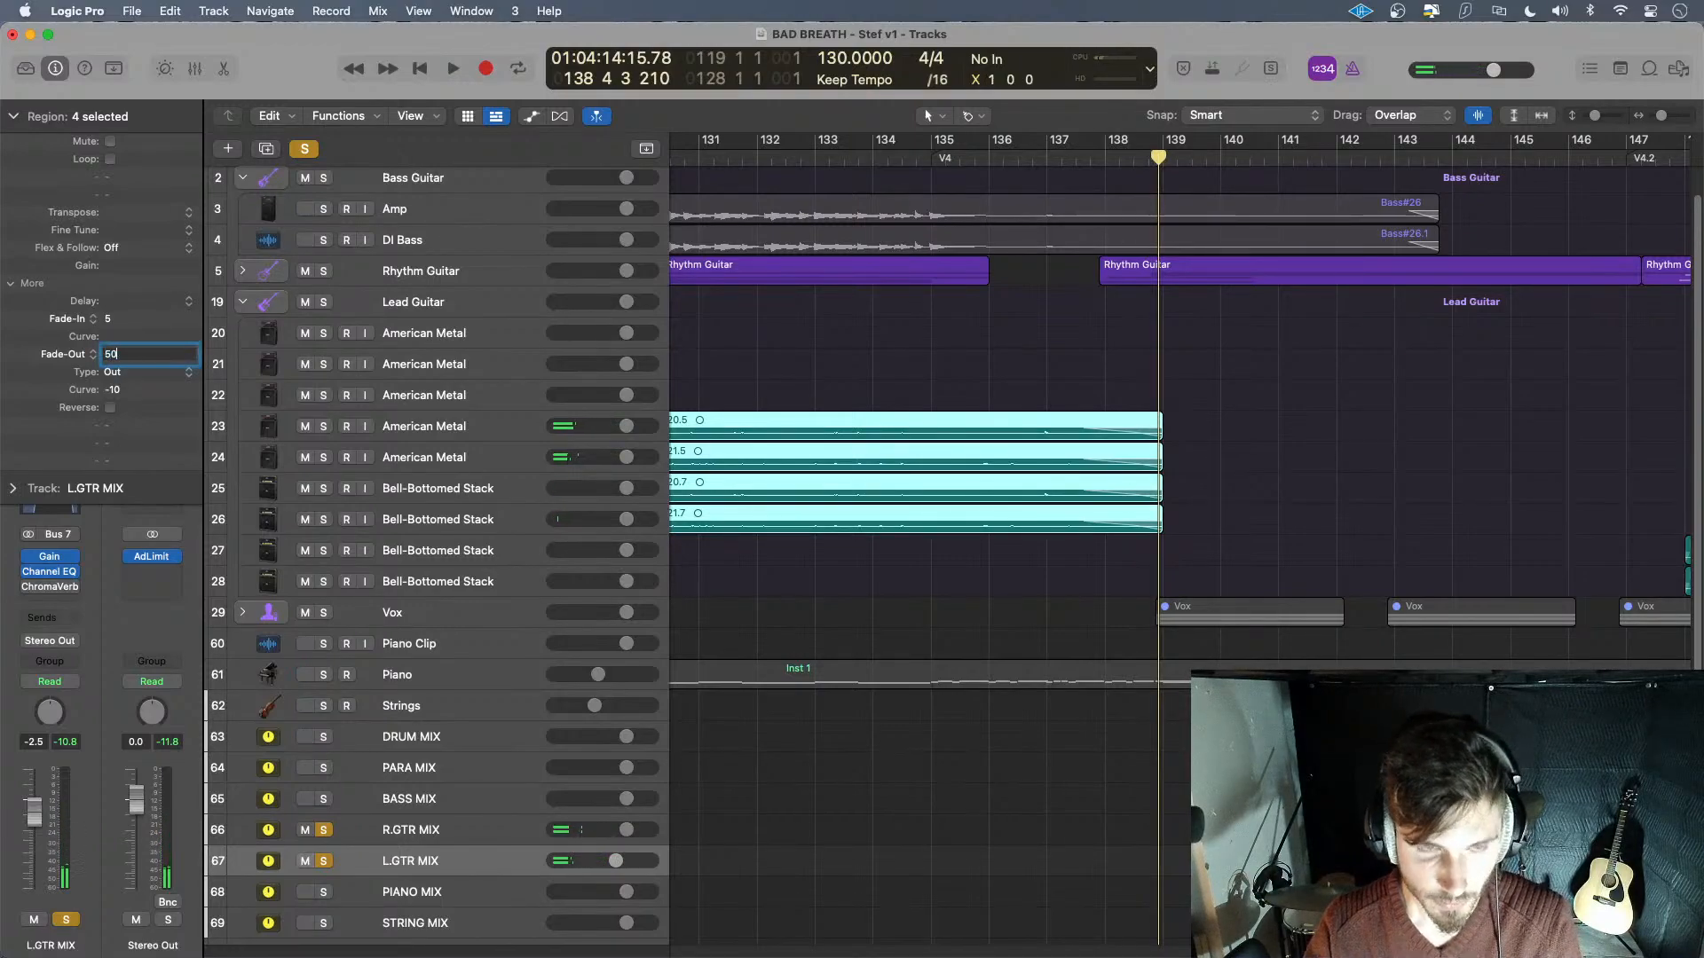
- Set the shared fade-out of the four final solo regions to 5000 and play the ending from about bar 135
key(Return)
click(946, 160)
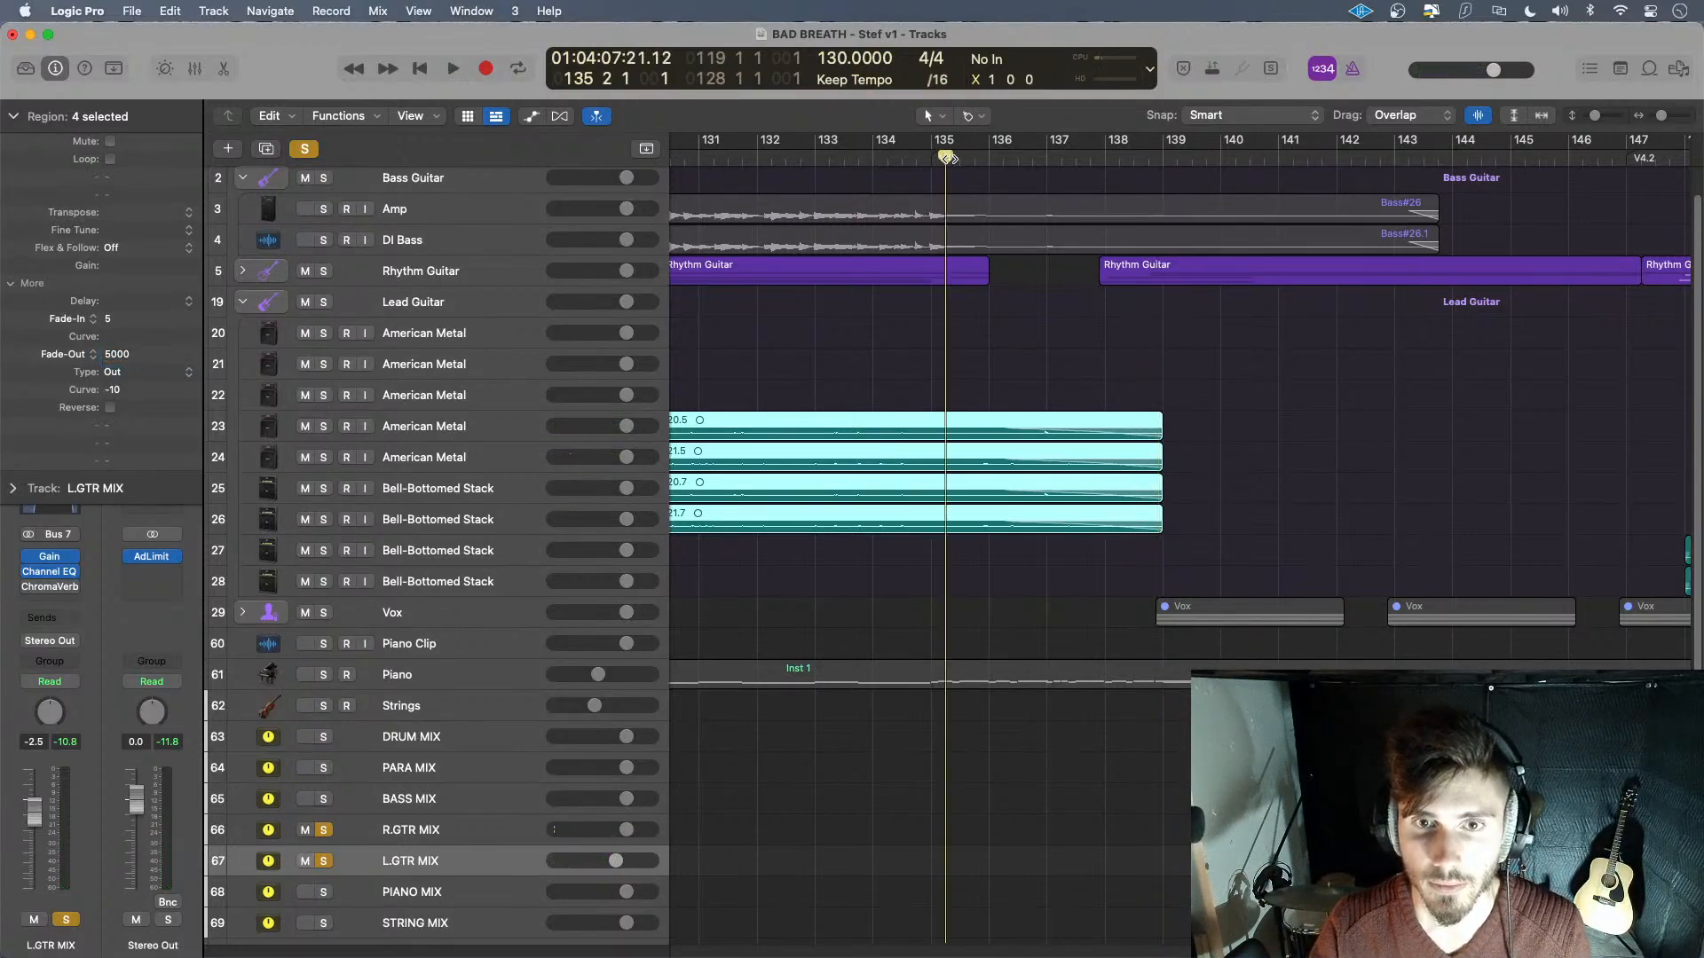
key(space)
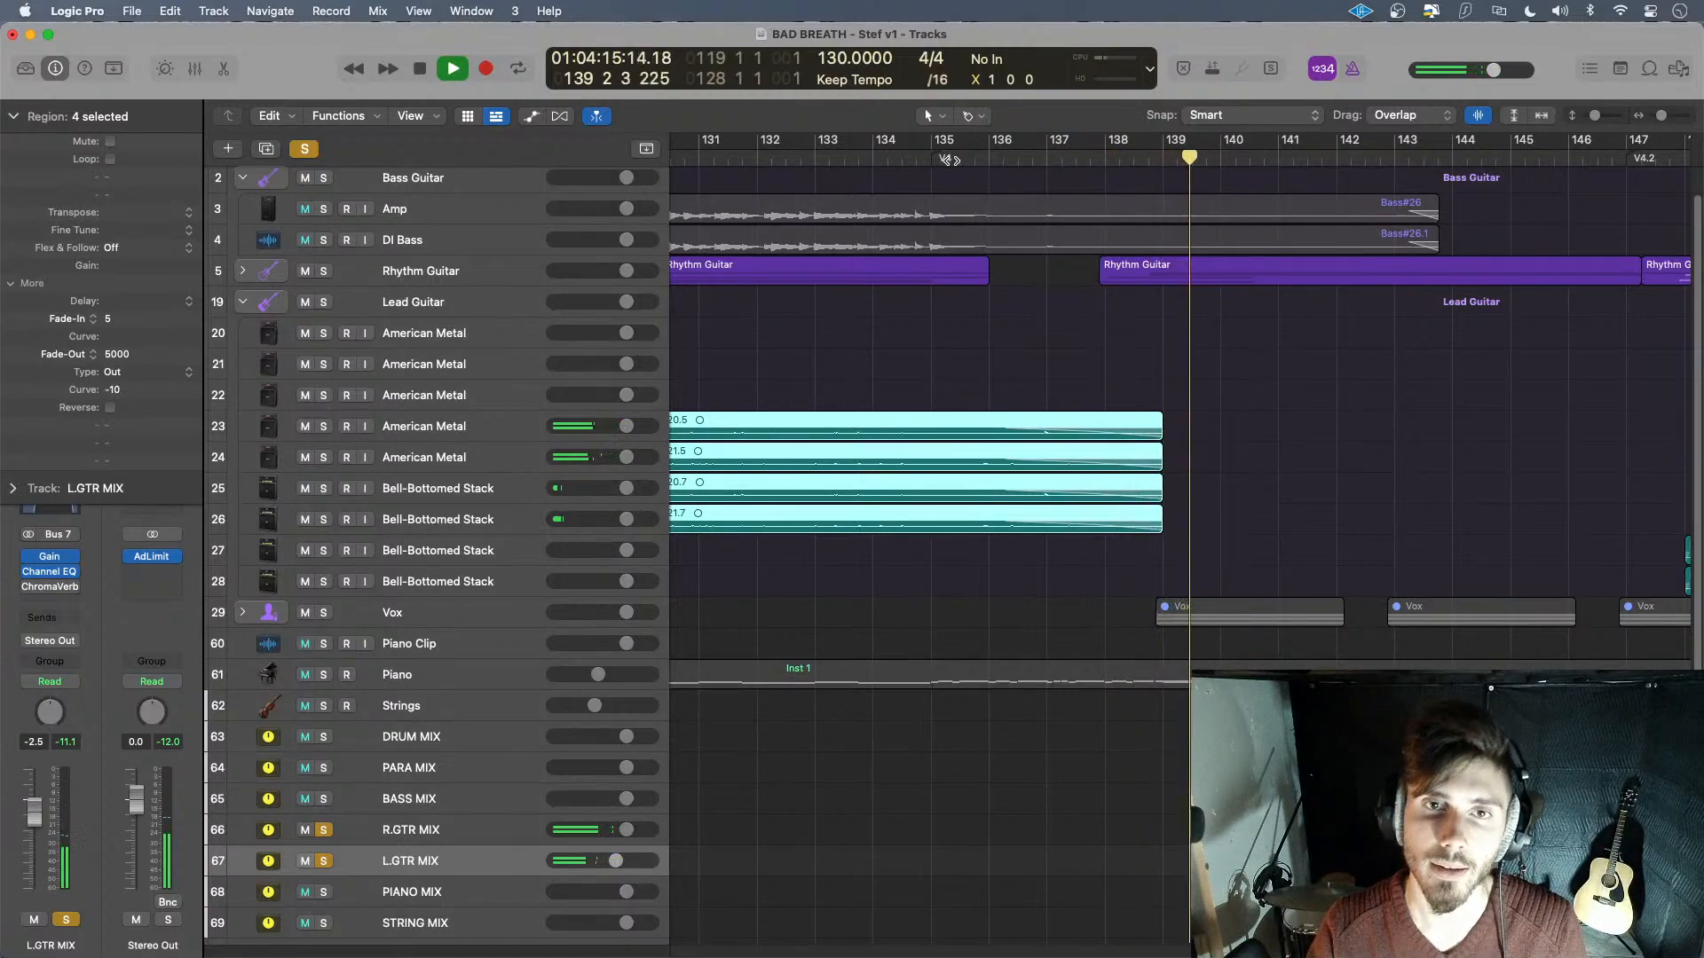
click(980, 163)
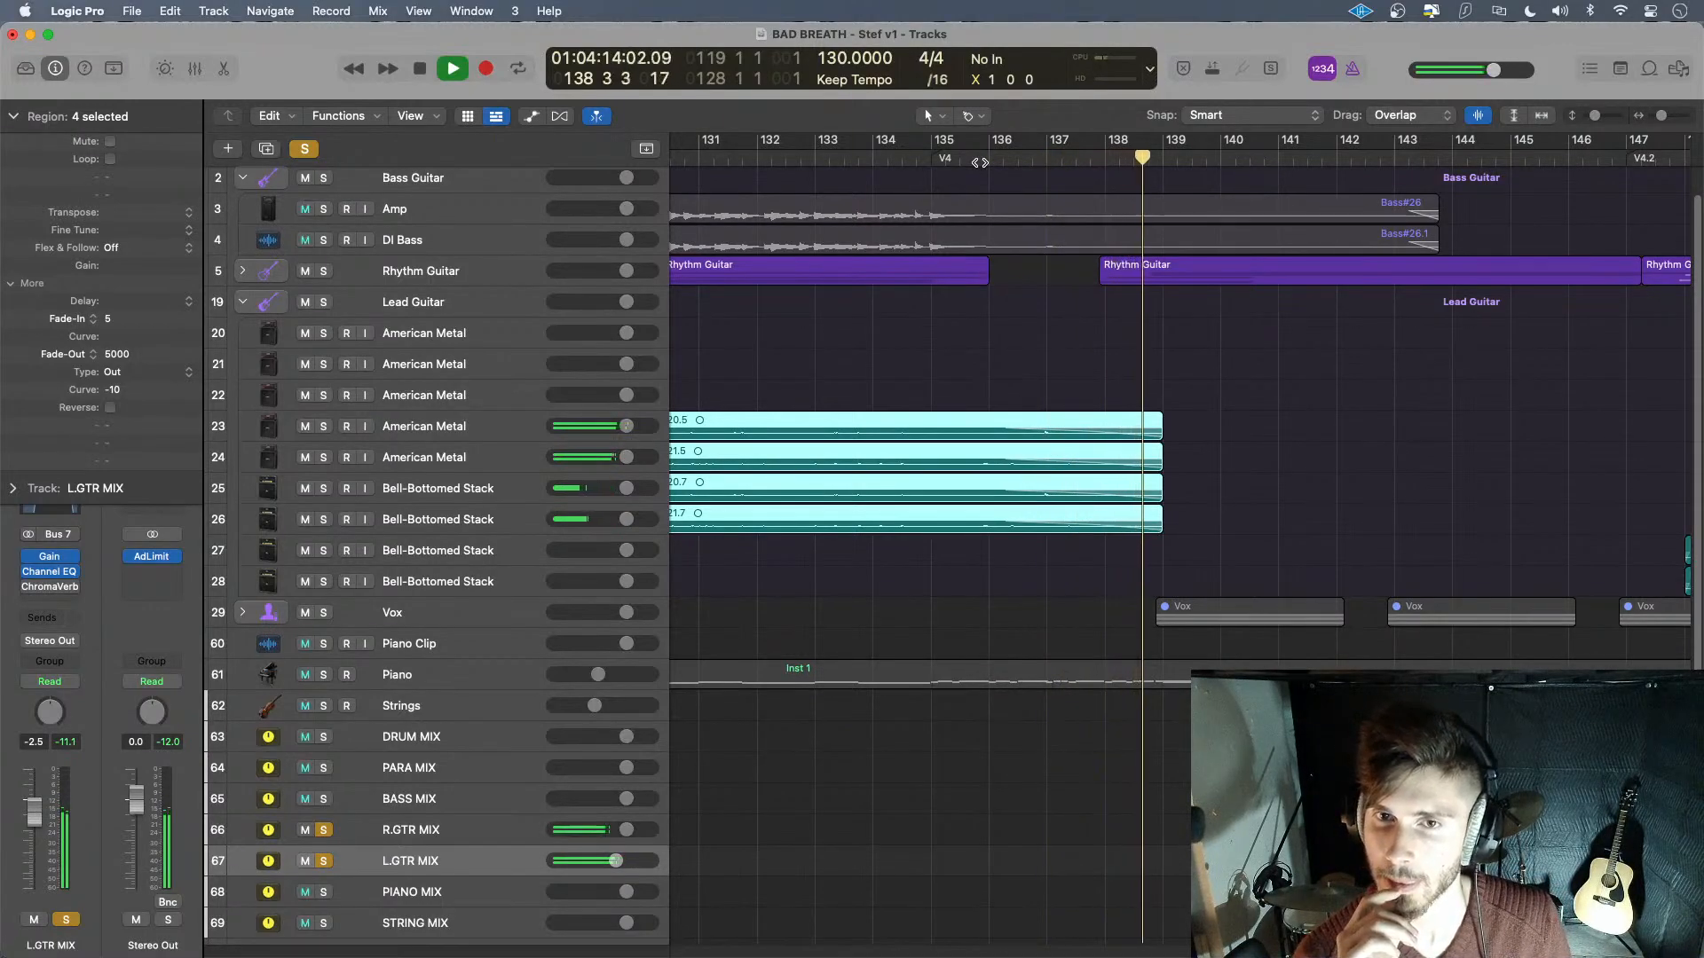
key(space)
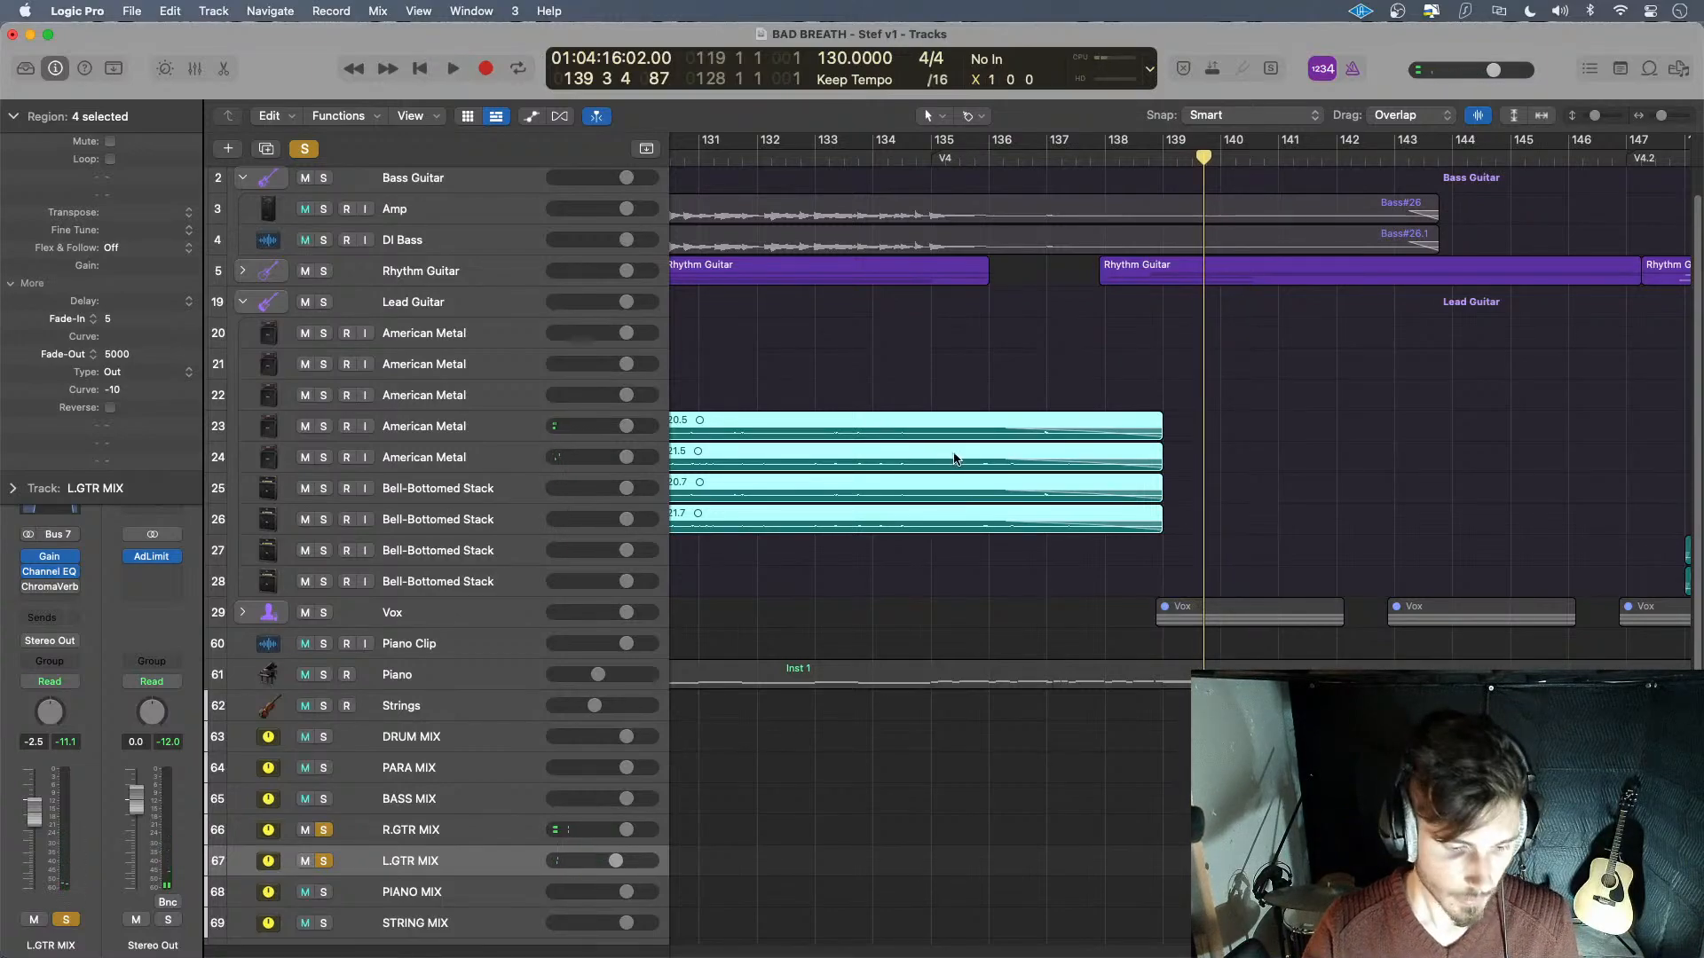
scroll(1118, 504, left, 15)
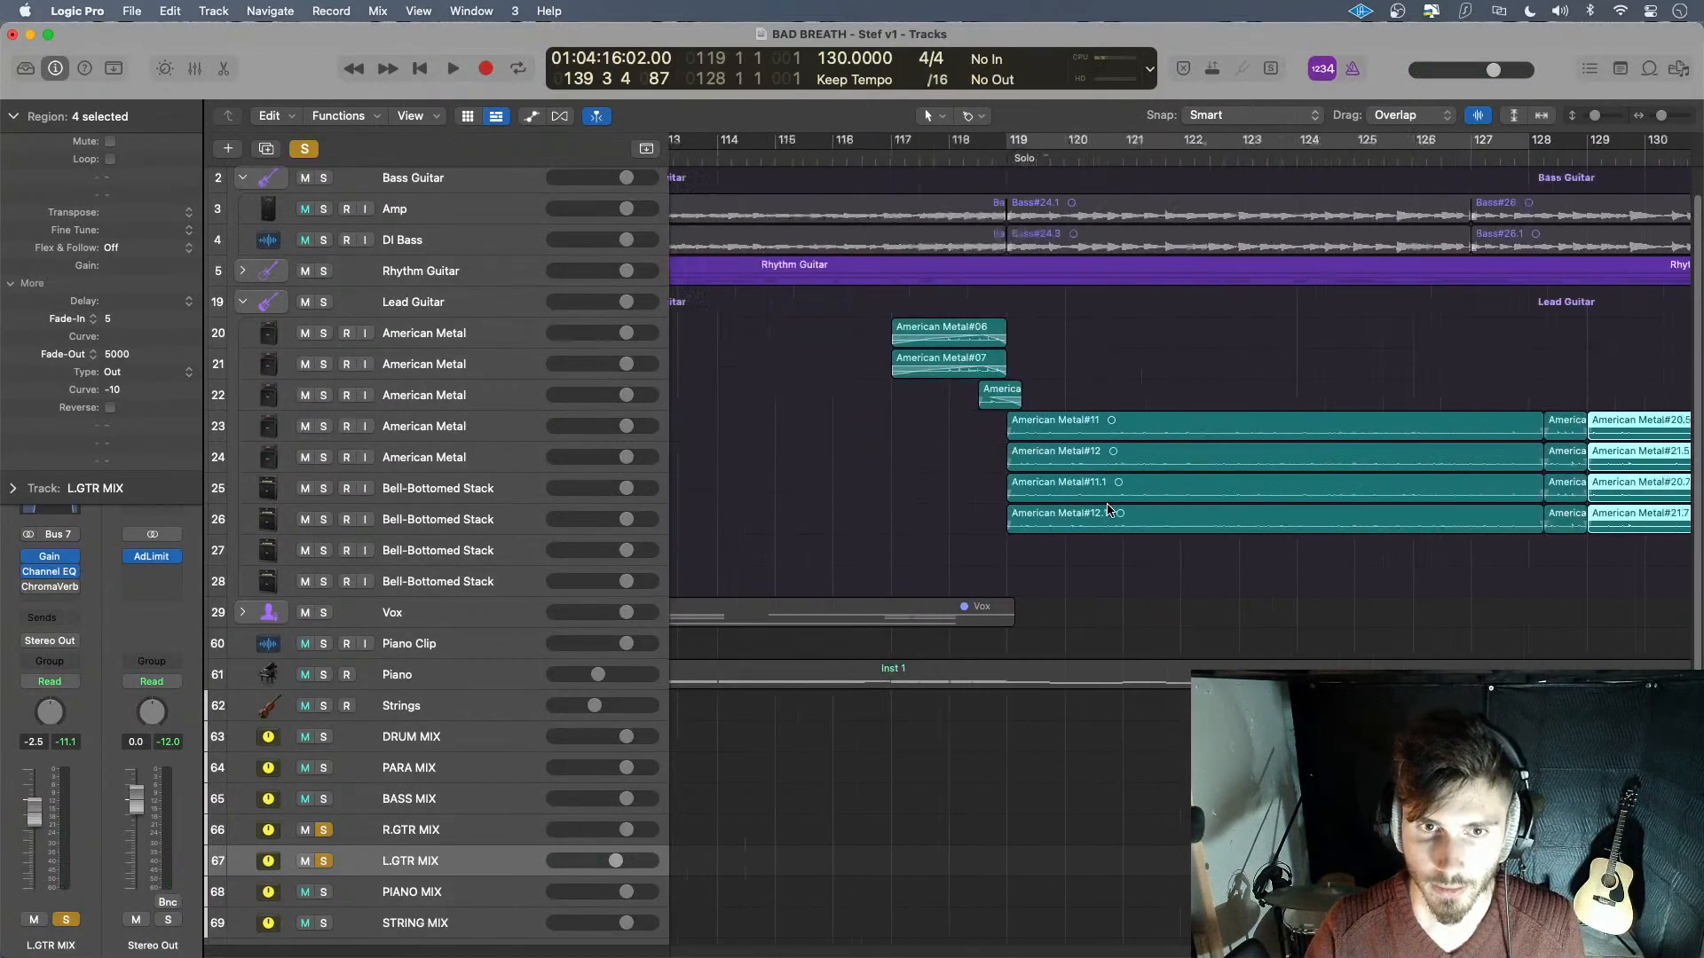
scroll(1107, 508, right, 15)
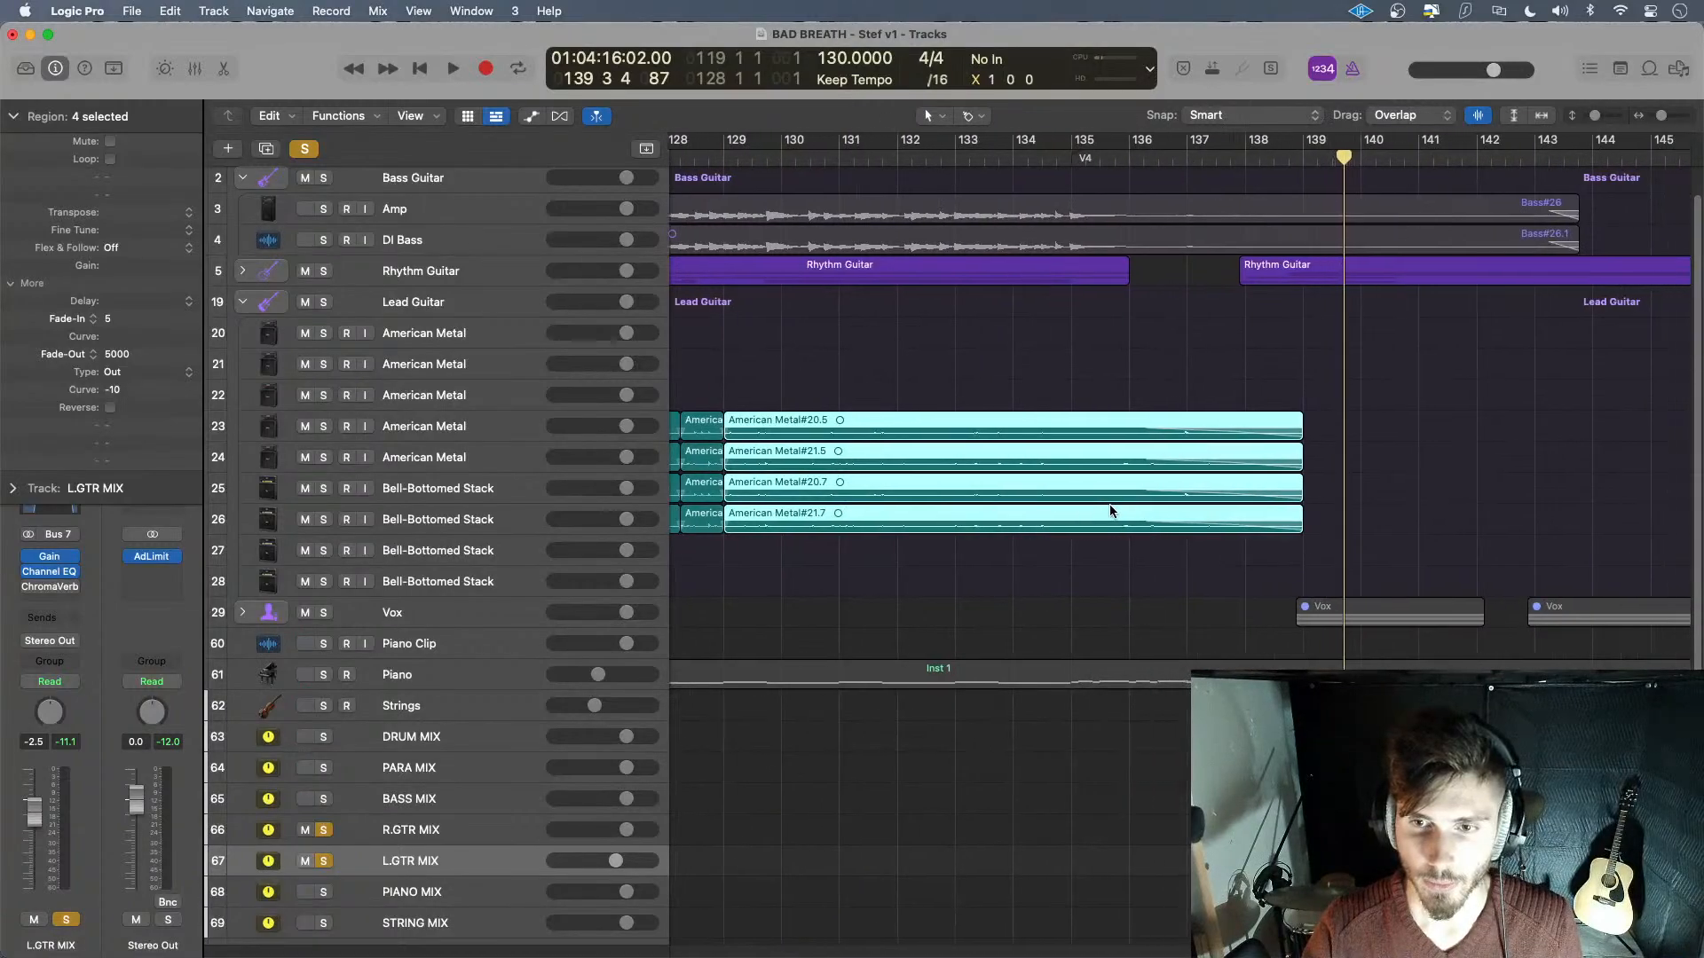
scroll(1109, 510, right, 8)
scroll(1109, 510, left, 15)
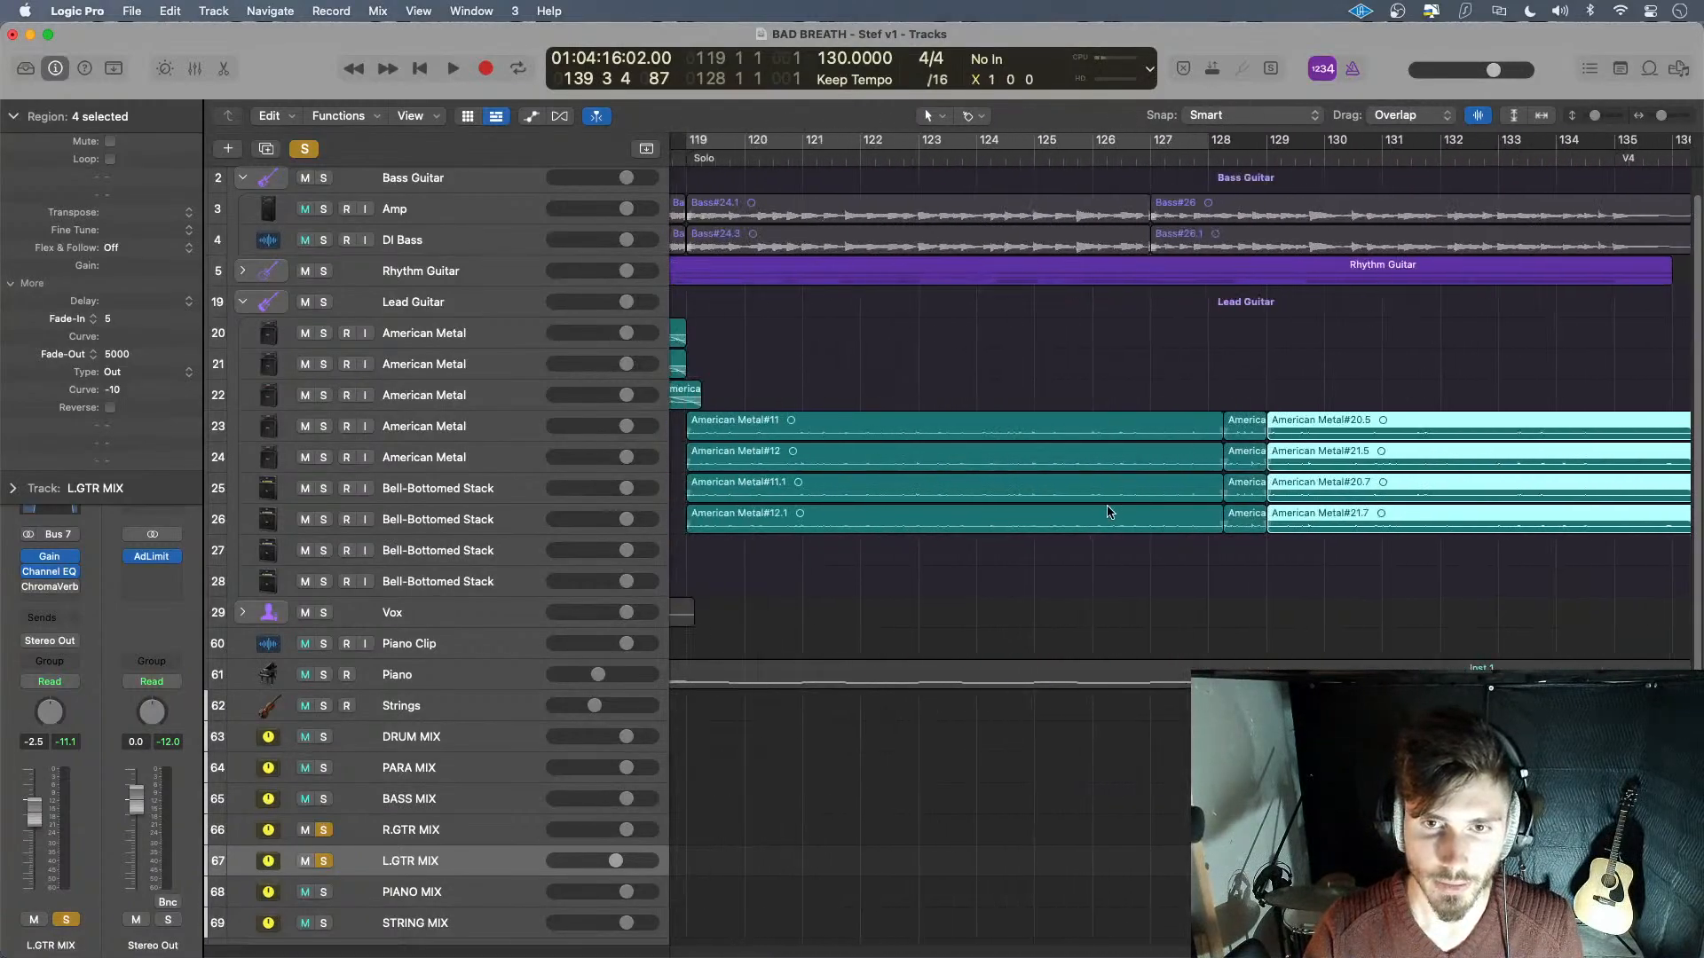
scroll(1107, 512, left, 5)
scroll(1123, 512, right, 2)
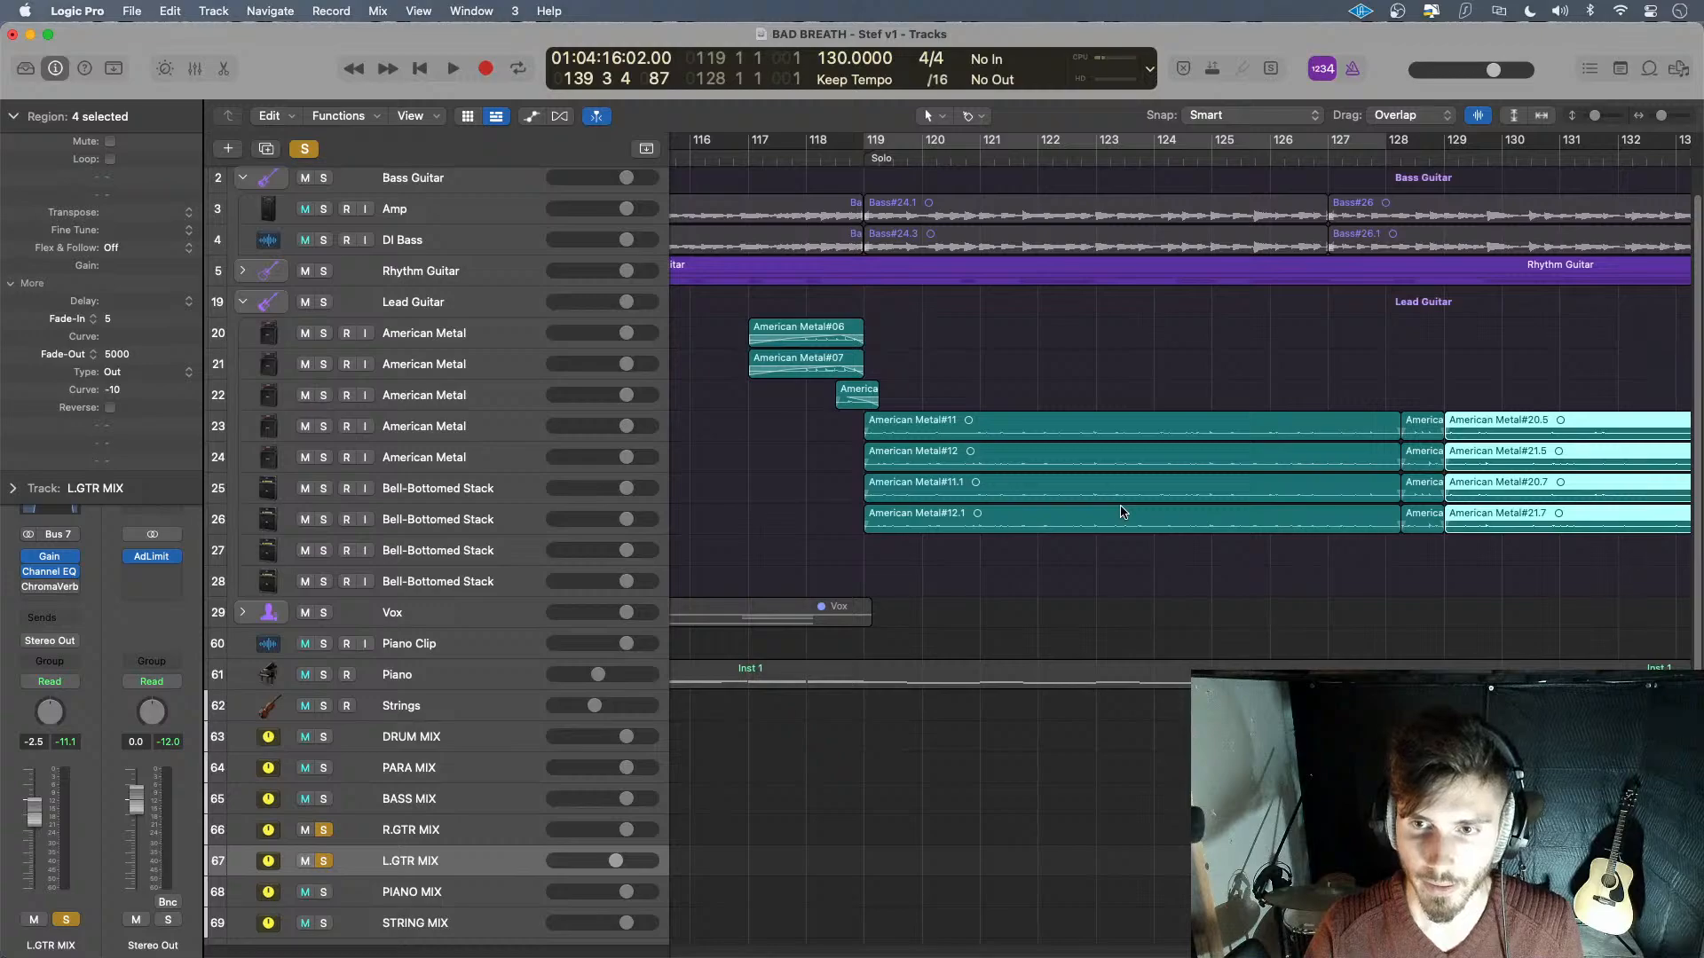
- Play the lead guitar entry on tracks 27 and 28 from just before bar 148
scroll(1126, 512, right, 15)
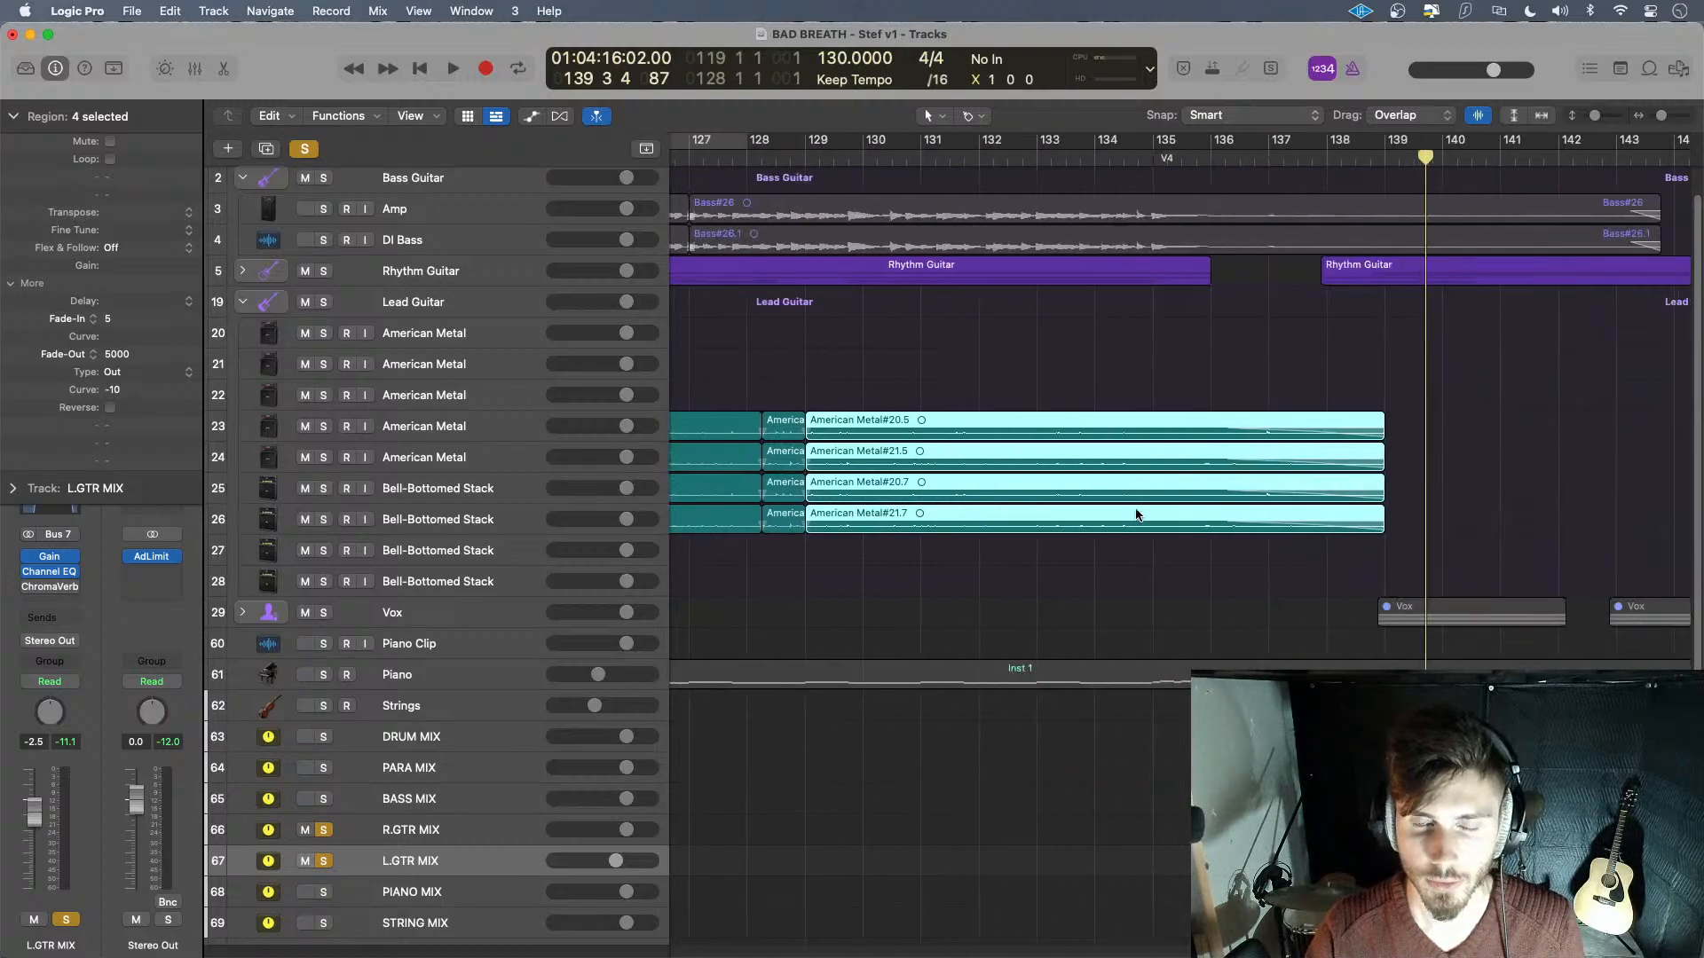
scroll(1233, 443, right, 9)
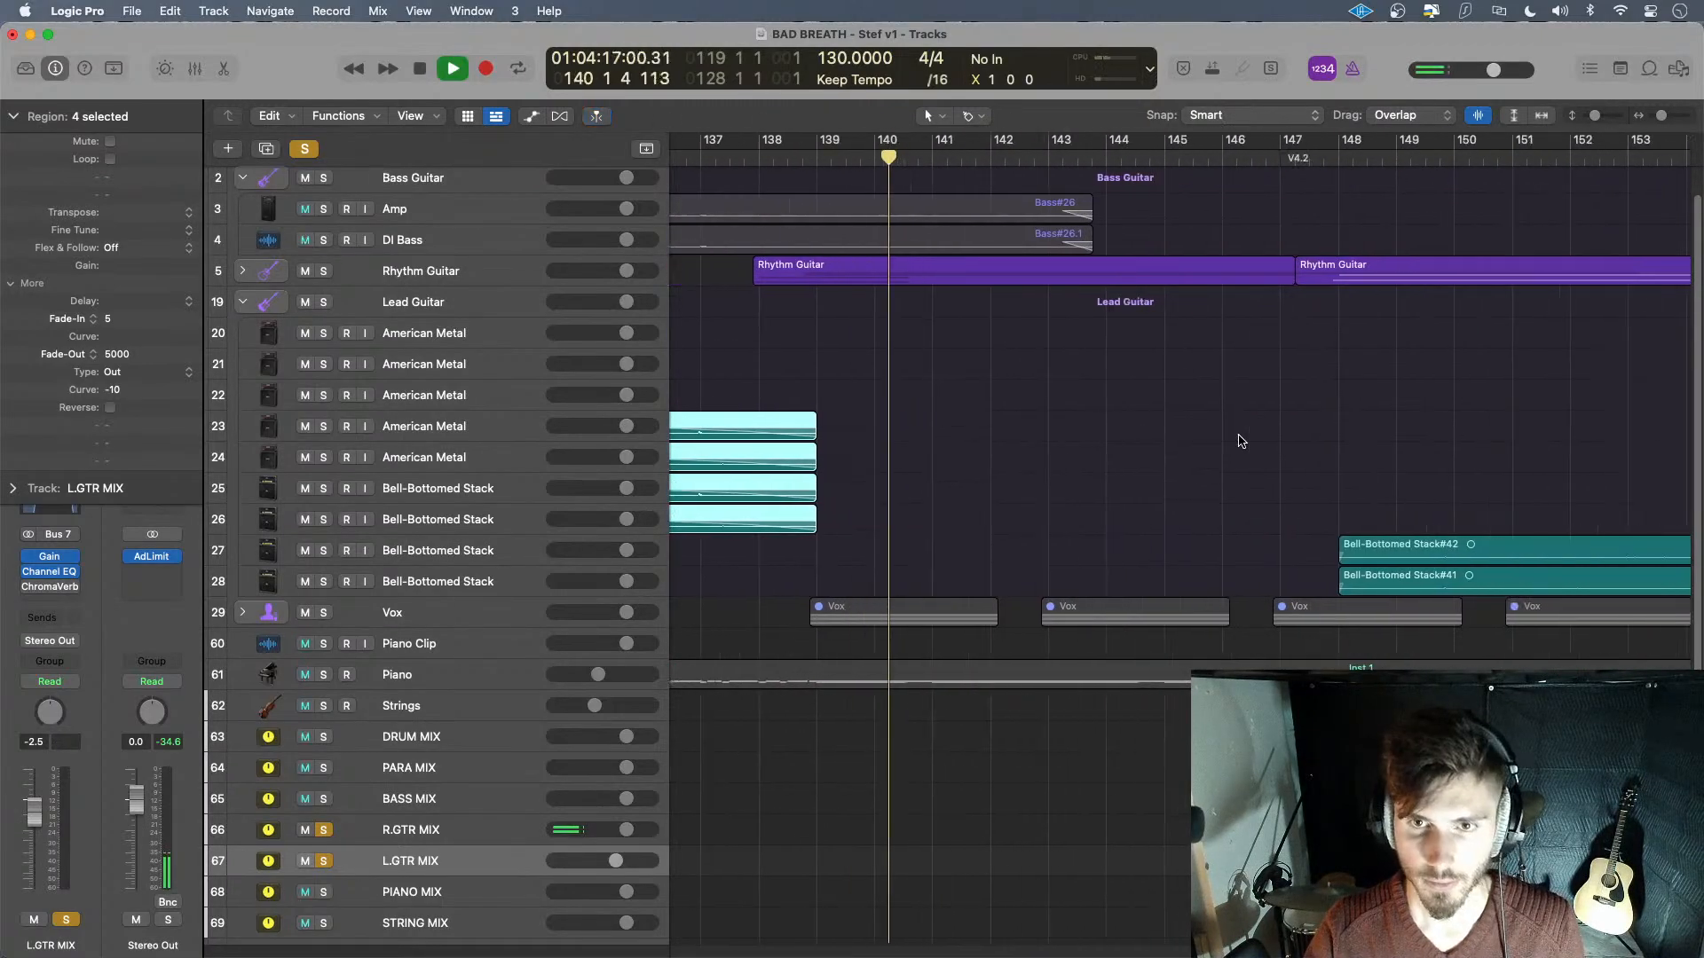
click(980, 162)
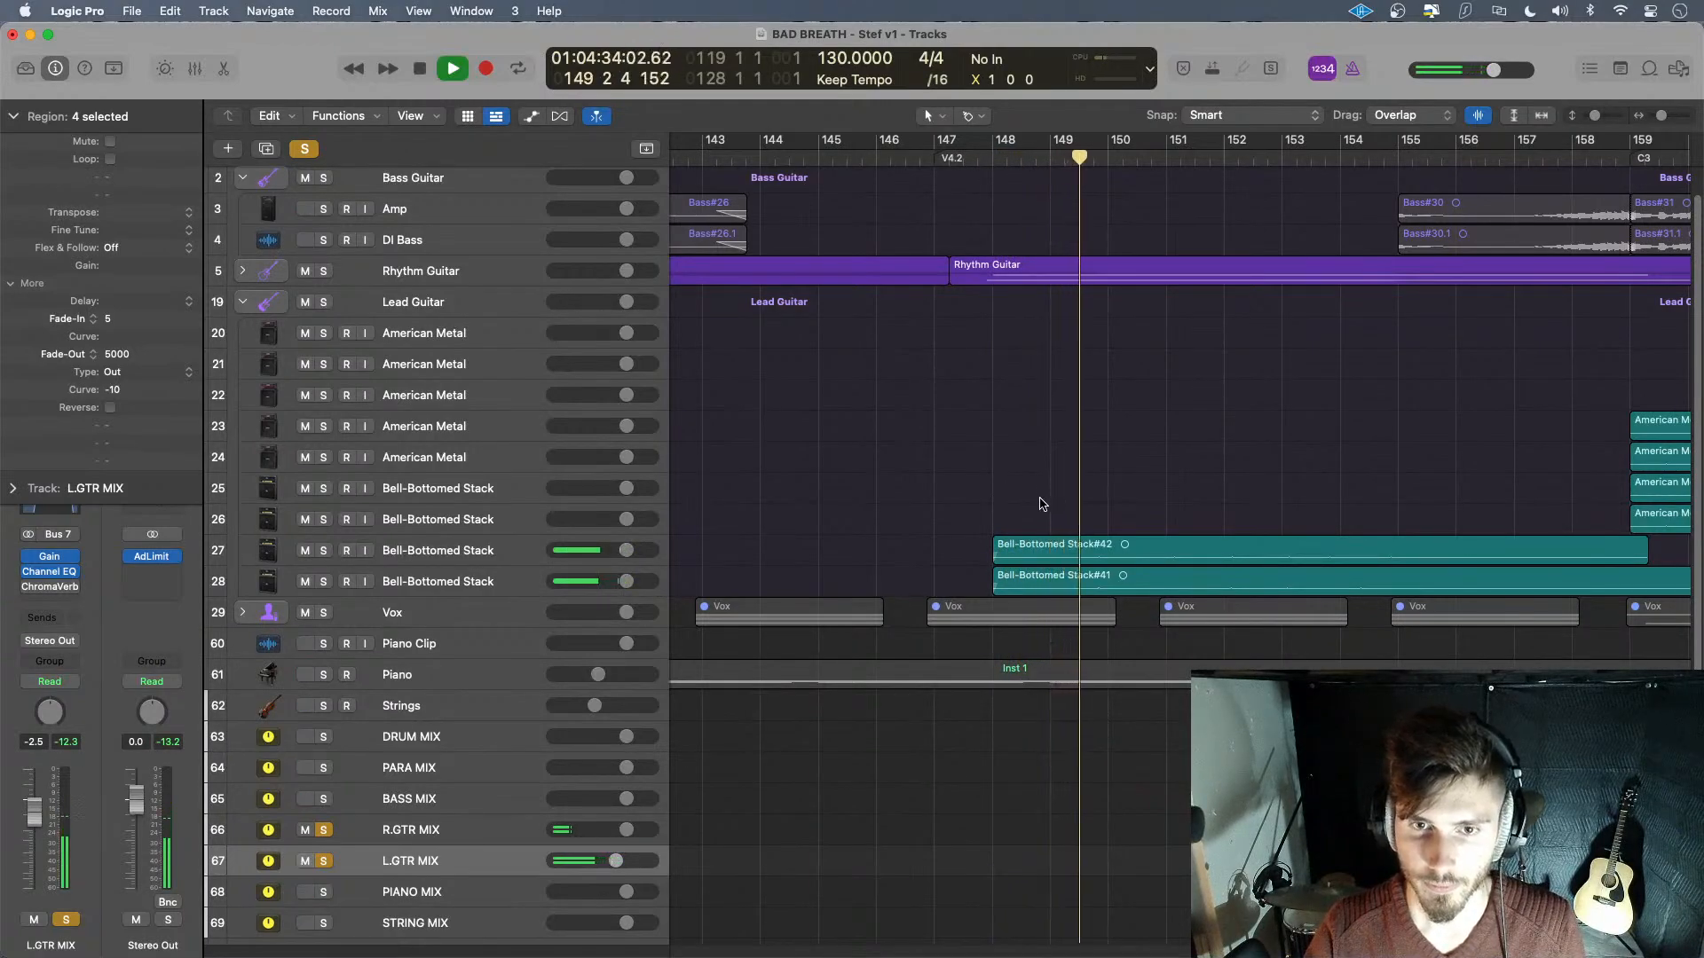
key(space)
- Set the fade-in of both Bell-Bottomed Stack regions starting at bar 148 to 5 and audition their entry
click(1023, 550)
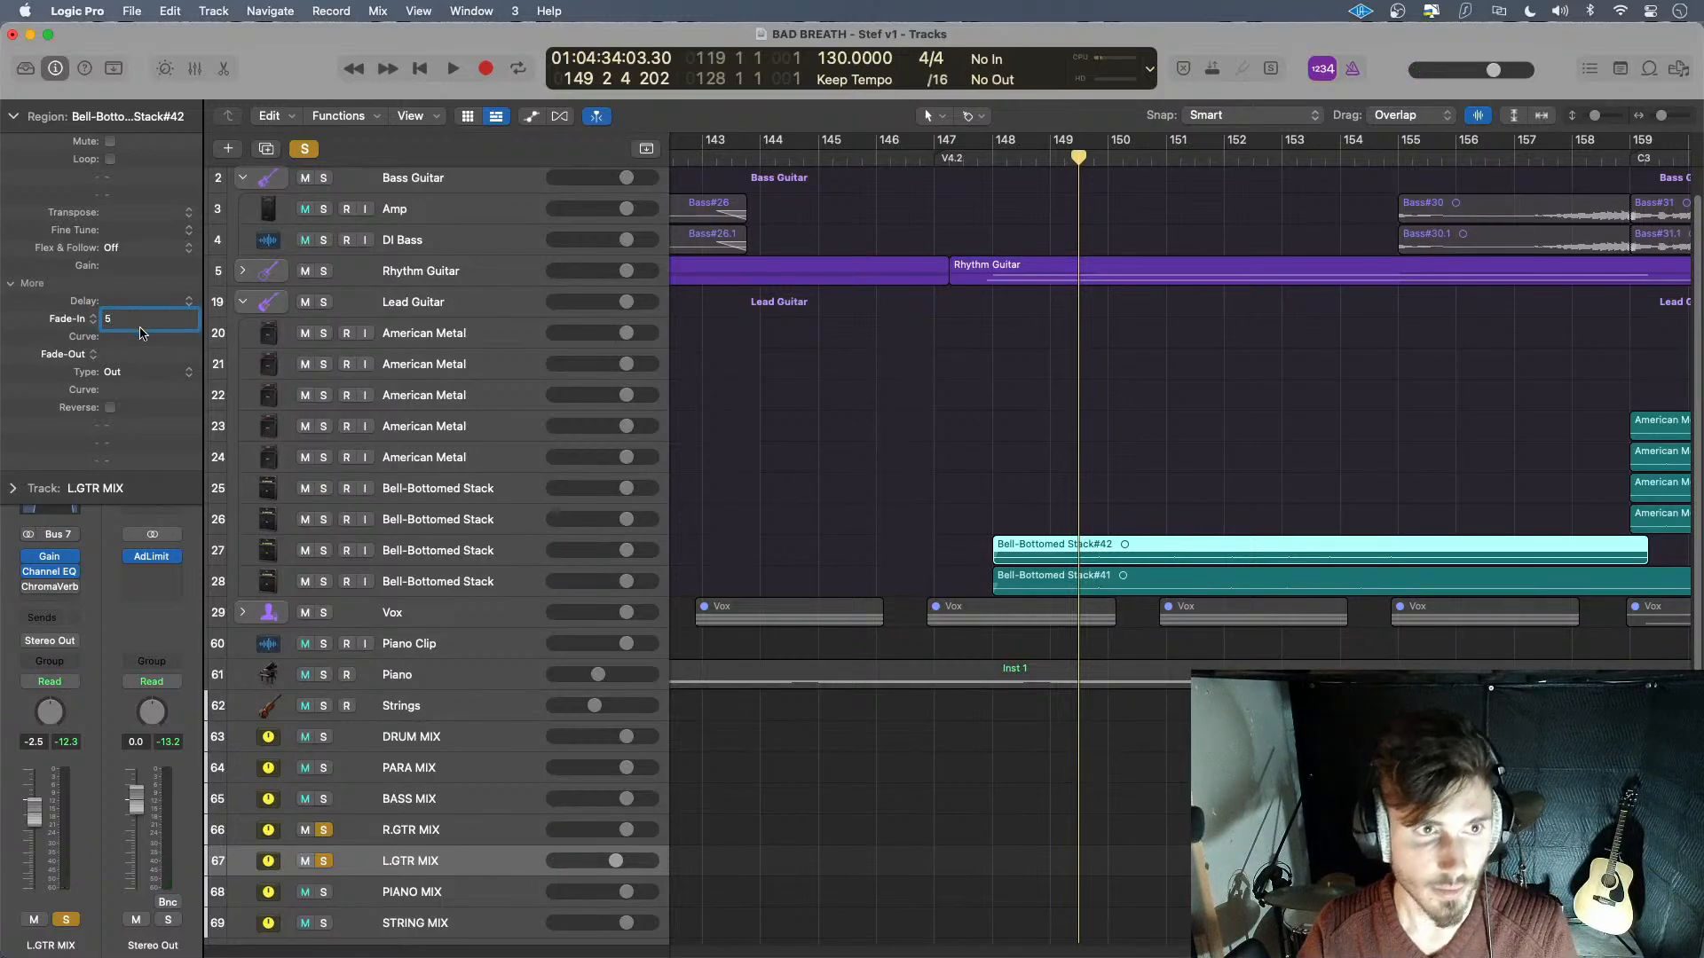
click(994, 576)
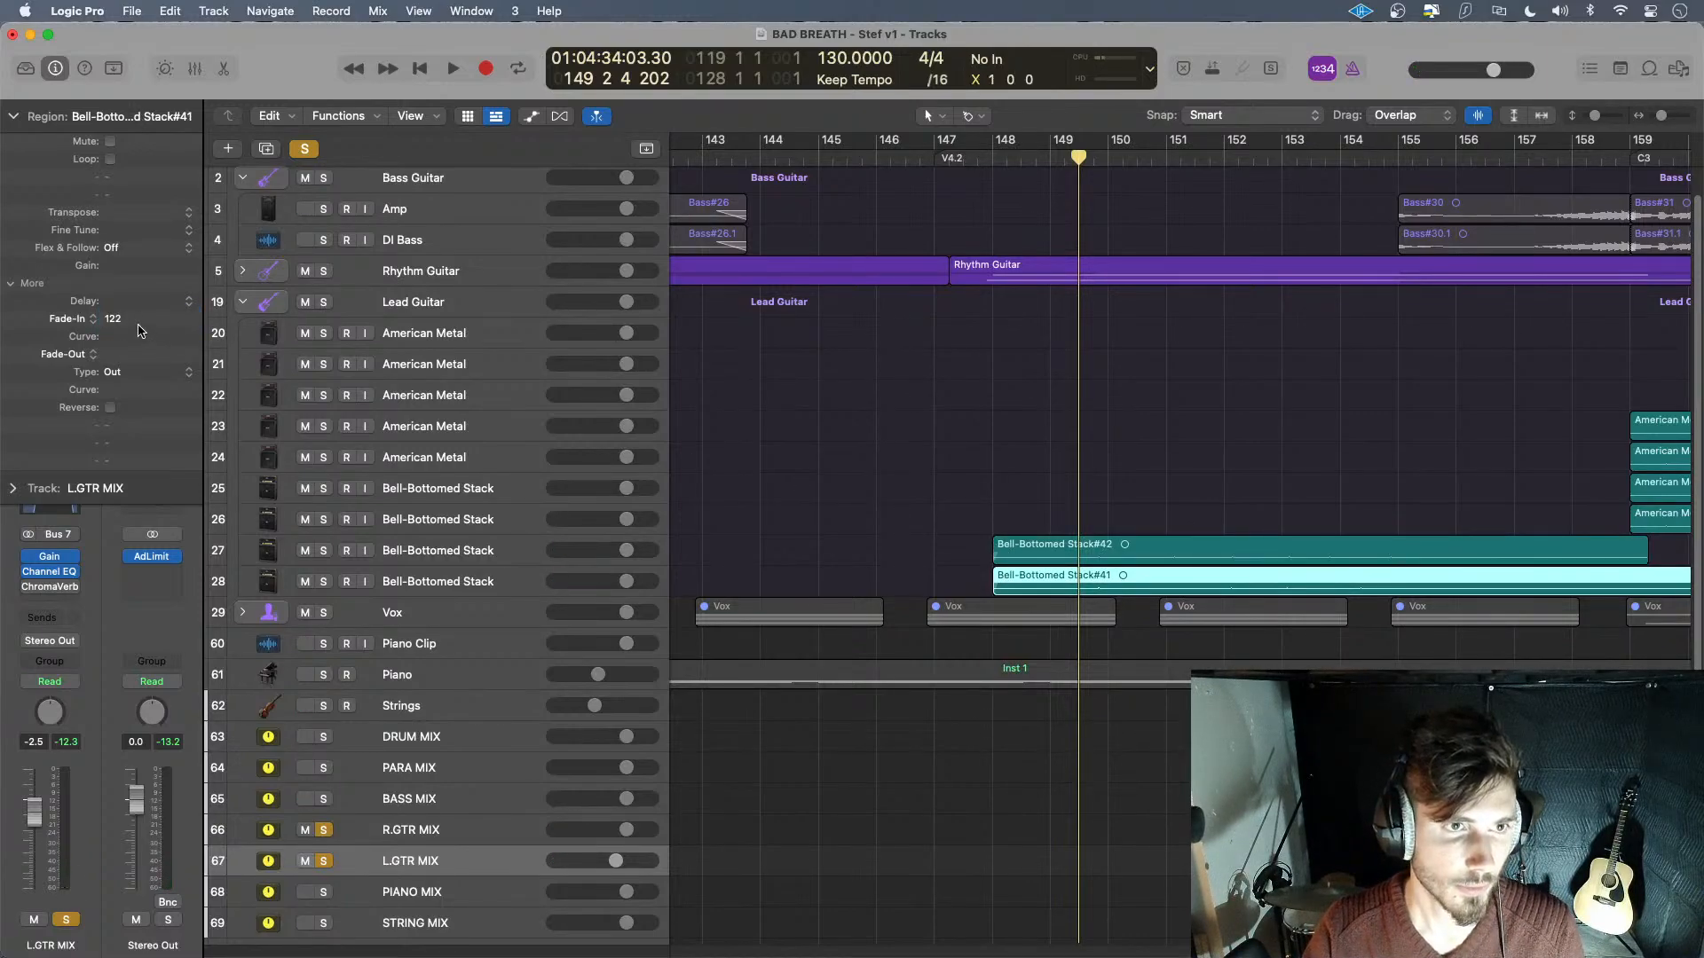
click(969, 161)
key(space)
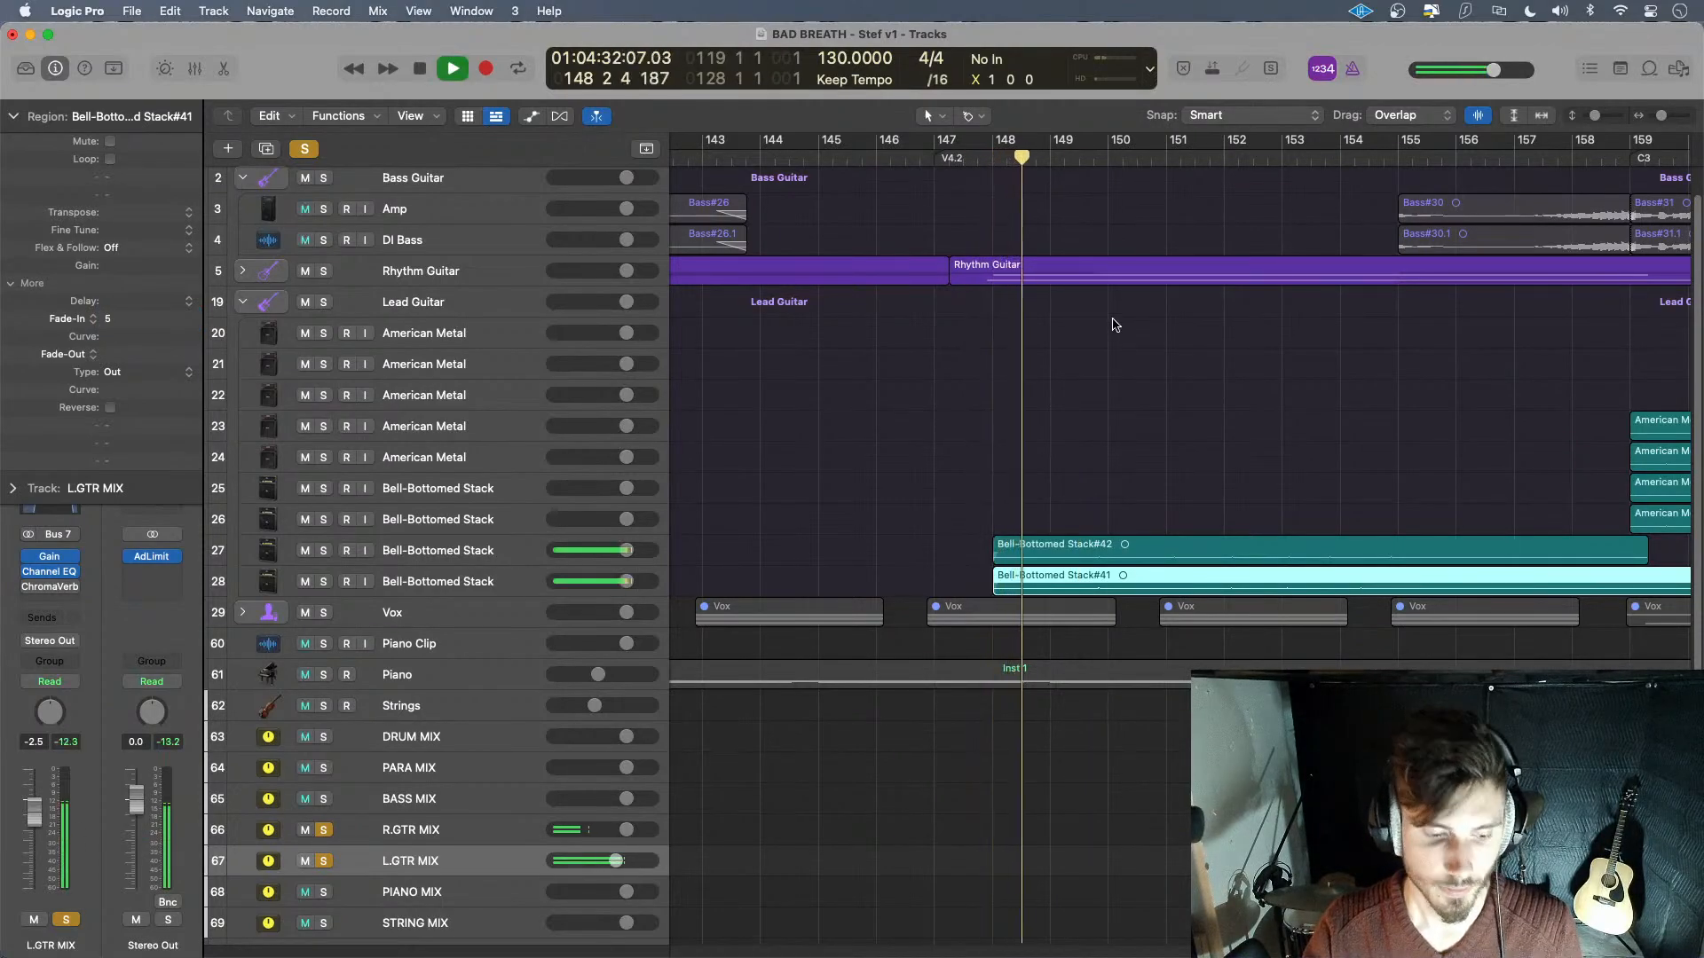
- Play the lead guitar transition into section C3 from about bar 158 and unsolo the R.GTR MIX and L.GTR MIX tracks
scroll(1234, 456, right, 10)
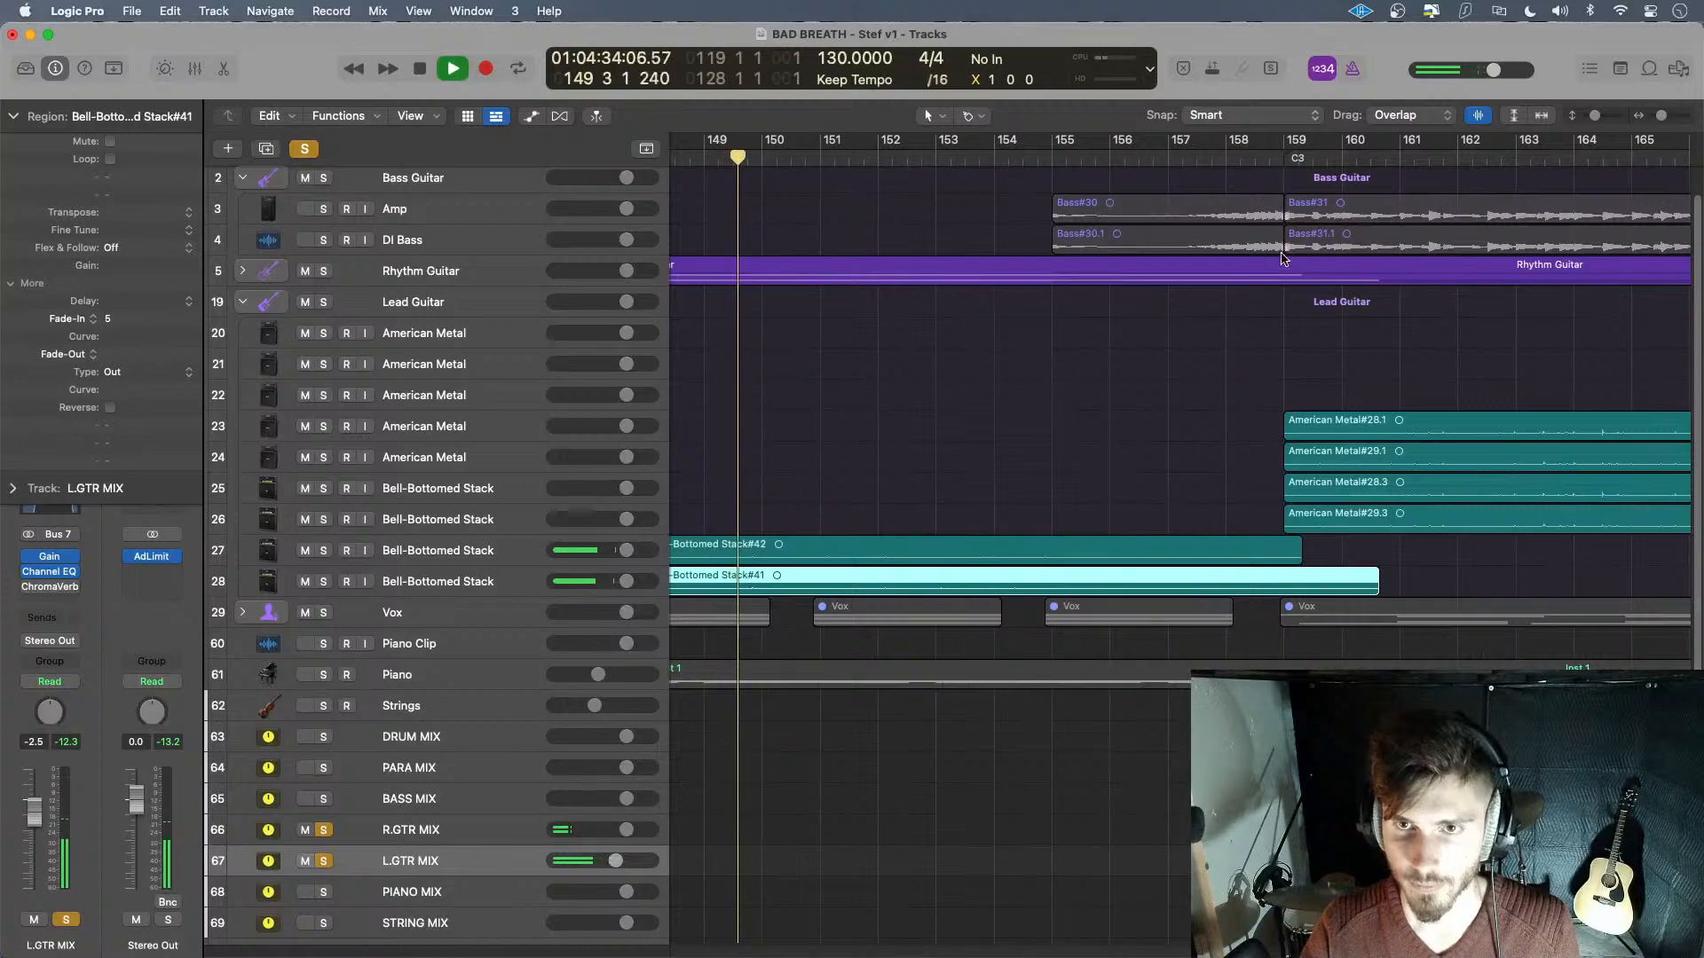
click(1224, 161)
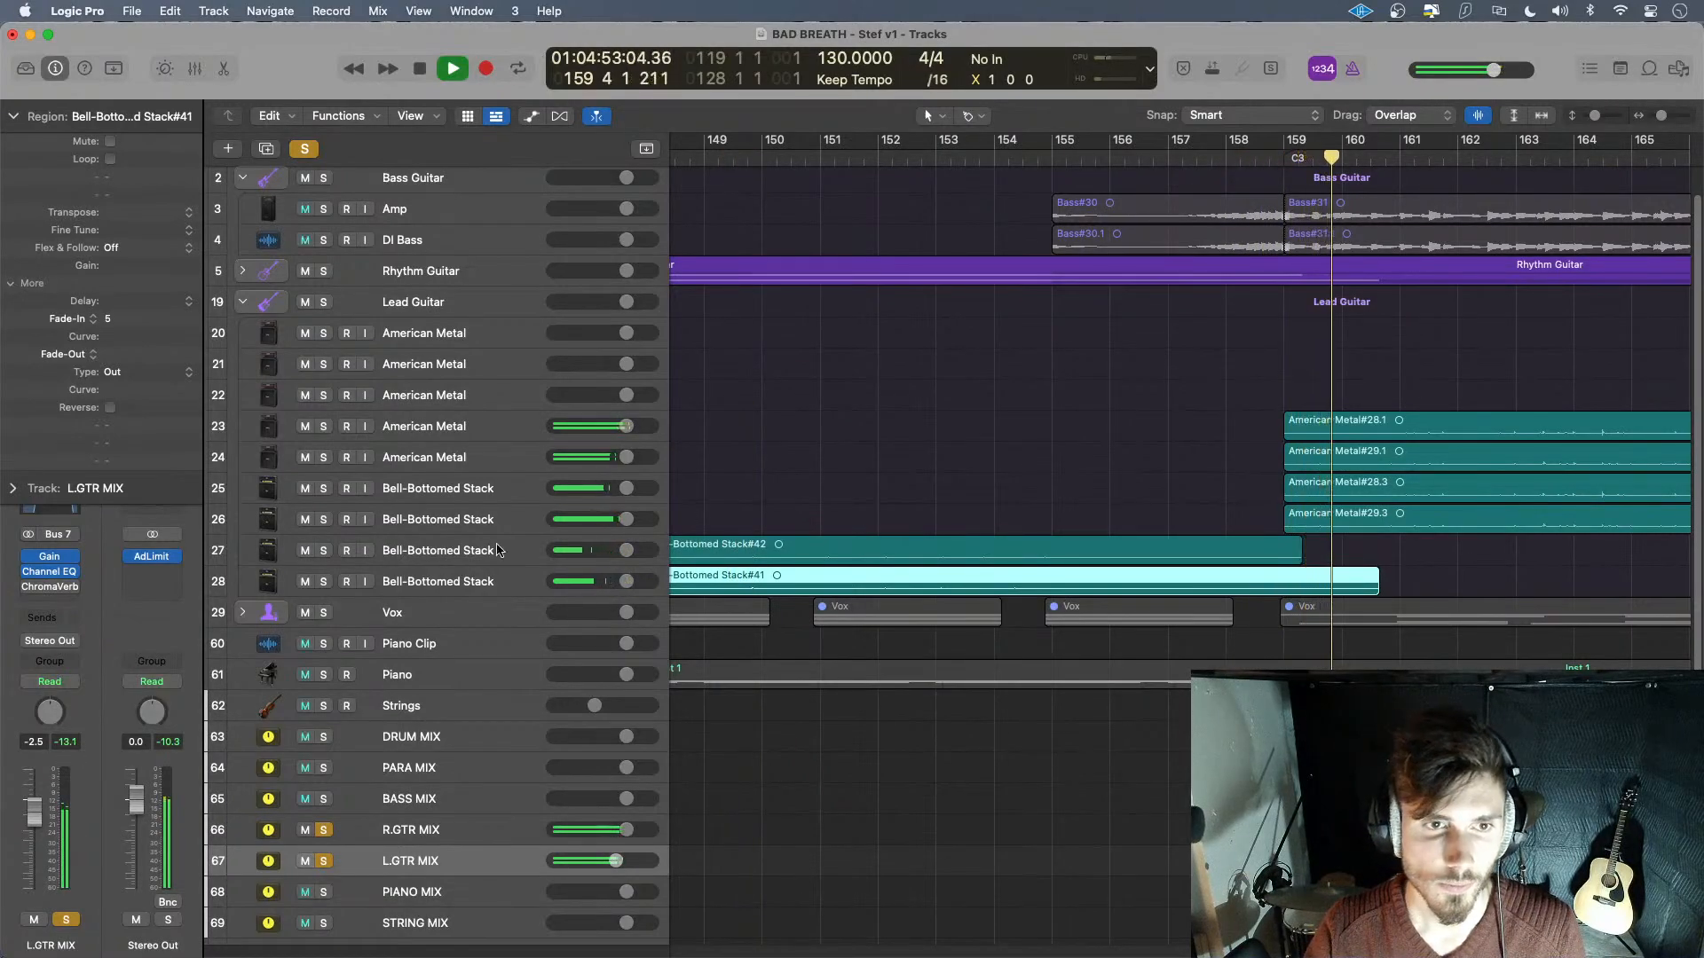
key(space)
alt+click(325, 861)
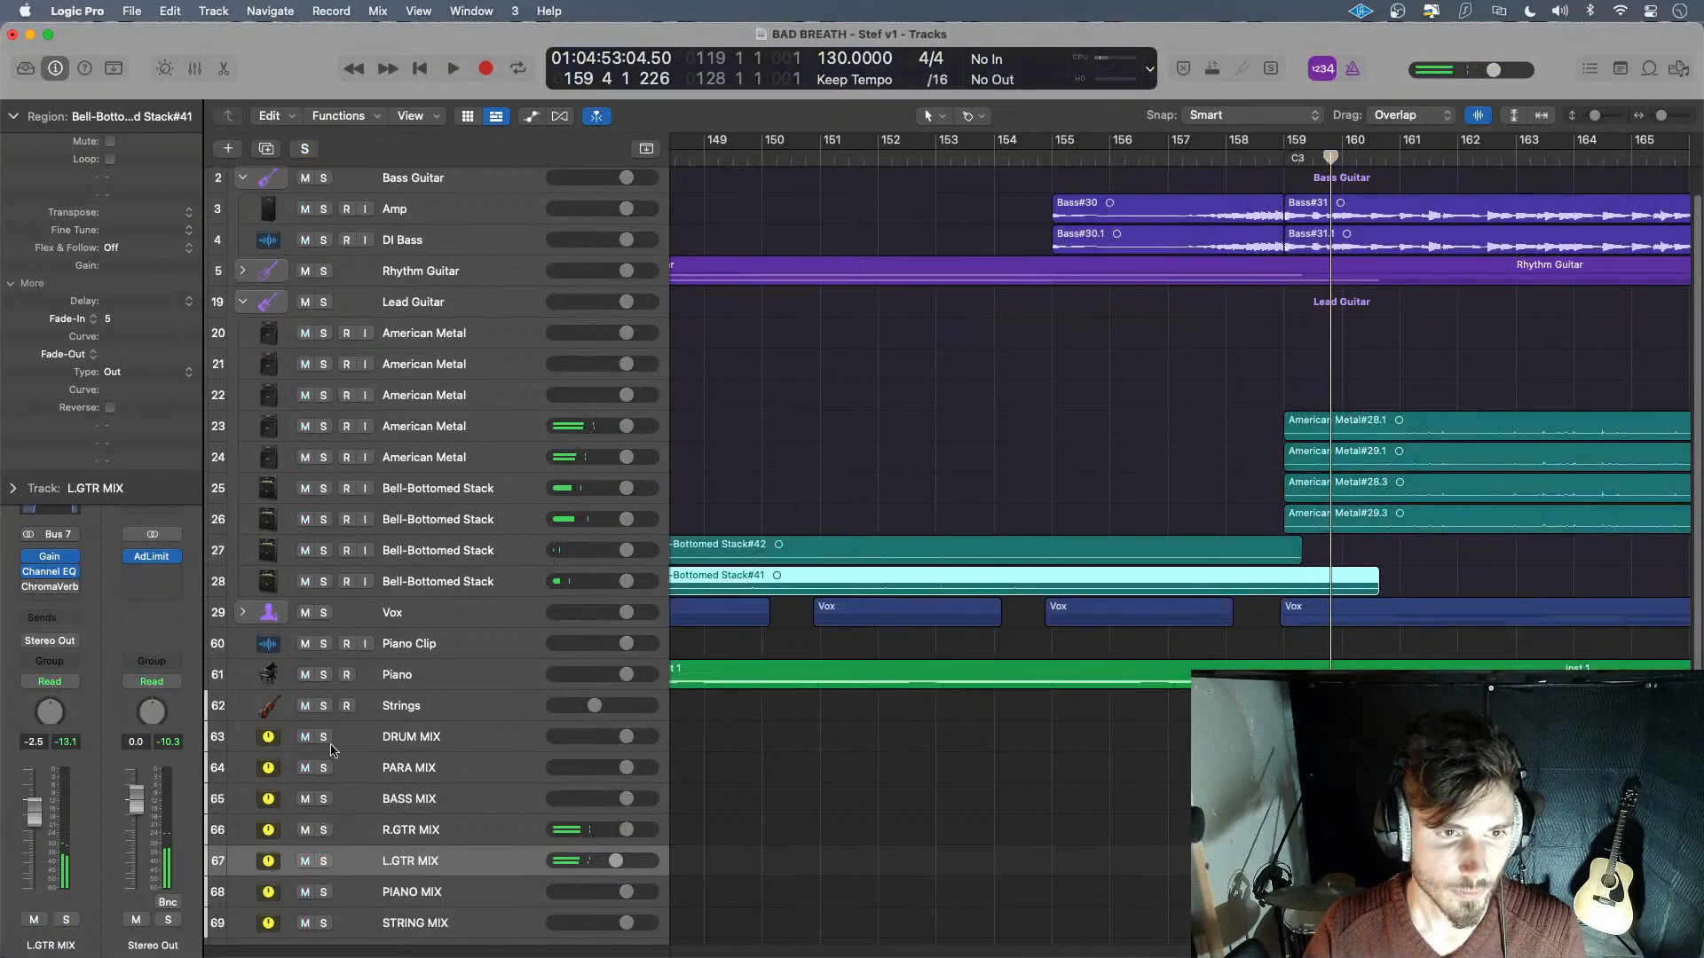
- Solo the Bell-Bottomed Stack tracks 27 and 28 and play back their region endings from about bar 157
click(325, 582)
click(324, 551)
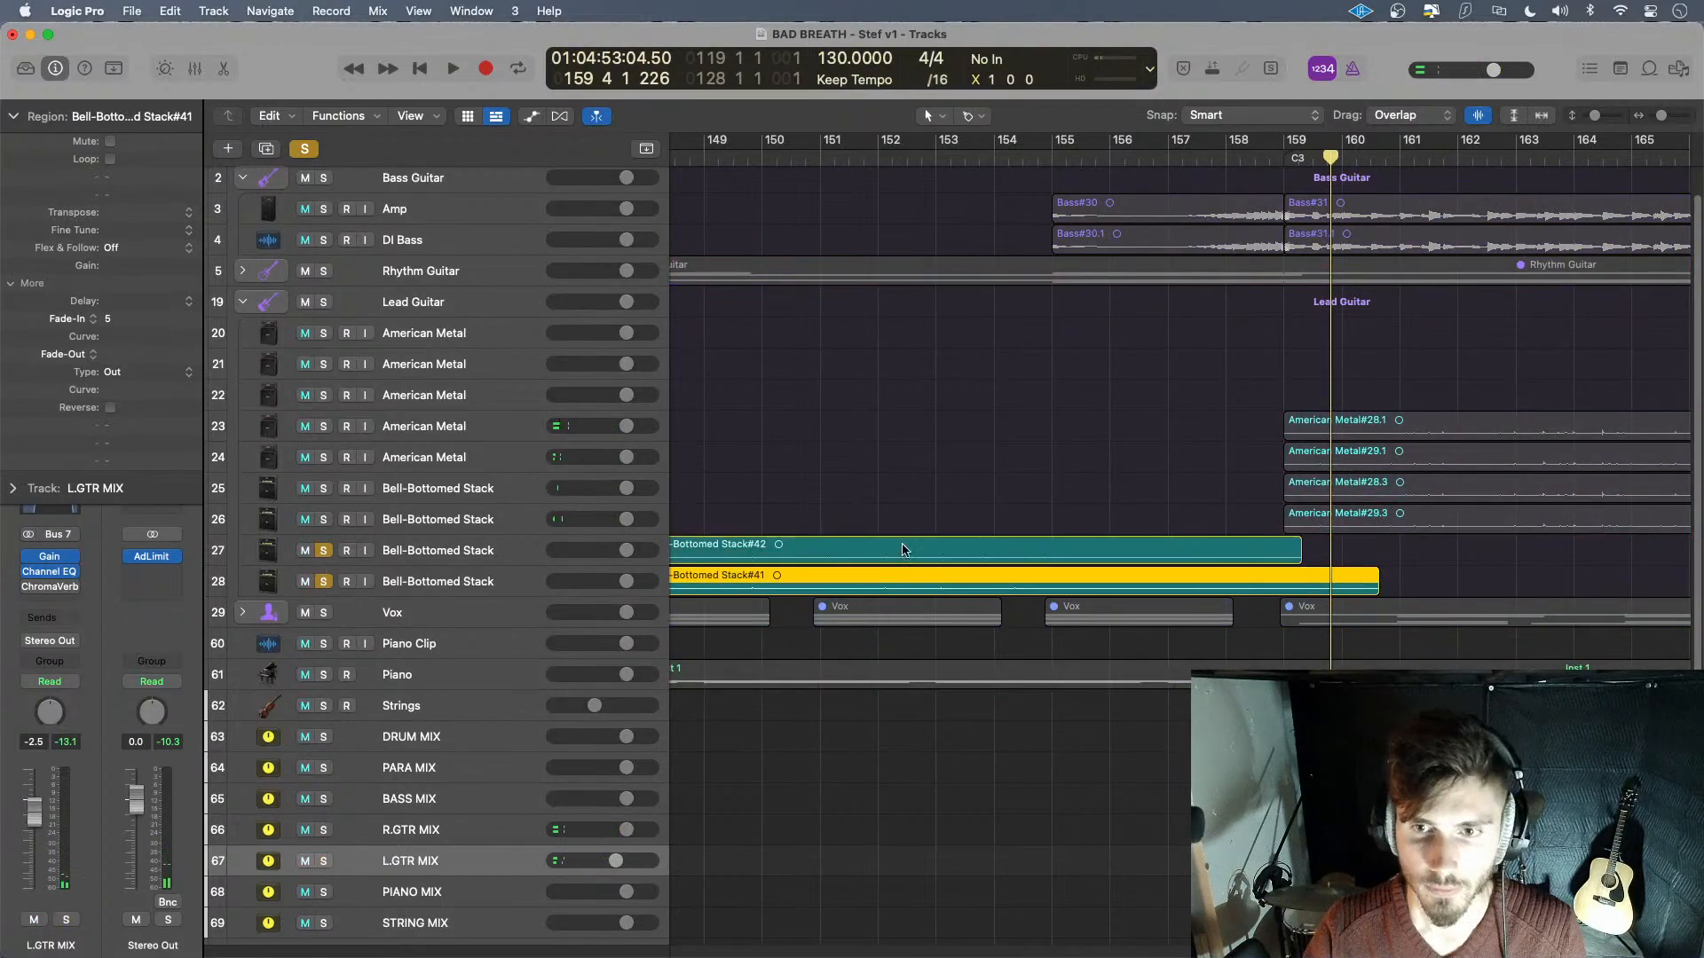
click(1173, 173)
key(space)
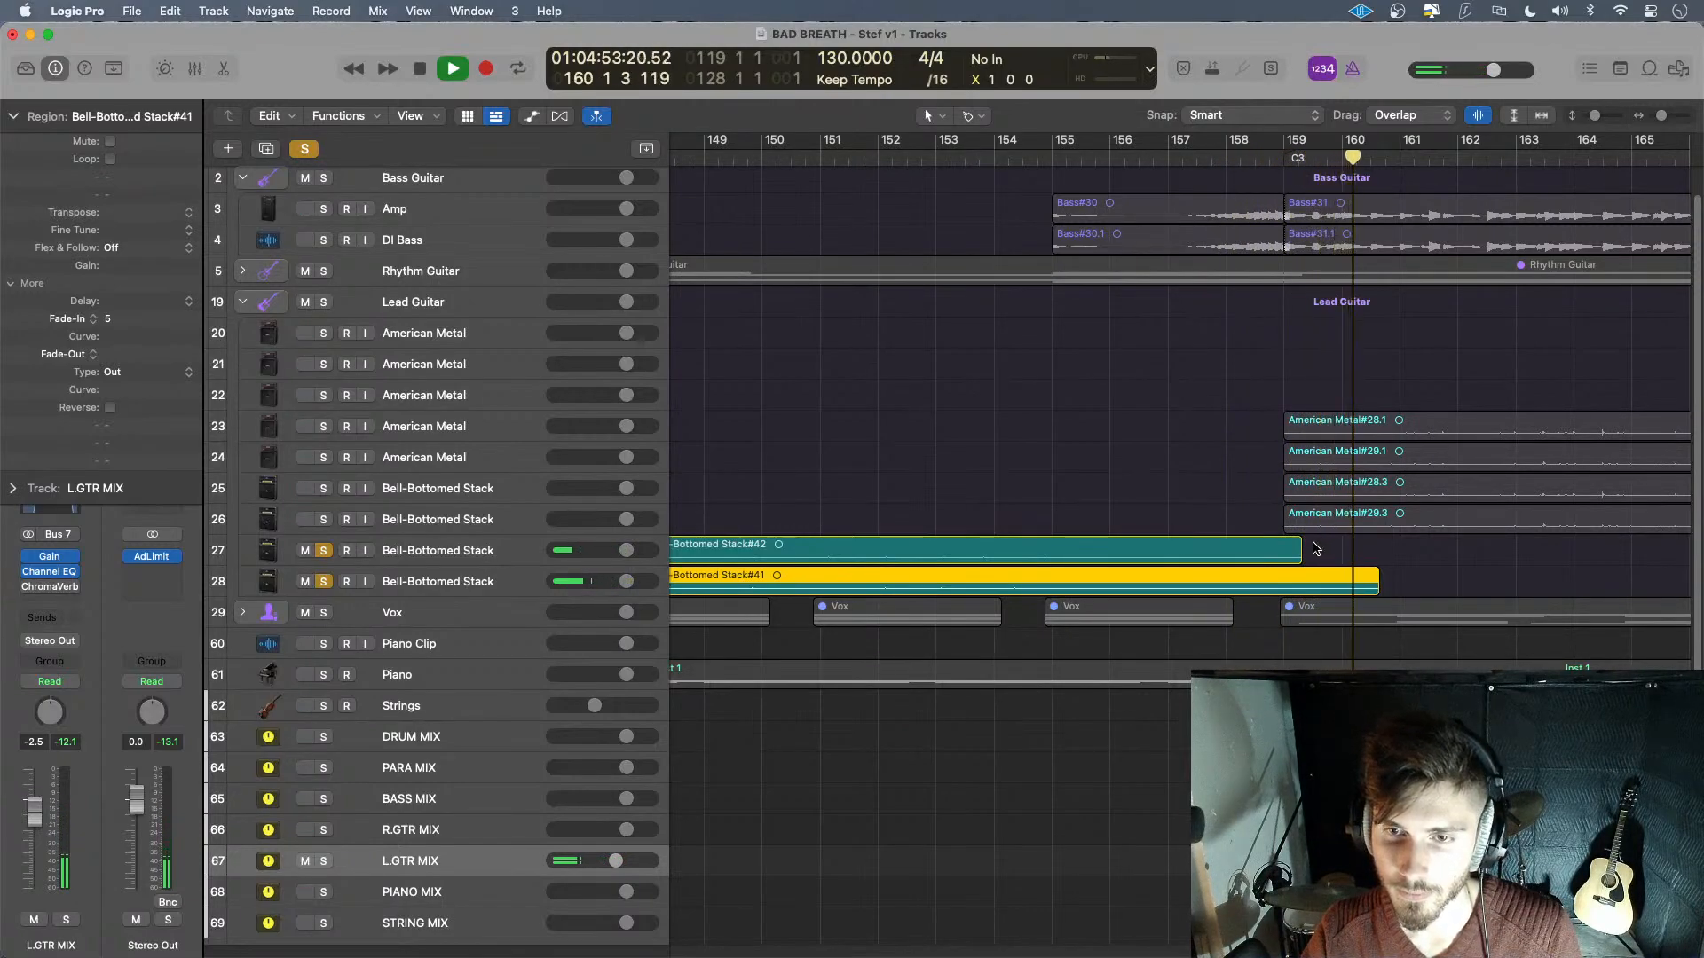
key(space)
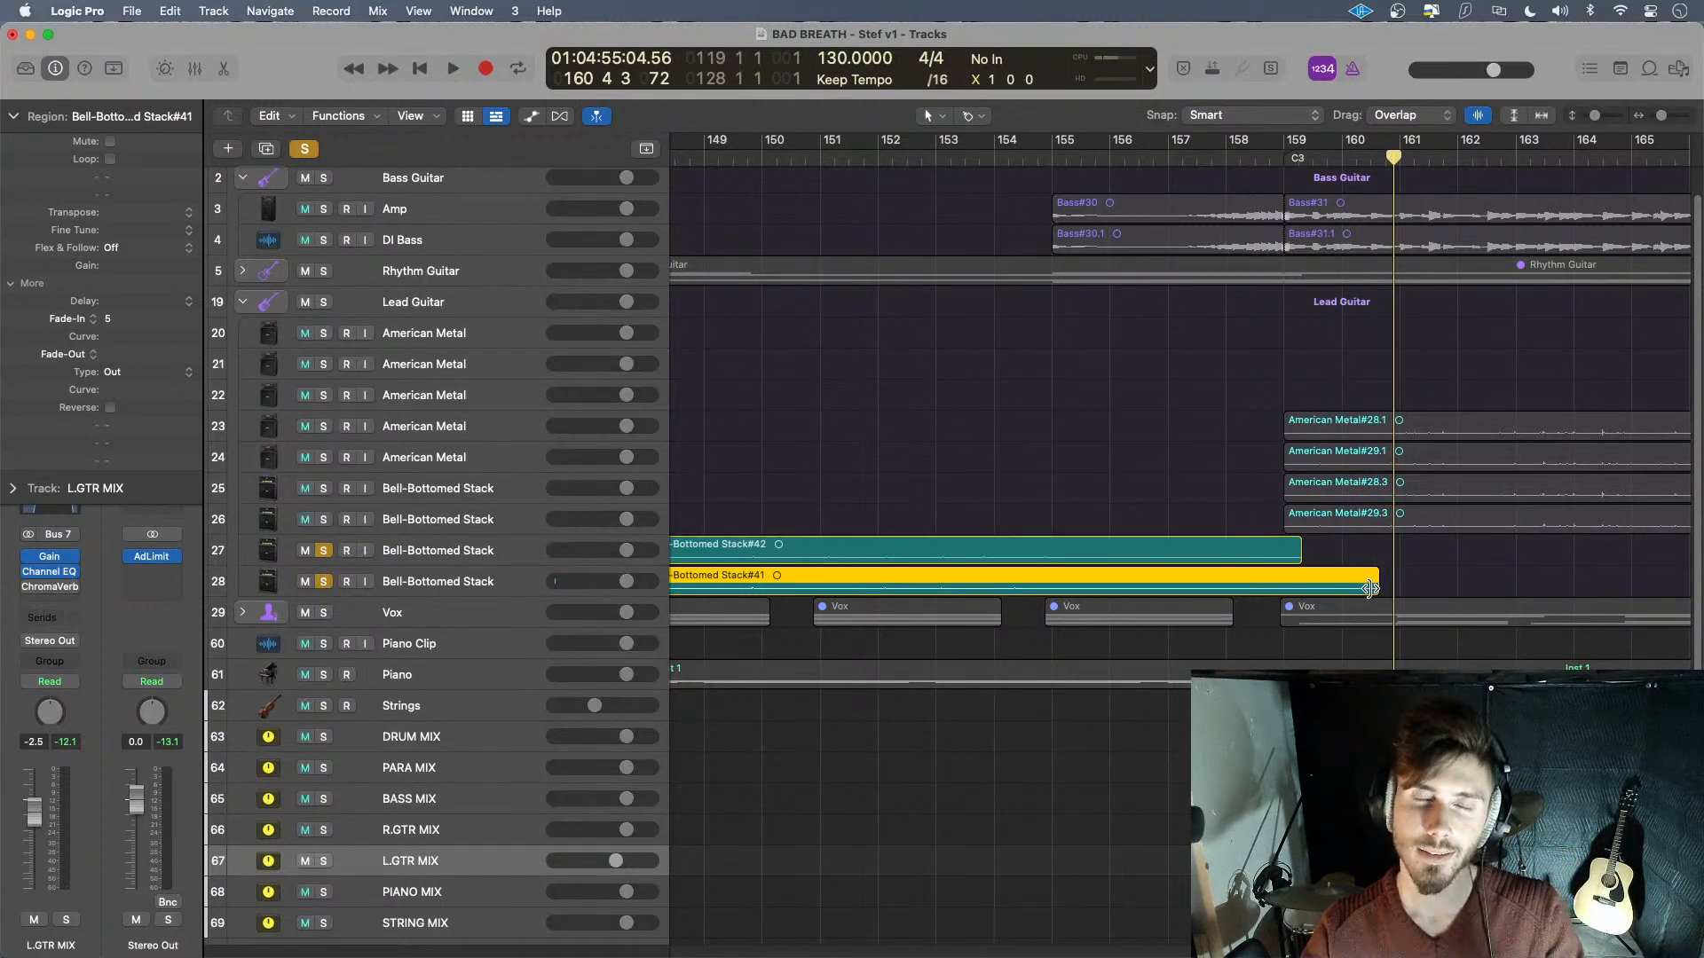
- Trim the end of the Bell-Bottomed Stack#42 region on track 27 to just past bar 159, auditioning the cut
click(1297, 554)
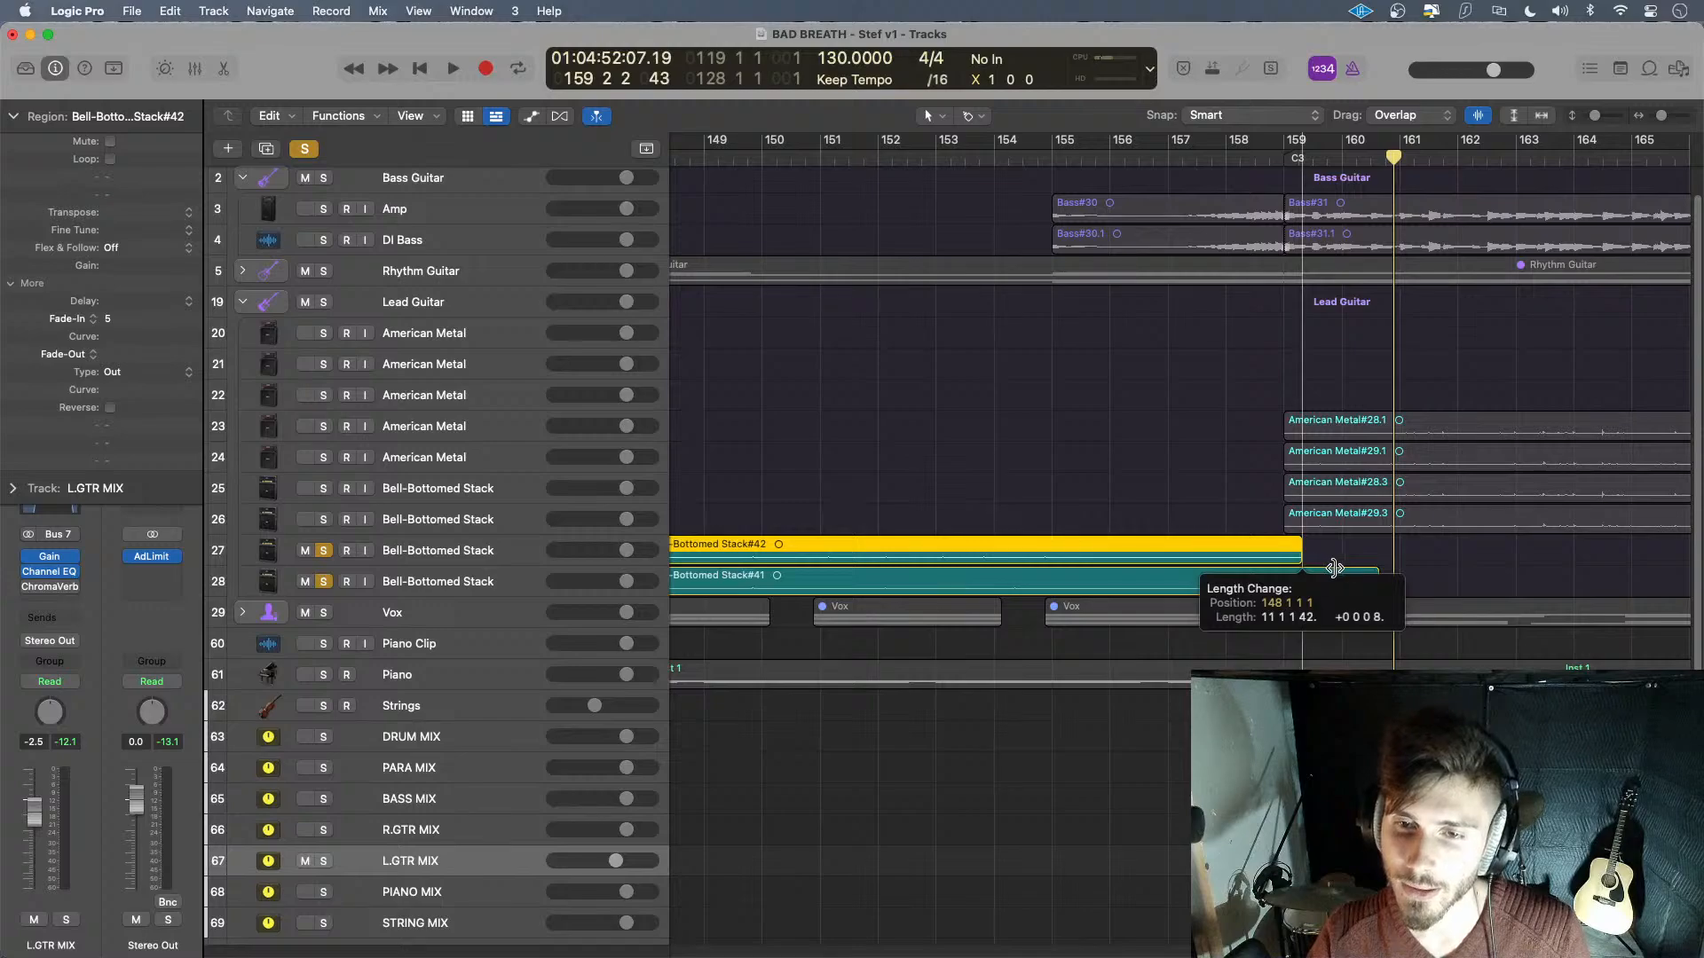
click(1247, 162)
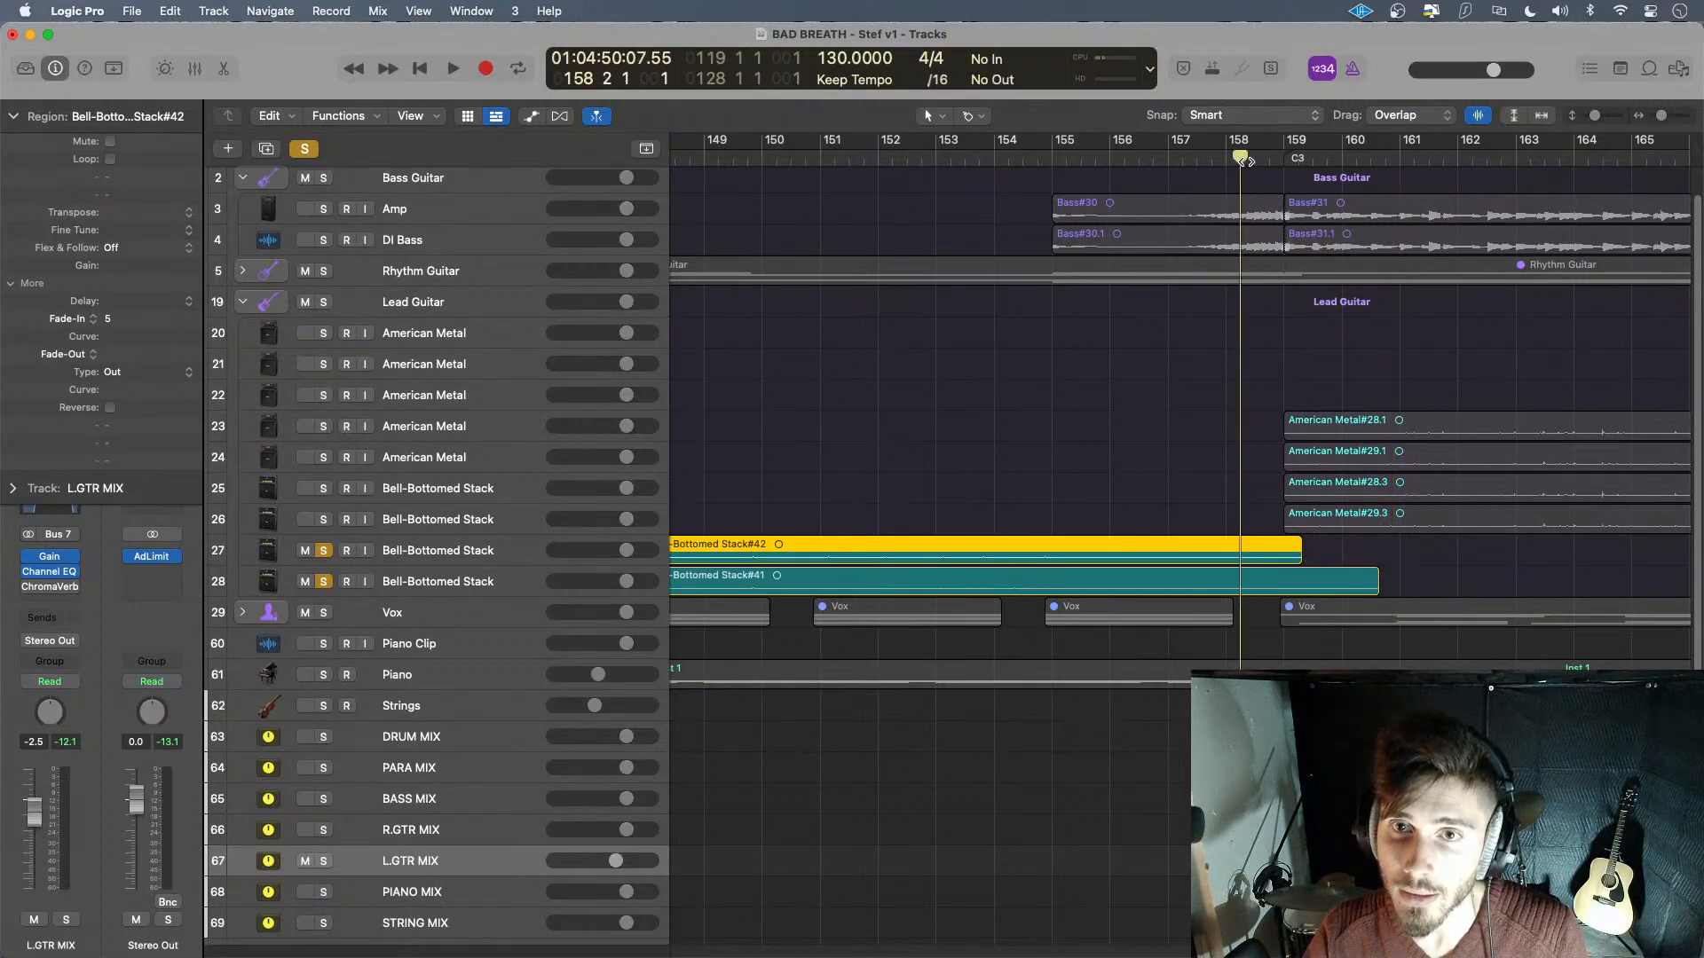
key(space)
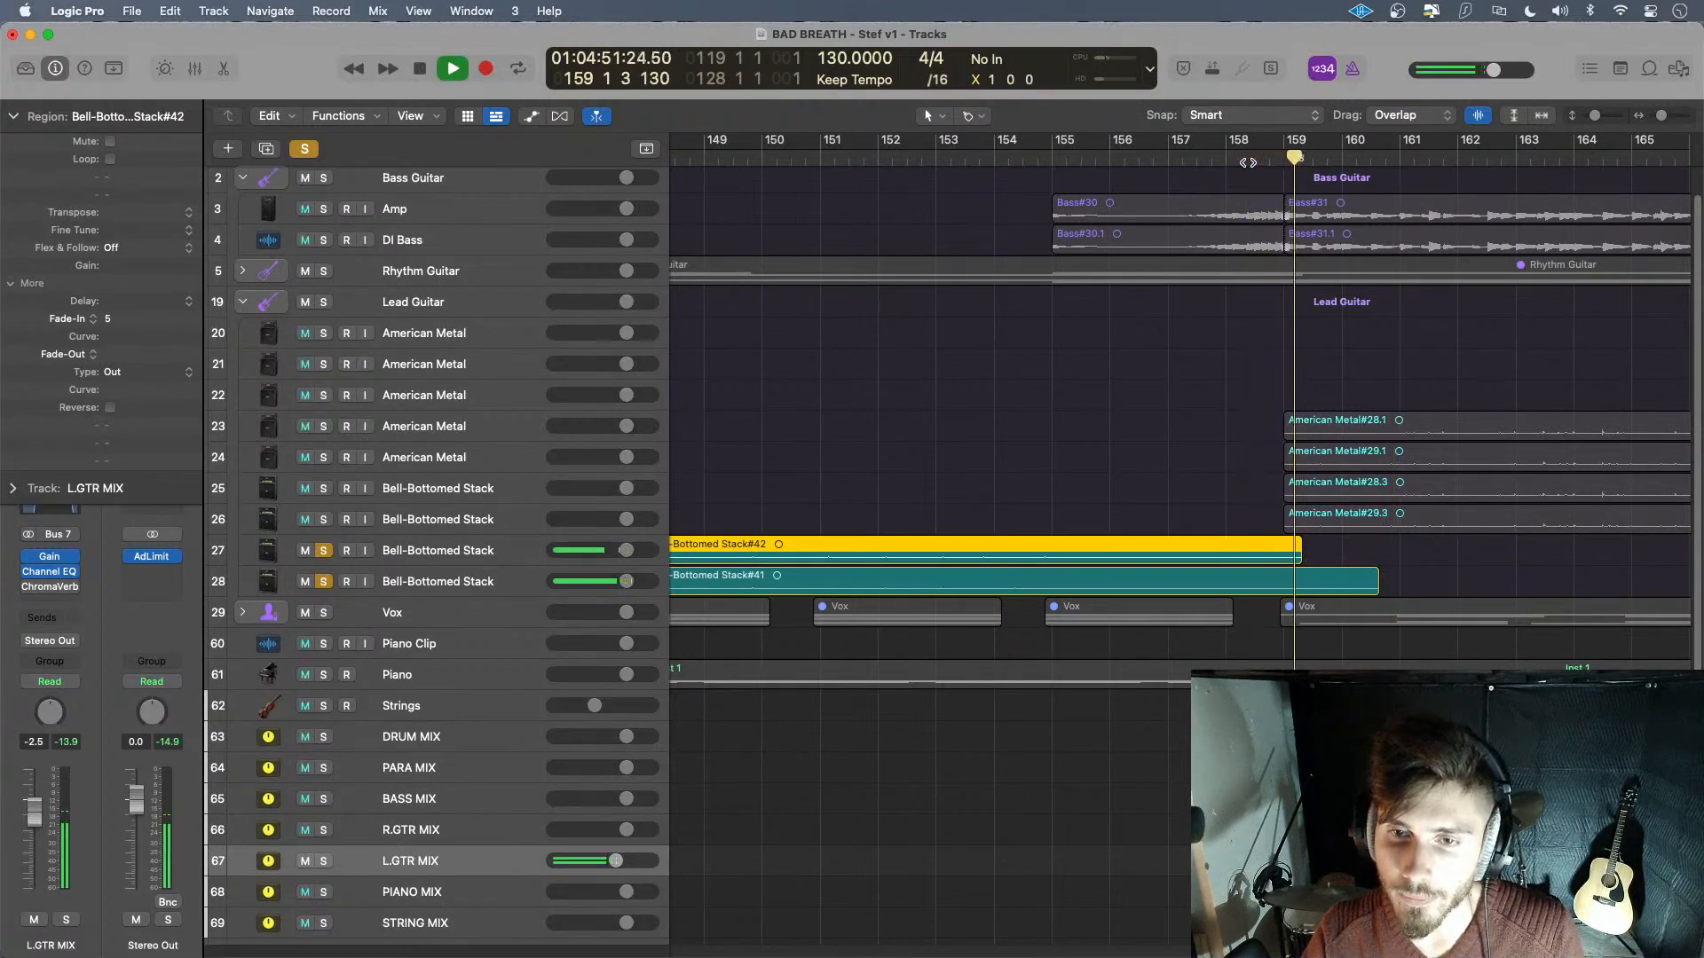
drag(1297, 559, 1283, 564)
click(1230, 153)
key(space)
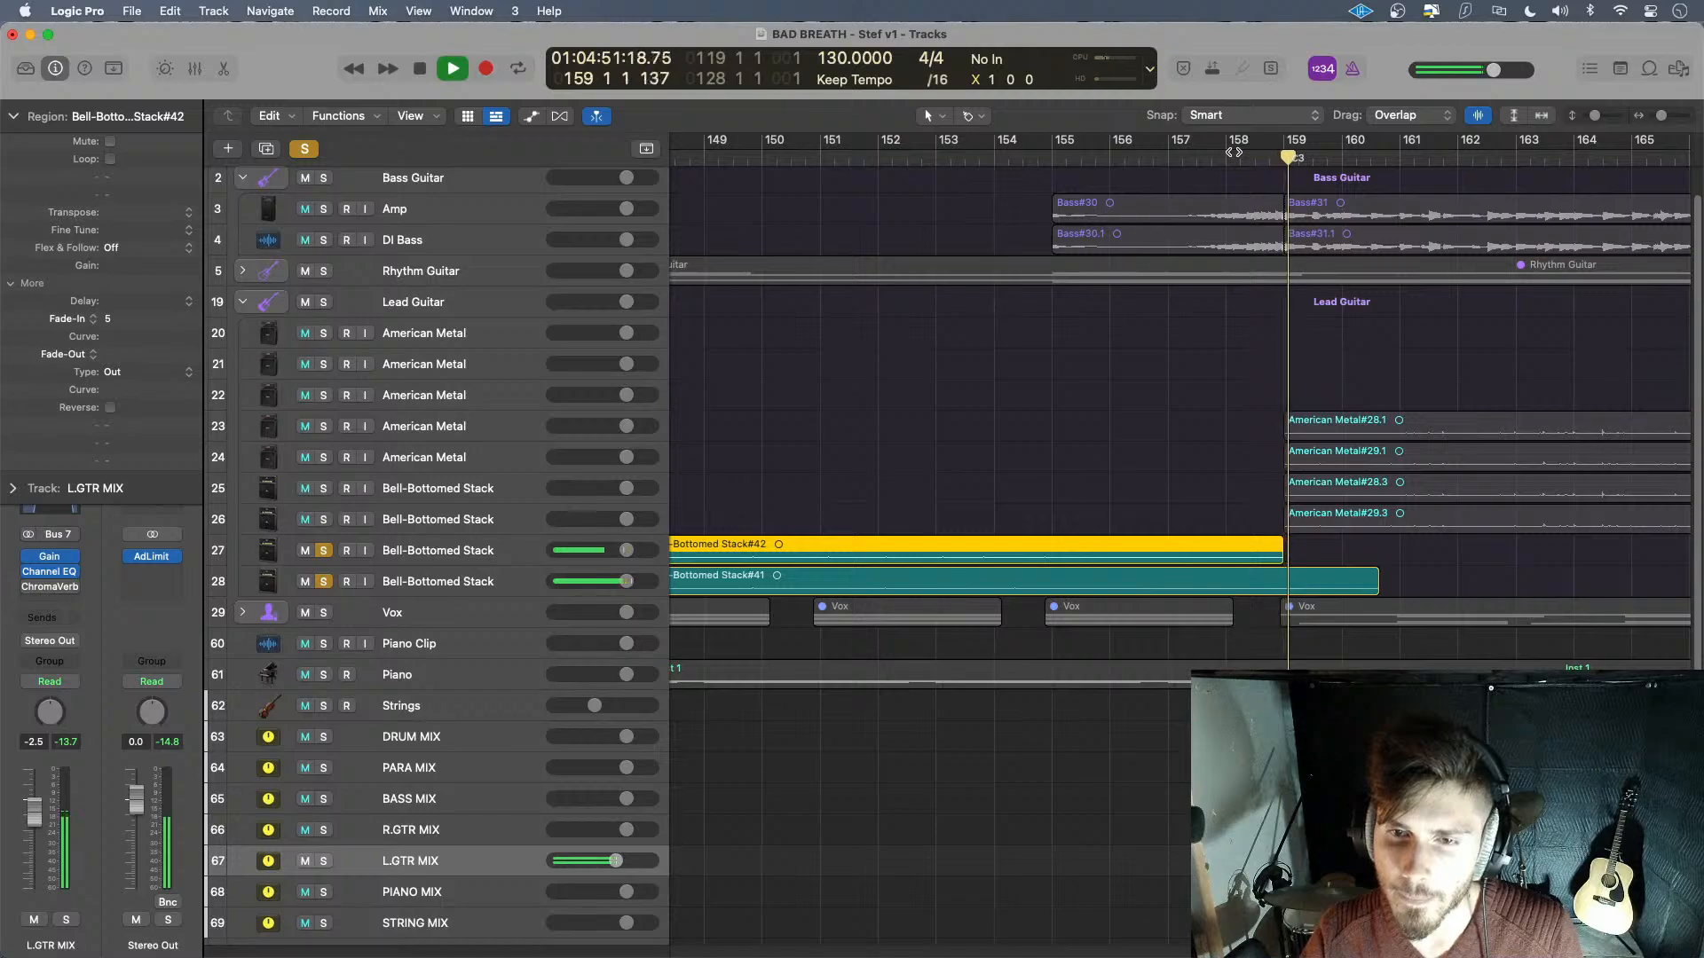
key(space)
drag(1284, 560, 1297, 562)
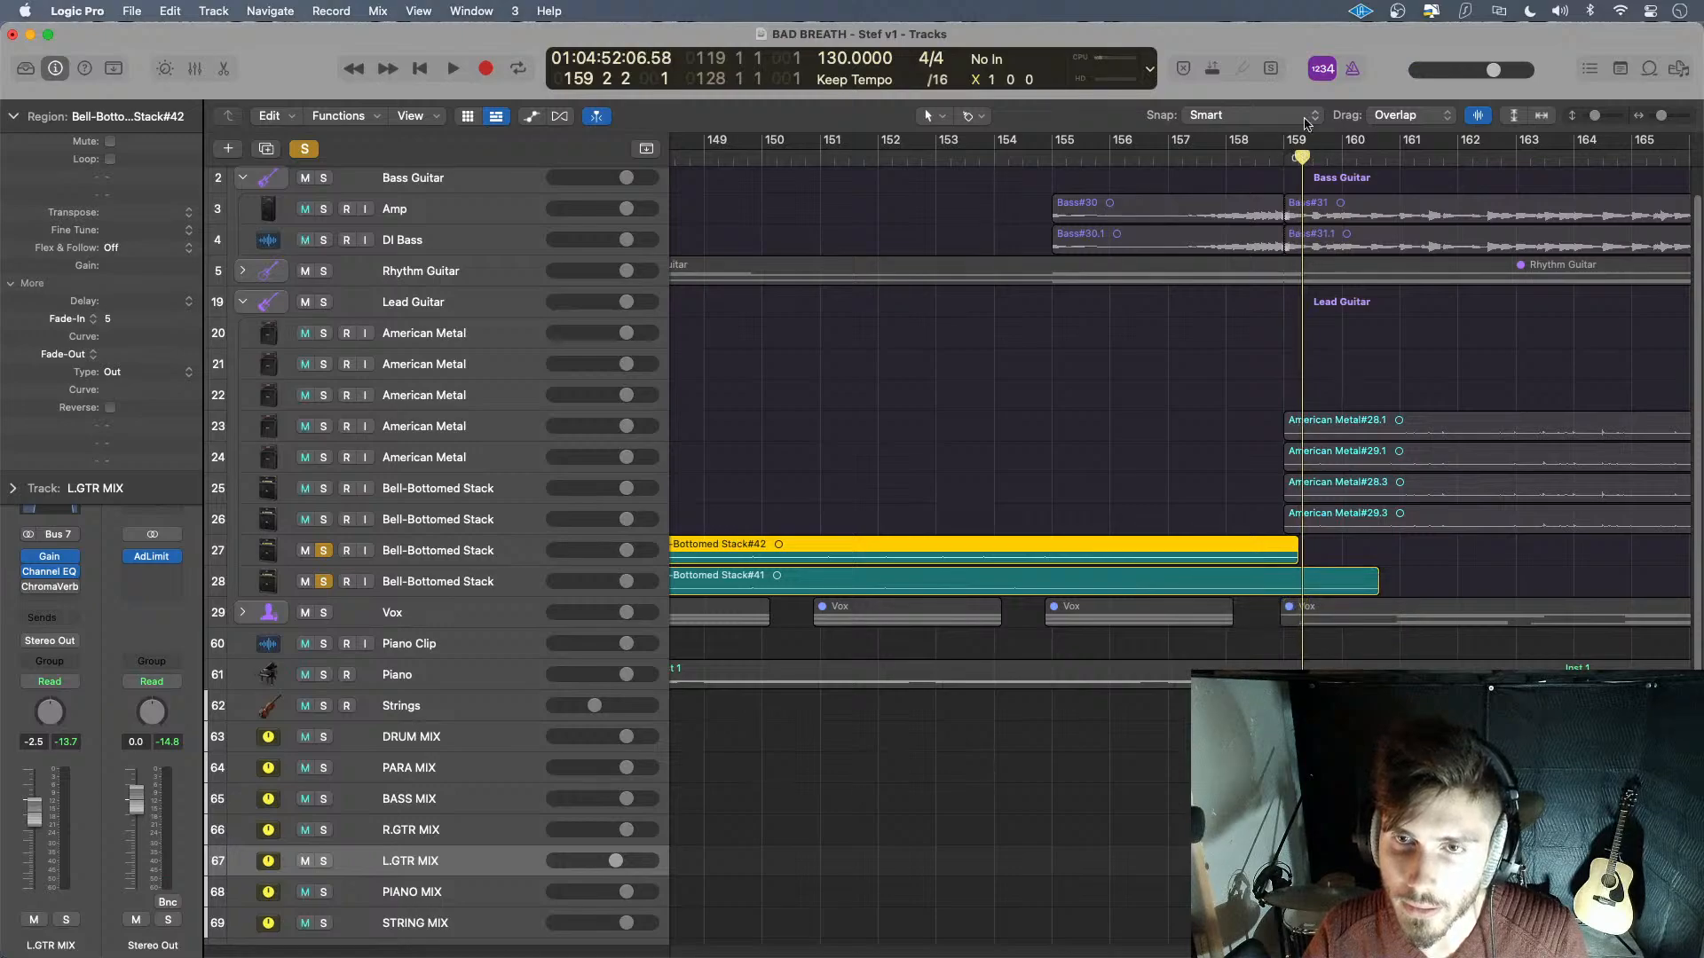
- Give the Bell-Bottomed Stack#42 region a fade-out of 100 with curve -10 and audition it with track 28 unsoloed
drag(1302, 159, 1196, 159)
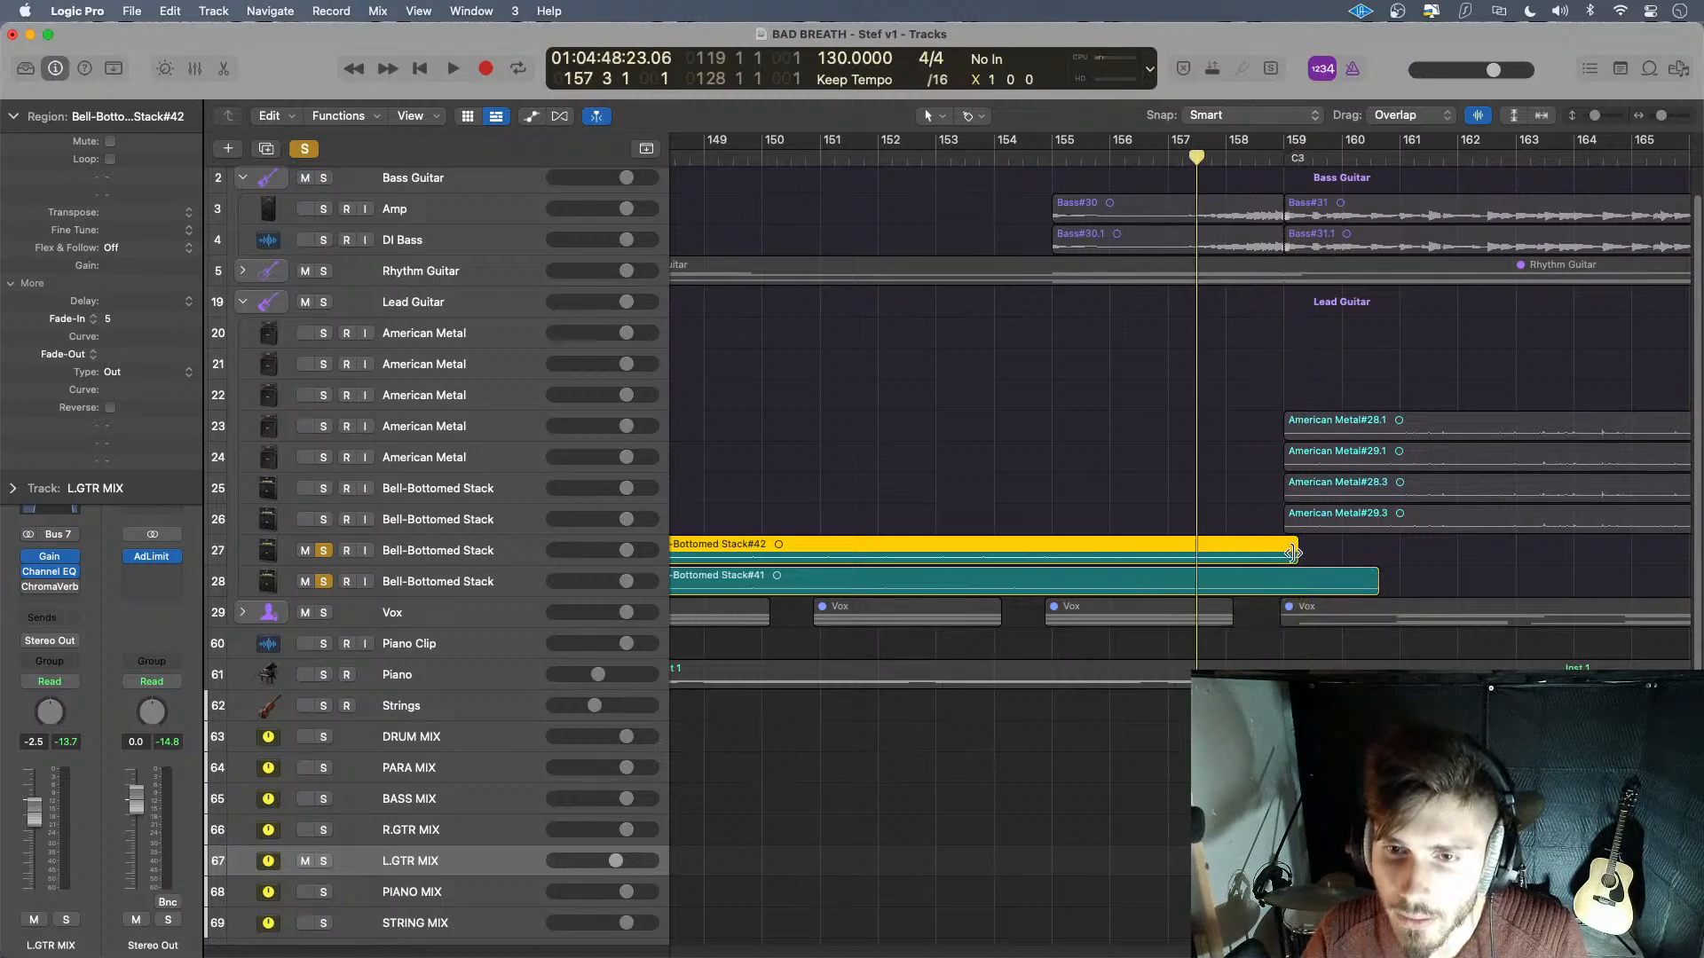
drag(1293, 553, 1288, 555)
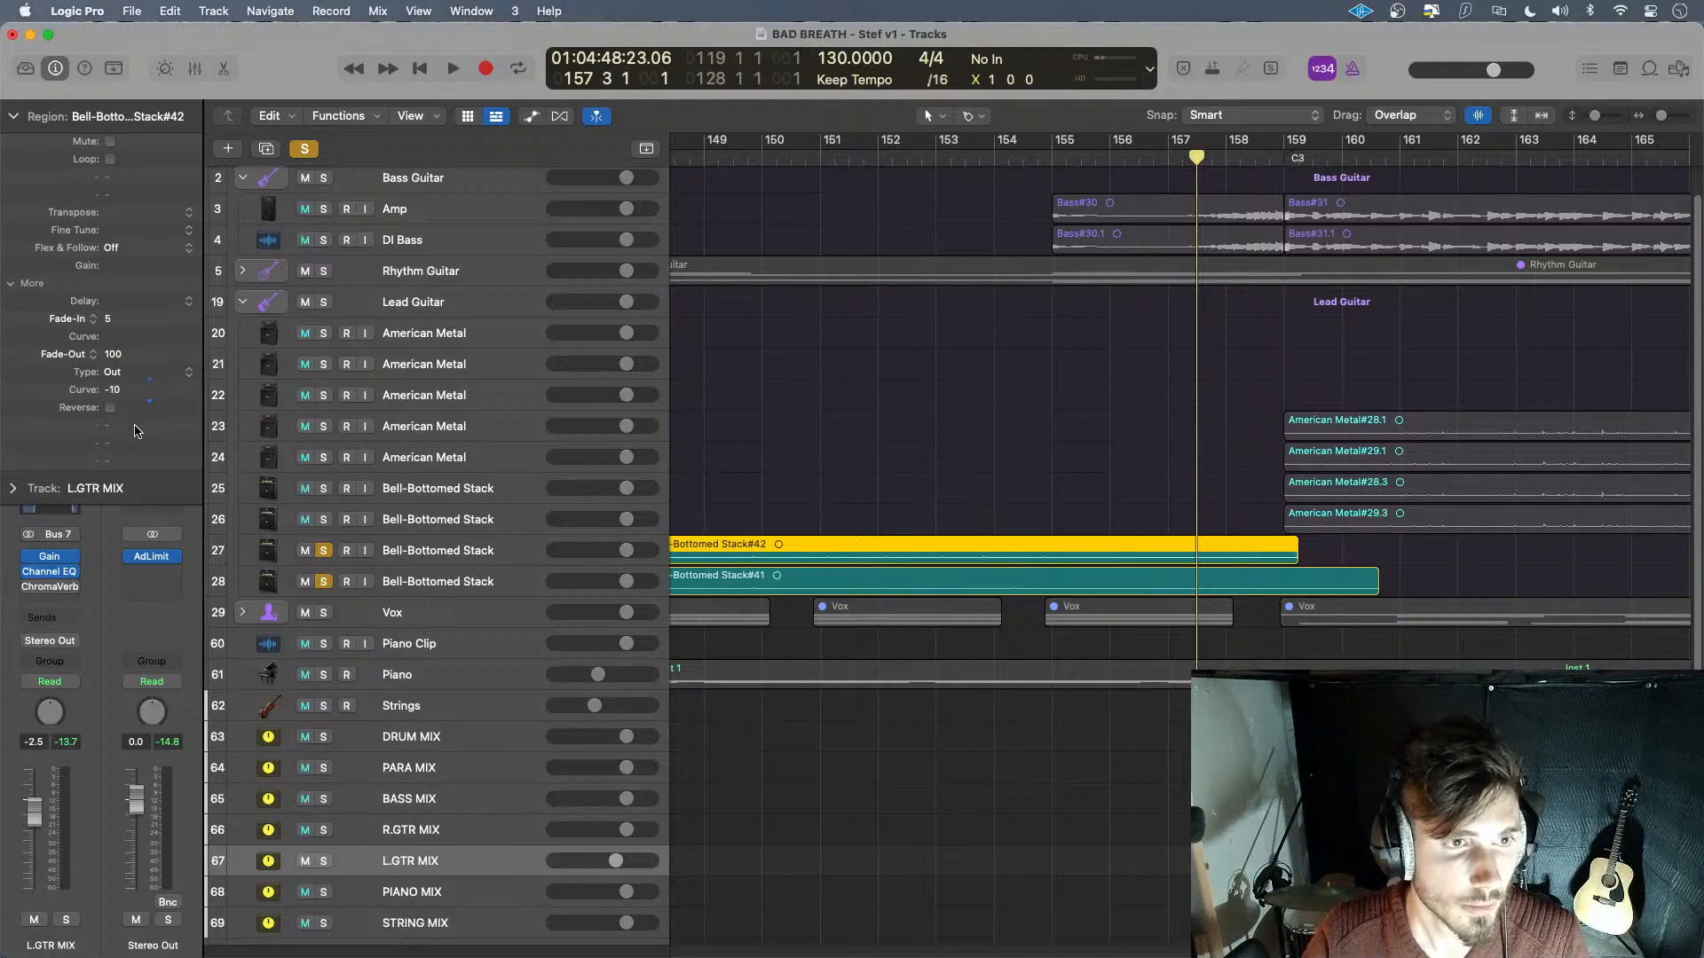
key(space)
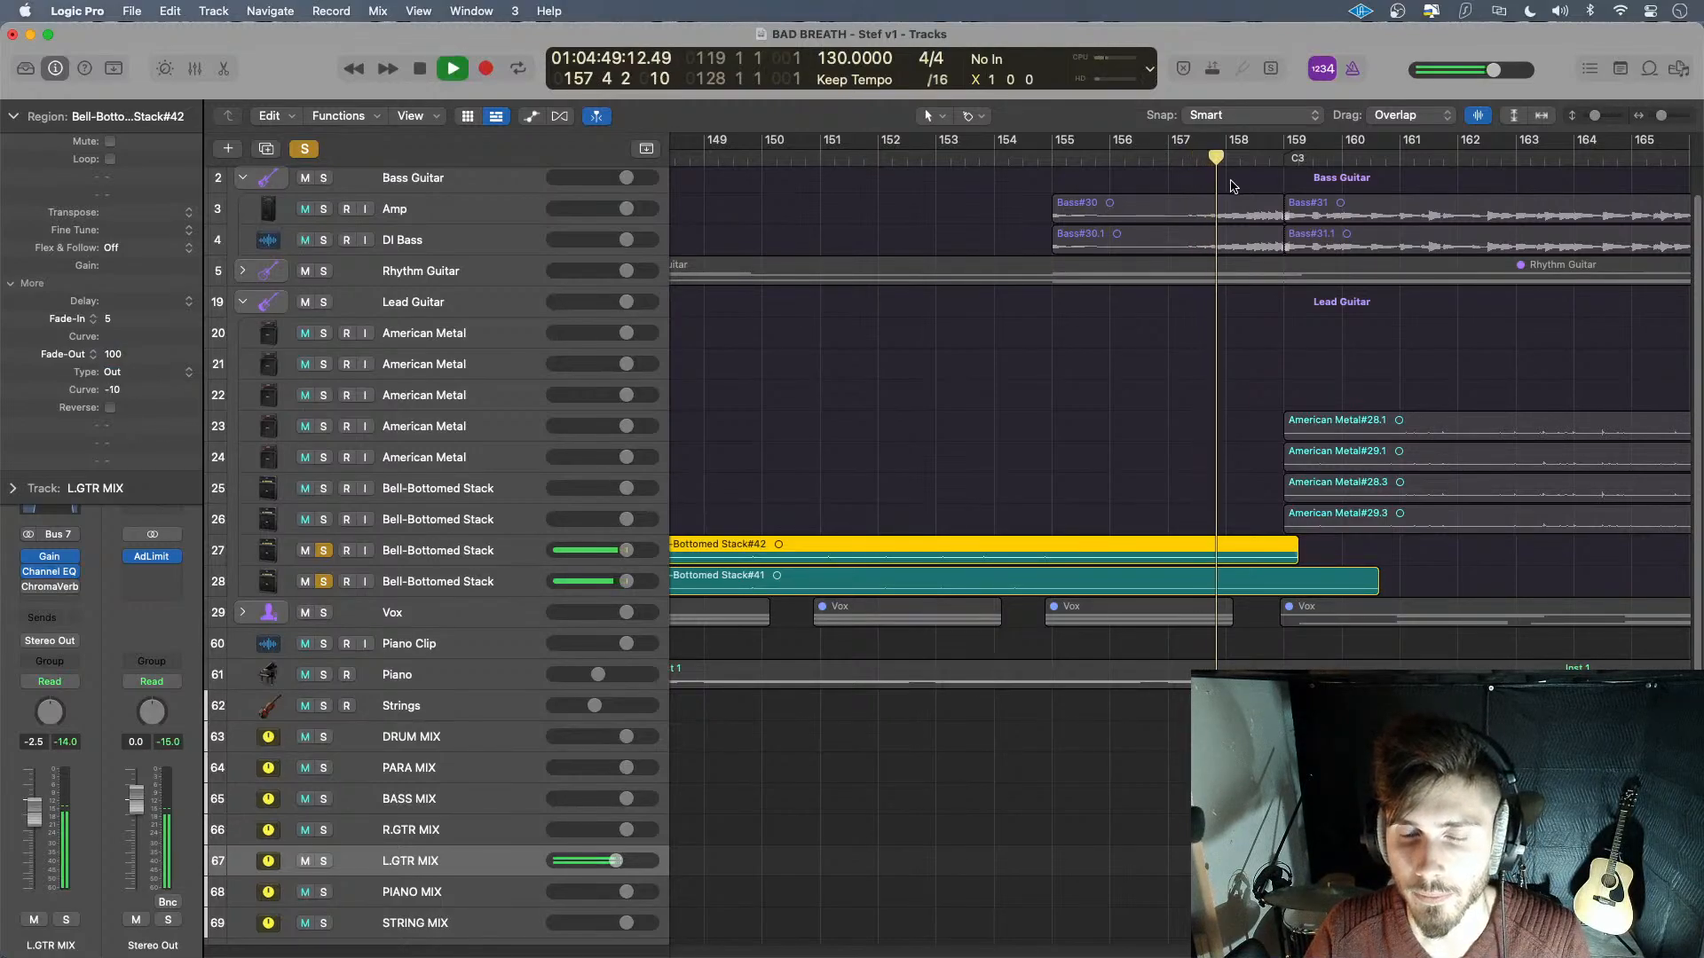
click(324, 582)
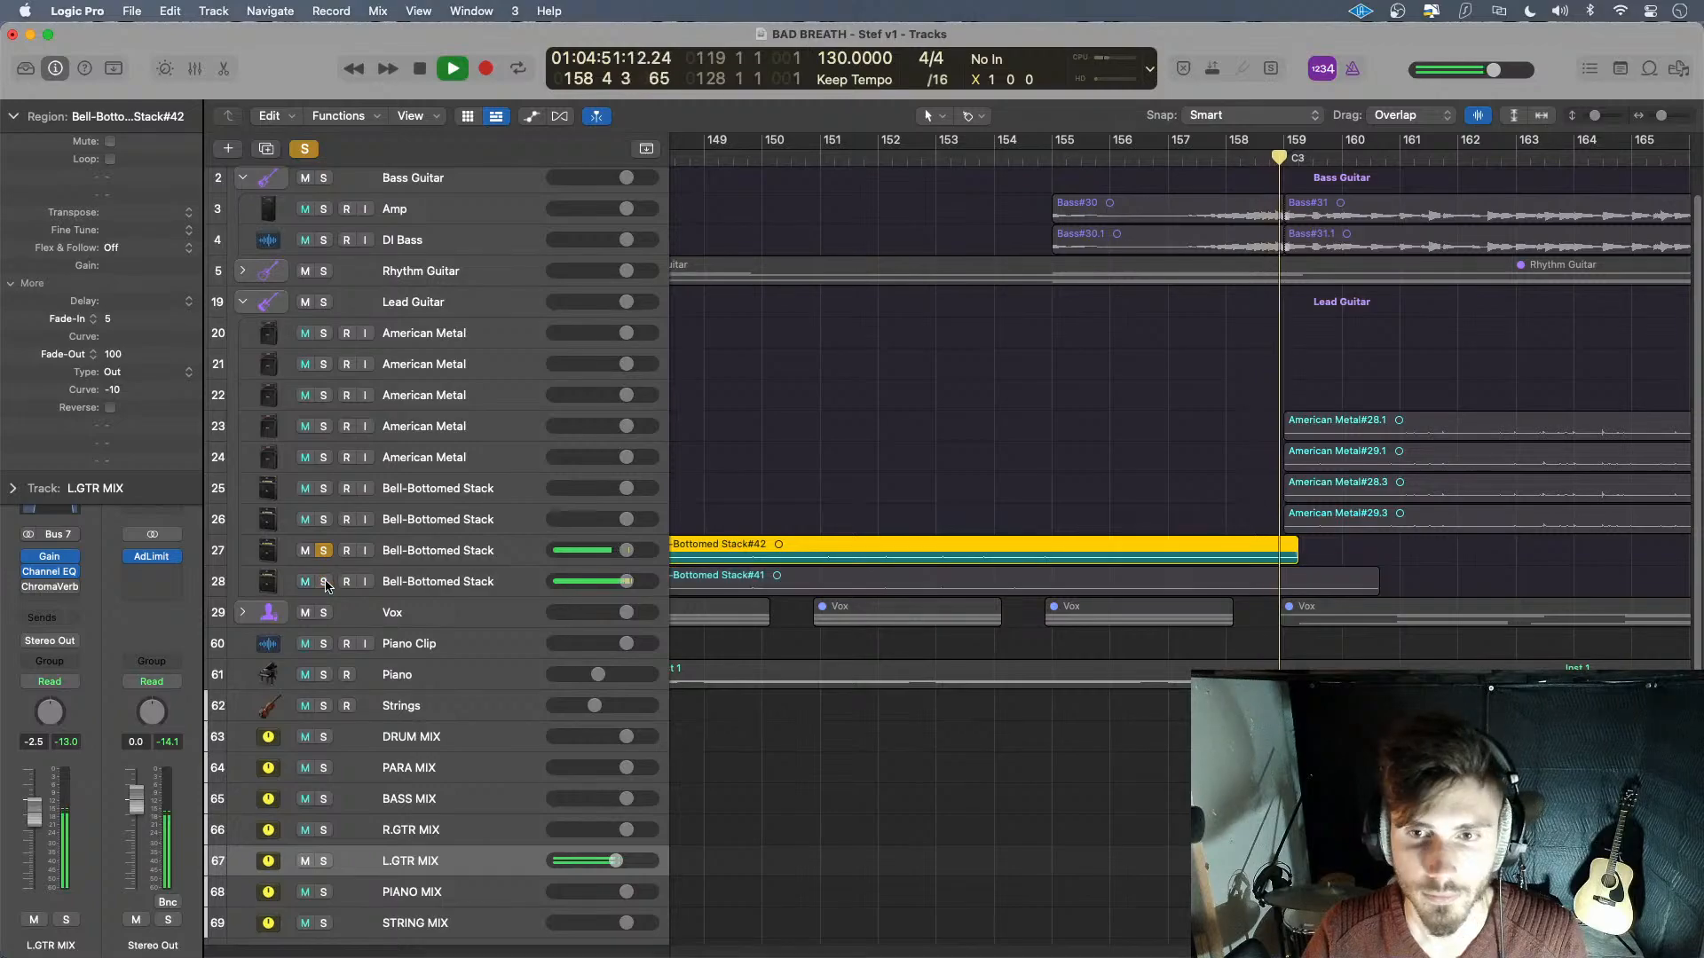
- Set the Bell-Bottomed Stack#42 region's fade-out to 500 and play back its ending
key(space)
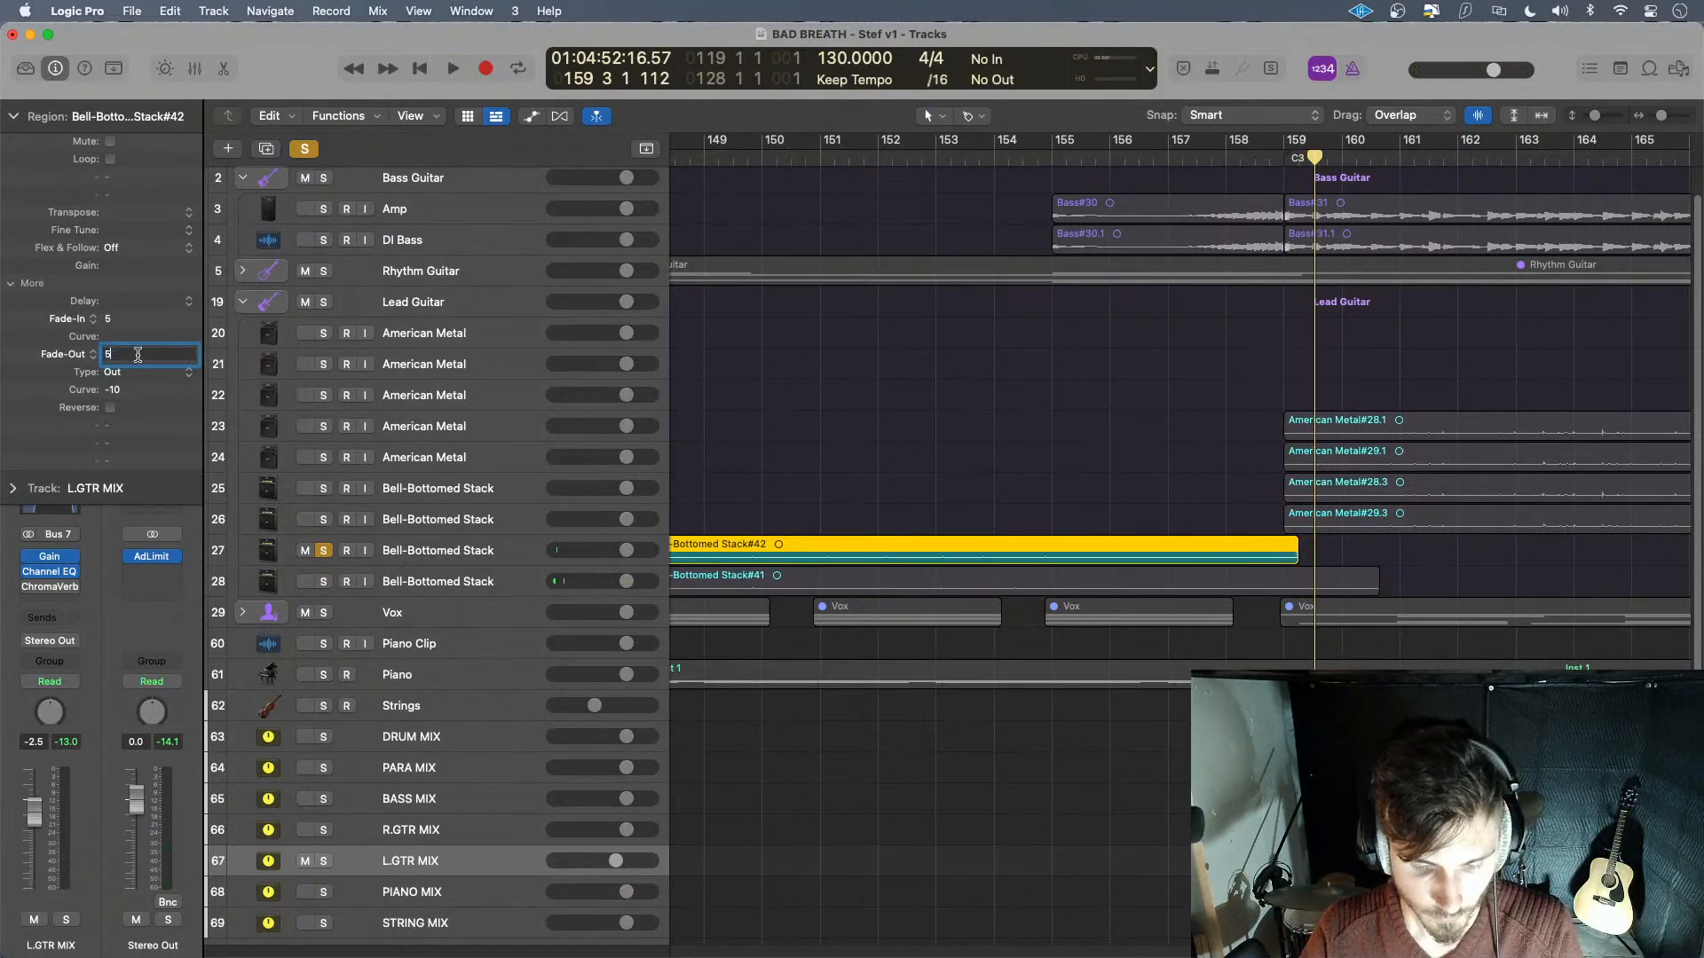
key(space)
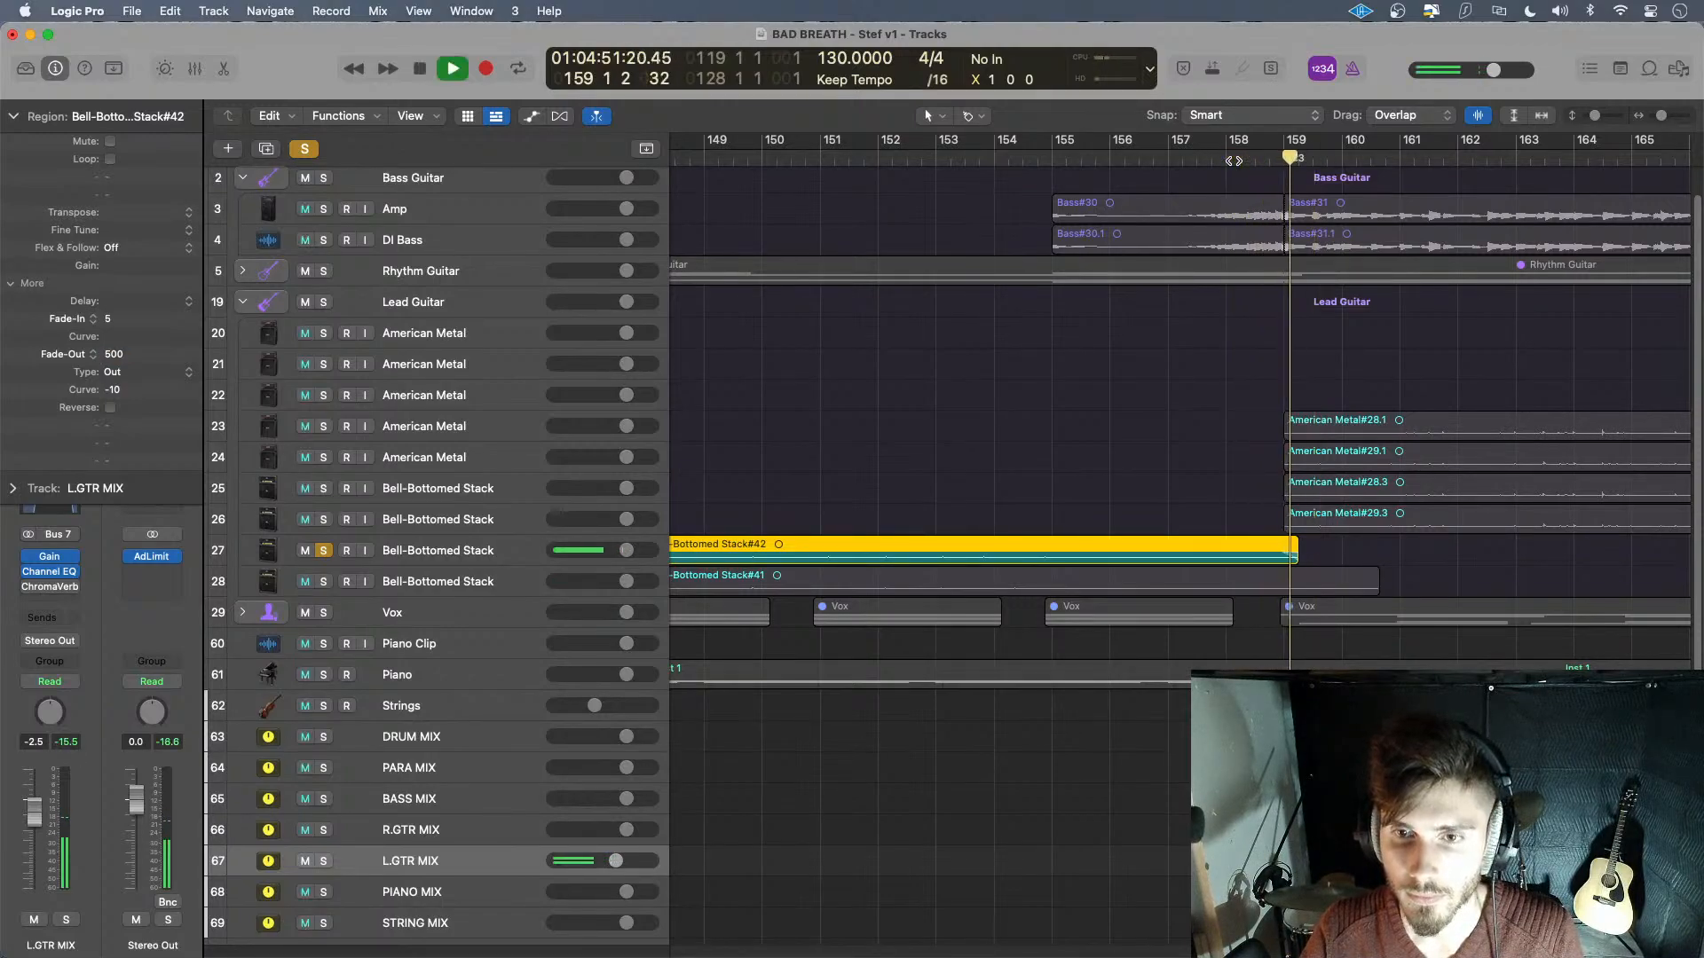
key(space)
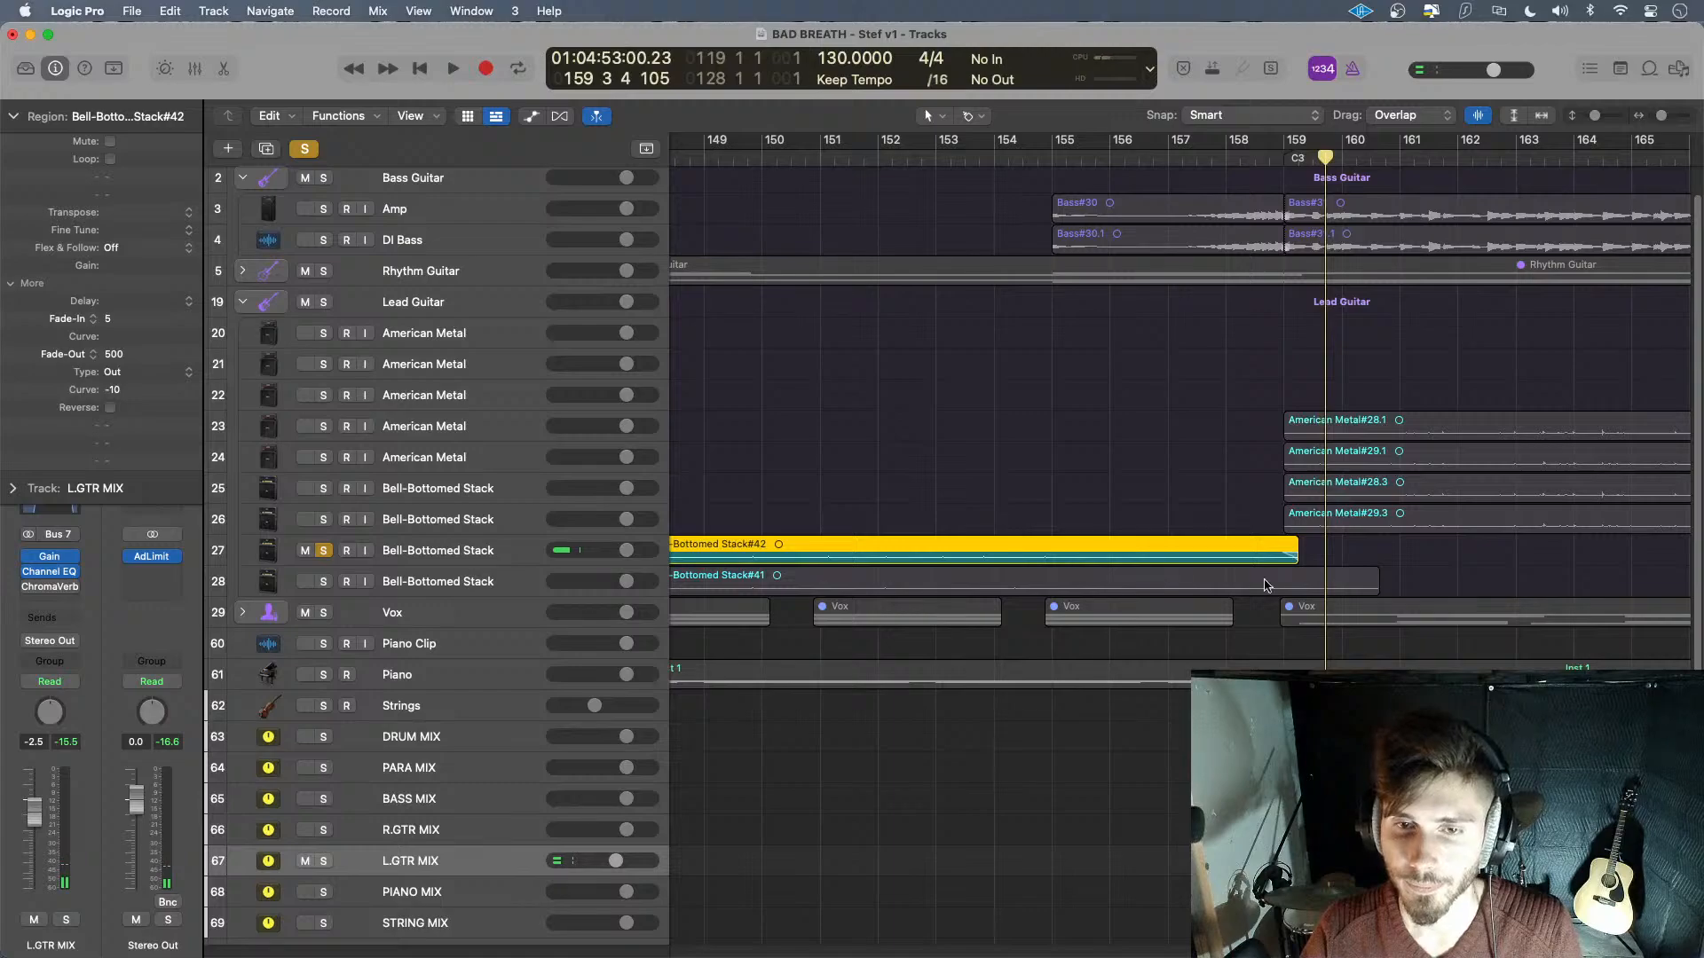
- With only track 28 soloed, shorten the Bell-Bottomed Stack#41 region to bar 160 with a fade-out of 1000 and curve -4
click(318, 552)
click(1112, 592)
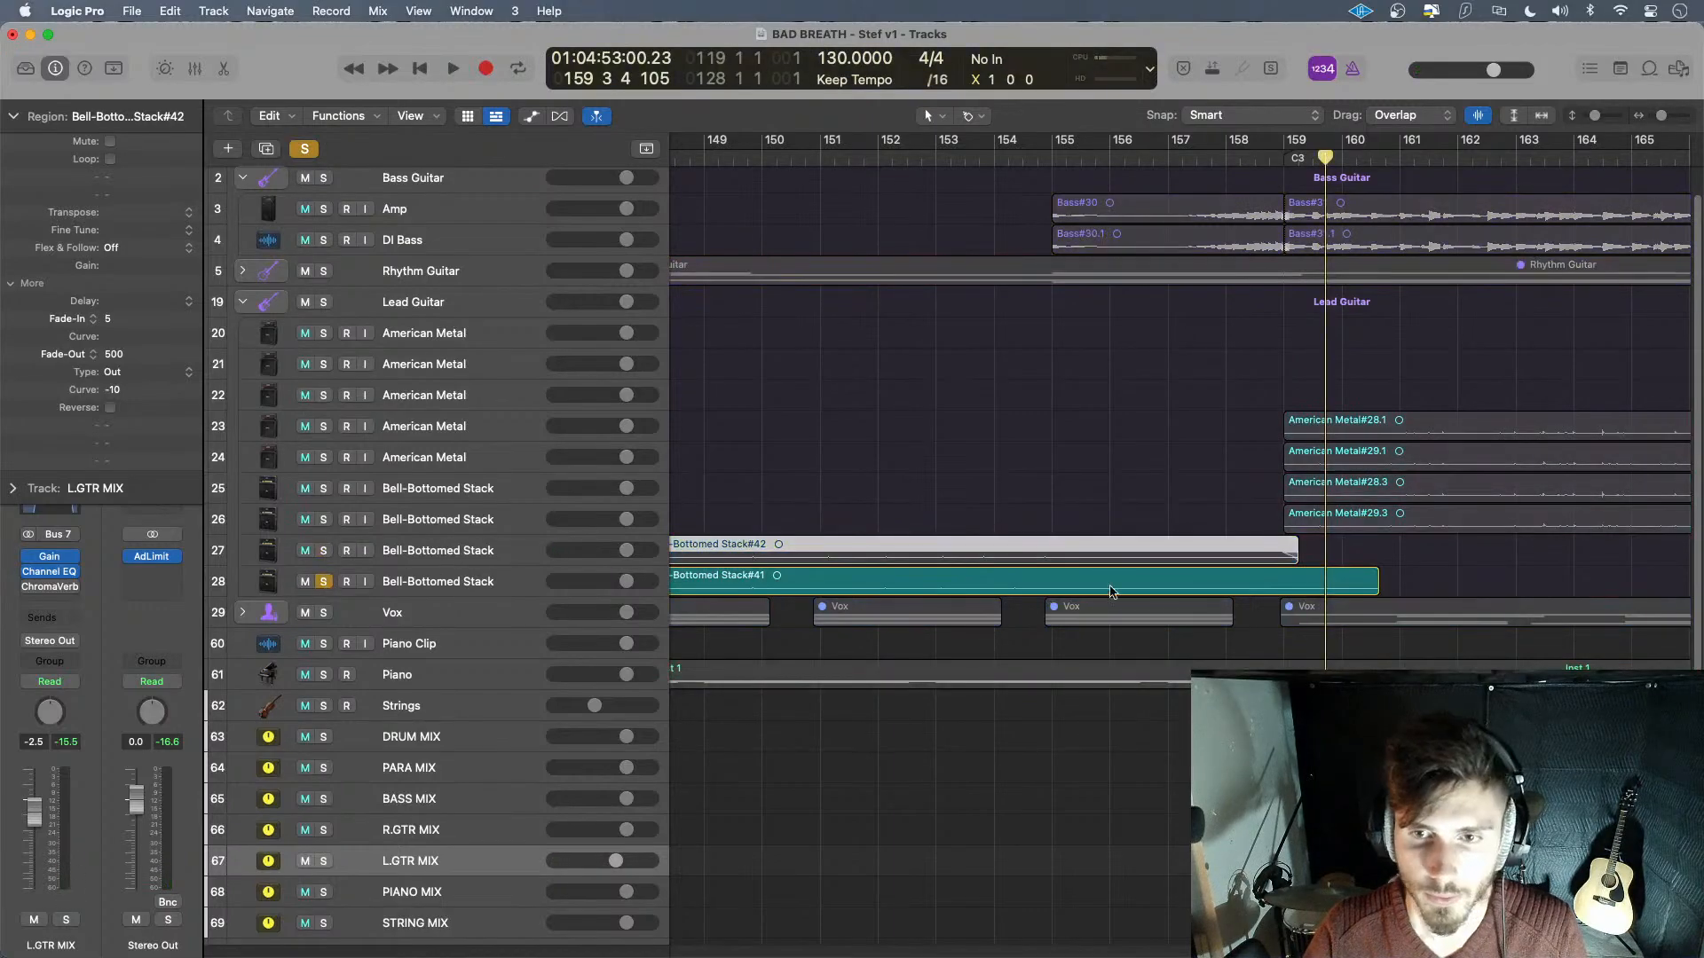
drag(1377, 590, 1342, 591)
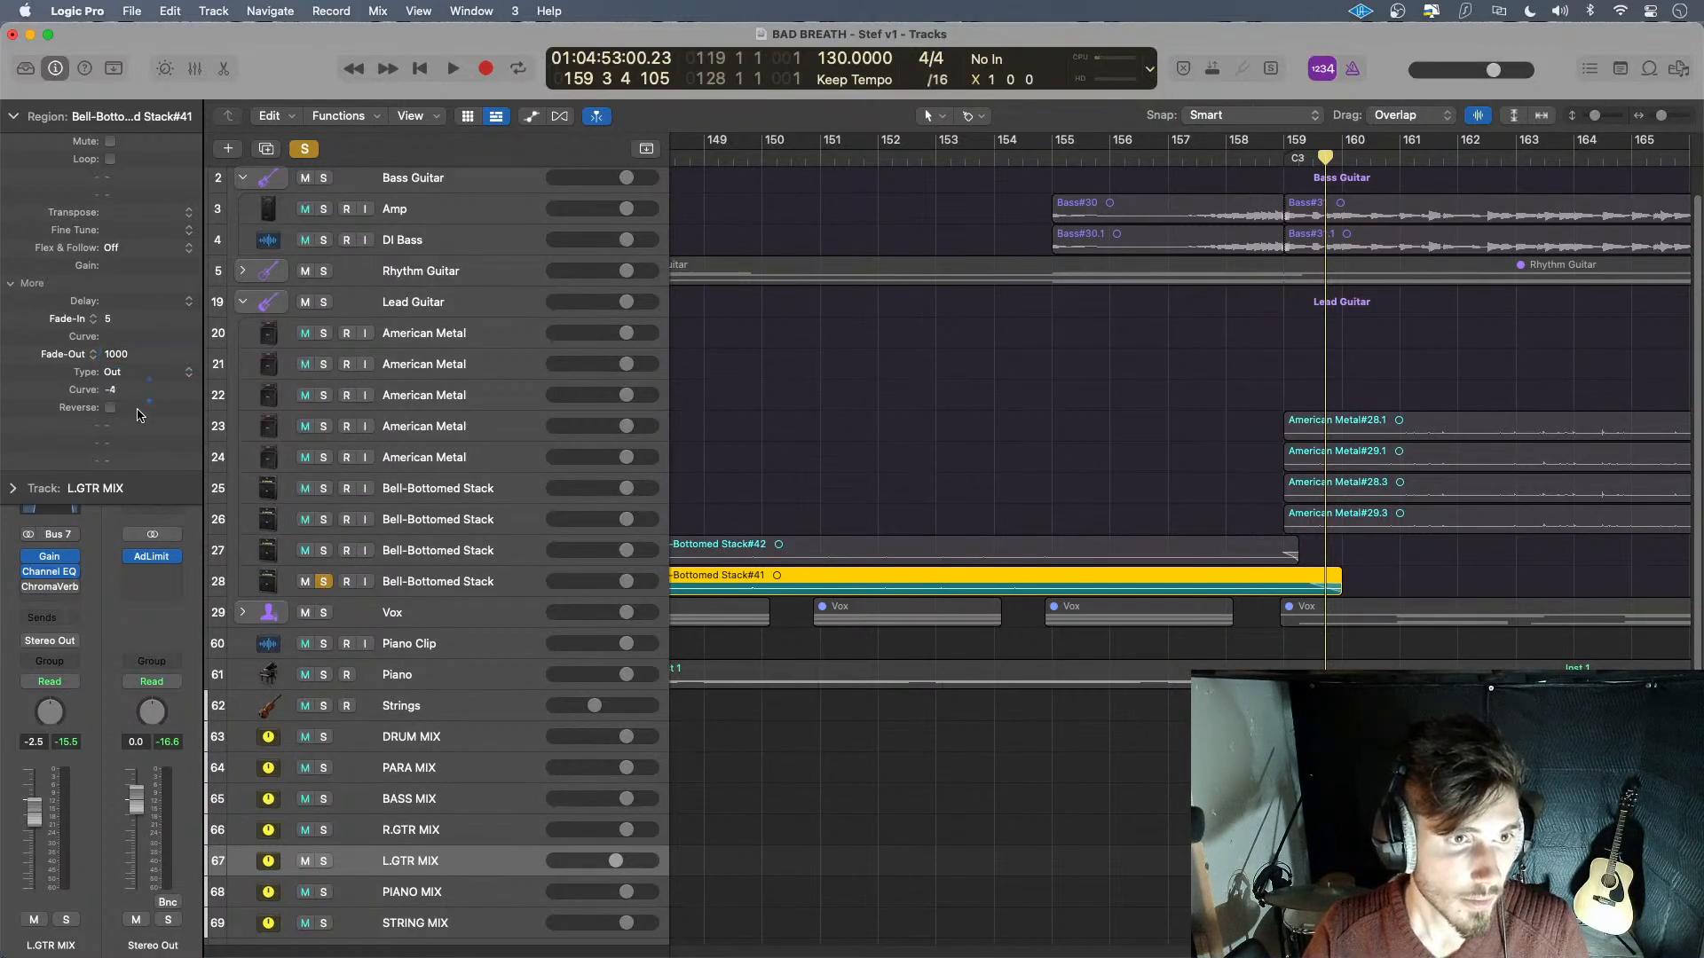
- Set the Bell-Bottomed Stack#41 region's fade-out to 750 with curve -10 and play back its ending
key(space)
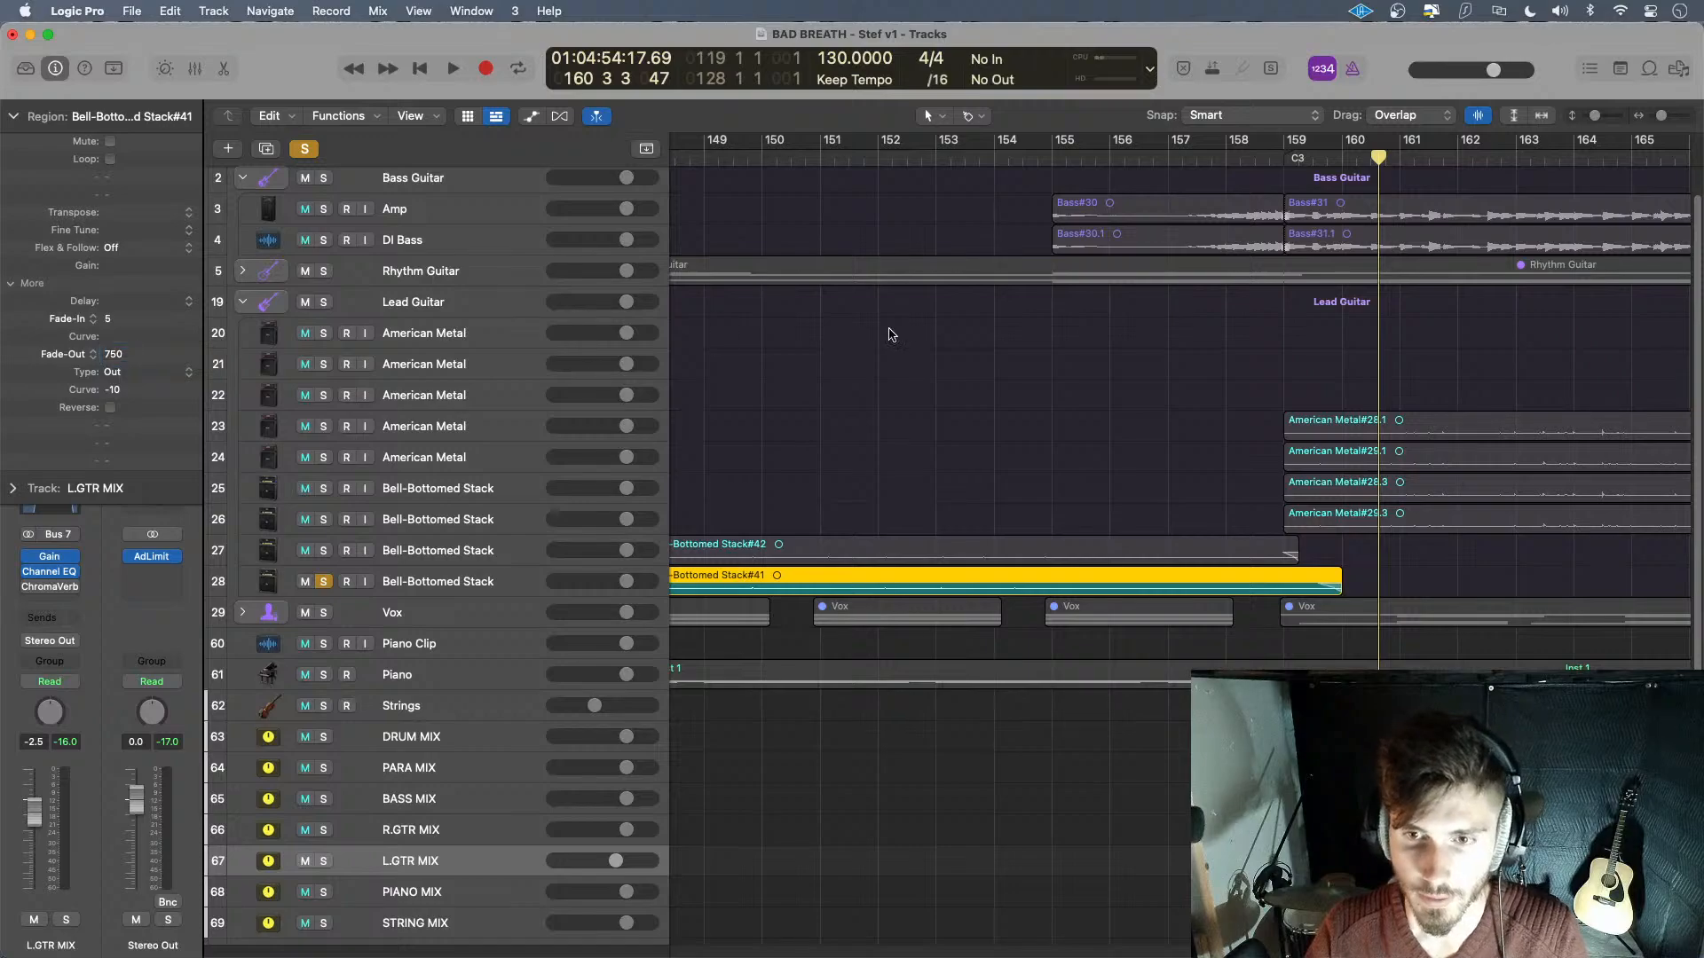
click(1270, 164)
key(space)
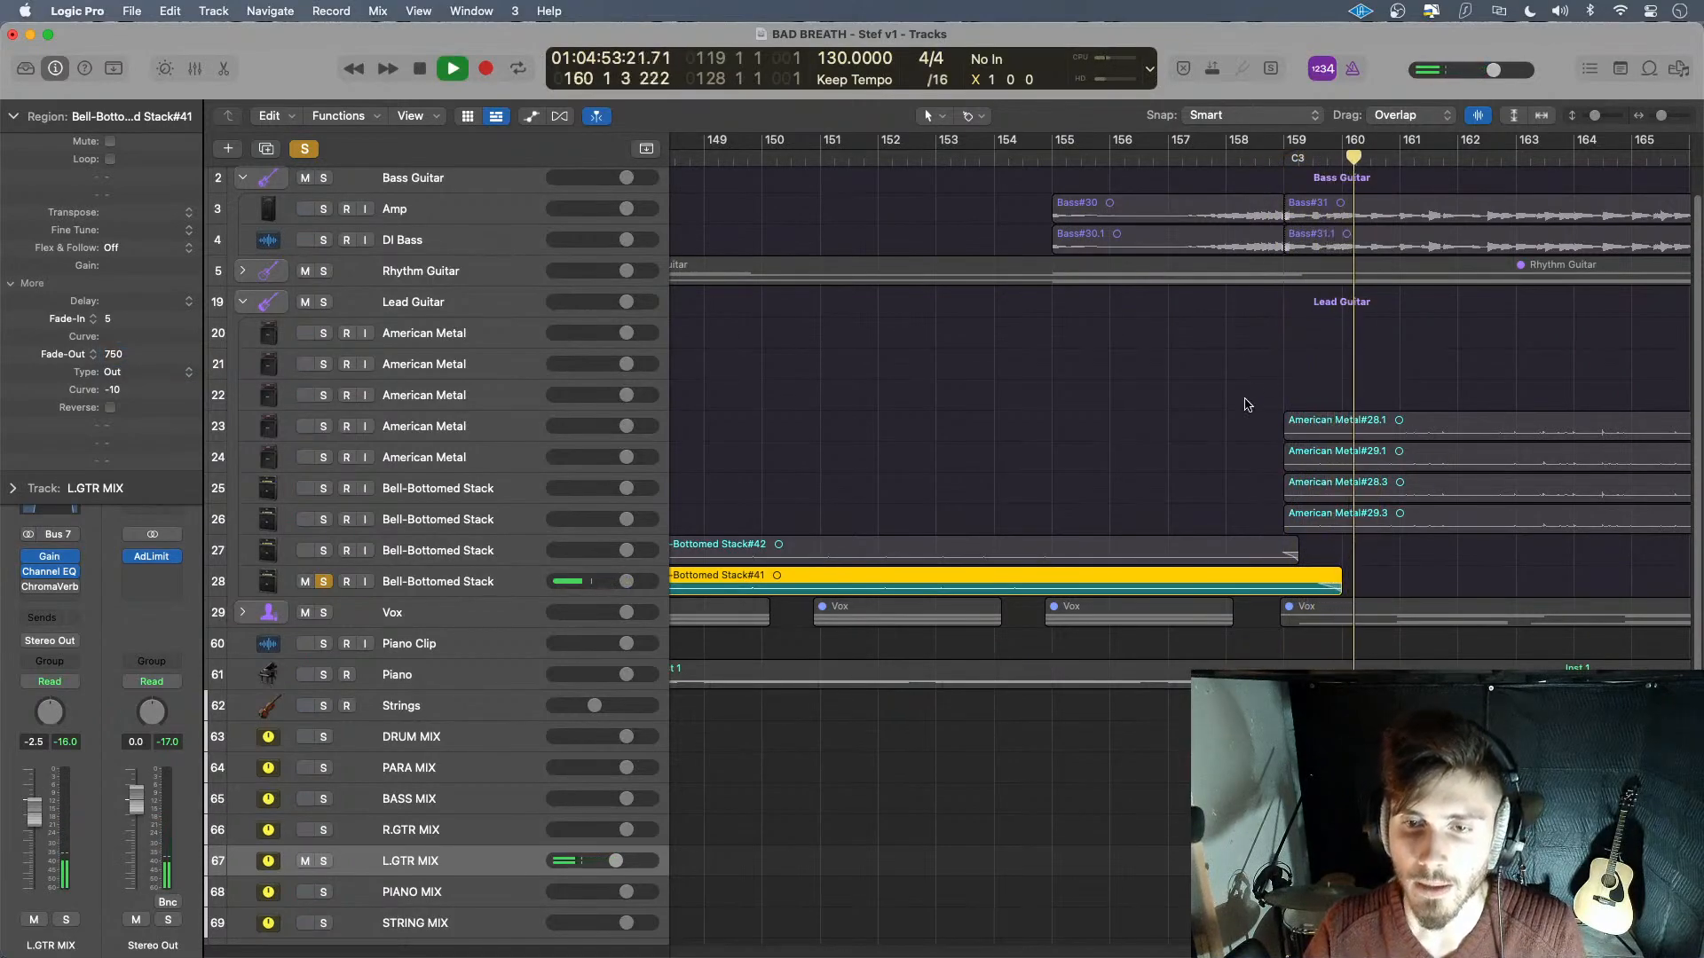
key(space)
- Set the Bell-Bottomed Stack#41 region's fade-out to 1250 and audition the ending
double_click(114, 354)
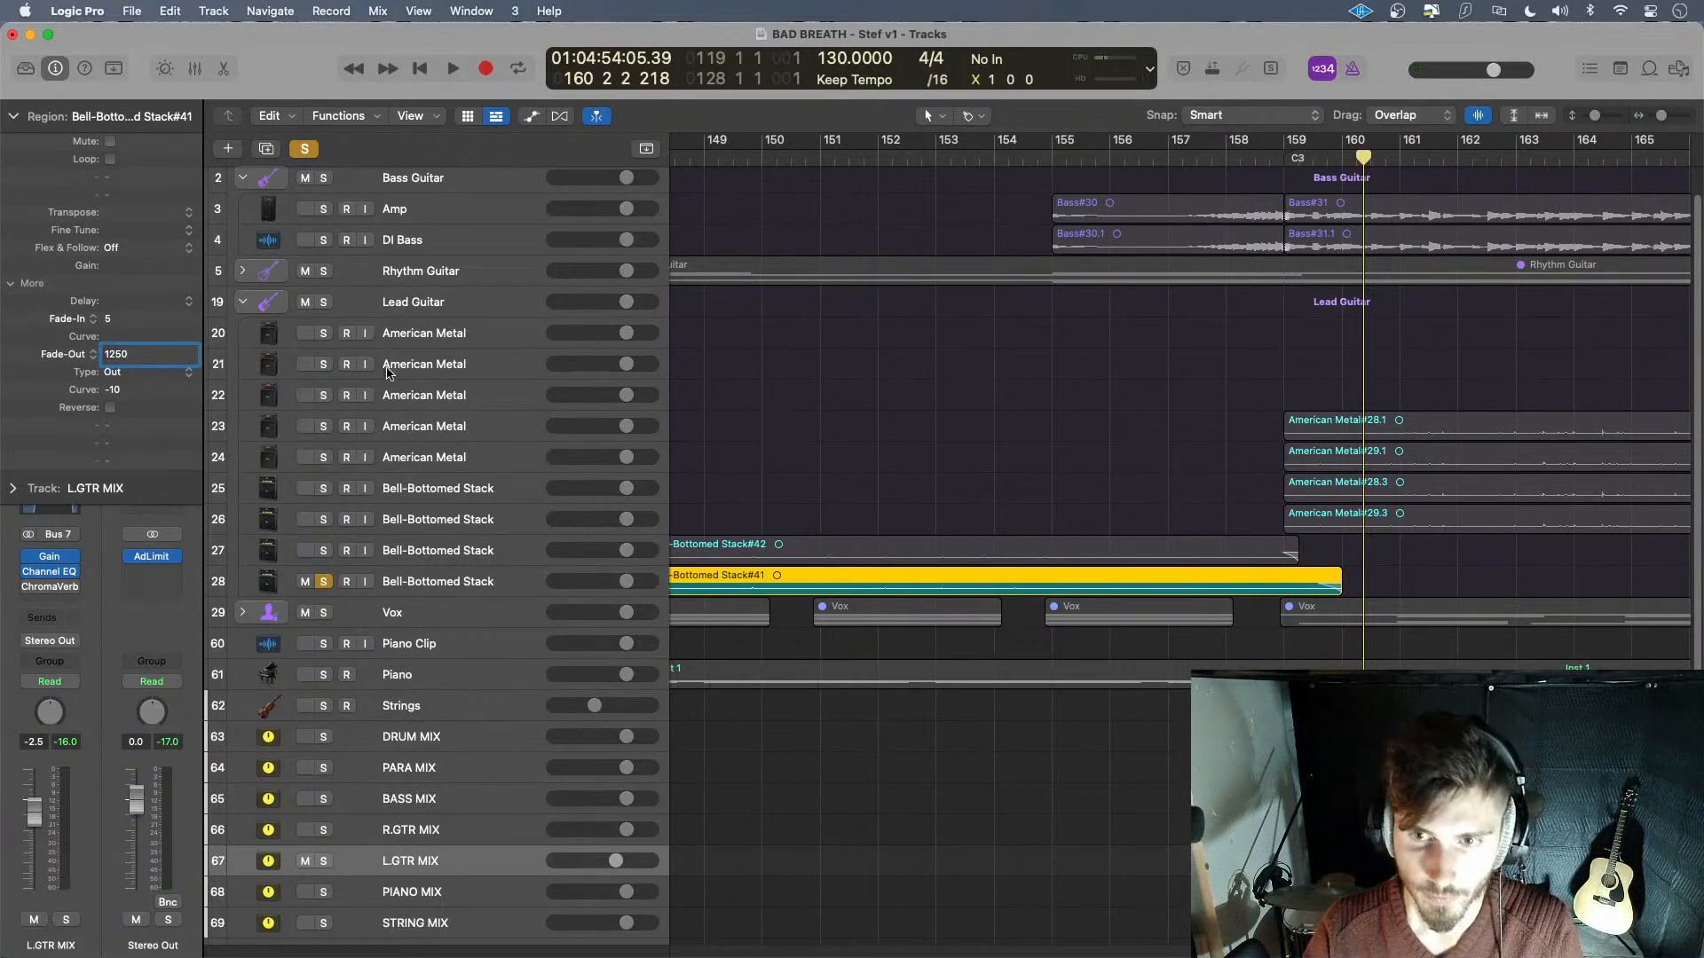
click(1260, 165)
key(space)
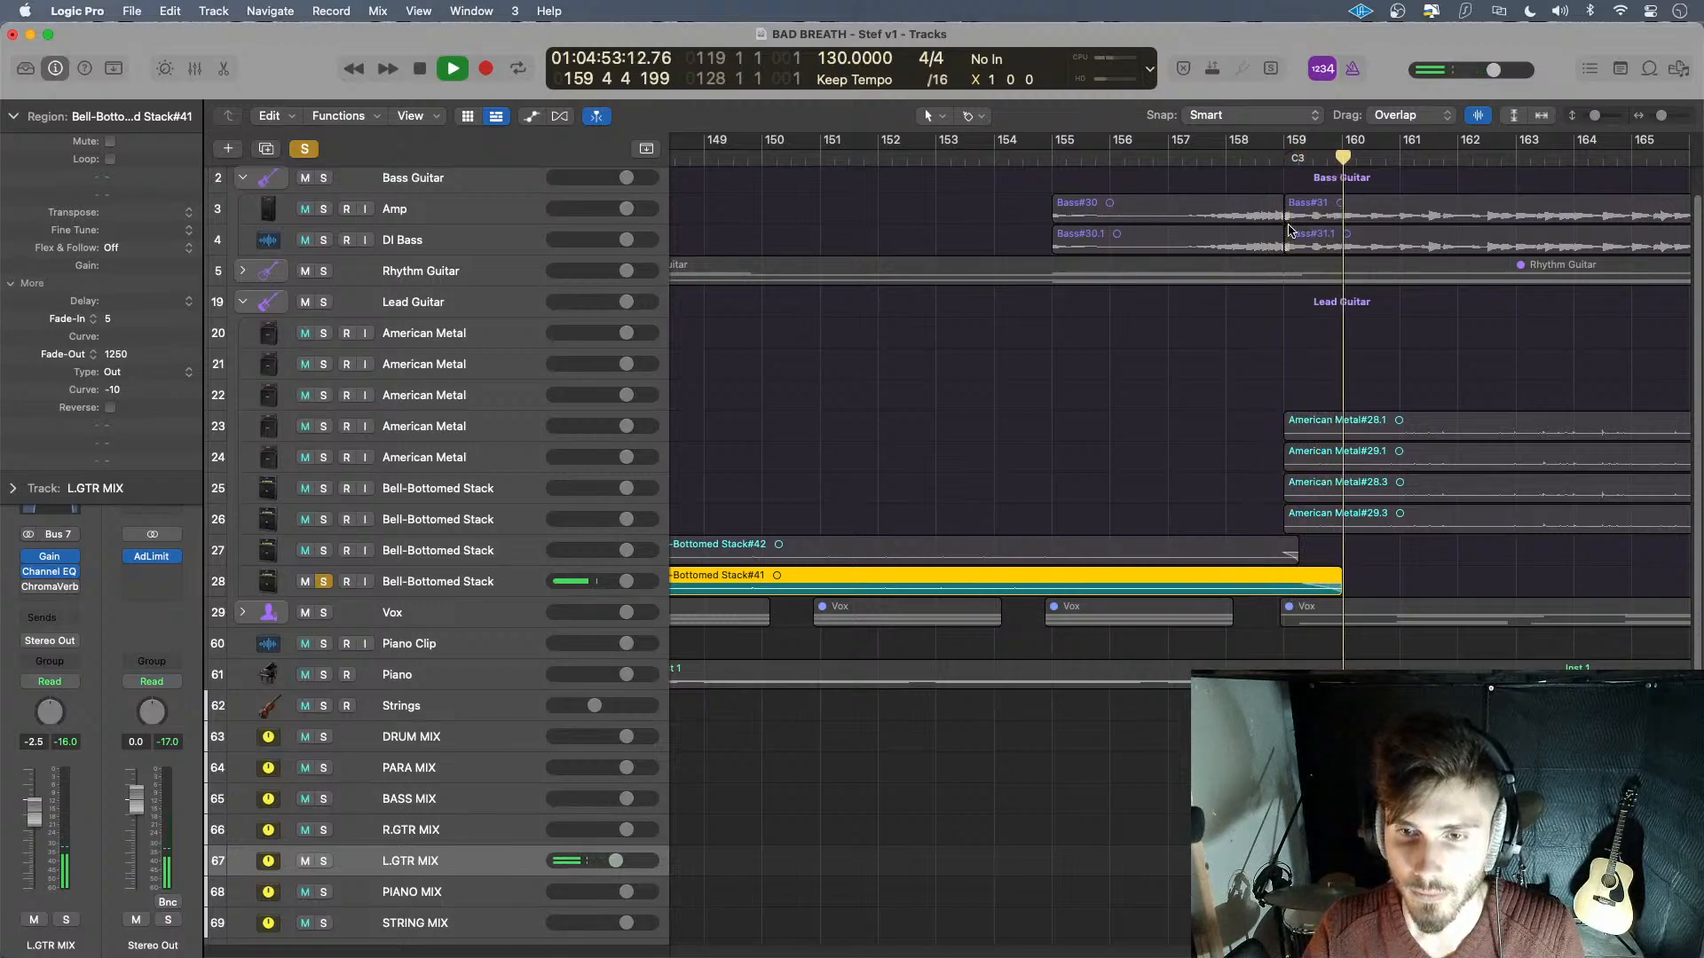
- Set the Bell-Bottomed Stack#41 region's fade-out to 2000 and audition the ending
key(space)
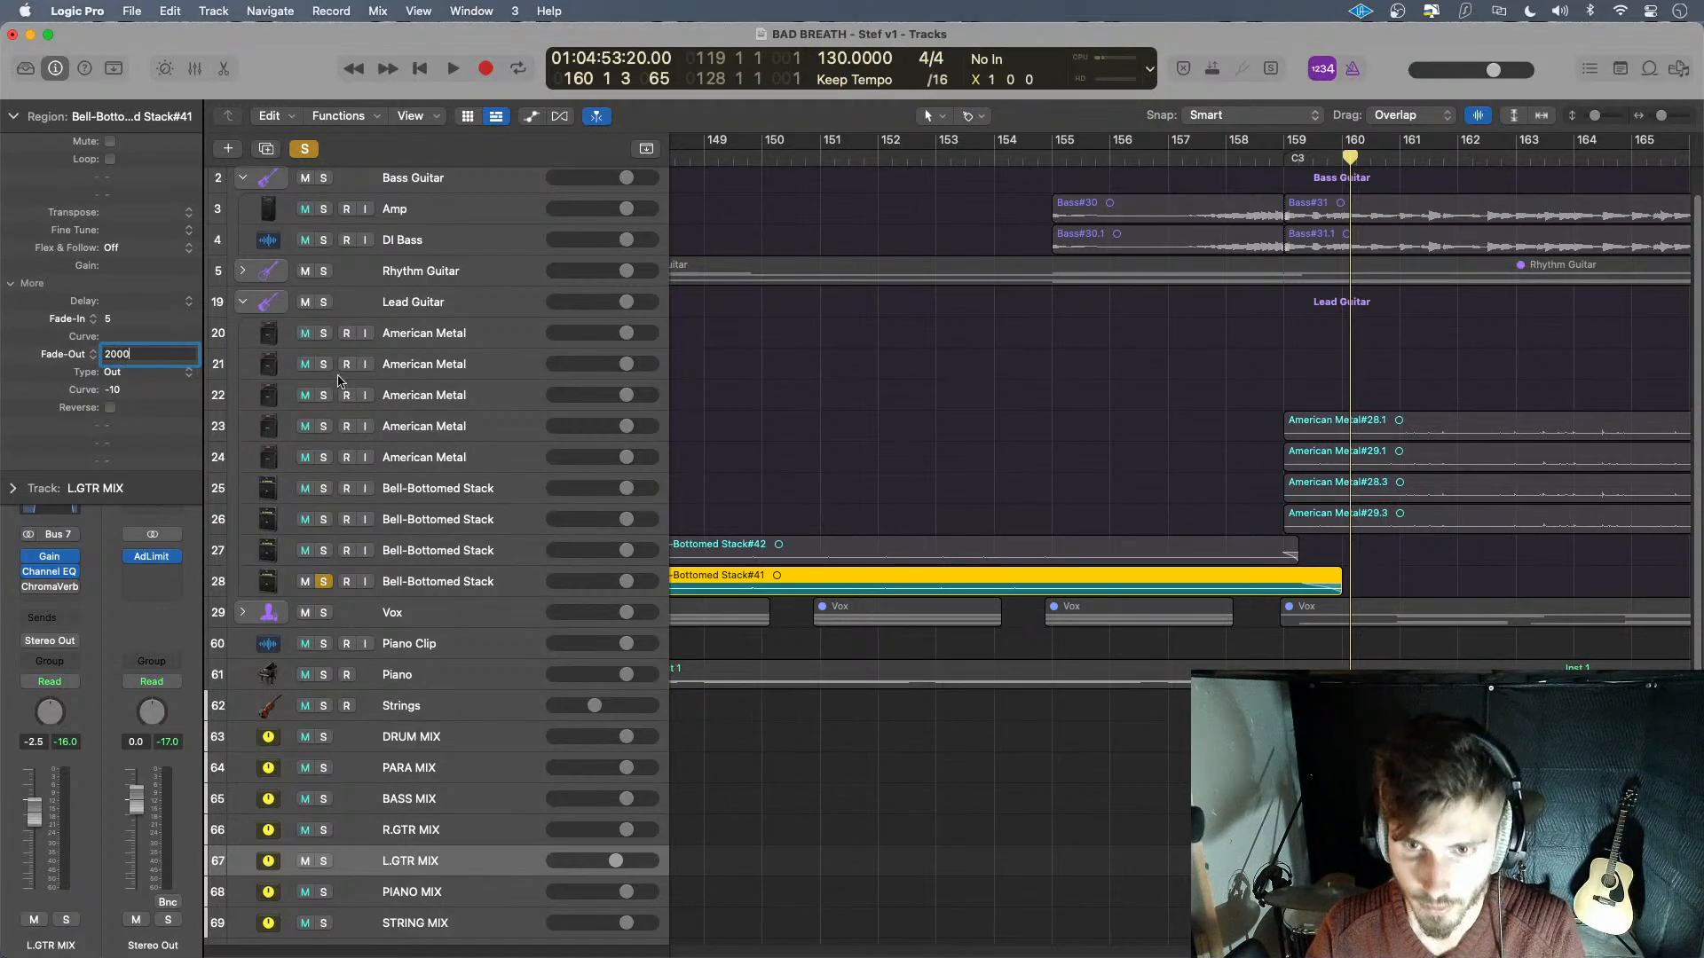
click(1273, 158)
key(space)
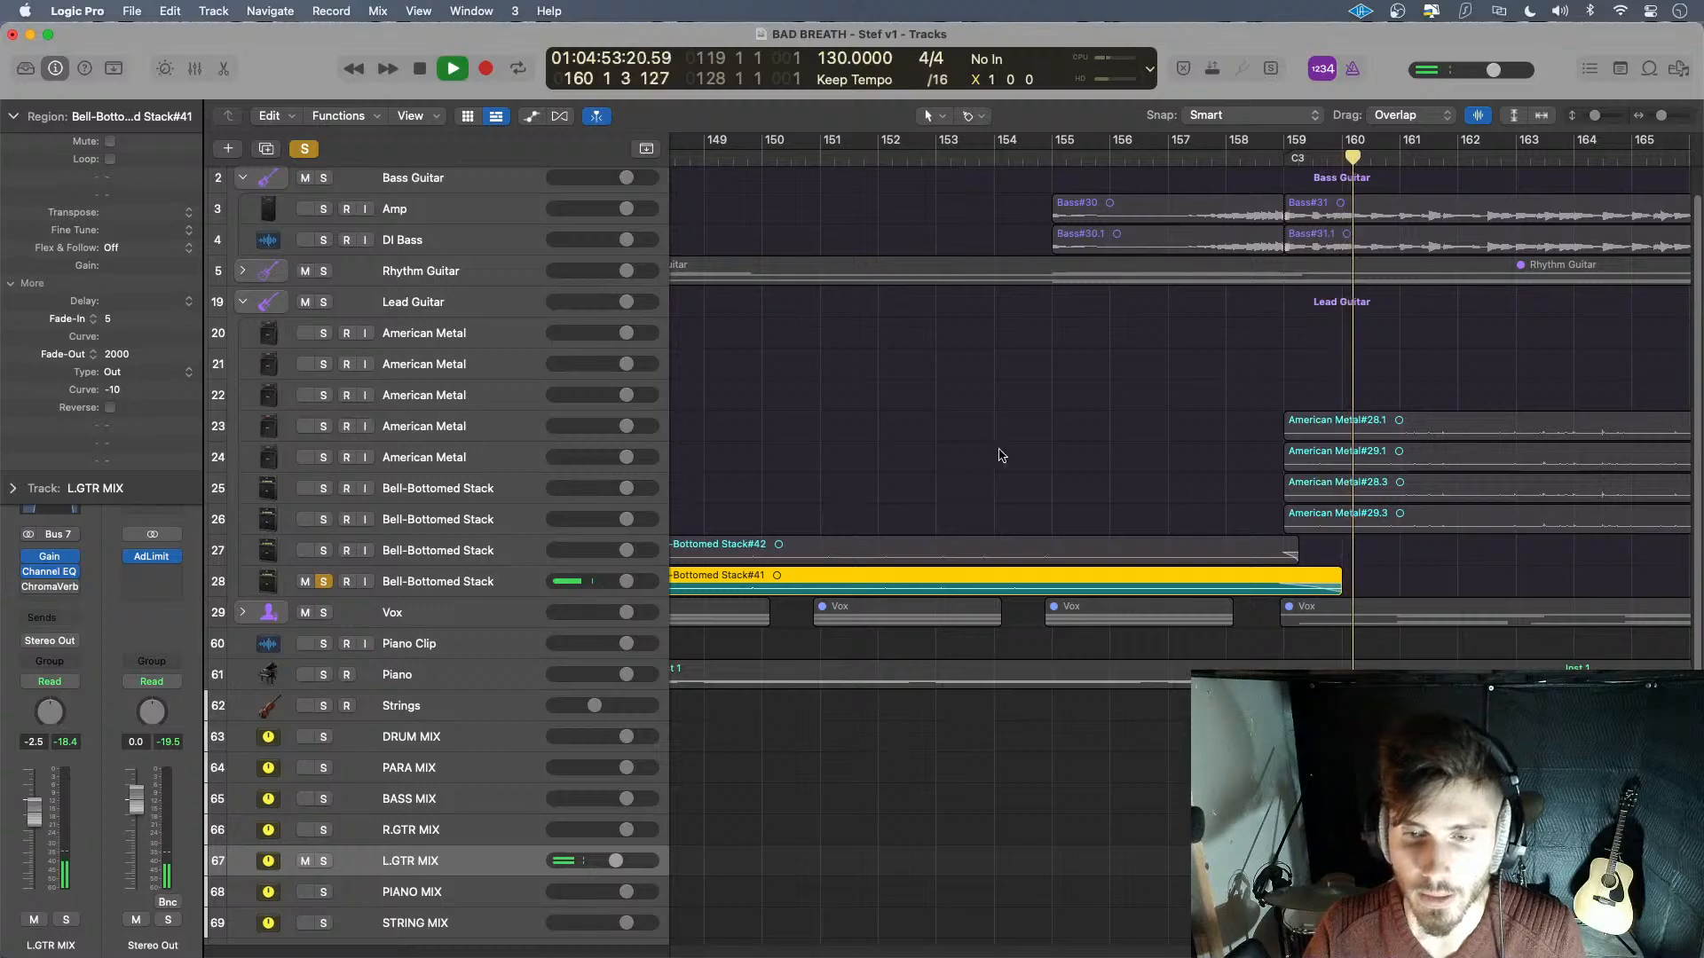
- Solo track 27 alongside track 28 and play back both fade-outs together
click(322, 550)
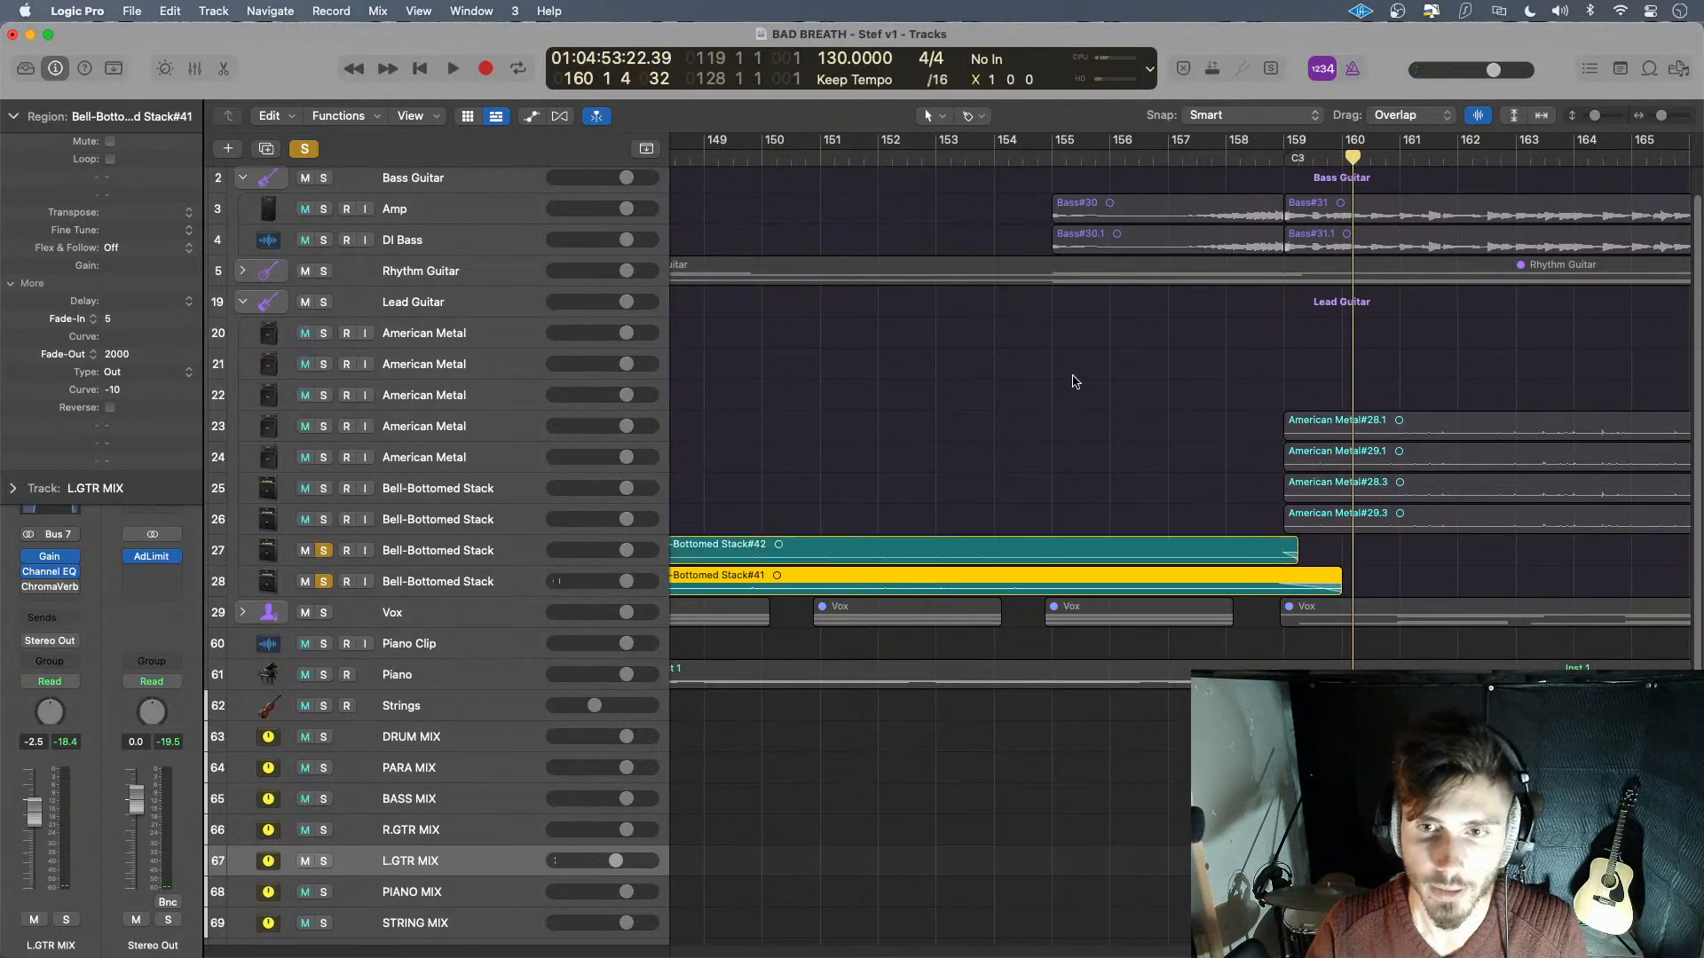
key(space)
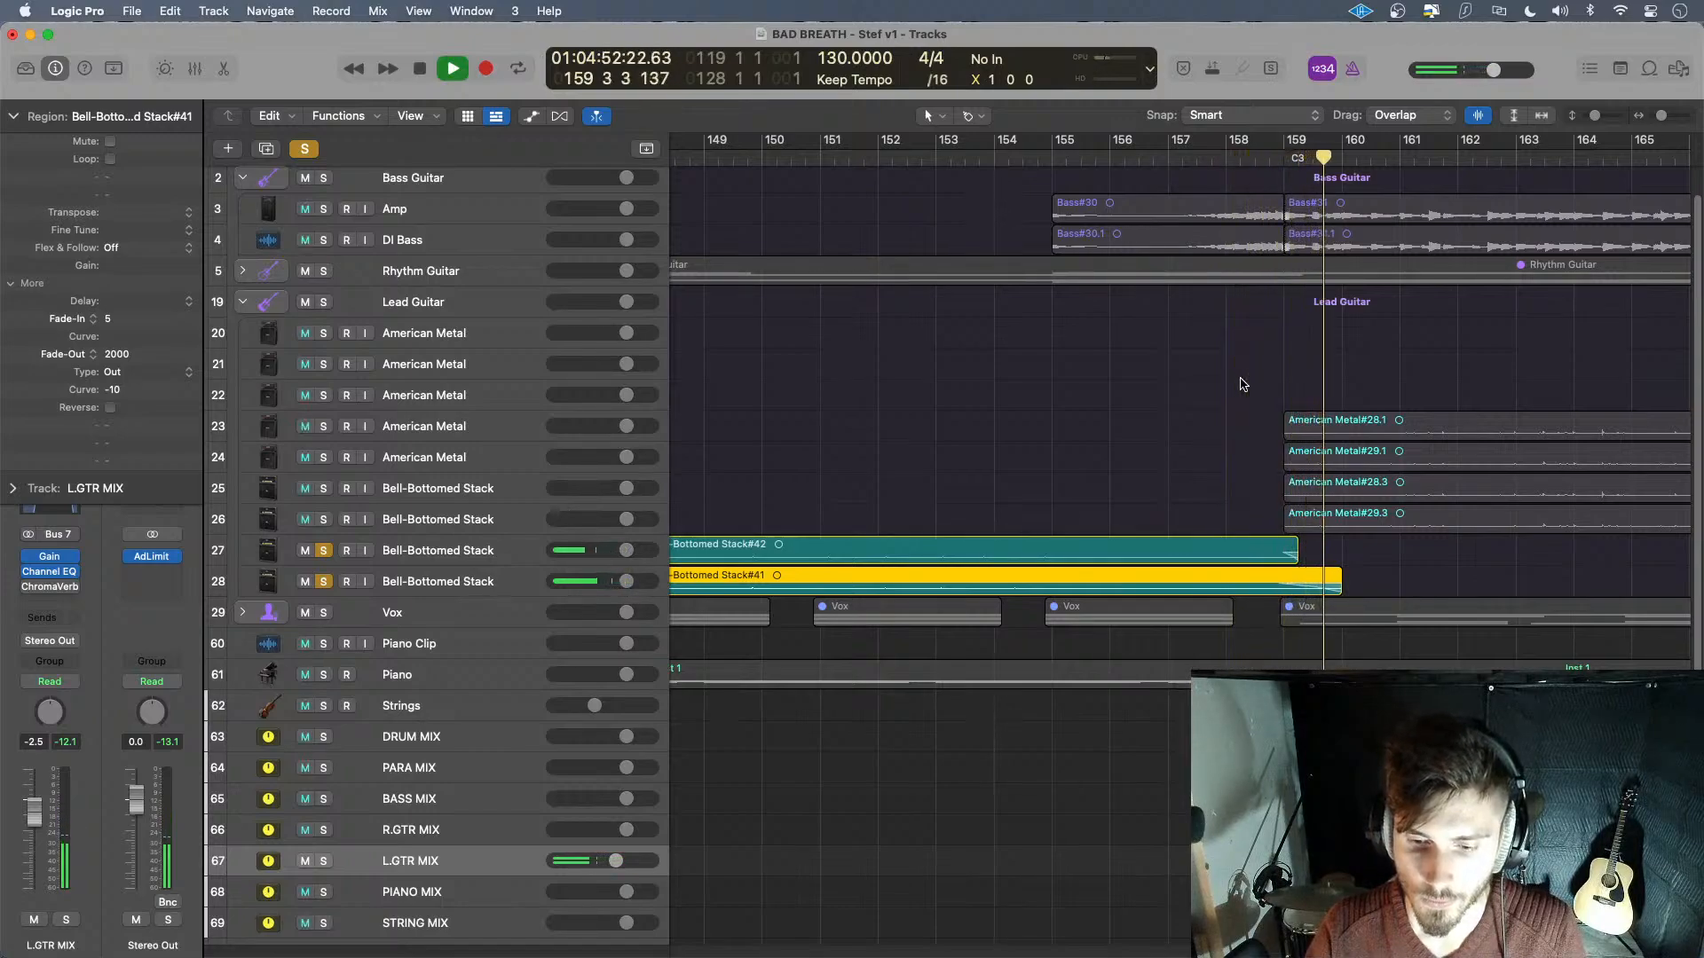
key(space)
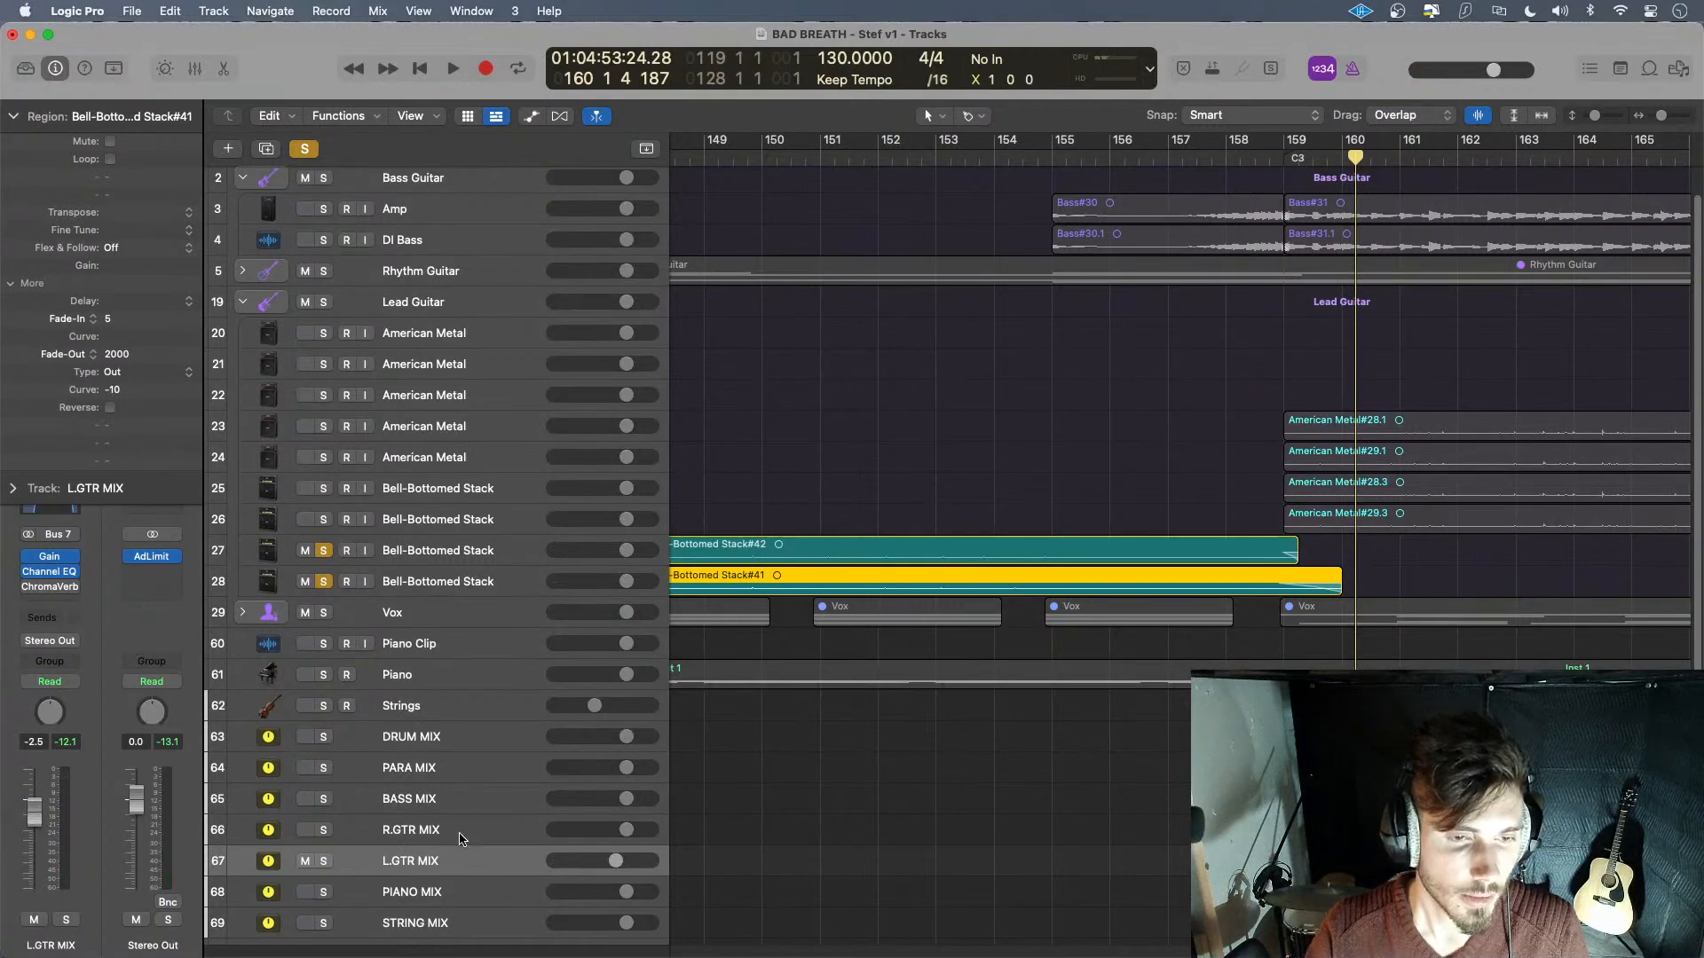
- Enable the ChromaVerb reverb on the L.GTR MIX channel and play back the two faded endings through it
click(51, 589)
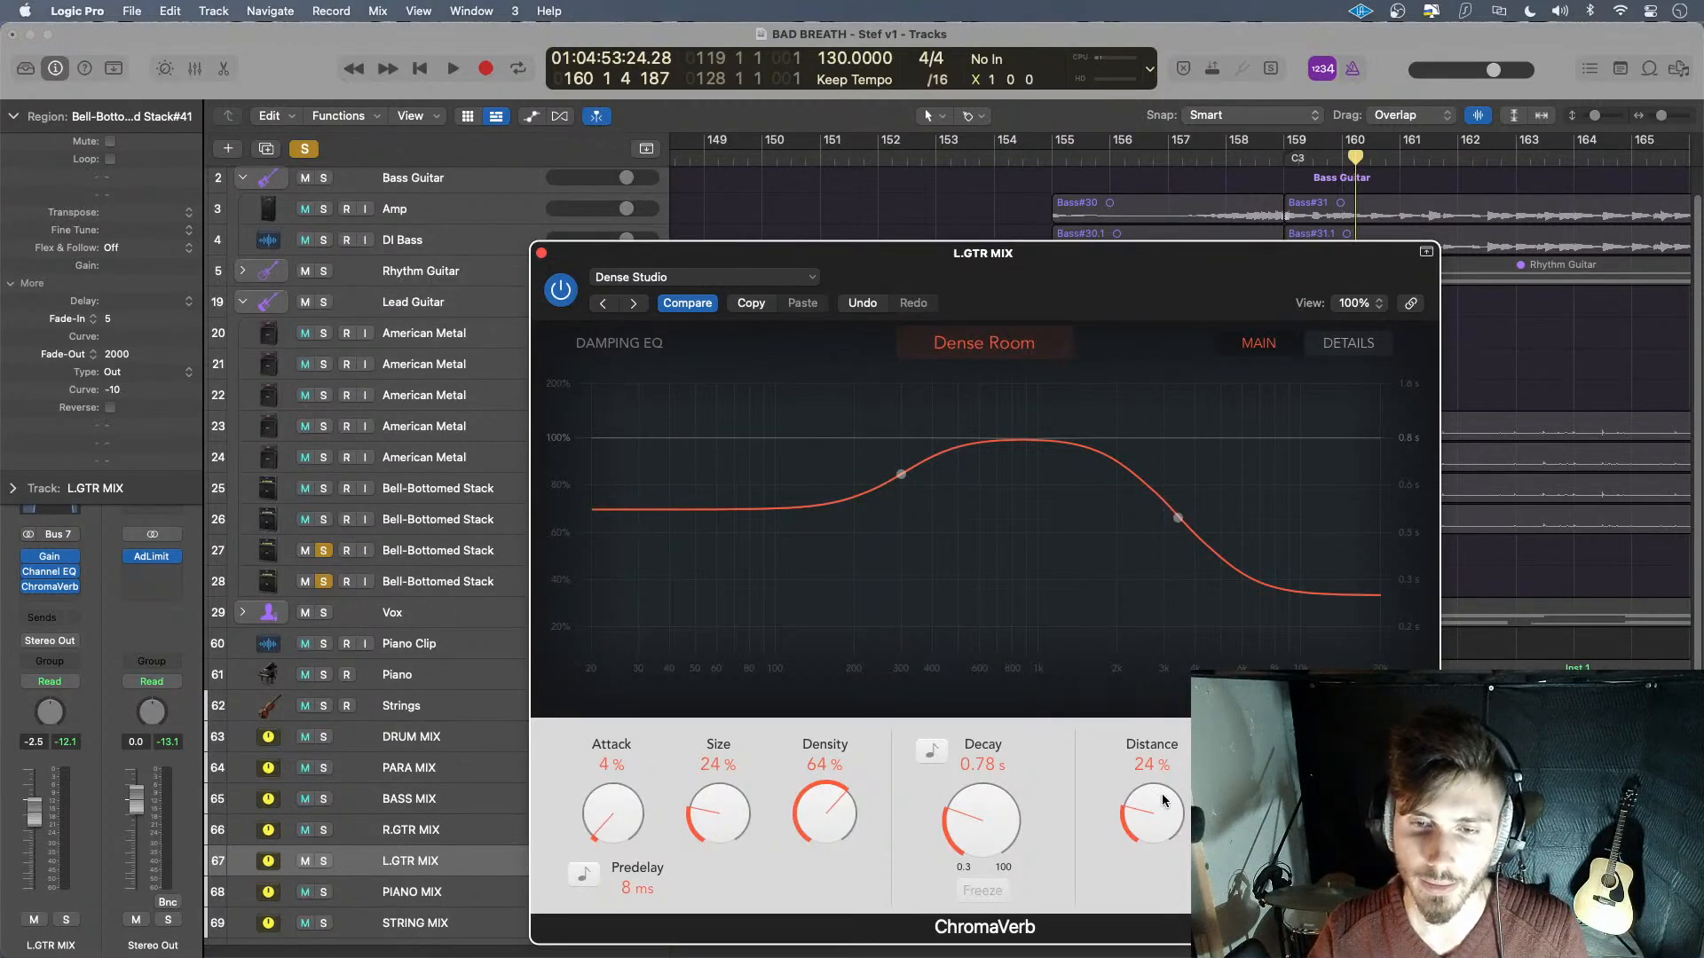
click(540, 254)
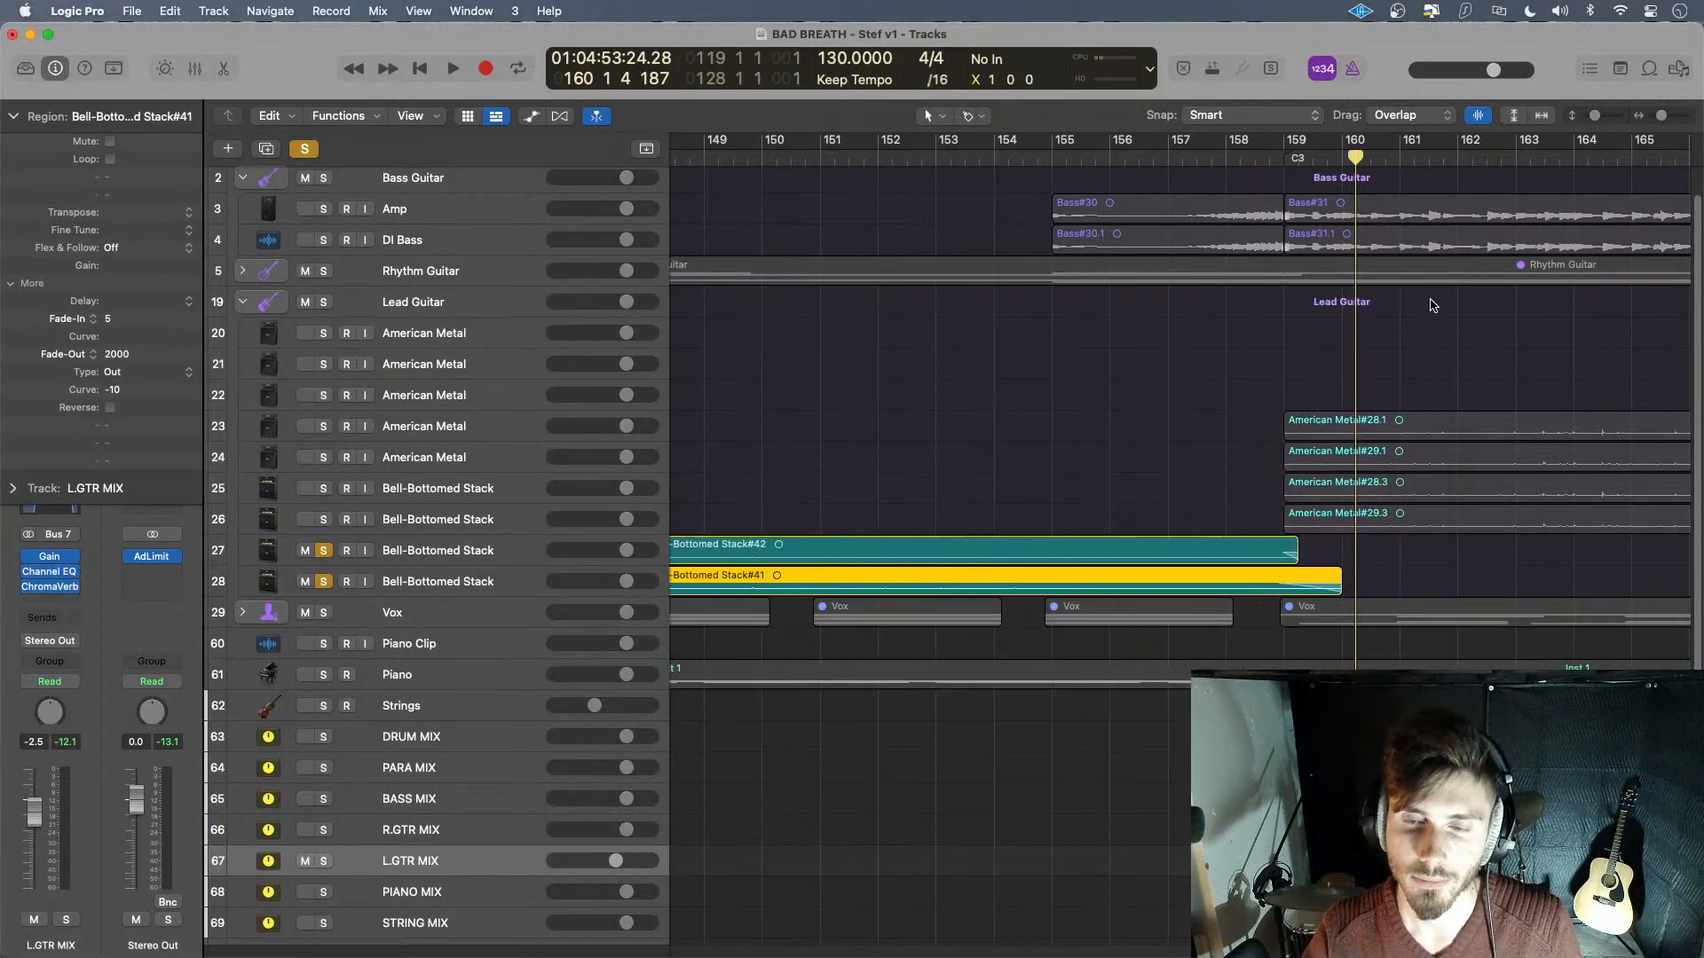
click(1226, 165)
key(space)
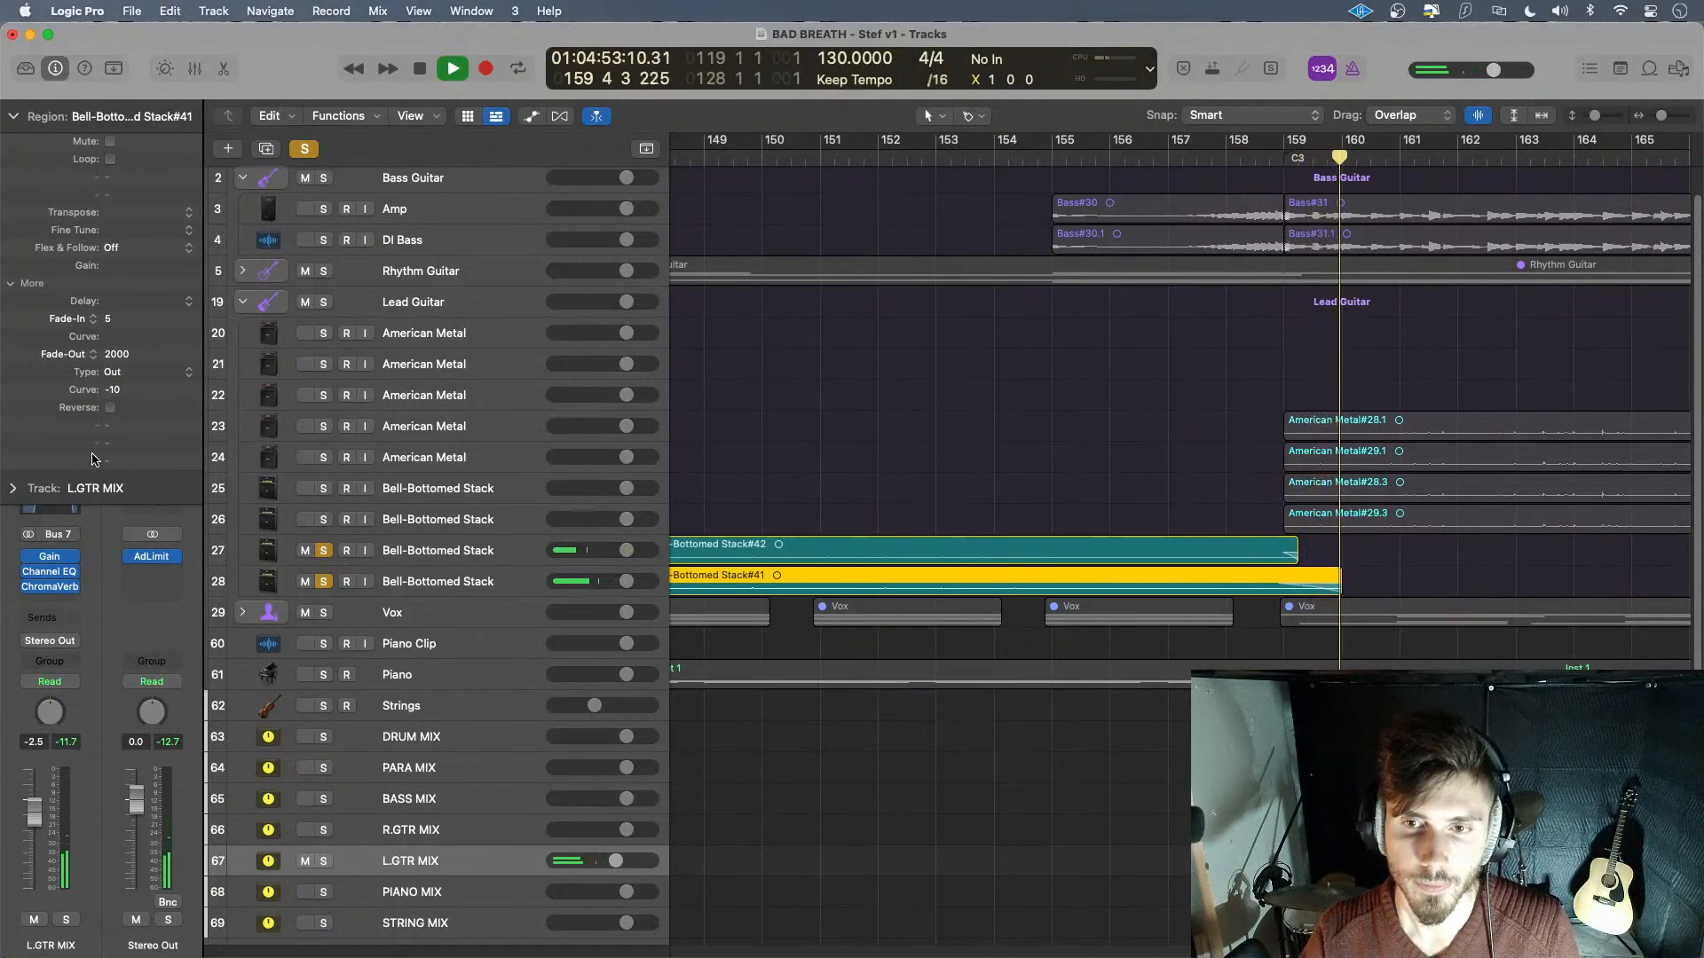
key(space)
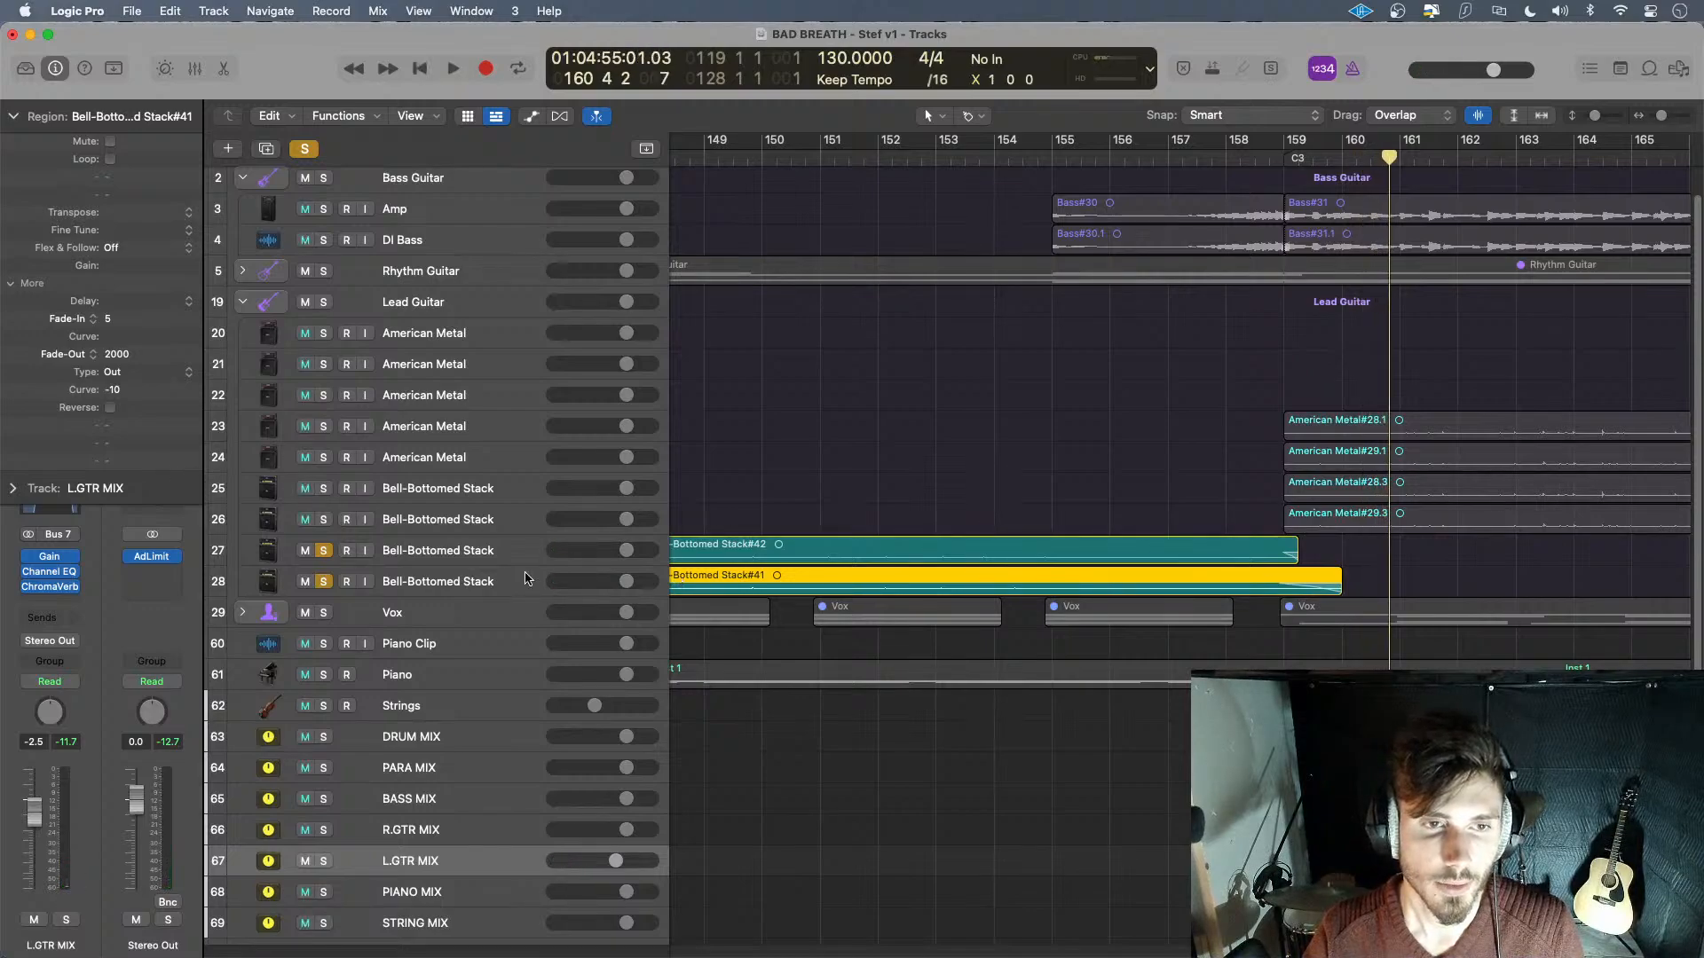
- Check the Compressor settings on the Bell-Bottomed Stack channel of track 28
click(464, 581)
click(55, 588)
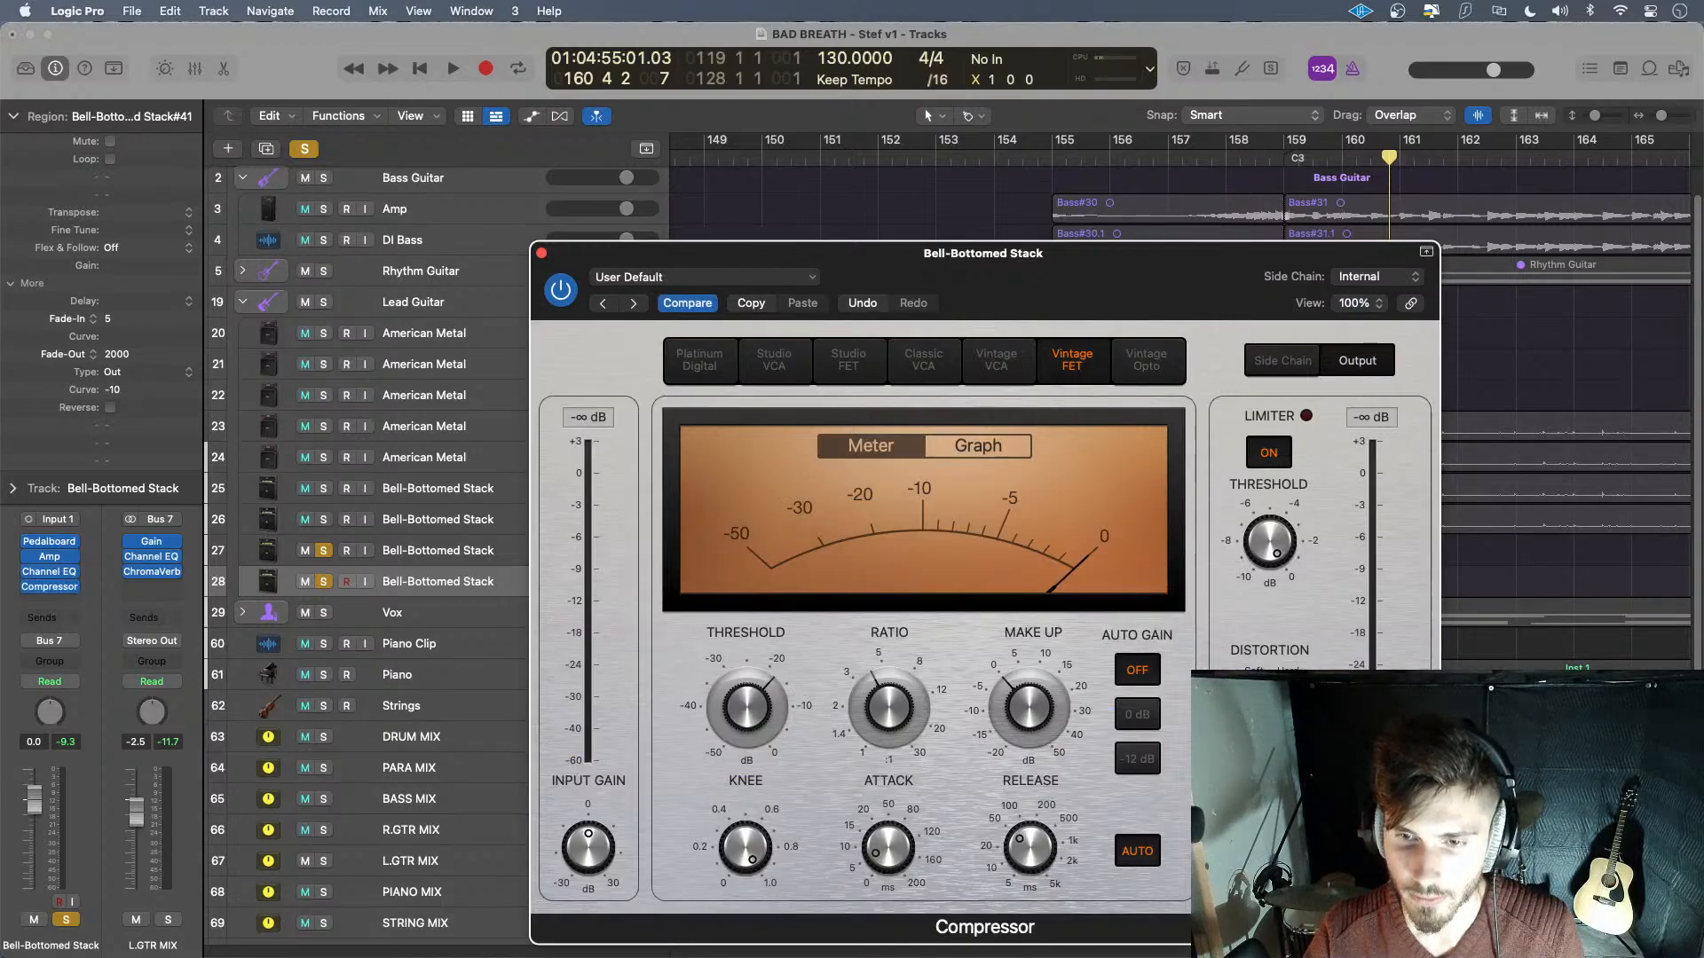
key(space)
click(541, 254)
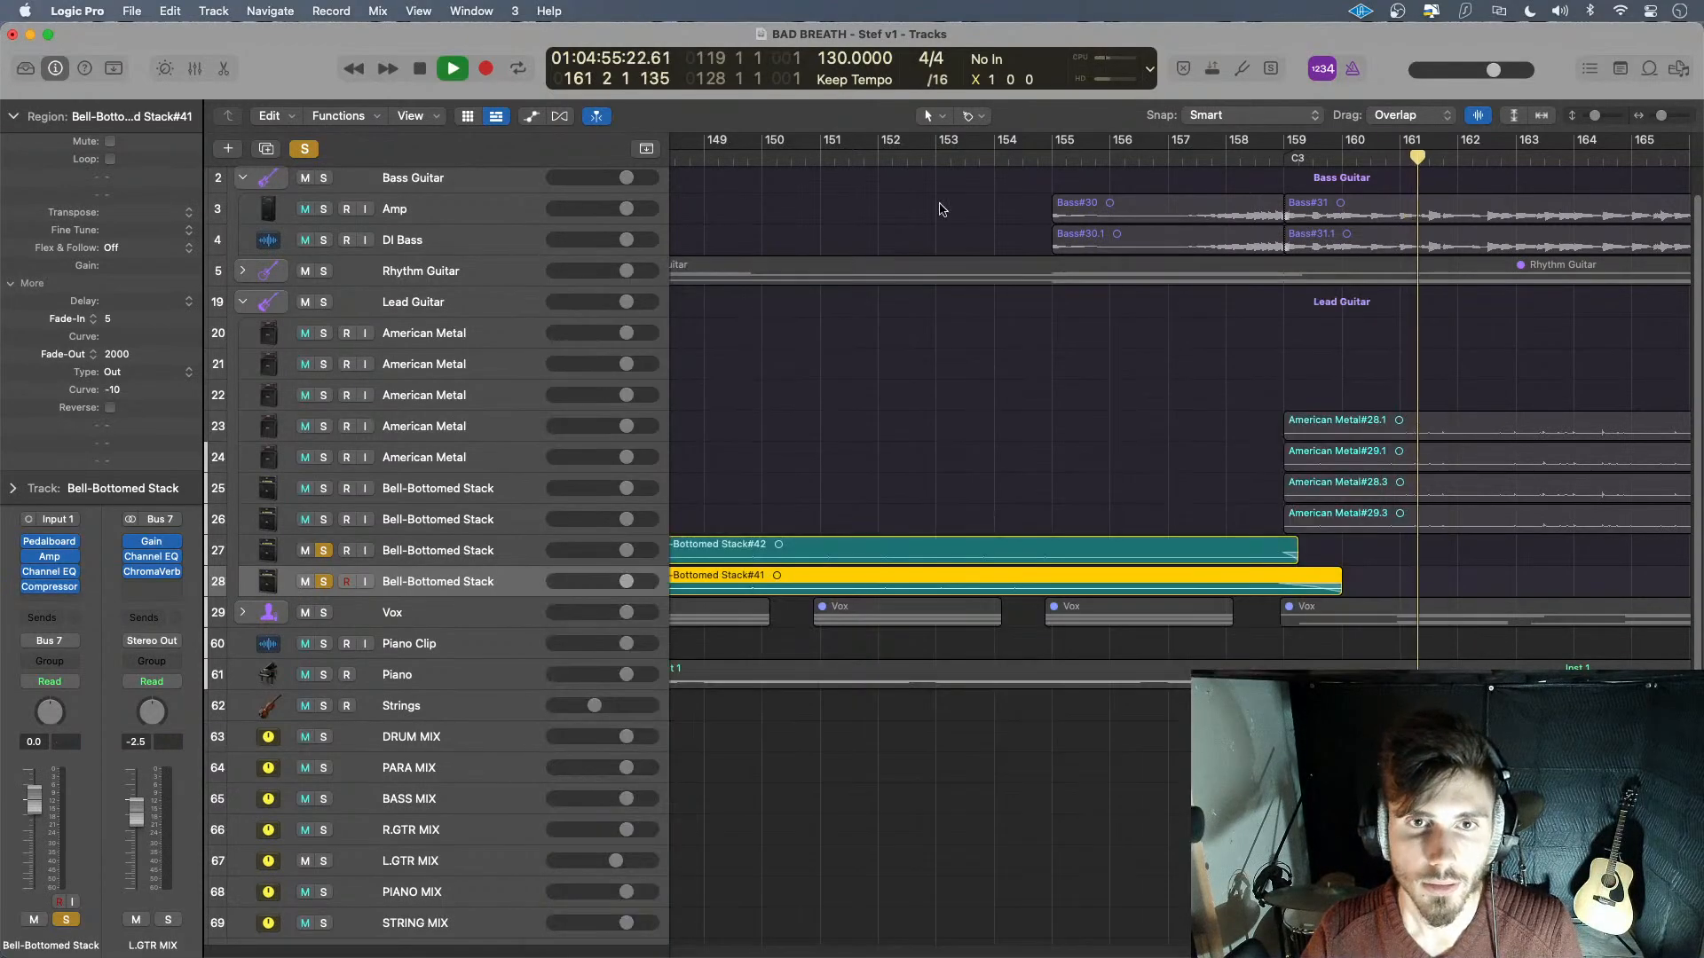
- Replay the faded endings from about bar 158 and turn off solo on tracks 27 and 28
click(1255, 161)
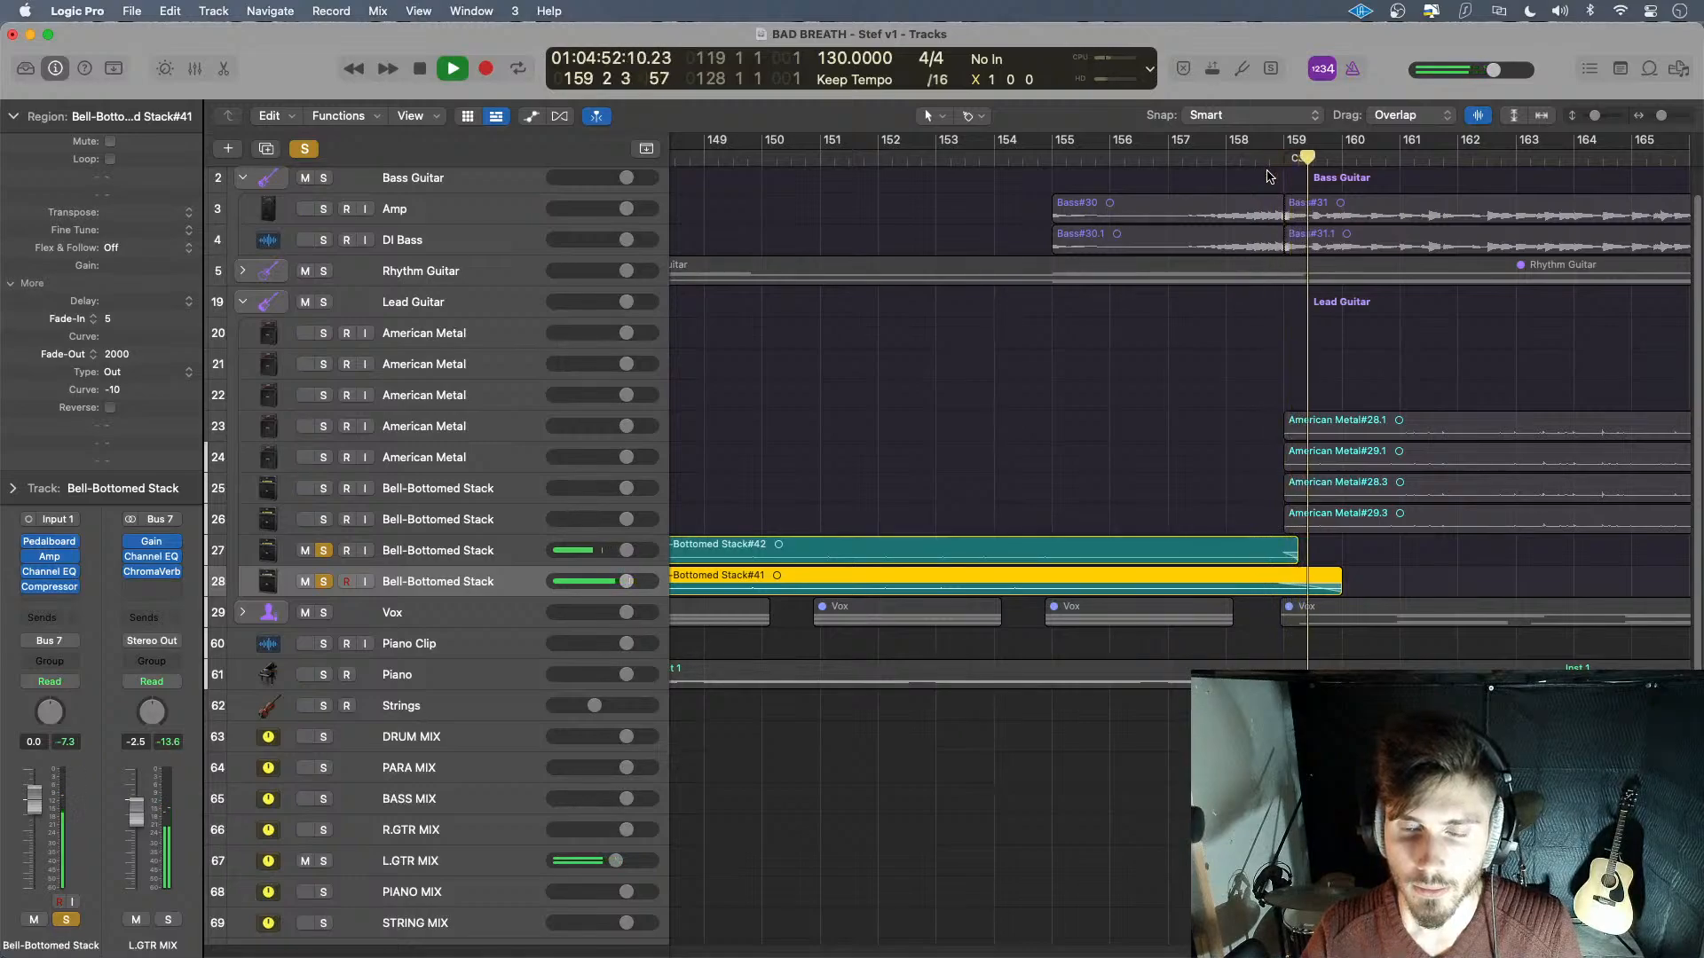
key(space)
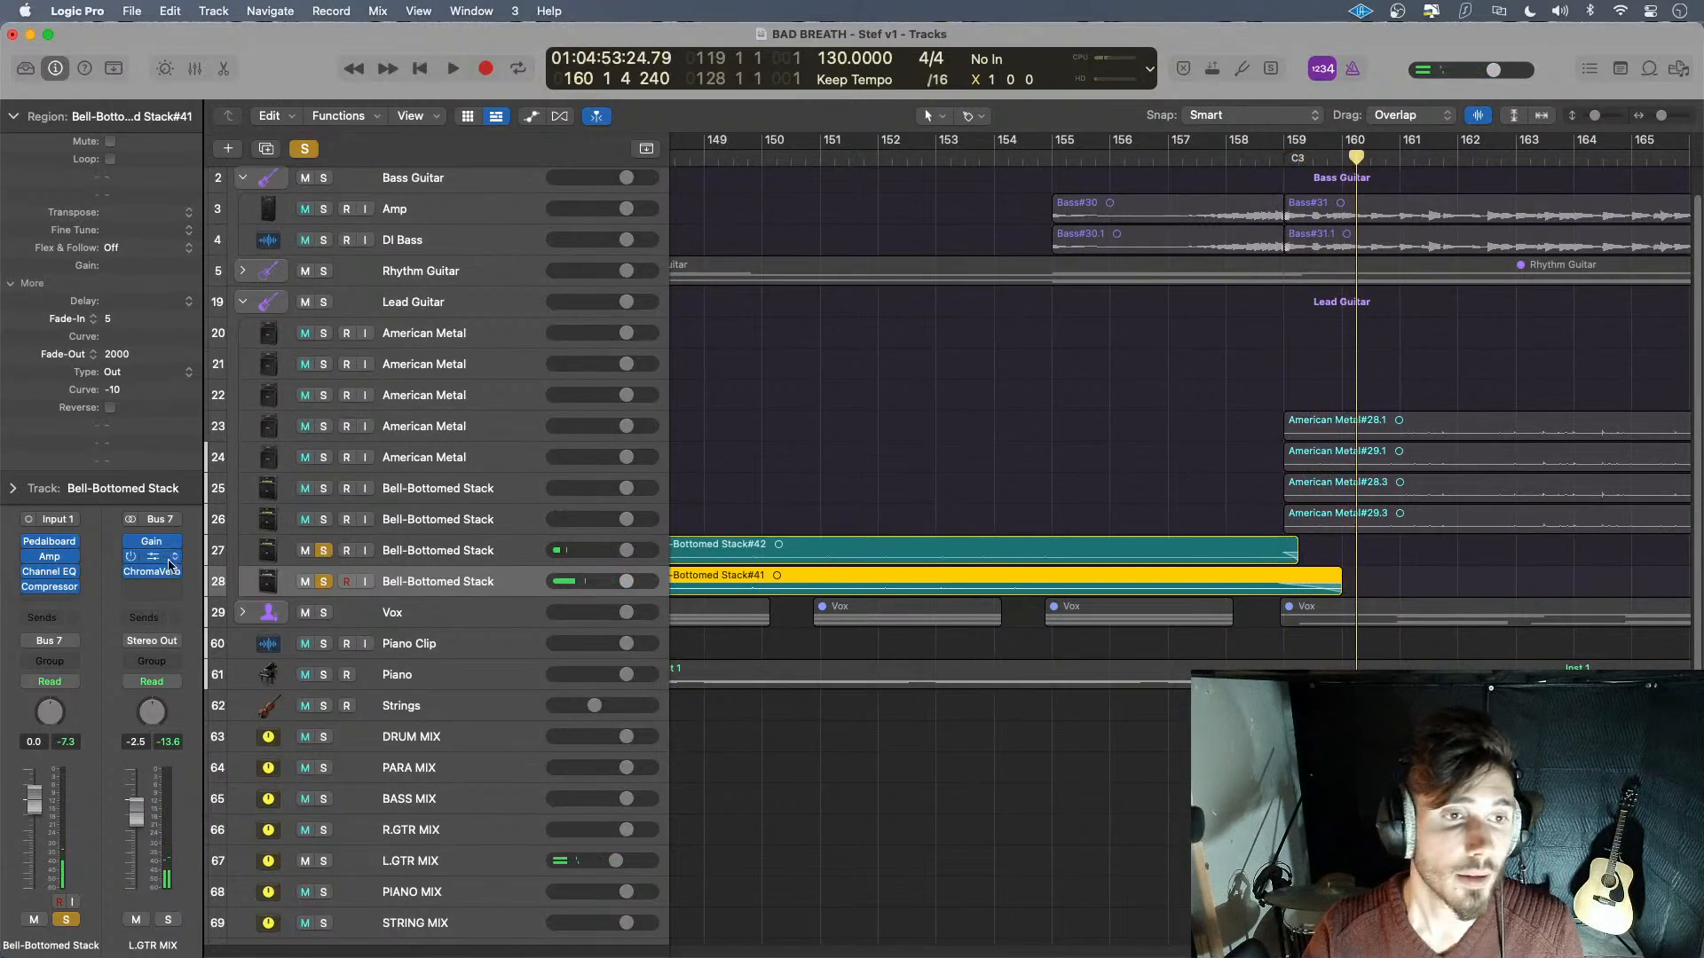
click(324, 581)
click(324, 550)
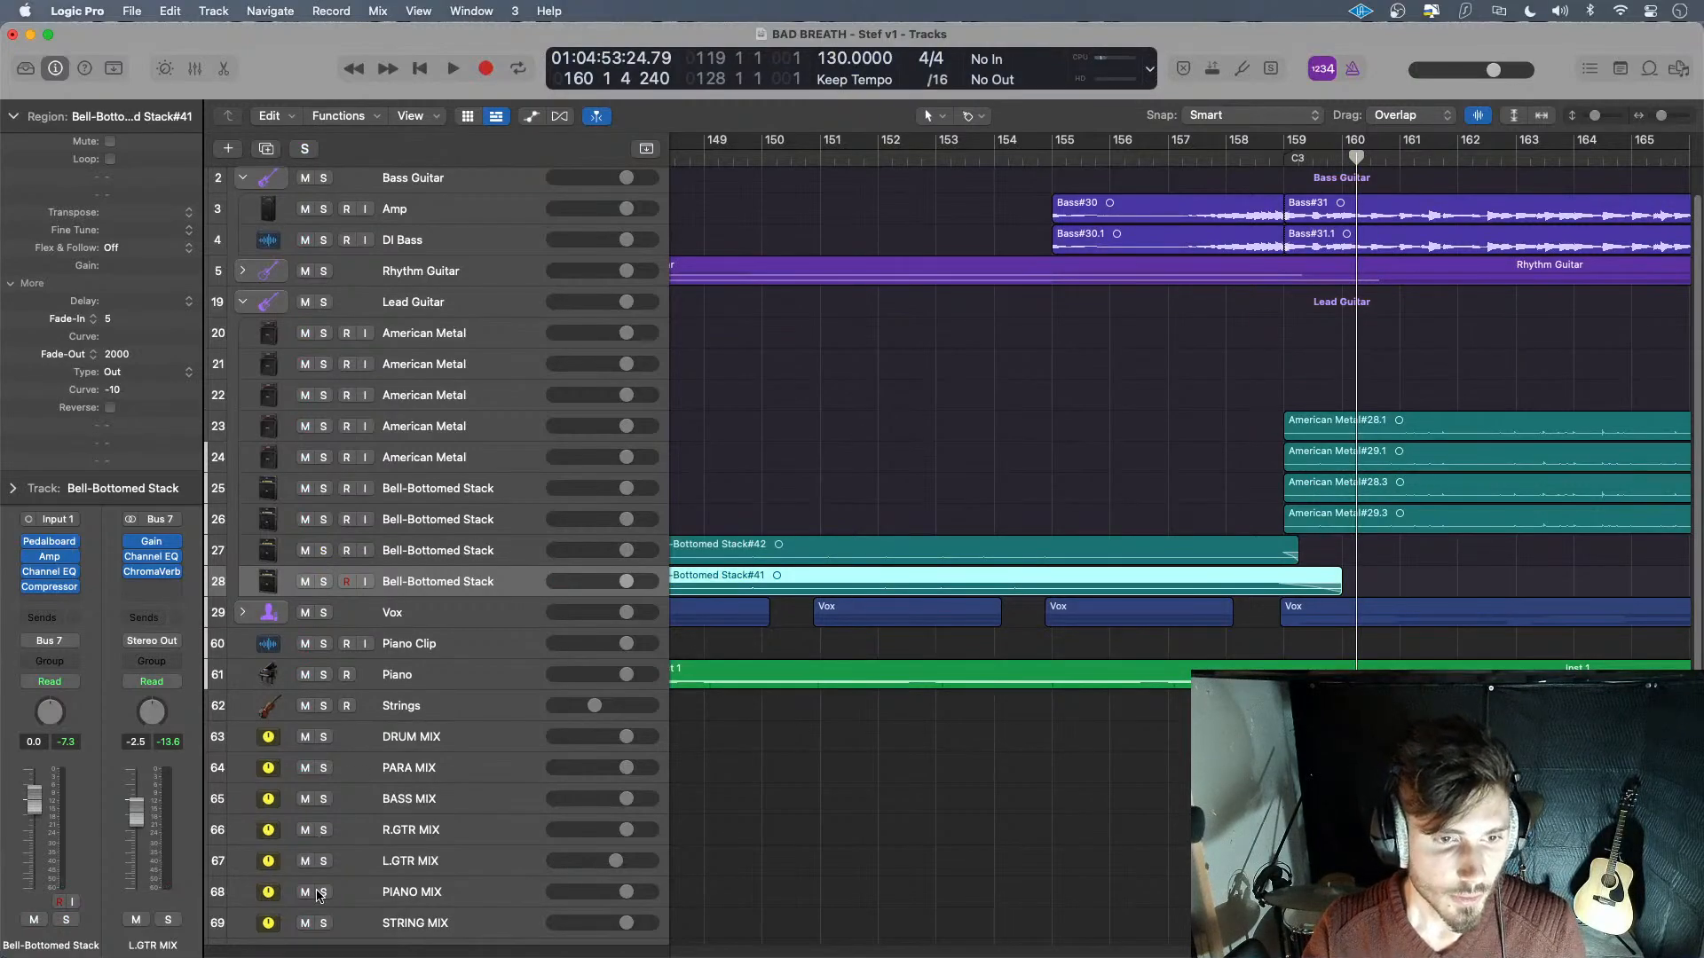
- Solo the L.GTR MIX and R.GTR MIX buses and briefly play back from about bar 156
click(323, 861)
click(324, 830)
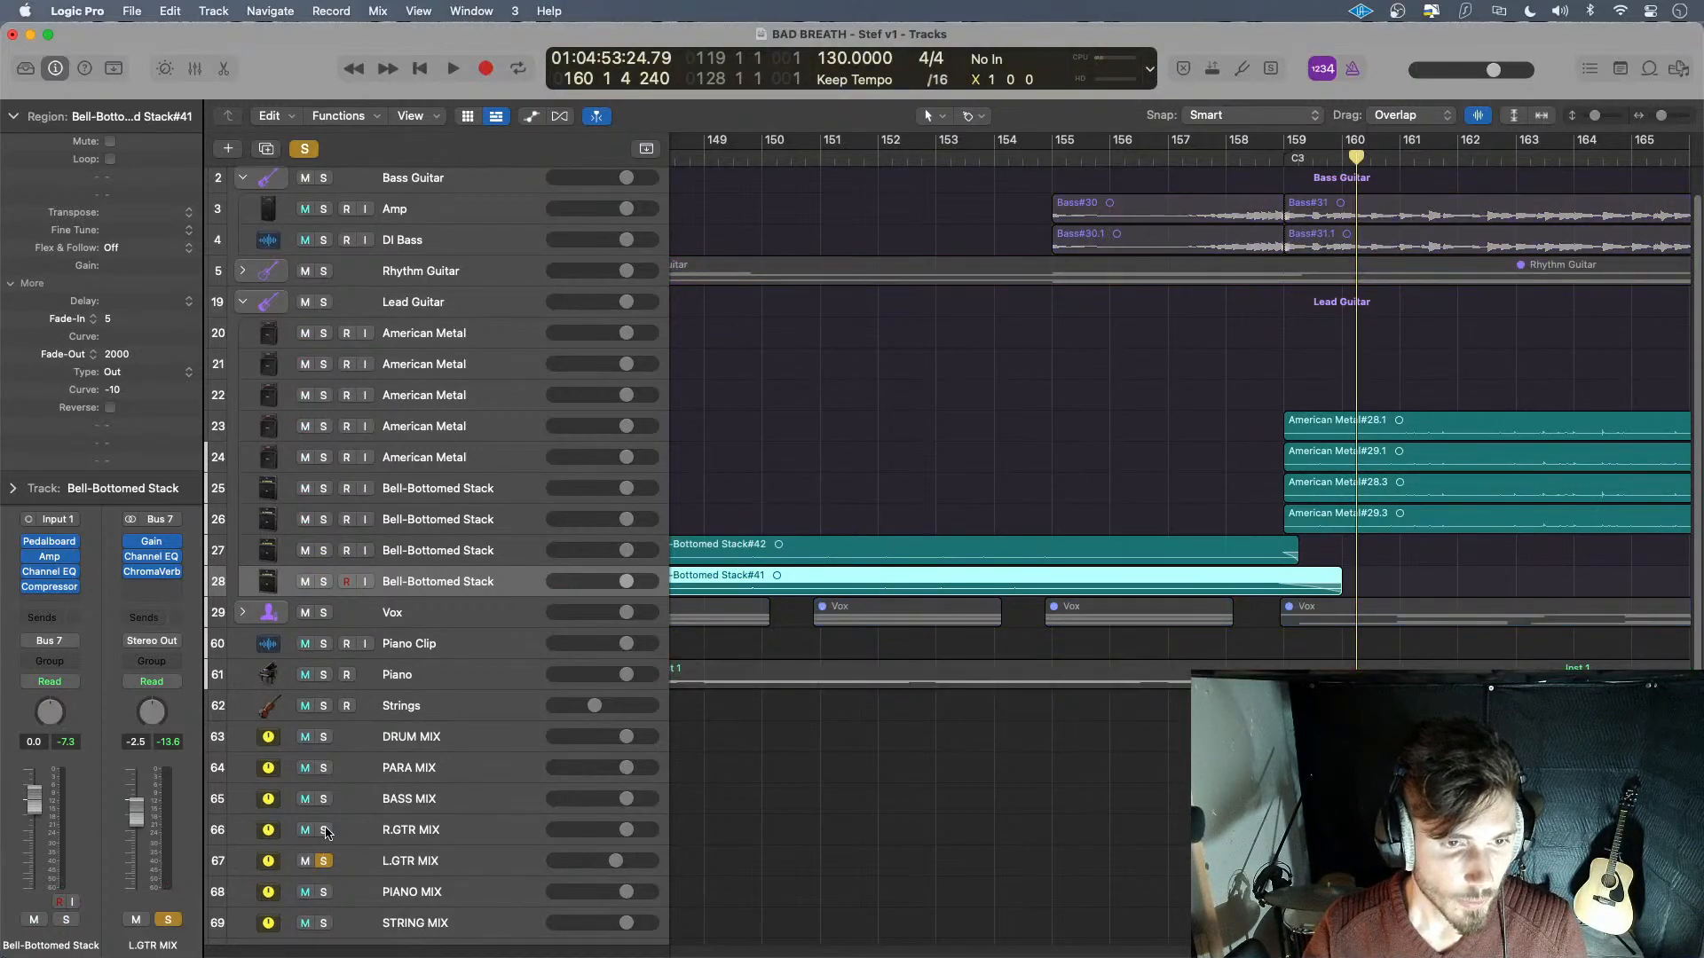
click(1136, 164)
key(space)
key(space)
- Select the four American Metal regions starting at bar 159 on tracks 23–26 and play them through to their endings past bar 175
drag(1394, 372, 1418, 541)
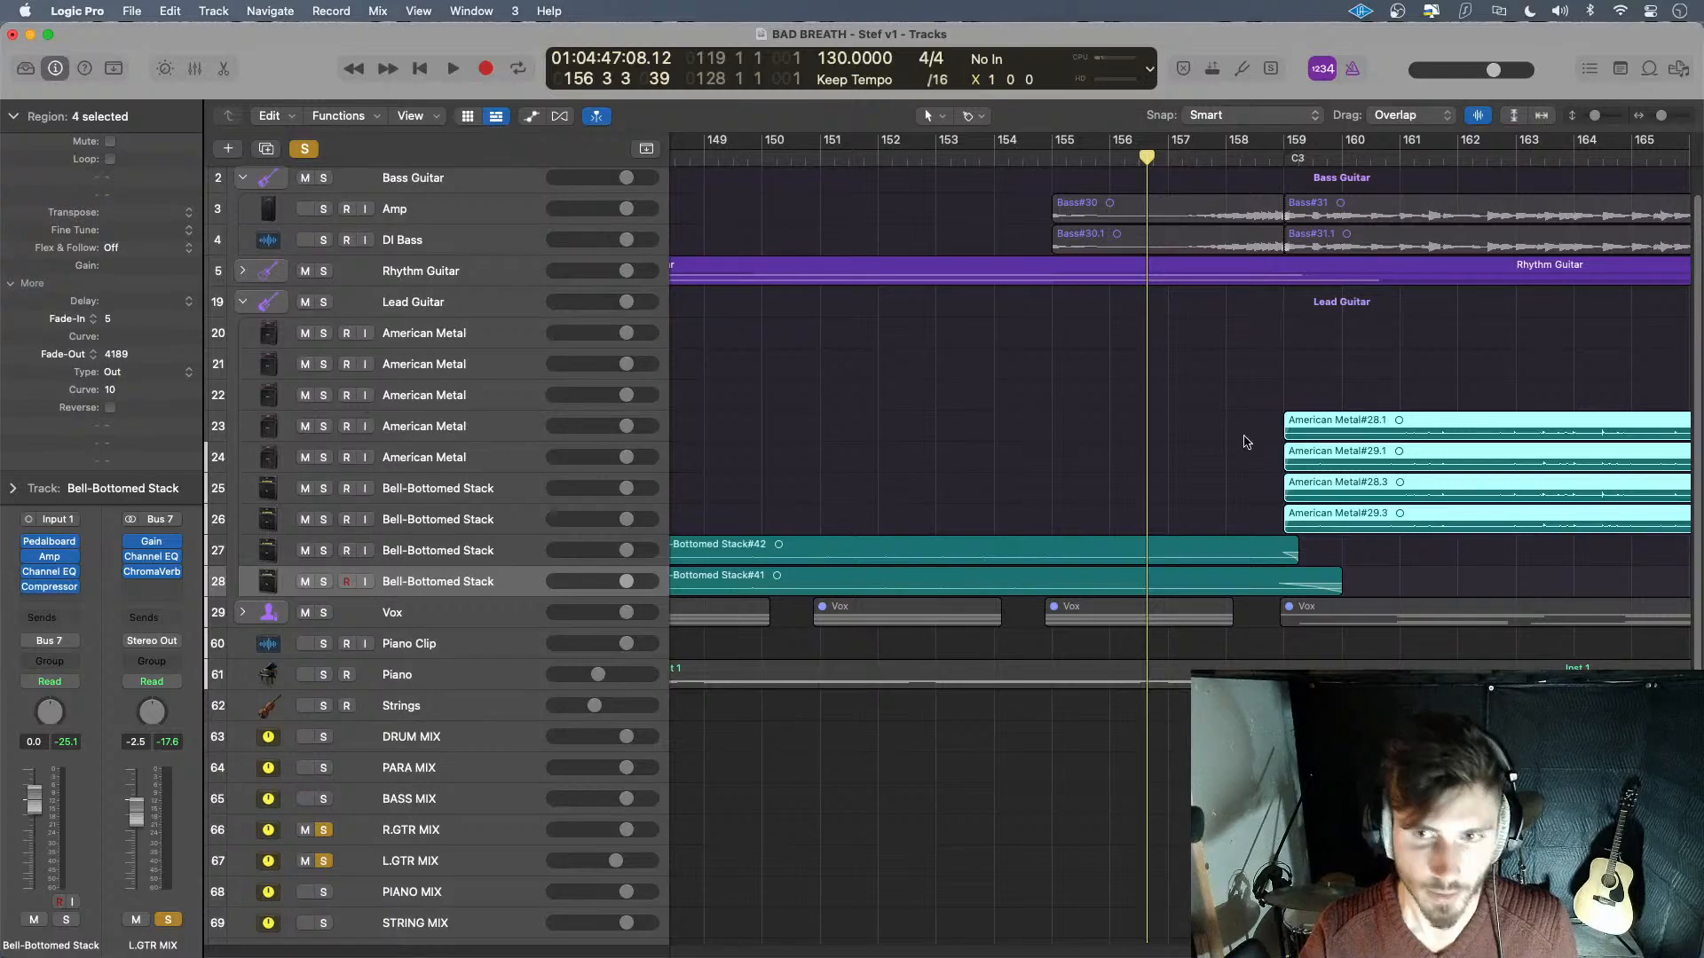
scroll(1245, 441, right, 5)
key(space)
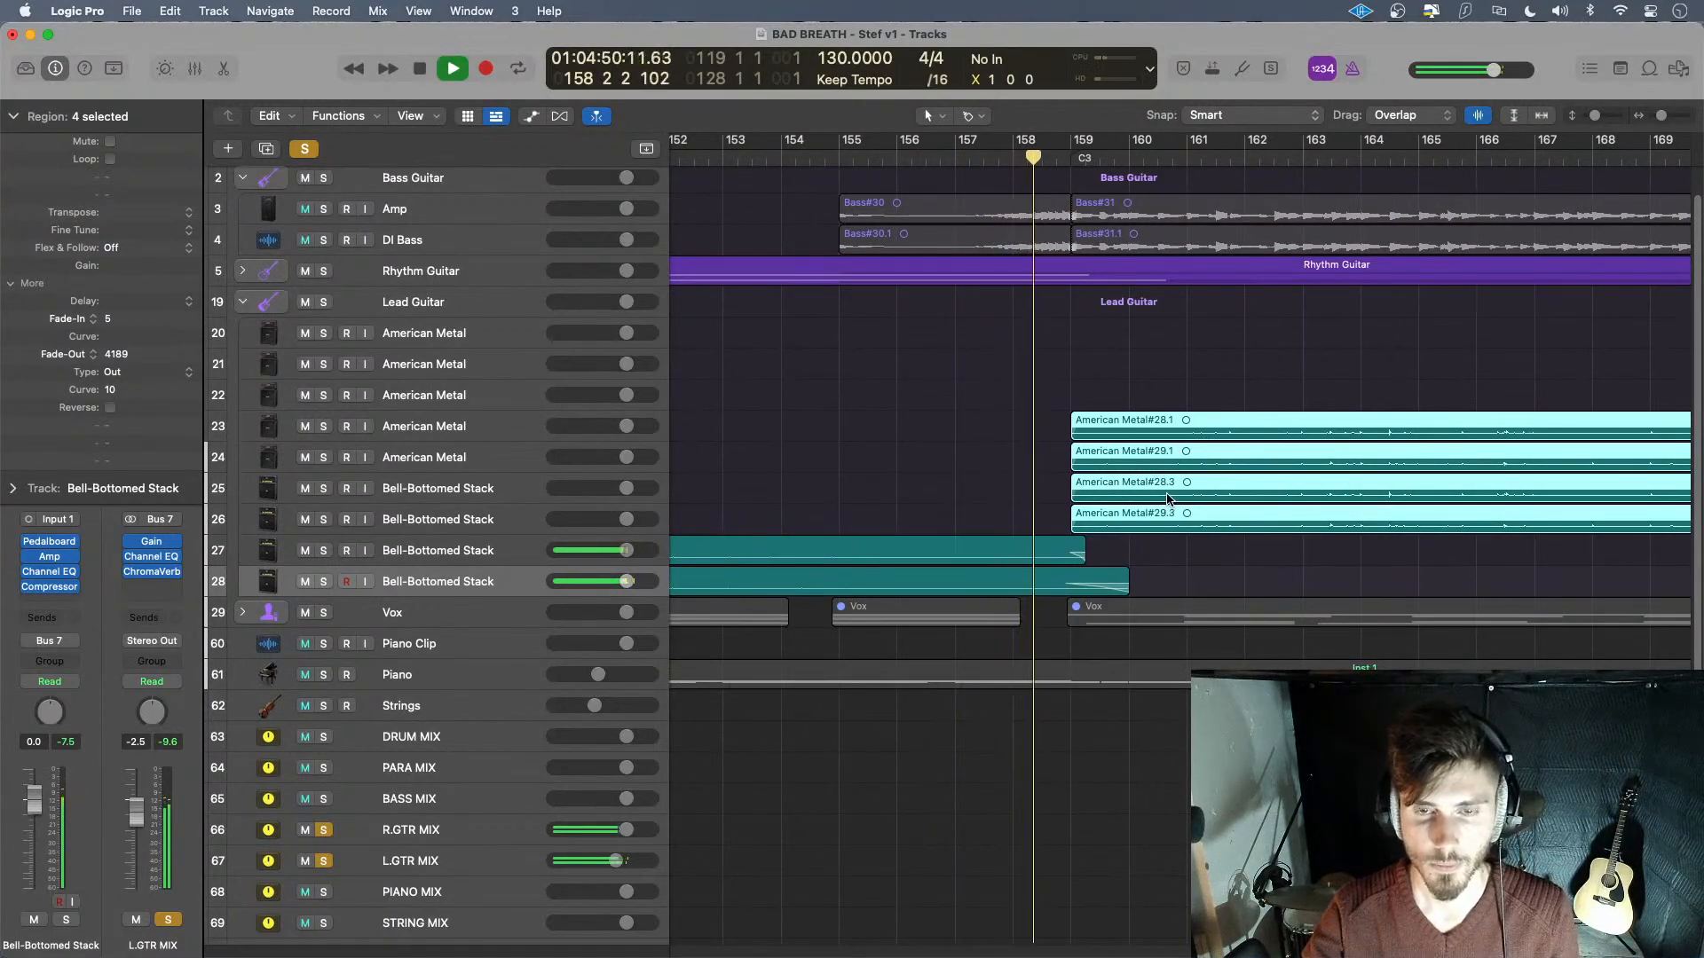
scroll(1164, 499, right, 3)
scroll(1164, 501, right, 2)
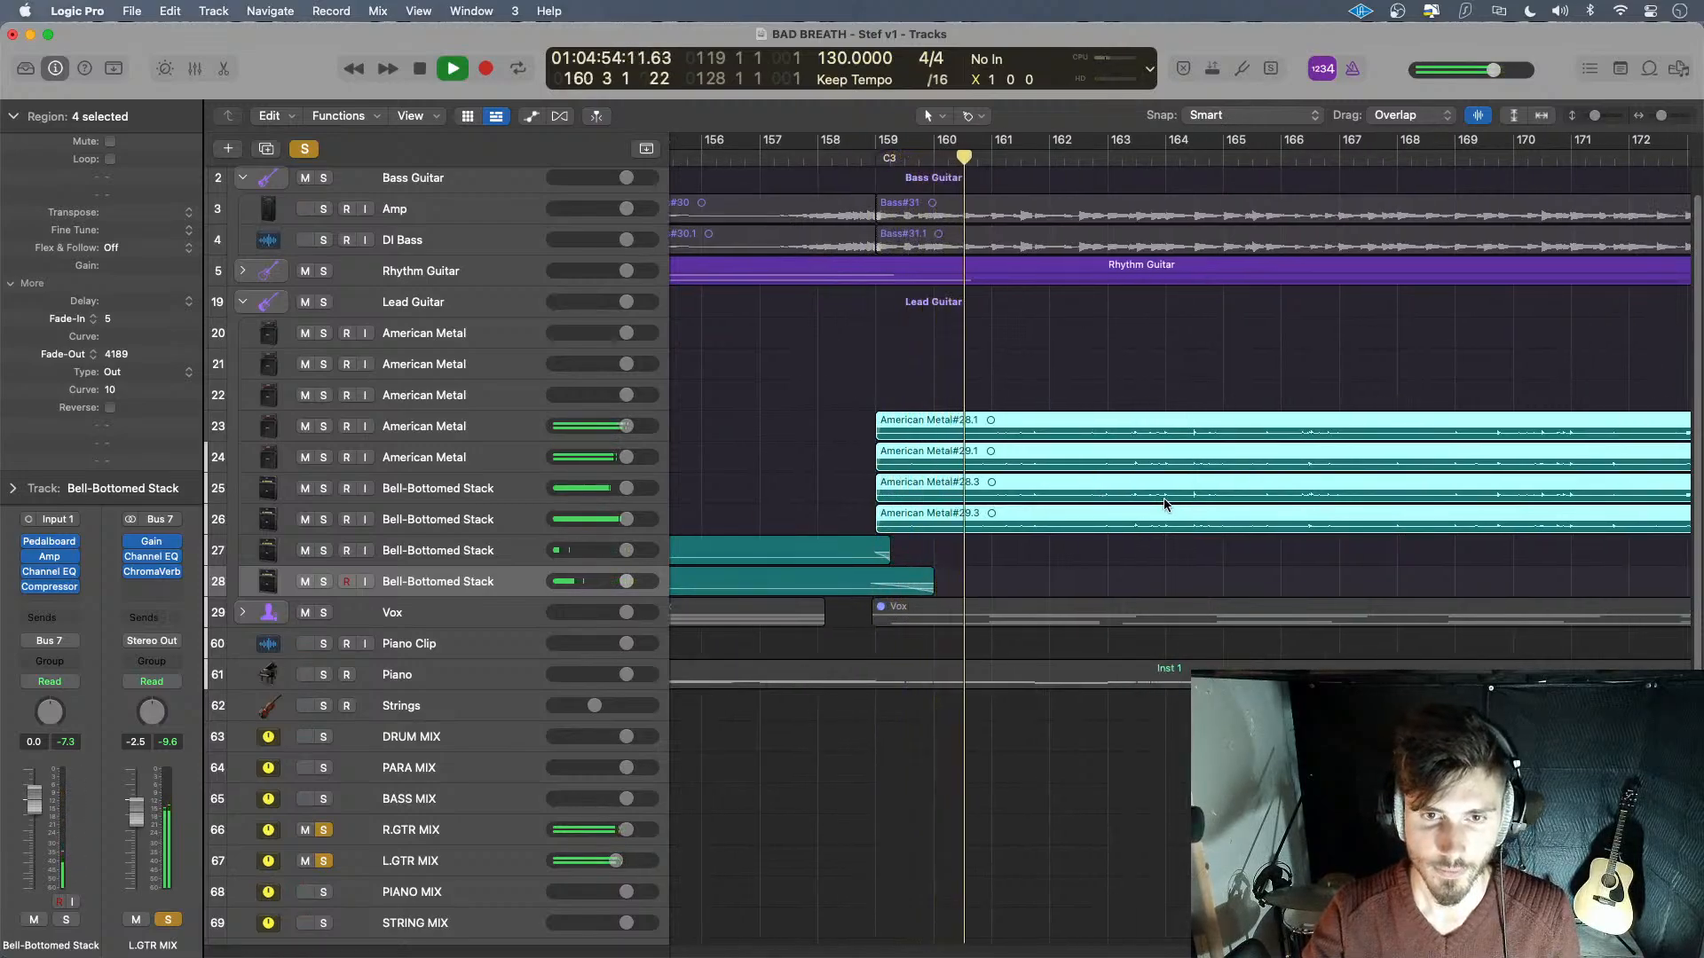
scroll(1165, 503, right, 3)
scroll(1165, 502, right, 1)
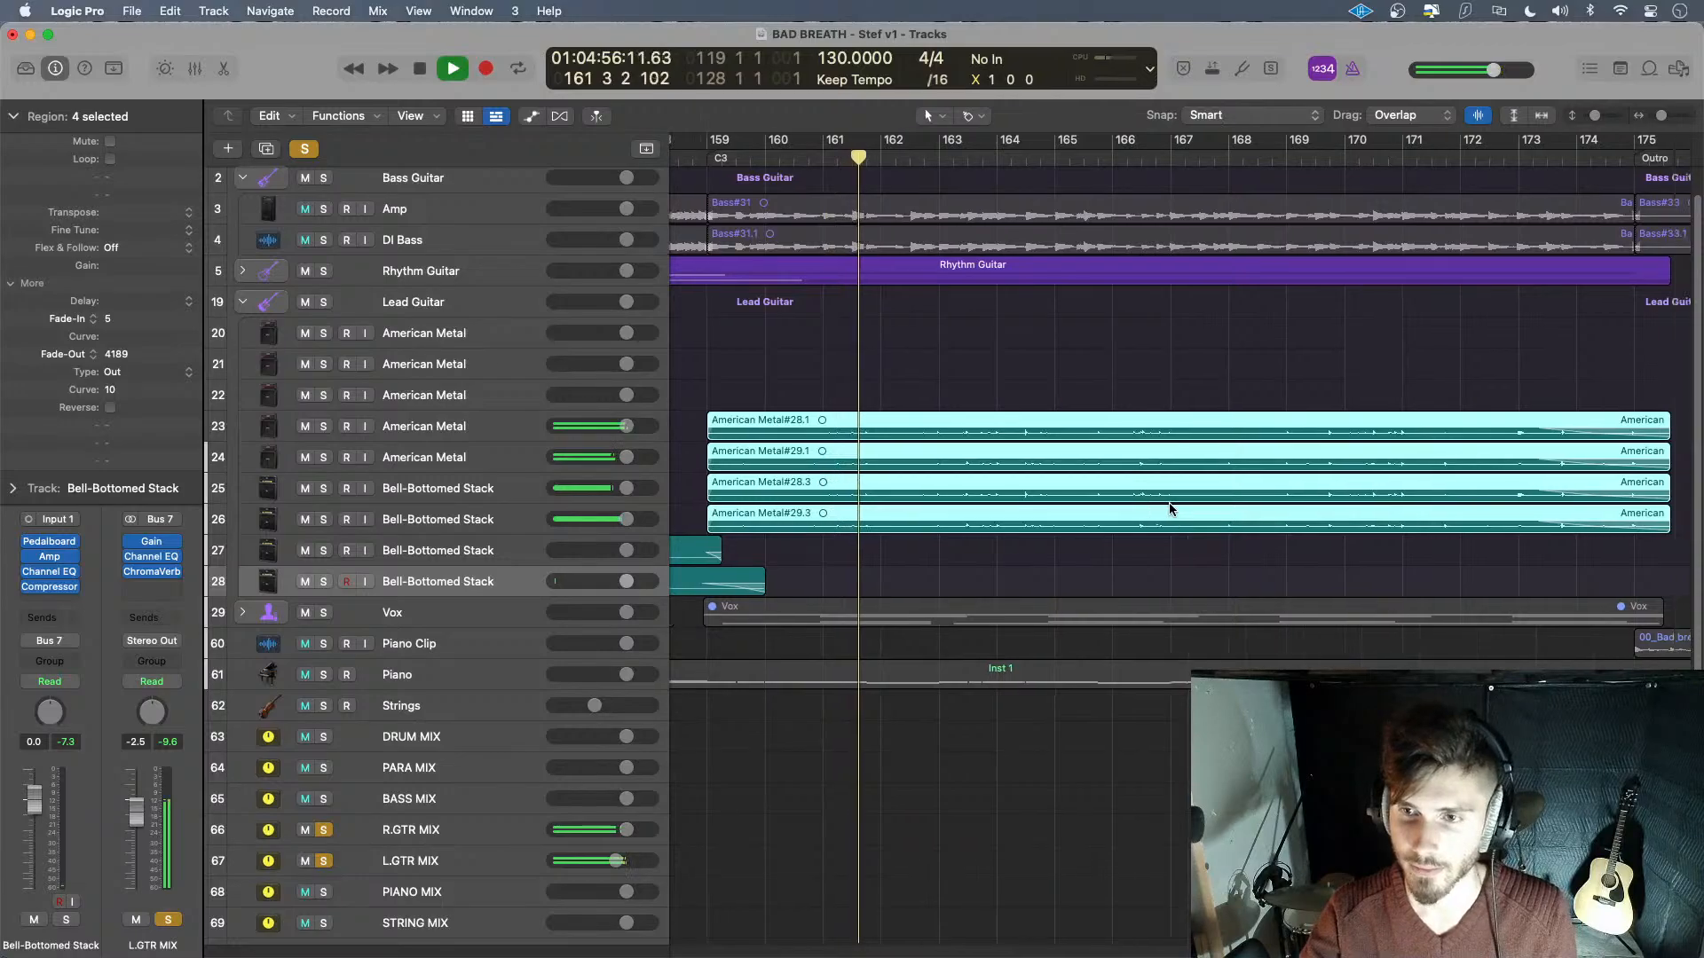
scroll(1170, 509, right, 6)
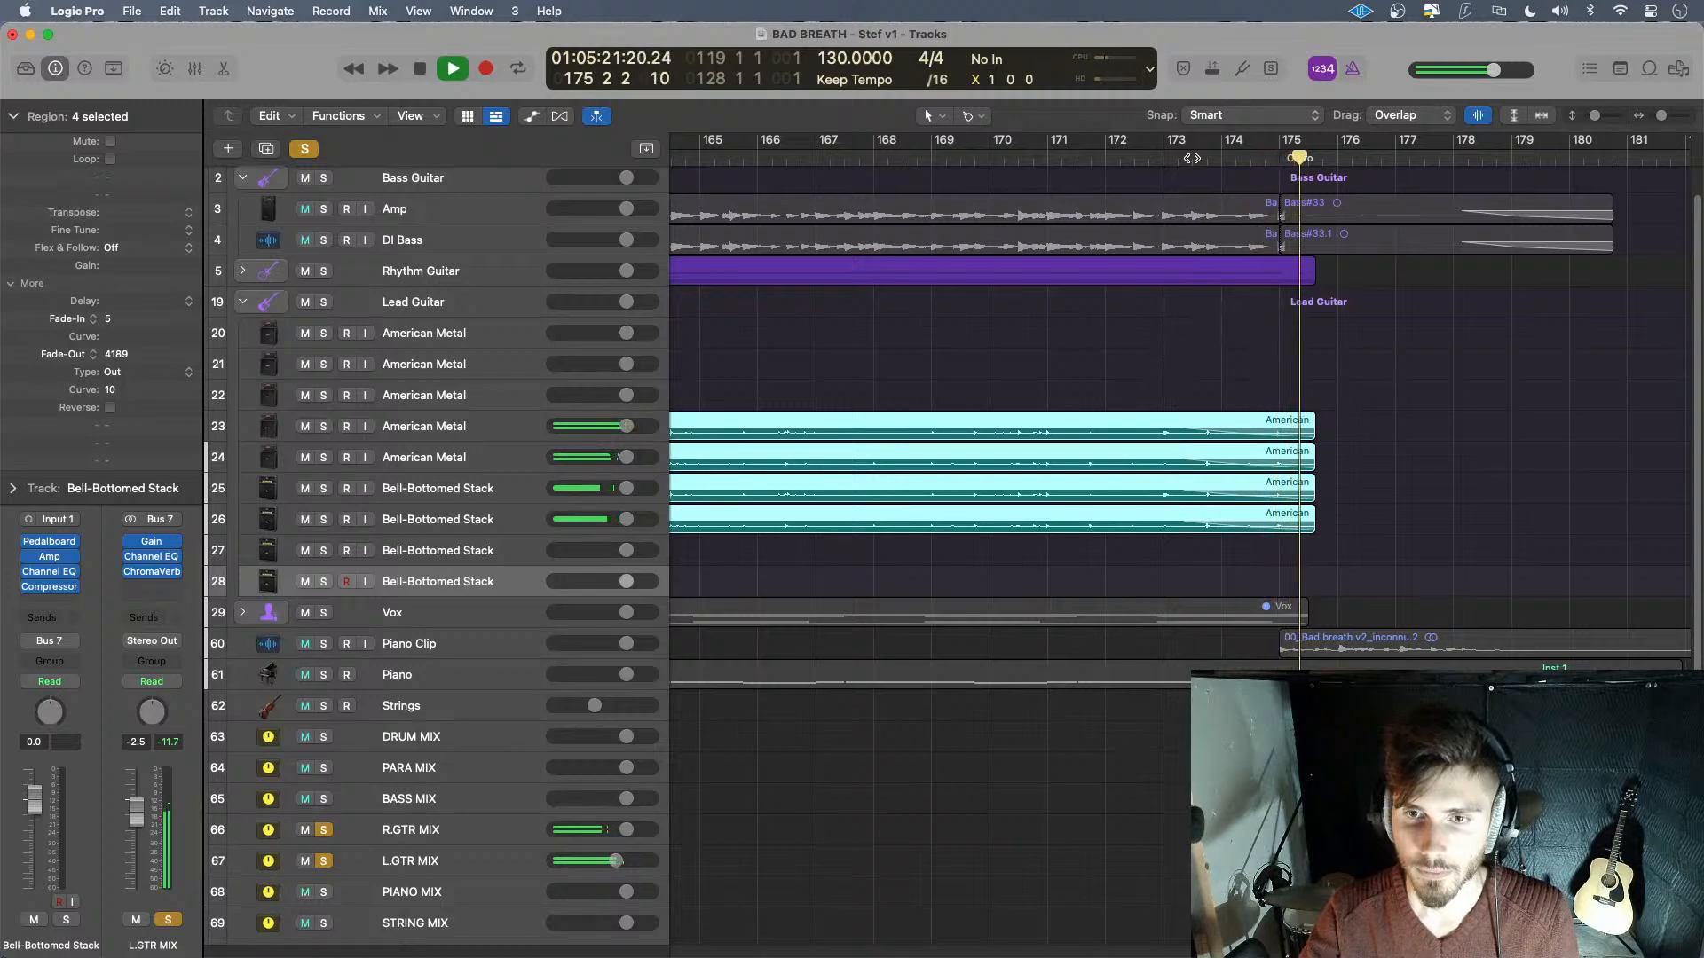
key(space)
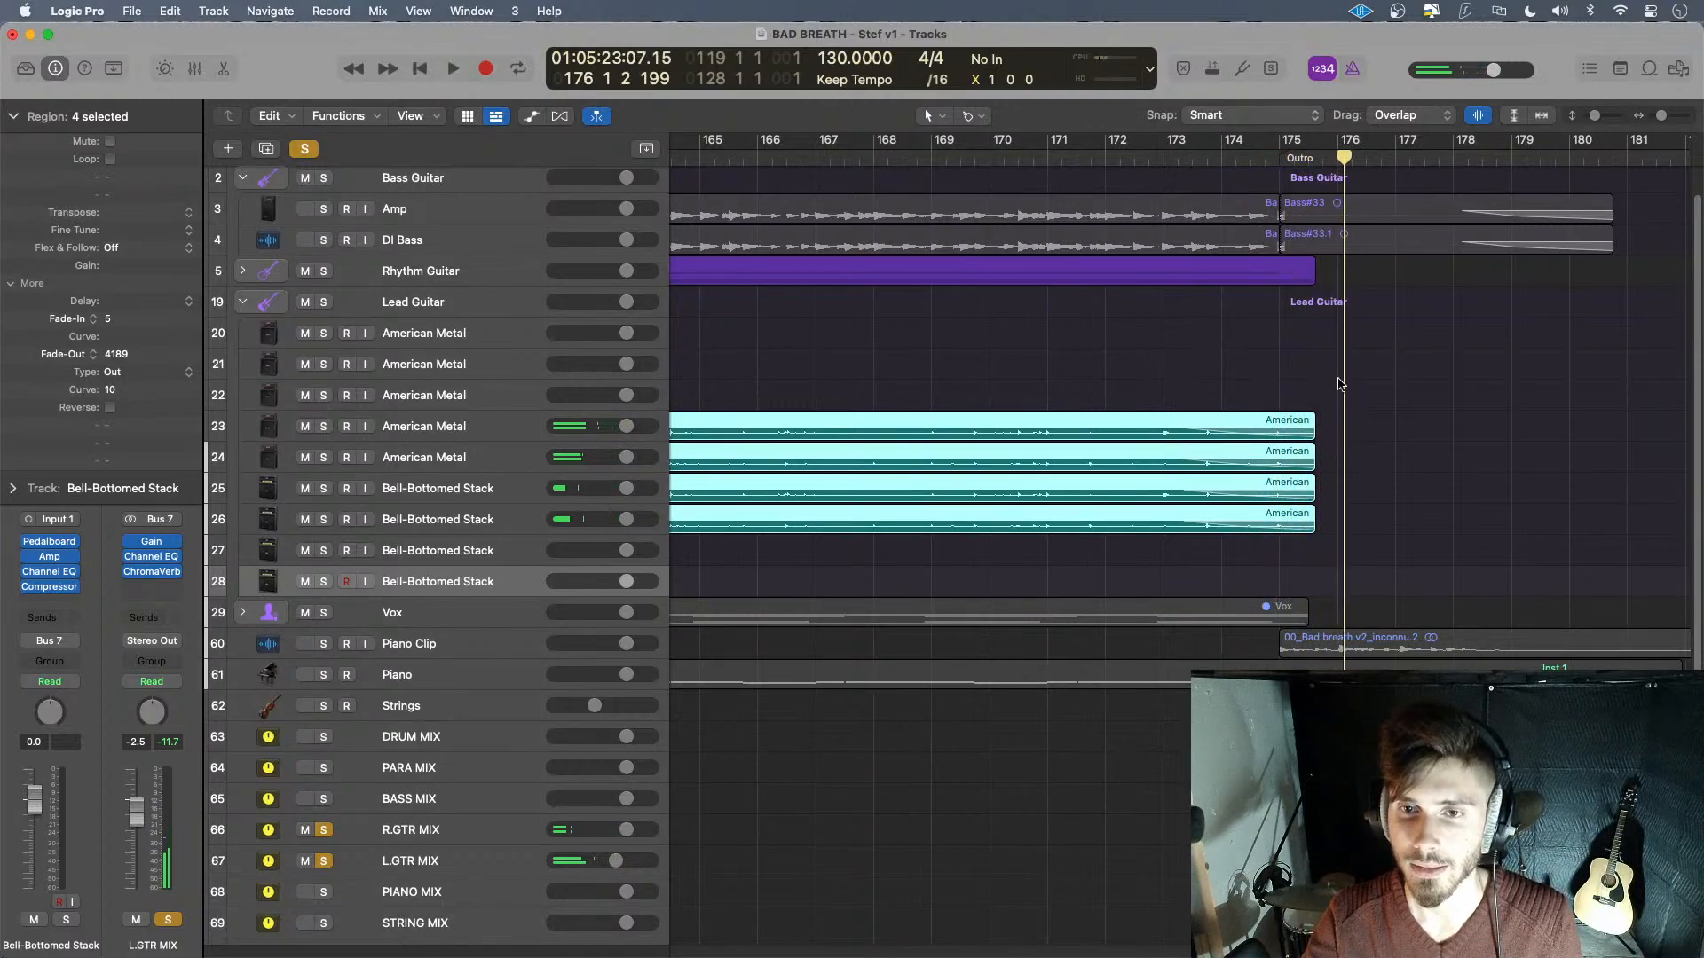
- Extend the four American Metal regions to about bar 176, set their fade-out to 5000 with curve -10, and play back from bar 173
drag(1311, 530, 1331, 532)
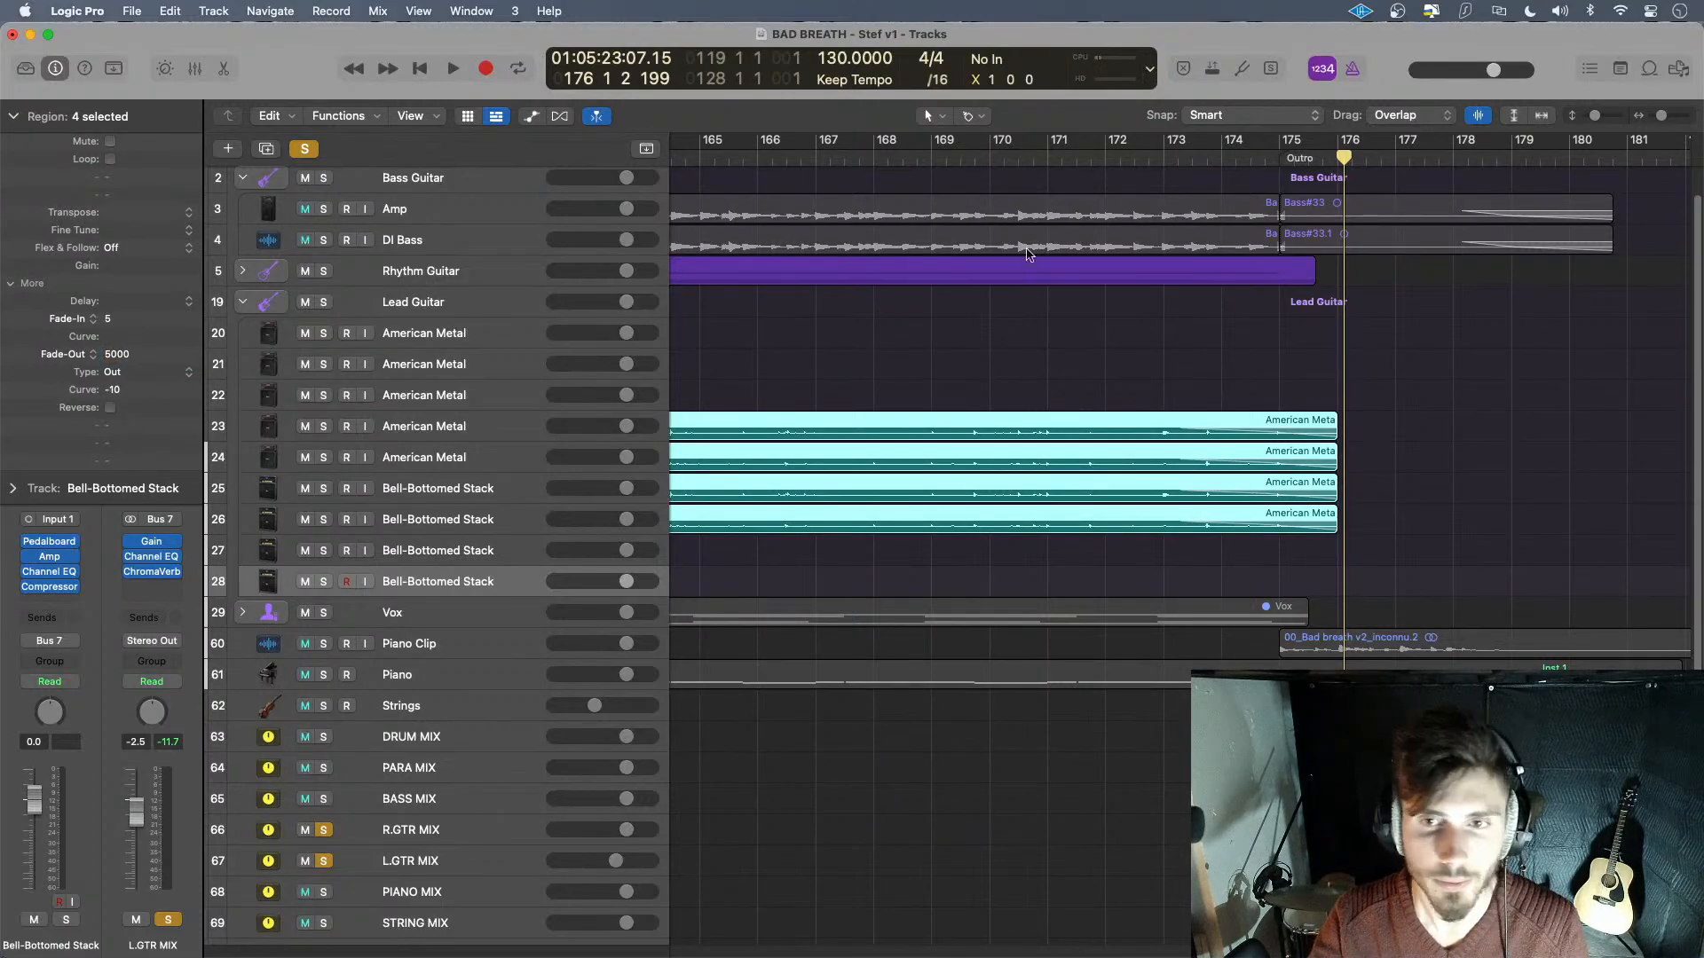
click(1179, 158)
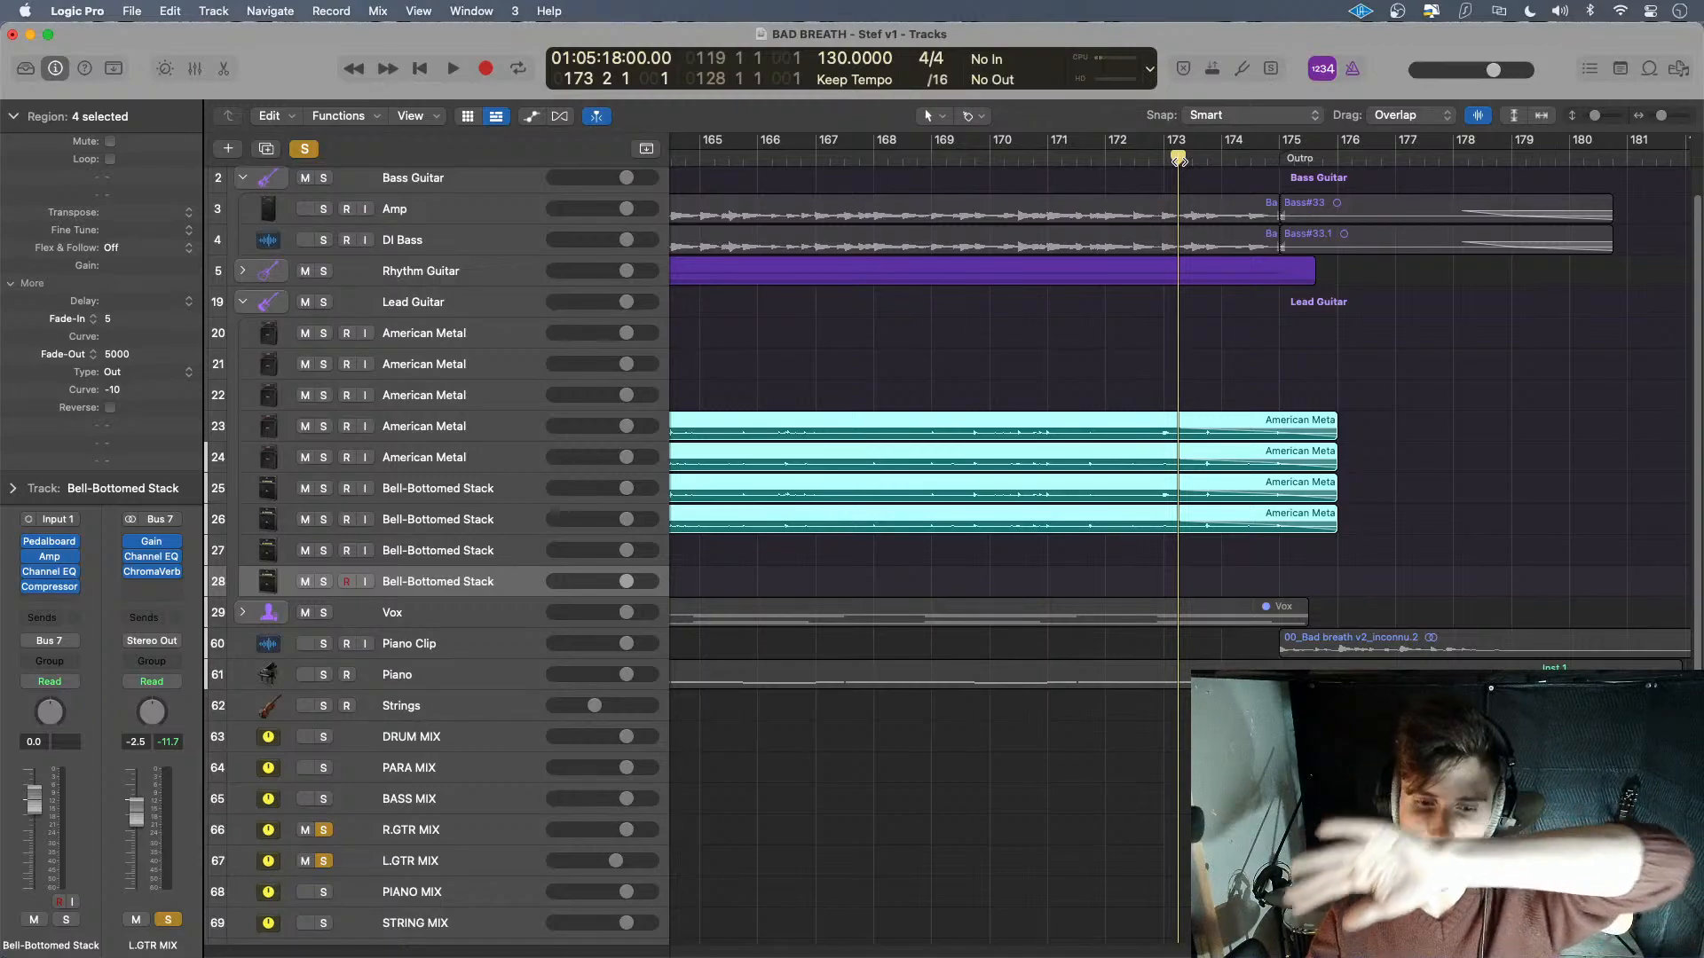
key(space)
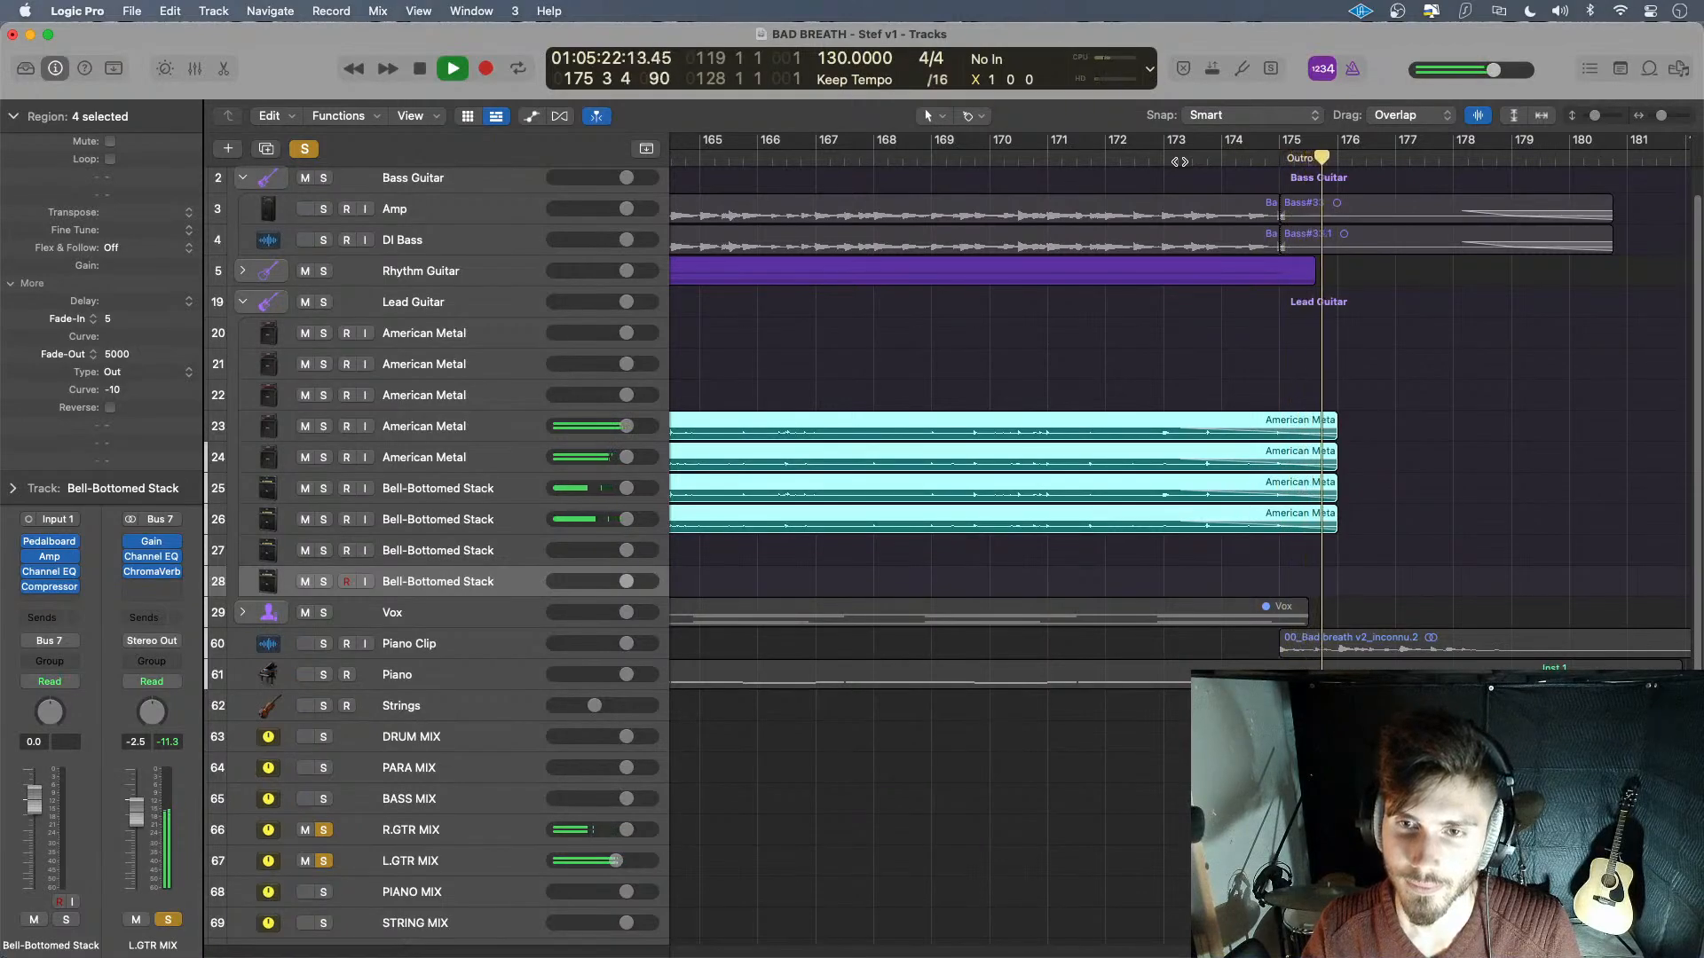
key(space)
- Extend the endings of the four American Metal regions on tracks 23–26 to bar 177
drag(1367, 388, 1387, 550)
click(1426, 396)
click(1384, 426)
drag(1389, 435, 1389, 535)
click(1402, 448)
click(1384, 457)
click(1403, 484)
click(1384, 488)
click(1384, 519)
- Play back the extended lead guitar endings twice from around bar 174
click(1249, 169)
key(space)
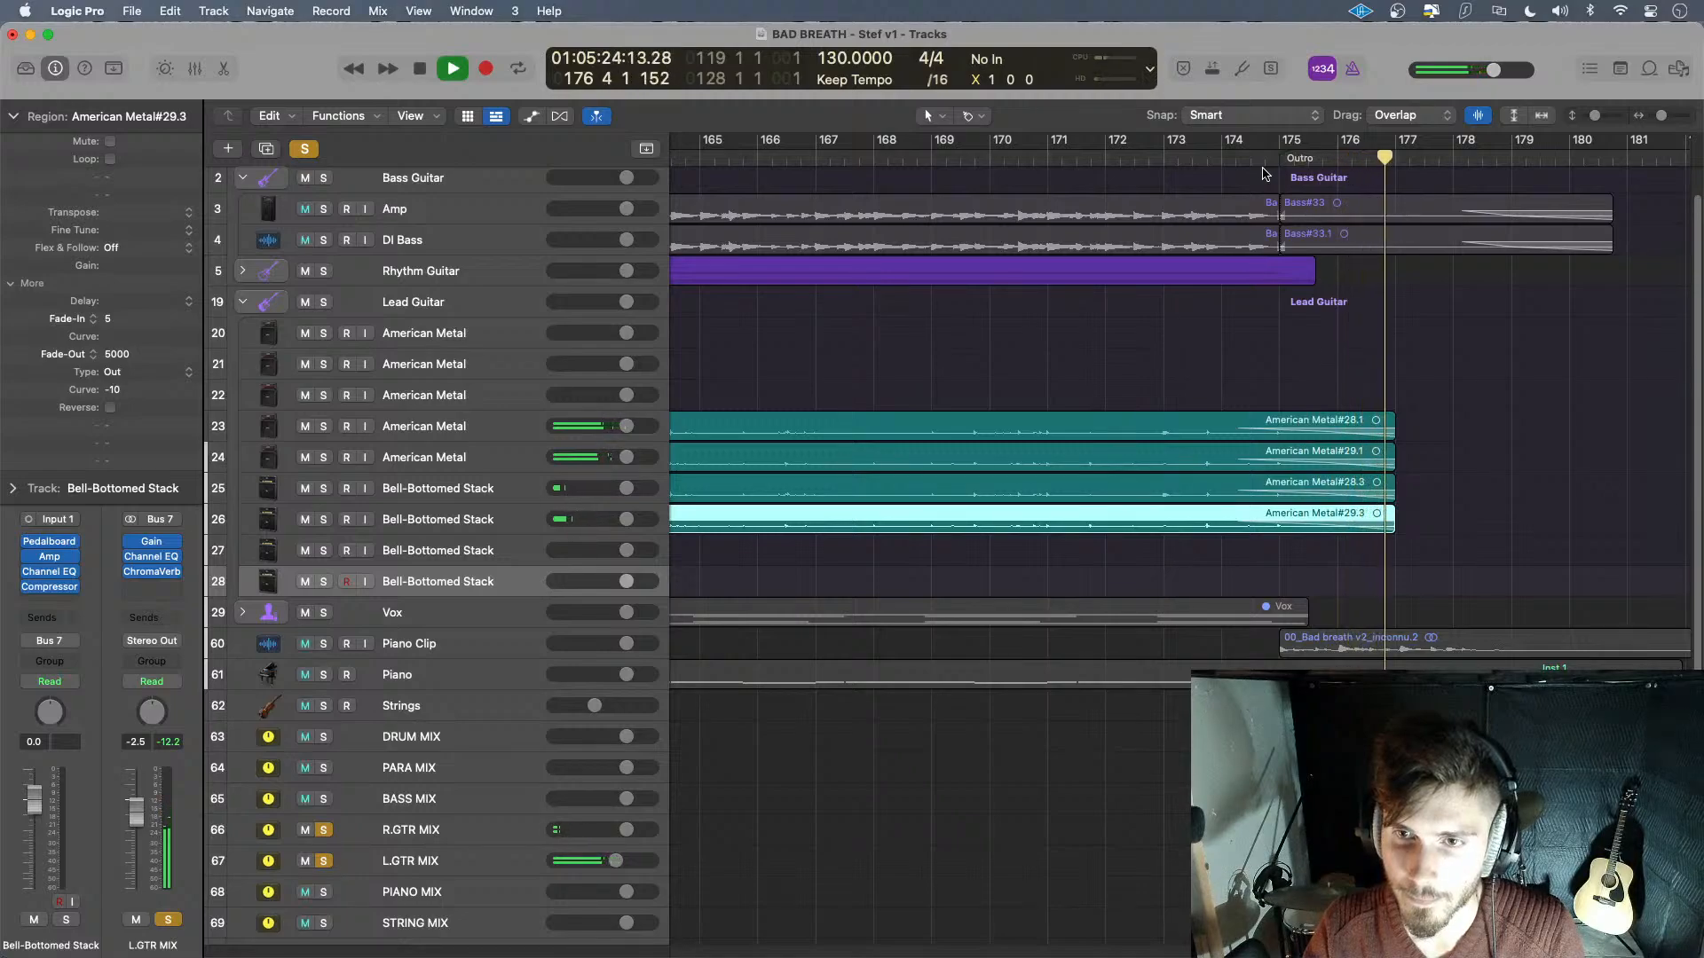
click(1228, 159)
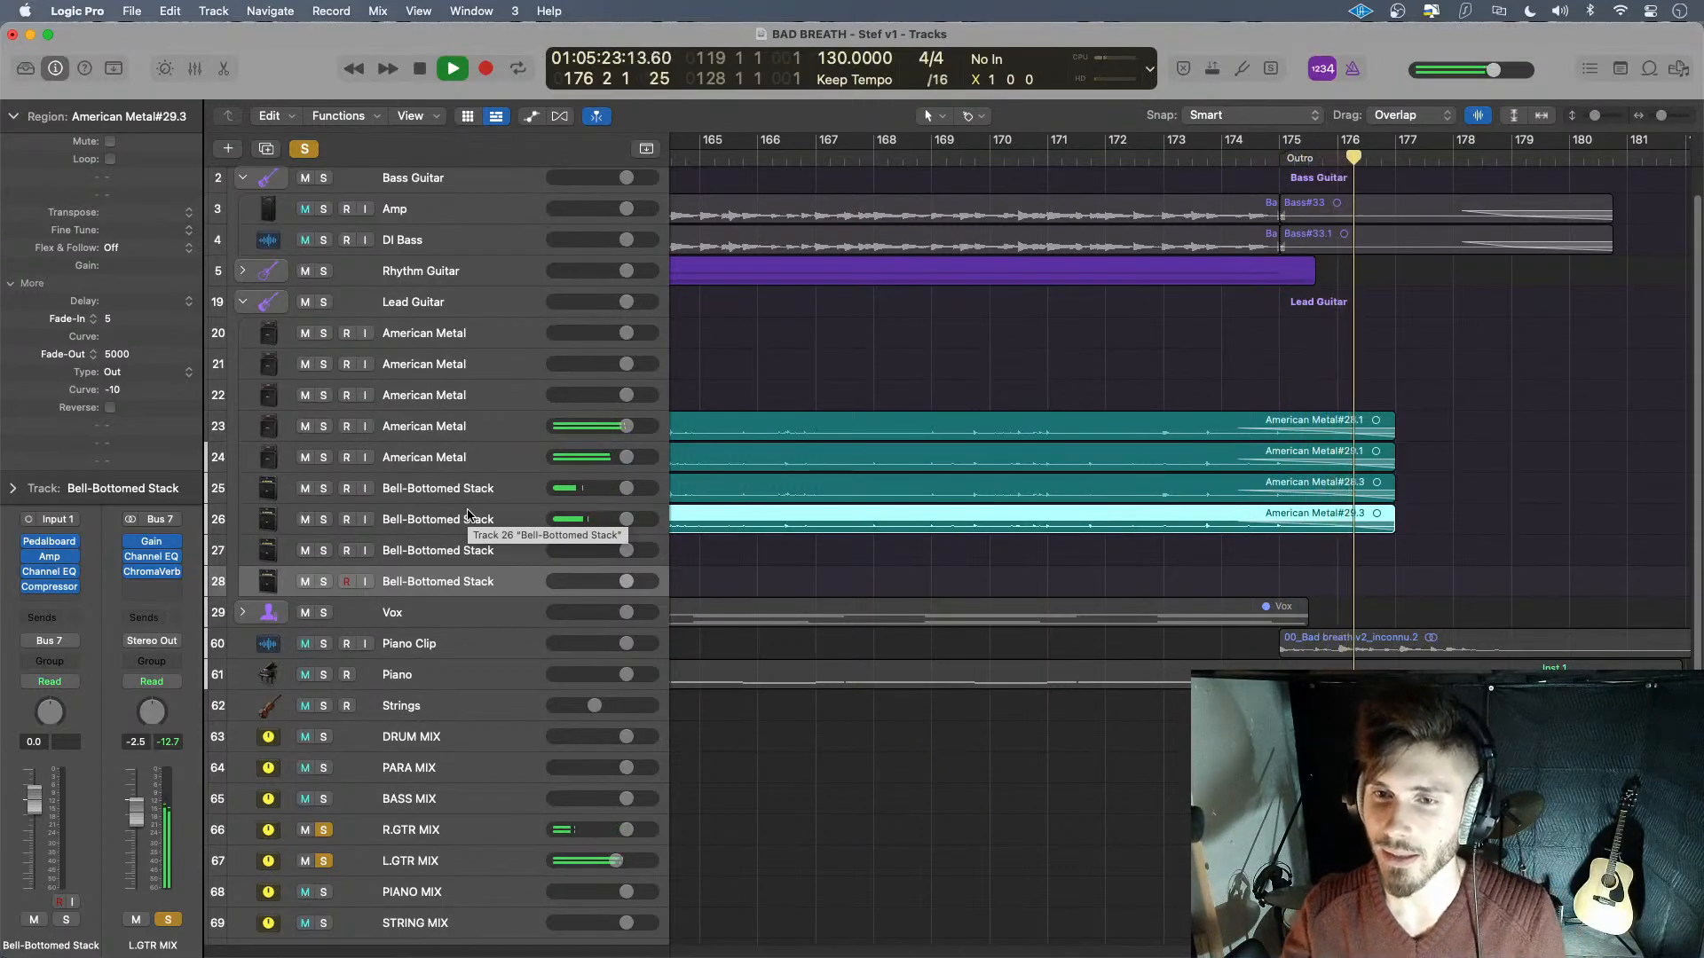
key(space)
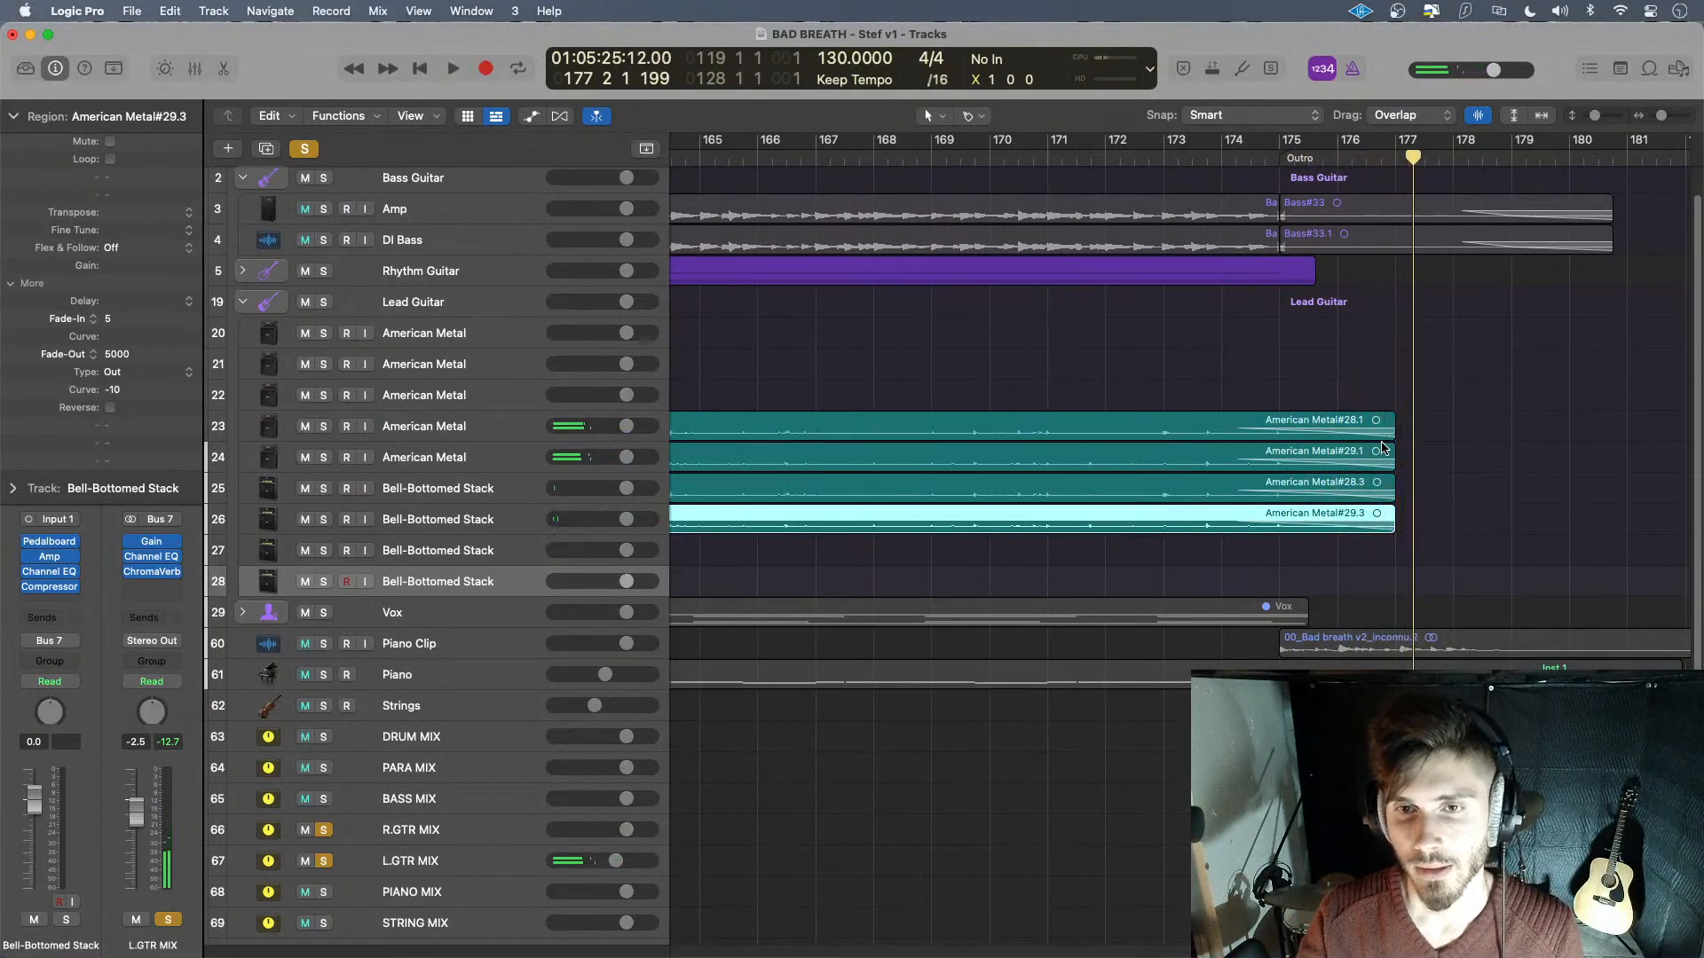
- Set the fade-out of the four American Metal regions to 7500 and play back the ending from about bar 173
drag(1381, 390, 1327, 554)
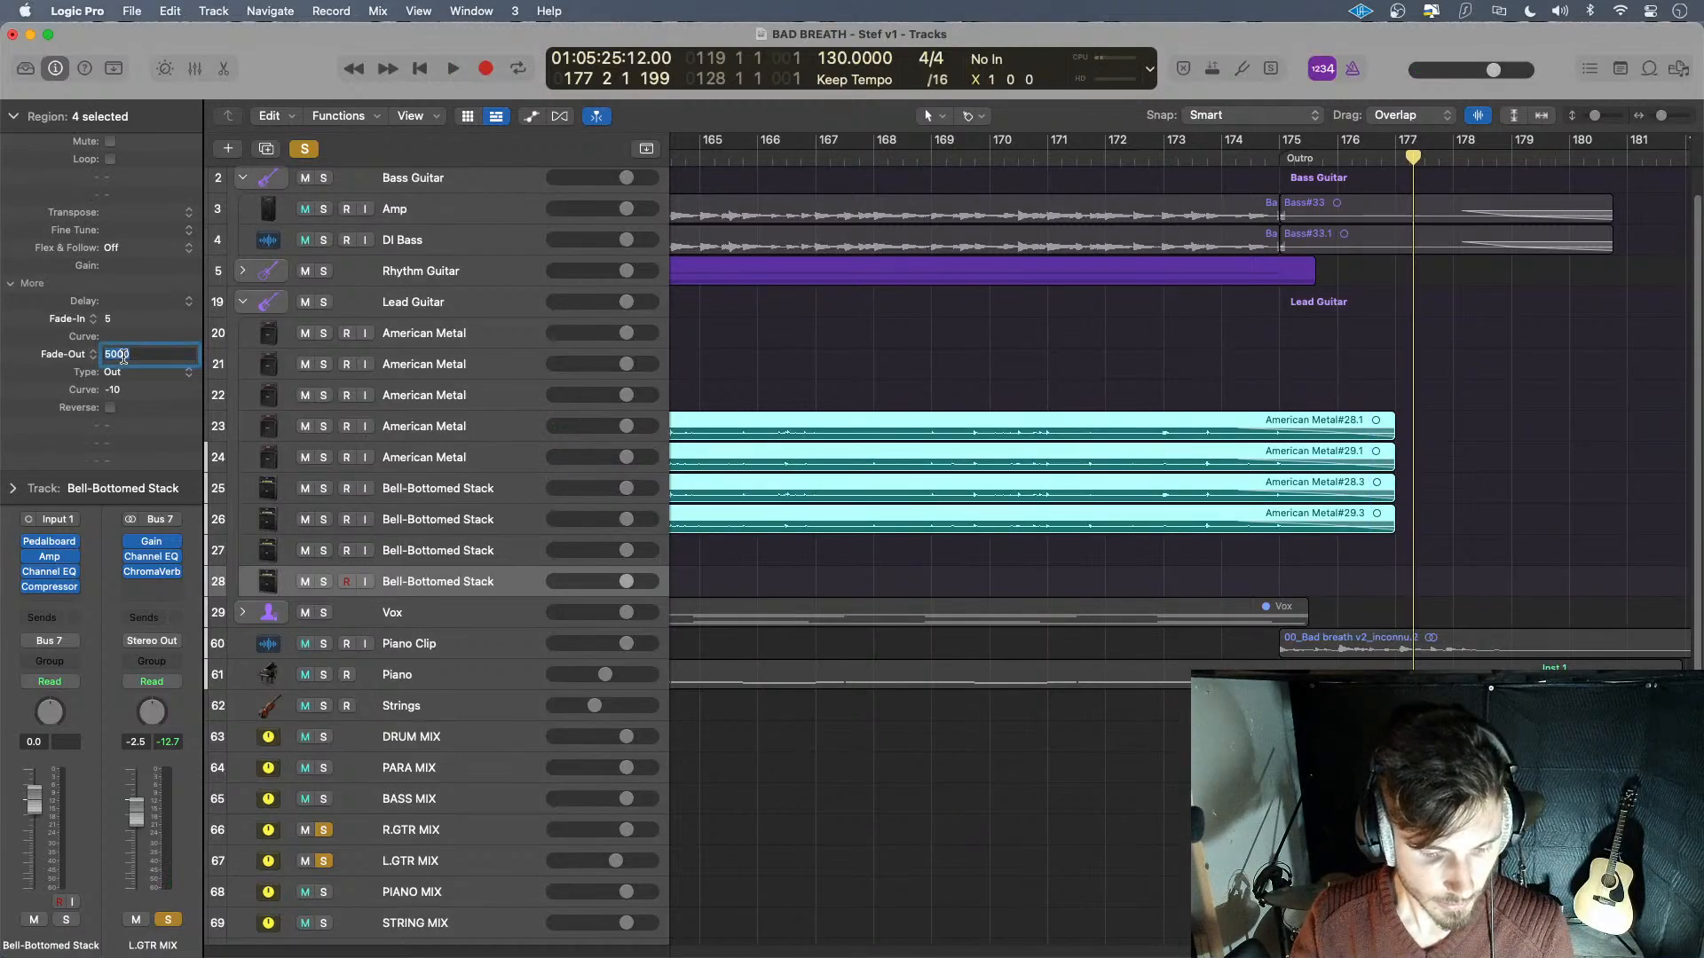
key(Return)
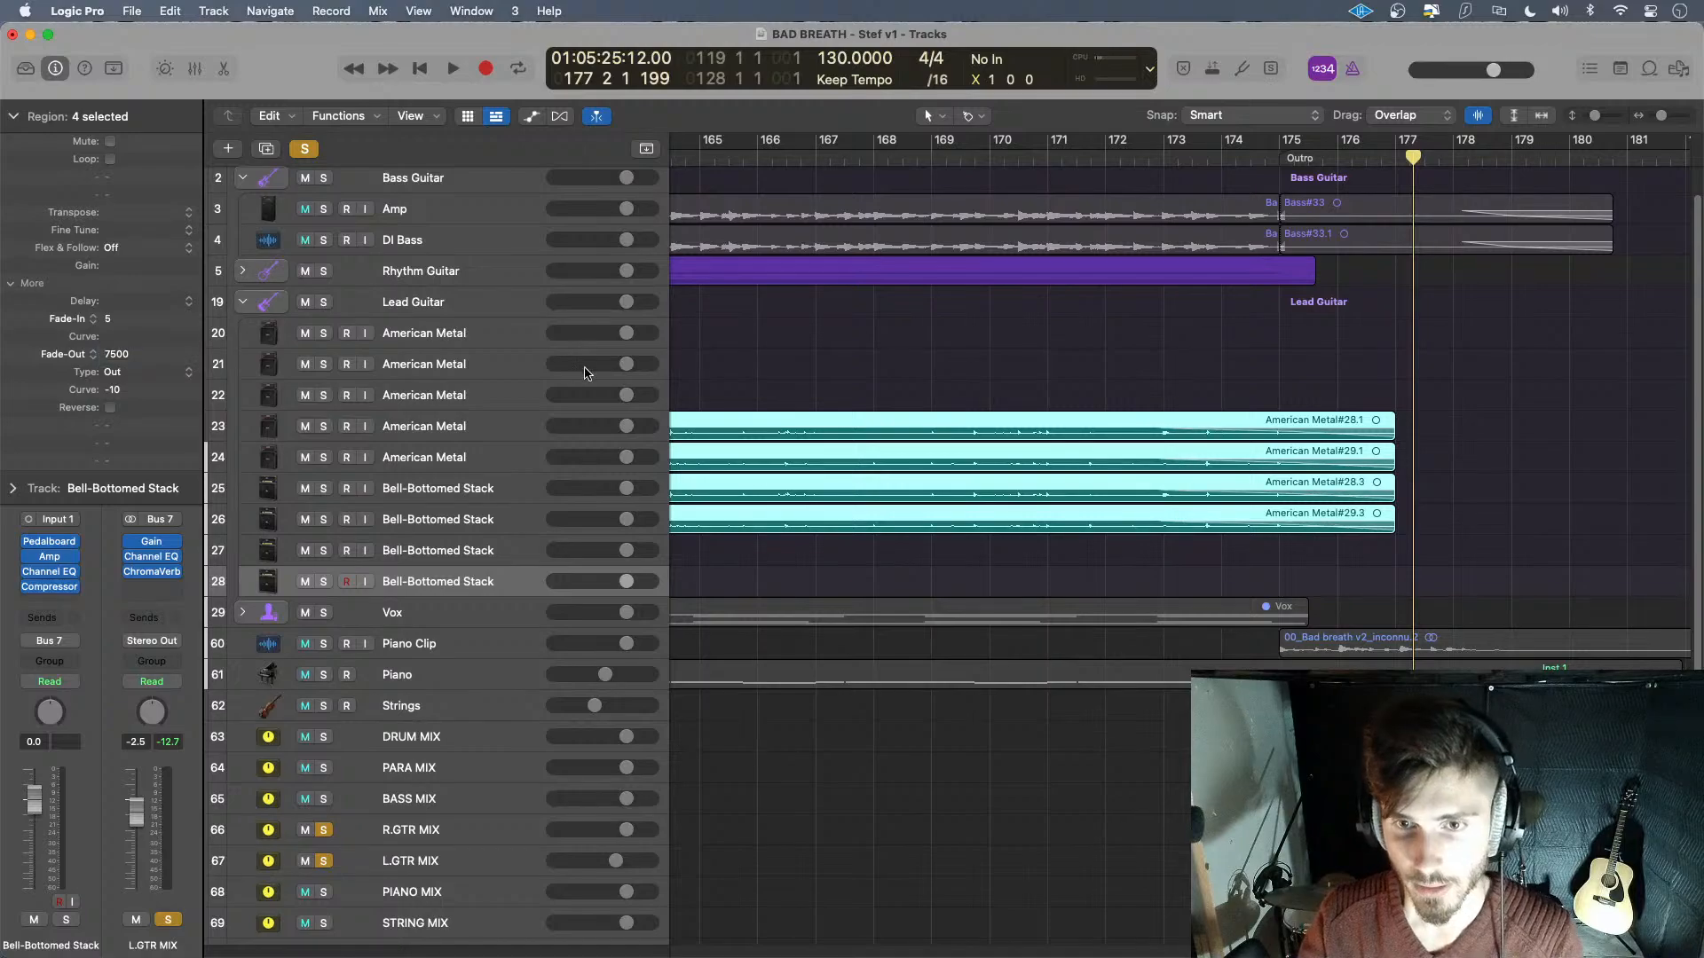
click(1189, 172)
key(space)
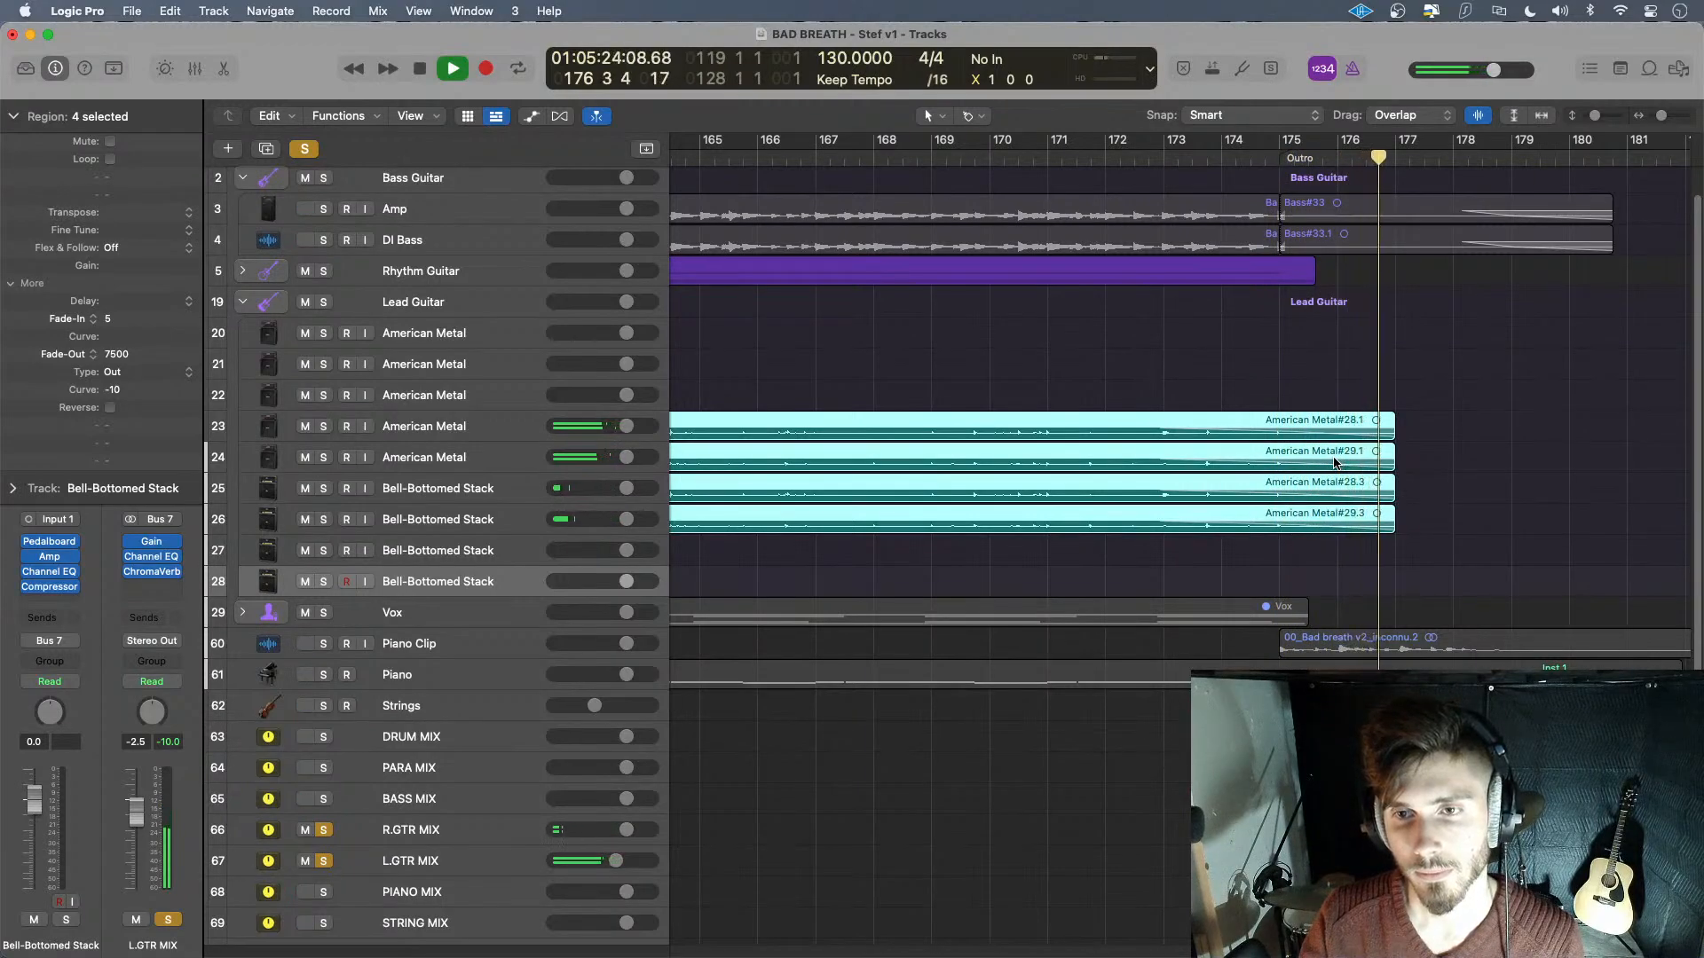
key(space)
- Try ending the four American Metal regions about half a bar earlier, play back the result, and extend them back to bar 177
drag(1402, 387, 1365, 527)
click(1251, 157)
key(space)
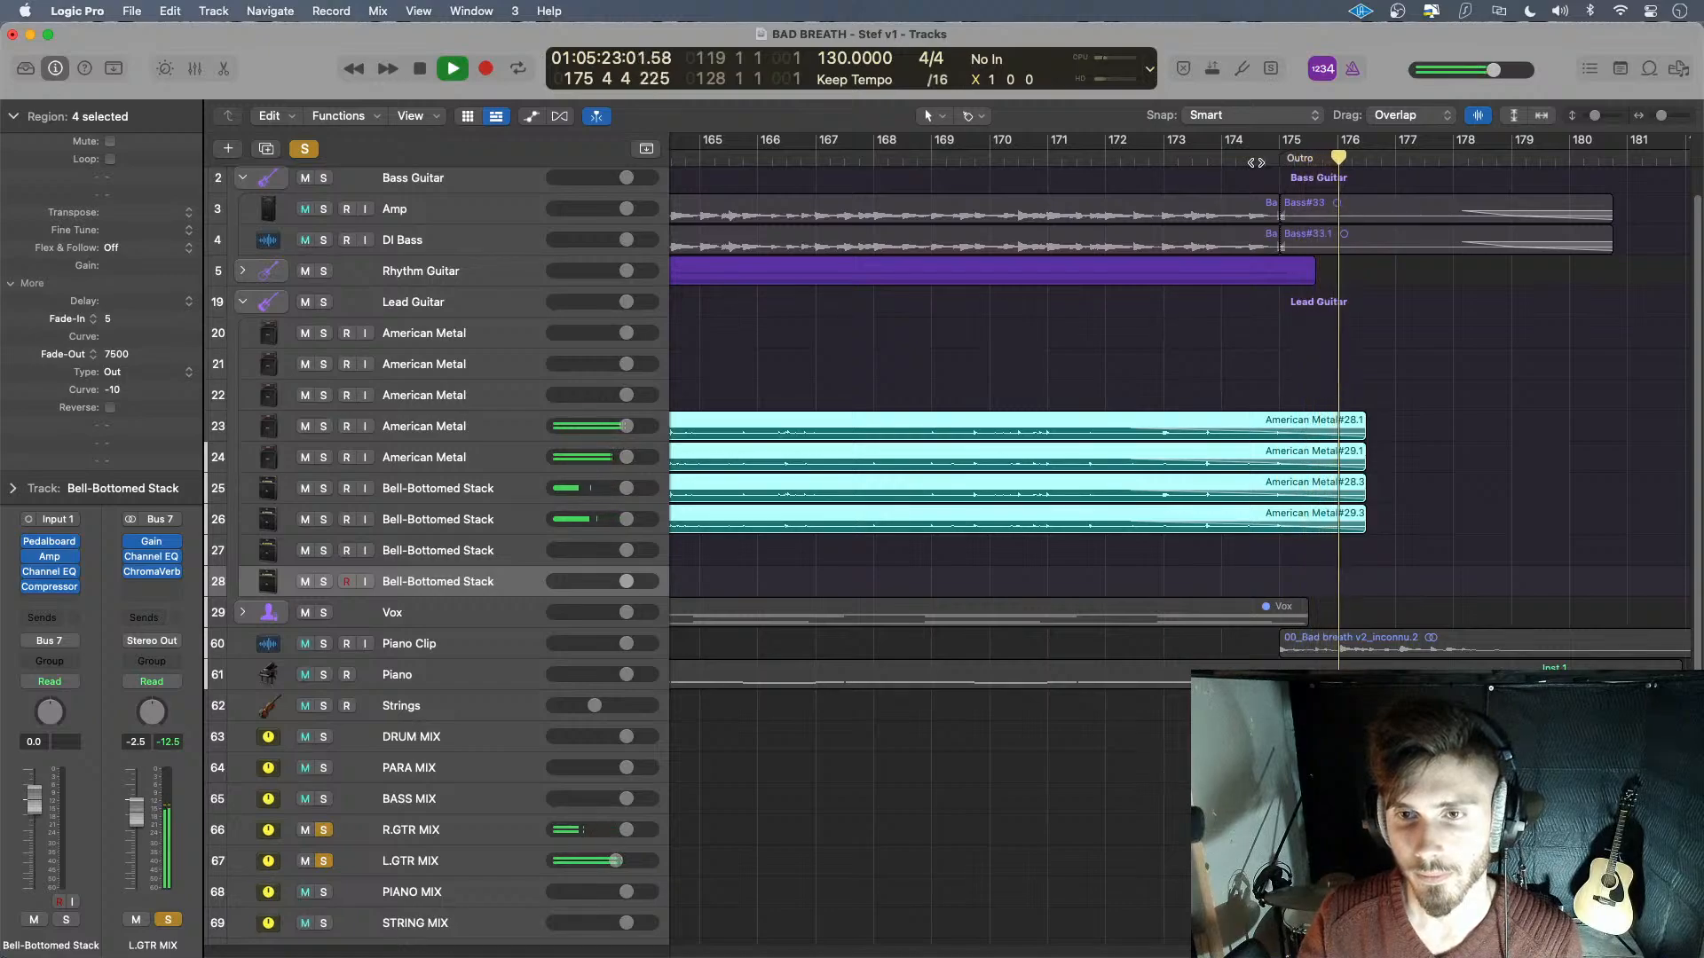
key(space)
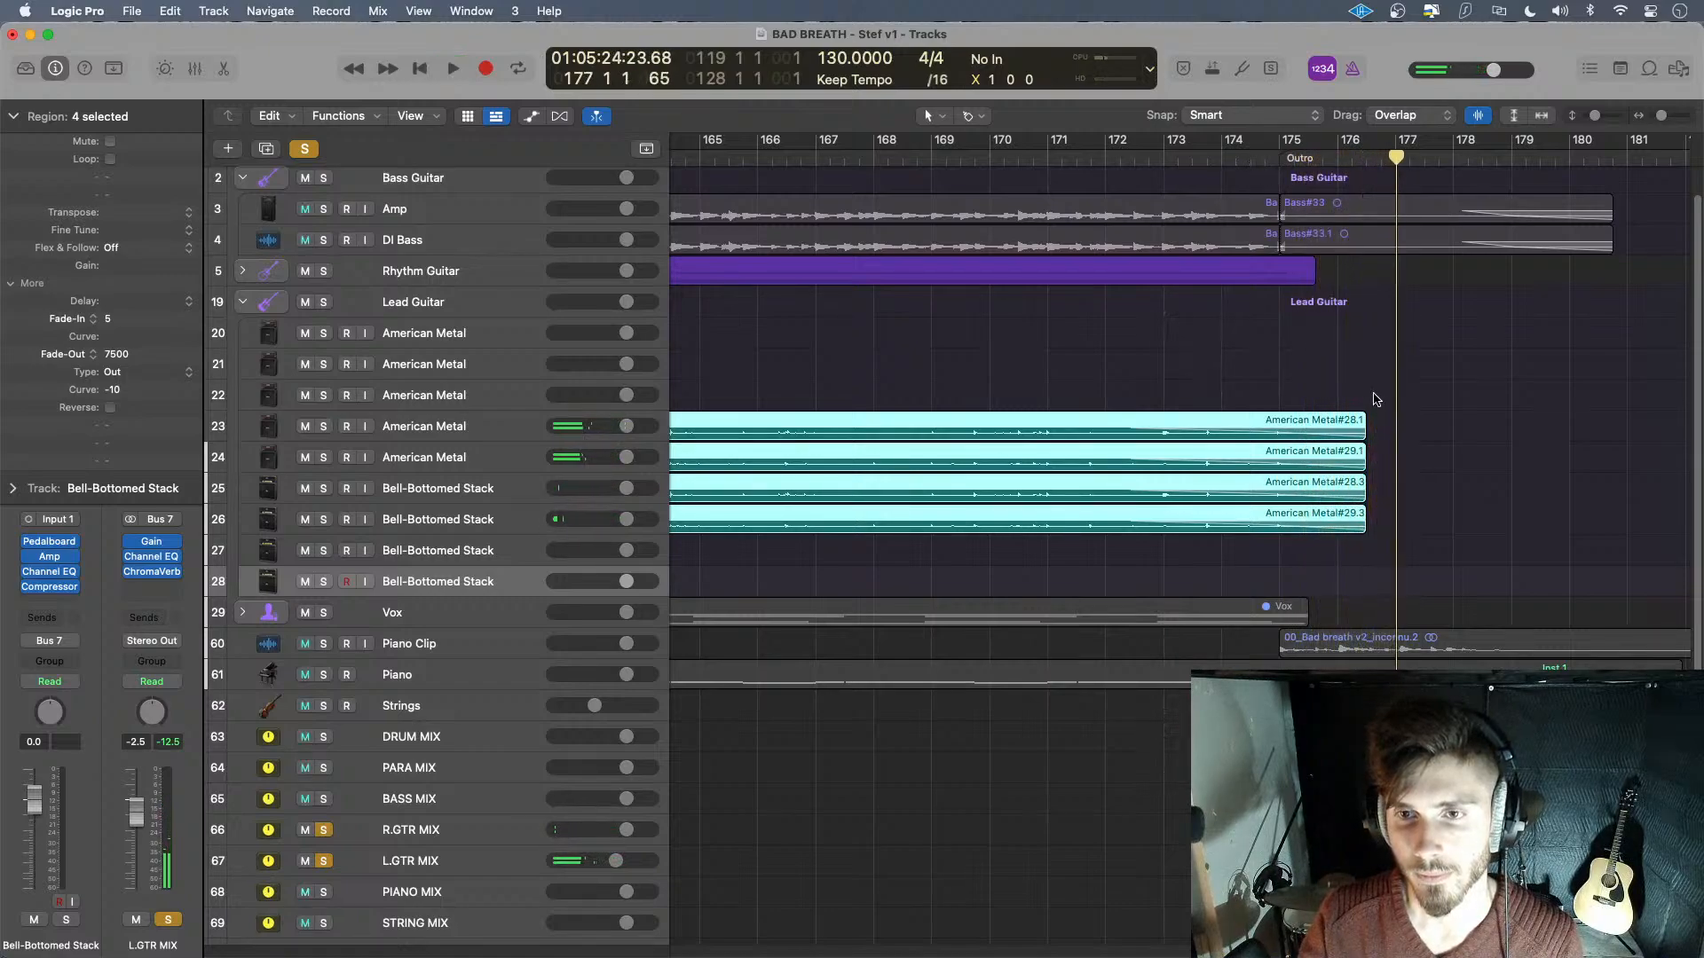
drag(1362, 527, 1395, 527)
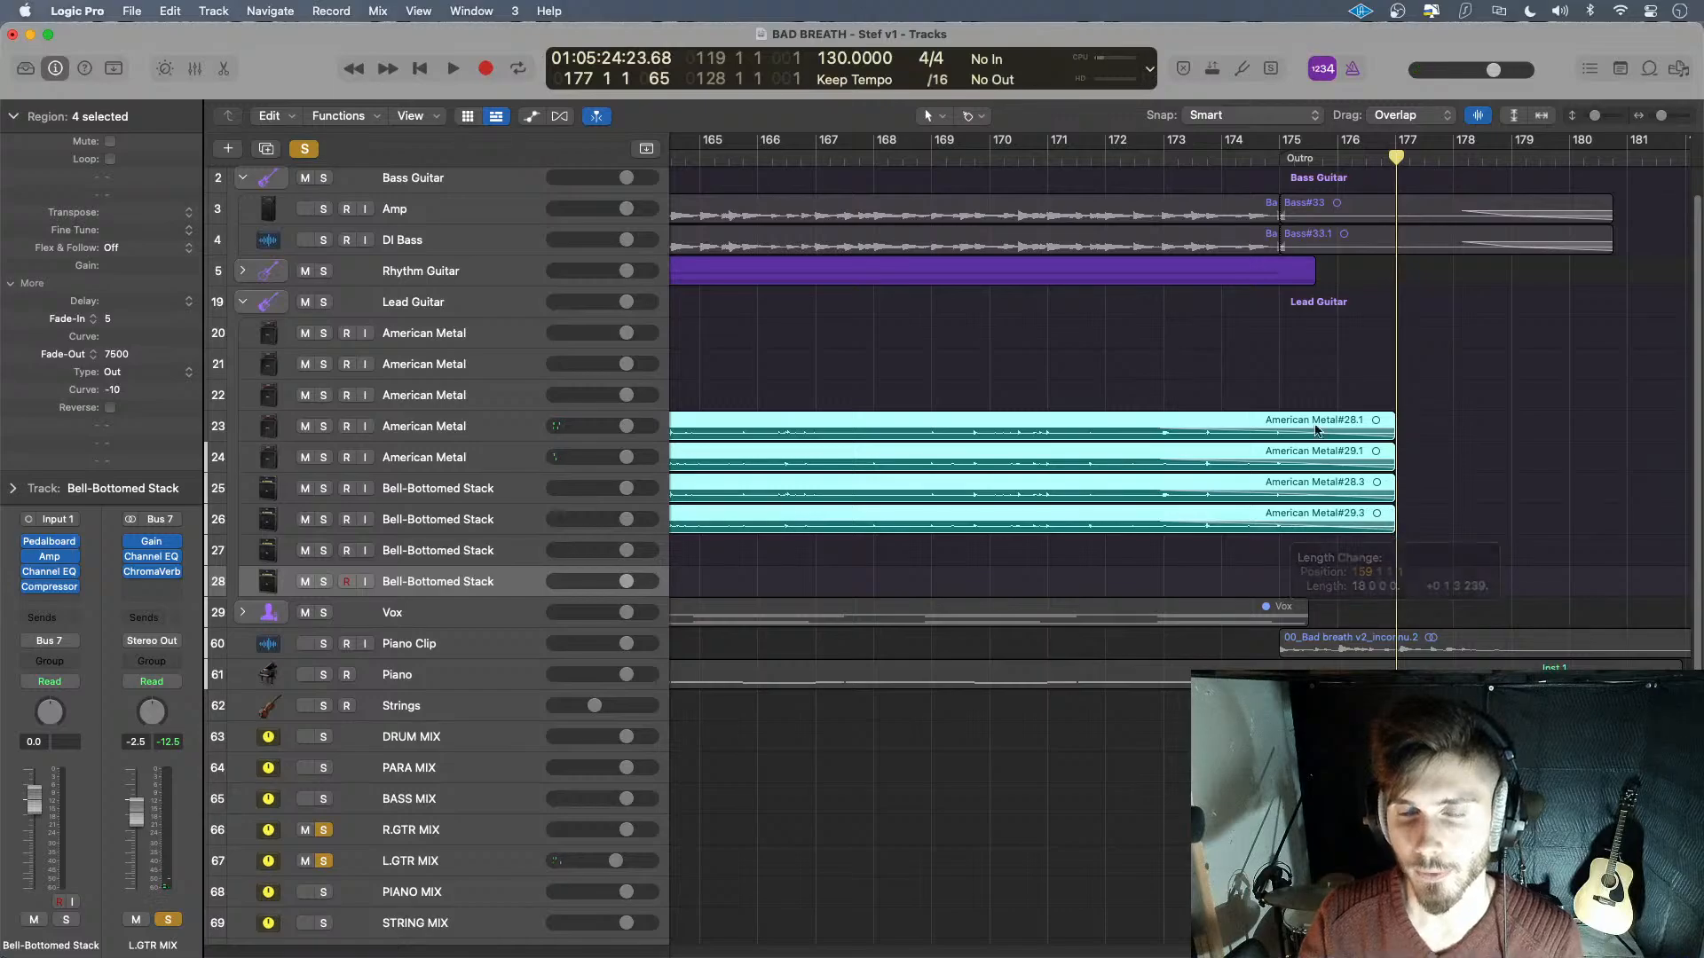
- Turn off solo on the R.GTR MIX and L.GTR MIX buses with the Solo section in view
key(super+Left)
key(super+Left)
key(super+Left)
key(super+Left)
key(super+Left)
key(super+Left)
scroll(1224, 413, left, 5)
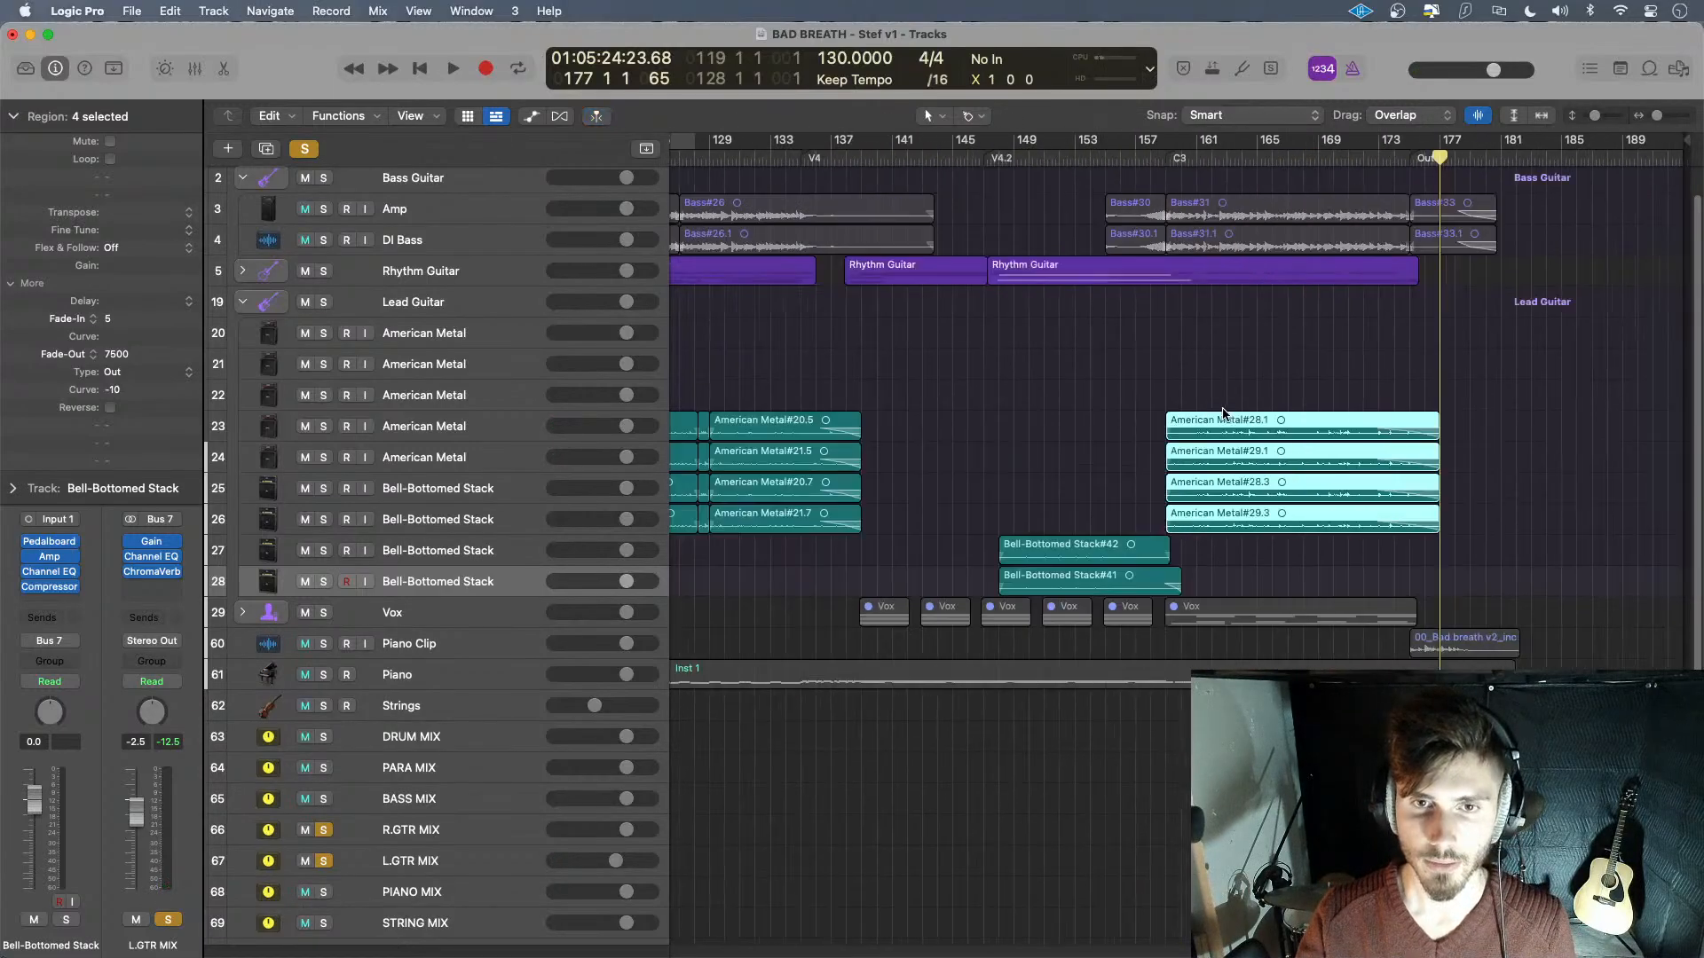
scroll(1133, 401, left, 5)
scroll(1133, 400, left, 4)
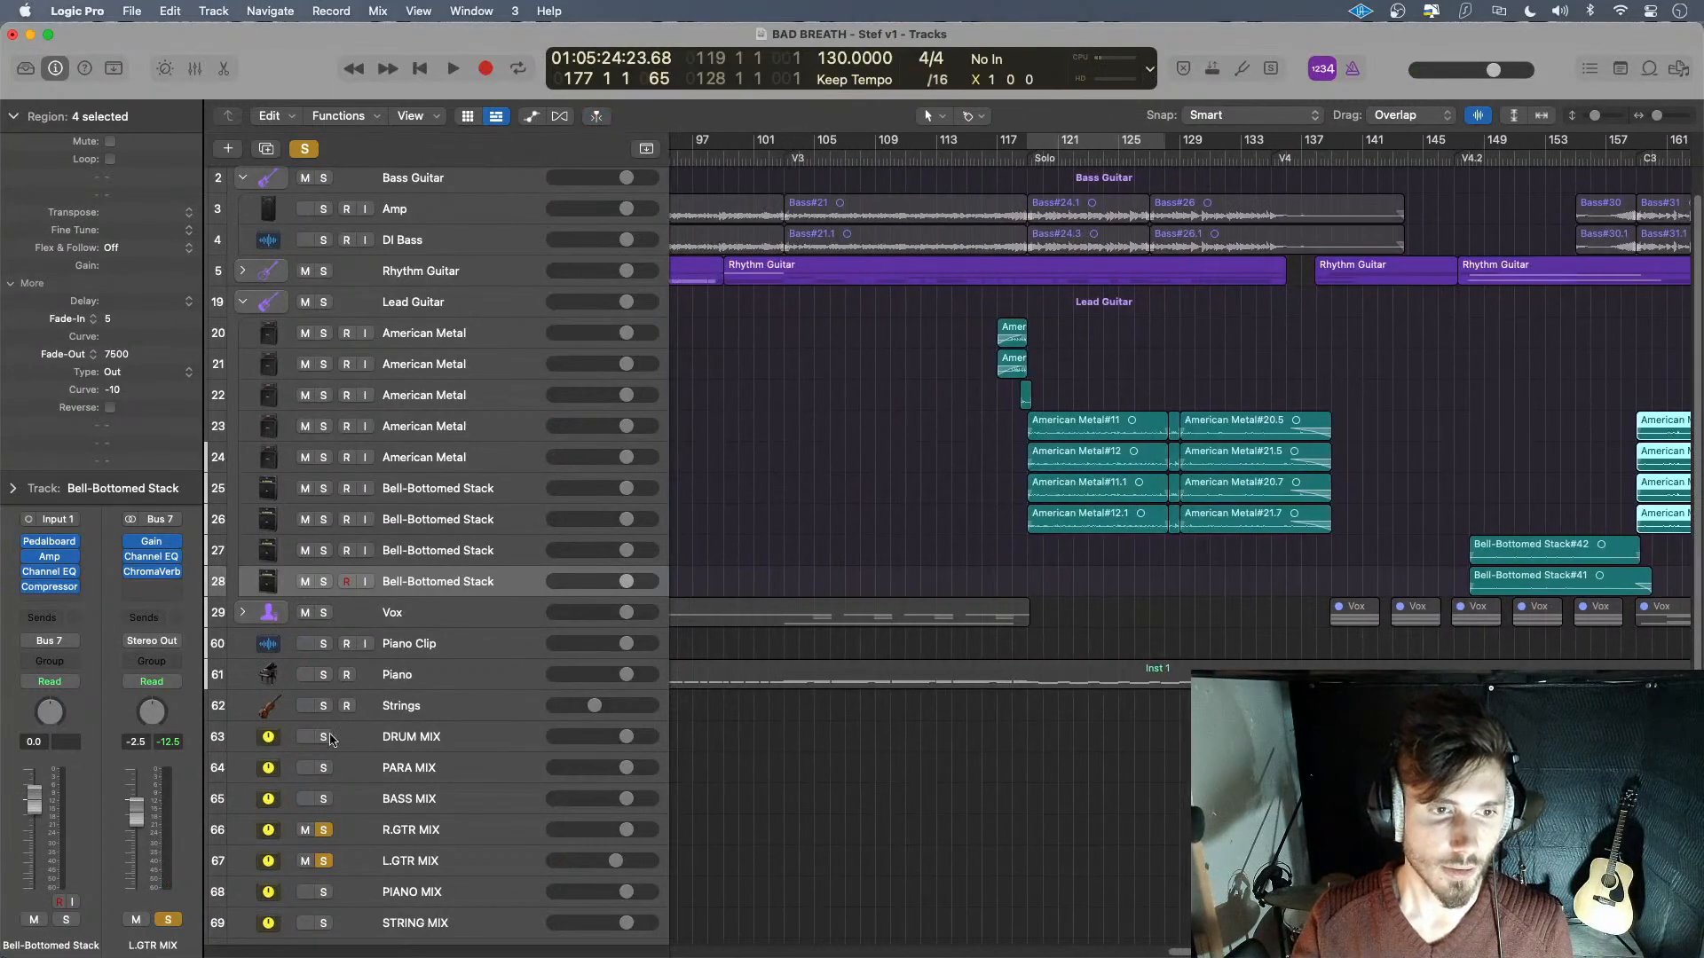
click(324, 830)
click(325, 860)
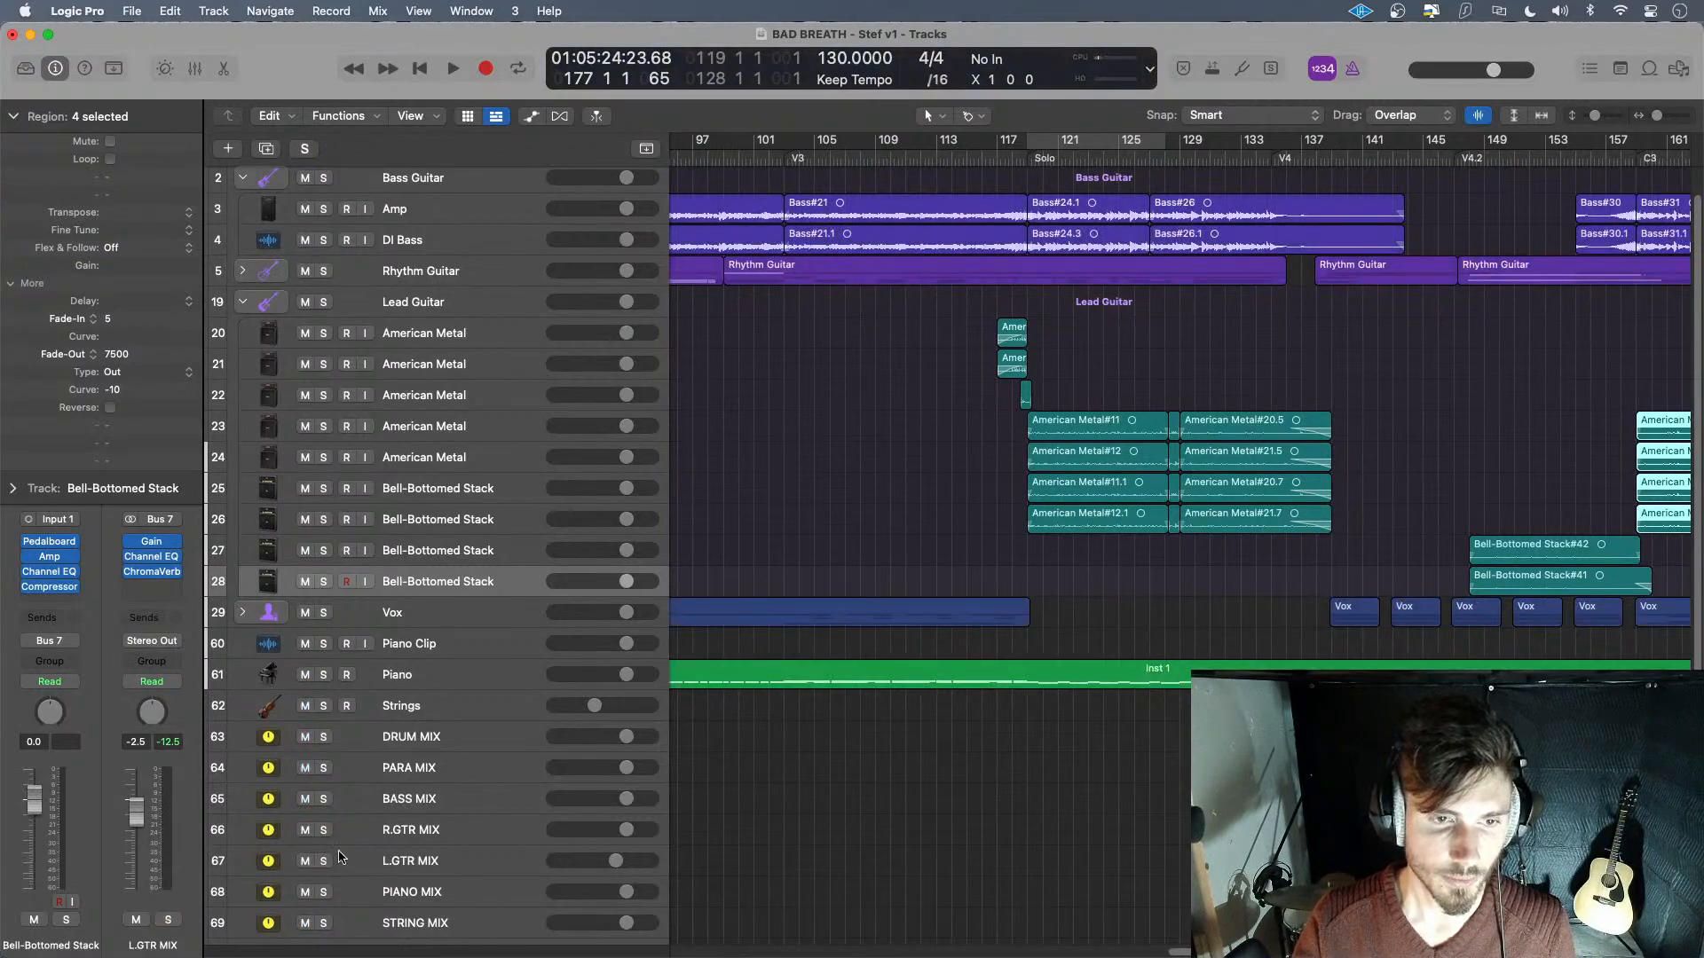
- Play the full mix from the Solo section into the later verses, lowering the BASS MIX volume to about -0.8 dB
key(space)
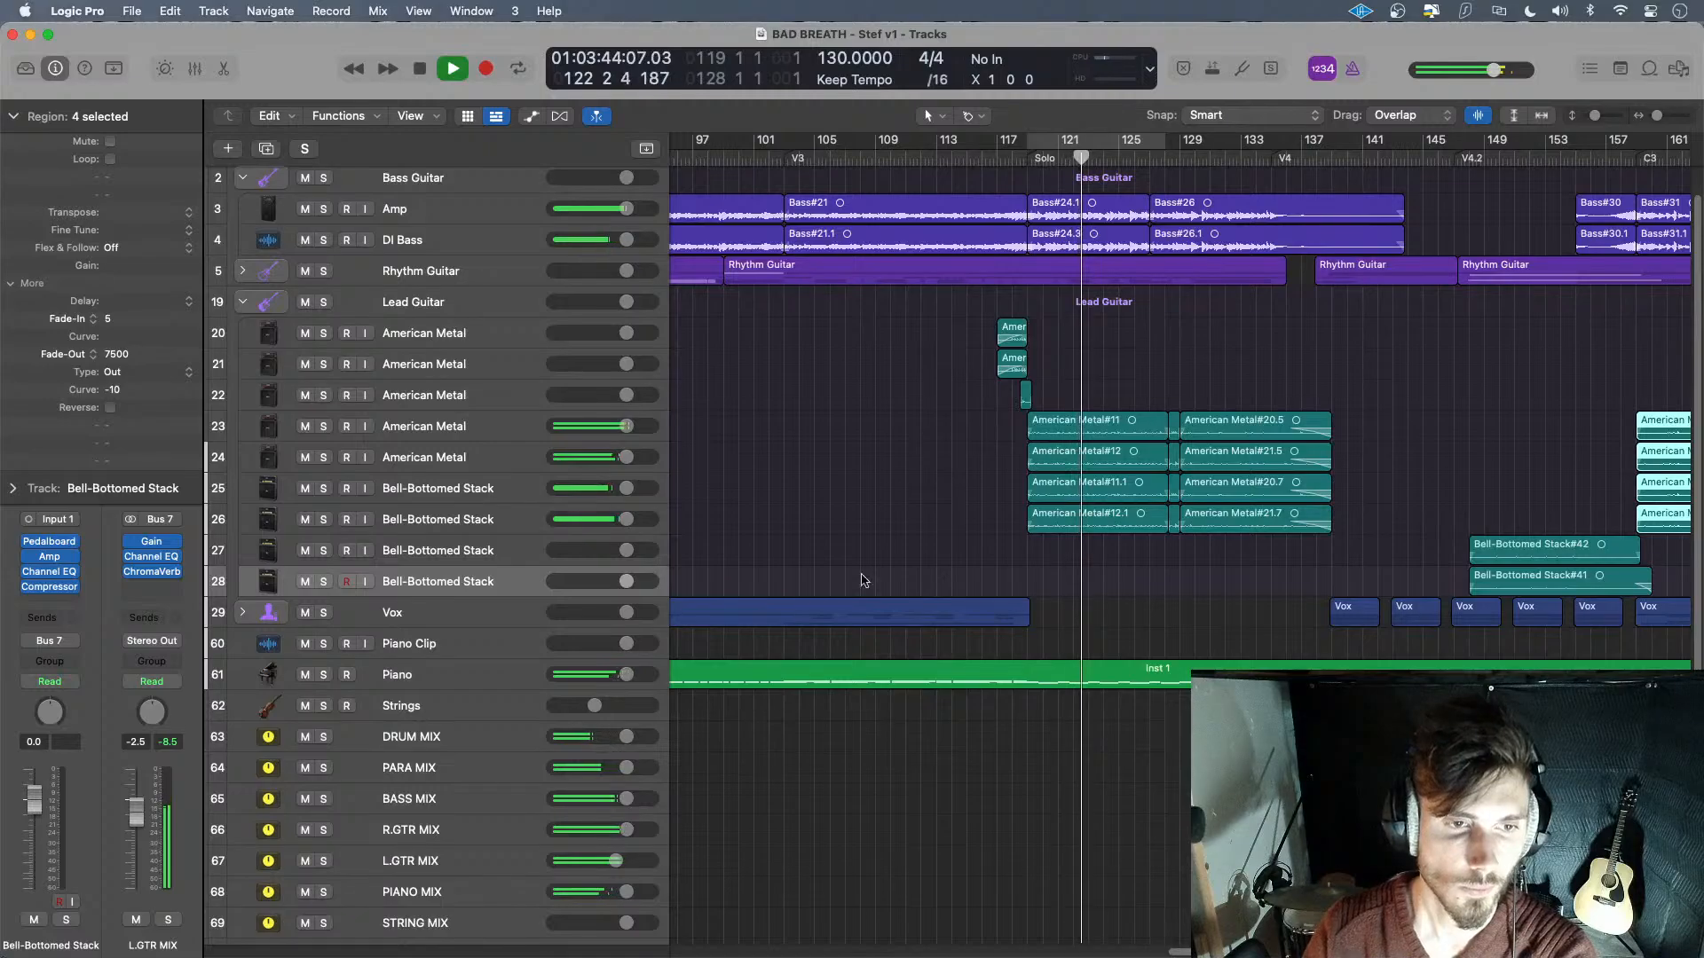
drag(626, 798, 622, 799)
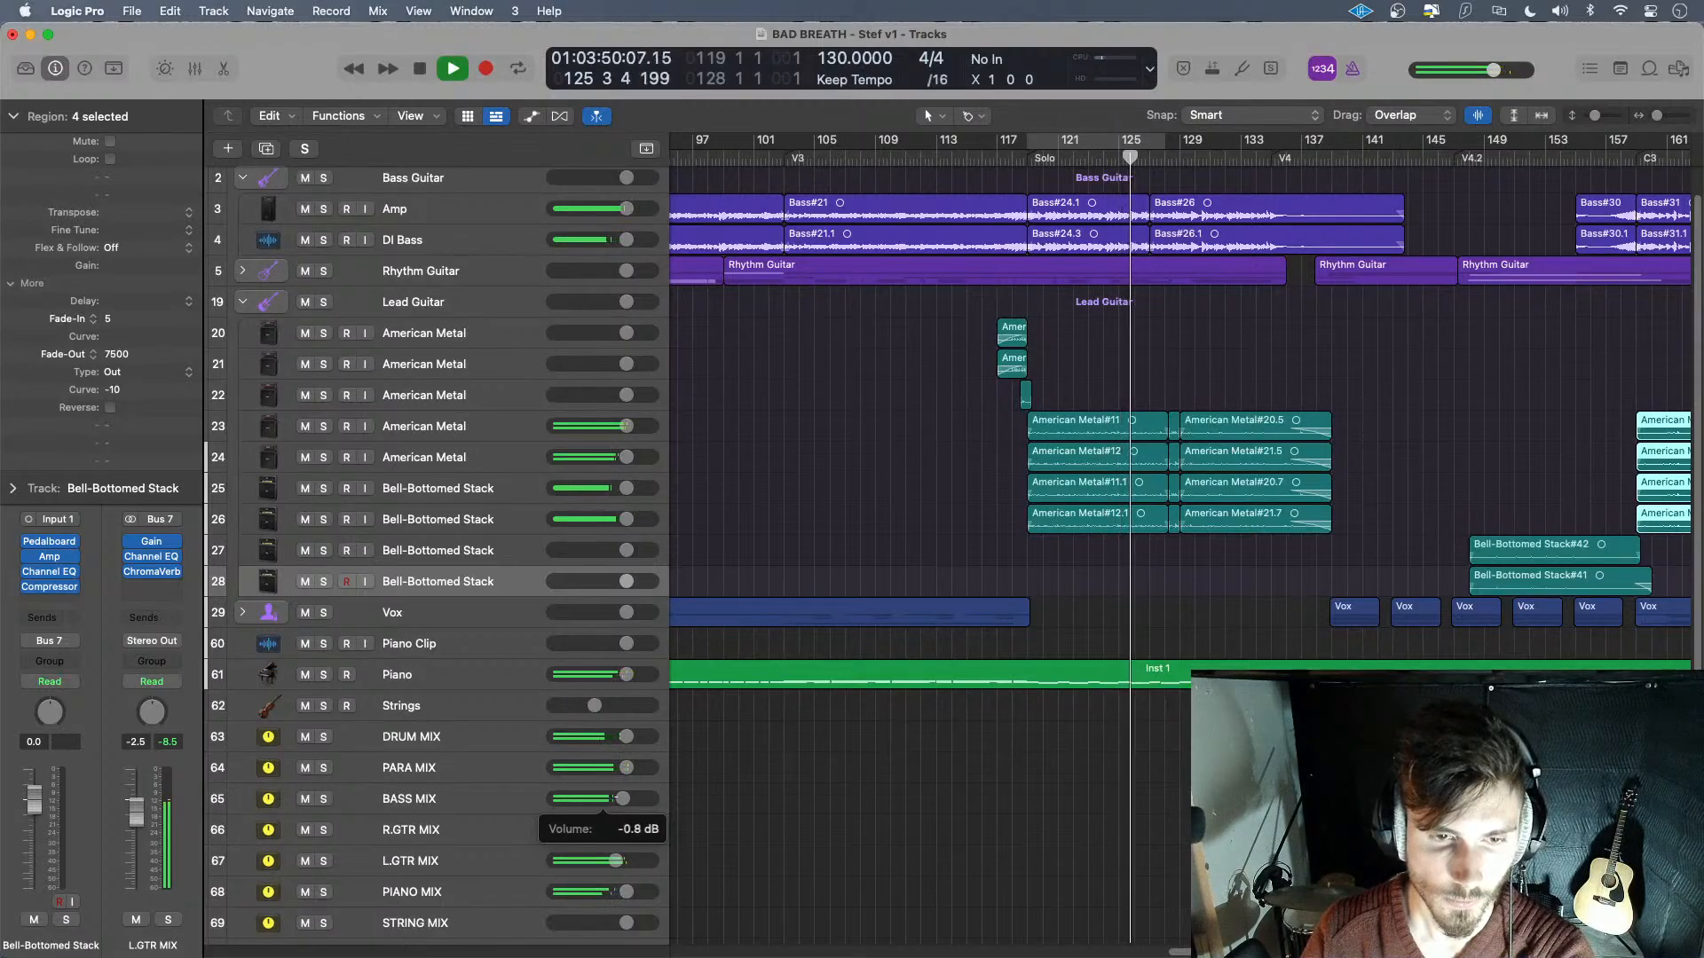
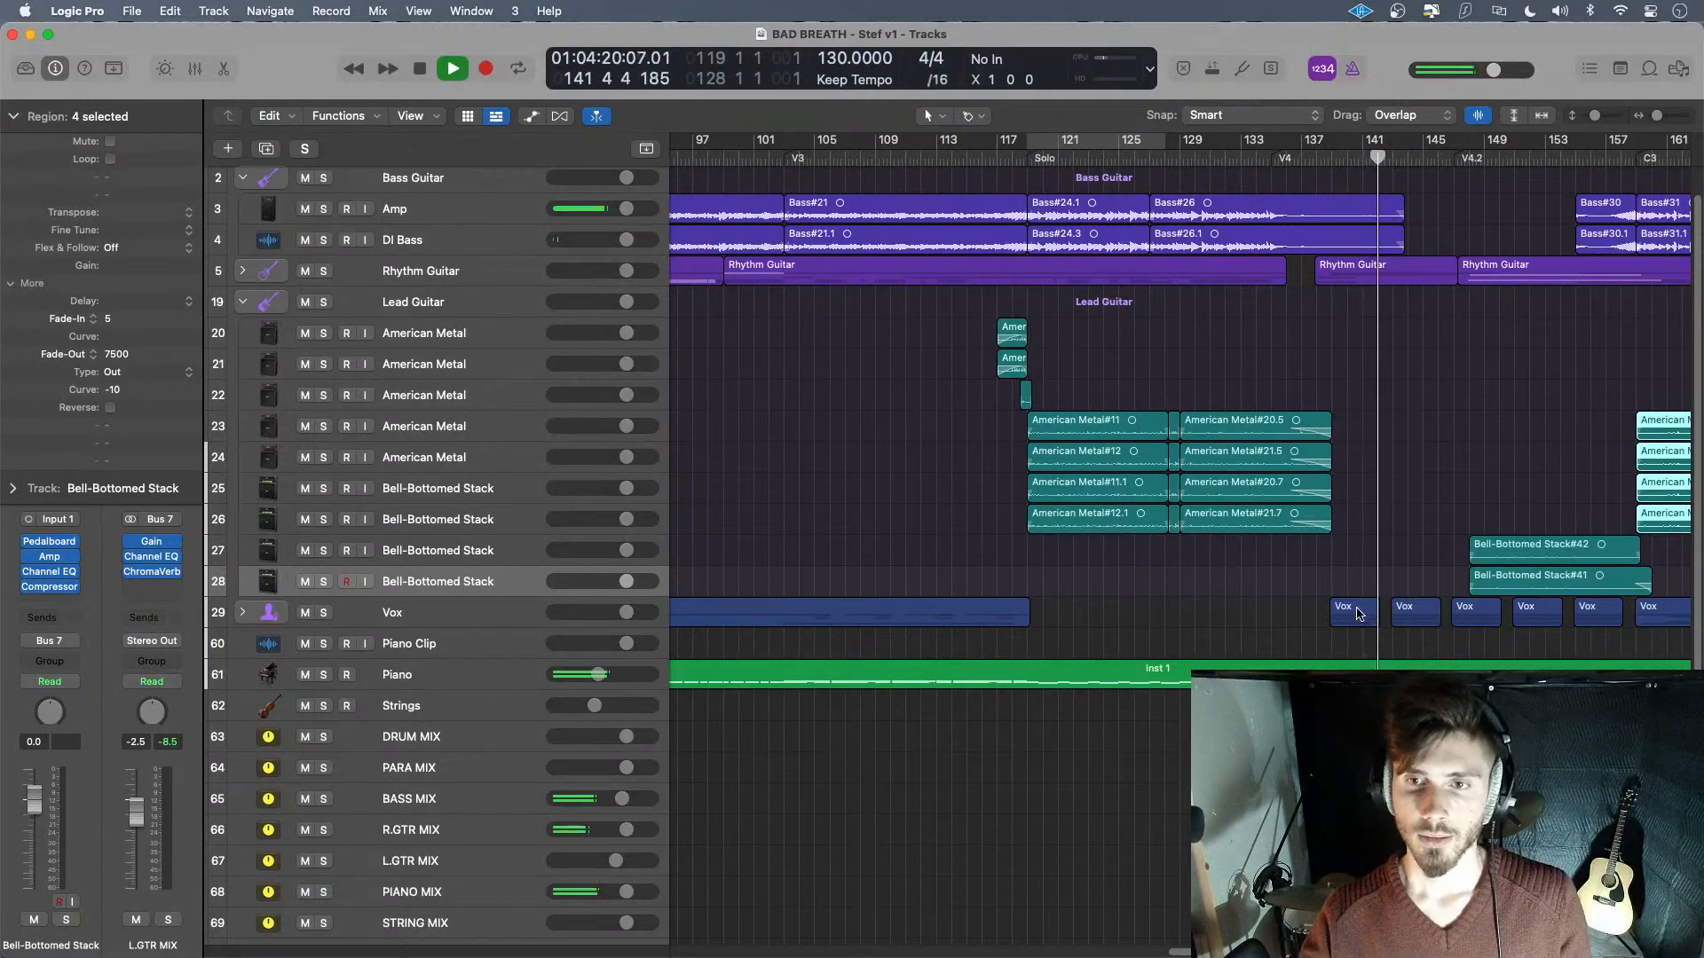
scroll(1357, 612, right, 10)
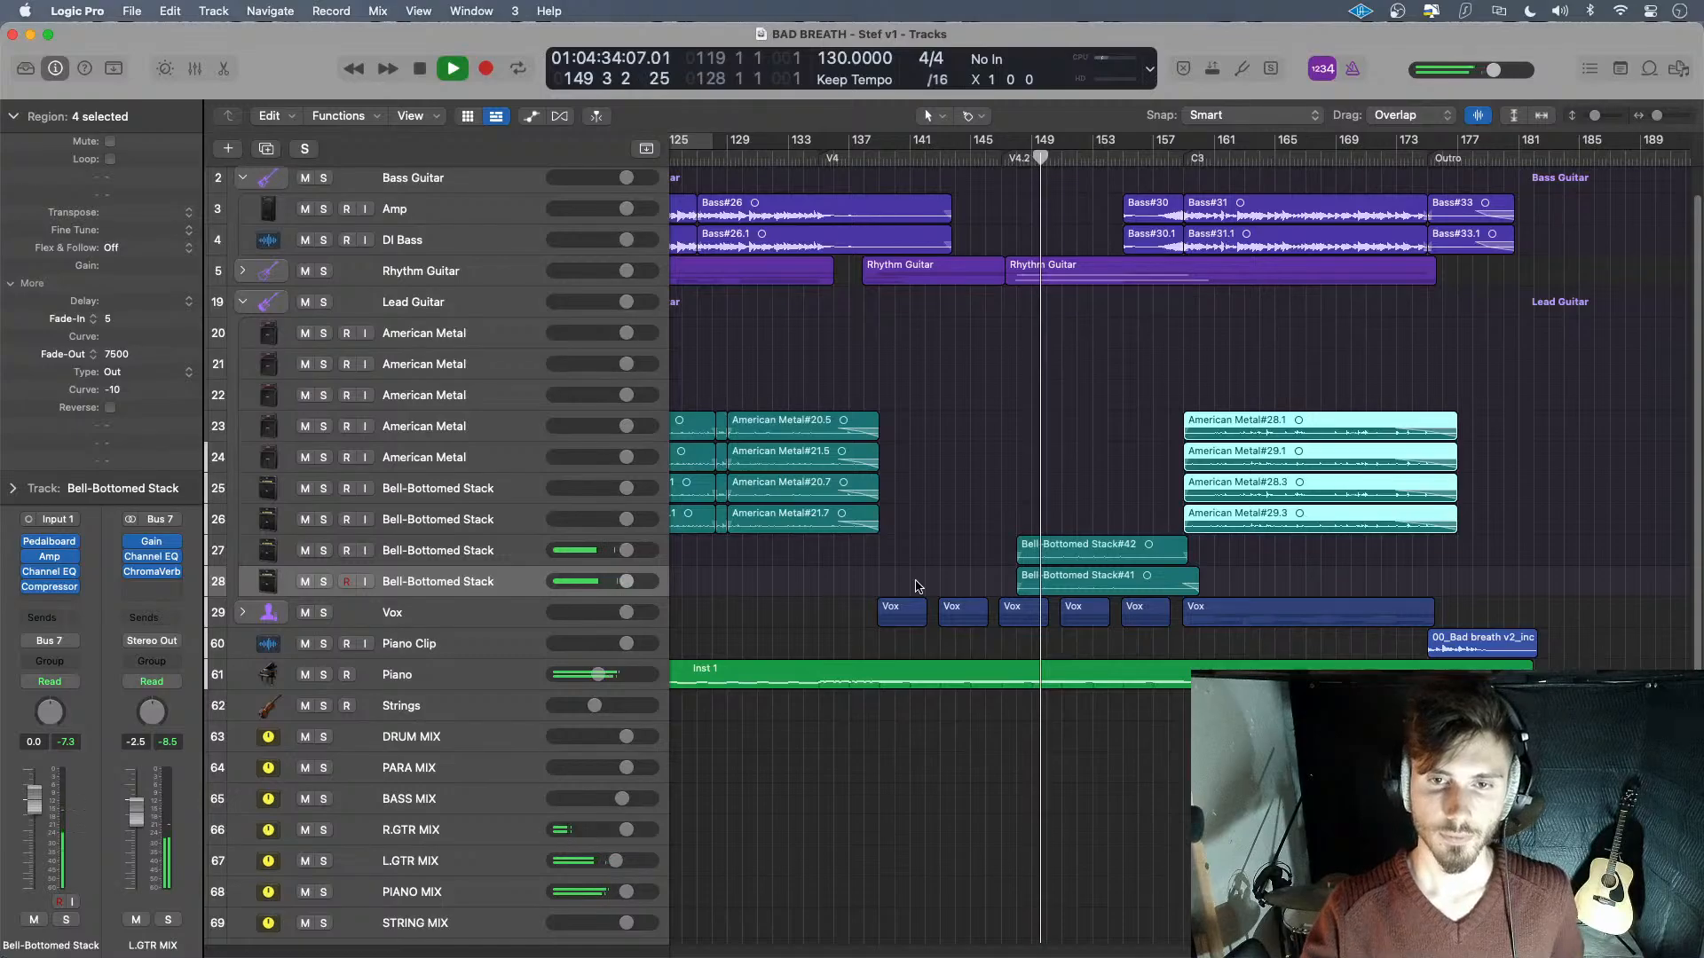
- Check the Compressor settings on the Bell-Bottomed Stack channel of track 27 while the mix plays
click(497, 556)
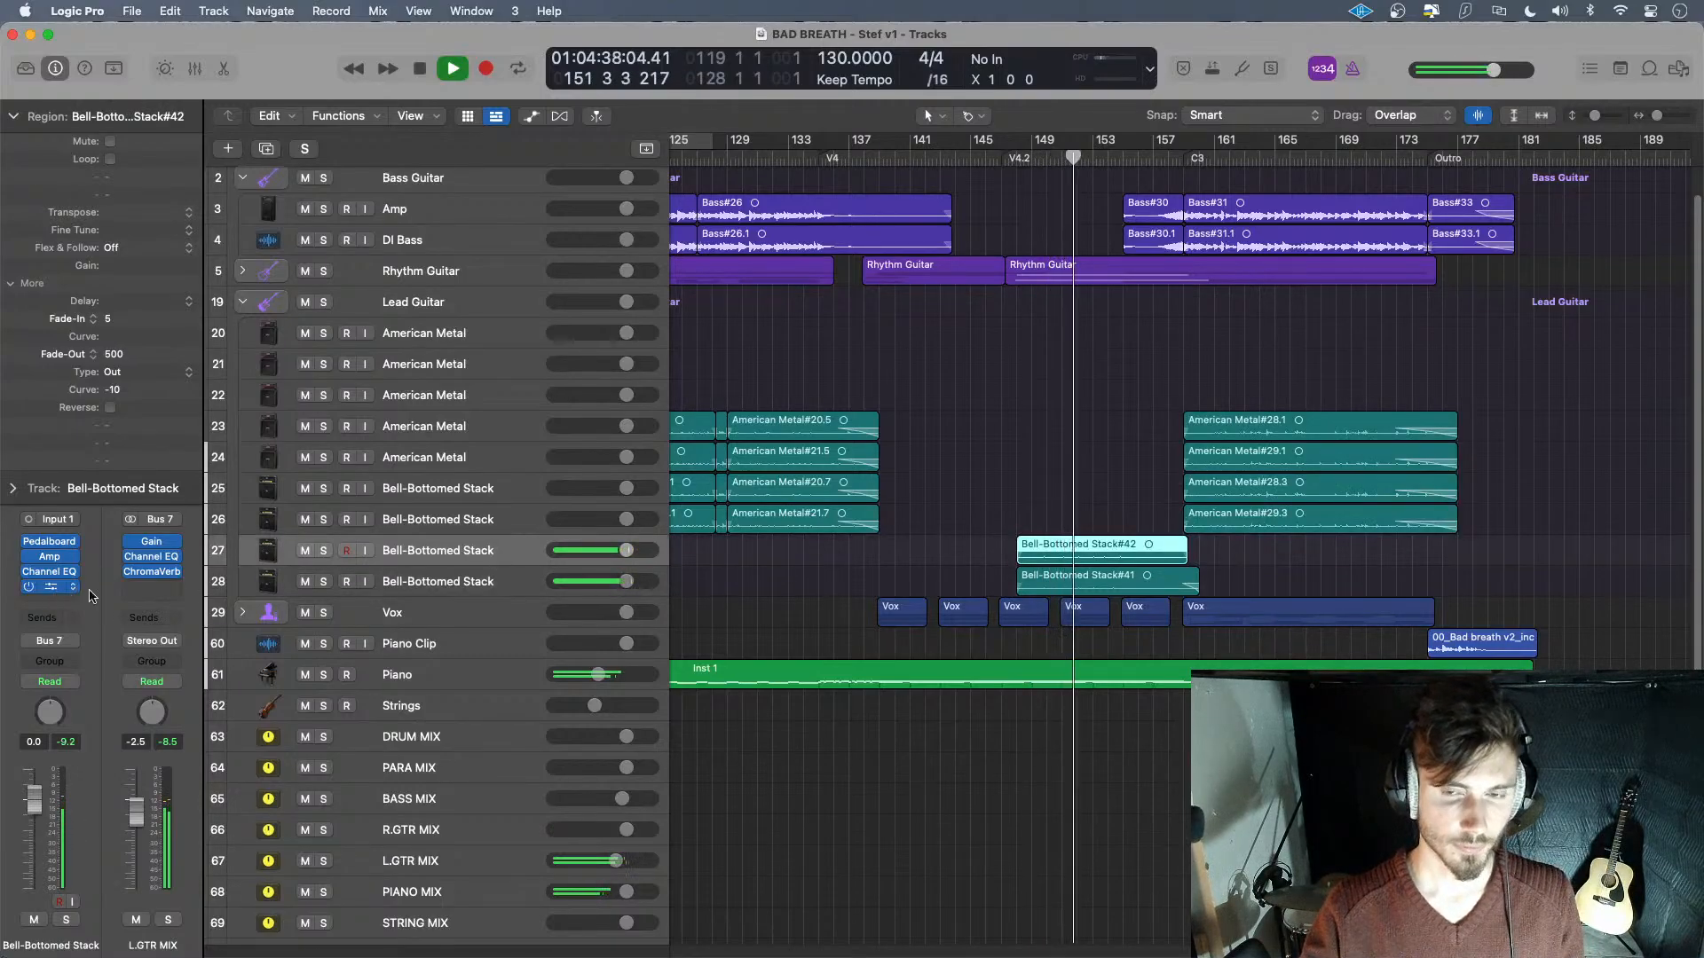
click(50, 587)
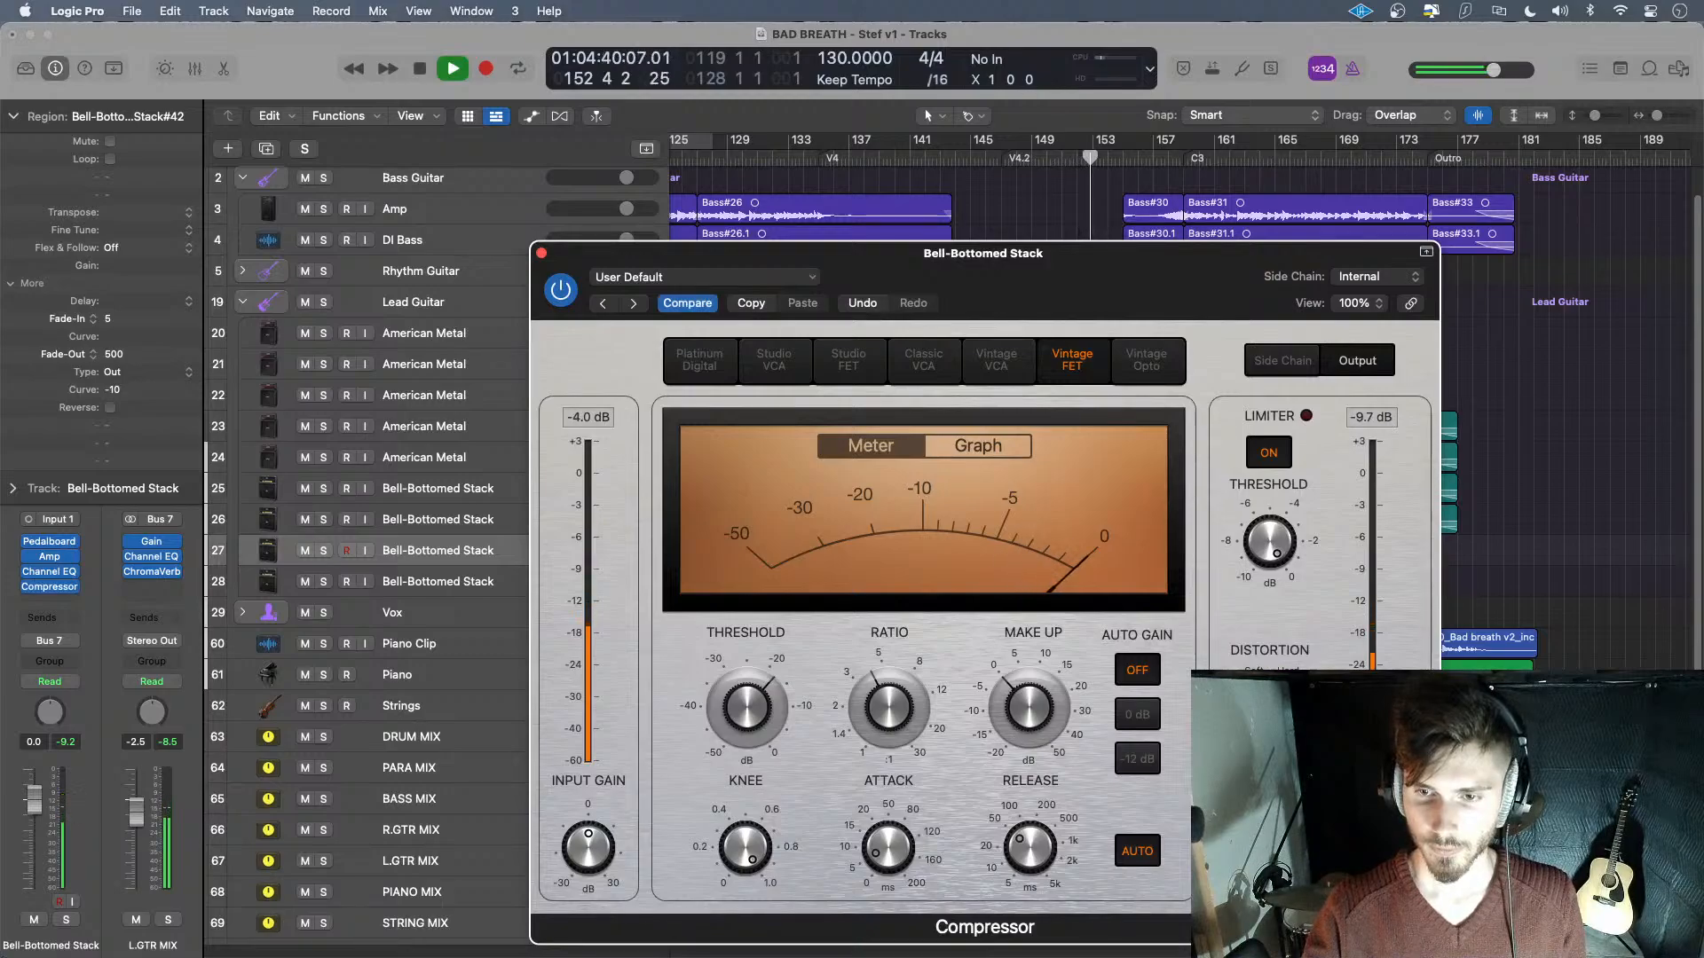
click(542, 254)
click(1065, 581)
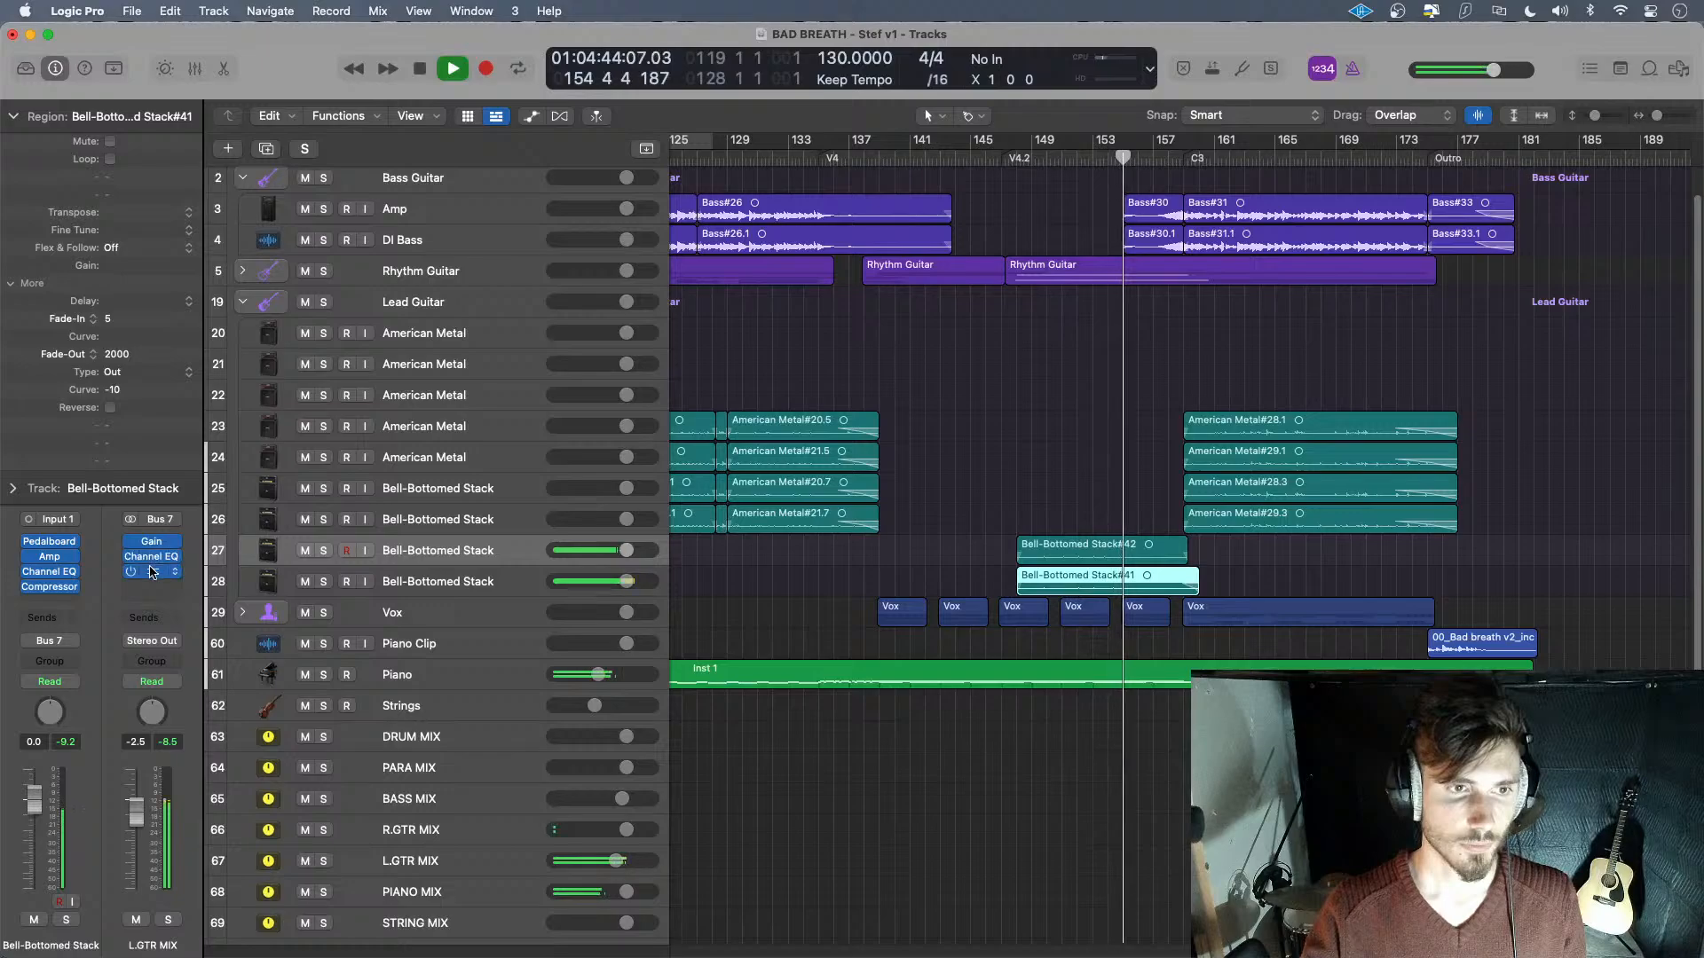
click(51, 586)
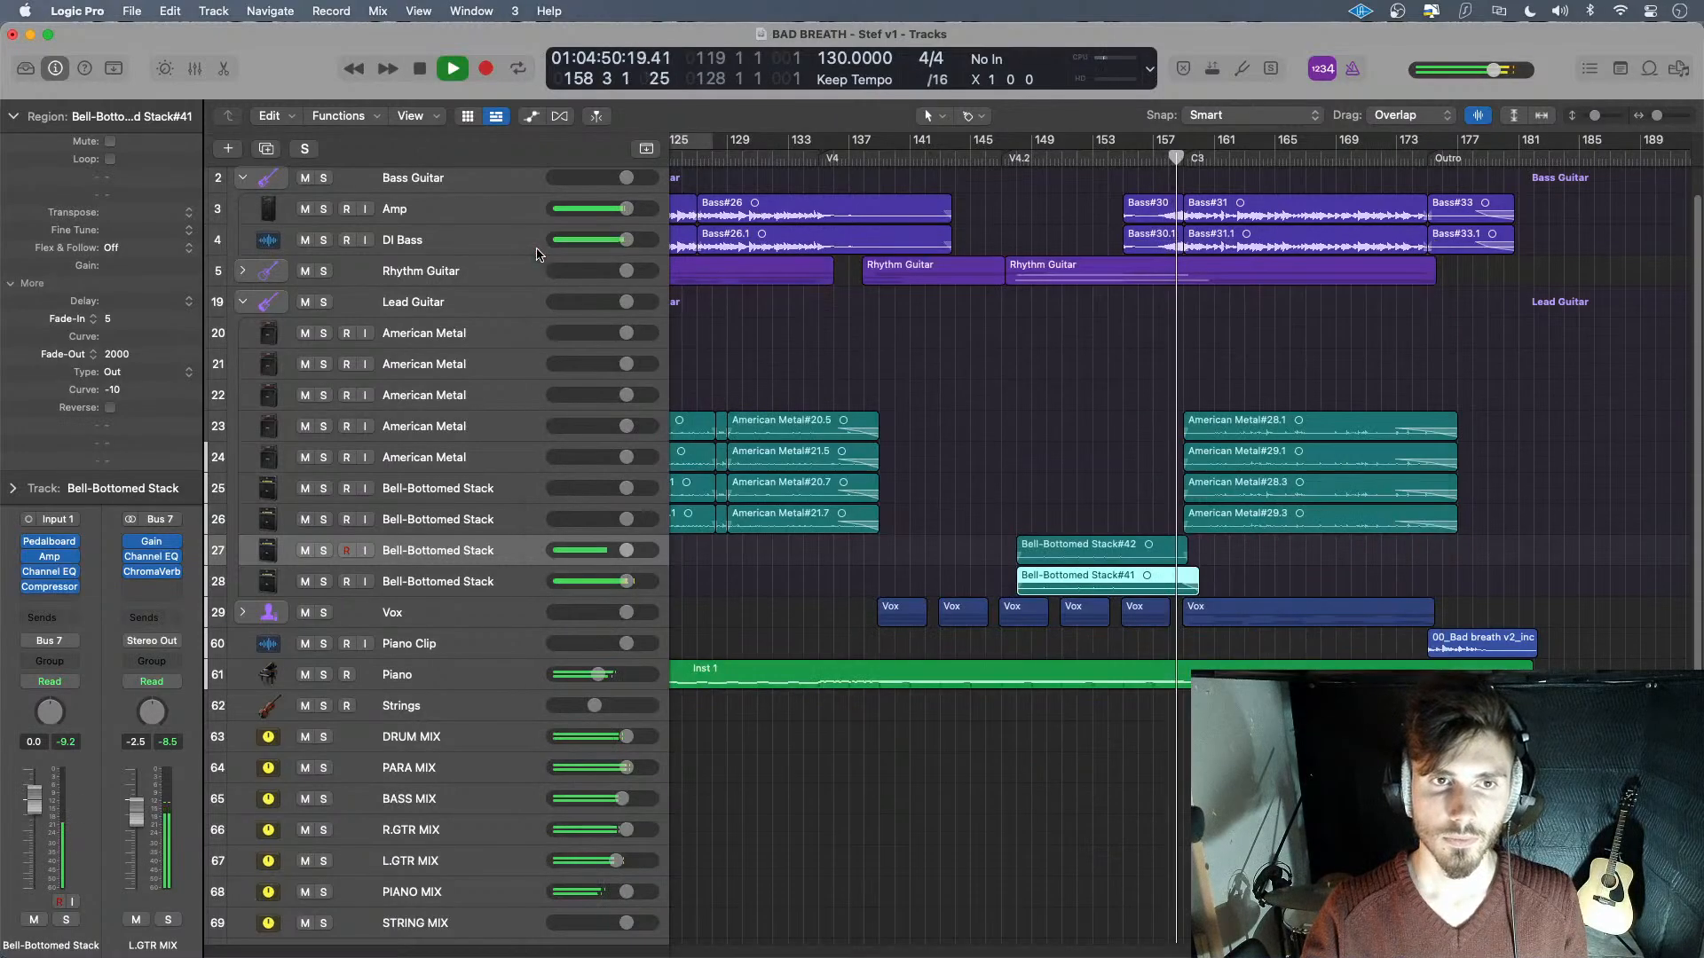
click(541, 254)
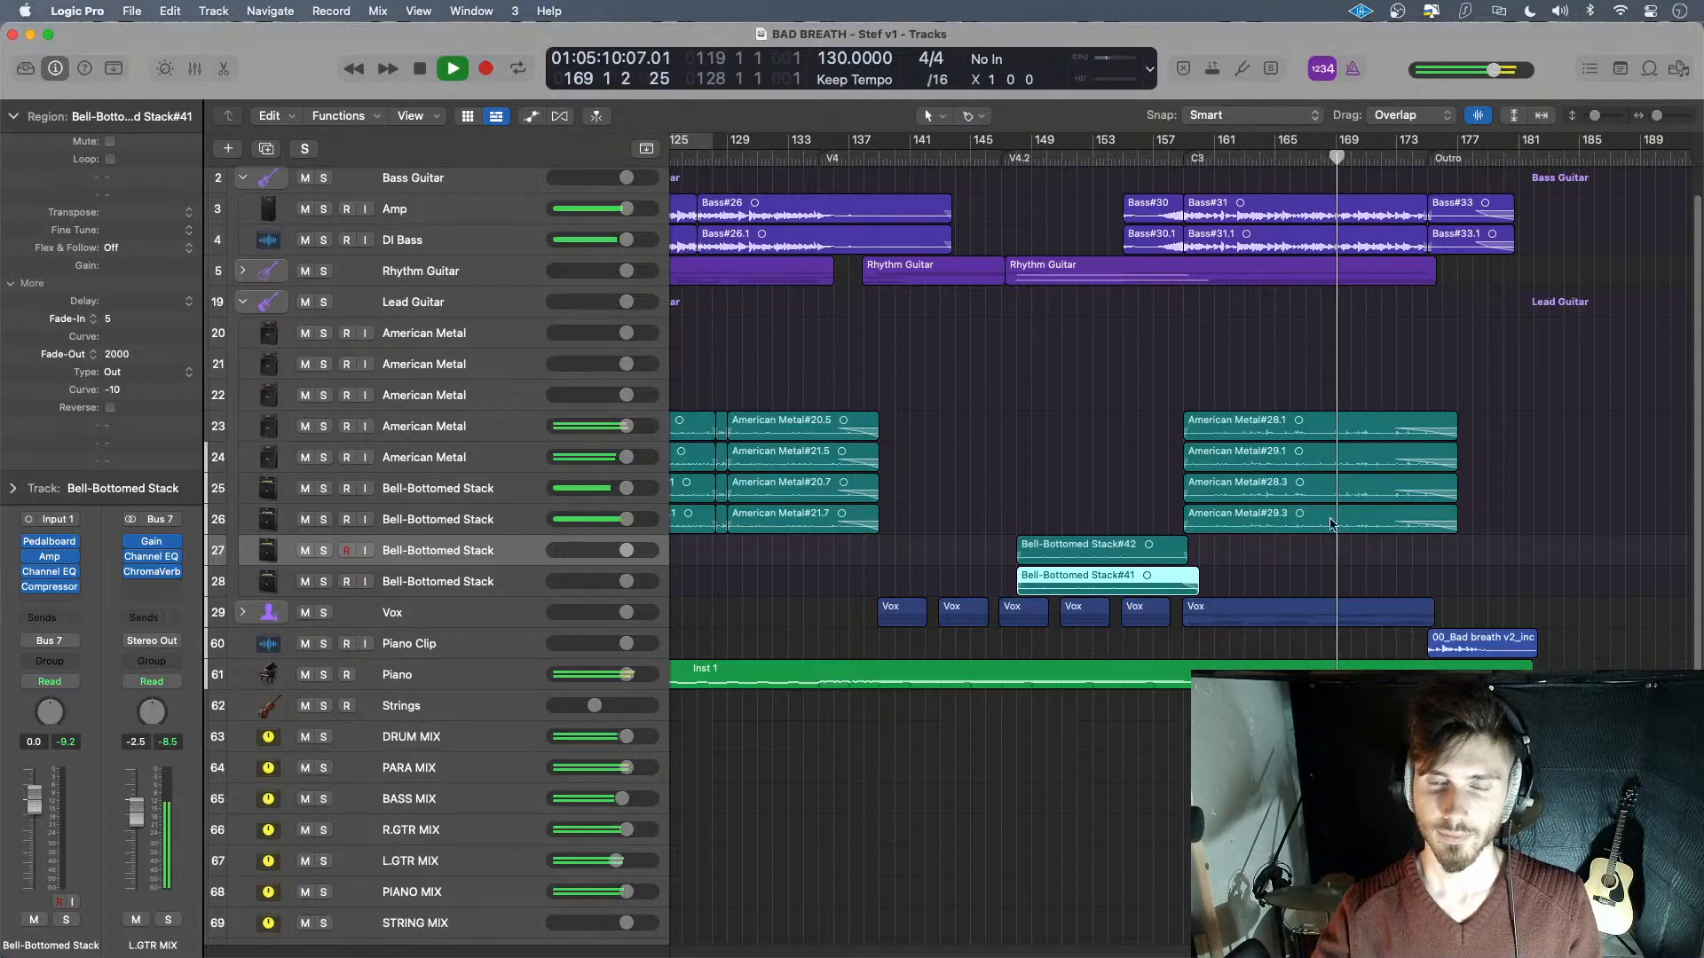
- Set the gain of the four American Metal regions from bar 159 to +2.5 dB and stop playback after they end
drag(1292, 369, 1307, 569)
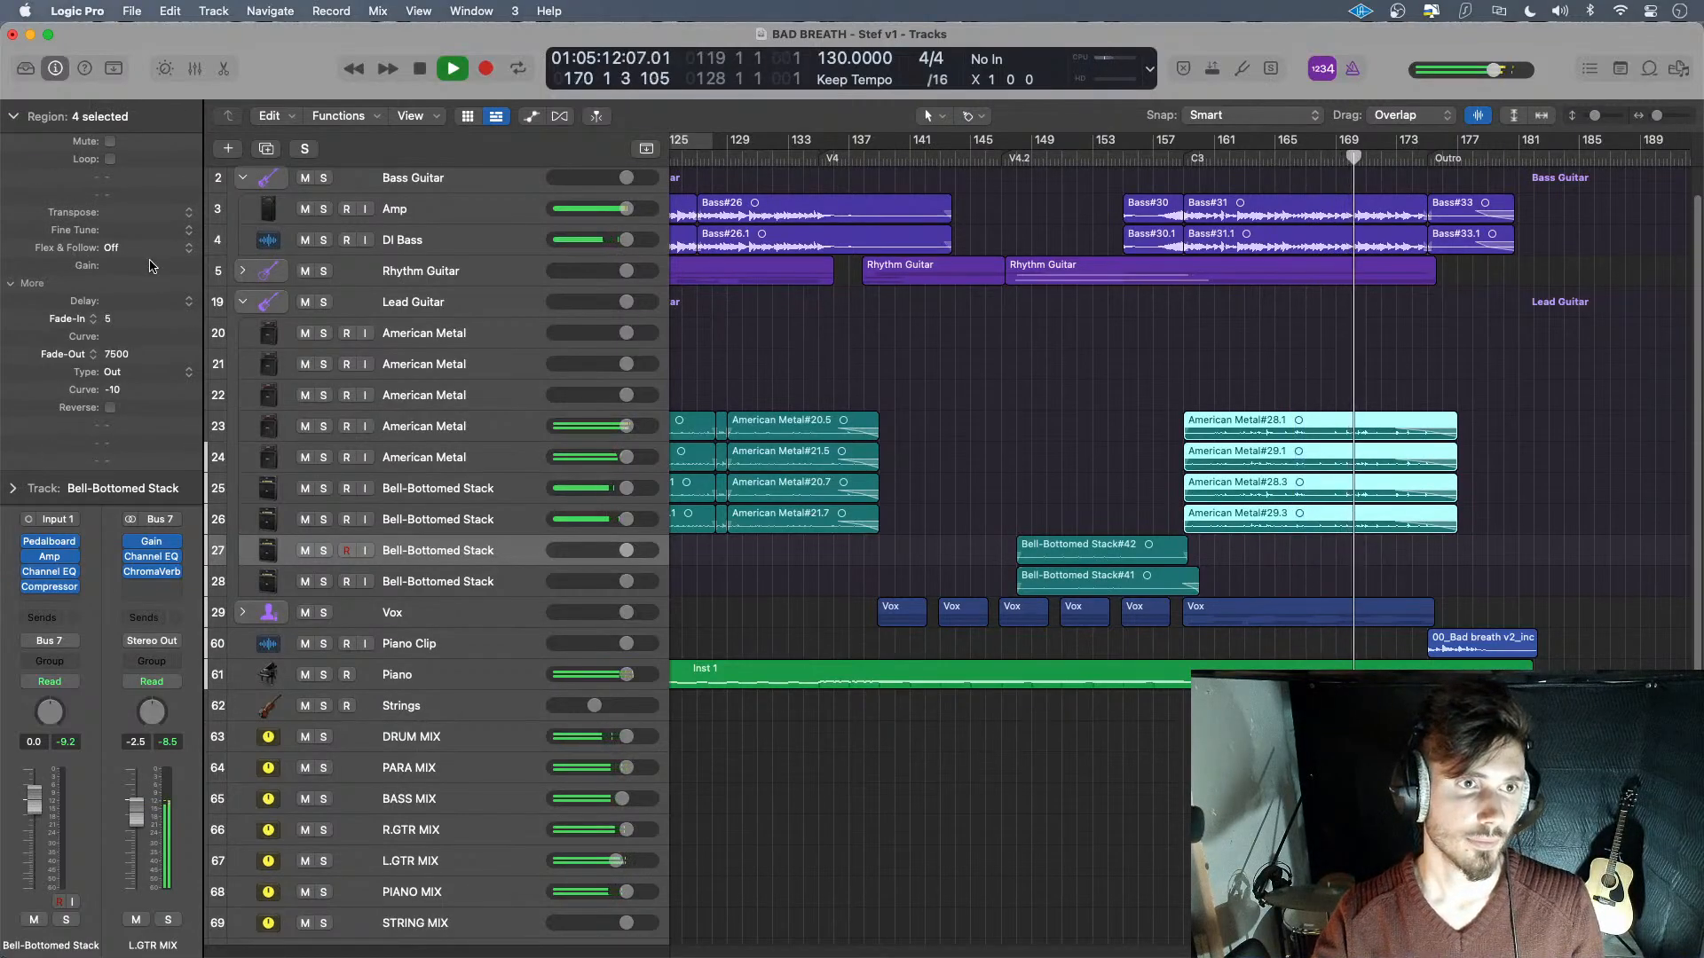
drag(149, 265, 169, 180)
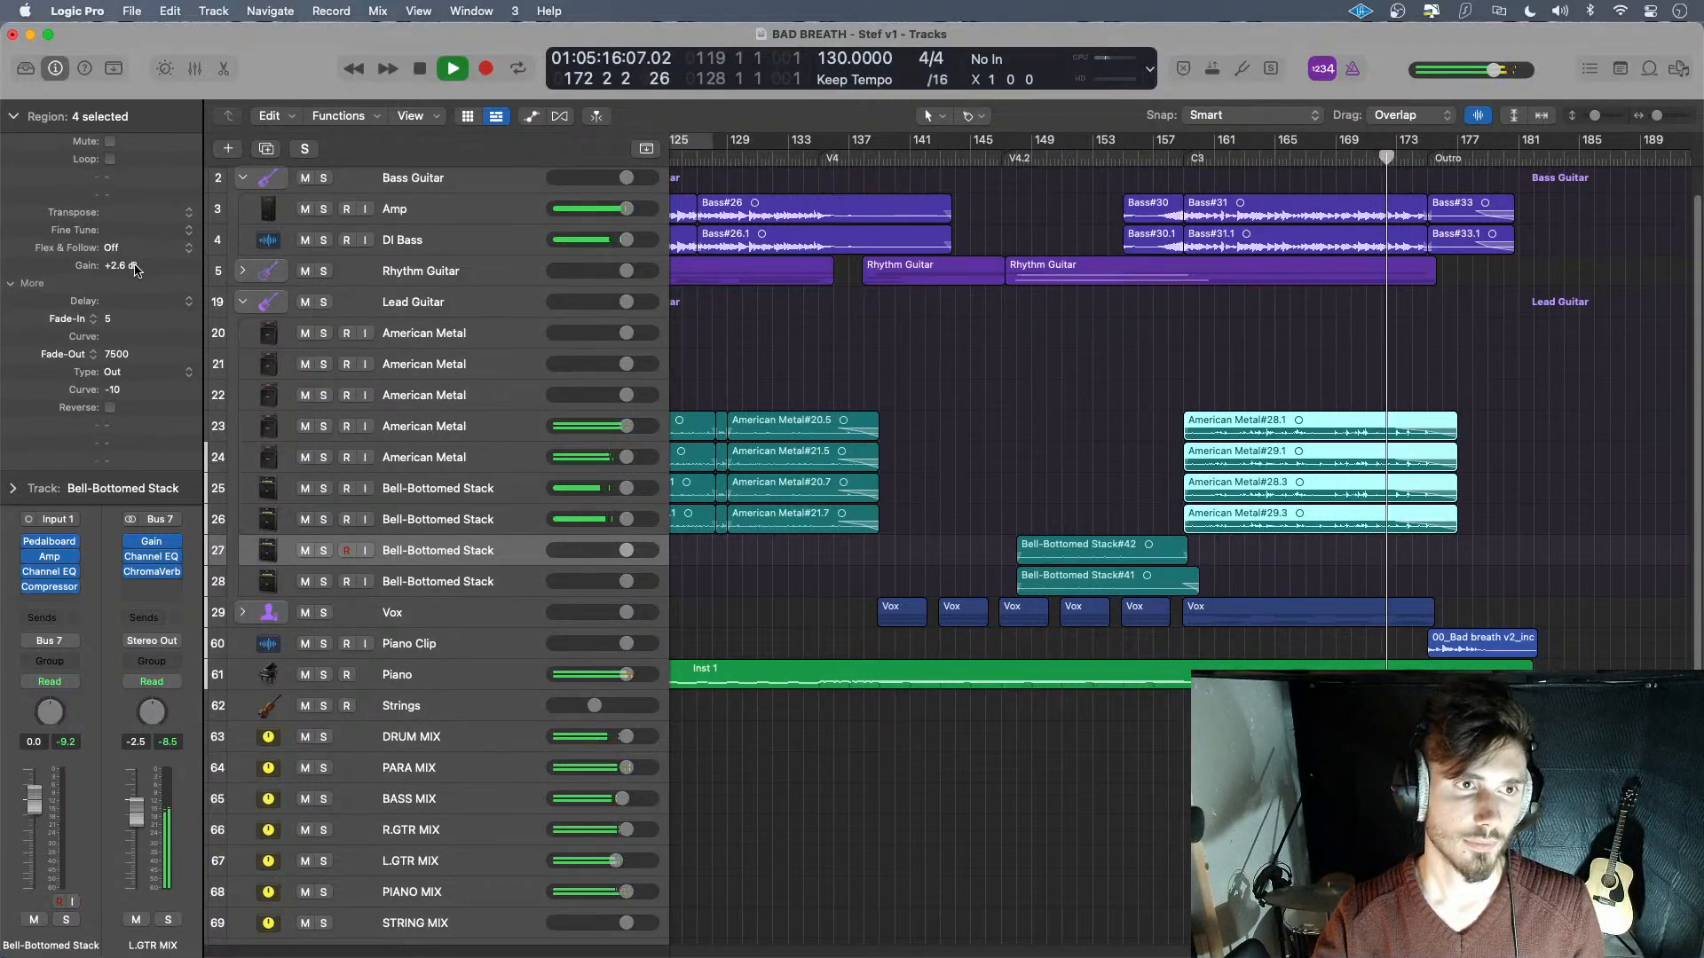
drag(134, 267, 134, 271)
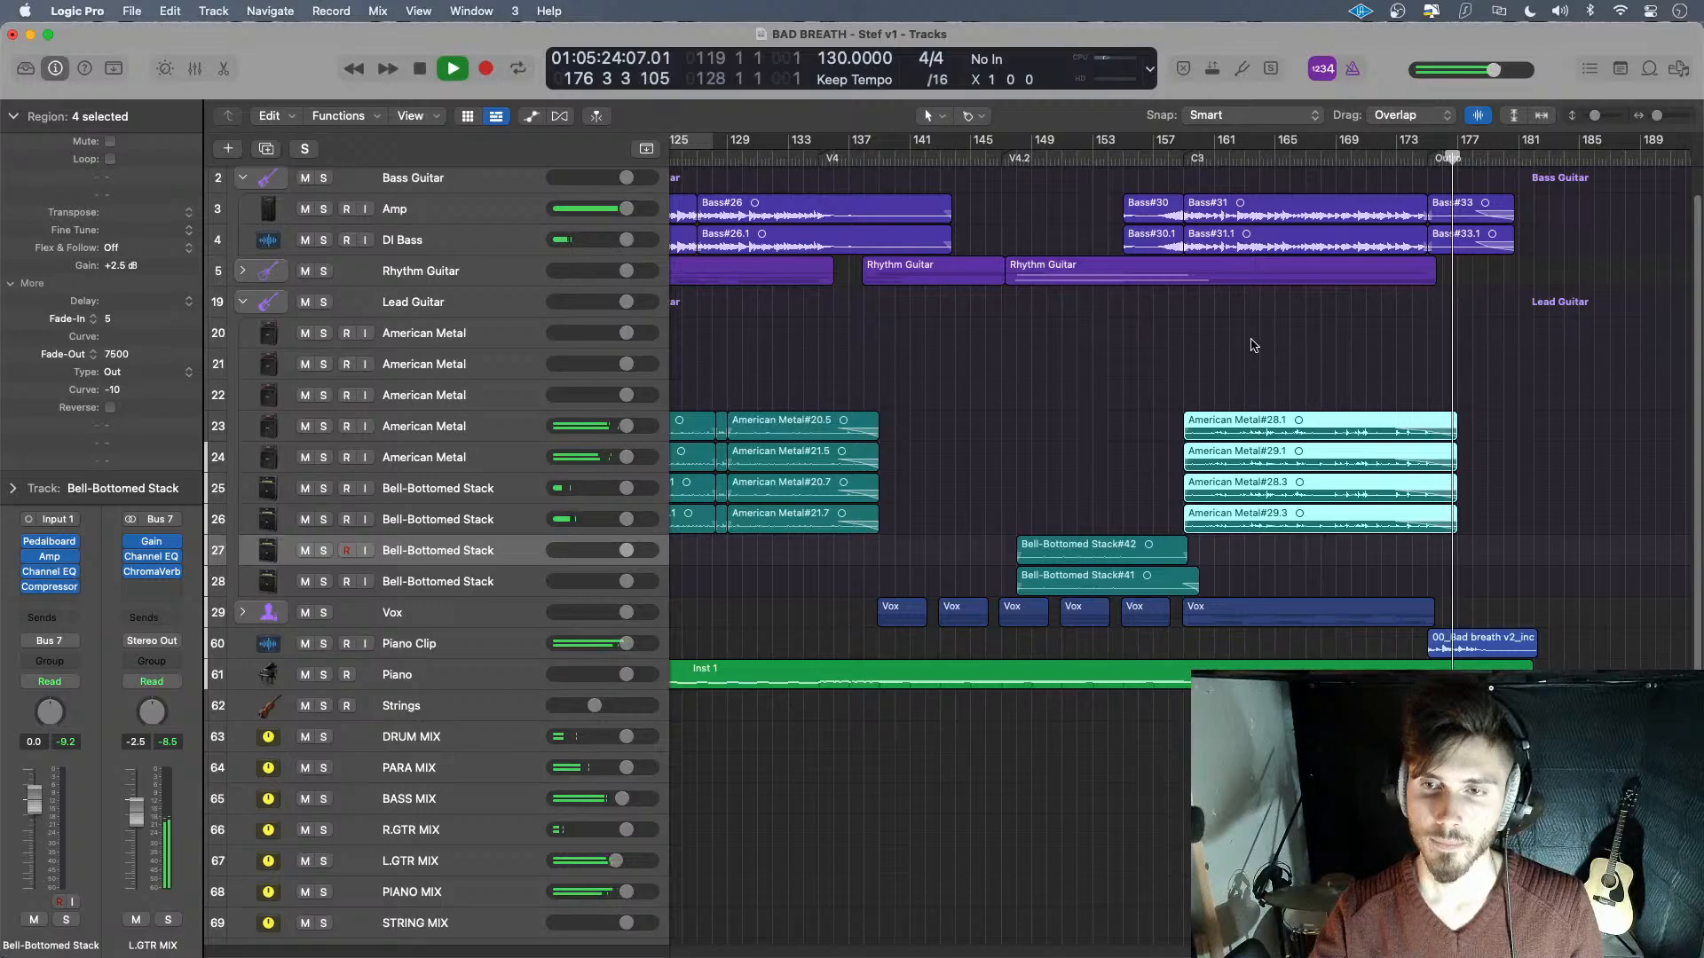
key(space)
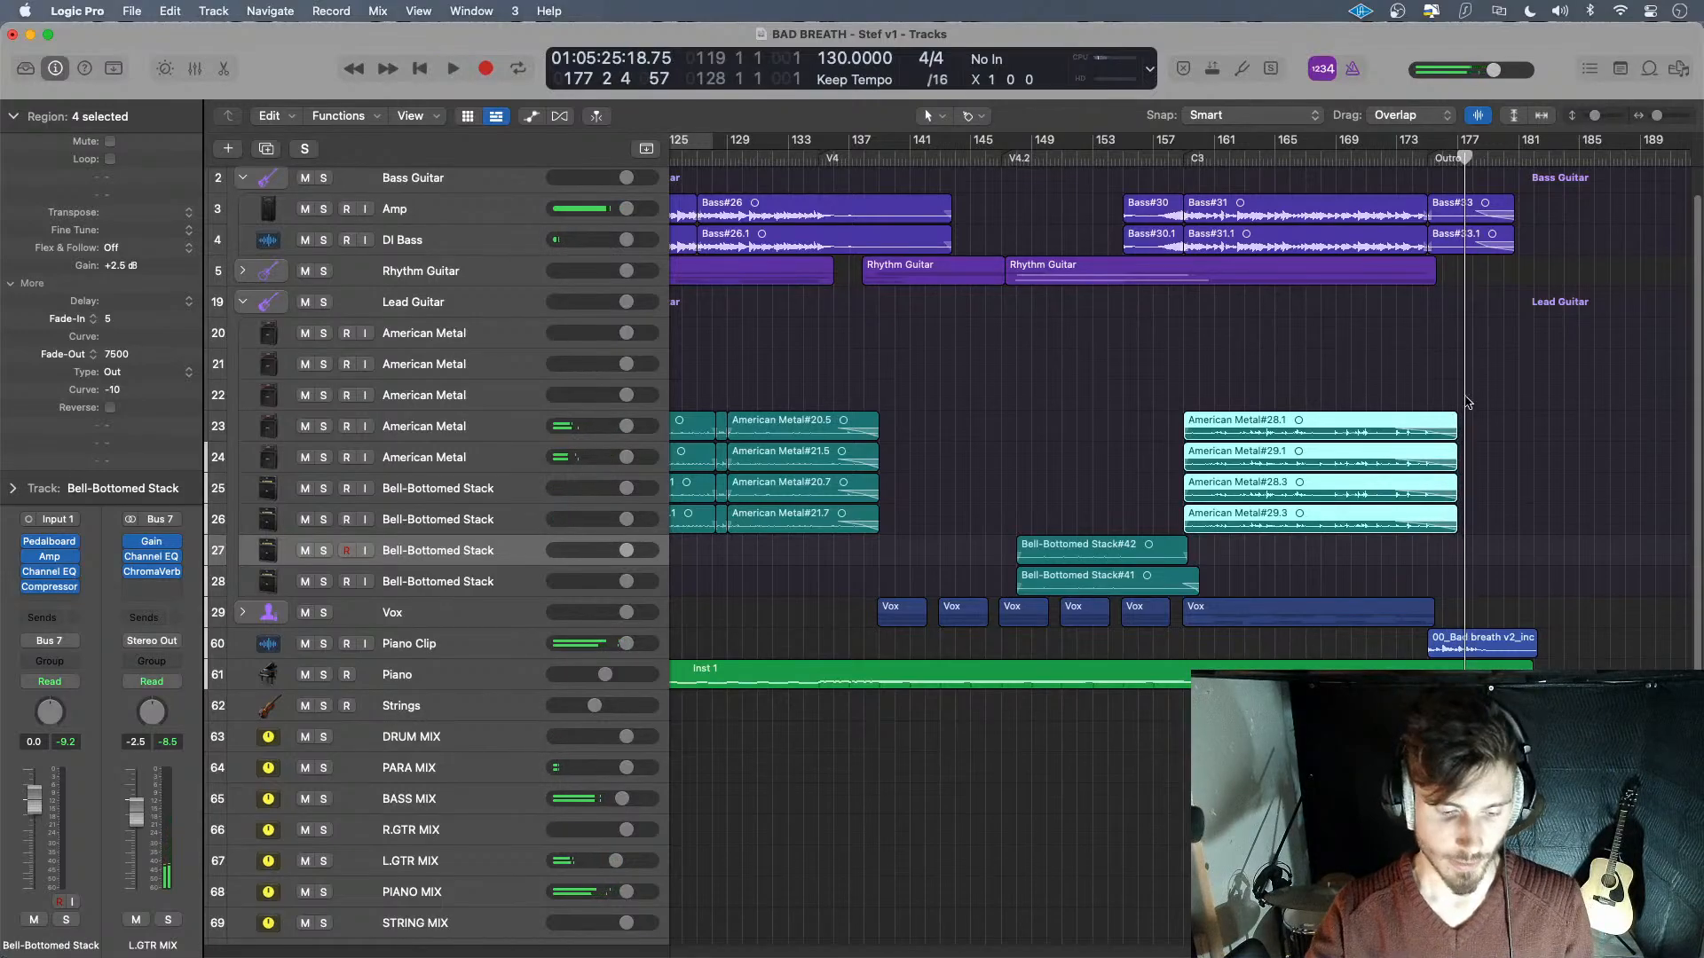
- Set the Fade-Out of the four selected American Metal regions leading into the Outro to 5000
key(super+Right)
scroll(1601, 394, right, 3)
key(super+Right)
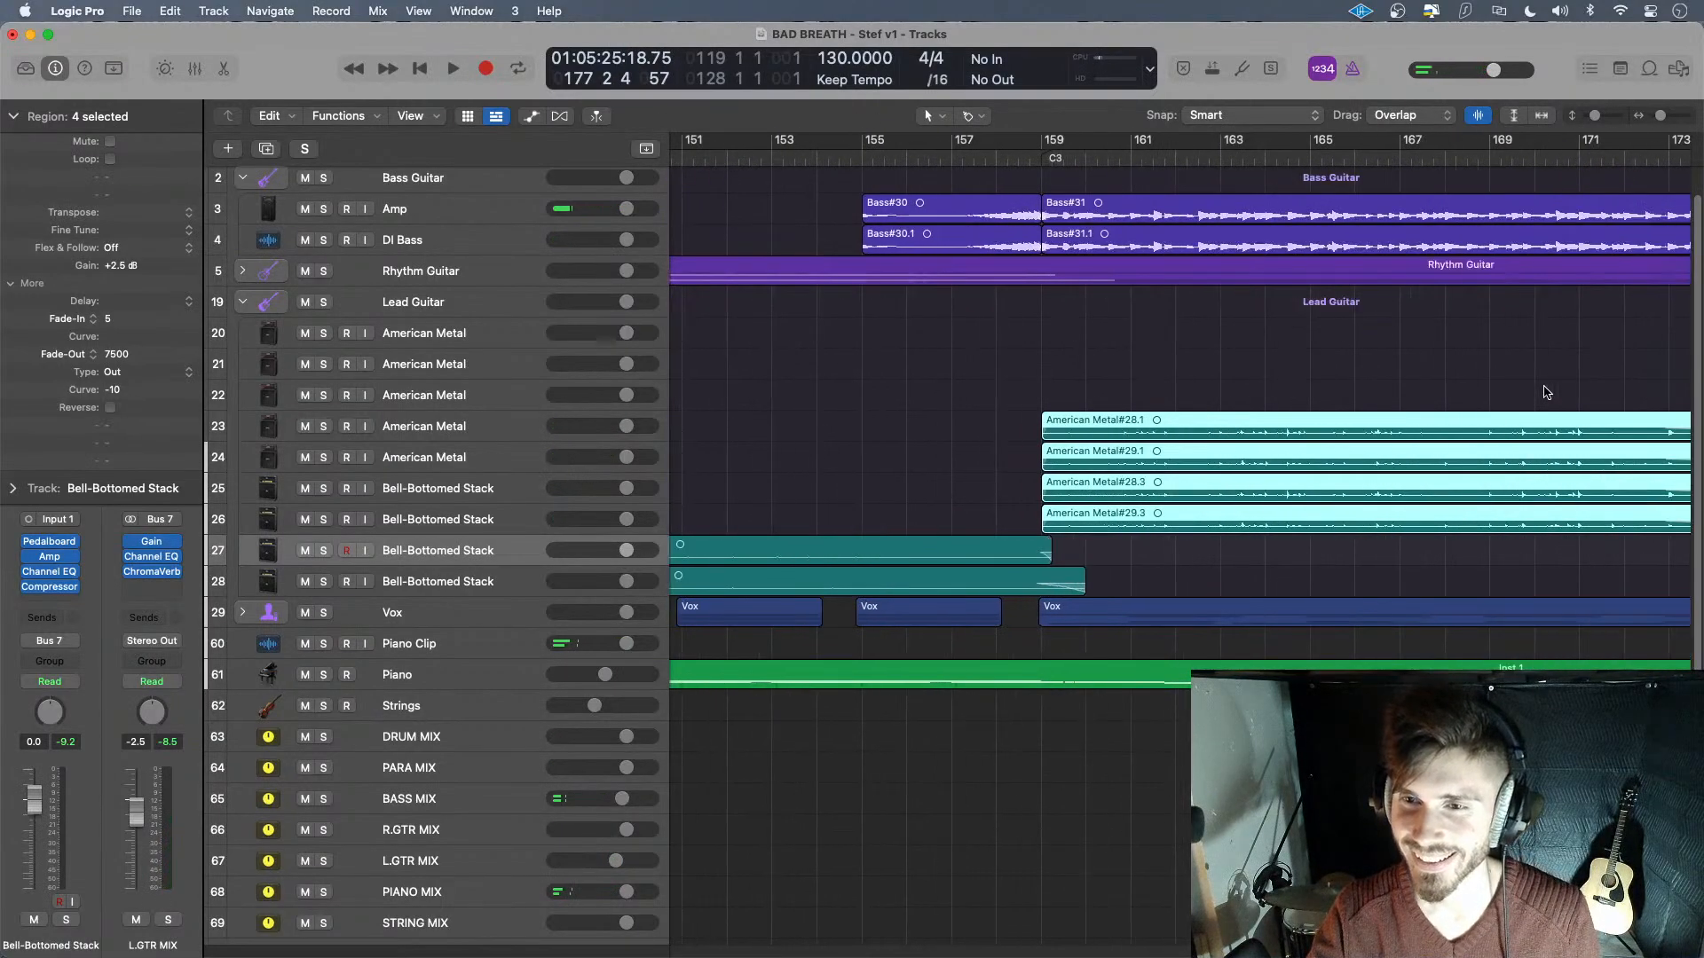
scroll(1542, 390, right, 8)
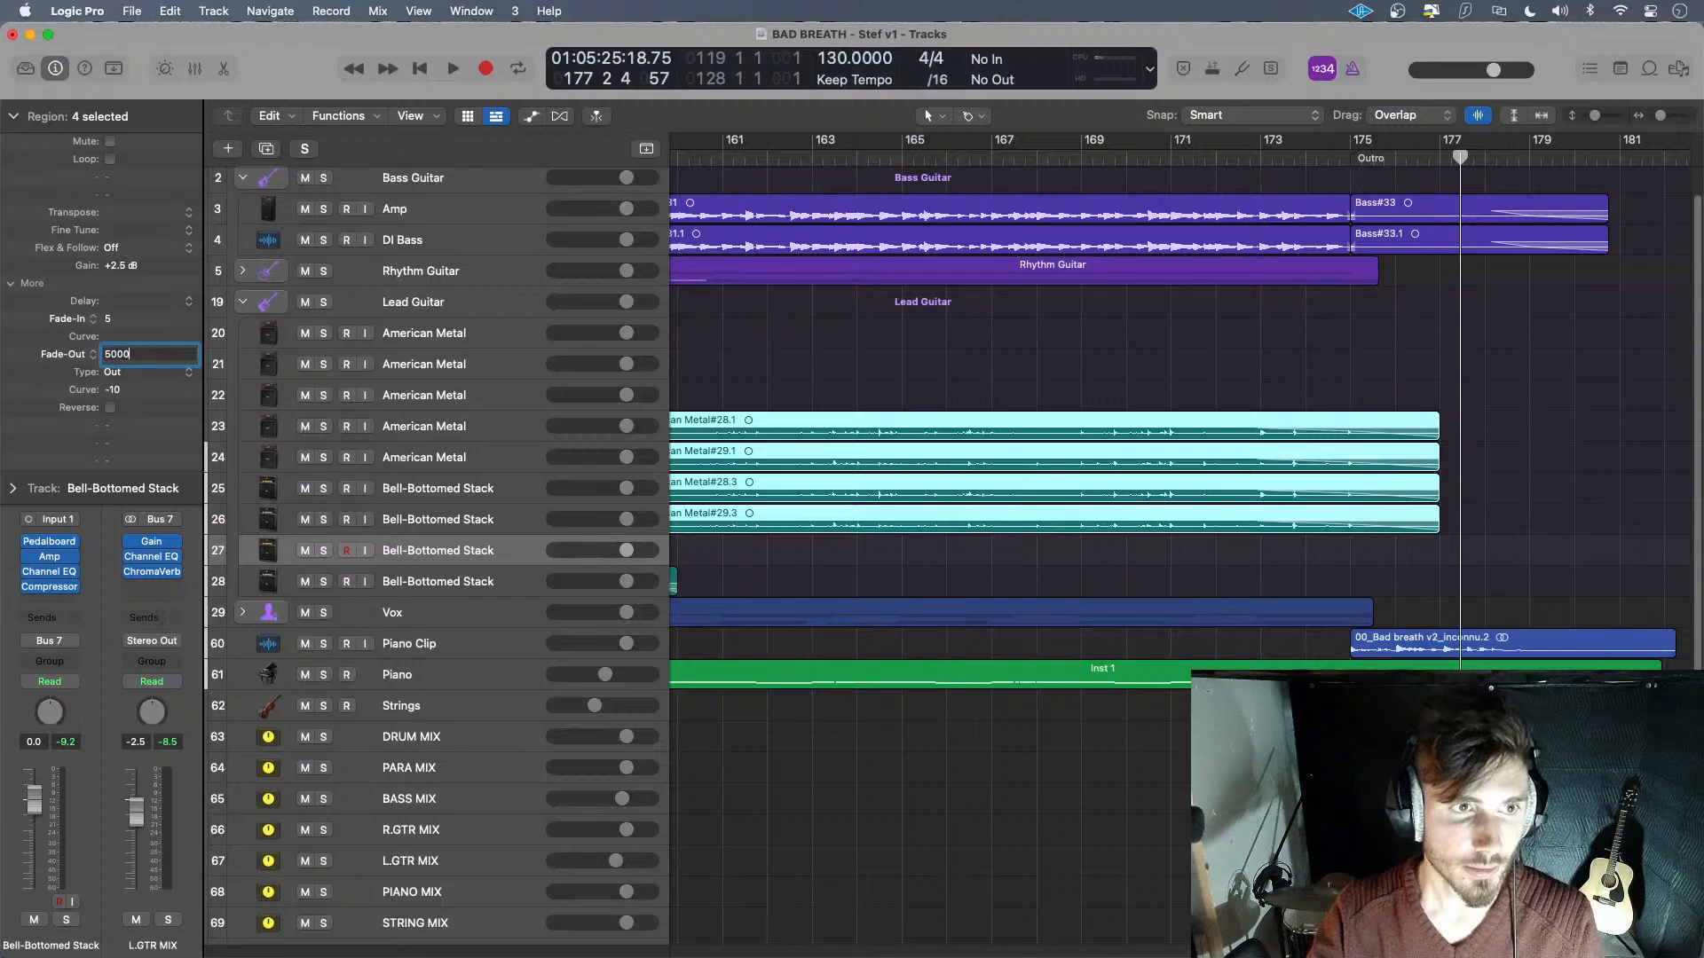
key(Return)
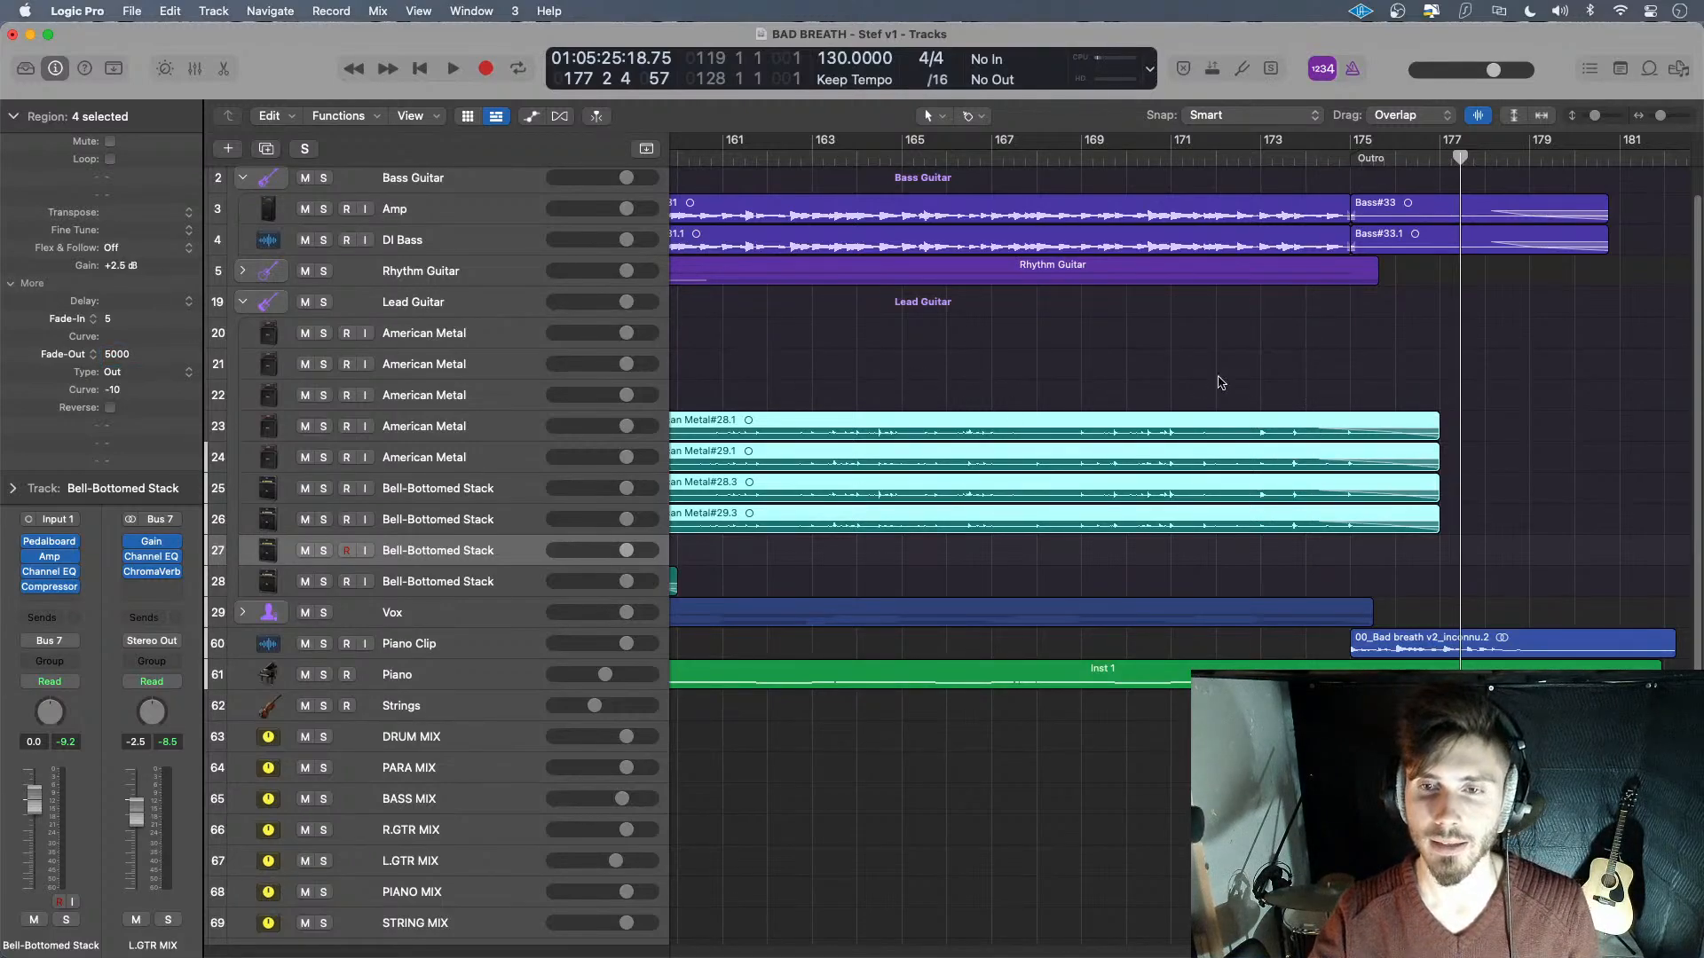
- Trim the ends of the four American Metal regions back to about beat 2 of bar 175 and play from bar 172
drag(1355, 381, 1408, 530)
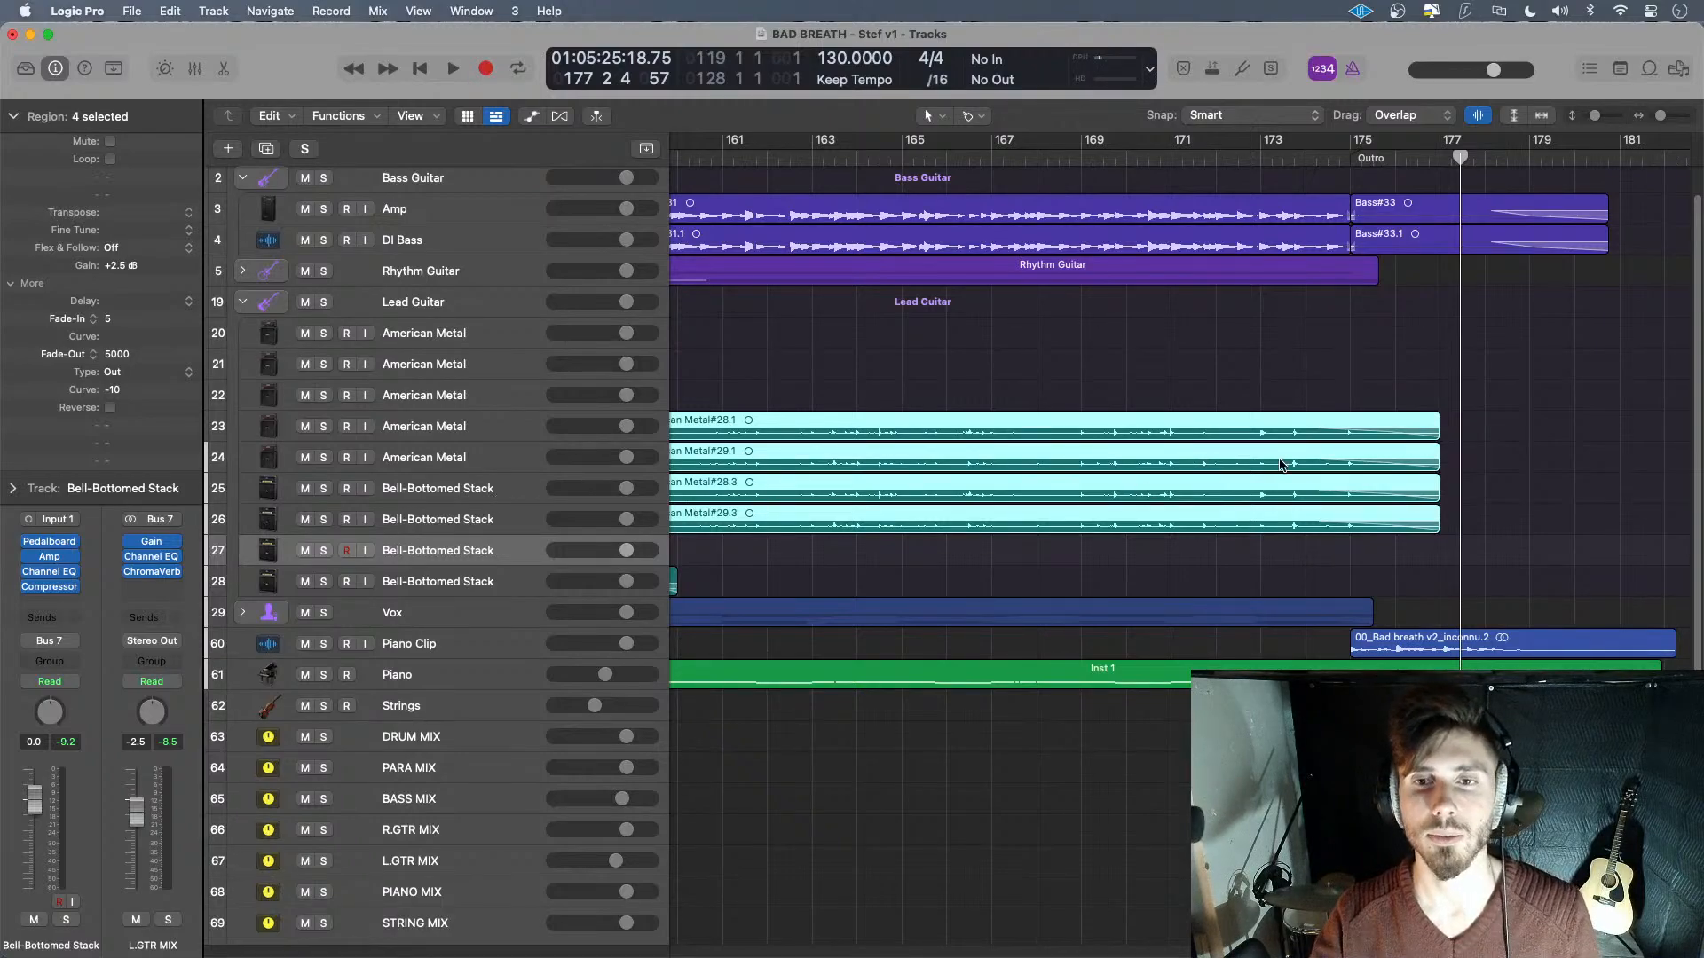
drag(1391, 373, 1408, 556)
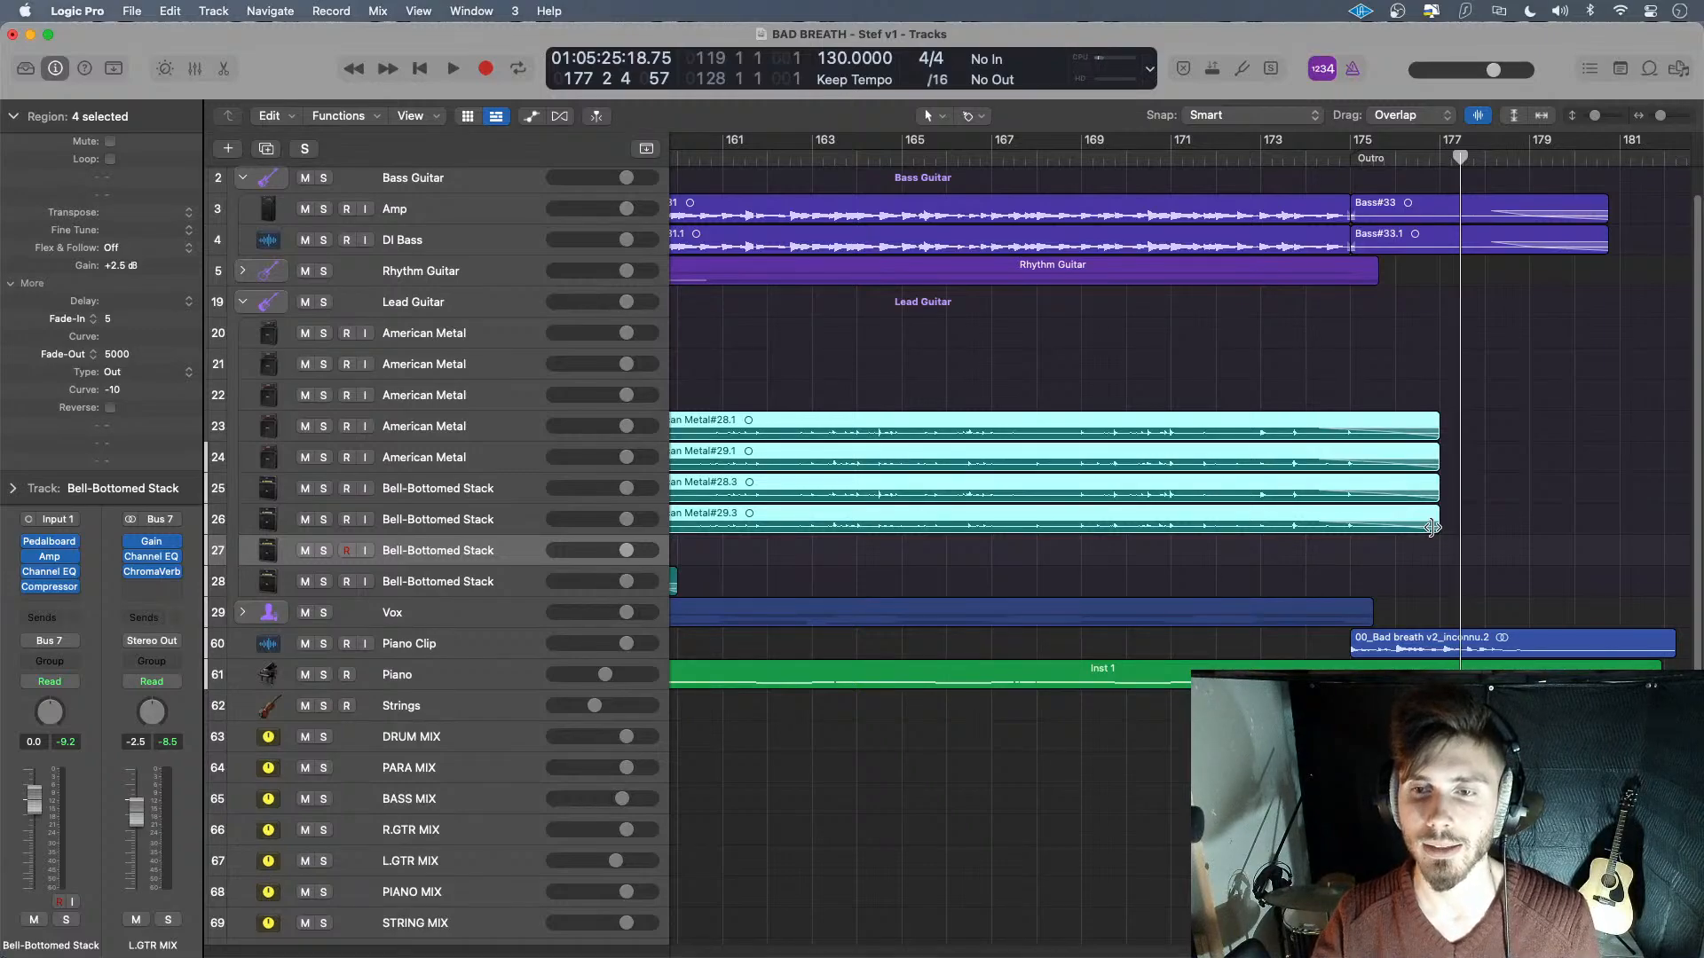
drag(1432, 527, 1341, 527)
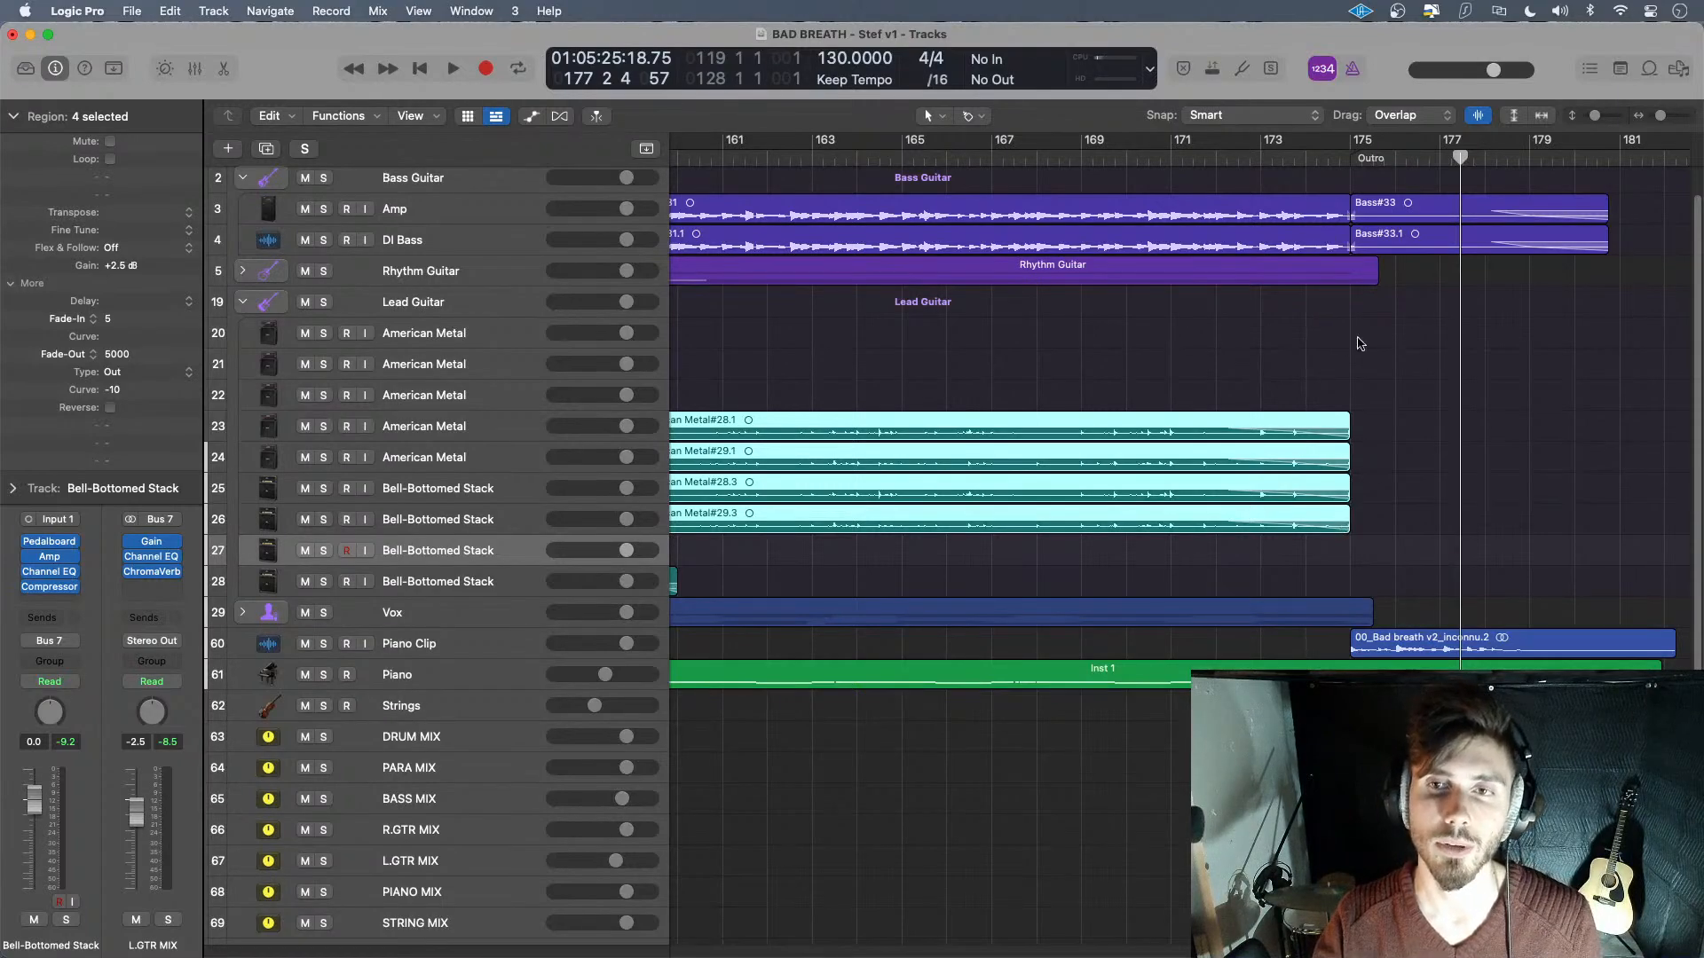
drag(1346, 528, 1360, 527)
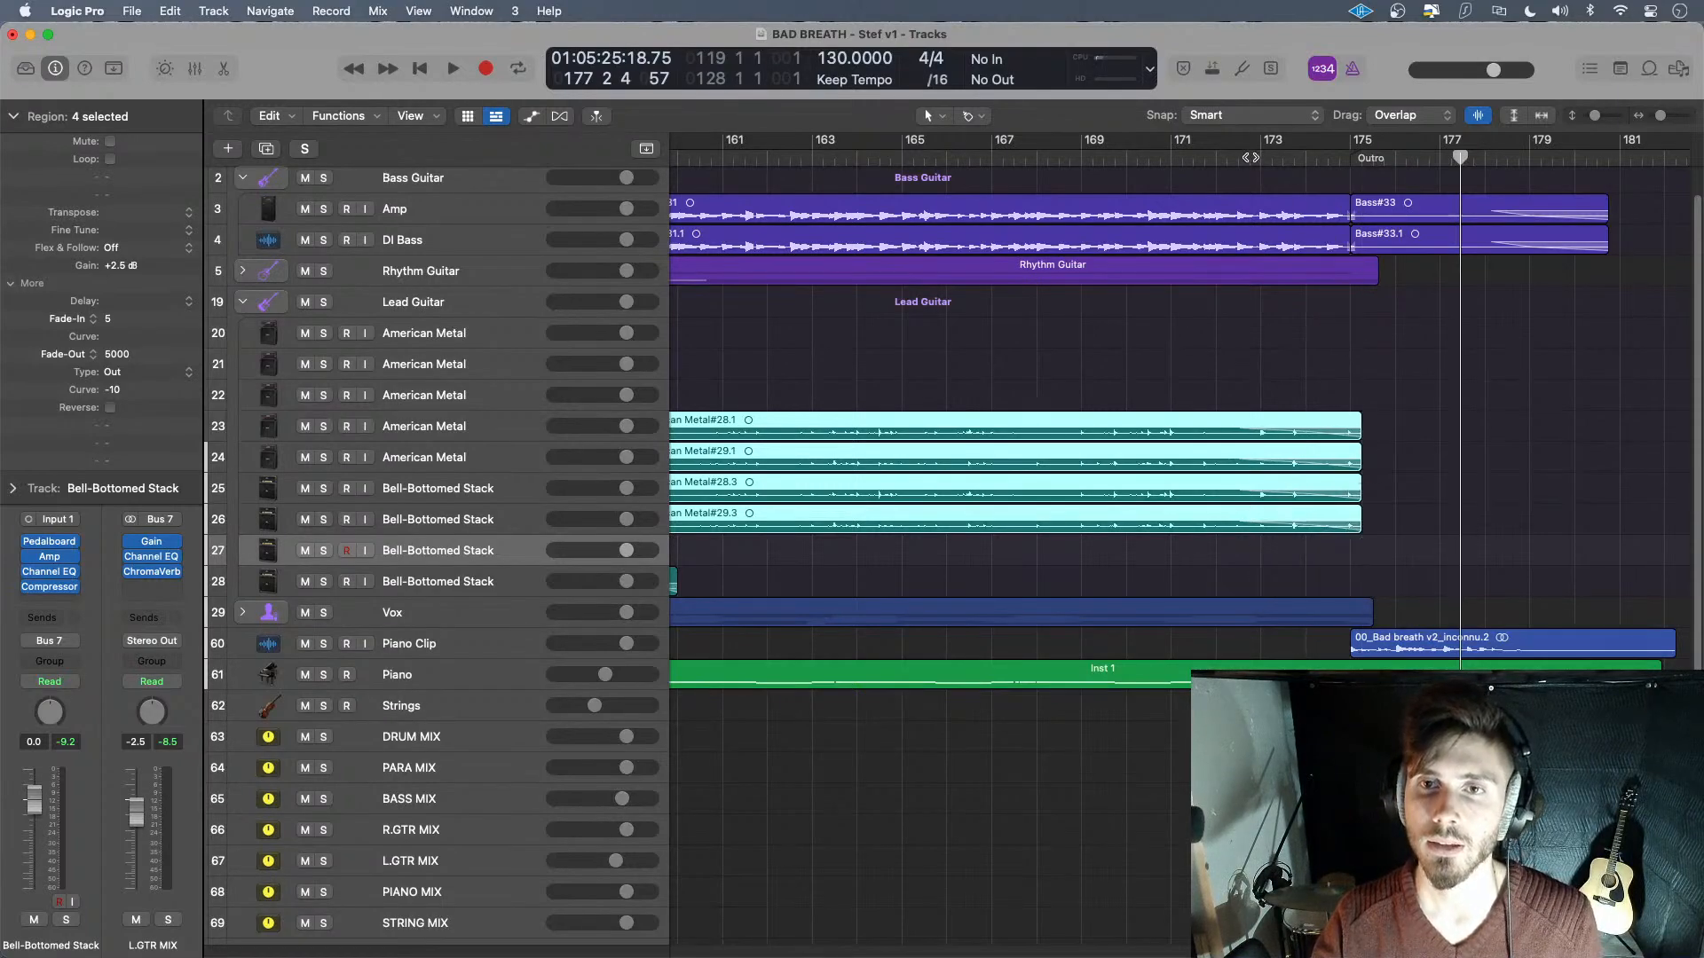
click(1259, 157)
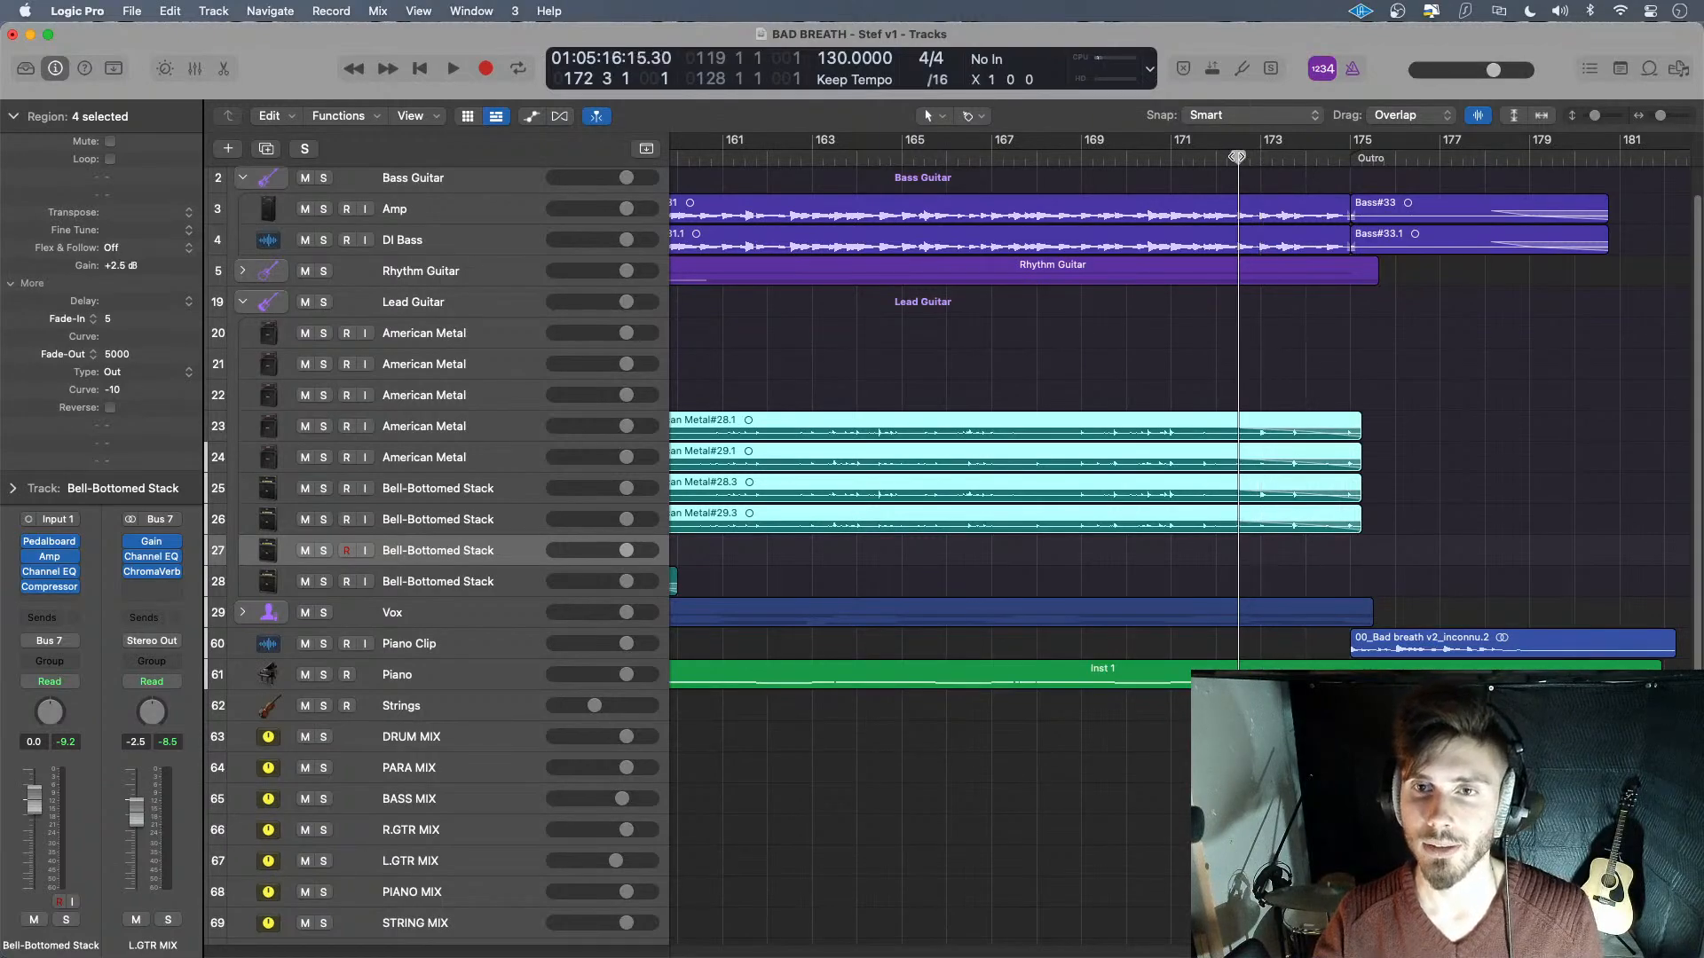
key(space)
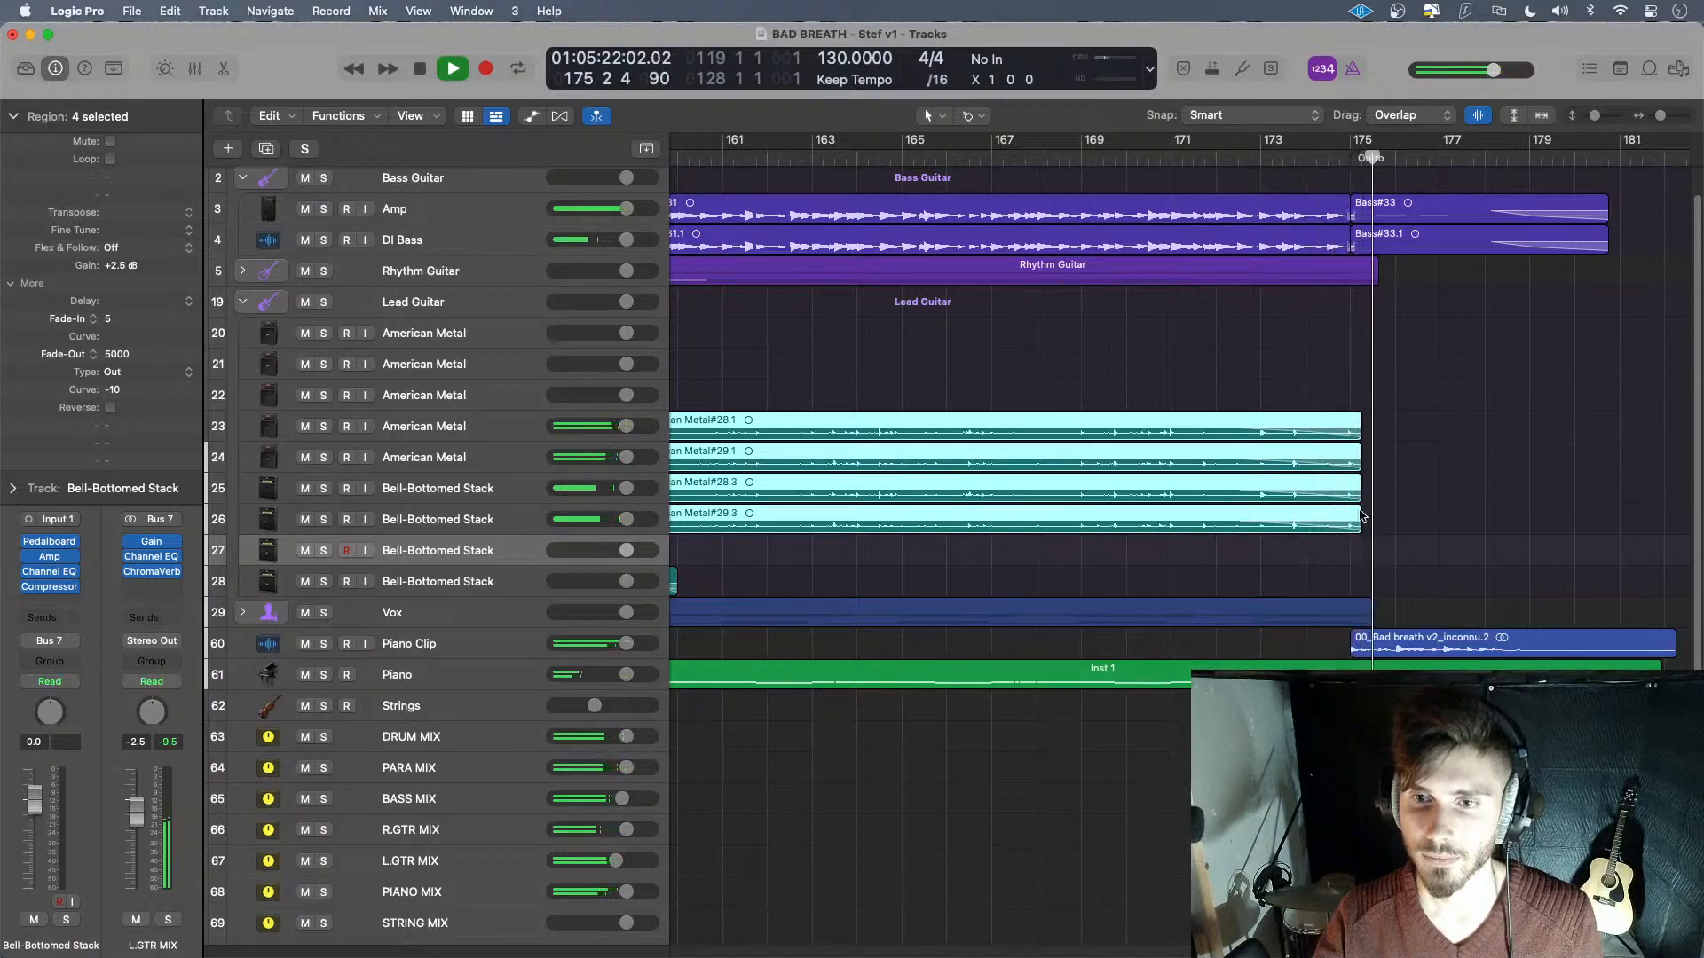
- Extend the ends of the four American Metal regions to about bar 176 and replay the transition into the Outro
drag(1359, 457, 1382, 523)
click(1333, 156)
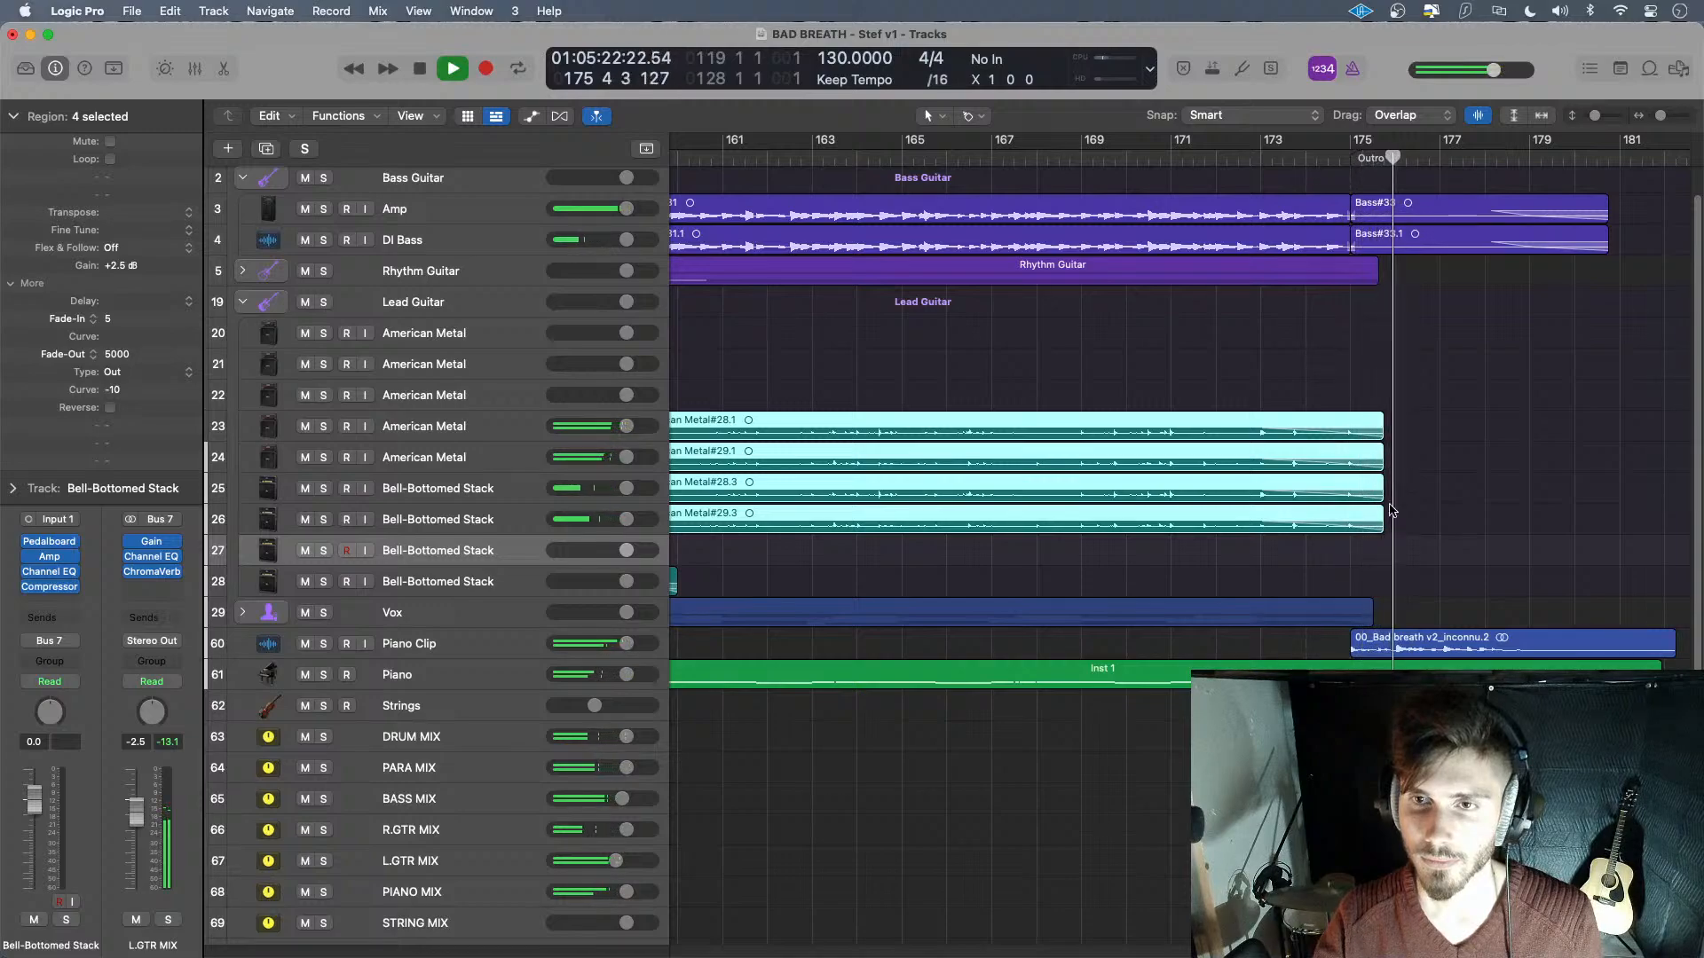
key(space)
drag(1381, 525, 1395, 516)
click(1340, 160)
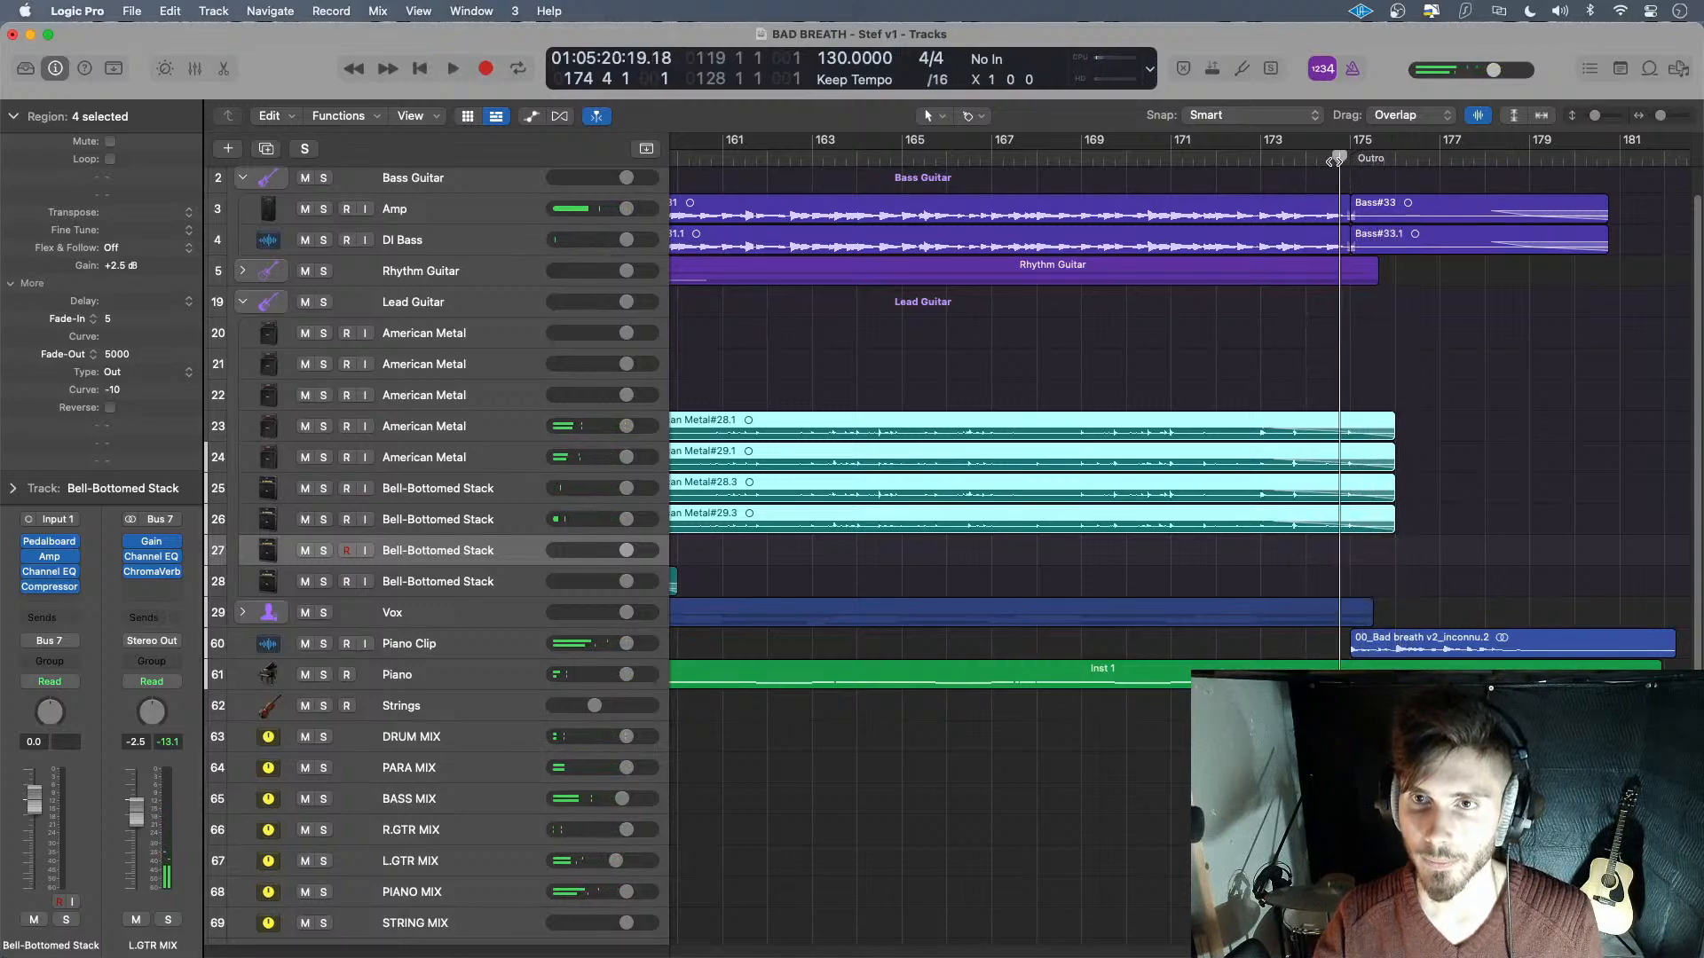
key(space)
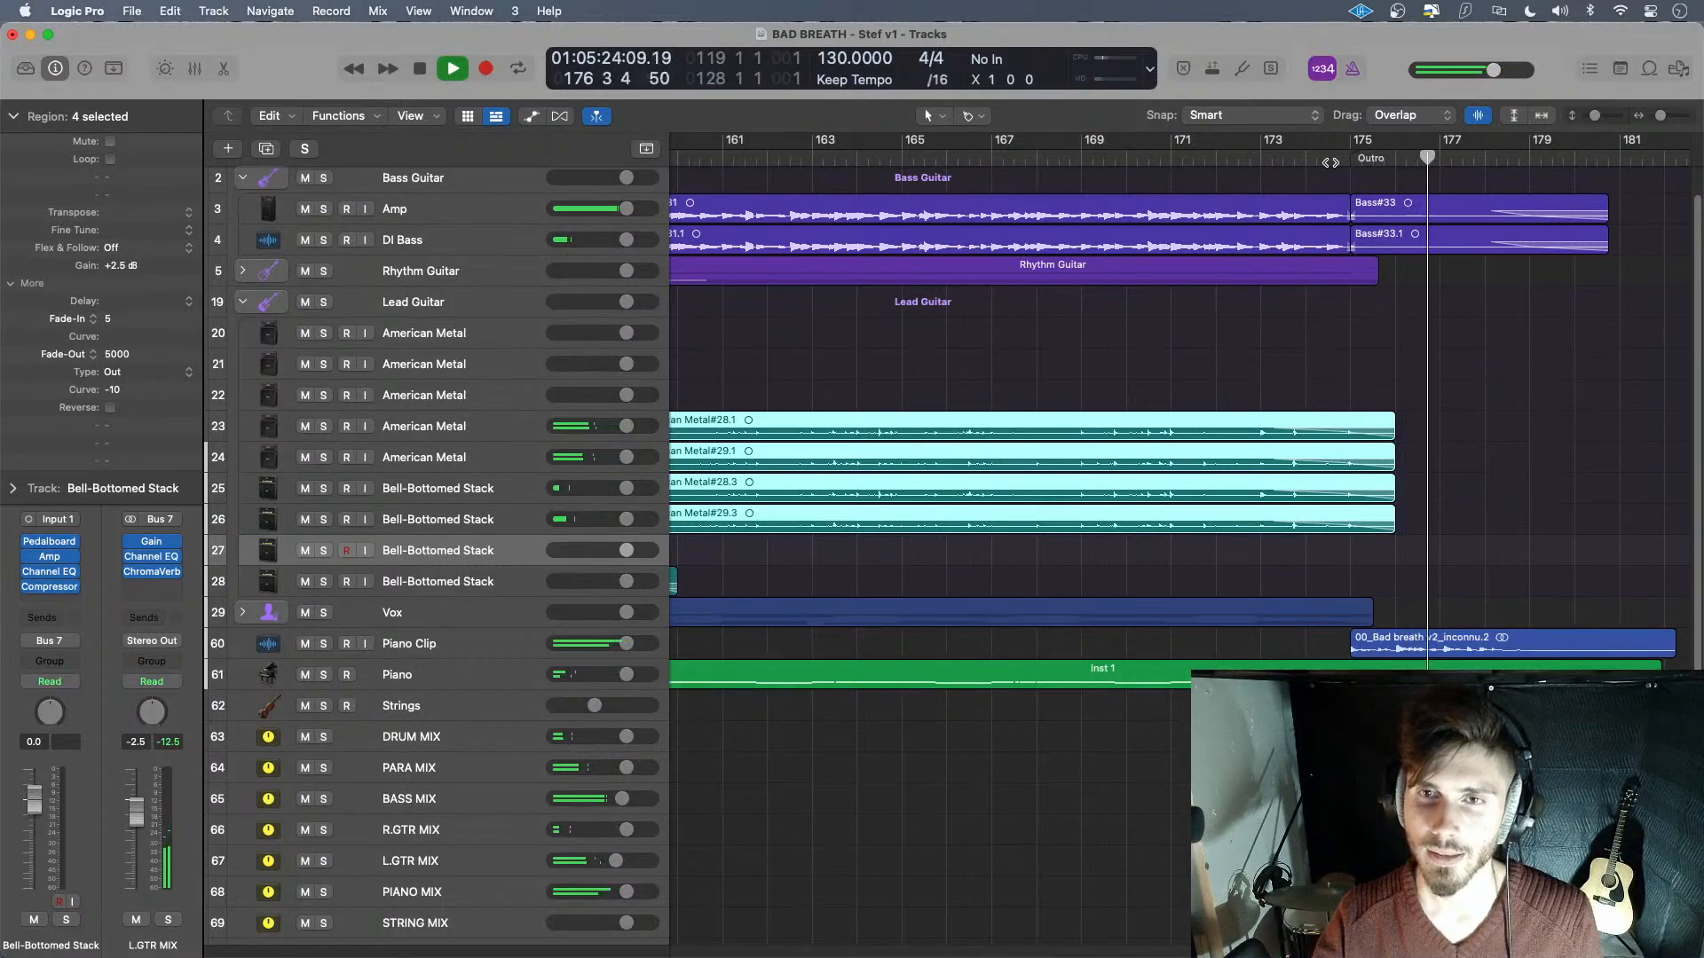
- Try ending the four American Metal regions at about beat 2 of bar 176 and listen from just before the Outro
click(1260, 158)
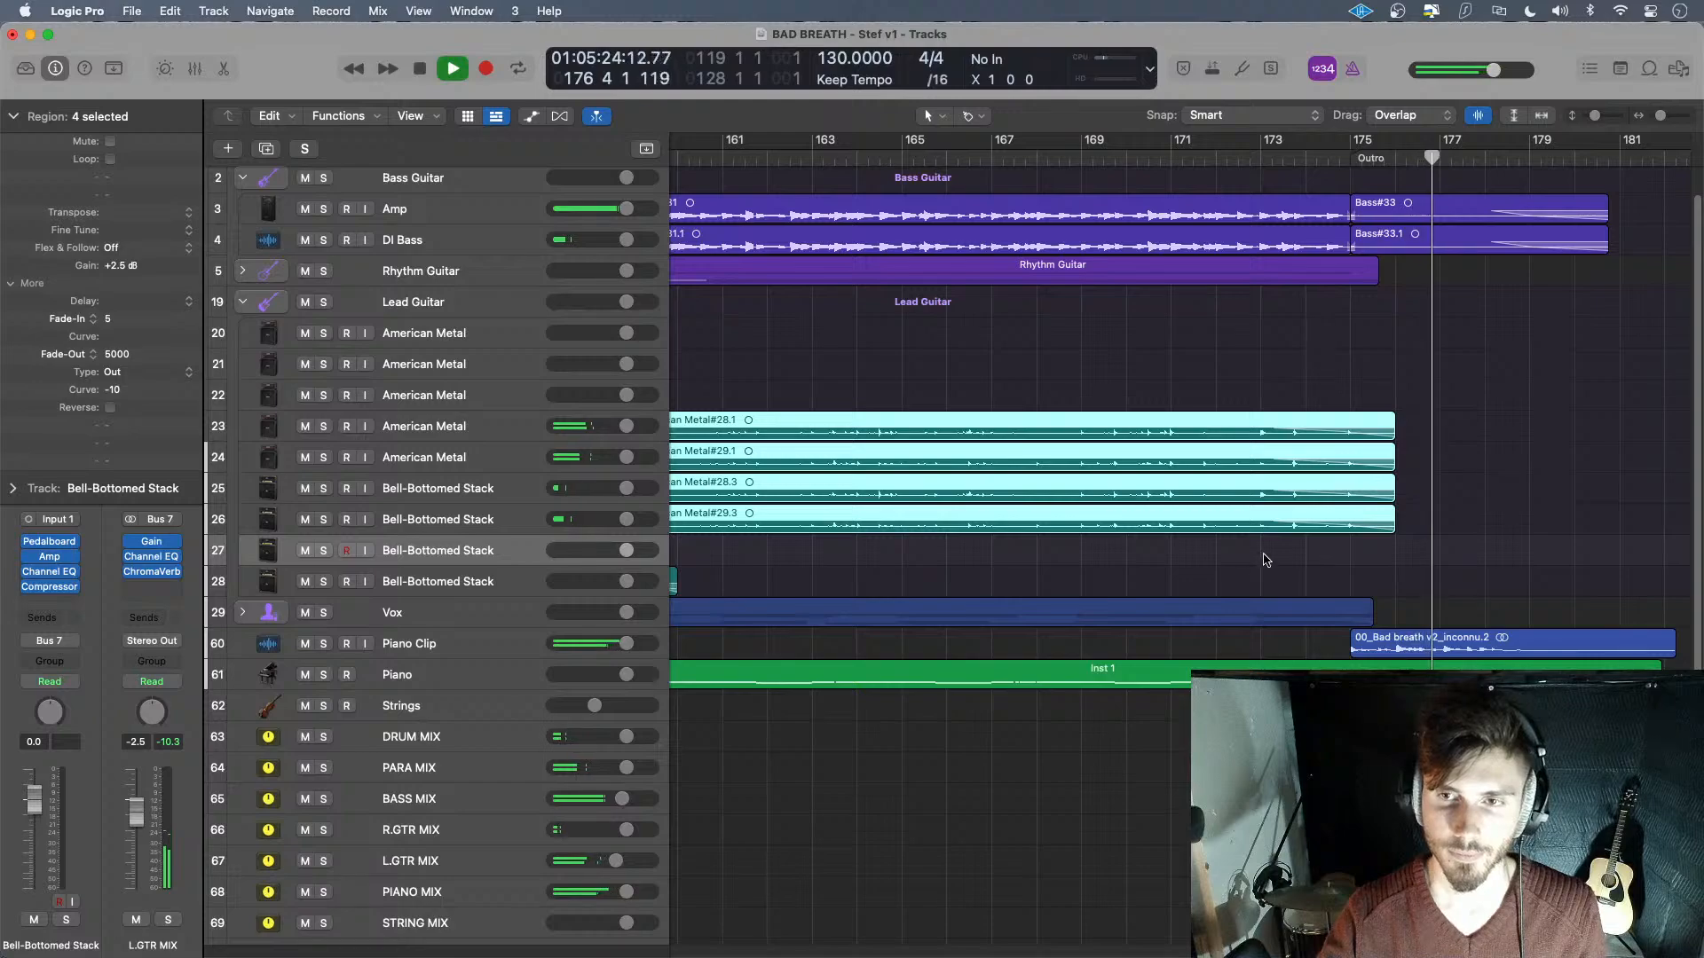
key(space)
mouse_move(1425, 363)
mouse_down()
mouse_move(1388, 560)
mouse_move(1408, 490)
mouse_up()
click(1344, 157)
key(space)
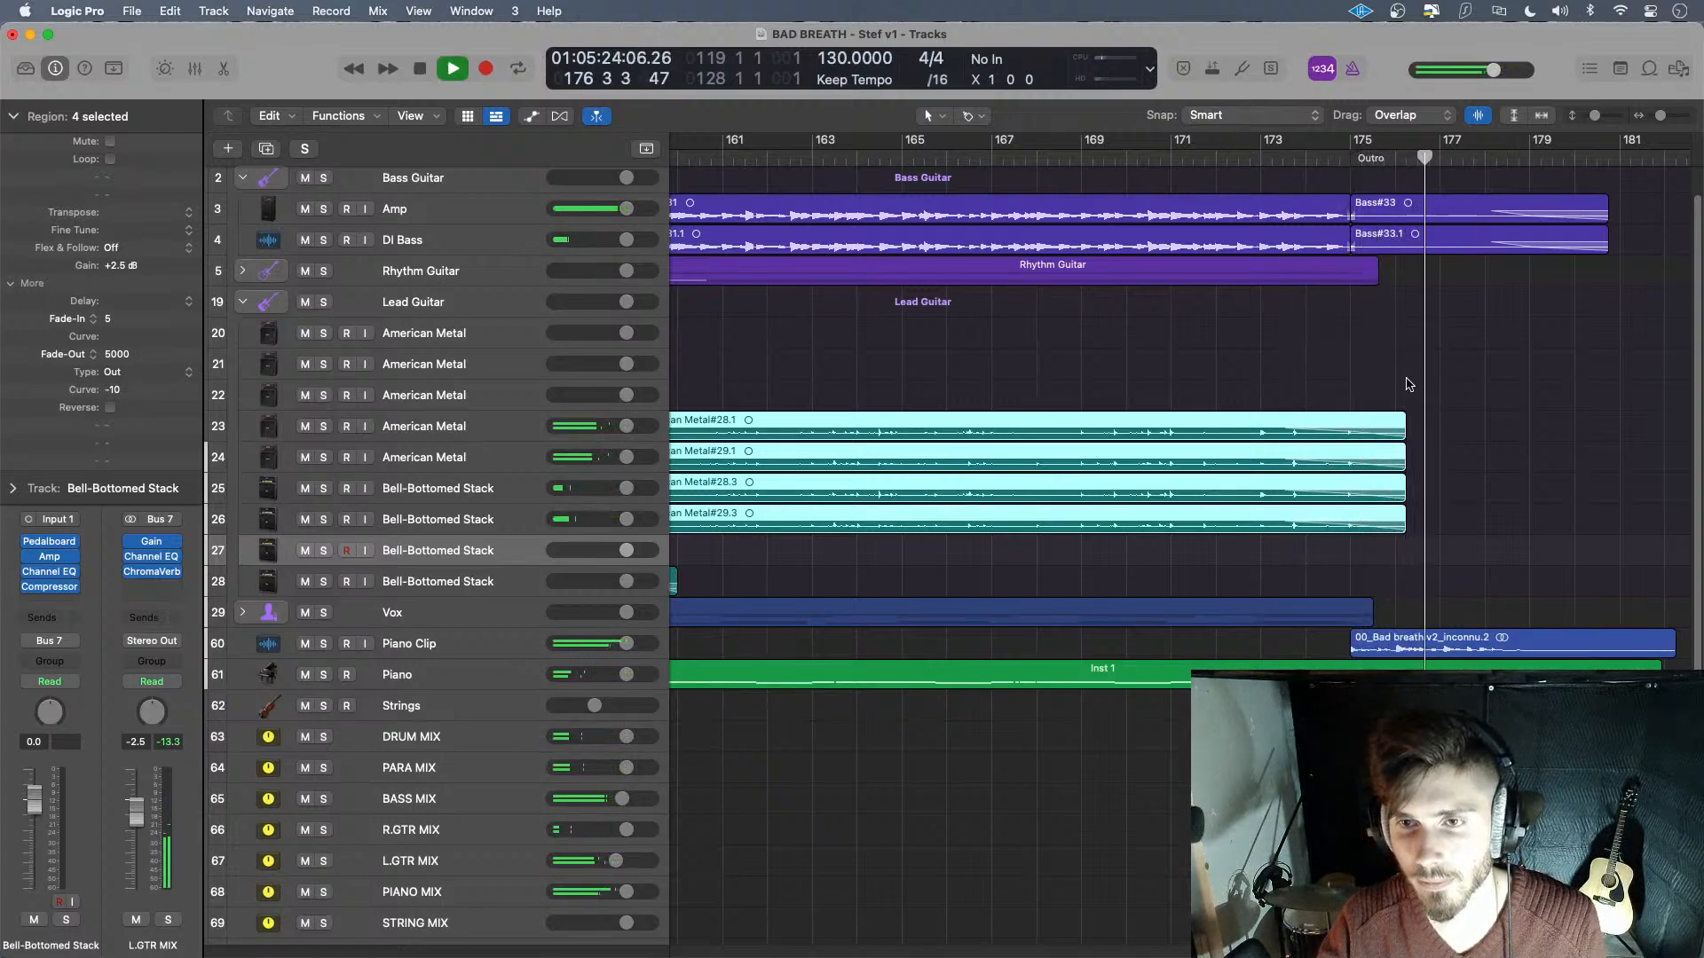
- Try extending the four American Metal regions to about beat 3 of bar 176 and replay the Outro transition
key(space)
drag(1409, 385, 1417, 525)
click(1339, 157)
key(space)
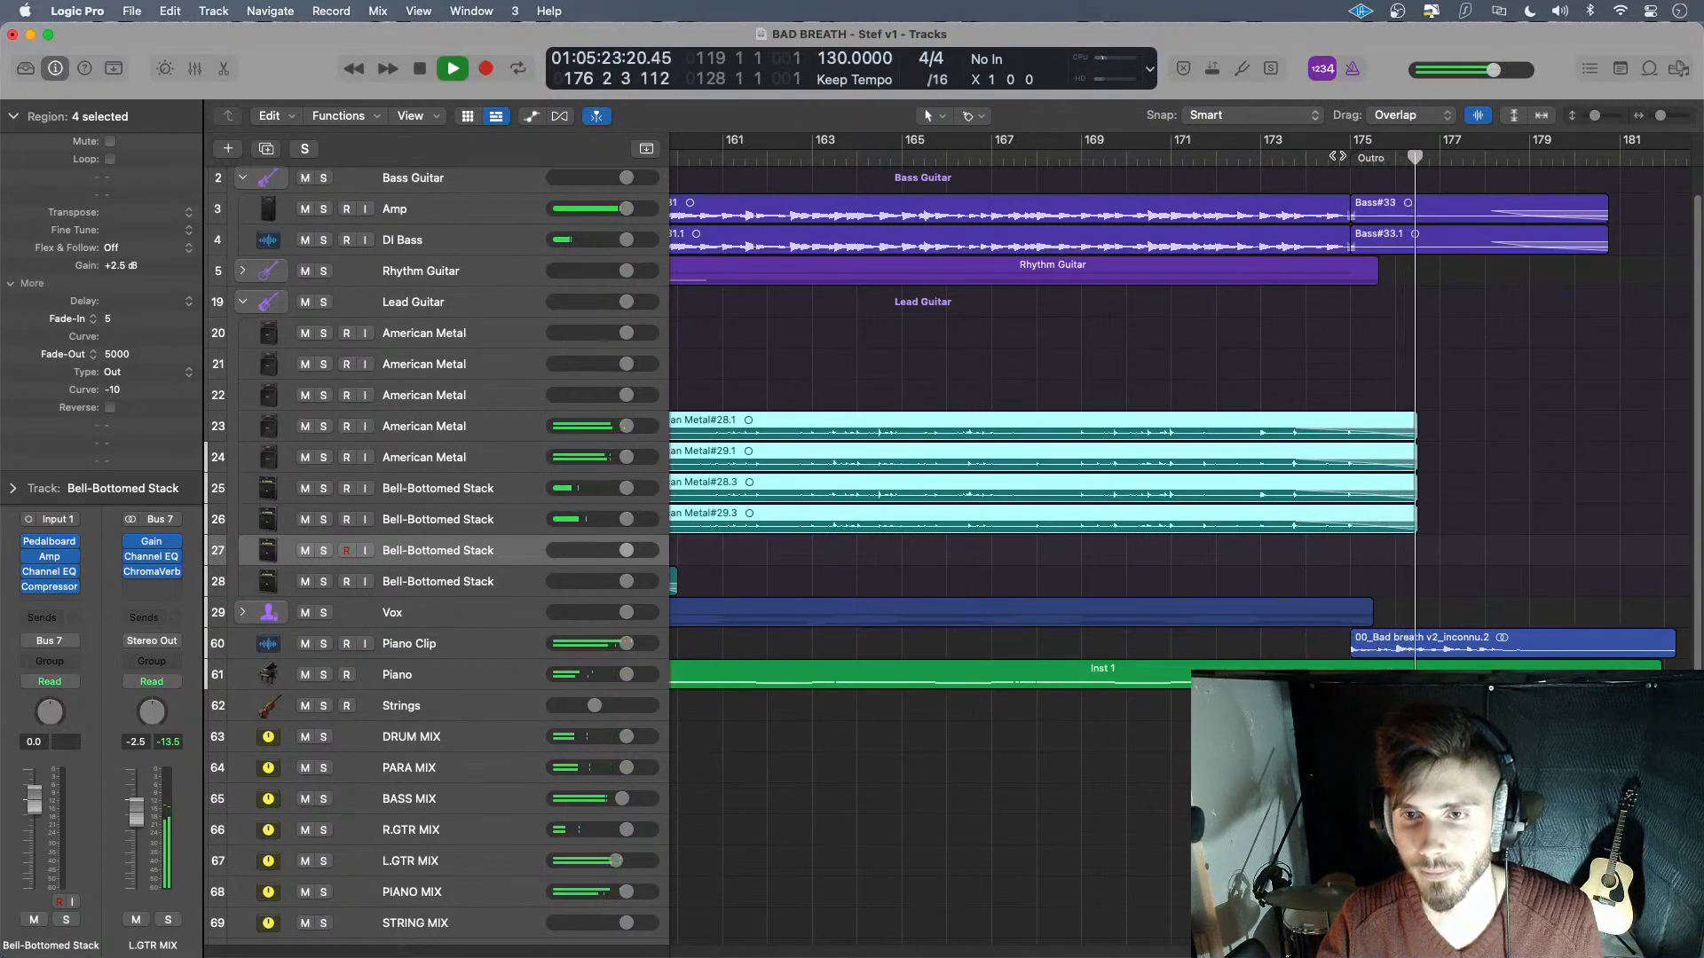
- Shorten the four American Metal regions back to about bar 176 and listen to their ending again
key(space)
drag(1416, 532, 1395, 537)
key(space)
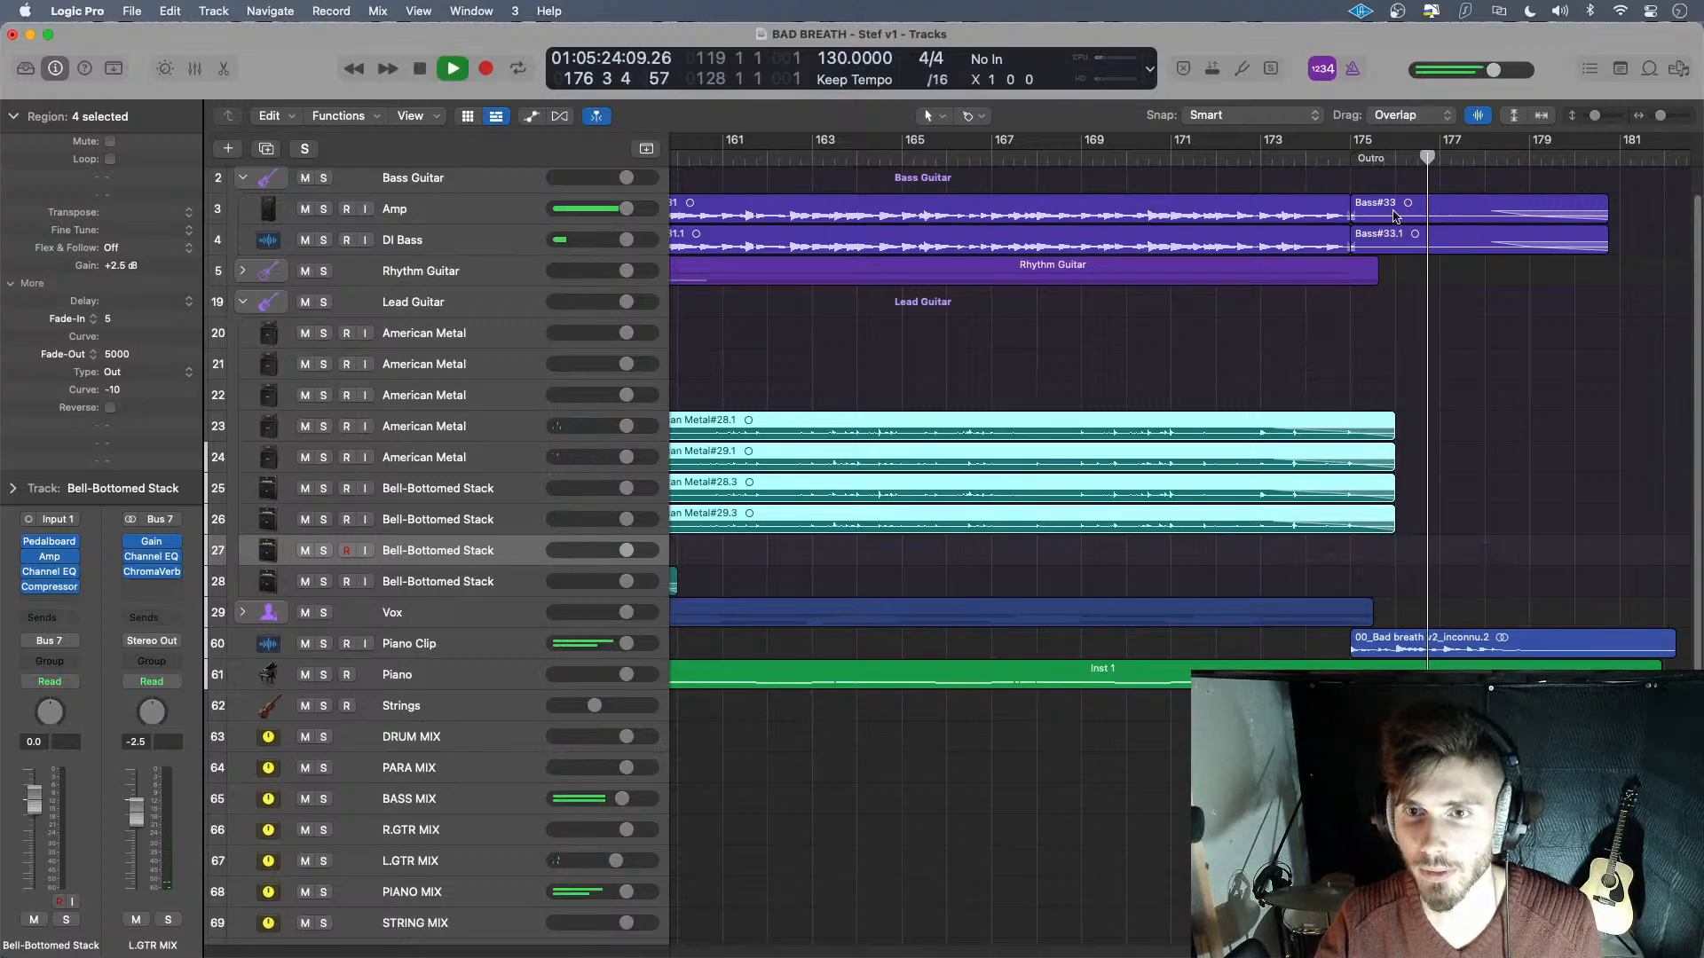
click(1327, 163)
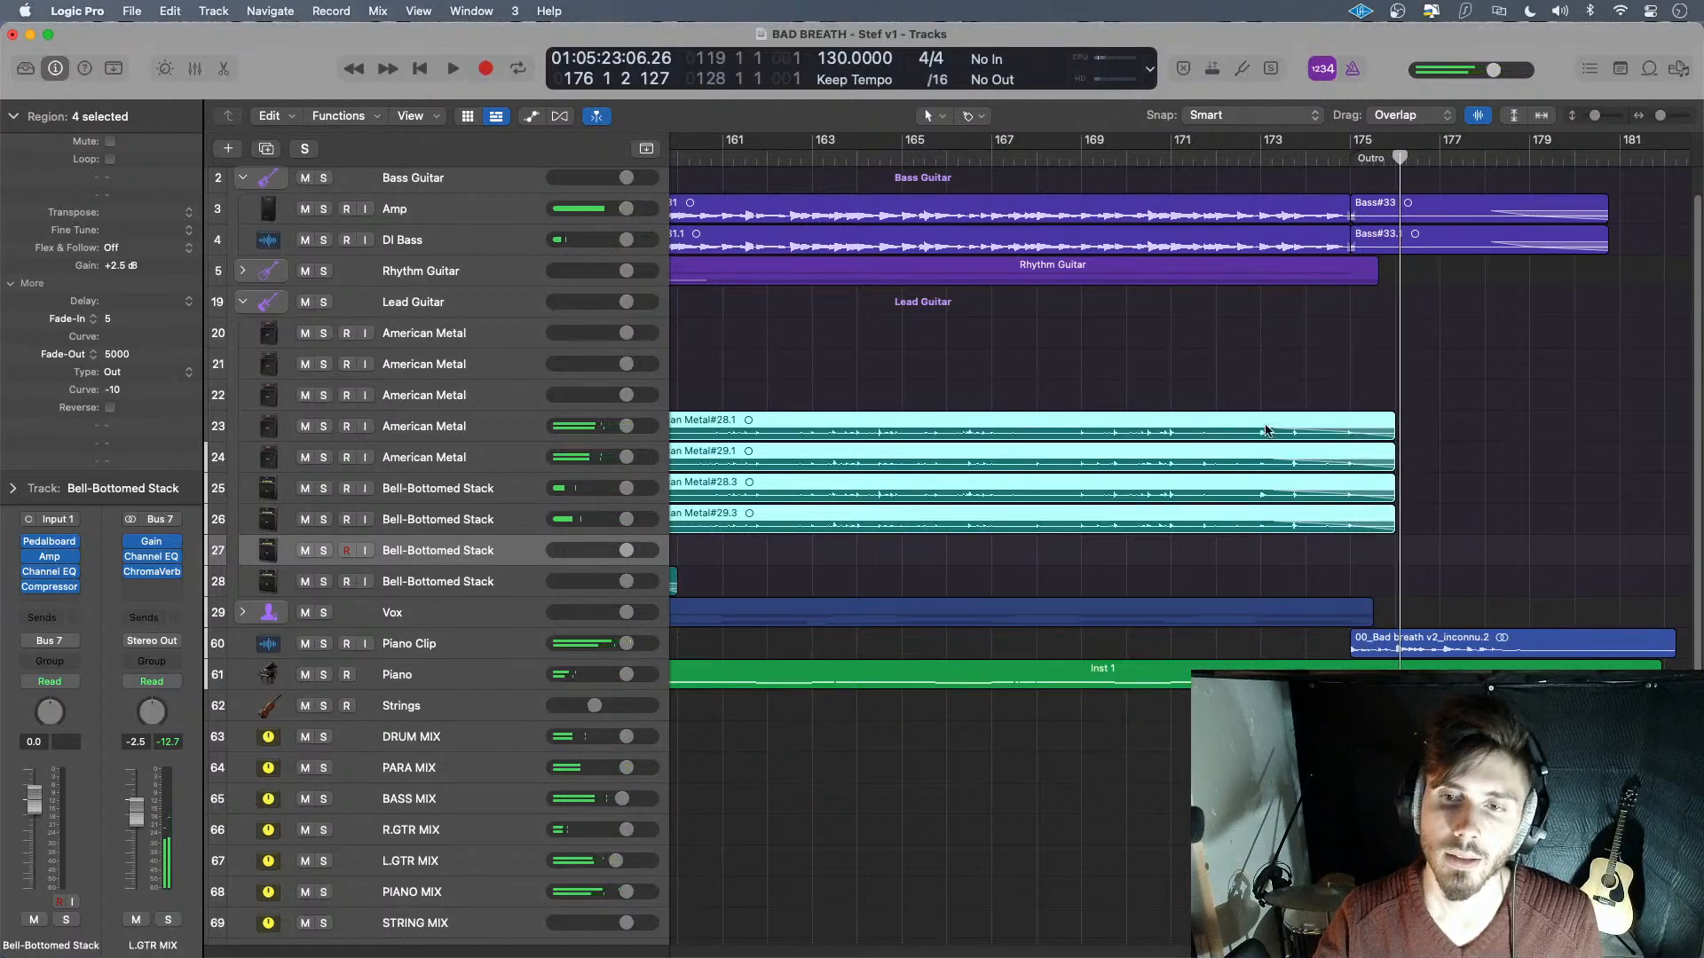
- Remove the Fade-Out from the four American Metal regions and play the transition into the Outro
drag(1307, 380, 1267, 547)
drag(1359, 383, 1353, 537)
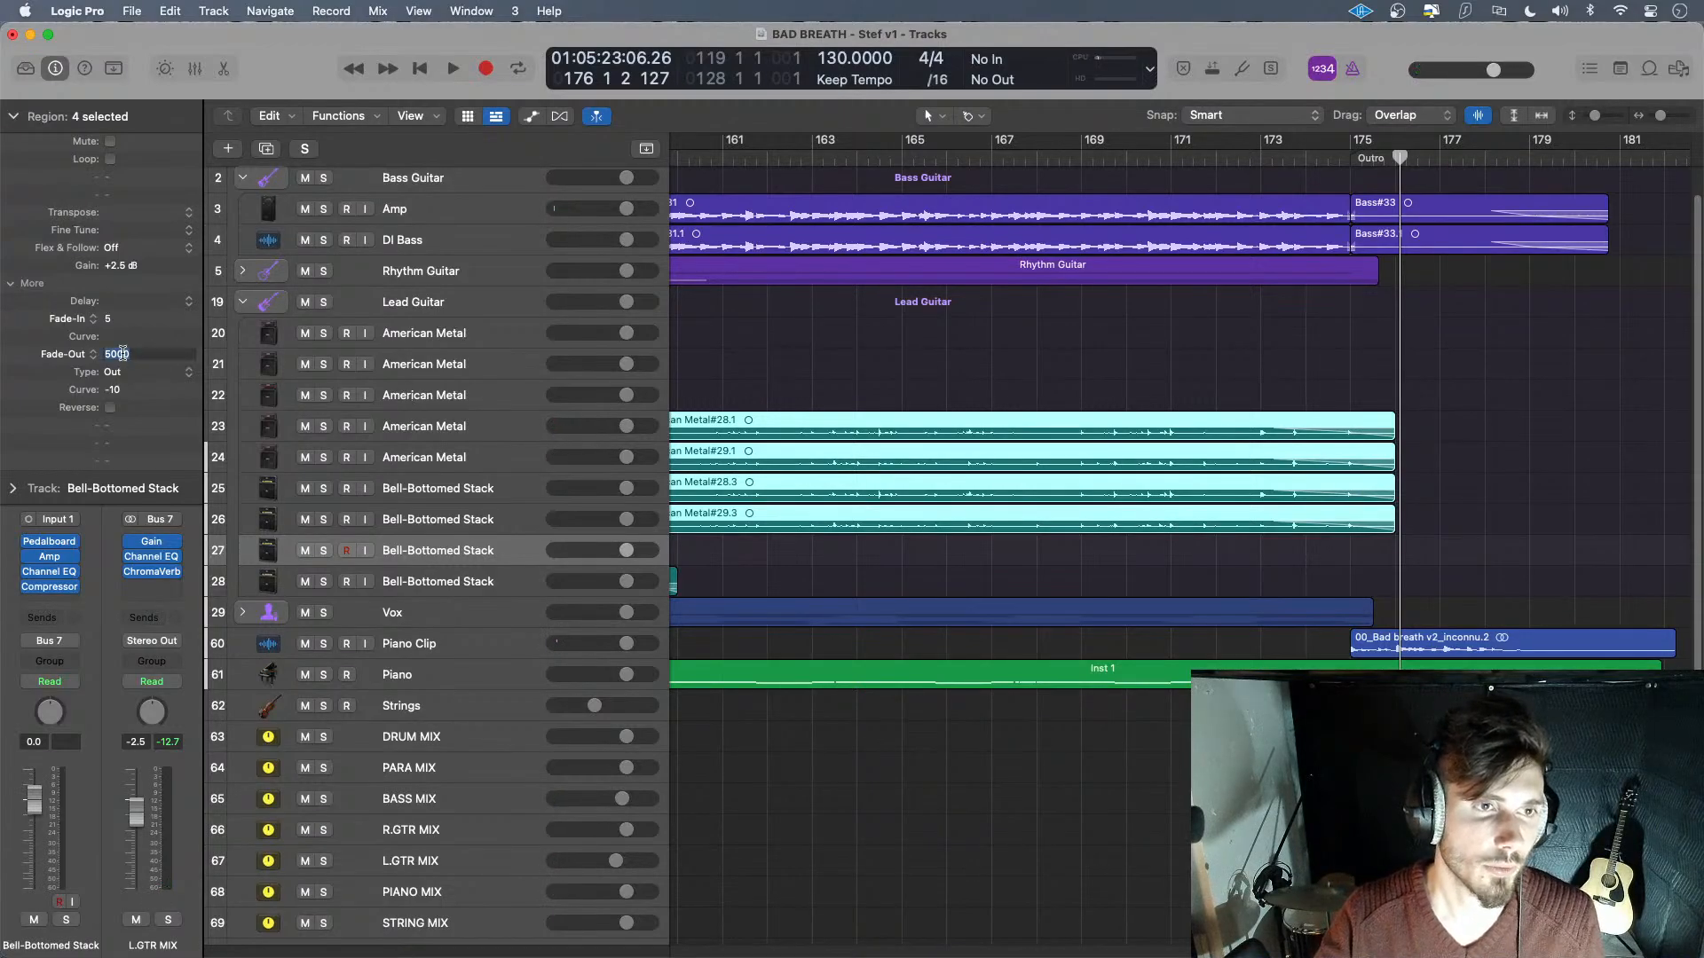
key(Return)
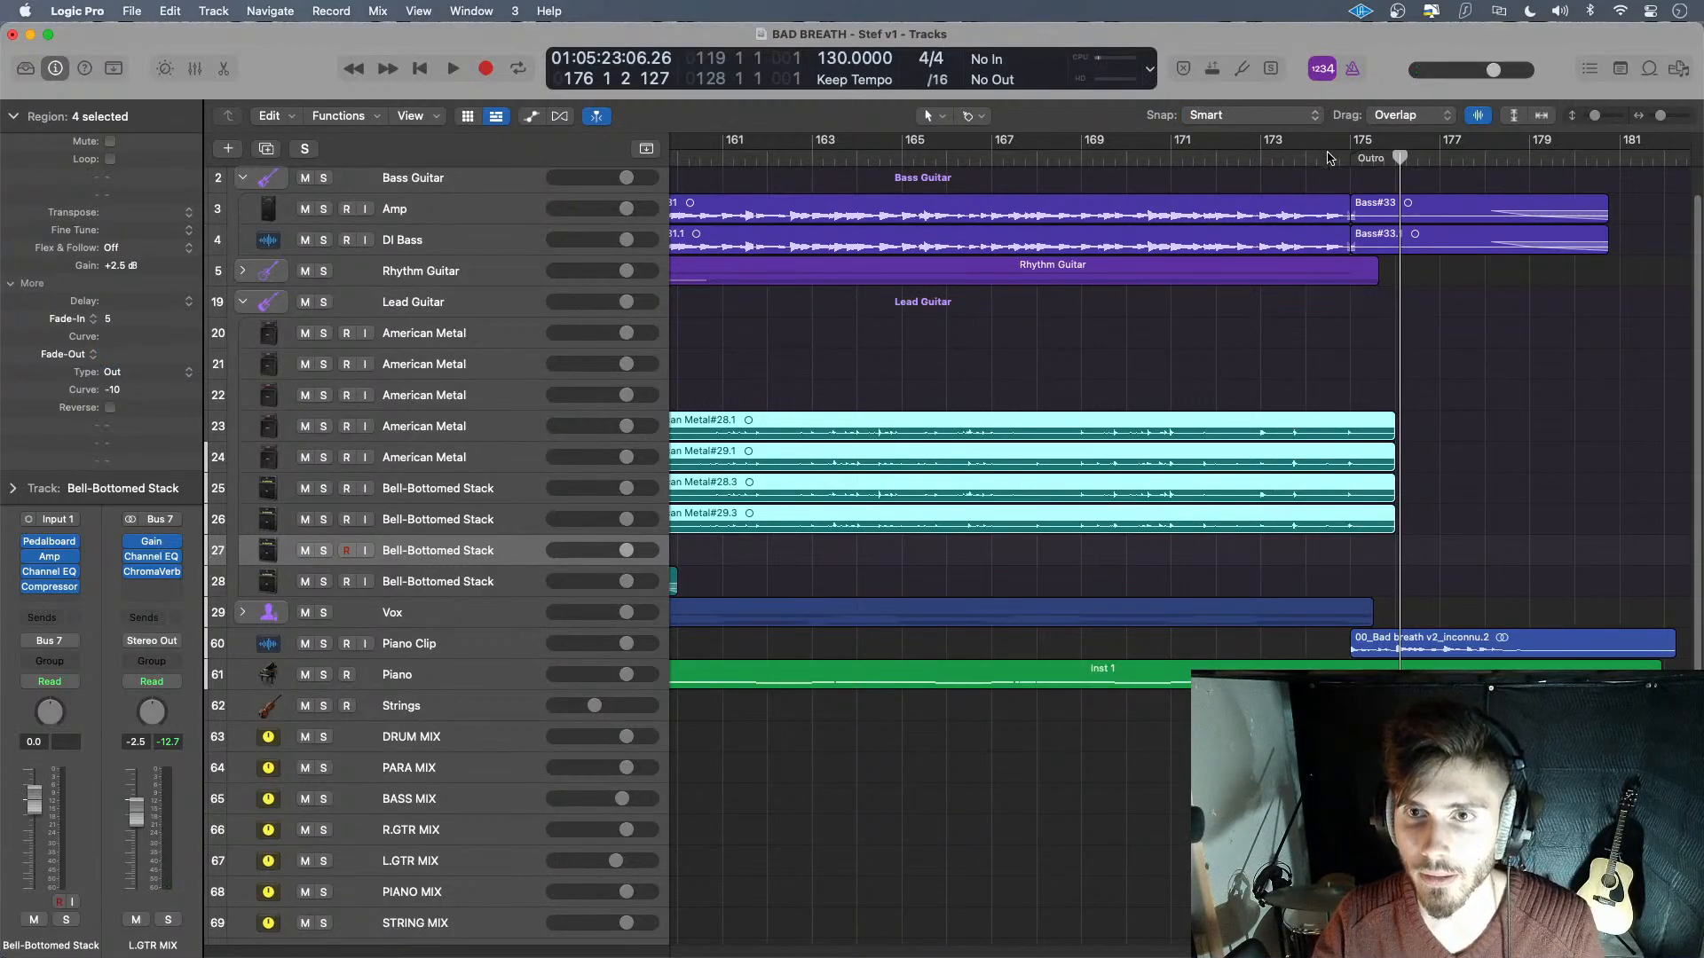
click(1329, 158)
key(space)
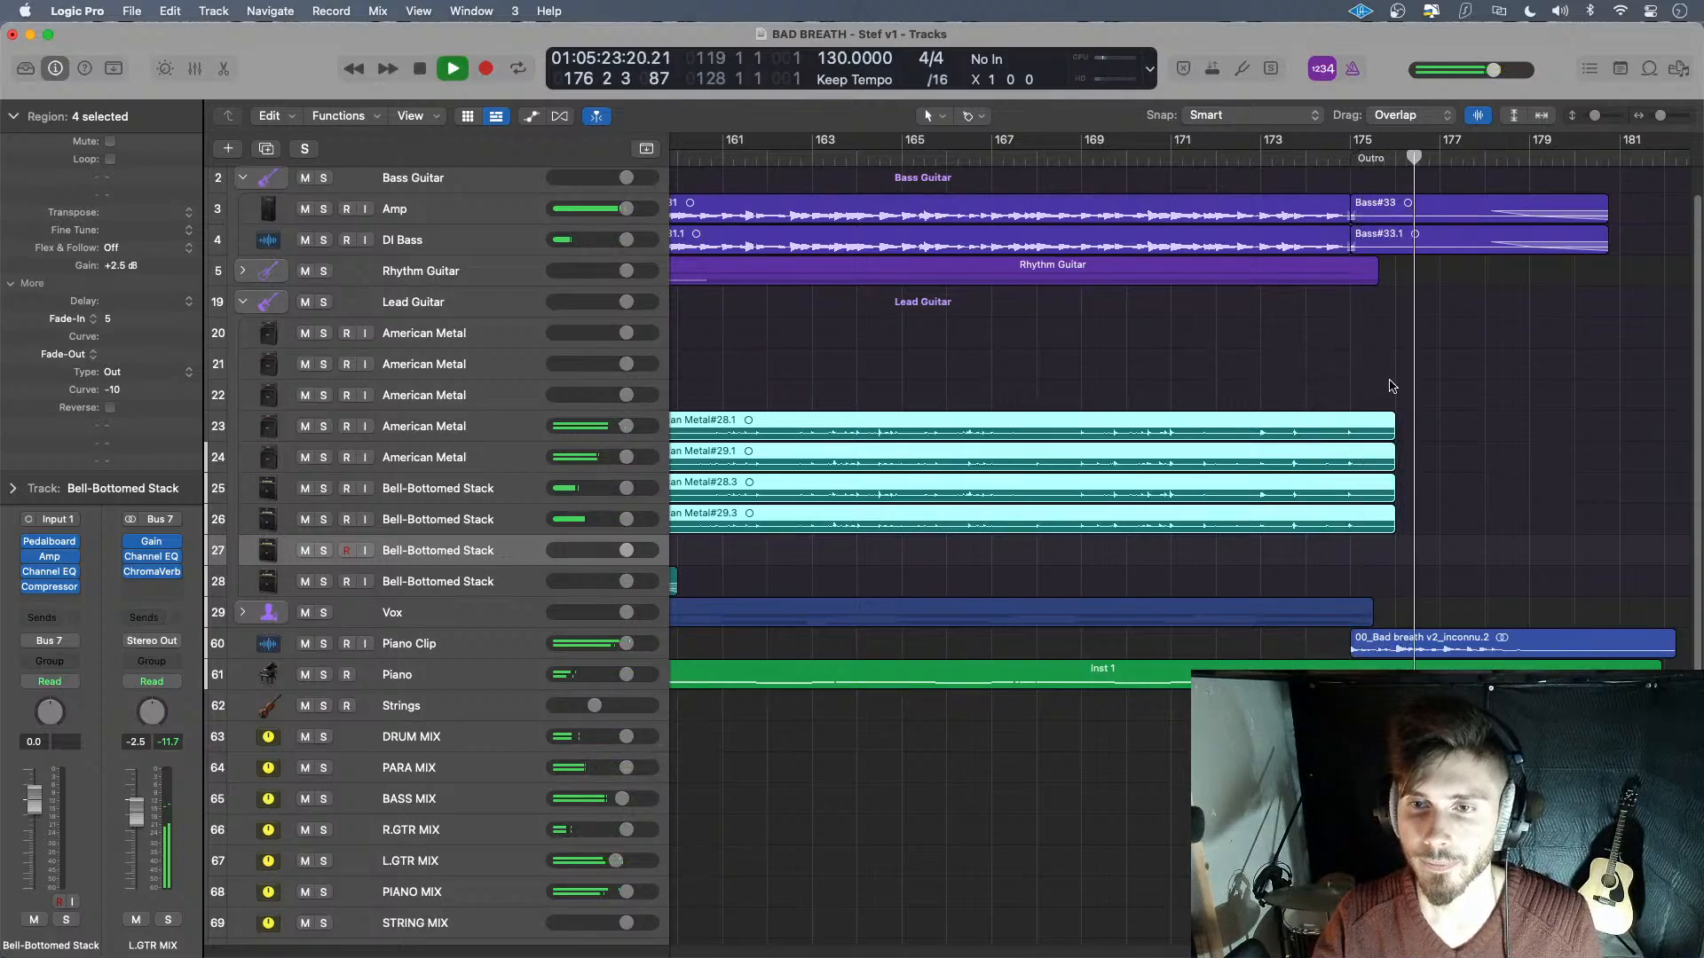
- Try extending the four American Metal regions by about one beat, listen to the ending, and return their ends to bar 176
key(space)
drag(1391, 530, 1405, 530)
click(1339, 162)
key(space)
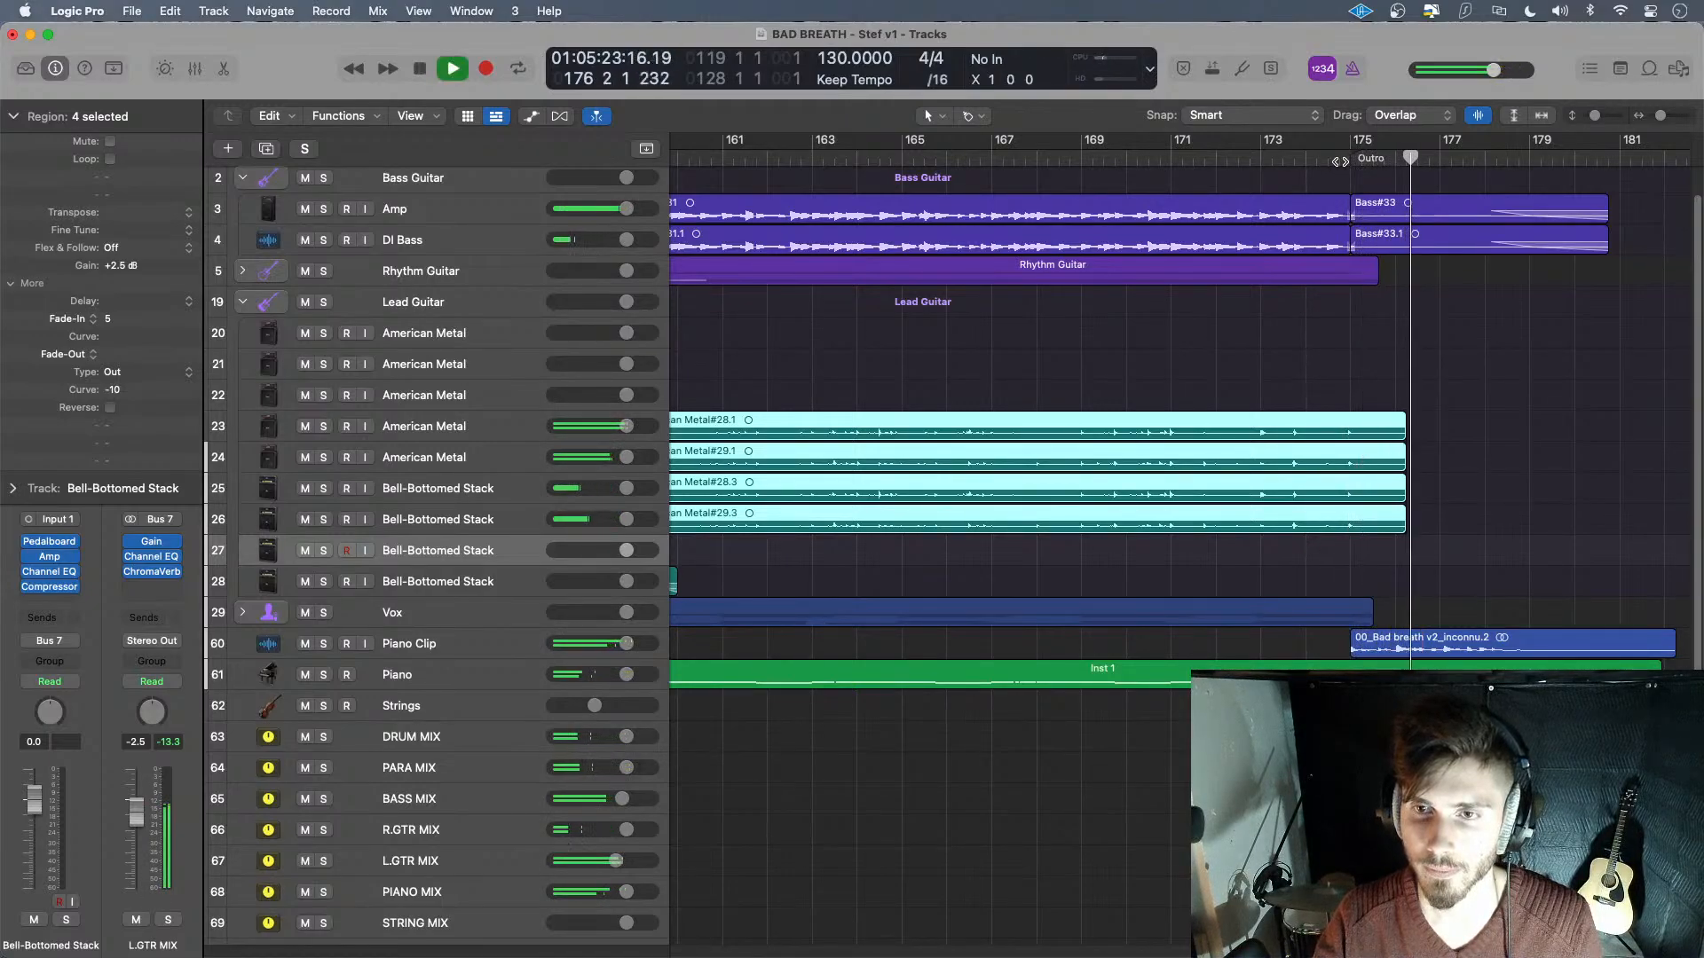
key(space)
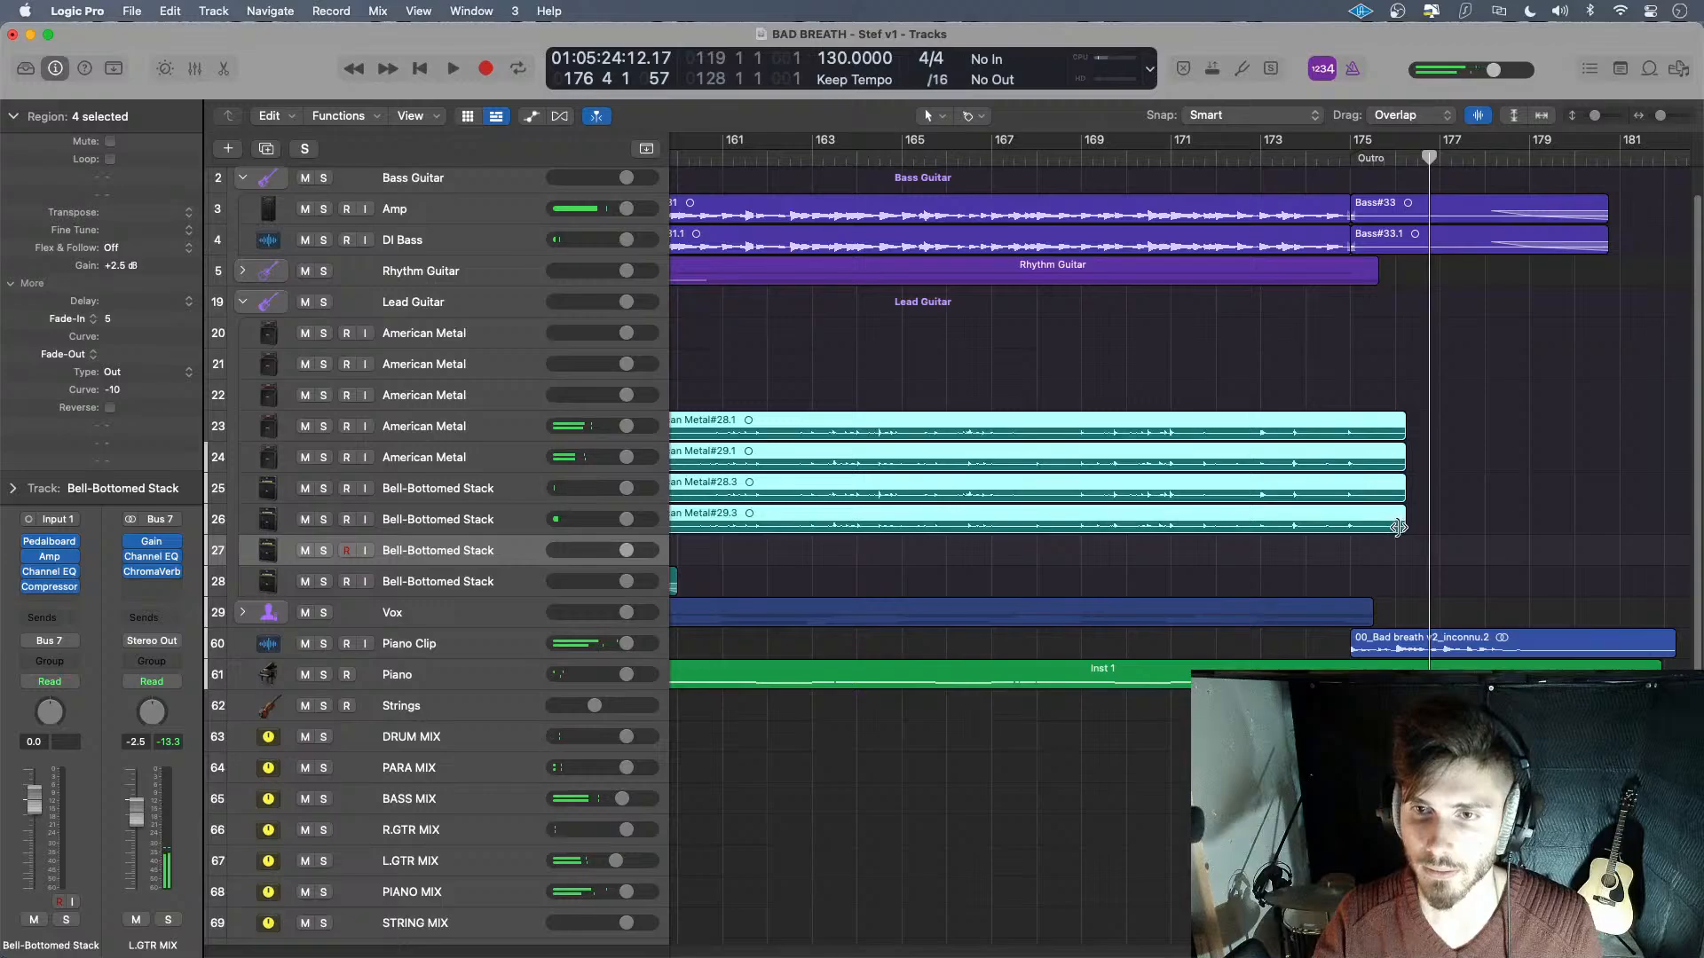
drag(1398, 528, 1395, 530)
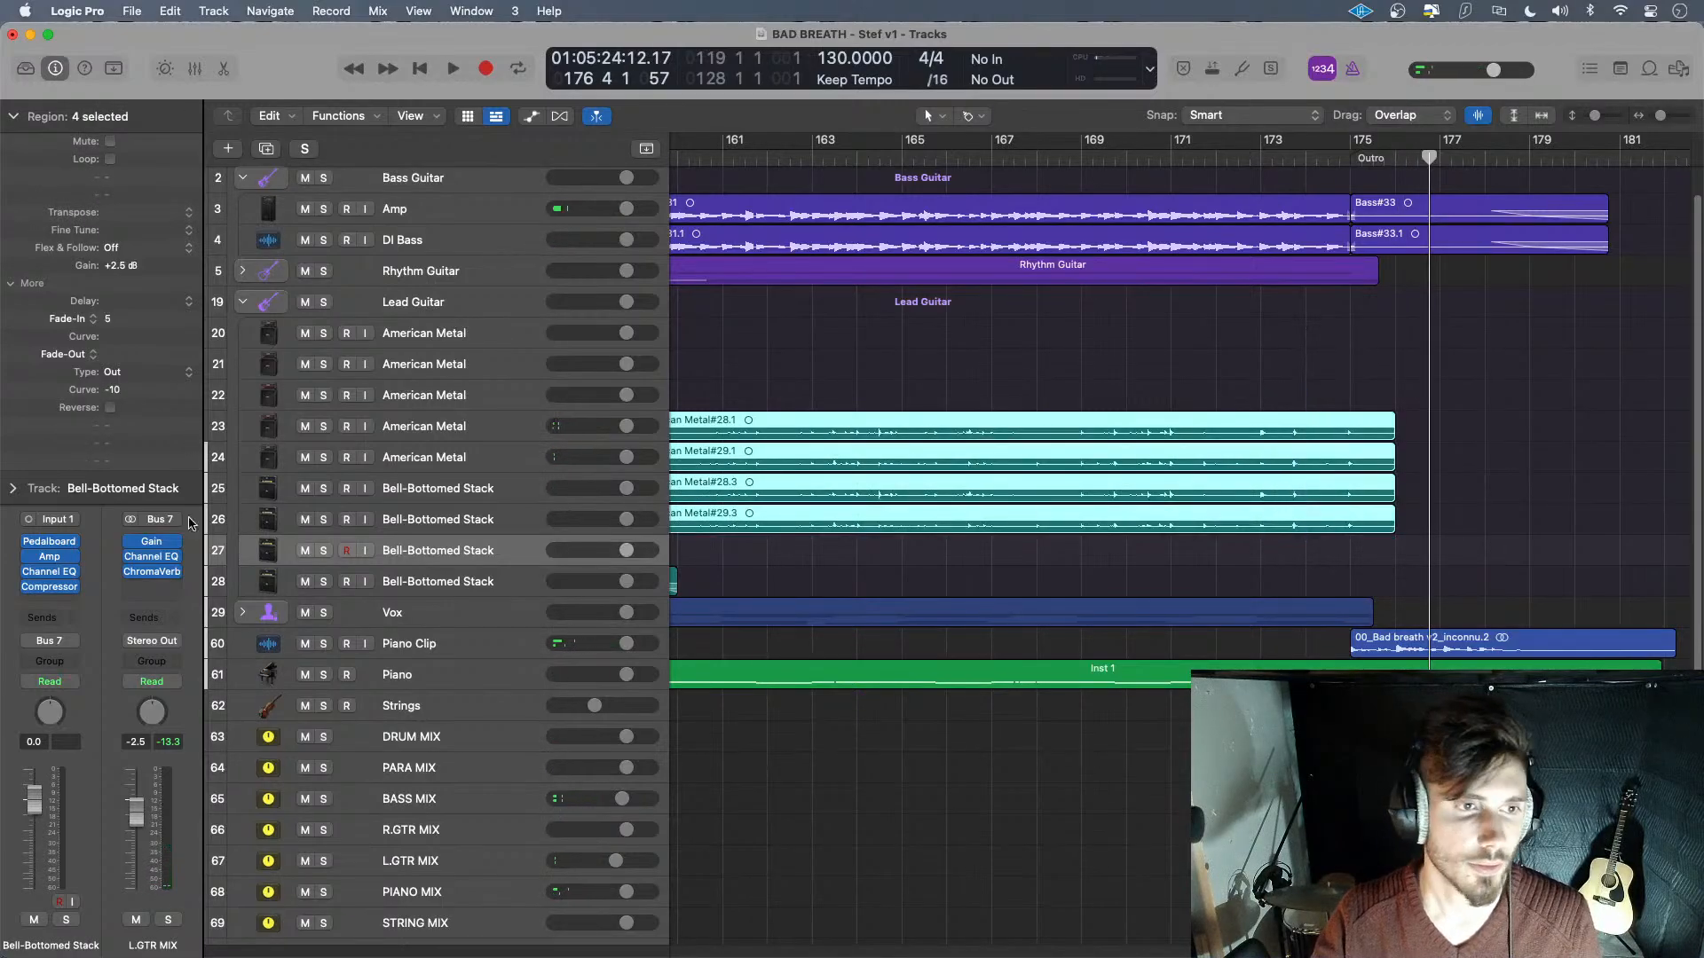
- Check the ChromaVerb settings on the L.GTR MIX channel and close the plug-in window
click(448, 857)
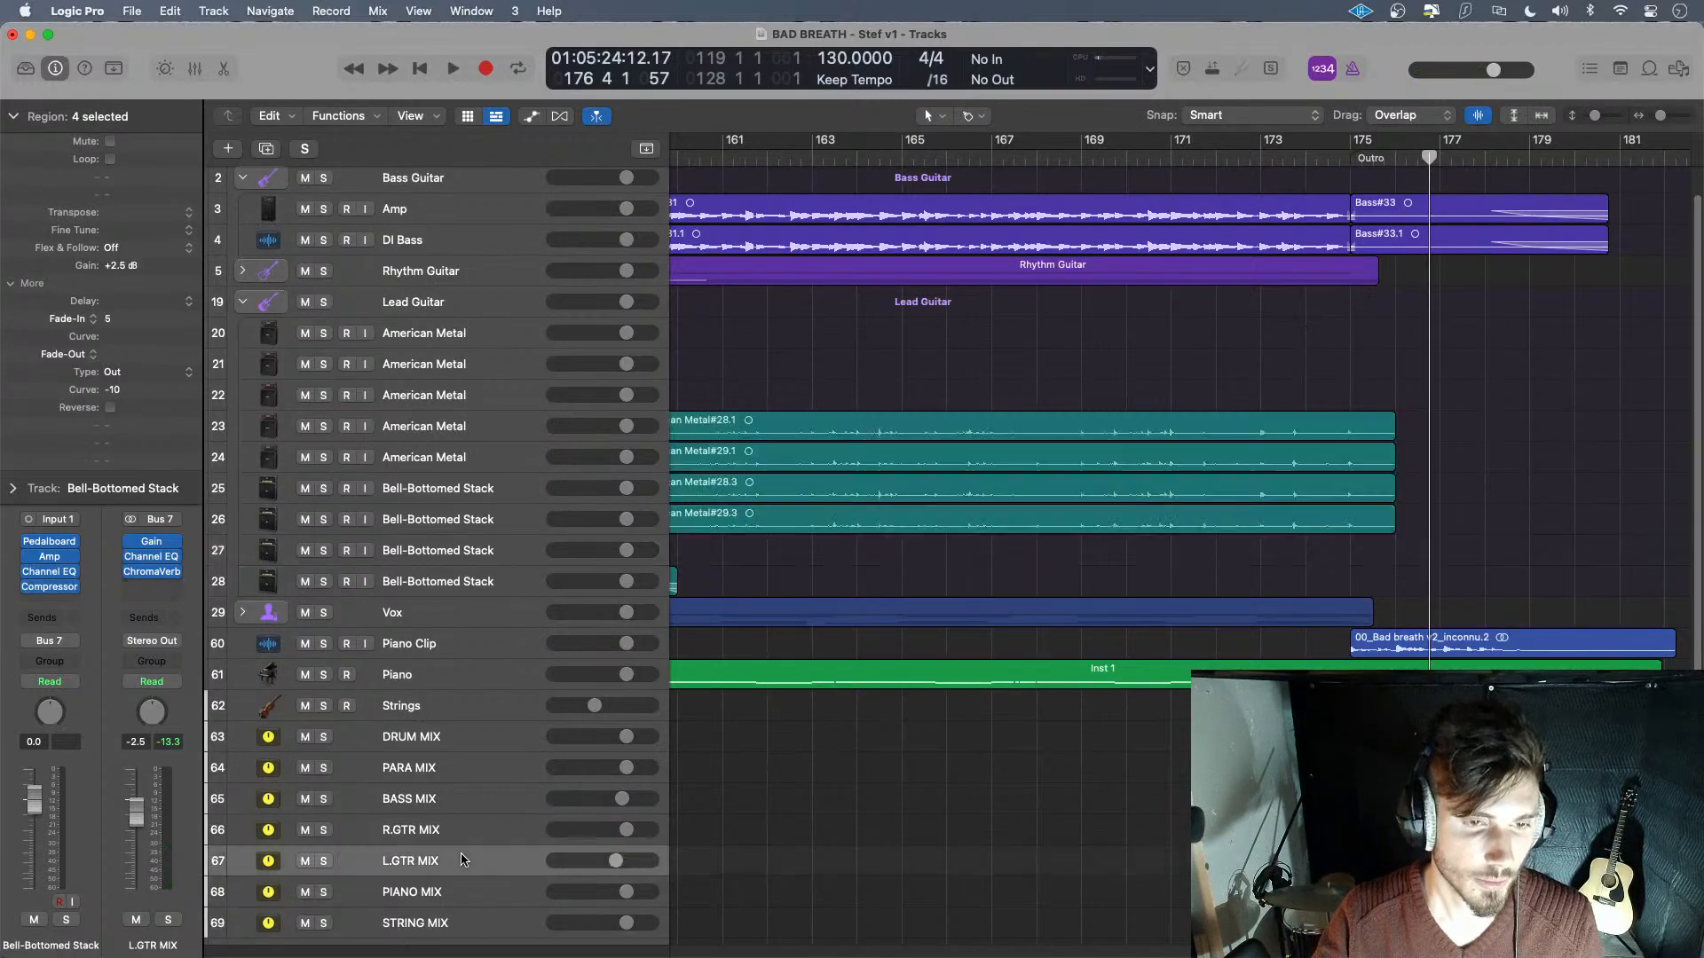
click(60, 588)
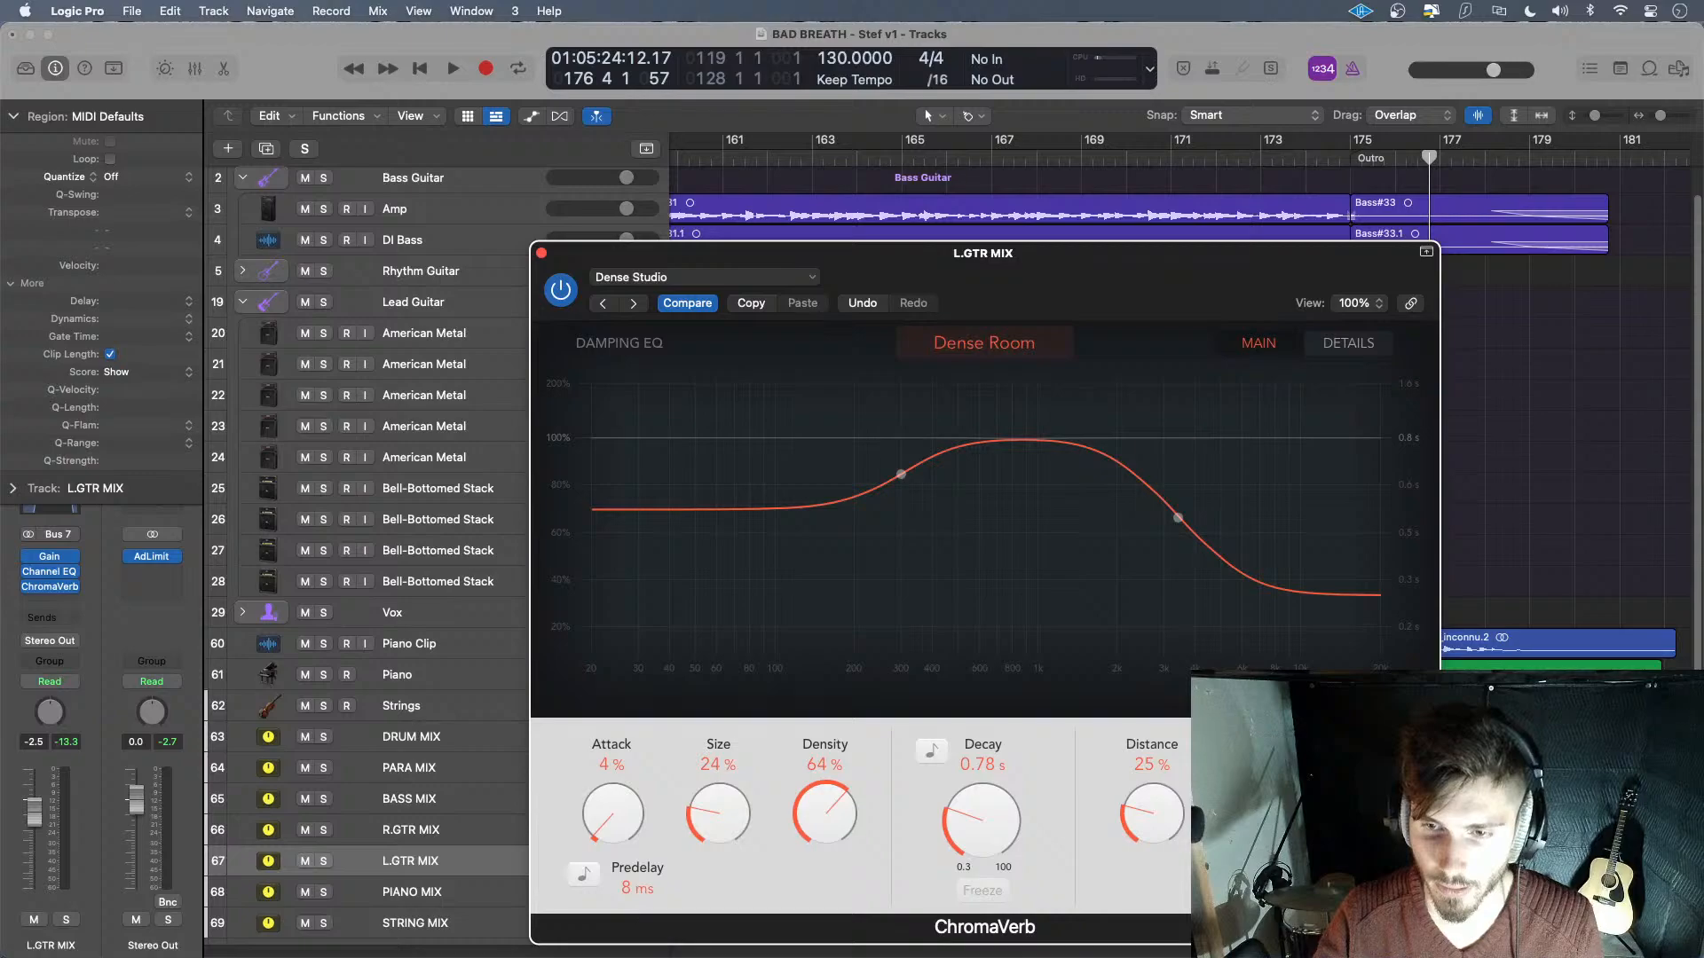
click(540, 253)
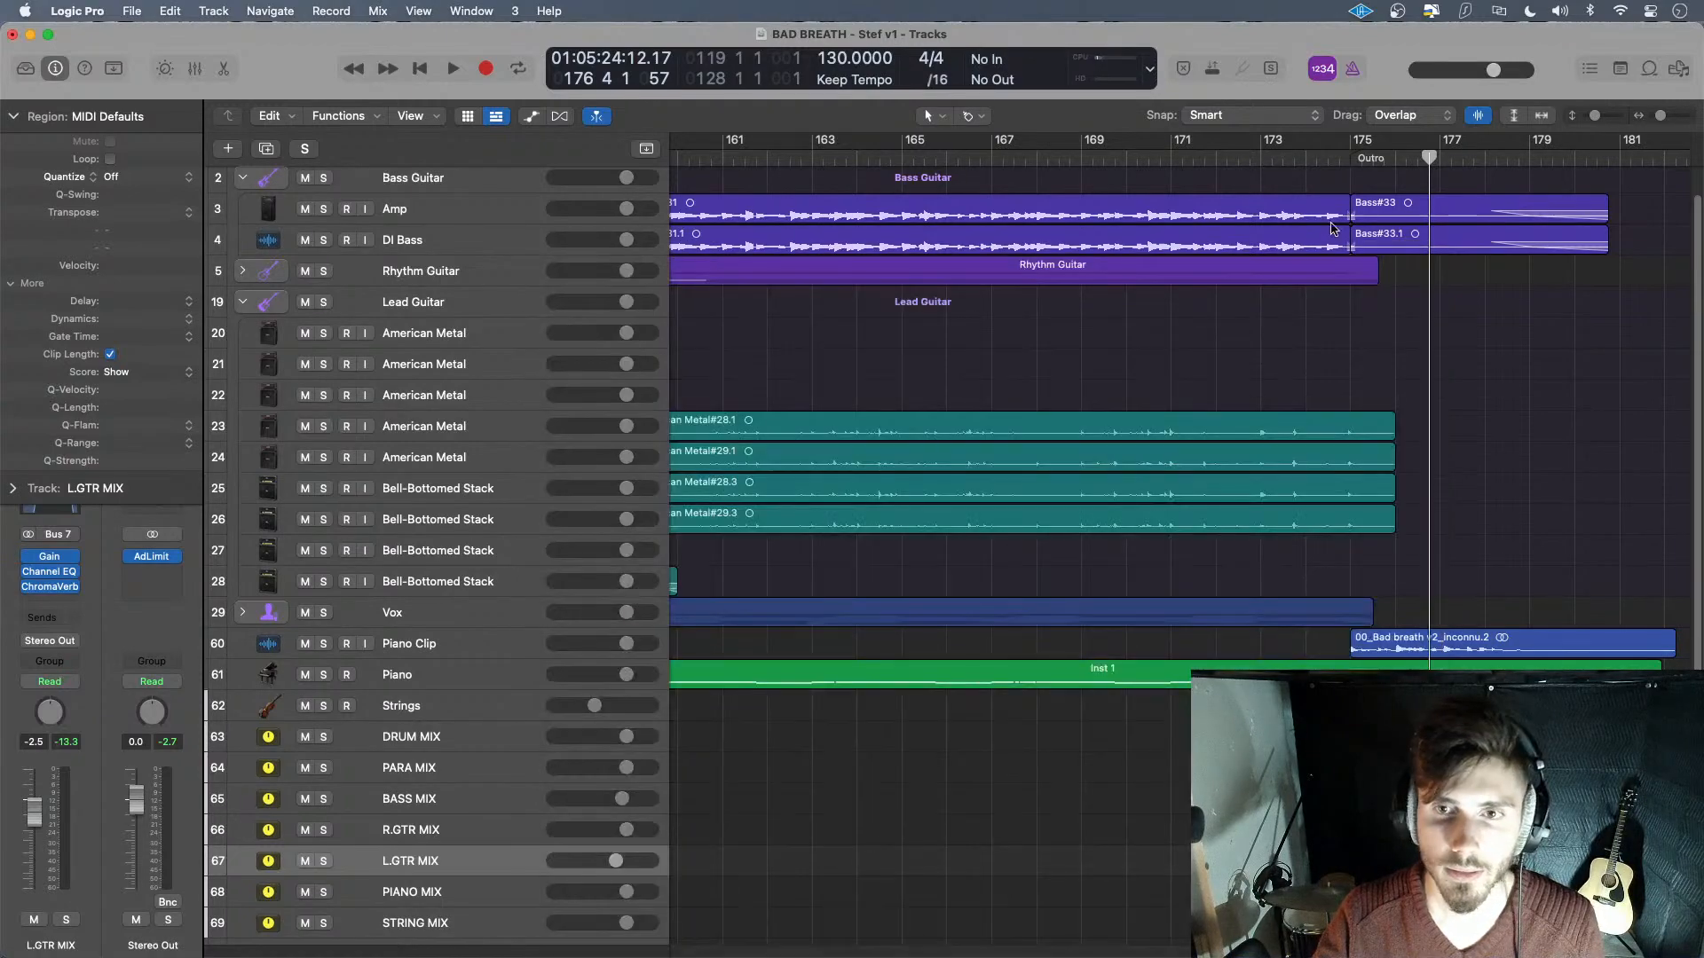
- Replay the Outro transition and set the Fade-Out of the four American Metal regions to 500
double_click(1304, 160)
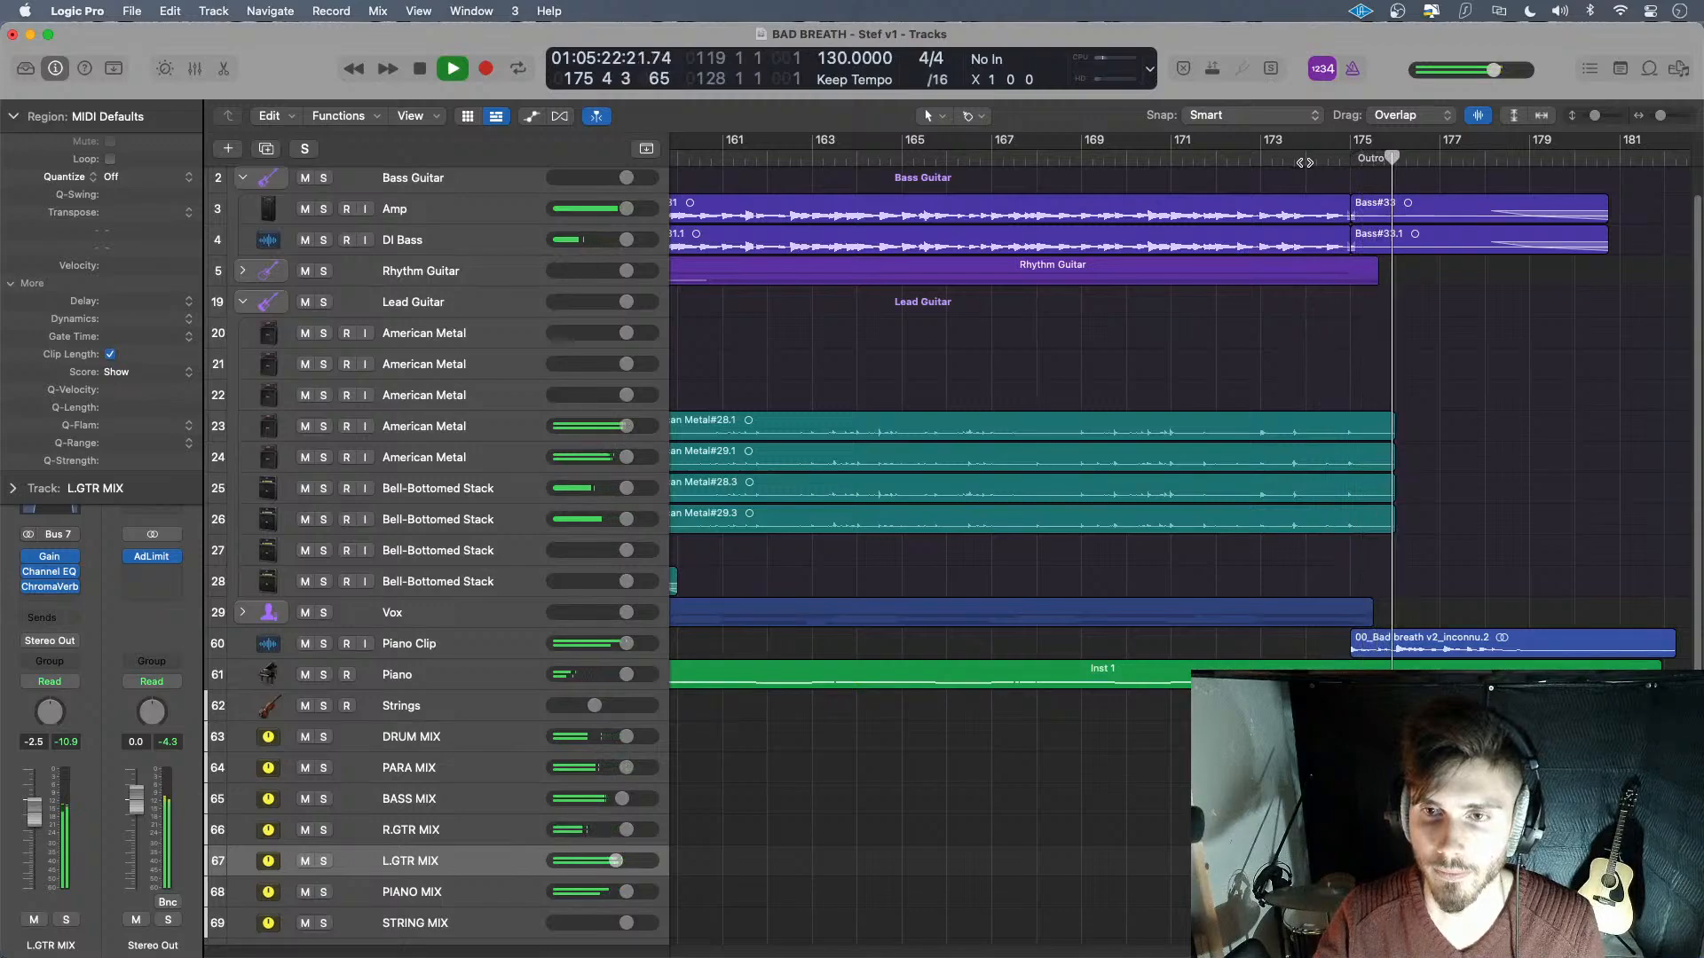
click(1307, 160)
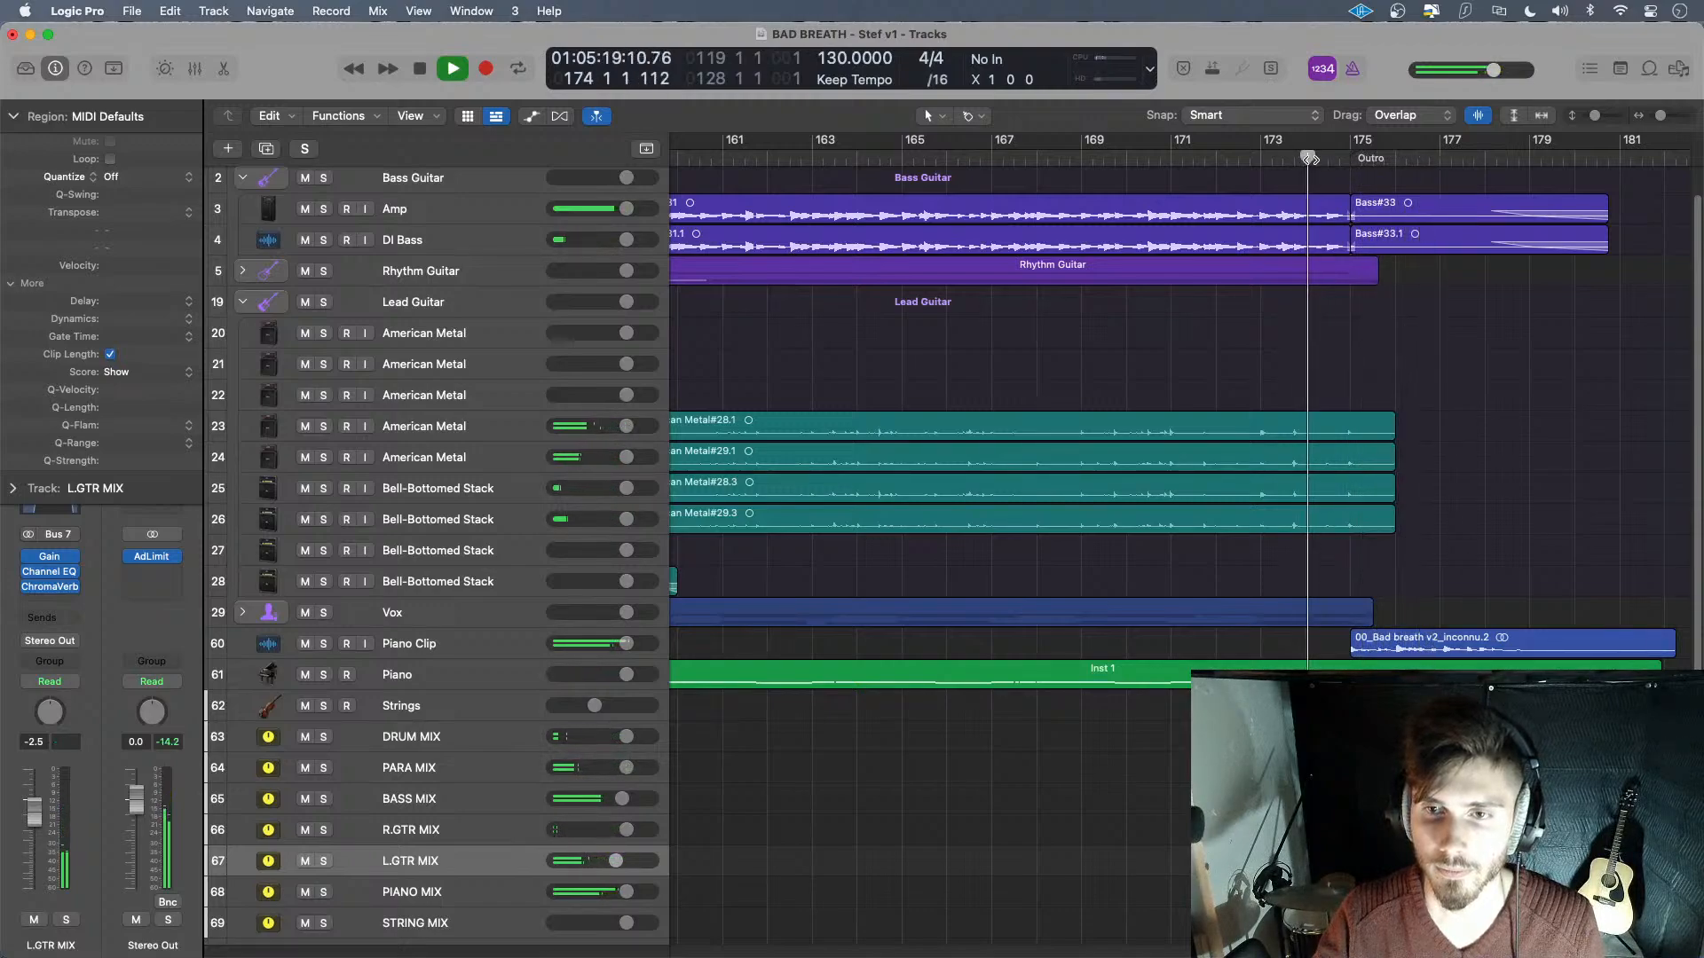
drag(1397, 376, 1376, 541)
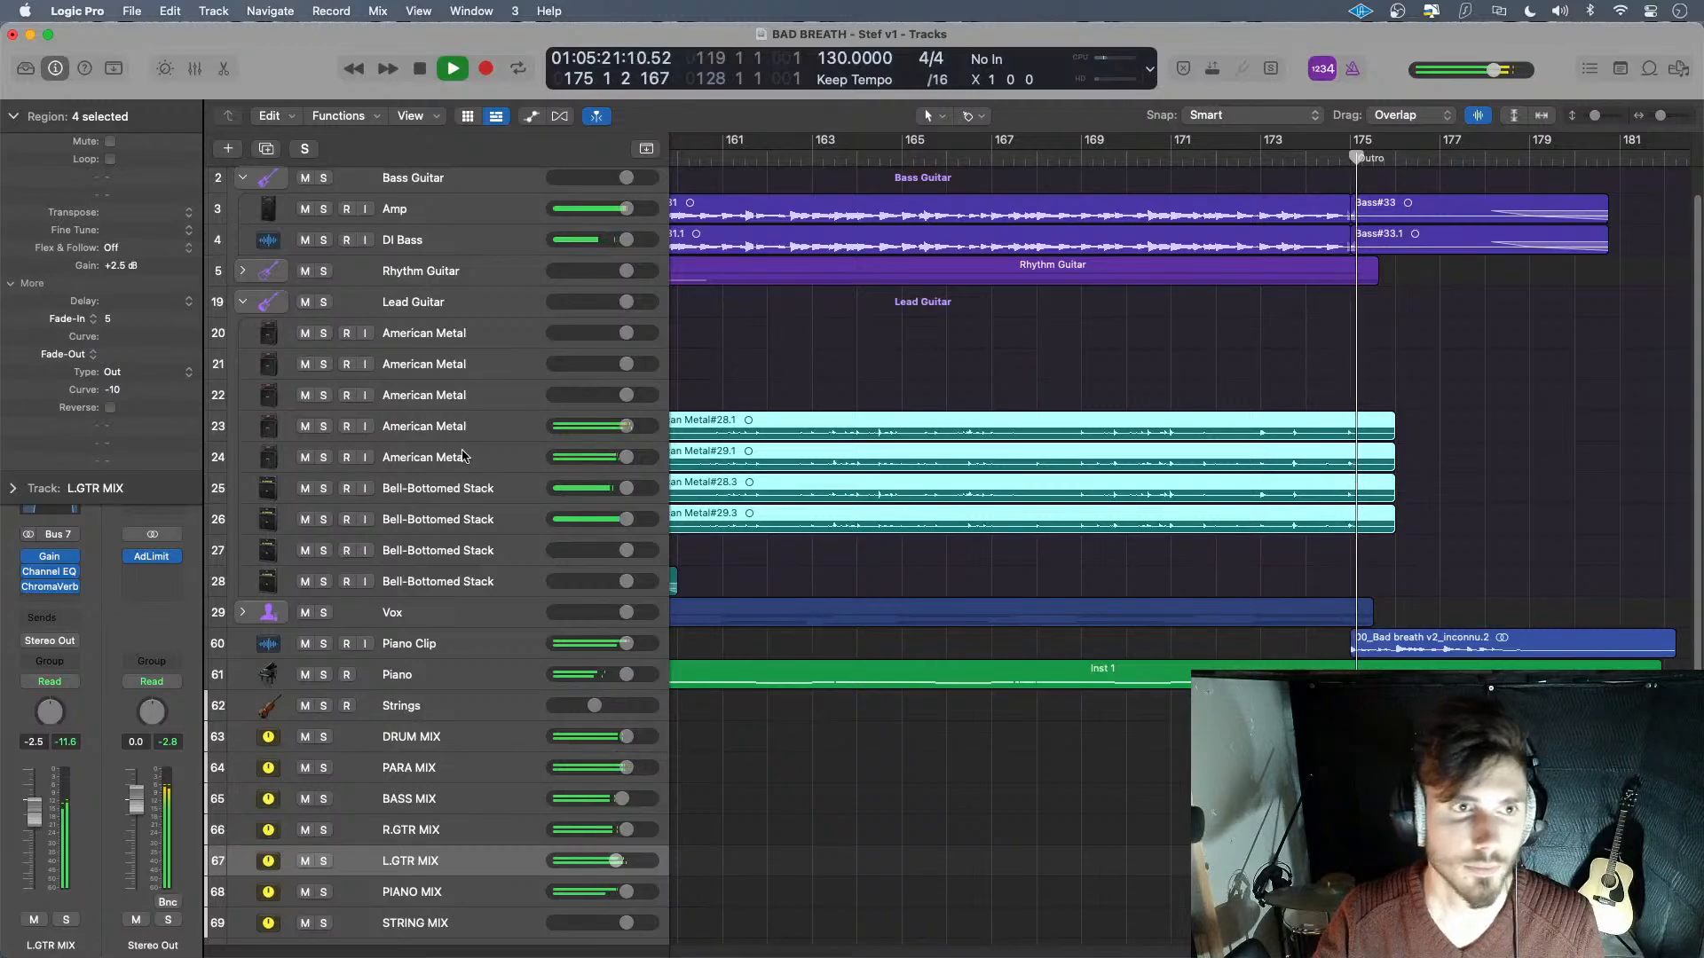
double_click(135, 355)
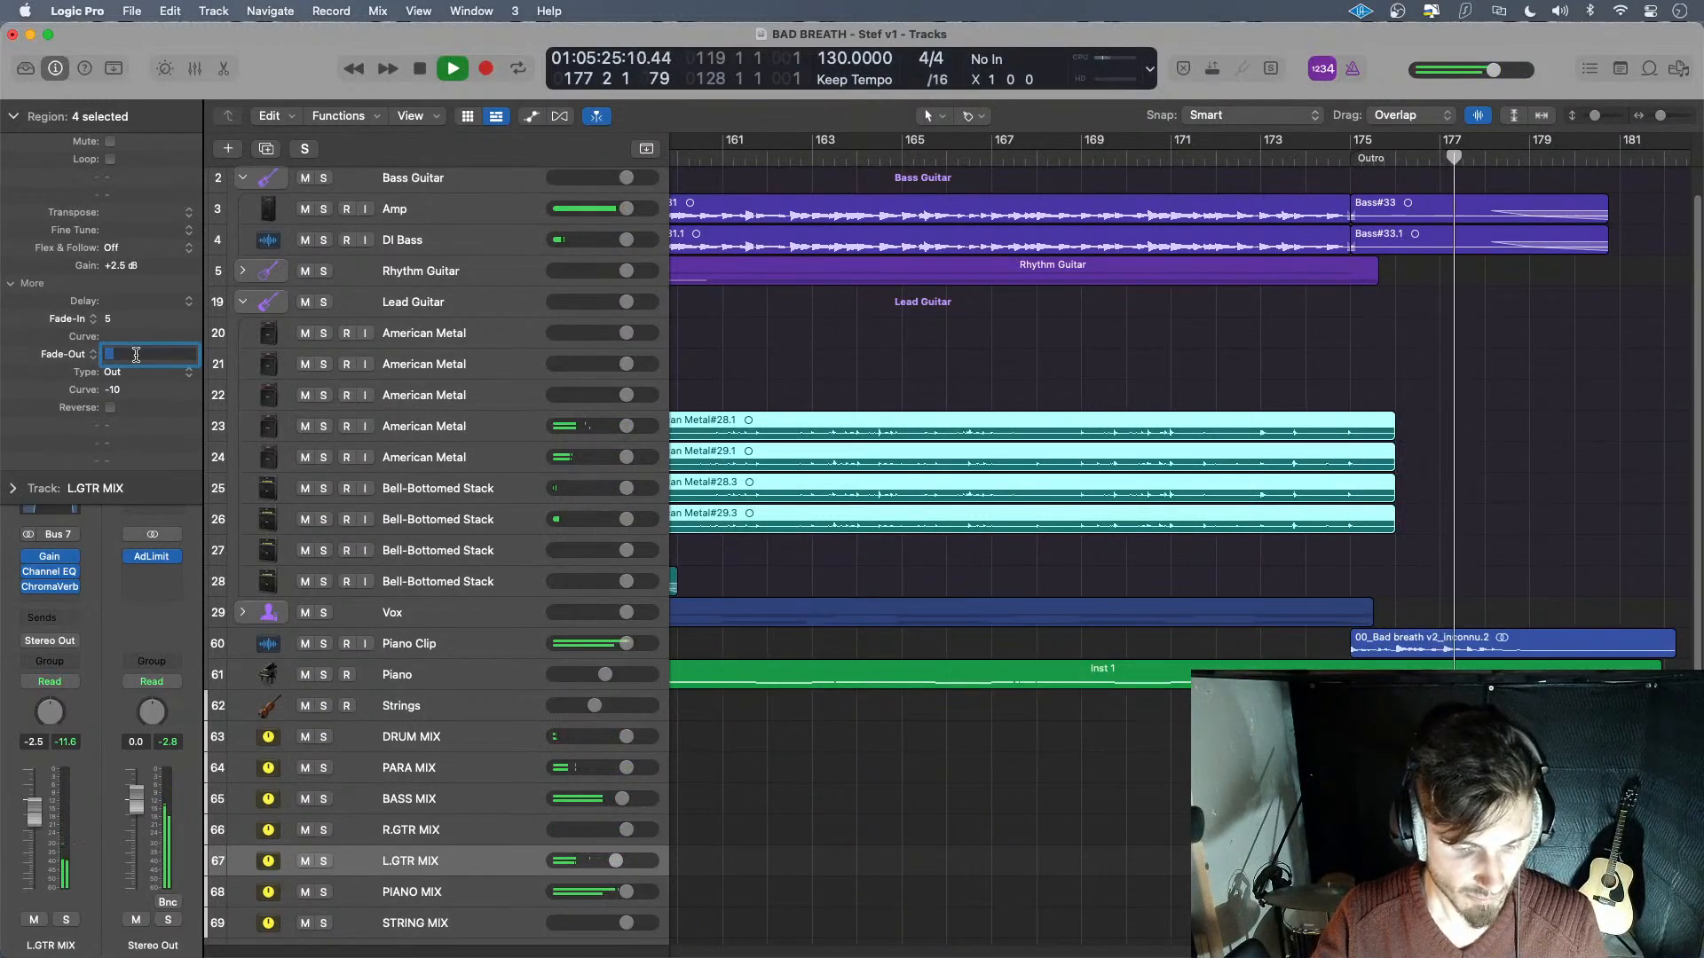
text(500)
key(Return)
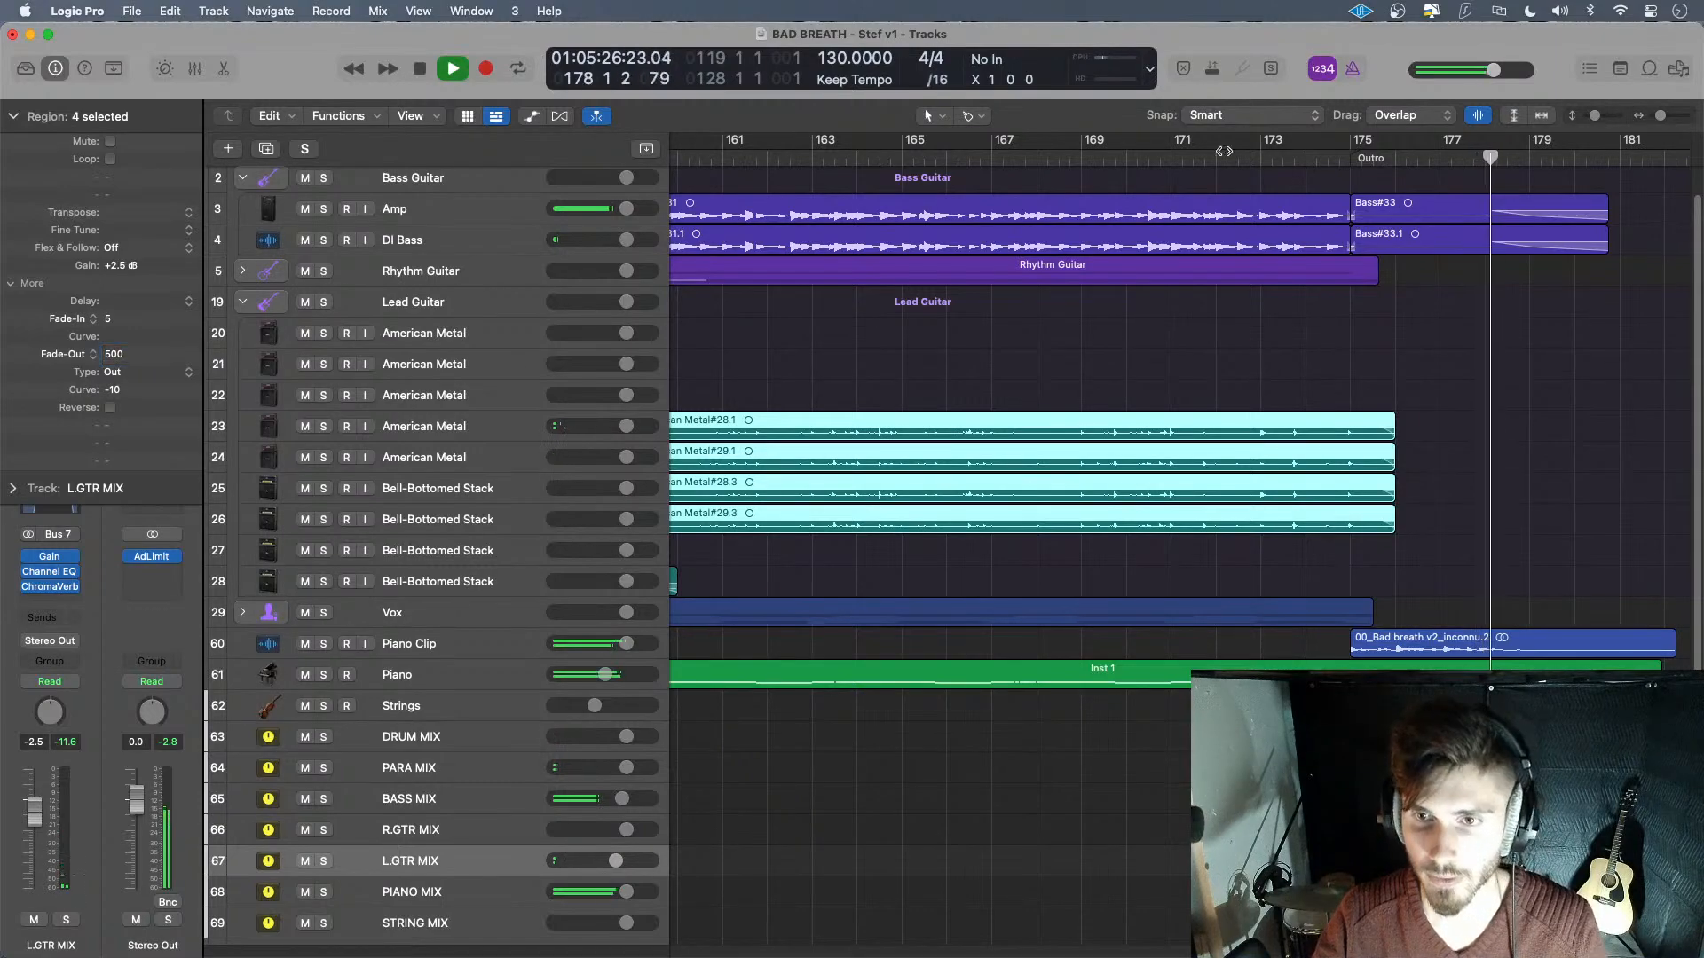
- Extend the ends of the four American Metal regions to about beat 2 of bar 176 and replay the Outro transition
click(1319, 138)
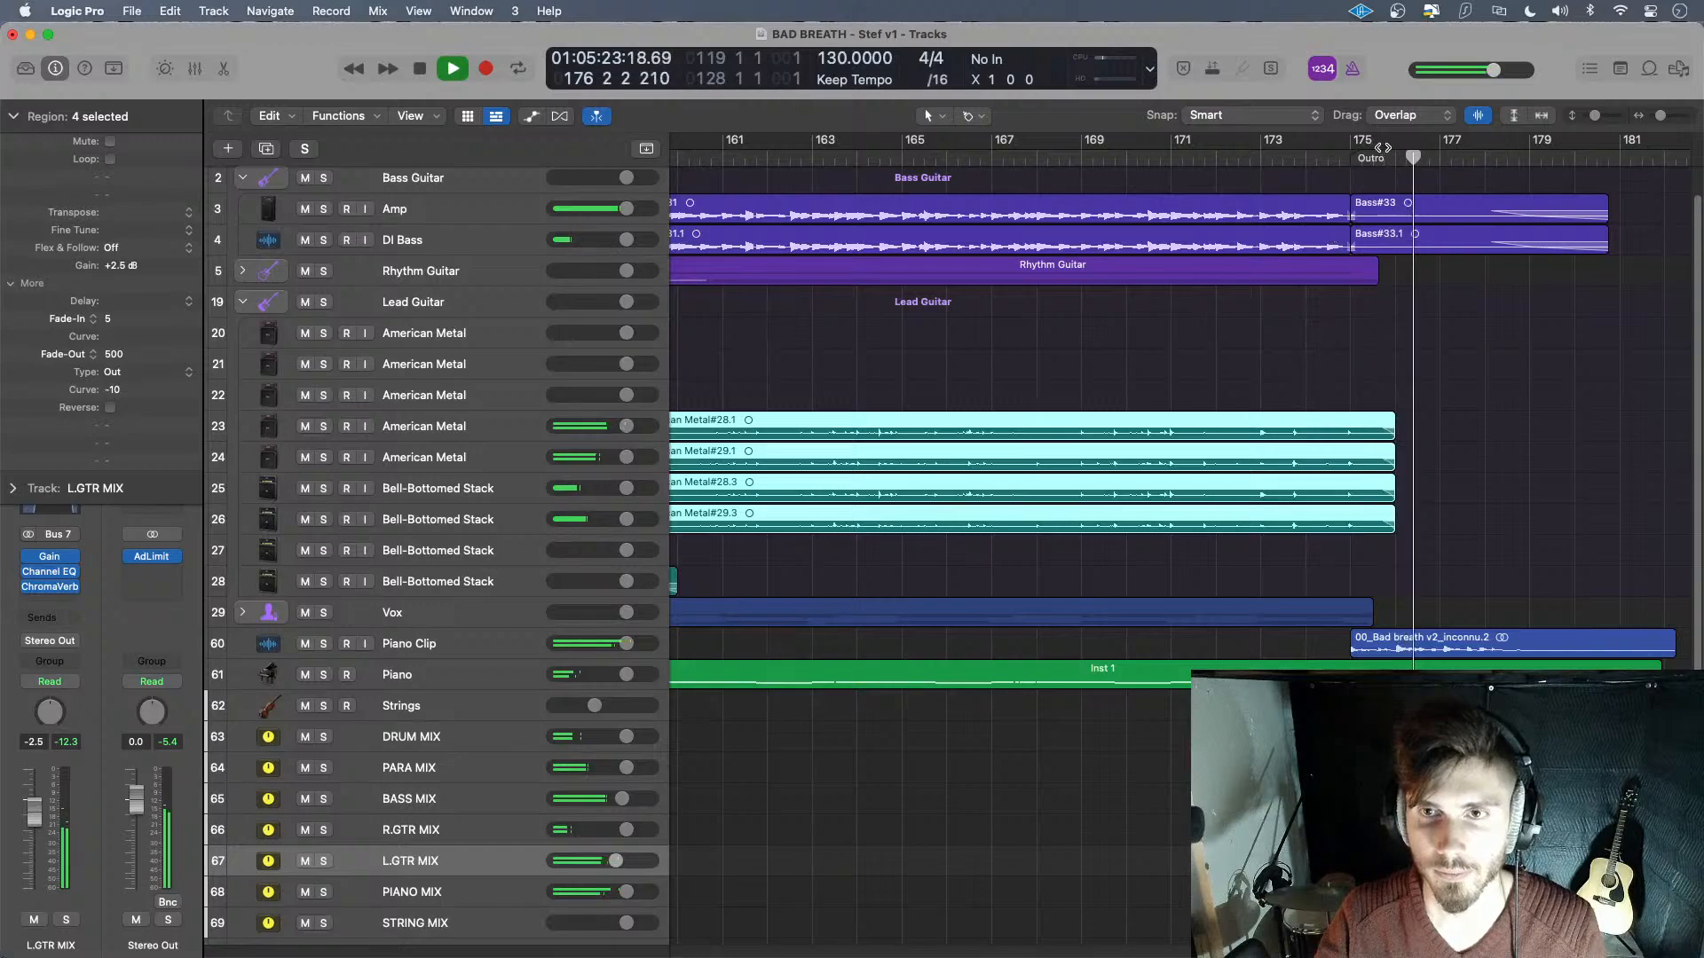
drag(1383, 387, 1405, 522)
click(1355, 158)
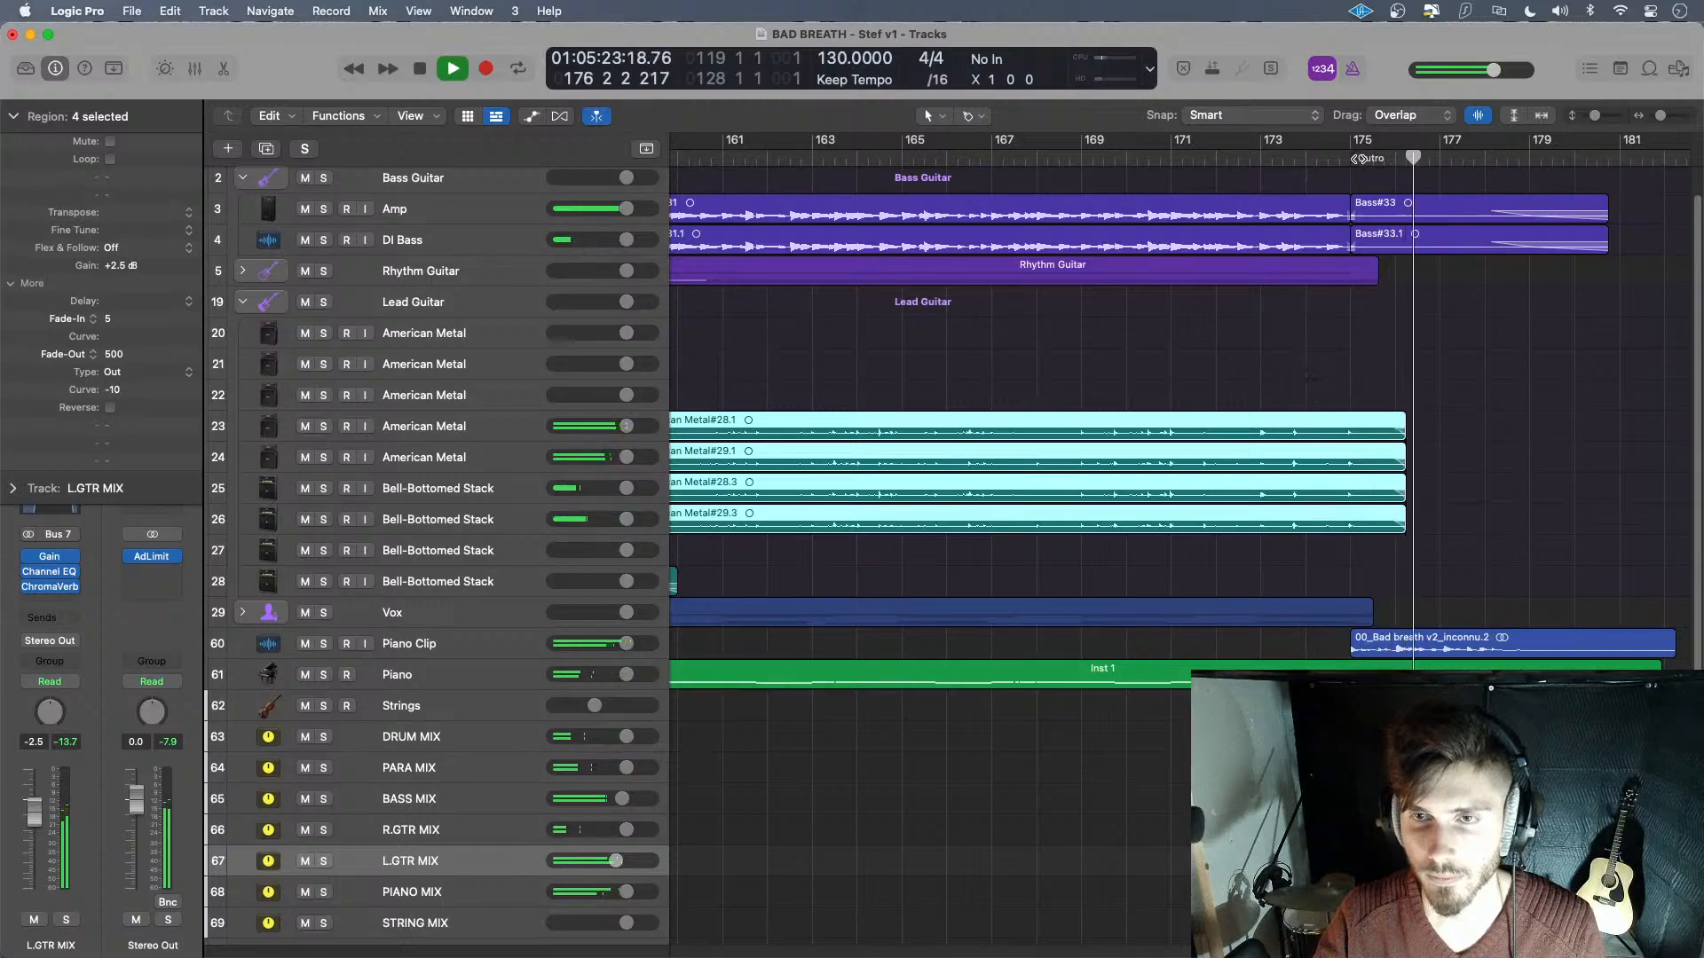
key(space)
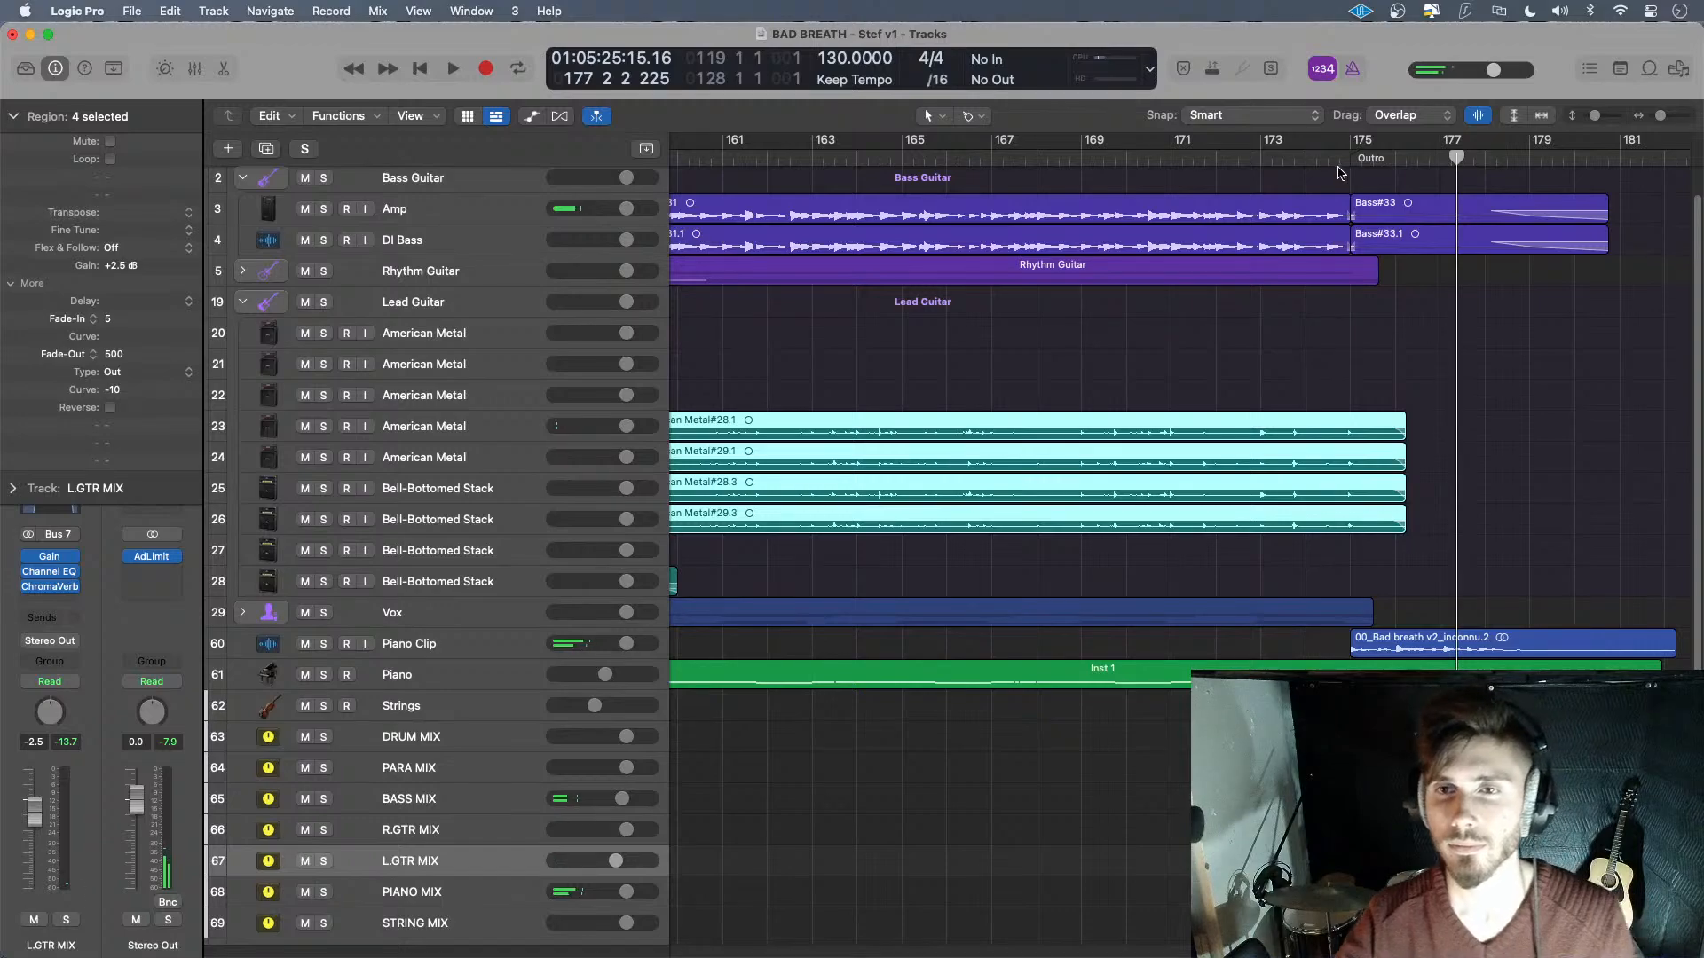
double_click(1325, 158)
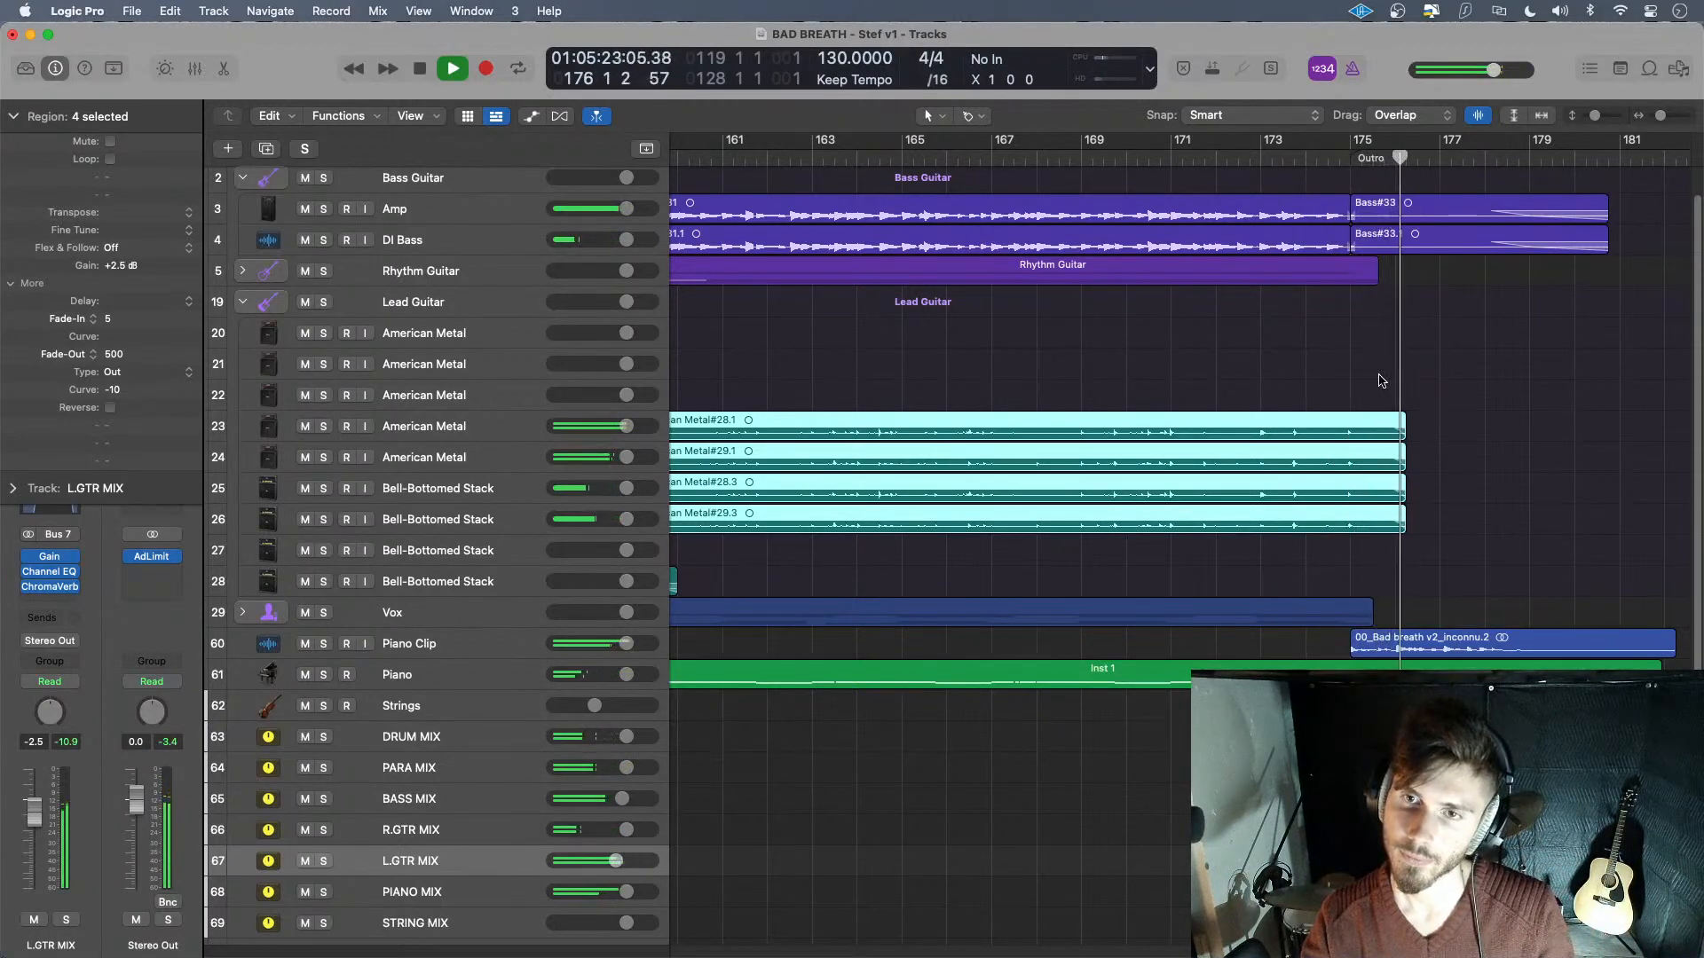
- Set the Fade-Out of the four American Metal regions to 1000 and replay the Outro transition
key(space)
double_click(128, 355)
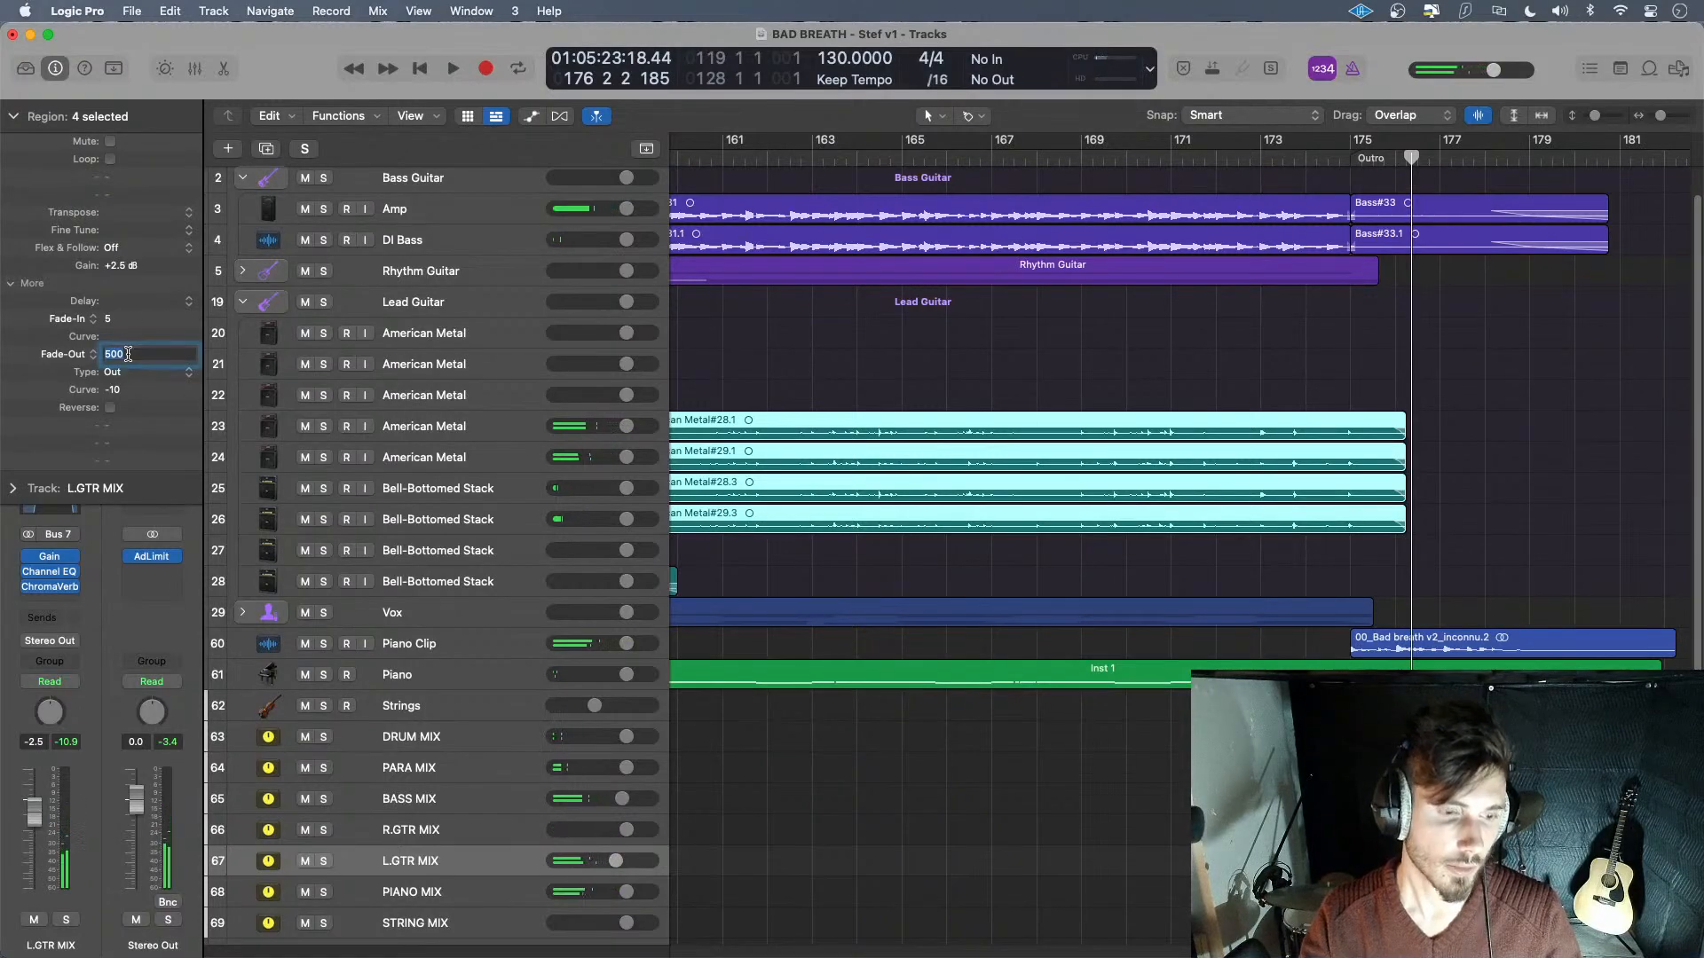
text(1000)
key(Return)
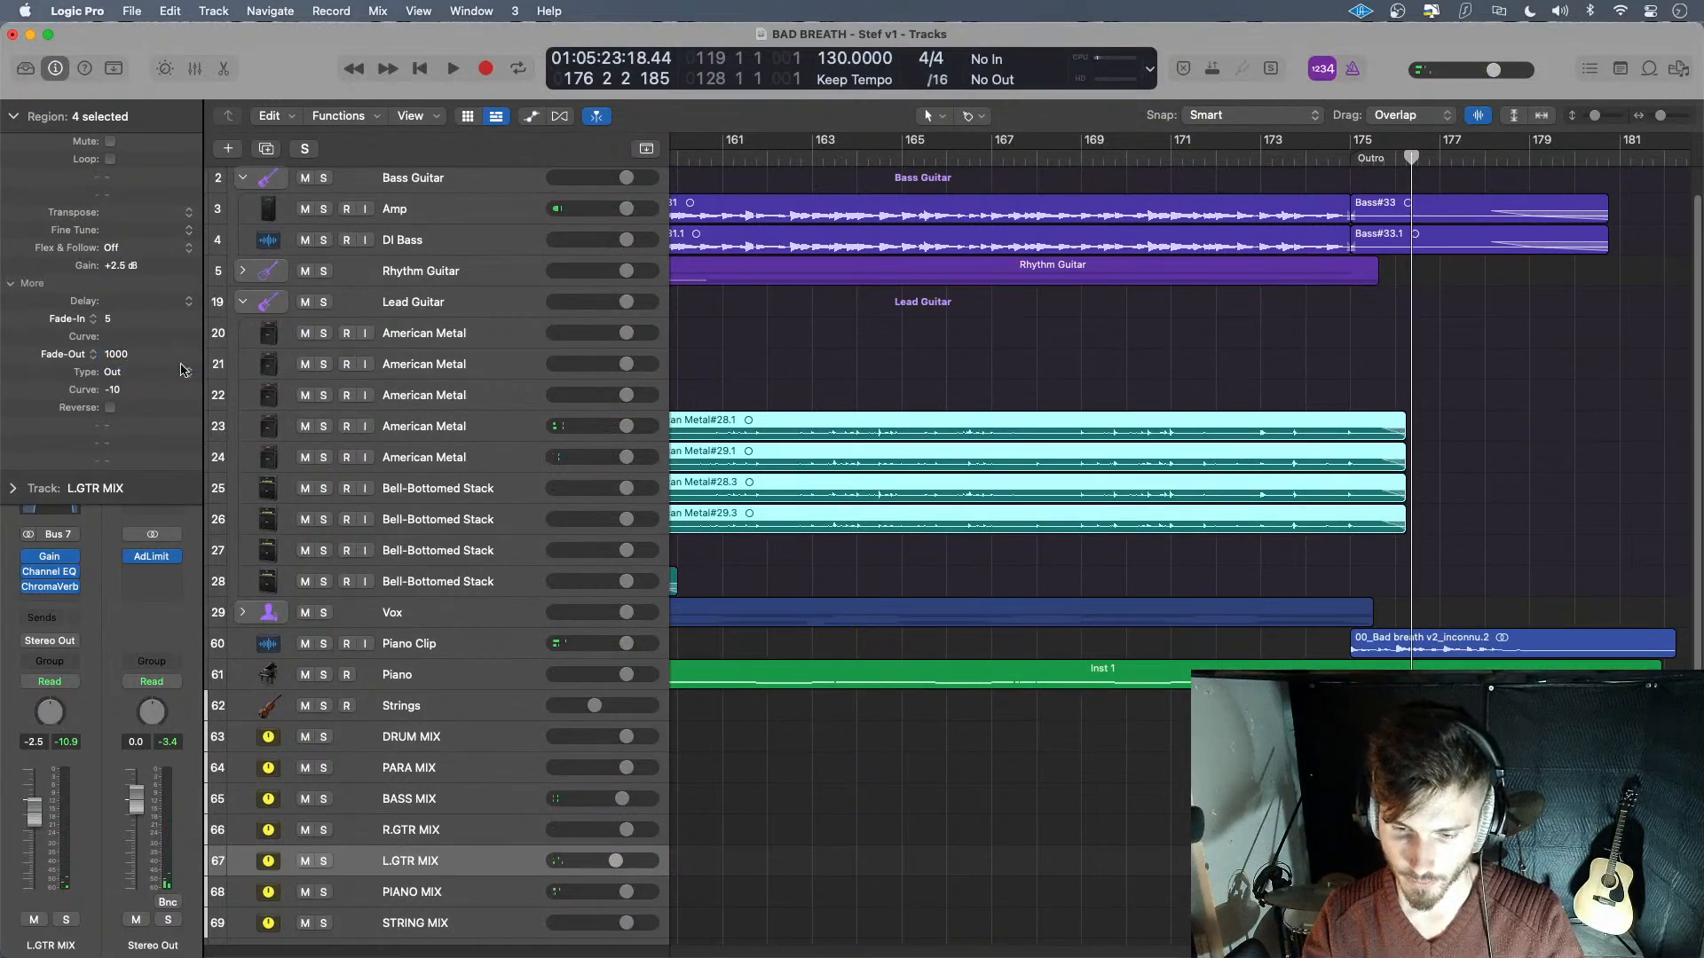
click(1350, 159)
key(space)
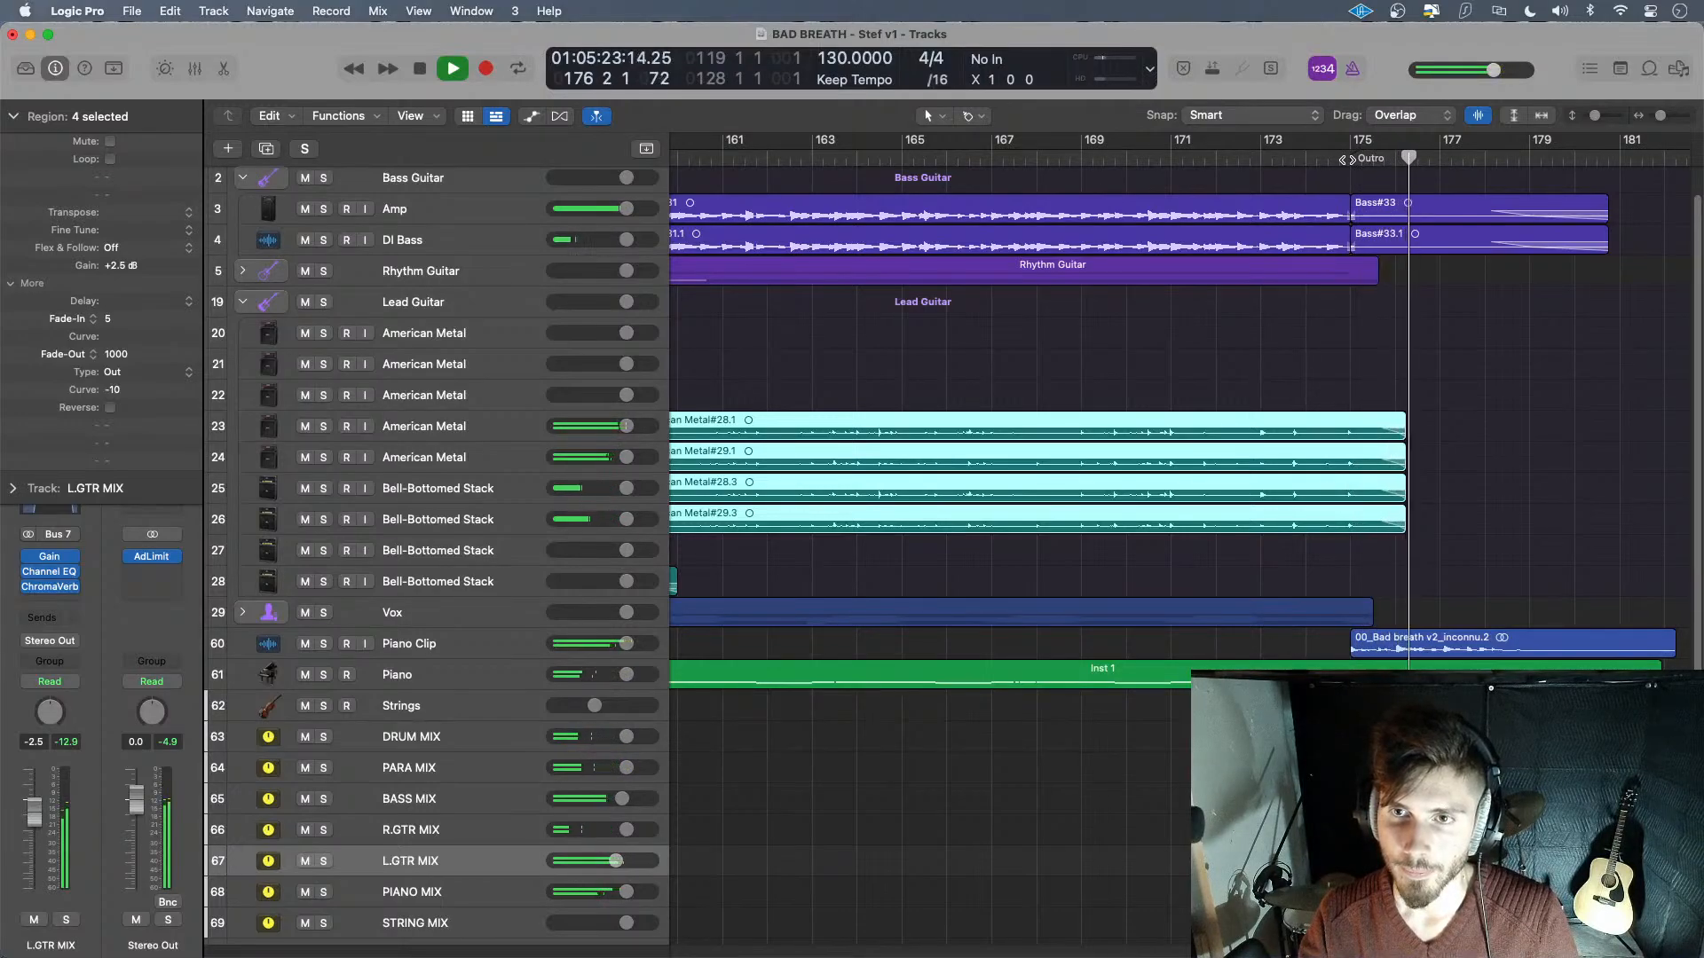
key(space)
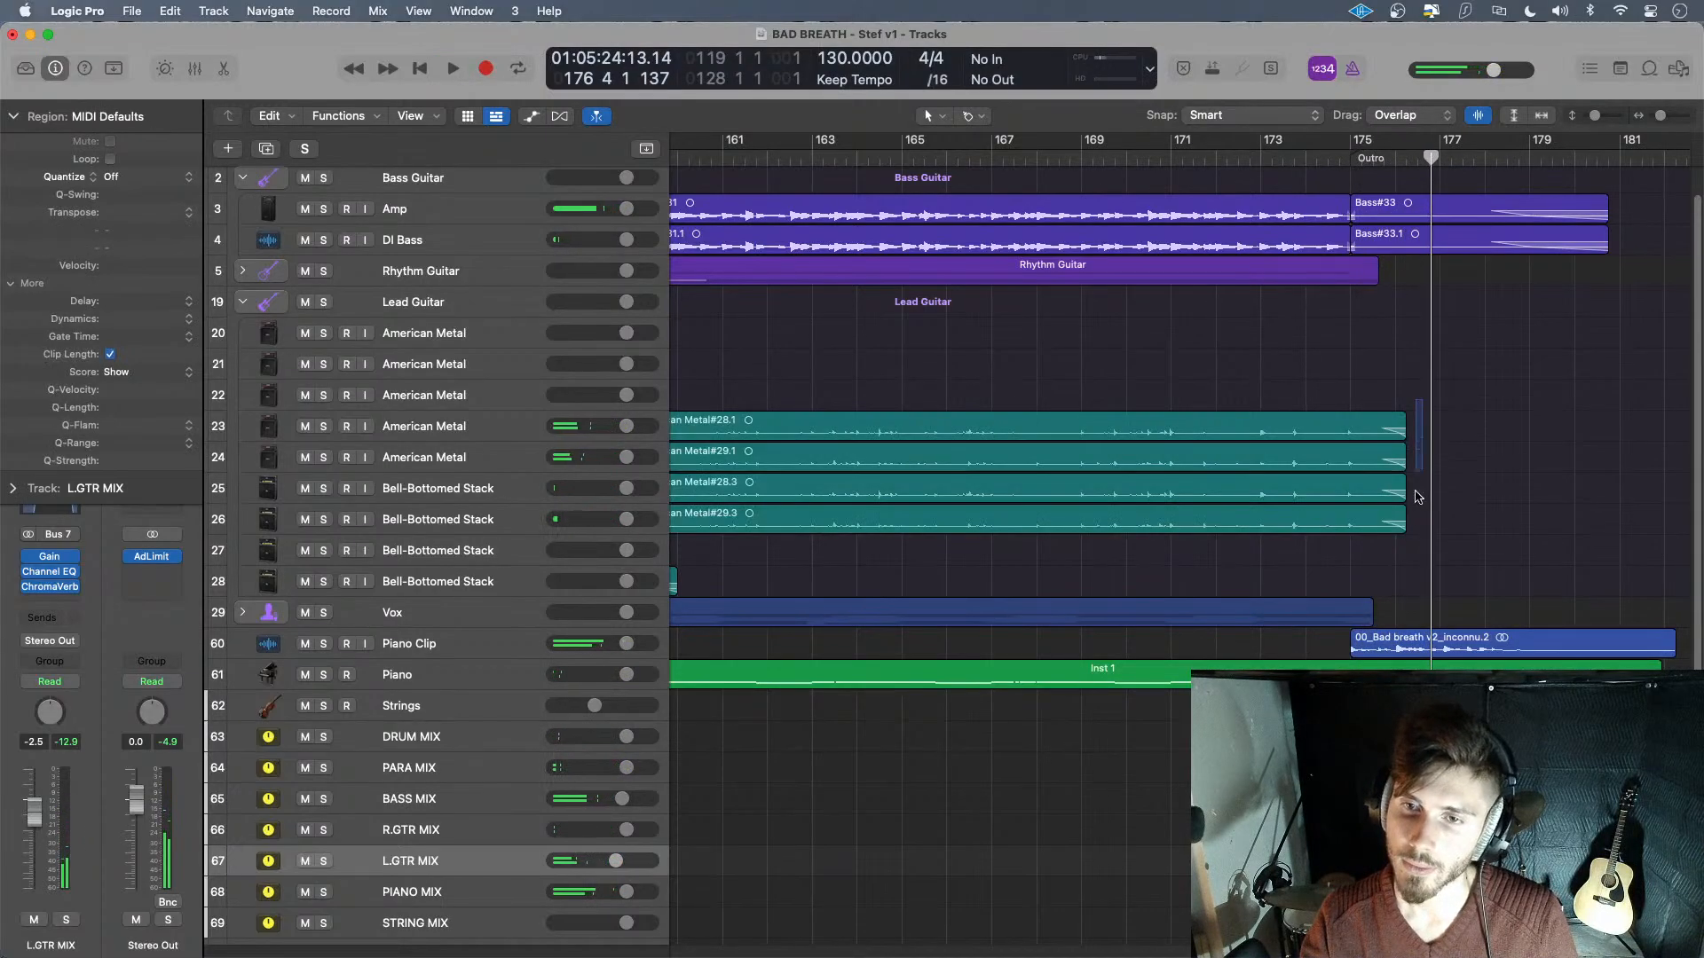
- Try extending the ends of the four American Metal regions by two divisions and listen to the Outro transition
drag(1405, 528, 1402, 527)
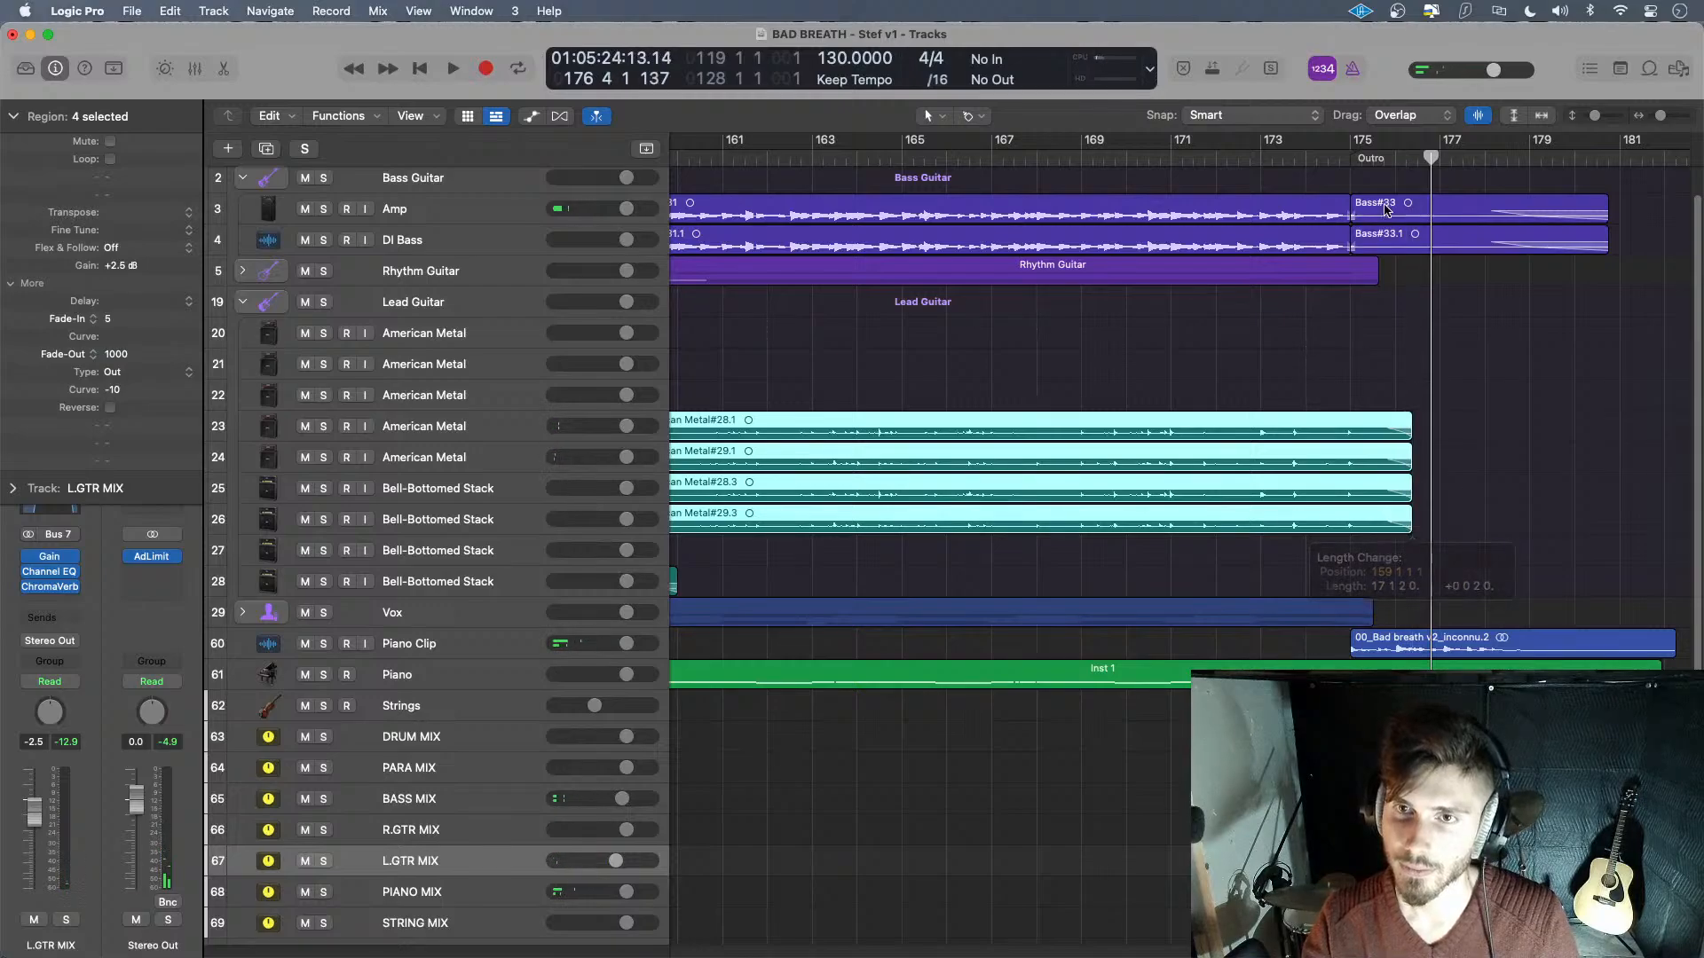
click(1356, 159)
key(space)
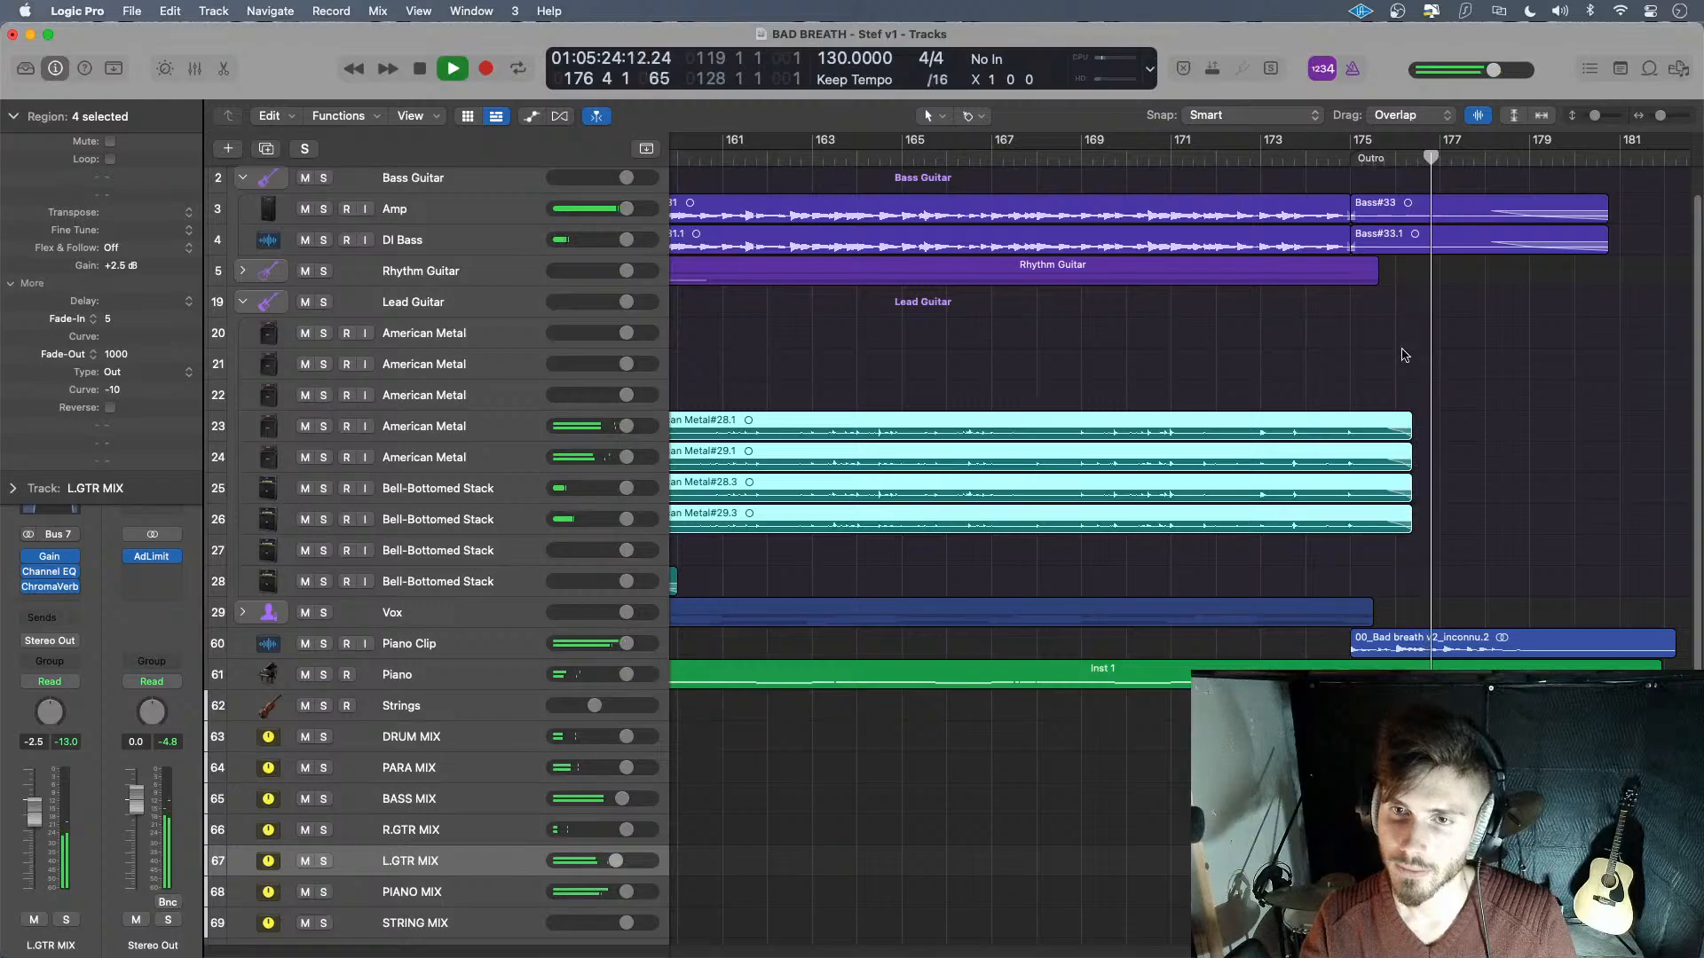
key(space)
- Try shortening the four American Metal regions to bar 176, replay the Outro, and return their ends to about beat 2 of that bar
click(1412, 533)
drag(1407, 529, 1397, 531)
click(1355, 160)
key(space)
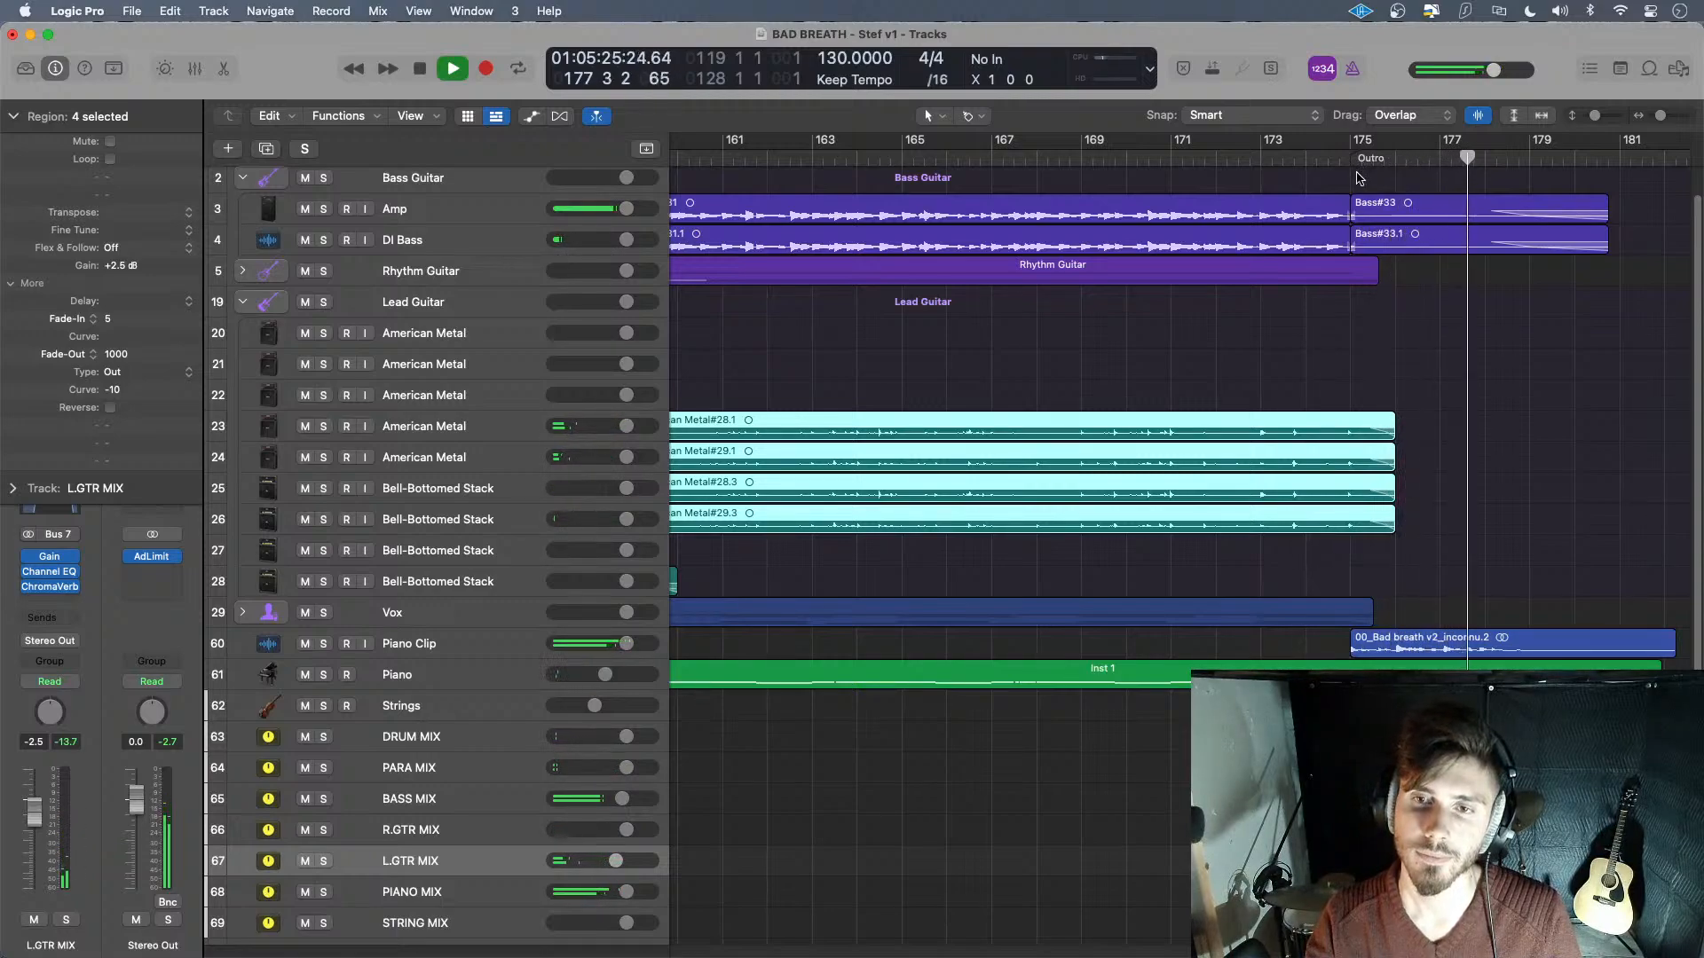
key(space)
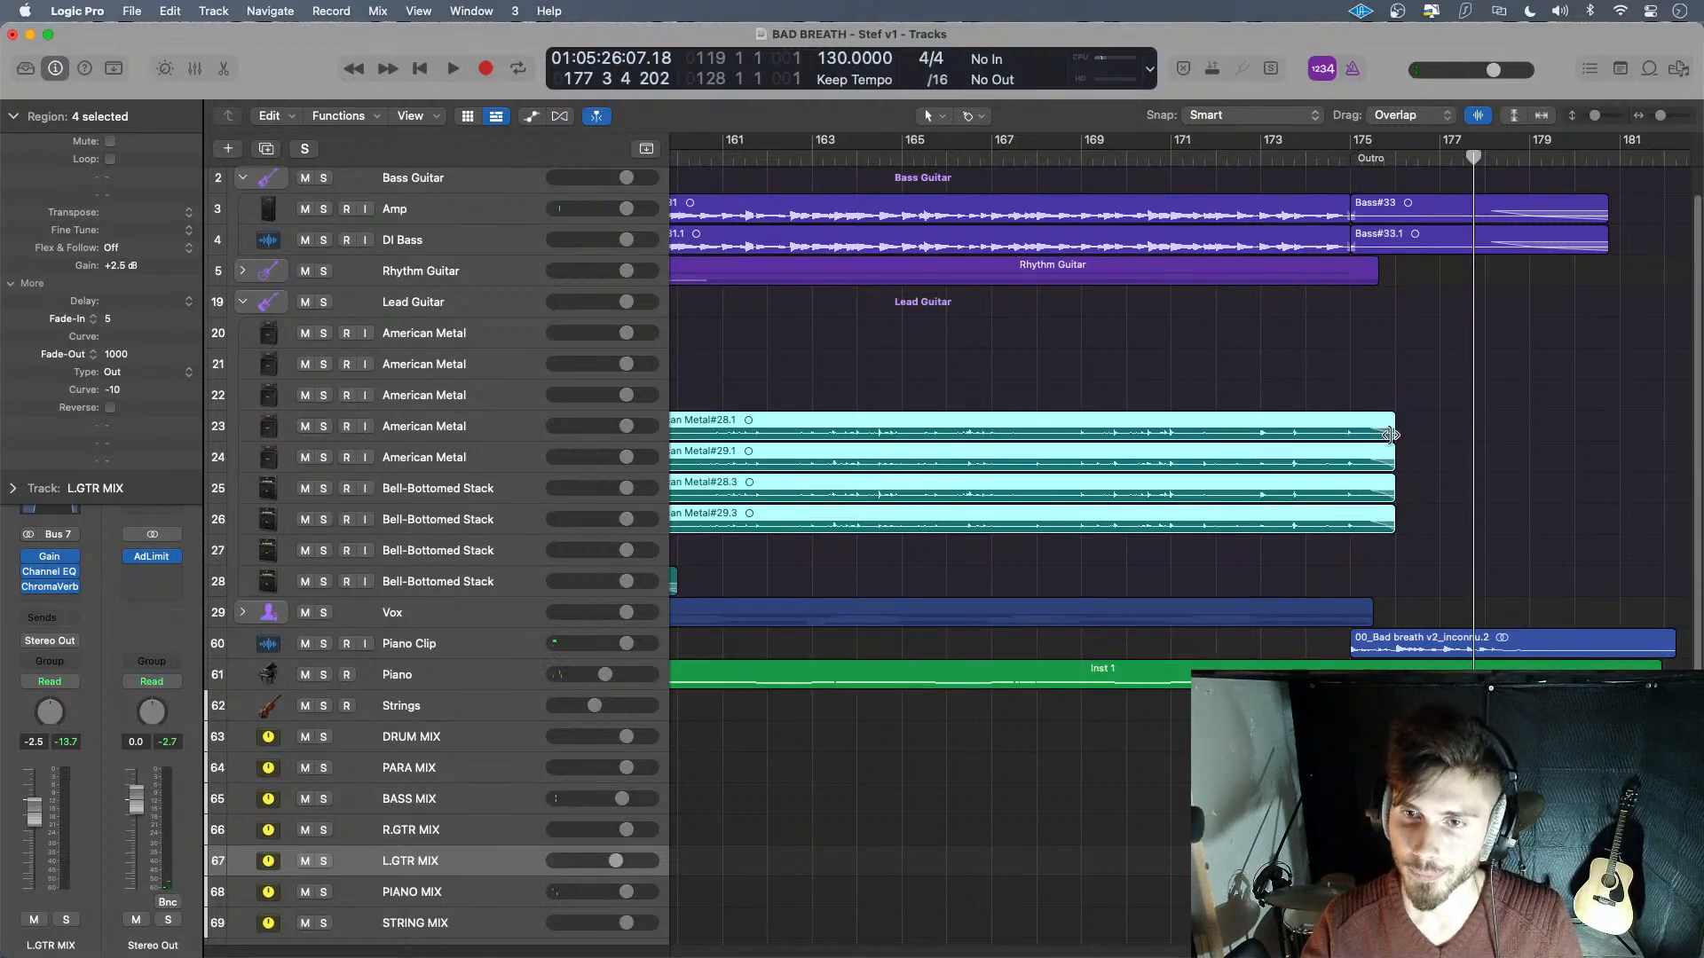
drag(1390, 435, 1405, 435)
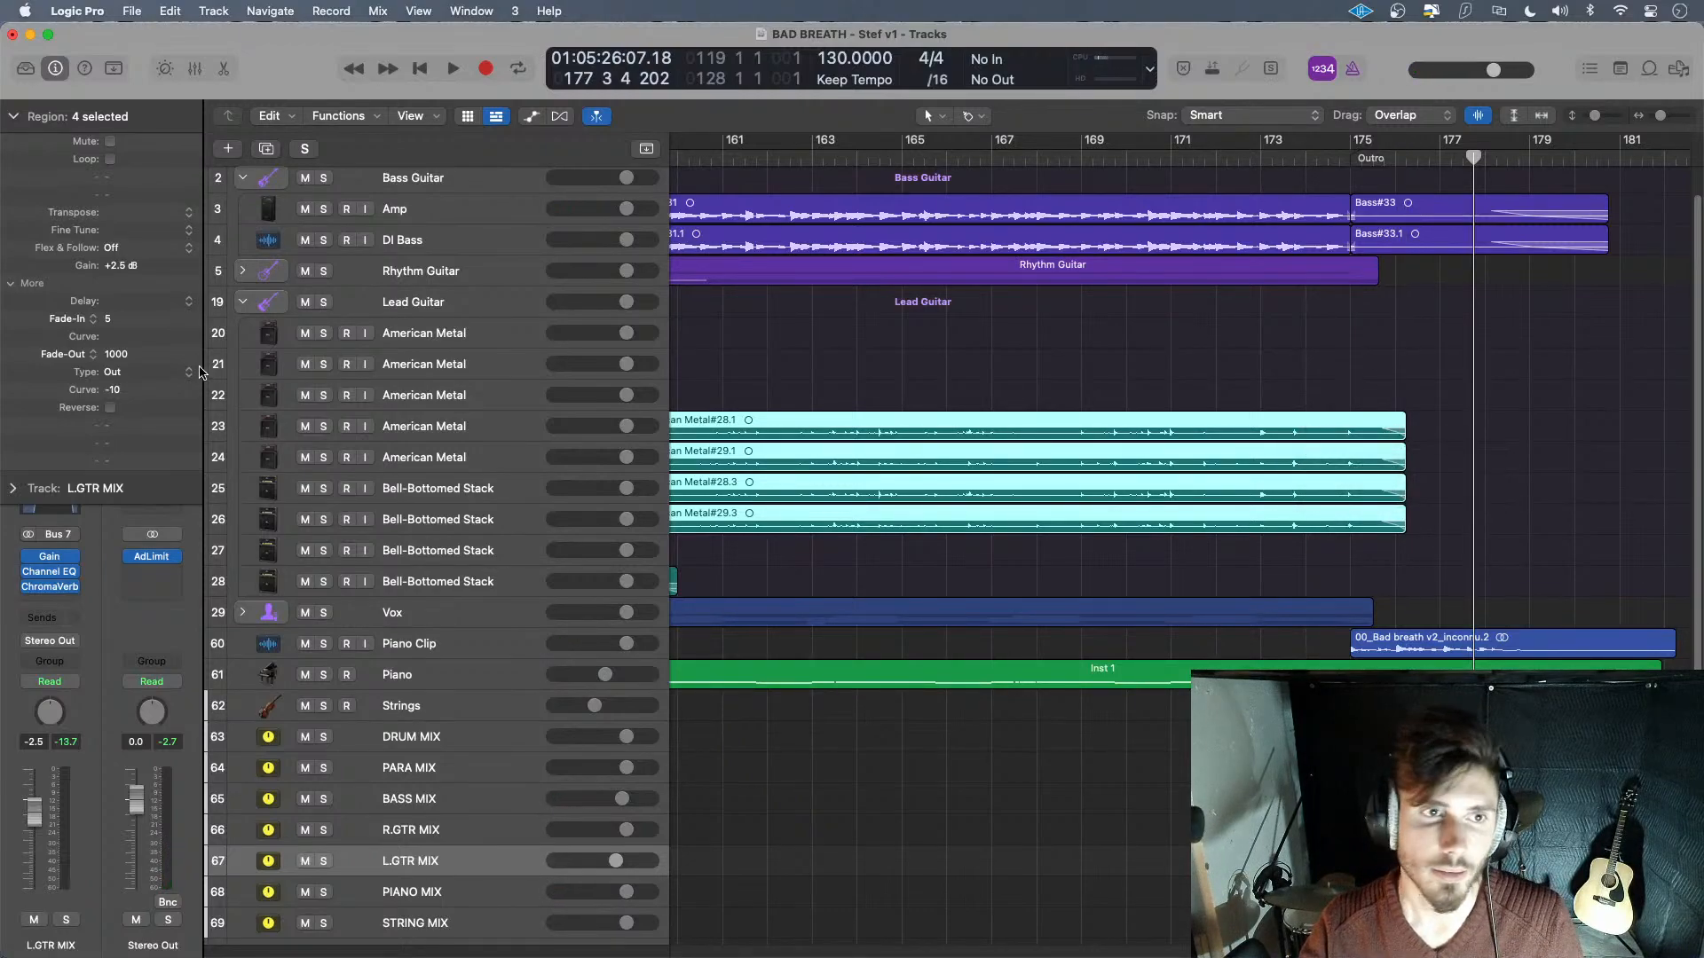
- Set the Fade-Out of the four American Metal regions to 500 and replay from shortly before the Outro
double_click(137, 354)
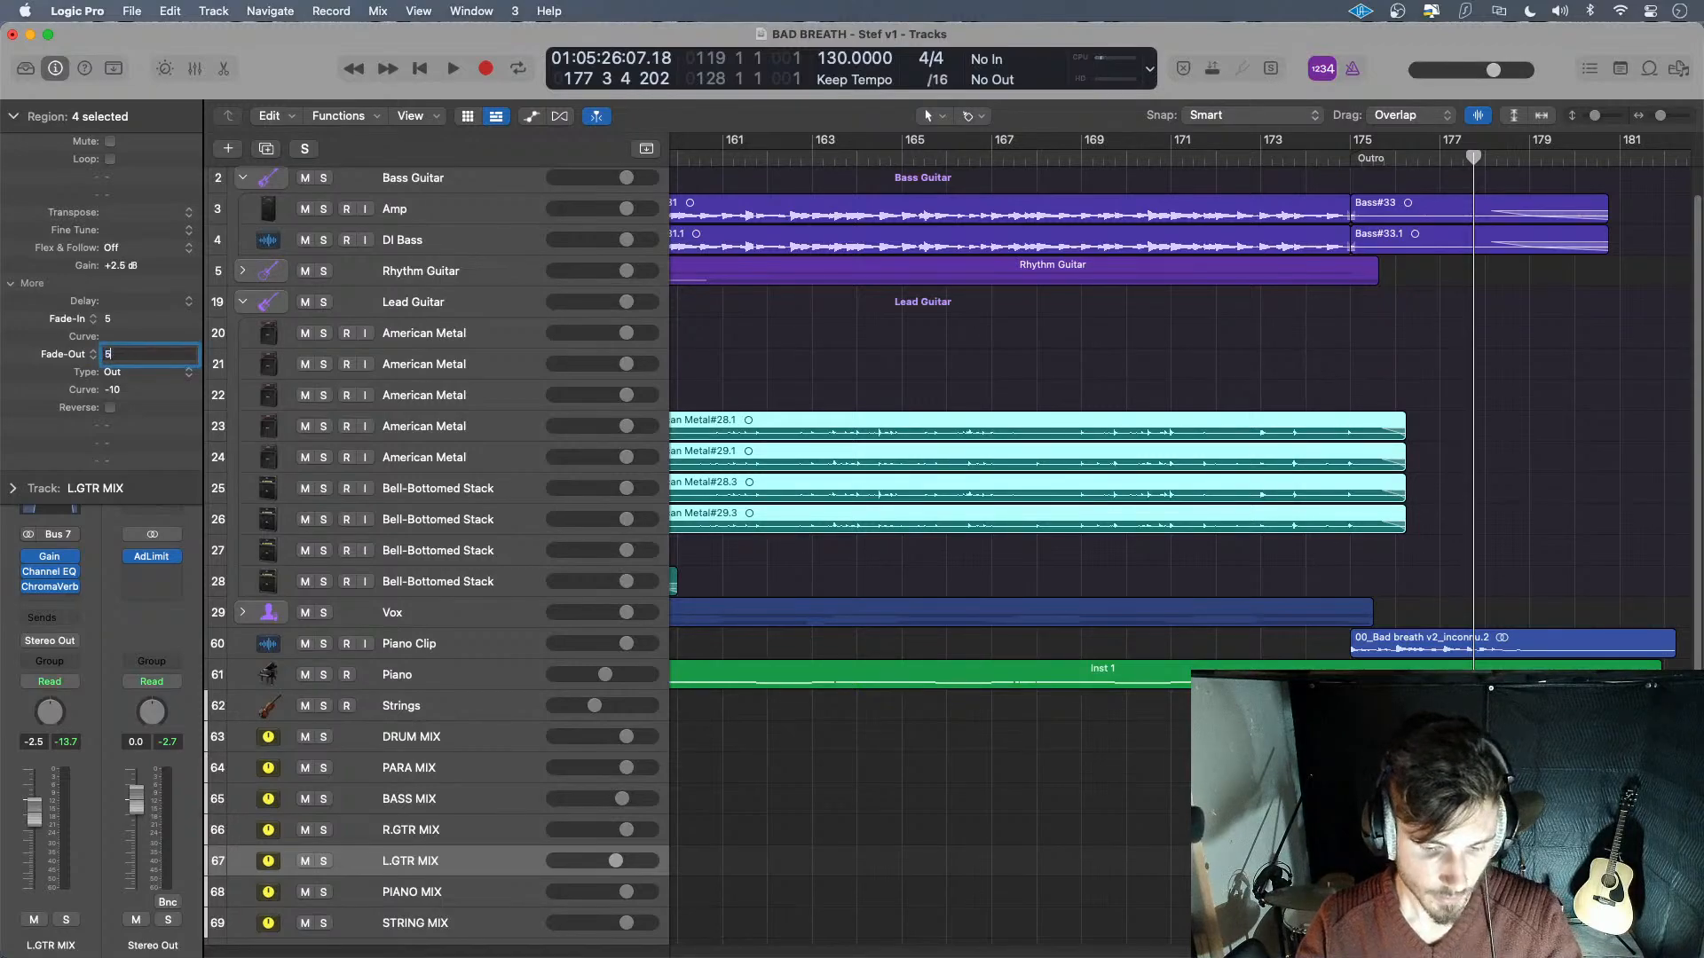
key(Return)
click(1291, 159)
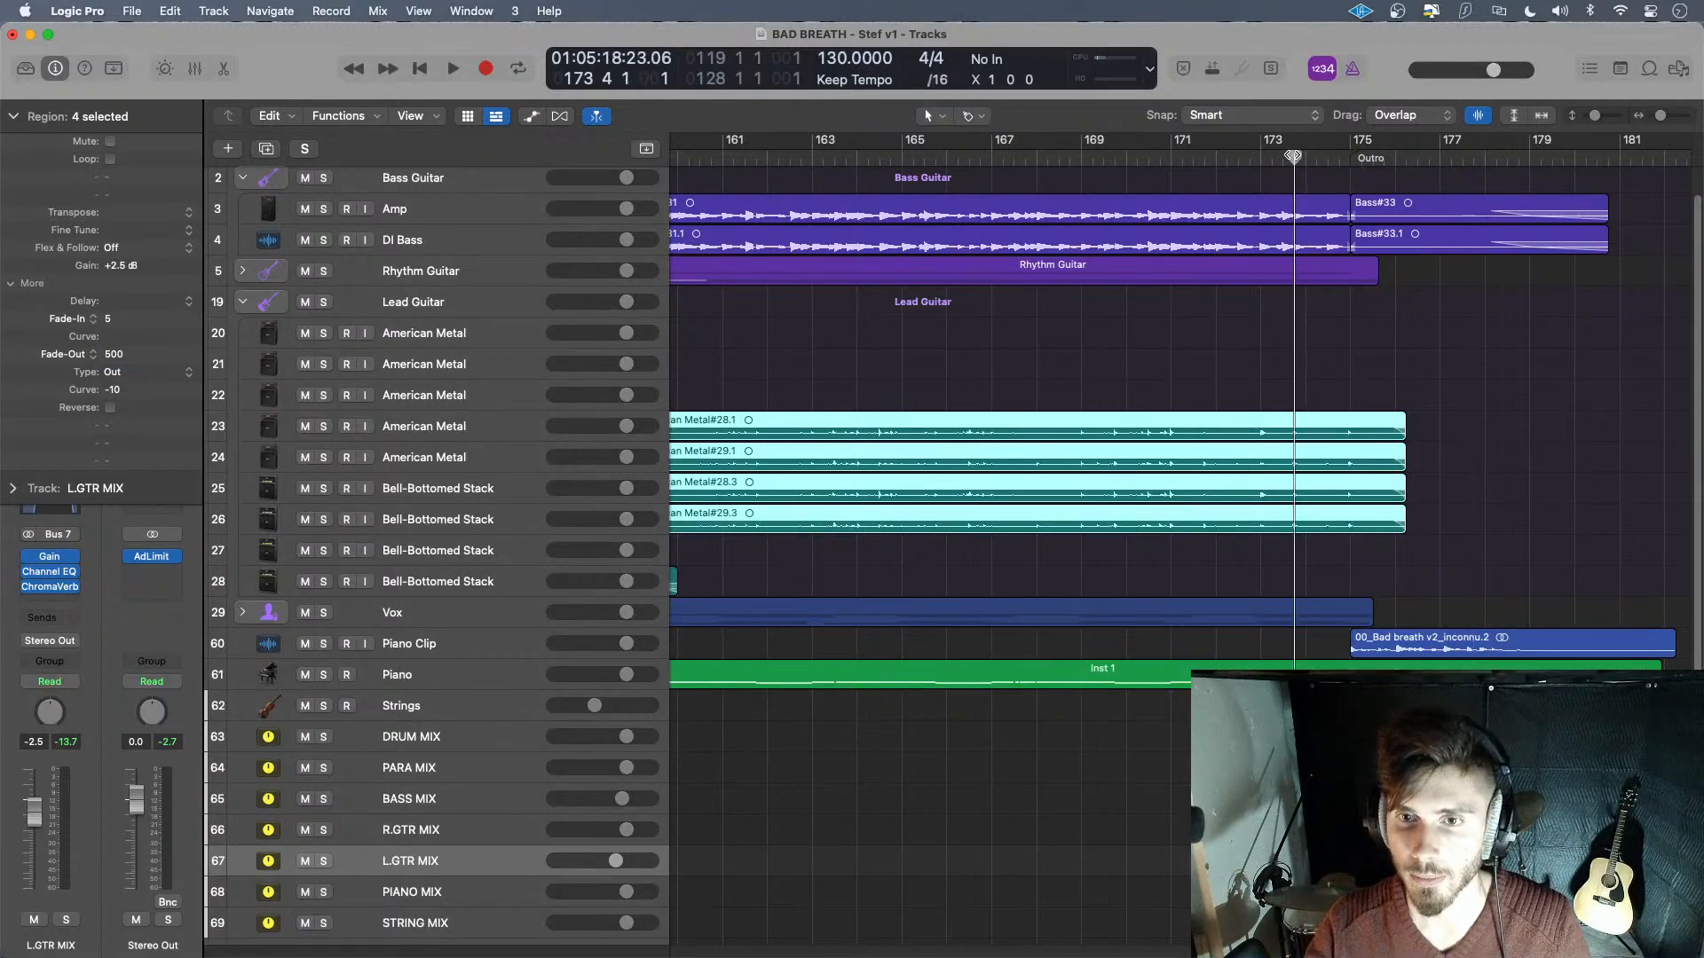
key(space)
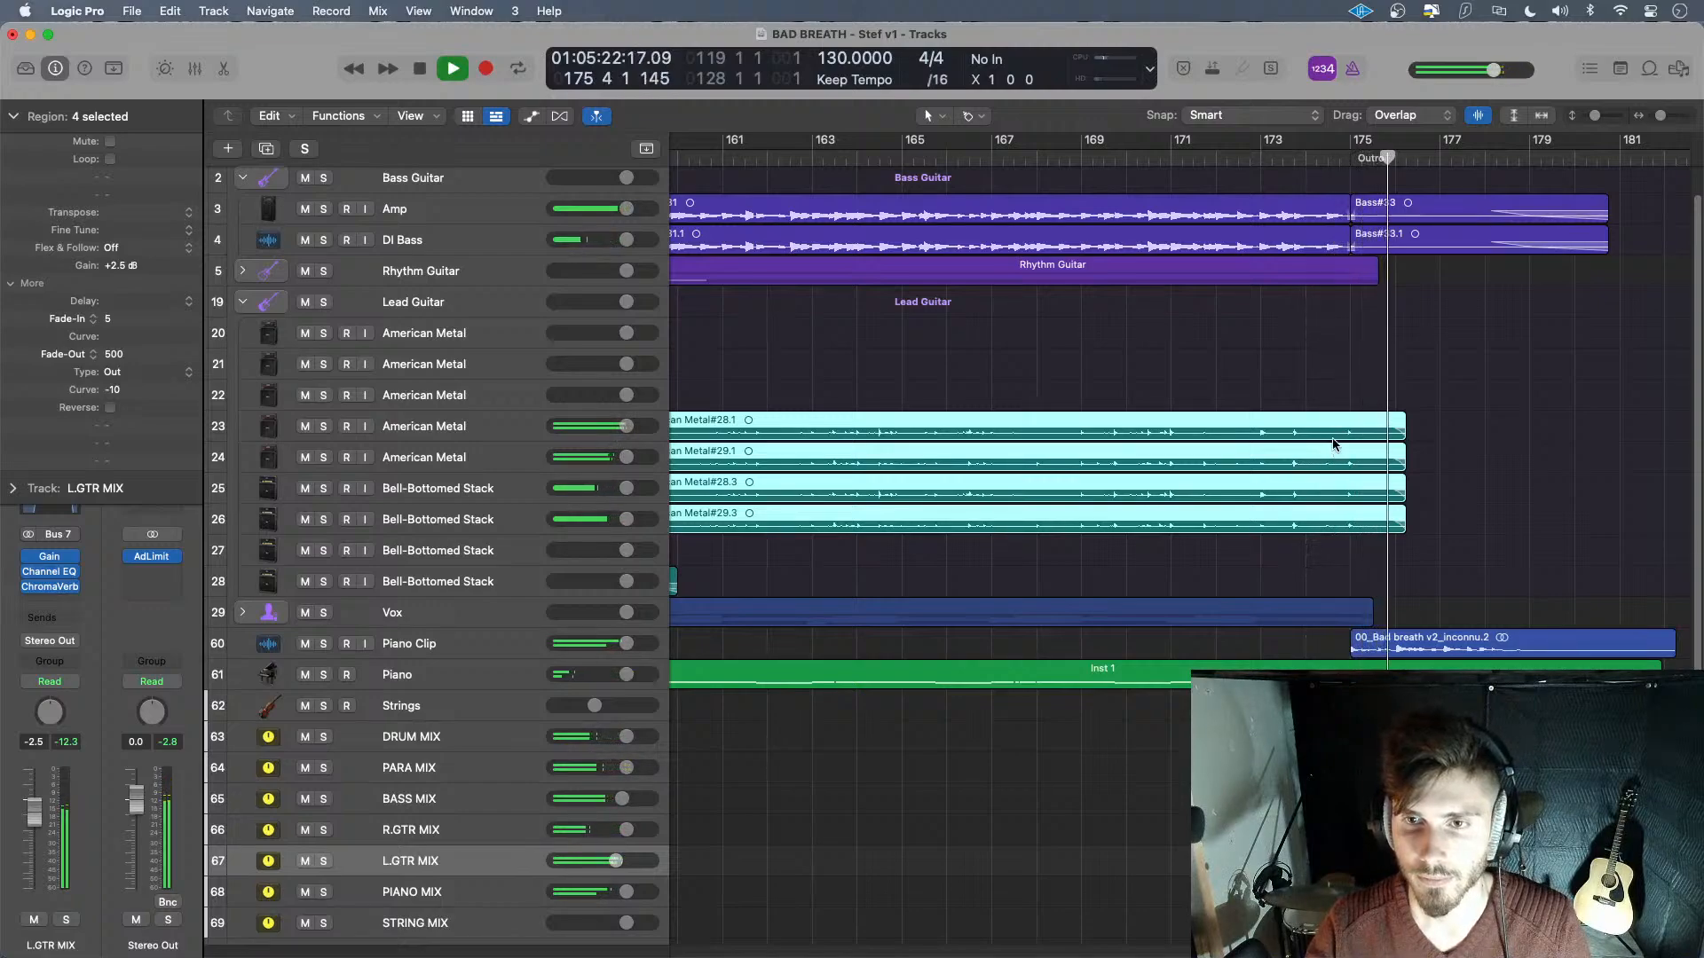
key(space)
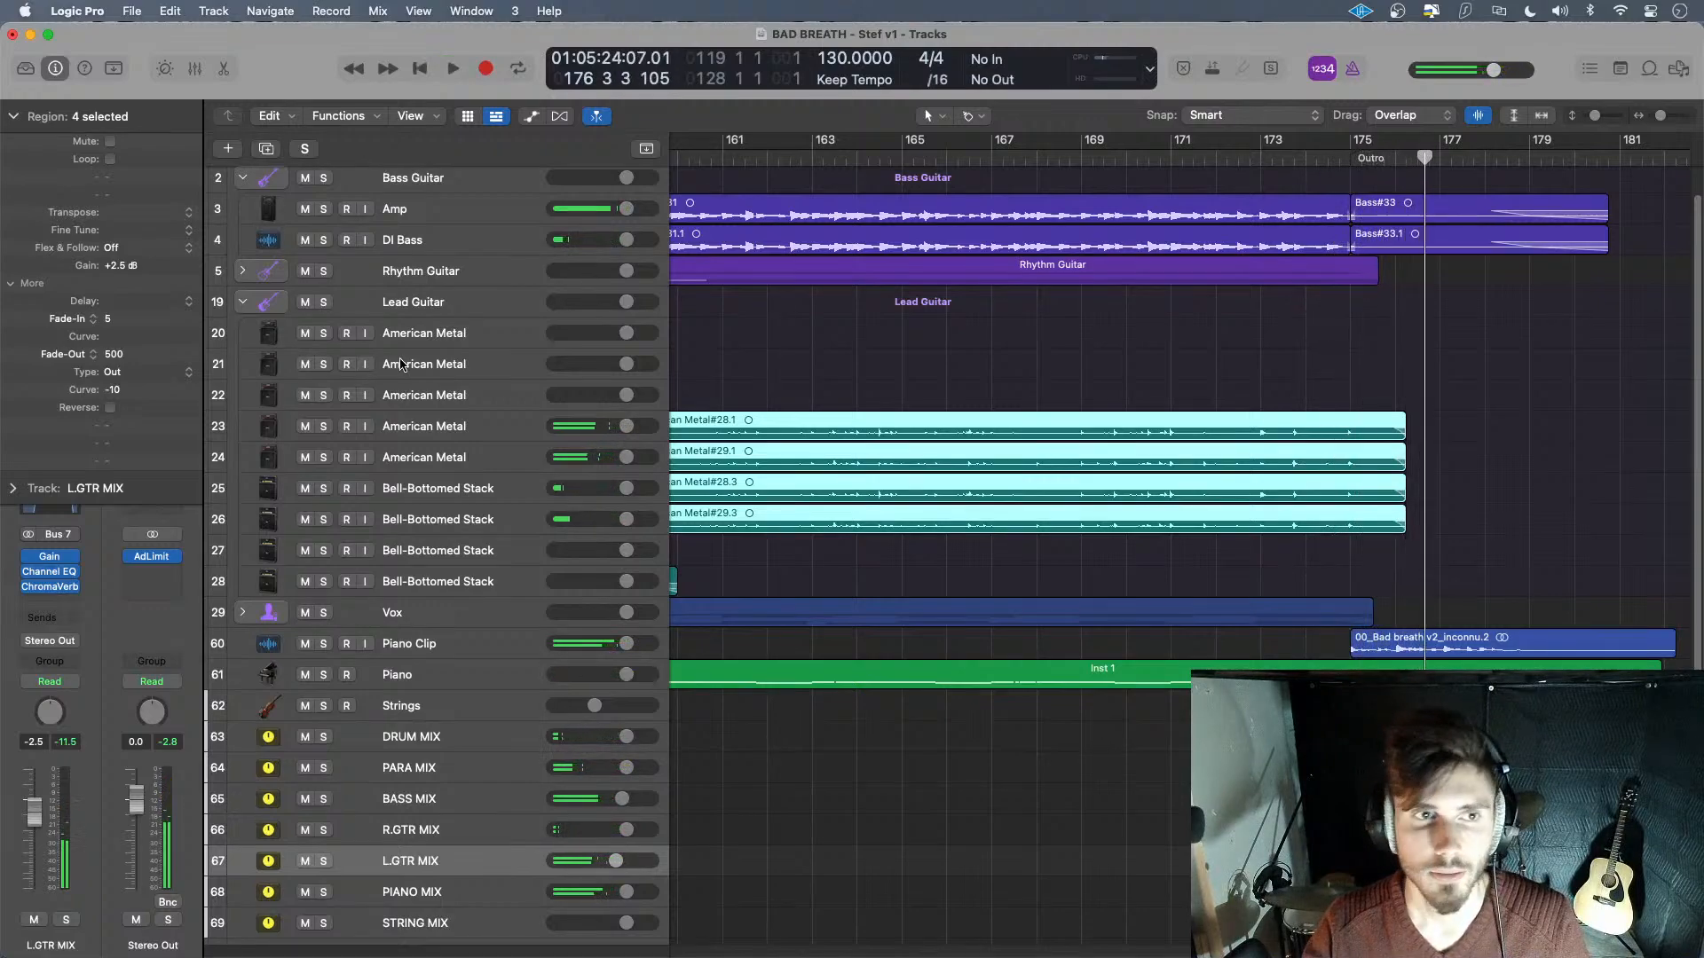
- Set the Fade-Out of the four American Metal regions to 2500 and listen through the Outro transition
double_click(142, 355)
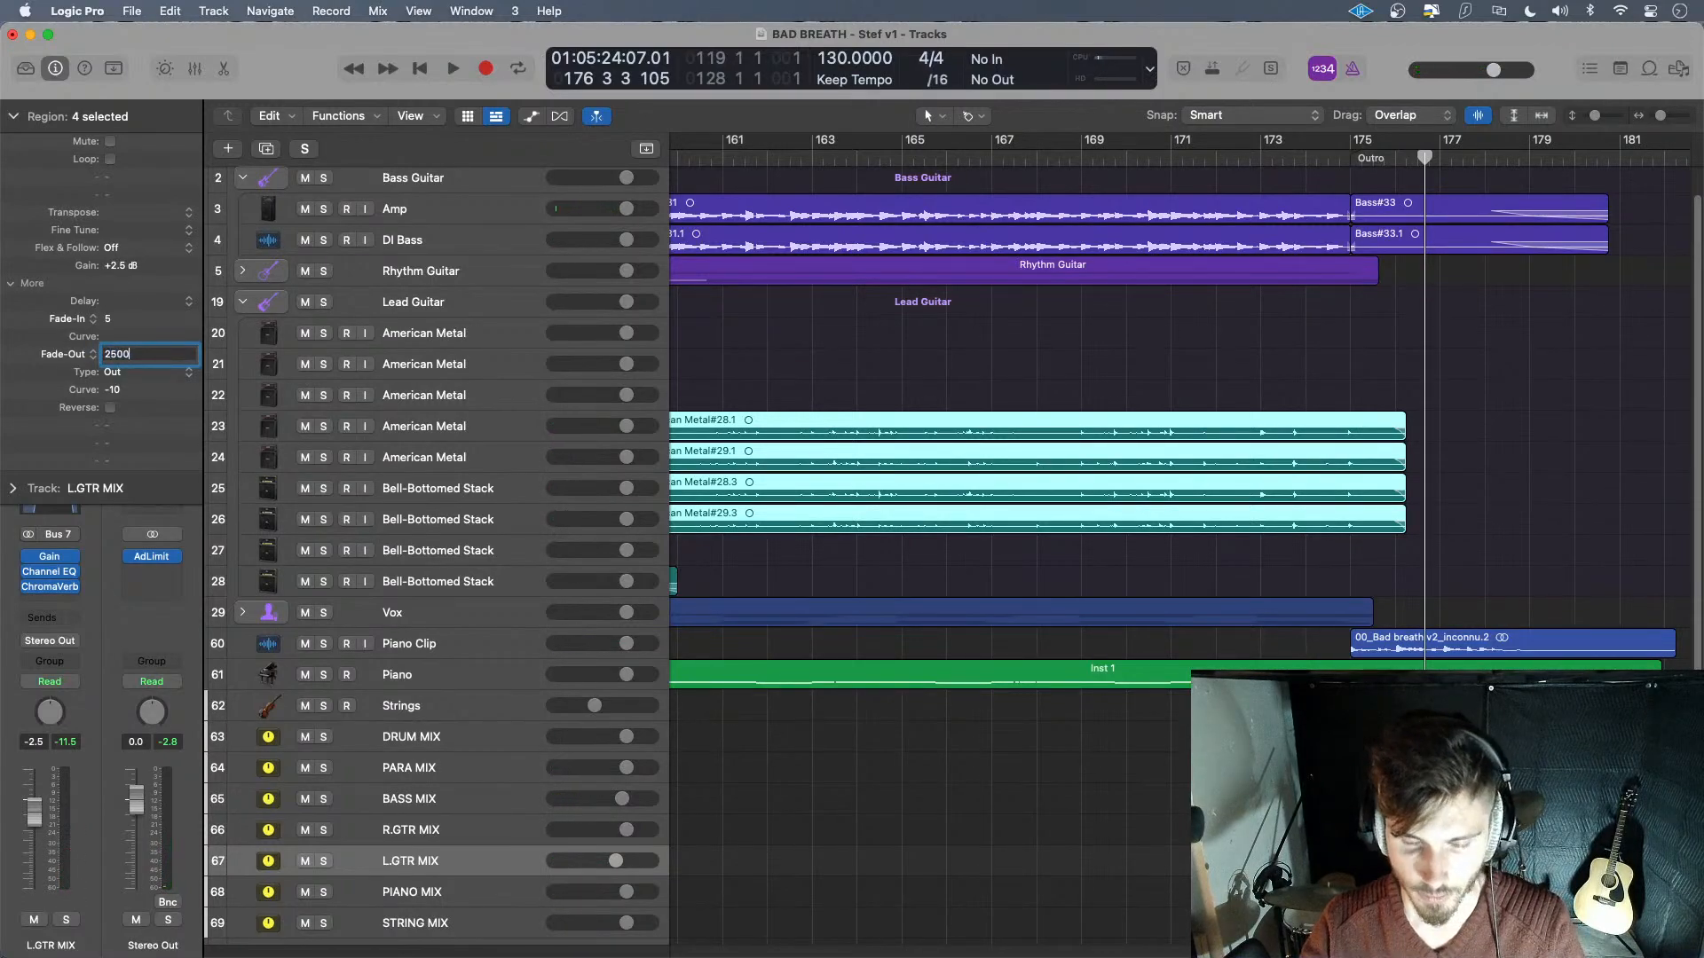
text(2500)
key(Return)
click(1300, 164)
key(space)
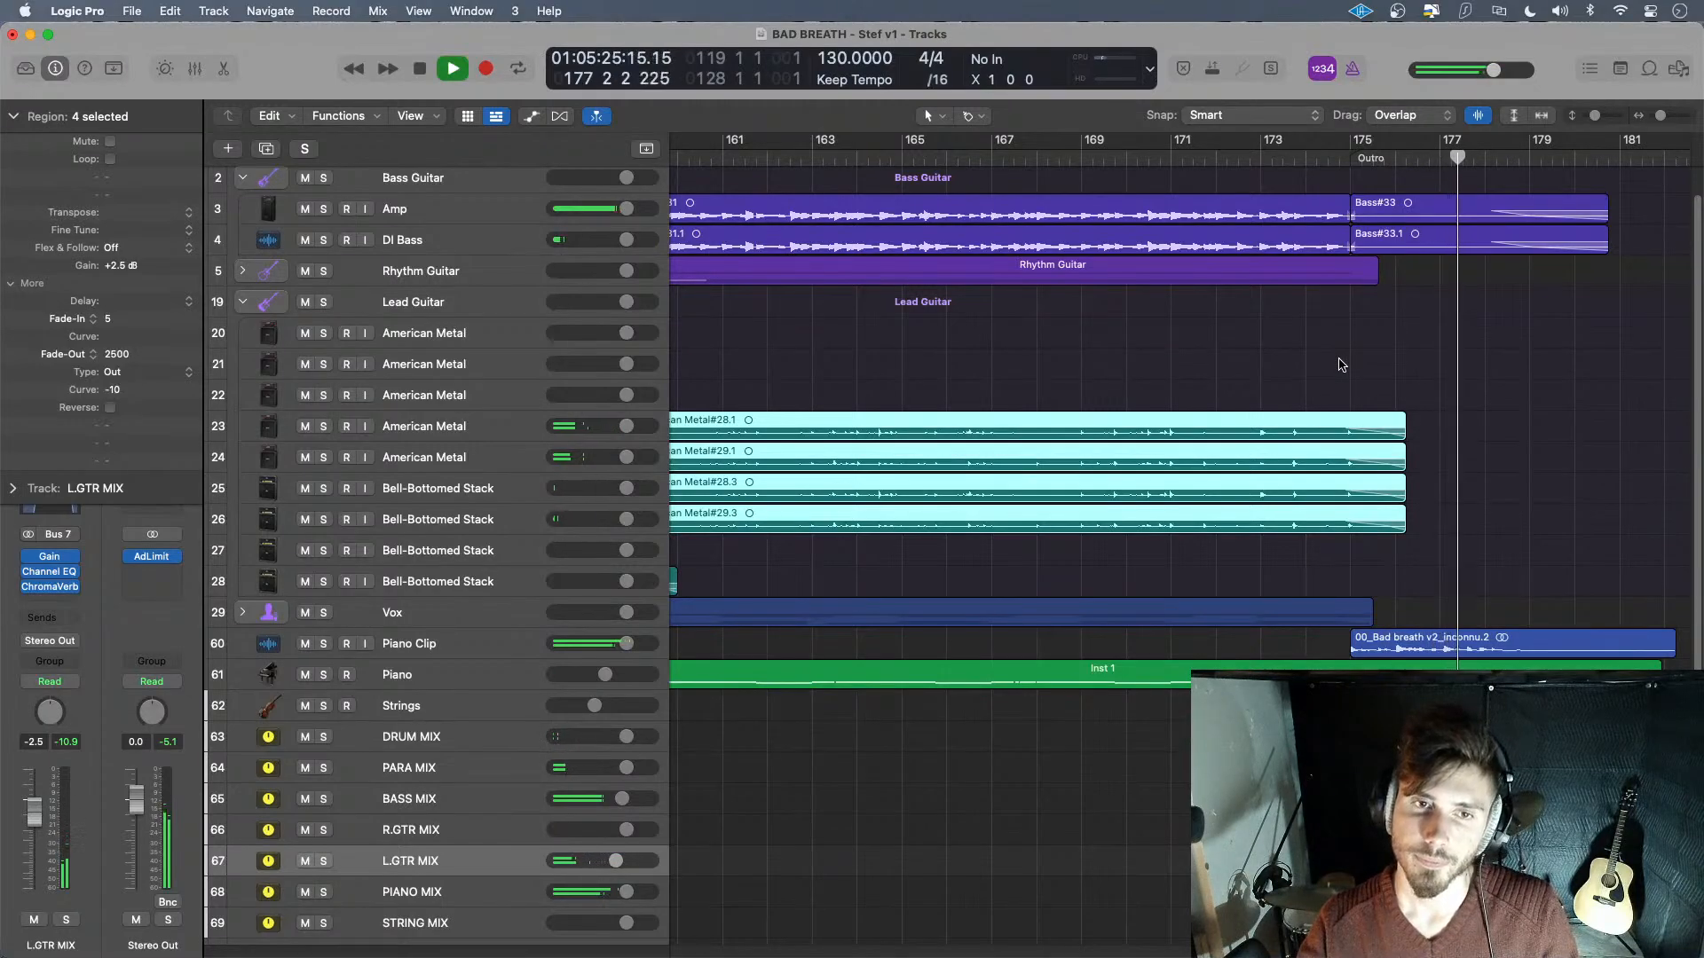
key(space)
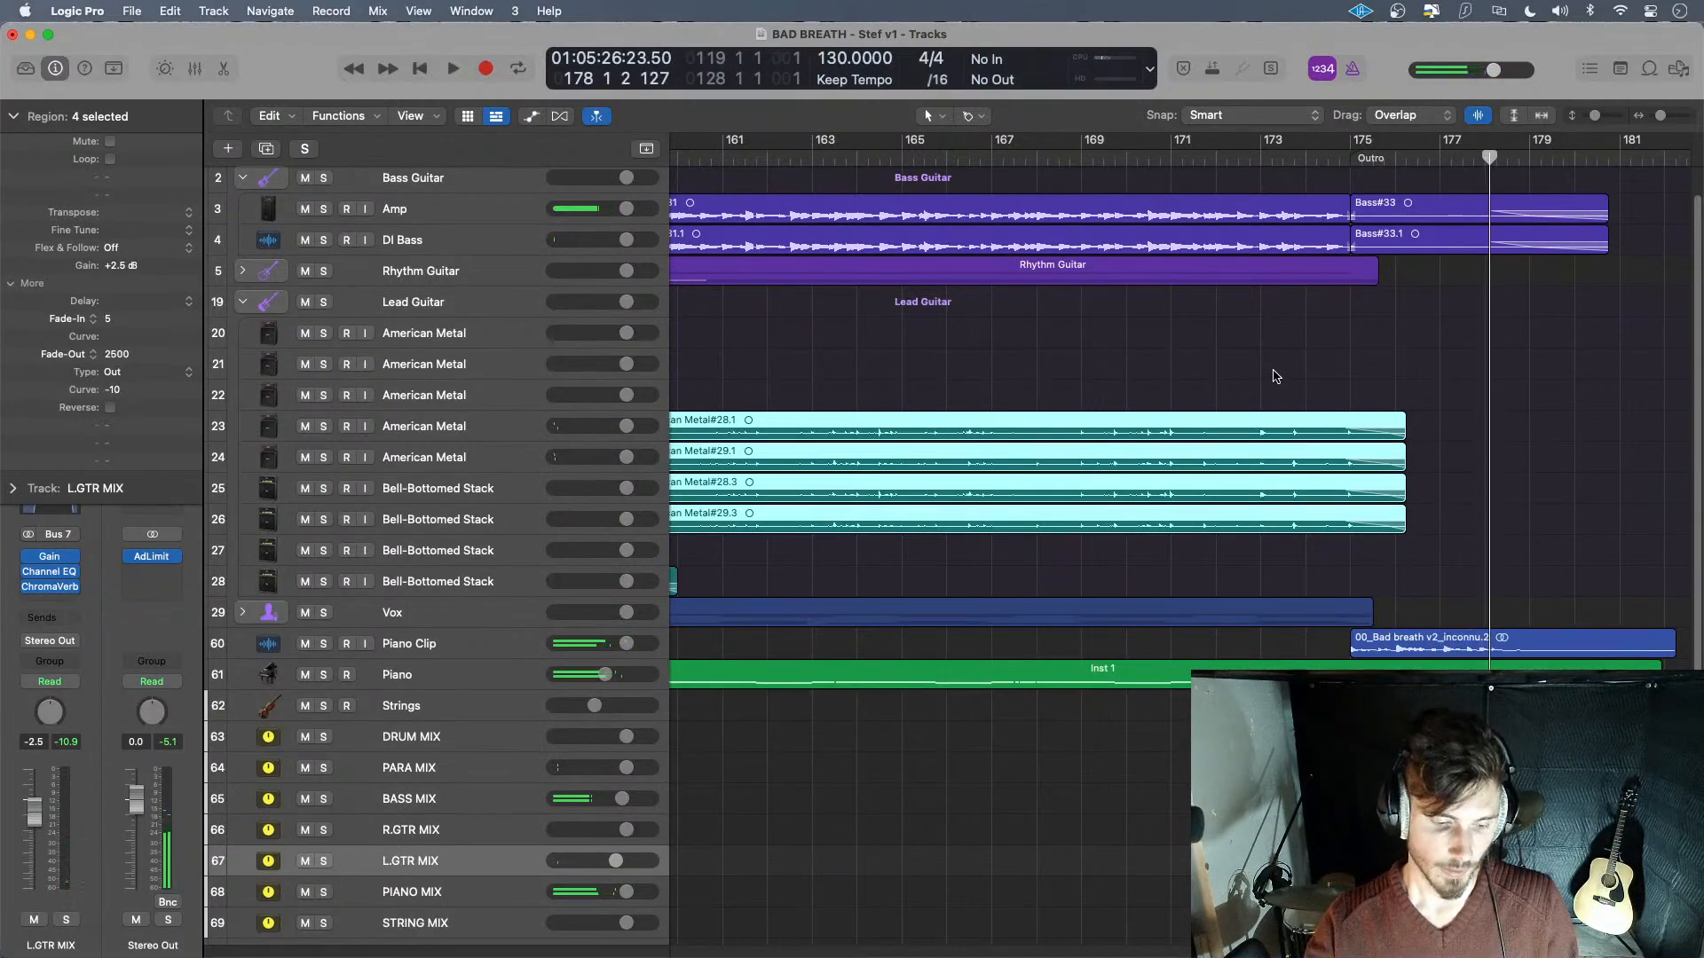
- Collapse the Lead Guitar track stack and expand the Vox stack to look over its vocal tracks across the song
scroll(1214, 398, up, 2)
scroll(1217, 399, down, 6)
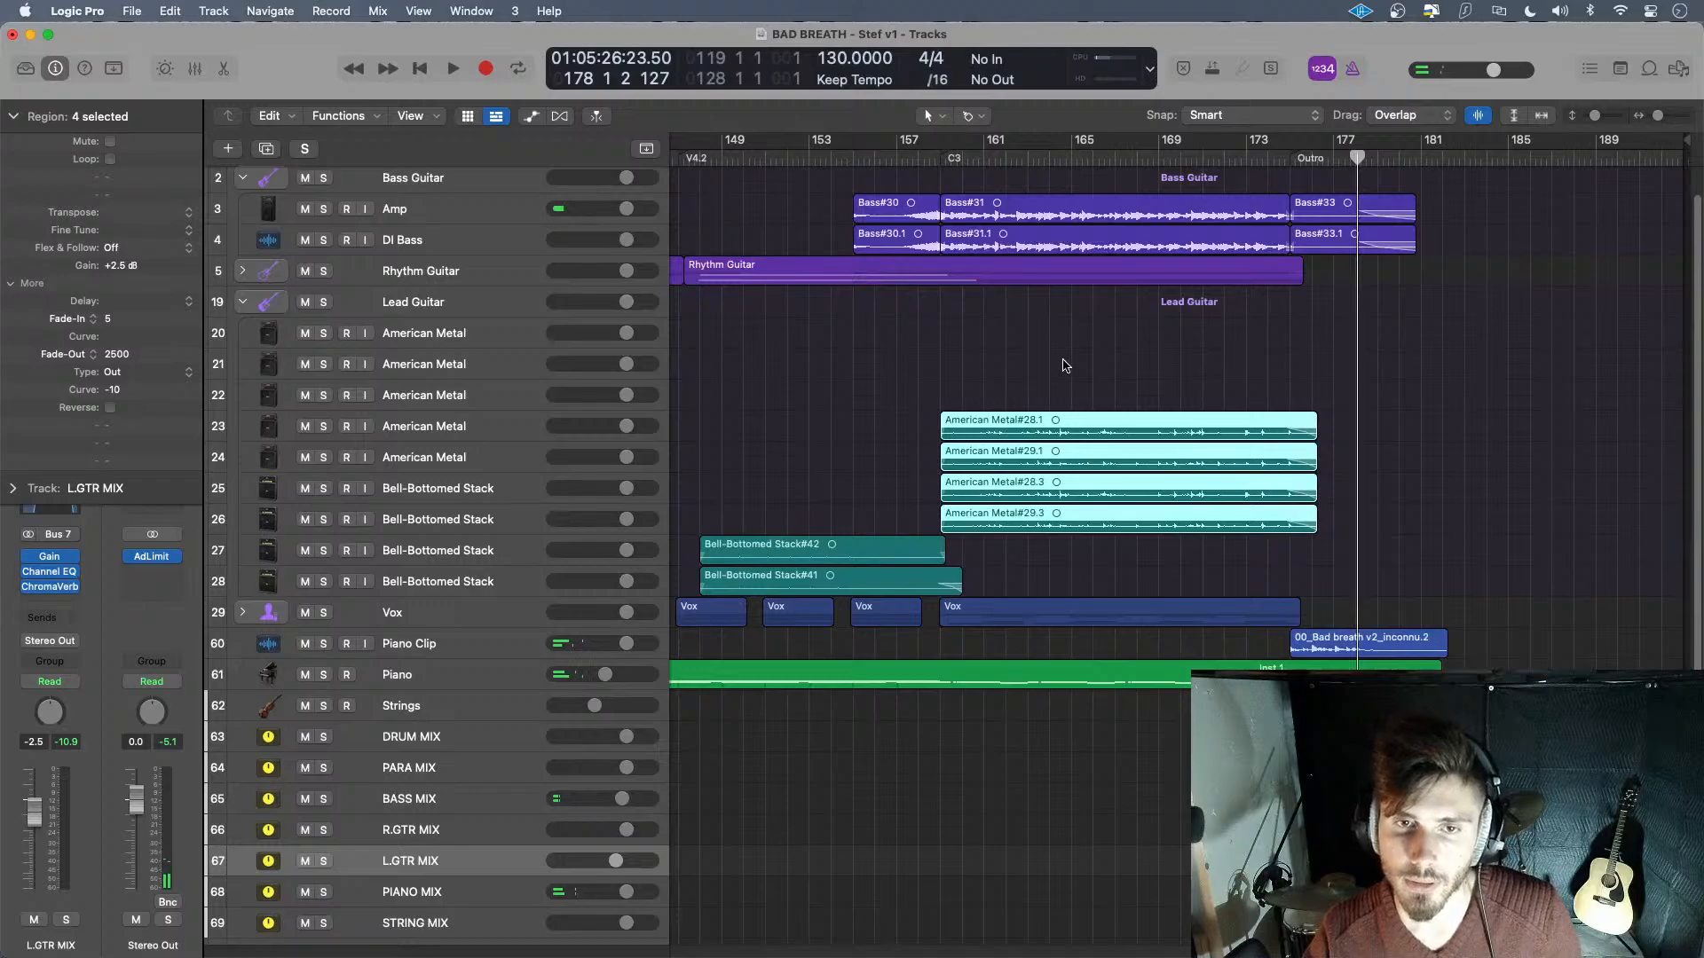
scroll(1066, 369, left, 5)
scroll(1069, 370, left, 3)
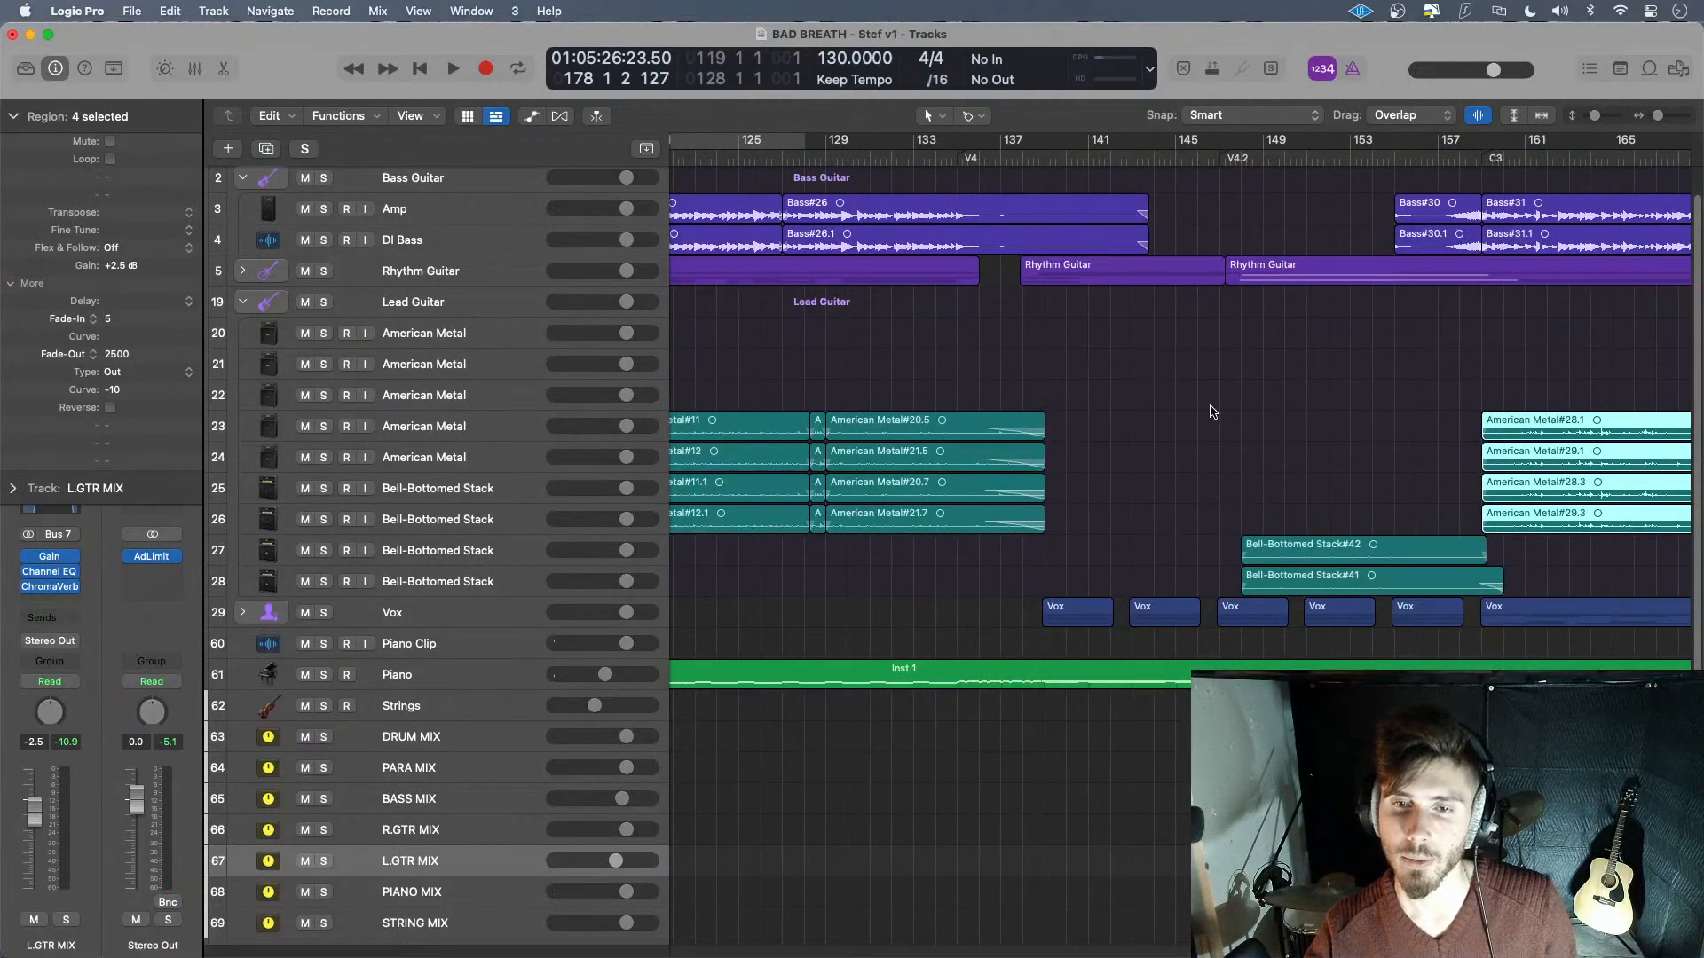
scroll(1213, 411, down, 3)
scroll(1212, 411, left, 8)
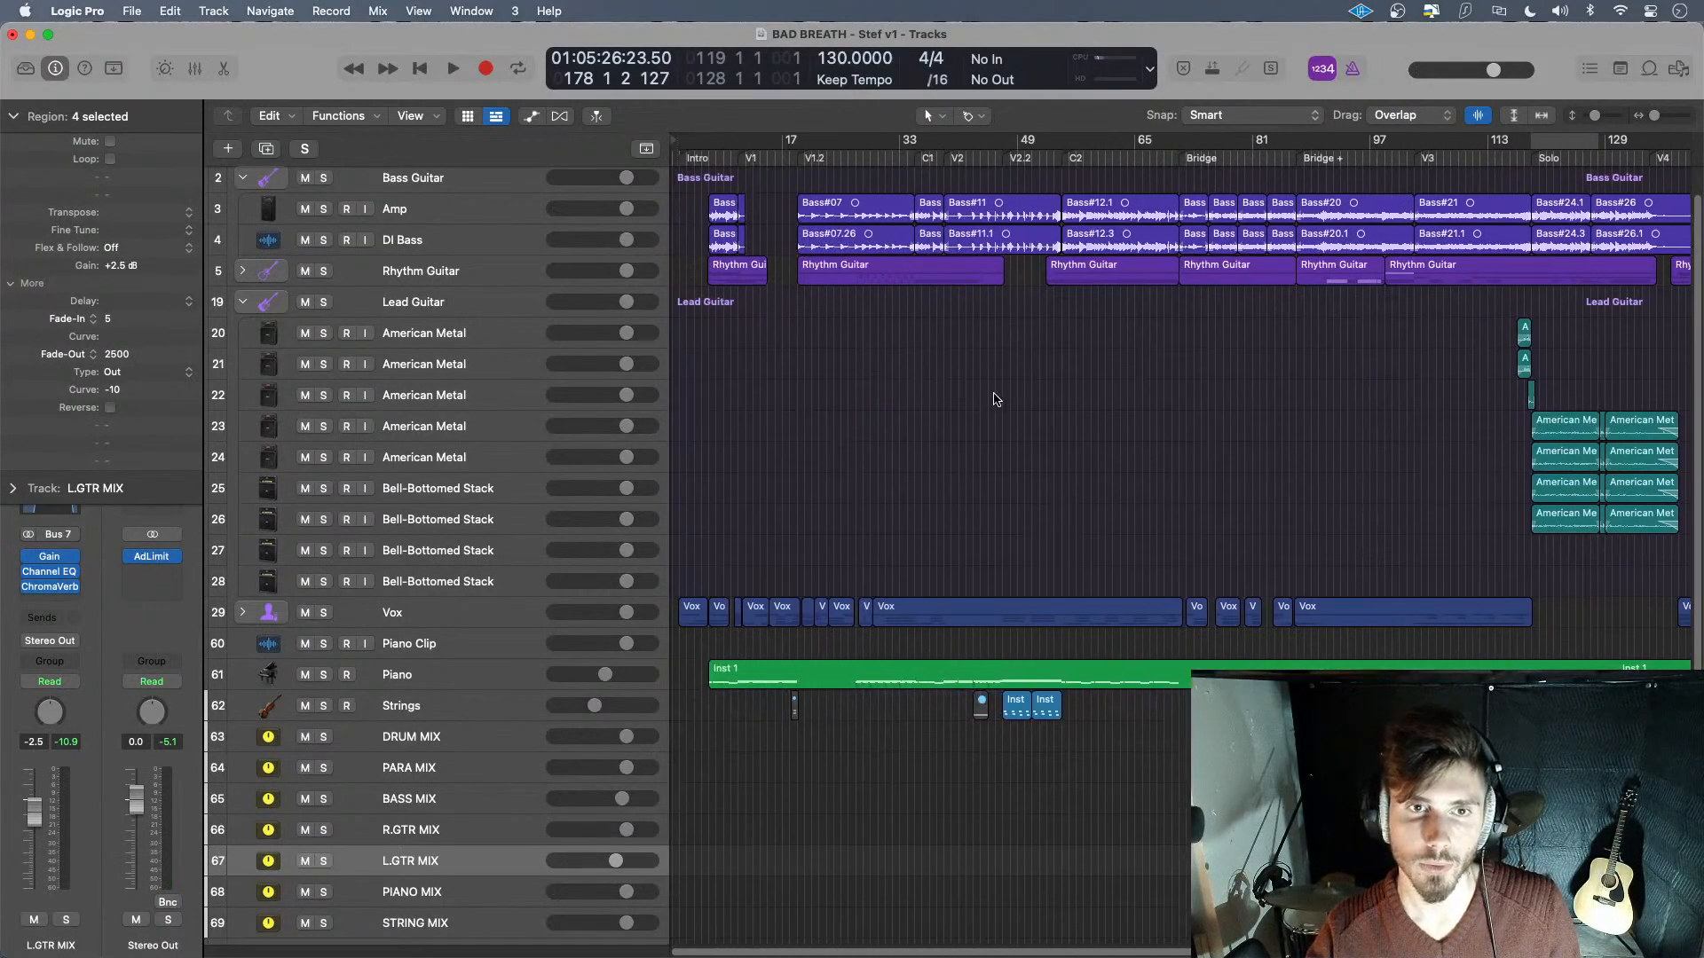
click(241, 302)
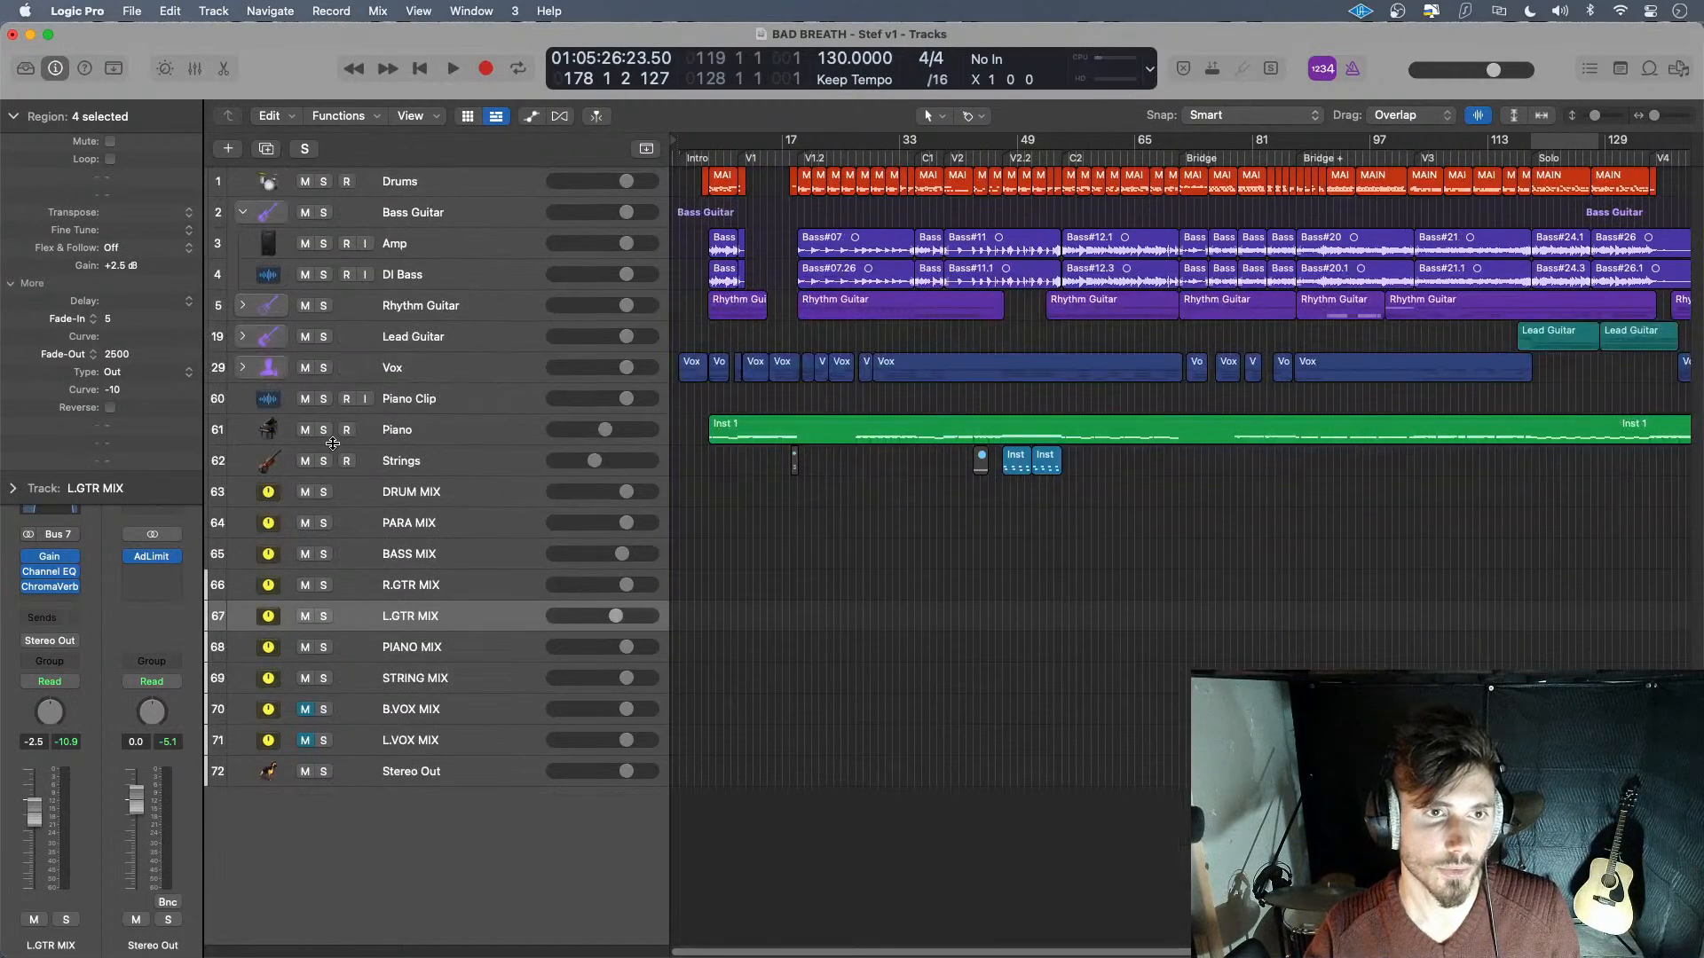
click(242, 367)
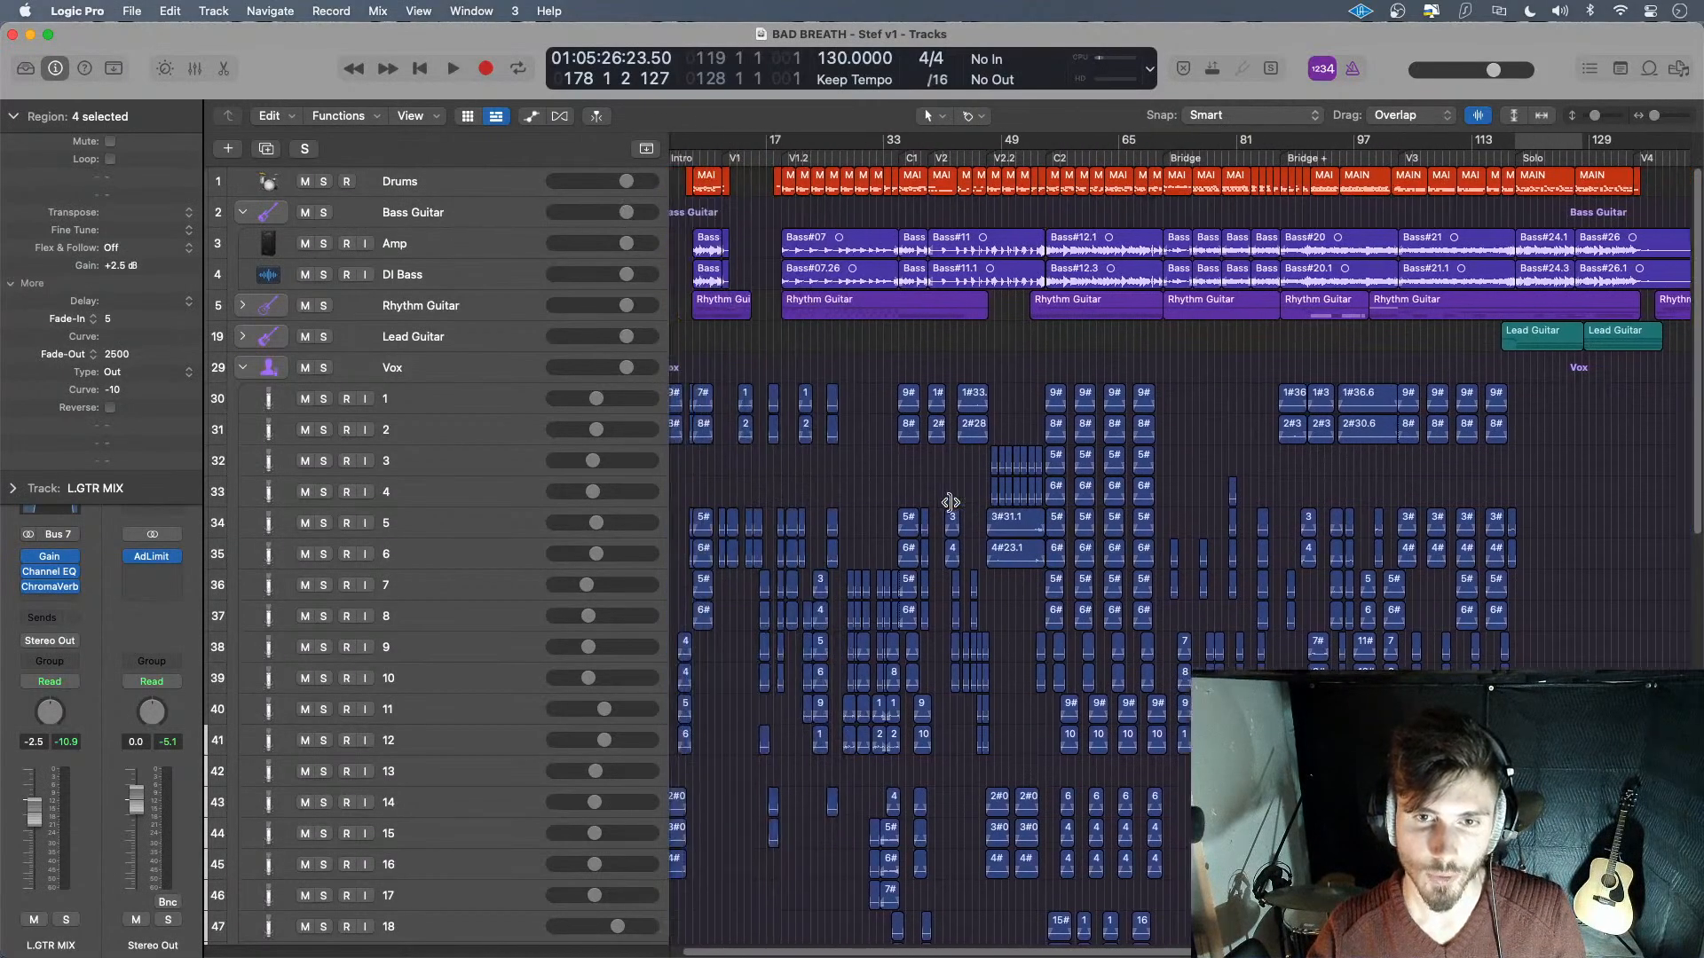
scroll(950, 506, down, 5)
scroll(950, 507, down, 3)
scroll(951, 503, up, 8)
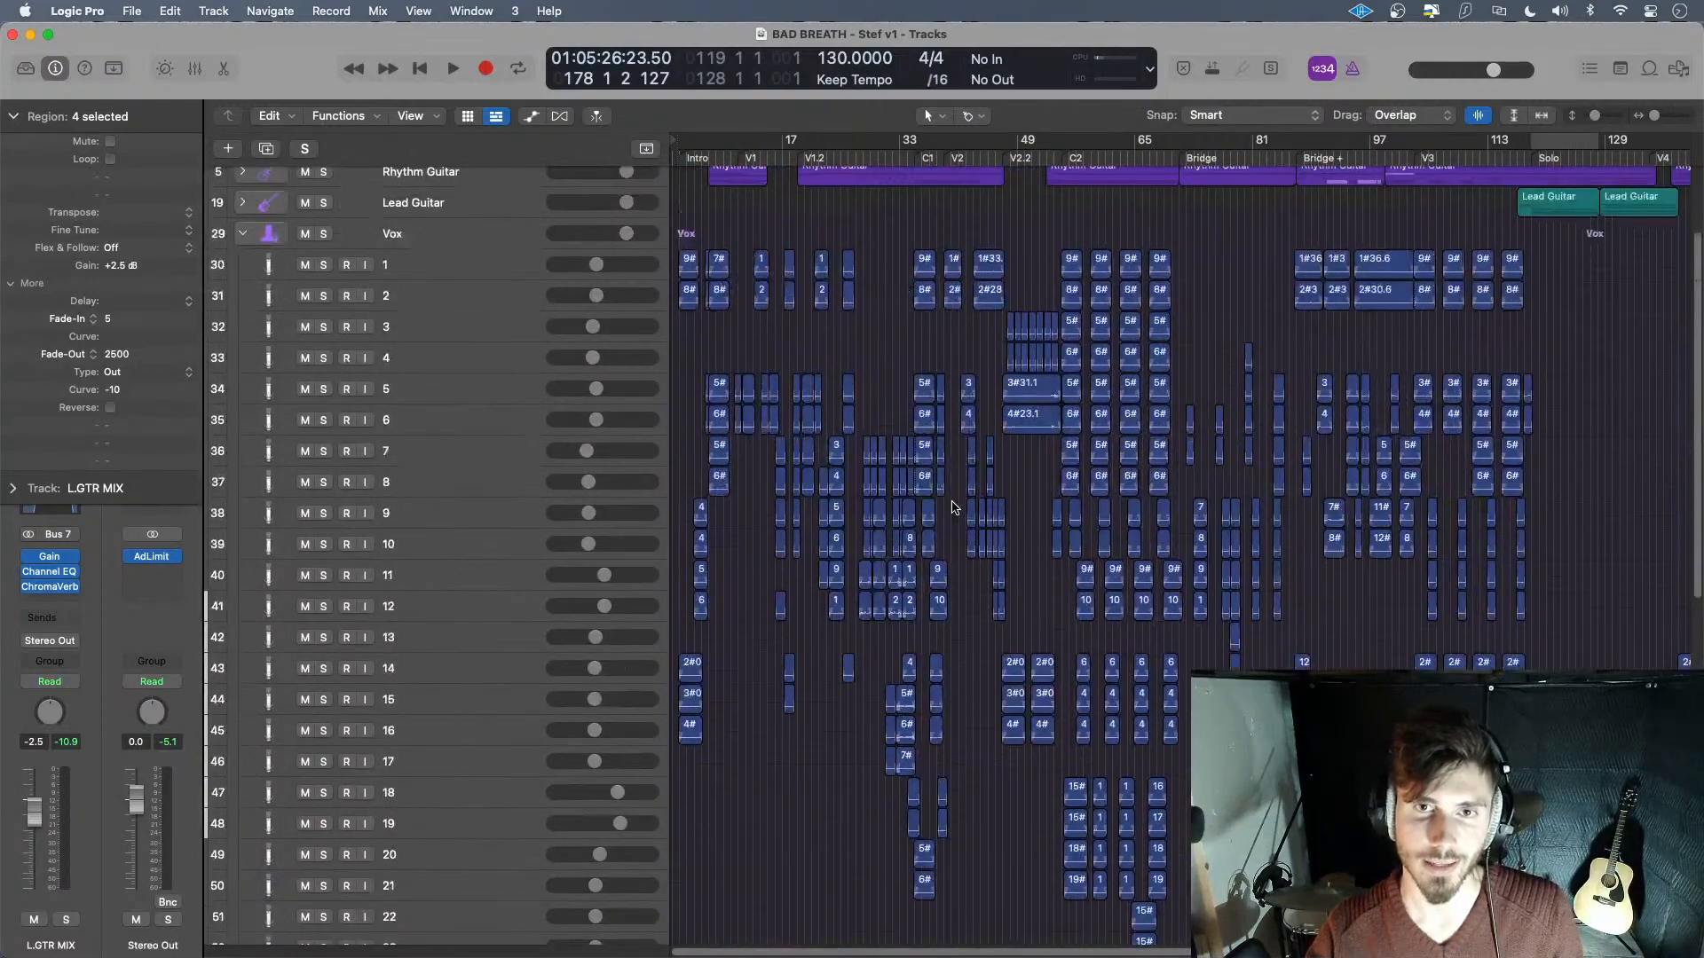
- Show the mixer for vocal track 1, check the Pedalboard plug-in on vocal channel 9, and close its window
click(471, 406)
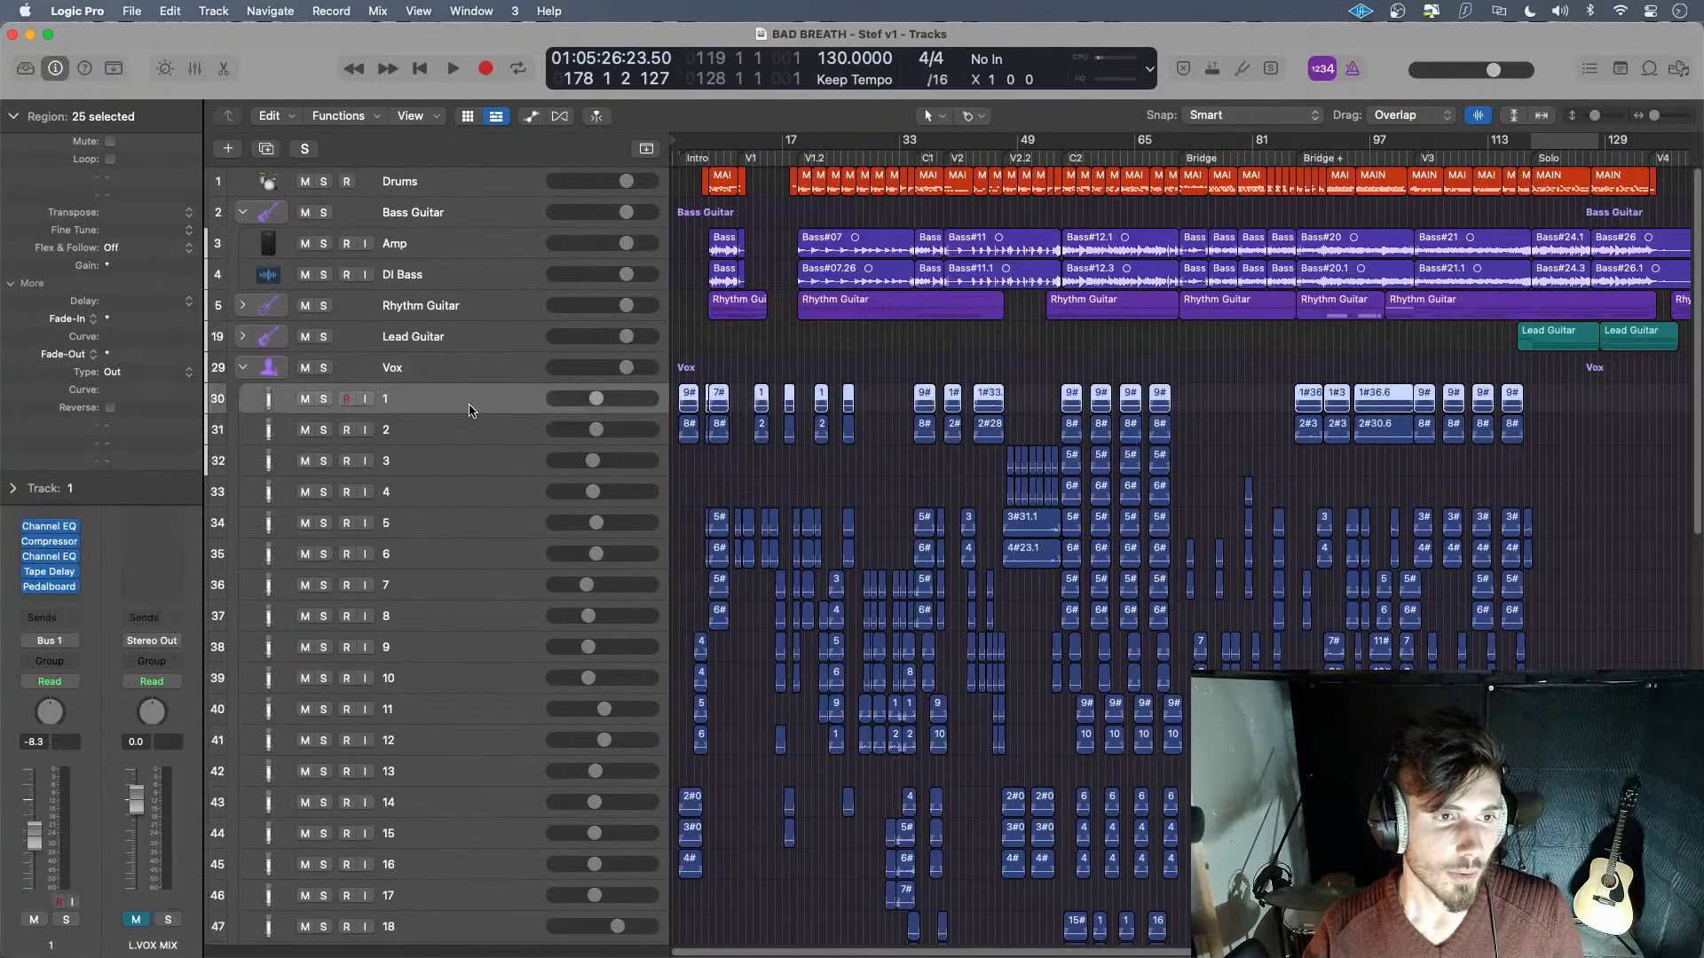
key(x)
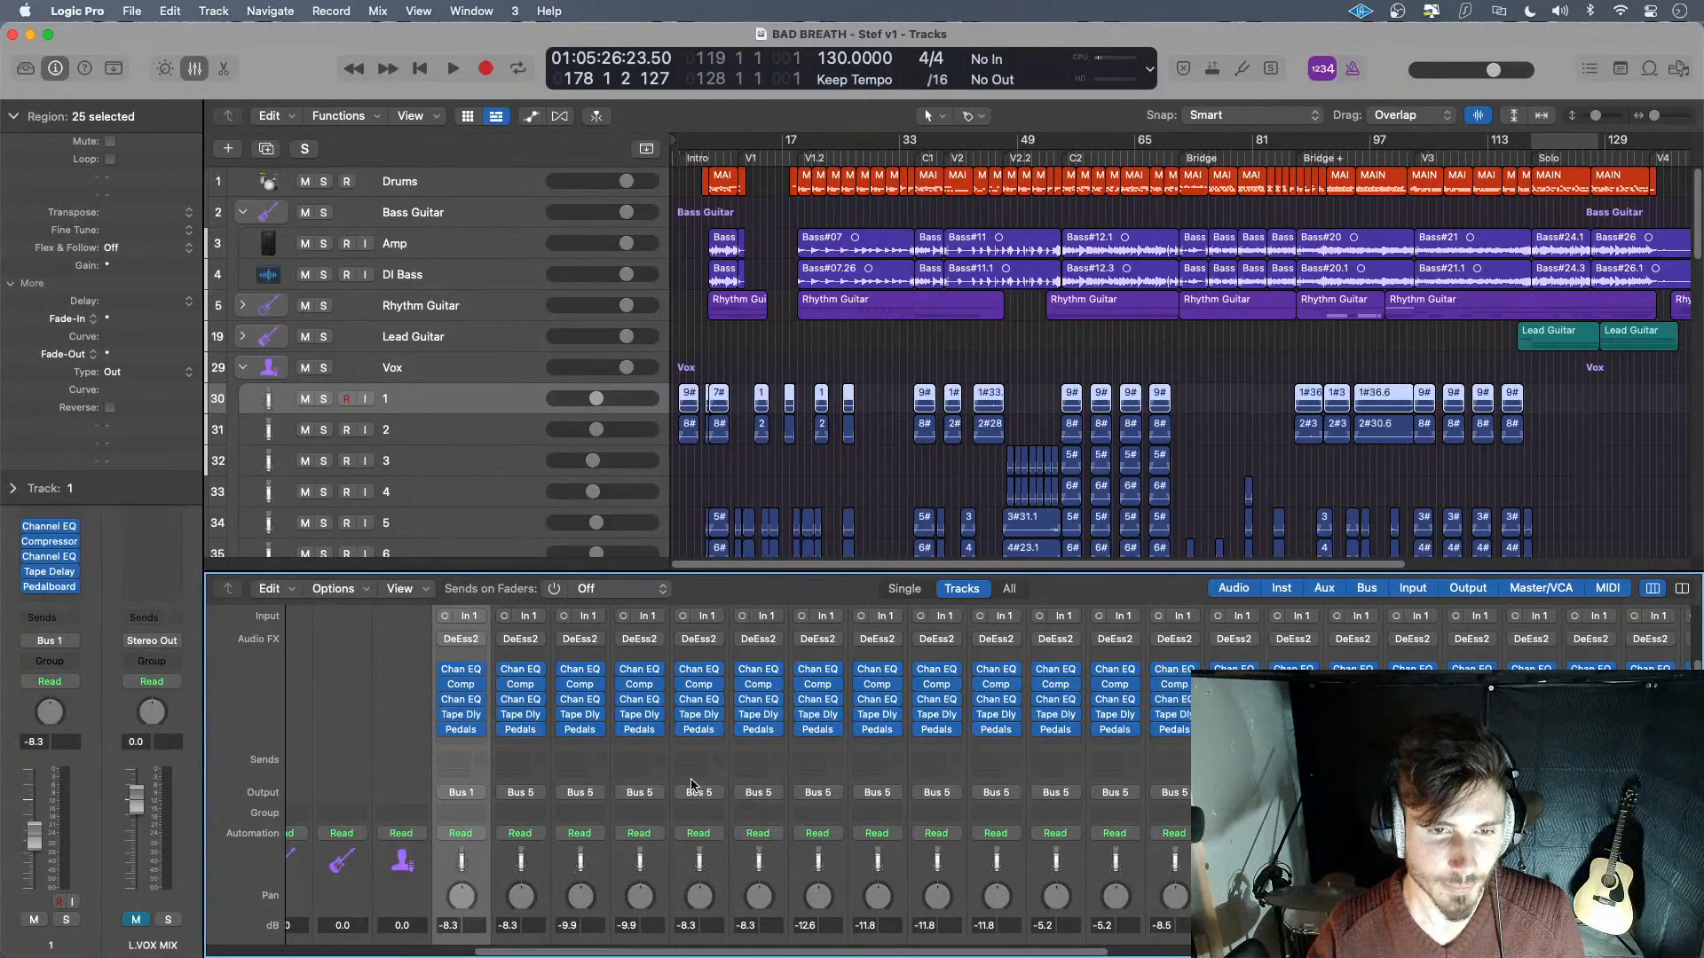
scroll(688, 782, up, 2)
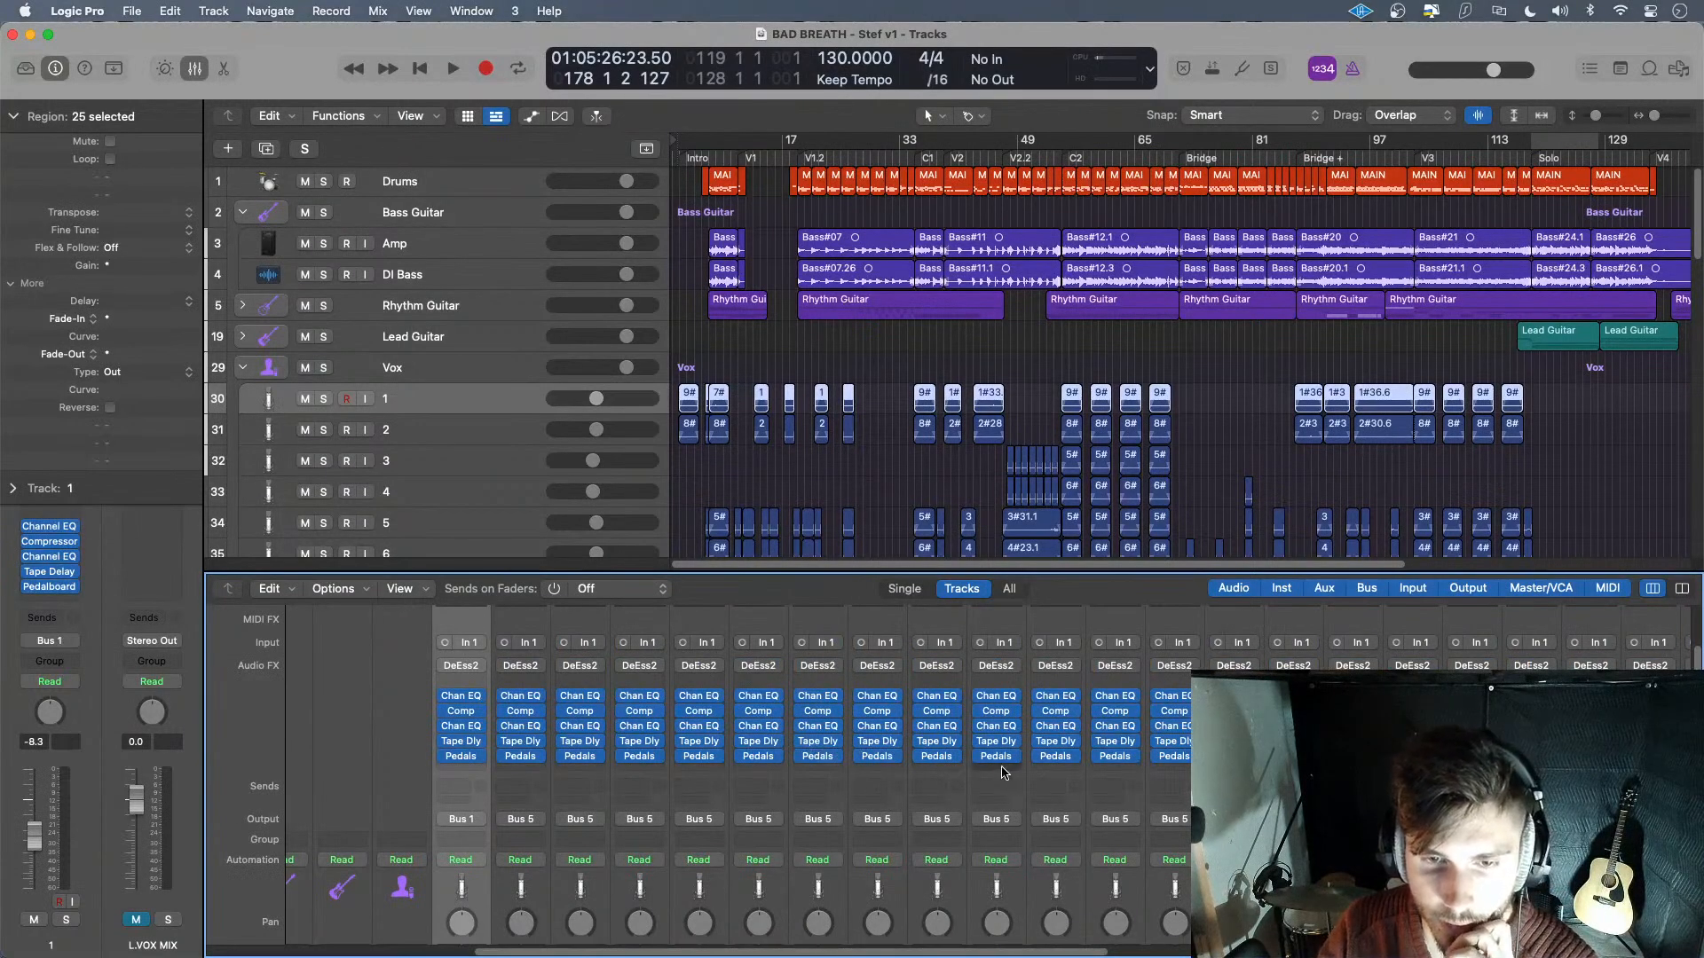
click(940, 757)
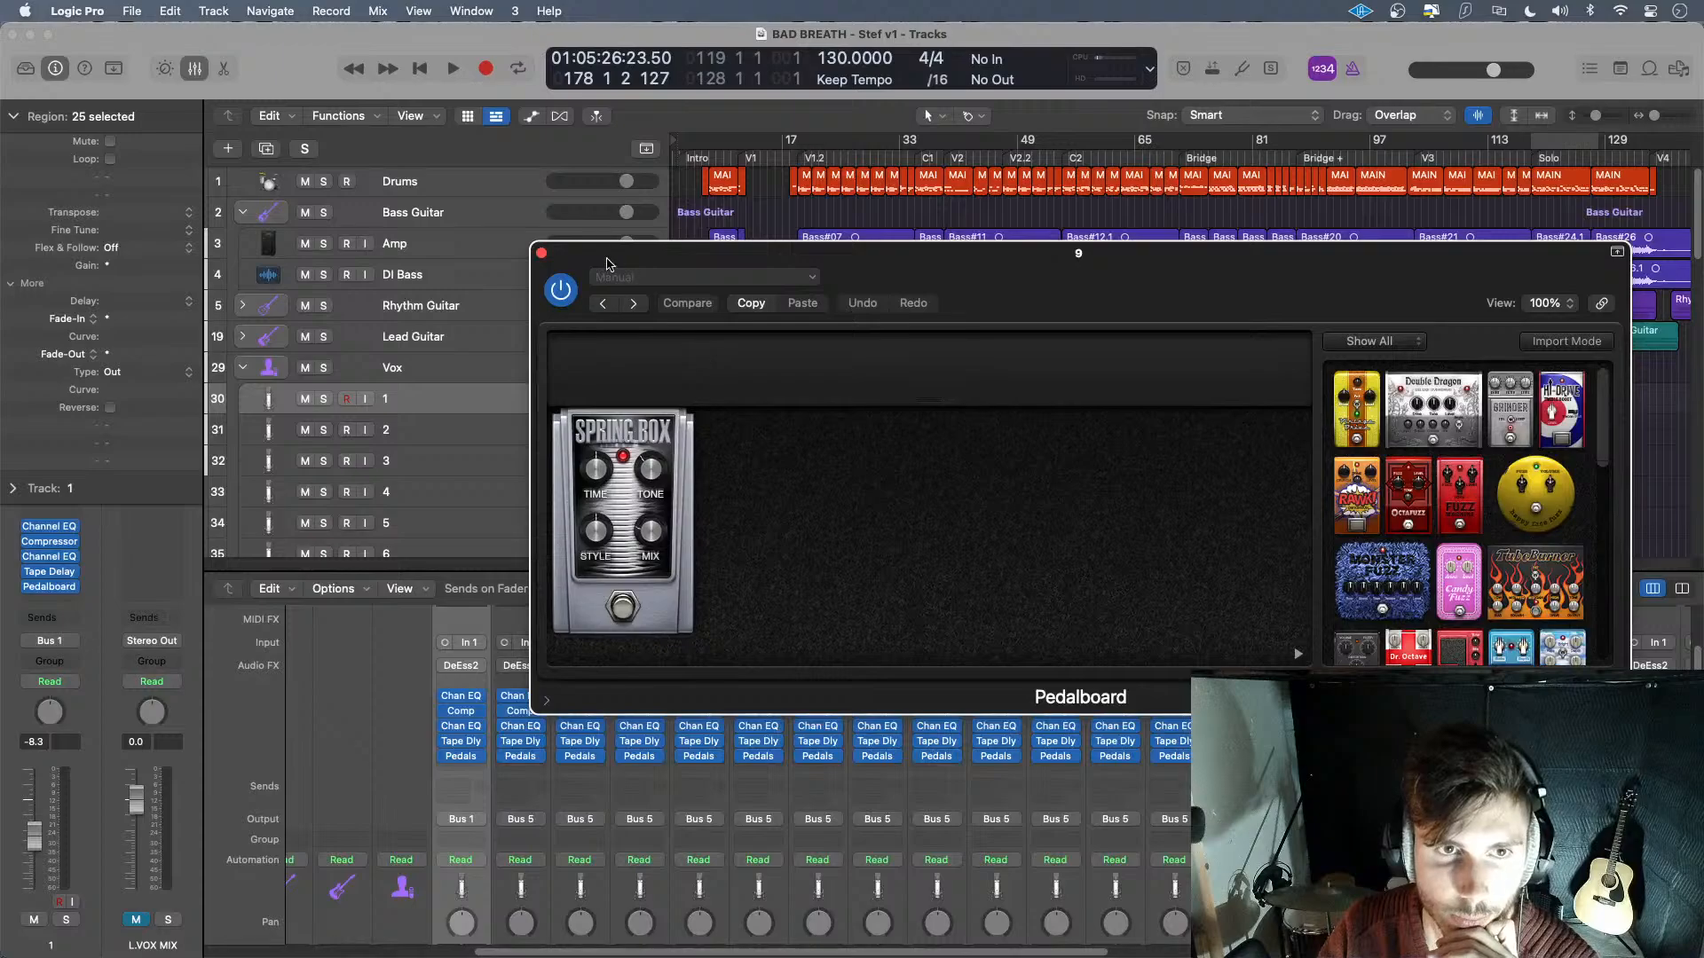
click(542, 256)
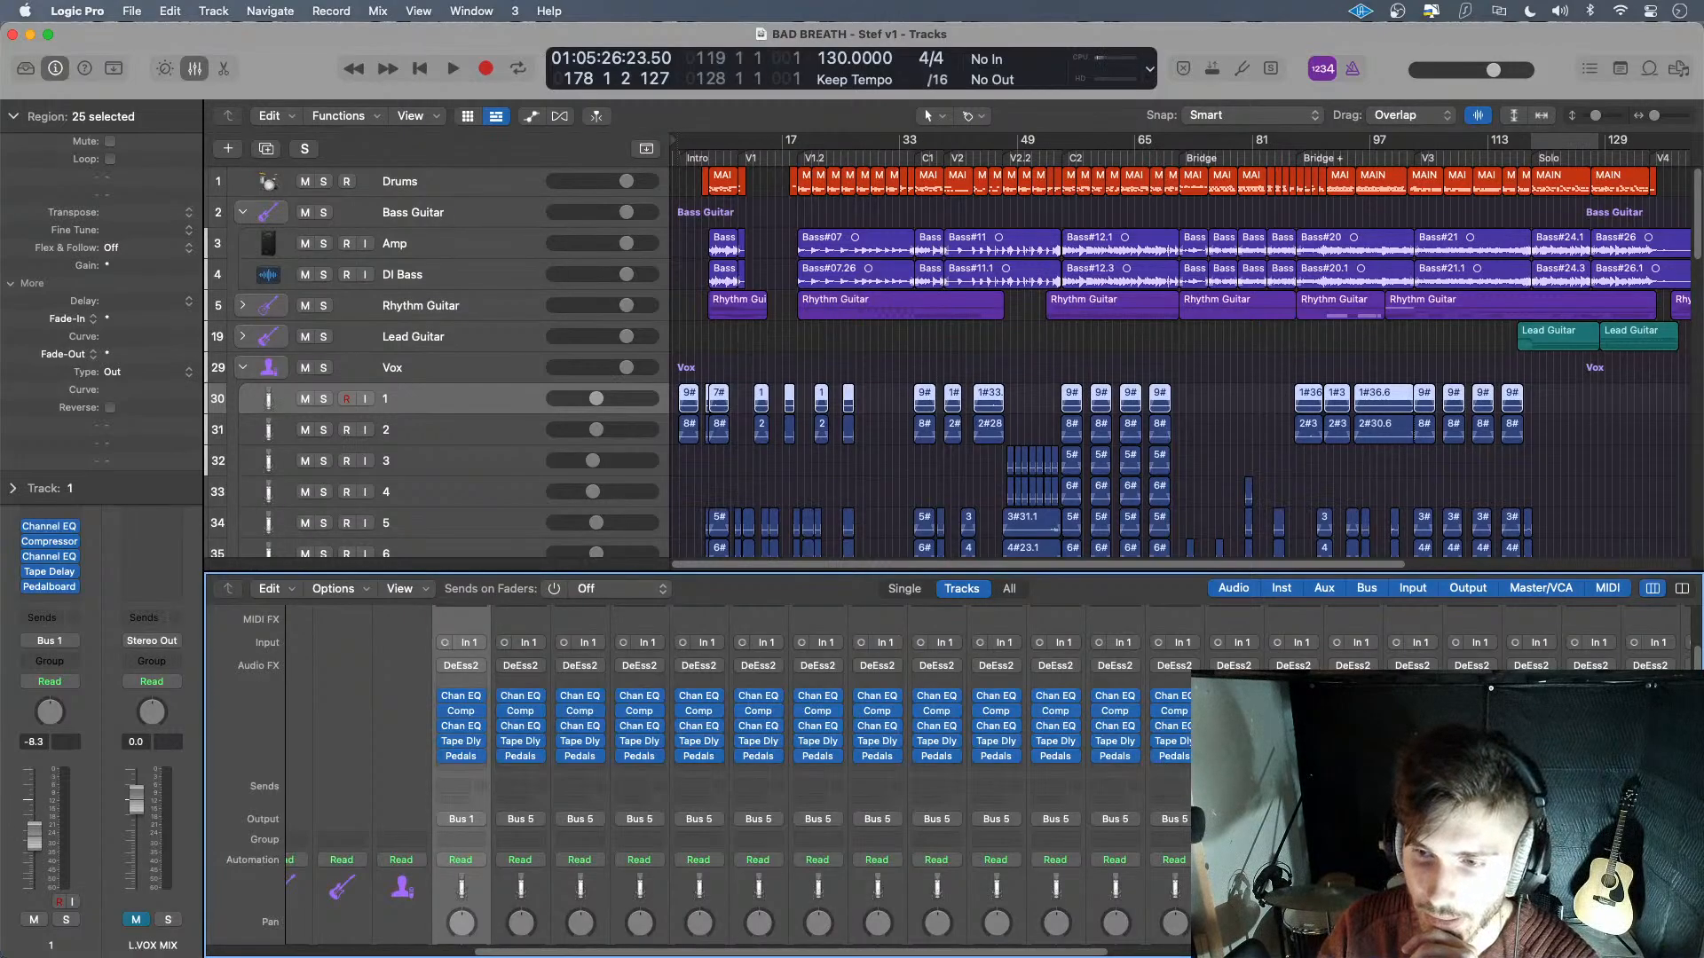
- Review the plug-ins and outputs across the vocal channel strips and enlarge the mixer to show the full strips
scroll(737, 772, right, 5)
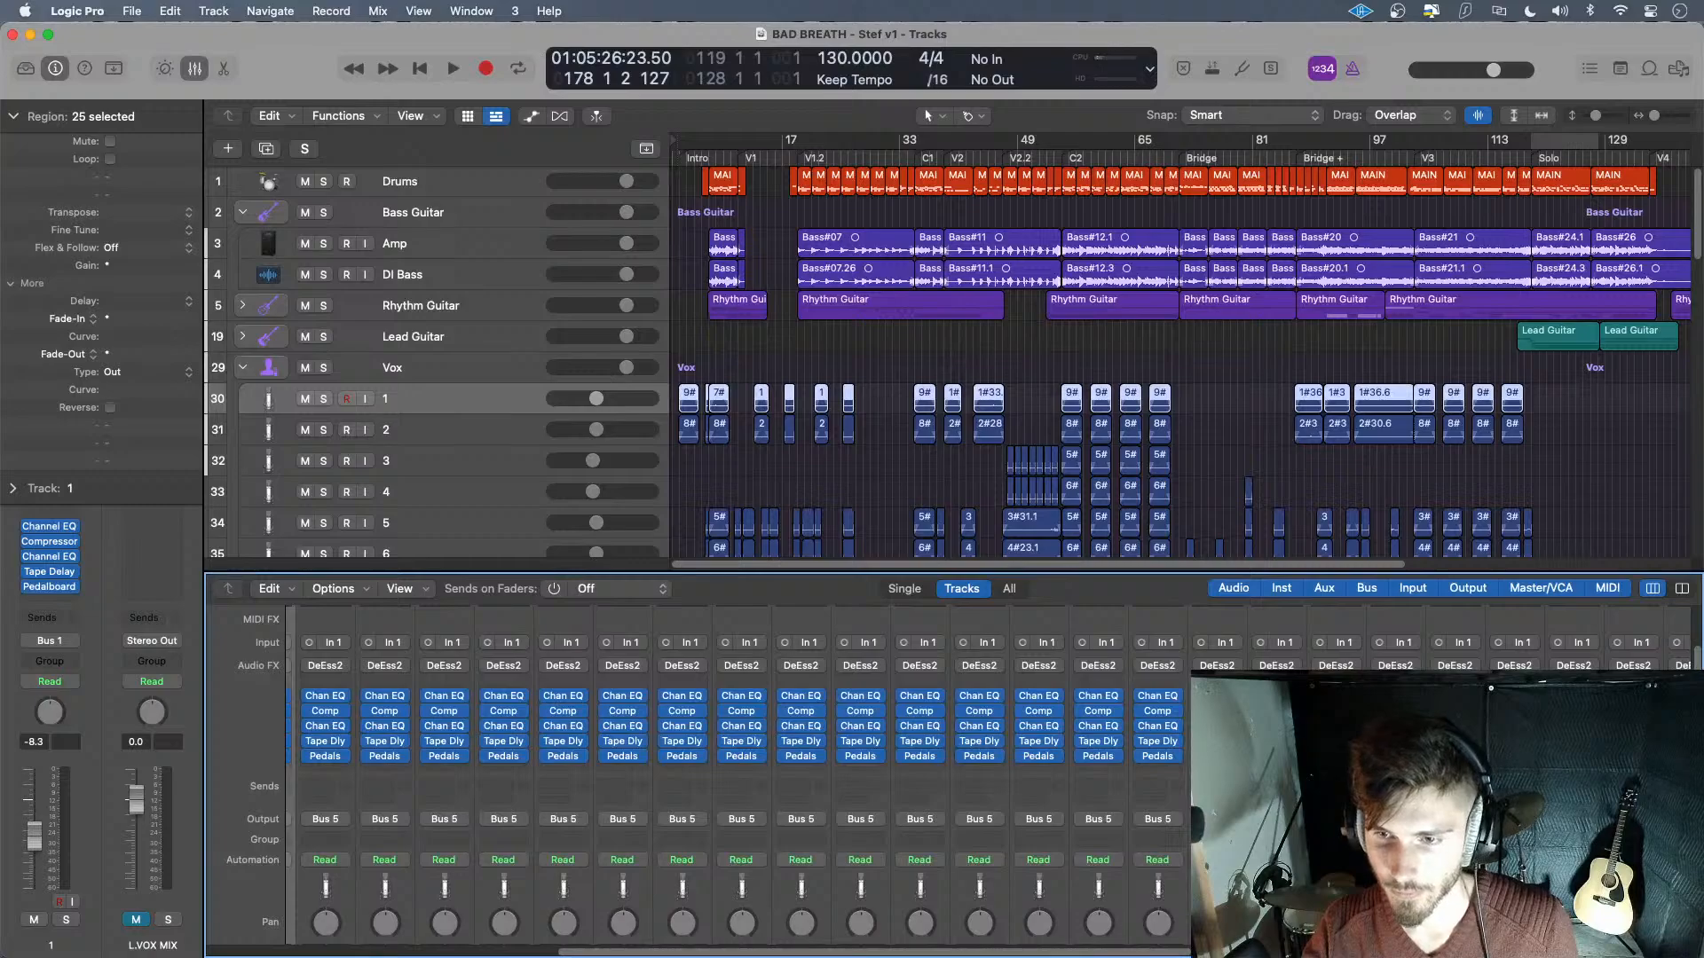
scroll(737, 772, right, 5)
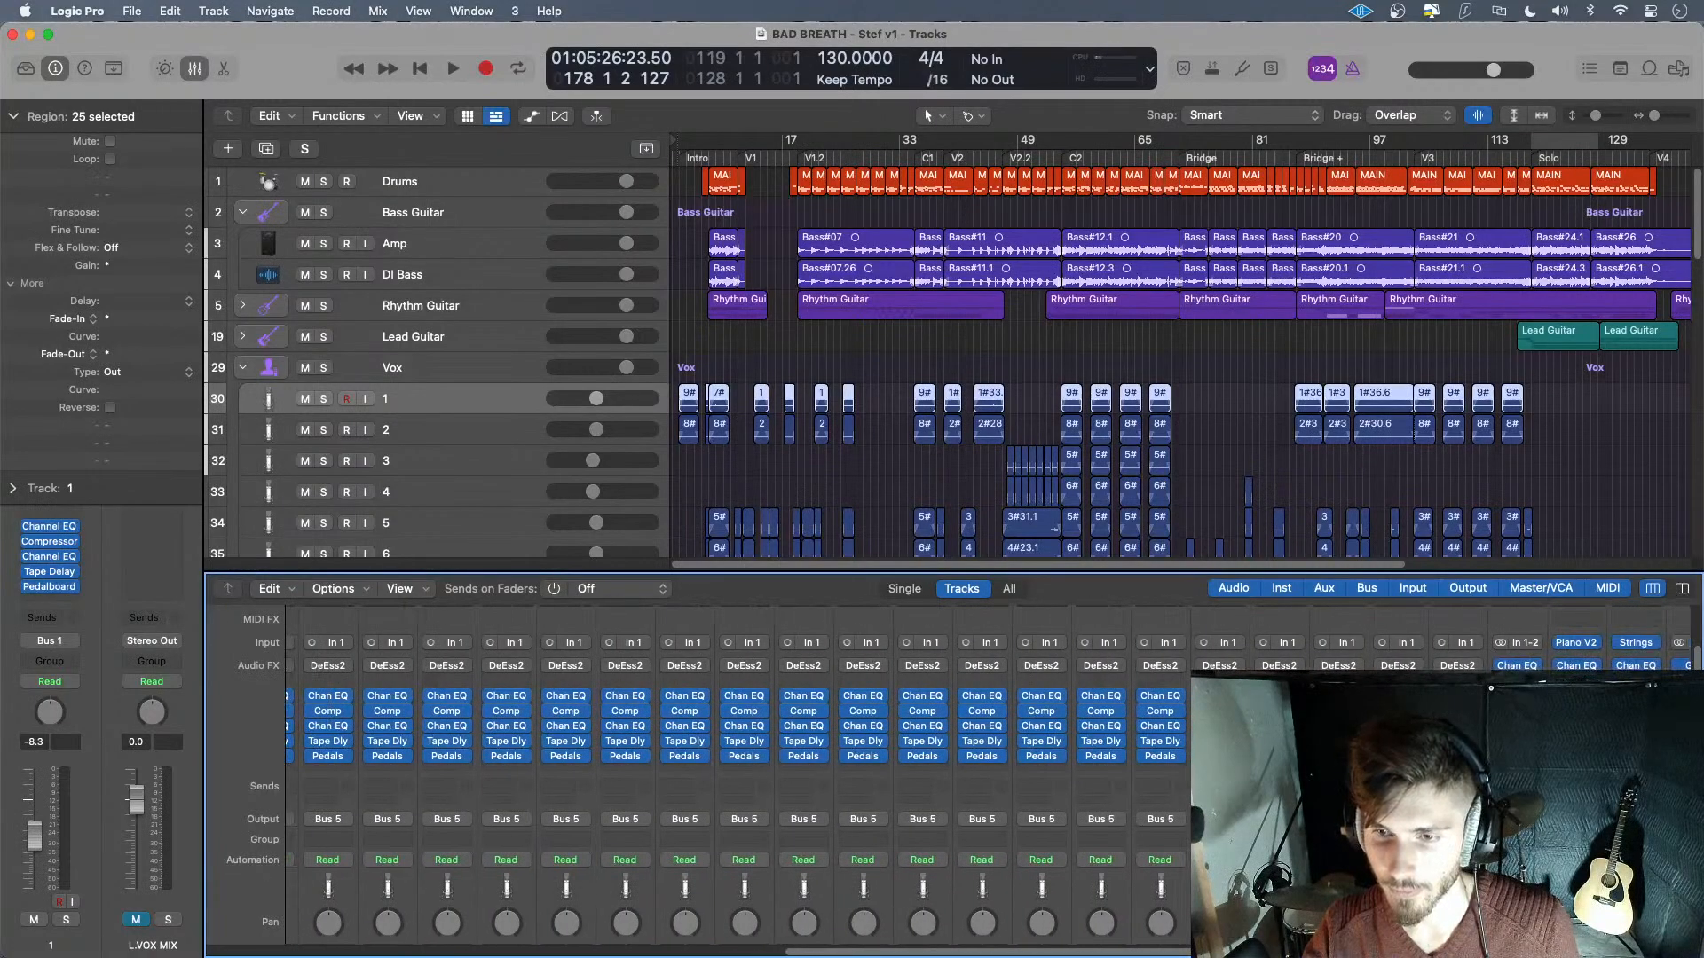
scroll(1034, 761, left, 10)
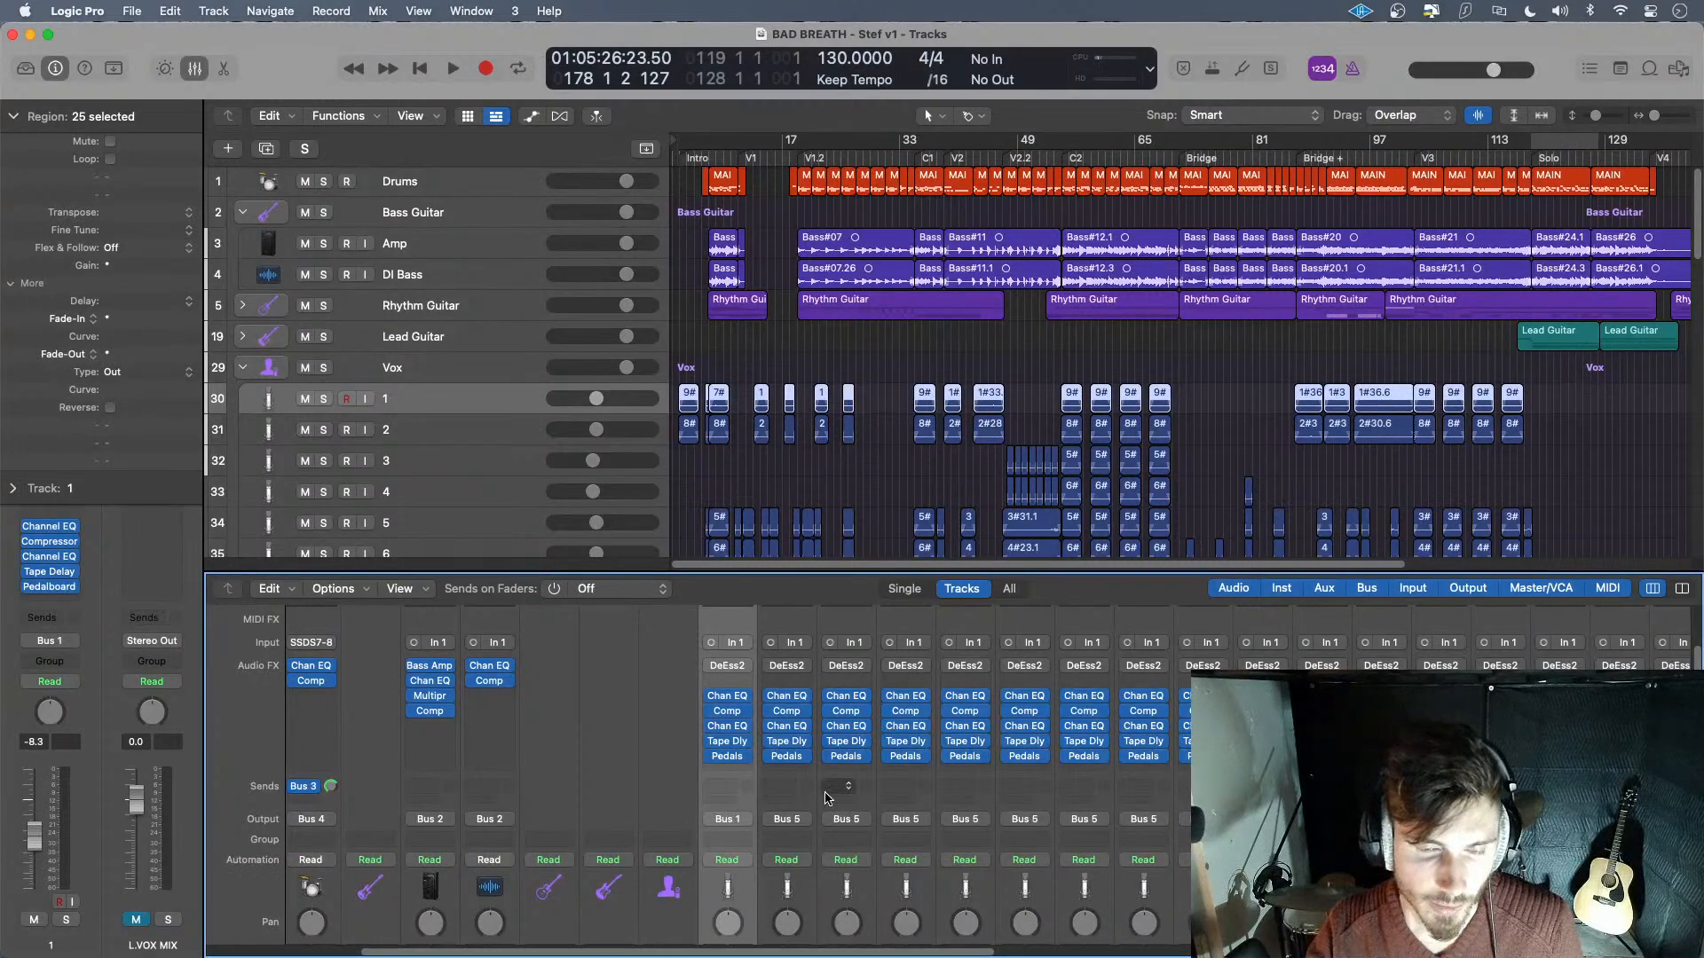
scroll(825, 796, down, 8)
scroll(842, 796, up, 8)
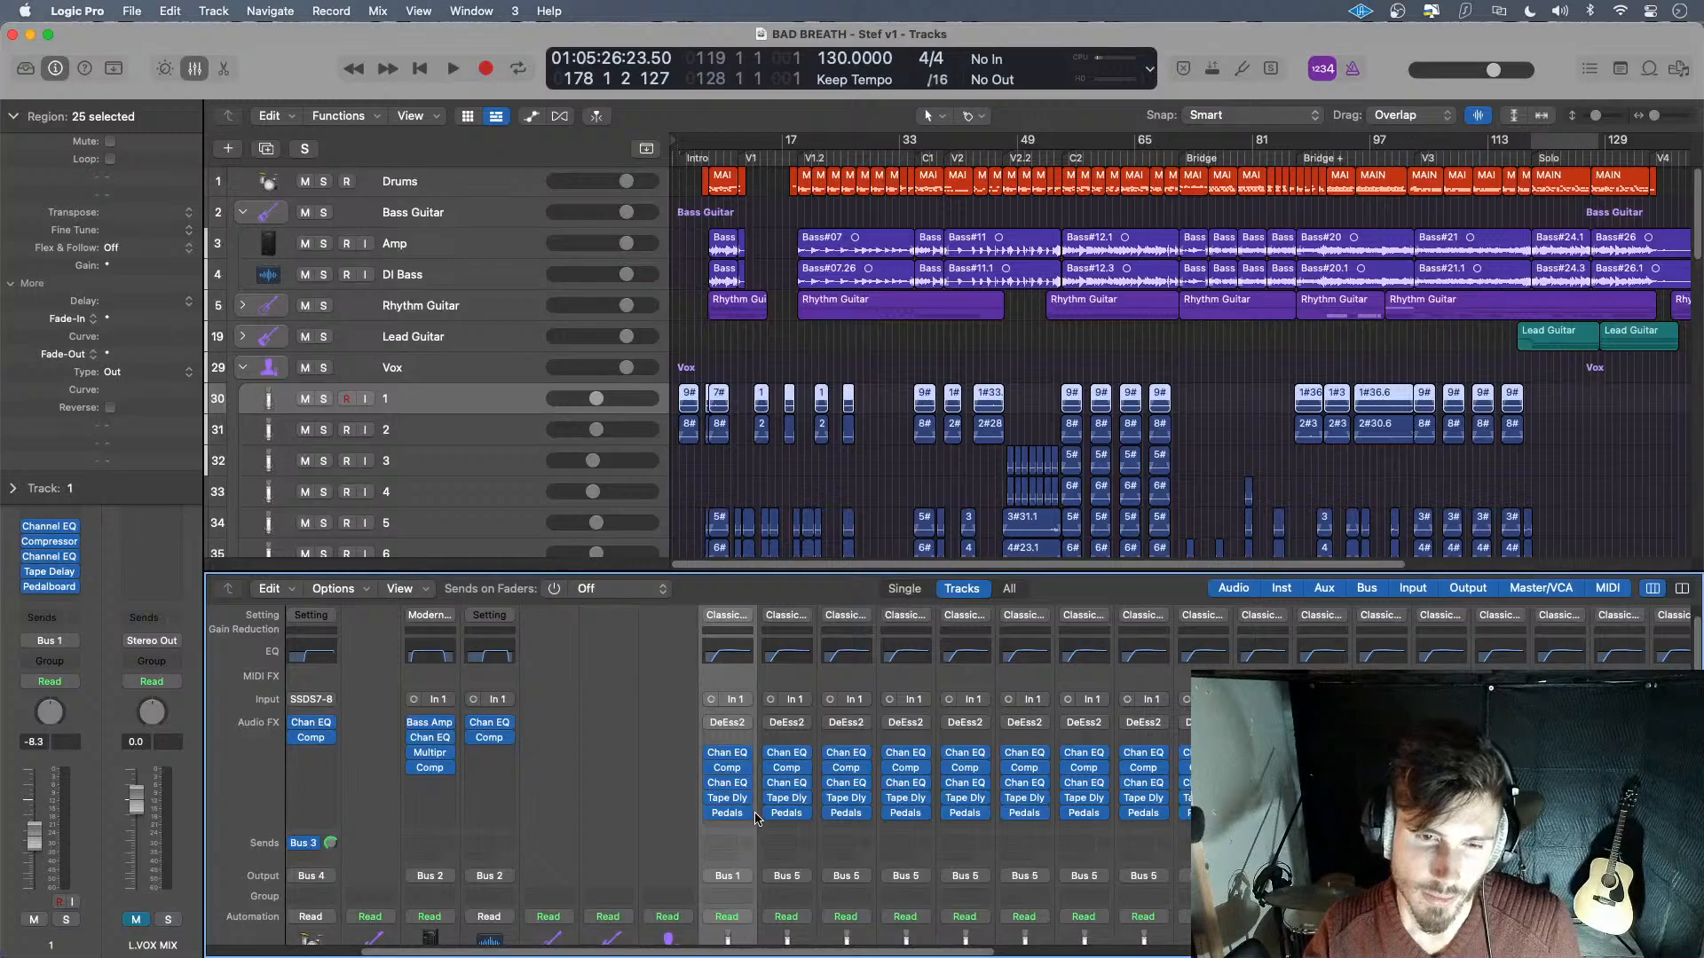
scroll(821, 799, down, 8)
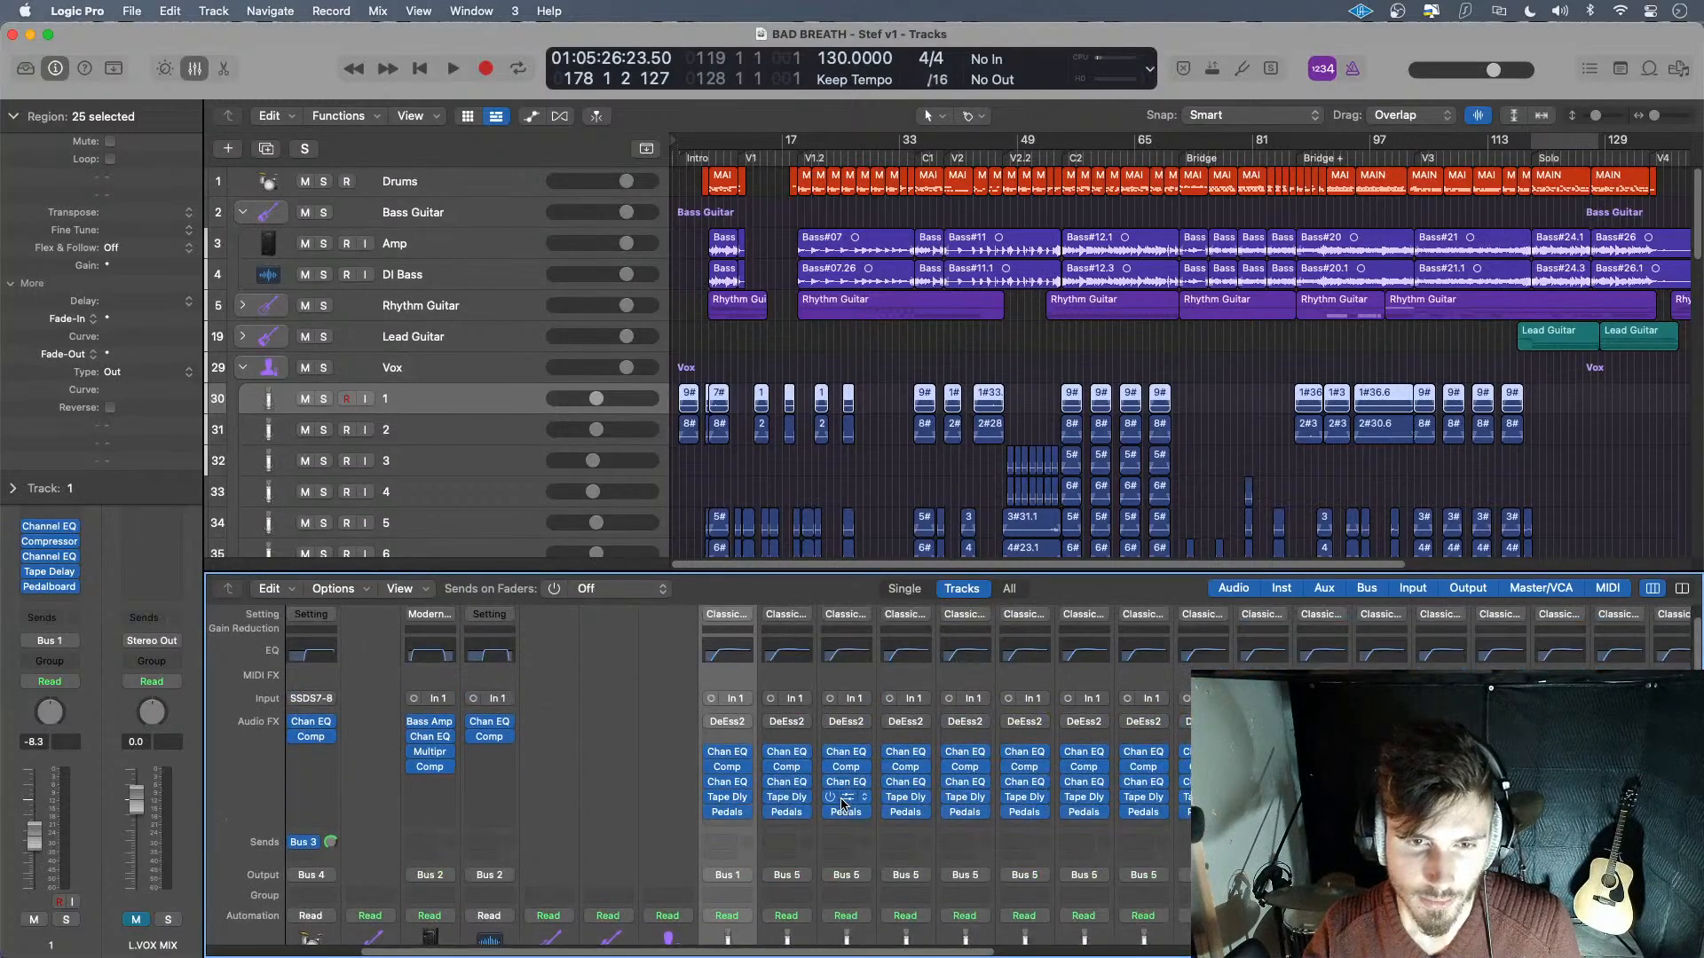
scroll(843, 822, up, 8)
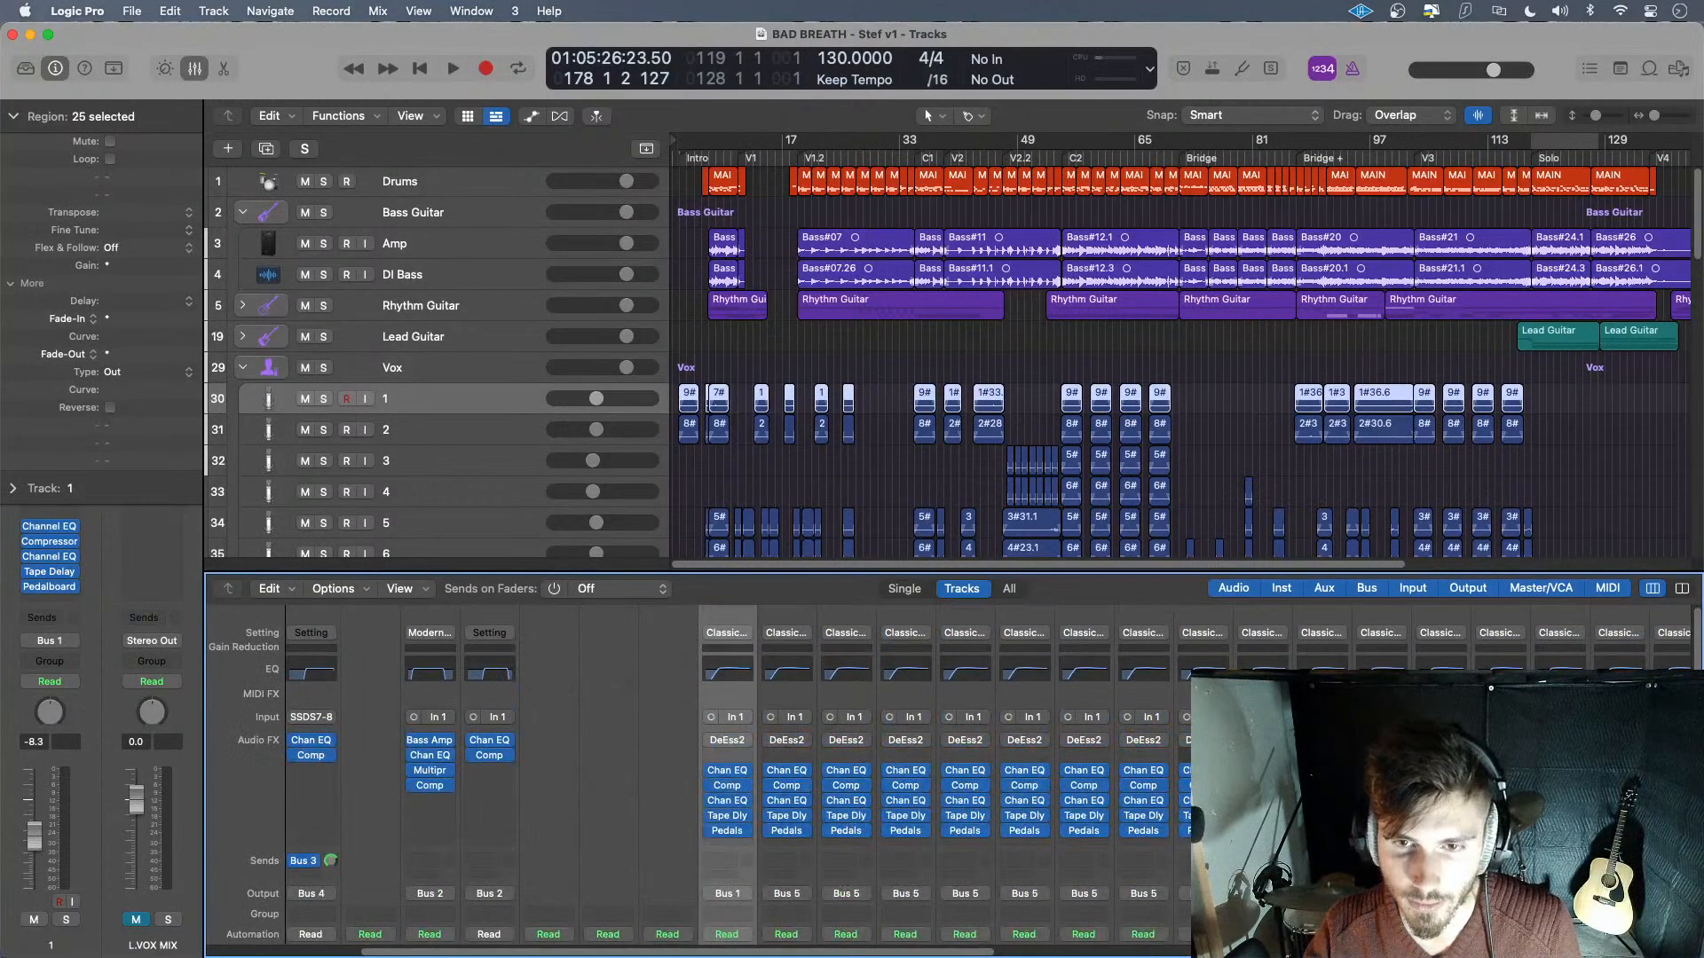
scroll(1142, 857, down, 8)
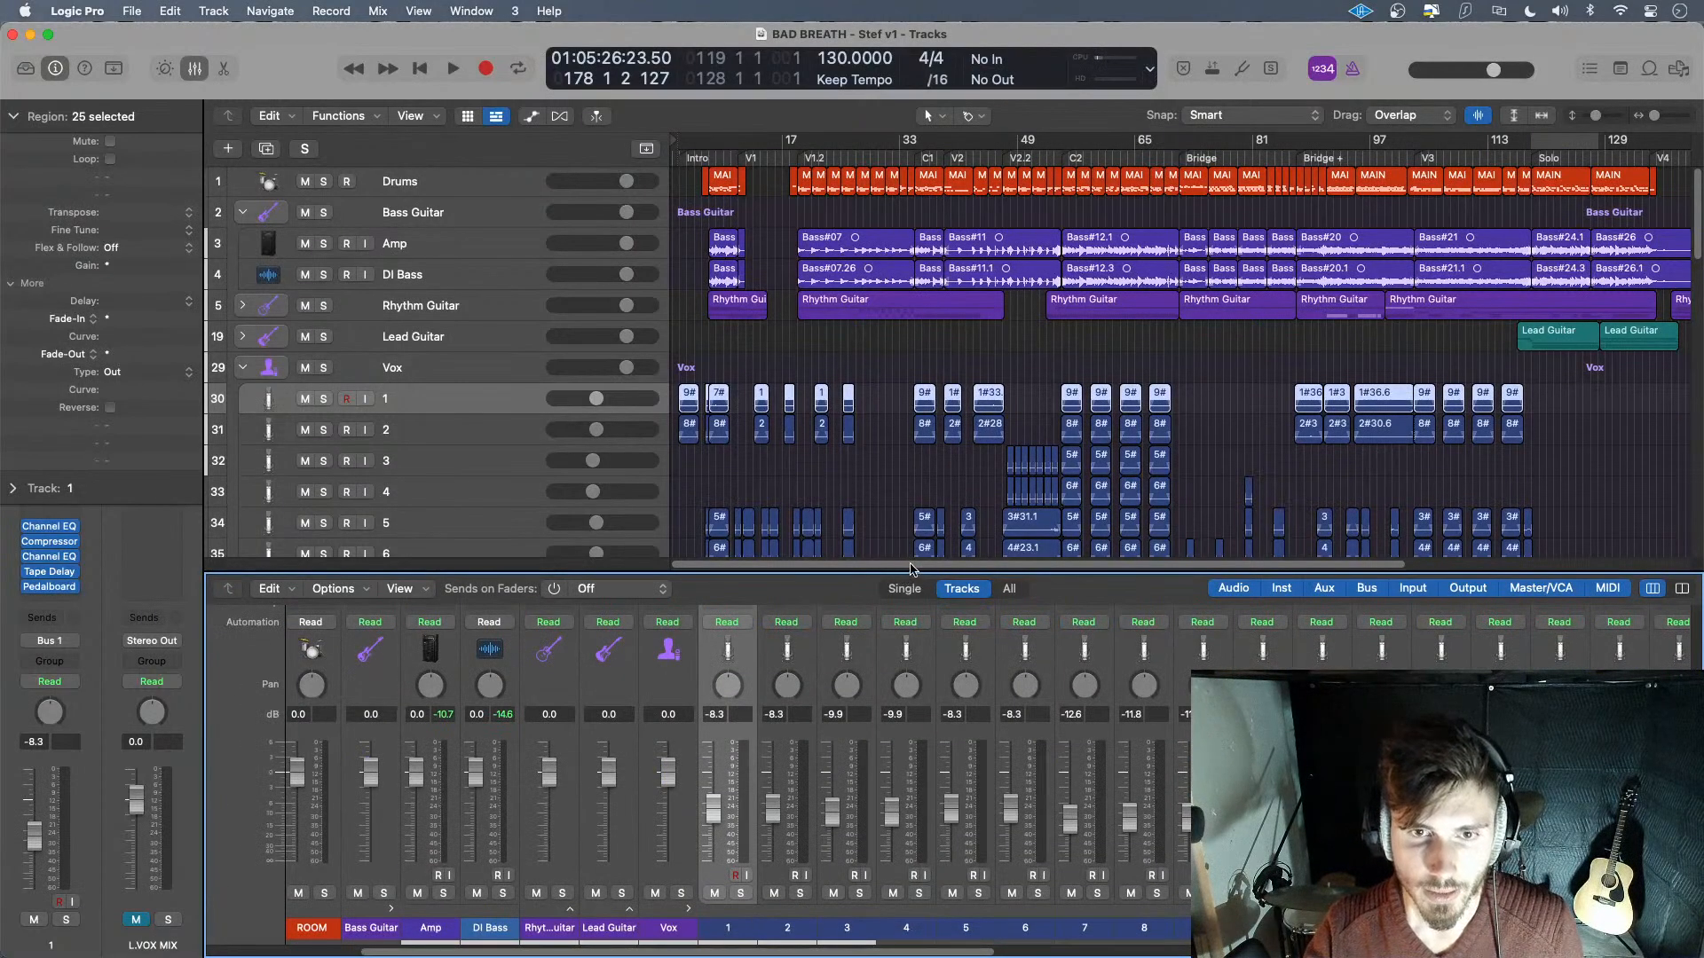
drag(917, 572, 901, 537)
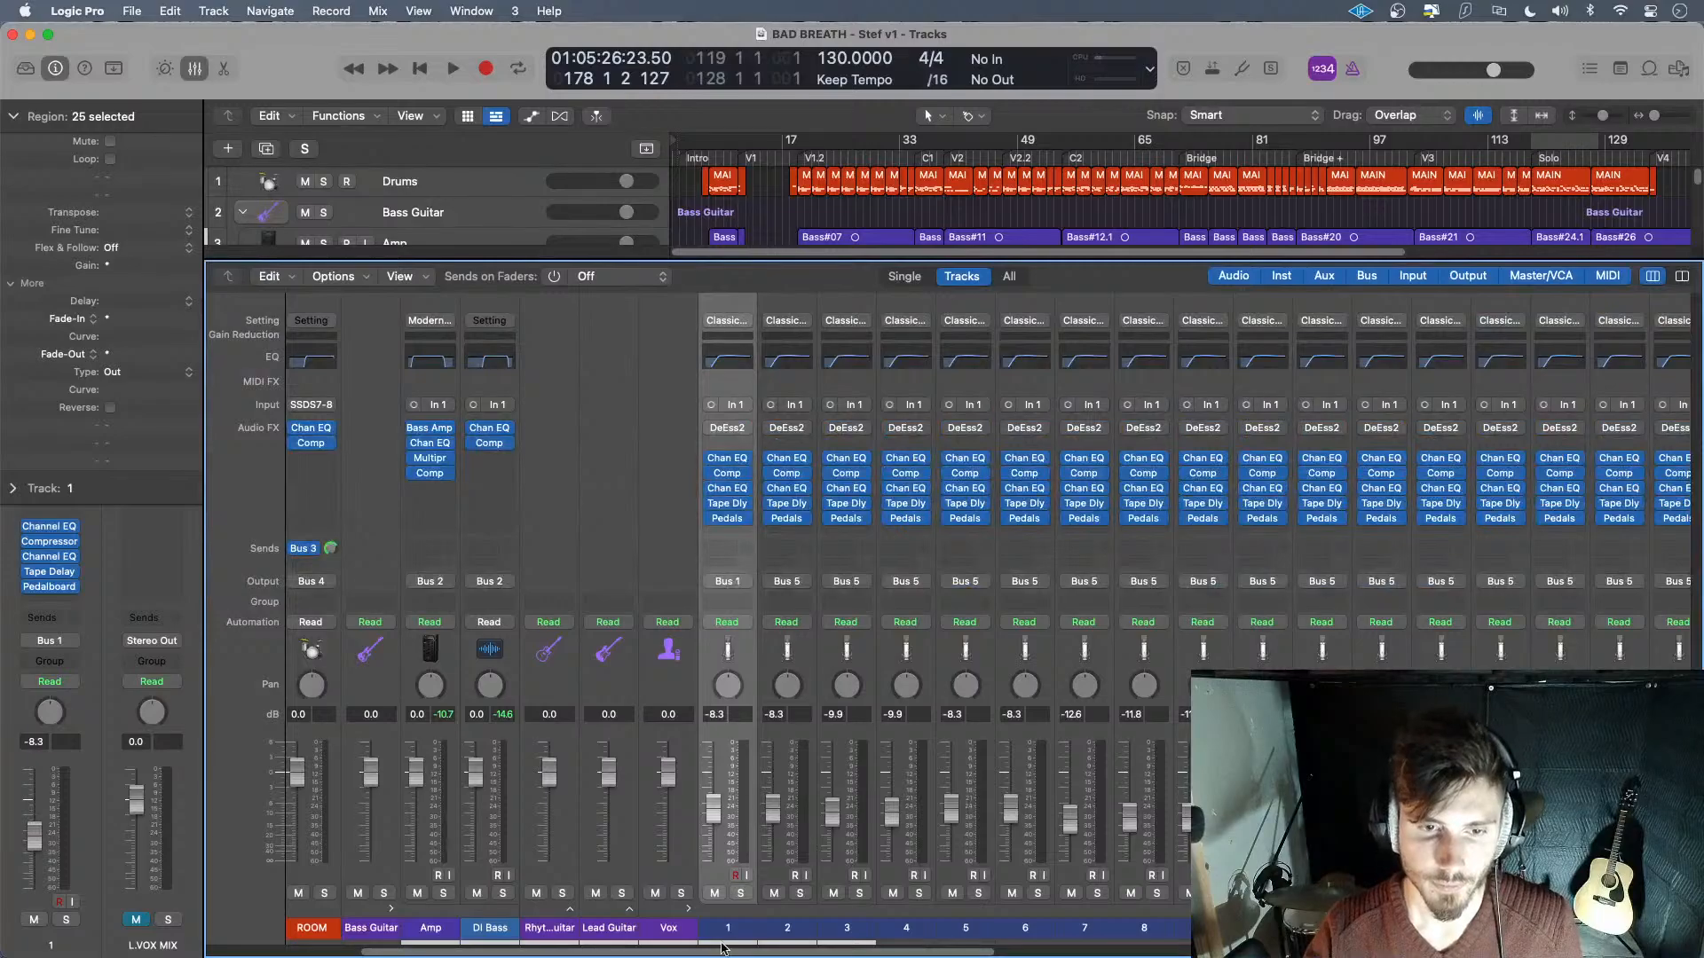
- Select all the numbered vocal channel strips together and look over their plug-ins and levels
scroll(732, 931, right, 15)
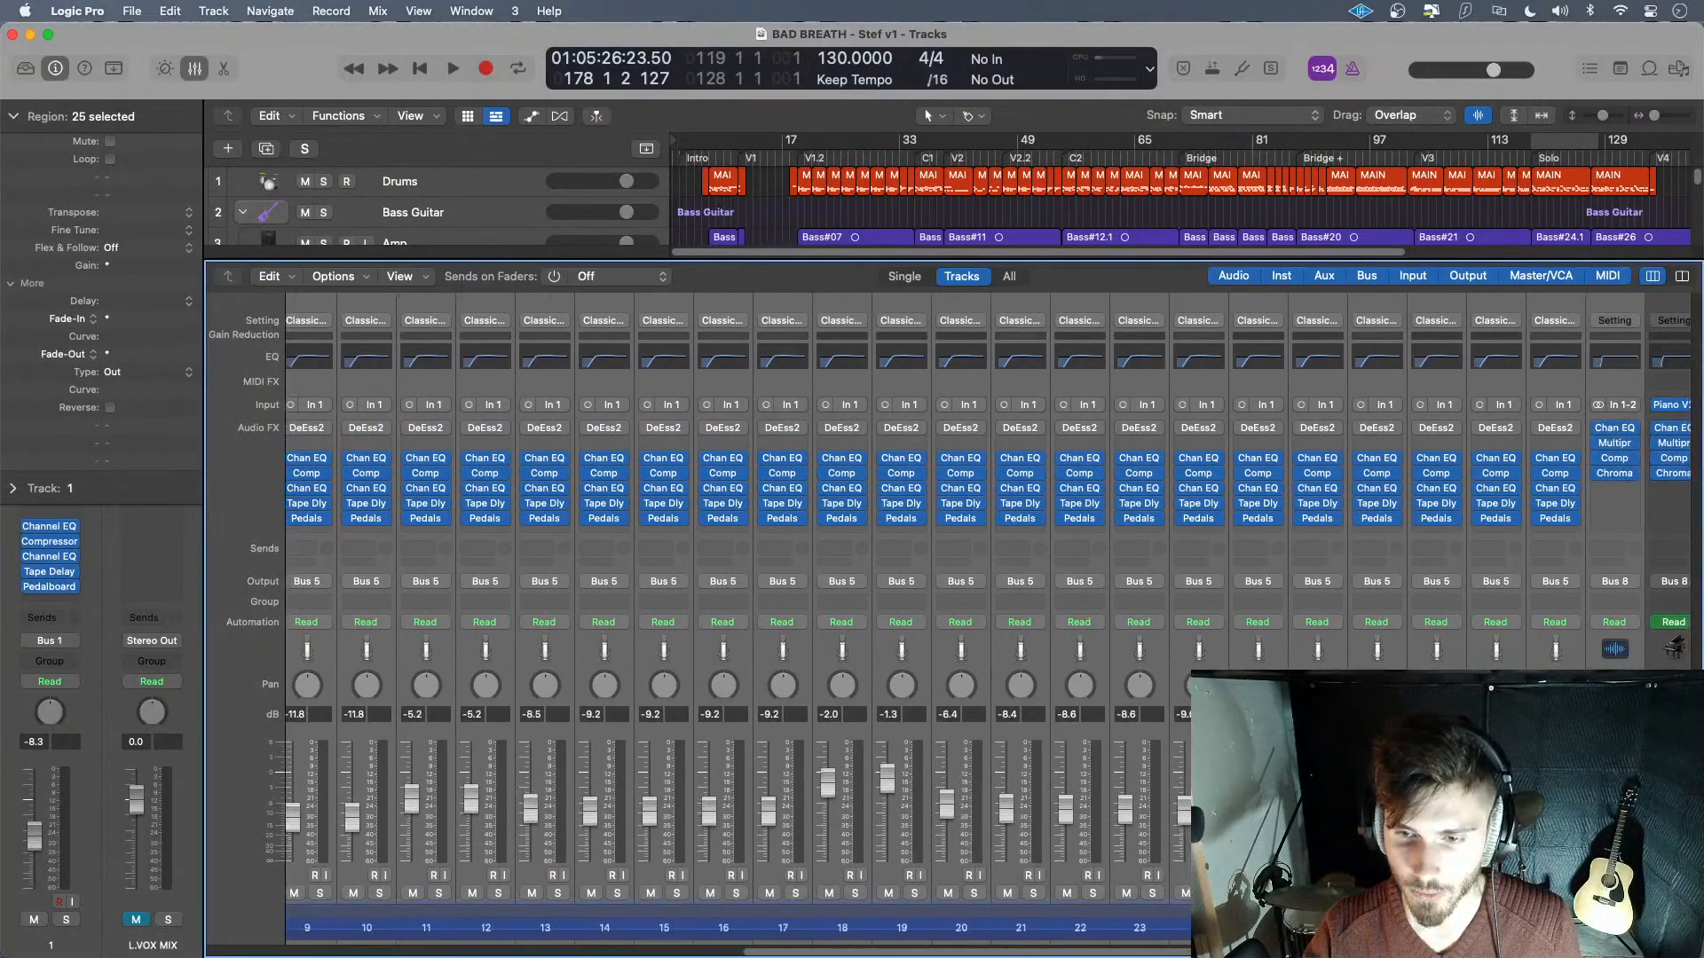
drag(1597, 928, 1106, 927)
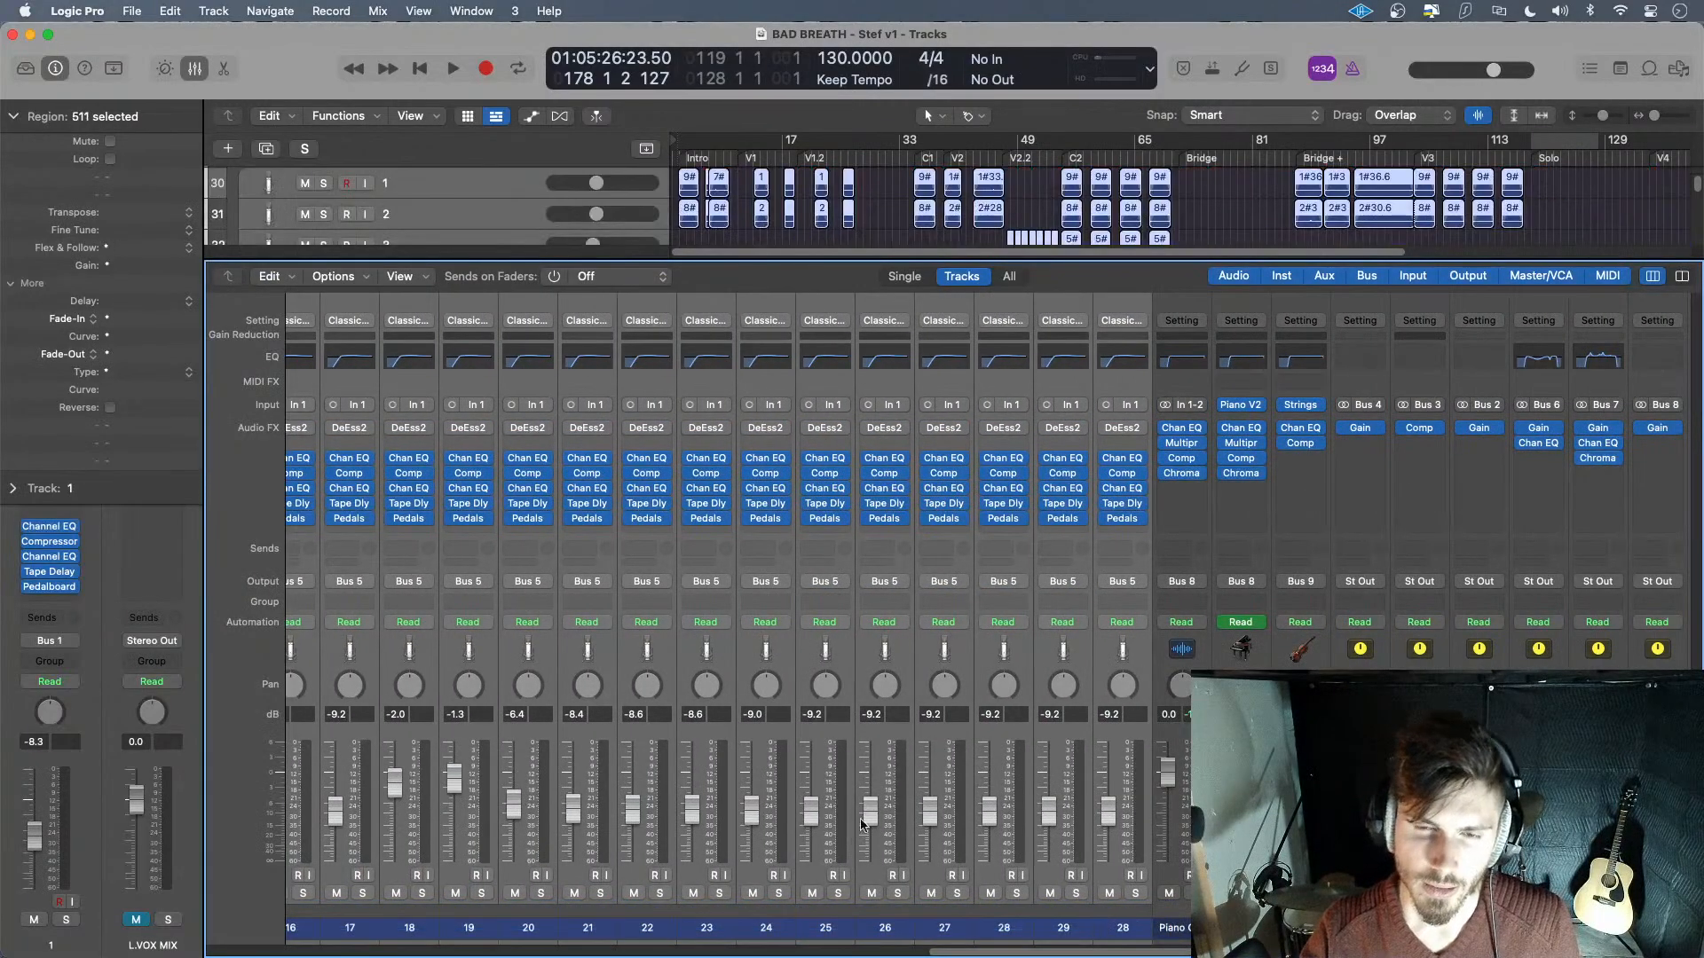
scroll(901, 758, left, 20)
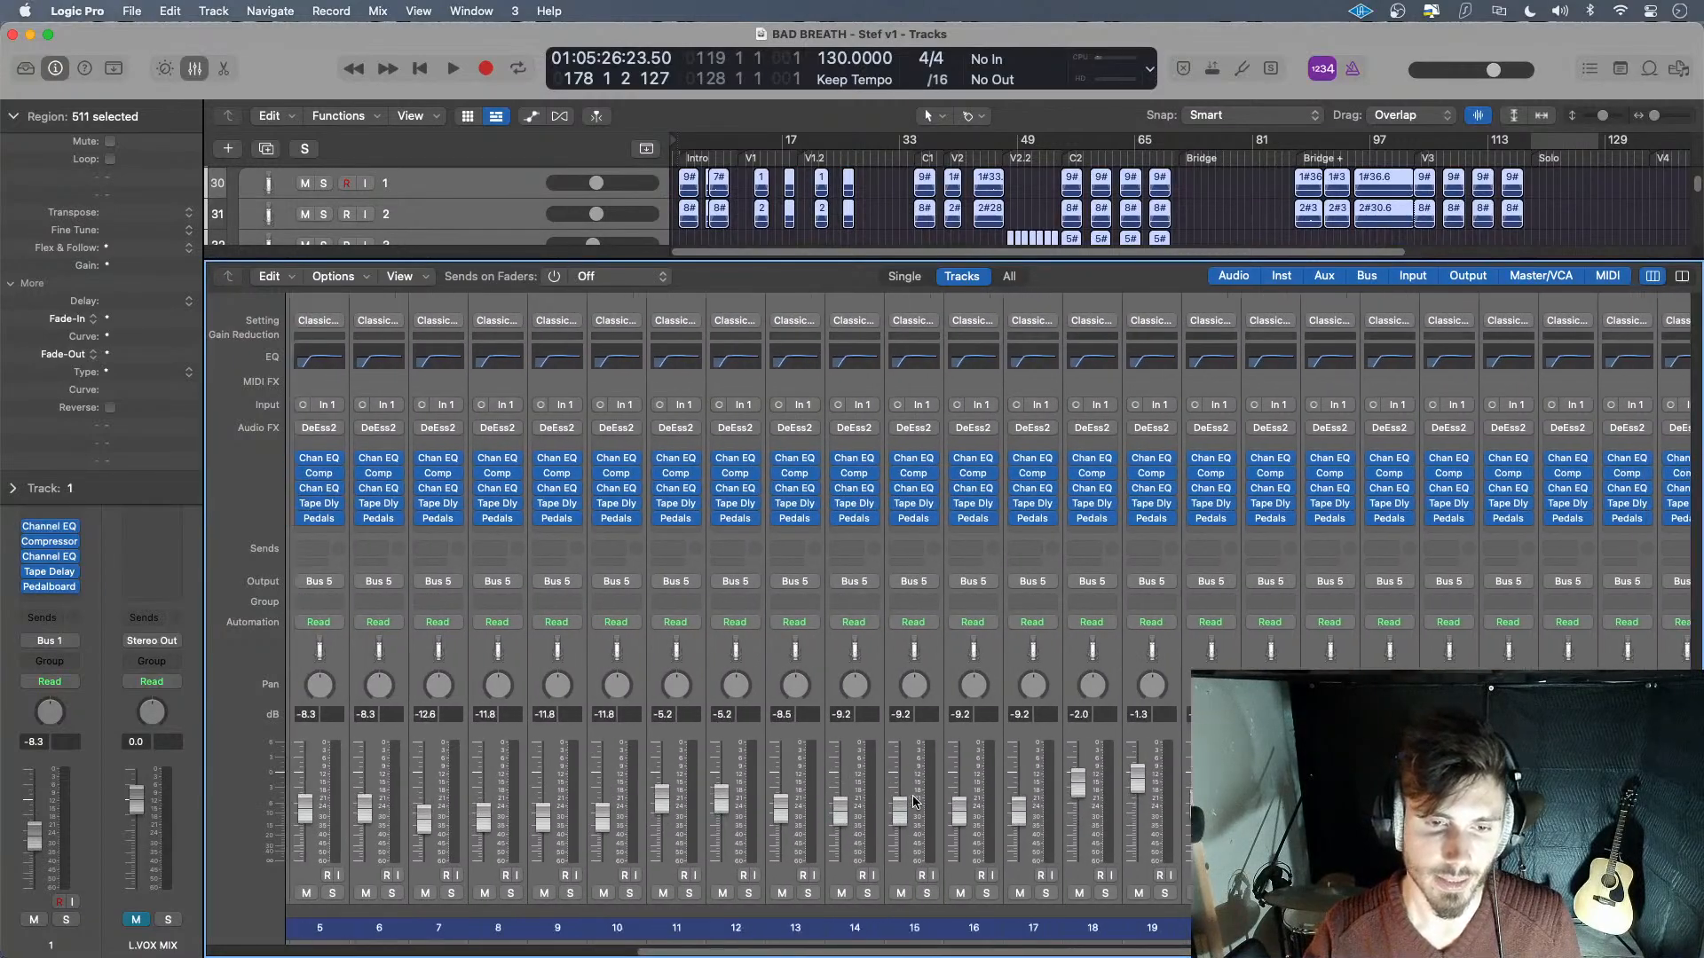
scroll(911, 804, left, 2)
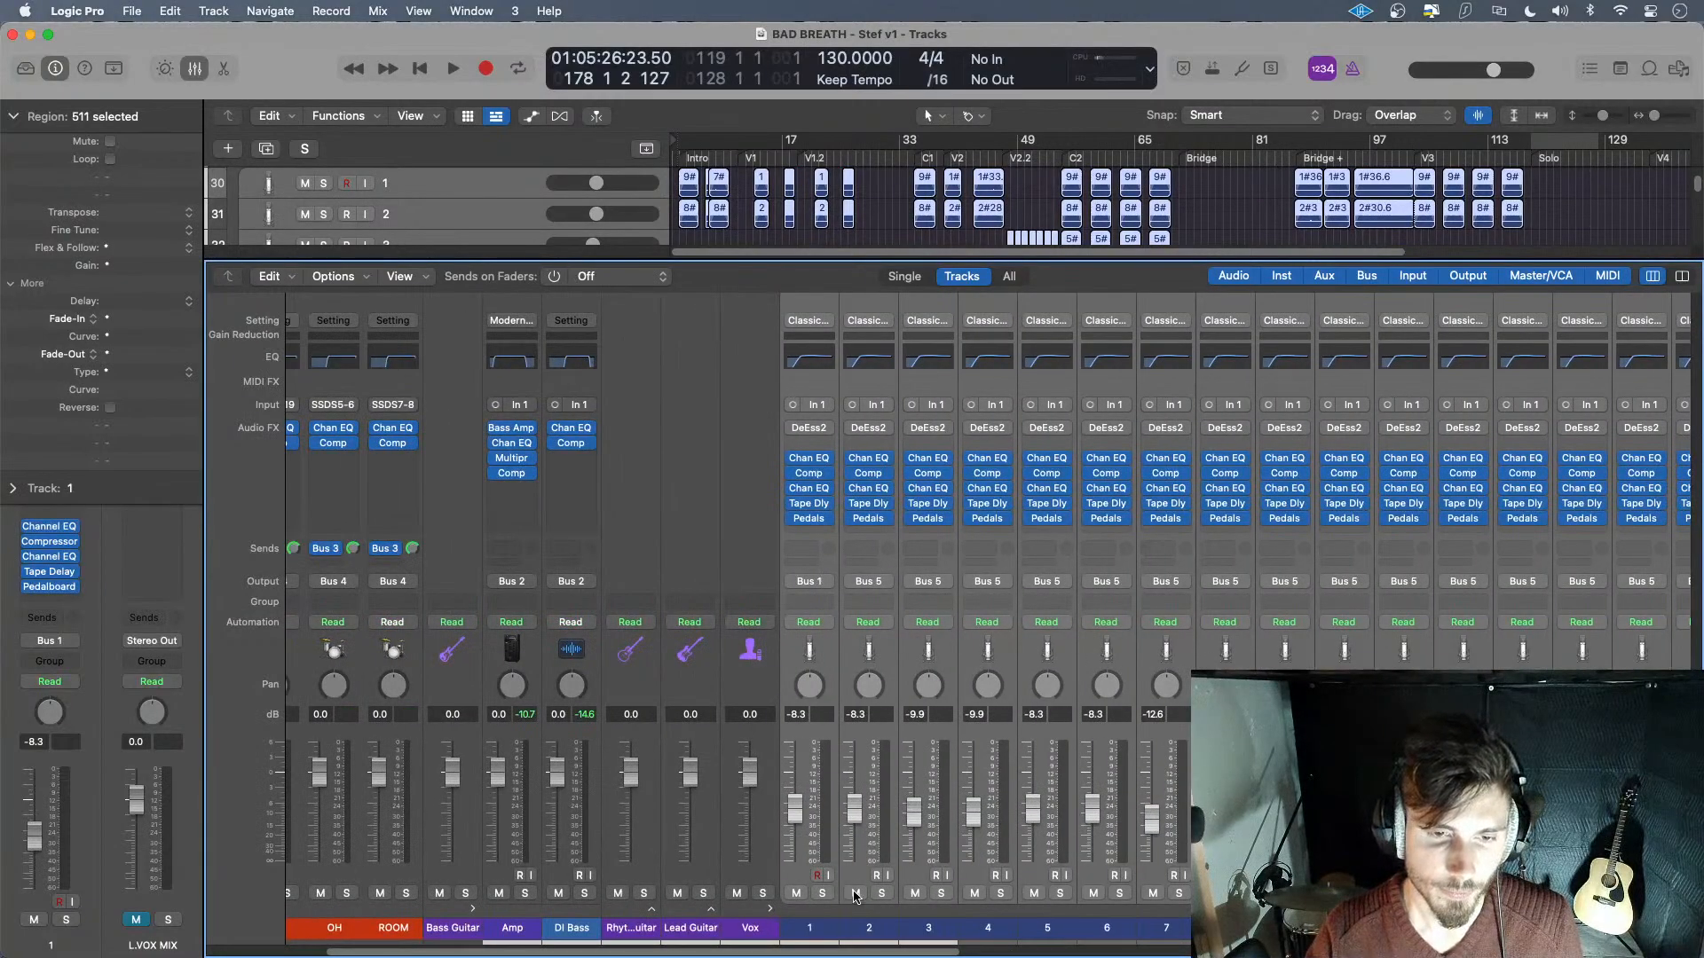
scroll(858, 892, right, 15)
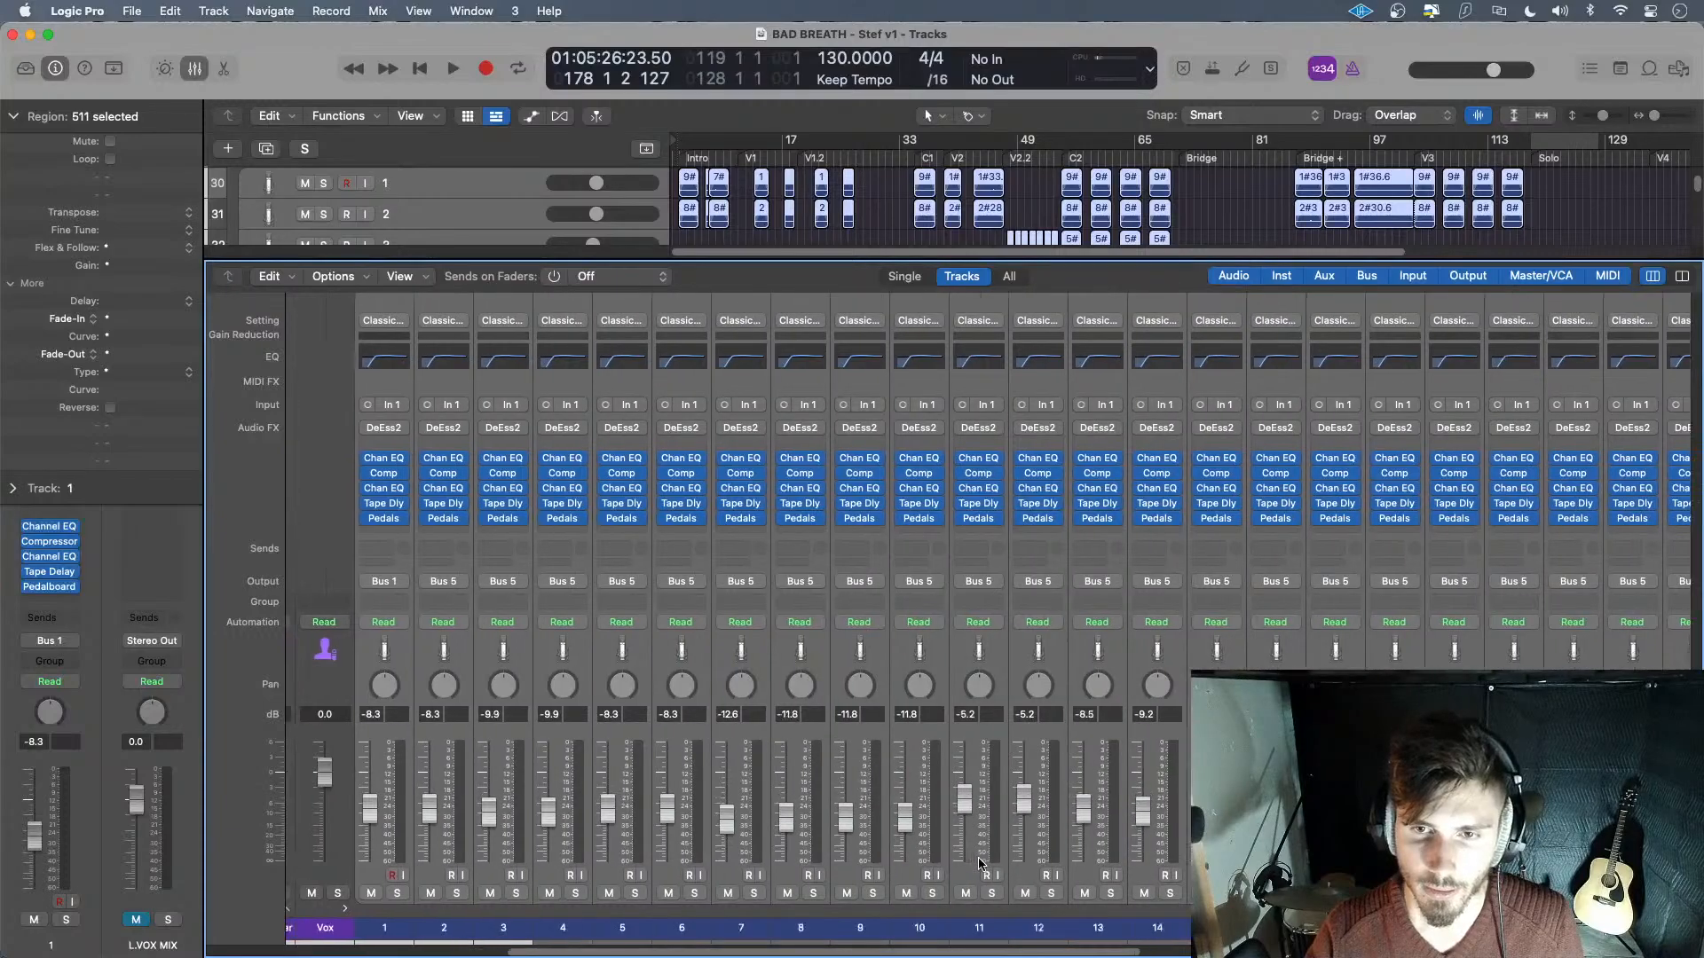
scroll(976, 863, right, 8)
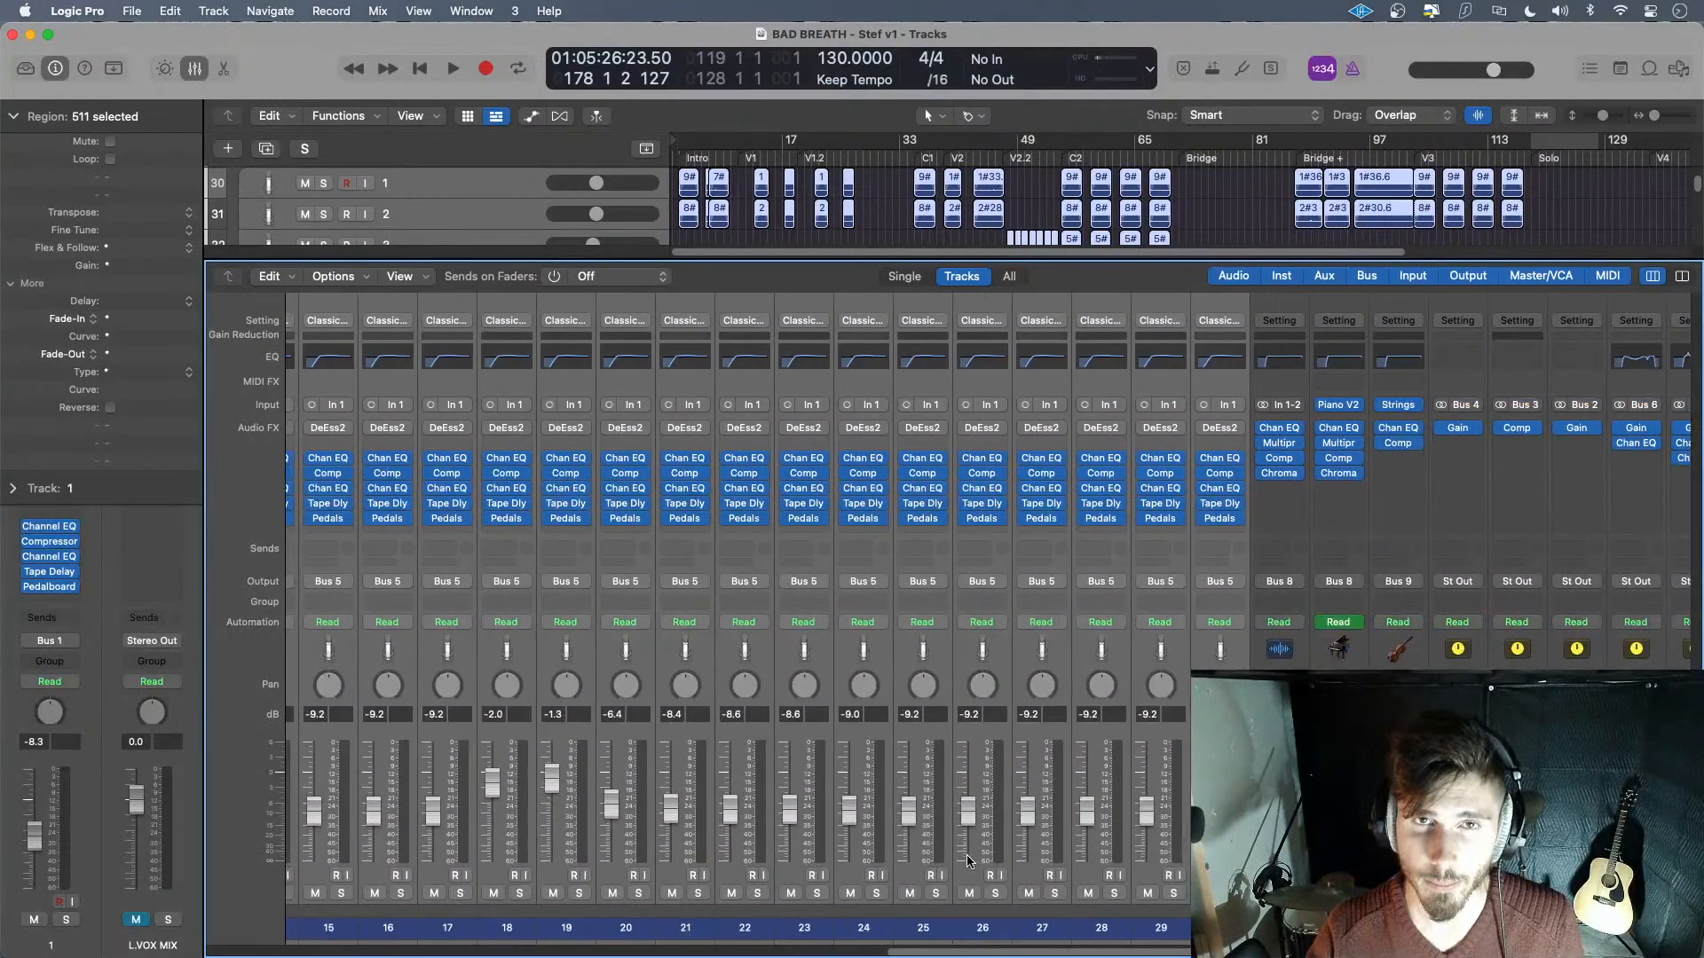
scroll(953, 861, left, 20)
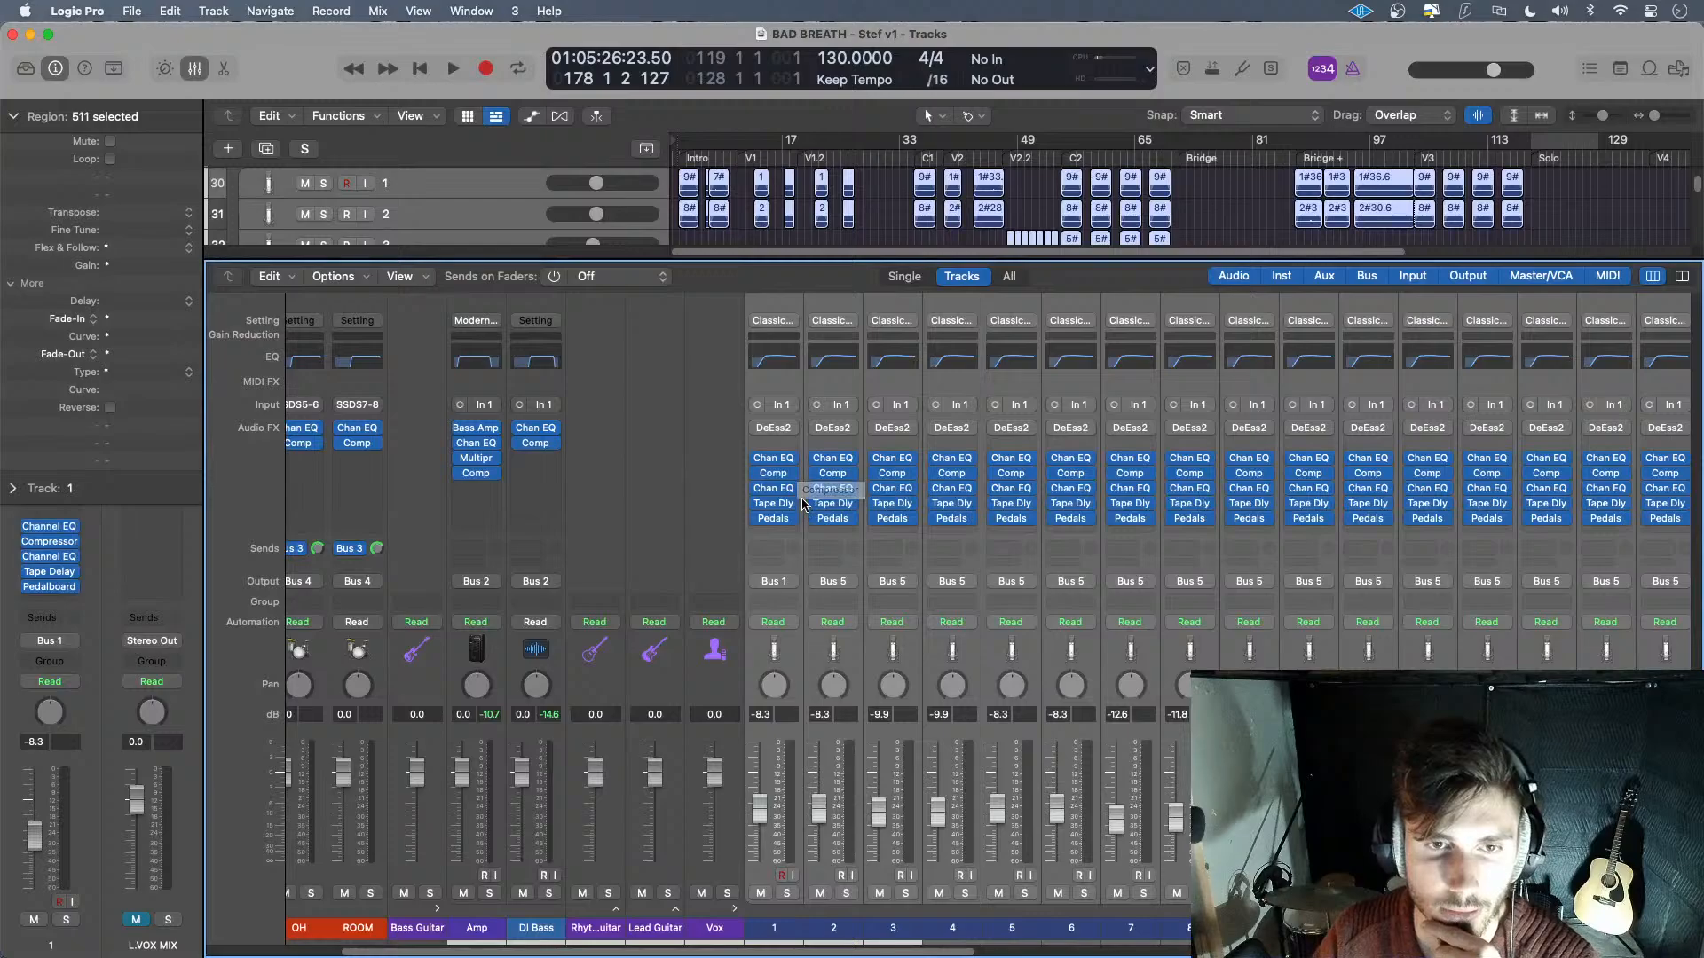
- Remove both Channel EQs, the Compressor and DeEsser 2 from all selected vocal channel strips, keeping Tape Delay and Pedalboard
click(801, 489)
click(820, 519)
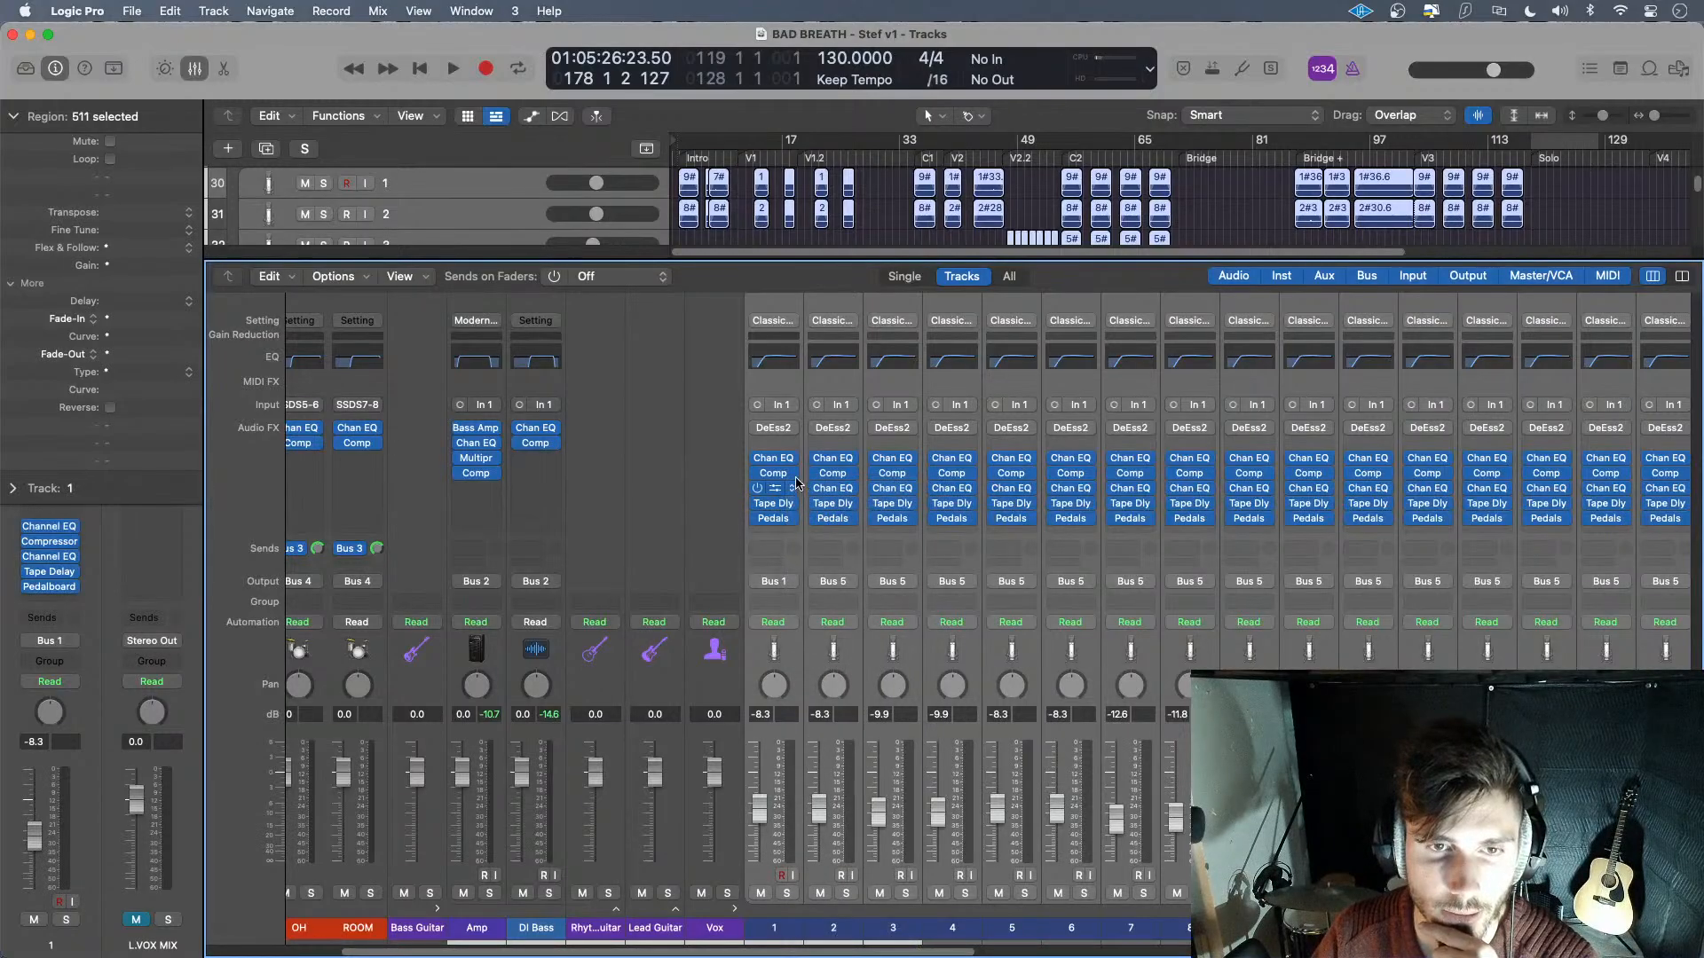
click(795, 473)
click(823, 505)
click(795, 473)
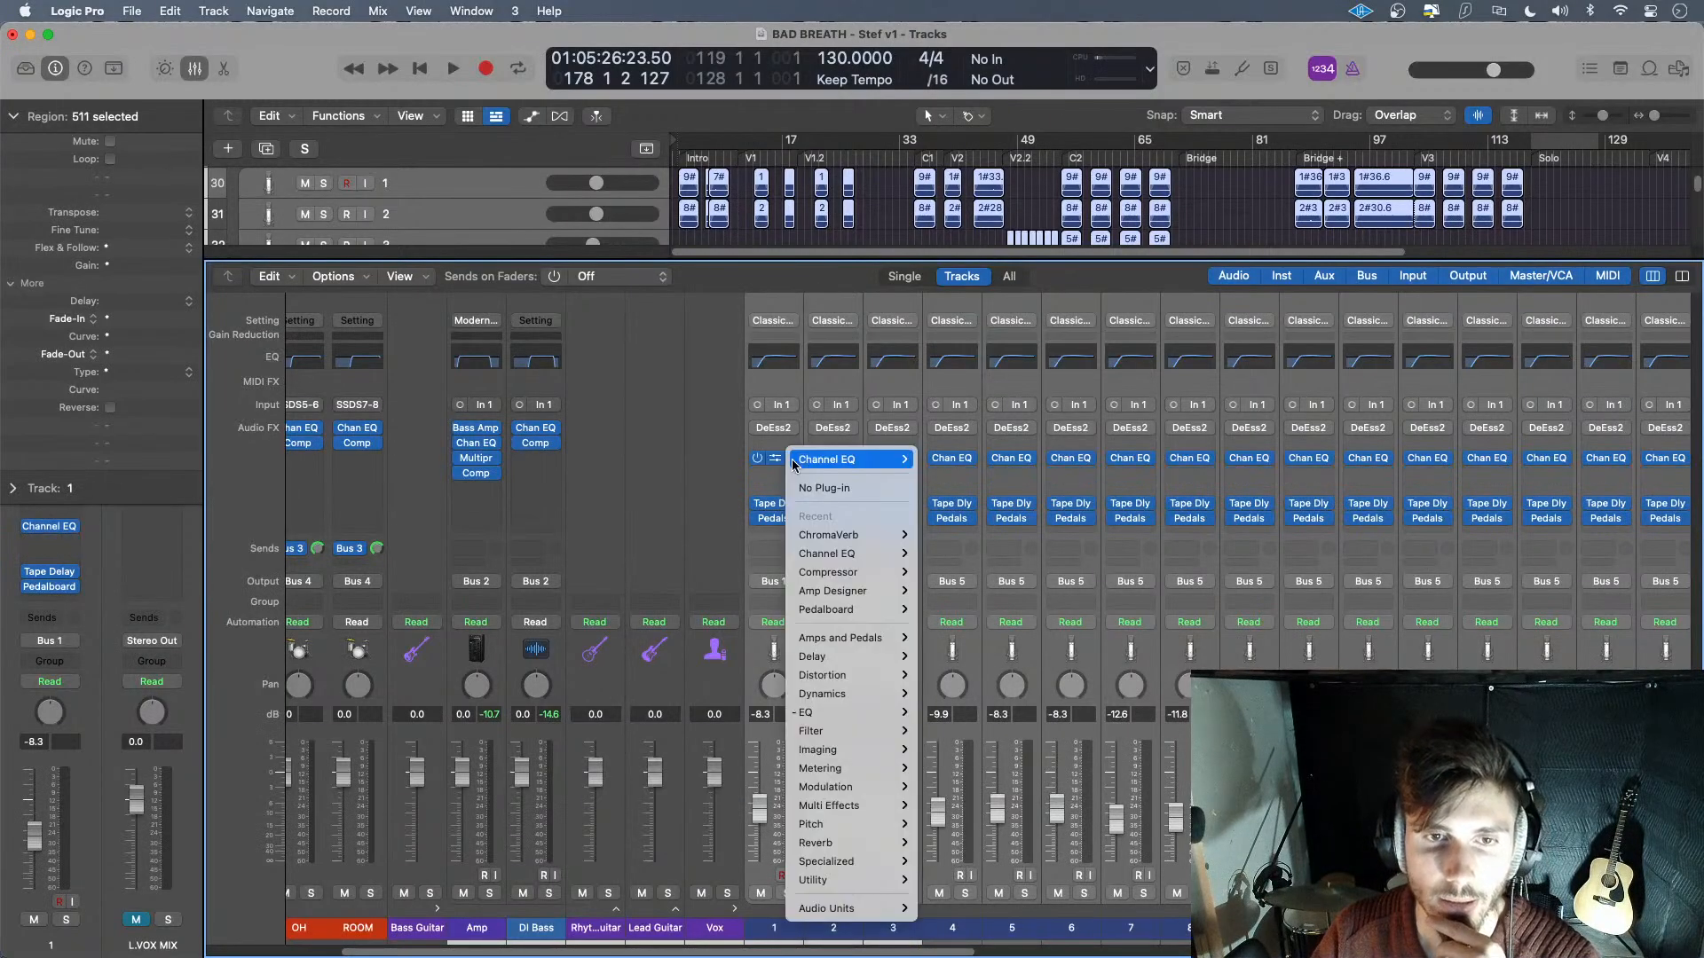
click(820, 484)
click(790, 431)
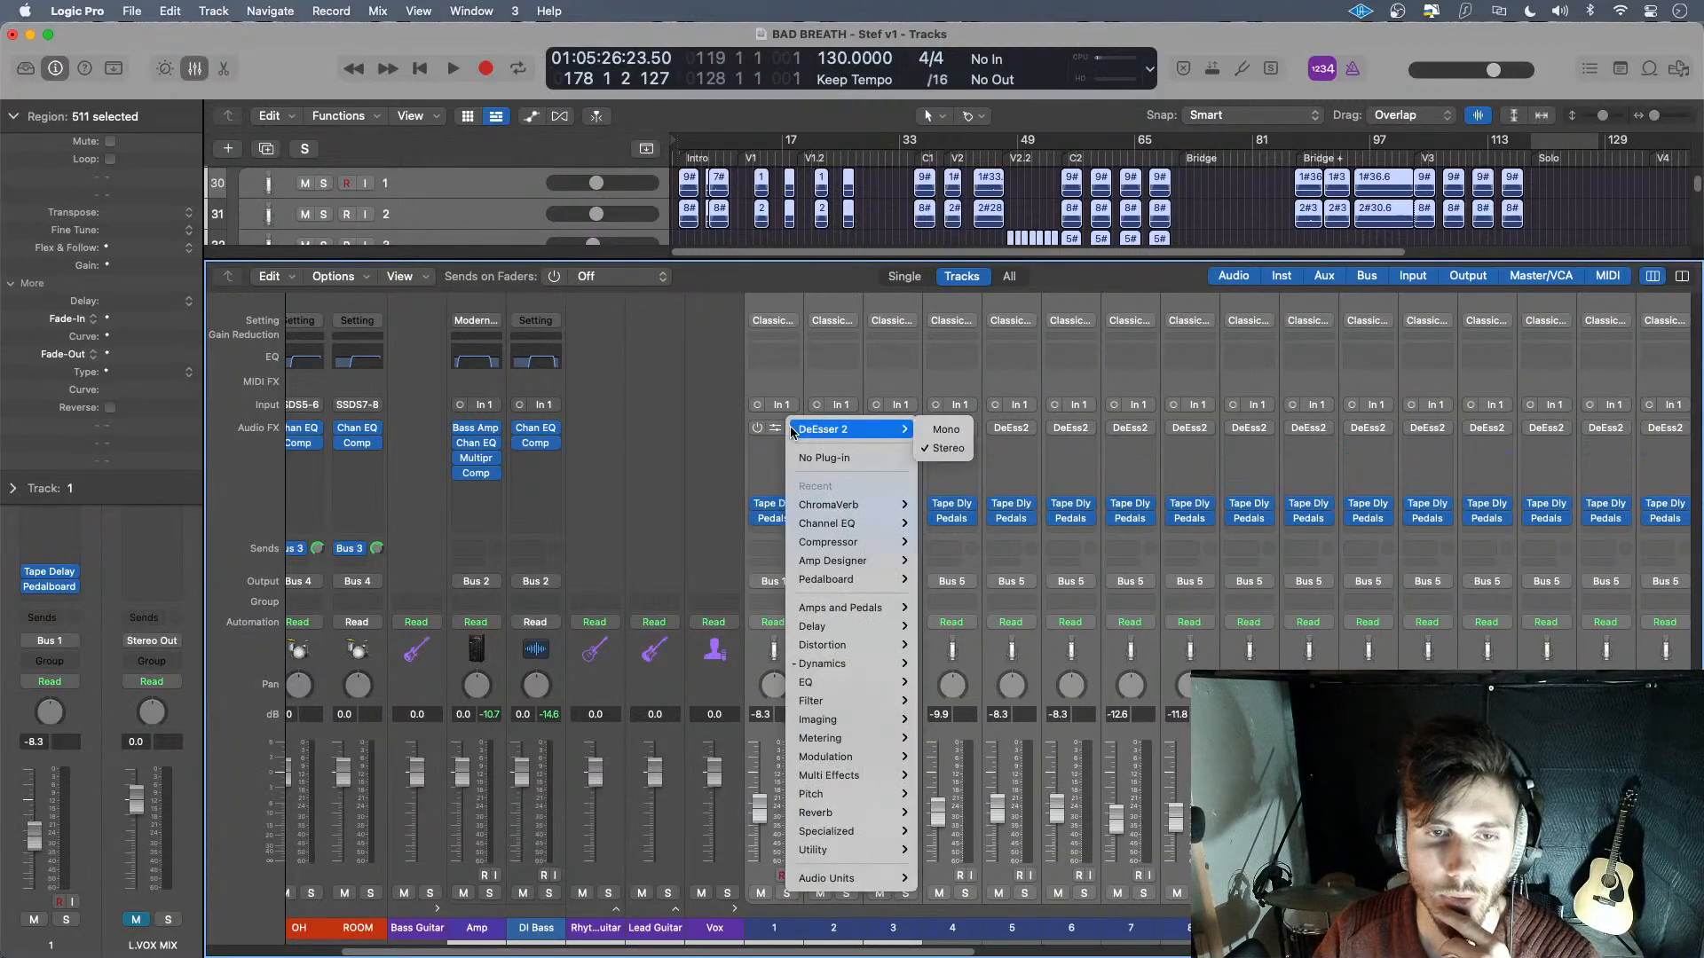
click(832, 460)
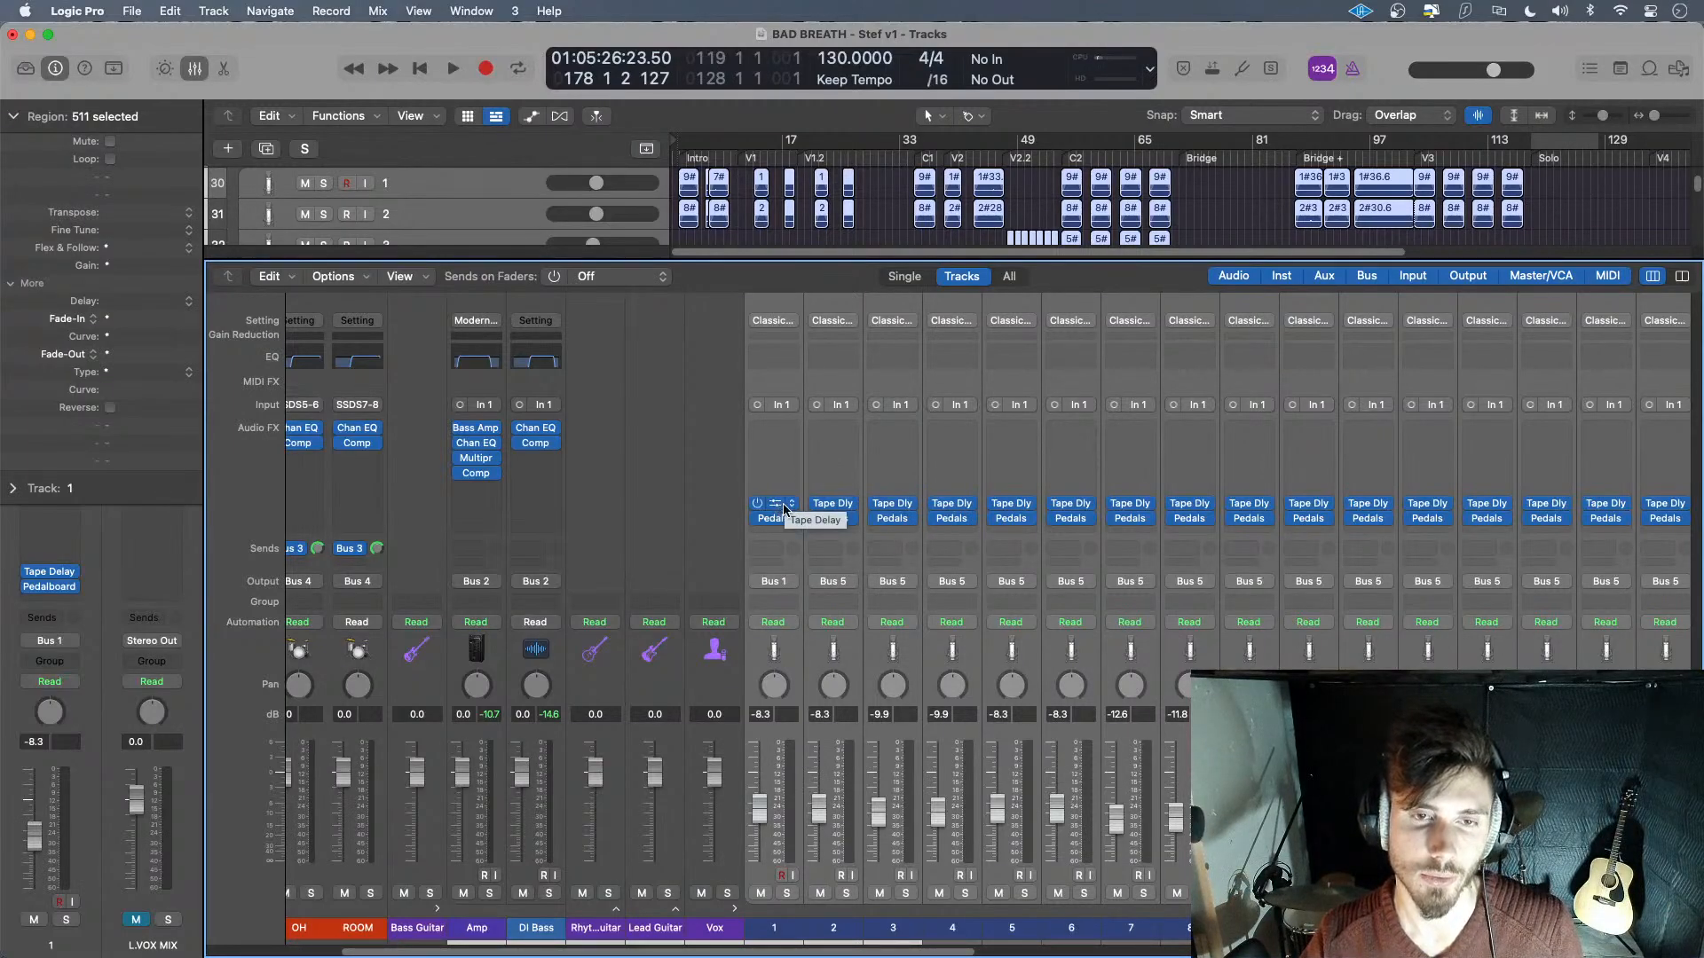
- Add a default Channel EQ to all selected vocal channel strips, undoing the Tape Delay's move to another slot, and close the EQ window
drag(772, 502, 774, 494)
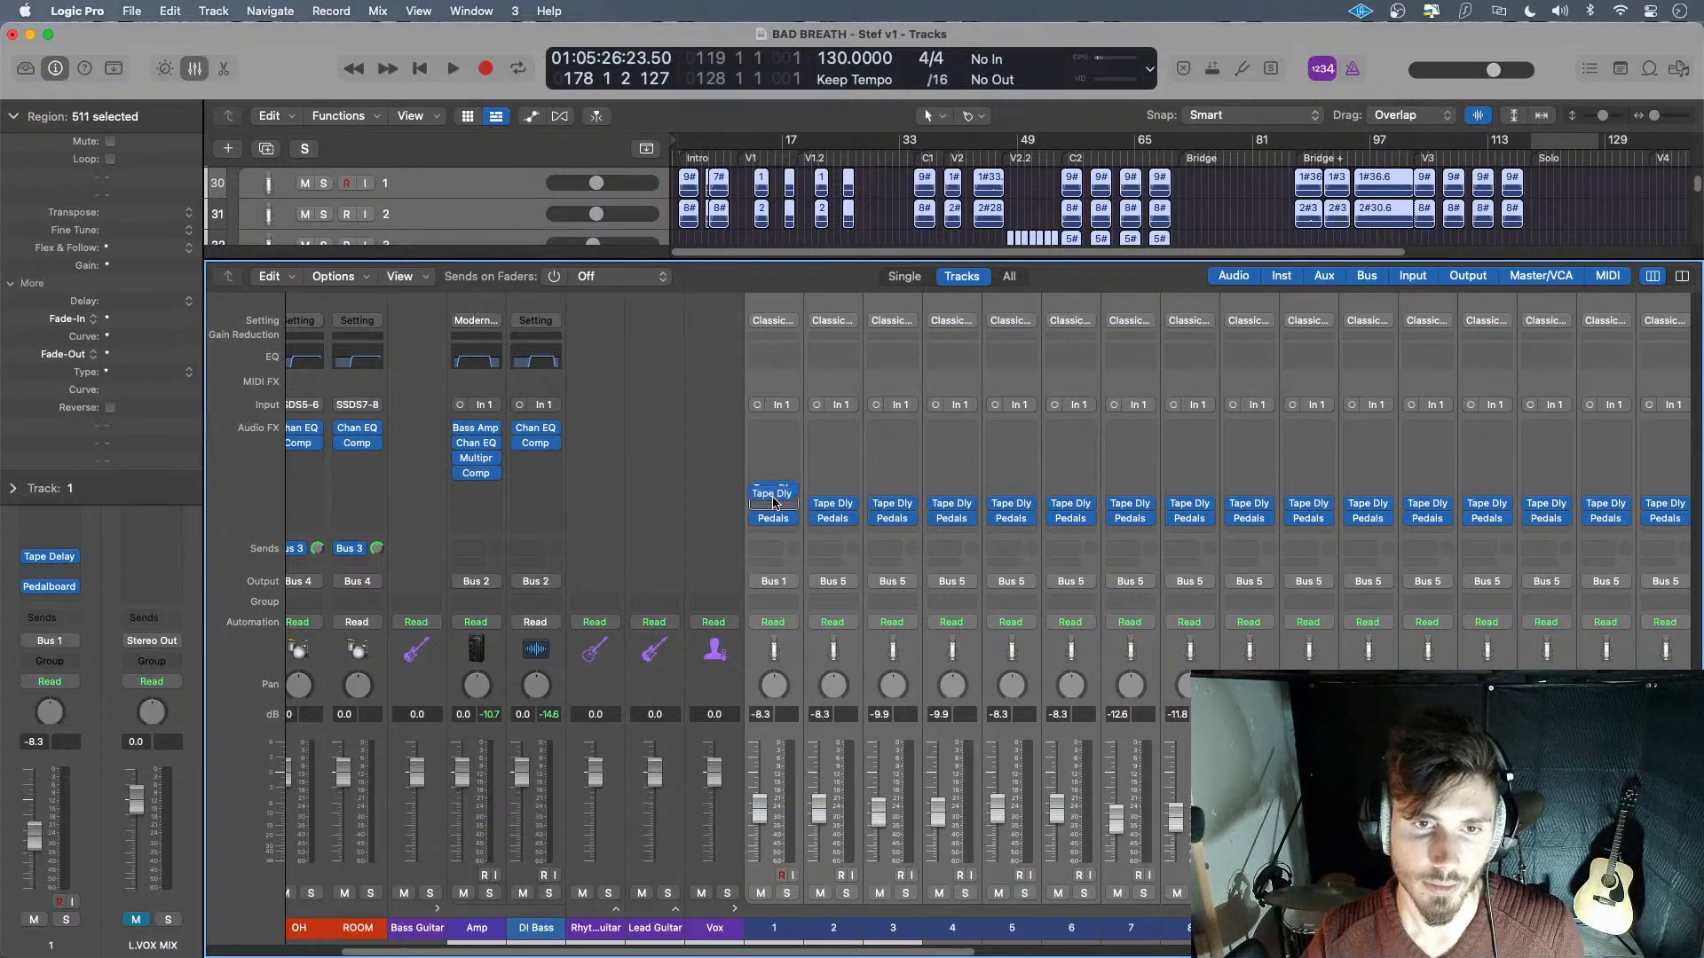
key(super+z)
double_click(776, 359)
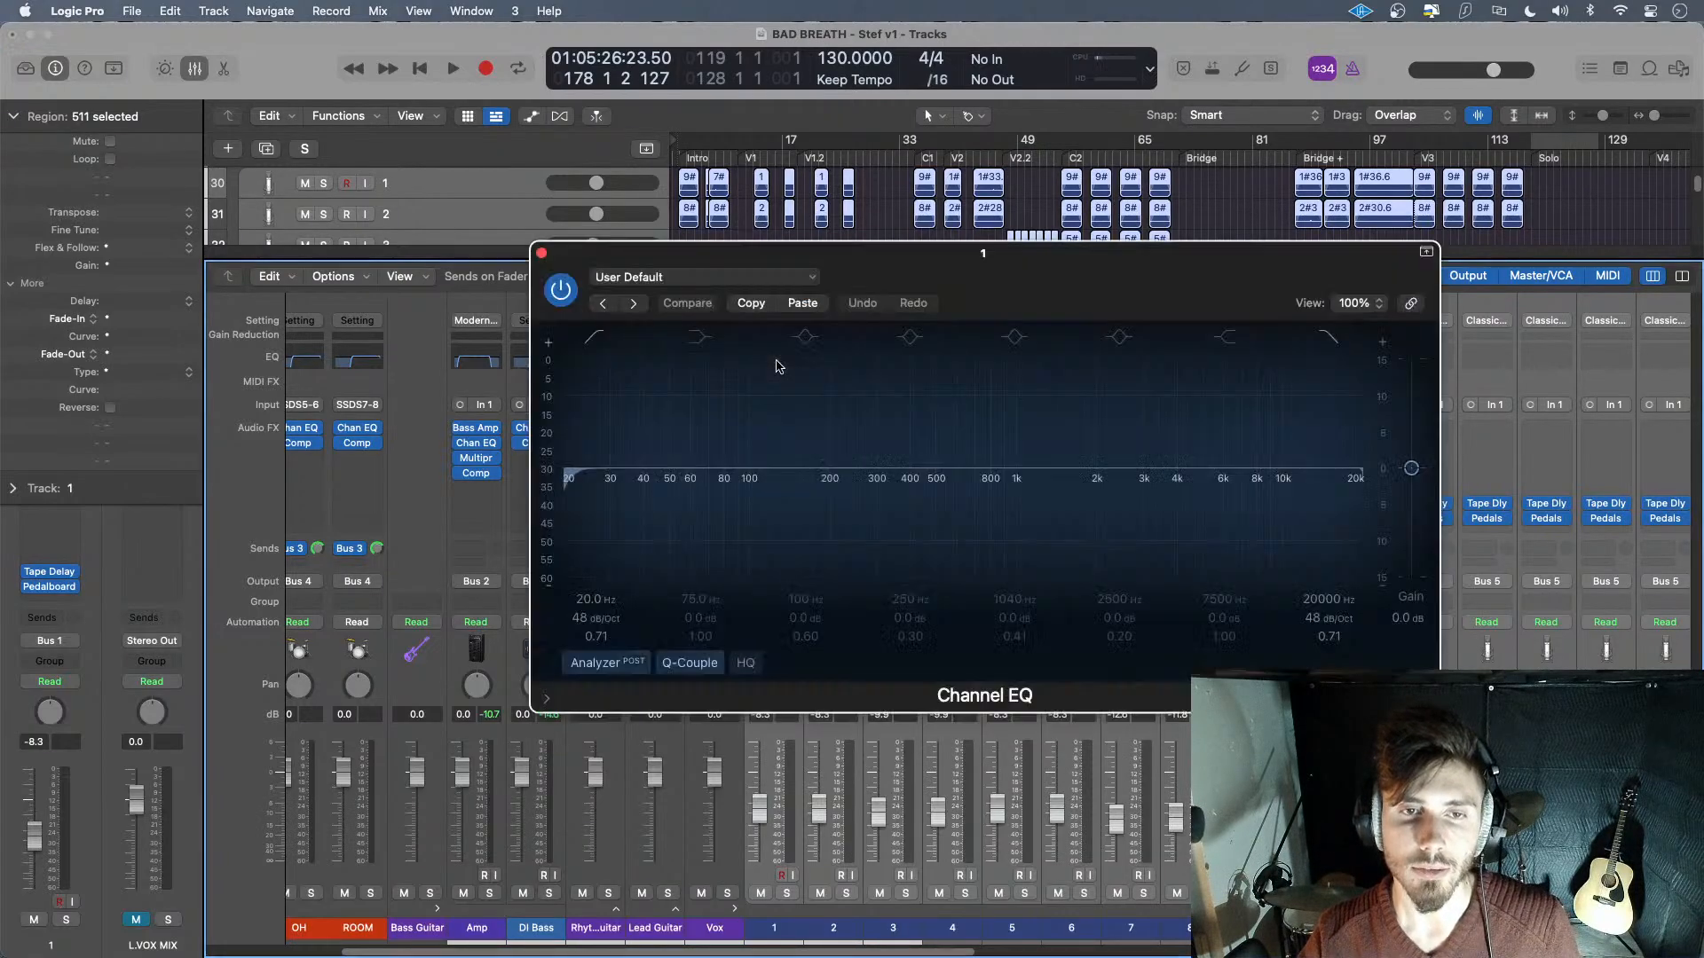
click(542, 255)
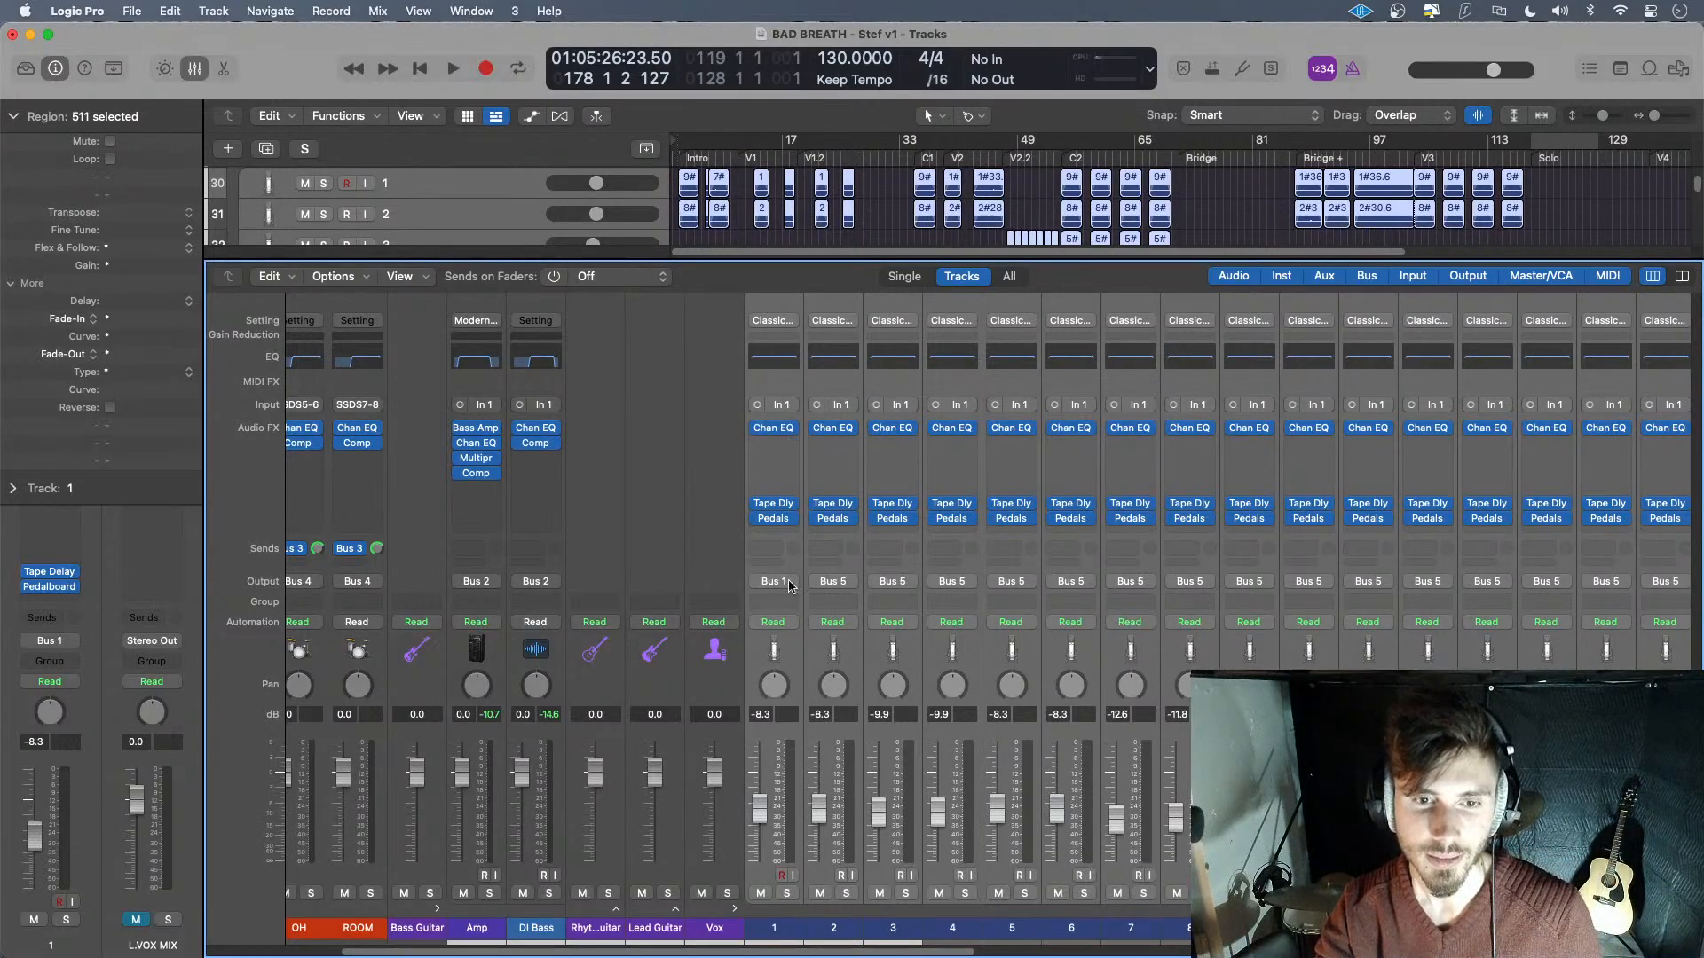
- Select only vocal channel 1, check its Channel EQ, and close the plug-in window
click(781, 927)
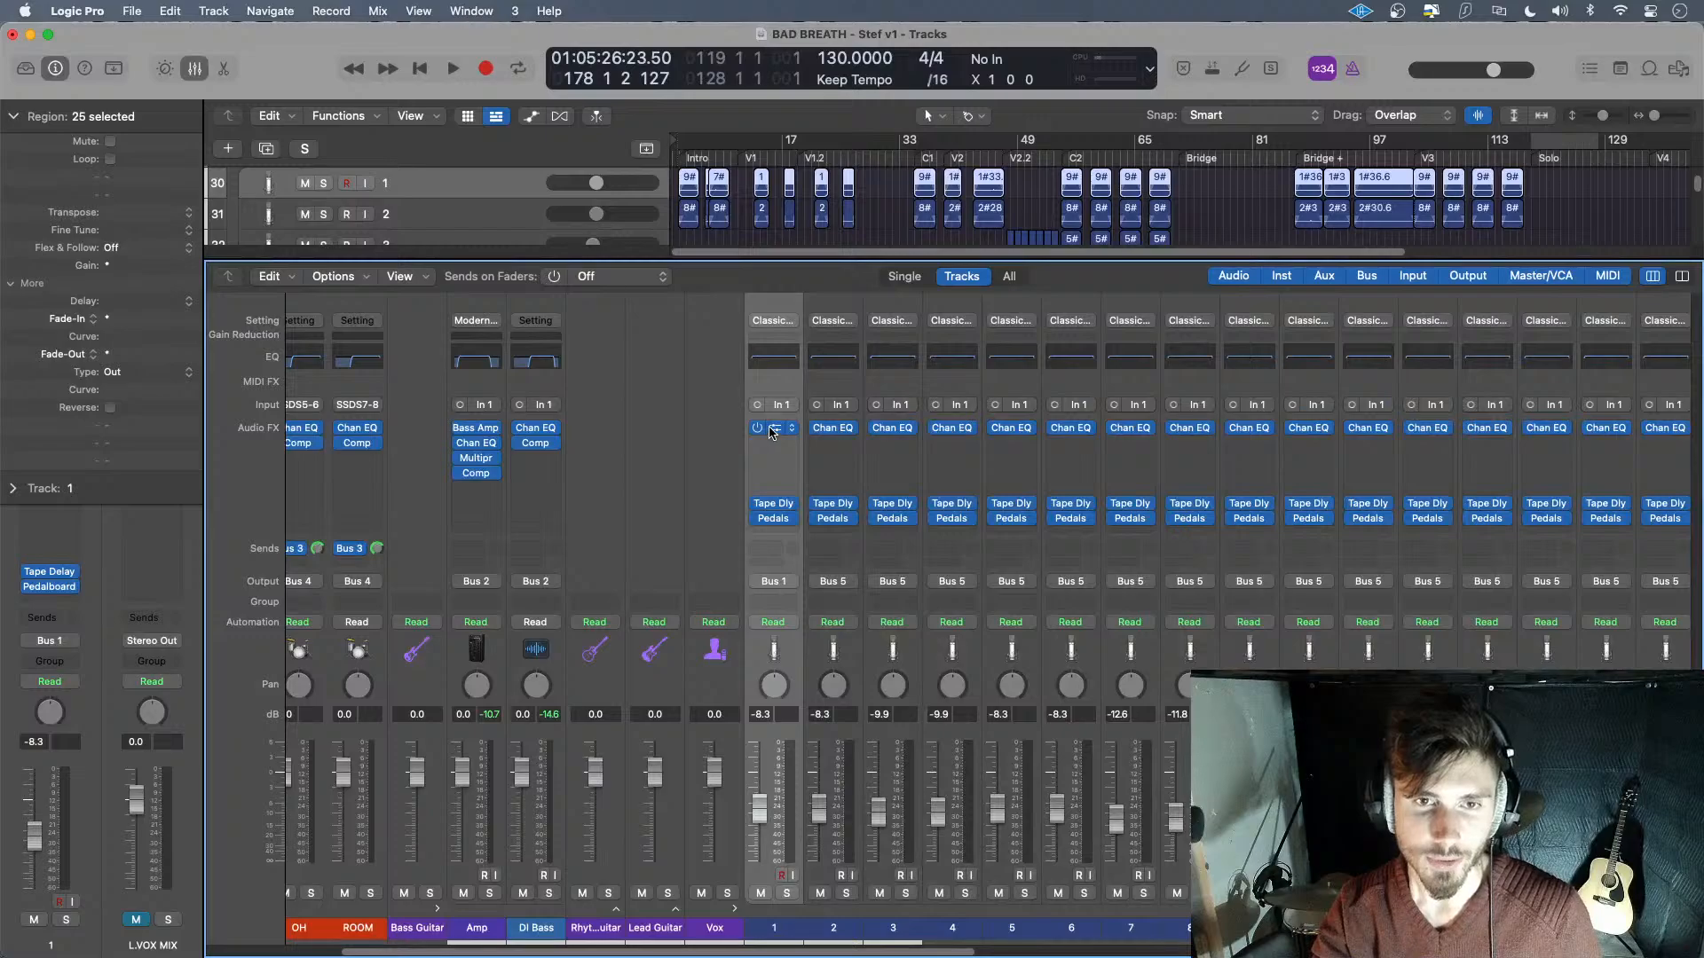
click(773, 427)
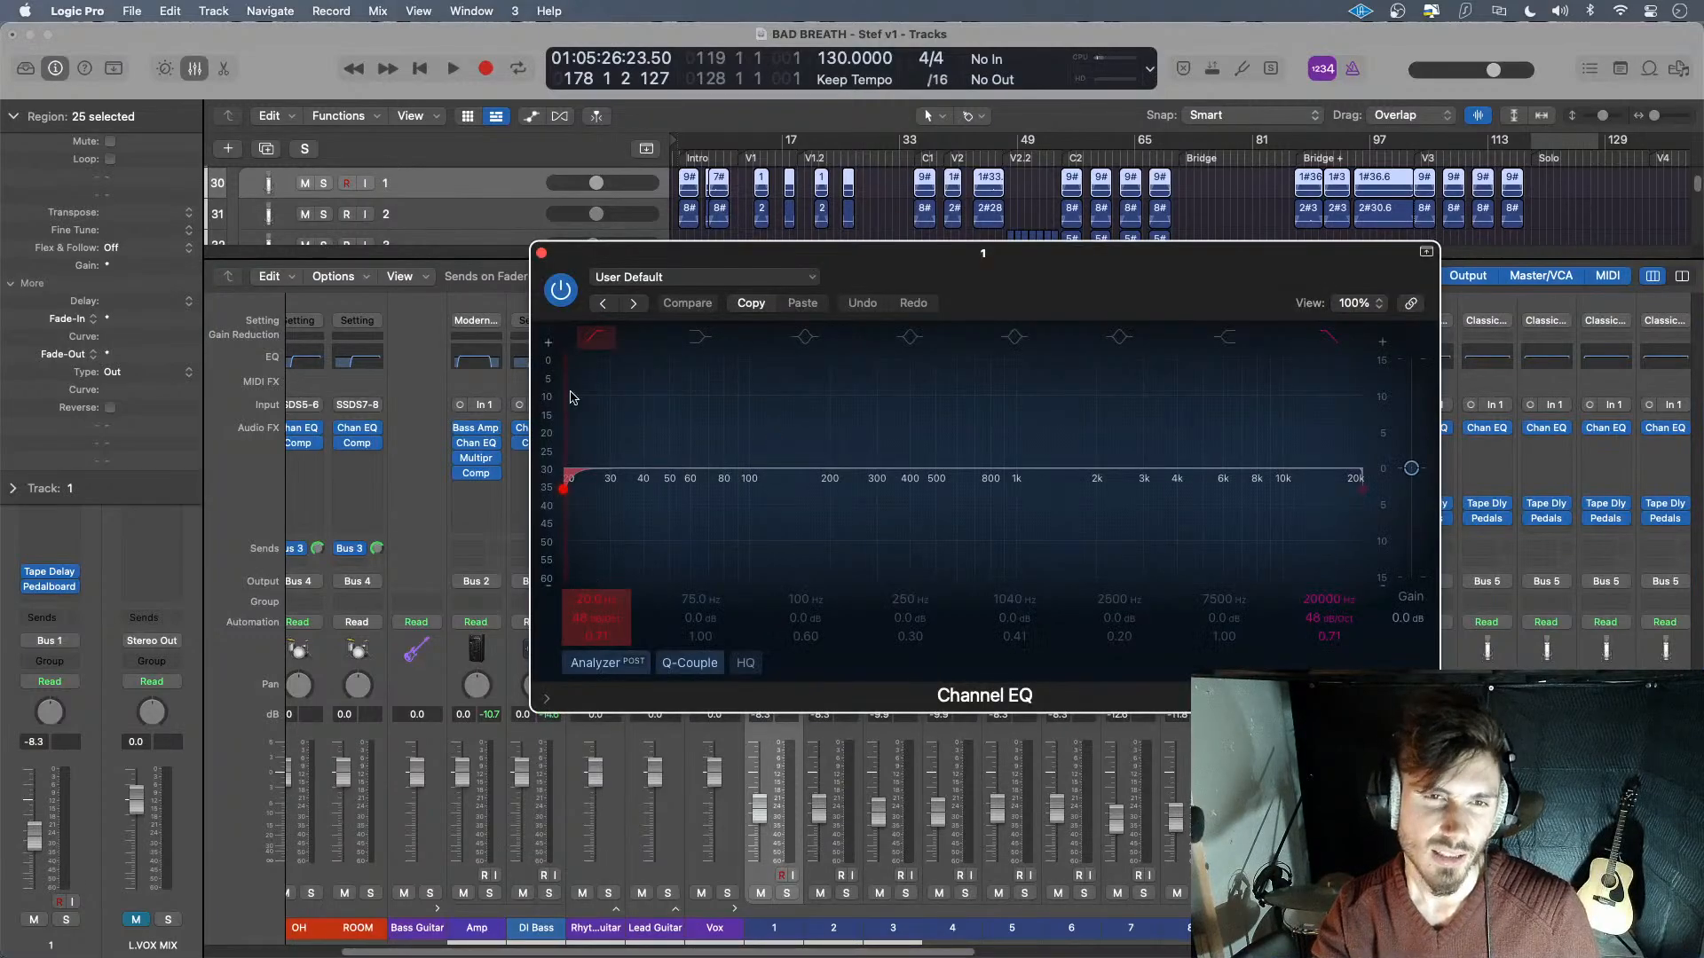
click(542, 254)
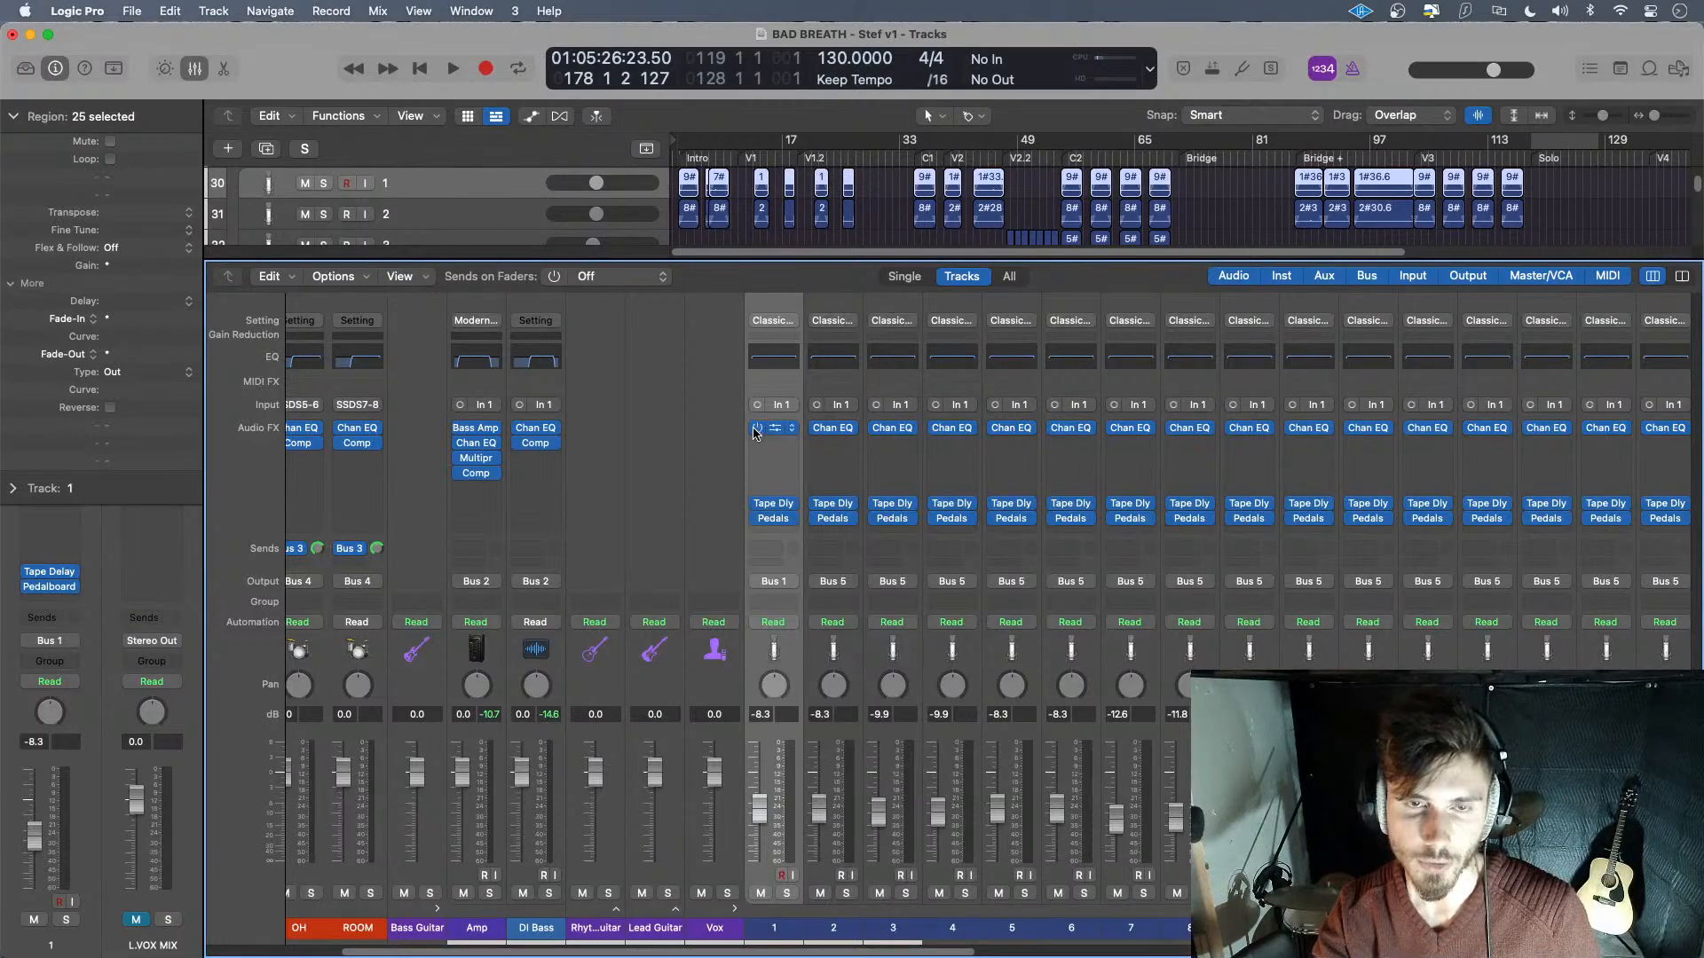
- Reselect all the vocal channel strips and bypass their Channel EQ, Tape Delay and Pedalboard plug-ins
scroll(772, 923, right, 5)
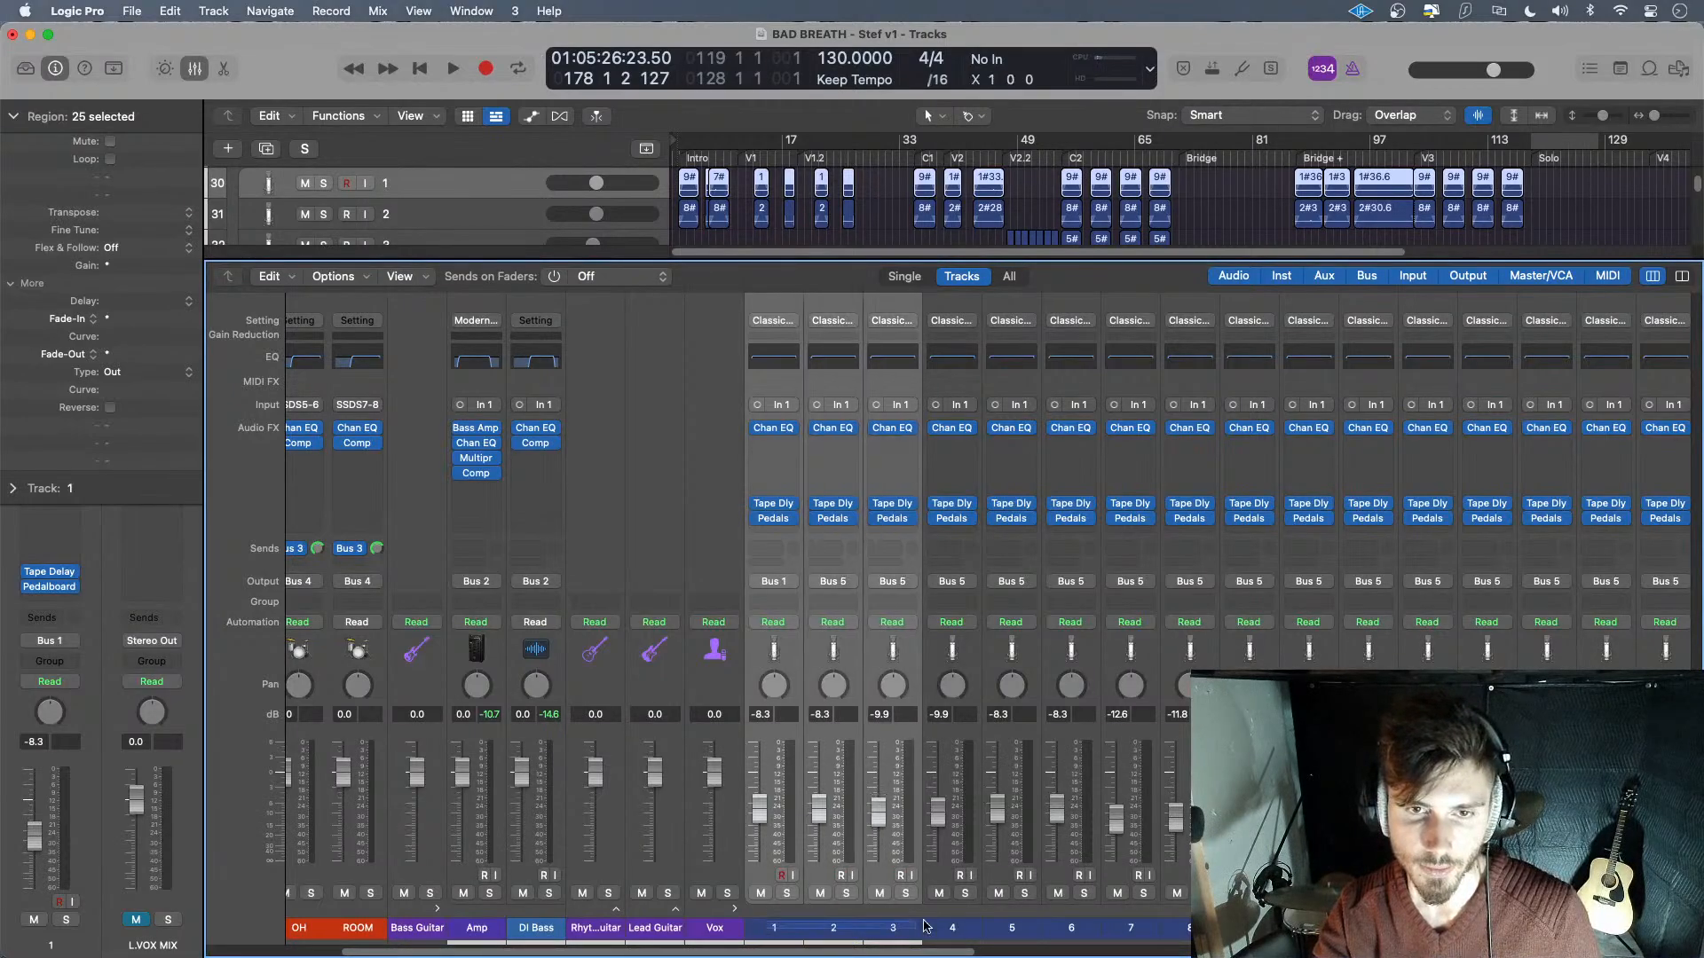
scroll(1099, 929, right, 20)
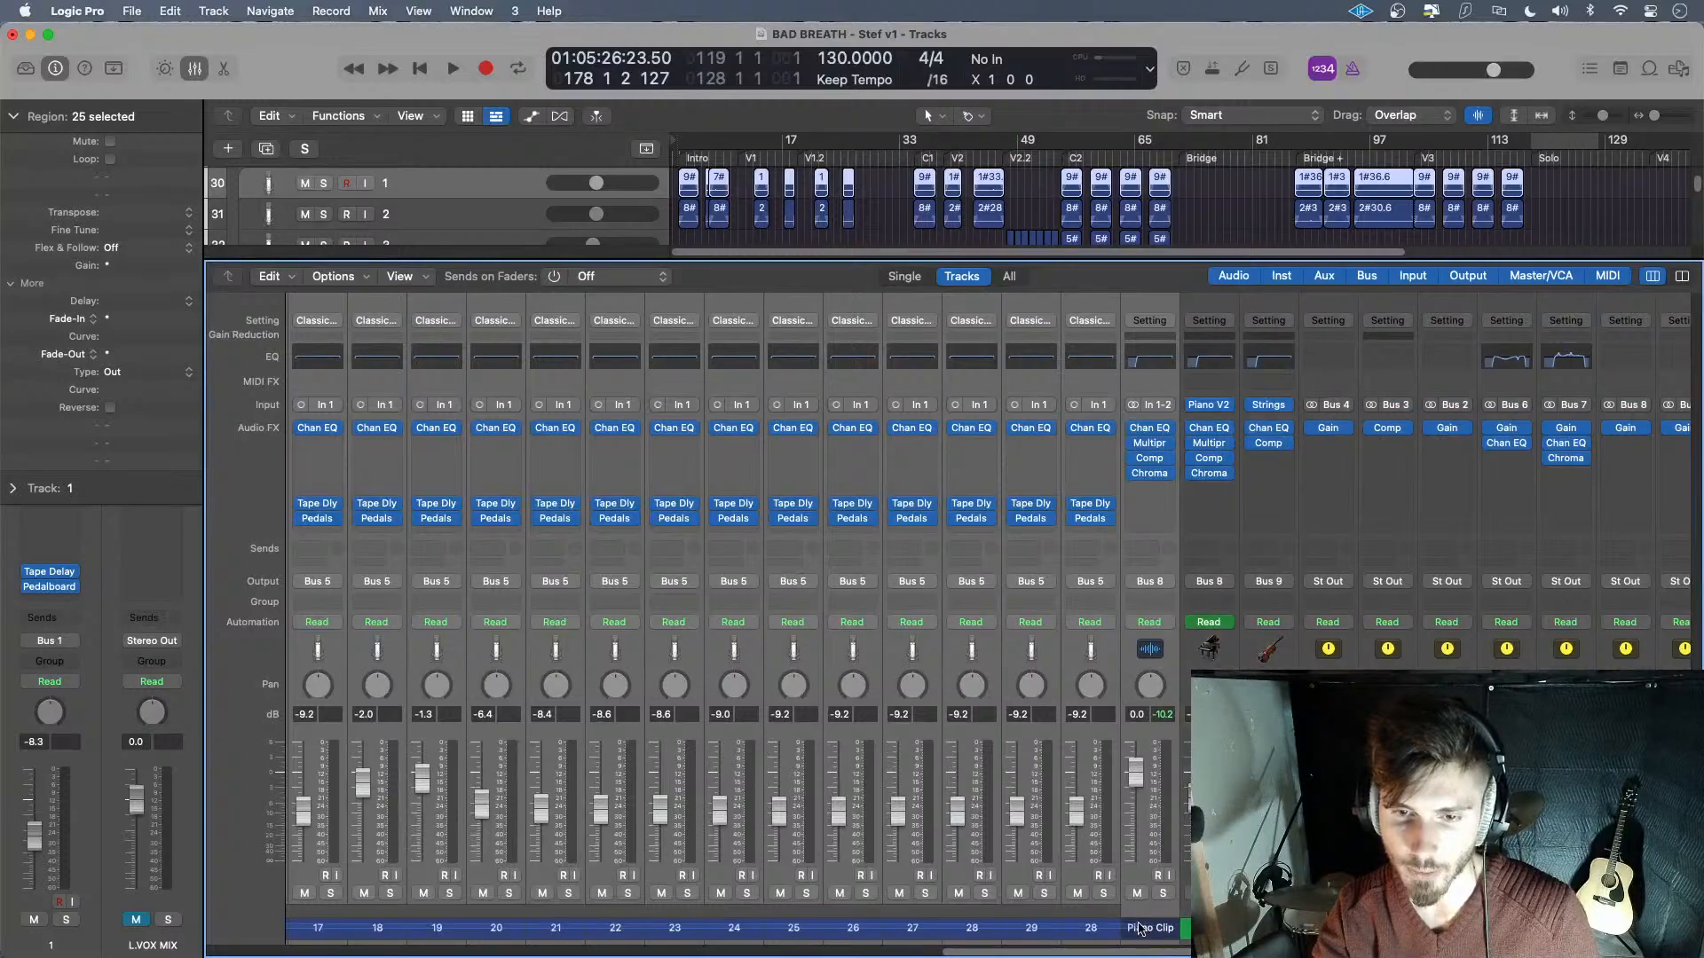
key(super+a)
scroll(874, 721, left, 20)
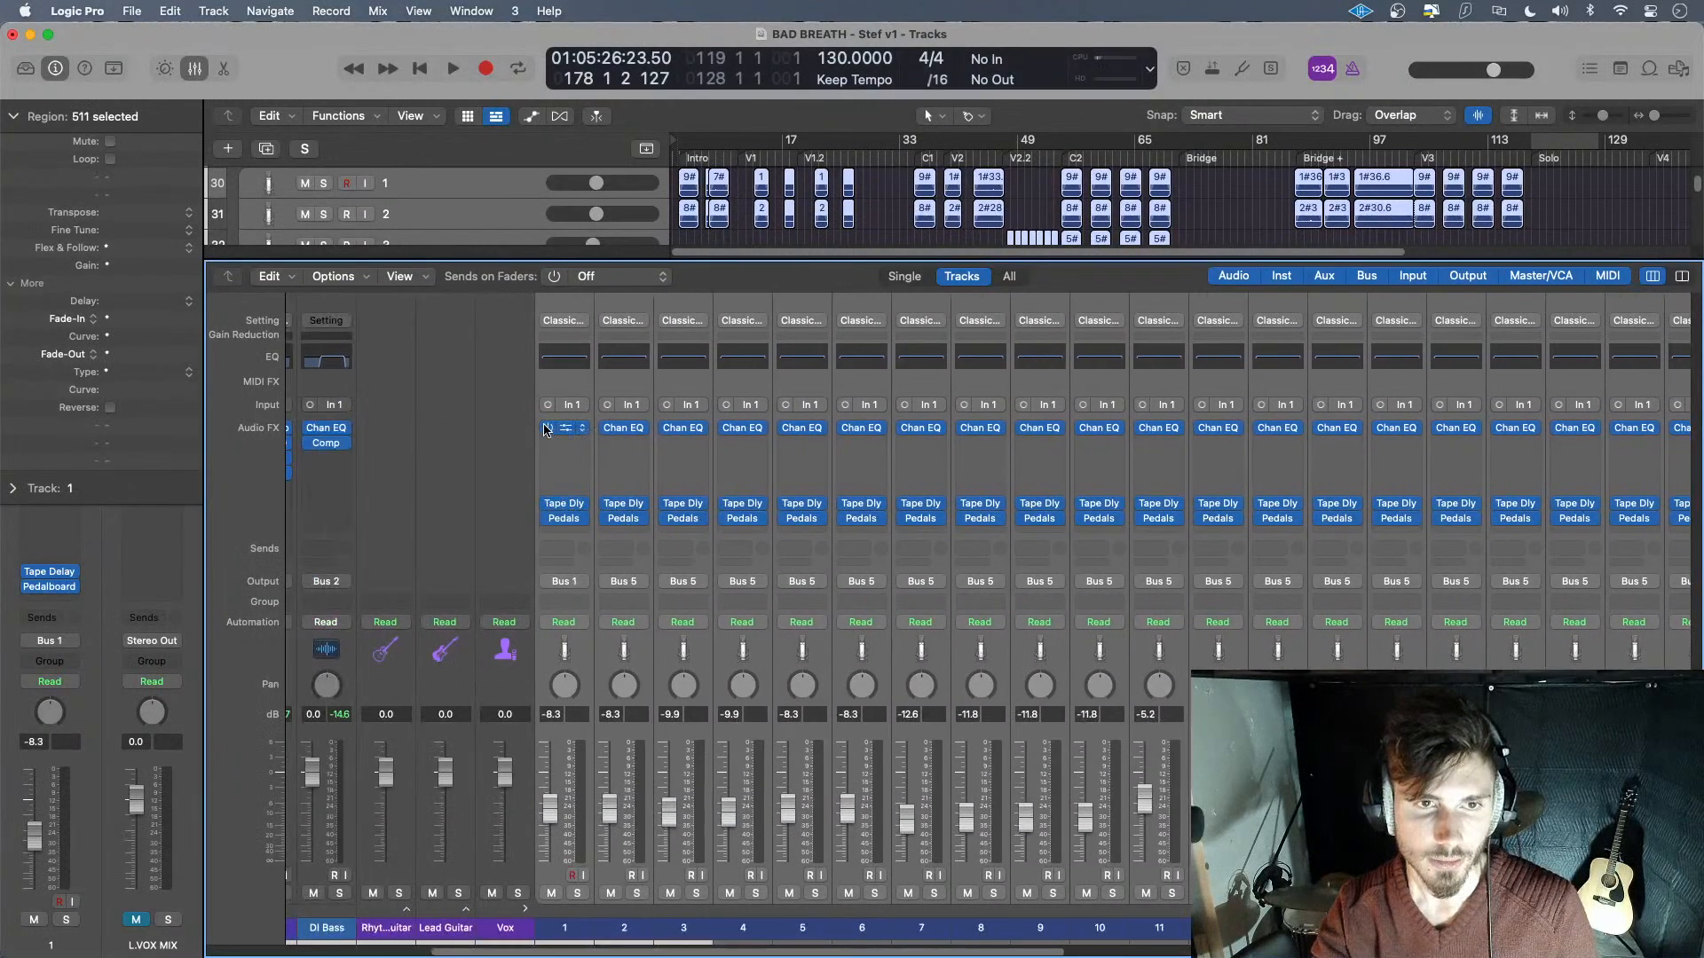
click(547, 520)
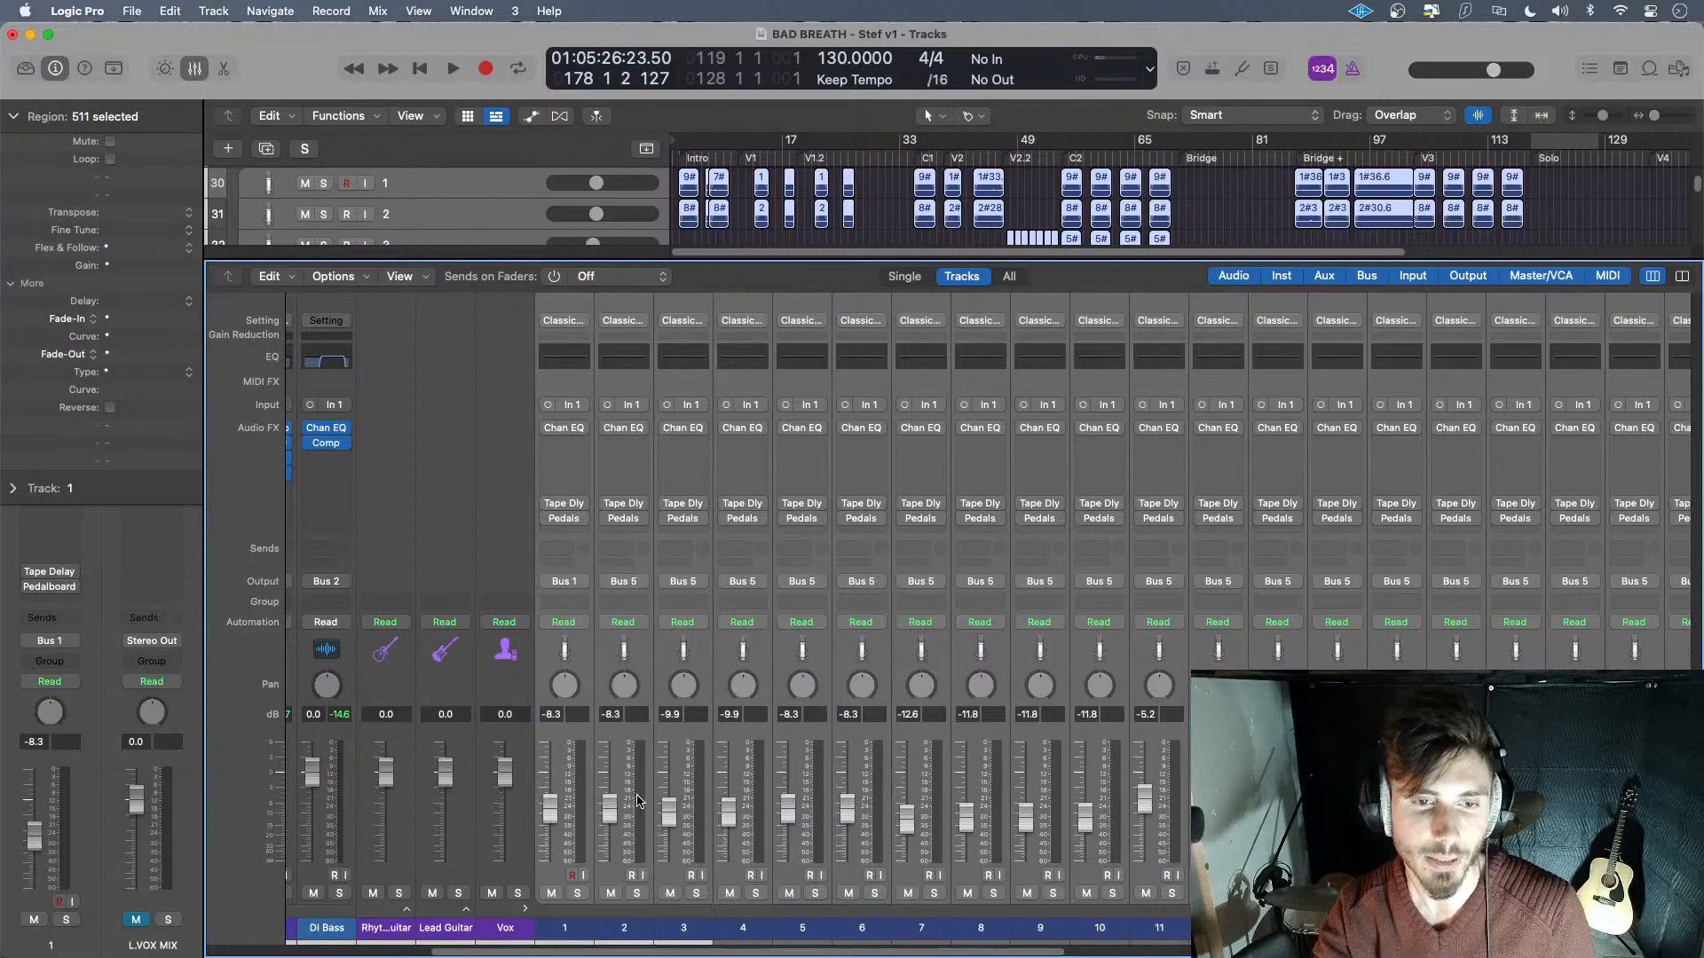
- Select only vocal channel 1 and insert a mono UAD Auto-Tune Realtime Advanced in the empty slot below its Channel EQ
click(581, 914)
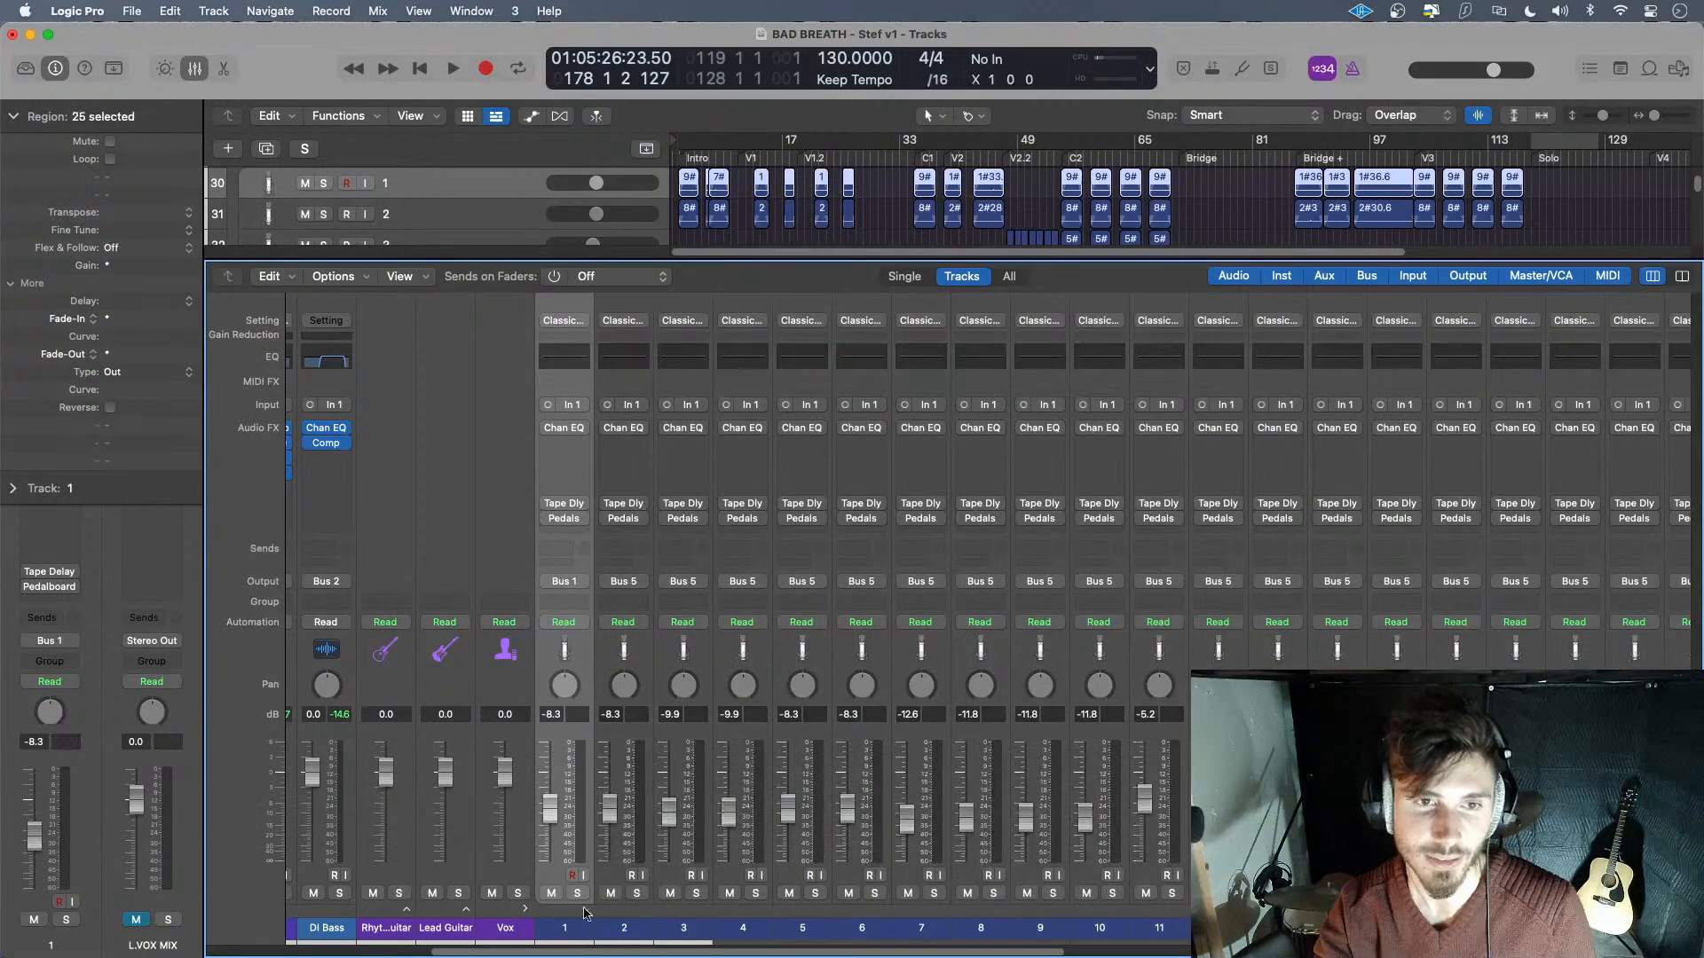
click(564, 447)
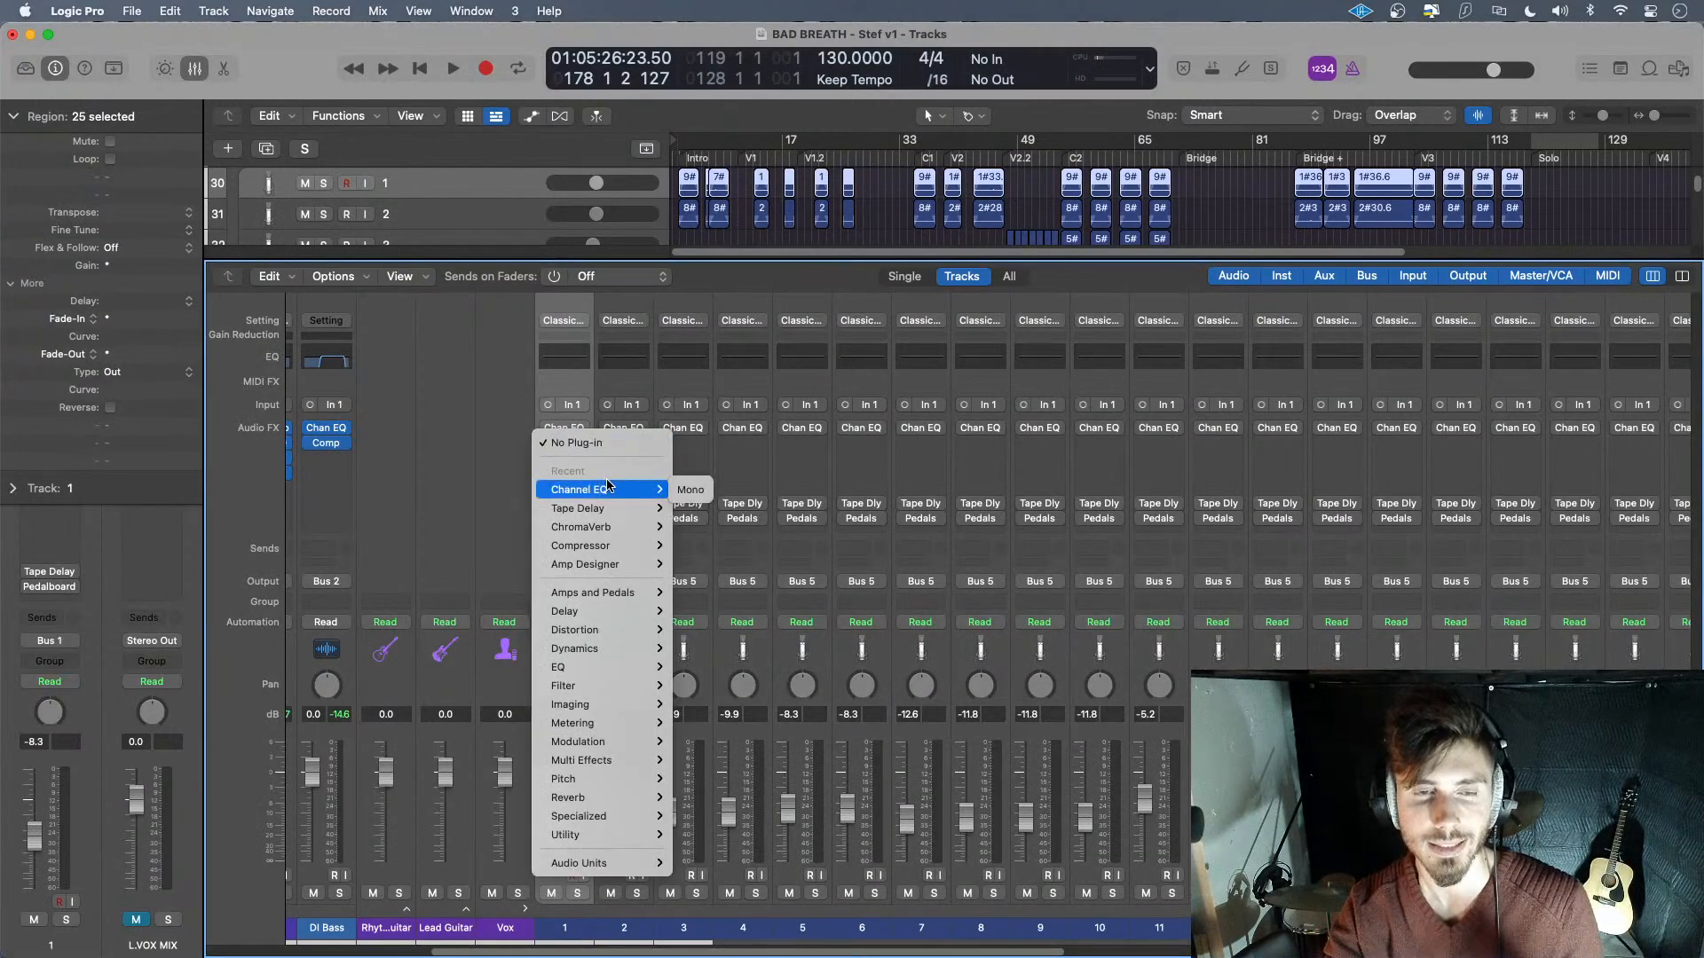
mouse_move(616, 513)
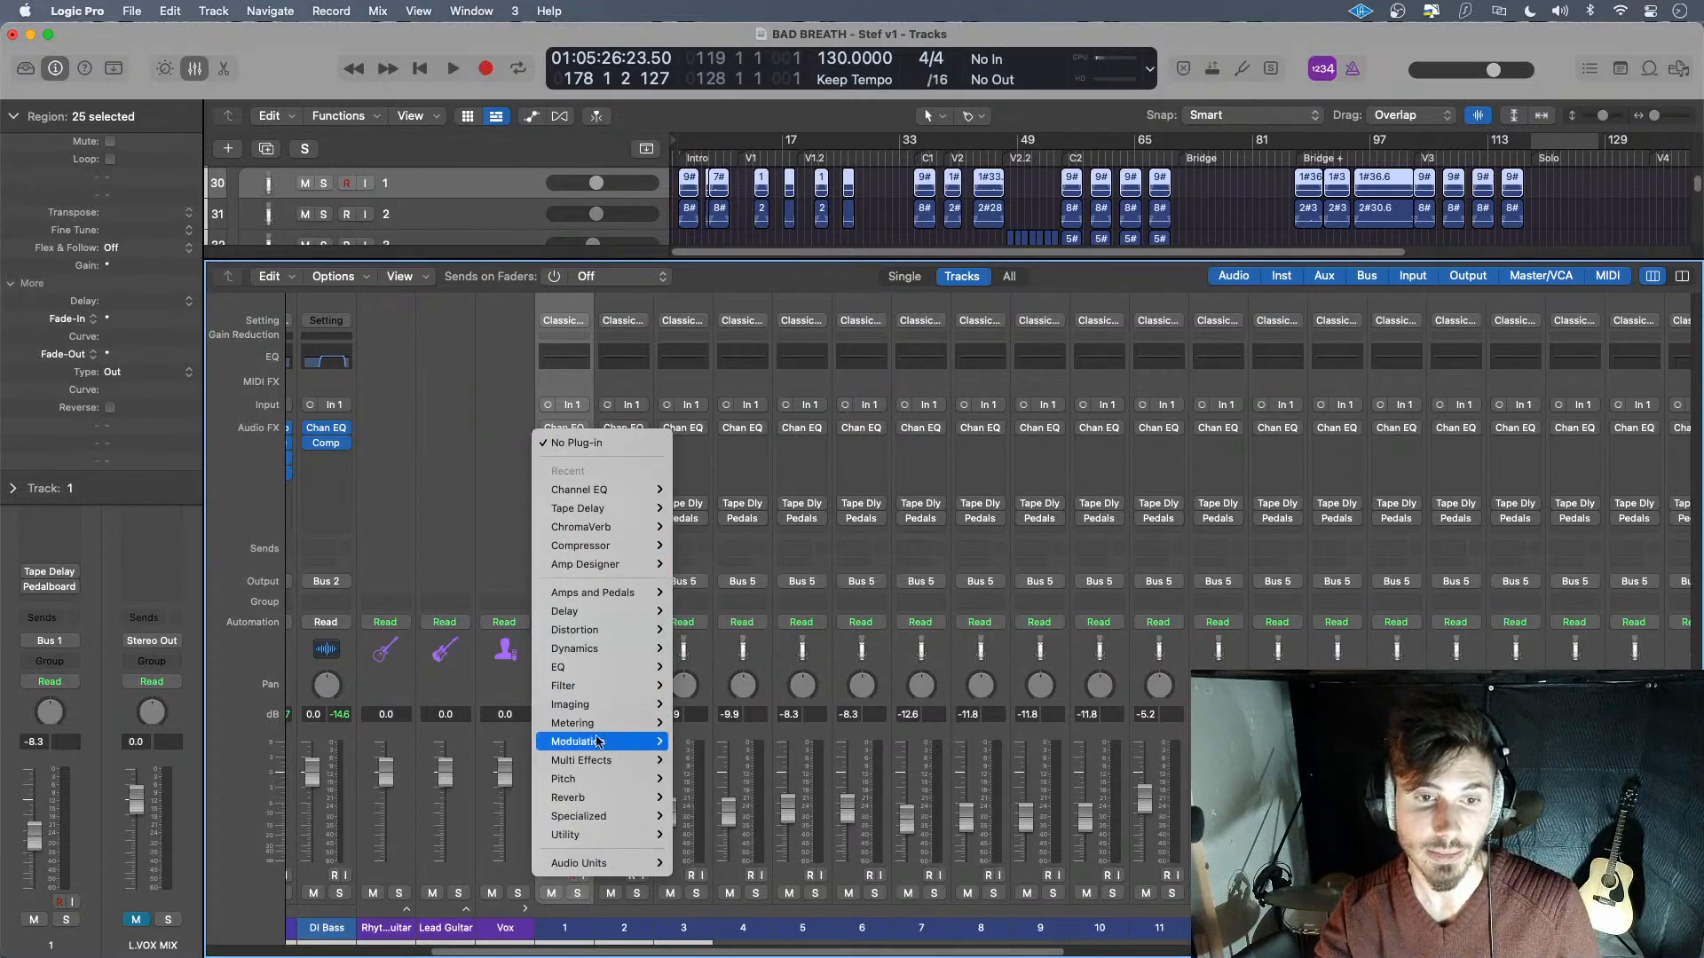
mouse_move(626, 862)
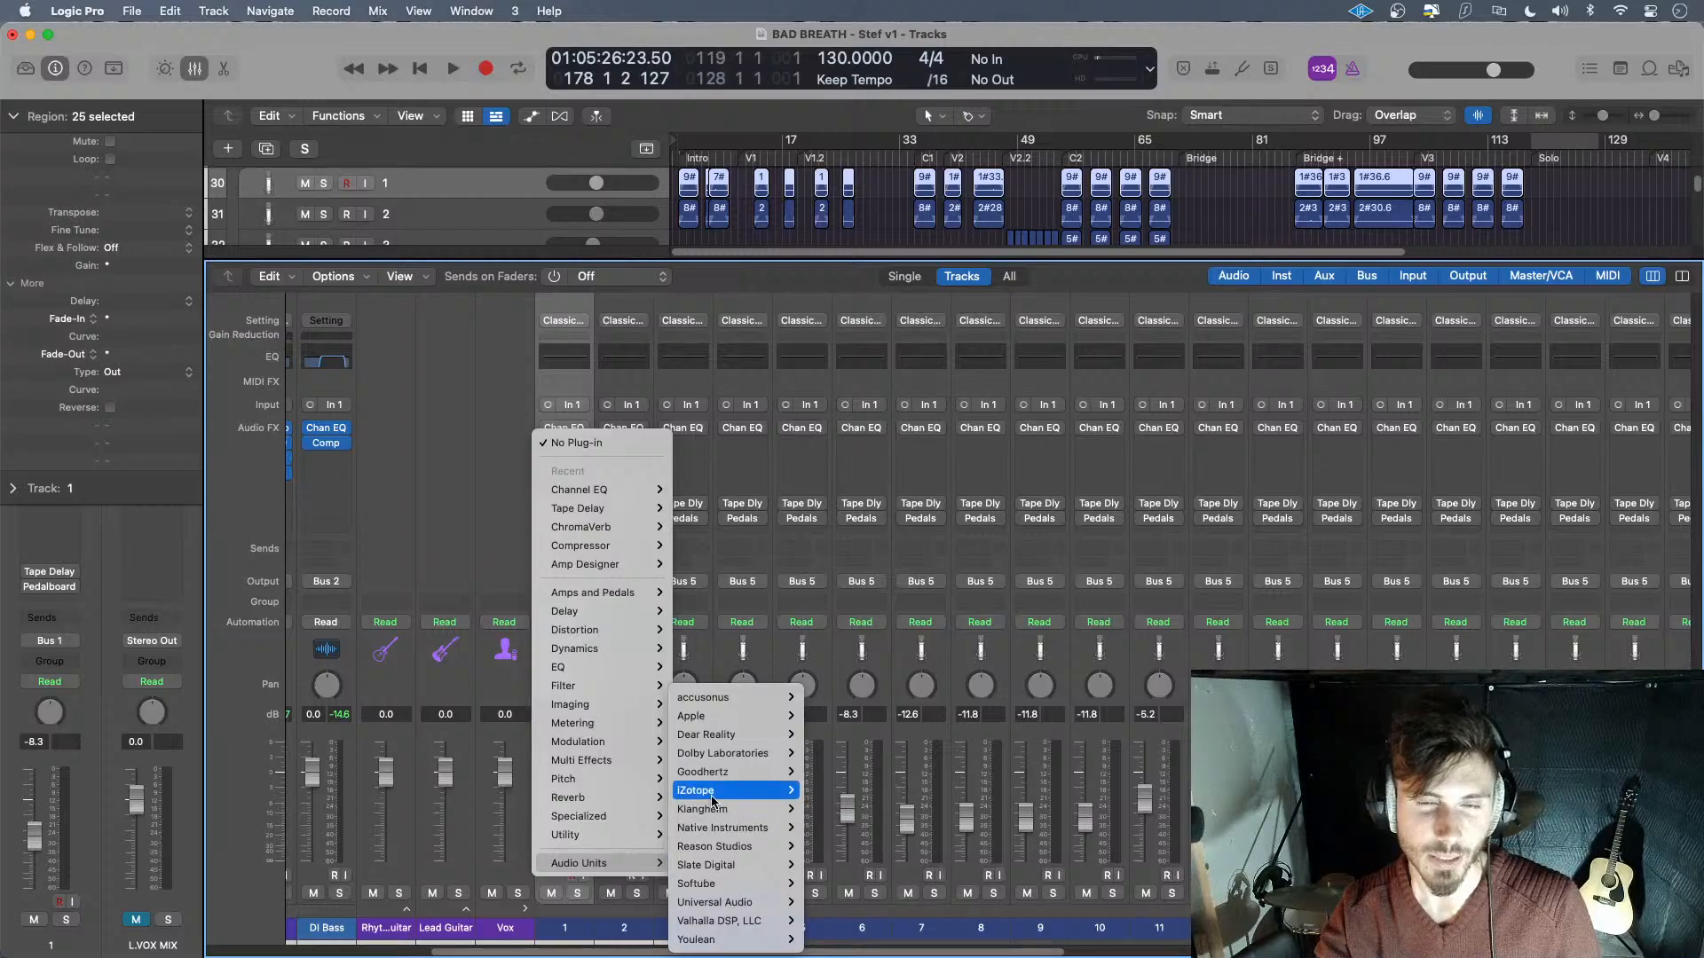
mouse_move(715, 798)
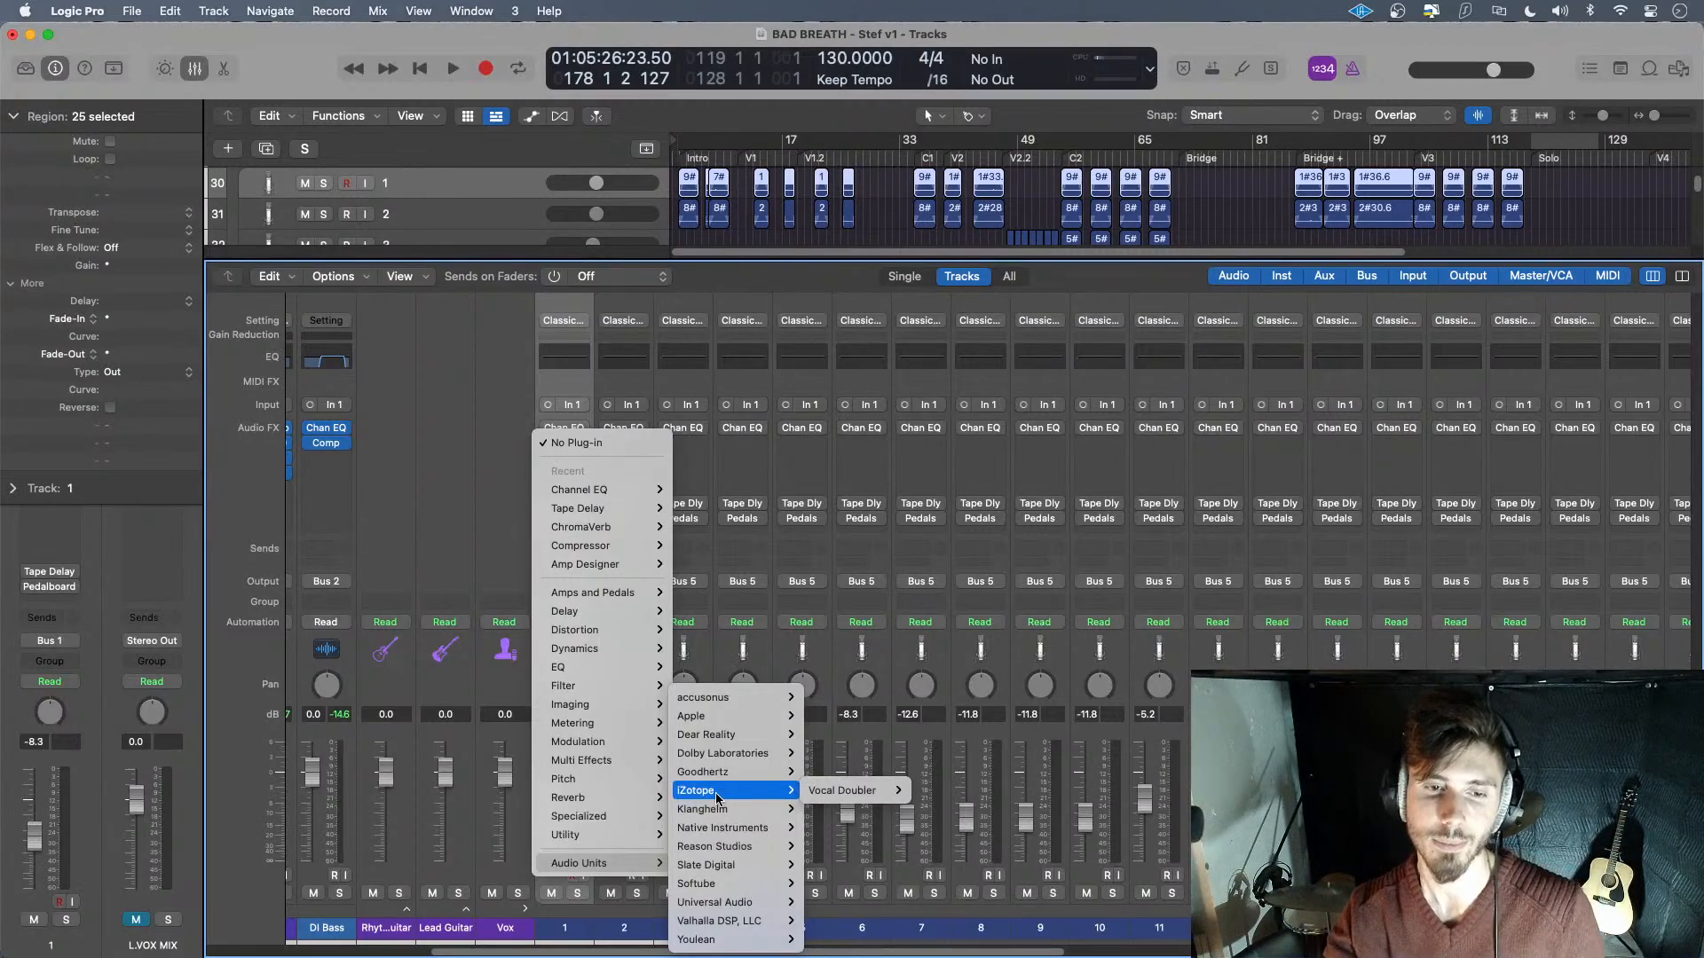
mouse_move(765, 886)
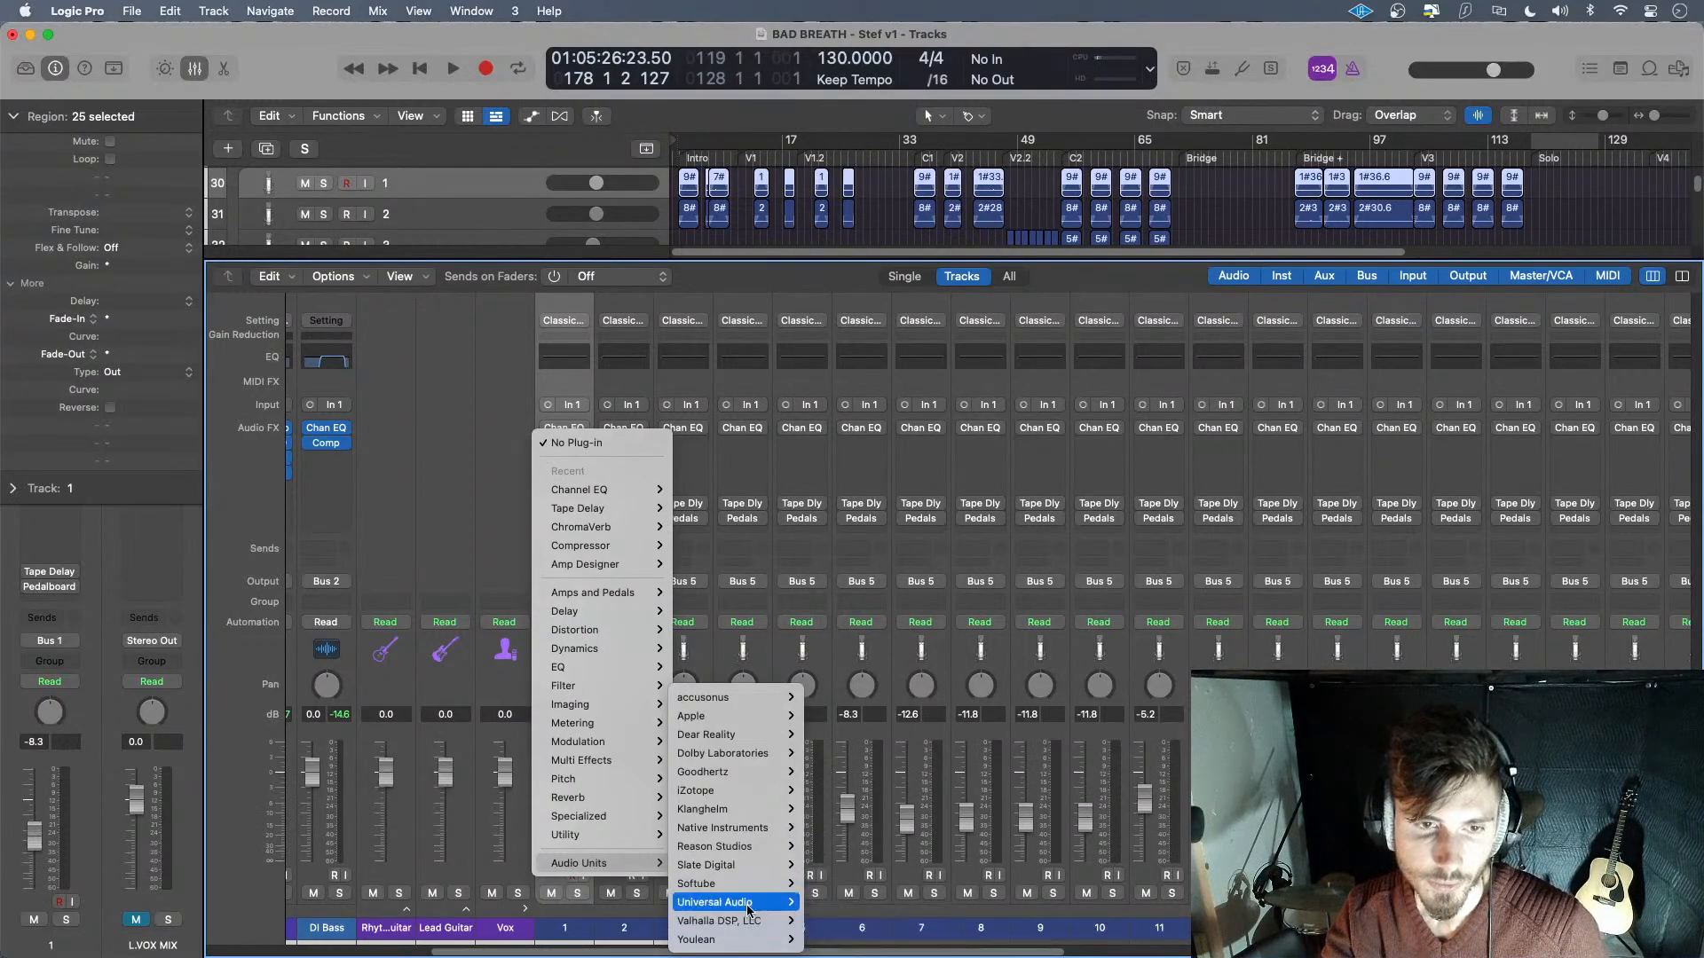
mouse_move(774, 810)
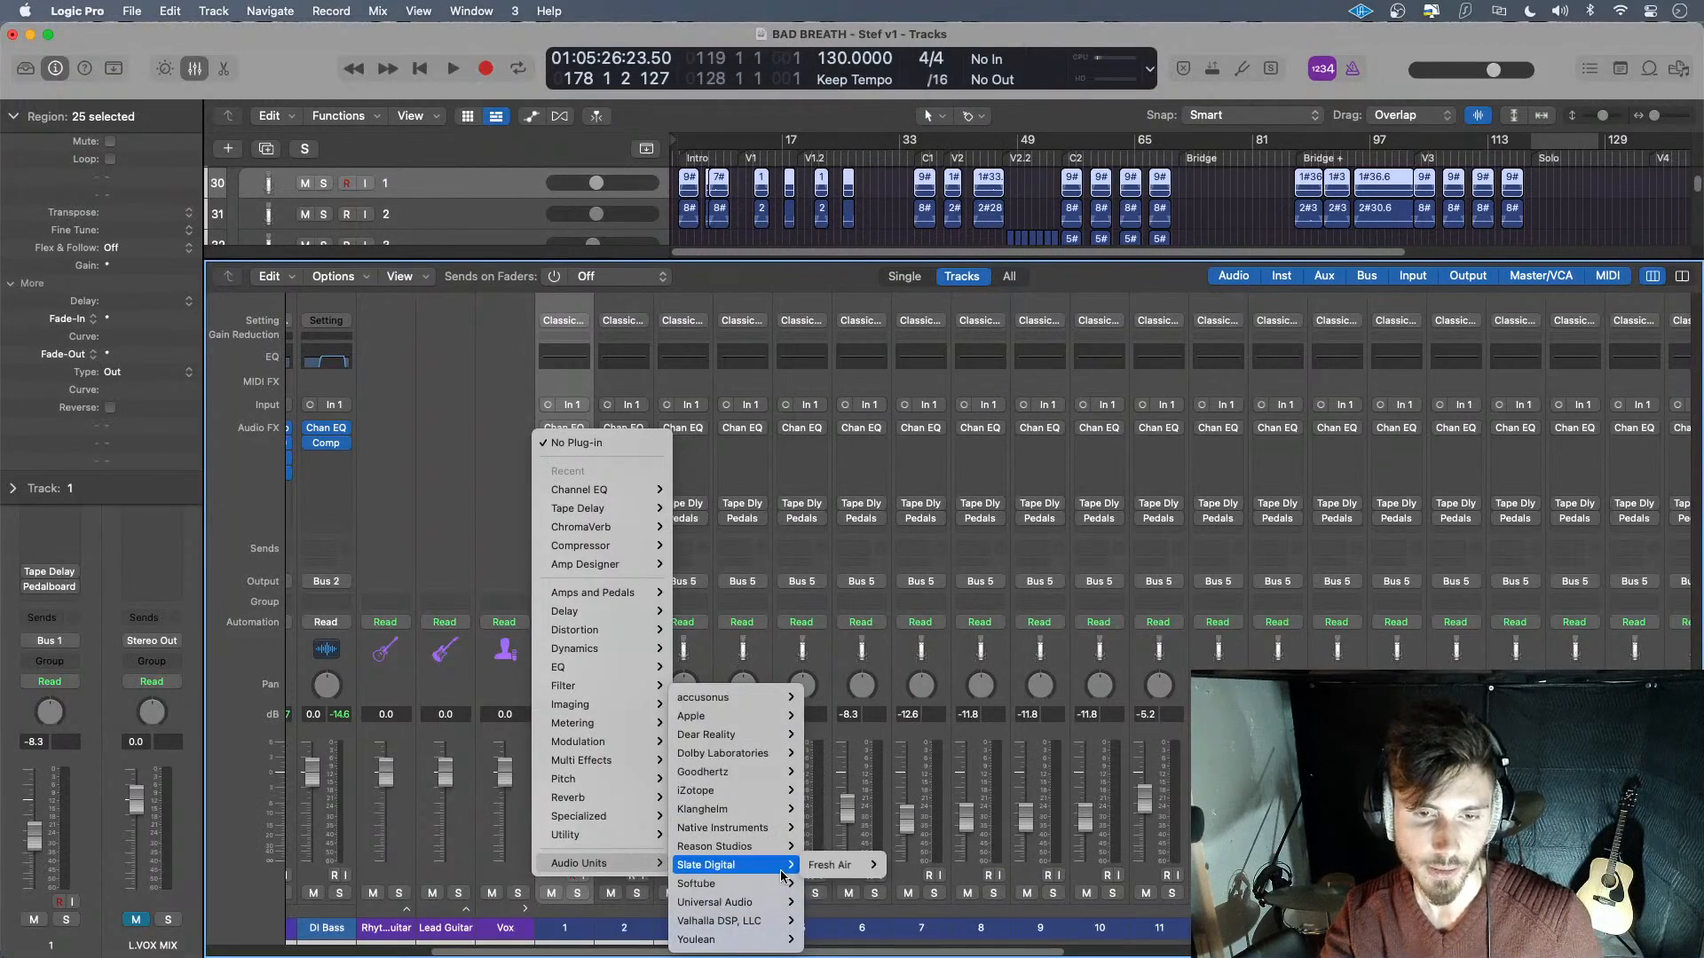
mouse_move(752, 715)
mouse_move(771, 779)
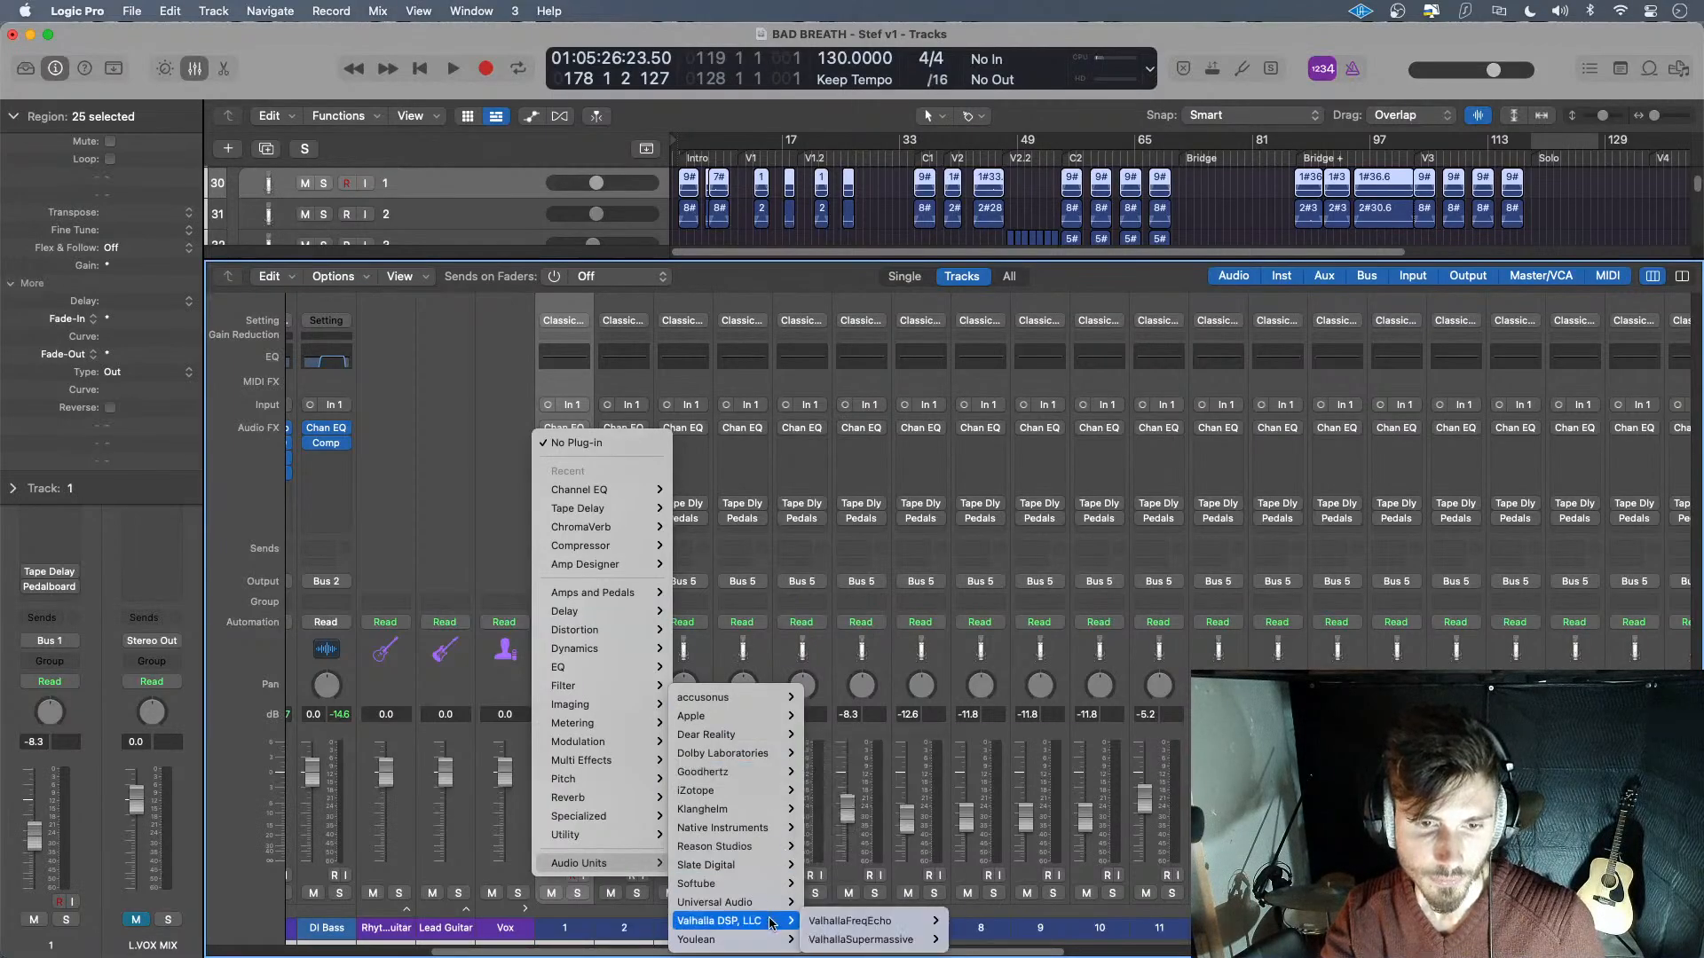
mouse_move(967, 429)
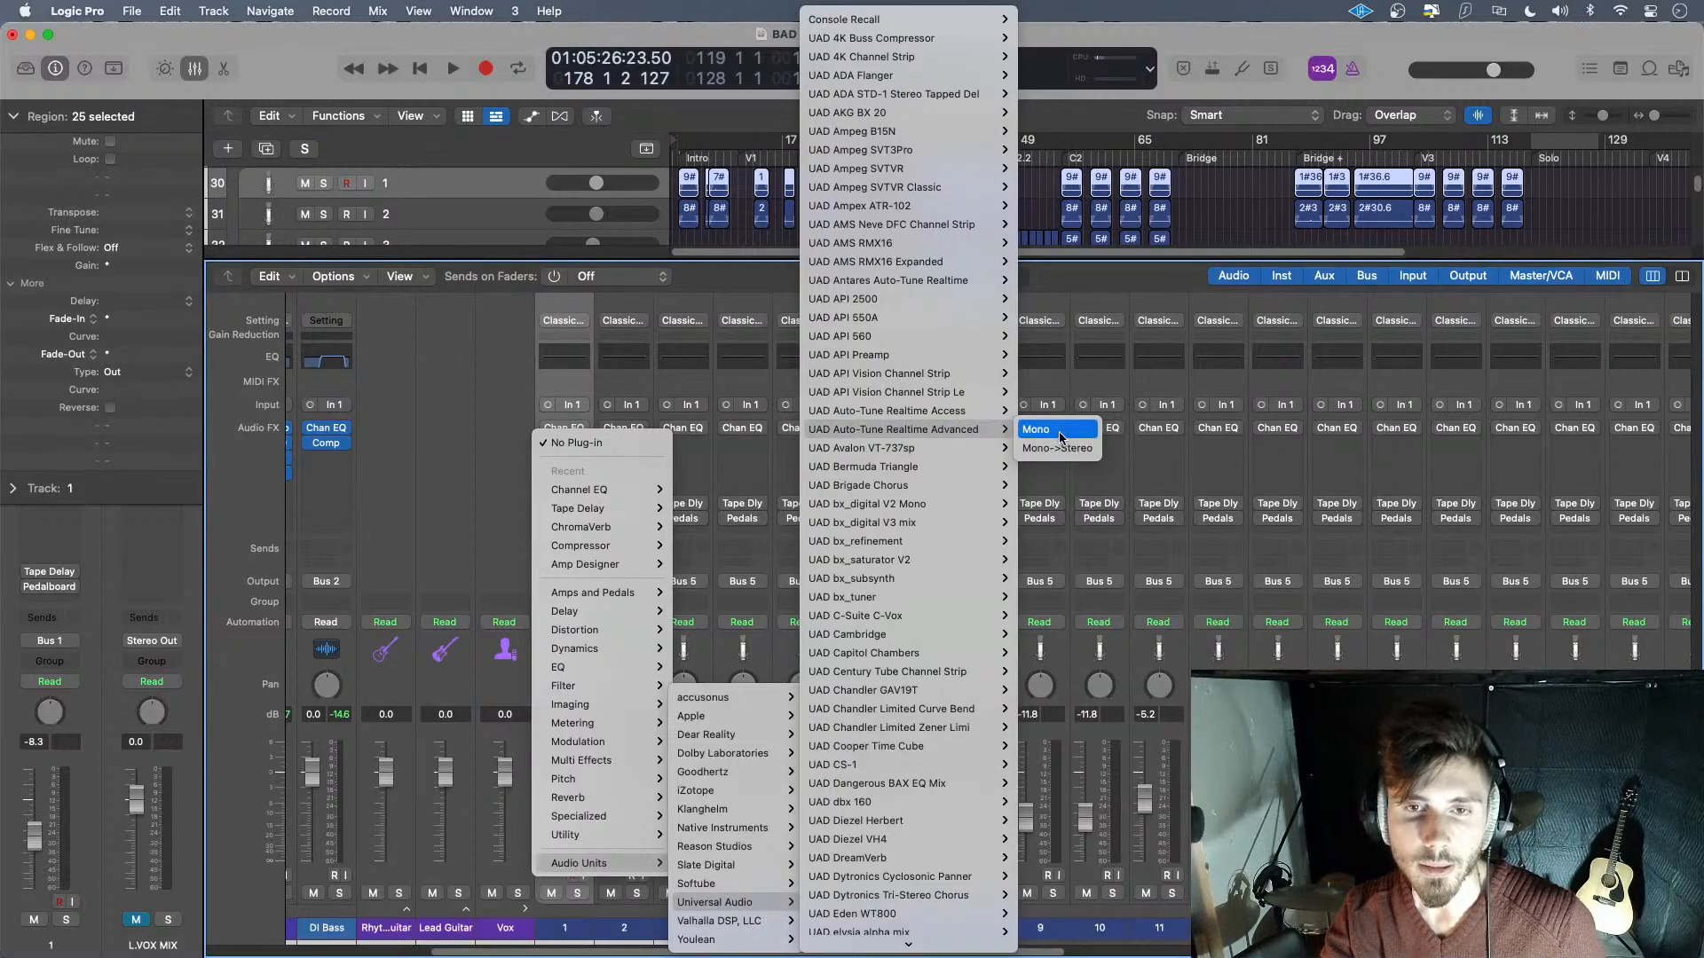
click(1060, 433)
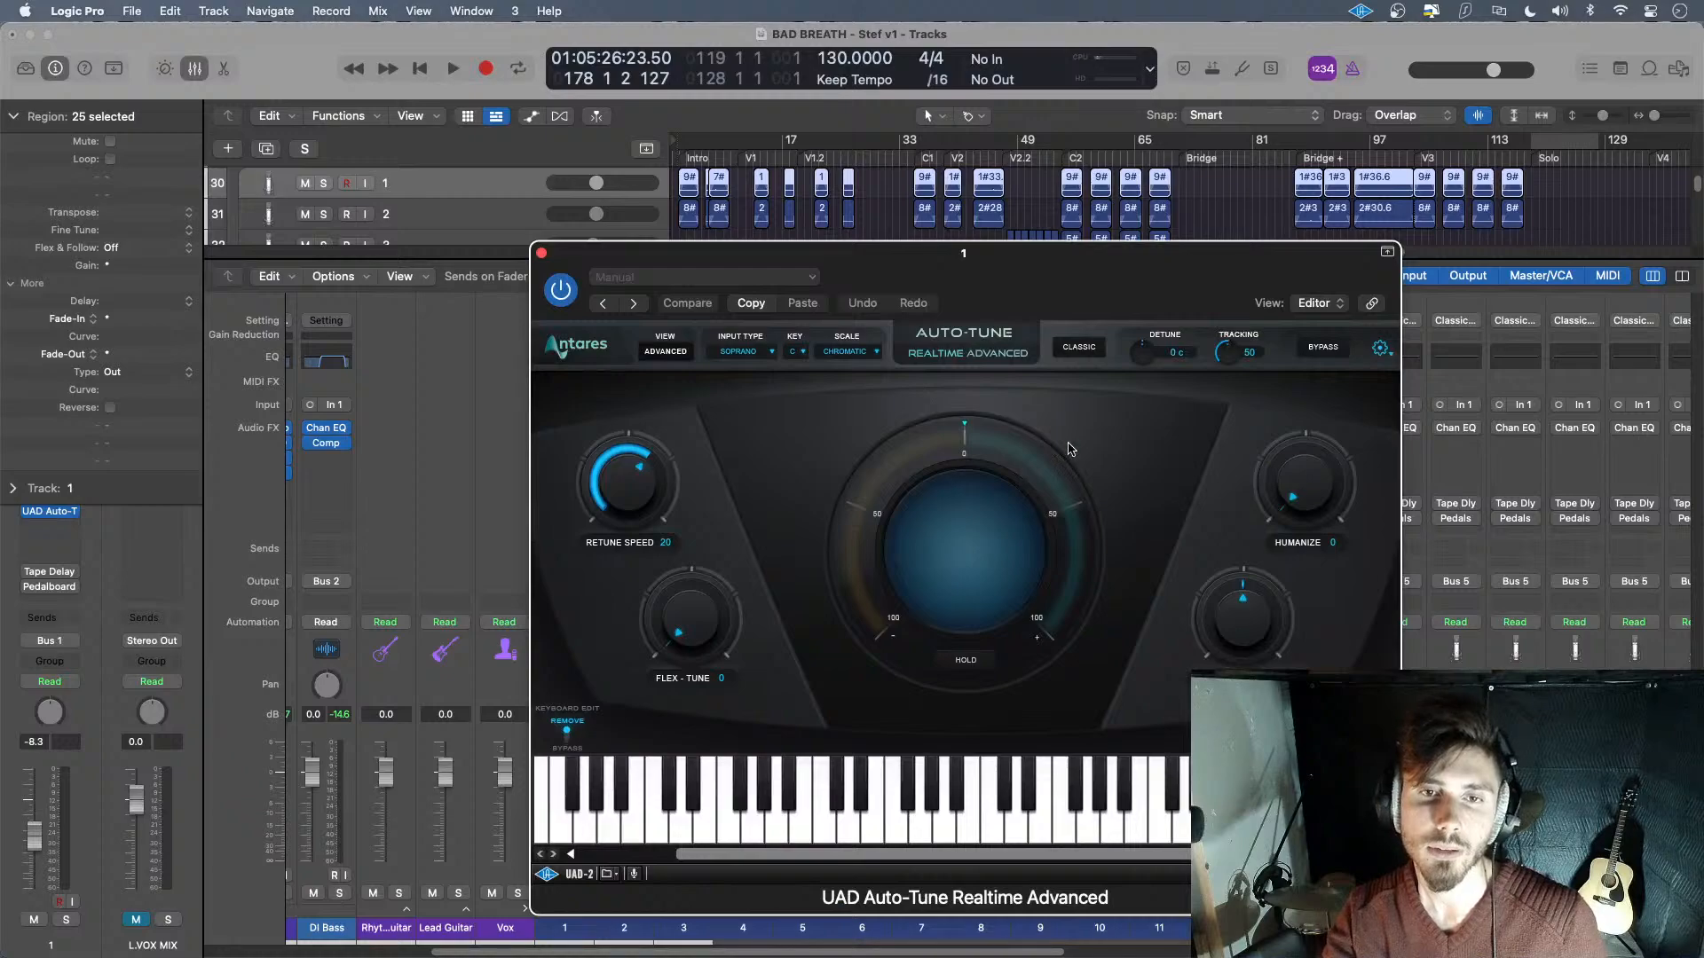
- Set Auto-Tune's input type to Alto/Tenor, close the plug-in window, and hide the mixer
click(756, 353)
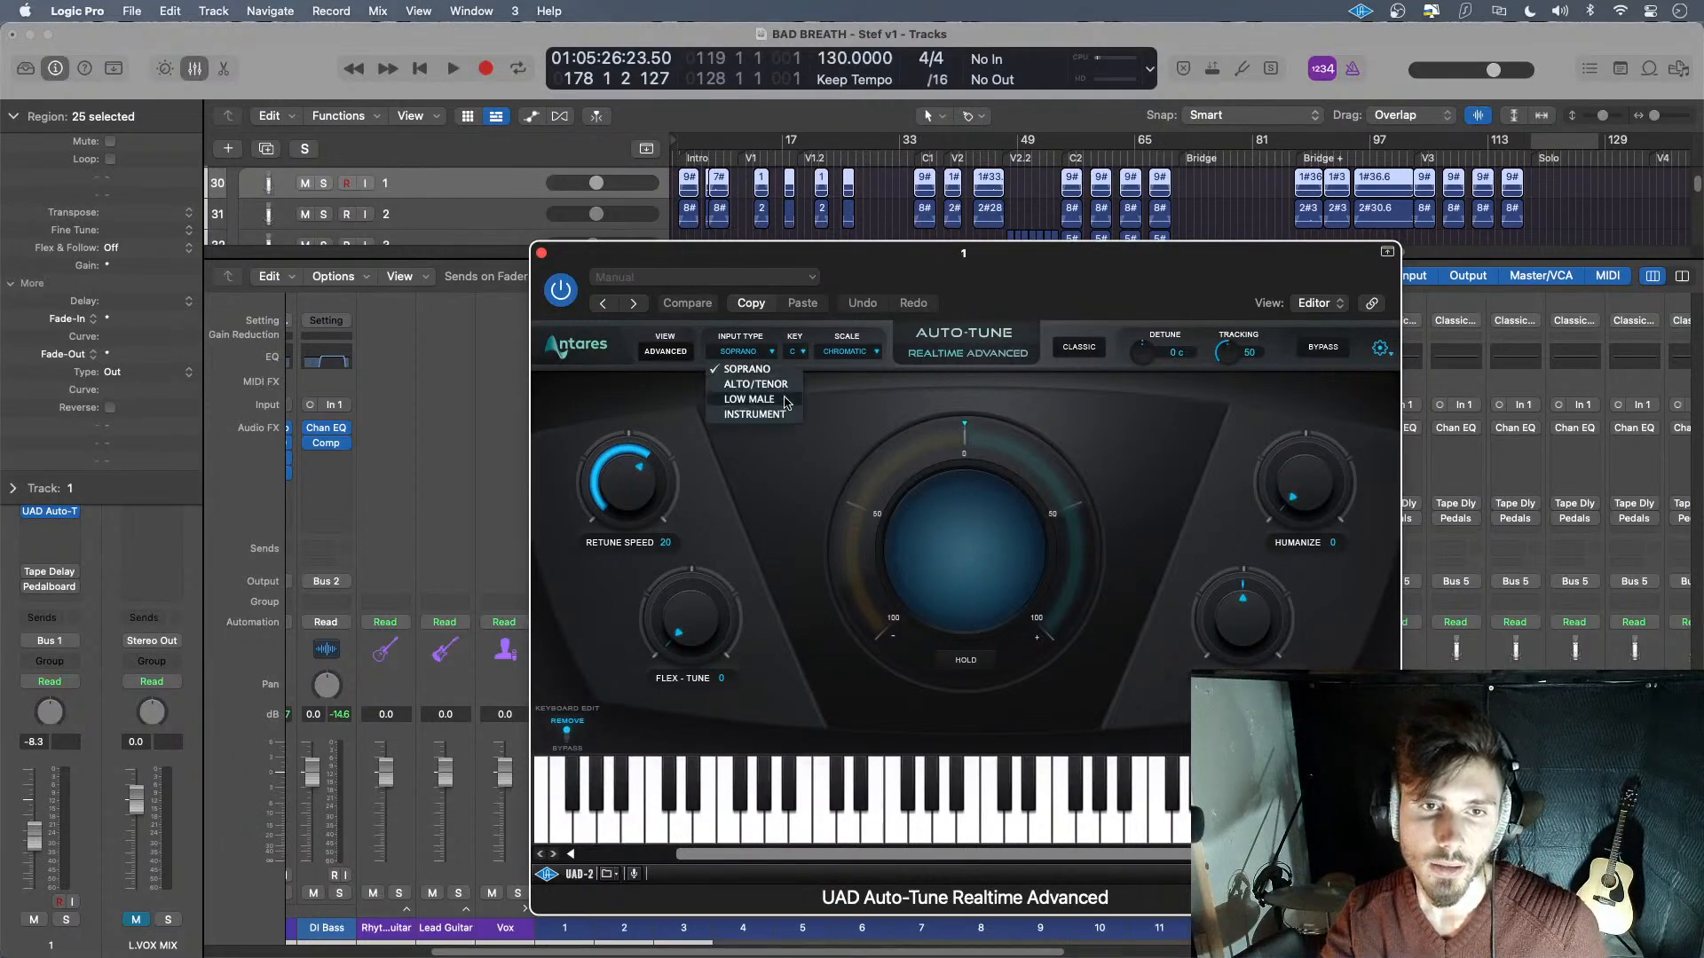
click(755, 385)
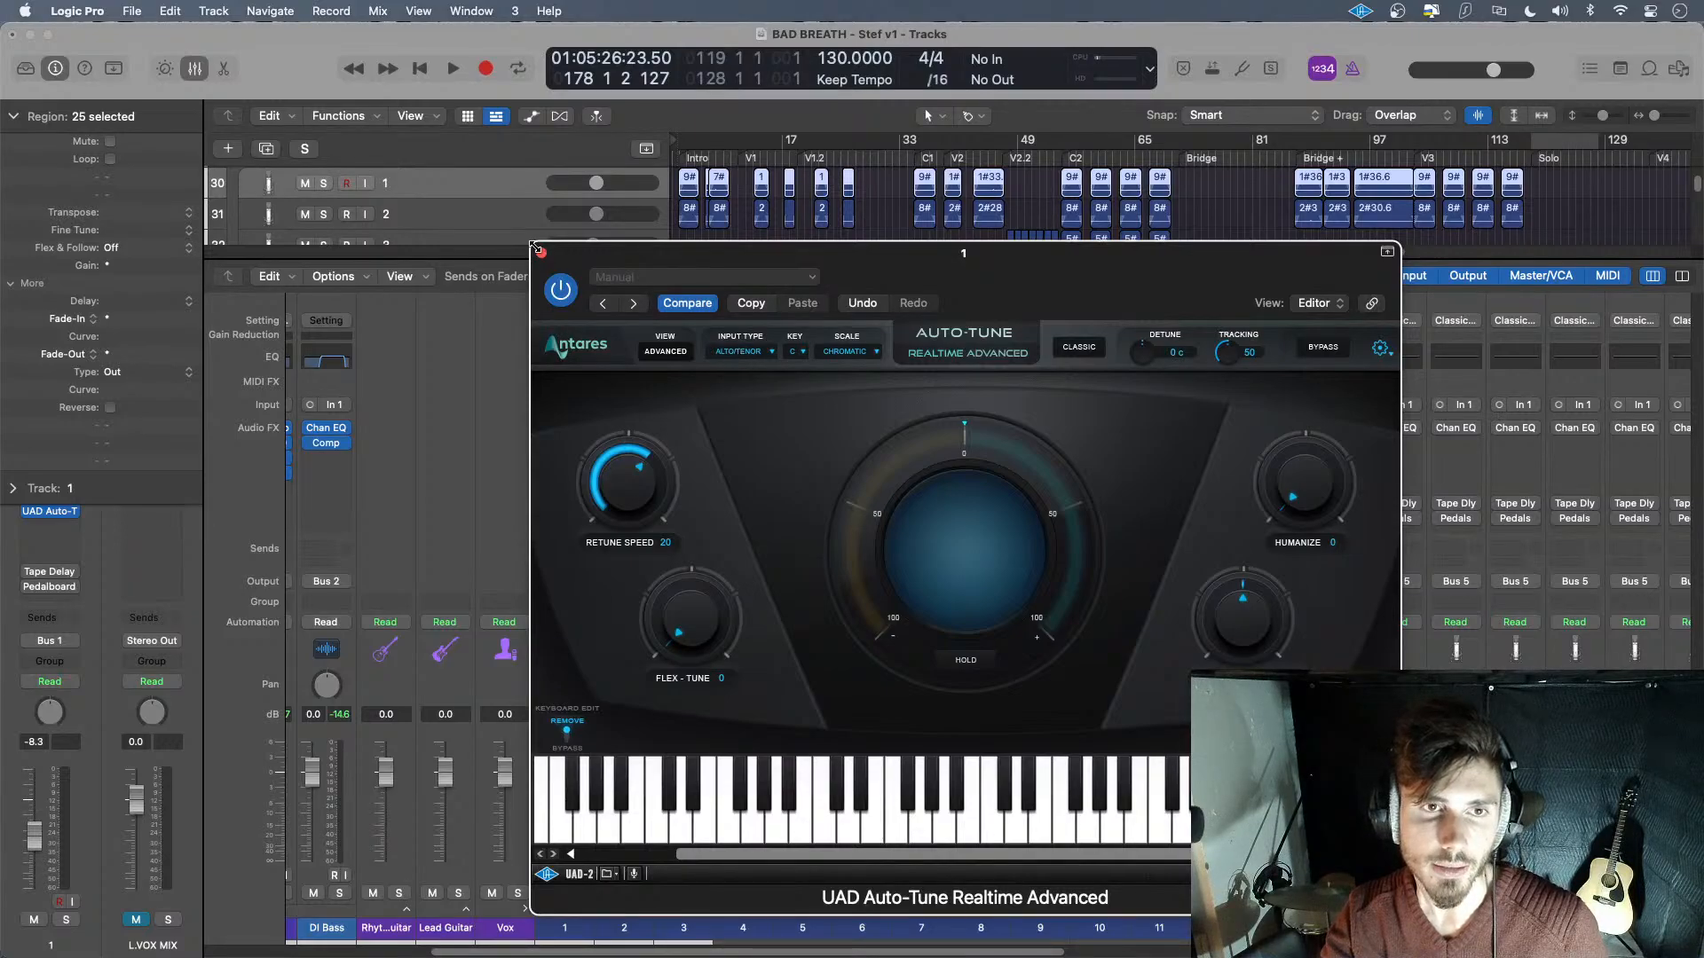
click(542, 255)
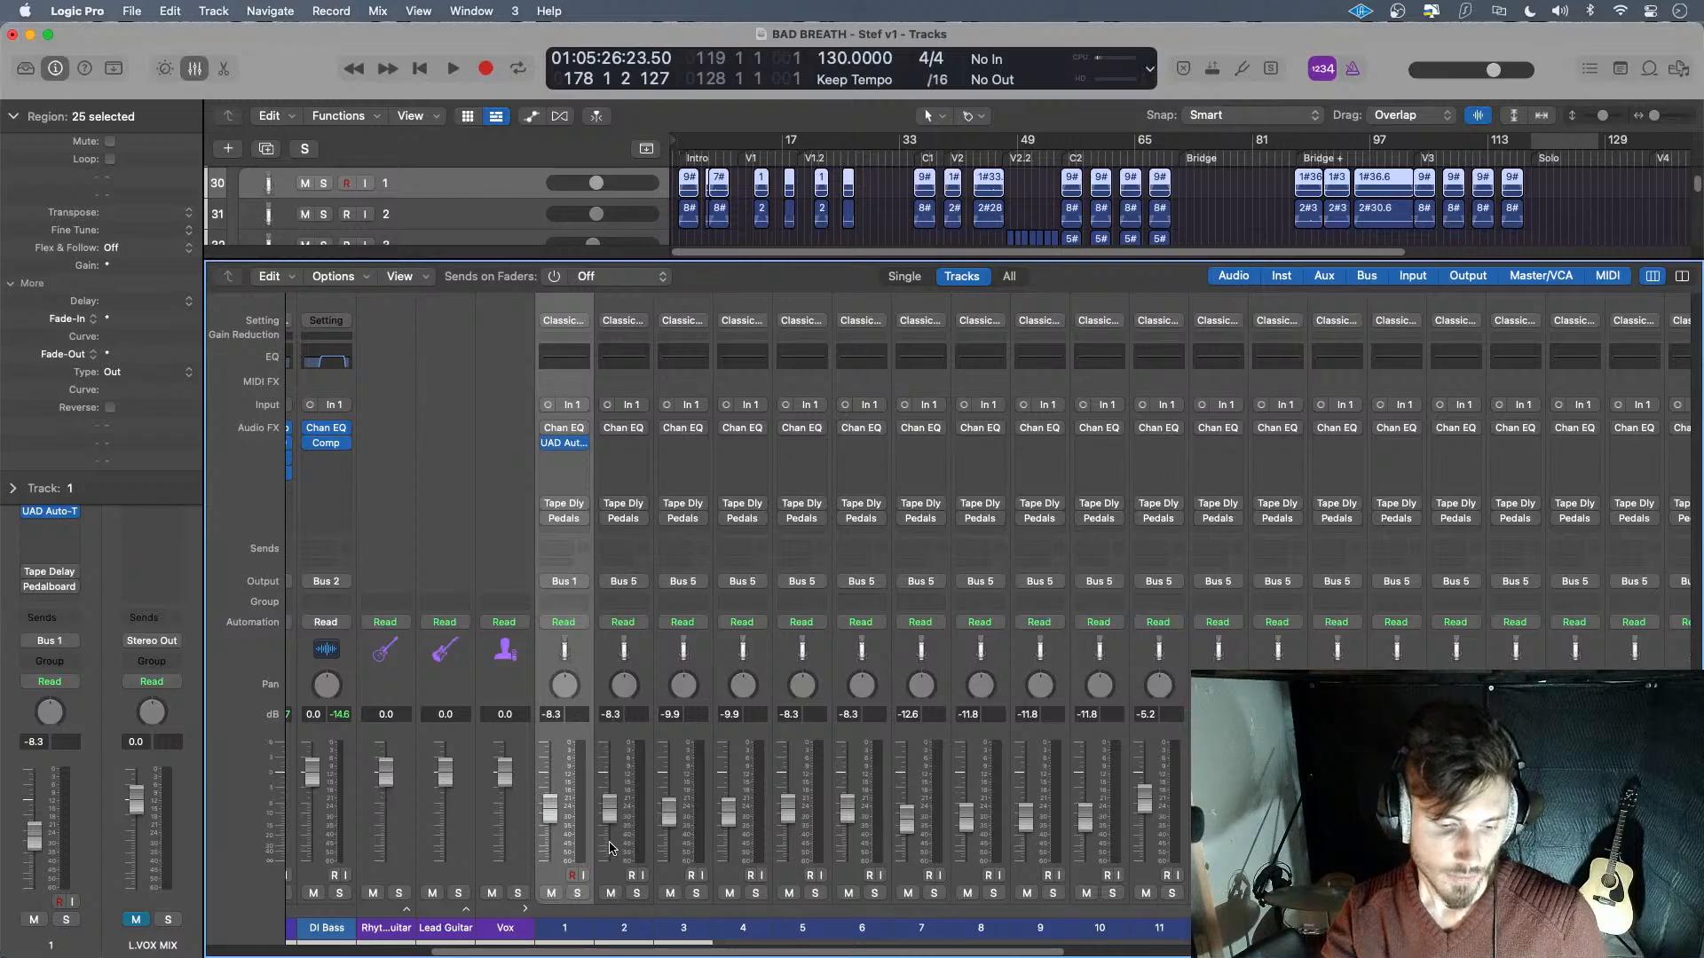
key(x)
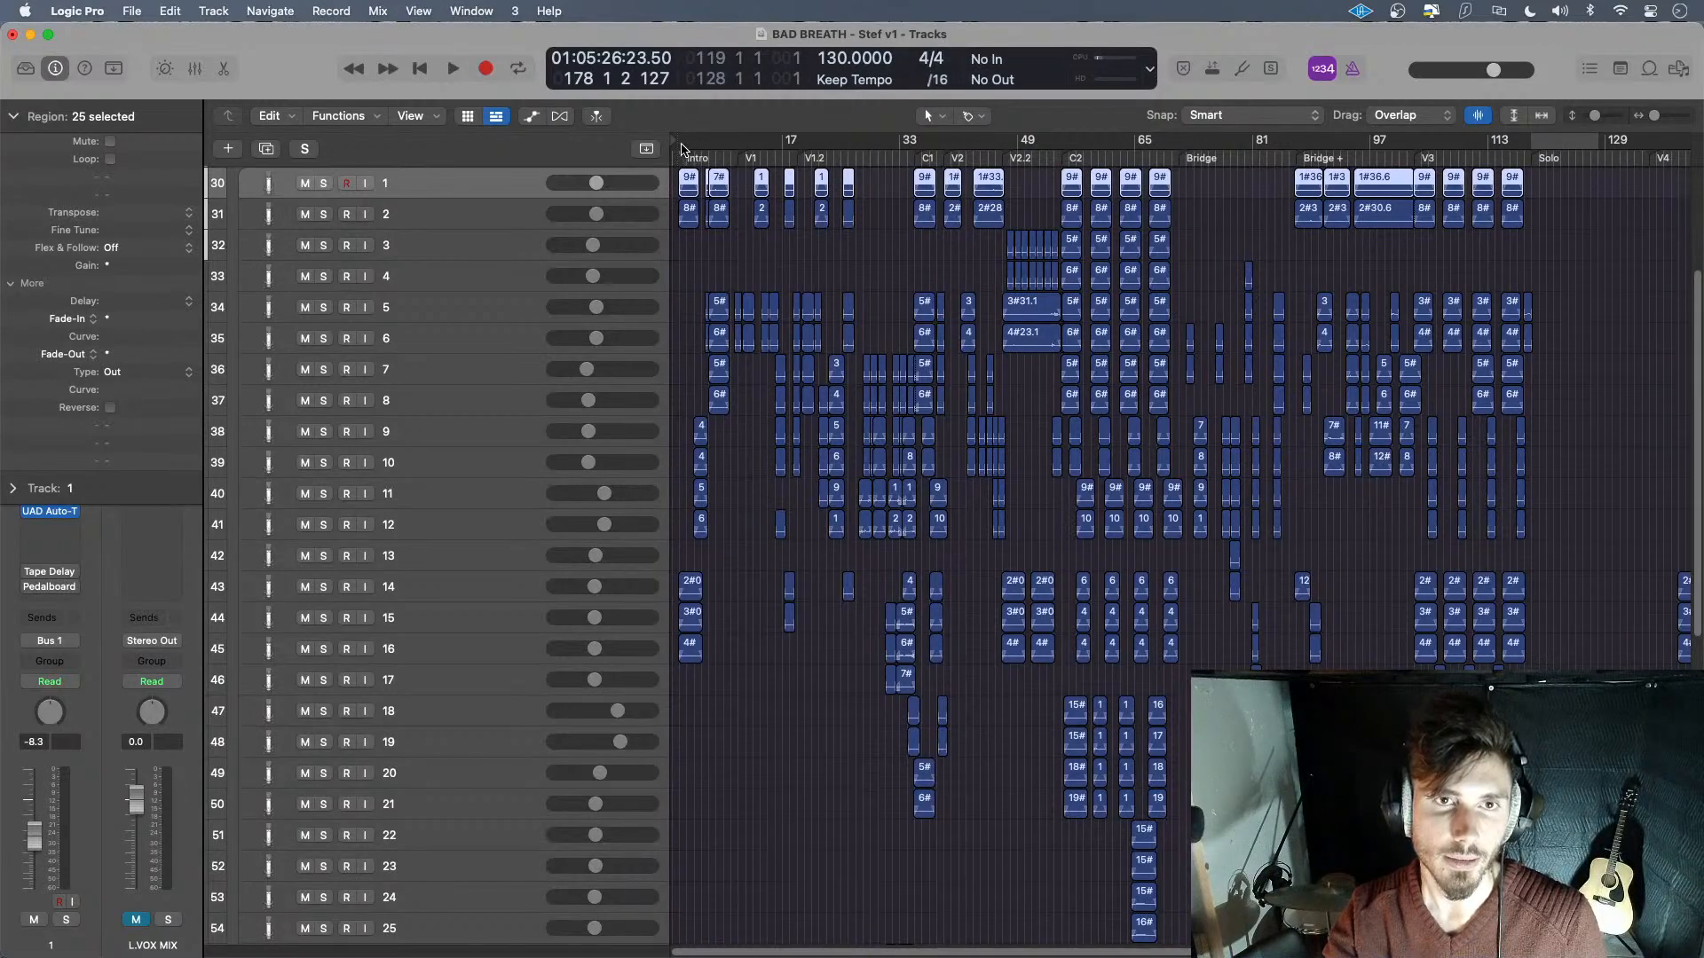
- Set a cycle range over the intro from bar 3 to bar 5 and play it with the L.VOX MIX track unmuted
drag(682, 141, 696, 196)
key(space)
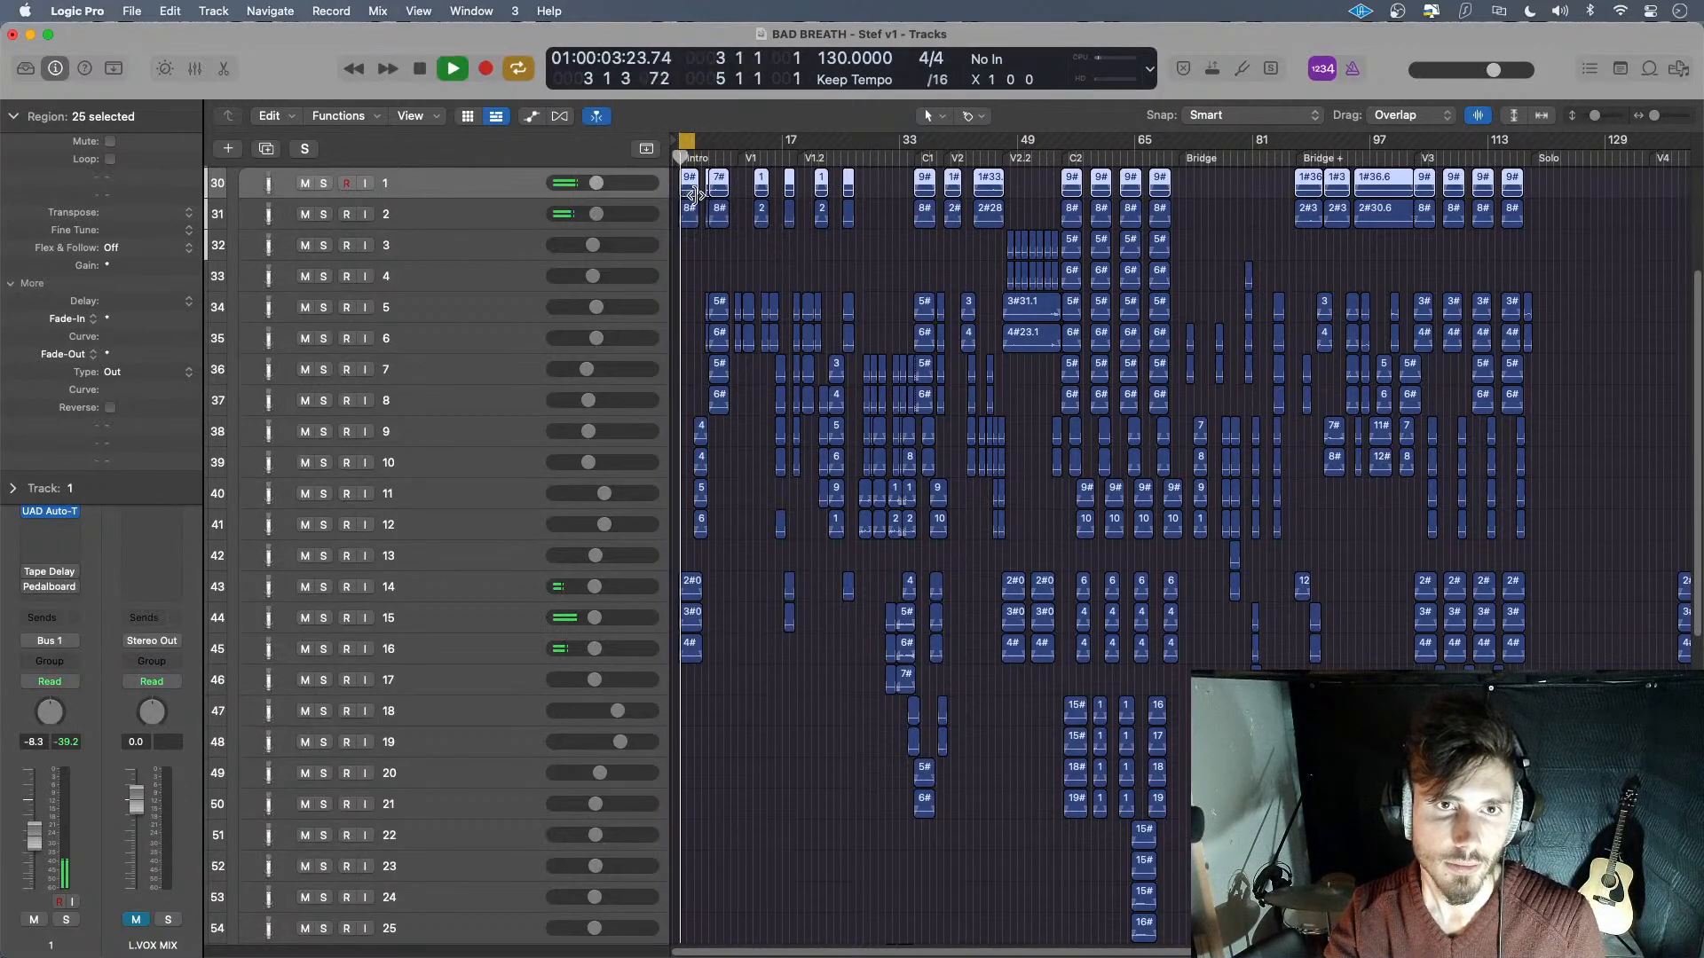
key(space)
scroll(447, 522, down, 6)
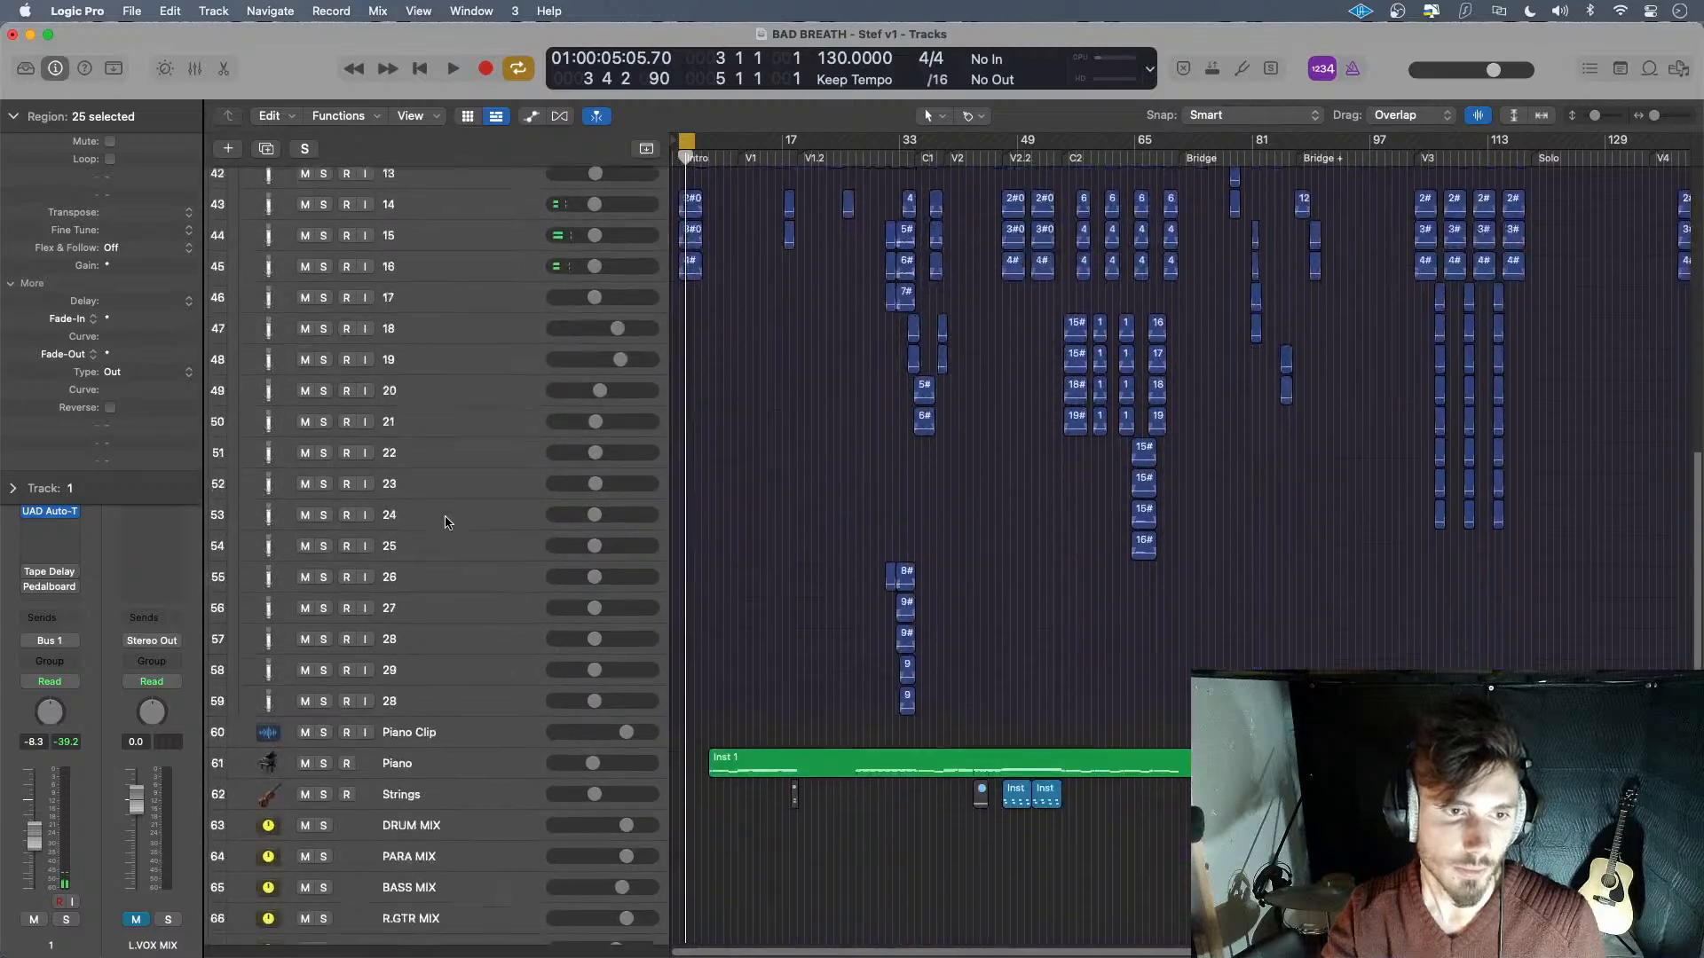
scroll(448, 522, down, 4)
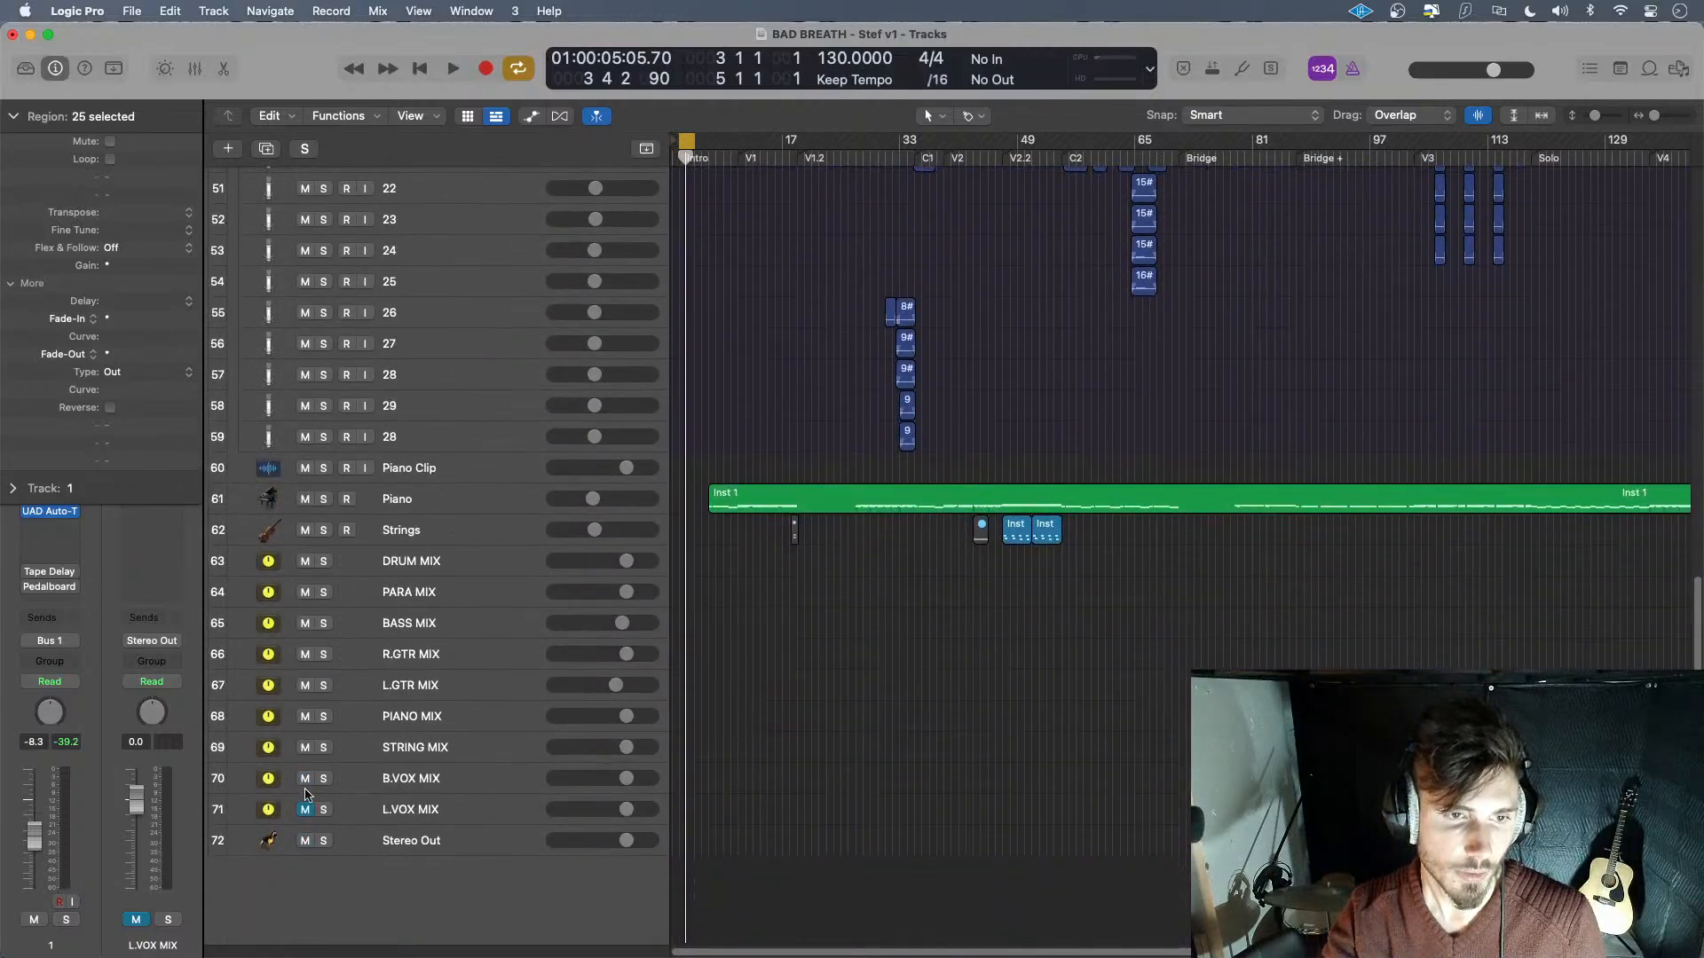
key(space)
- Solo vocal track 1 and reset its volume fader to 0.0 dB
scroll(897, 742, up, 14)
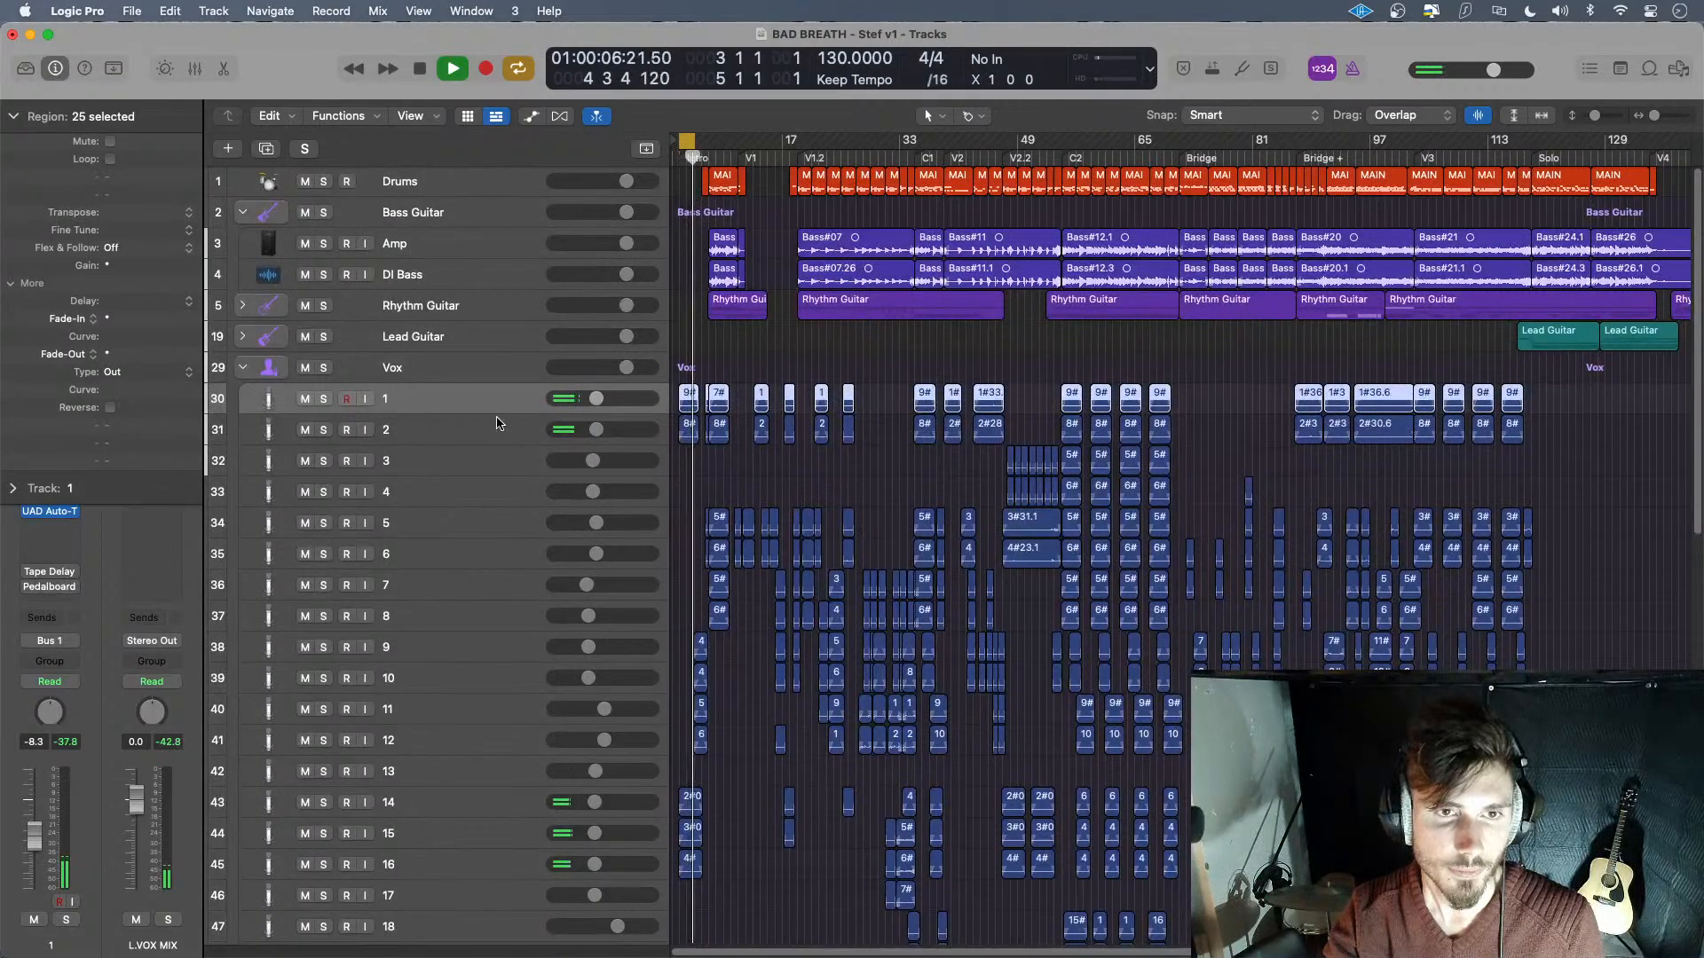
click(323, 399)
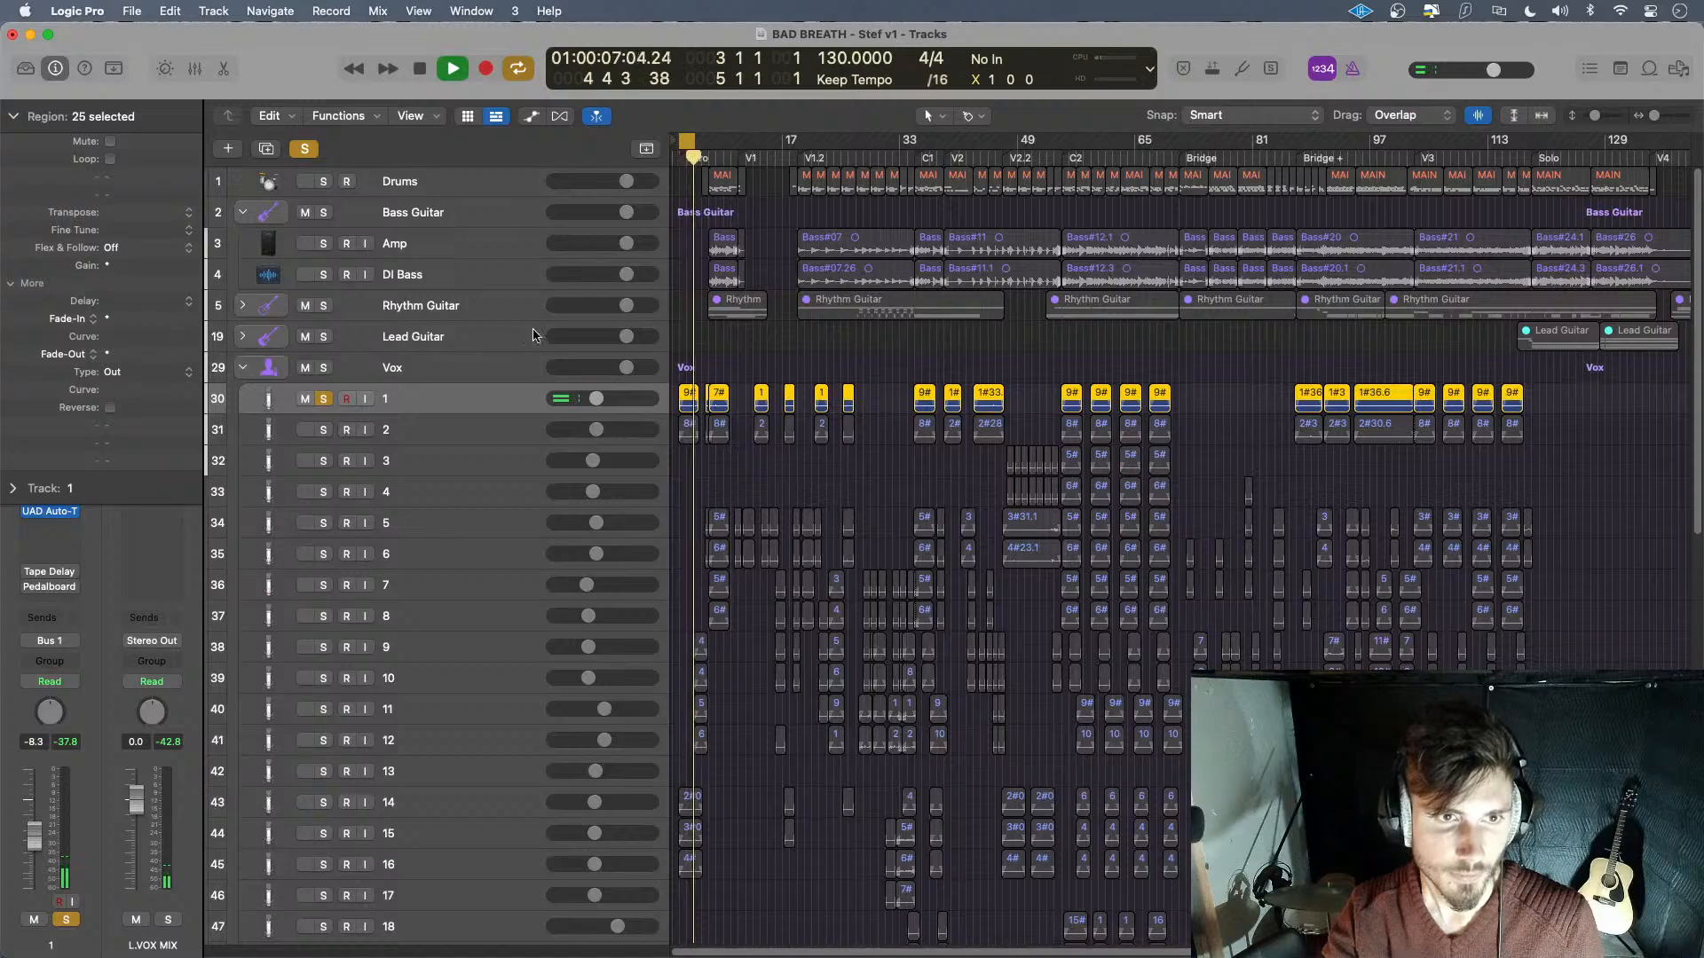
alt+click(596, 399)
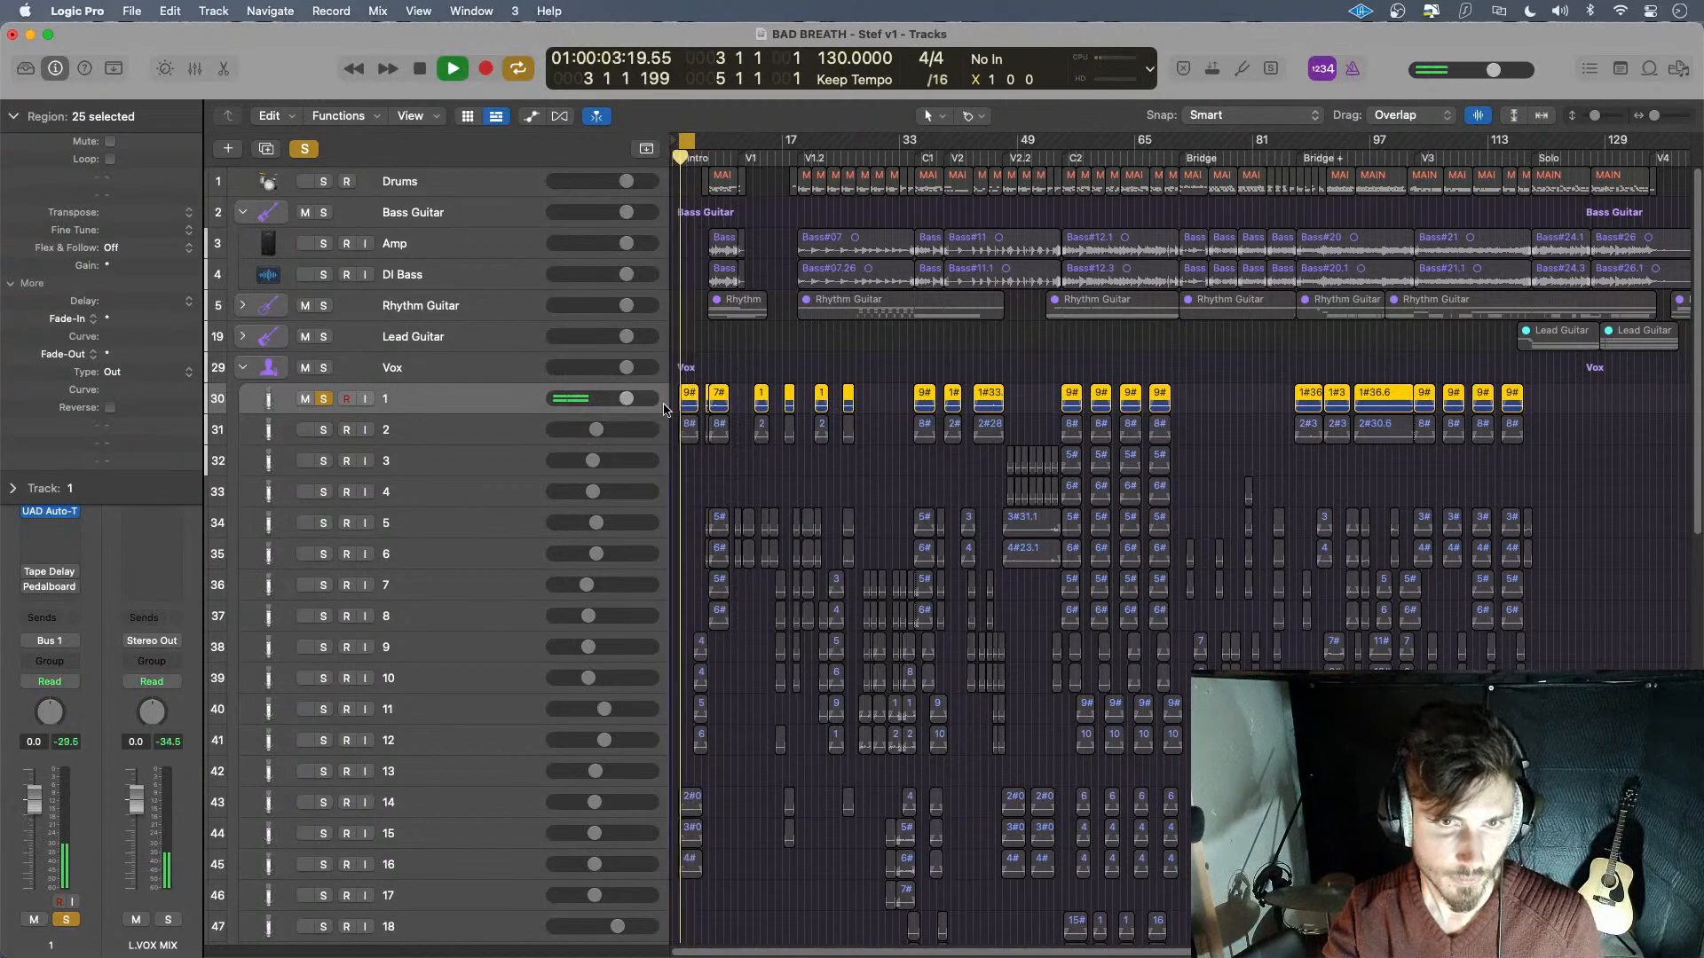
- Open Auto-Tune on vocal channel 1, audition the fastest retune speed, and set Retune Speed to 99 and Humanize to 100
key(x)
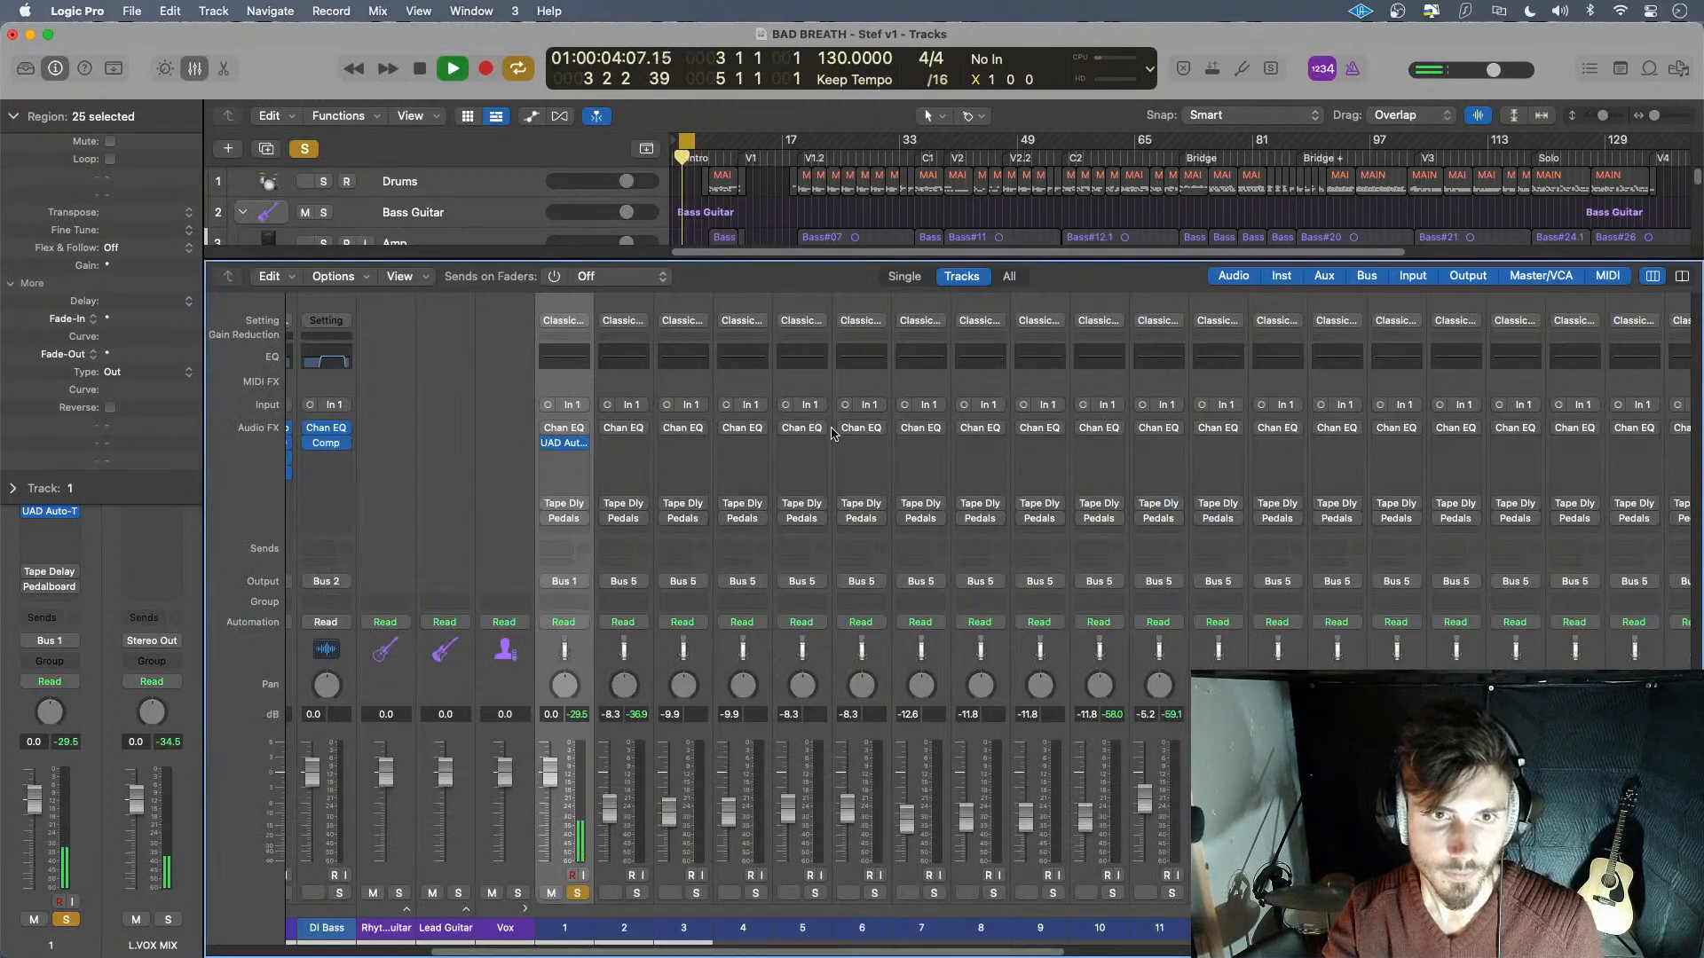
click(564, 443)
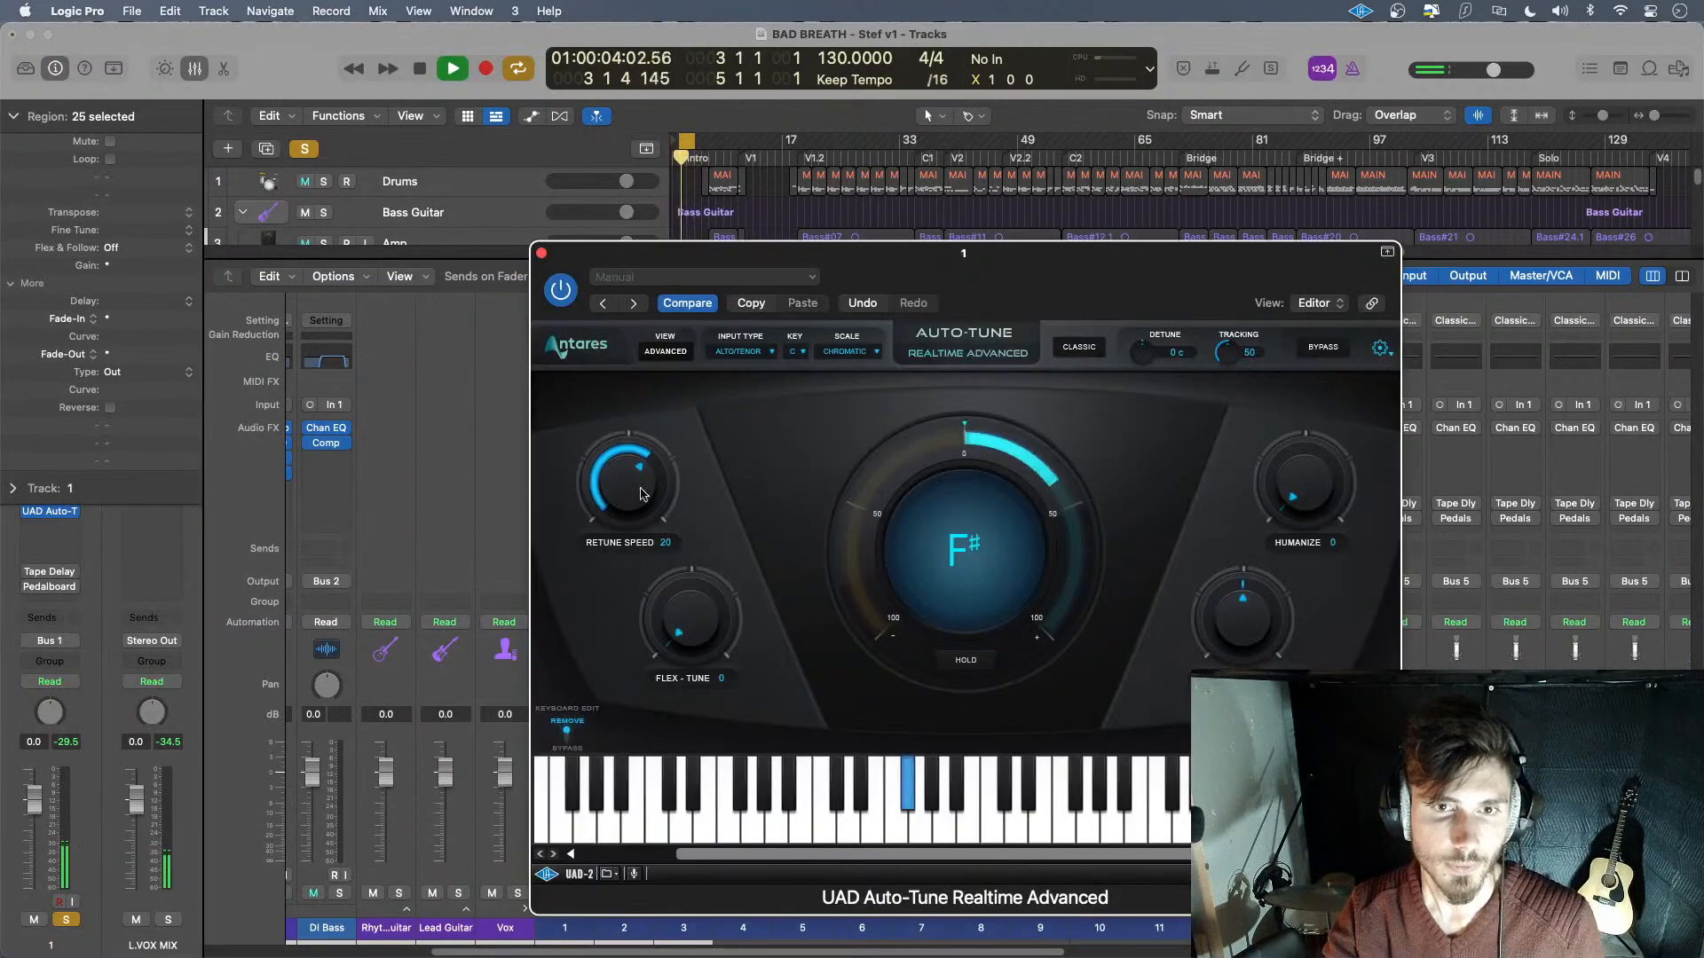
mouse_move(641, 491)
mouse_down()
mouse_move(645, 553)
mouse_move(645, 479)
mouse_up()
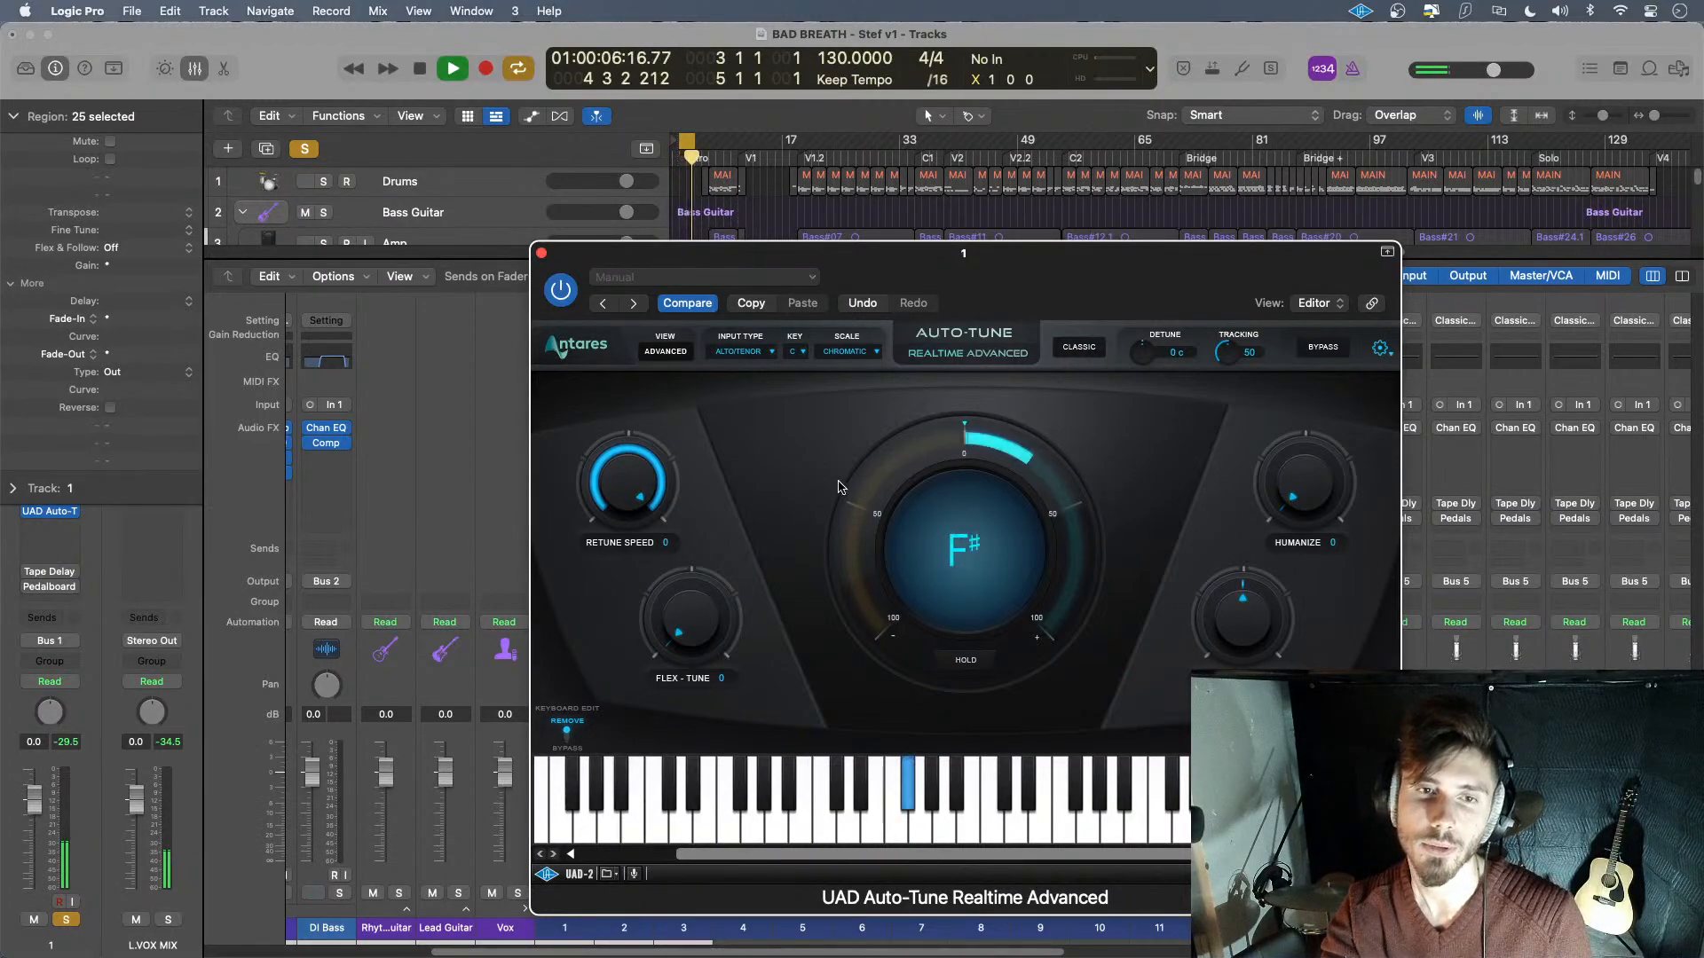
drag(651, 486, 653, 632)
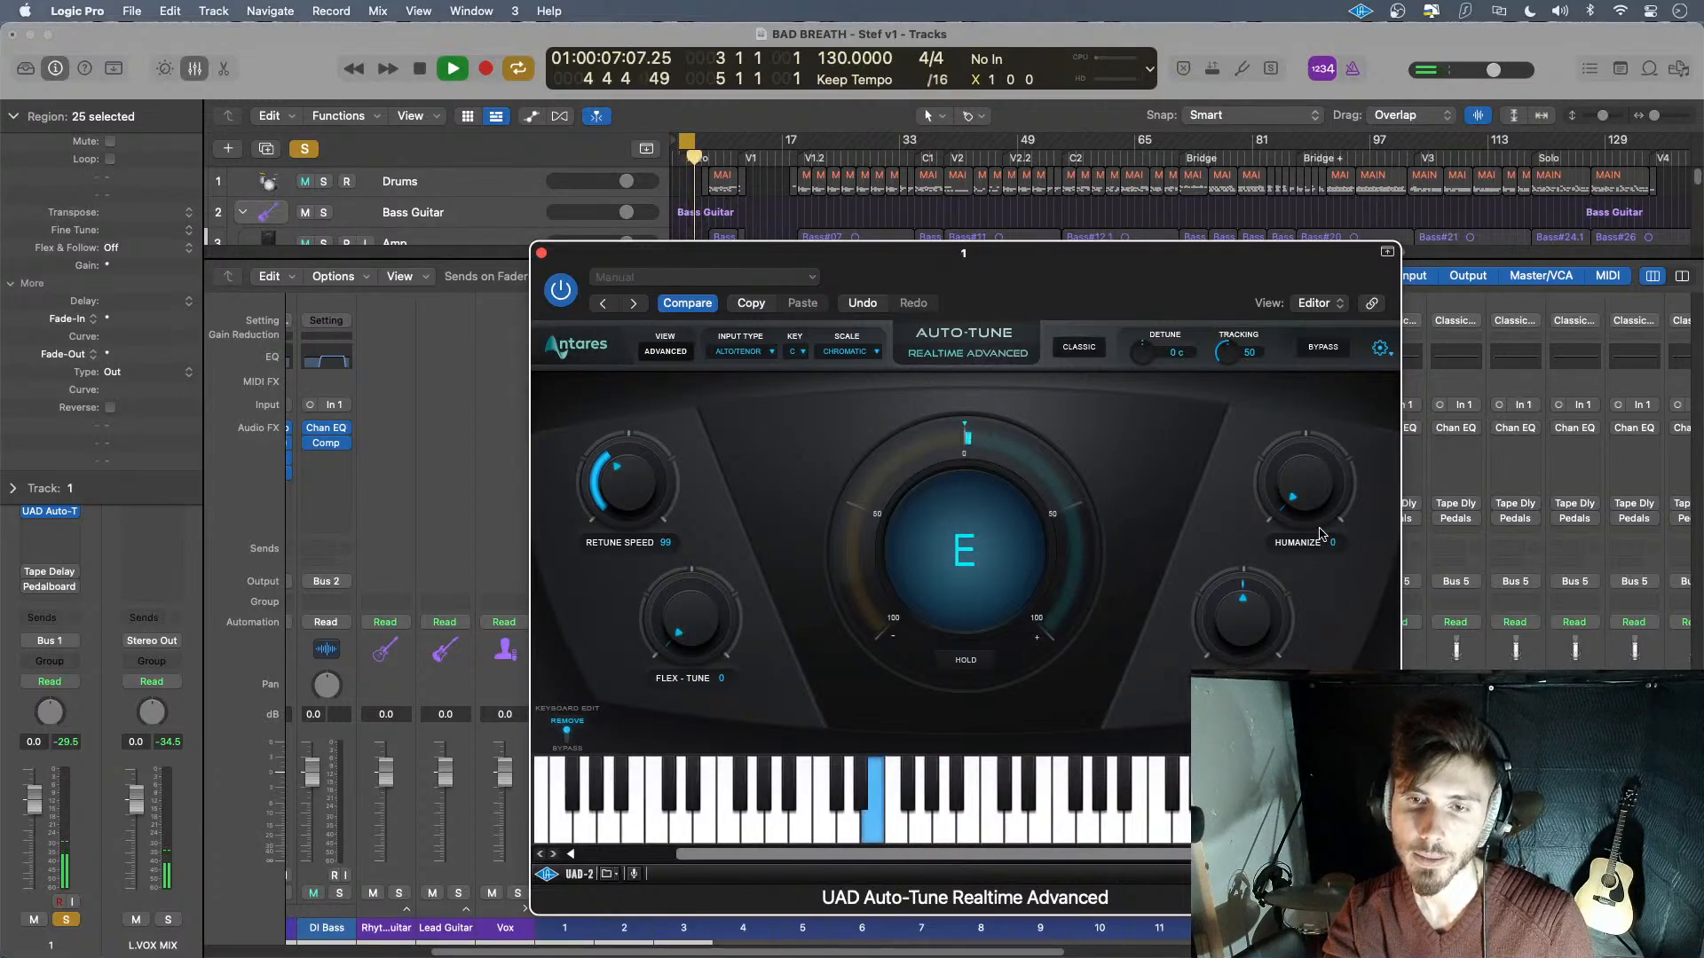
drag(1308, 490, 1300, 258)
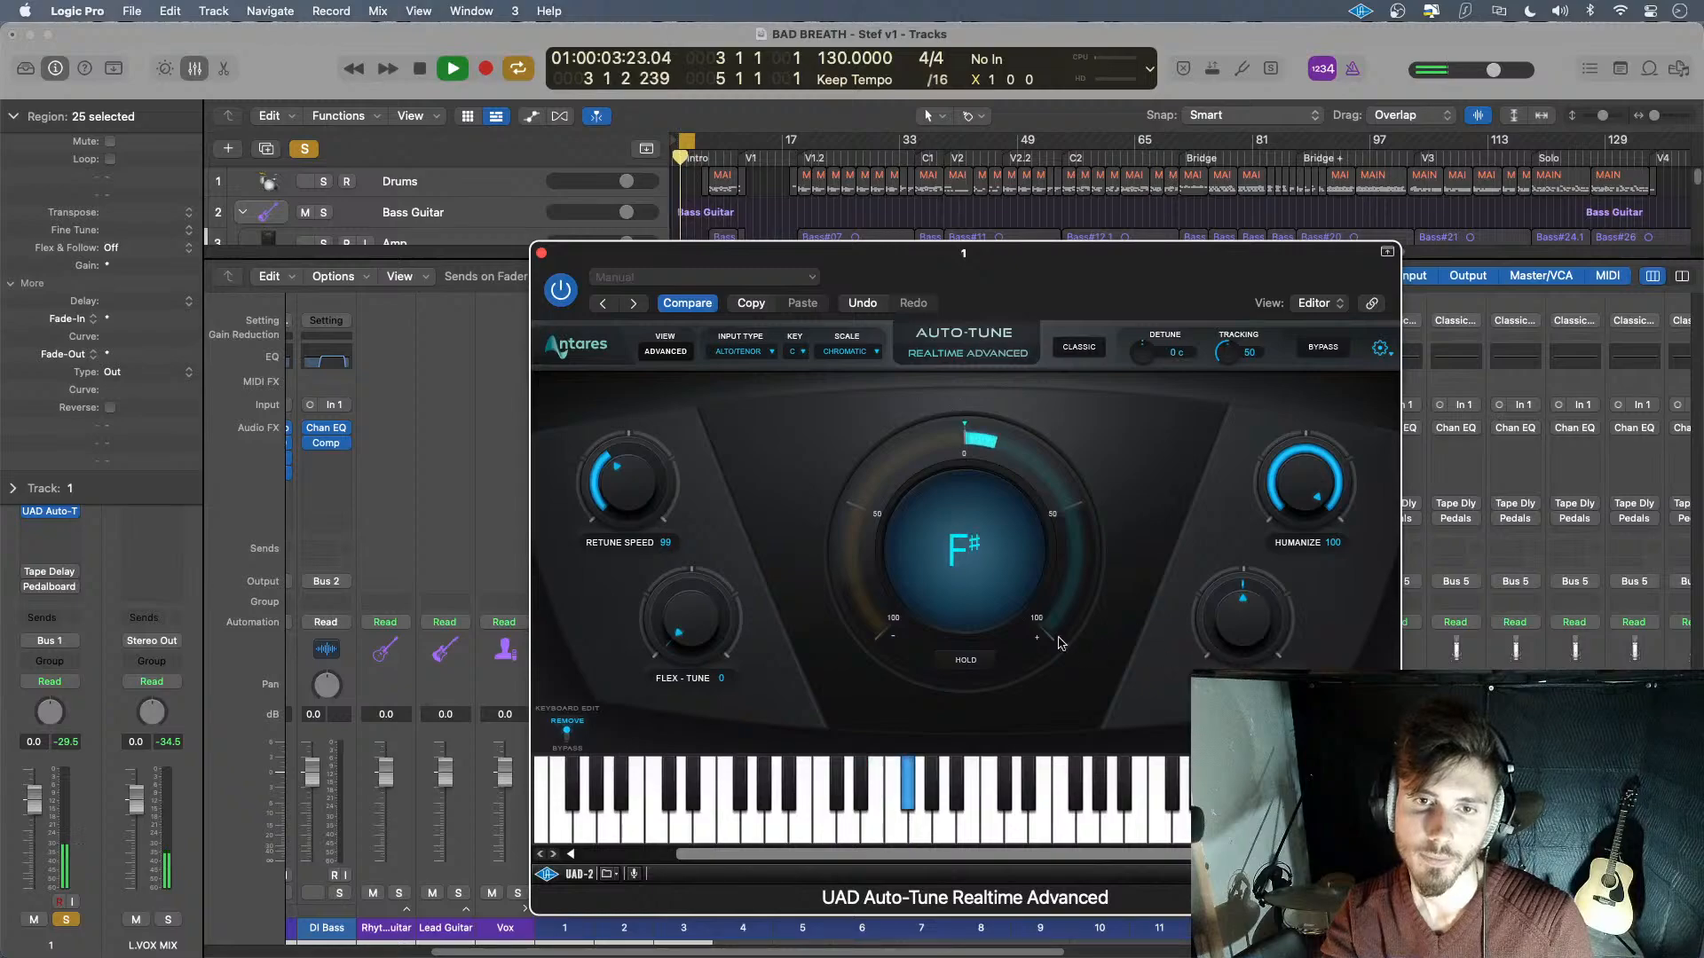
- Compare vocal 1 with Auto-Tune bypassed and active, stop playback, and close the plug-in window and mixer
click(560, 292)
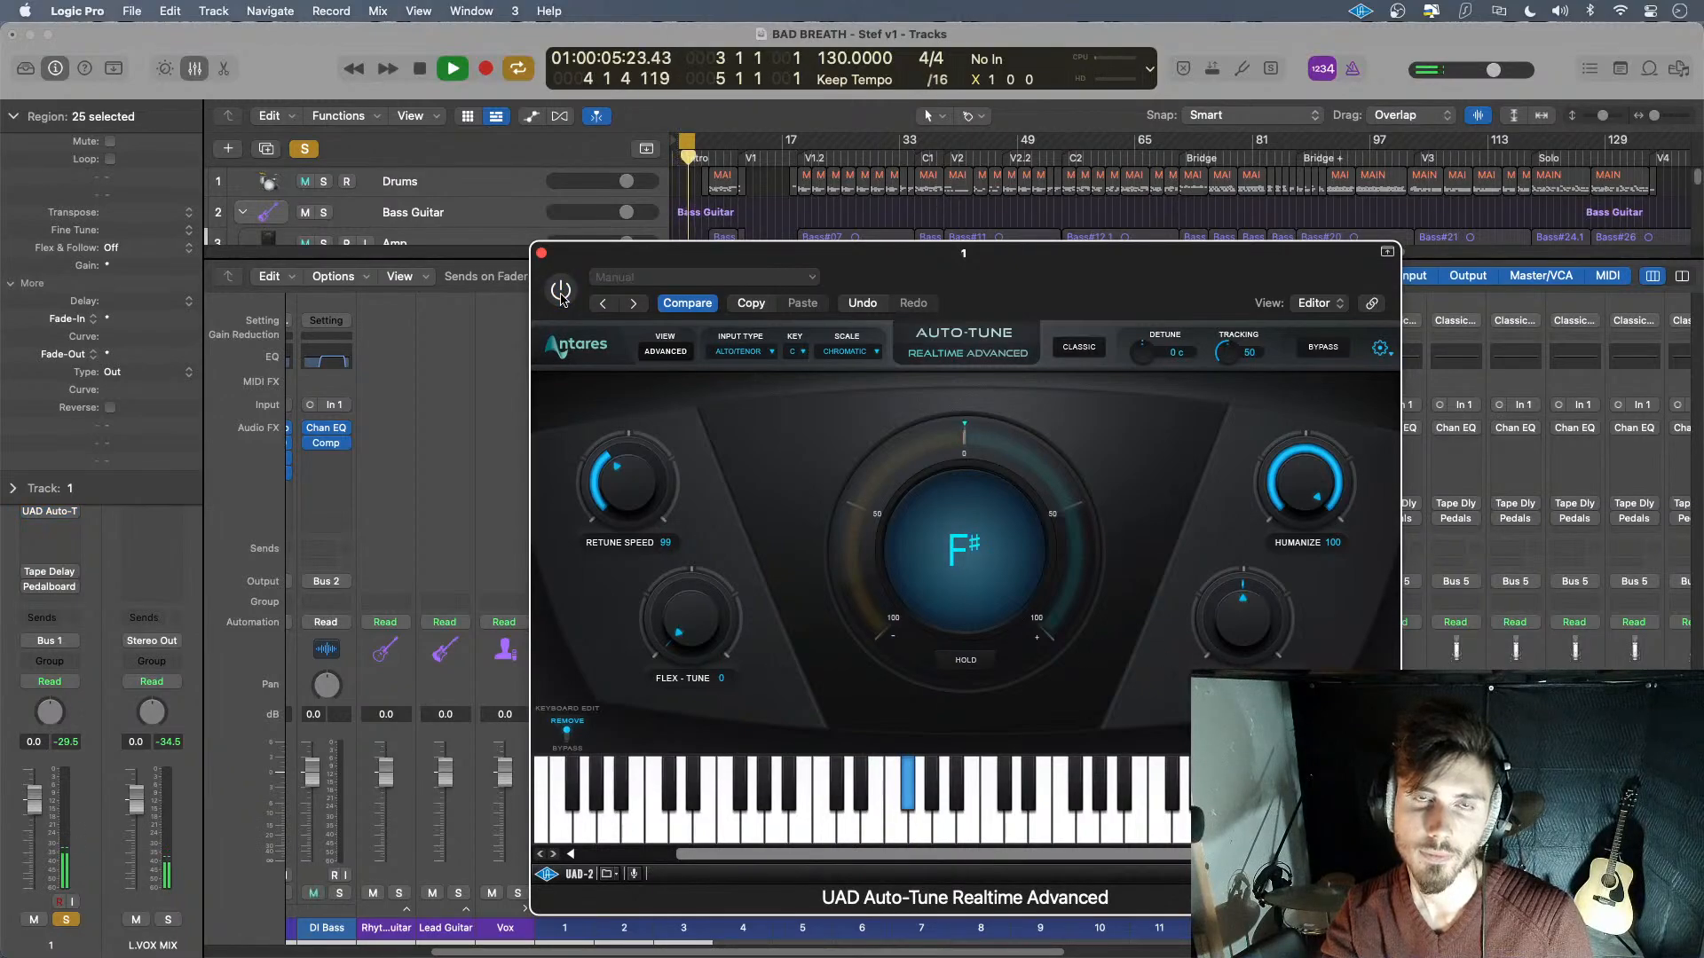
click(561, 293)
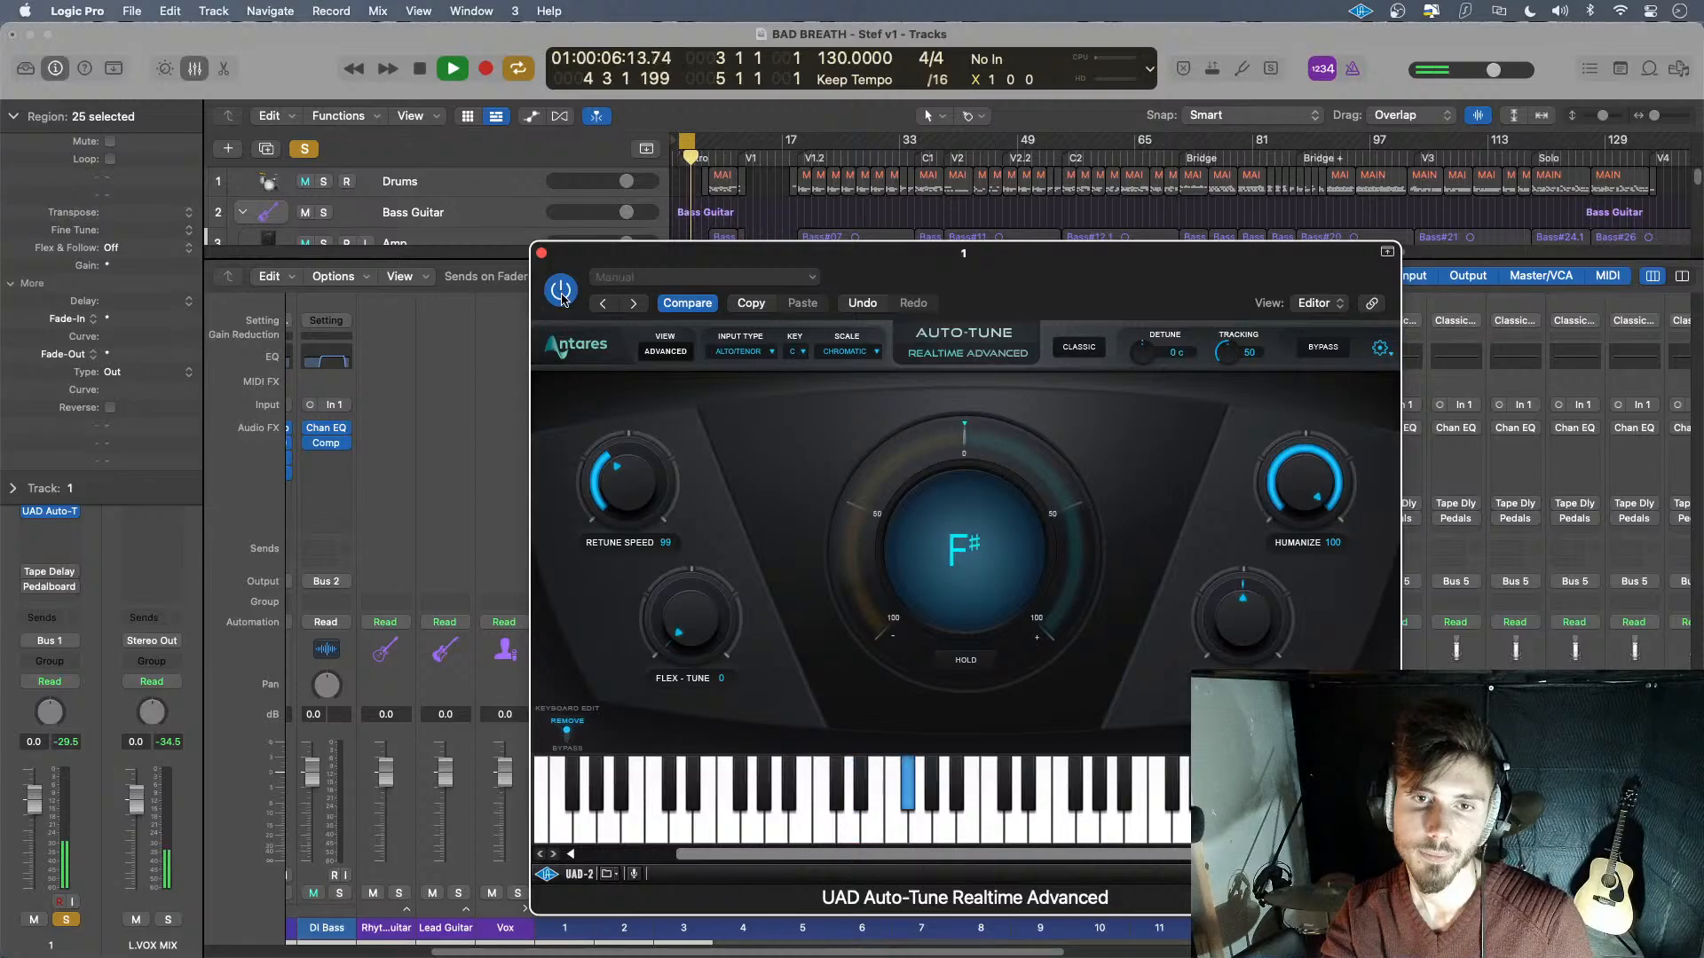
key(space)
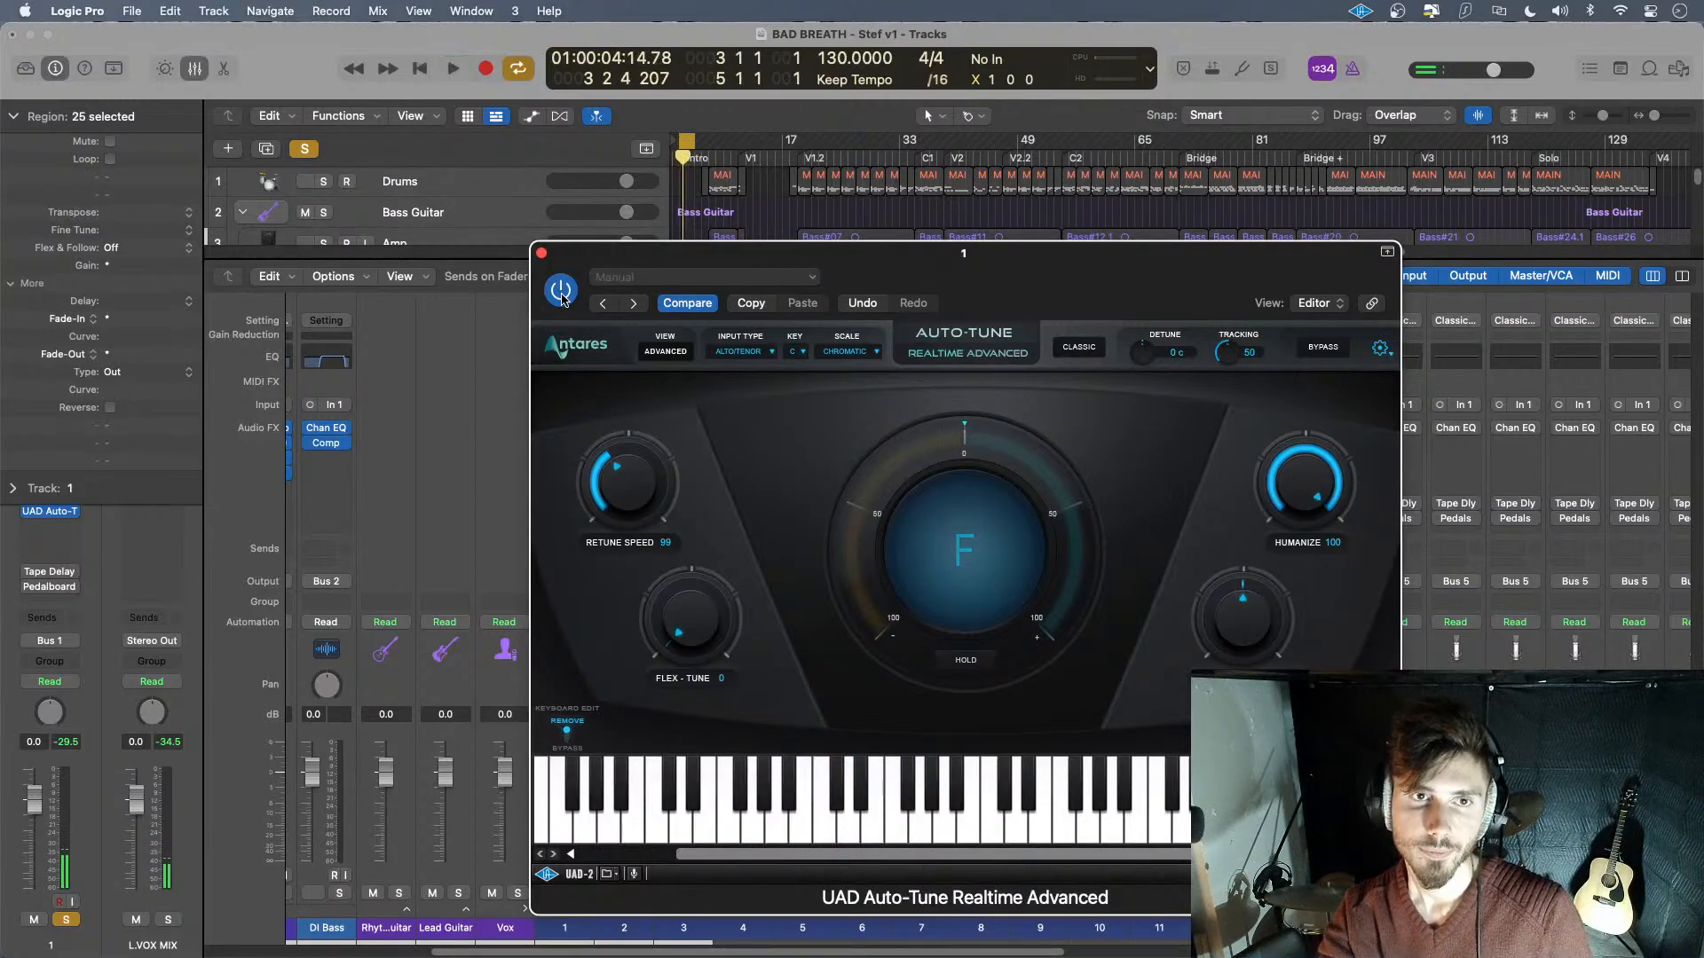
click(541, 253)
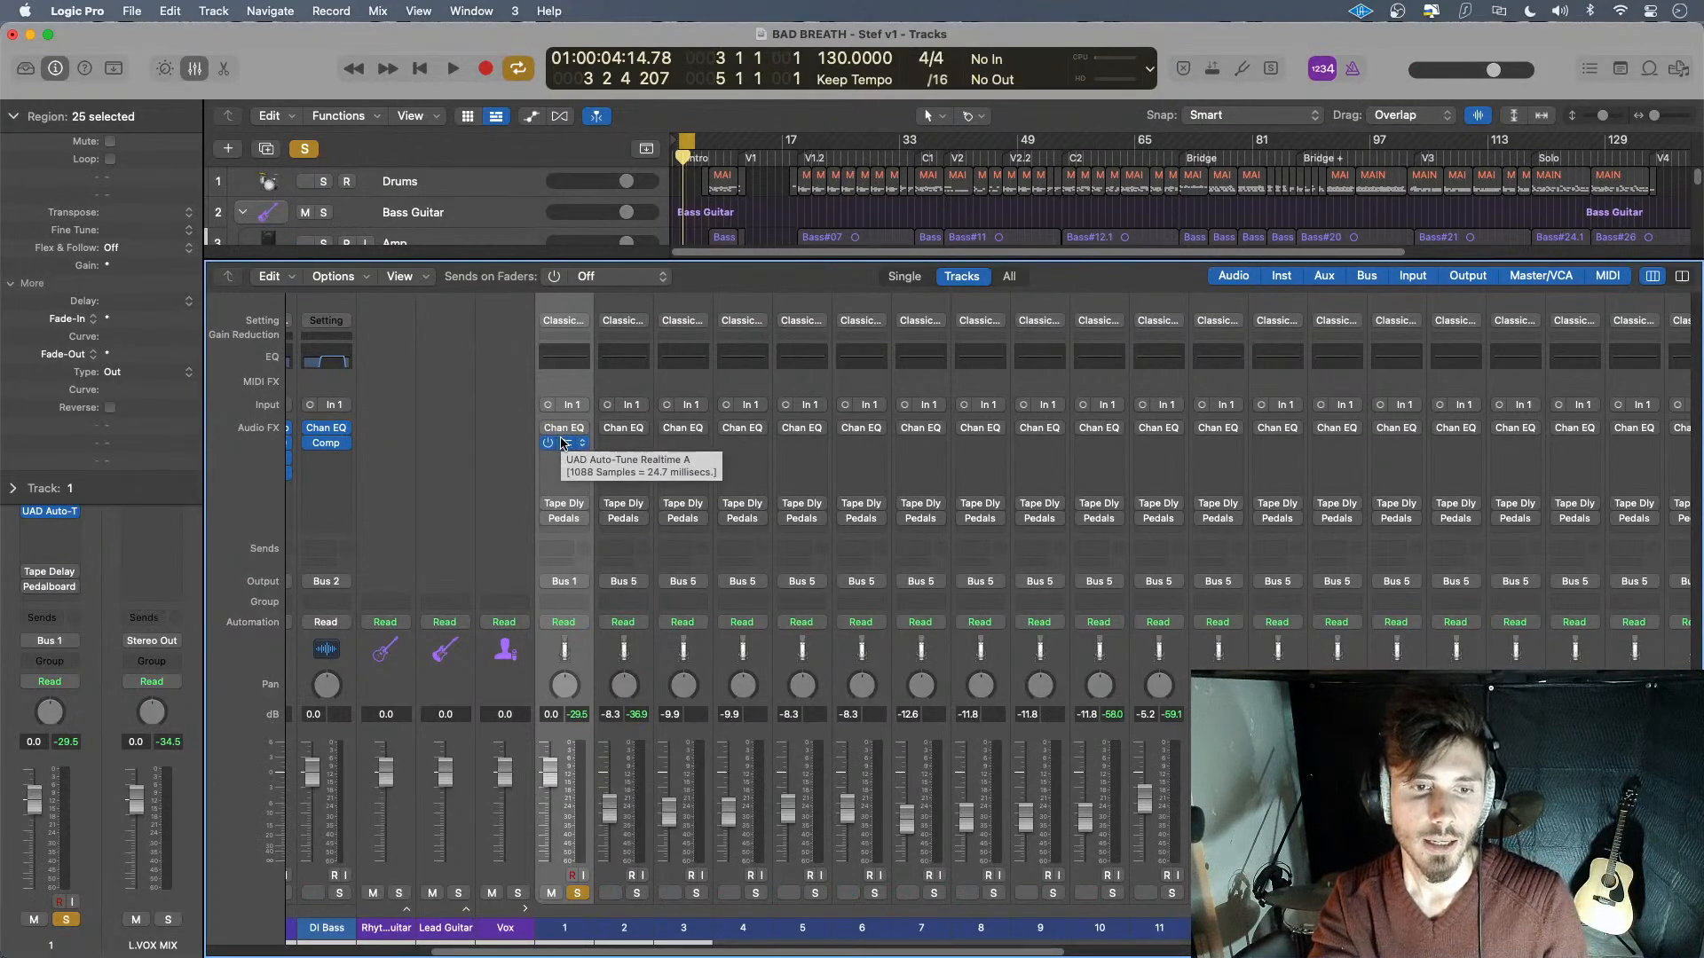
key(x)
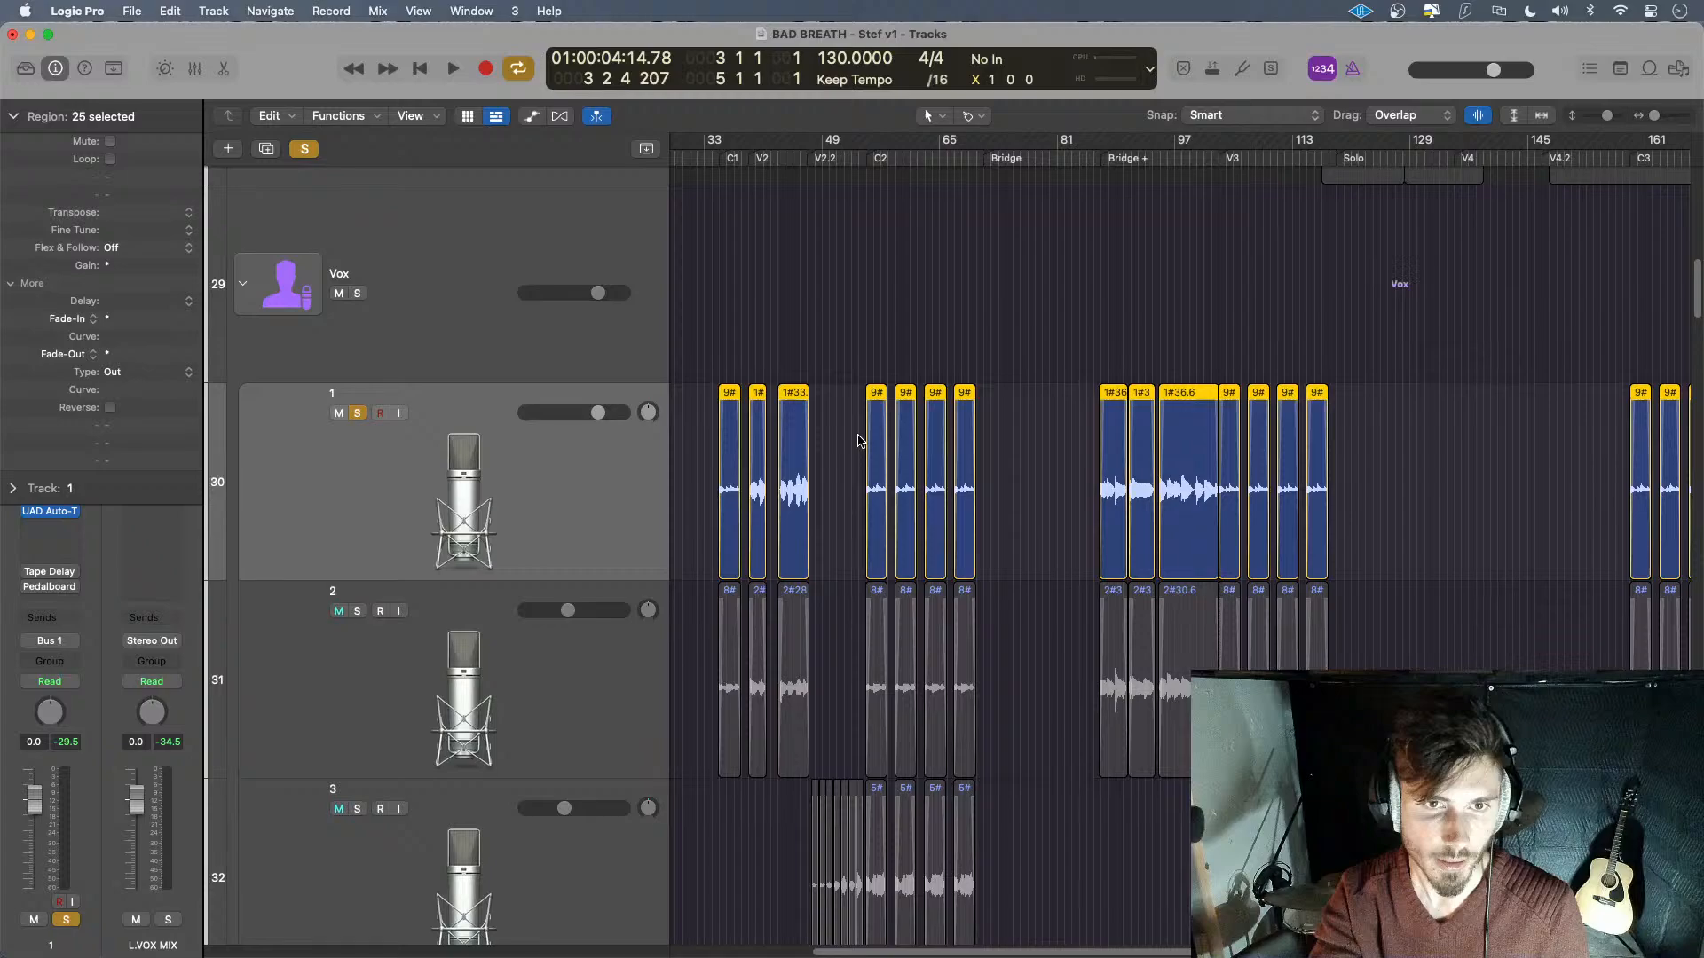
- Set the gain of the first intro region on vocal track 1 to +10.0 dB
scroll(781, 441, left, 5)
click(696, 441)
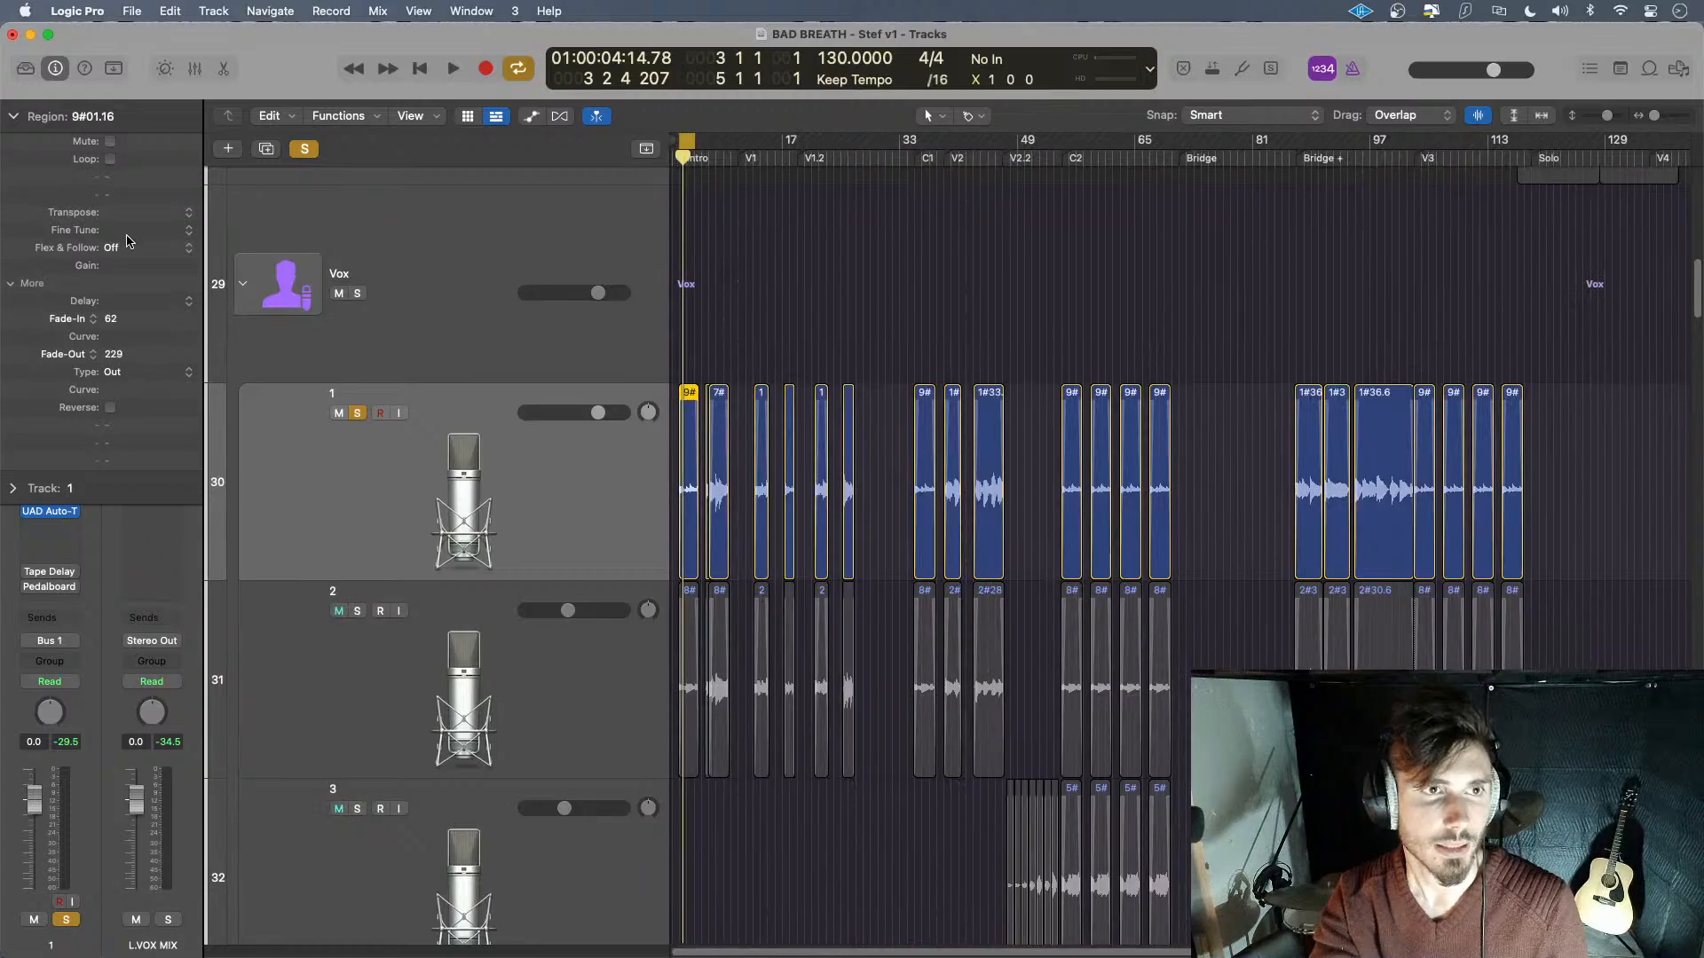
drag(133, 269, 149, 101)
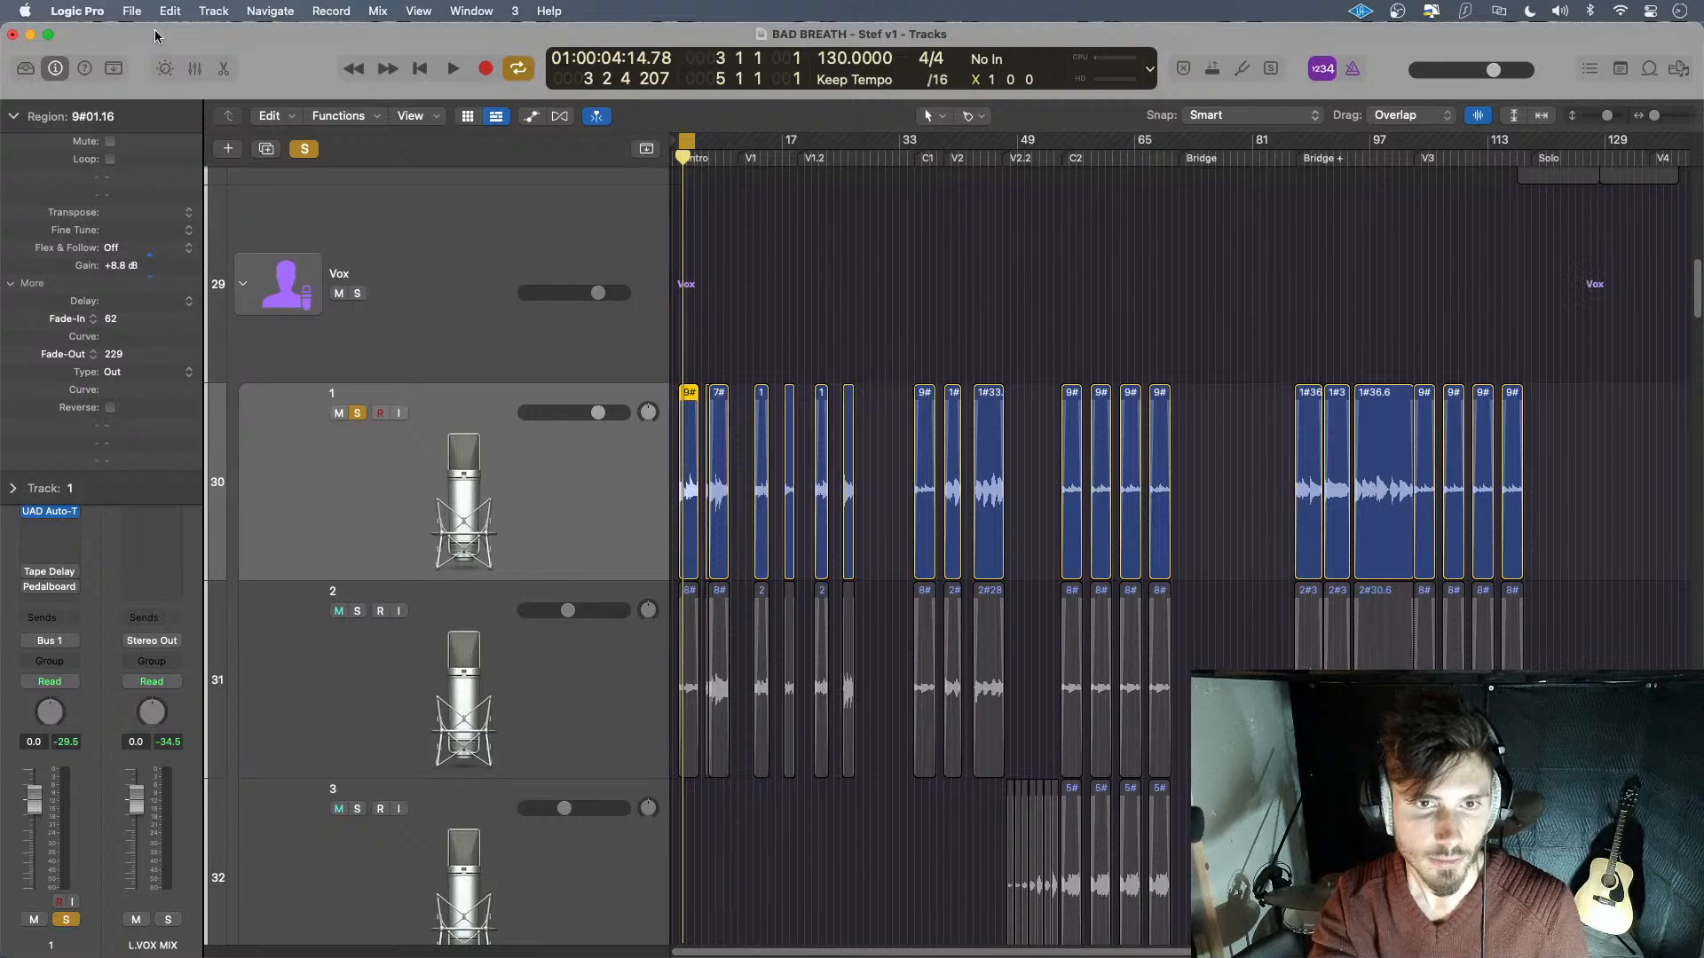
drag(156, 36, 169, 4)
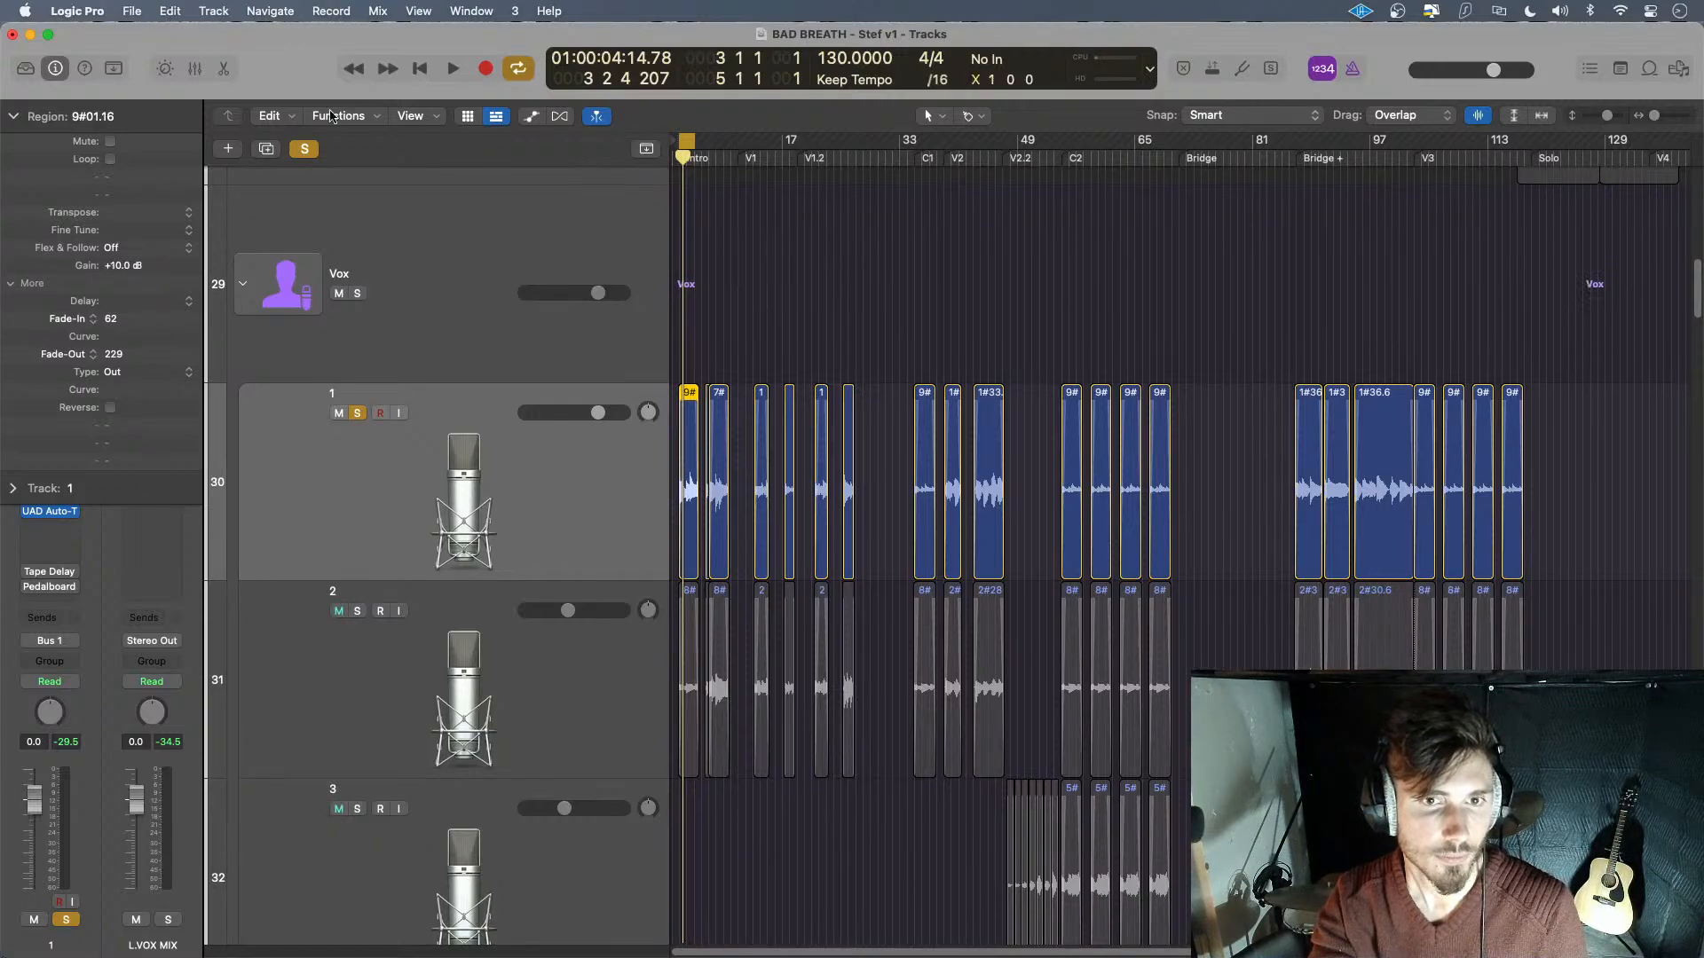
- Set the gain of vocal track 1's C1 region, four C2 regions and four V3 regions to about +7.5 dB
click(921, 426)
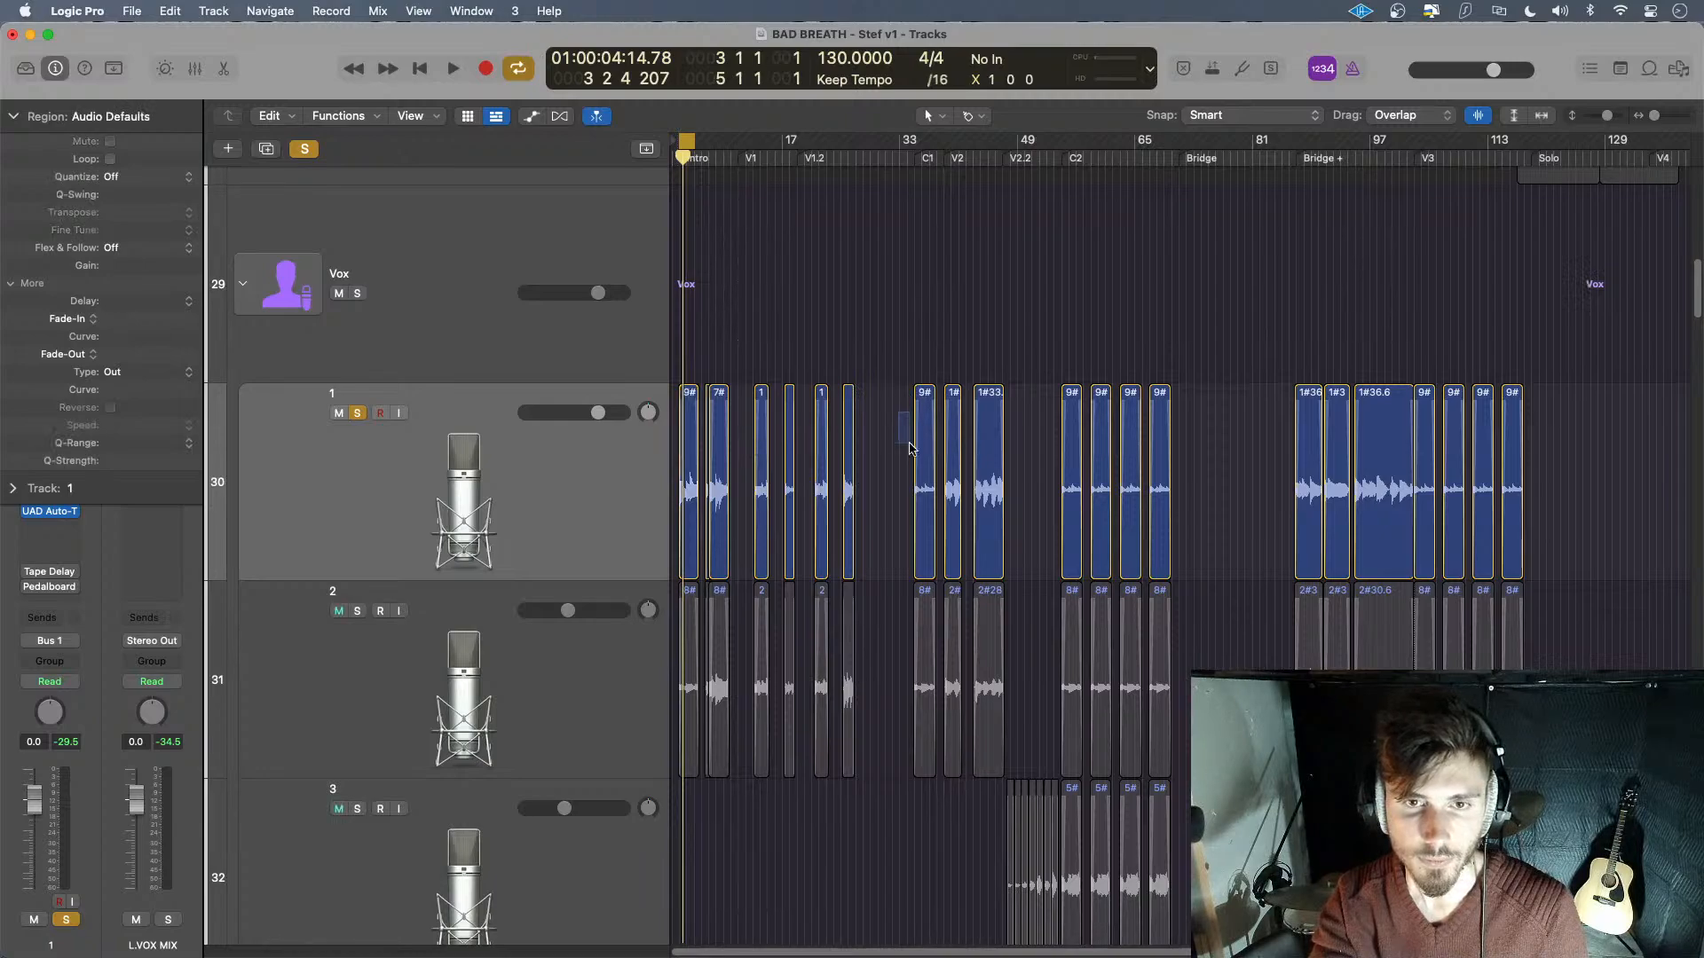
drag(135, 273, 146, 25)
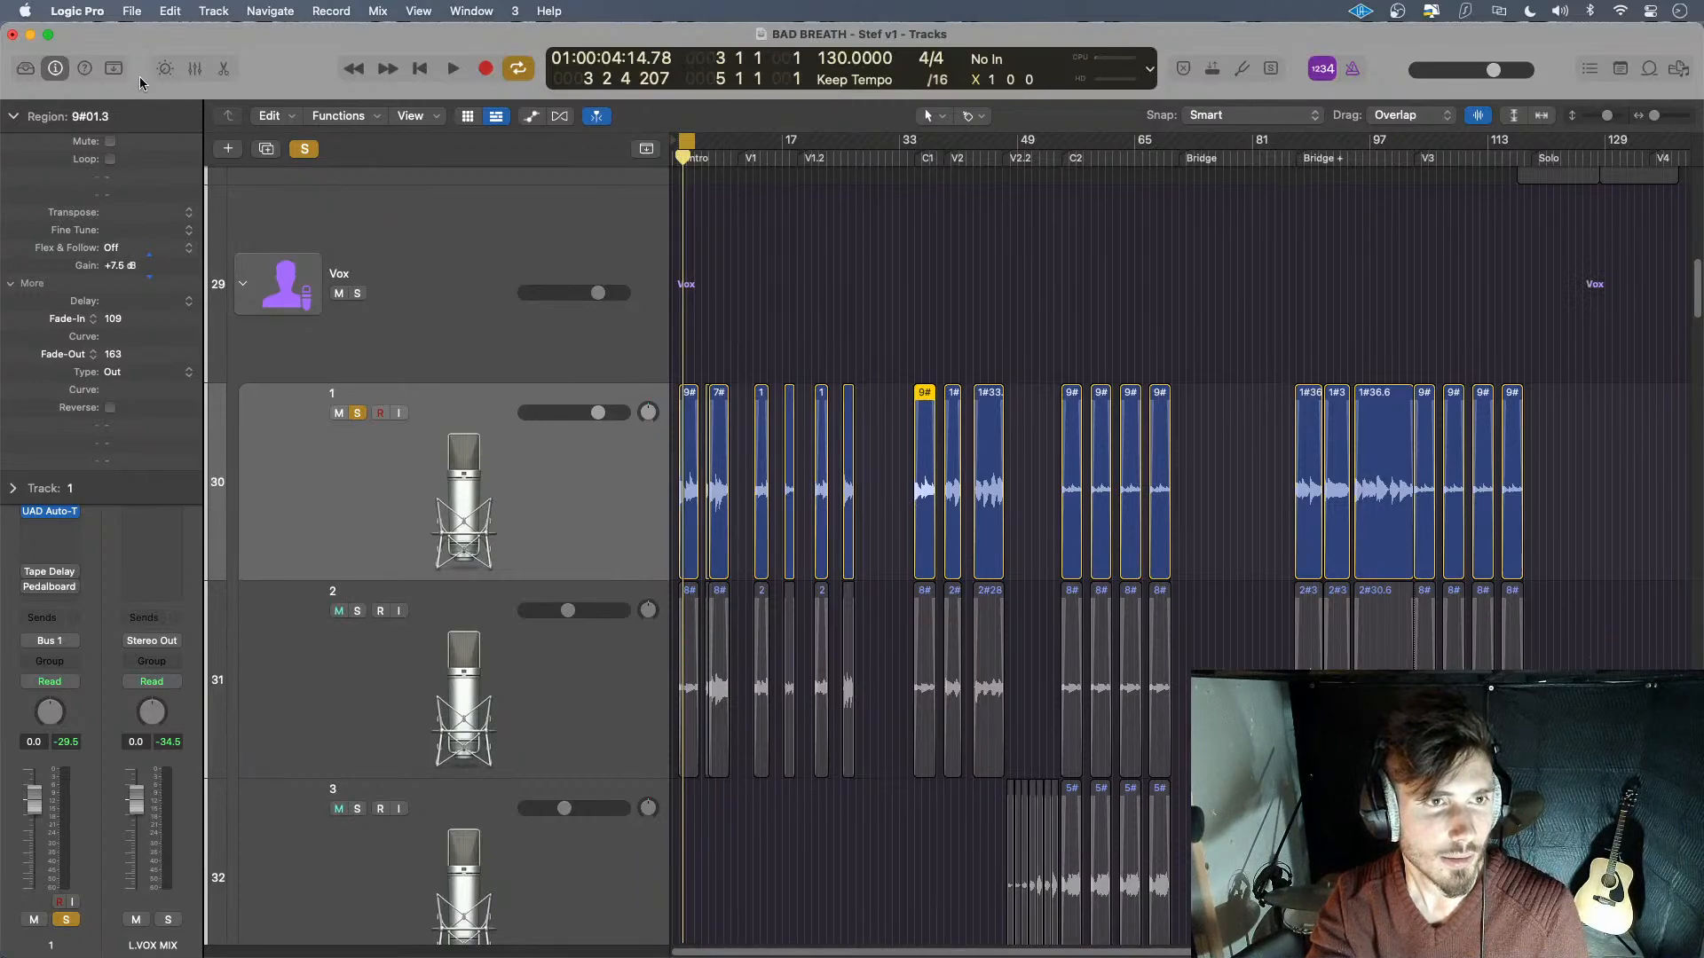
drag(1227, 461, 1065, 479)
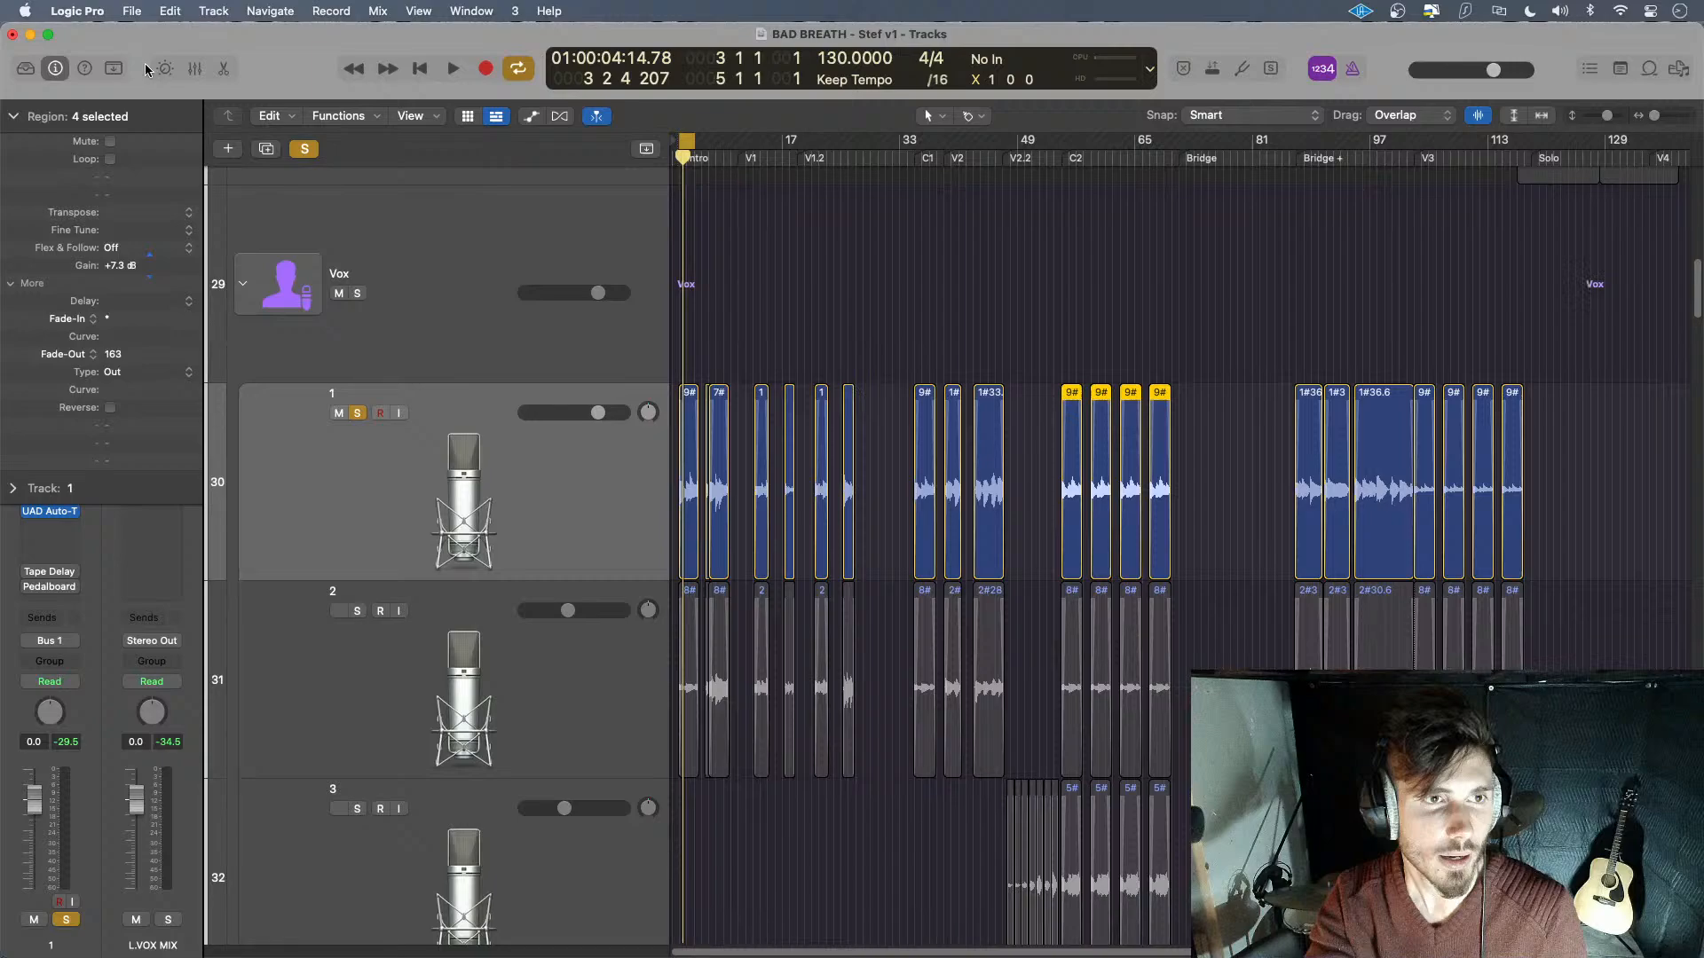
drag(1585, 468, 1420, 486)
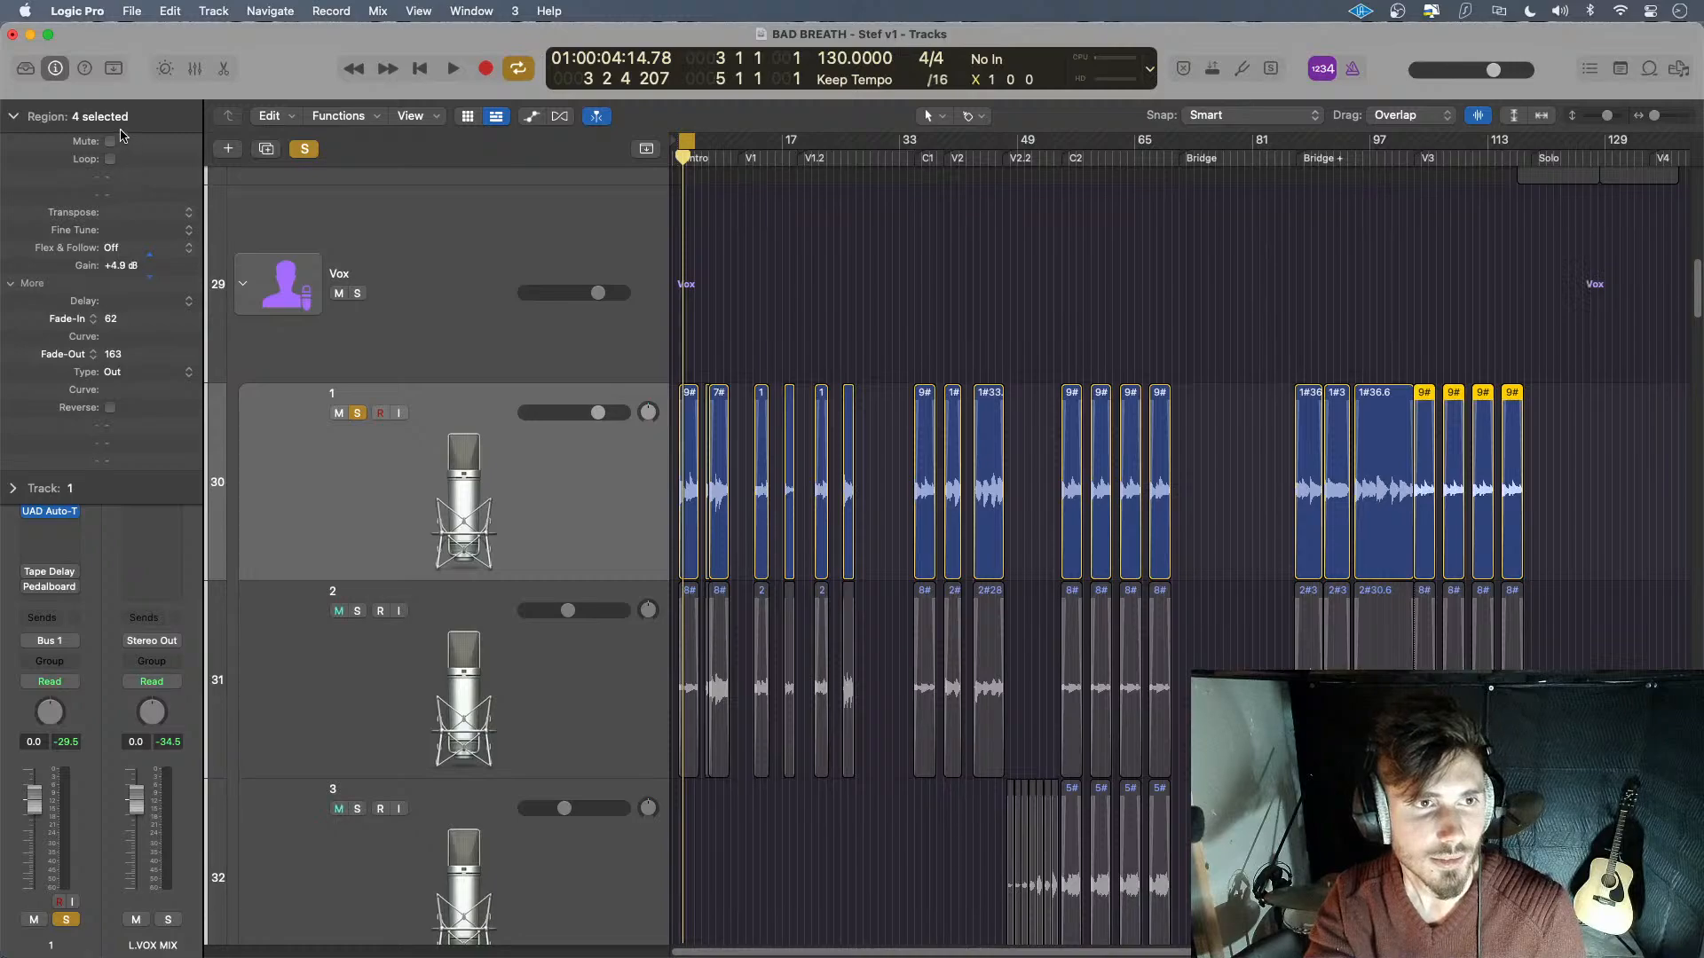
drag(124, 98, 125, 88)
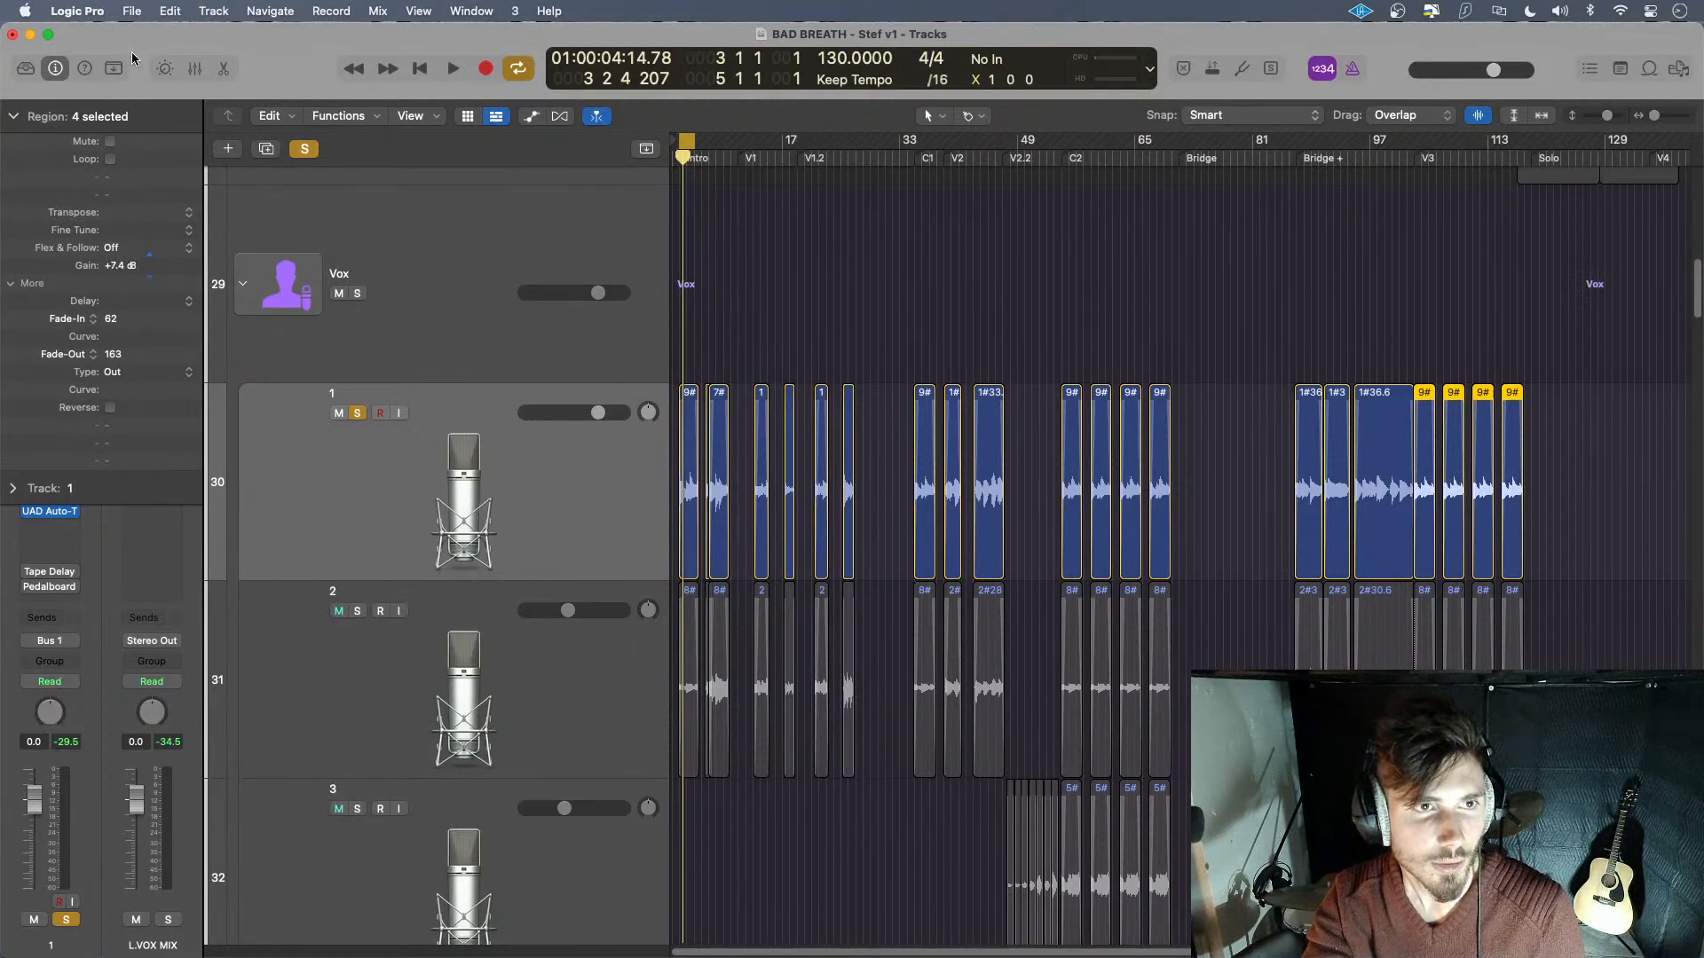
- On vocal track 2, set the gain of the first intro region to +5.0 dB and the C1 region to +3.5 dB
scroll(444, 532, down, 3)
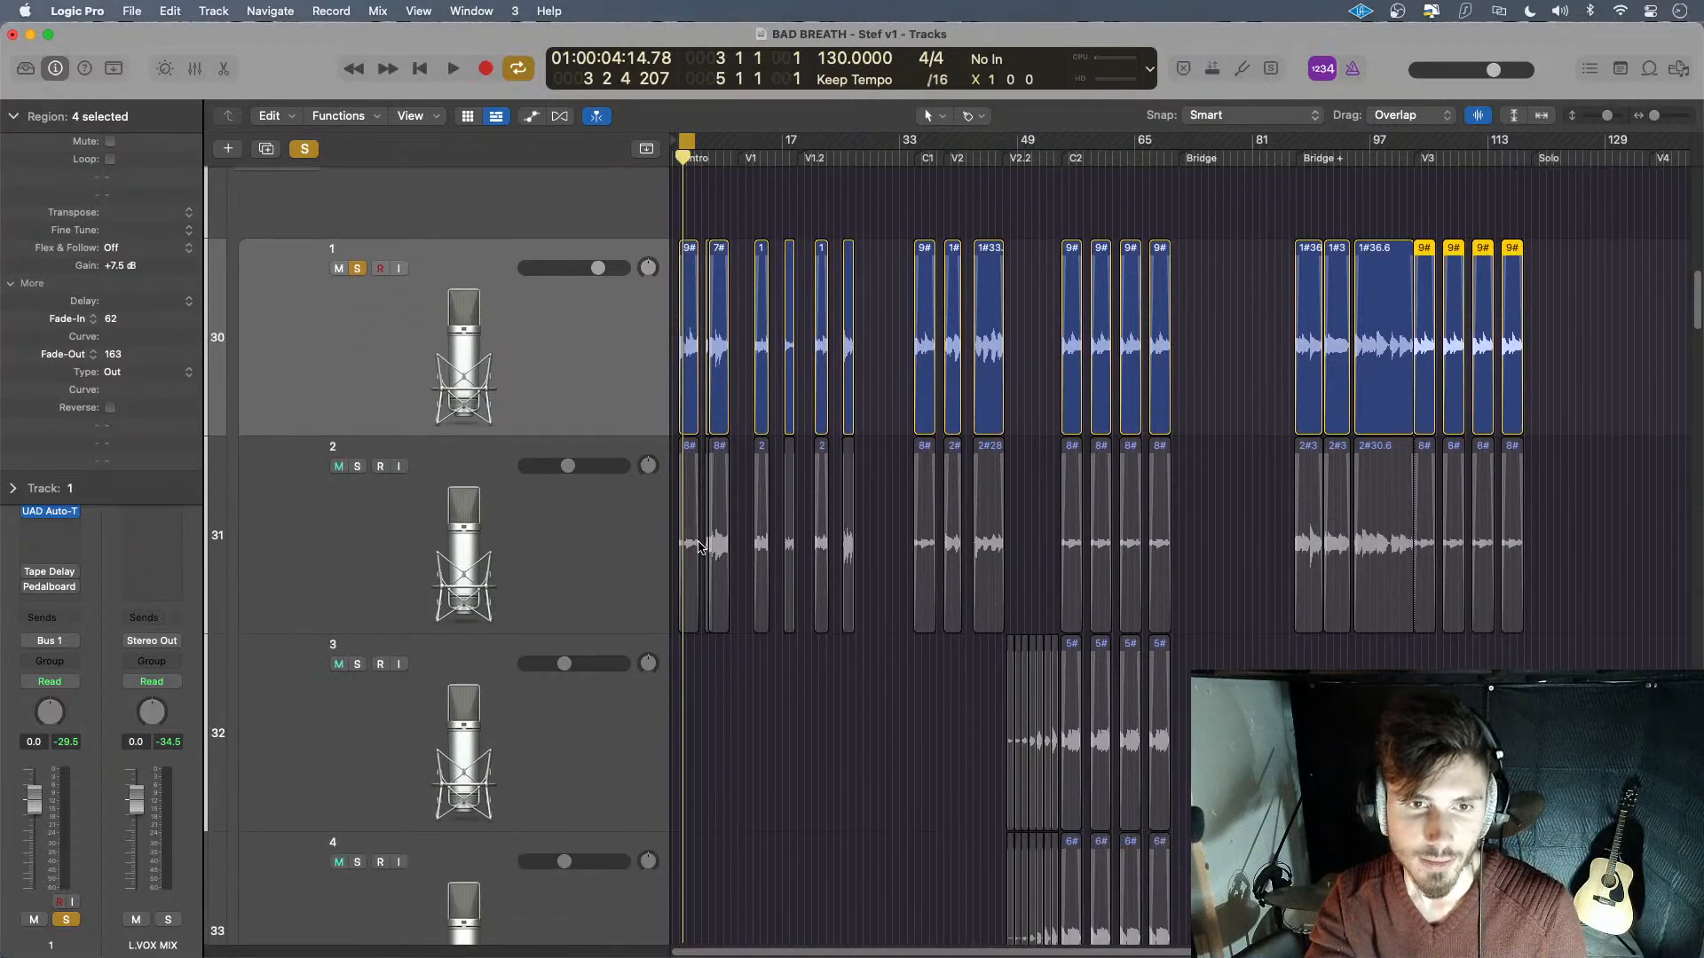
click(692, 542)
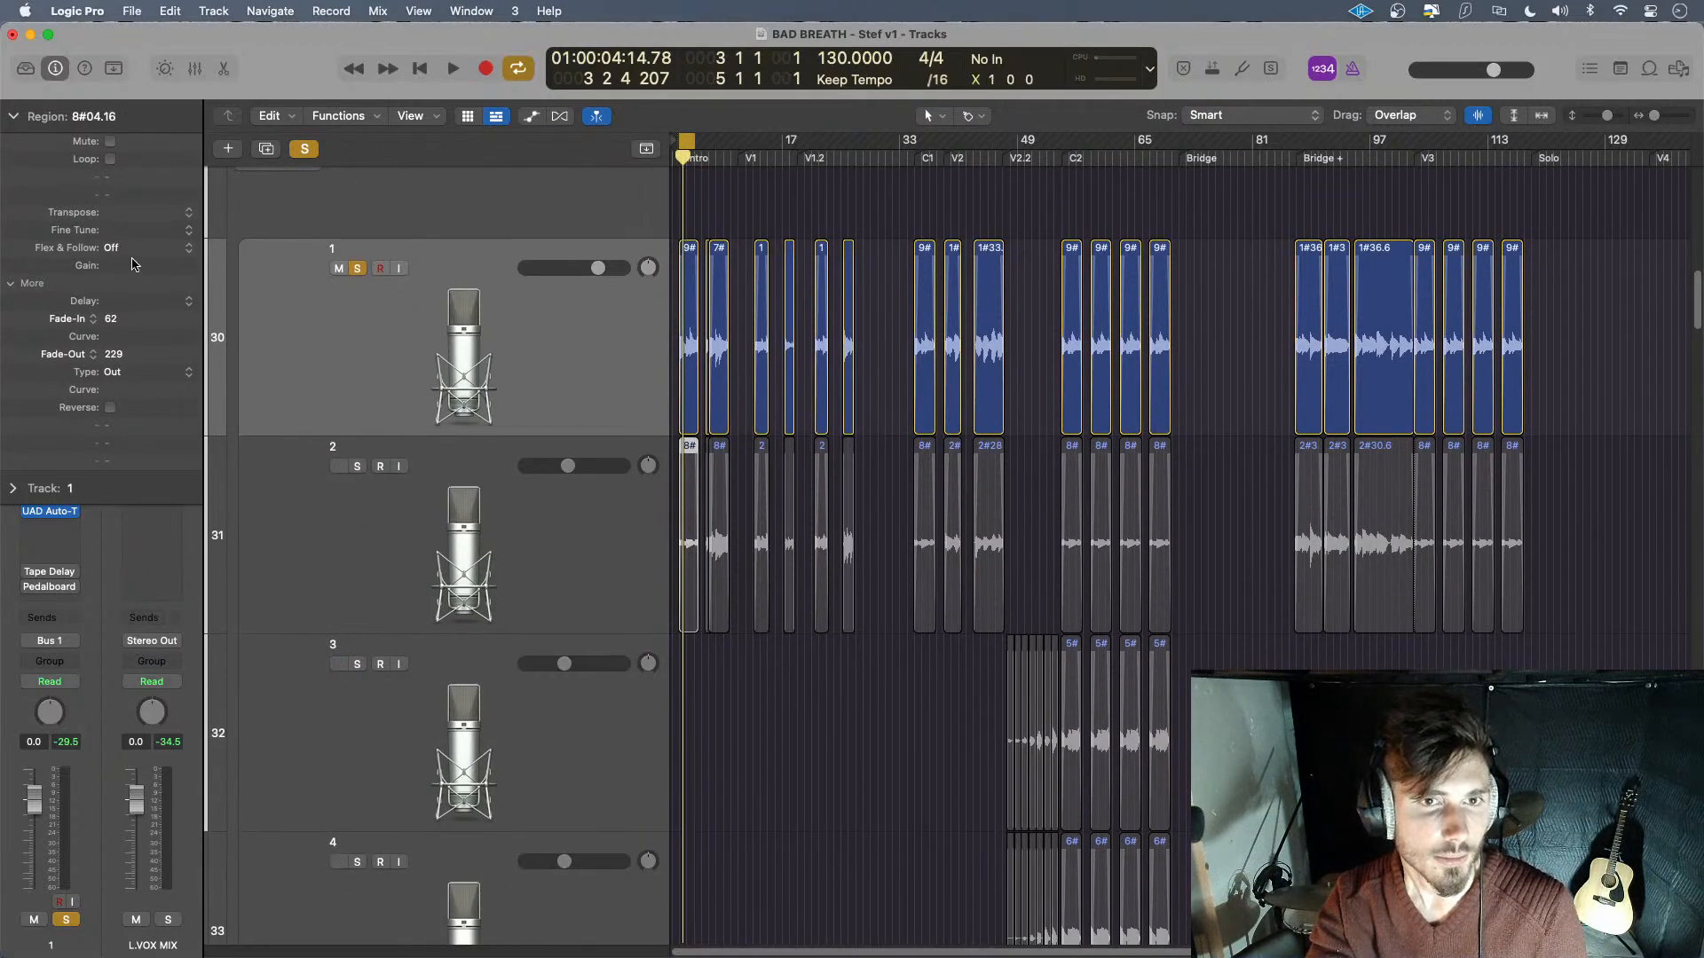
drag(133, 265, 152, 168)
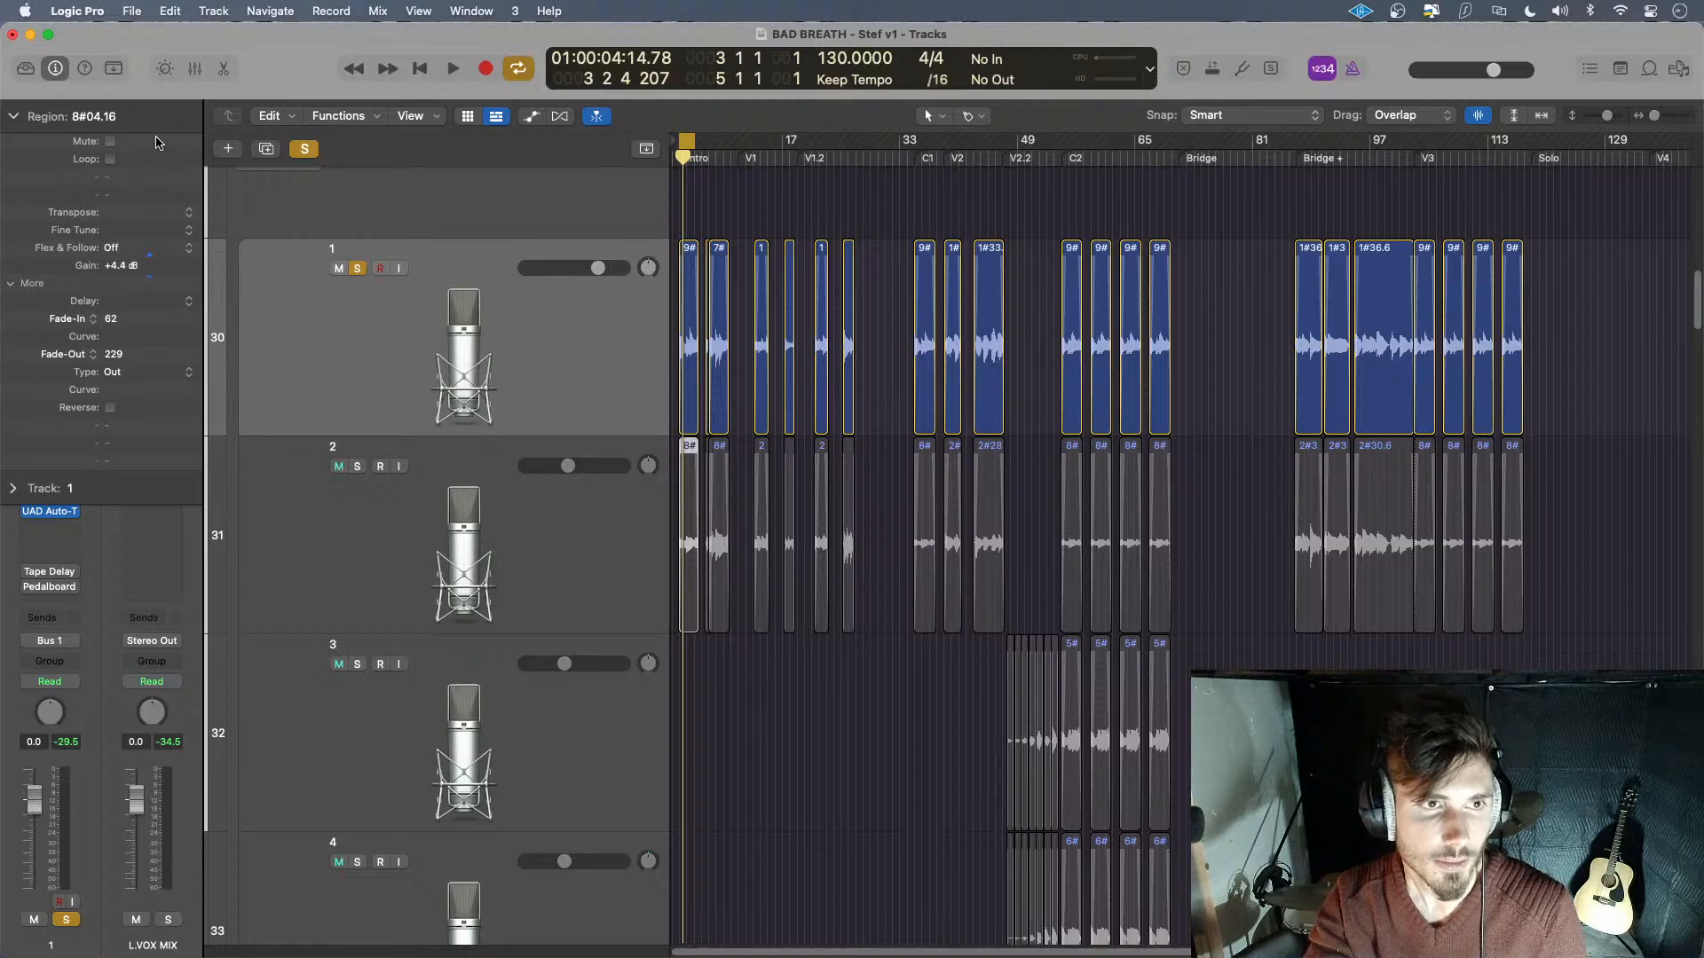
mouse_move(161, 117)
mouse_down()
mouse_move(171, 106)
mouse_move(181, 137)
mouse_move(184, 119)
mouse_up()
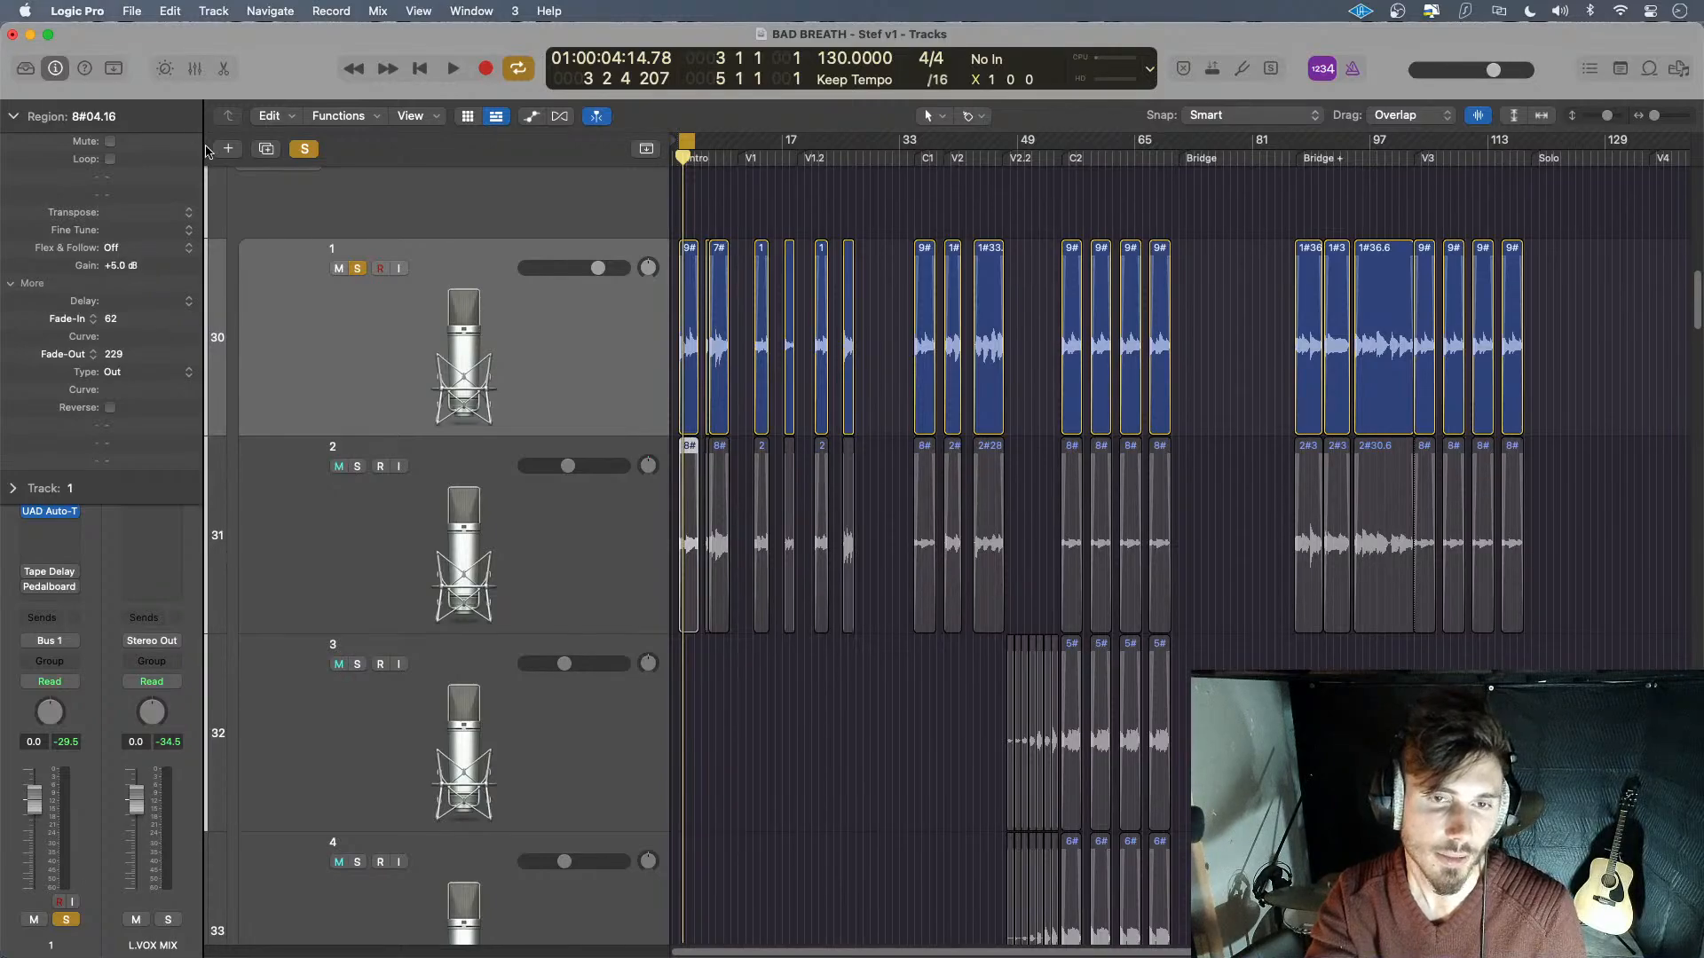
click(925, 543)
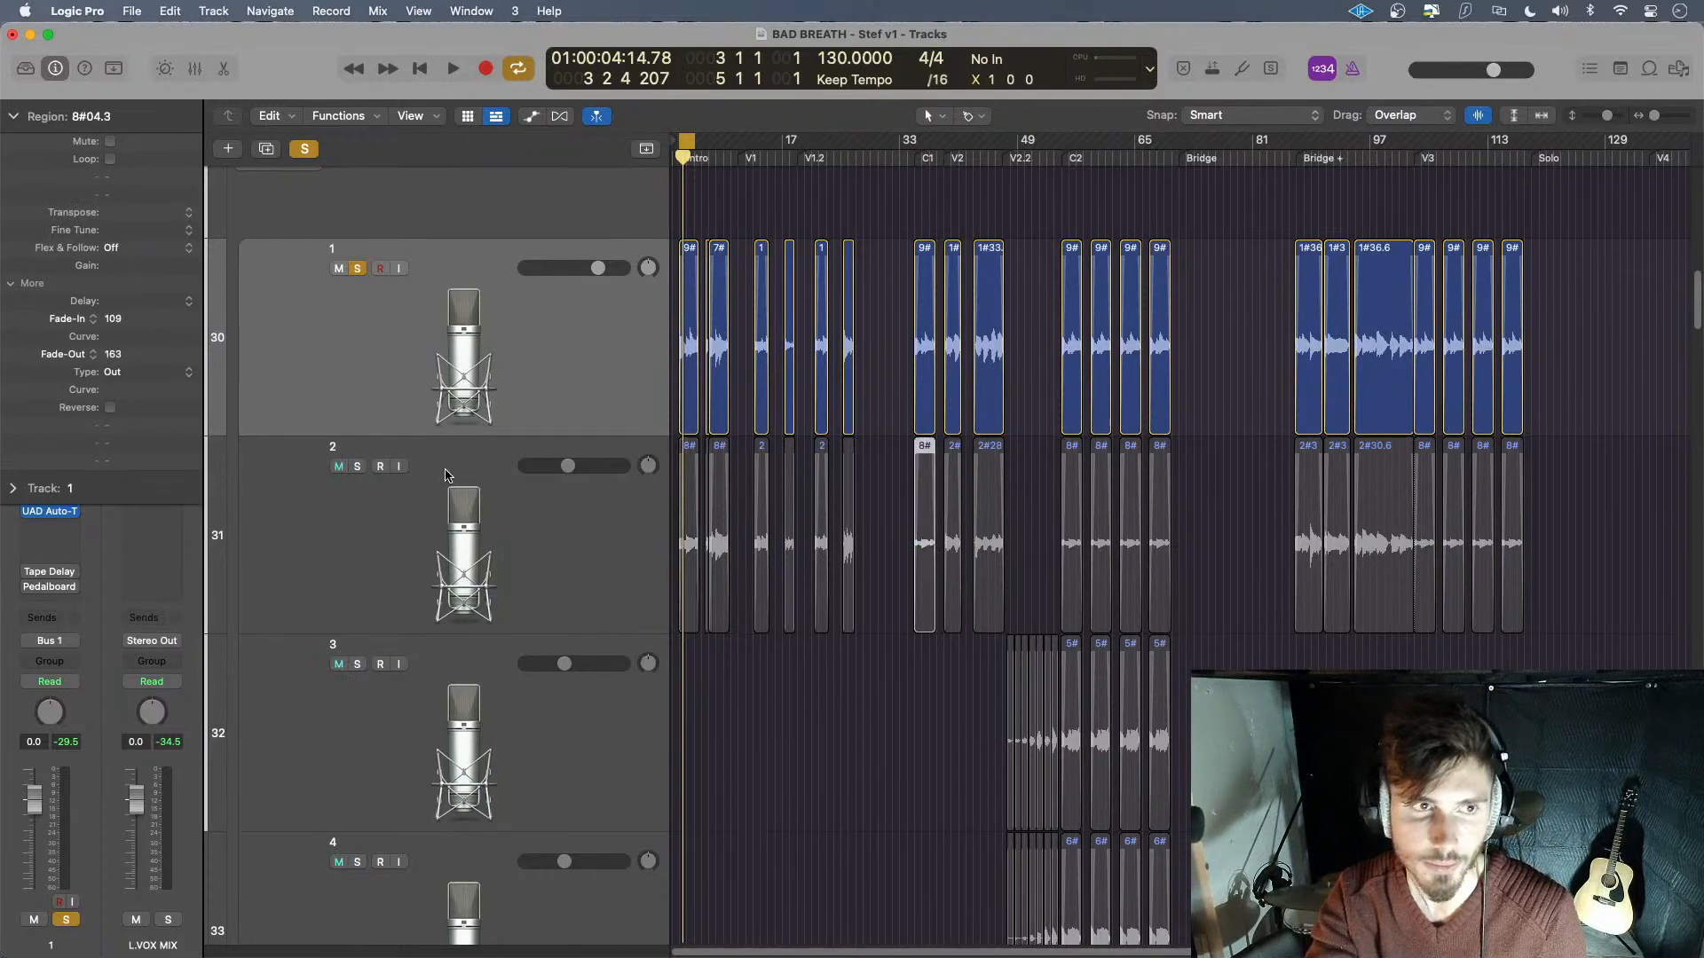
drag(135, 257, 154, 153)
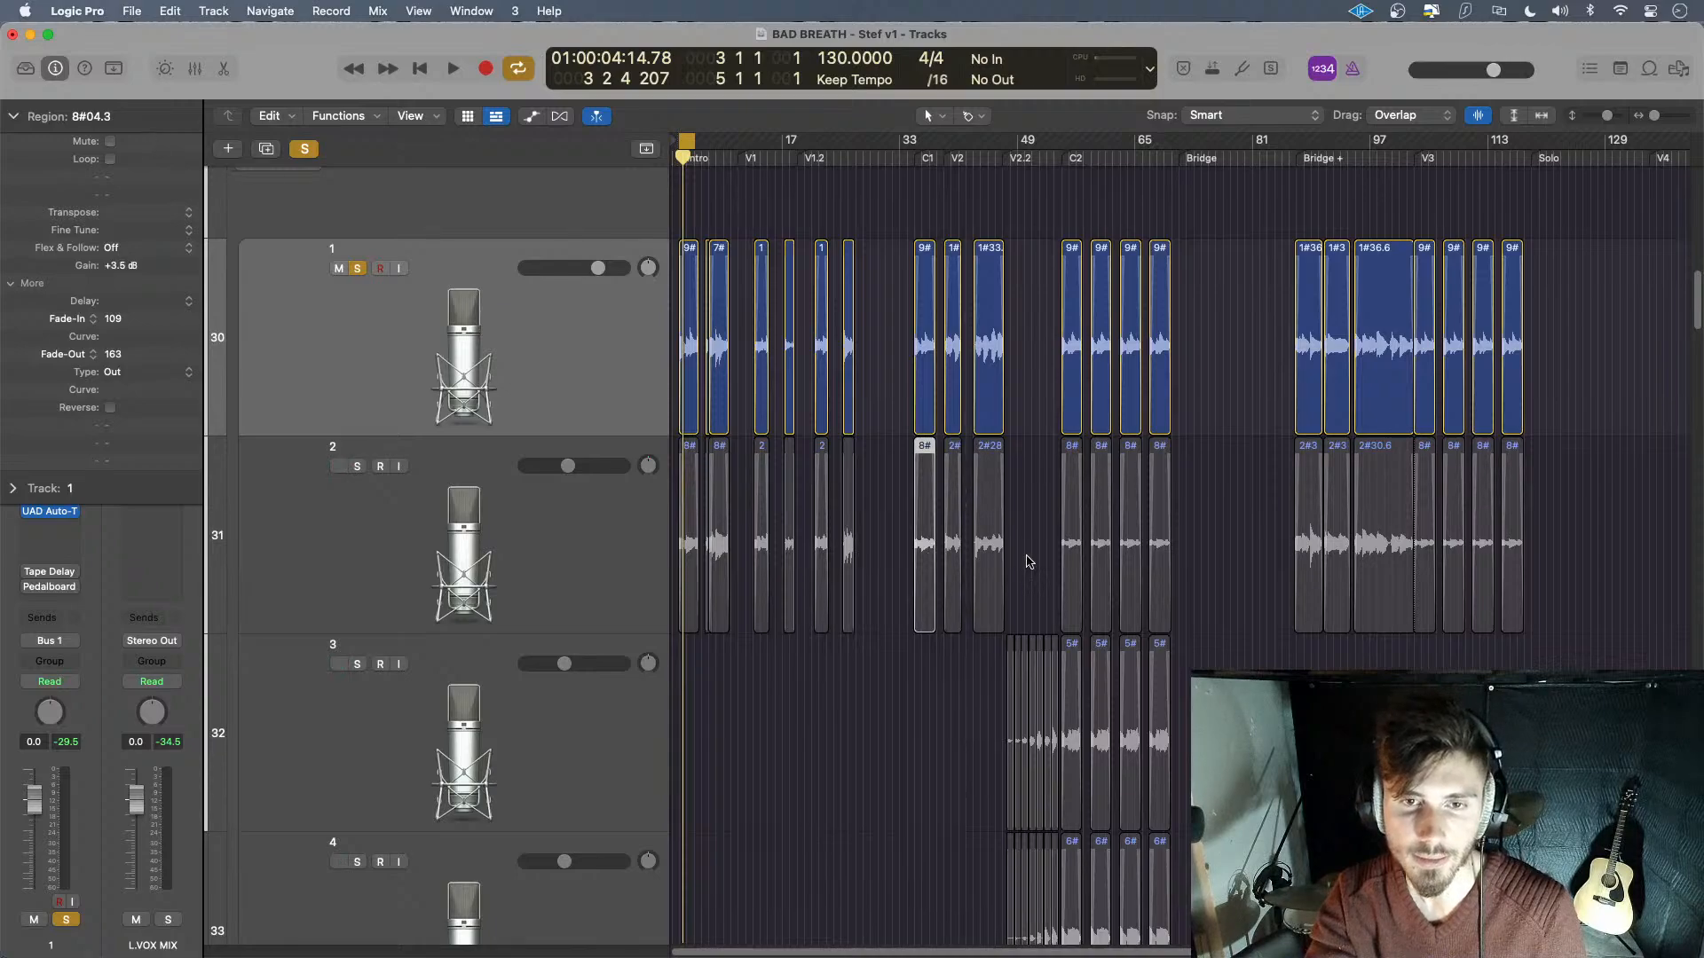
- Set the gain of the four C2 regions and the four V3 regions on vocal track 2 to +5.0 dB
drag(1190, 507, 1074, 527)
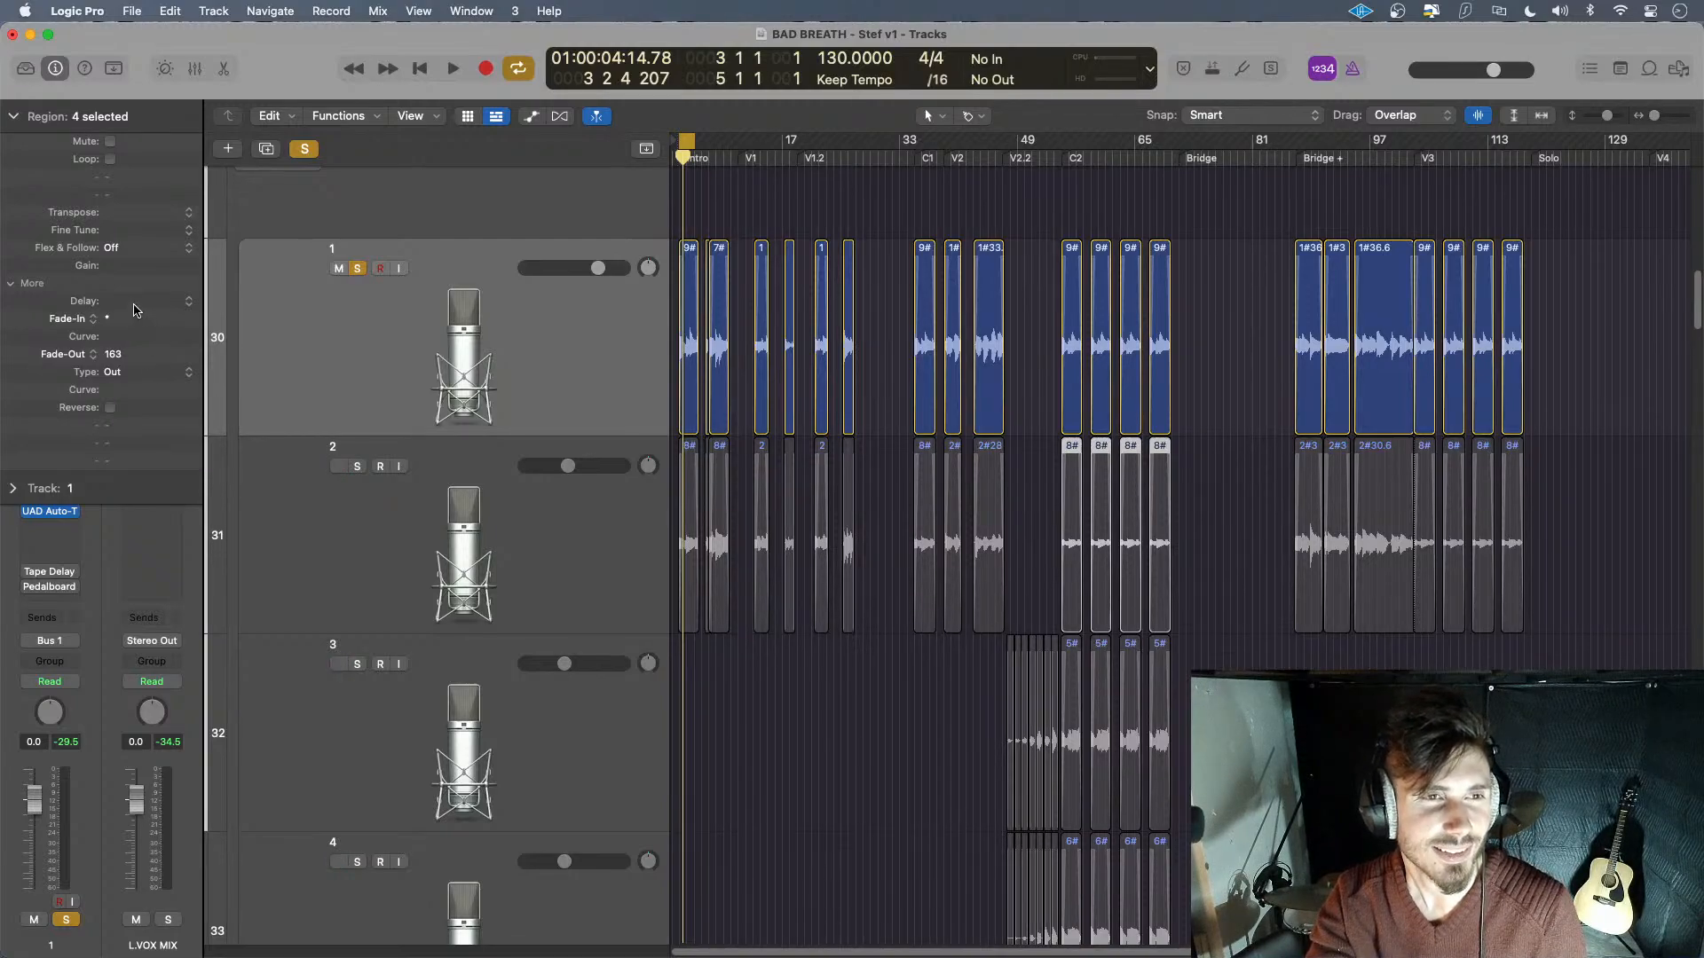
drag(149, 266, 148, 131)
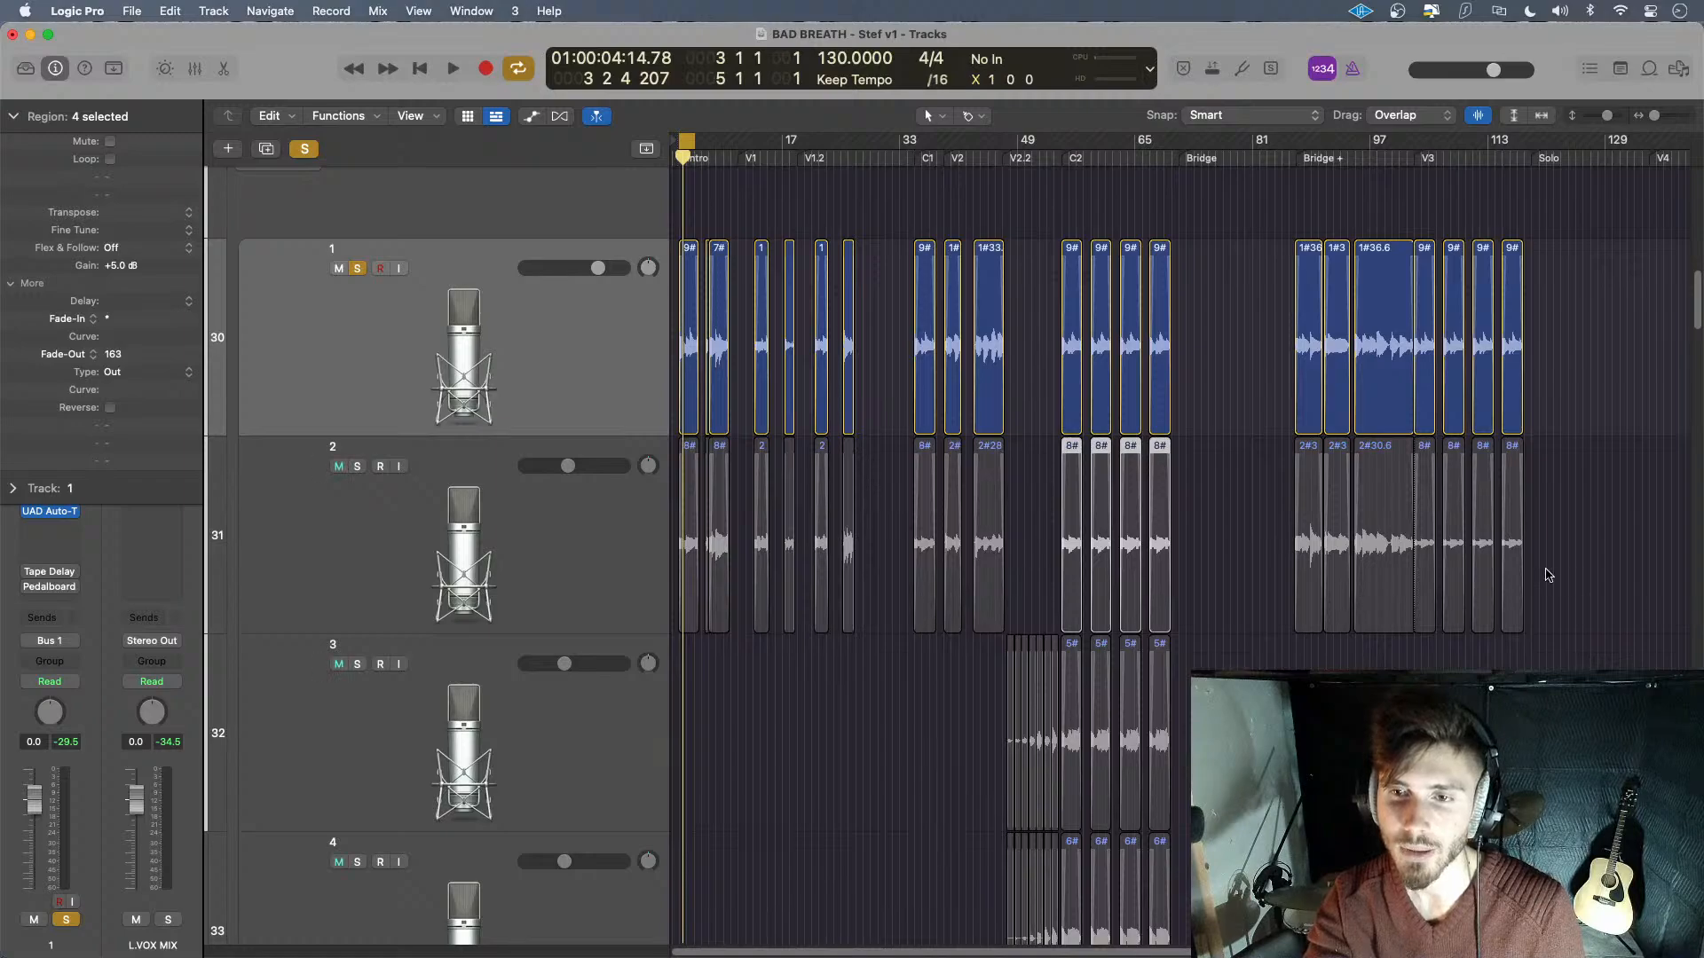
drag(1579, 543, 1415, 537)
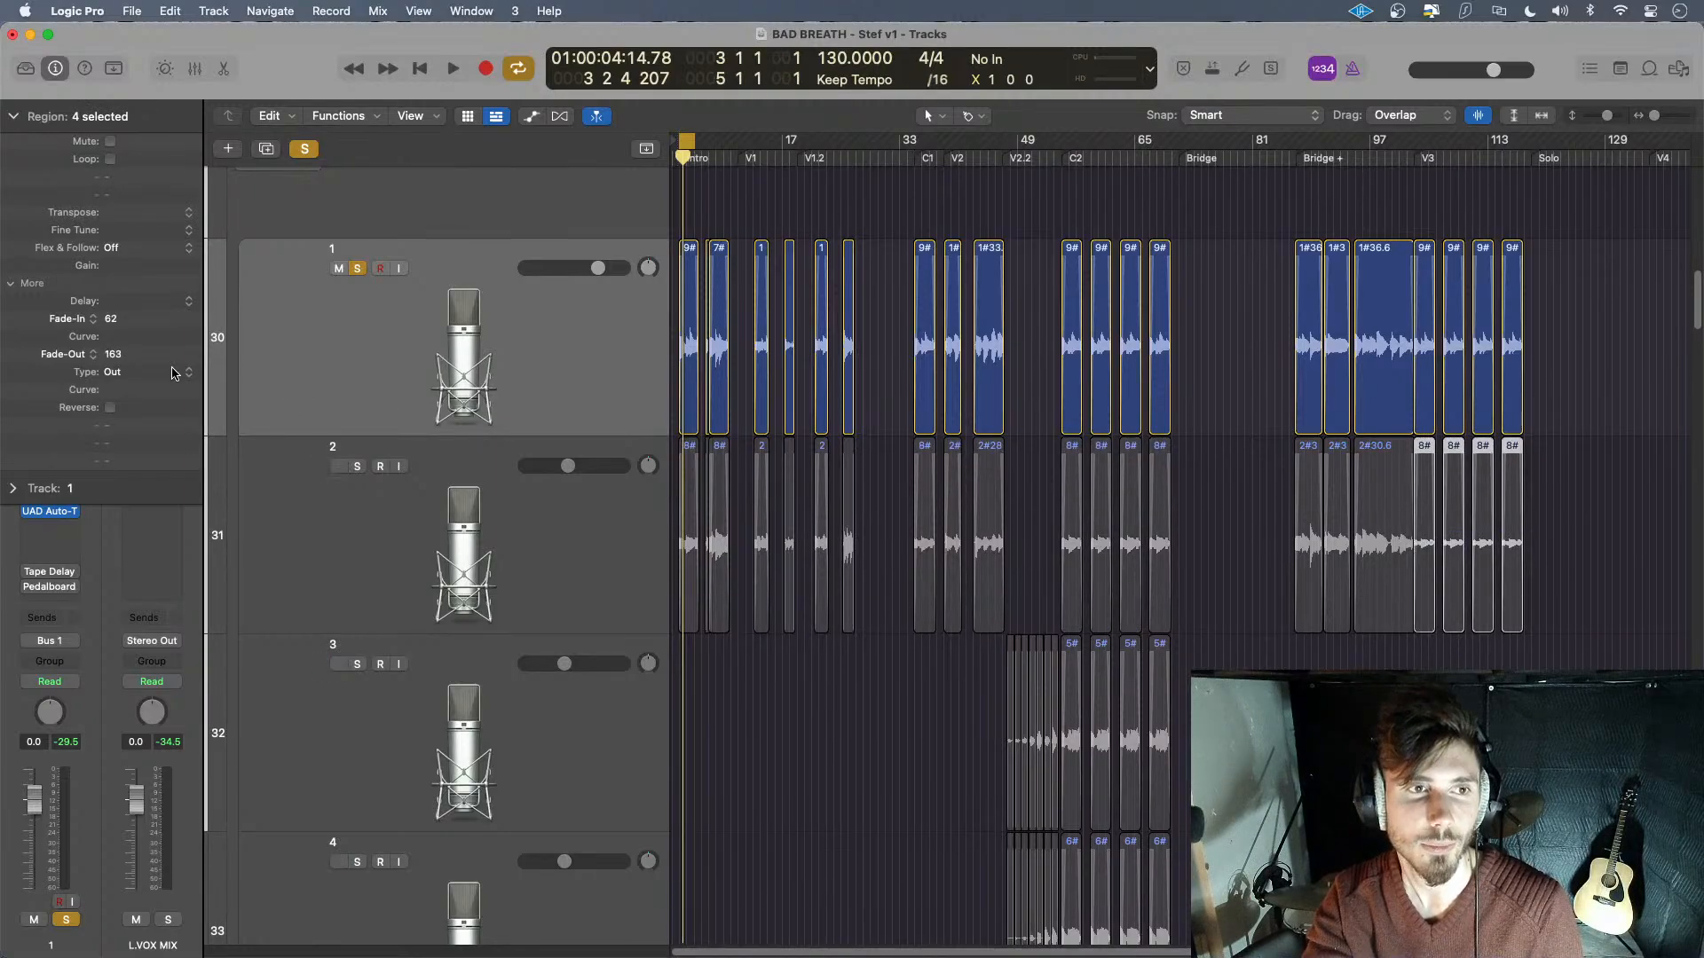
drag(133, 265, 152, 139)
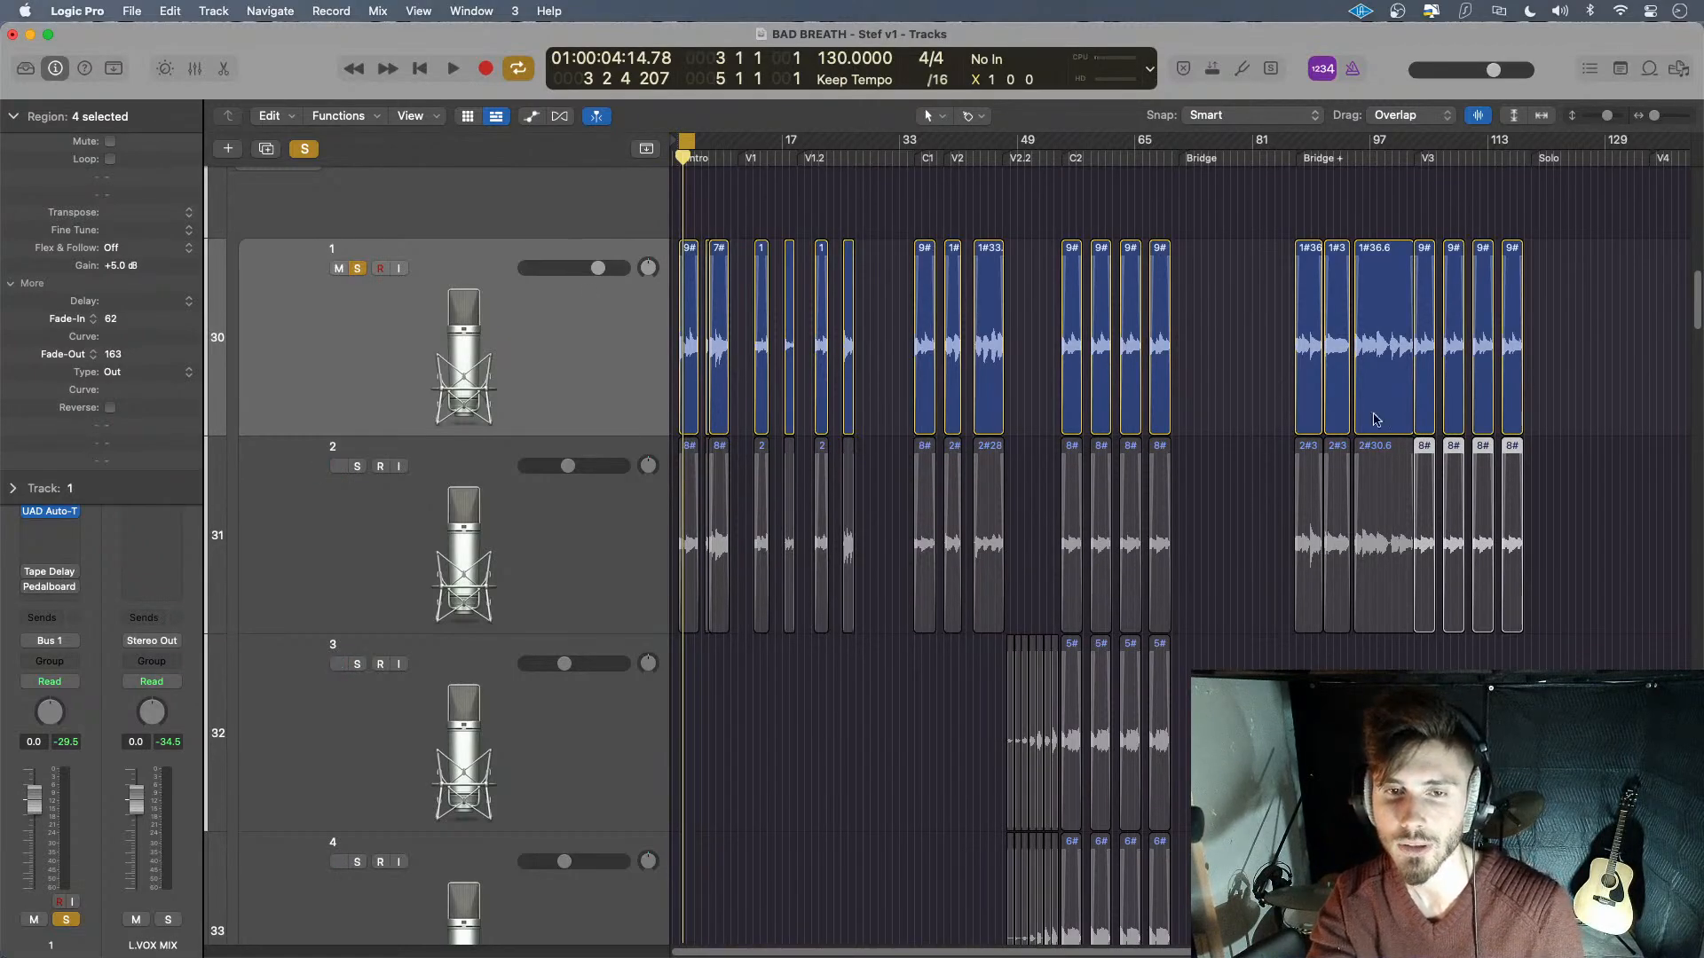
scroll(1191, 602, down, 4)
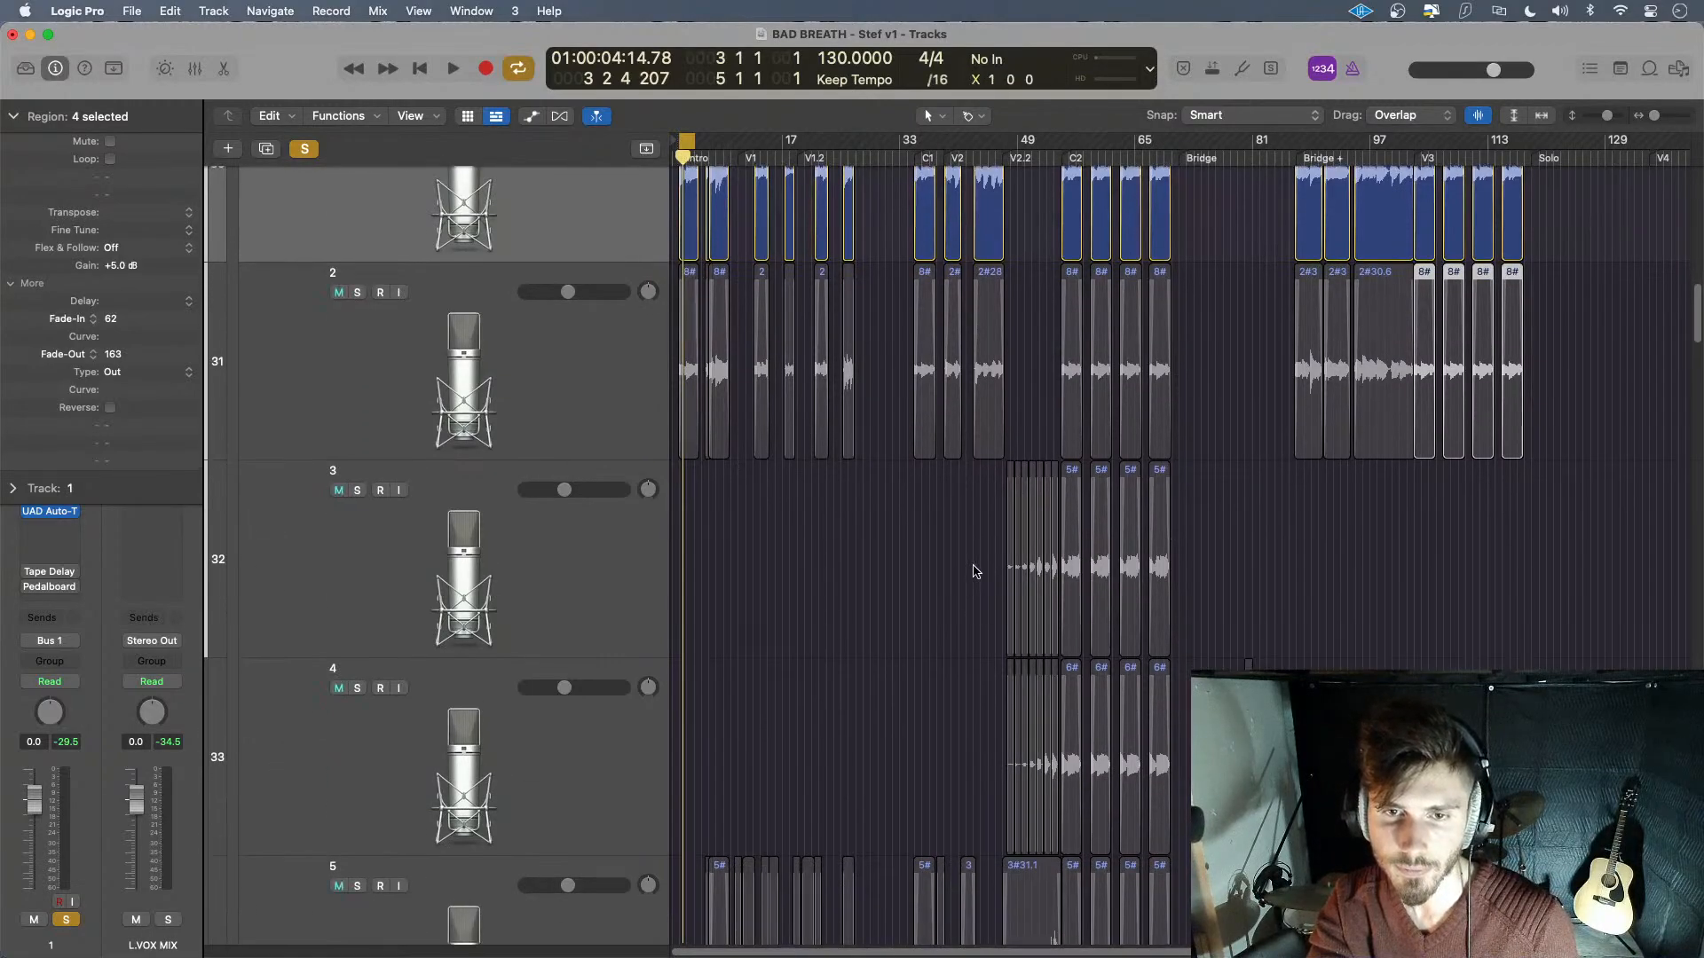
- Set the gain of the short bridge region near bar 79 to +5.0 dB on both vocal track 4 and vocal track 5
drag(974, 571, 1025, 601)
scroll(905, 617, down, 3)
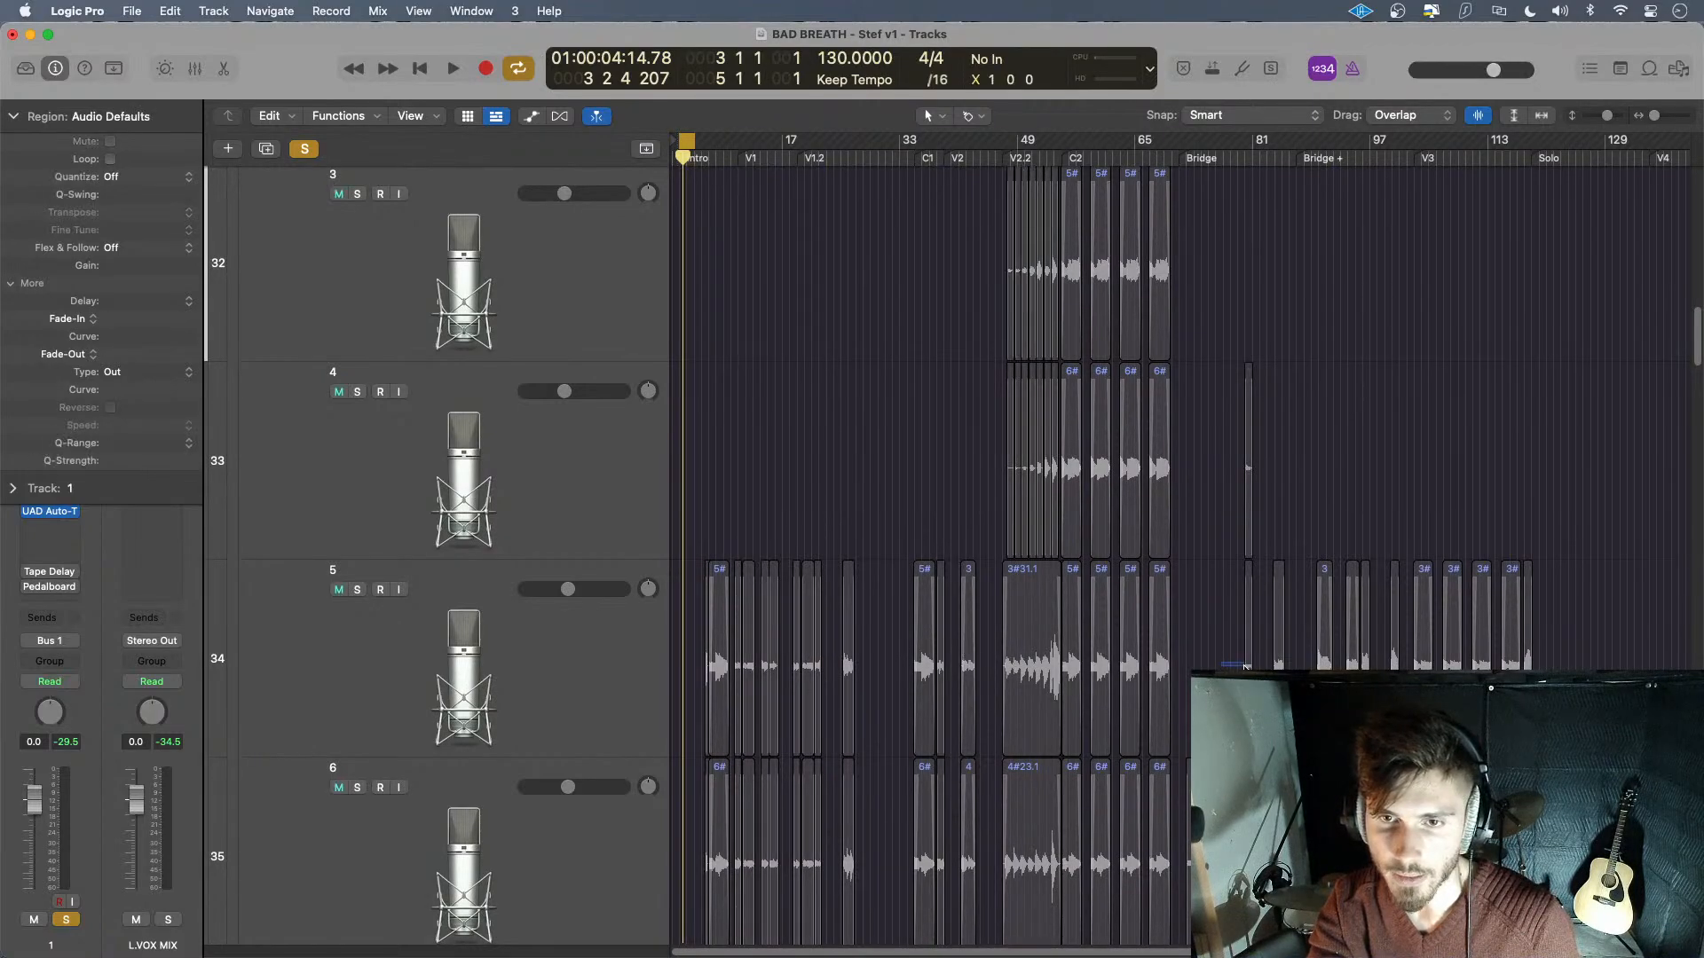
click(1248, 621)
click(1249, 466)
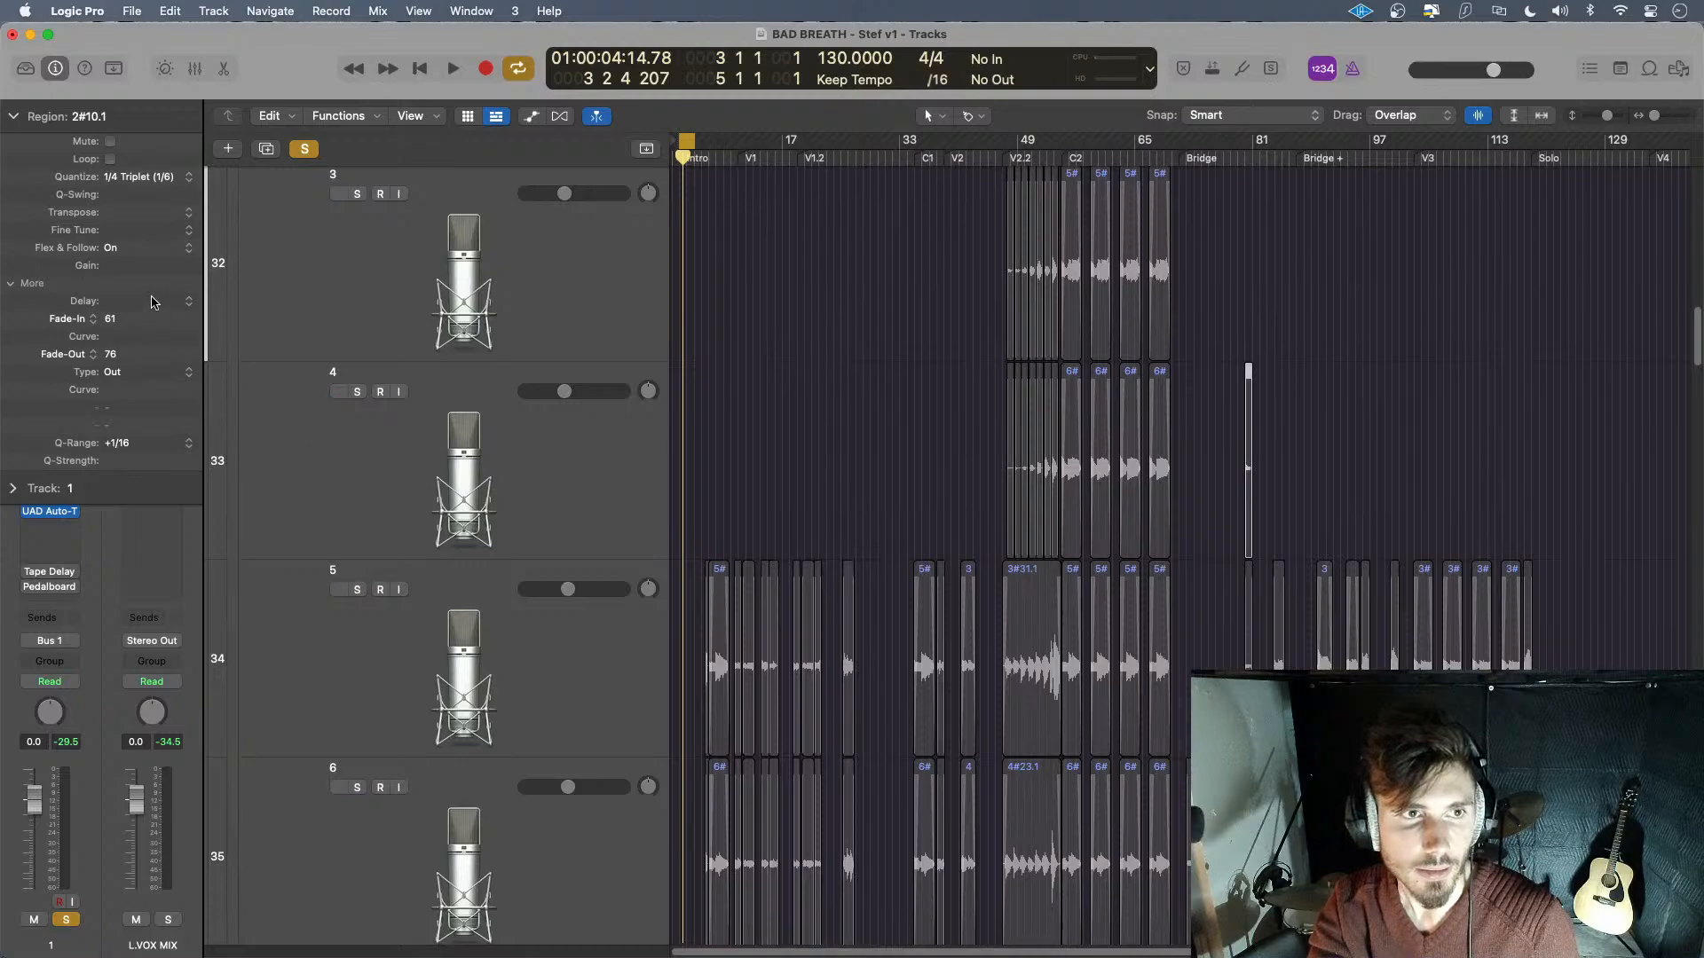
drag(139, 268, 168, 123)
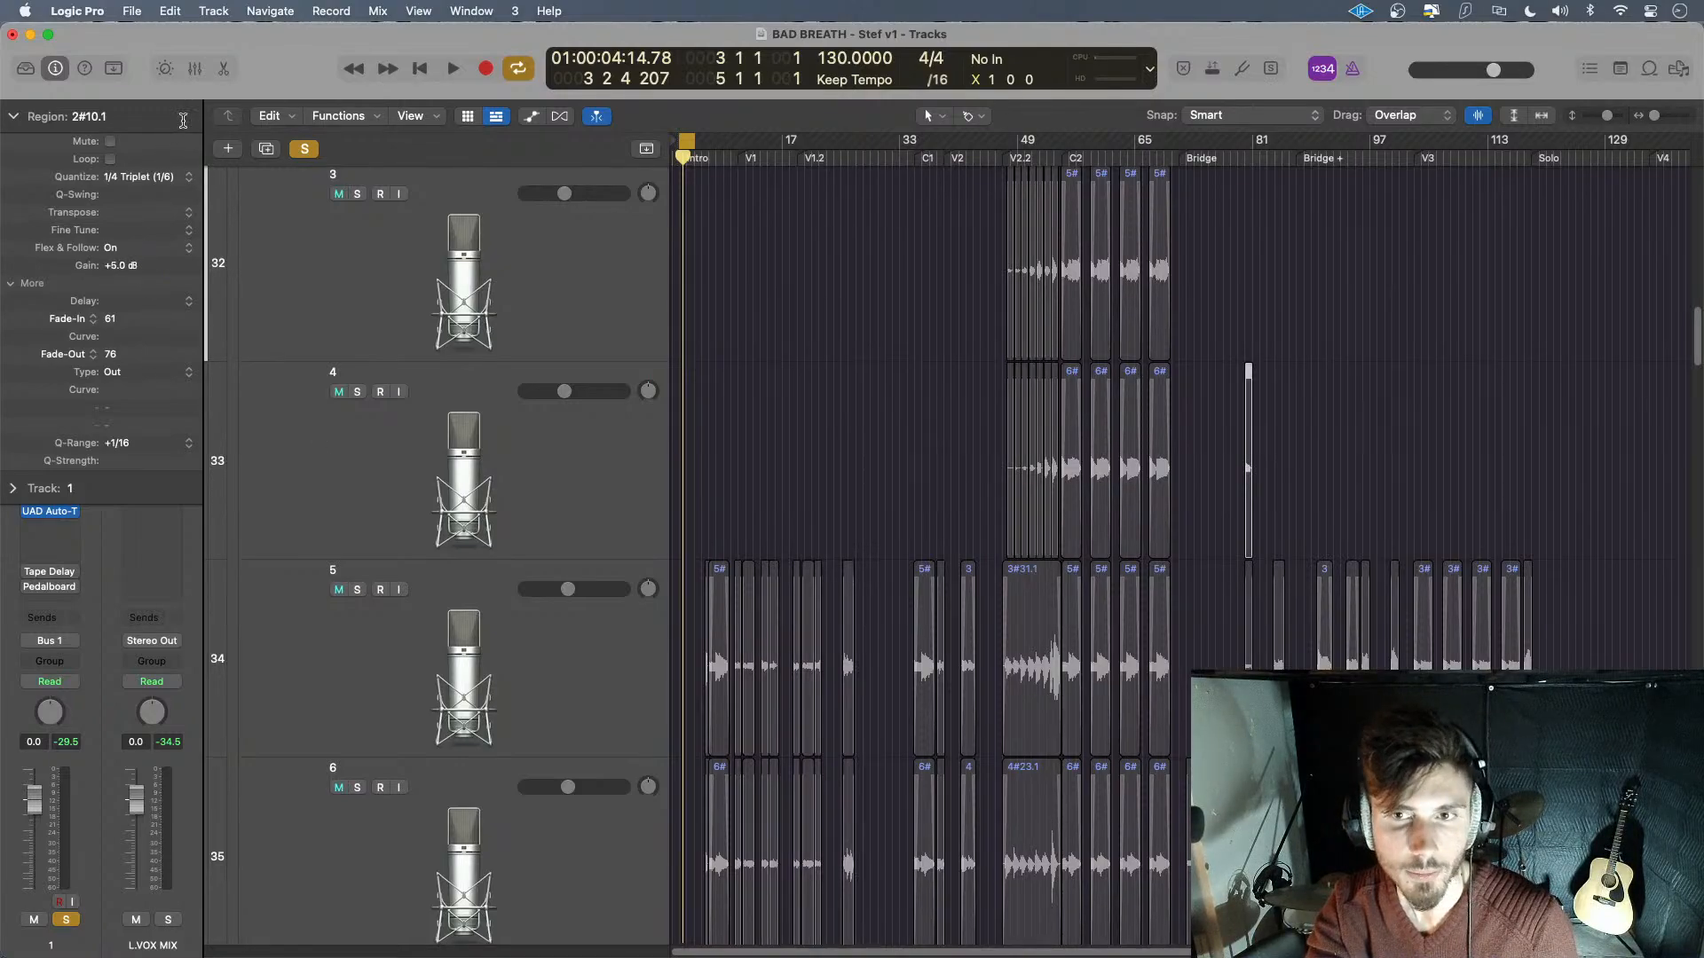
click(1240, 664)
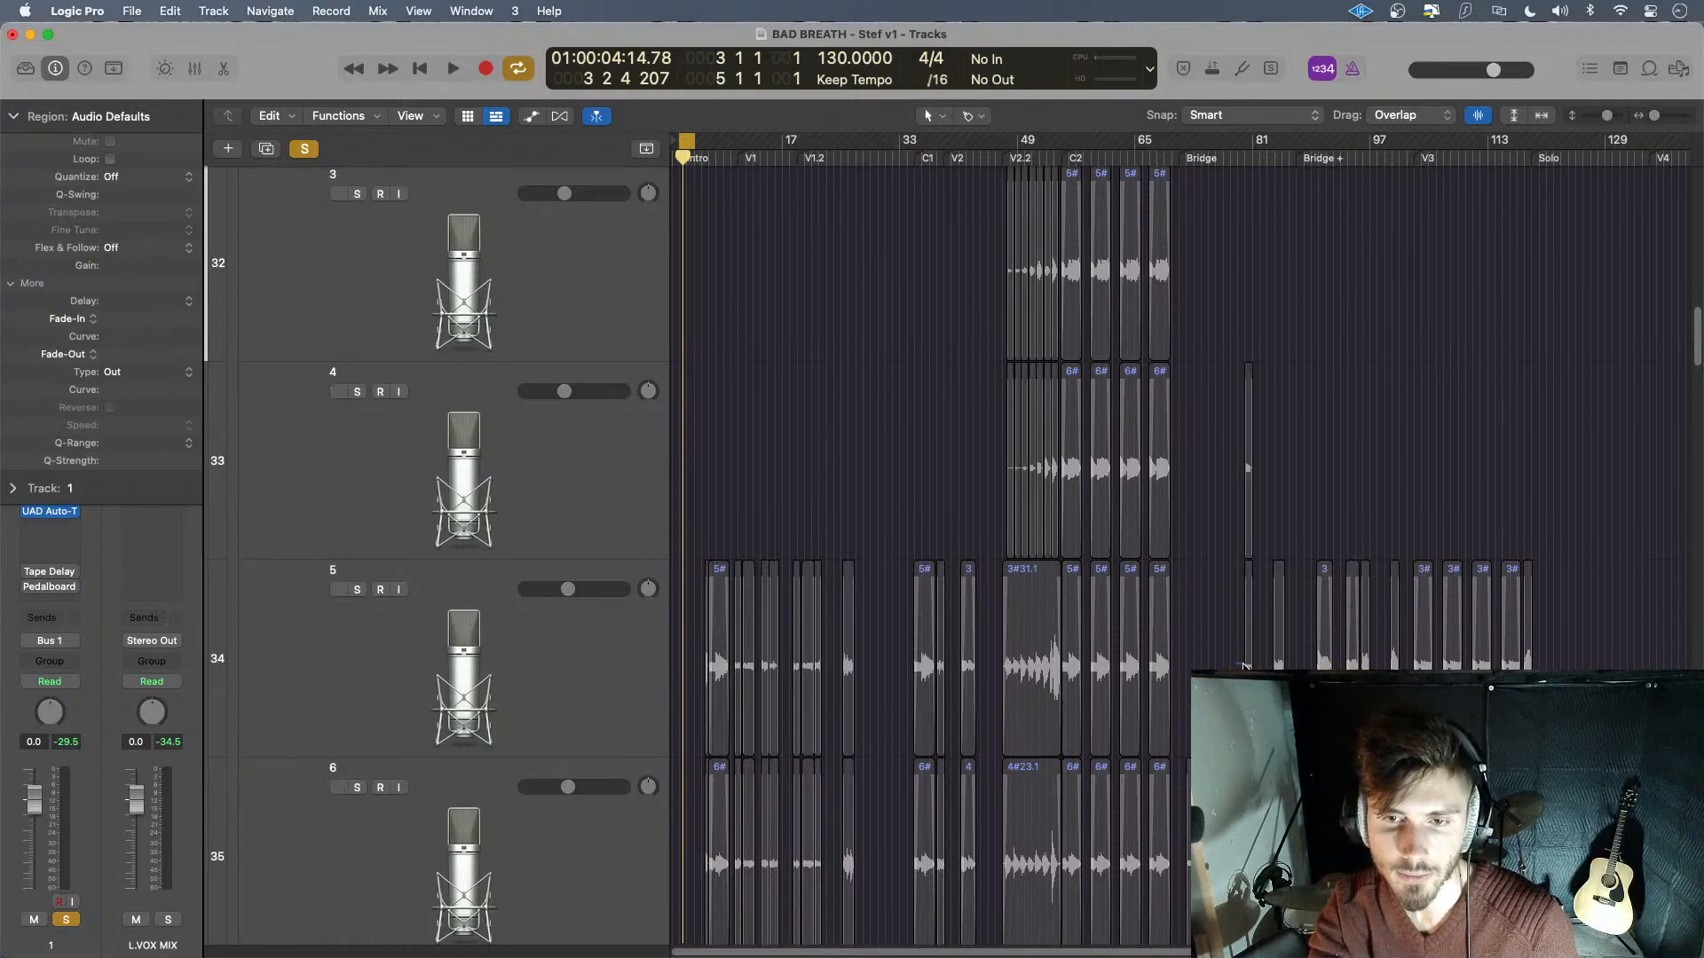
click(1244, 663)
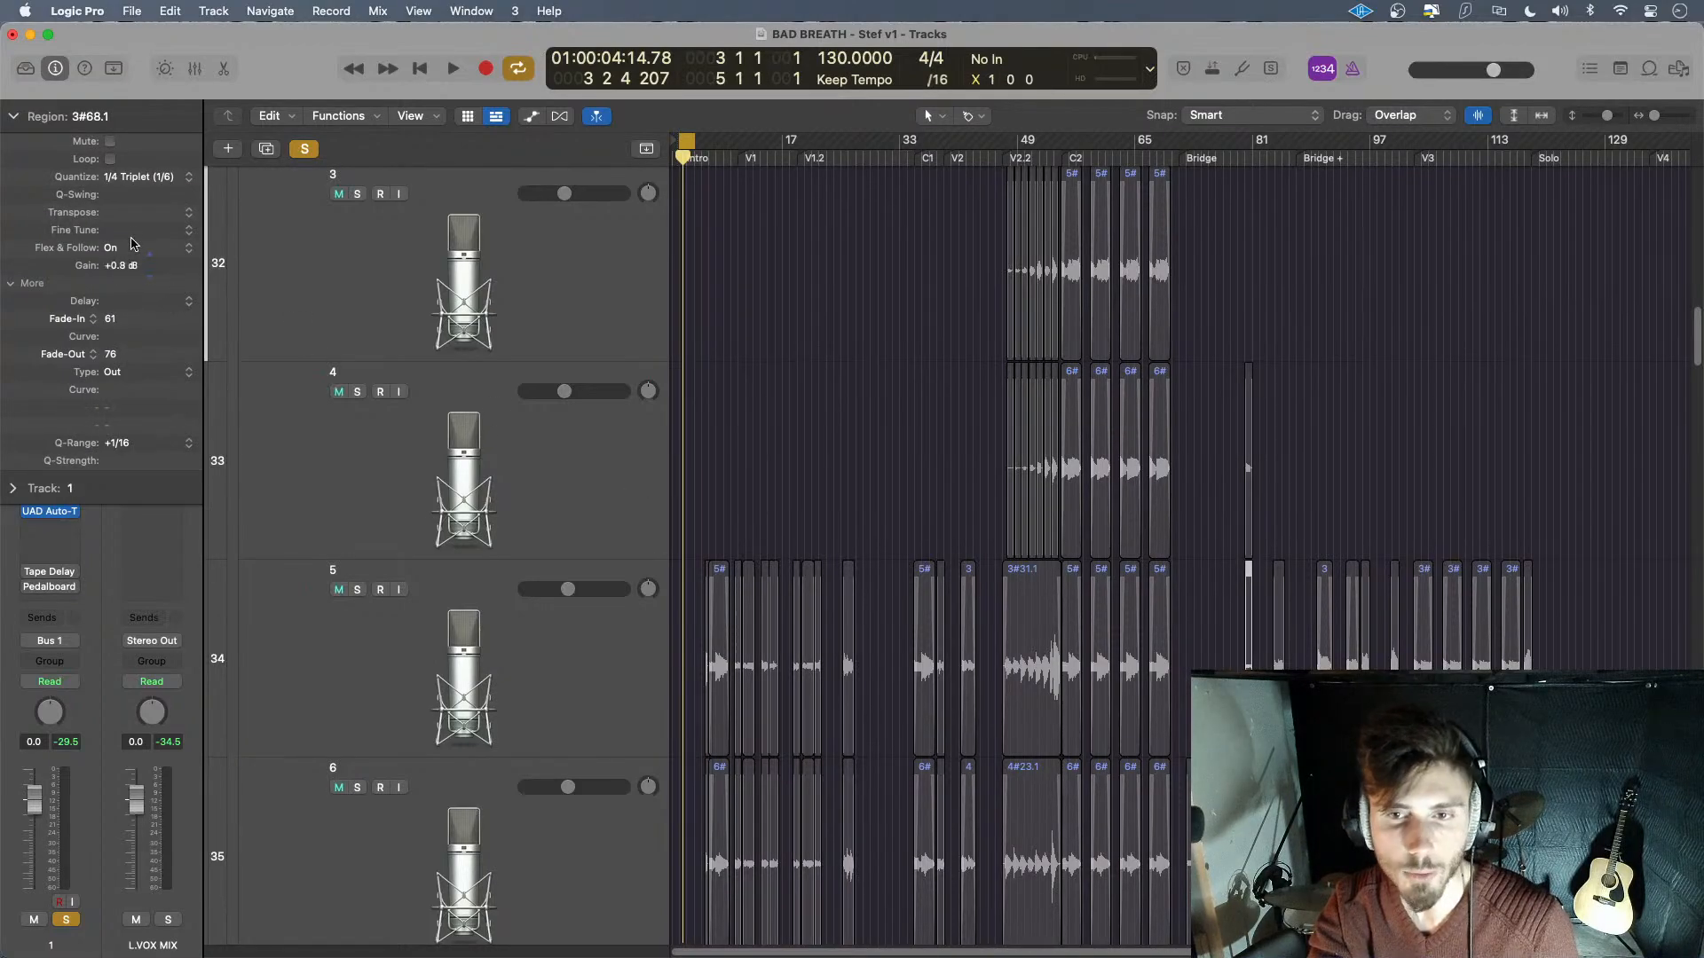
drag(135, 146, 144, 120)
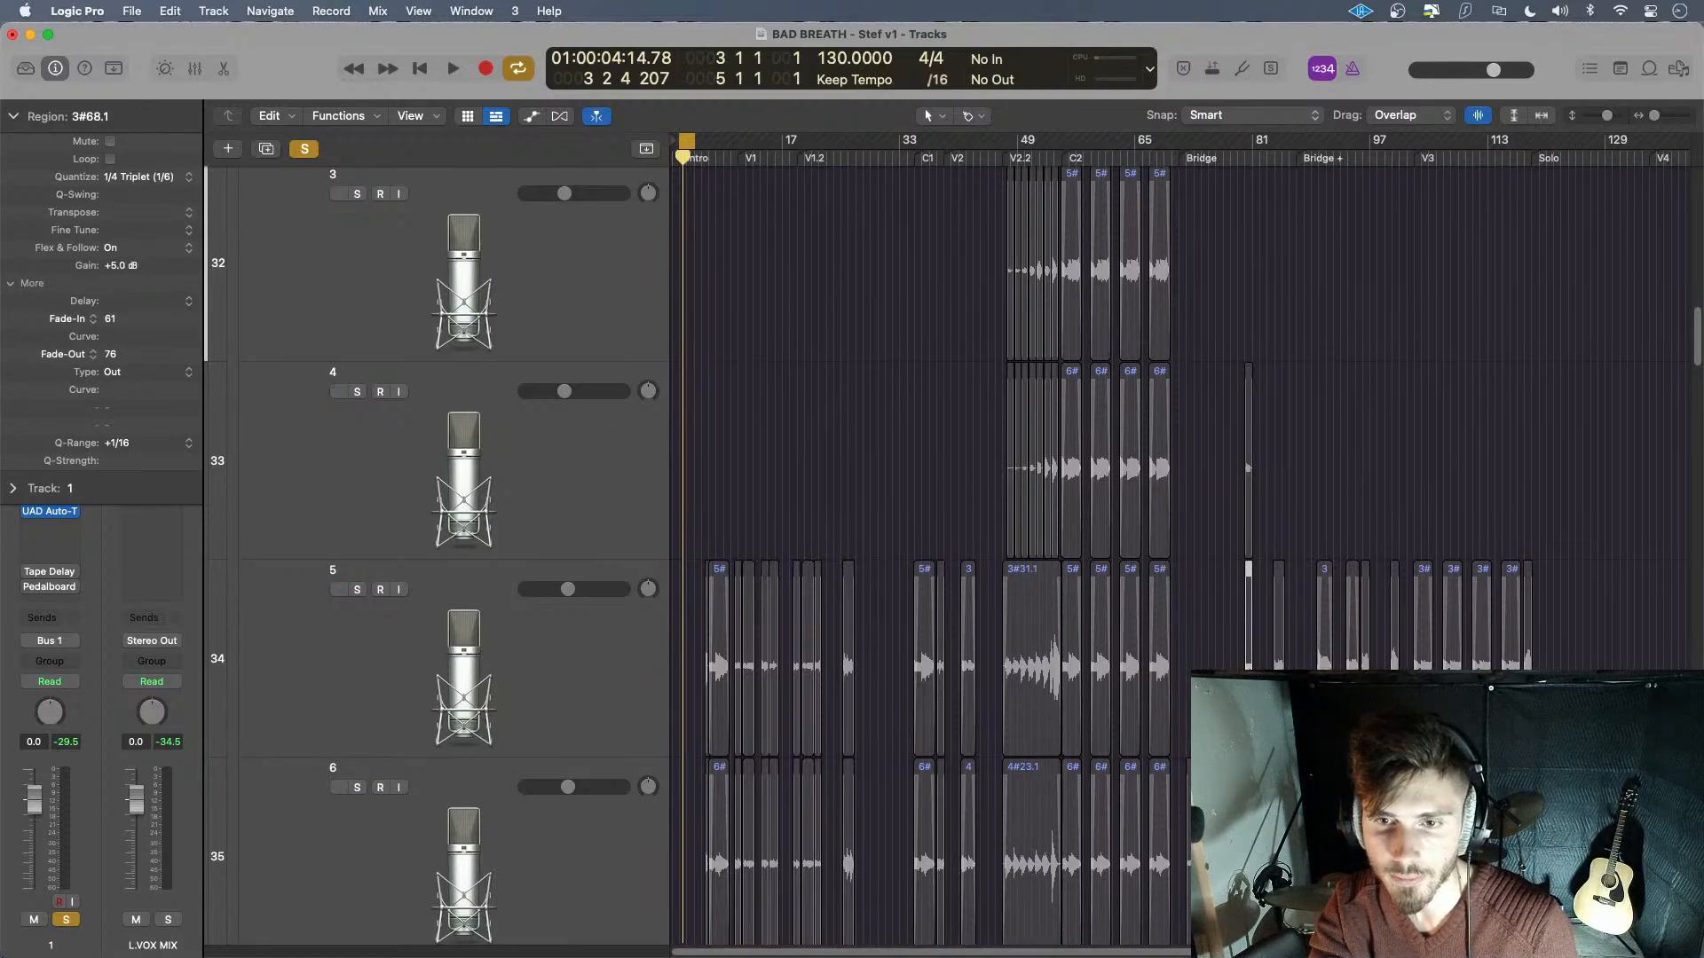
- Set the gain of the three short bridge regions on vocal track 7 to +6.5 dB
scroll(1305, 662, down, 3)
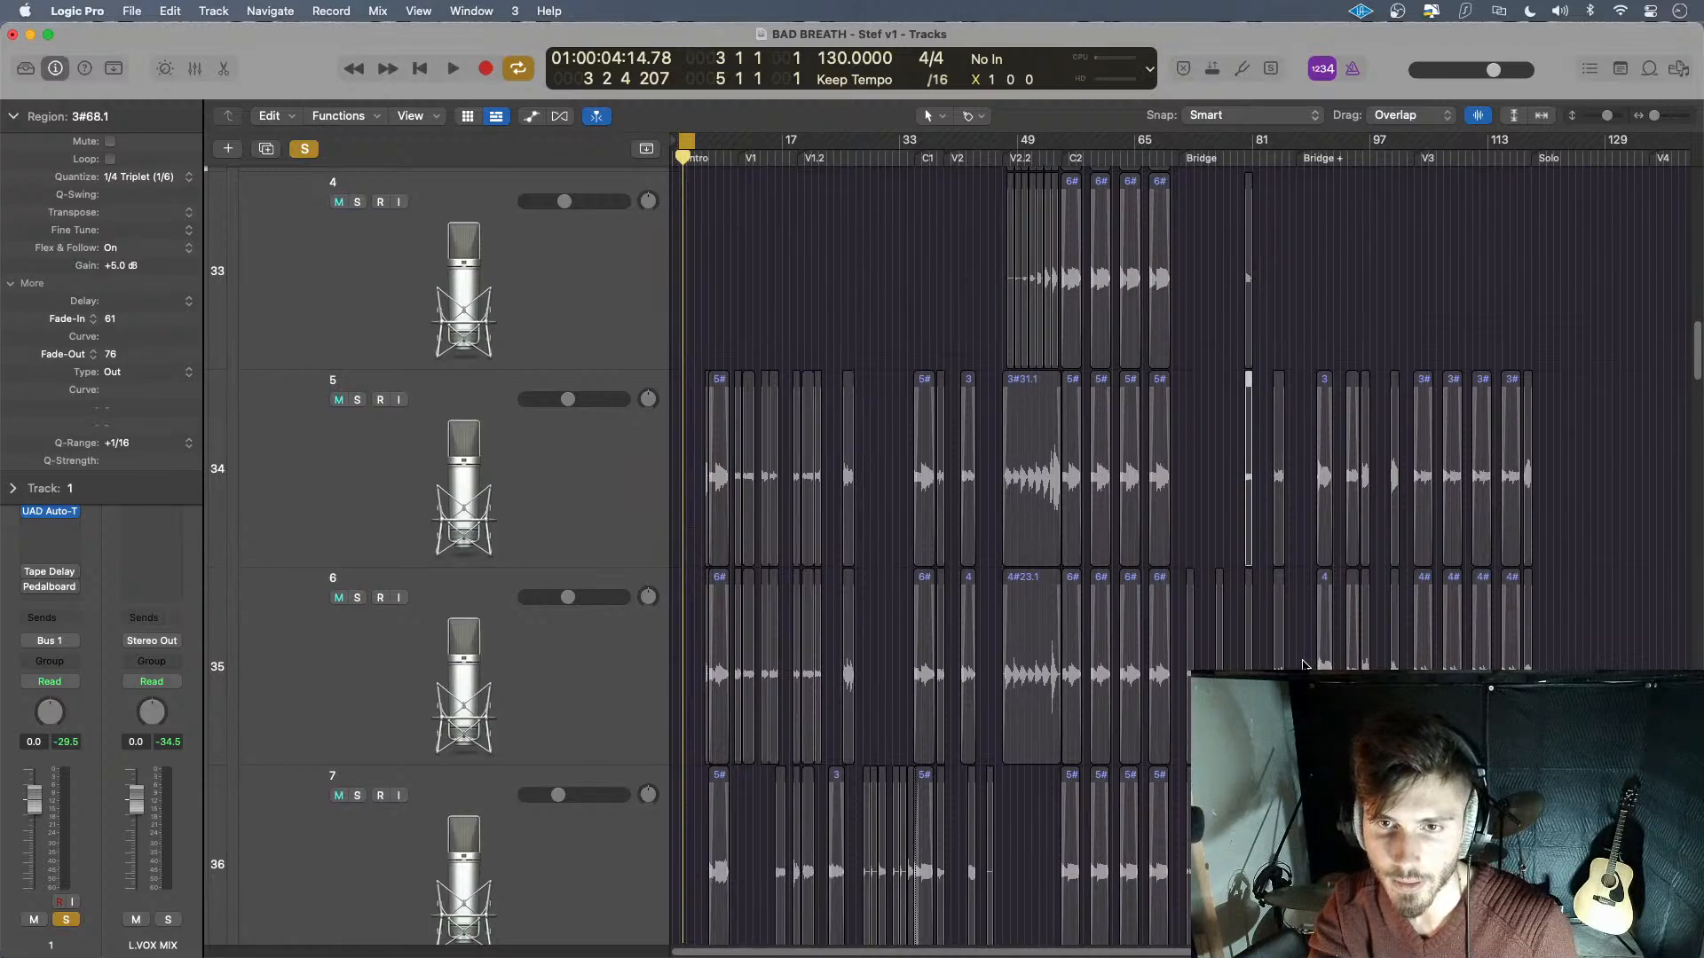
scroll(829, 696, down, 4)
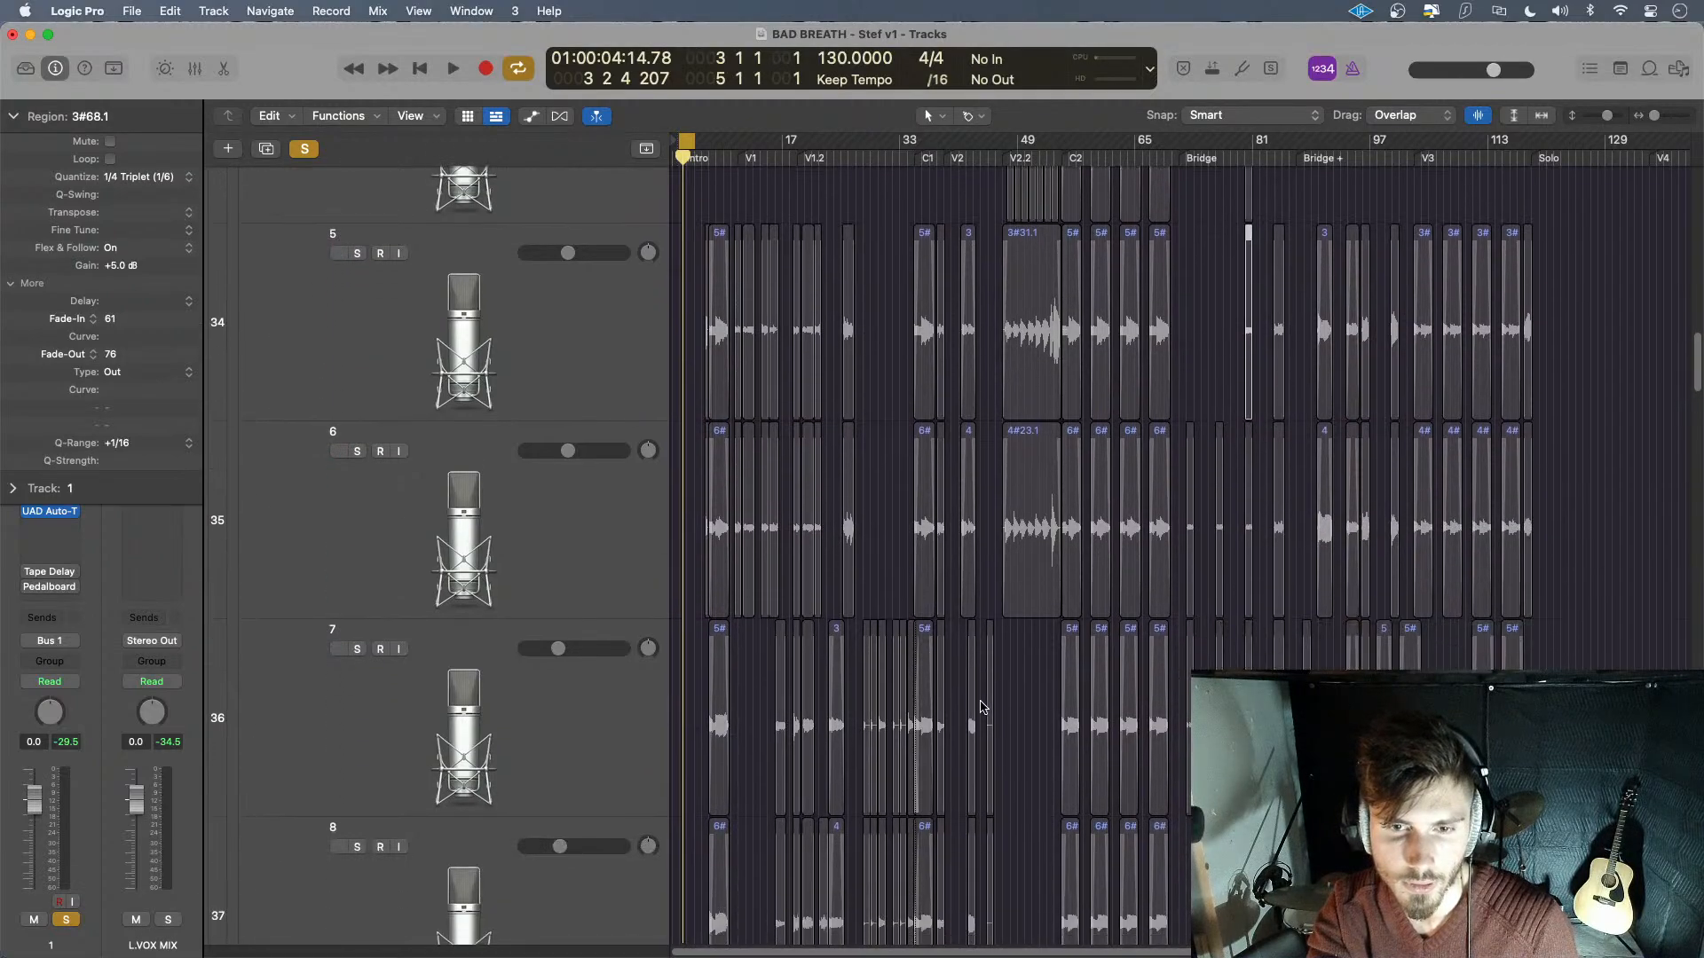
drag(1265, 595, 1188, 593)
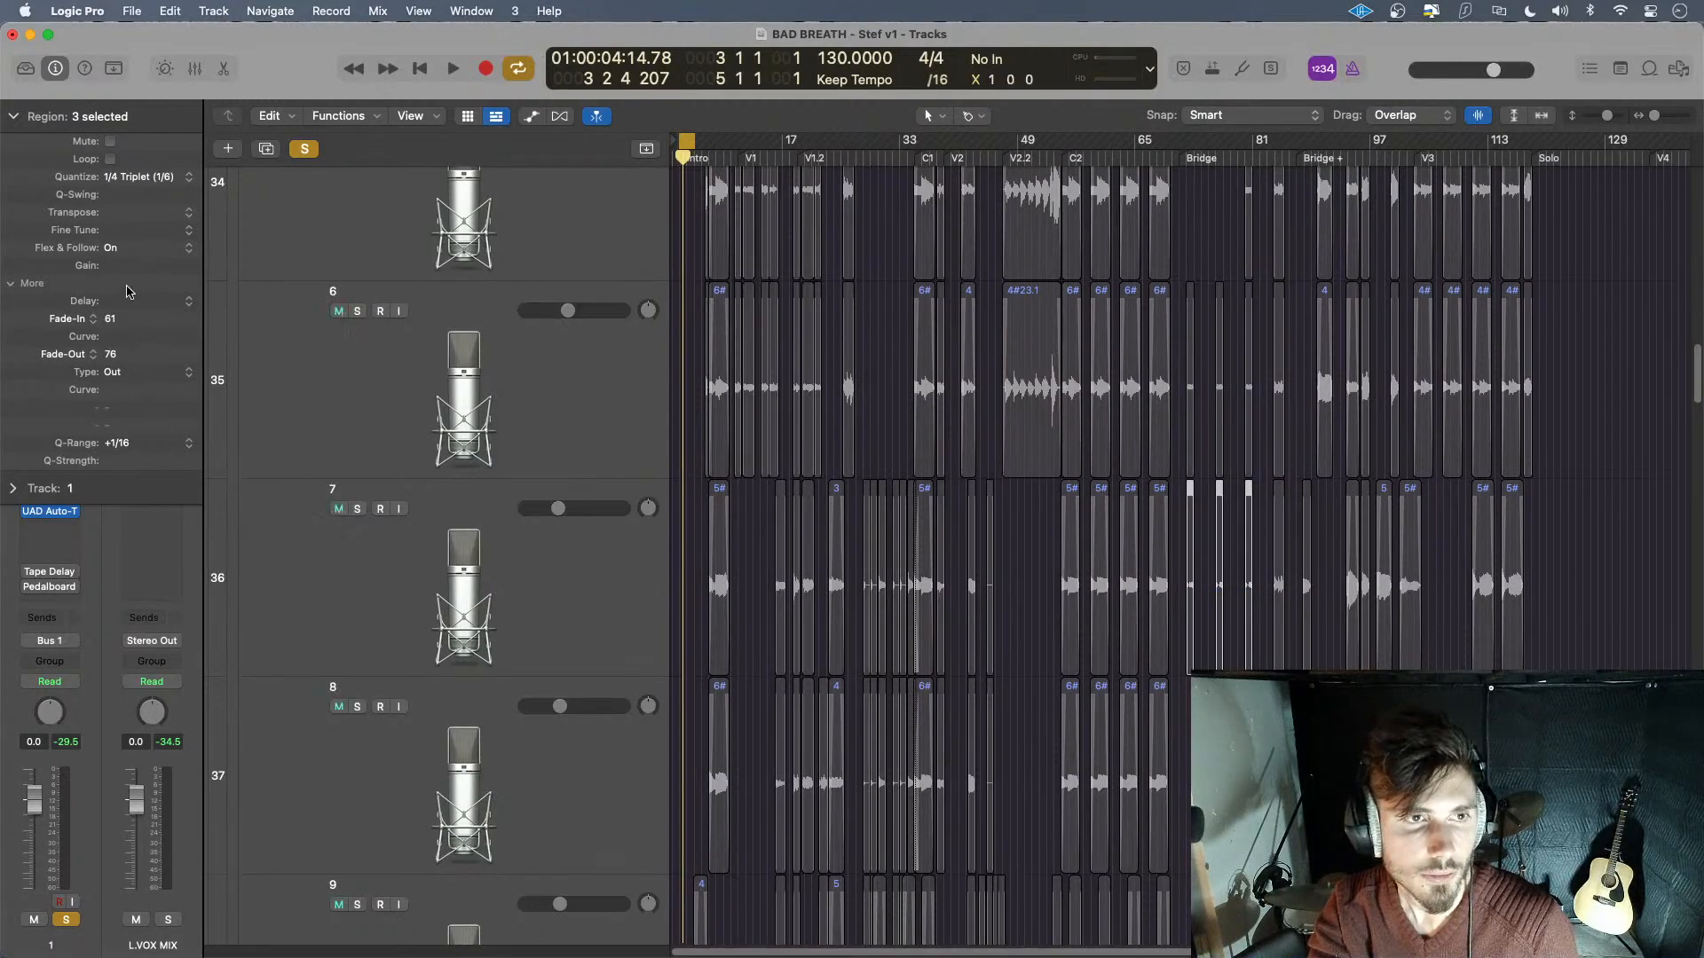
drag(129, 265, 131, 222)
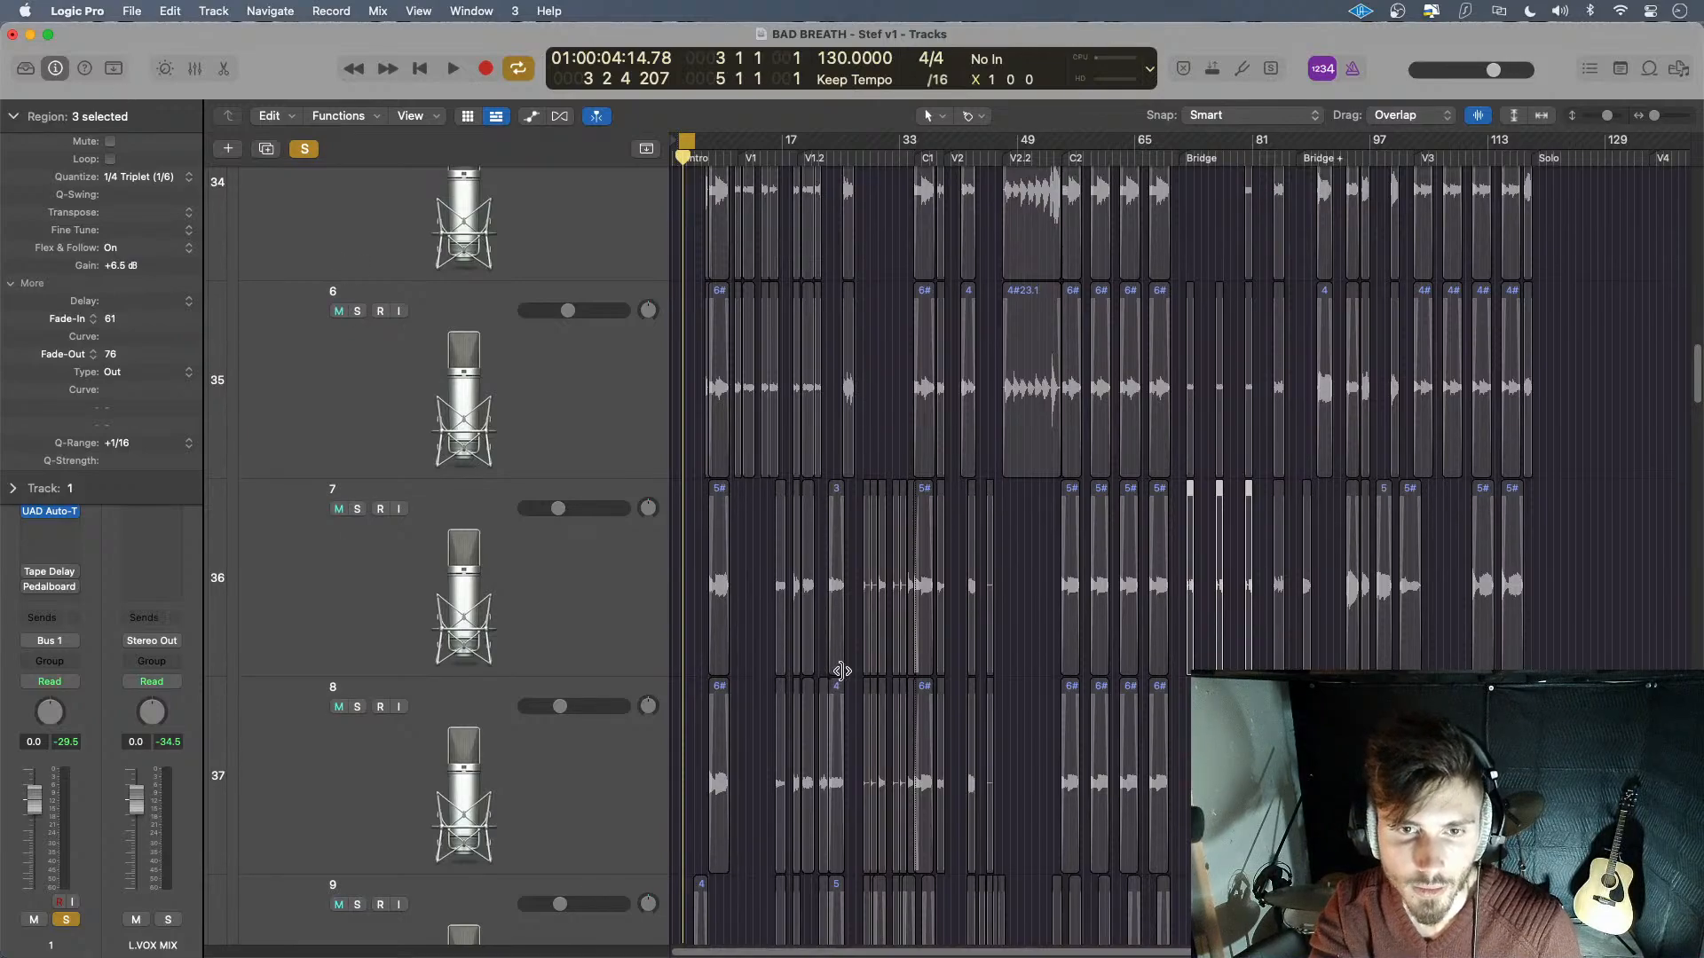
- Adjust the gain of the five V2 regions on vocal track 9 together
scroll(1077, 655, down, 3)
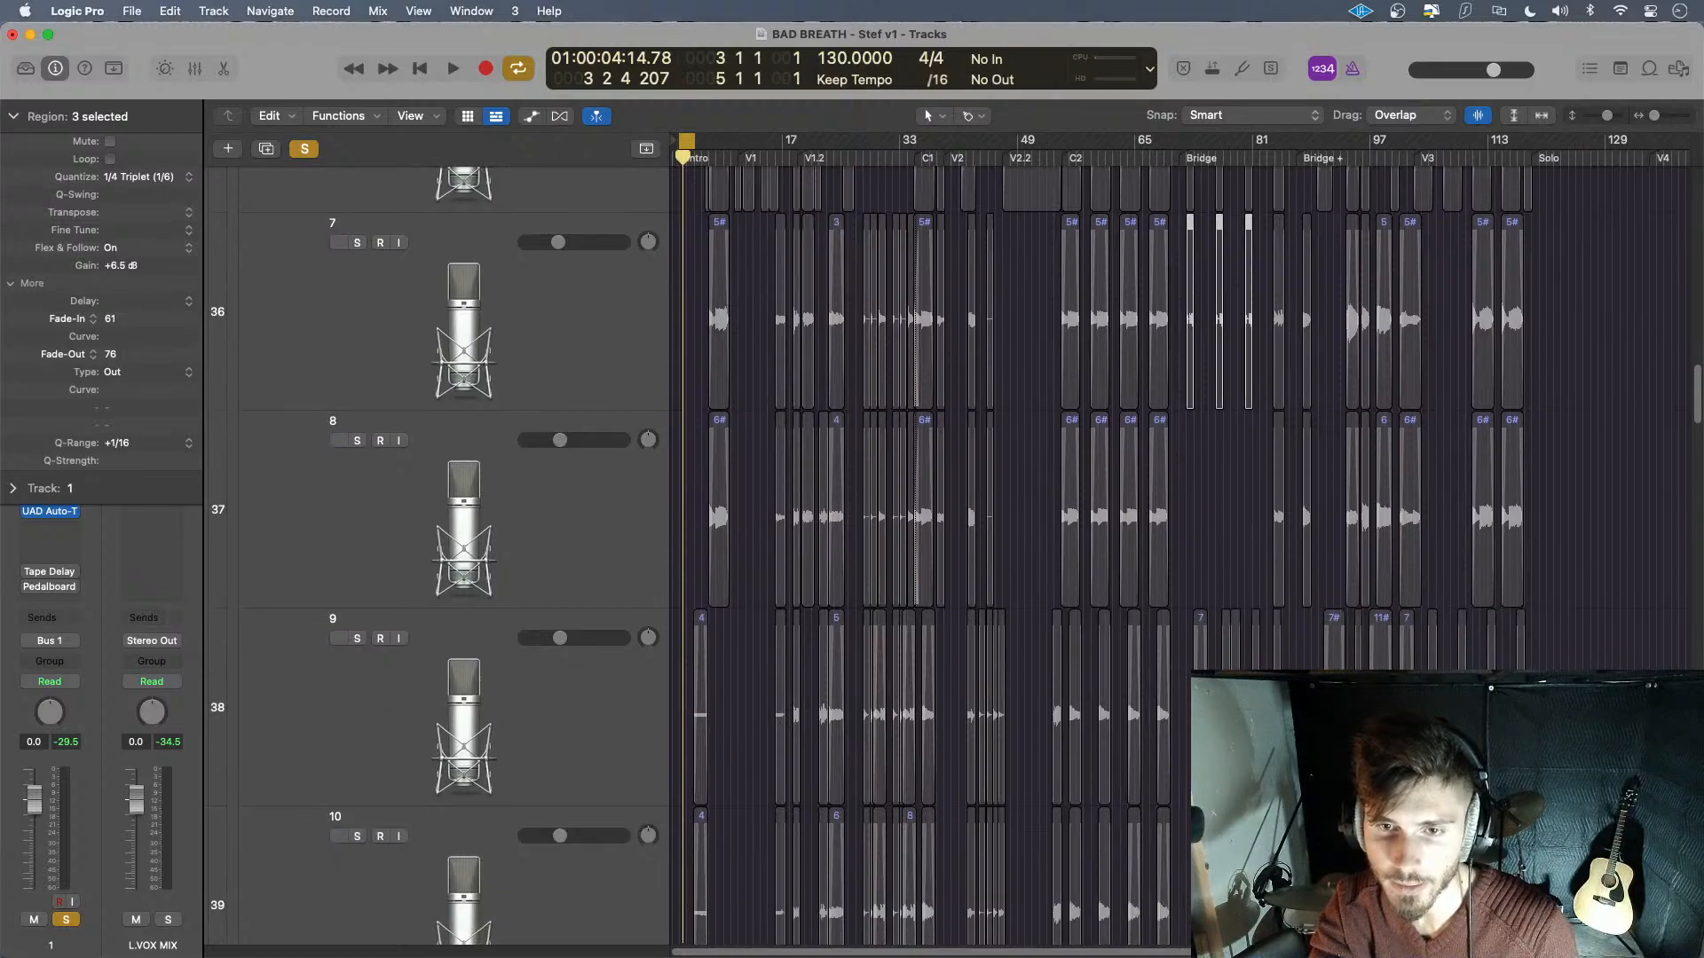
scroll(1020, 661, down, 3)
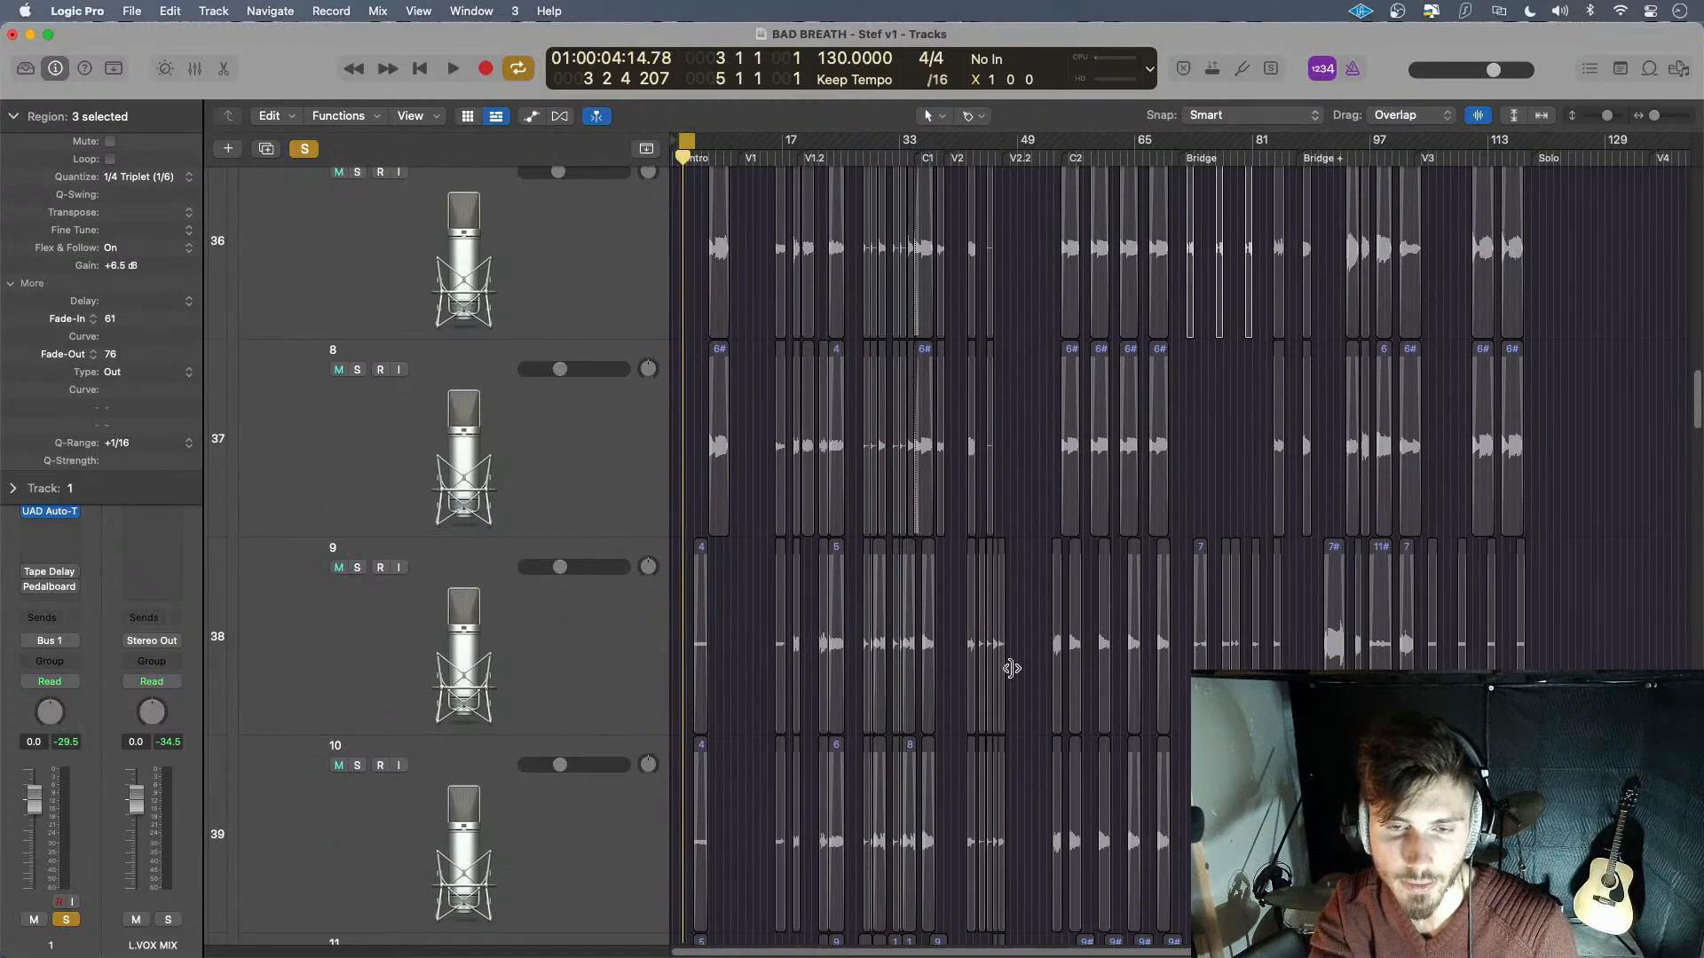
drag(1029, 664, 964, 647)
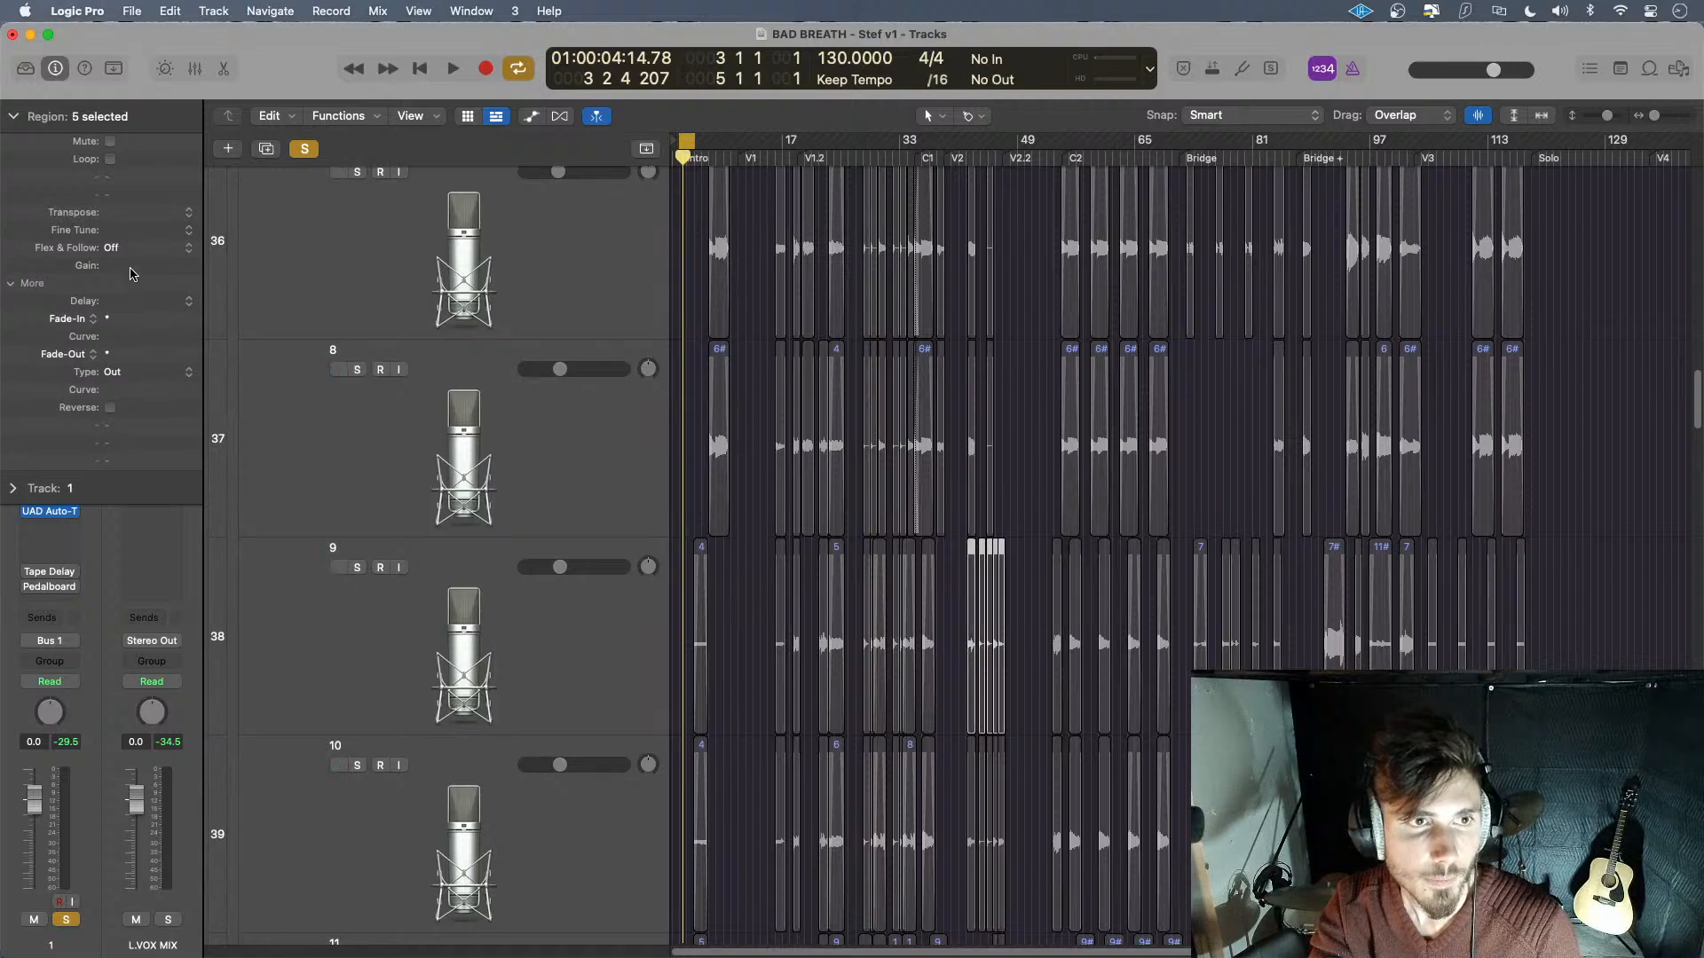
mouse_move(133, 266)
mouse_down()
mouse_move(136, 152)
mouse_move(148, 284)
mouse_up()
- Set the gain of the five bridge regions and the four V3 regions on vocal track 9 to +4.0 dB
drag(1303, 636, 1184, 655)
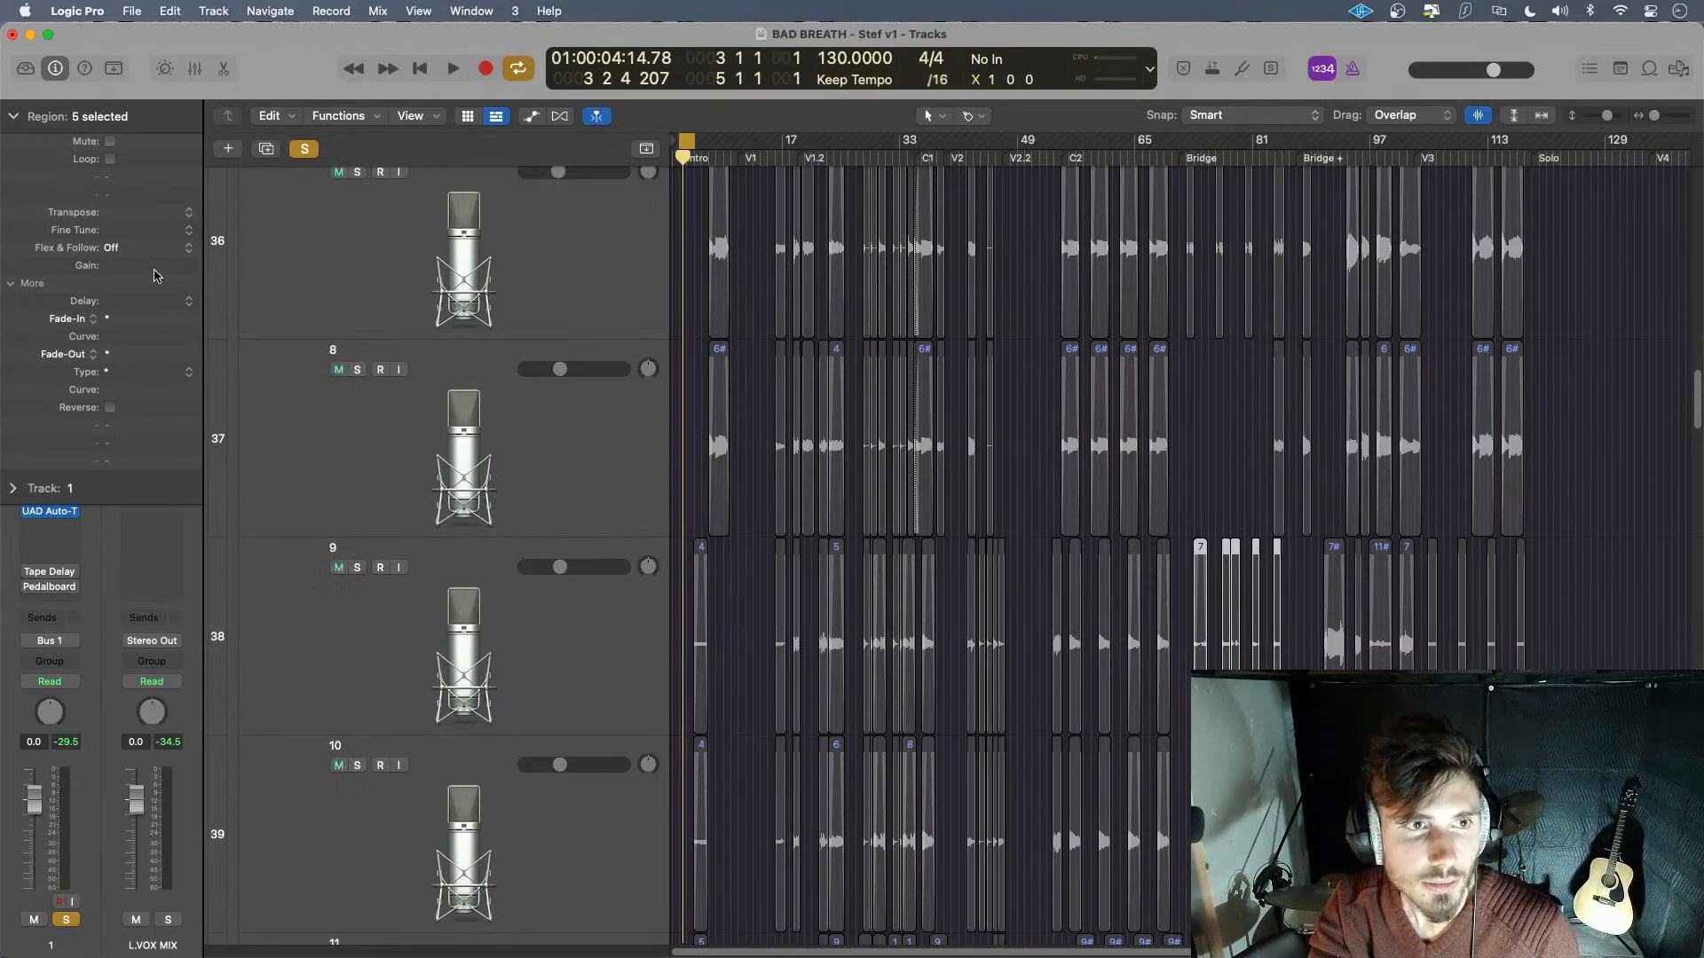
drag(149, 267, 156, 149)
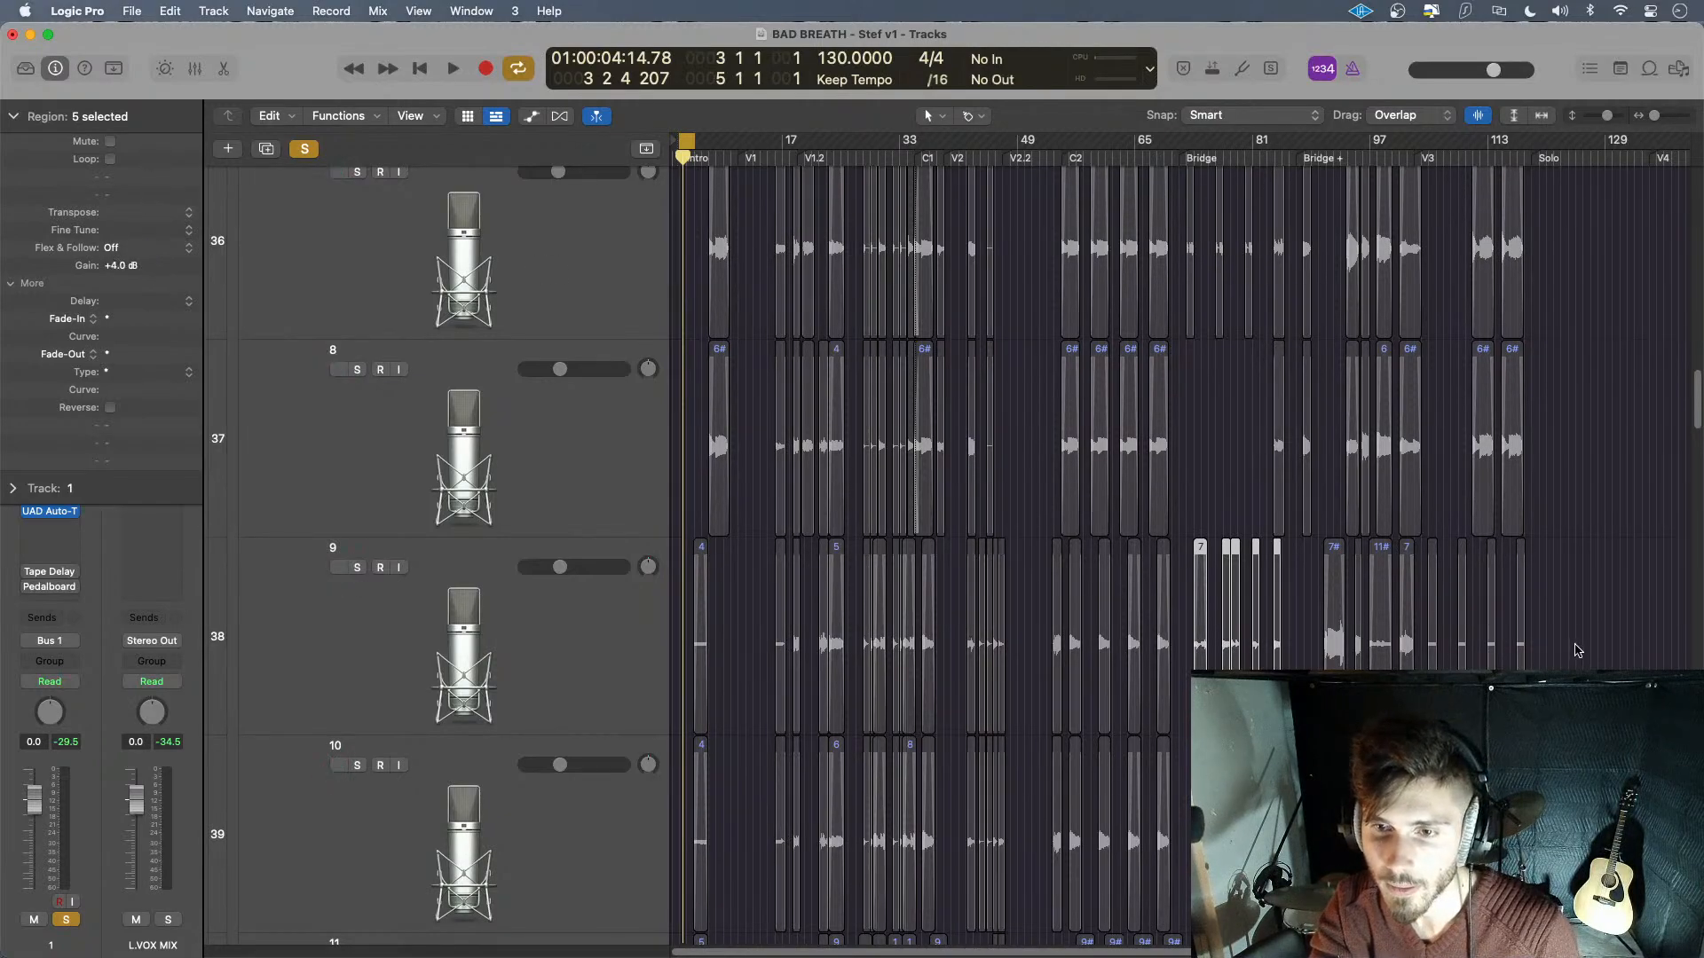
drag(1576, 651, 1424, 630)
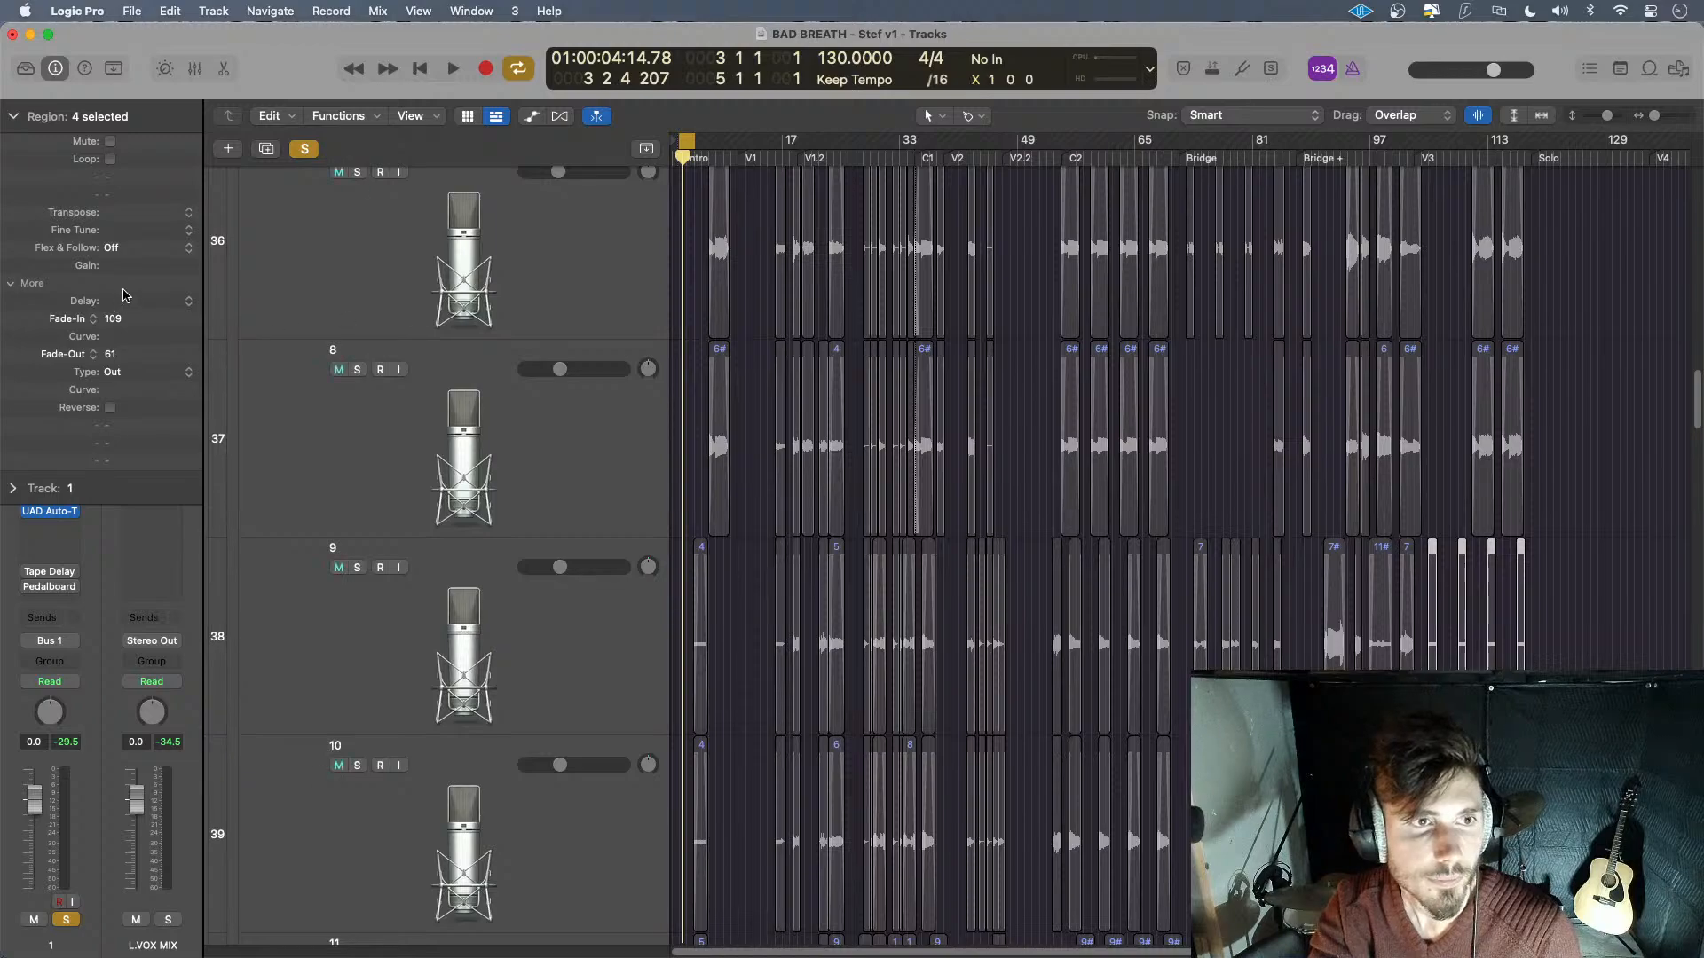
drag(129, 267, 138, 152)
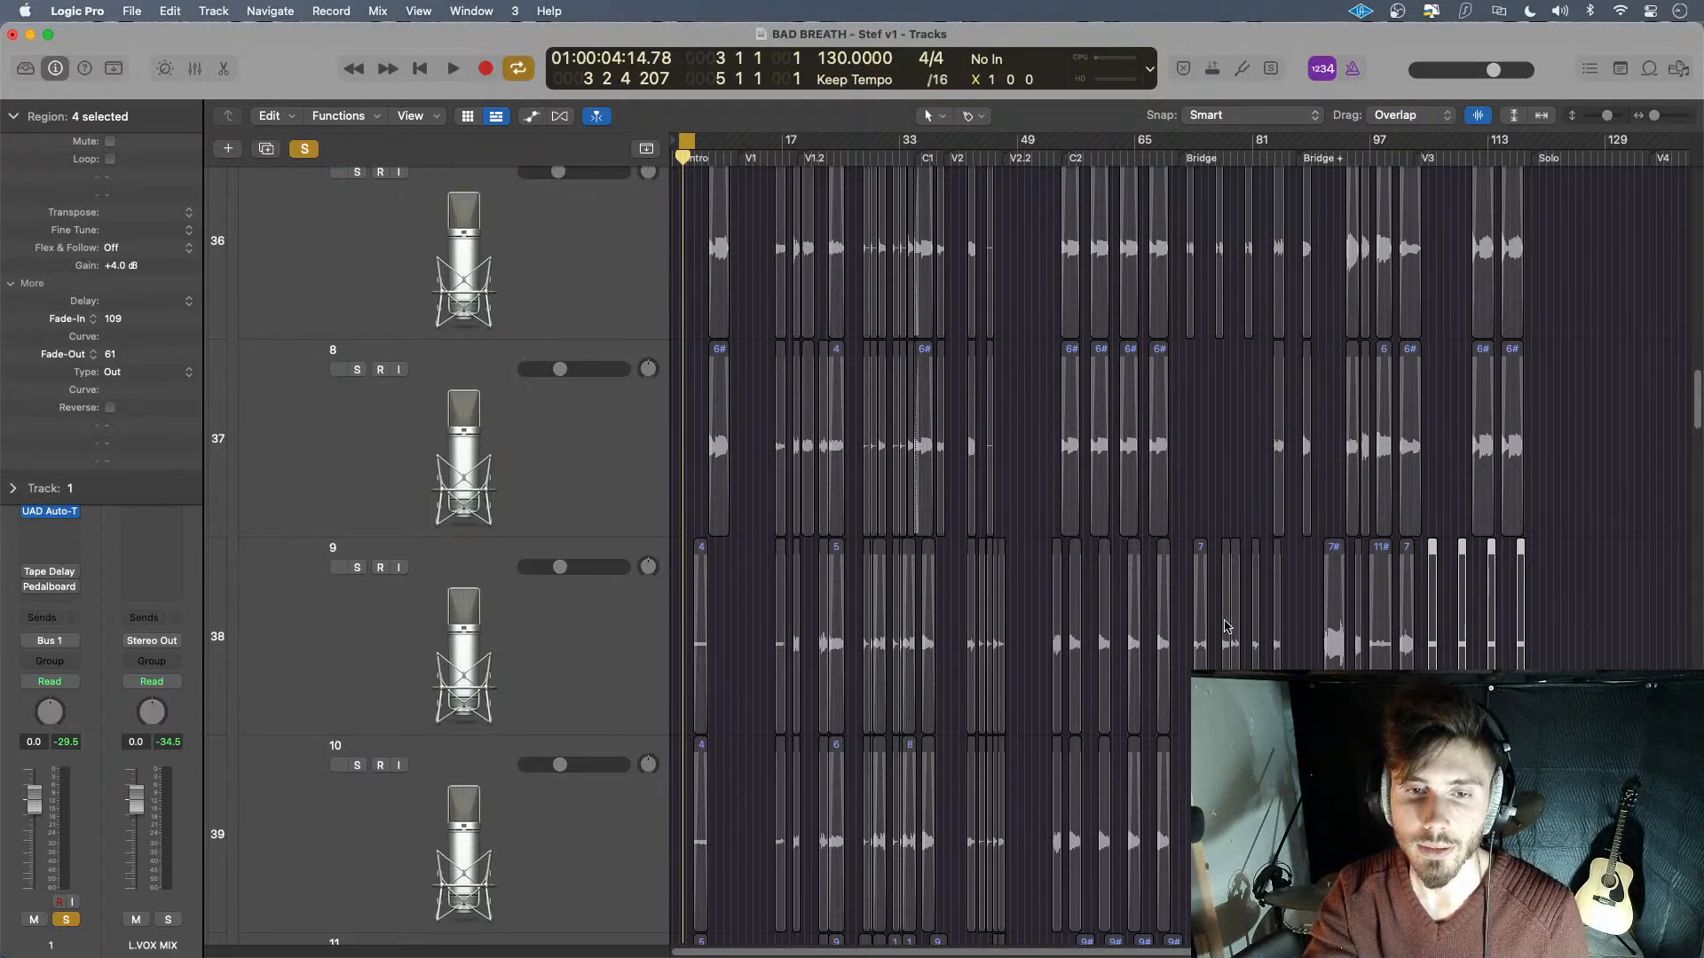
- Set the gain of the four V3 regions and the last four bridge regions on vocal track 10 to +4.0 dB
scroll(1224, 626, down, 5)
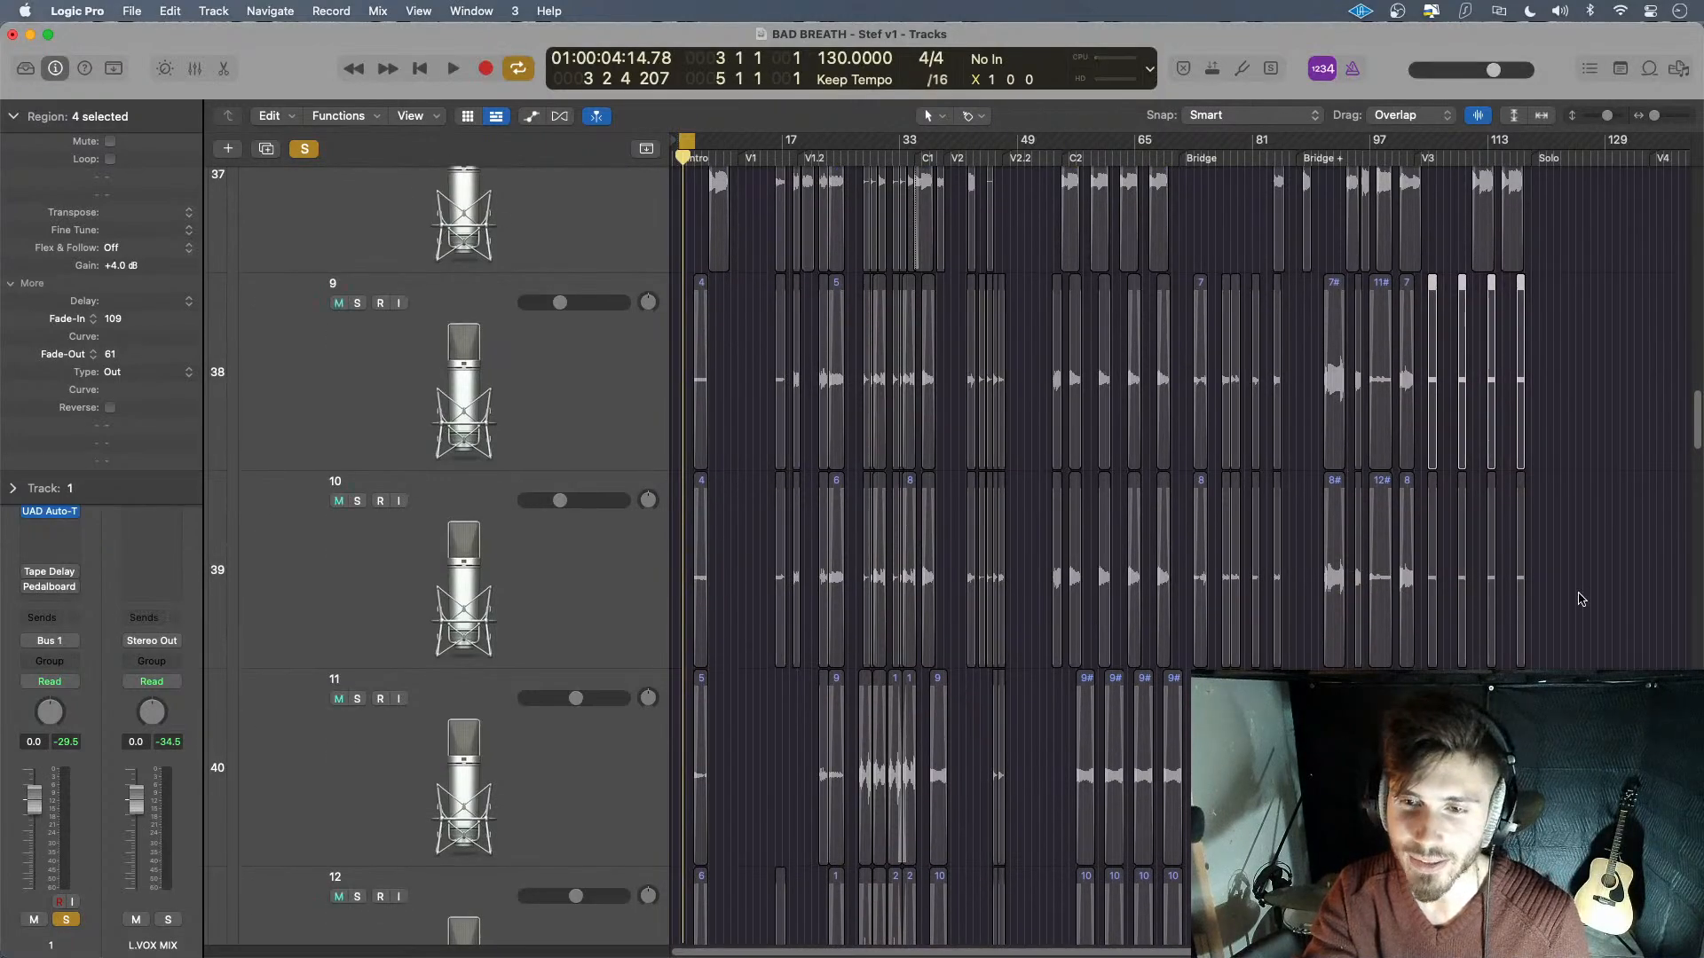
drag(1588, 567, 1437, 571)
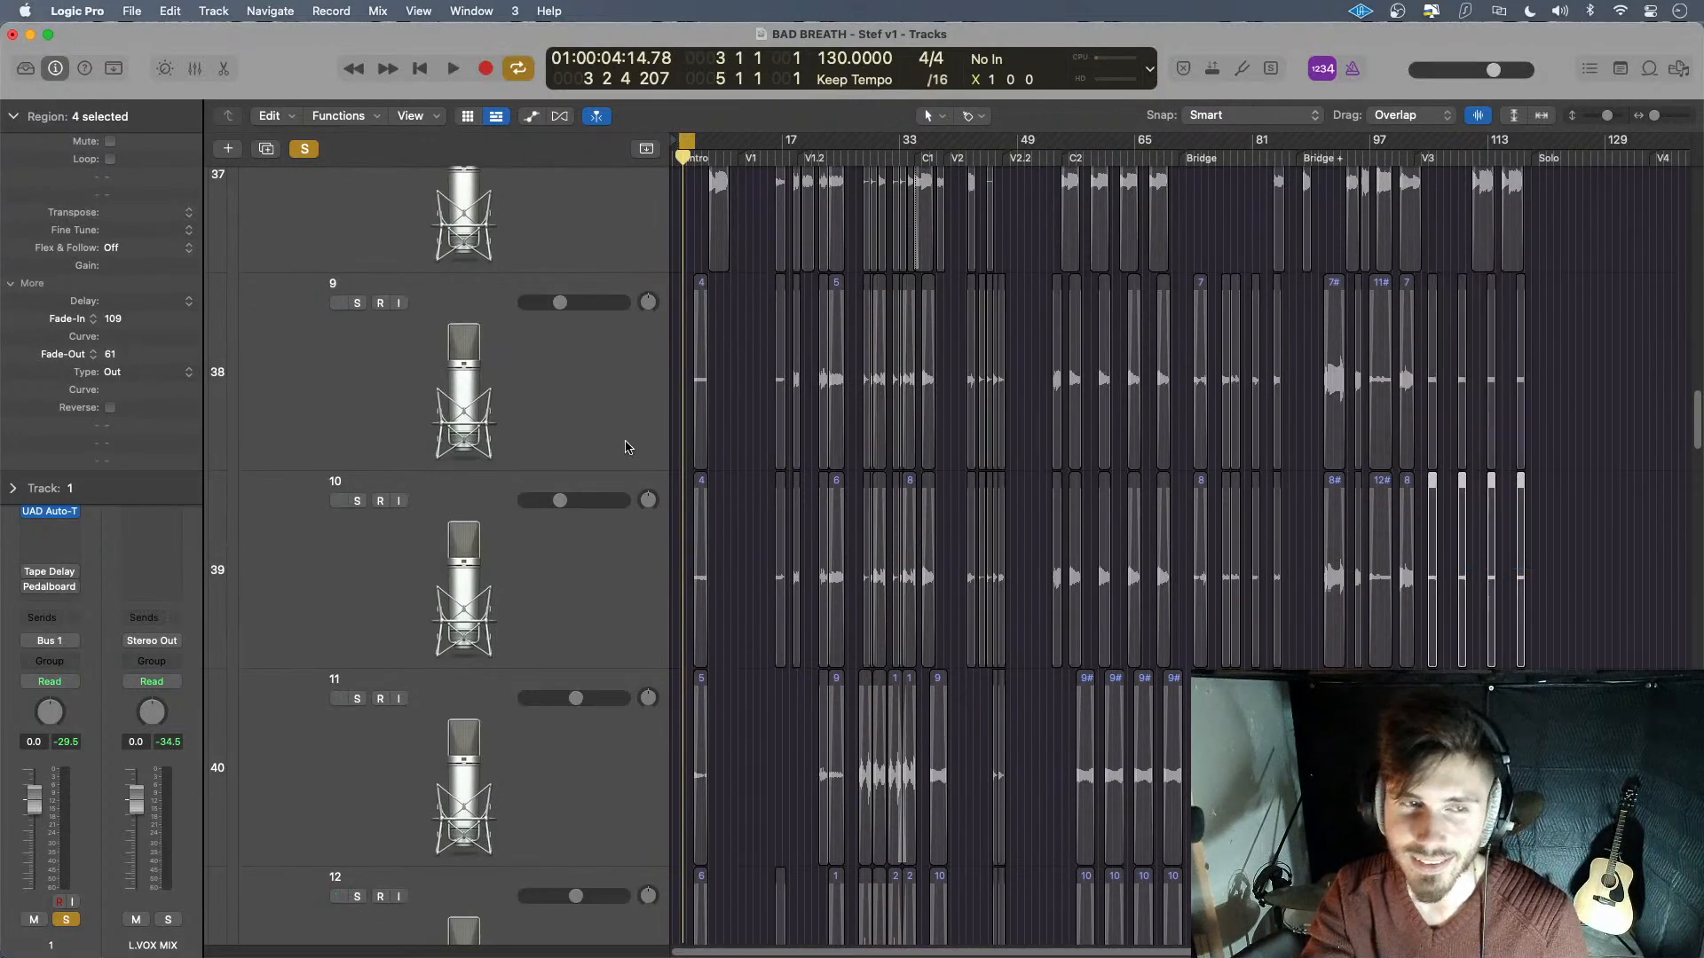
drag(130, 267, 144, 142)
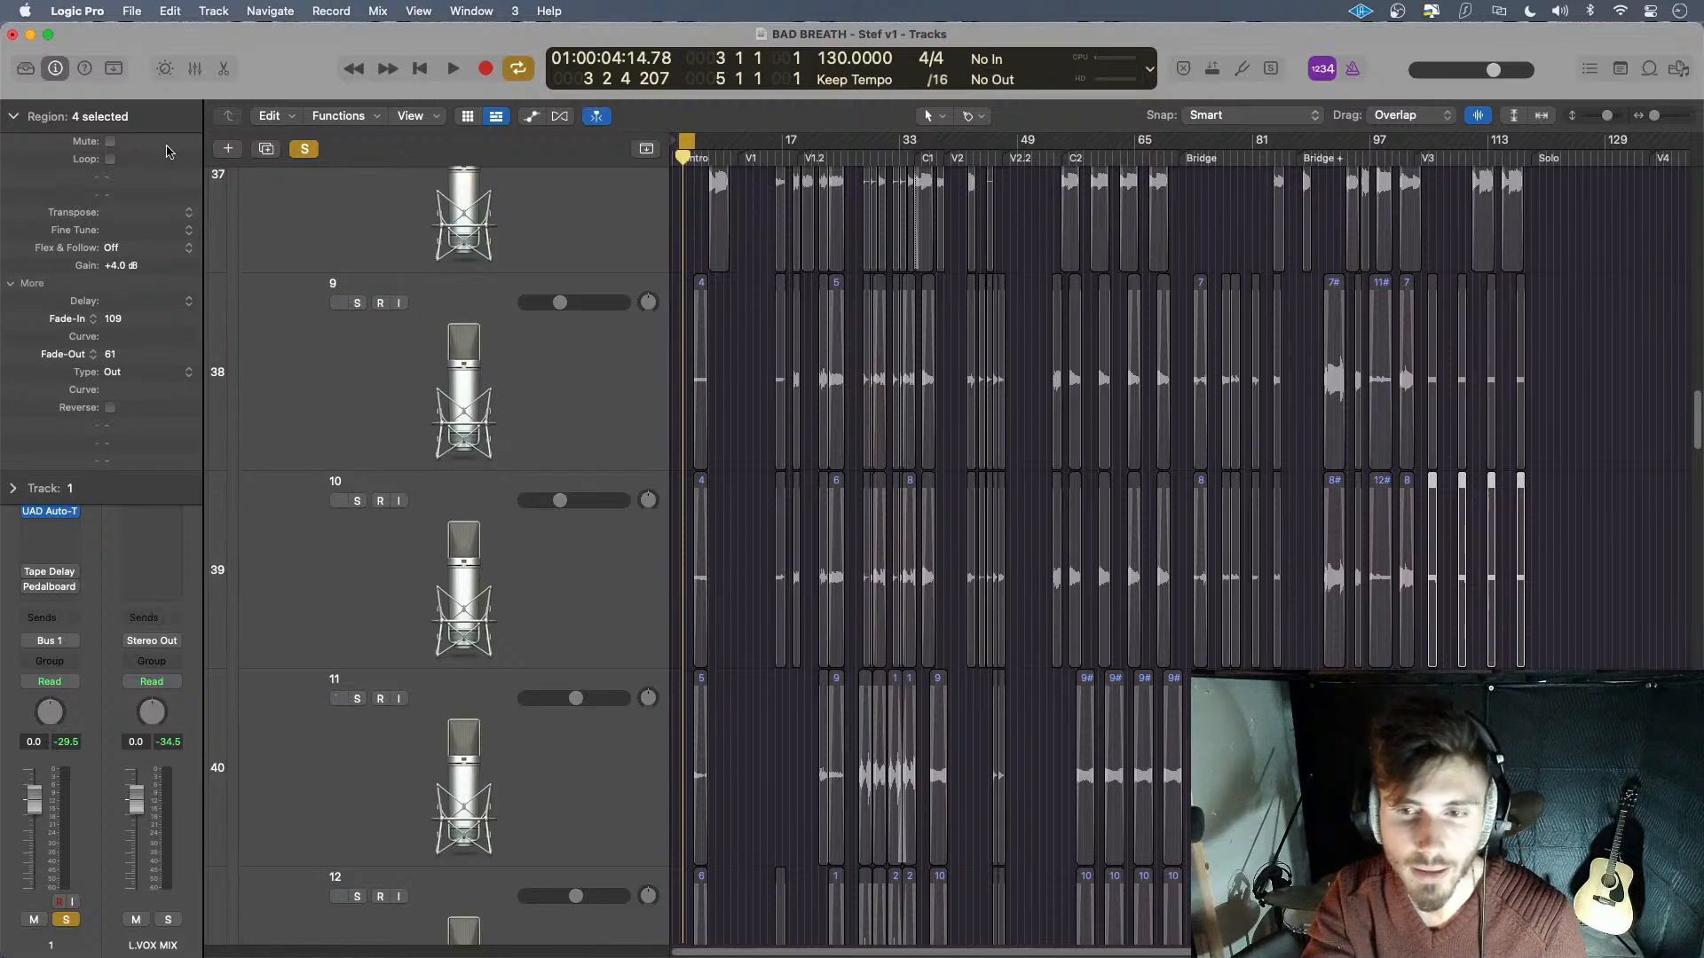
drag(1302, 586, 1222, 587)
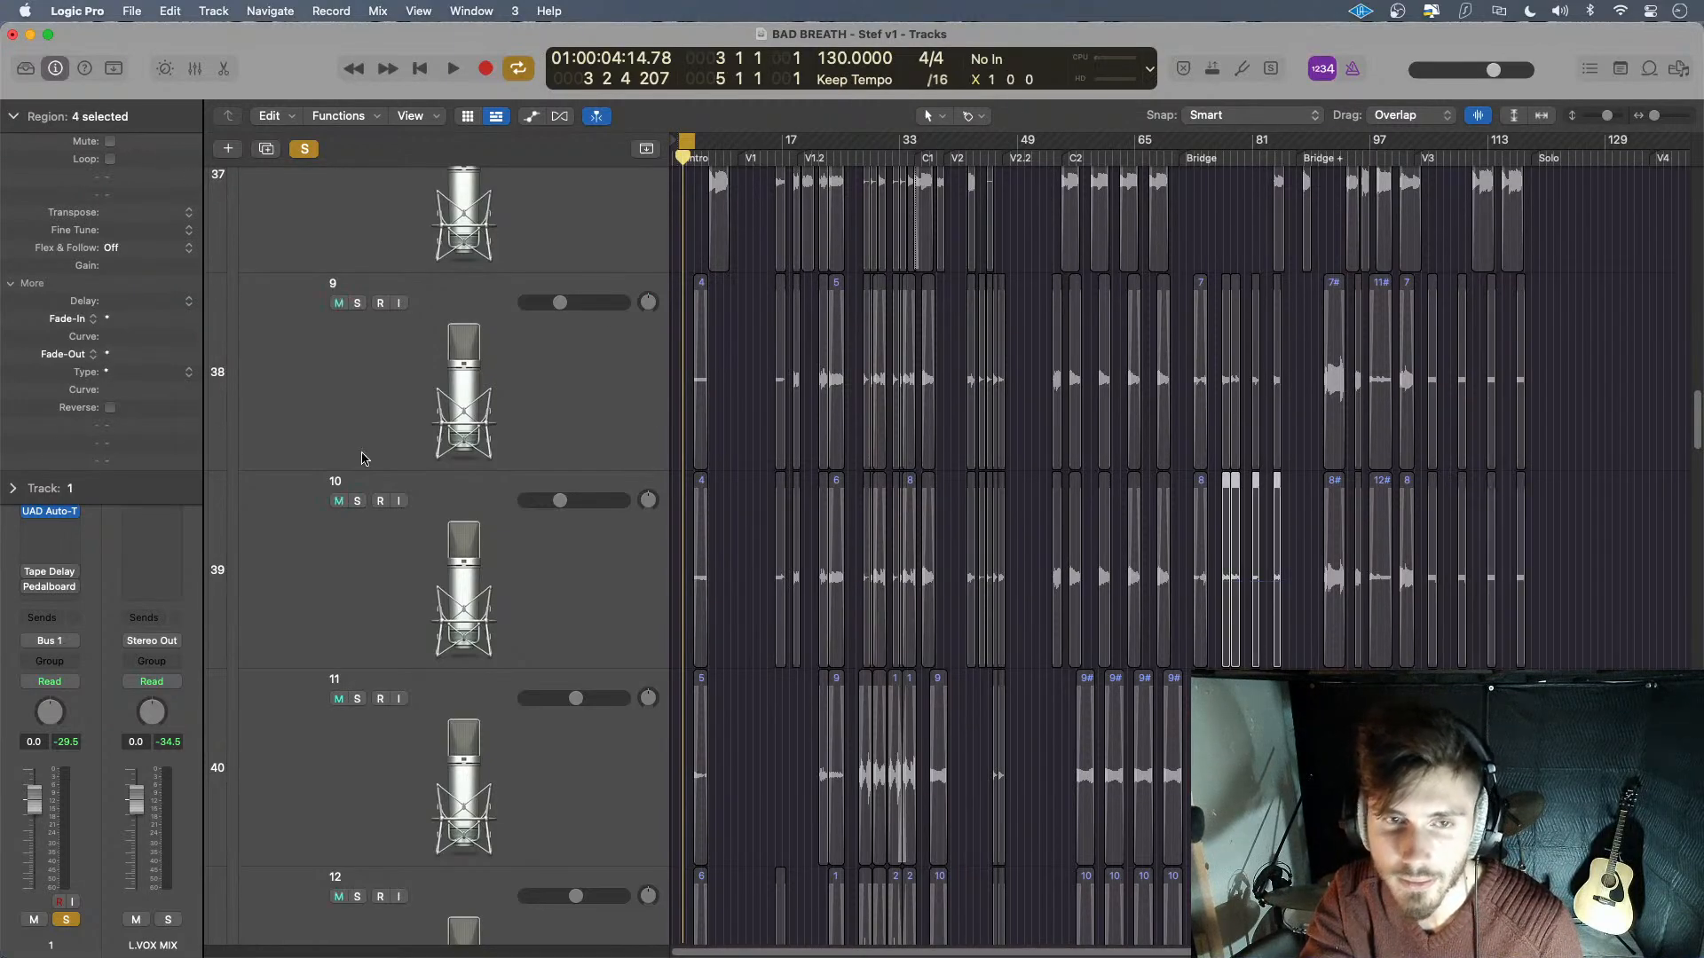
drag(131, 271, 148, 197)
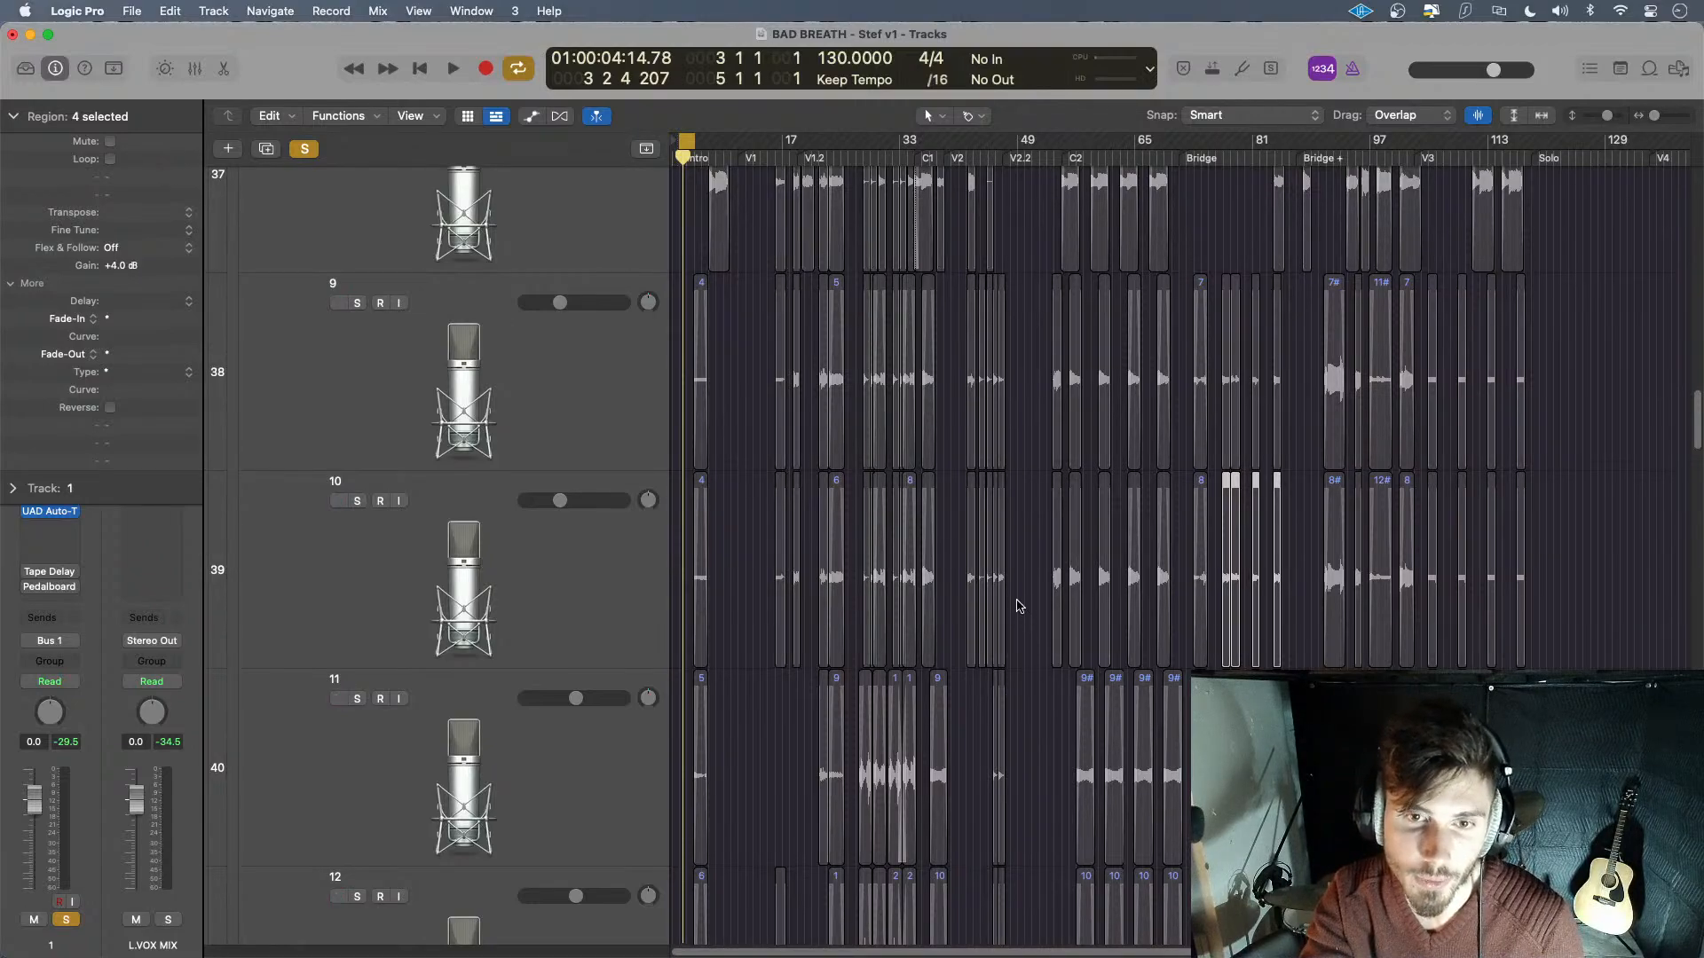
- Set the gain of the four V3 regions on vocal track 11 to +5.0 dB
scroll(772, 589, down, 5)
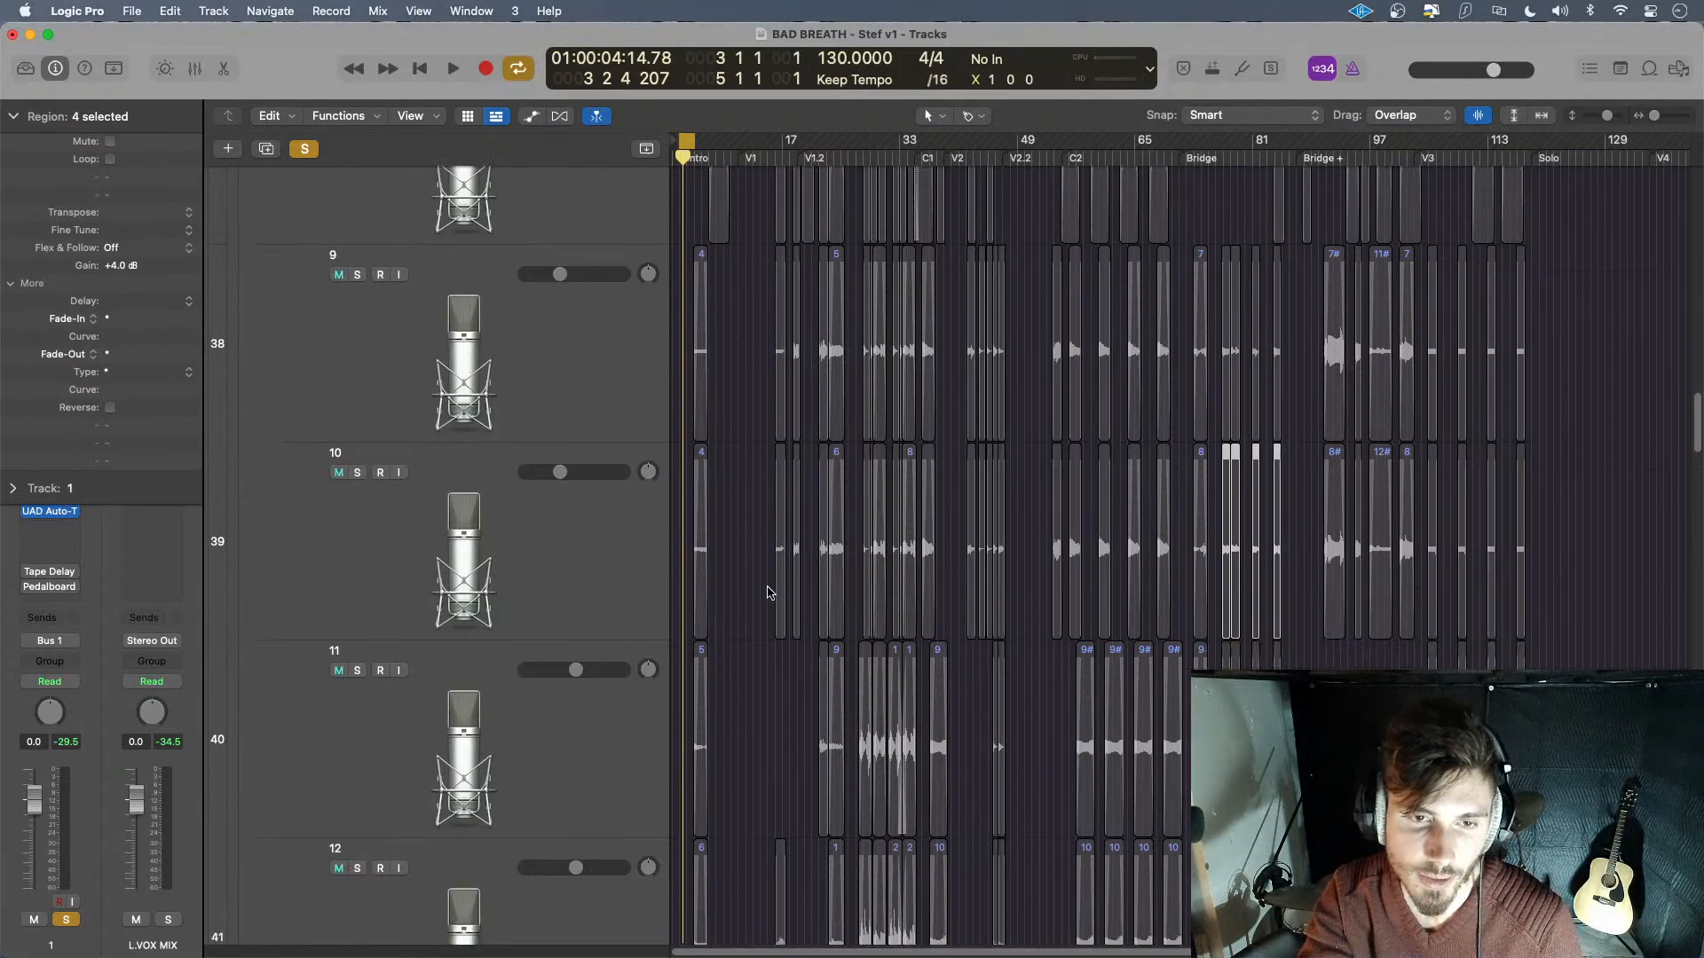
drag(1589, 623, 1414, 594)
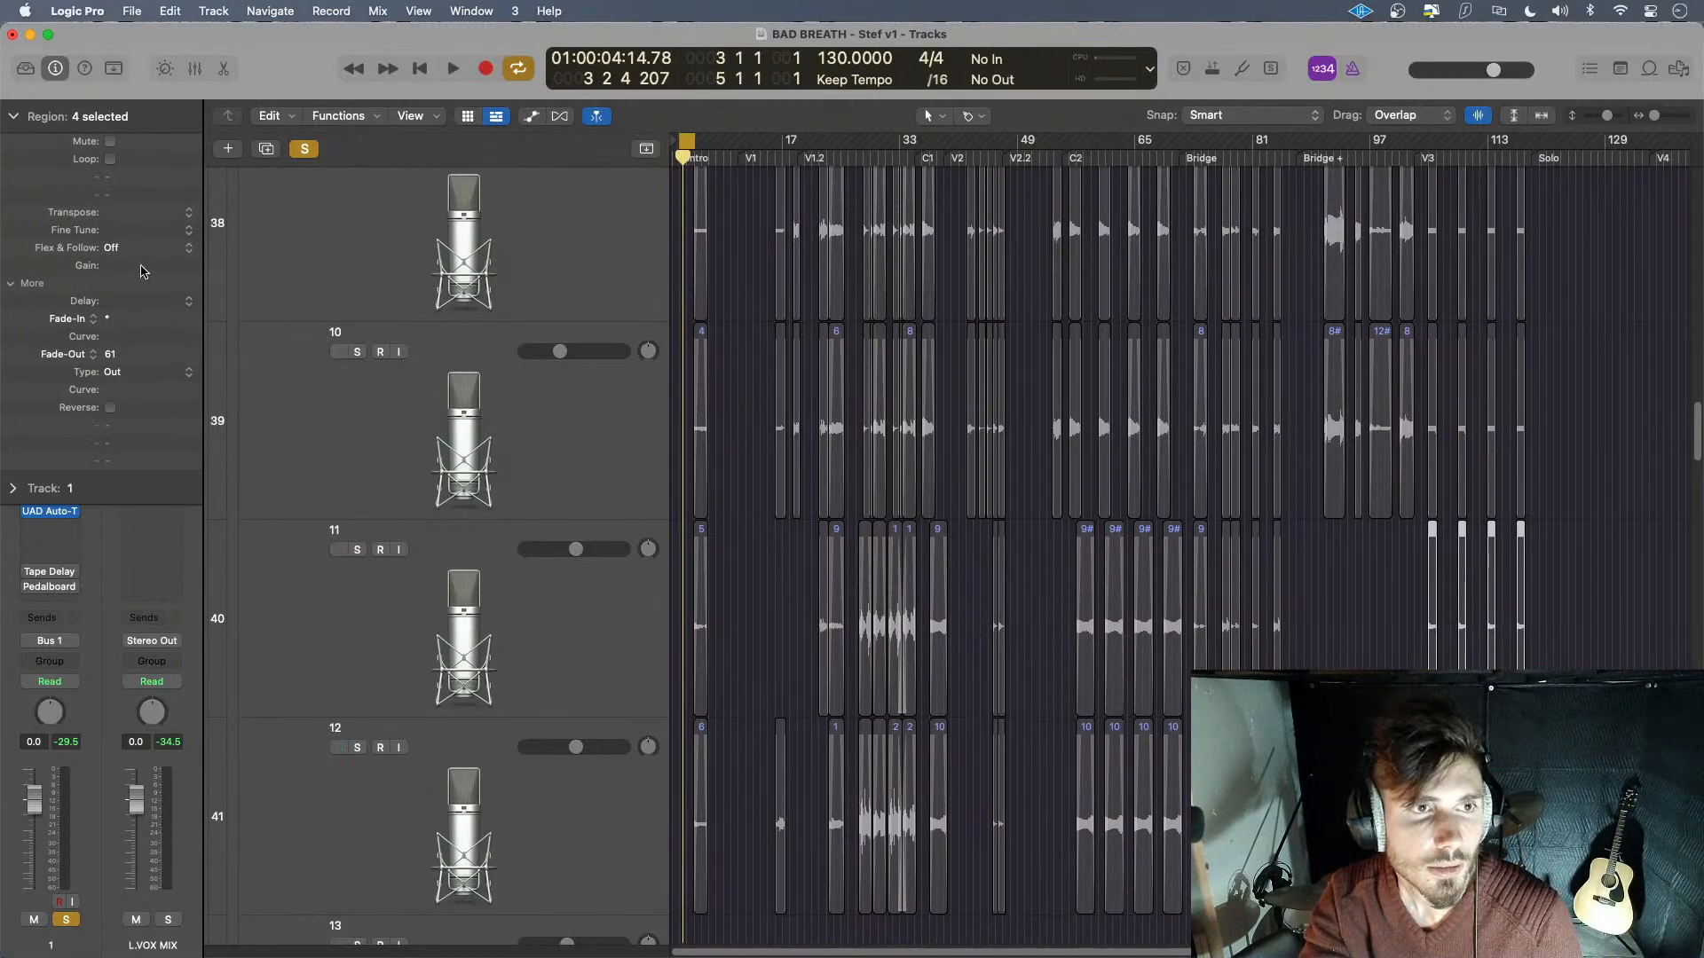
drag(145, 266, 145, 163)
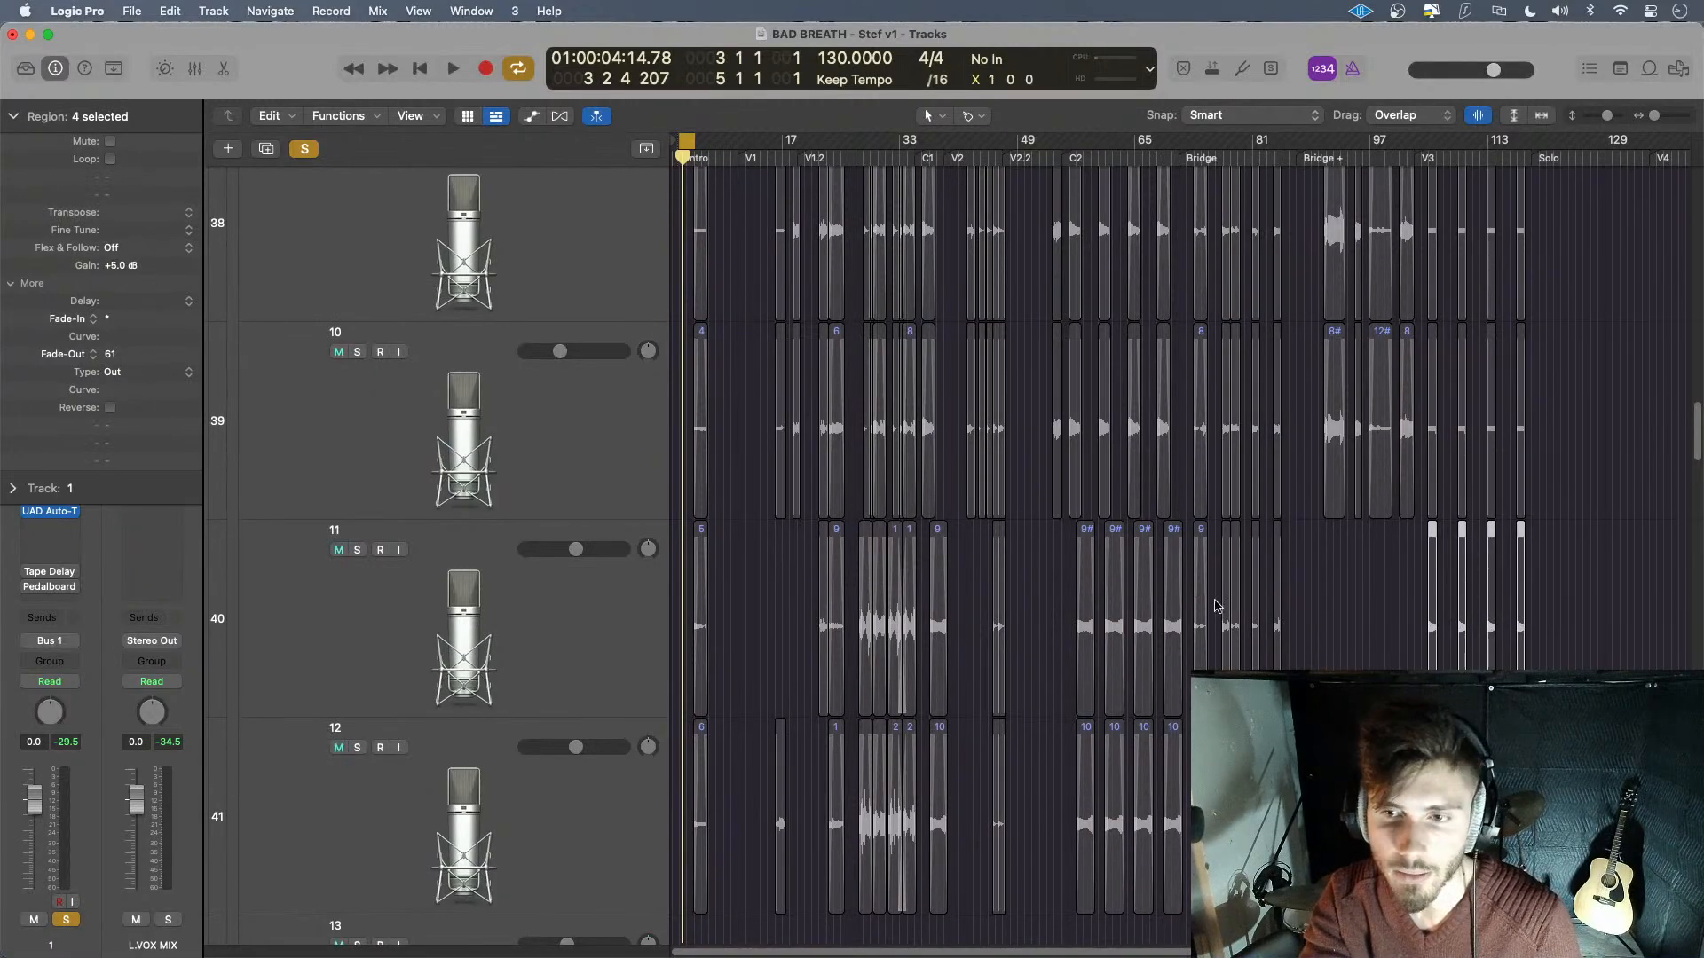
- Set the gain of the four V3 regions and the first bridge region on vocal track 12 to +5.0 dB
scroll(772, 550, down, 3)
drag(1566, 754, 1416, 732)
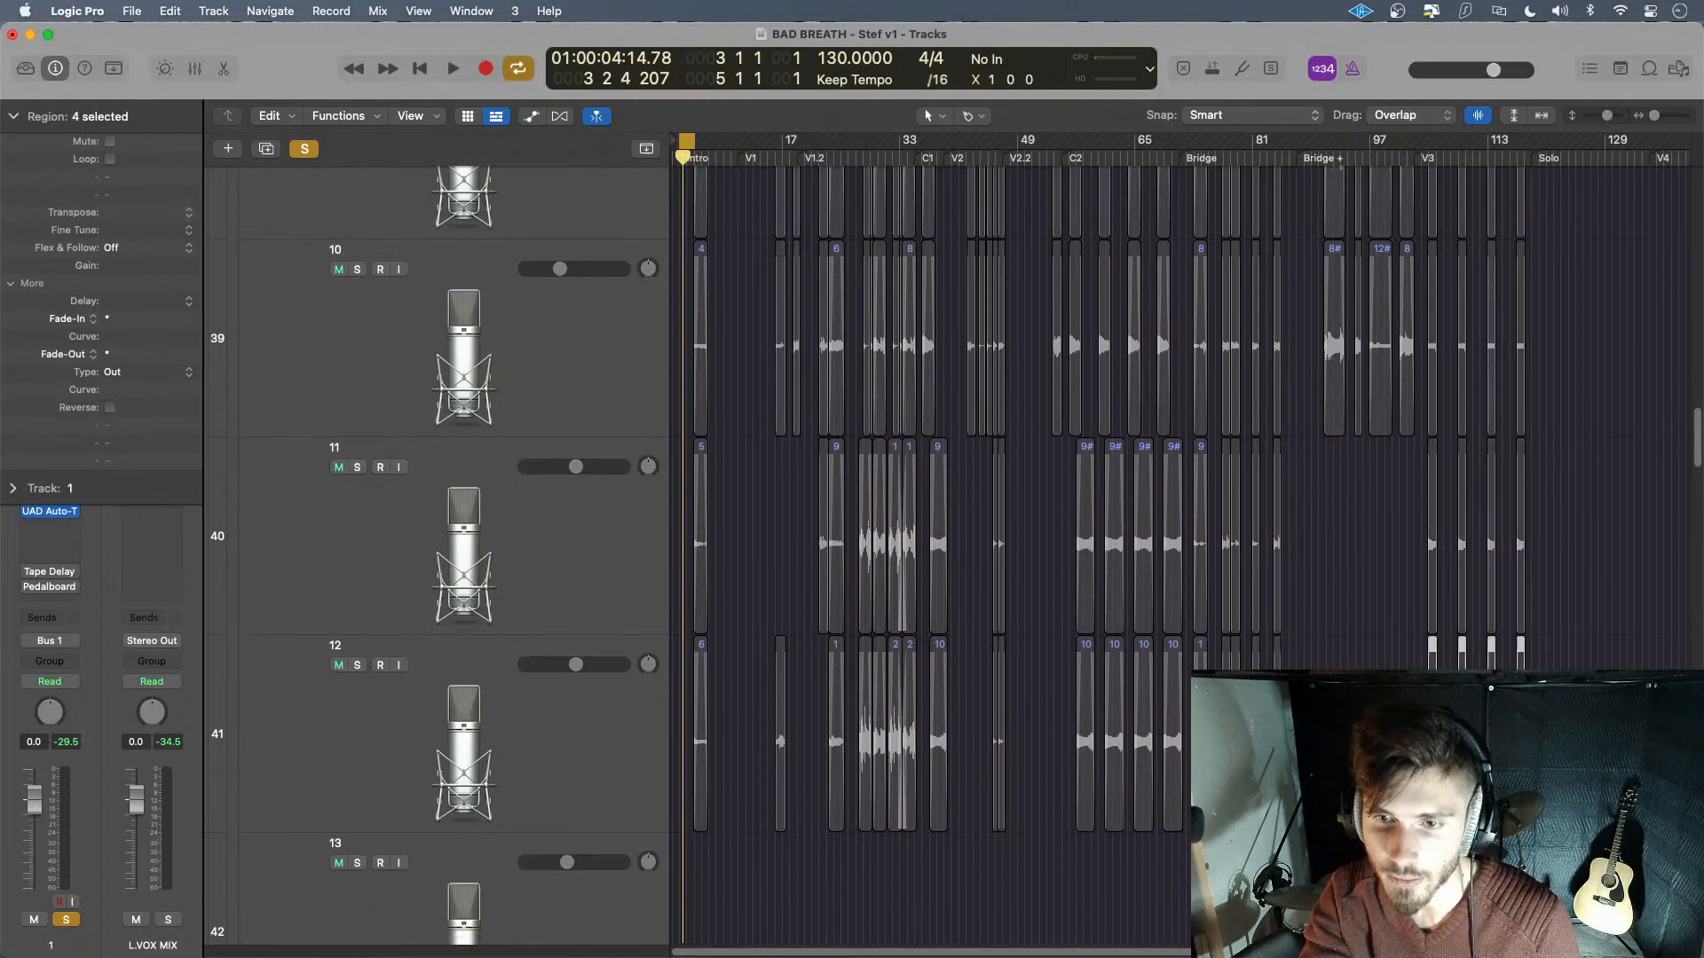
drag(149, 266, 196, 146)
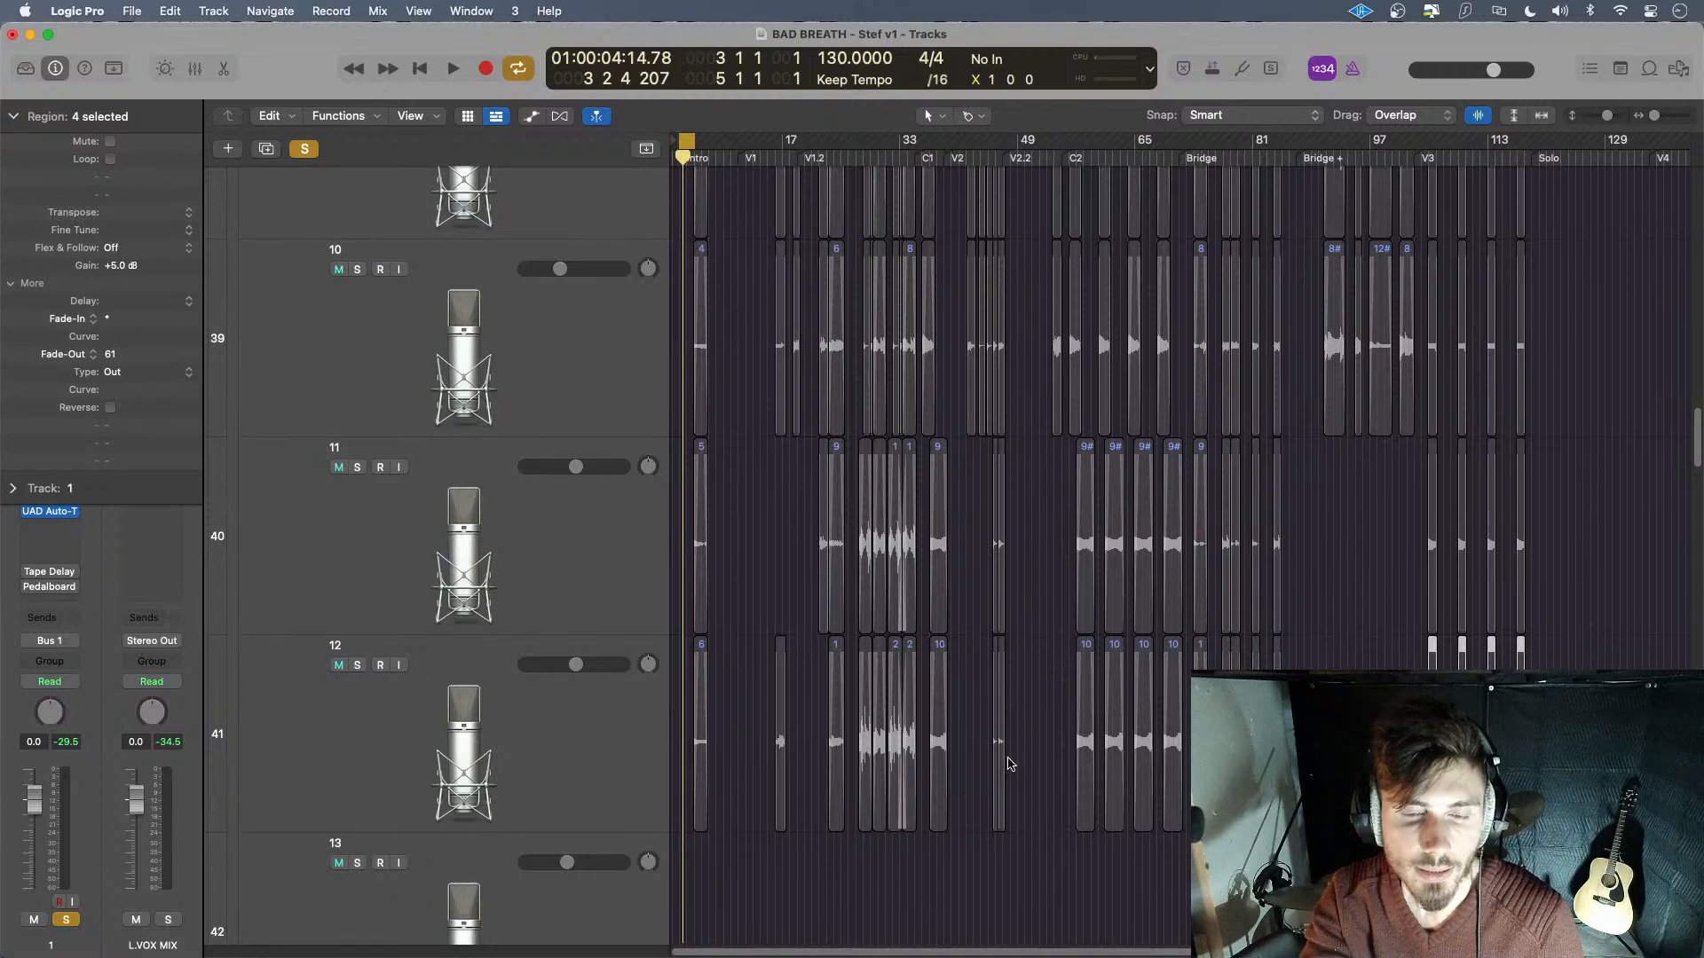
click(1199, 752)
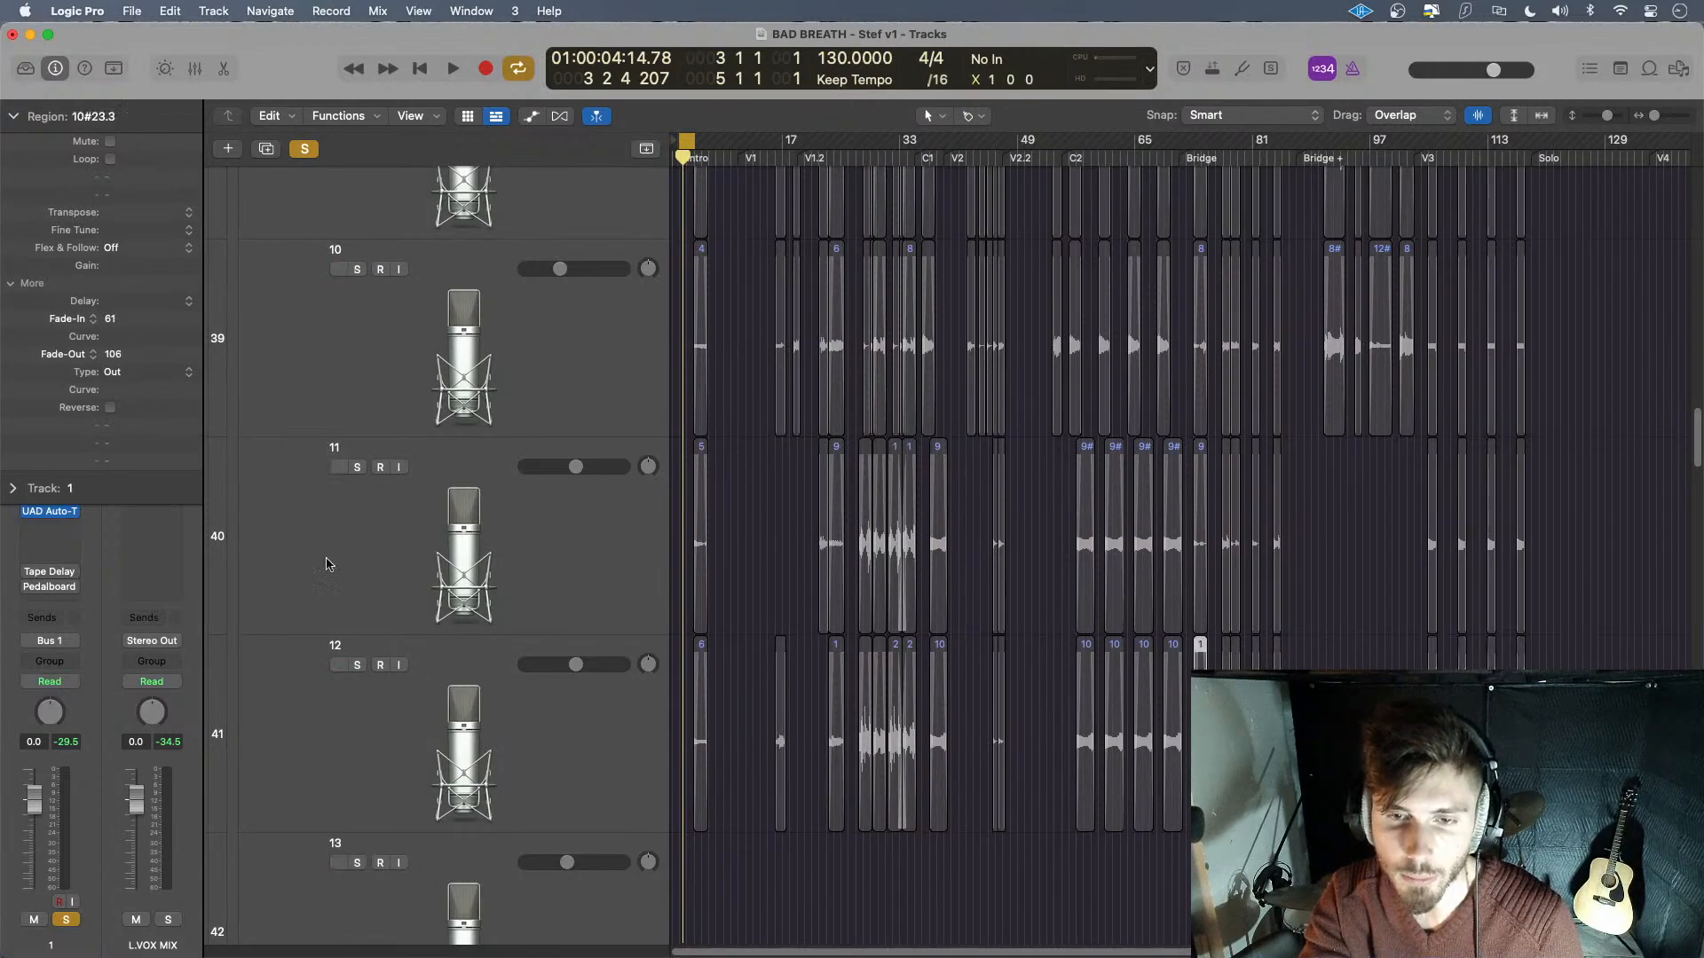
drag(152, 266, 154, 131)
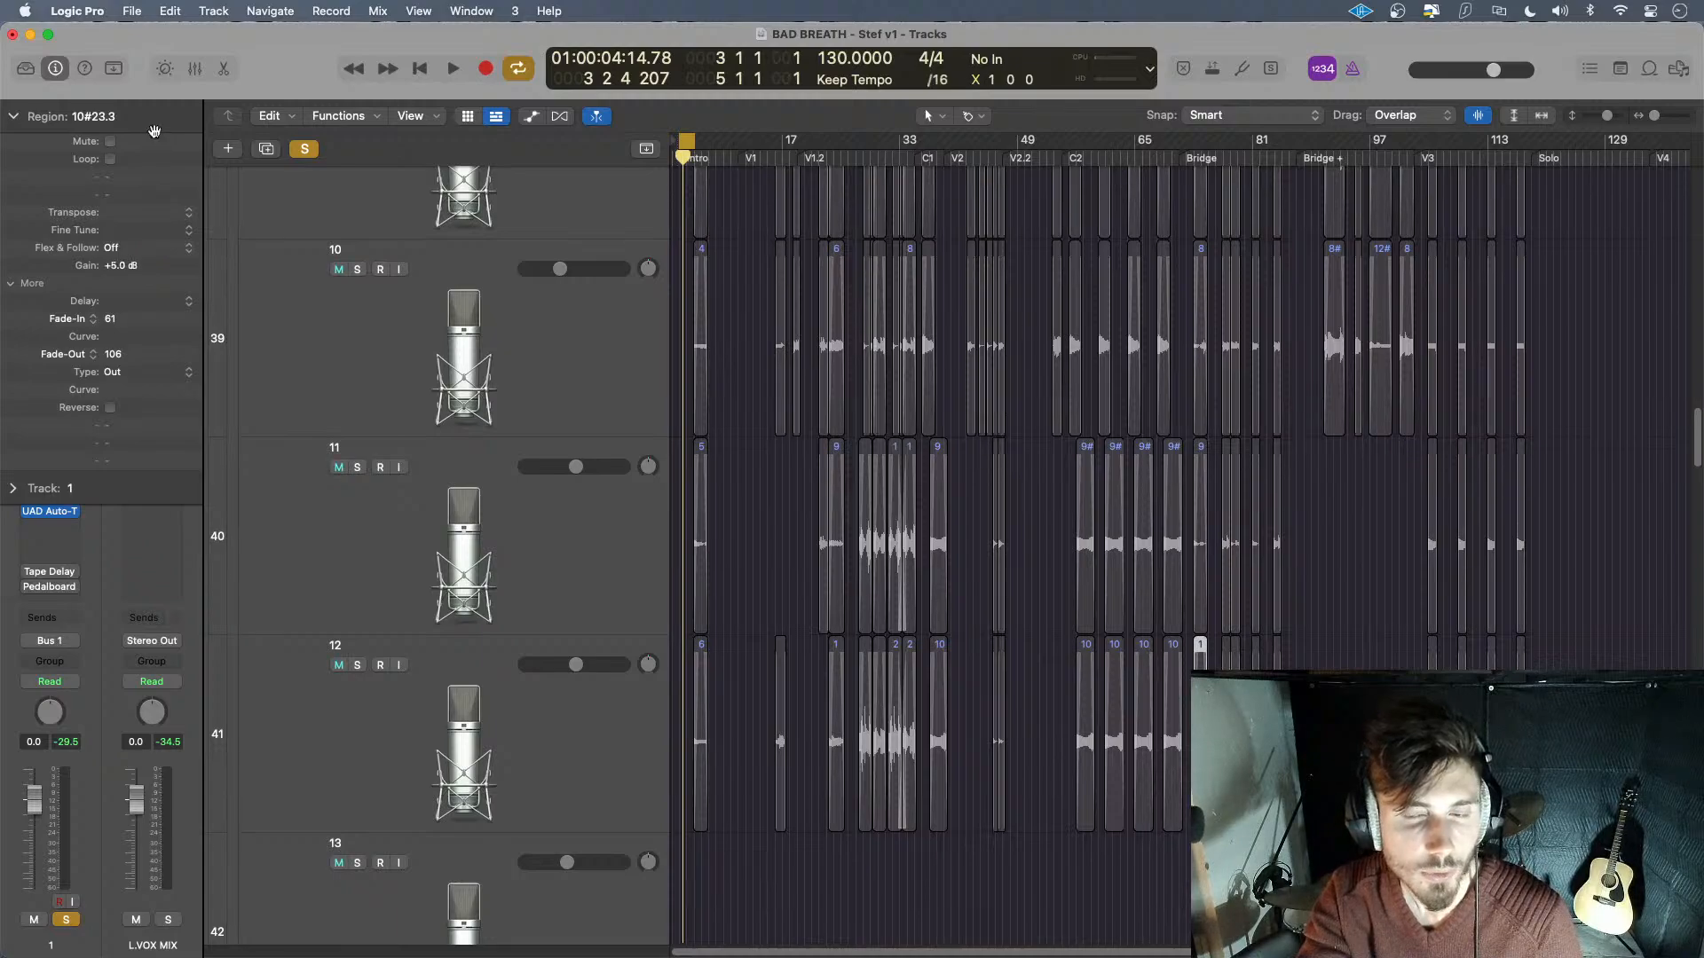
- Set the gain of the two short regions just before V2.2 to +5.0 dB on vocal tracks 11 and 12
scroll(932, 532, down, 3)
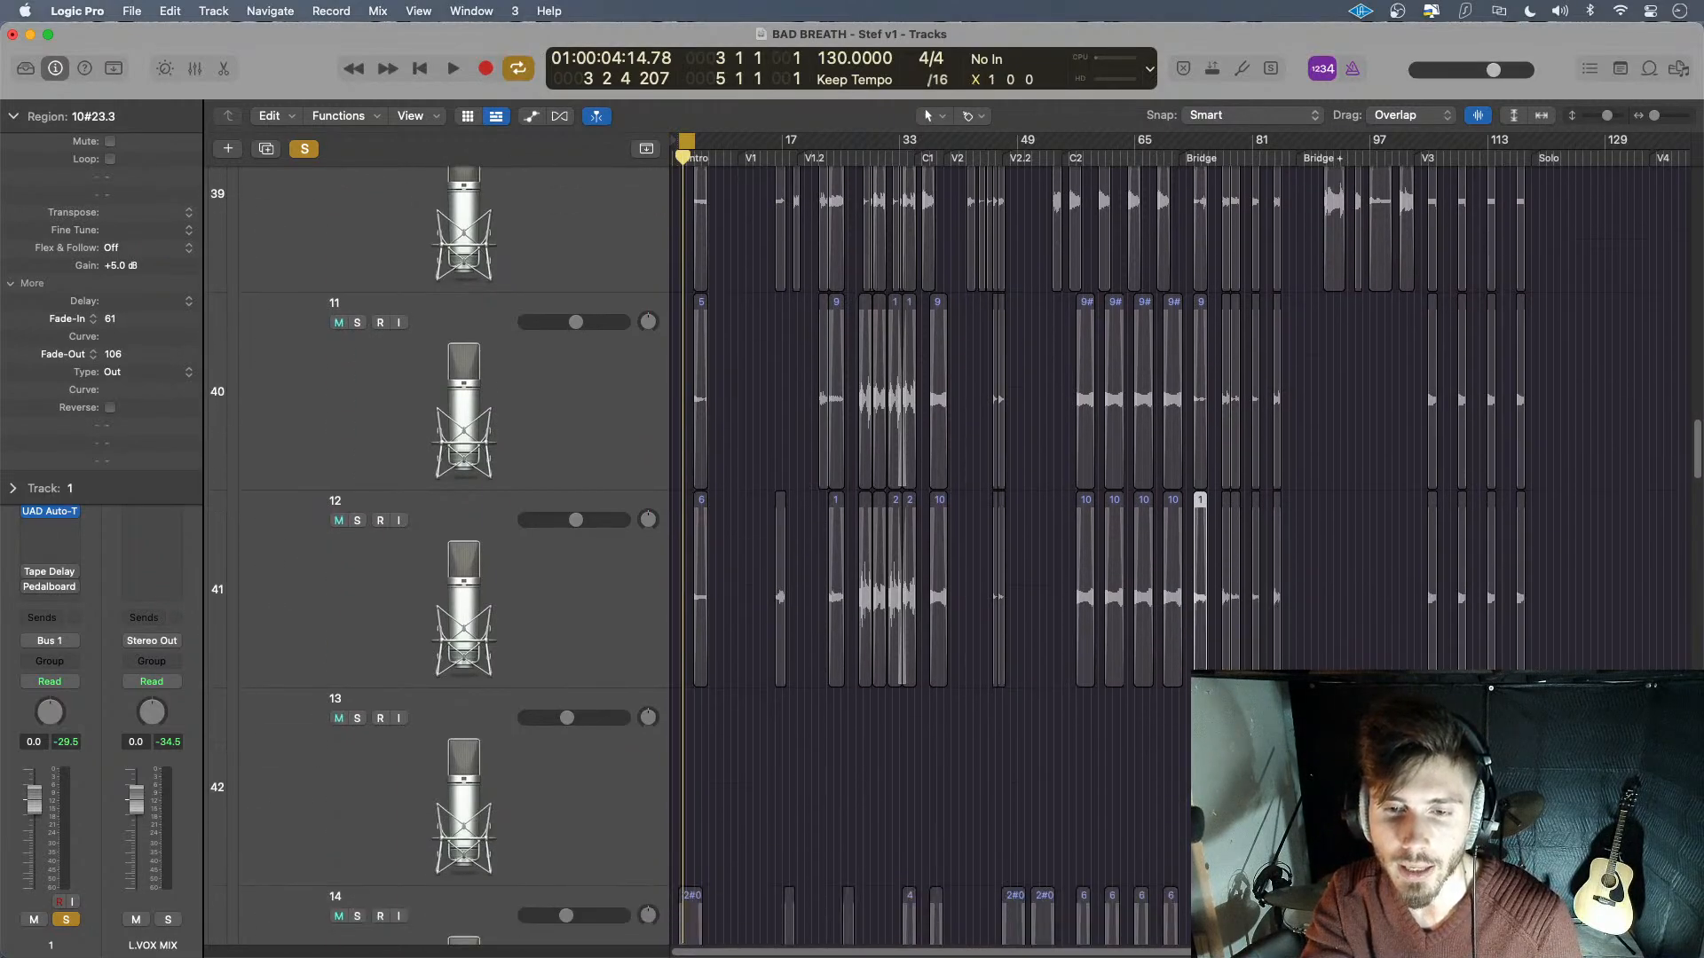
scroll(932, 533, down, 2)
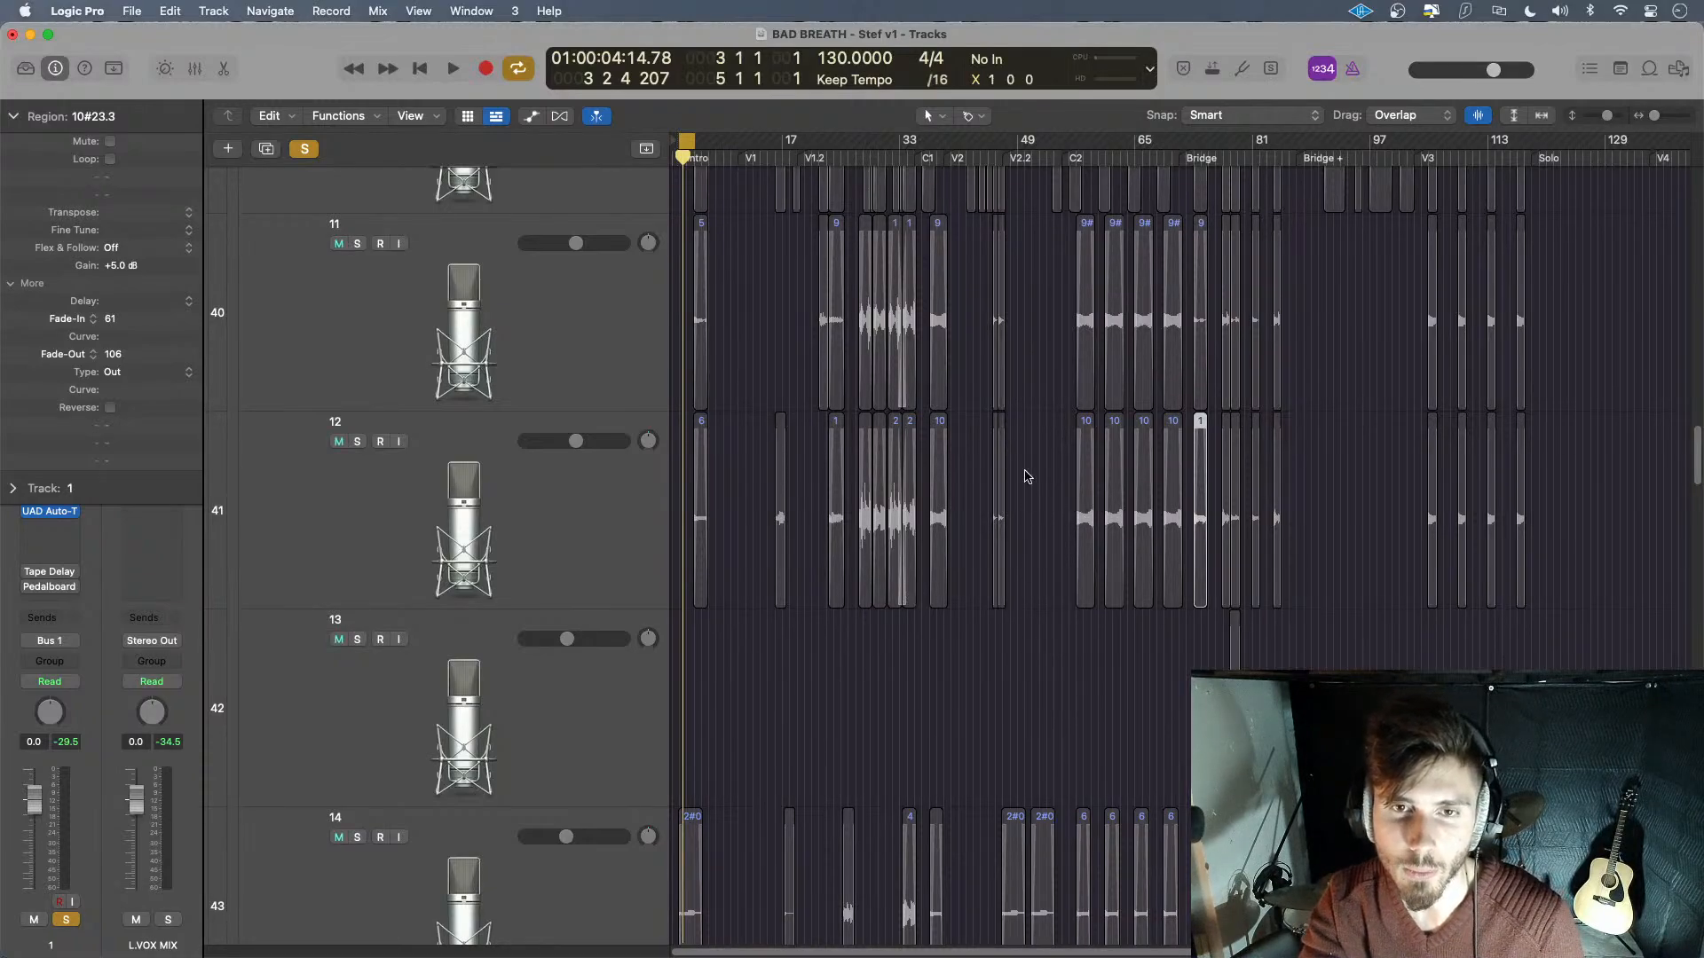
drag(1025, 477, 990, 359)
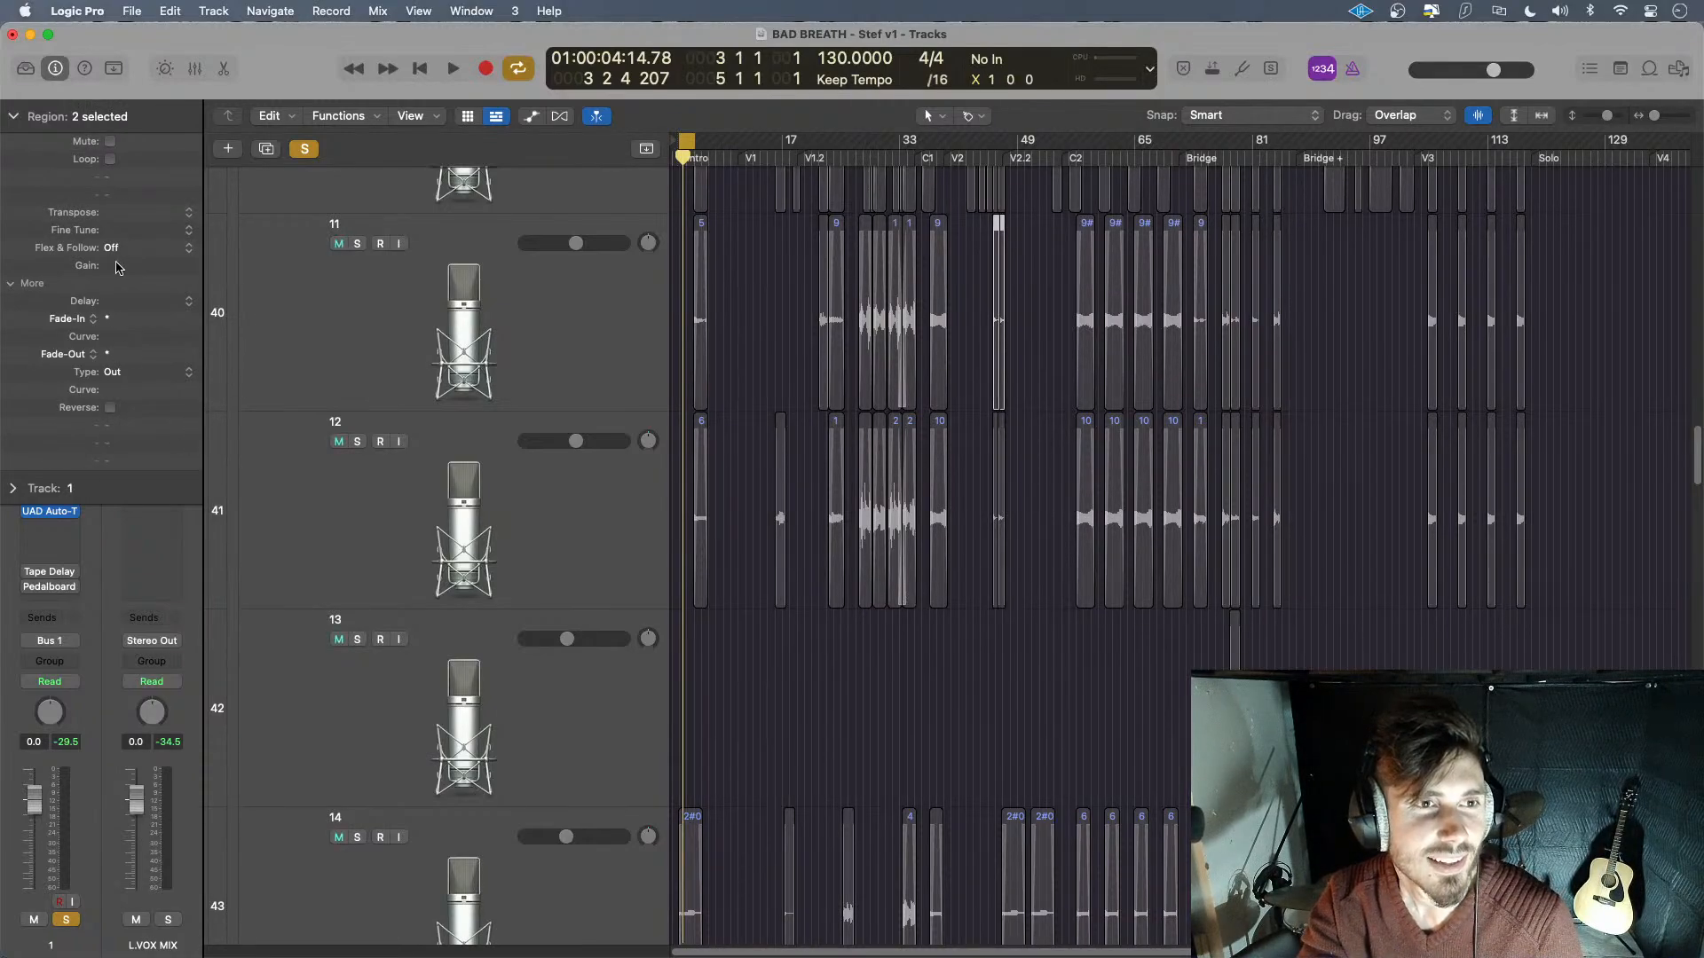
drag(118, 267, 142, 160)
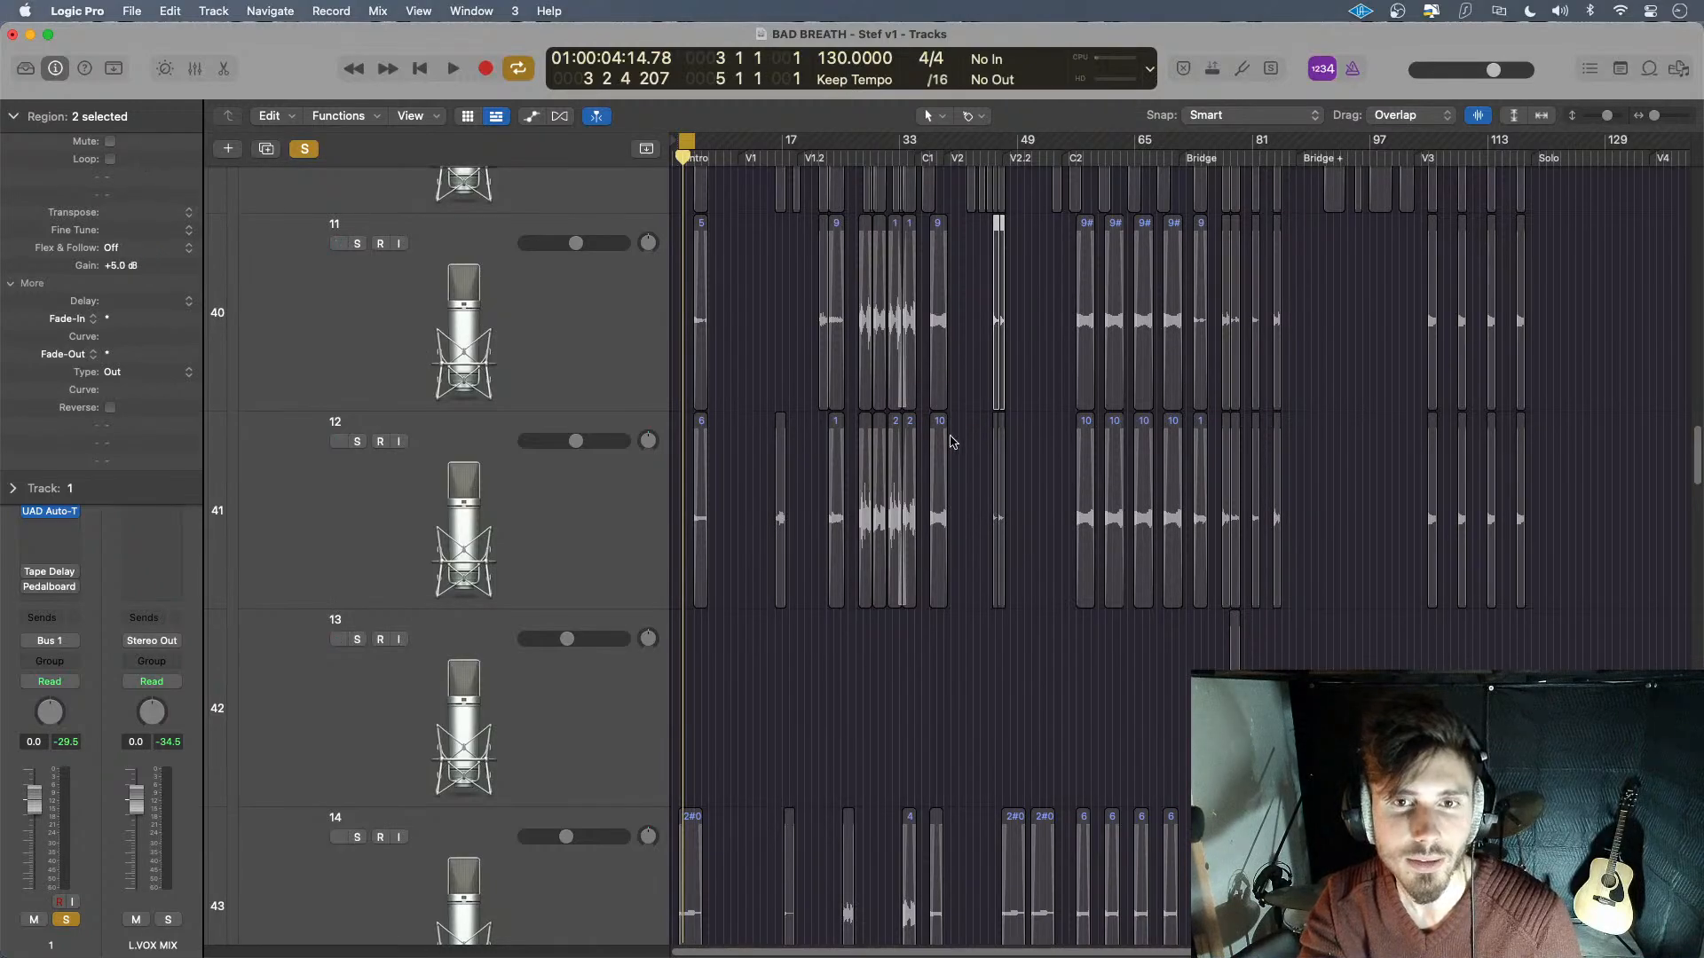
drag(1033, 486, 973, 489)
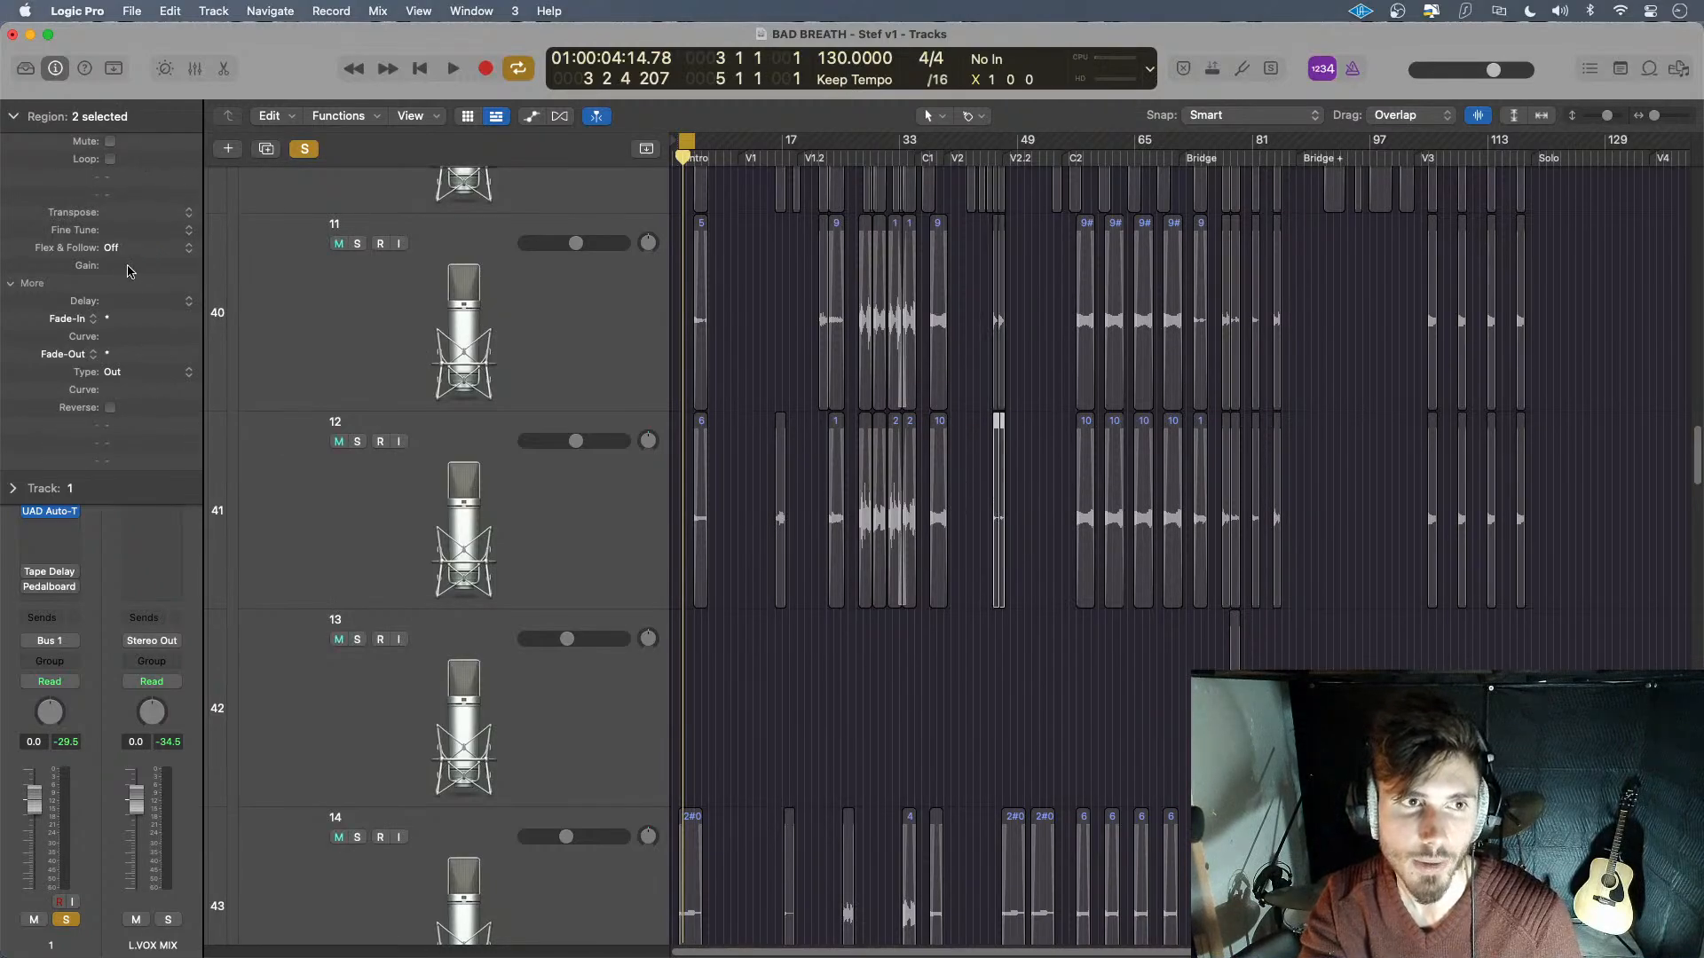
drag(142, 167, 156, 146)
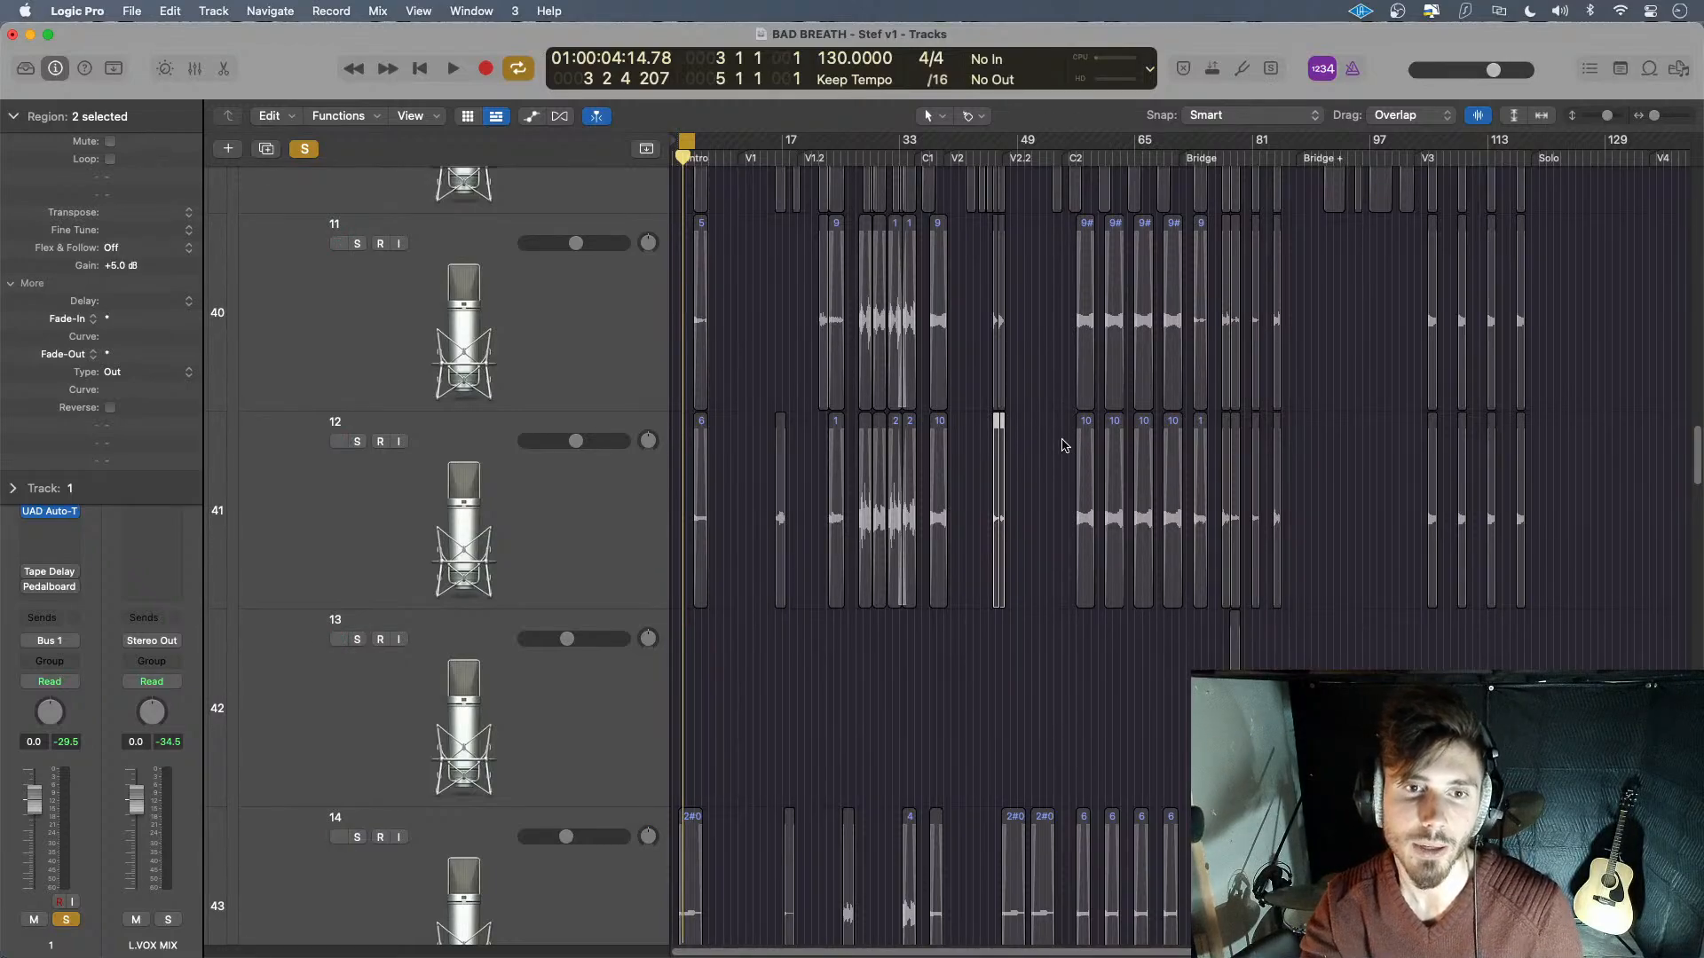
- Set the gain of the intro region to +2.5 dB on vocal tracks 9 and 10
scroll(750, 443, up, 3)
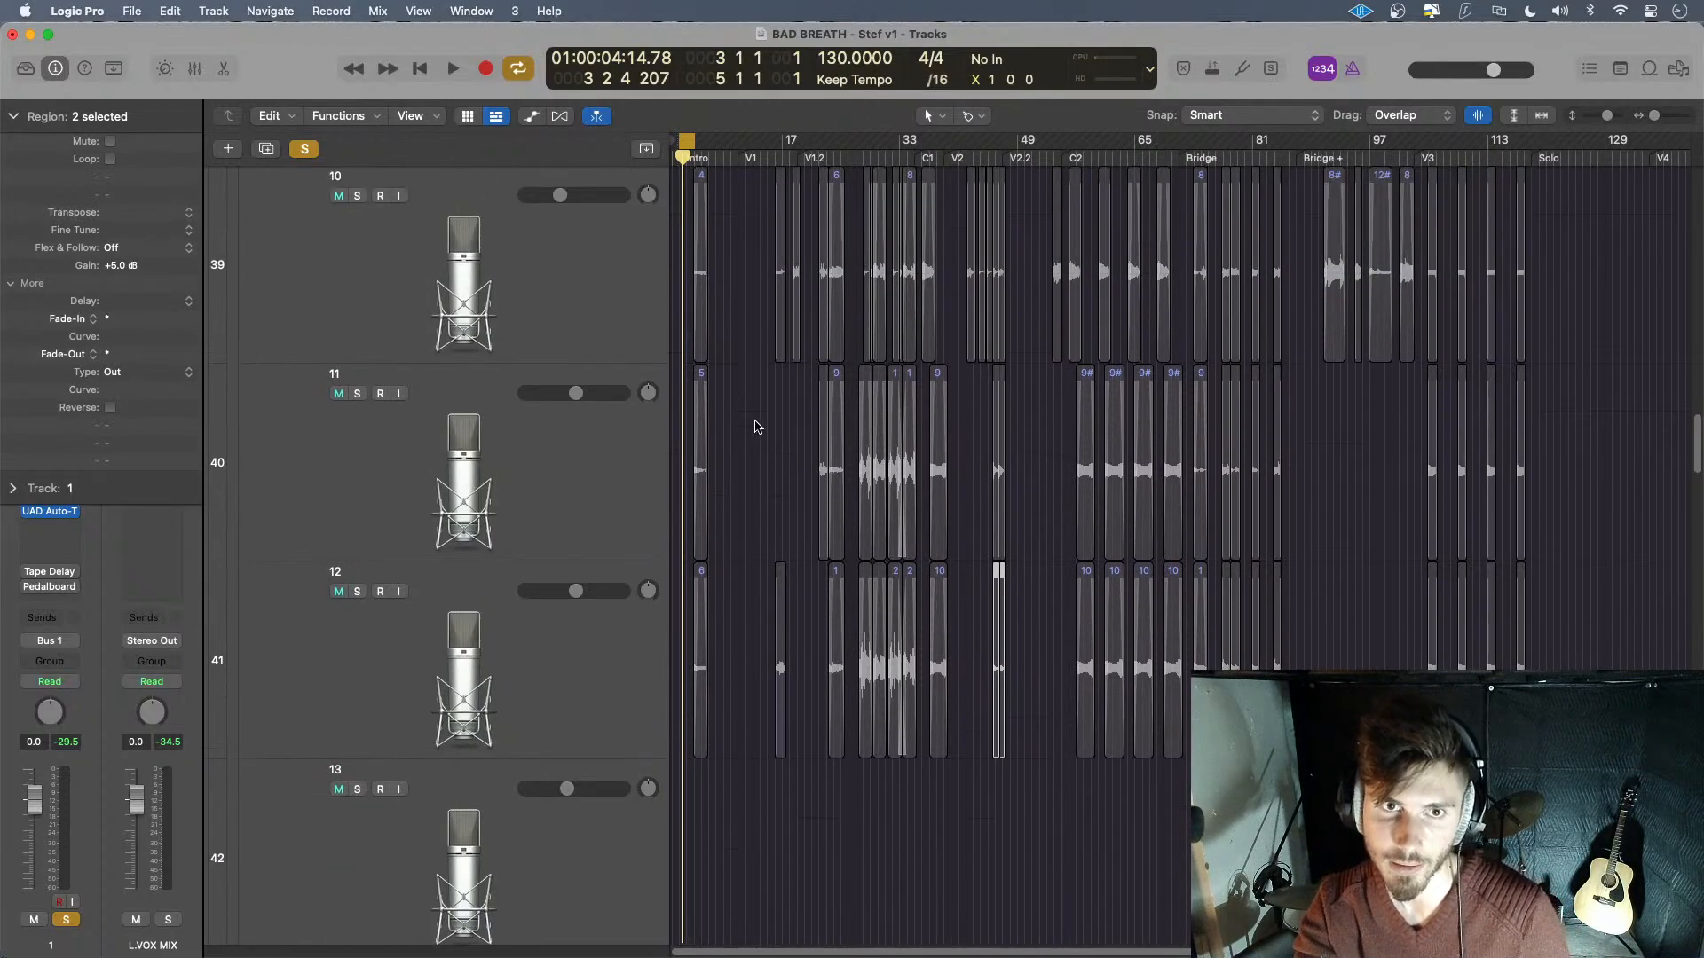
scroll(749, 393, up, 5)
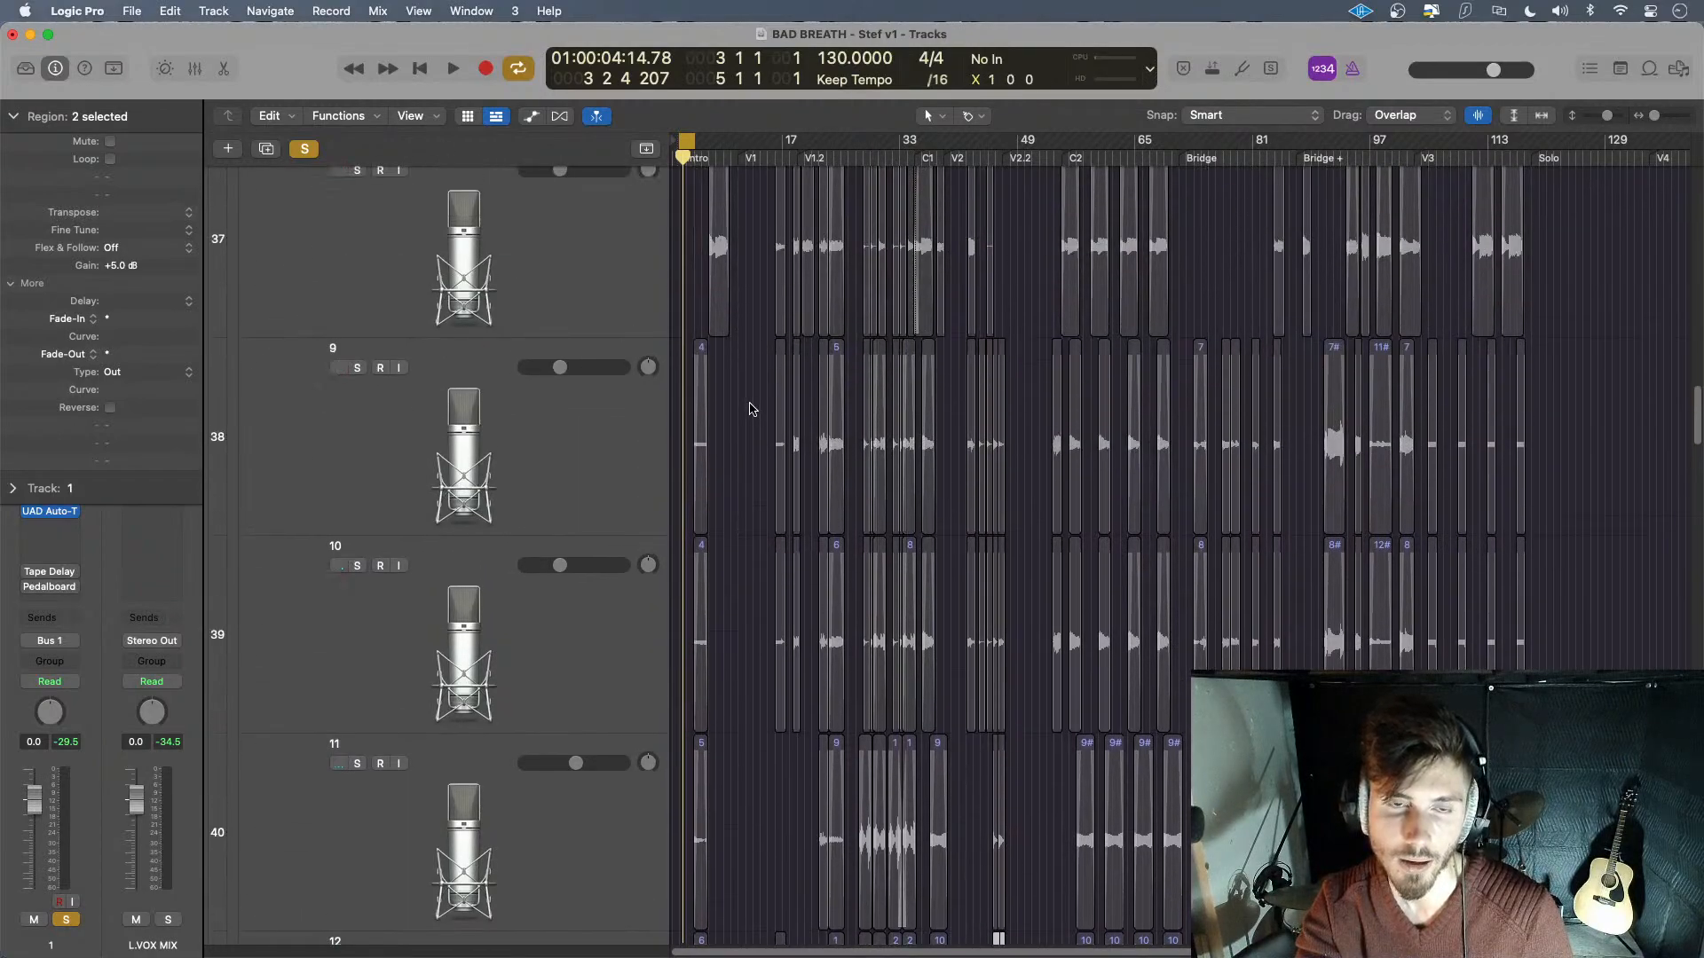
click(723, 435)
click(701, 439)
scroll(742, 448, up, 3)
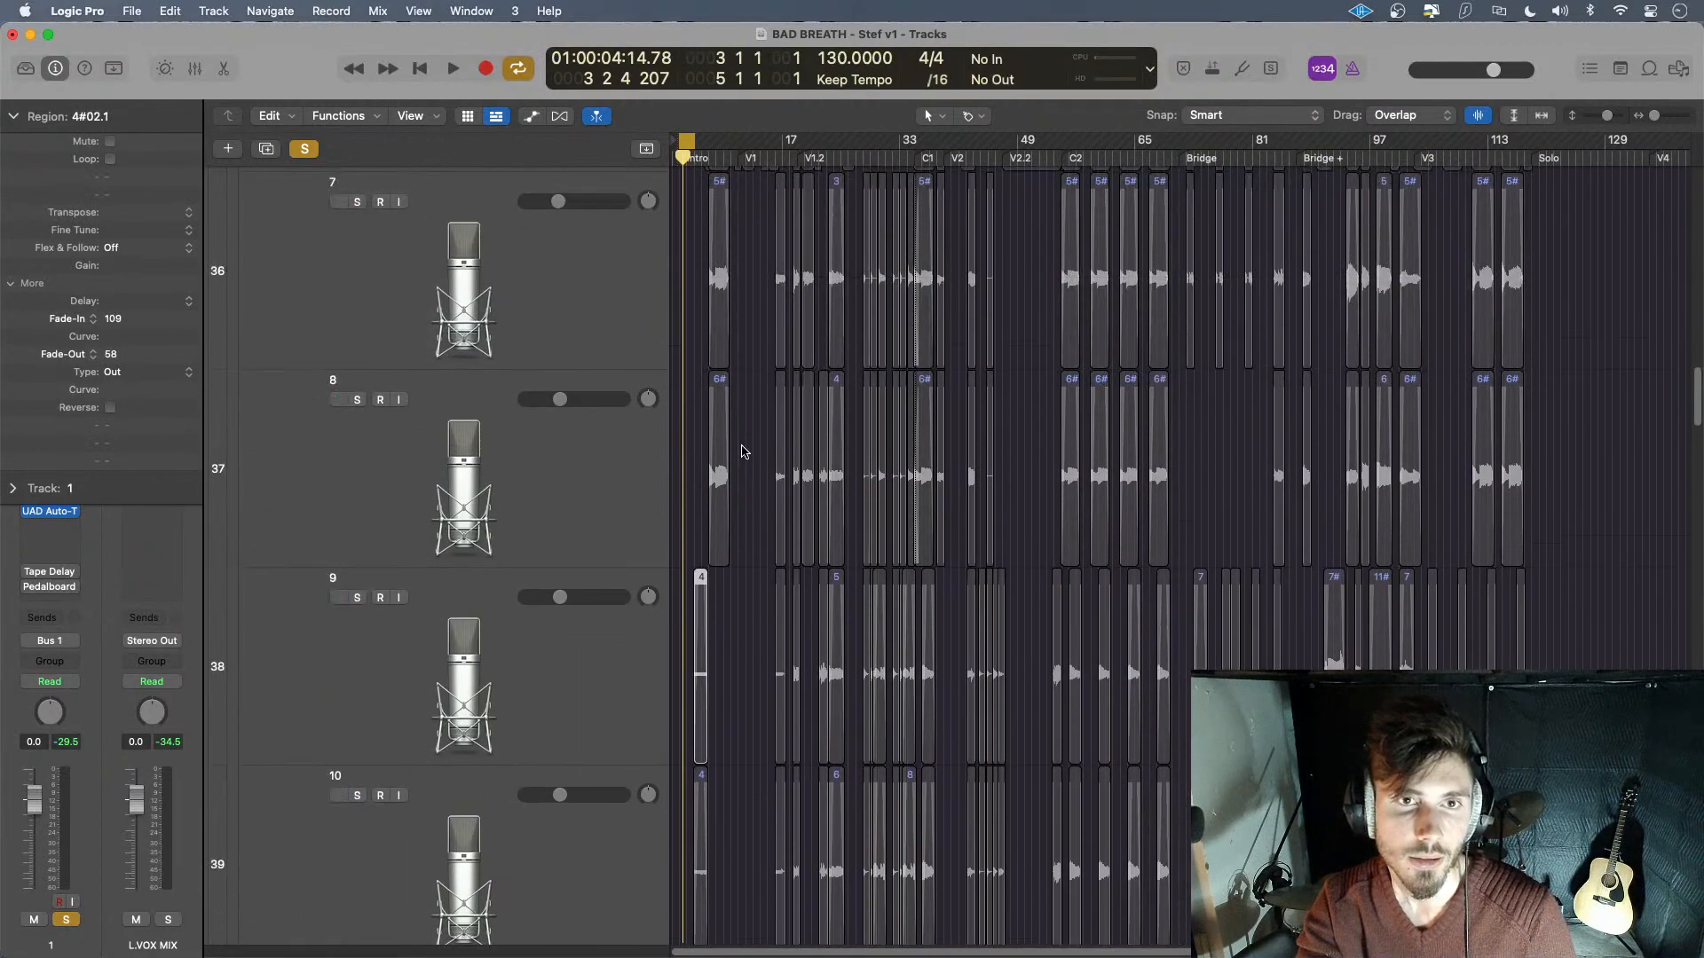
scroll(743, 452, down, 3)
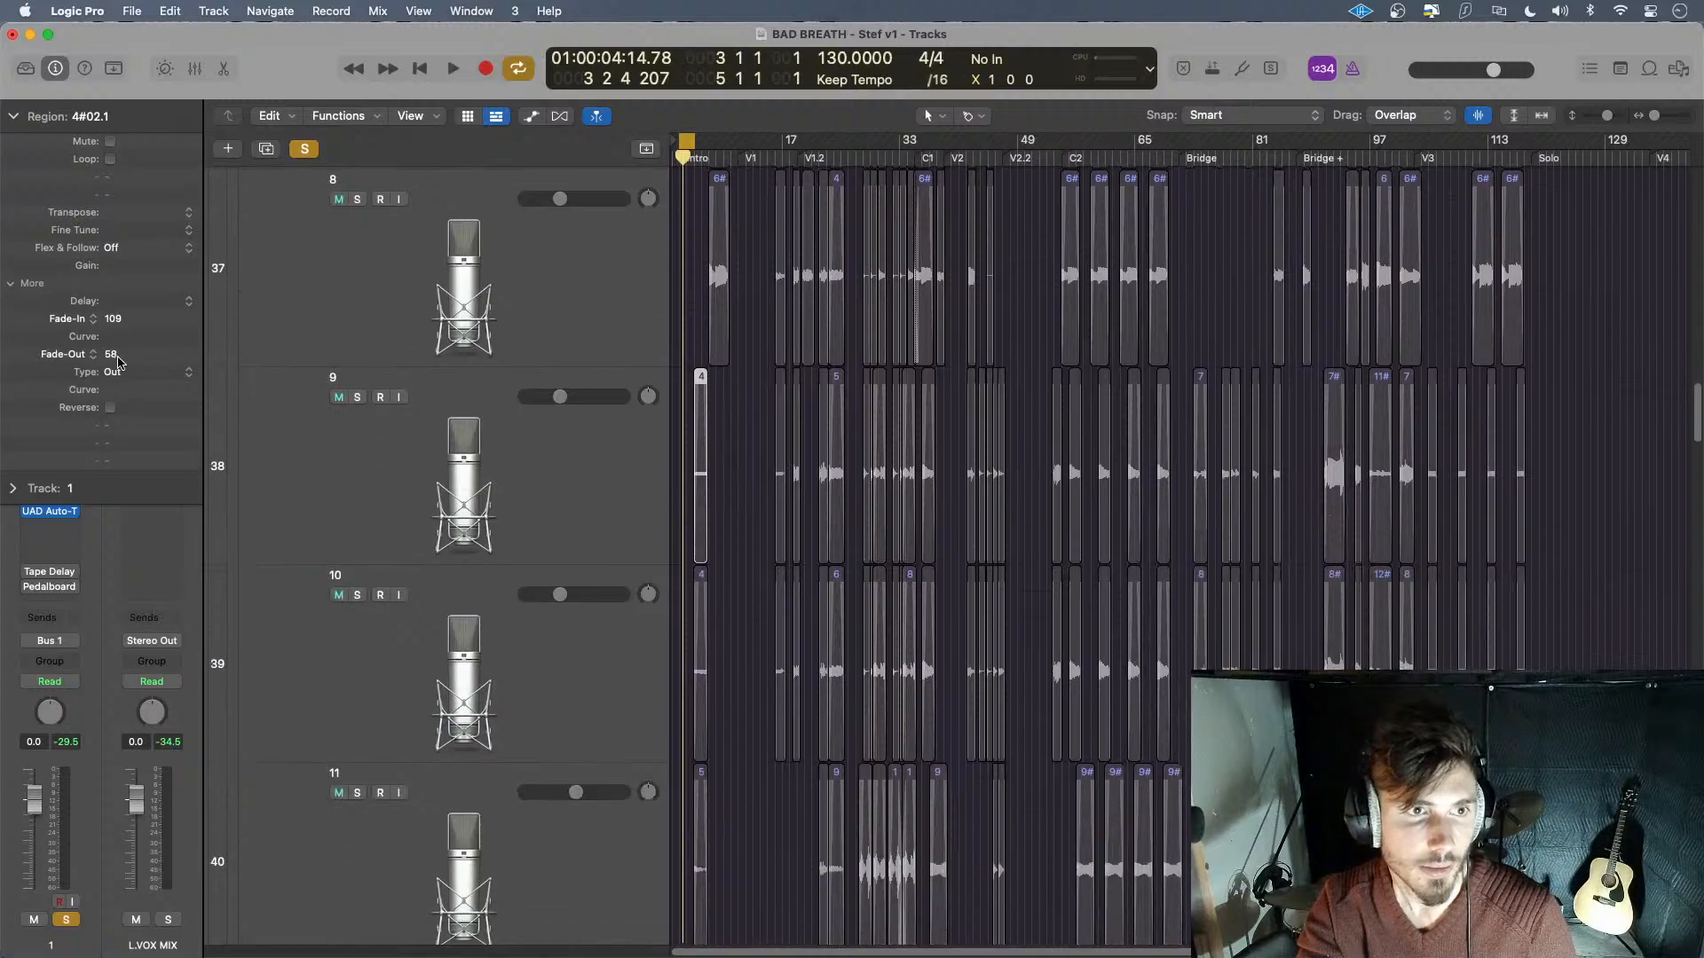
drag(133, 266, 136, 198)
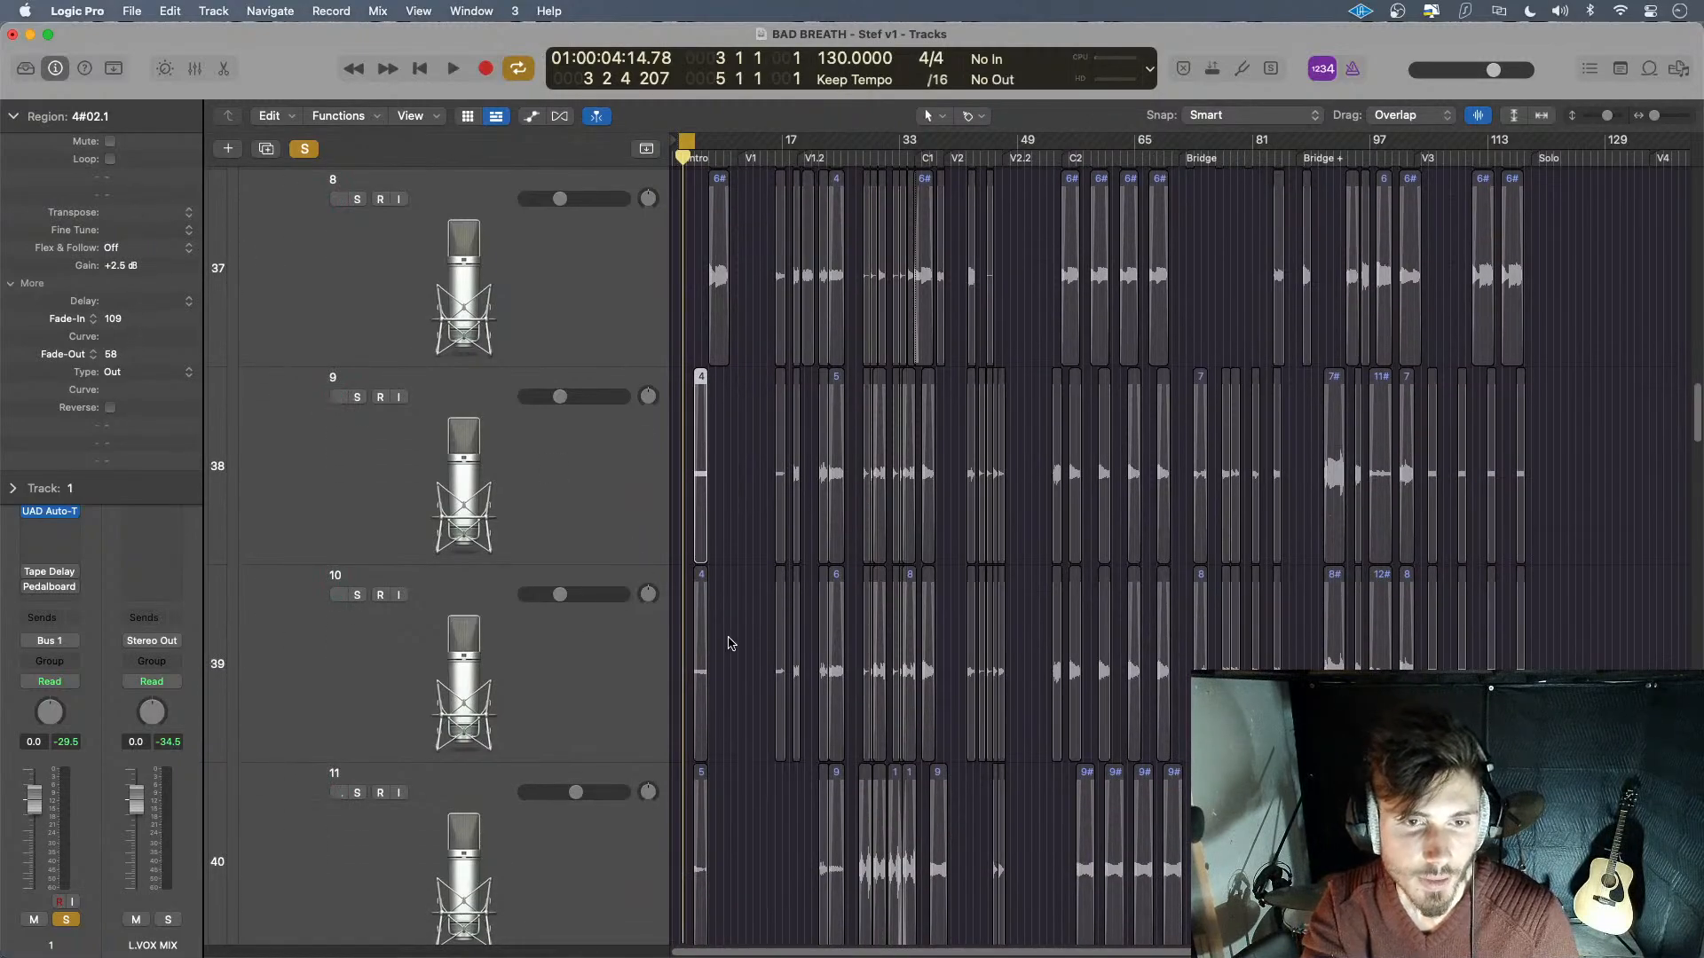
click(701, 661)
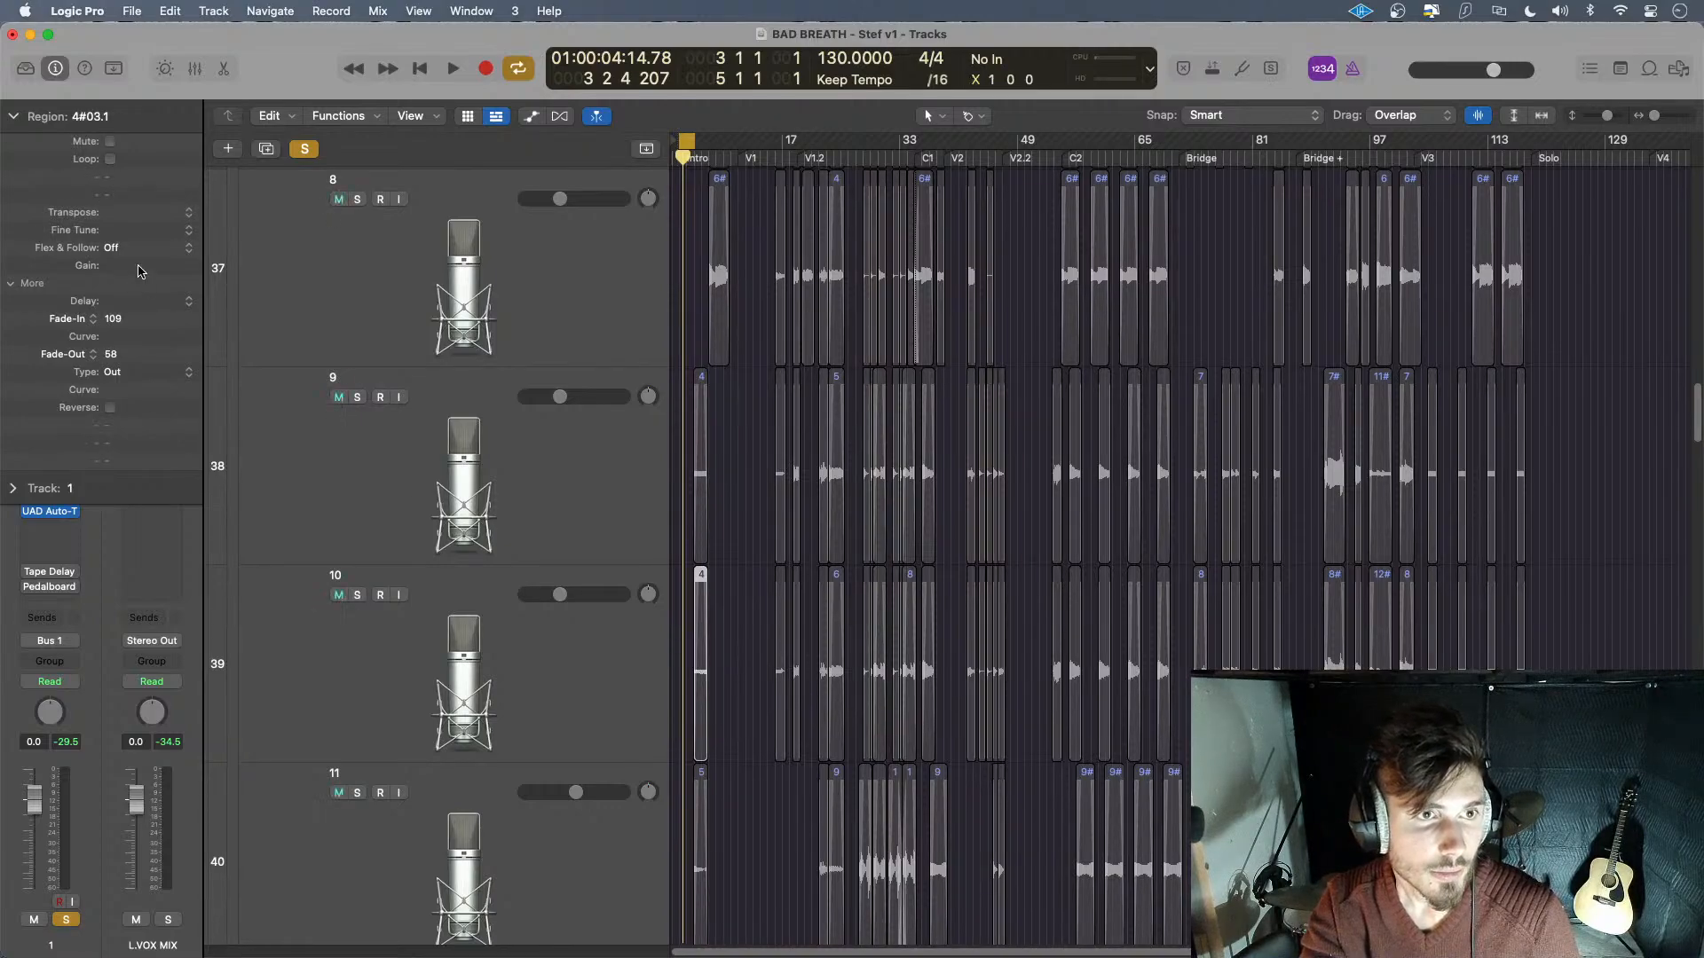
drag(142, 270, 156, 180)
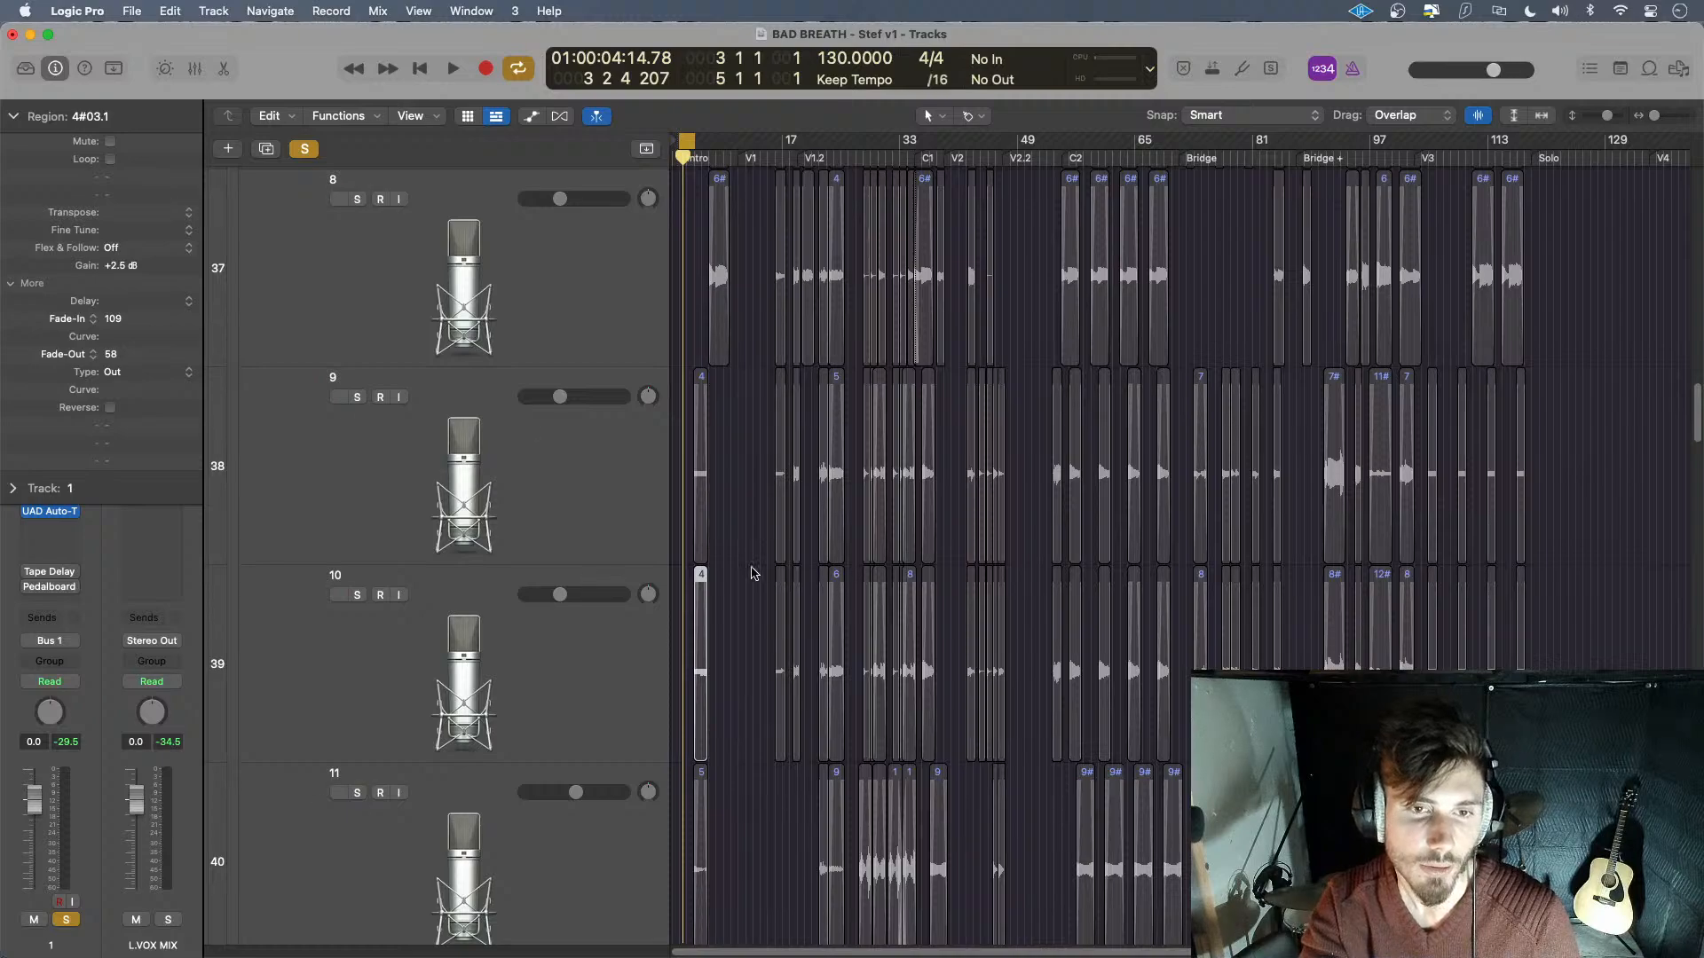
- Set the gain of the intro region to +2.5 dB on vocal tracks 11 and 12
scroll(751, 575, down, 3)
scroll(751, 575, down, 3)
click(753, 599)
click(703, 599)
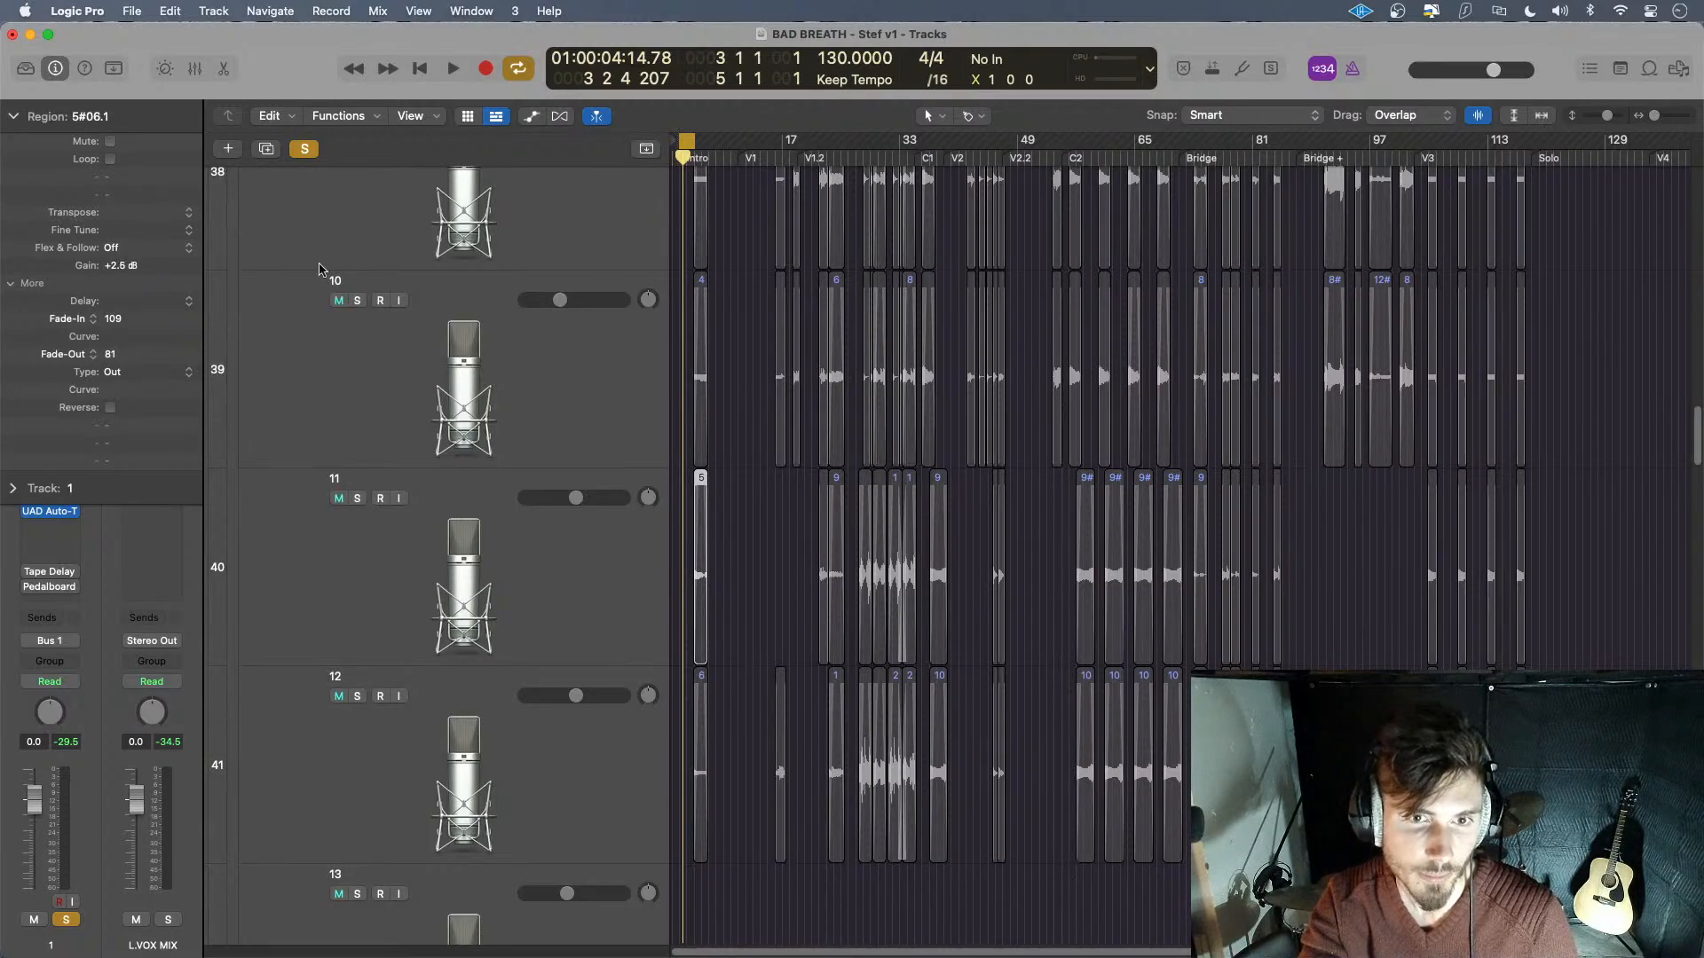
scroll(768, 579, down, 1)
click(702, 661)
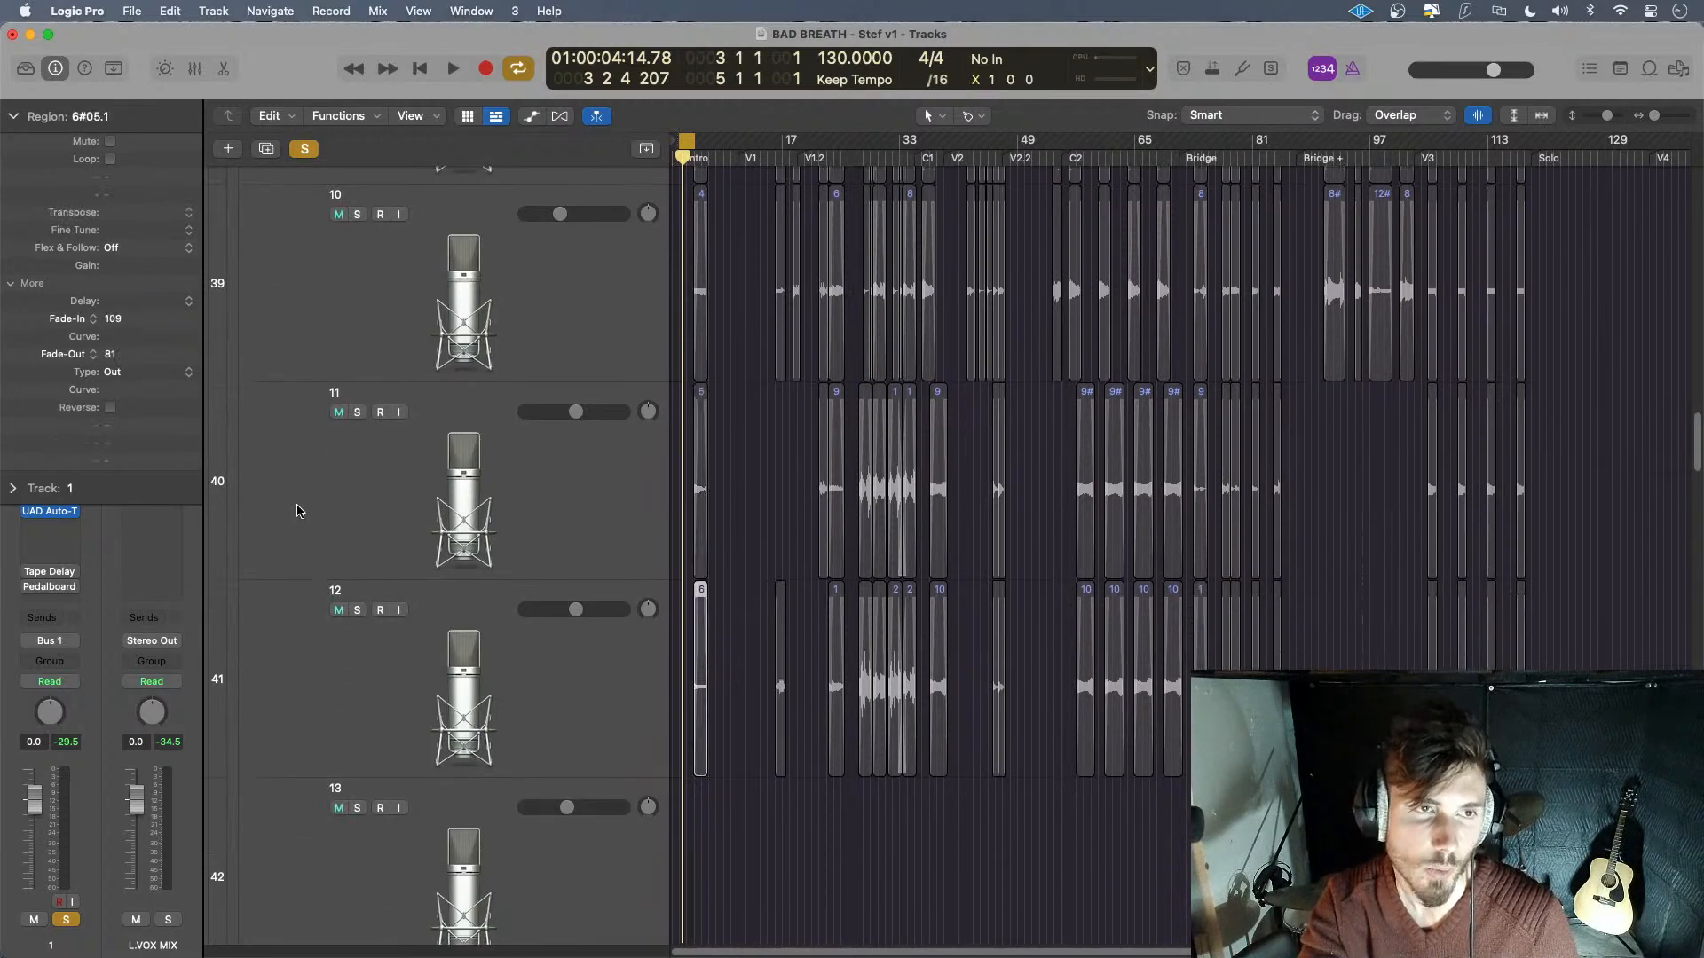
drag(123, 272, 137, 192)
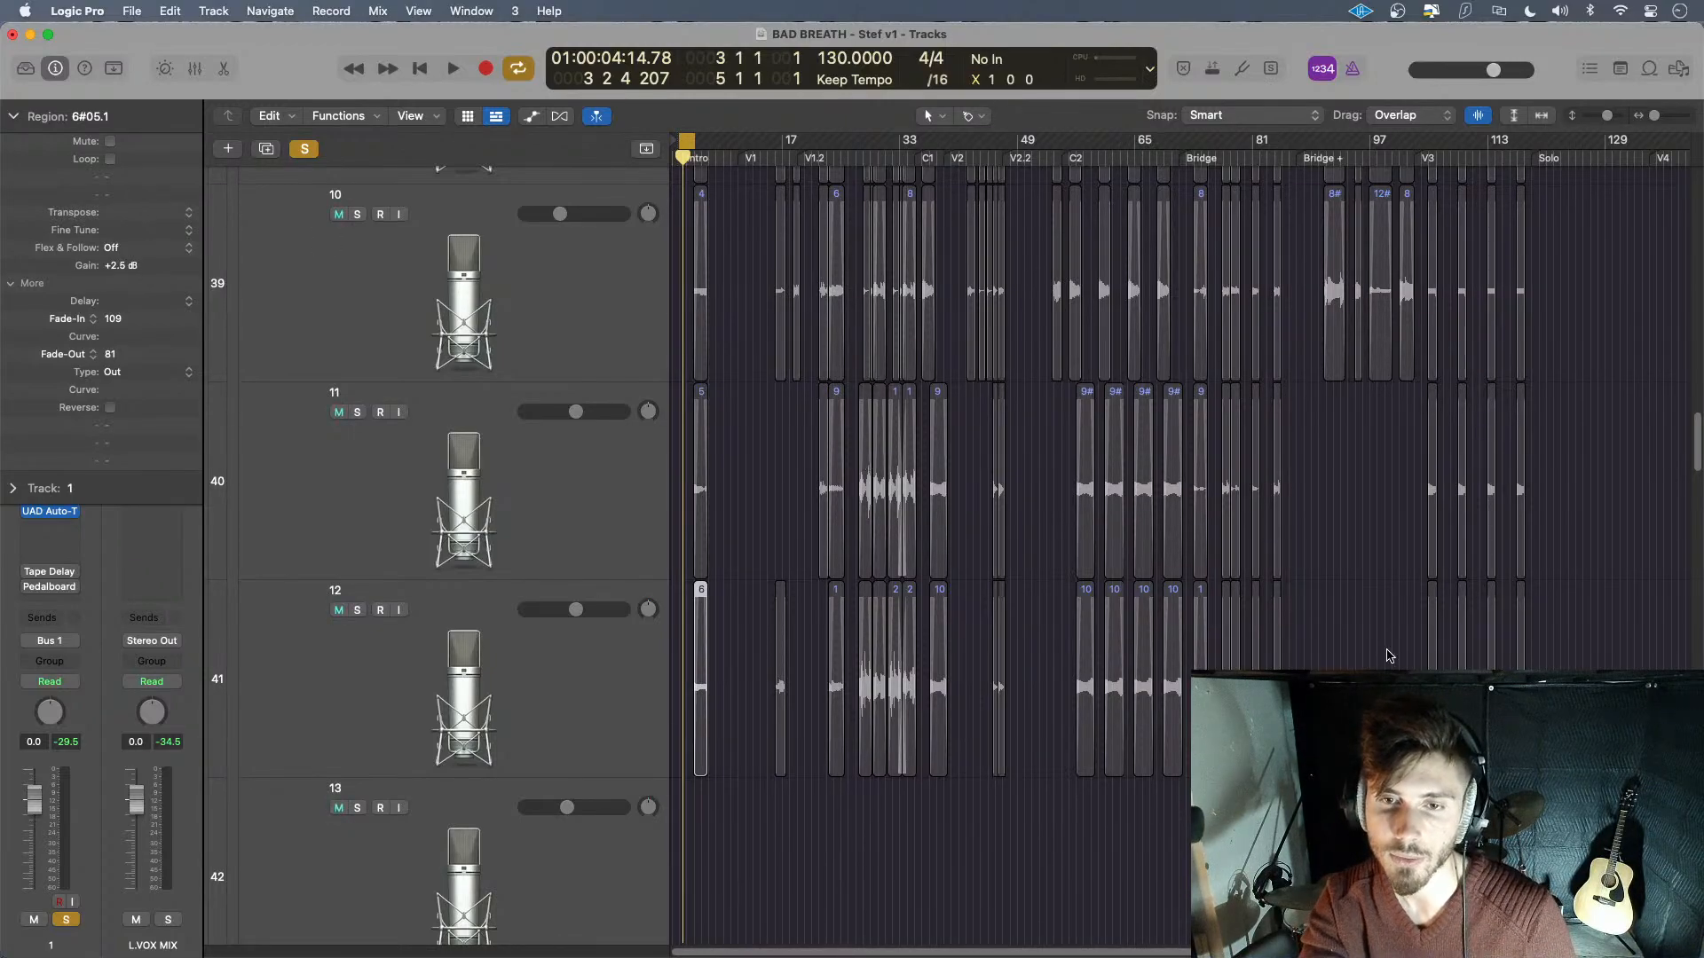
- Lower the gain of the loud, wider region just before C1 on vocal track 15 to -1.0 dB
scroll(1309, 932, right, 10)
scroll(1310, 931, down, 3)
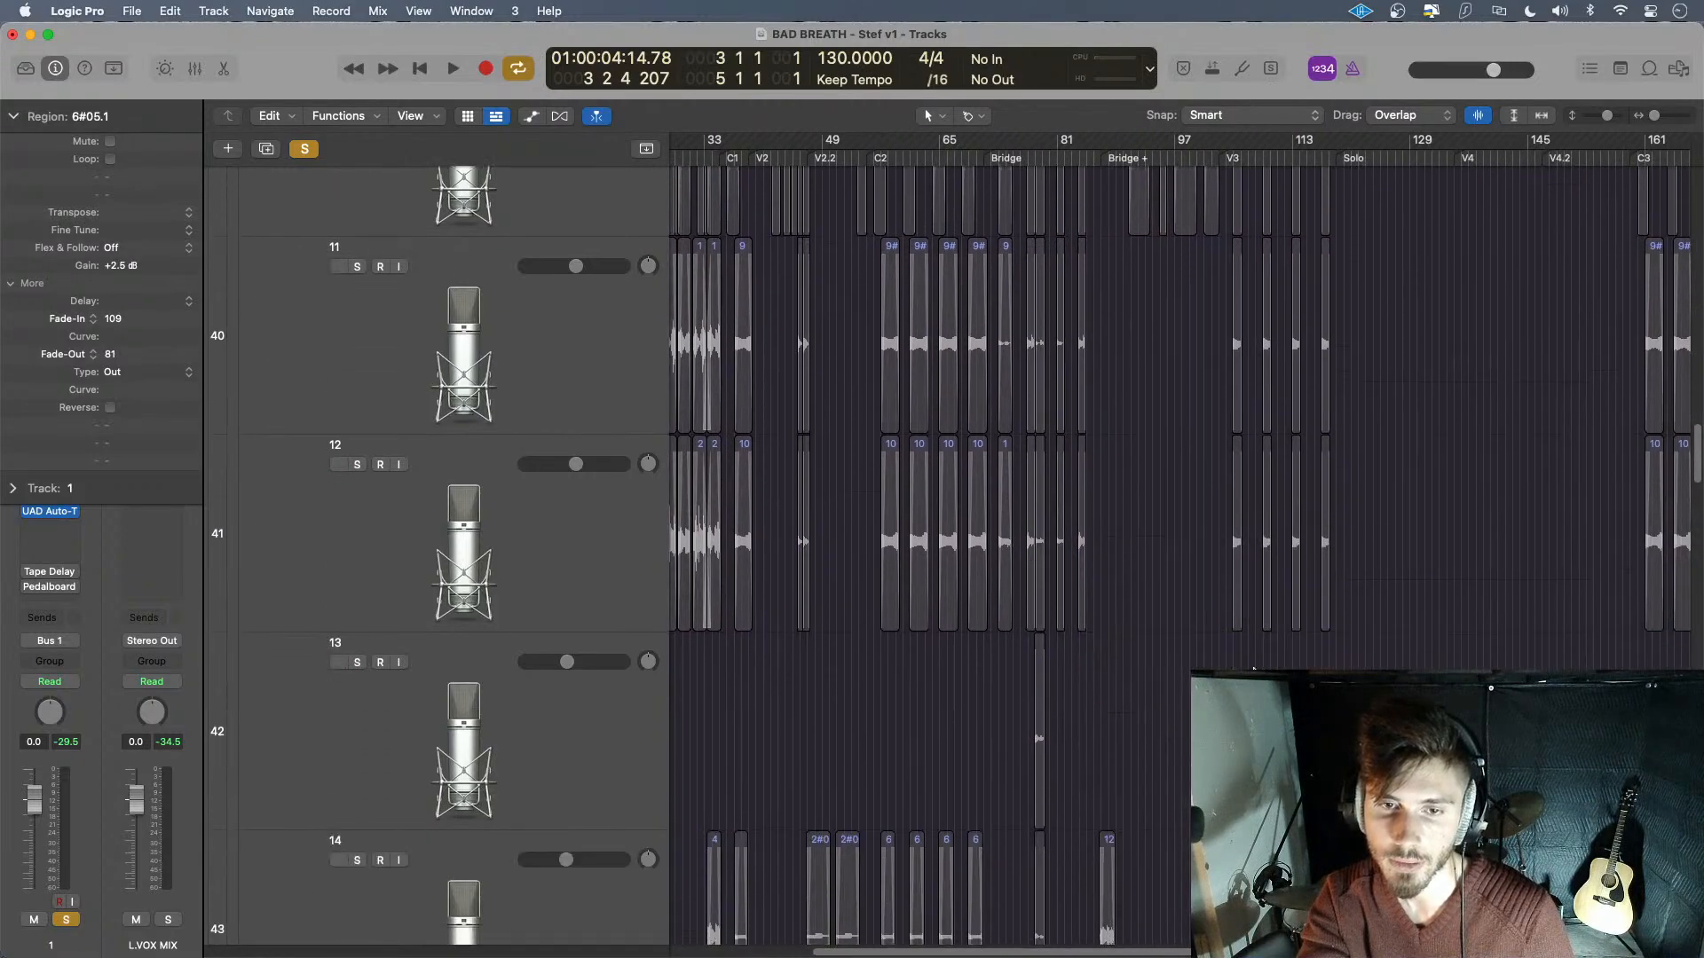
scroll(932, 541, down, 3)
scroll(1000, 677, up, 3)
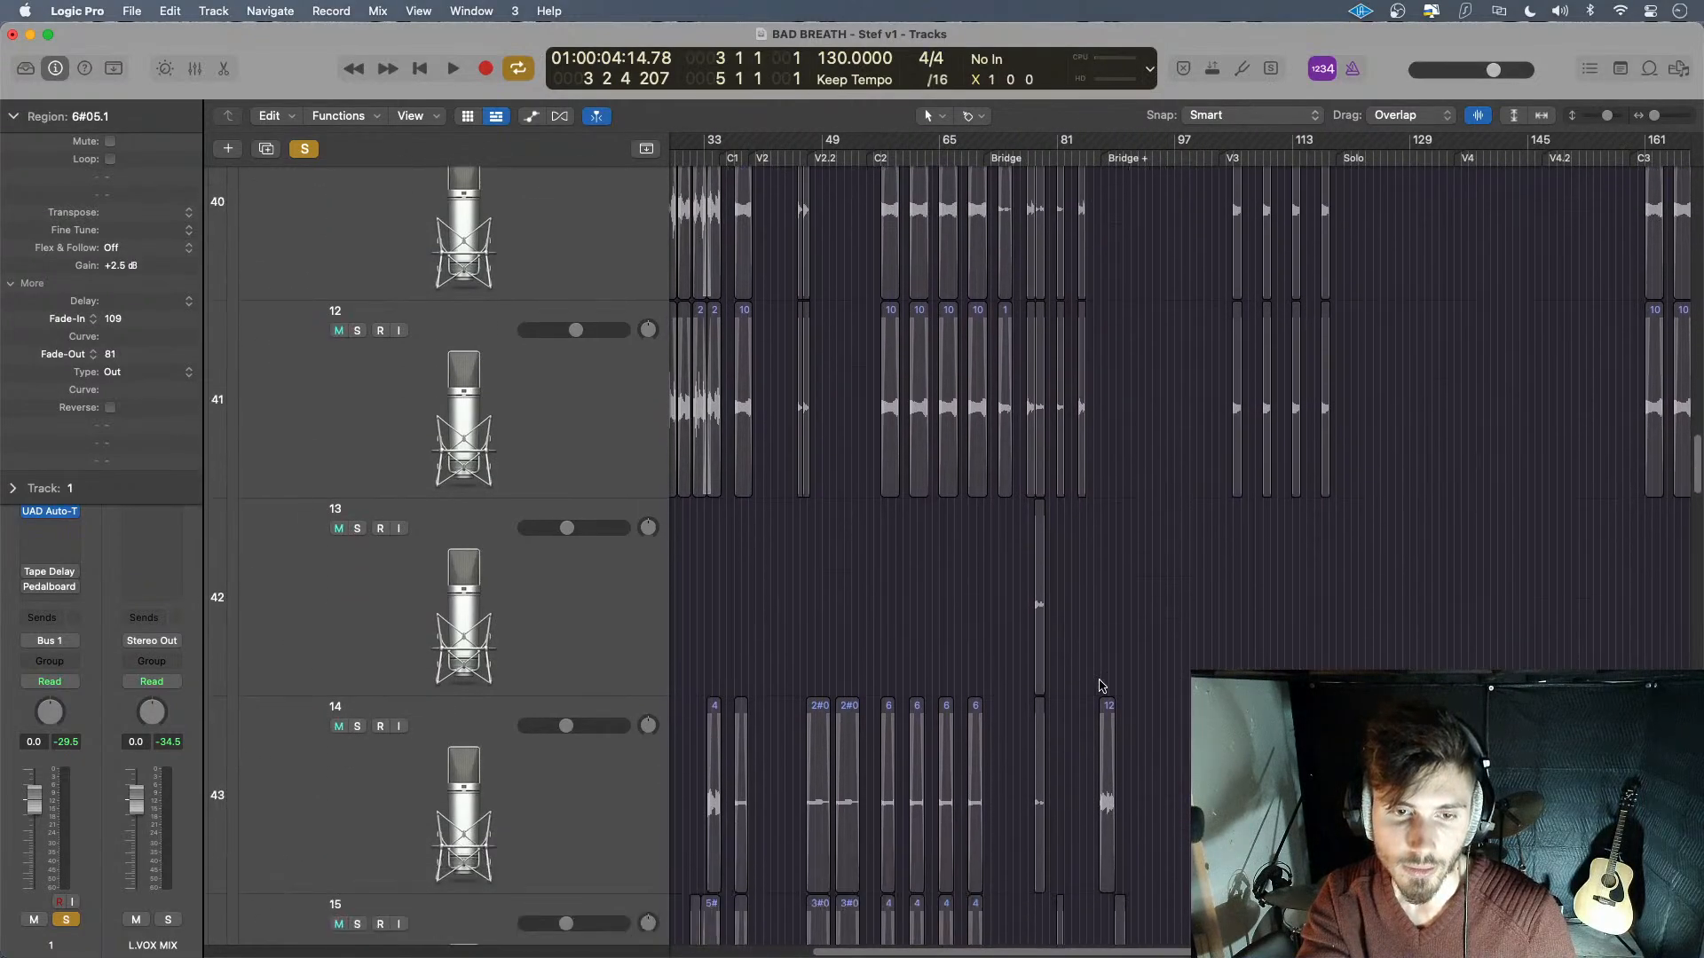
scroll(1069, 685, left, 10)
scroll(890, 645, down, 3)
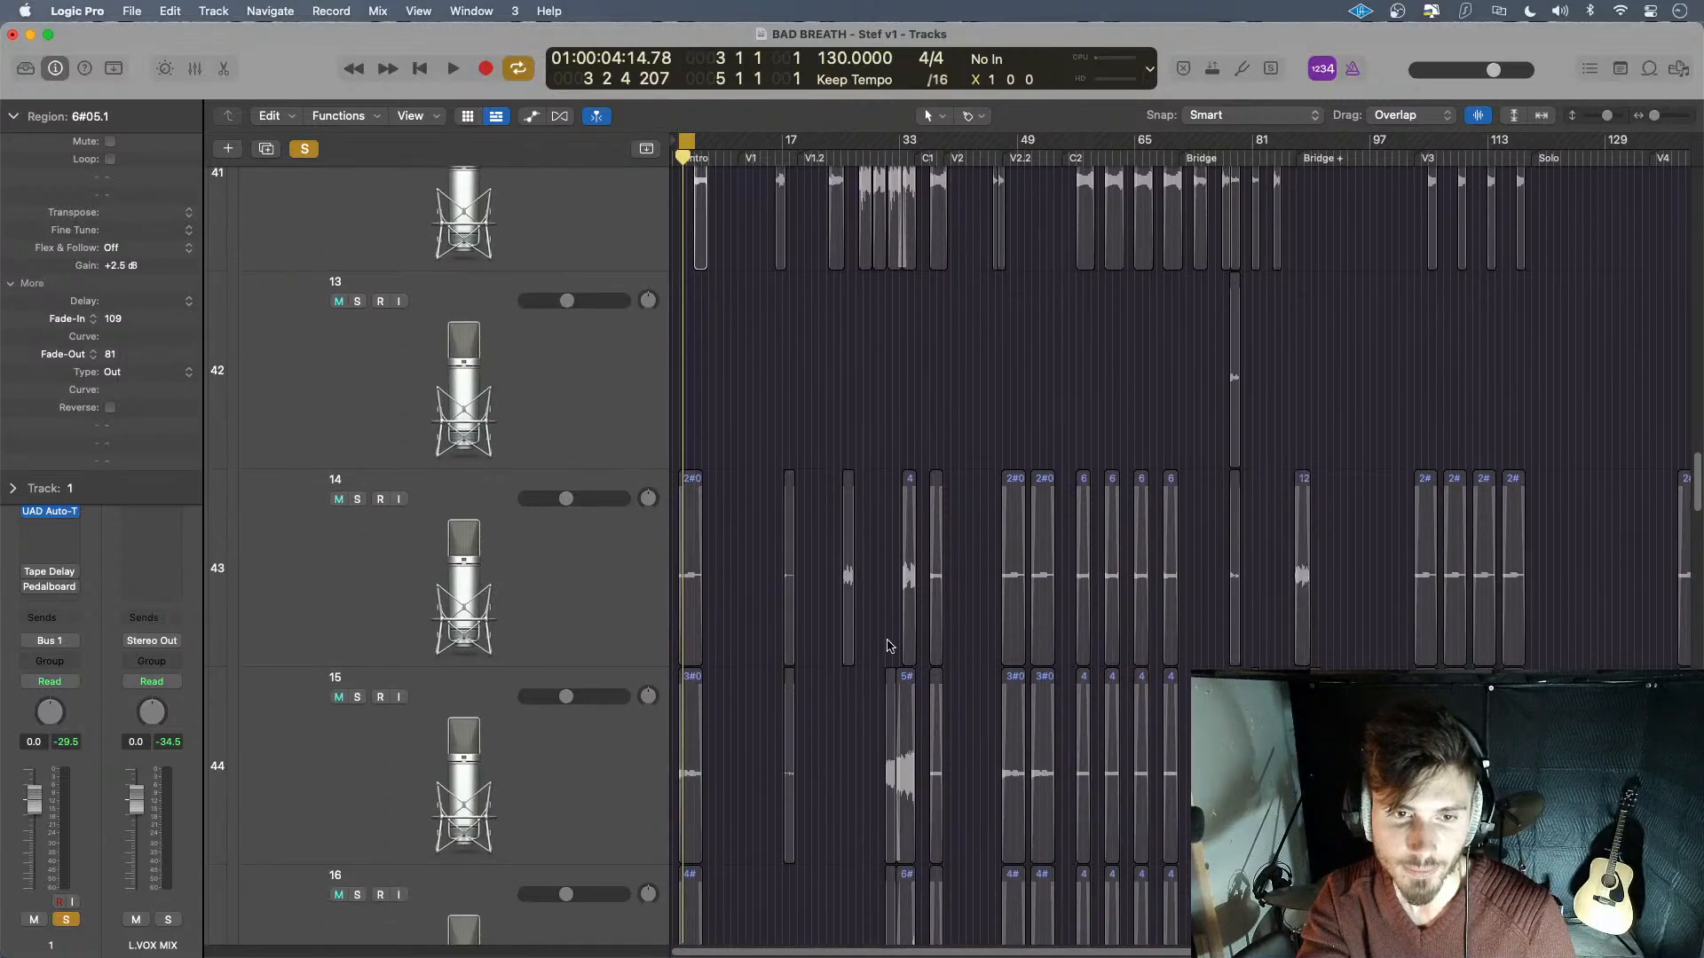
scroll(824, 625, down, 3)
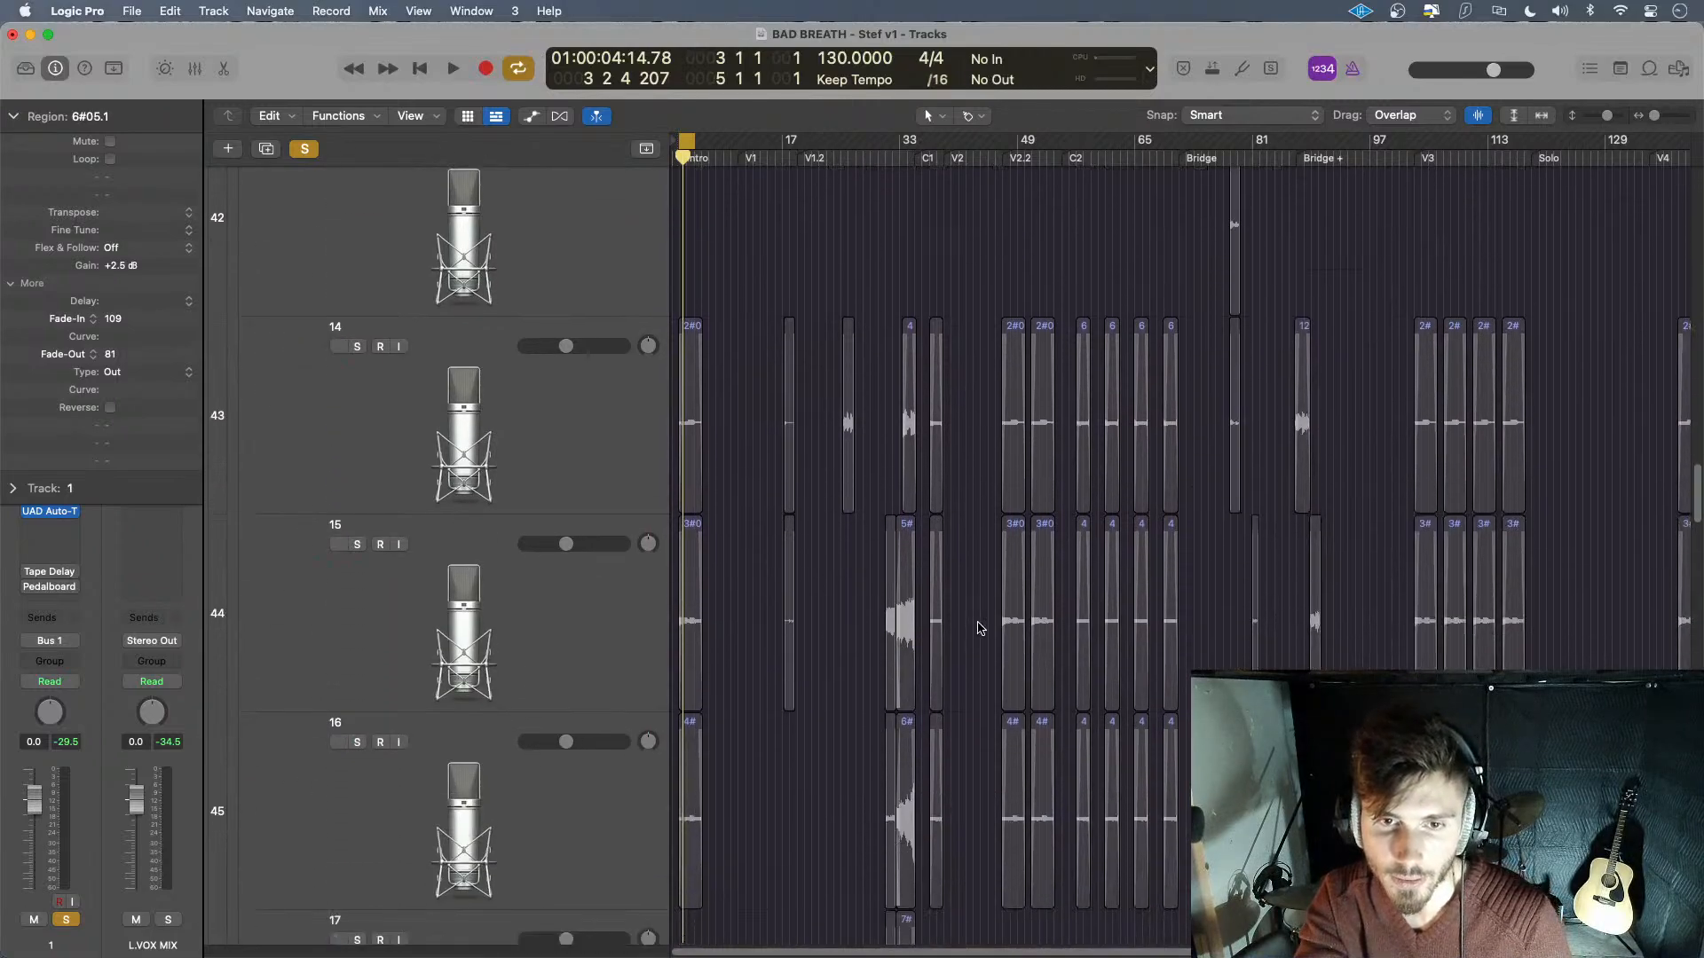
click(907, 615)
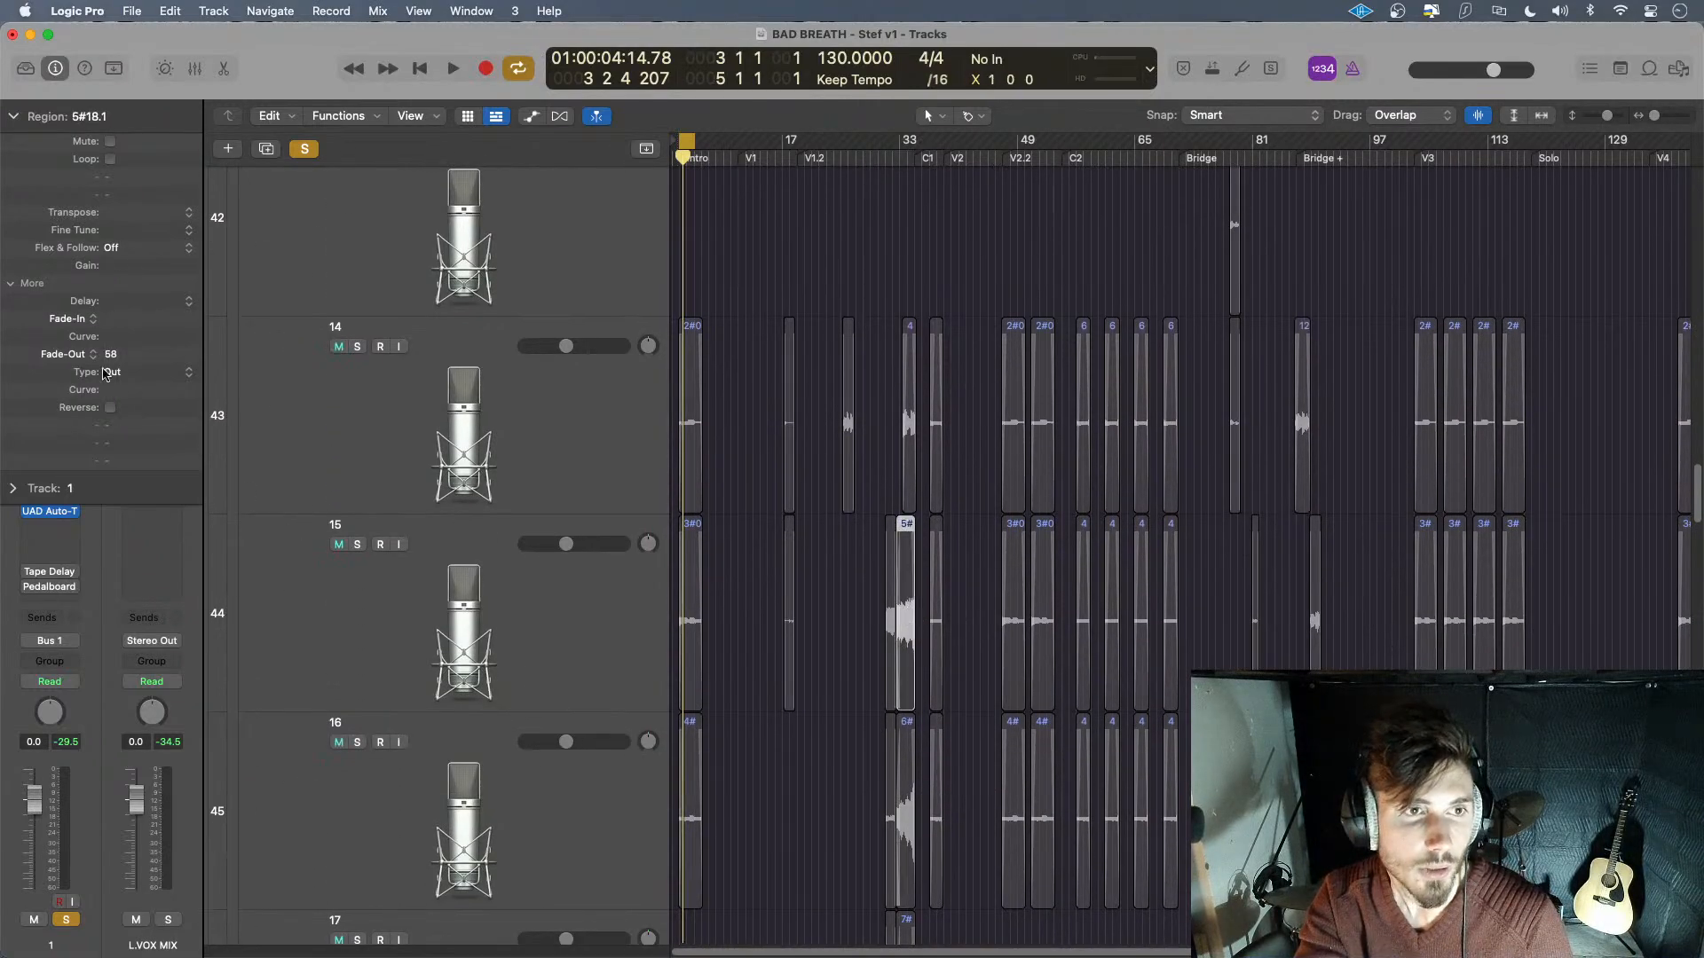
drag(149, 269, 141, 310)
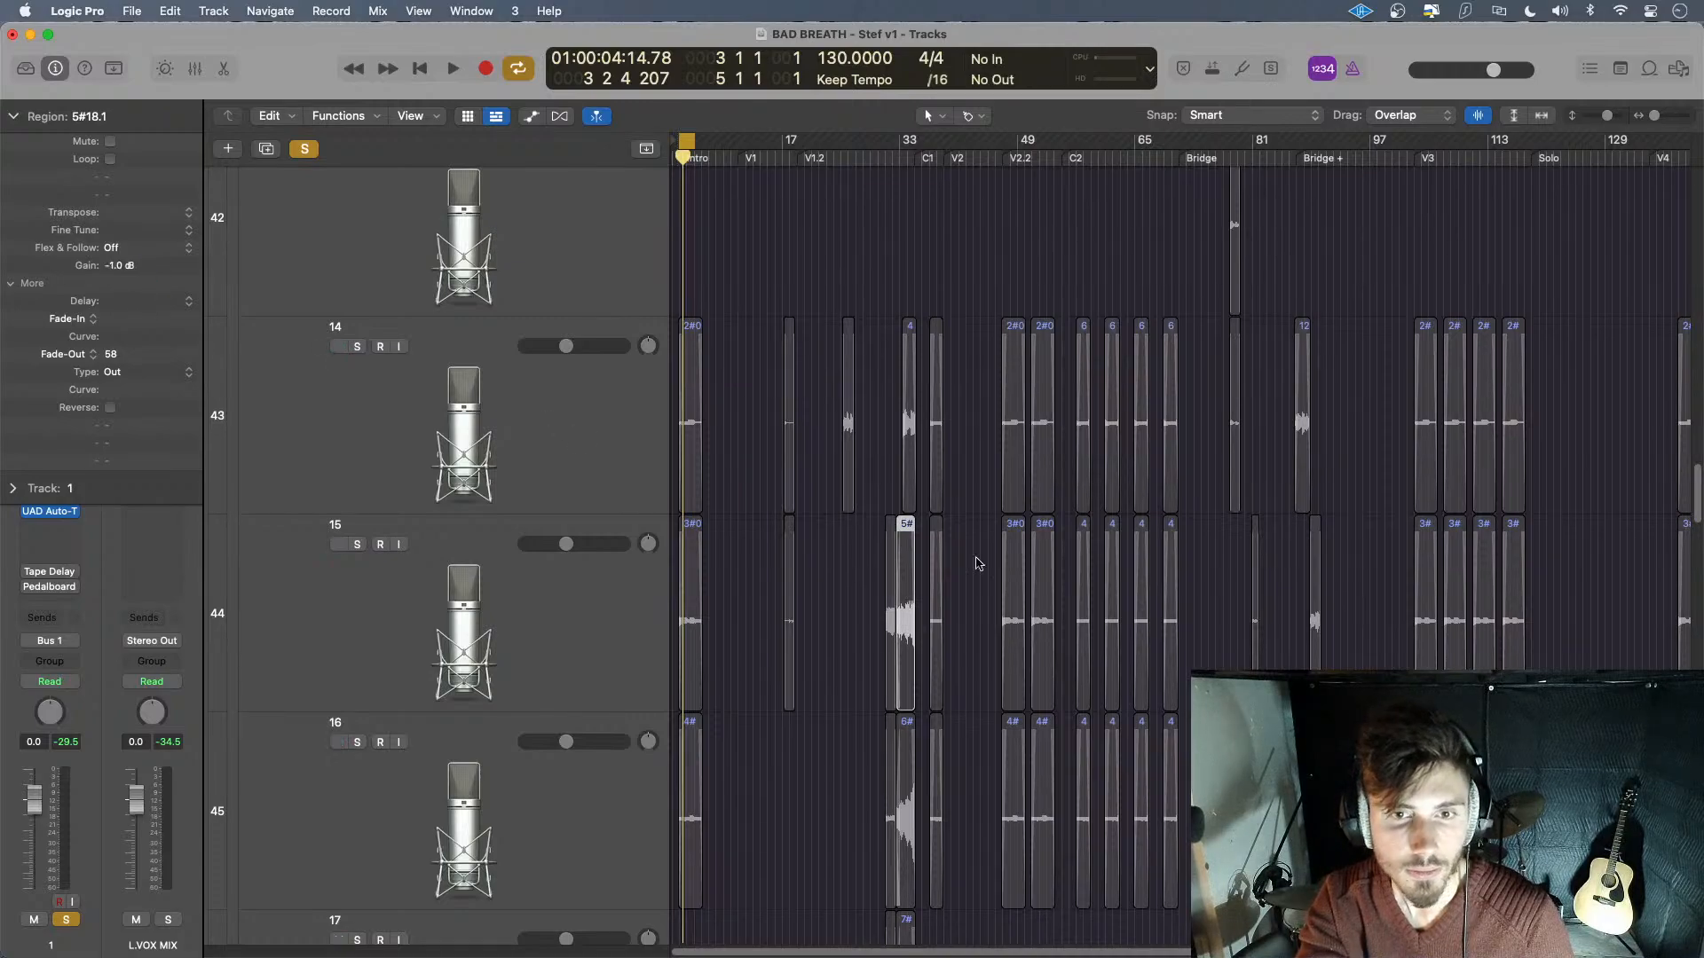
- Examine the waveform levels of the regions on vocal tracks 16 to 29 for uneven loudness
scroll(887, 533, down, 15)
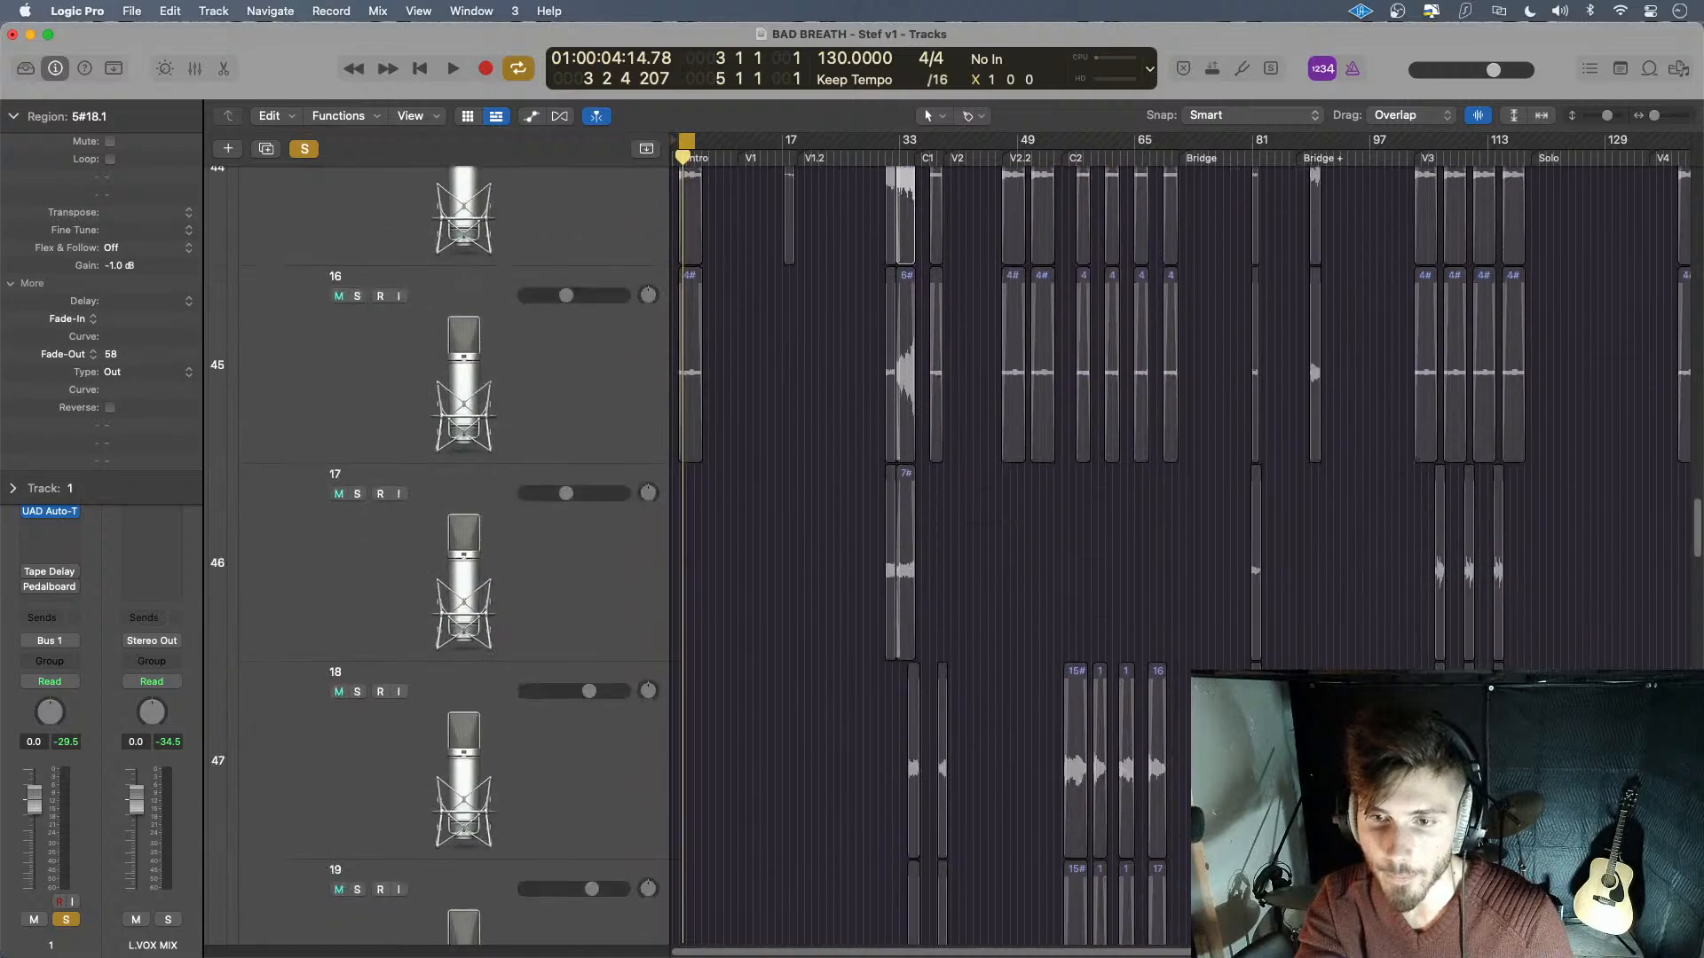
scroll(887, 532, down, 10)
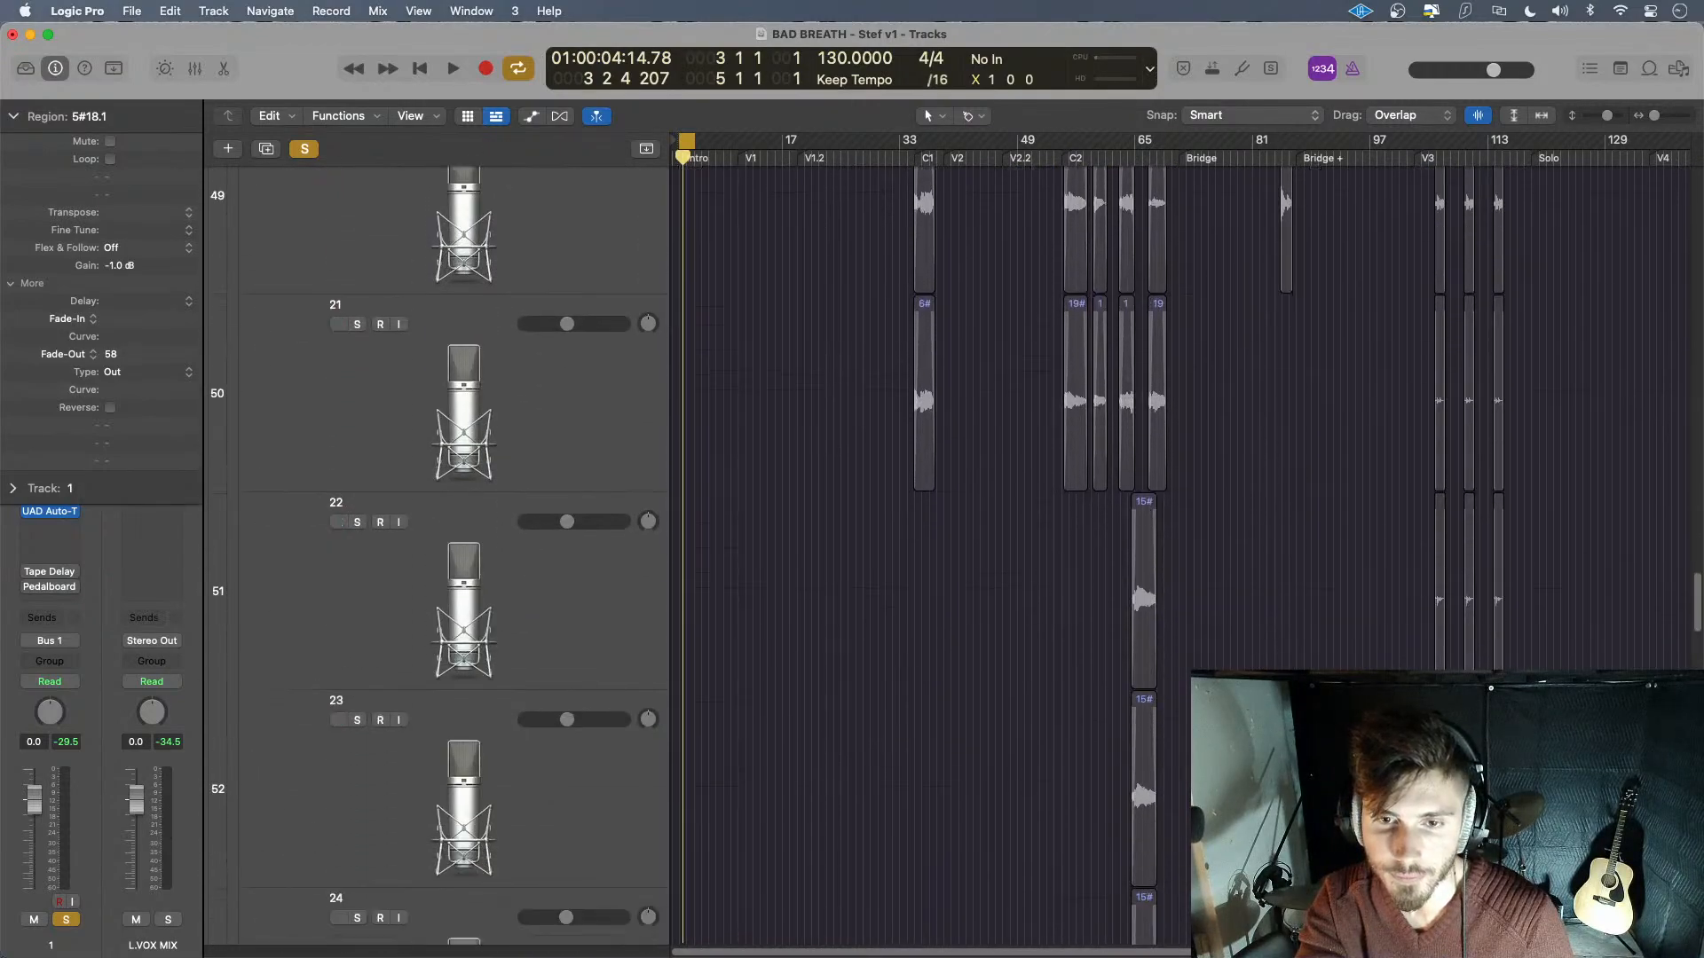
scroll(888, 533, up, 5)
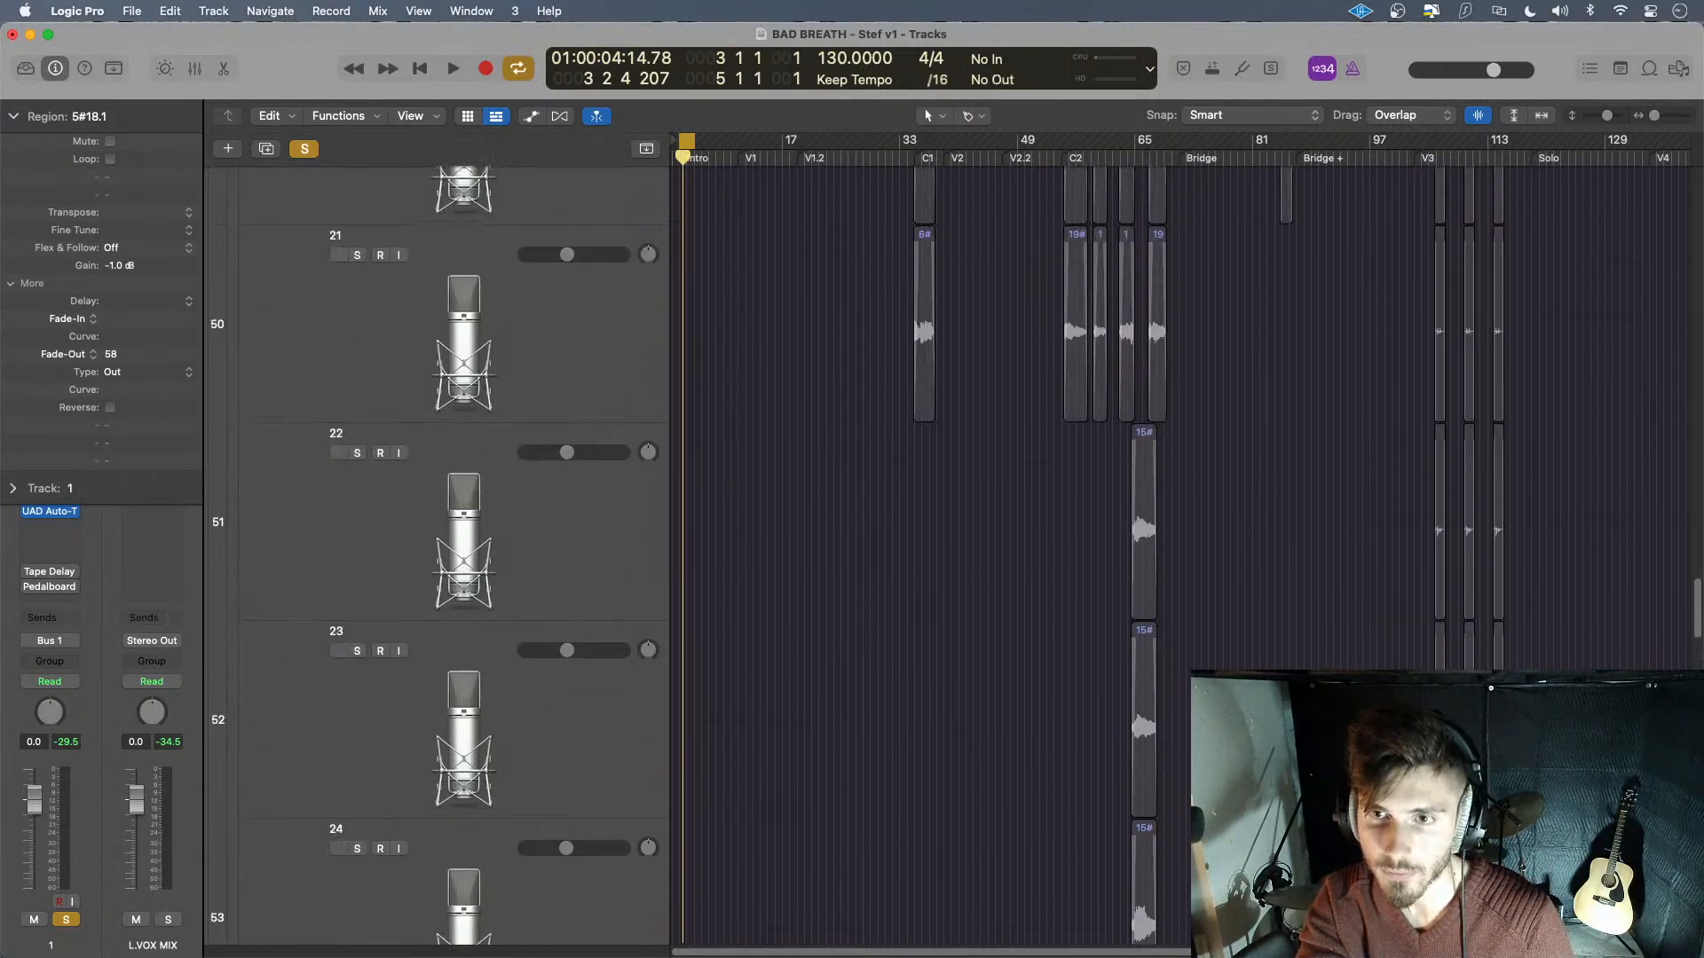
scroll(887, 533, up, 6)
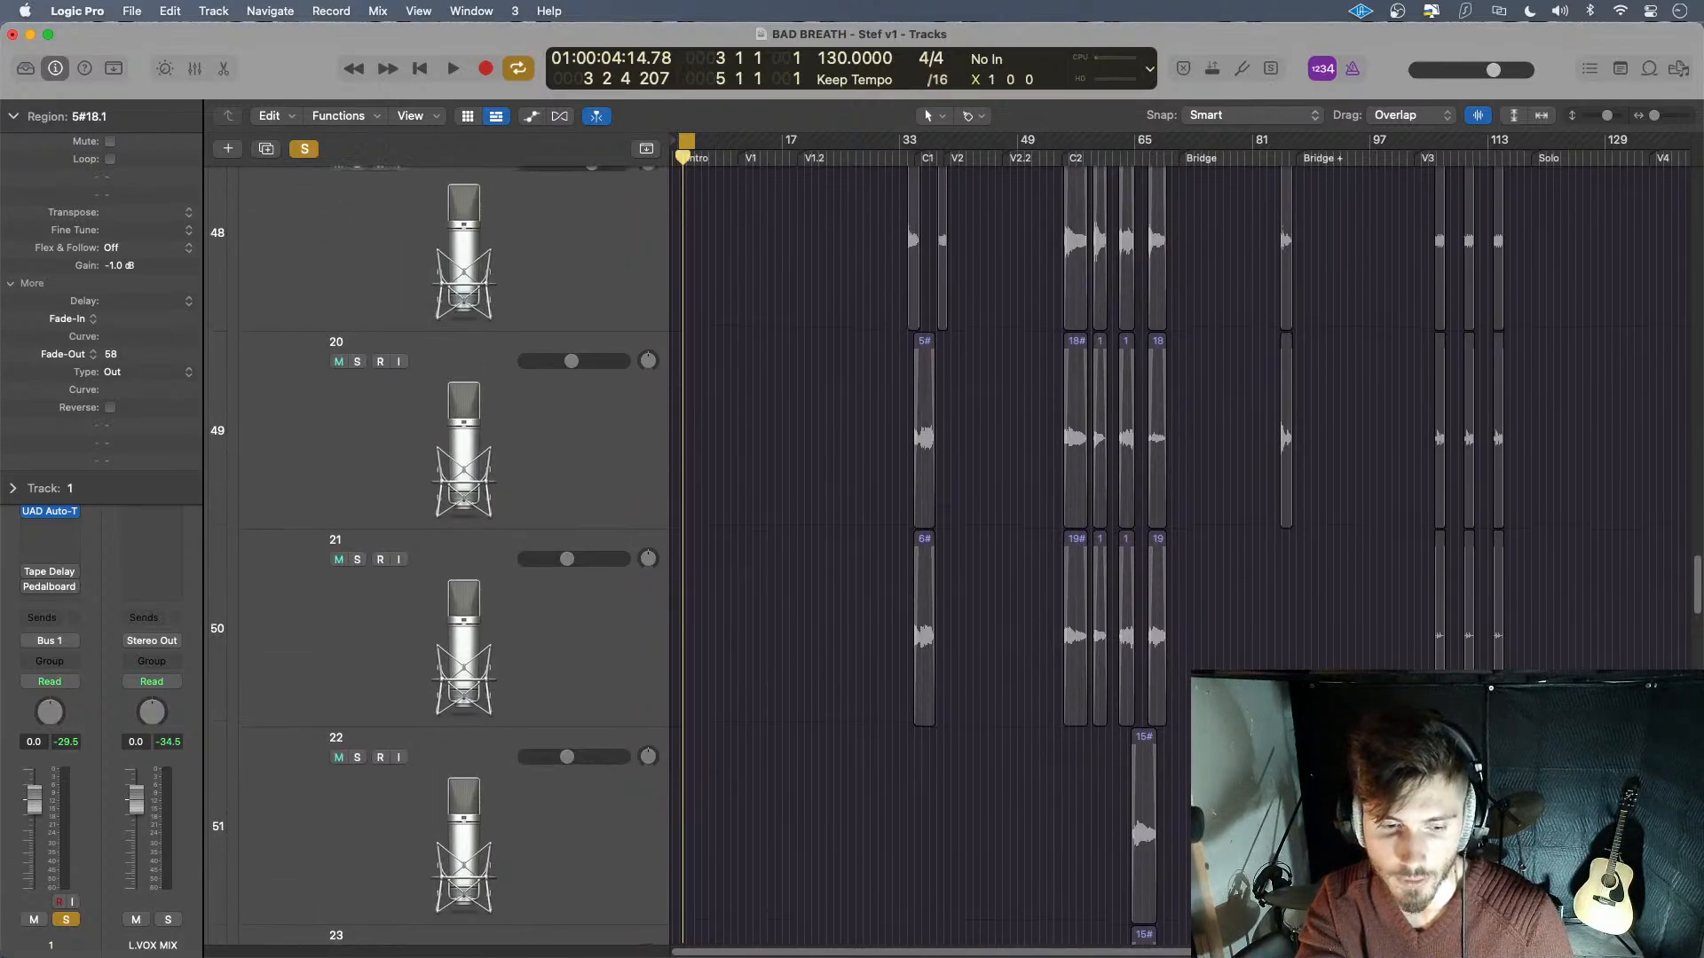
scroll(887, 533, down, 3)
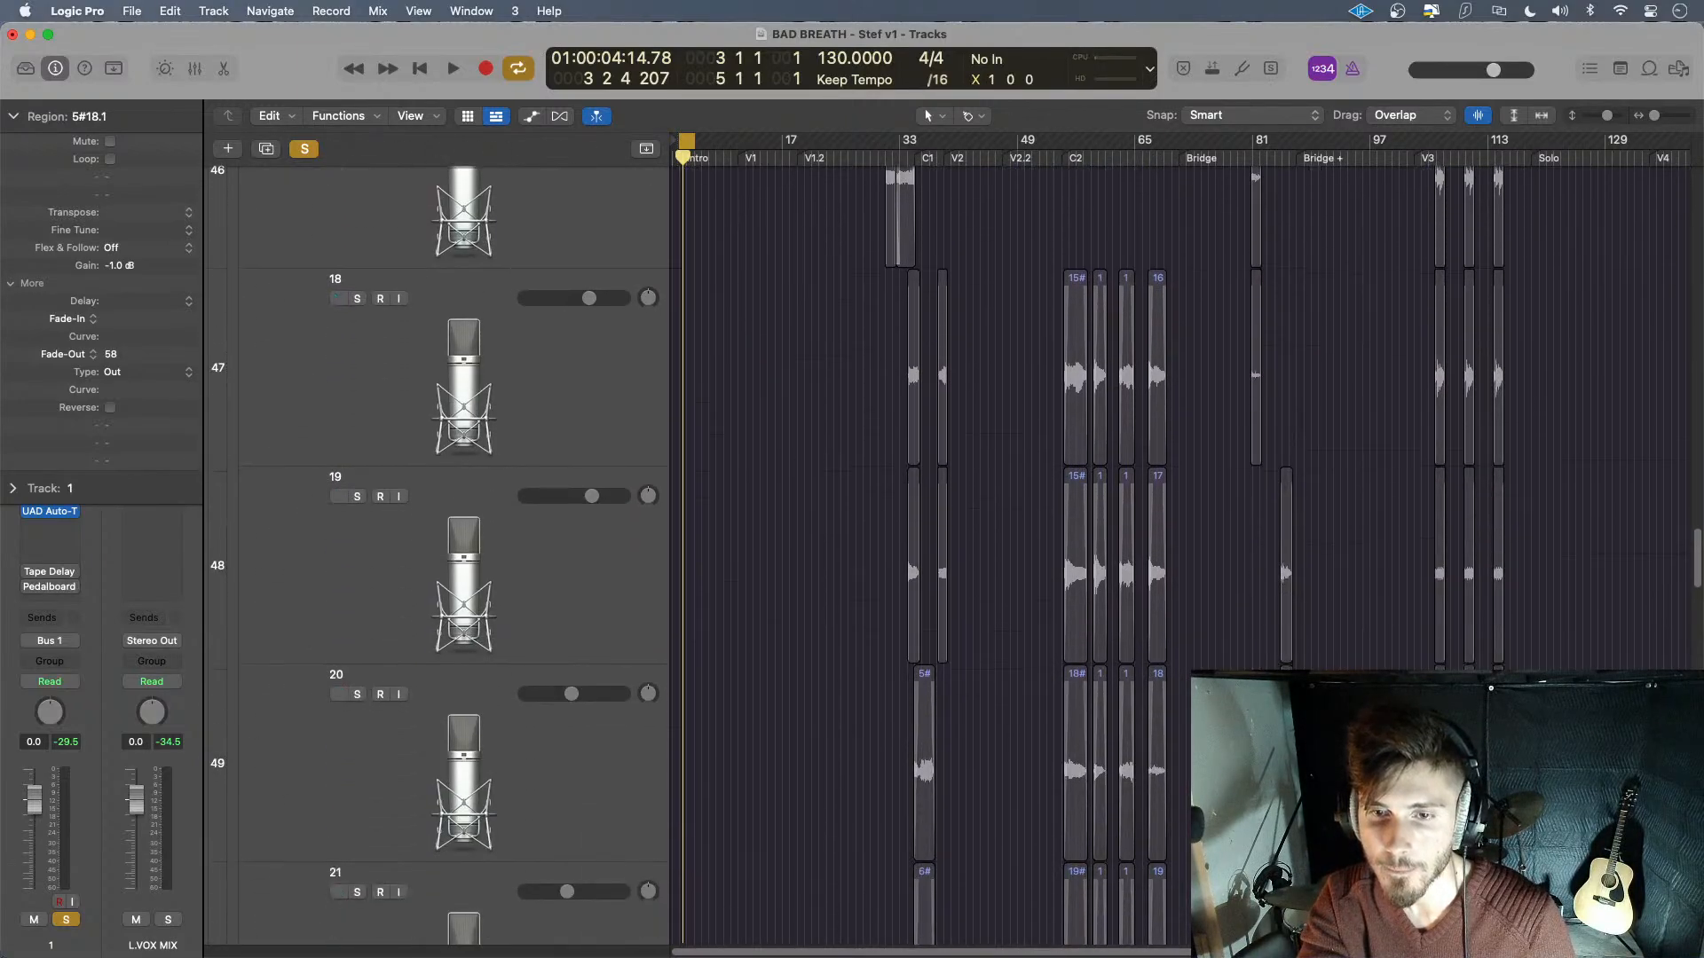
scroll(887, 533, down, 10)
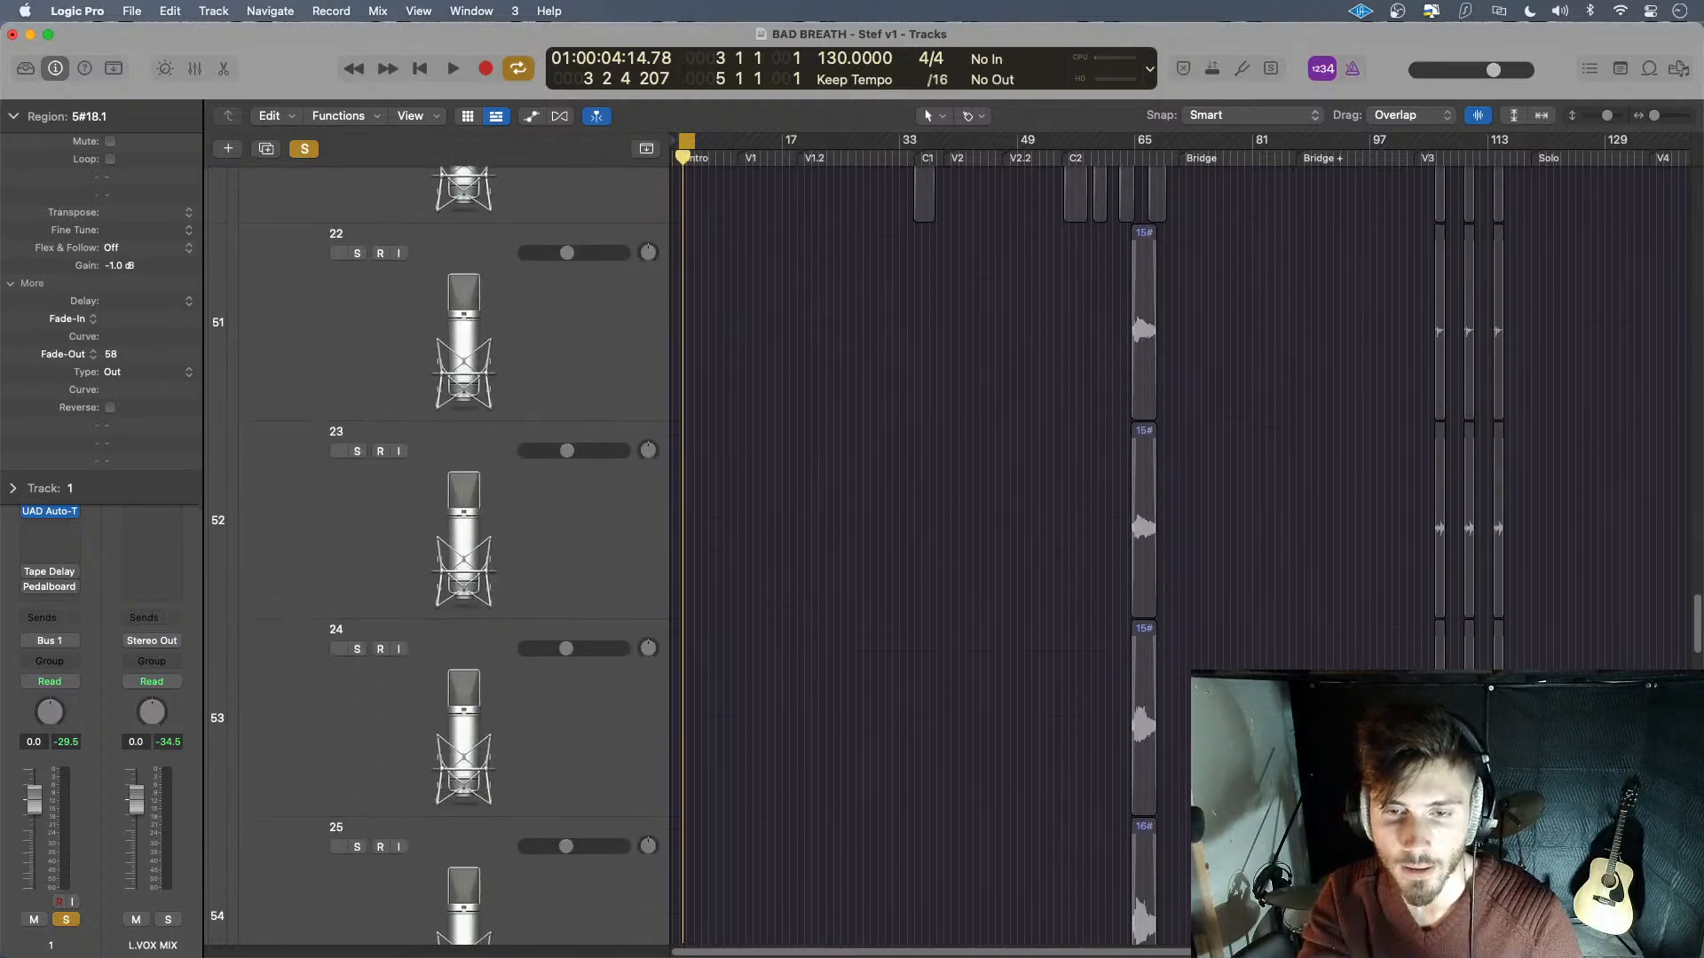
scroll(887, 532, down, 10)
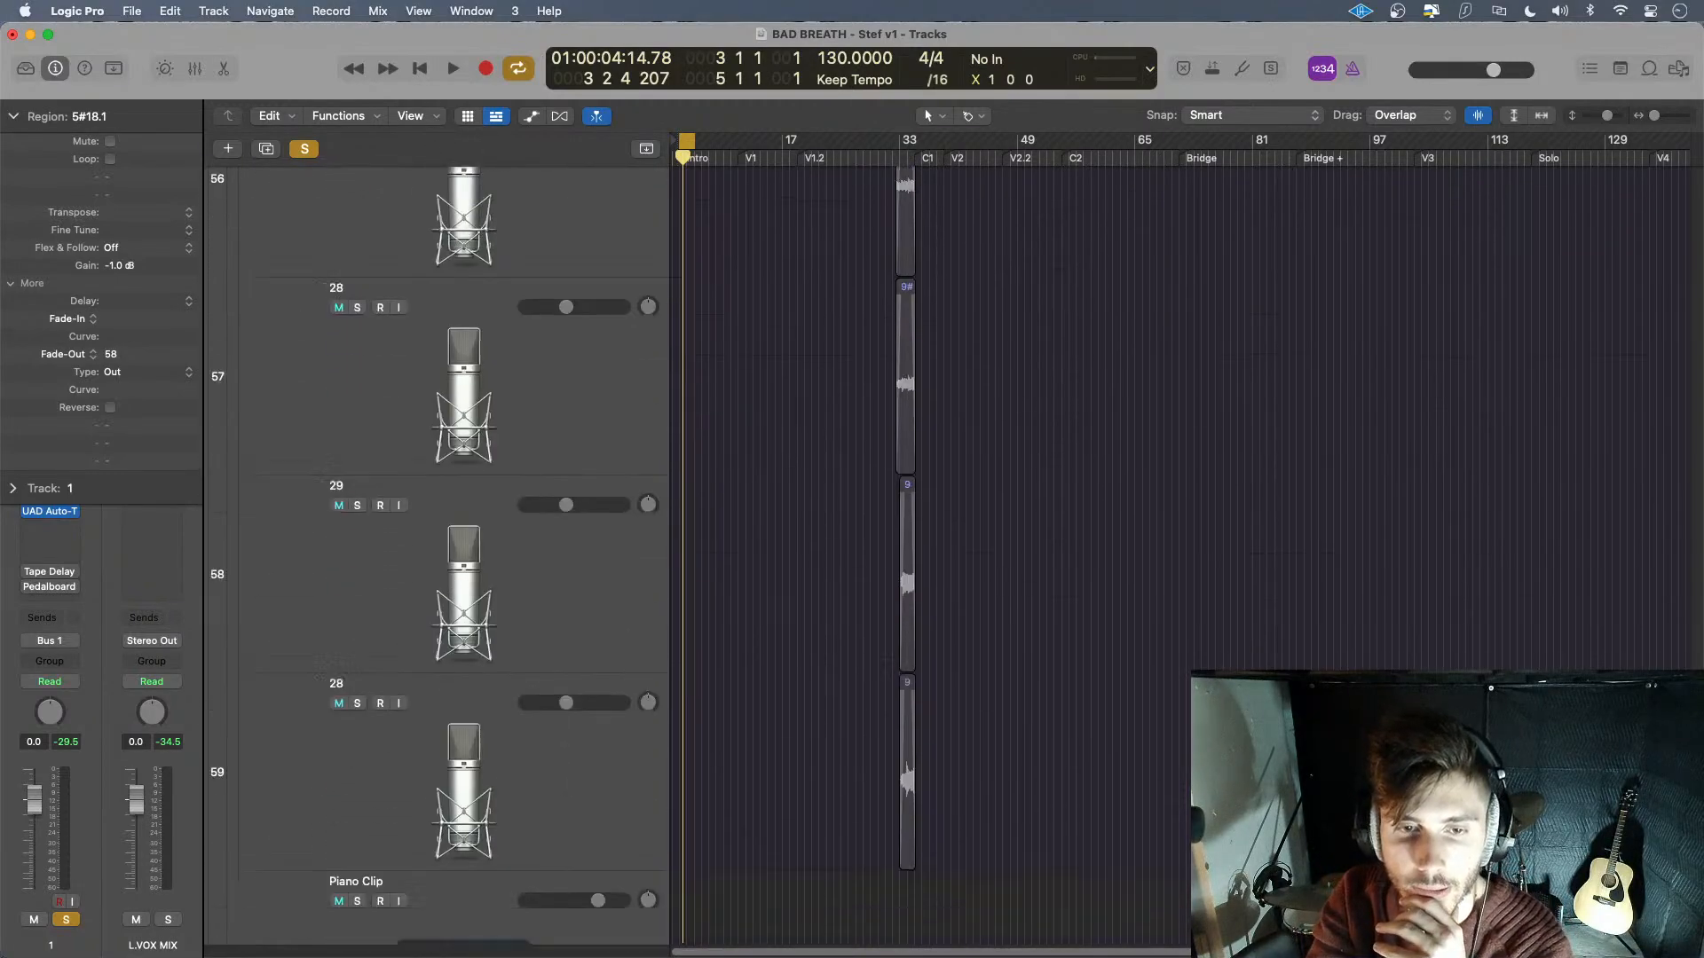
scroll(887, 532, up, 10)
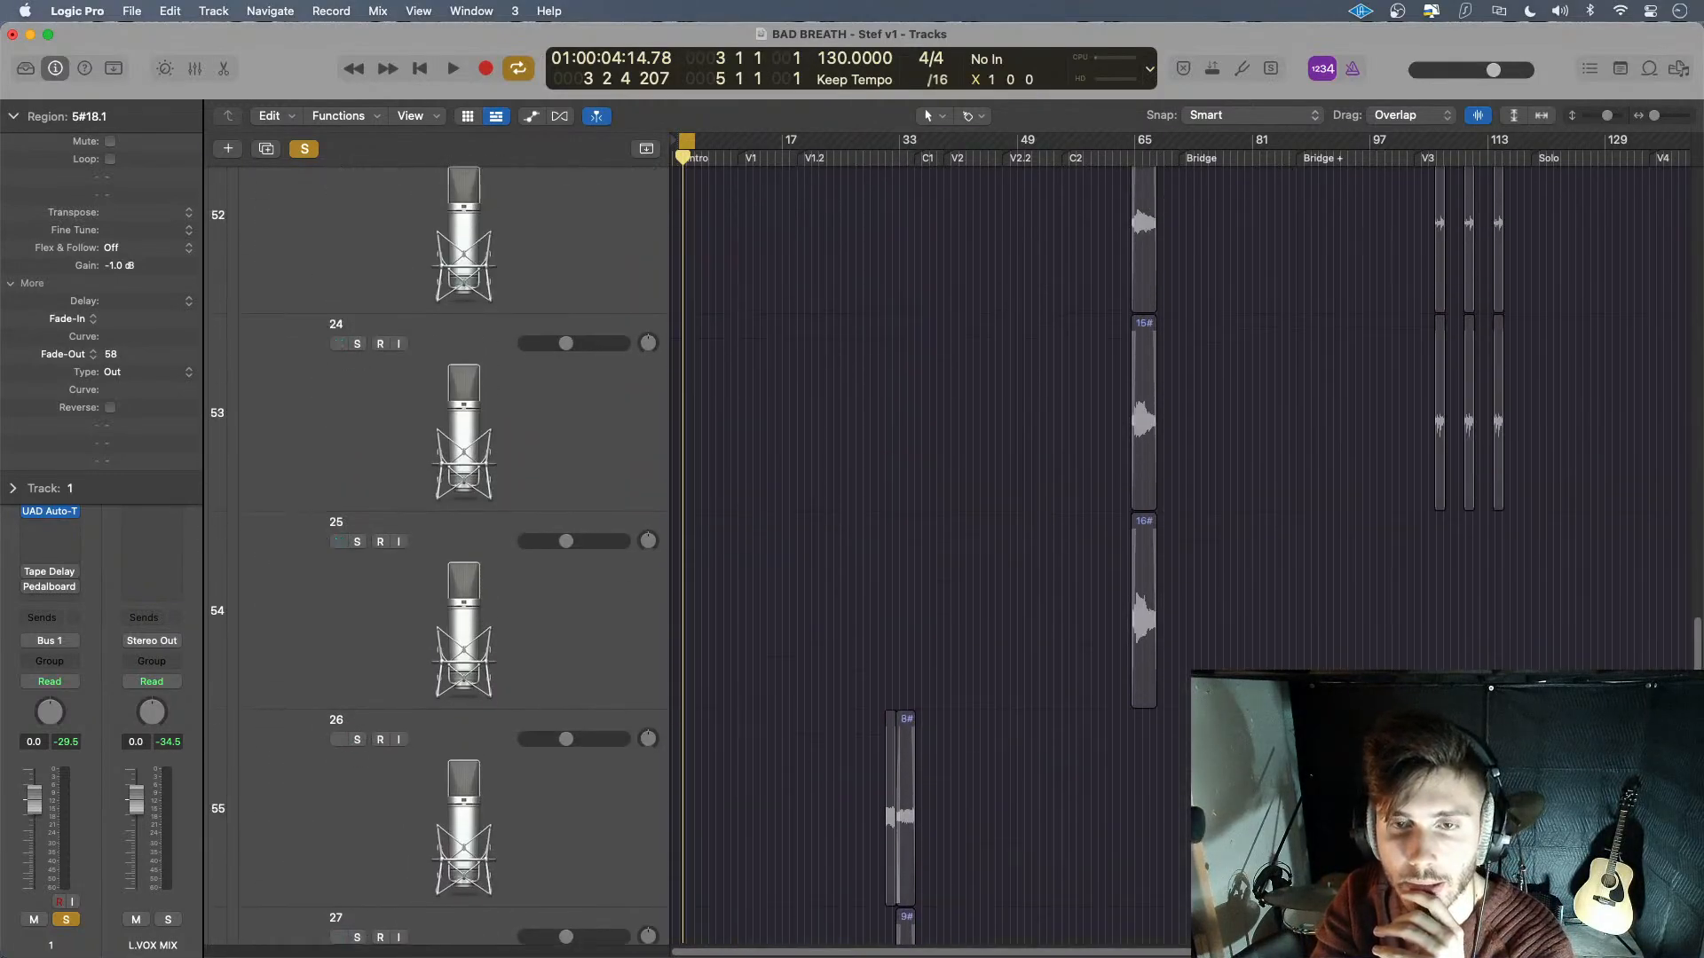
scroll(1602, 566, up, 2)
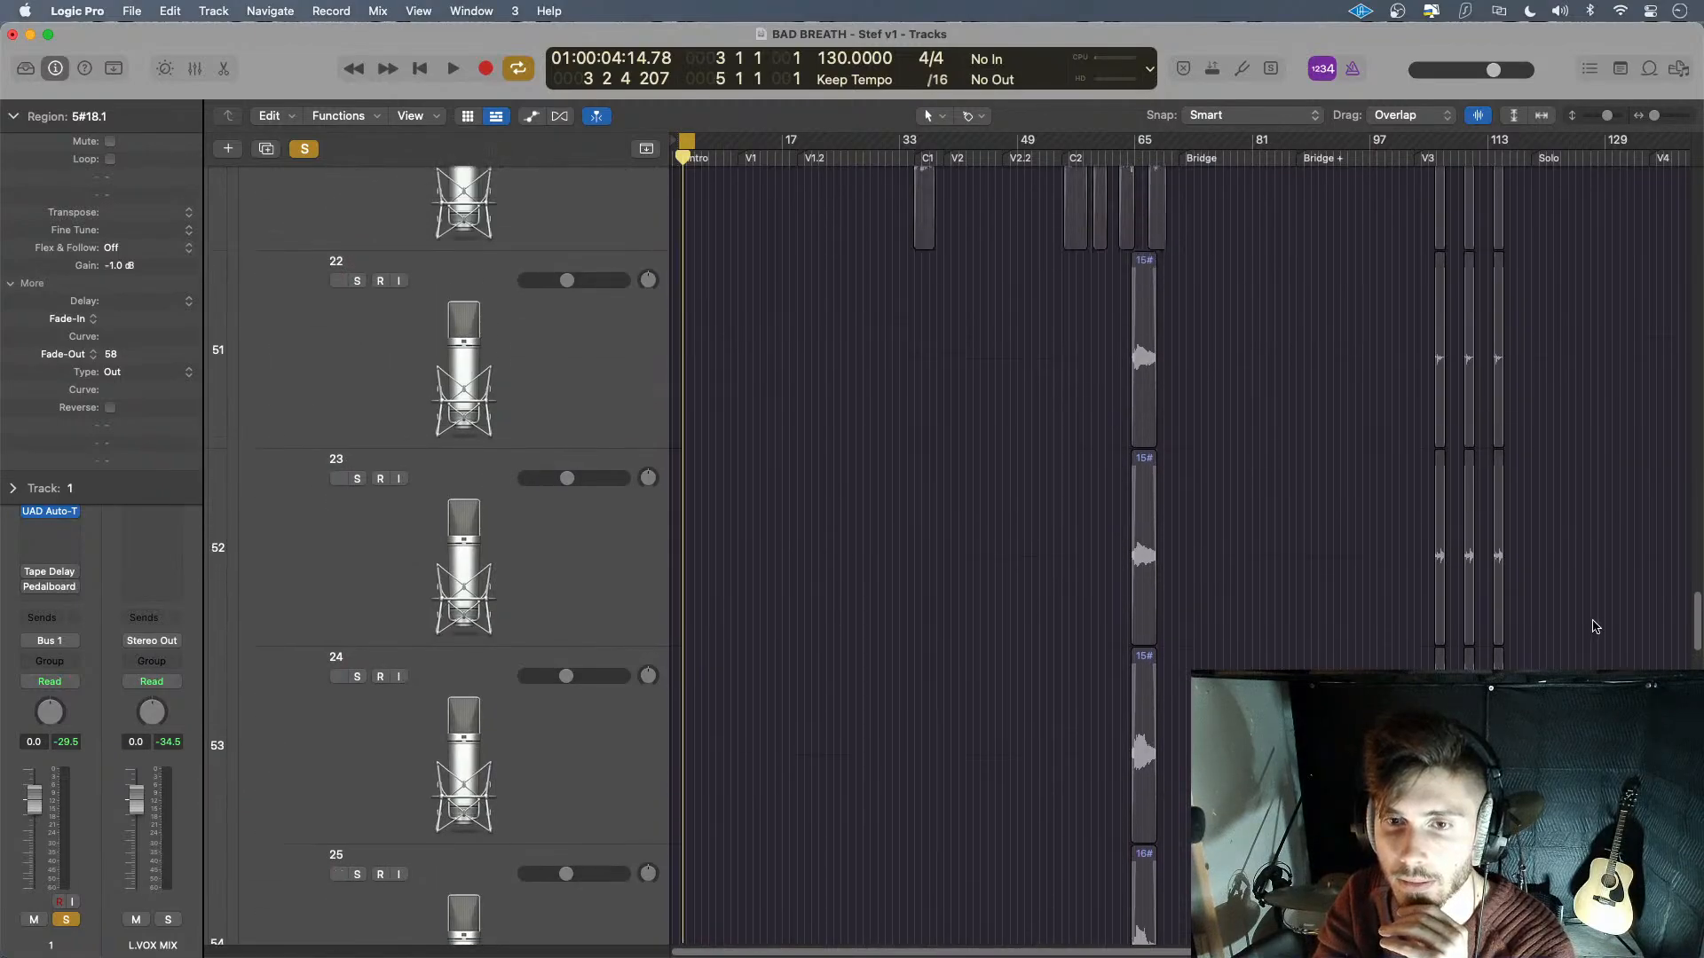
- Raise the gain of the three V3 regions on vocal track 23, and set those on tracks 22 and 21 to +1.0 dB
drag(1602, 566, 1395, 557)
drag(149, 269, 149, 238)
scroll(1380, 422, up, 2)
drag(1620, 463, 1225, 490)
drag(128, 266, 149, 239)
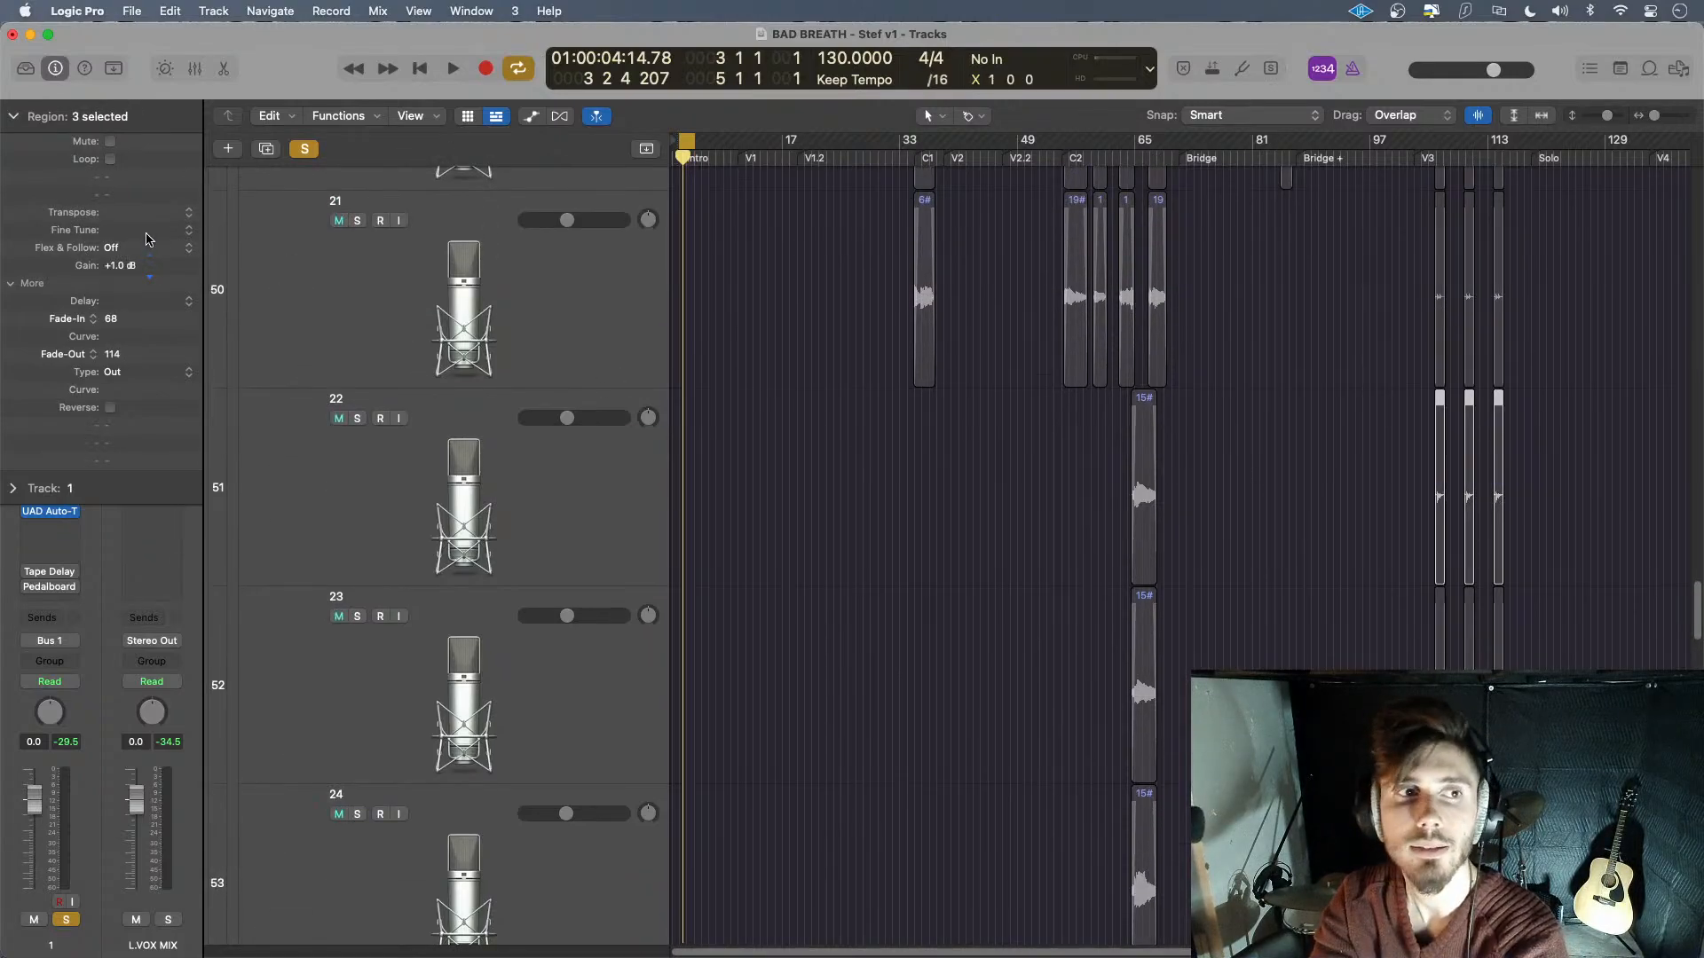
scroll(1427, 433, up, 2)
drag(1616, 355, 1331, 360)
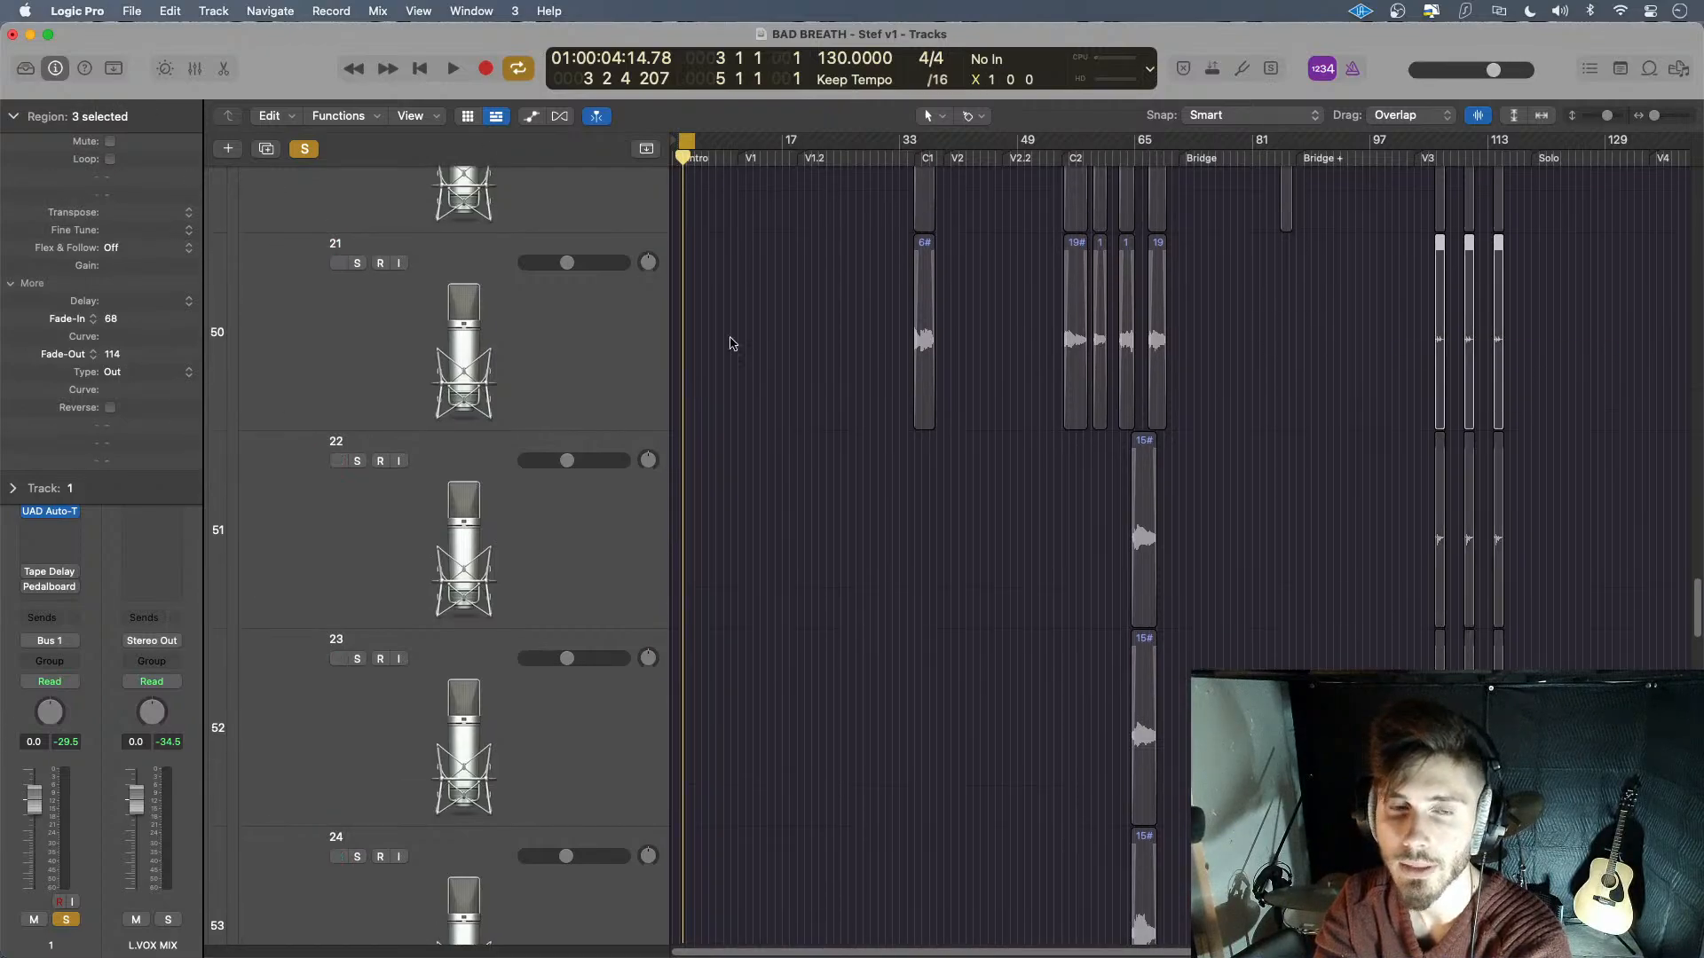
drag(153, 273, 142, 235)
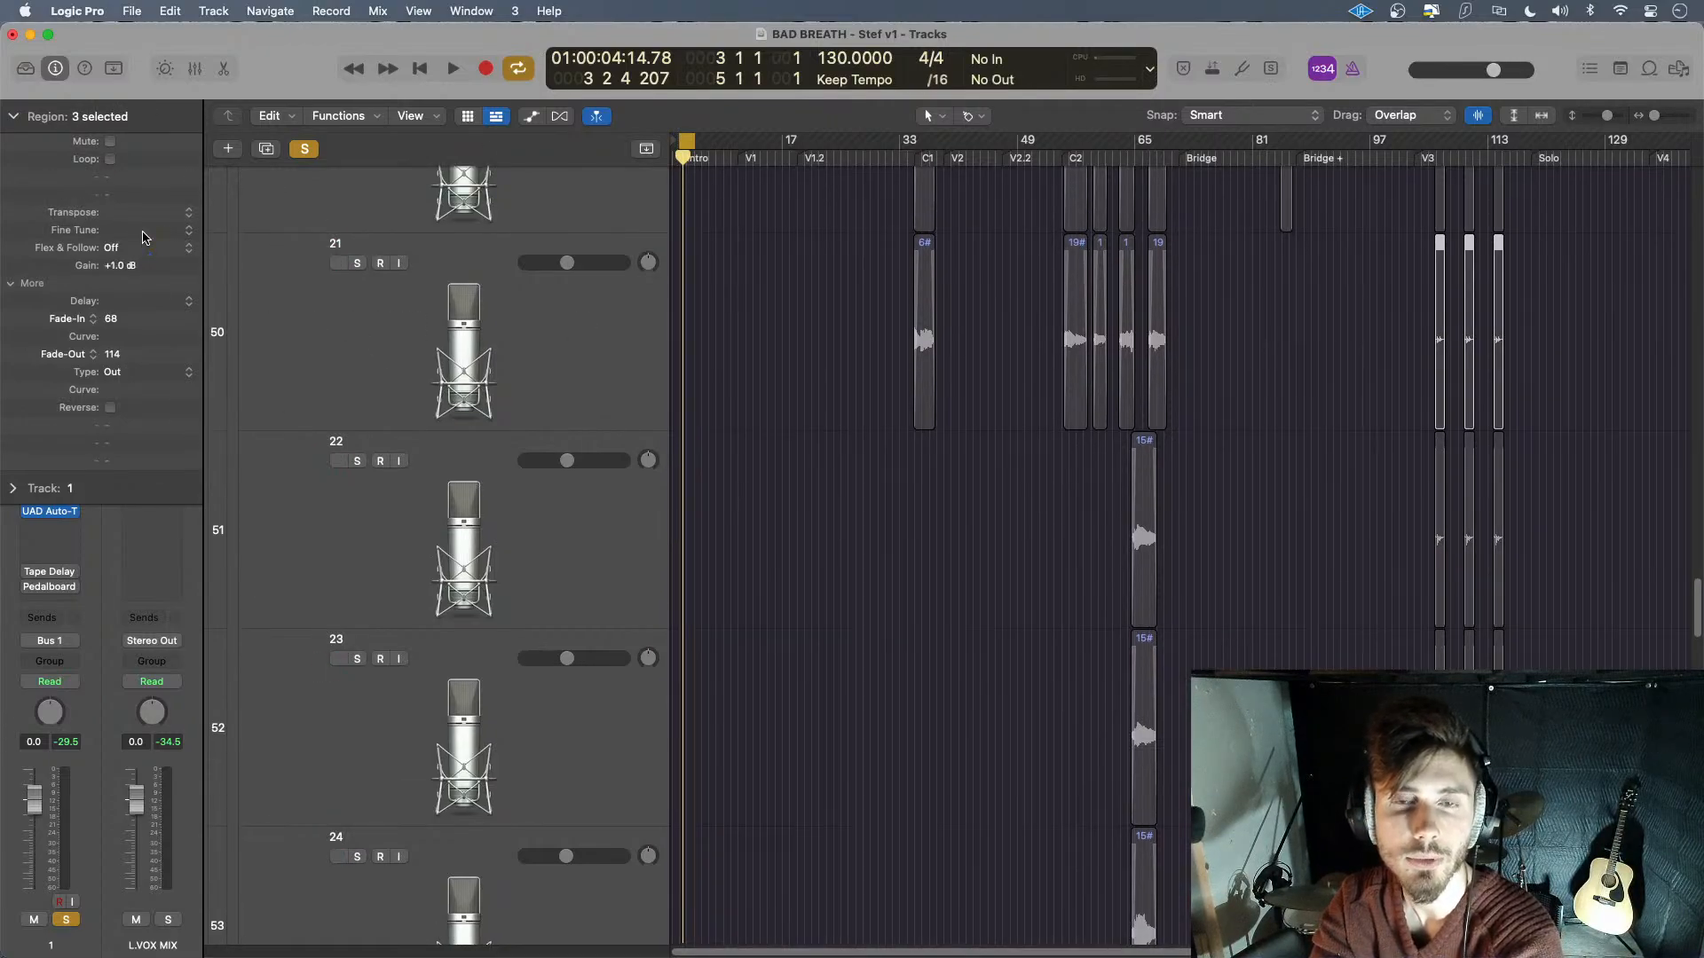
- Set the gain of the short bridge region near bar 81 on vocal track 18 to +4.0 dB
scroll(1288, 450, up, 2)
scroll(1288, 451, up, 10)
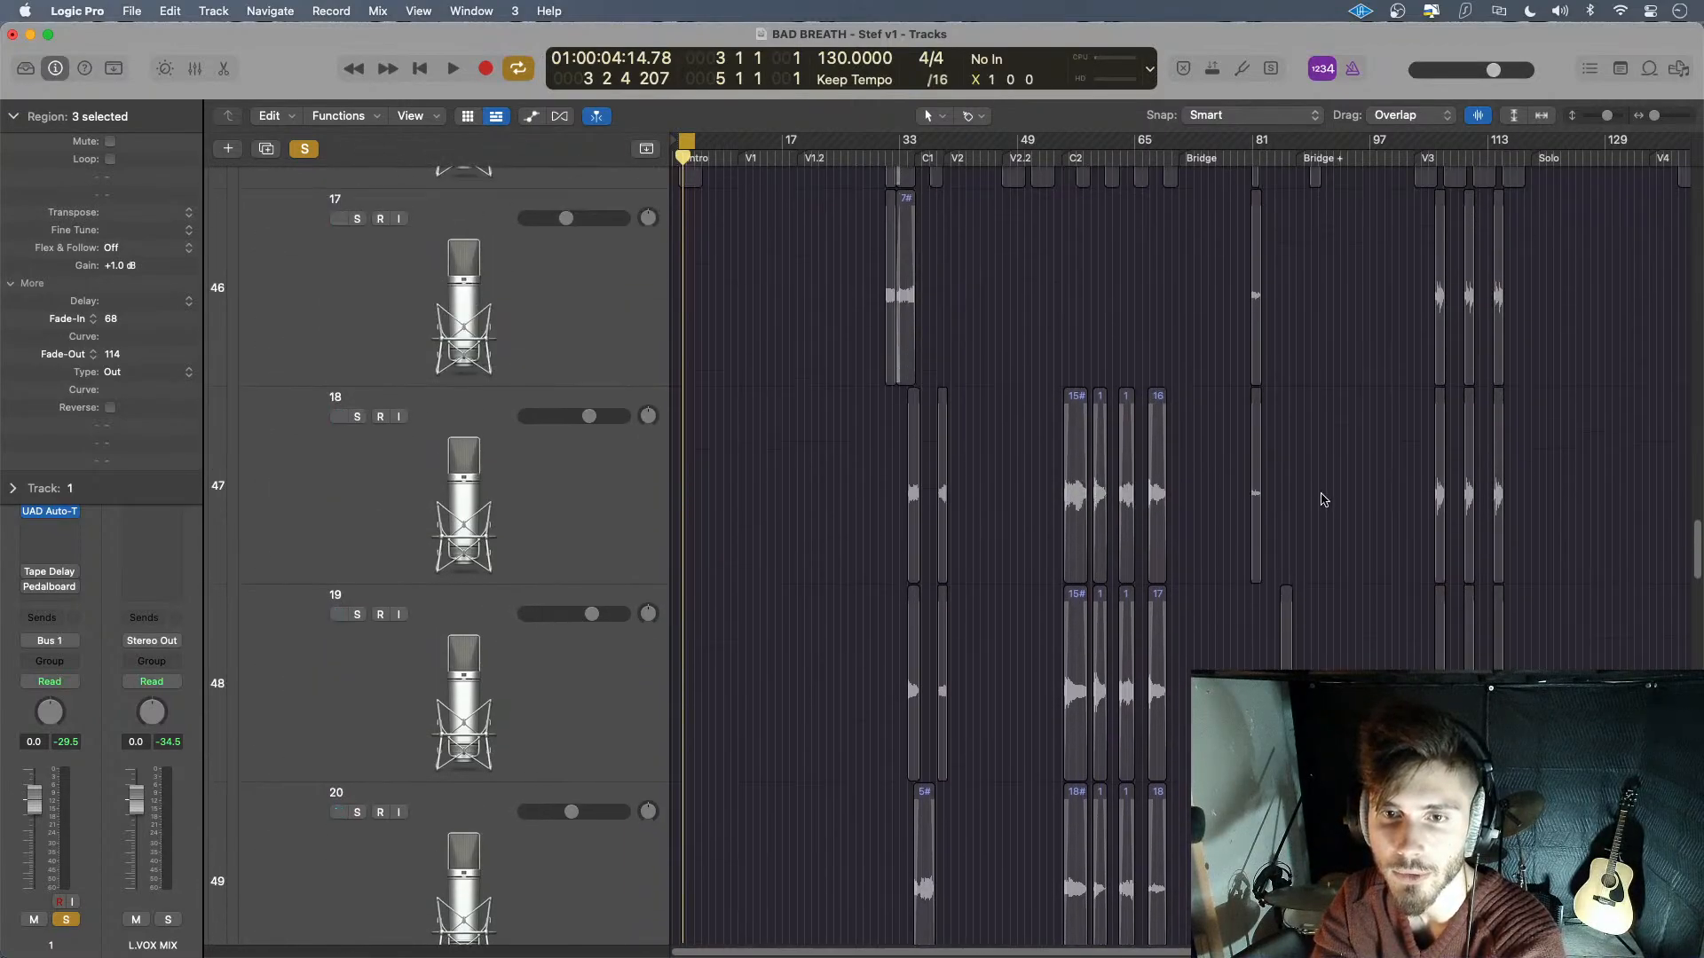
click(1255, 494)
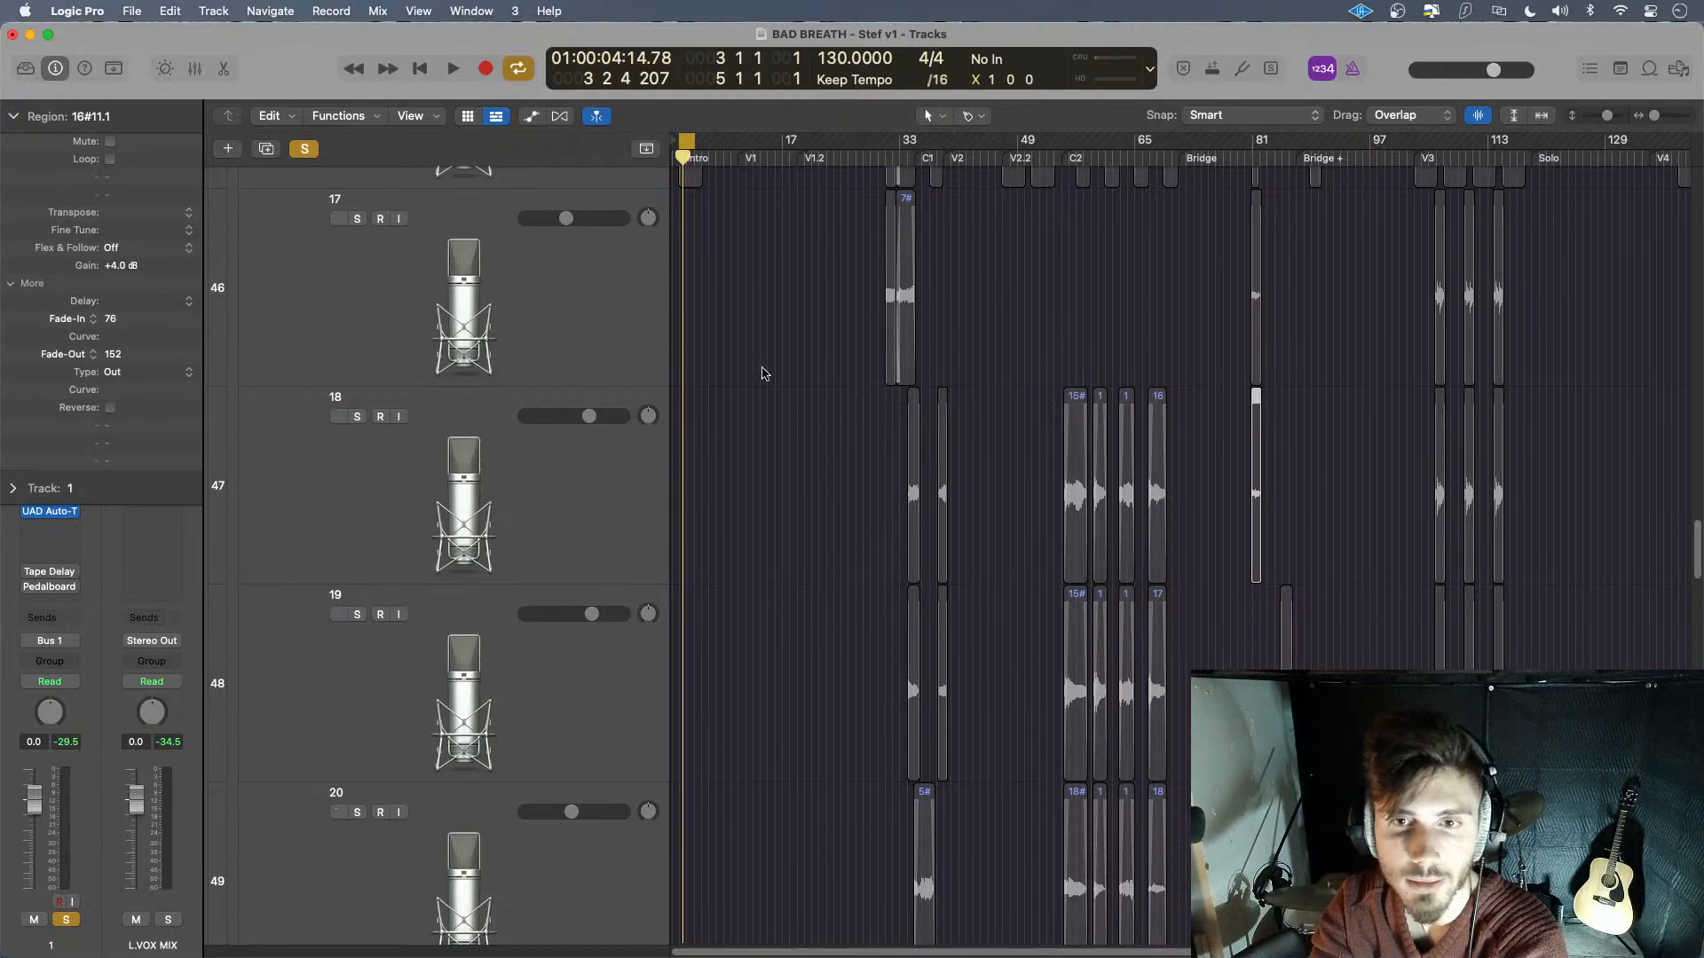
- Set the gain of the six V2.2 and C2 regions on vocal track 16 to +2.5 dB and its intro region to +1.0 dB
scroll(1295, 553, up, 5)
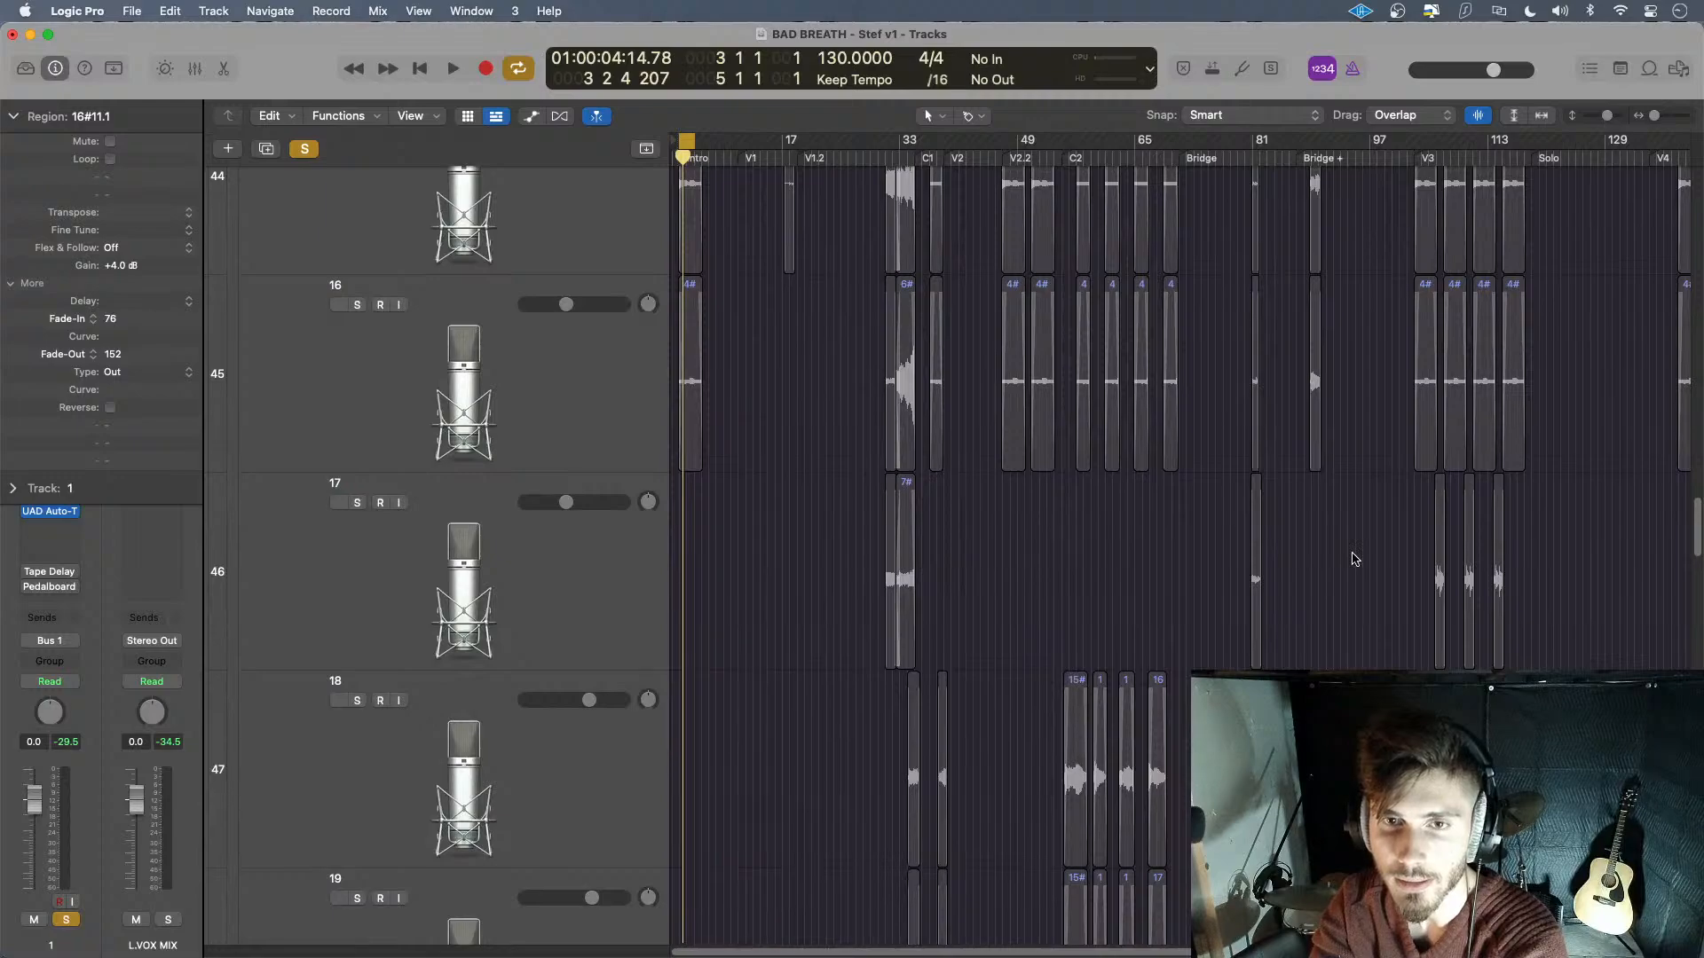
scroll(1287, 497, up, 1)
drag(1192, 402, 969, 409)
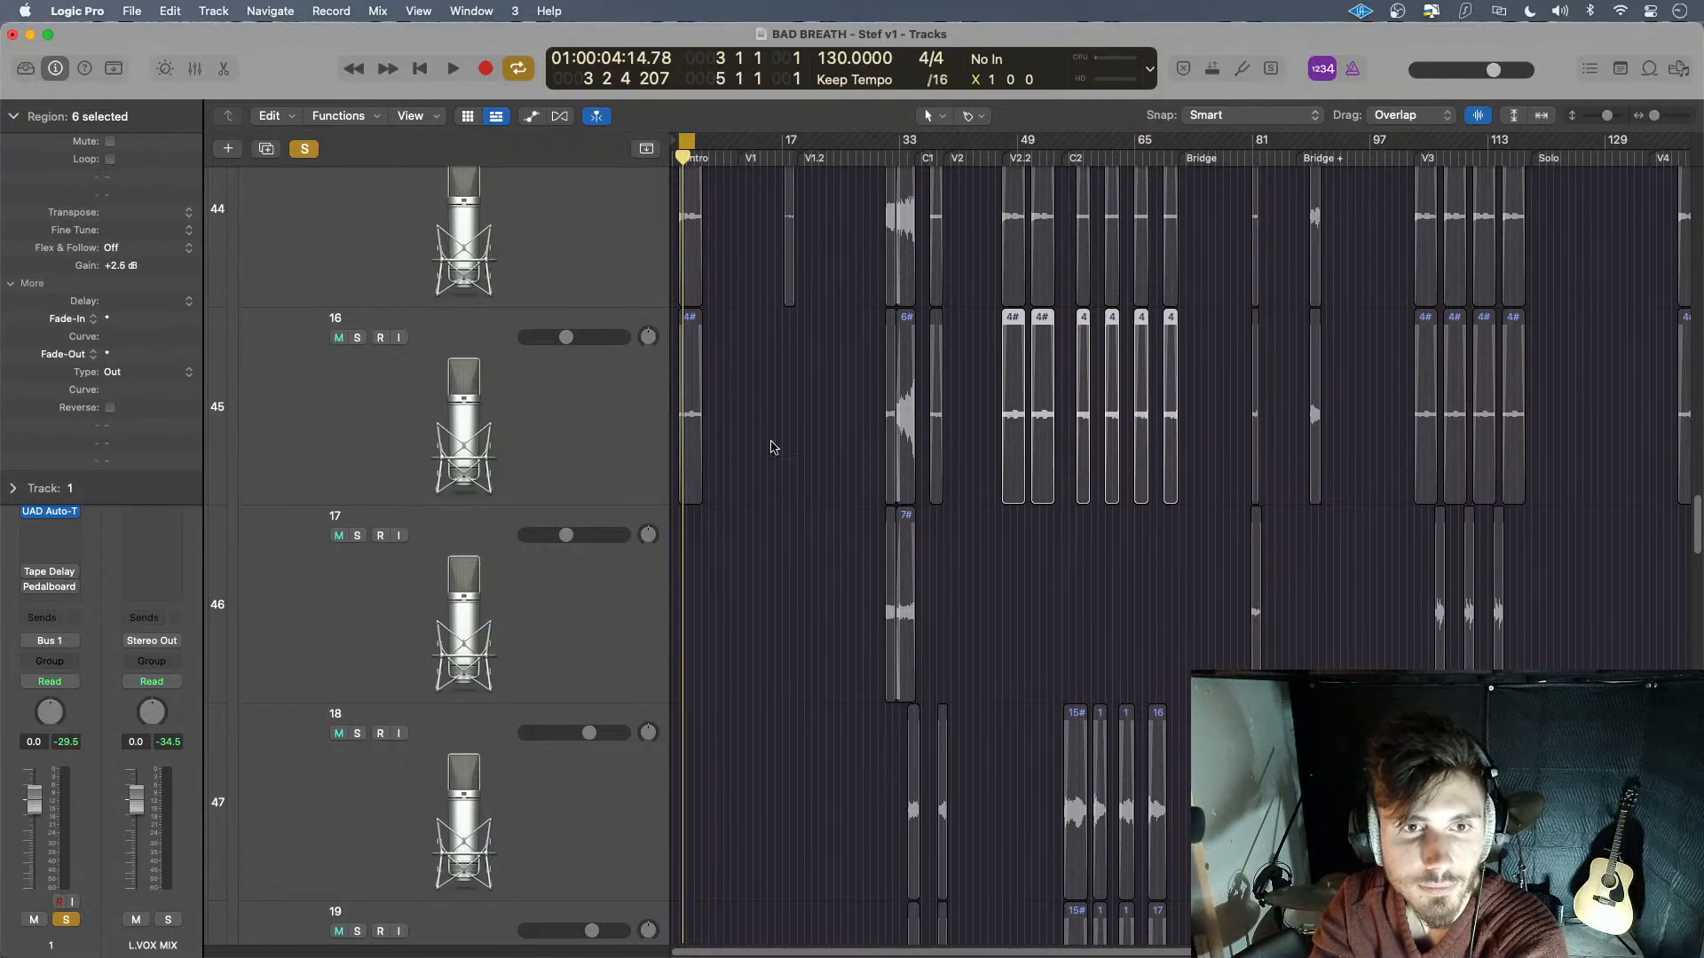
click(693, 407)
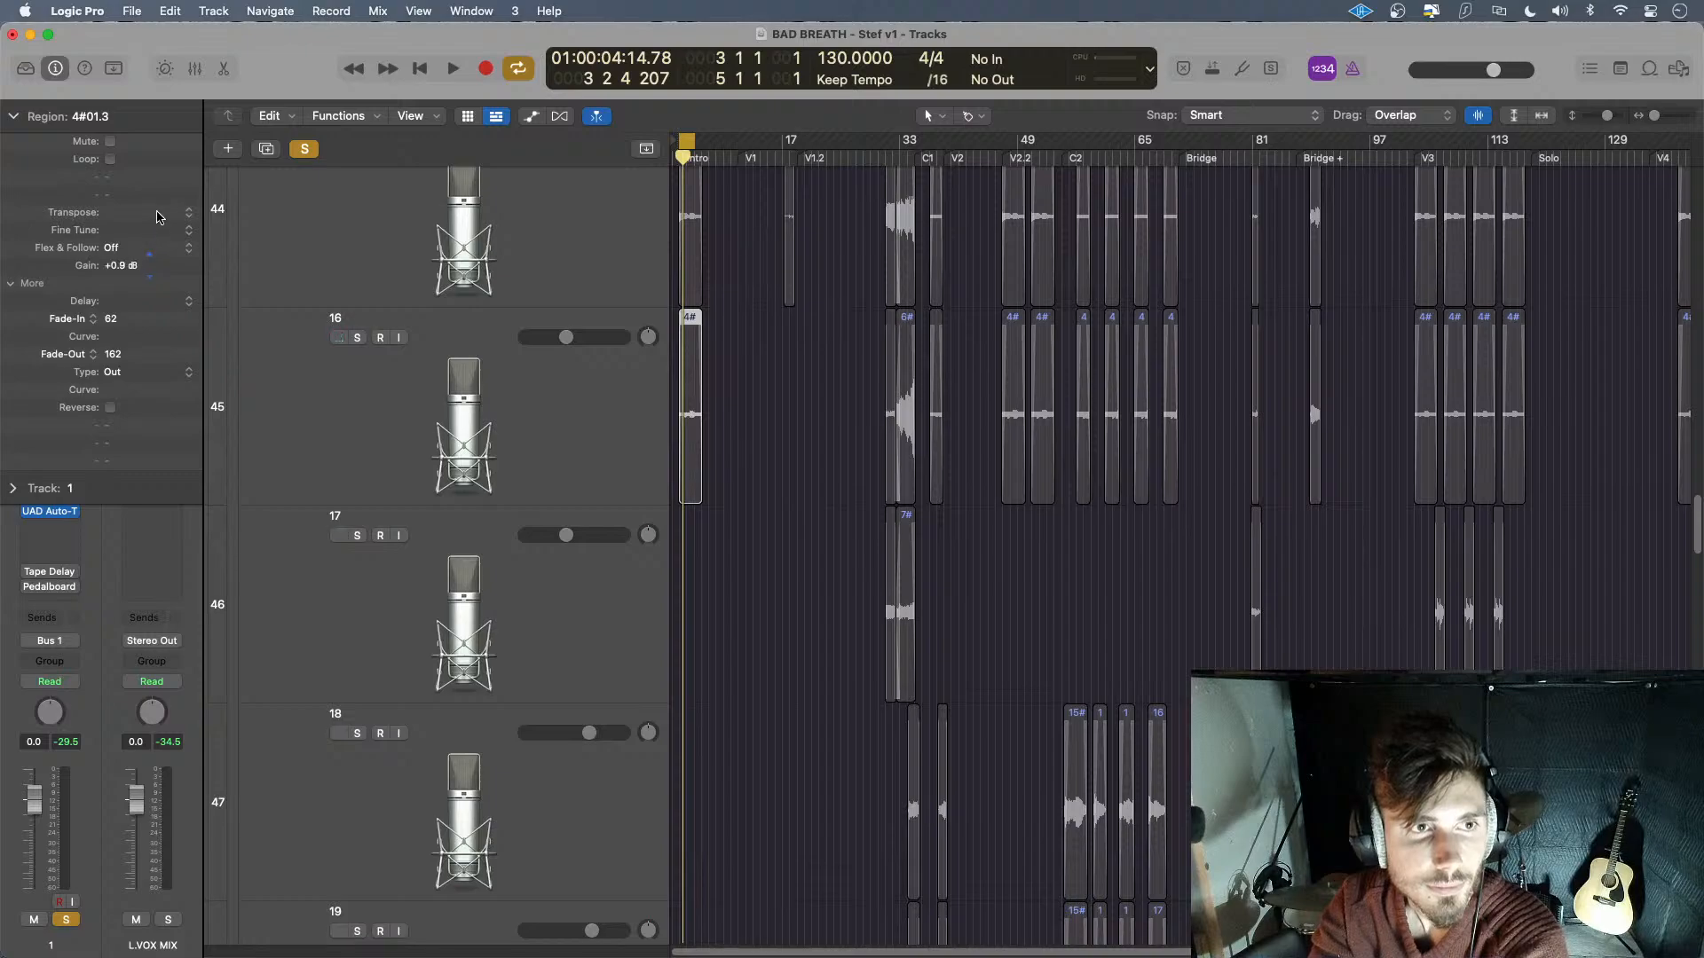
scroll(1420, 497, up, 3)
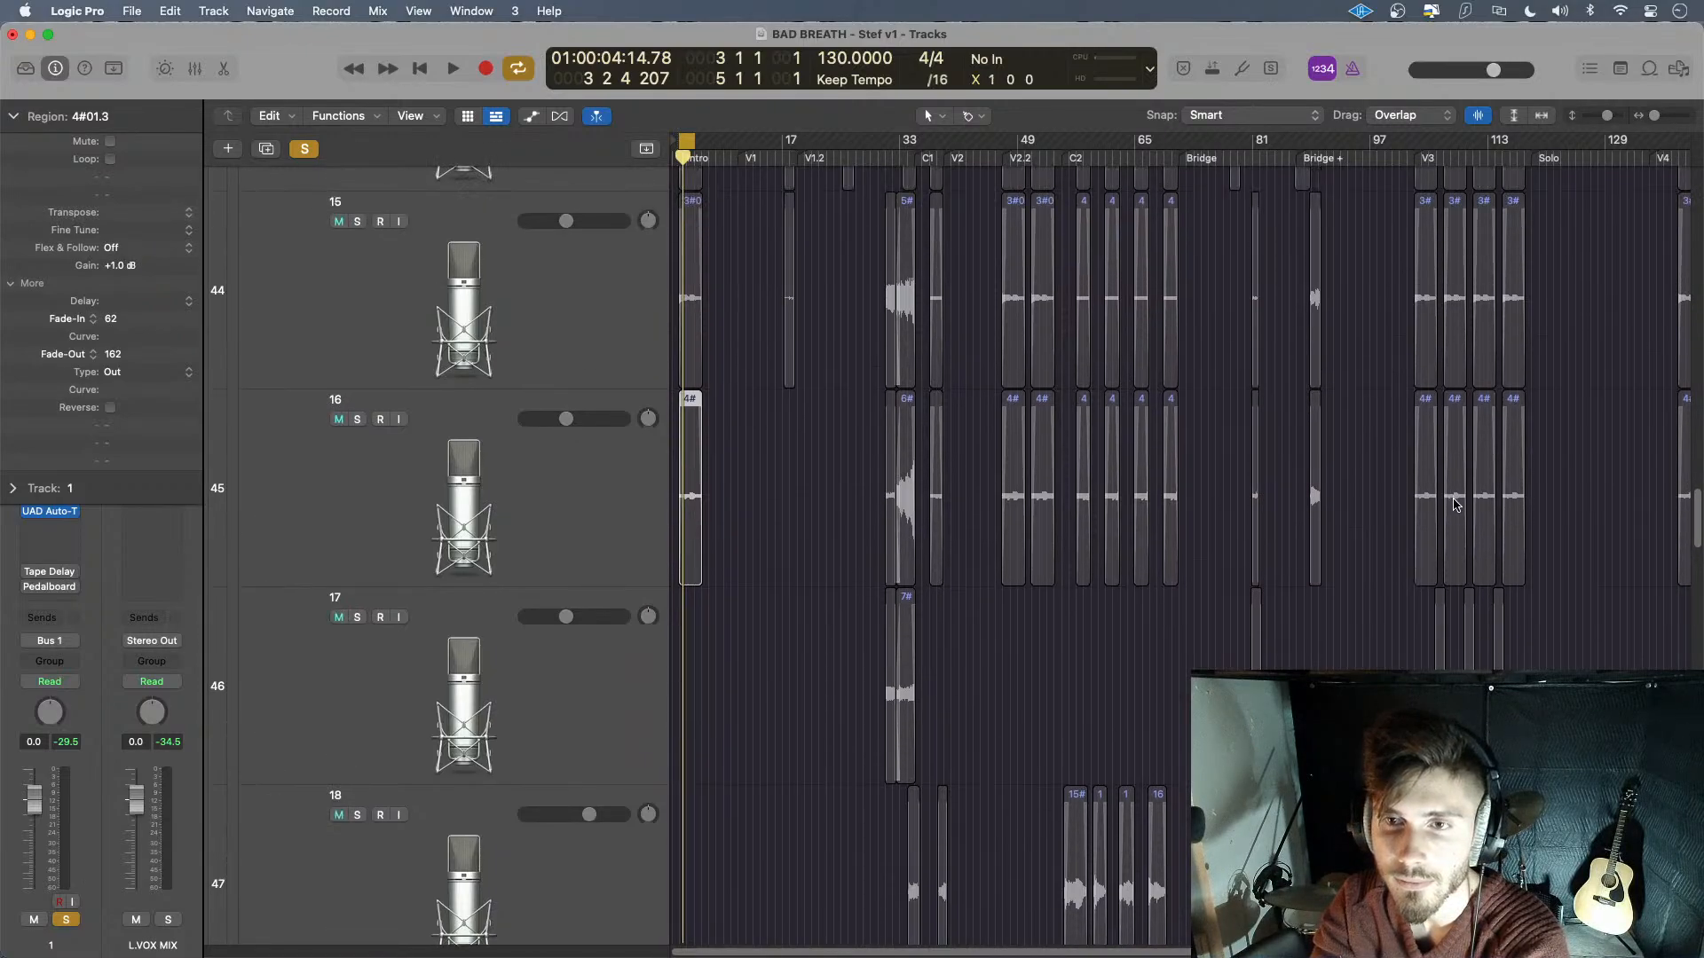
scroll(1475, 549, right, 5)
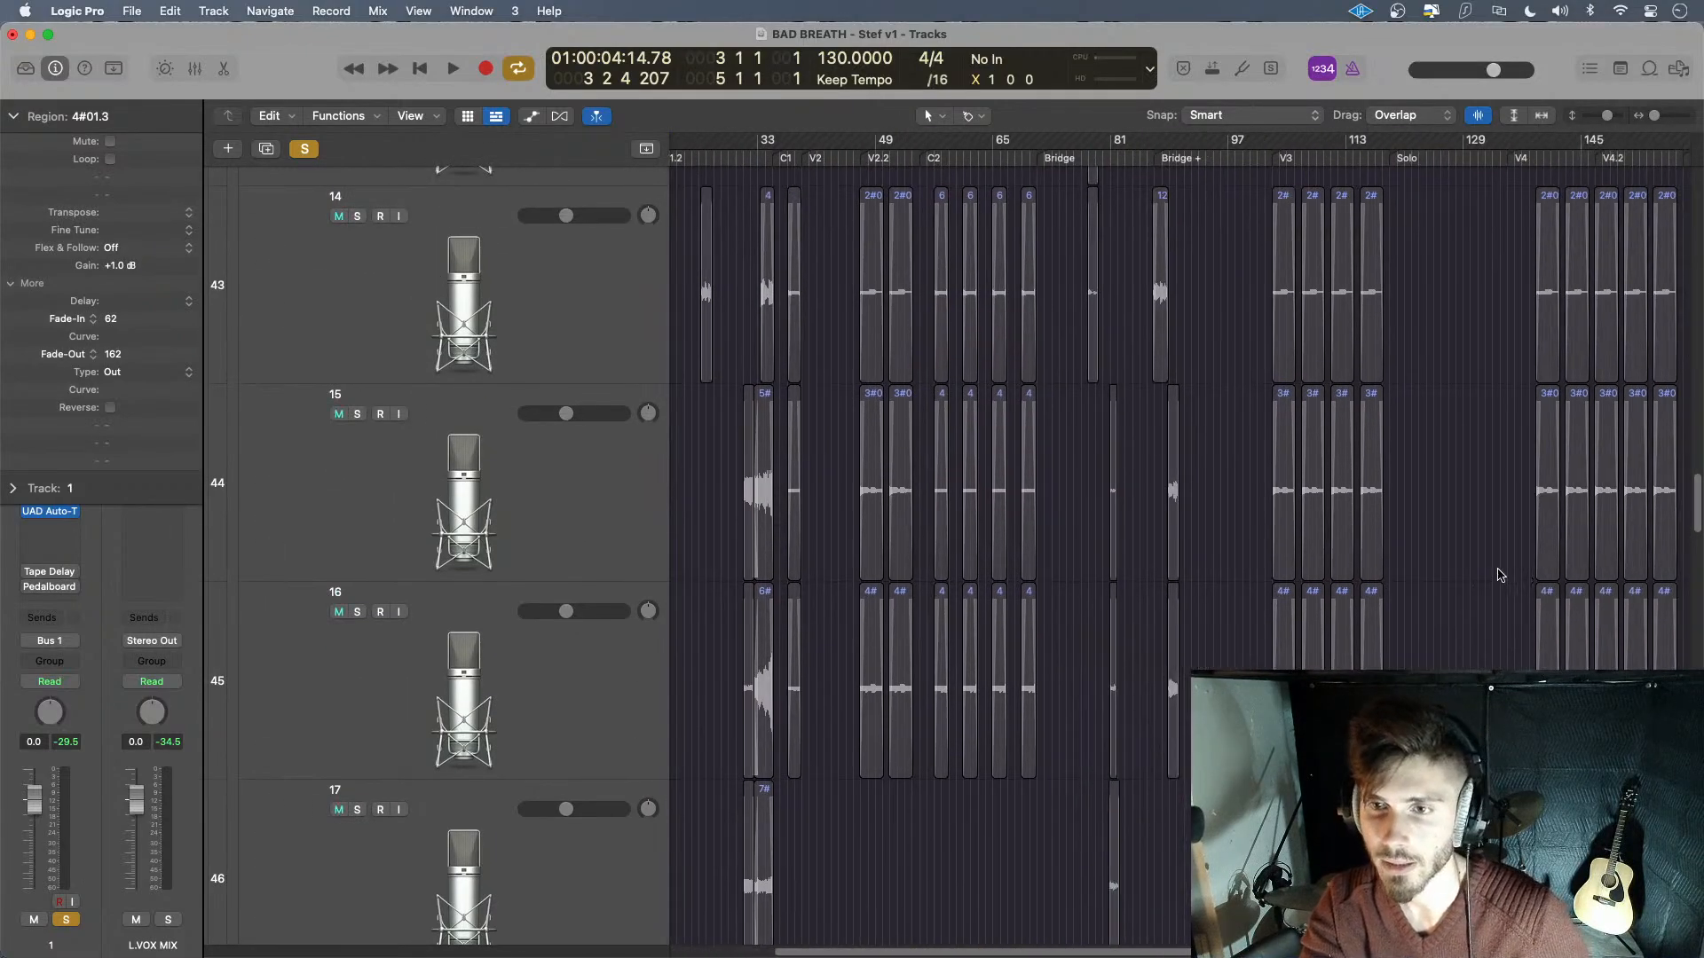
- Examine the region waveform levels from vocal track 16 back up to vocal track 2 across the whole song
scroll(1190, 544, left, 5)
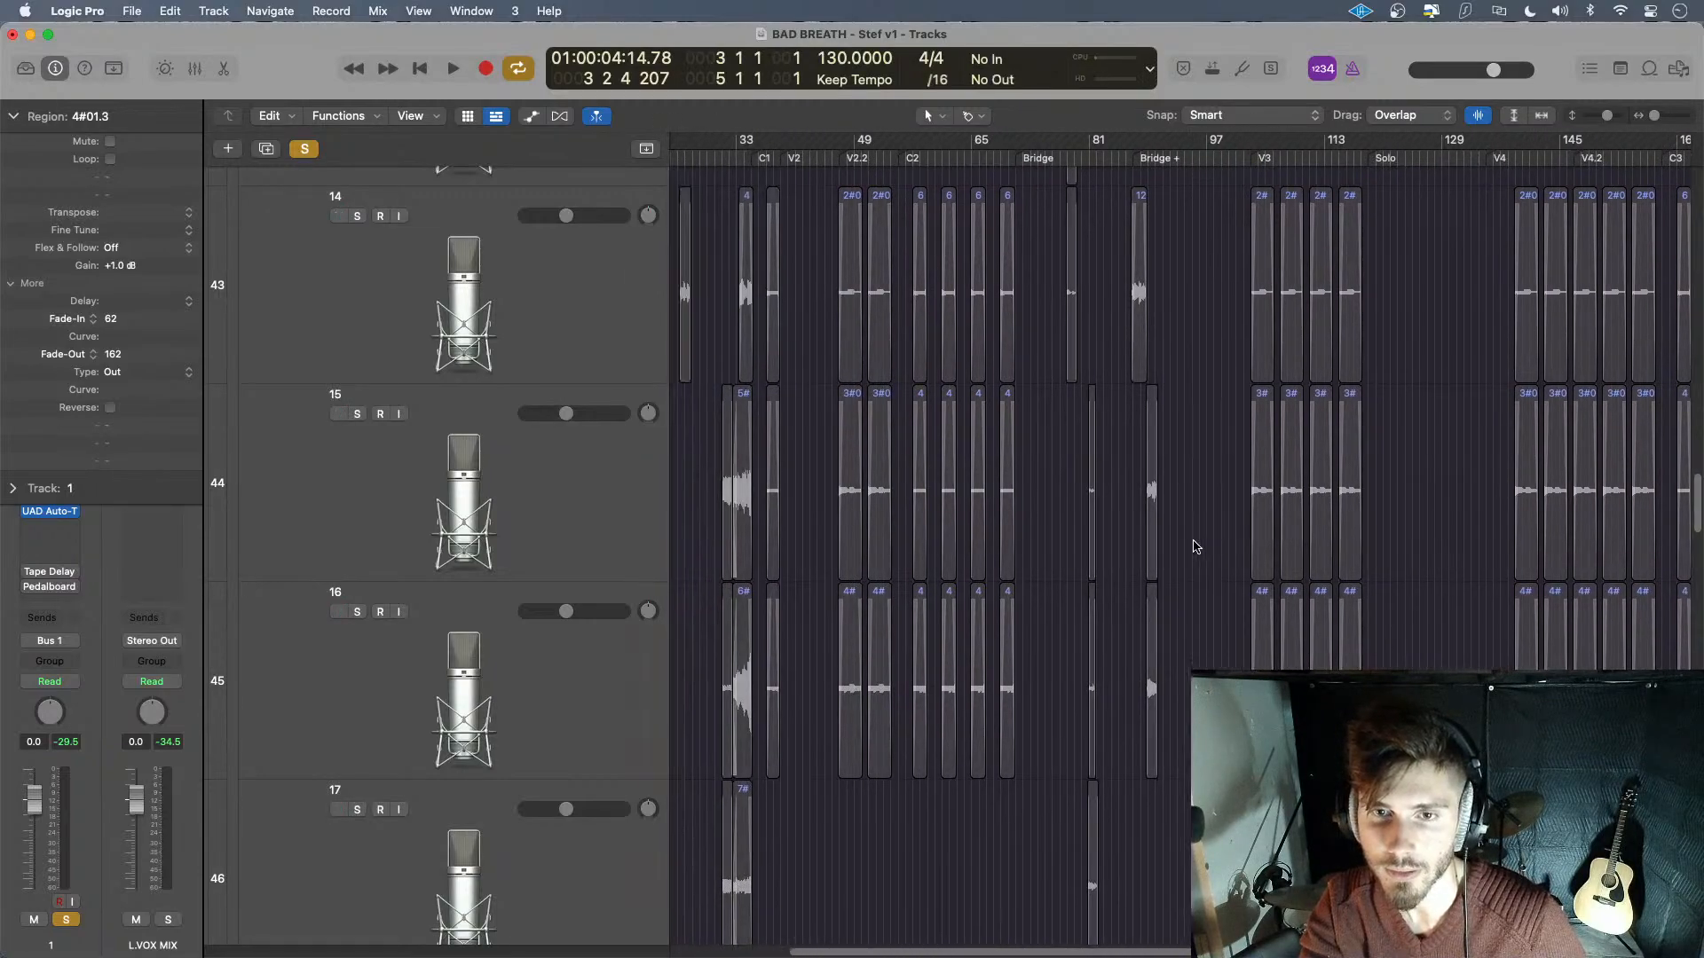
scroll(1175, 541, up, 2)
scroll(1242, 546, right, 10)
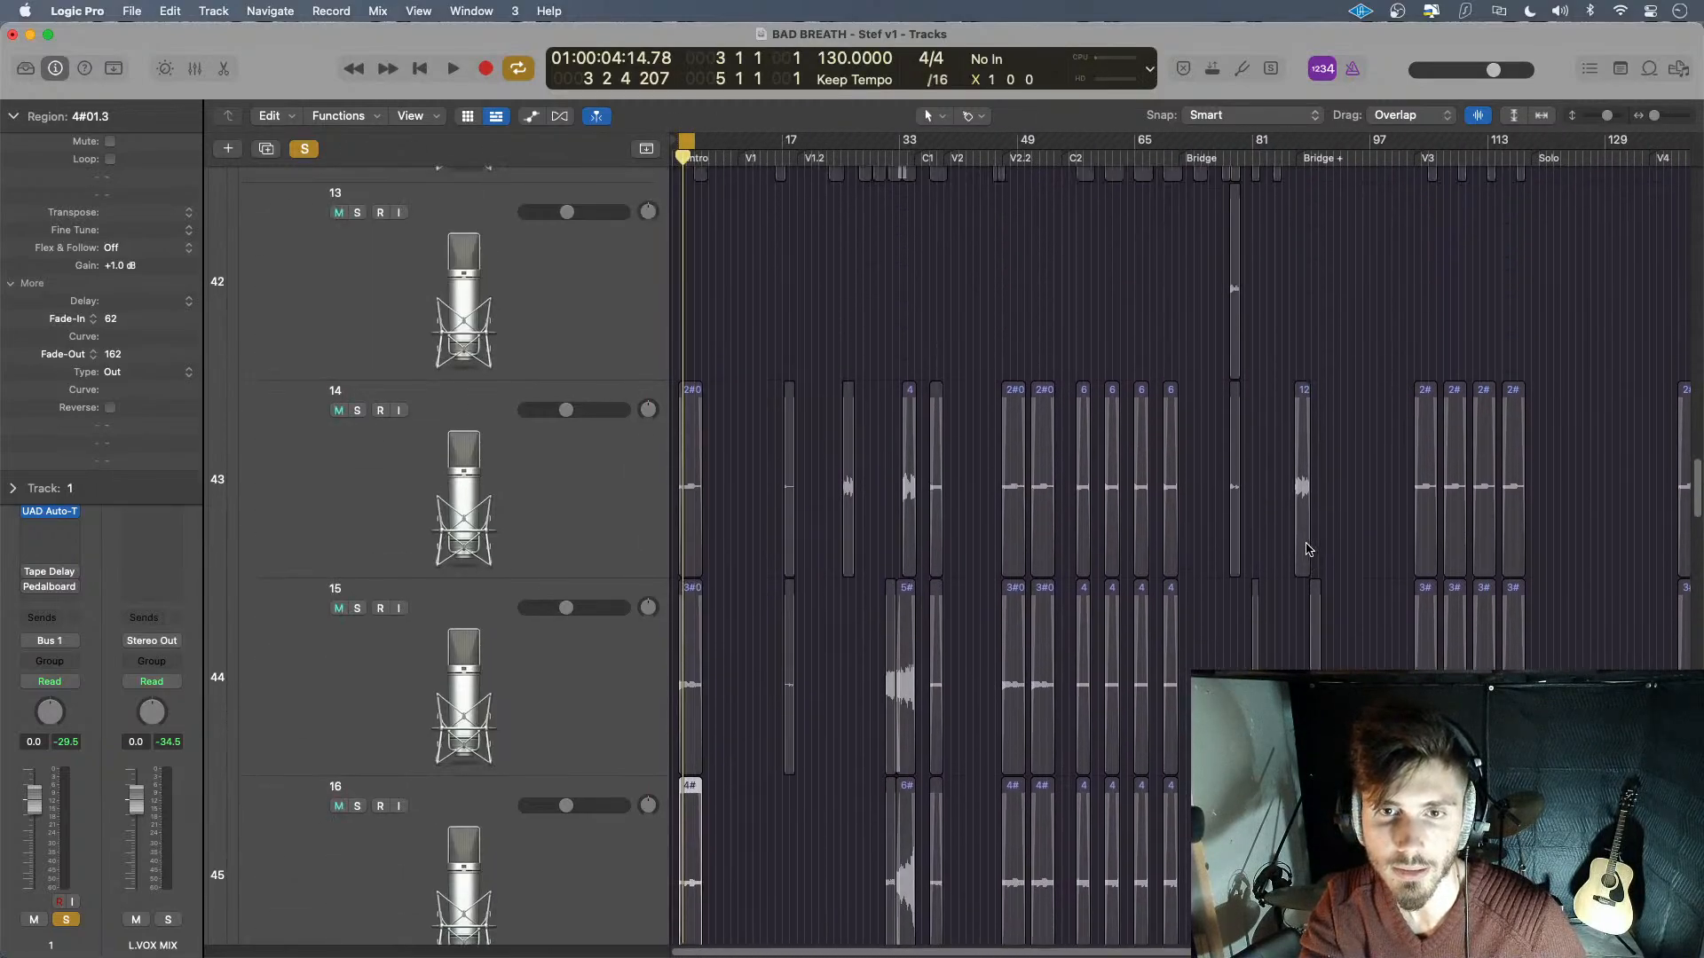
scroll(1065, 524, up, 8)
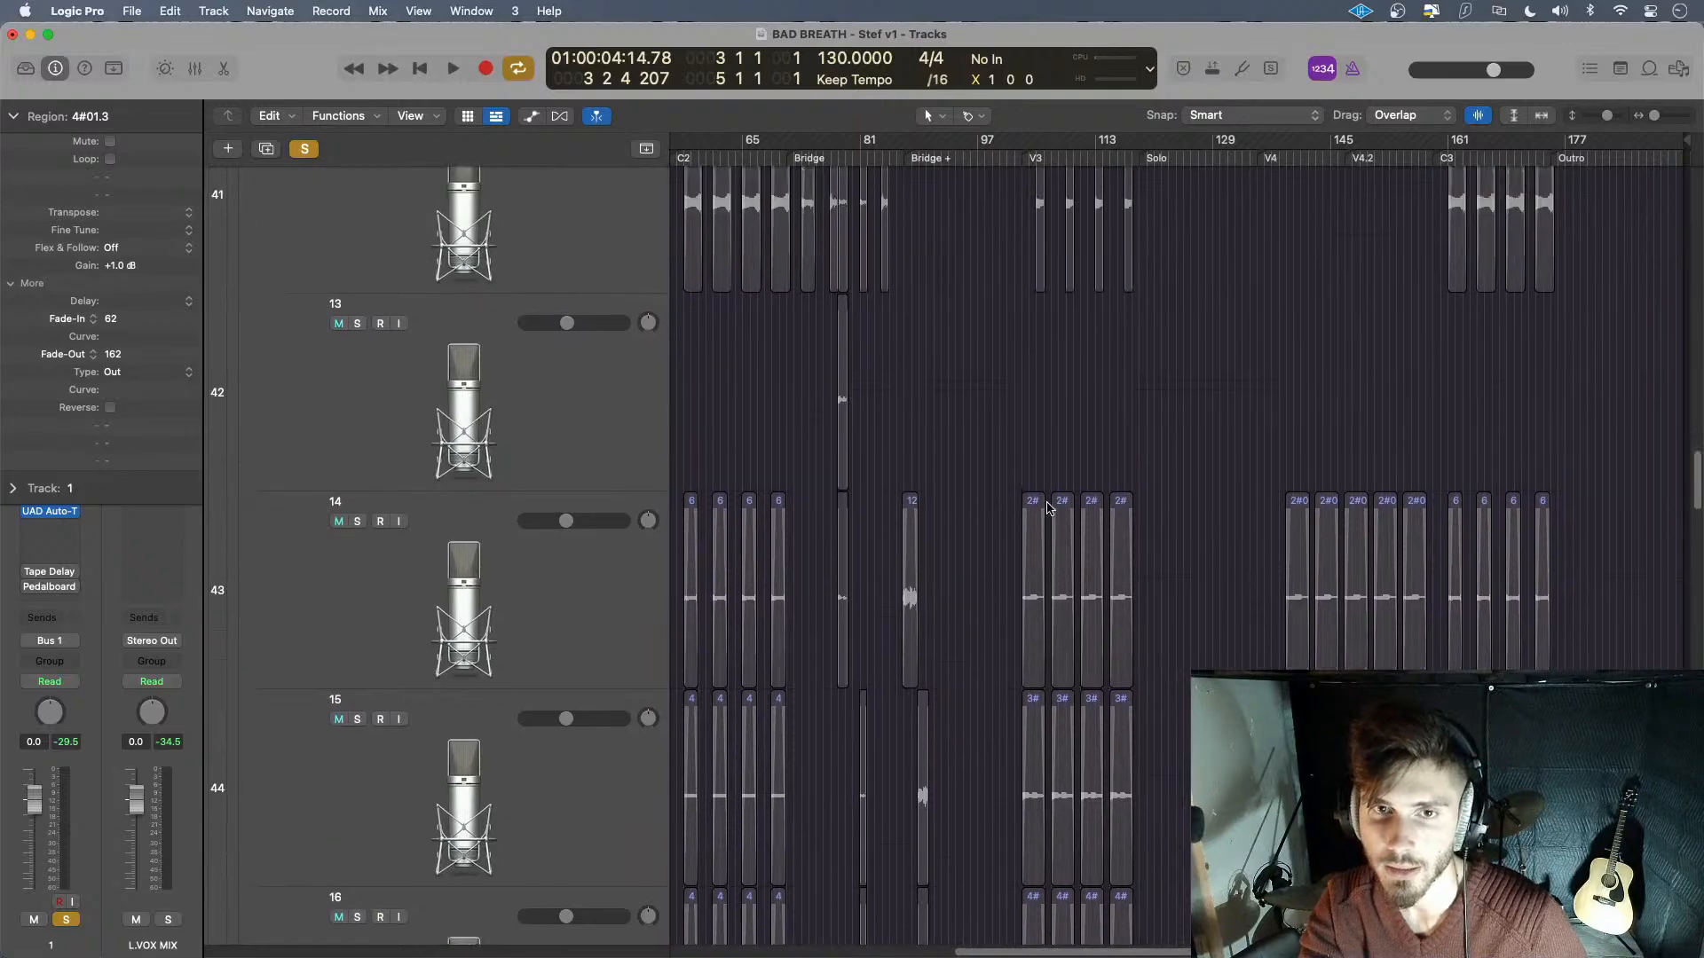
scroll(1150, 537, up, 5)
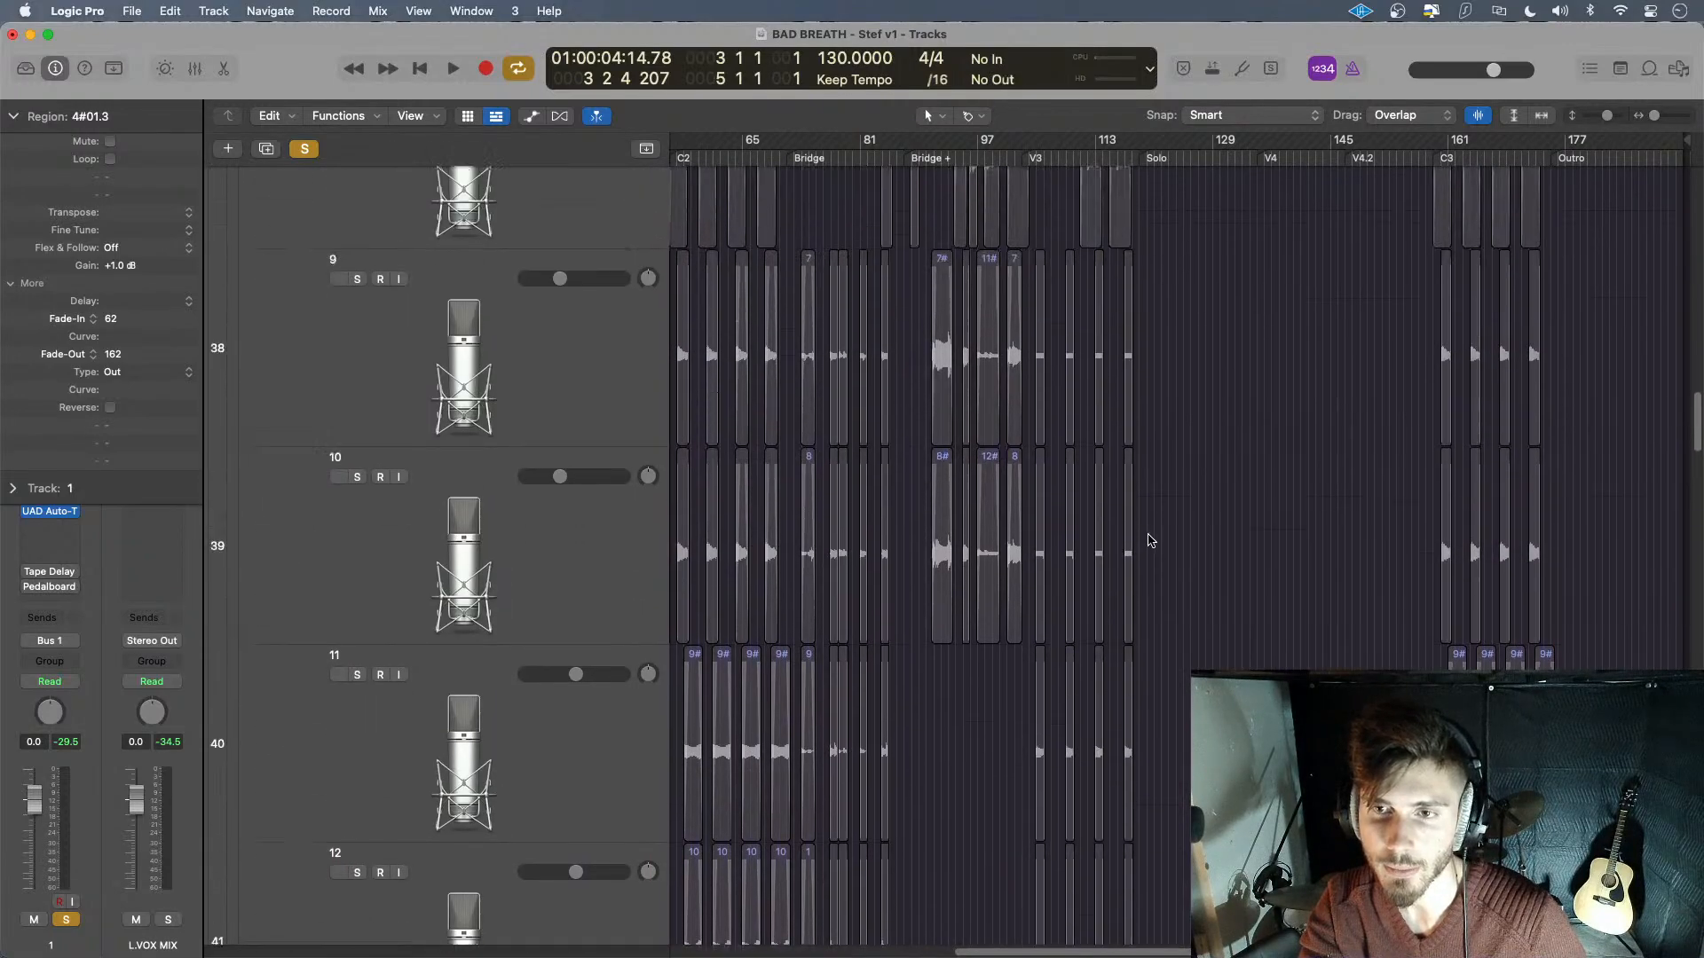
scroll(1278, 570, up, 2)
scroll(1277, 569, left, 10)
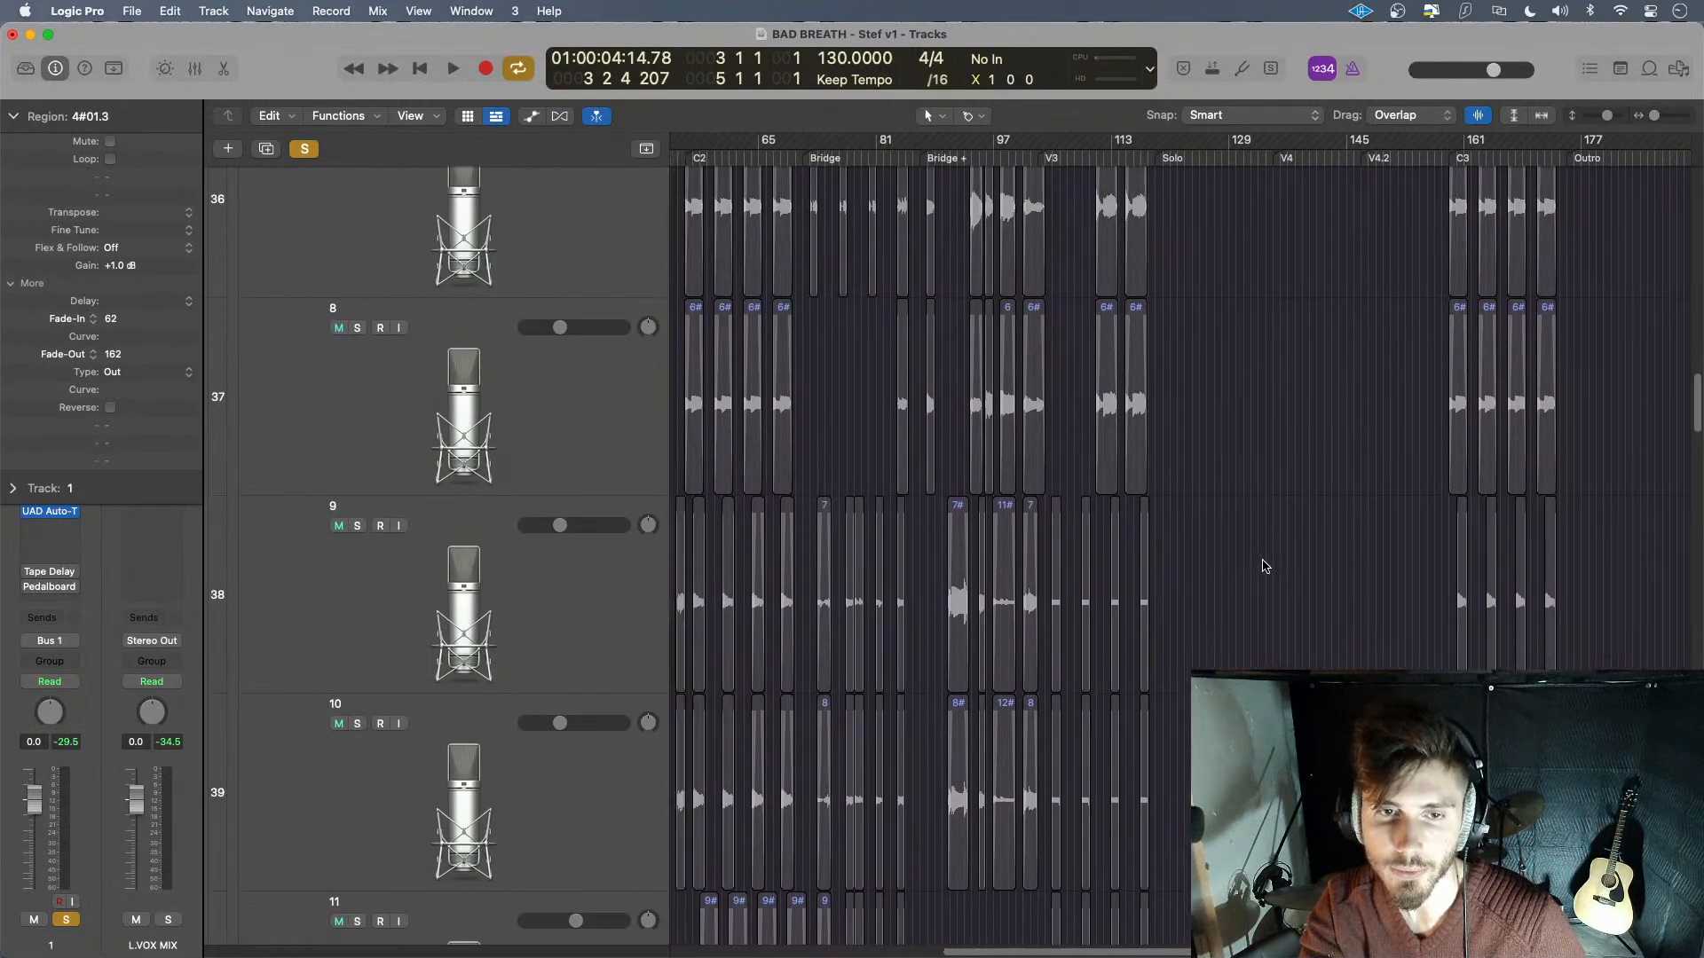
scroll(1032, 484, up, 10)
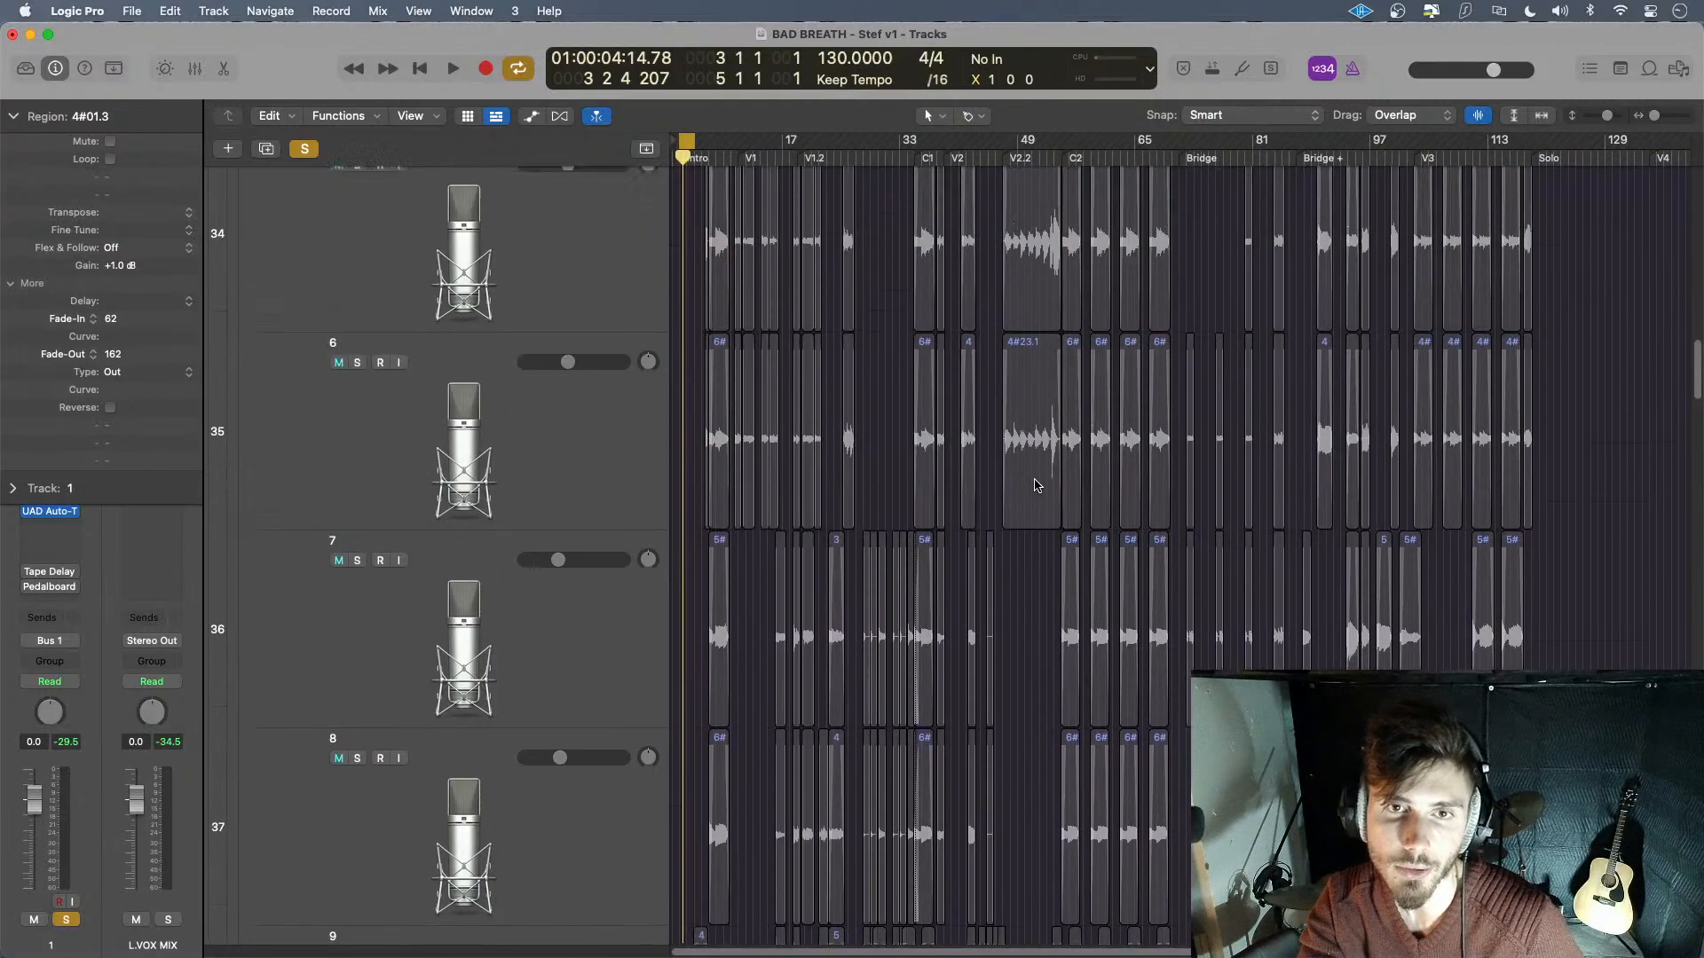
scroll(1280, 529, up, 5)
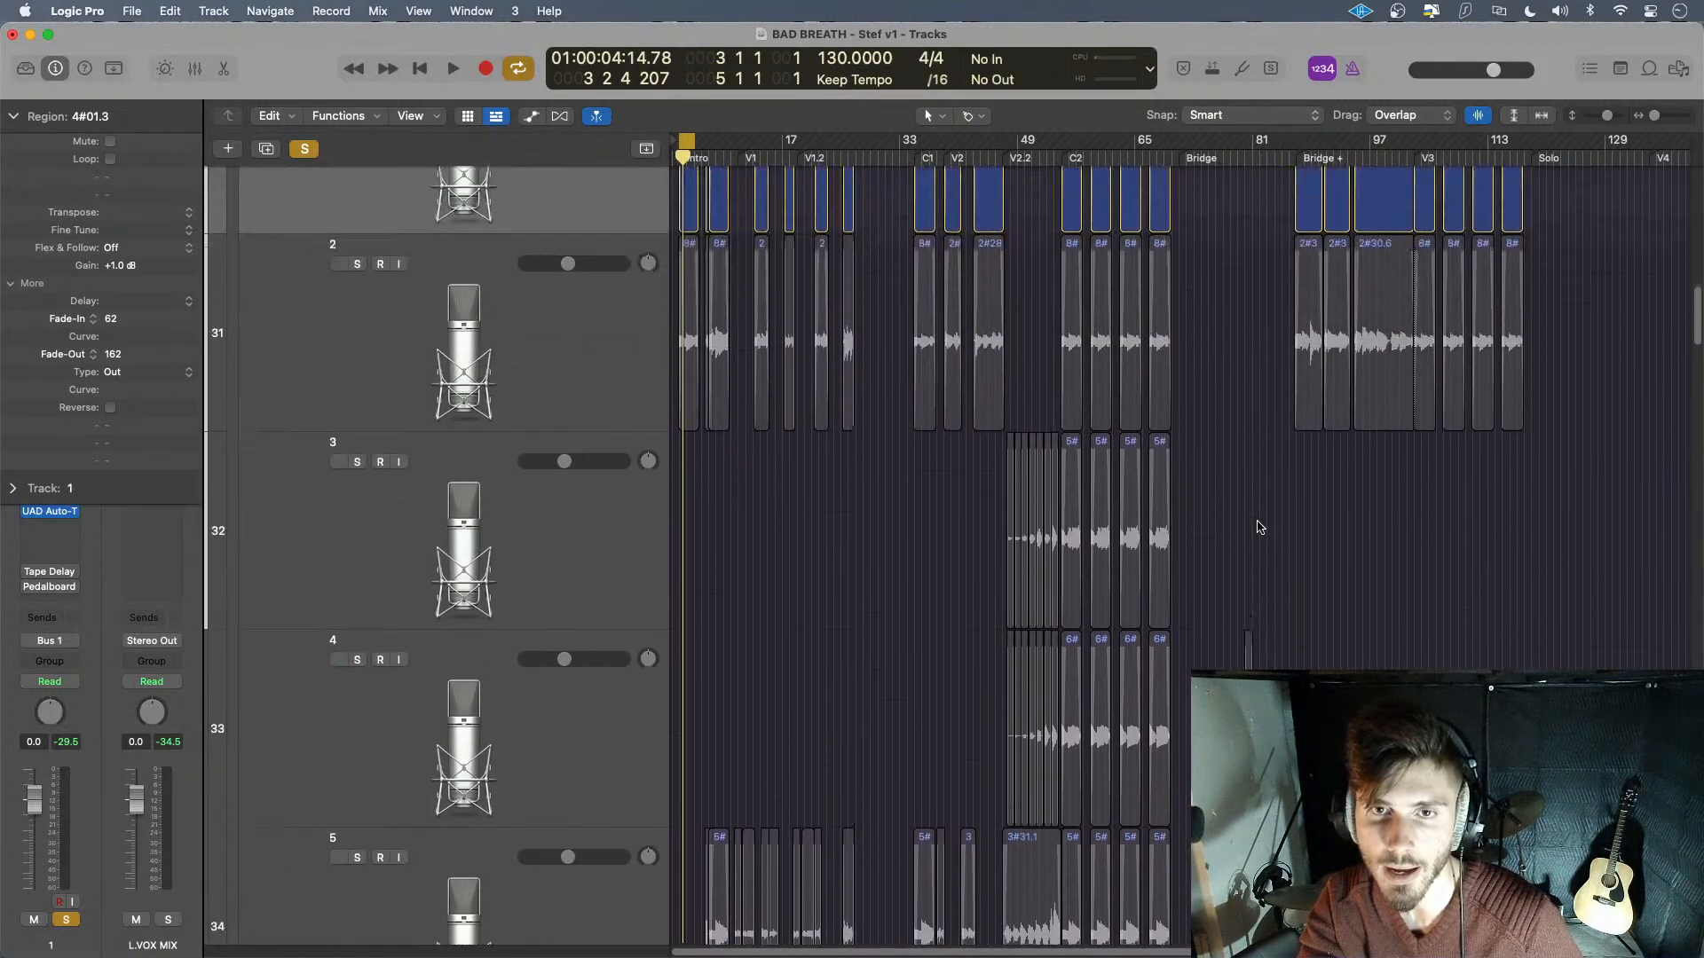
- Reset the volume faders of vocal tracks 2, 3, 4 and 5 to 0.0 dB
alt+click(568, 448)
alt+click(577, 647)
scroll(612, 621, down, 2)
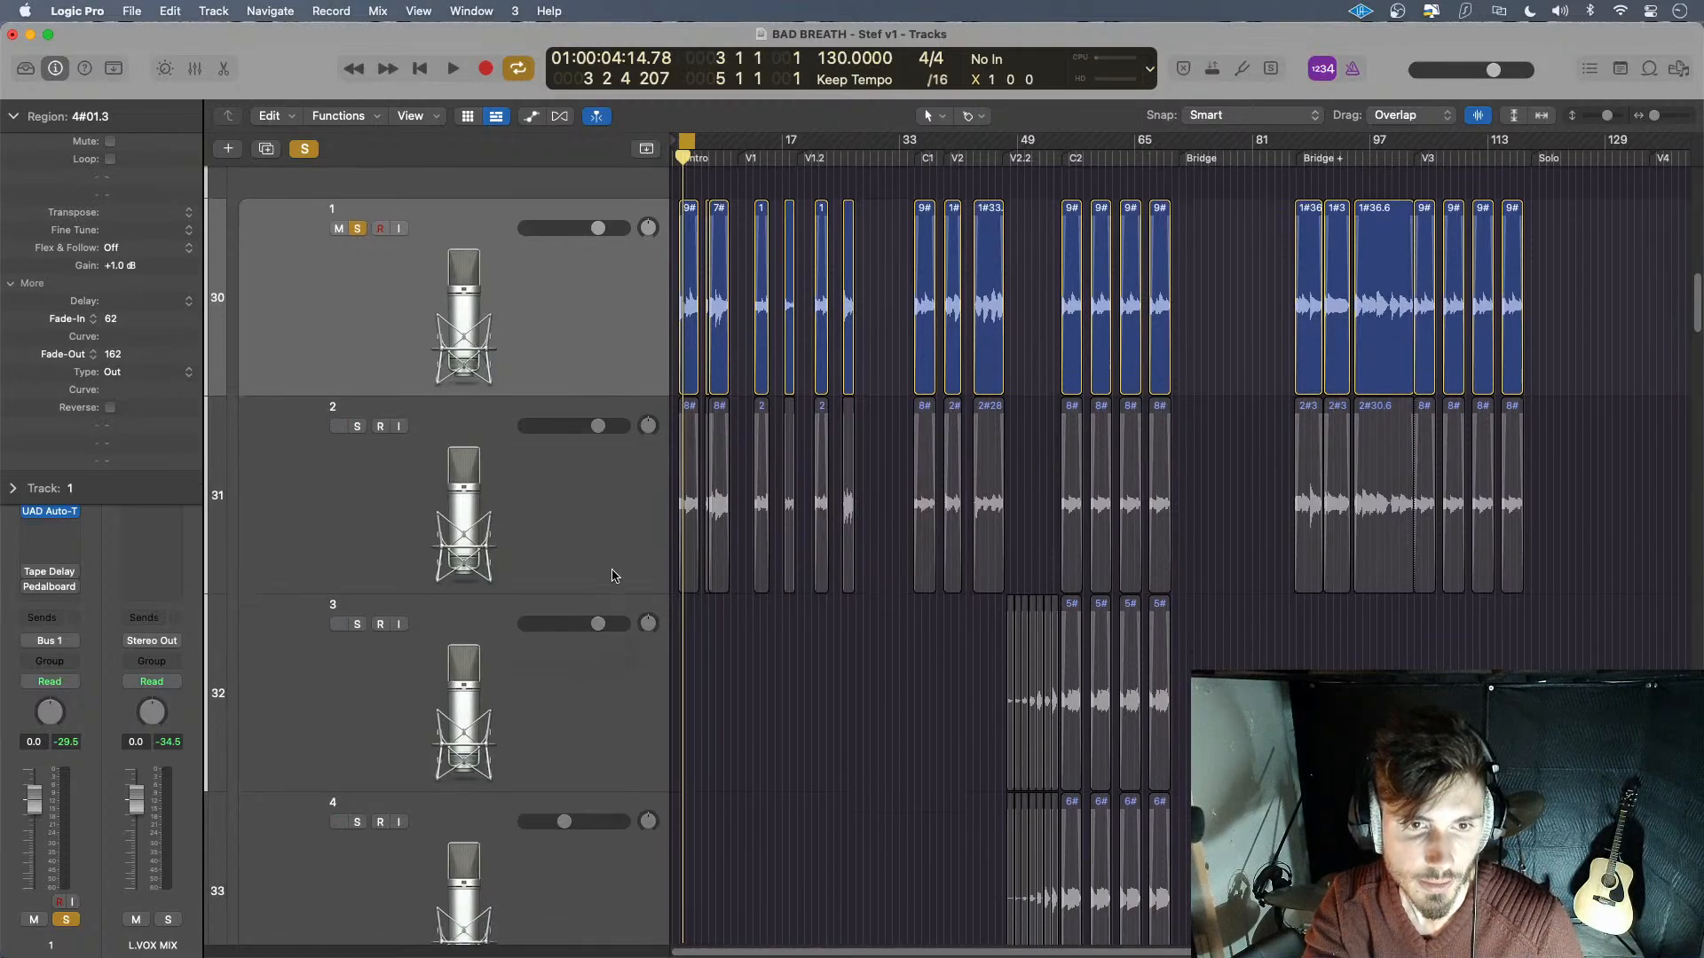
alt+click(589, 744)
scroll(610, 757, down, 4)
alt+click(590, 723)
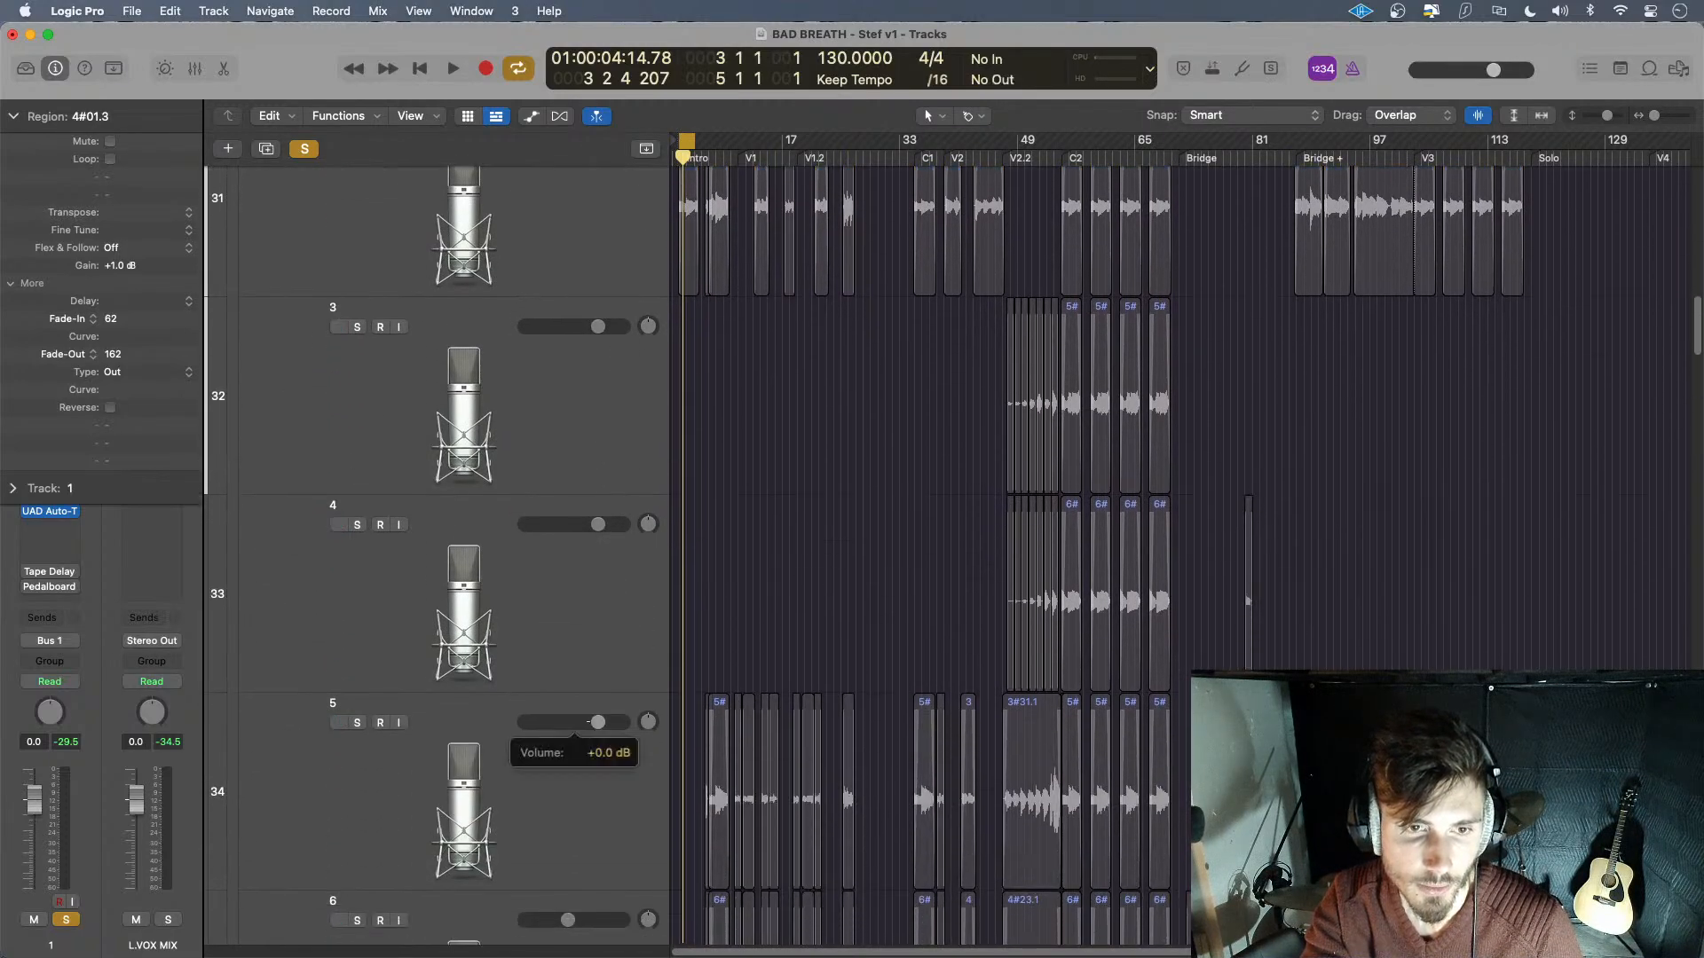
- Reset the volume faders of vocal tracks 6, 7 and 8 to 0.0 dB
scroll(612, 719, down, 2)
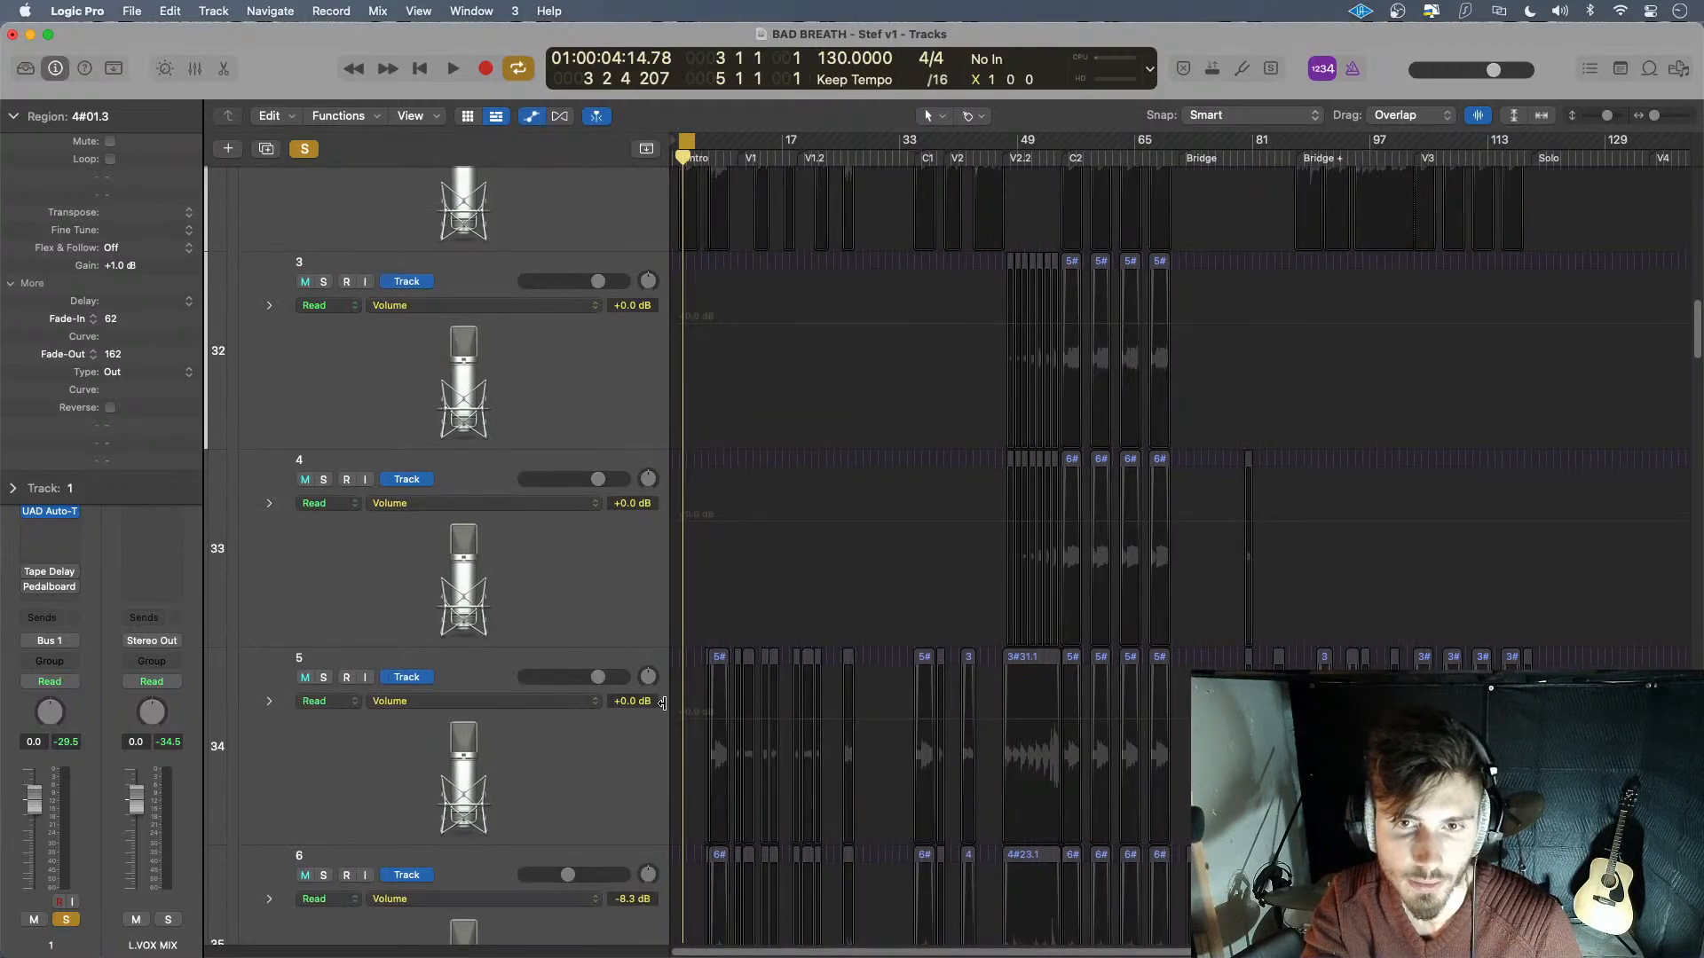
scroll(612, 717, down, 4)
scroll(621, 674, down, 3)
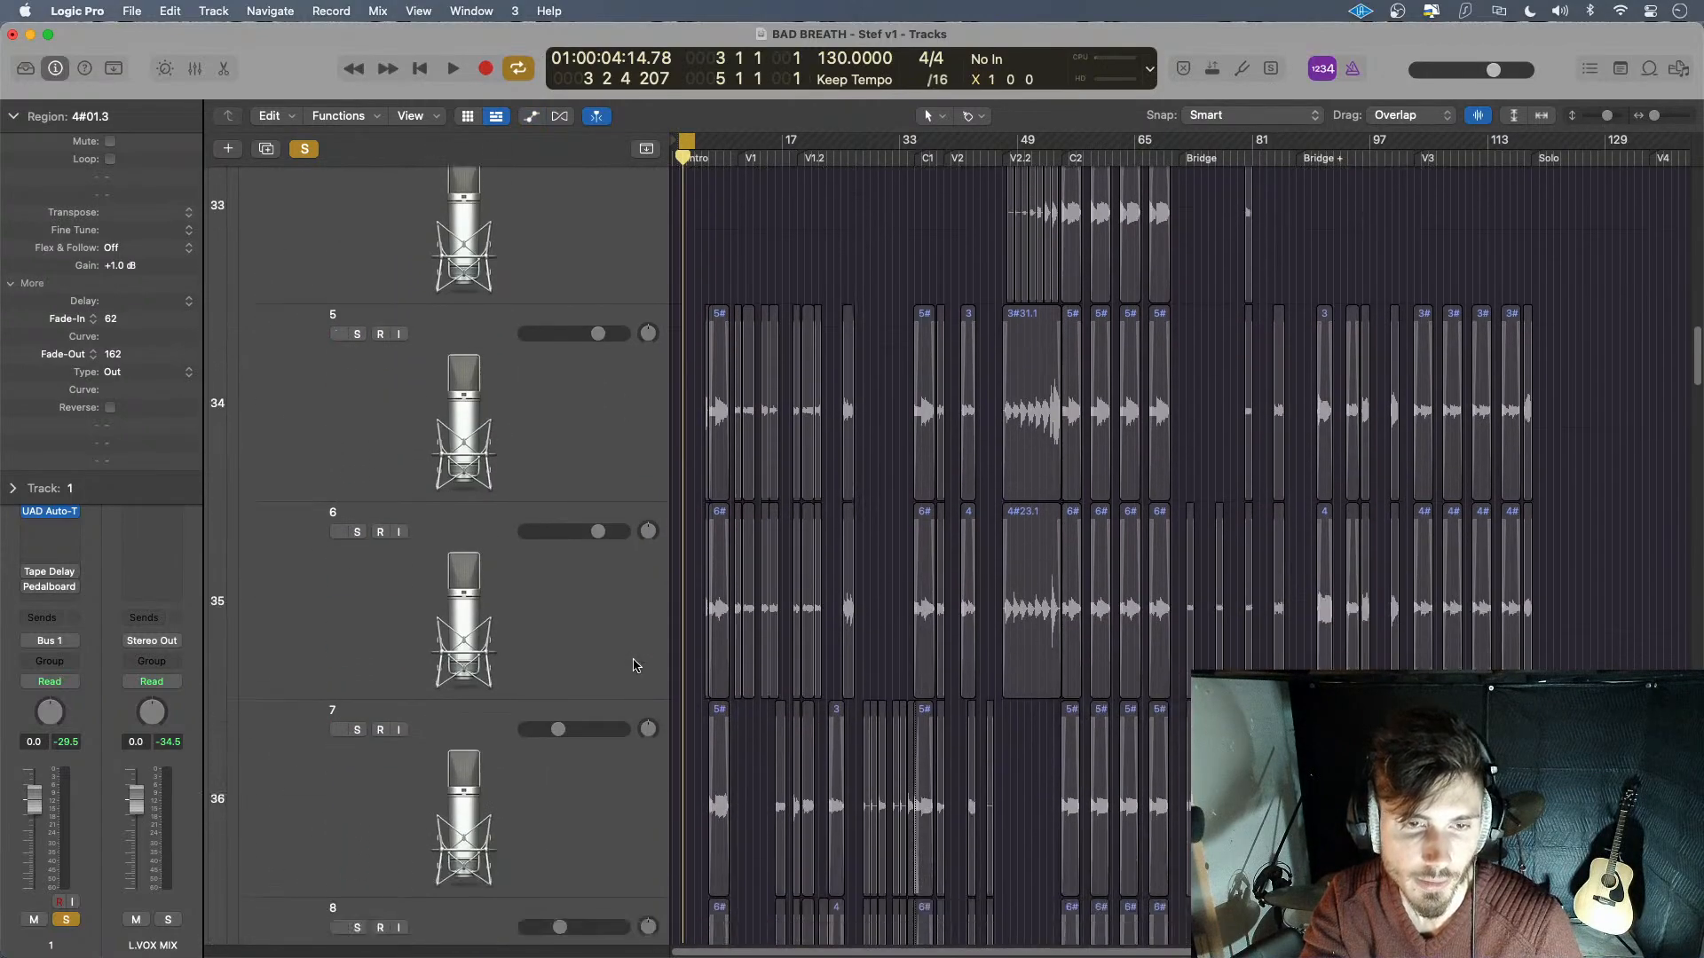
alt+click(625, 687)
scroll(627, 686, down, 3)
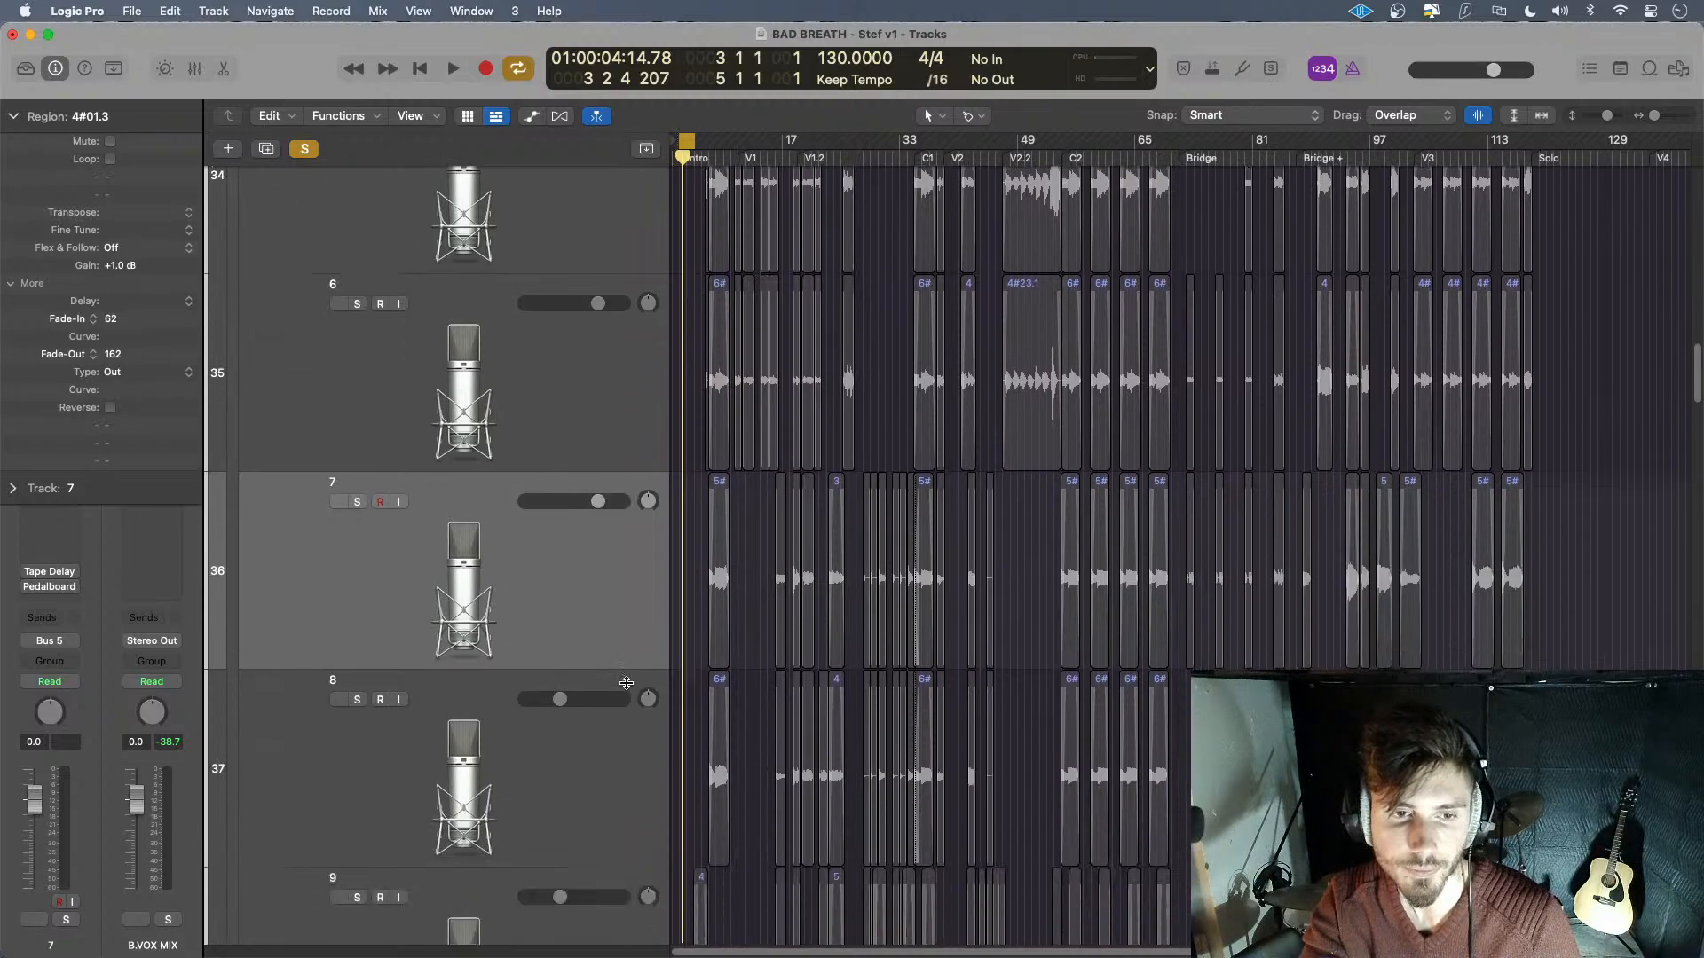
alt+click(587, 688)
- Reset the volume faders of vocal tracks 9, 10 and 11 to 0.0 dB
scroll(587, 688, down, 3)
alt+click(584, 667)
scroll(584, 668, down, 3)
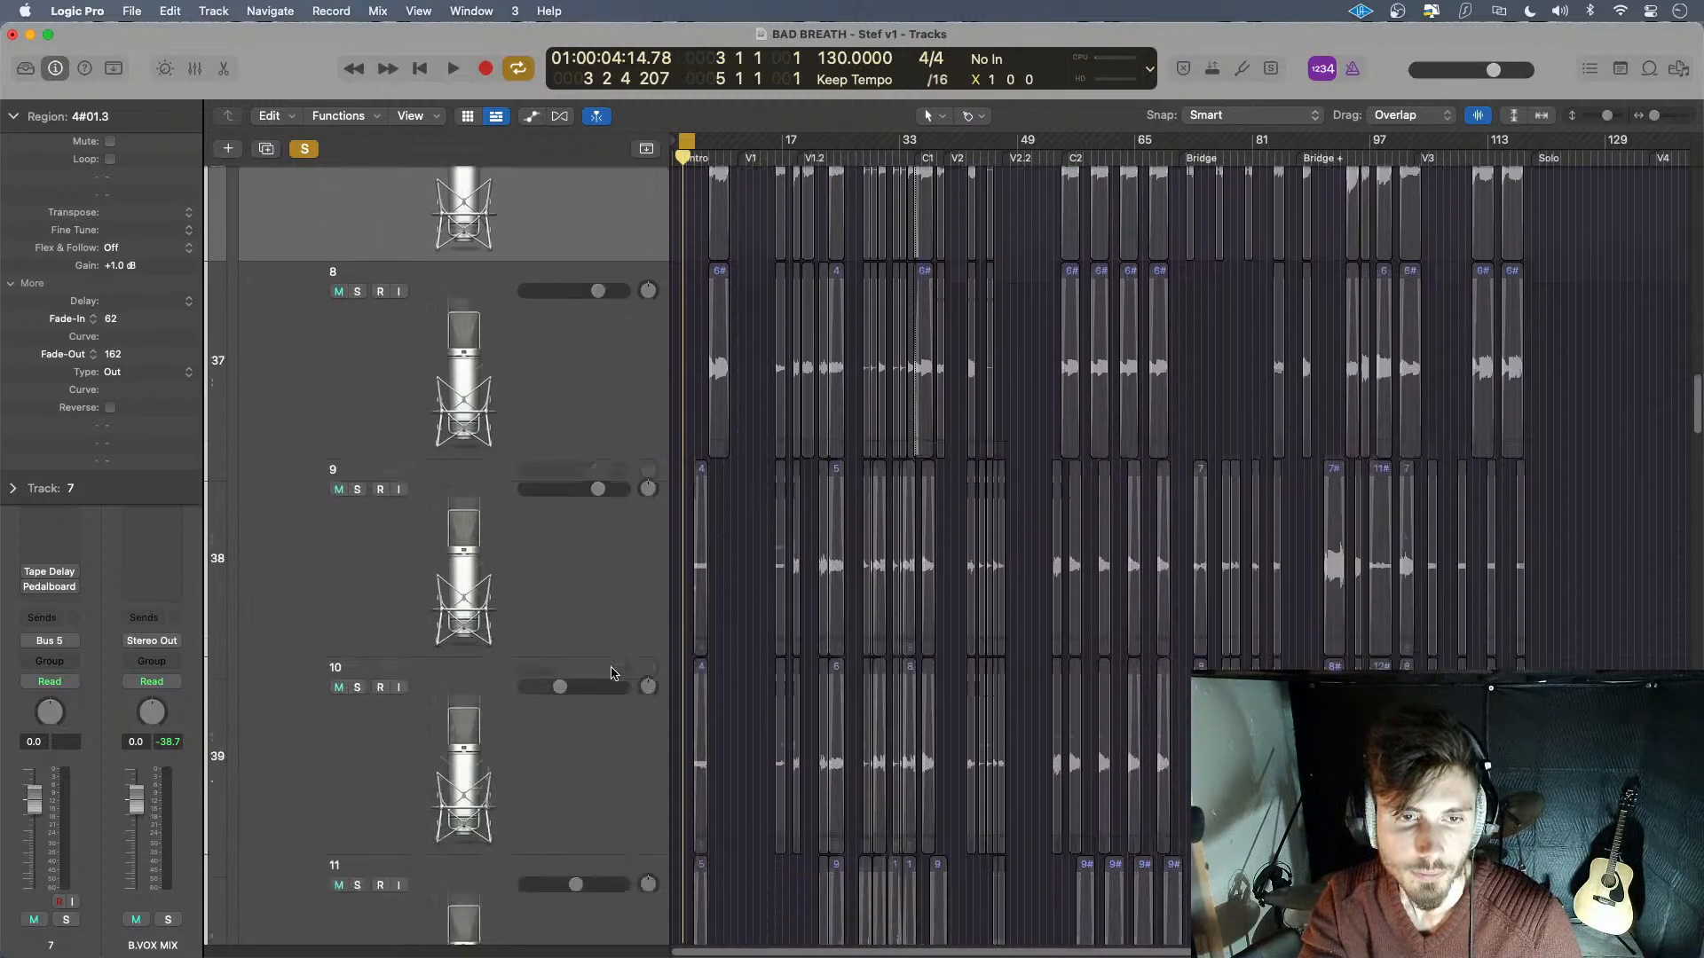
alt+click(585, 670)
scroll(585, 670, down, 3)
alt+click(587, 682)
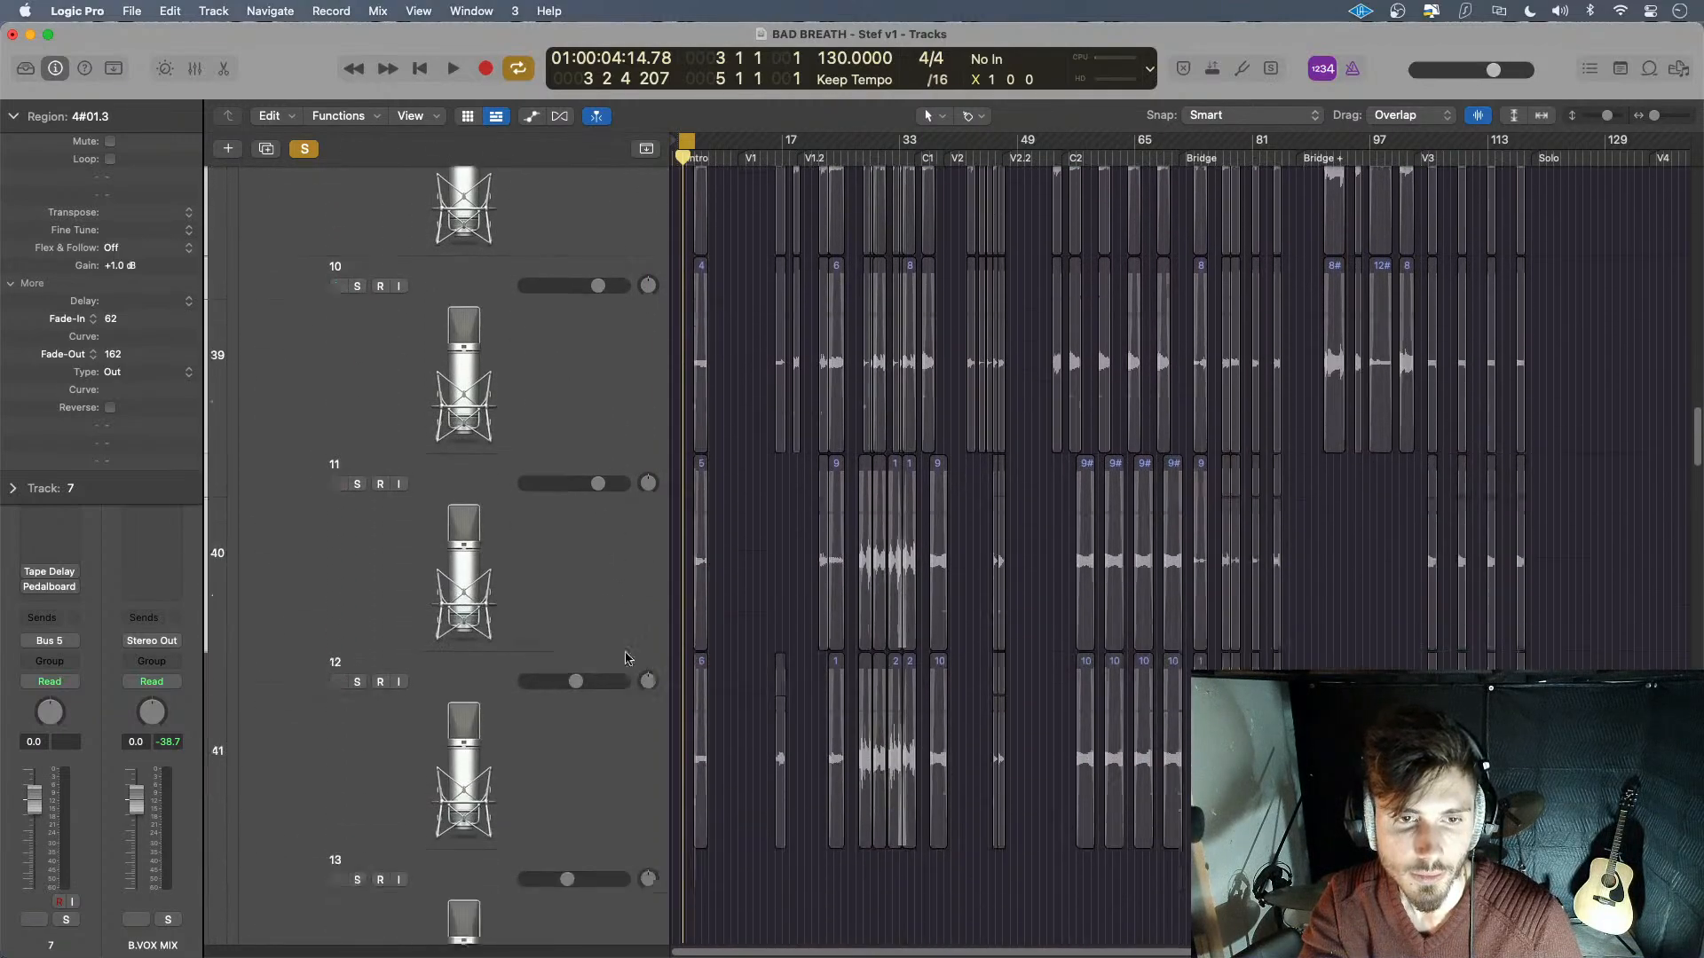
- Reset the volume faders of vocal tracks 12 through 16 to 0.0 dB
scroll(593, 666, down, 3)
scroll(609, 661, down, 3)
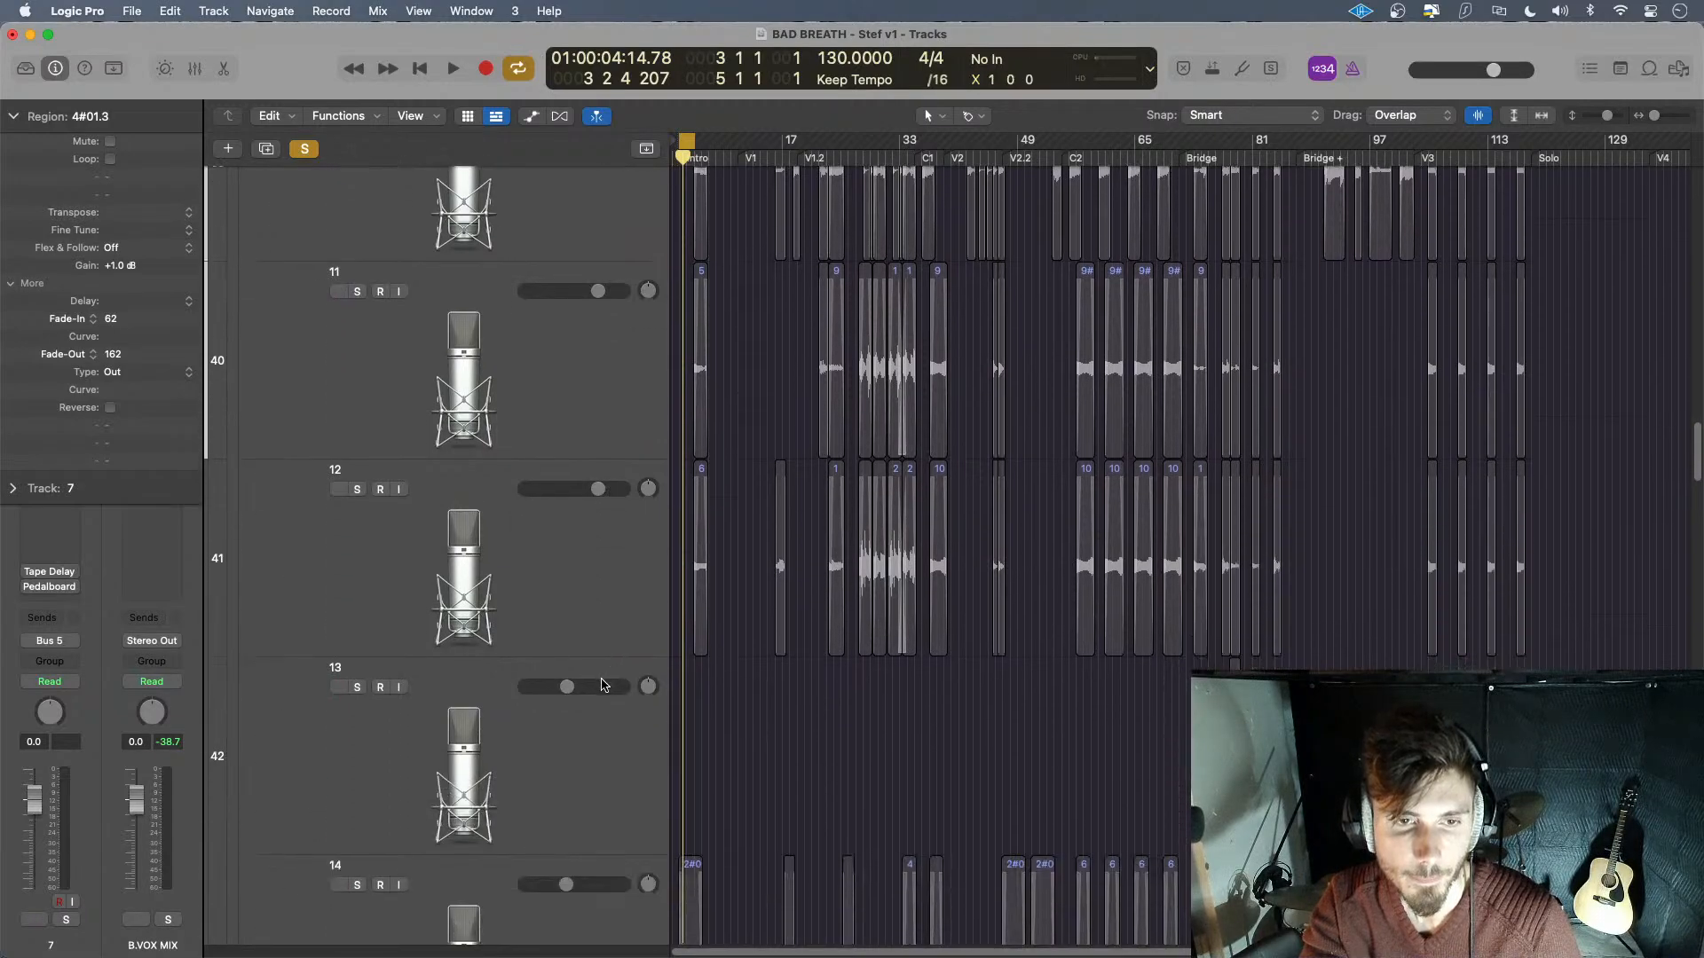
scroll(604, 679, down, 3)
scroll(600, 670, down, 3)
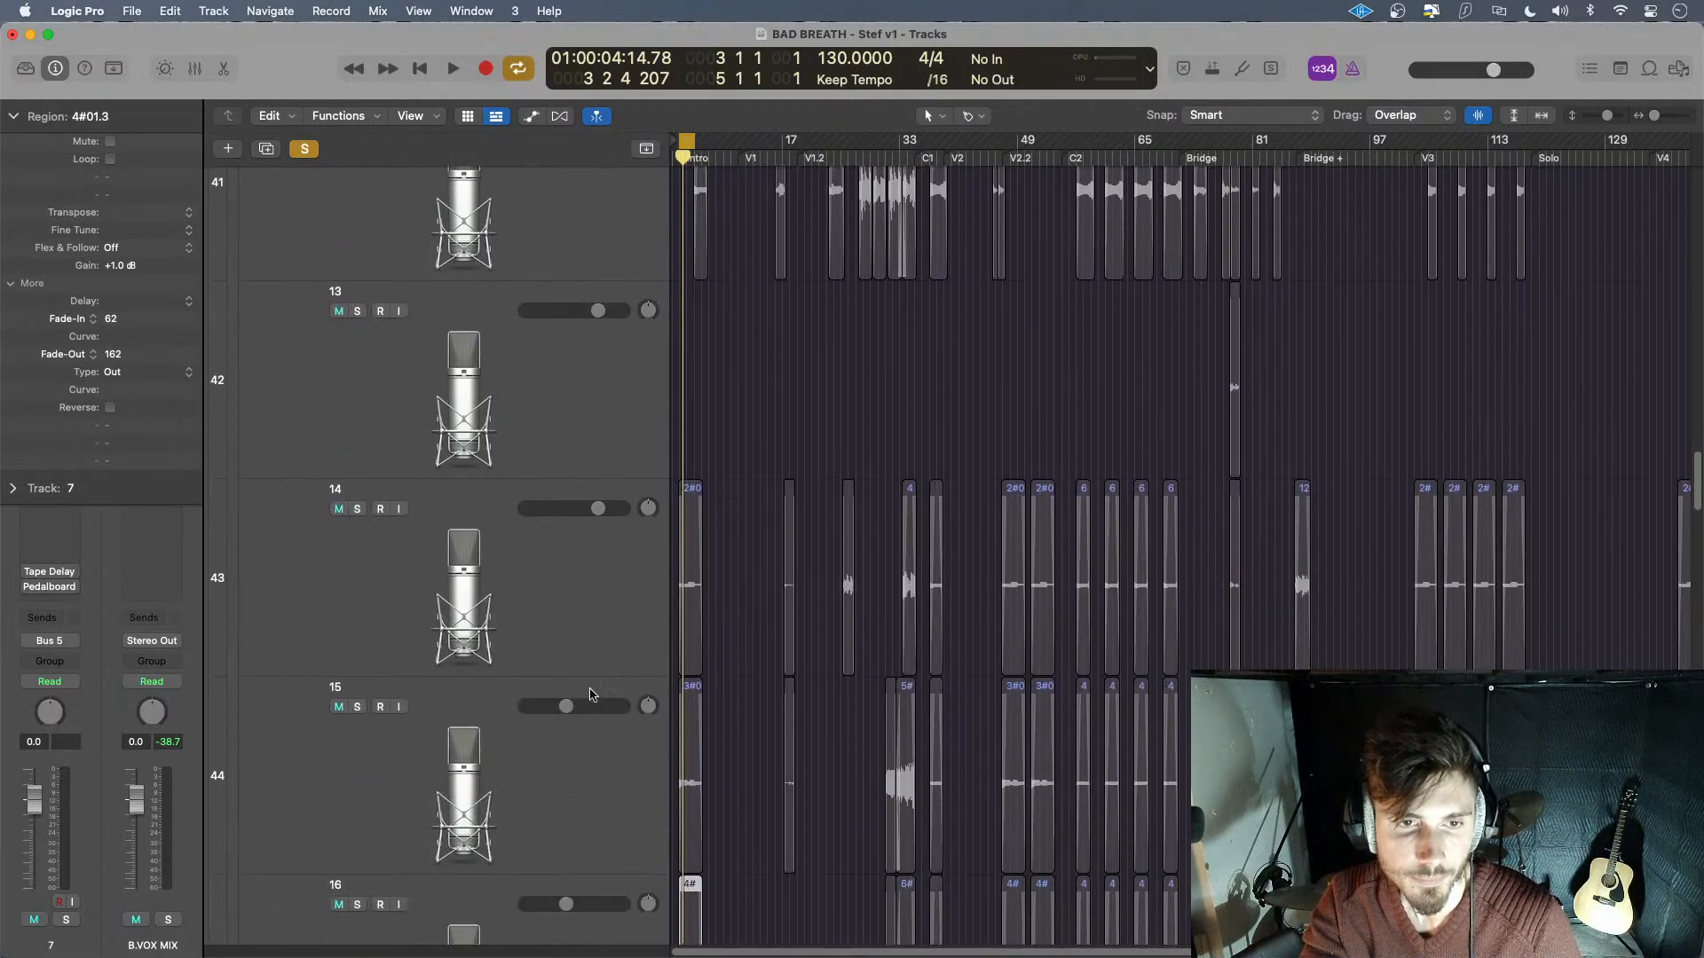
scroll(609, 669, down, 4)
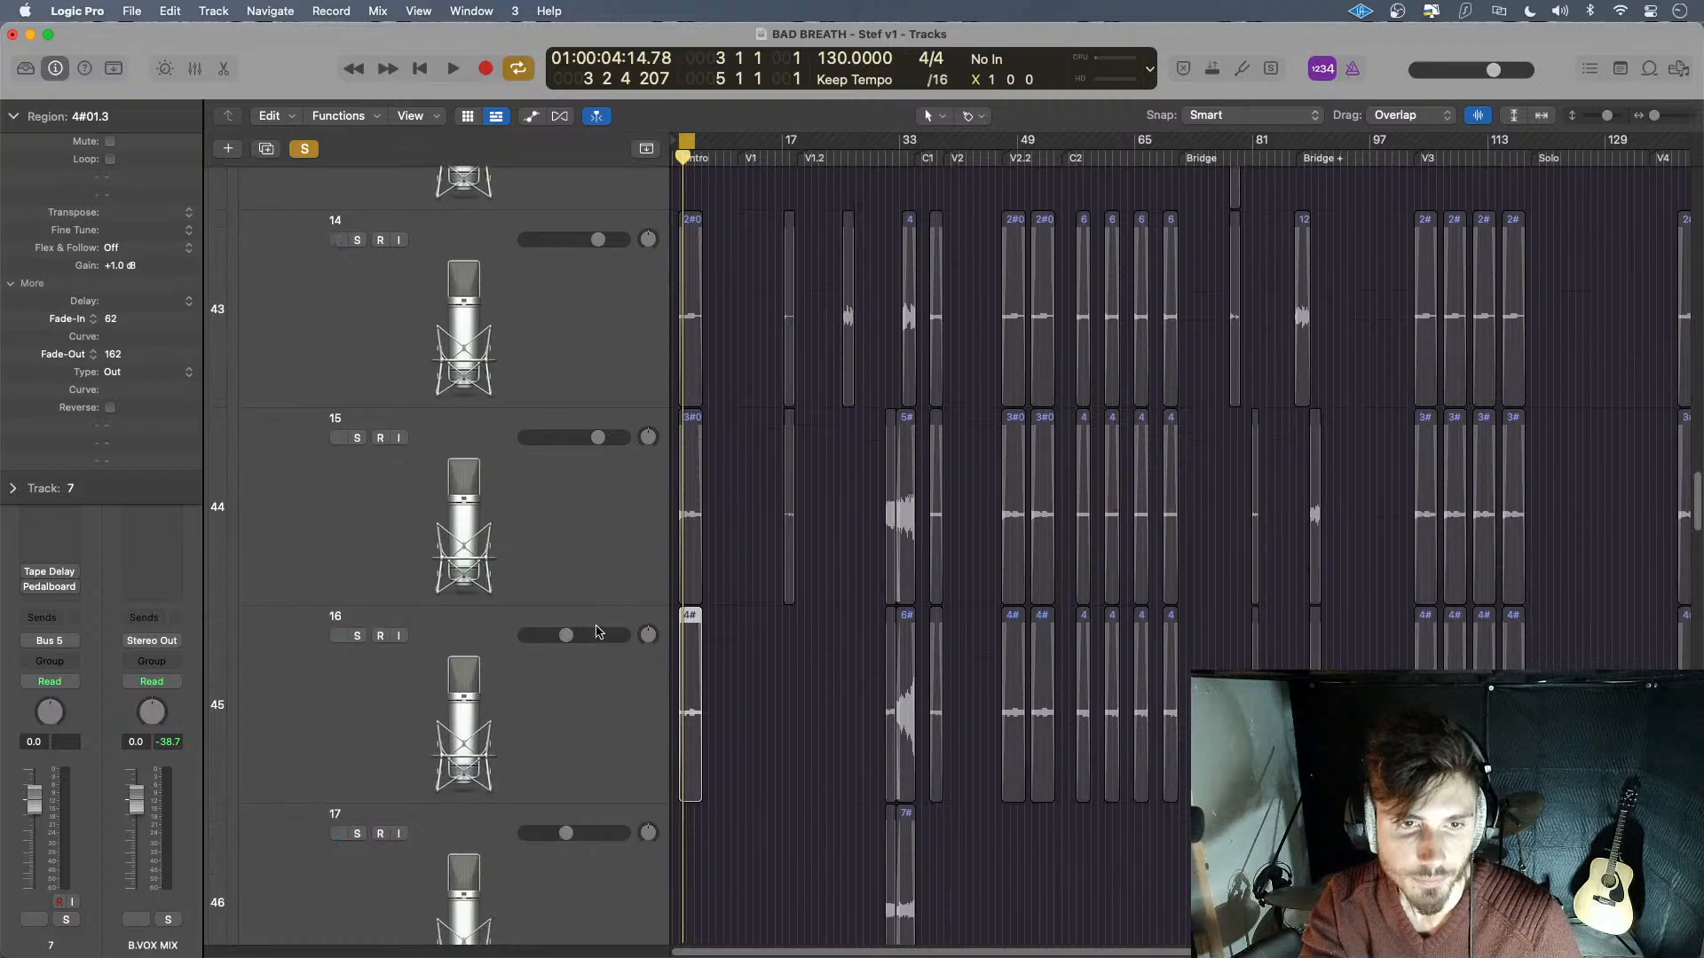
click(597, 633)
- Reset the volume faders of vocal tracks 17 through 23 to 0.0 dB
scroll(607, 632, down, 3)
click(593, 586)
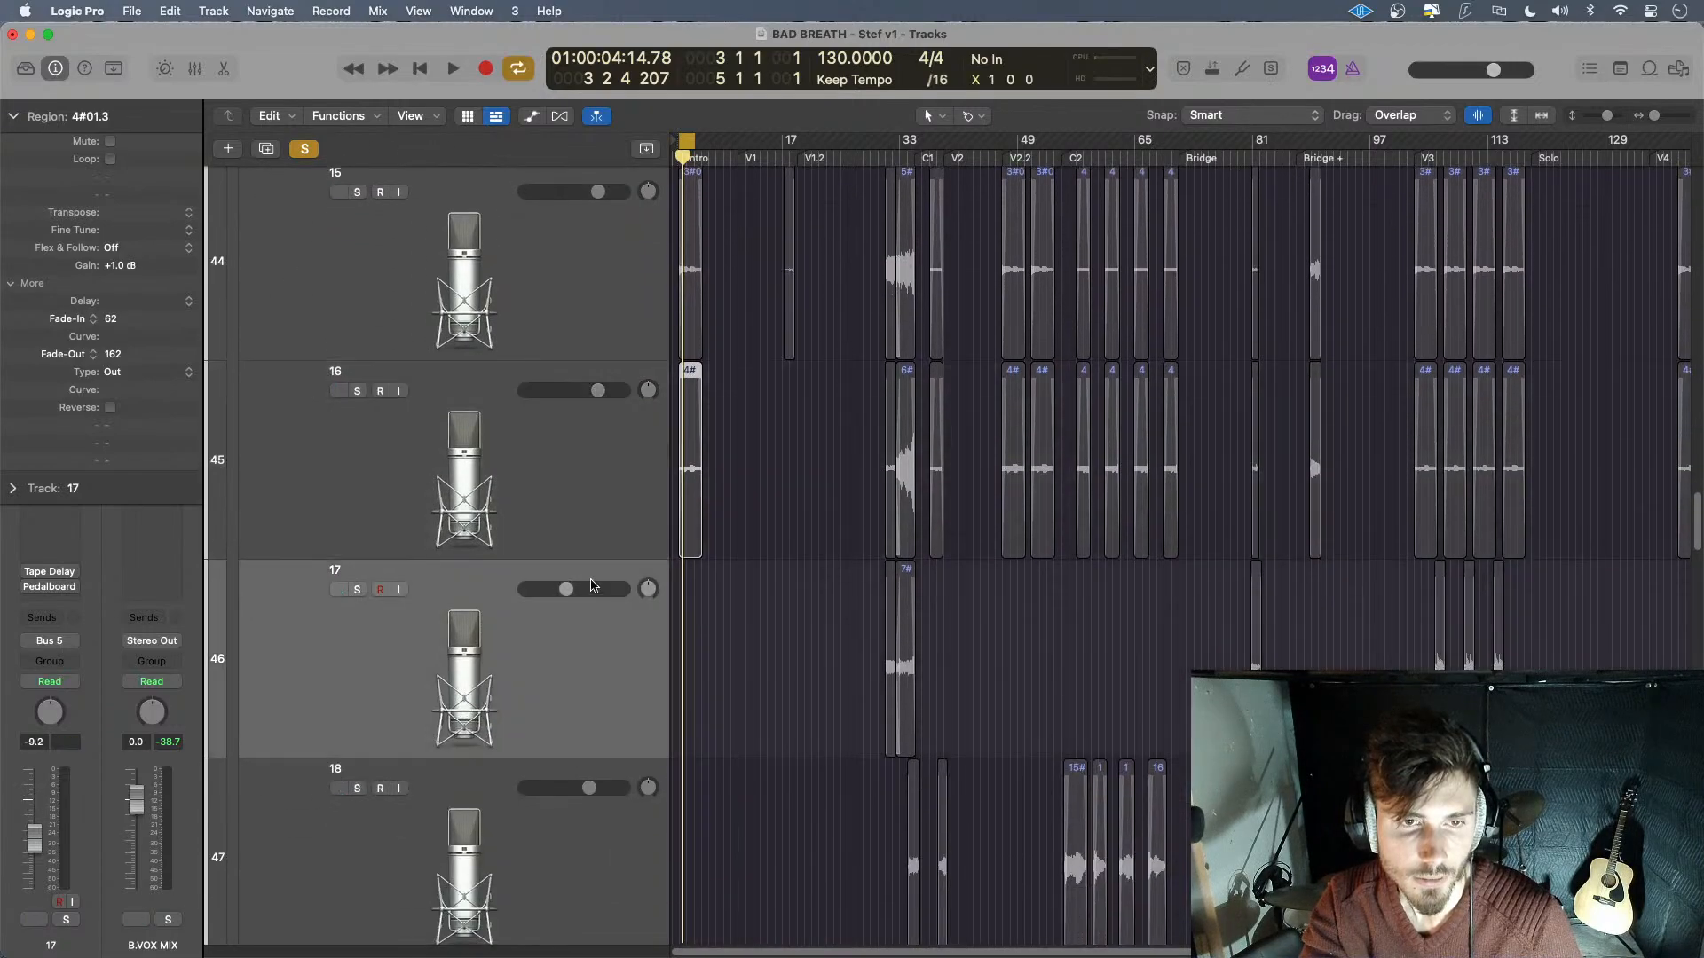
scroll(604, 600, down, 3)
scroll(596, 612, down, 5)
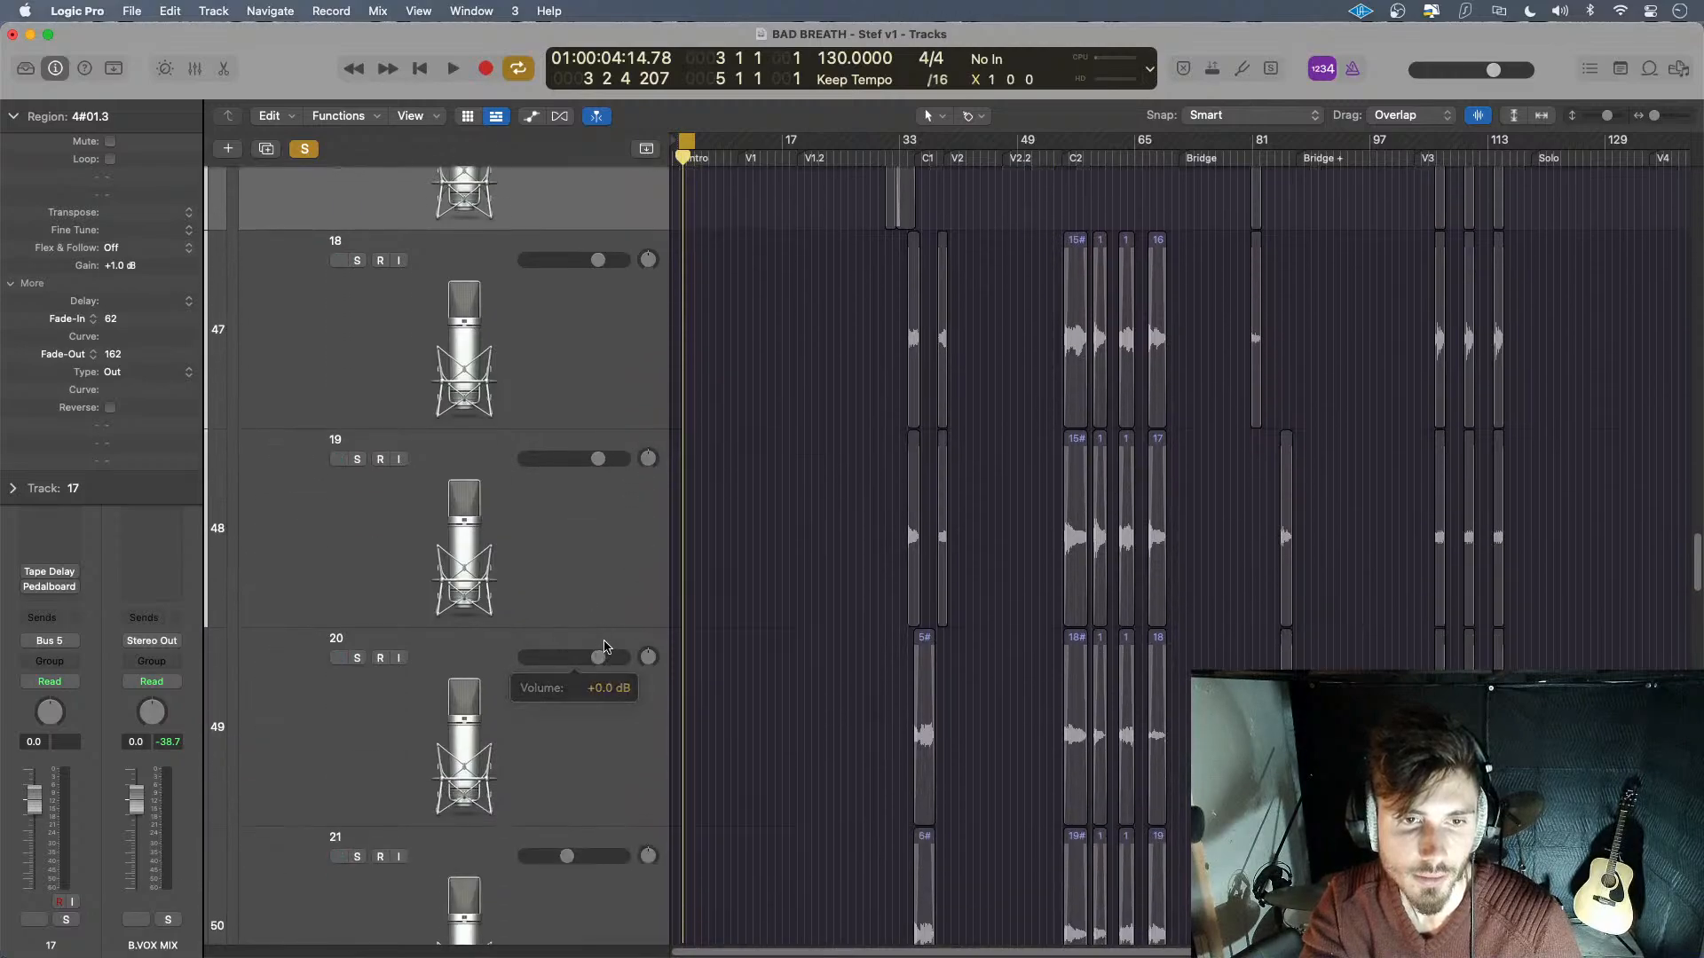
scroll(595, 655, down, 3)
scroll(599, 657, down, 6)
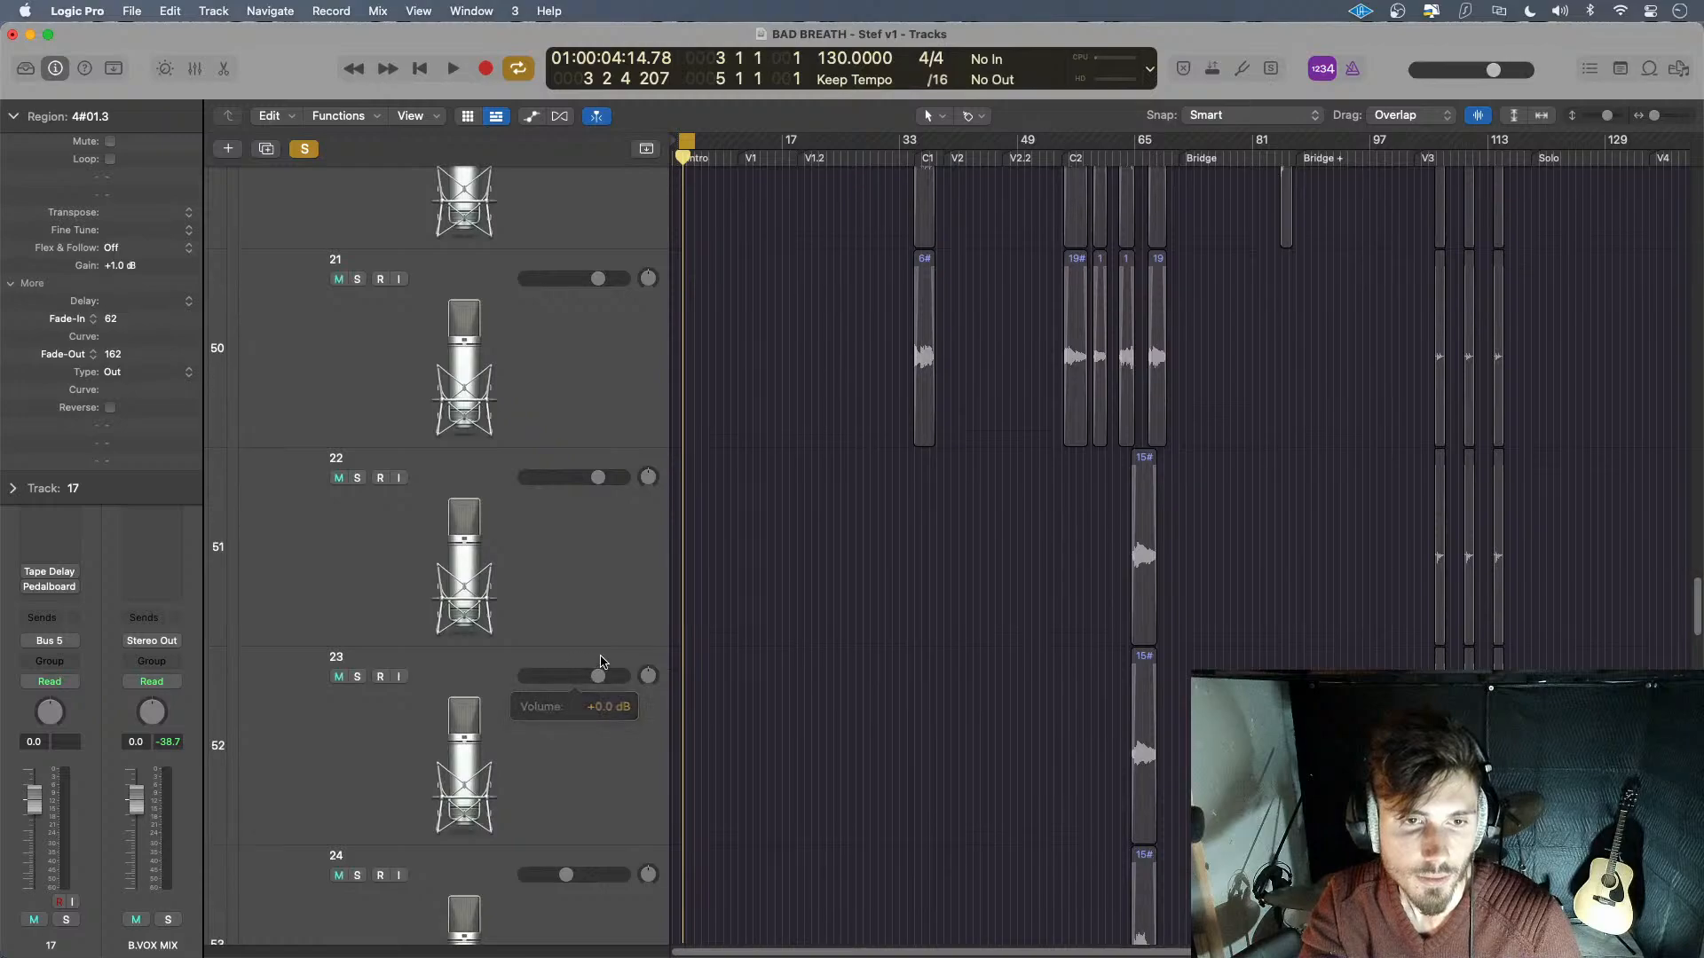
- Reset the volume faders of vocal tracks 24 through 29 and the second track named 28 to 0.0 dB
scroll(590, 657, down, 4)
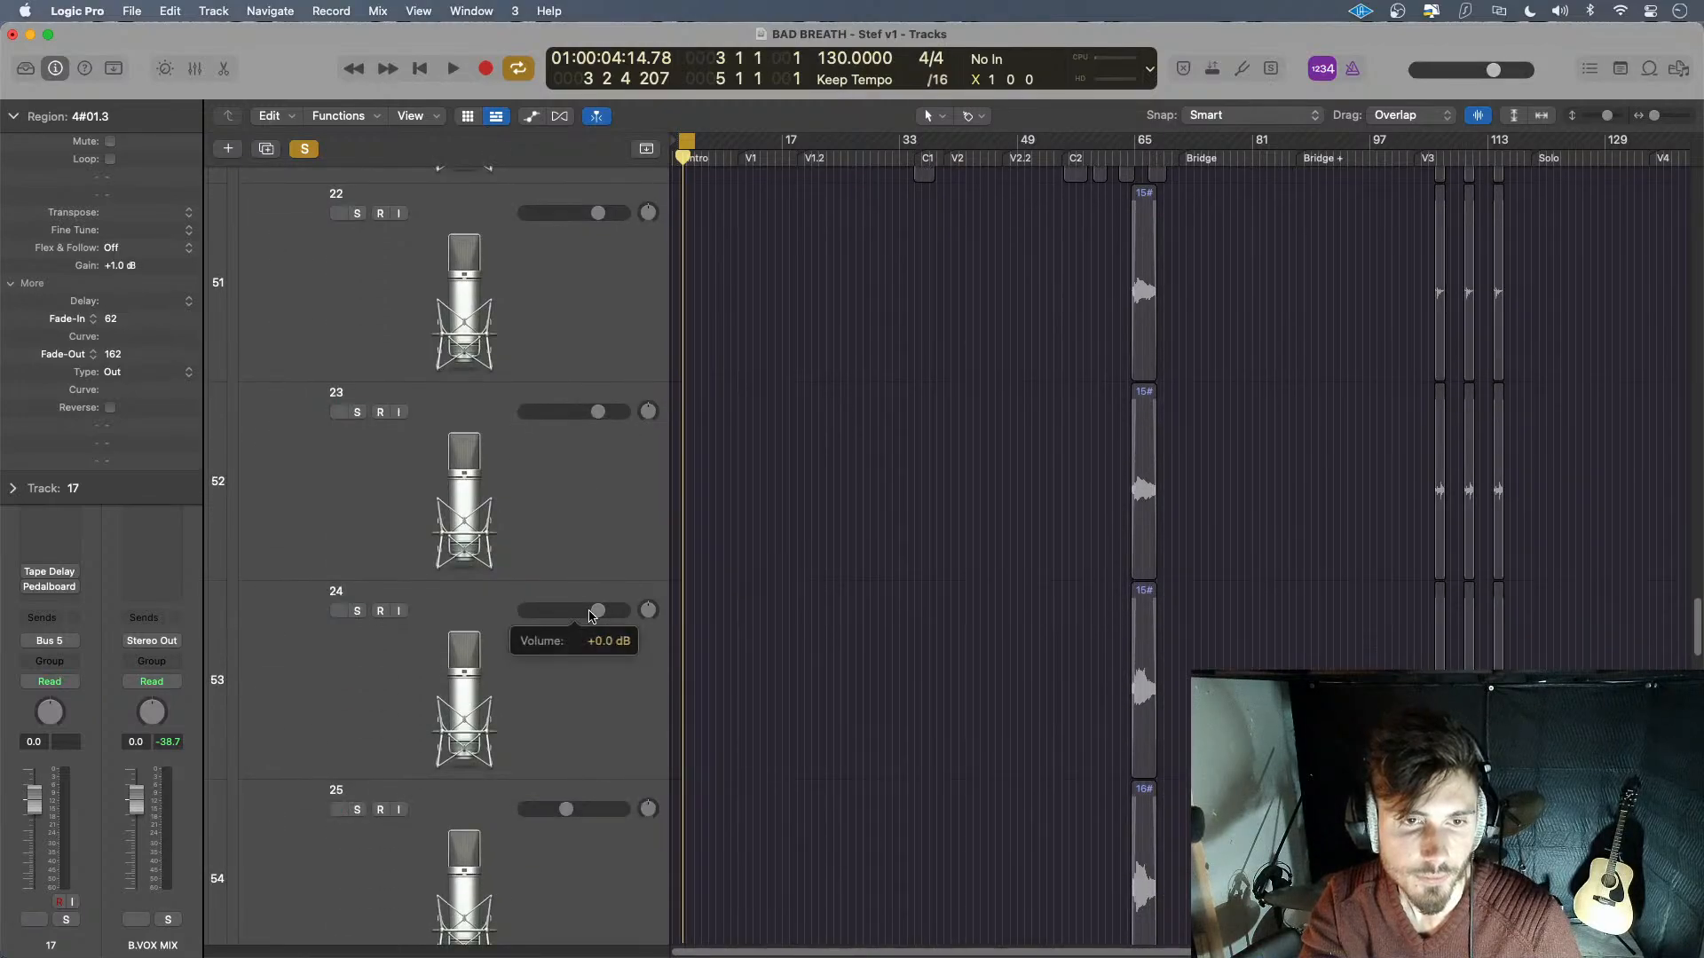
scroll(592, 615, down, 3)
scroll(601, 622, down, 3)
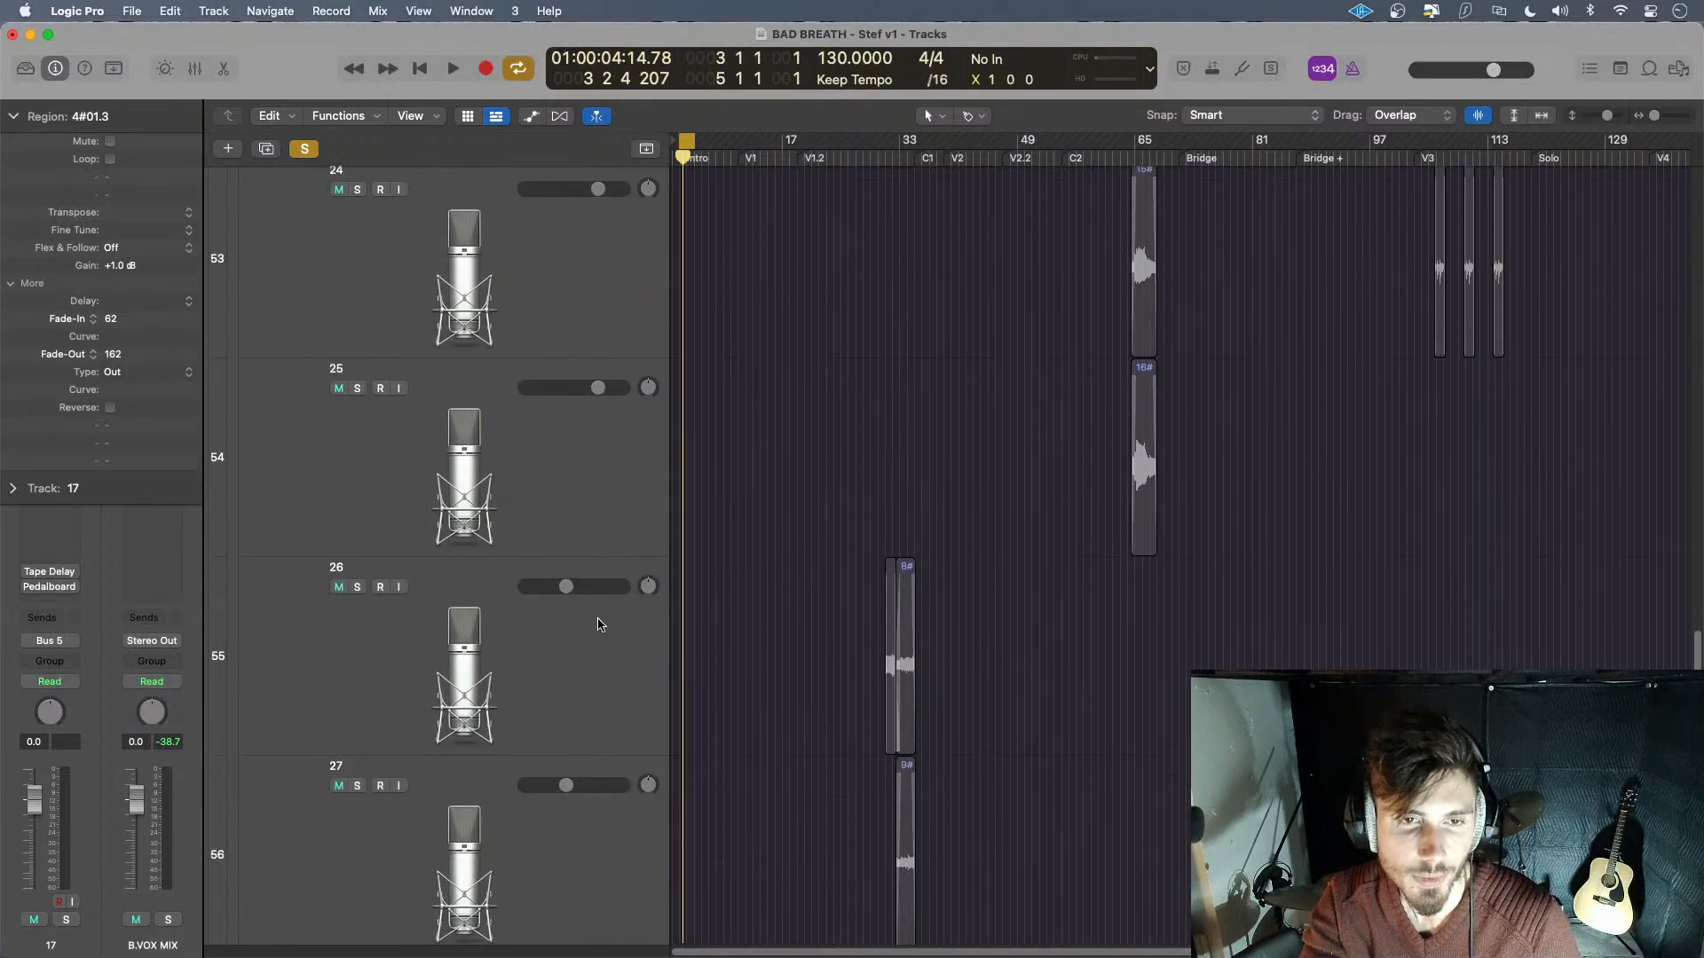
scroll(593, 593, down, 3)
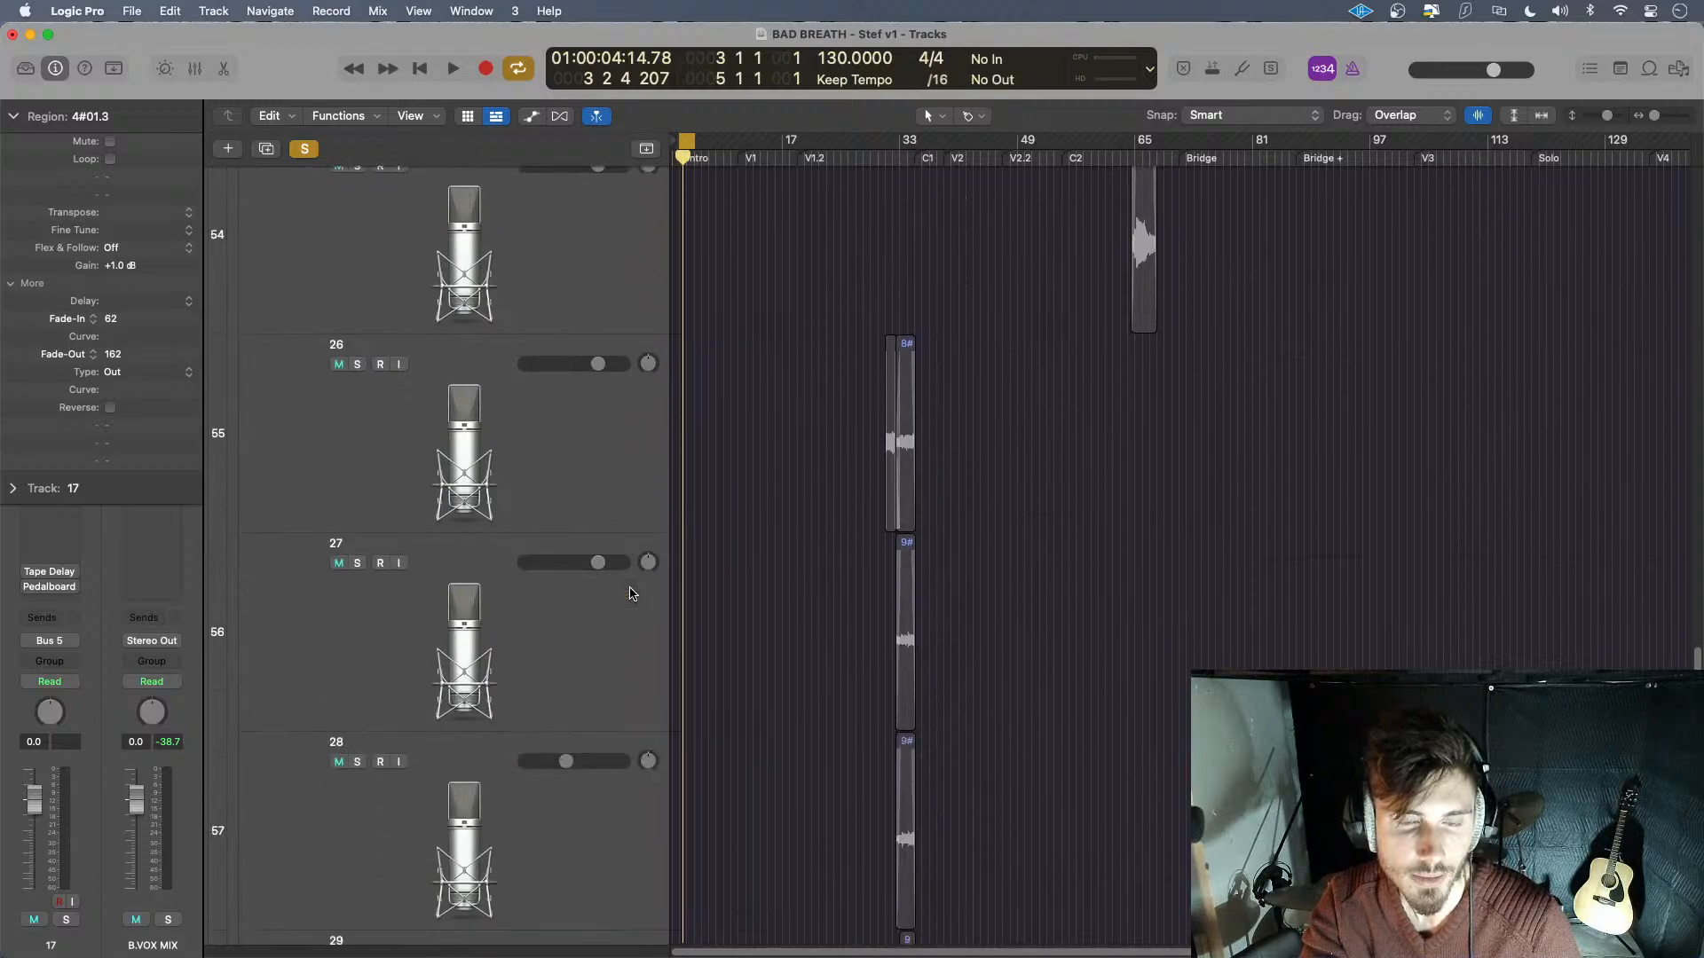
scroll(612, 586, down, 5)
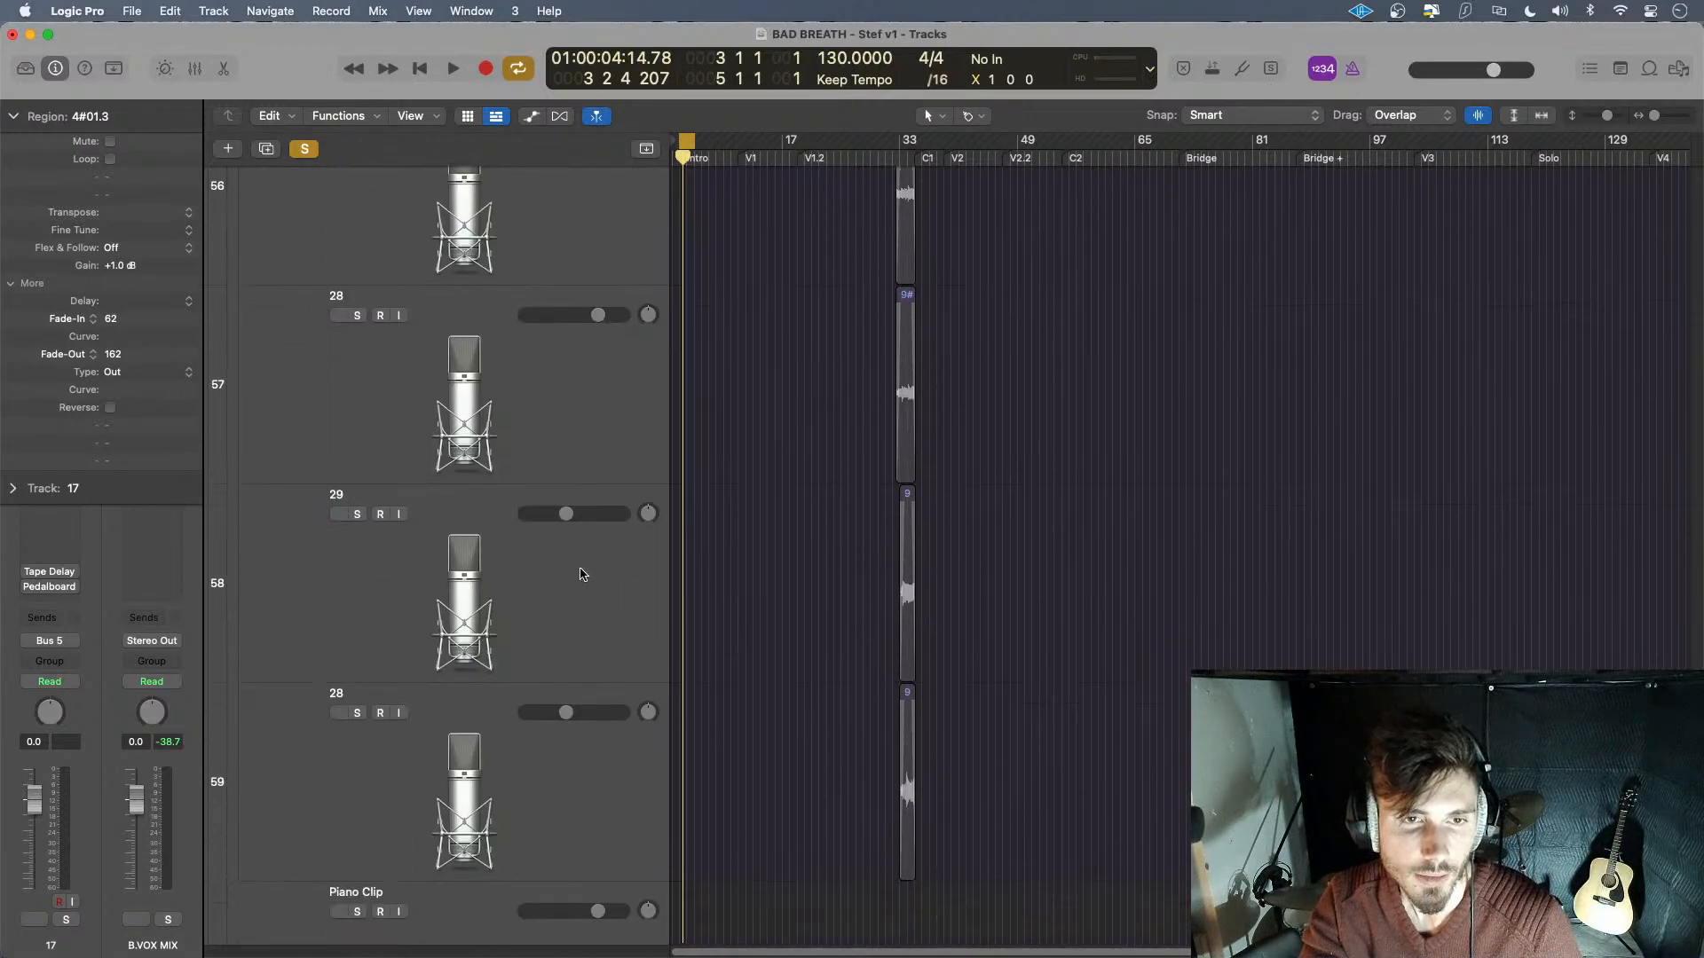
scroll(586, 559, down, 3)
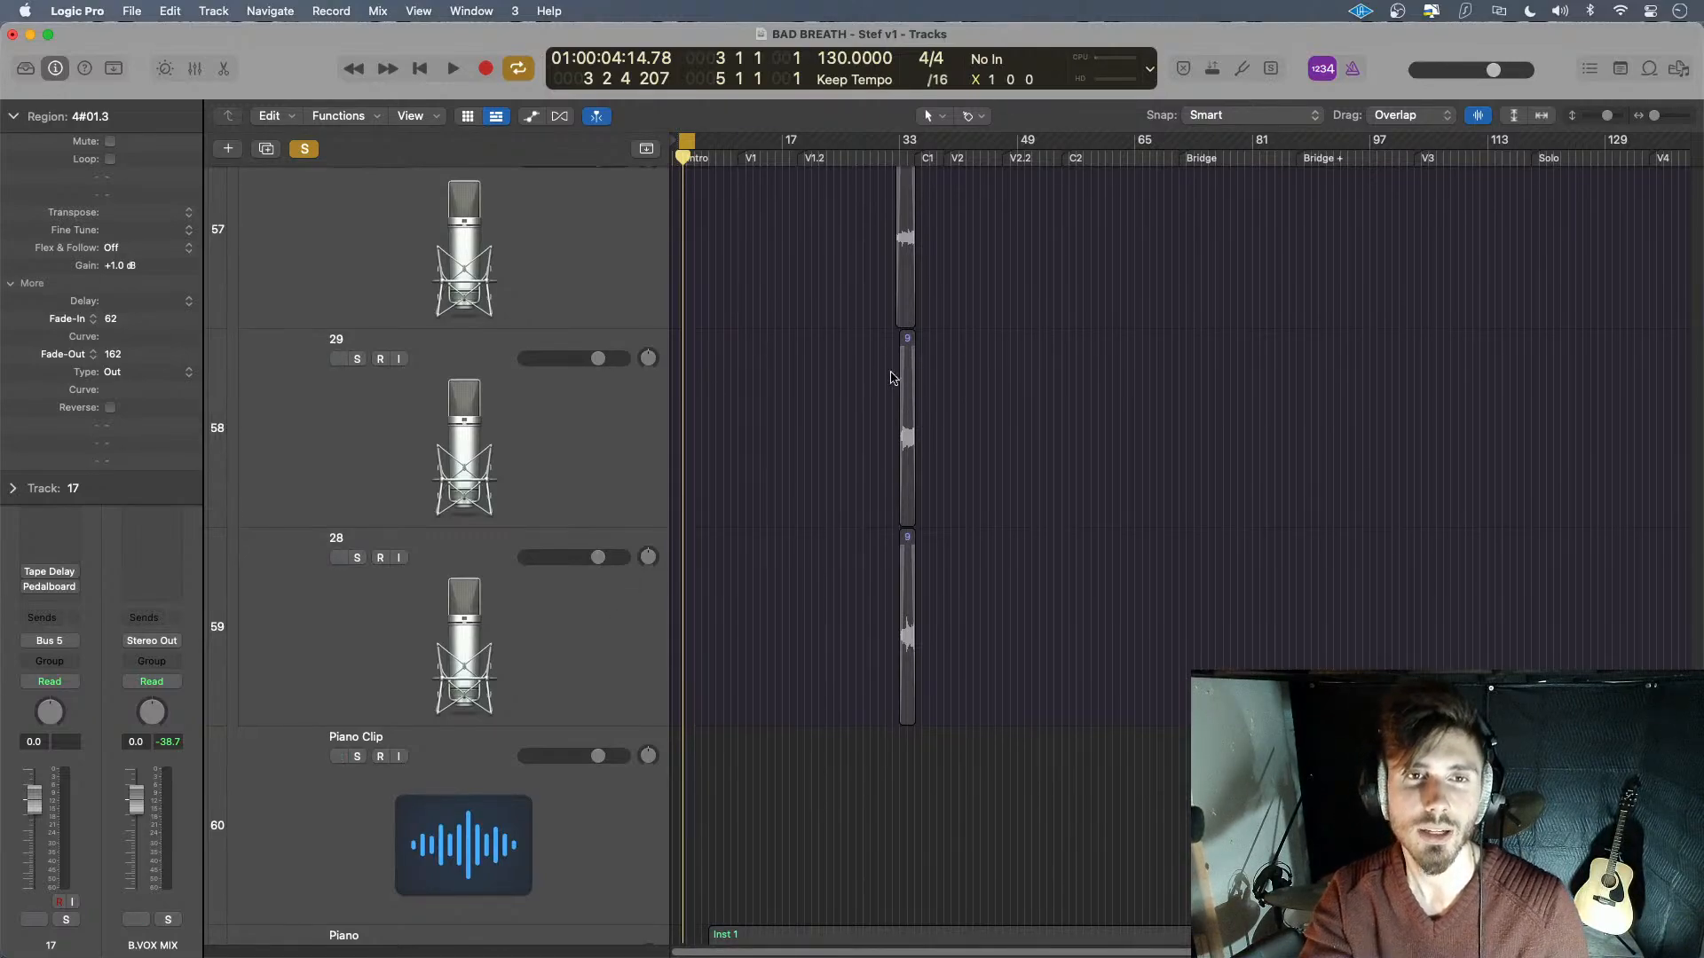
- Select vocal track 1 and play its soloed intro region briefly to hear the current vocal sound
scroll(887, 380, up, 20)
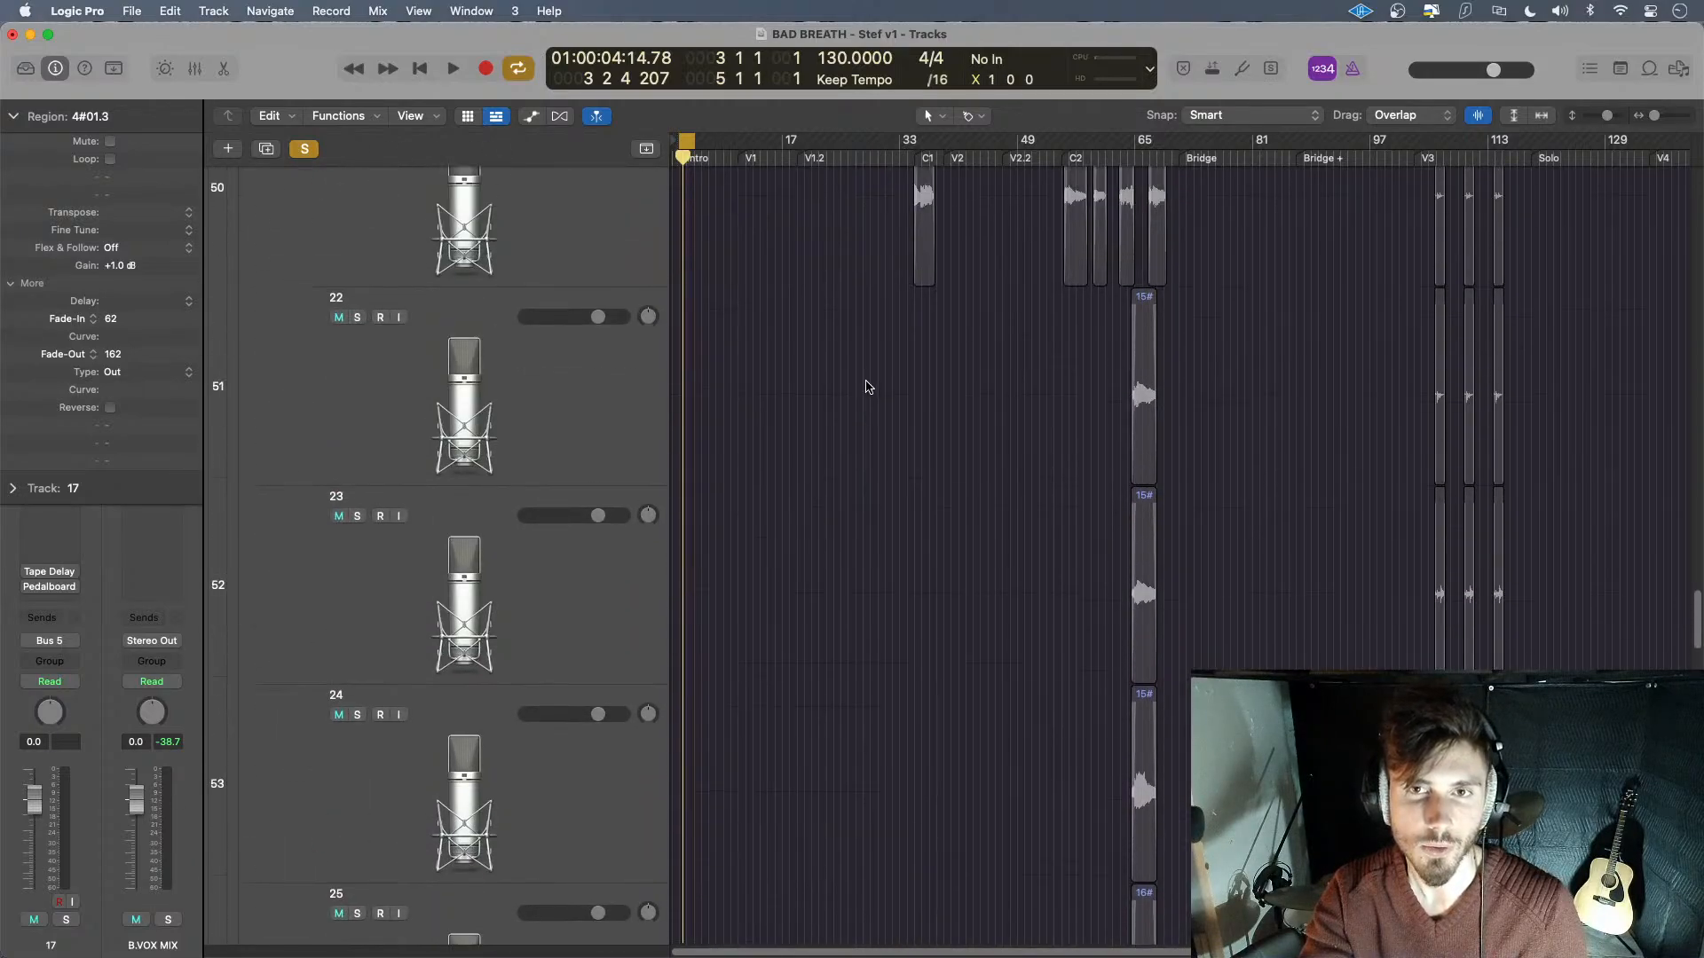
scroll(868, 387, up, 4)
scroll(870, 387, up, 3)
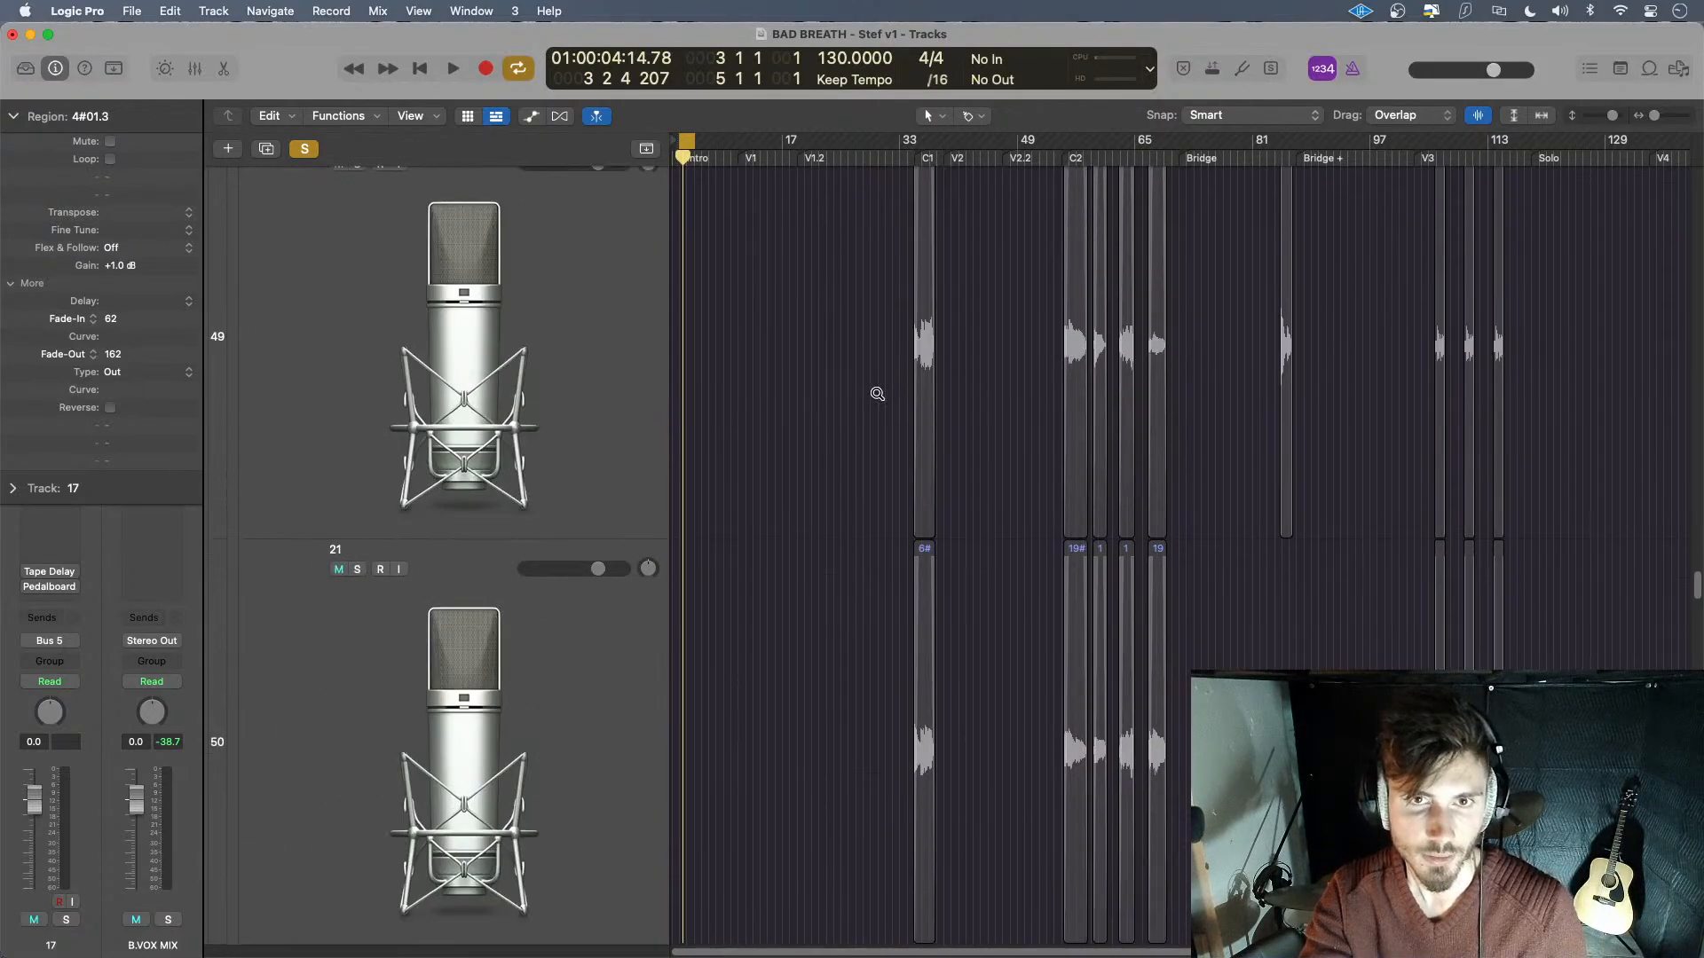
scroll(878, 393, down, 10)
scroll(889, 401, down, 5)
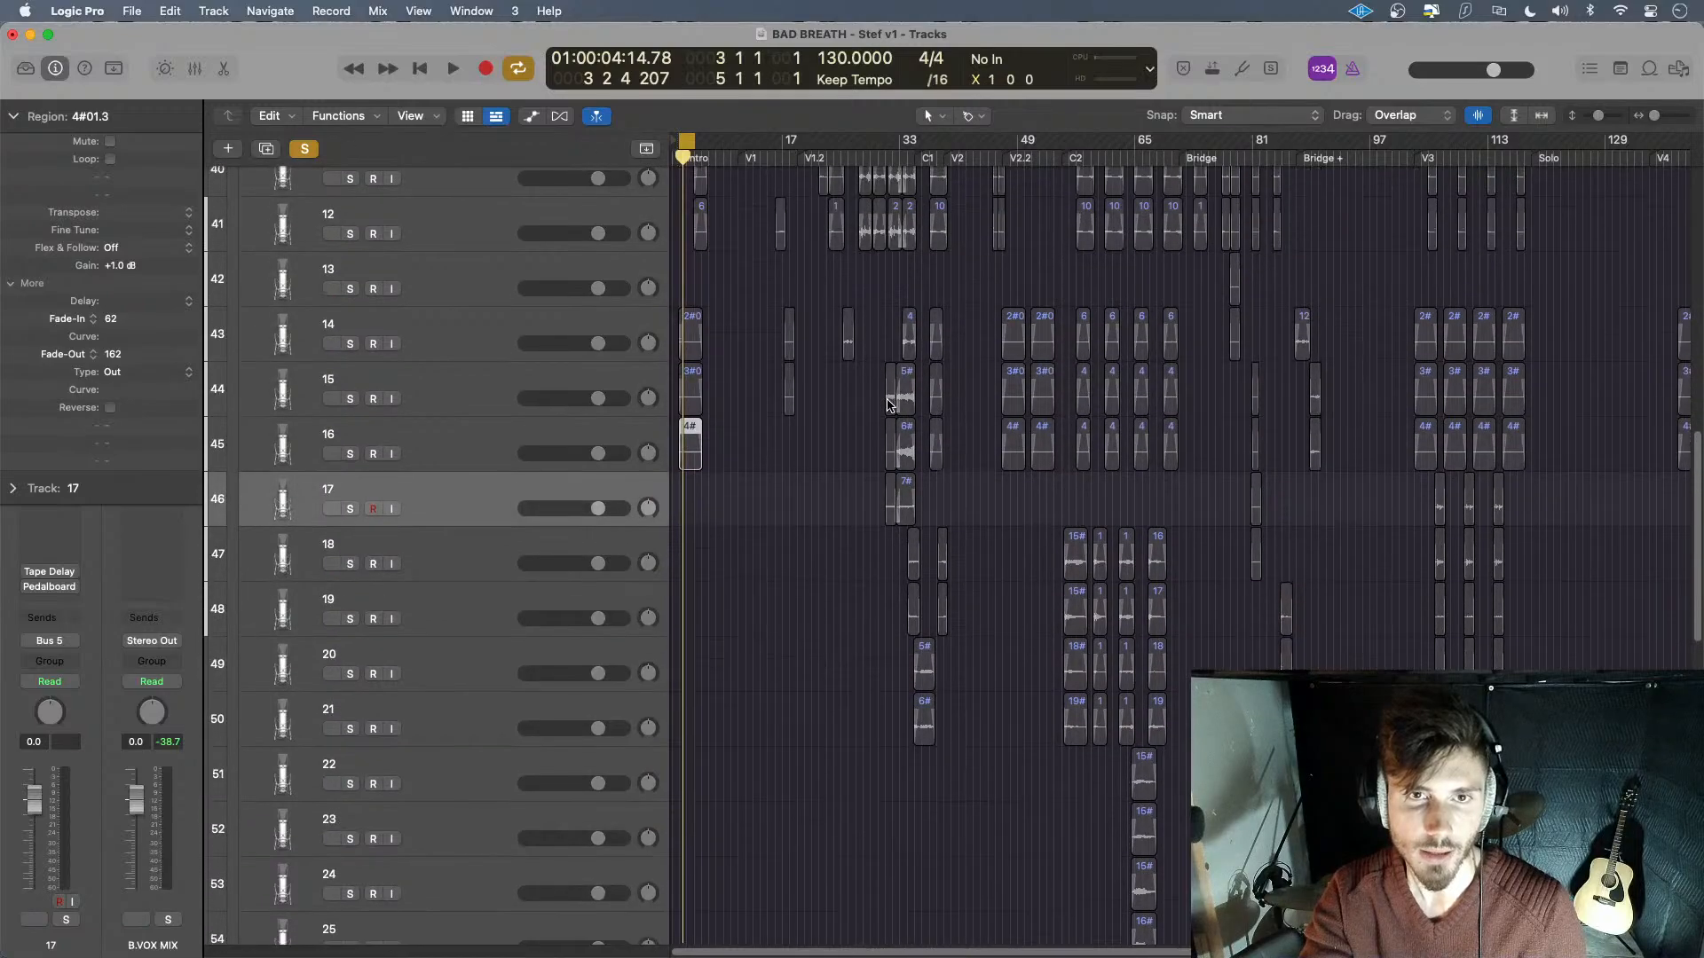
scroll(888, 404, up, 5)
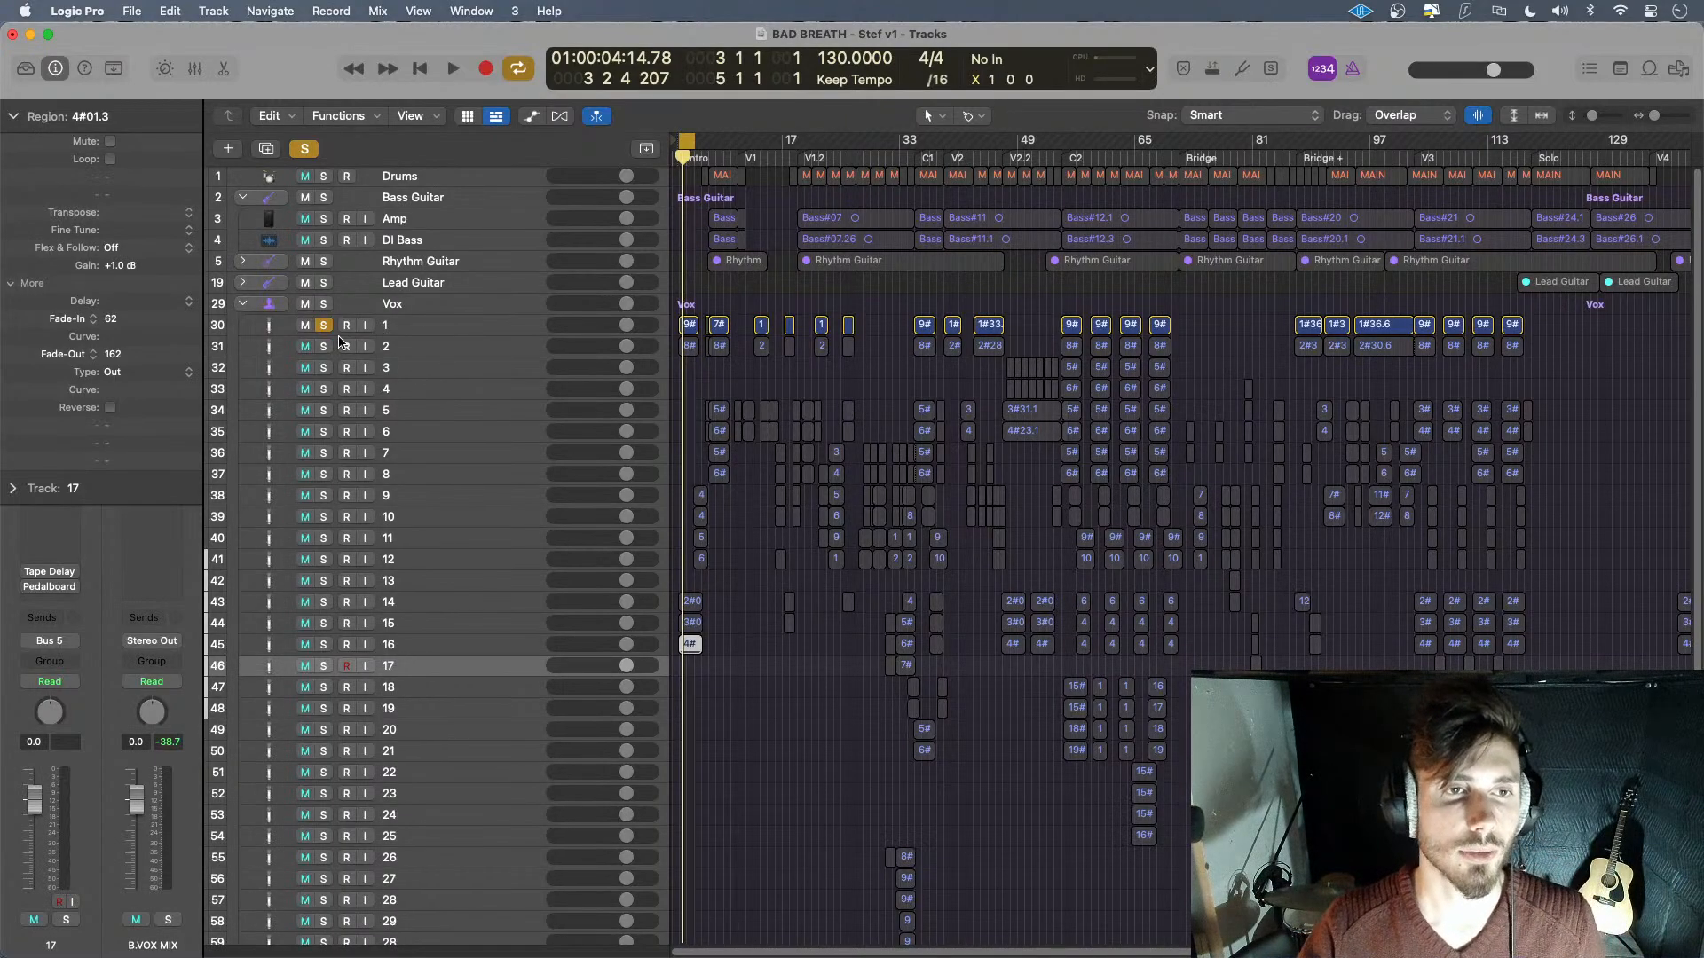
click(432, 332)
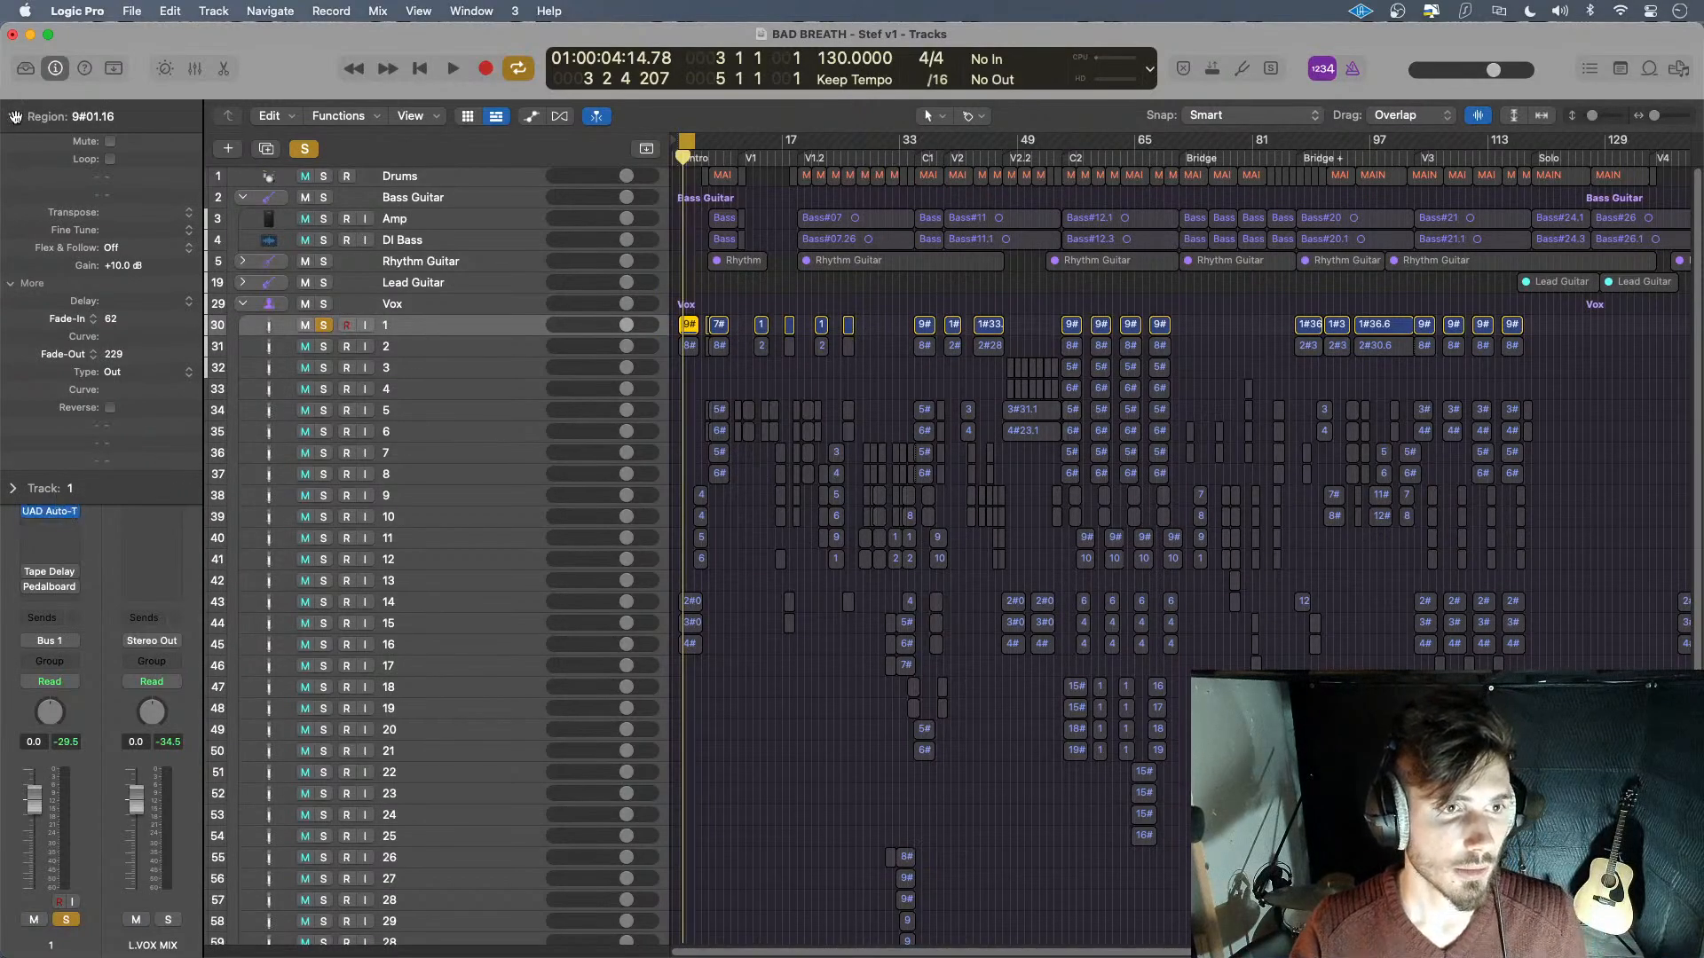
key(space)
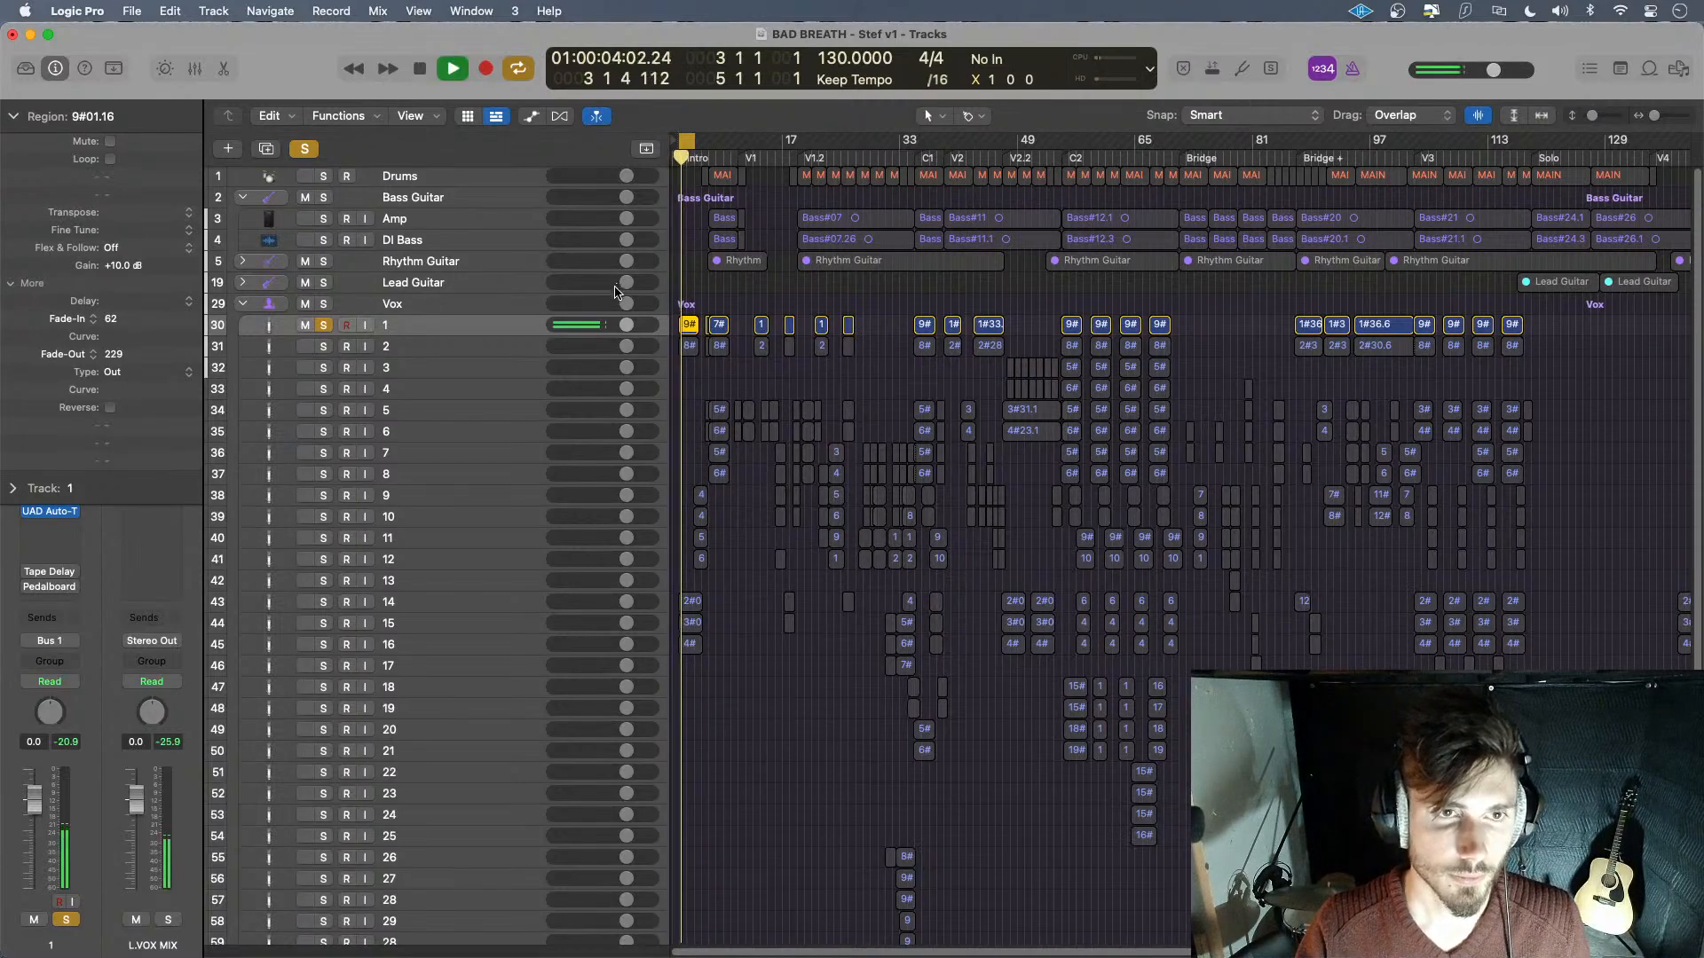
key(space)
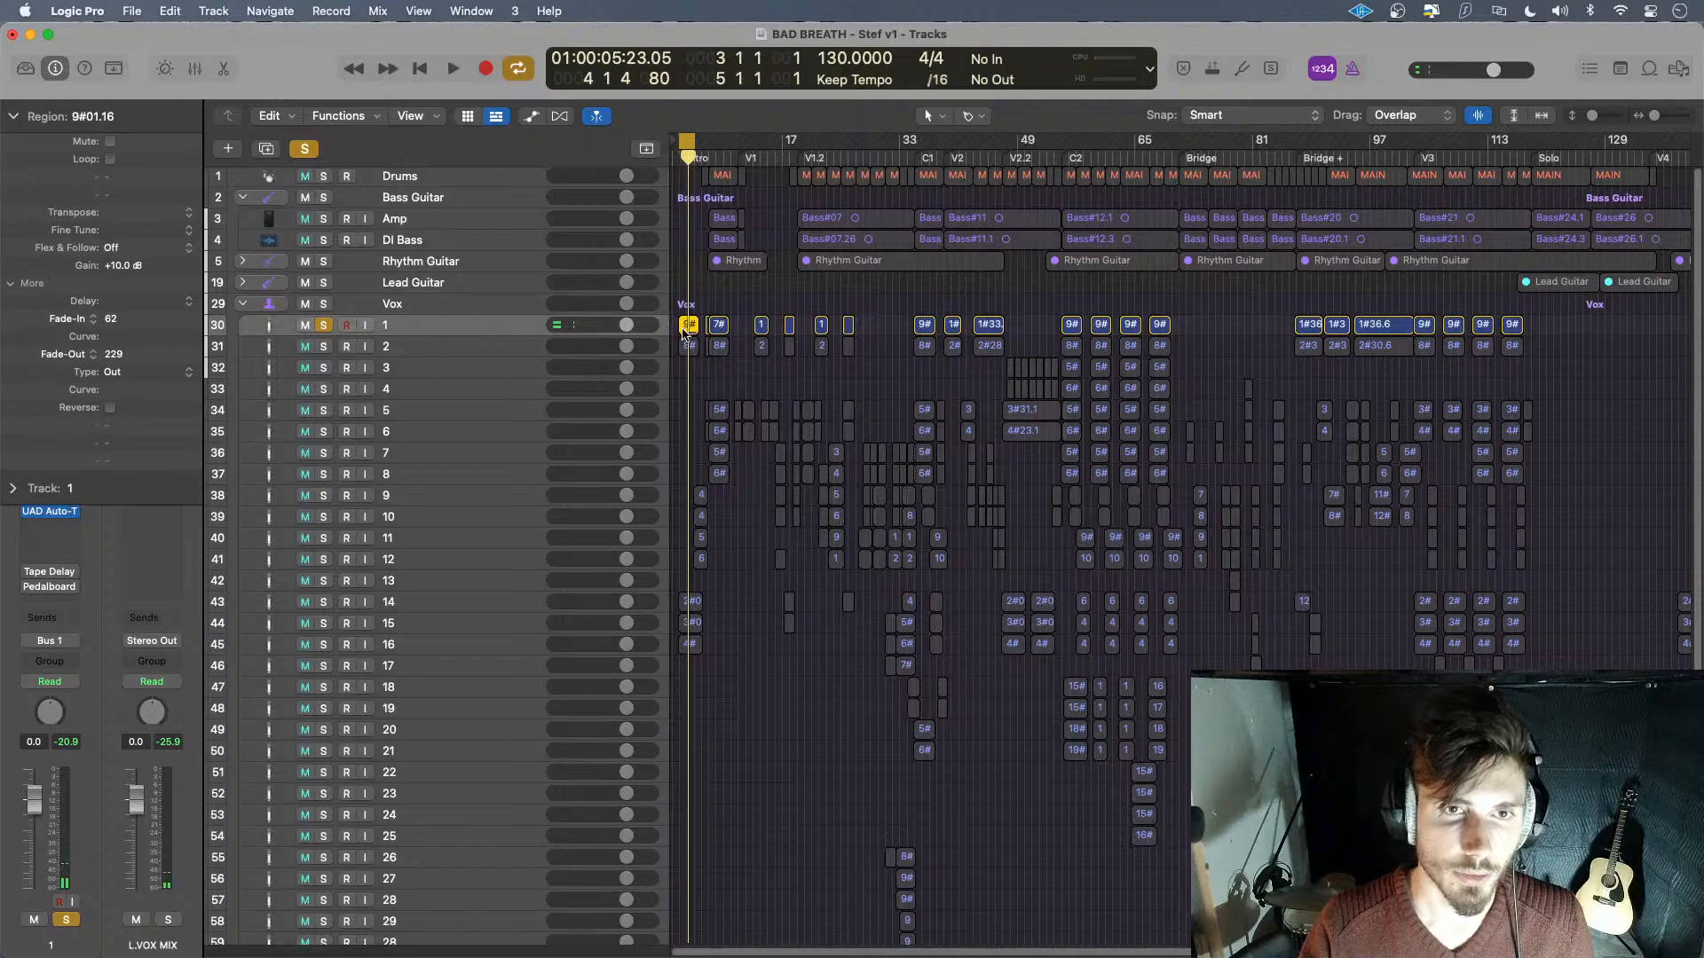
- Bounce all regions of vocal track 1 in place to a new track, muting the source and including volume/pan automation
drag(1610, 330, 700, 330)
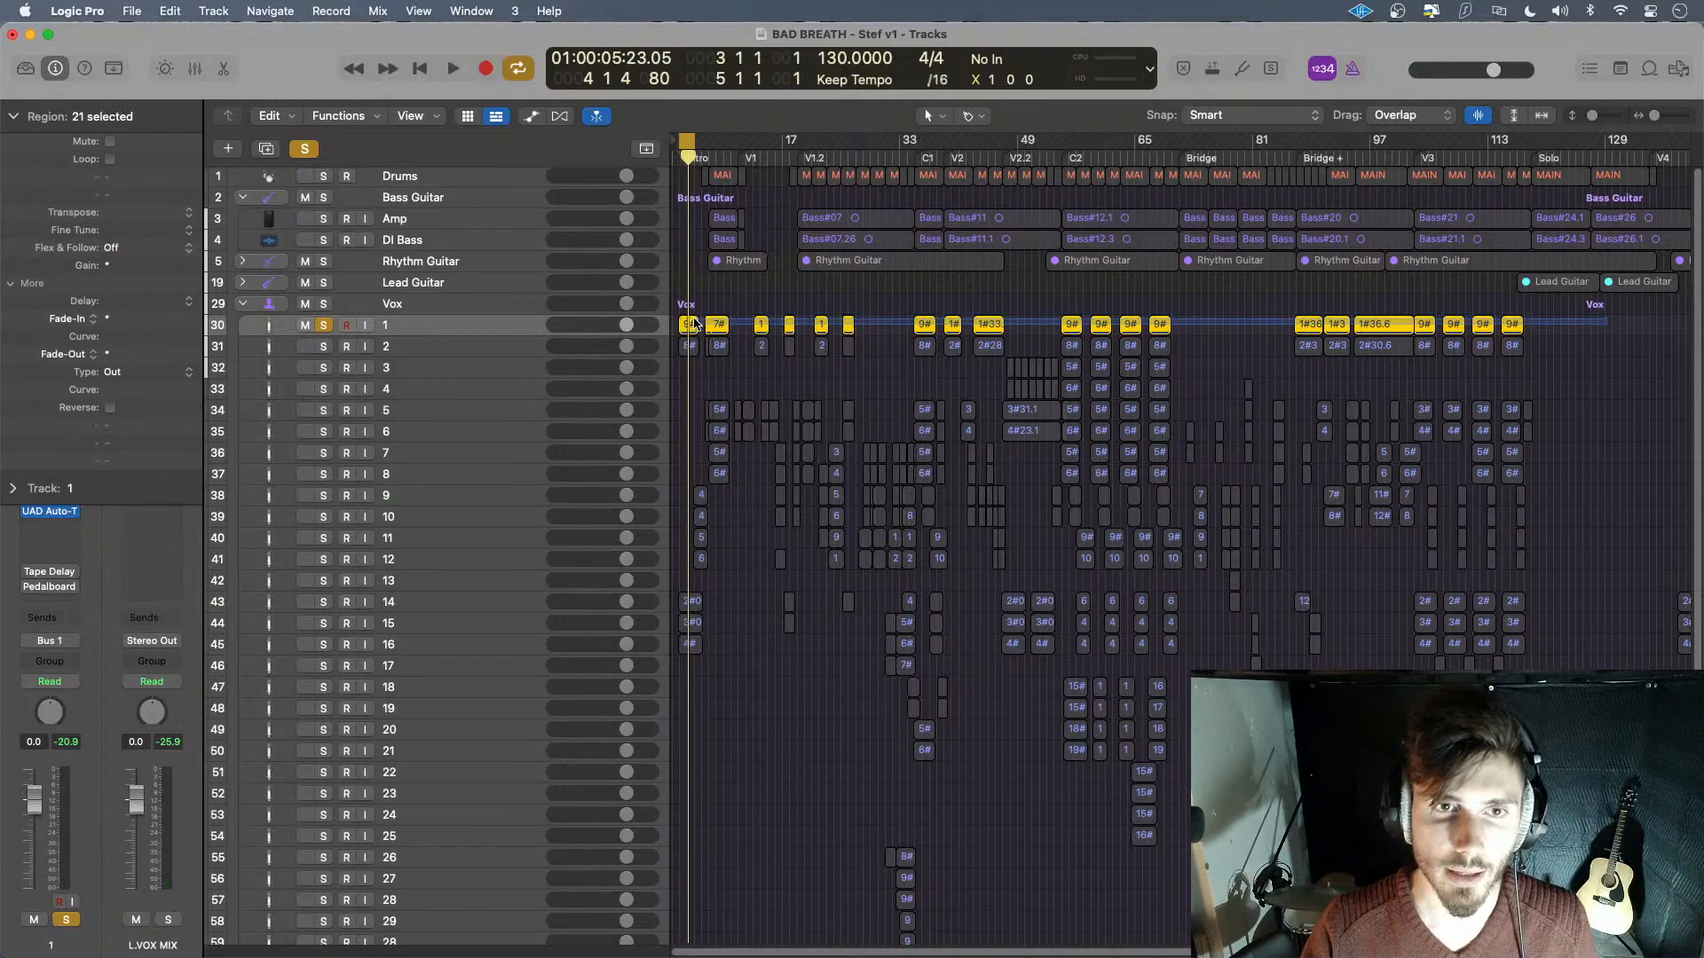
right_click(700, 330)
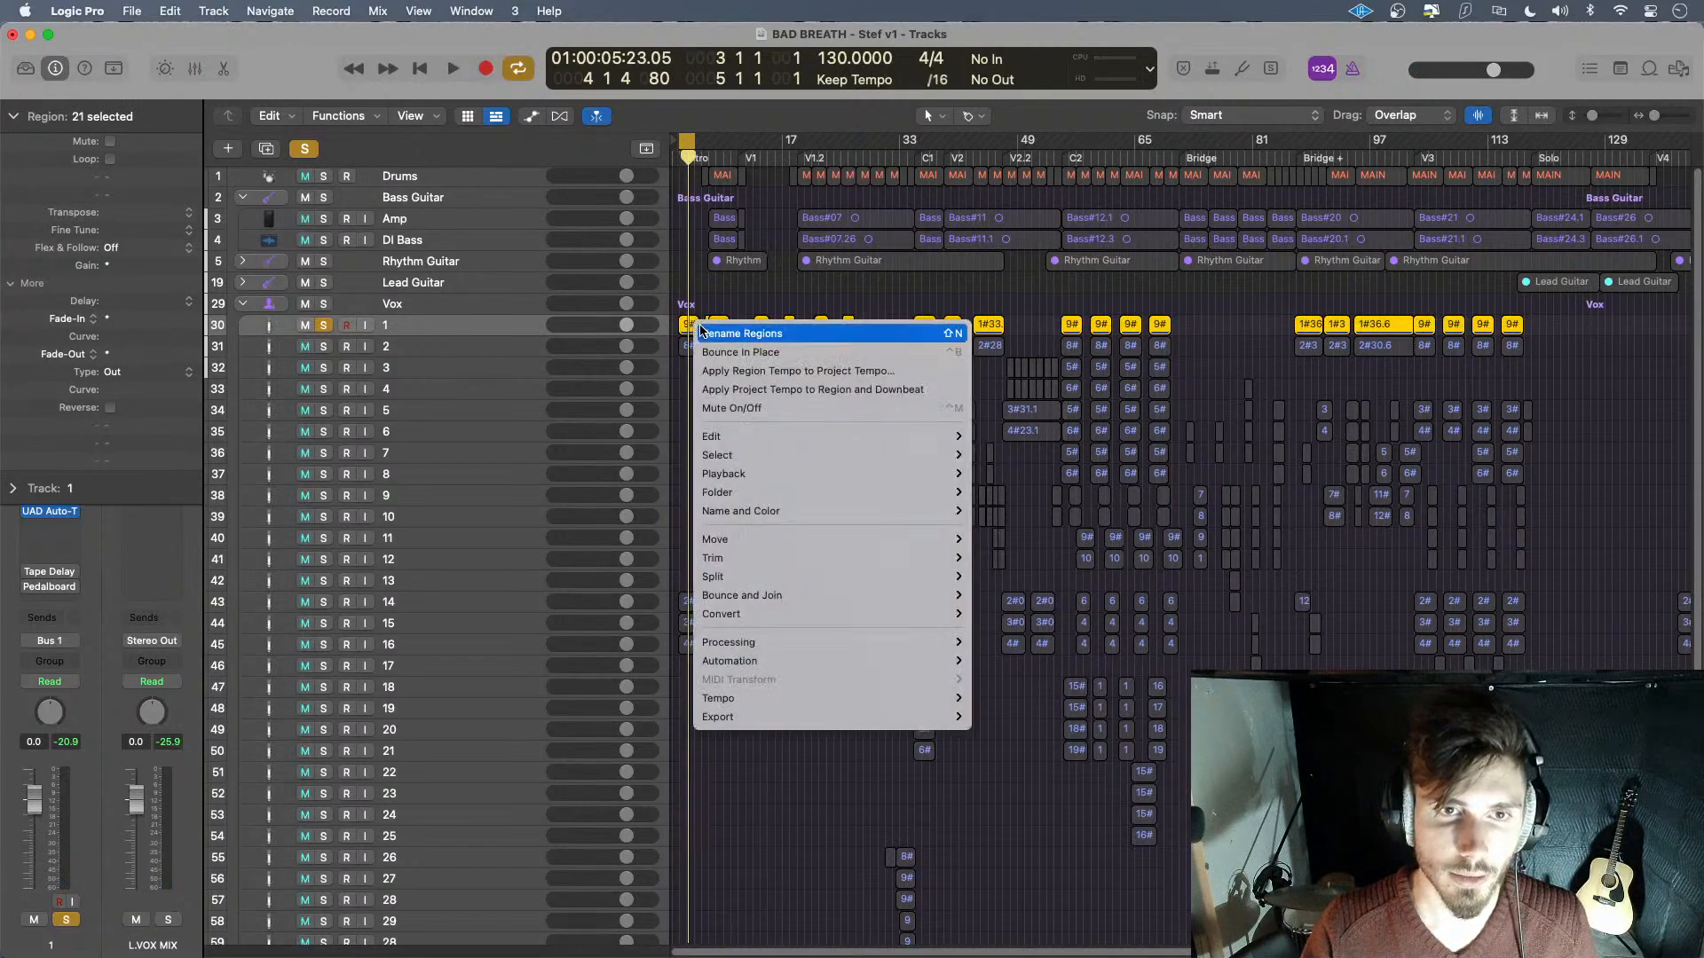
click(801, 352)
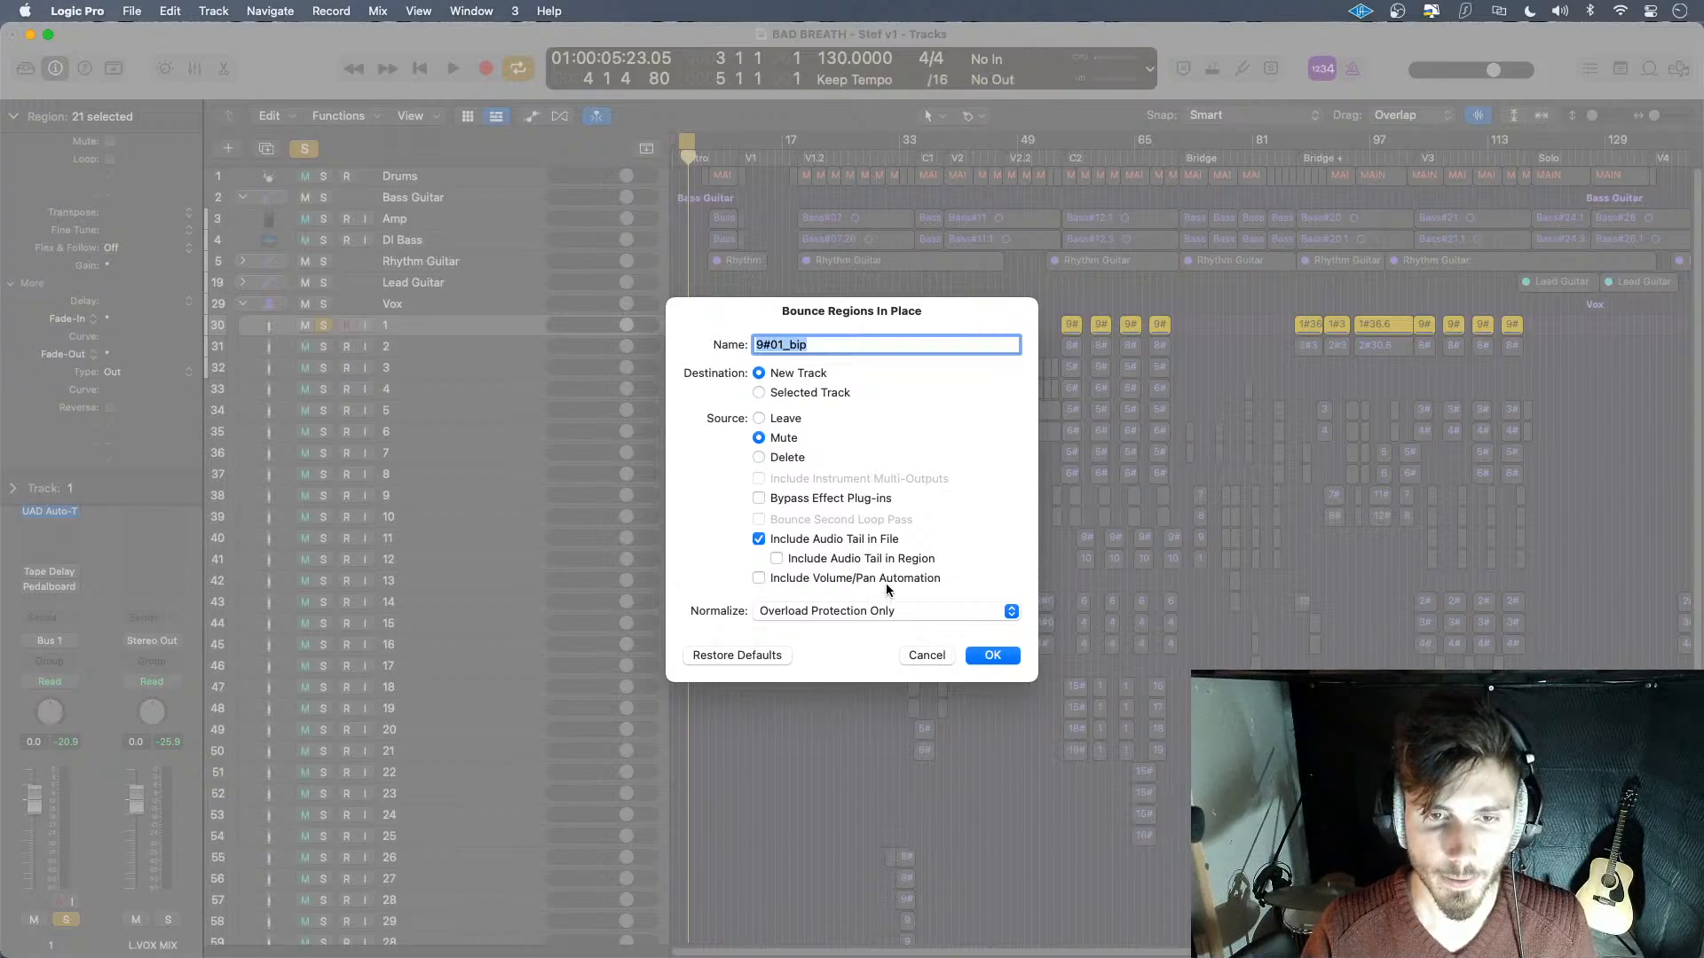
click(985, 654)
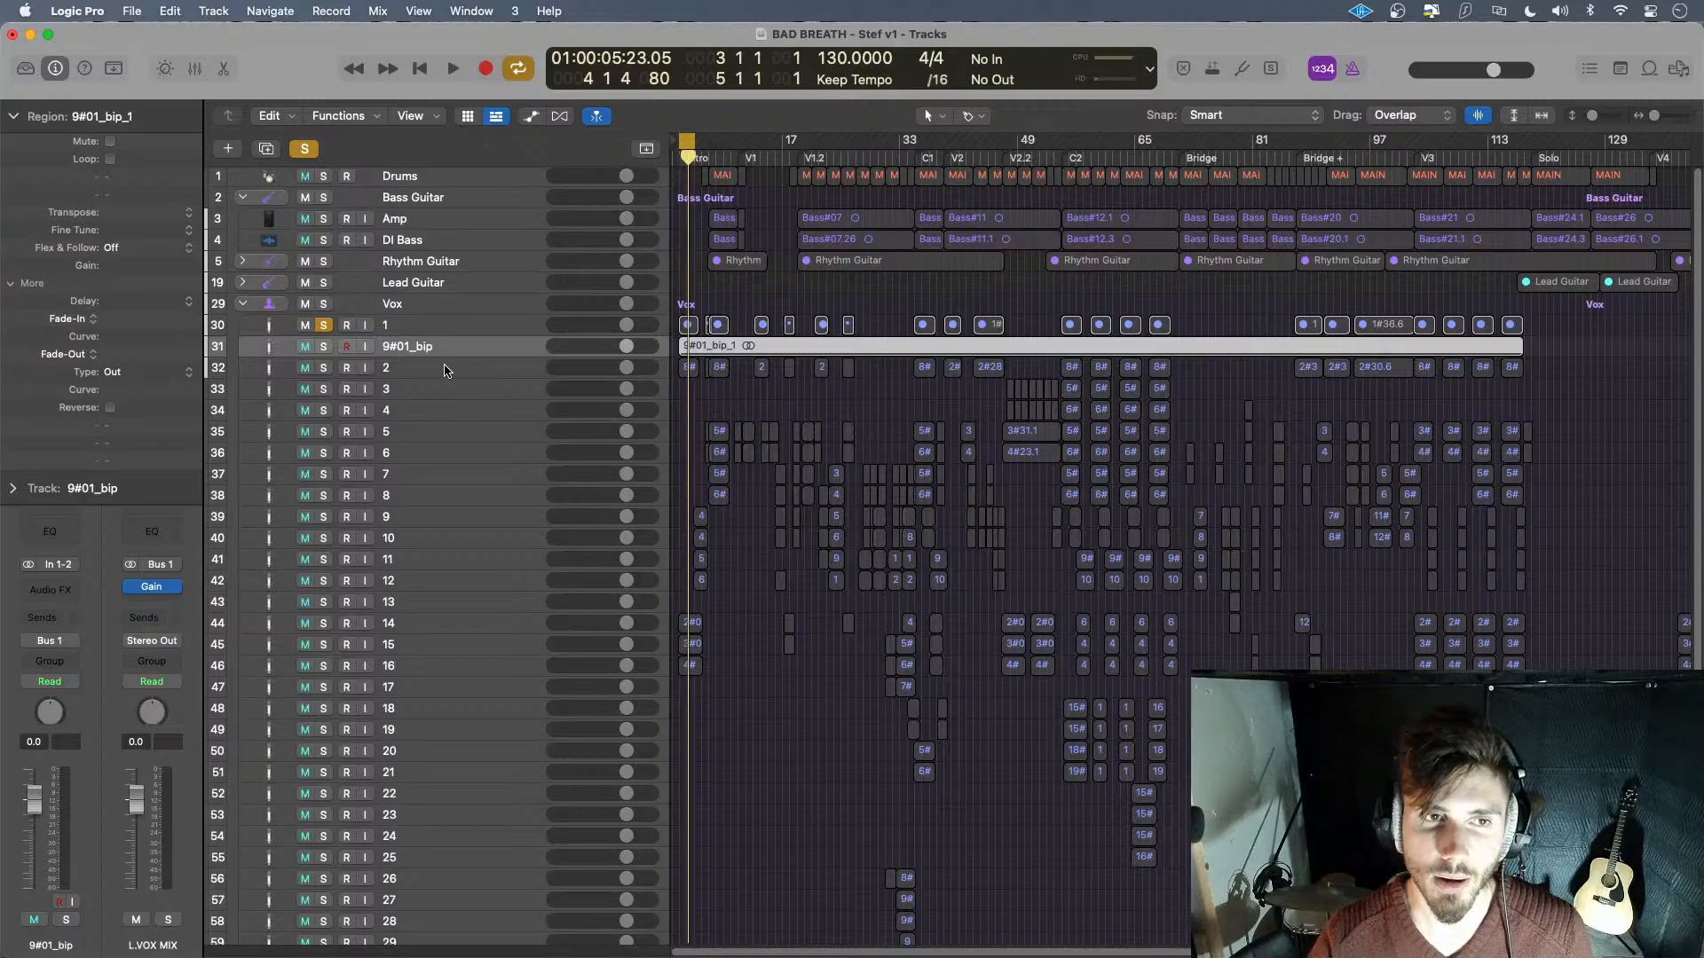
- Move the UAD Auto-Tune plug-in from vocal track 1 to vocal track 2, below its Channel EQ
click(445, 371)
key(x)
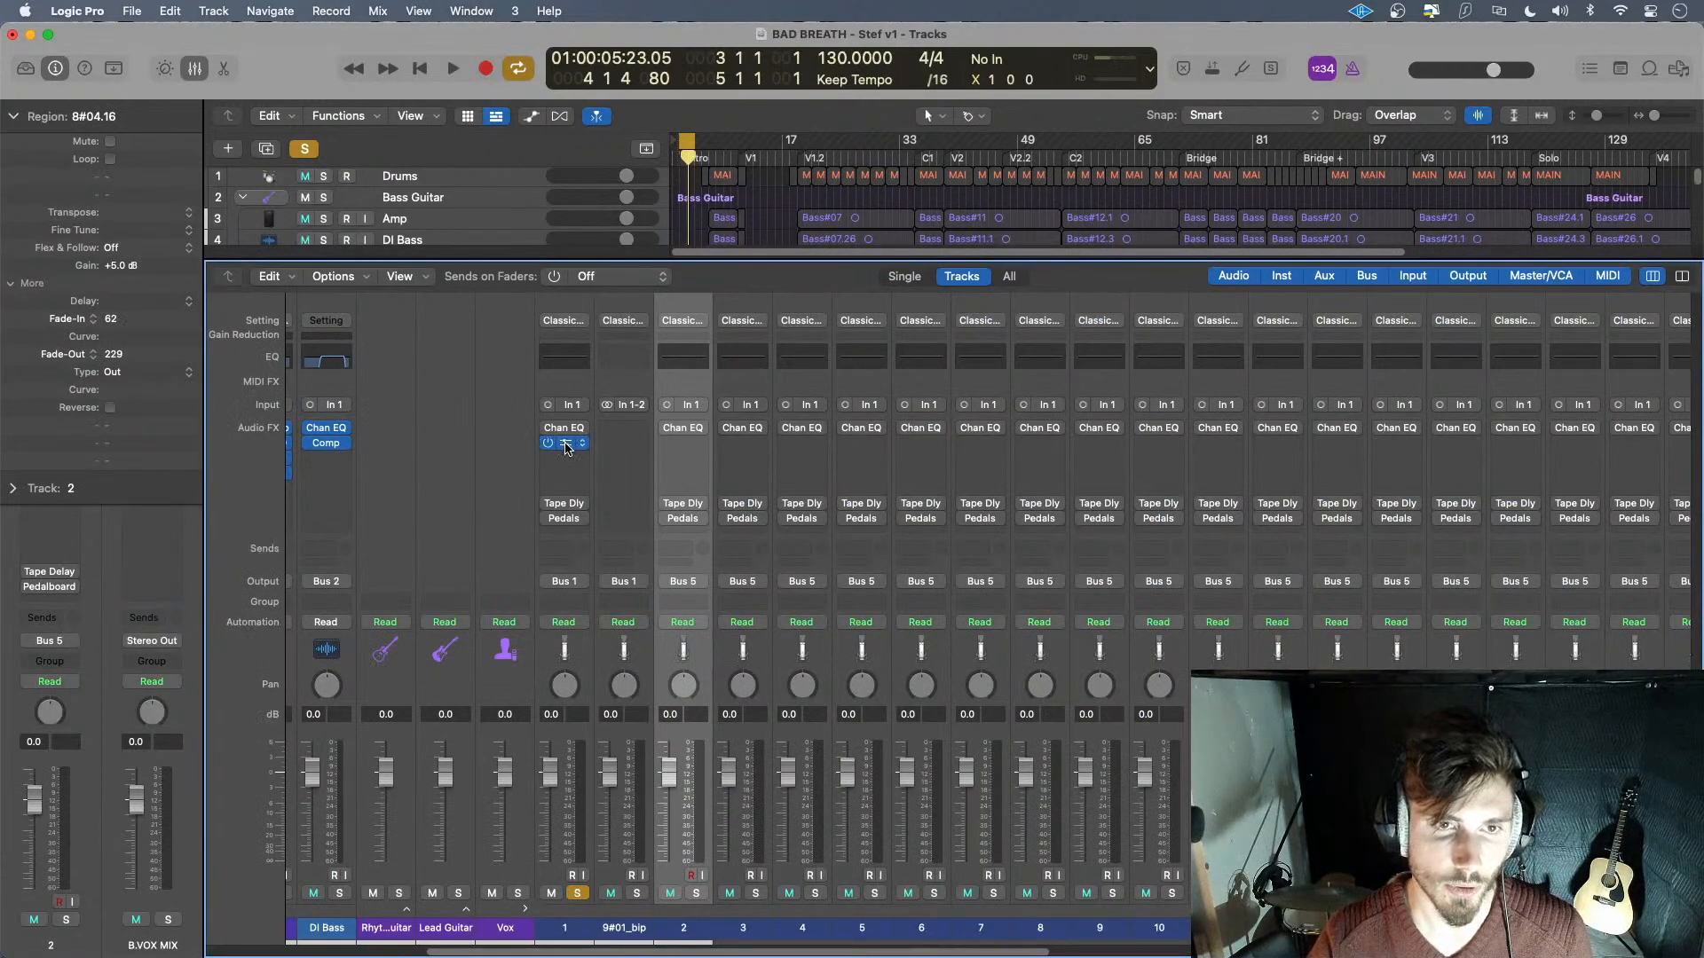
drag(567, 448, 648, 448)
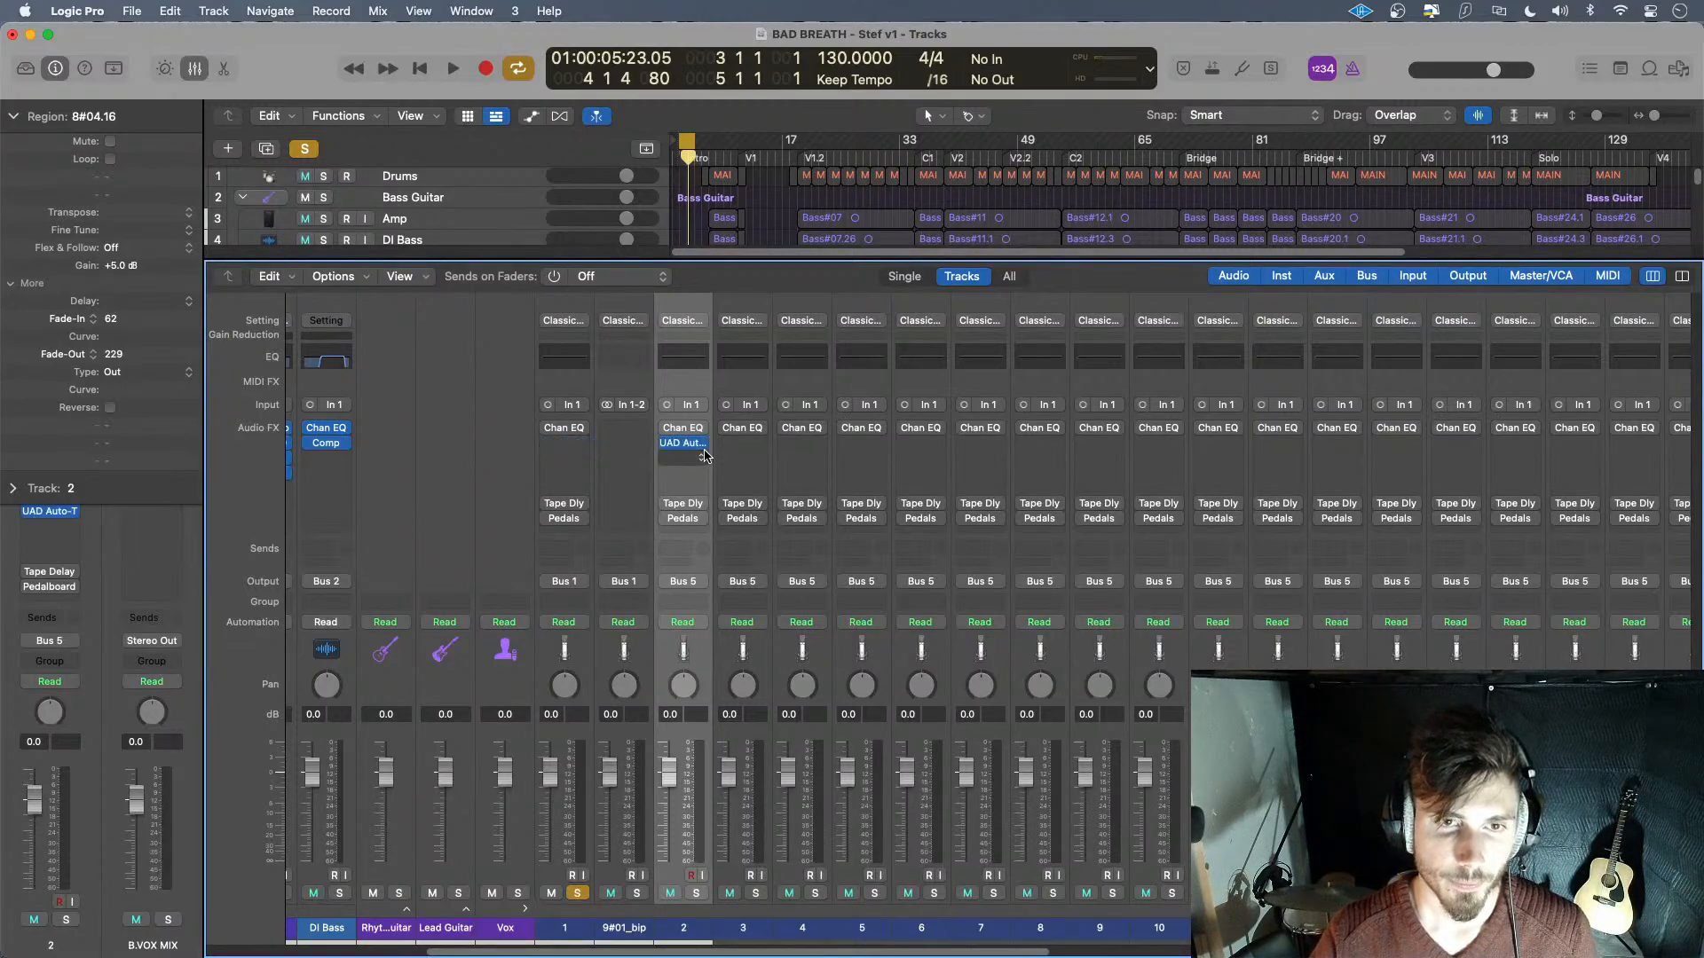
key(x)
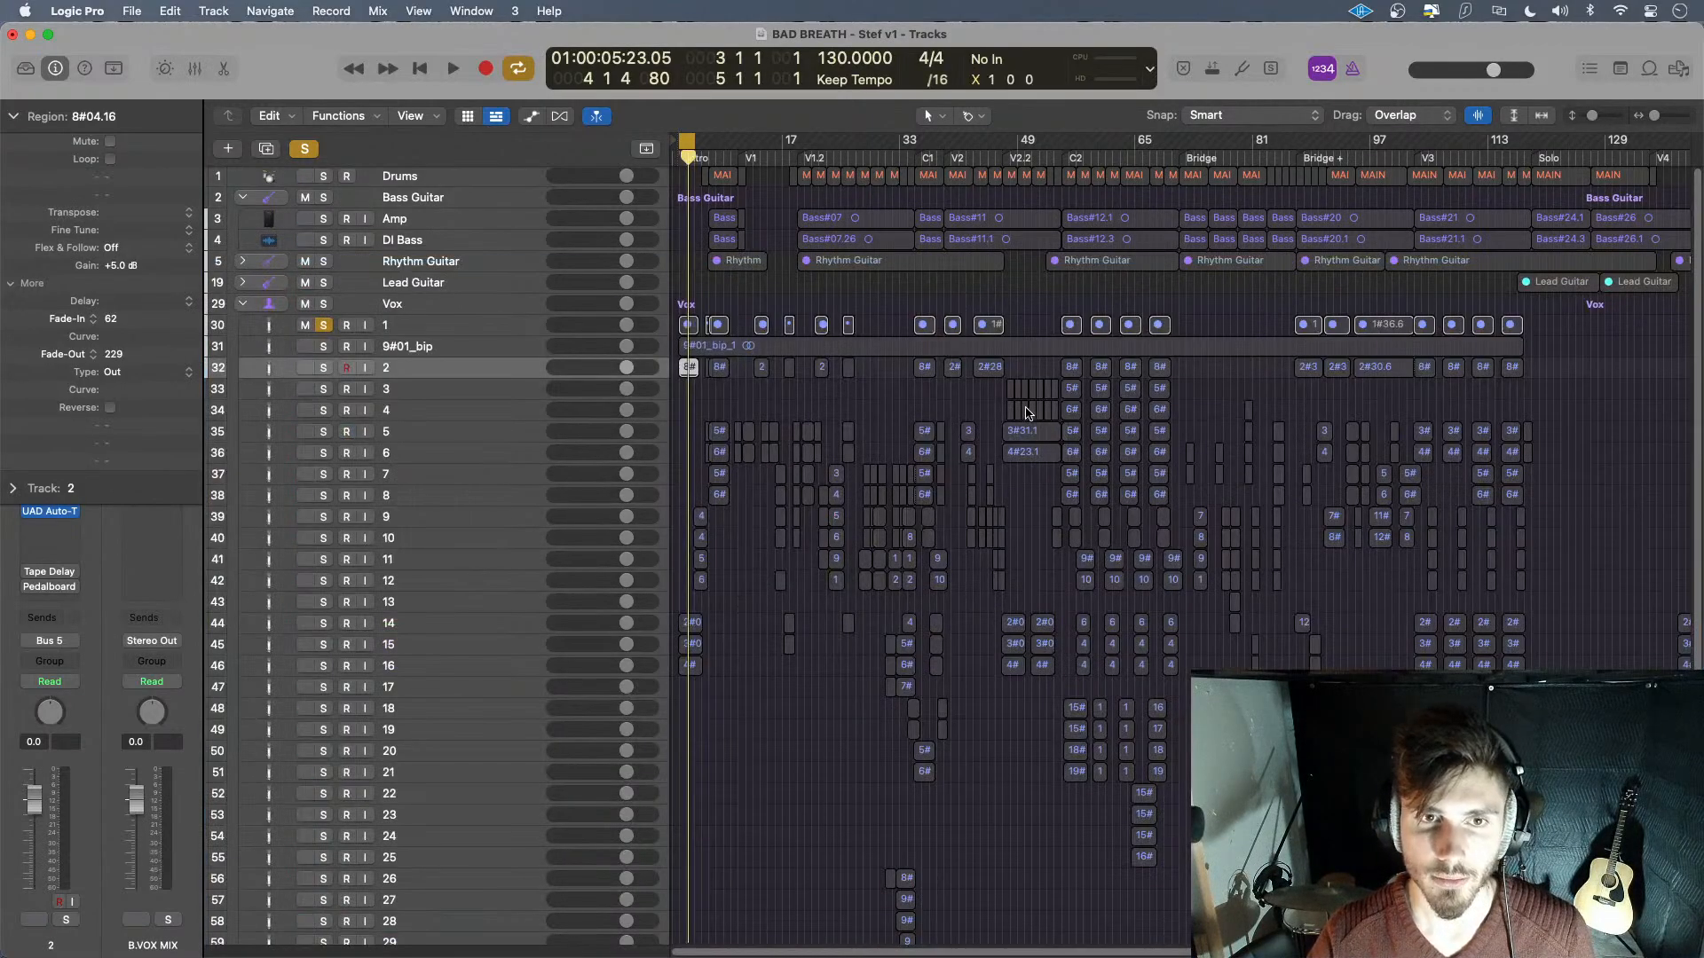
- Bounce all regions of vocal track 2 in place to a new track with the source muted and volume/pan automation included
drag(1591, 371, 691, 372)
right_click(690, 369)
click(747, 379)
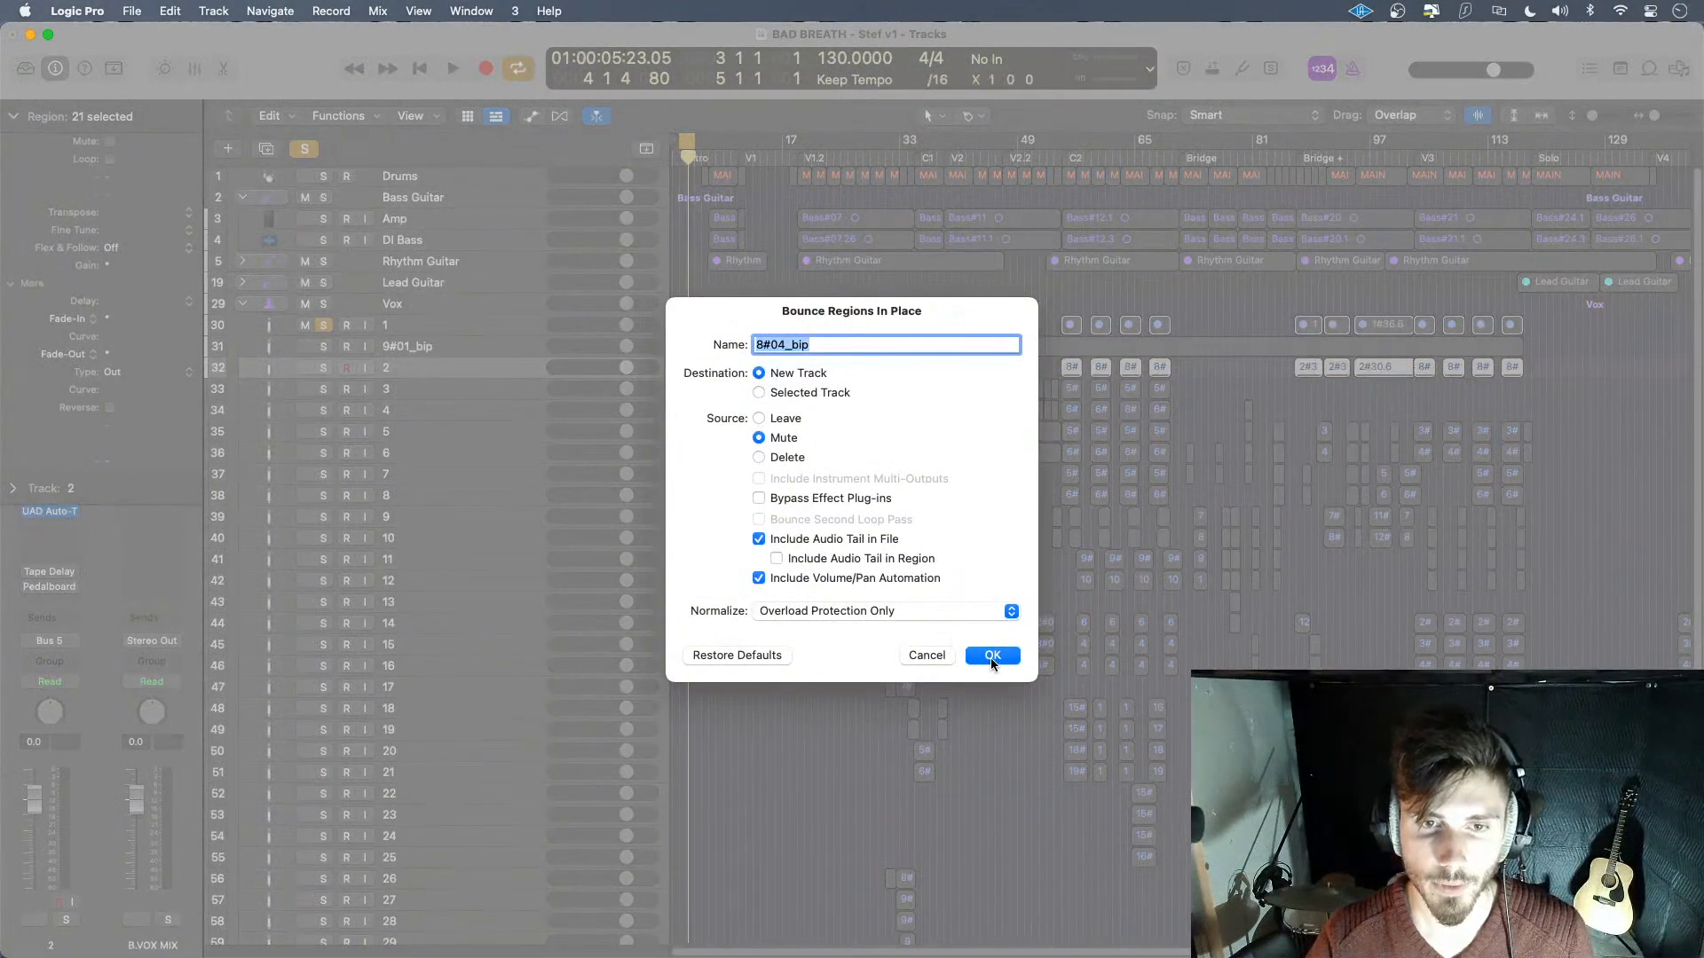
click(991, 657)
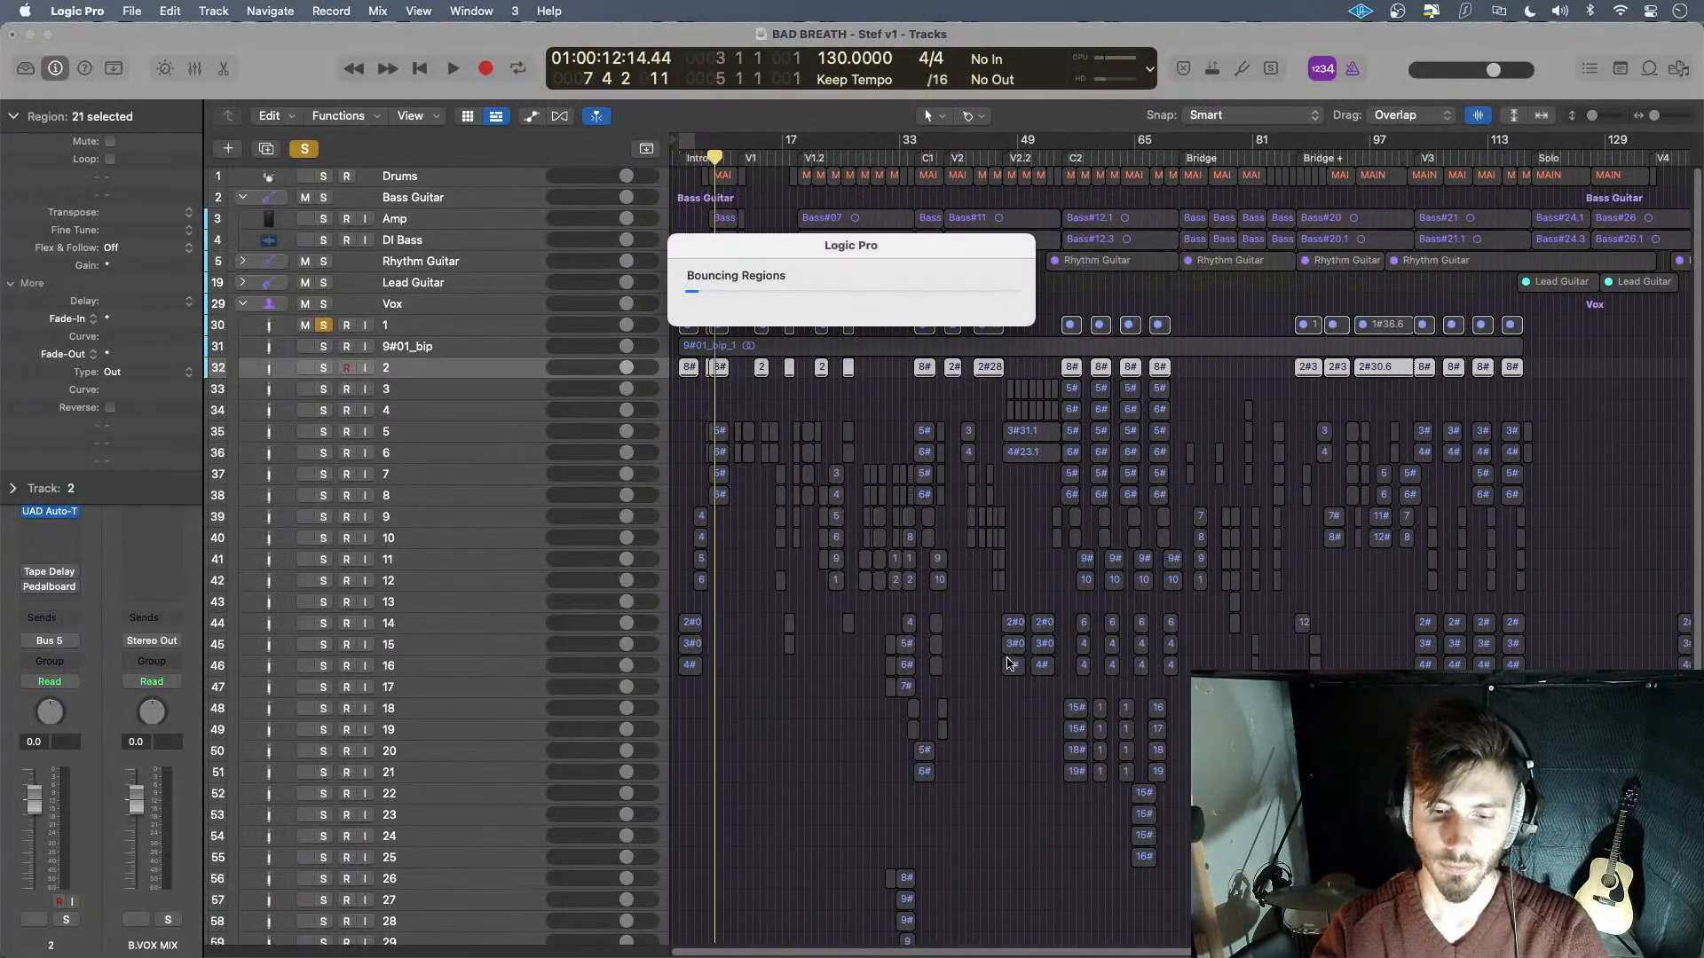
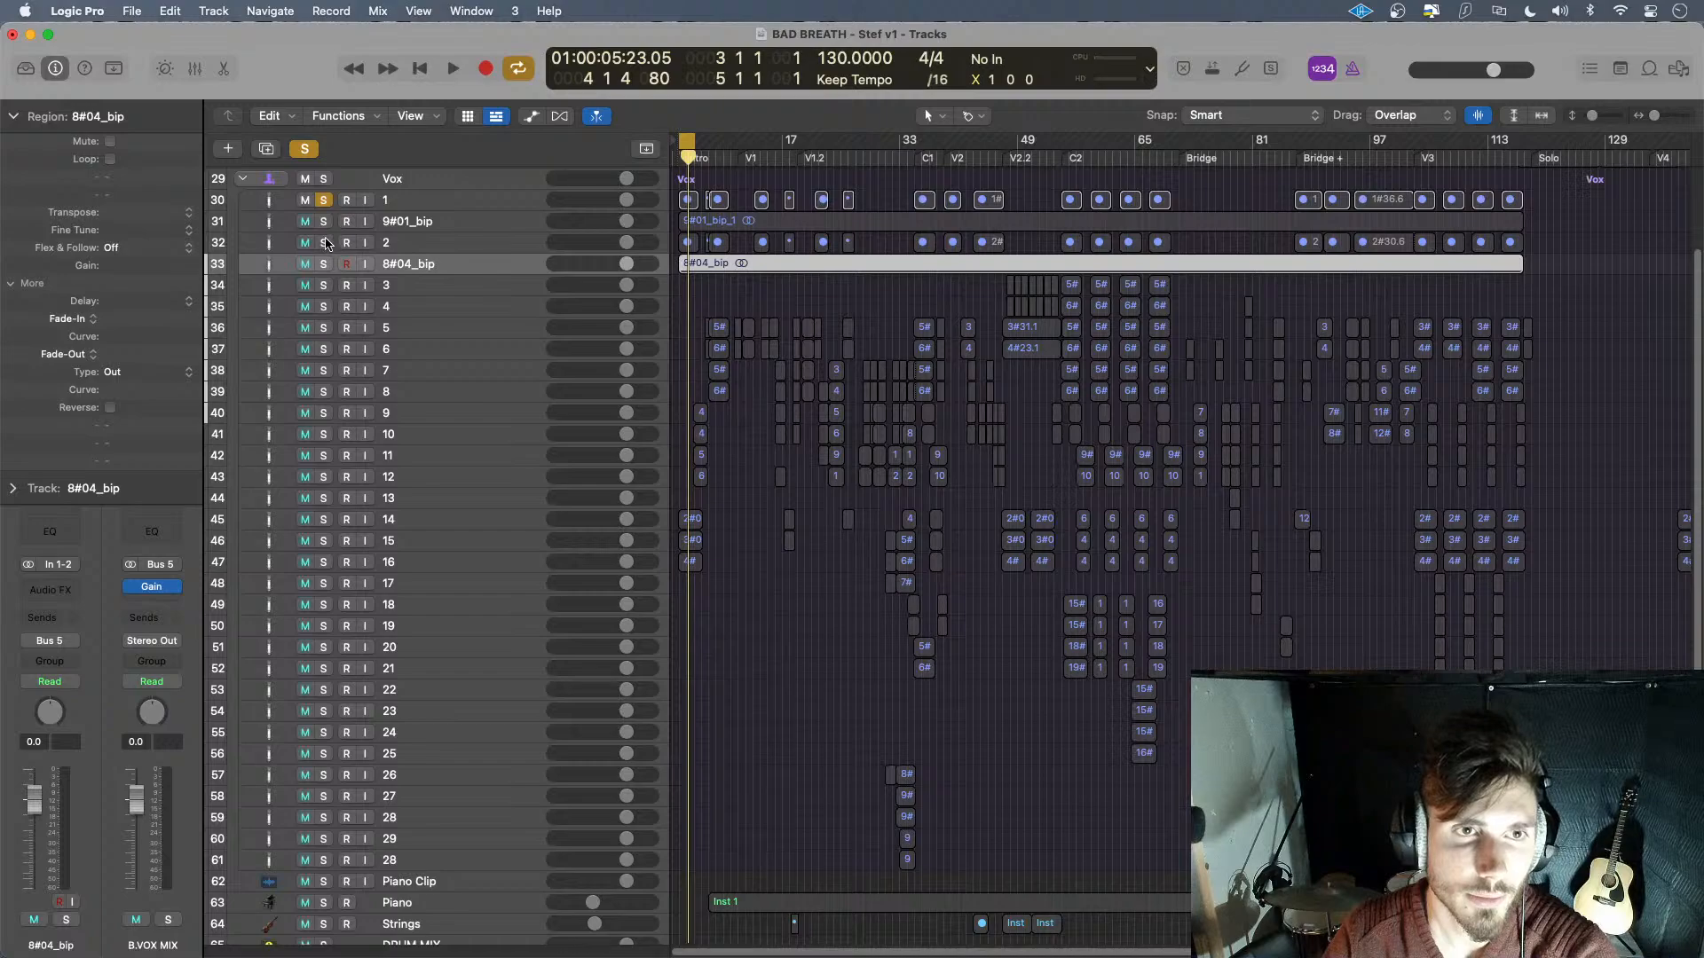
- Turn off solo on vocal track 1 and move the UAD Auto-Tune plug-in from track 2 to track 3
click(324, 199)
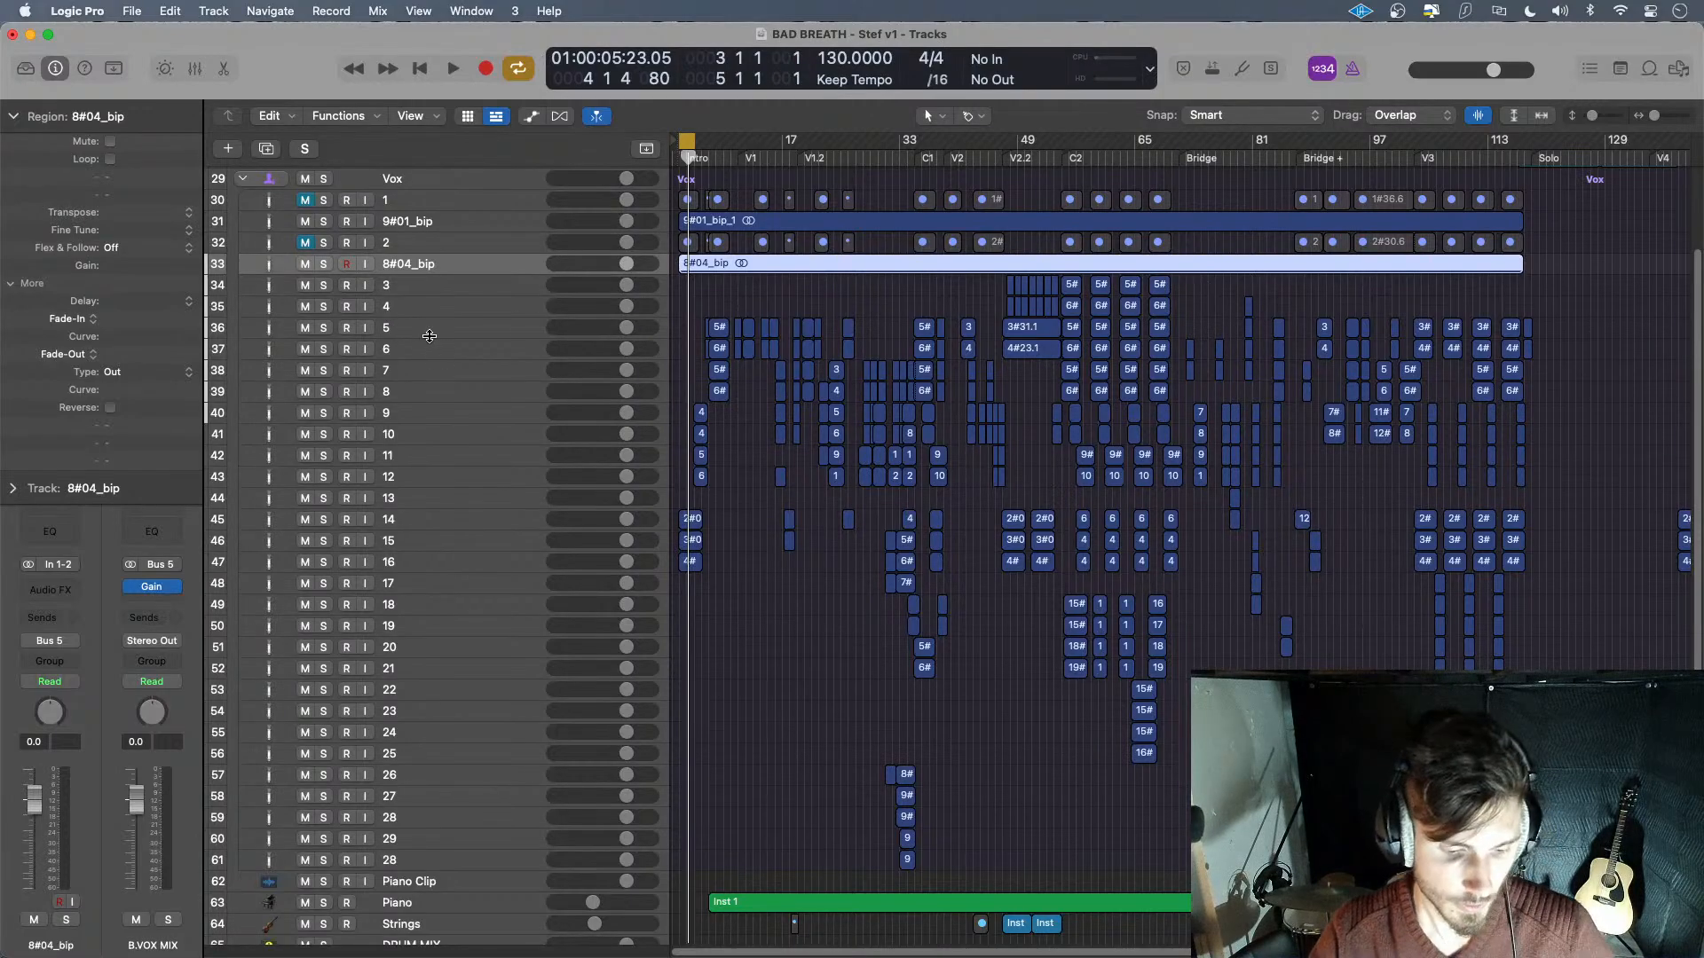
key(x)
drag(691, 449, 816, 460)
key(x)
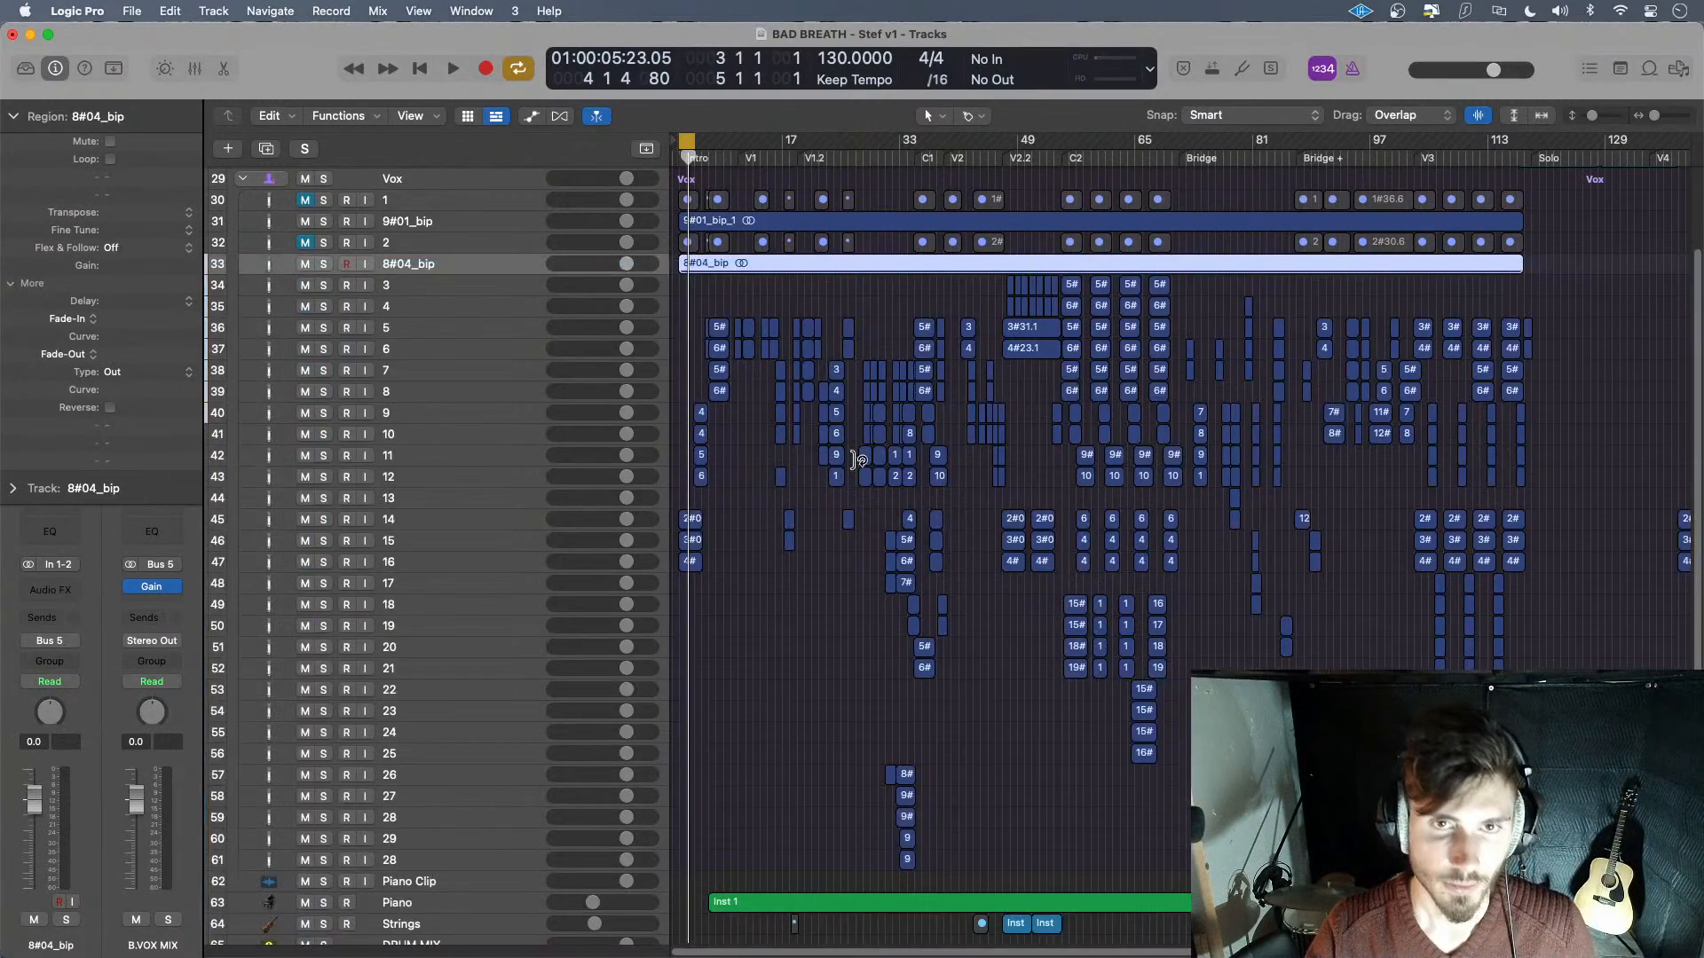
- Select all regions on vocal track 3 and bounce them in place onto a new track
click(483, 285)
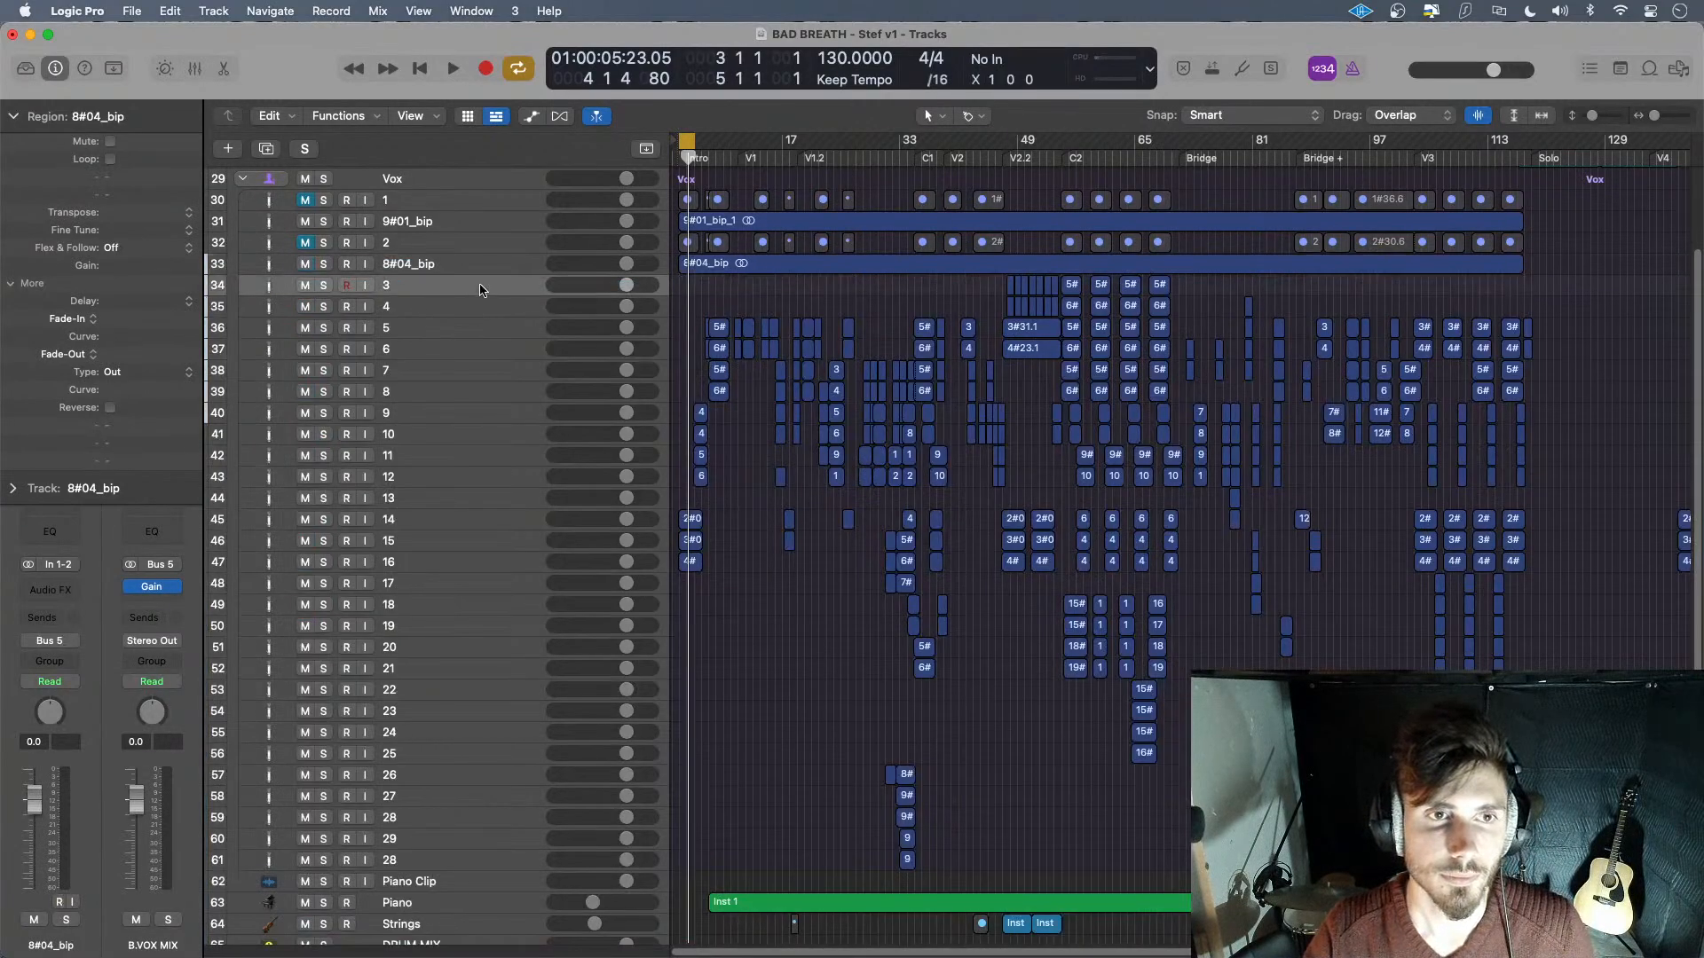
drag(1220, 284, 989, 291)
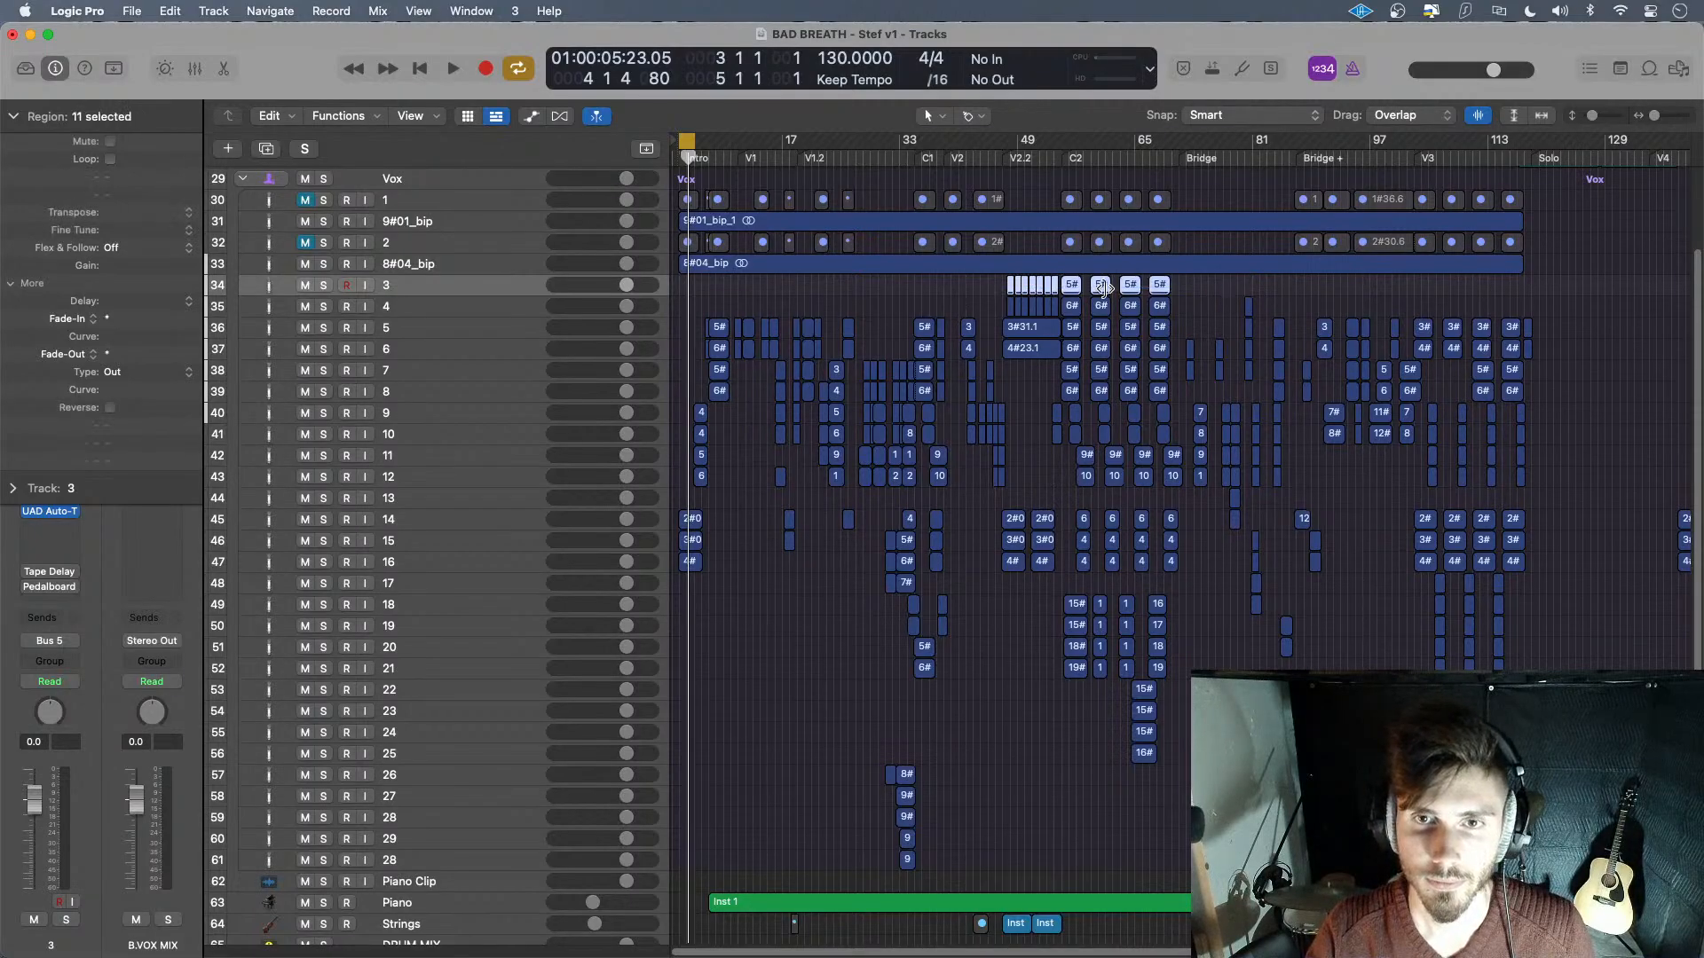
right_click(1100, 290)
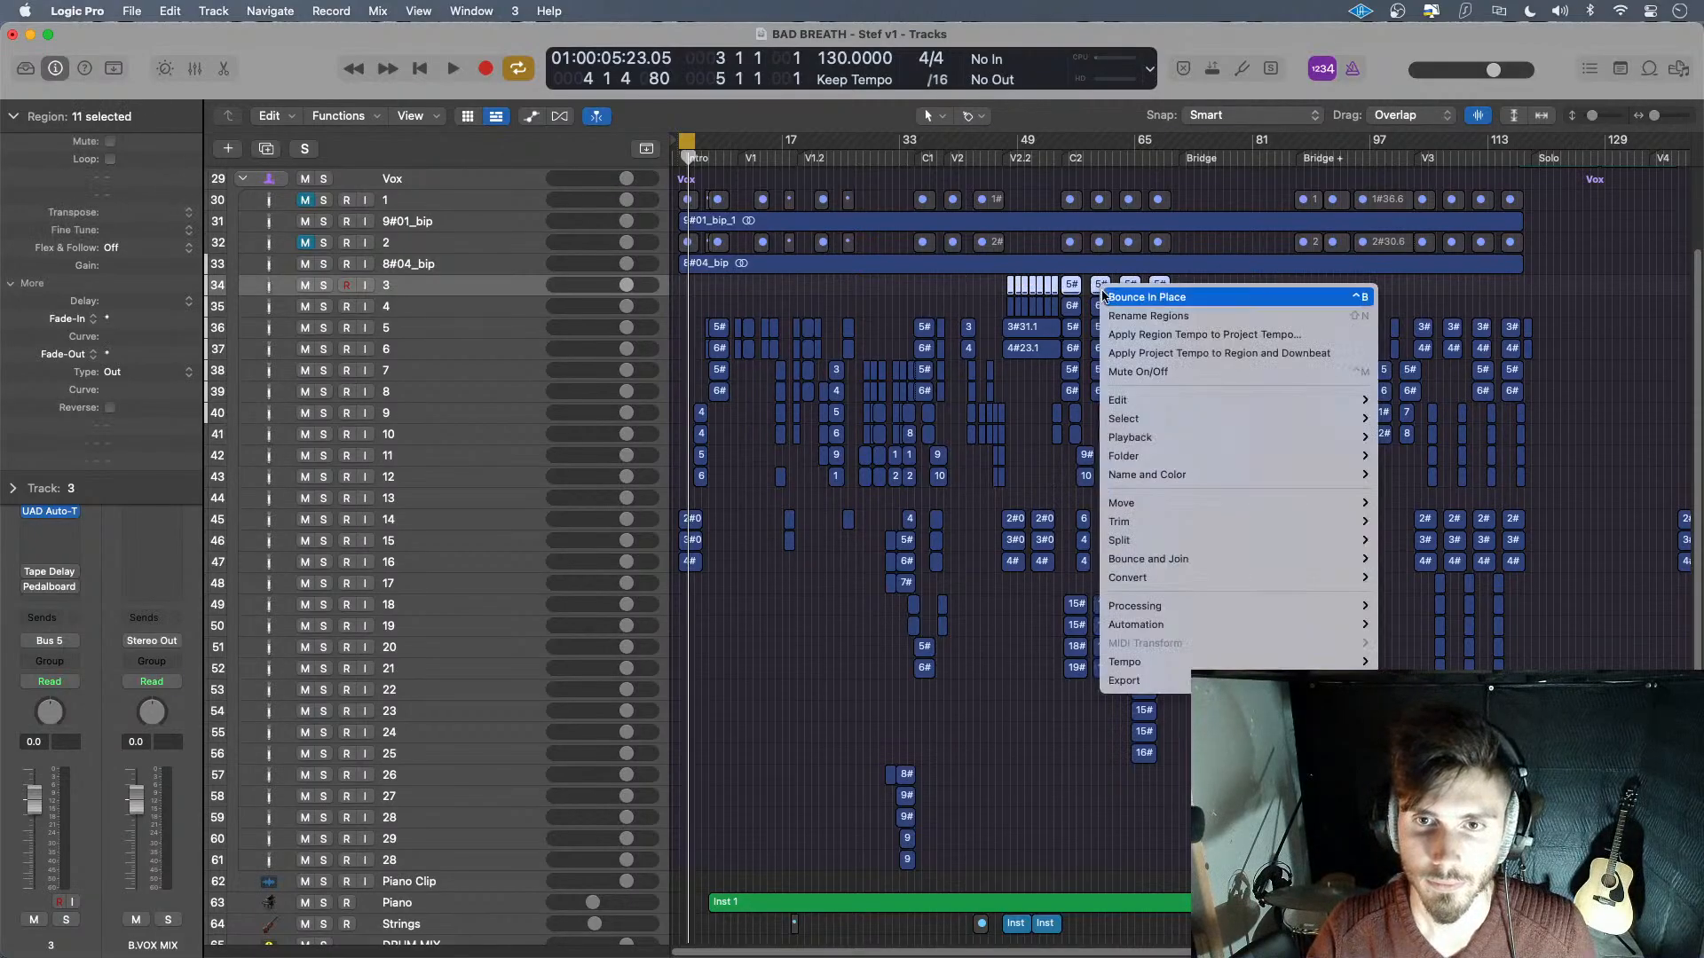
click(1148, 299)
click(991, 656)
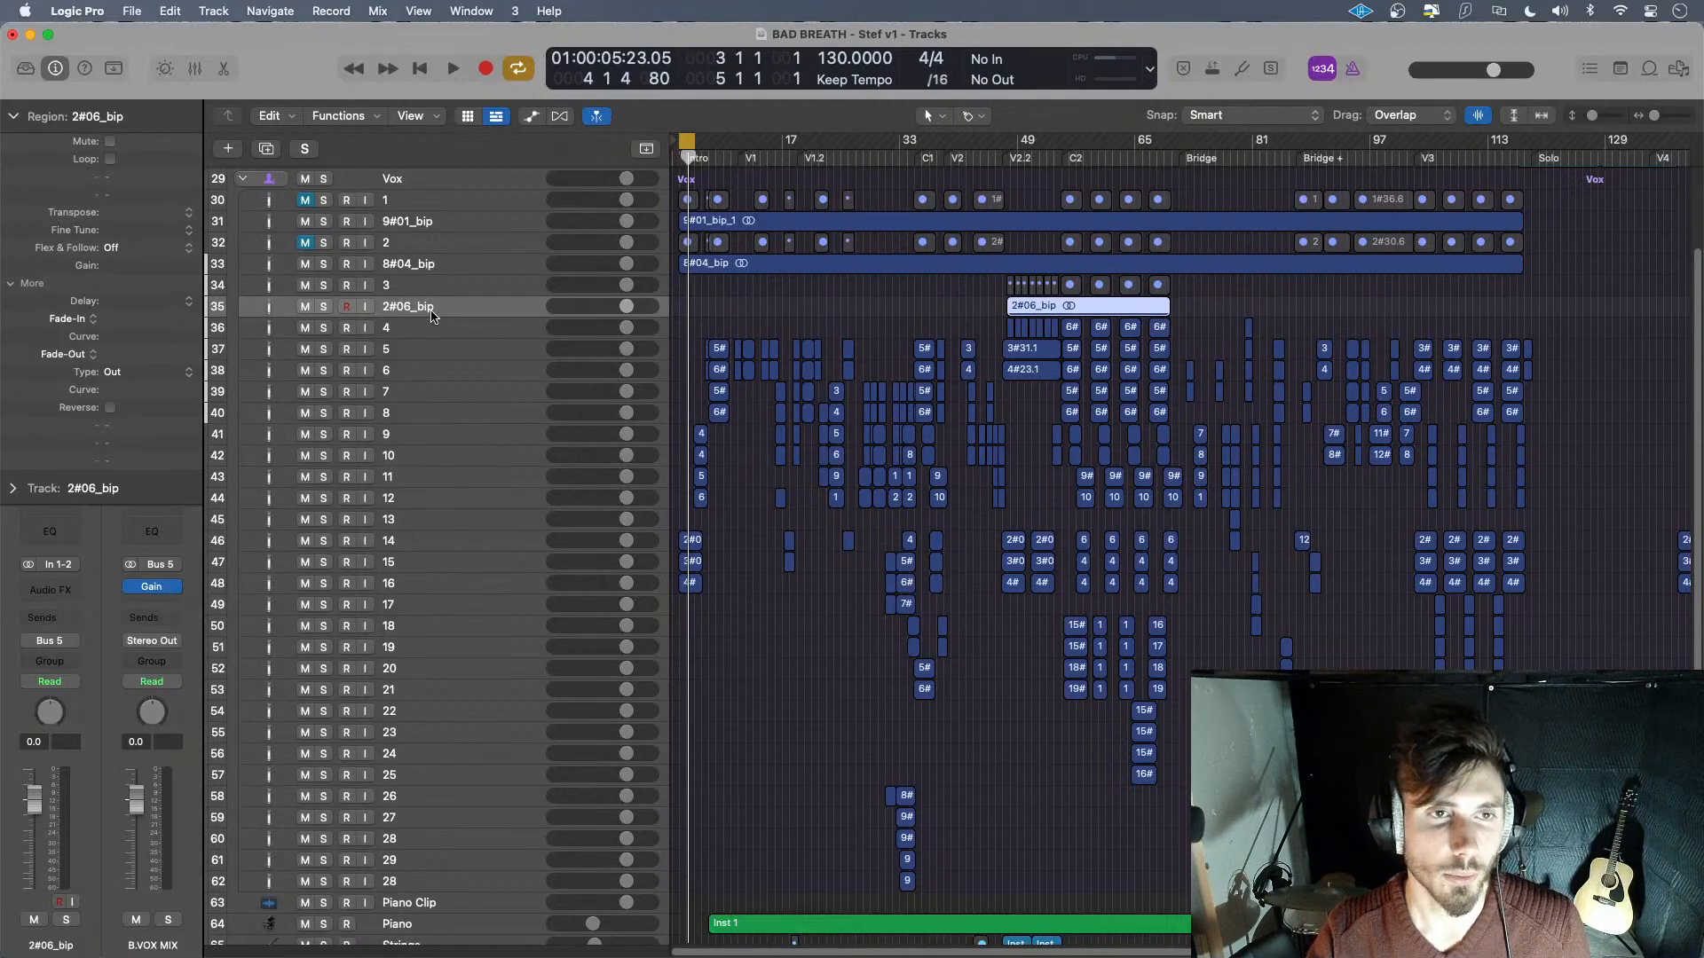
- Mute vocal track 3 and move its UAD Auto-Tune plug-in to the channel strip of track 4
click(303, 287)
key(x)
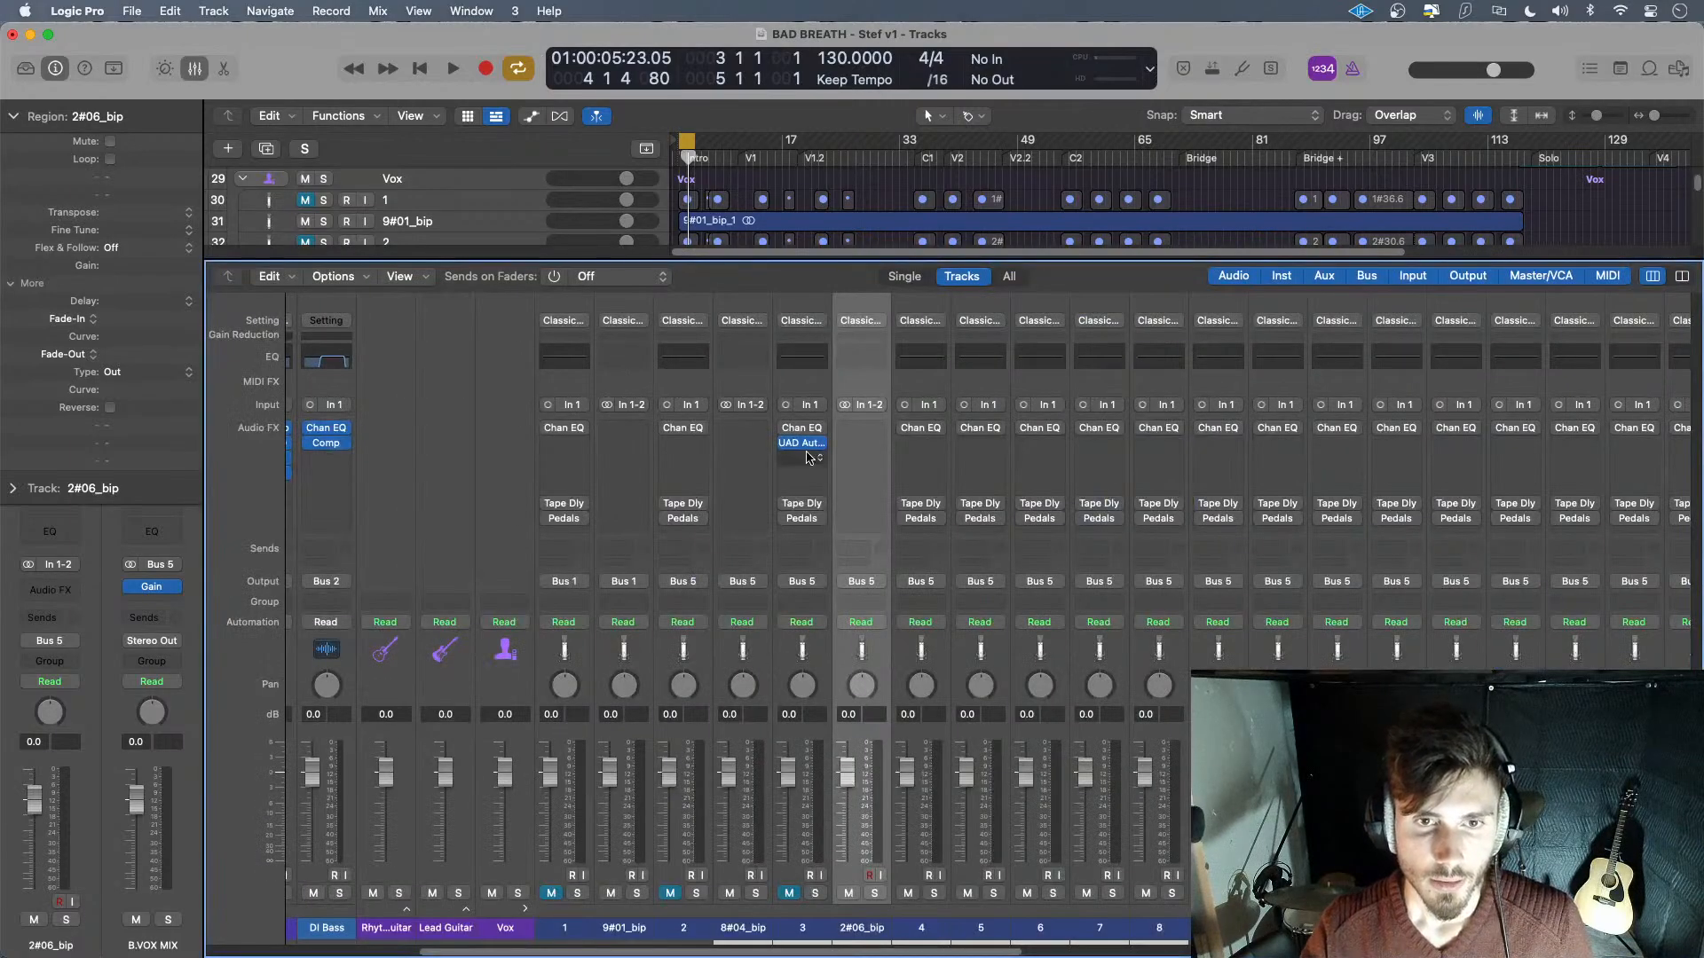
drag(808, 450, 931, 453)
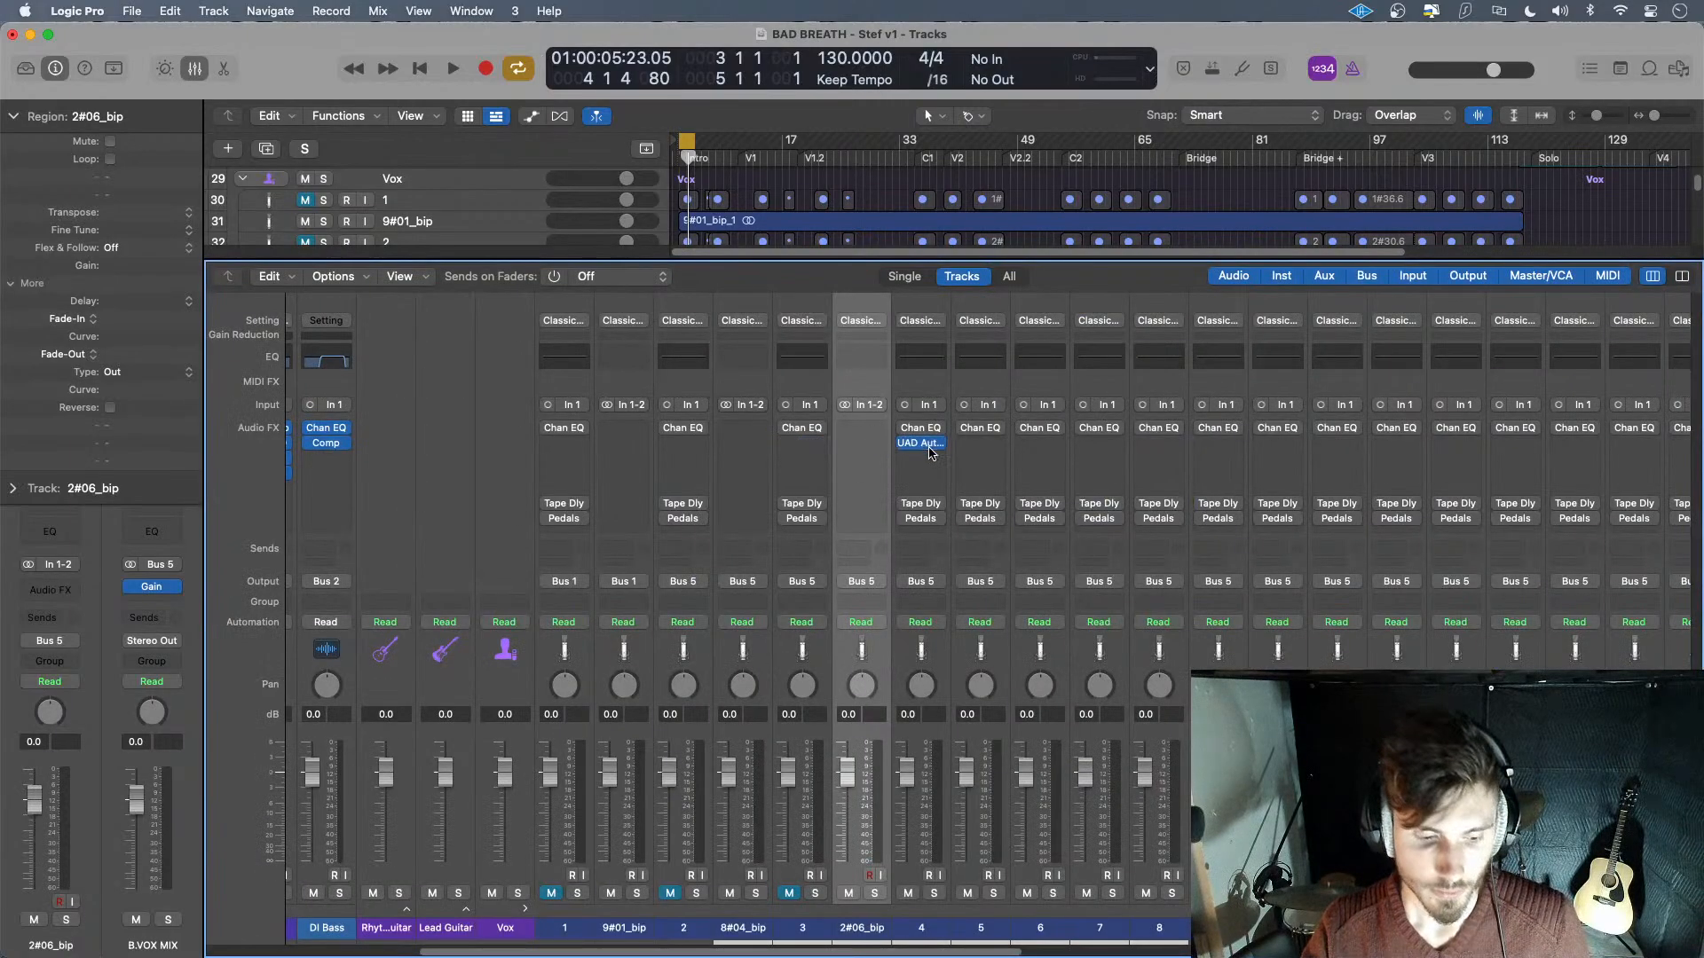
key(x)
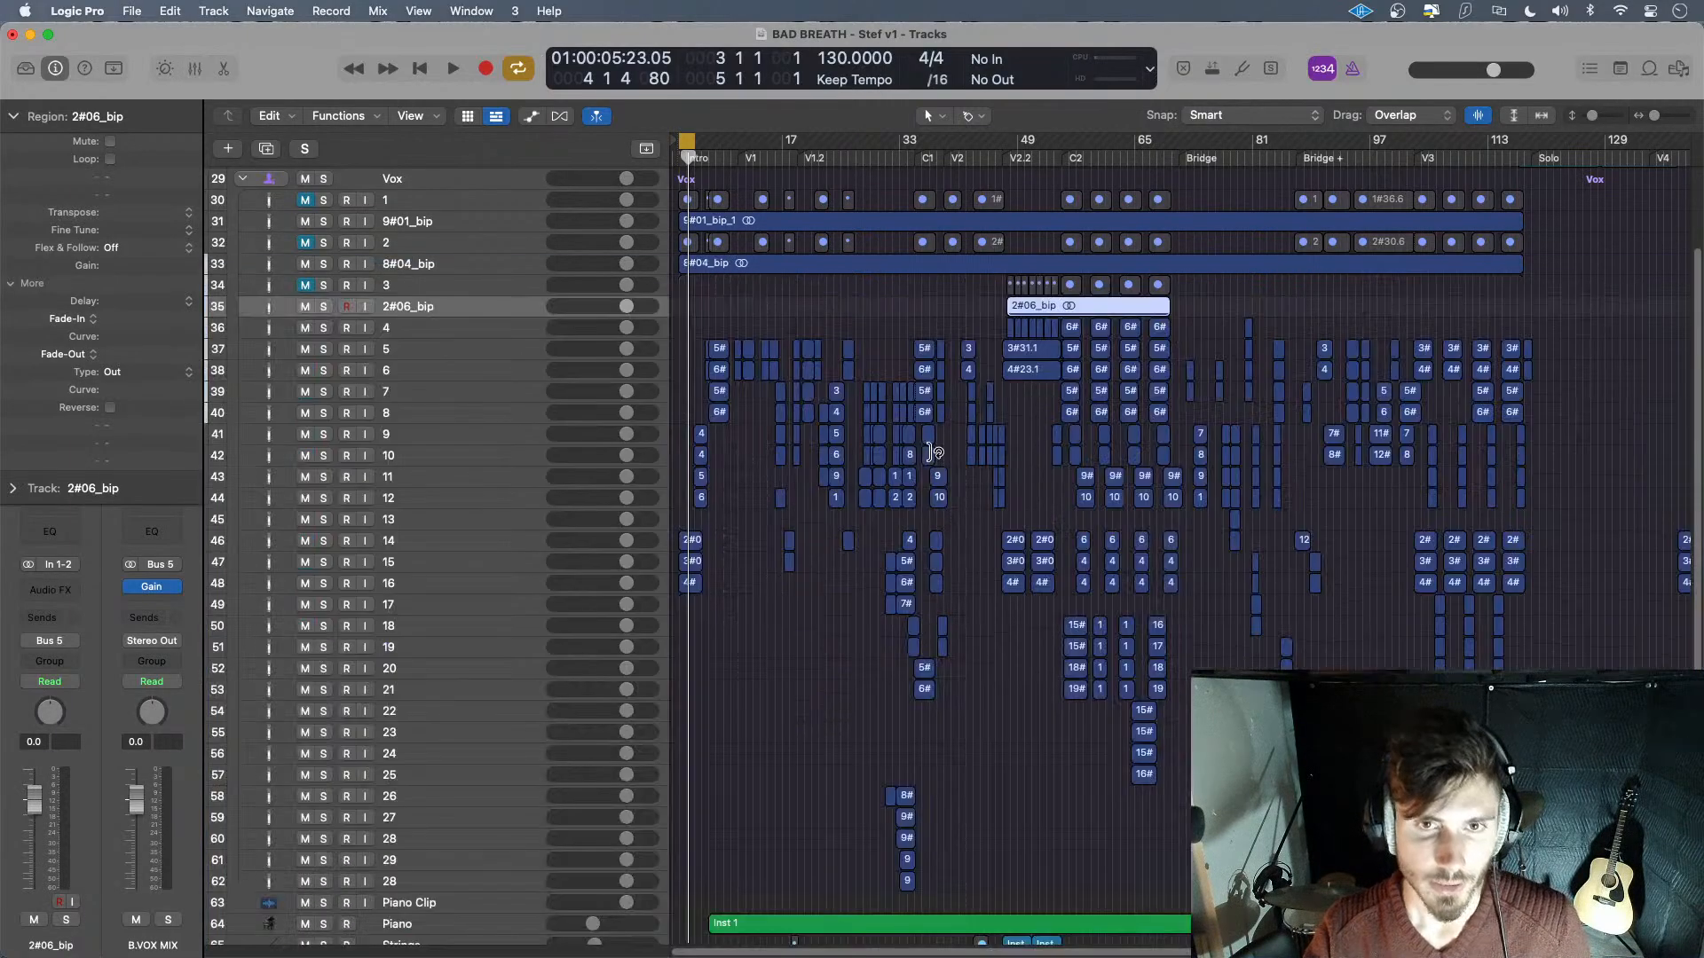
- Bounce all regions of vocal track 4 in place onto a new track, leaving the source regions
click(447, 336)
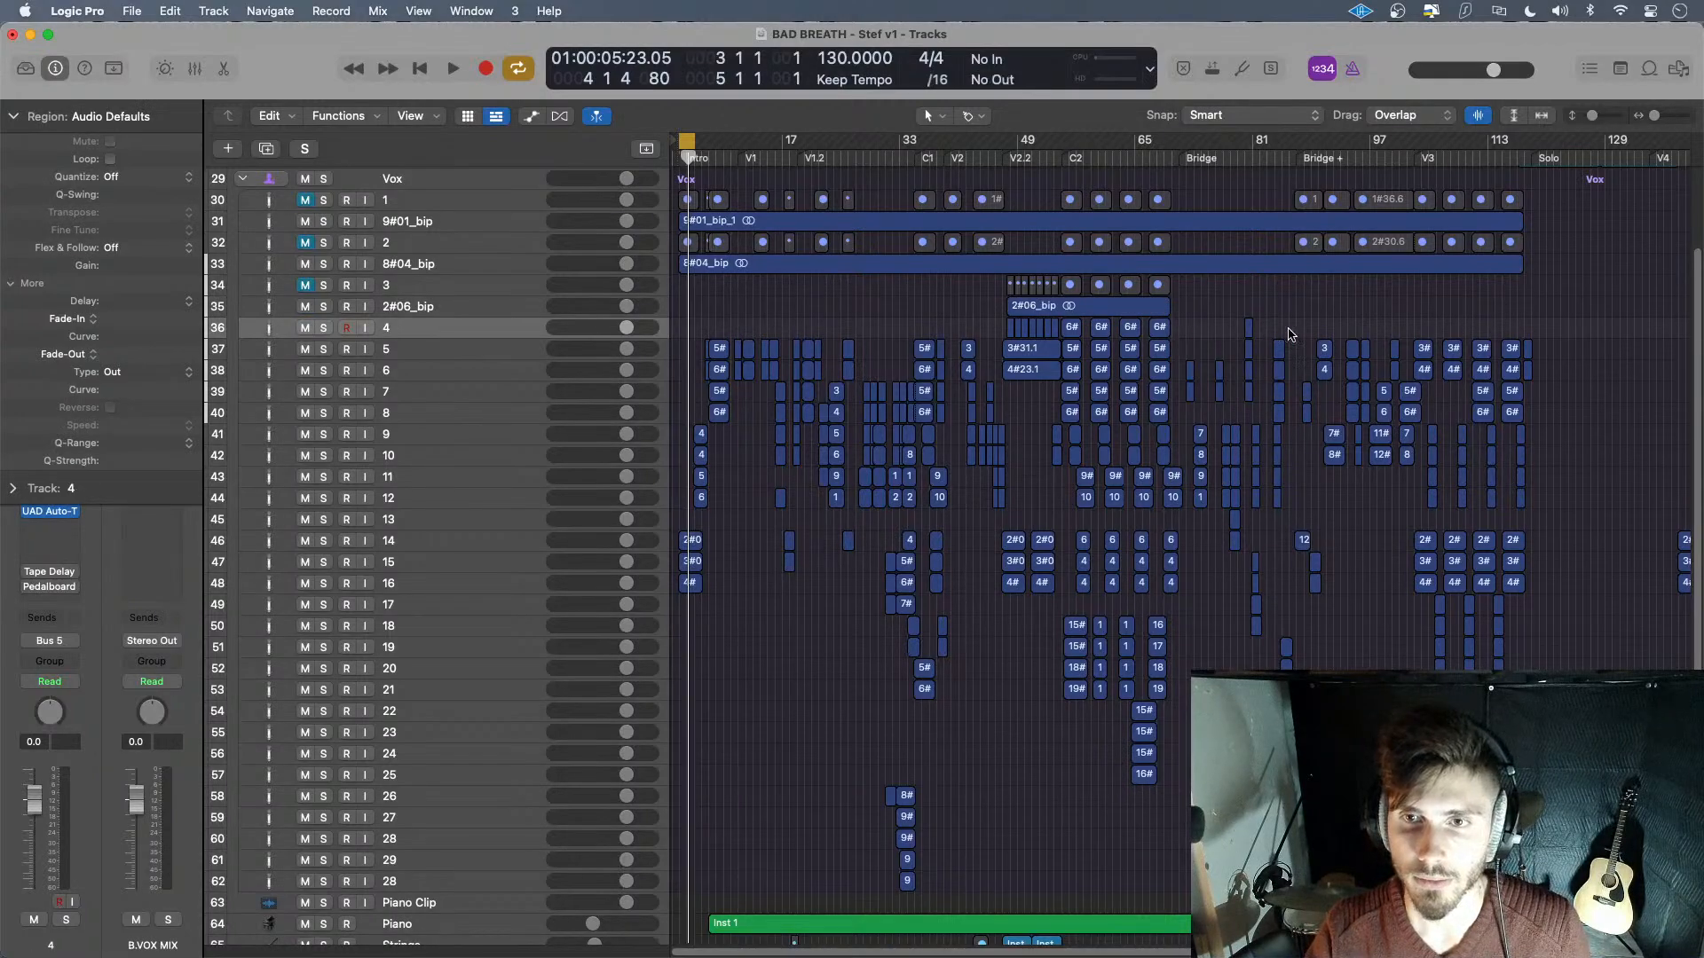
drag(1290, 335, 1029, 330)
right_click(1073, 333)
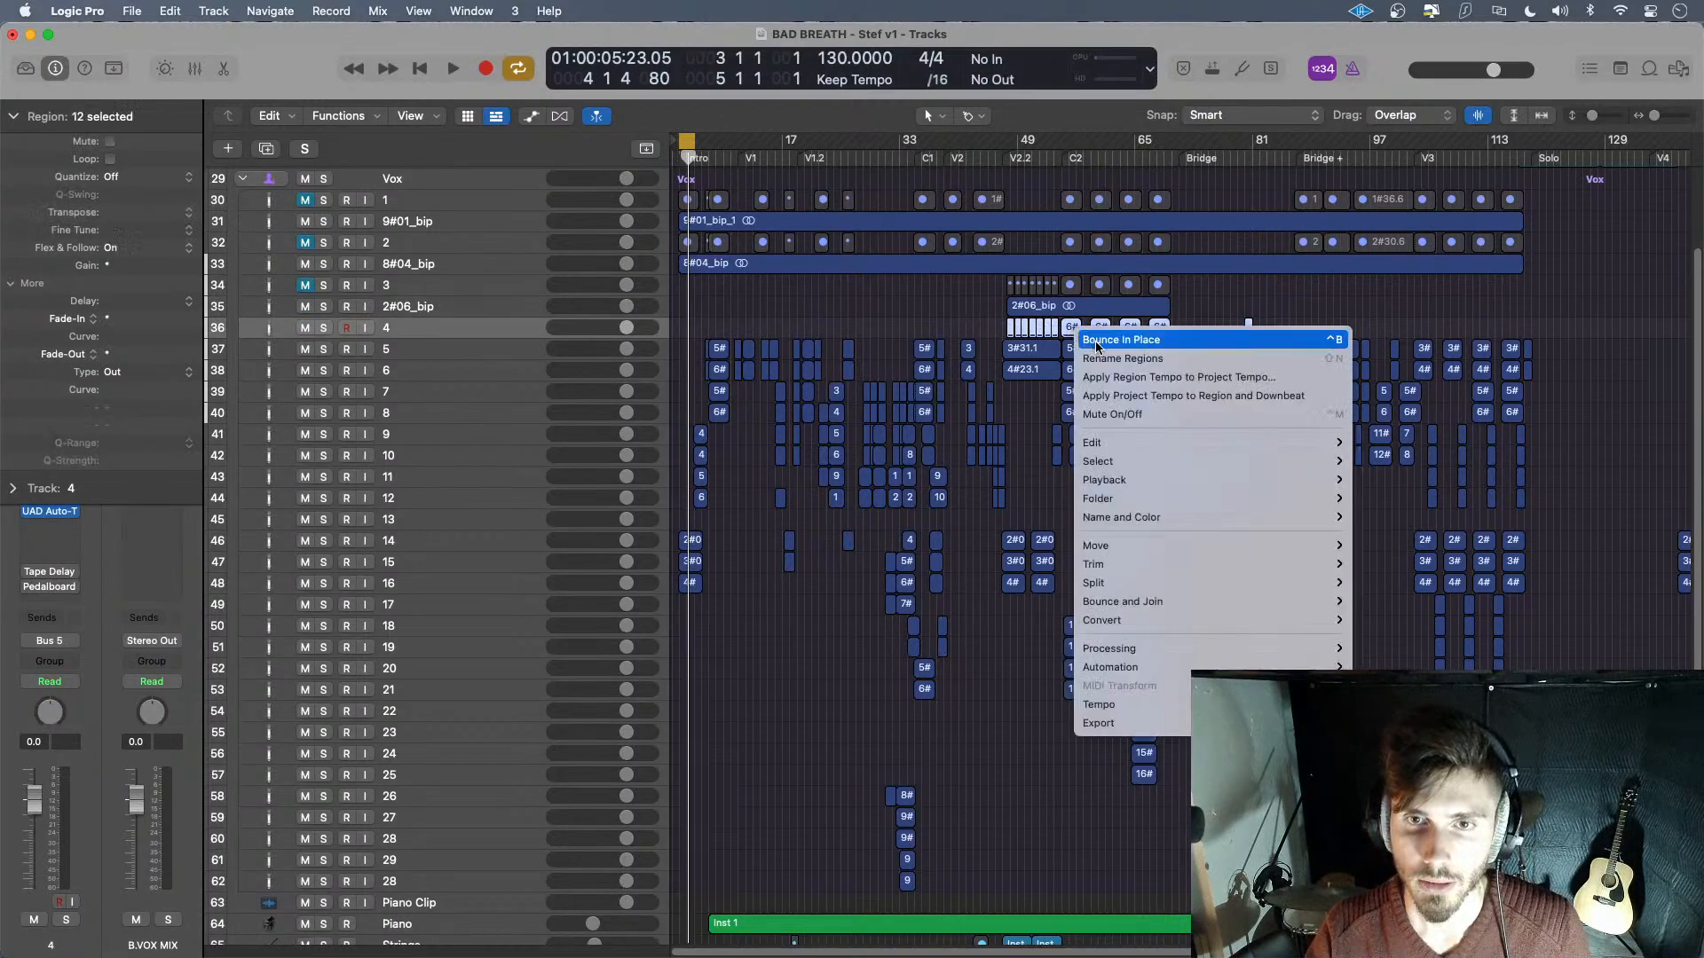
click(1105, 344)
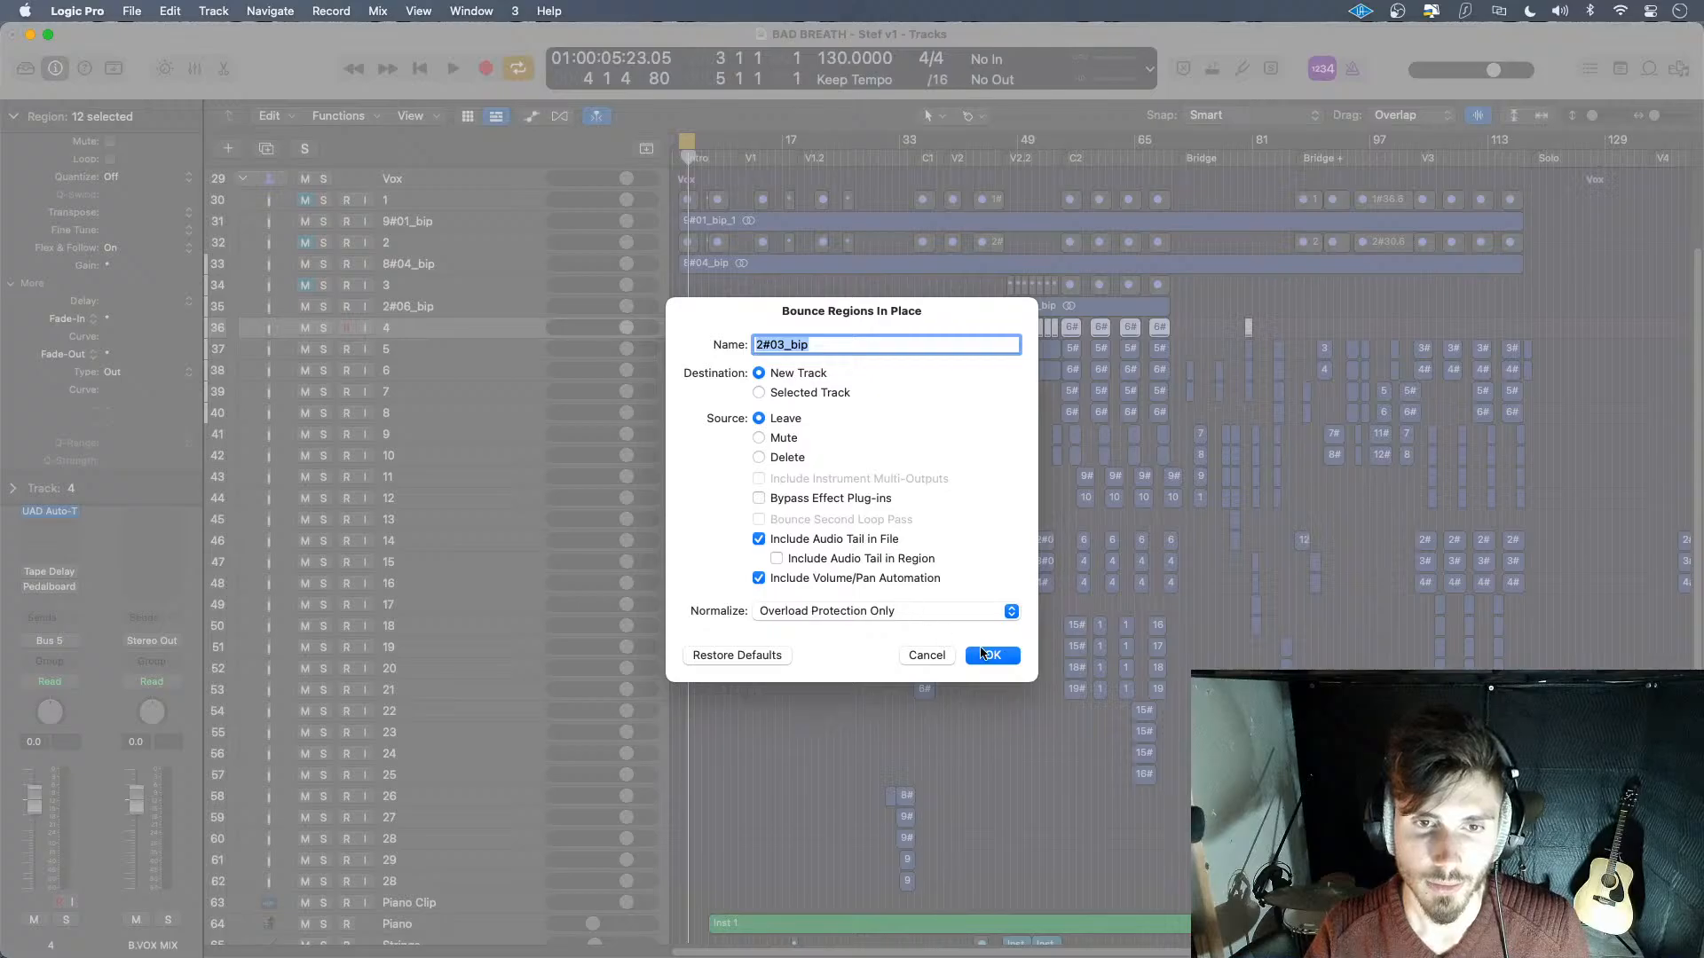
click(1008, 658)
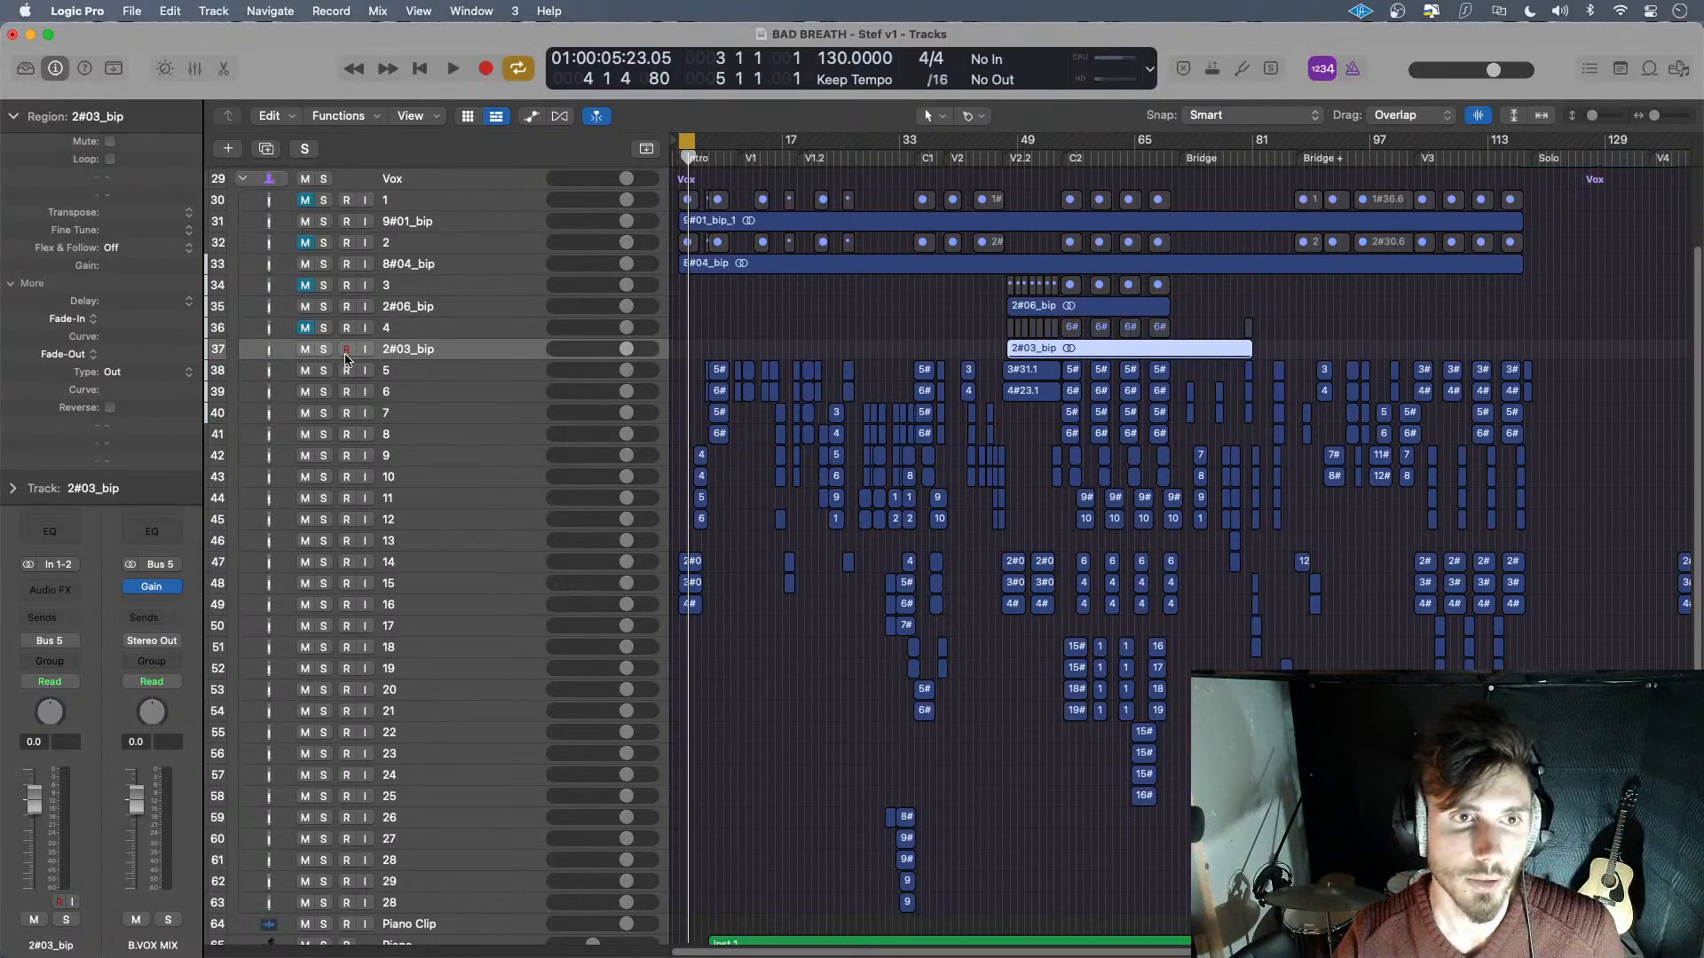
- Move the UAD Auto-Tune plug-in from vocal track 4 to the channel strip of track 5
click(446, 376)
key(x)
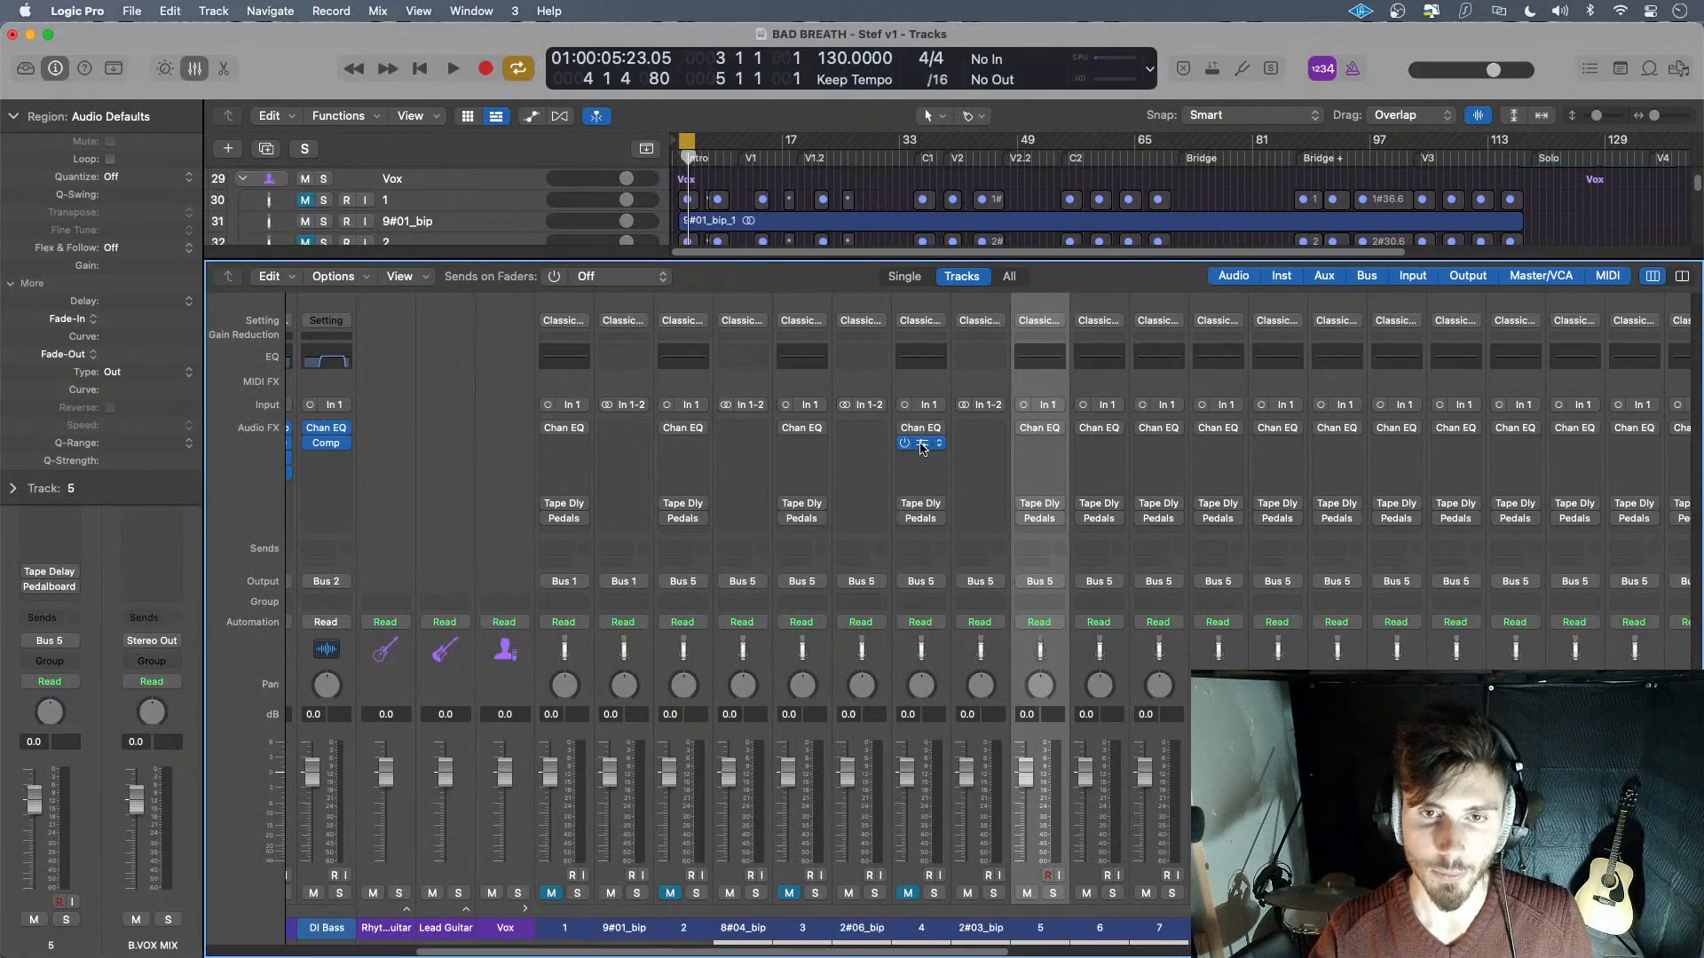
drag(1040, 453, 1040, 454)
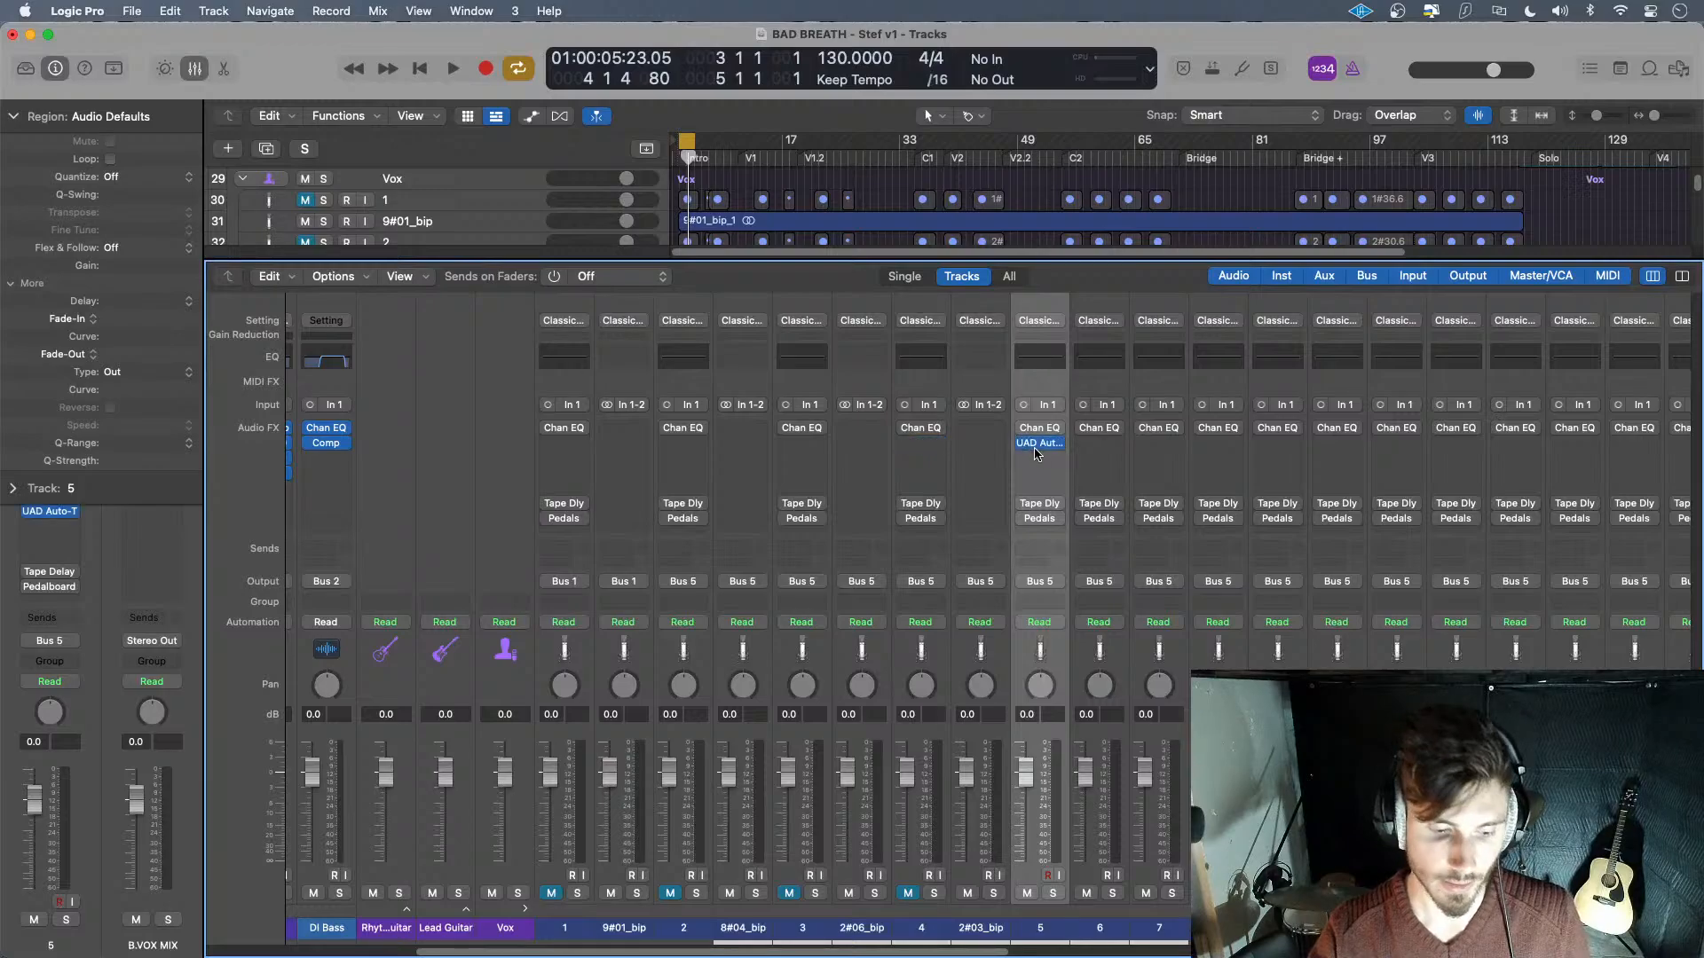
key(x)
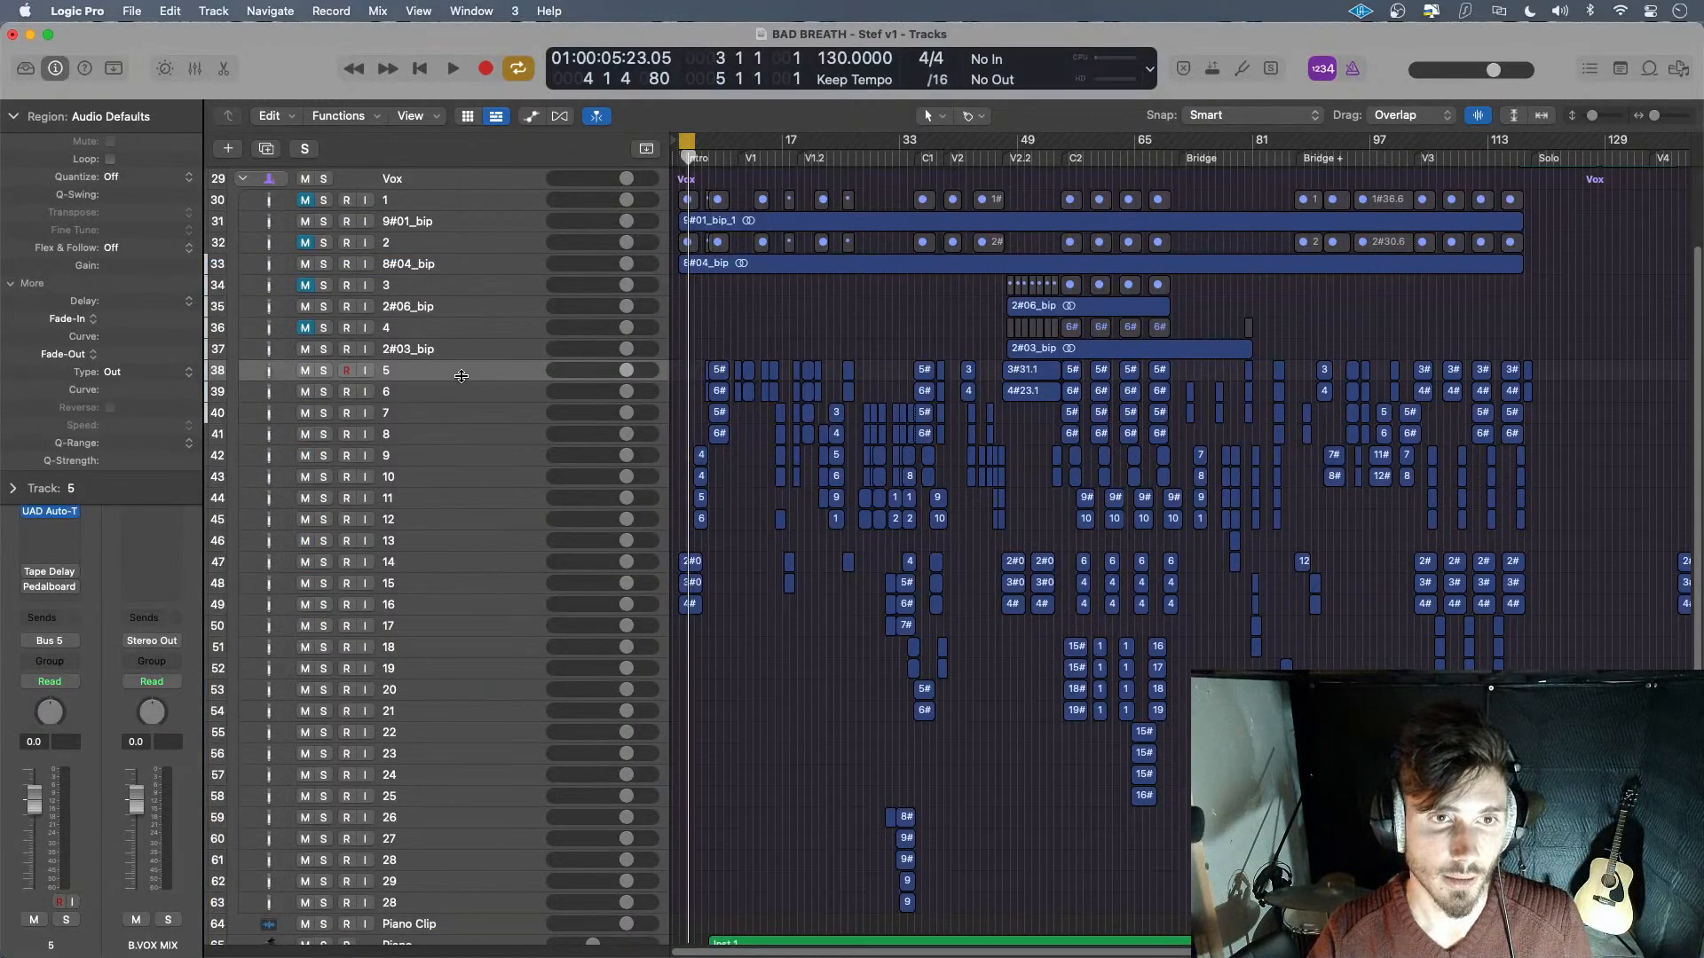
- Select all regions on vocal track 5 and bounce them in place onto a new track
drag(1564, 369, 701, 371)
right_click(719, 371)
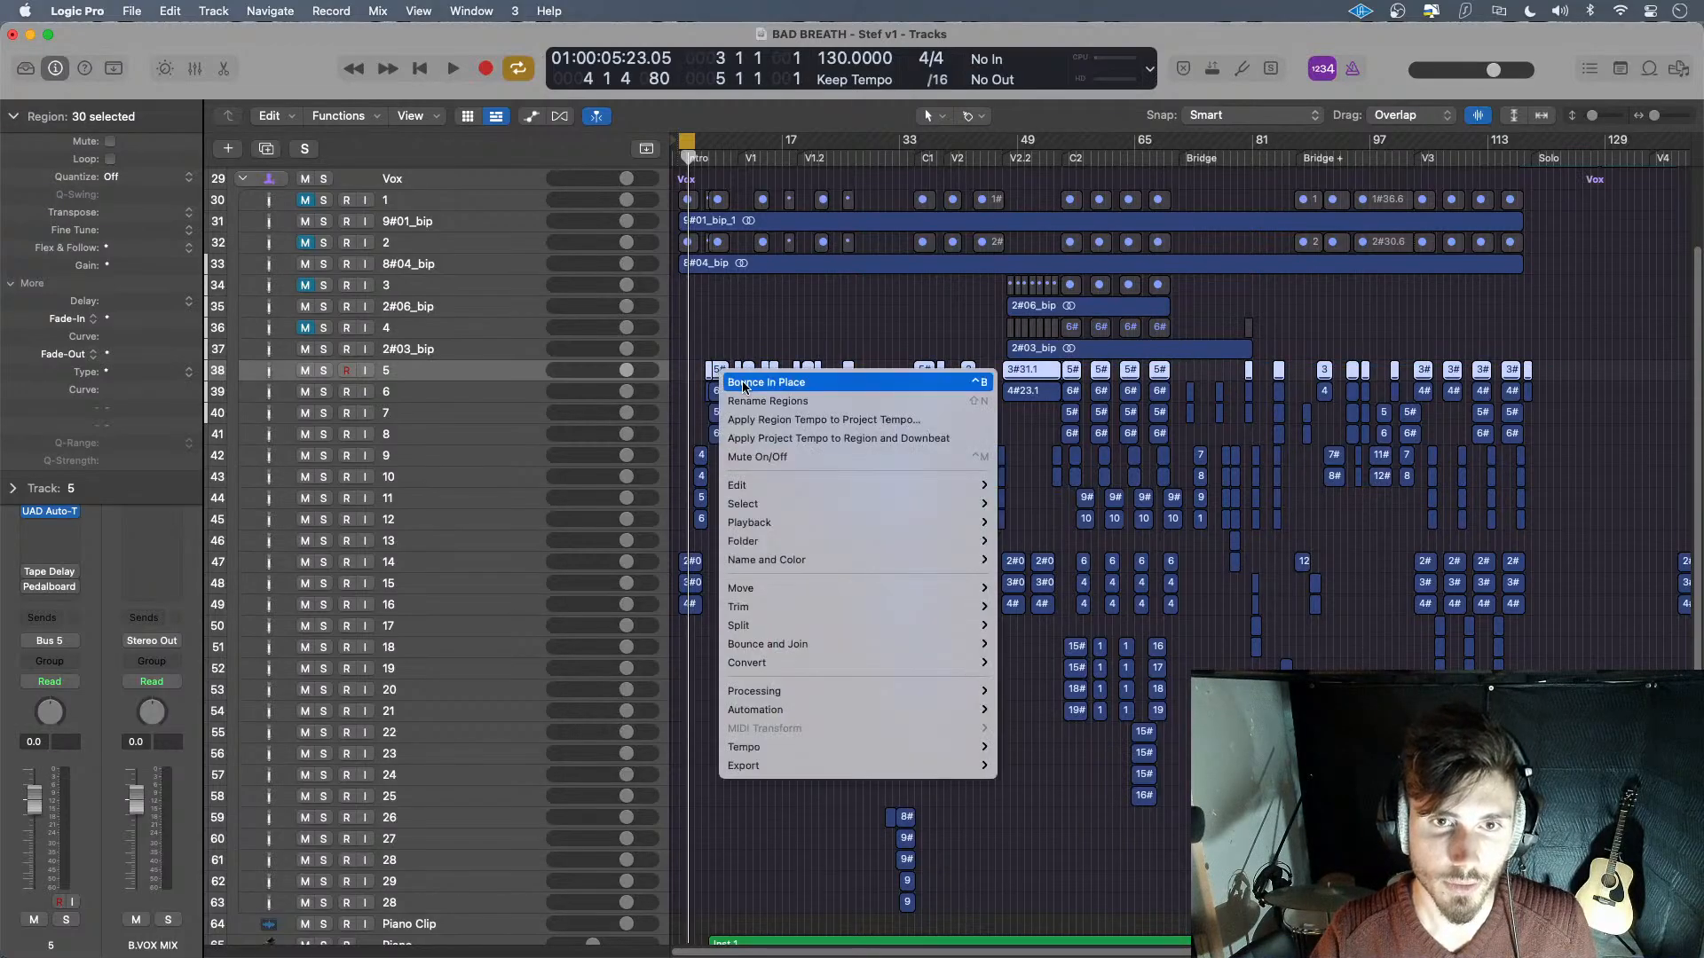
click(745, 382)
click(993, 656)
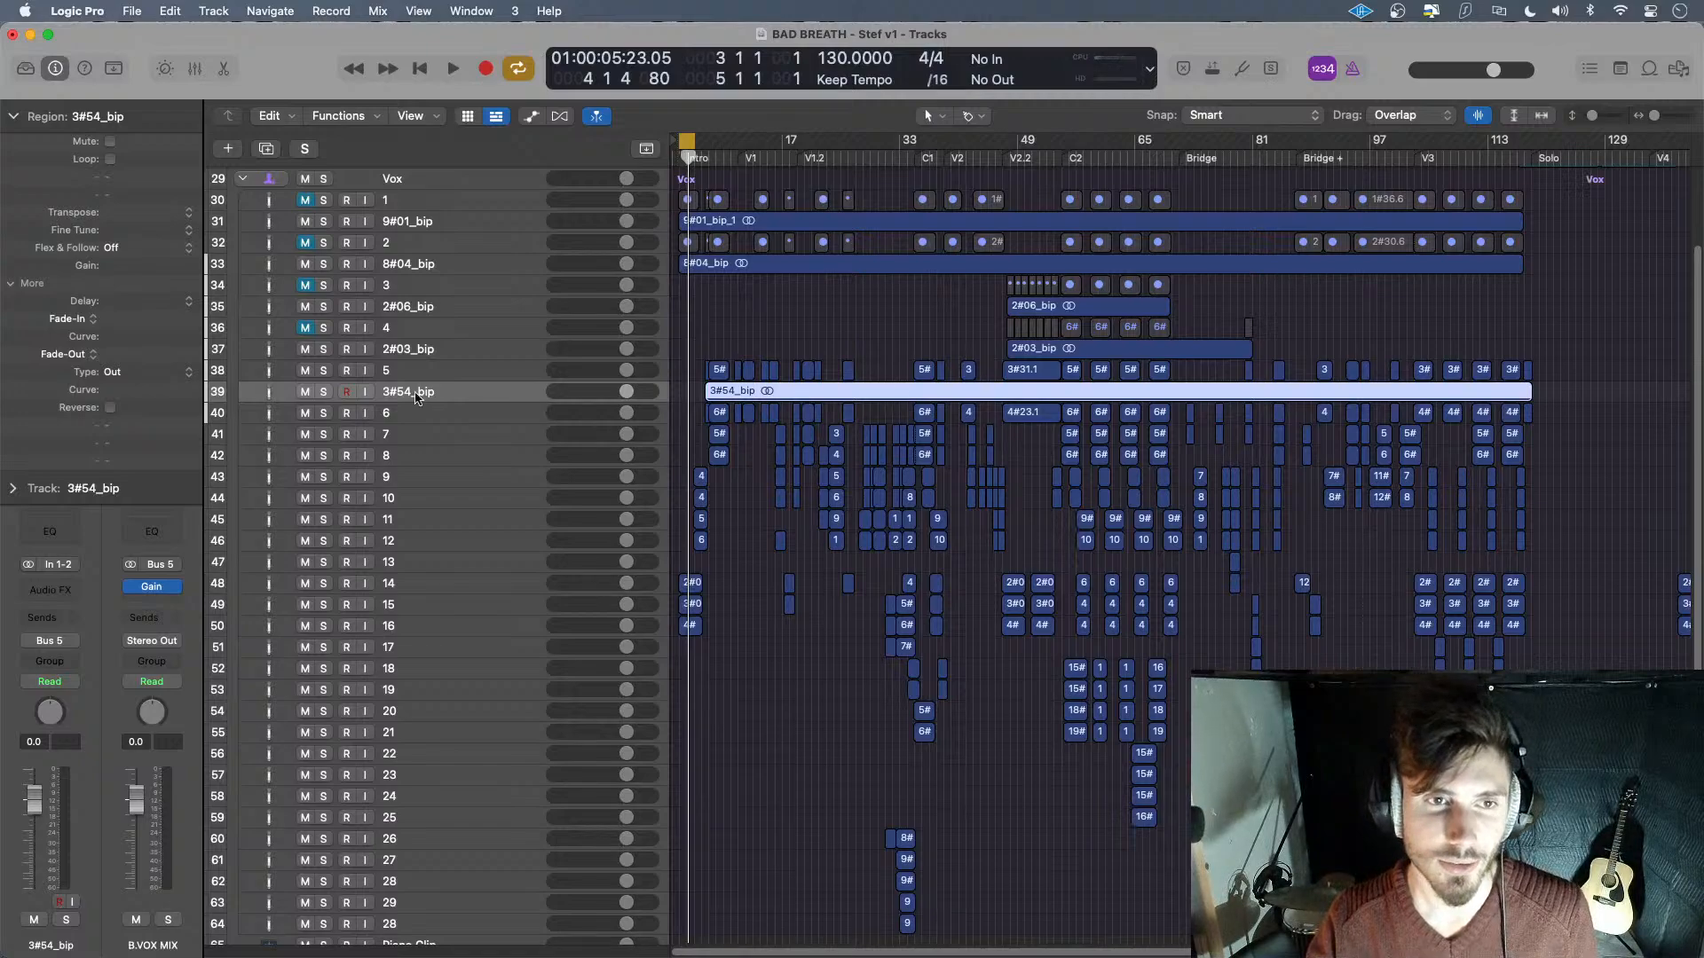
- Mute vocal track 5 and move its UAD Auto-Tune plug-in to the channel strip of track 6
click(342, 377)
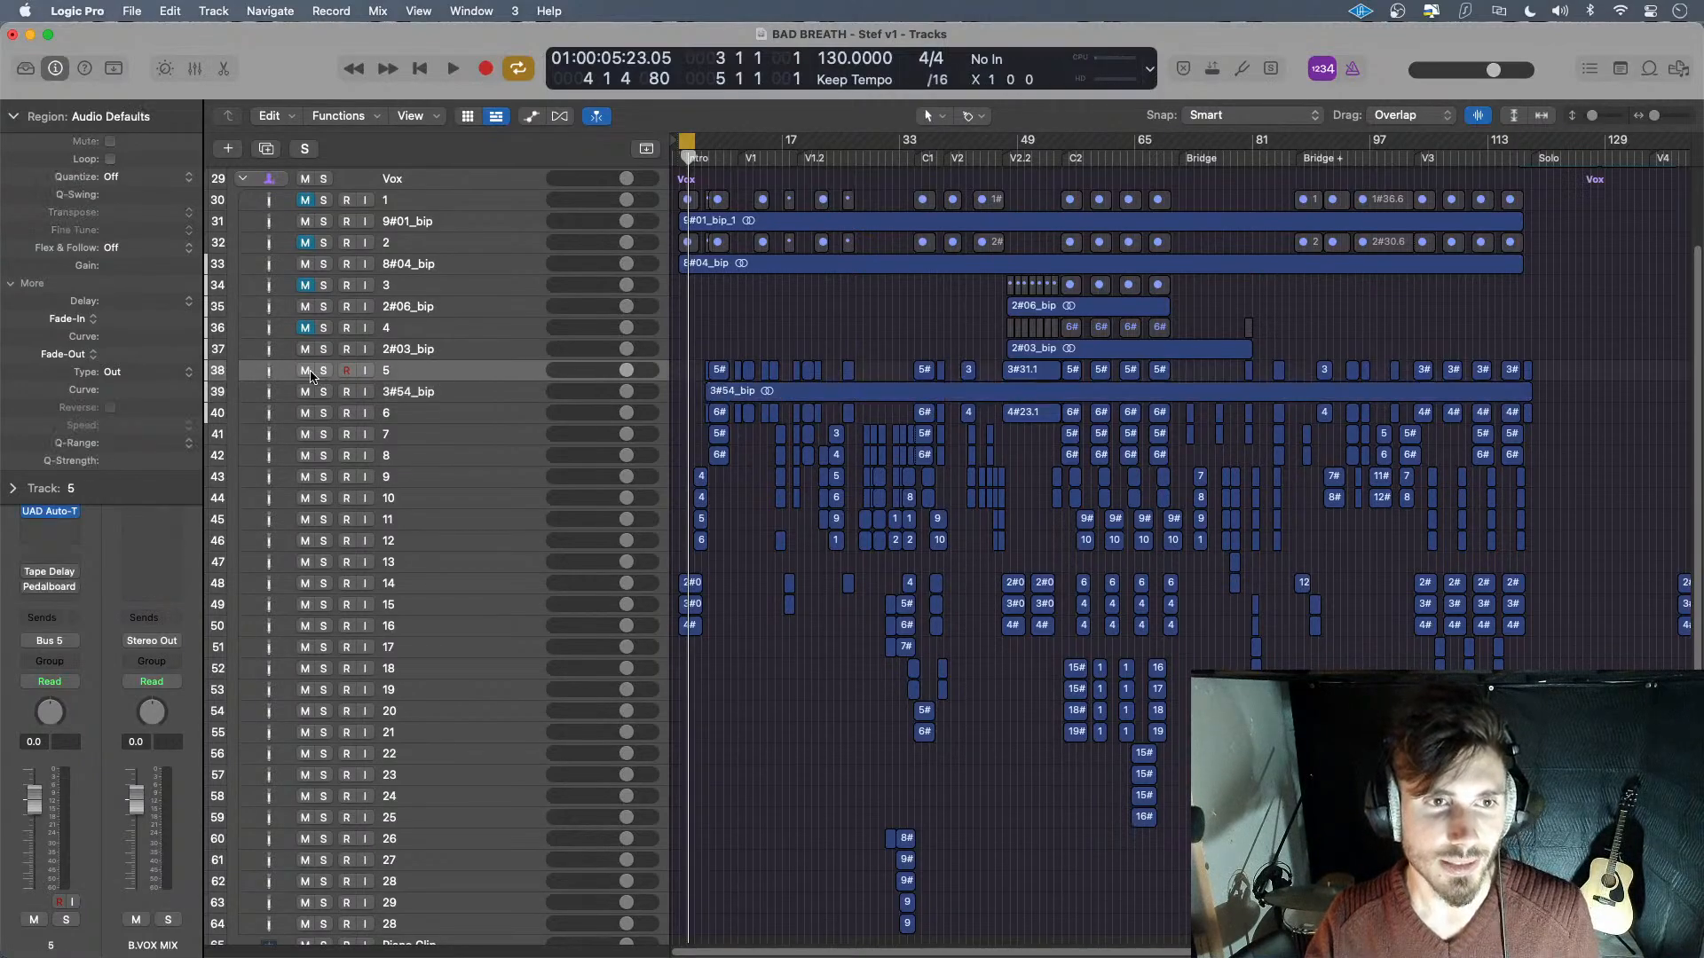
click(306, 370)
click(485, 393)
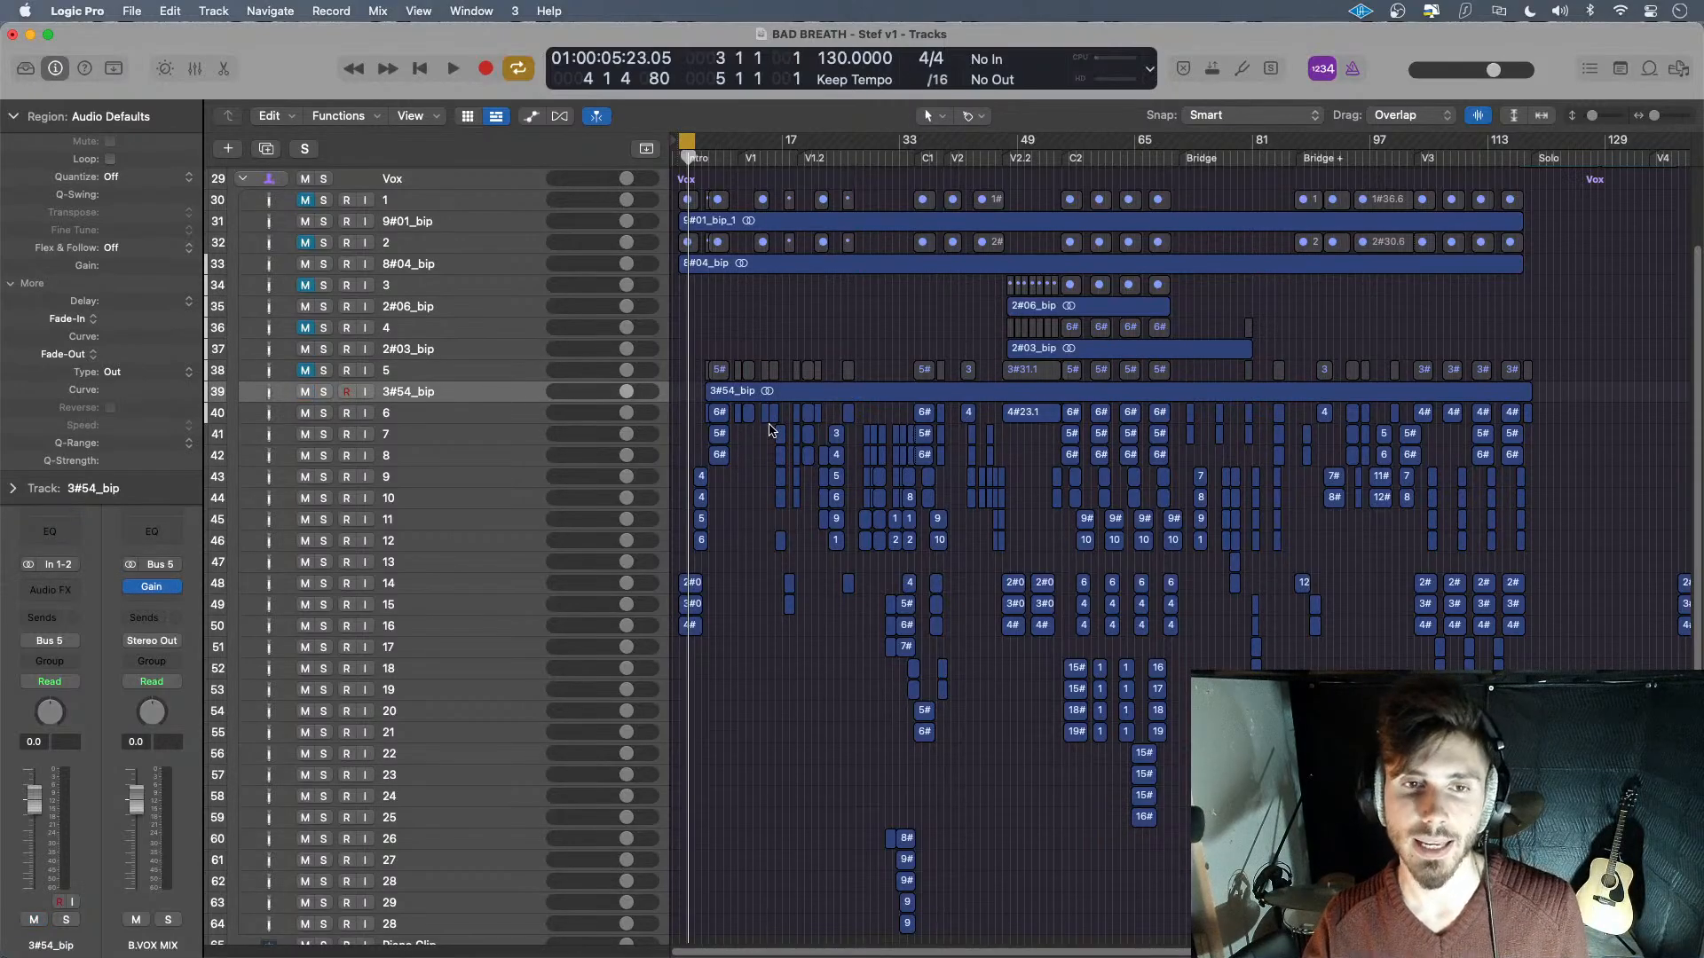
key(x)
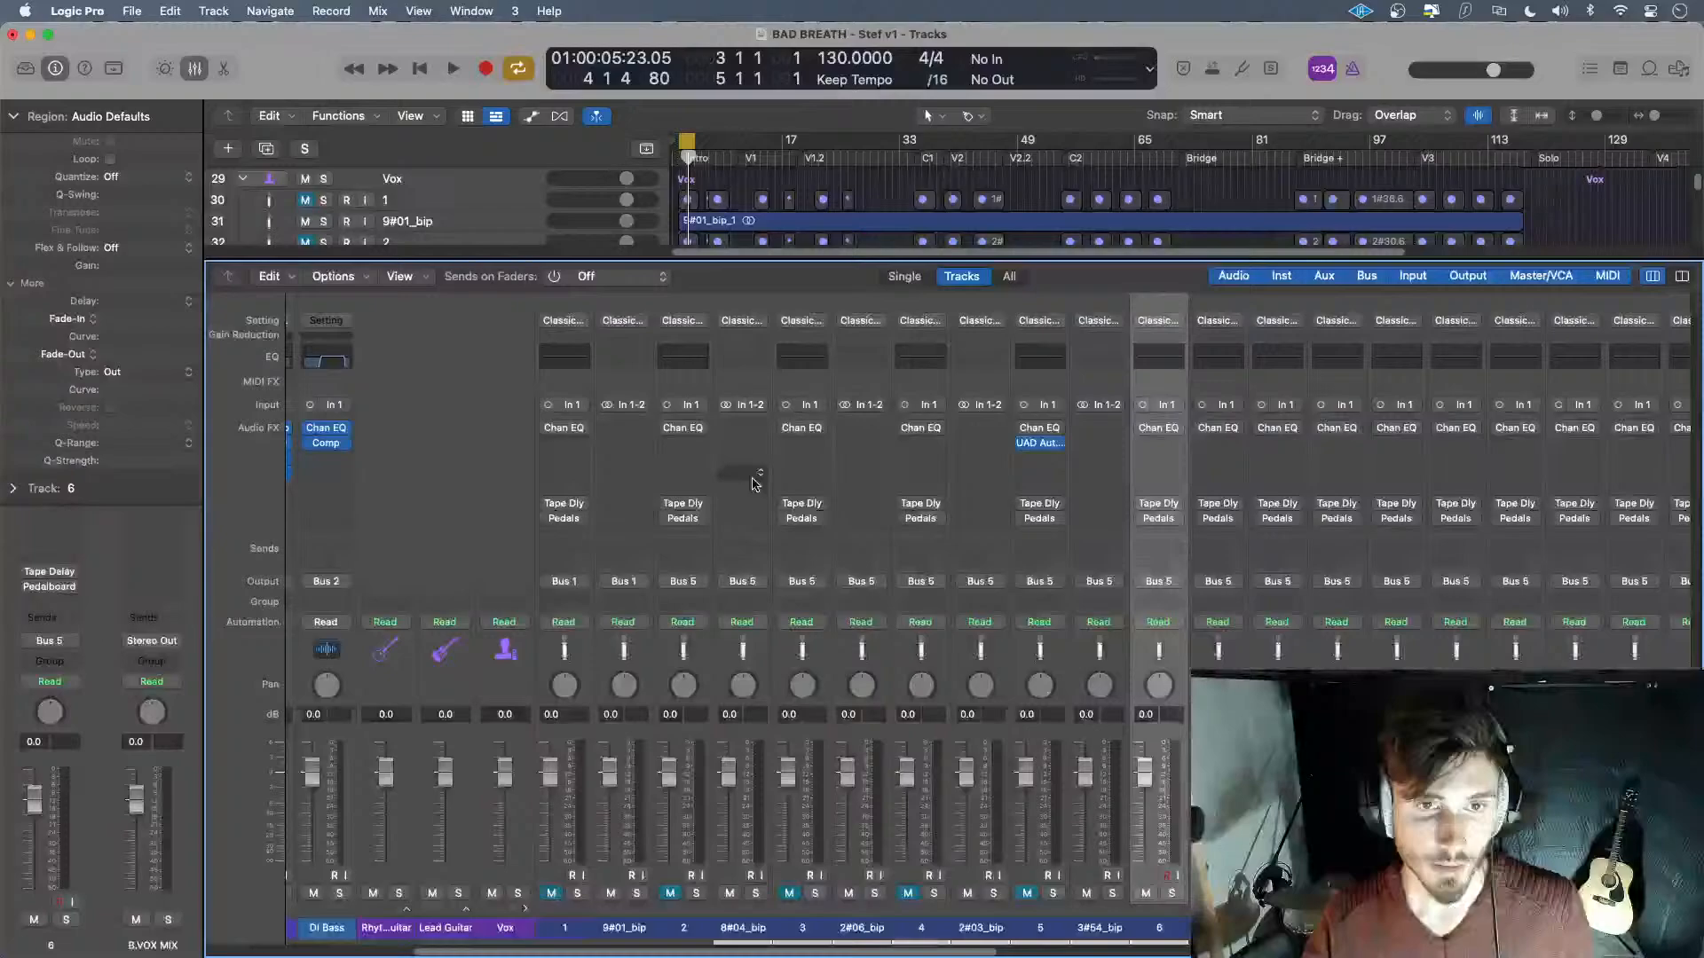
drag(755, 483, 1156, 447)
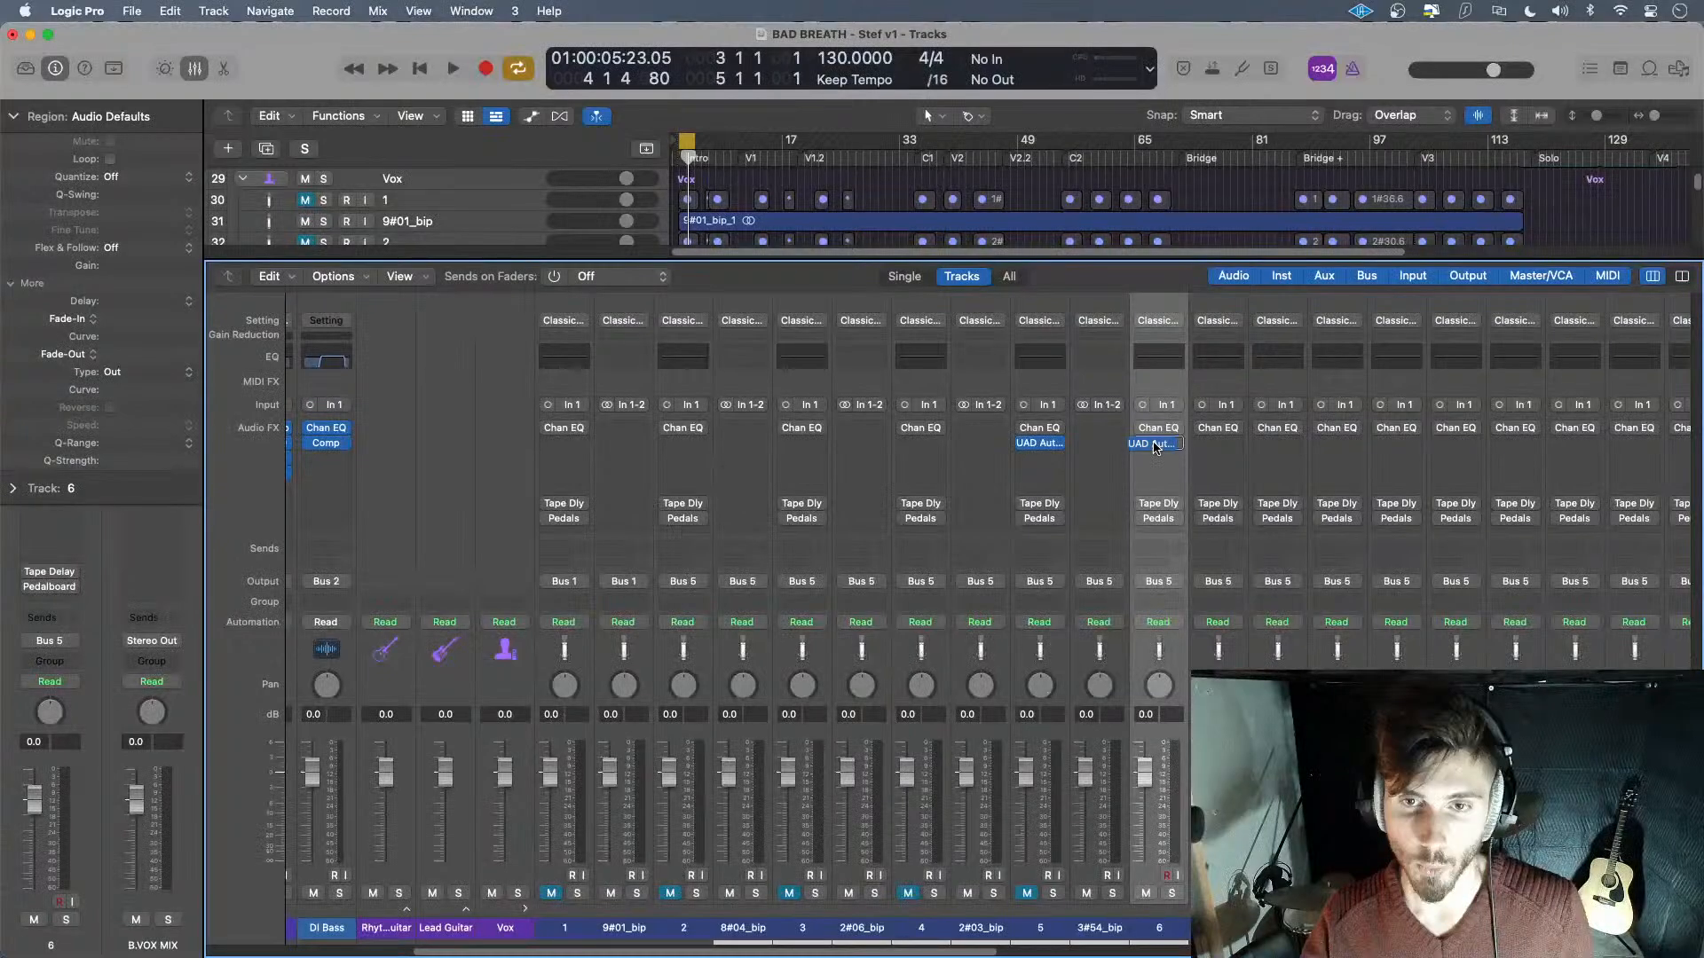
key(x)
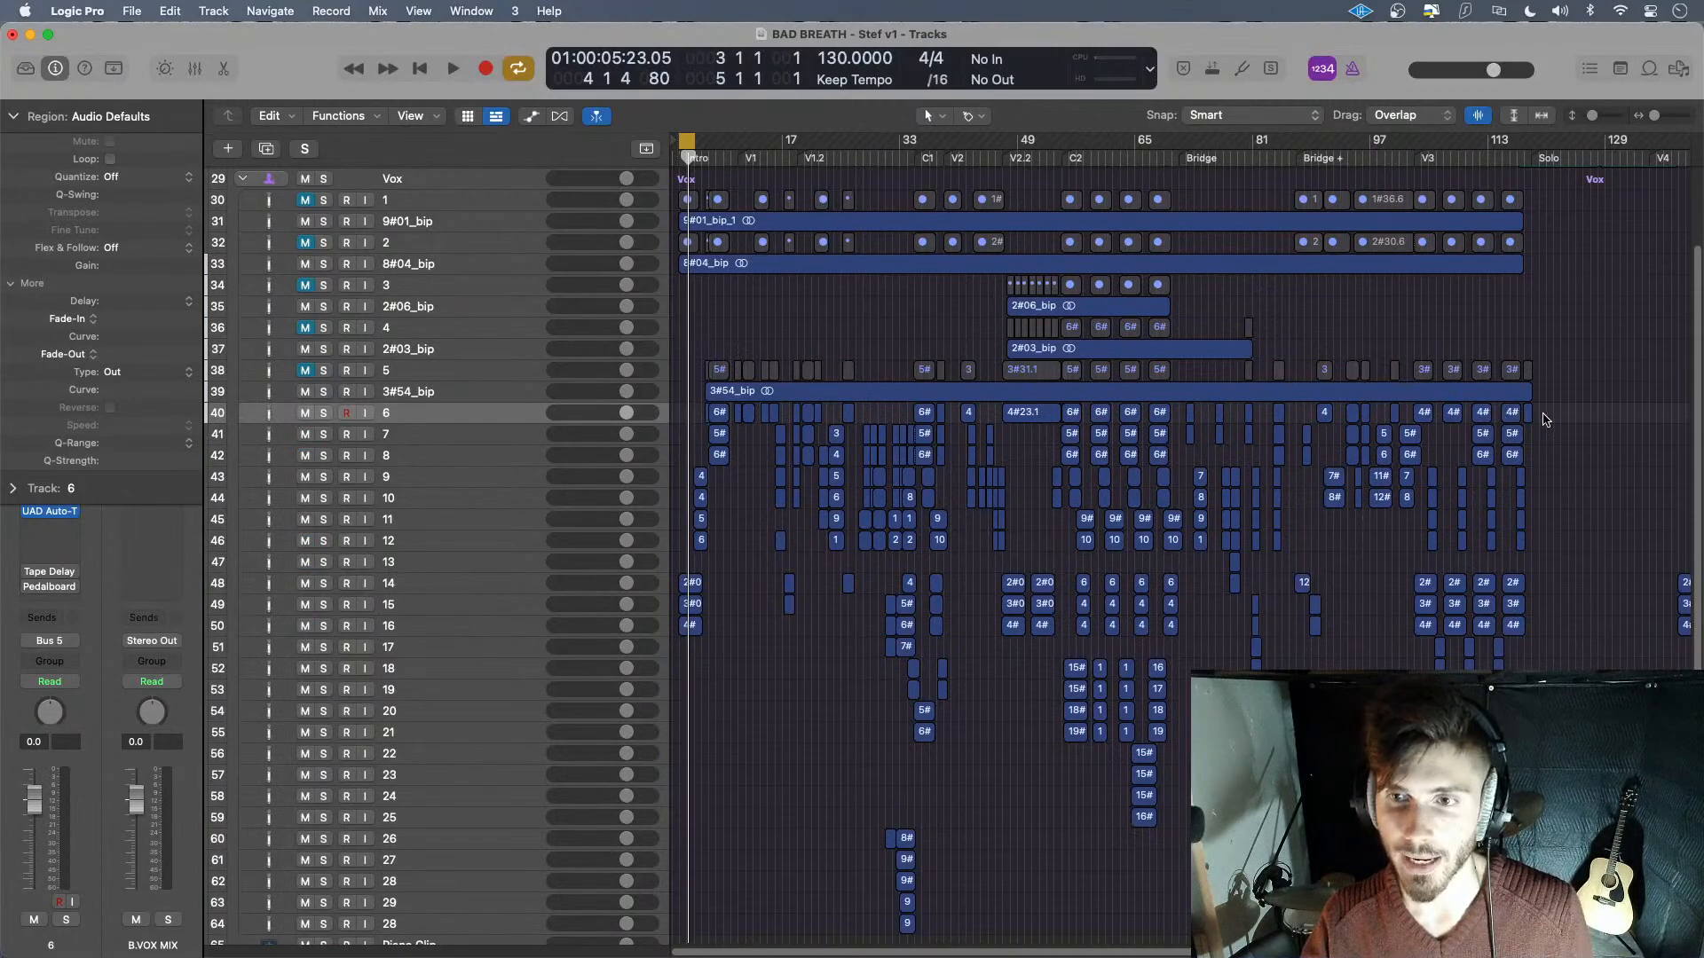
- Bounce all regions of vocal track 6 in place onto a new track, leaving the source regions
drag(1543, 419, 690, 421)
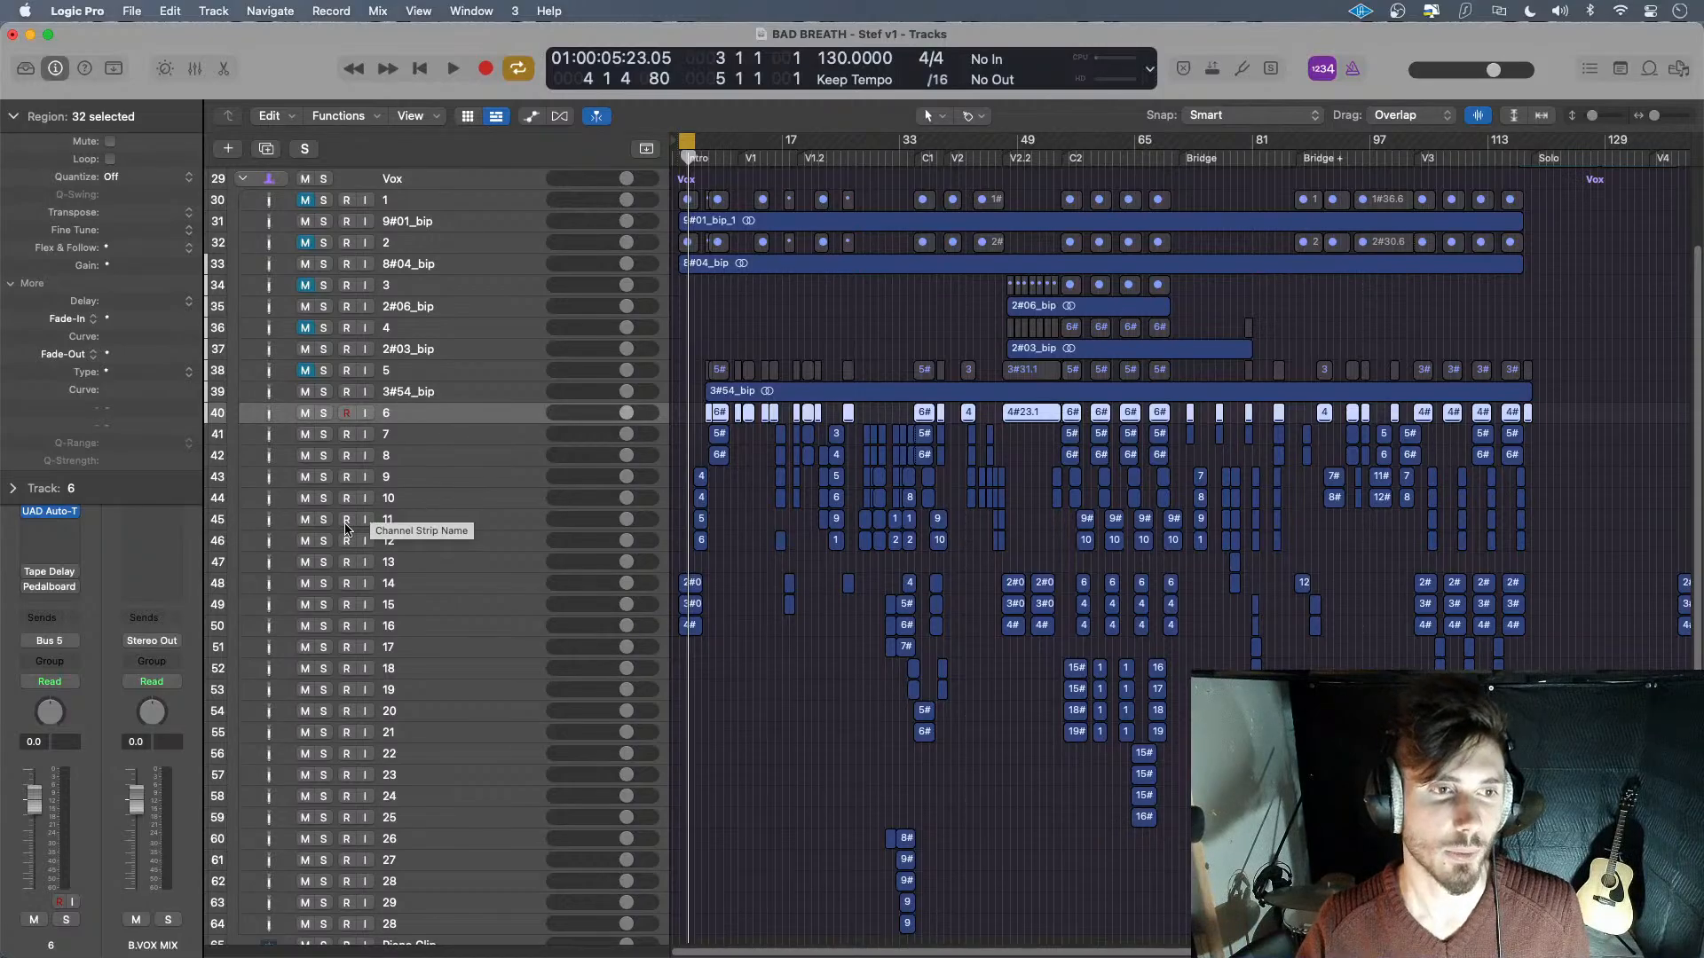
right_click(715, 417)
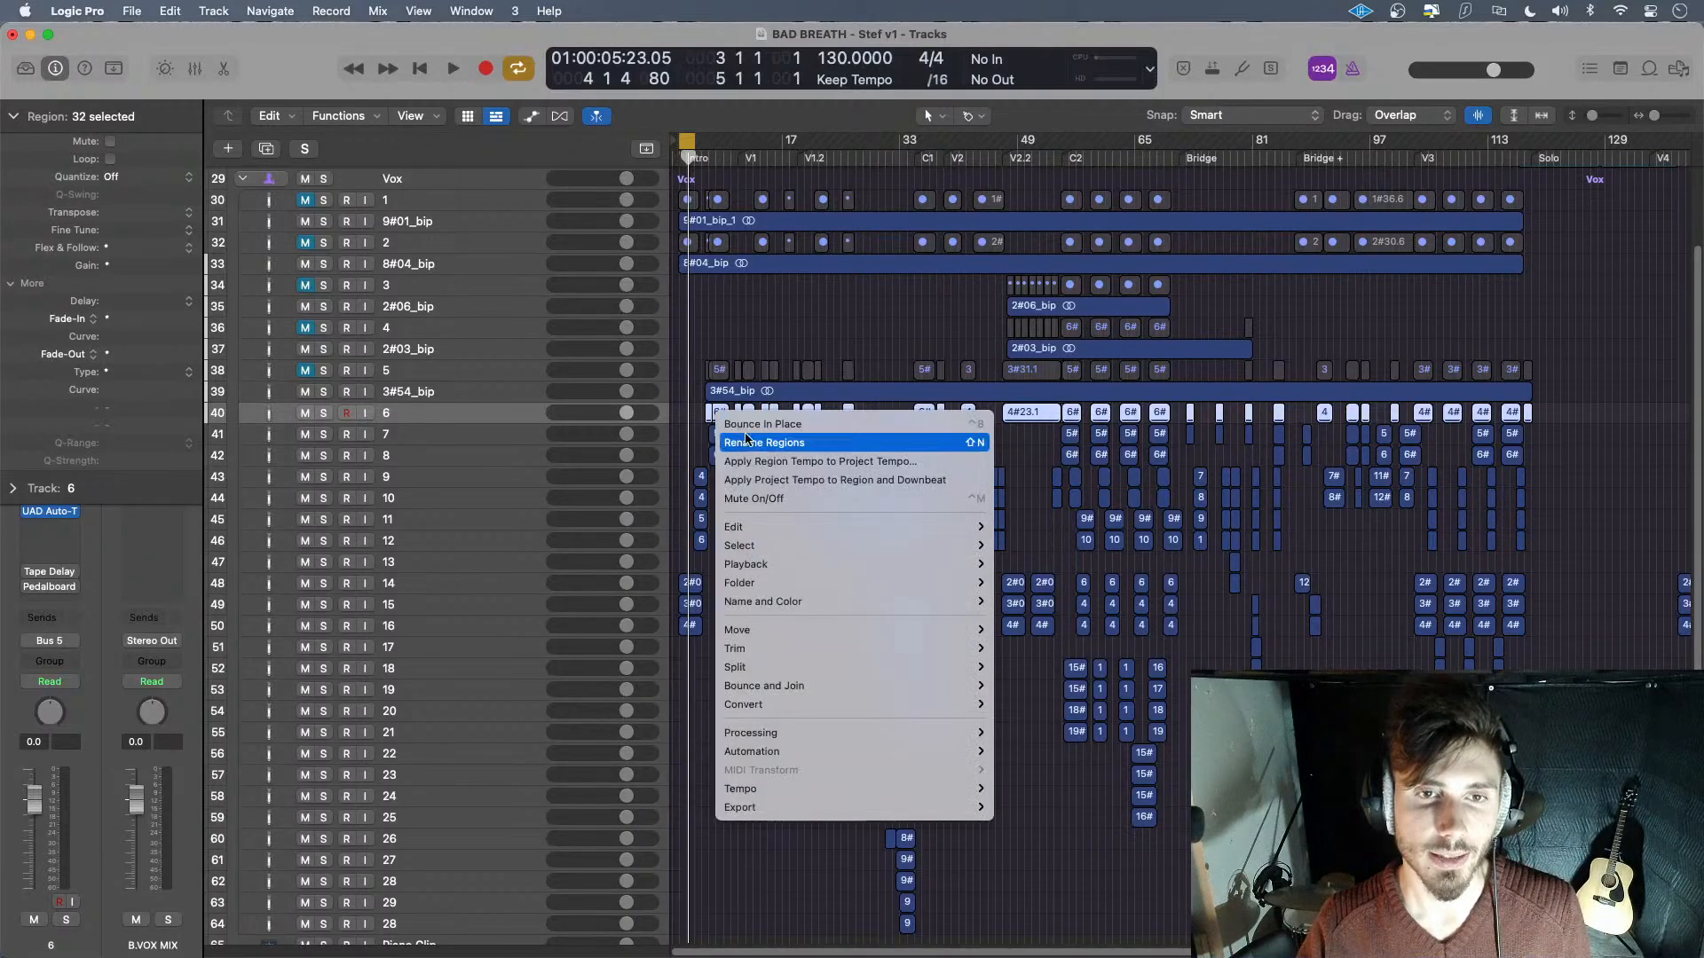
click(745, 421)
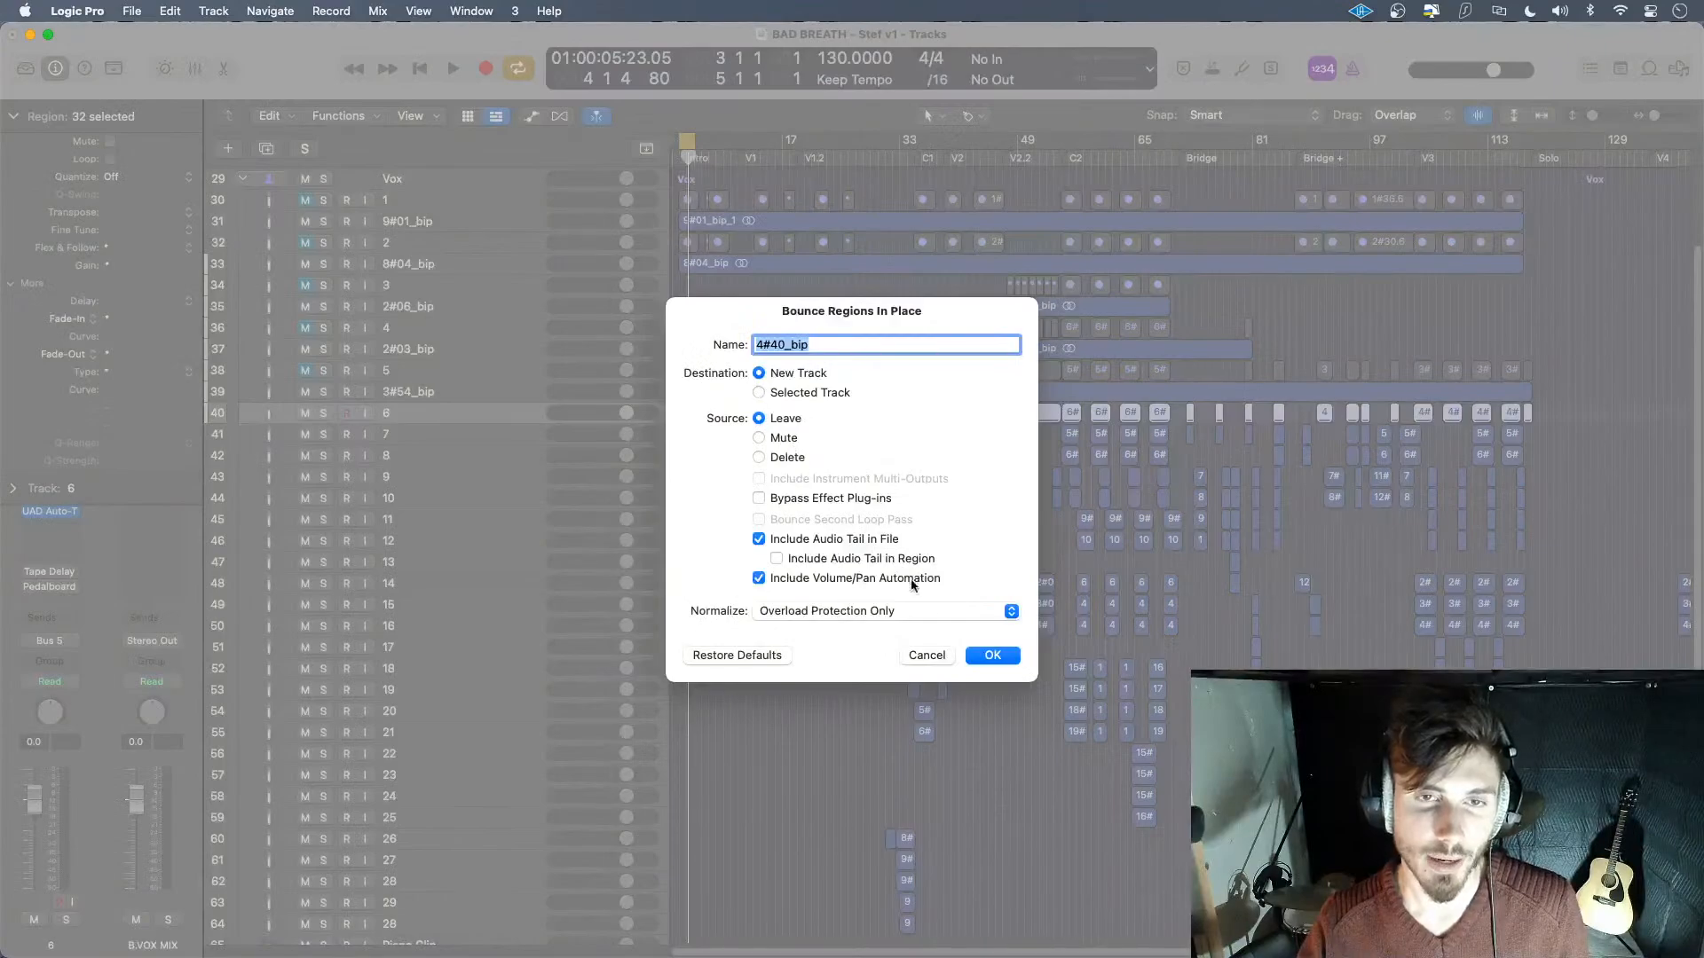
click(993, 657)
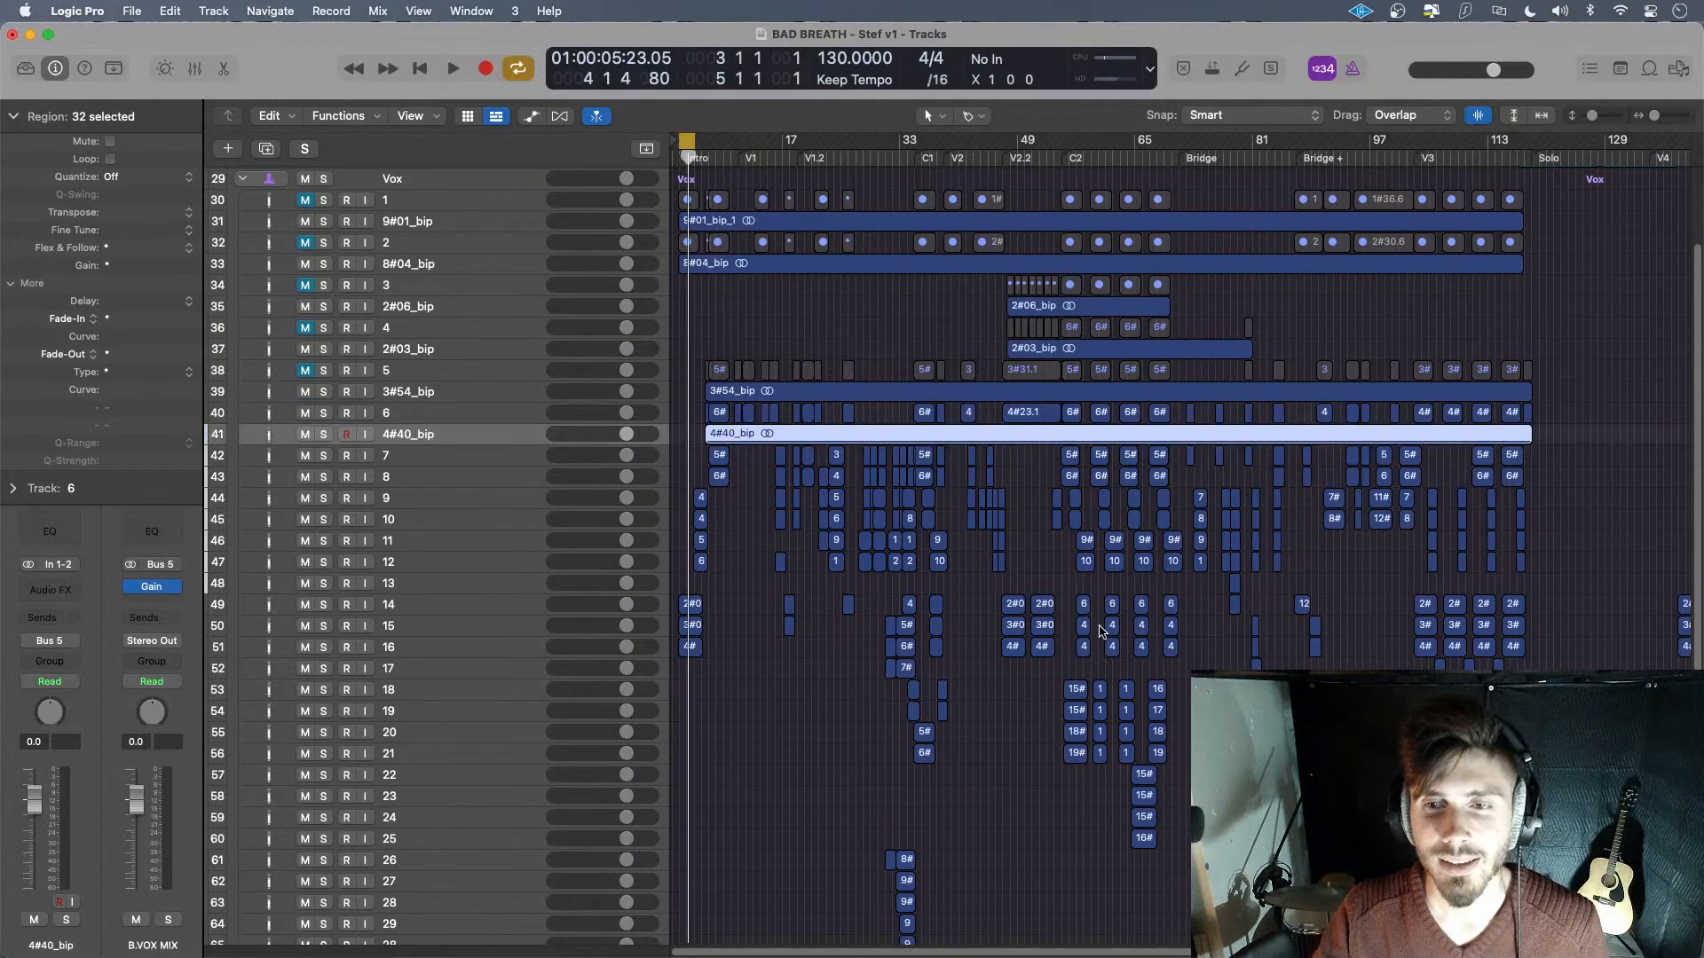
- Mute vocal track 6 and move its UAD Auto-Tune plug-in to the channel strip of track 7
click(304, 413)
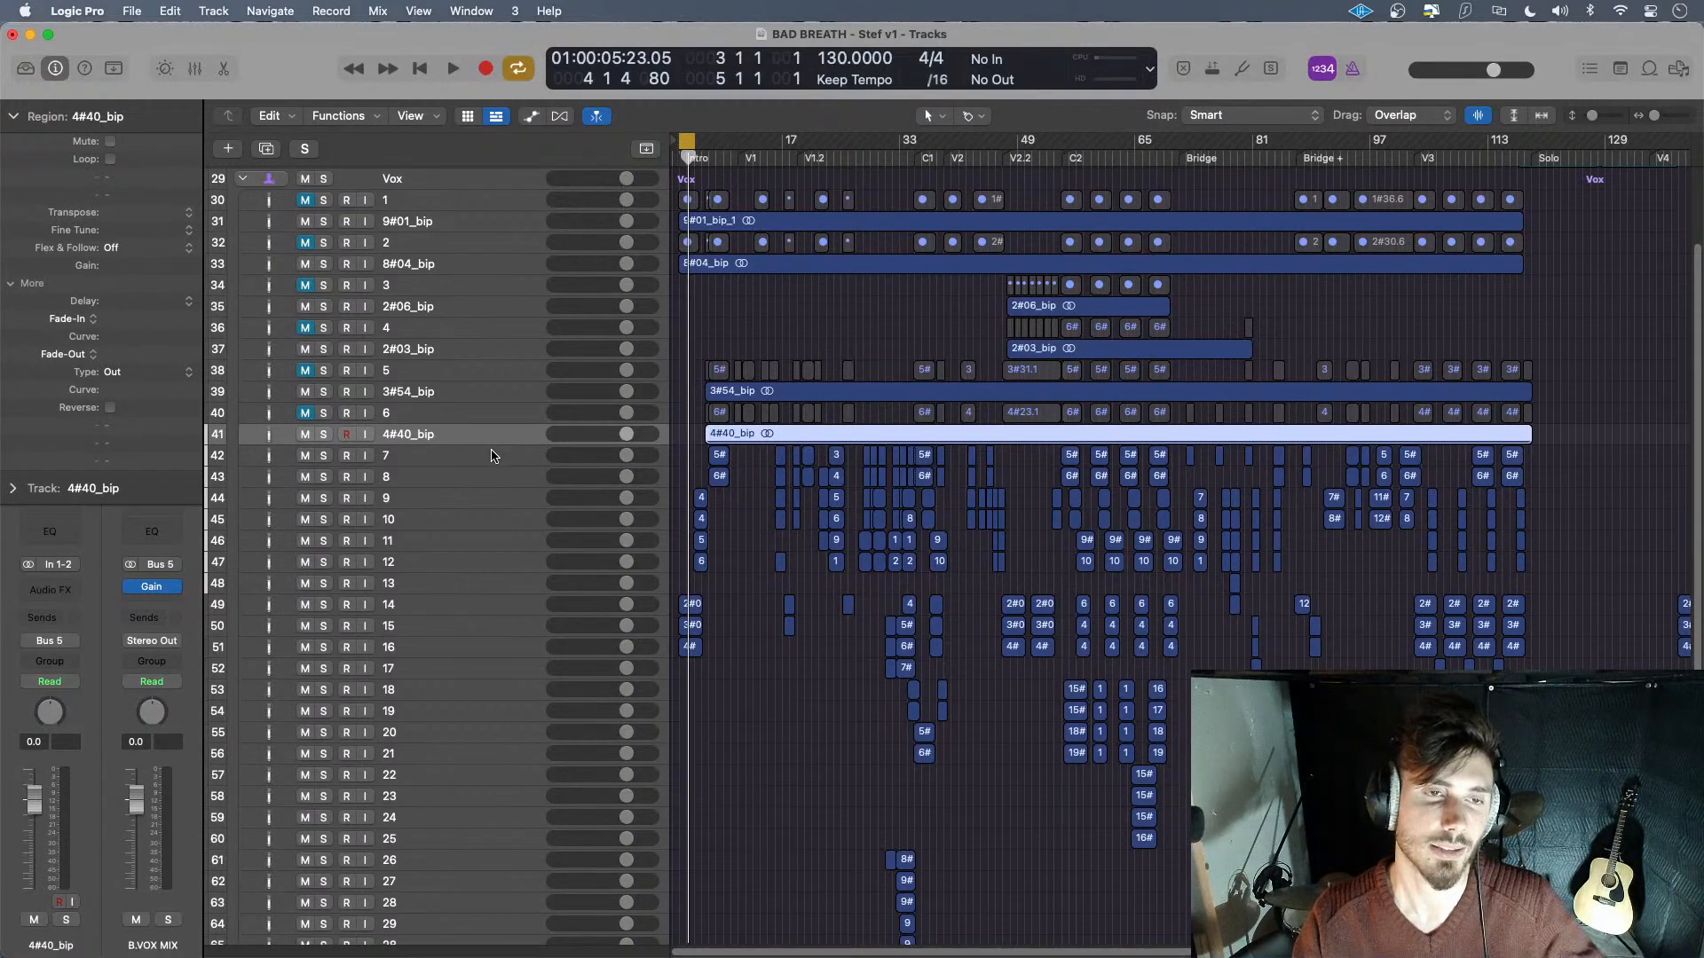
key(x)
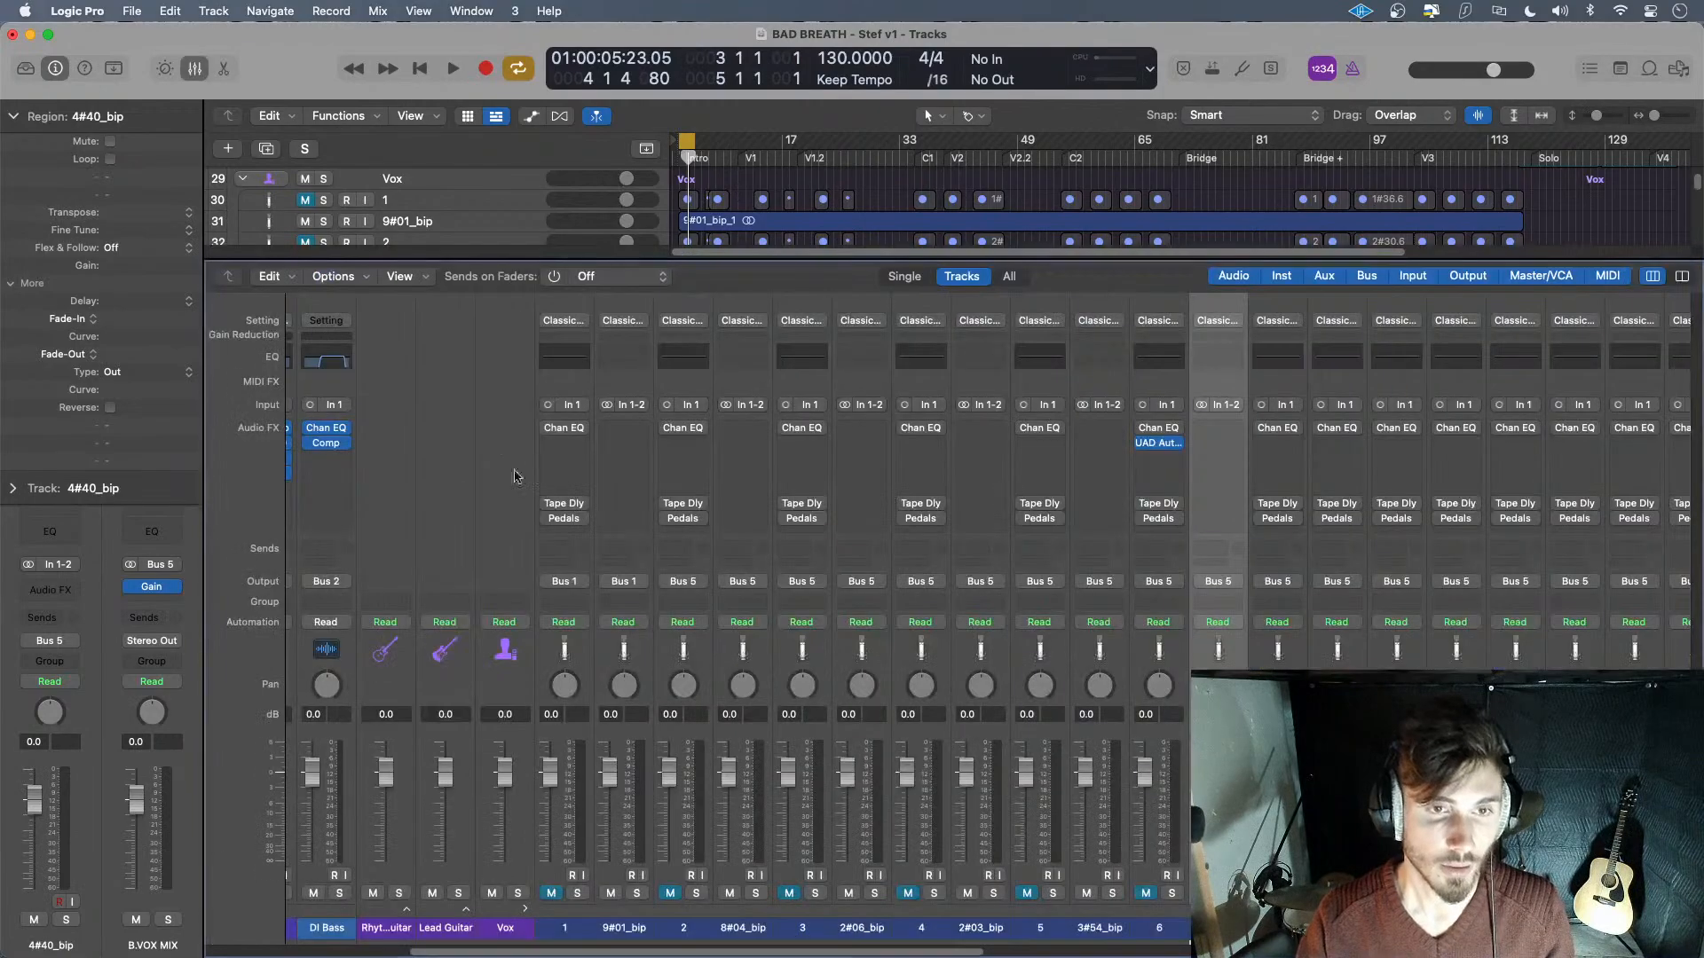
drag(1164, 451, 1286, 467)
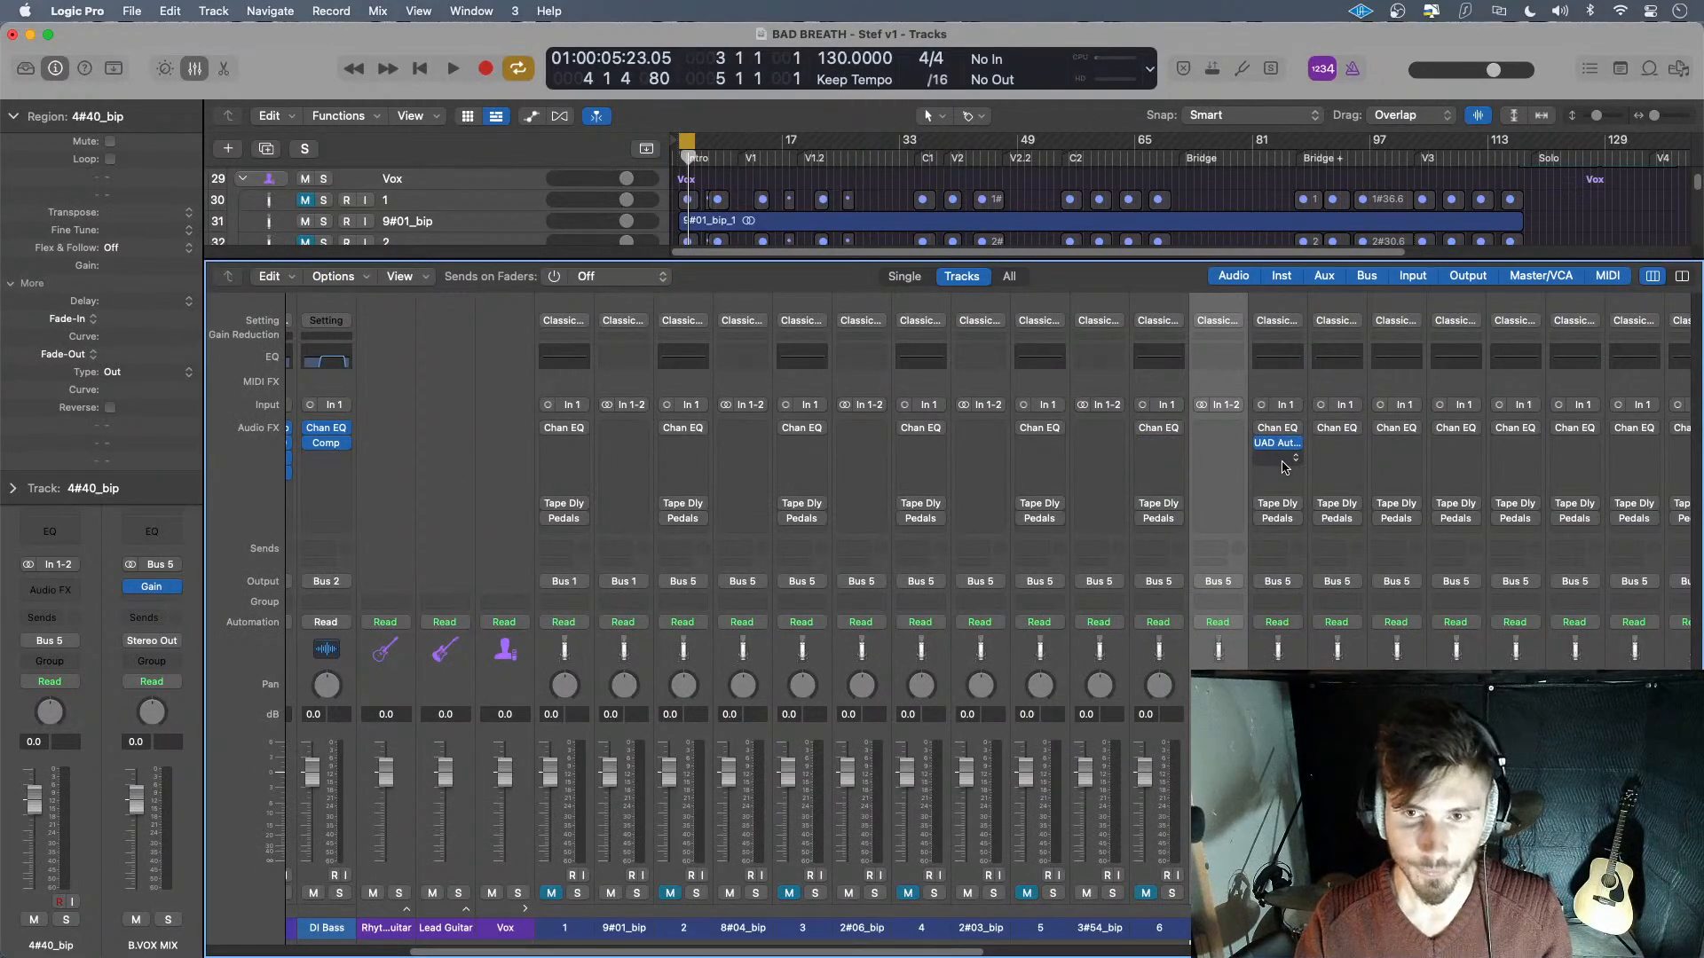
key(x)
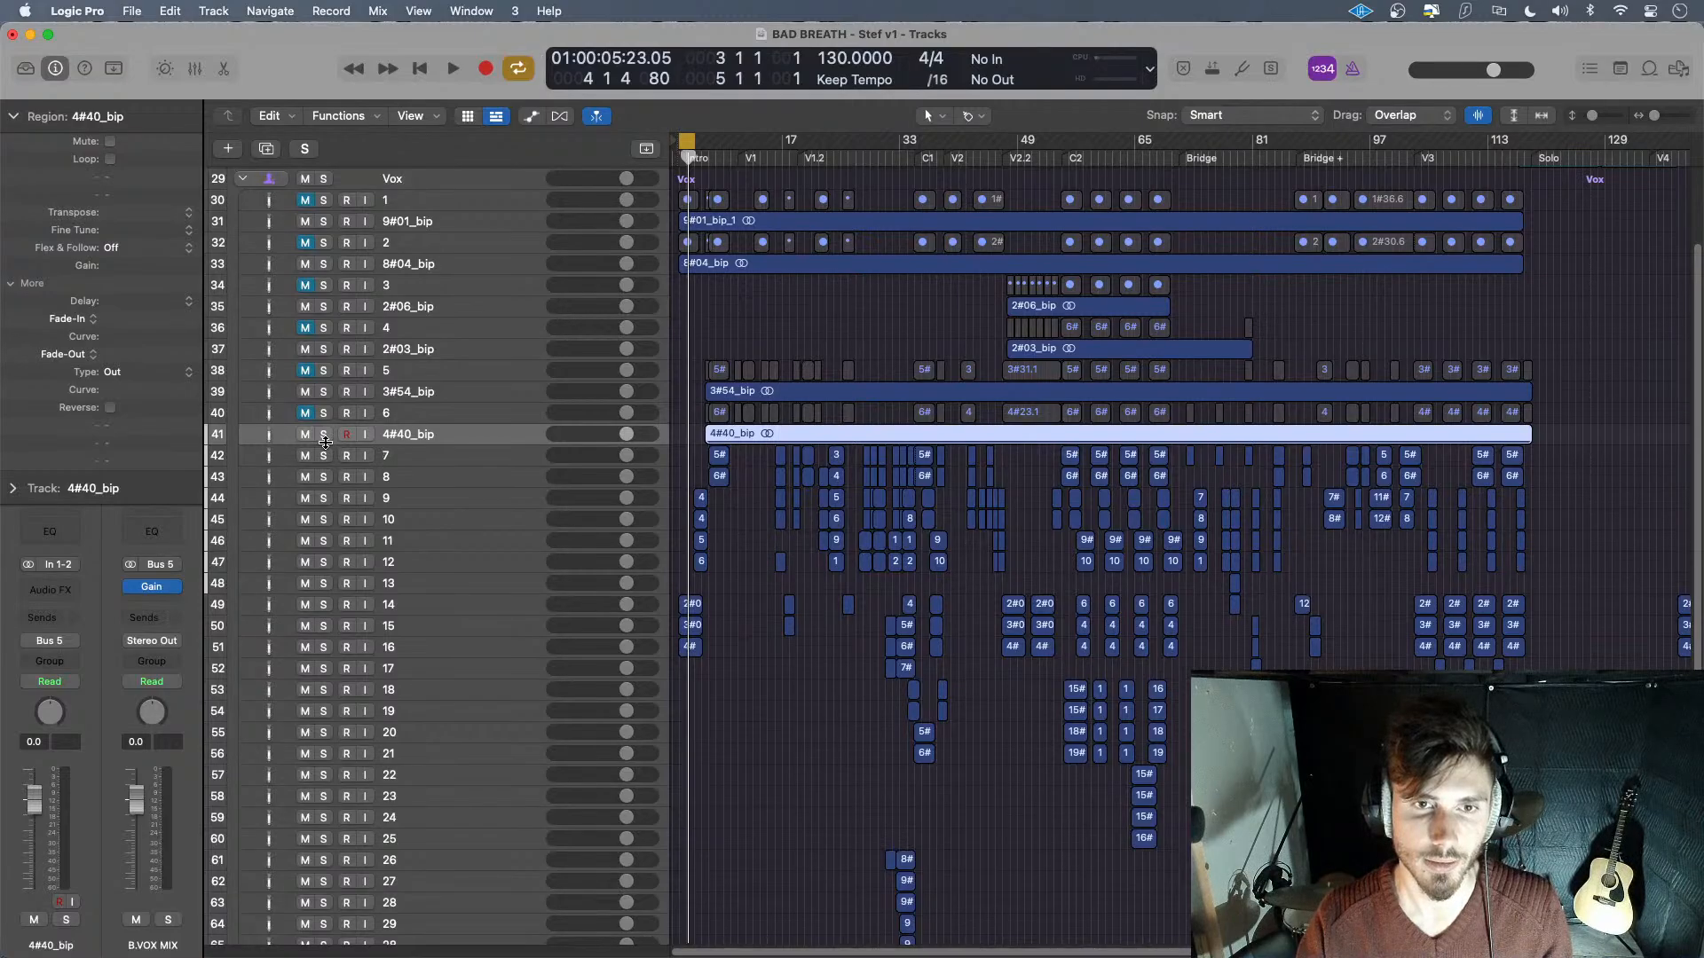
- Select the regions of vocal track 7 and bounce them in place onto a new track, leaving the source regions
click(428, 457)
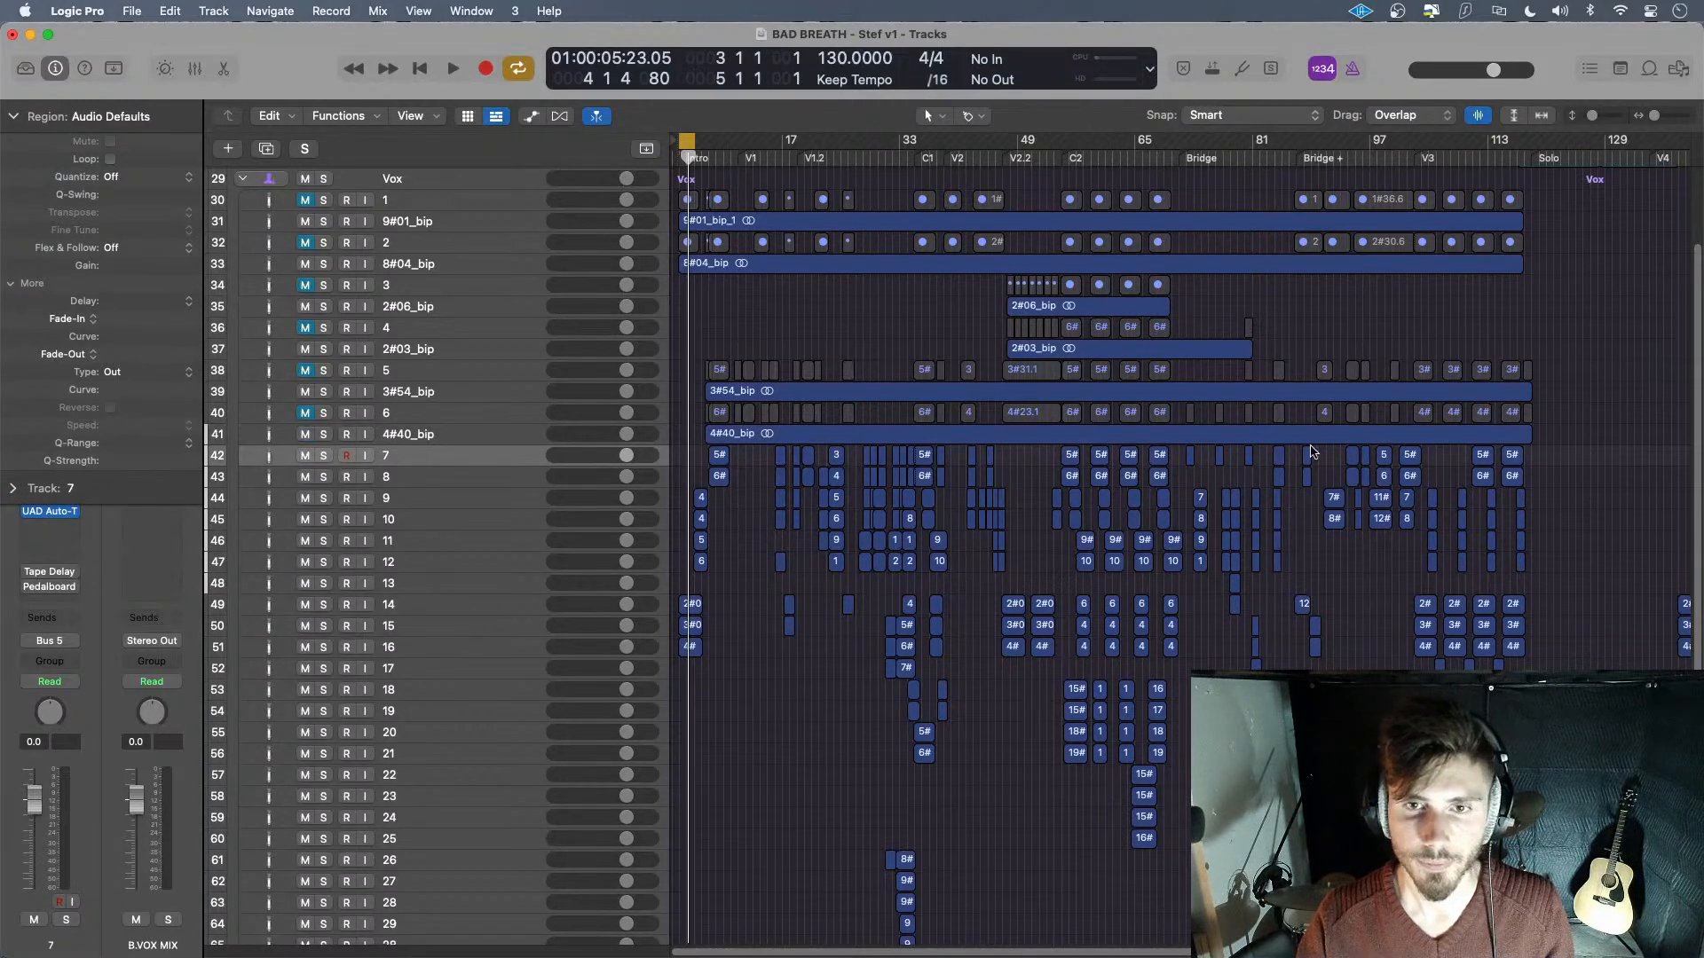
drag(1552, 462, 693, 455)
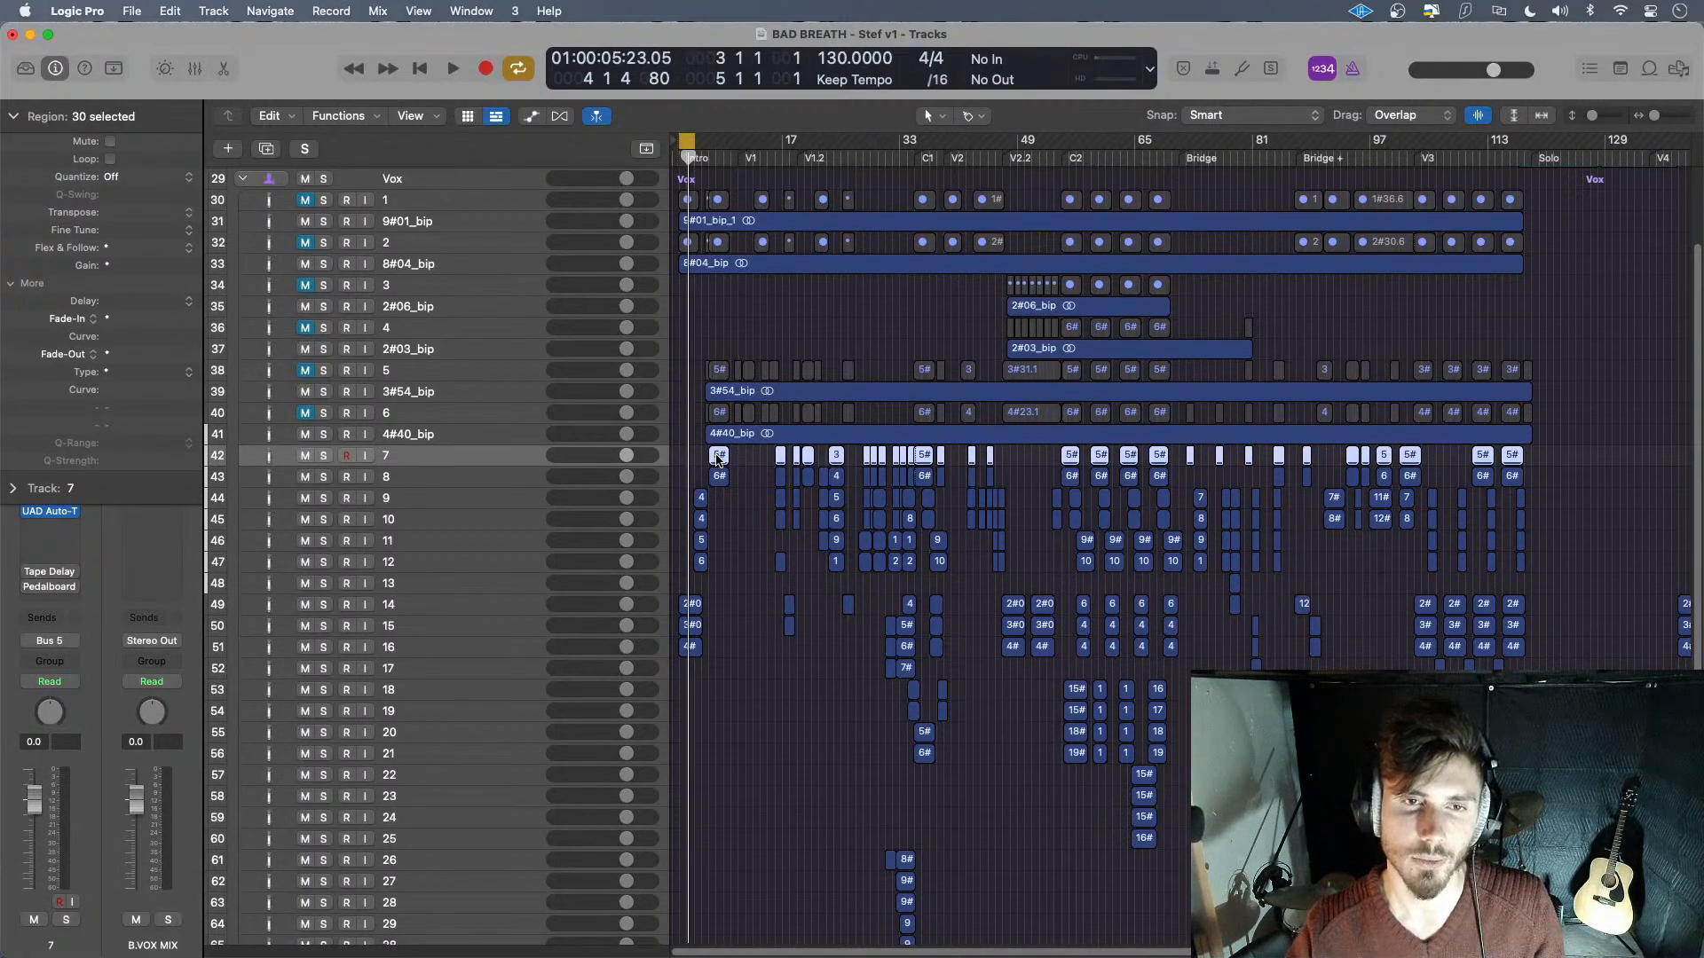
right_click(717, 459)
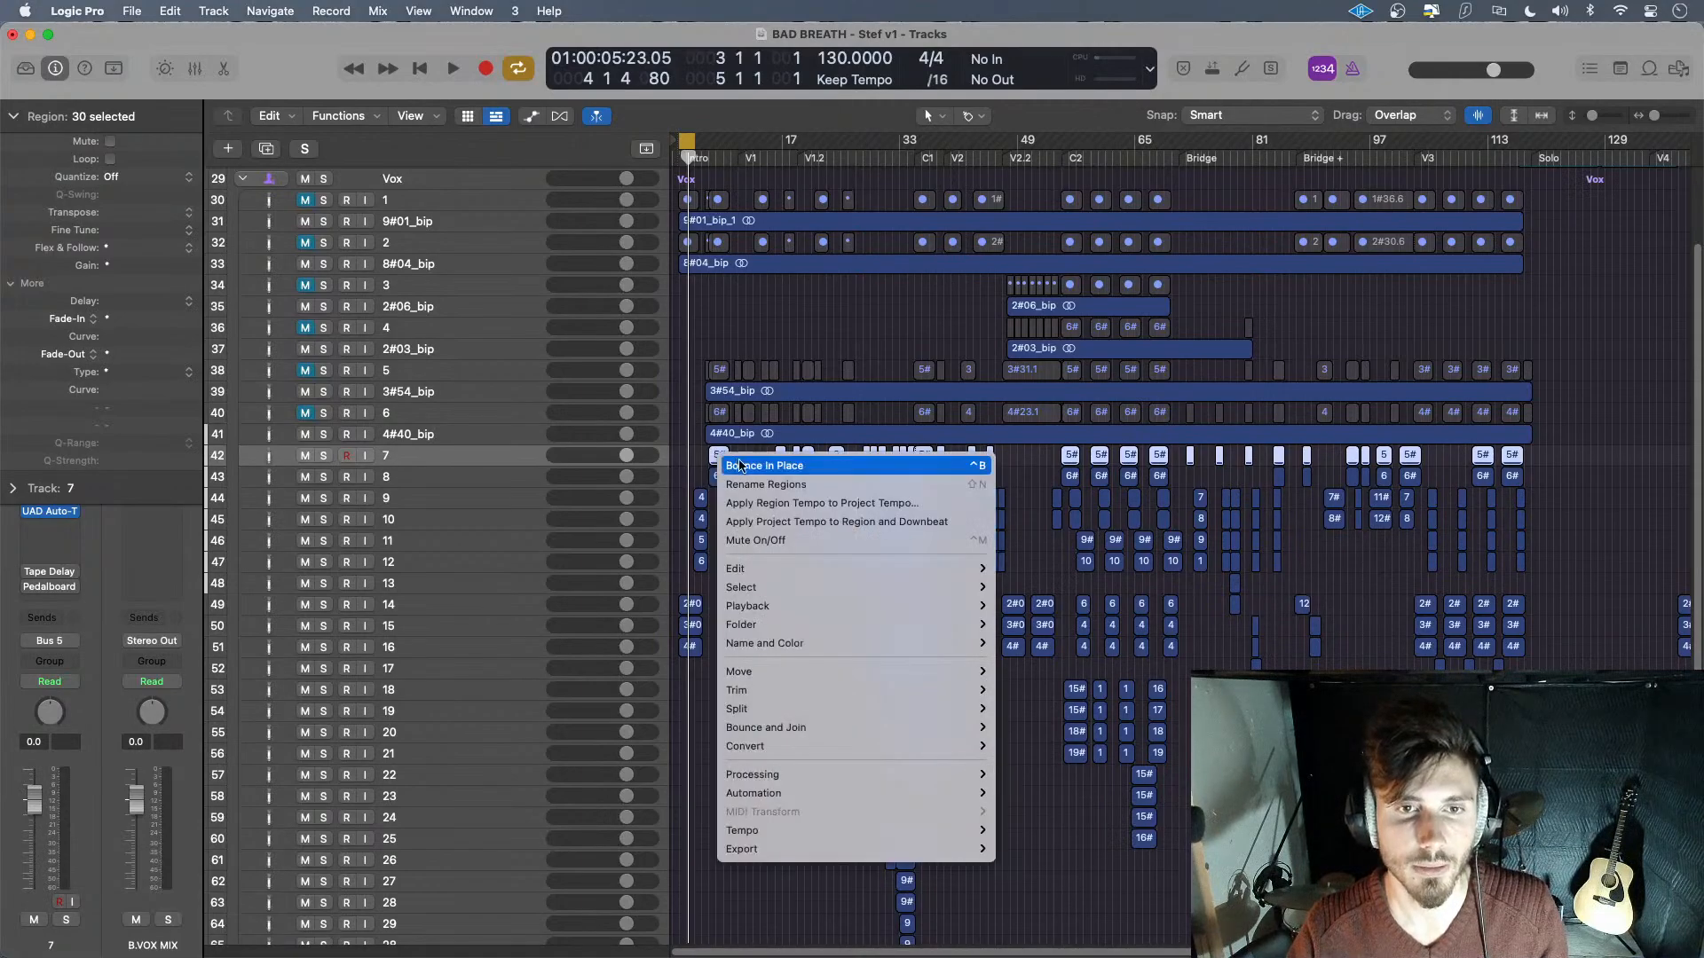
click(745, 465)
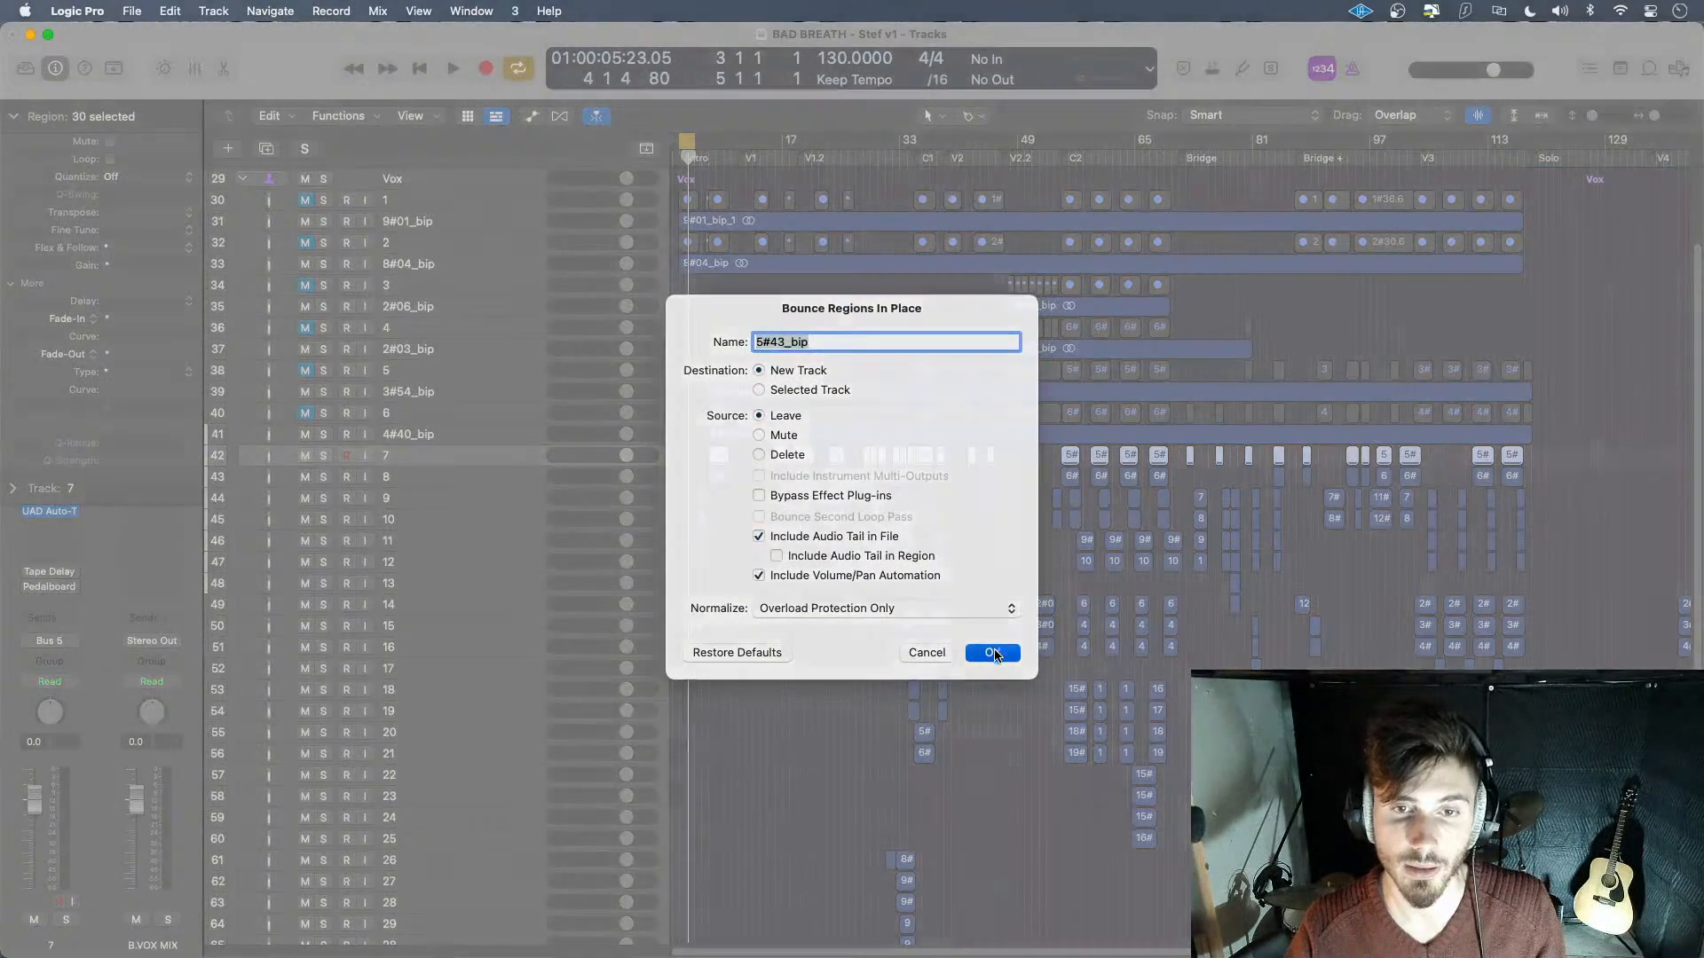
click(993, 656)
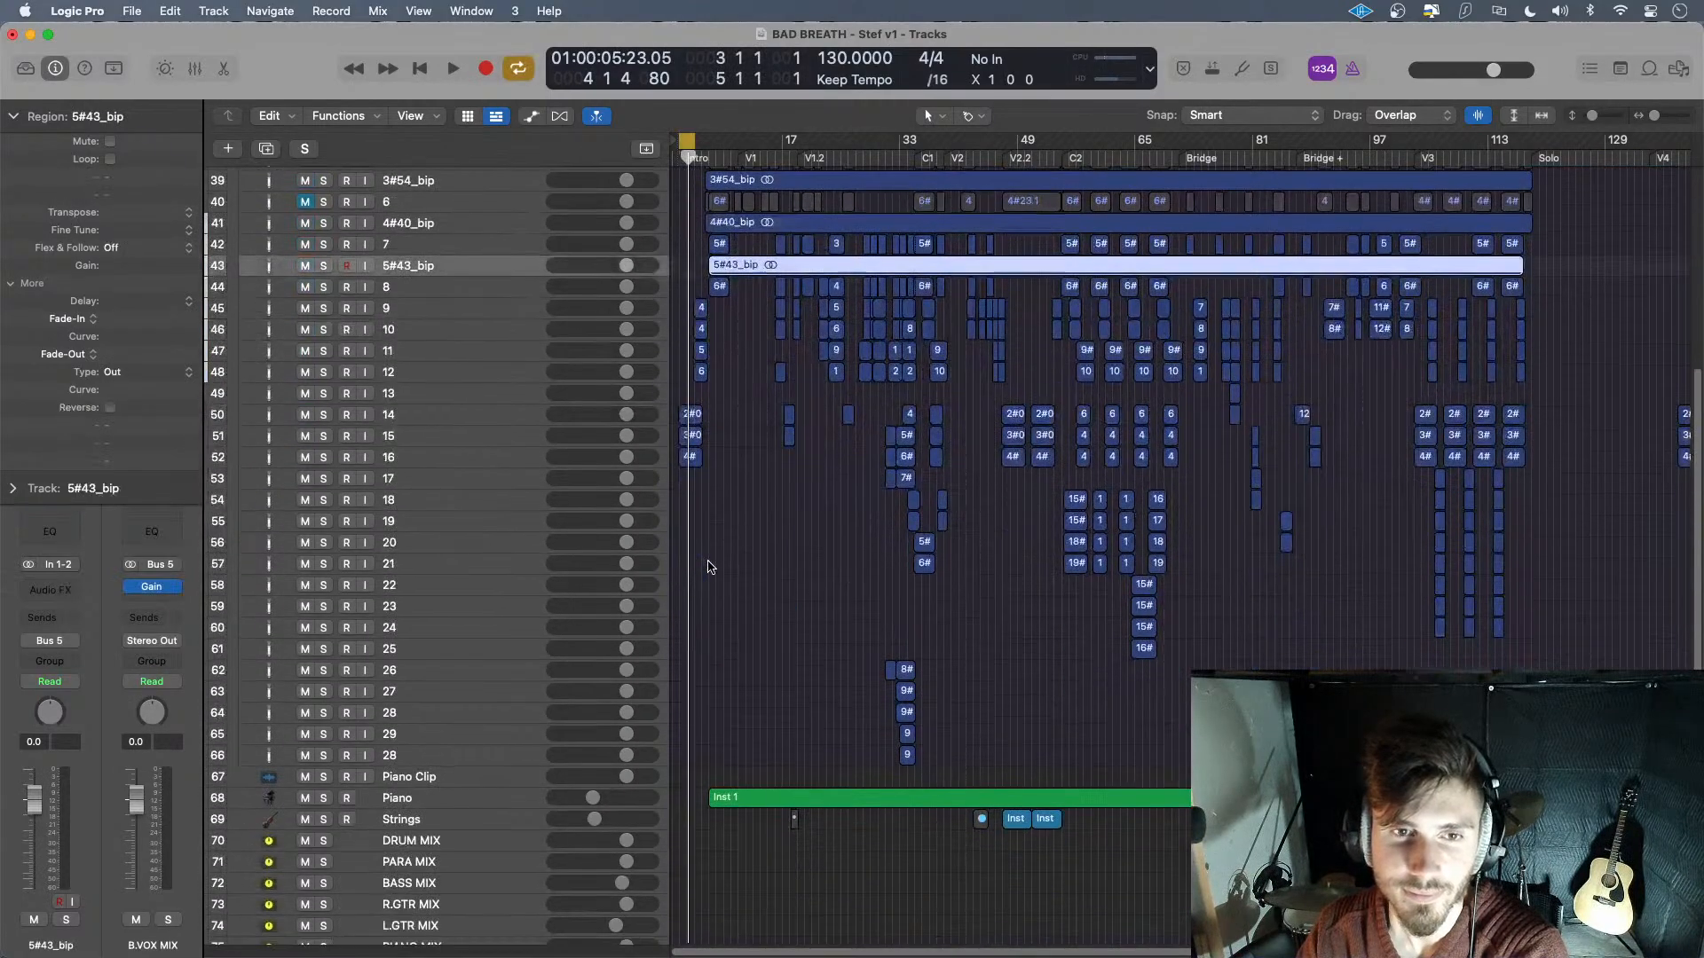
- Mute vocal track 7 and move its UAD Auto-Tune plug-in to the channel strip of track 8
click(305, 245)
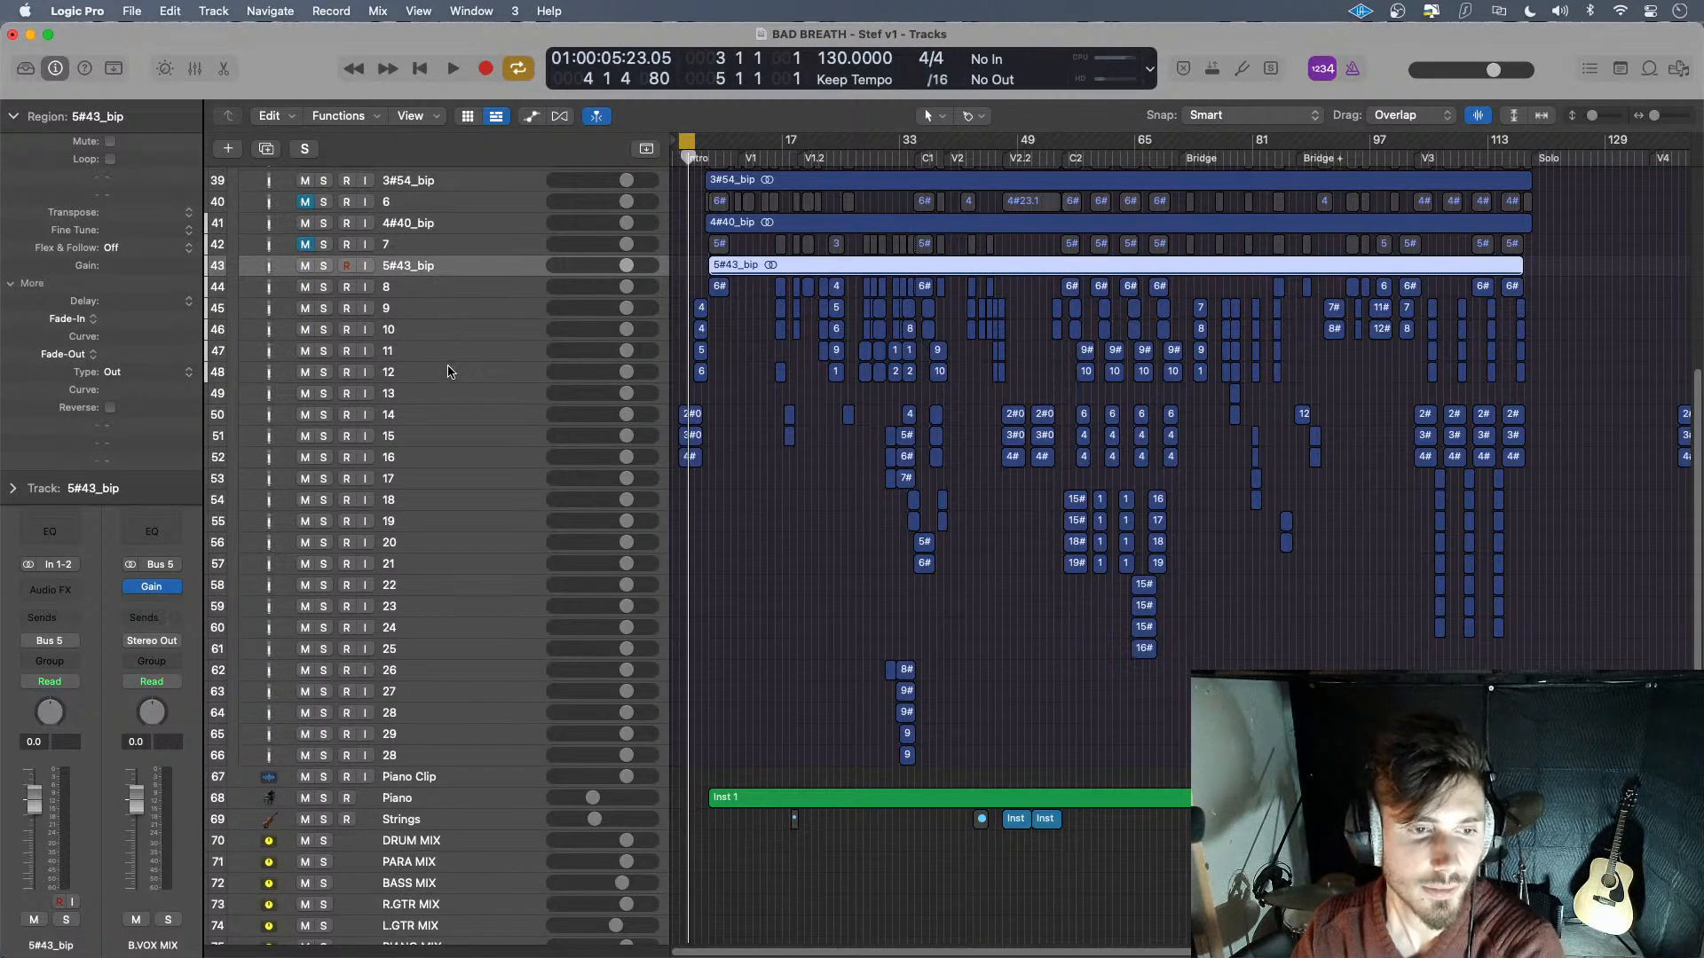
key(x)
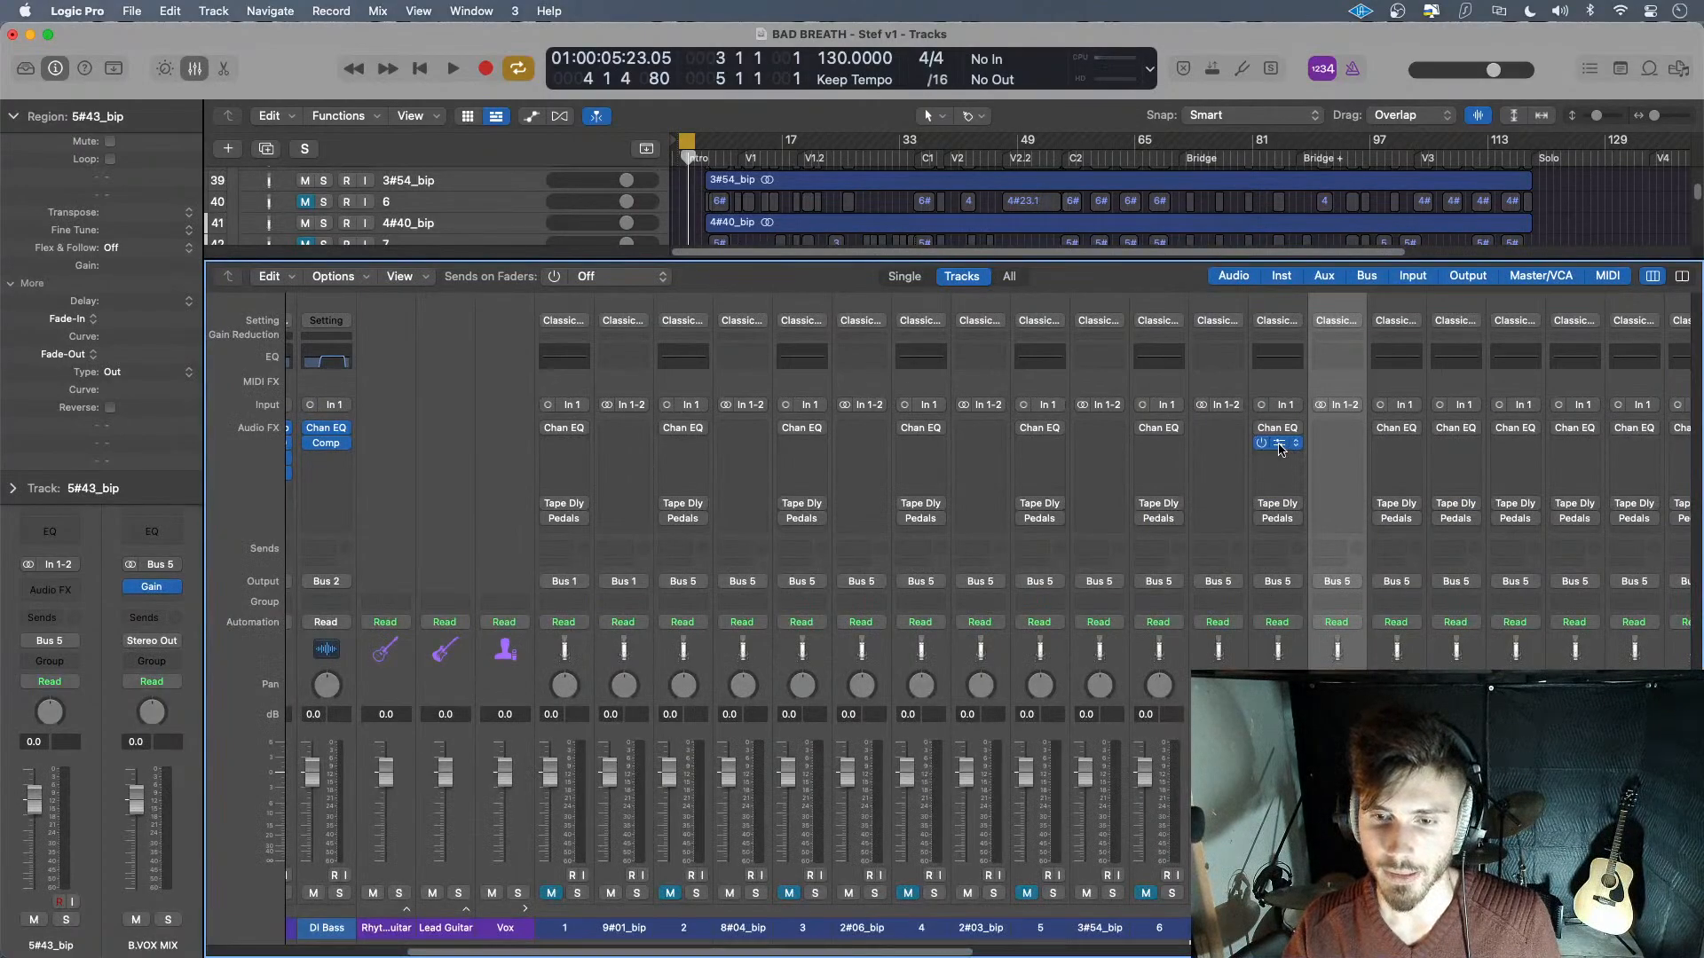
drag(1280, 448, 1395, 452)
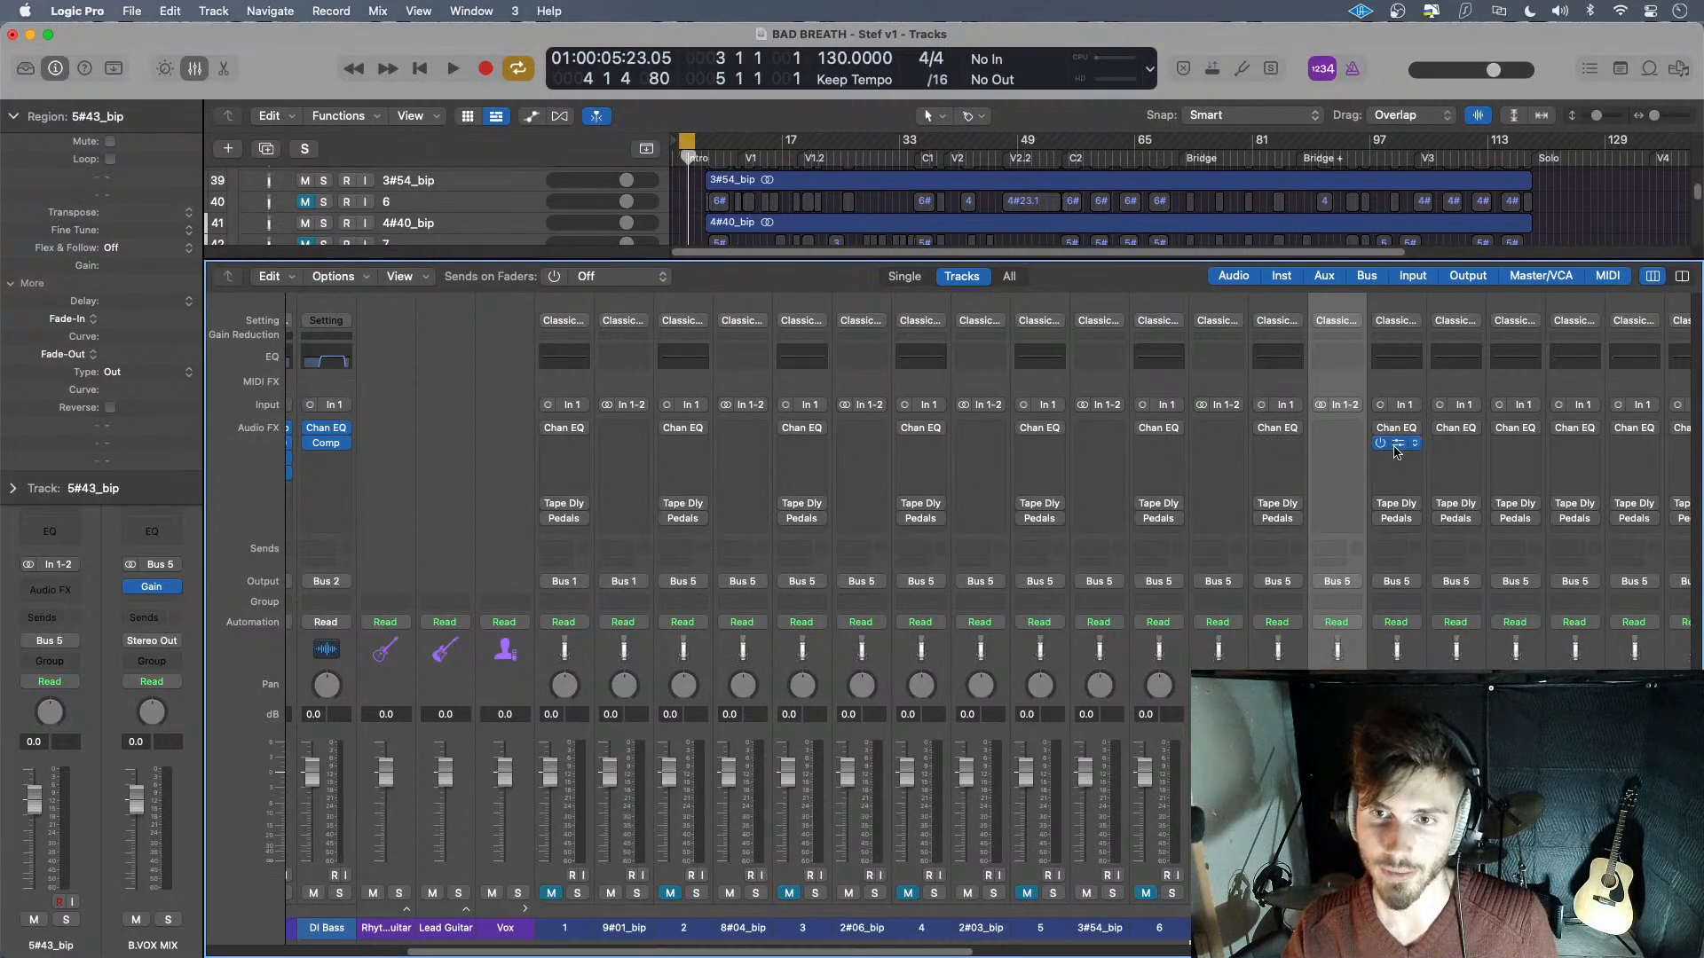
key(x)
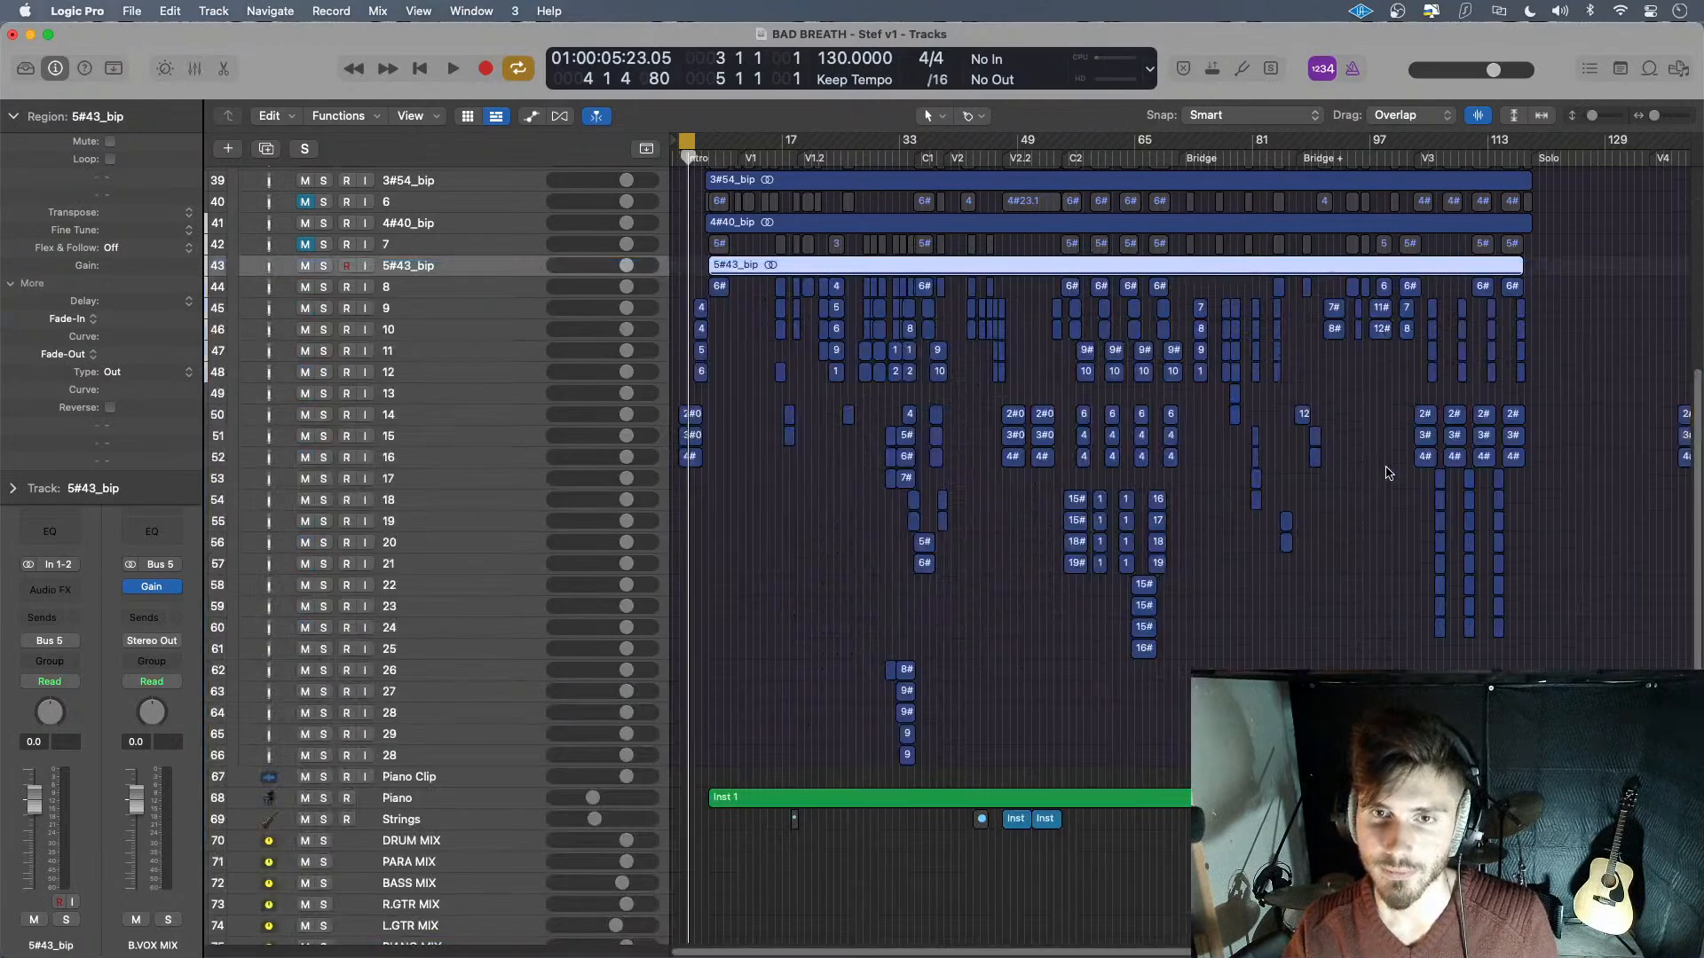
- Set the cycle range to bars 3 to 7 and play back the intro with the bounced vocals
scroll(1043, 457, up, 10)
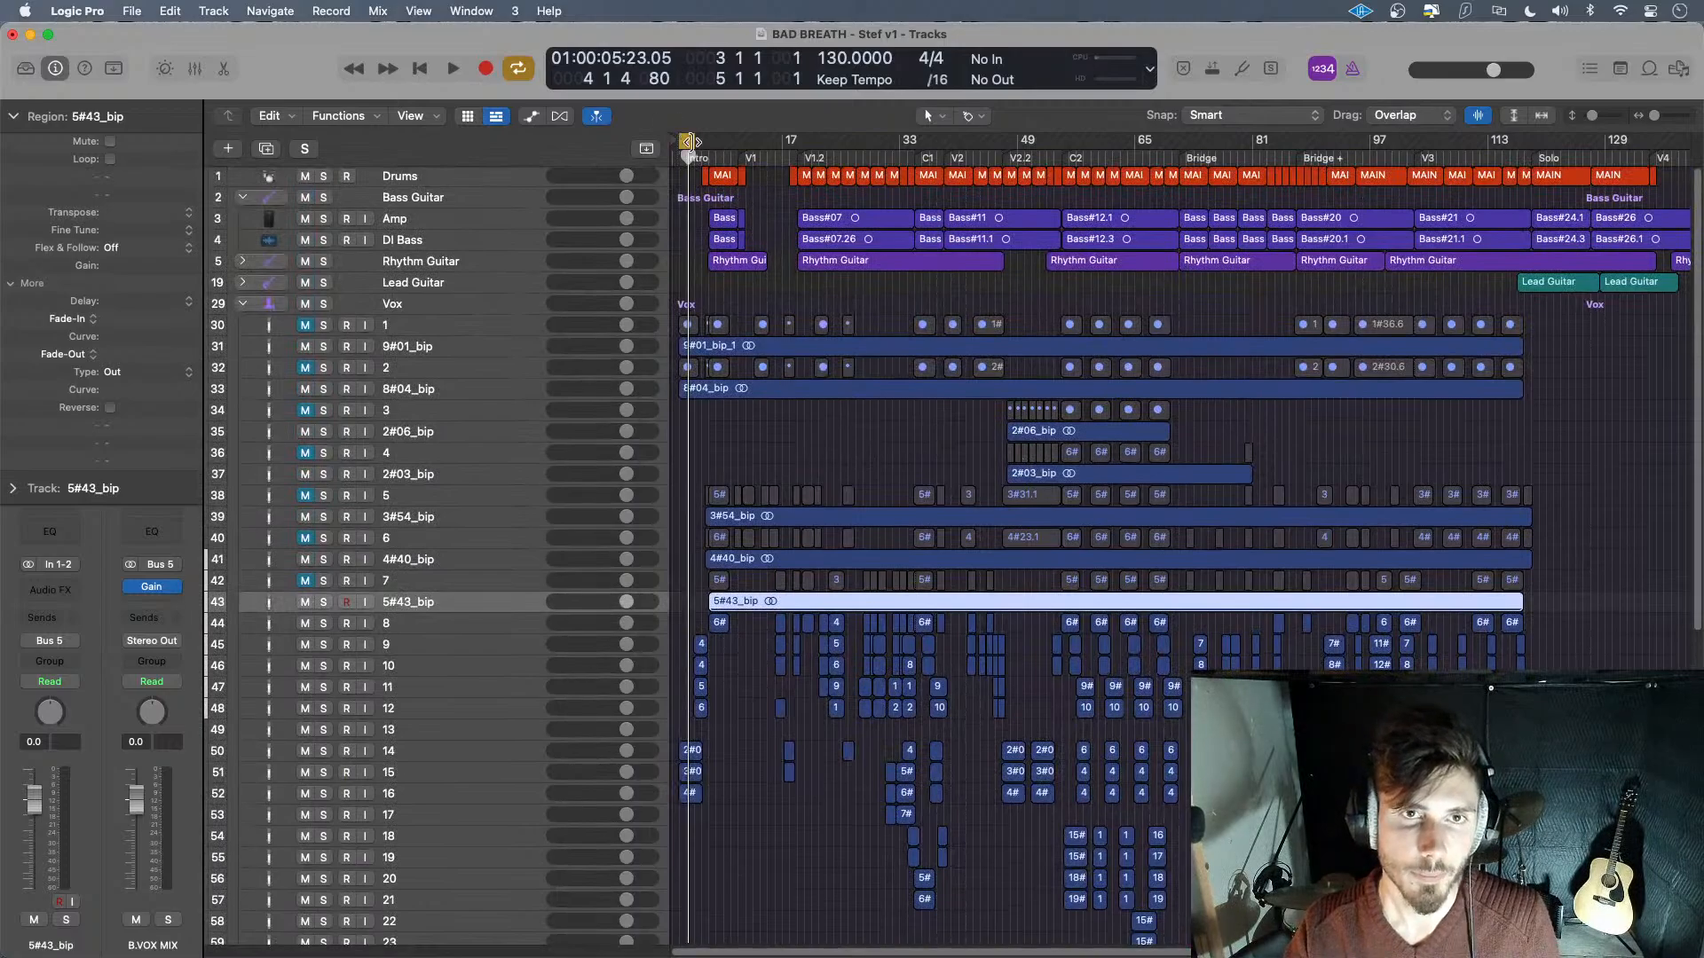
drag(690, 142, 804, 177)
key(space)
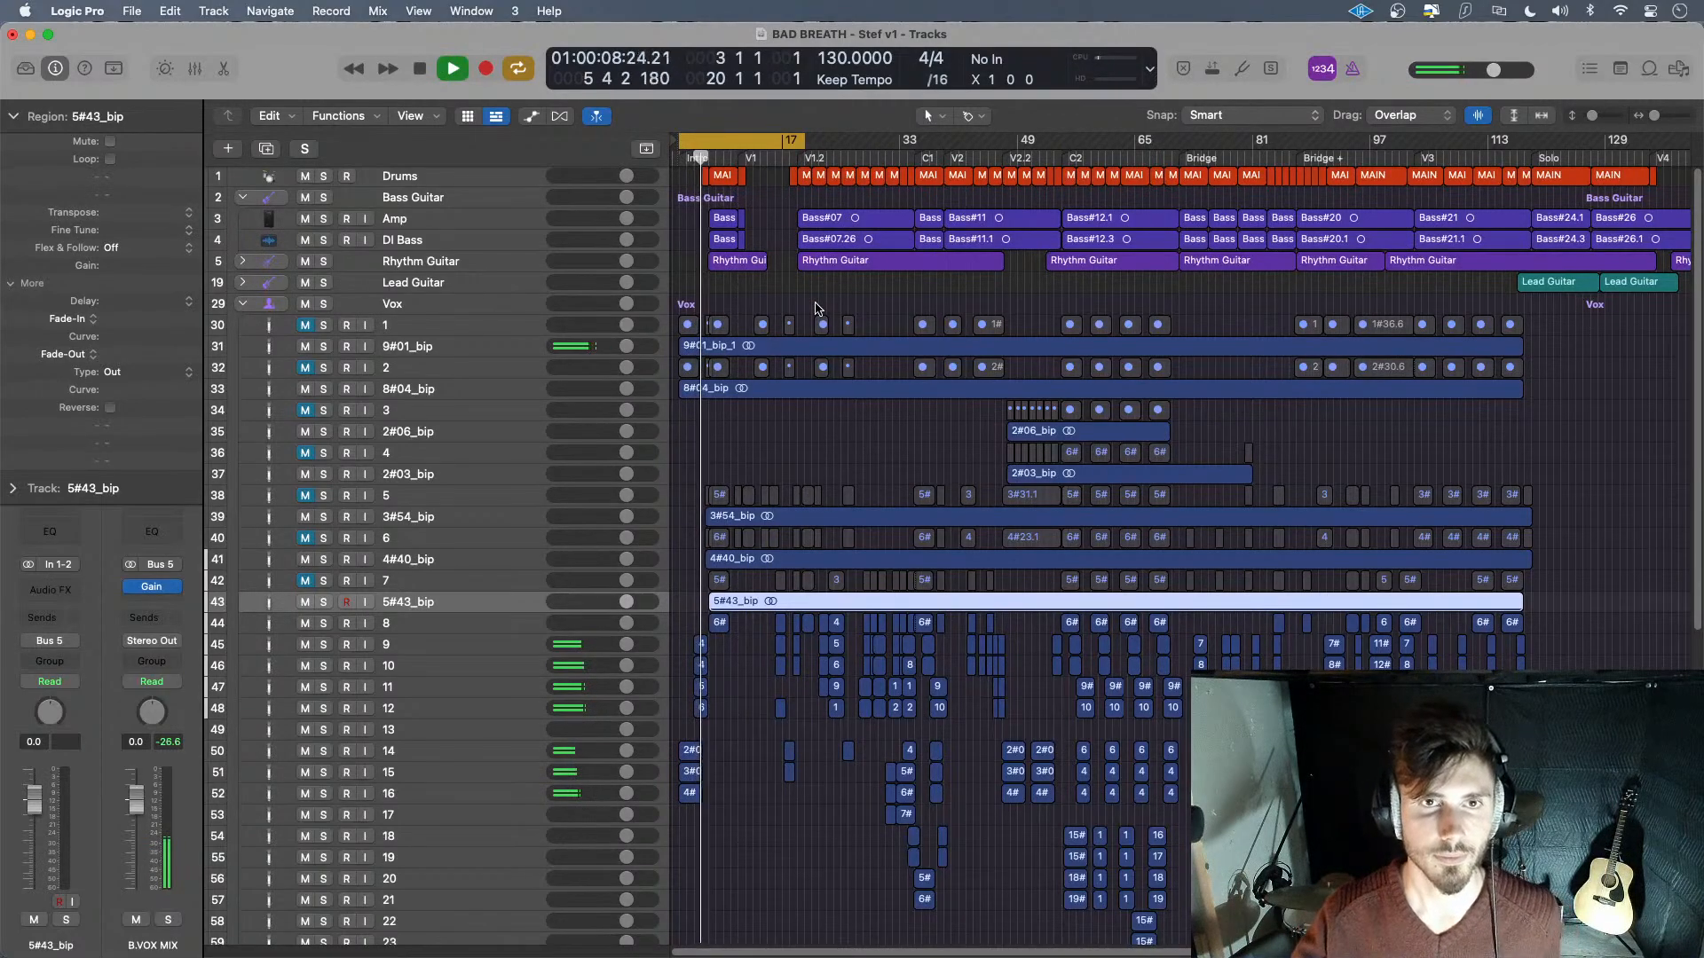
key(space)
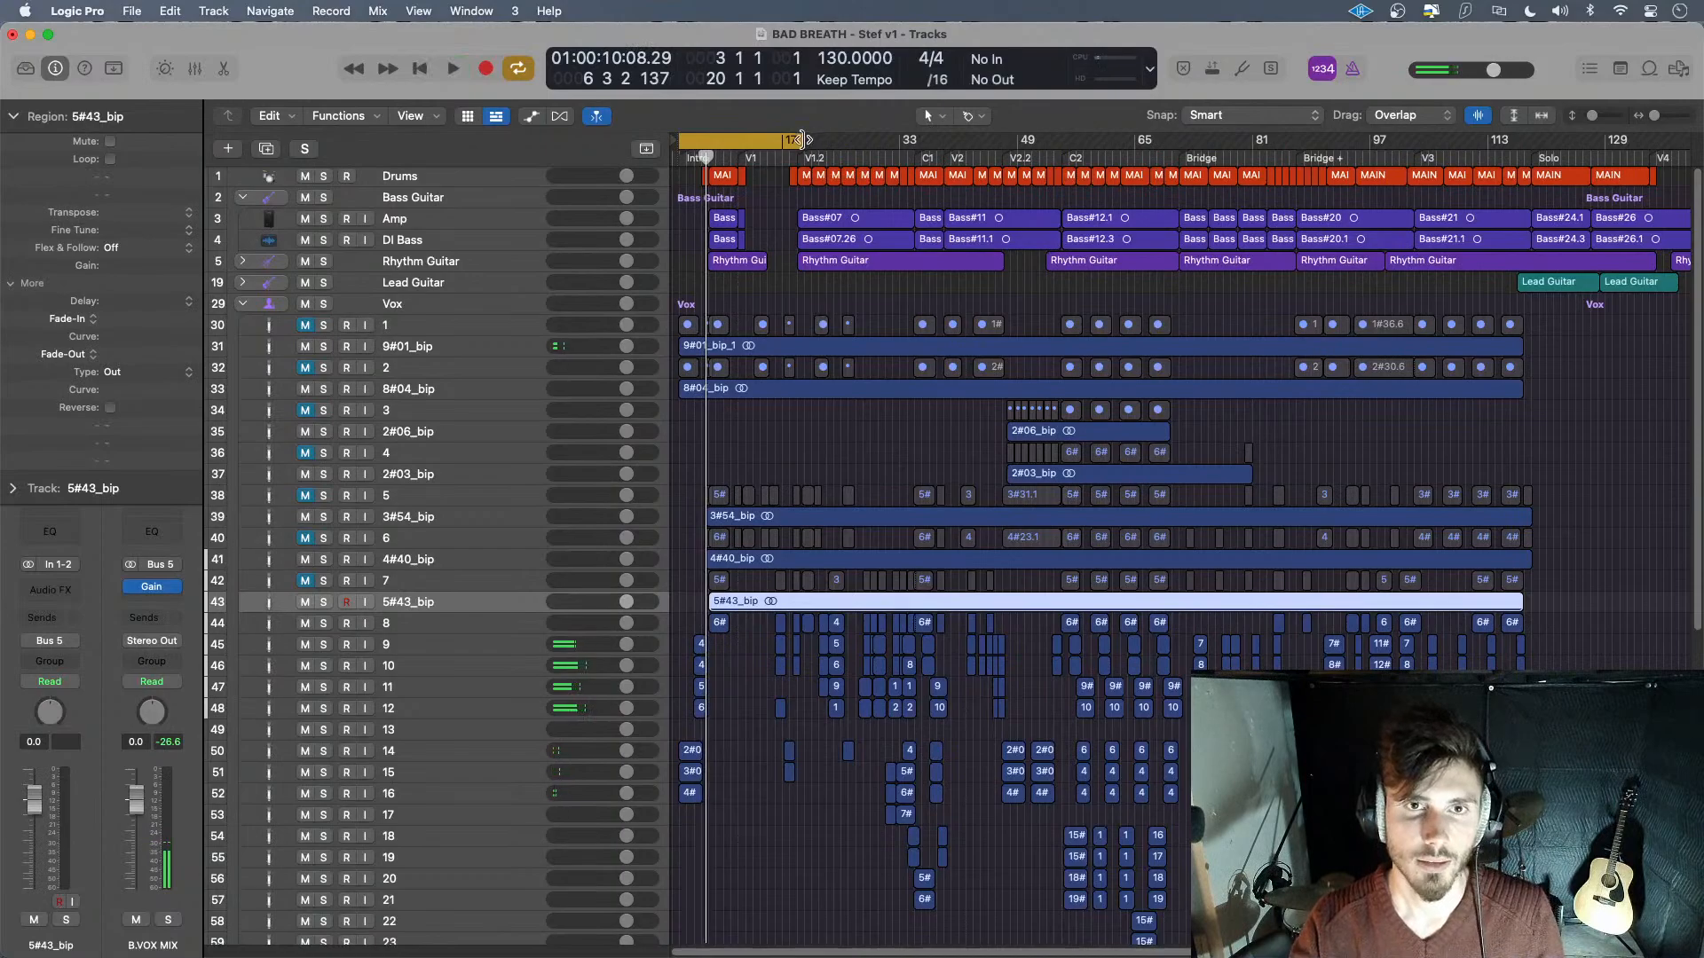
drag(803, 139, 701, 445)
key(space)
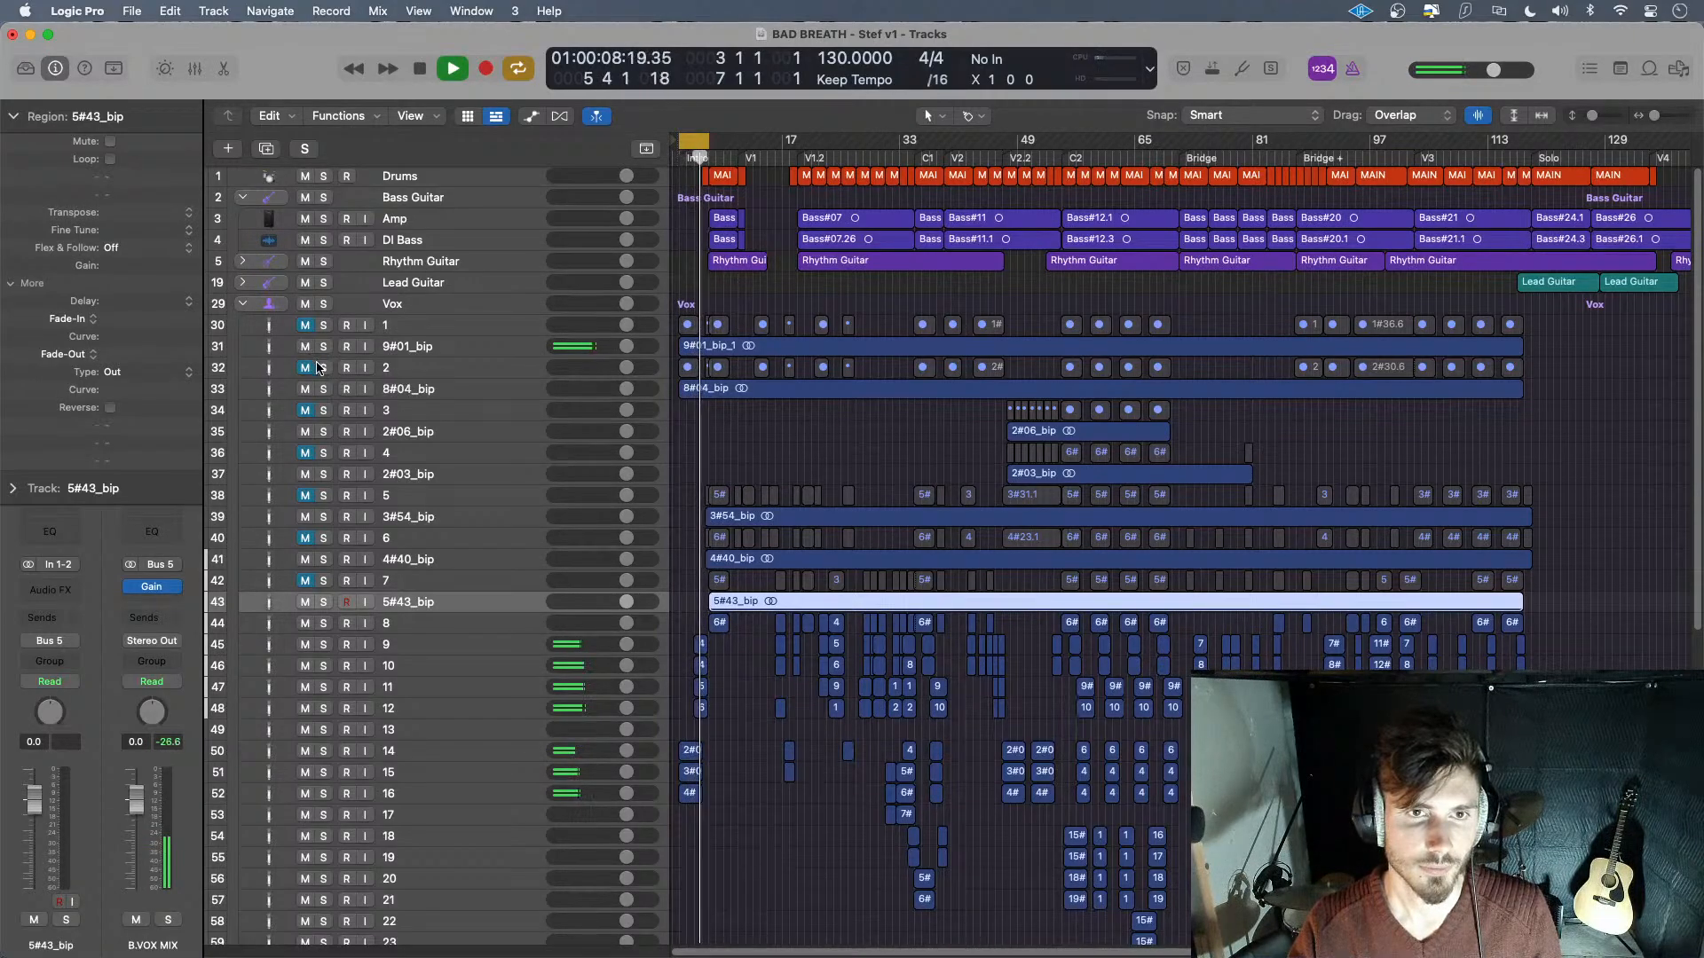
key(space)
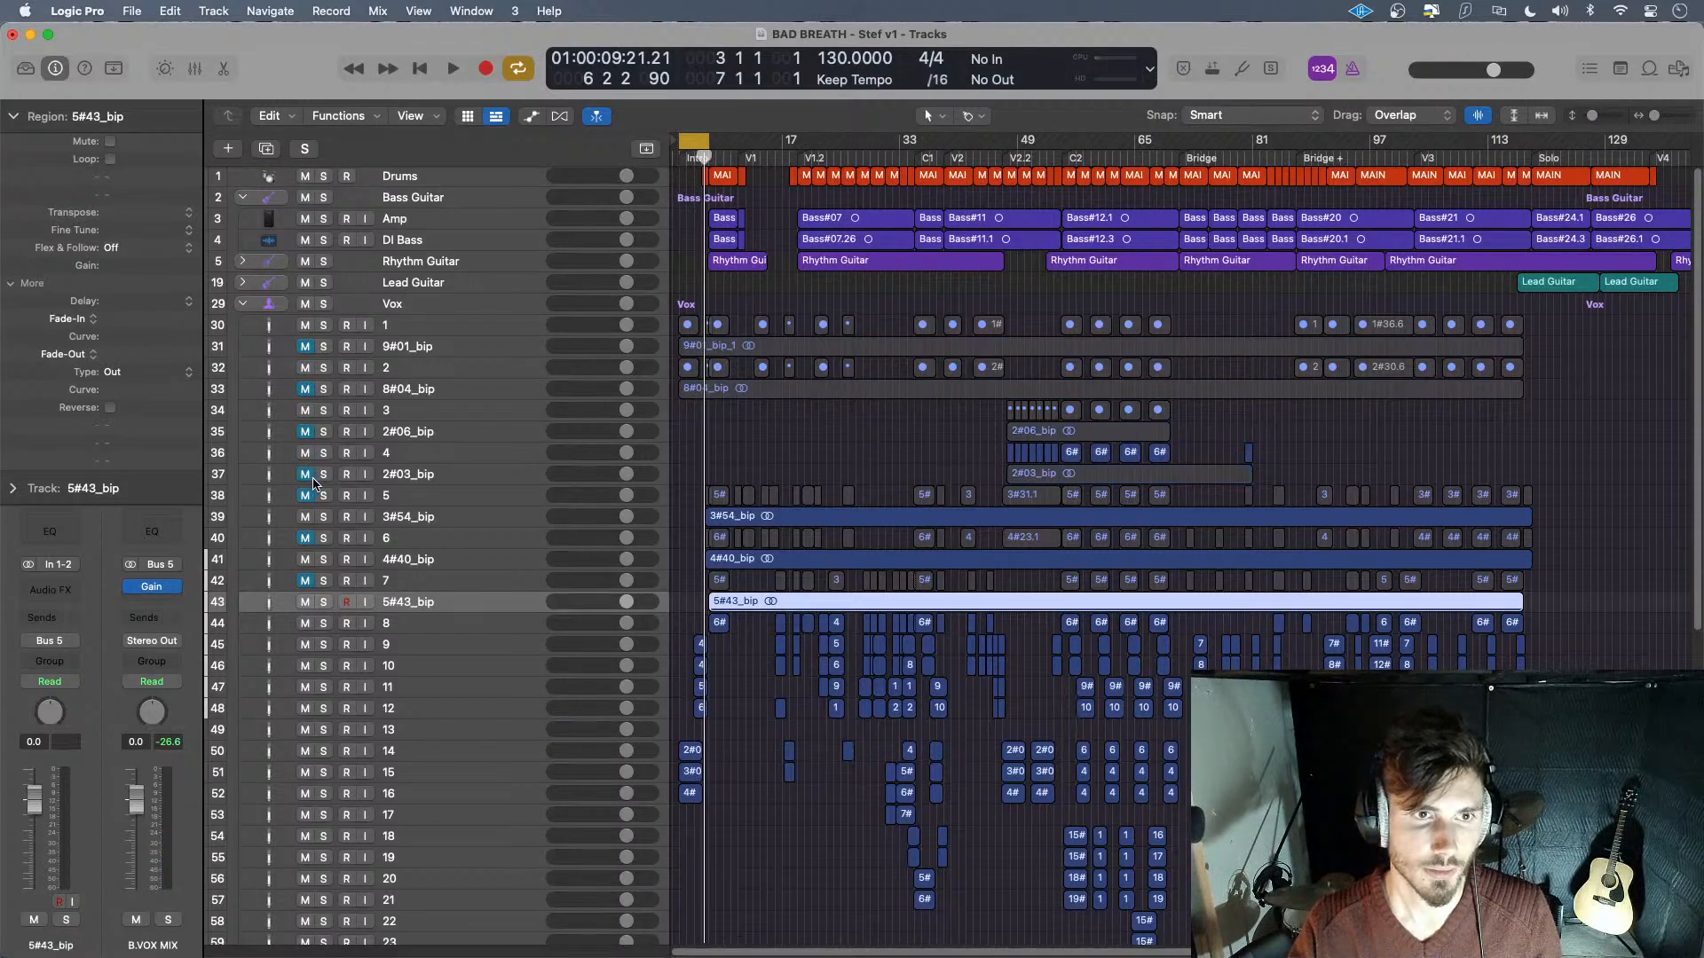
- Play the intro with original vocal tracks 1 to 4 active and their bounced versions muted
key(space)
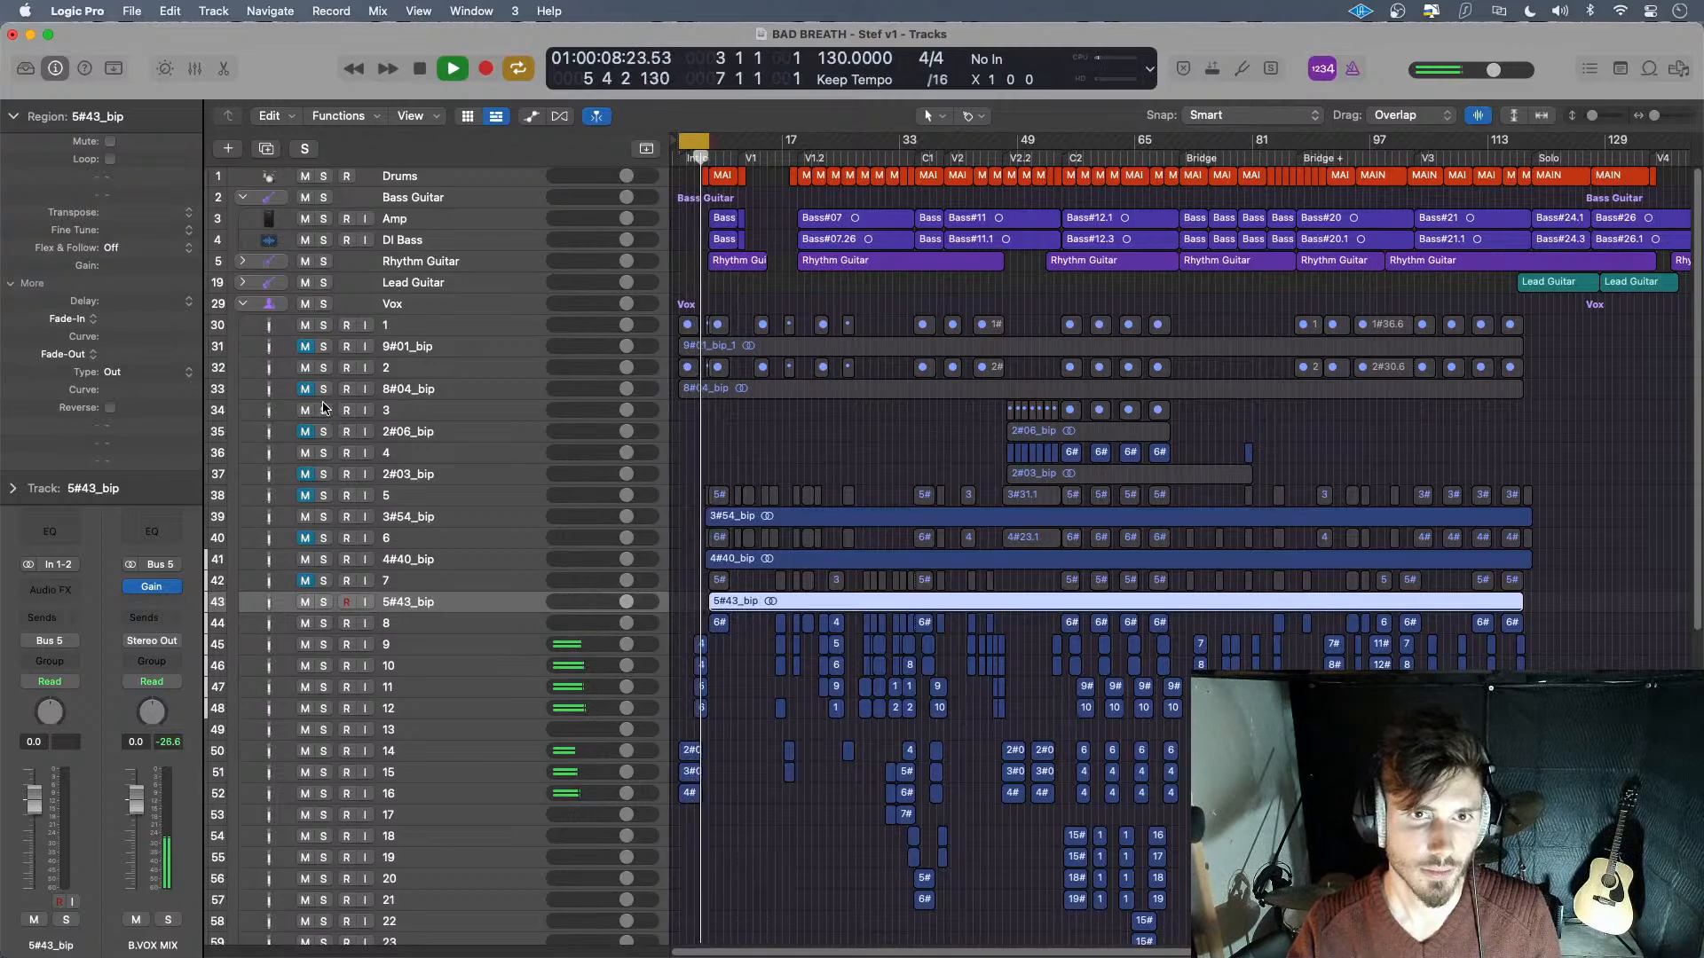
key(space)
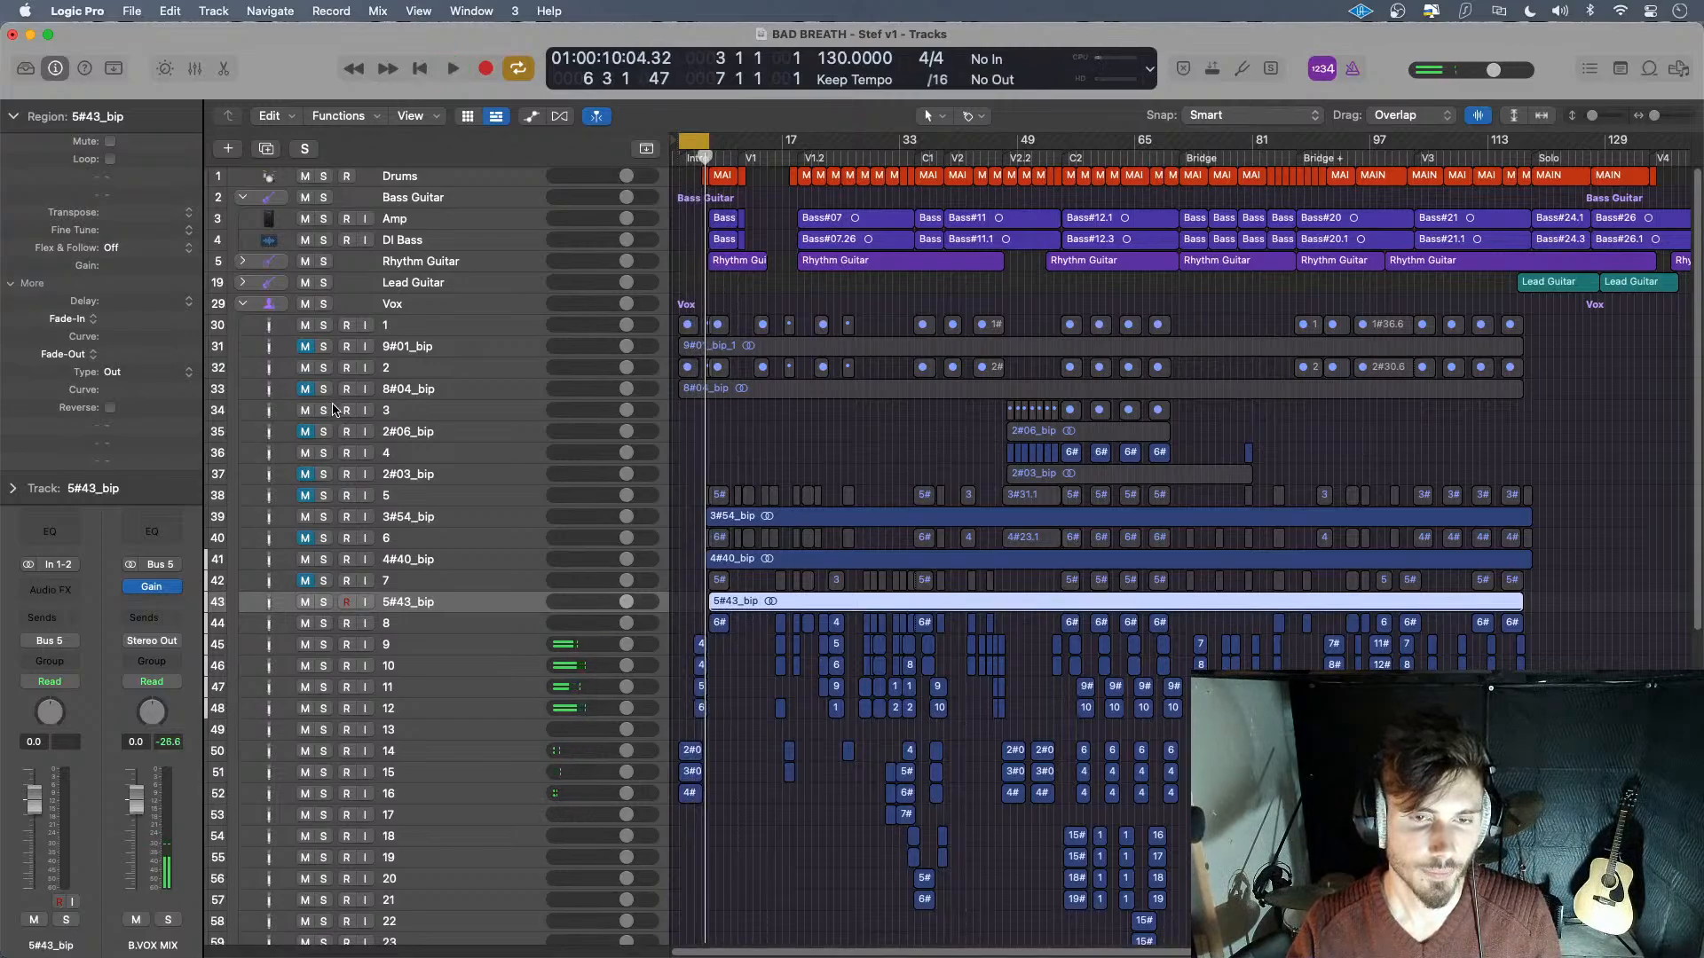
key(space)
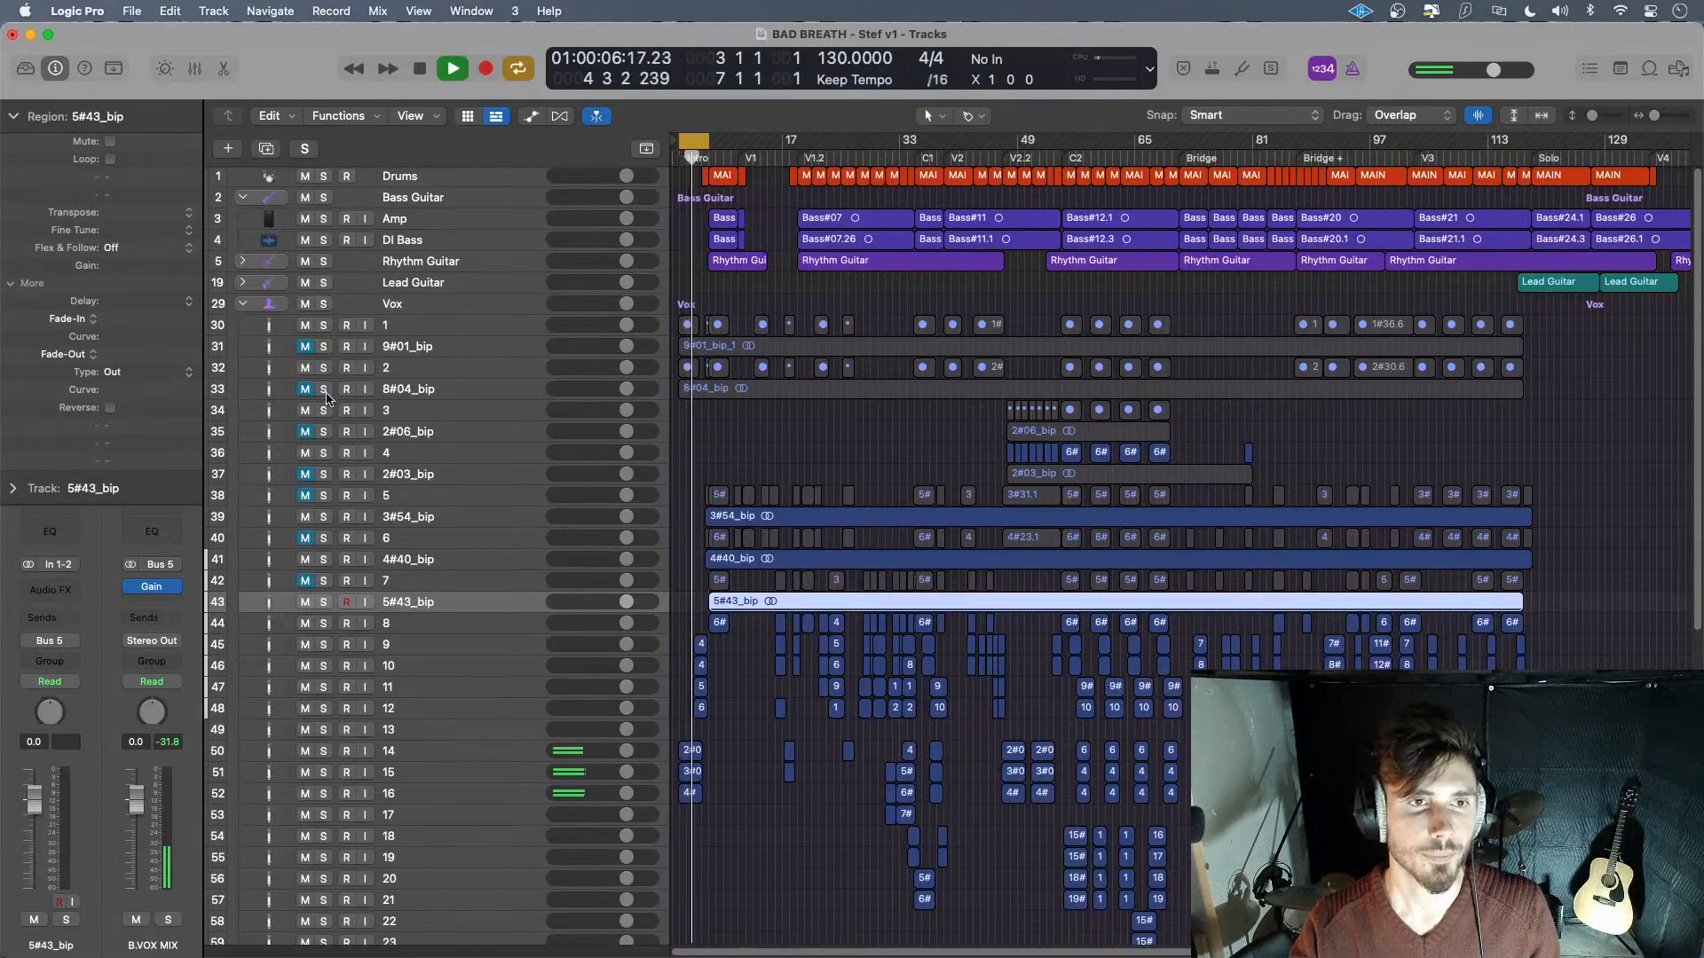
key(space)
- Unmute the bounced tracks 9#01_bip and 8#04_bip, mute original vocals 1 and 2, and play the intro again
click(305, 347)
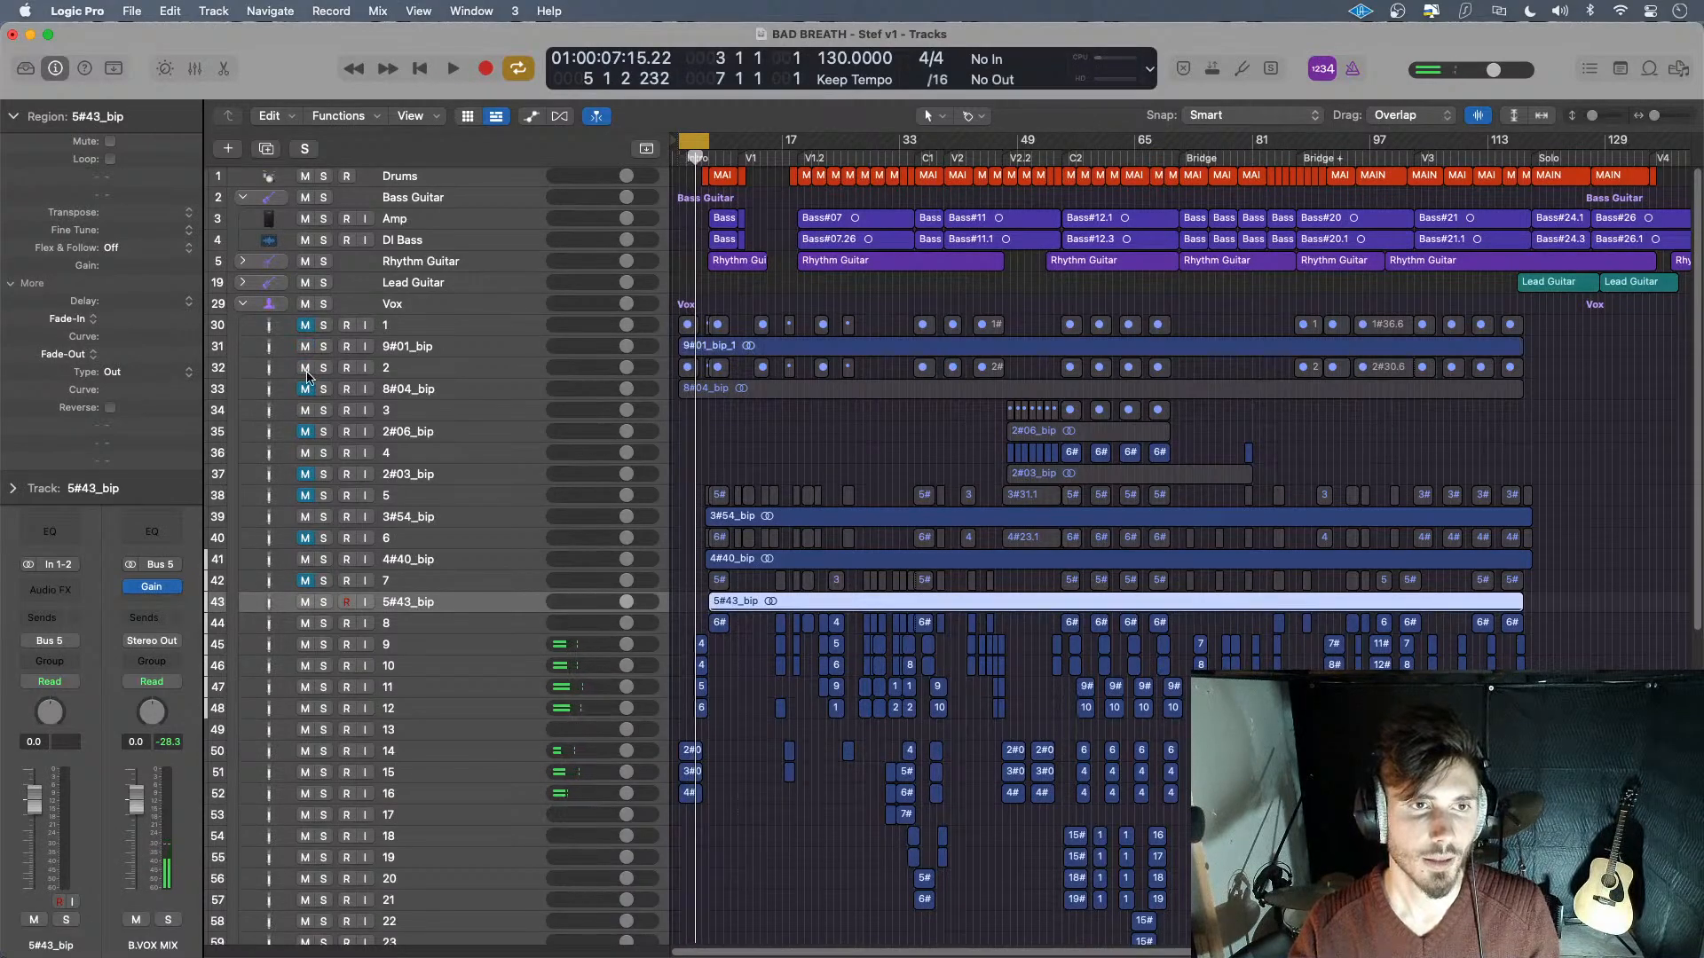
key(space)
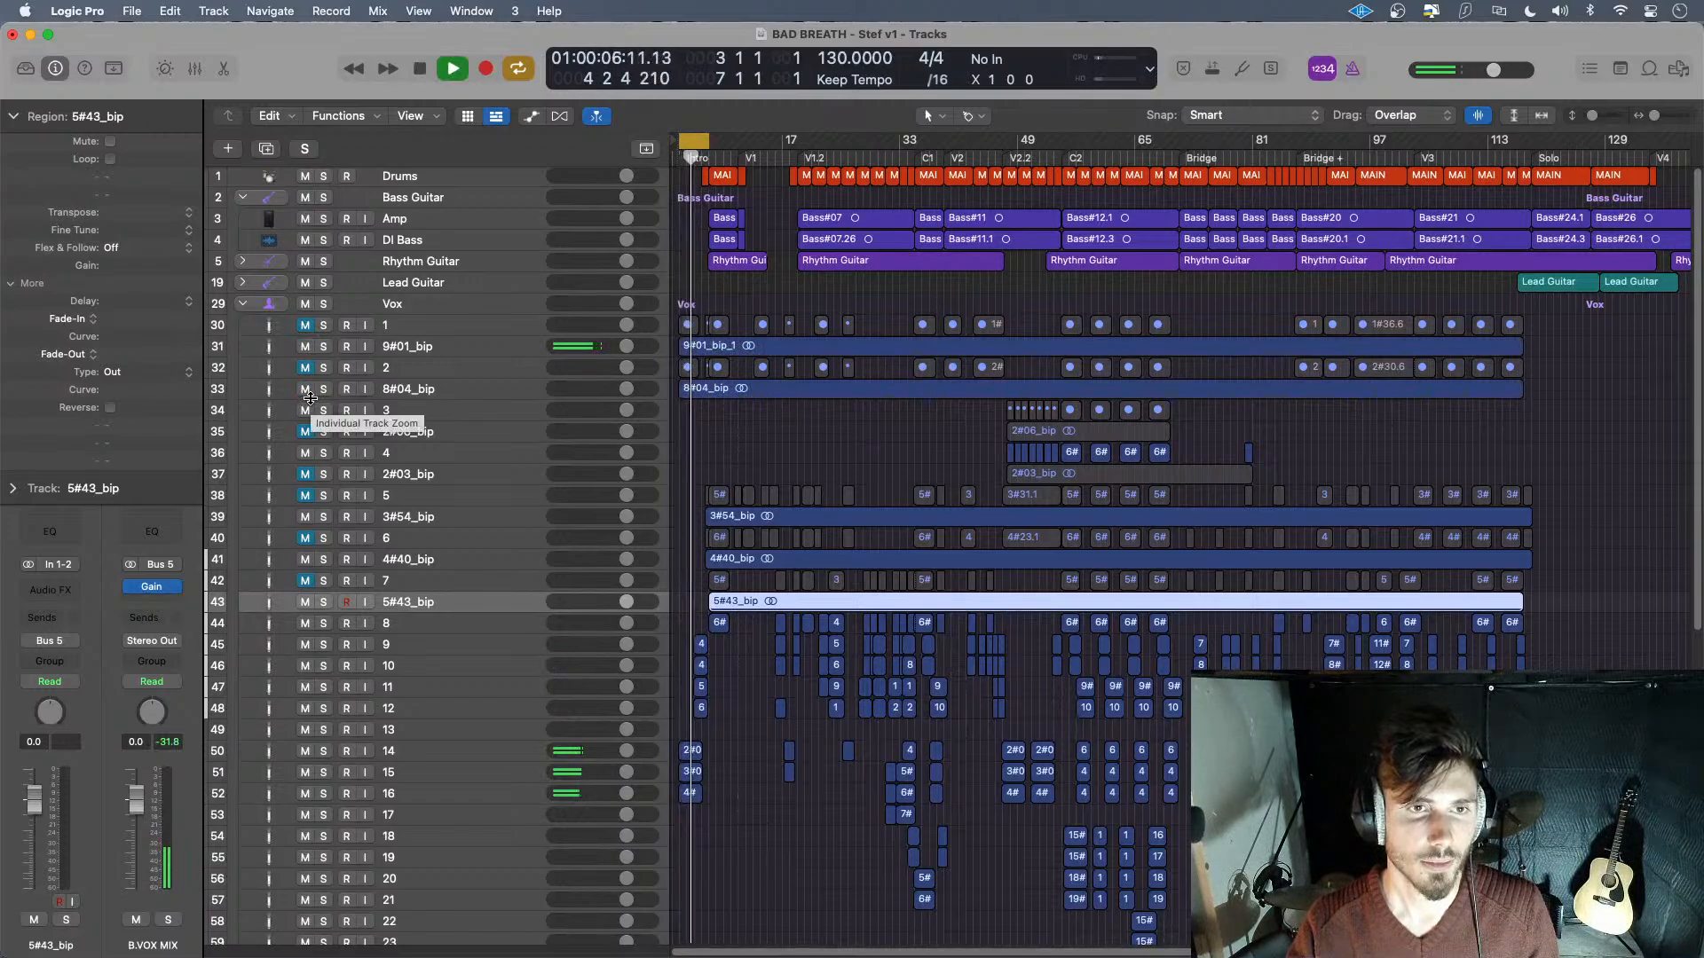
key(space)
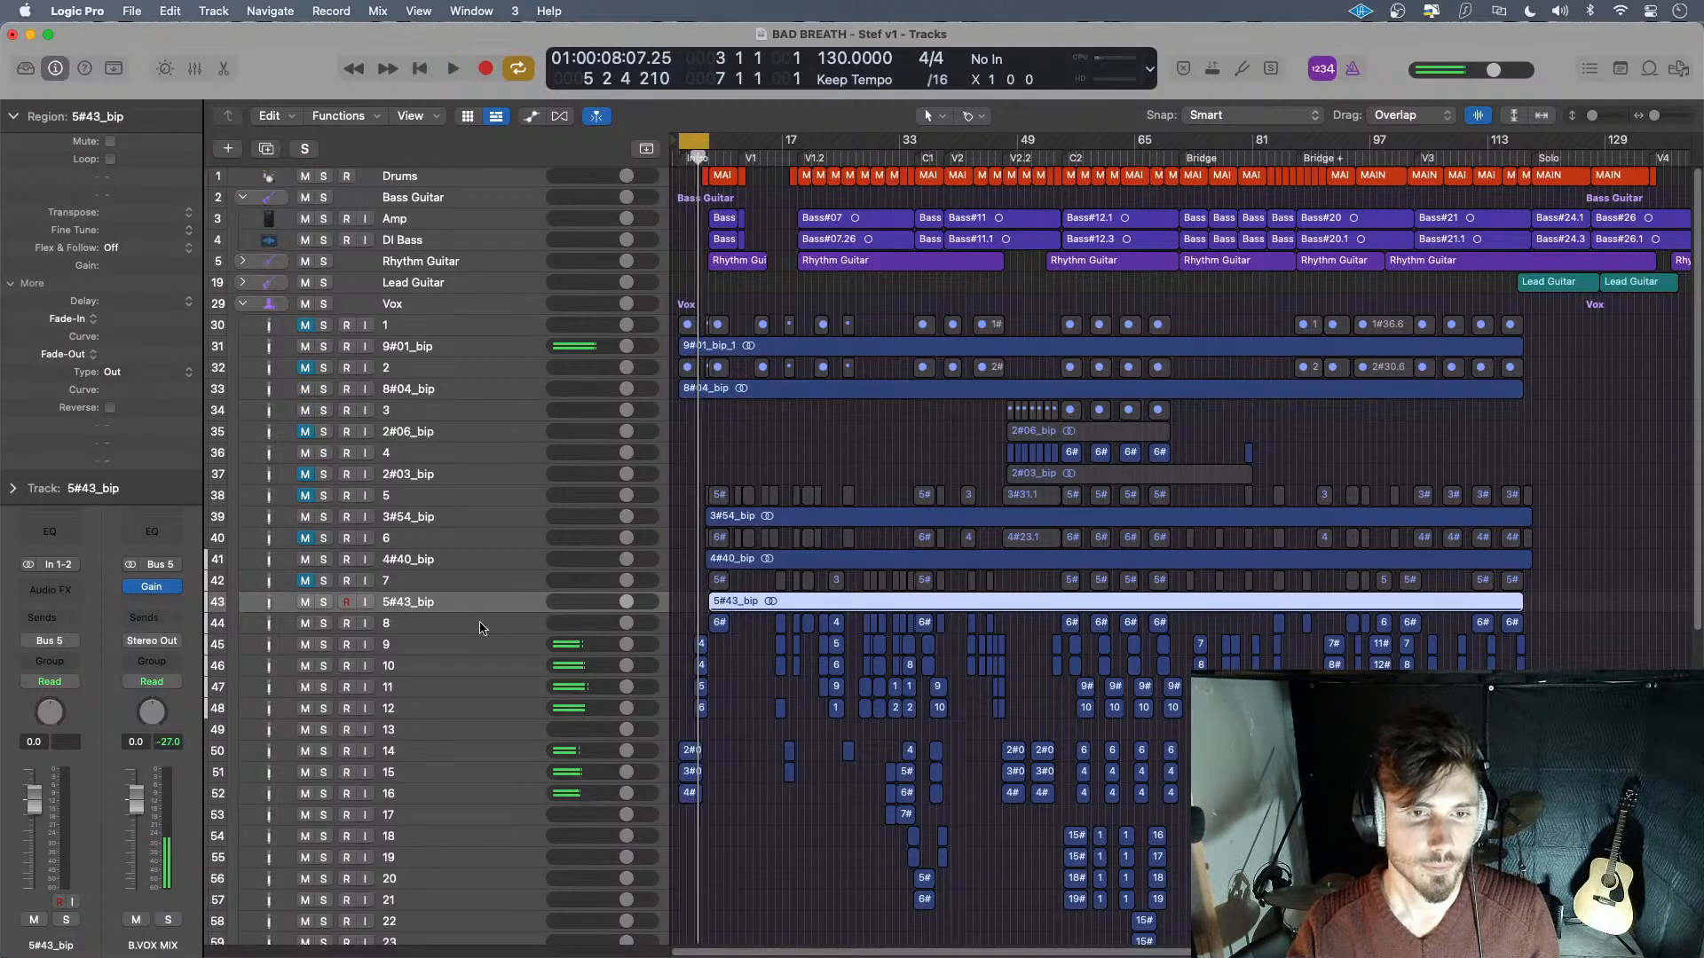
- Move the UAD Auto-Tune plug-in from vocal track 8 to the channel strip of track 14
click(470, 756)
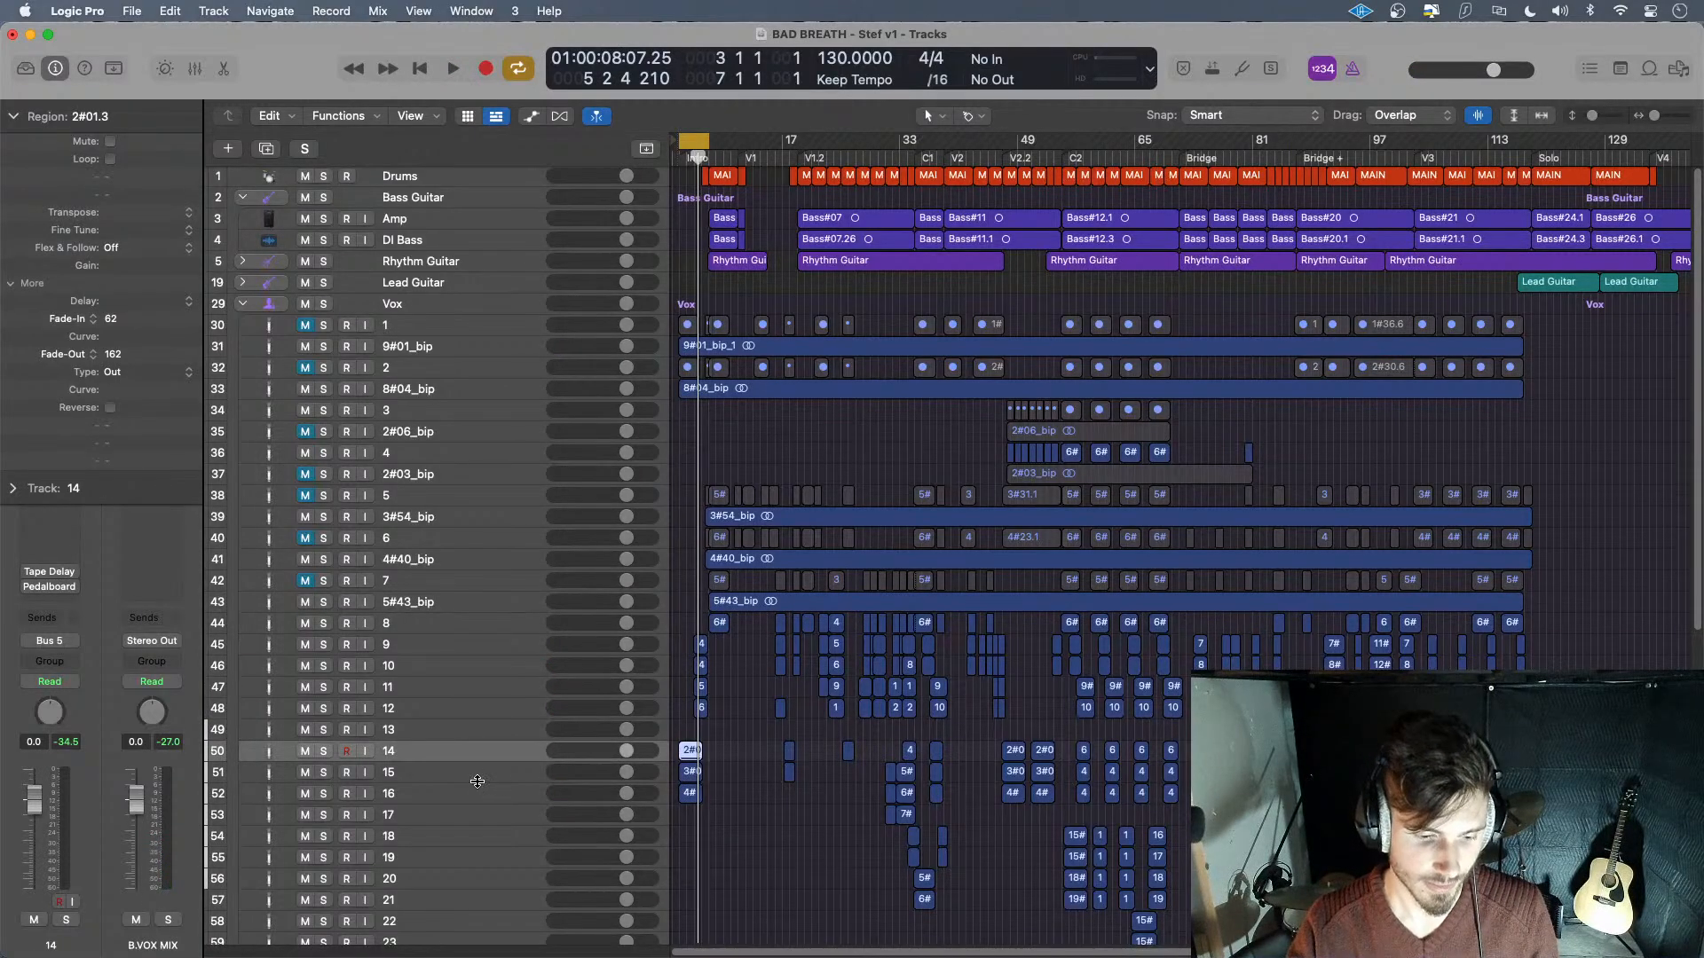
key(x)
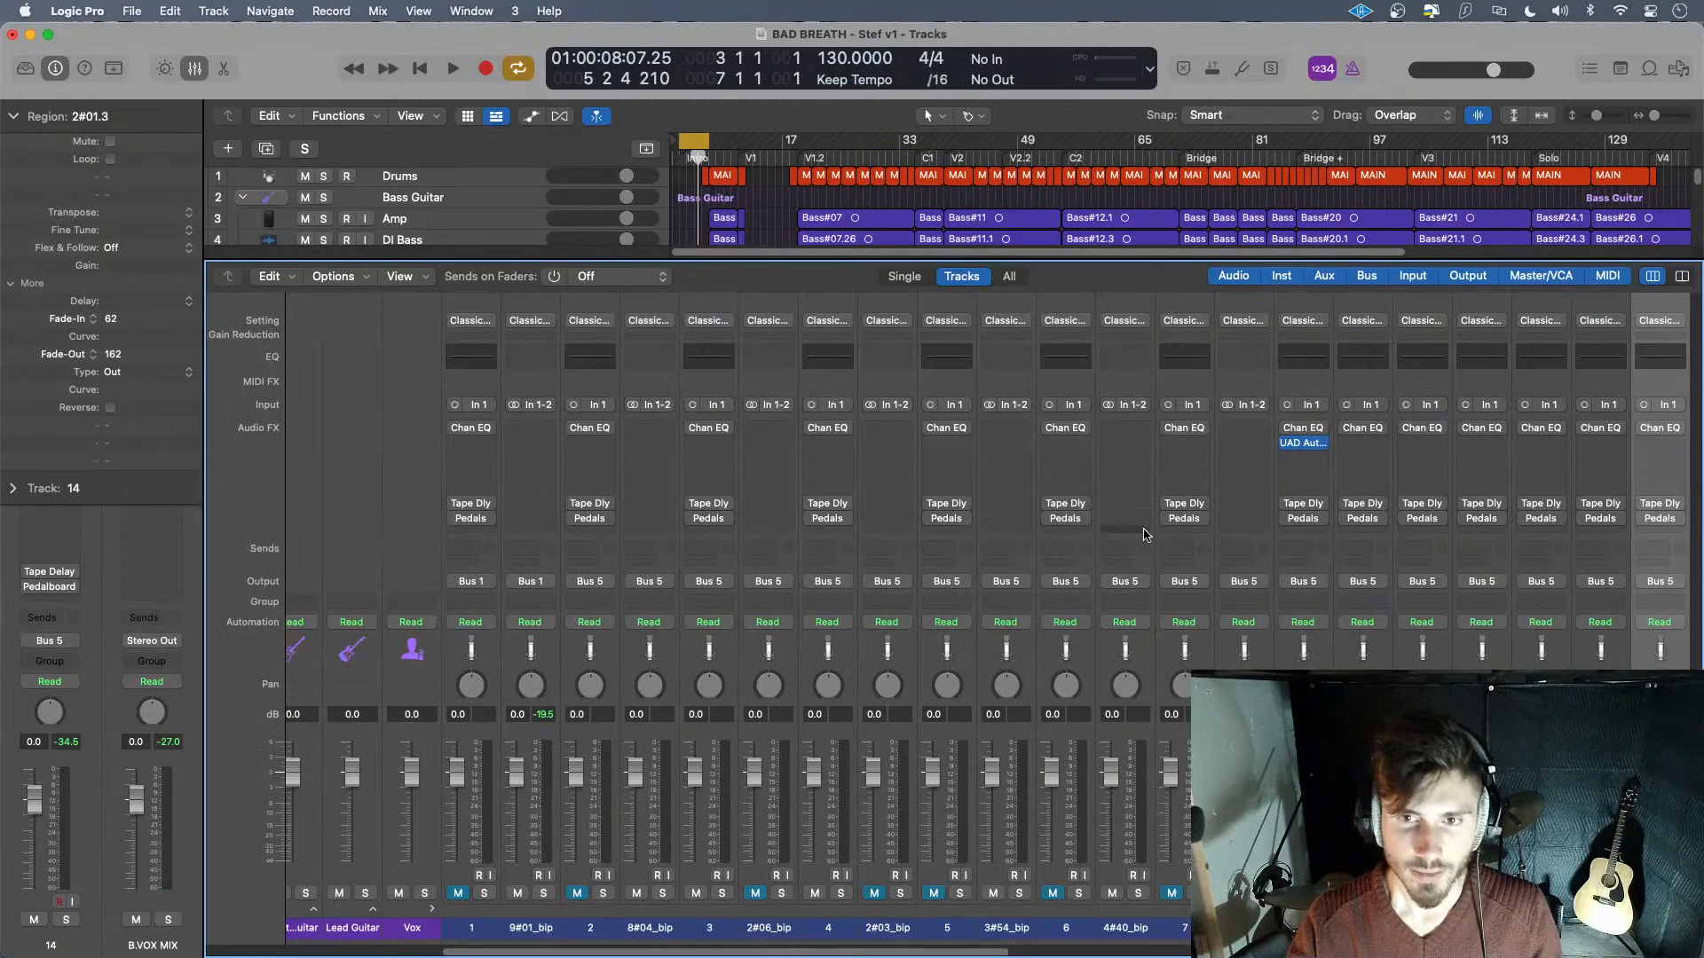
scroll(1145, 534, right, 8)
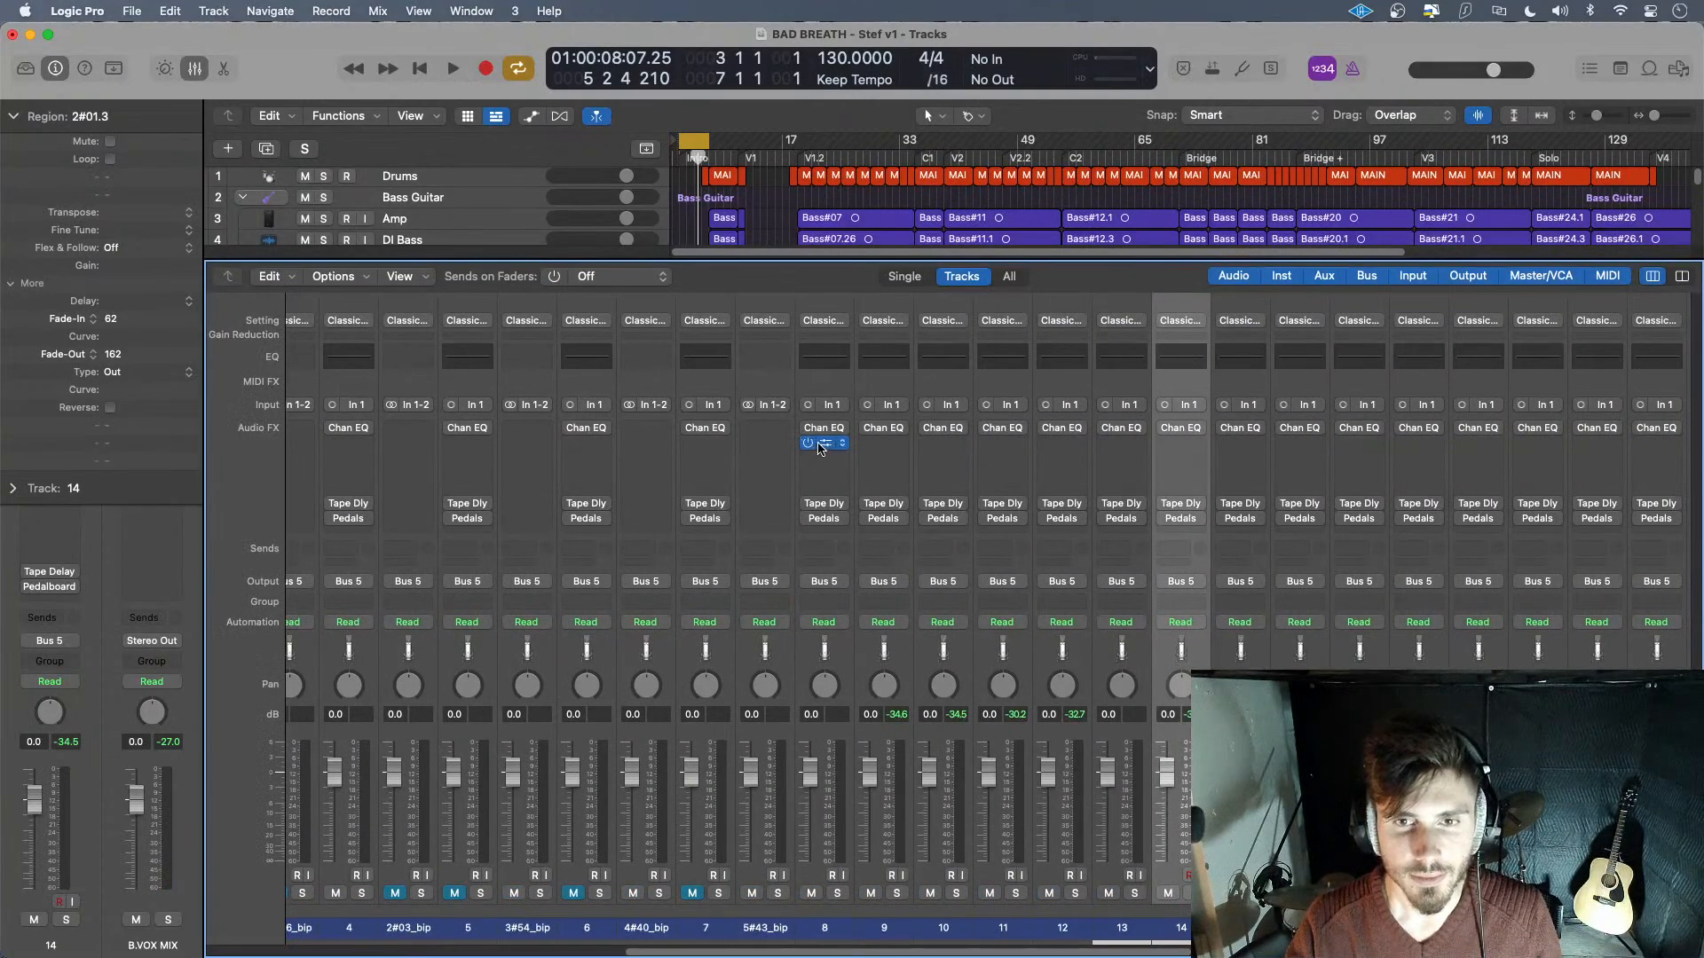
drag(818, 448, 1197, 474)
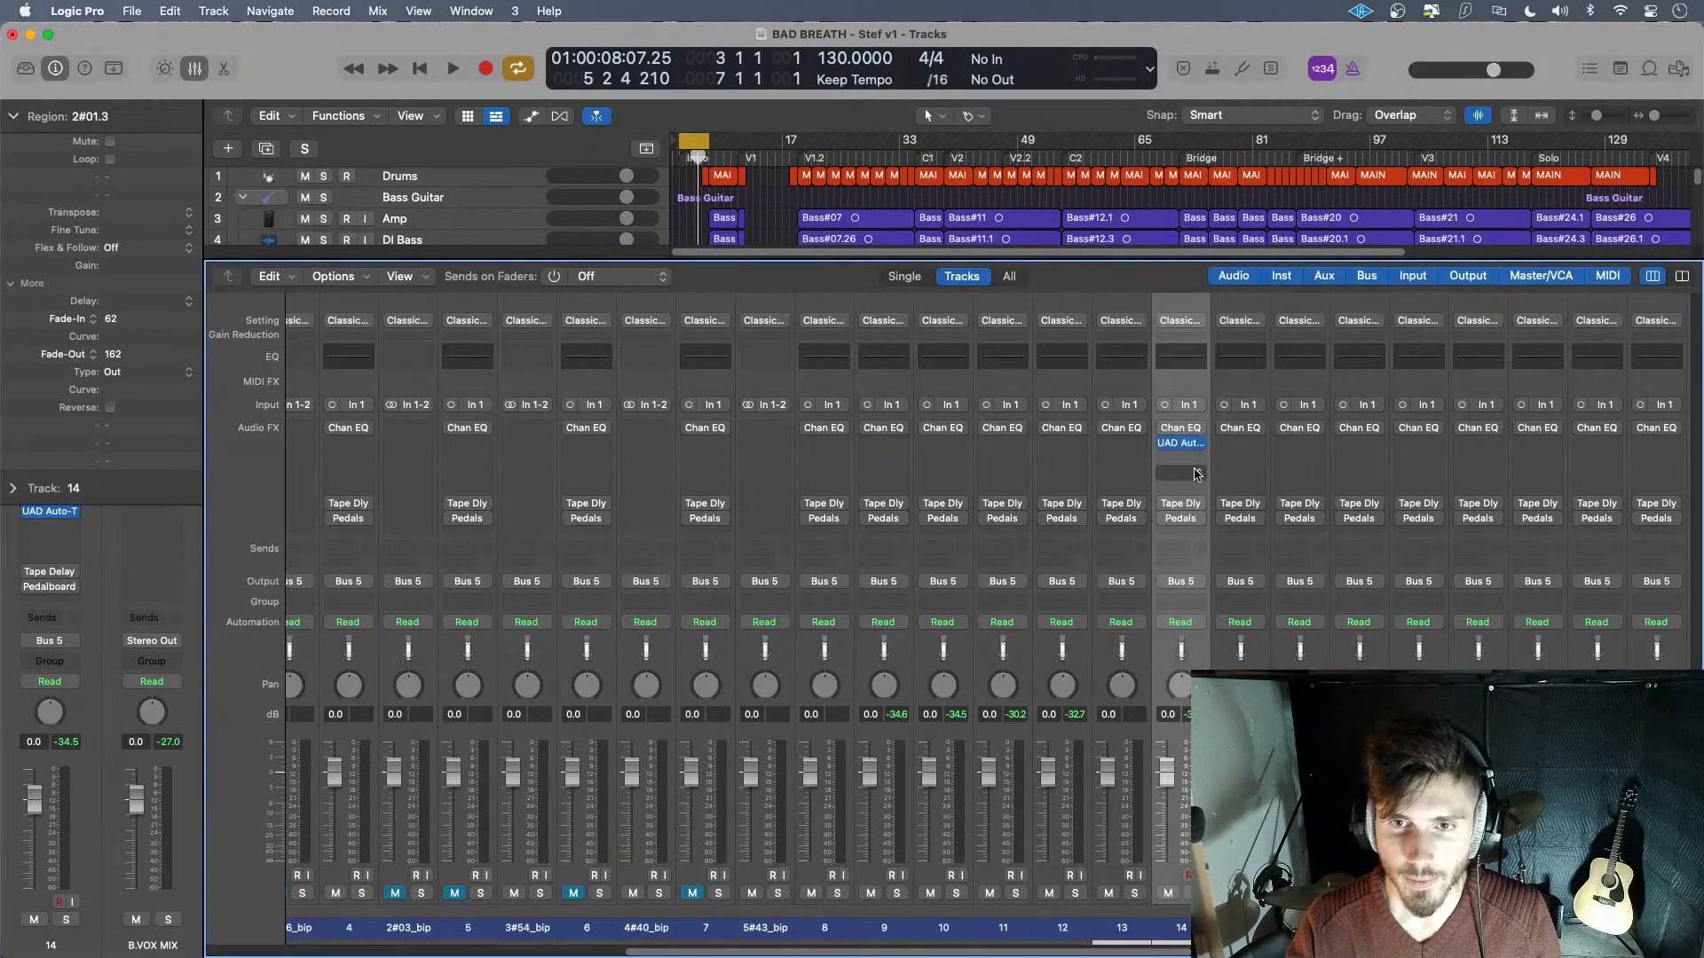
key(x)
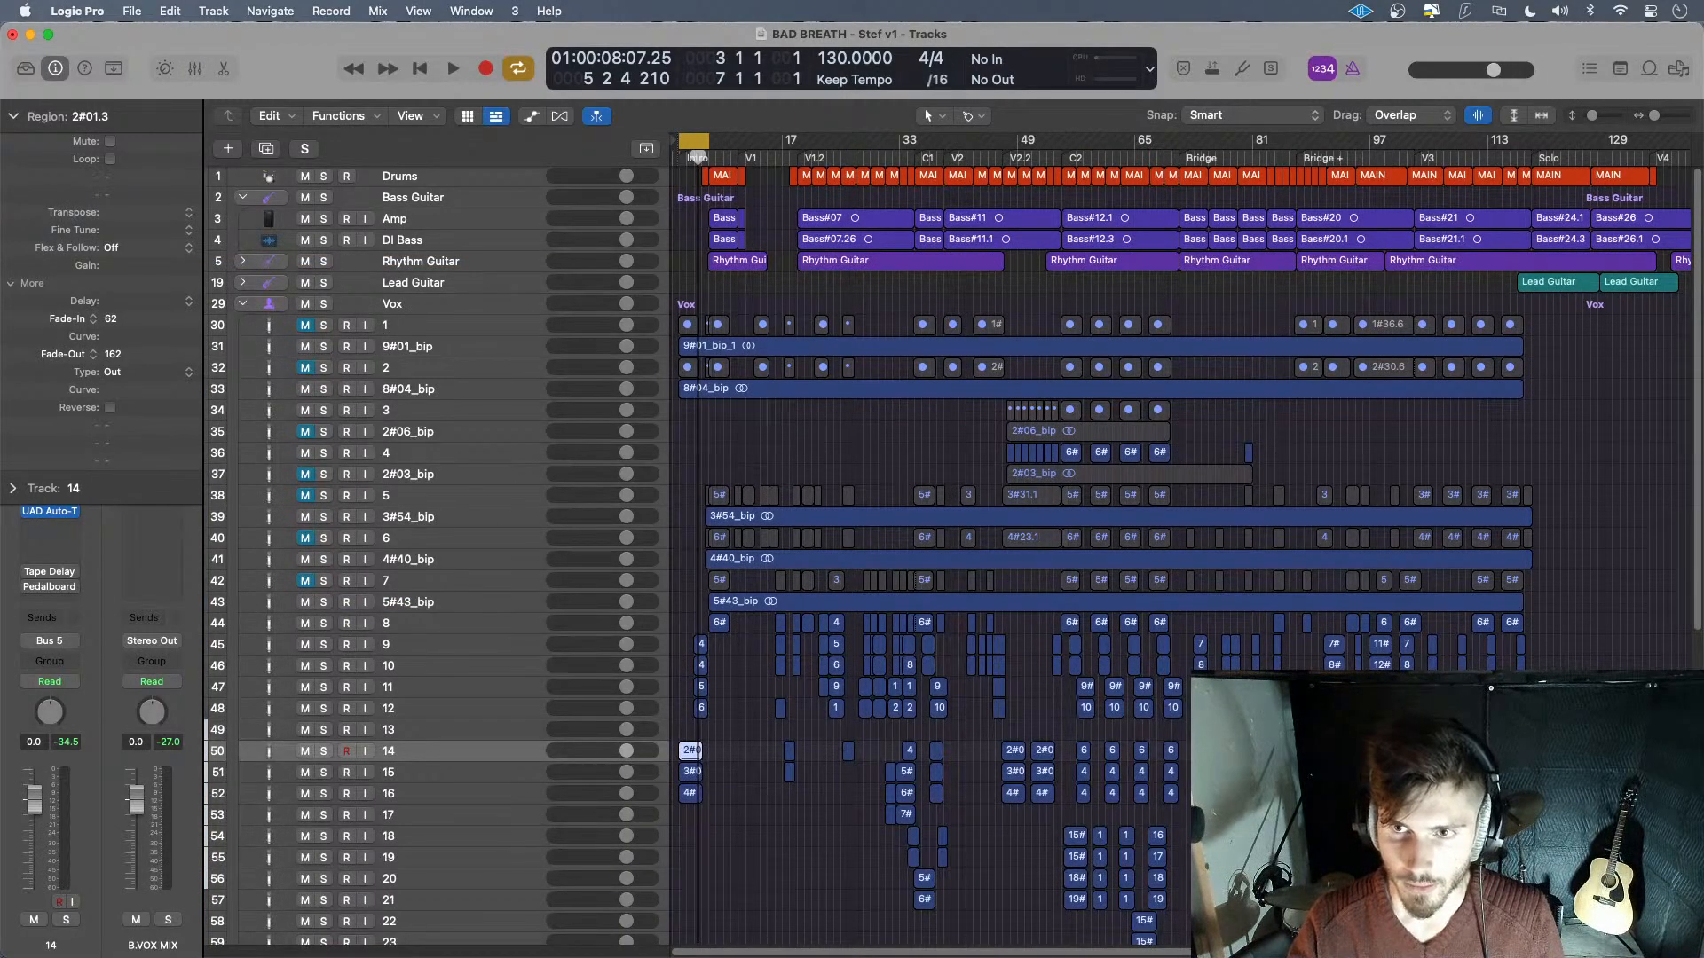
- Delete the bounced vocal tracks 9#01_bip and 8#04_bip together with their regions
scroll(1180, 533, right, 10)
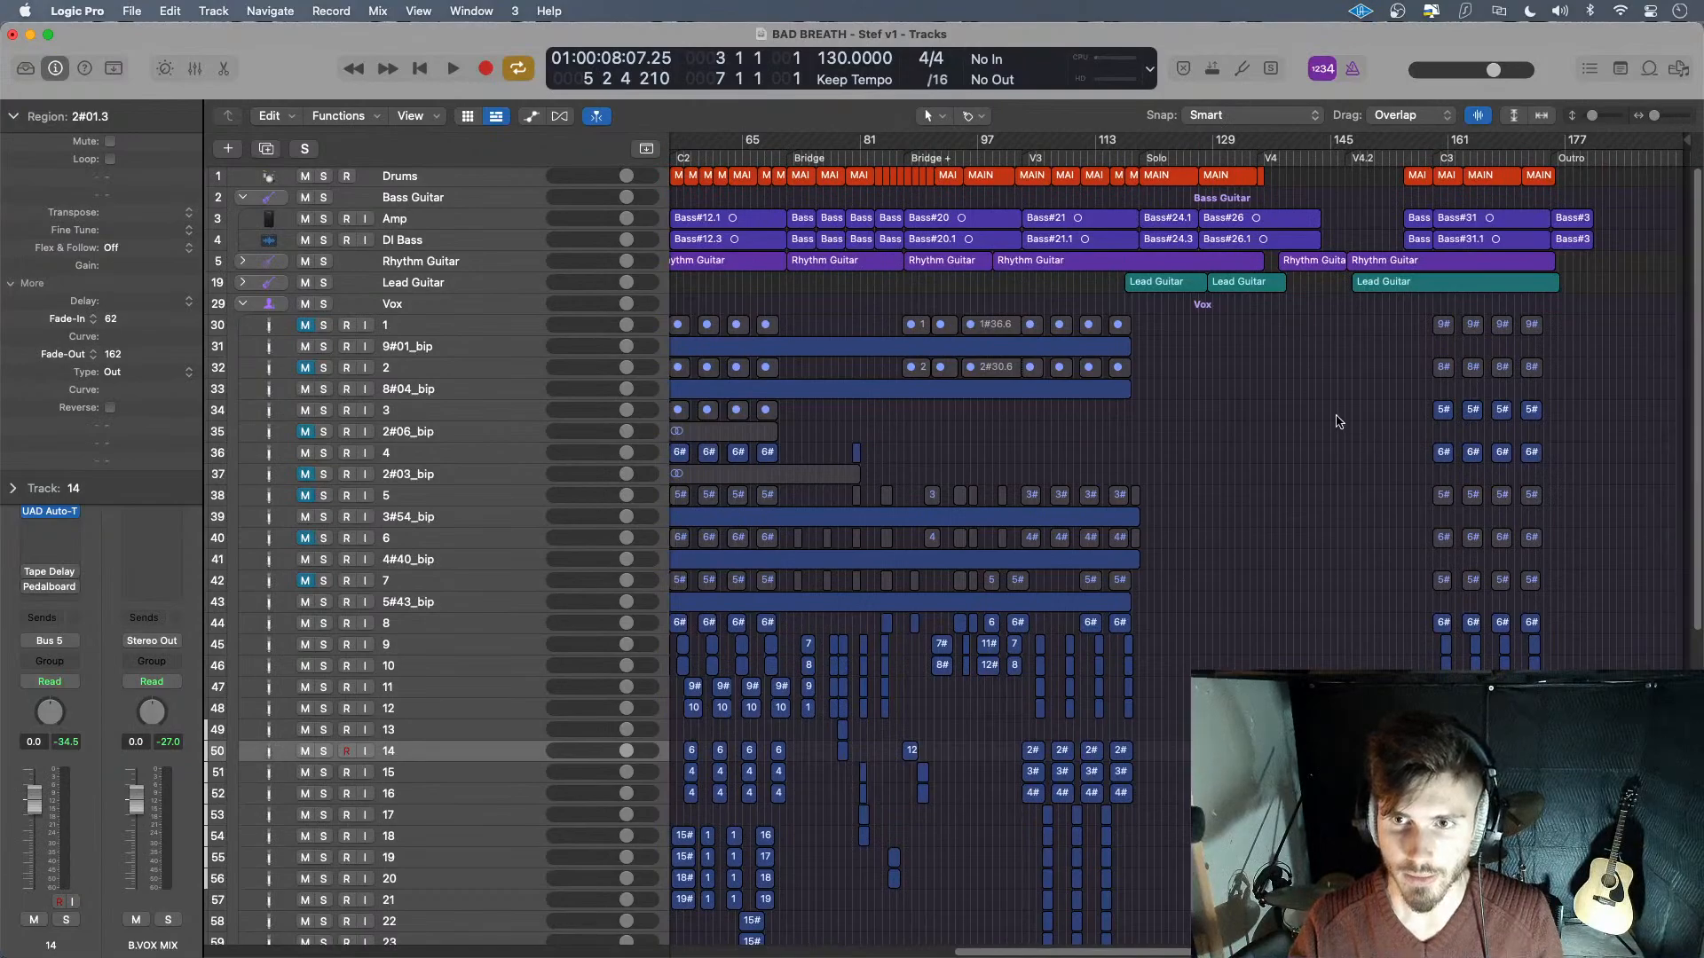
scroll(1195, 366, left, 10)
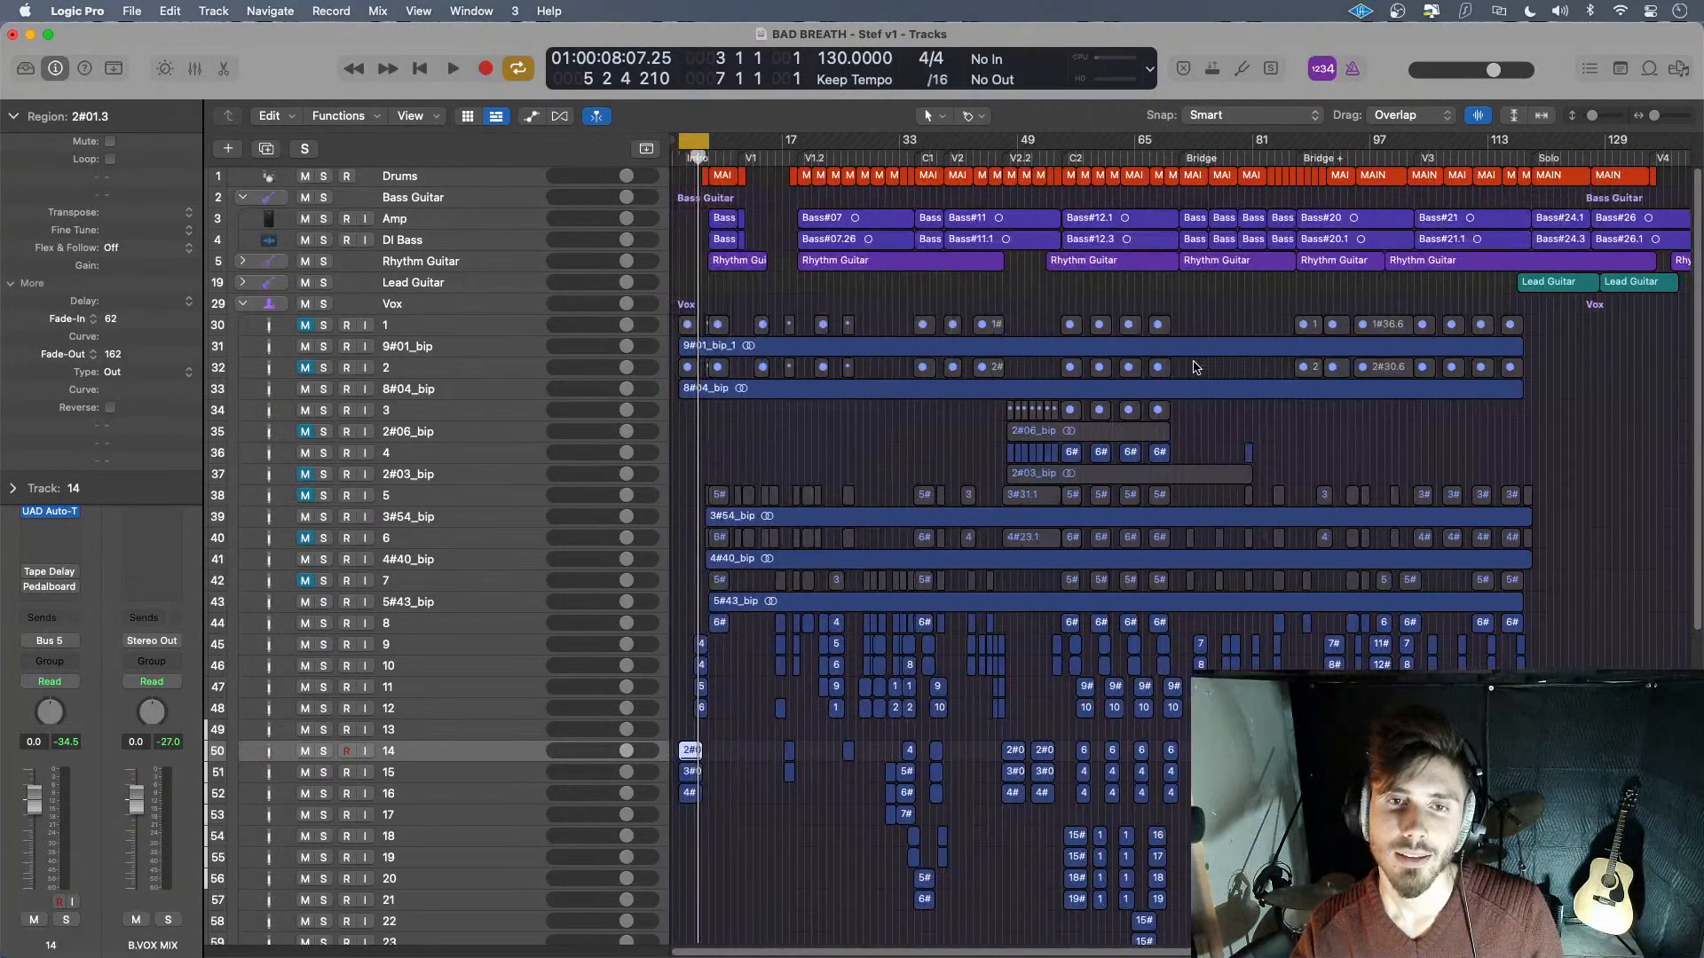
click(465, 353)
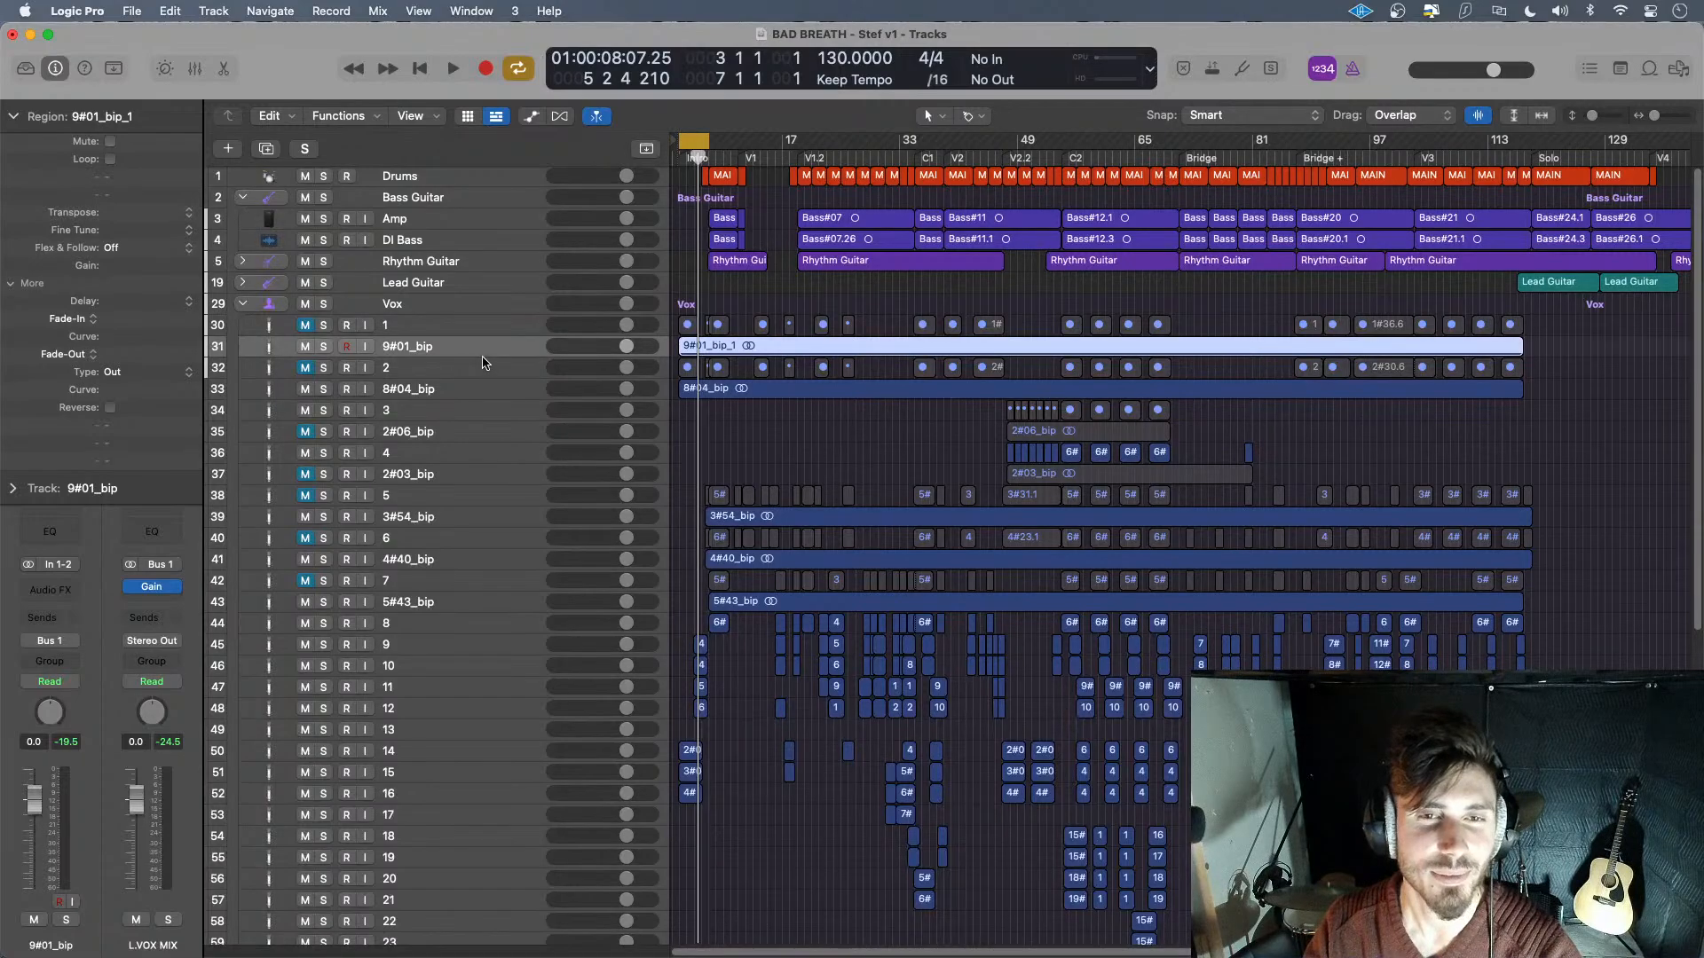
key(super+Left)
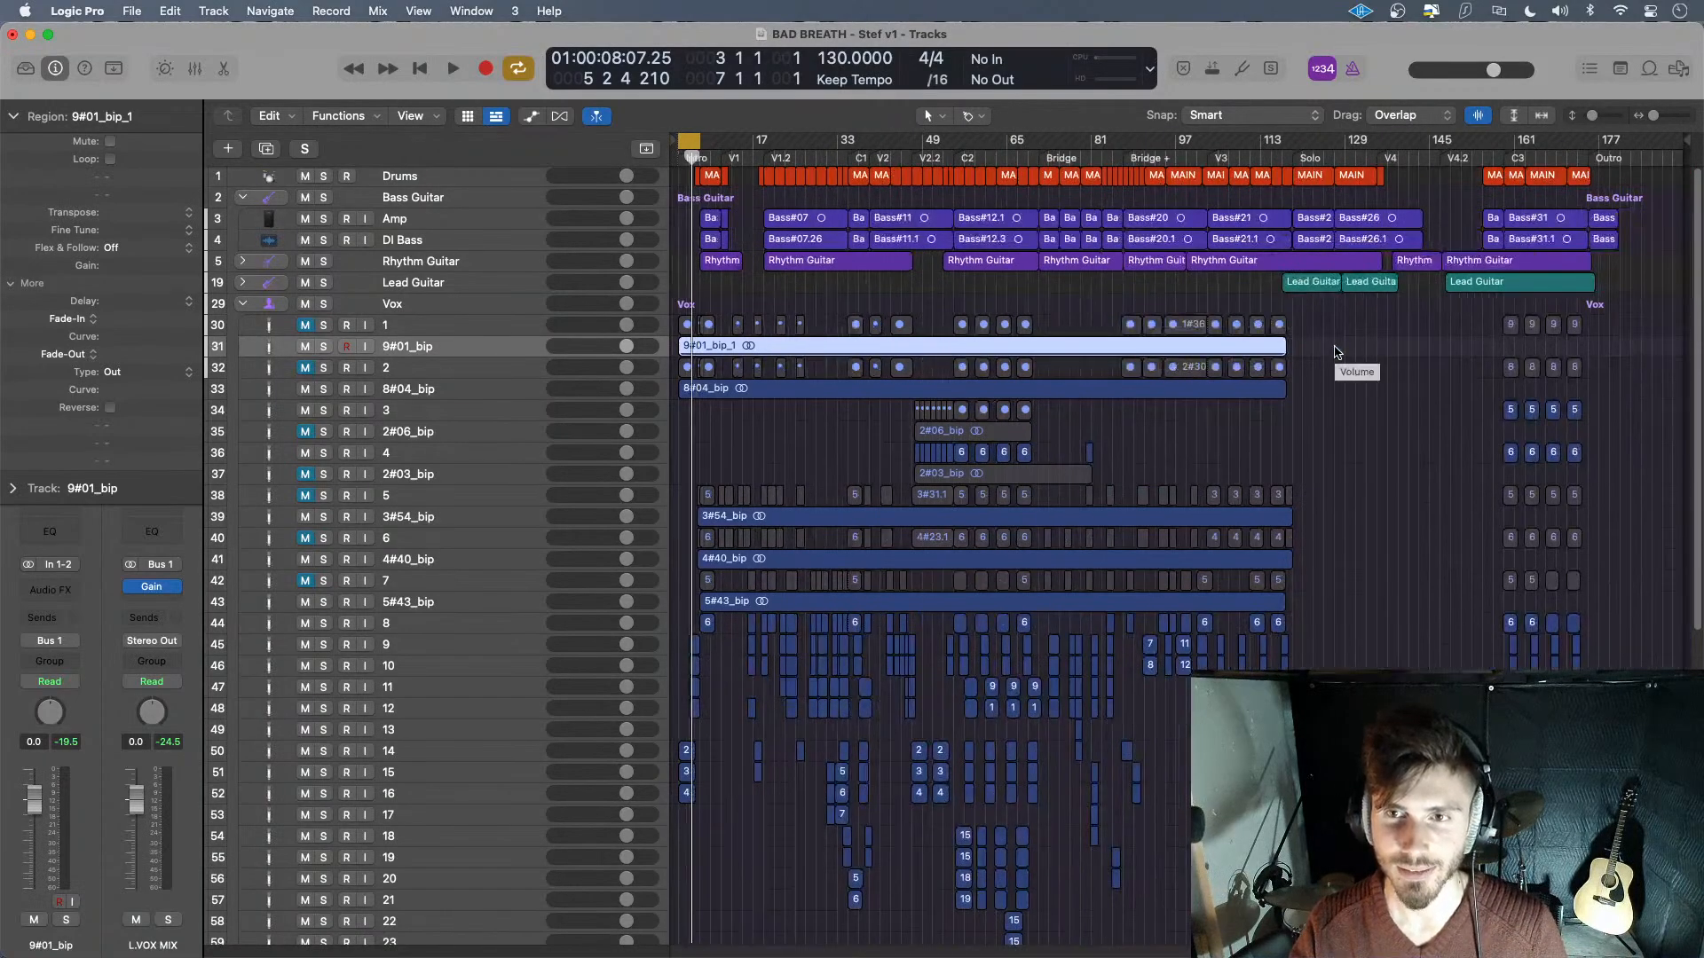
click(493, 365)
click(492, 353)
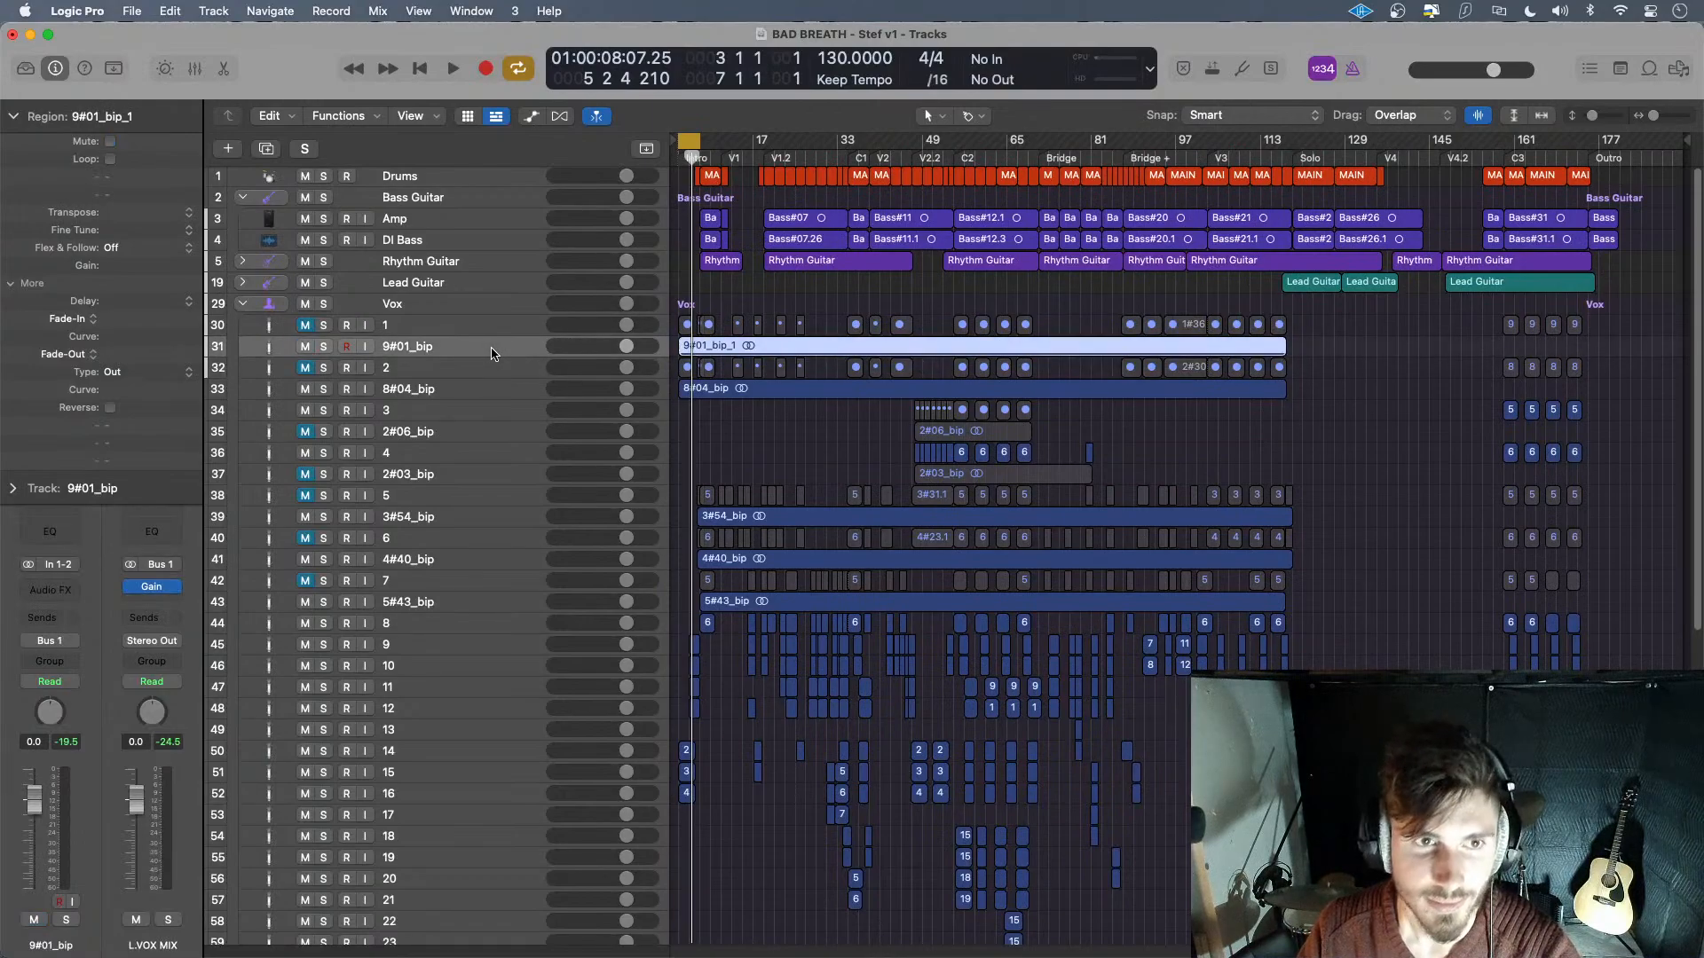
key(super+BackSpace)
click(484, 371)
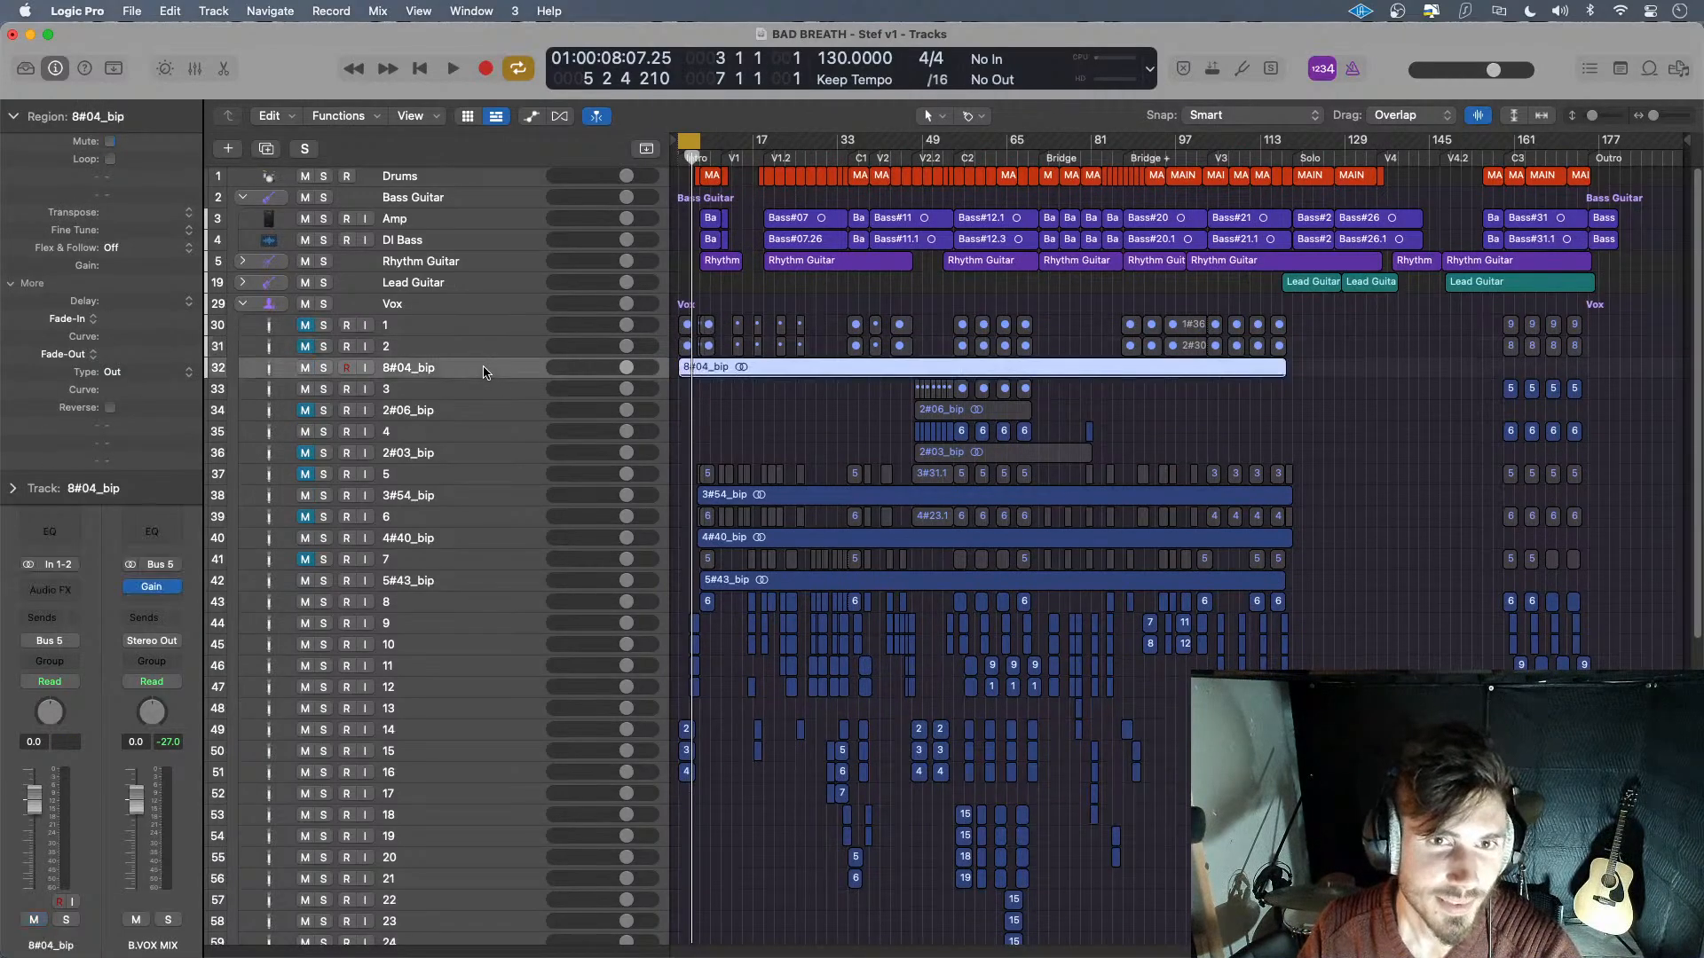
key(super+BackSpace)
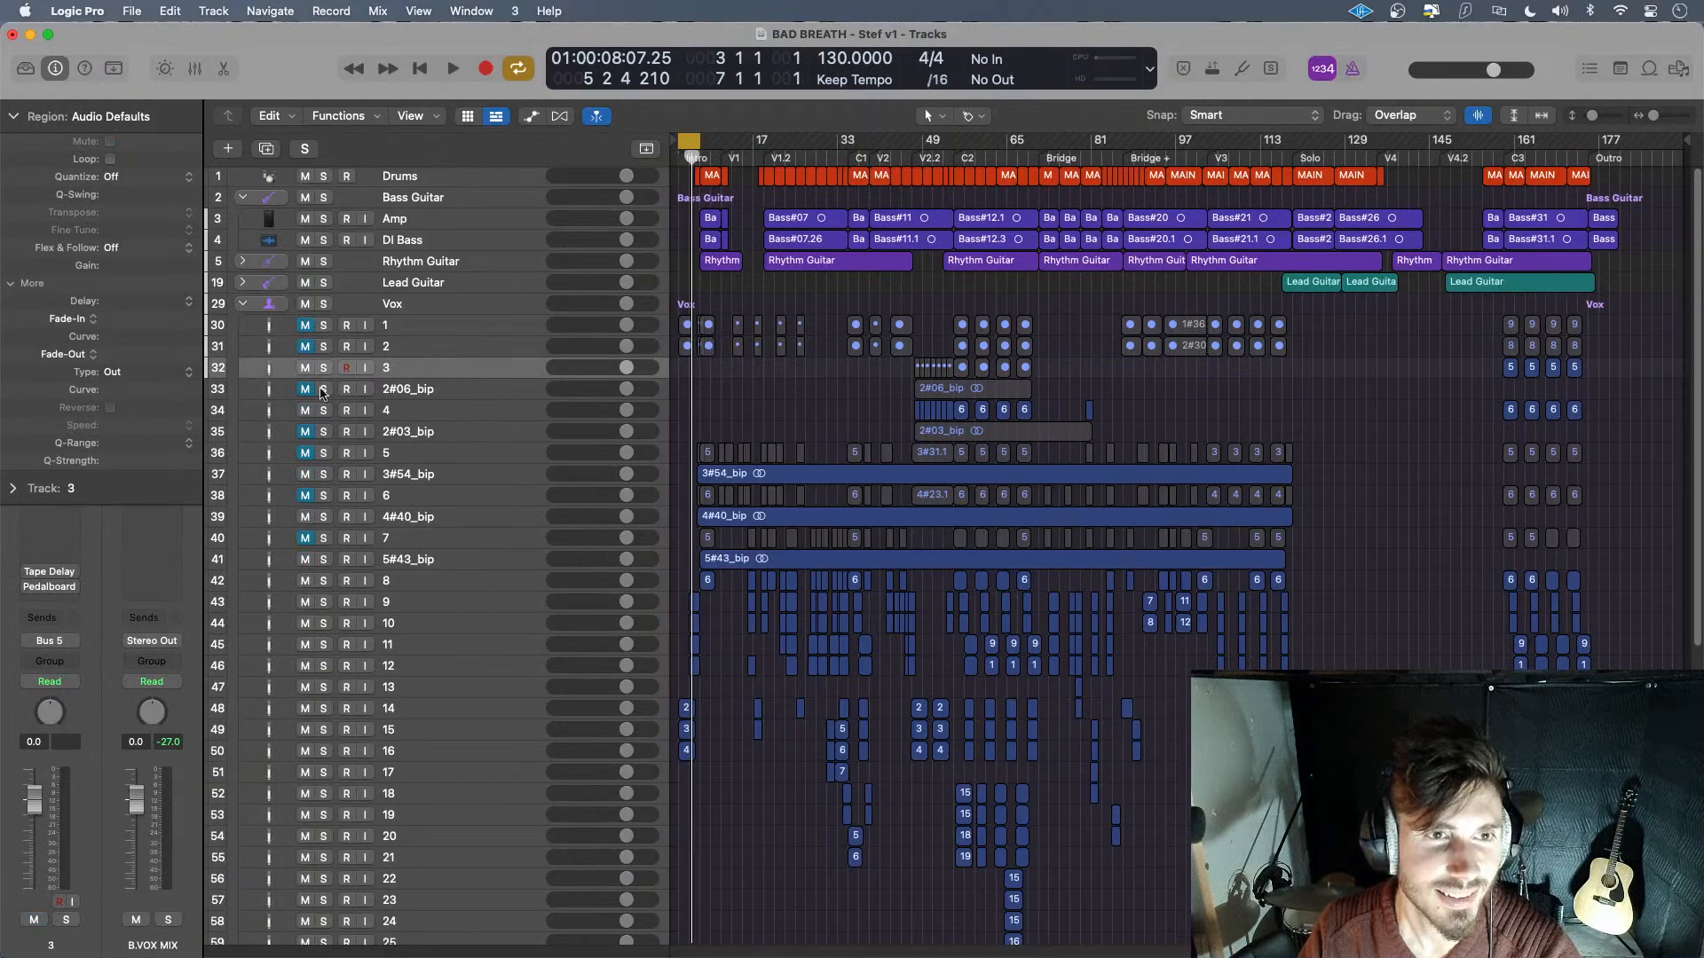
- Delete the bounced vocal tracks 2#06_bip and 2#03_bip together with their regions
click(486, 396)
key(super+BackSpace)
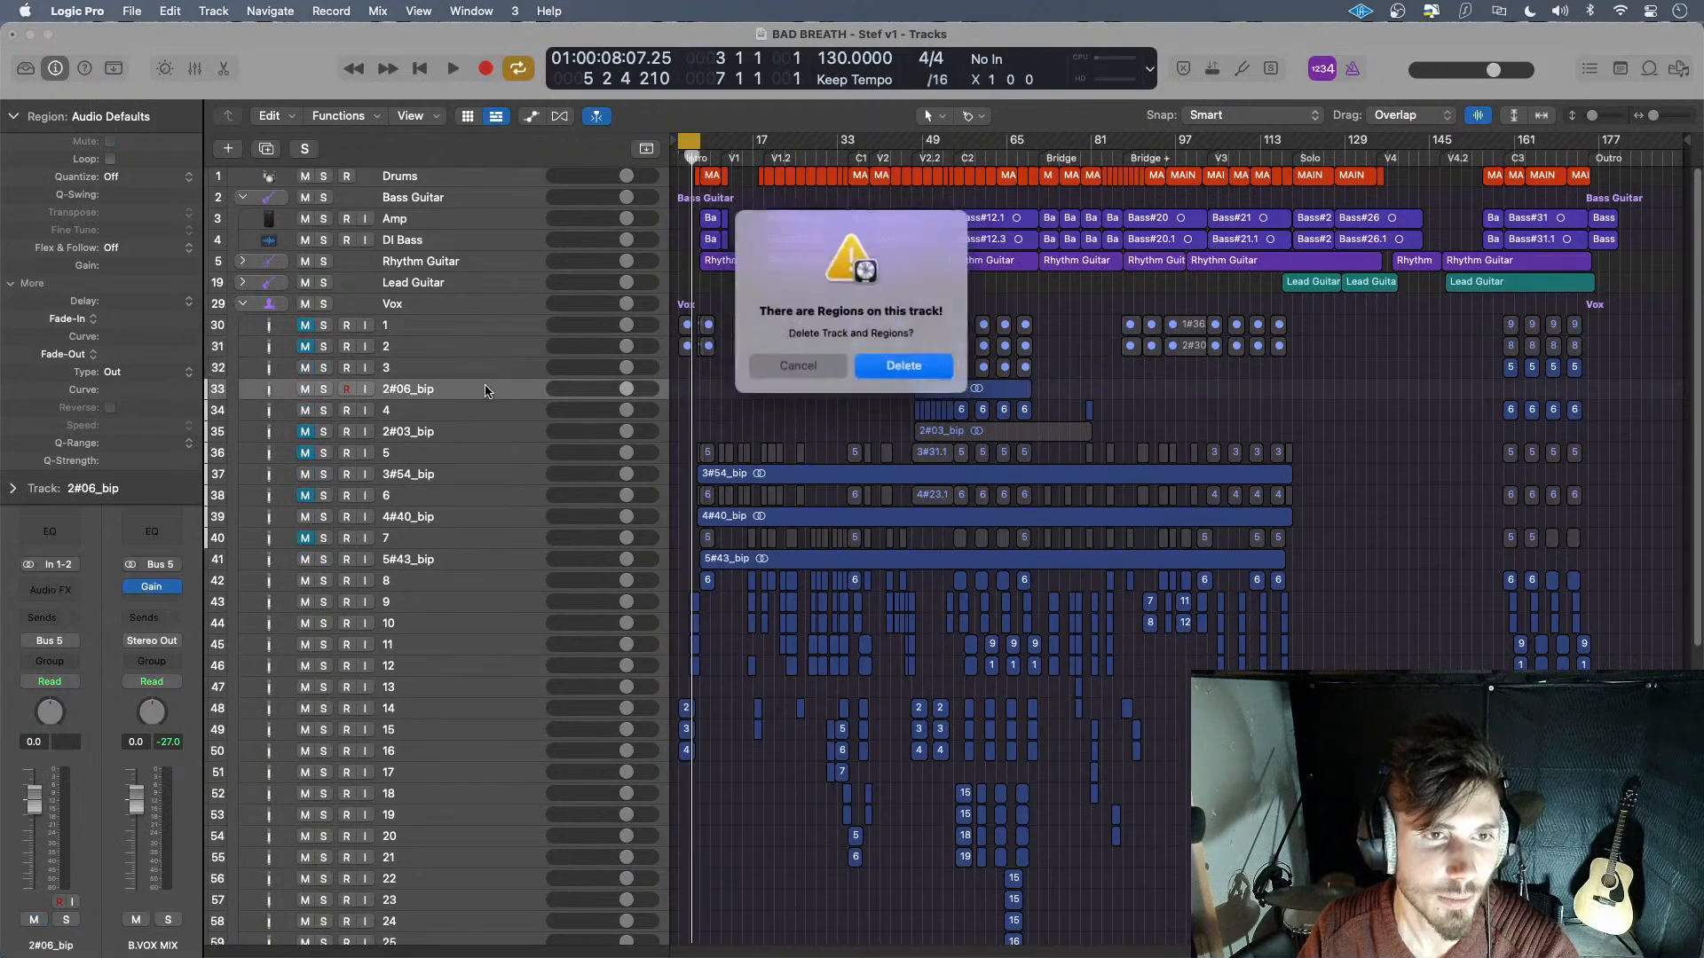
click(901, 366)
click(443, 411)
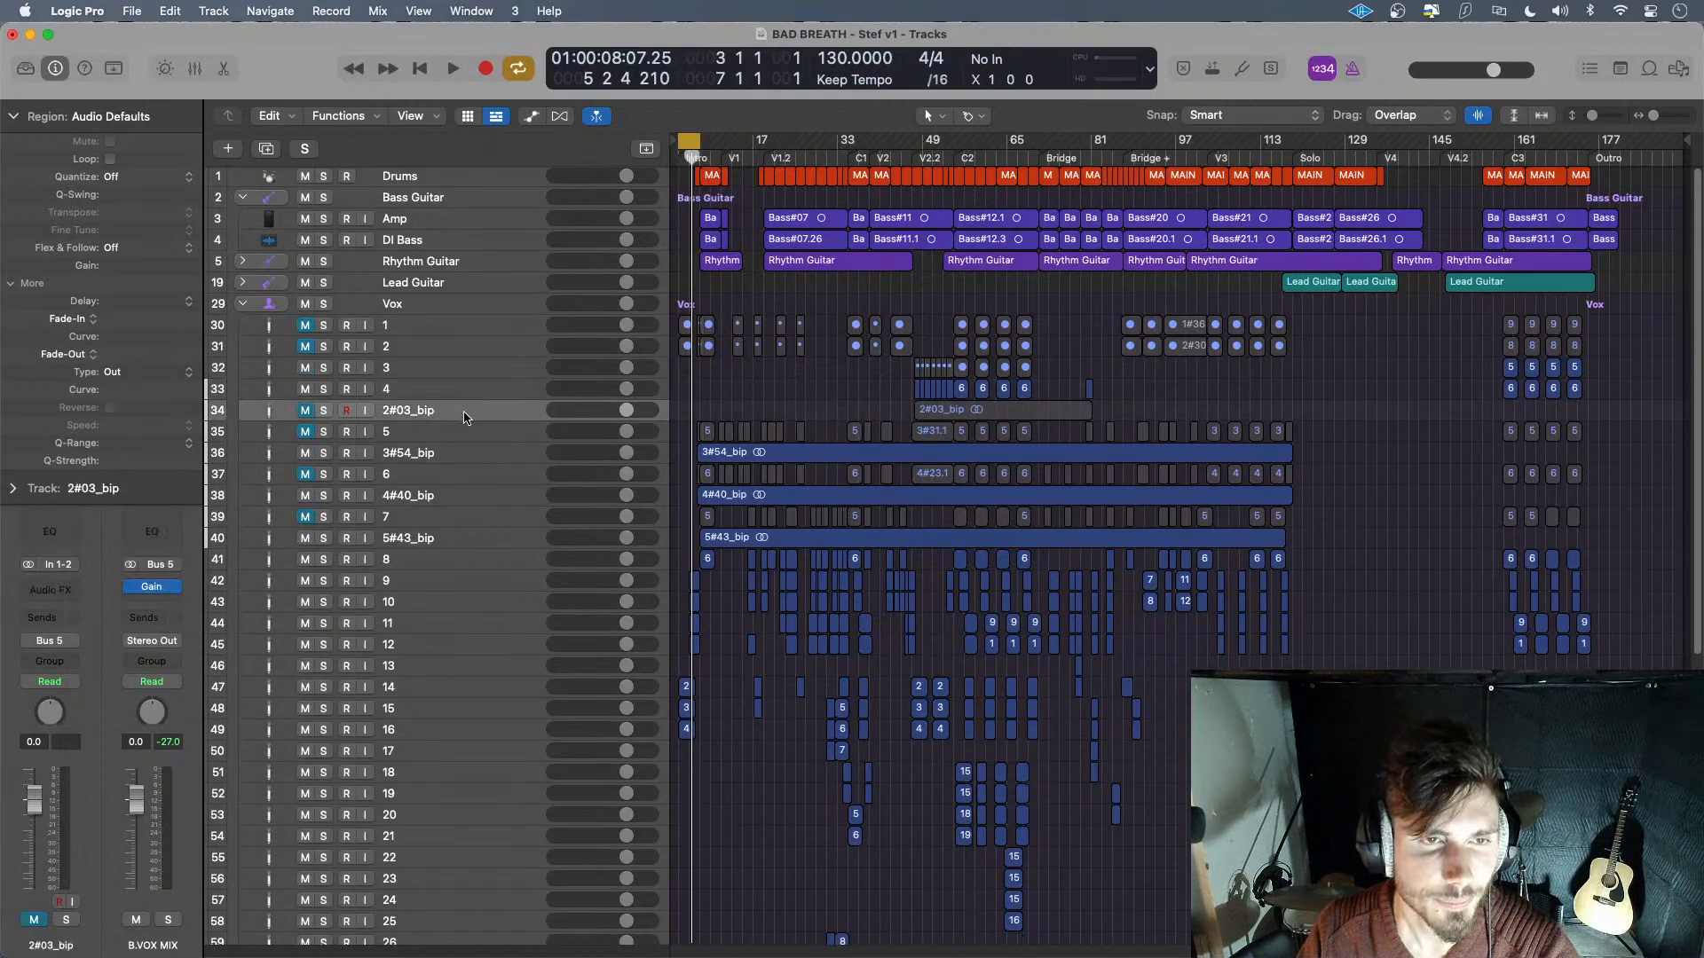
key(super+BackSpace)
click(903, 366)
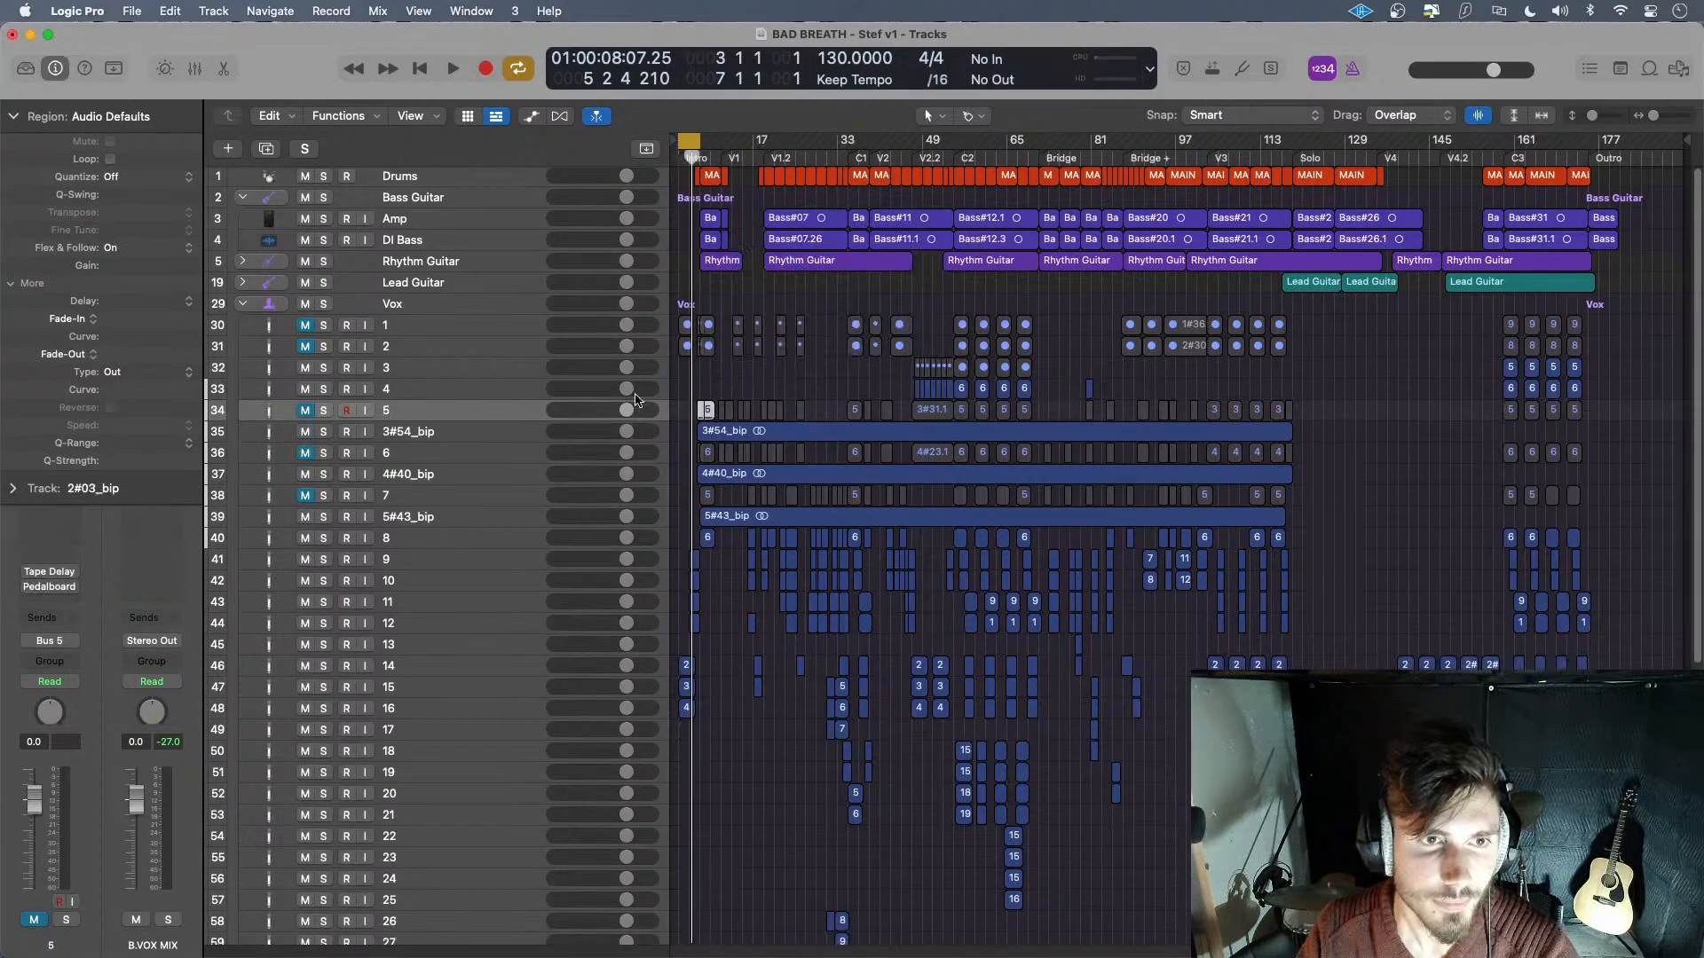
- Delete the bounced vocal tracks 3#54_bip, 4#40_bip and 5#43_bip together with their regions
click(476, 435)
key(Delete)
key(super+BackSpace)
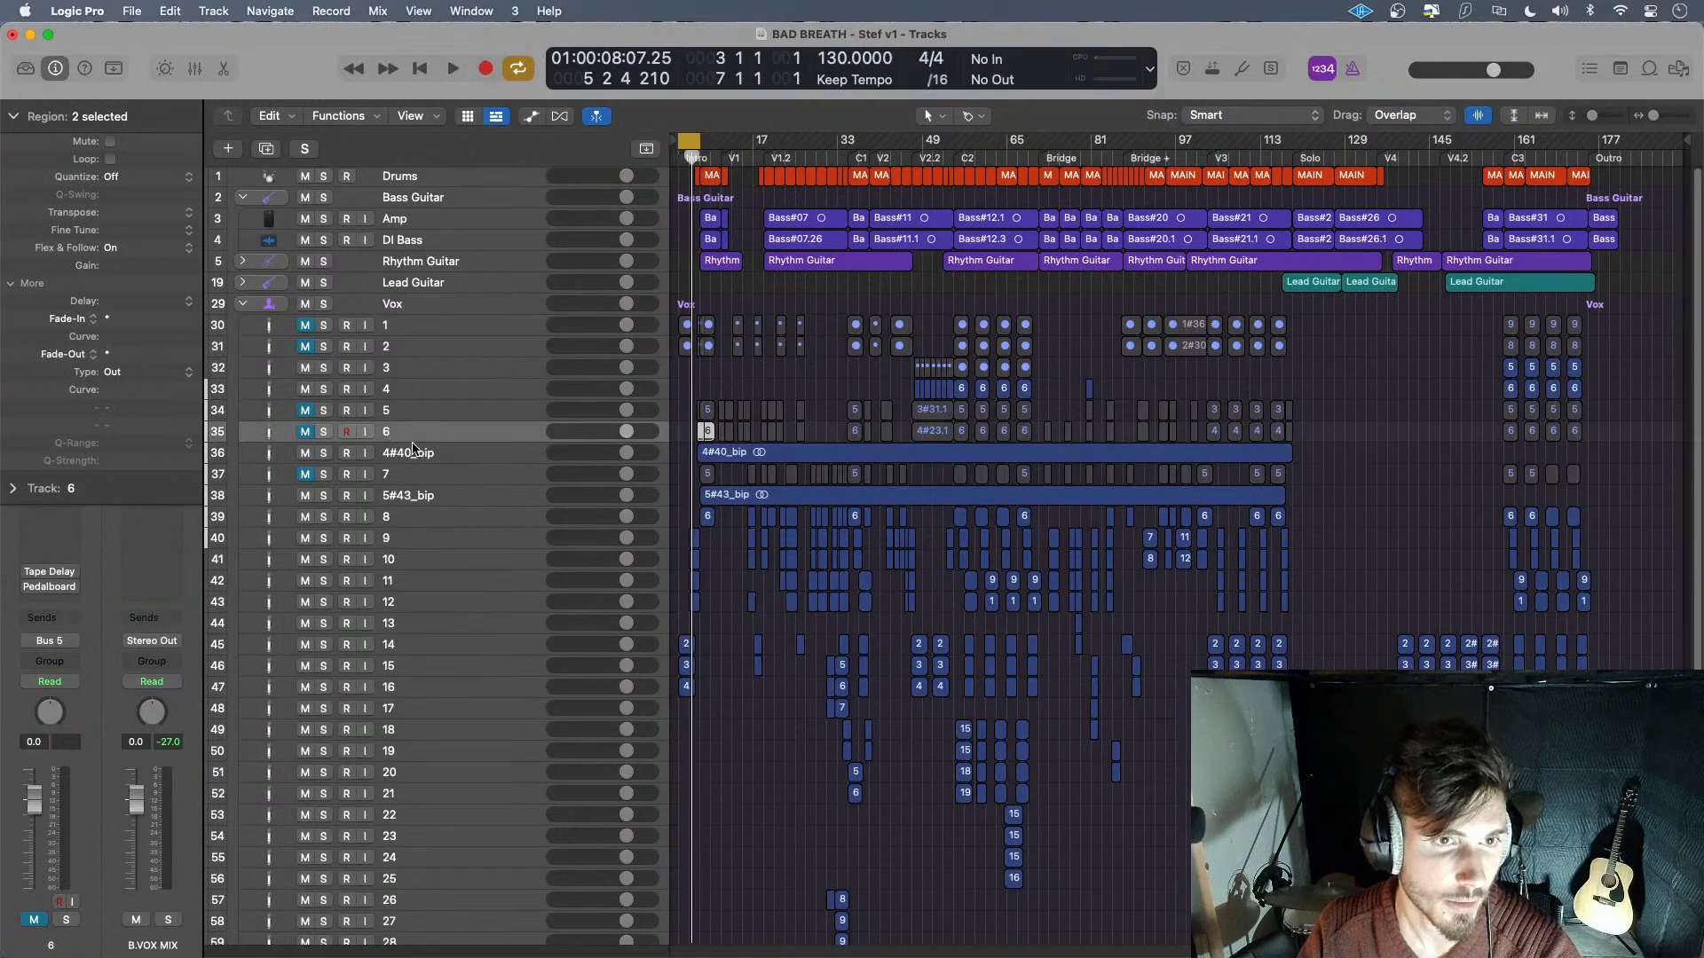
click(466, 454)
key(Delete)
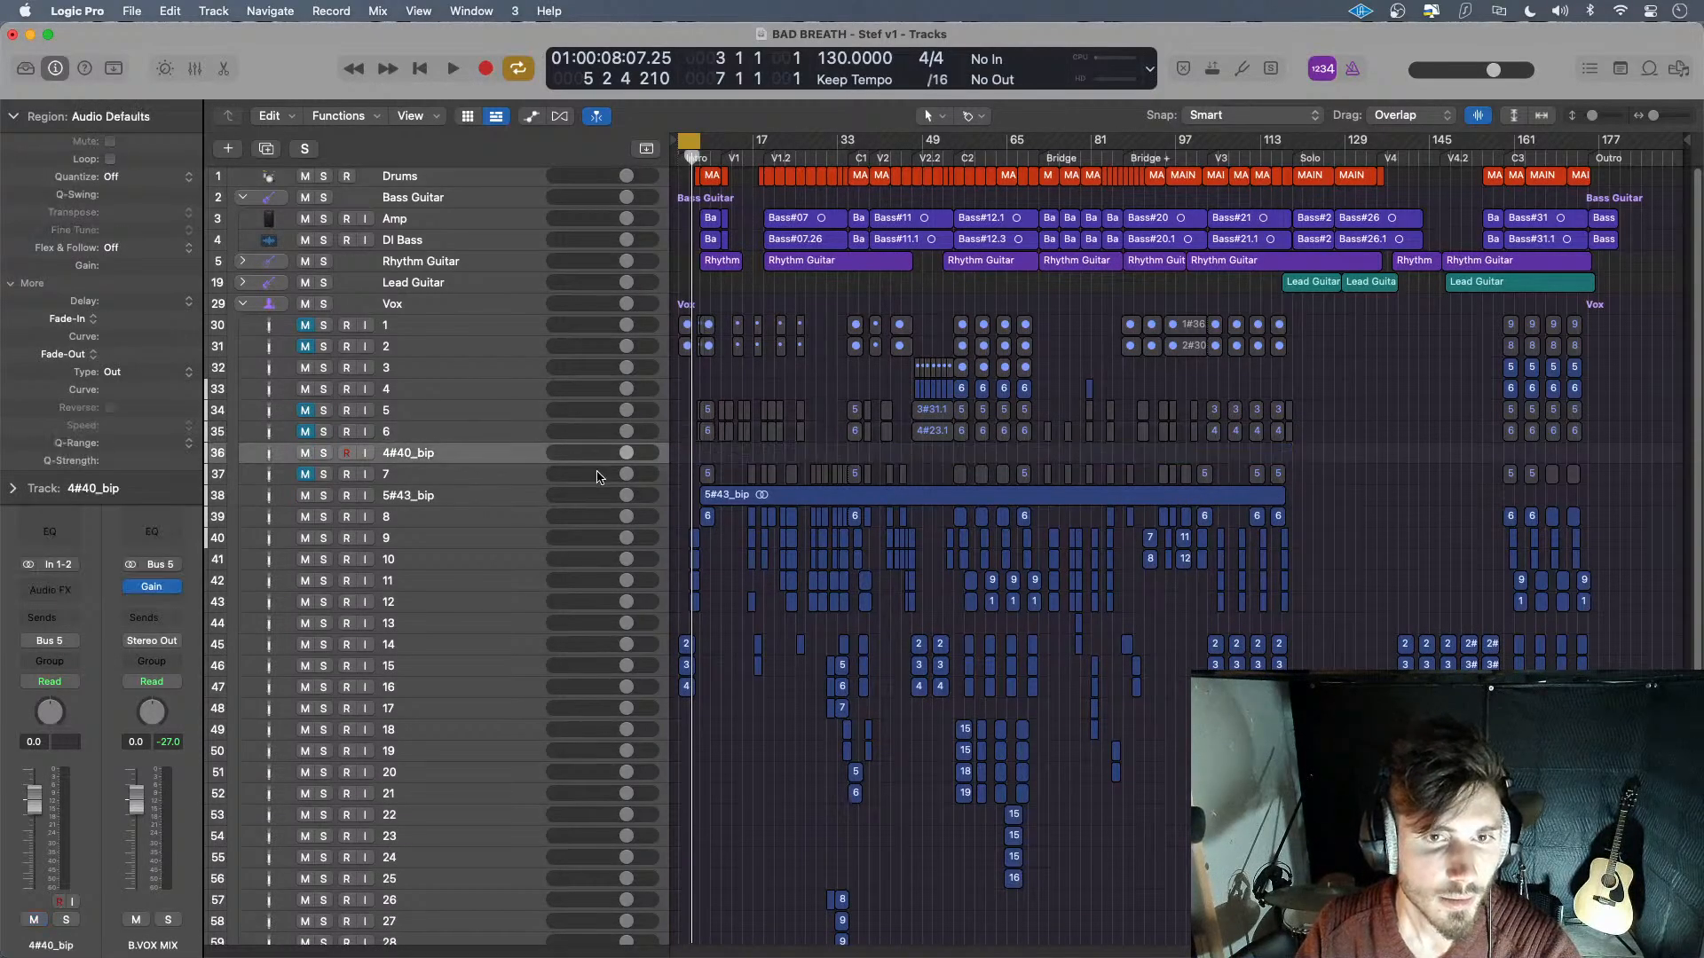
key(super+BackSpace)
click(479, 474)
key(Delete)
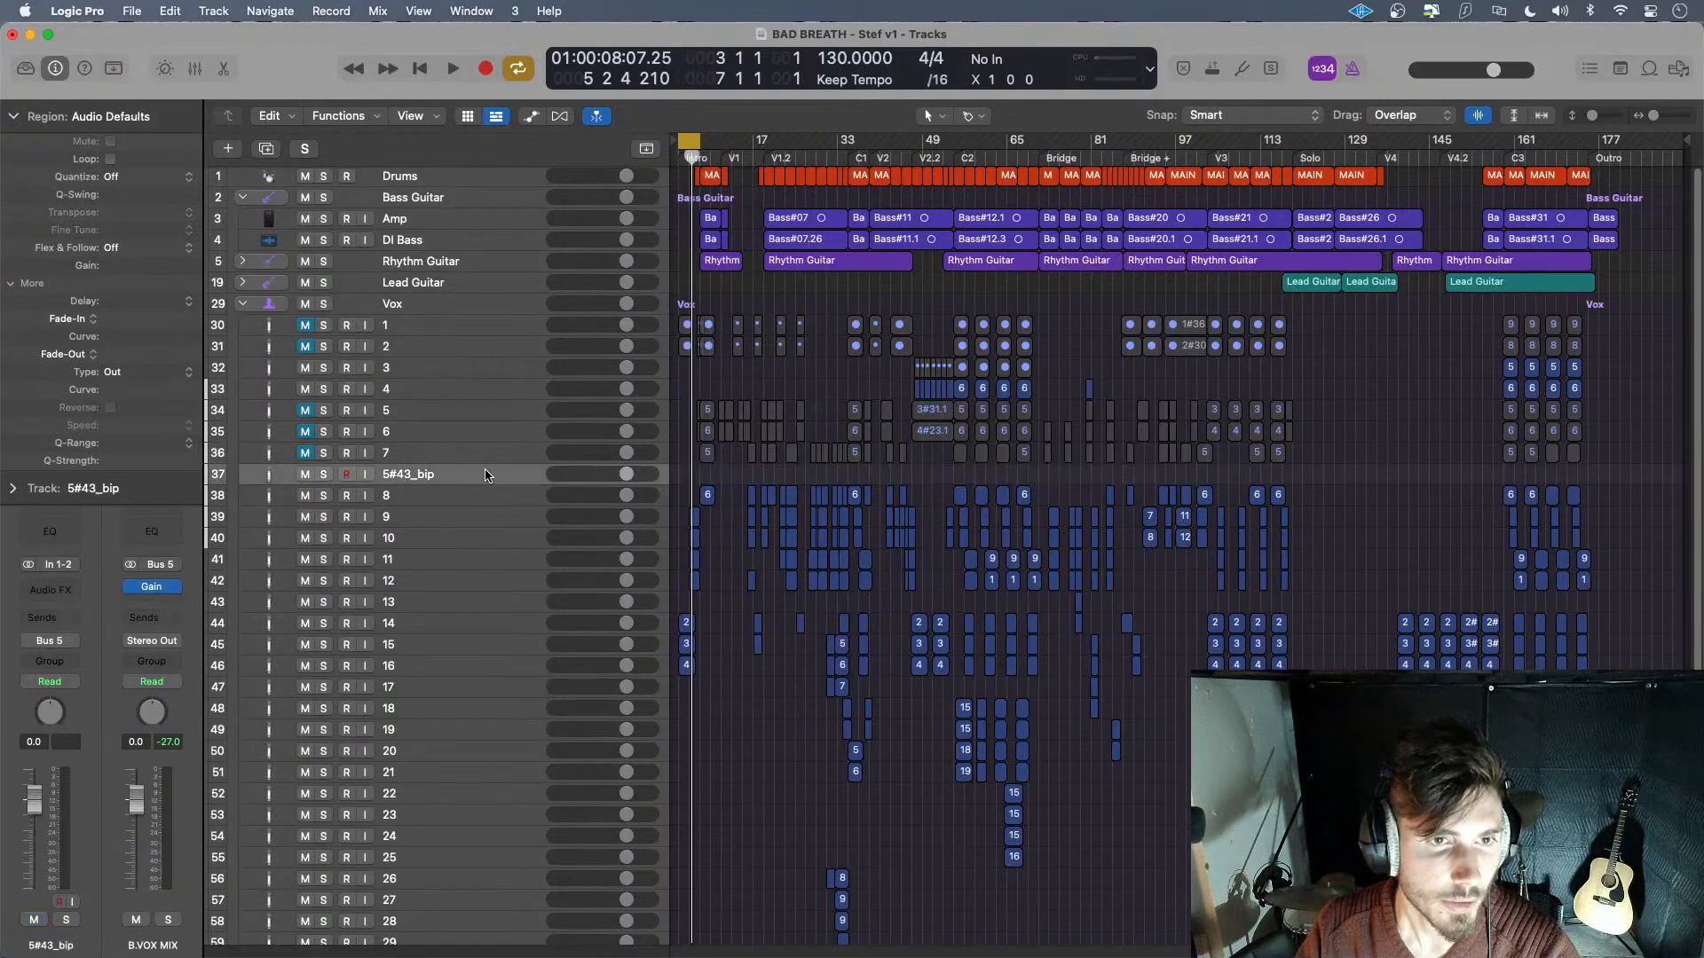
key(super+BackSpace)
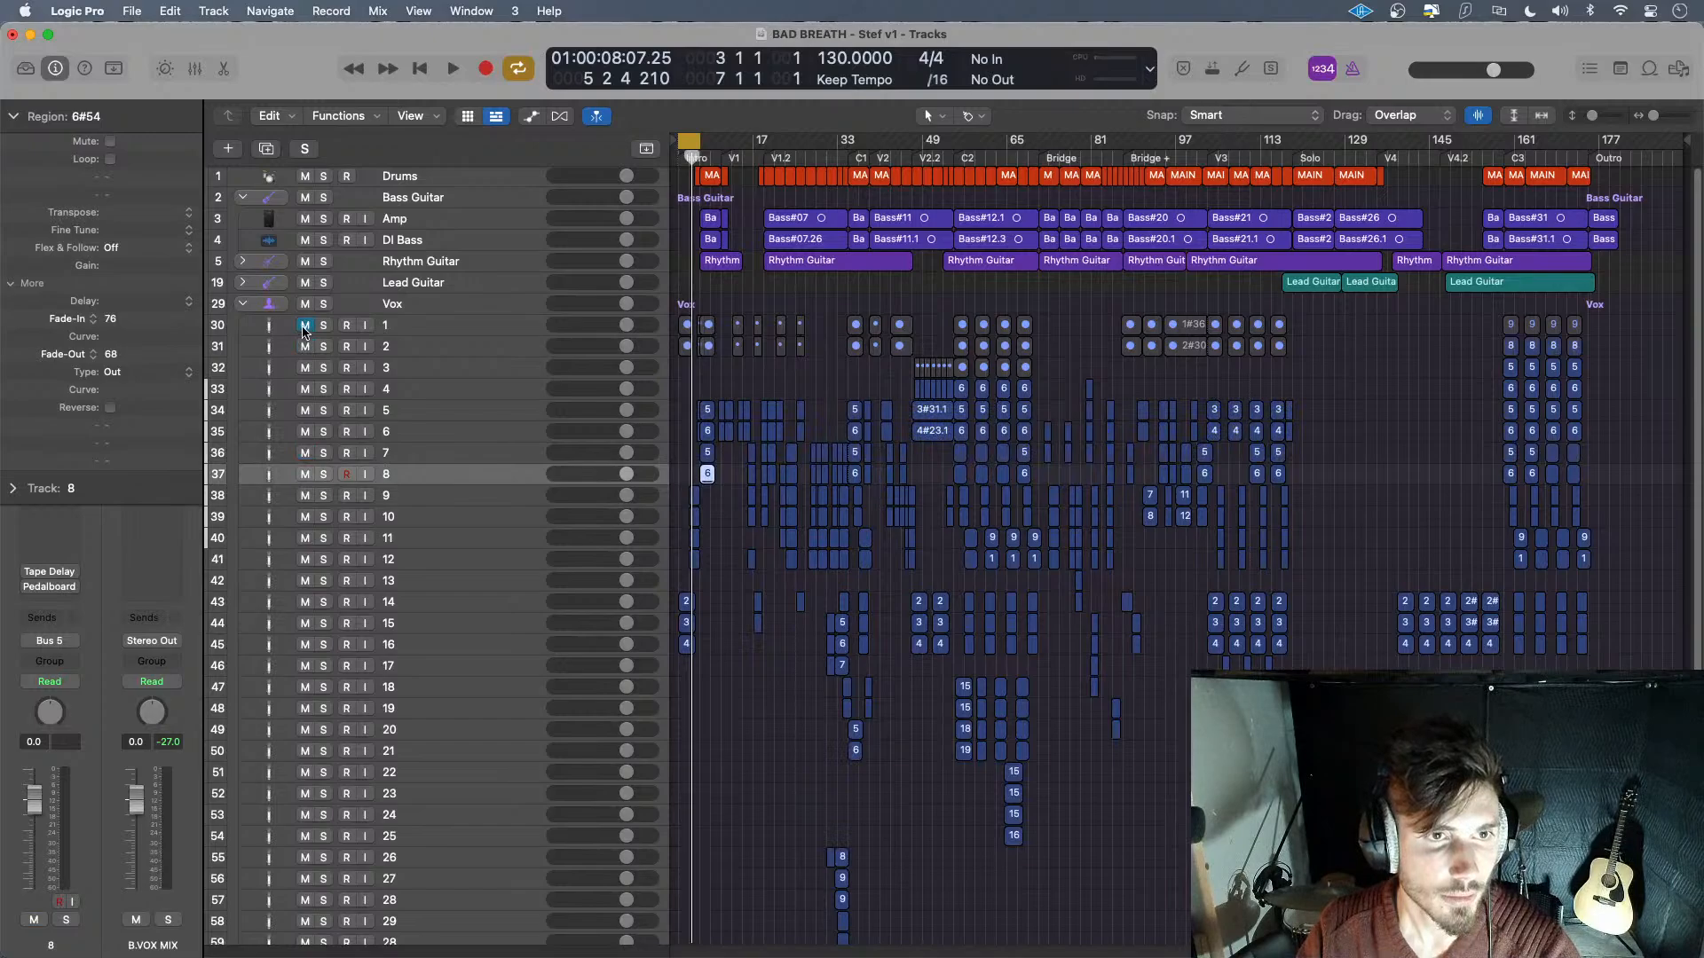
- Bounce all regions of vocal track 14 in place to a new track named 2#01_bip, leaving the source, with Overload Protection Only
click(394, 603)
key(x)
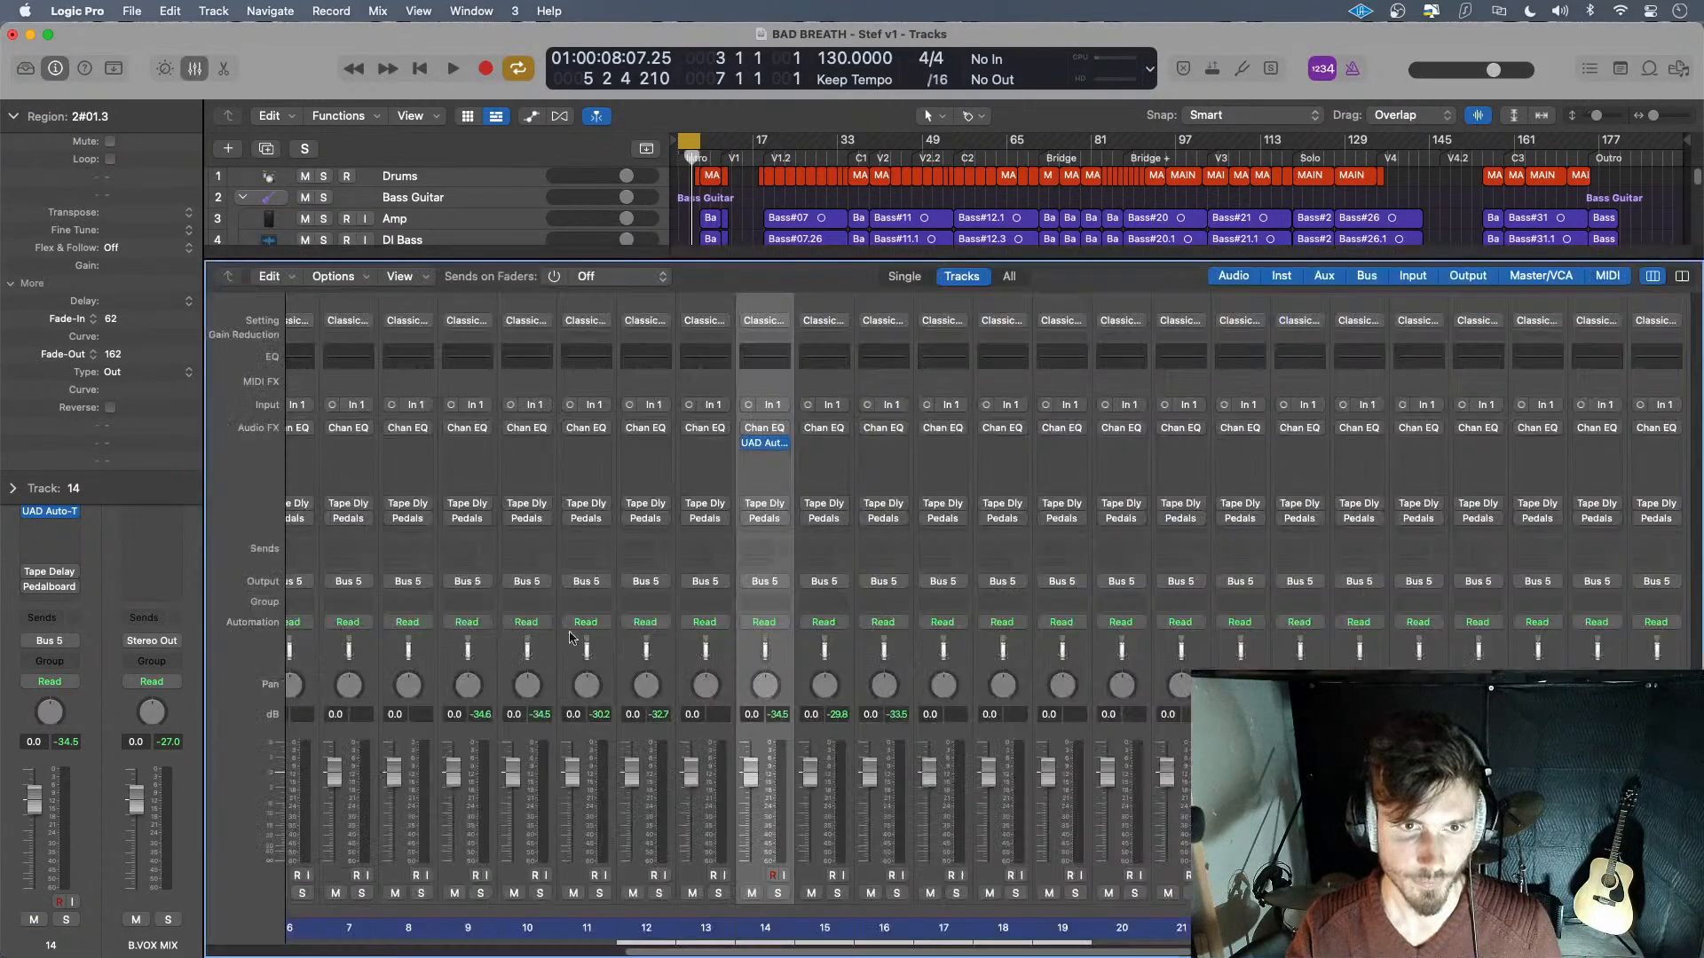
key(x)
drag(1593, 605, 685, 602)
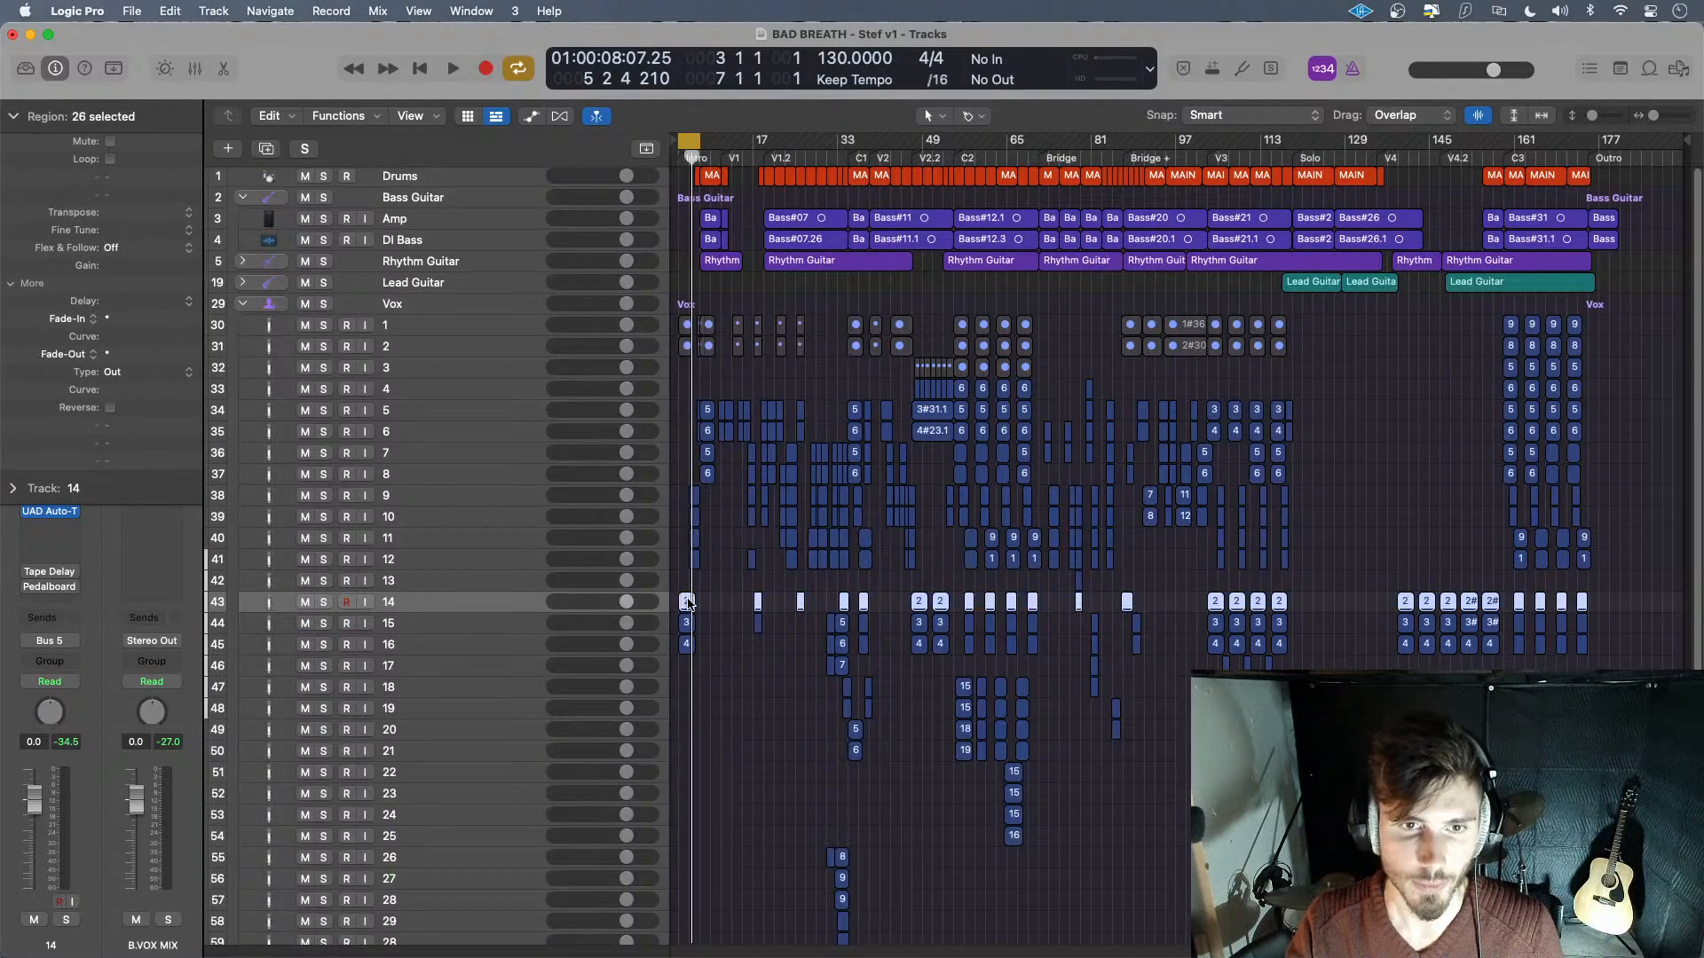
right_click(689, 604)
click(745, 555)
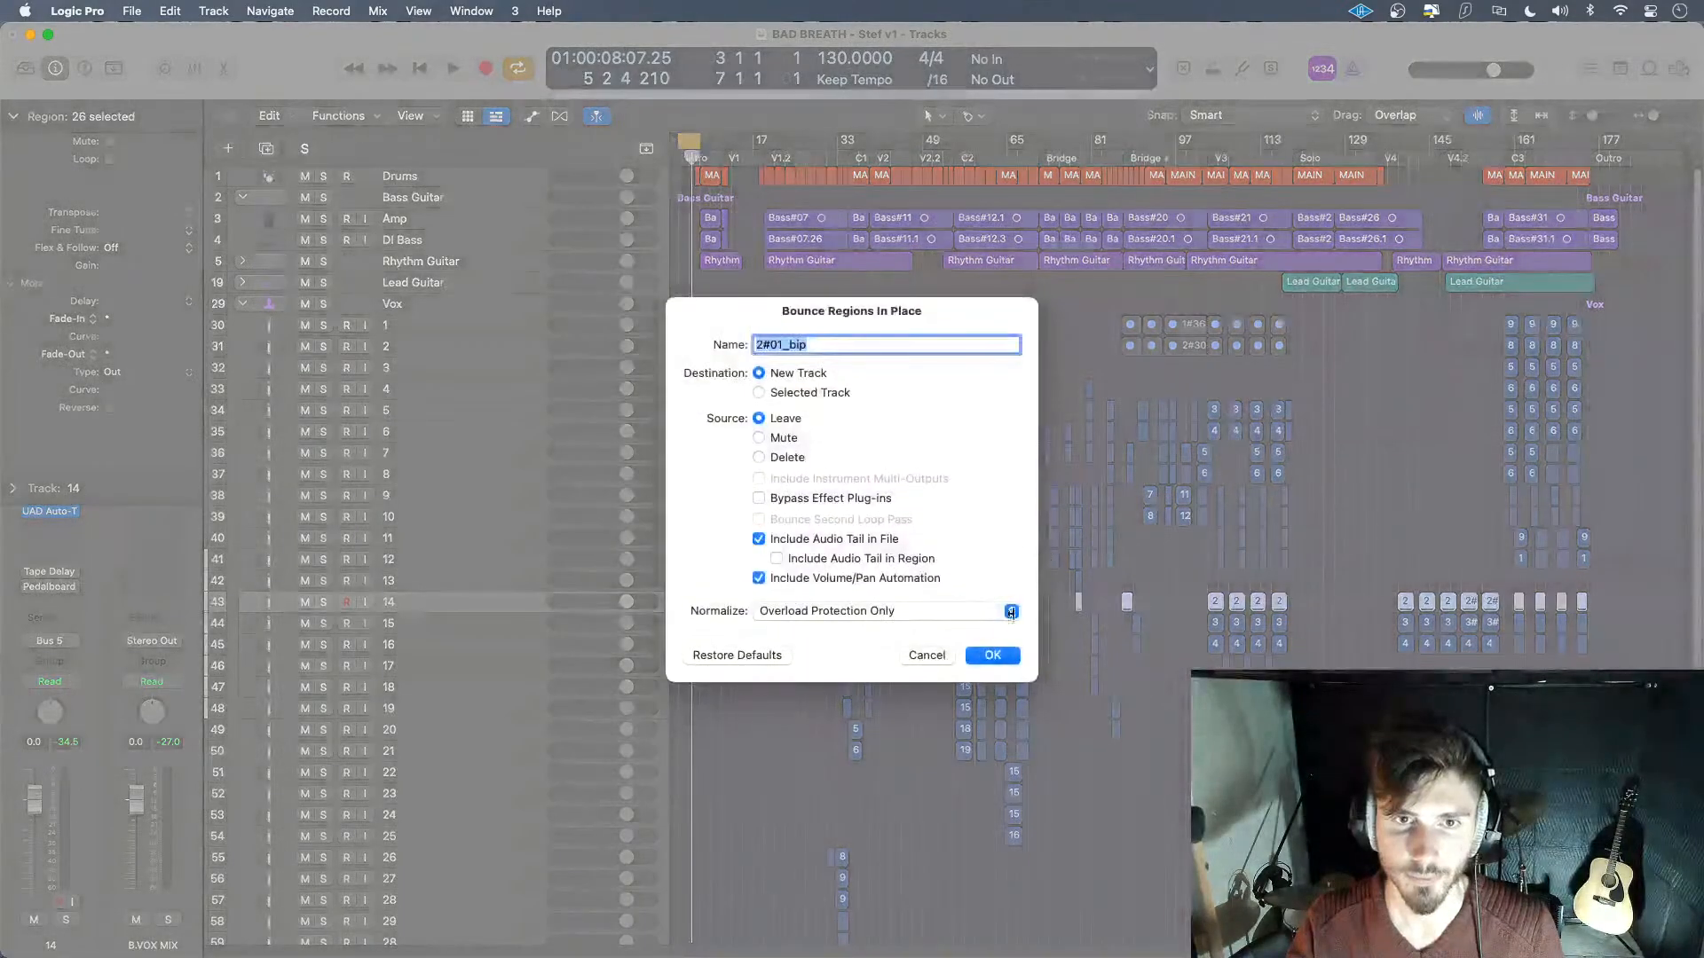
click(1001, 658)
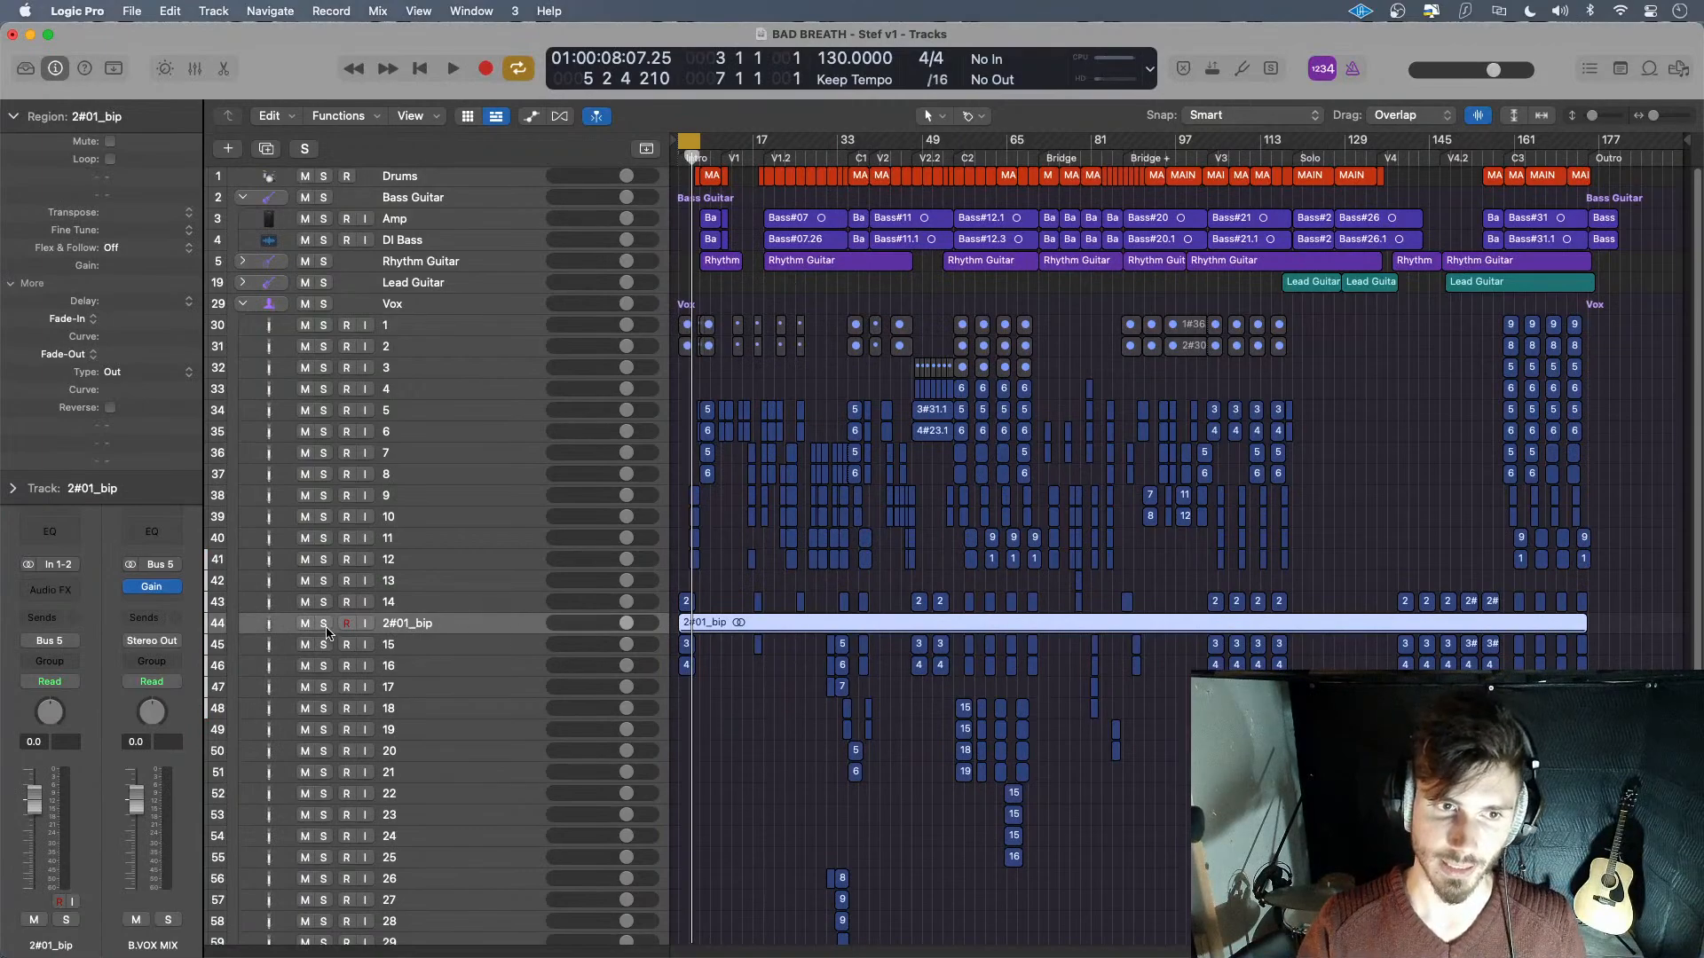
- Move the UAD Auto-Tune plug-in from vocal track 14 to the channel strip of track 15
click(462, 650)
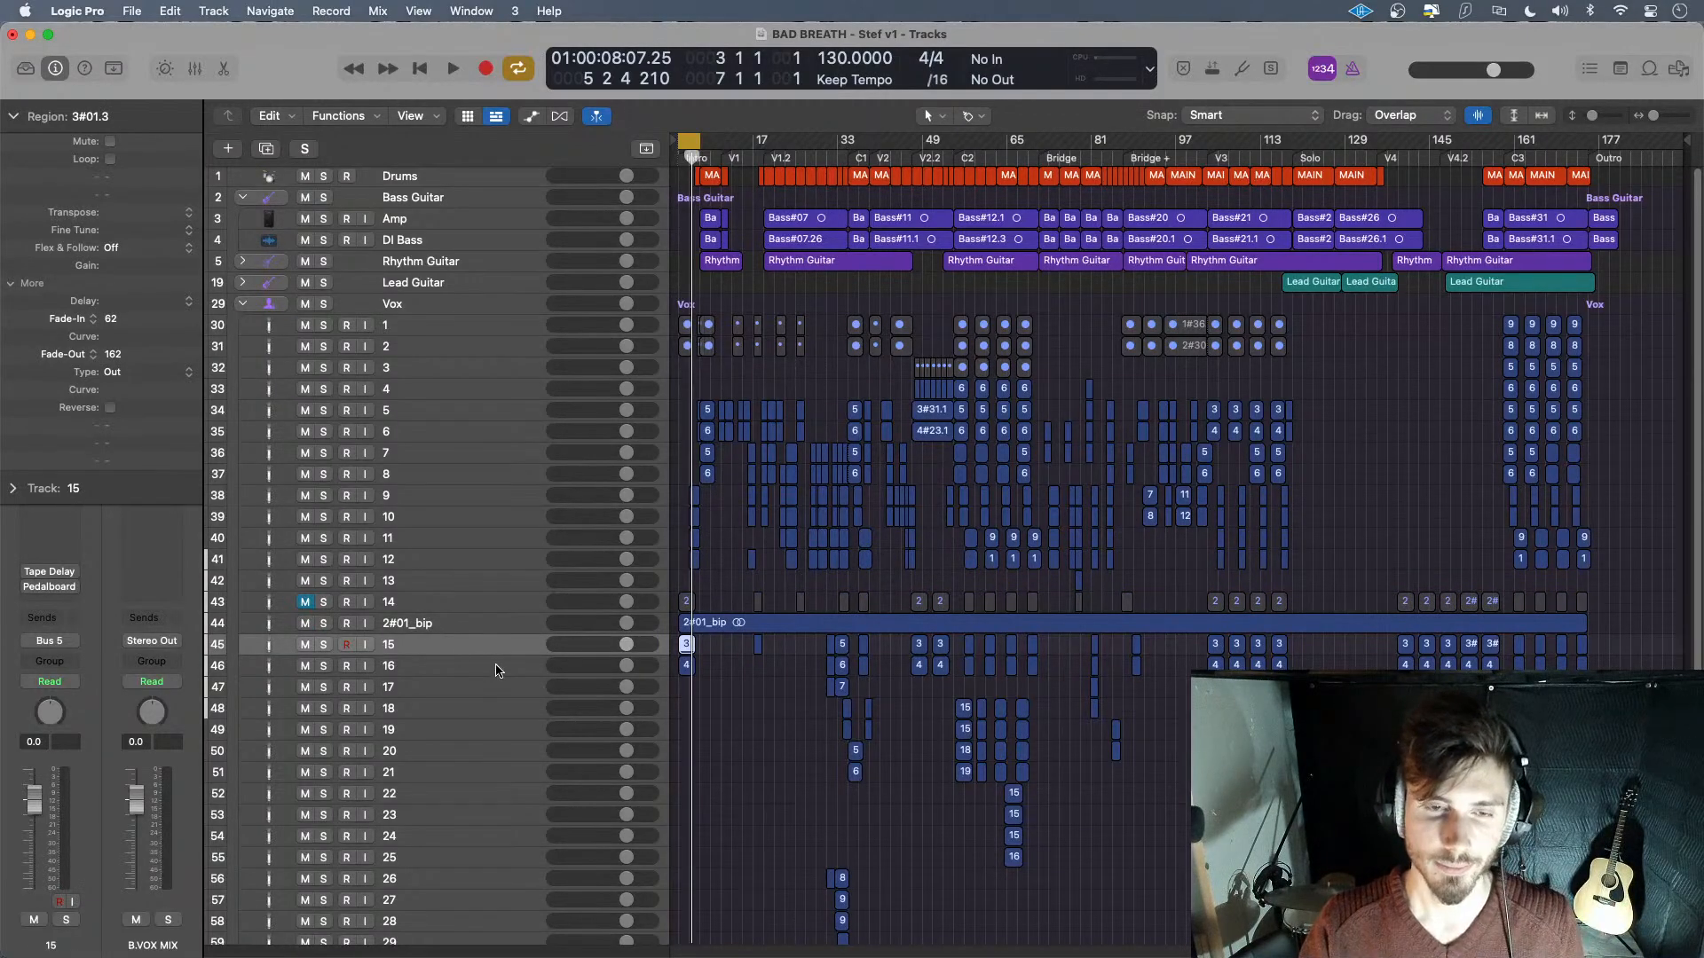
key(x)
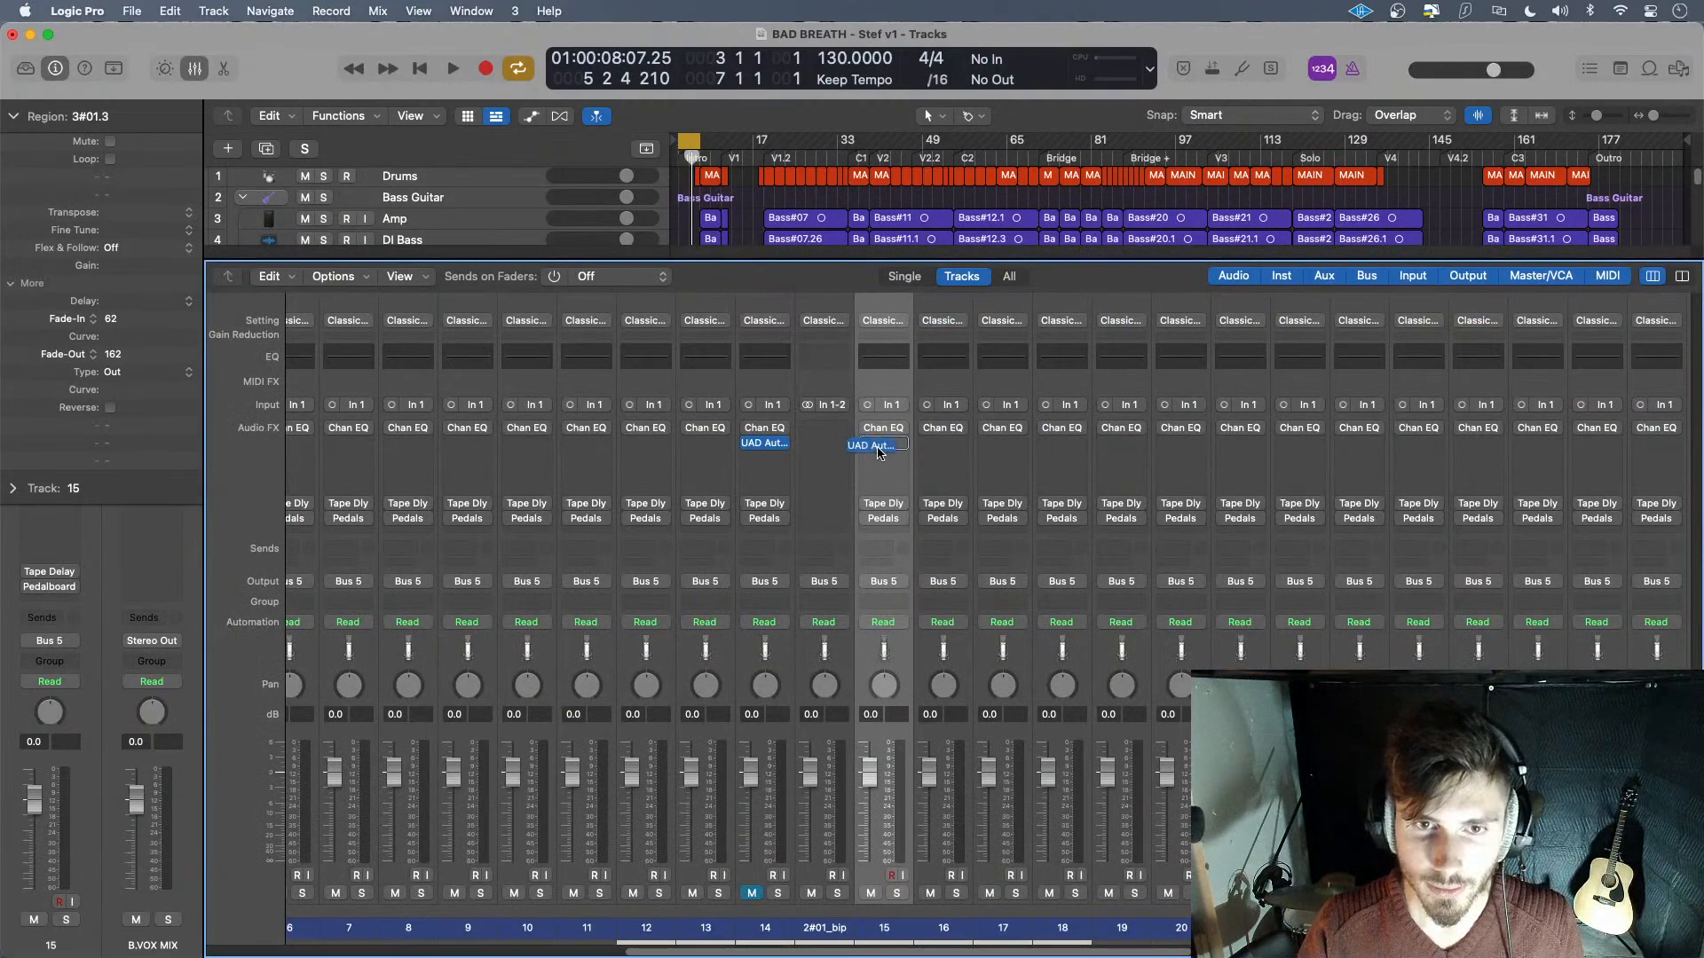
key(x)
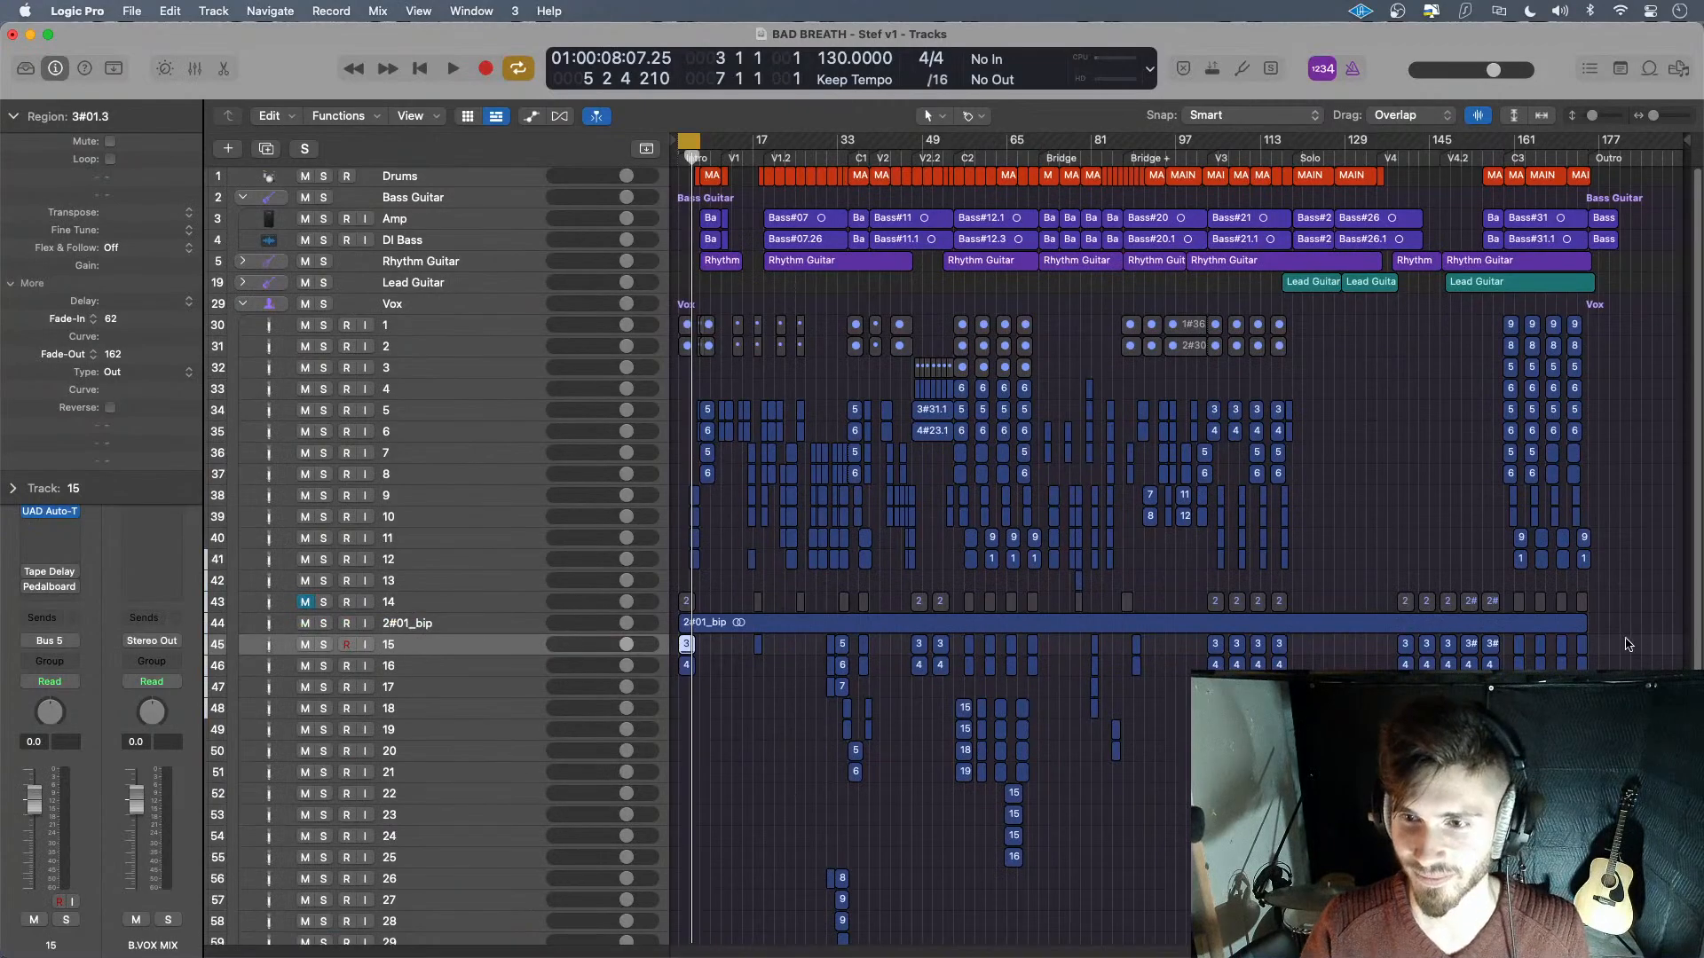
- Bounce all regions of vocal track 15 in place to a new track named 3#01_bip, leaving the source, with Overload Protection Only
drag(1616, 649, 685, 645)
right_click(685, 645)
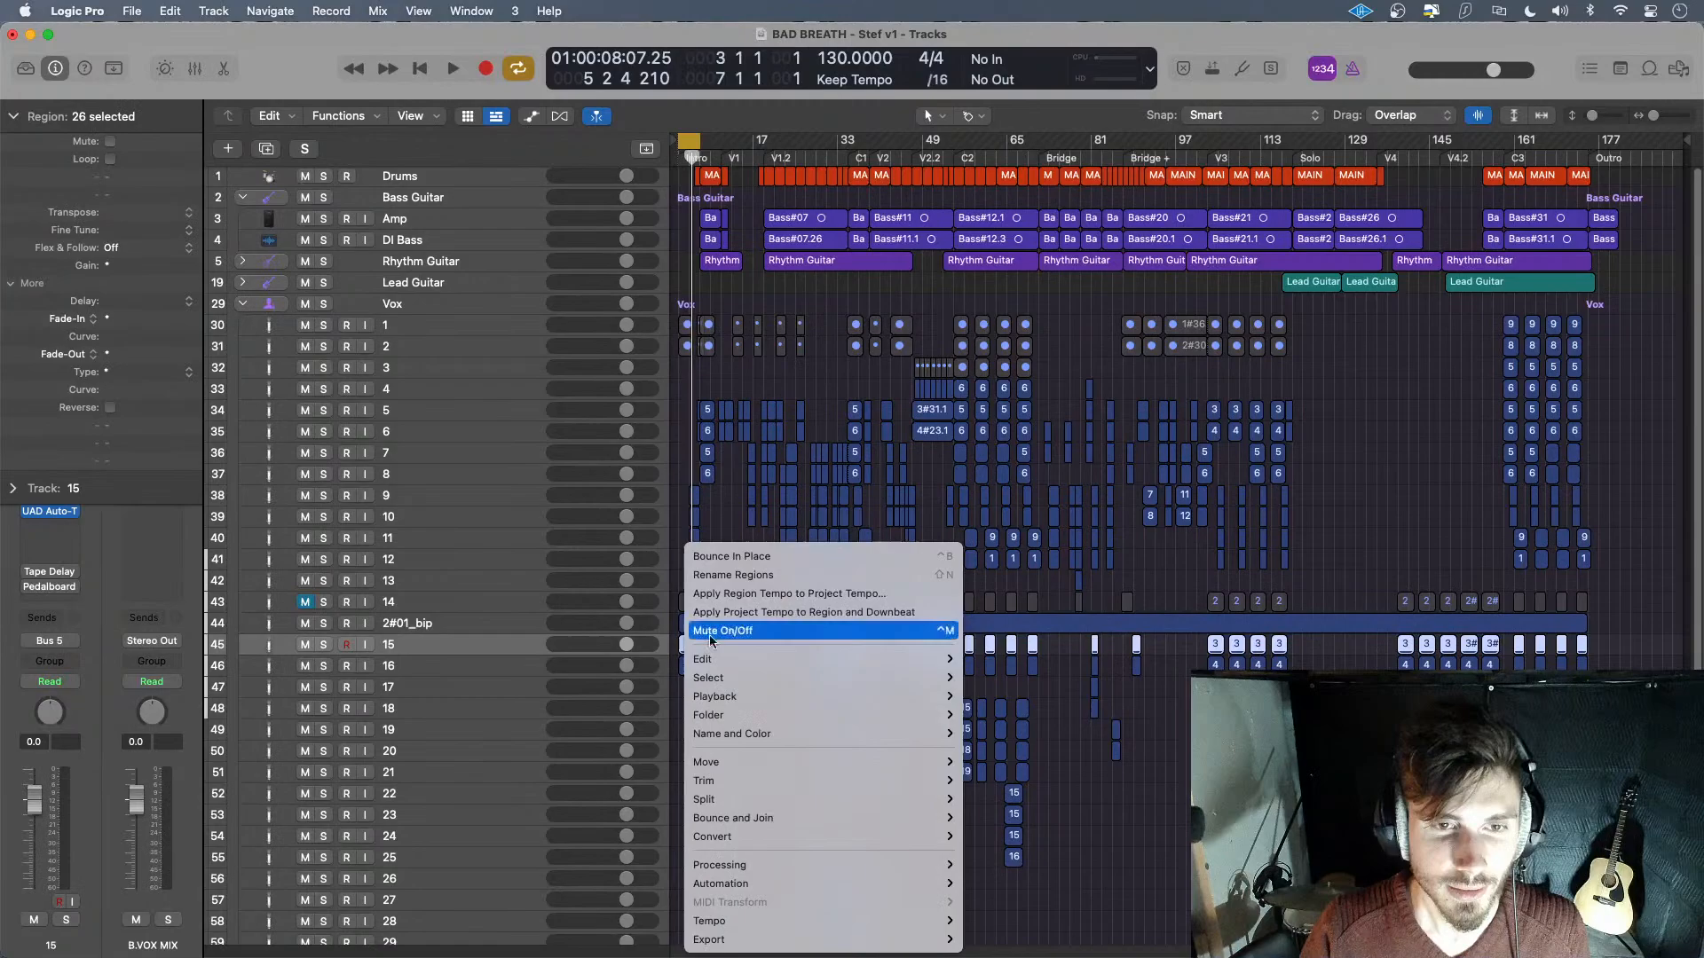
click(799, 554)
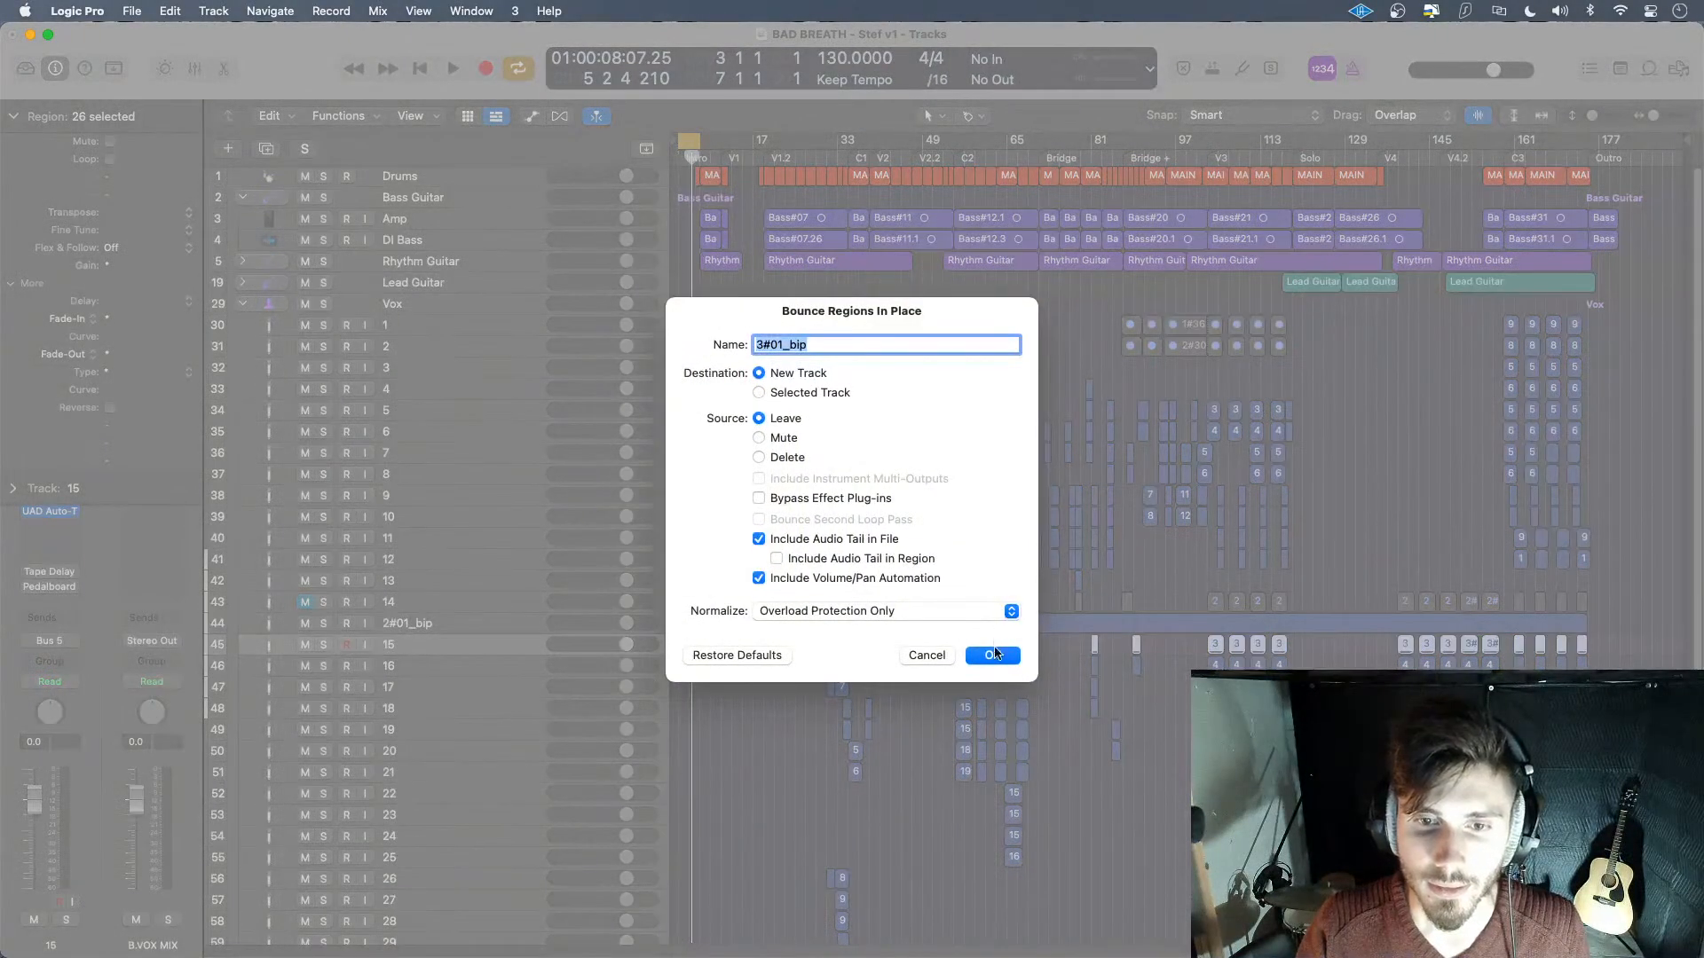
click(992, 655)
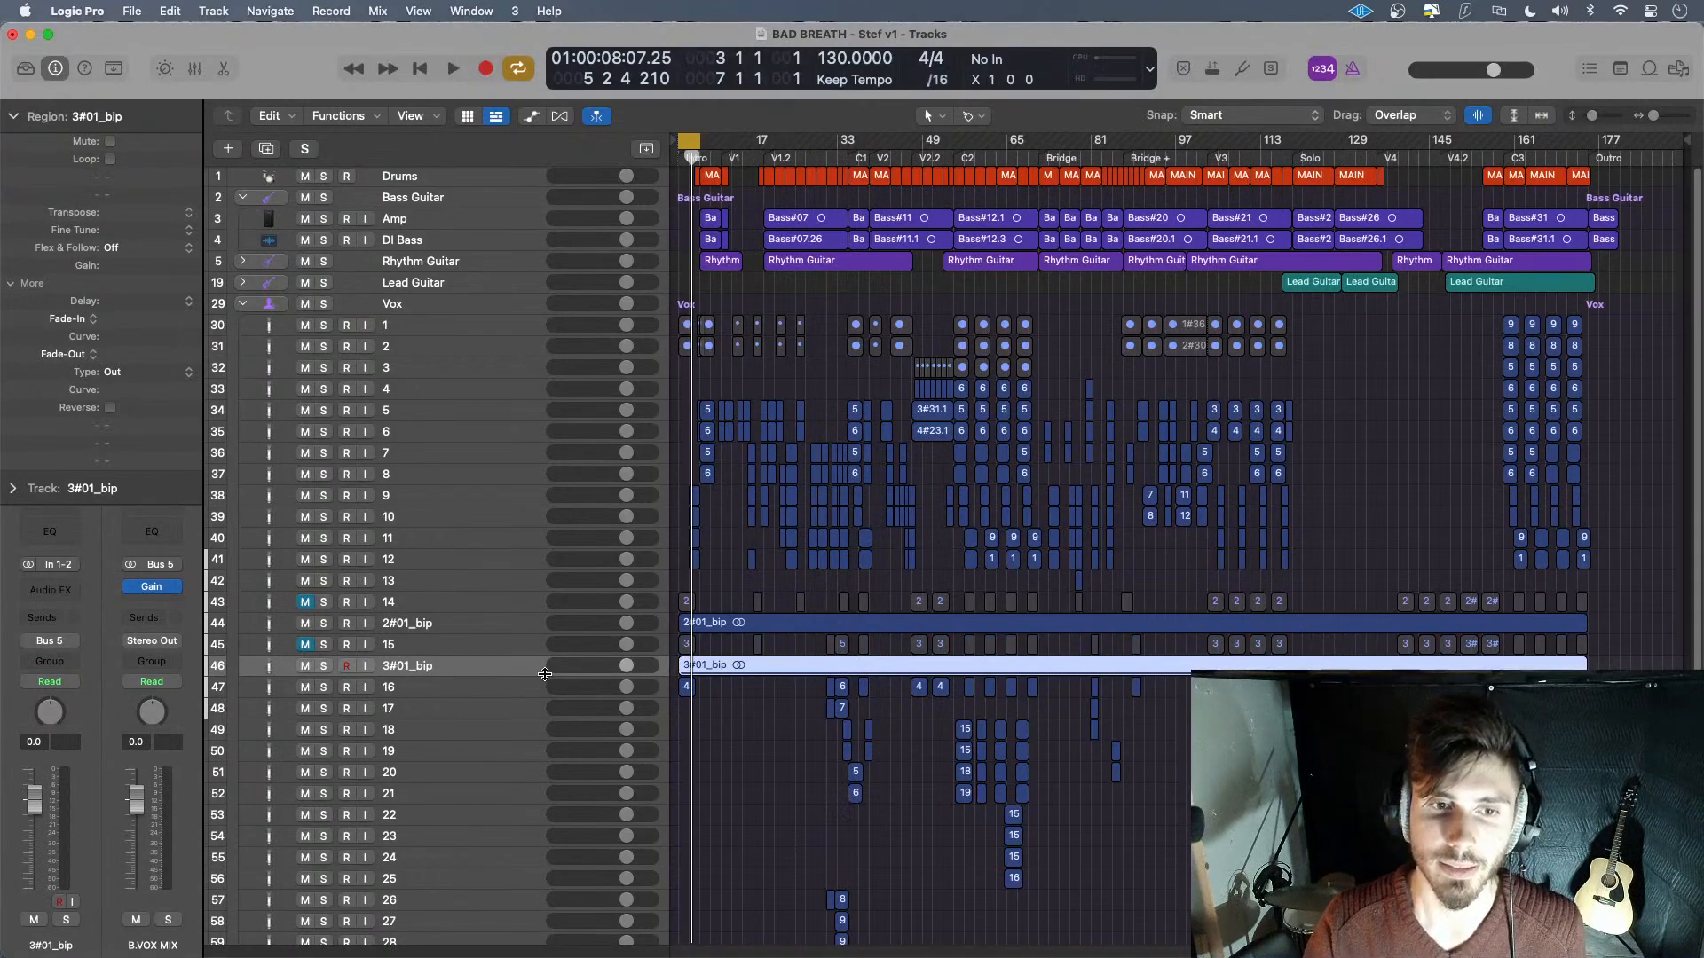
- Move the UAD Auto-Tune plug-in from vocal track 15 to the channel strip of track 16
scroll(915, 689, down, 3)
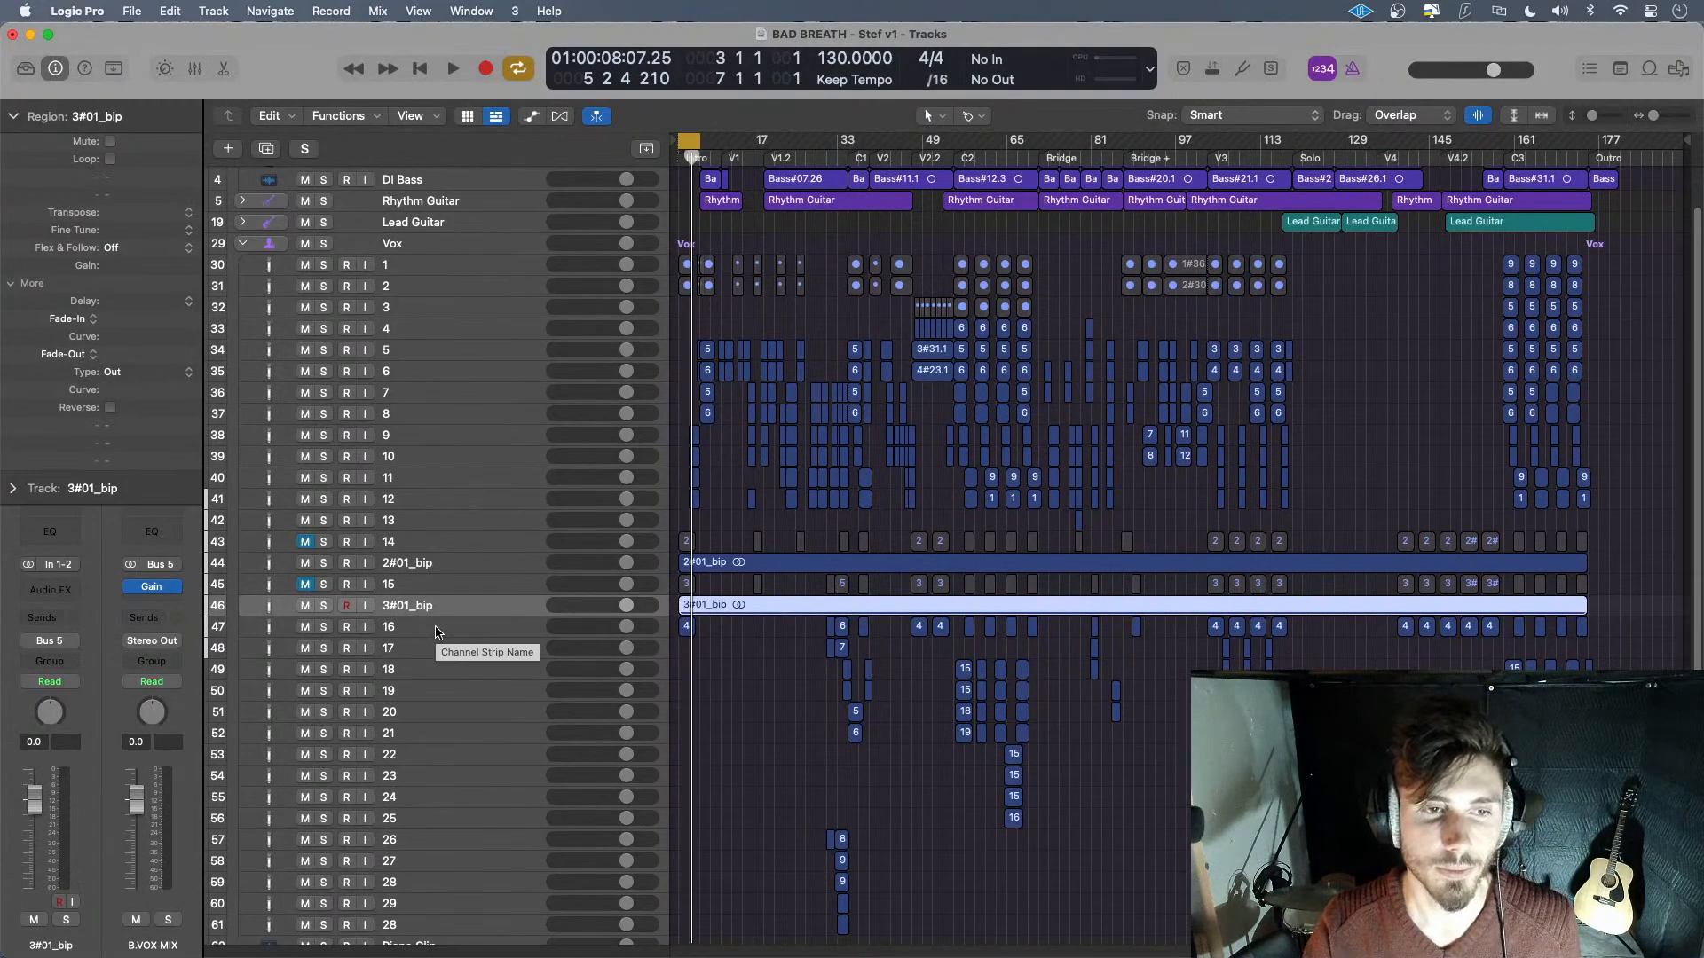
click(435, 630)
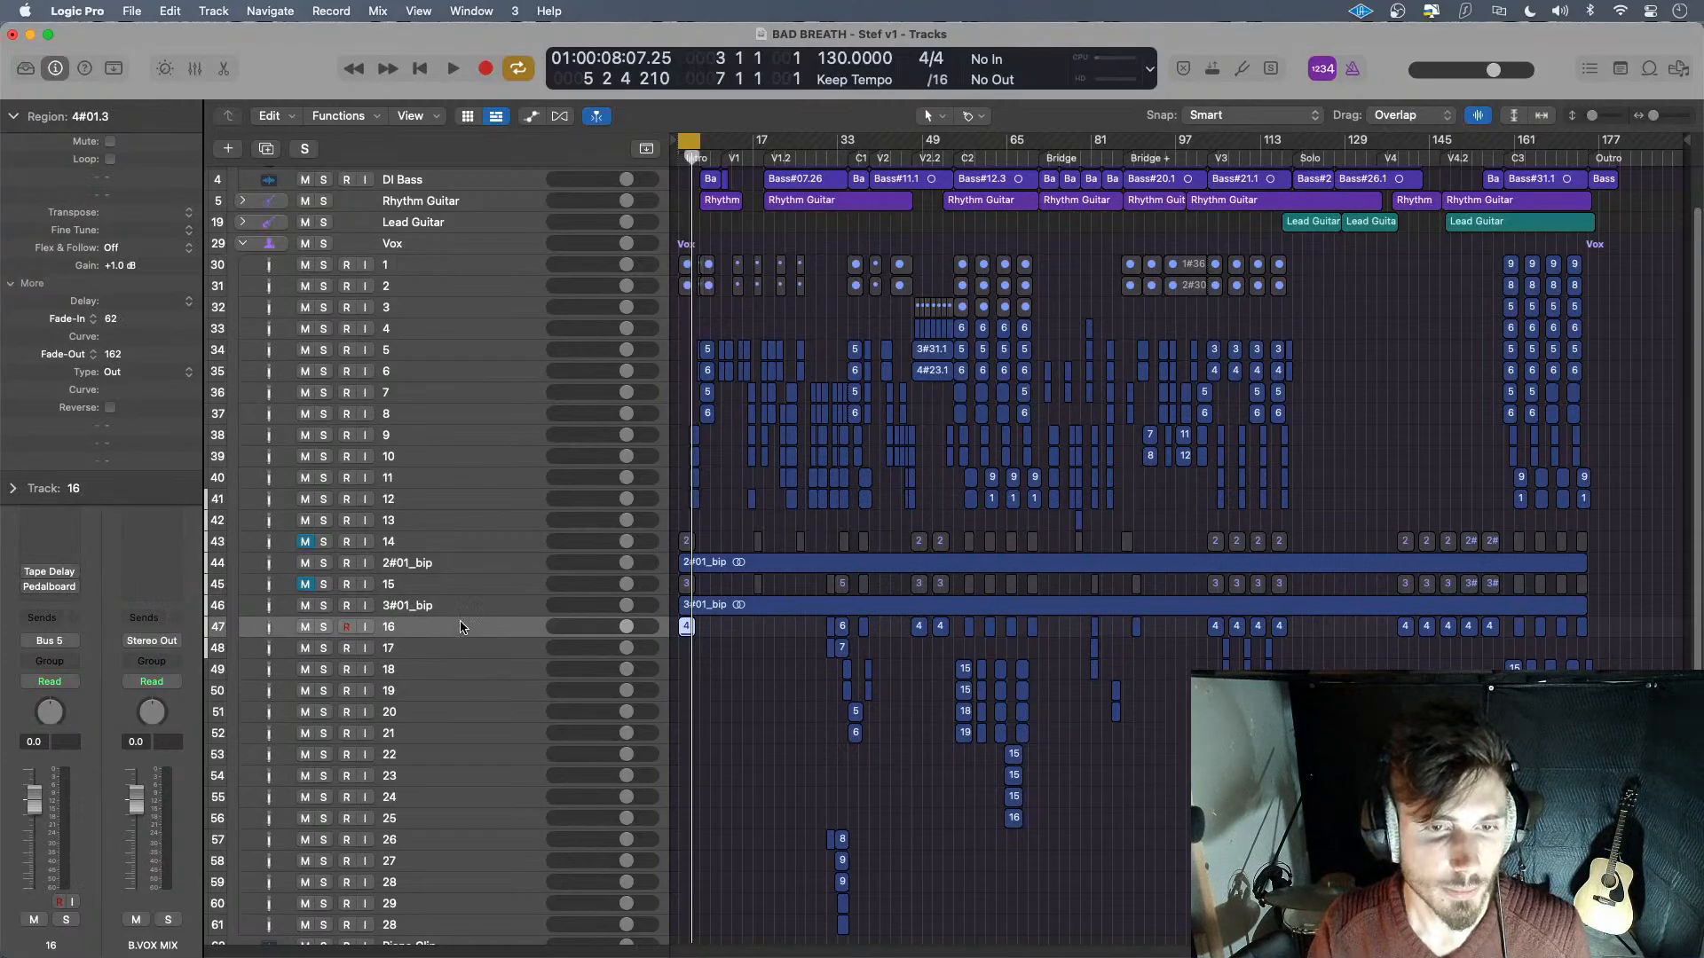
key(x)
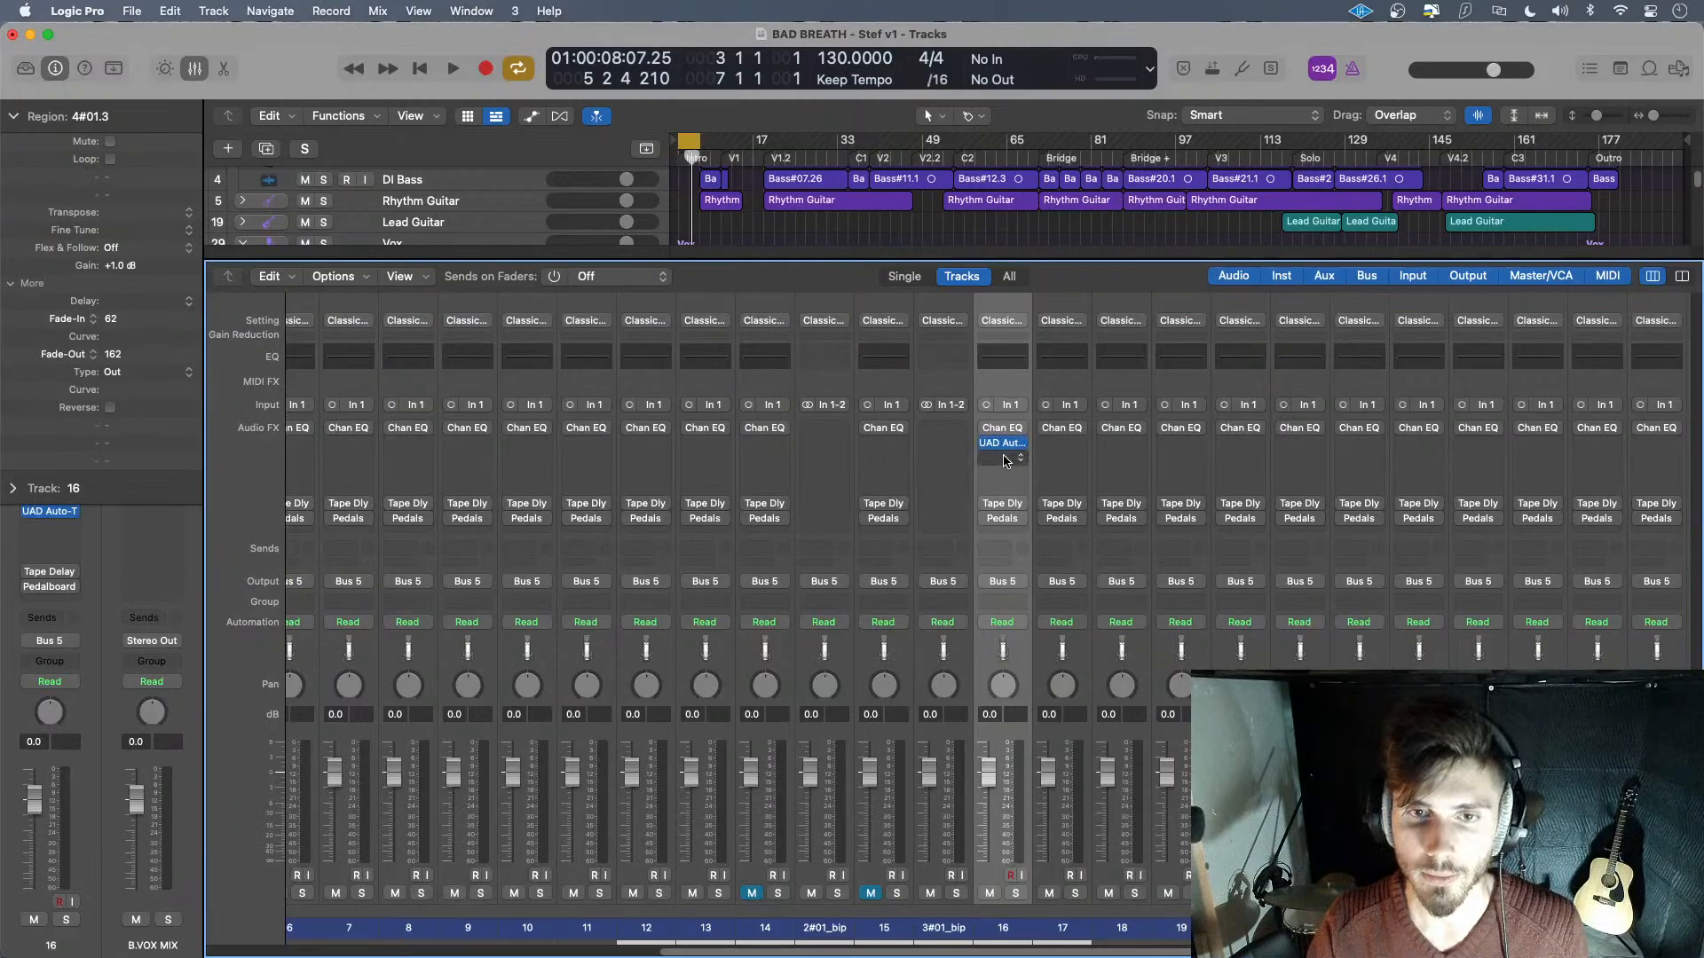
key(x)
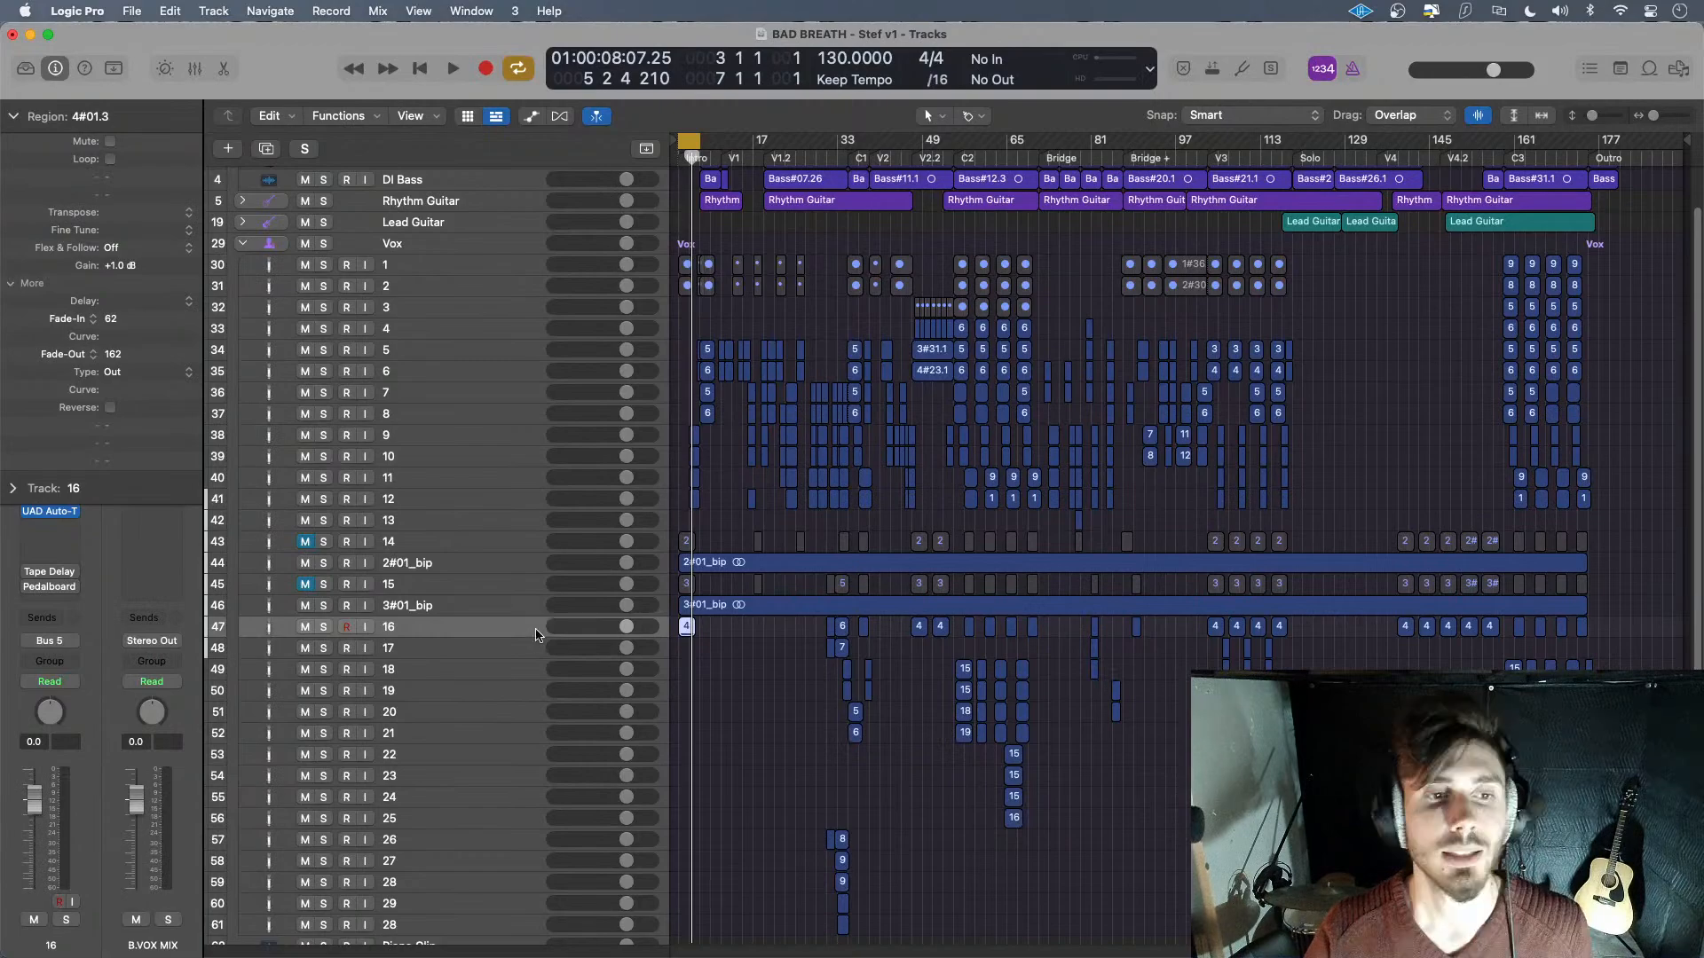
- Bounce all regions of vocal track 16 in place to a new track named 4#01_bip
drag(1620, 624, 692, 634)
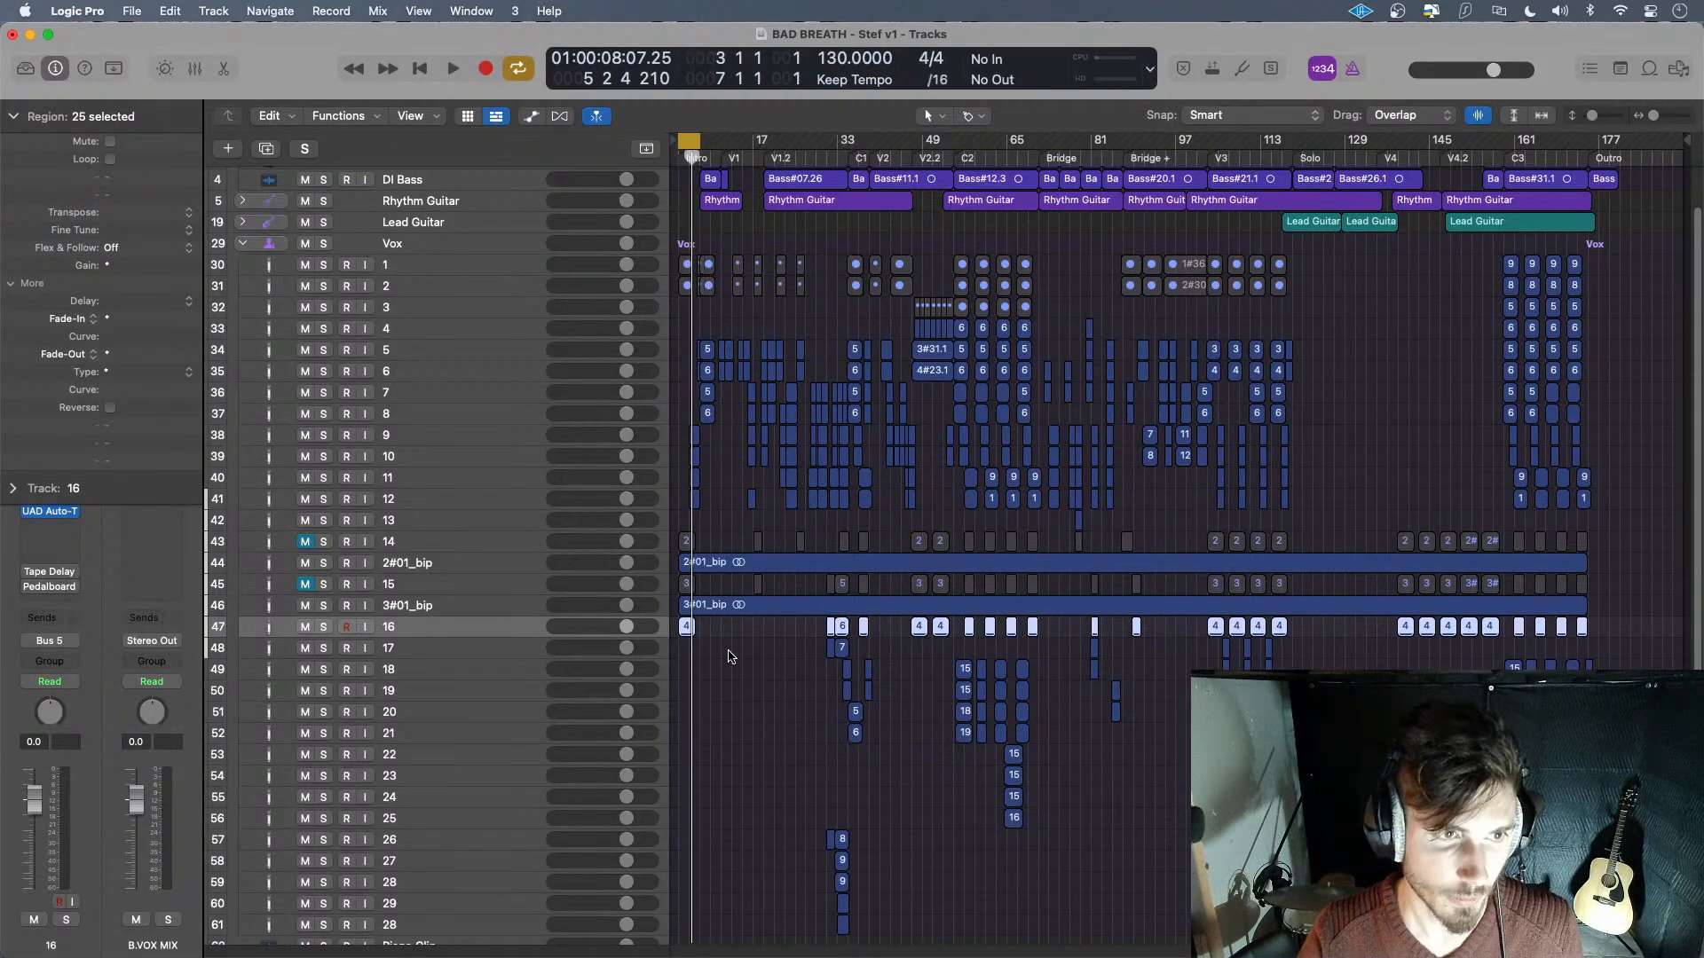
right_click(713, 628)
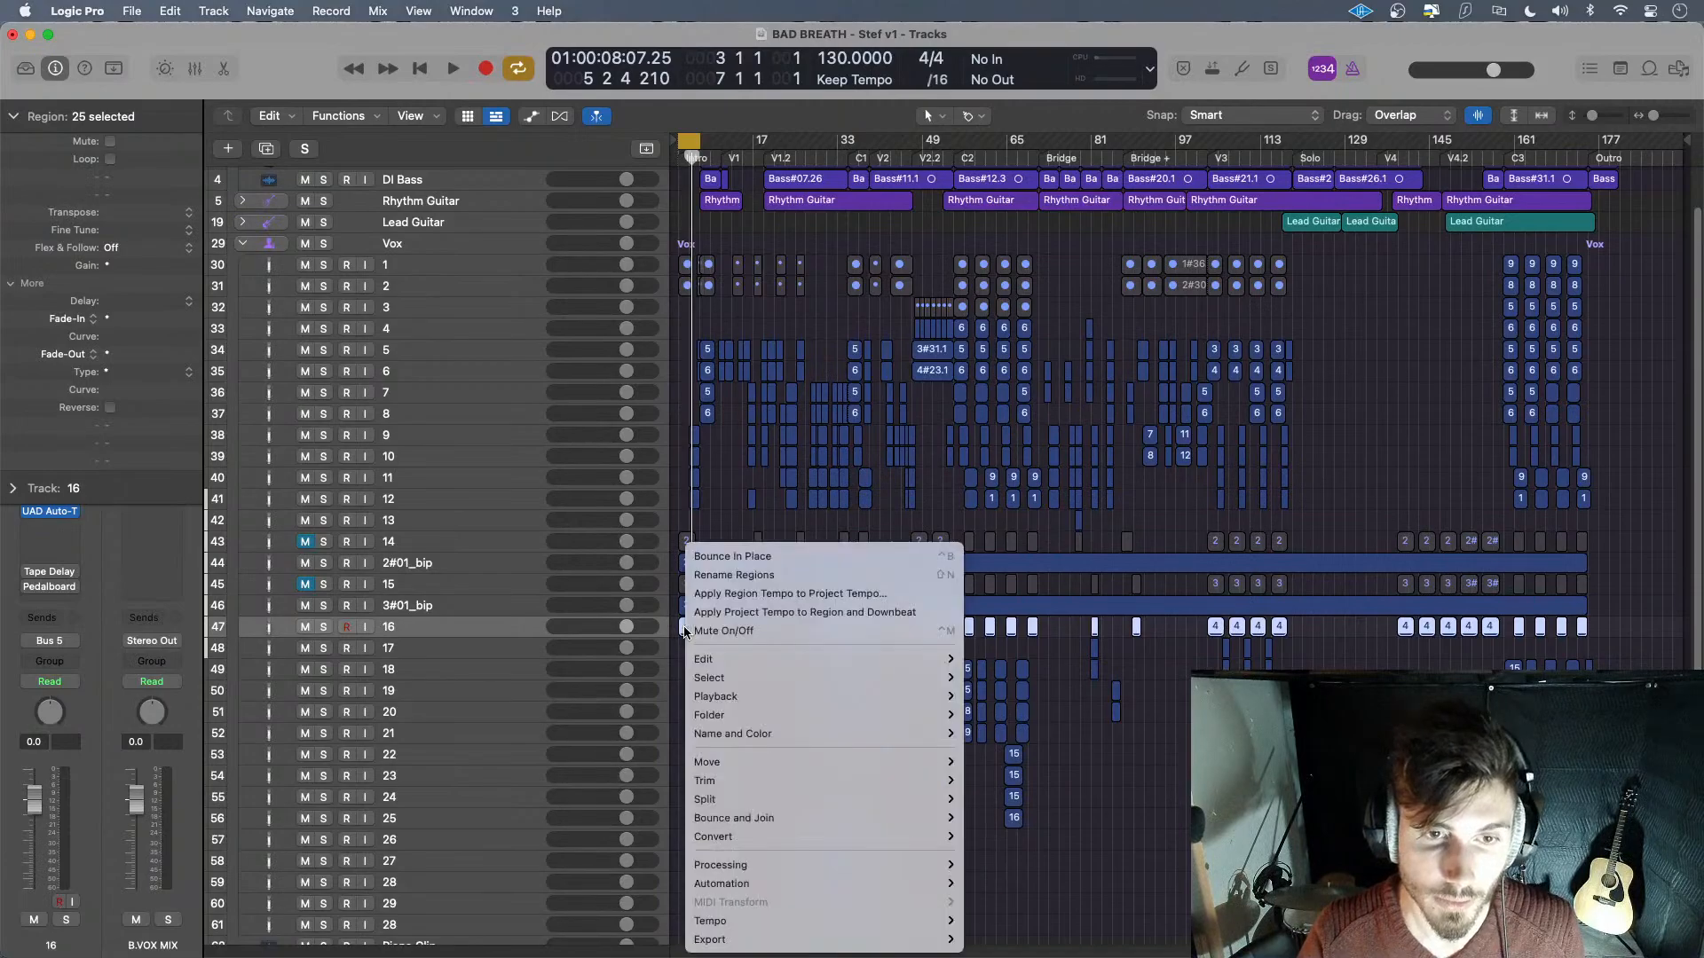
click(851, 557)
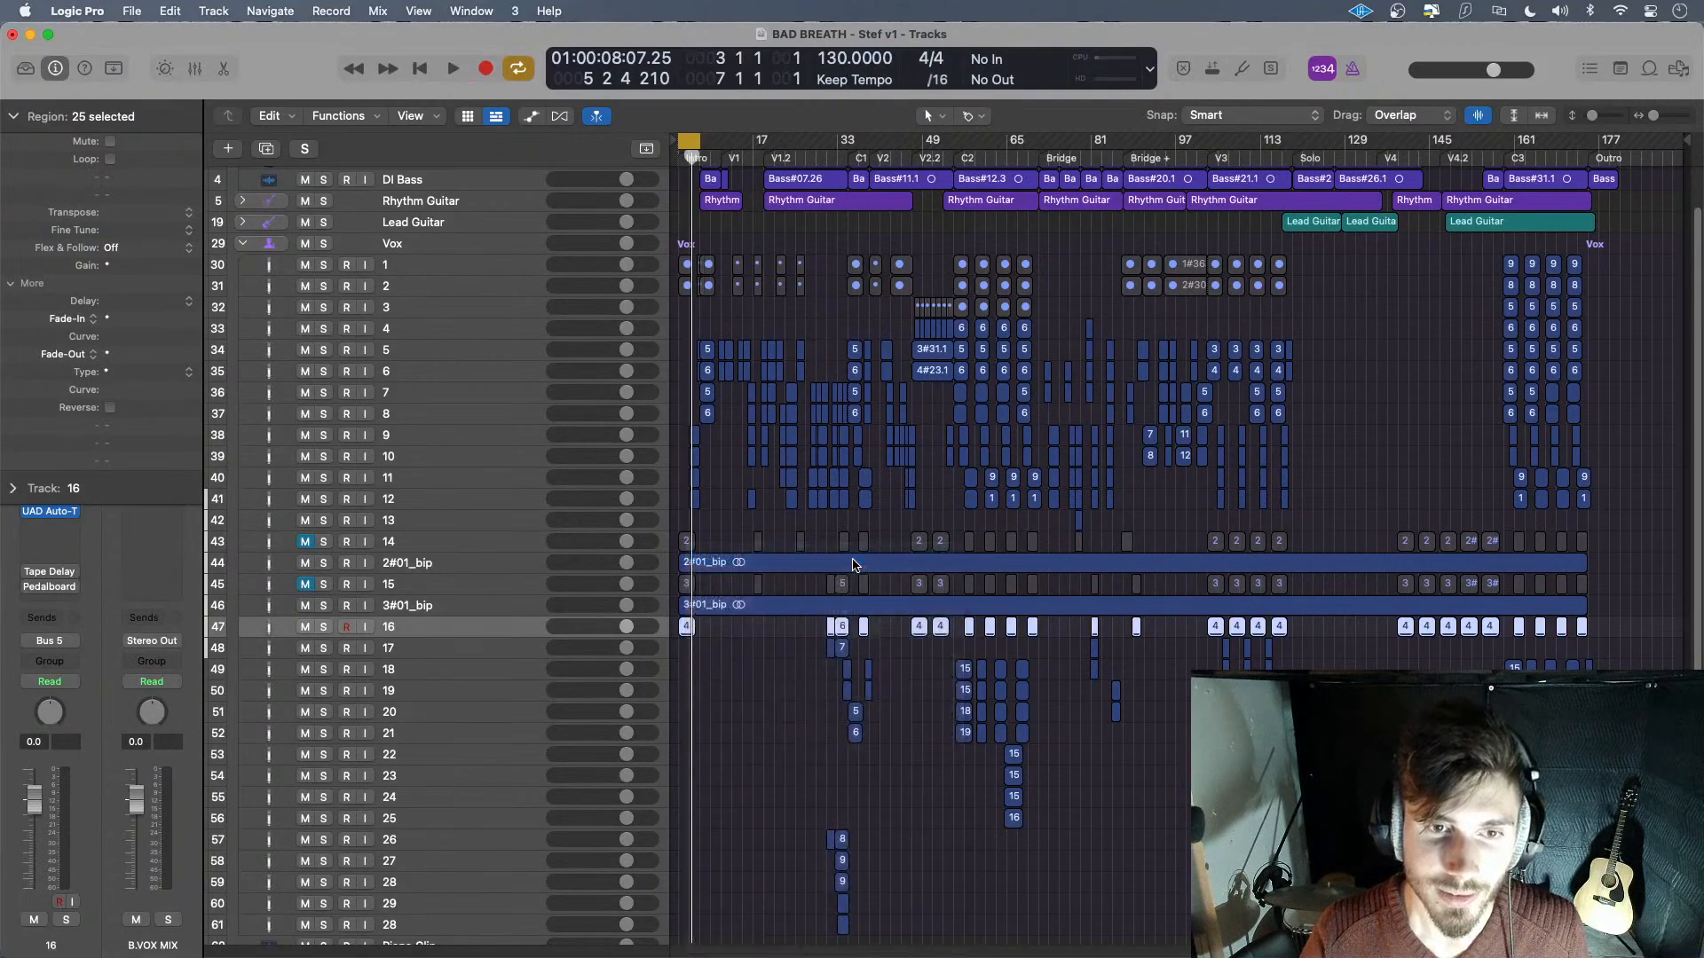
click(994, 653)
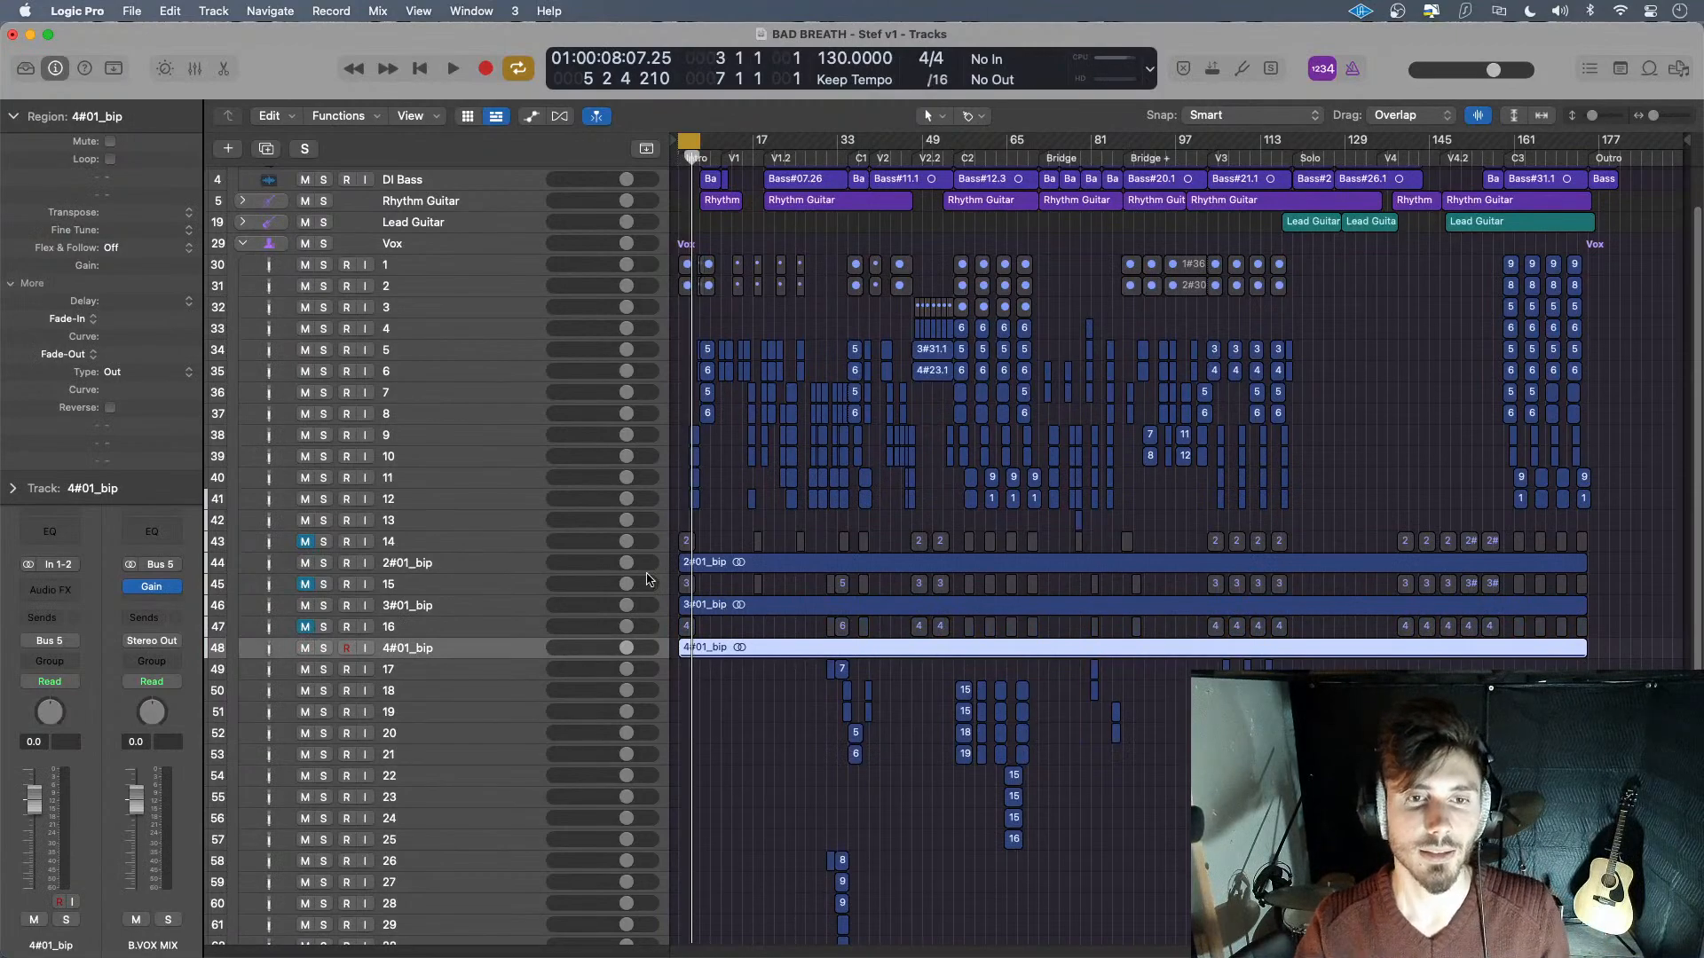
- Play the intro with the bounced vocals, and switch solo on and off for 3#01_bip
key(space)
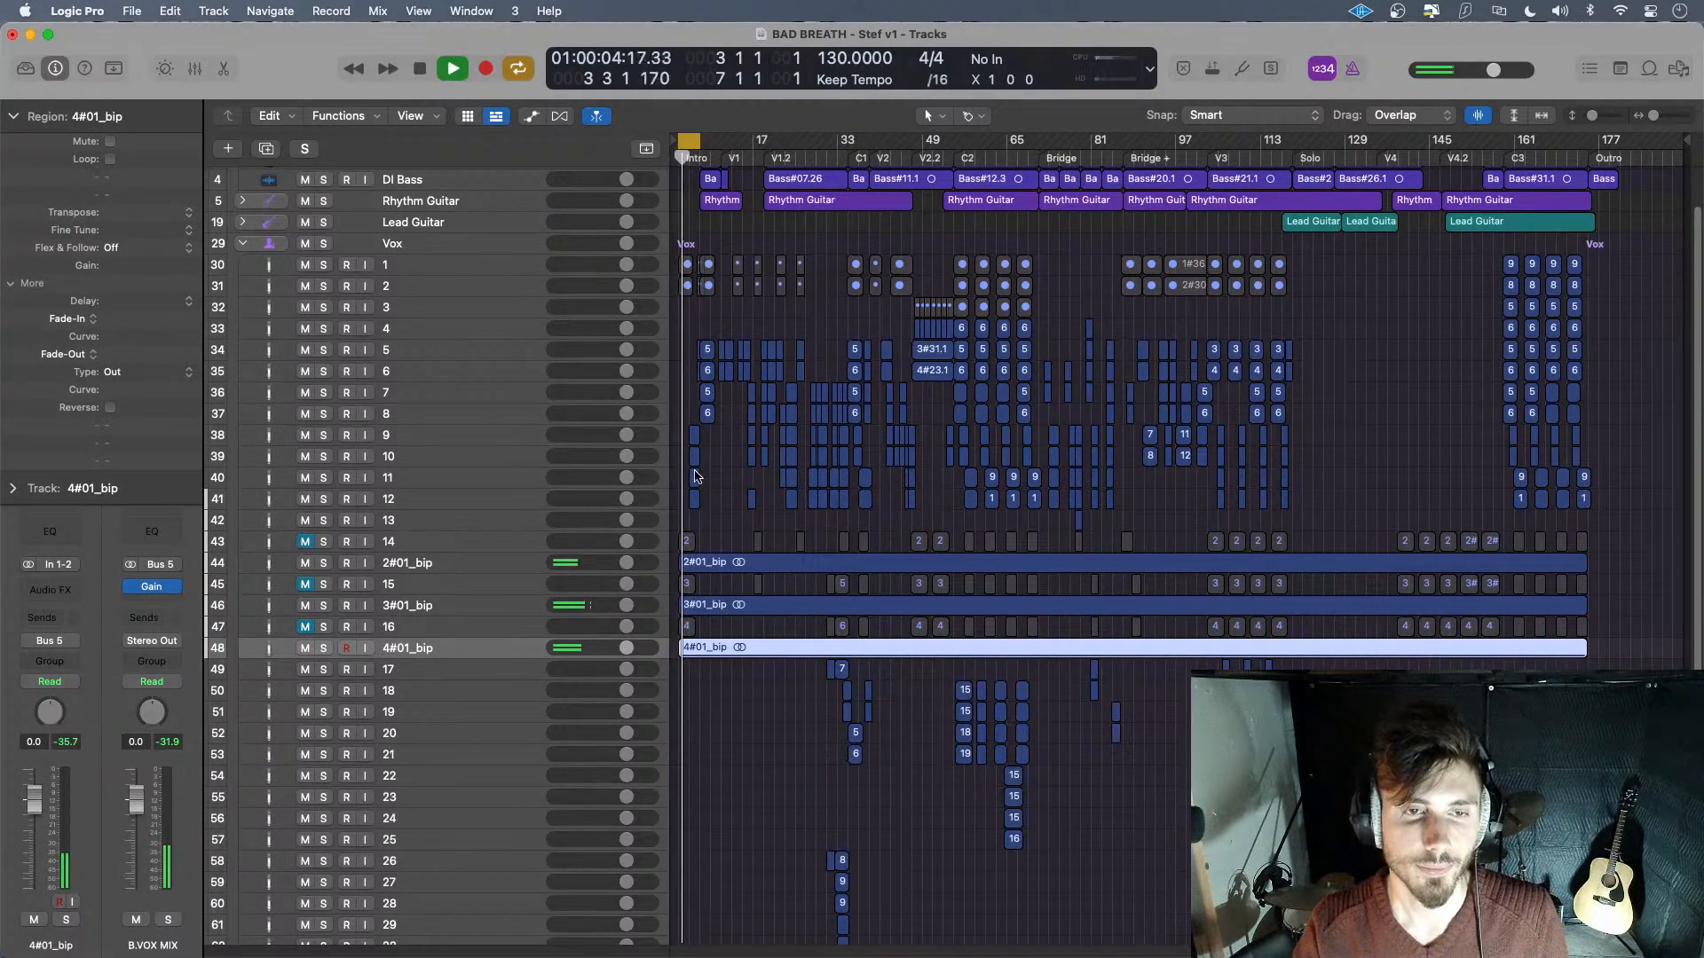
key(space)
click(324, 606)
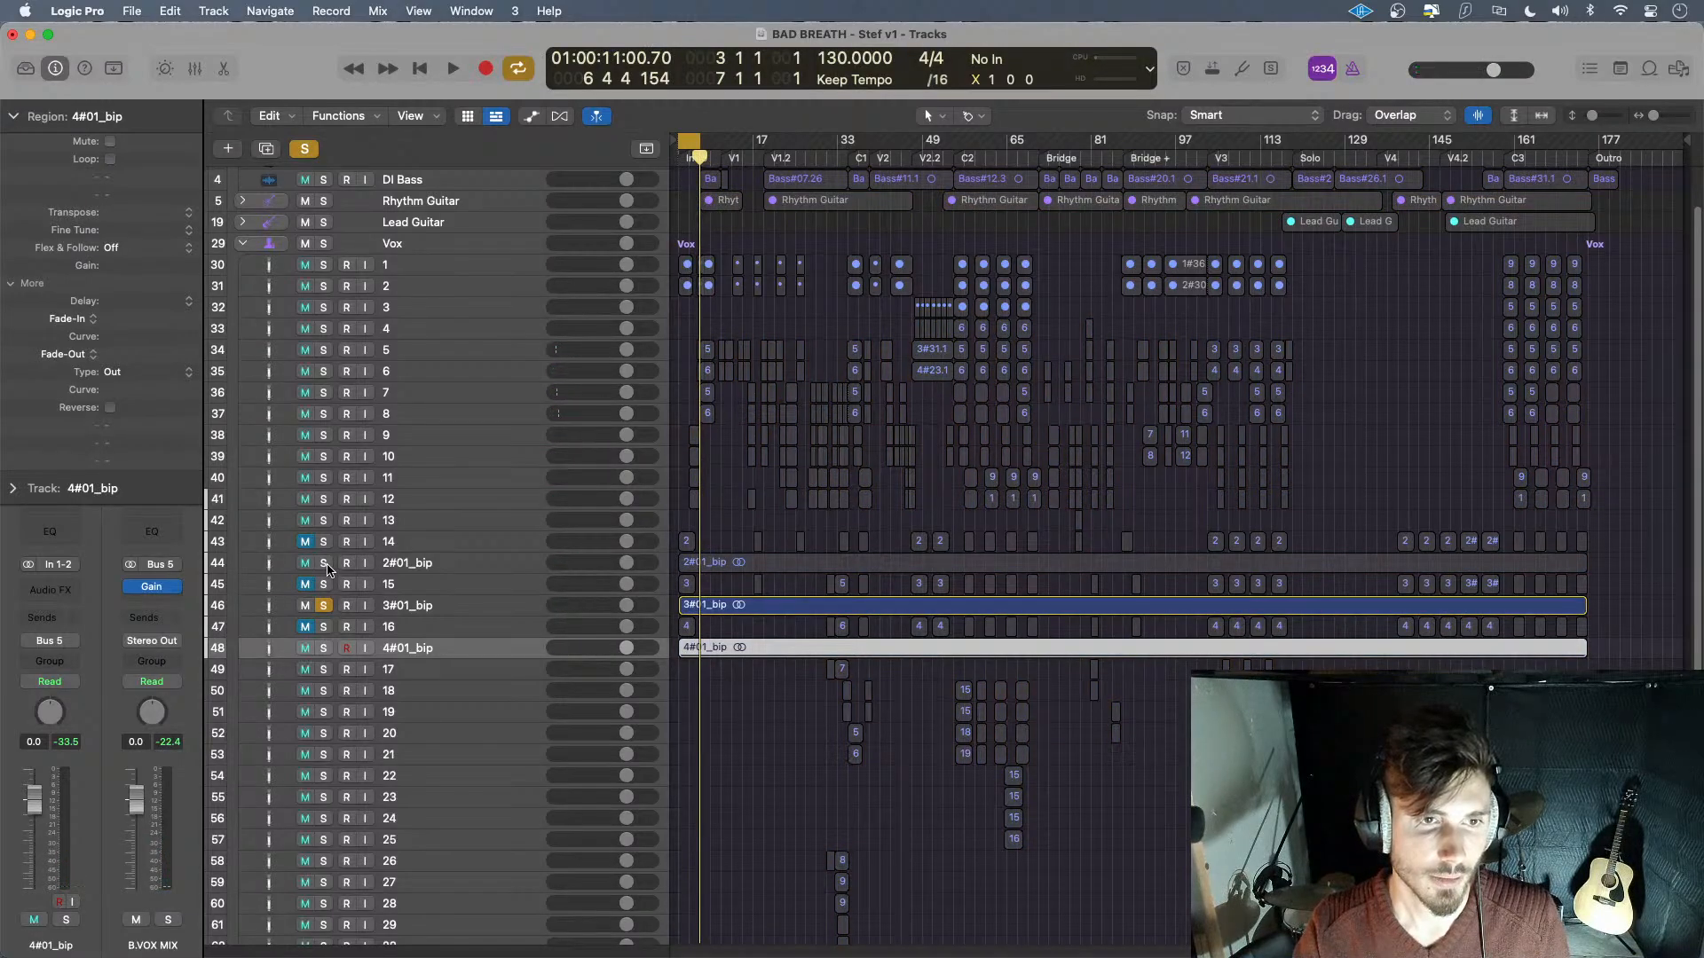
click(324, 606)
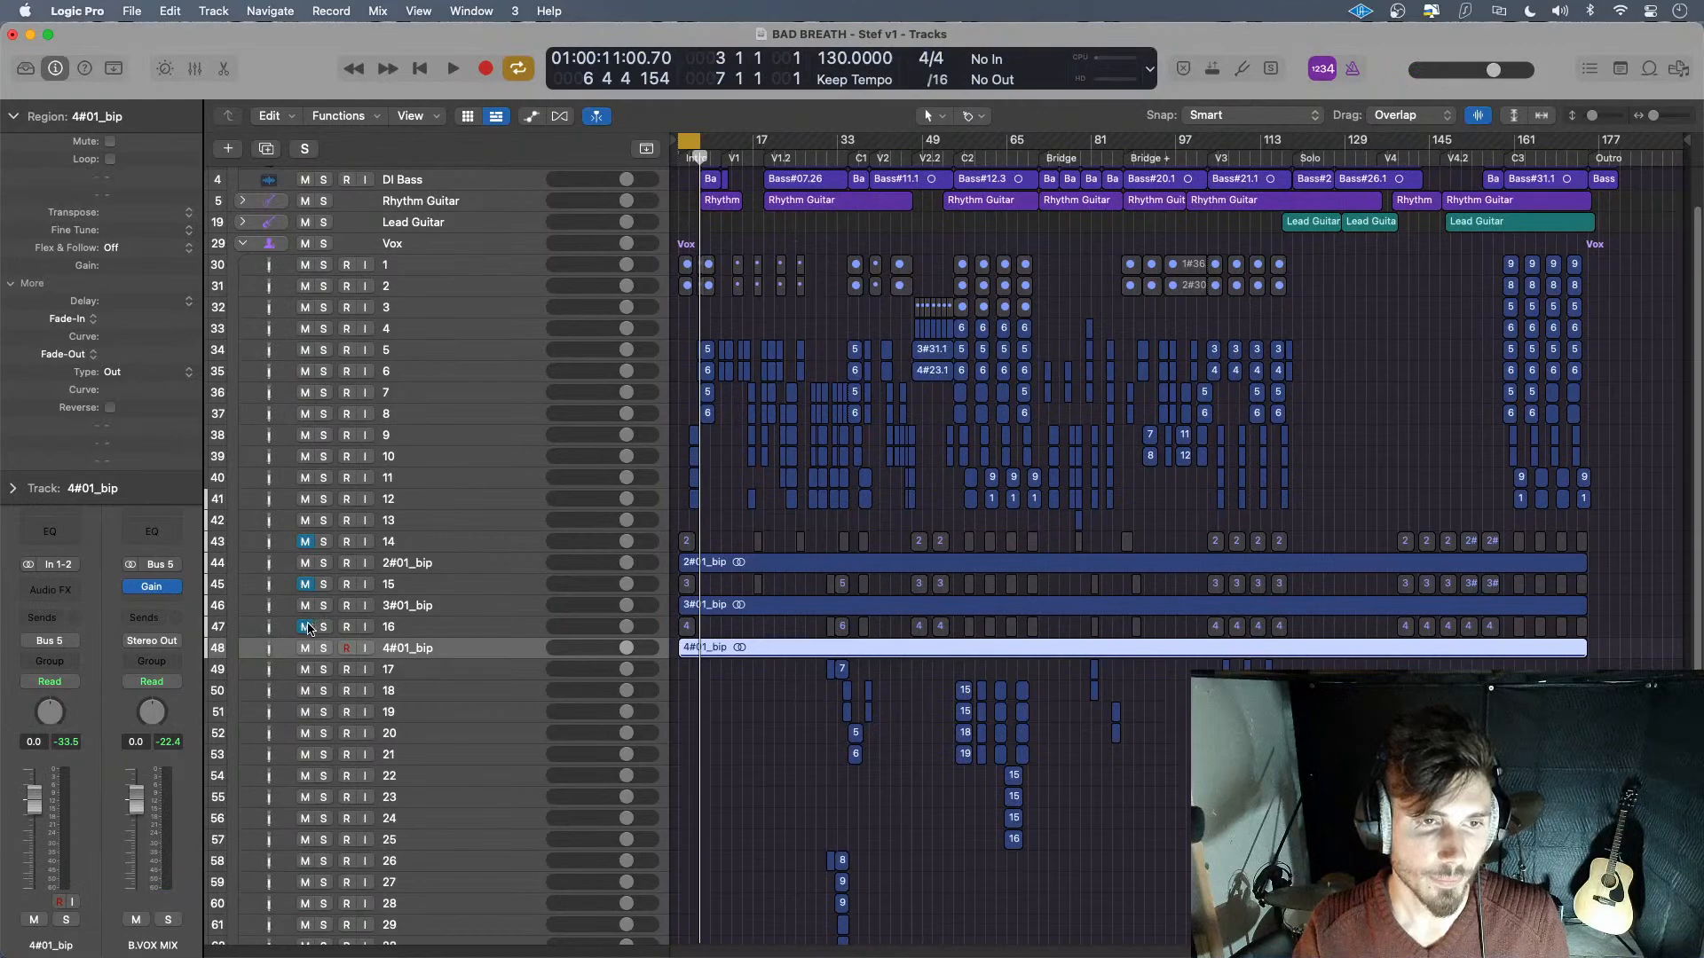
- Mute 2#01_bip, 3#01_bip and 4#01_bip, unmute original vocals 14, 15 and 16, and play the intro for comparison
click(305, 605)
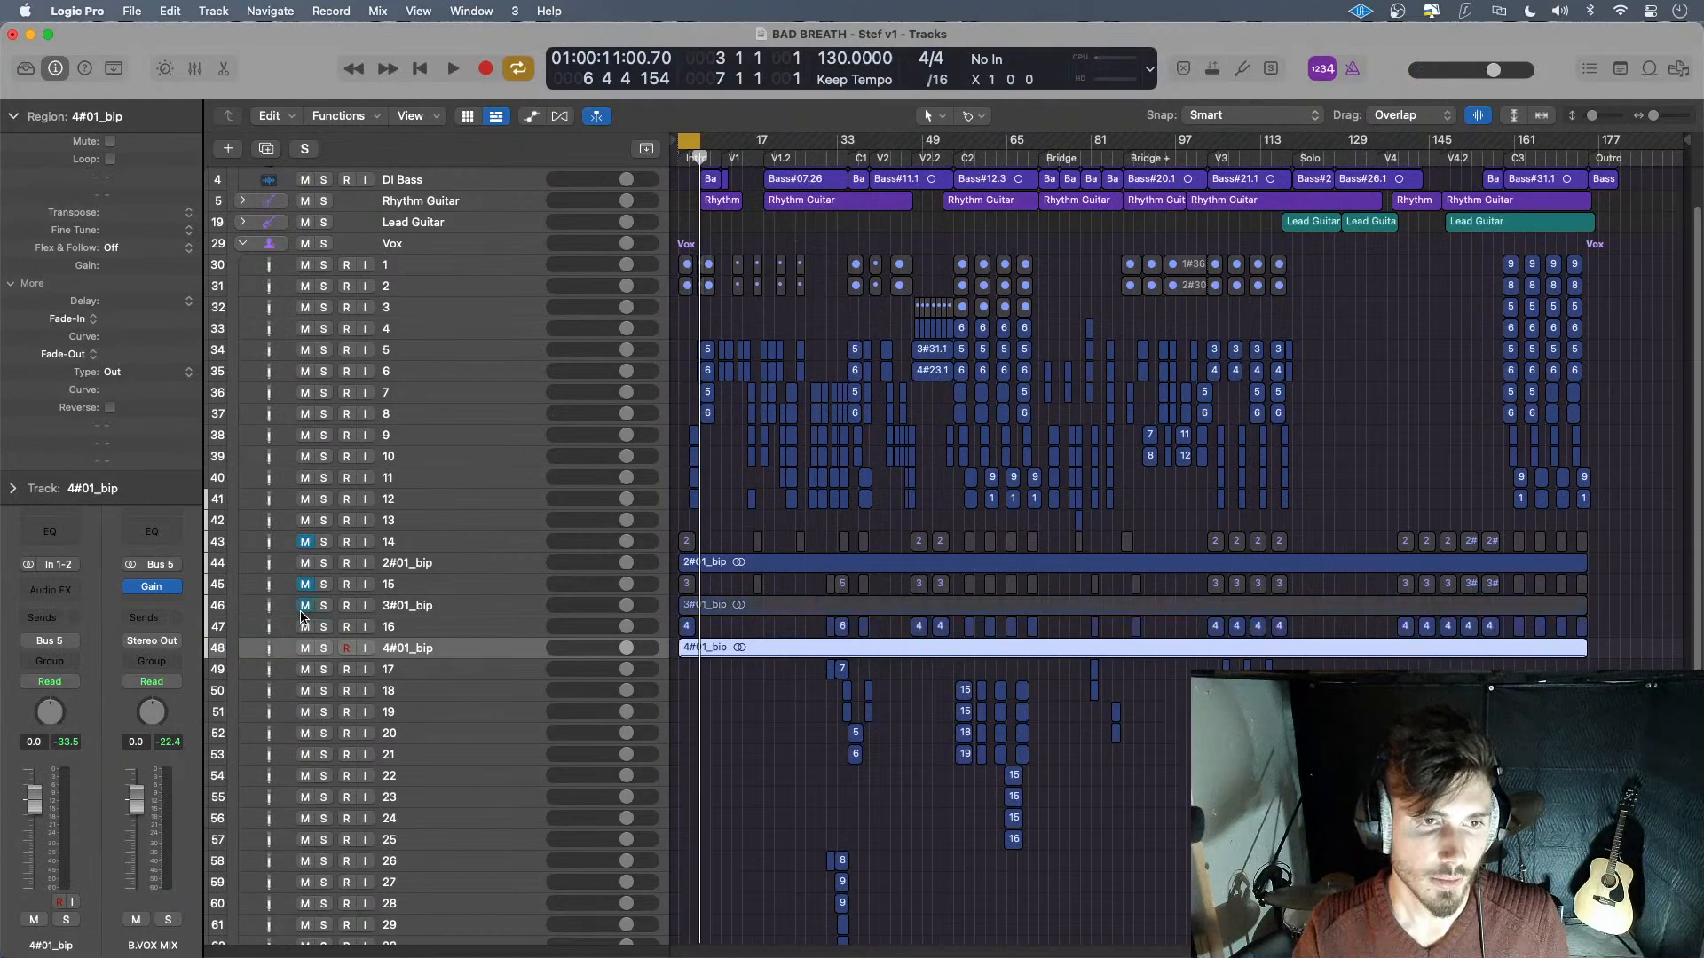
click(305, 563)
click(304, 521)
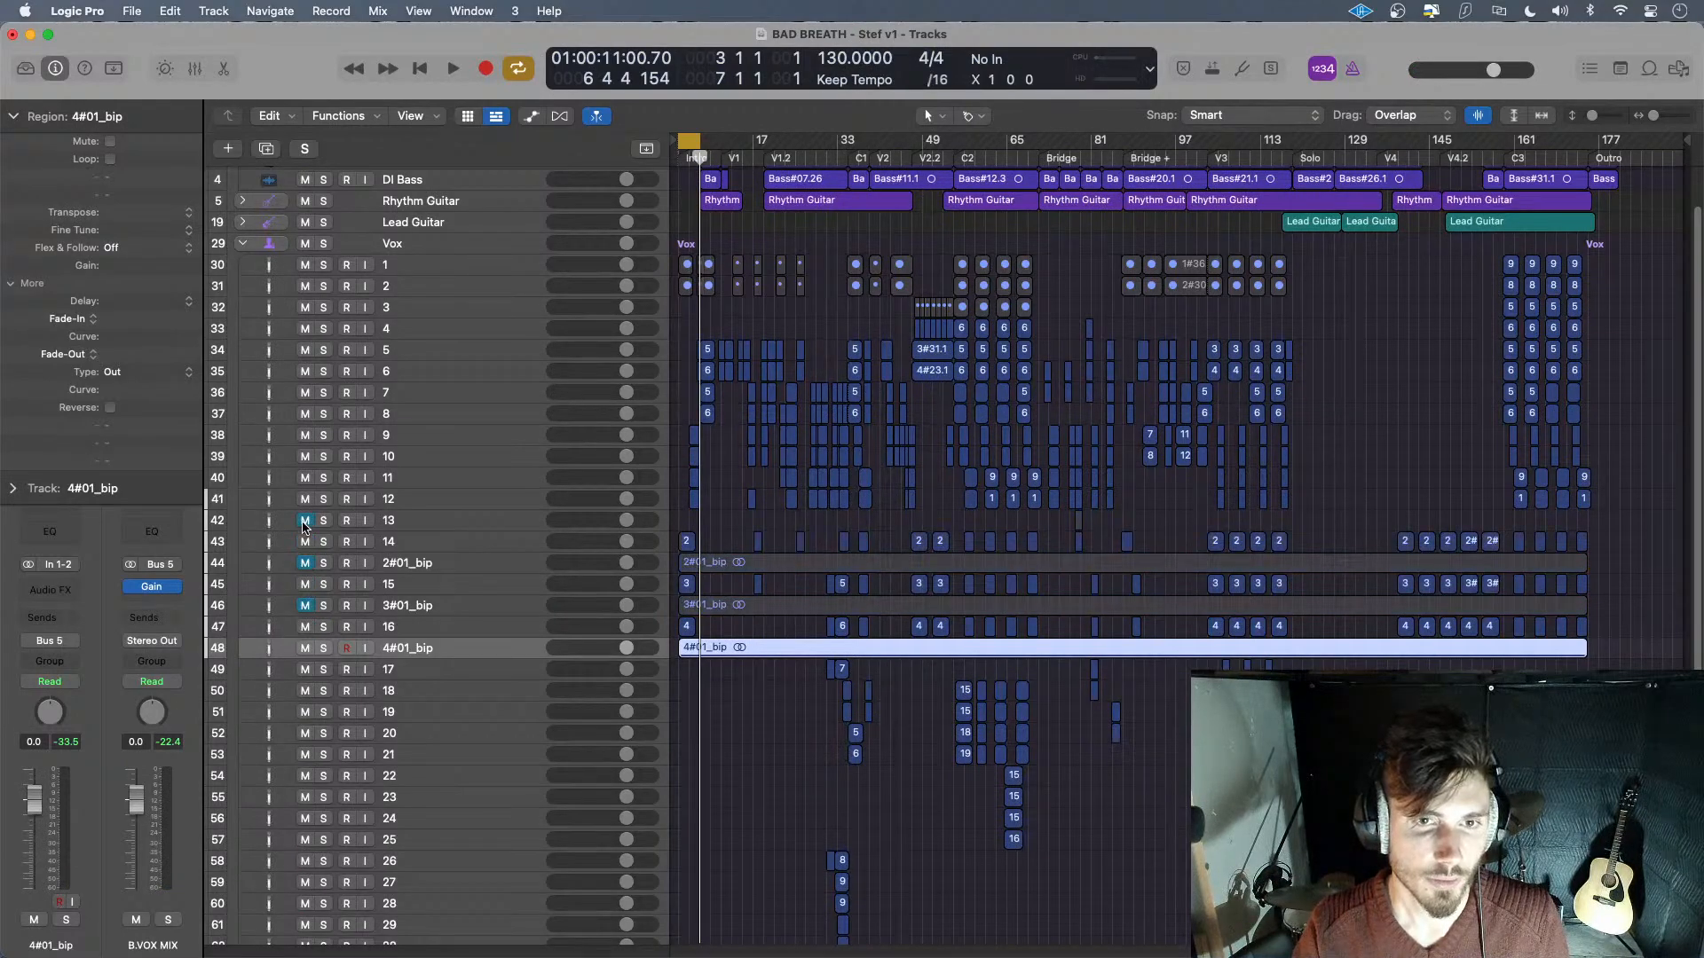
click(304, 647)
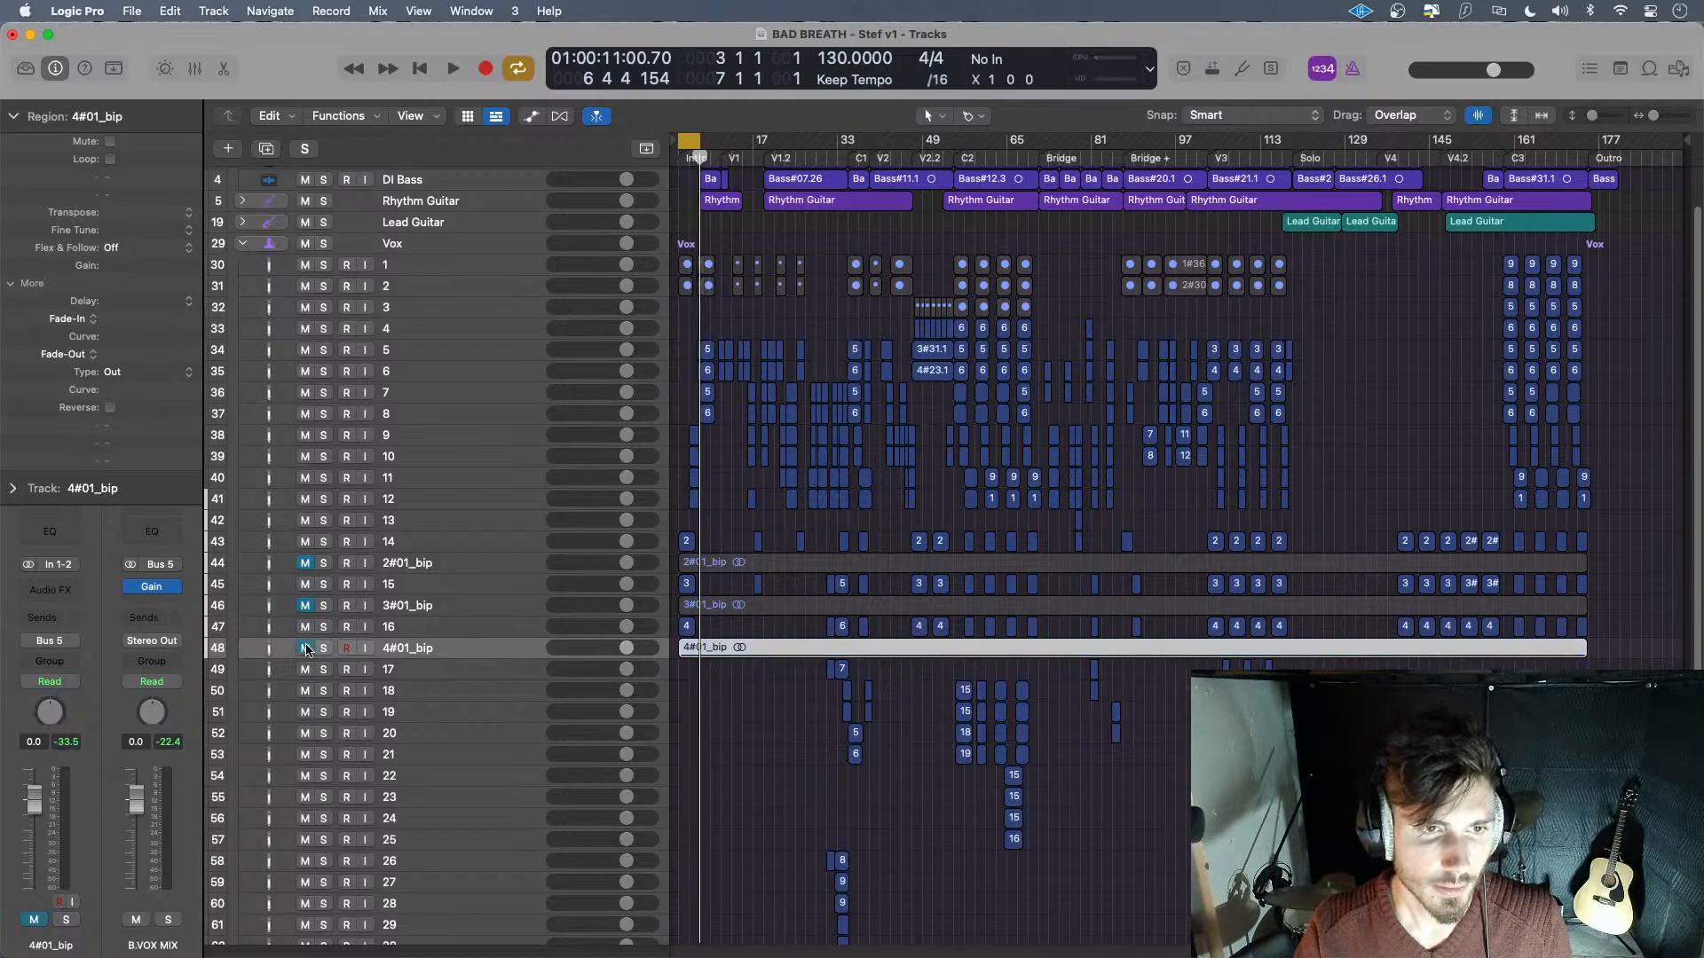
key(space)
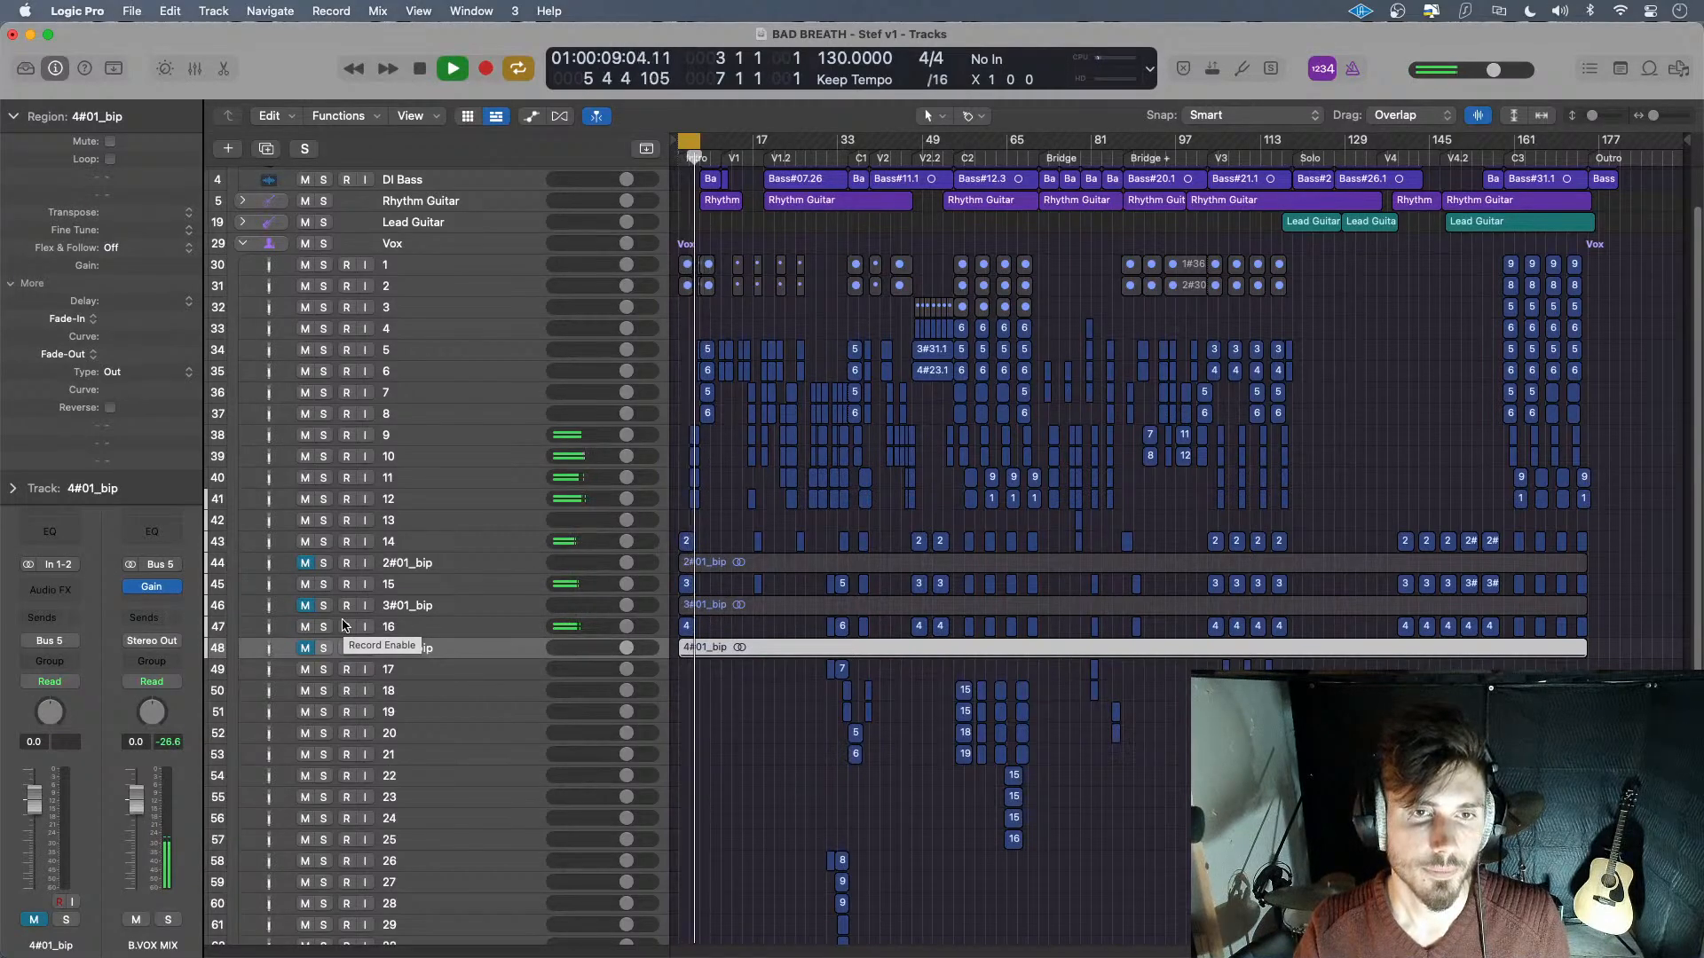
key(space)
- Unmute the three bounced tracks, mute original vocals 14, 15 and 16, and play the intro again
click(304, 562)
click(306, 606)
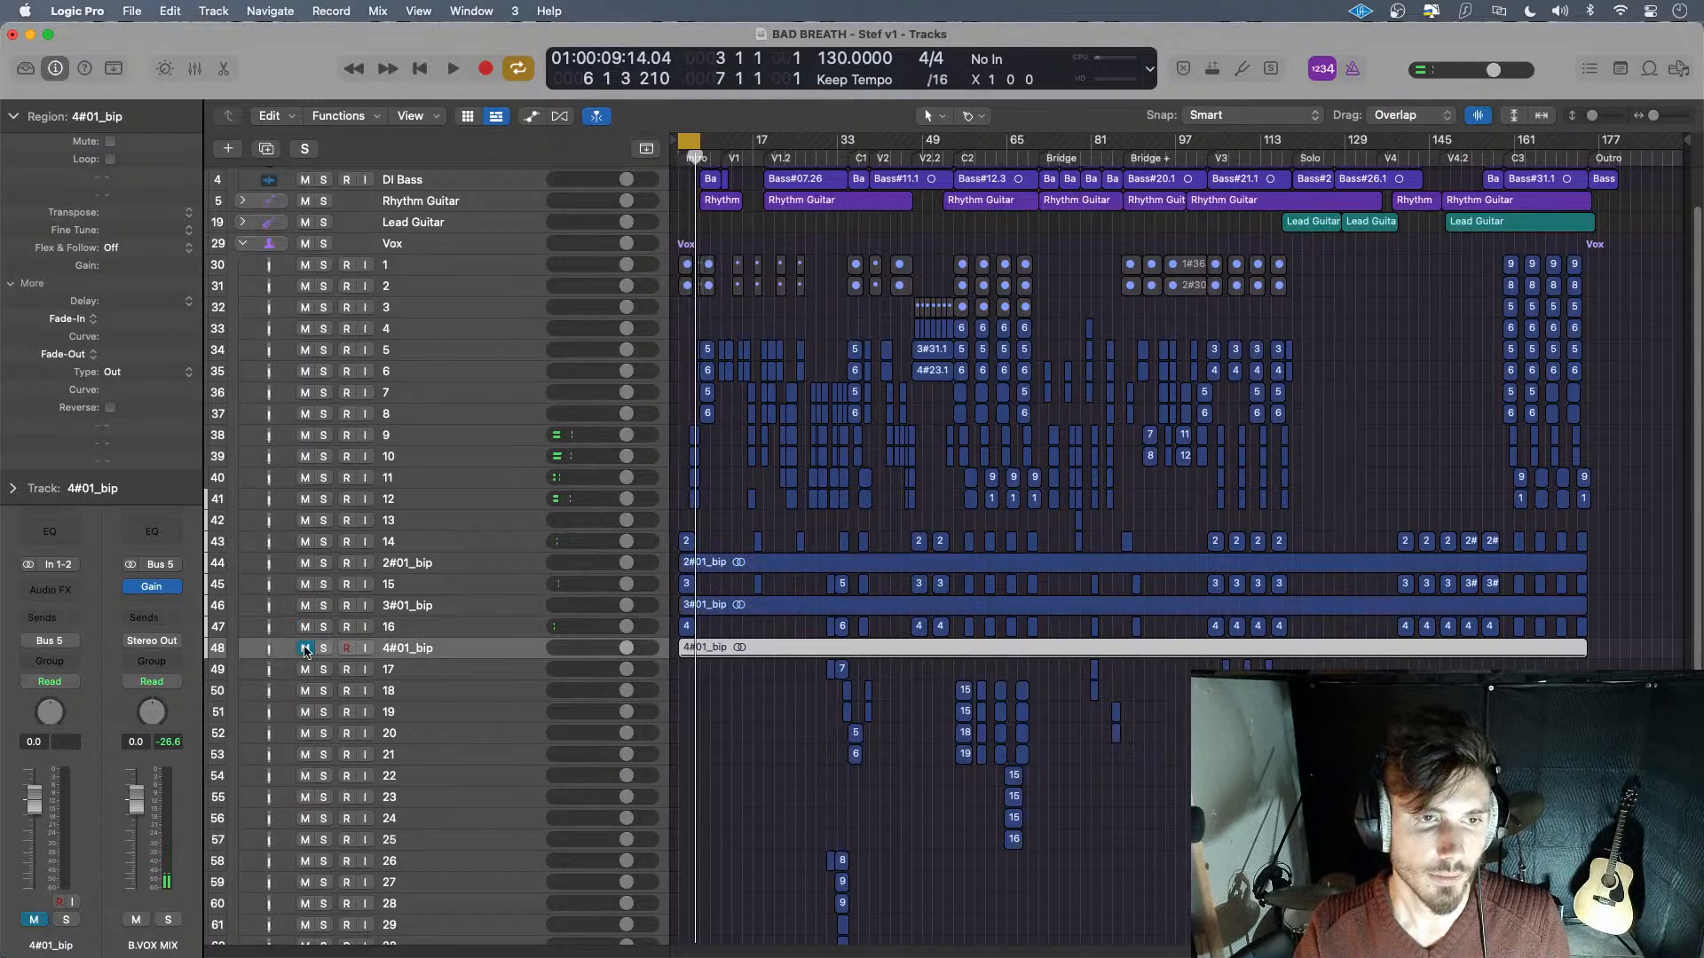
click(304, 647)
click(305, 584)
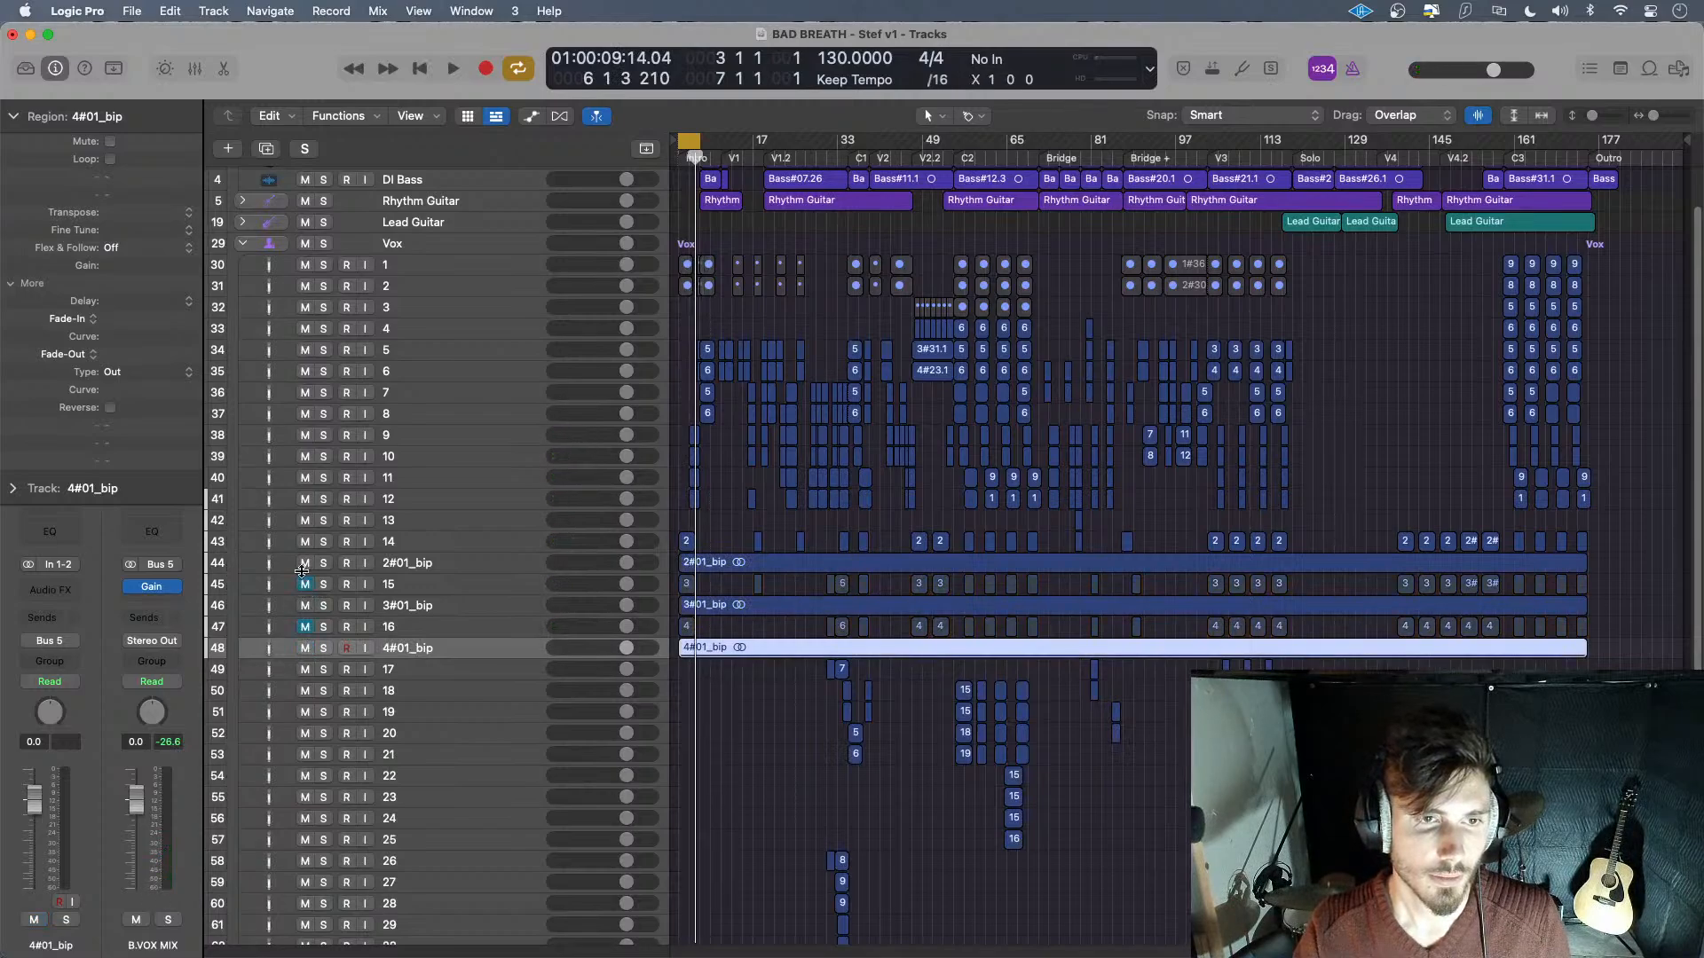
click(305, 542)
key(space)
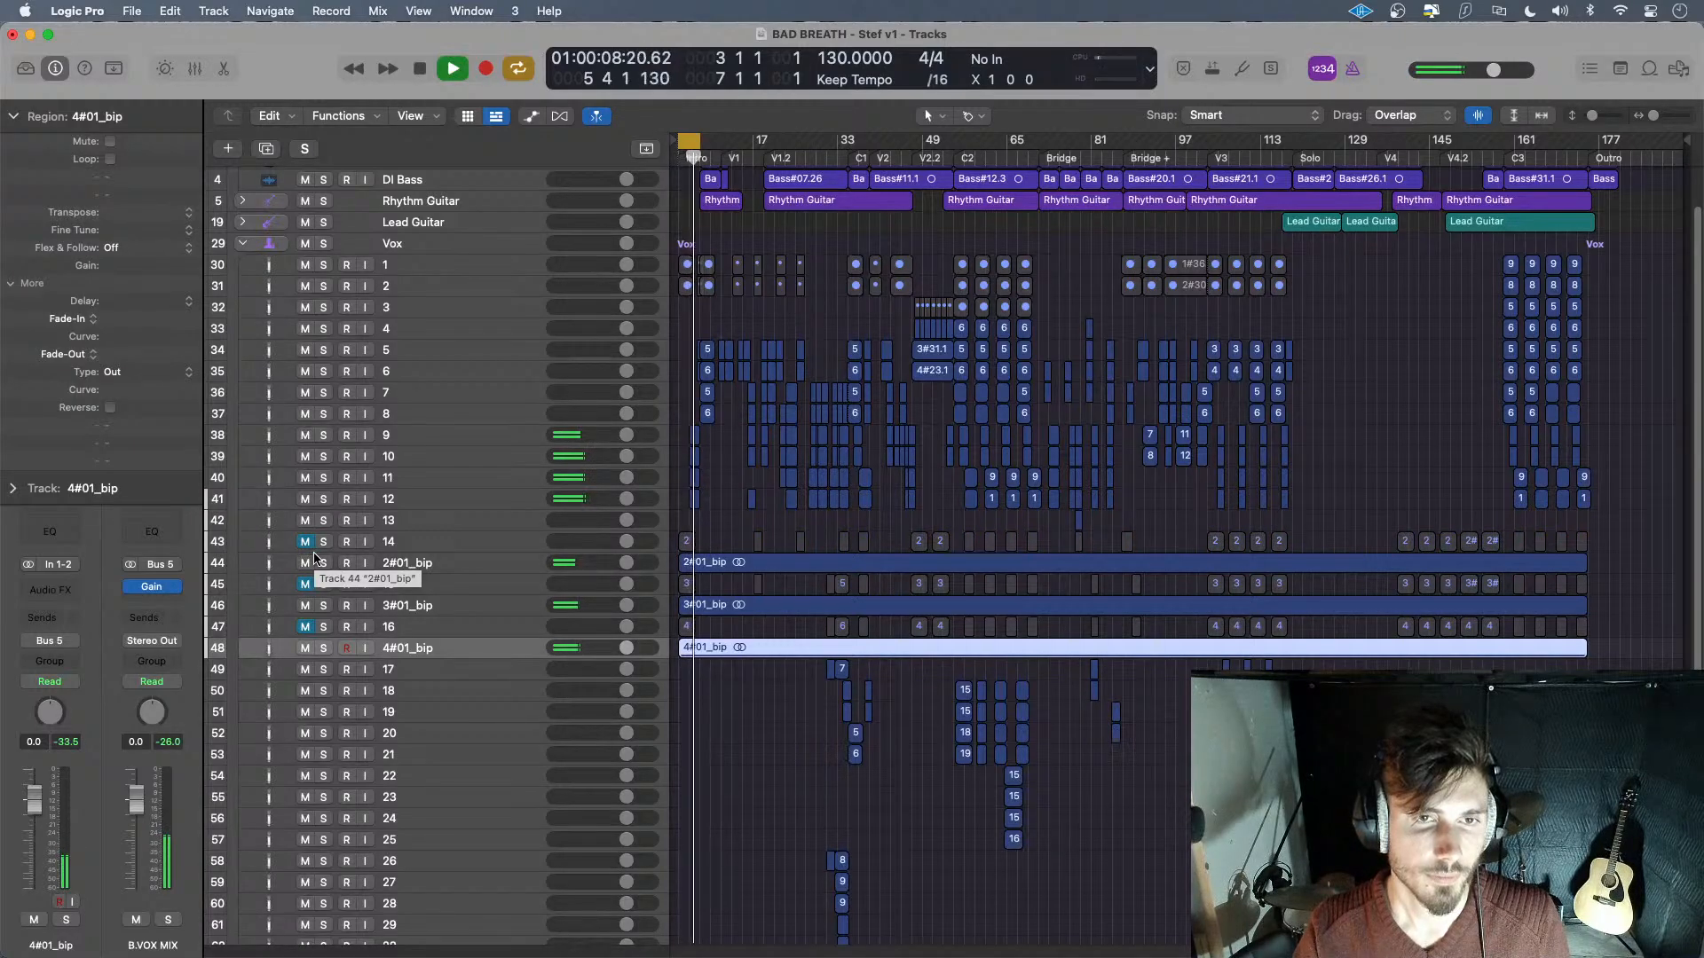
key(space)
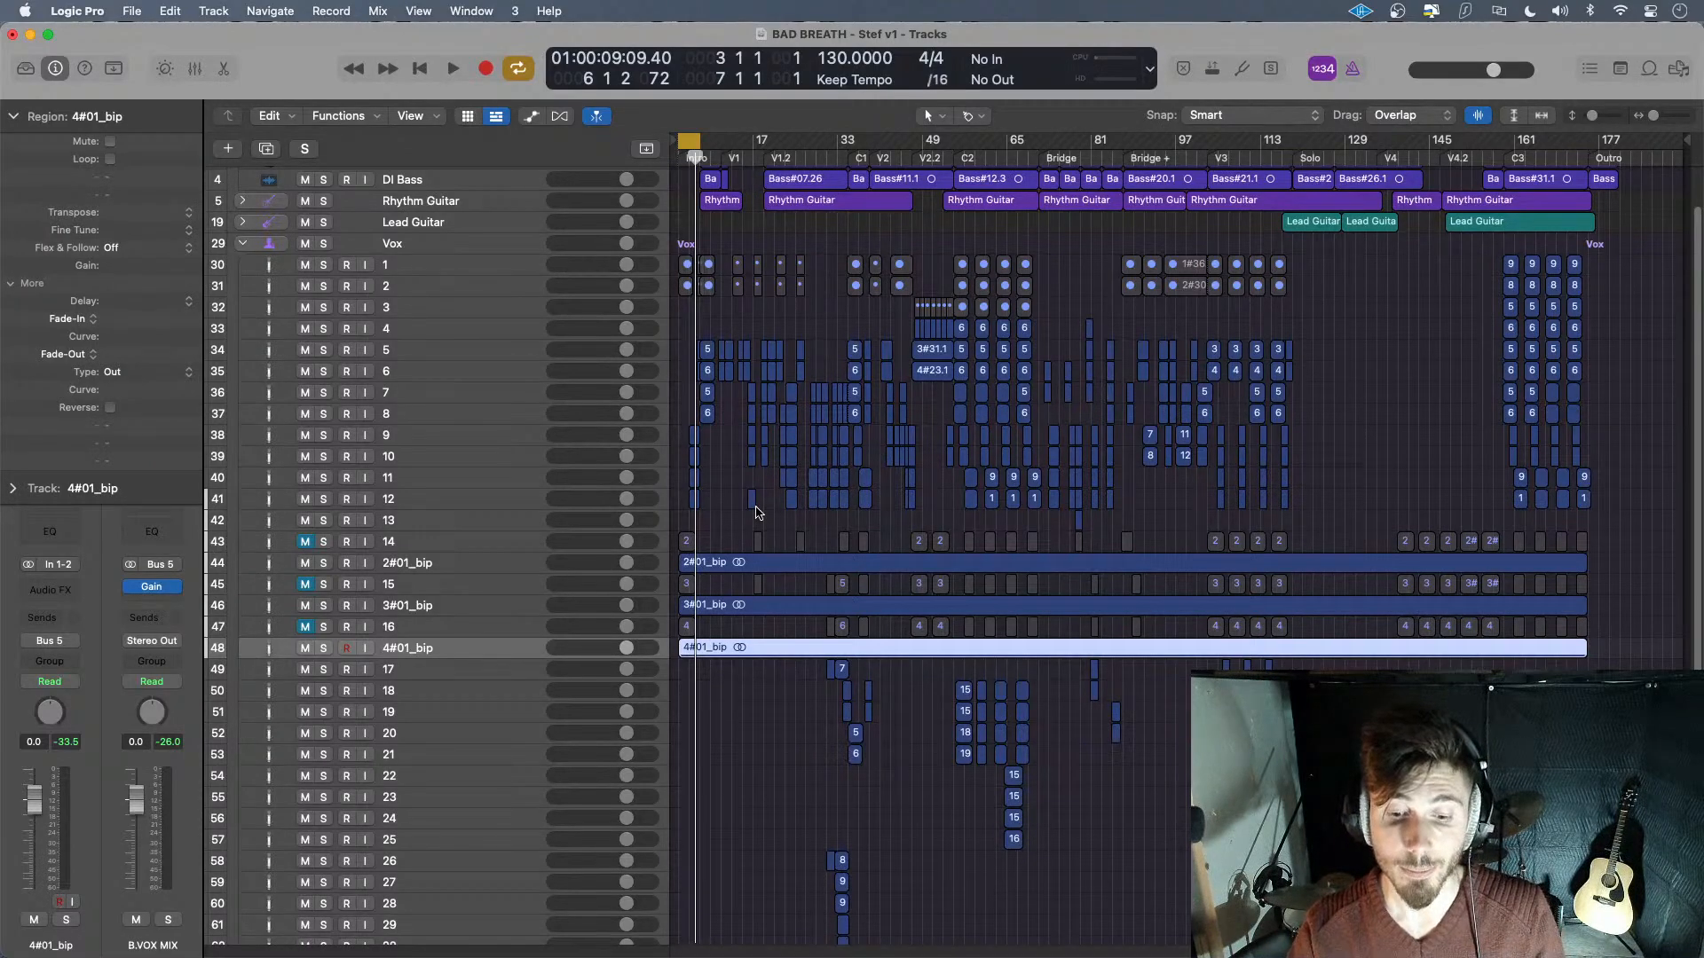
- Collapse the Vox track stack and enlarge the track heights in the arrangement
click(241, 246)
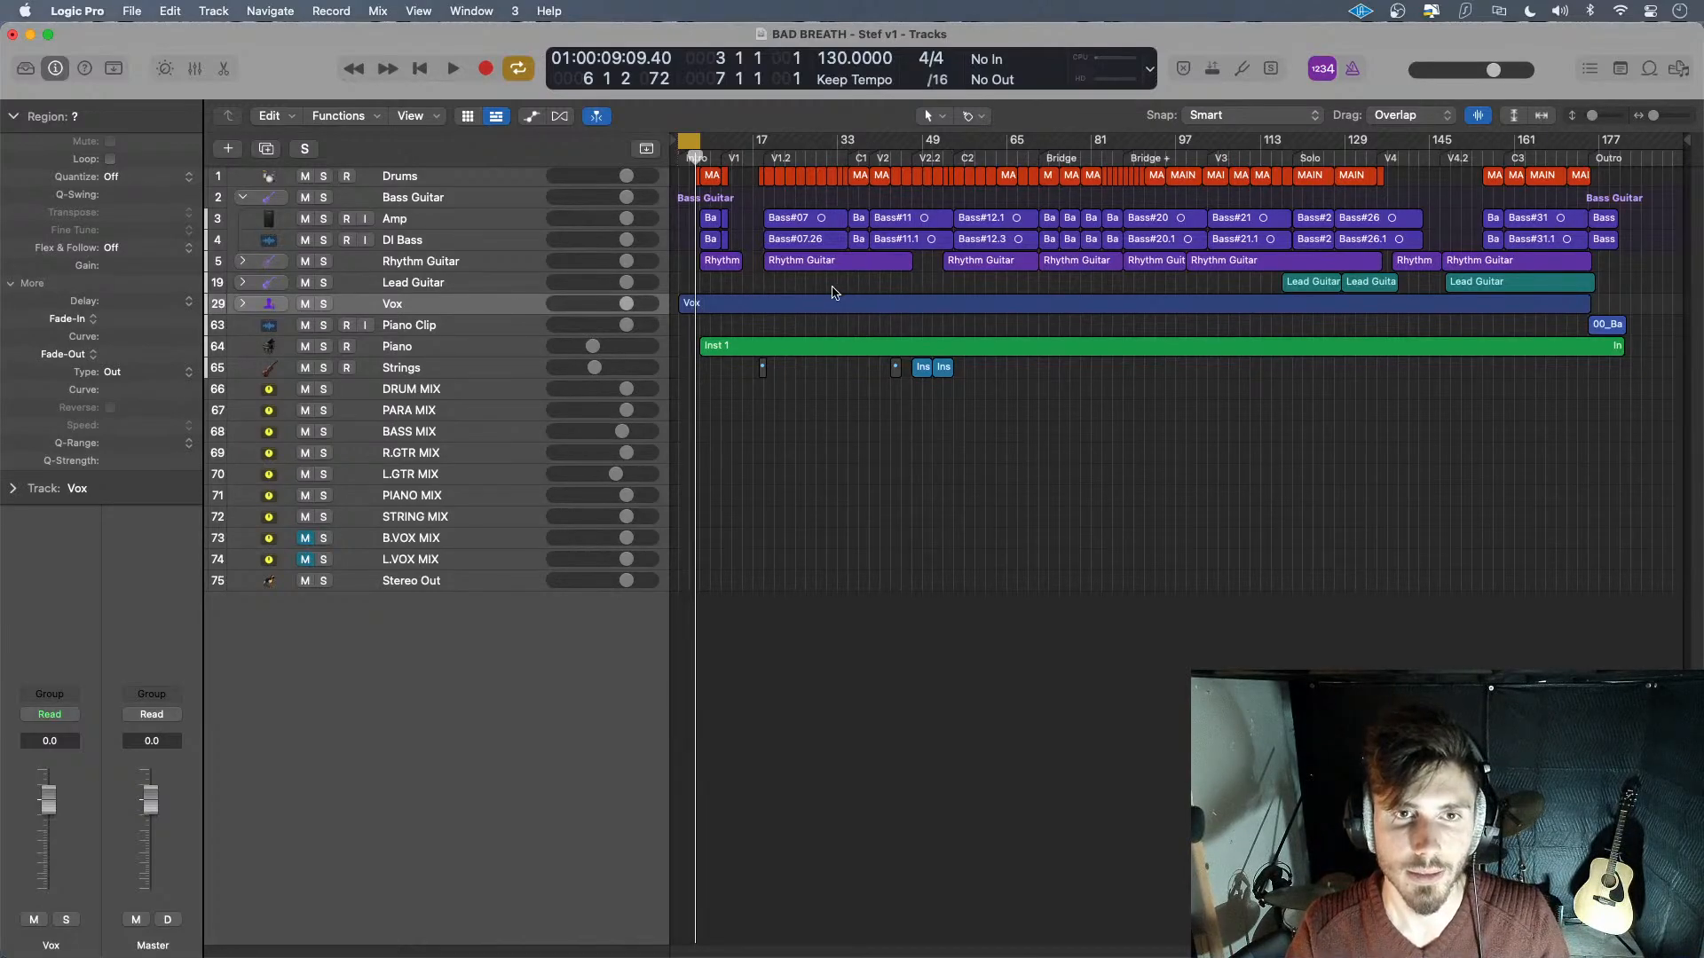
key(super+Down)
key(super+Down)
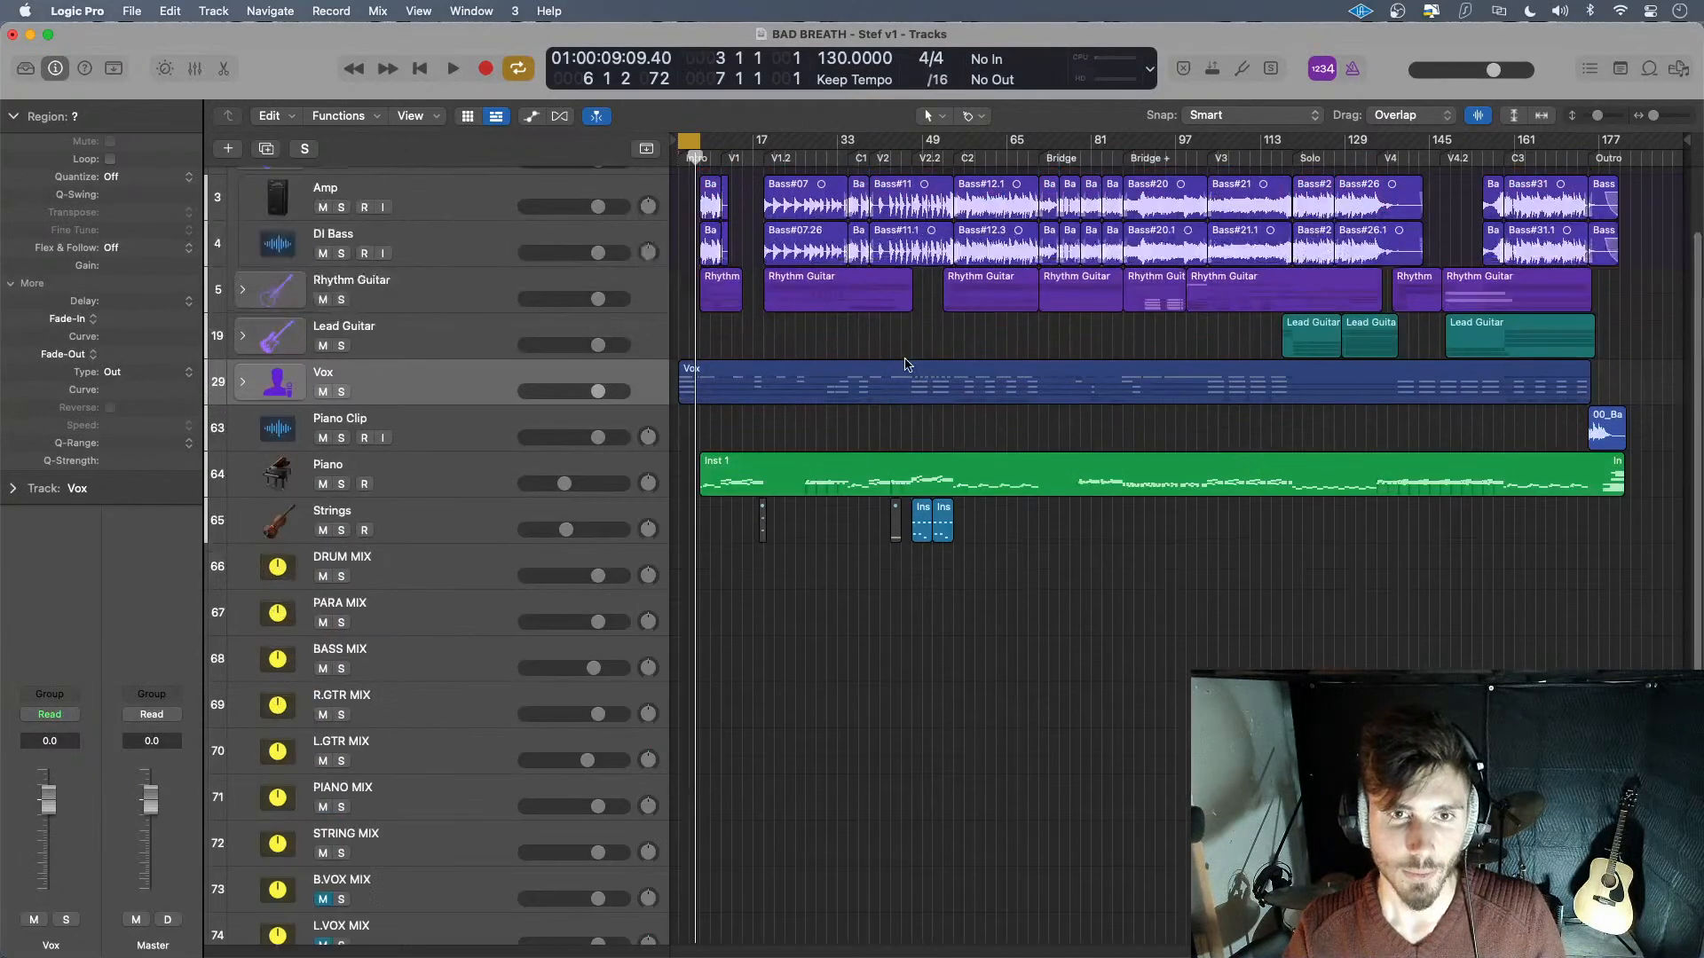
- Fit all tracks in the arrangement, turn cycle mode off, and play the intro with the full mix
key(super+Up)
key(super+Up)
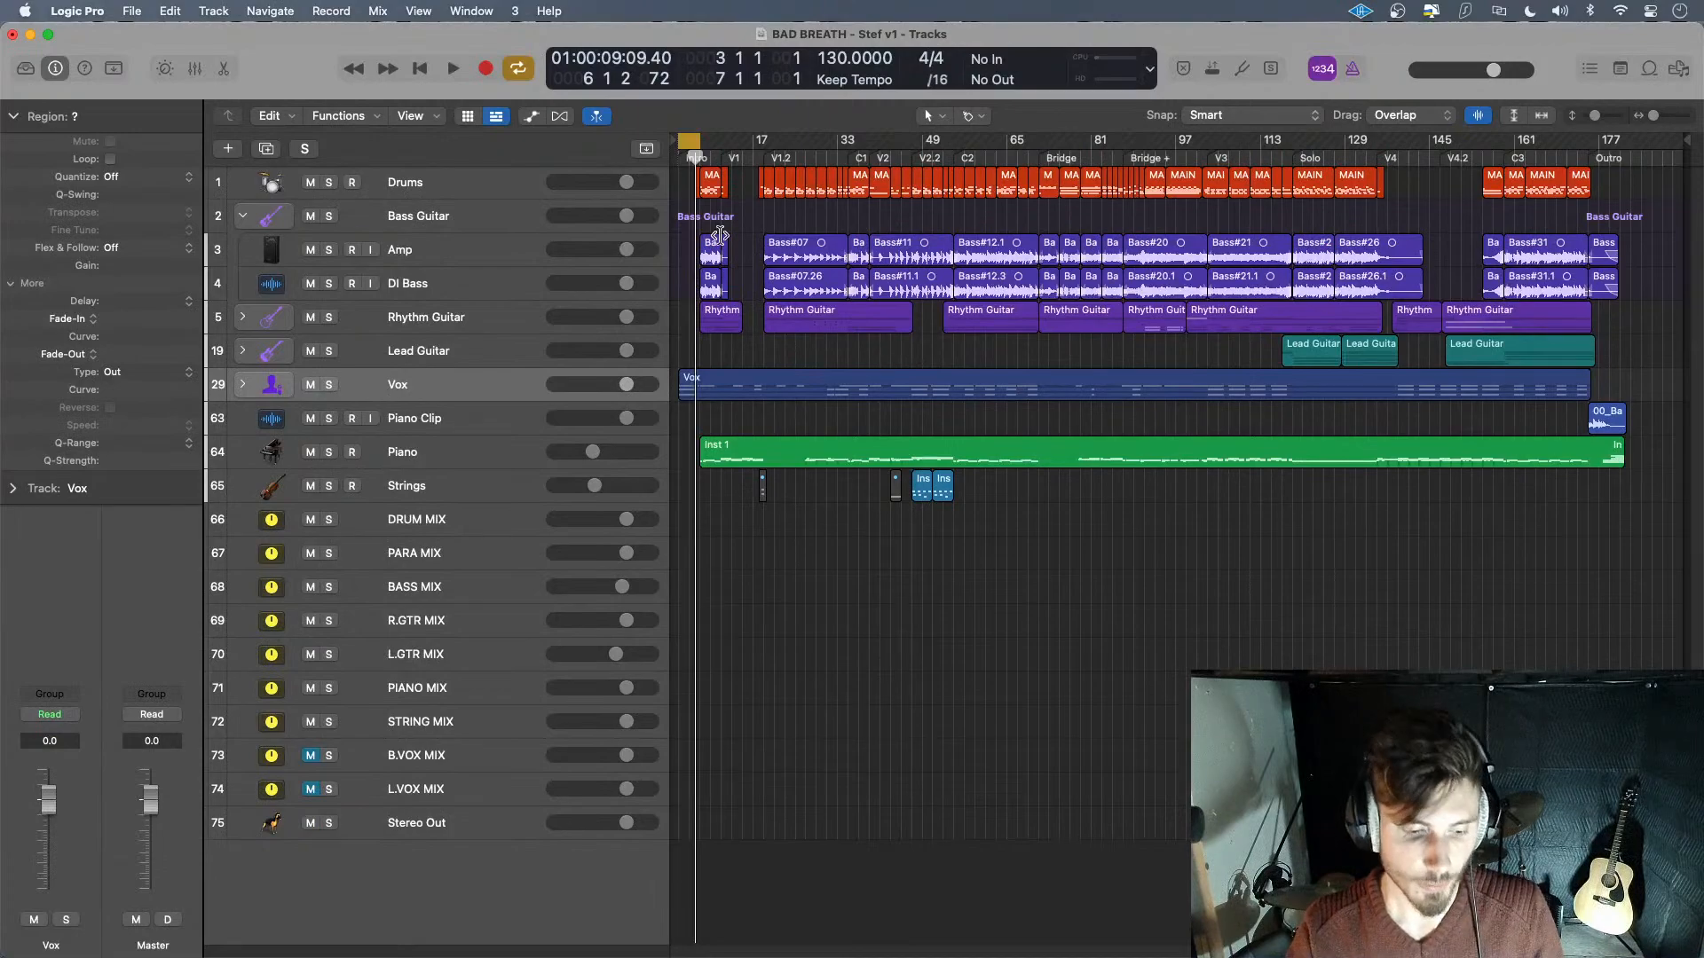
key(c)
key(space)
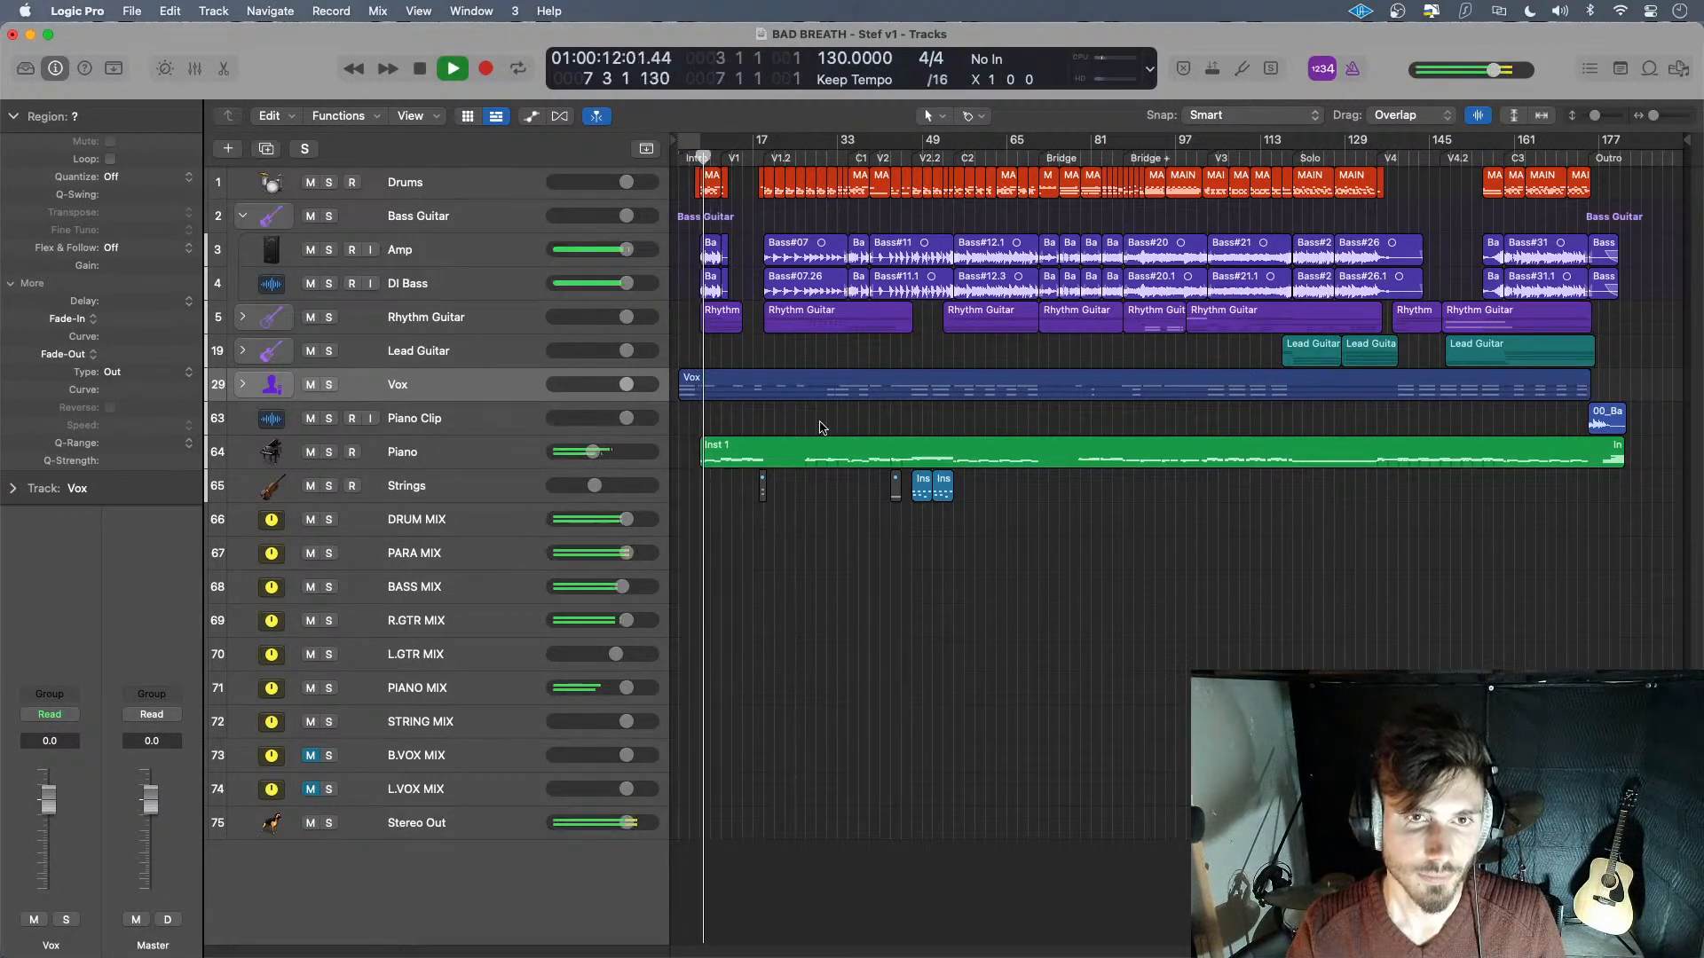
key(space)
- Open the mixer and move the ChromaVerb on L.GTR MIX one insert slot down, leaving a gap below its Channel EQ
key(x)
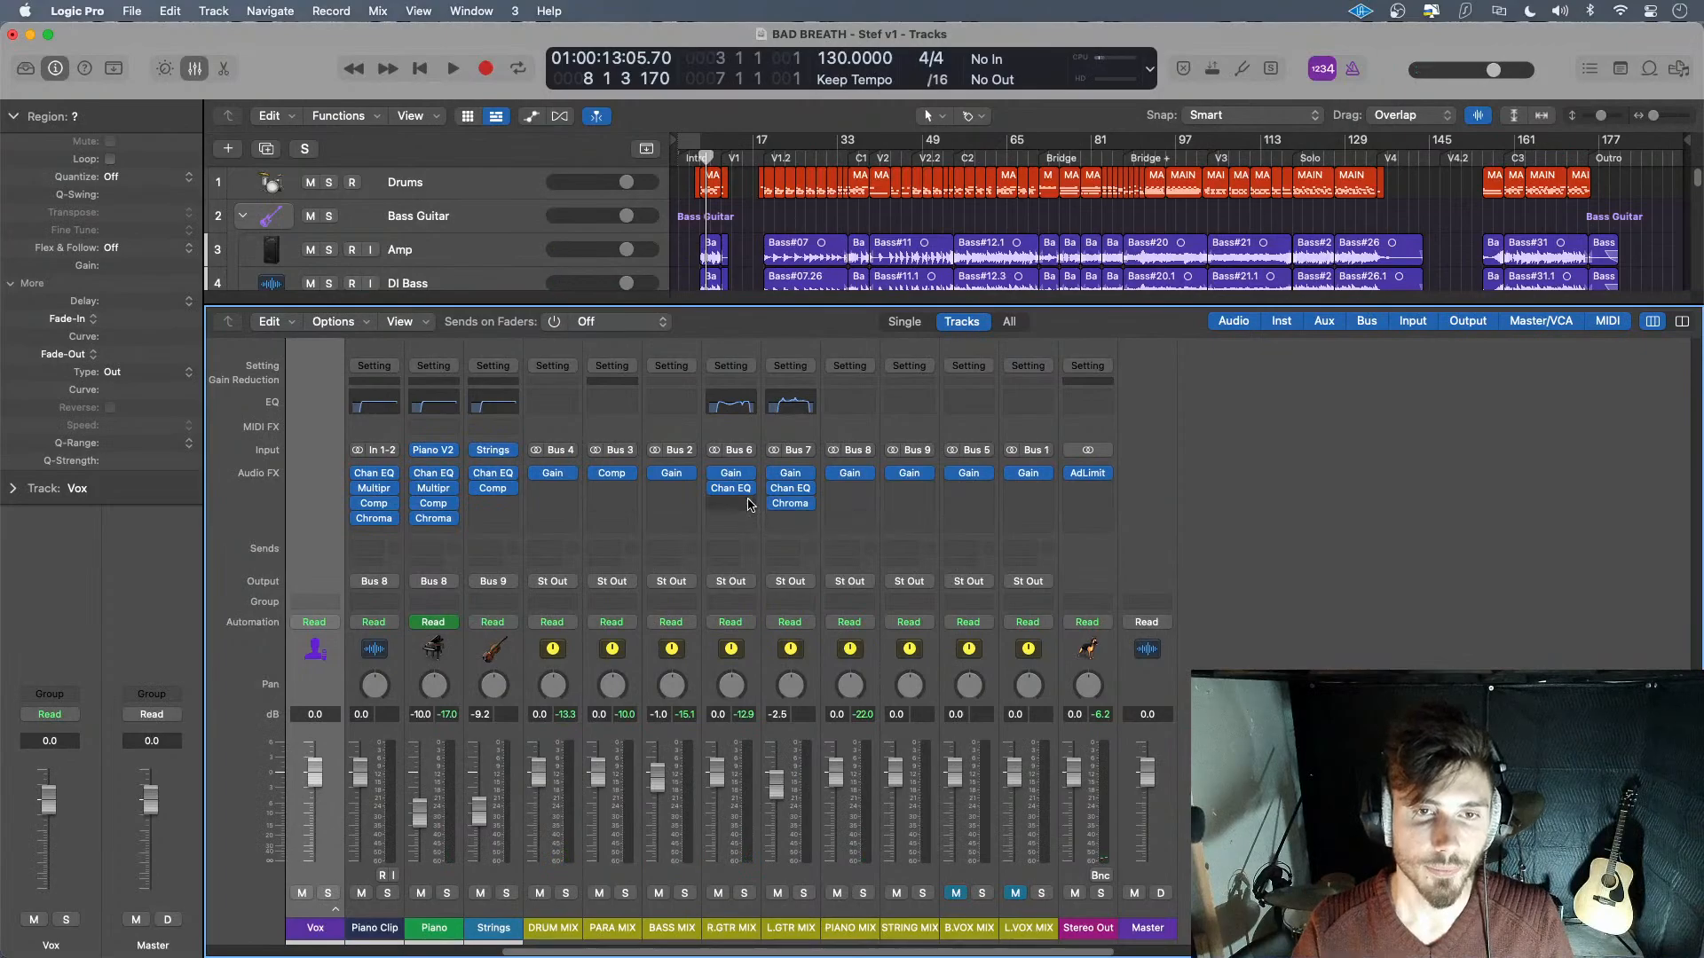
drag(791, 506, 792, 518)
scroll(792, 517, left, 10)
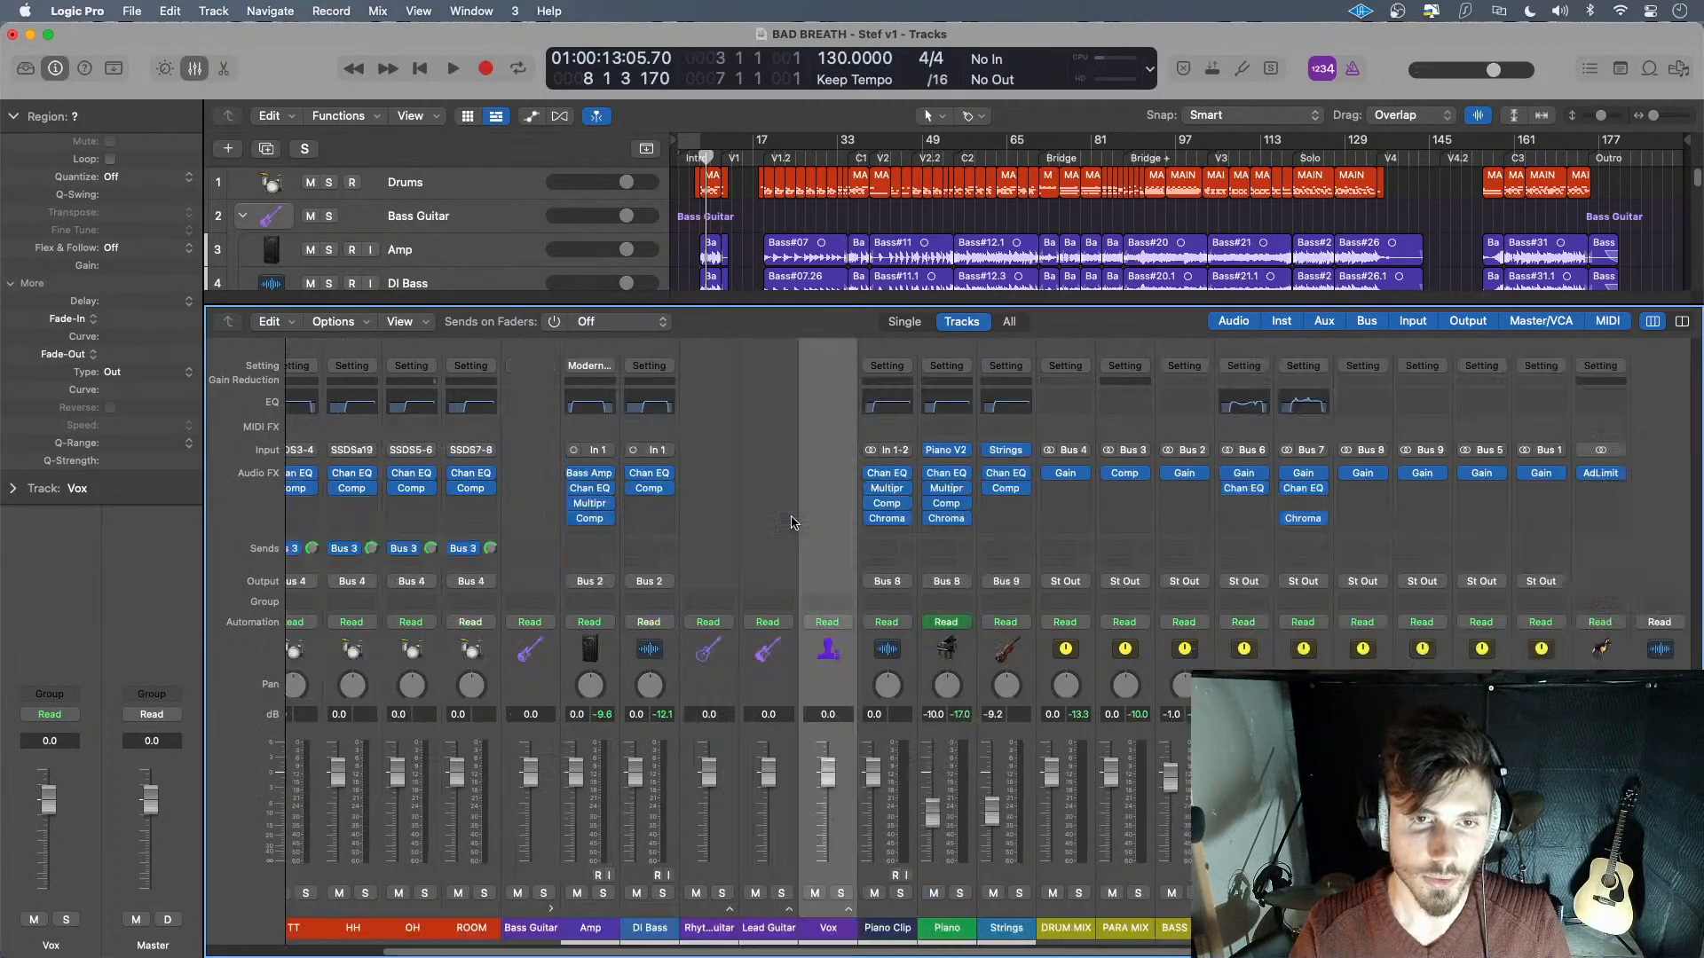
- Insert a stereo ChromaVerb on R.GTR MIX, one slot below its Channel EQ gap, and load the Dense Studio room preset
click(1239, 522)
mouse_move(1335, 568)
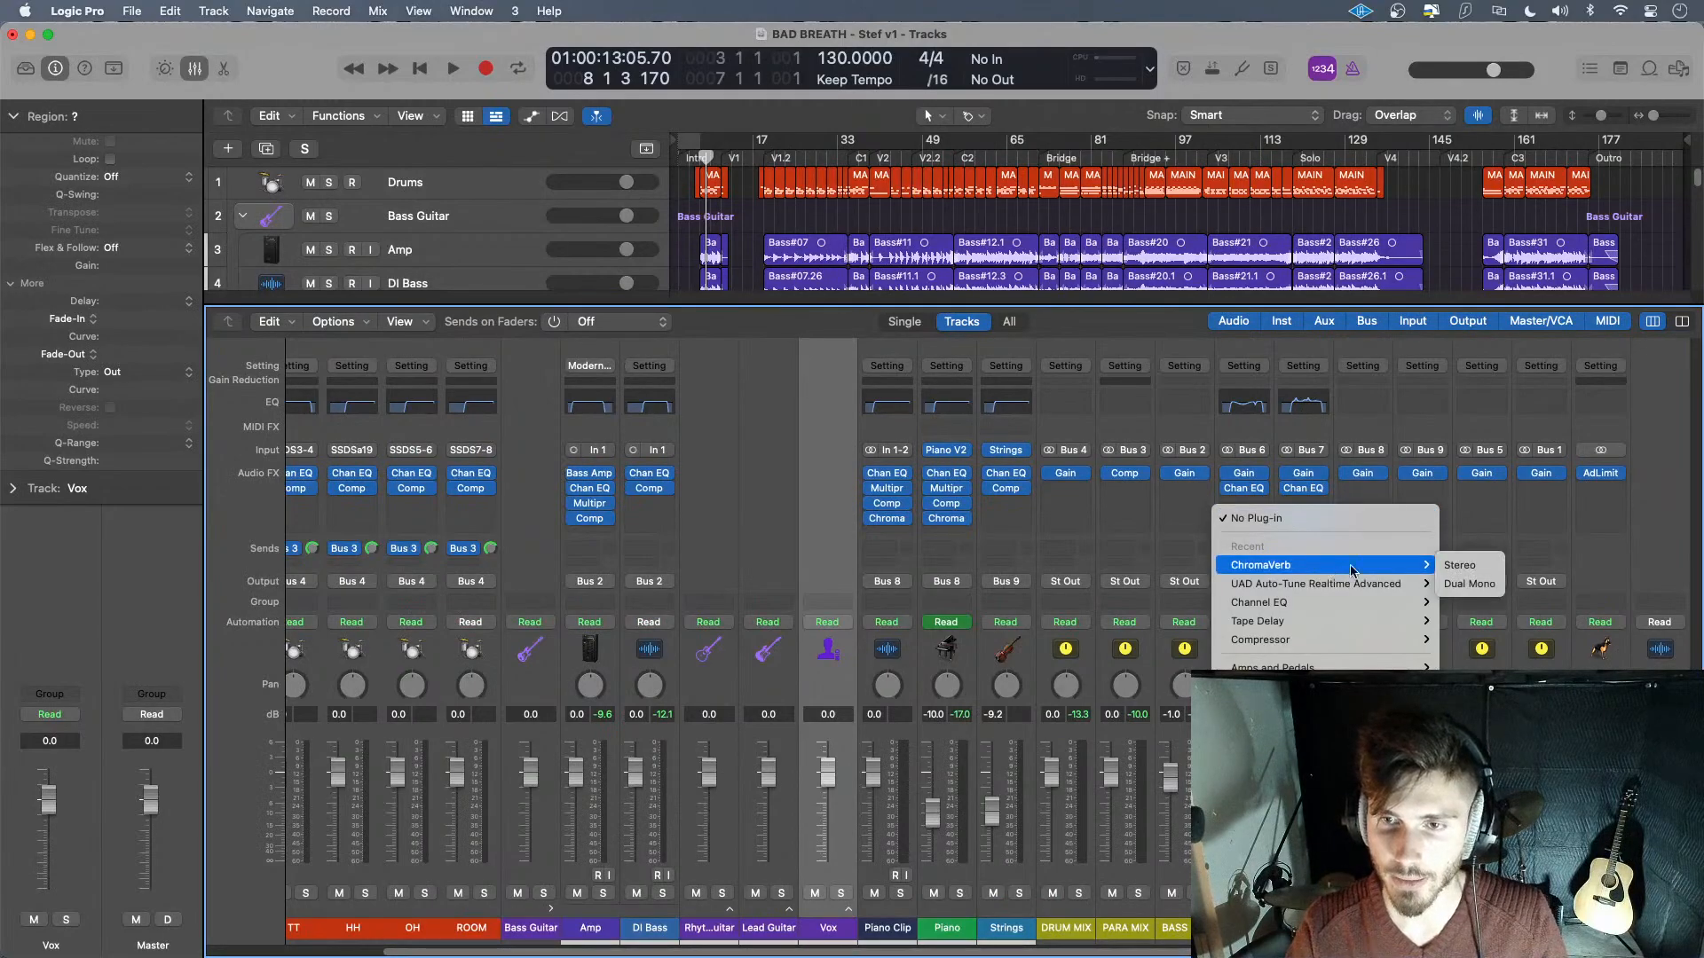
click(1459, 565)
click(703, 277)
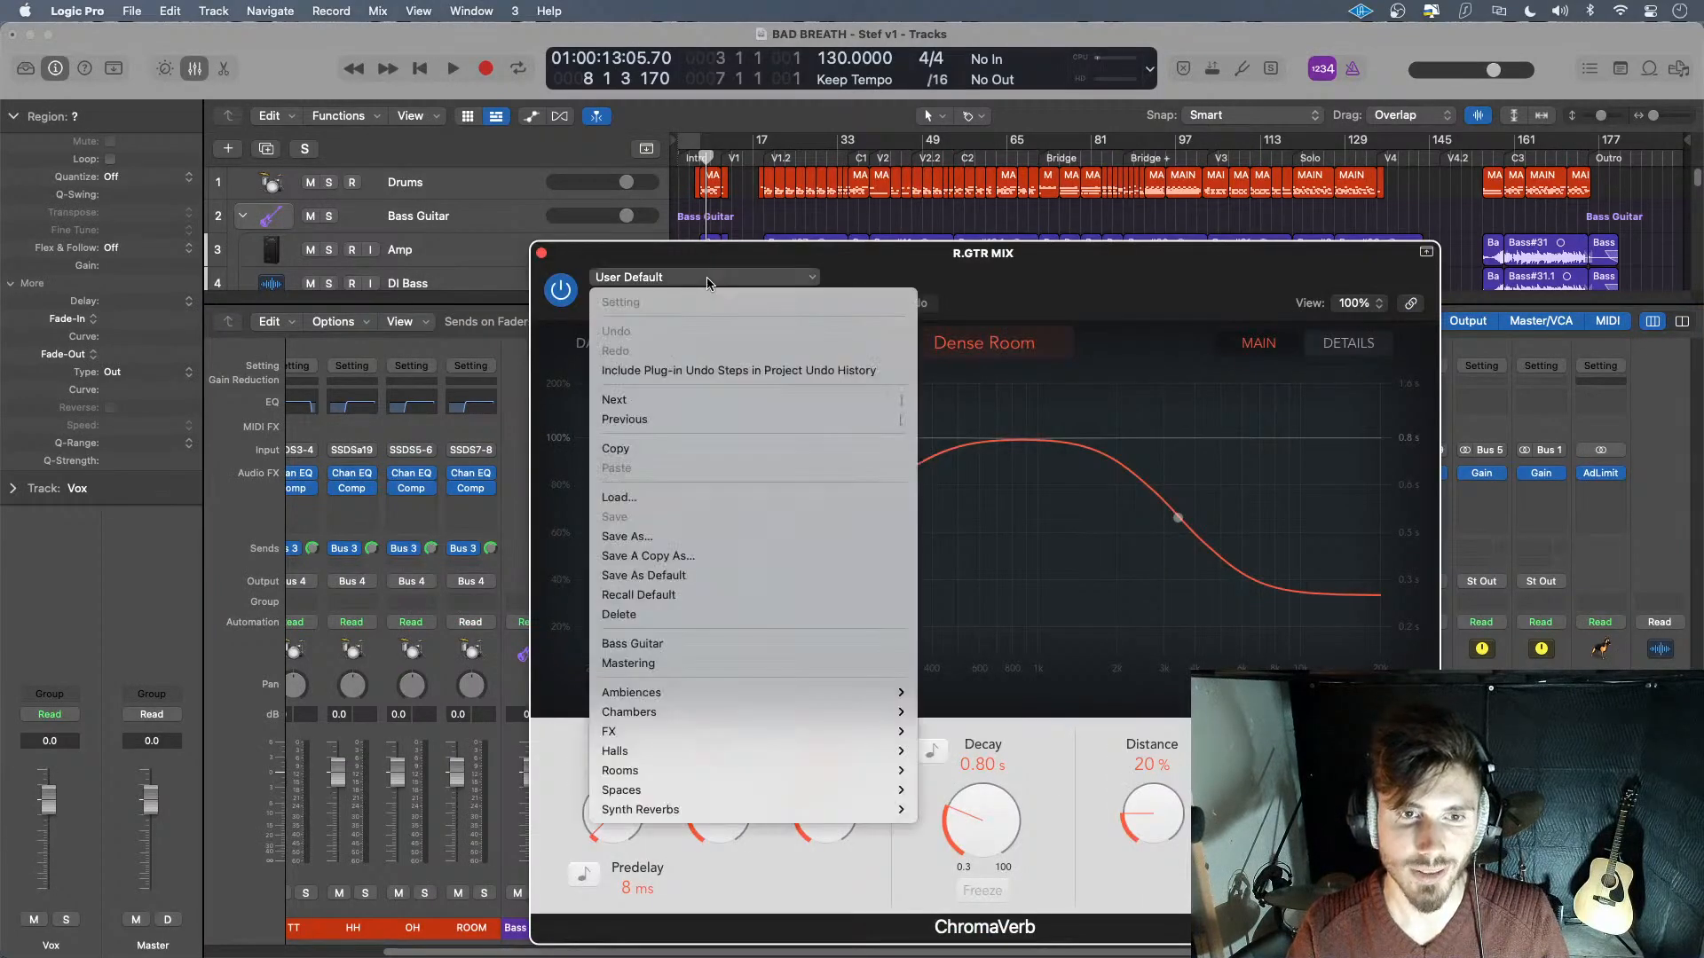
mouse_move(806, 693)
mouse_move(813, 768)
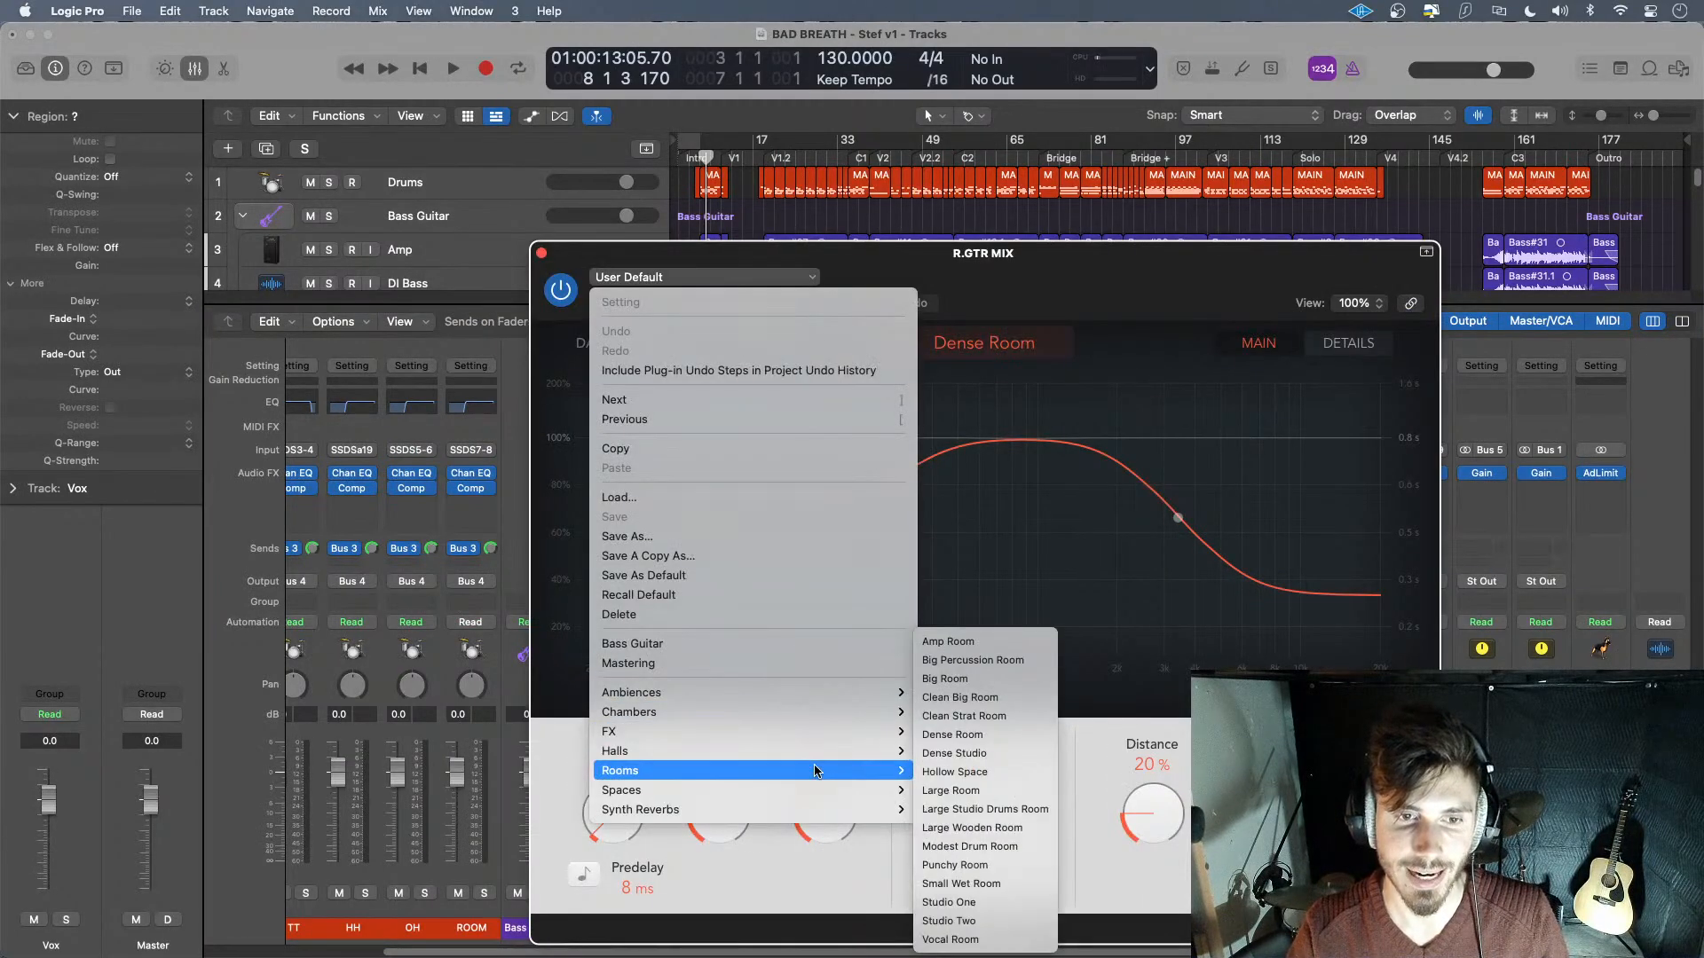
click(1005, 759)
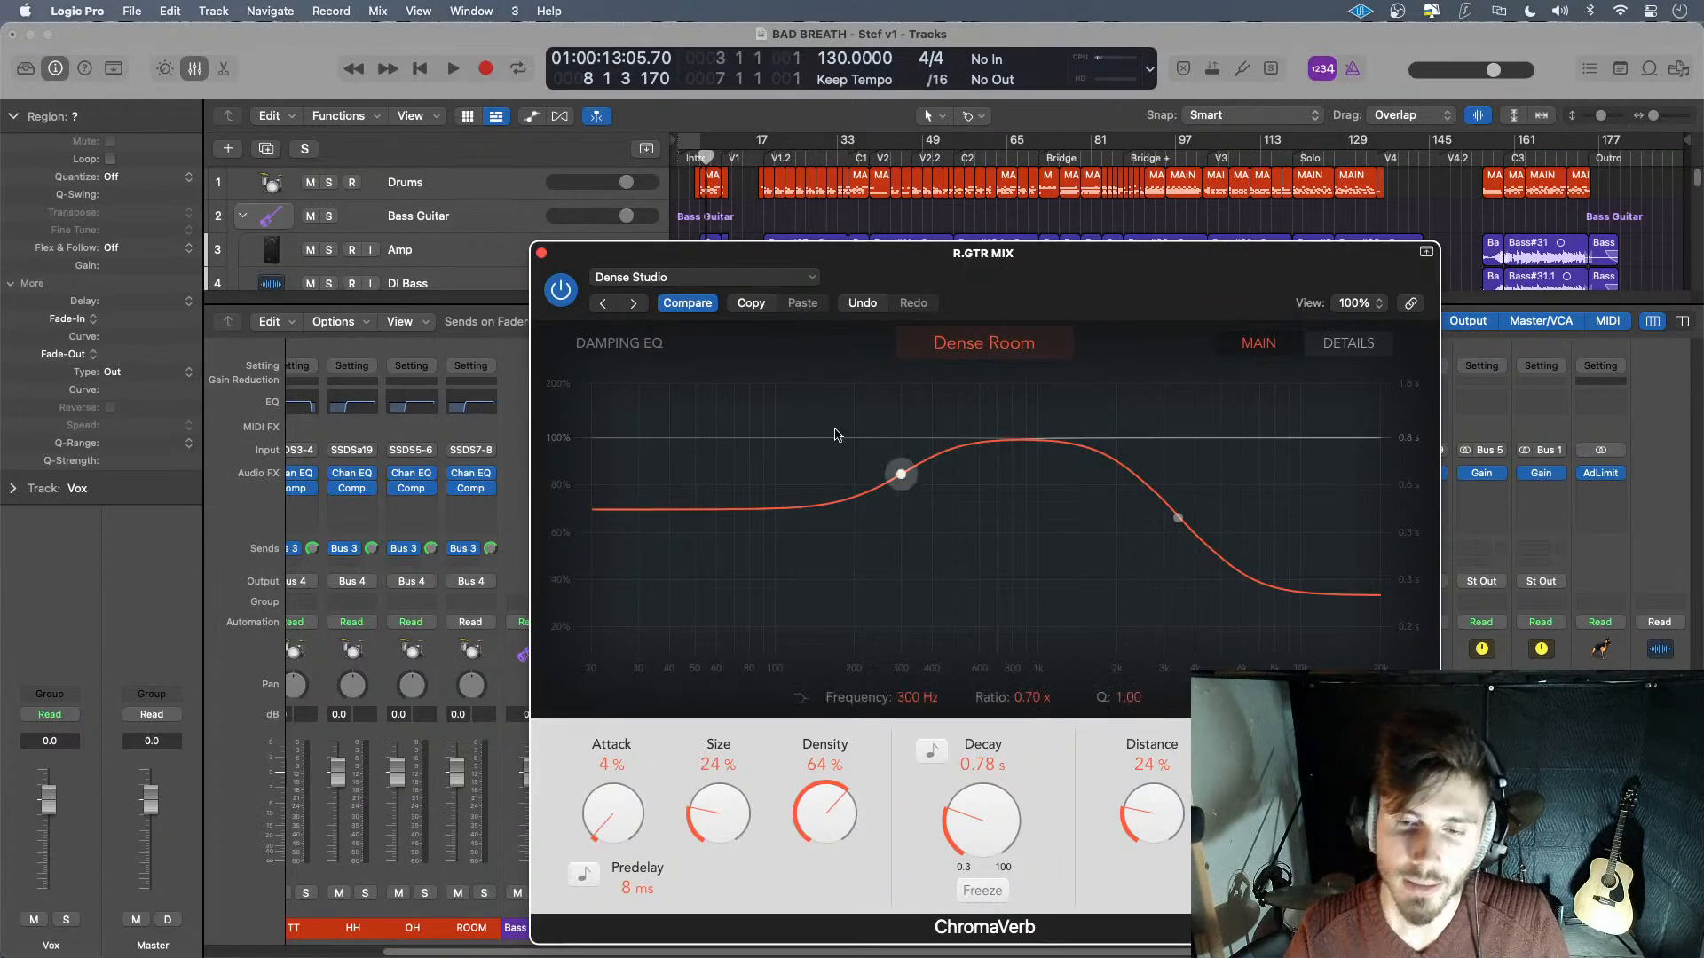
click(542, 254)
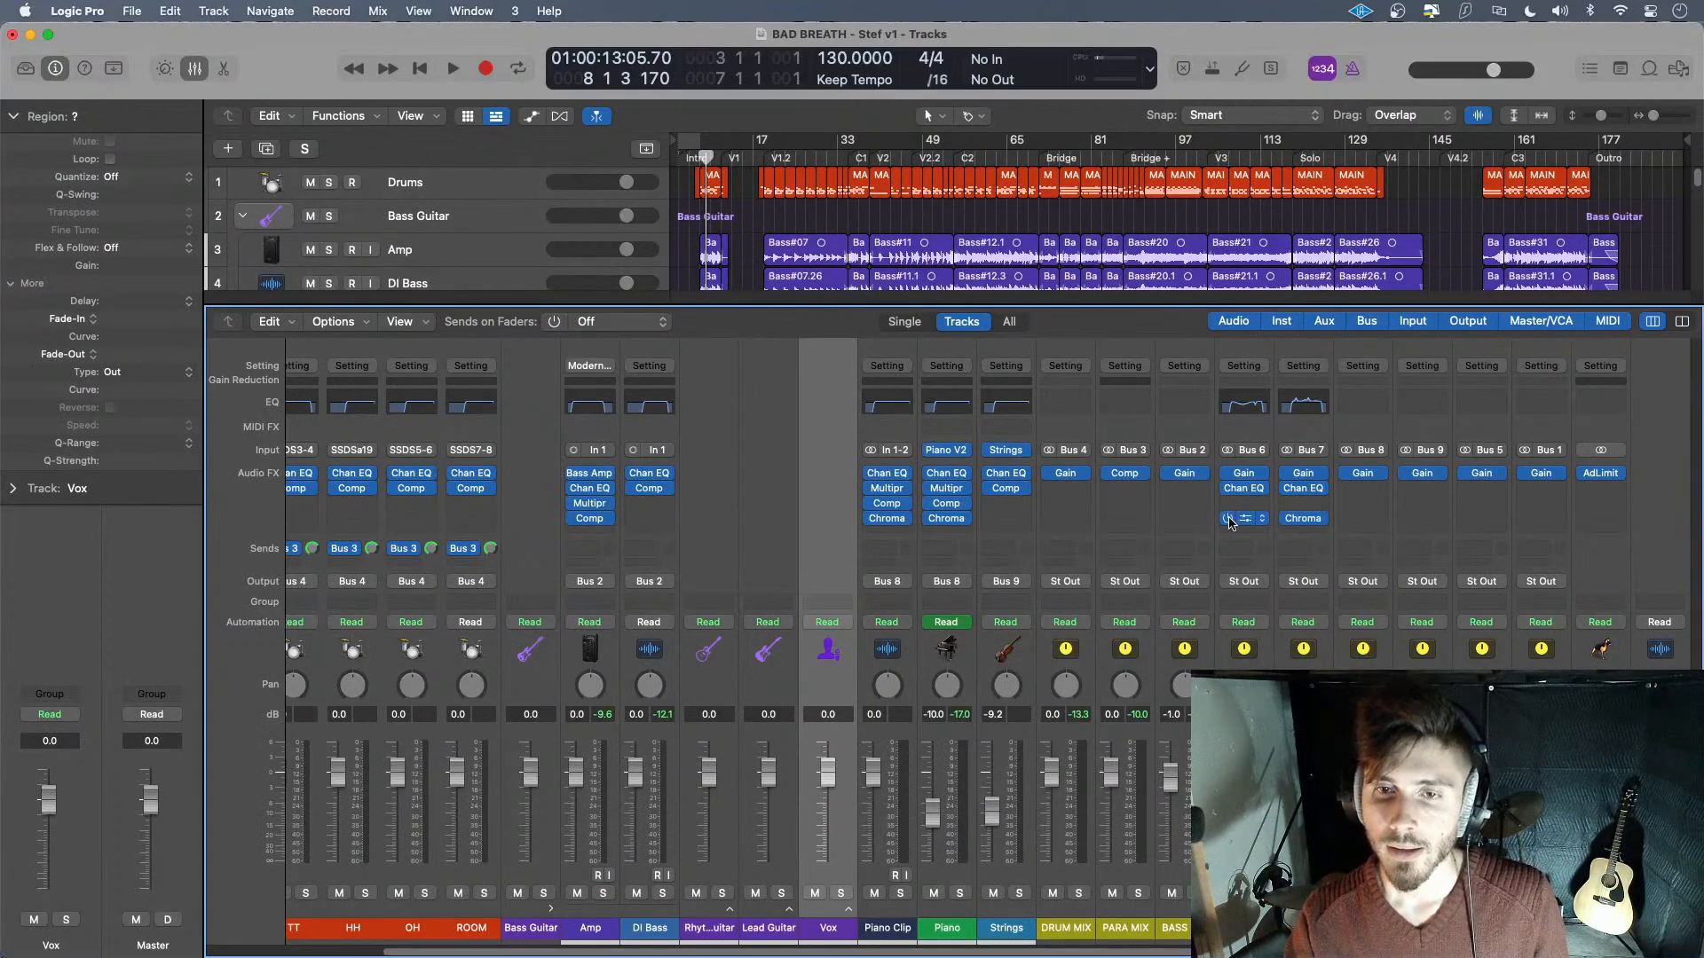
- Copy the guitar mix ChromaVerb to DRUM MIX, PARA MIX, BASS MIX, PIANO MIX and STRING MIX in the same insert slot
drag(1240, 523, 1069, 524)
drag(1303, 518, 1426, 520)
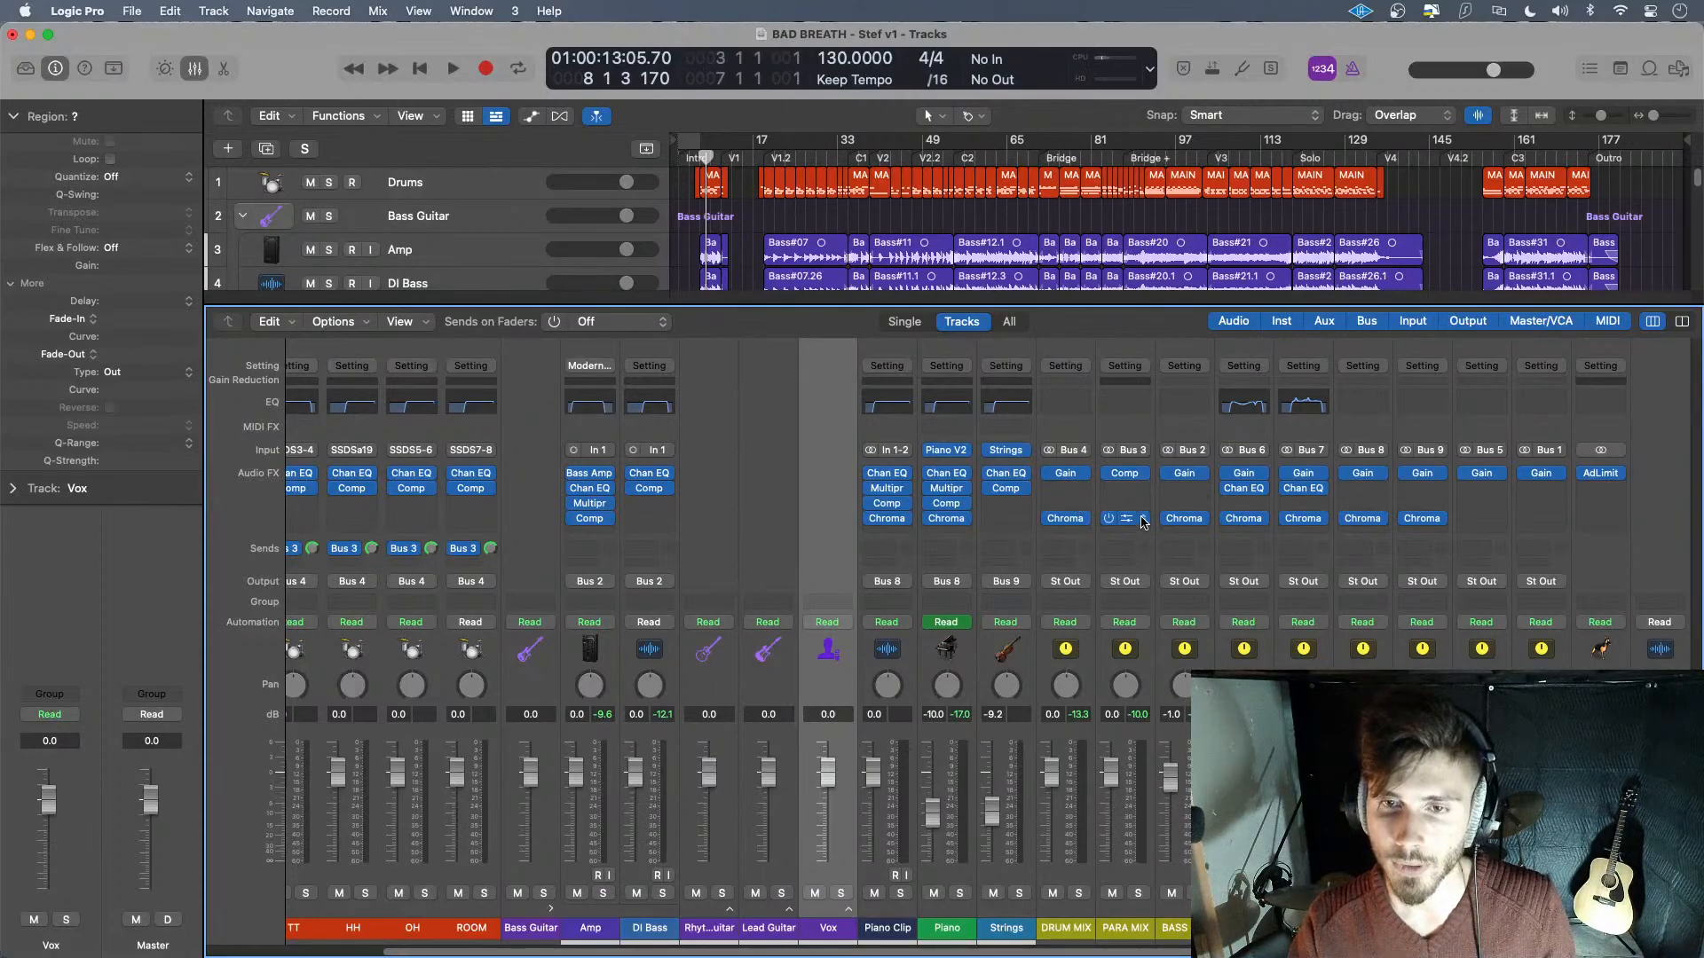
- Add a Channel EQ to DRUM MIX and set its low cut to 60 Hz
click(1078, 404)
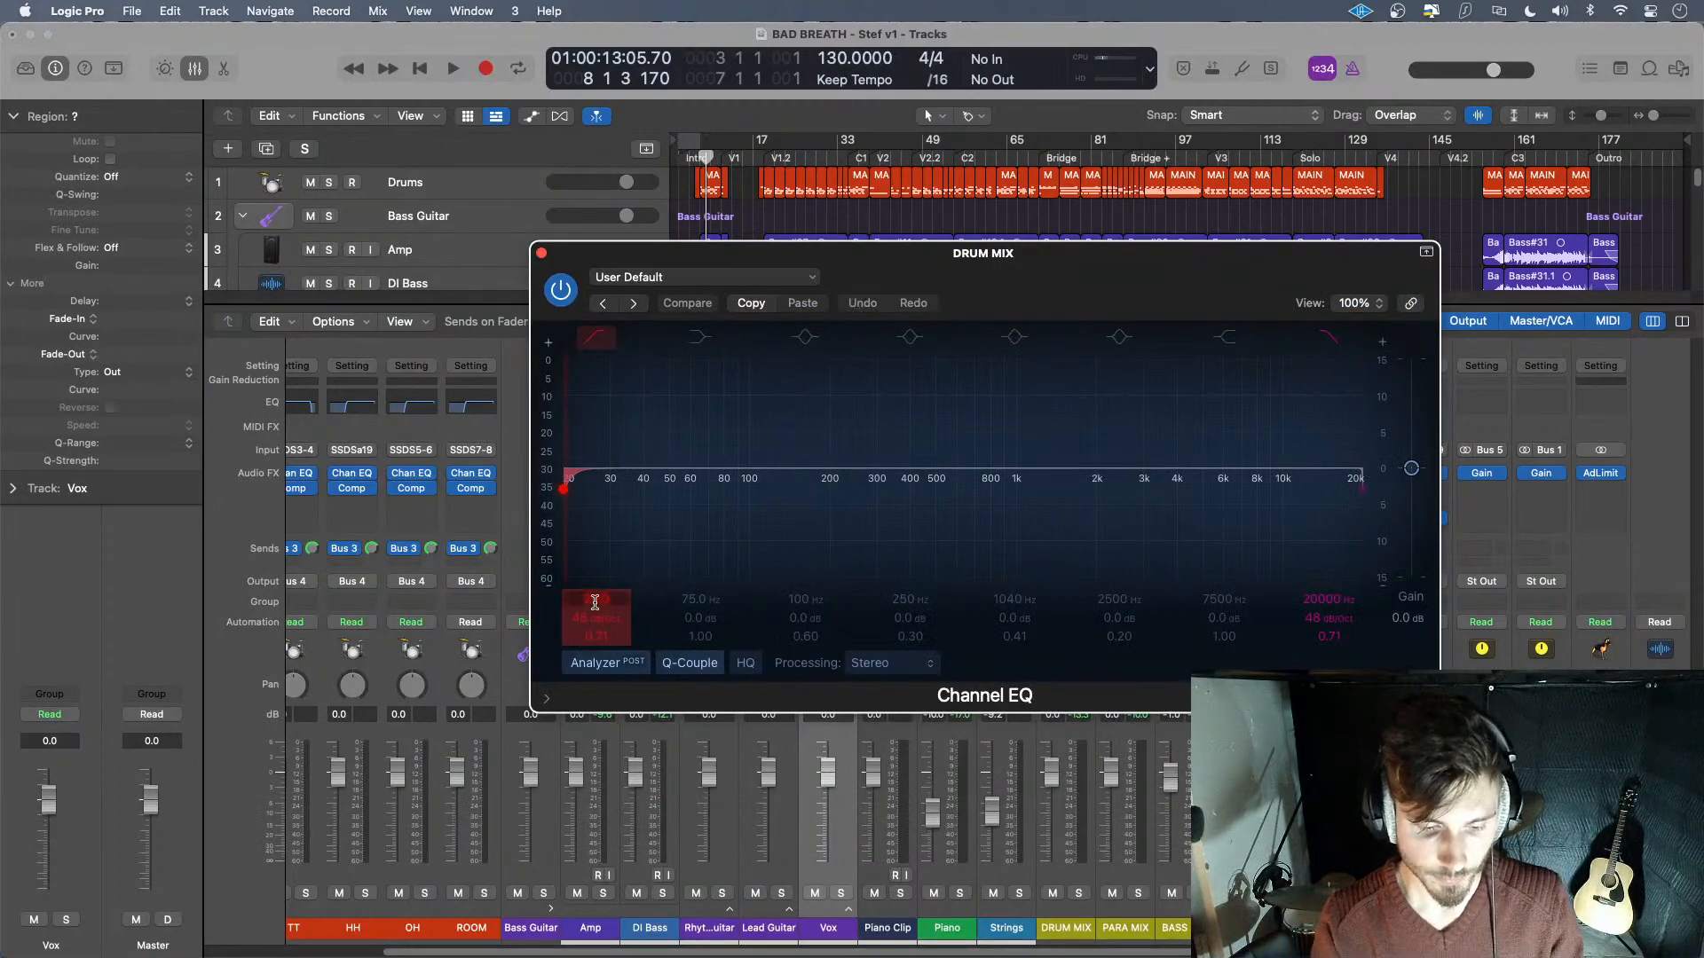
drag(594, 602, 594, 577)
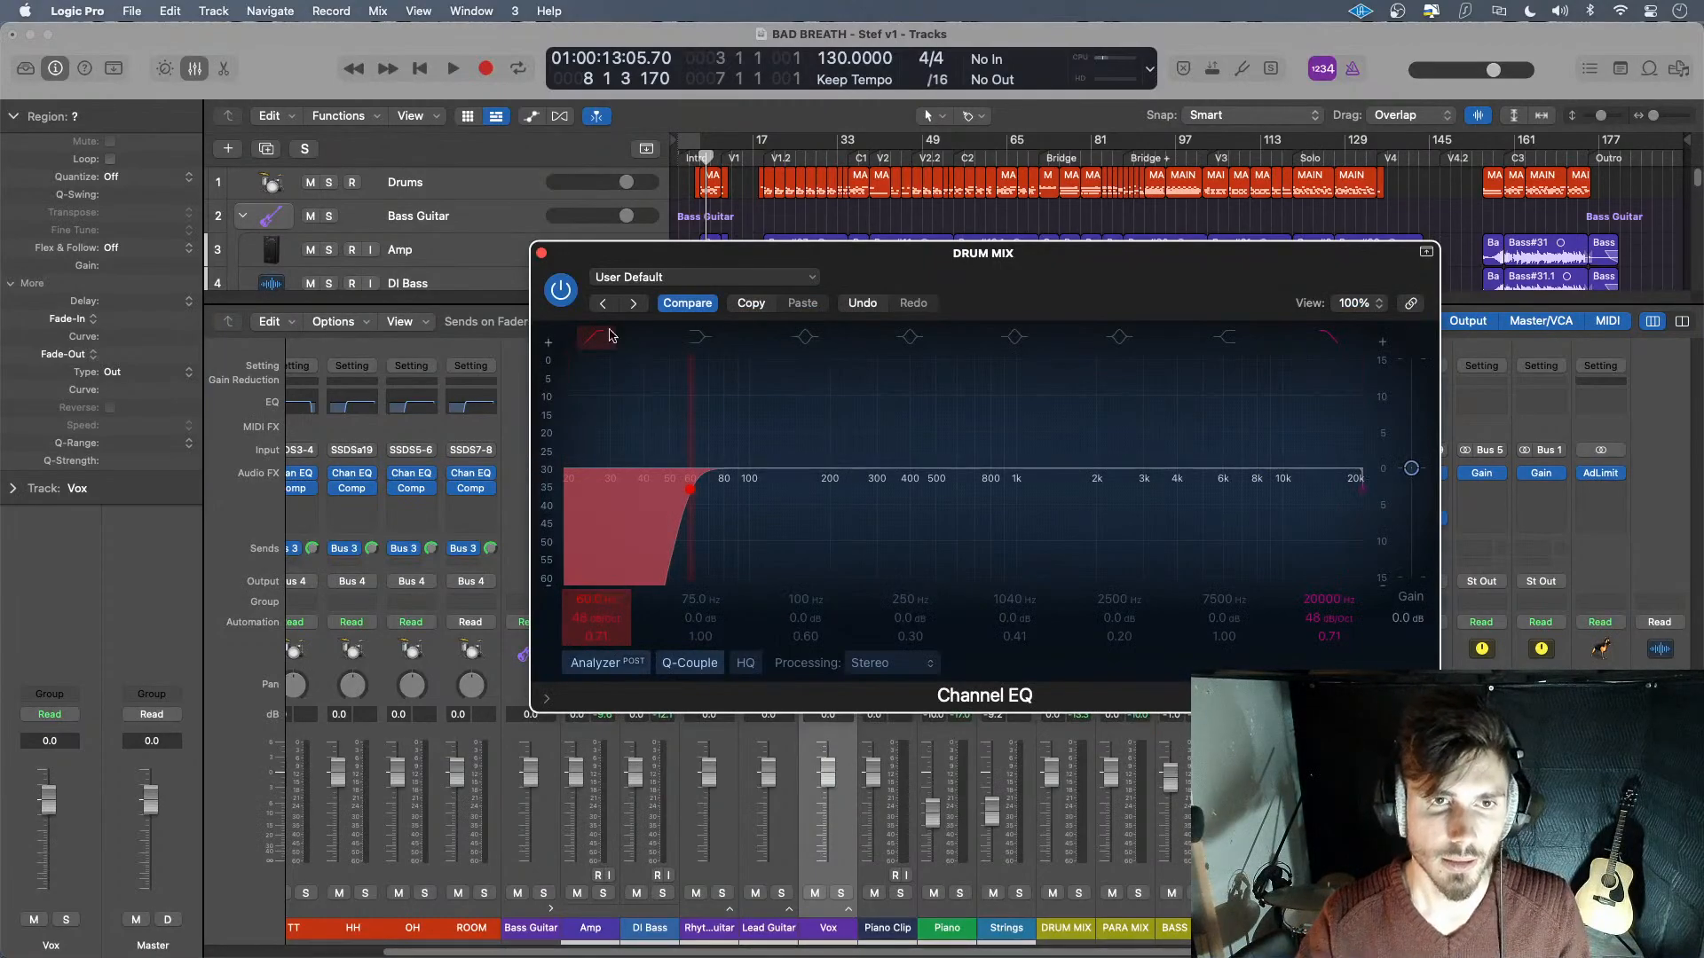
click(542, 255)
- Check the EQ cutoffs on BD and DRUM MIX, and copy the DRUM MIX Channel EQ to PARA MIX
scroll(631, 670, left, 5)
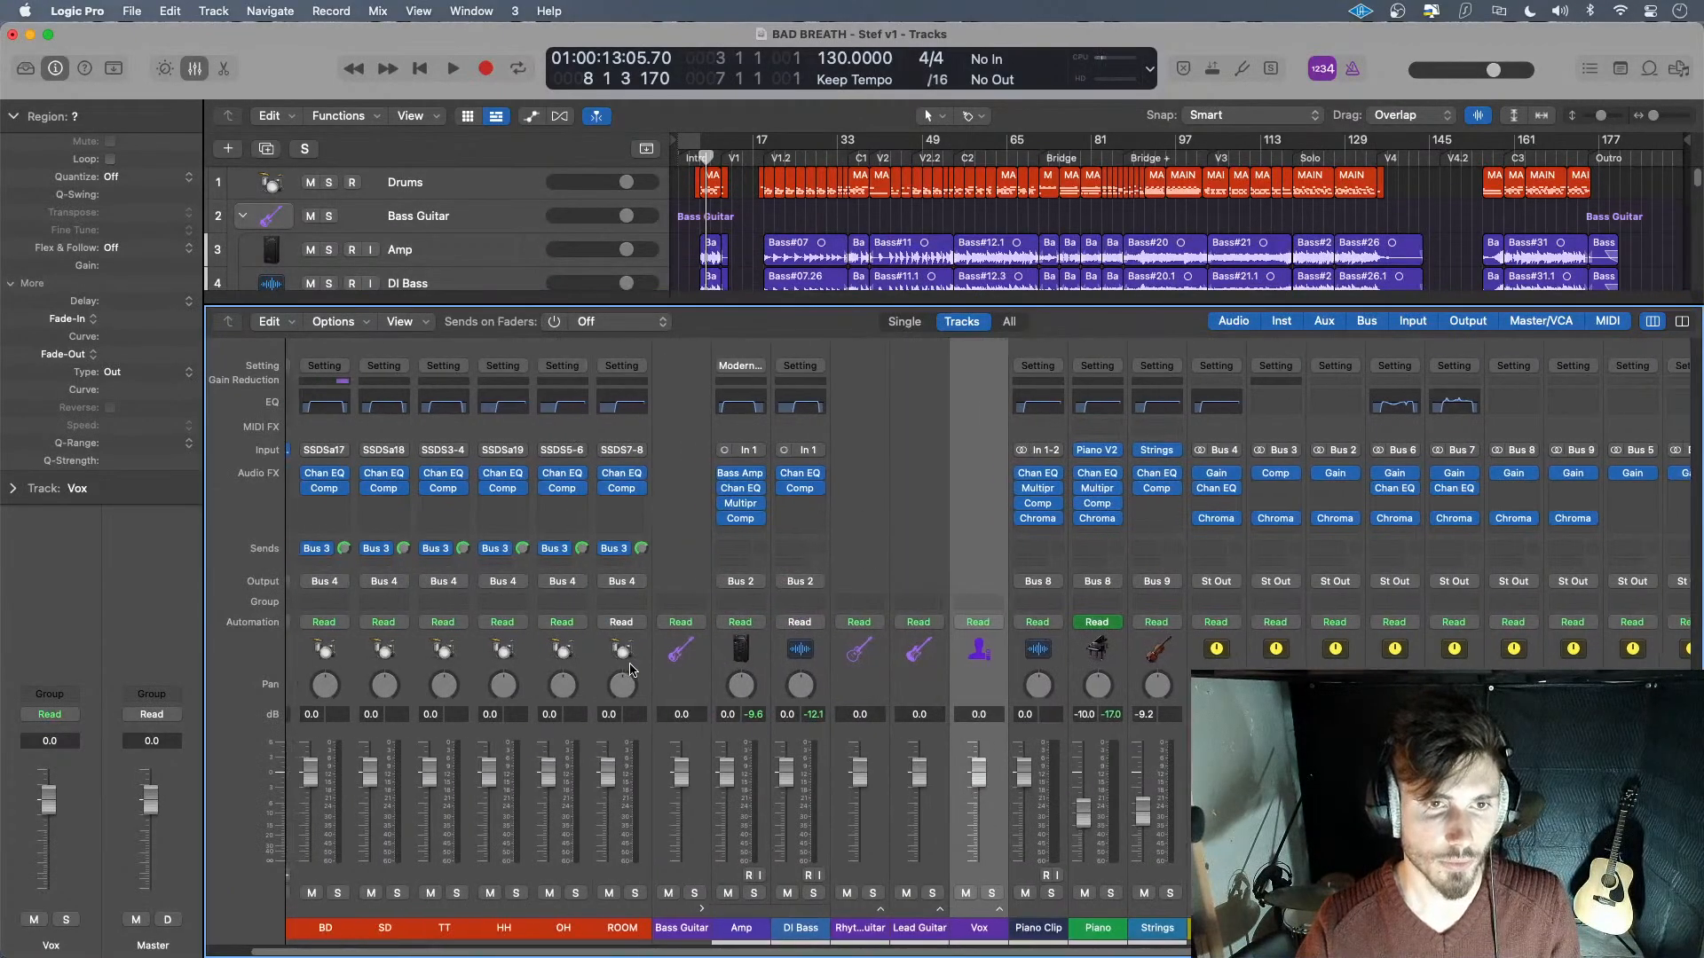
click(373, 408)
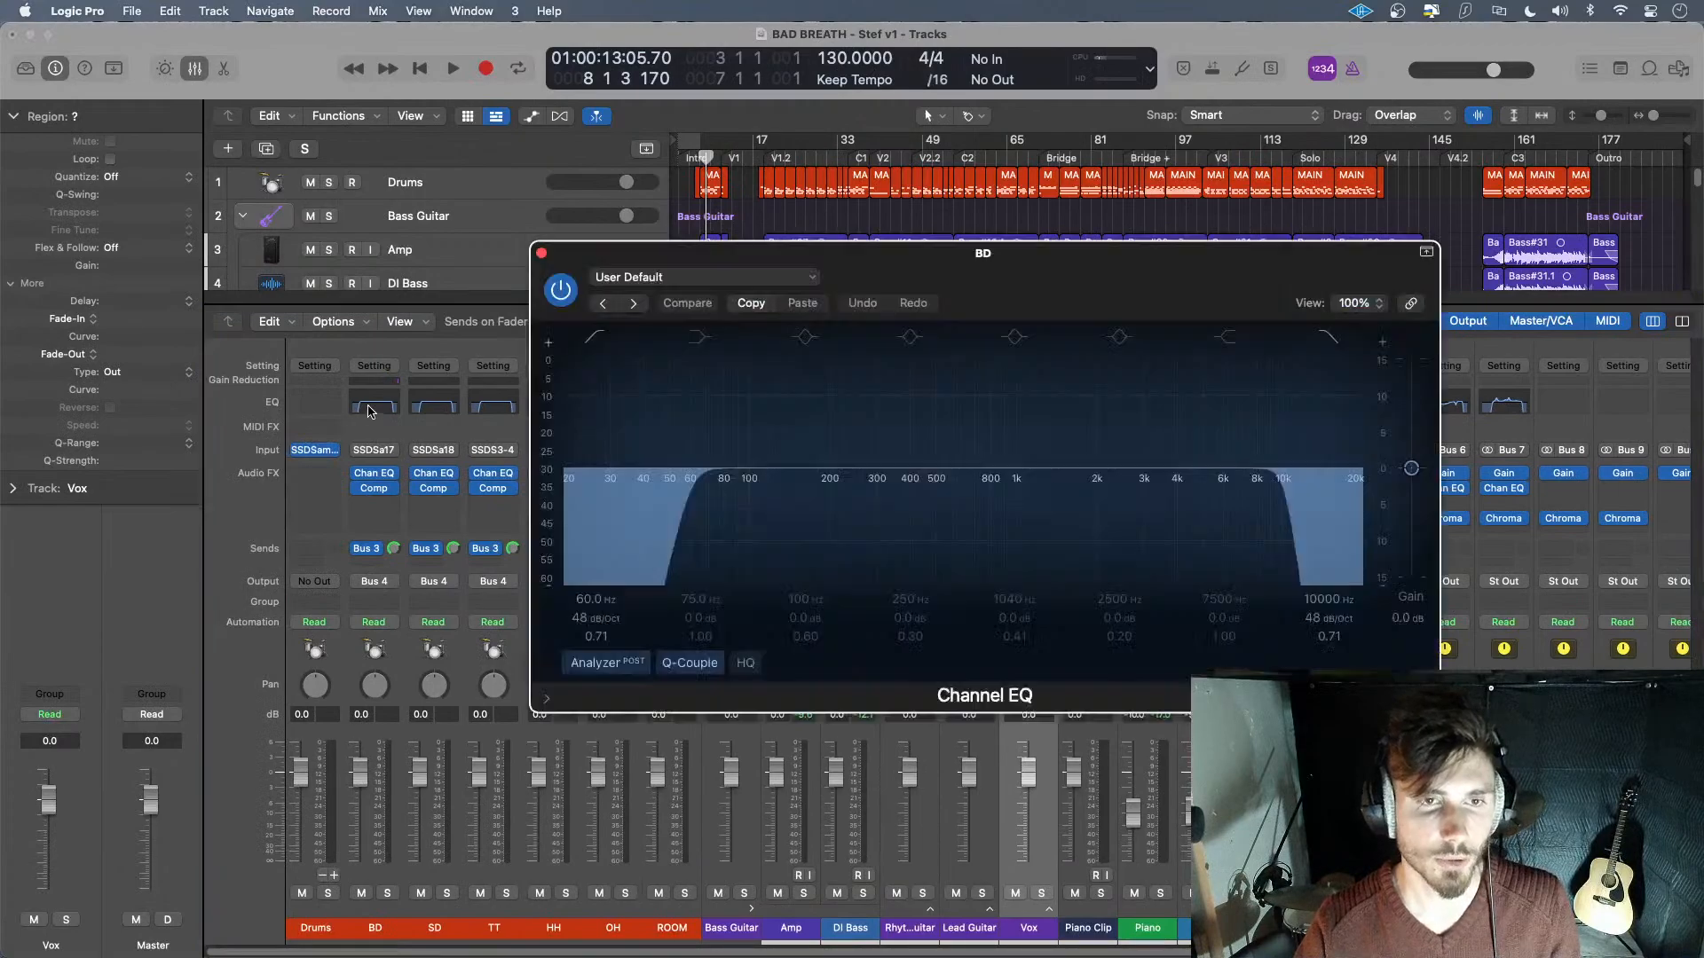
click(539, 253)
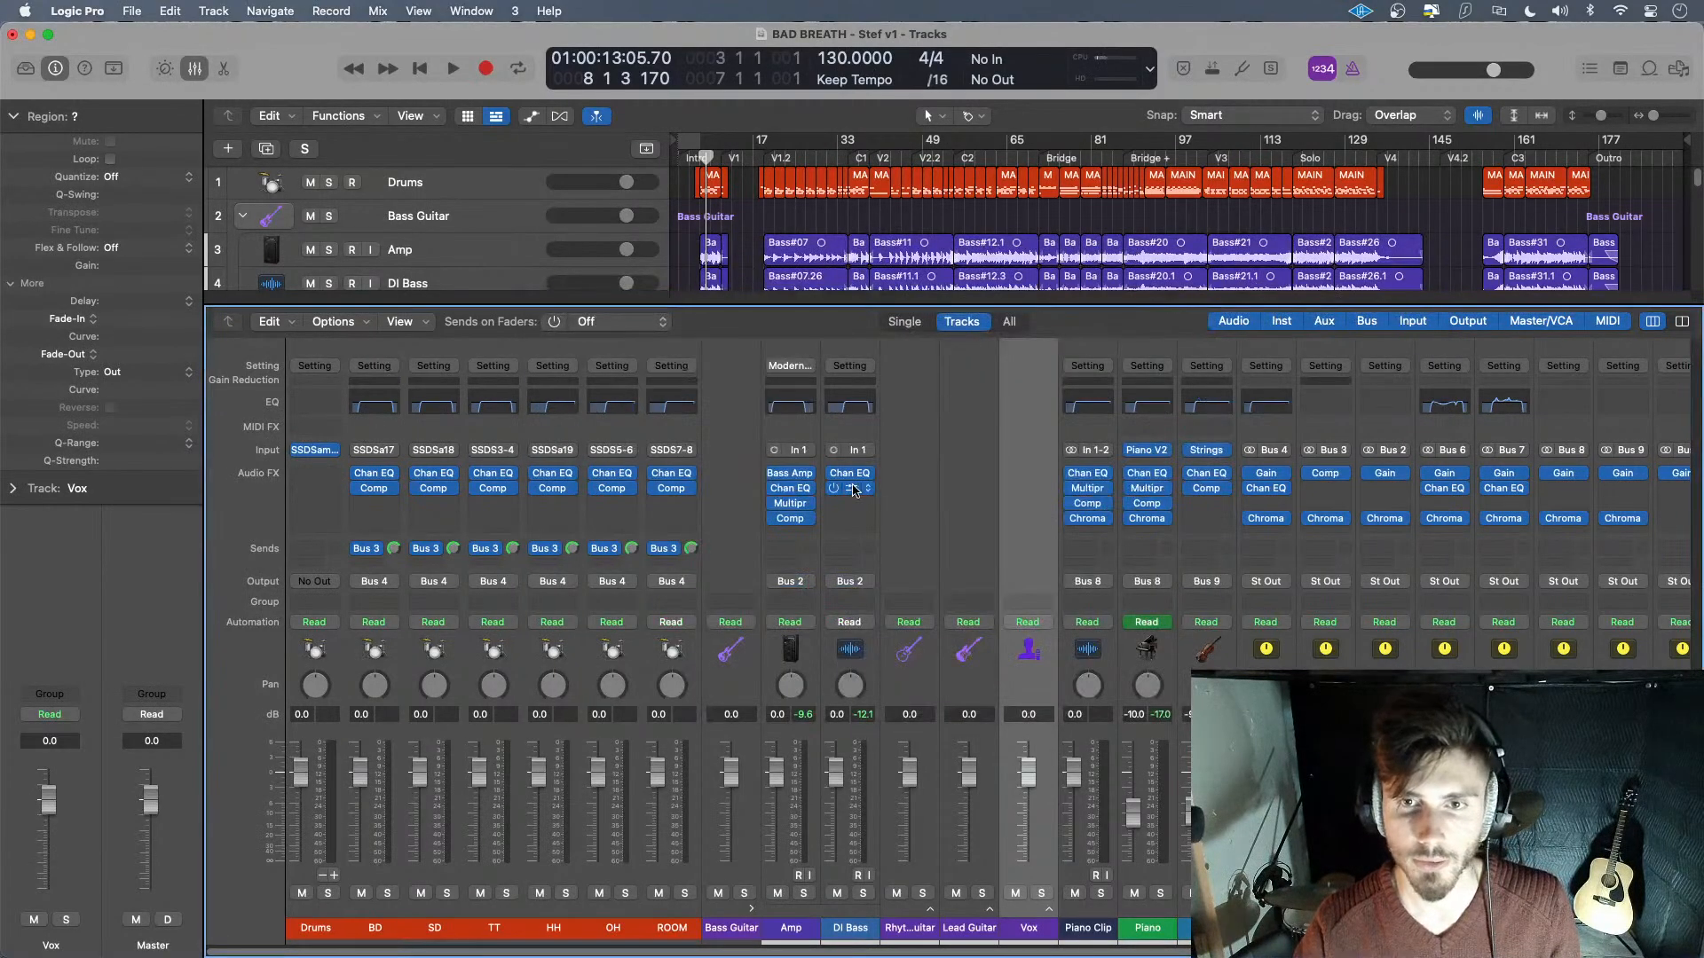
scroll(1318, 643, right, 3)
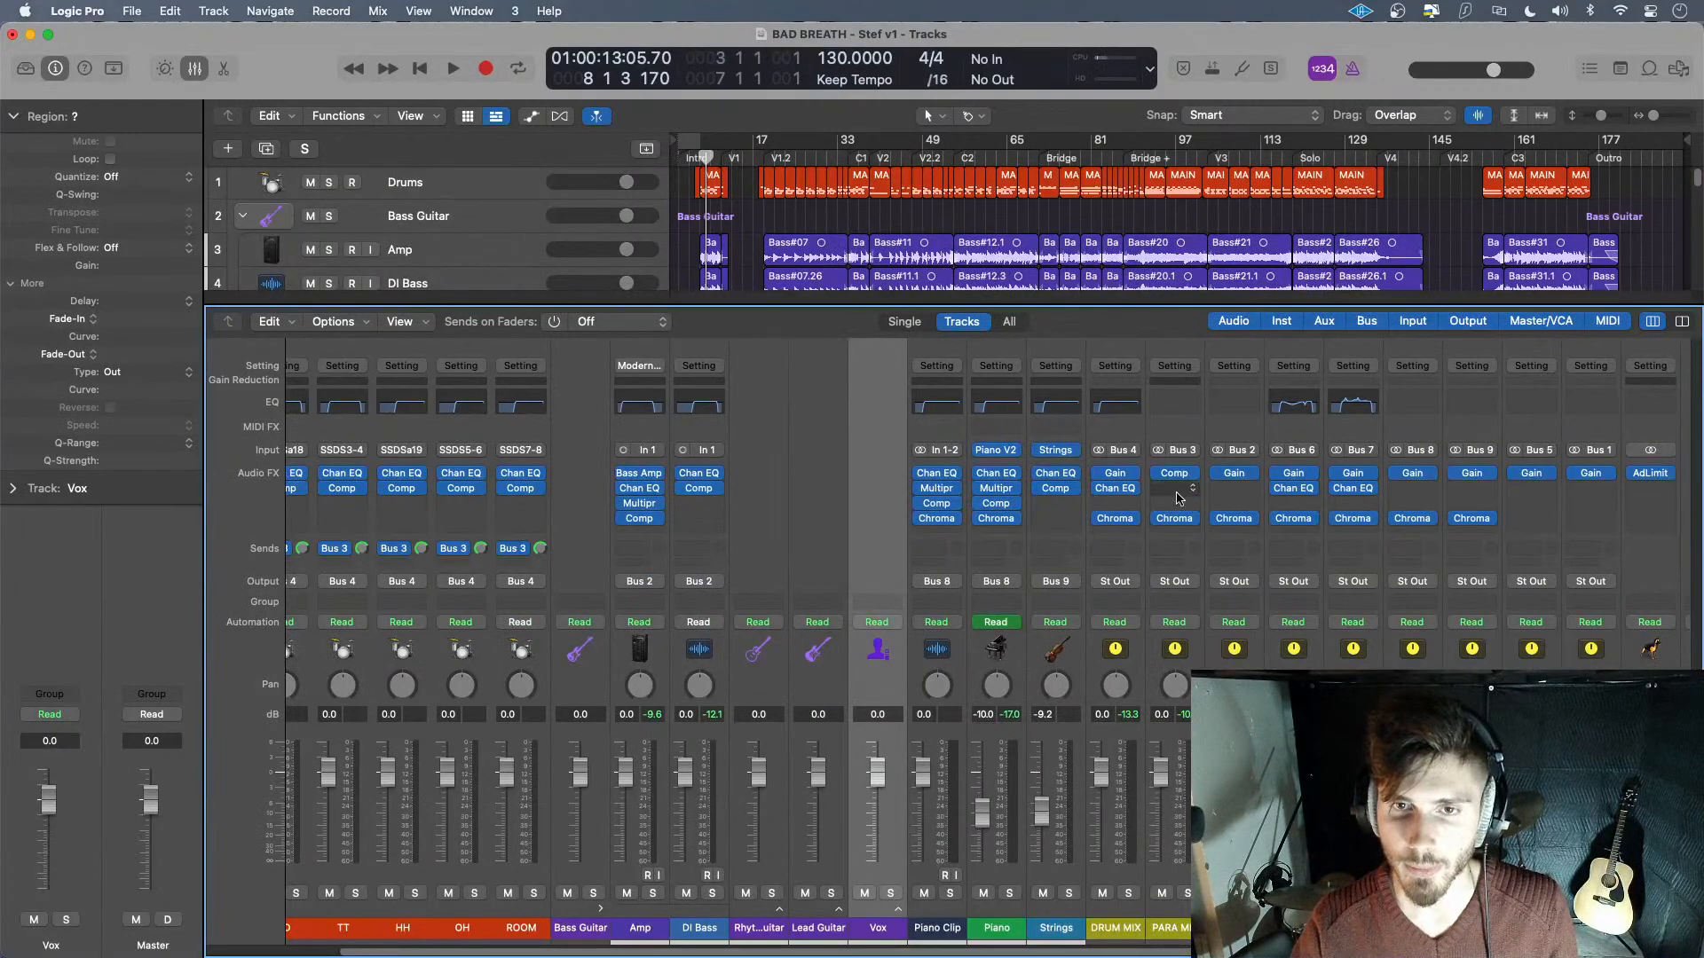
click(1120, 406)
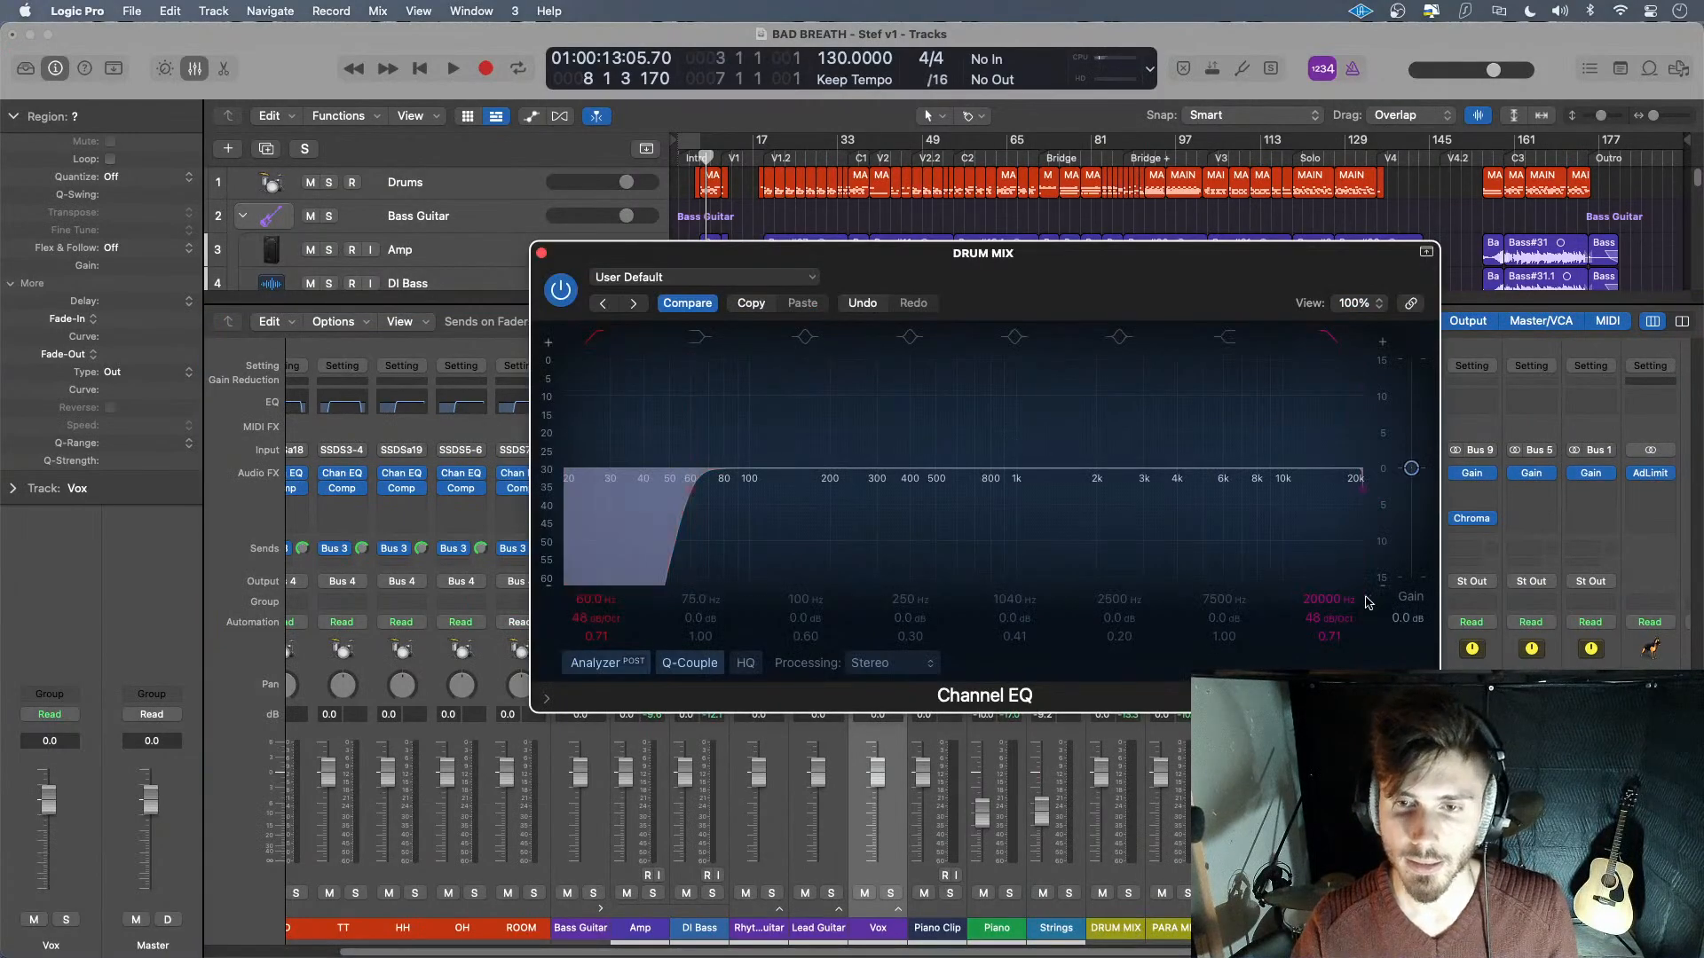
click(540, 253)
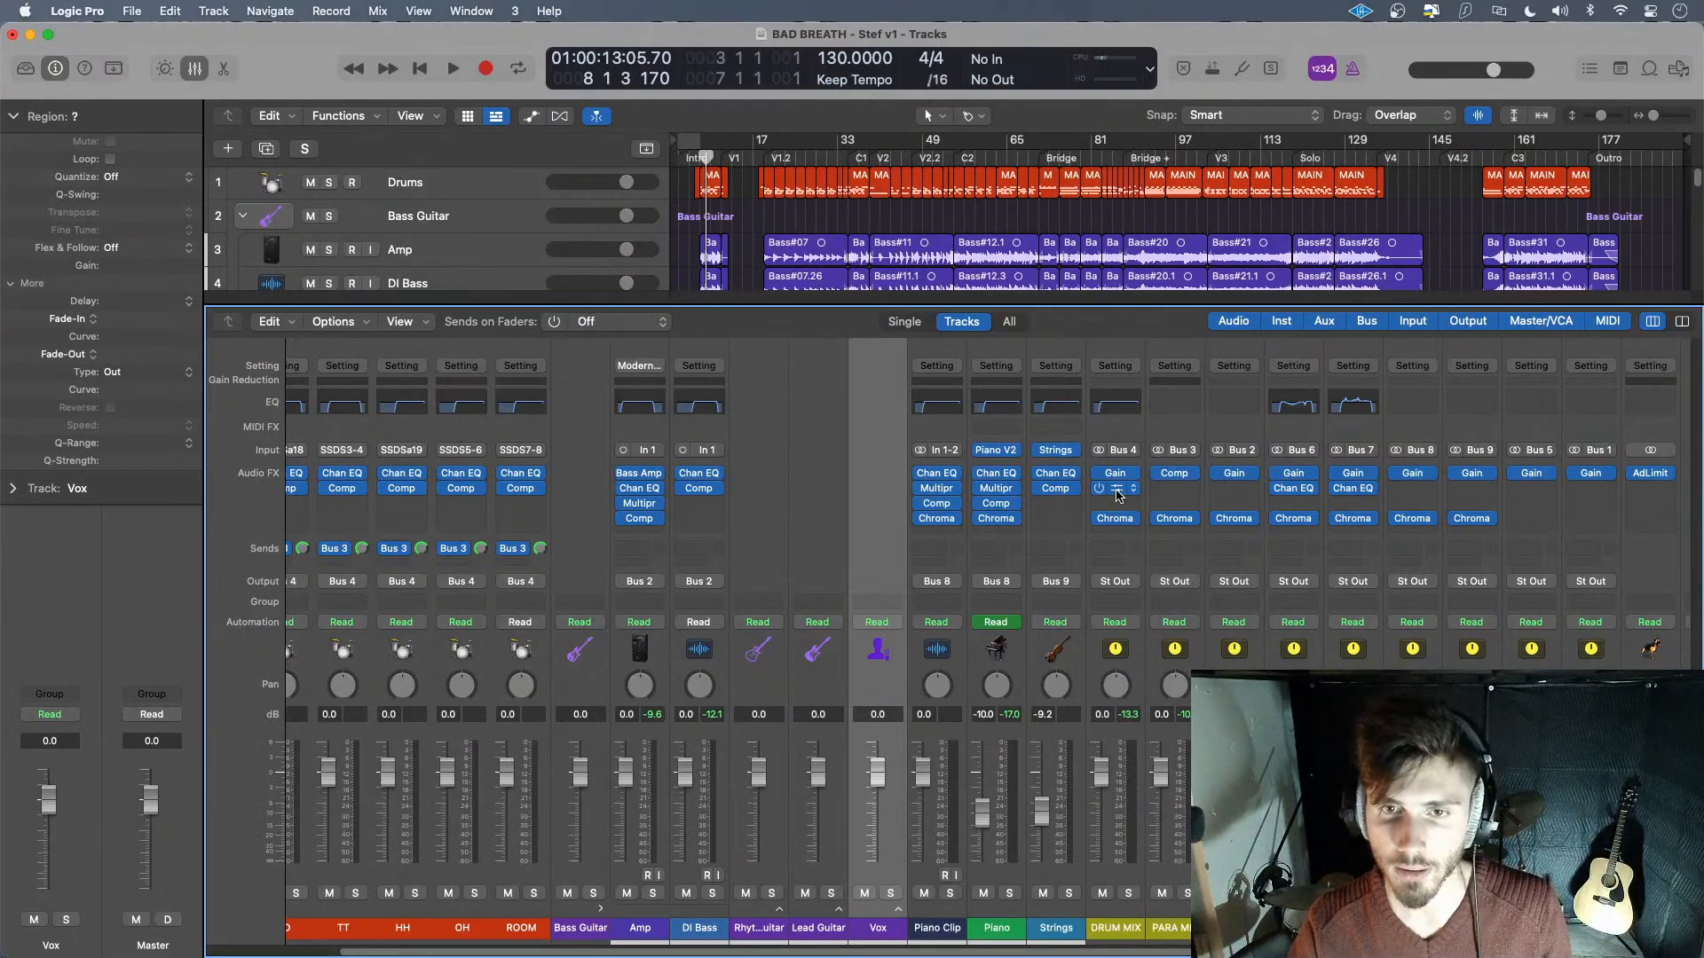
drag(1117, 490, 1174, 488)
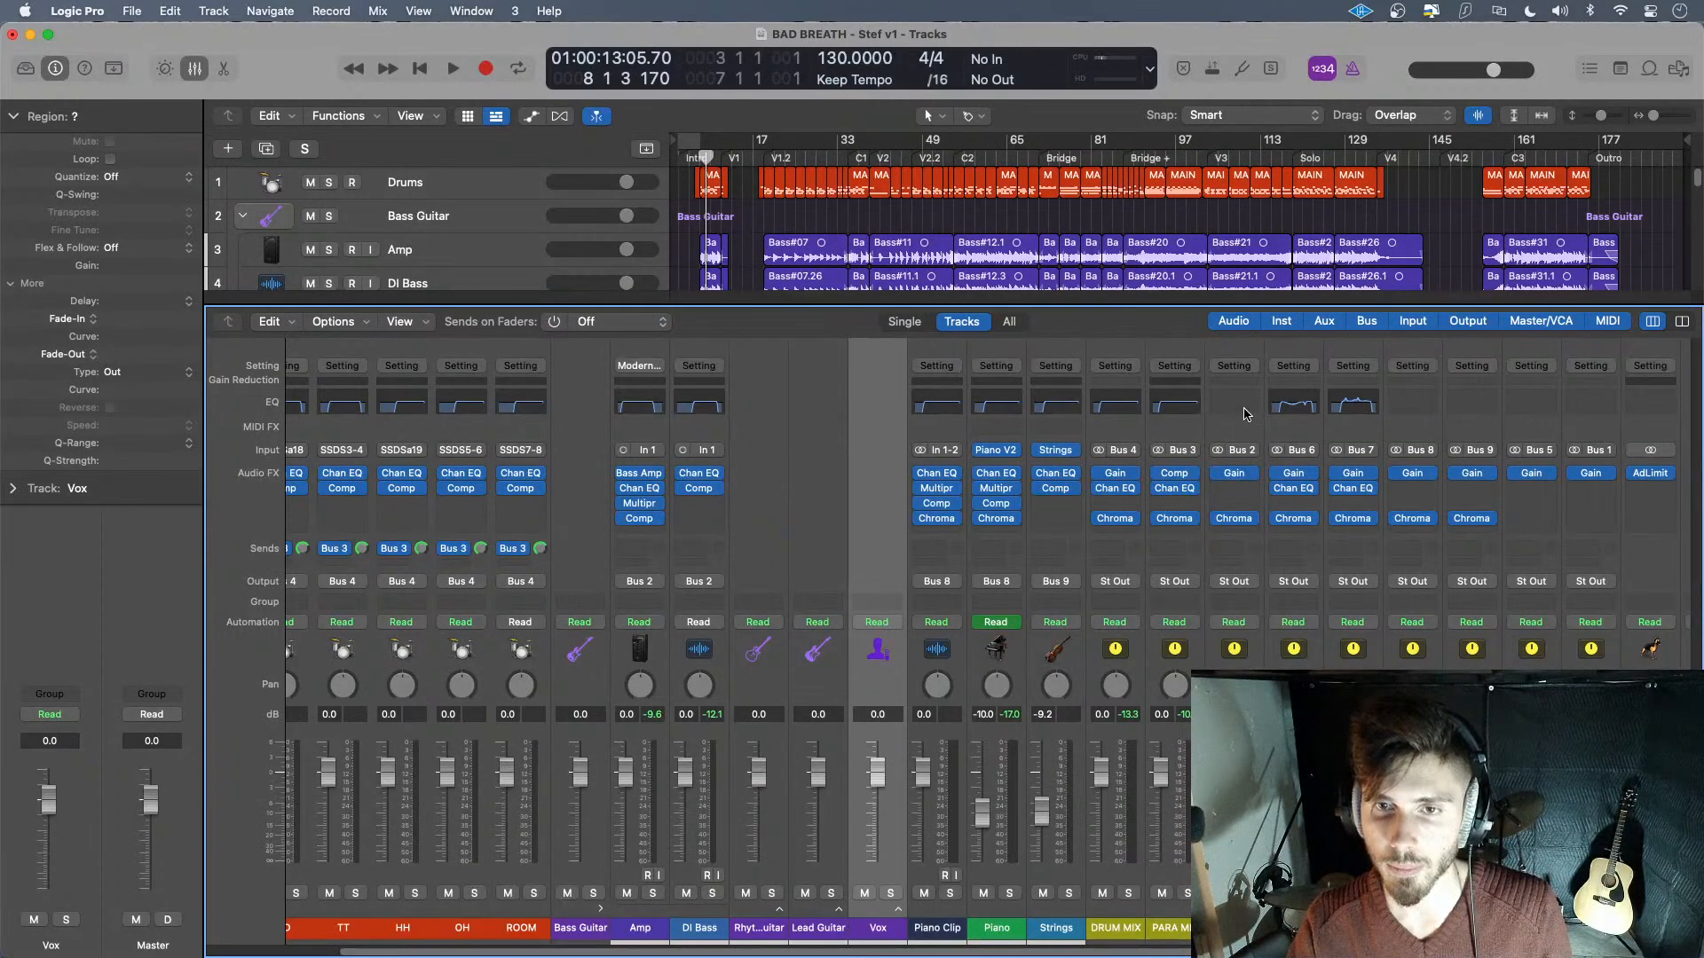
- Expand the Bass Guitar stack in the mixer and examine the cutoff frequencies of the Amp channel's EQ
scroll(805, 730, left, 4)
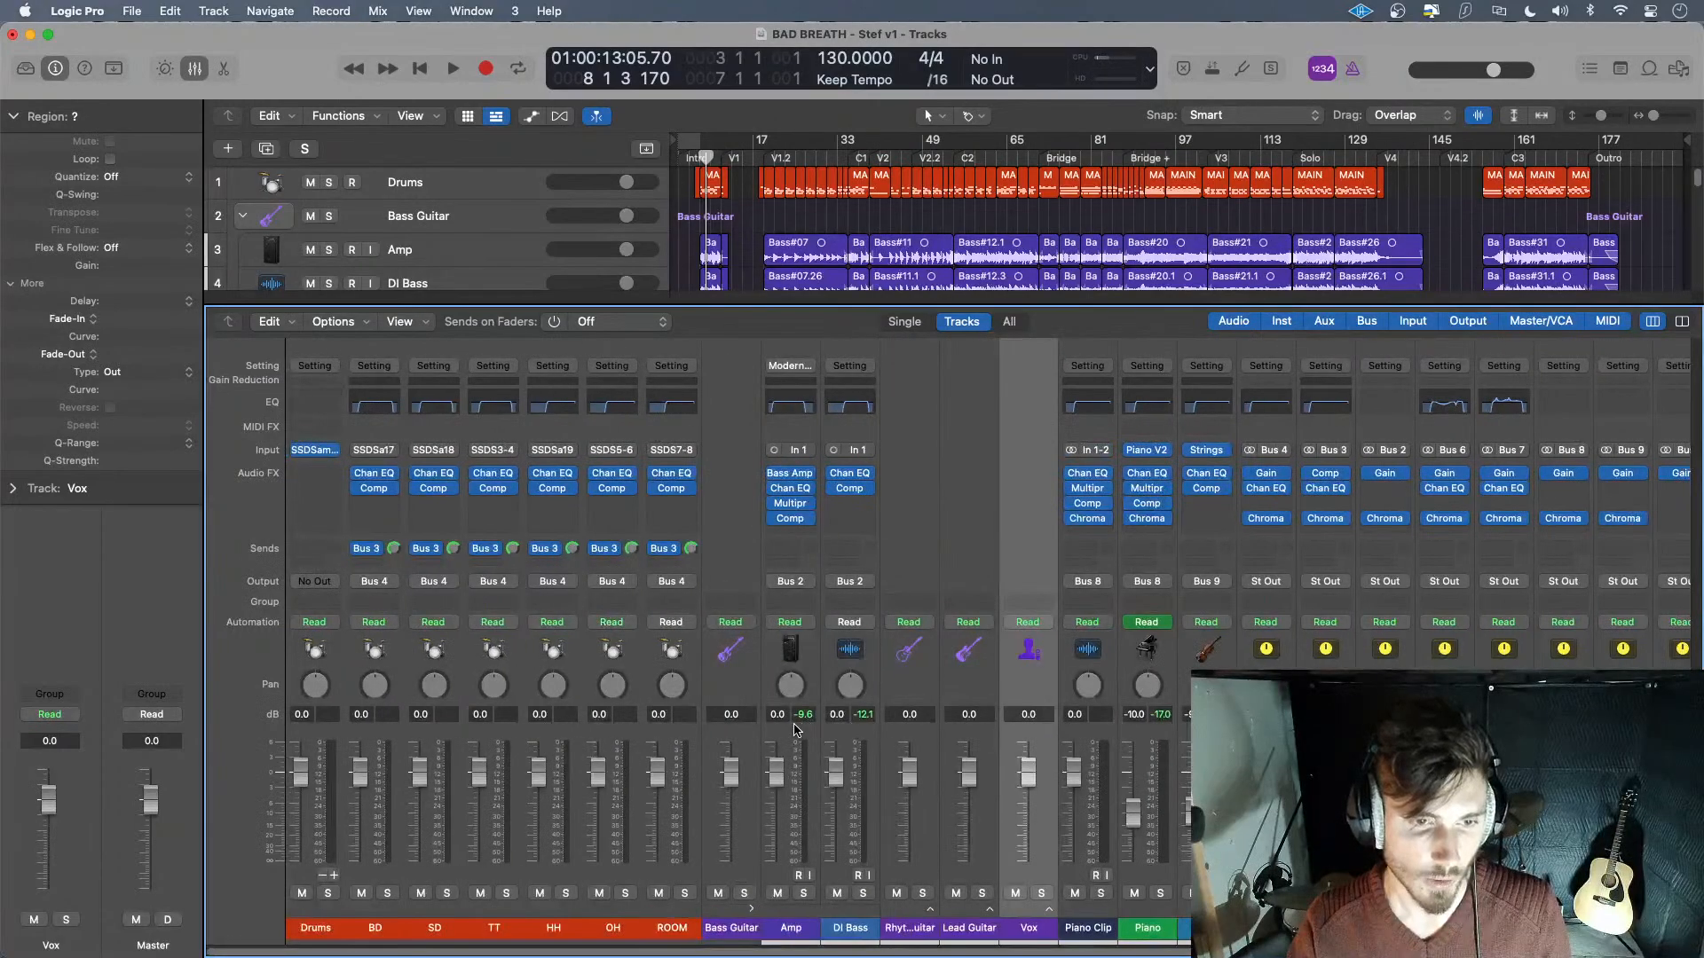
click(749, 909)
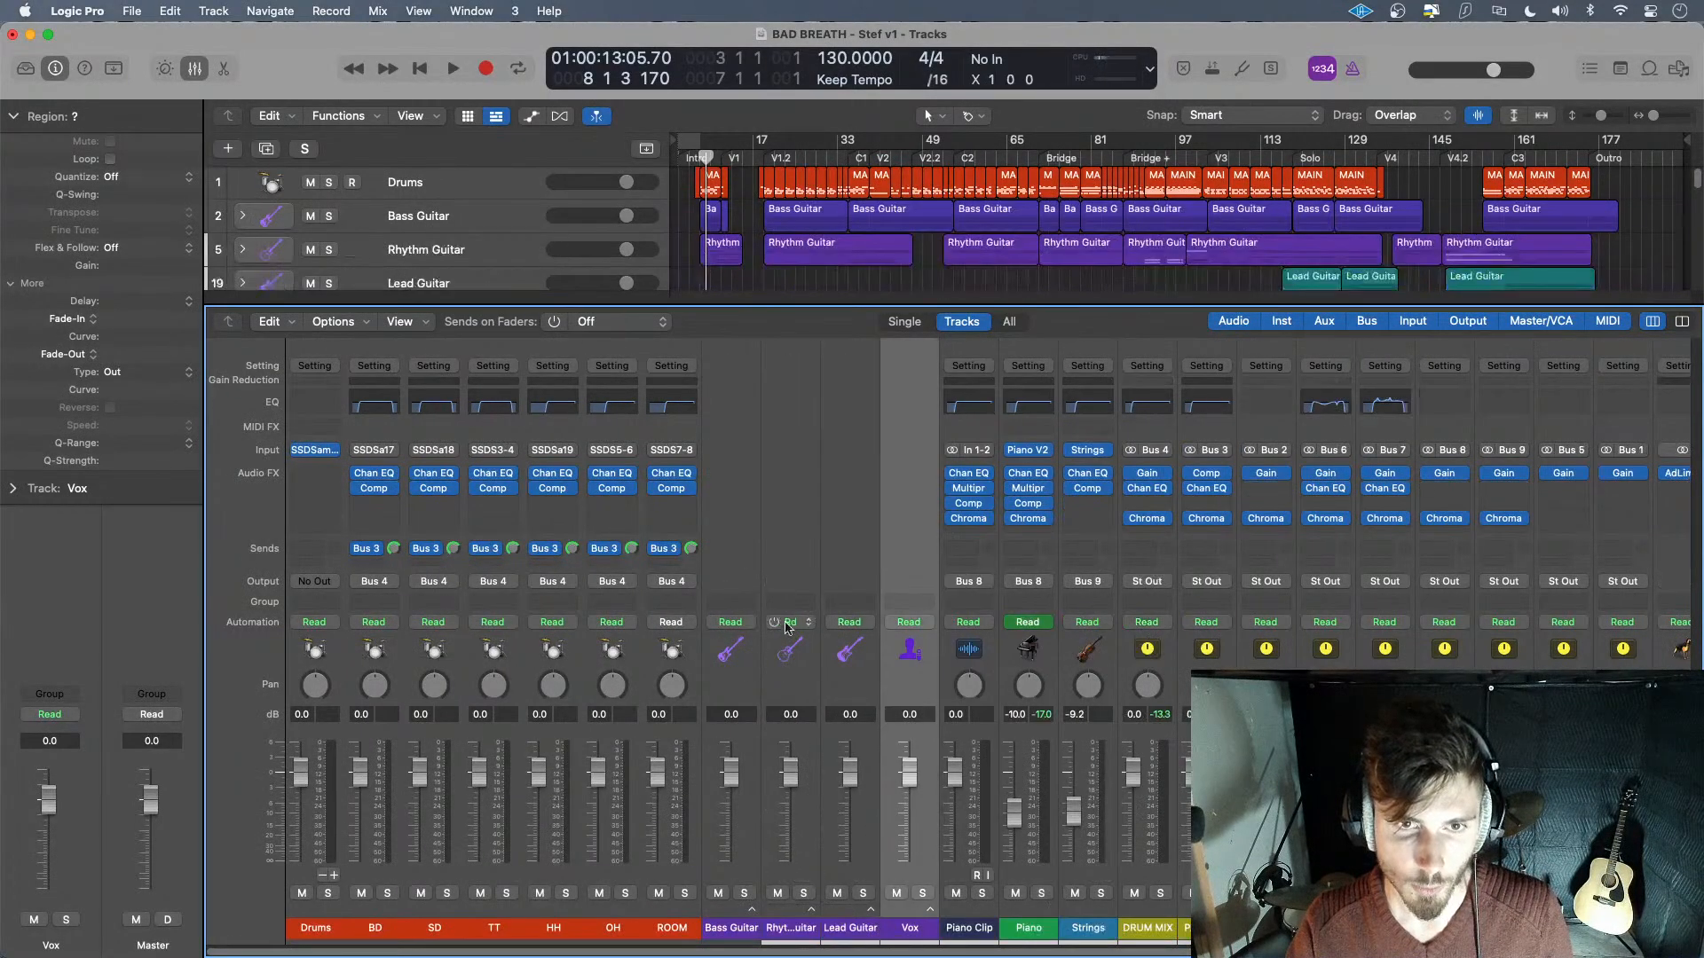
click(750, 923)
click(752, 910)
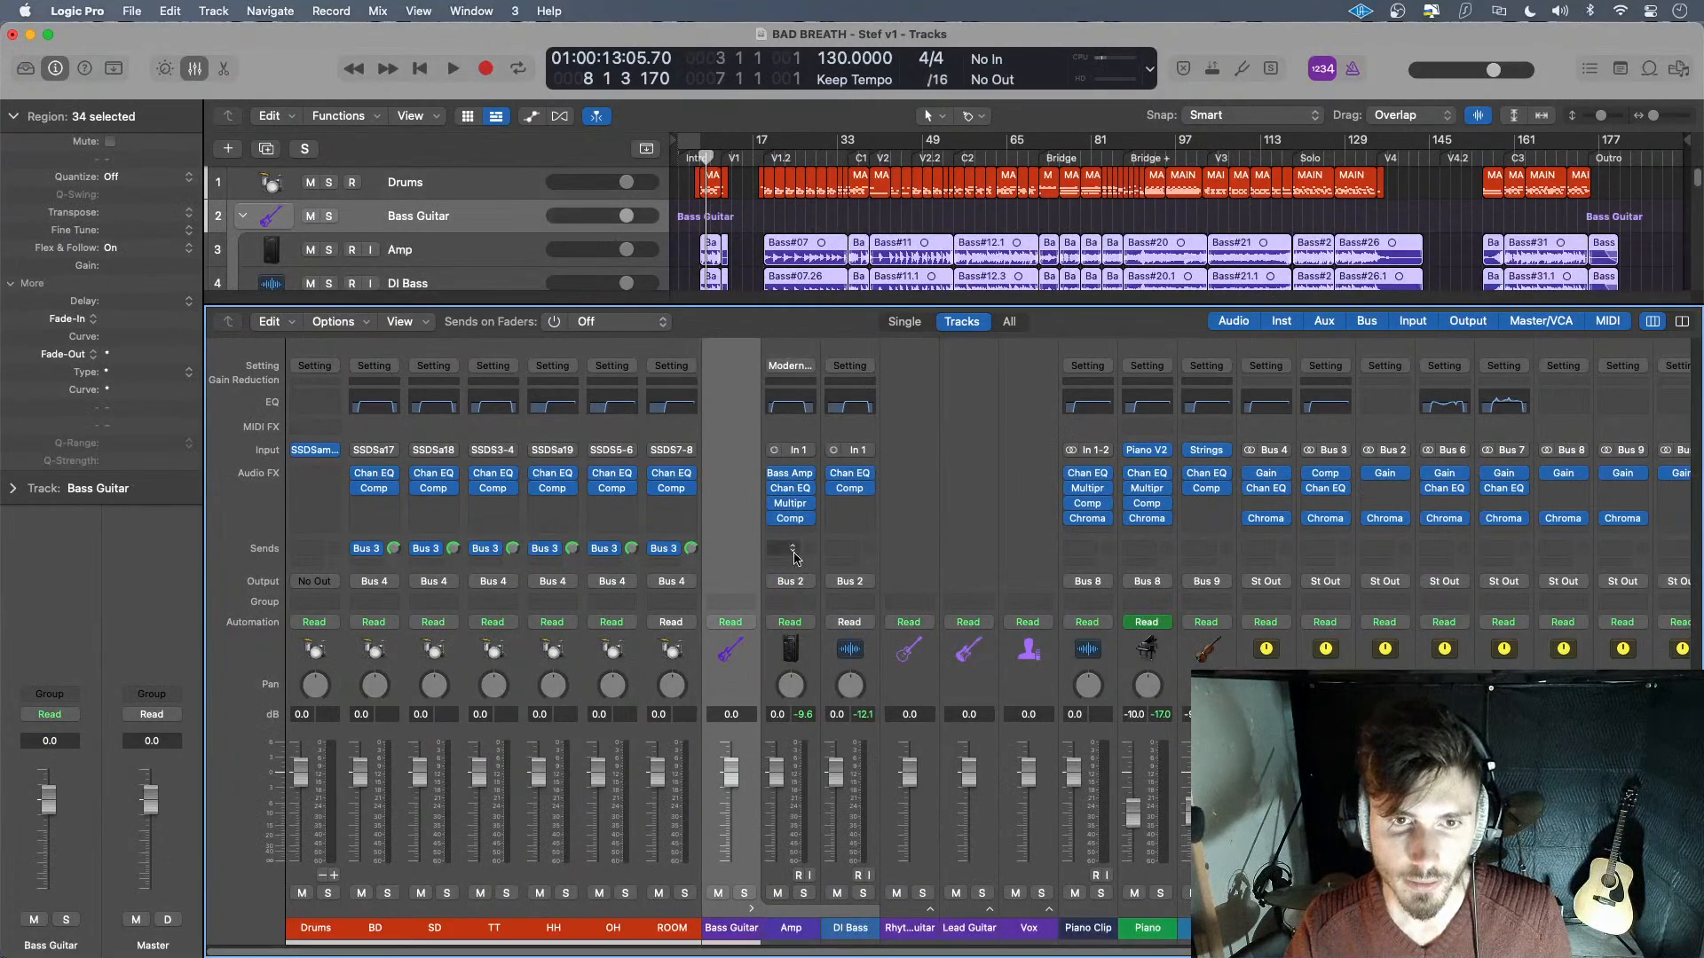
double_click(798, 408)
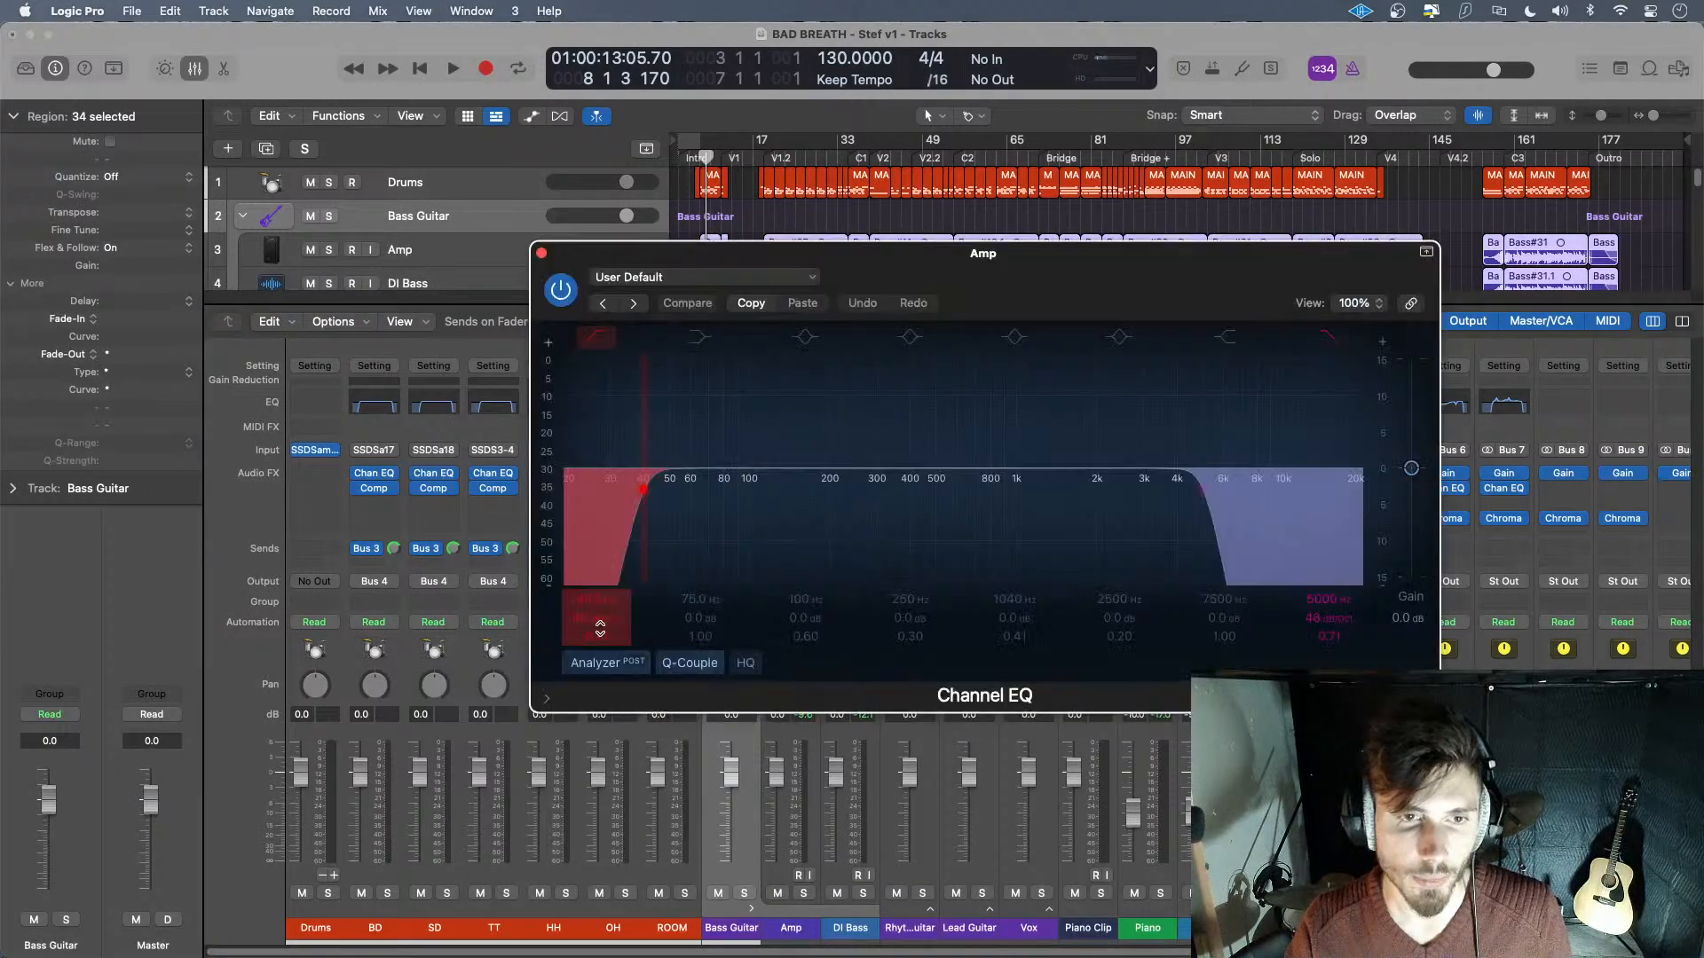
click(541, 256)
scroll(1169, 743, right, 5)
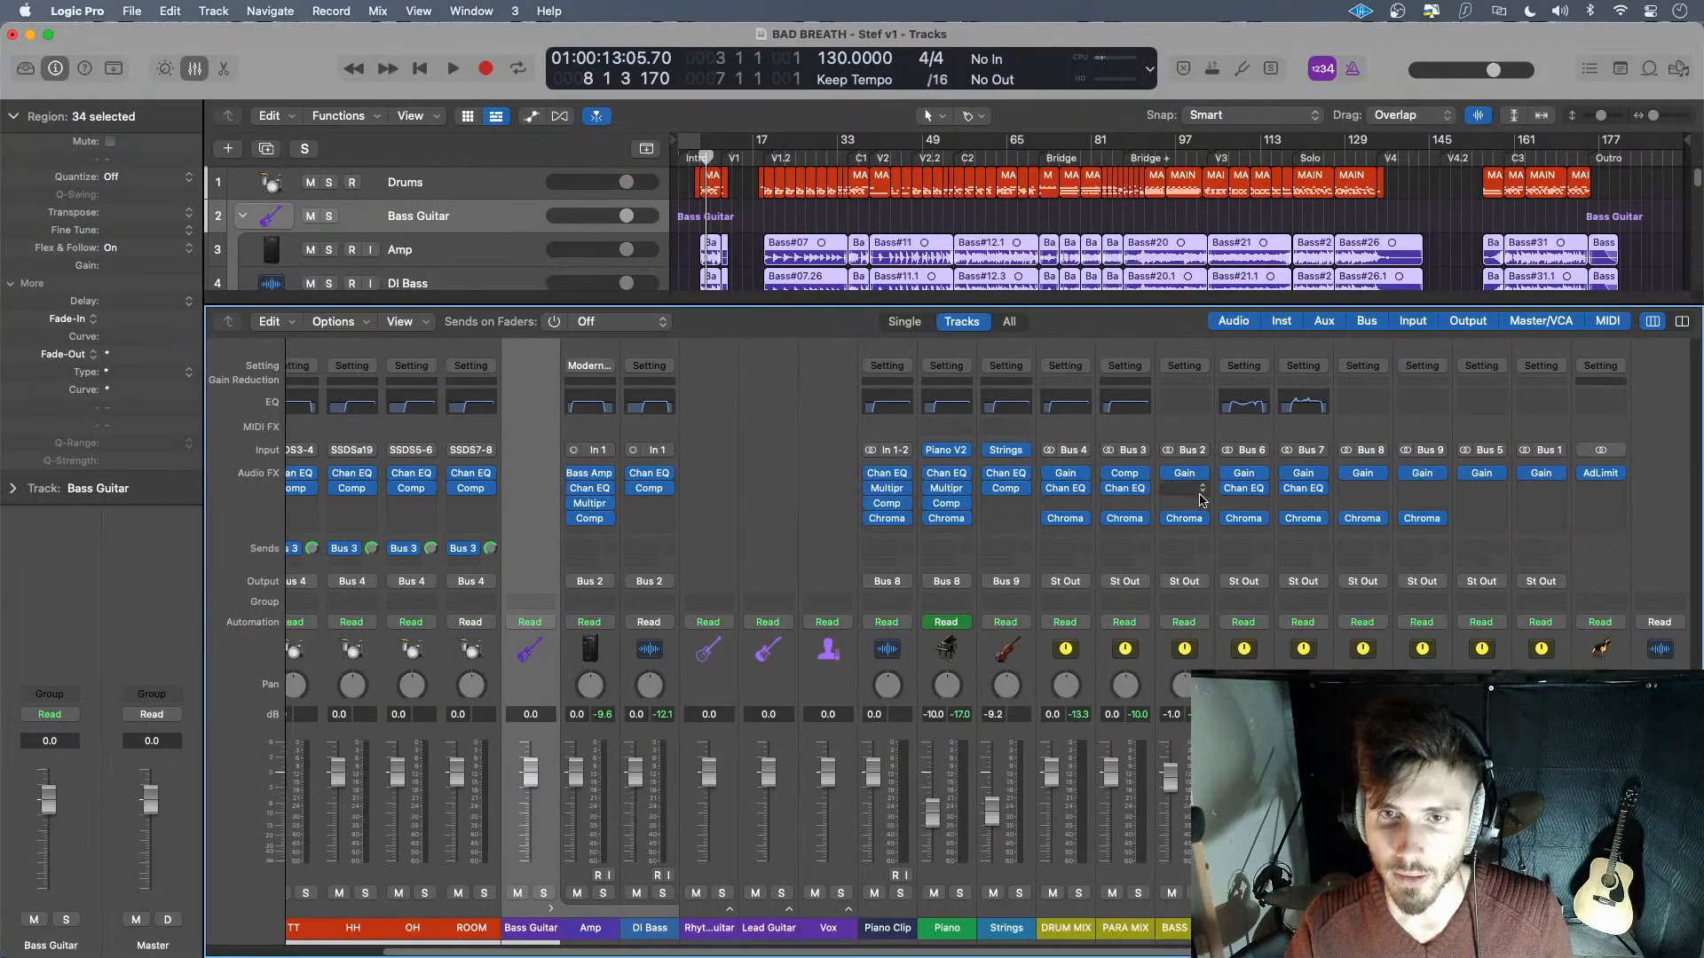
click(1180, 384)
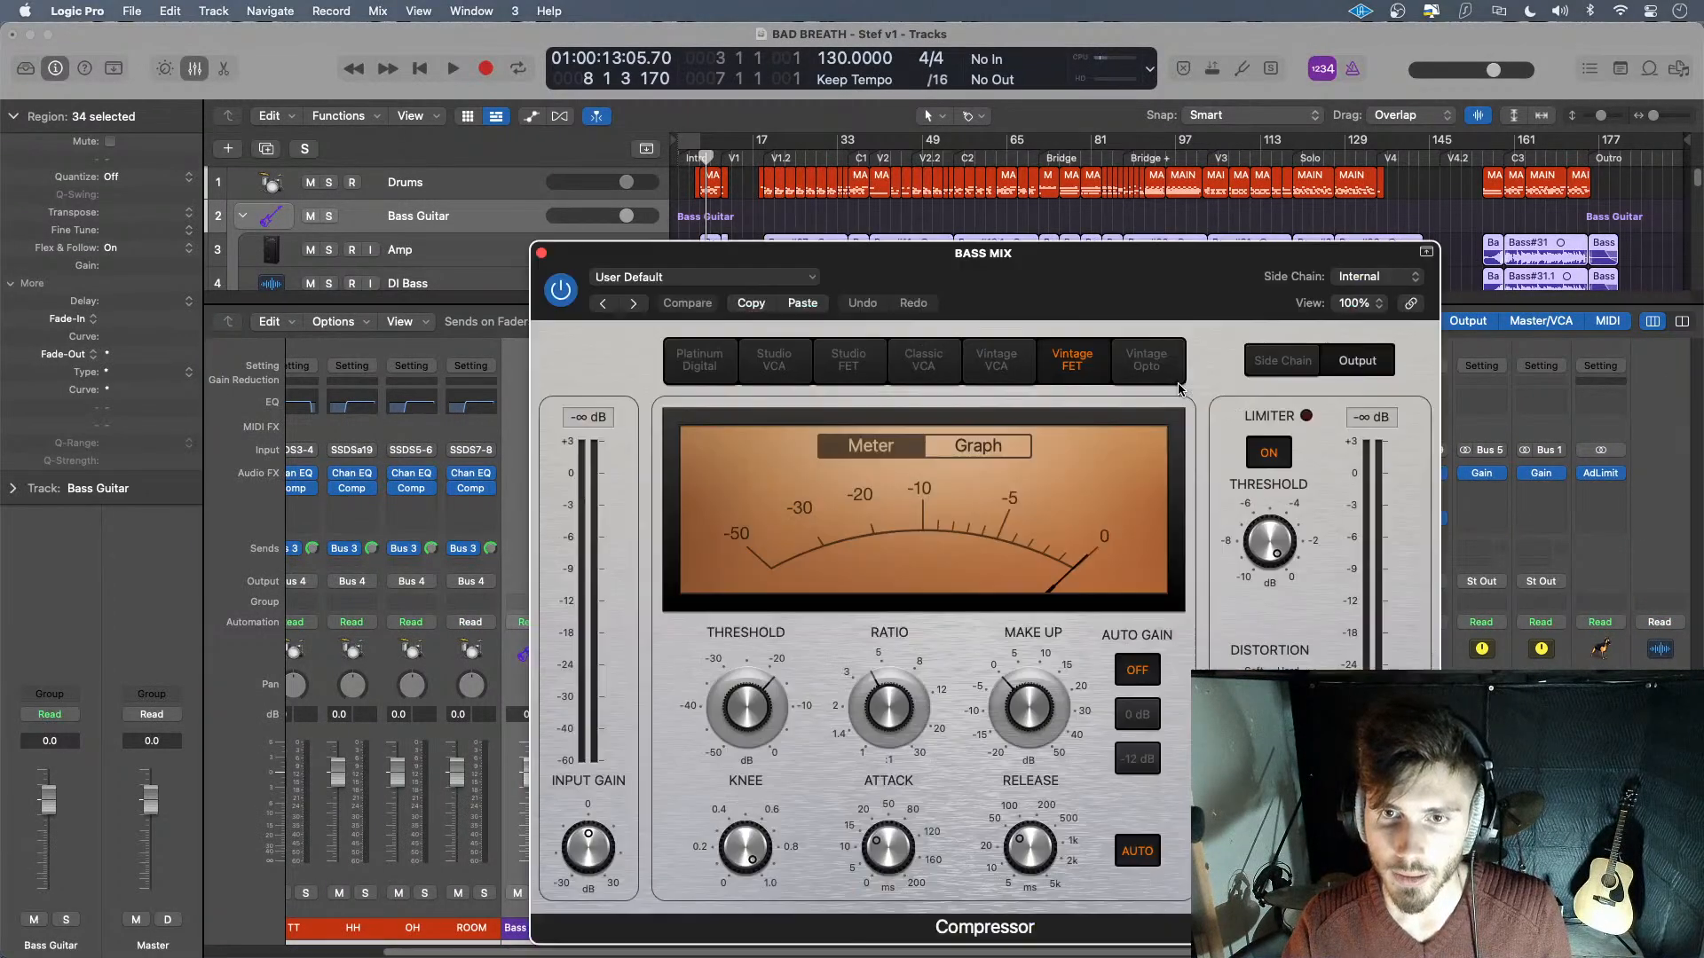
click(540, 254)
click(1200, 489)
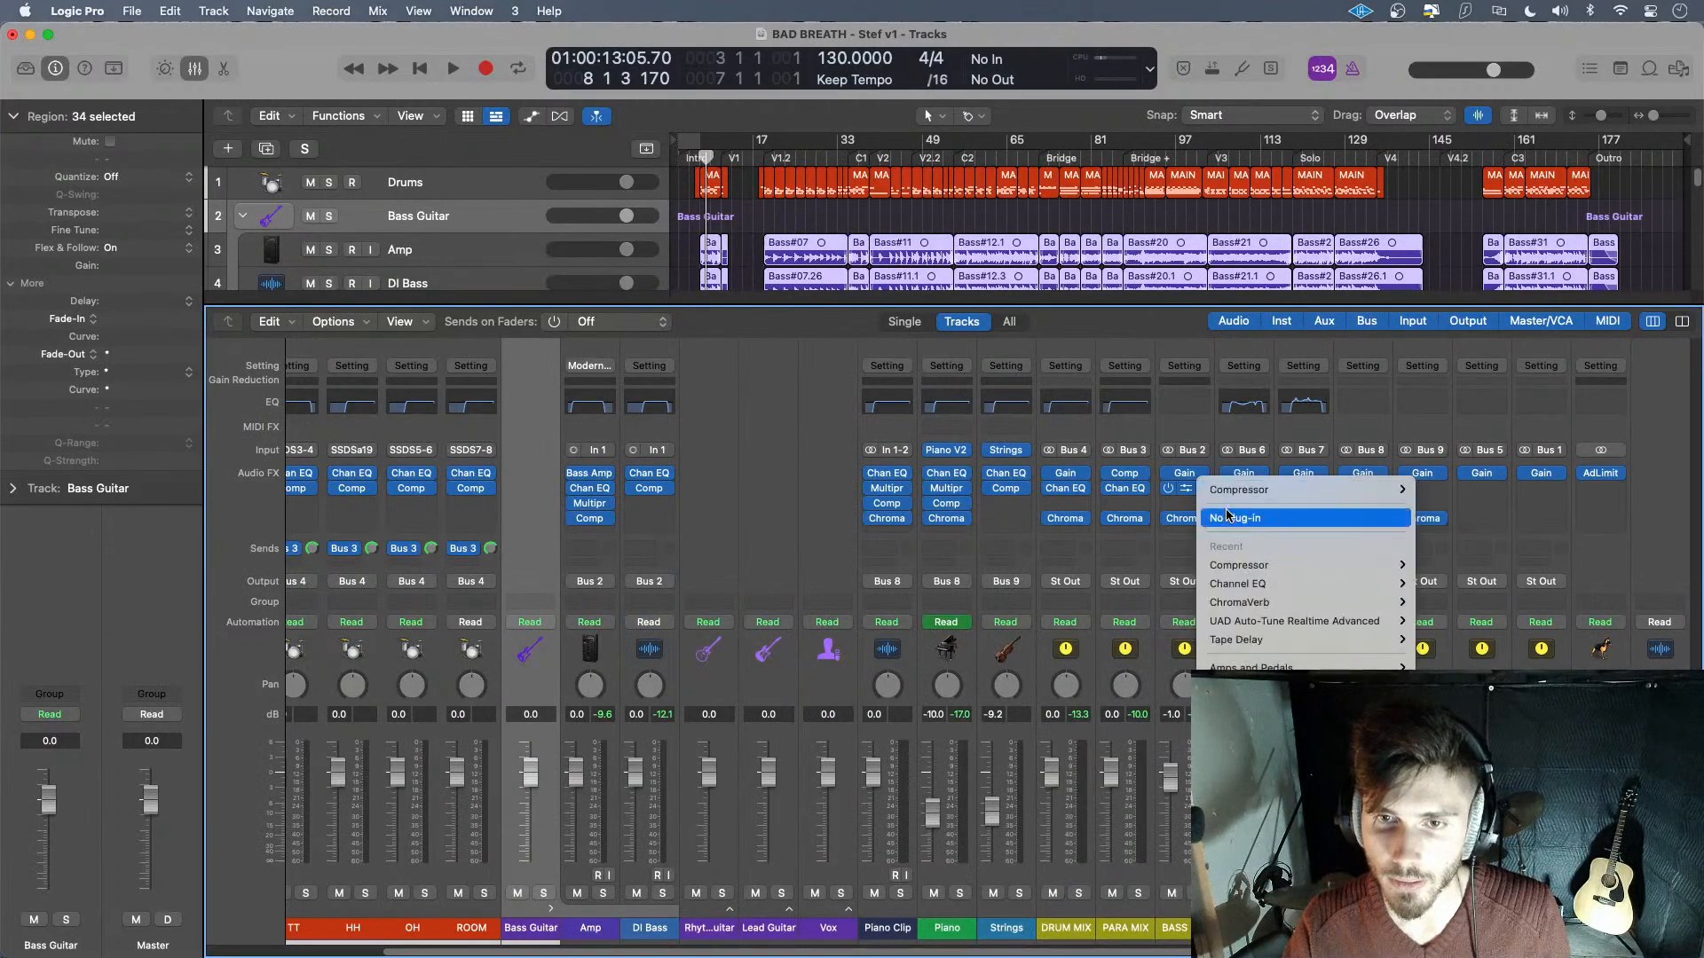
click(1228, 517)
- Add a Channel EQ to BASS MIX with the low cut at 40 Hz and the high cut at 10000 Hz
click(1184, 403)
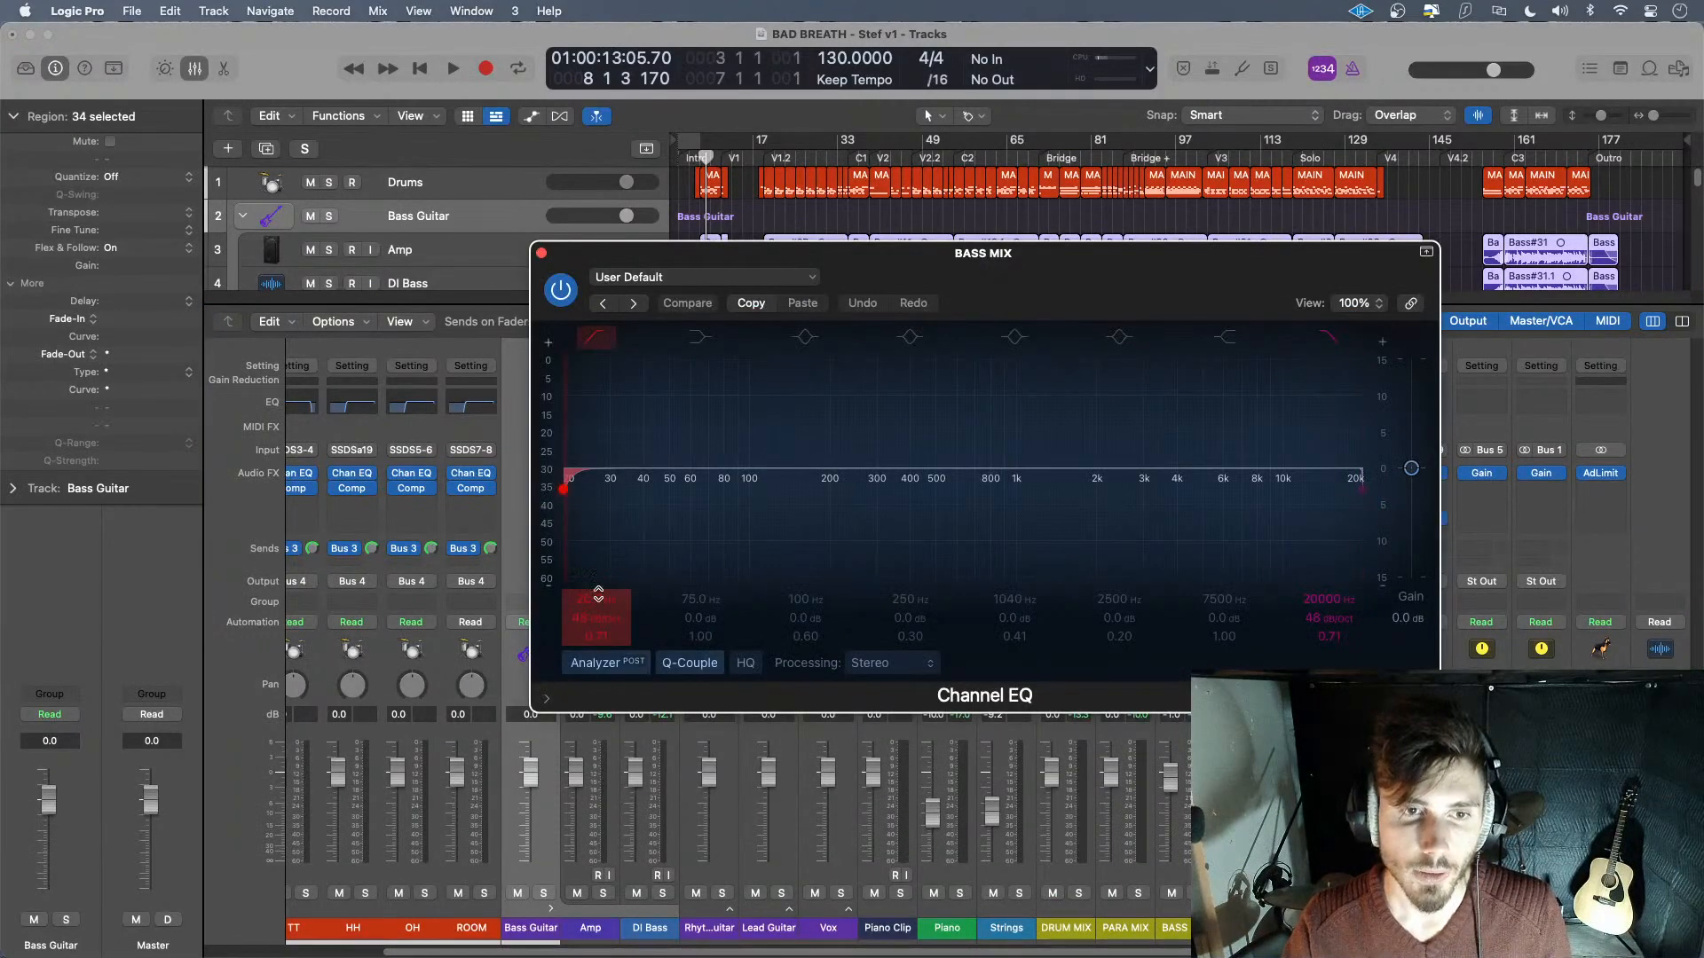
drag(598, 594, 661, 598)
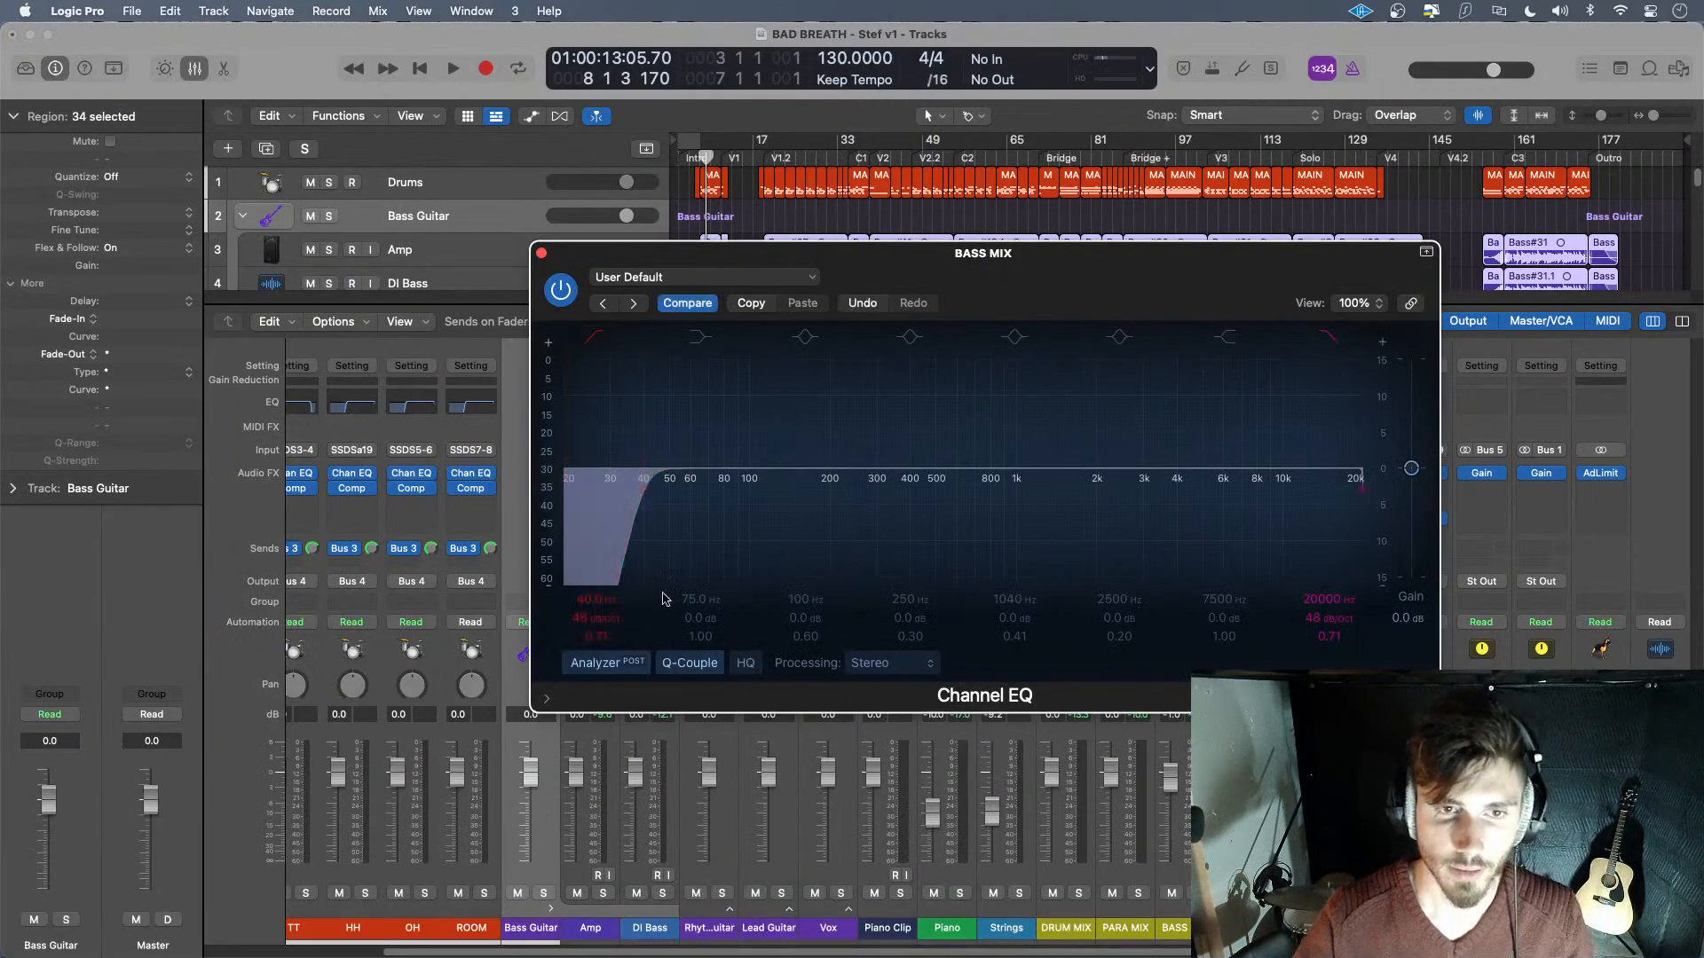
double_click(1334, 597)
text(1)
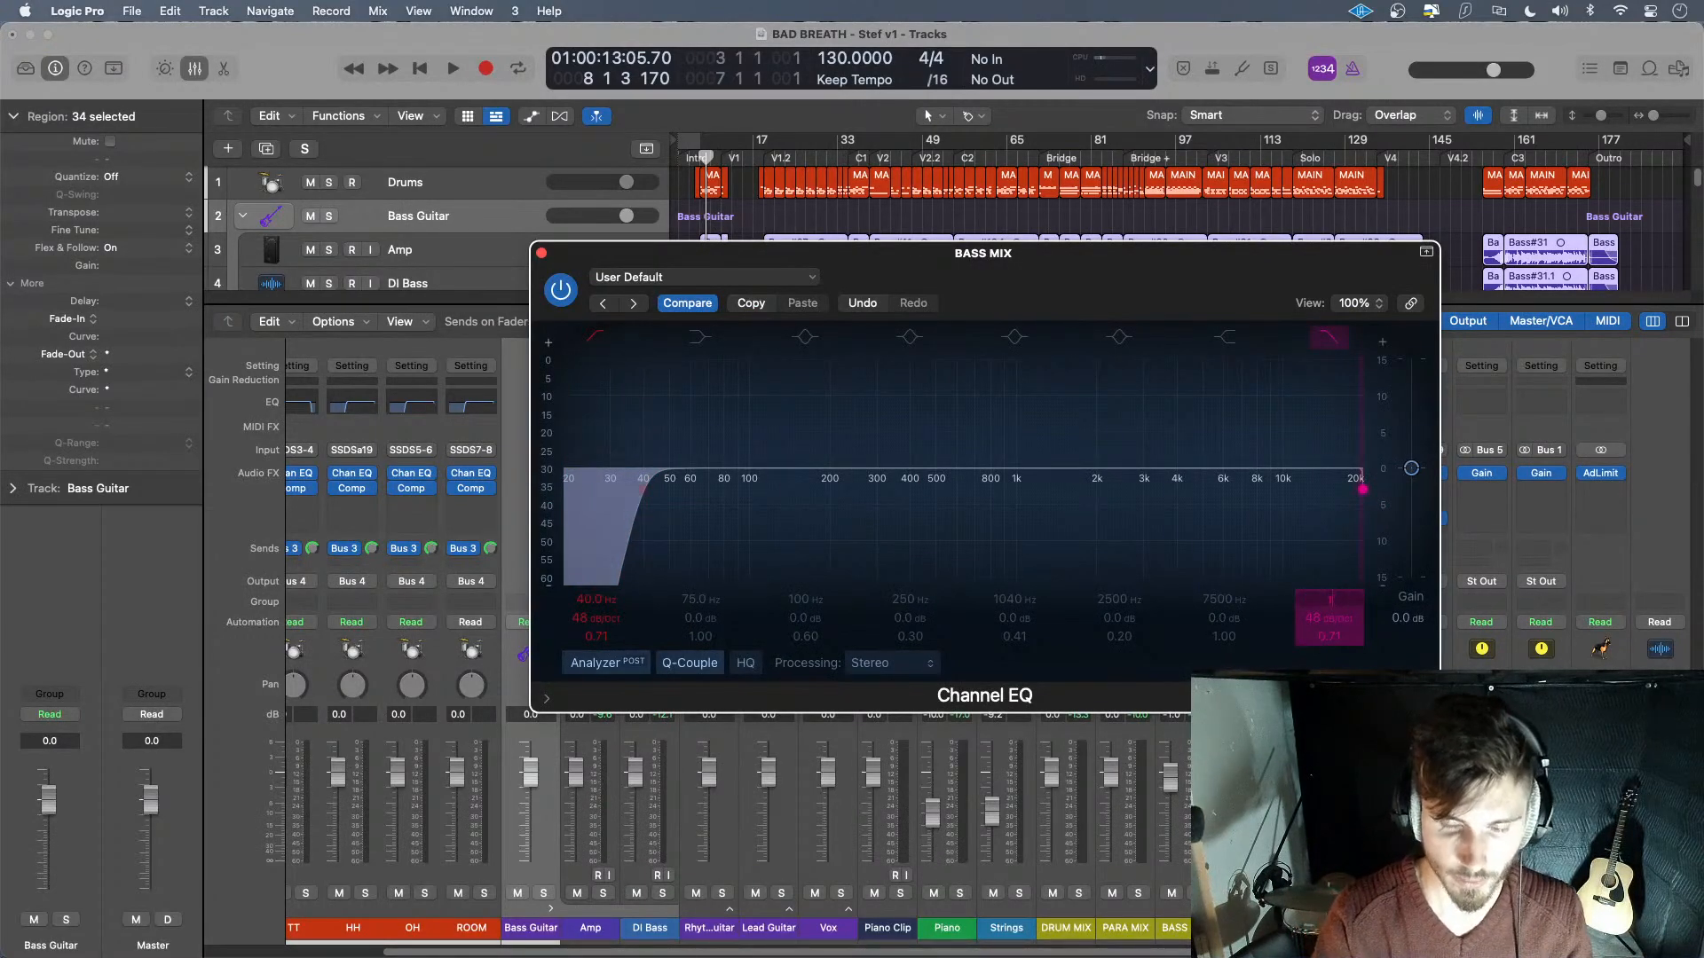
text(0000)
key(Return)
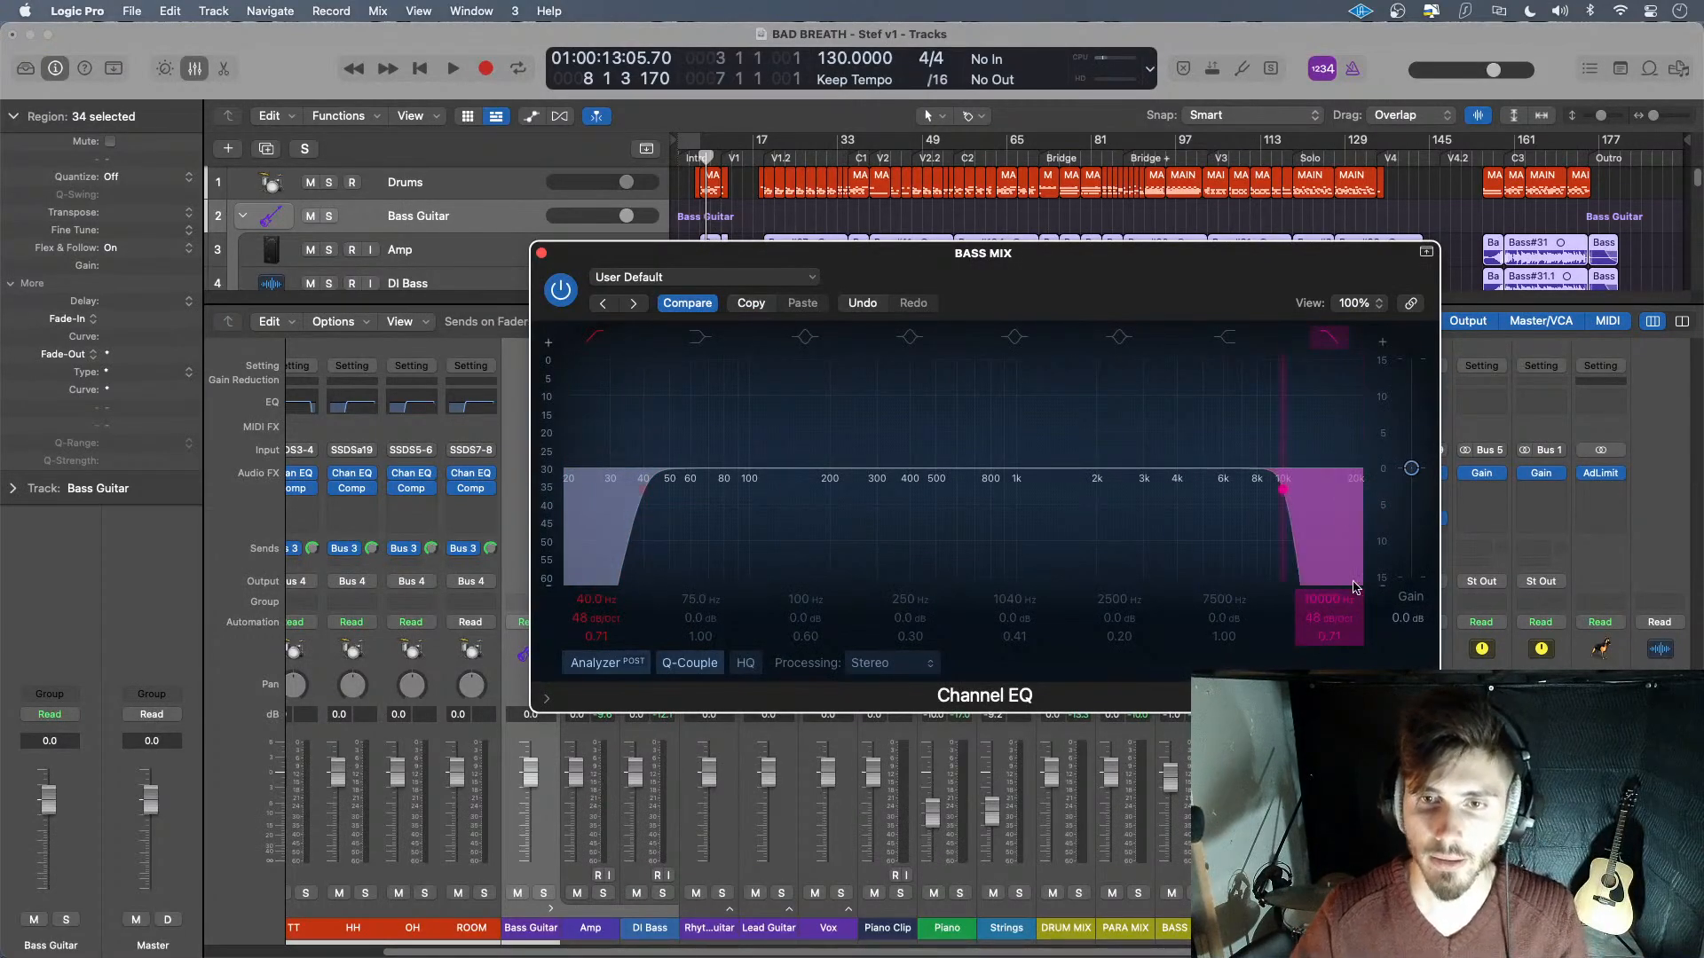
click(541, 254)
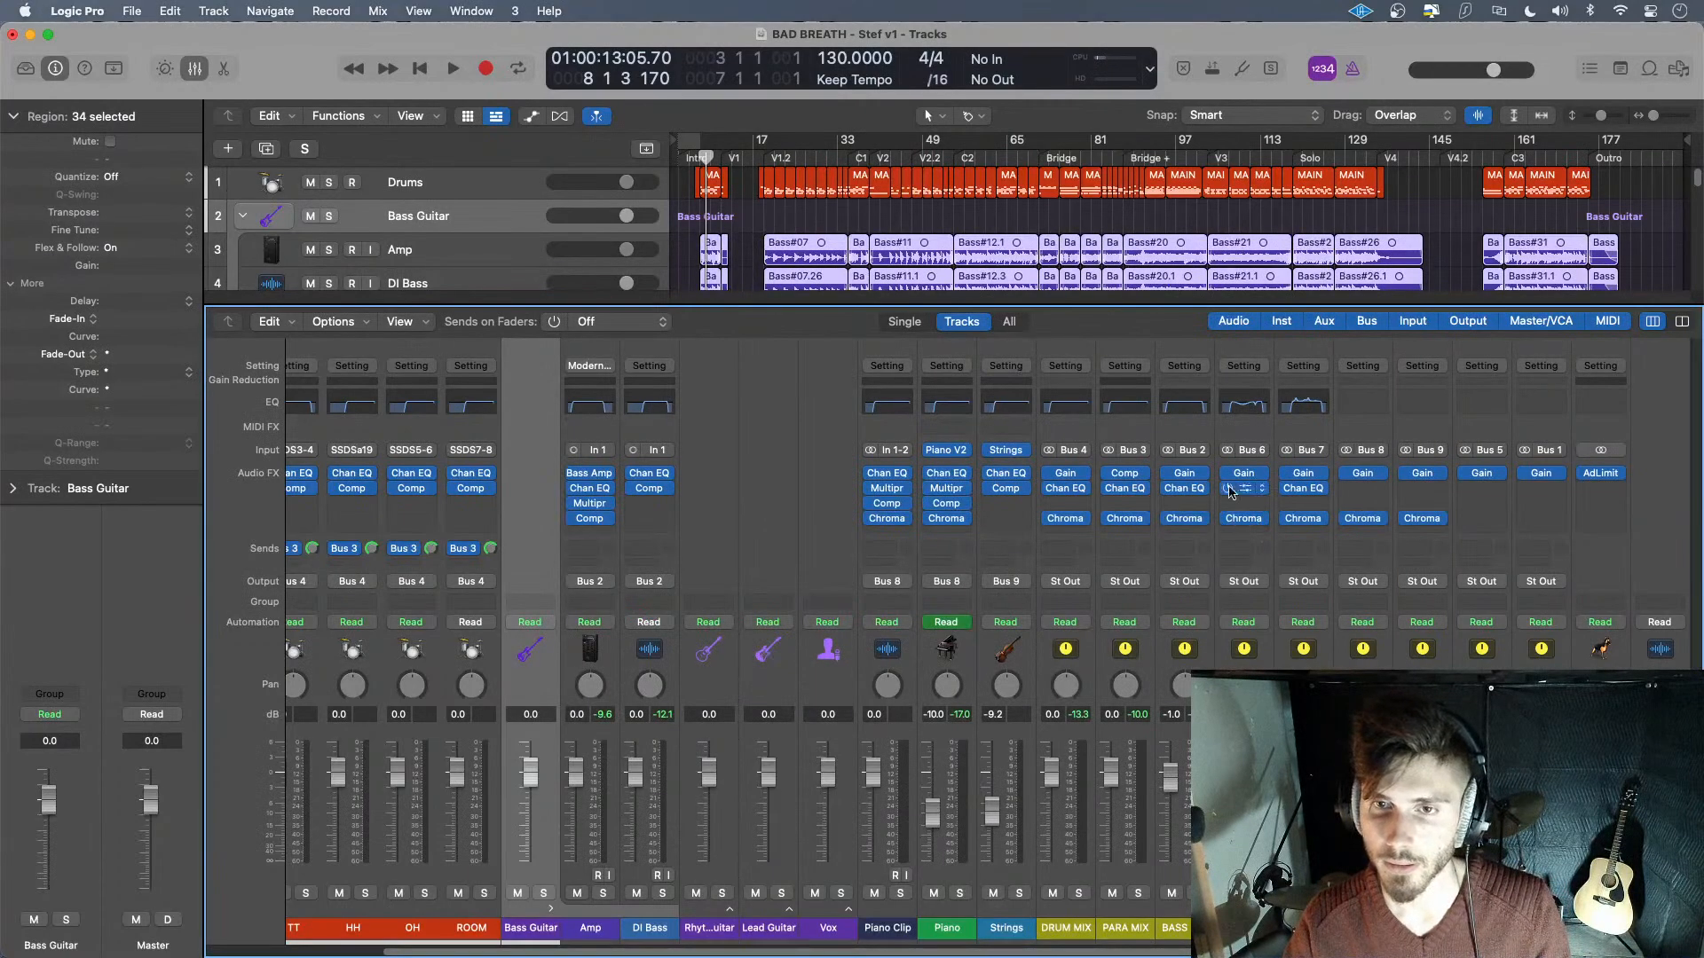
- Add a Channel EQ to PIANO MIX and set its low cut to 100 Hz
click(1360, 408)
double_click(586, 599)
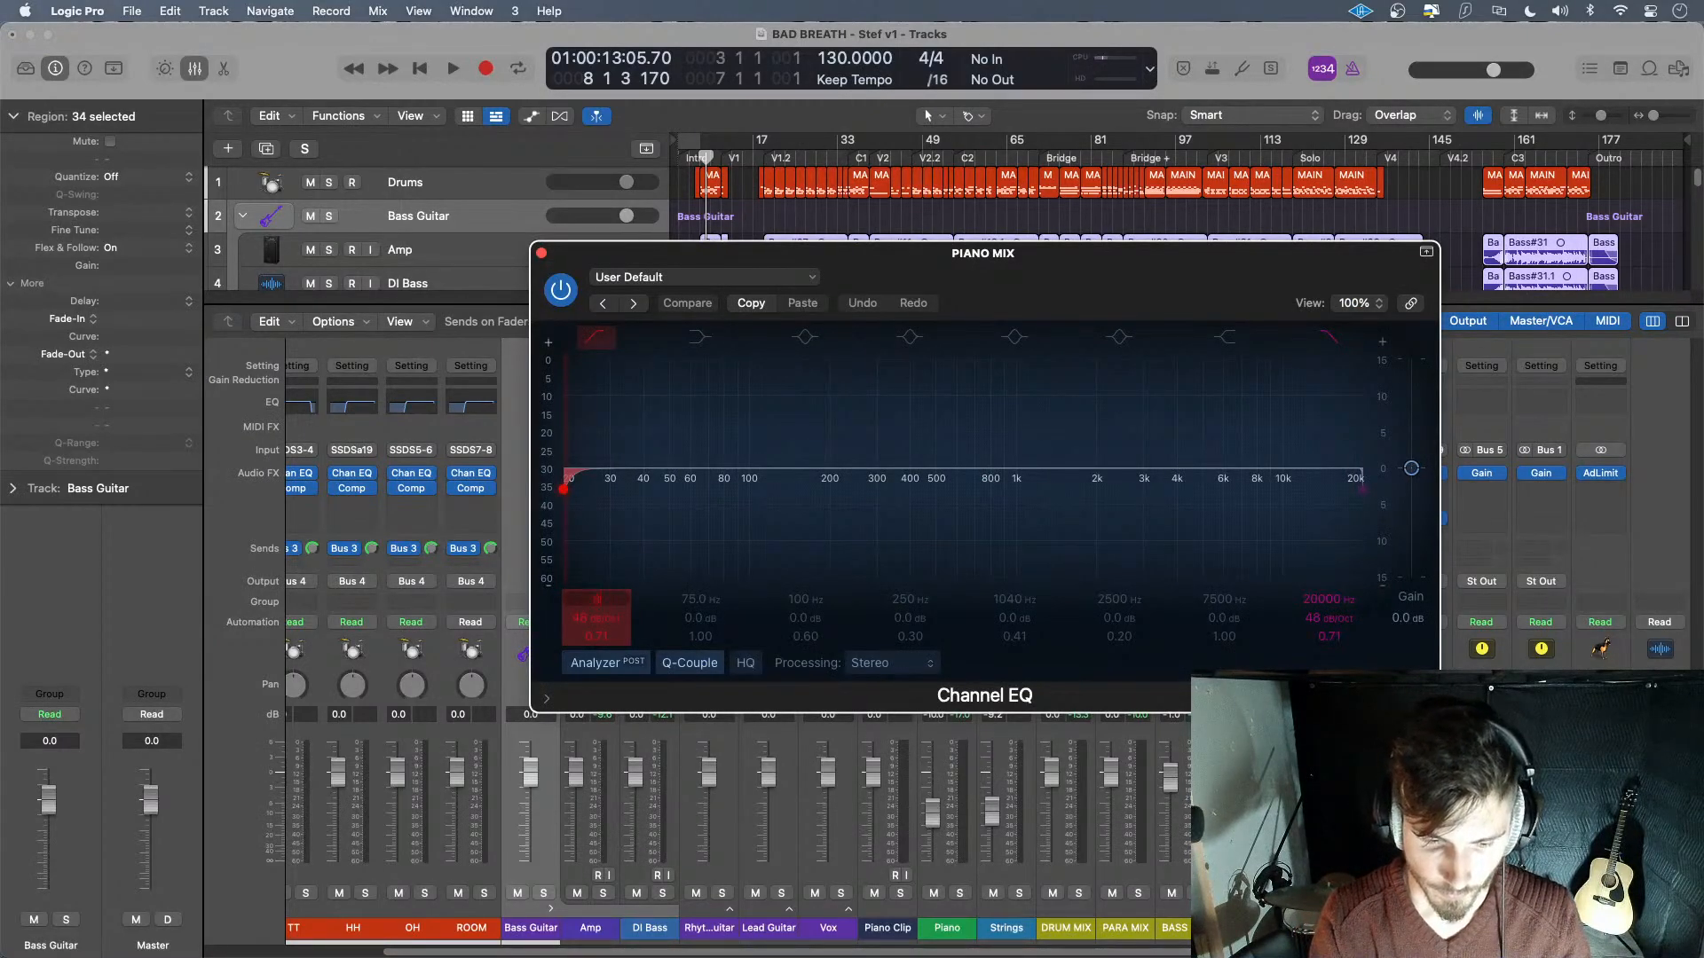
text(80)
key(Return)
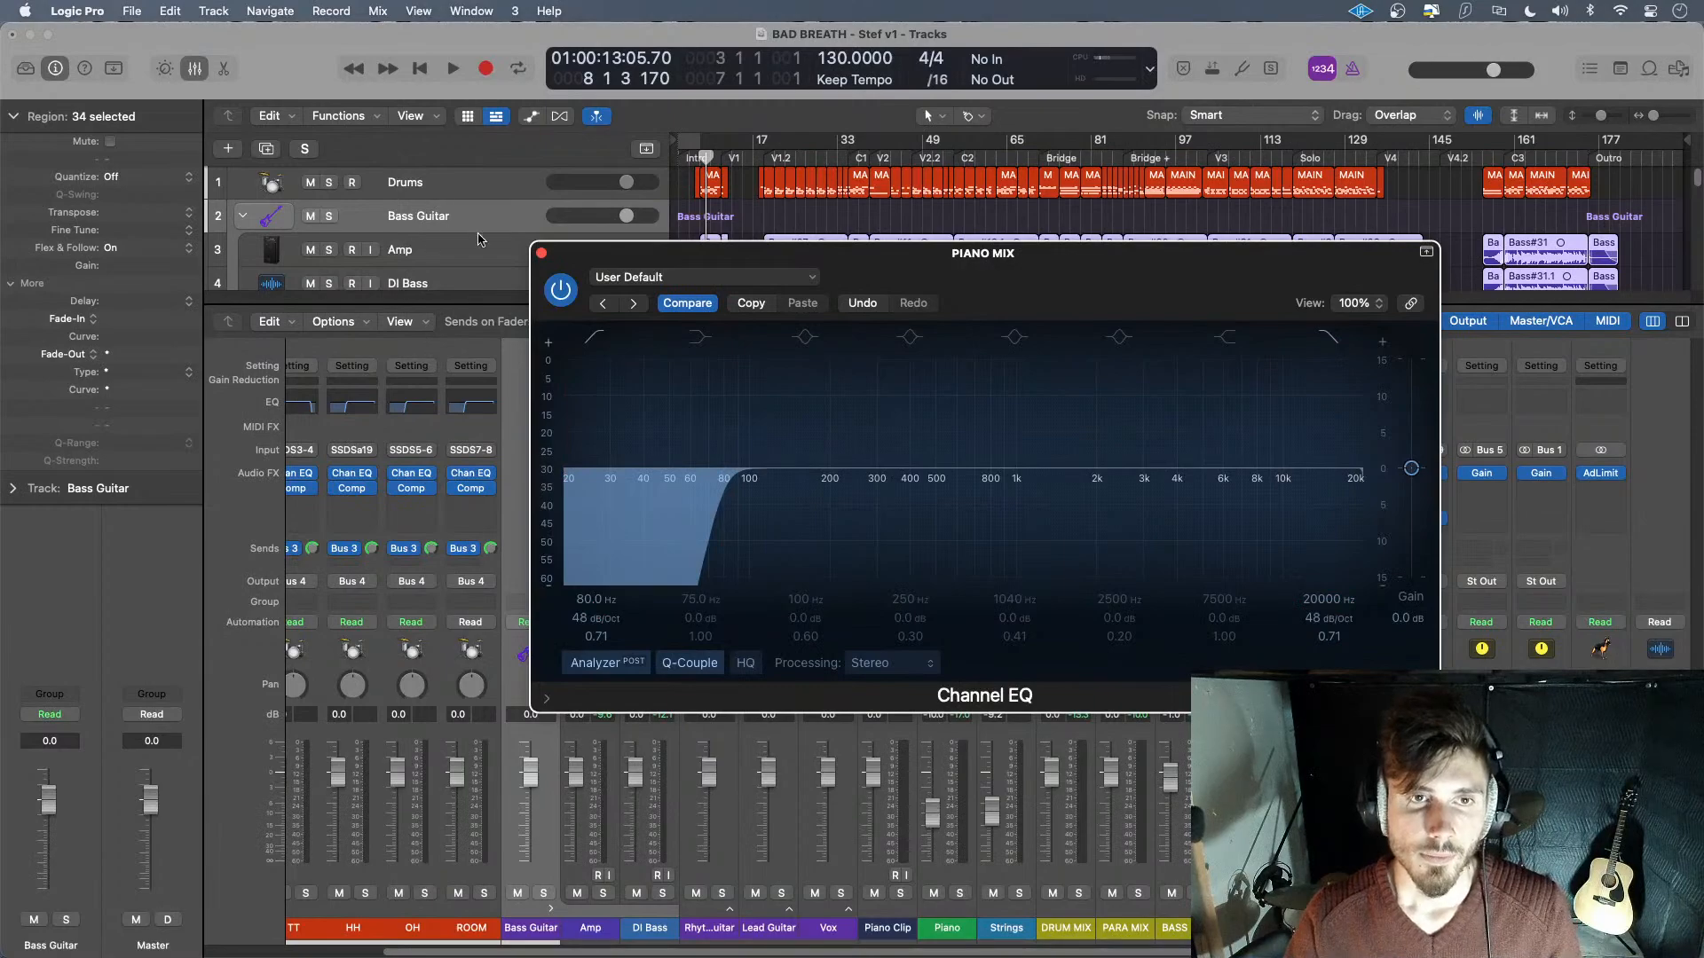
double_click(586, 597)
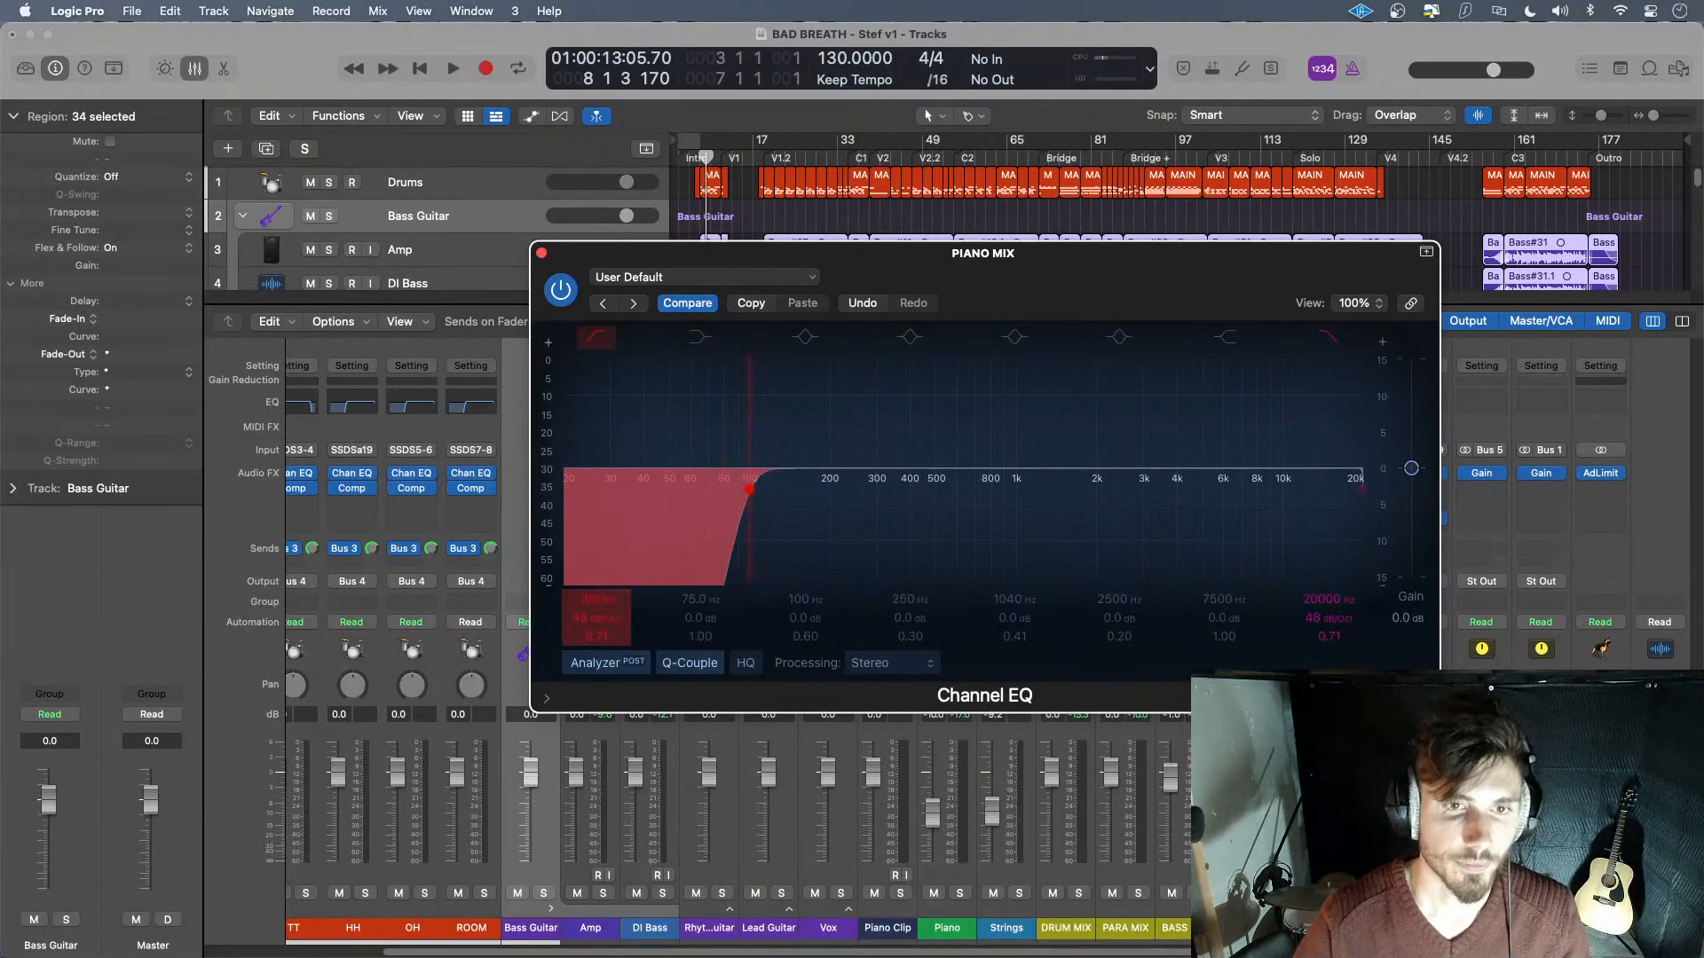
click(541, 254)
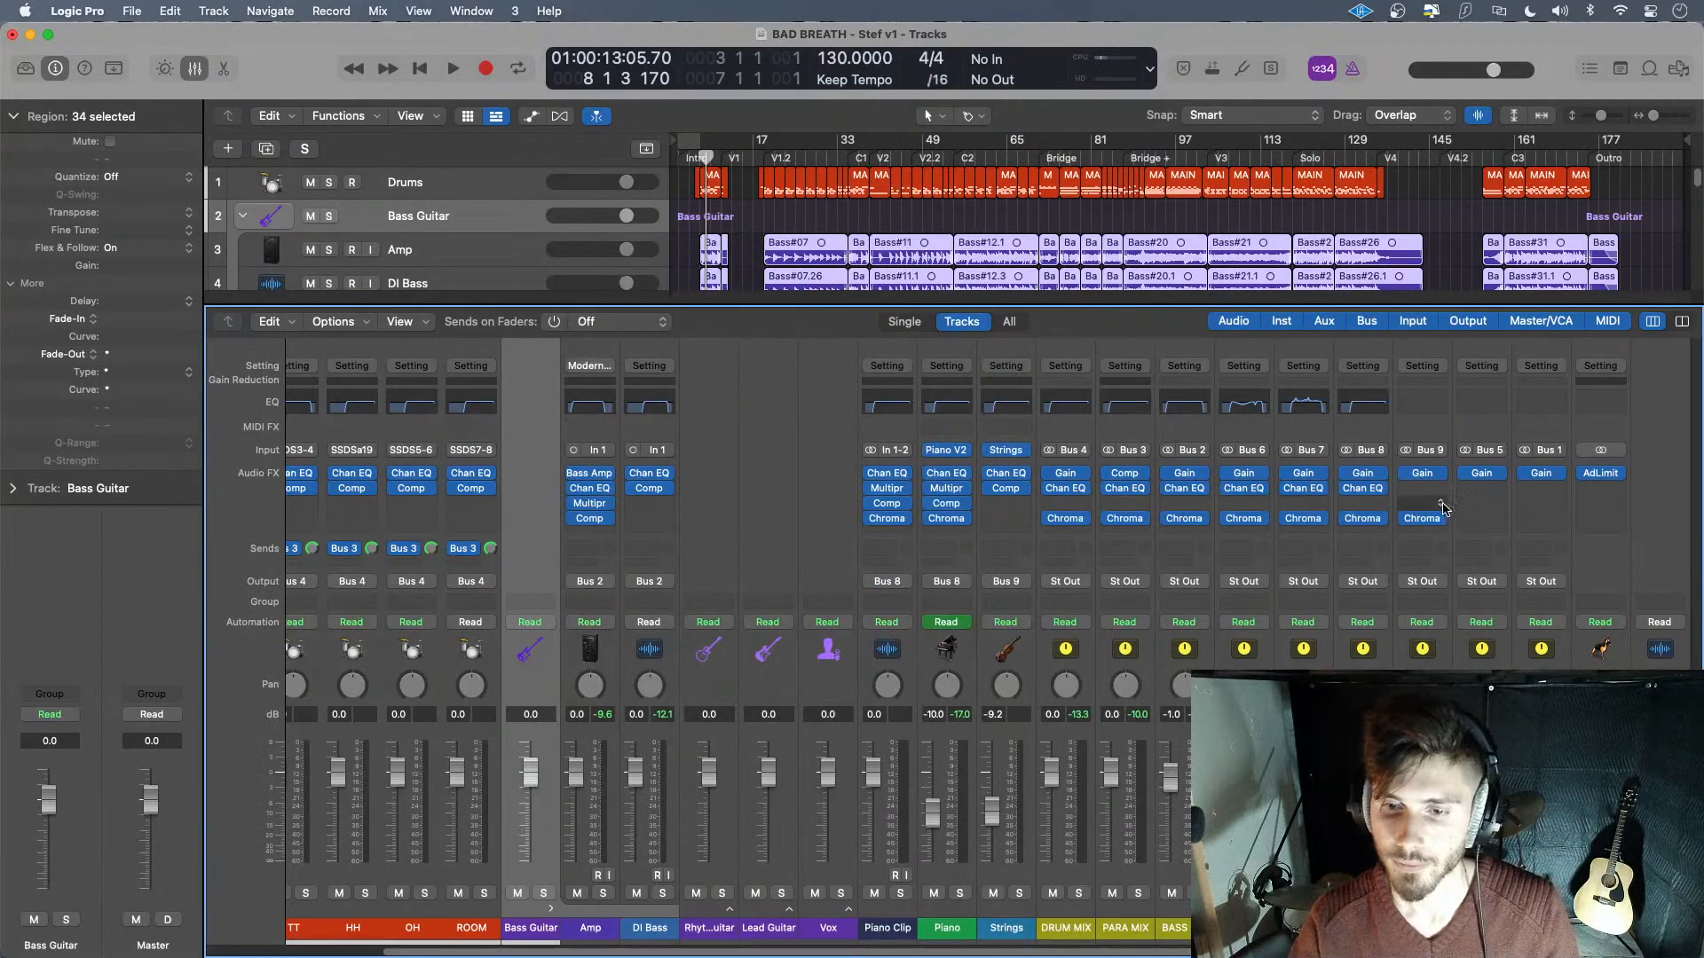
- Add a Channel EQ to STRING MIX and set its low cut to 100 Hz
click(1432, 410)
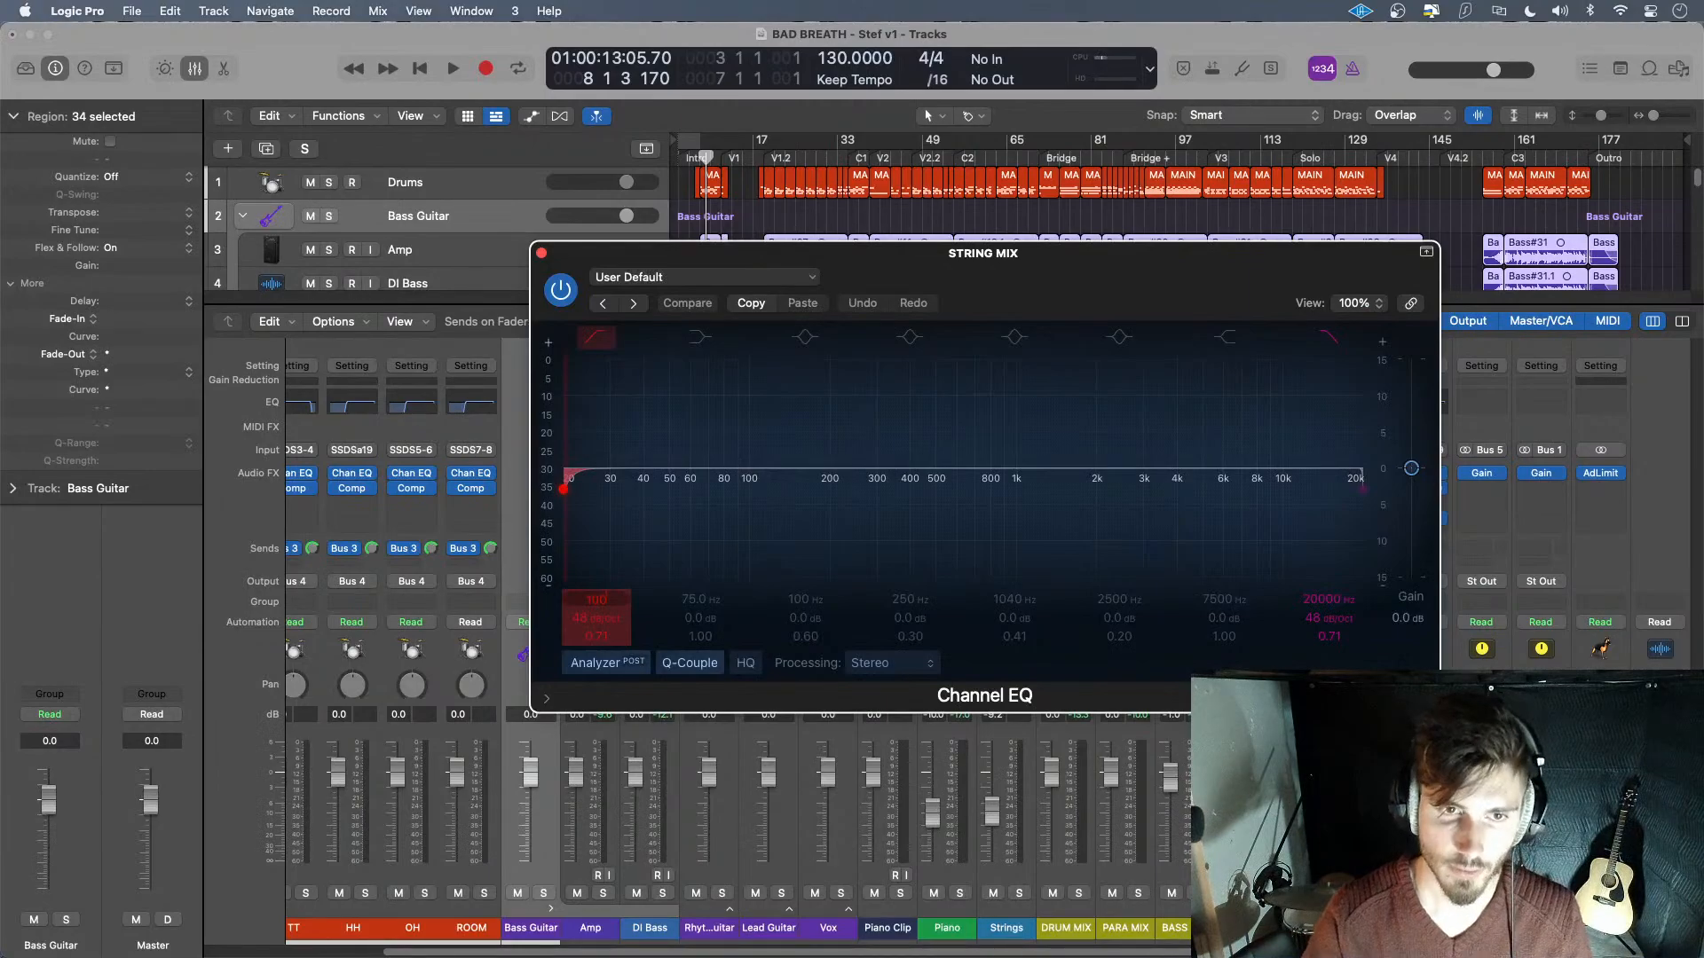
click(596, 338)
click(541, 255)
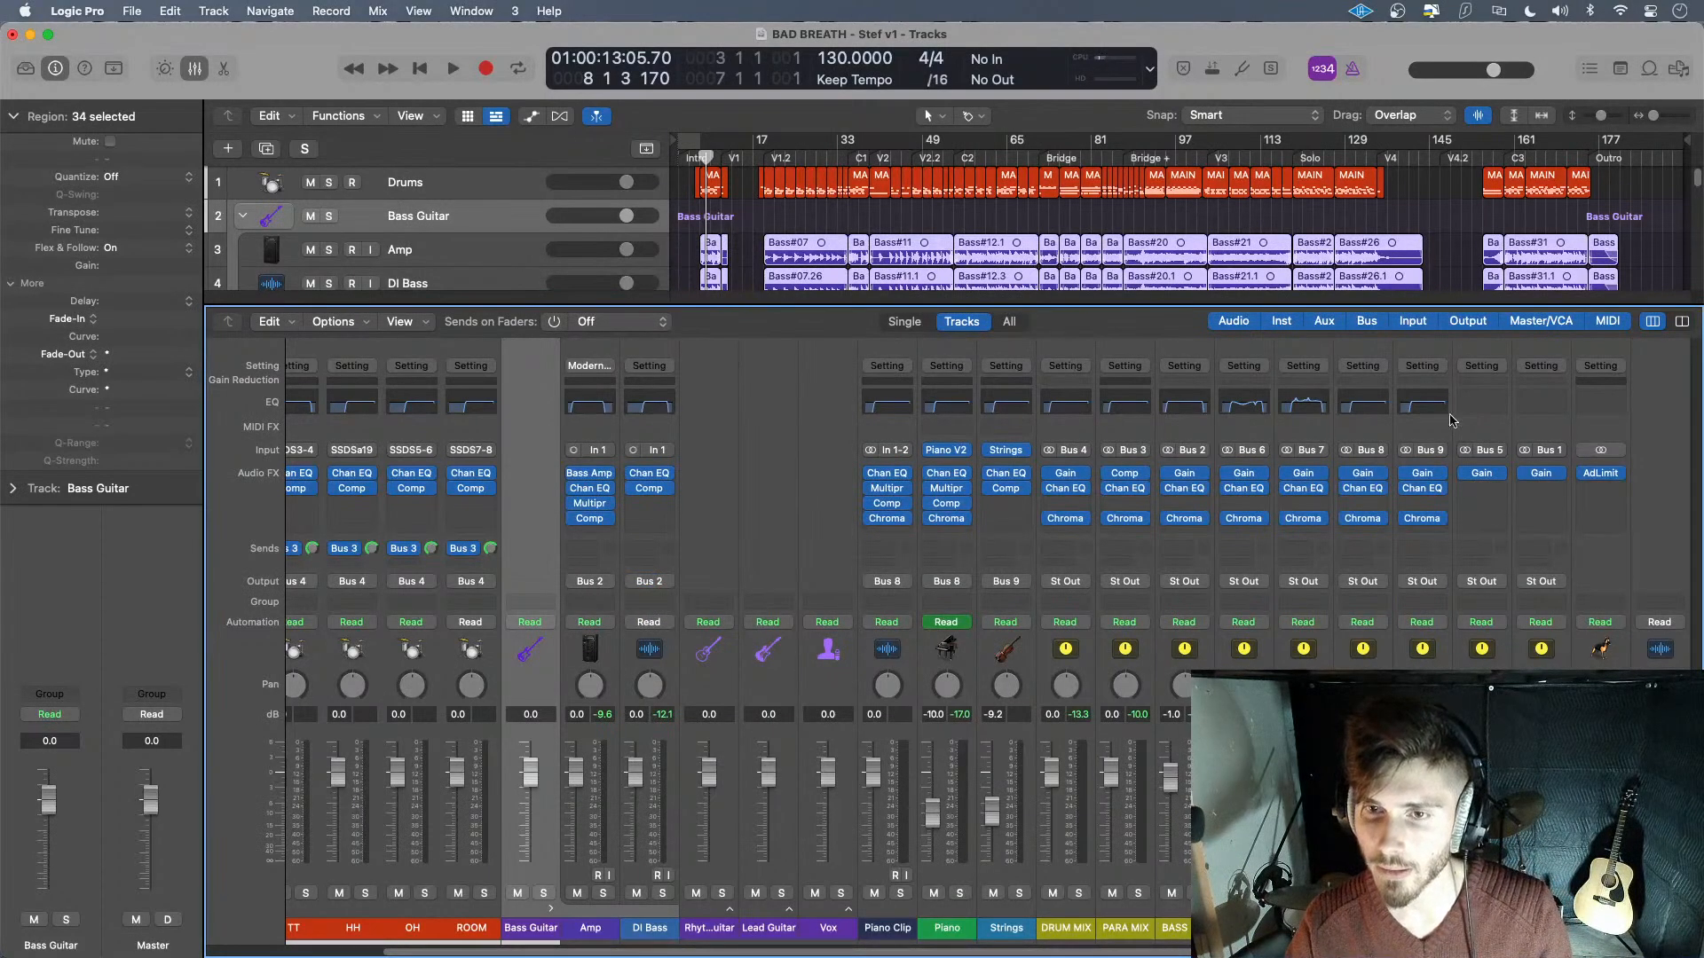
- Insert Ghz Vulf Compressor 3 on DRUM MIX between the Channel EQ and ChromaVerb, and load its Punch 'n Crunch (Parallel) preset
click(1064, 503)
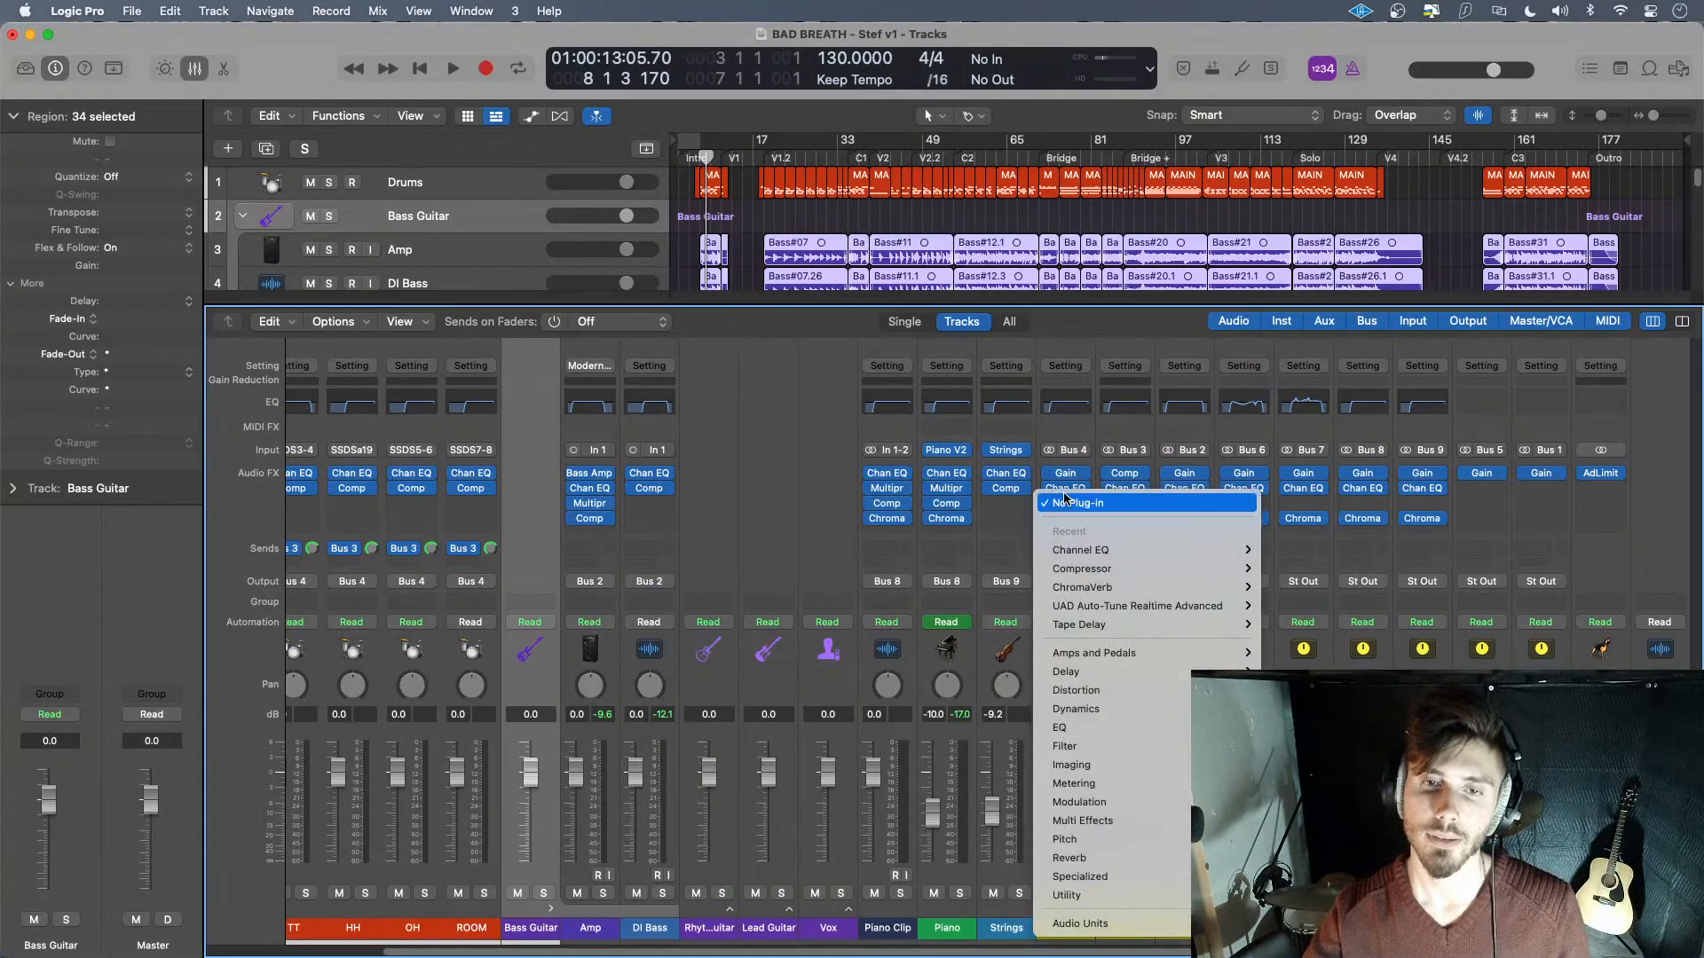
mouse_move(1080, 923)
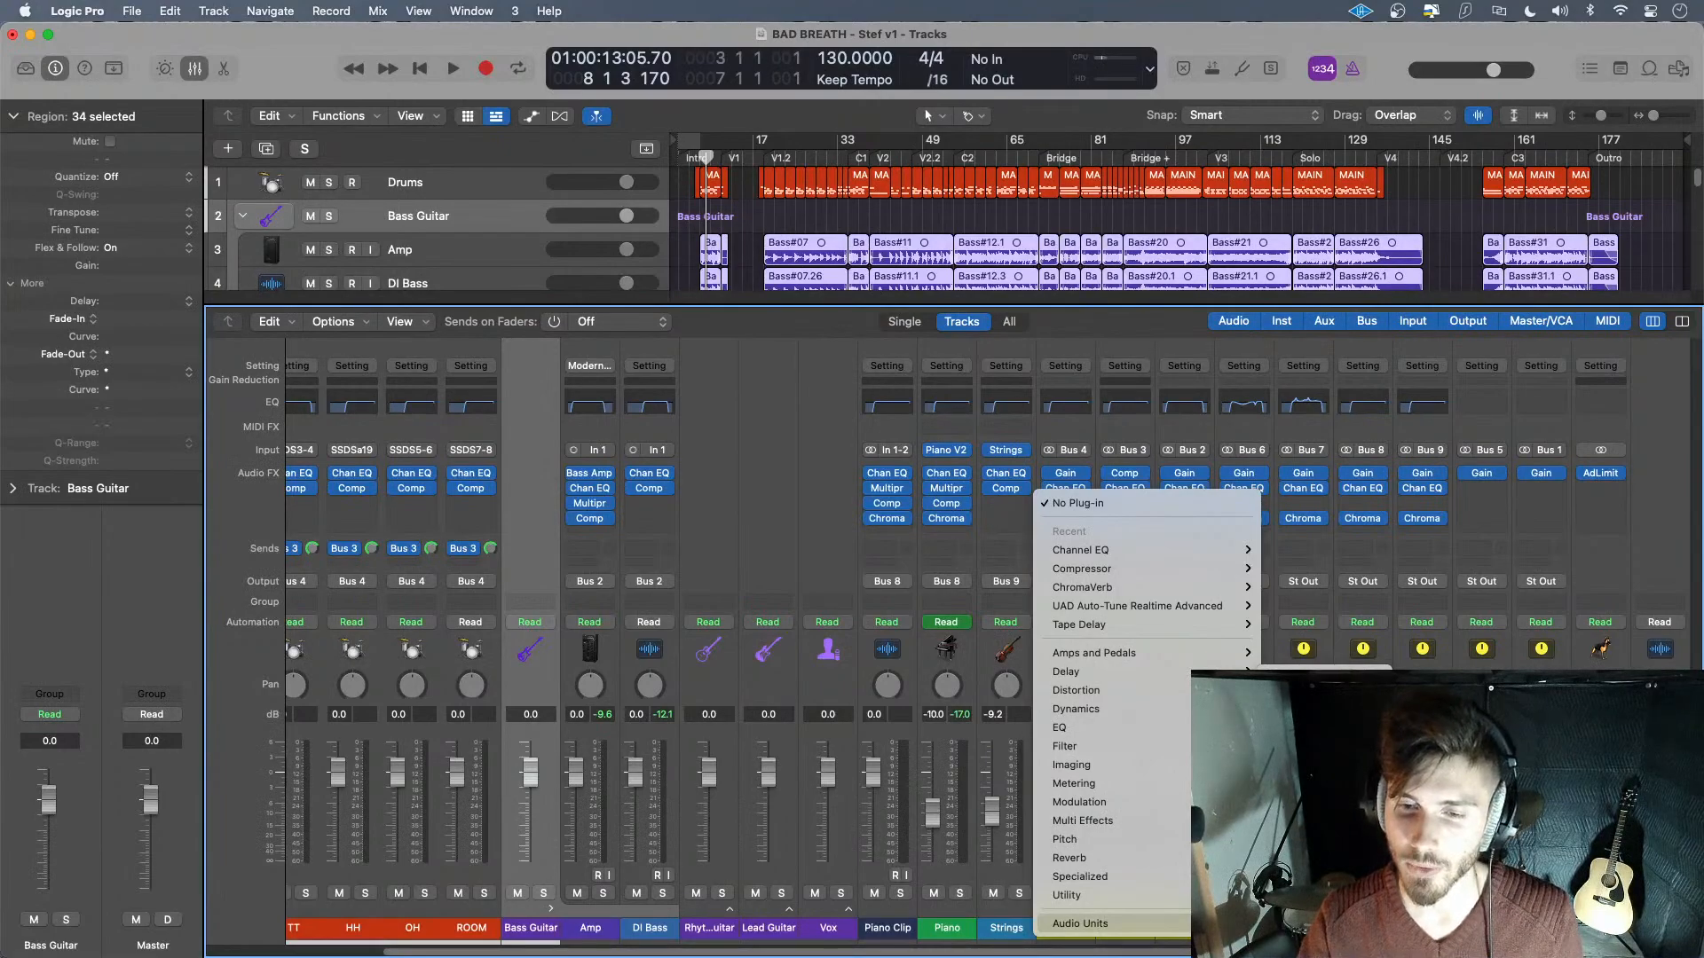
mouse_move(1313, 919)
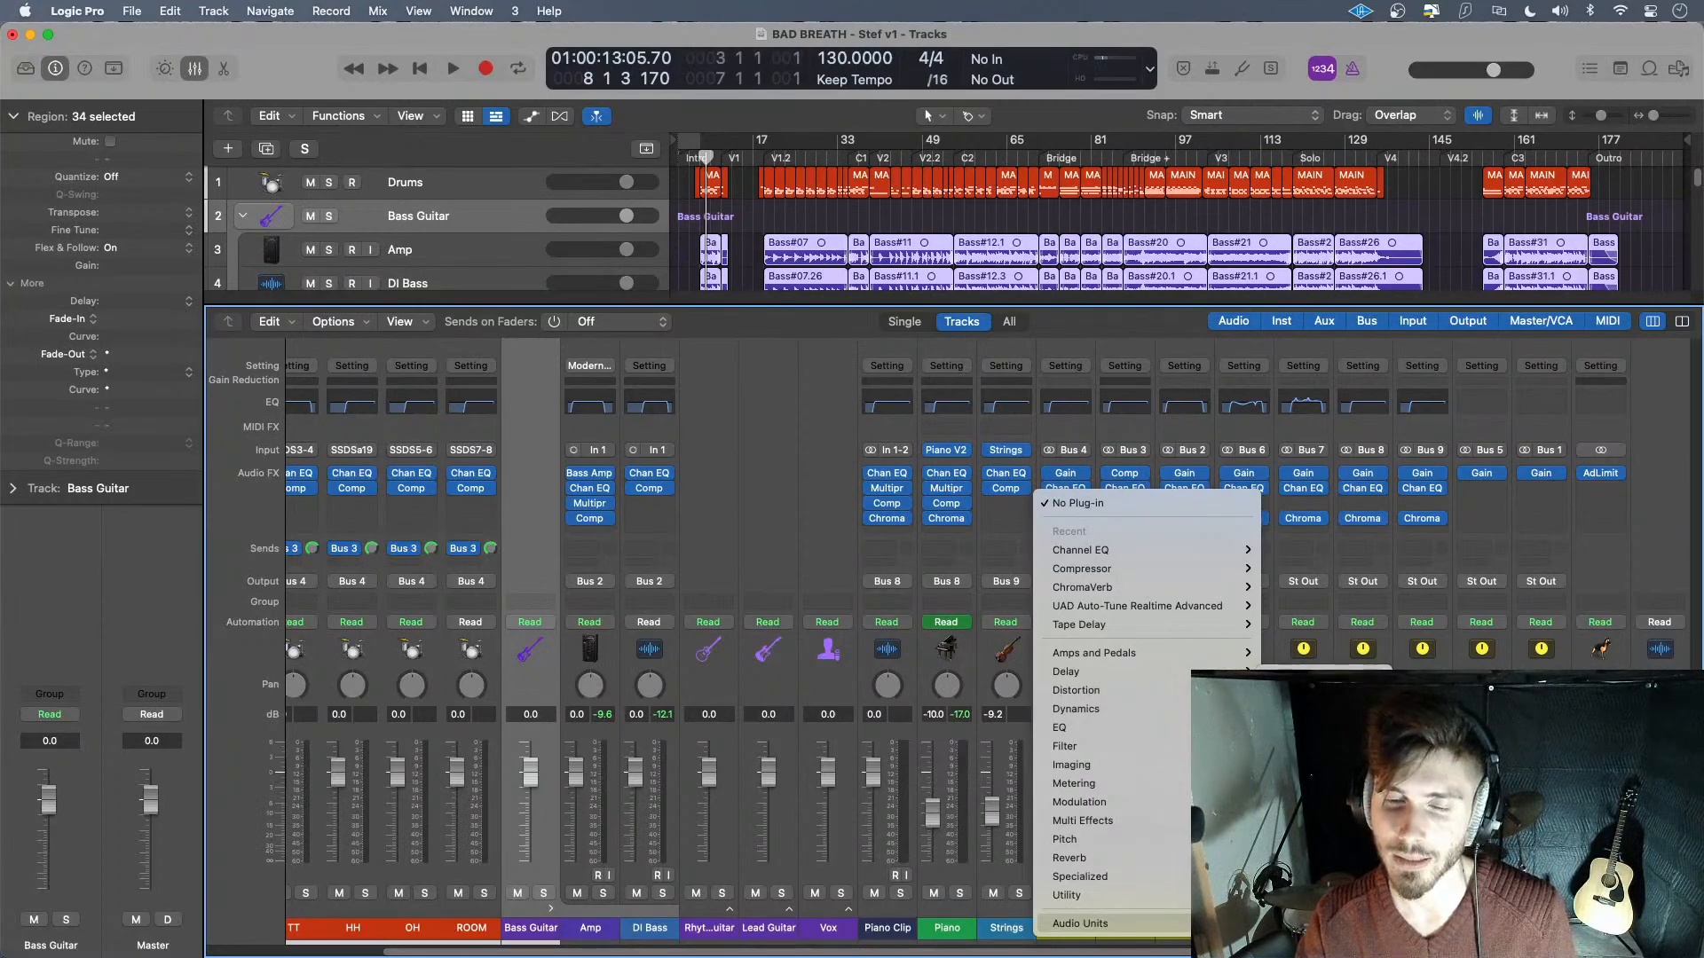
click(1464, 785)
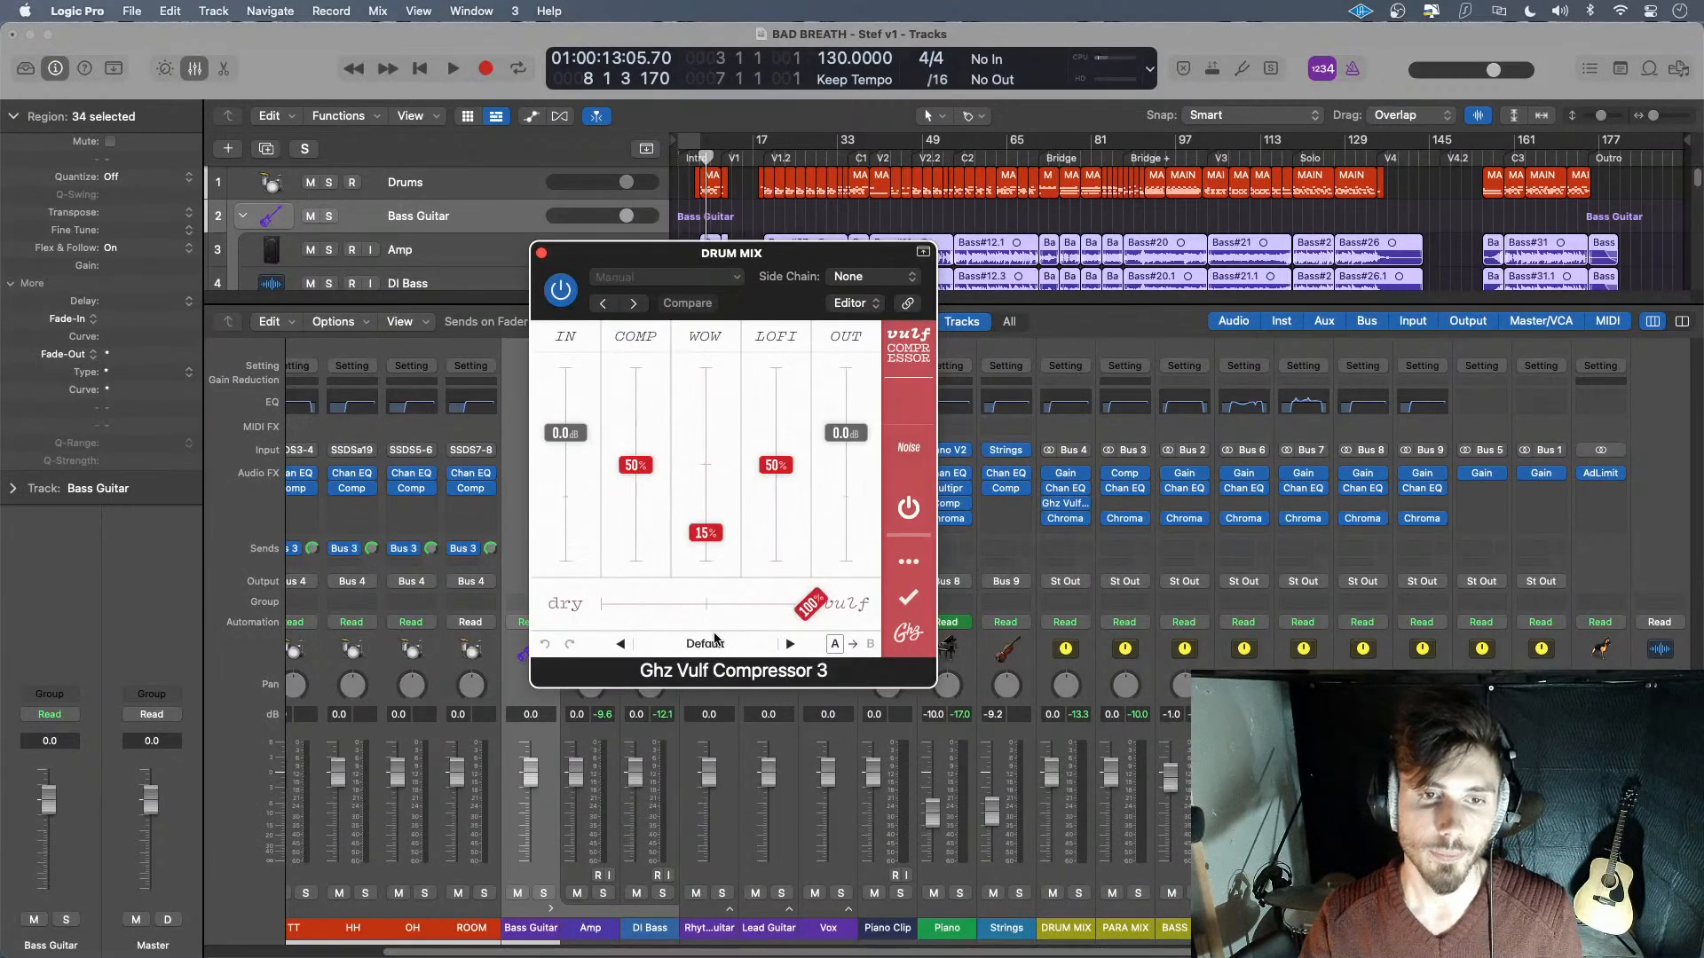
click(715, 640)
click(608, 406)
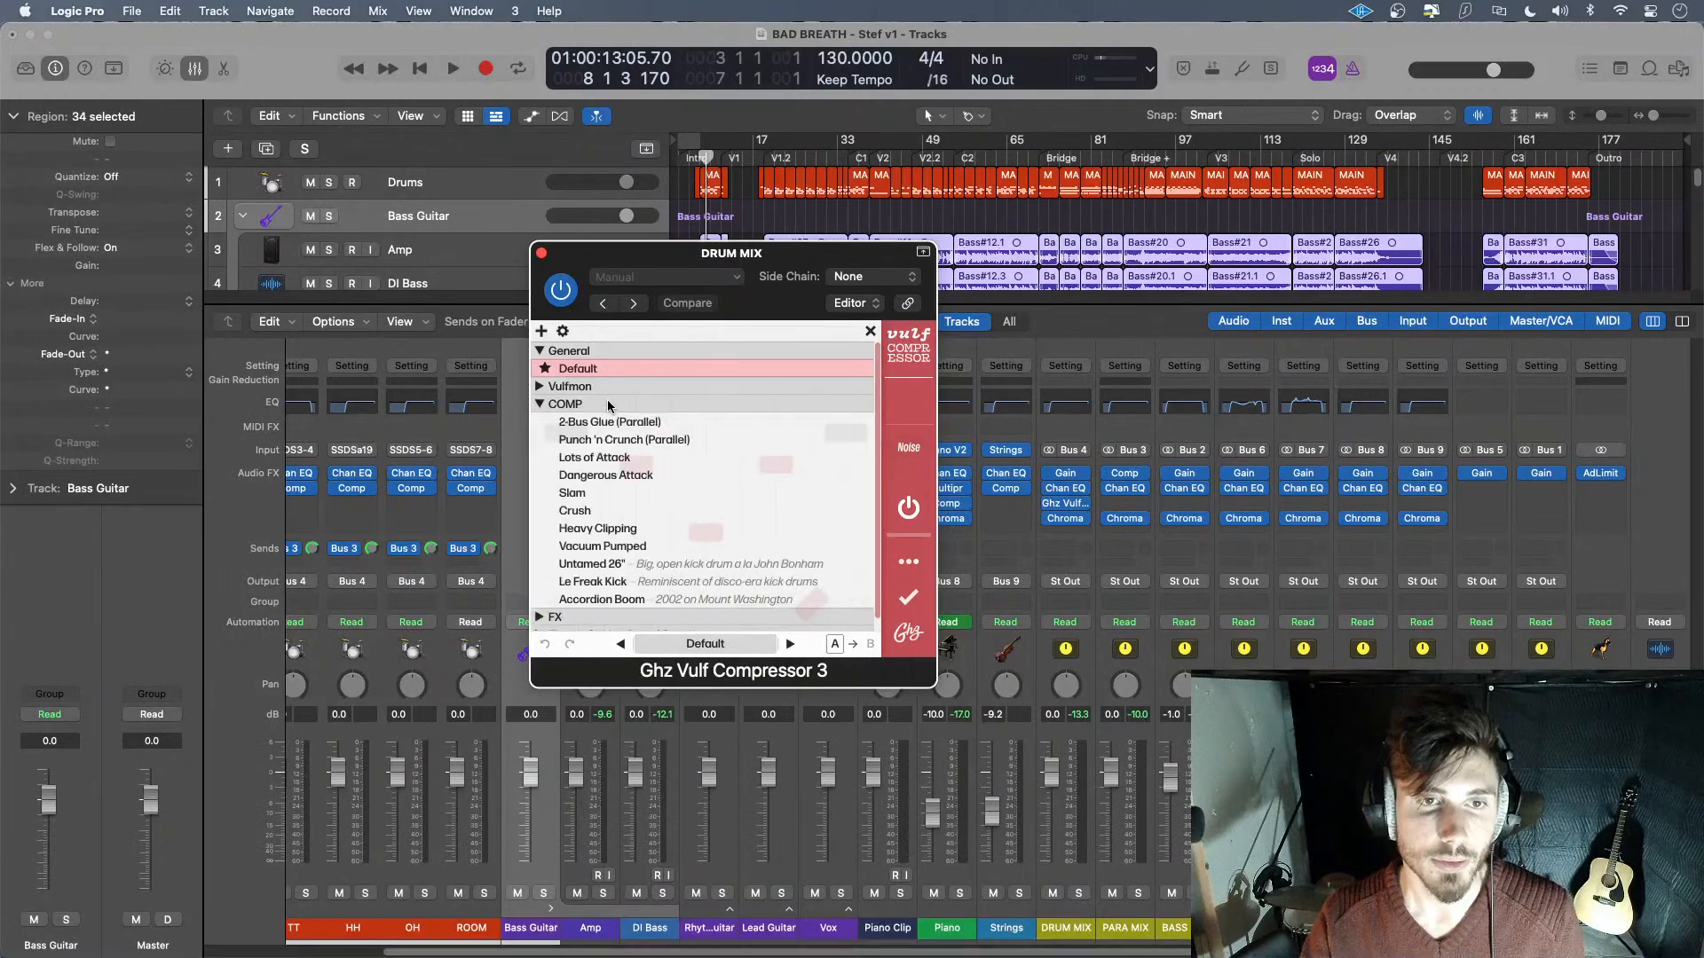
click(625, 441)
click(700, 644)
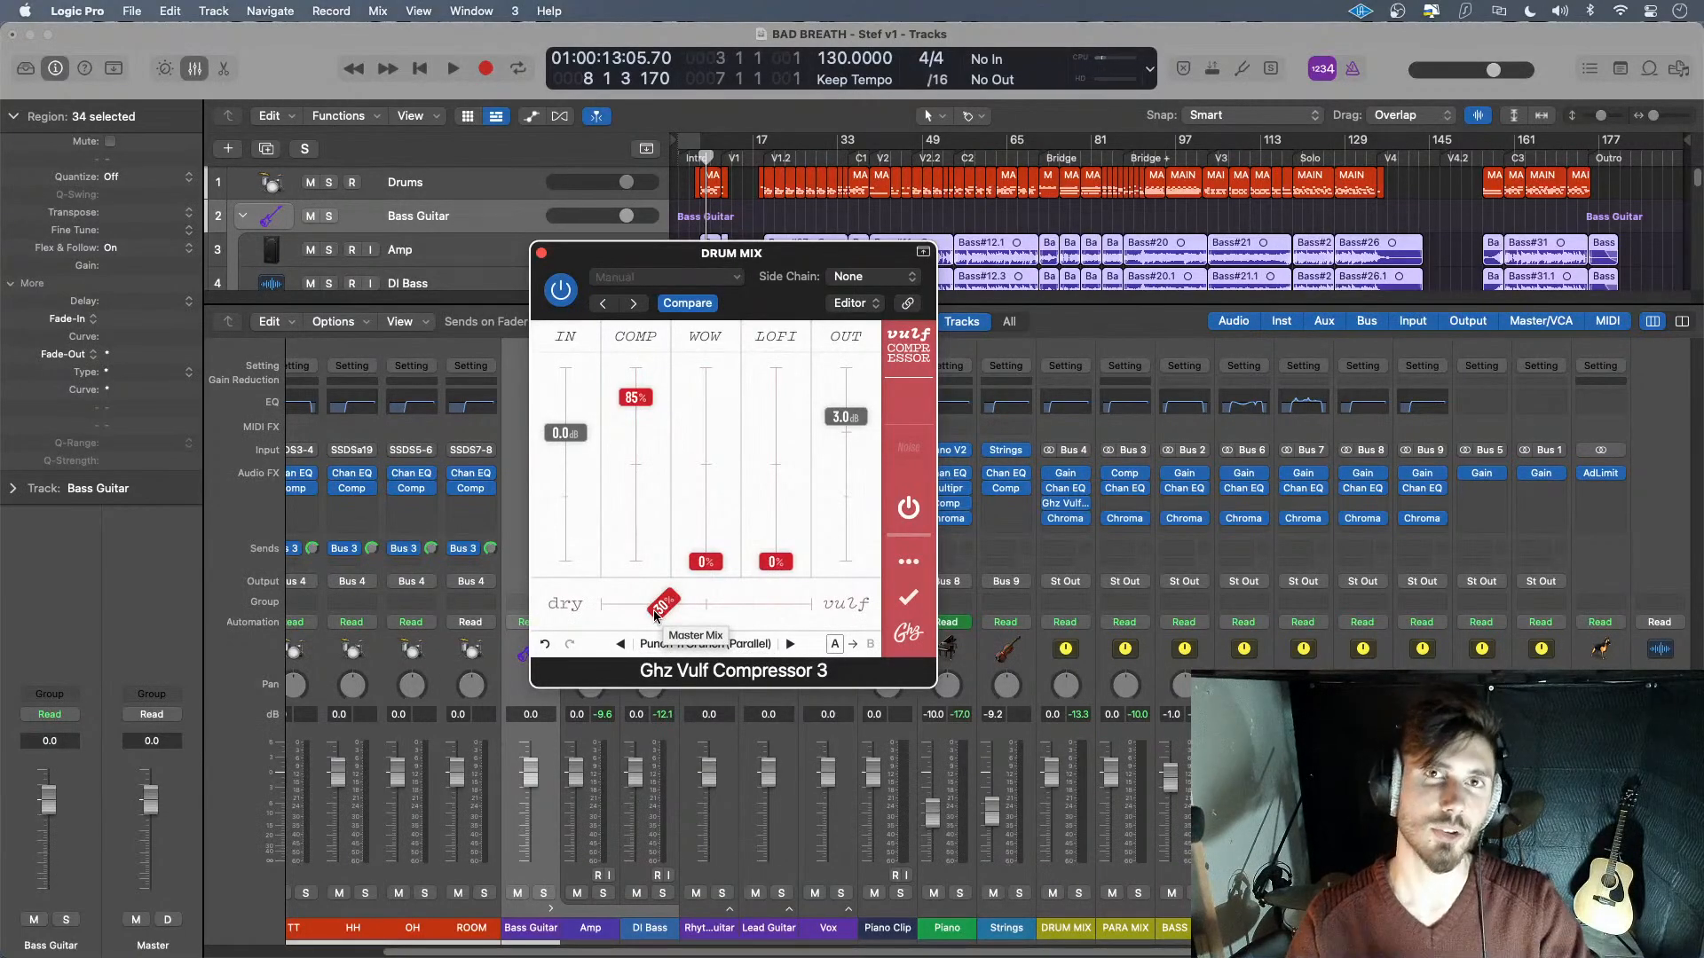
- Set the DRUM MIX Vulf Compressor to 20% mix, 80% COMP and 0.0 dB OUT, and copy it to the PARA through STRING MIX channels
drag(658, 614, 637, 621)
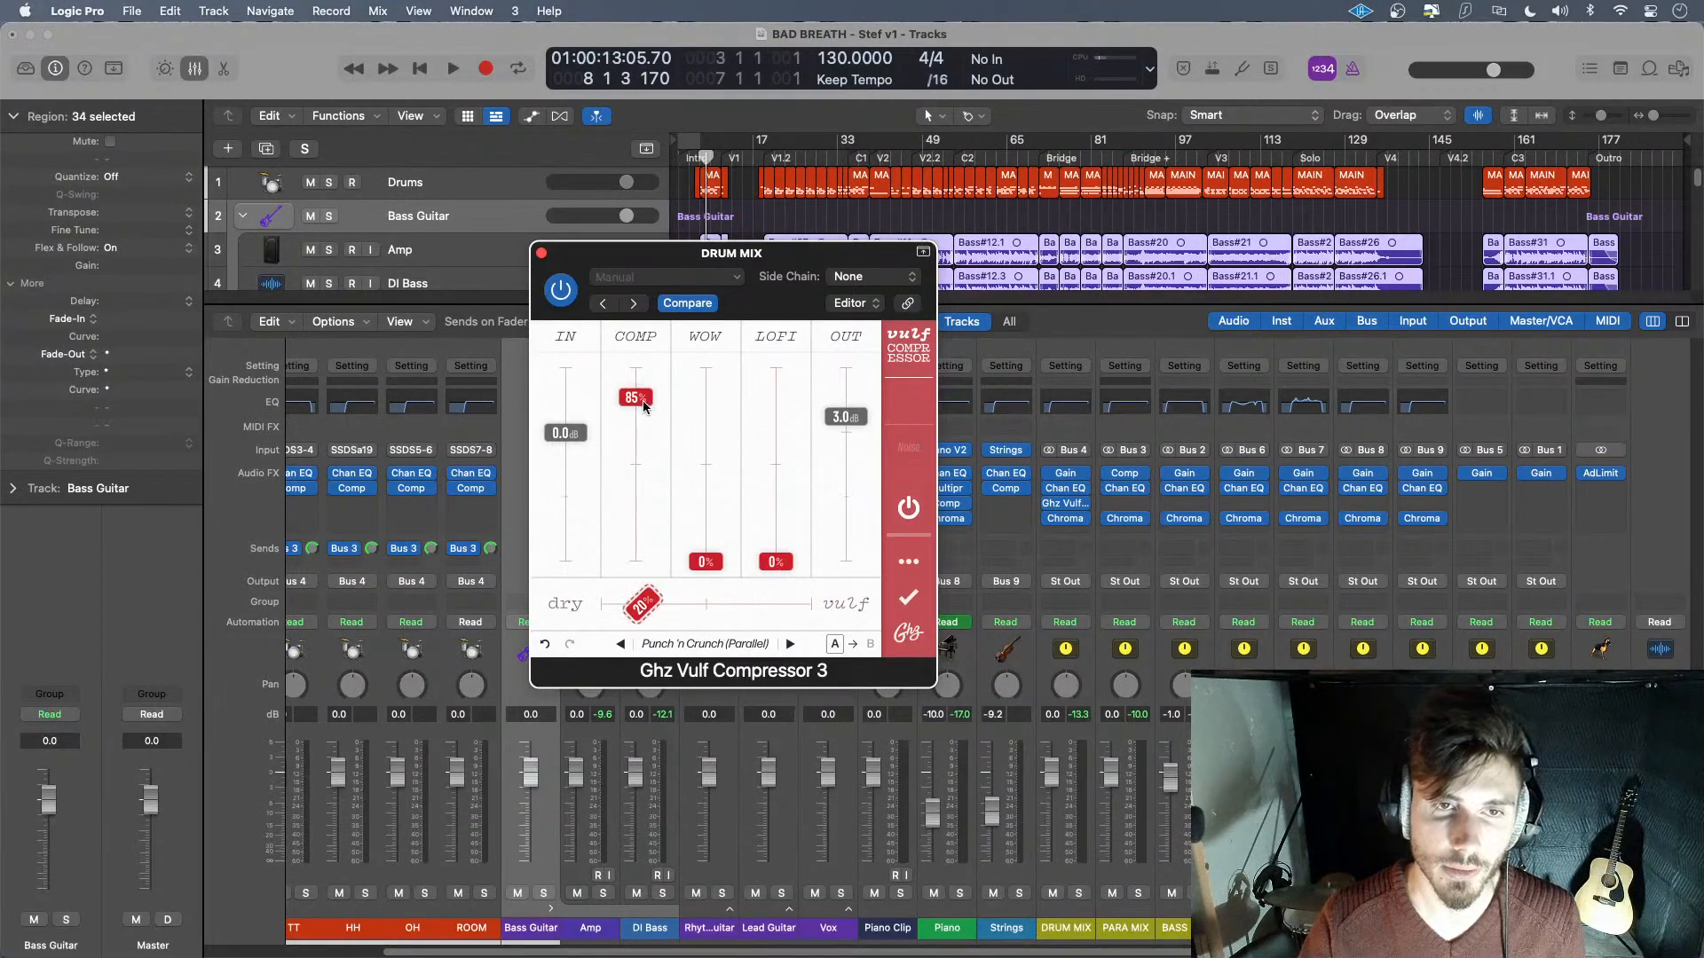
drag(643, 402, 640, 411)
drag(845, 417, 850, 438)
click(541, 253)
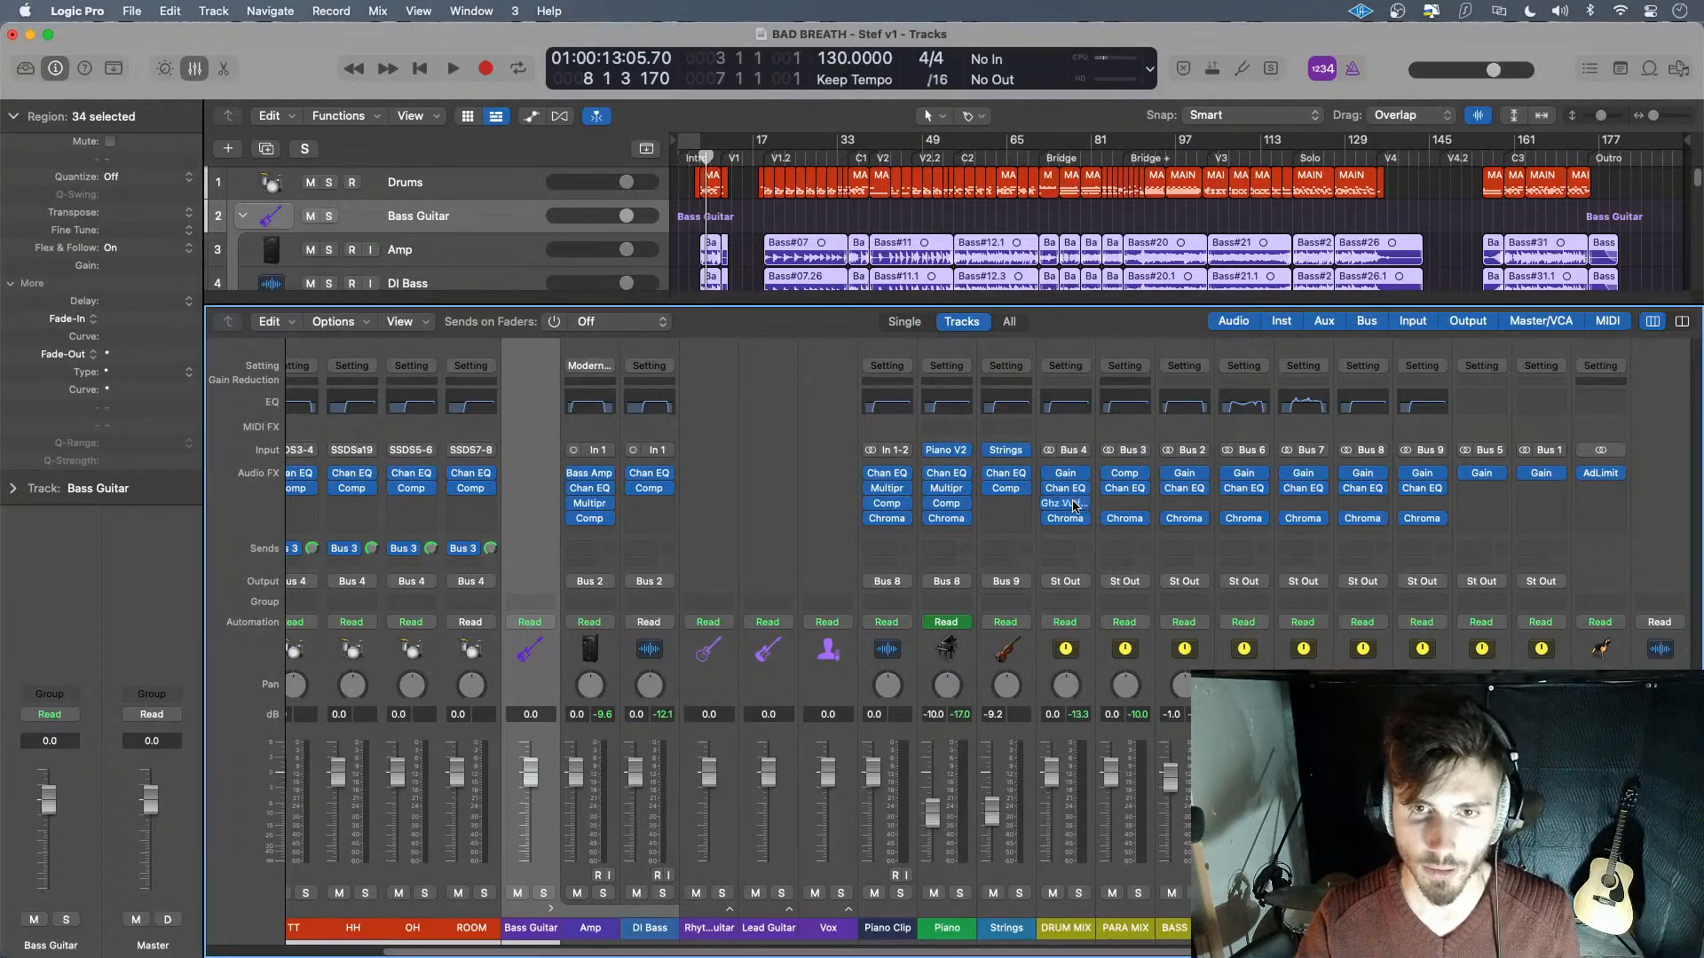
drag(1149, 503, 1402, 506)
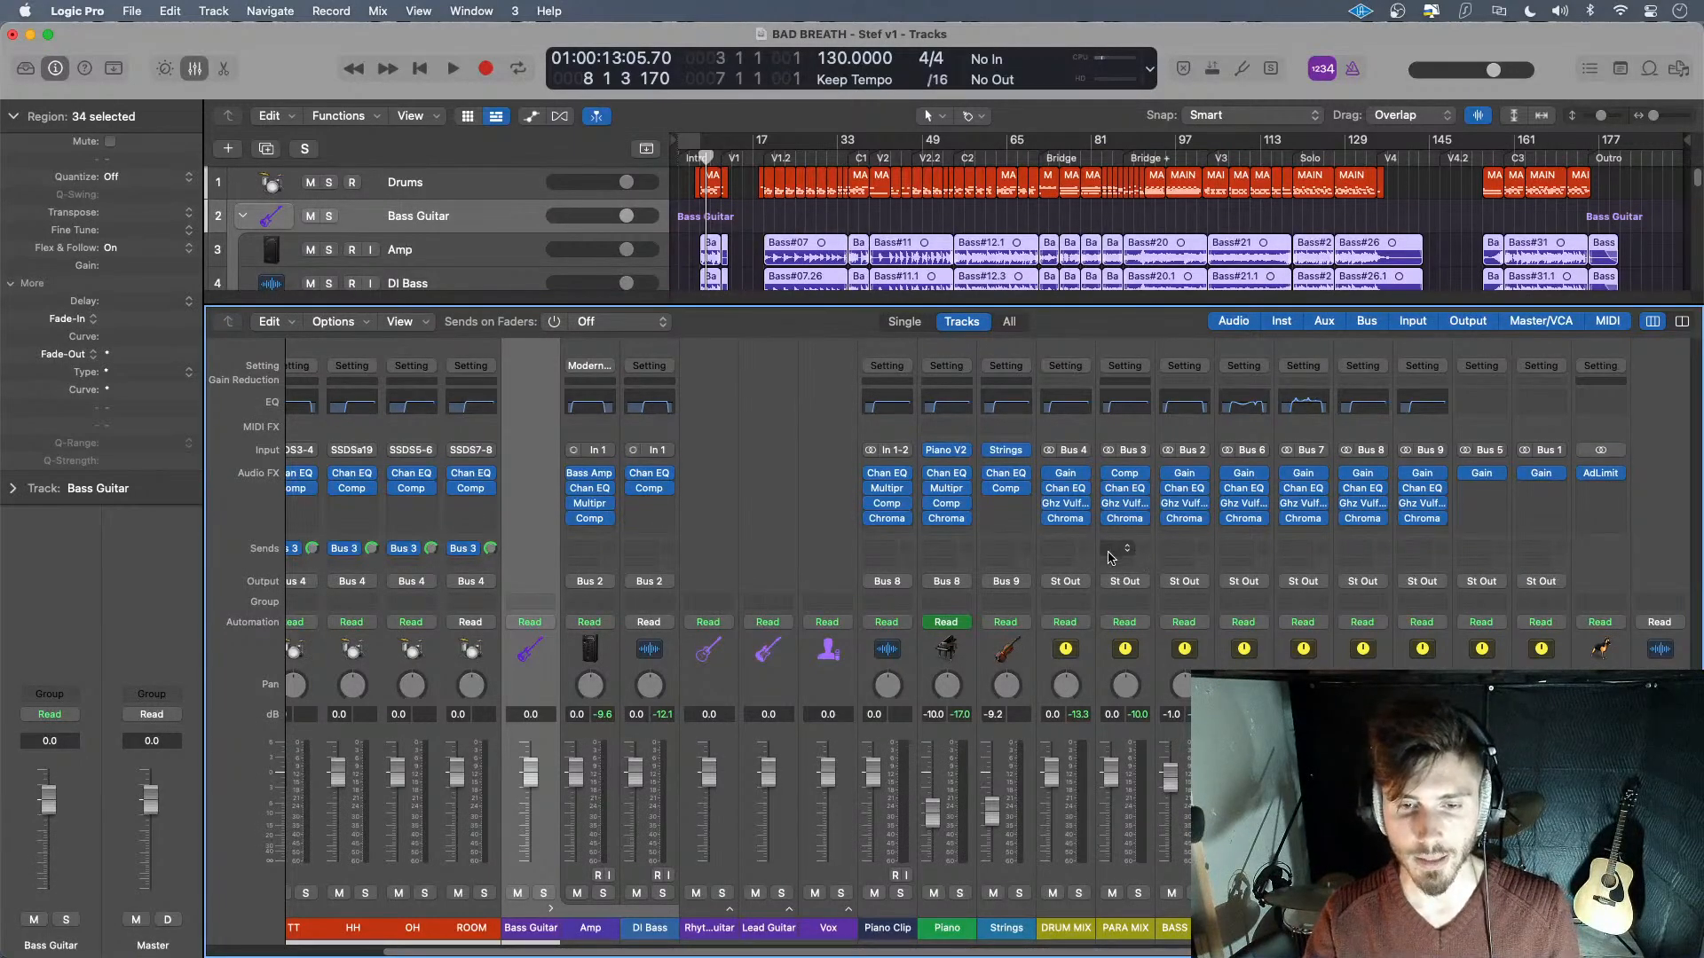
key(x)
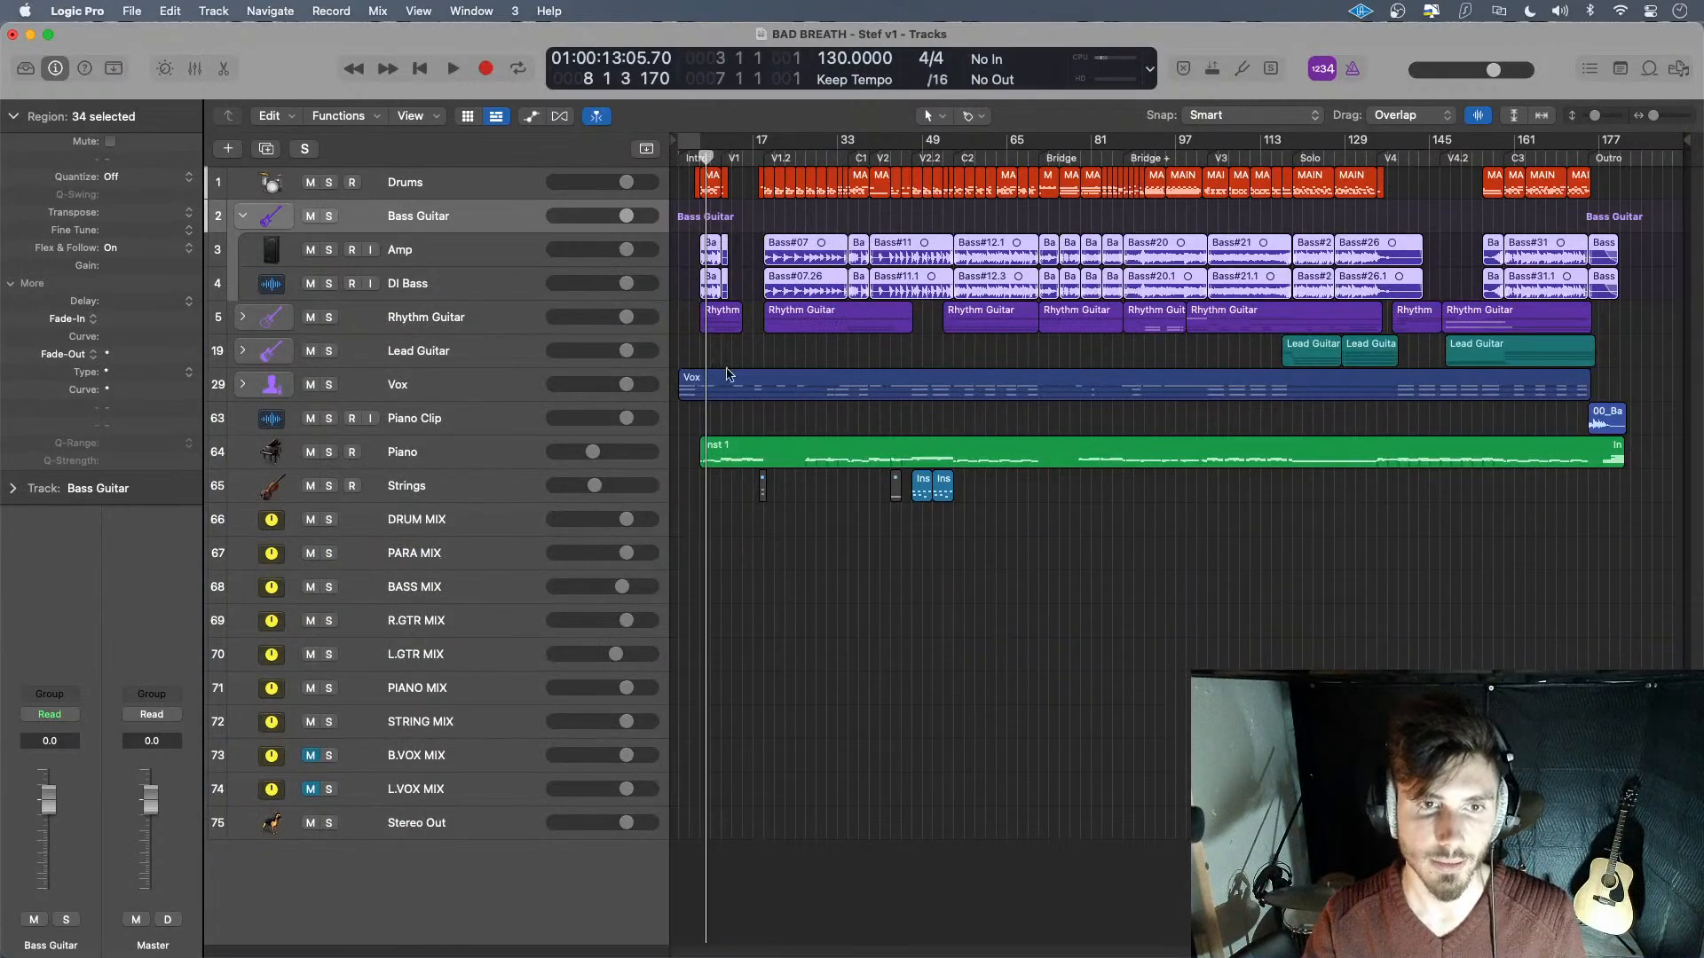
- Clear the region selection and play the song from bar 19
scroll(860, 497, down, 1)
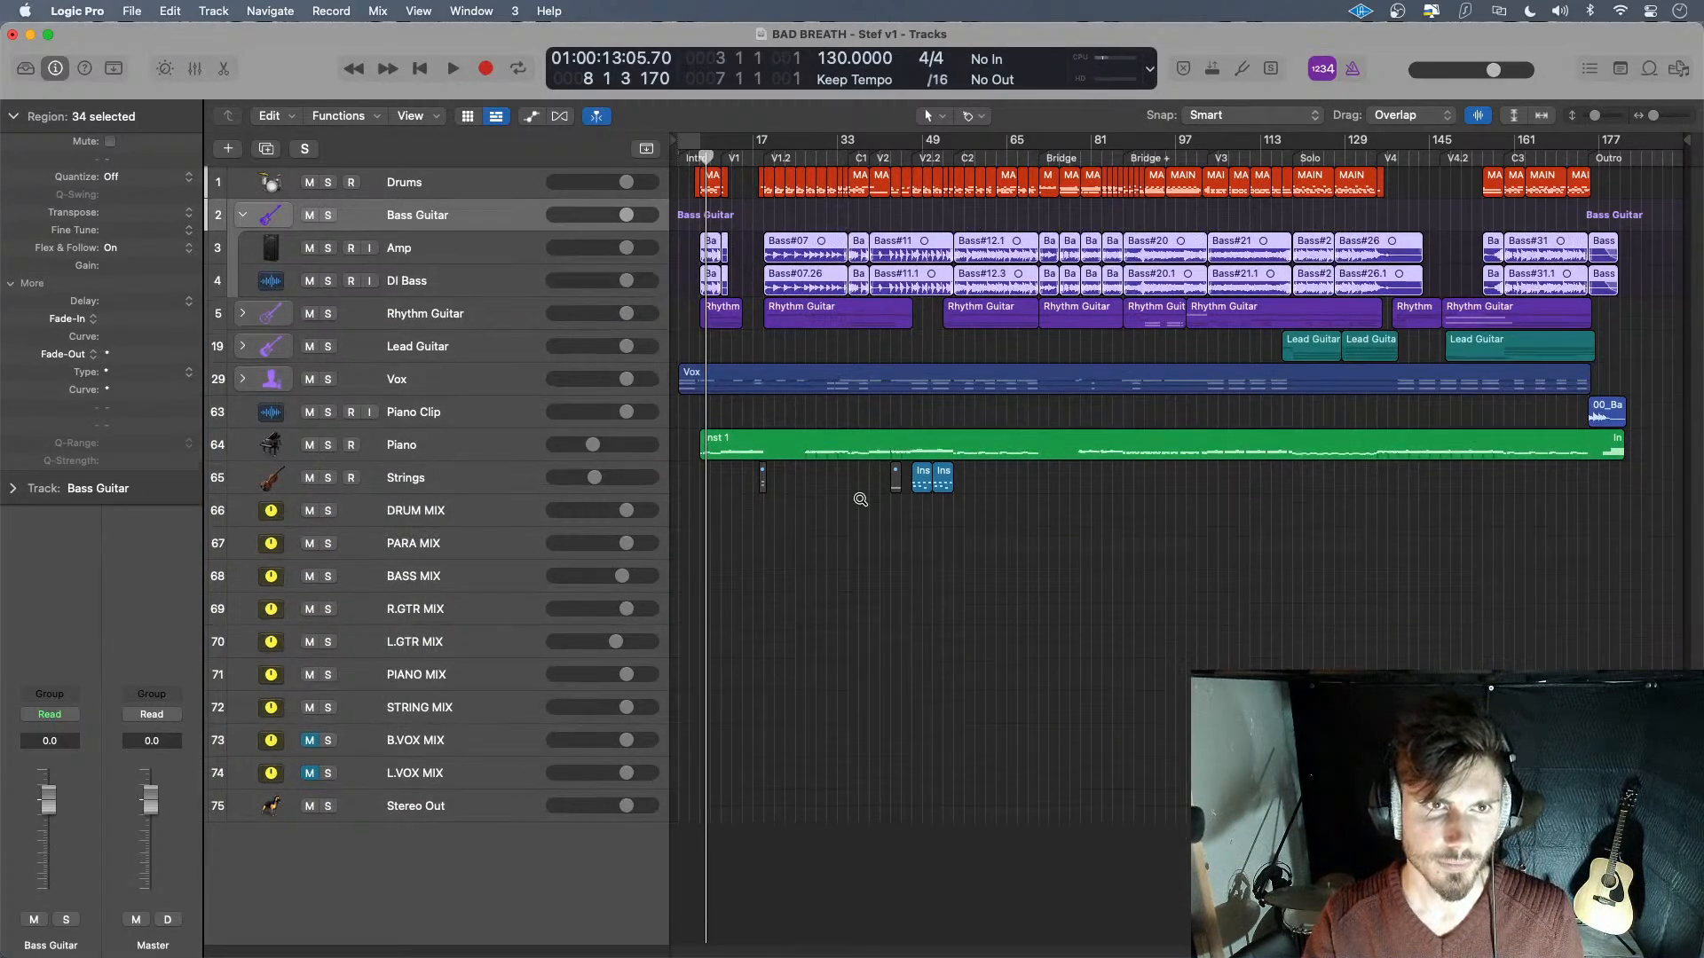
scroll(861, 497, up, 2)
scroll(860, 498, up, 1)
drag(705, 158, 764, 179)
click(844, 639)
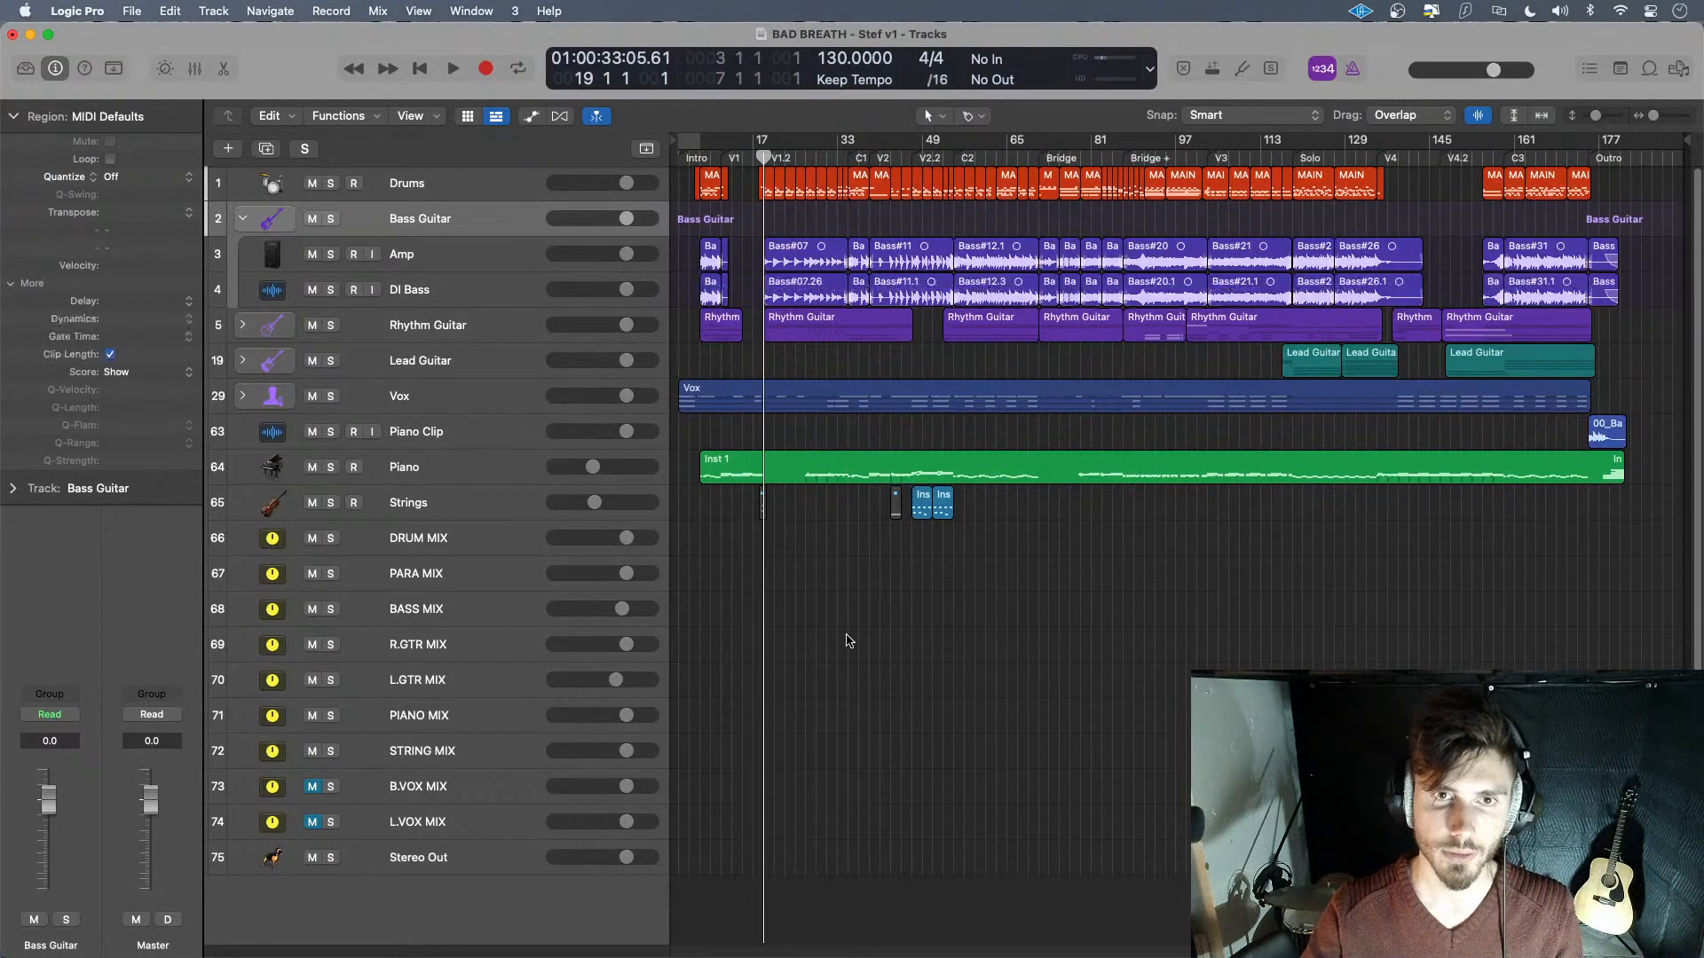
key(space)
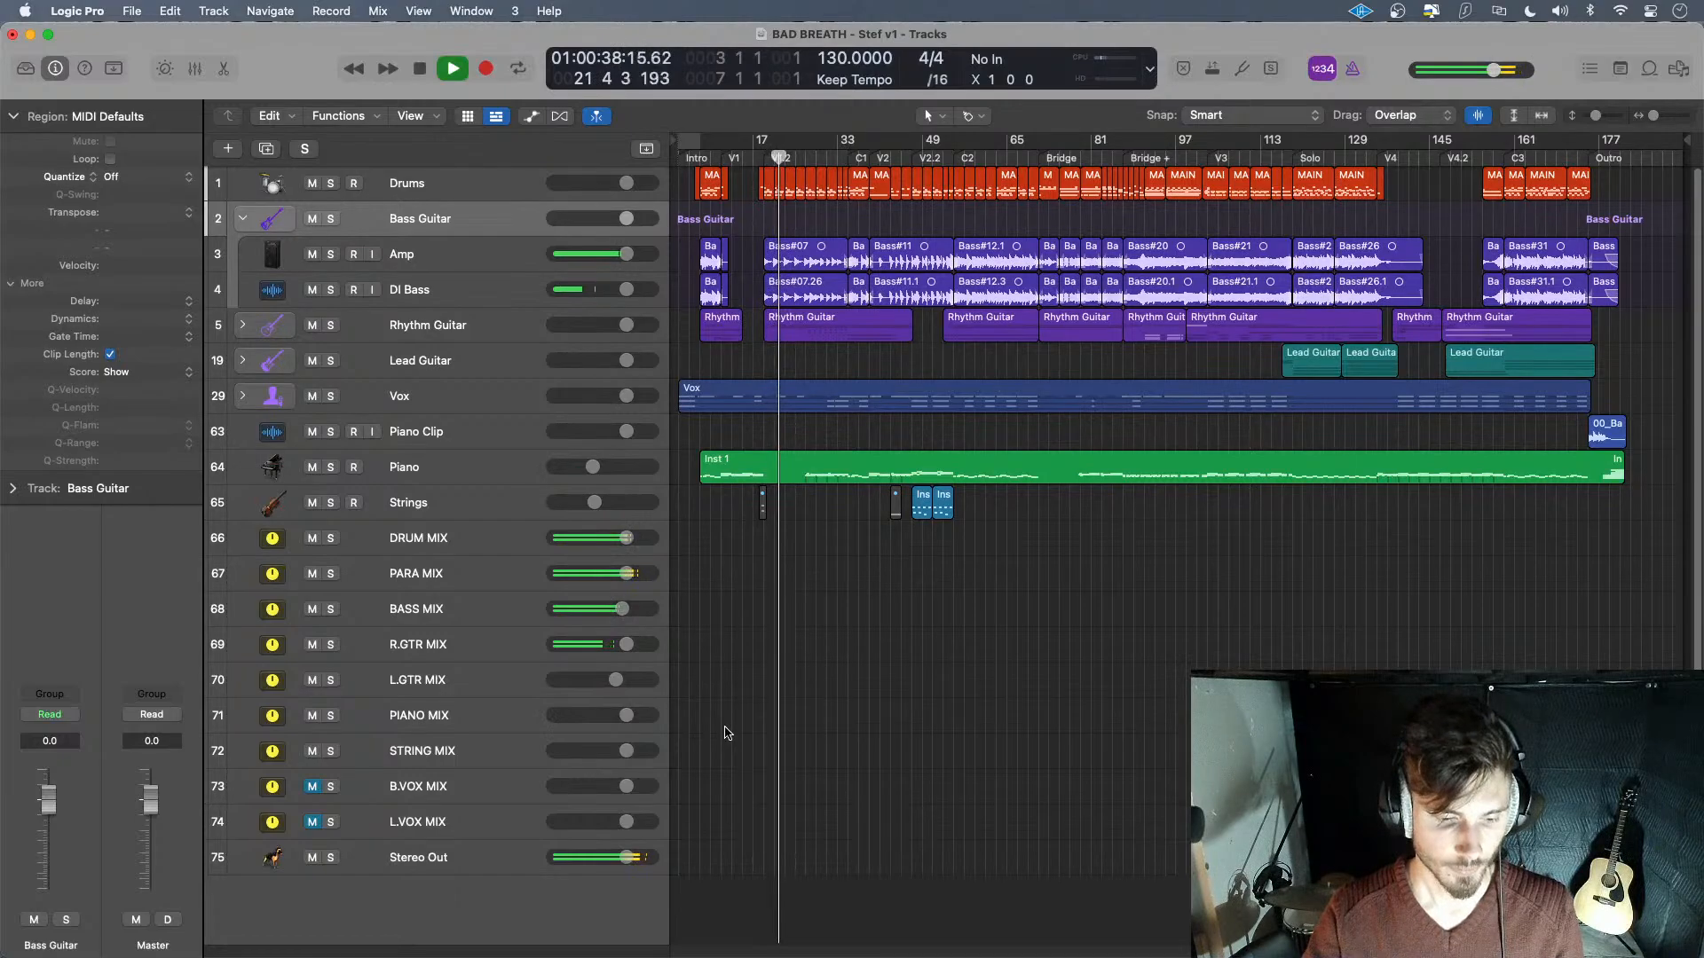
- Check the levels and gain reduction in the Stereo Out's Adaptive Limiter during playback
key(x)
click(1600, 473)
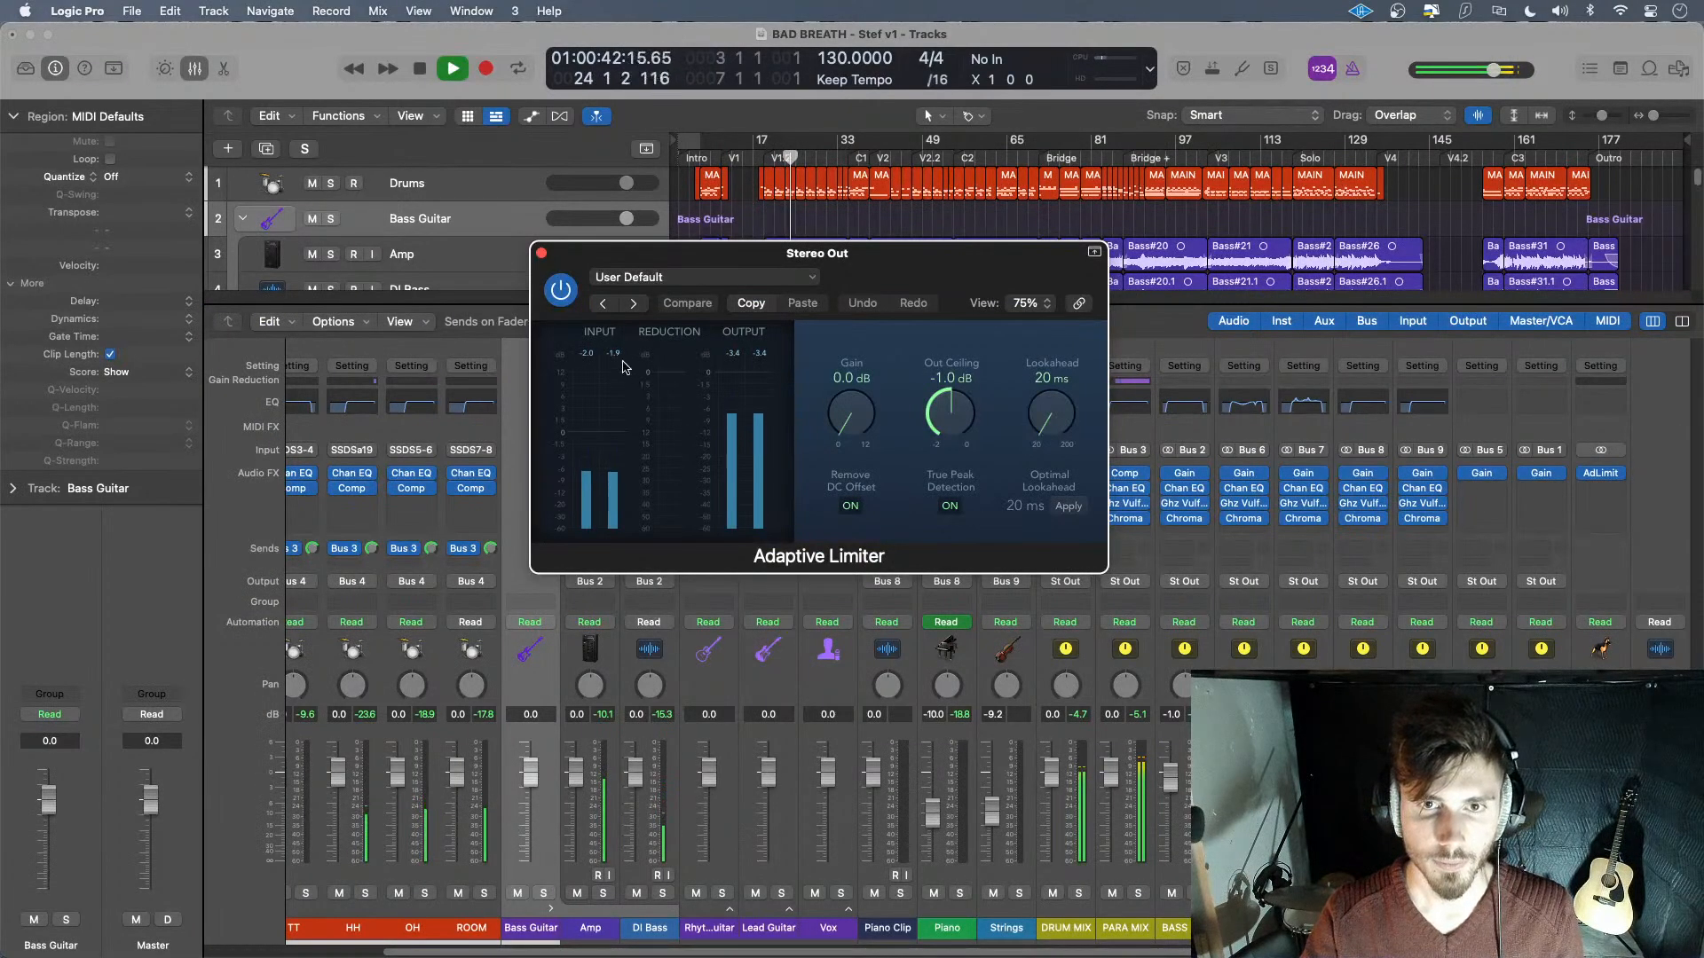
click(541, 253)
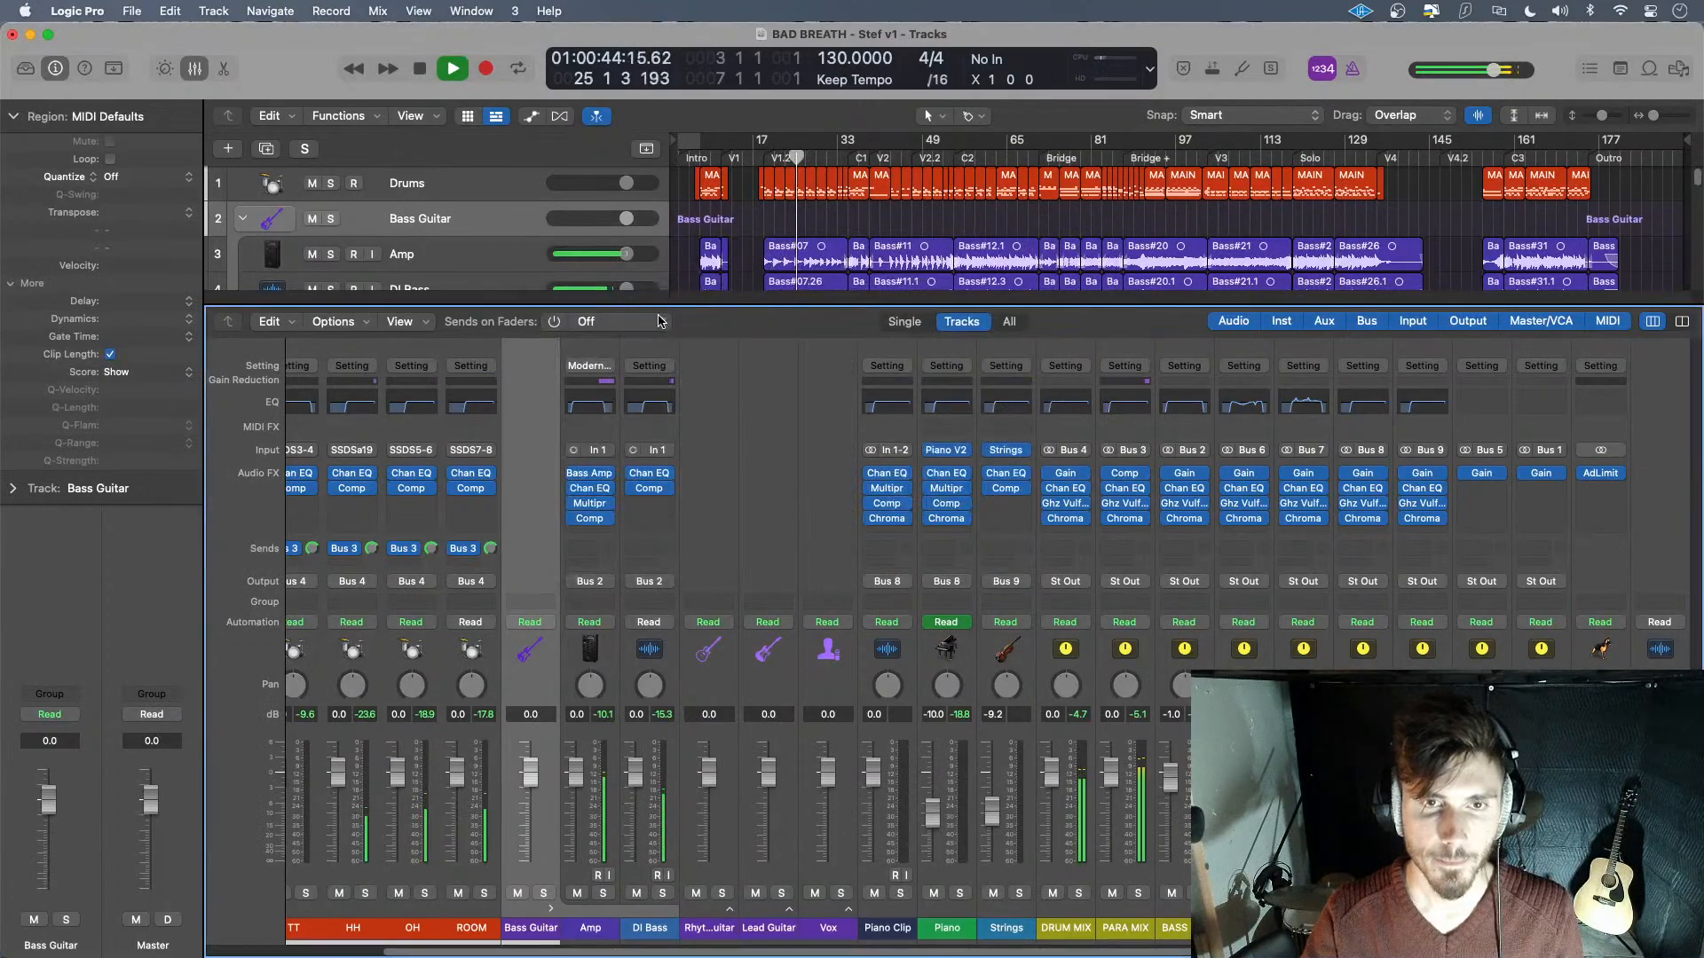
key(x)
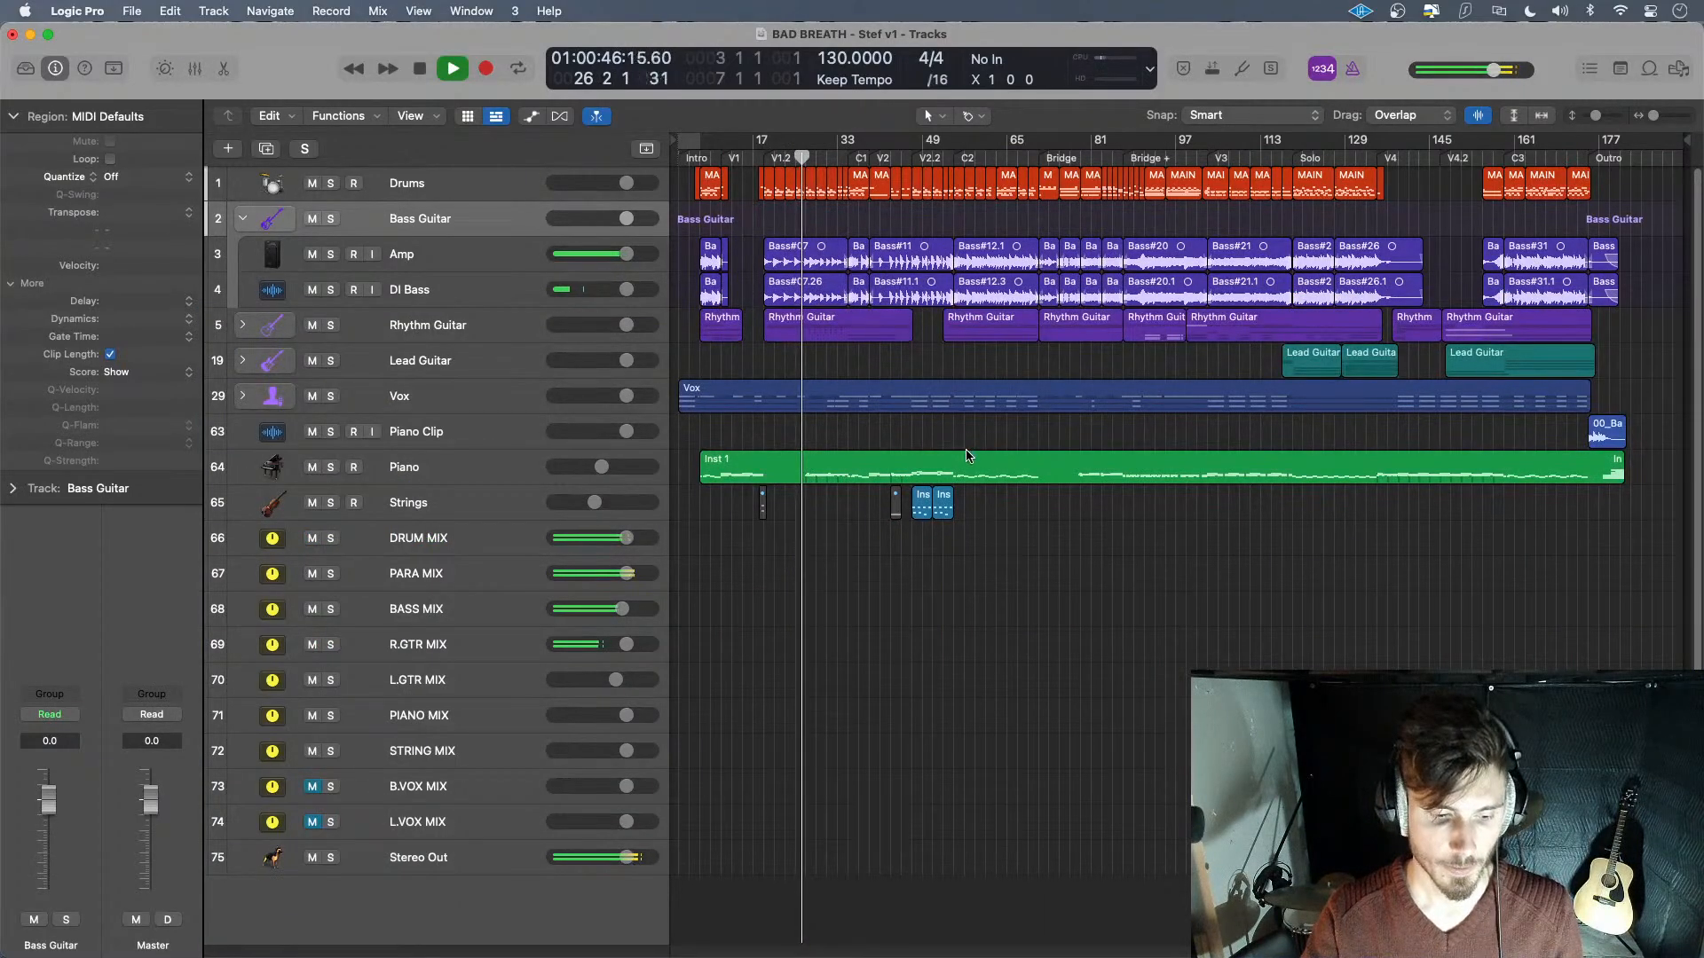
key(x)
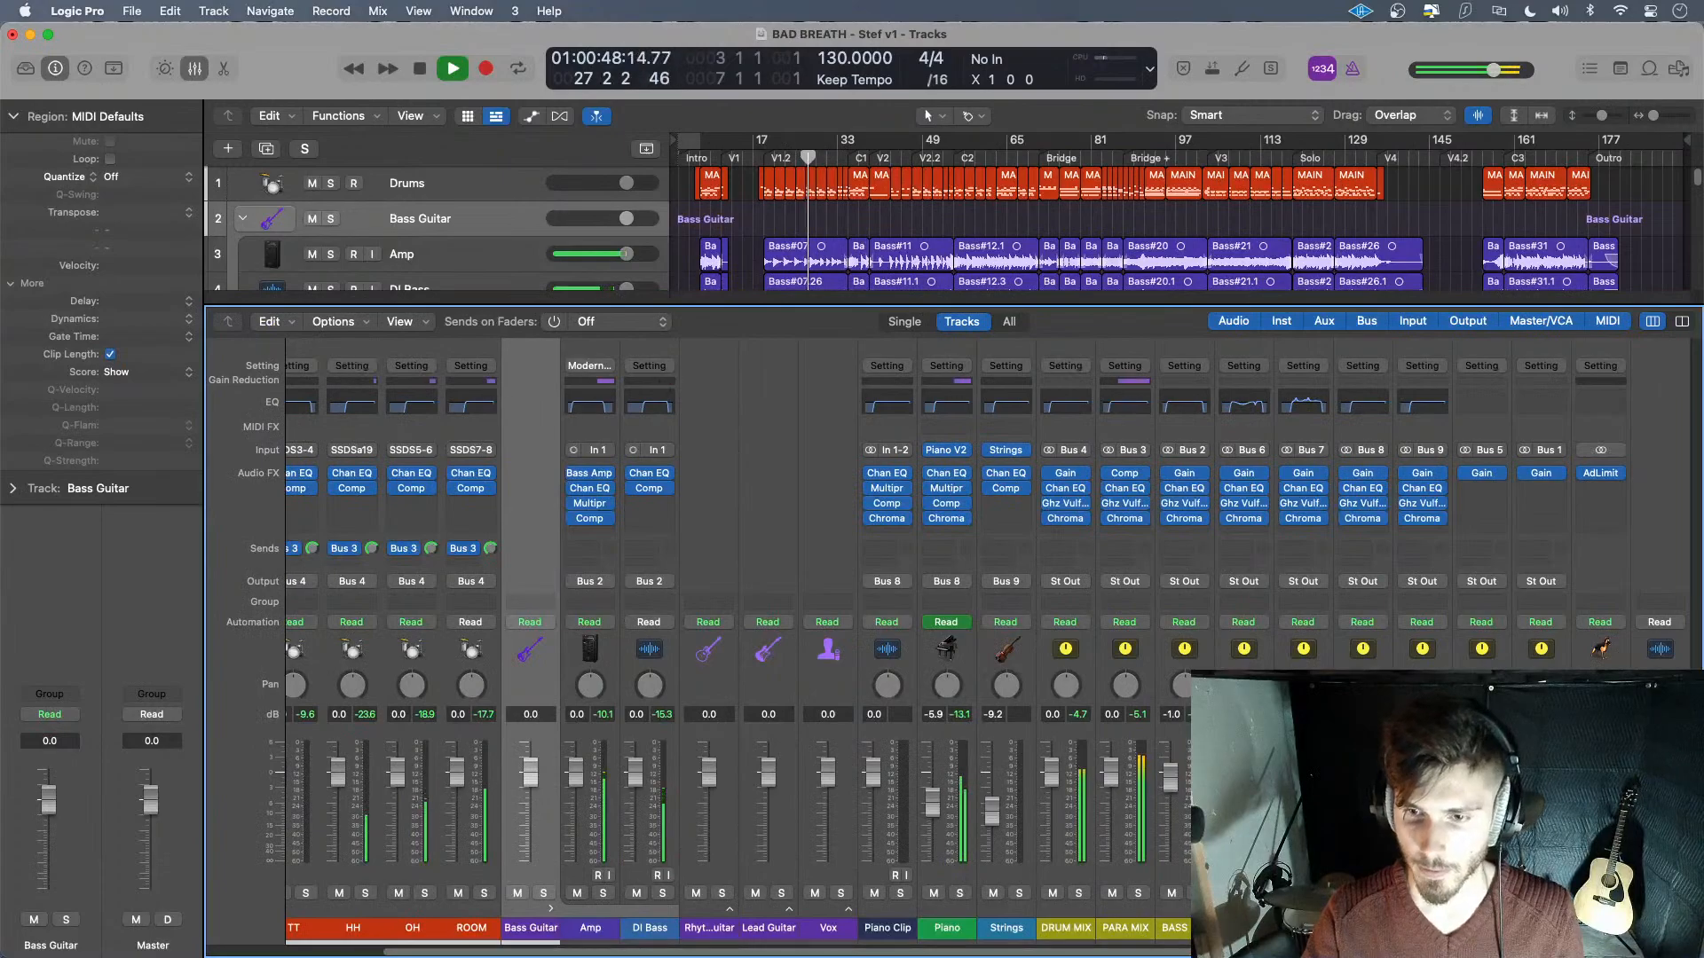
- Select the channels from DRUM MIX through STRING MIX together in the mixer while the song plays
drag(1423, 927, 1083, 926)
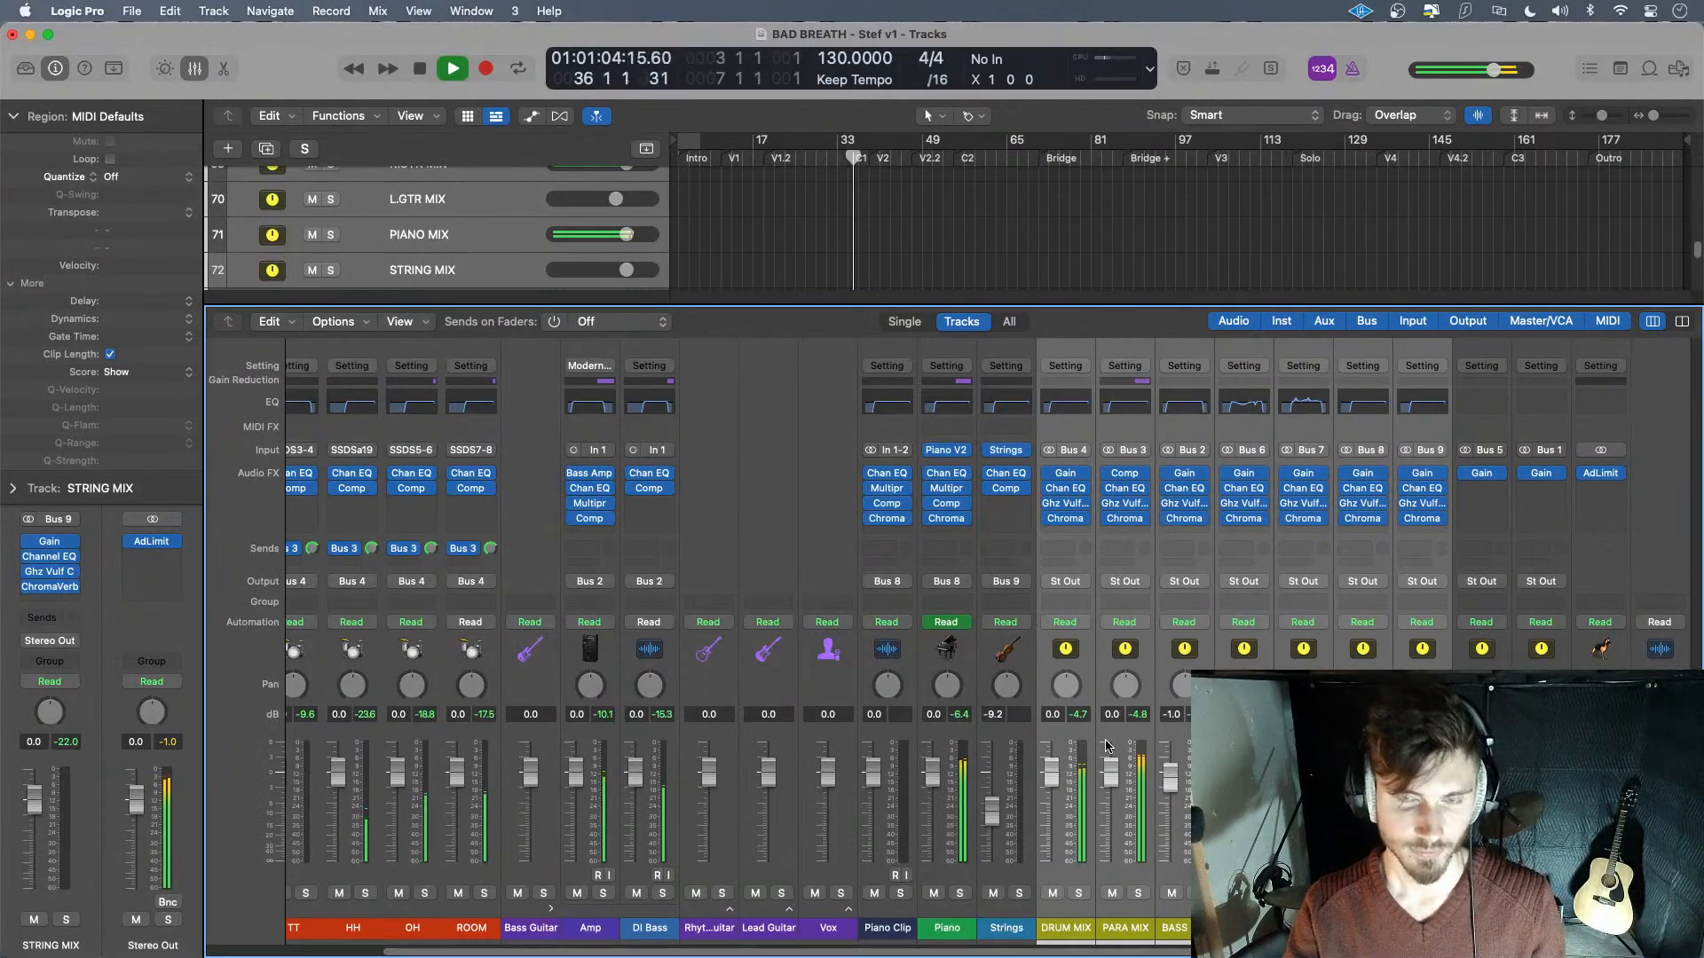
key(x)
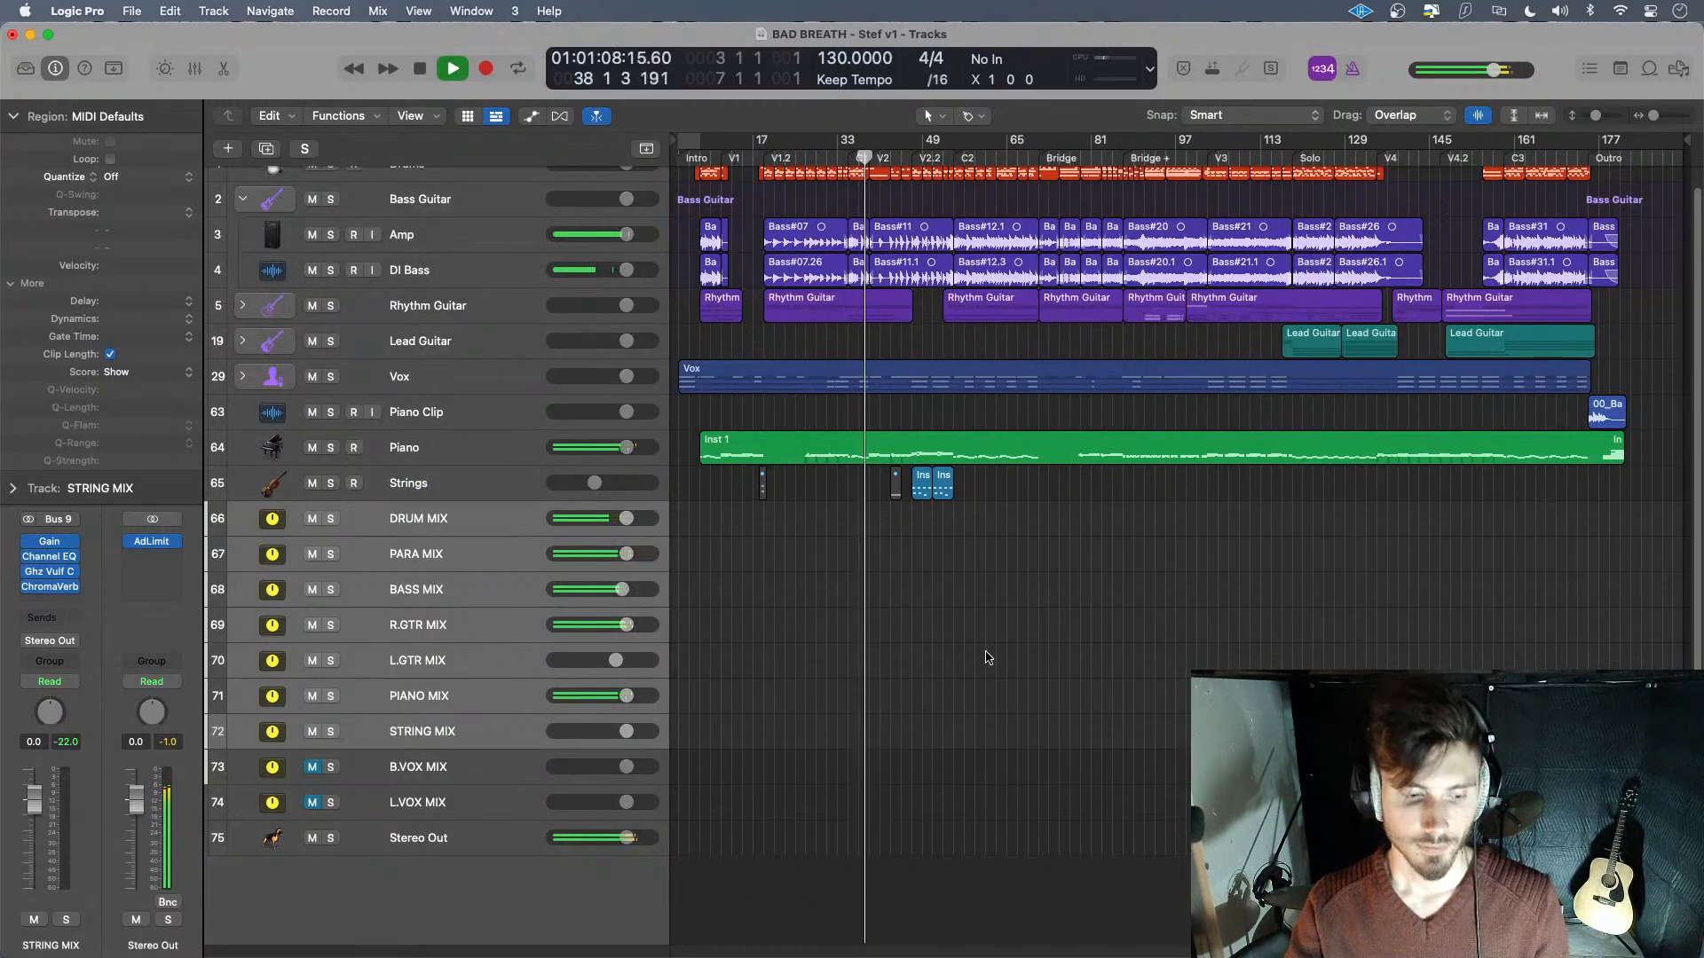
scroll(1005, 647, up, 1)
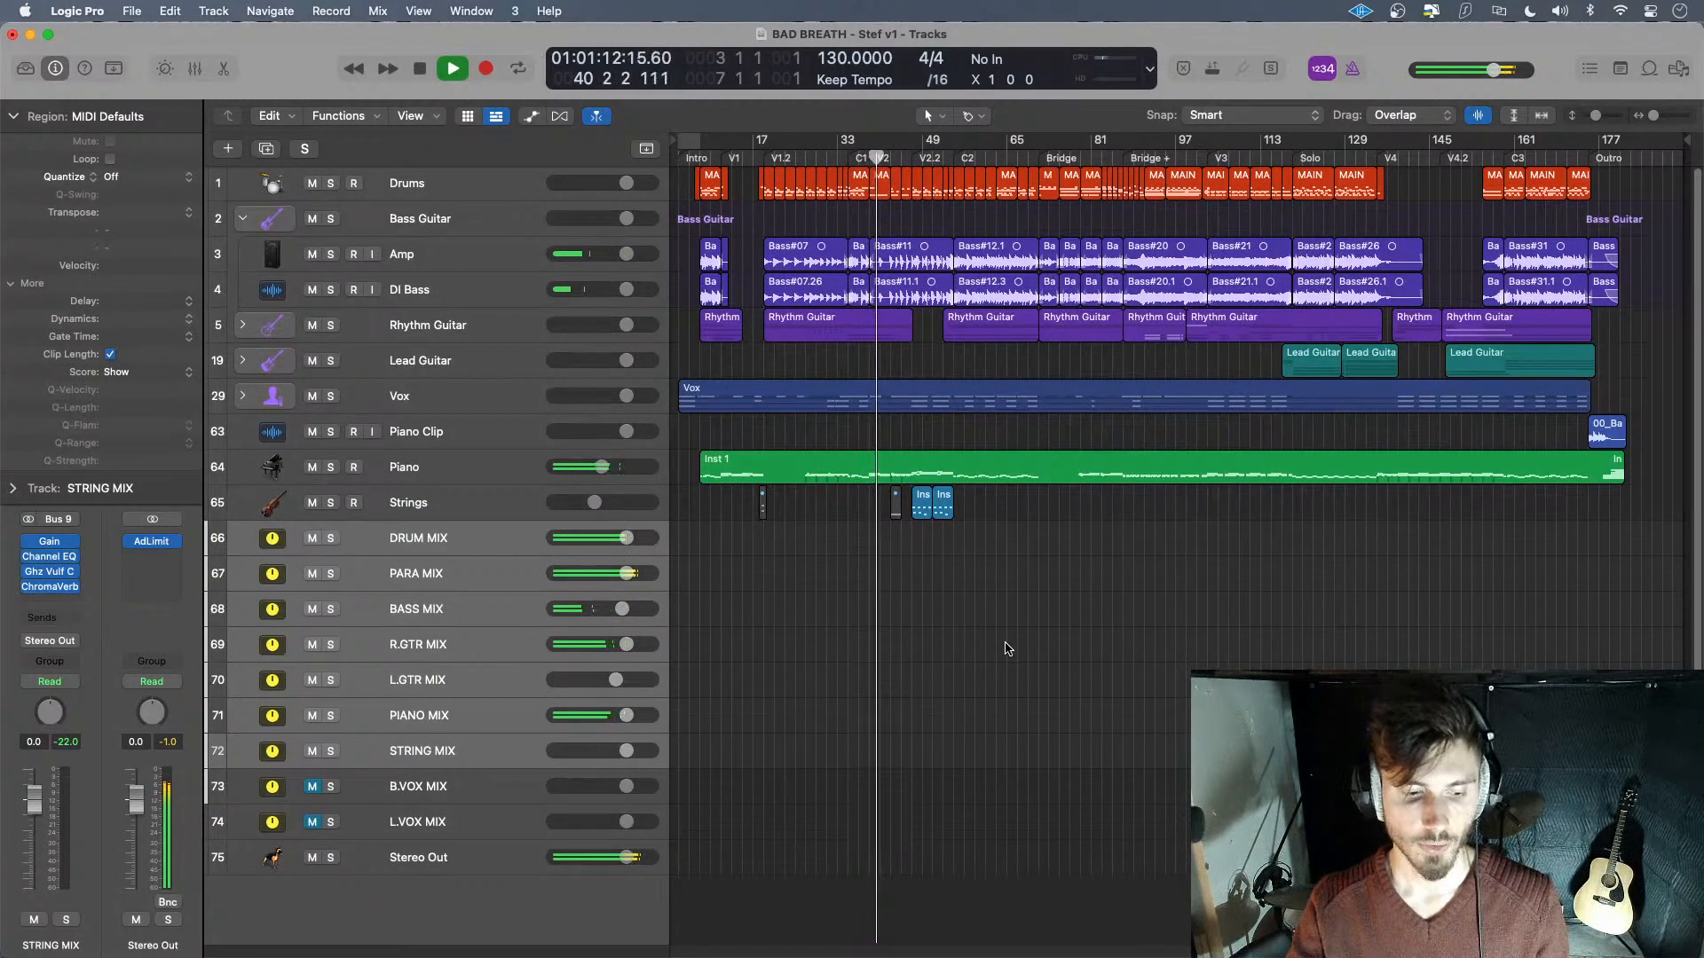
key(x)
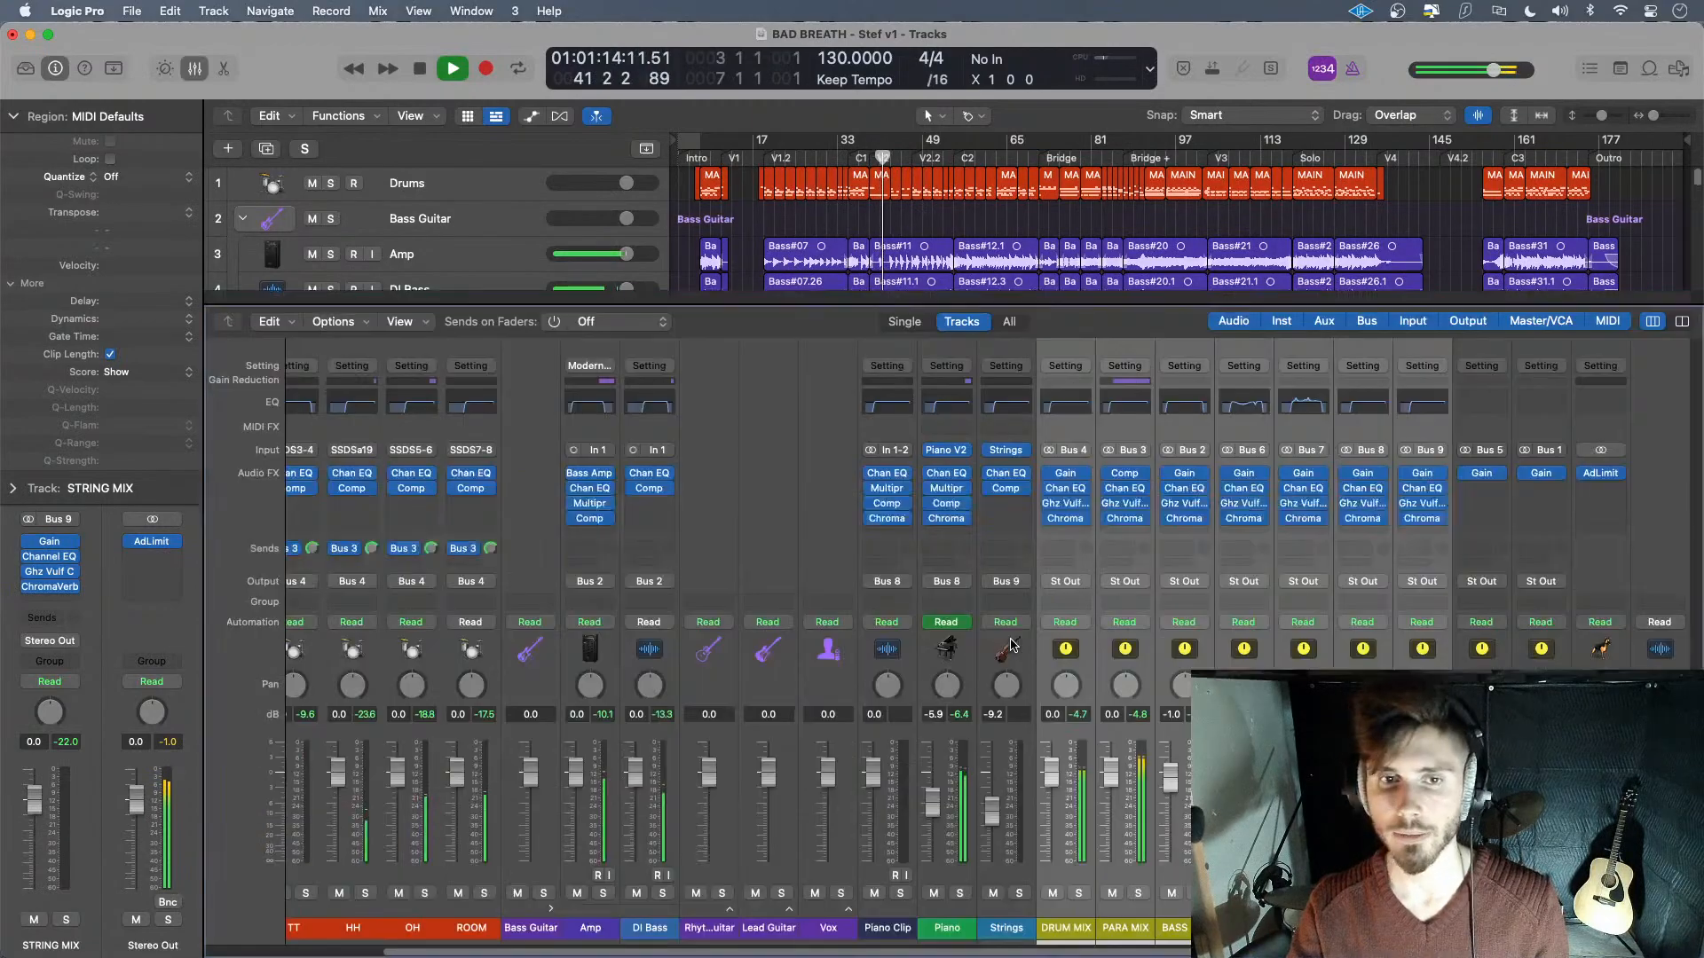
- Change the Distortion setting in the Compressor on the BD channel
scroll(705, 843, left, 3)
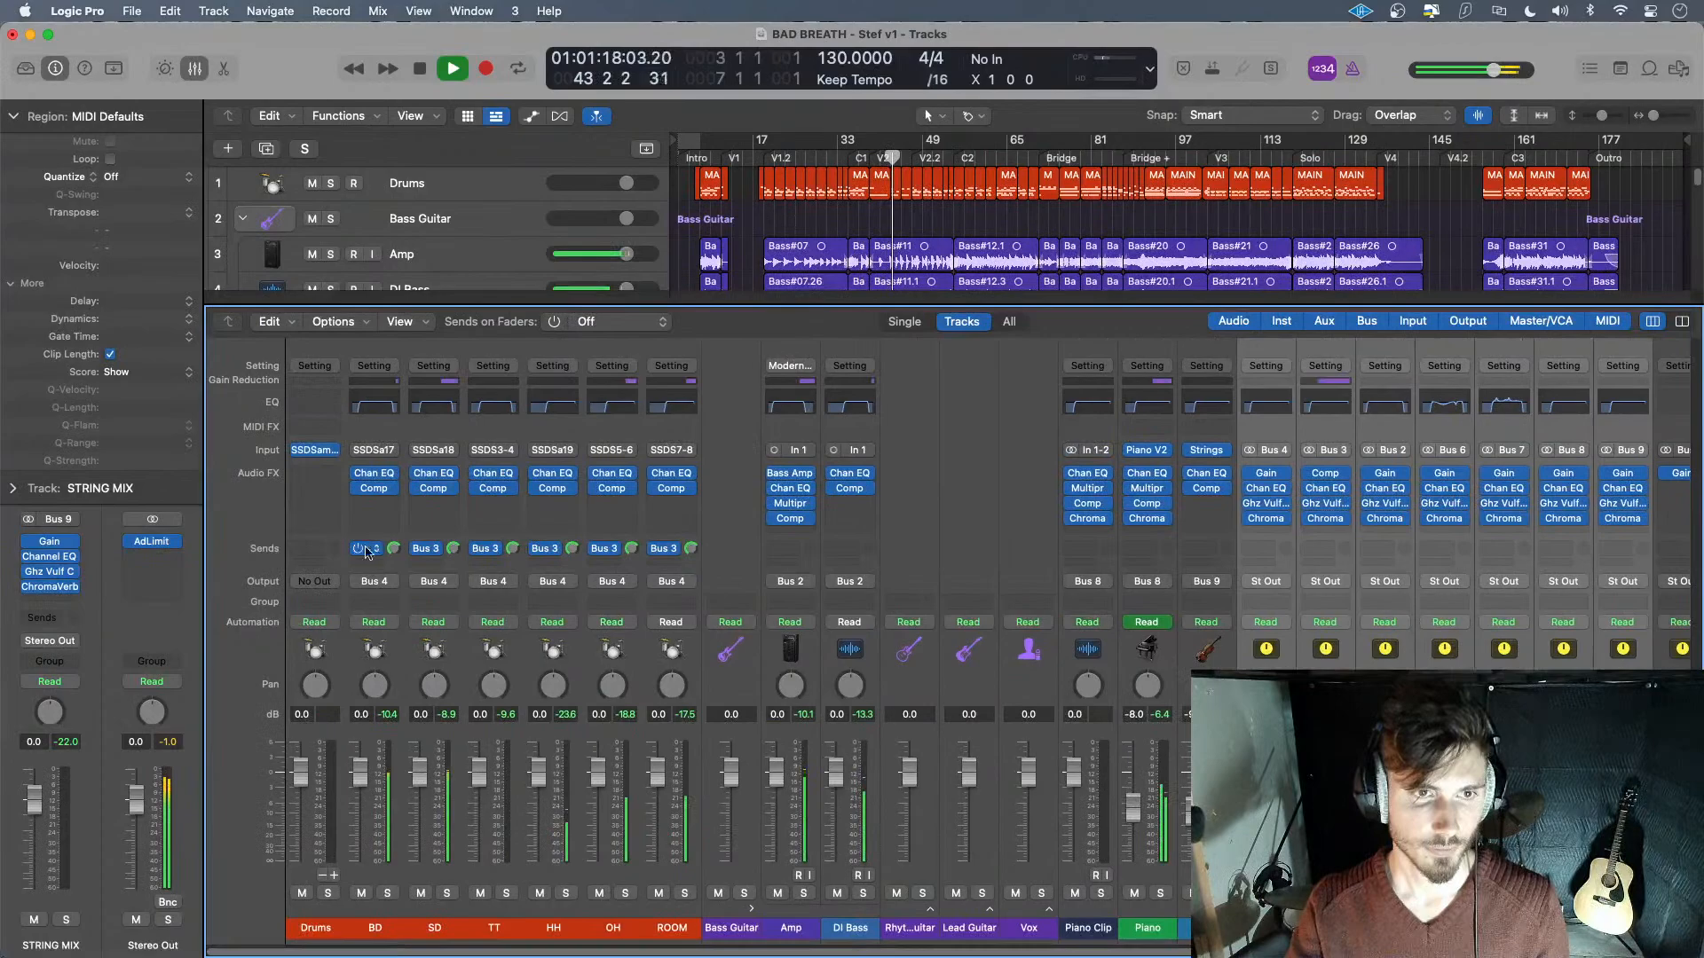
click(374, 488)
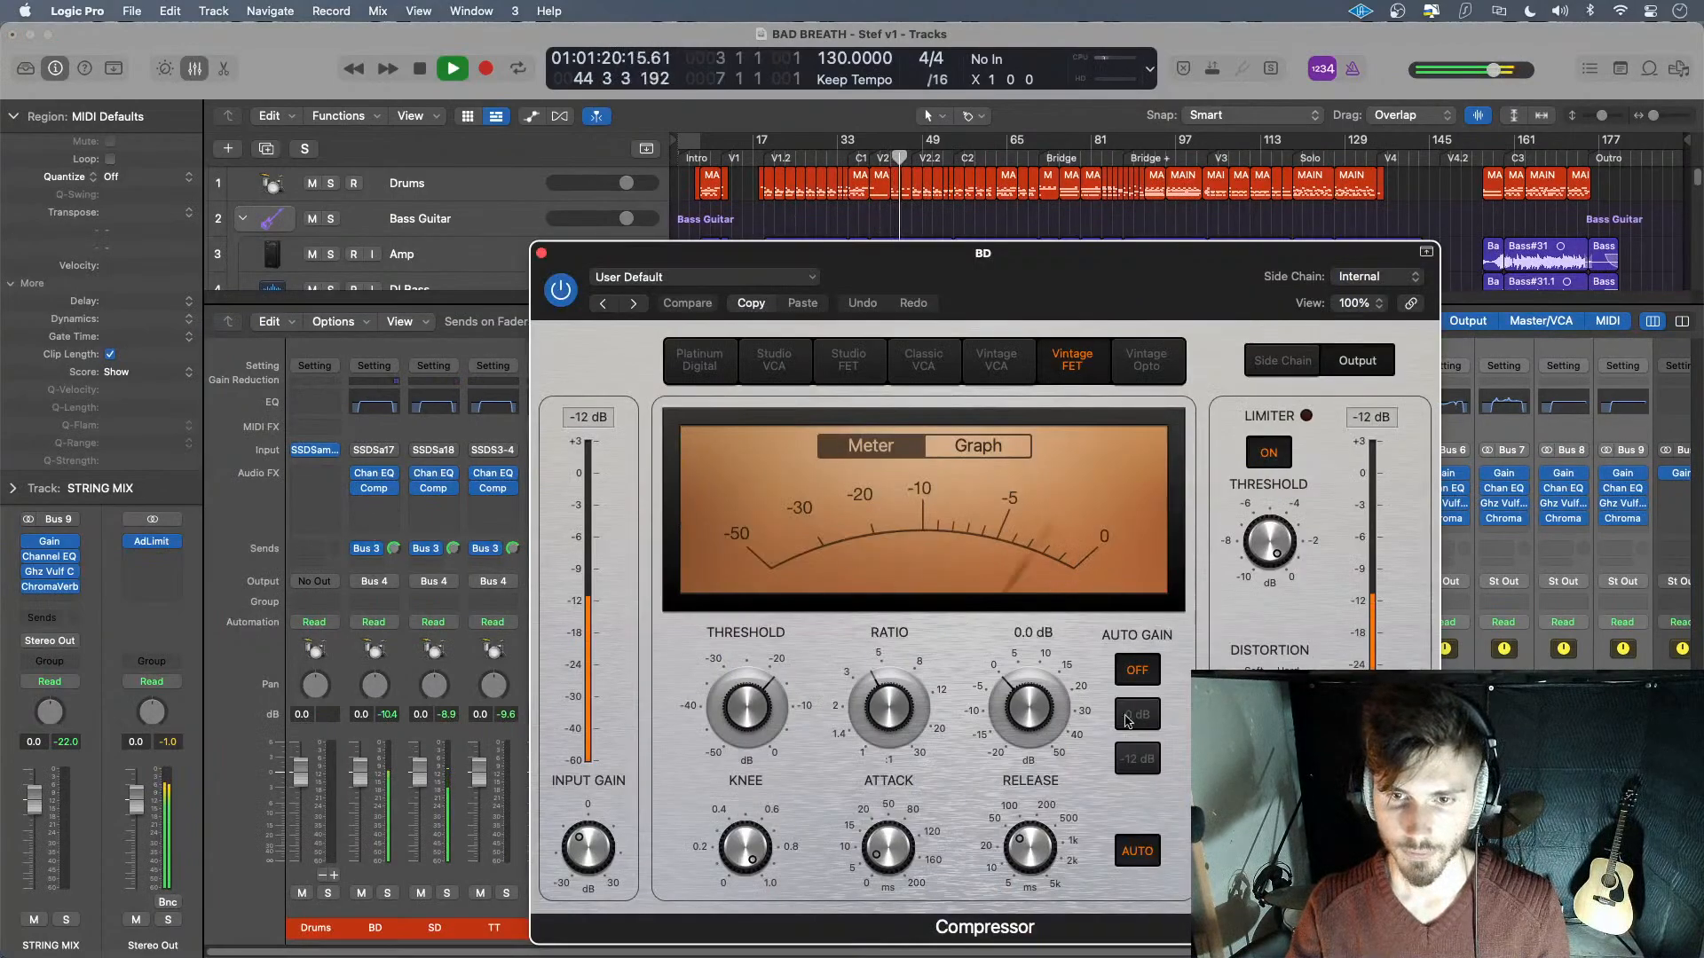
drag(1269, 709, 1269, 692)
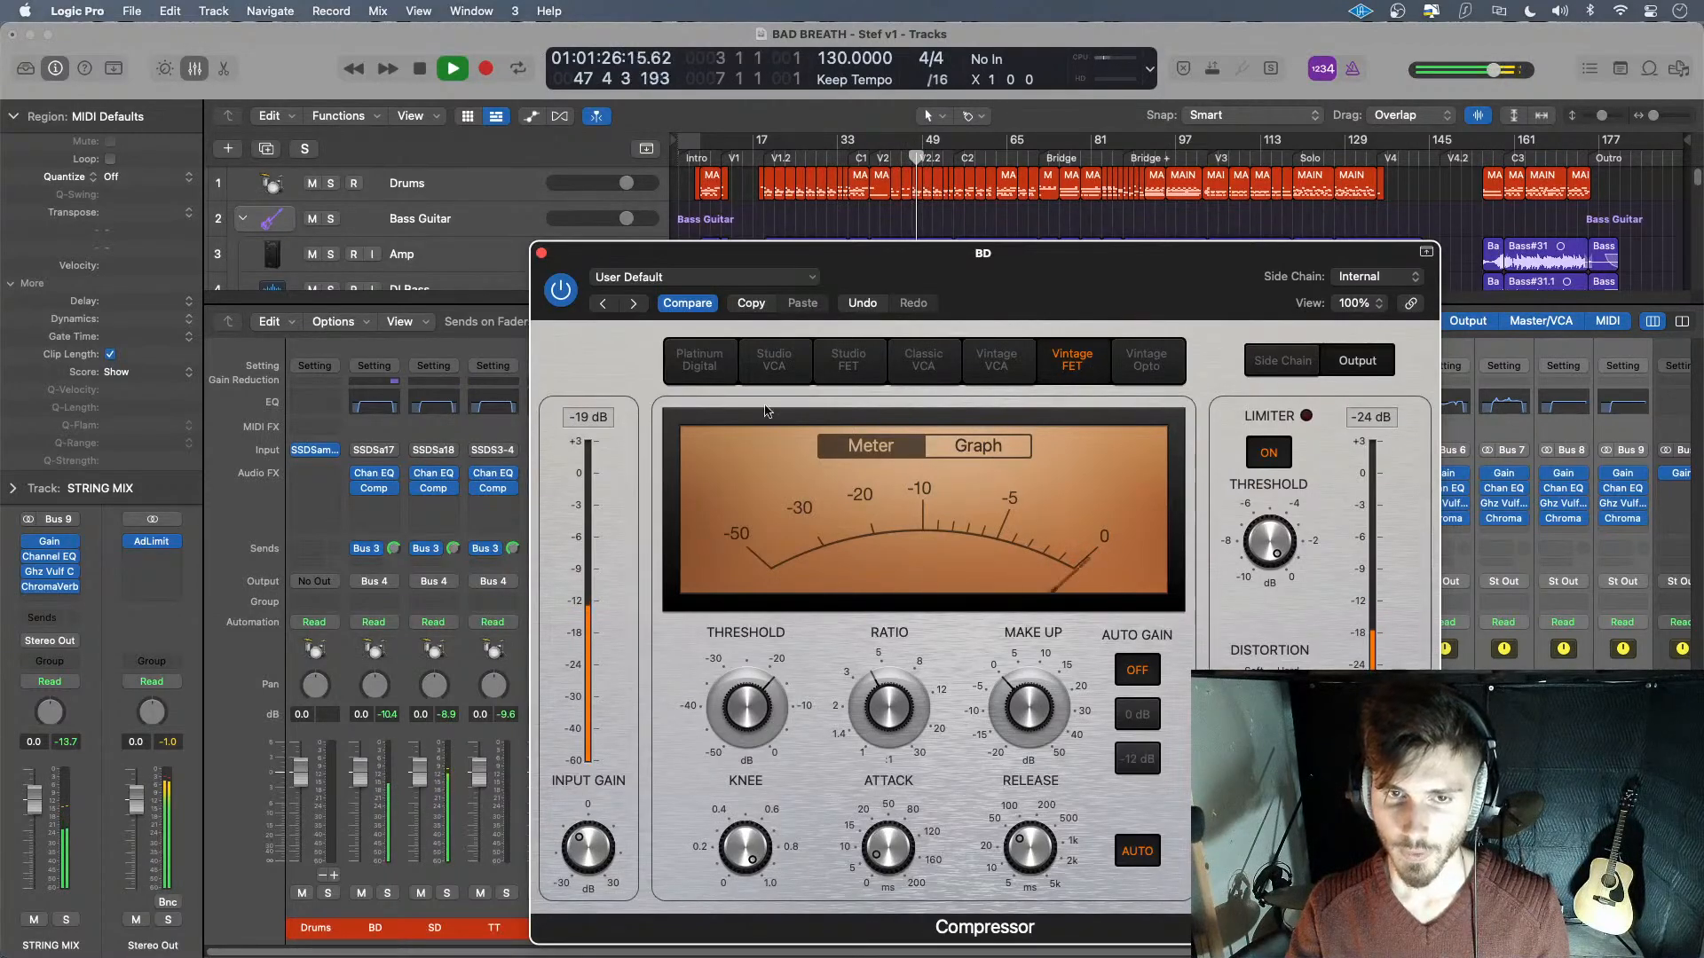
click(540, 254)
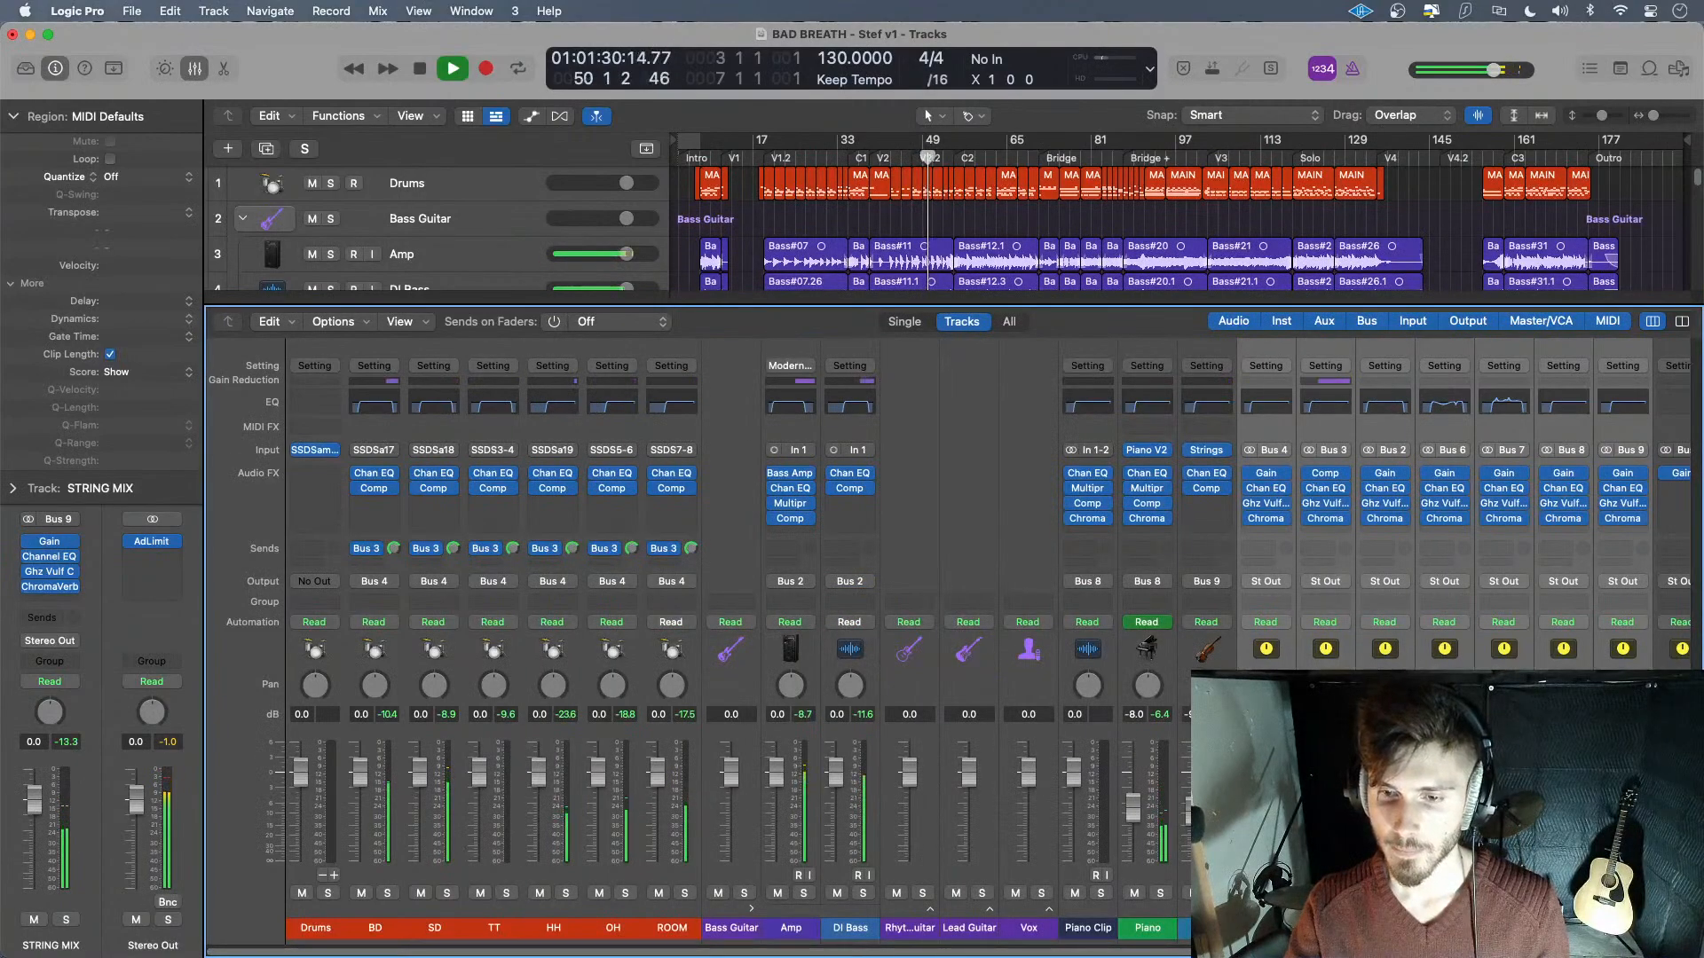
- Audition the Accordion Boom preset in the BASS MIX Vulf Compressor and load Untamed 26" instead
click(1384, 503)
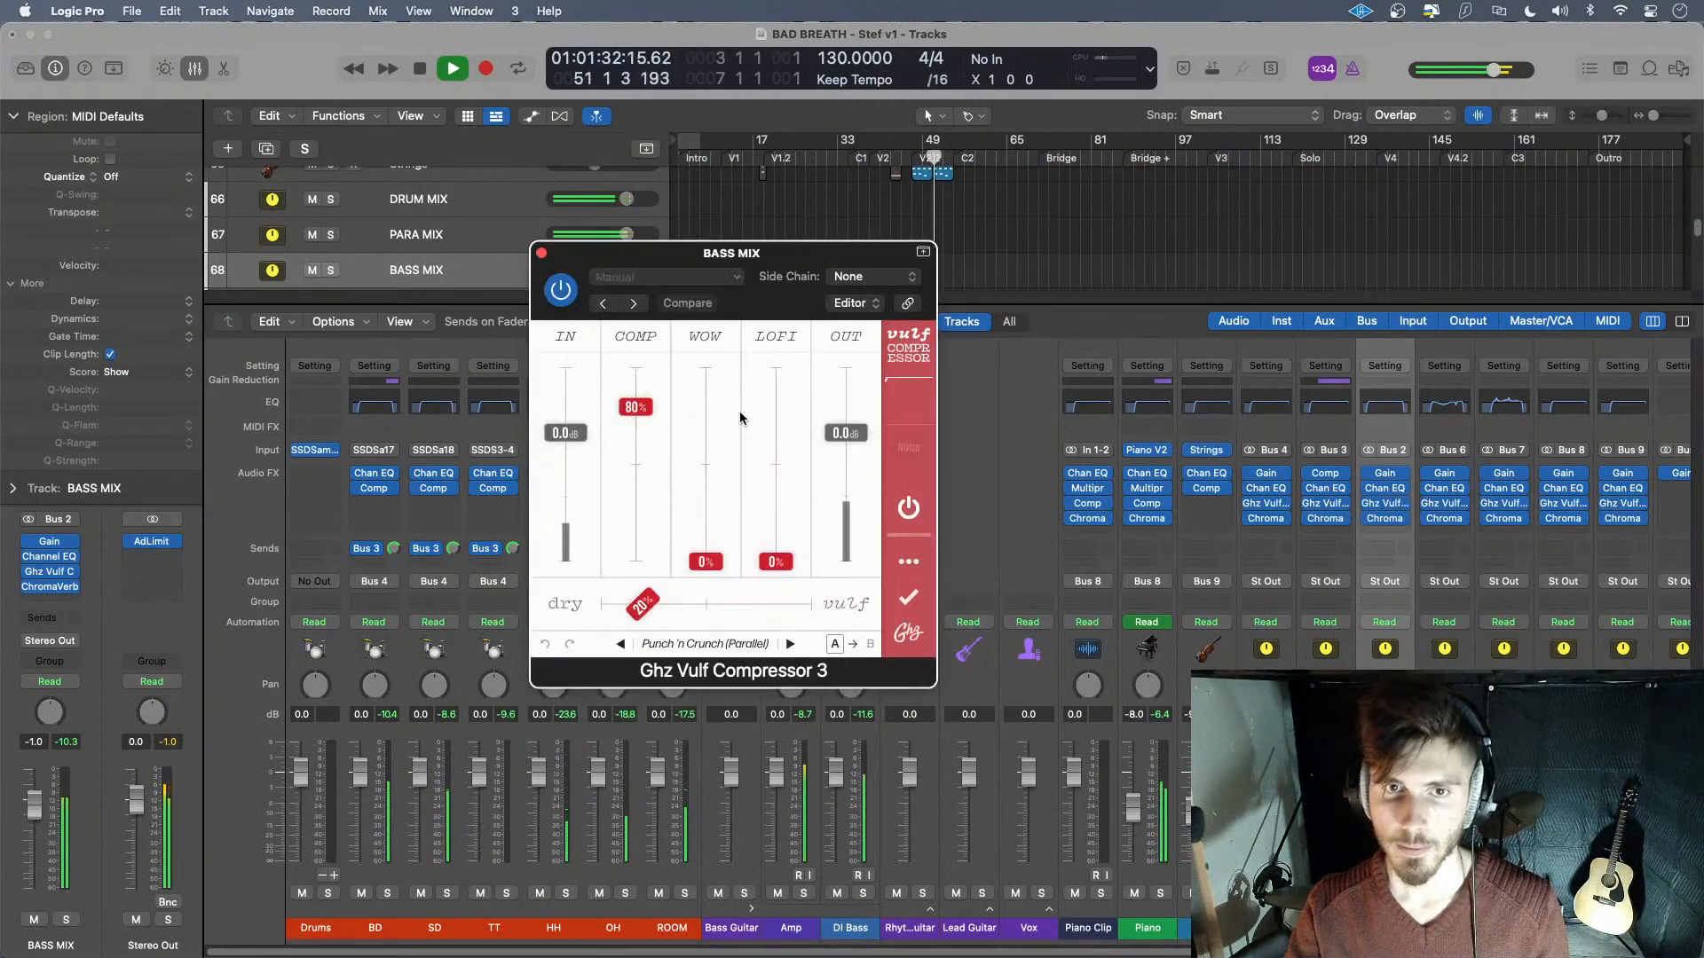
click(704, 643)
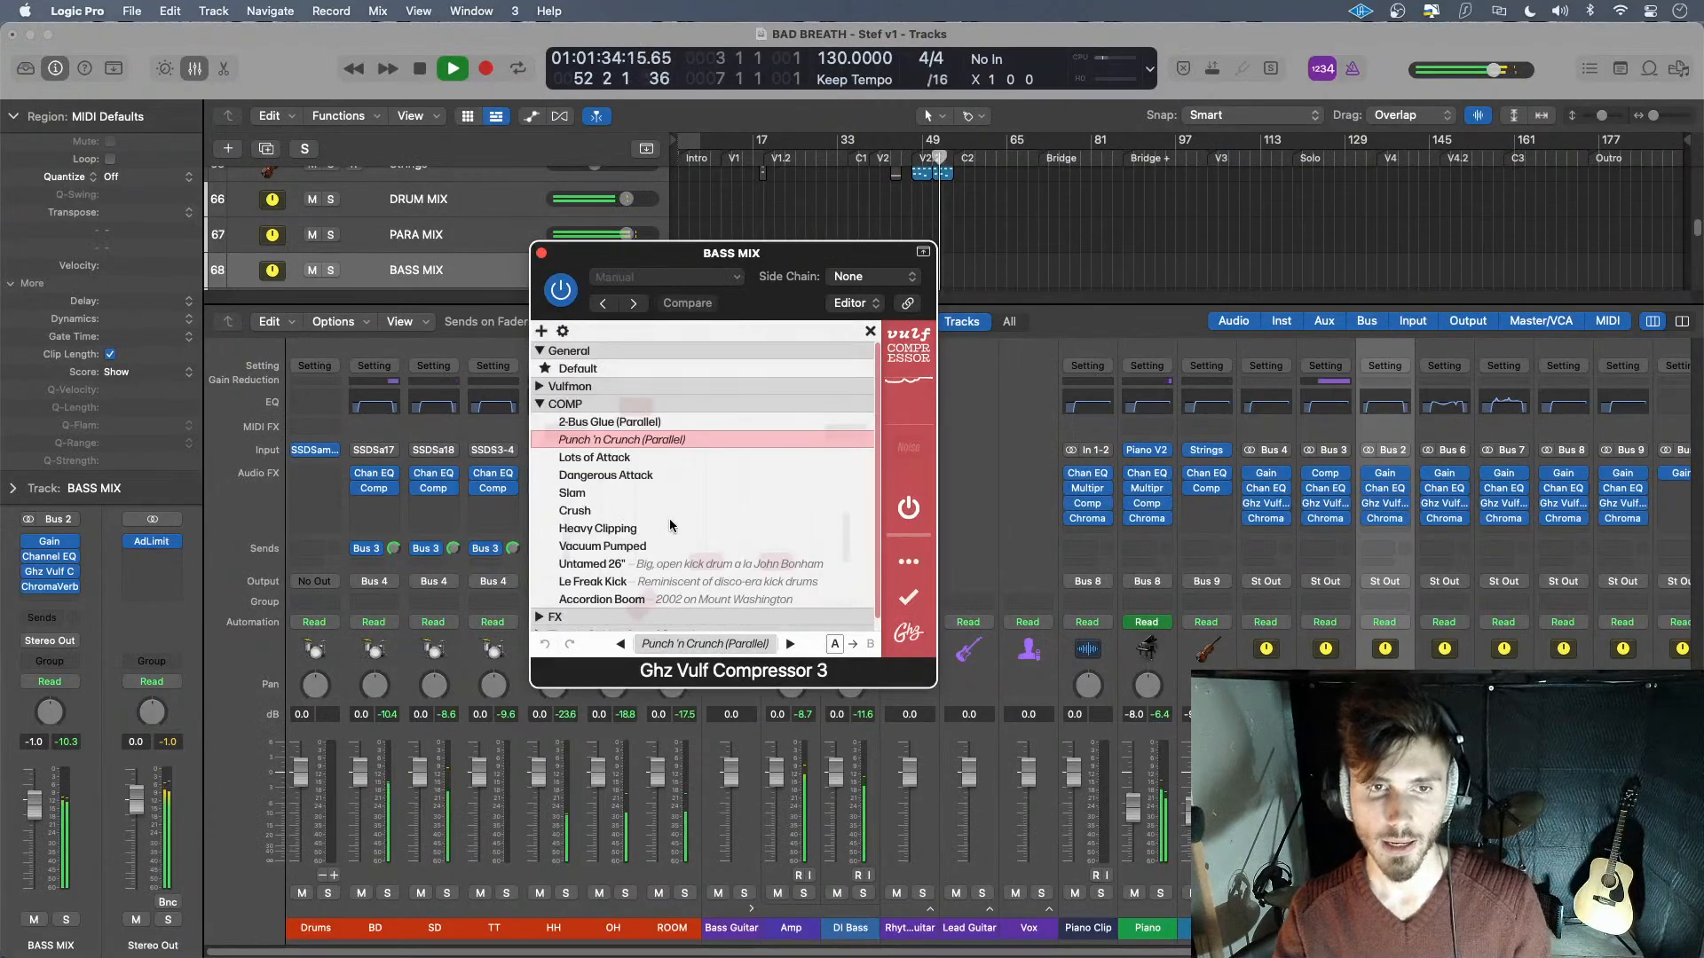
click(671, 598)
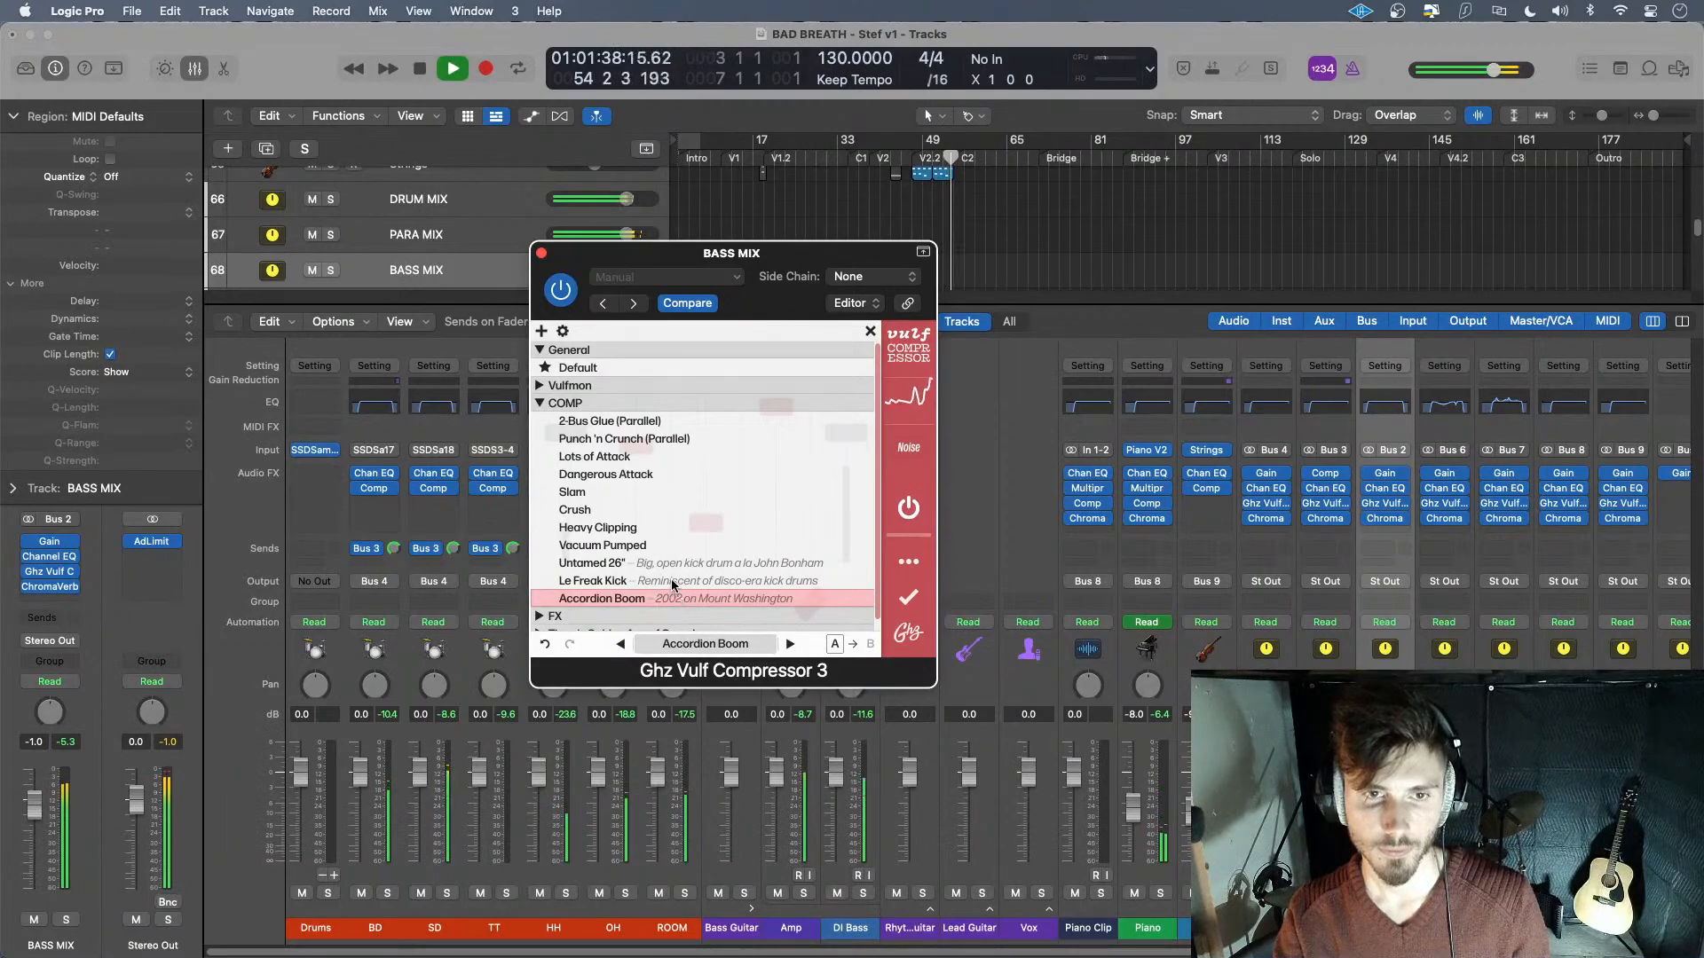
click(672, 566)
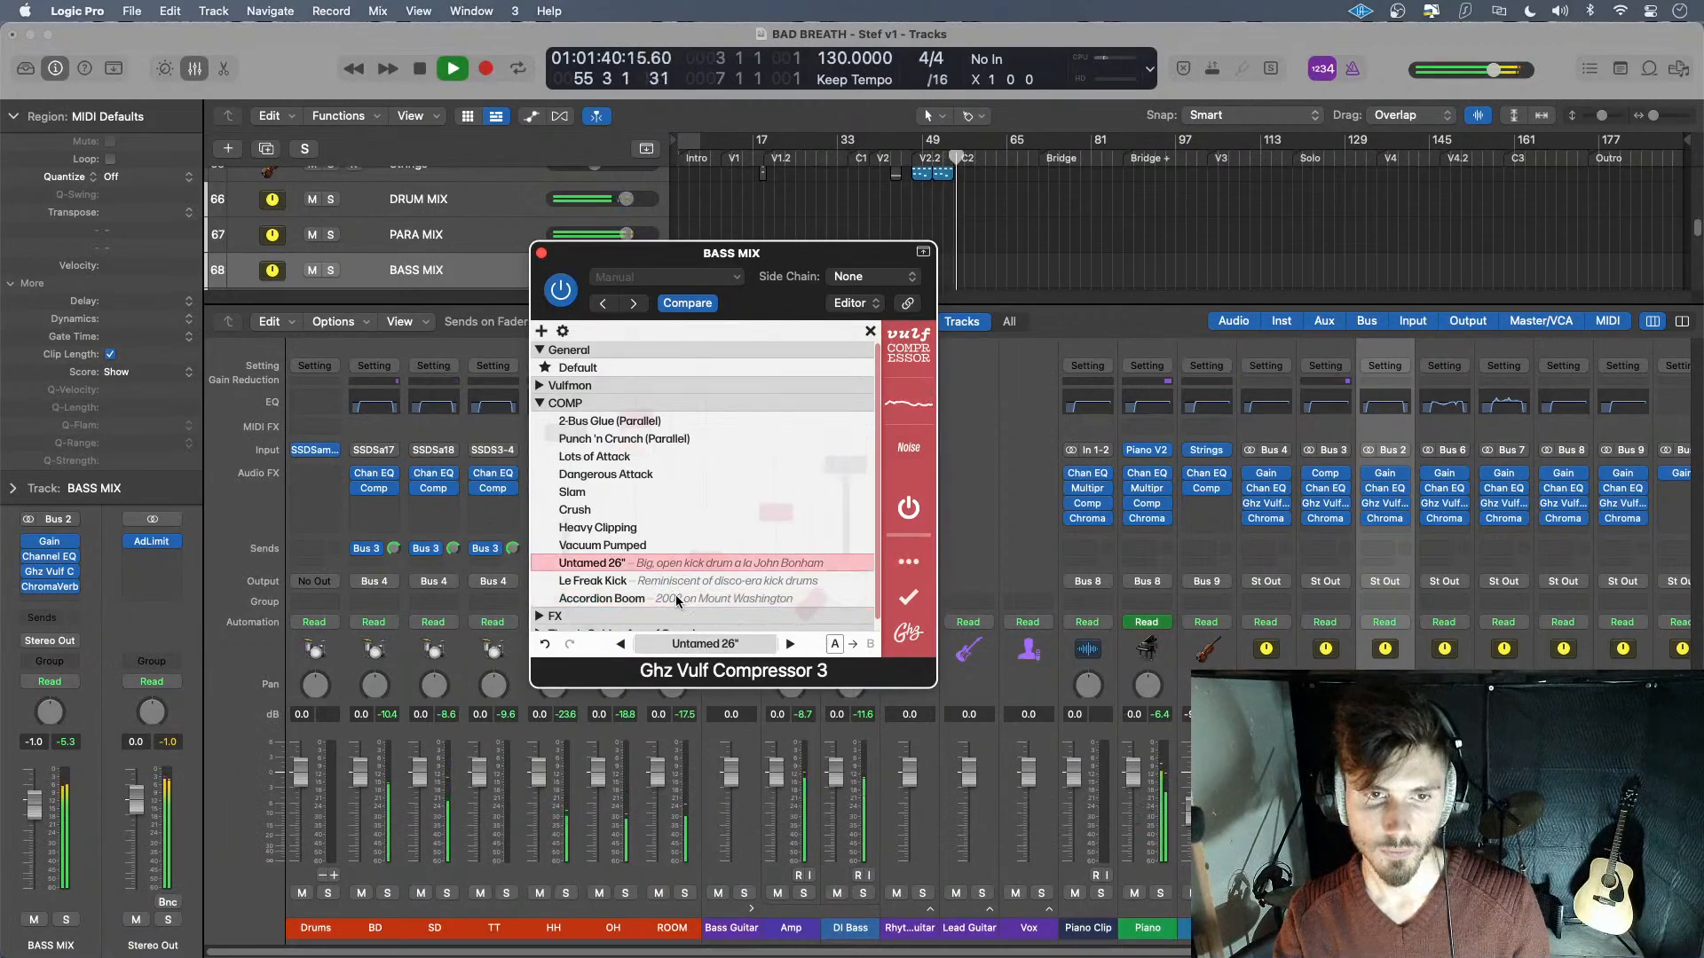
click(693, 632)
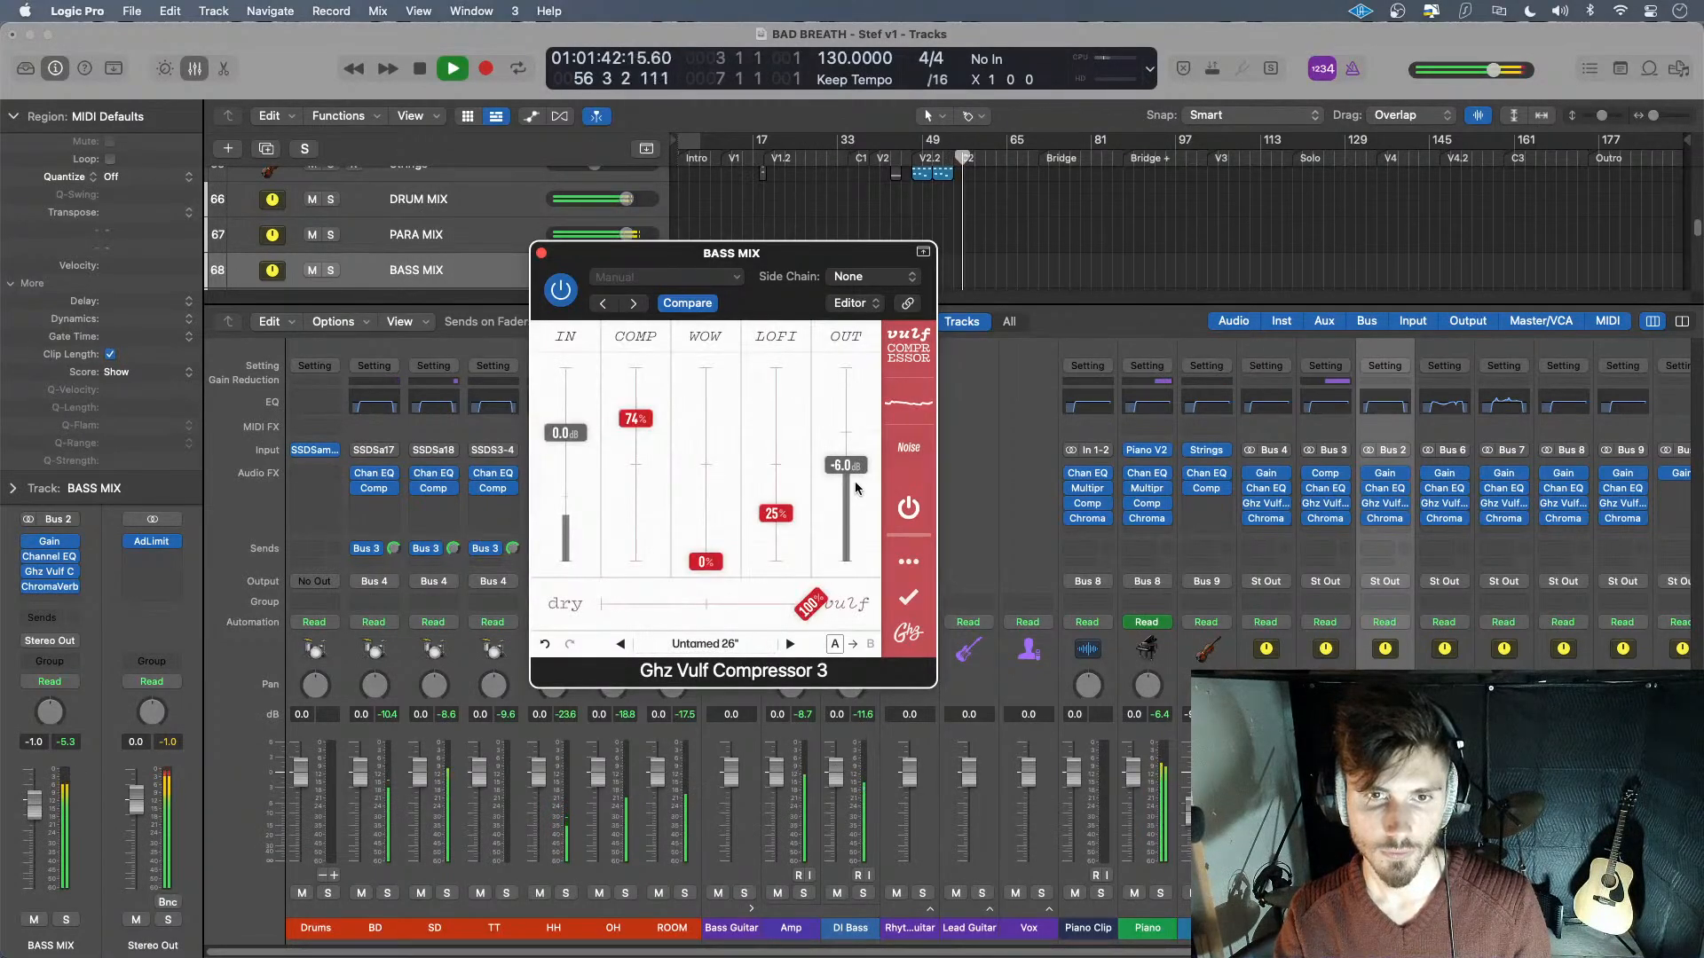
- Set the BASS MIX Vulf Compressor's OUT to 0.0 dB, COMP to 80% and dry/vulf mix to 50%
drag(858, 490, 869, 442)
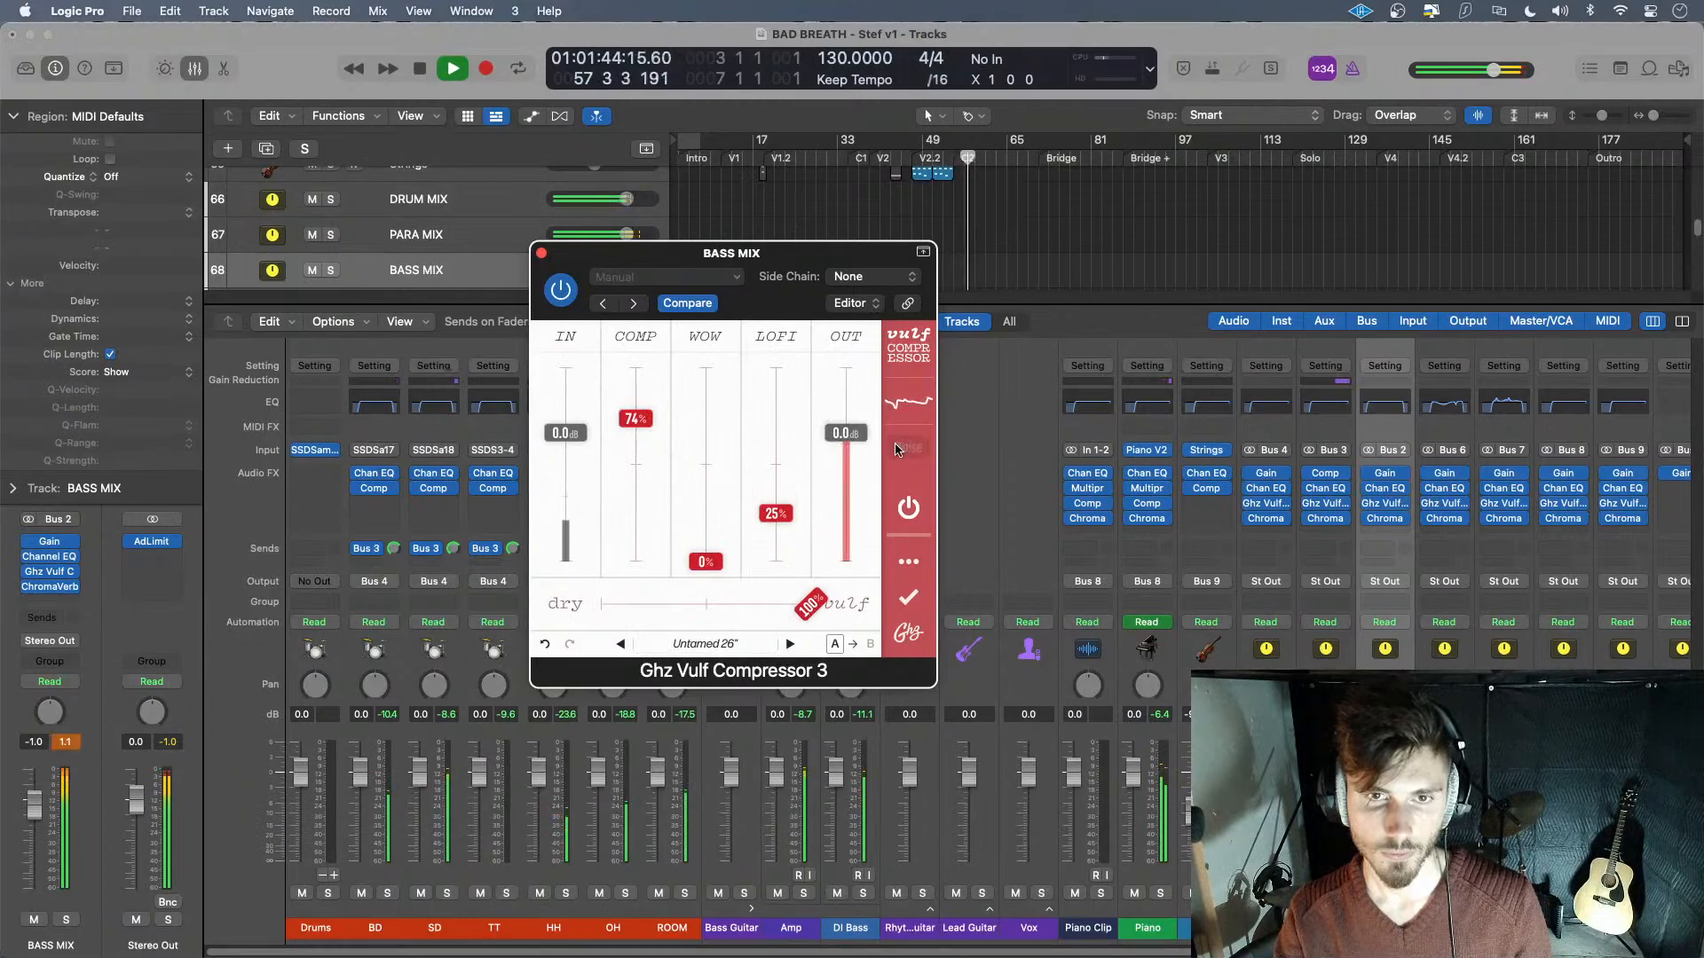
mouse_move(648, 429)
mouse_down()
mouse_move(650, 450)
mouse_move(650, 411)
mouse_up()
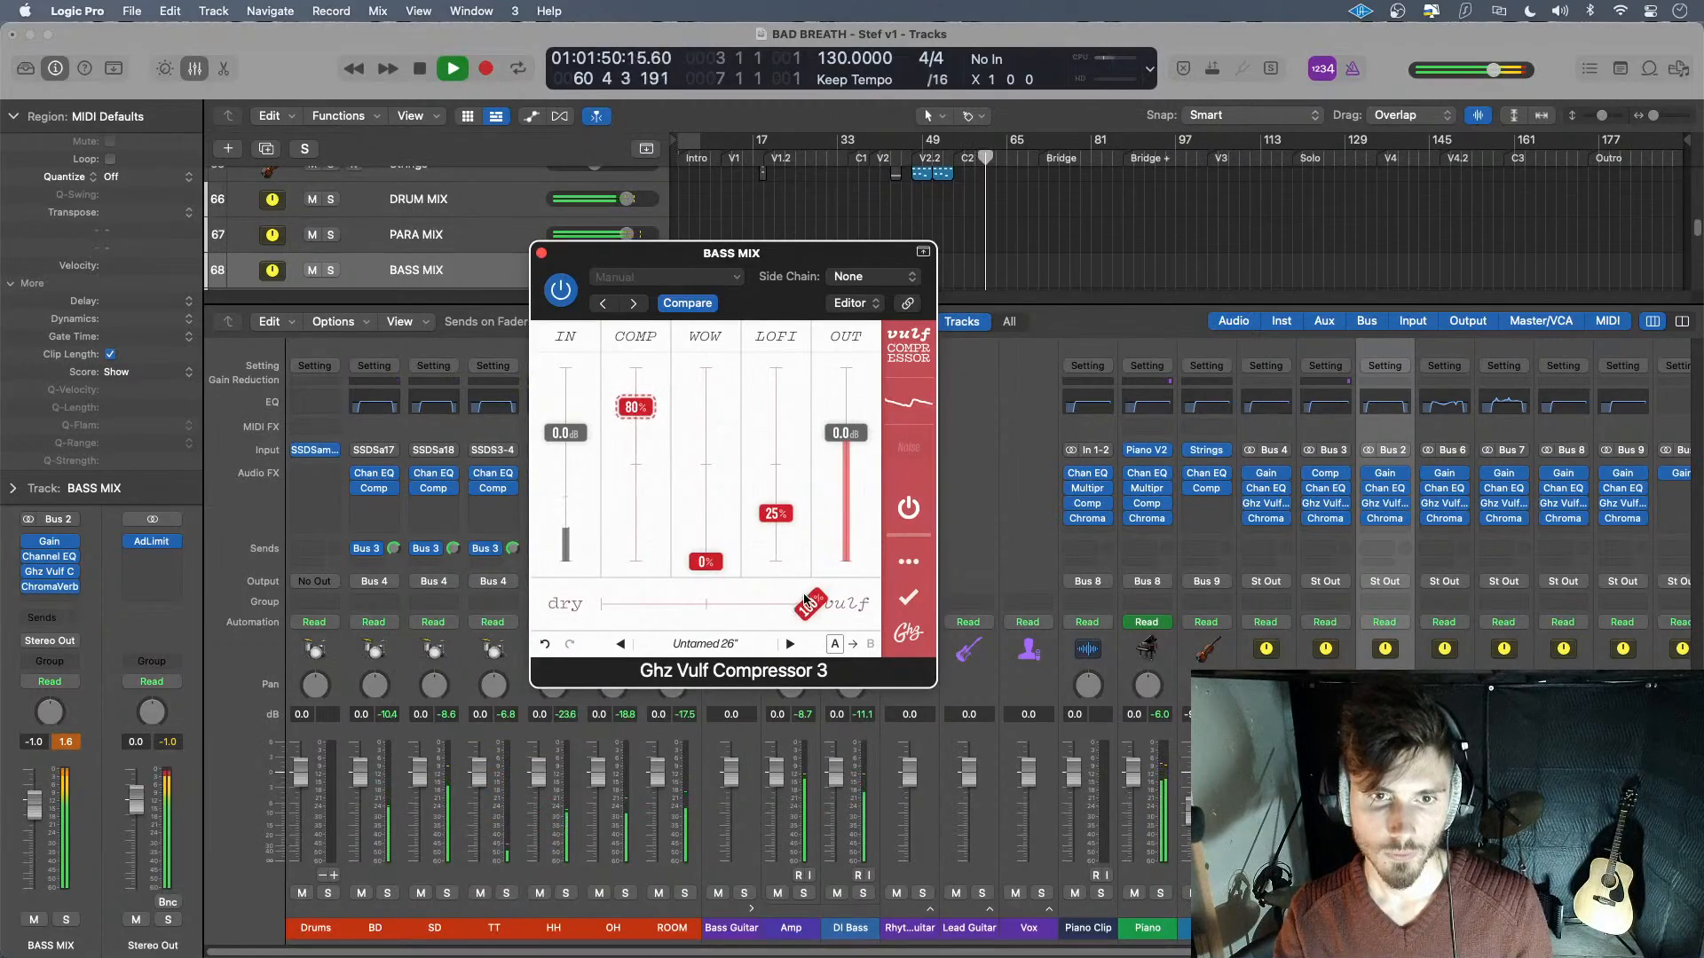
drag(810, 605, 701, 622)
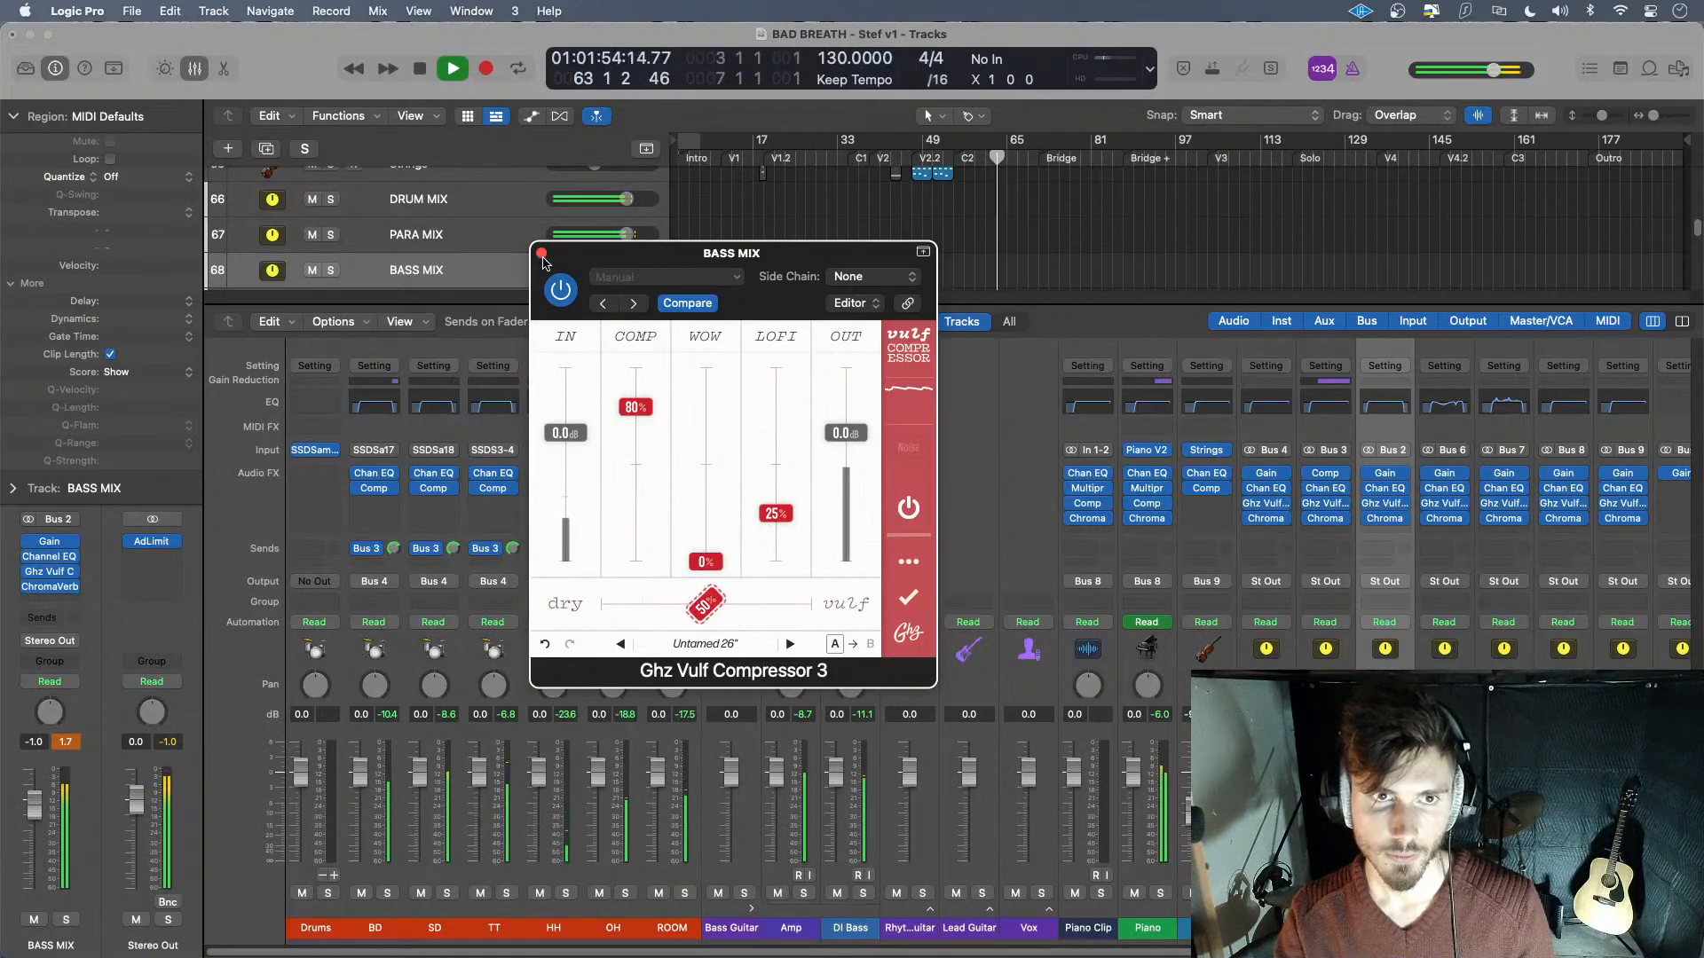
- Replace the Ghz Vulf Compressor 3 on PARA MIX with a copy of the one on DRUM MIX
click(542, 255)
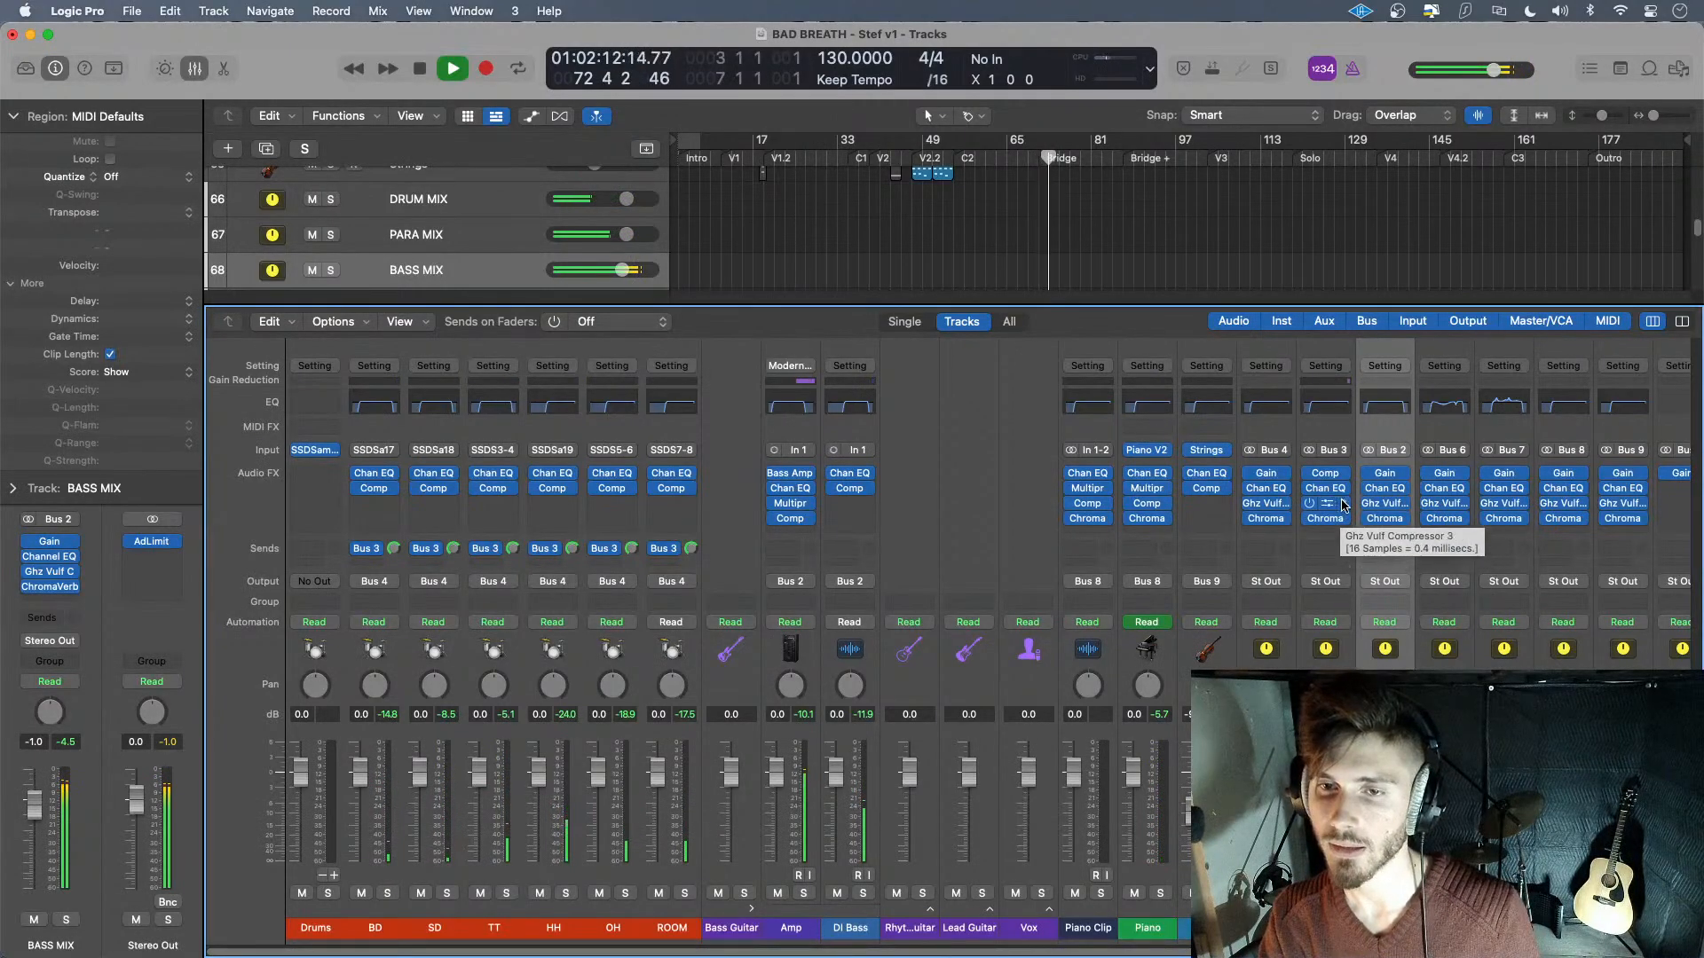
click(1345, 520)
click(1348, 519)
click(1342, 518)
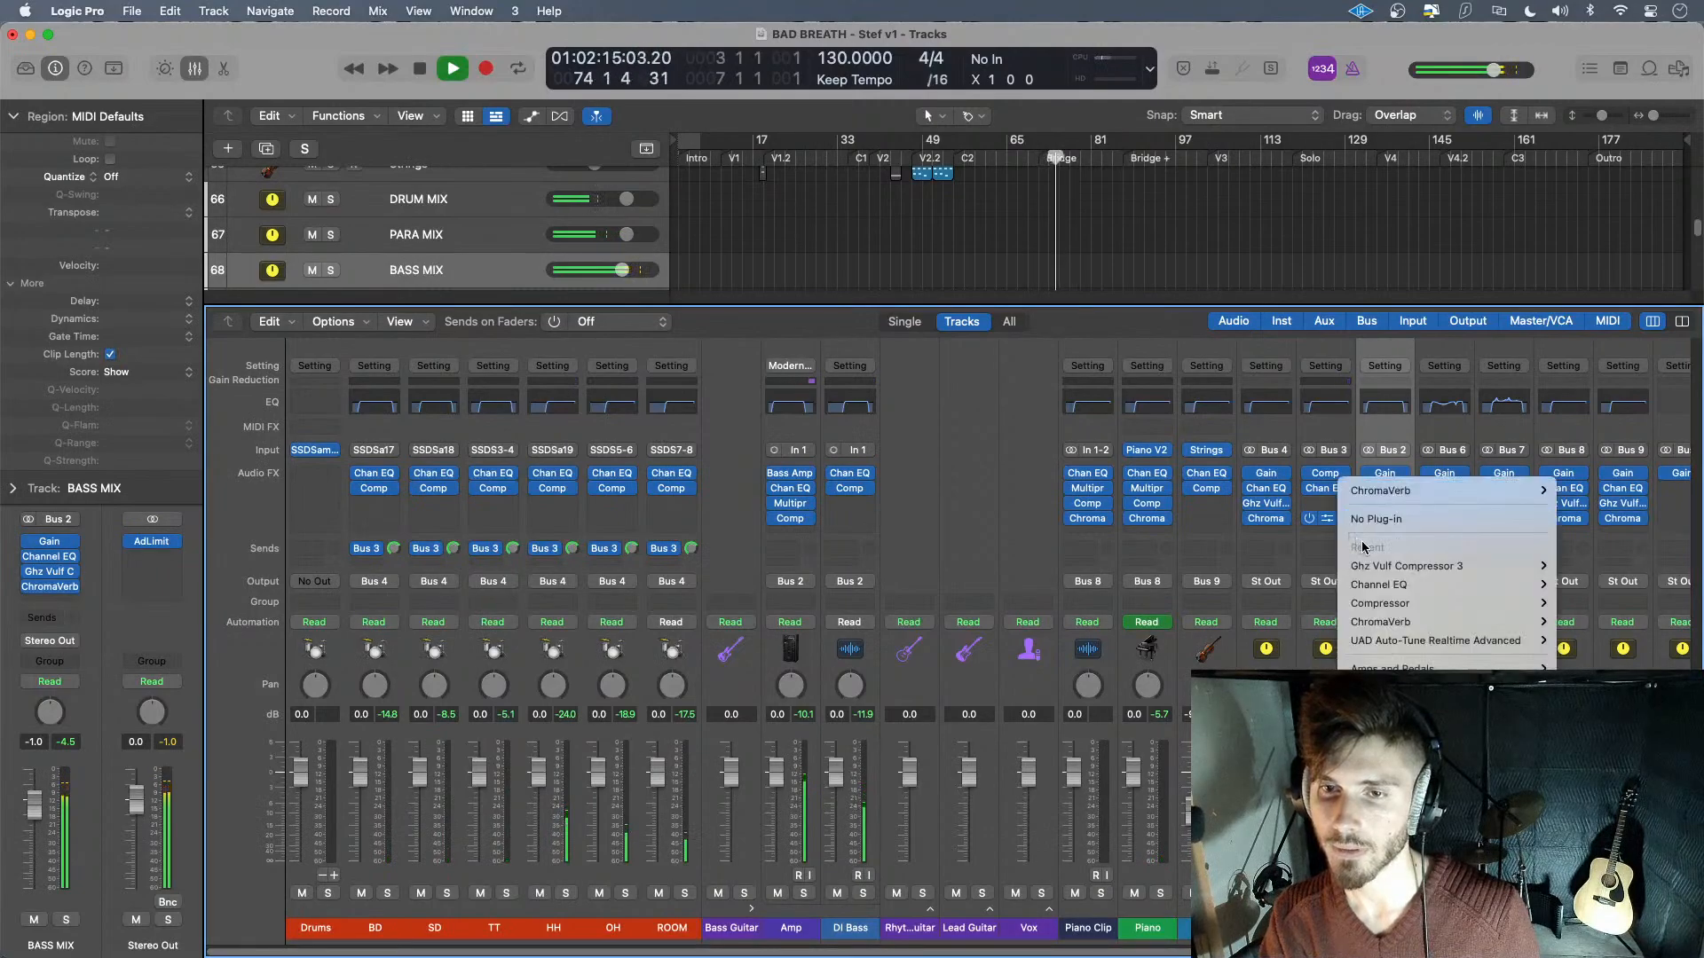
click(1322, 506)
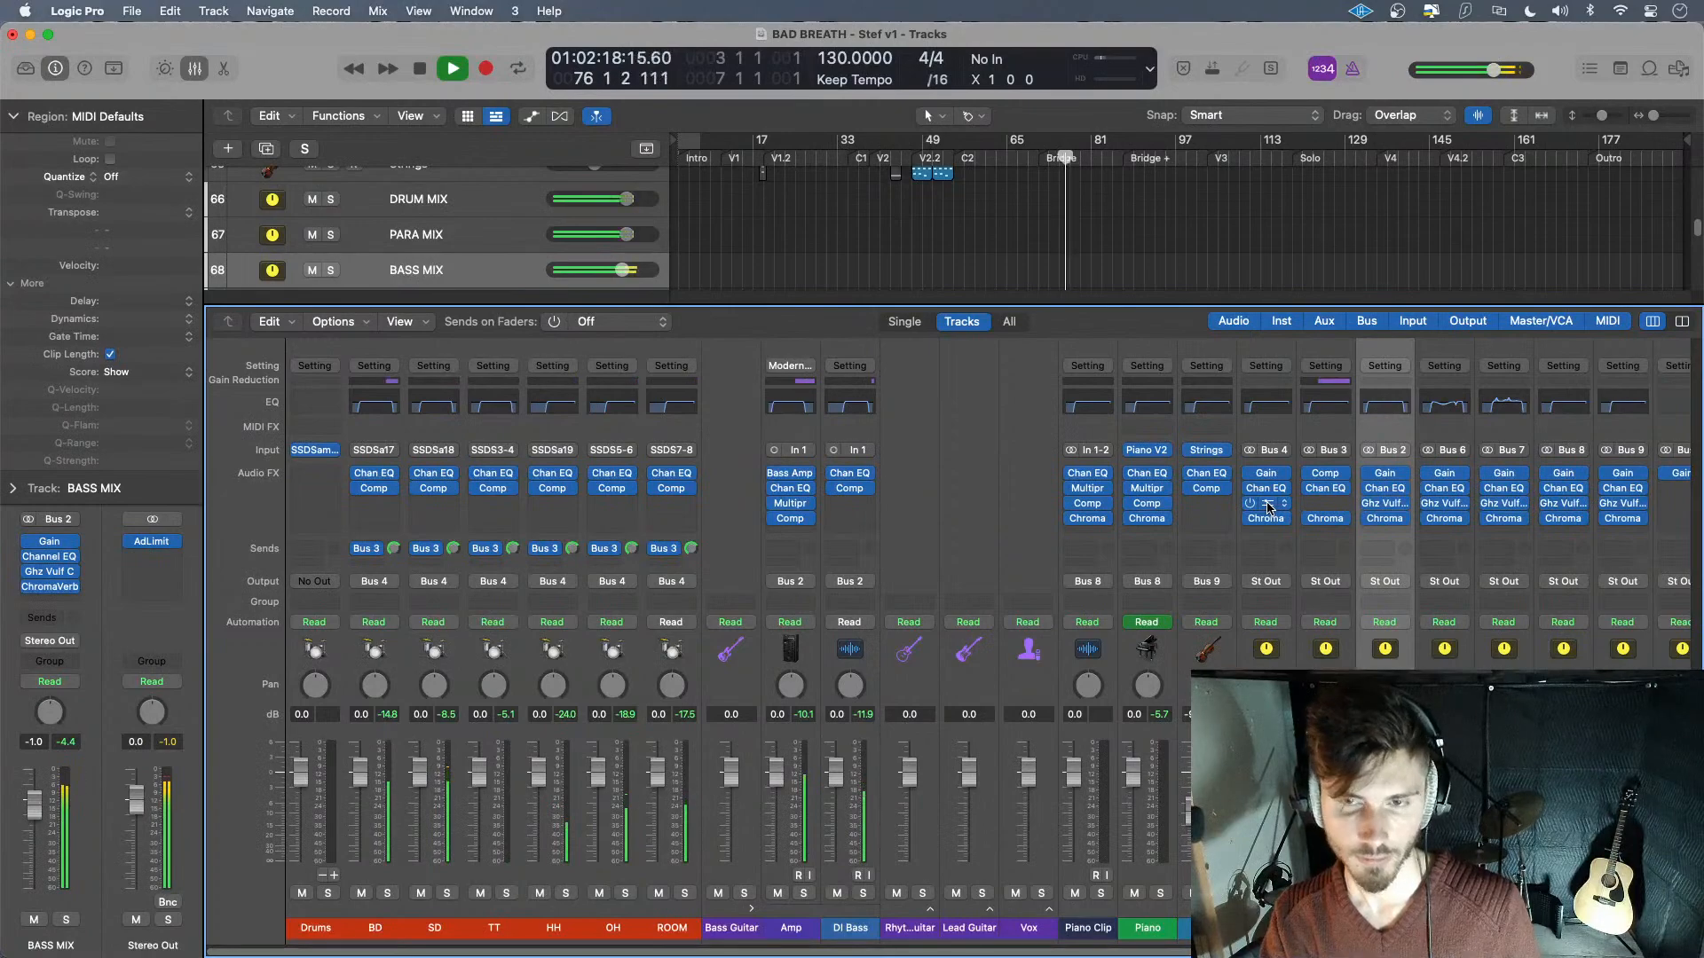
drag(1266, 503, 1325, 503)
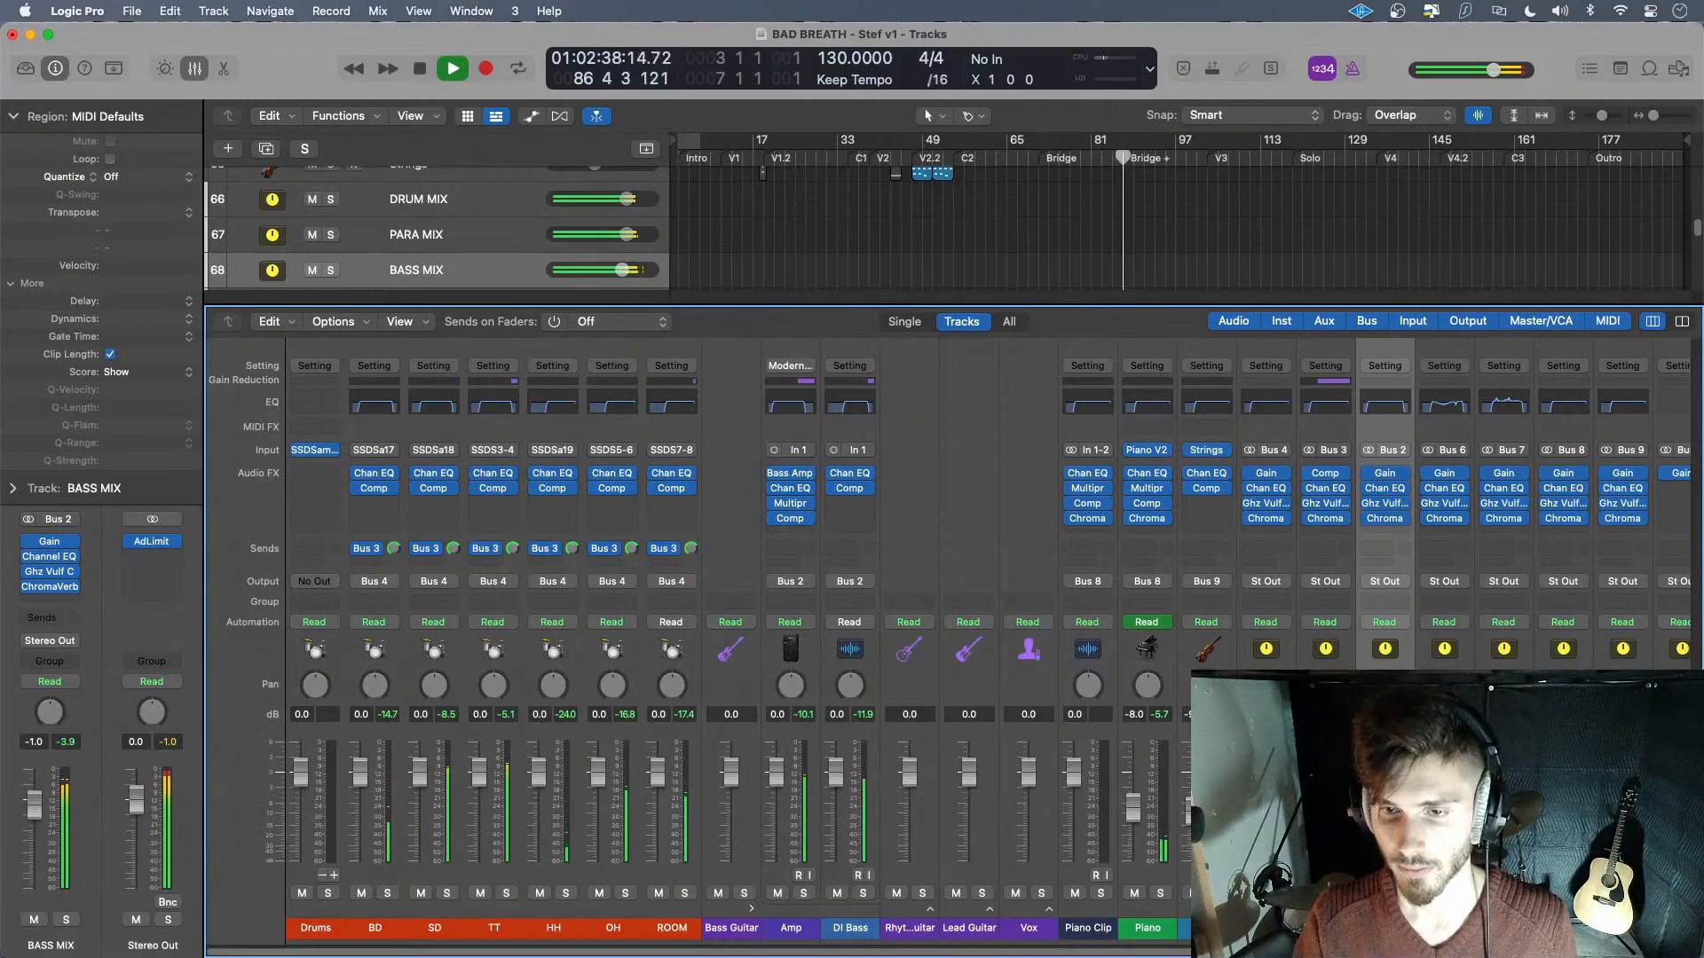
- Lower the BASS MIX channel's volume to -2.5 dB
scroll(887, 621, right, 5)
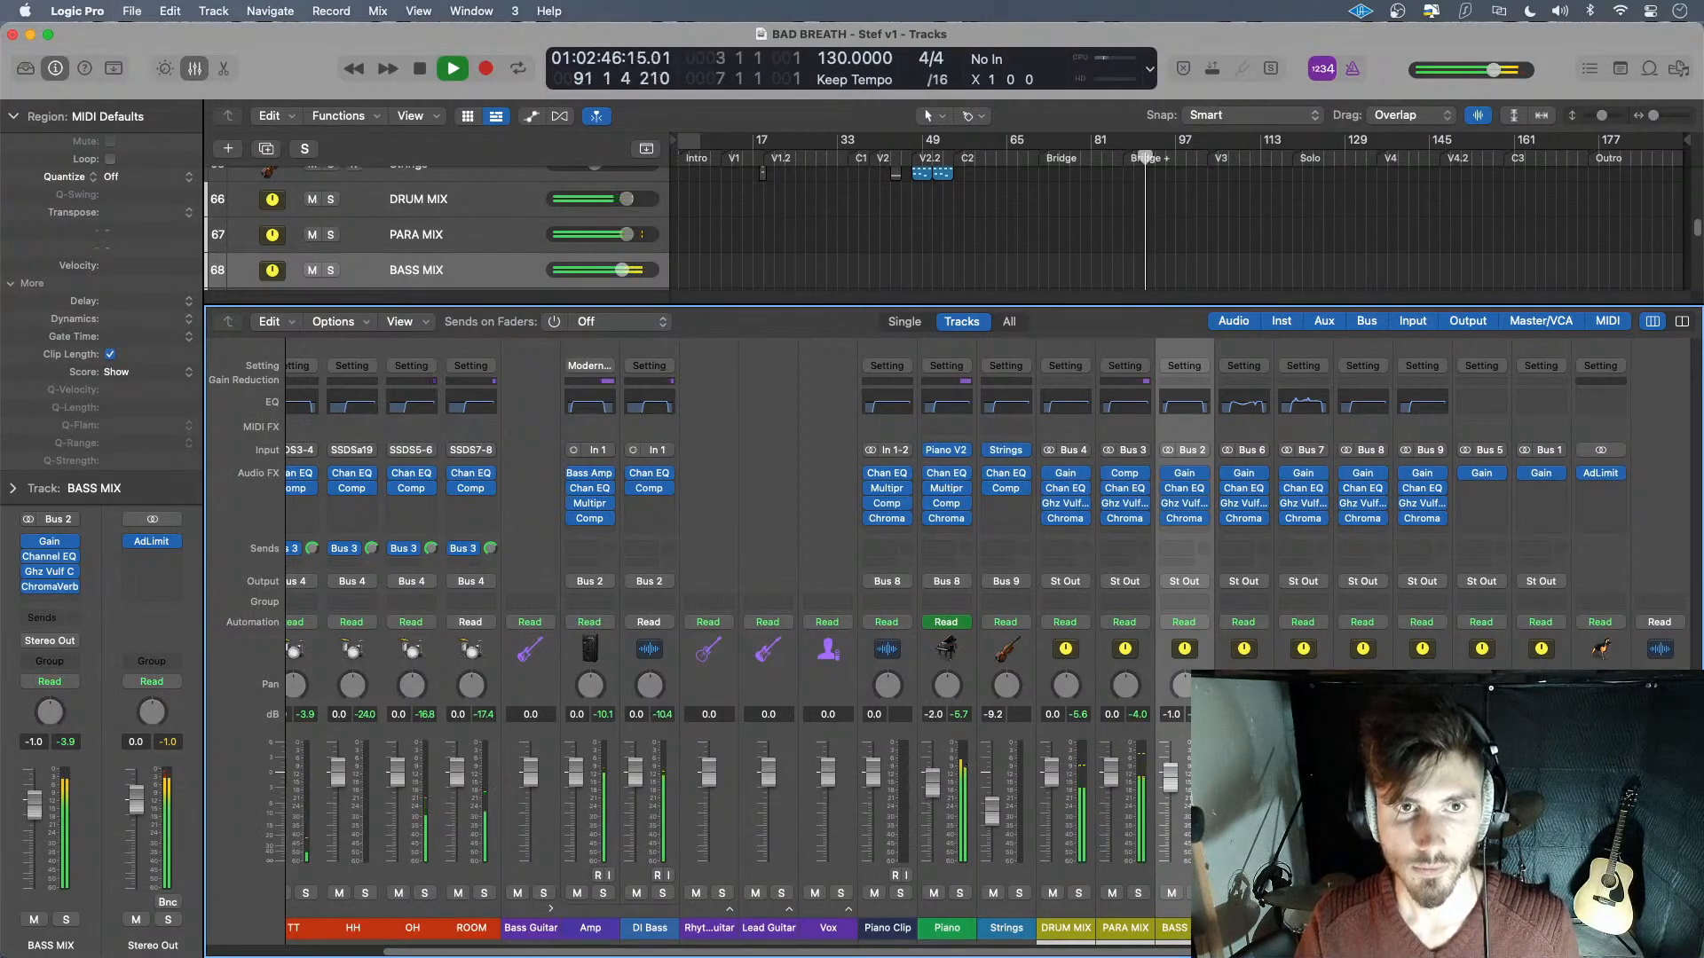
key(x)
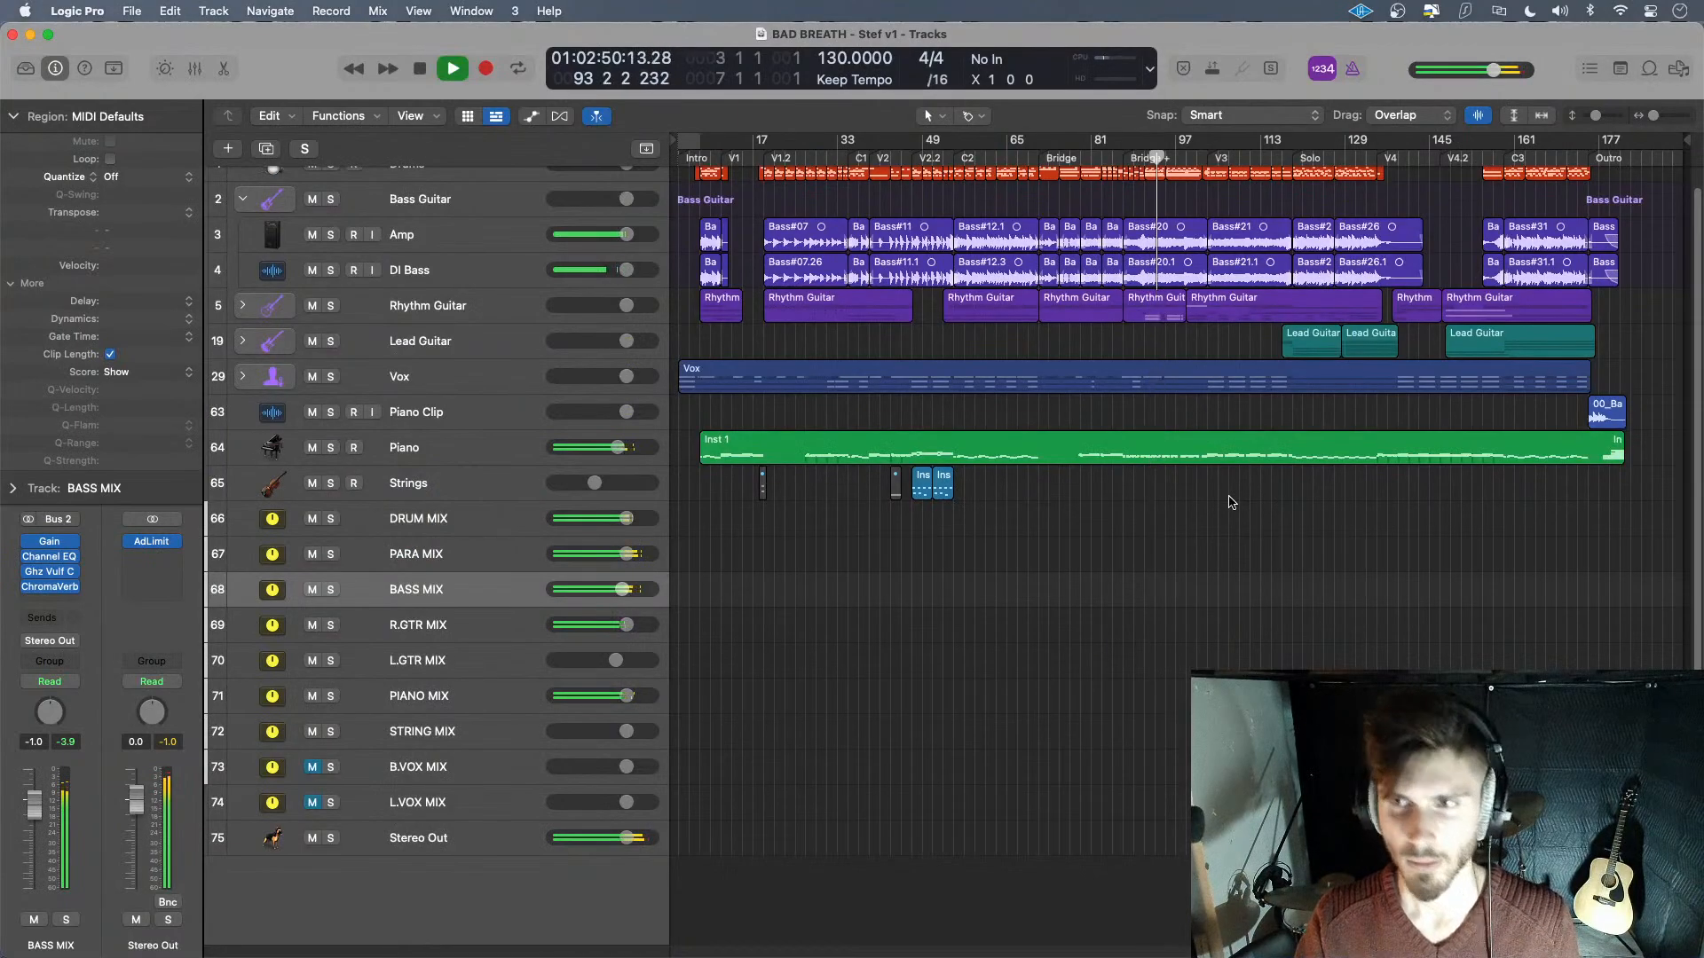
key(x)
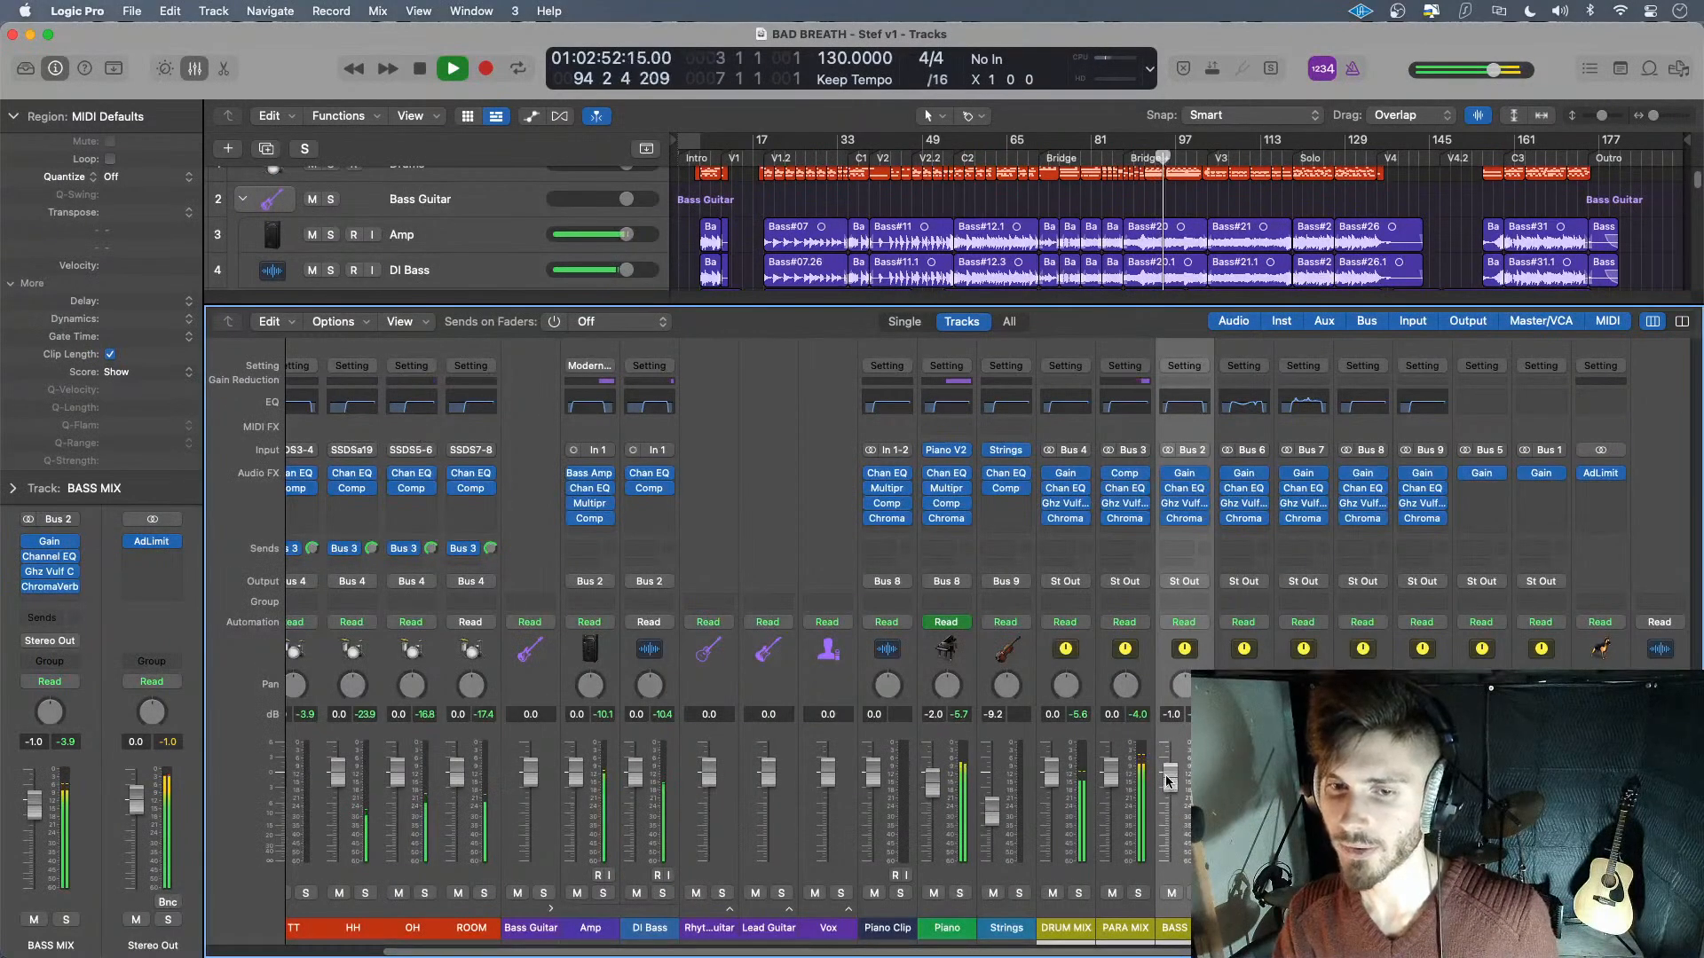
drag(1168, 780, 1169, 790)
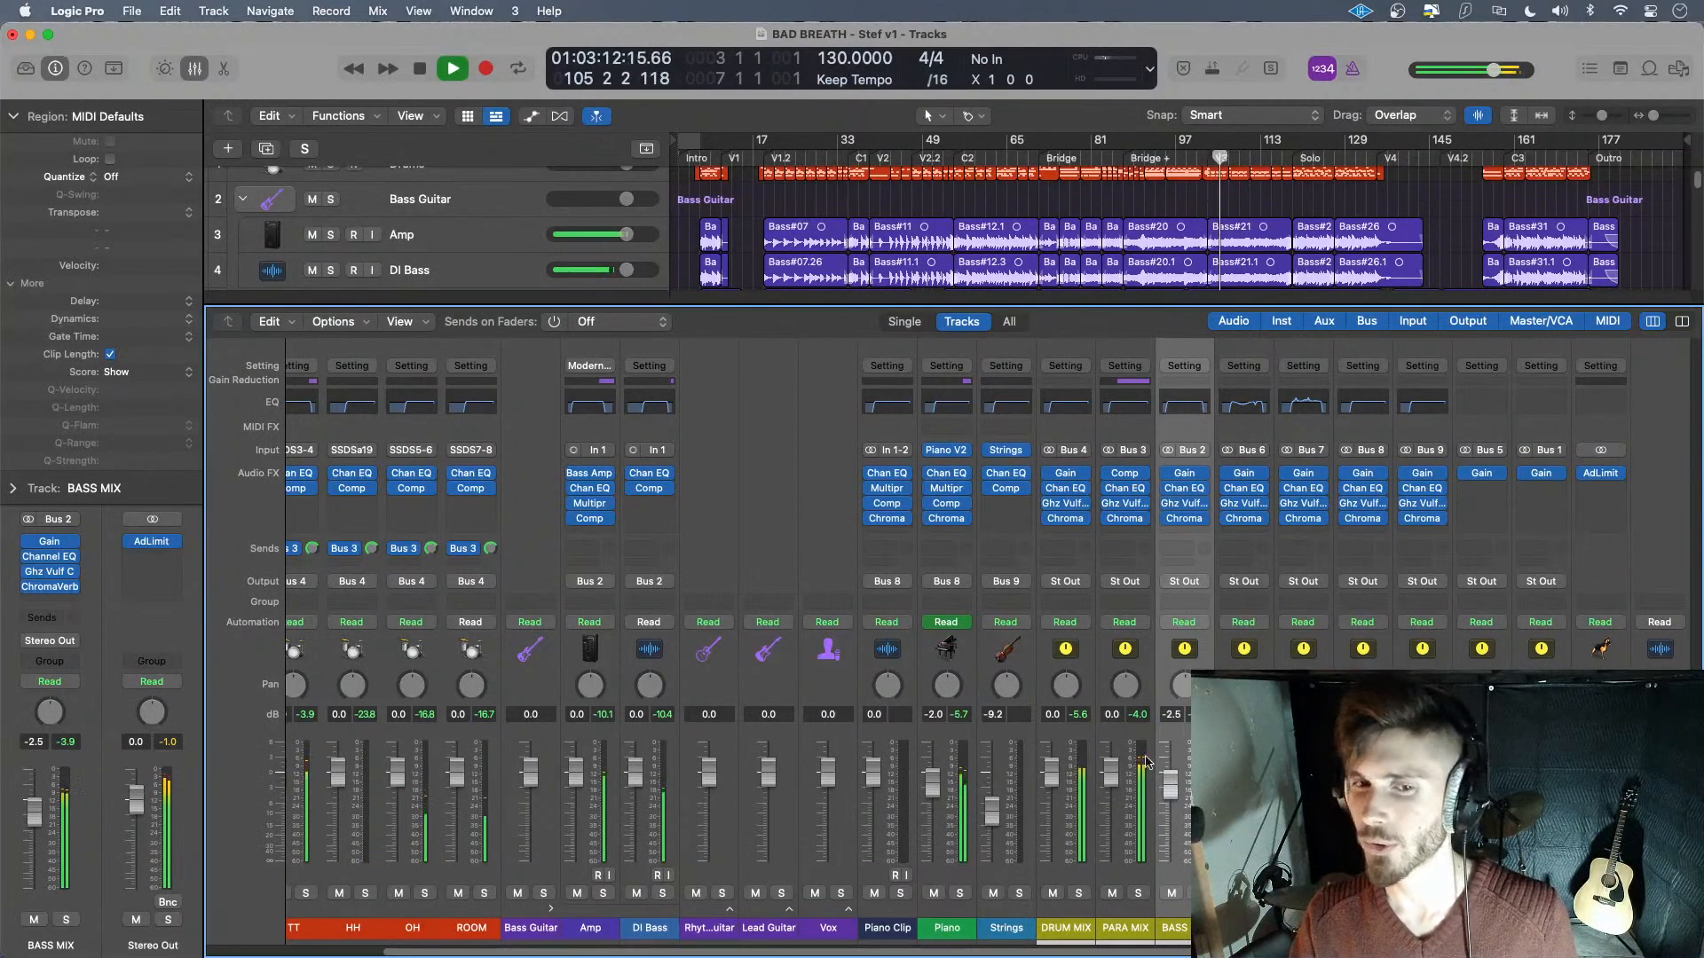
- Check the Compressor levels on the TT and SD drum channels during playback
scroll(1016, 807, left, 5)
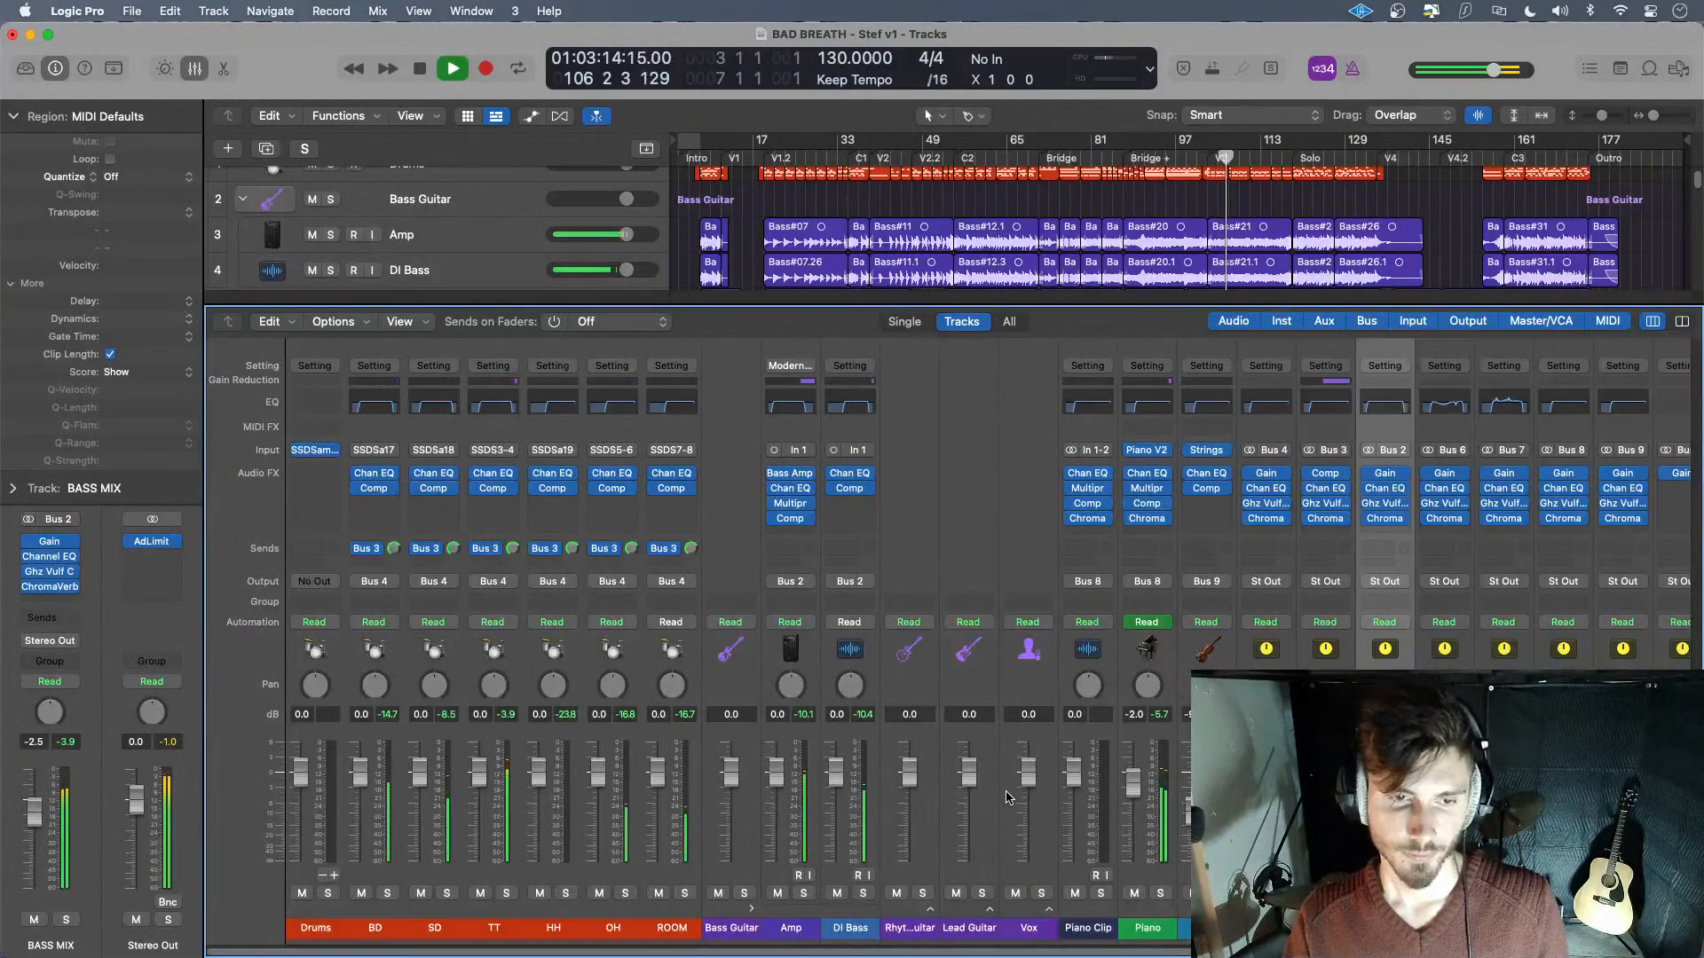
click(493, 488)
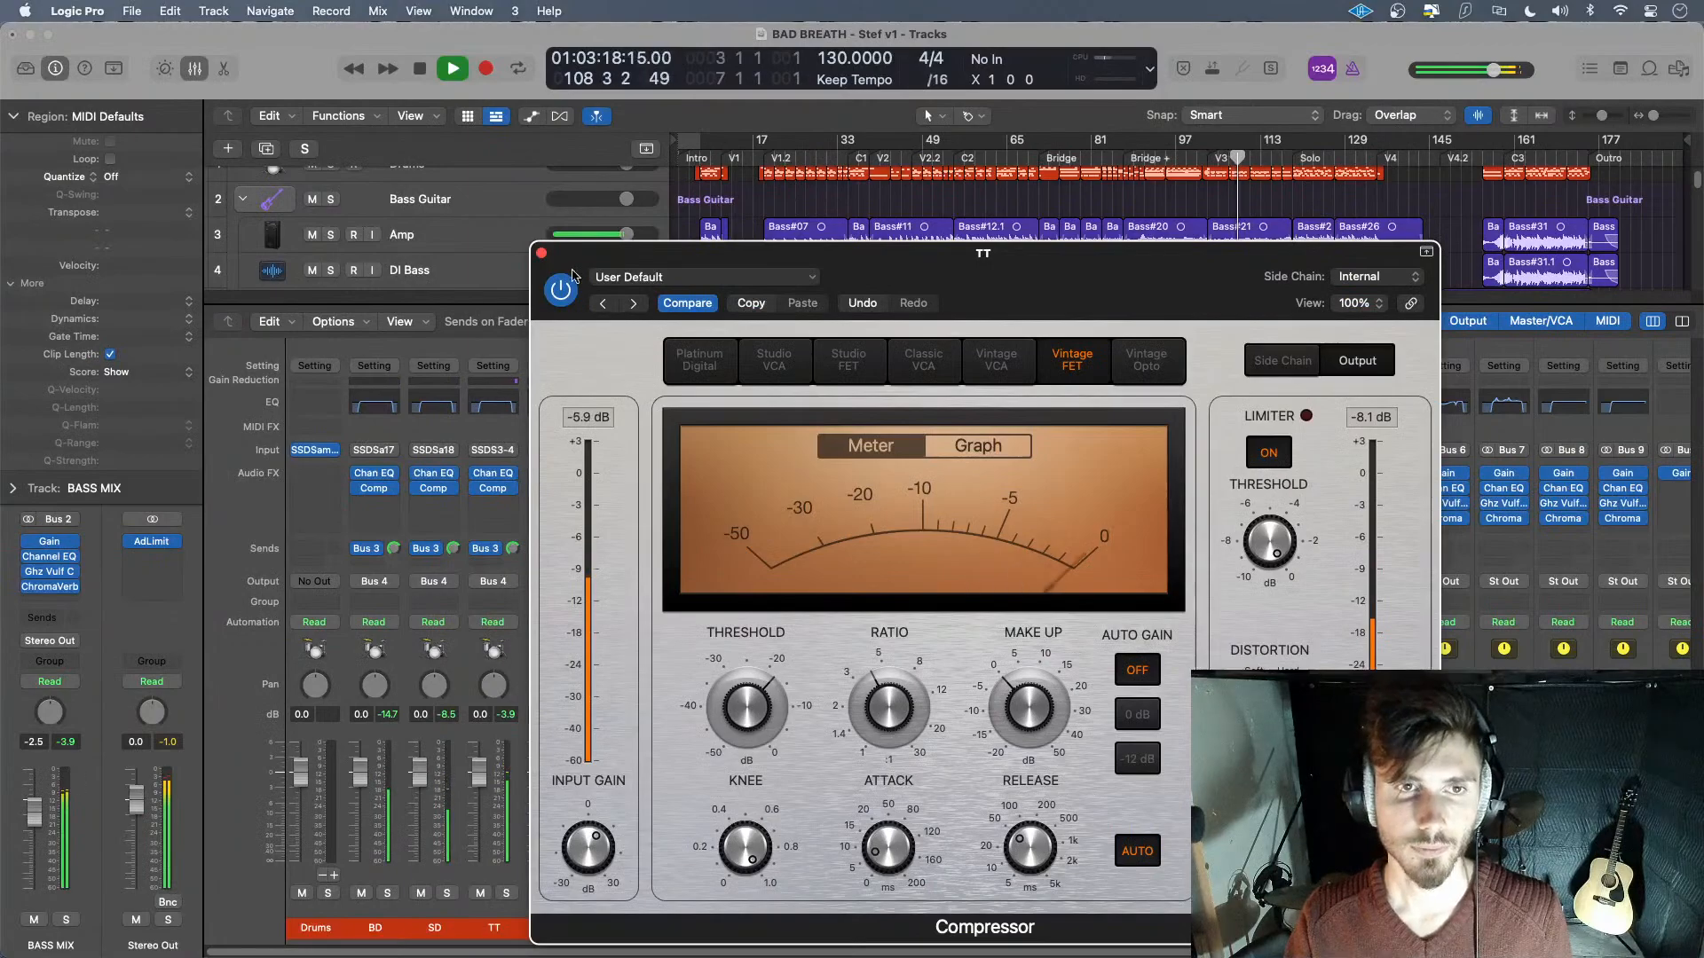
click(542, 256)
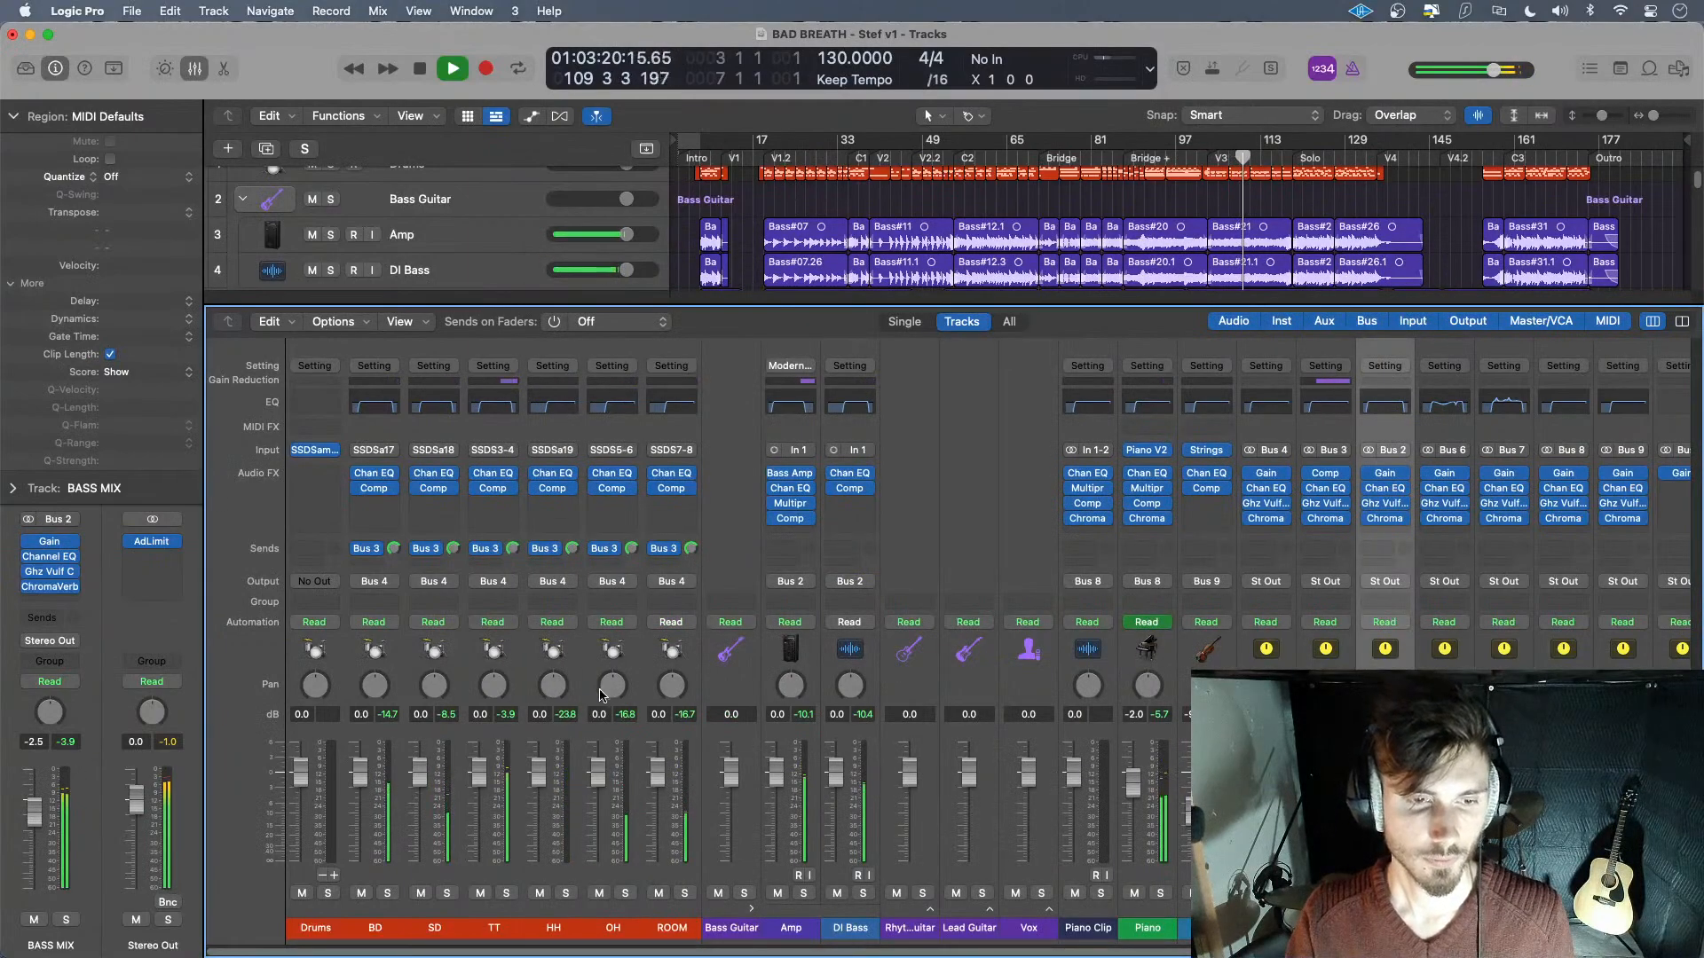
click(433, 488)
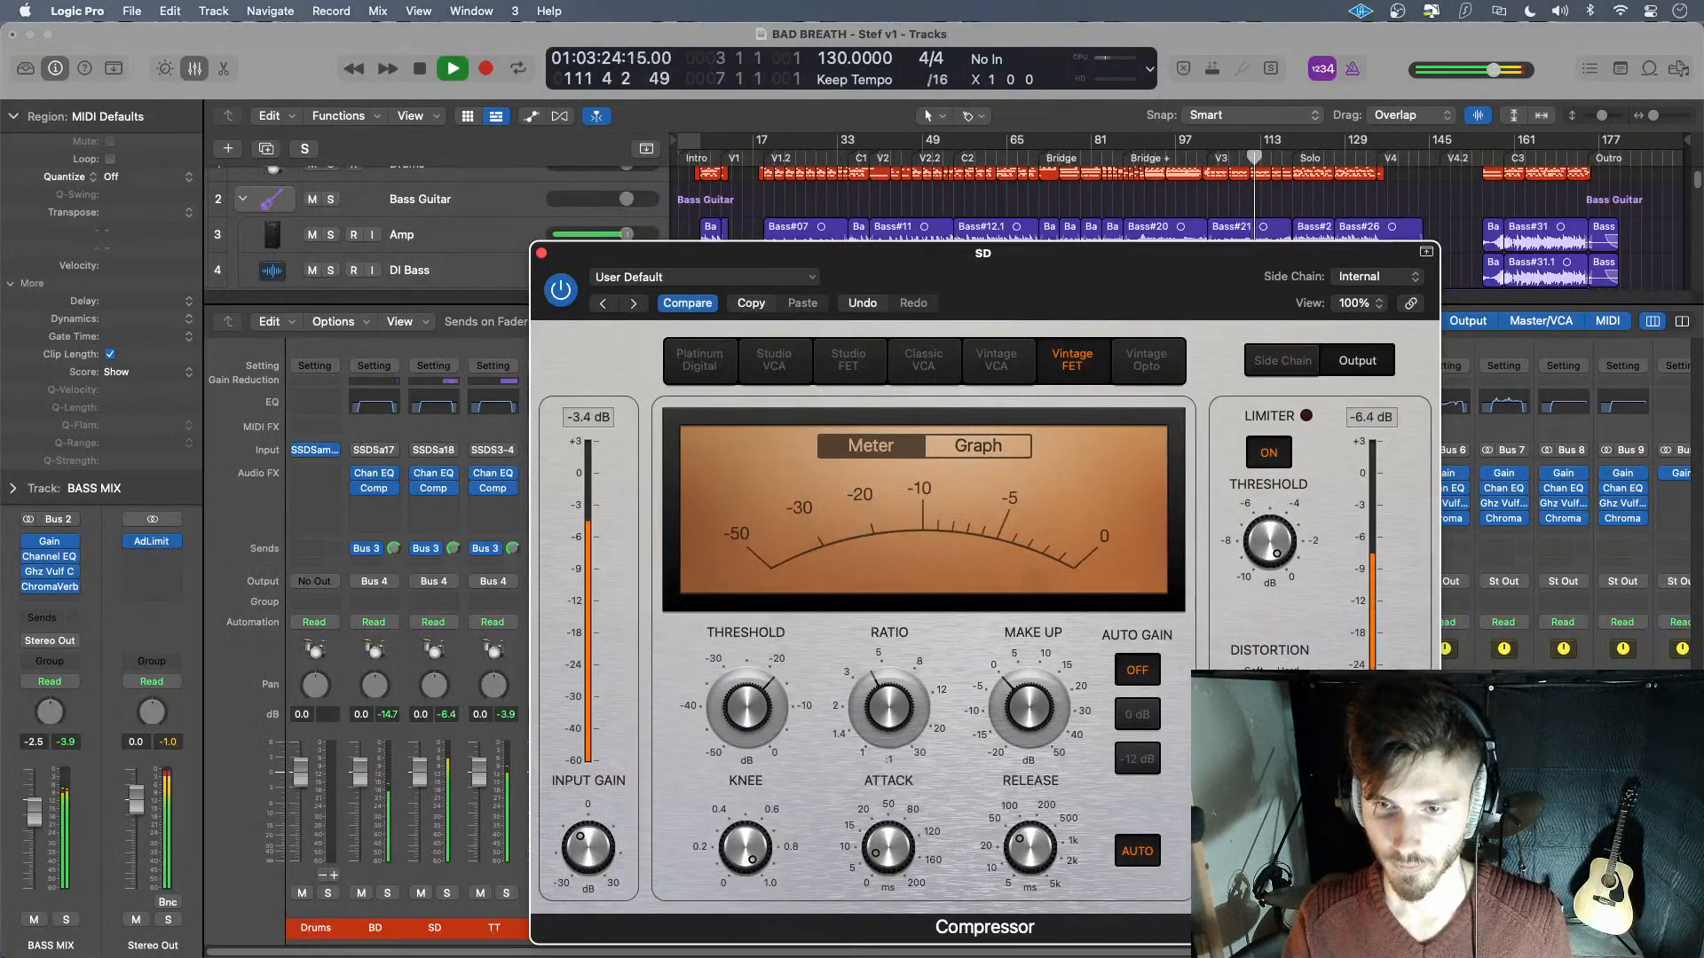
click(542, 255)
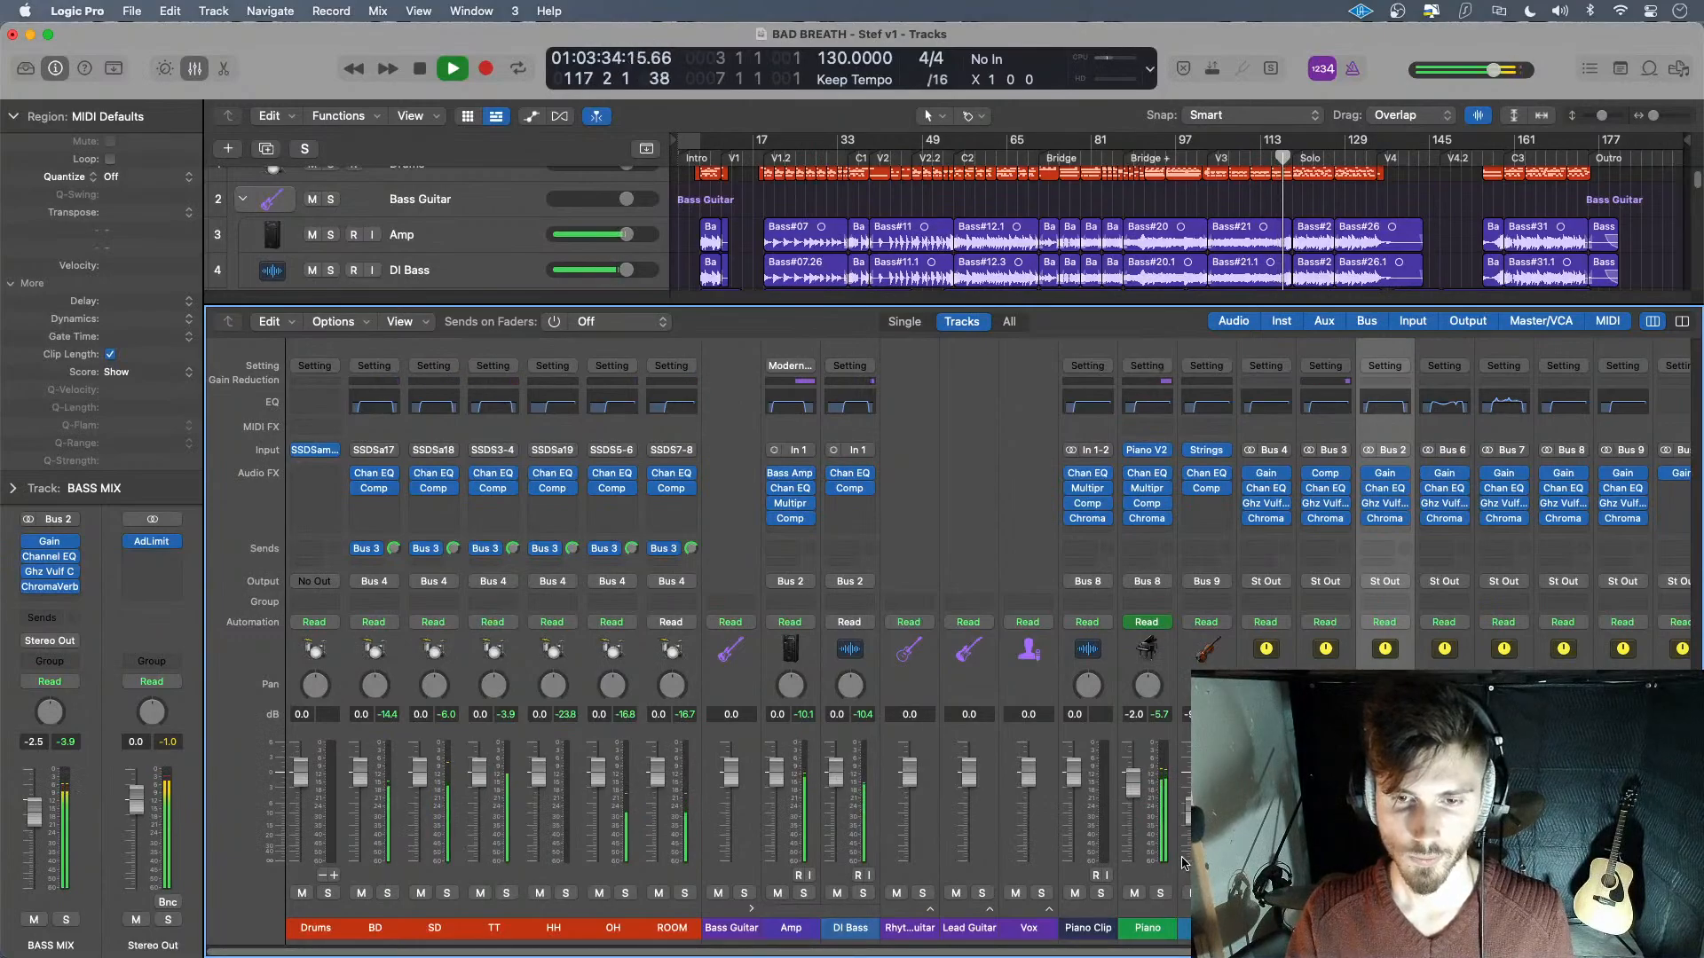
- Remove the ChromaVerb from PIANO MIX and move the DRUM MIX ChromaVerb into its place
scroll(1172, 859, right, 5)
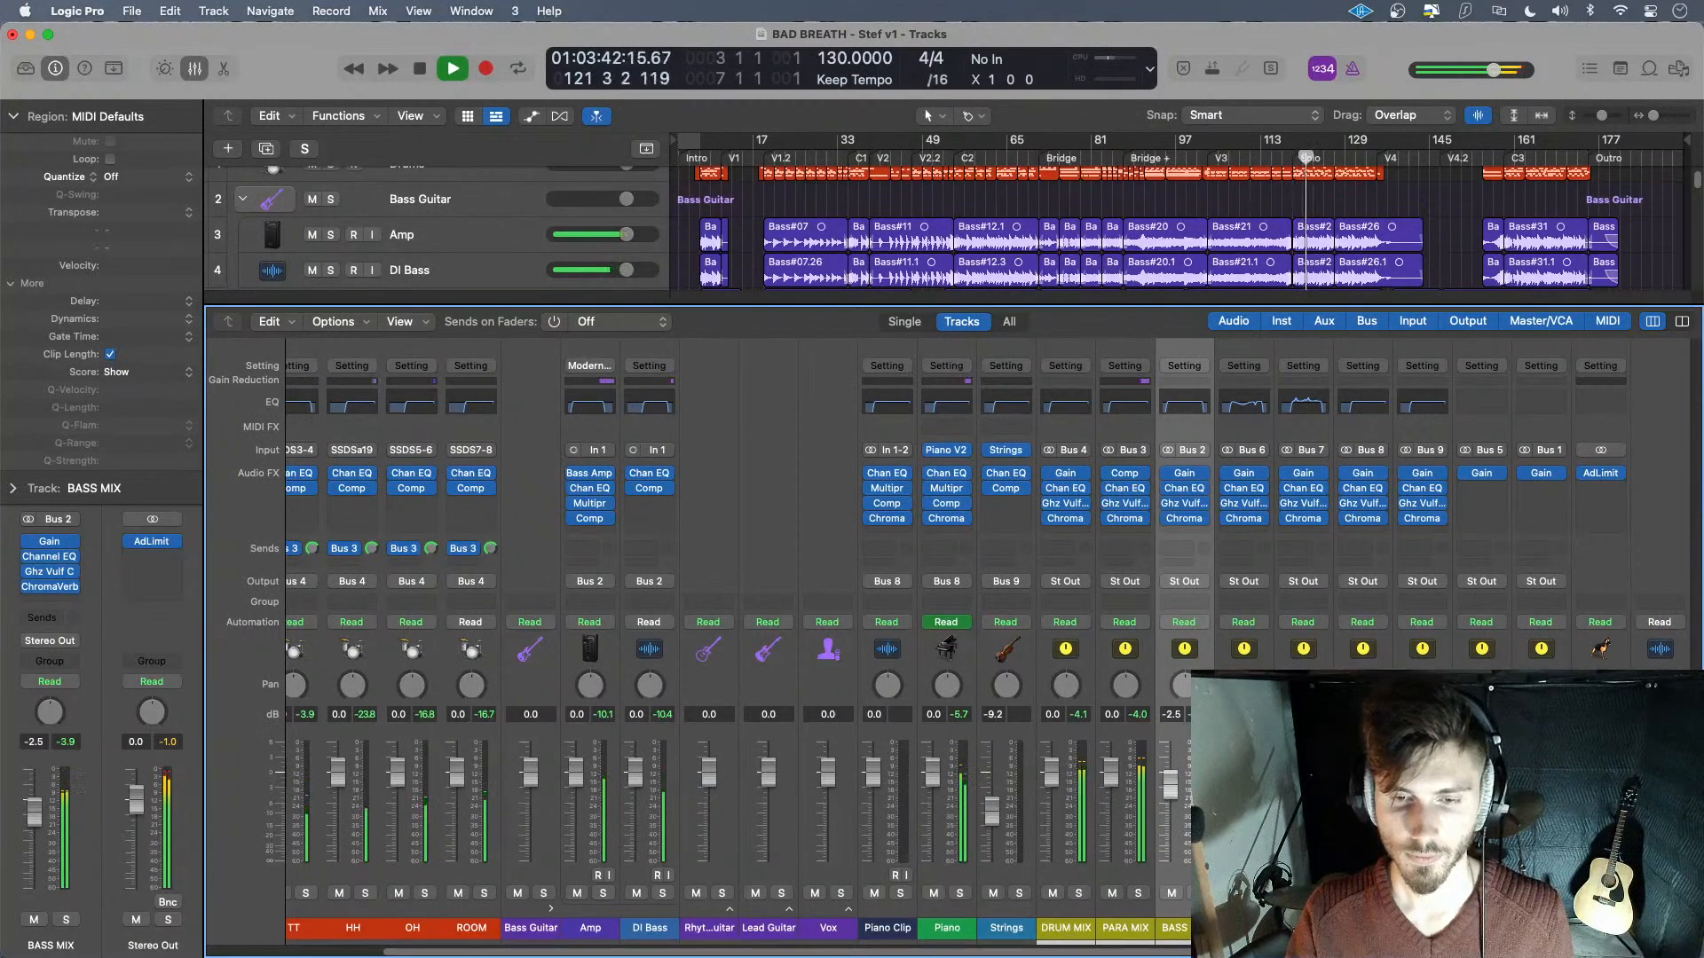
scroll(976, 772, left, 5)
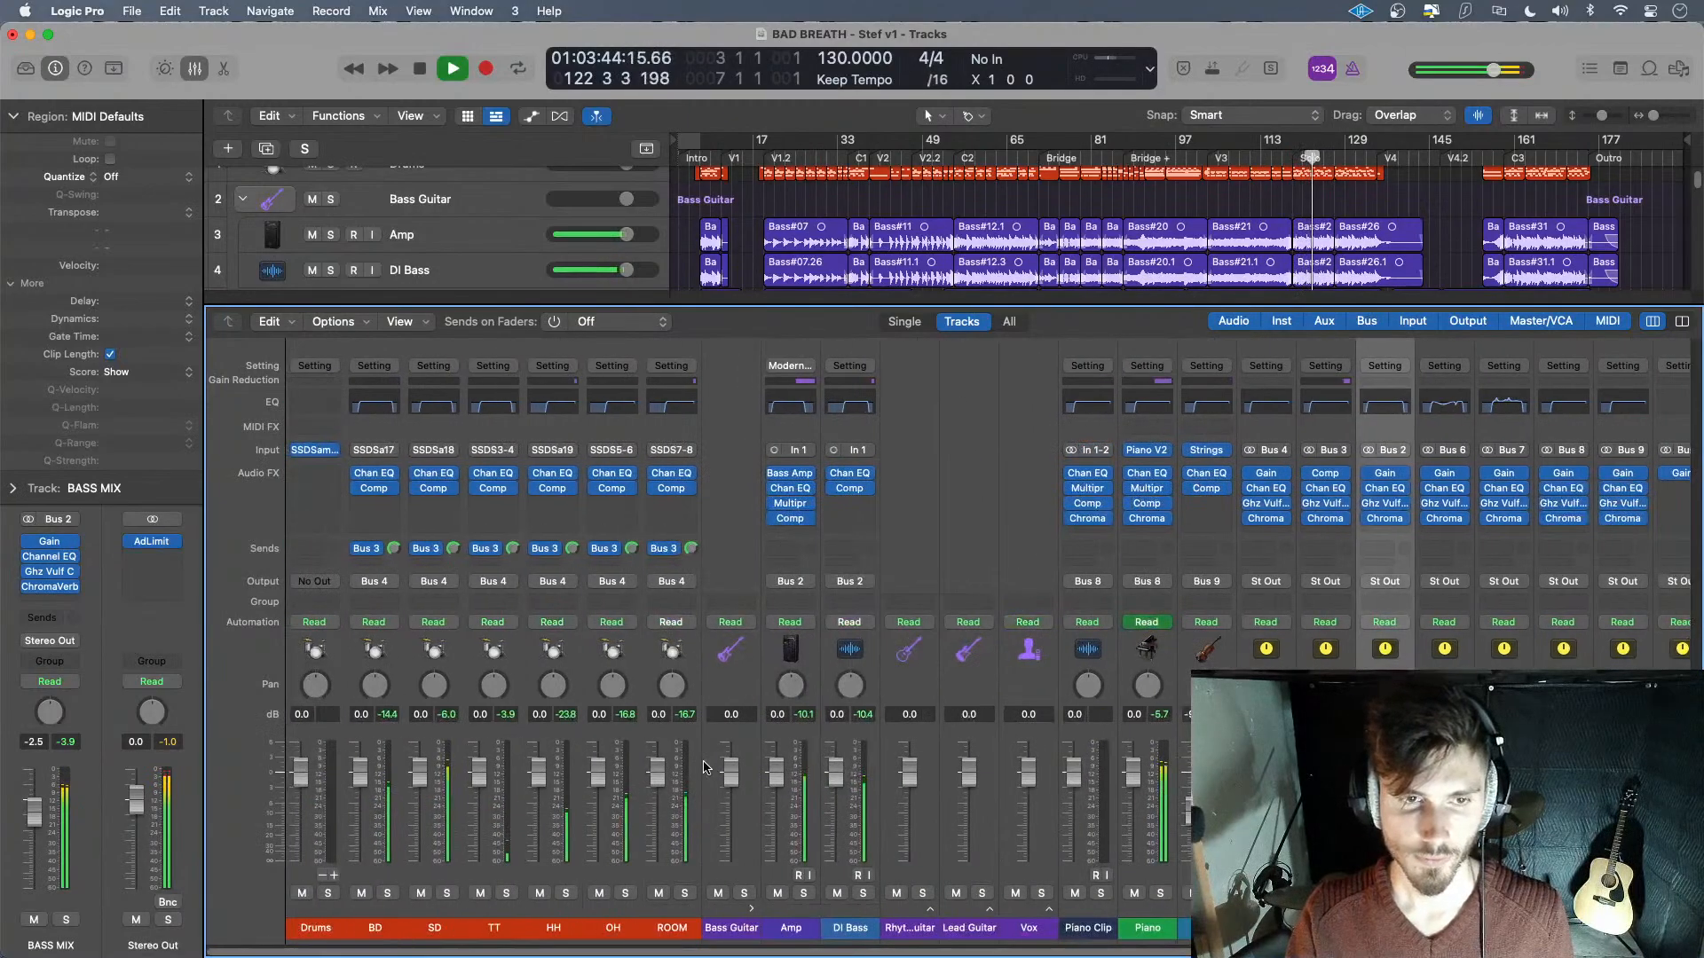
scroll(1065, 798, right, 5)
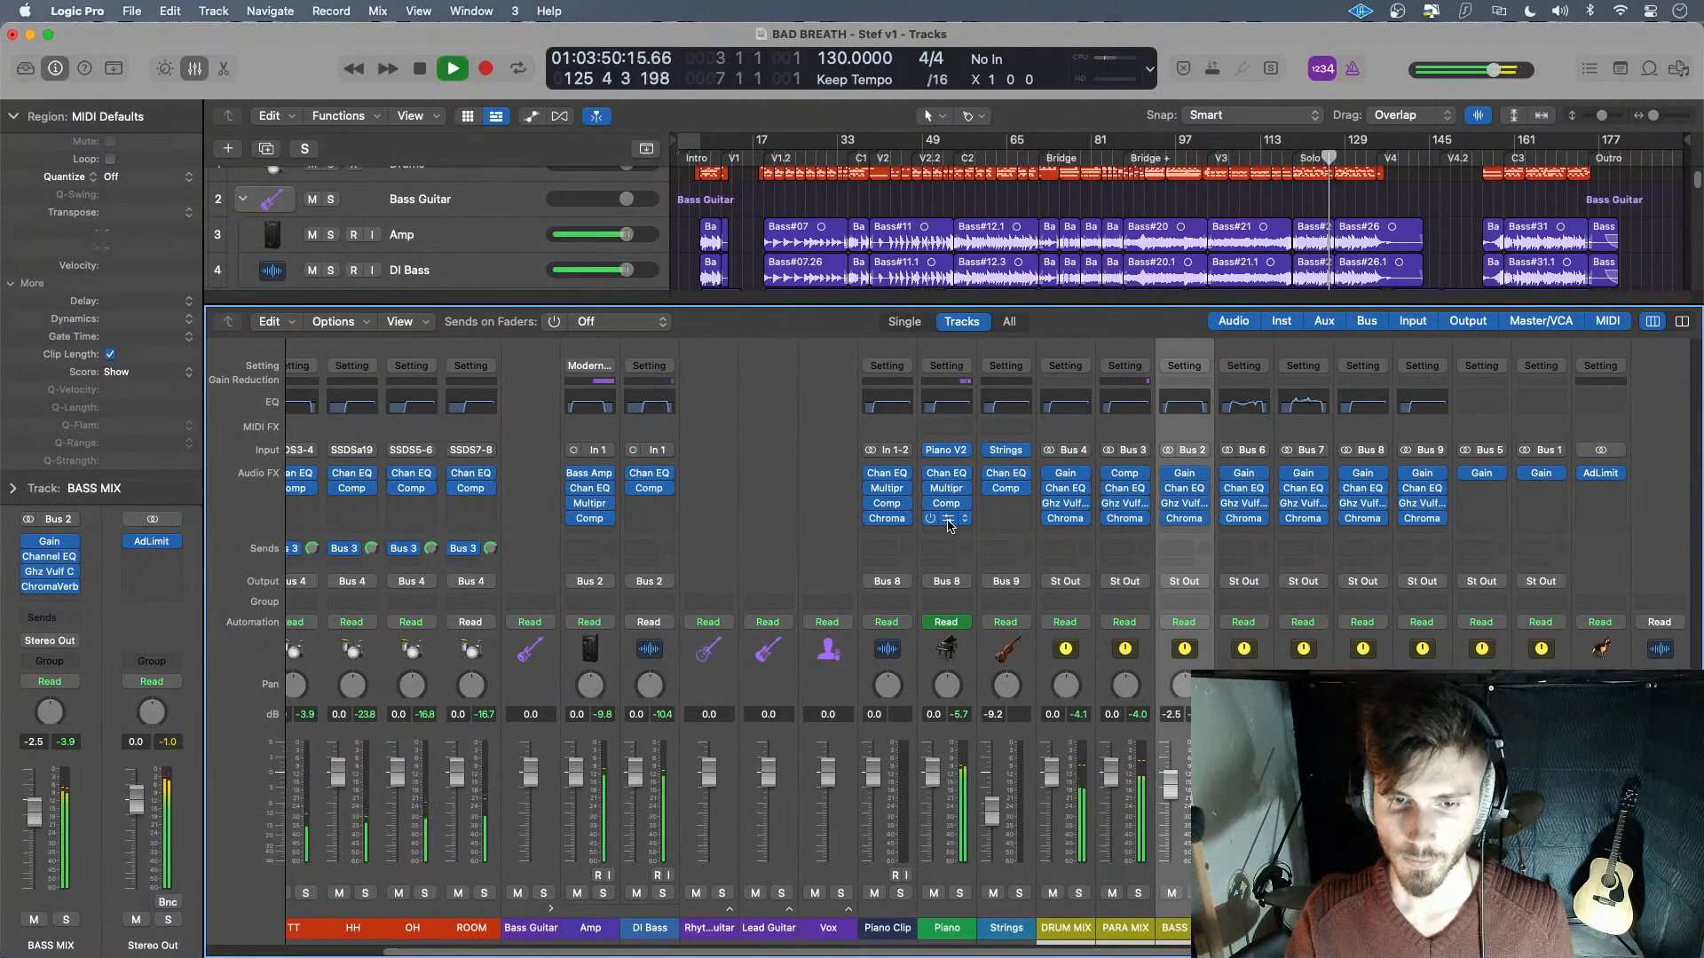
click(1381, 522)
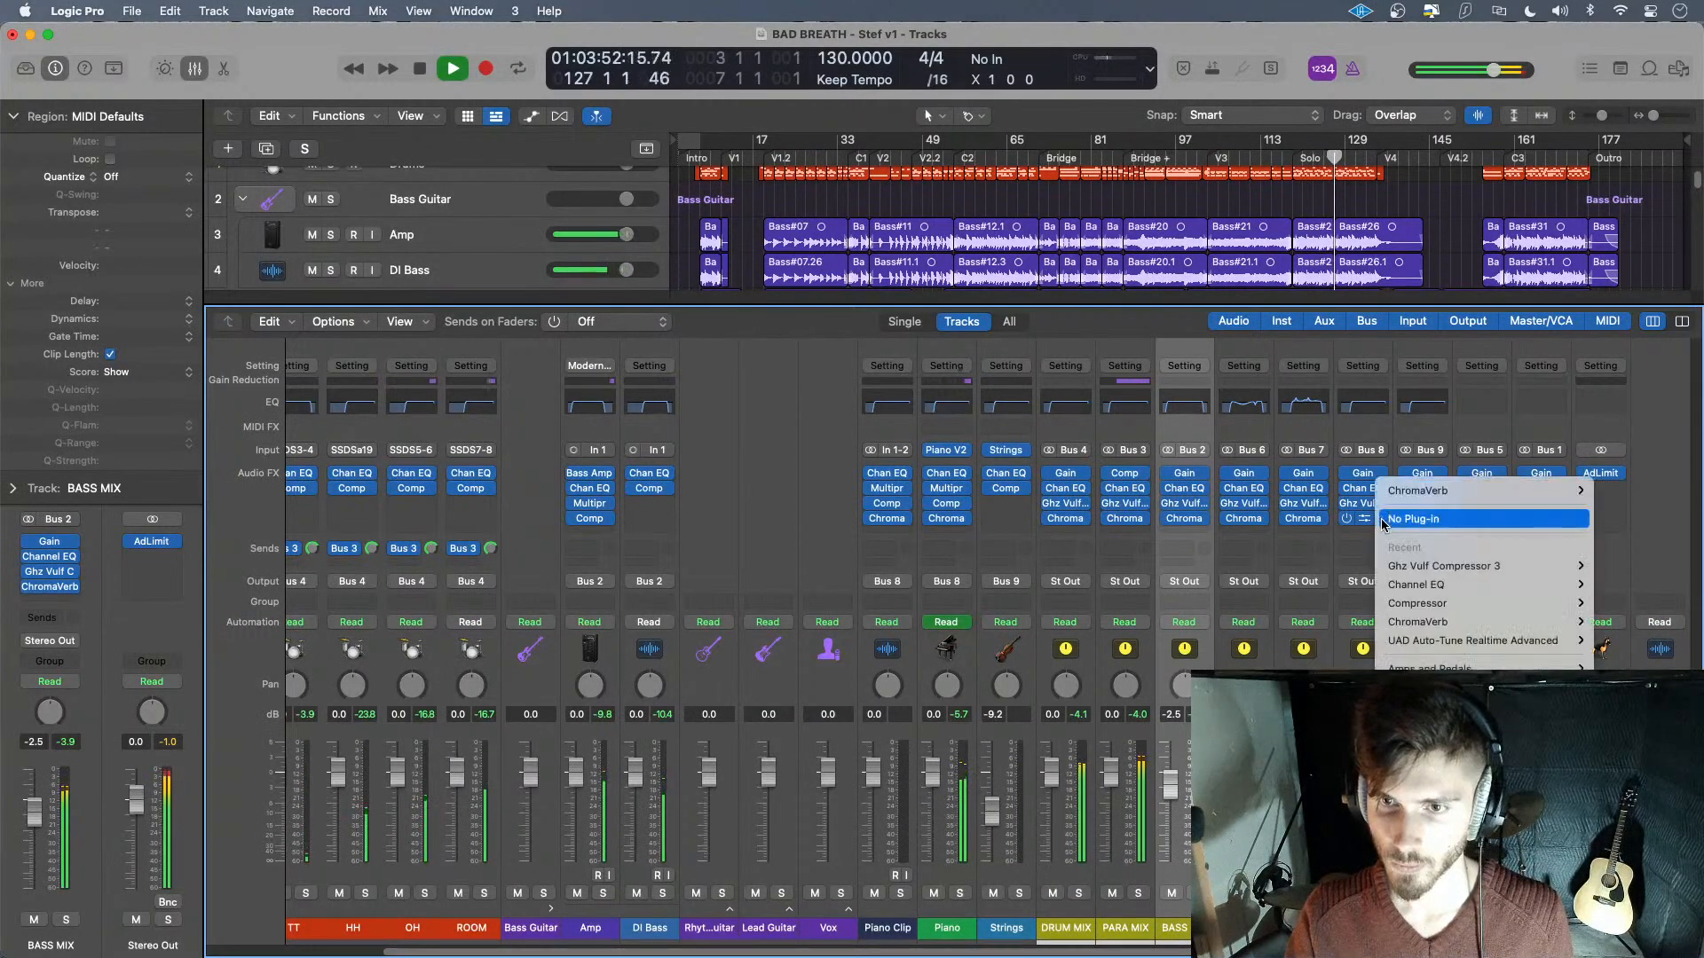
click(1382, 520)
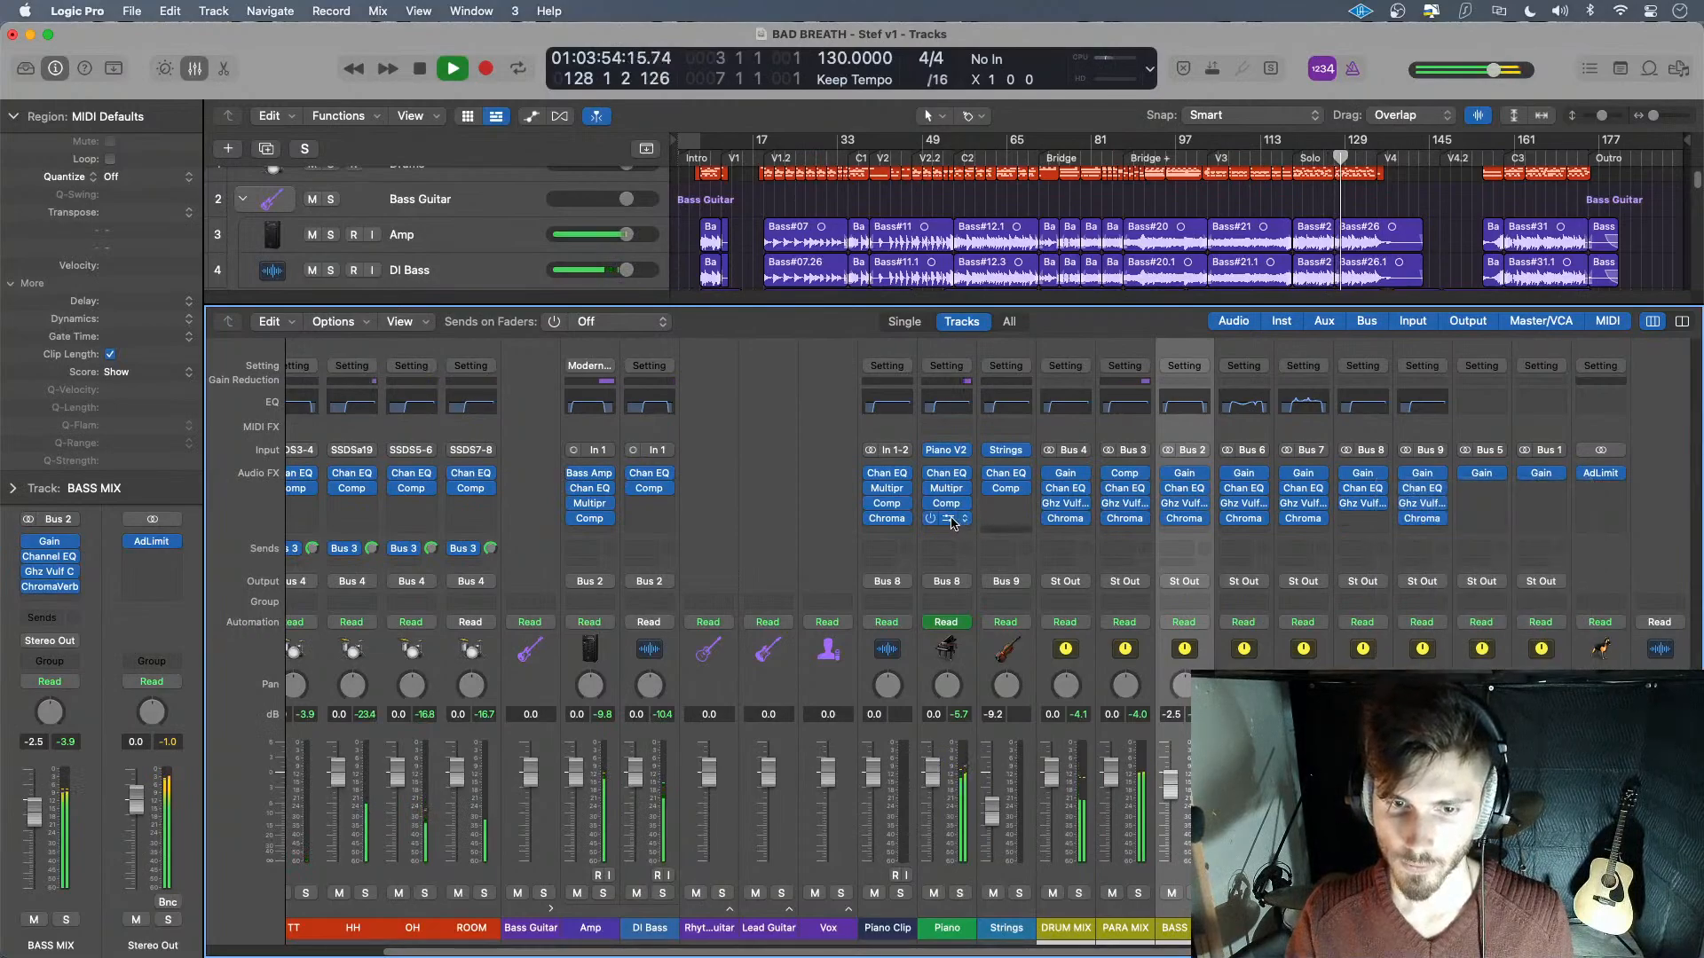
drag(1065, 520, 1371, 524)
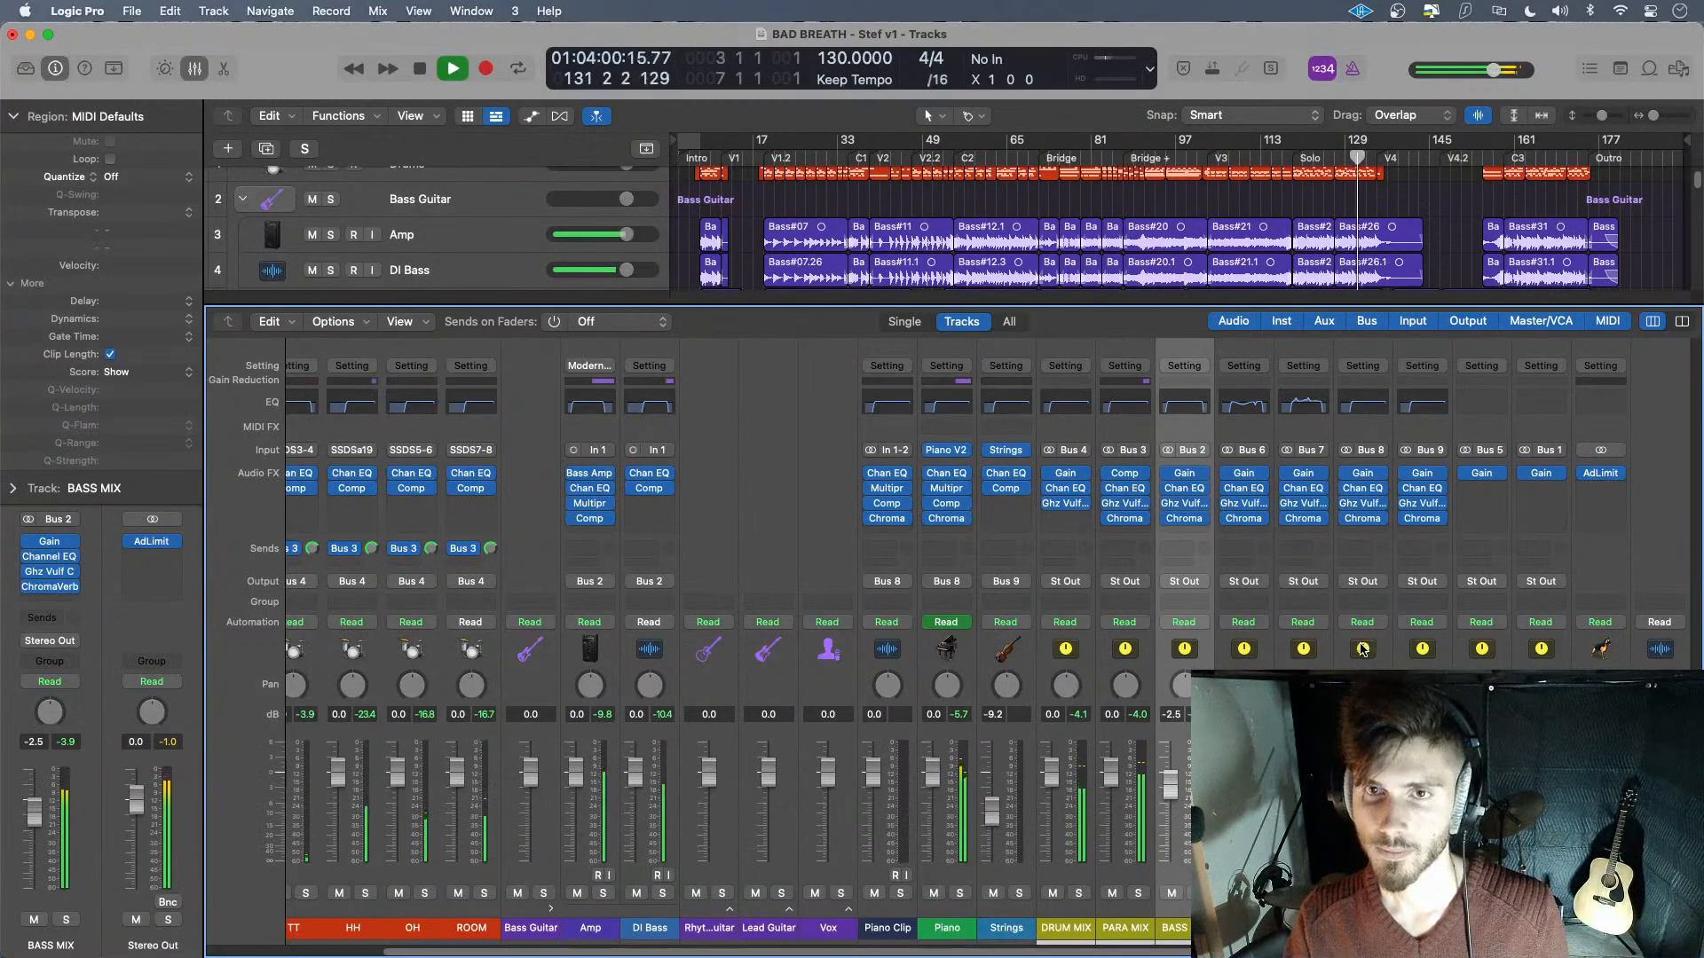
- Resume playback from just before the Solo section in the arrangement
key(x)
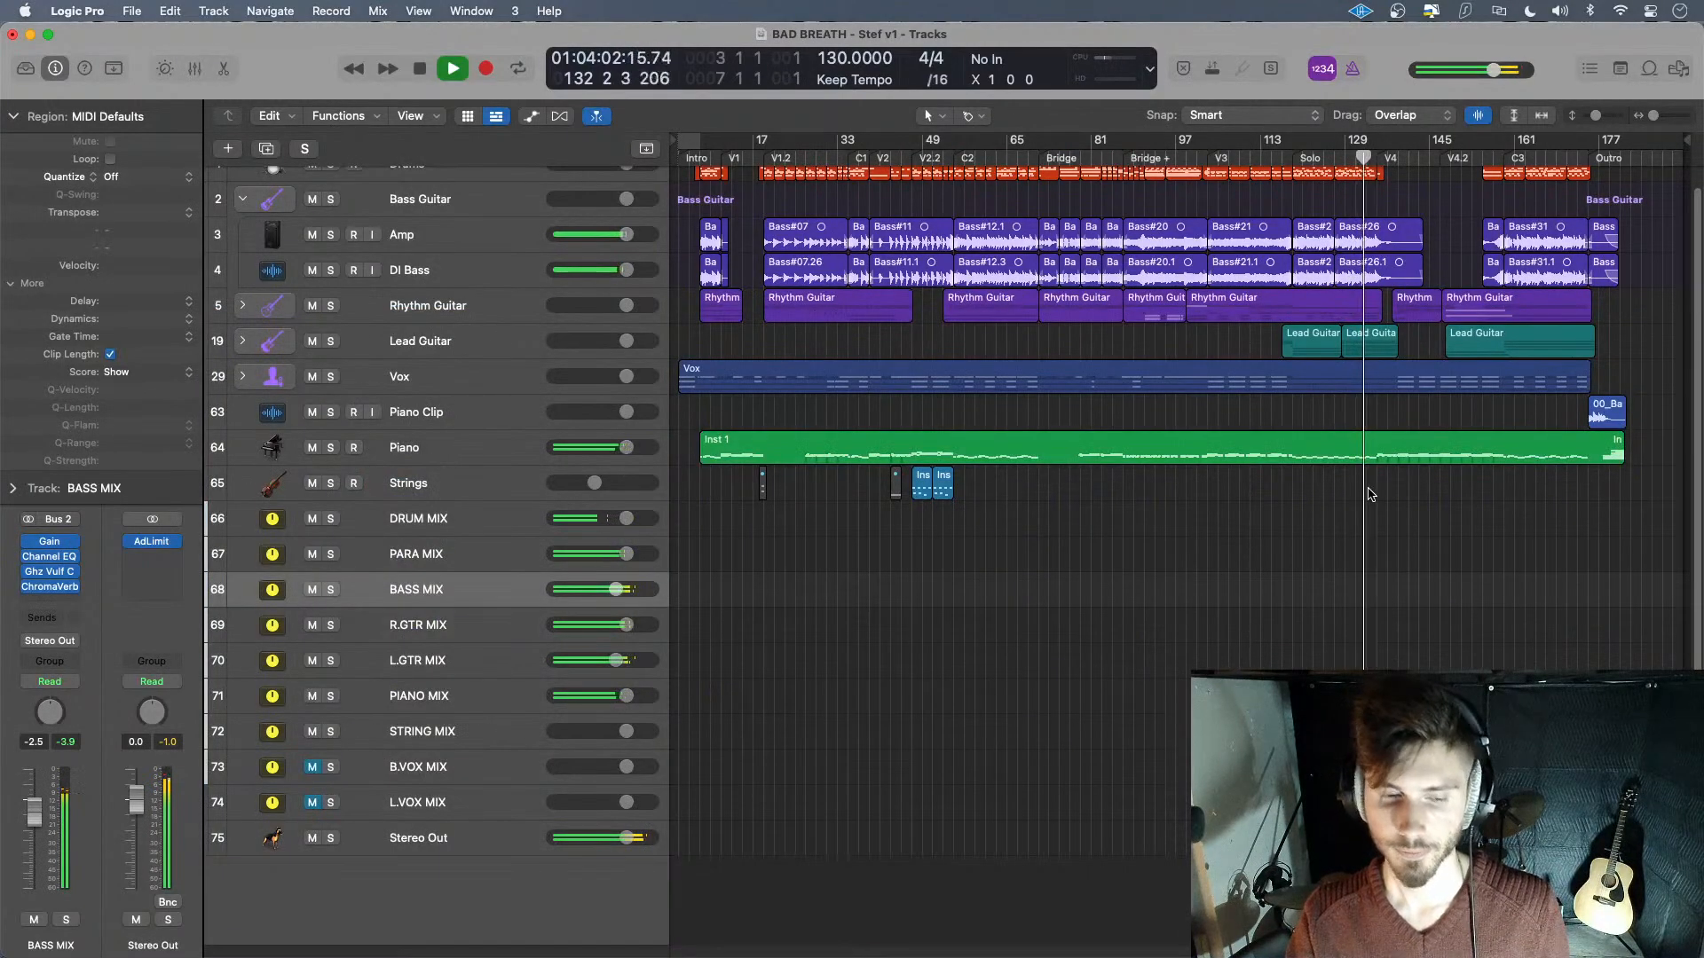
scroll(1402, 500, up, 1)
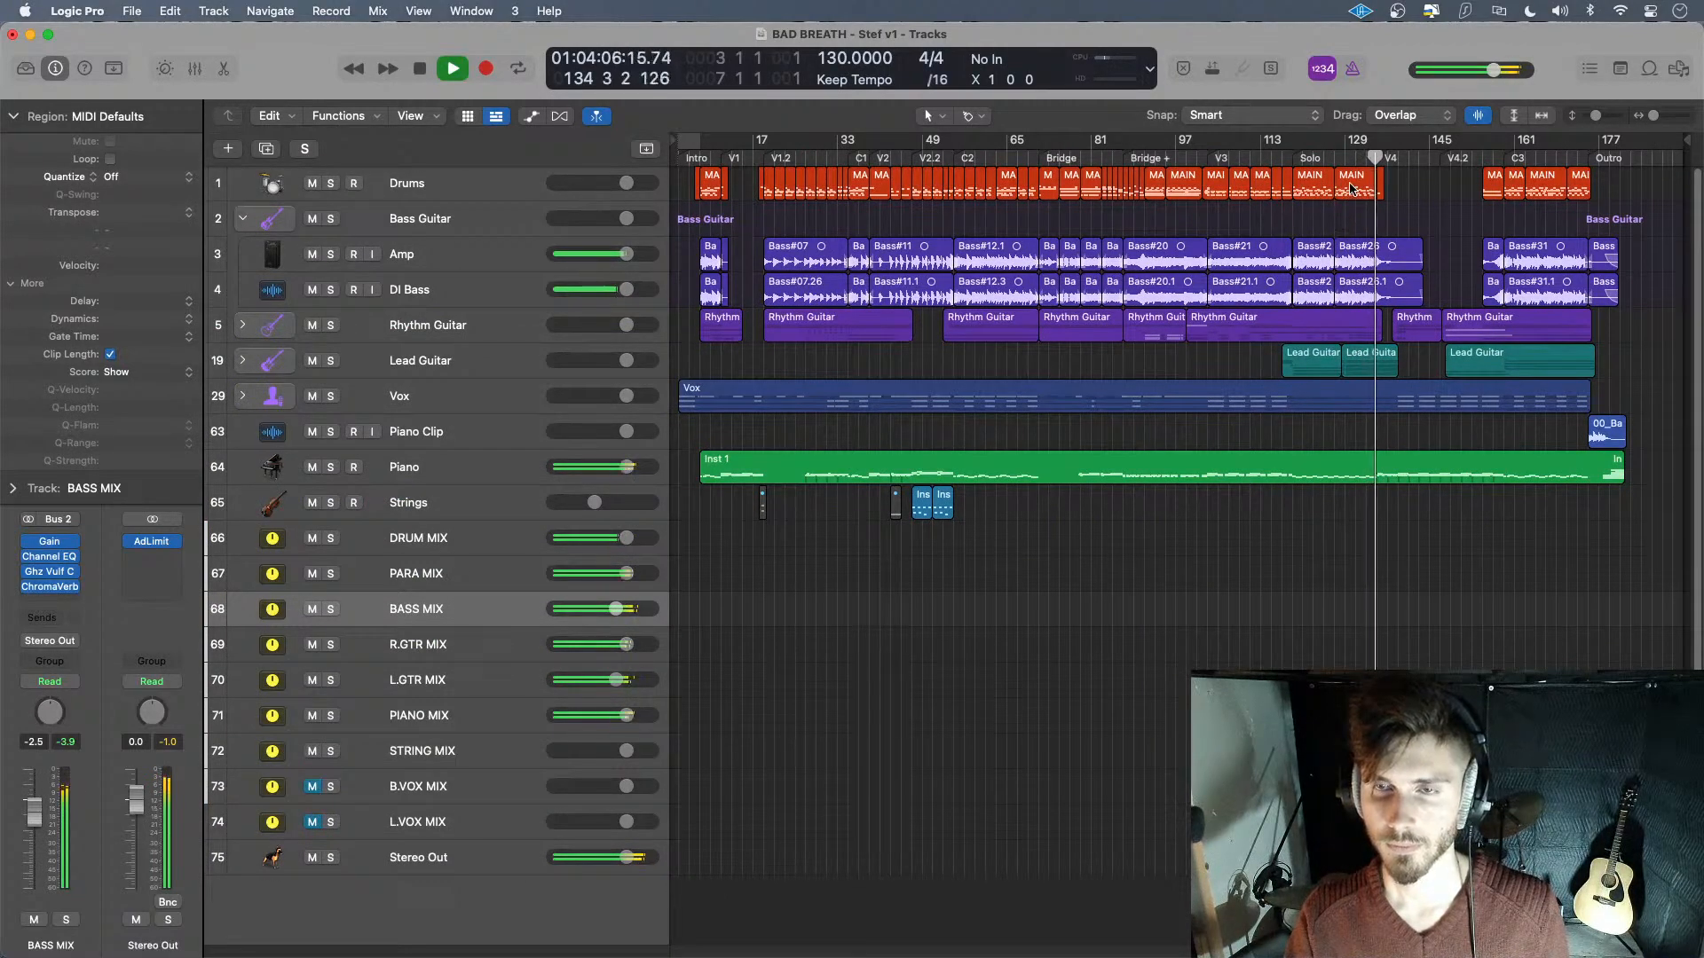
click(1286, 157)
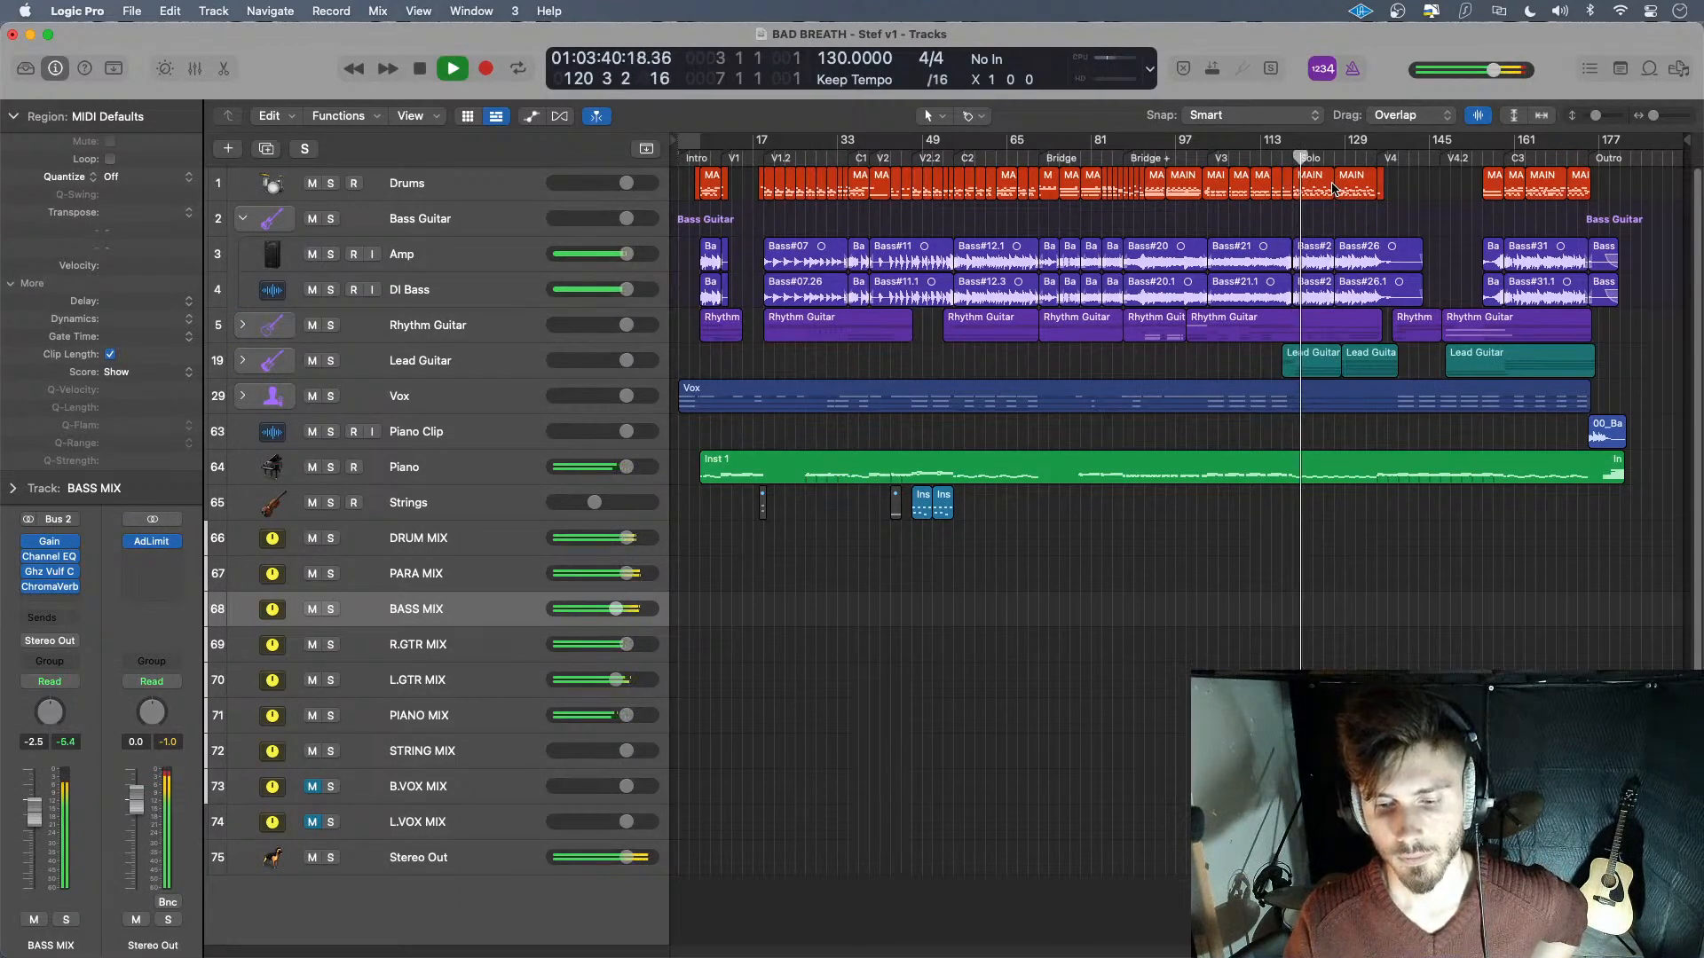
- Check the Compressor levels on the BD and SD drum channels while the Solo section plays
key(x)
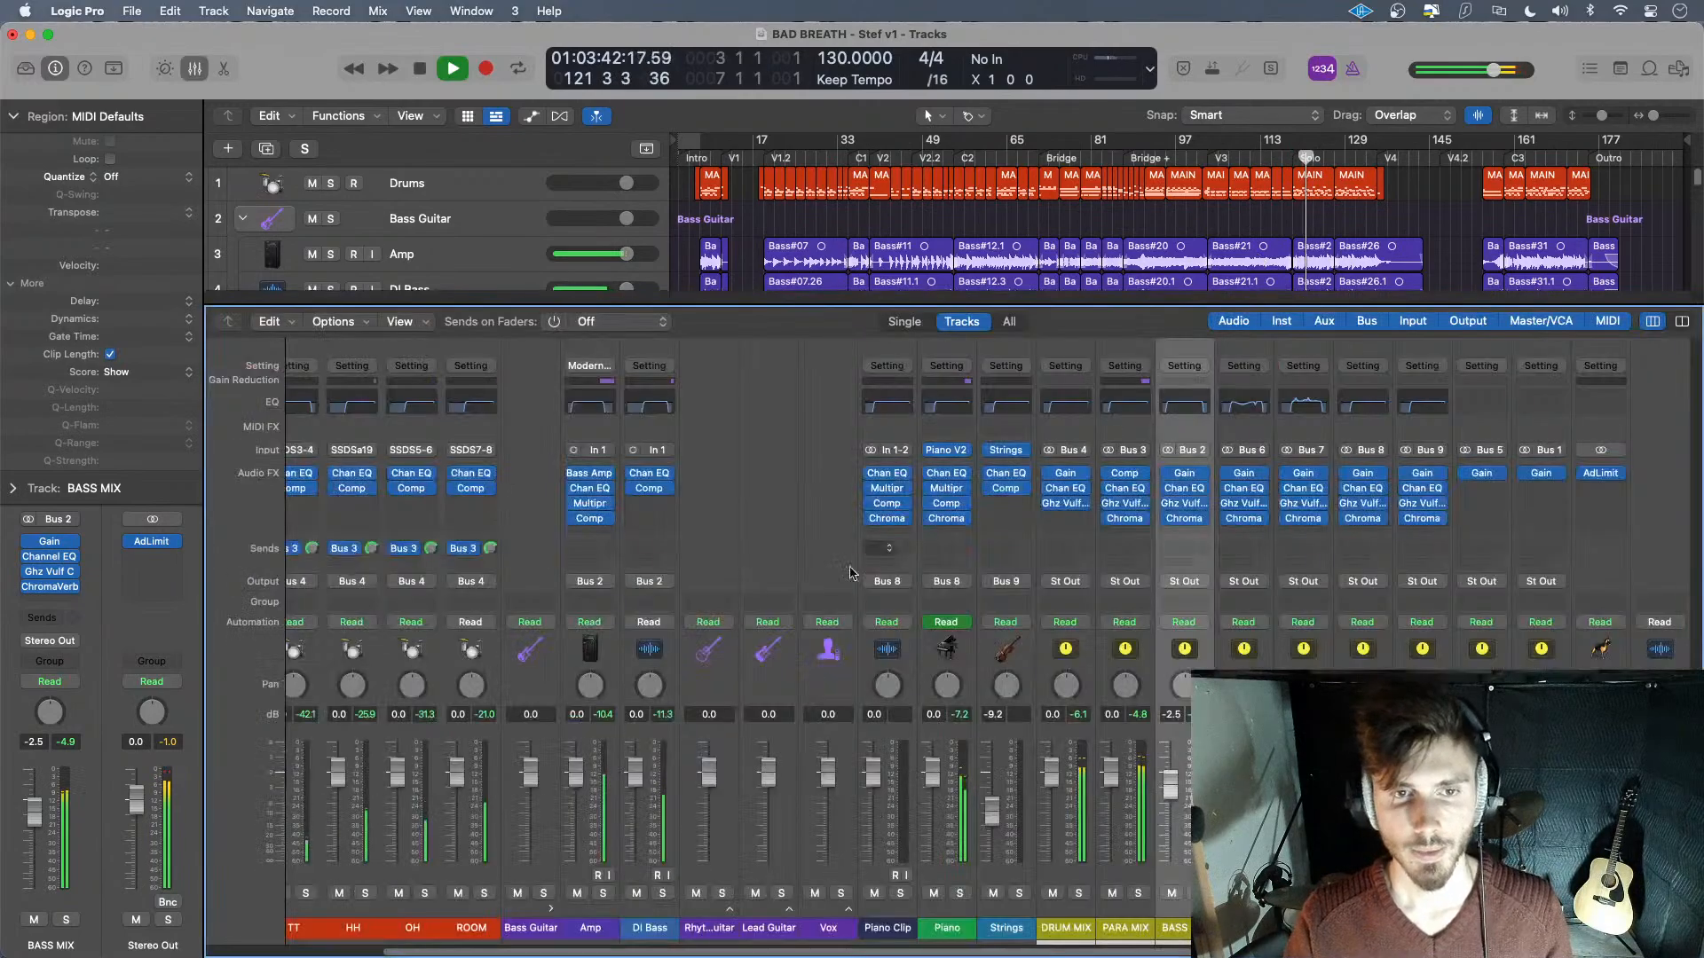
scroll(401, 838, left, 5)
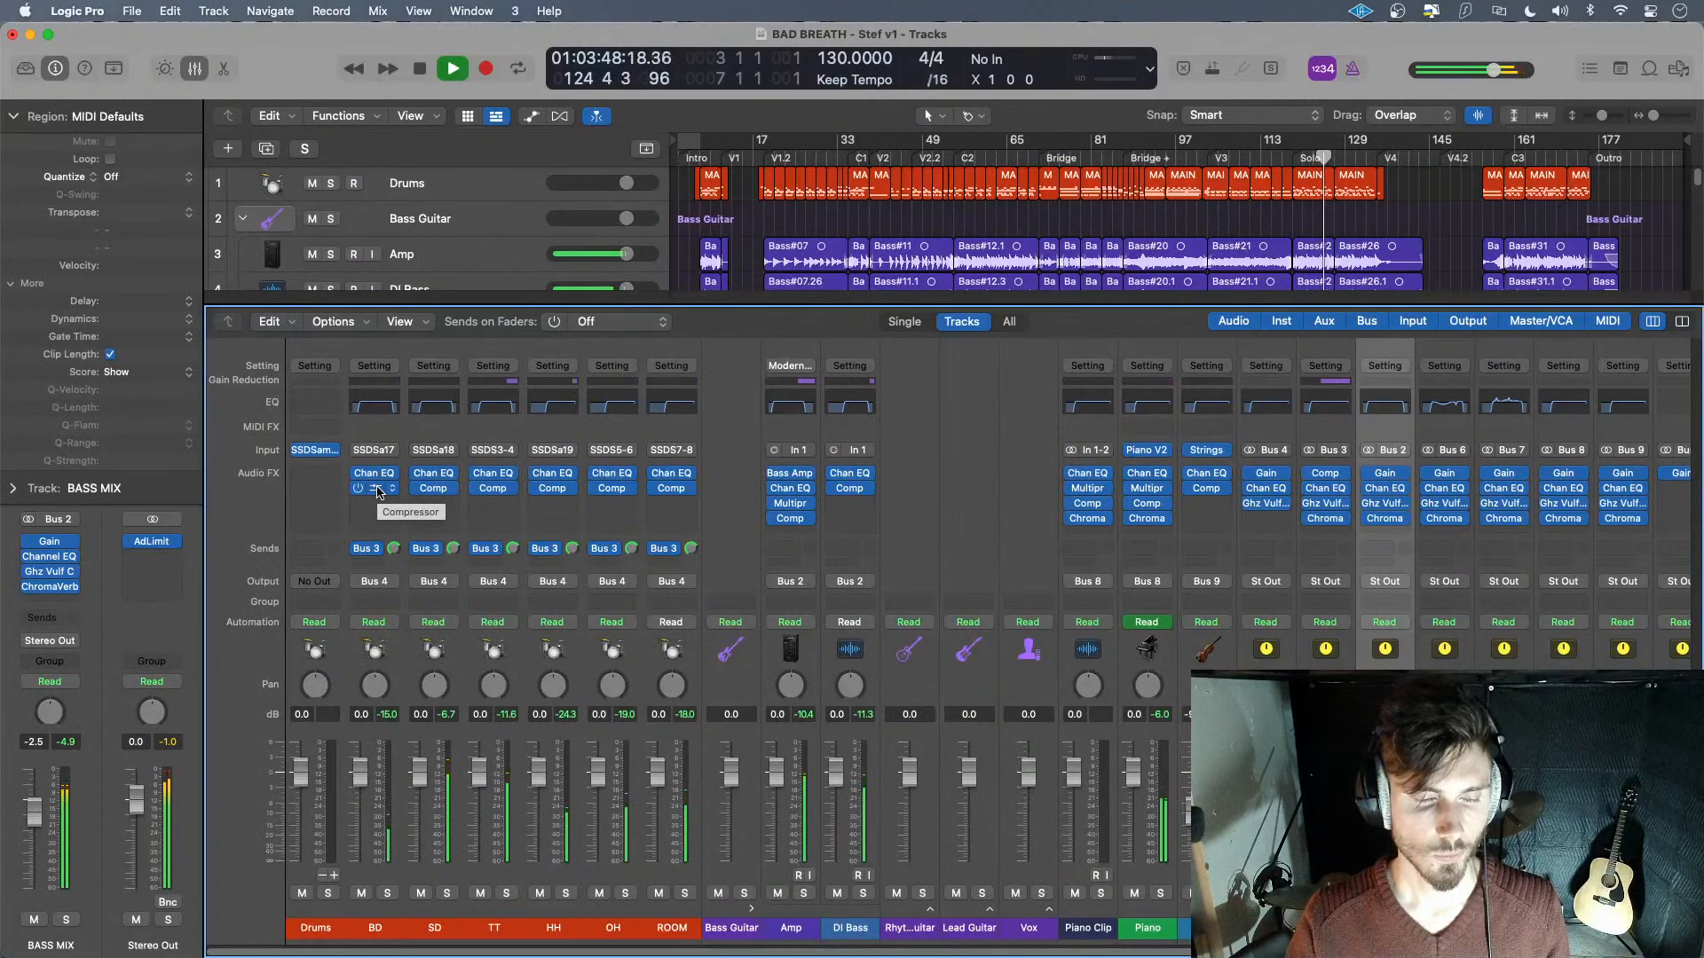
click(379, 494)
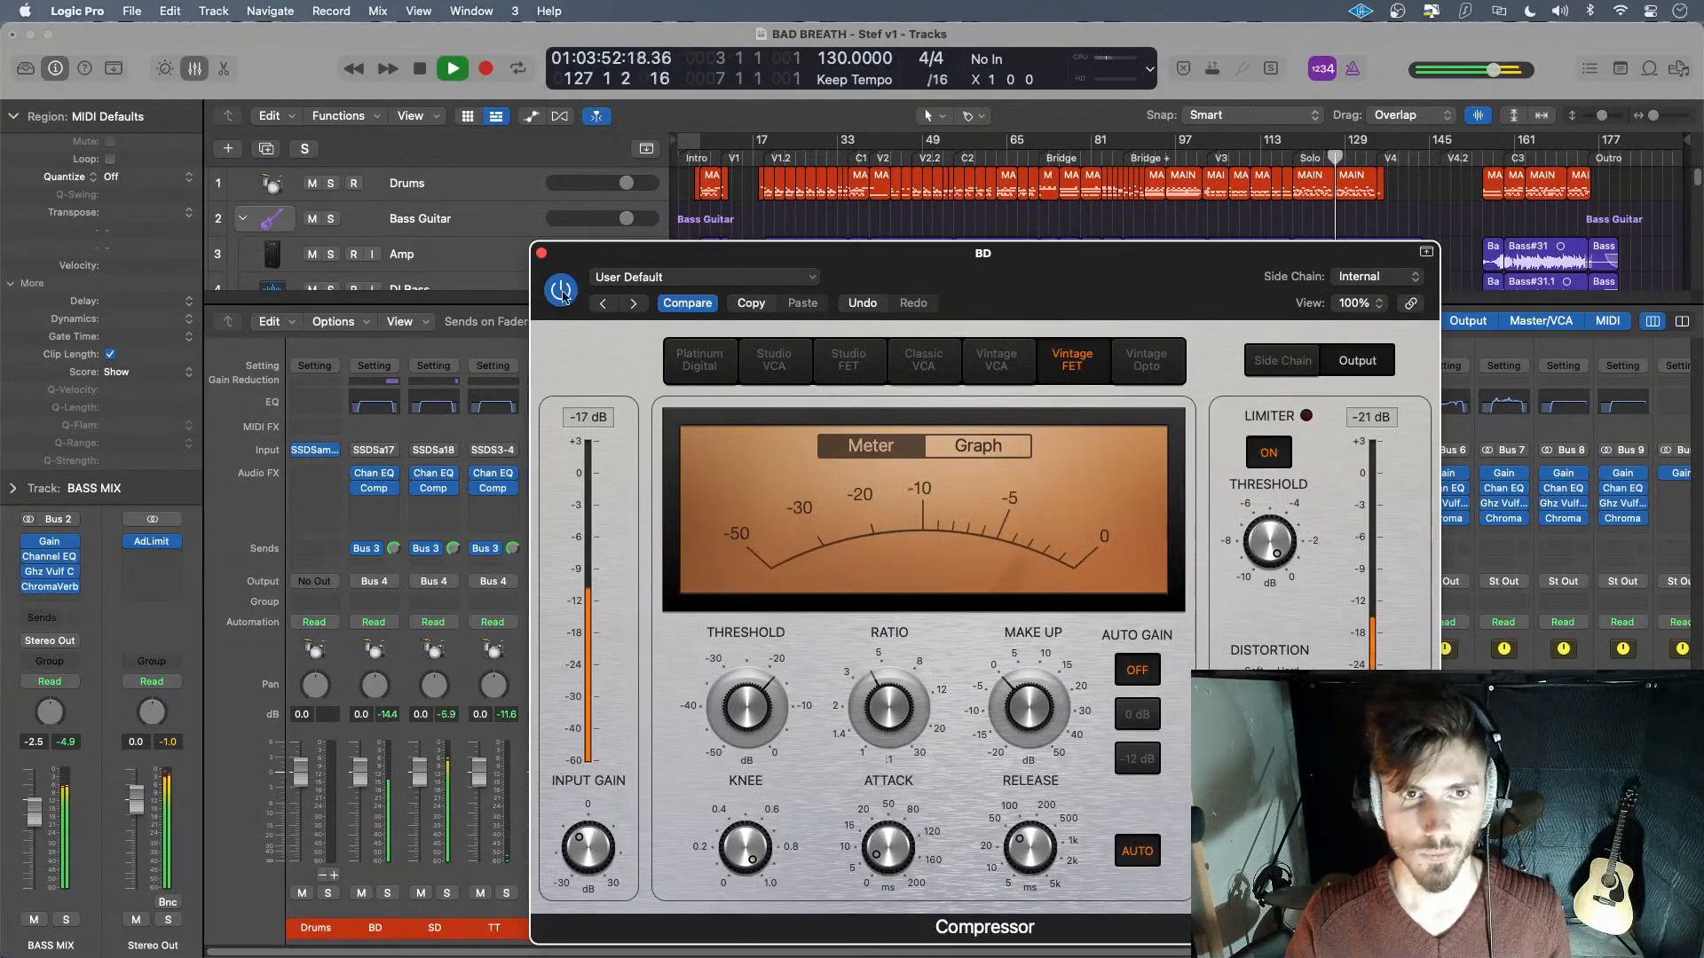
click(541, 254)
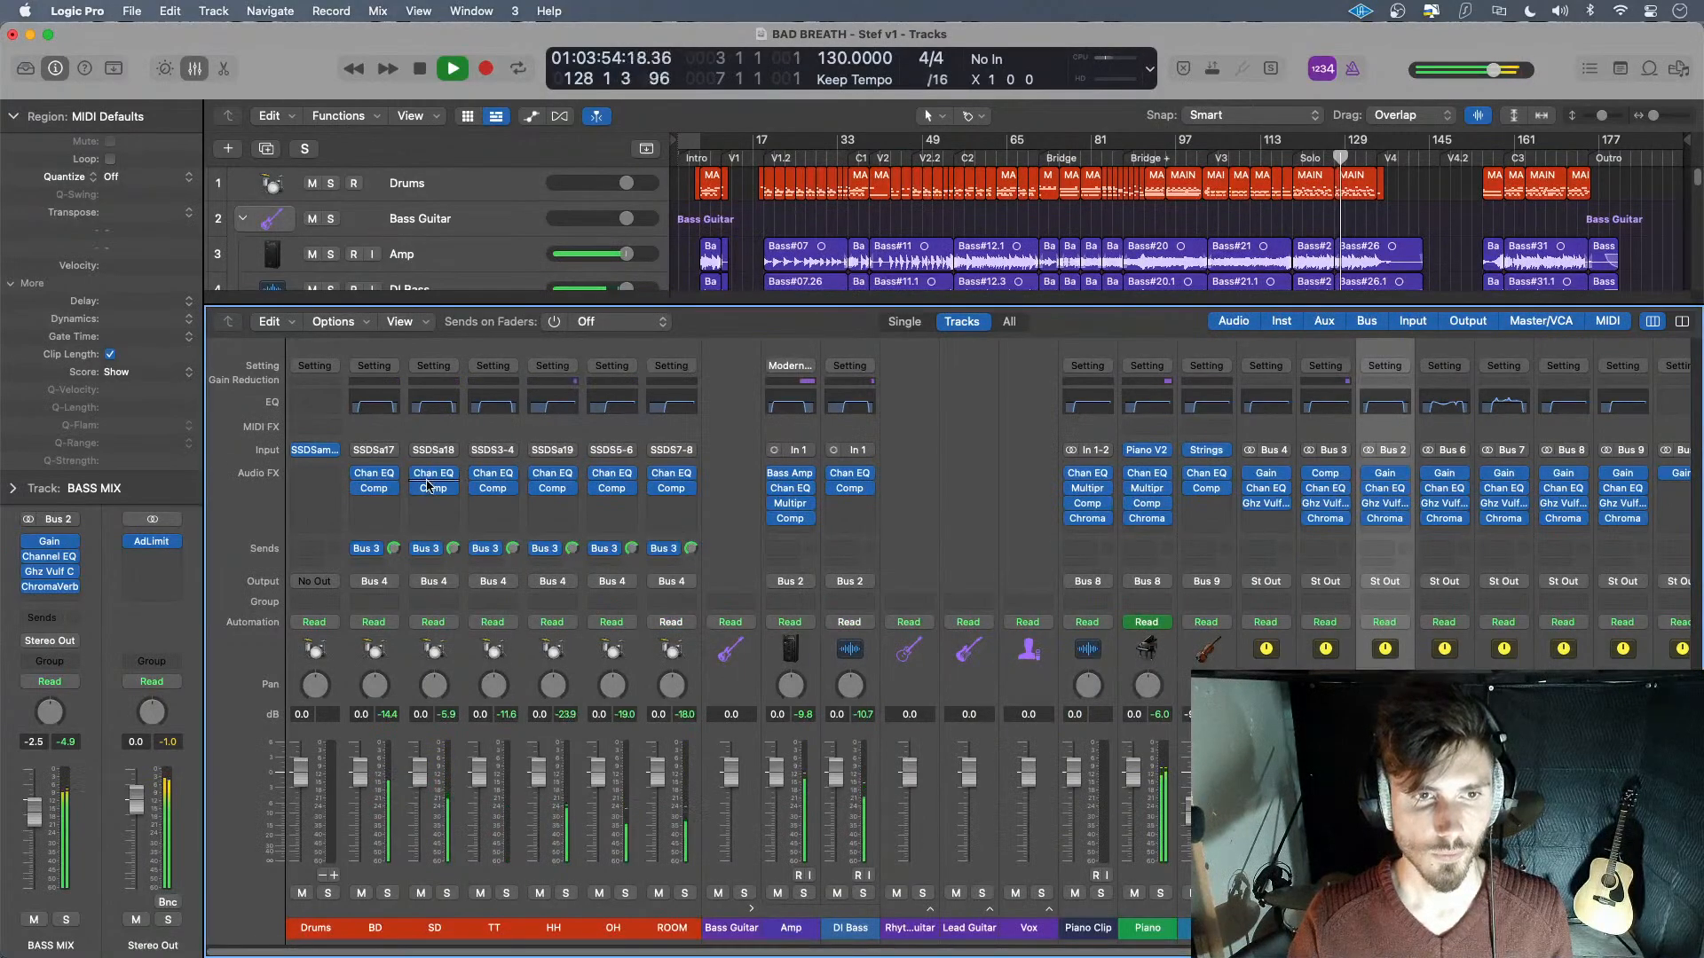
click(433, 489)
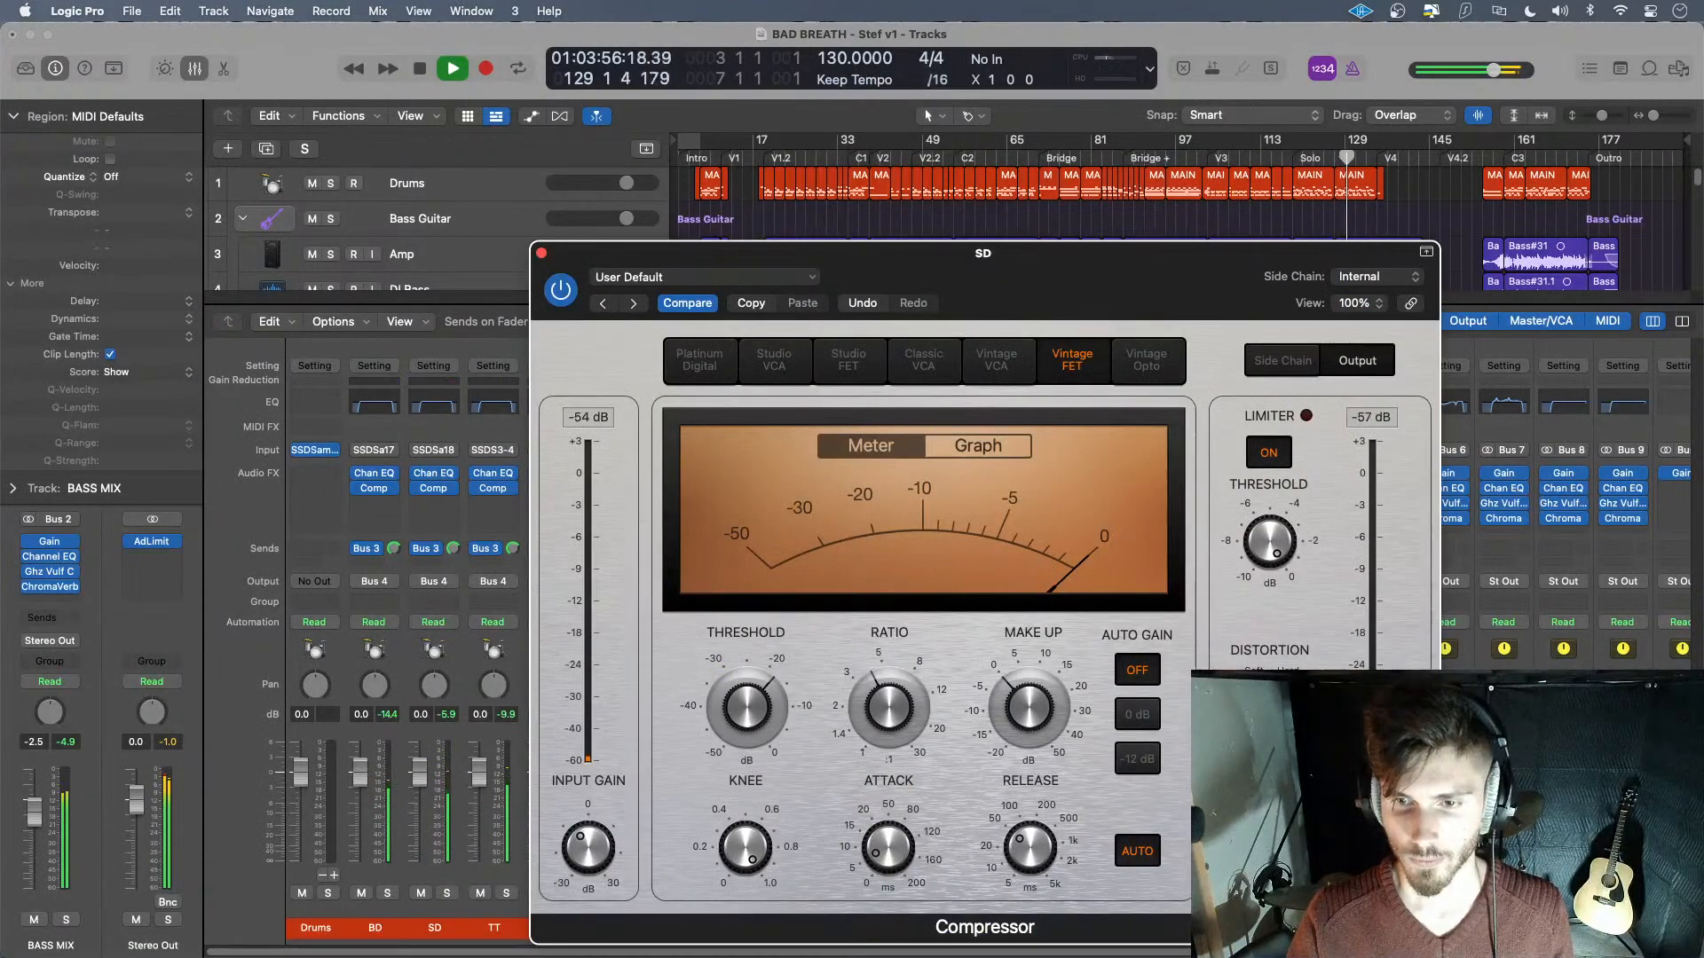
click(540, 254)
- Hide the mixer, increase the track height in the arrangement and select the Piano Clip track
key(x)
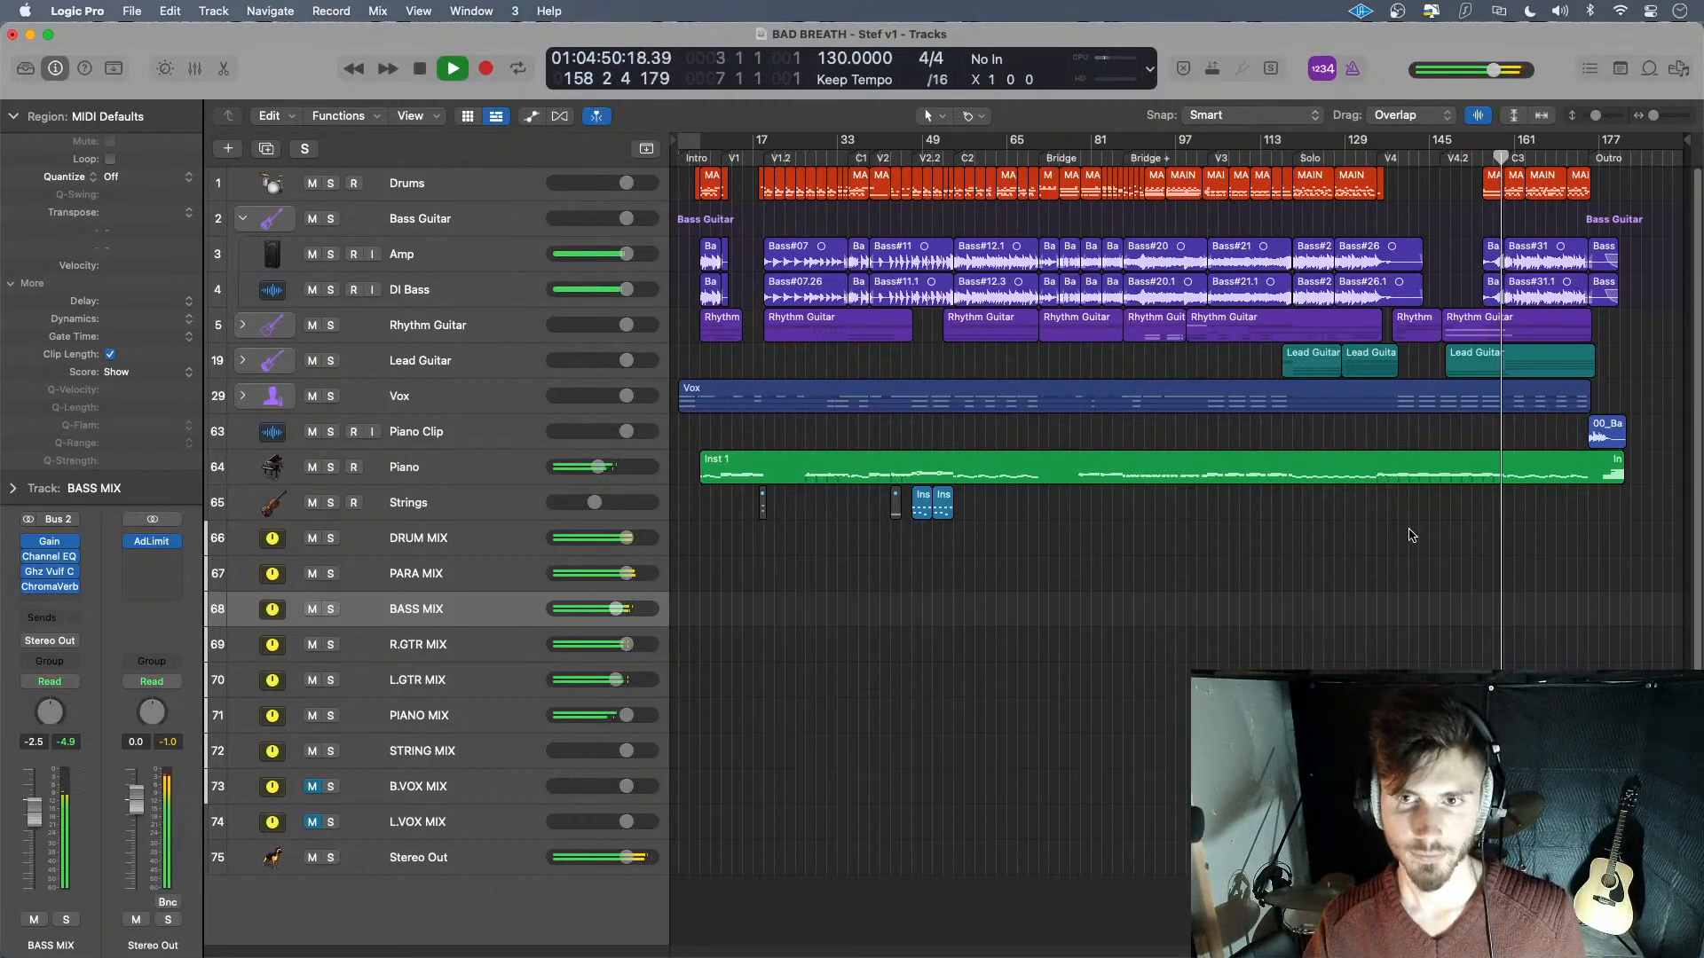
key(super+Down)
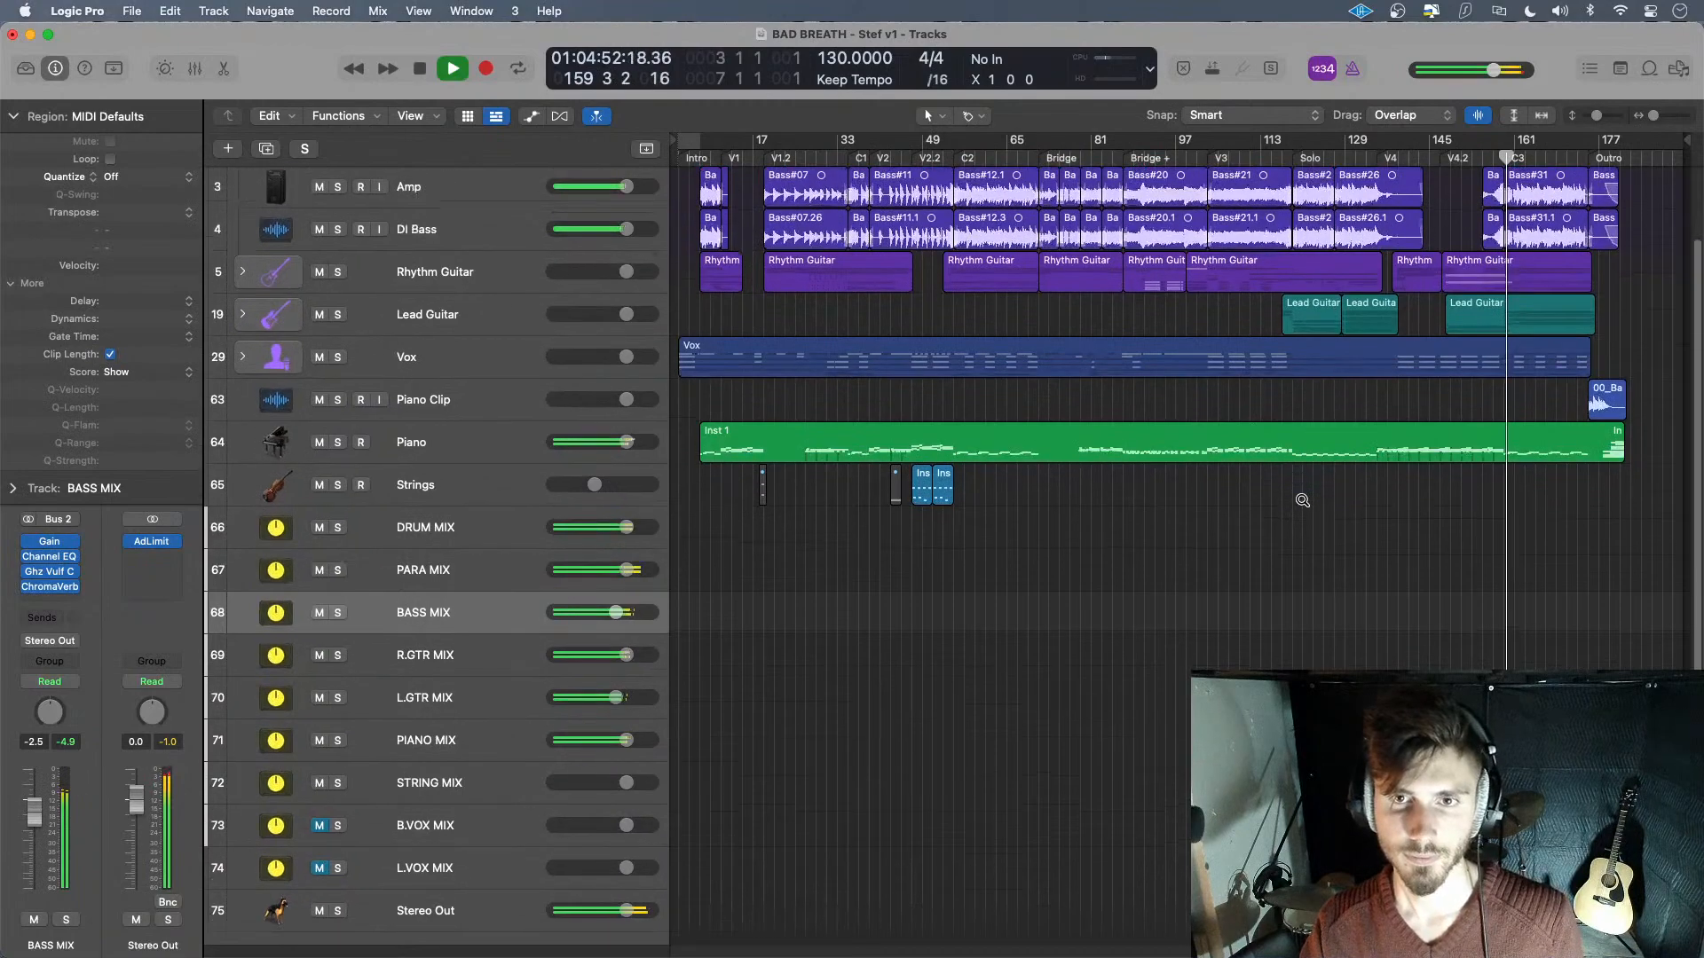
scroll(1352, 481, up, 2)
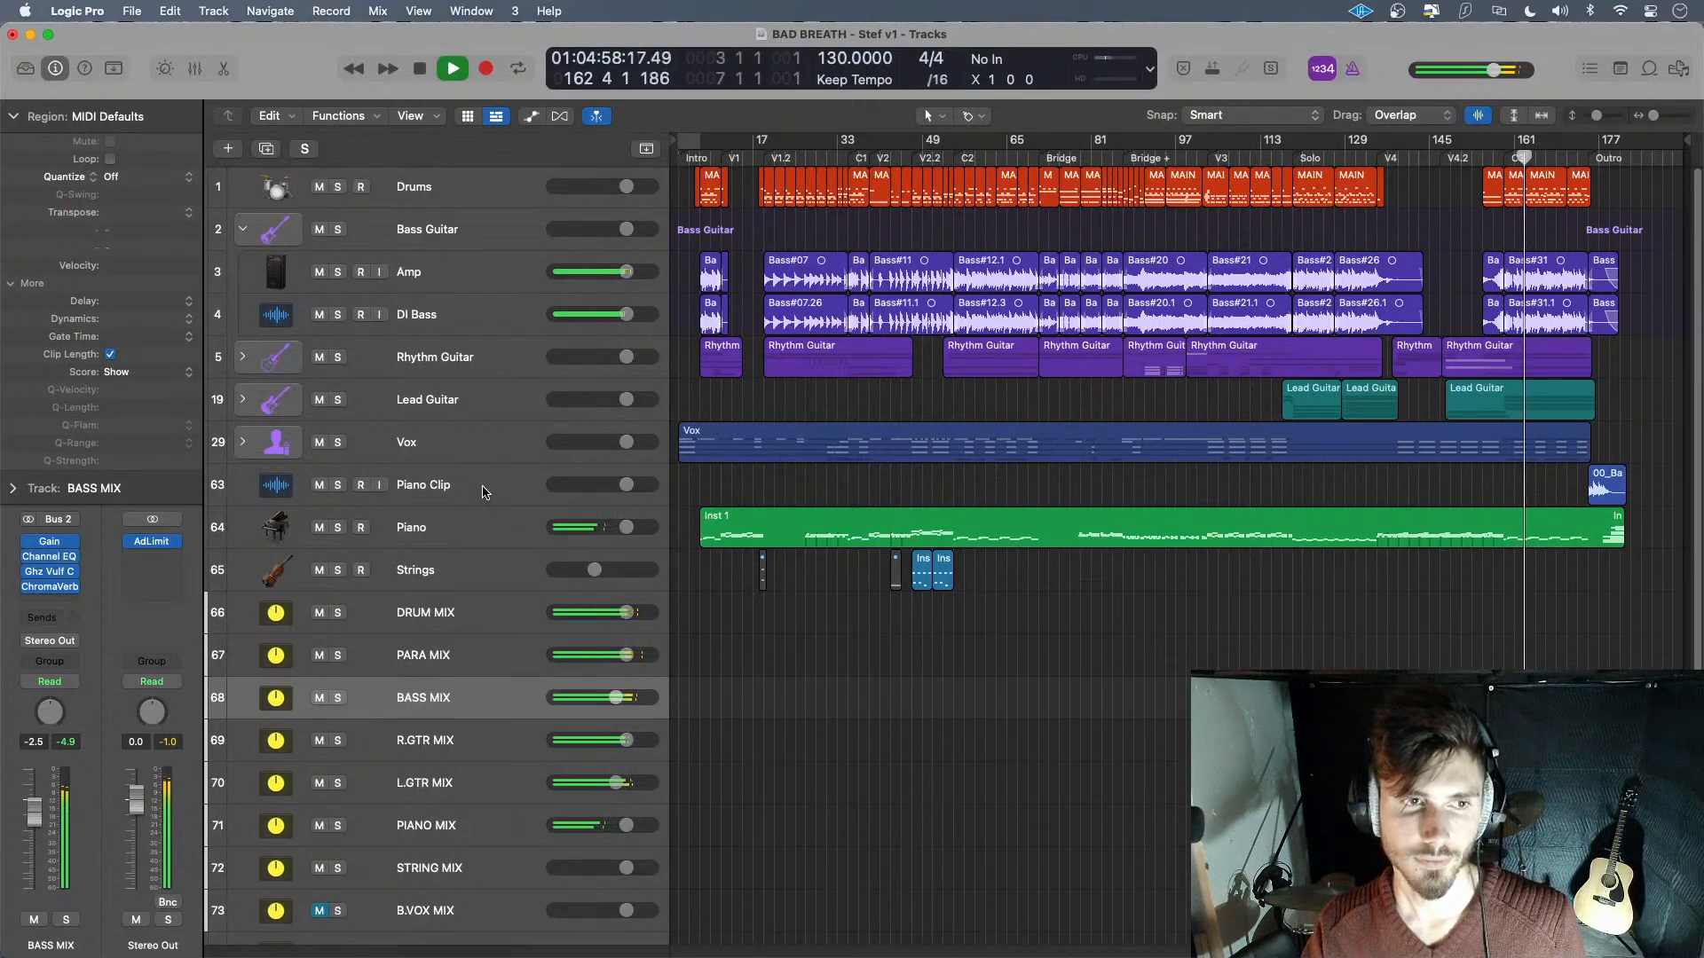
click(483, 493)
click(483, 527)
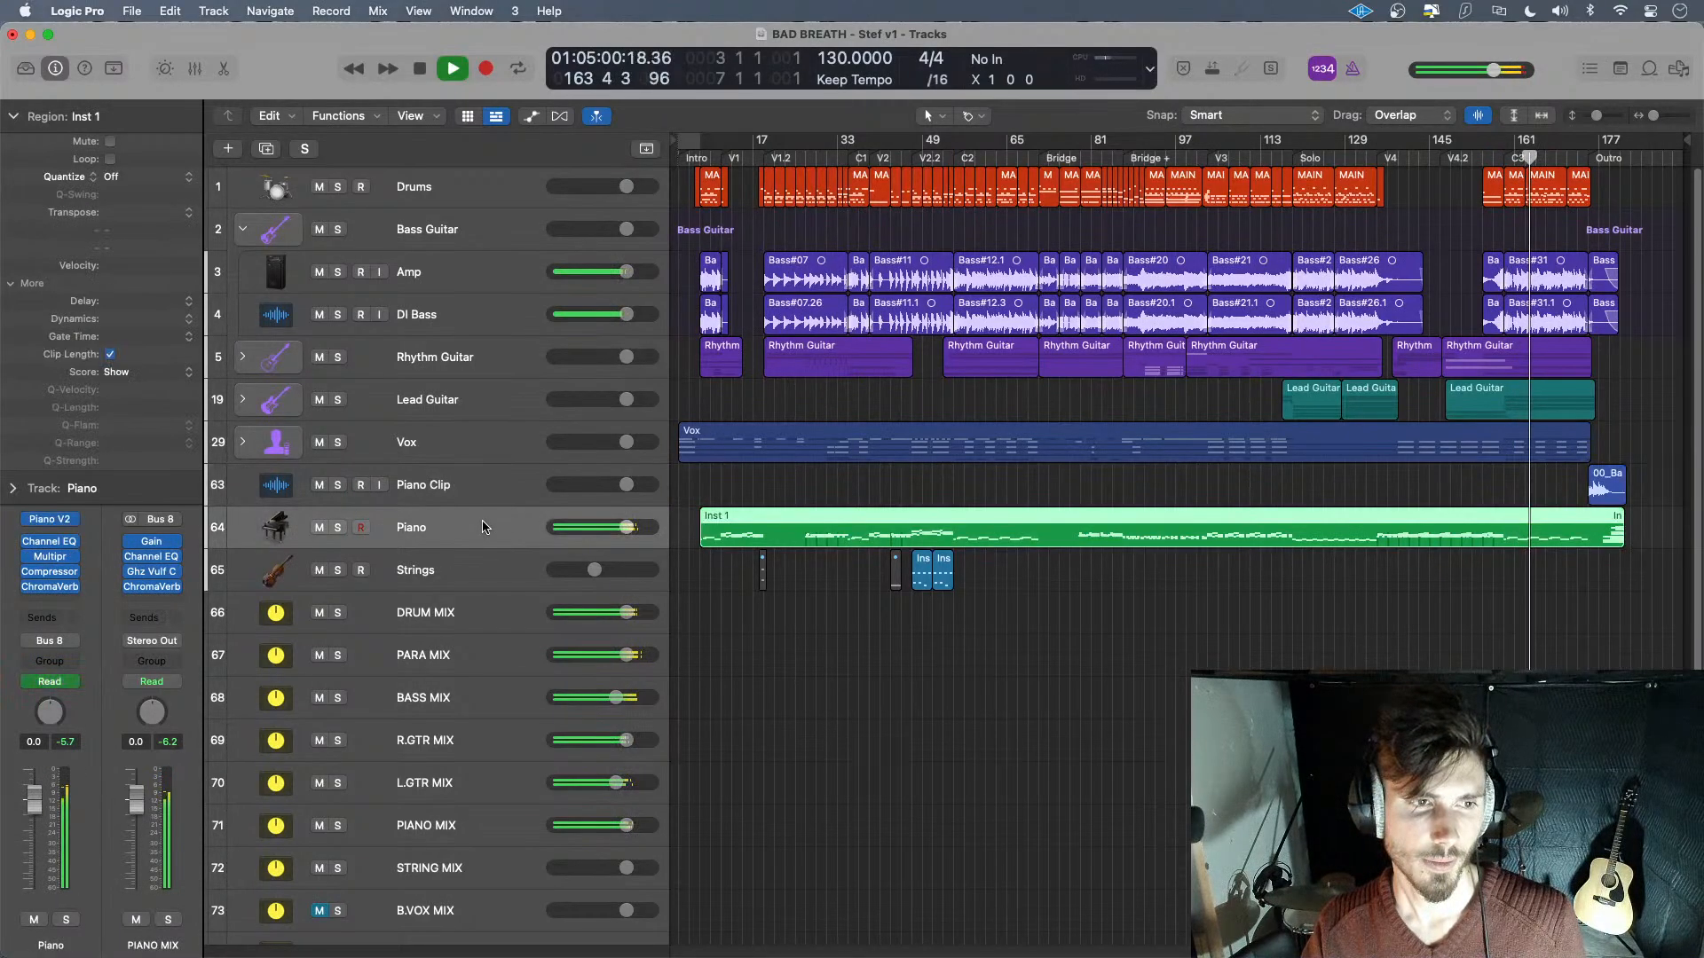
click(490, 488)
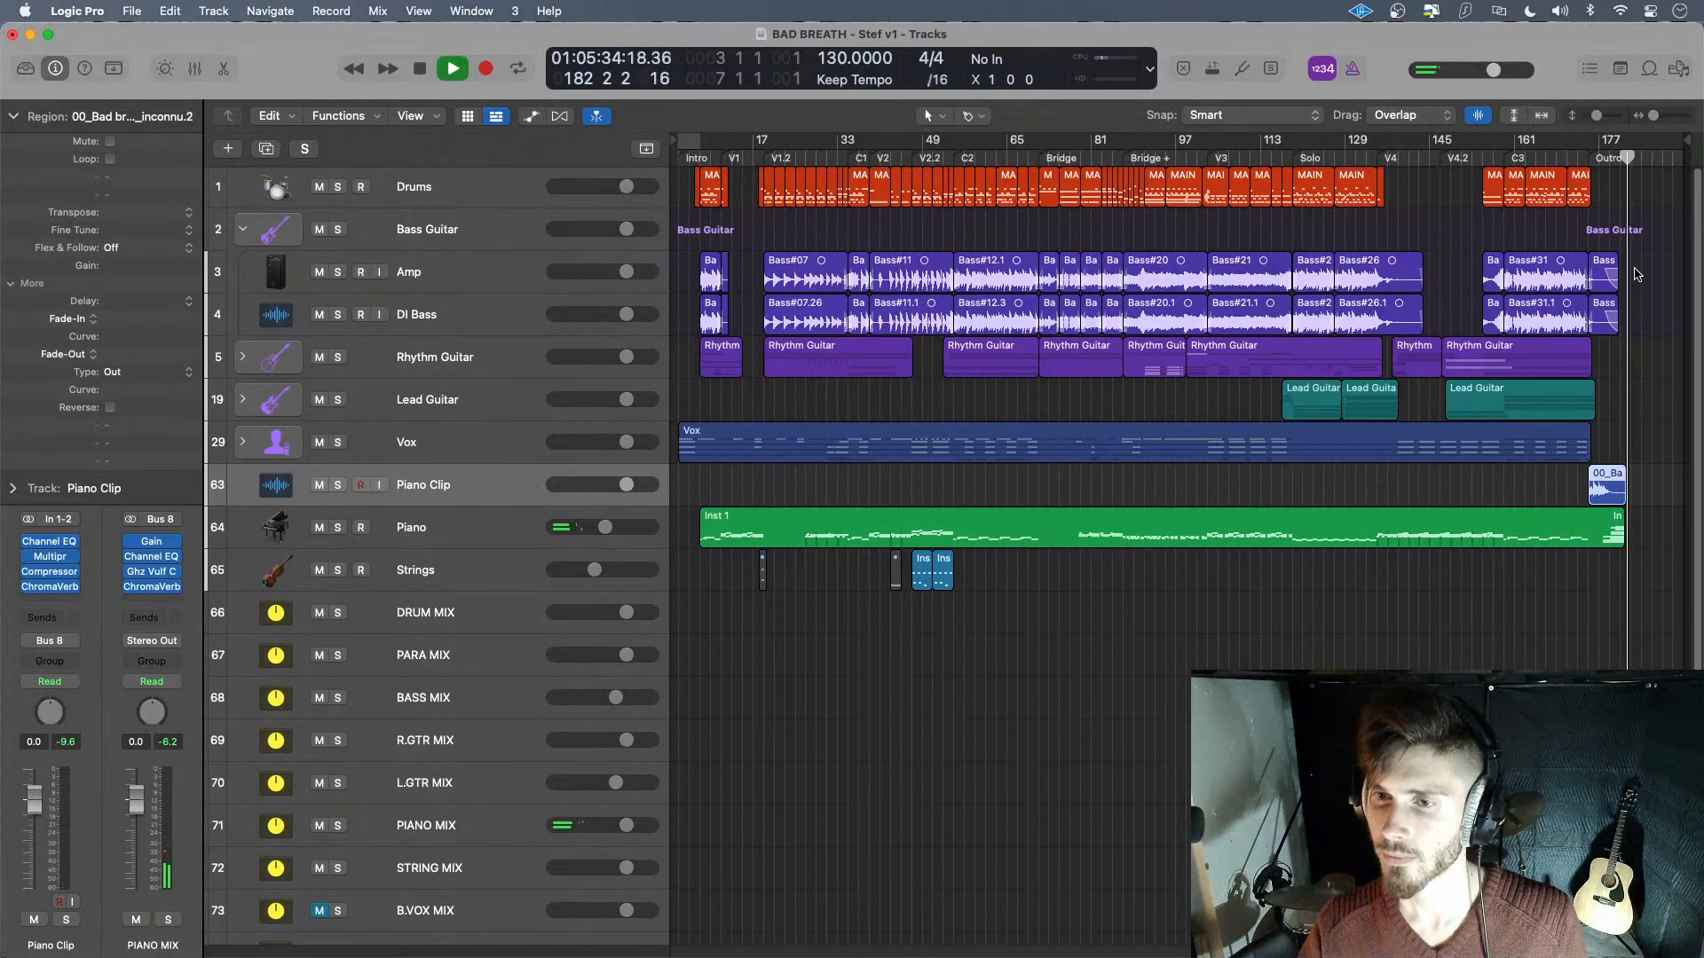
- Stop playback and extend the end of the Inst 1 piano region to a length of 177 bars 2 beats
key(space)
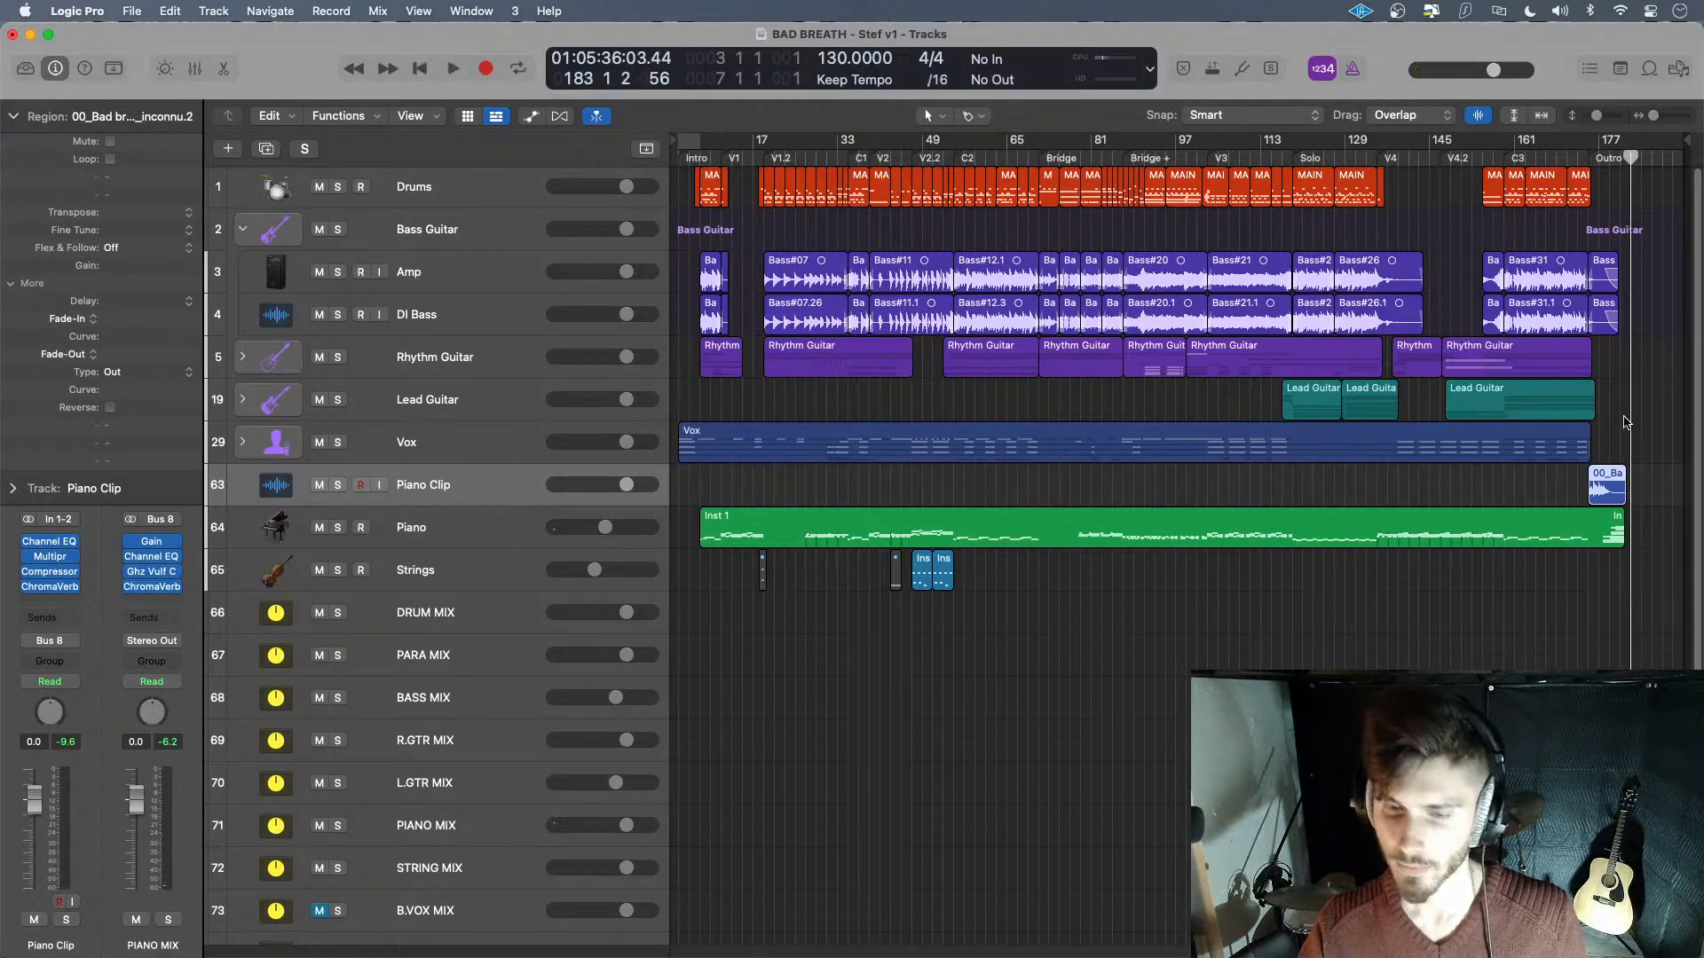
scroll(1632, 506, up, 3)
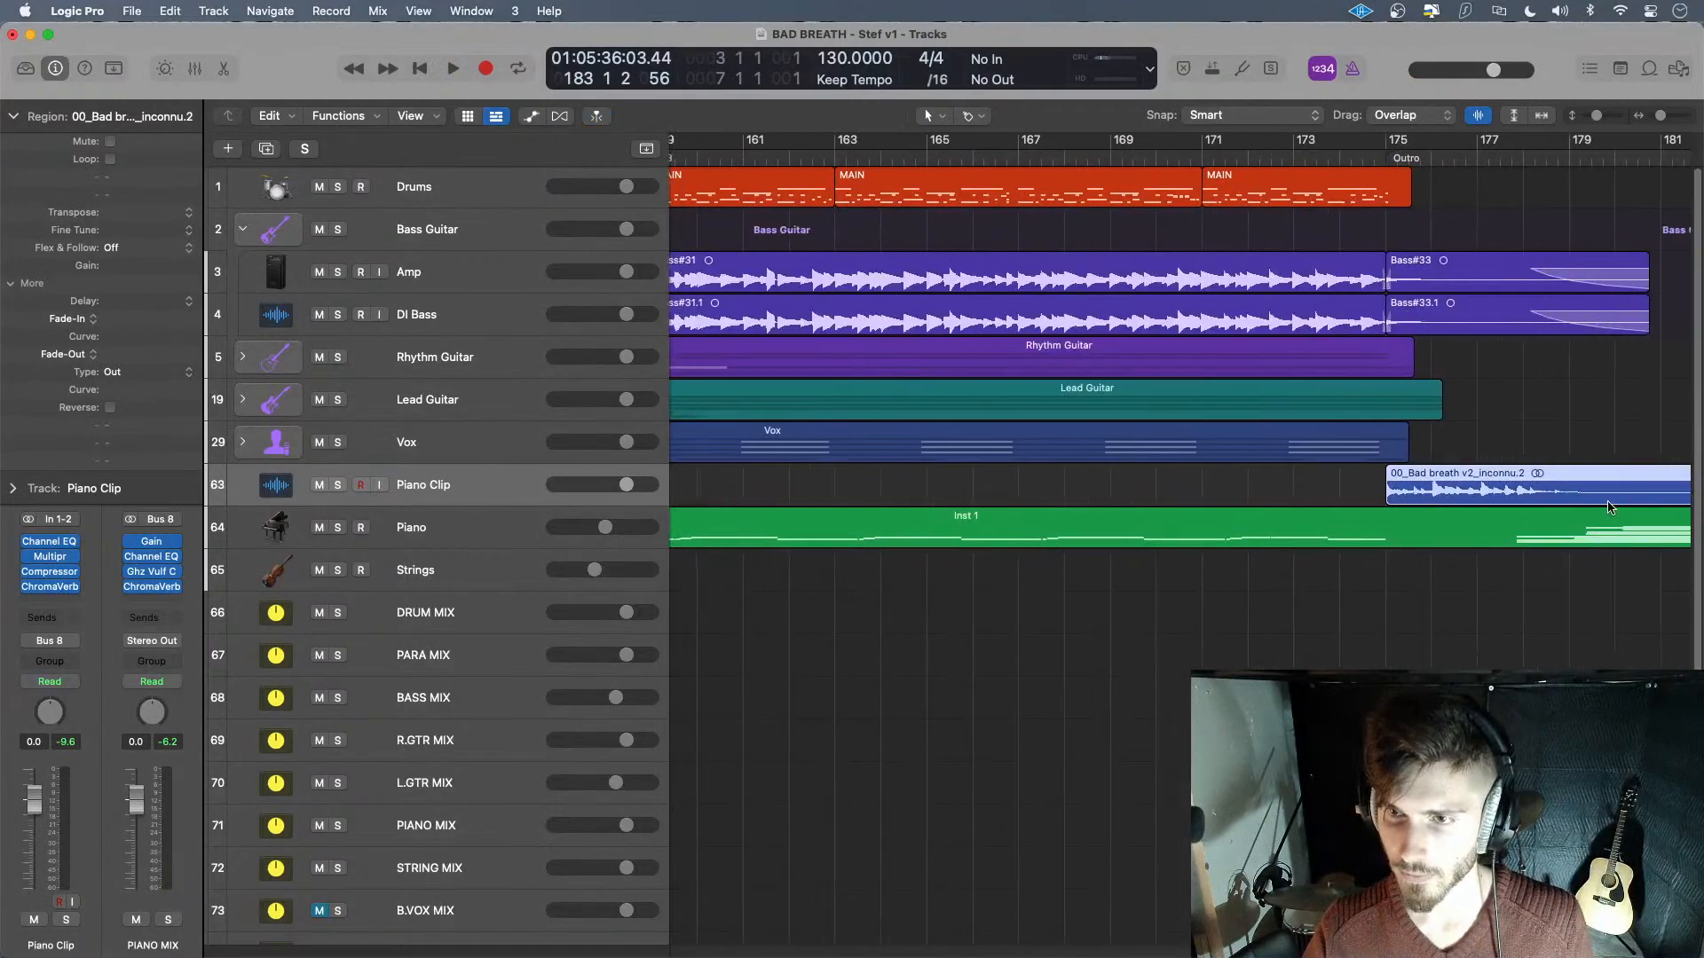
scroll(1610, 505, right, 5)
drag(1191, 541, 1313, 541)
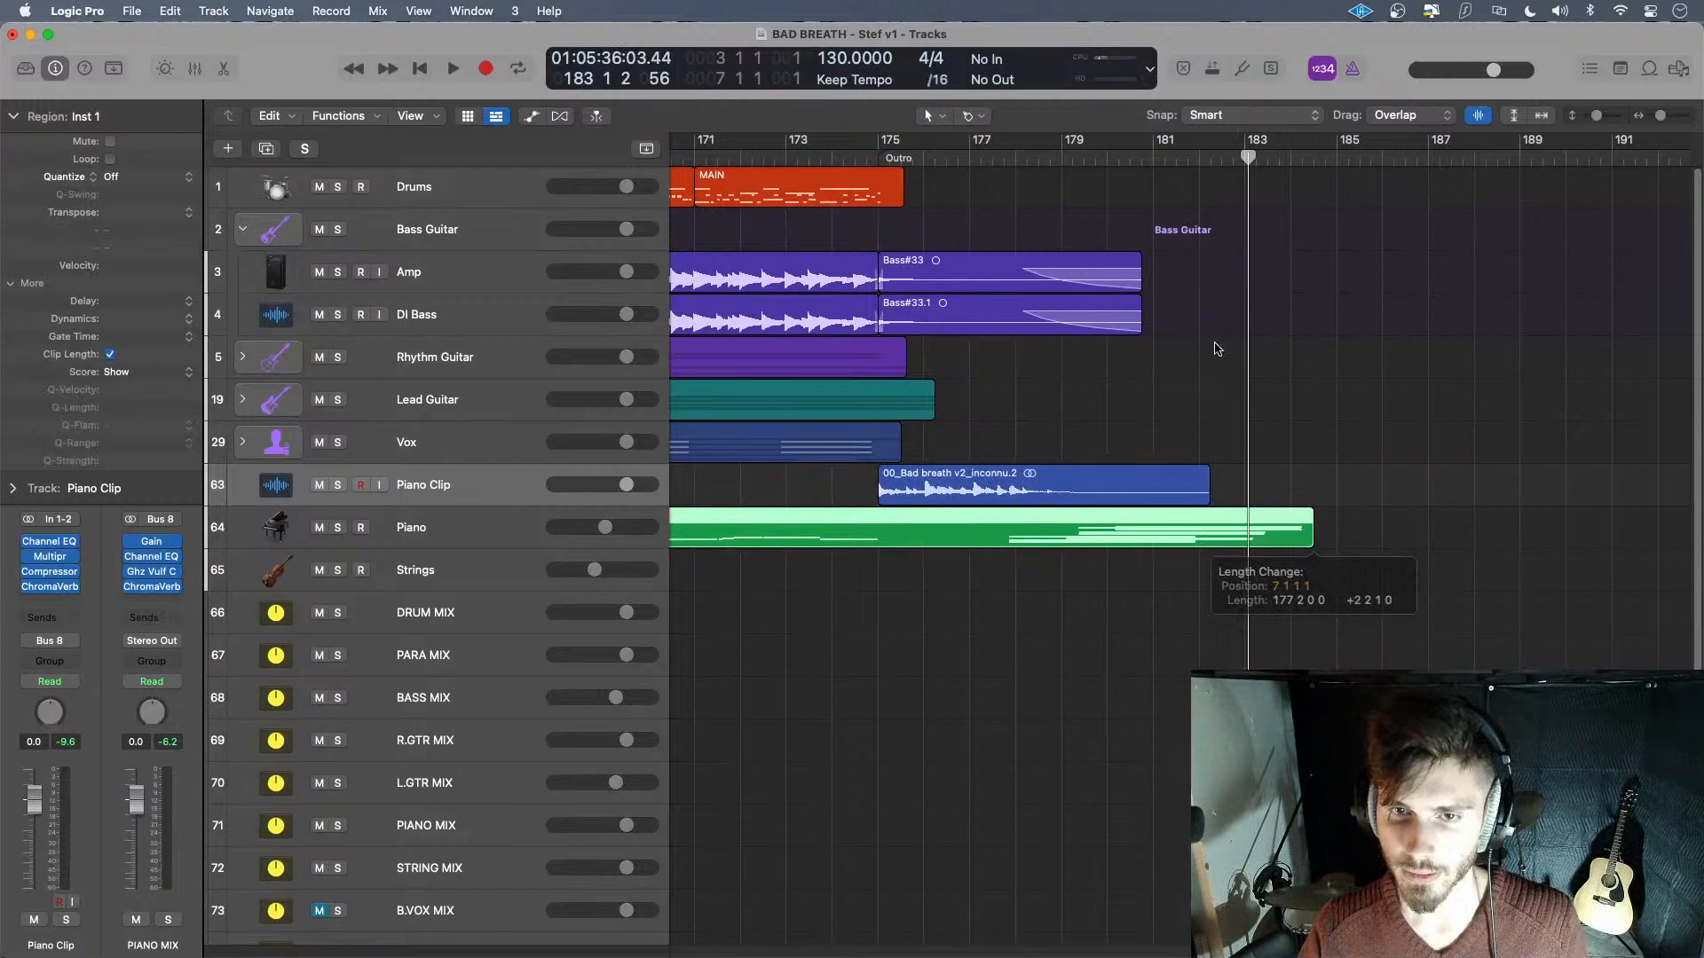
- Play the outro to its end, then trim the end of the Inst 1 piano region to about bar 184
click(1075, 168)
key(space)
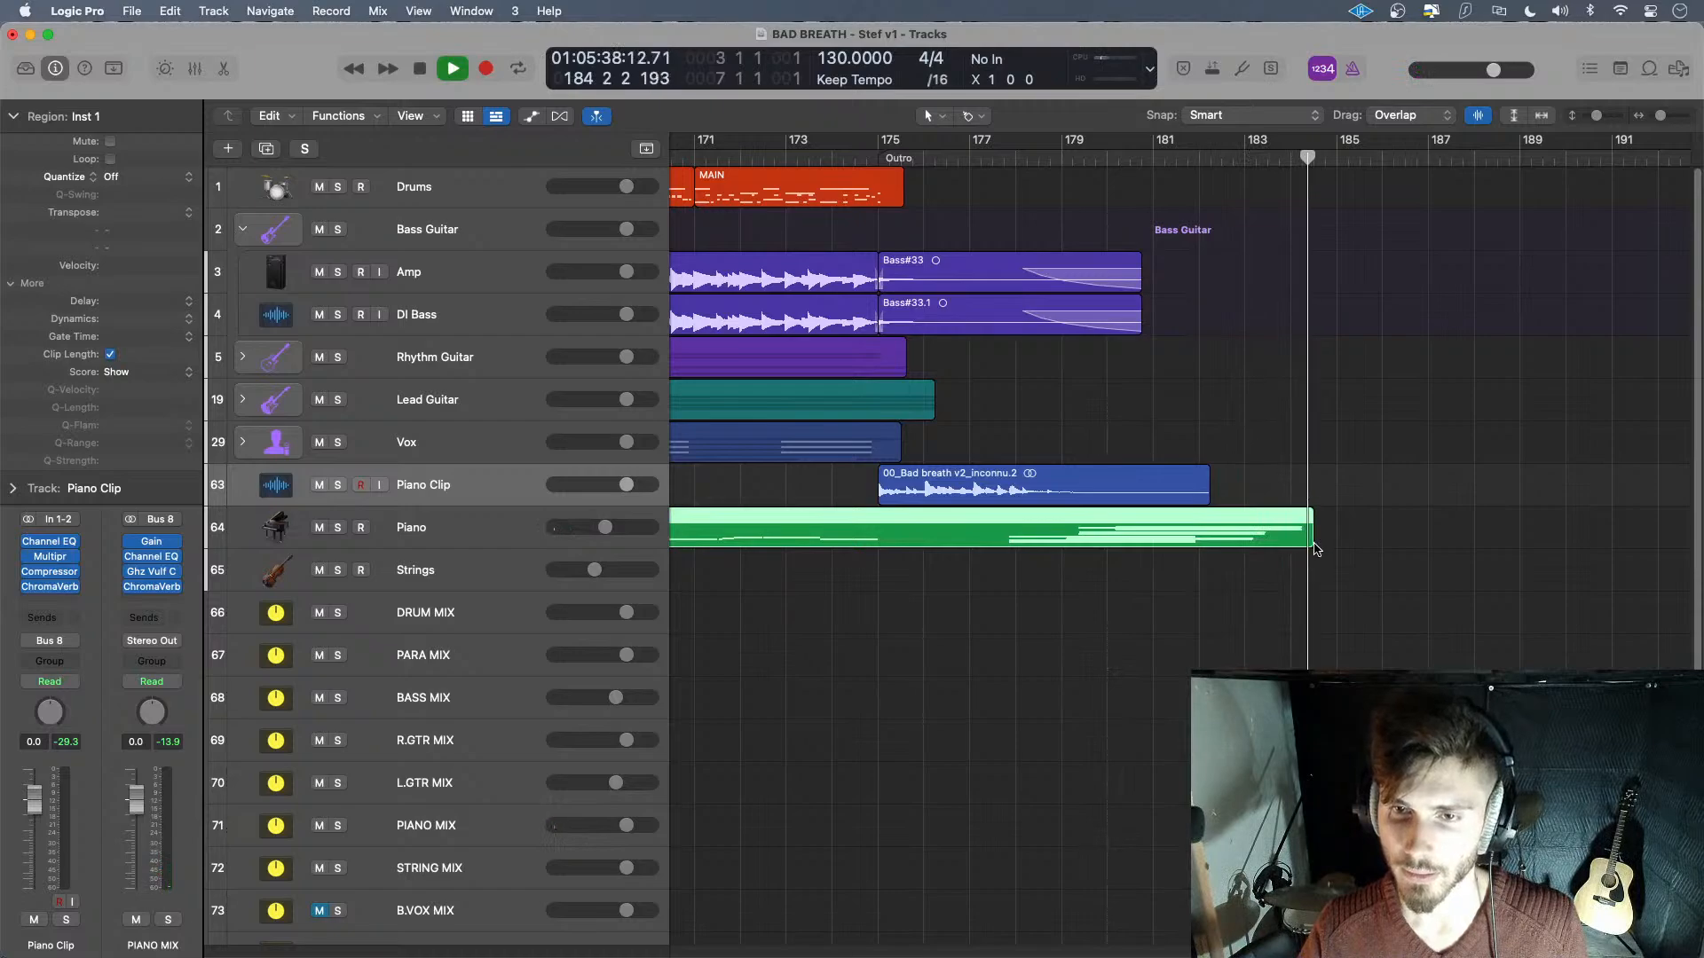
key(space)
drag(1311, 541, 1303, 547)
- Set the fade-out of the Bass#33 and Bass#33.1 regions to 5000 with a curve of -10
drag(1125, 240, 1082, 330)
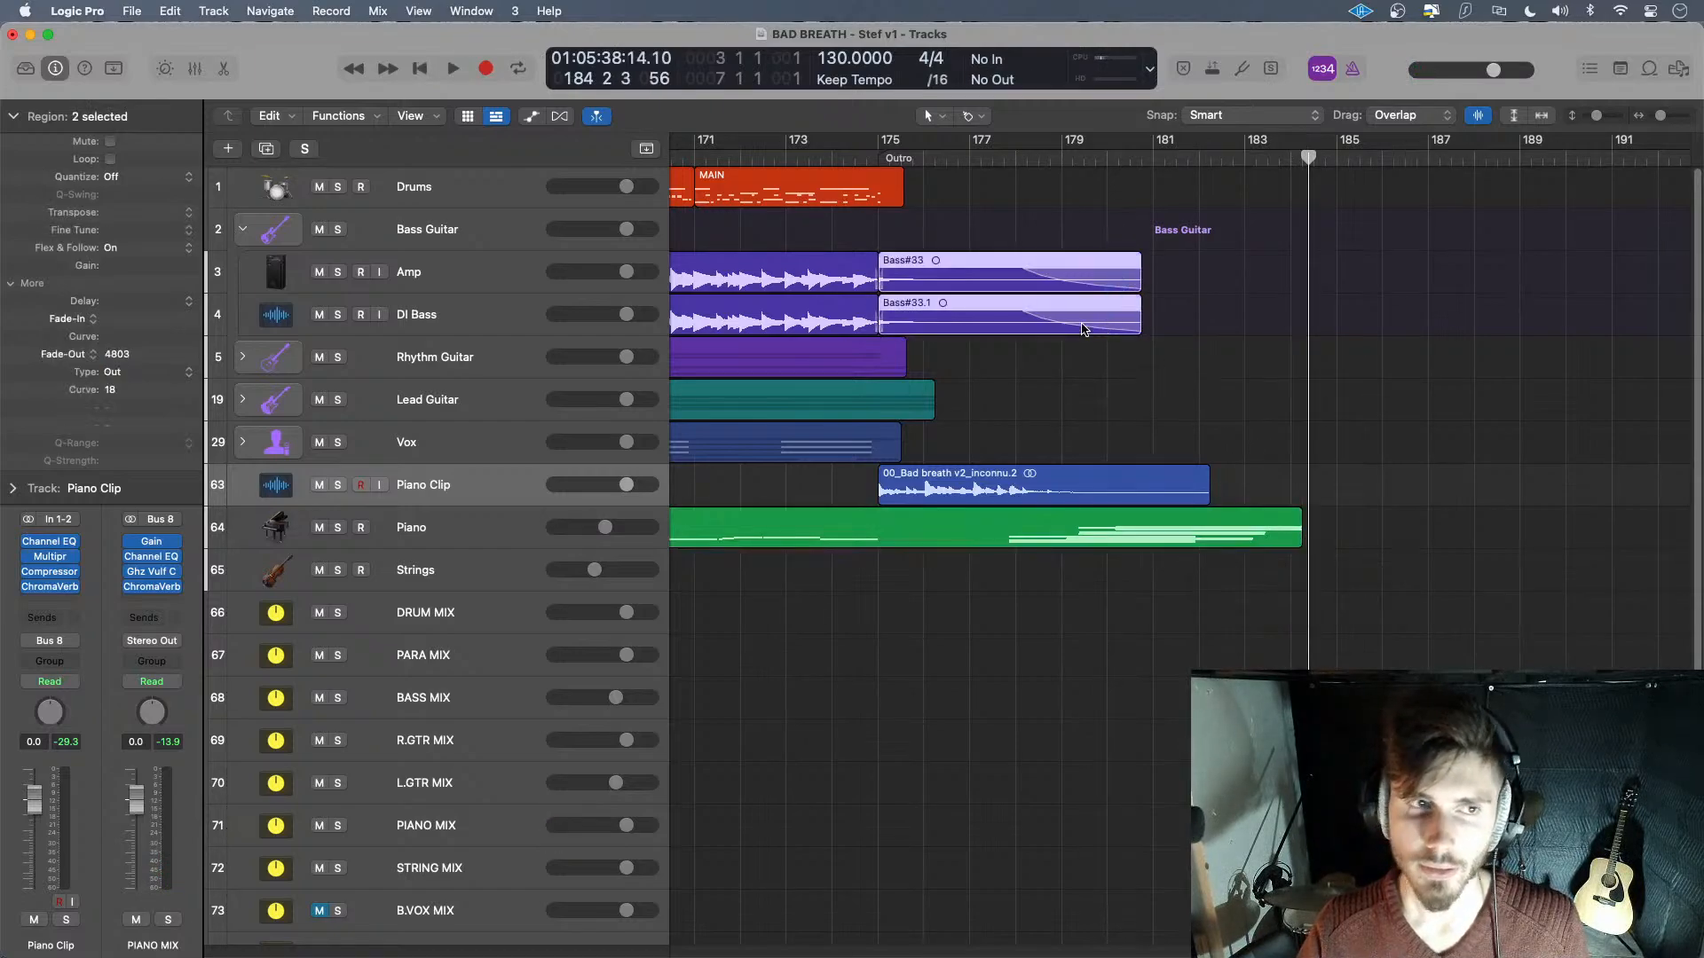
drag(141, 395, 149, 433)
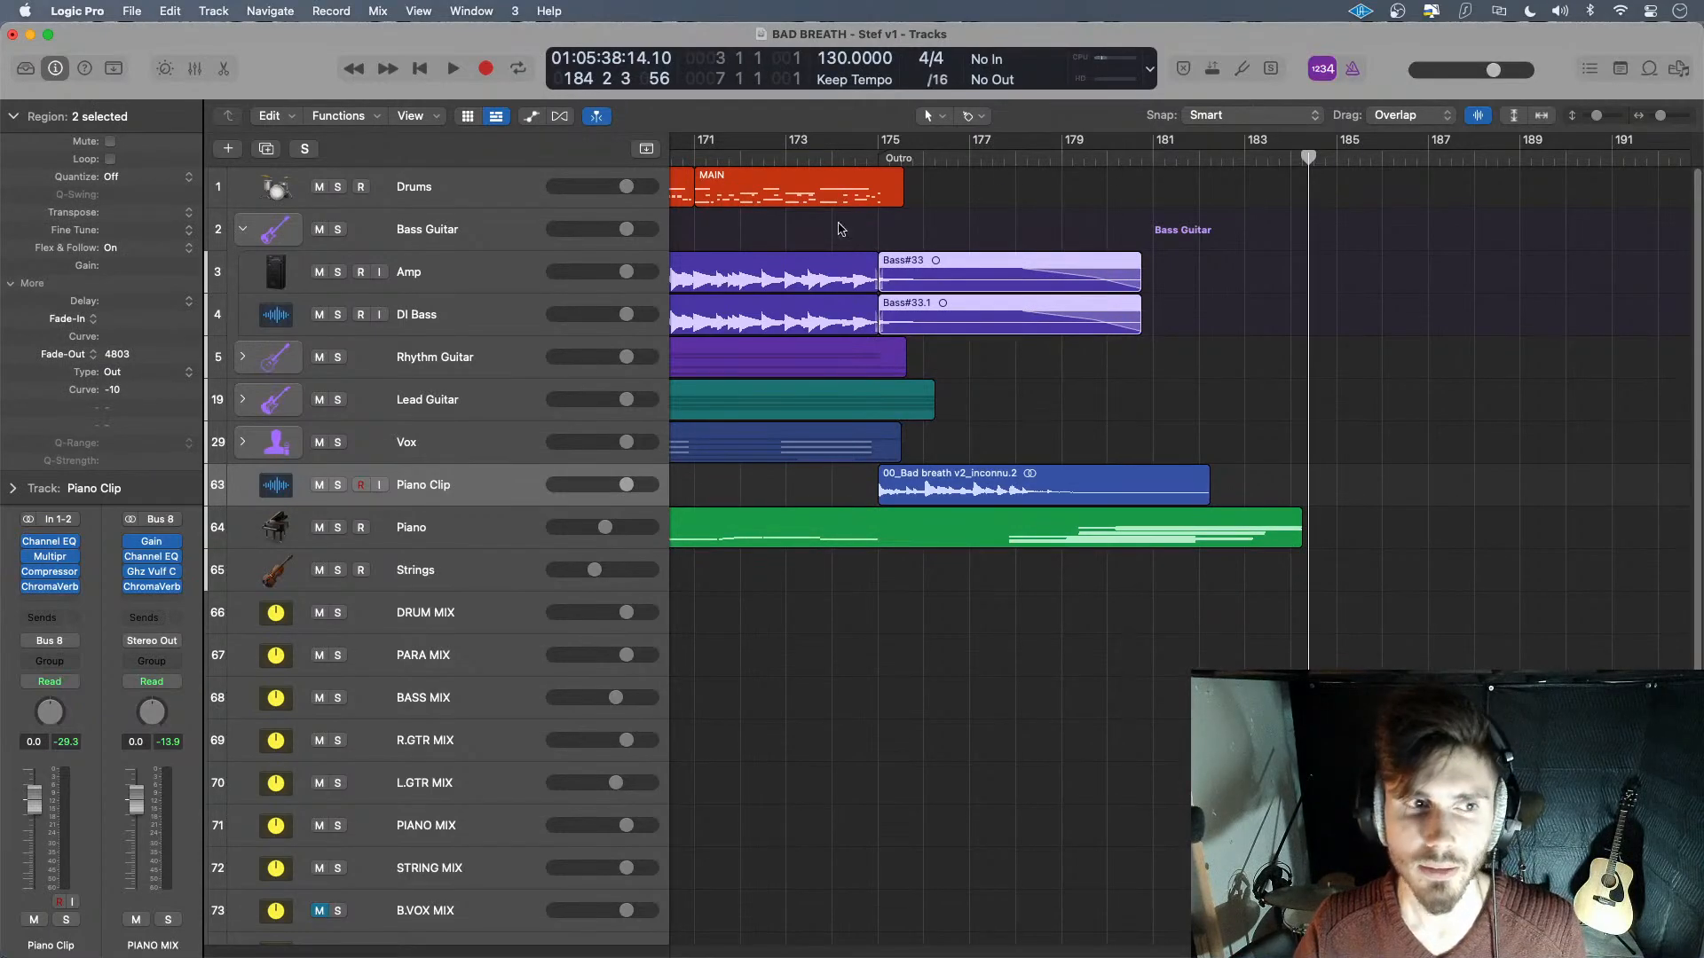
double_click(131, 359)
text(5)
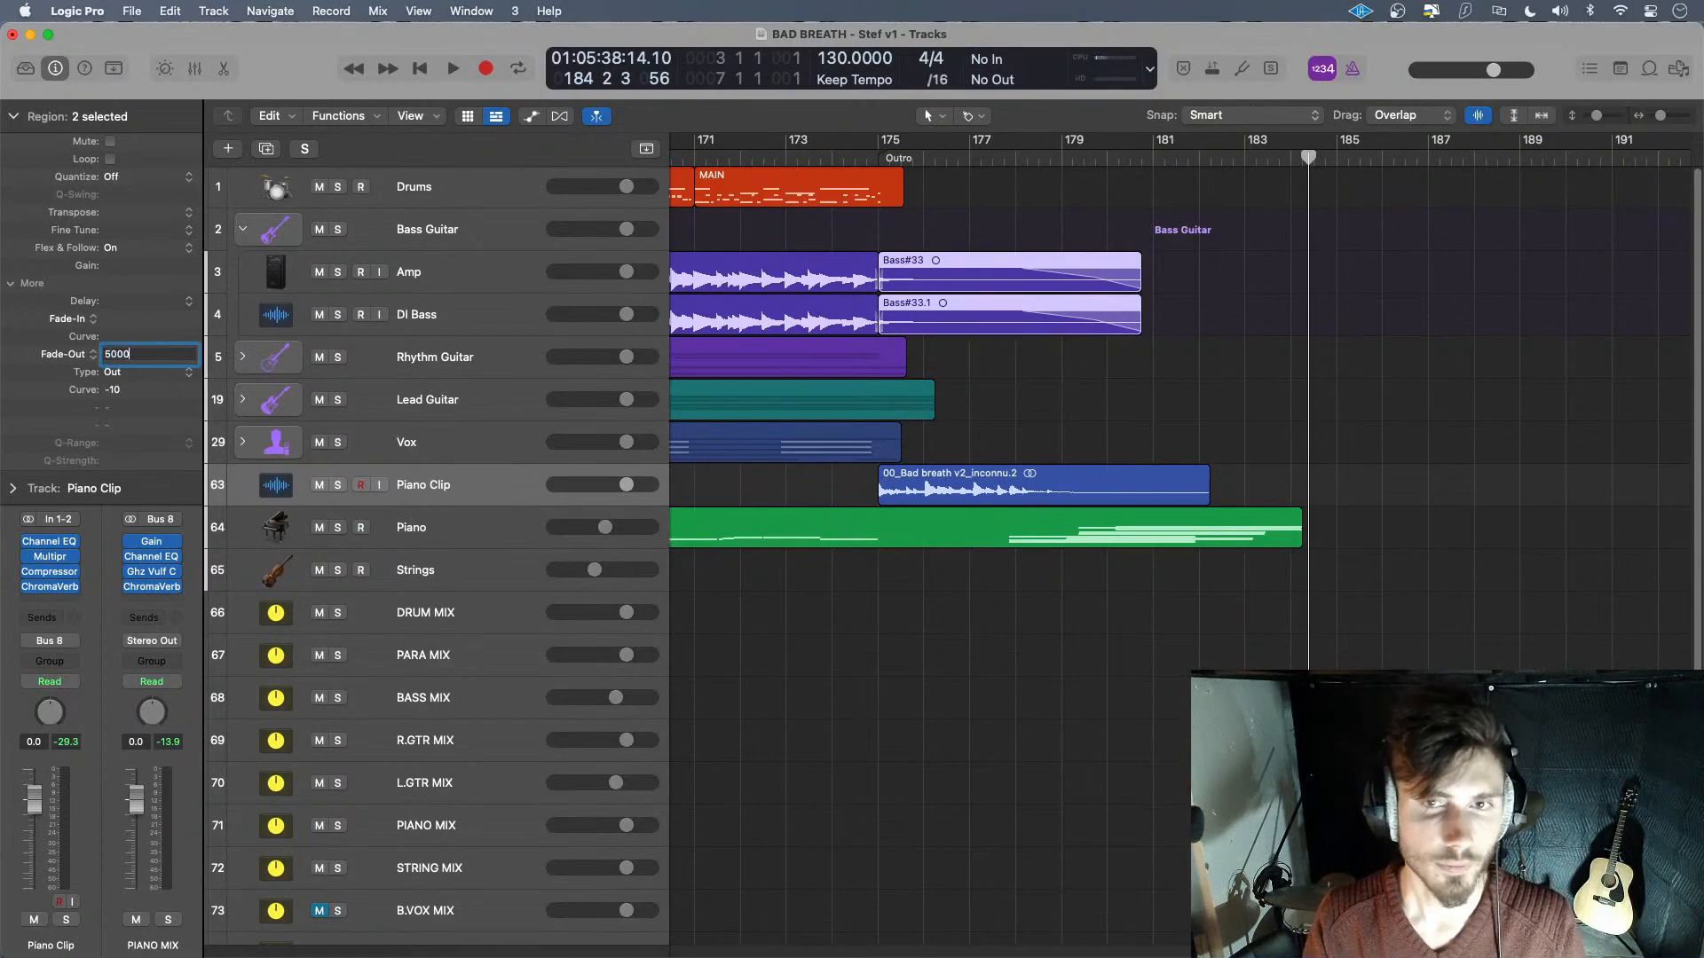
text(000)
key(Return)
- Play the outro and extend the Bass#33 and Bass#33.1 regions to a length of 6 bars, then replay the ending
click(1003, 151)
key(space)
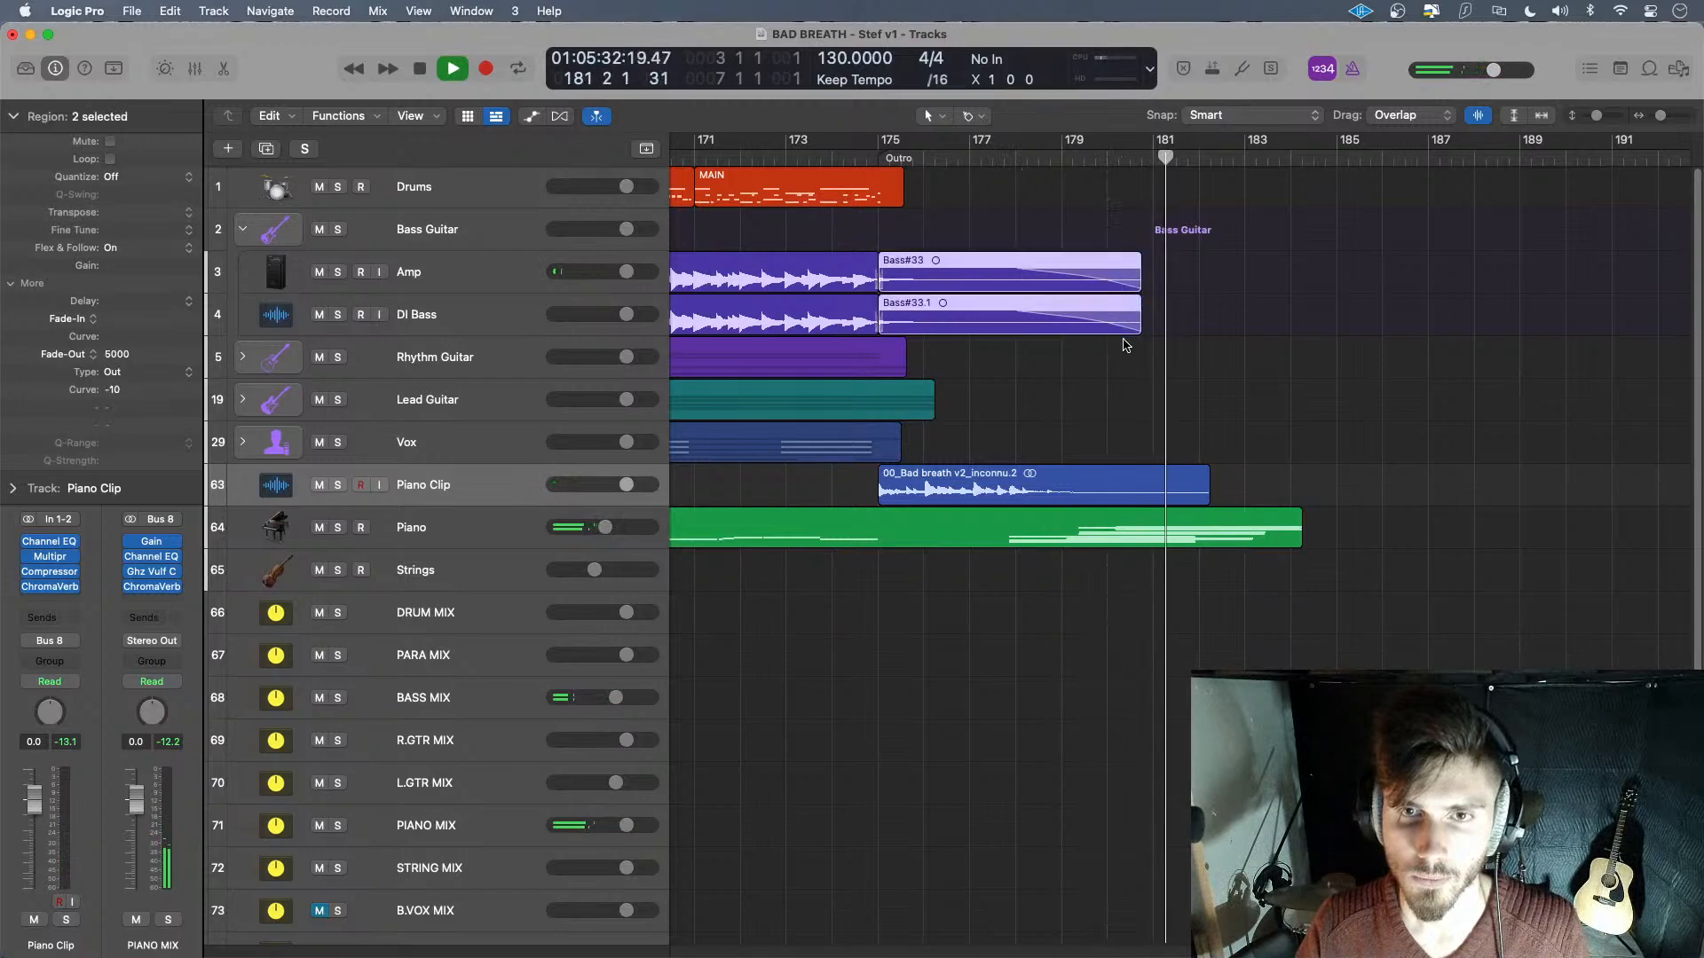
drag(1137, 329, 1144, 329)
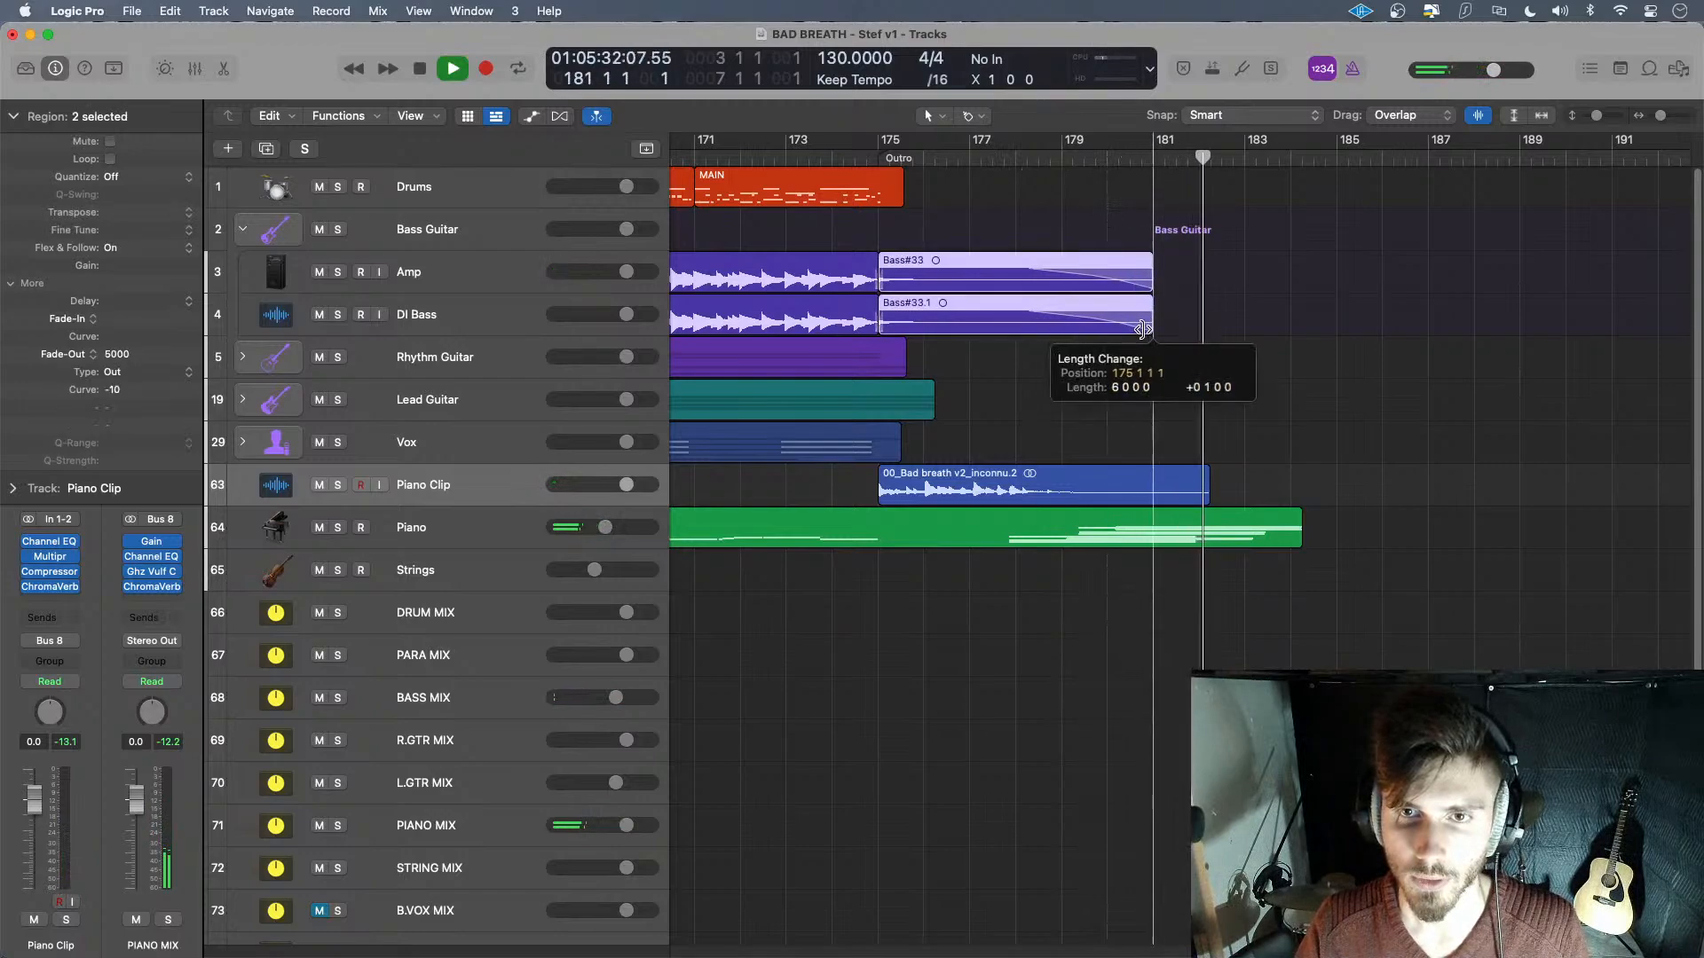
click(1106, 158)
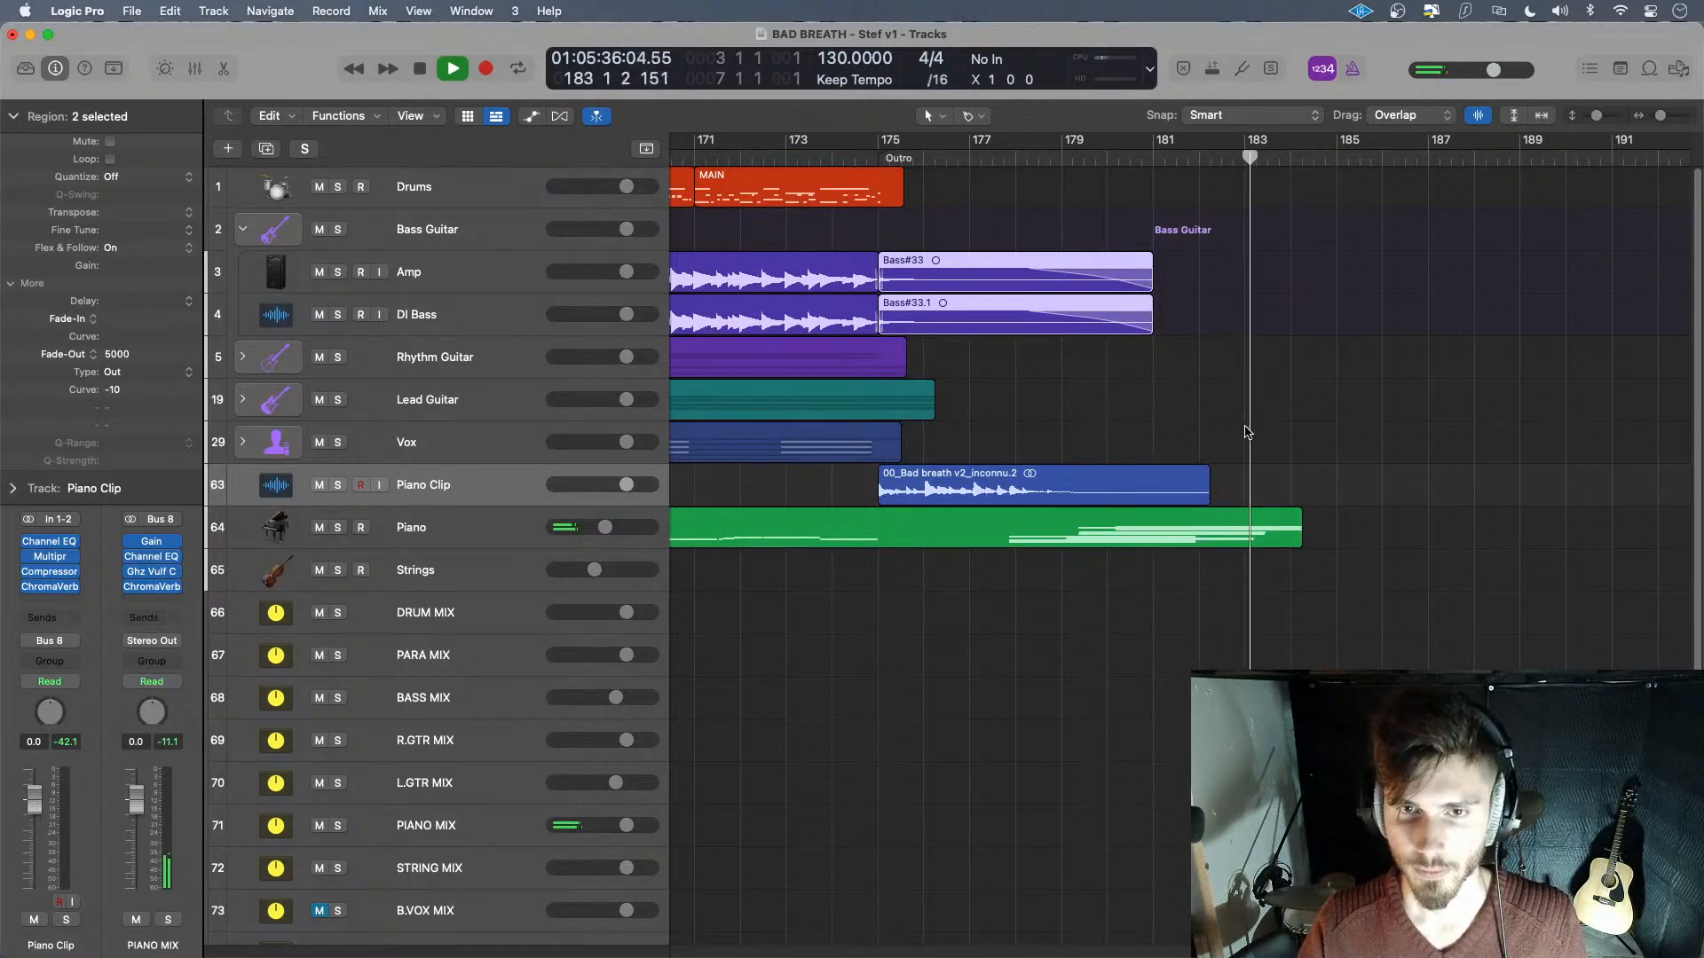
drag(1207, 495, 1299, 552)
click(1116, 159)
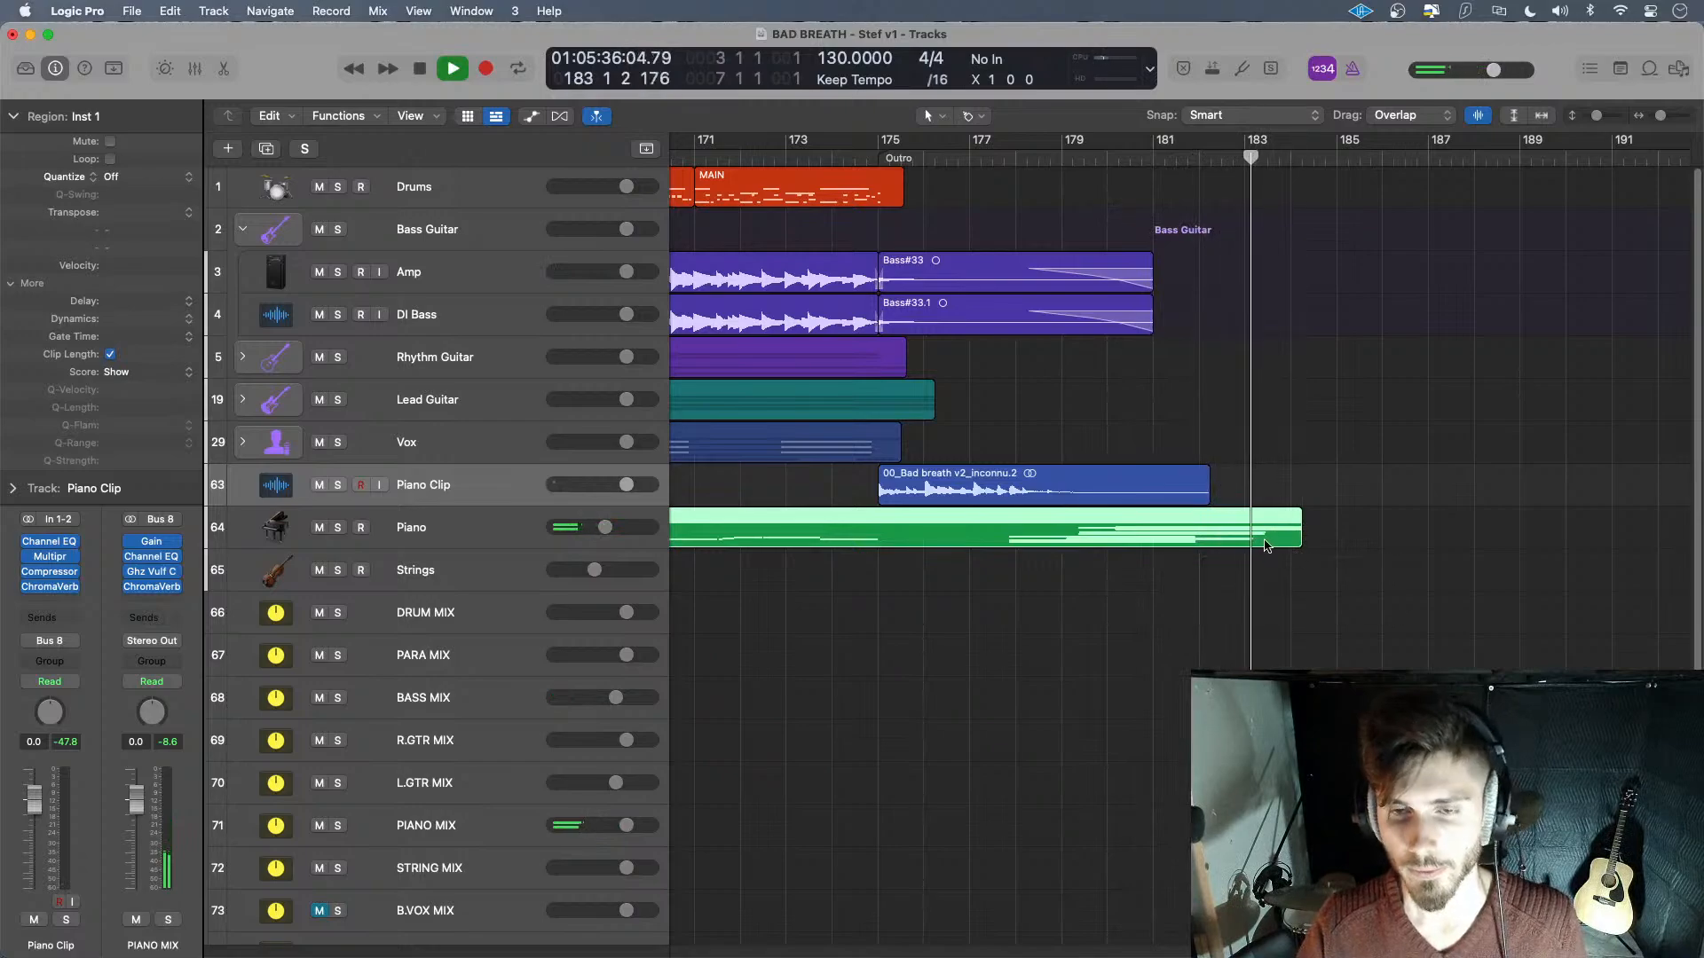
- Stop playback and draw a volume automation fade on the Piano track from -5.0 dB at bar 181 to -∞ dB at the region's end
key(space)
click(491, 538)
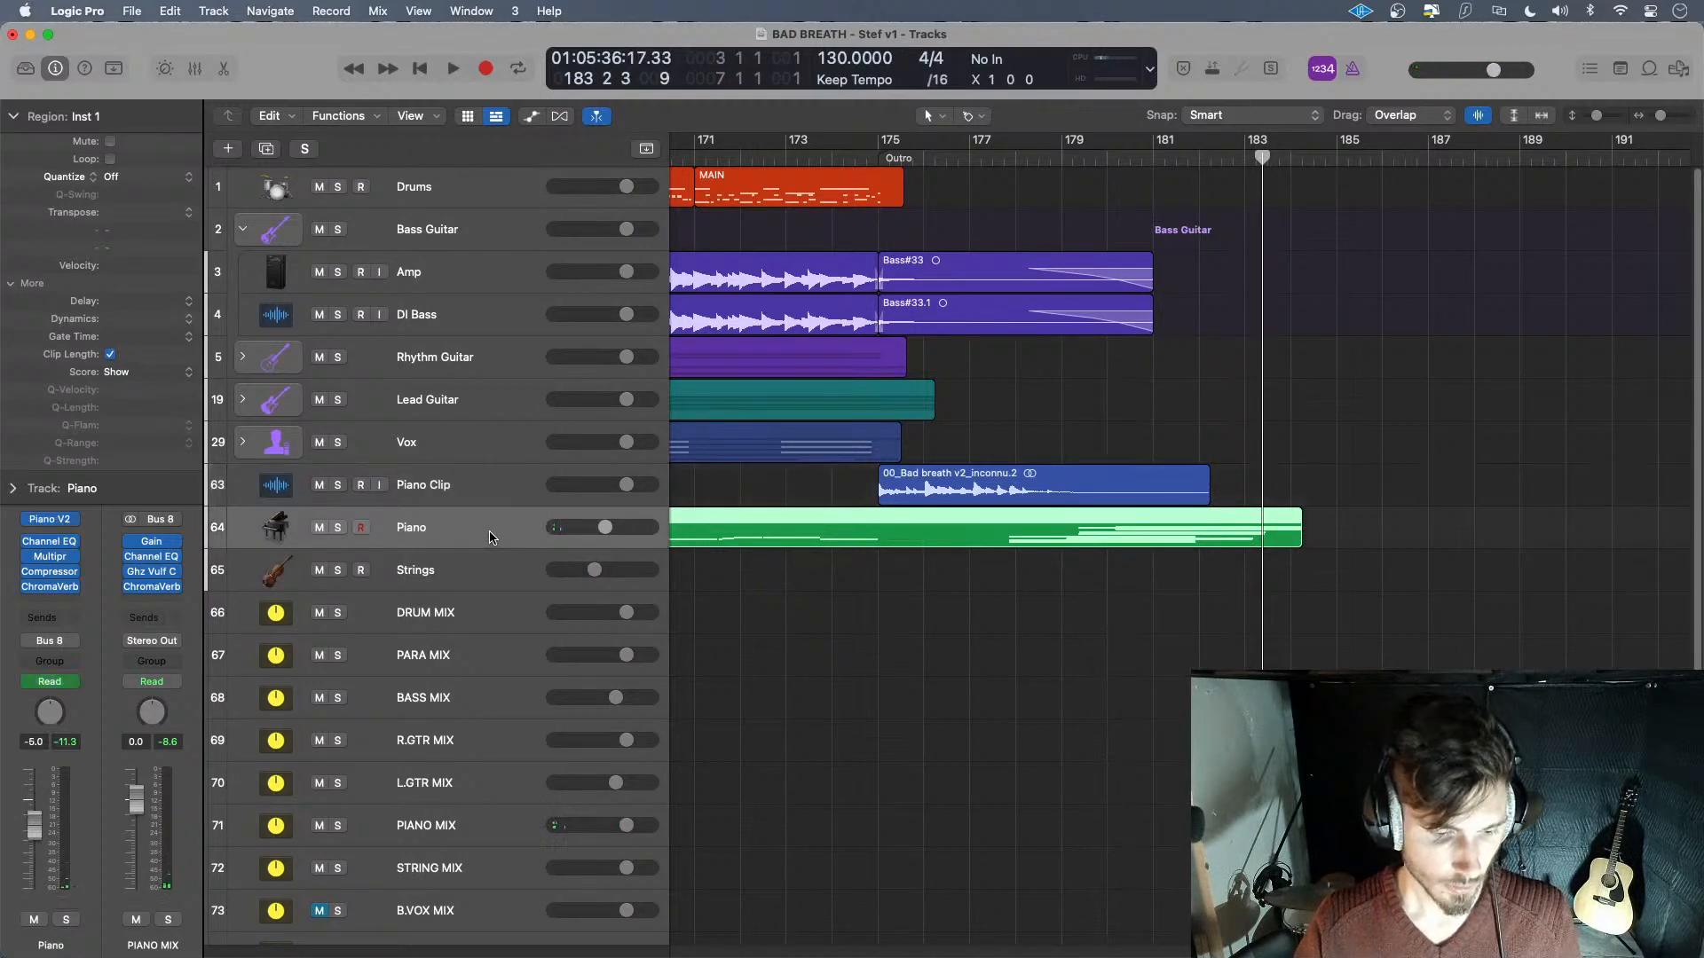
key(a)
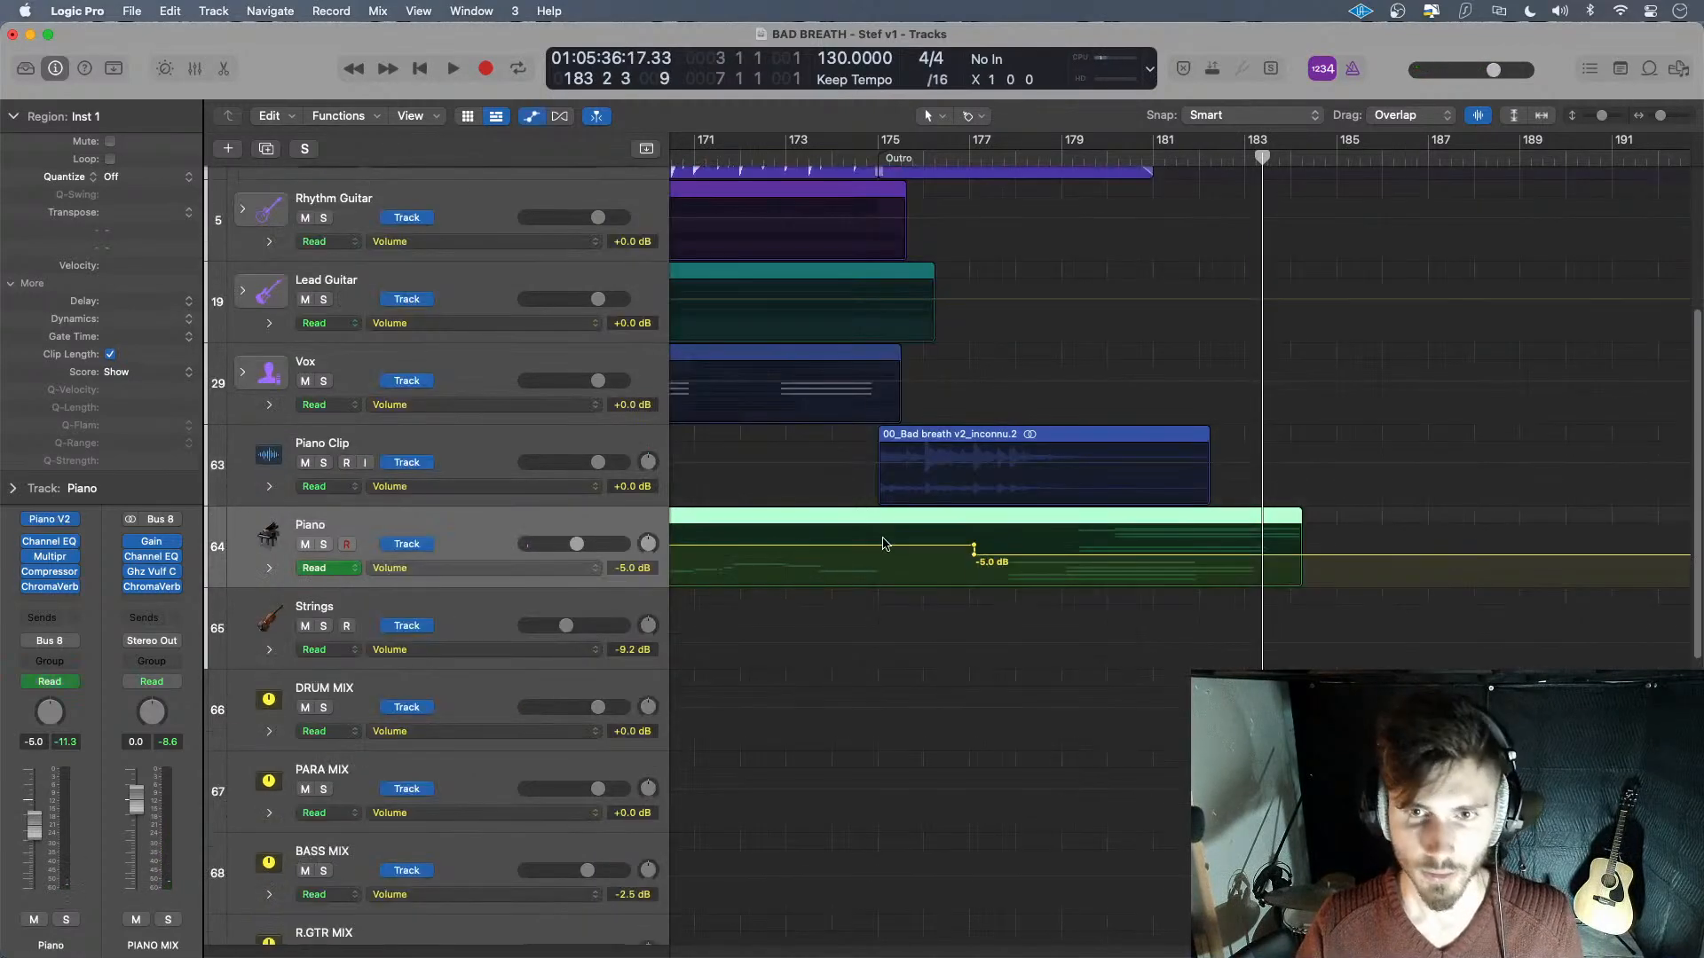
click(1210, 559)
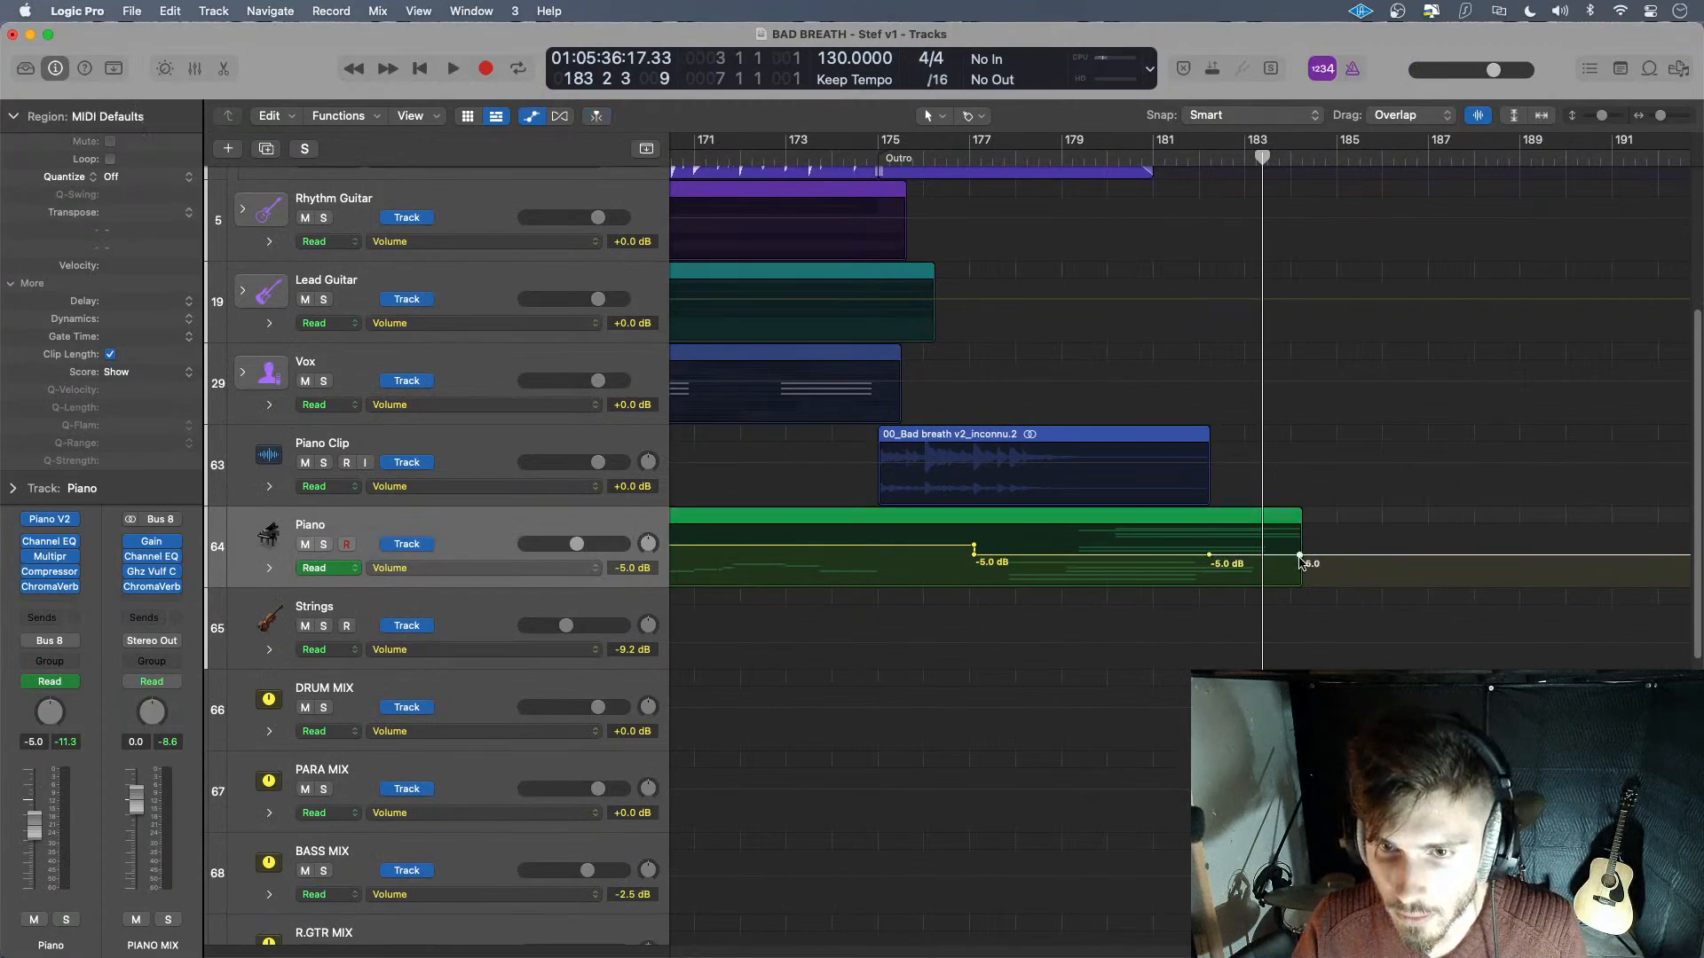
drag(1300, 561, 1300, 586)
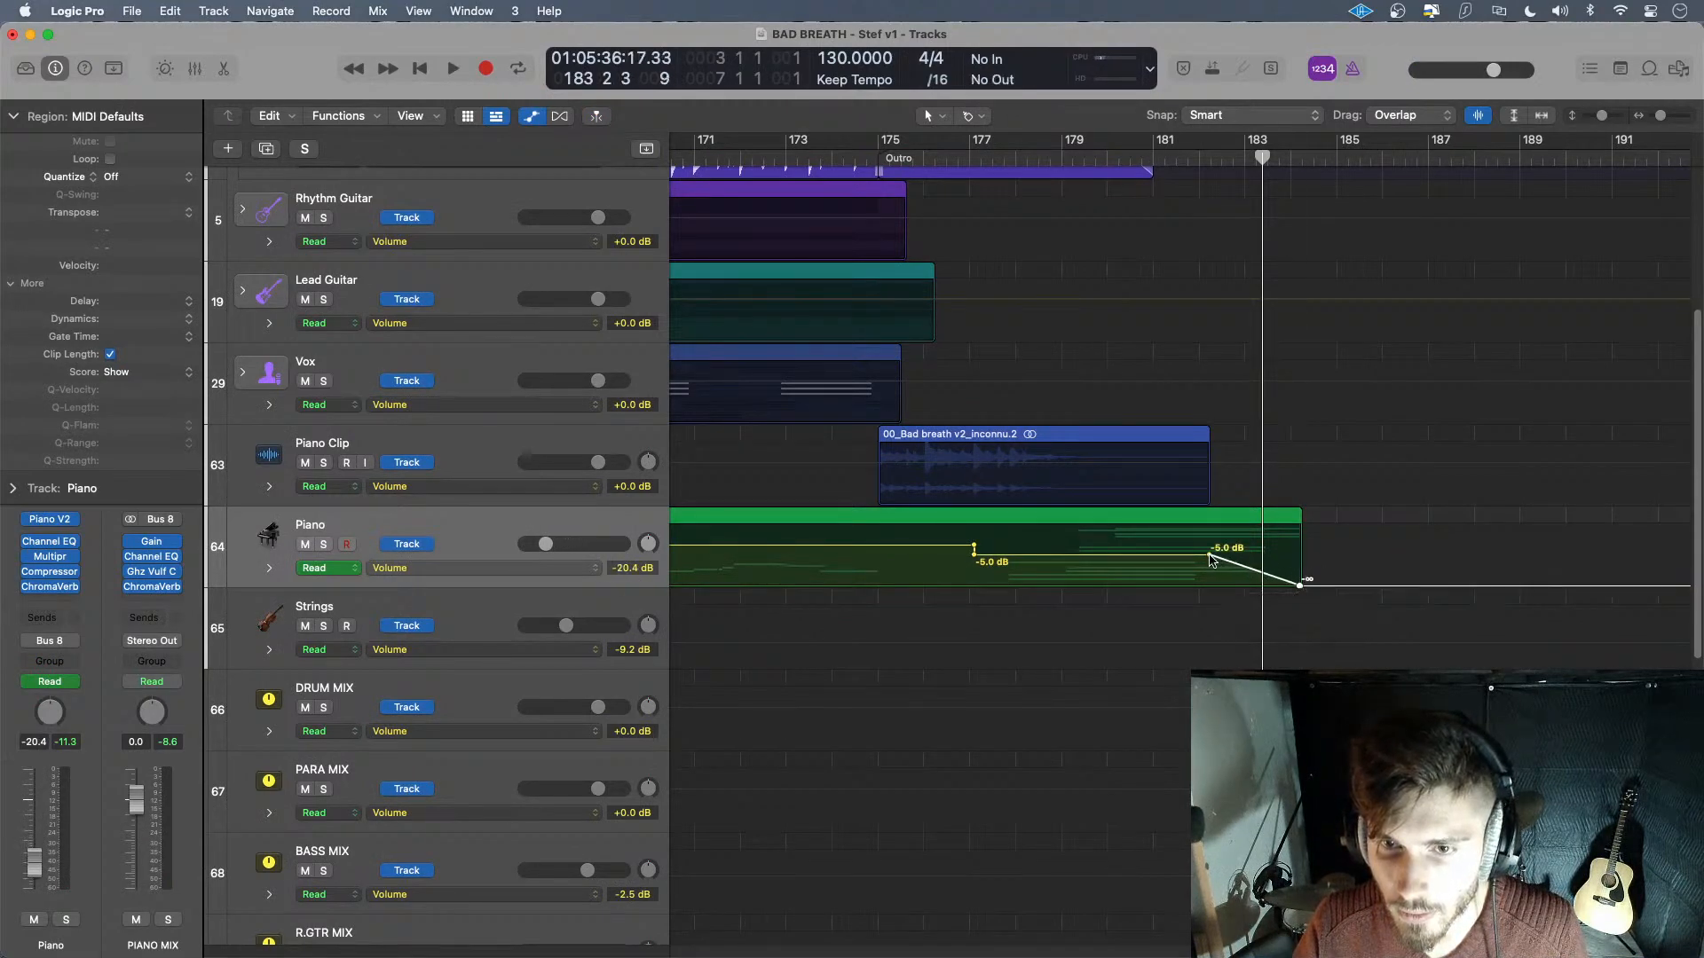
drag(1208, 557, 1153, 555)
- Bend the Piano volume fade into an upward-bulging curve with the Automation Curve Tool and play the ending to check it
click(971, 115)
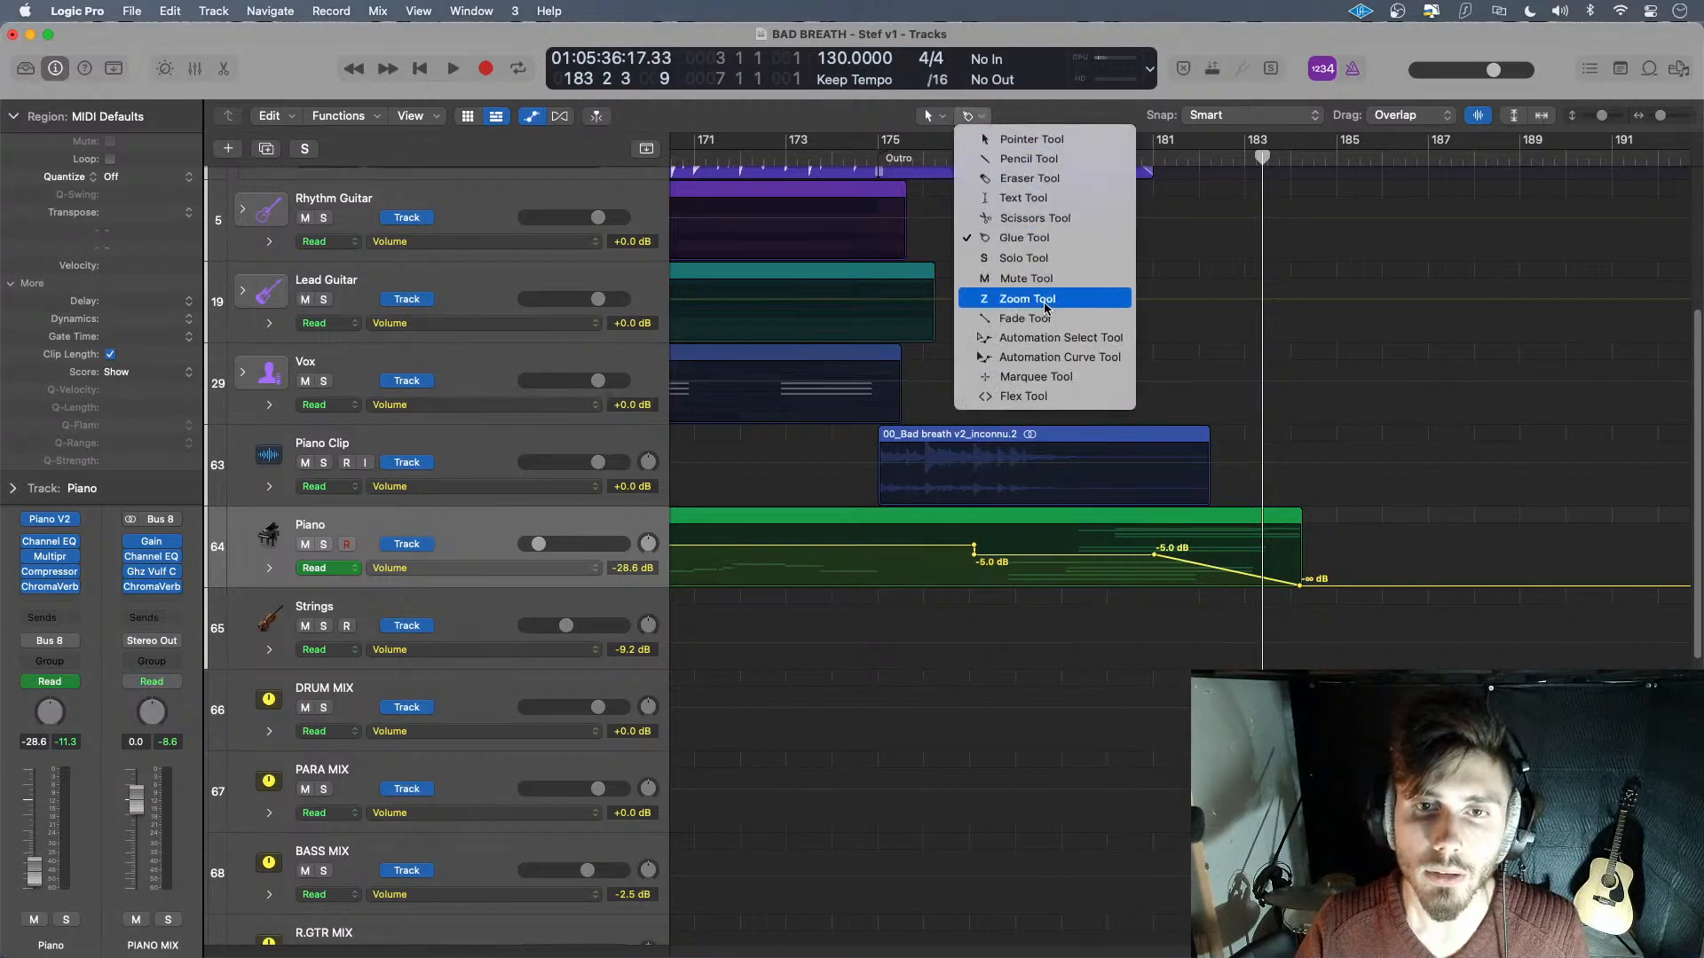
click(1056, 357)
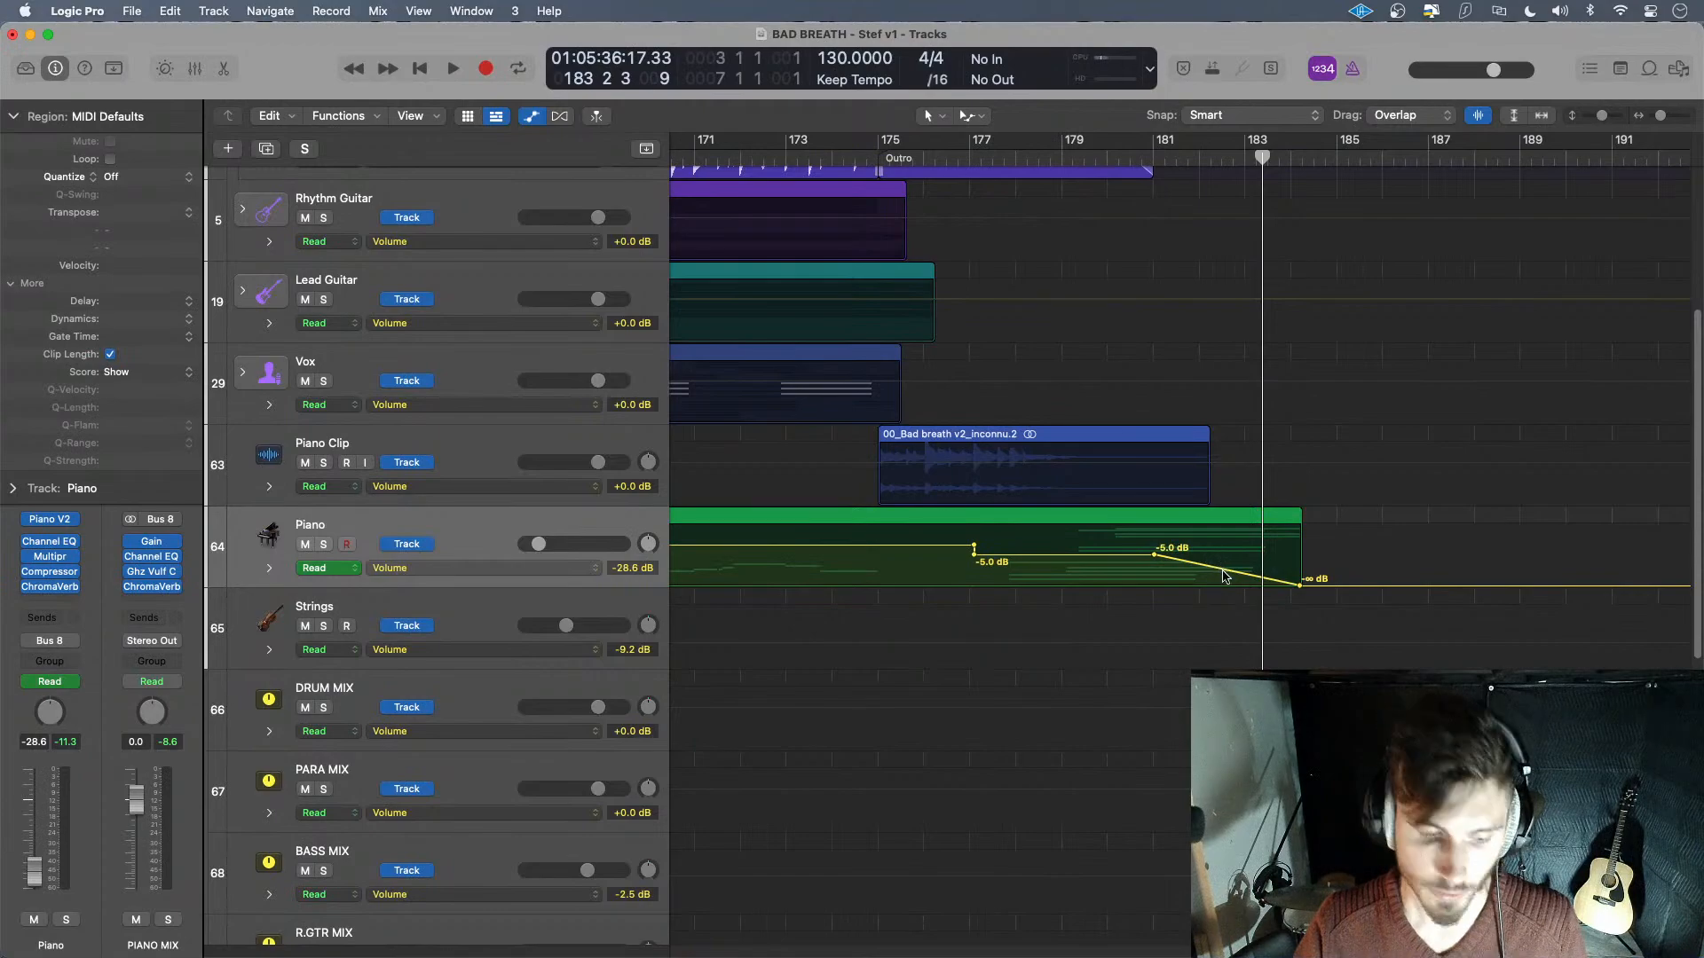
drag(1227, 573, 1164, 567)
click(1123, 161)
key(space)
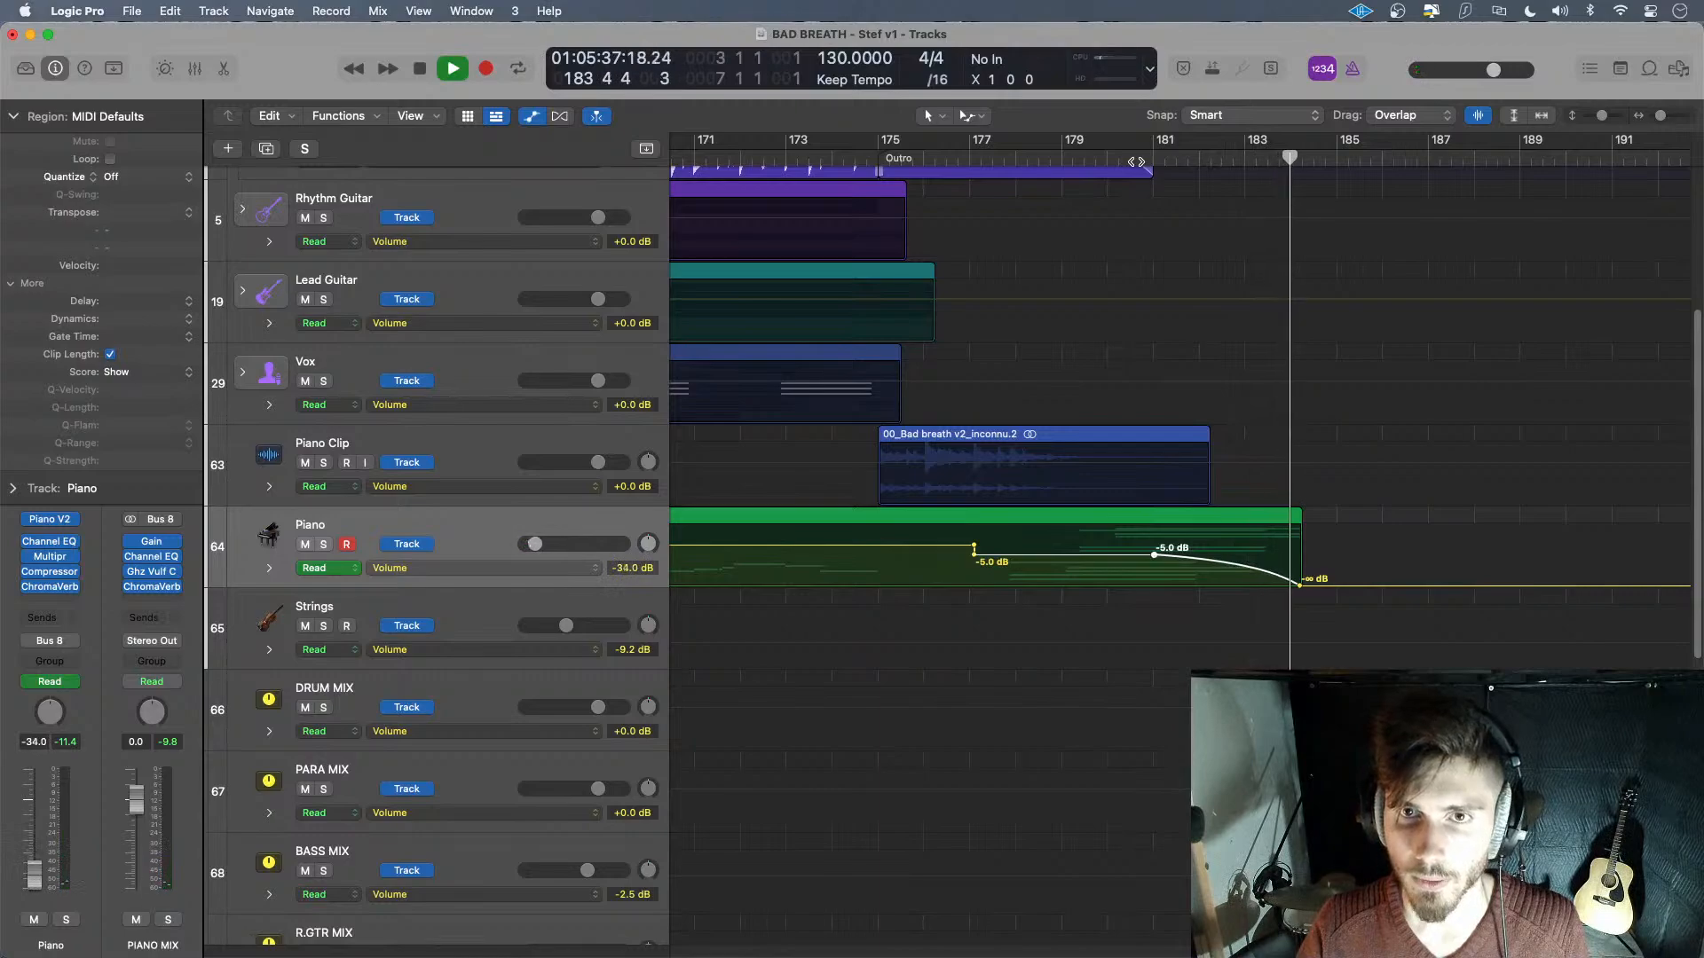
click(1134, 162)
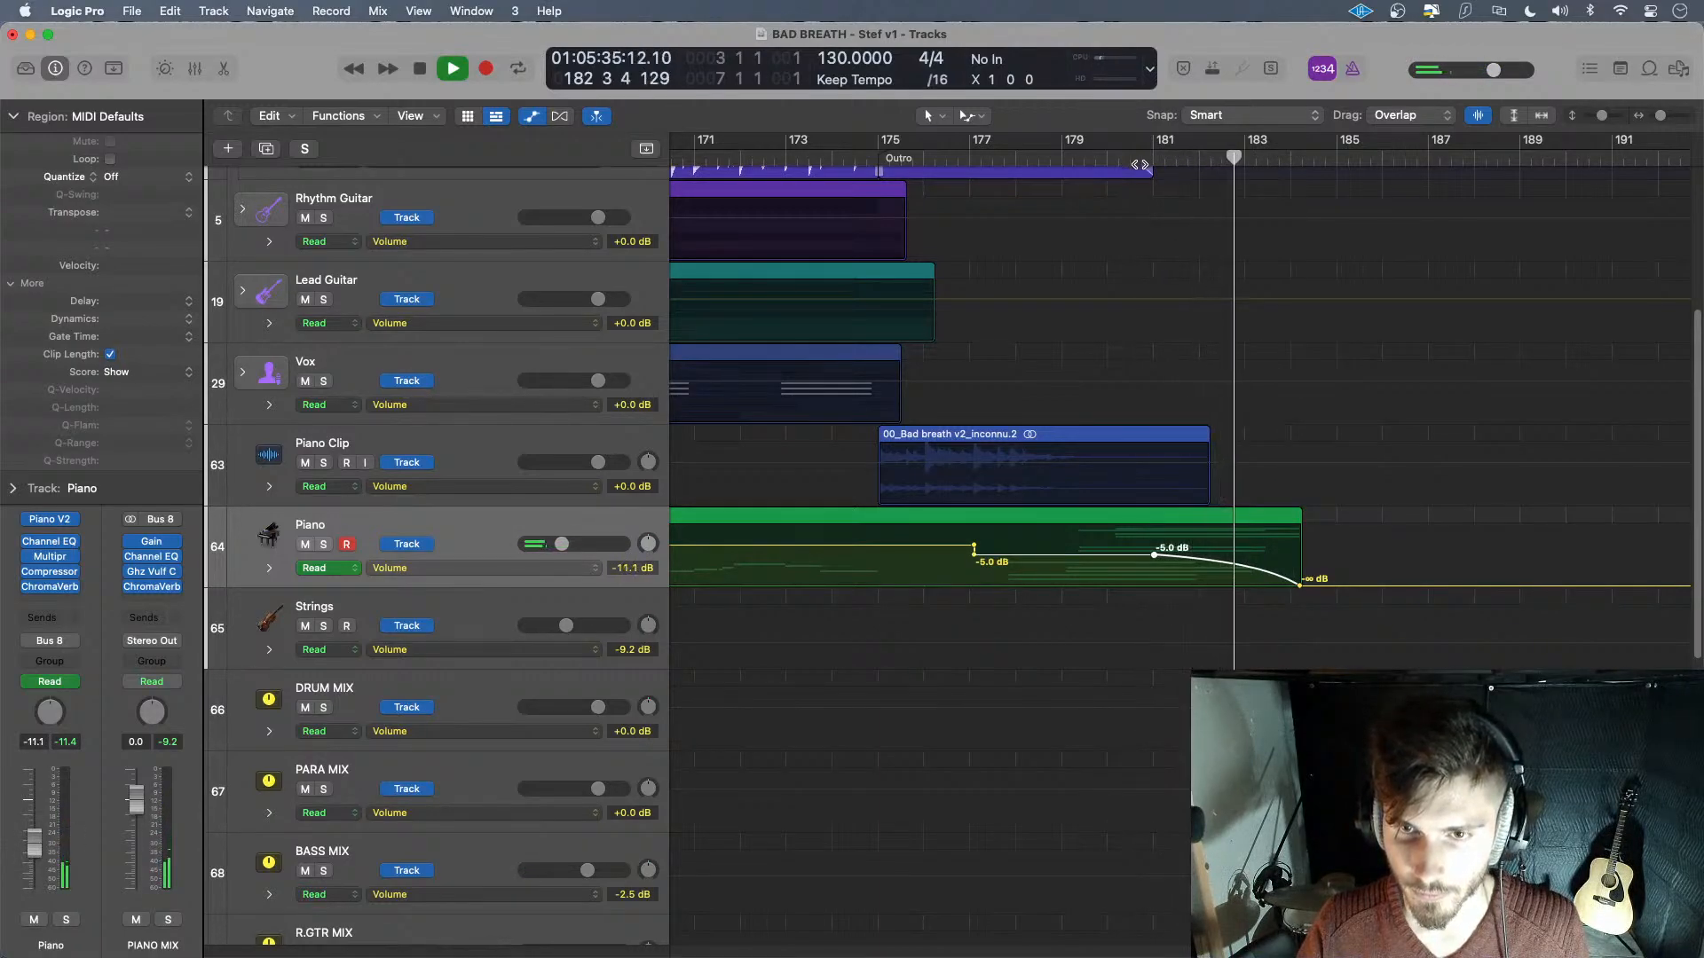
click(1140, 164)
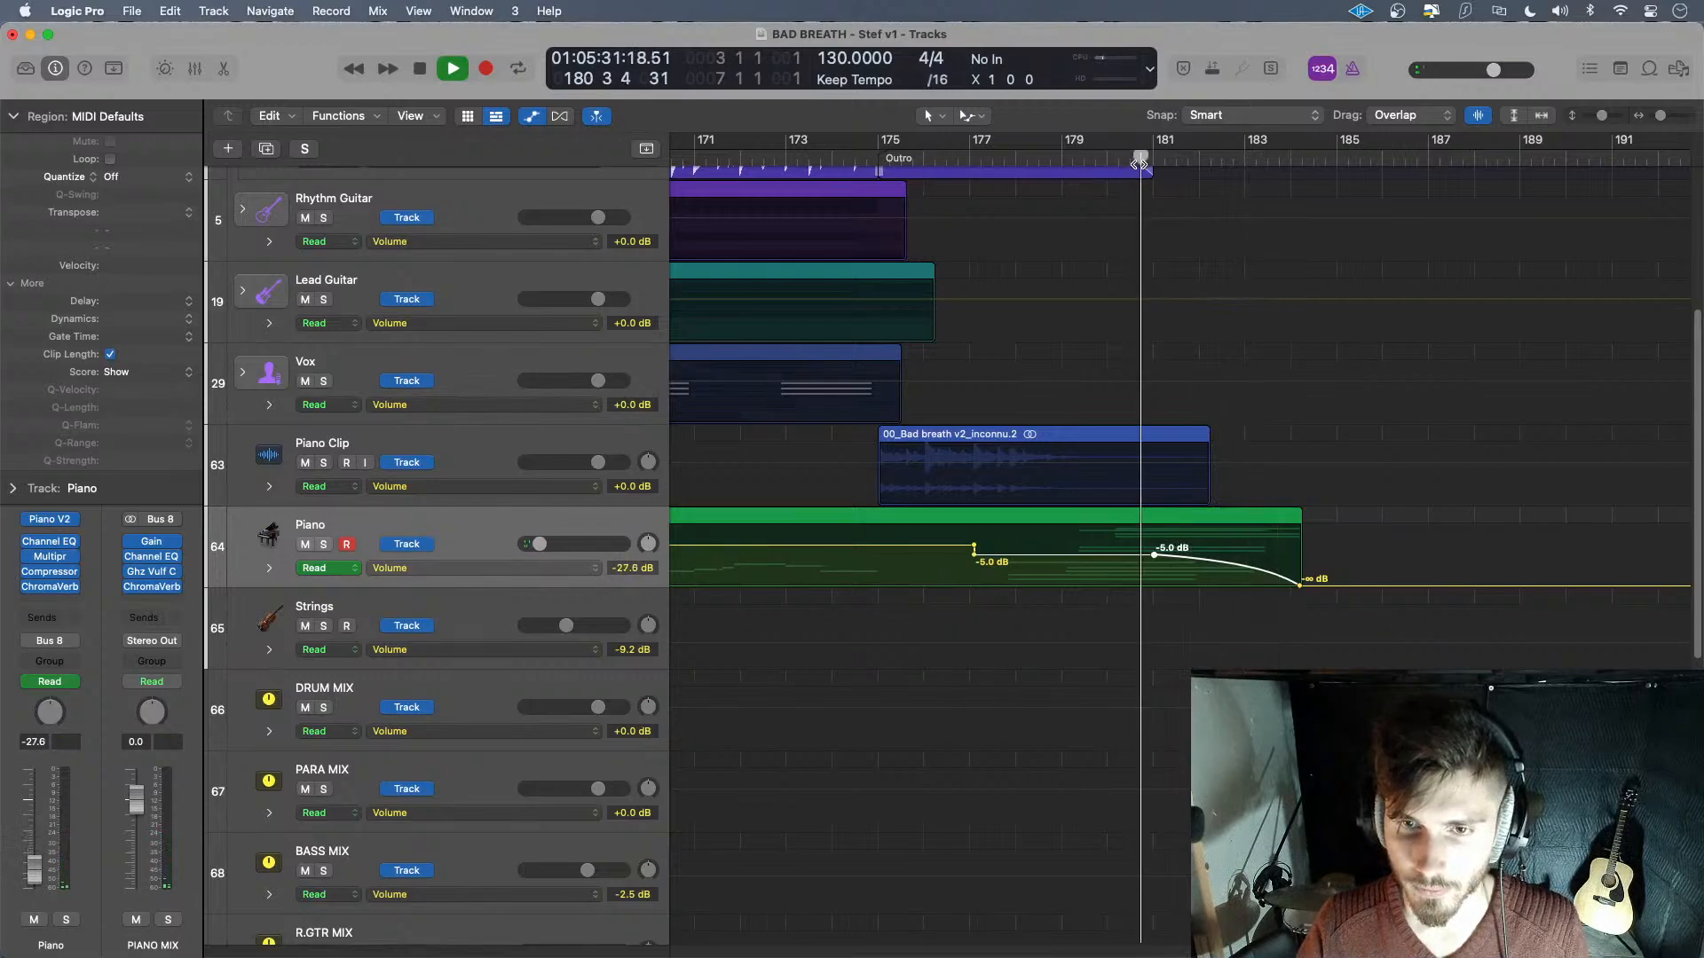
- Move the start point of the Piano volume fade back to about bar 179 and play the ending through
click(1153, 555)
drag(1153, 554, 1077, 555)
click(1063, 158)
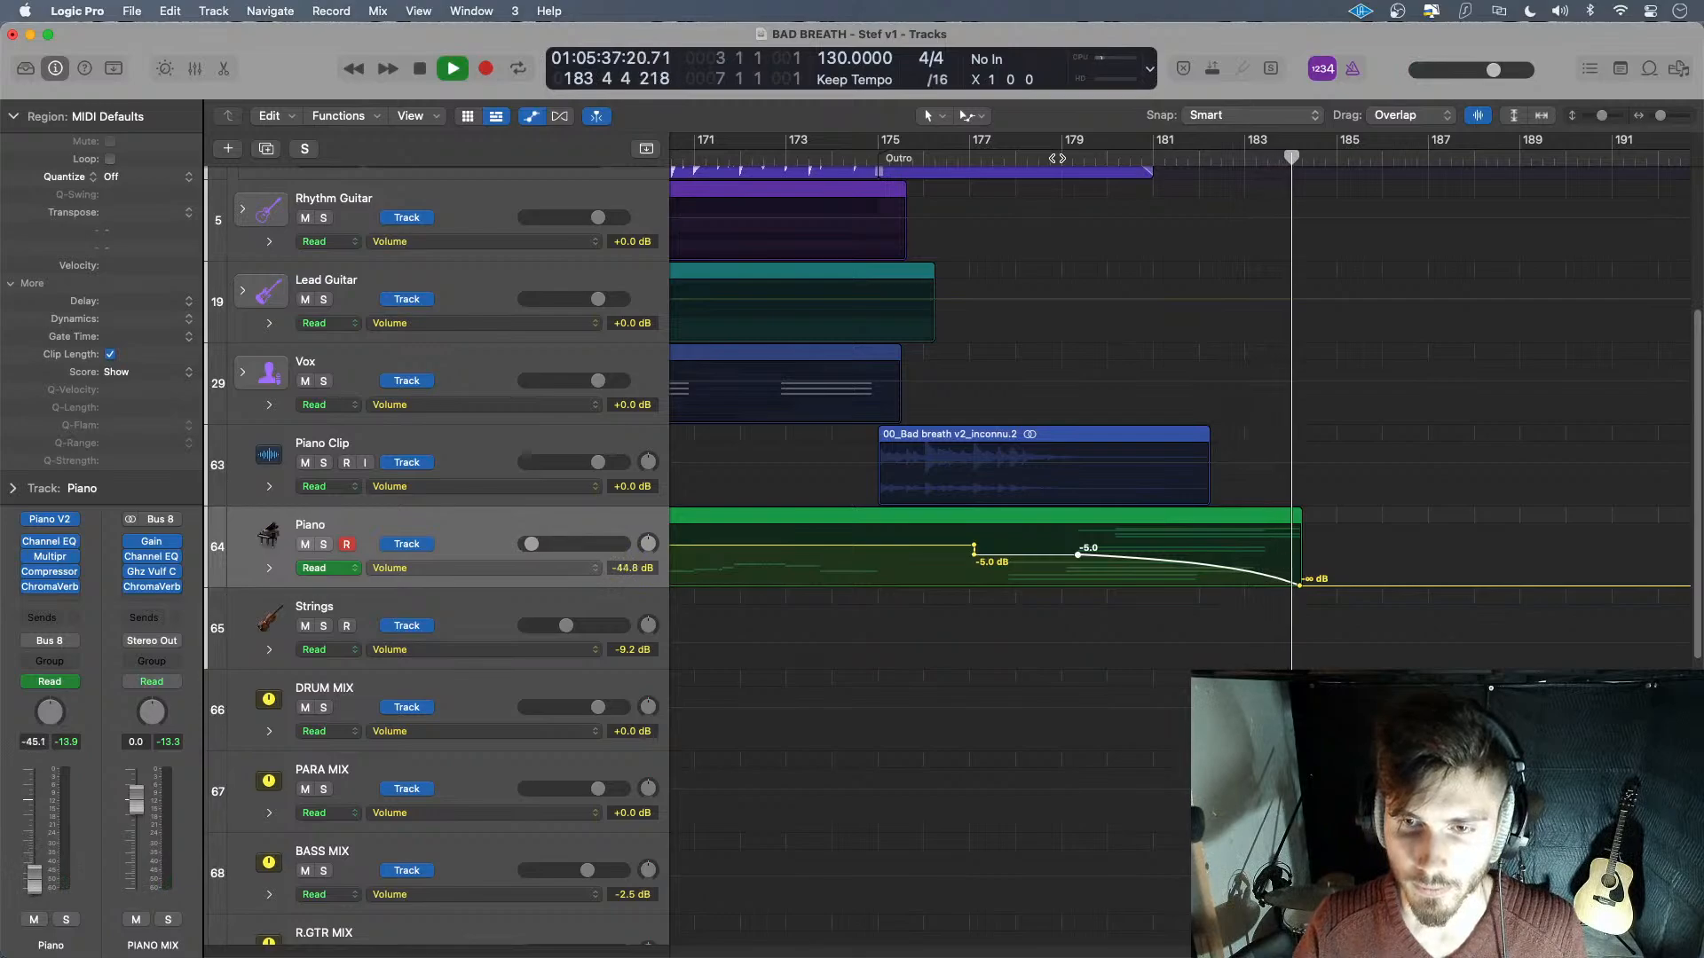
key(space)
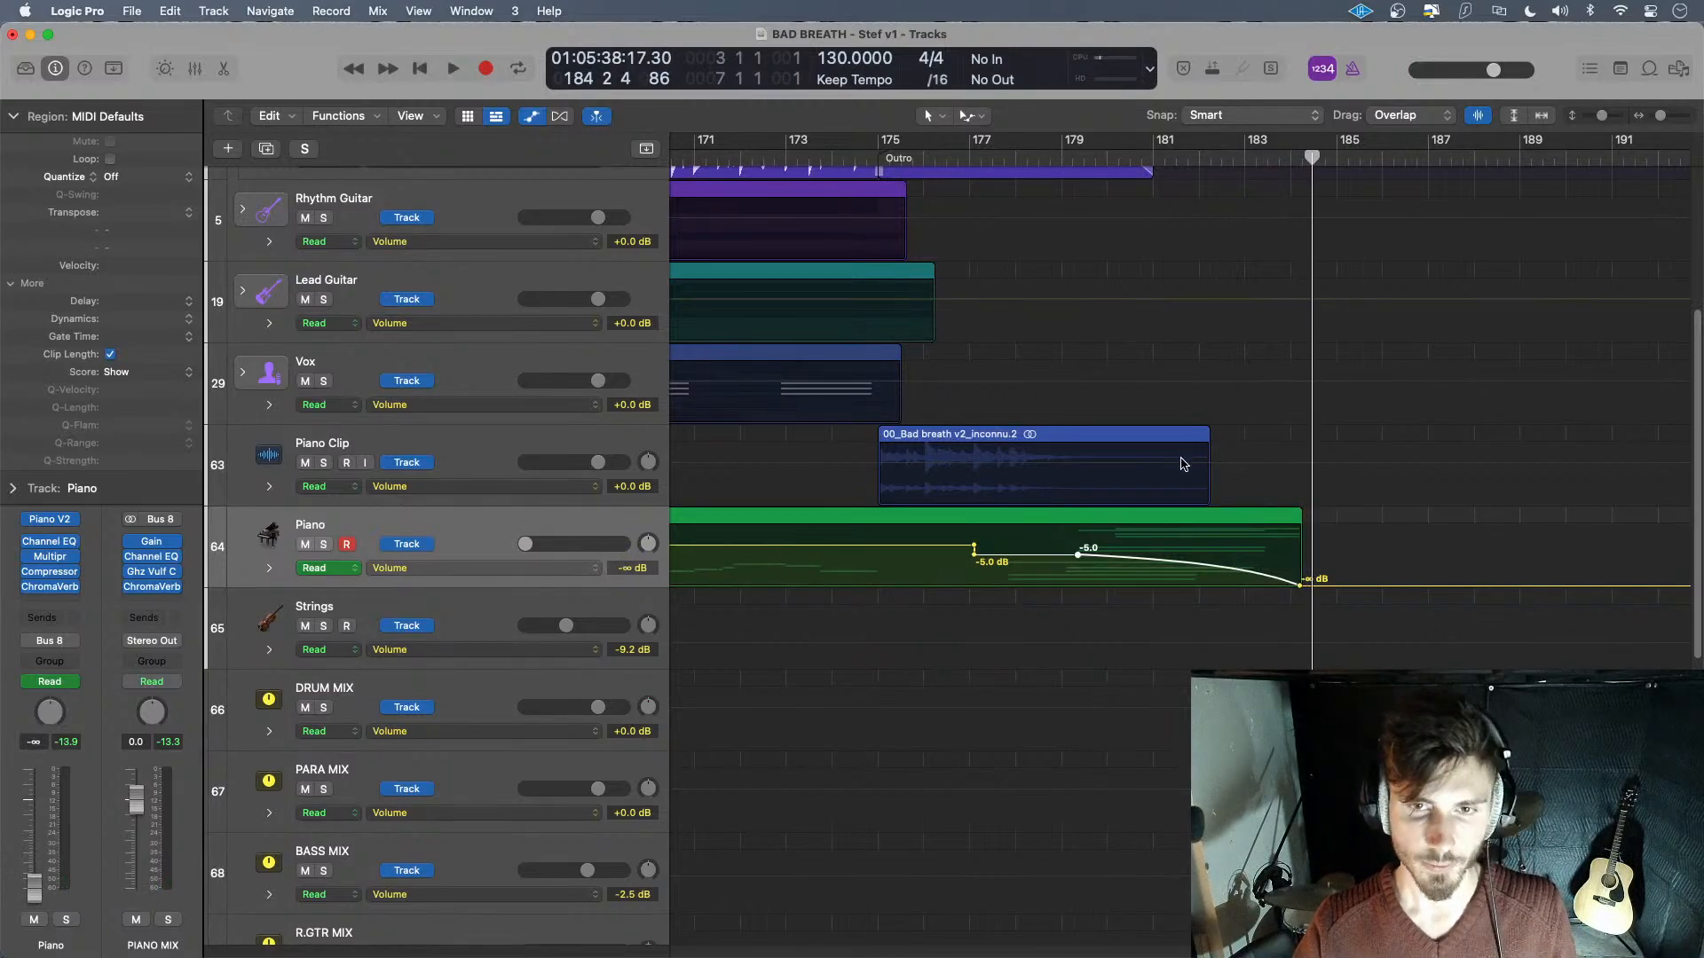
- Hide the track automation and zoom out the arrangement to show the sections from V3 to C3
key(super+Left)
key(a)
key(super+Left)
key(super+Left)
key(super+Left)
key(super+Left)
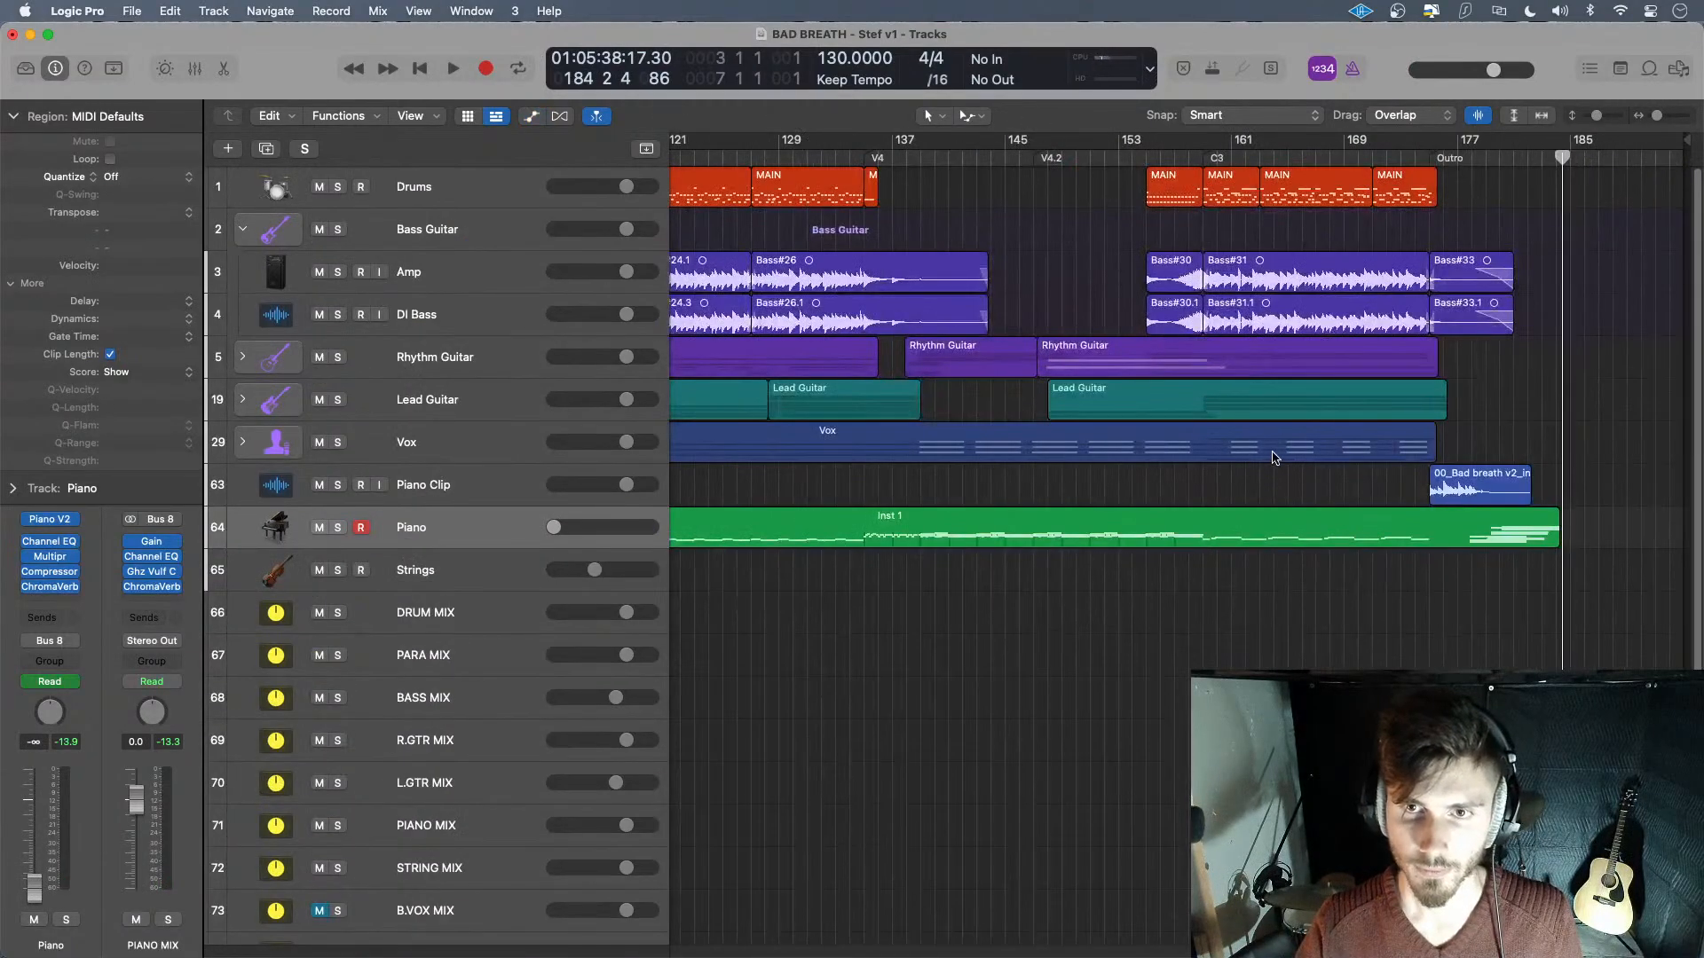
scroll(1273, 457, left, 5)
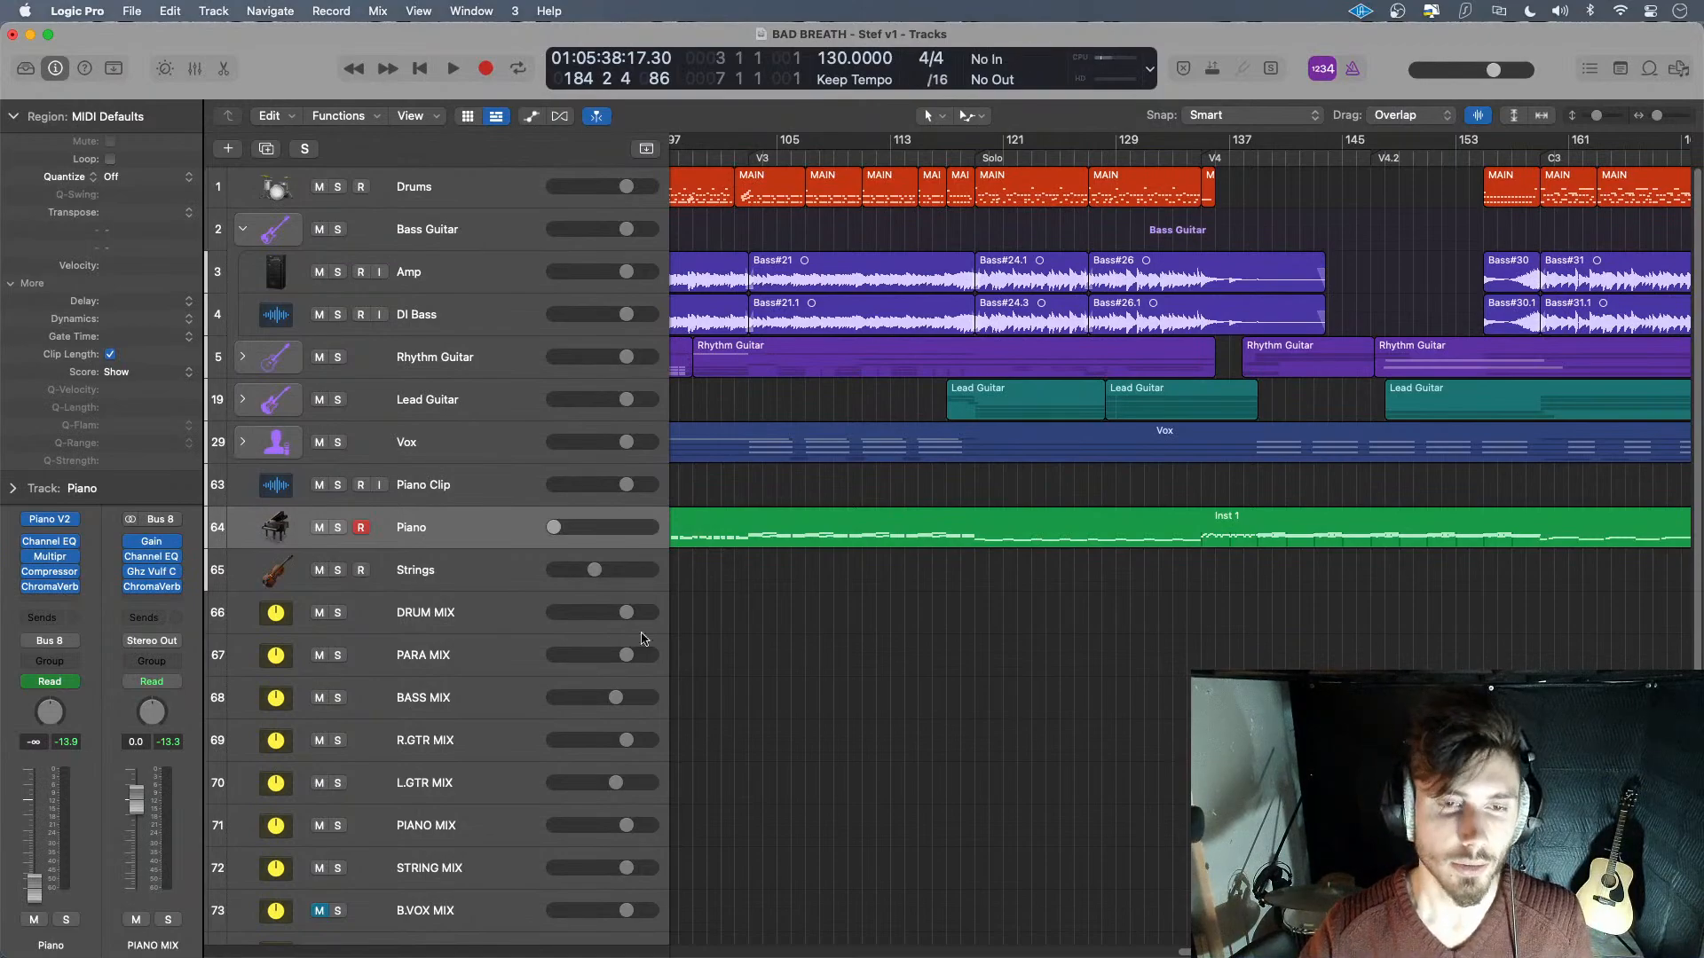
- Show the mixer and move the Adaptive Limiter to a lower insert slot on the stereo output channel
key(x)
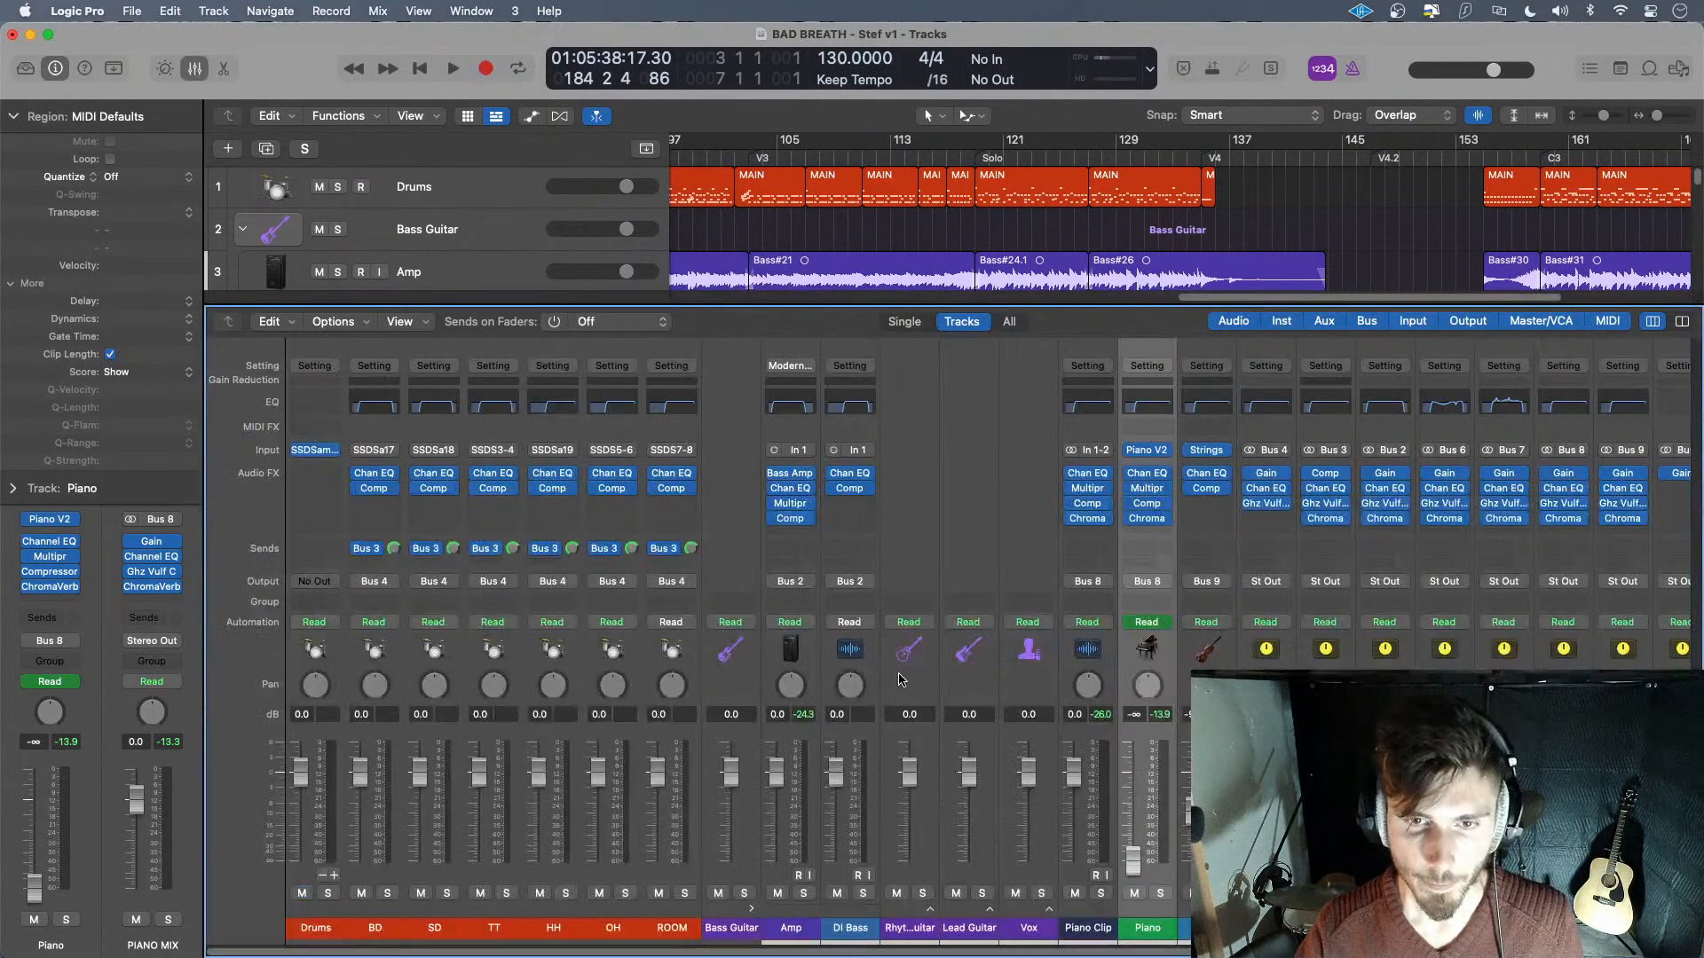
scroll(887, 621, right, 5)
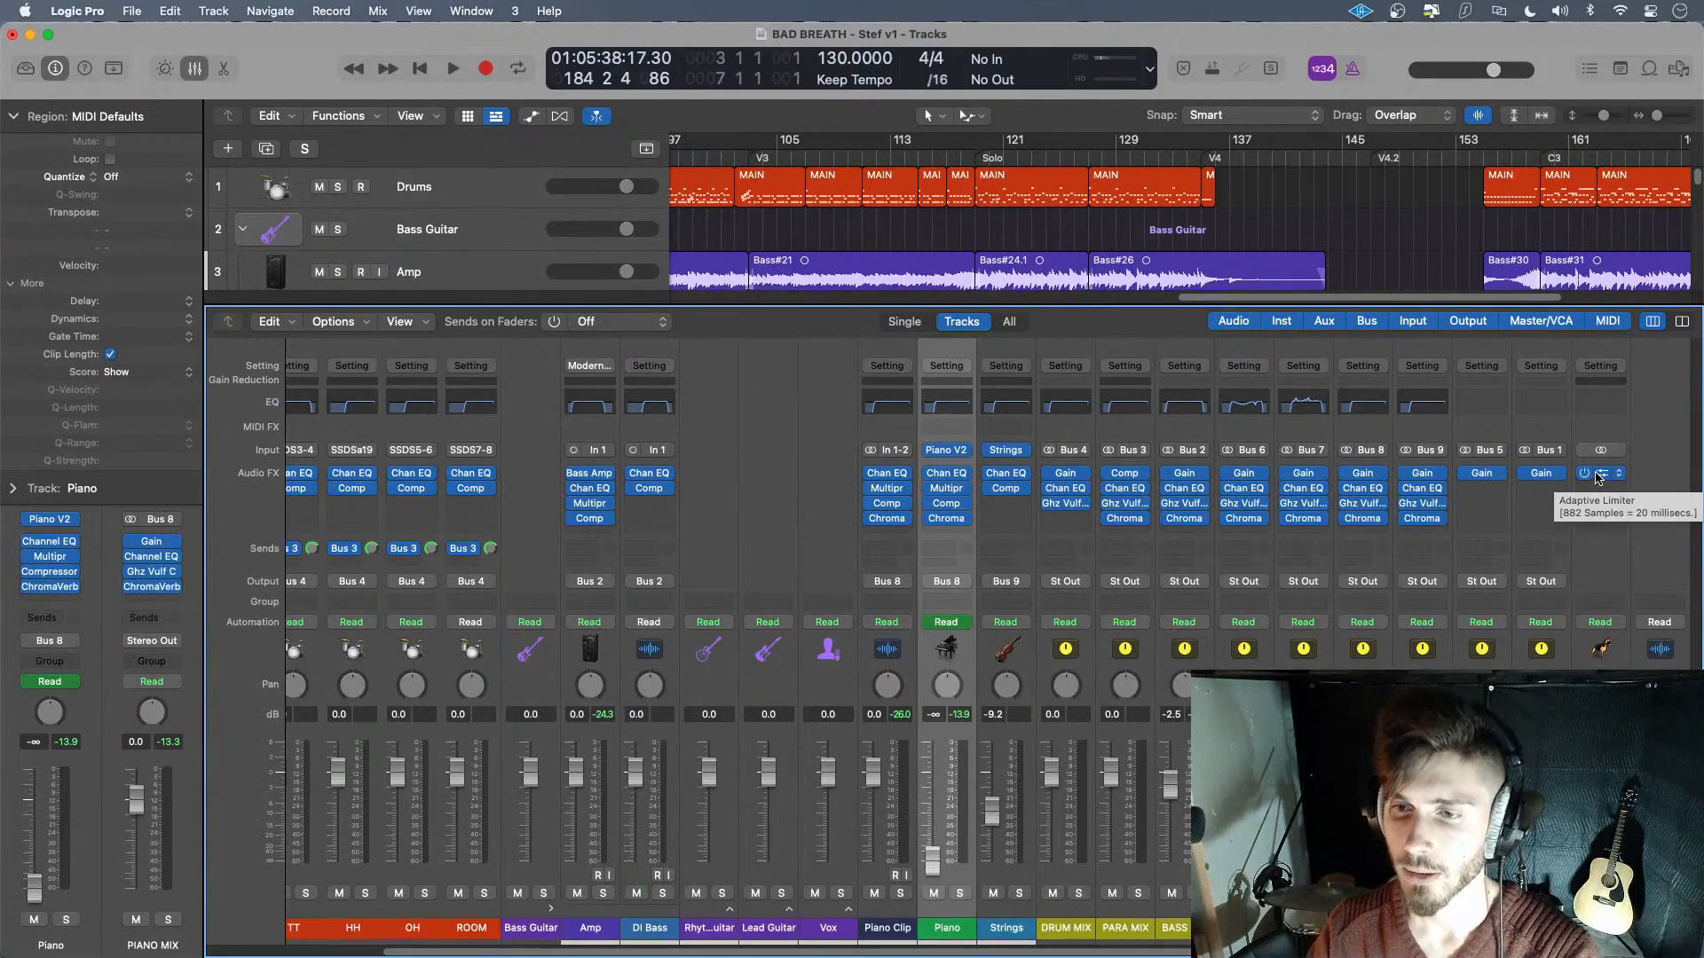
drag(1597, 479, 1602, 529)
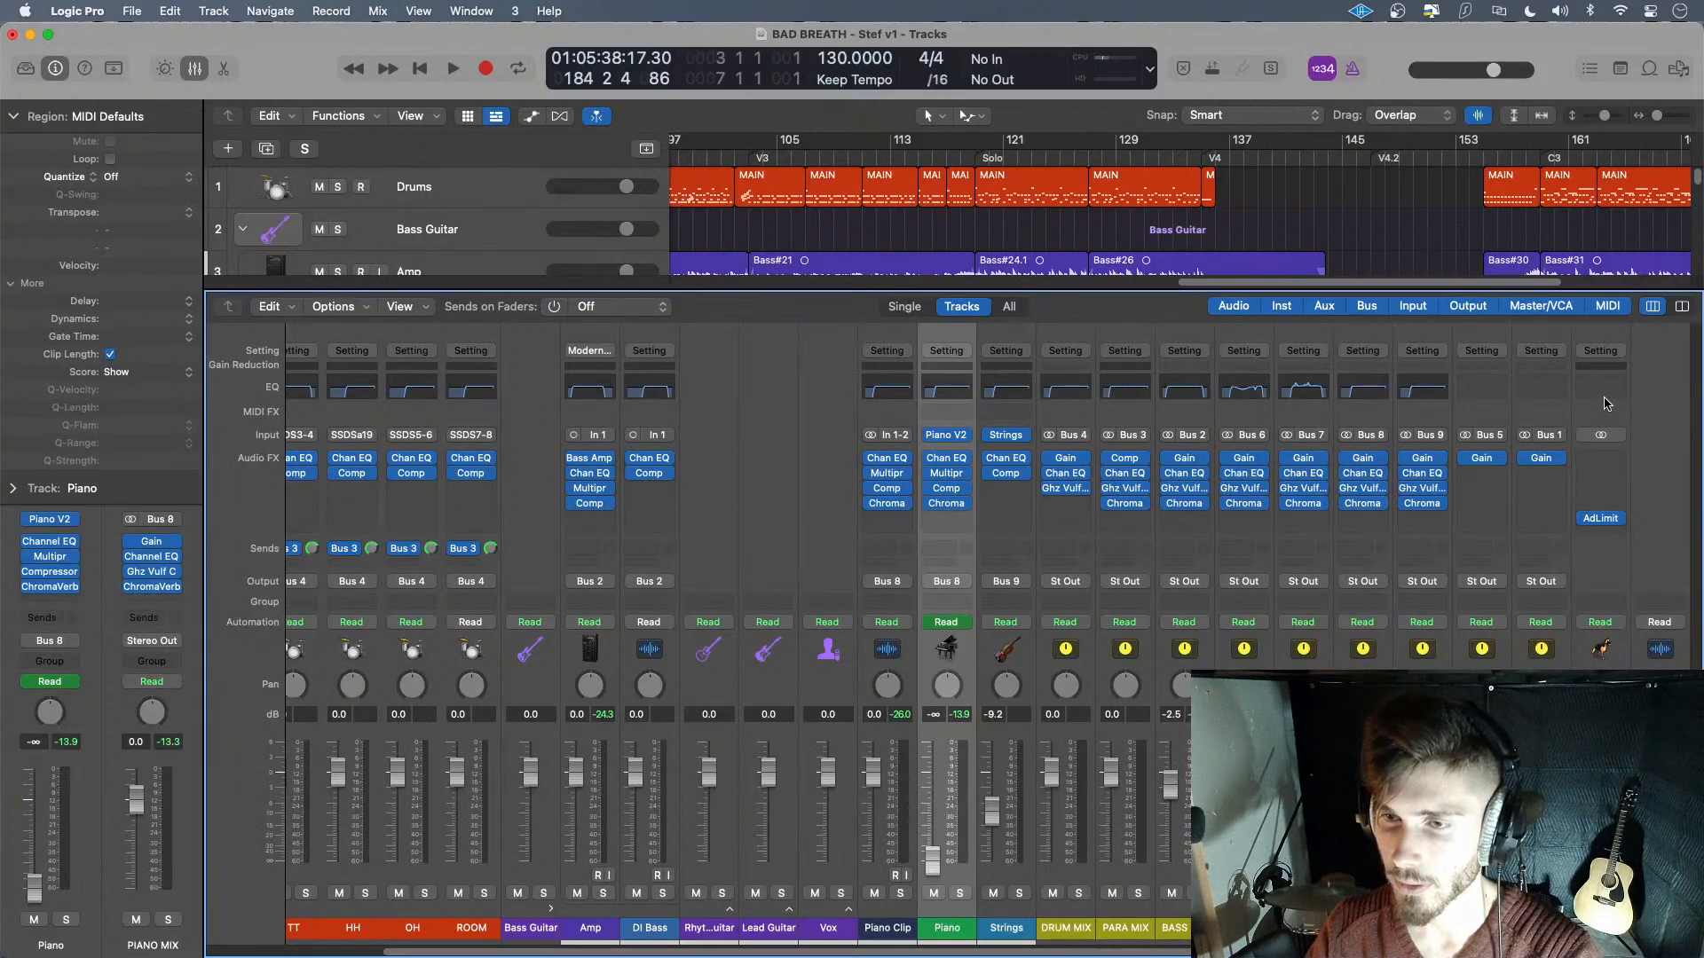
- Insert a Linear Phase EQ in the first effect slot of the stereo output channel and close its window
click(1600, 459)
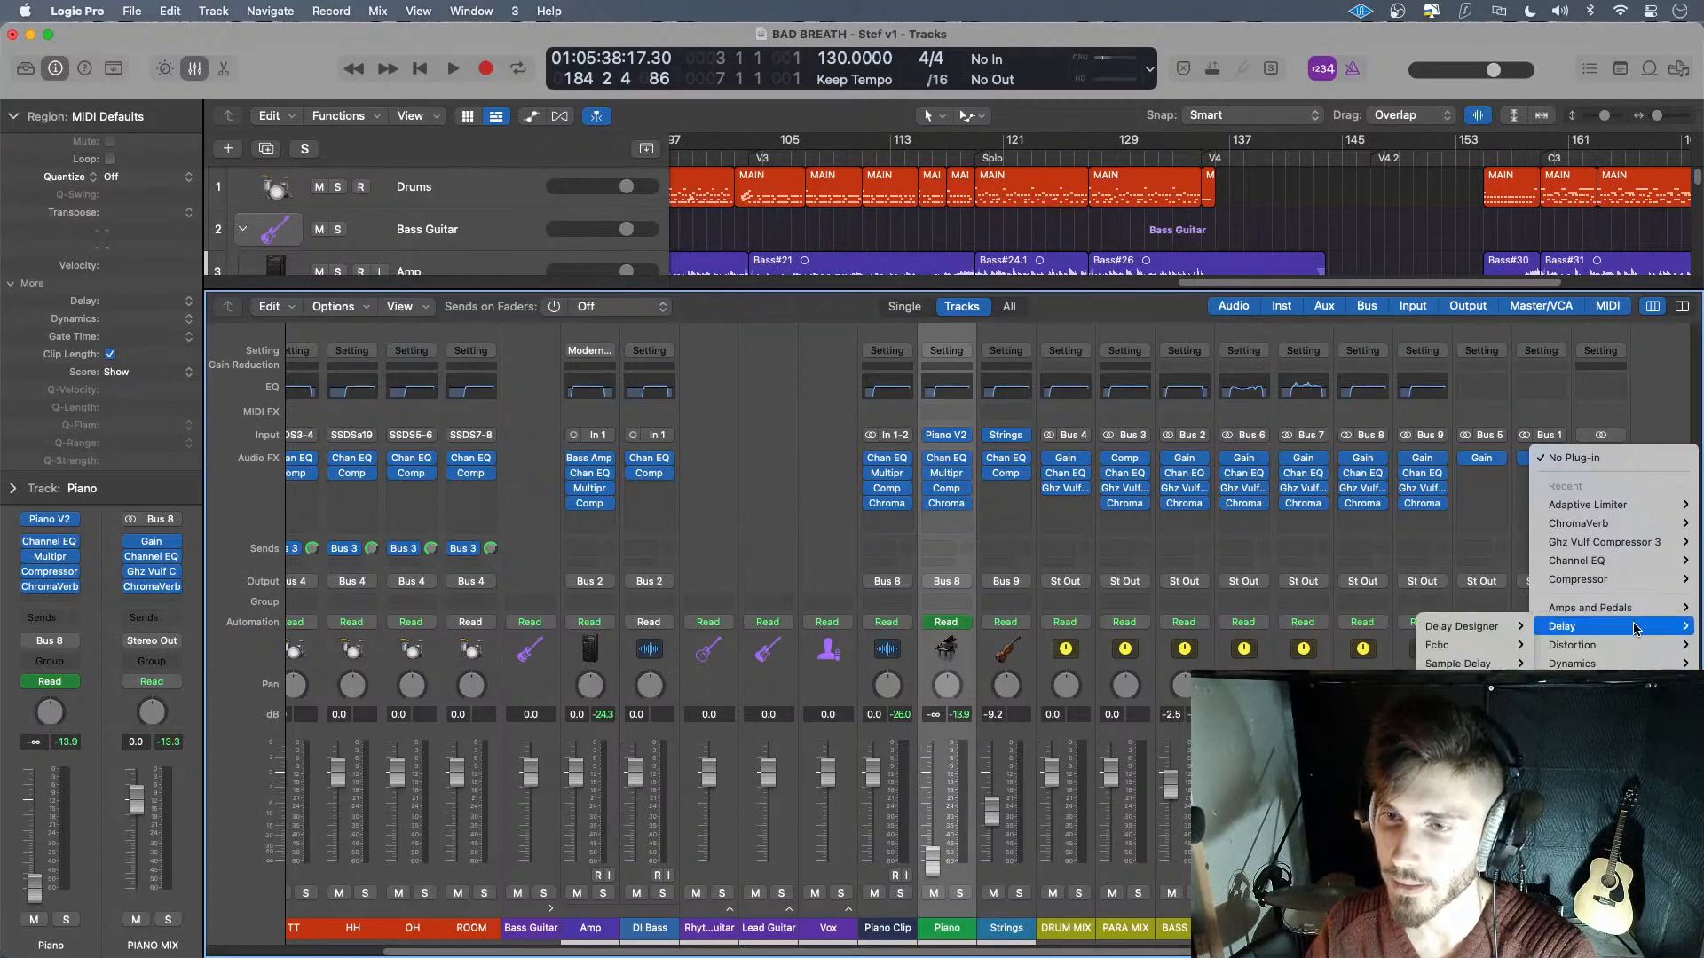
mouse_move(1626, 569)
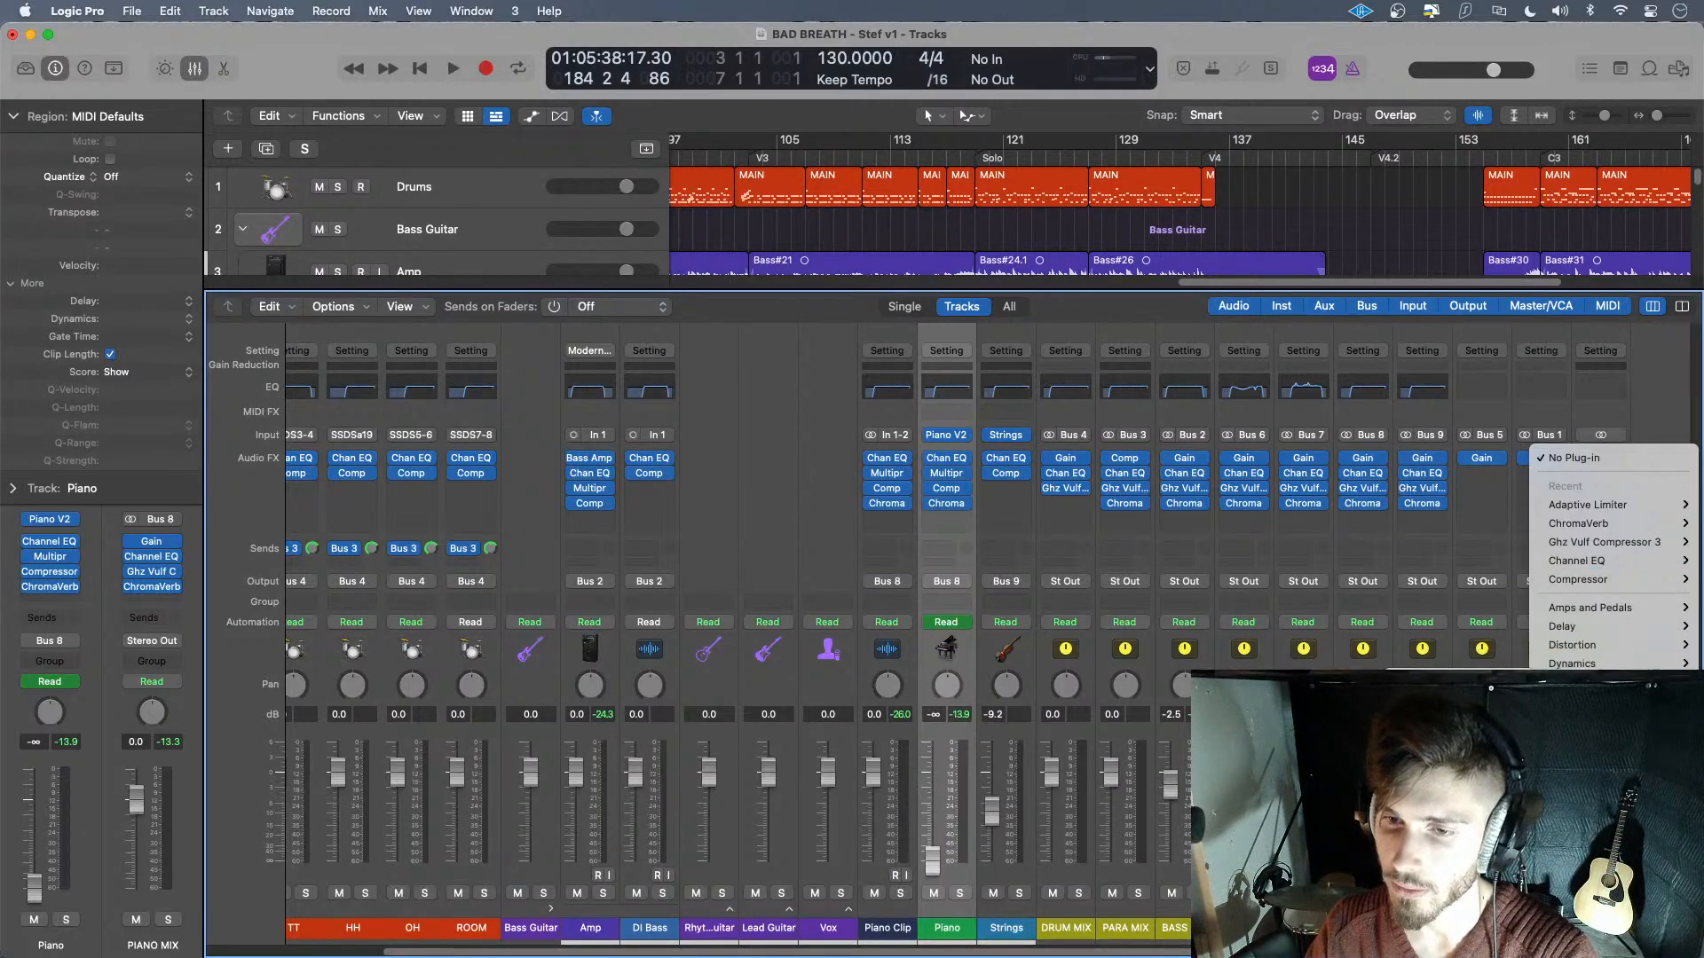
click(1455, 701)
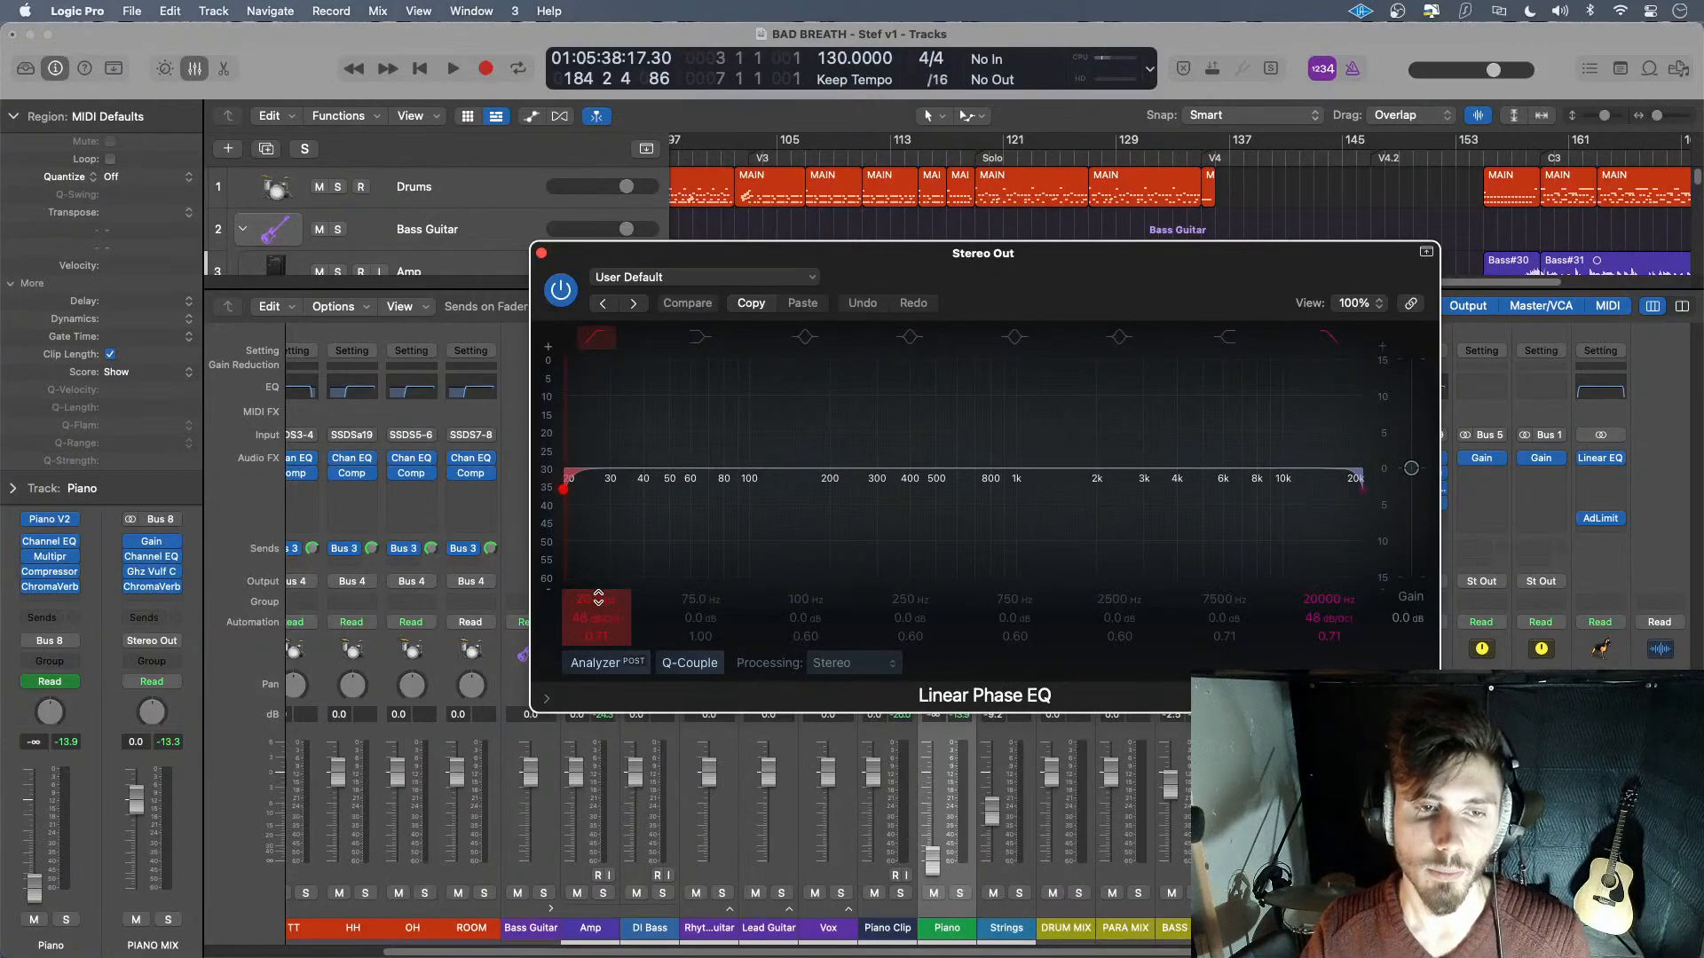
click(541, 254)
- Insert a Multipressor after the Linear Phase EQ on the stereo output and set its Autogain to Off
click(1620, 458)
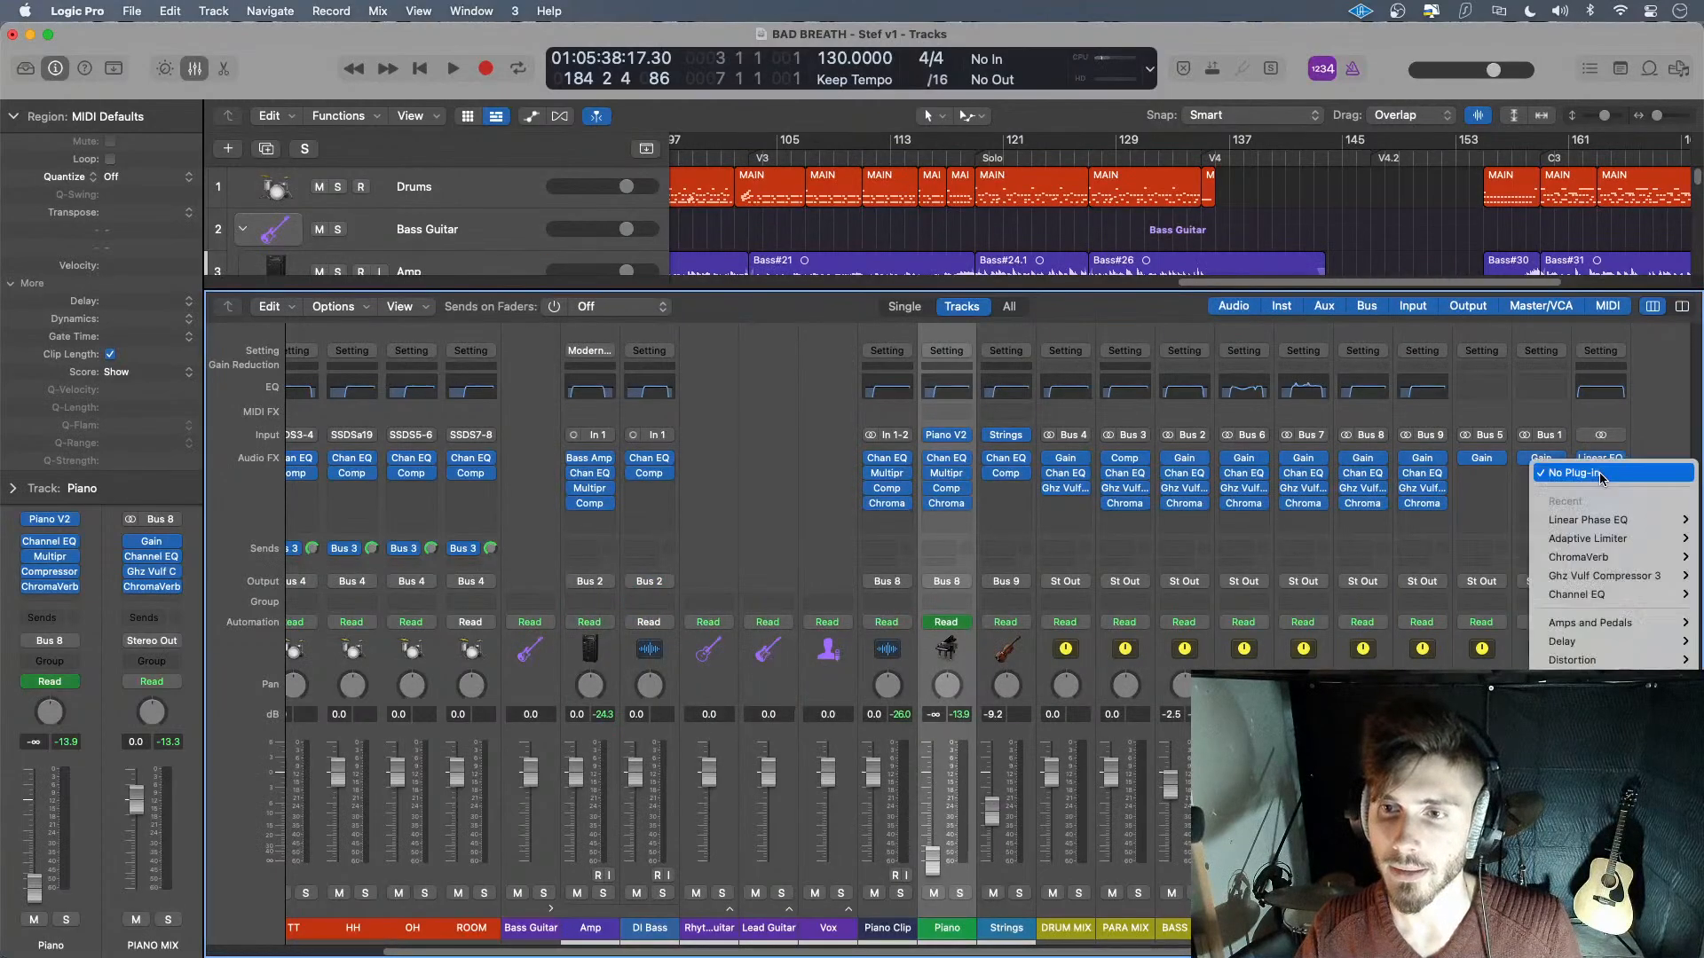
mouse_move(1634, 554)
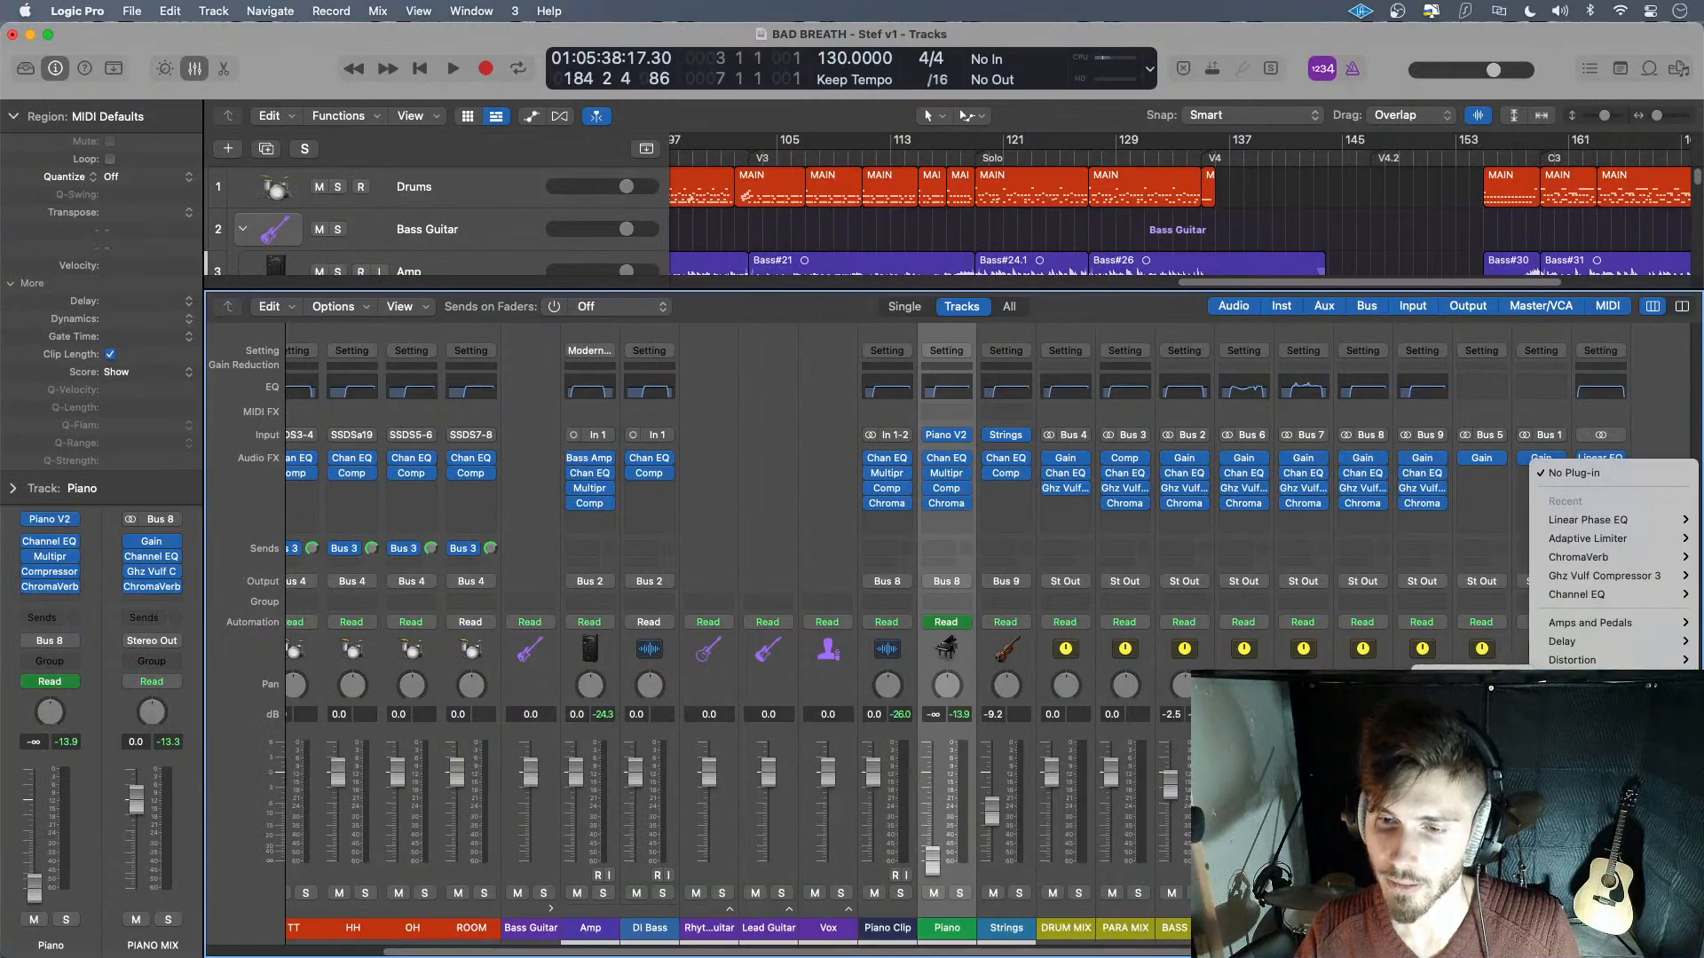
click(1469, 791)
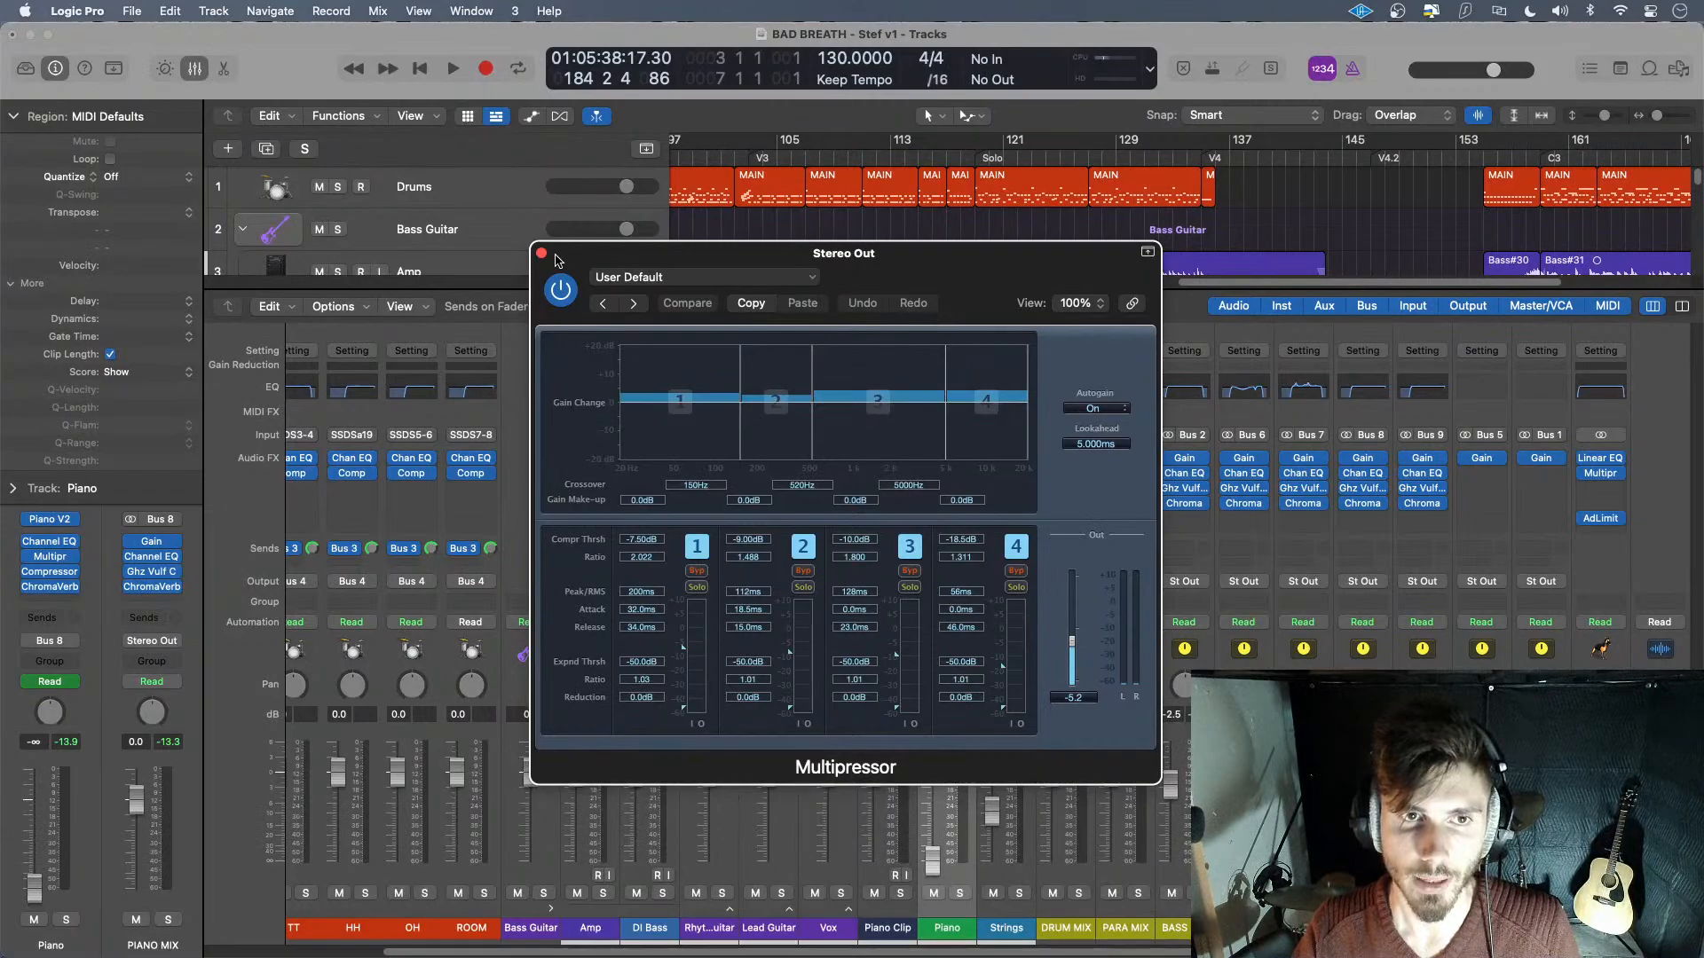
click(1095, 414)
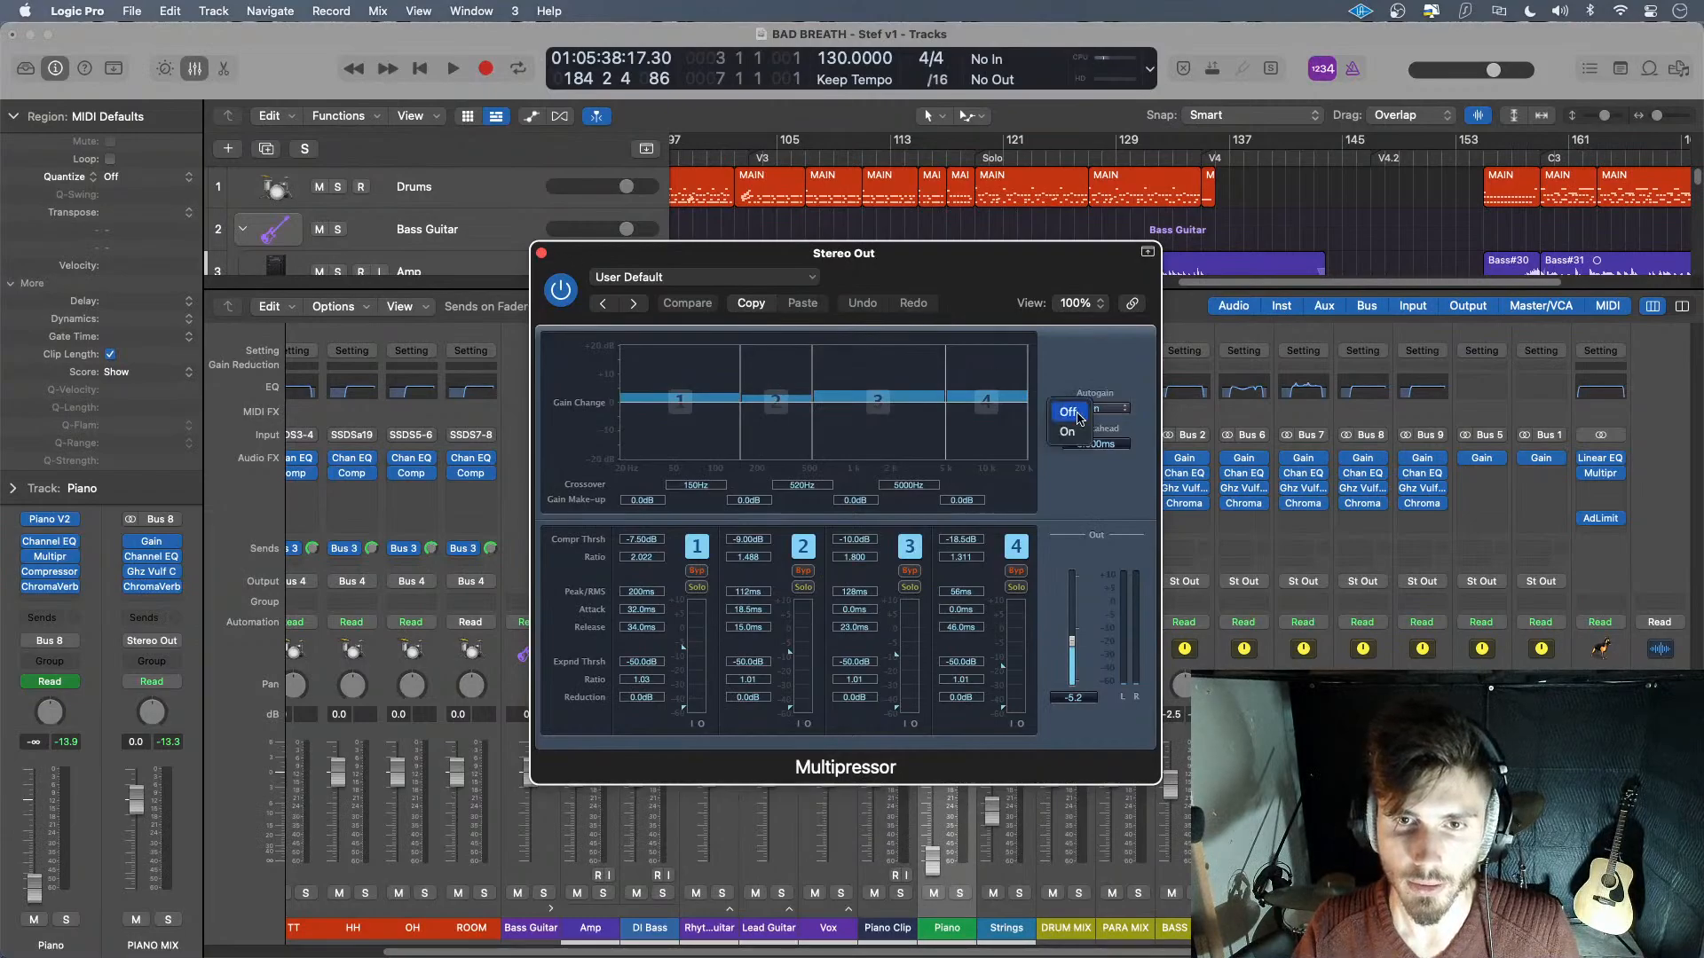
click(1092, 401)
click(541, 255)
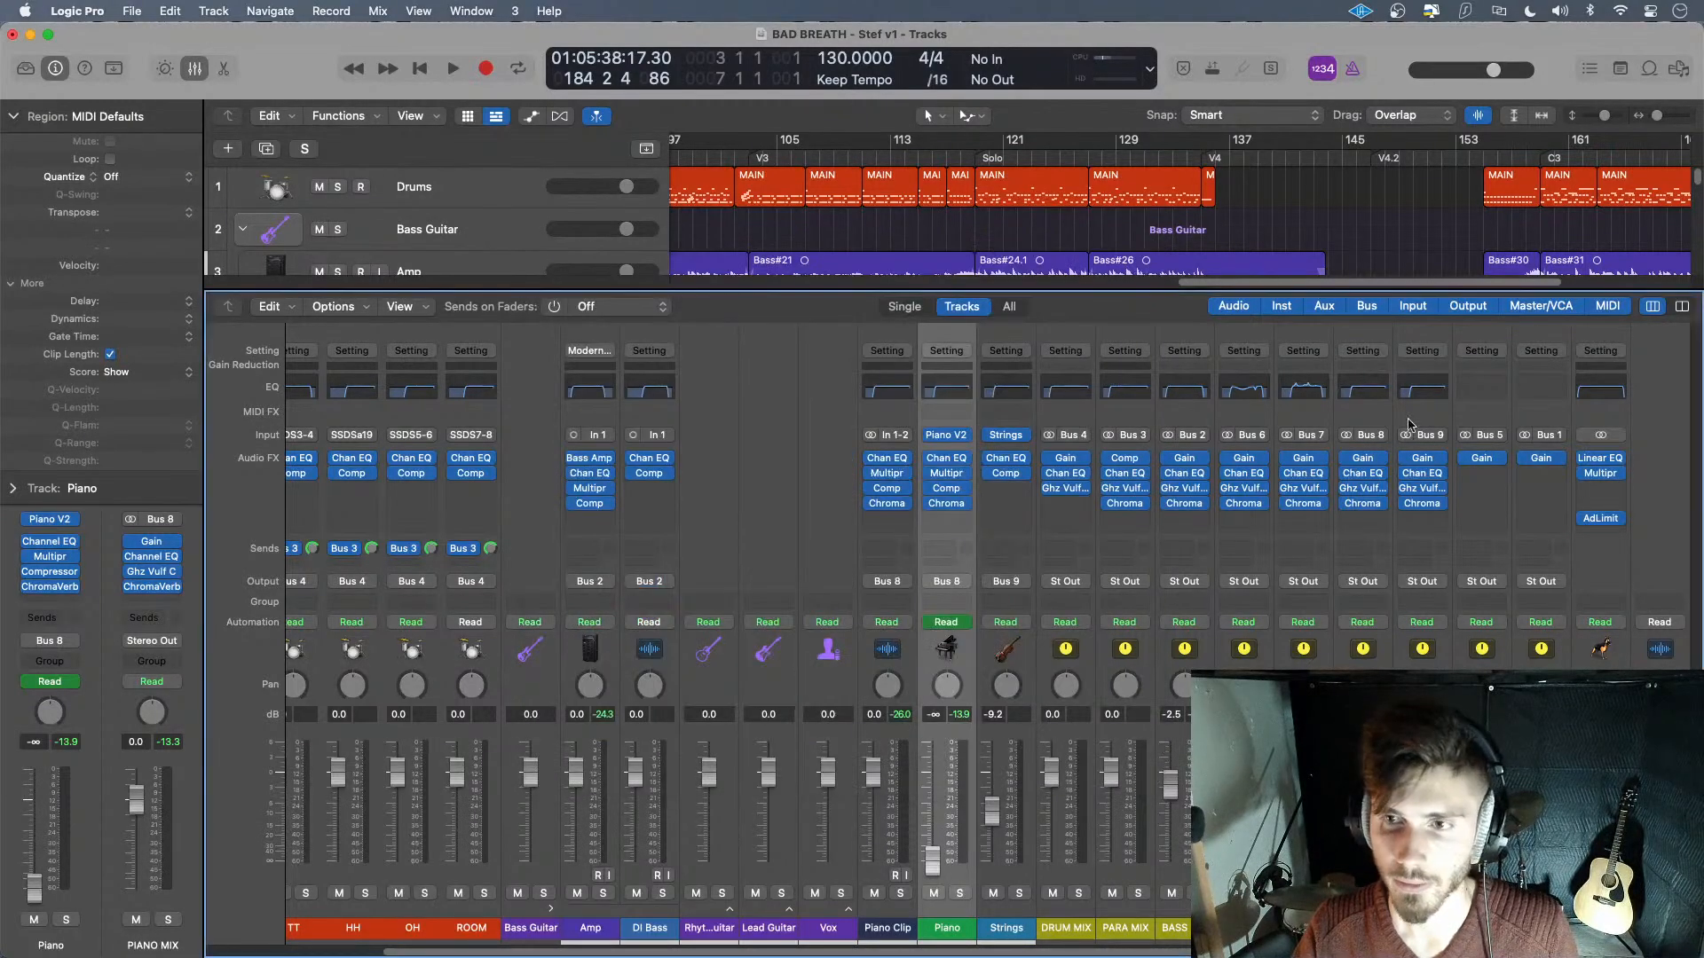
- Insert a Ghz Vulf Compressor 3 after the Multipressor on the stereo output and load the Master Bump preset
click(1595, 494)
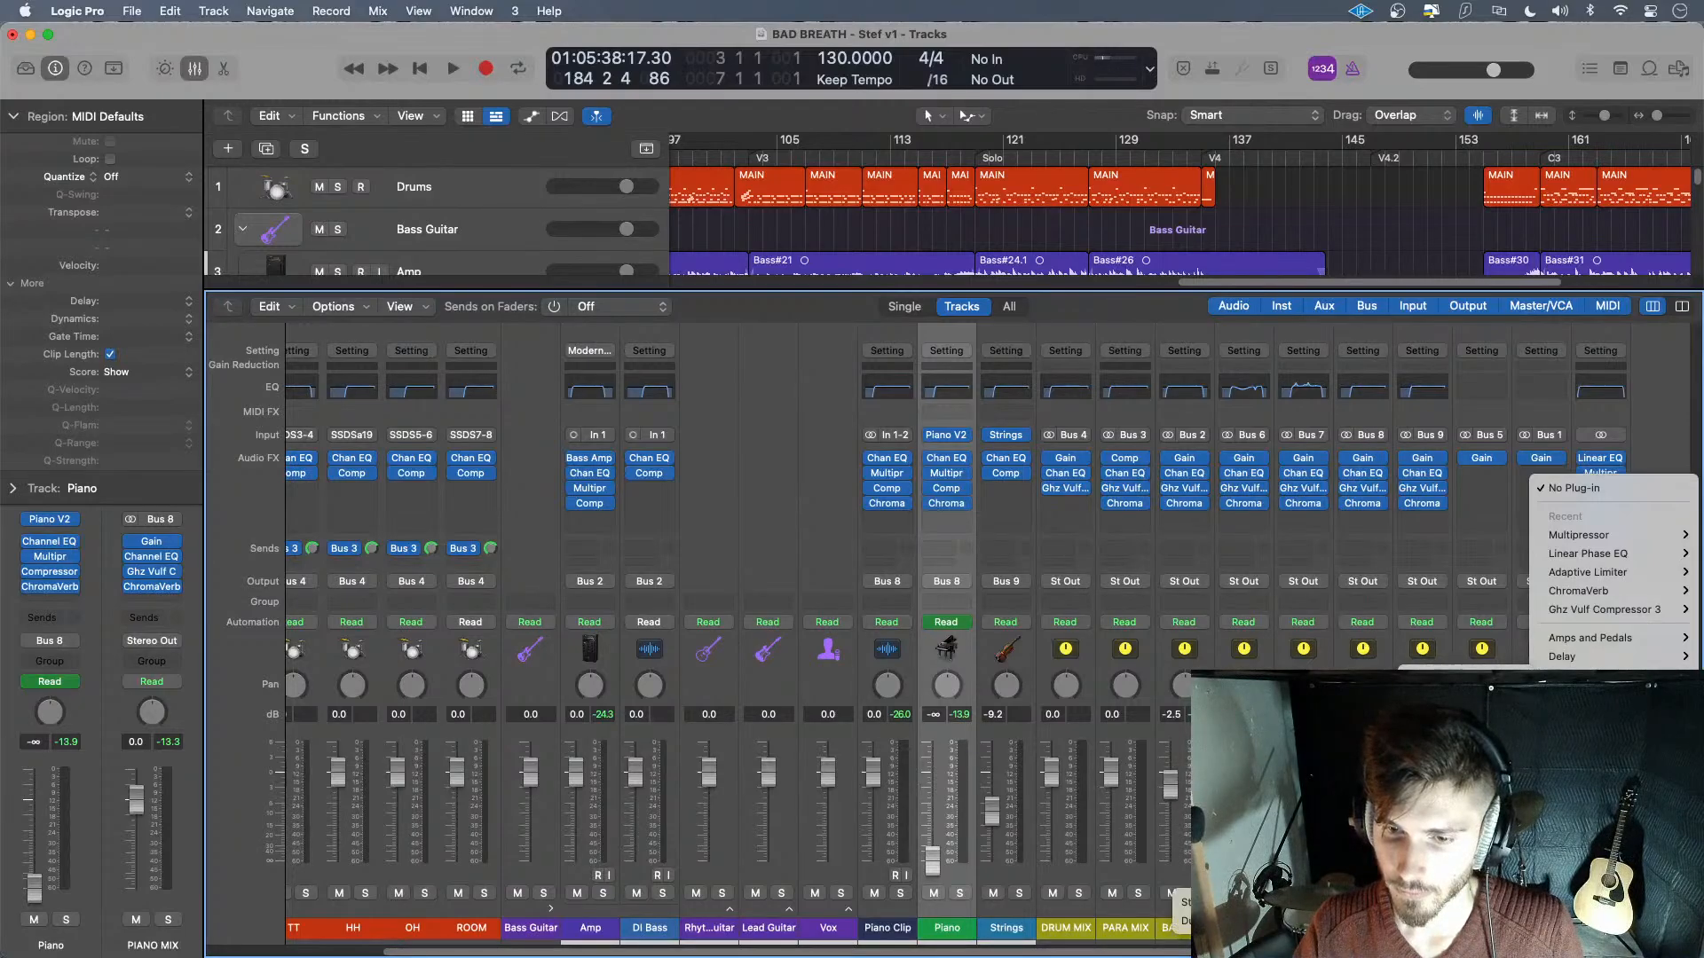
click(1202, 921)
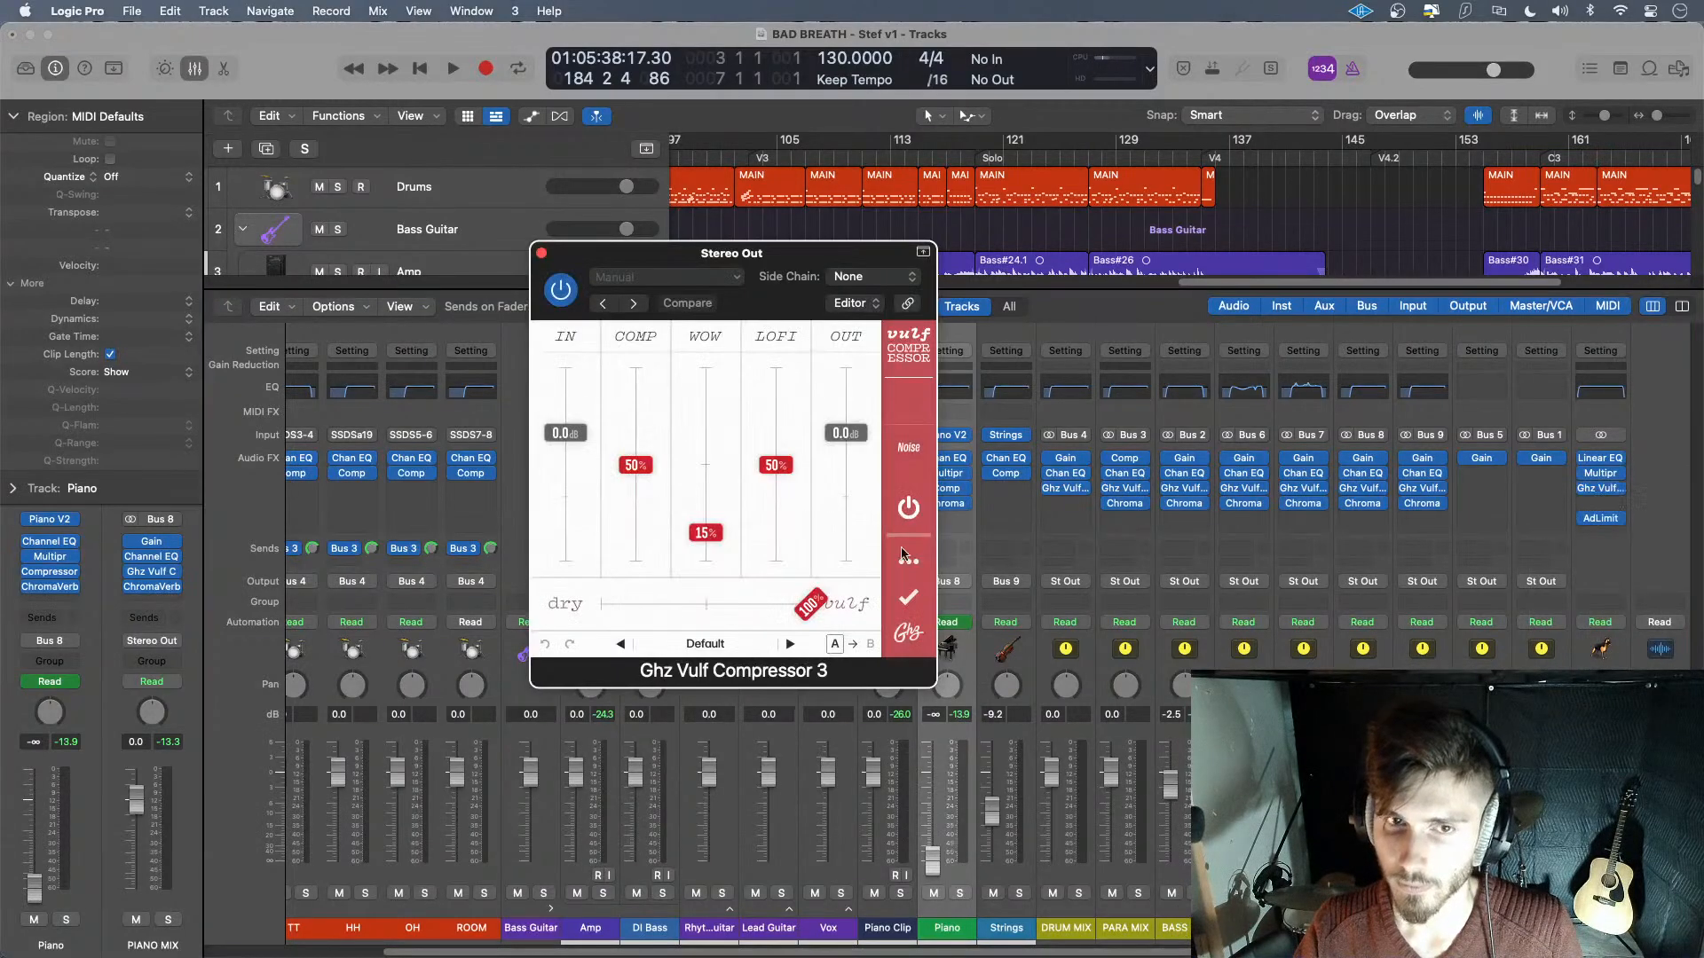
click(705, 644)
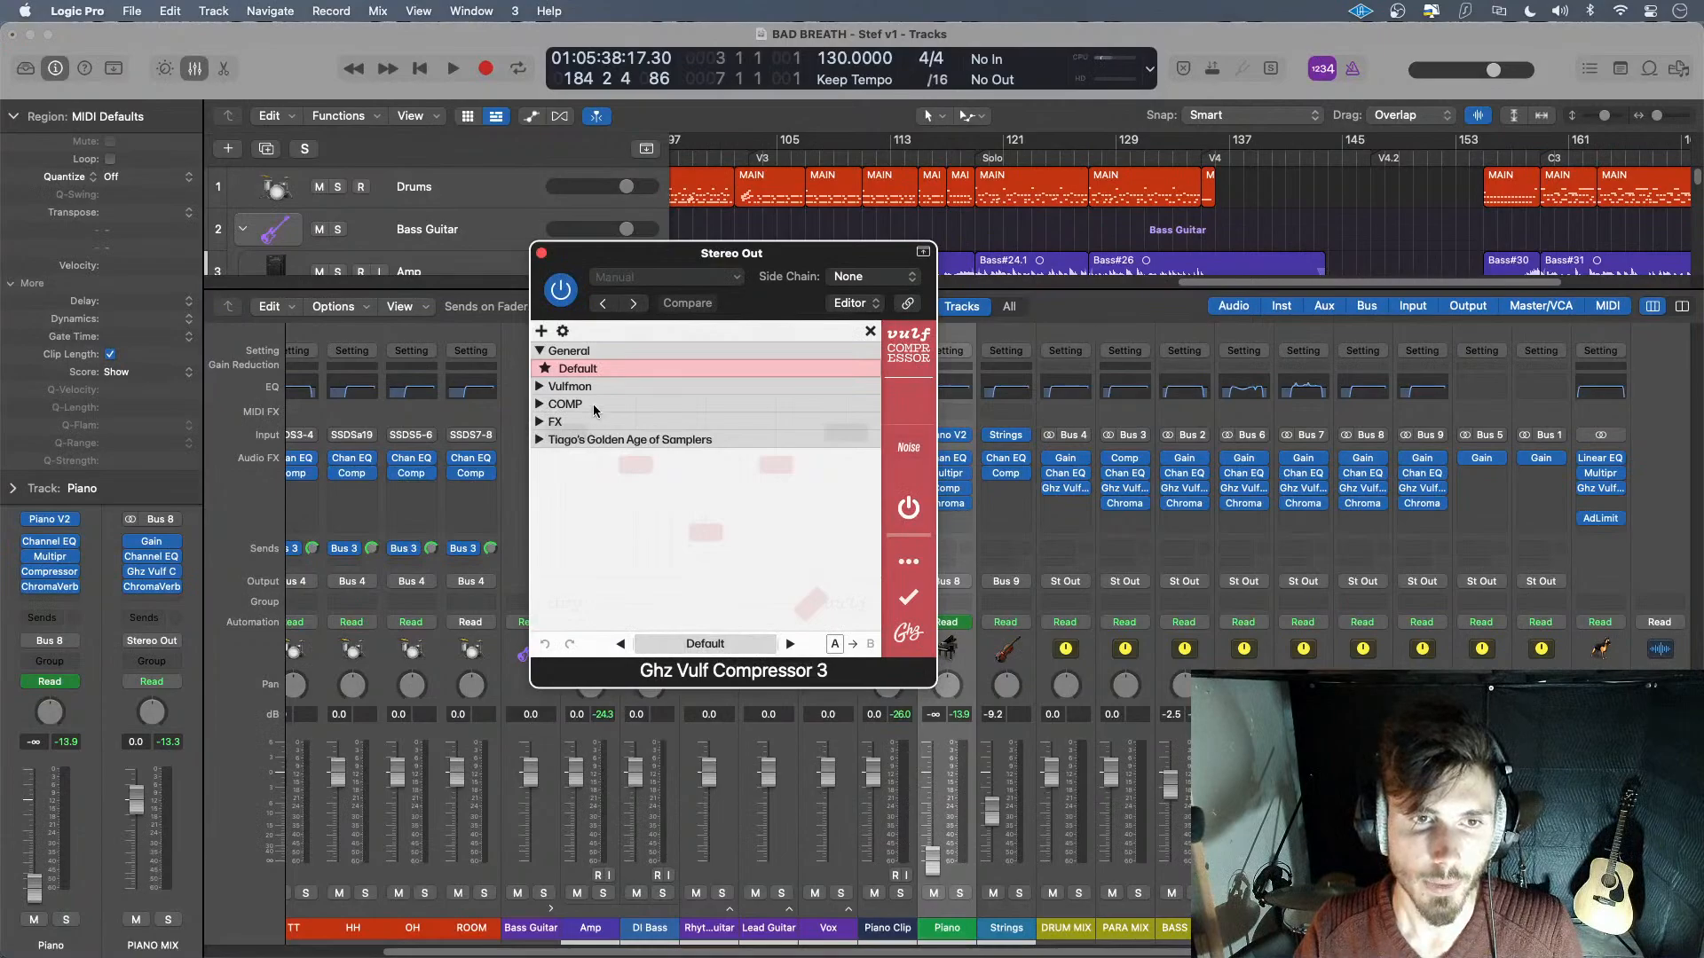
click(566, 403)
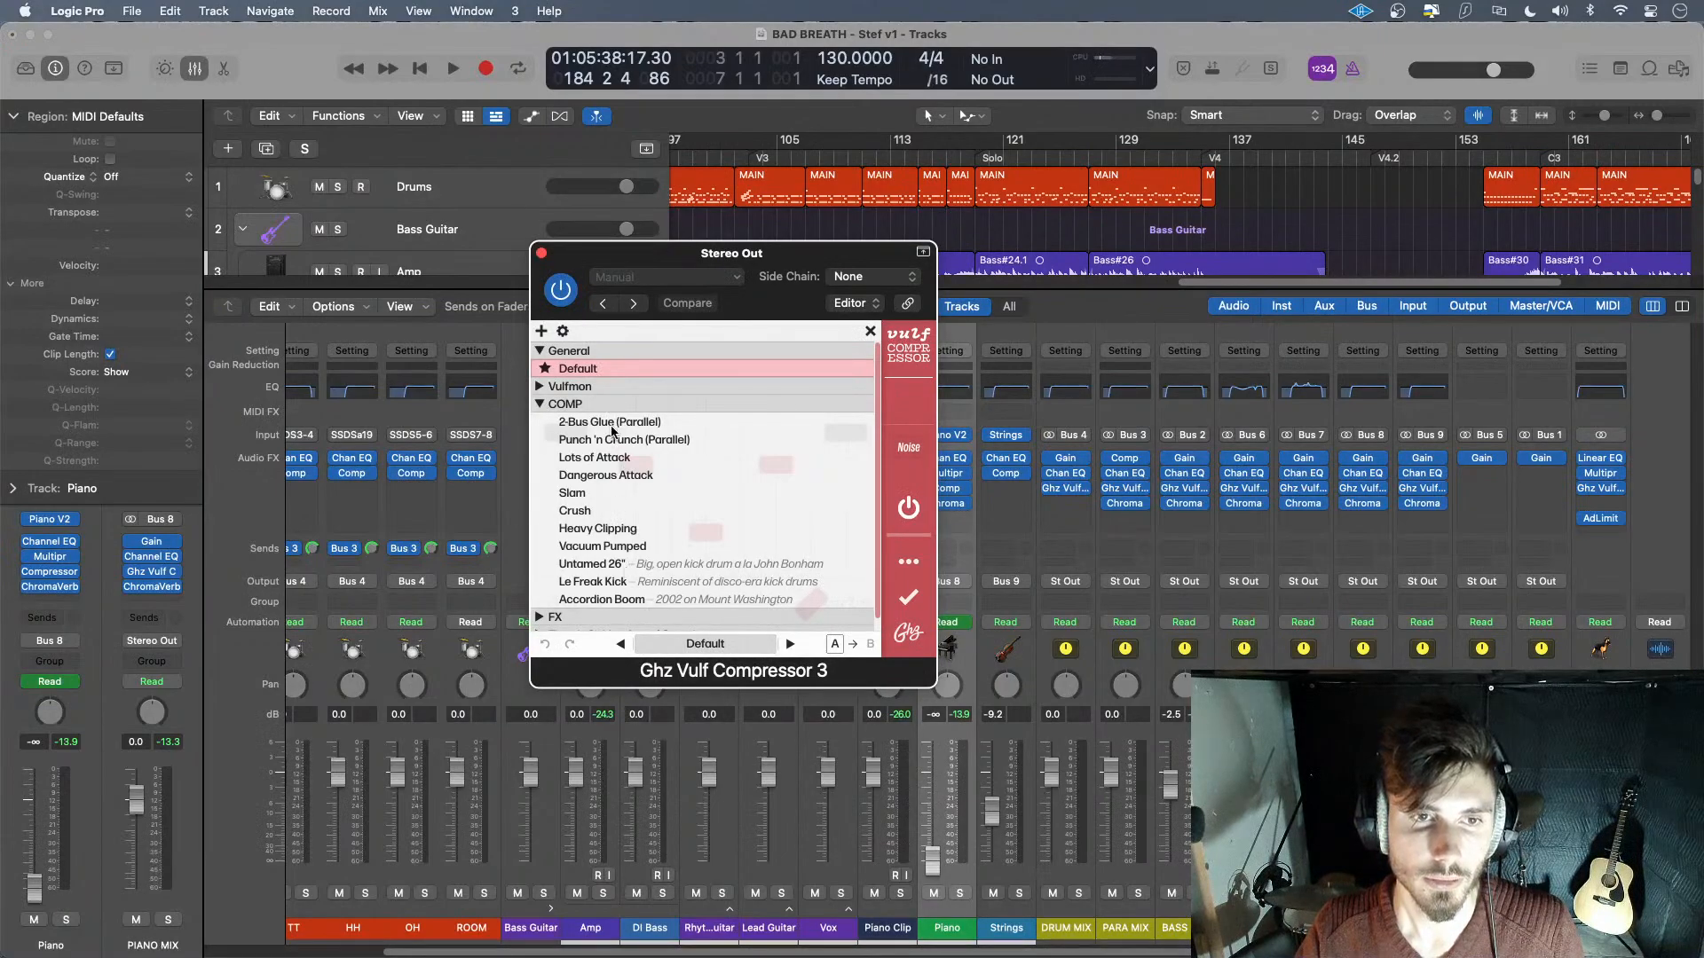
click(600, 388)
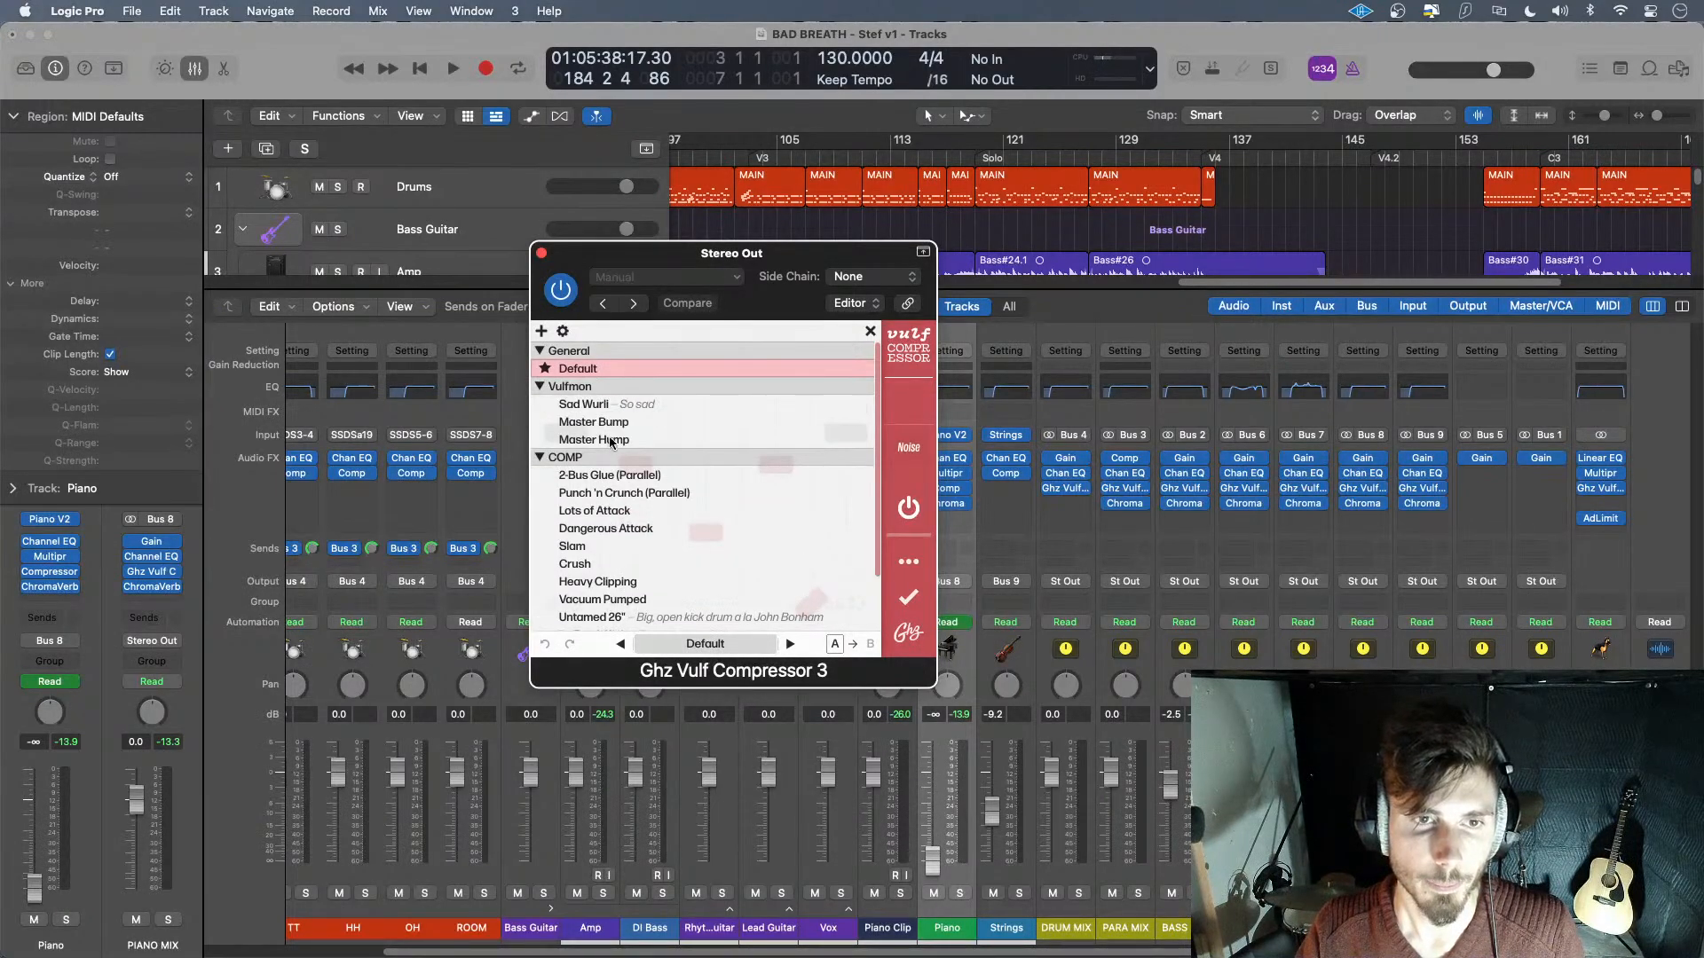
click(599, 422)
click(723, 644)
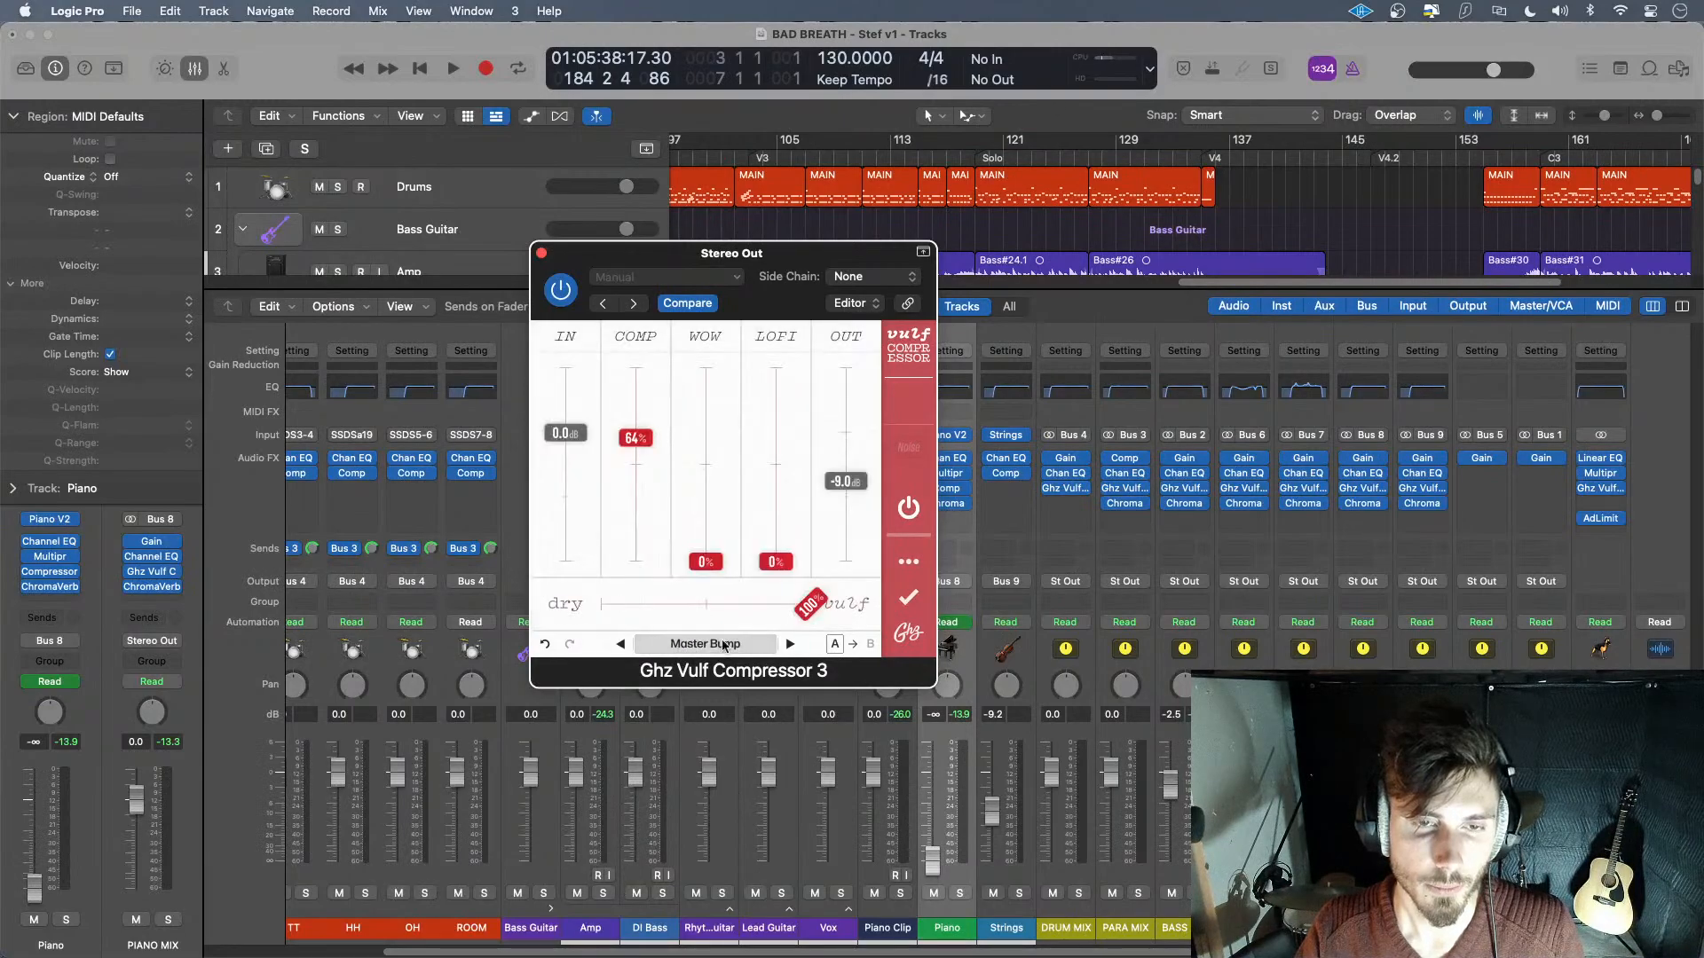
- Set the Vulf Compressor's wet mix to 20%, compression to 50% and output to 0.0 dB, and close its window
drag(806, 621, 637, 626)
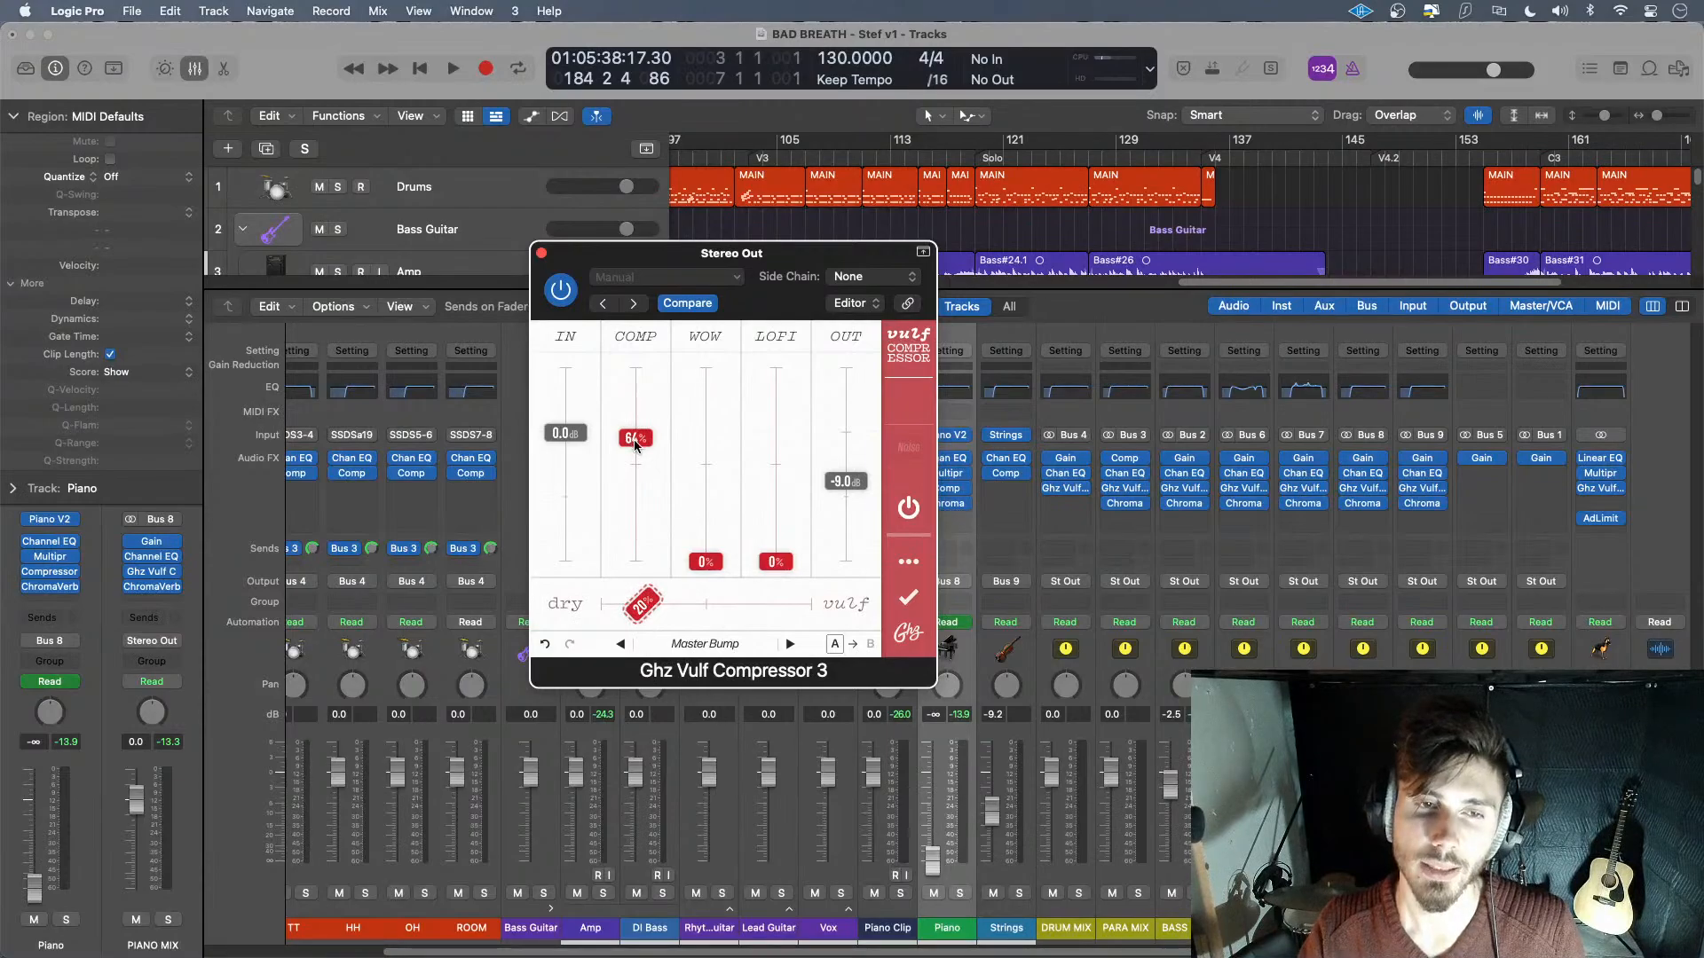
drag(636, 446, 636, 453)
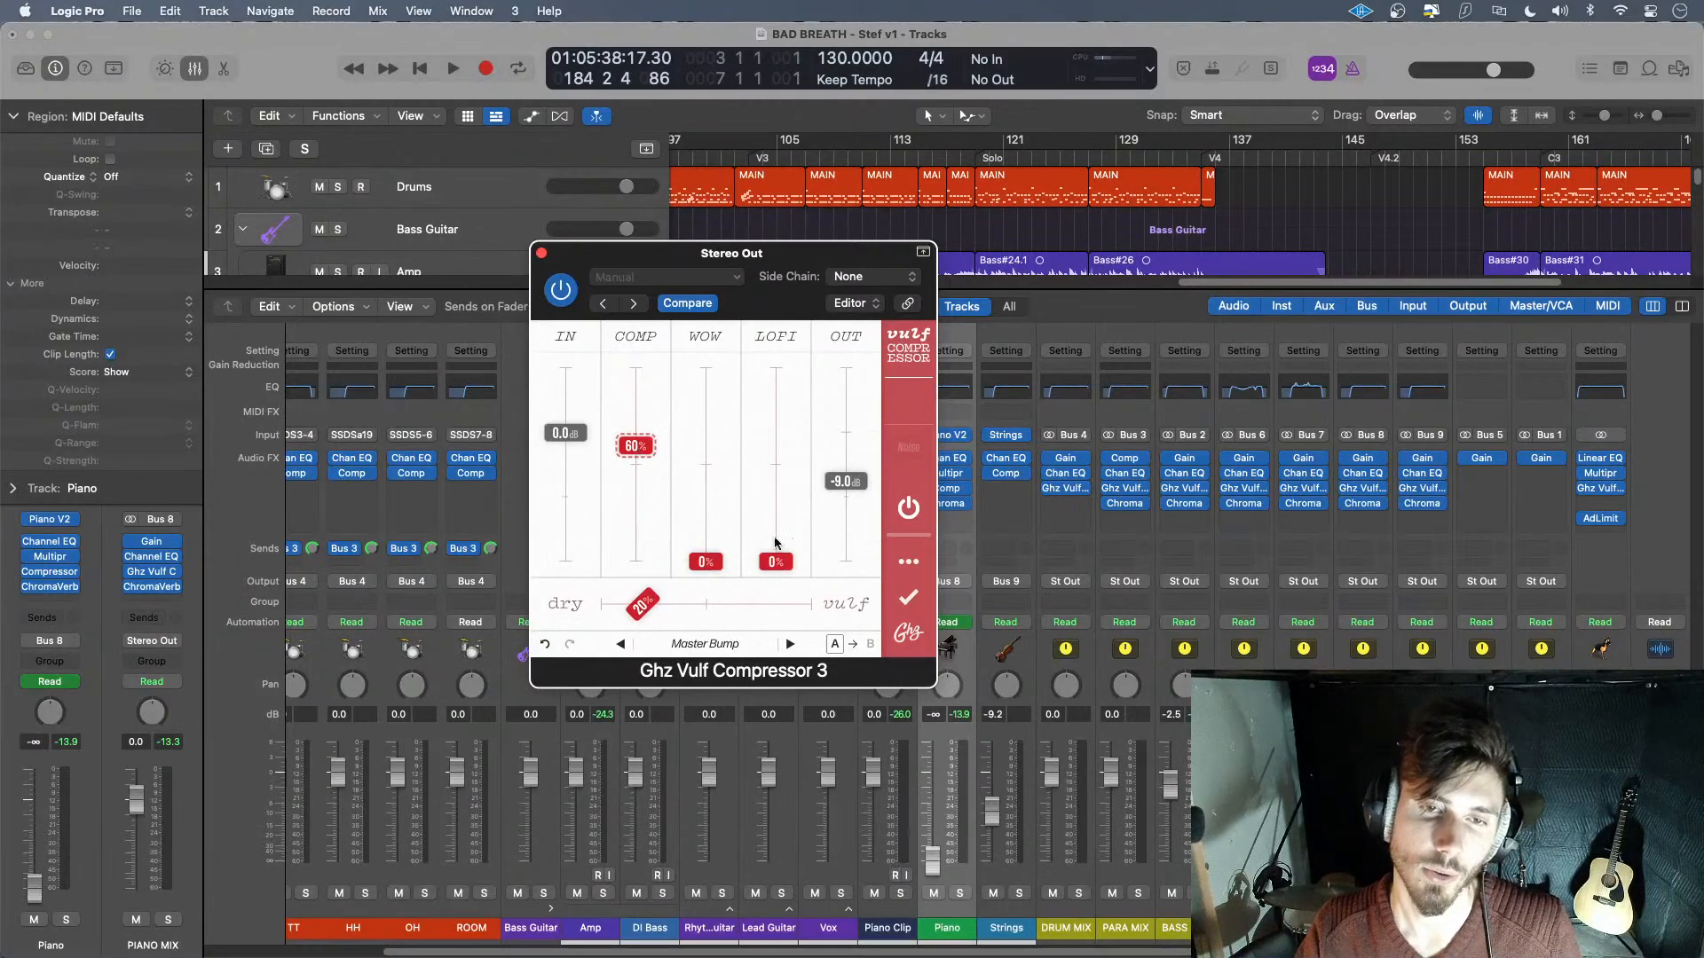
drag(846, 481, 858, 439)
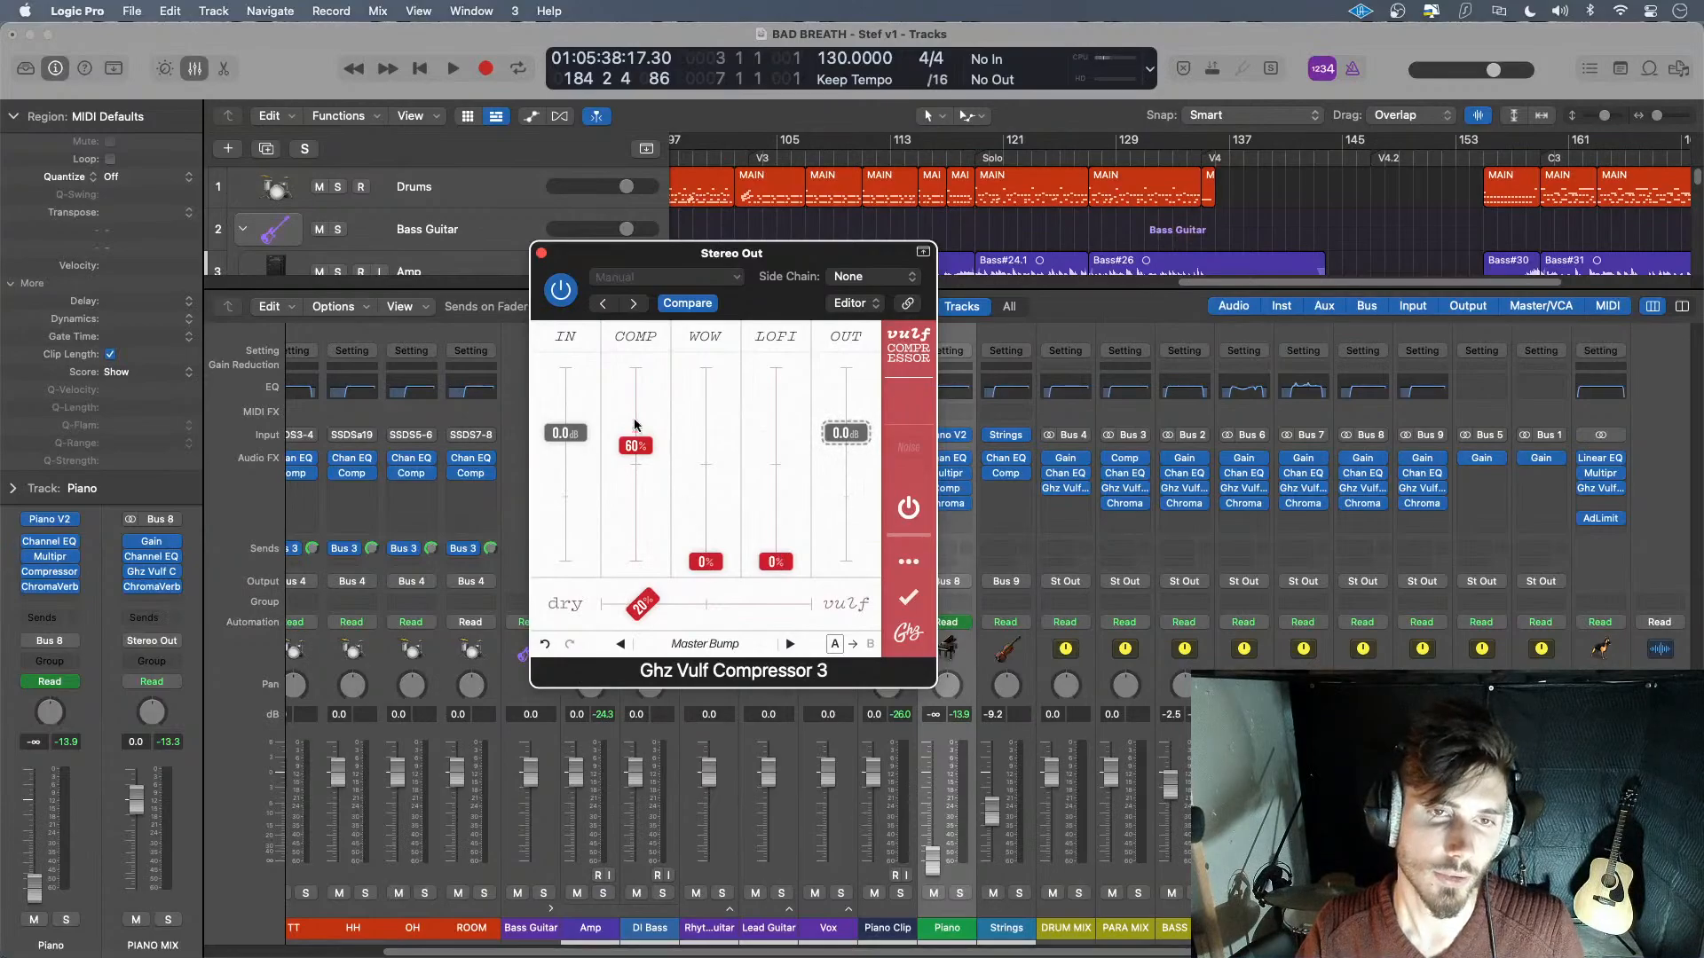
drag(637, 444, 644, 468)
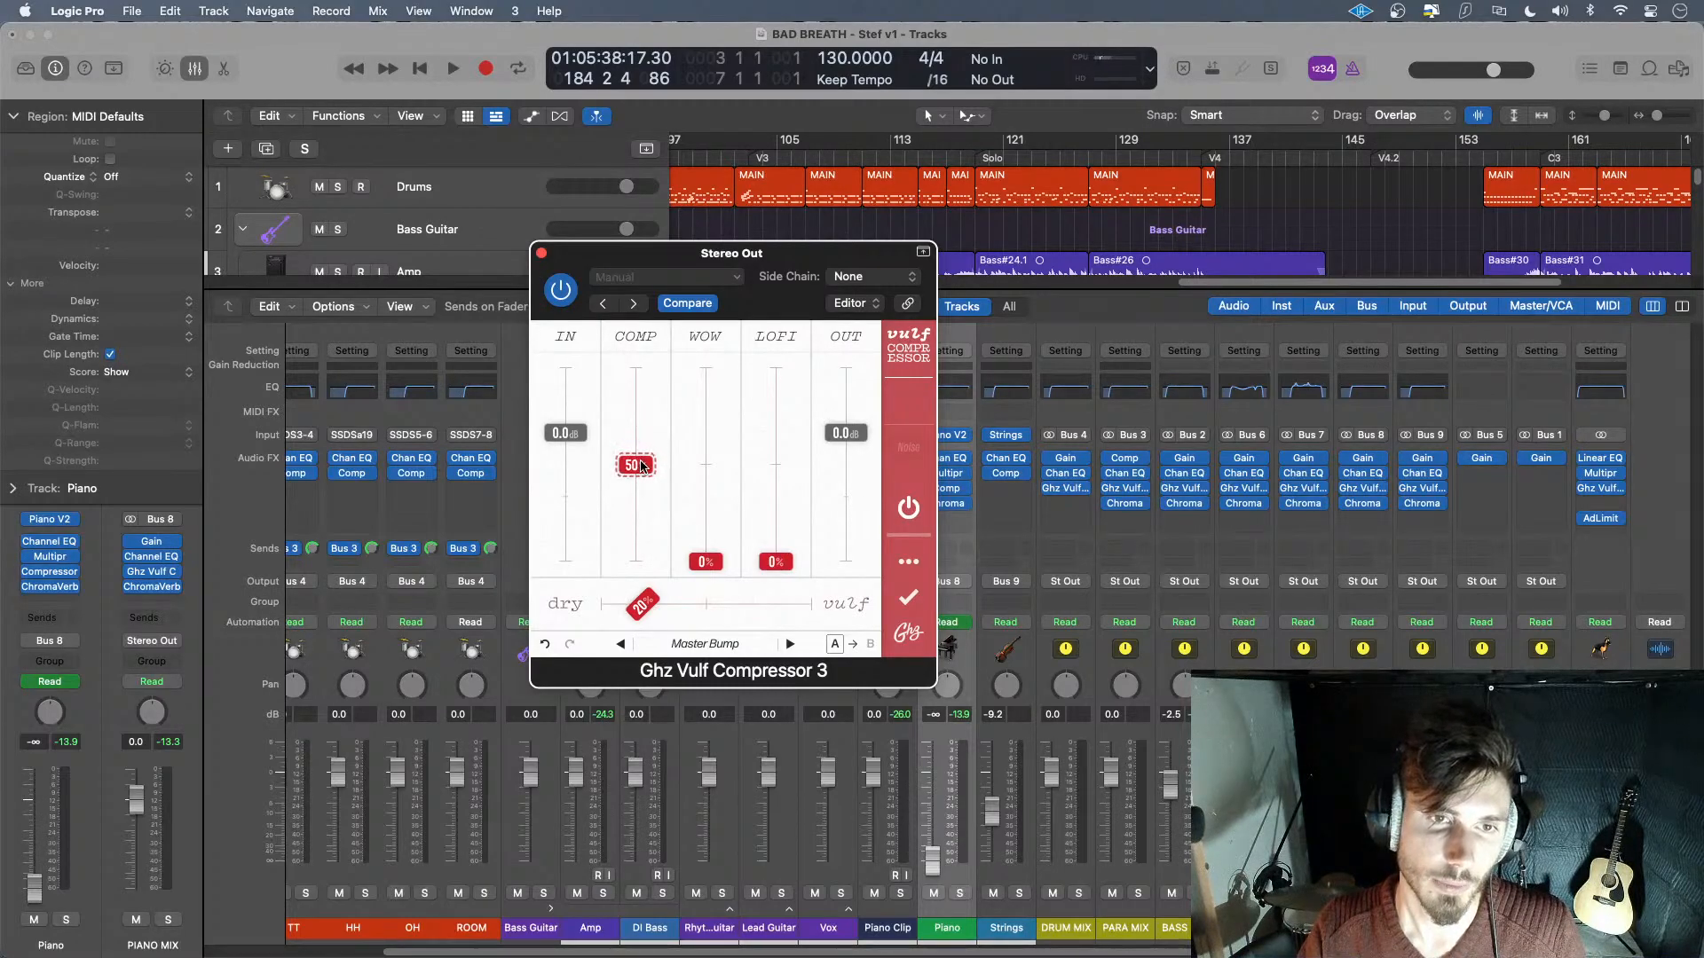
click(541, 253)
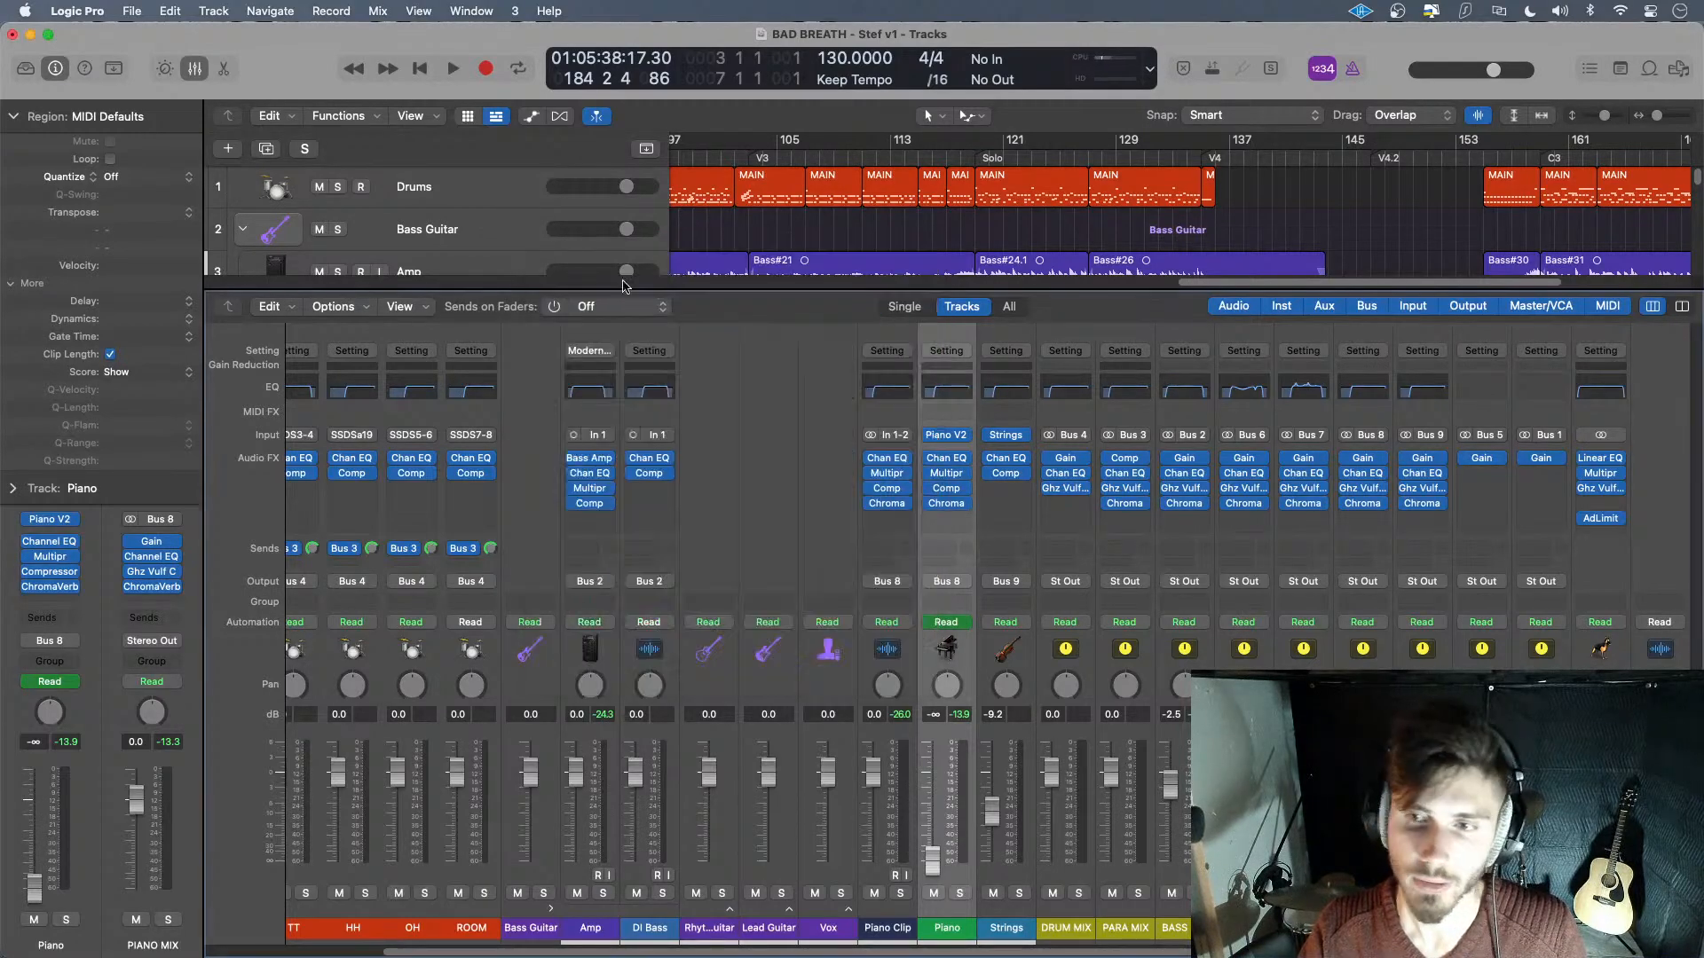
- Insert a ChromaVerb after the Vulf Compressor on the stereo output, load the 80s Golden Gate preset and close its window
click(1597, 504)
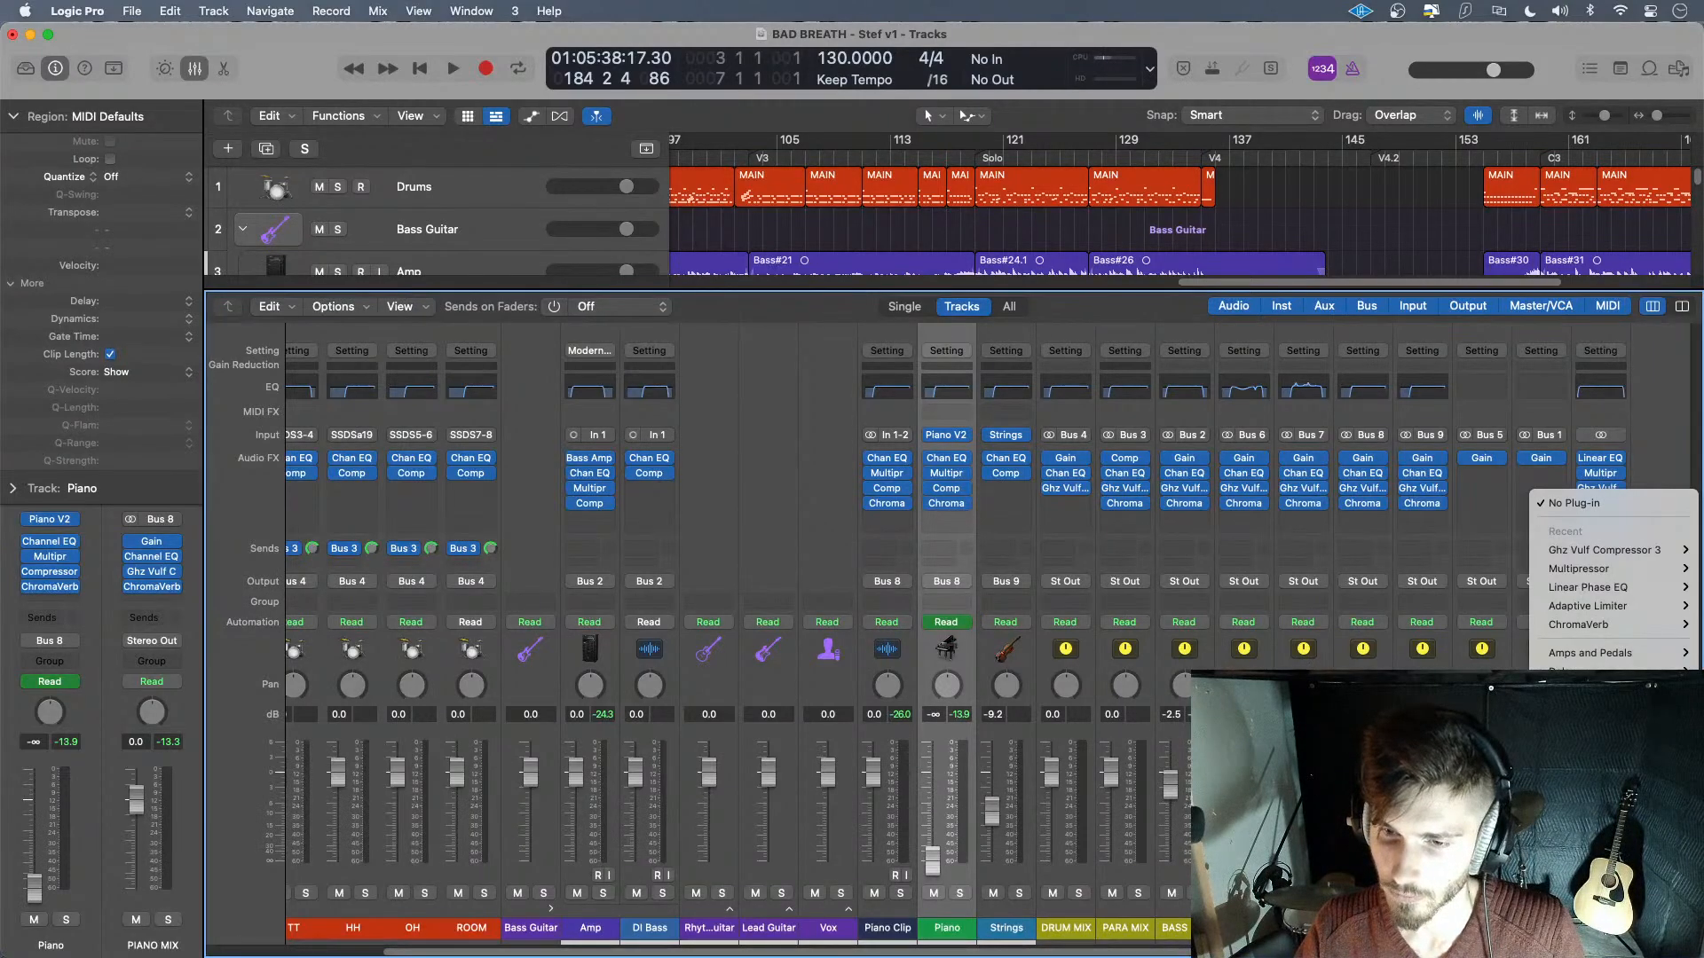
click(1456, 858)
click(713, 278)
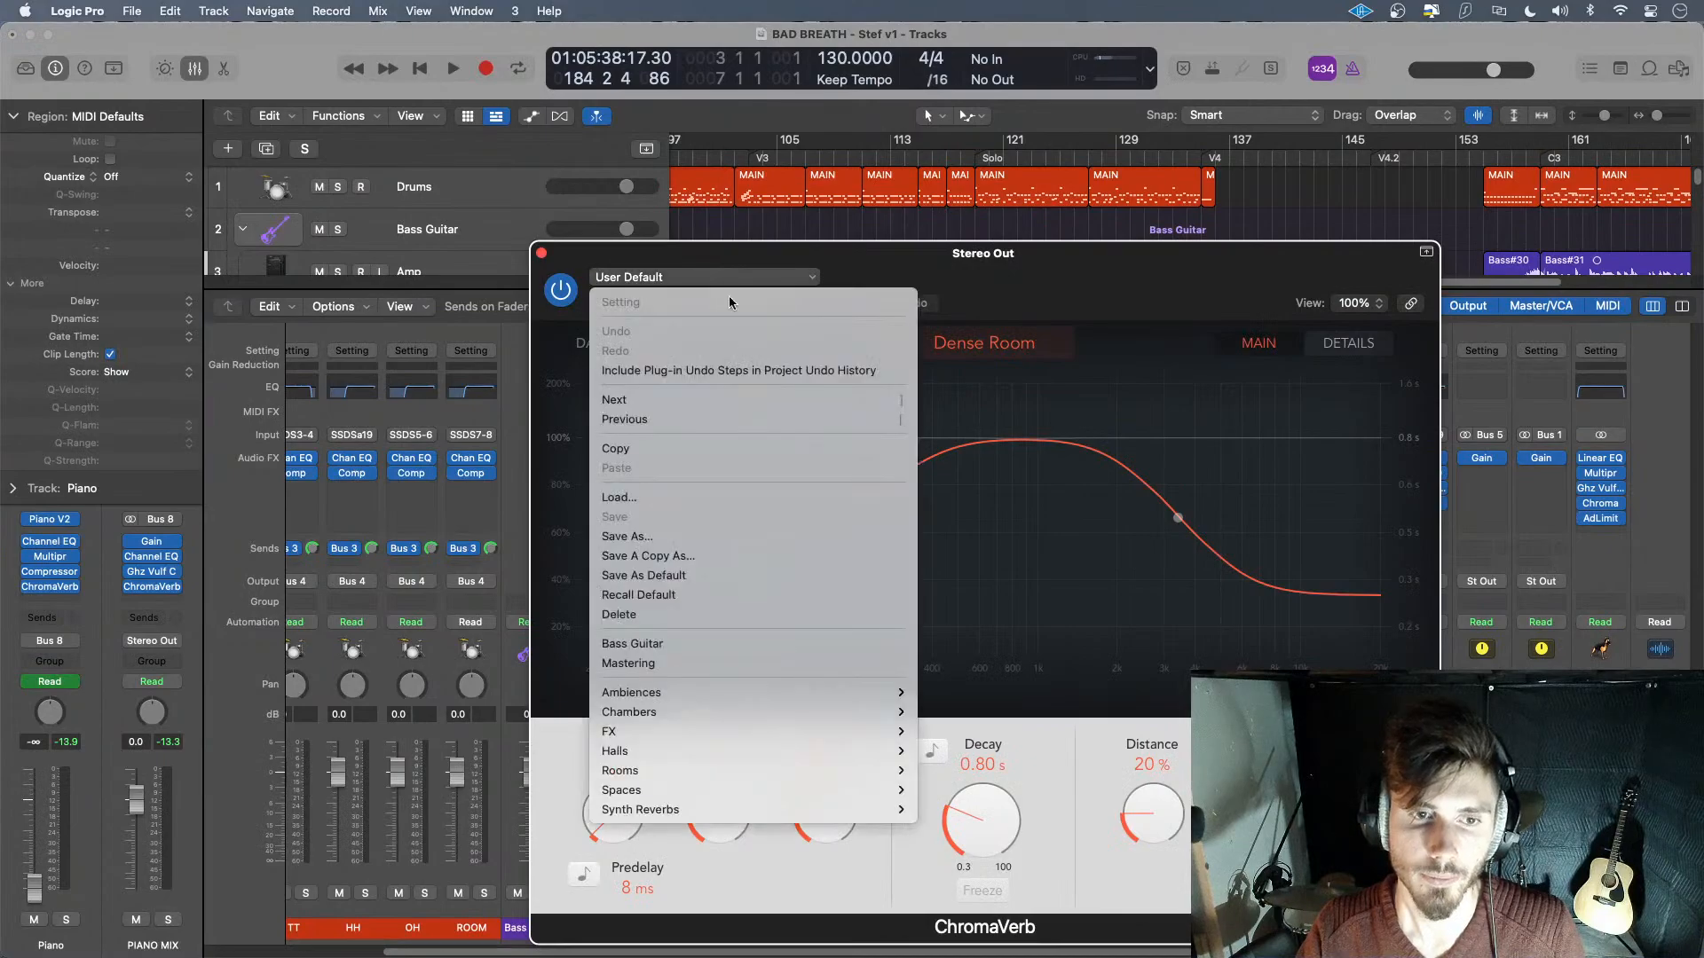
mouse_move(834, 749)
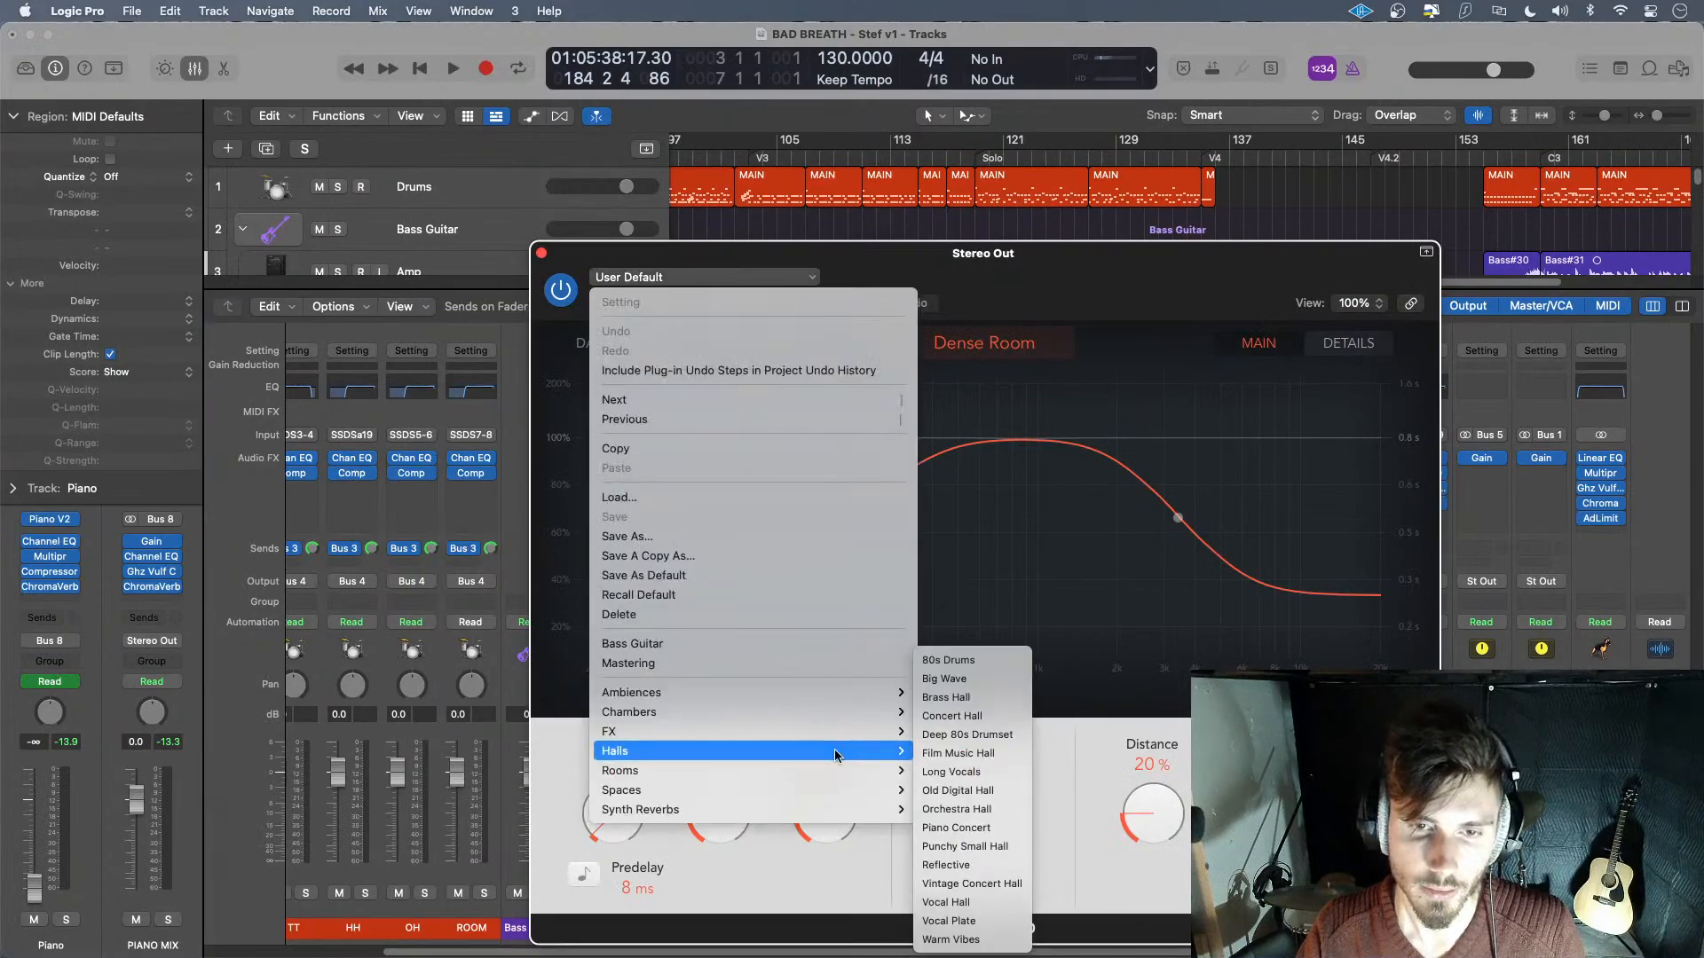
mouse_move(851, 789)
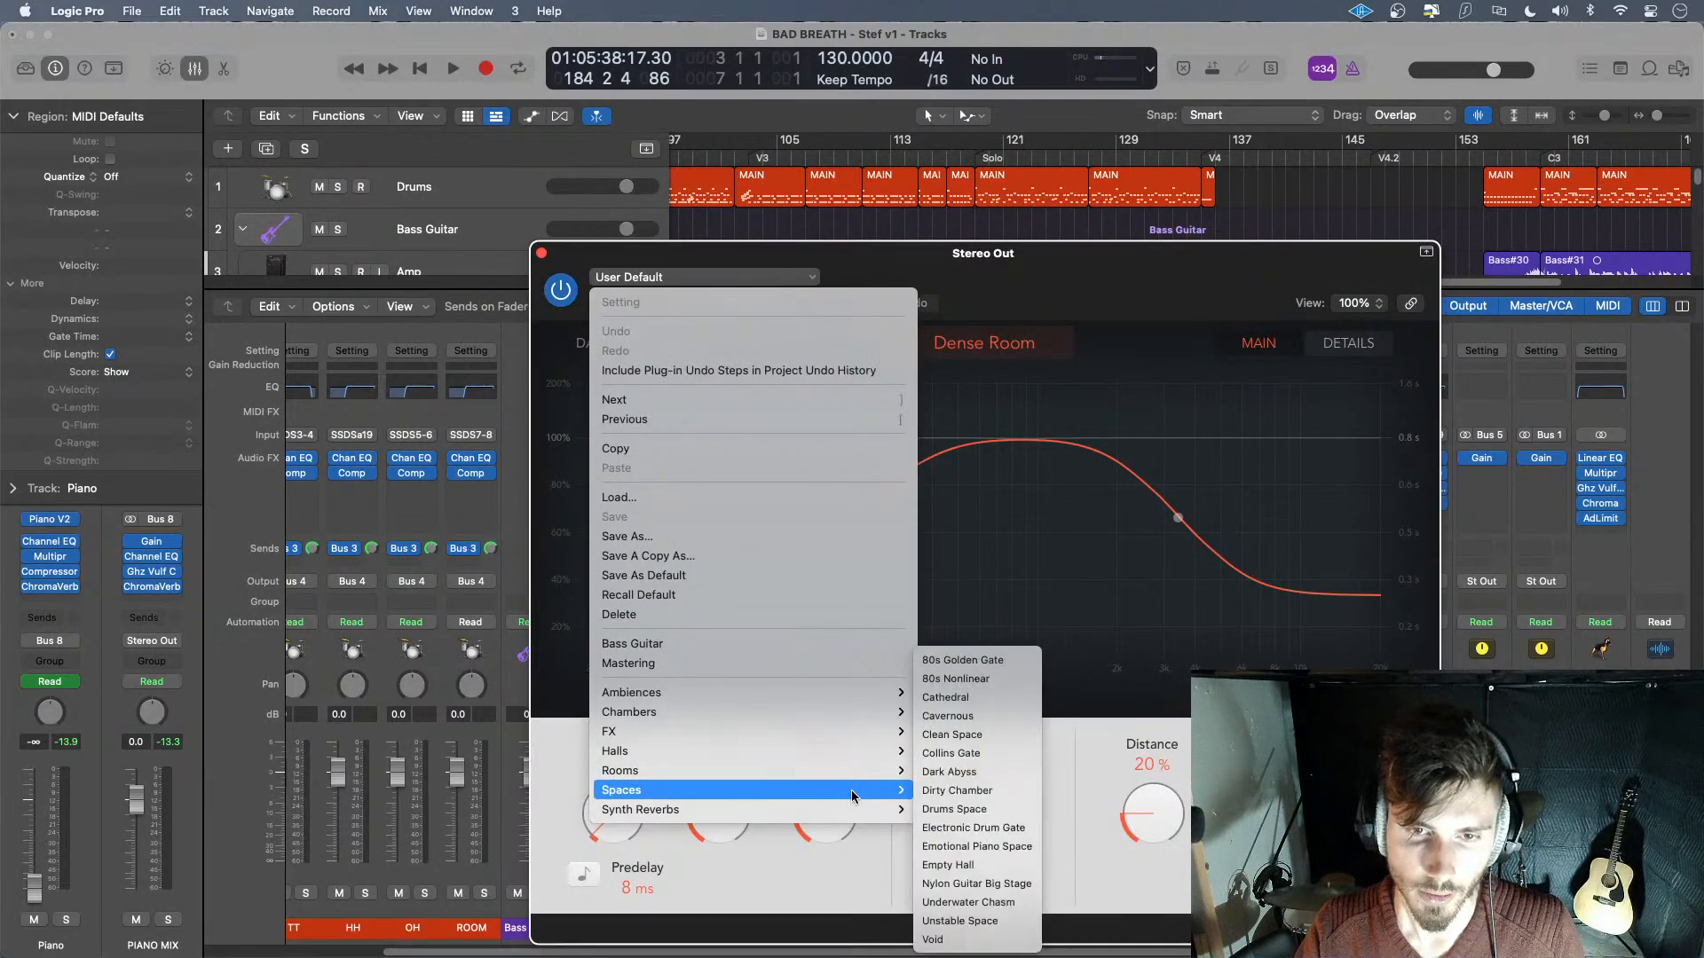
click(963, 660)
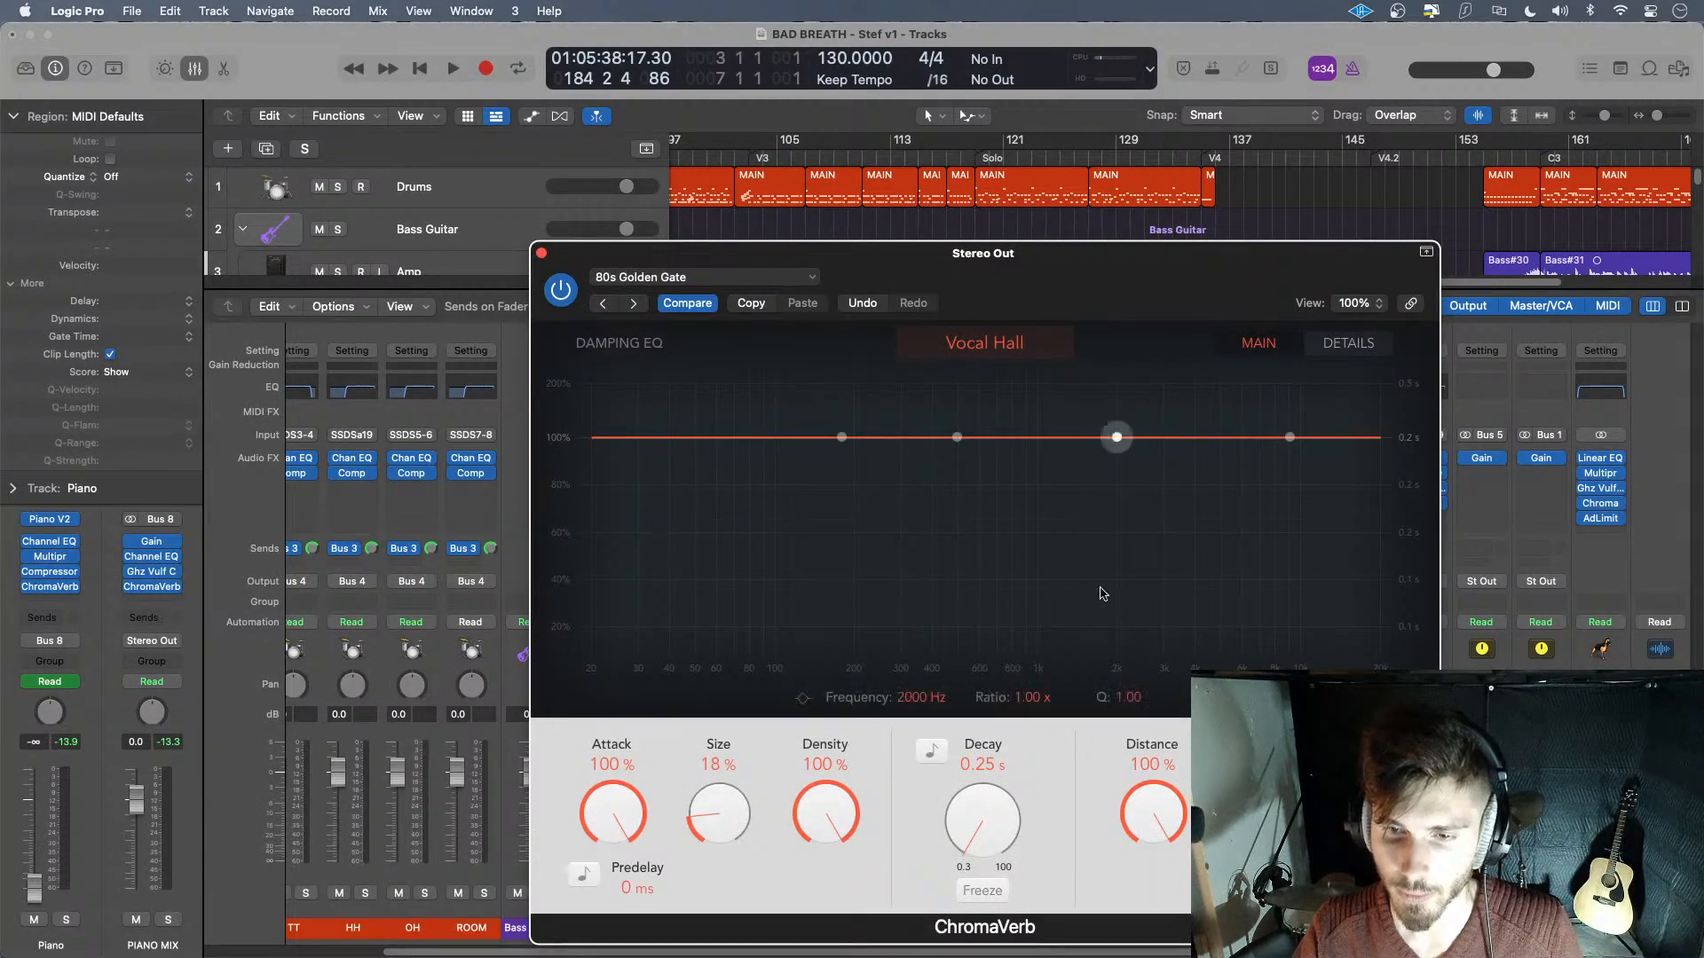
click(540, 255)
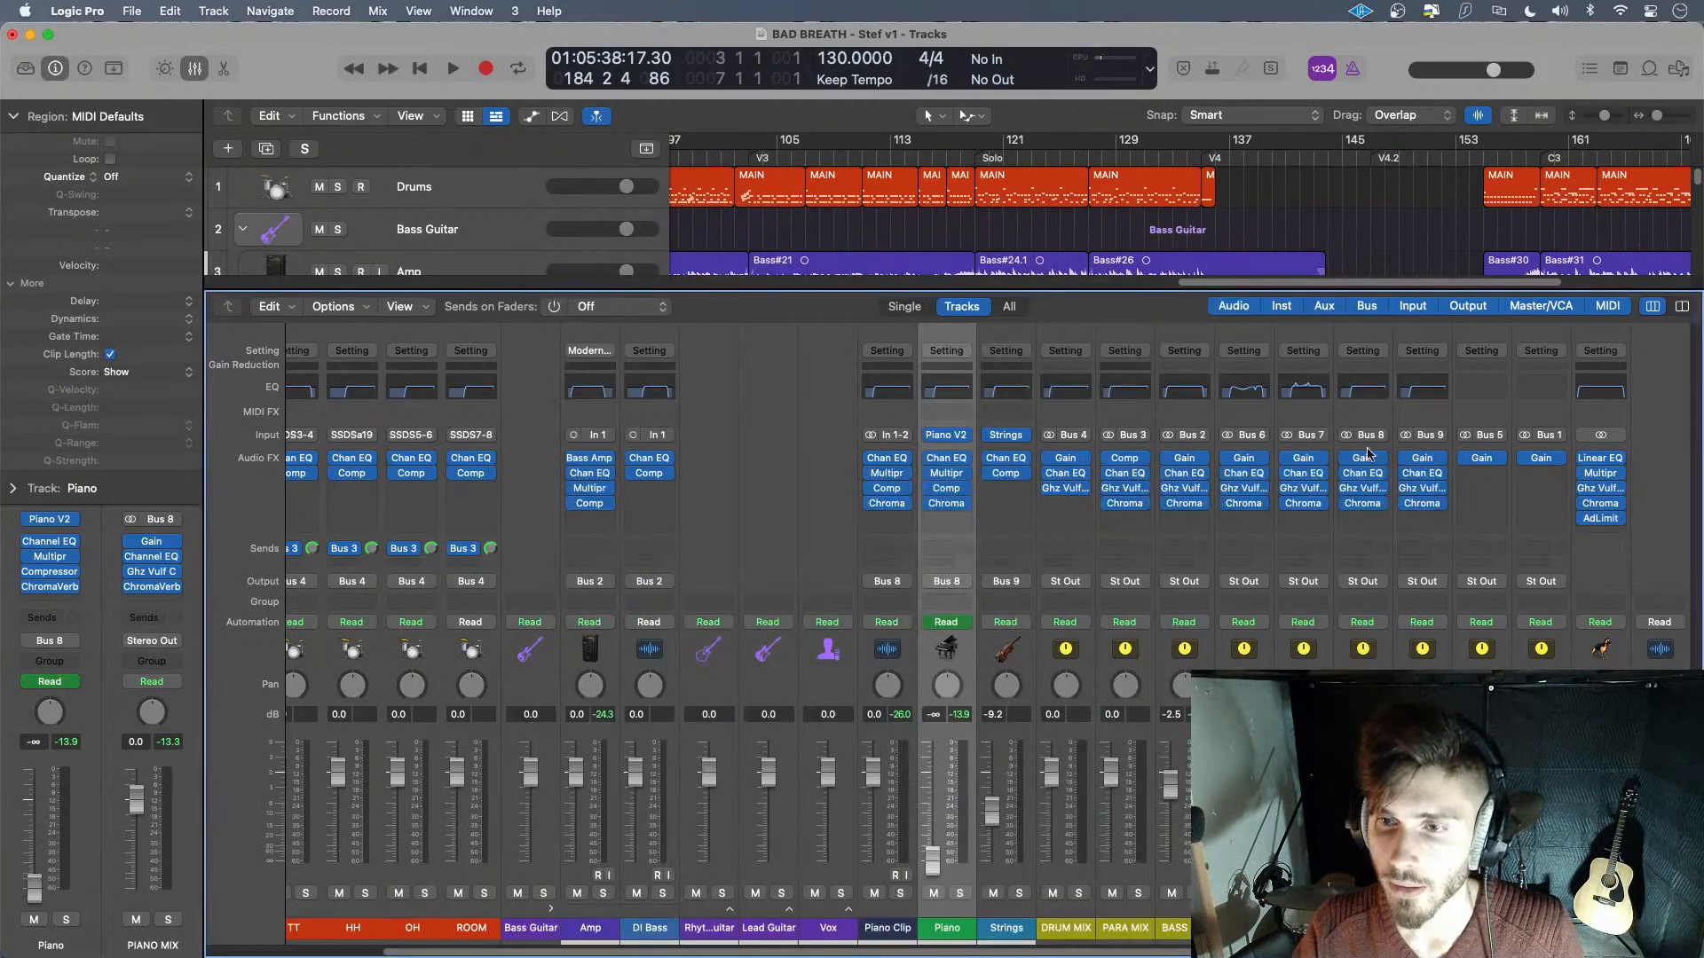
- Check the Adaptive Limiter's settings and insert a Youlean Loudness Meter 2 after it on the stereo output
click(1602, 519)
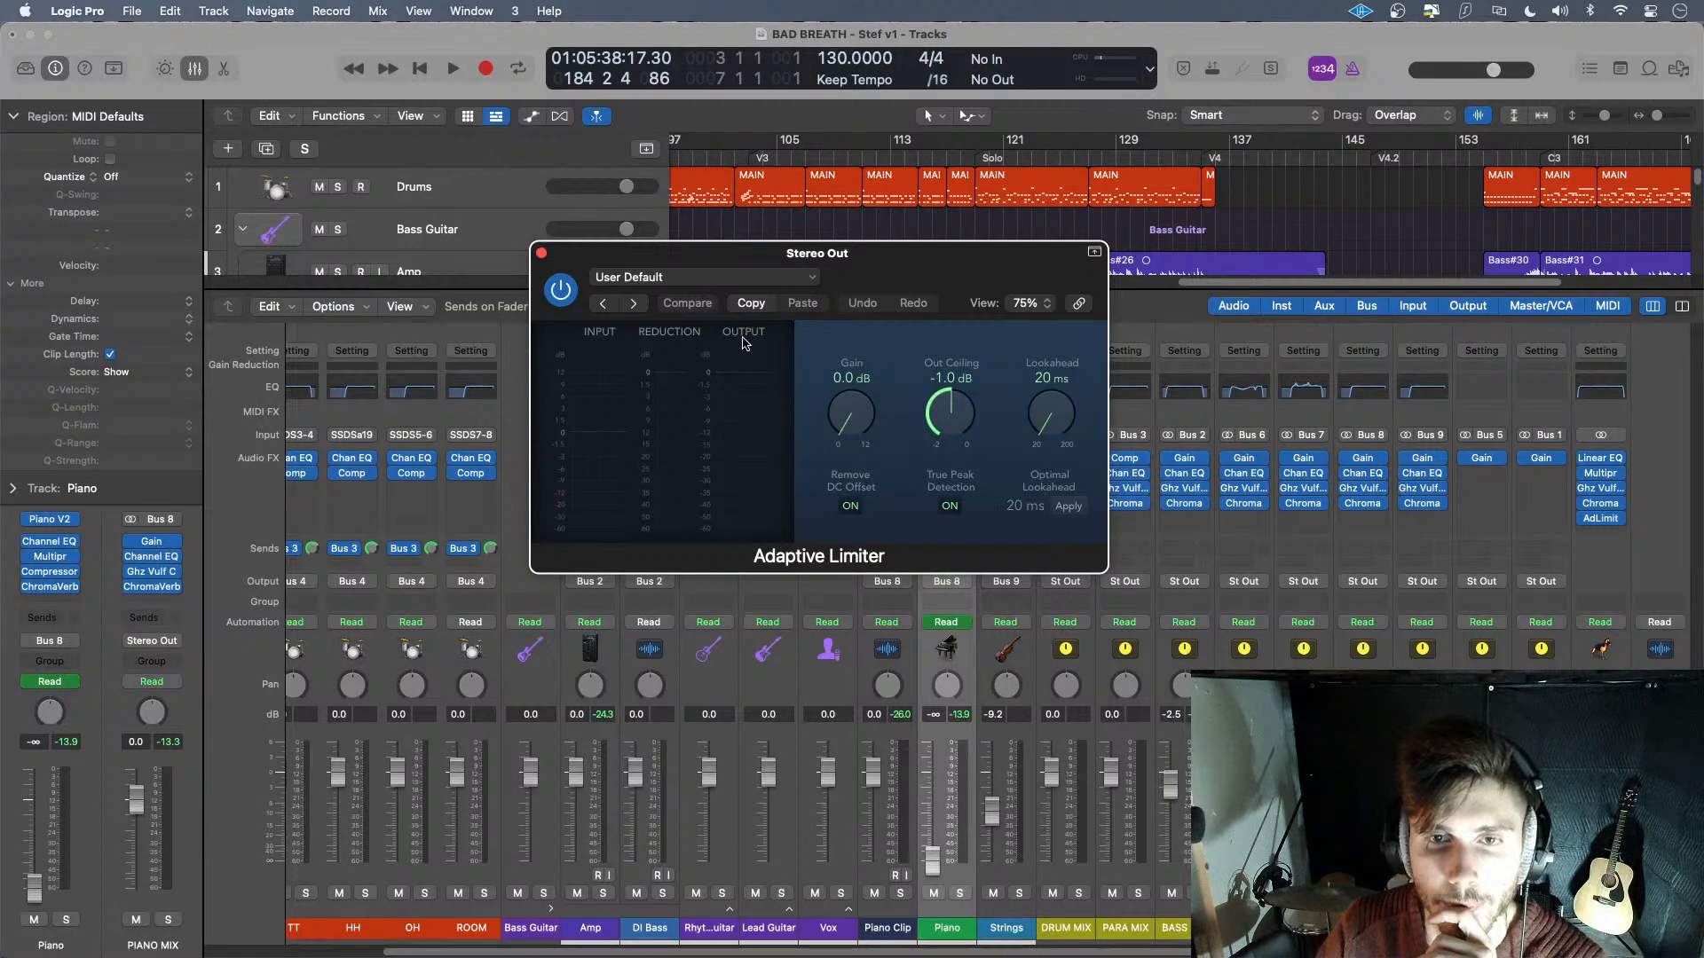
click(539, 255)
click(1591, 533)
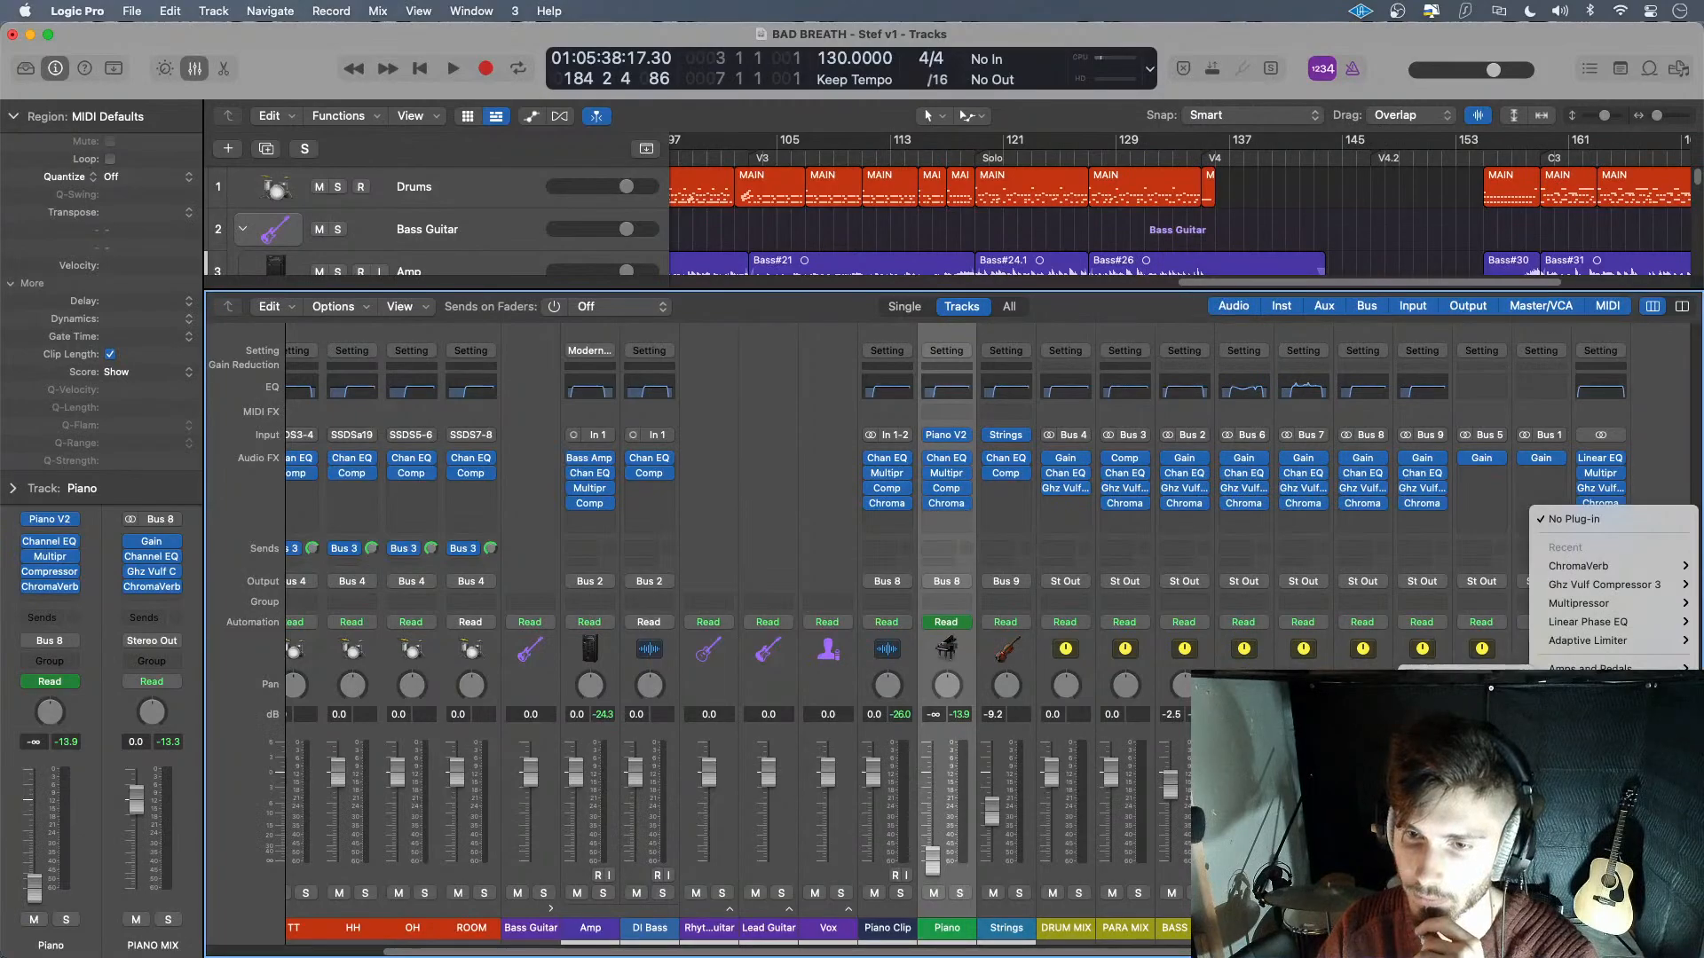
mouse_move(1462, 679)
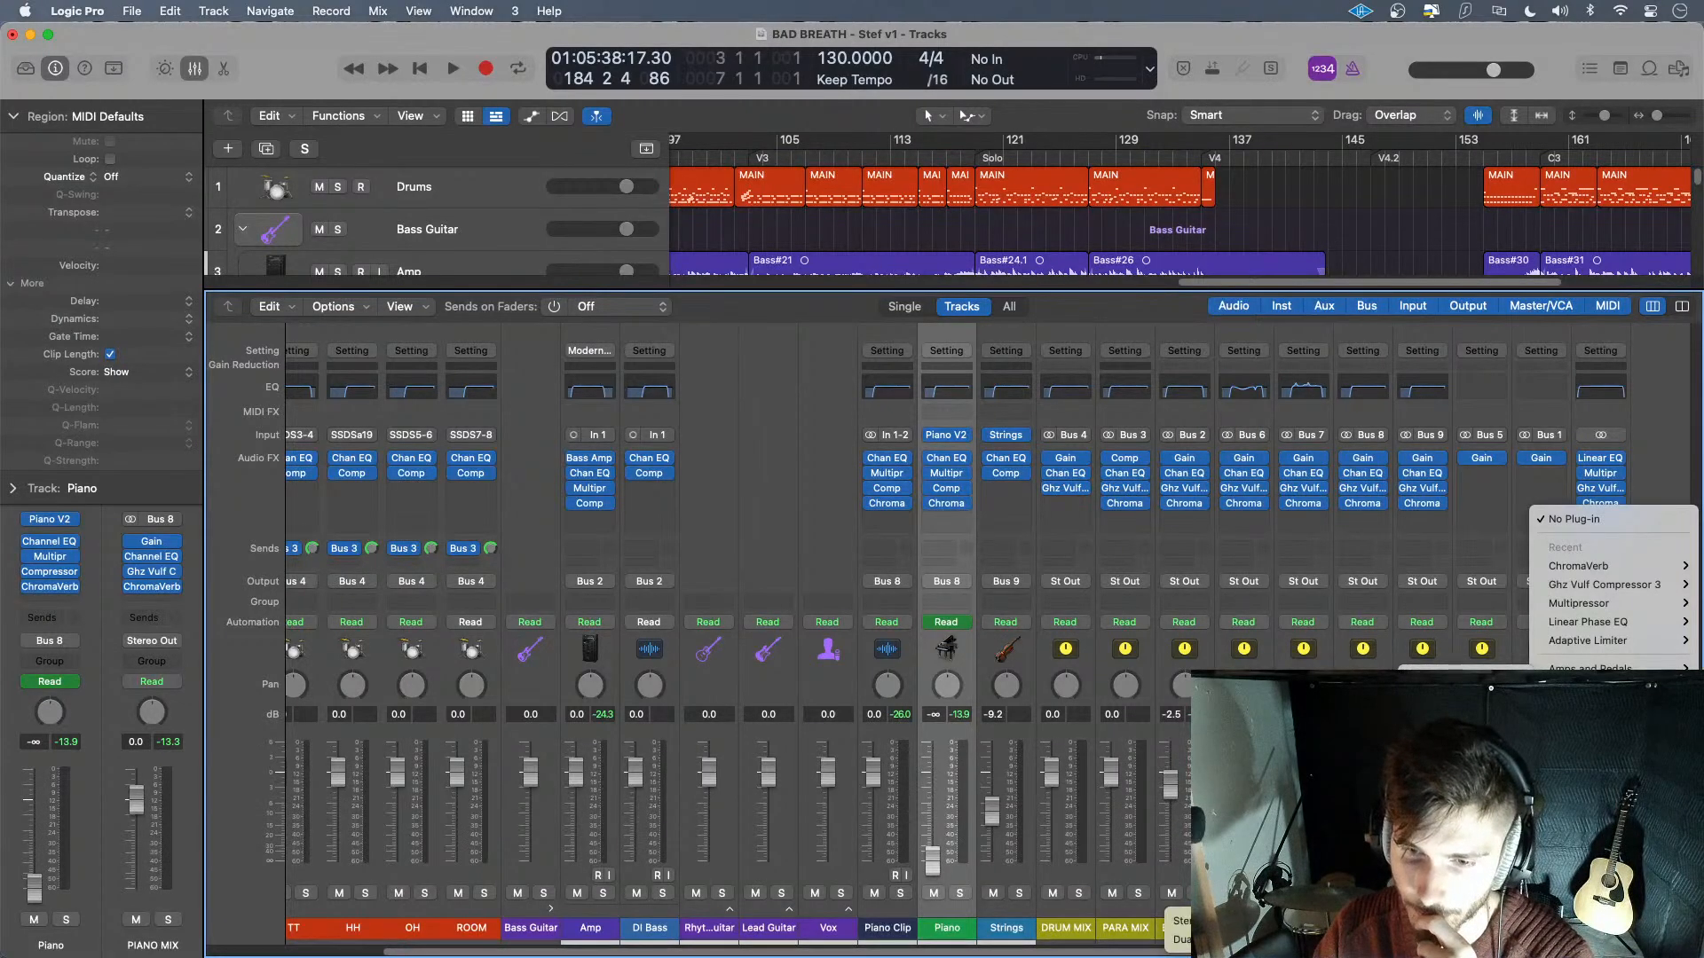
key(Escape)
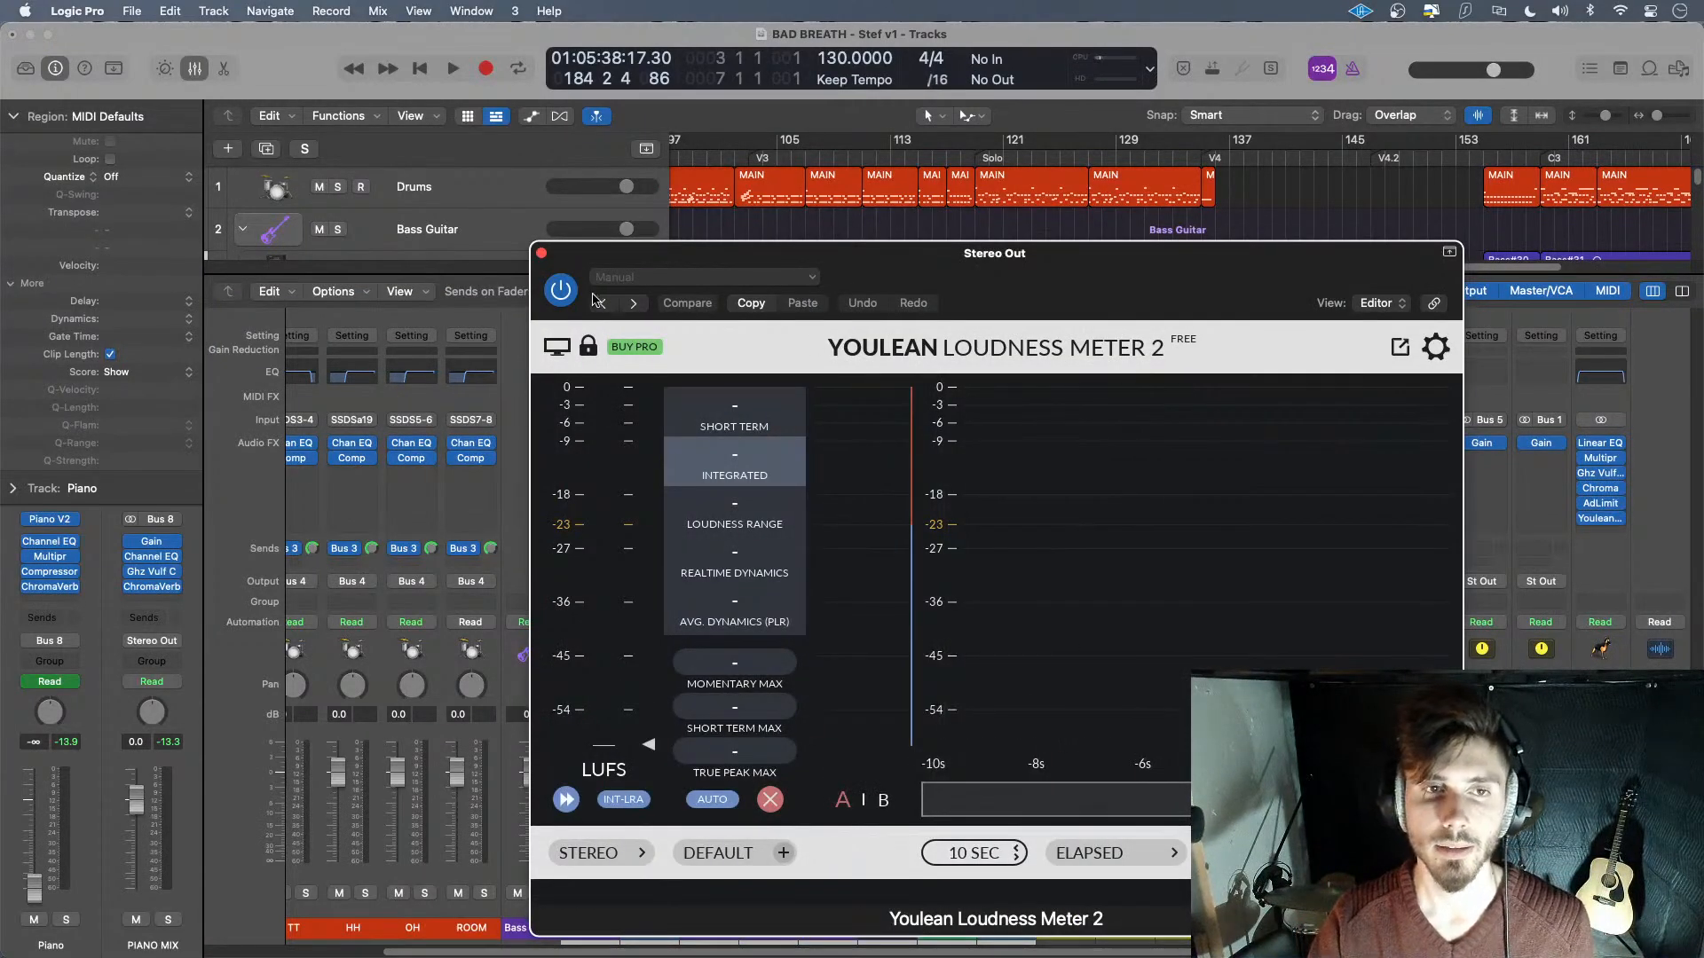
click(541, 255)
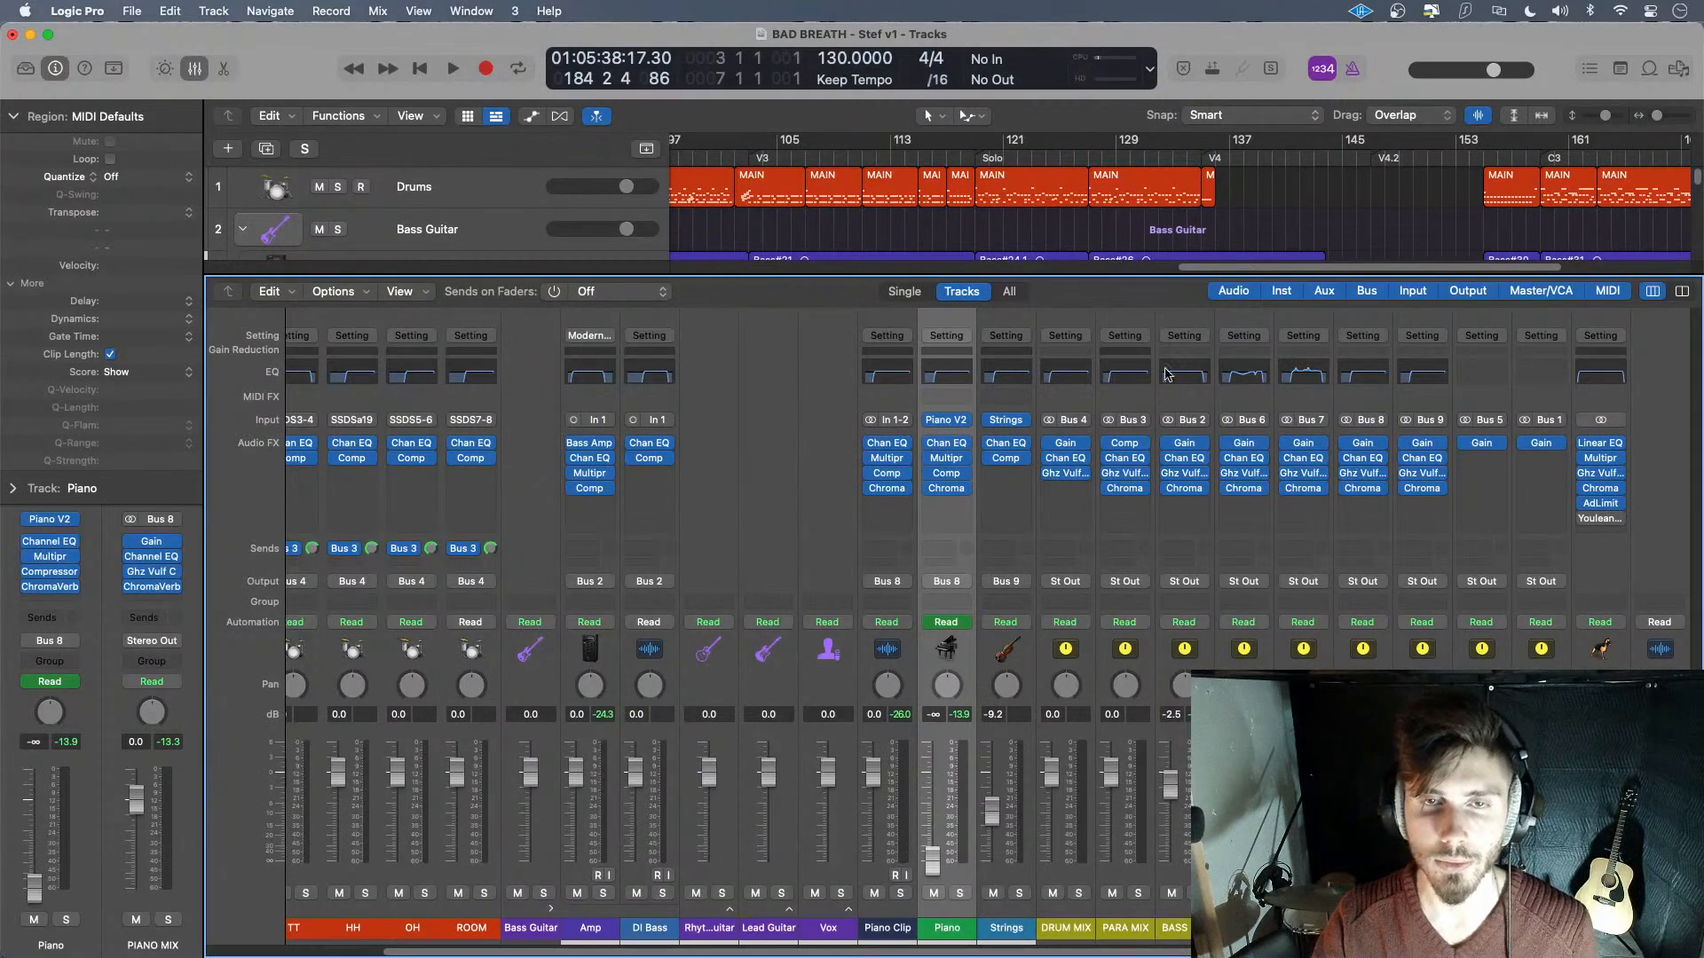
- Hide the mixer and play the song with the cycle range set over the Solo section, bars 119 to 135
key(x)
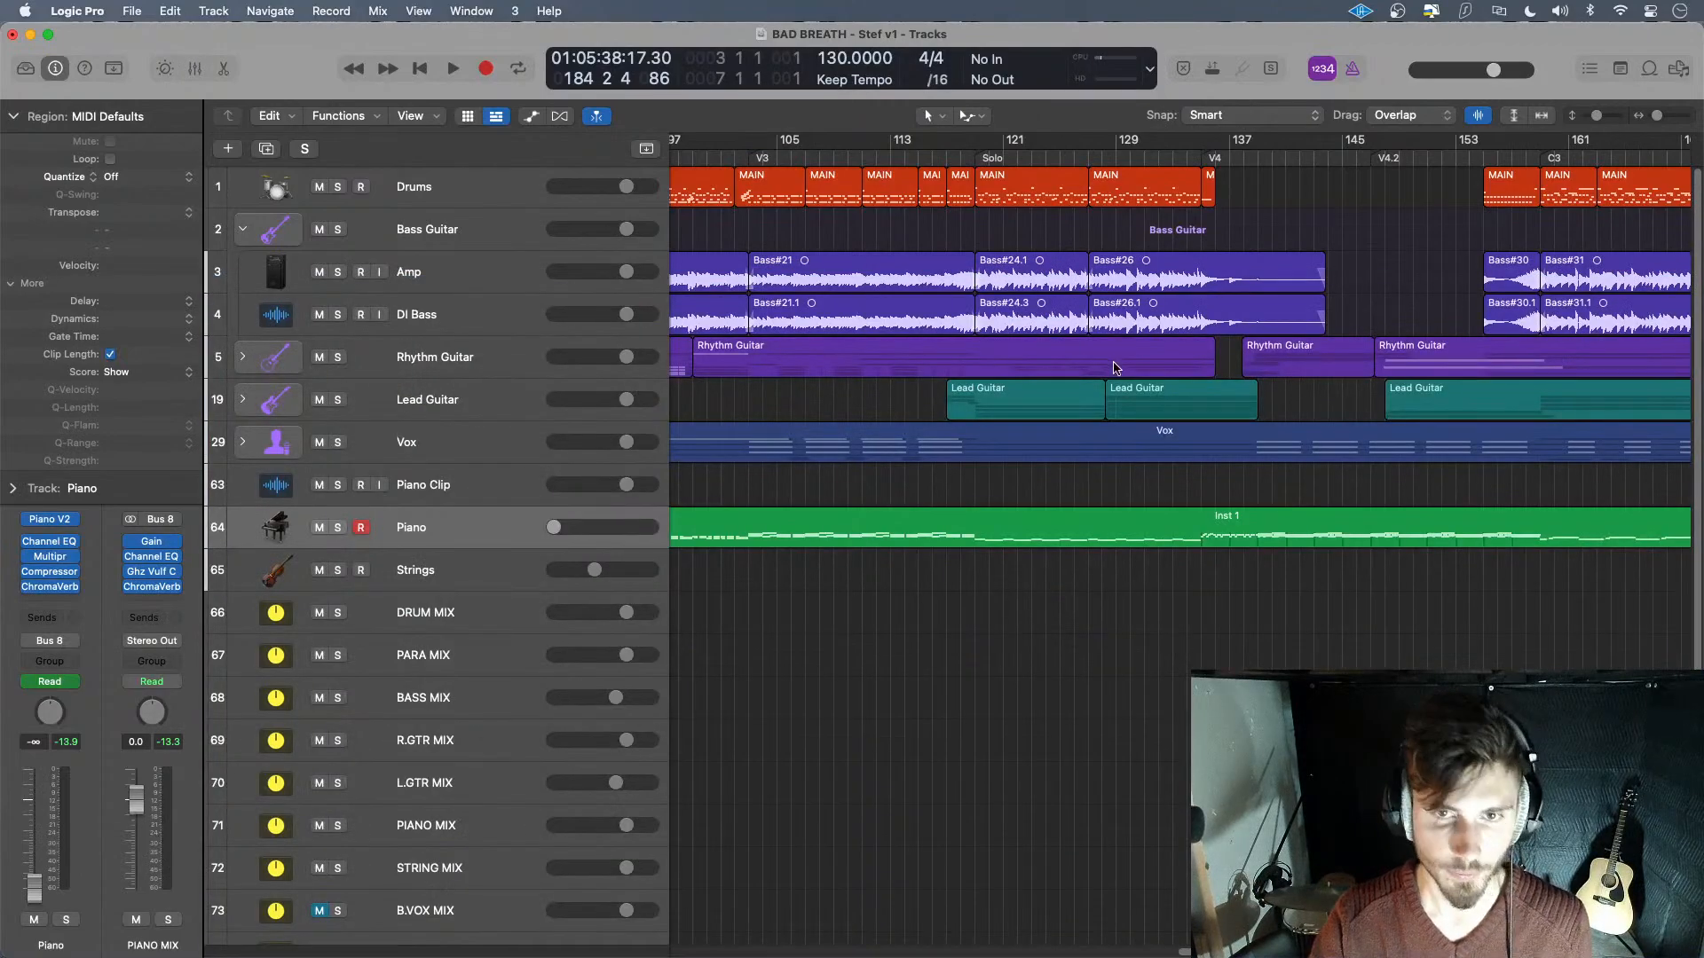
key(z)
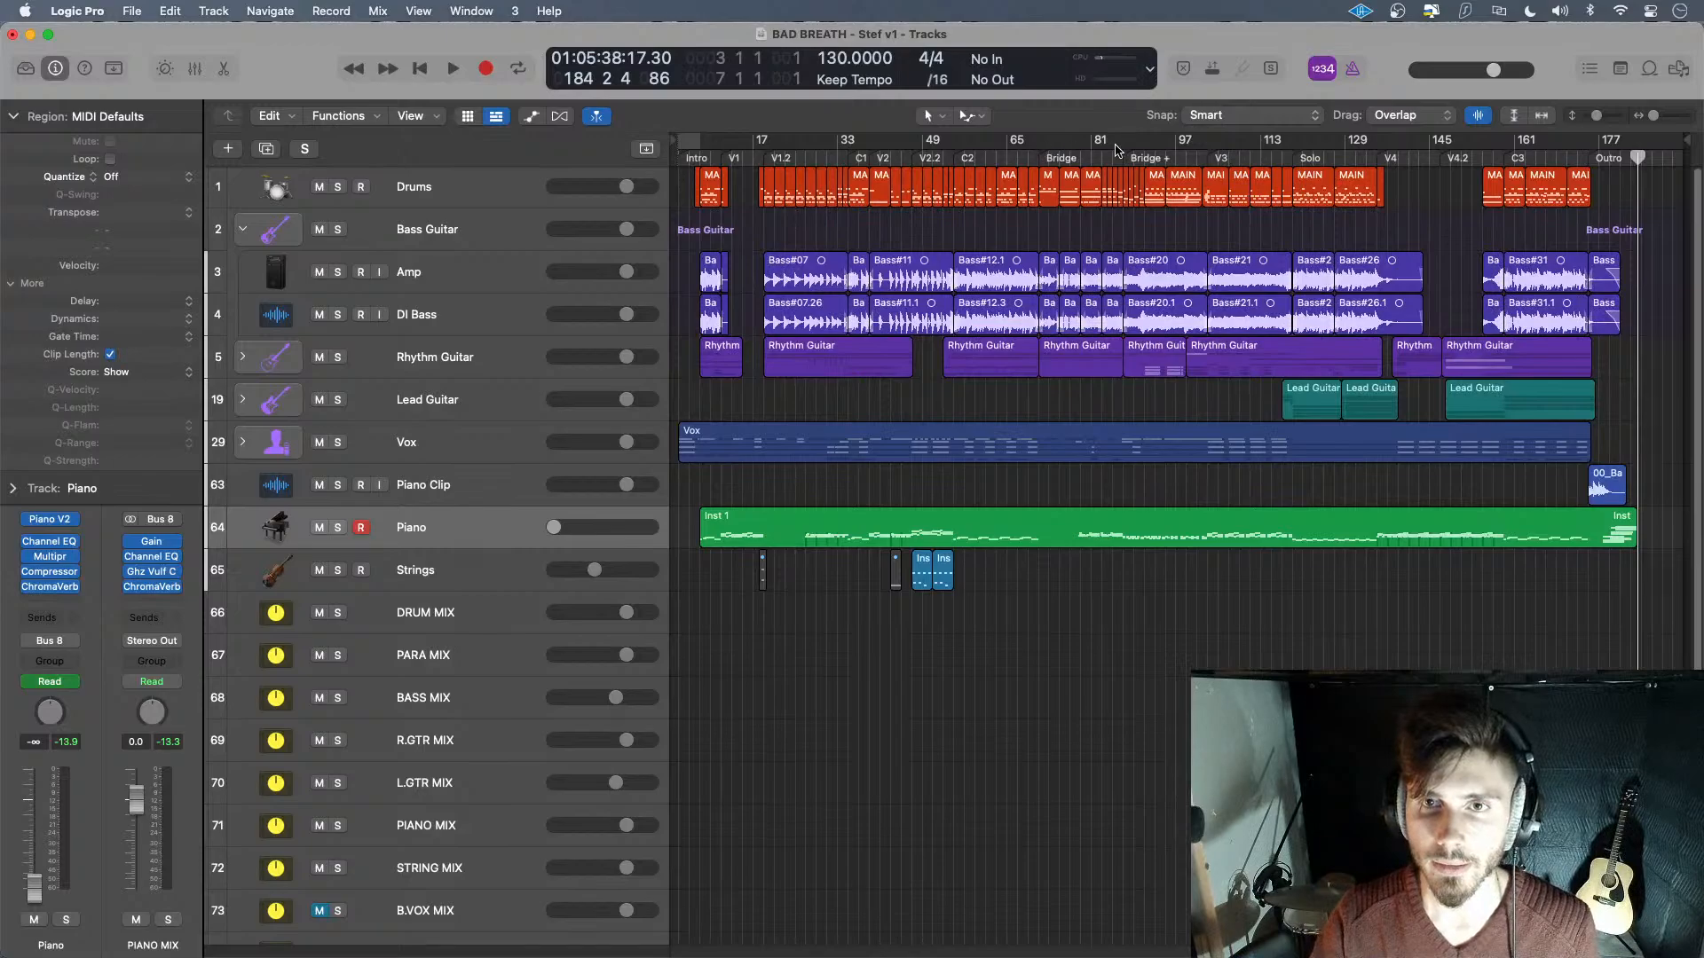
drag(1045, 146, 1131, 220)
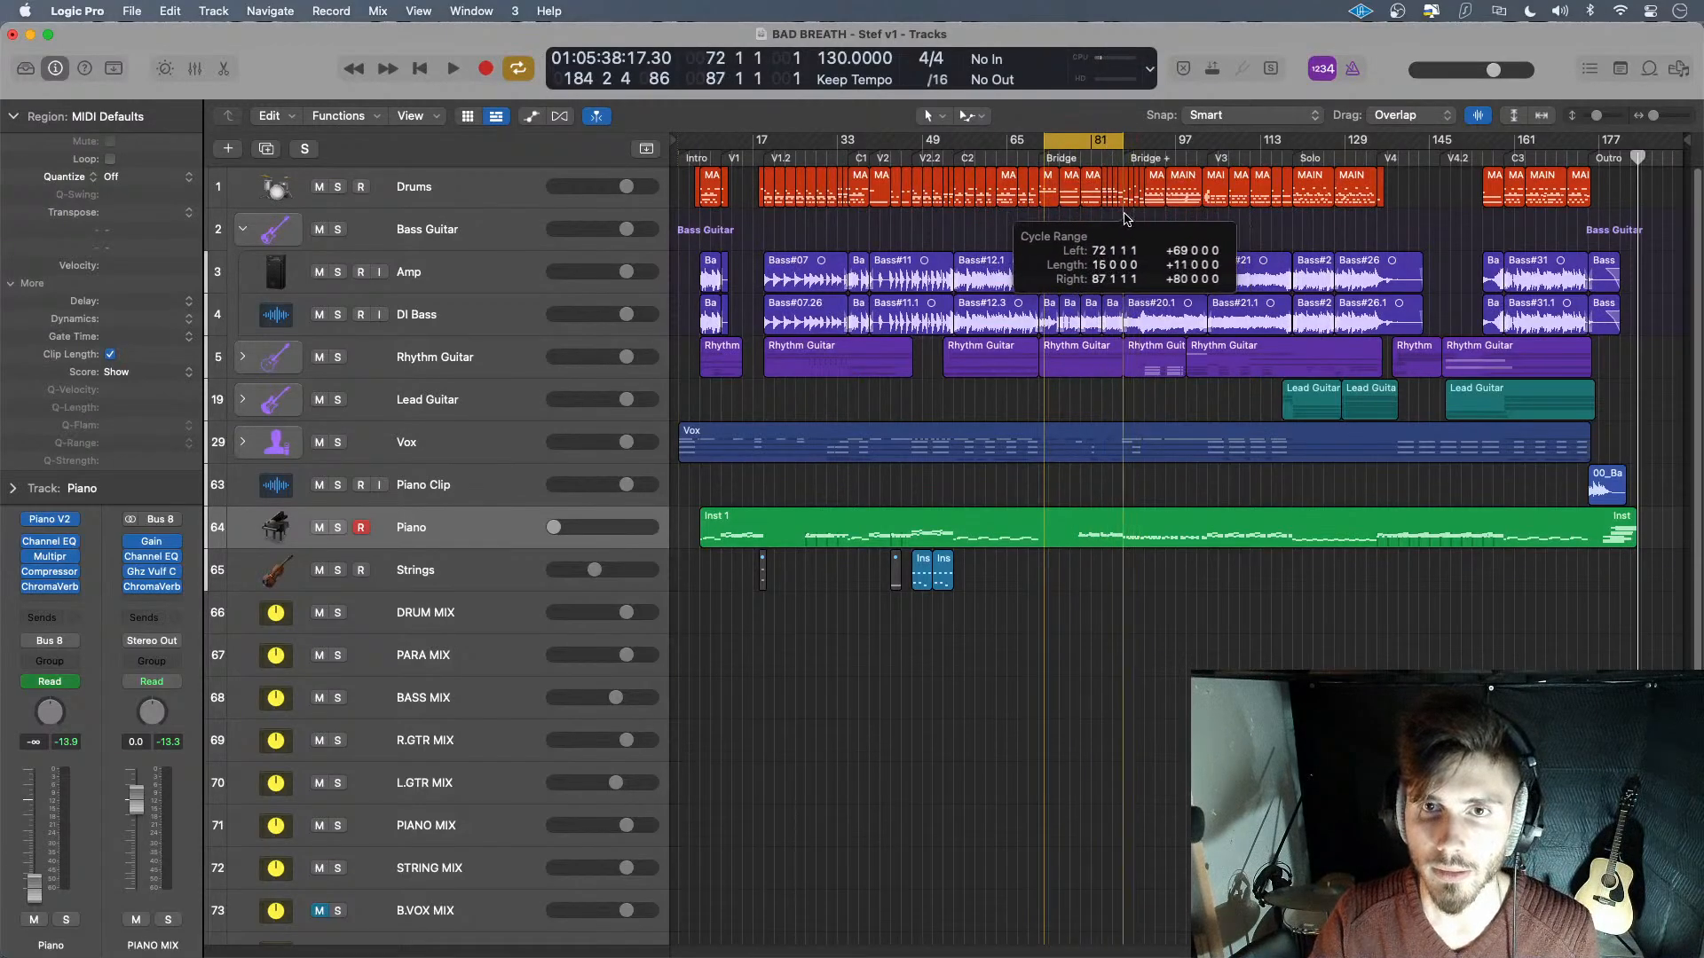
key(space)
drag(1048, 160, 1322, 205)
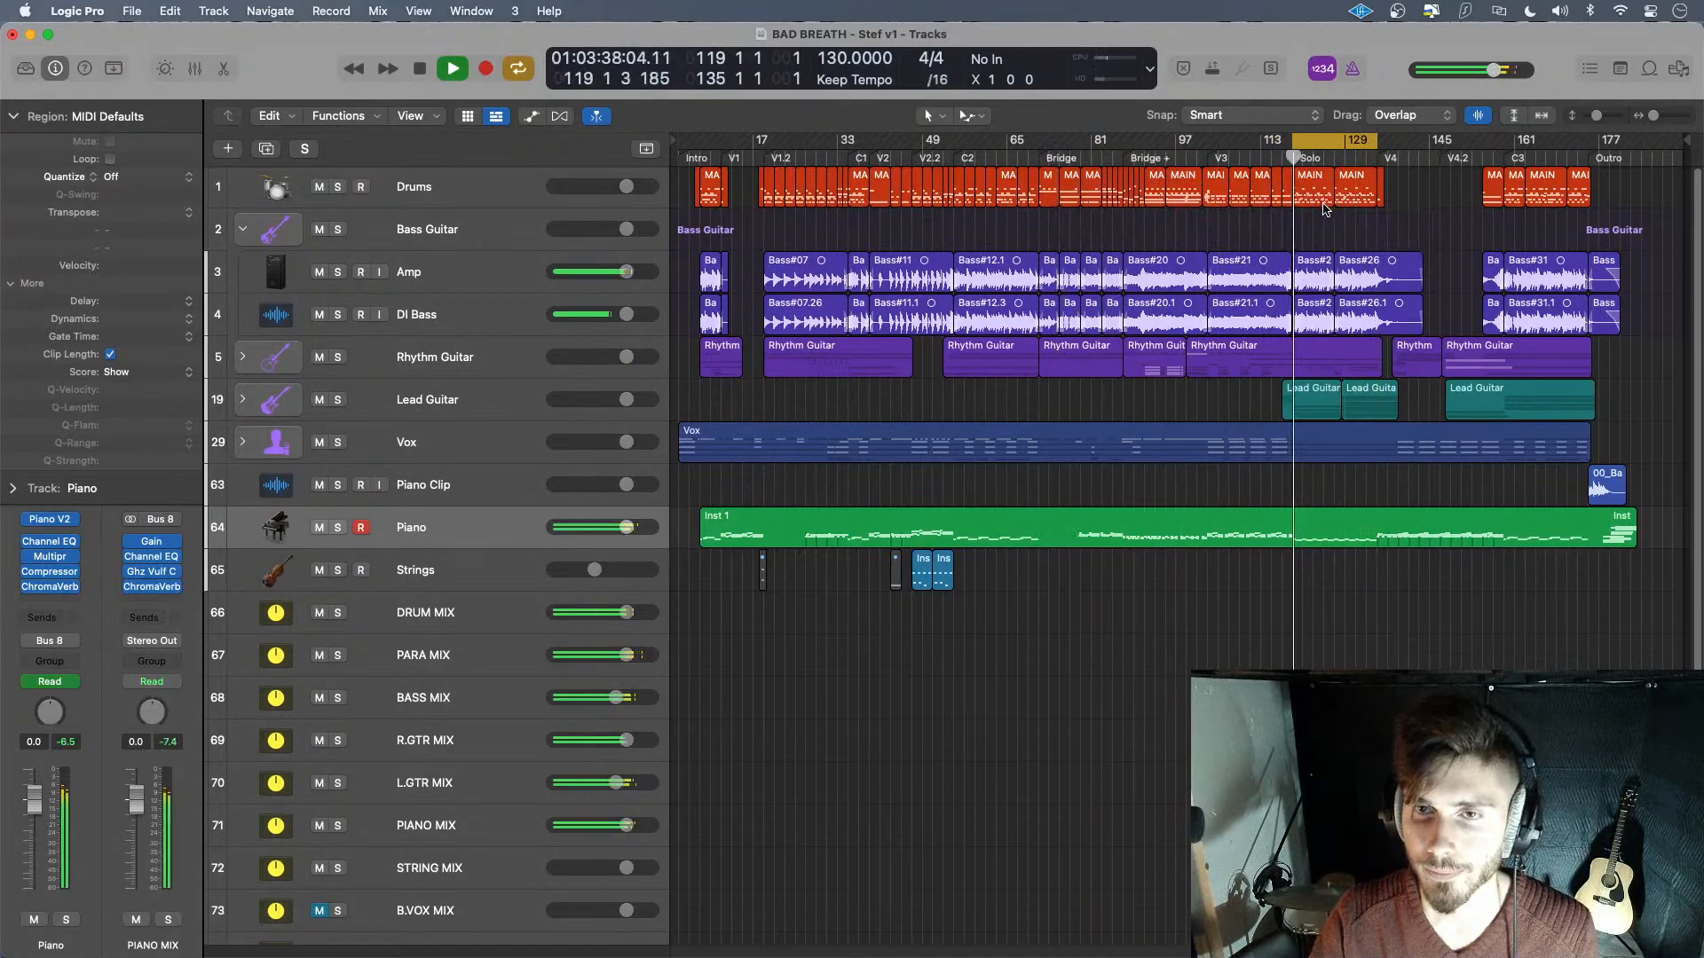
- Bypass the stereo output's Multipressor, Vulf Compressor and ChromaVerb, and boost 100 Hz by 1.0 dB with a Q of 2.00 in the Linear Phase EQ
key(x)
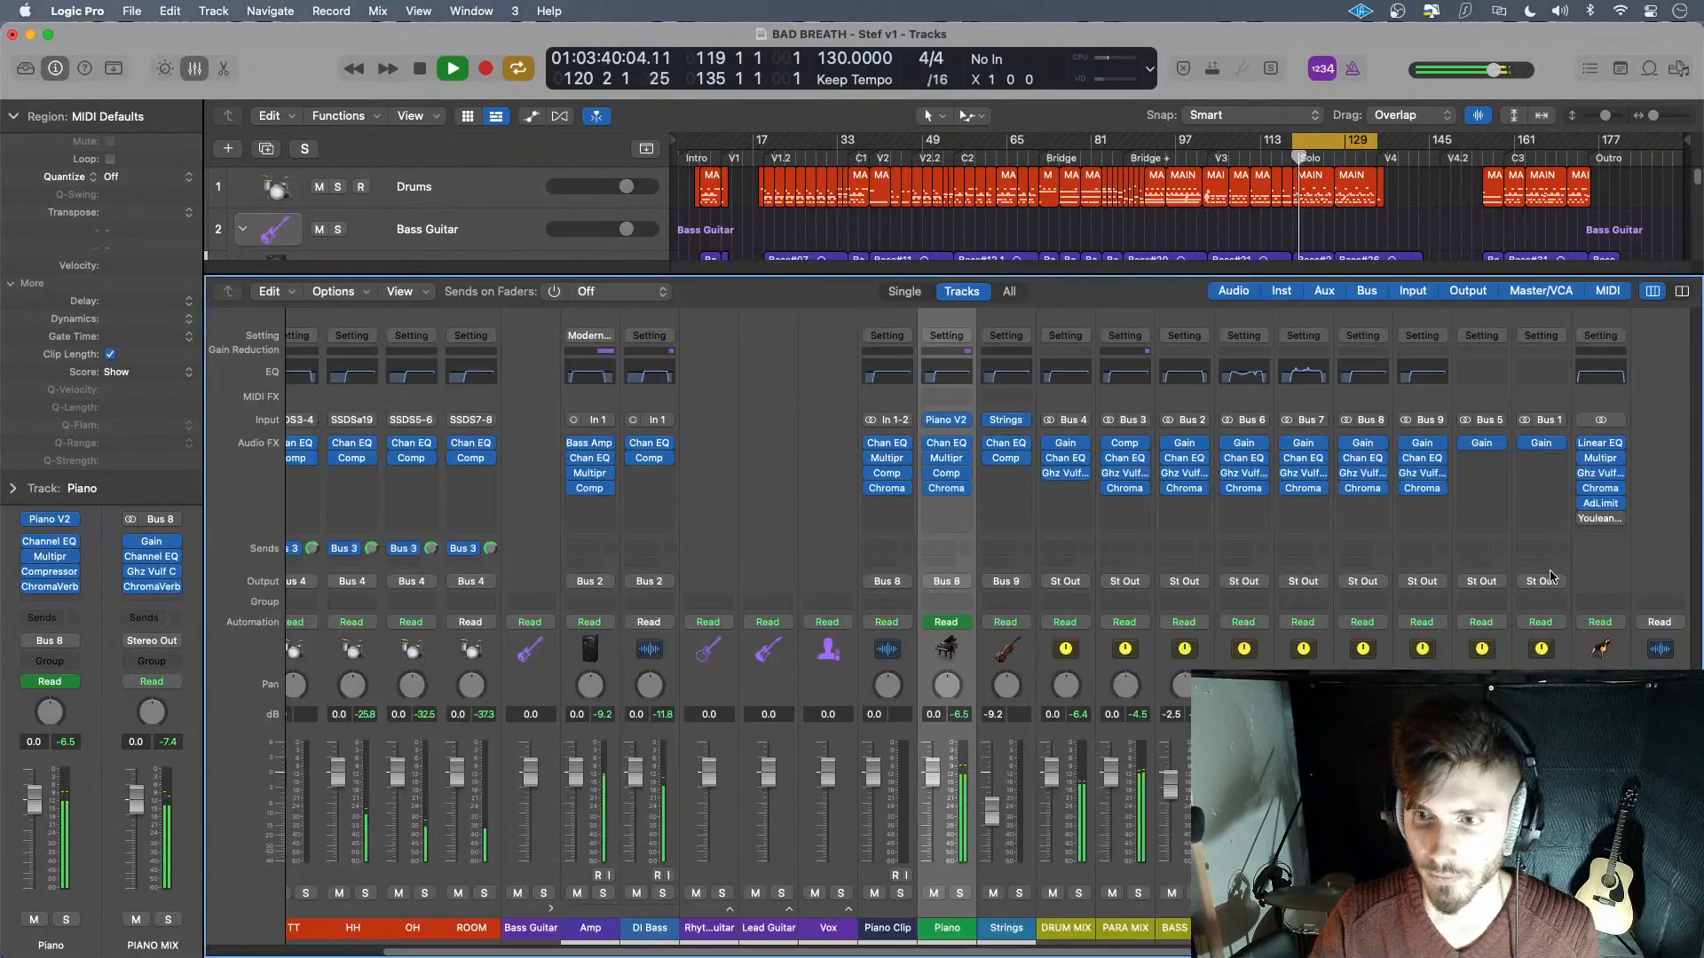
mouse_move(1582, 506)
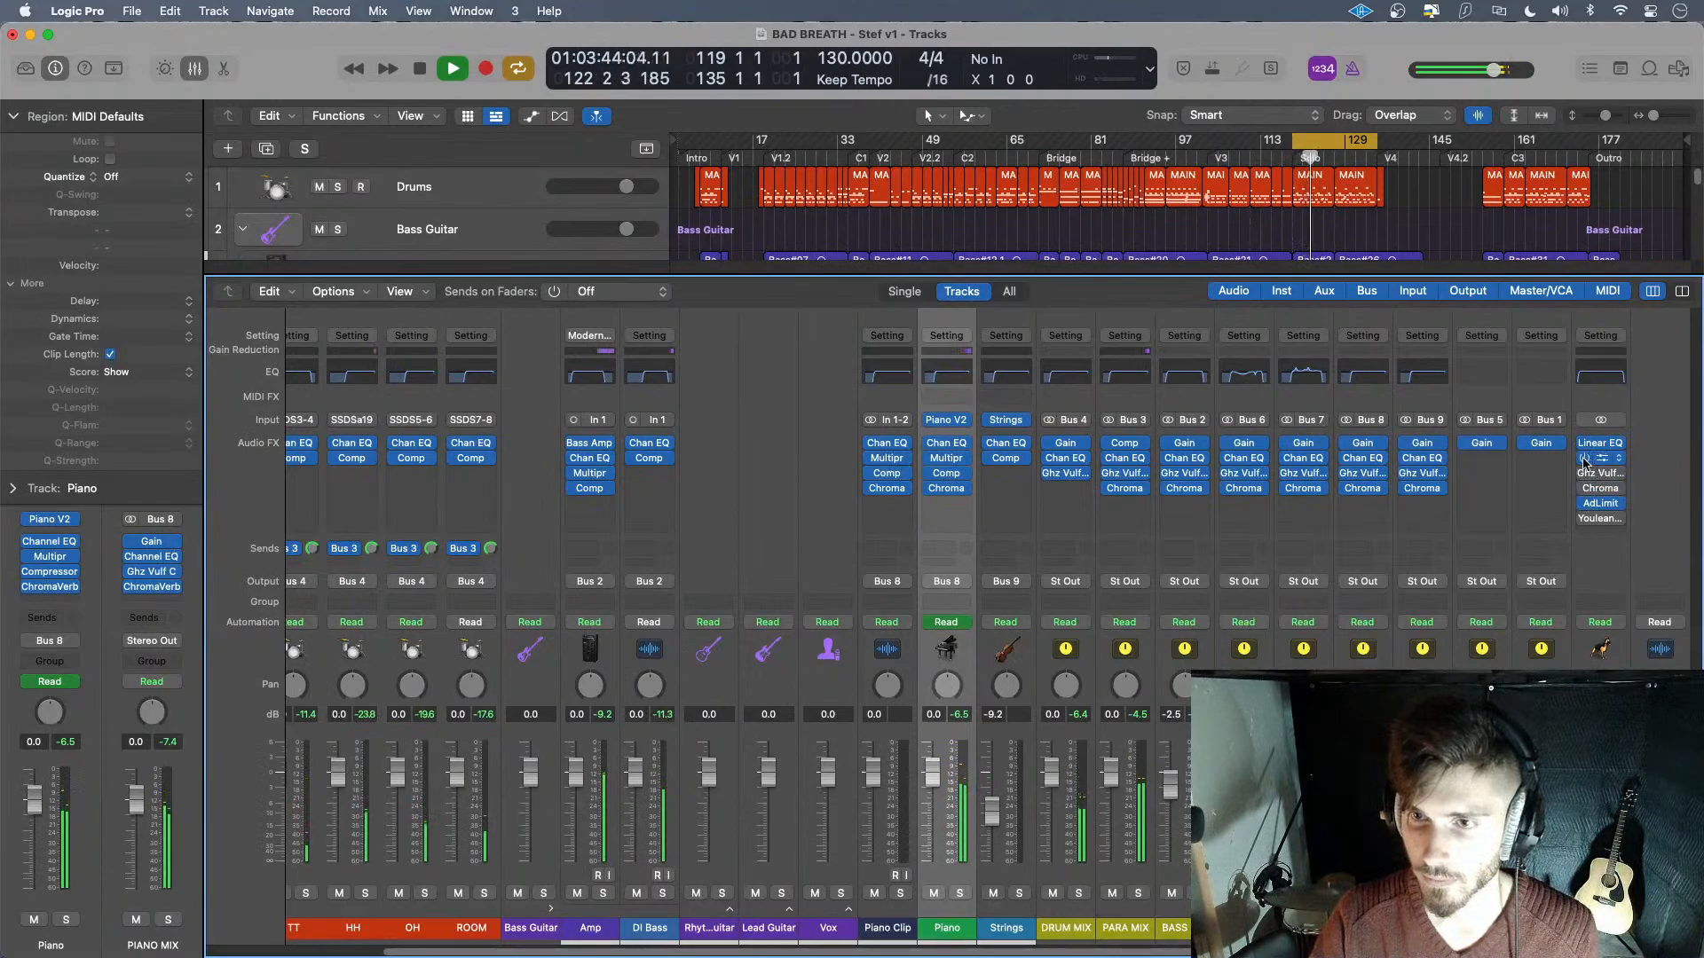
click(1599, 442)
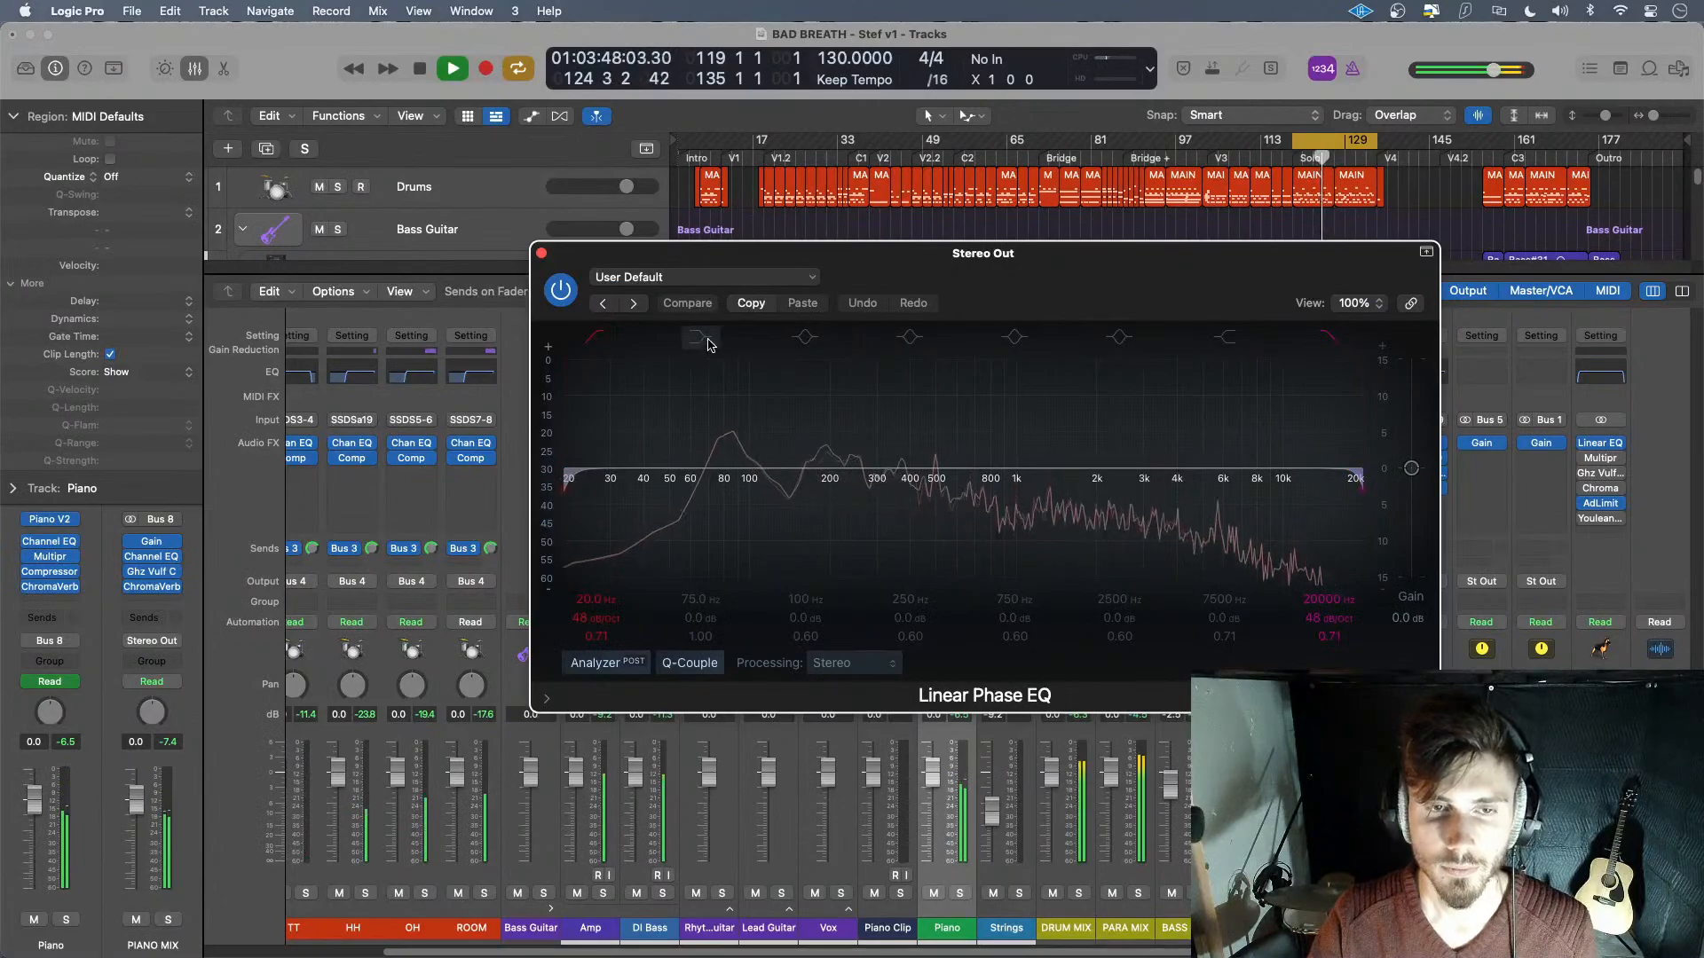
mouse_move(748, 468)
mouse_down()
mouse_move(743, 438)
mouse_move(749, 462)
mouse_up()
key(space)
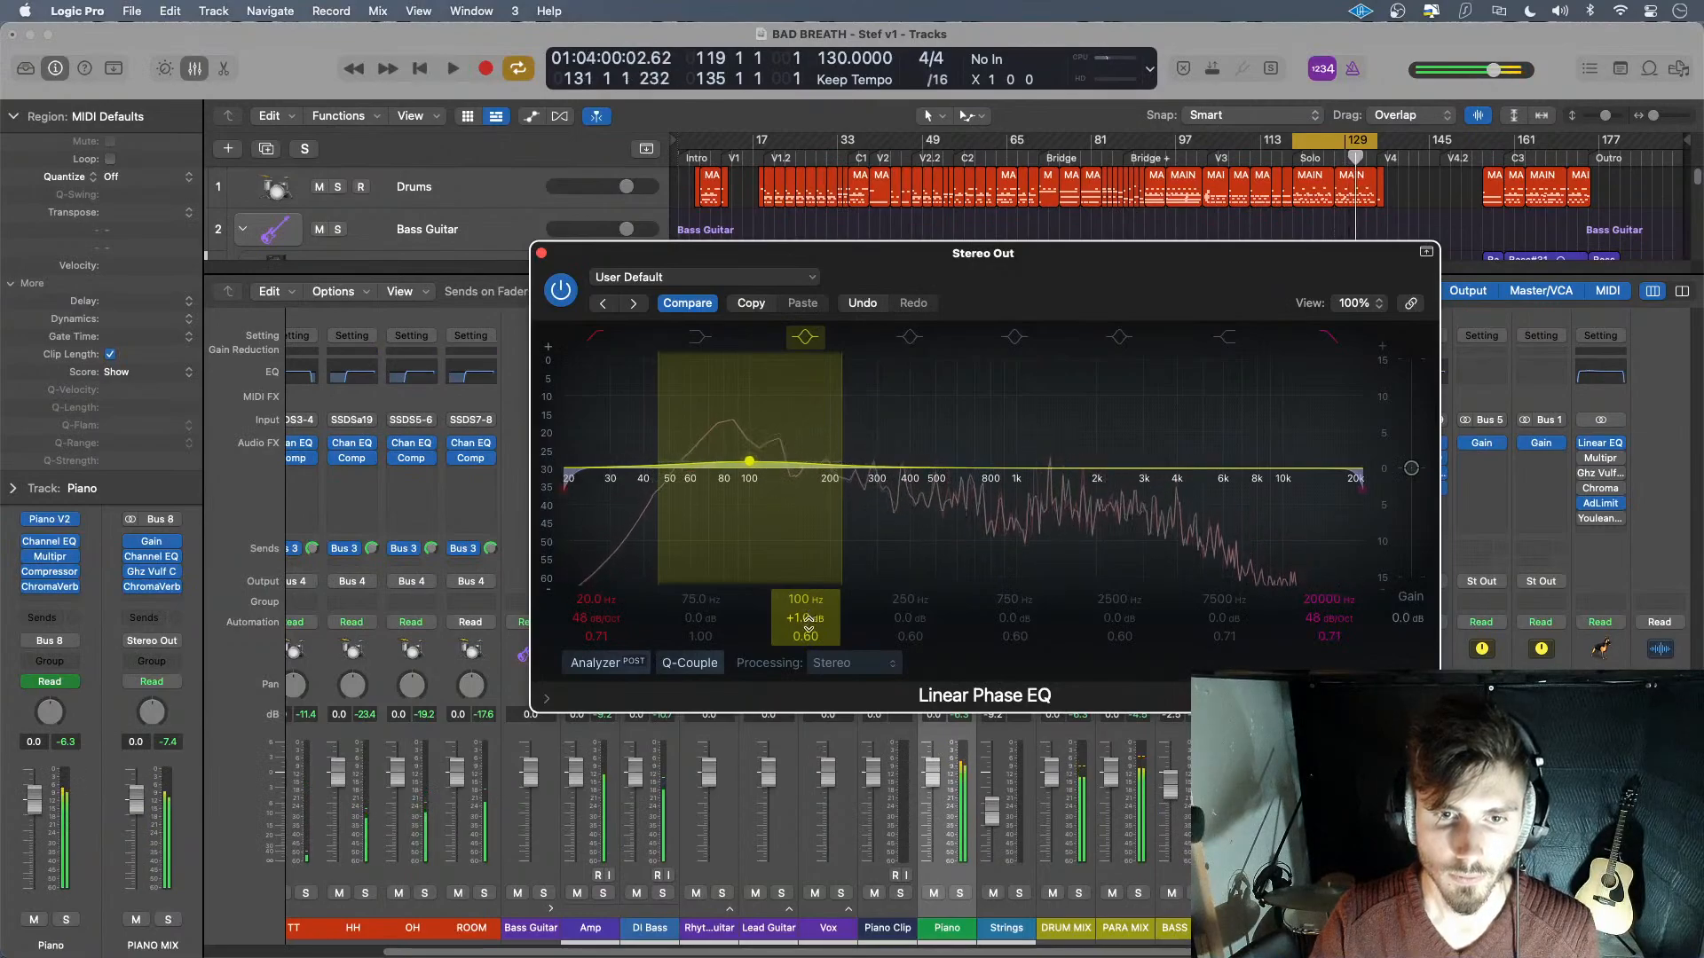
drag(801, 635, 801, 607)
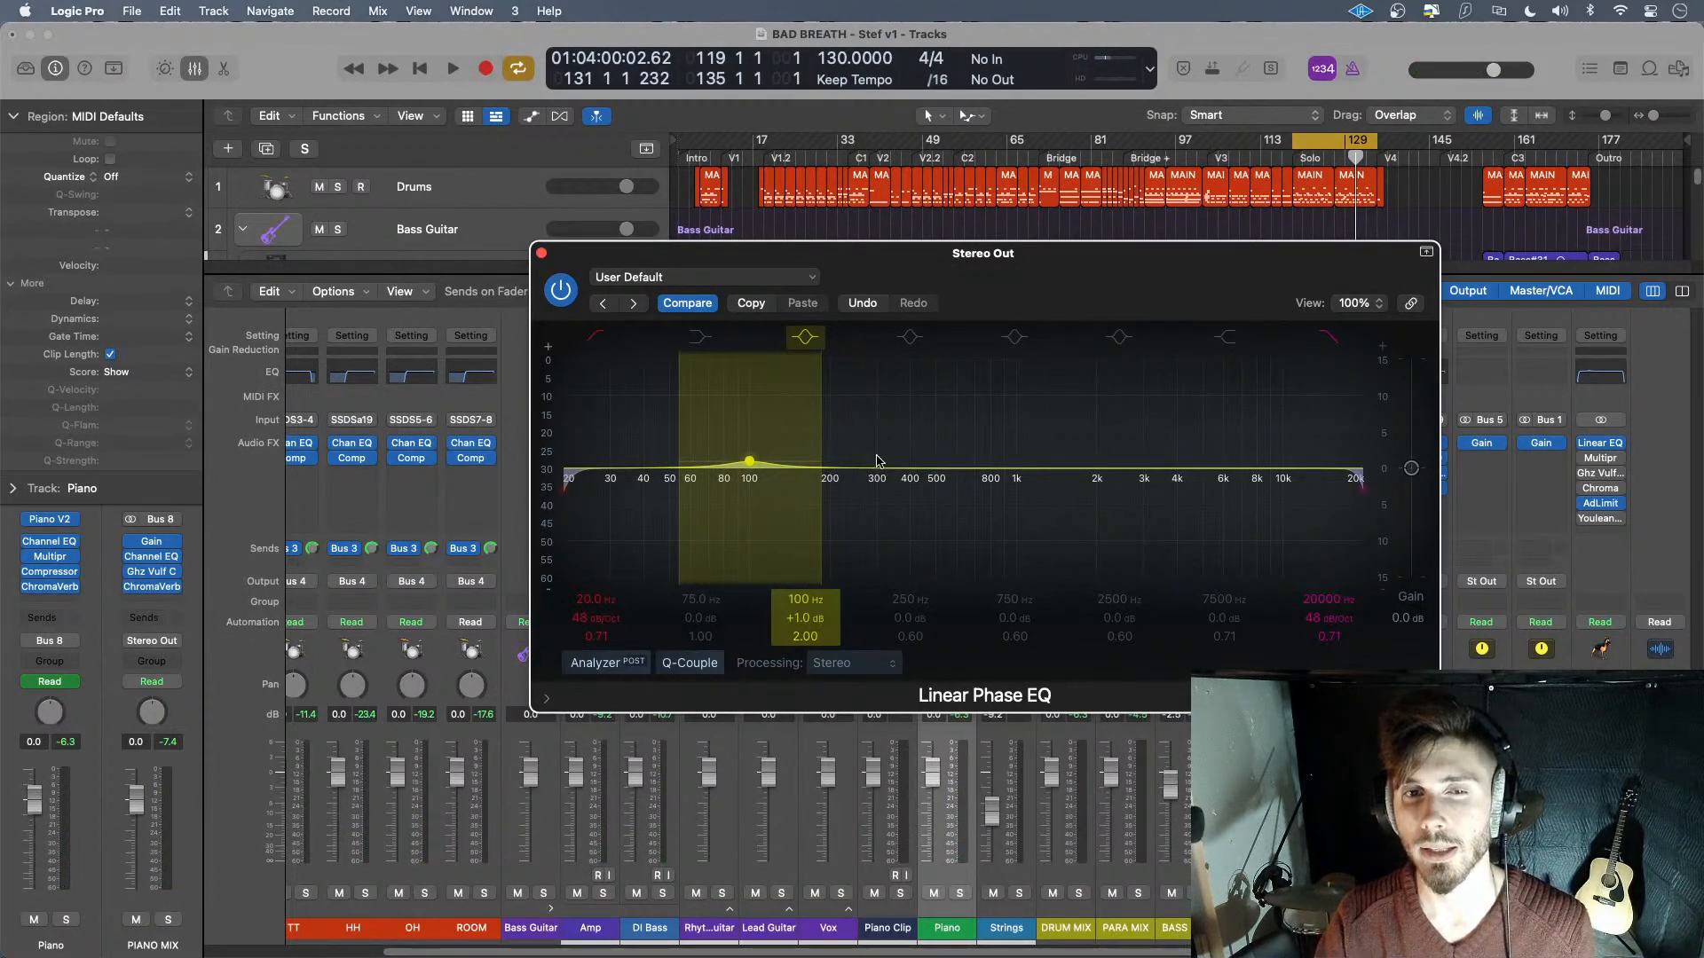
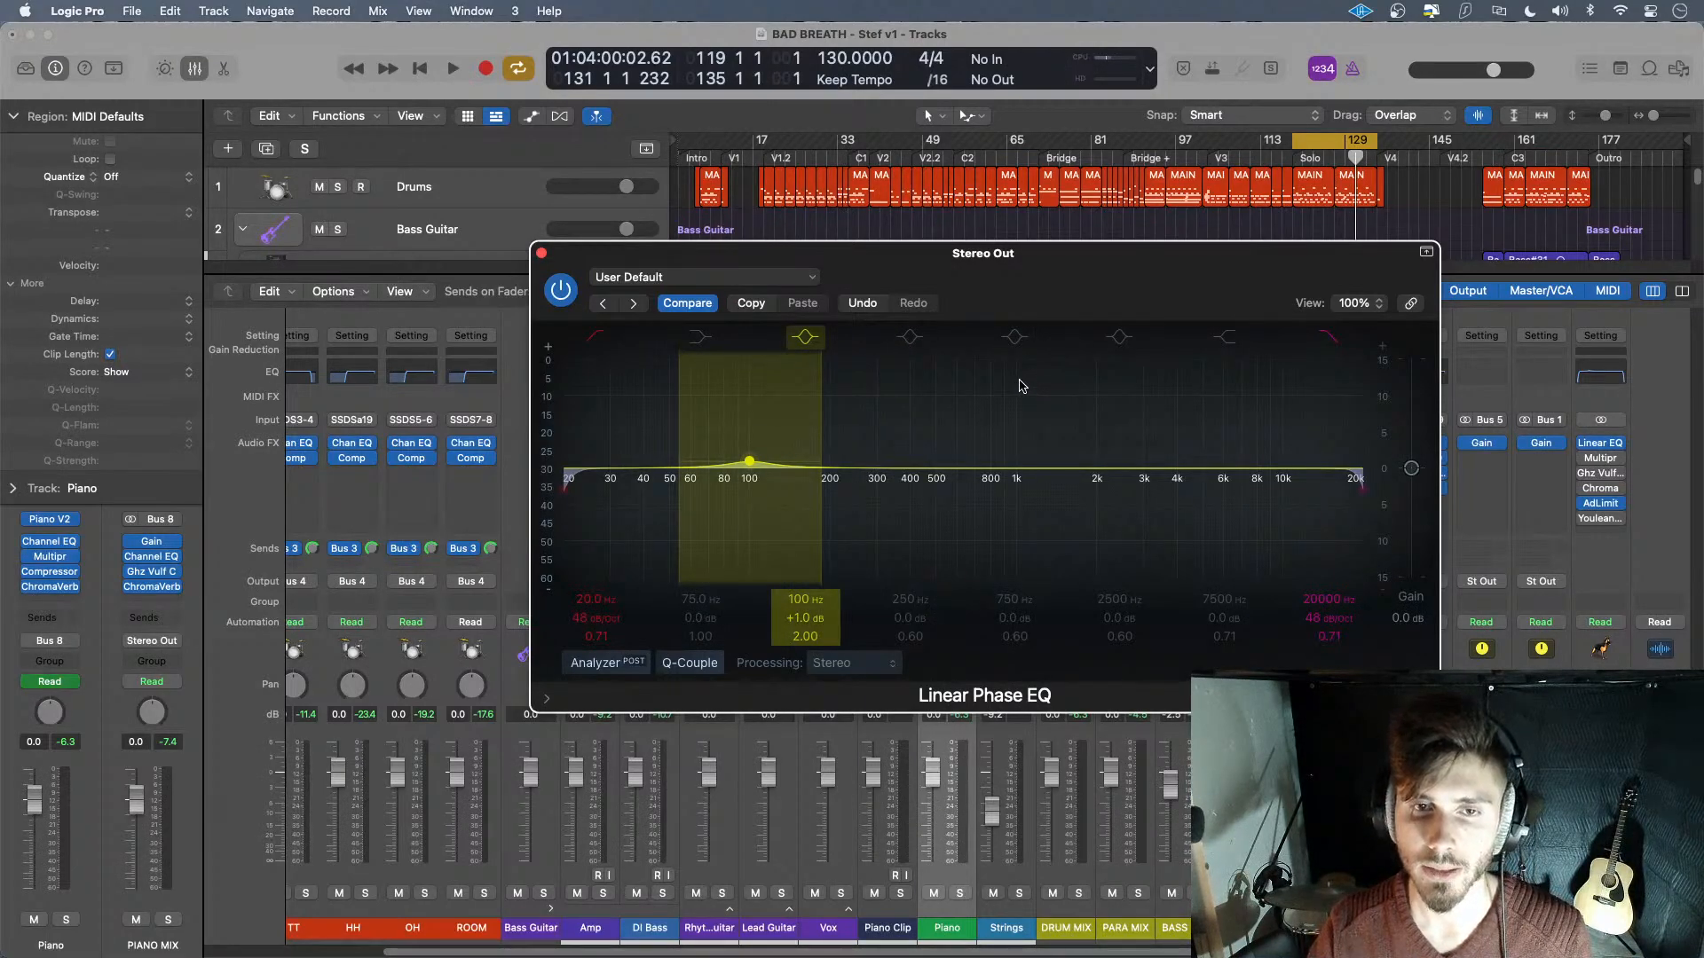
- While looping the Solo section, cut 610 Hz by 1.0 dB with a Q of 1.60 in the Linear Phase EQ
key(space)
click(909, 337)
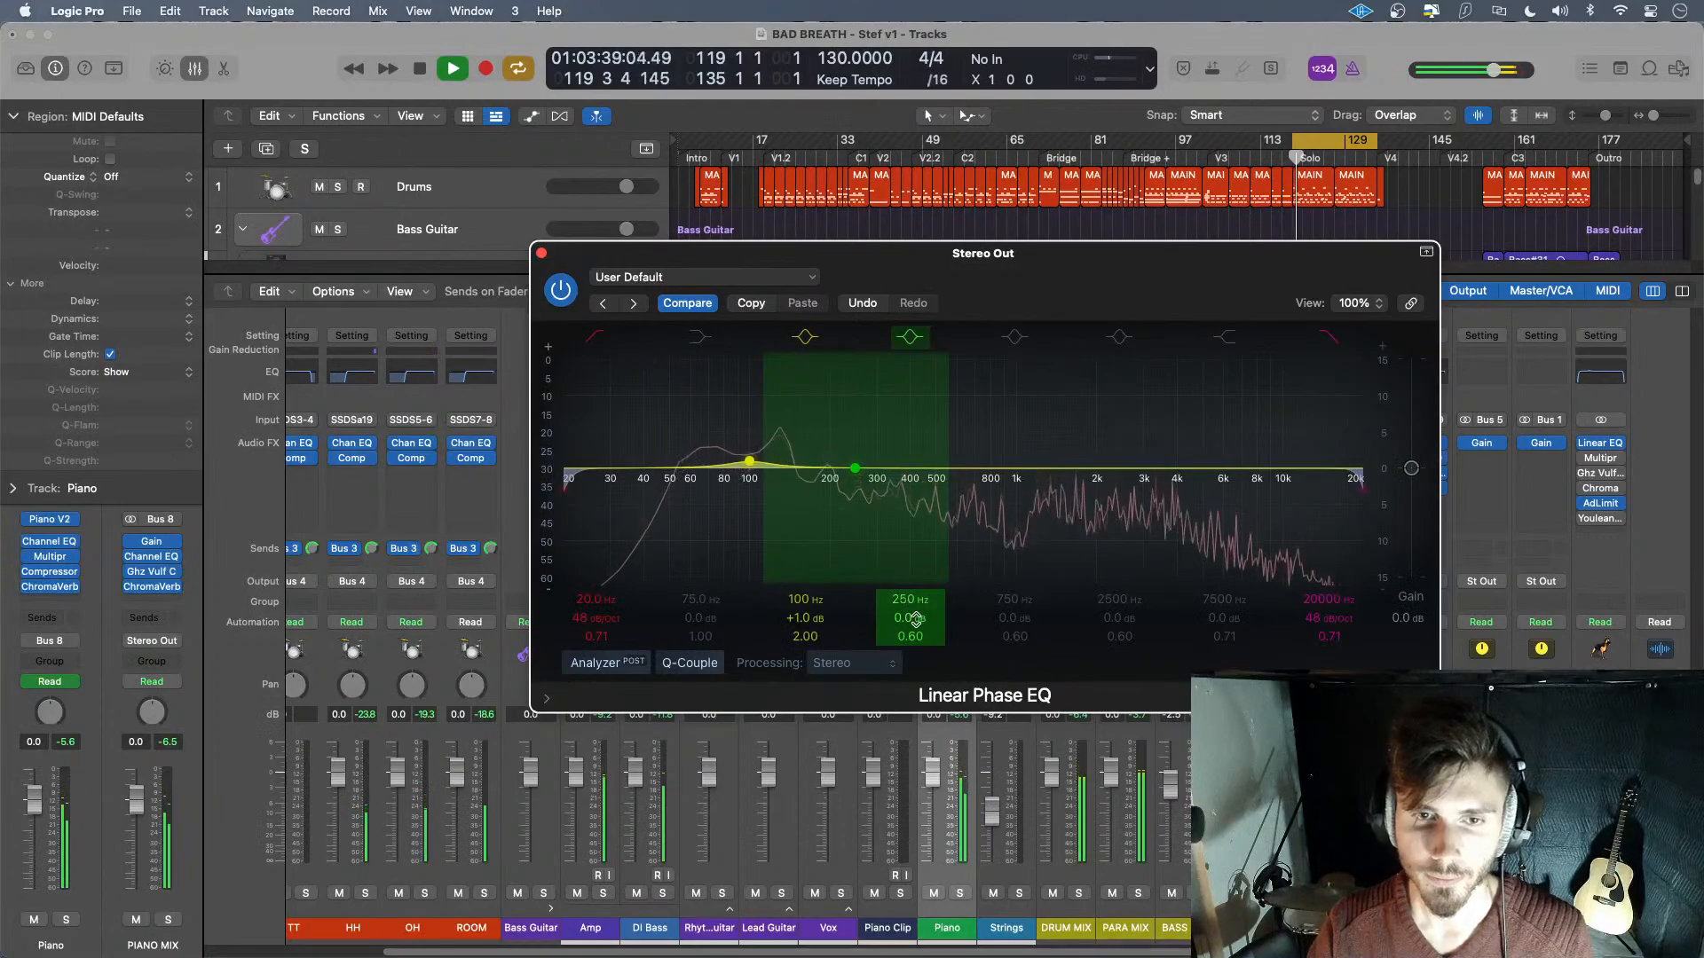
mouse_move(920, 638)
mouse_down()
mouse_move(910, 569)
mouse_move(917, 652)
mouse_up()
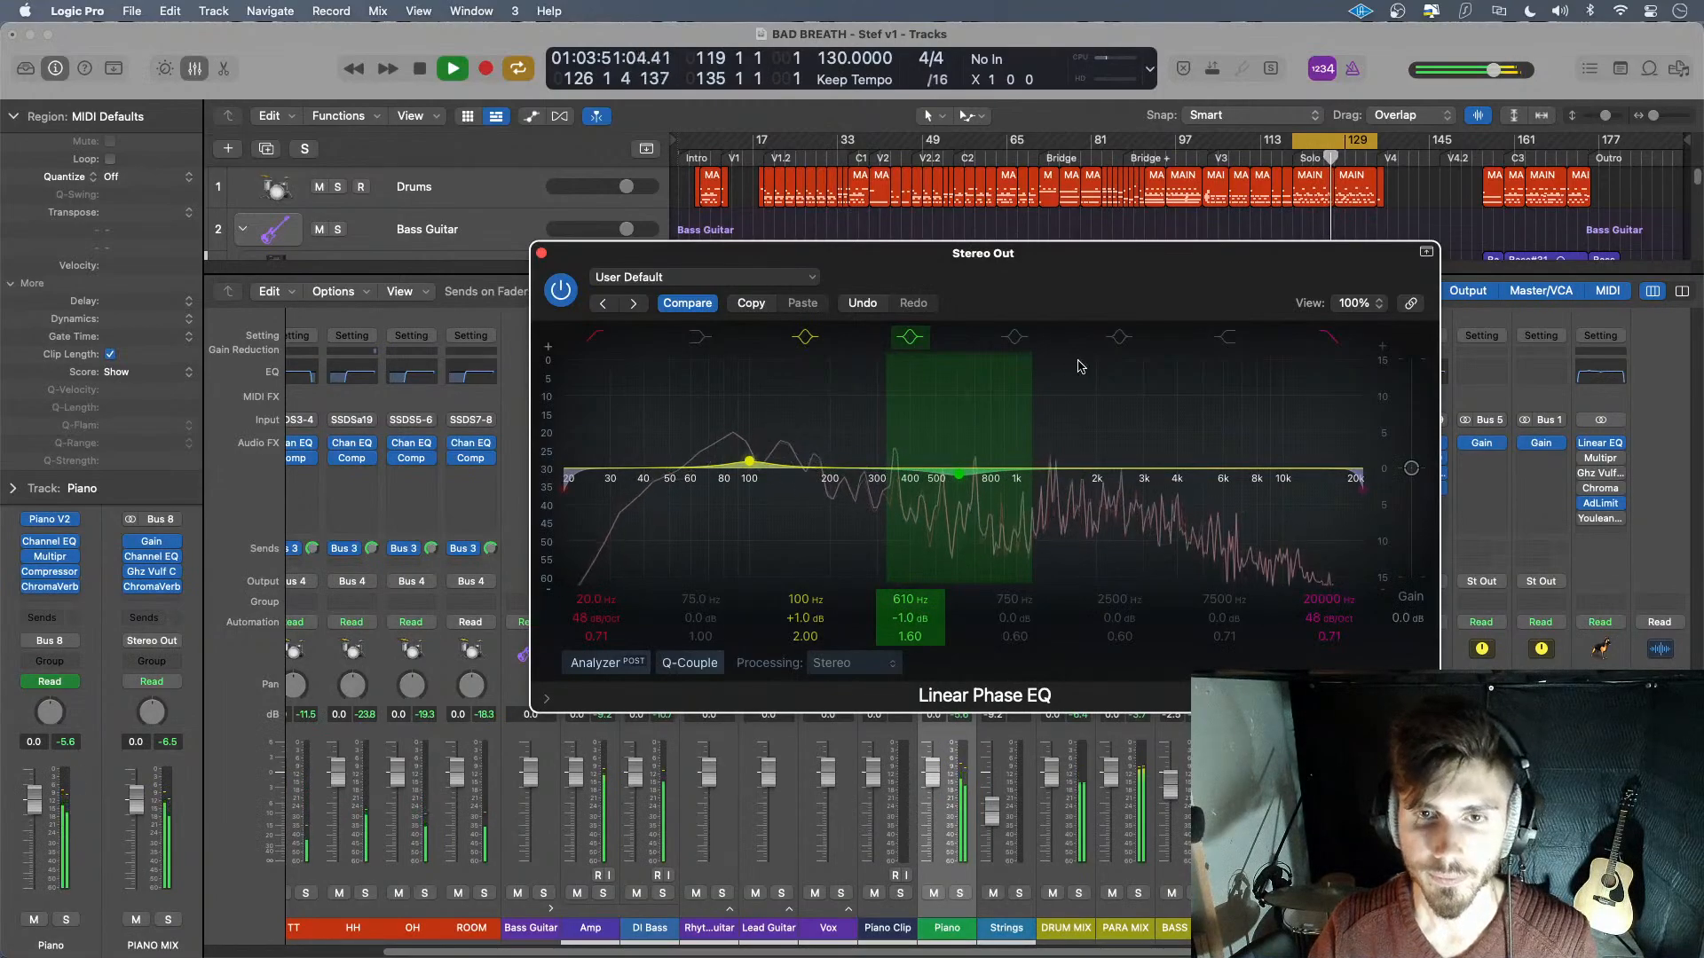
- Boost 1800 Hz by 2.5 dB with a Q of 0.98 in the Linear Phase EQ, leaving the 7500 Hz shelf off
click(1014, 612)
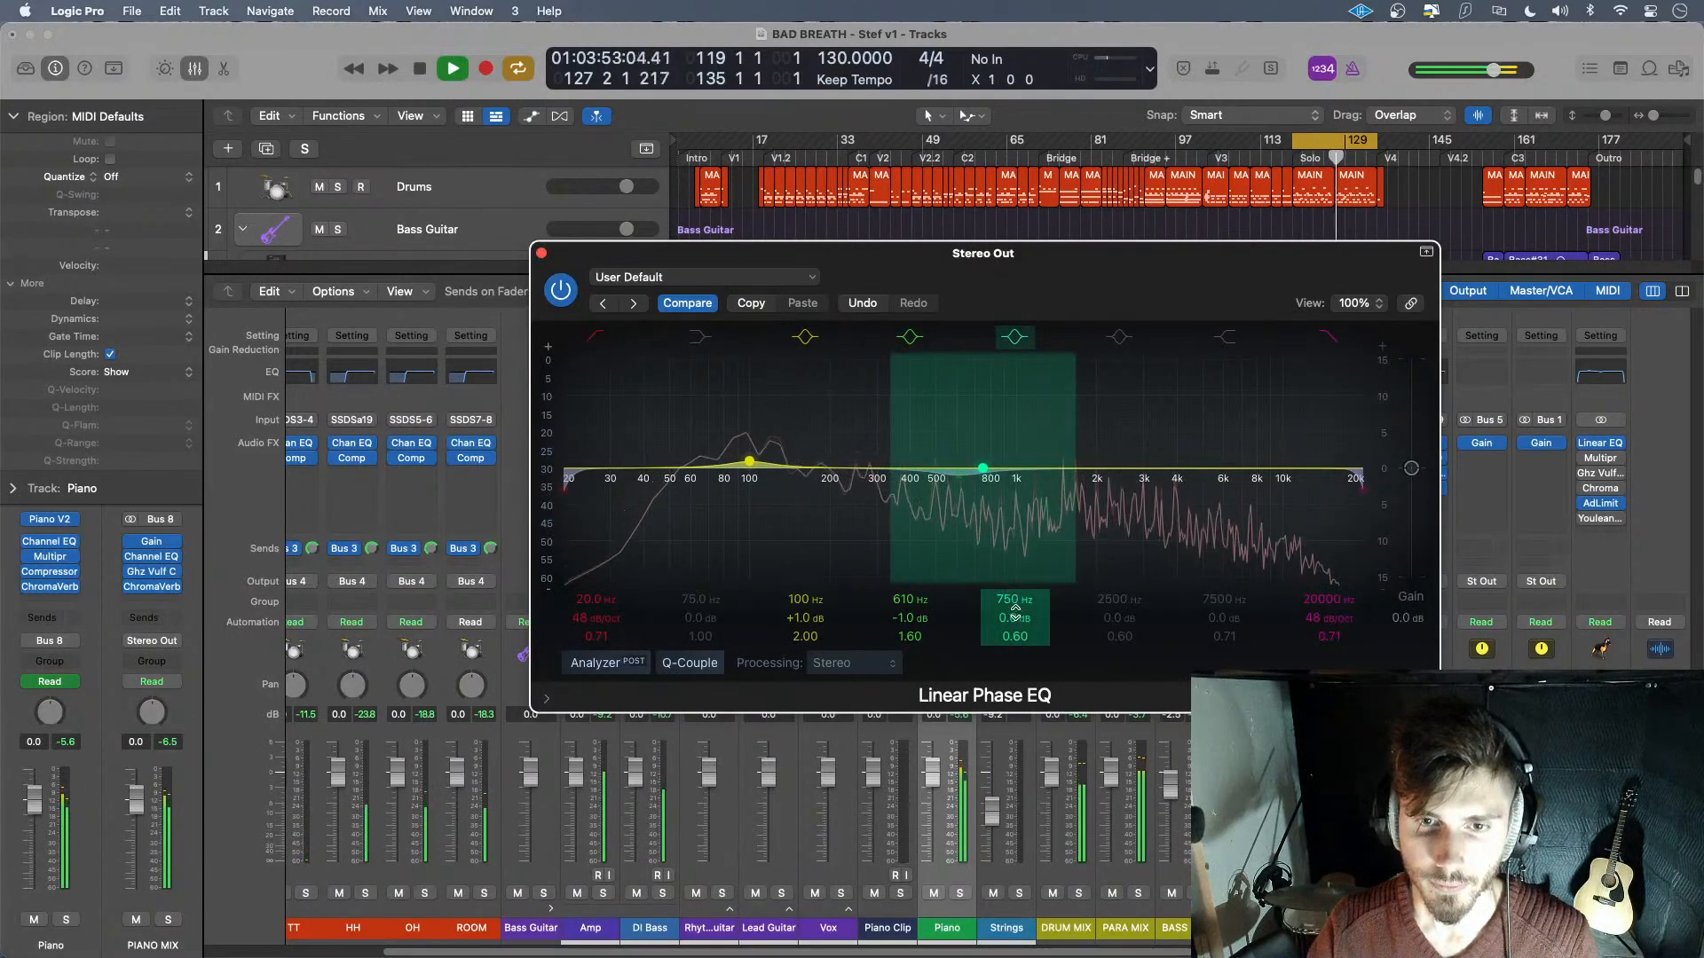
drag(1014, 612, 1014, 568)
mouse_move(1015, 636)
mouse_down()
mouse_move(1014, 608)
mouse_move(1014, 656)
mouse_up()
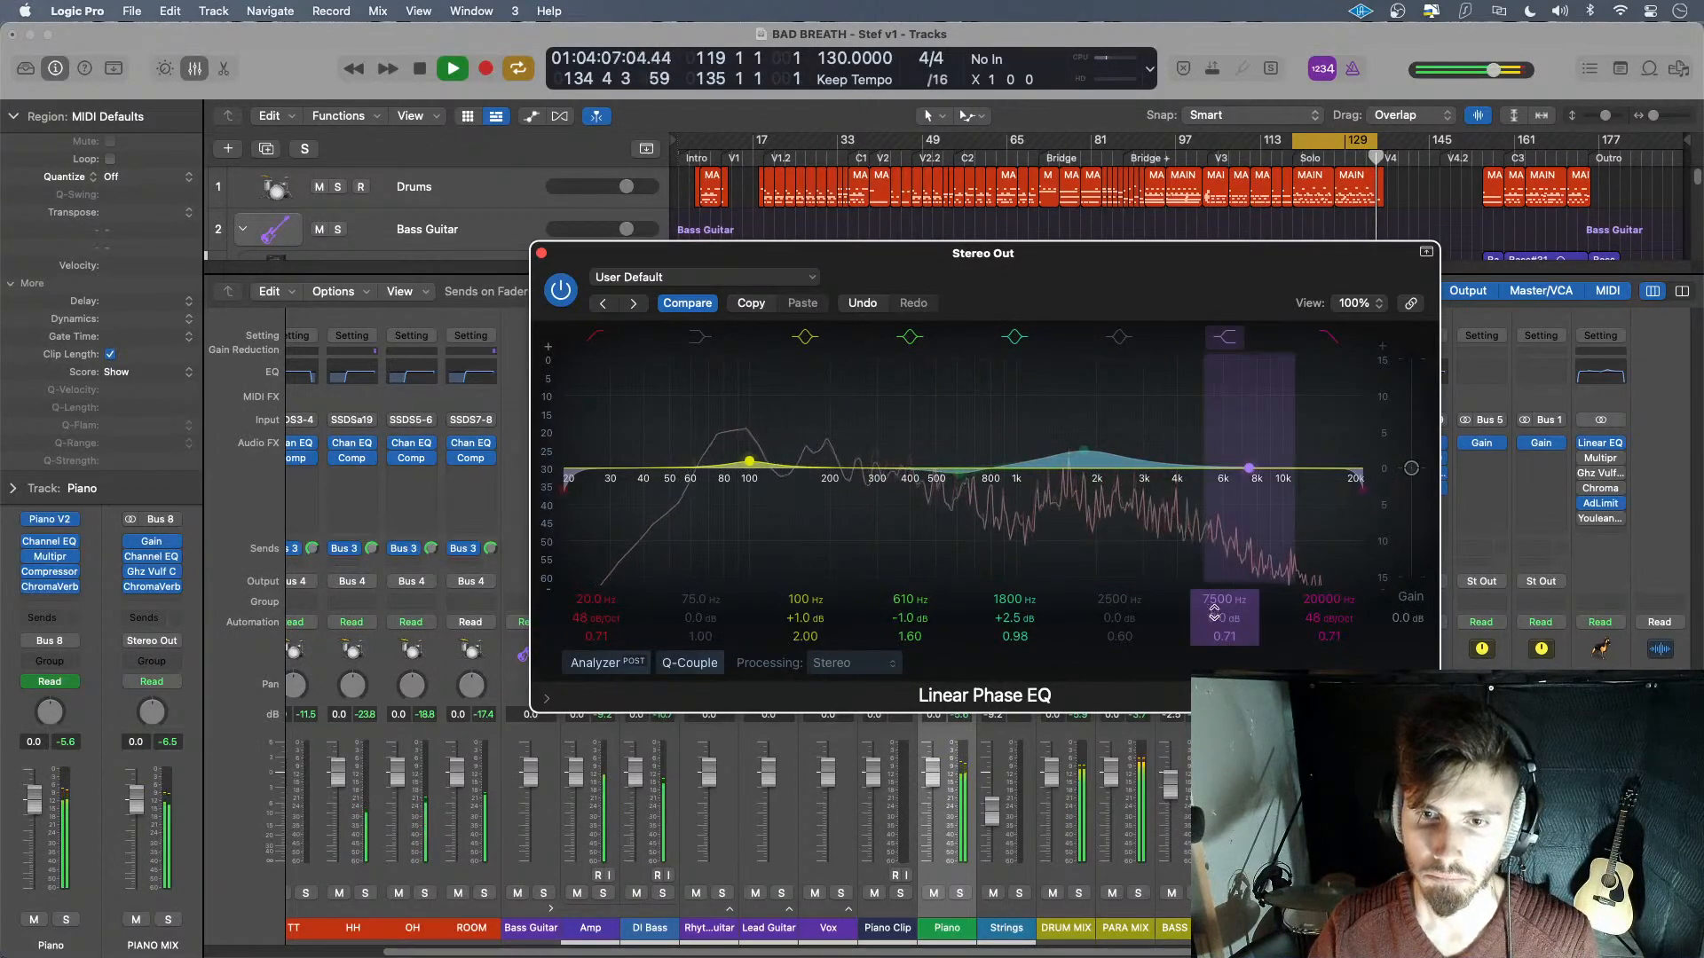
drag(1214, 610, 1214, 609)
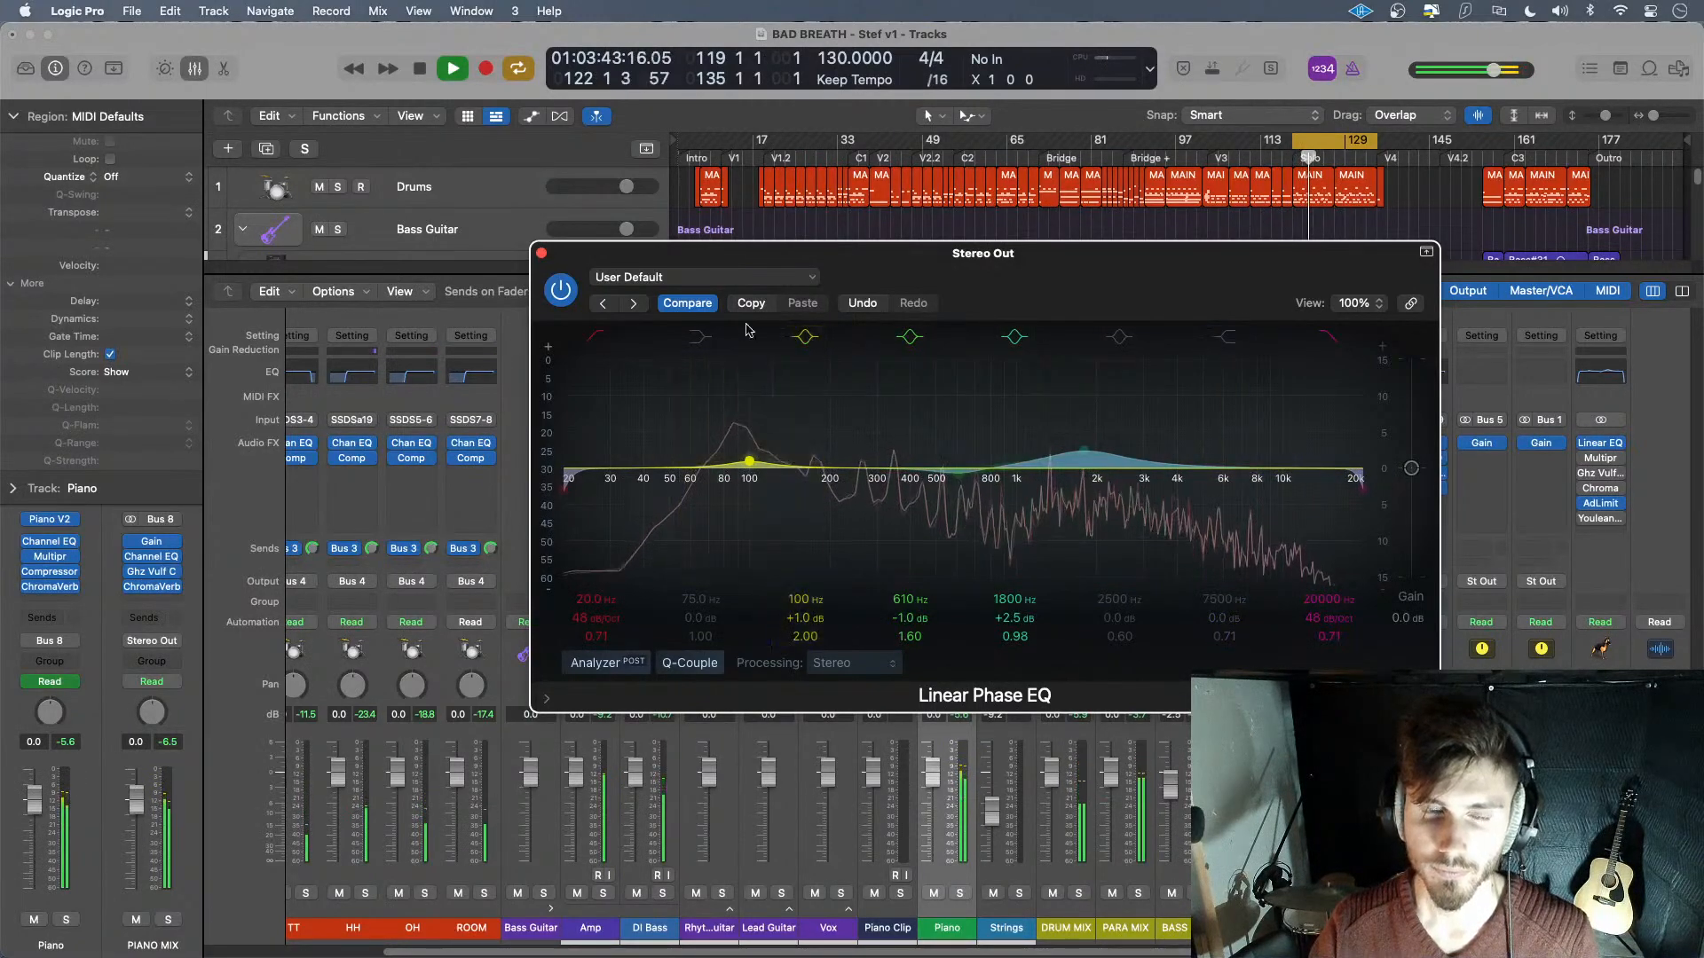
- Compare the mix with the Linear Phase EQ bypassed and active, close its window and stop playback
click(566, 289)
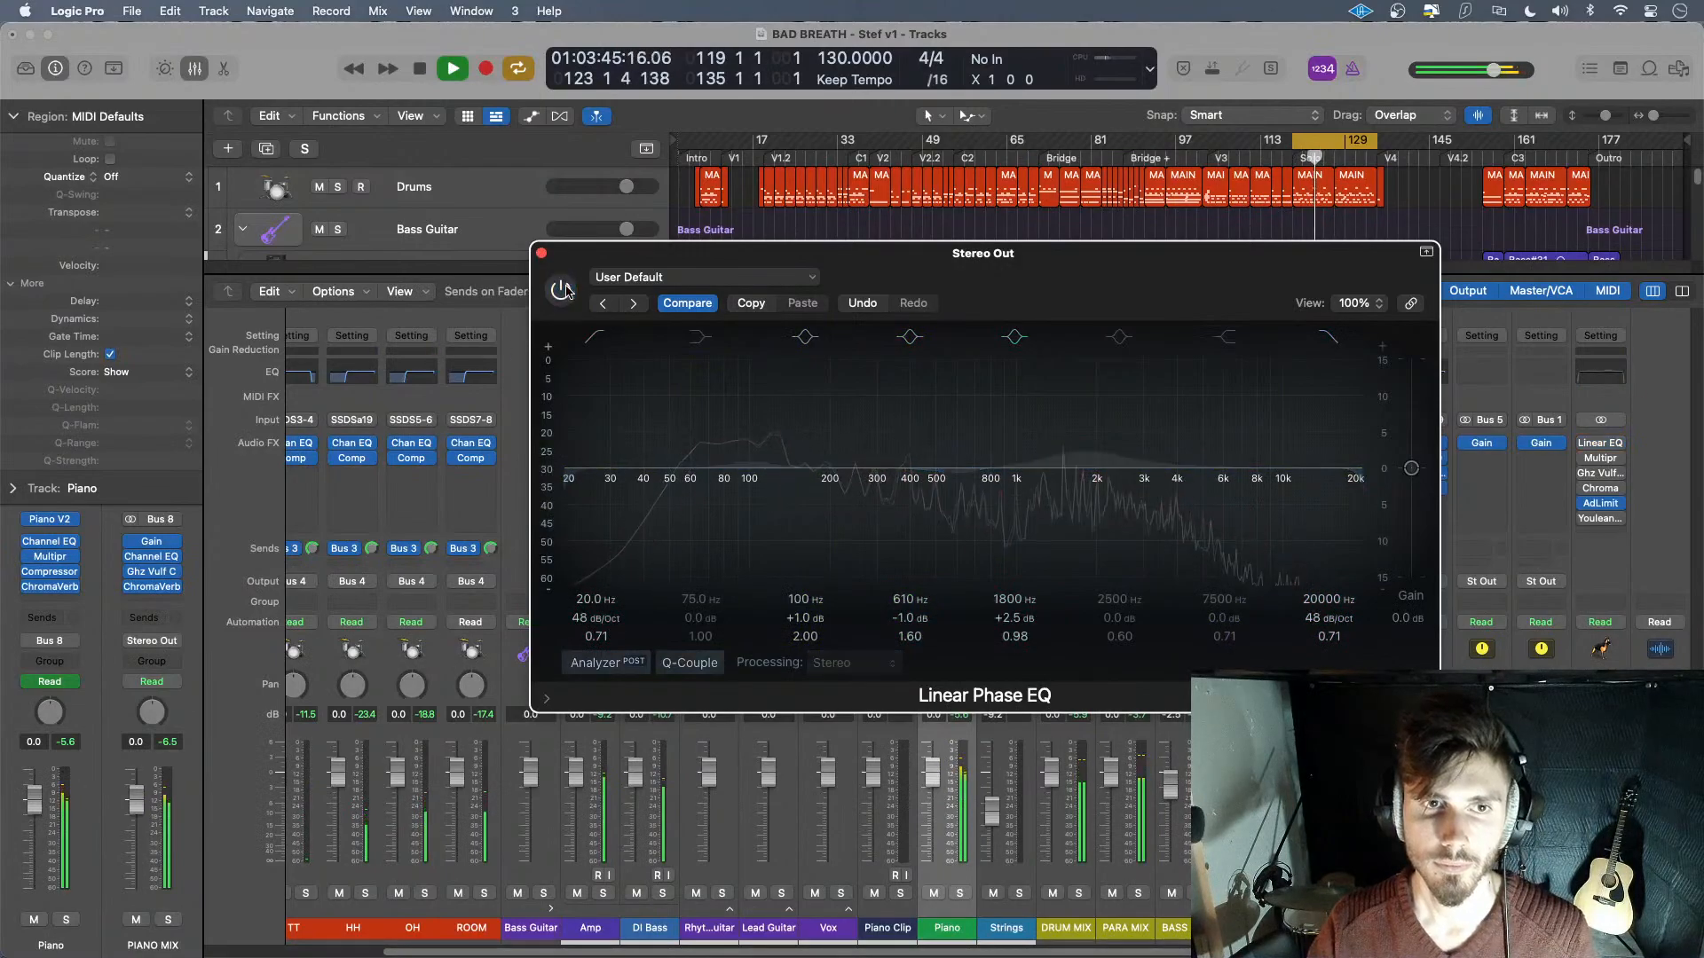
click(562, 290)
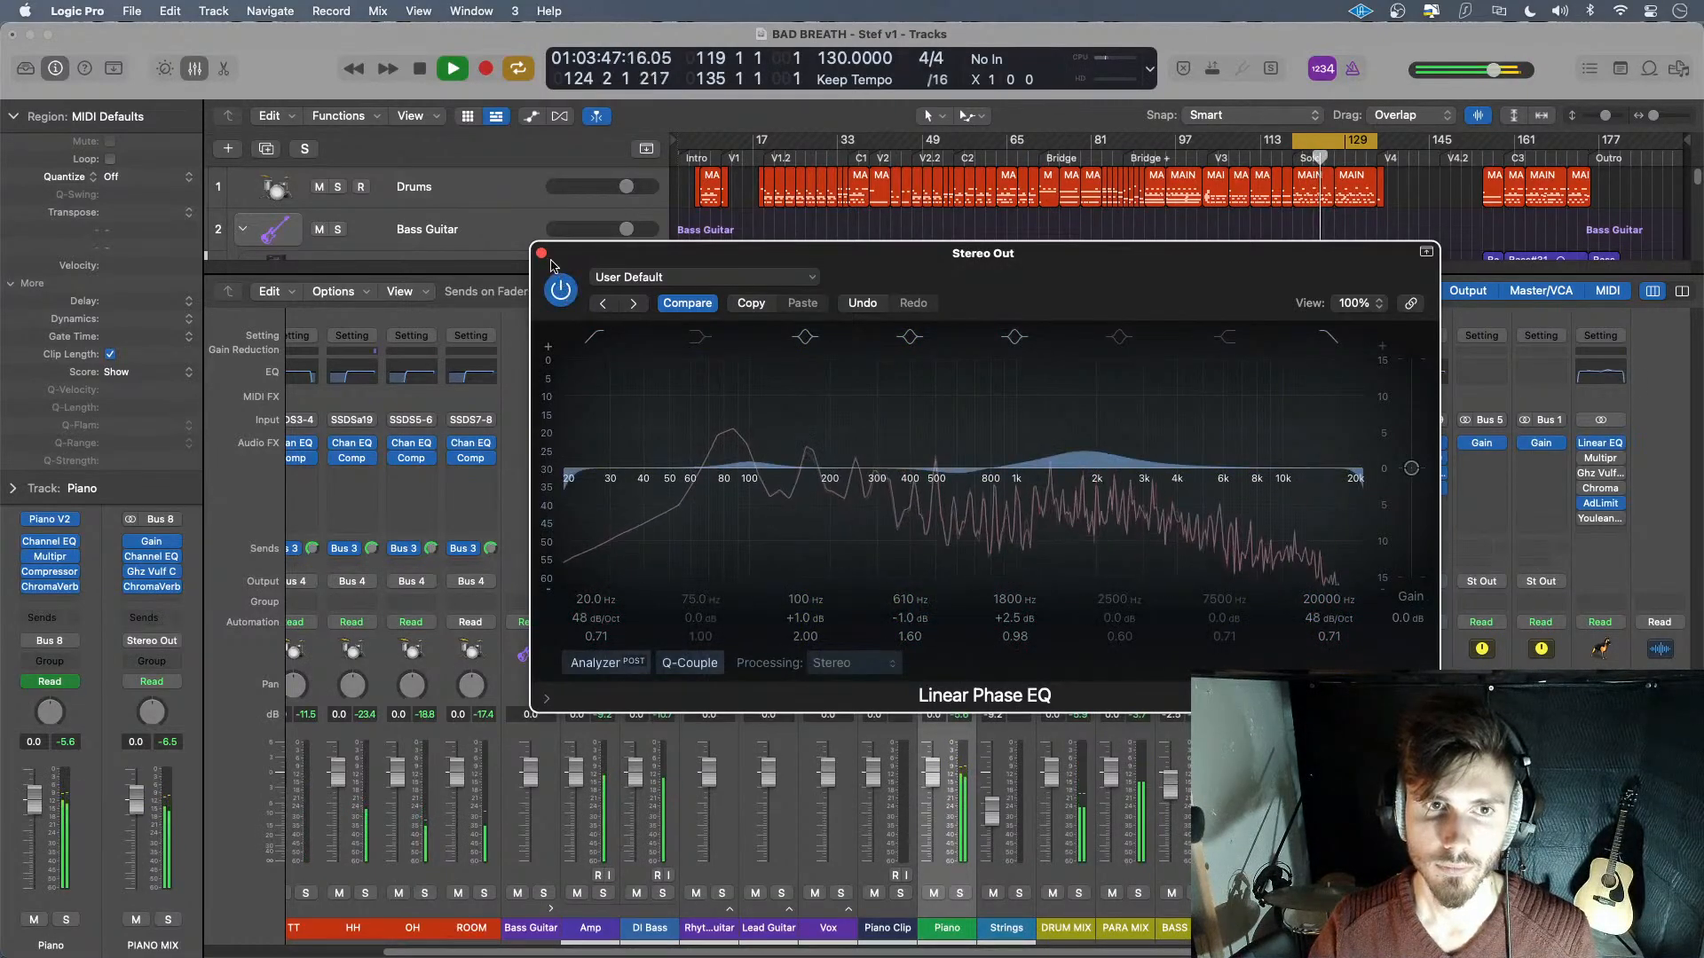
key(super+w)
key(space)
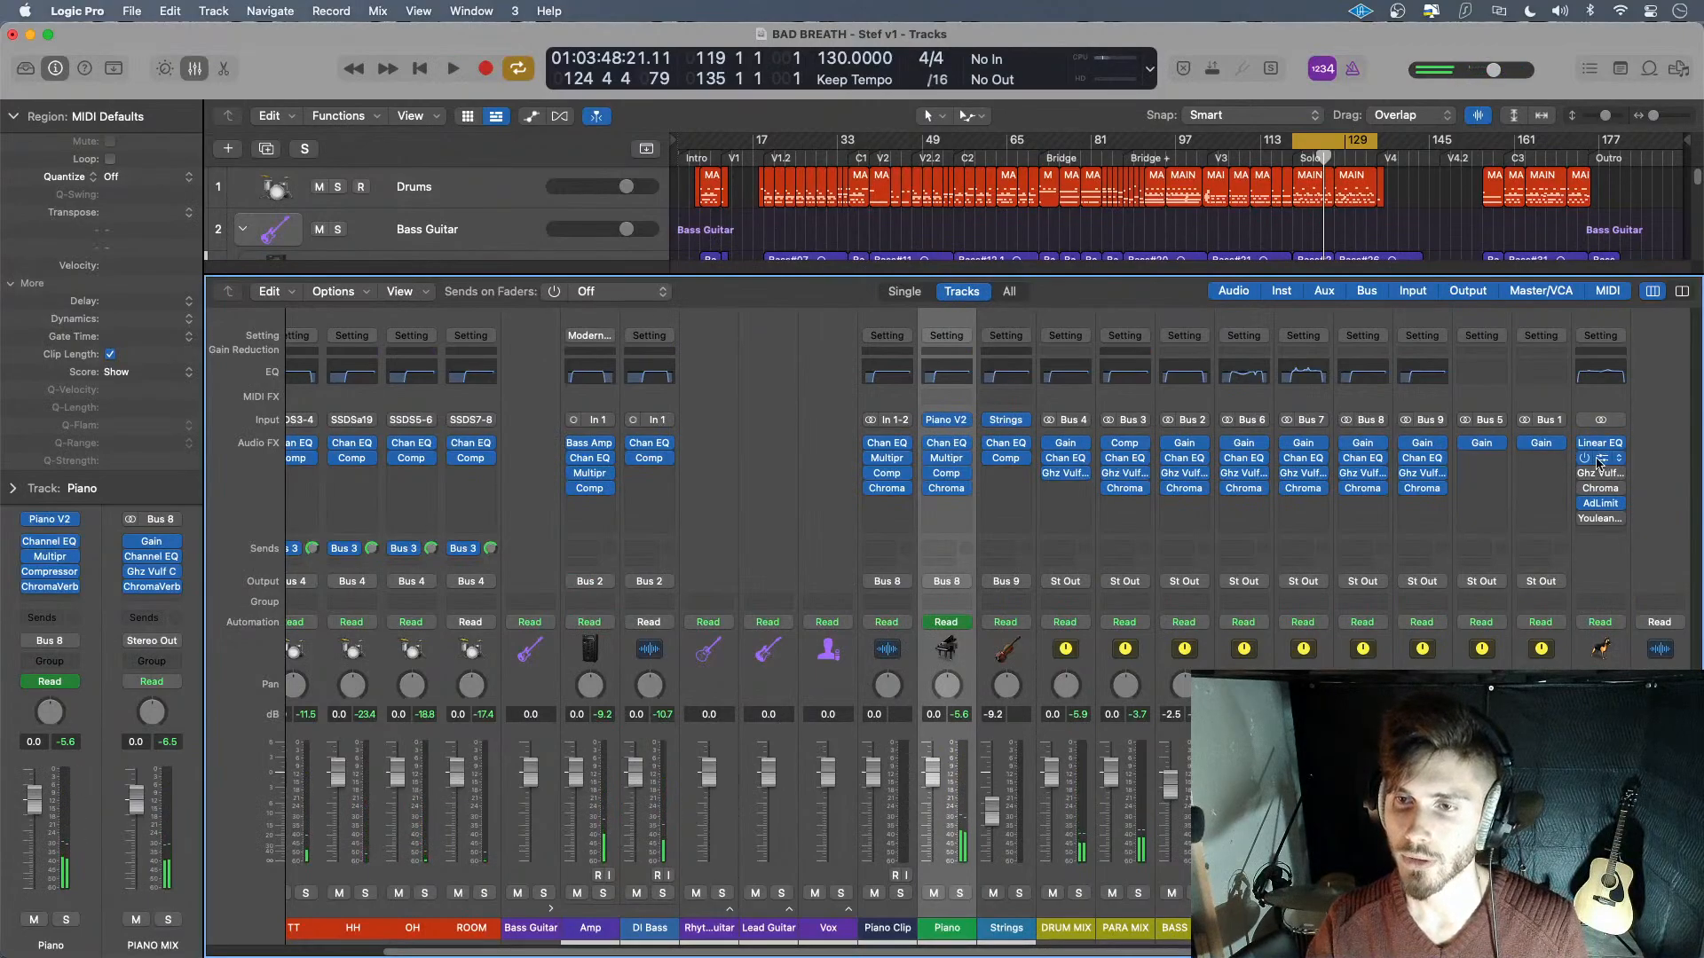
- Re-enable the stereo output's Multipressor, listen briefly and load its Final Rock Compressor factory preset
click(1598, 461)
key(space)
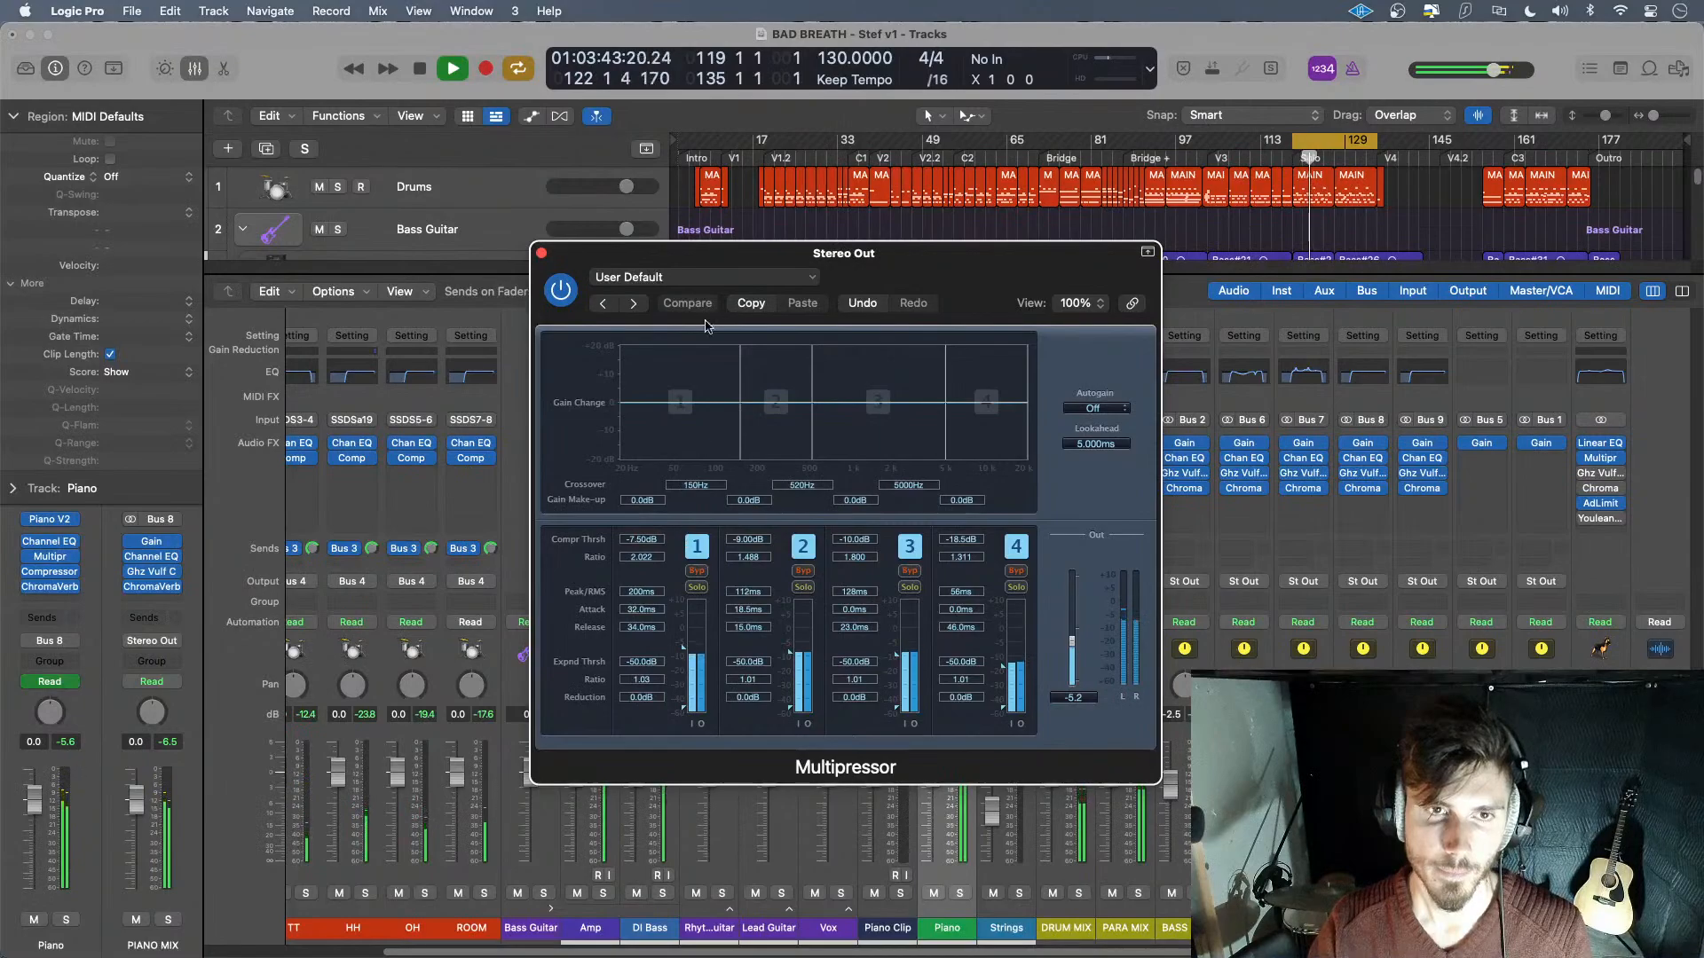
key(space)
click(701, 277)
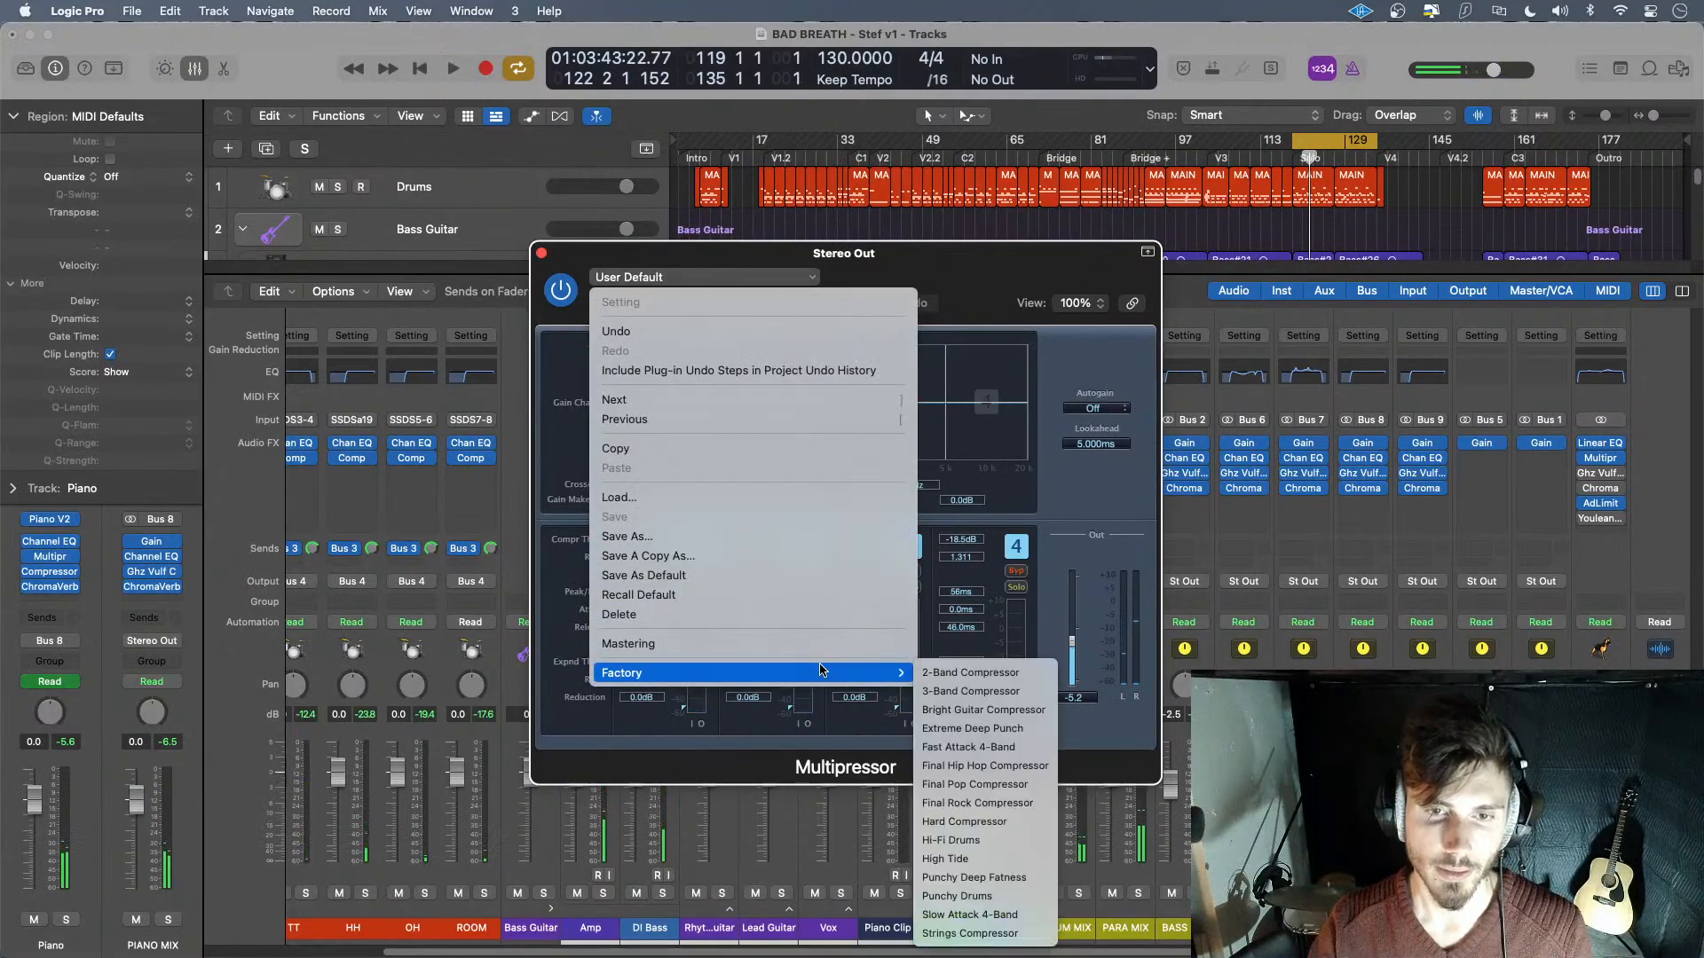
mouse_move(848, 667)
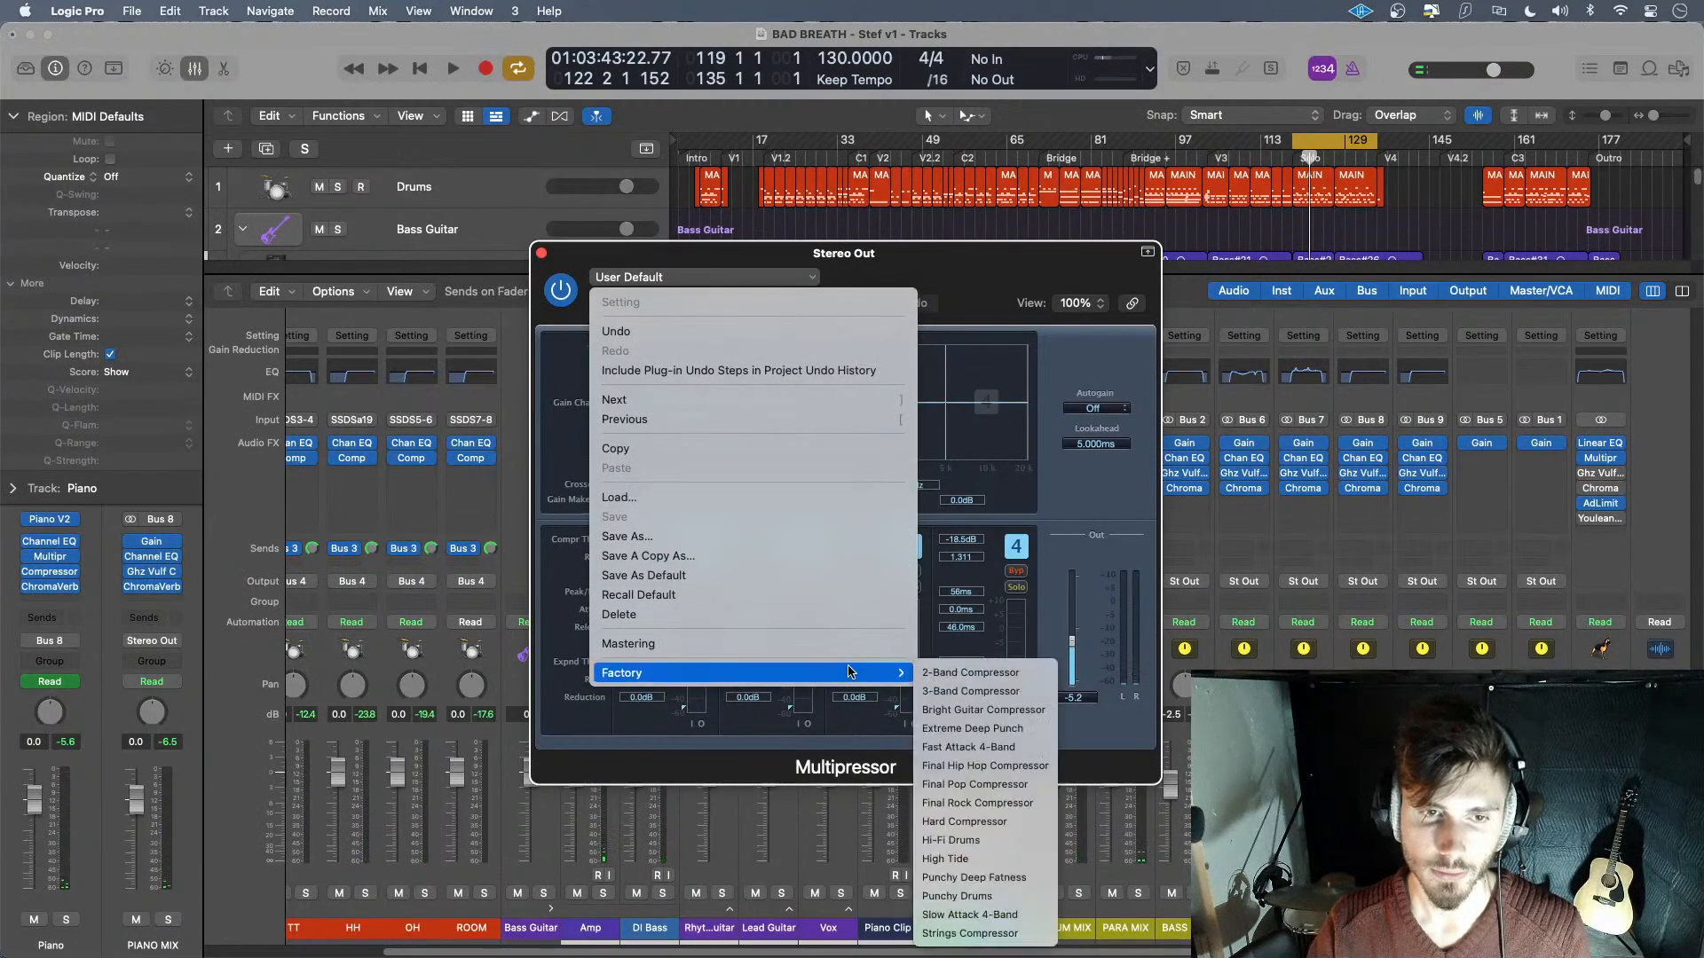
click(1020, 806)
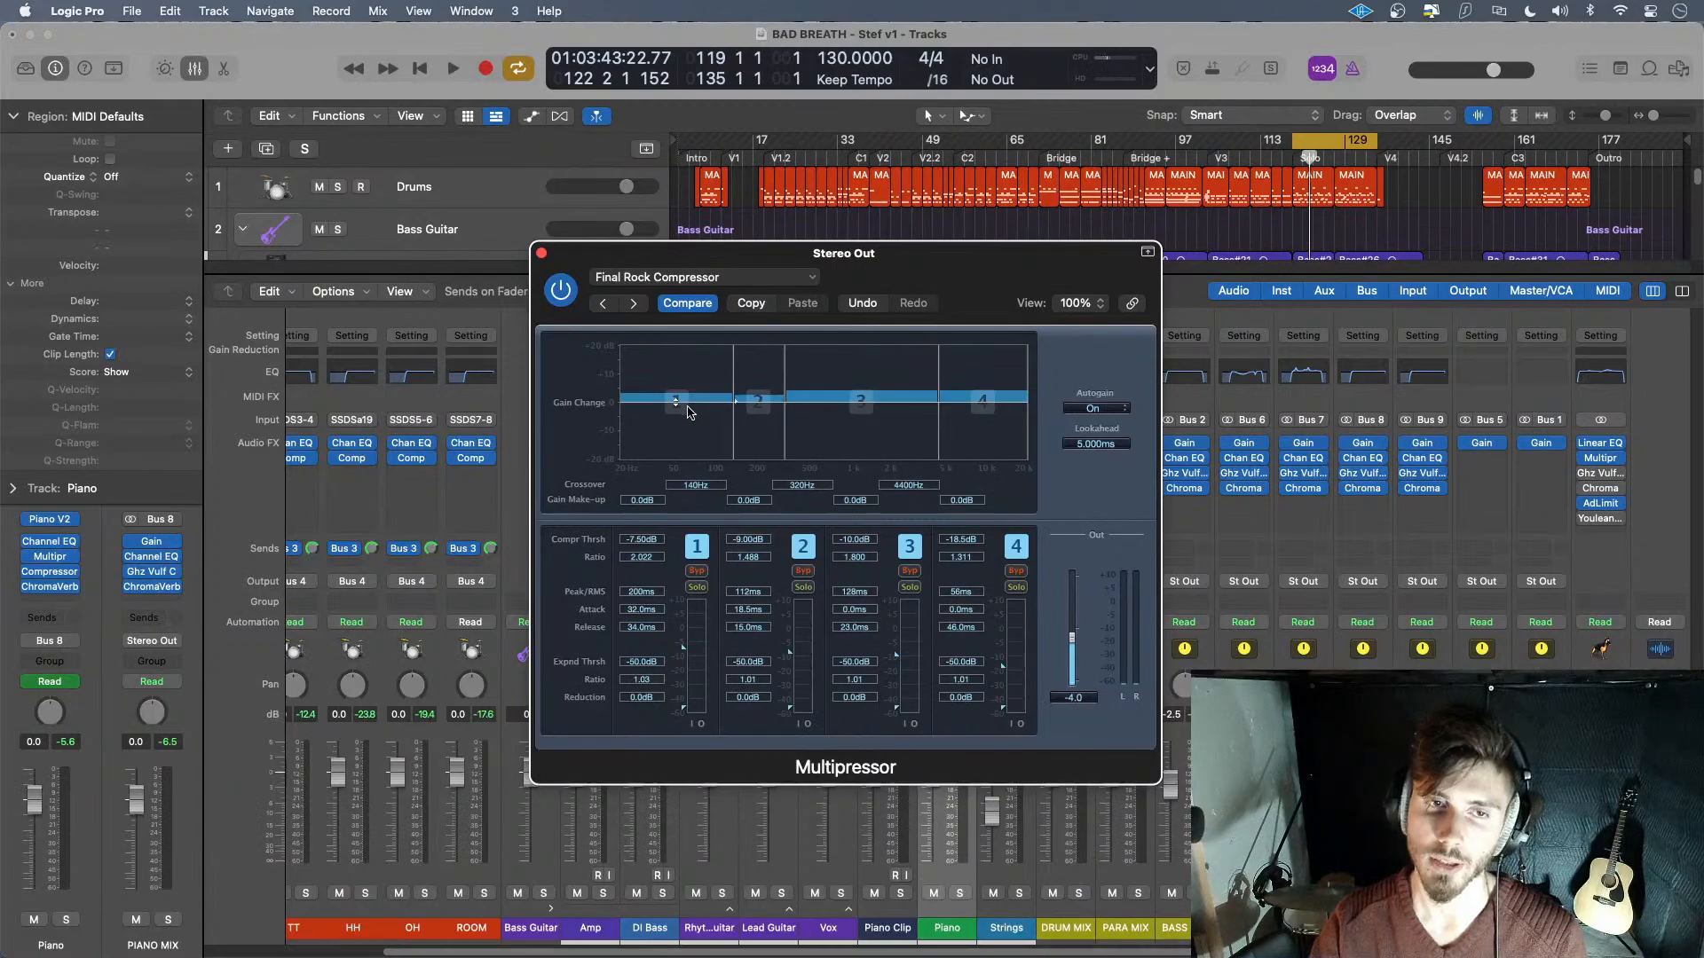
- Try a -4.5 dB make-up gain on the Multipressor's first band during playback, and turn Autogain off
key(space)
drag(687, 415, 687, 440)
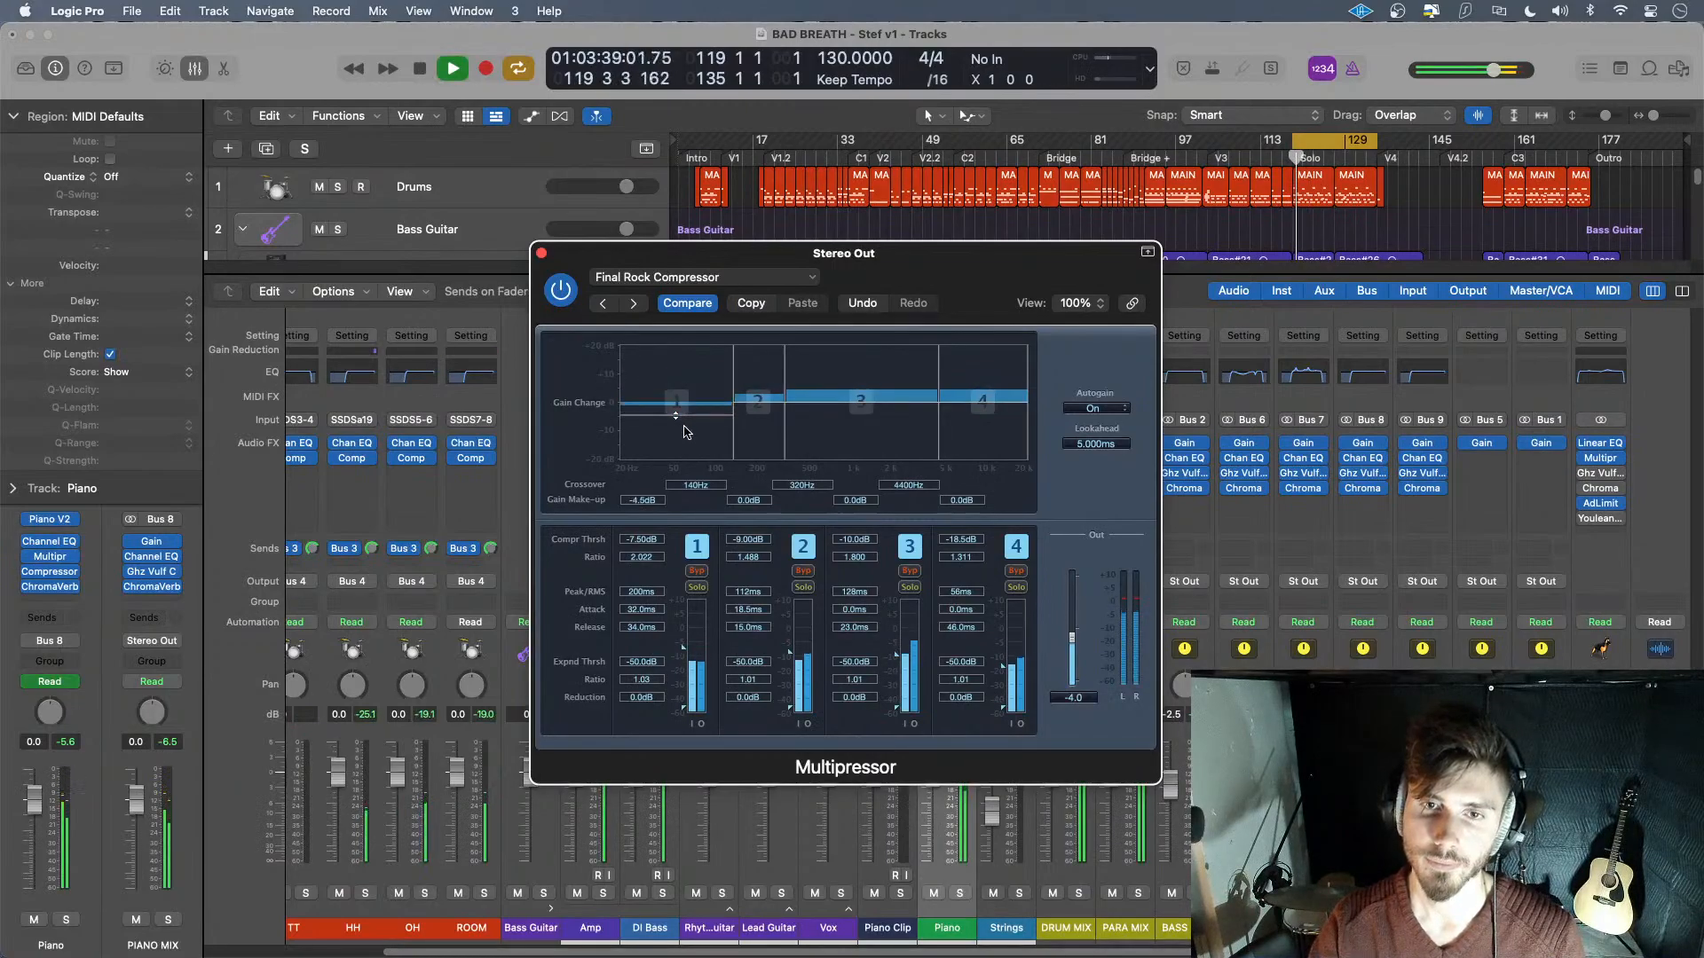
key(space)
click(1105, 408)
click(1072, 413)
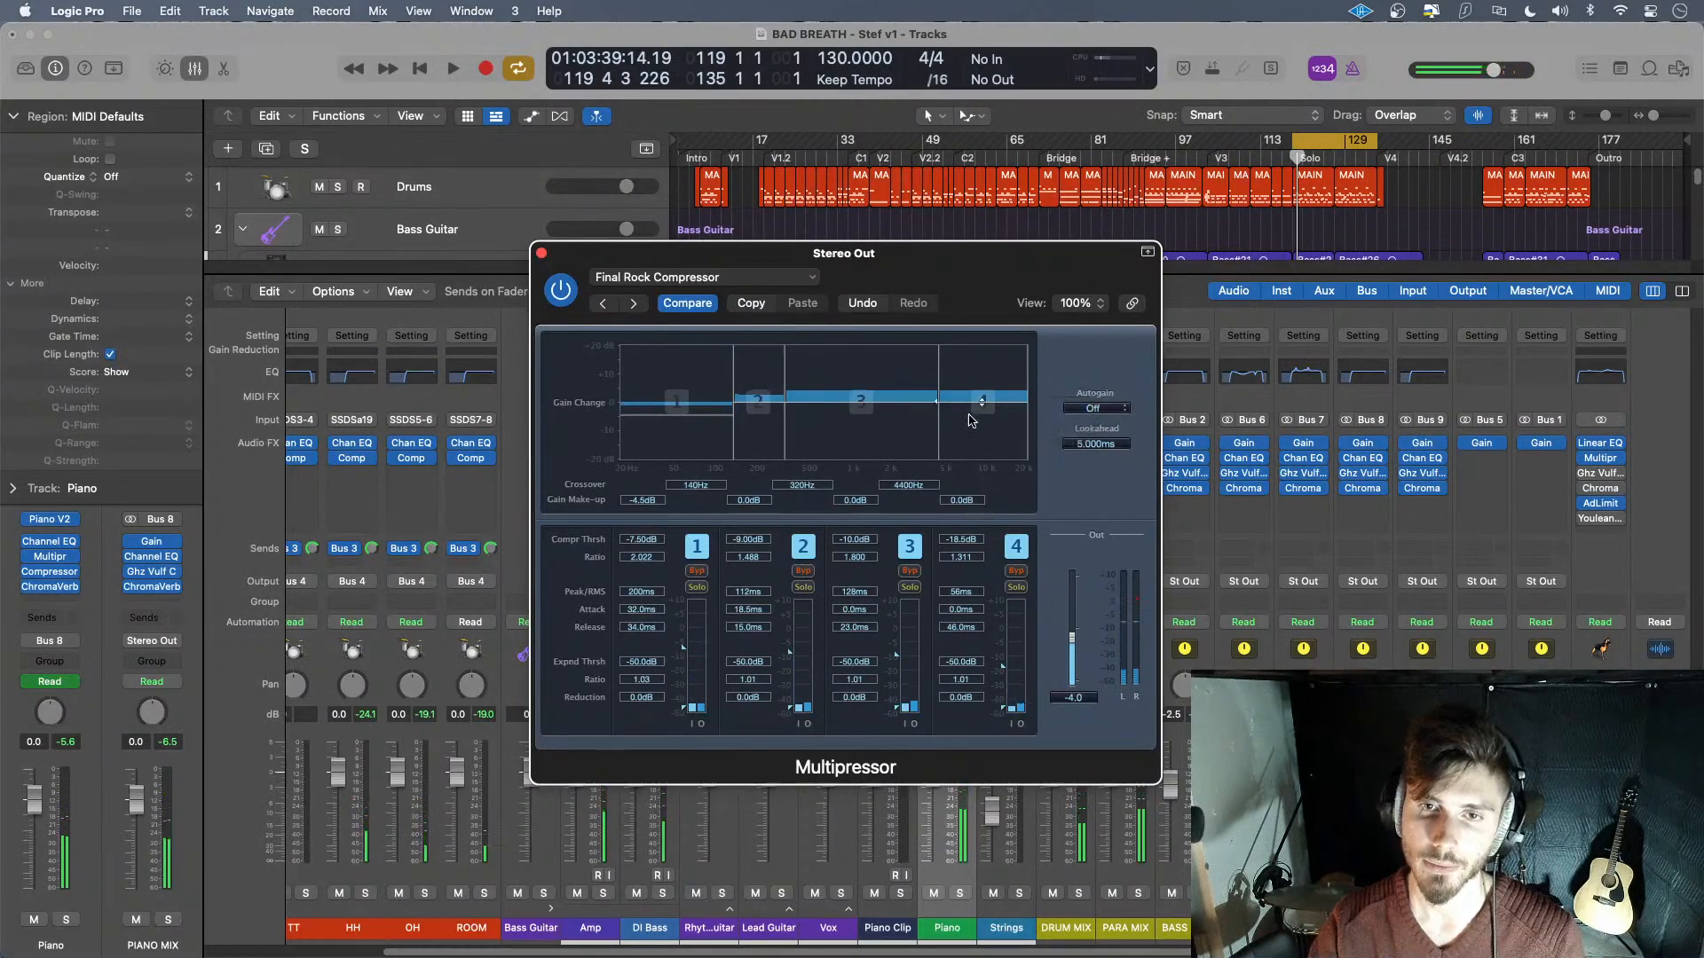
- Set the Multipressor's make-up gains during playback to 3.5, 1.5, 2.5 and 3.5 dB for bands 1 to 4
key(space)
mouse_move(697, 411)
mouse_down()
mouse_move(693, 380)
mouse_move(695, 413)
mouse_up()
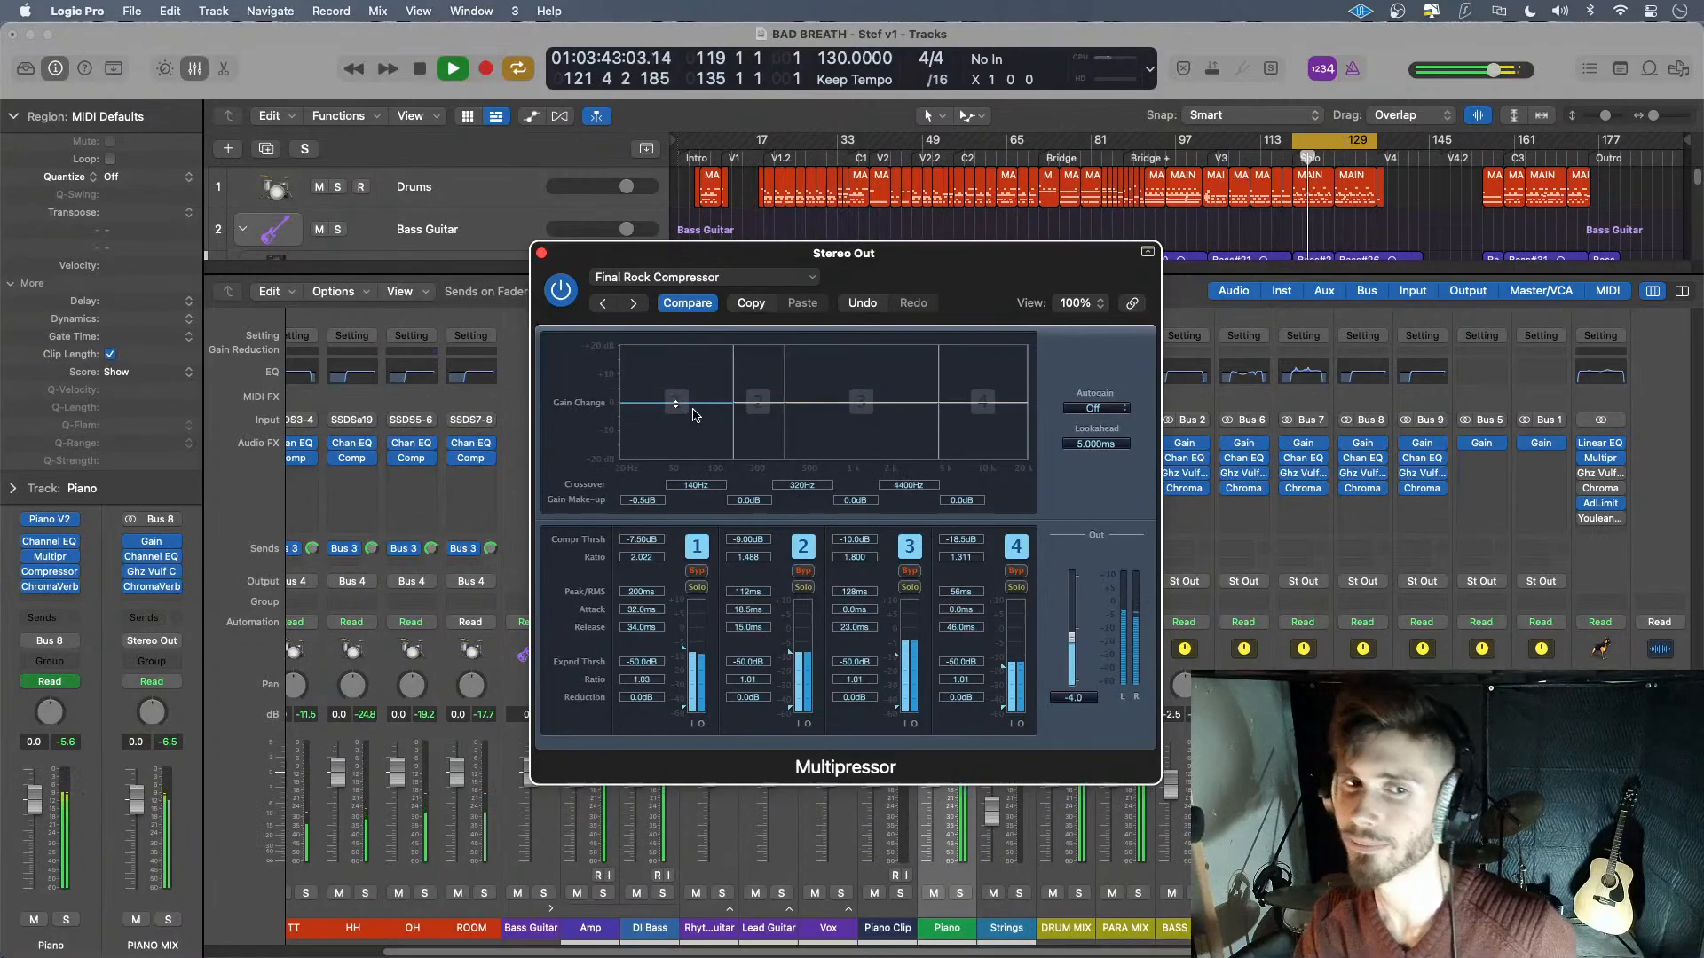
drag(695, 412, 863, 401)
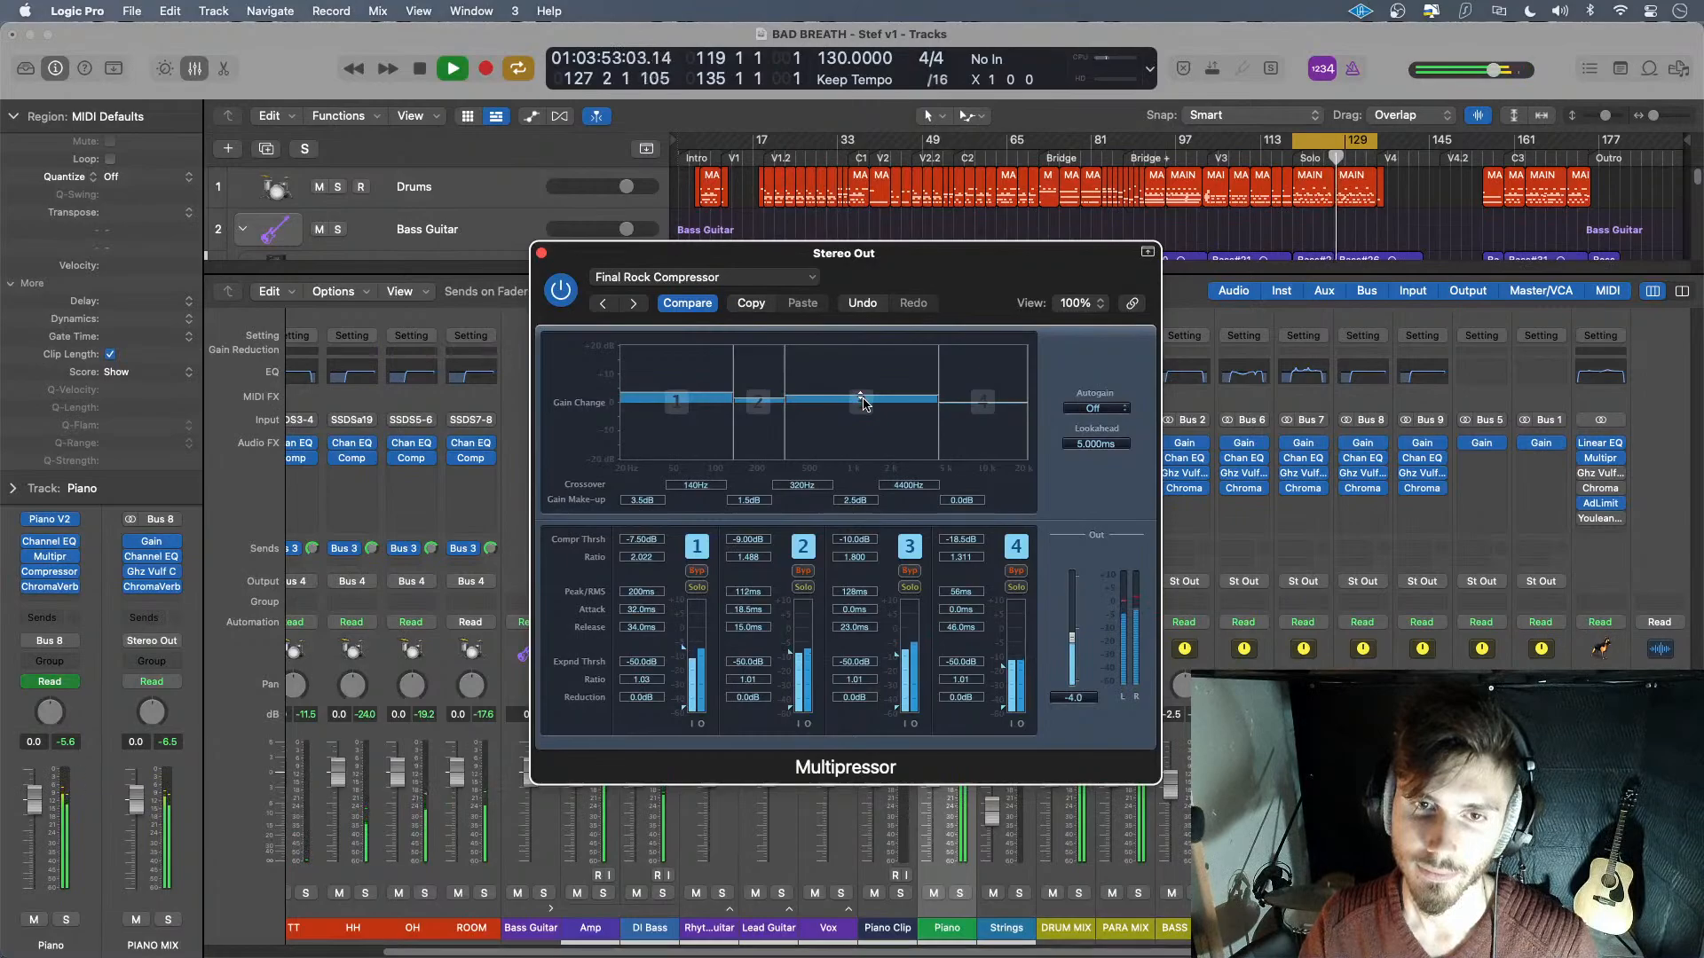
drag(1002, 428, 1005, 411)
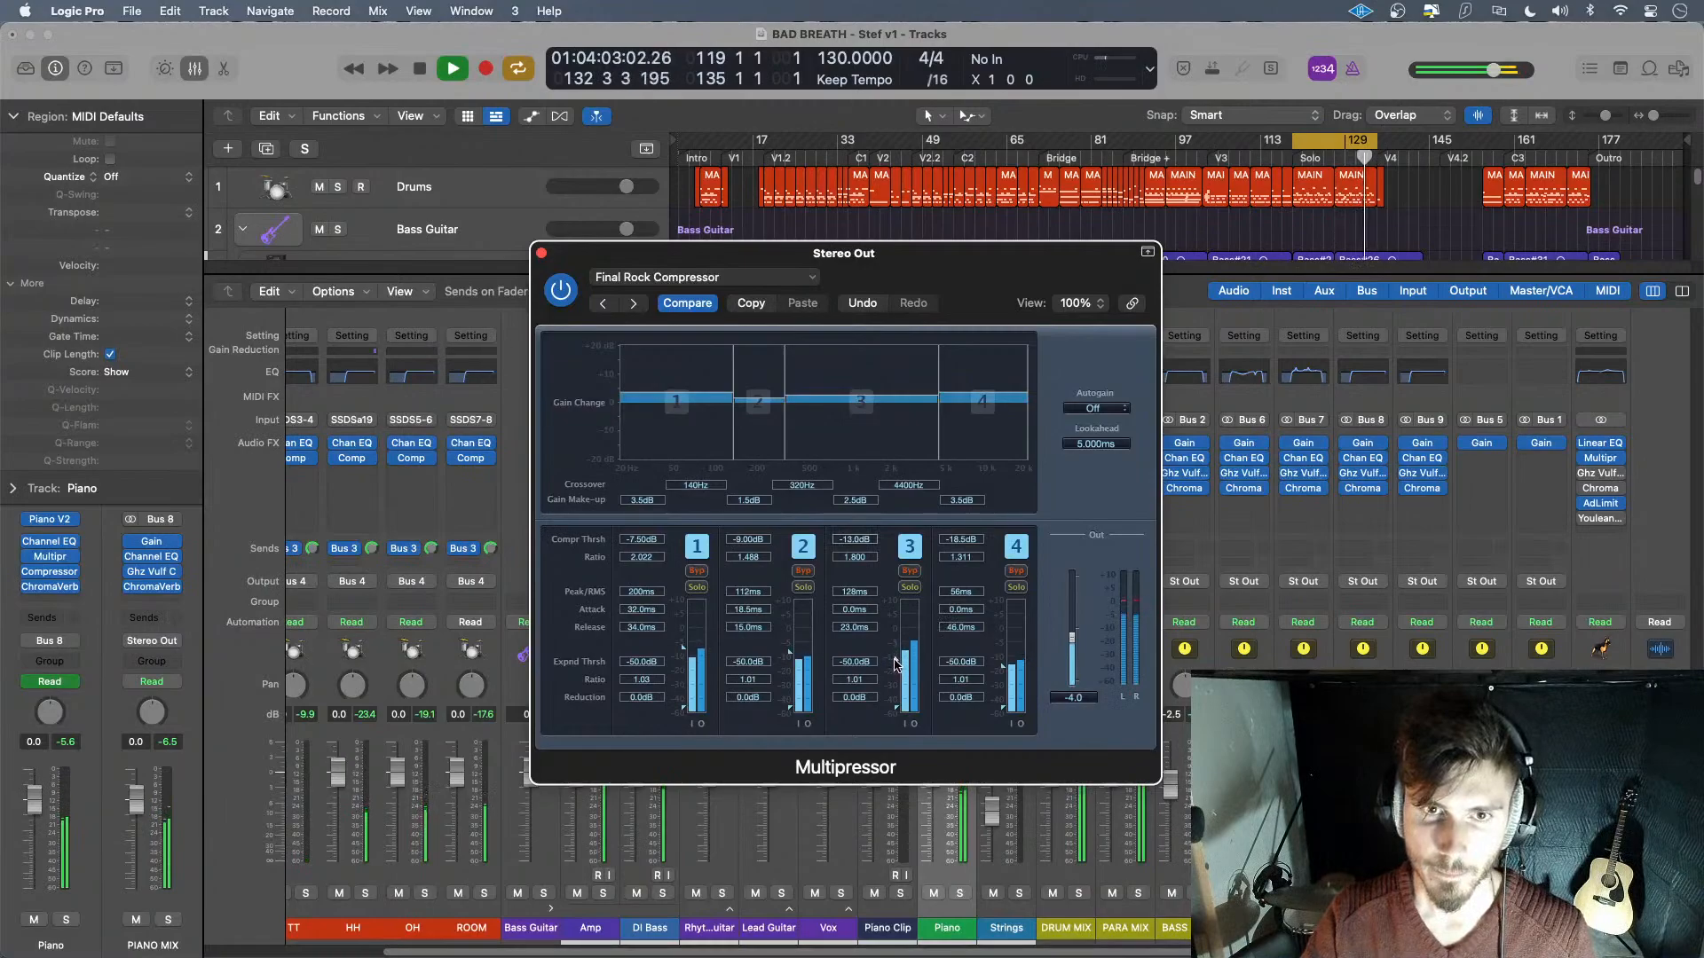
- Set the Multipressor's compression thresholds to -17.5, -15.5, -8.0 and -21.0 dB for bands 1 to 4
mouse_move(894, 663)
mouse_down()
mouse_move(894, 681)
mouse_move(894, 666)
mouse_up()
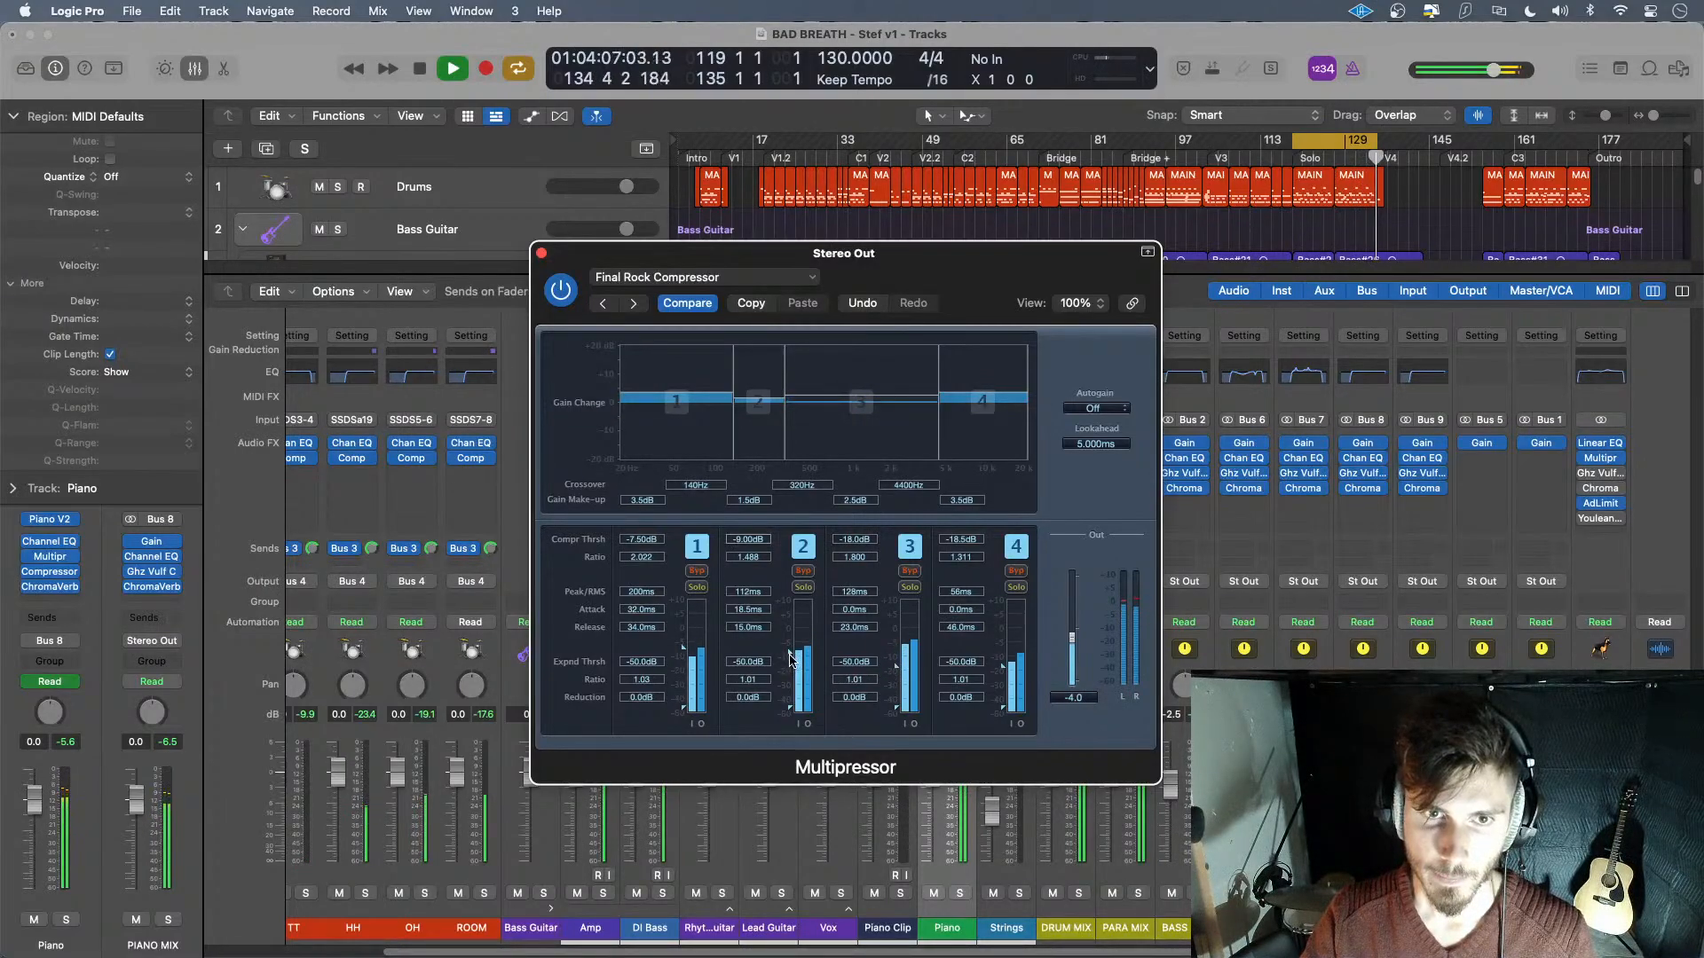
drag(790, 661, 791, 667)
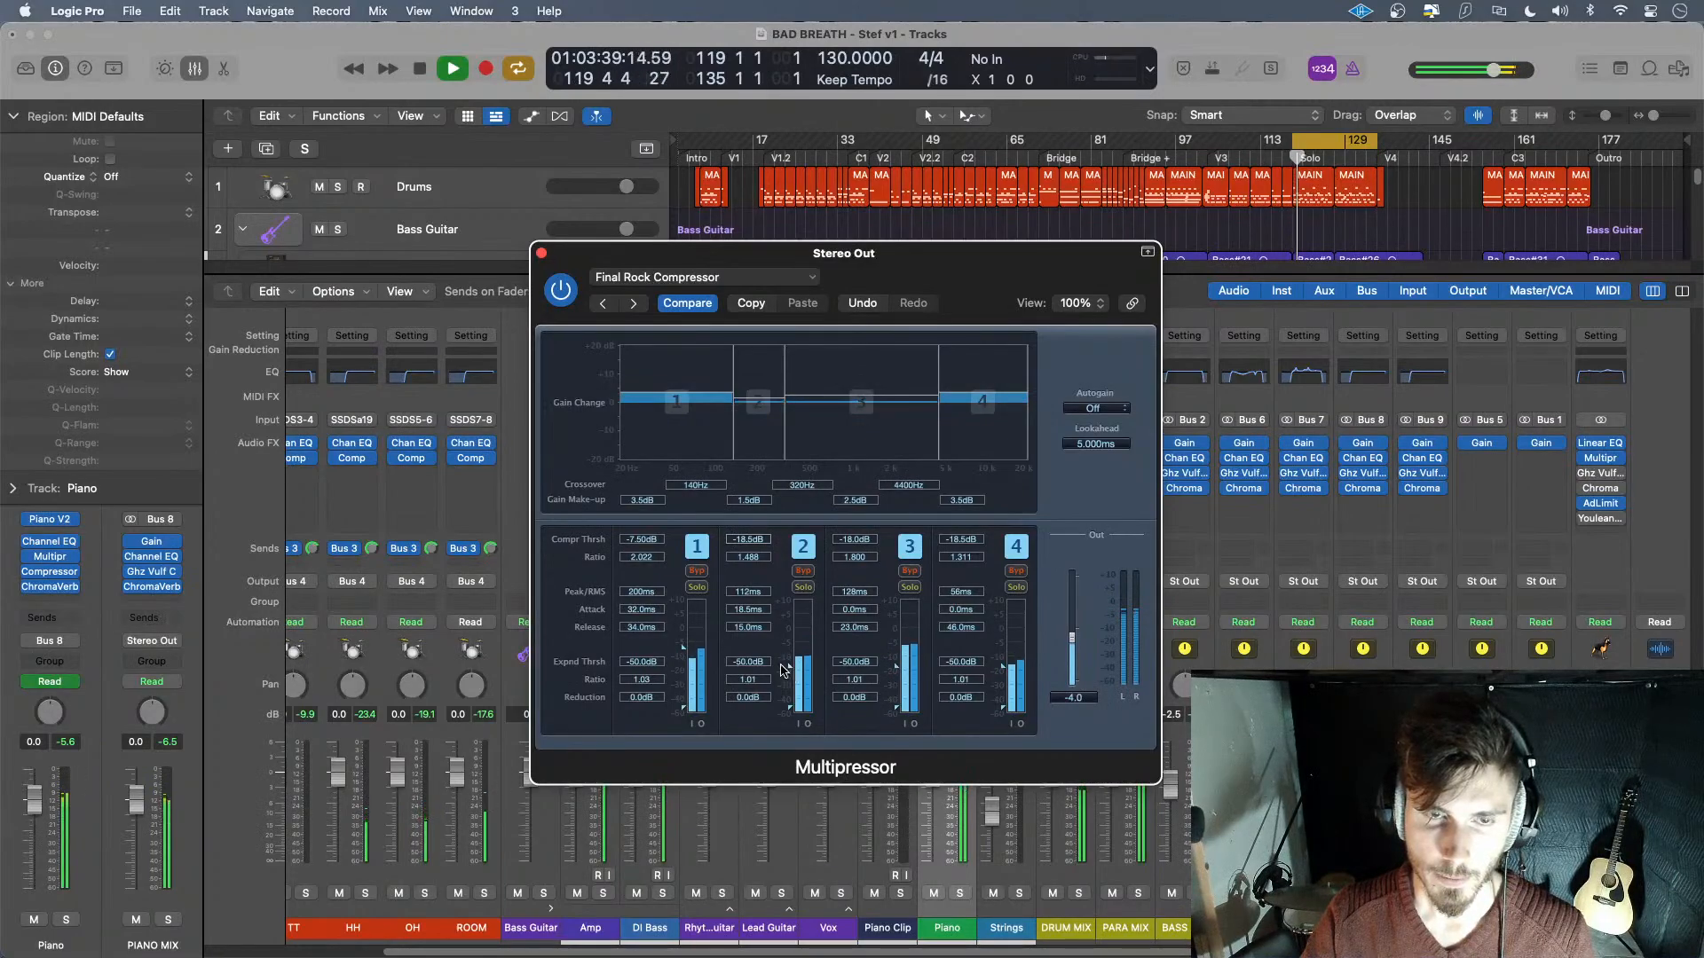
drag(684, 665, 685, 672)
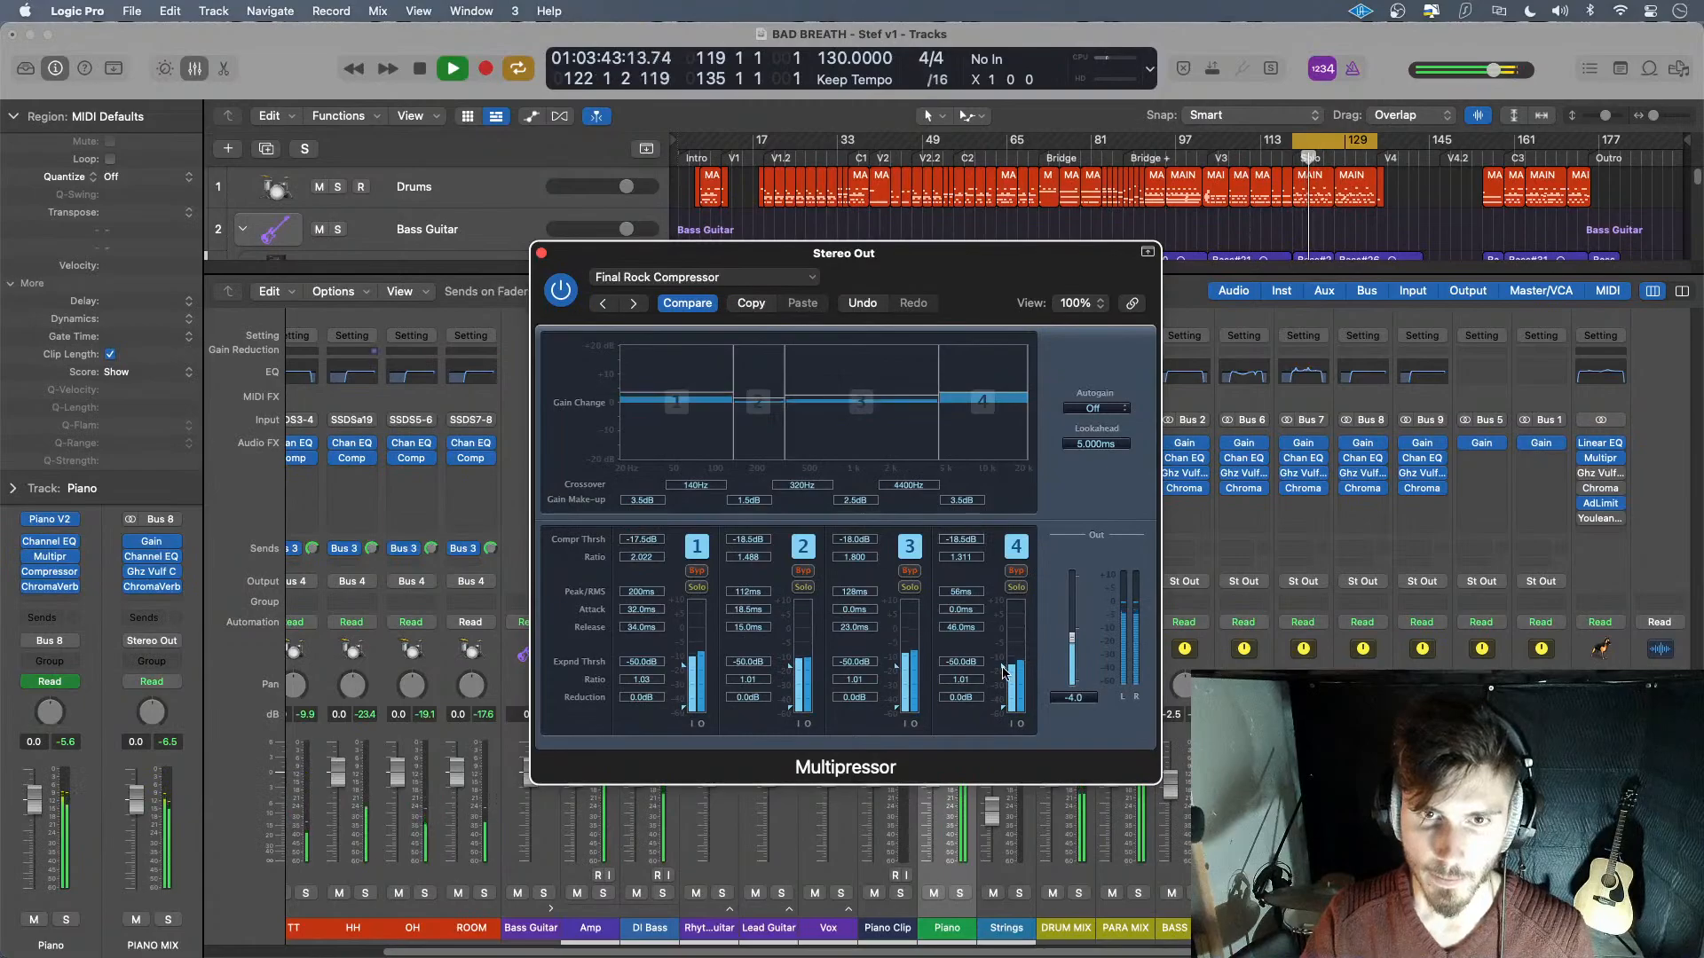
drag(1003, 680, 1004, 685)
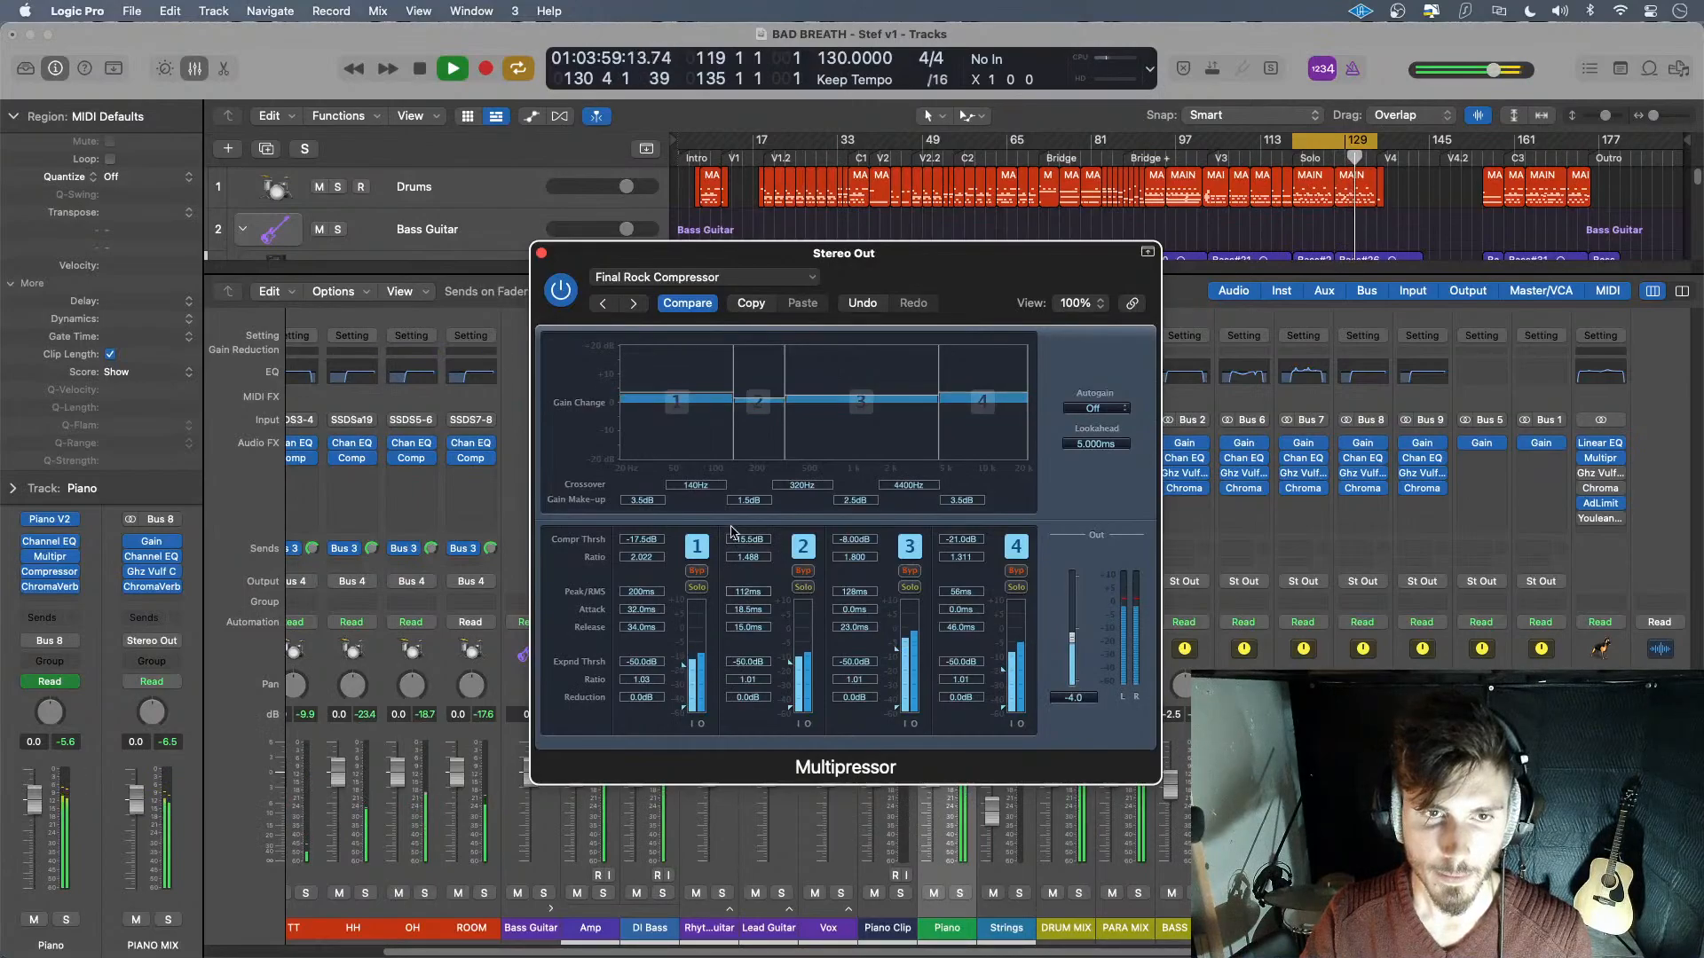
- Compare the mix with the Multipressor bypassed and active, close its window and stop playback
click(555, 288)
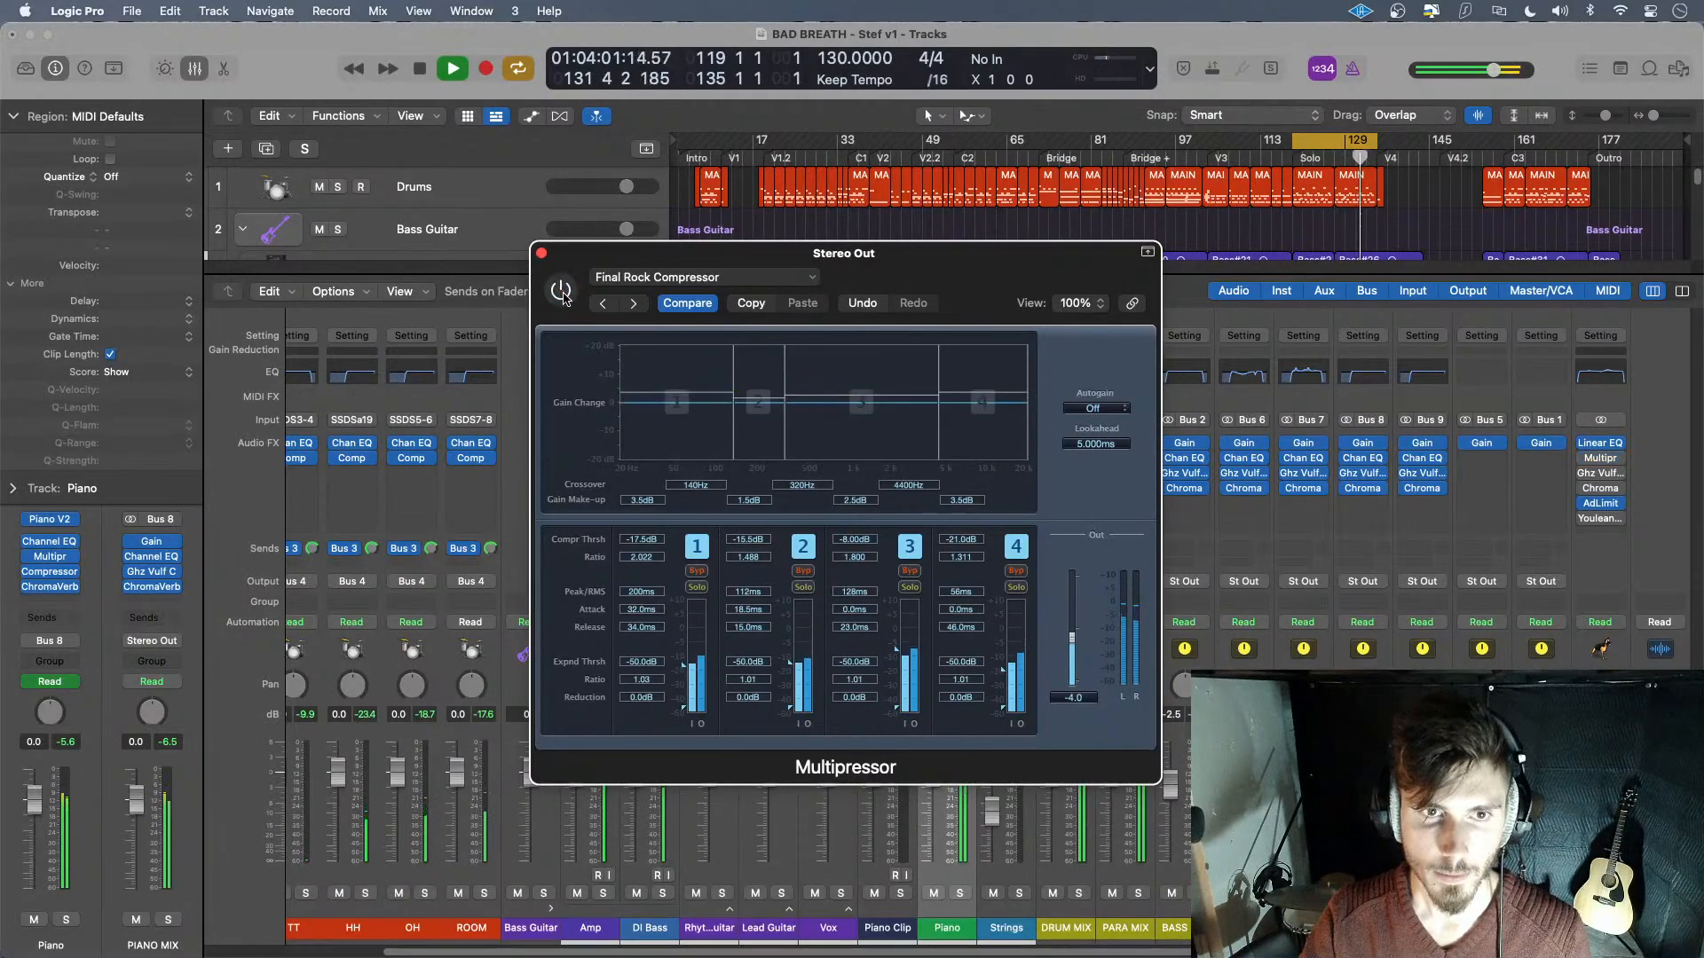
click(562, 296)
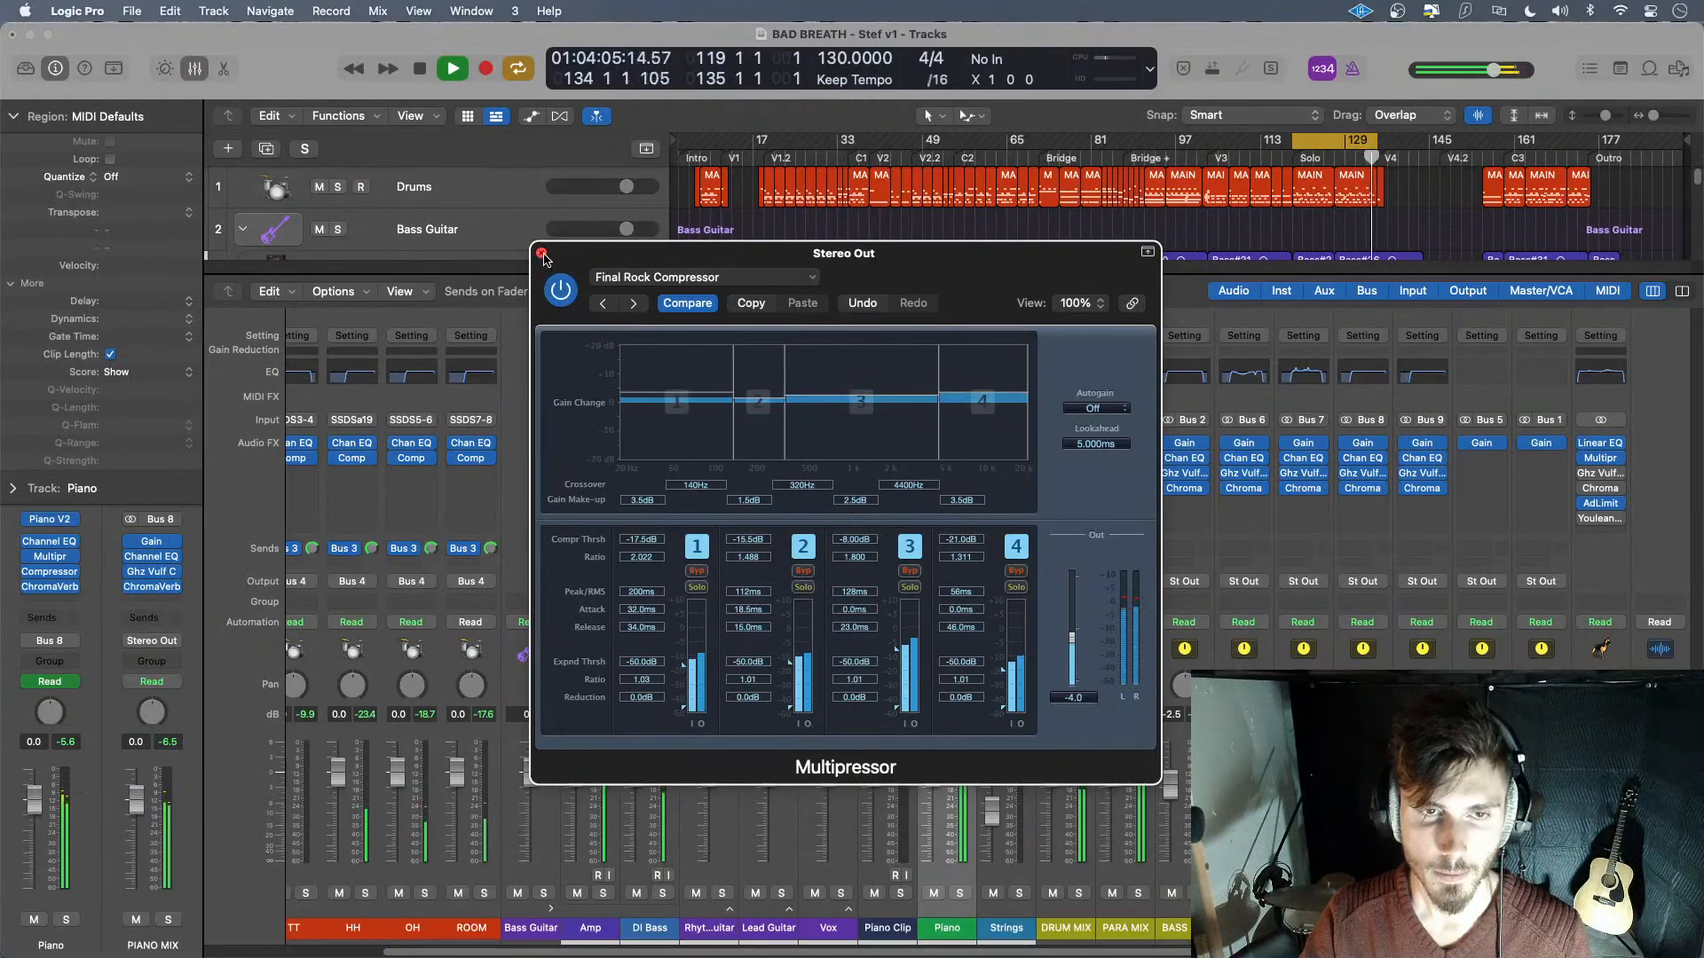
click(558, 303)
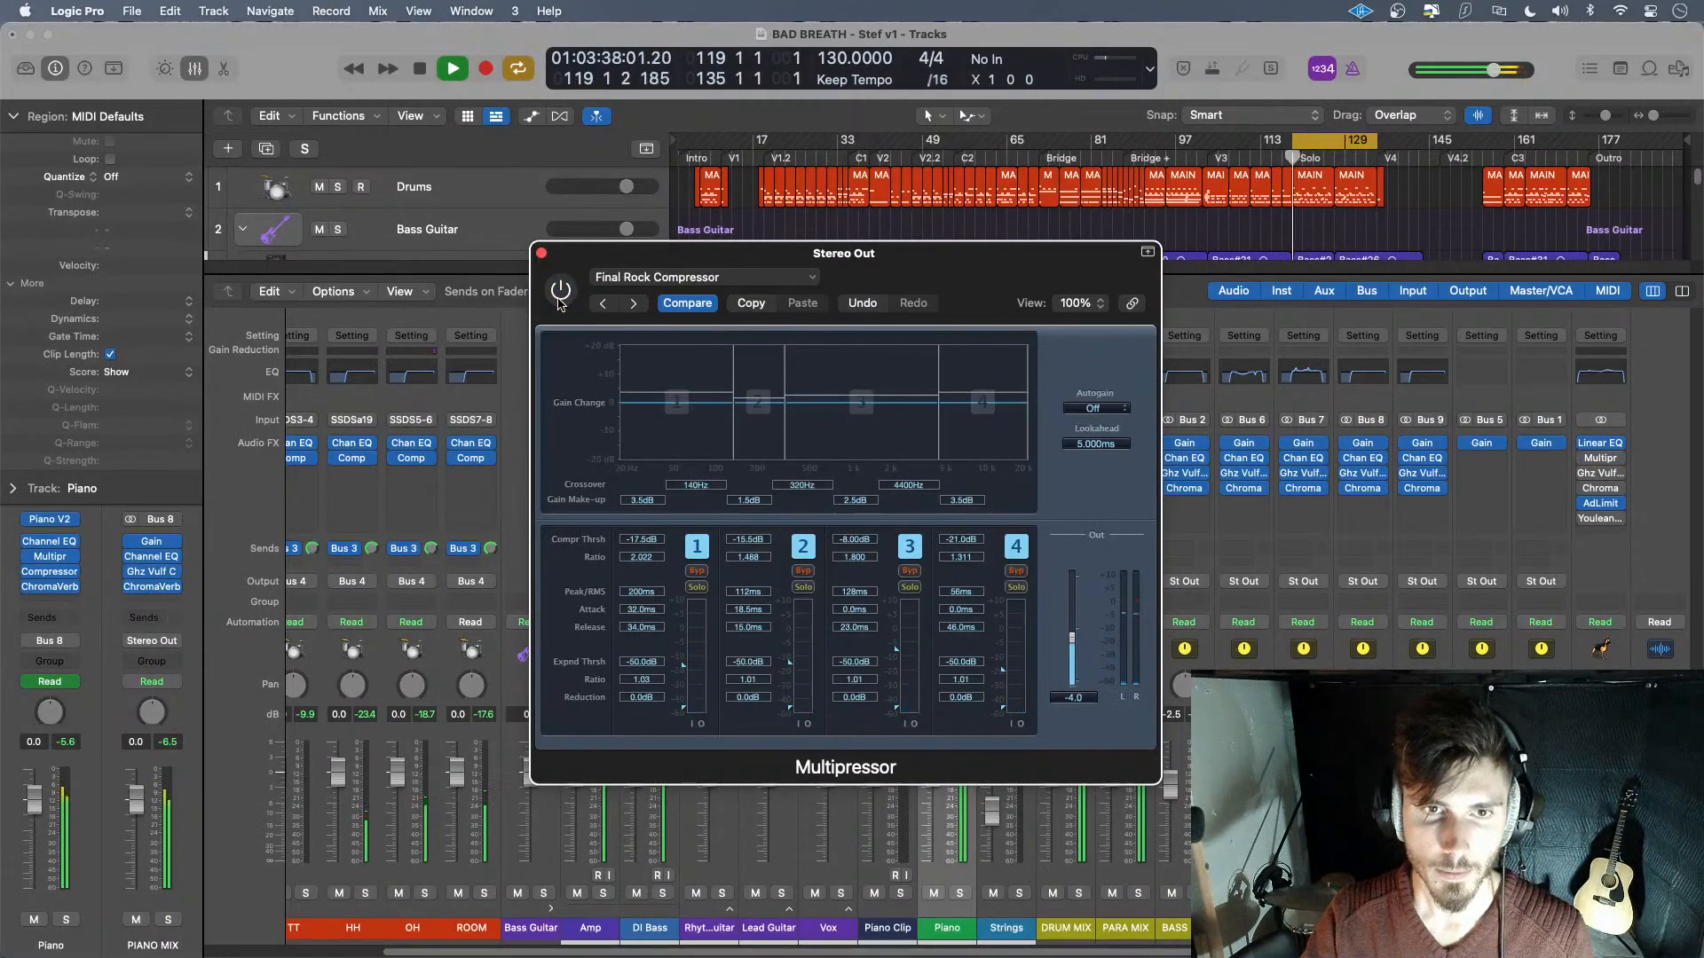
click(559, 301)
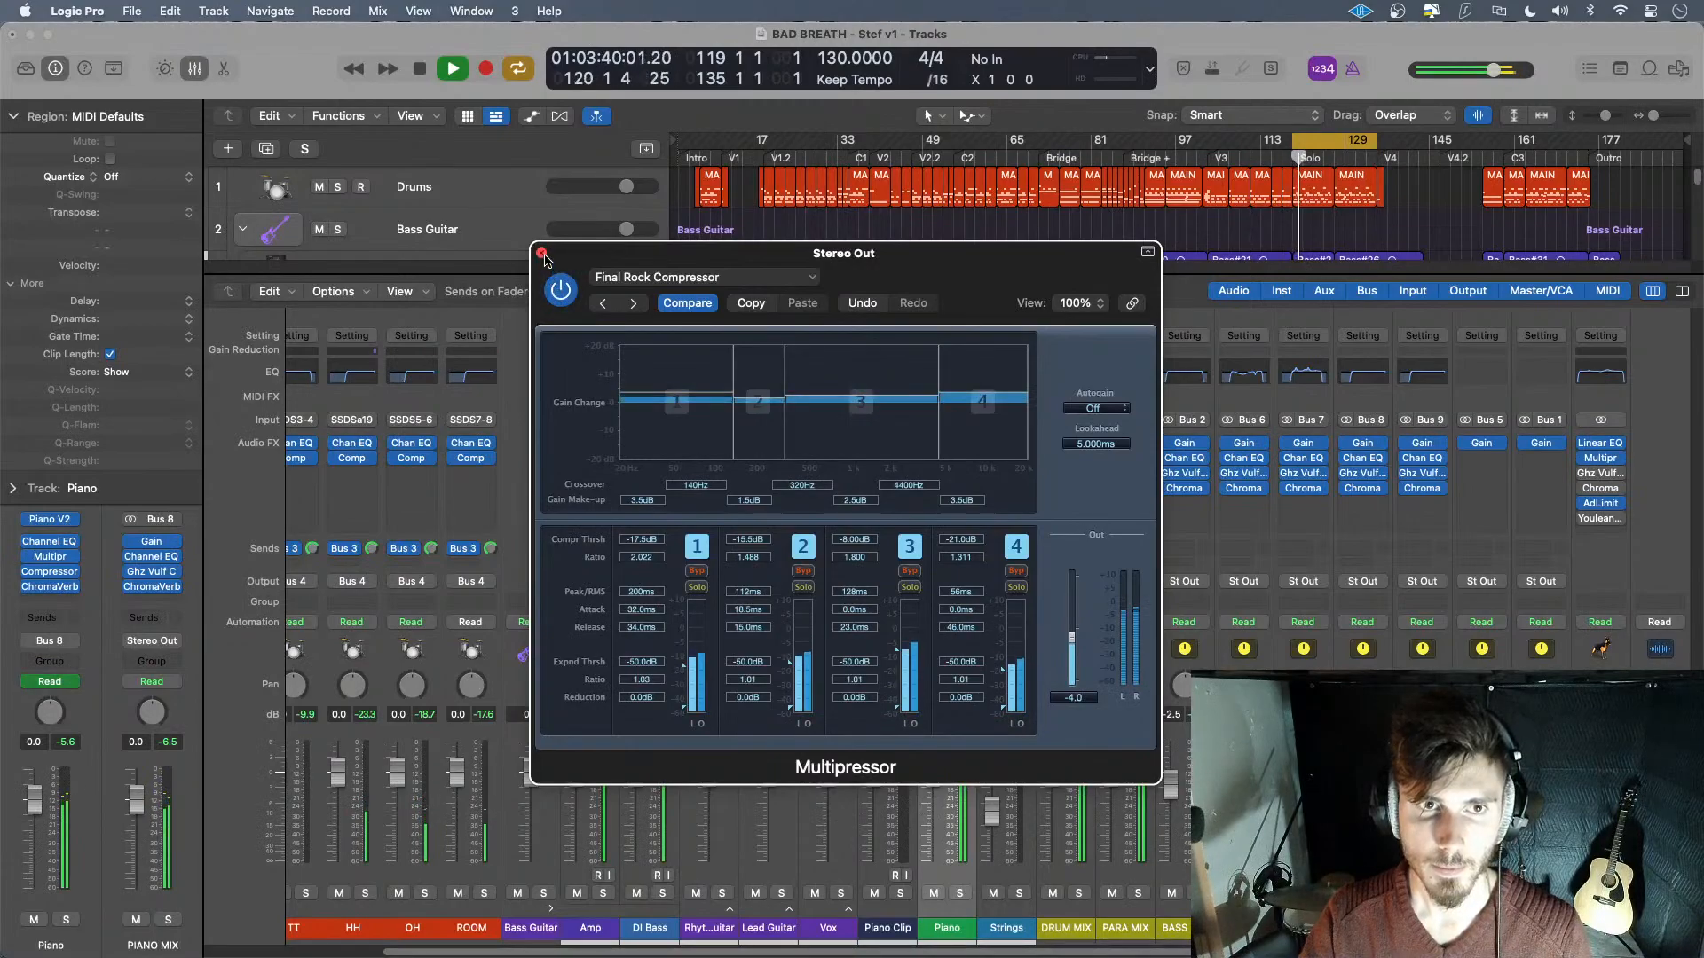
click(541, 255)
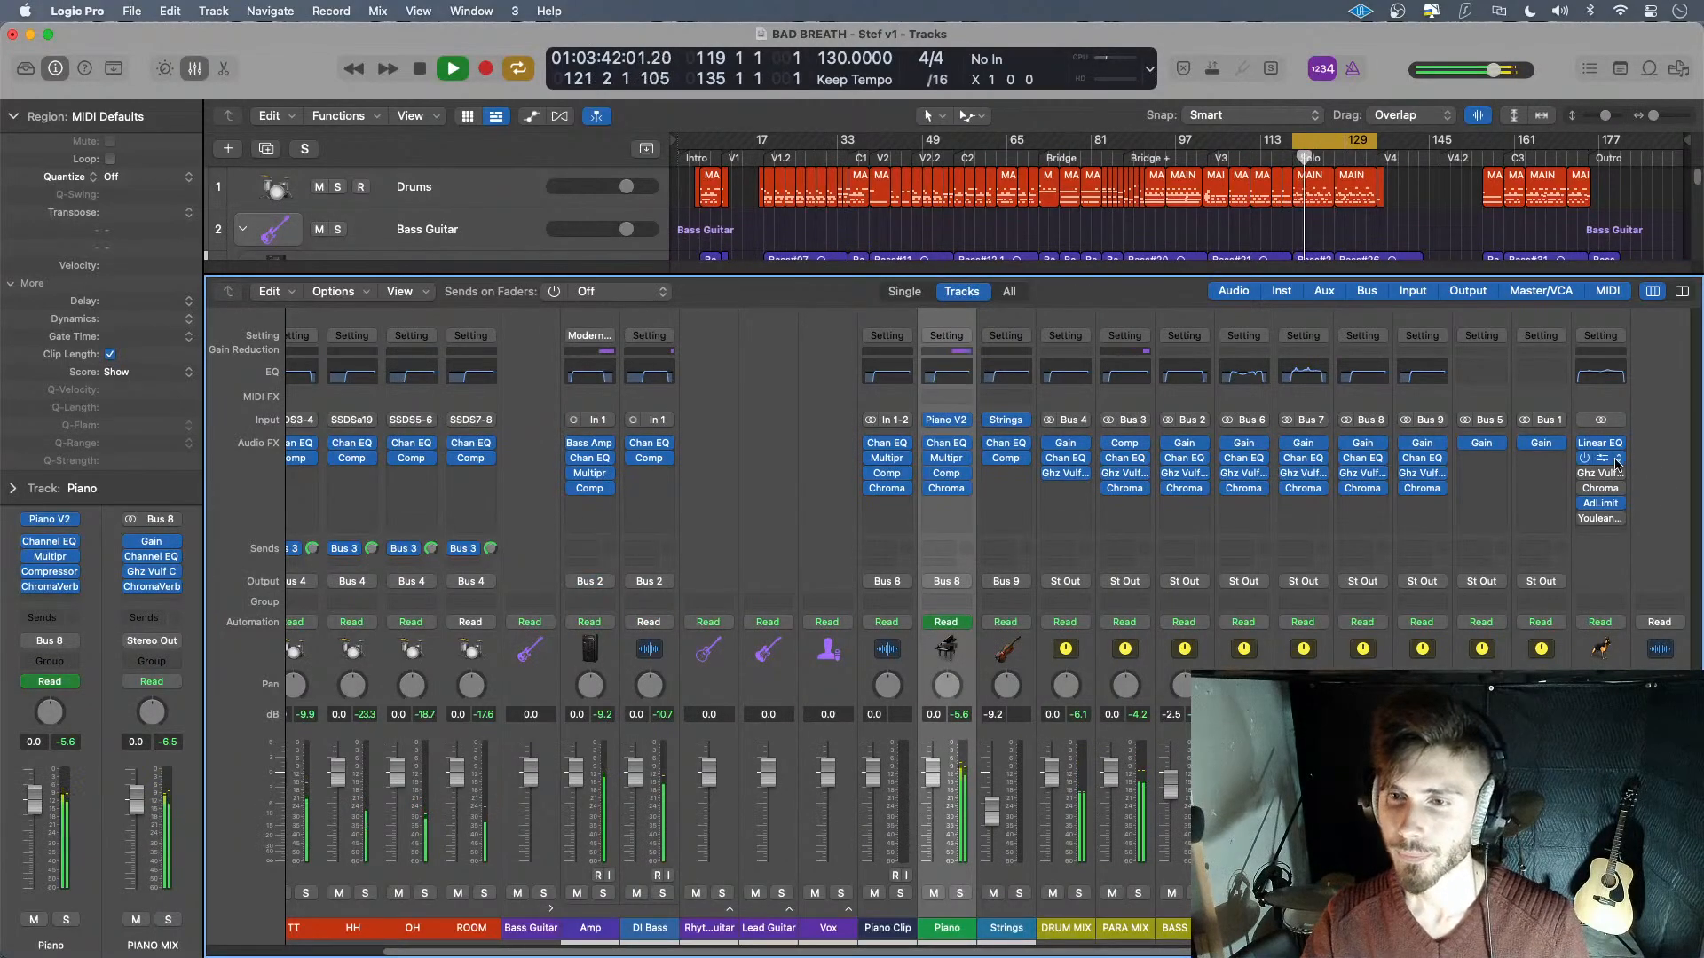
key(space)
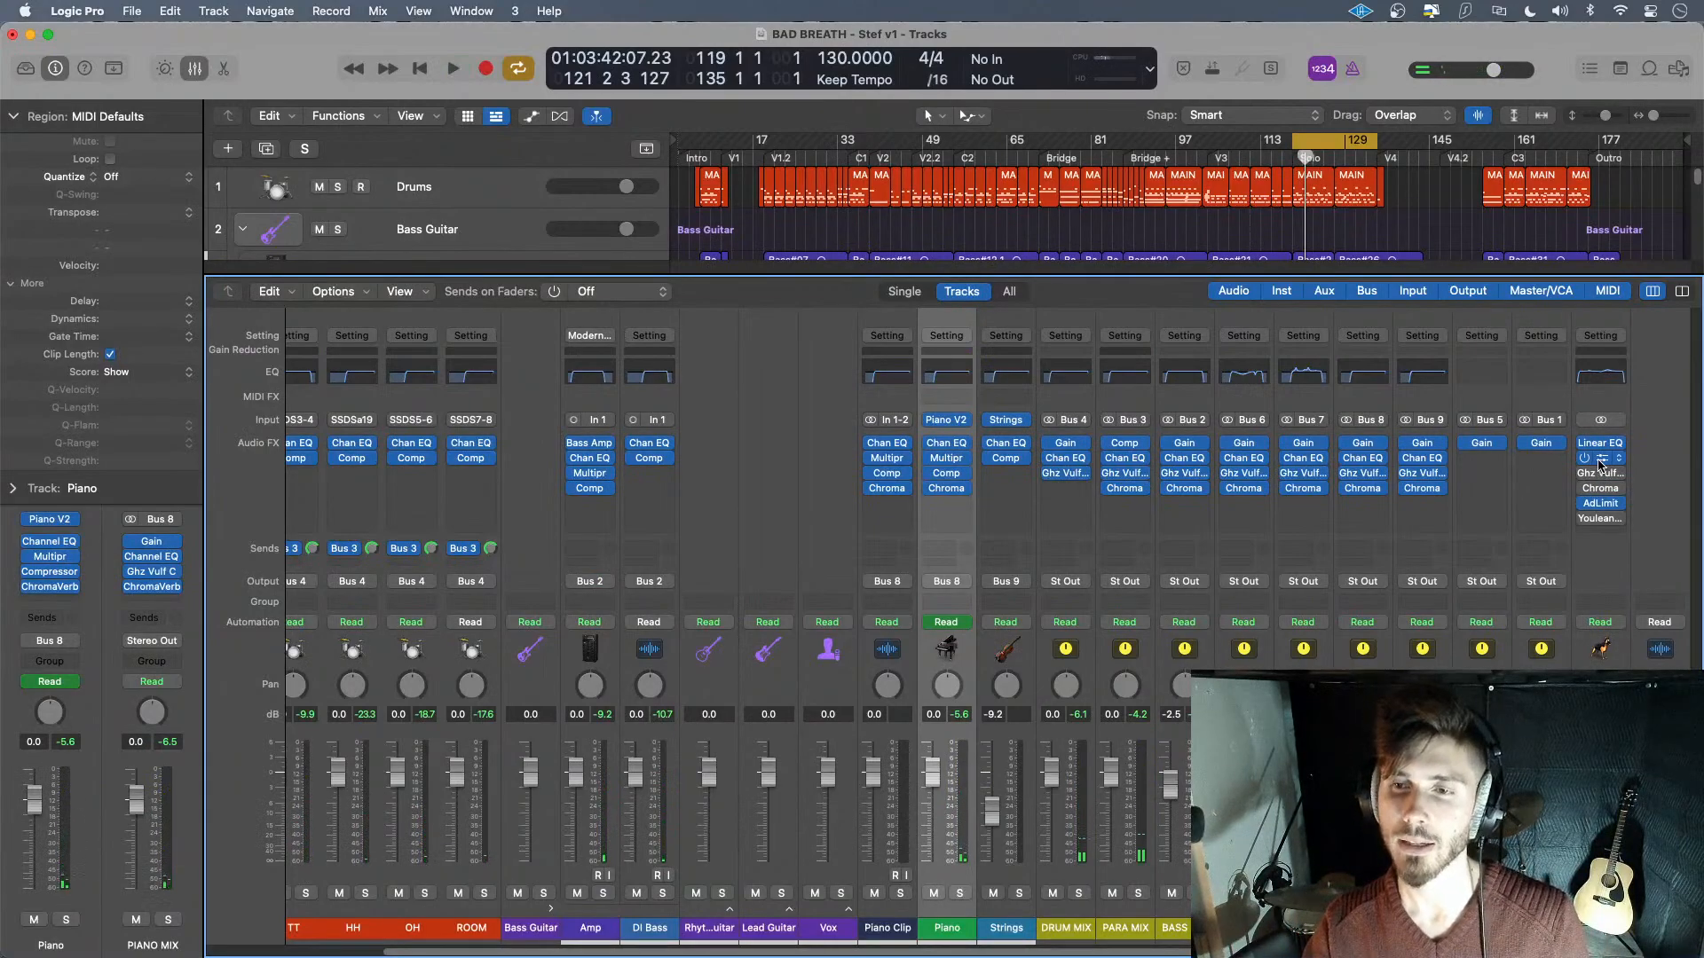
- Re-enable the stereo output's Vulf Compressor and ChromaVerb, listen with the reverb's settings open, close them and stop playback
key(space)
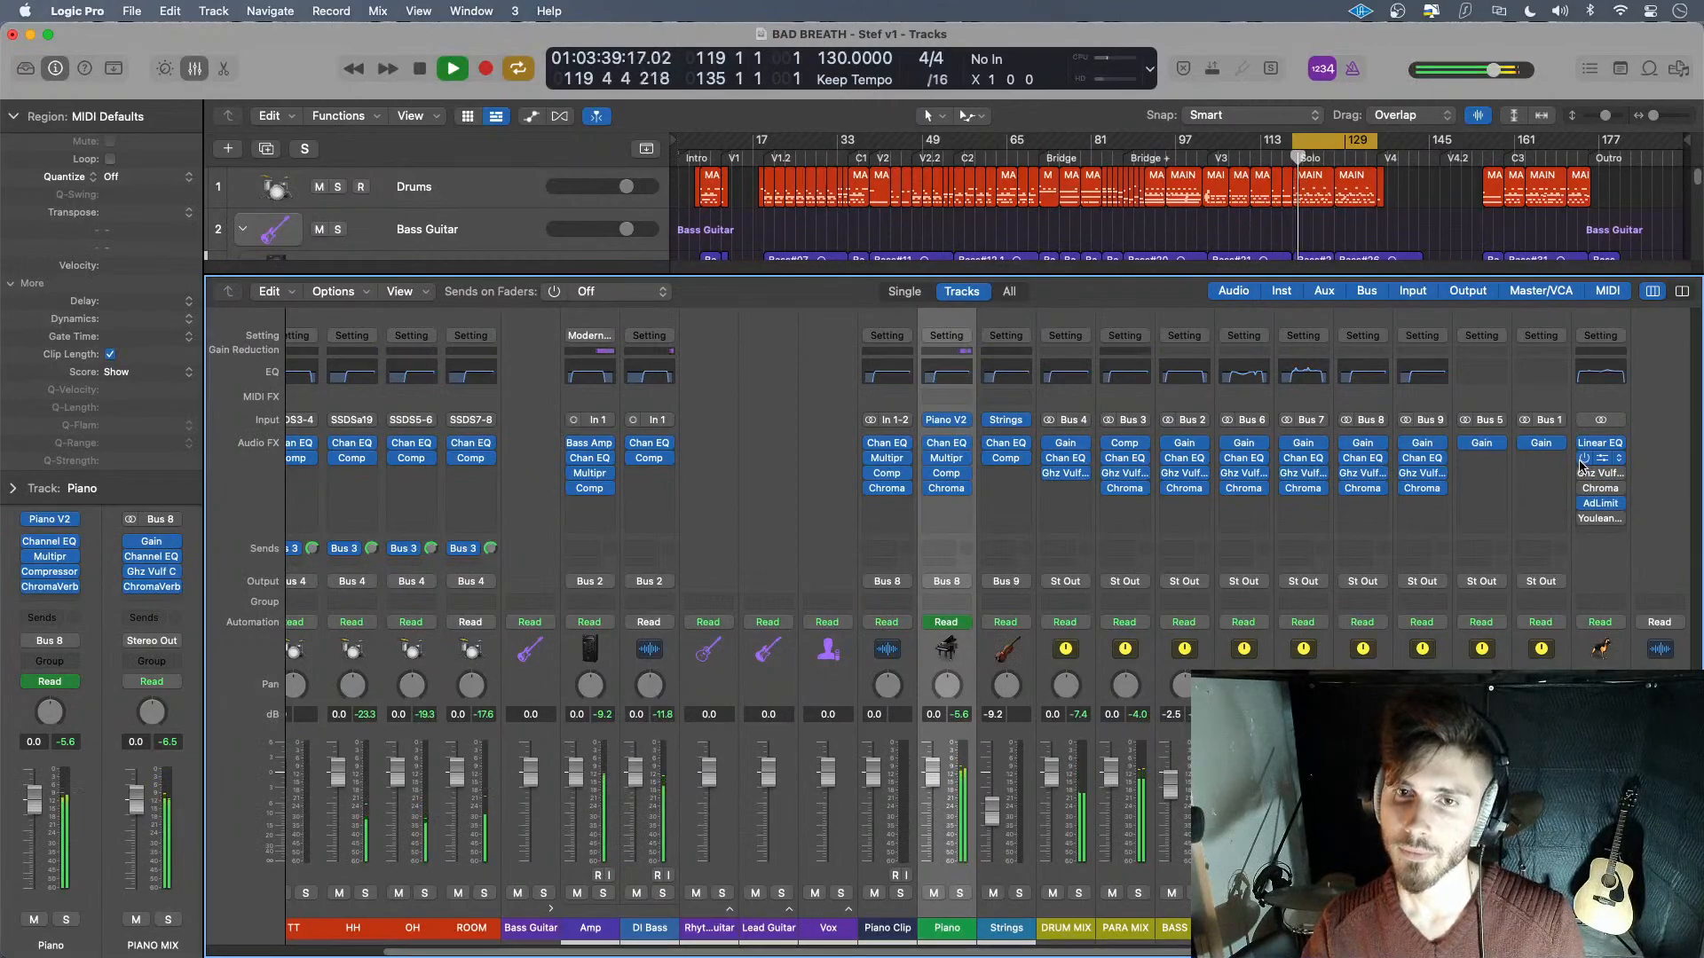
key(space)
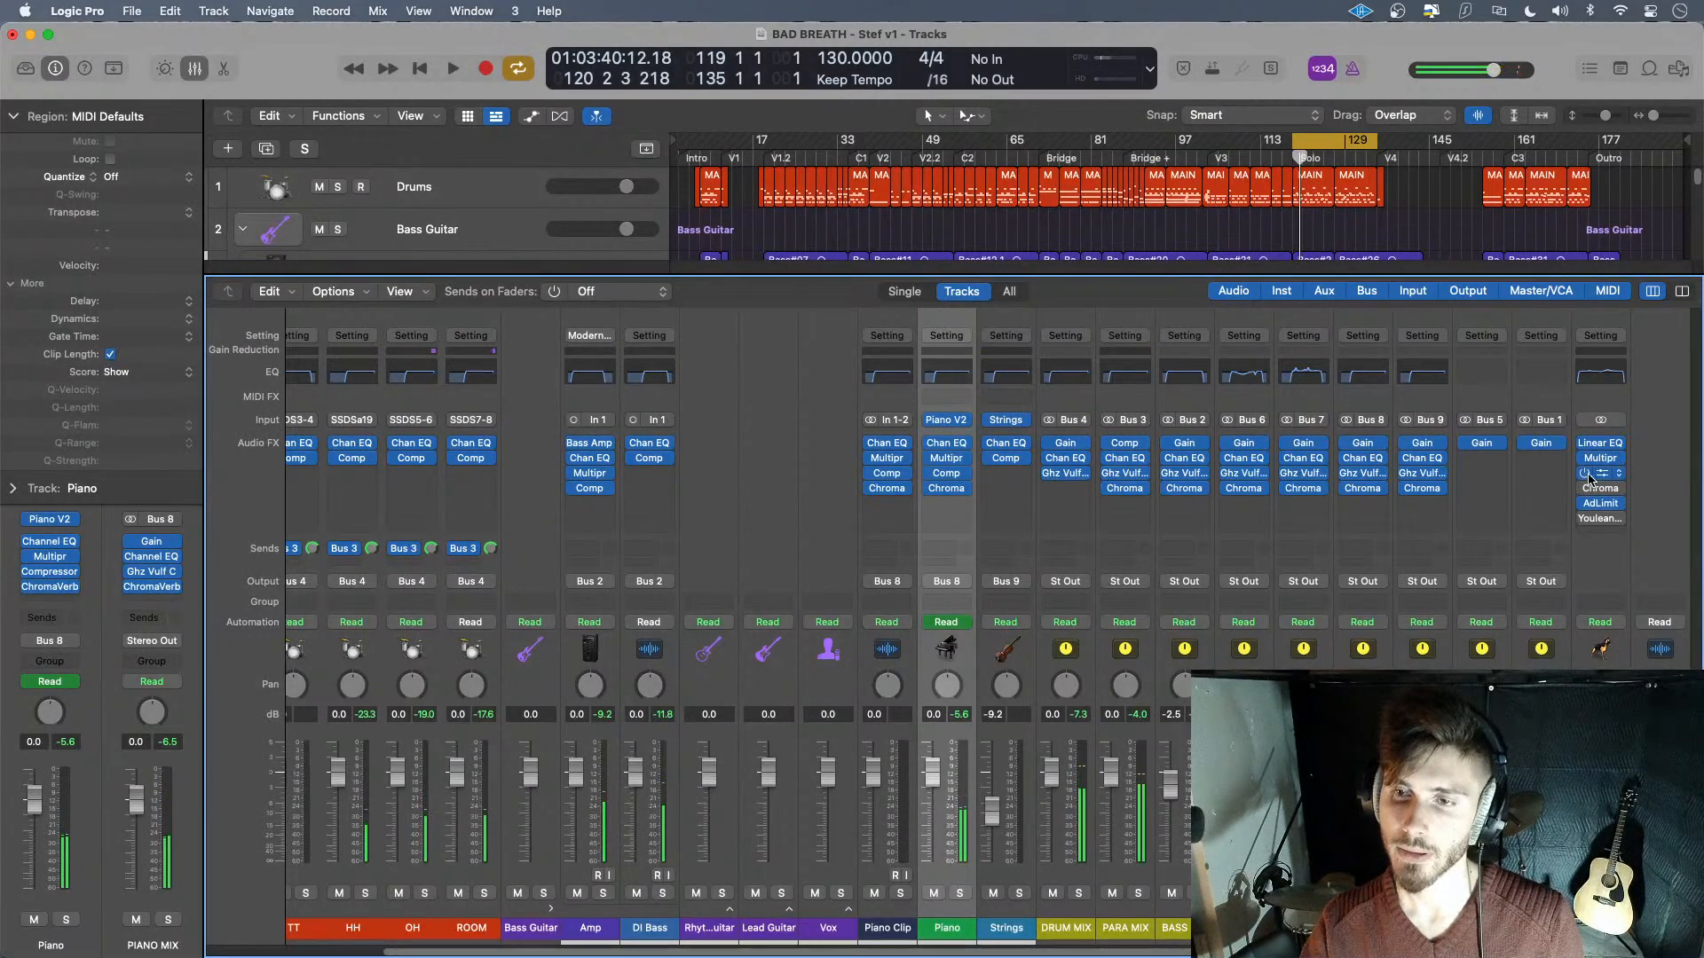
key(space)
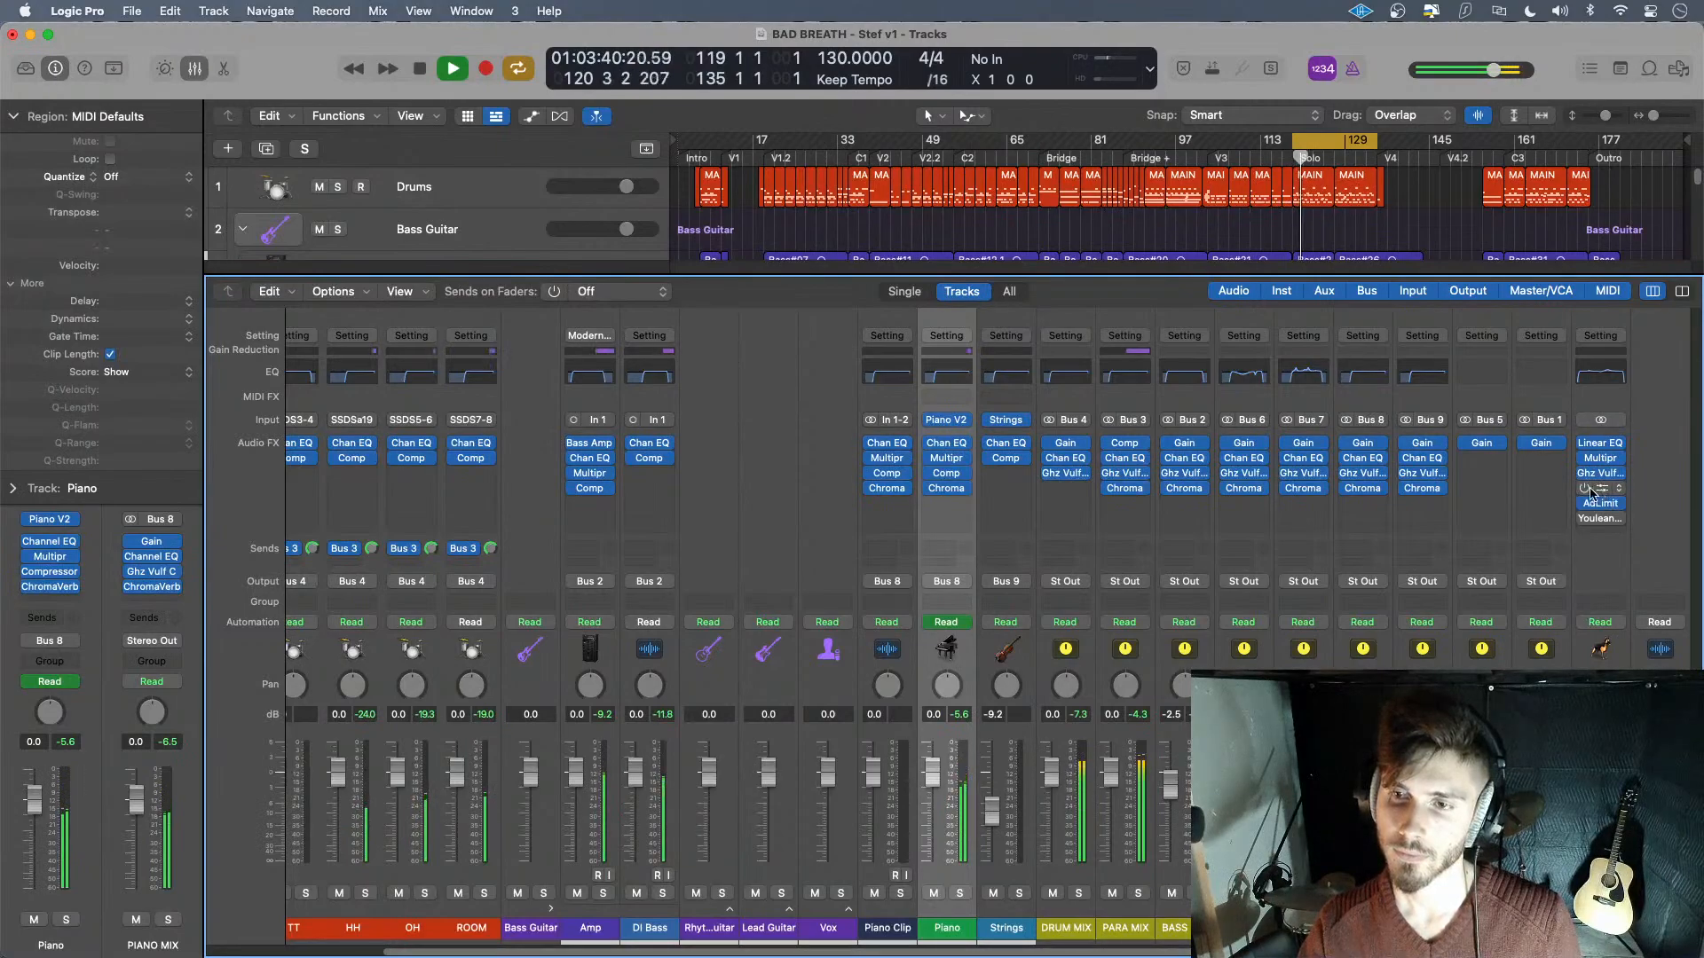
click(1602, 490)
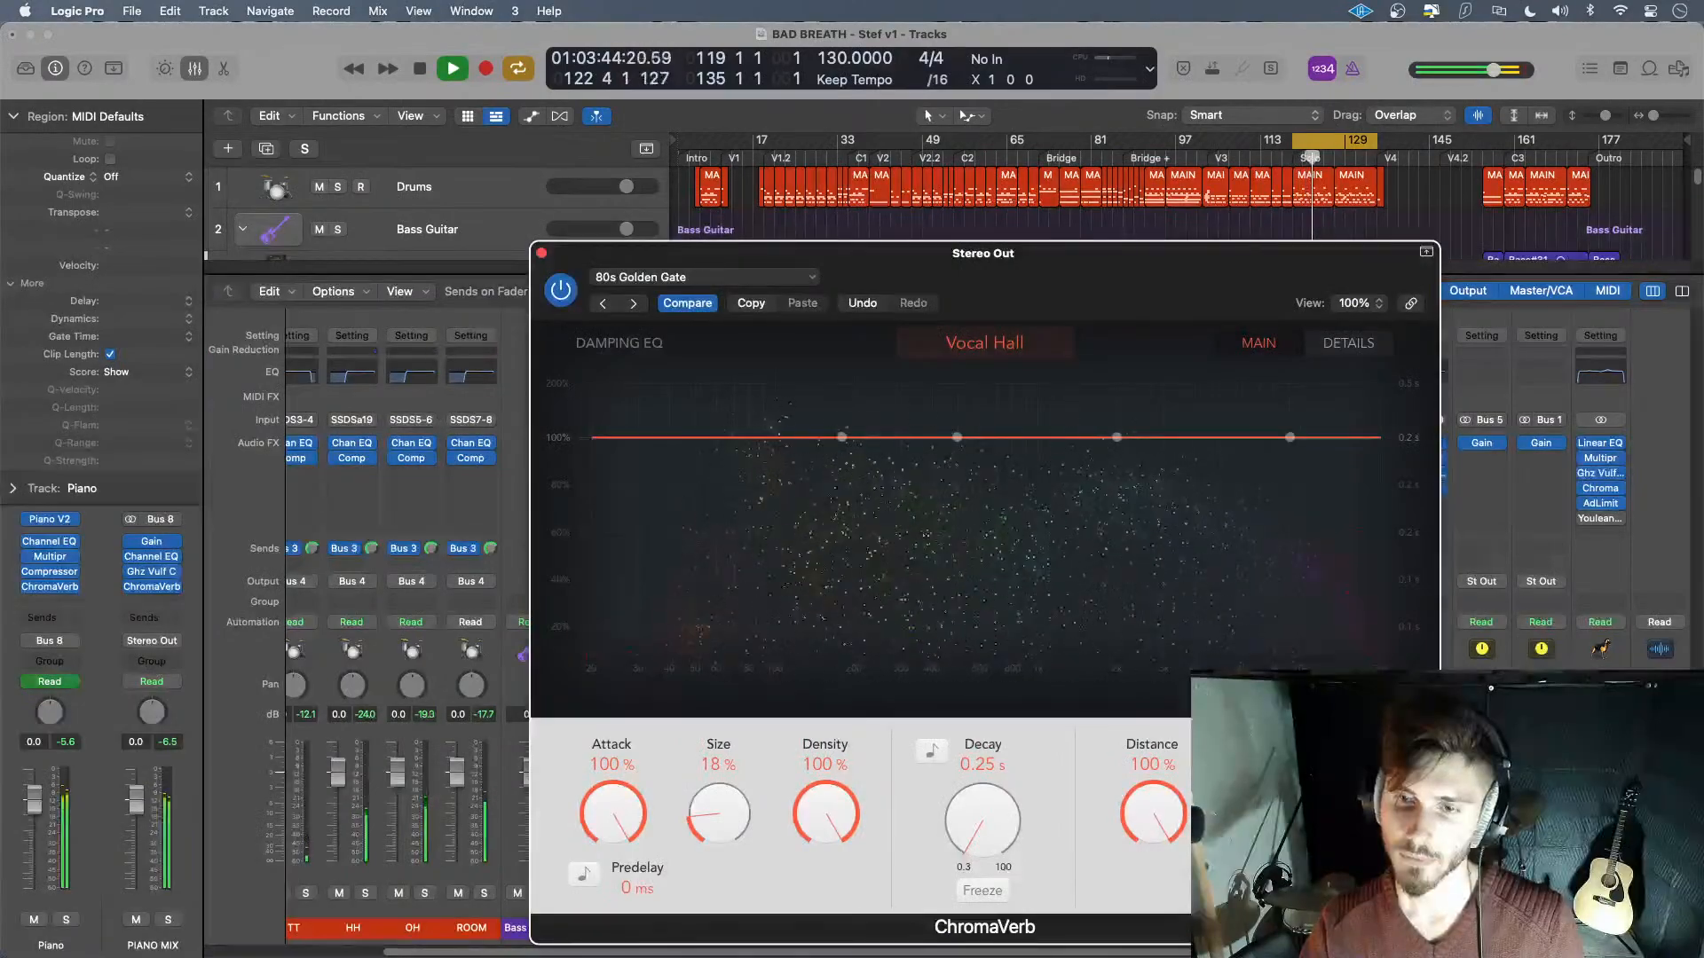
click(1600, 488)
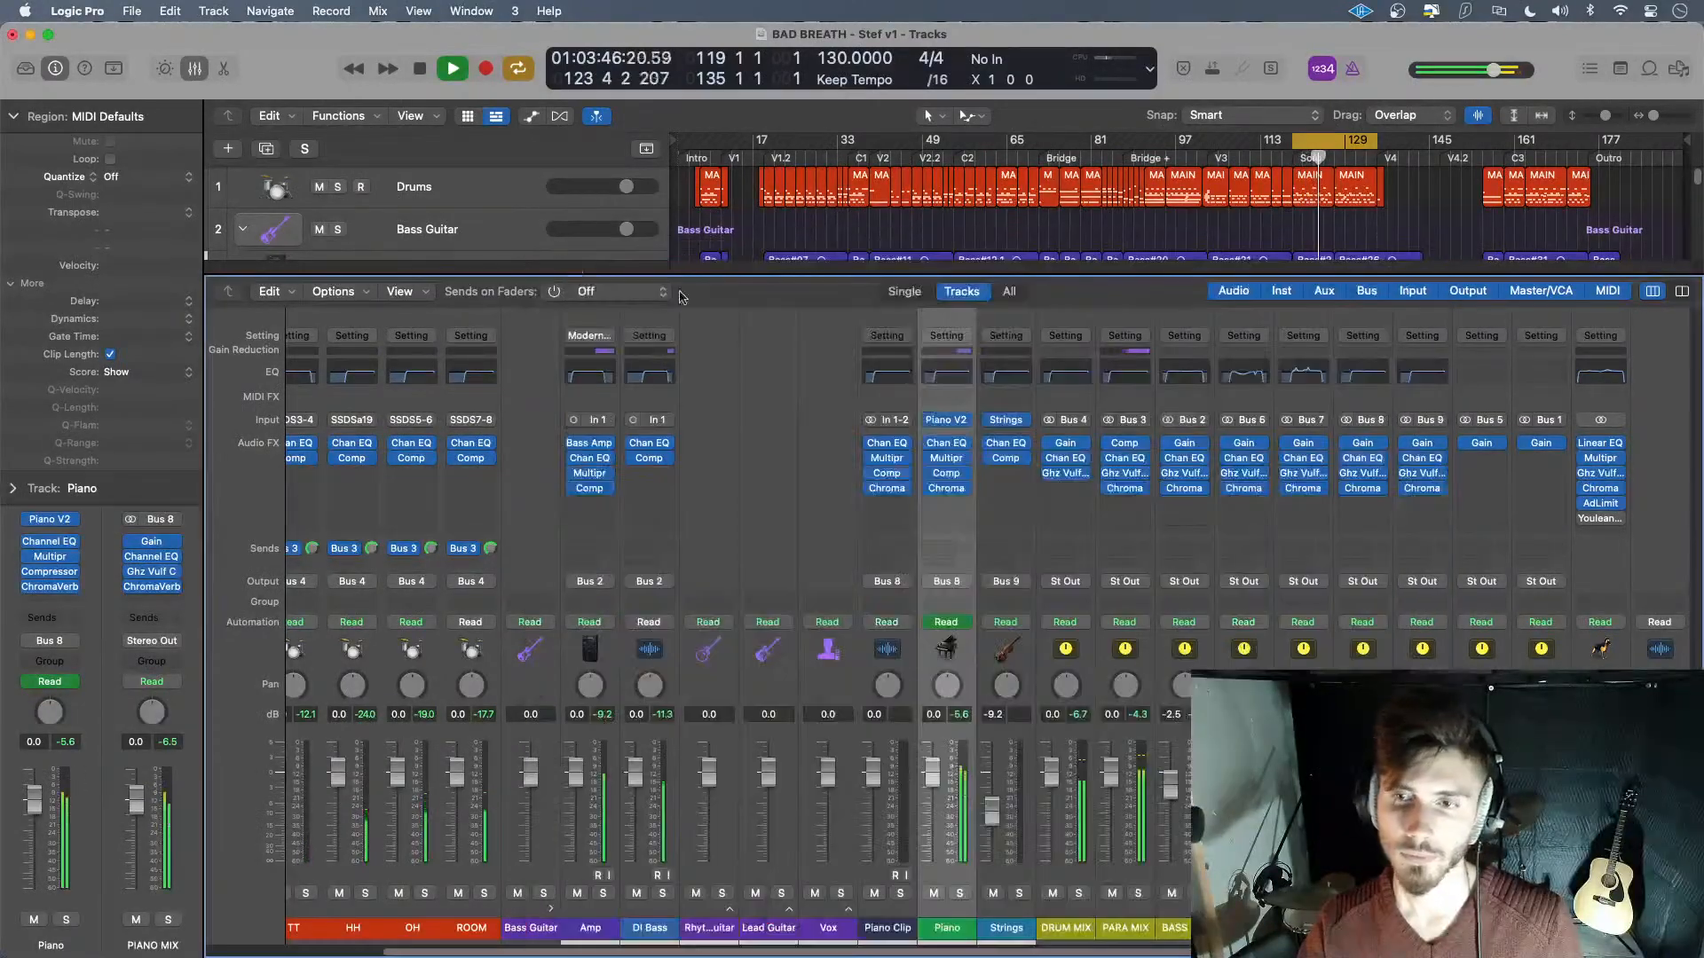
key(space)
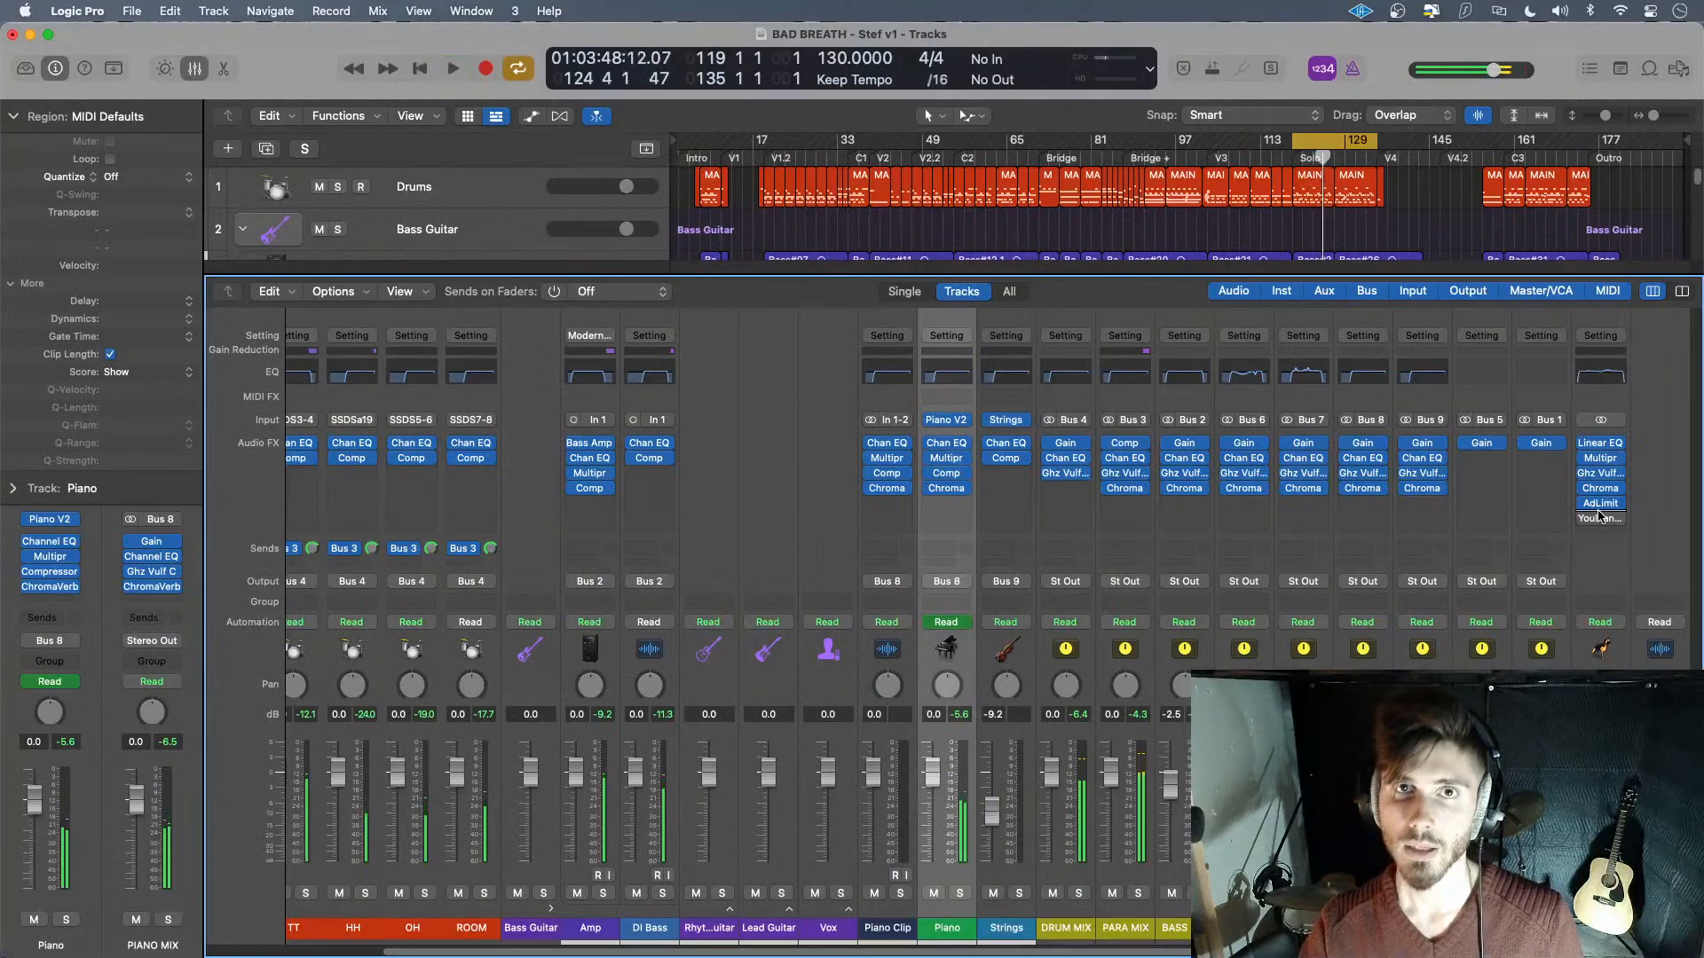
- Open the stereo output's Adaptive Limiter and Youlean Loudness Meter 2, moving the meter window clear of the limiter
click(1601, 504)
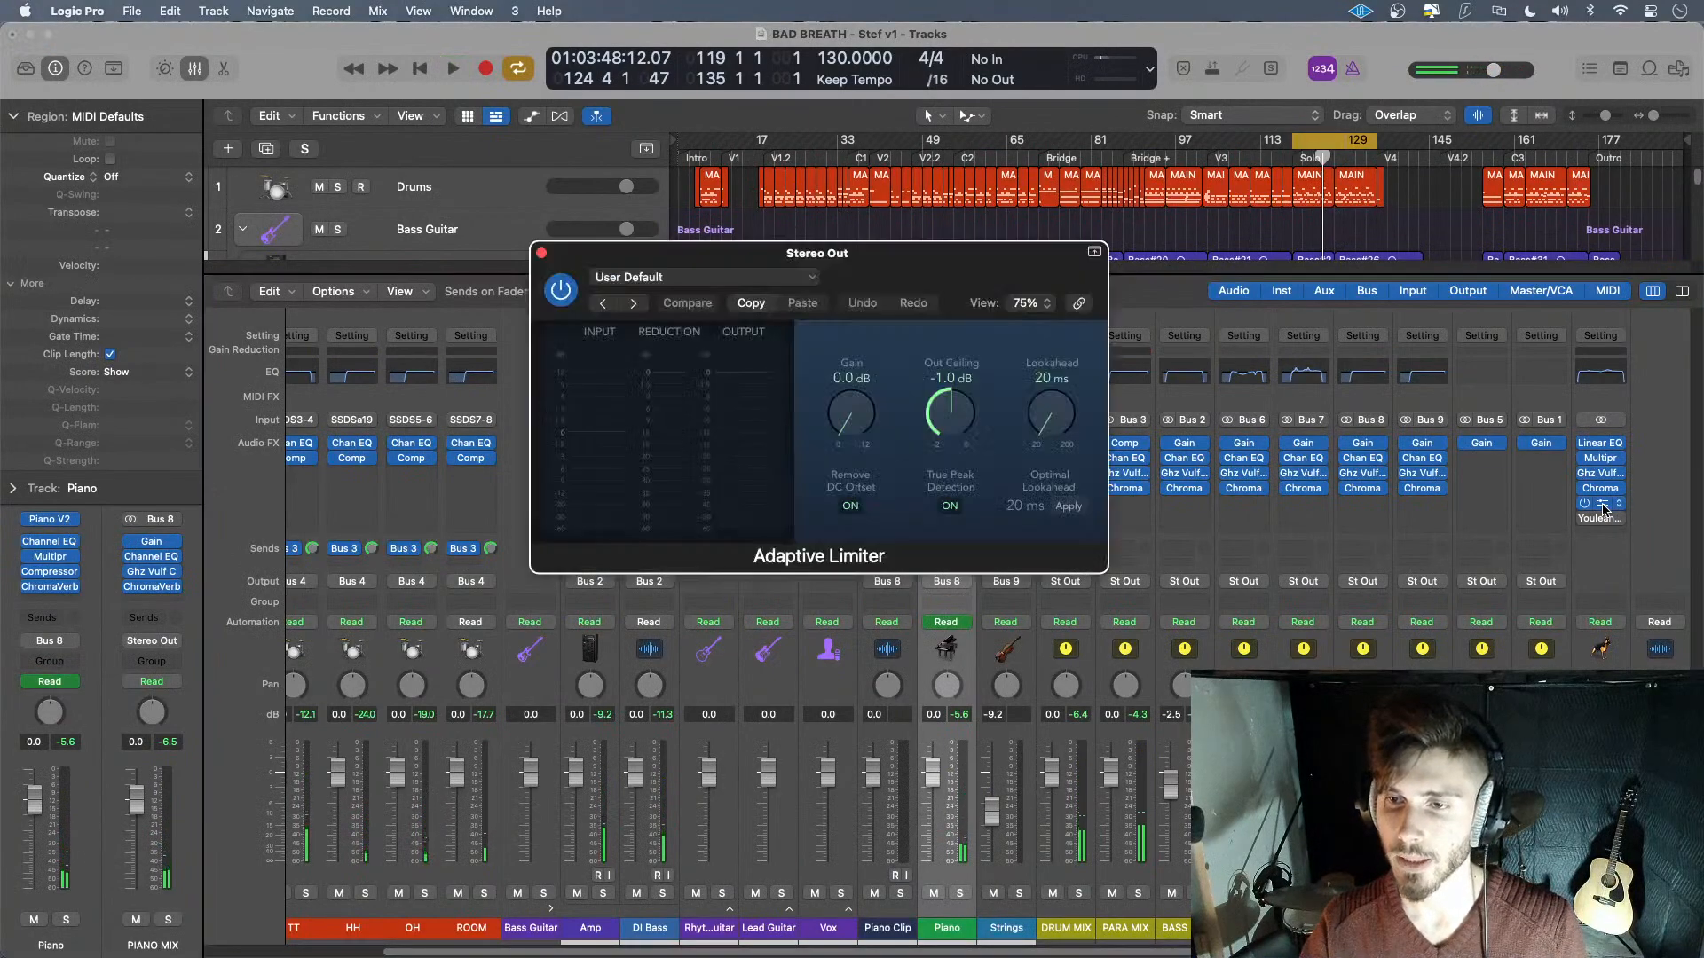
click(1603, 521)
drag(1066, 293, 1334, 376)
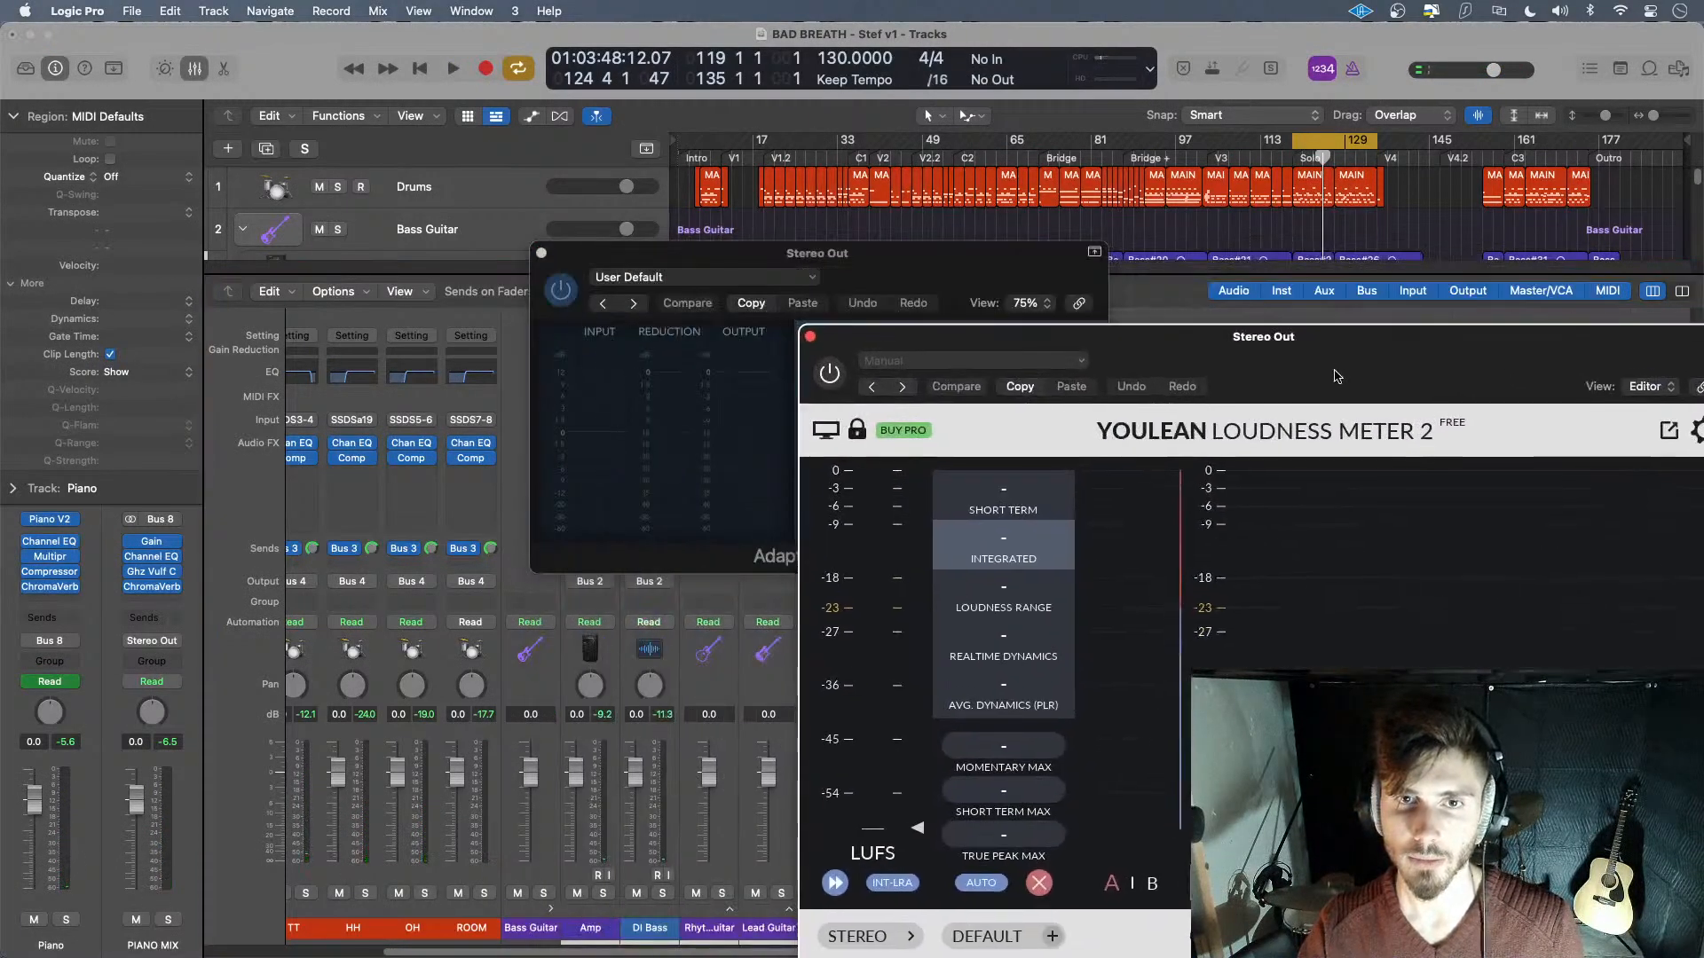
- Arrange the Adaptive Limiter and Youlean Loudness Meter 2 windows so both readings show, switch on the meter and briefly test playback
drag(897, 273, 645, 189)
drag(1289, 379, 1106, 269)
key(space)
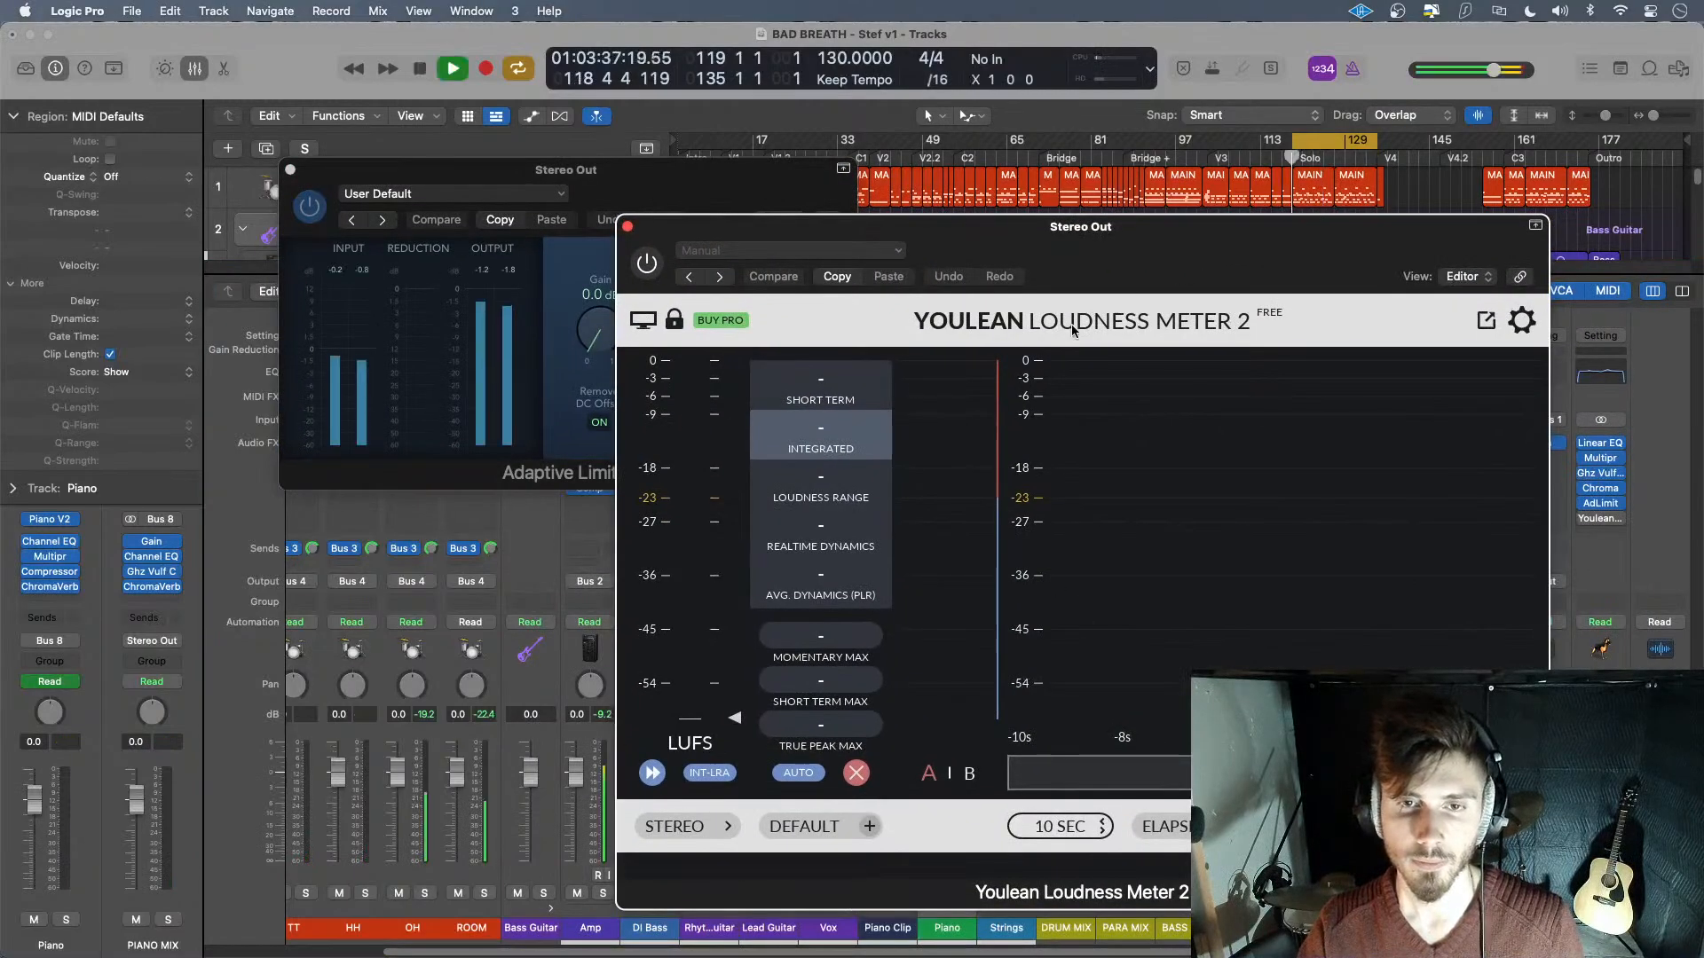
key(space)
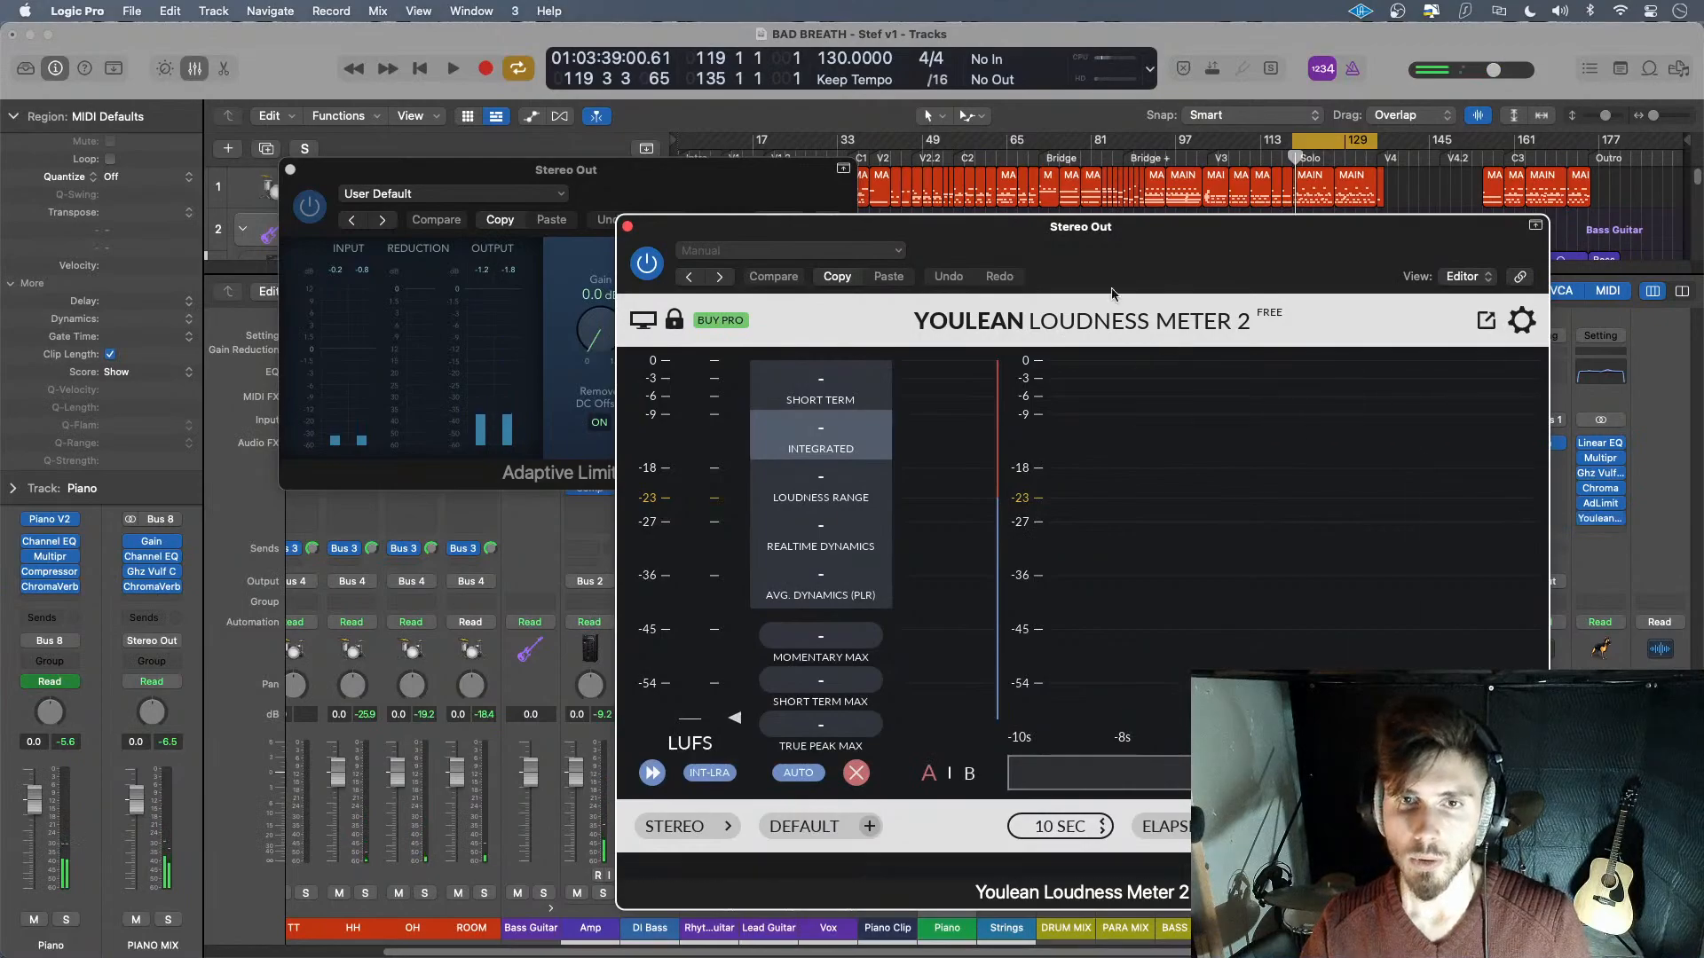
drag(1204, 248, 1302, 275)
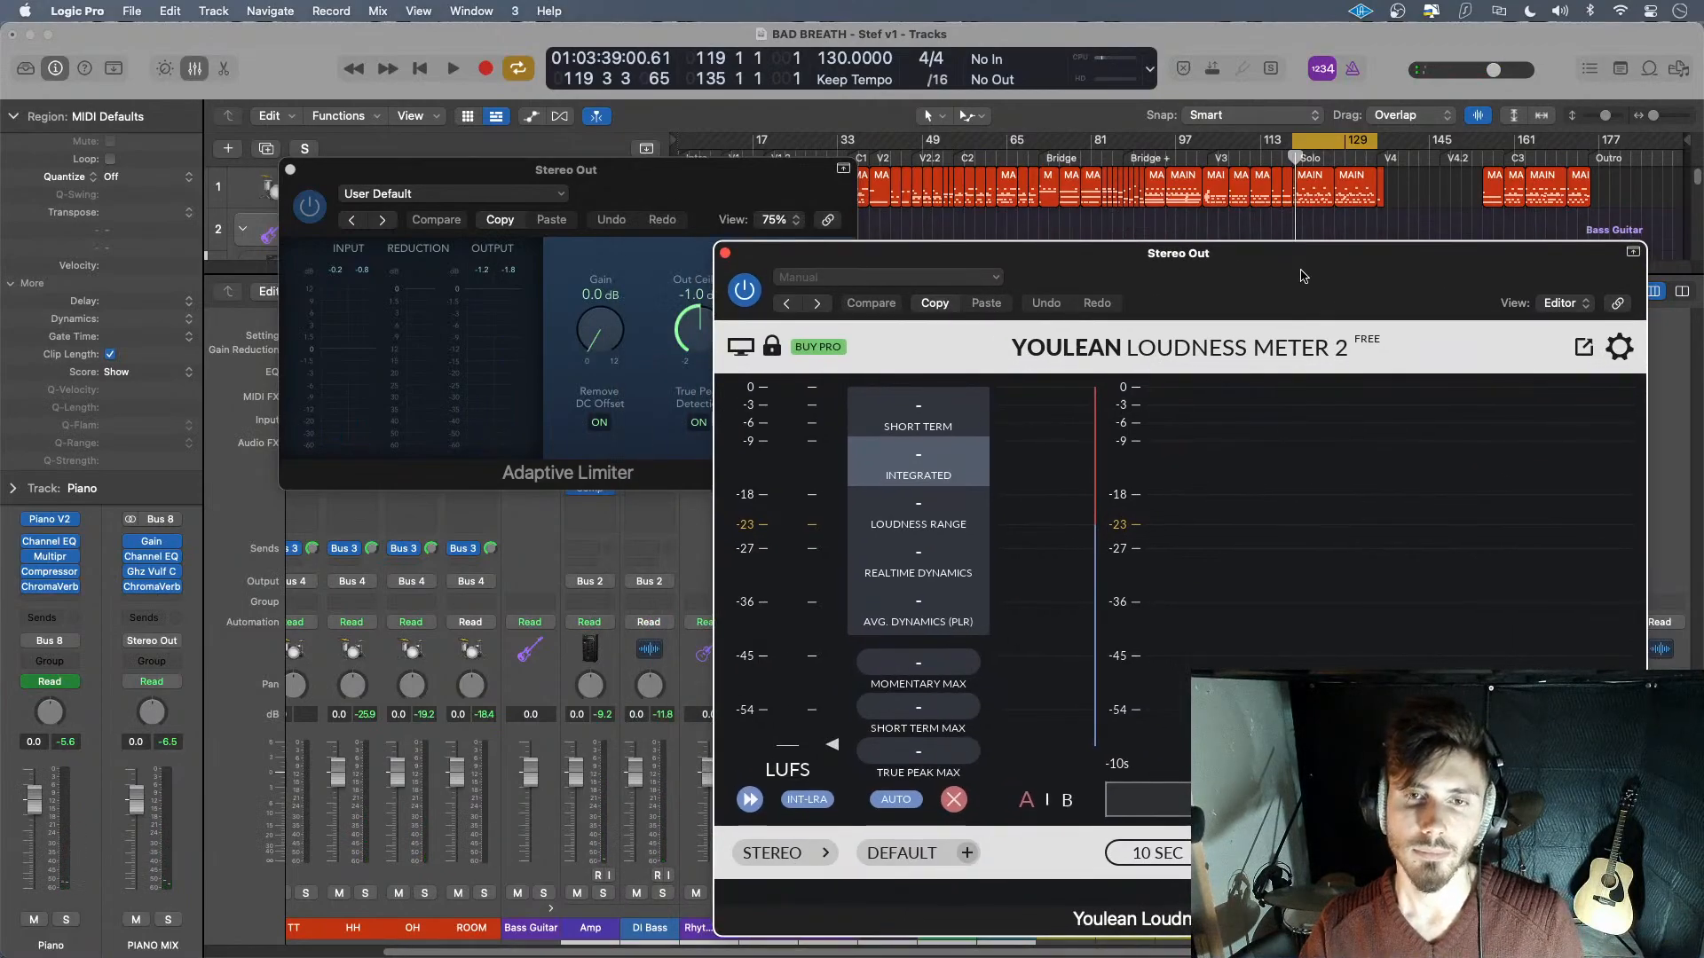
drag(1275, 274, 1265, 294)
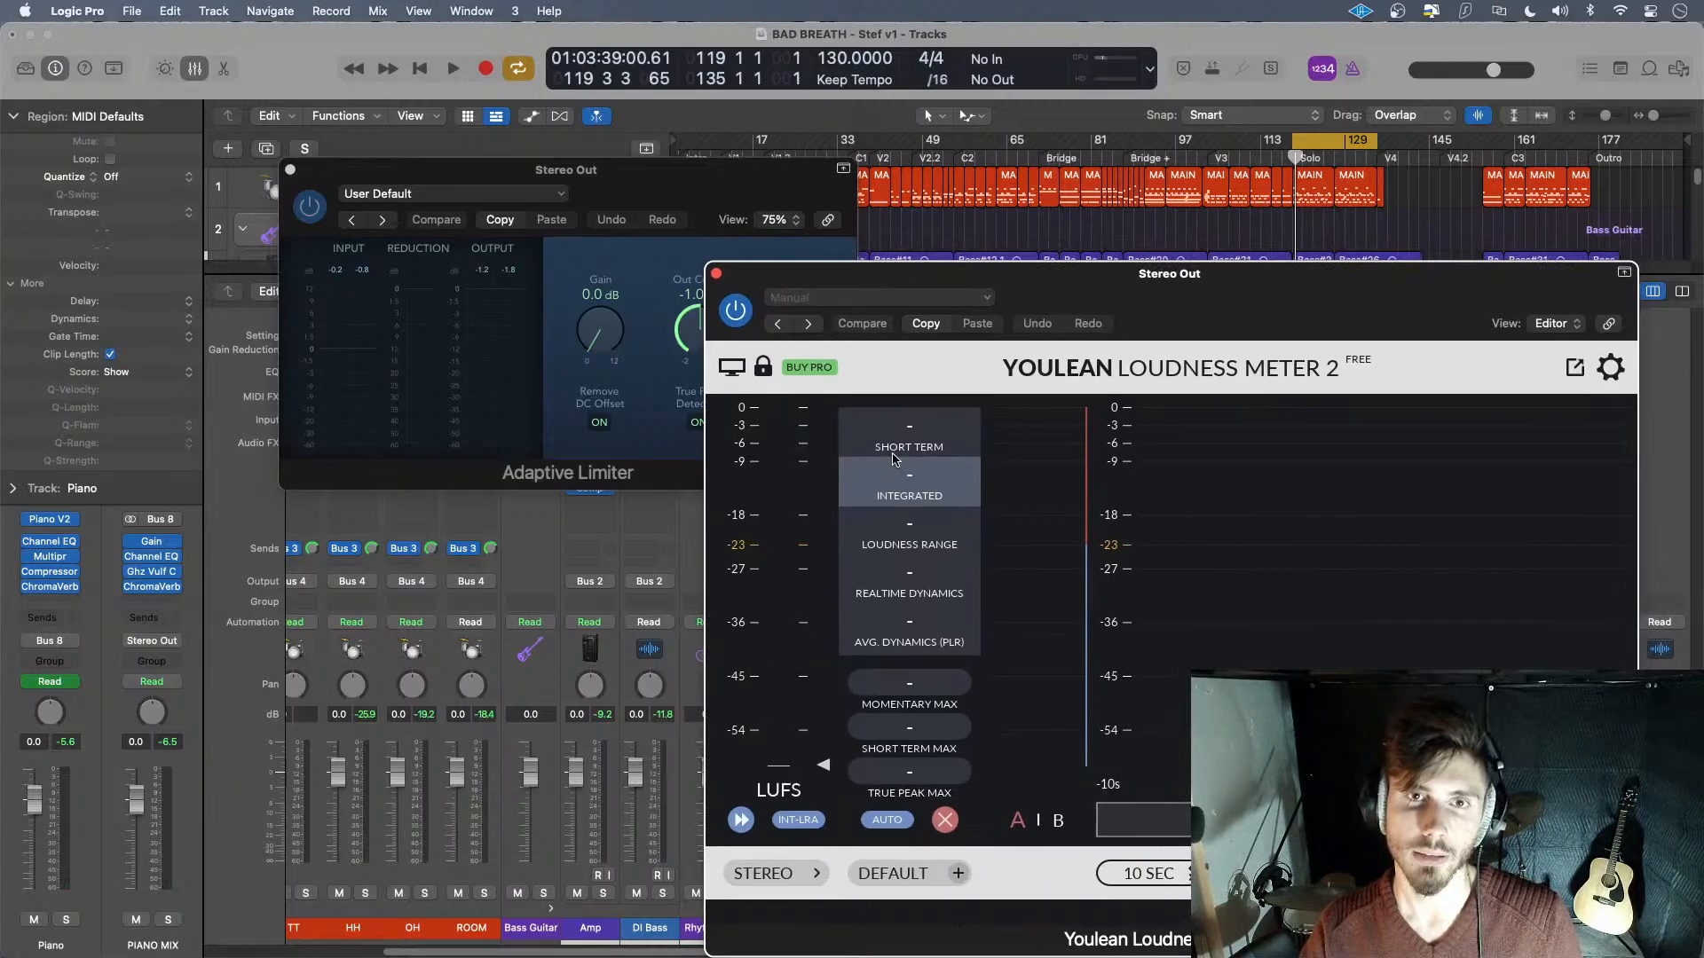
- Set the Adaptive Limiter's gain to 1.0 dB while metering the solo's loudness, close both plug-in windows and stop playback
key(space)
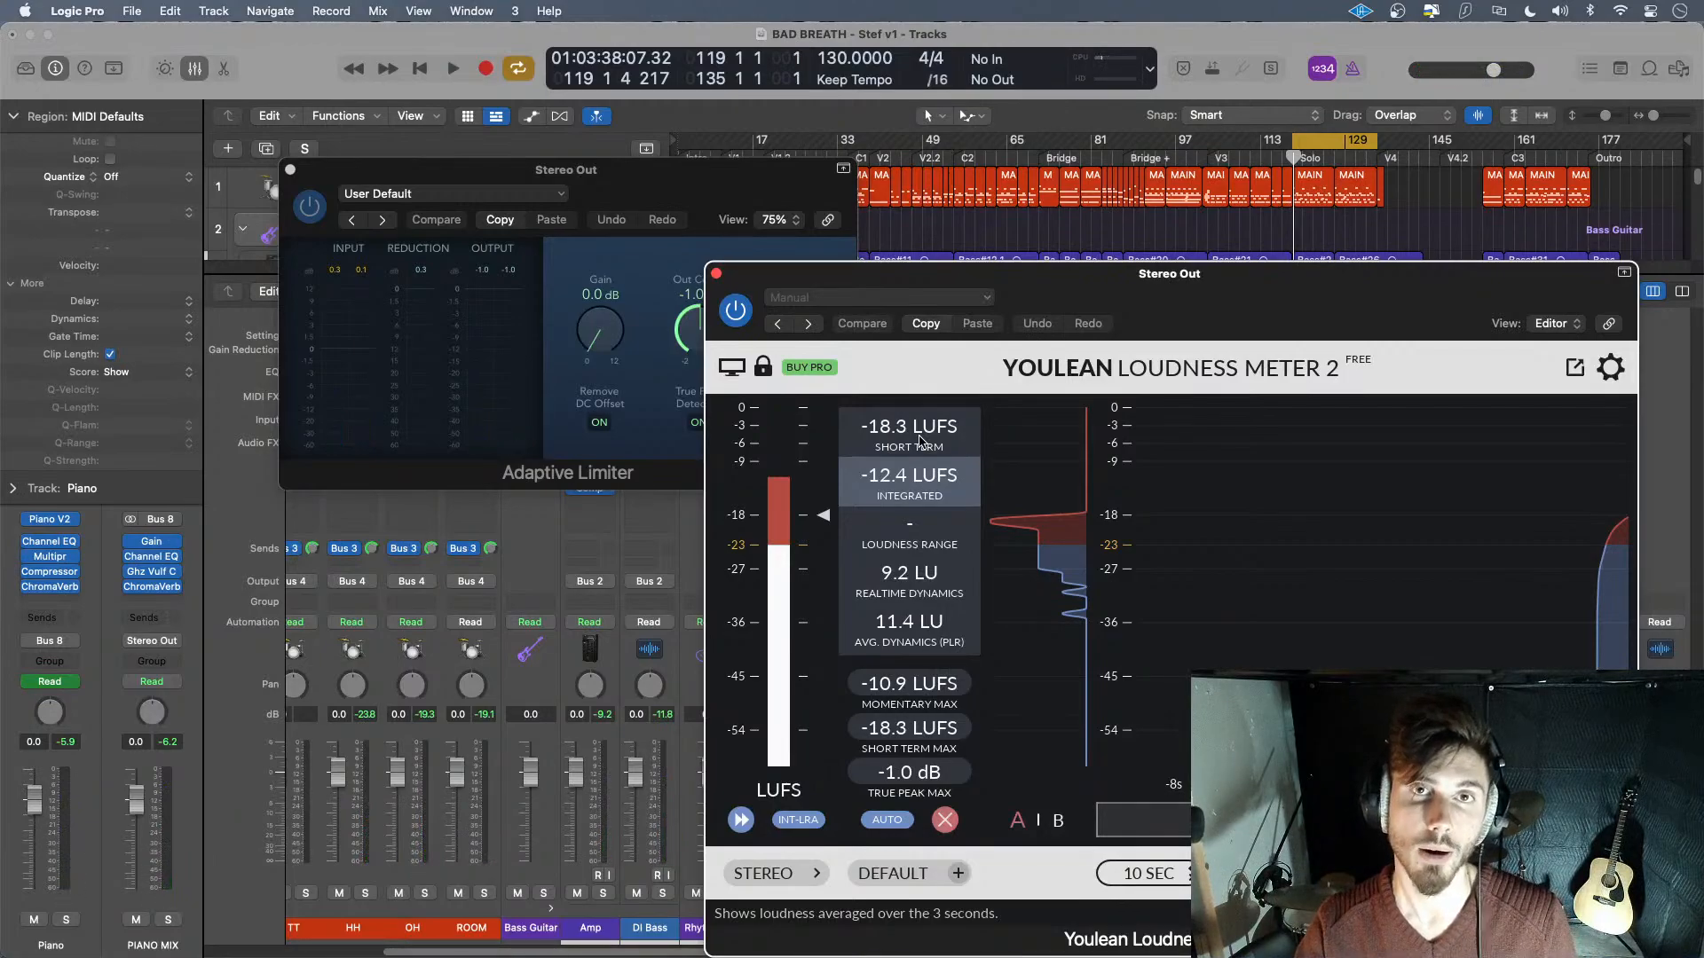
key(space)
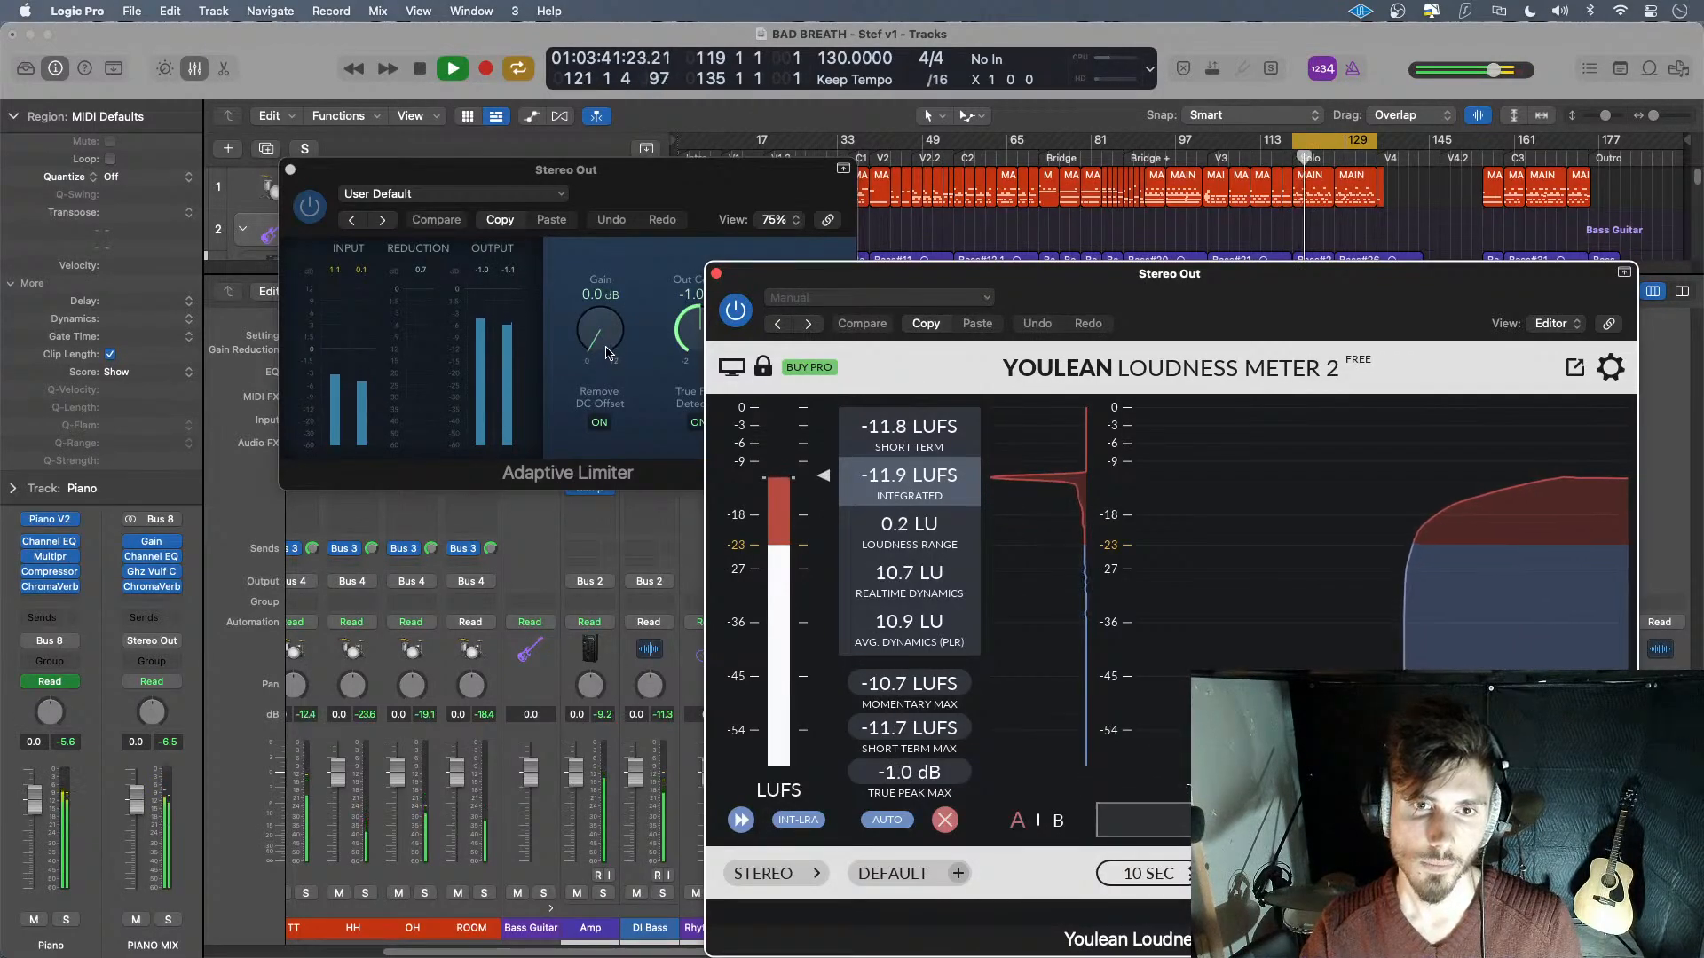
mouse_move(606, 347)
mouse_down()
mouse_move(610, 299)
mouse_move(609, 317)
mouse_up()
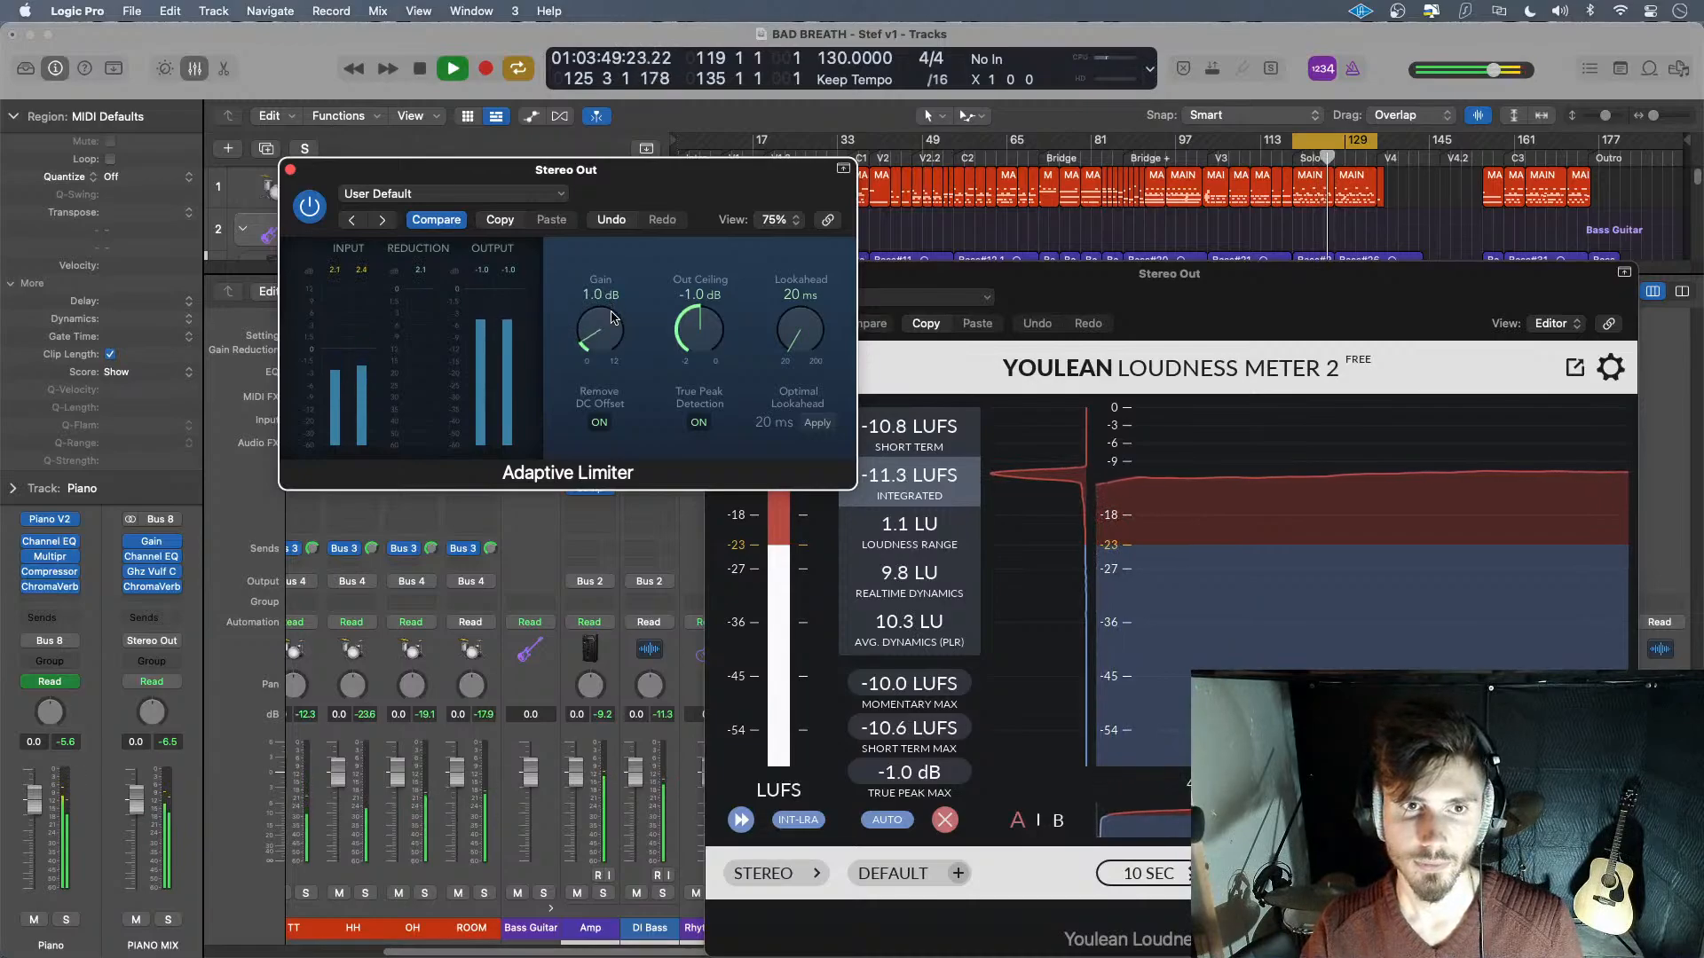
click(290, 170)
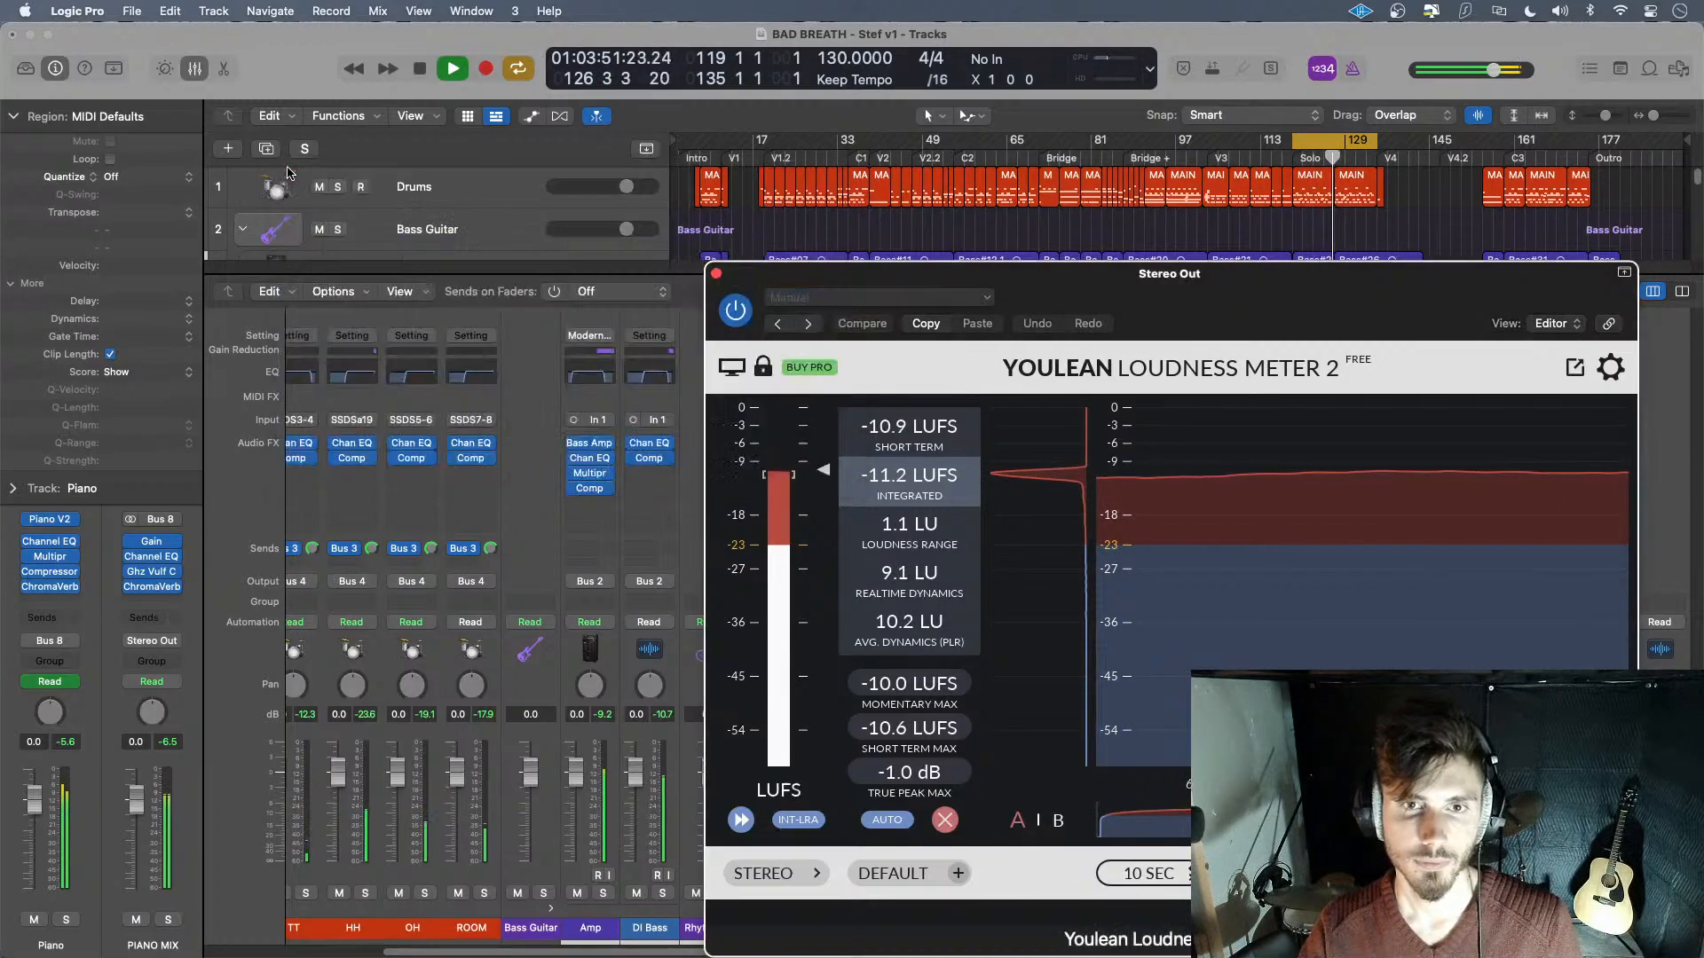
click(716, 273)
key(space)
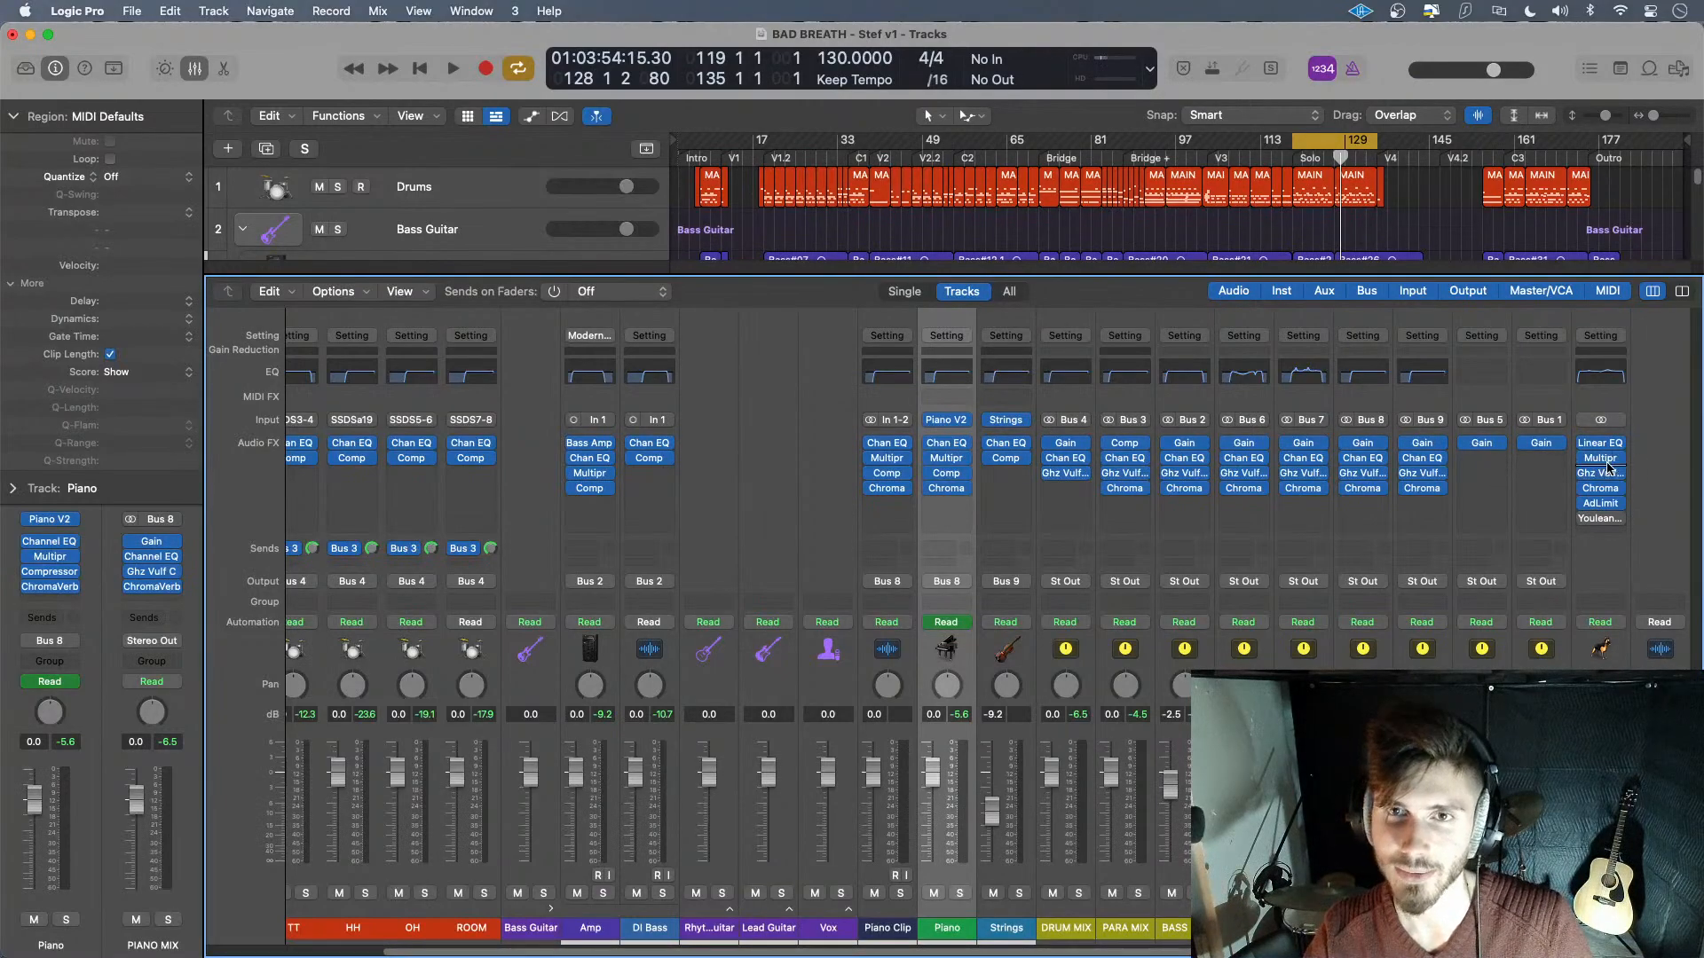
- Compare the solo with the stereo output's EQ, Multipressor, Vulf Compressor and ChromaVerb bypassed and re-enabled, and return to the cycle start
key(space)
key(space)
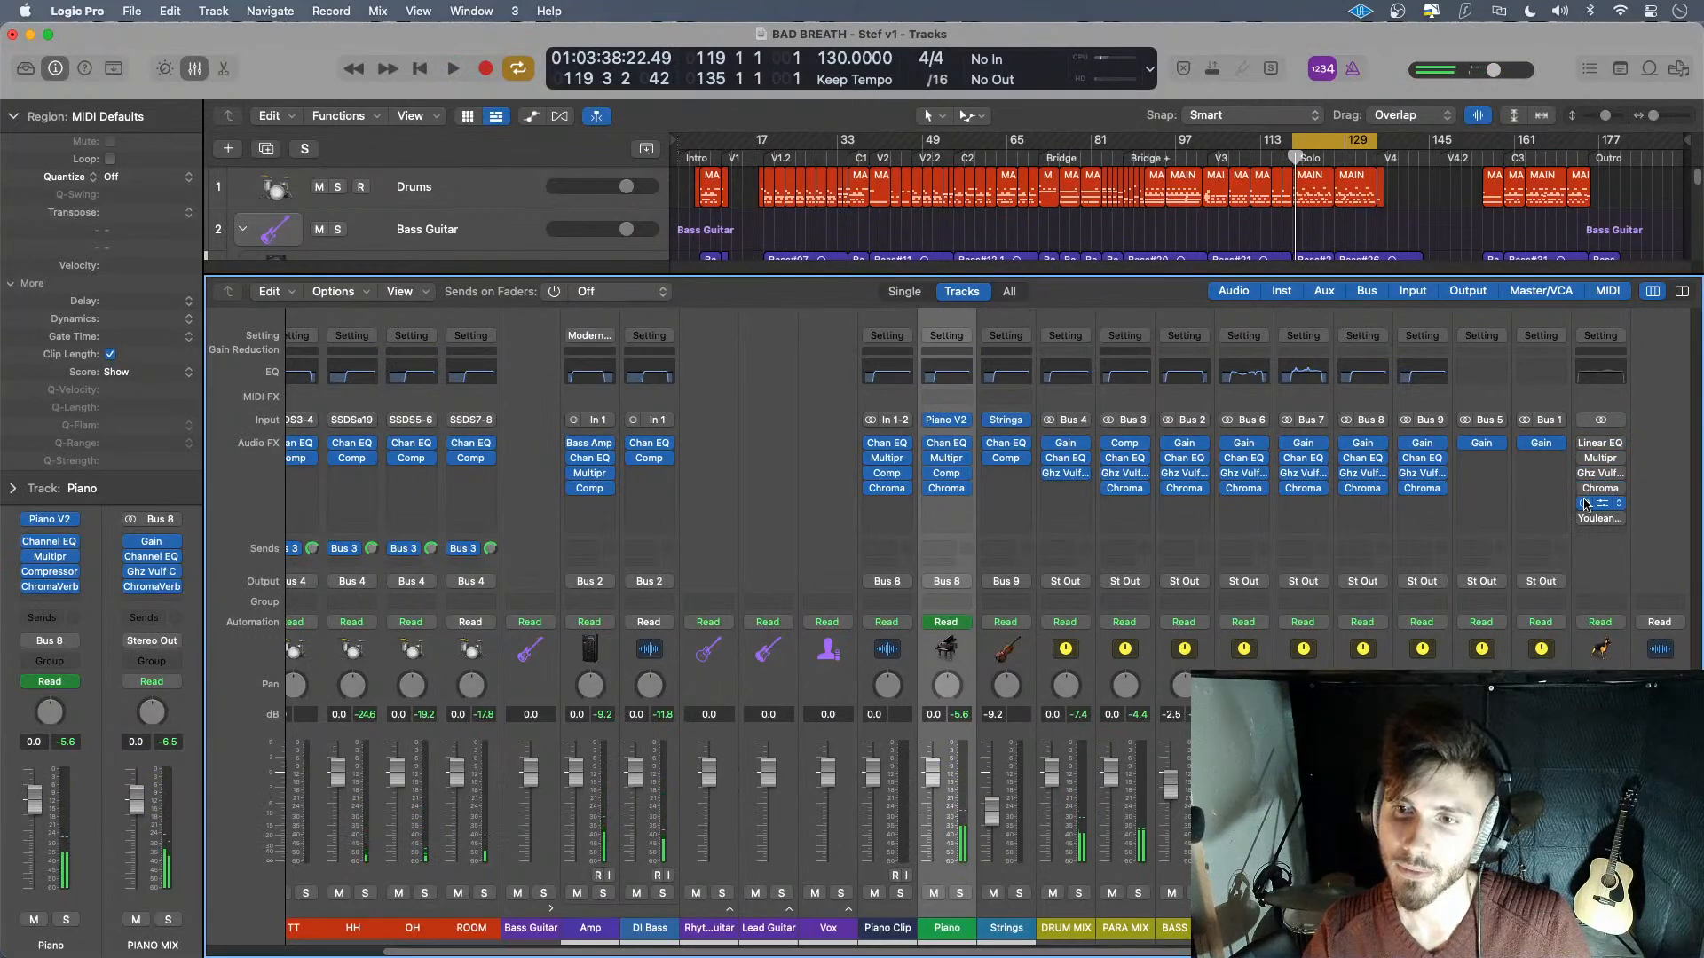
key(space)
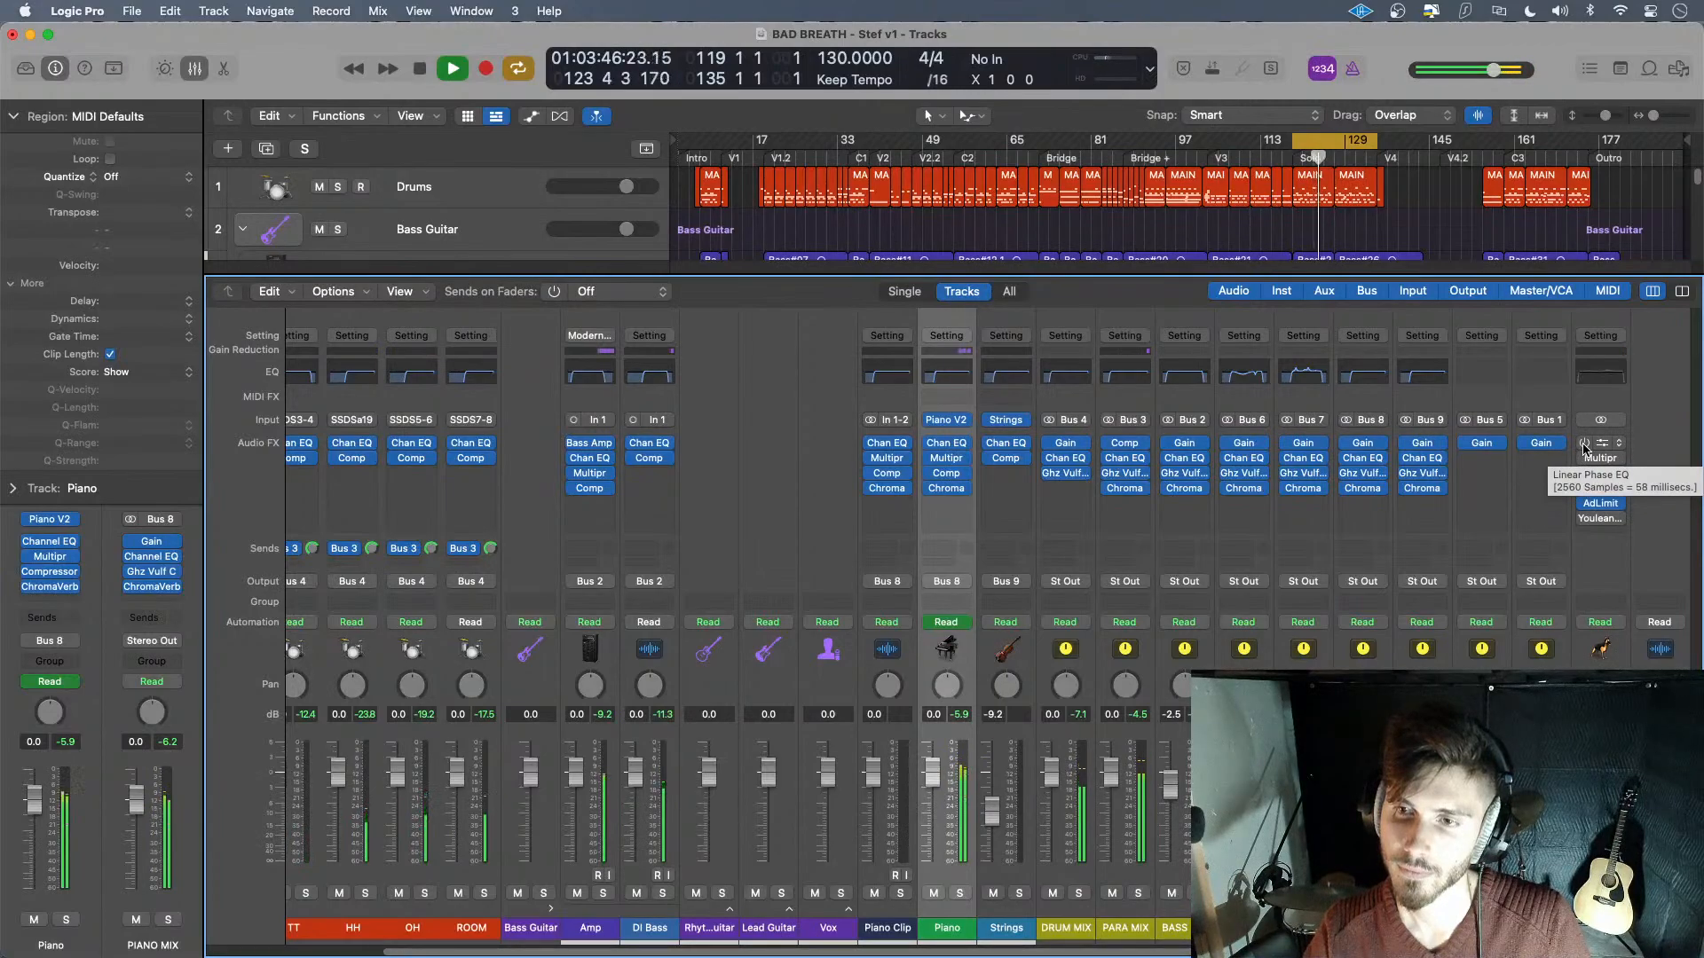
key(space)
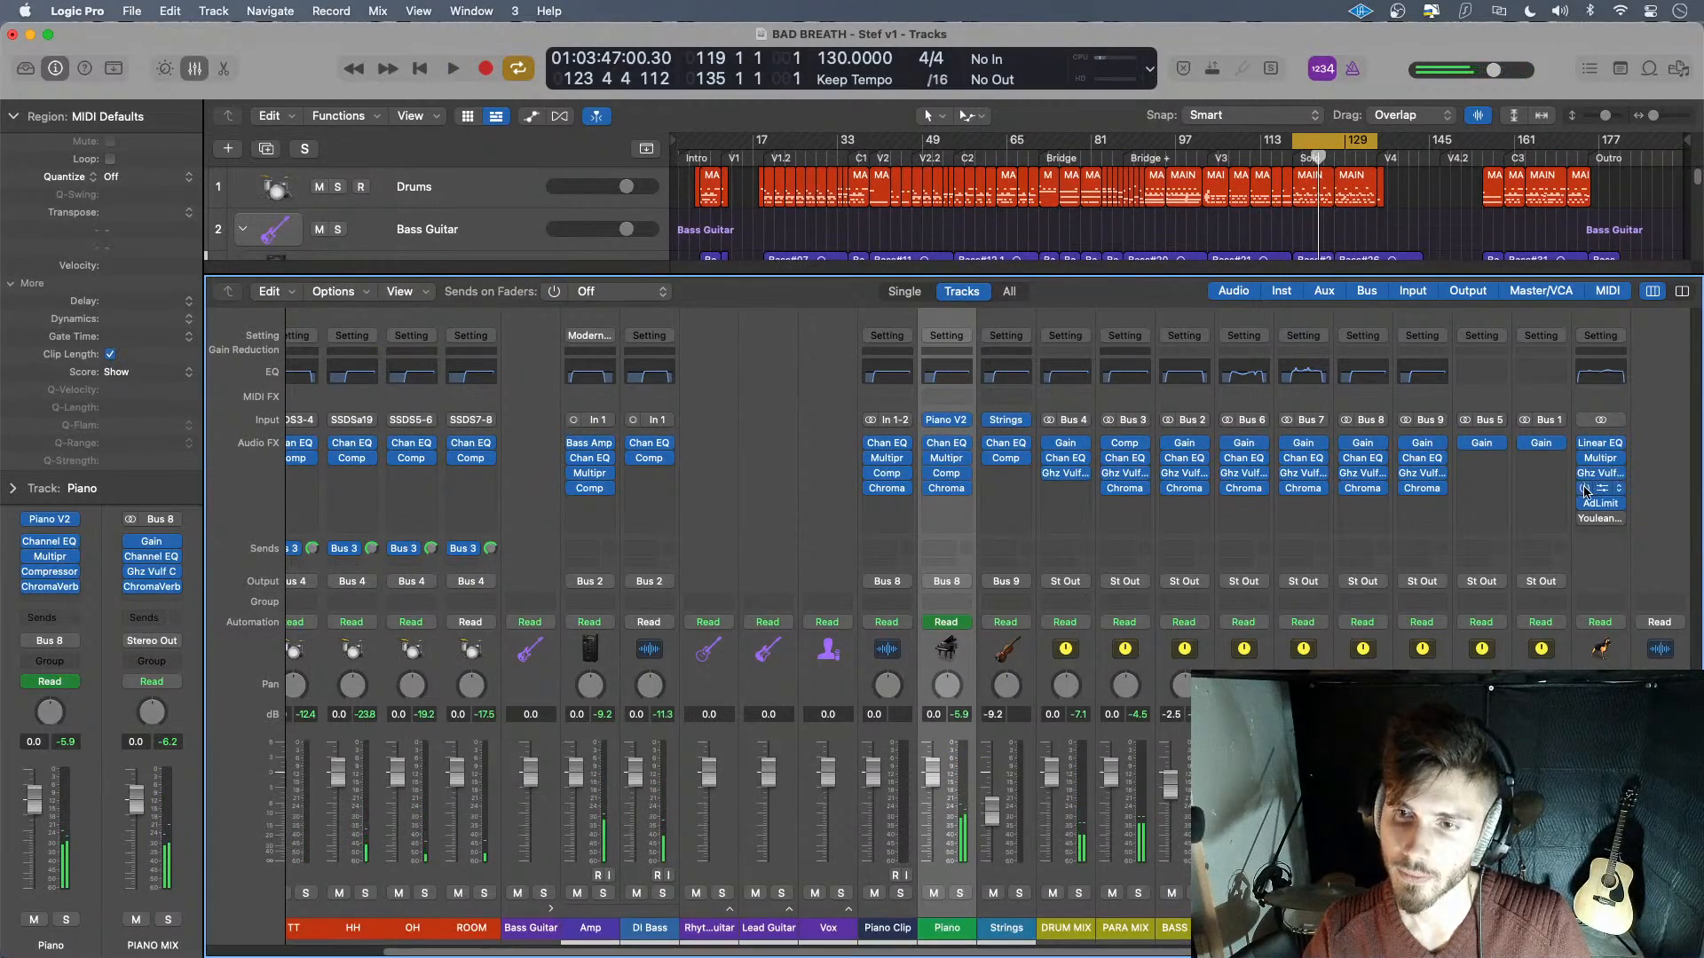
key(space)
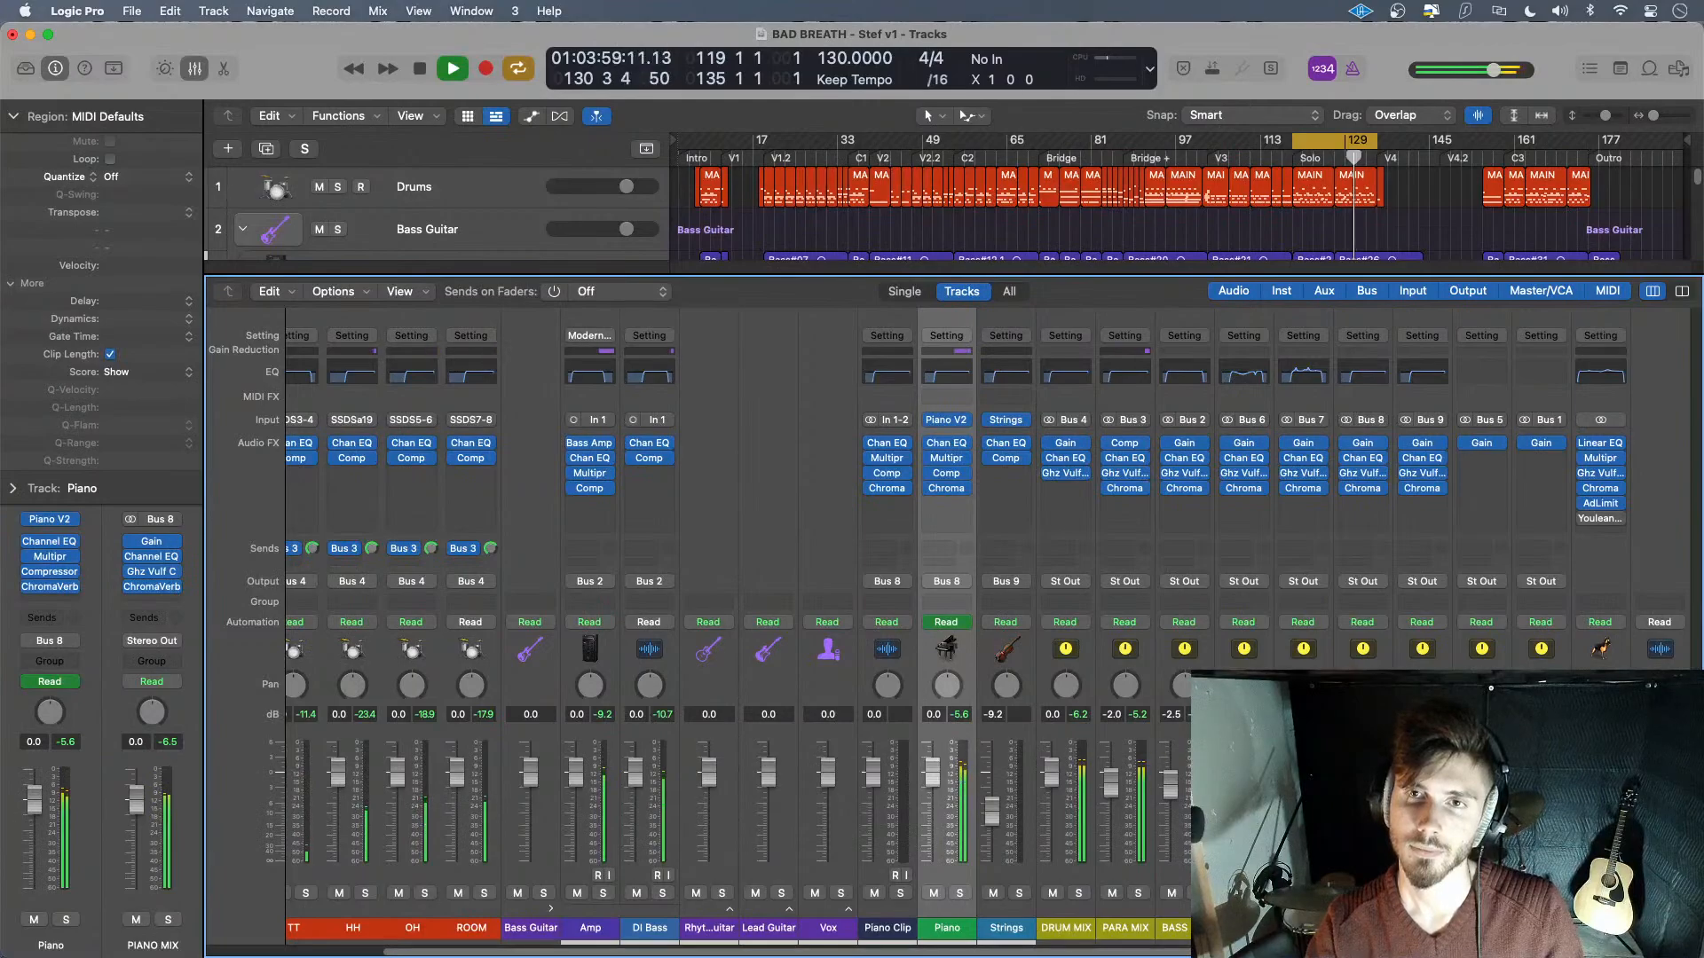
key(space)
key(Return)
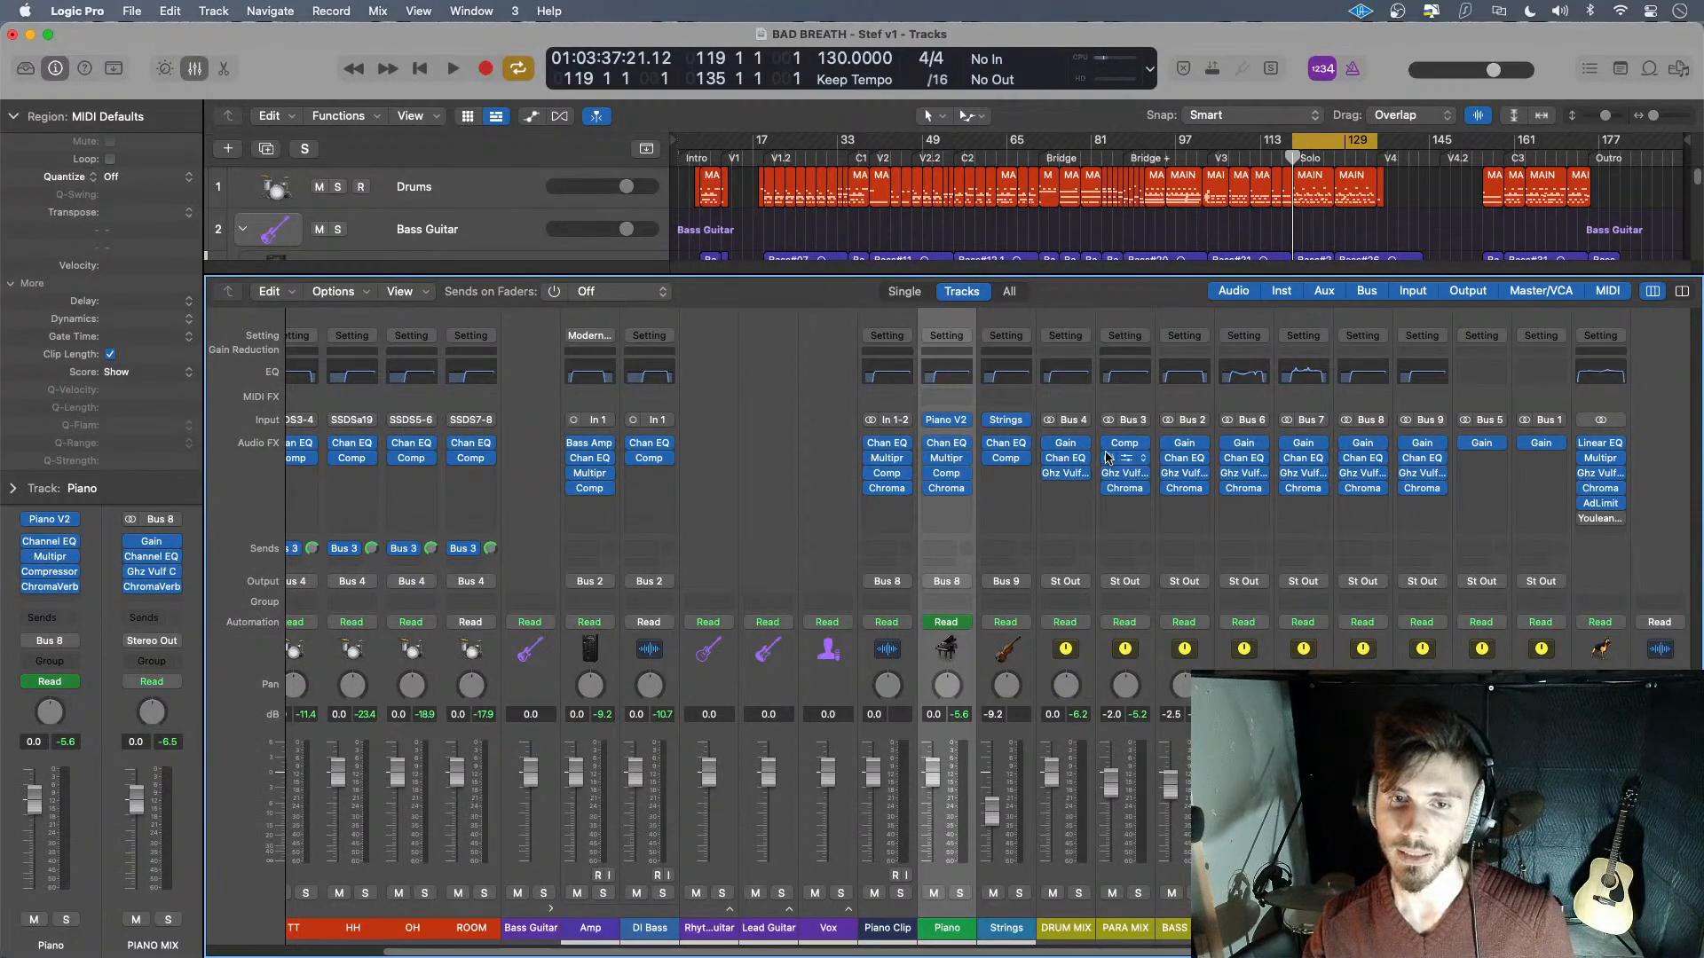
- Look back over the mixer's channel strips and close the mixer to show the full track arrangement
scroll(1242, 575, left, 1)
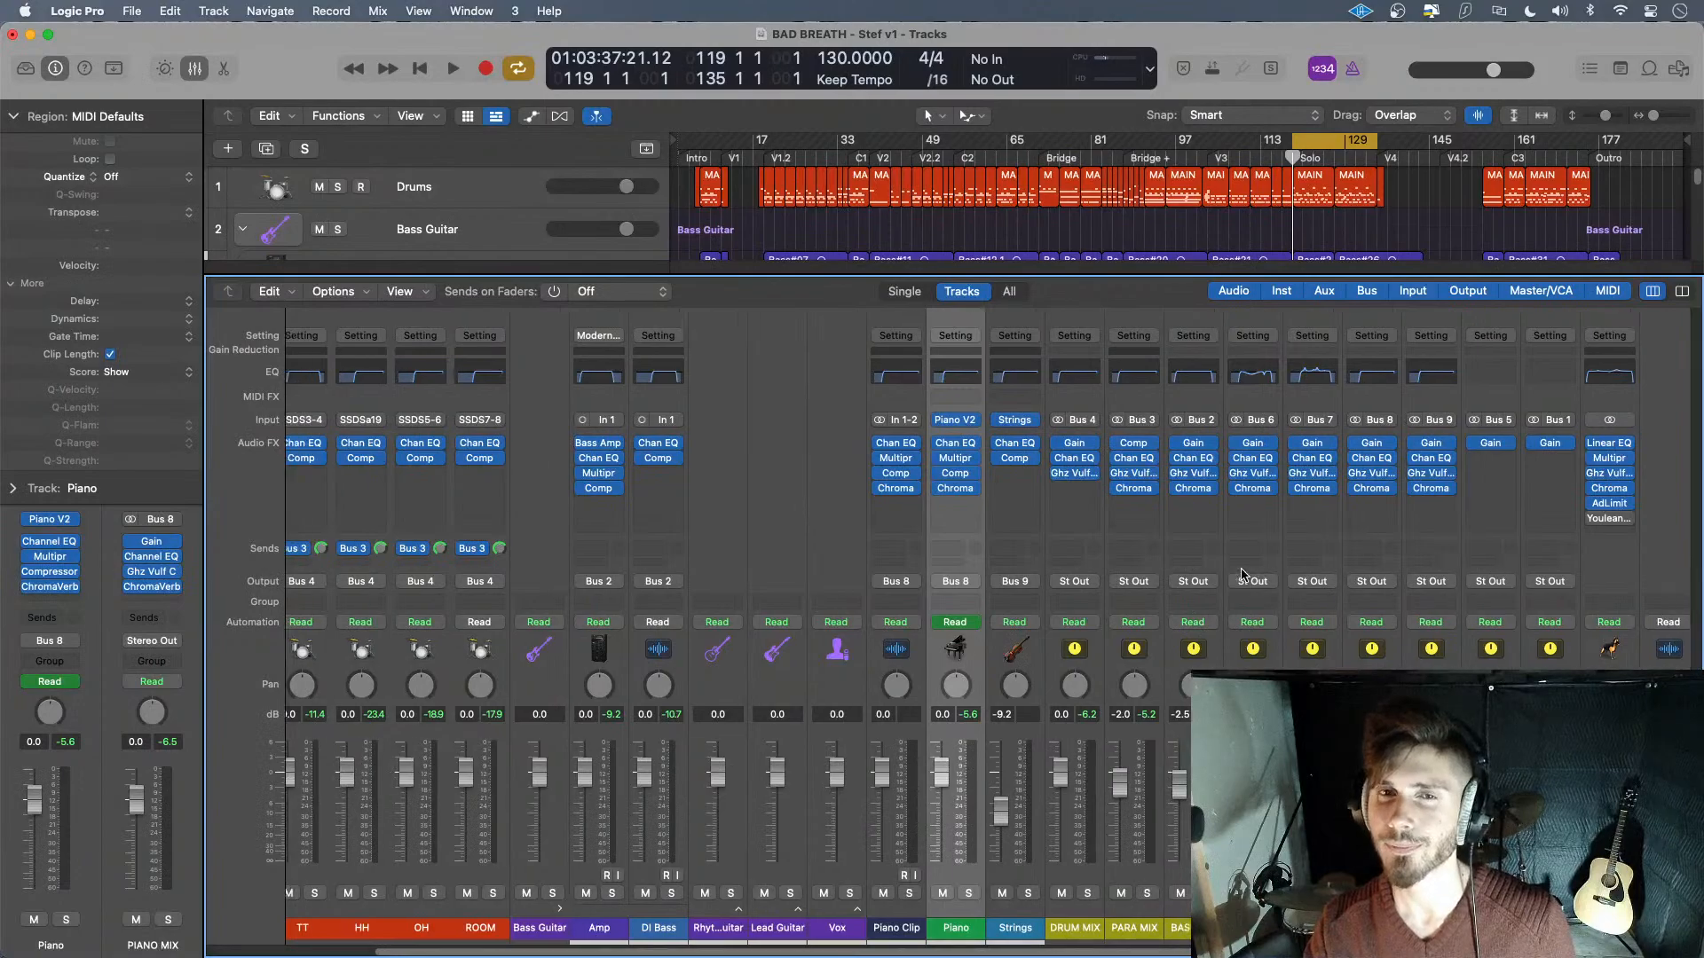
scroll(1243, 575, left, 5)
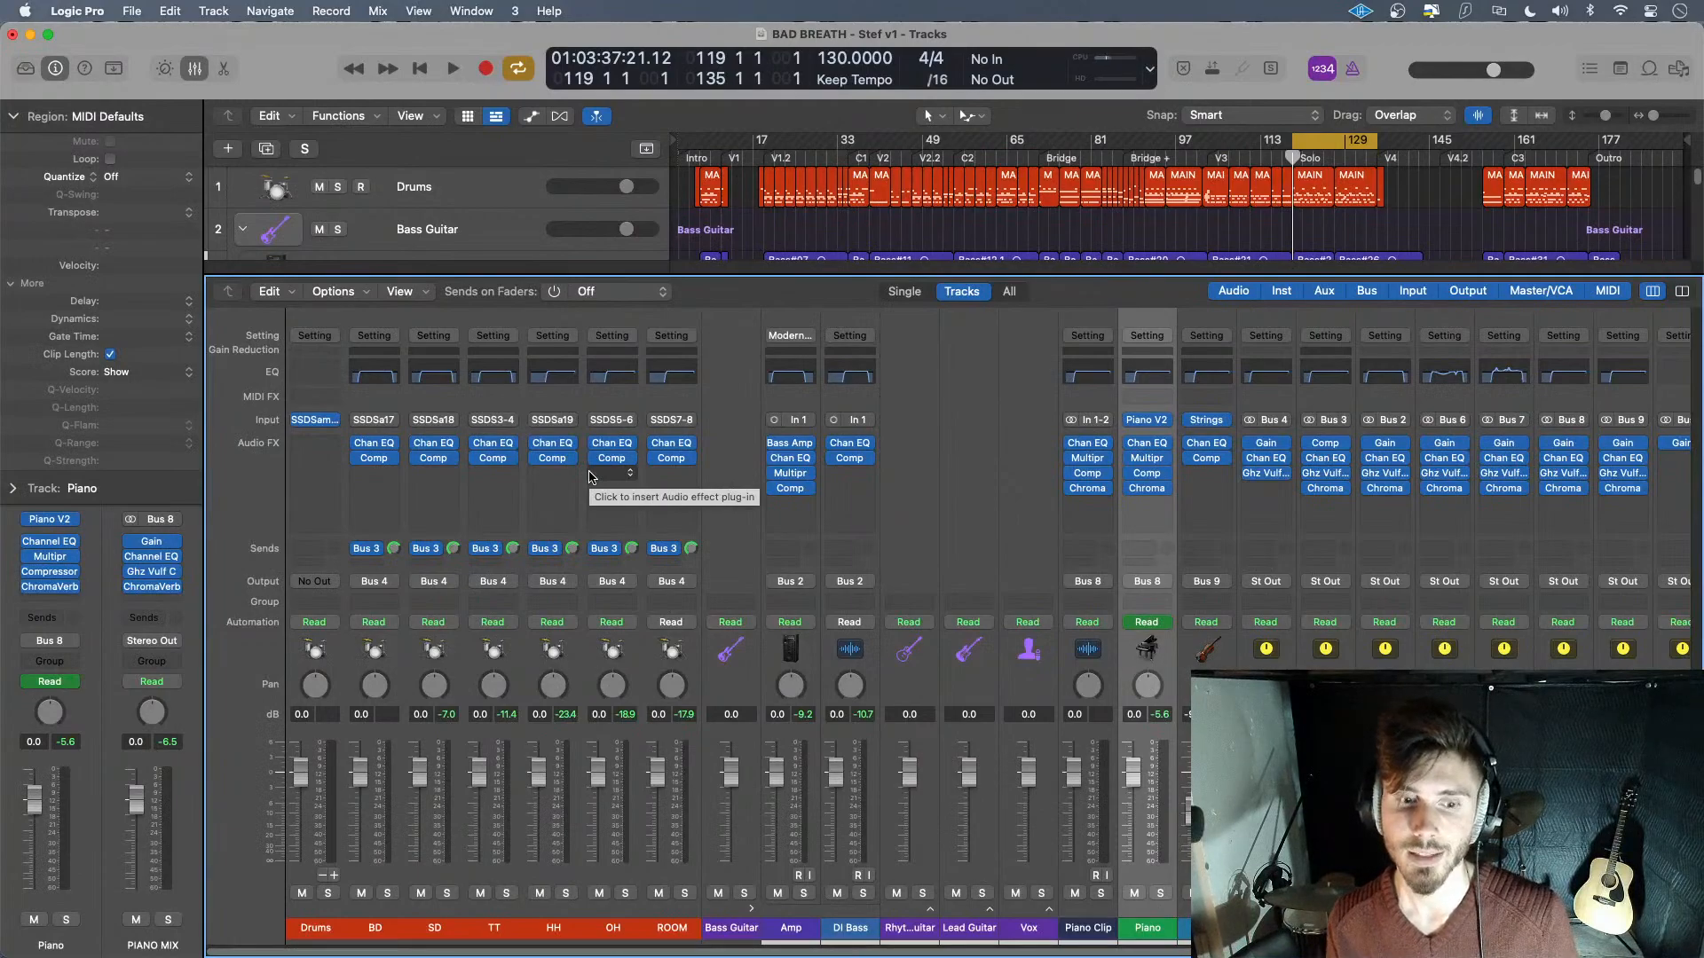
key(x)
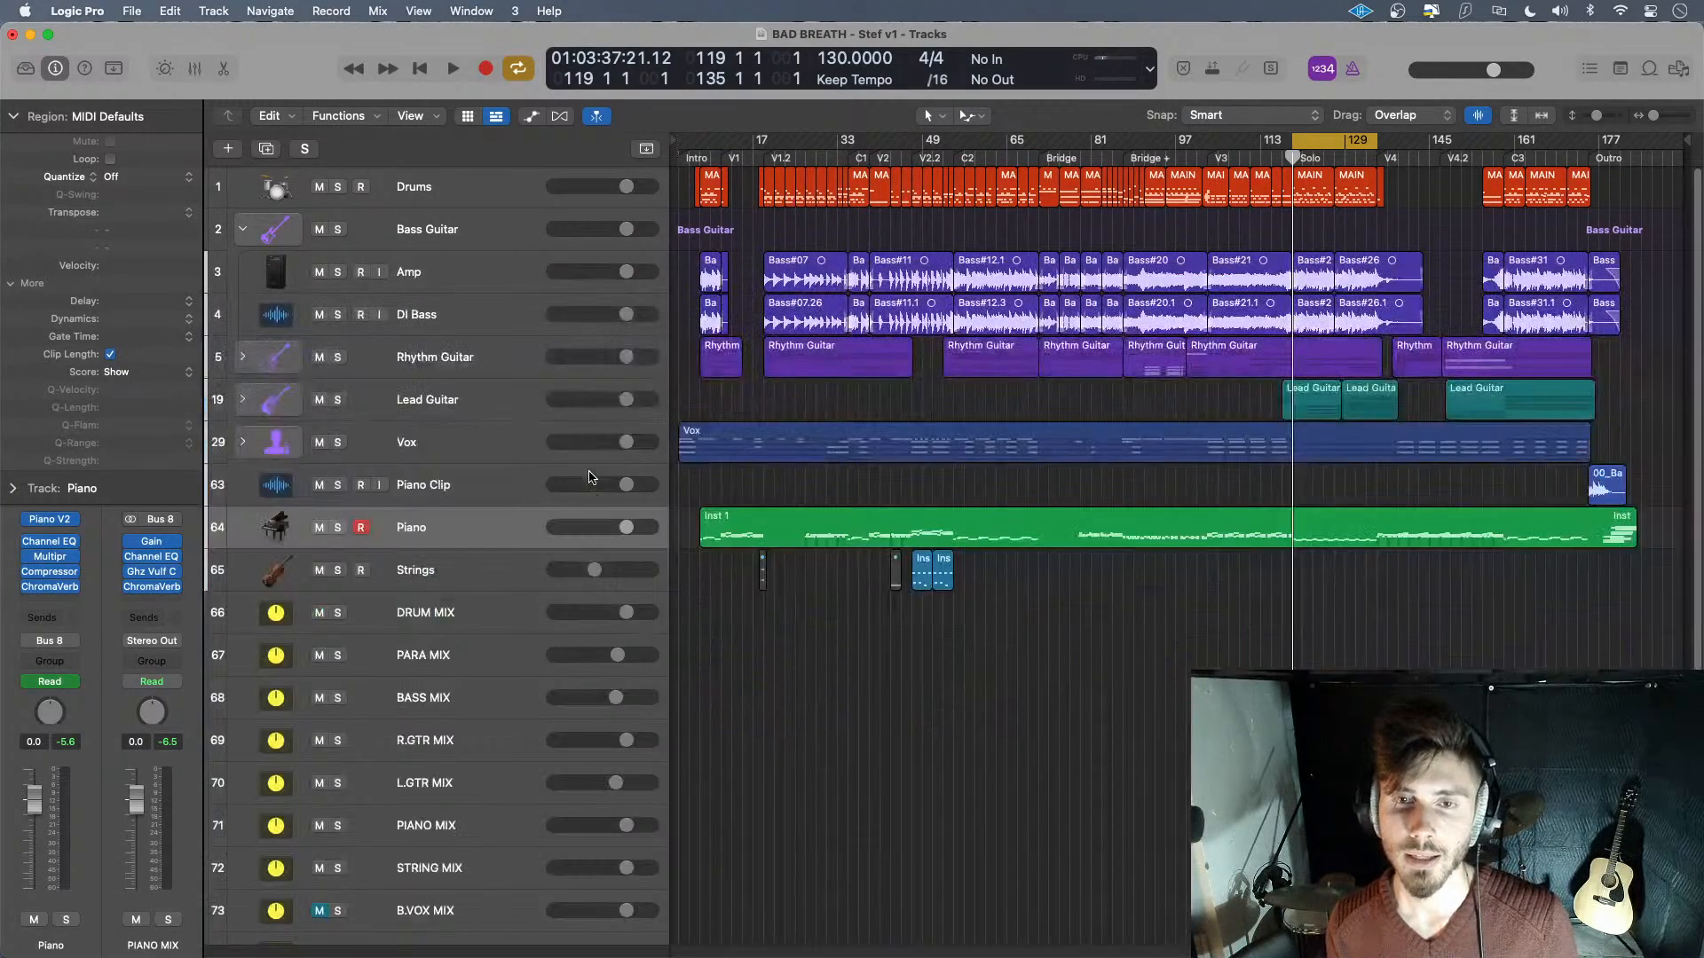